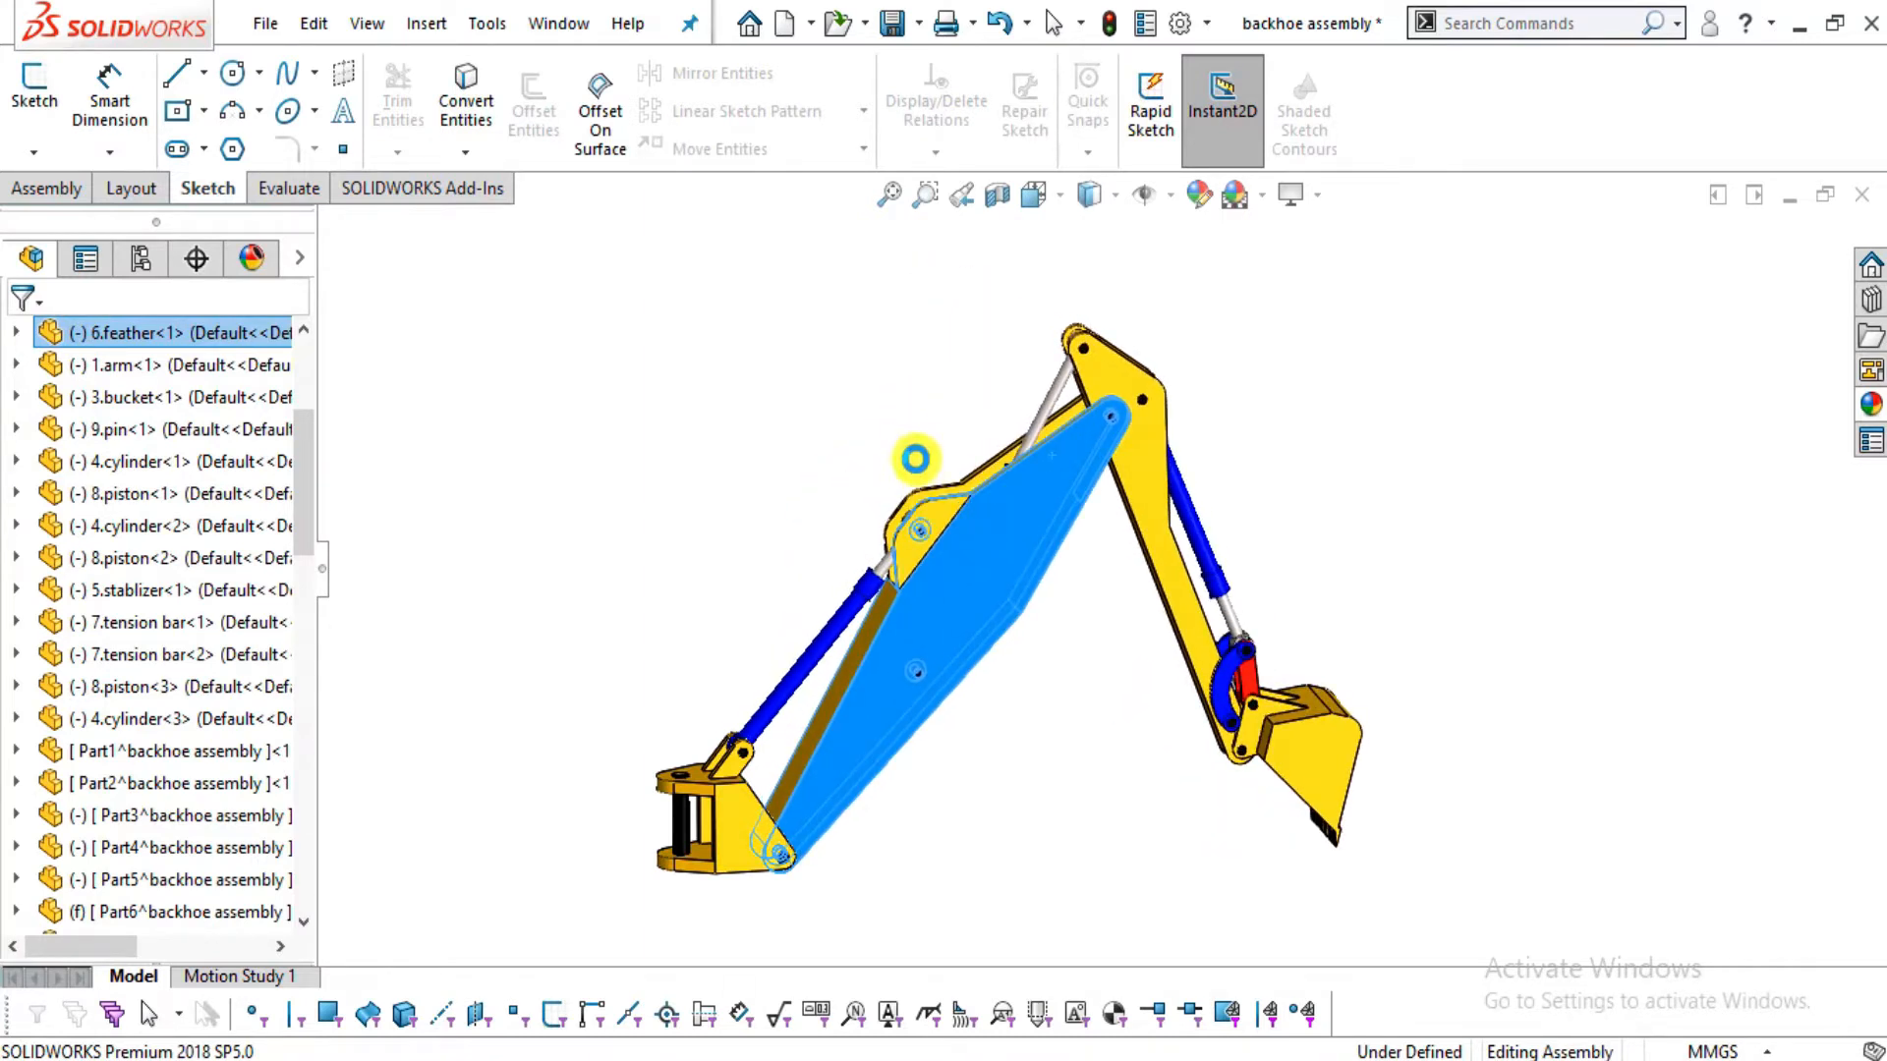
Reposition the backhoe linkage in the assembly and switch to Acrobat Reader to browse the part drawings from the arm to the pin
drag(915, 445, 983, 507)
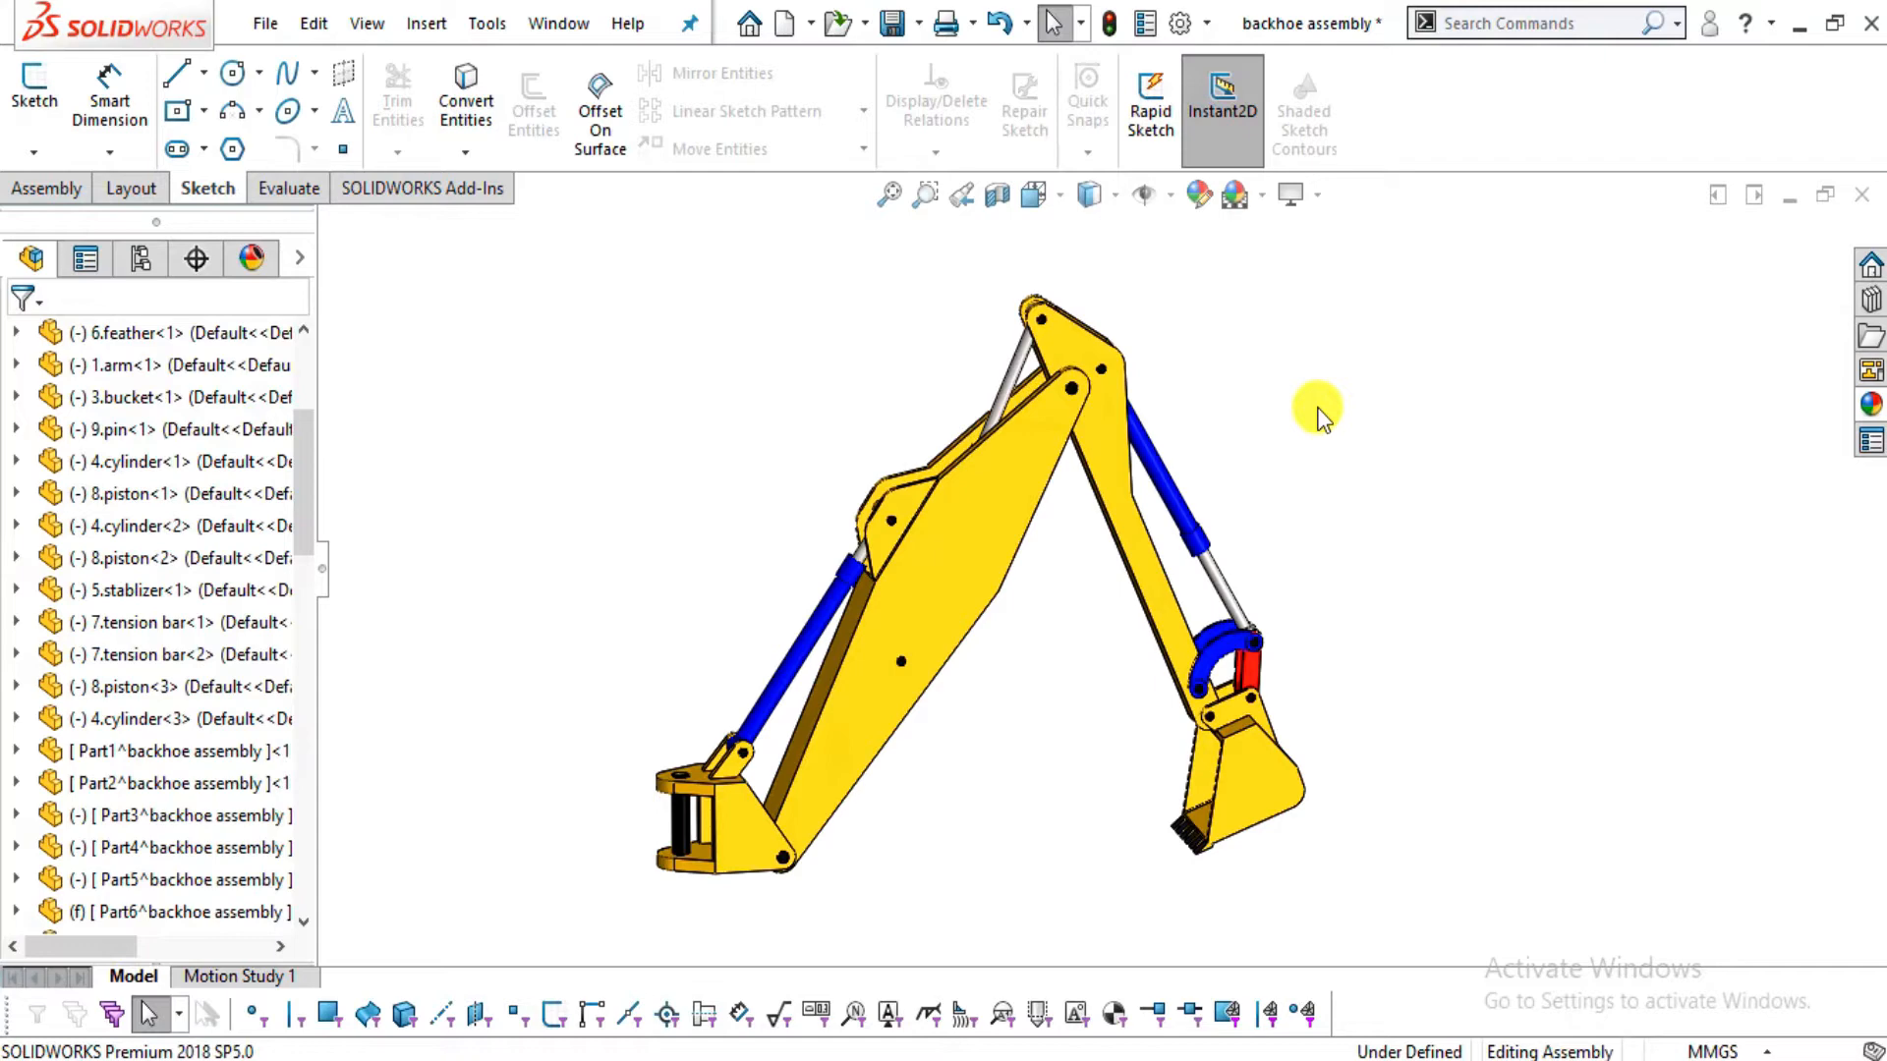
click(842, 1059)
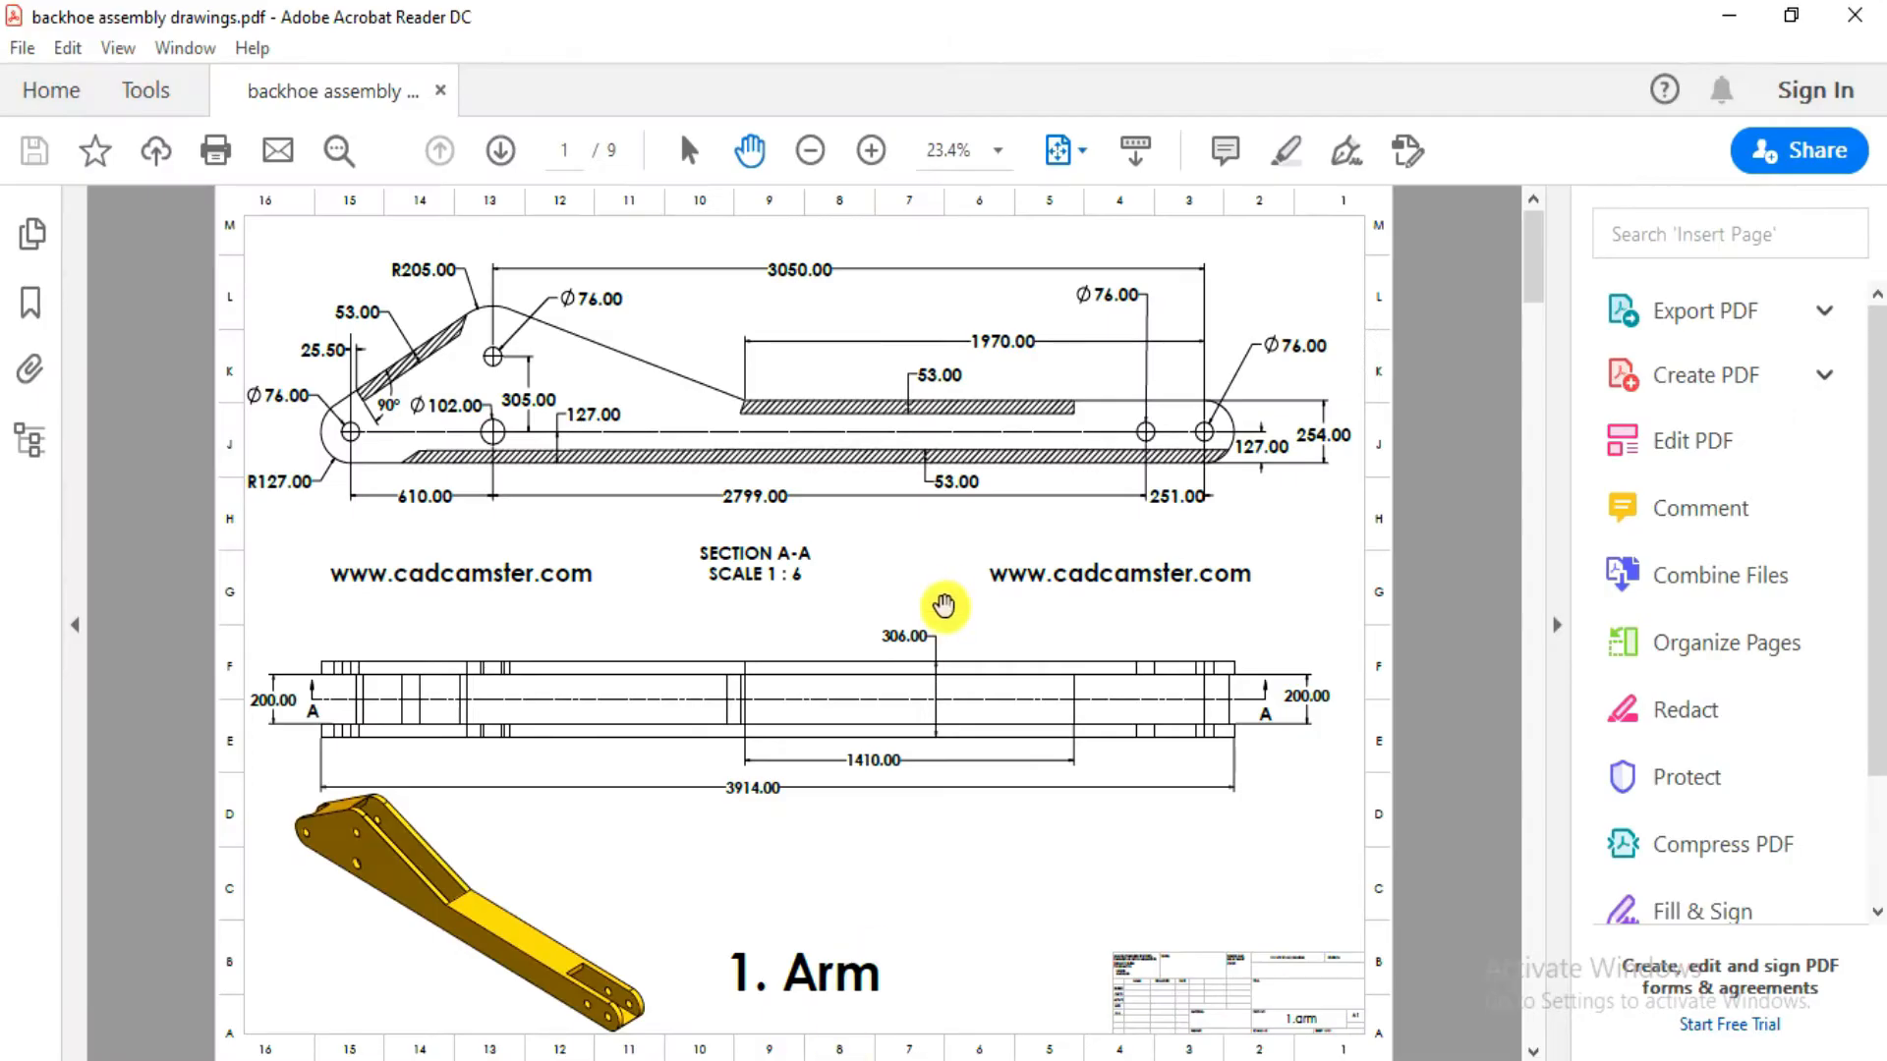
scroll(946, 592, down, 8)
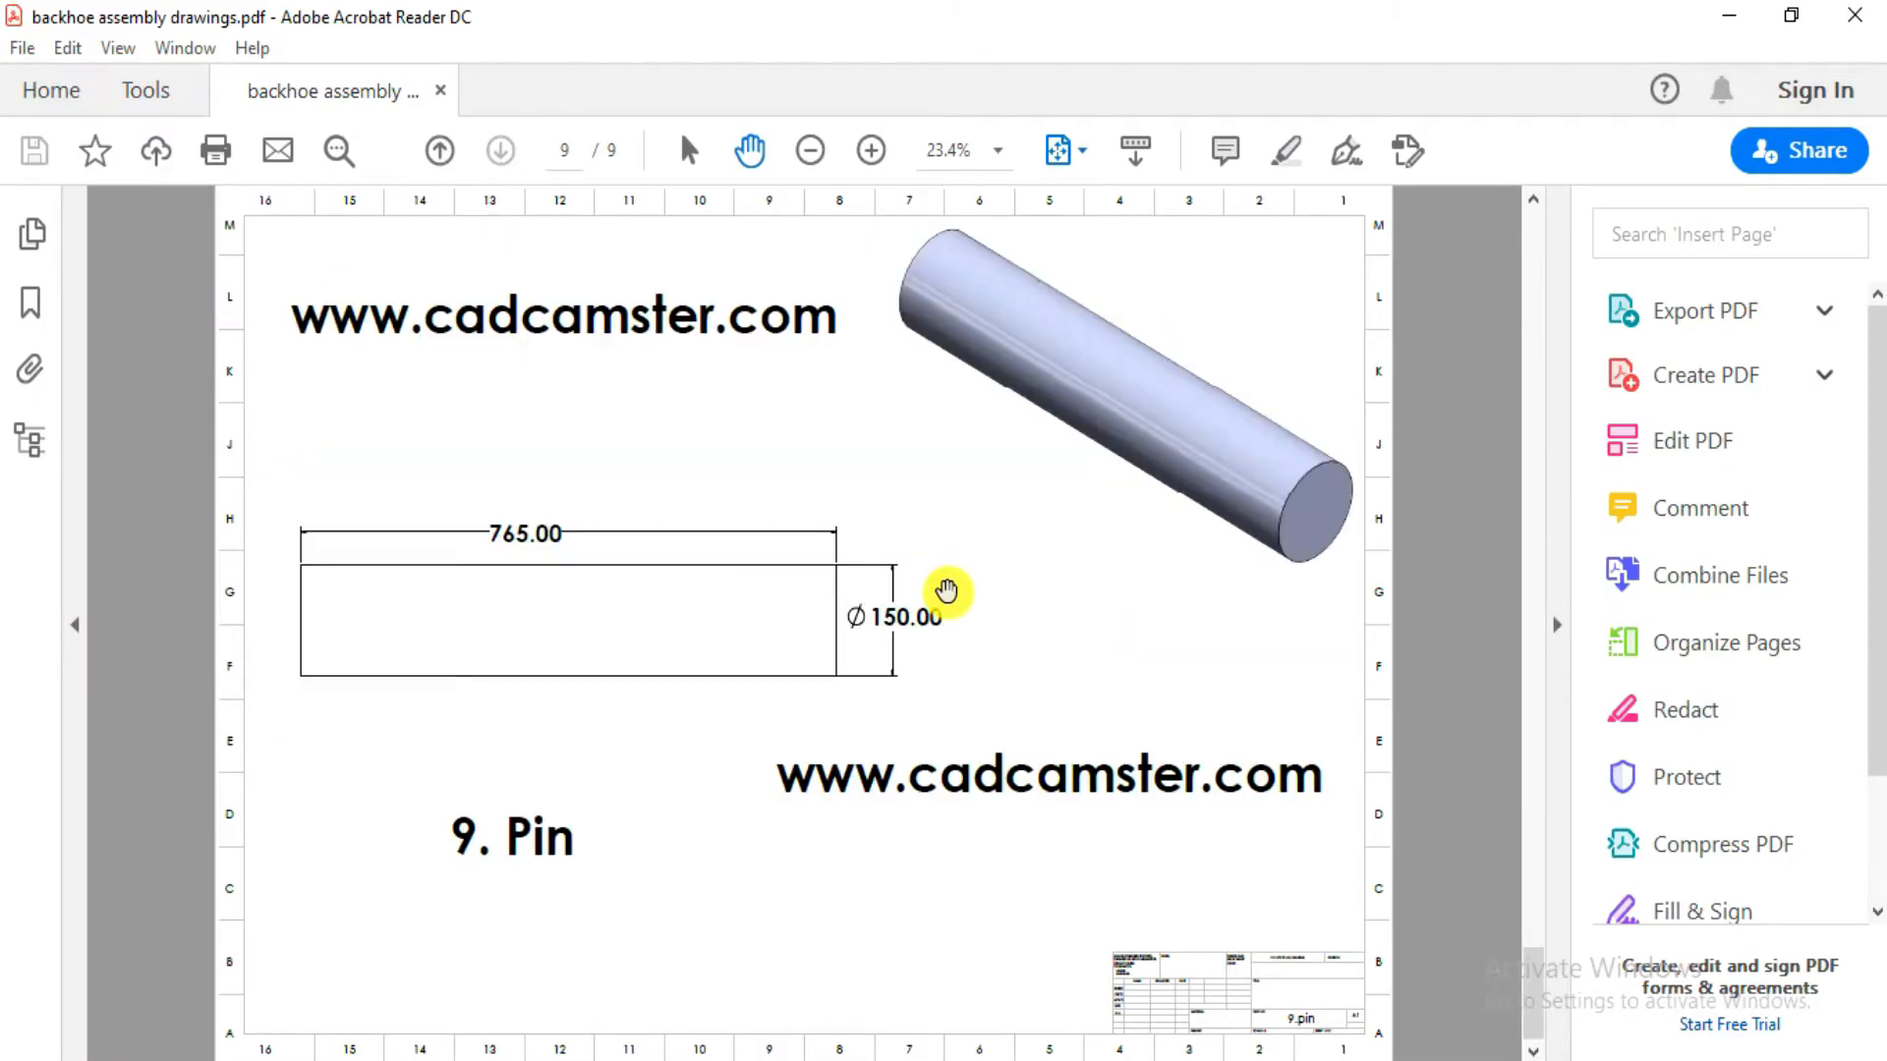
scroll(946, 591, up, 8)
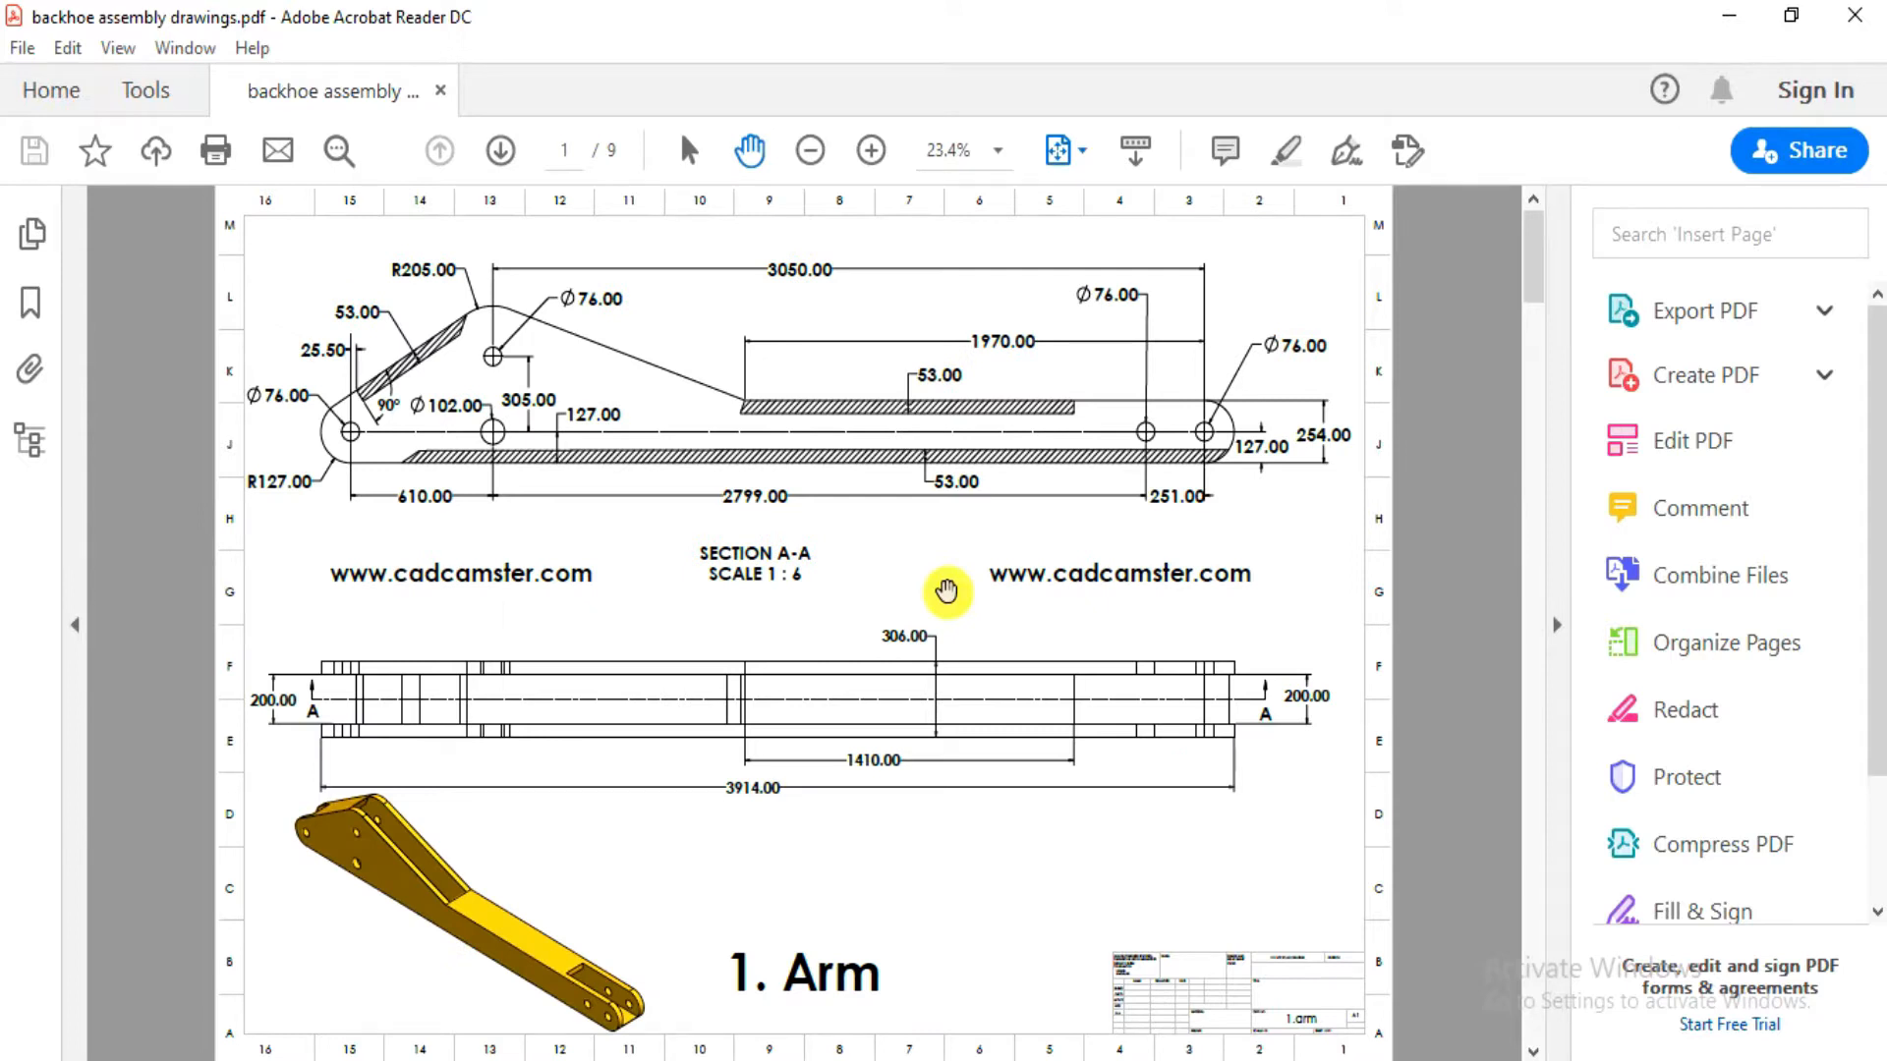
scroll(946, 591, down, 3)
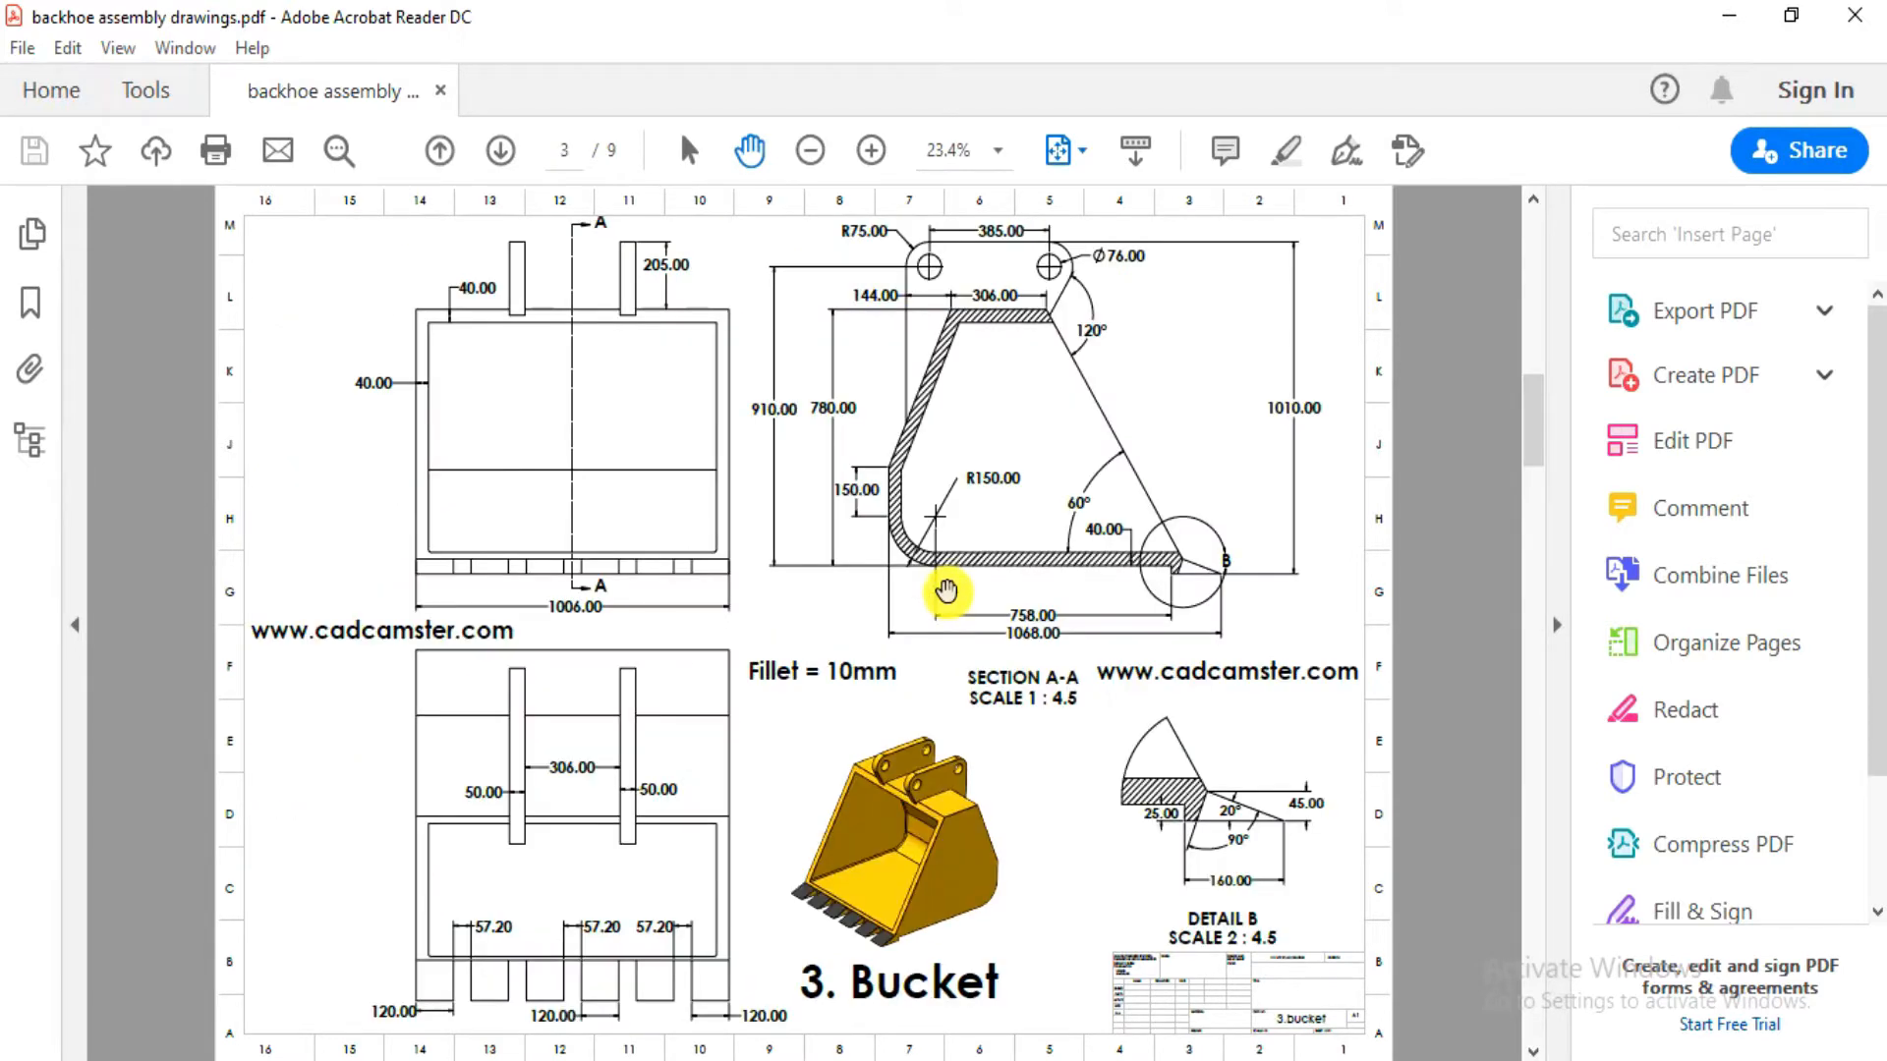
scroll(946, 592, down, 4)
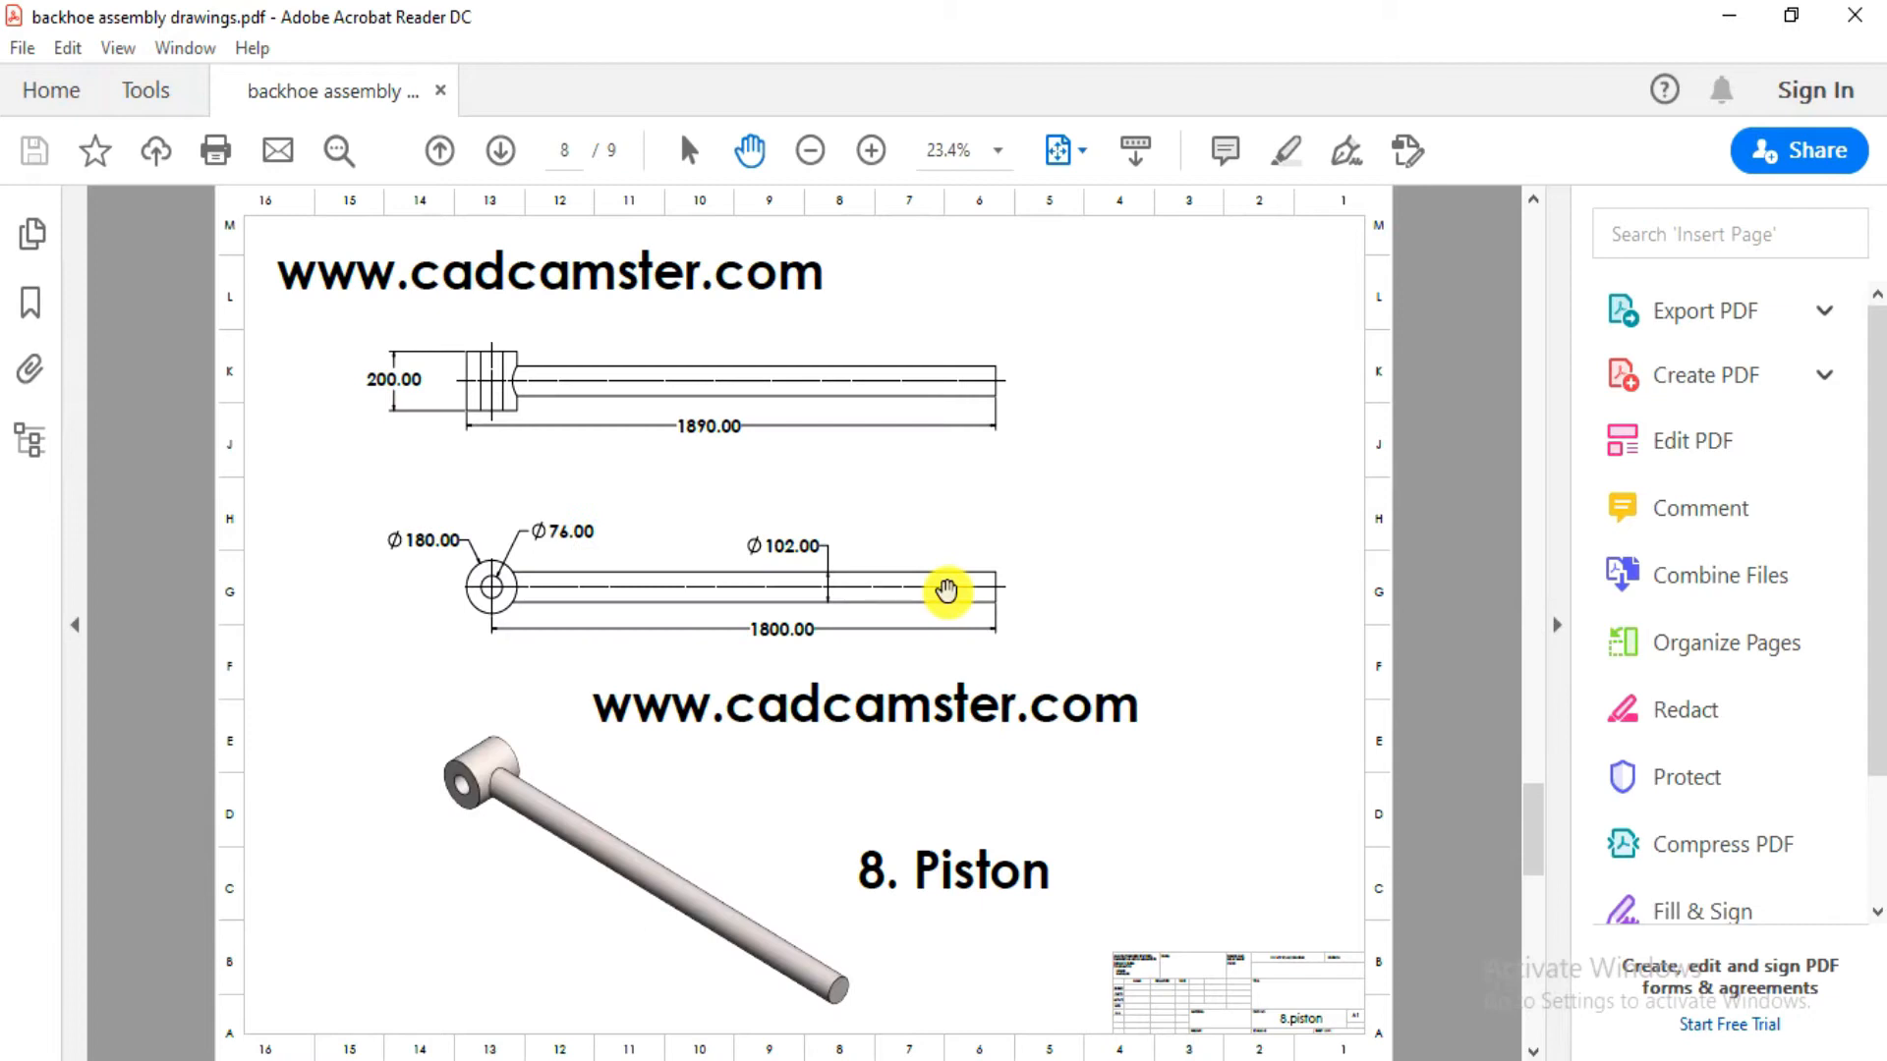
scroll(946, 592, up, 7)
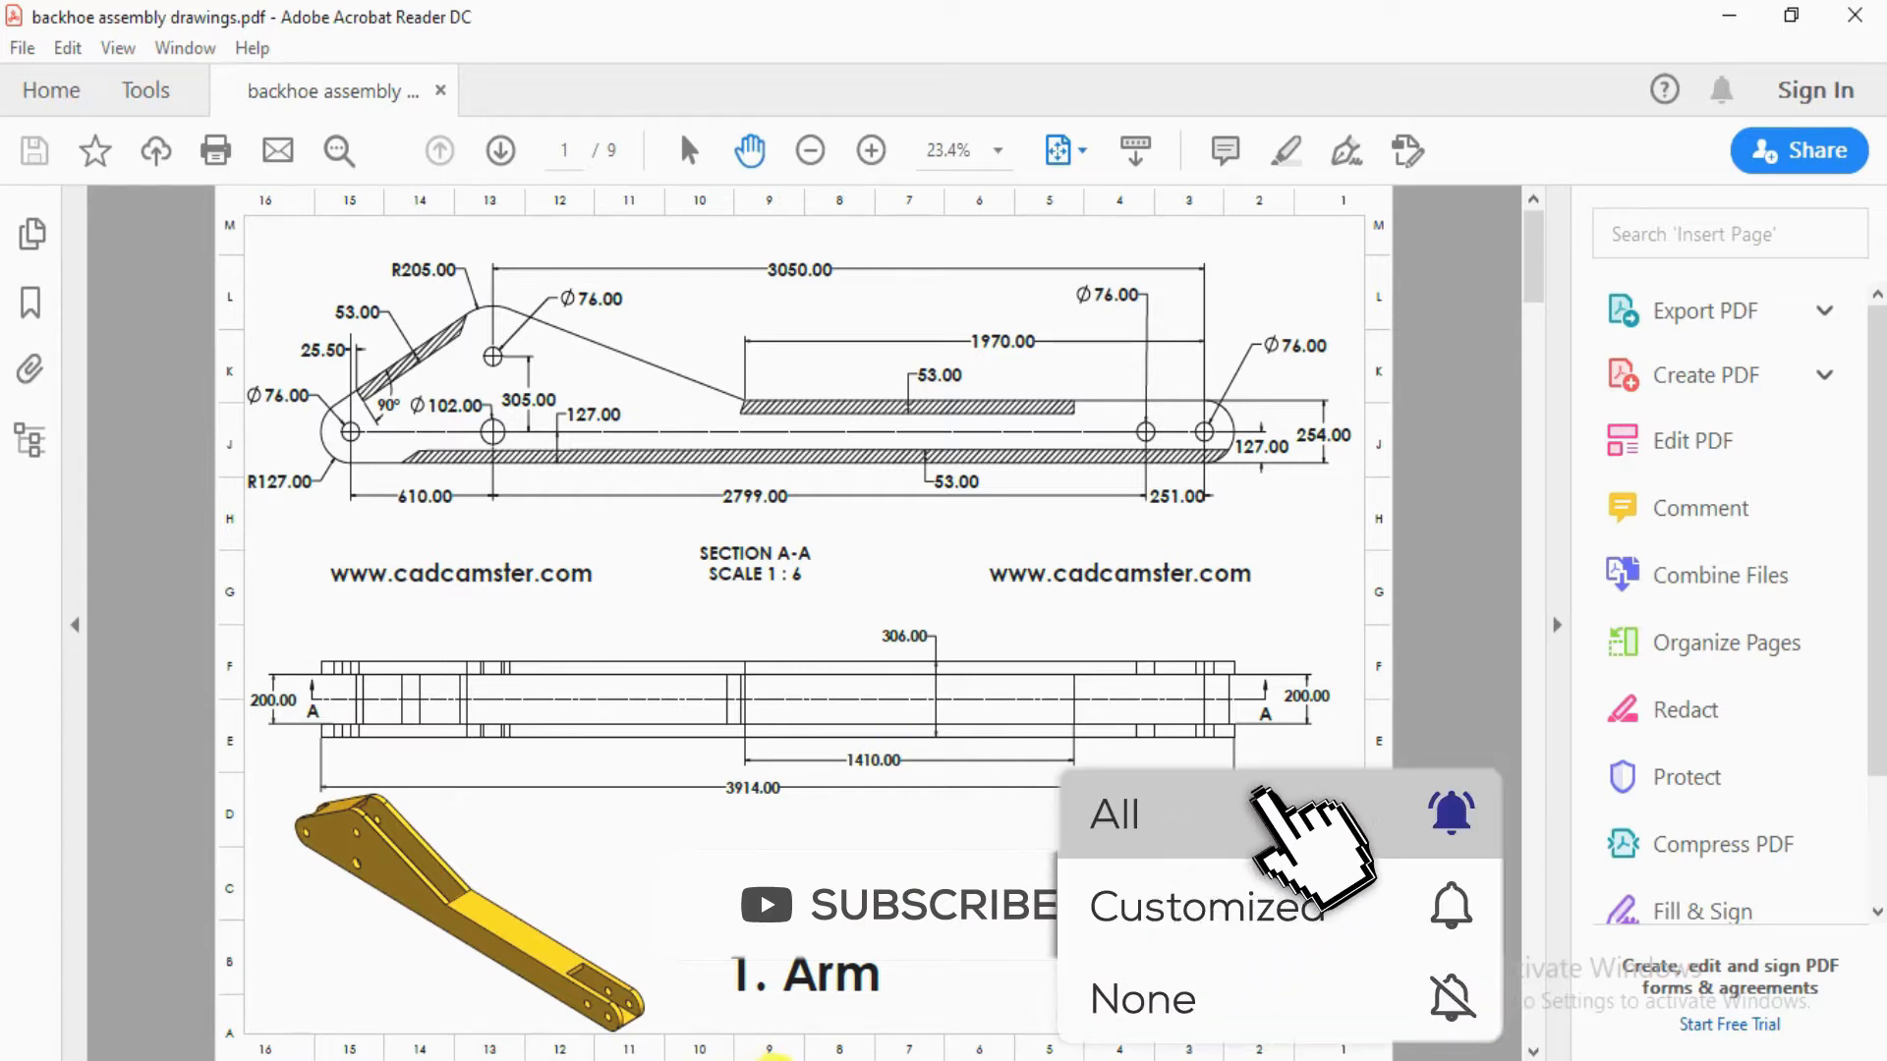
Switch back to SOLIDWORKS and examine the finished 1.arm part from different angles
click(775, 1060)
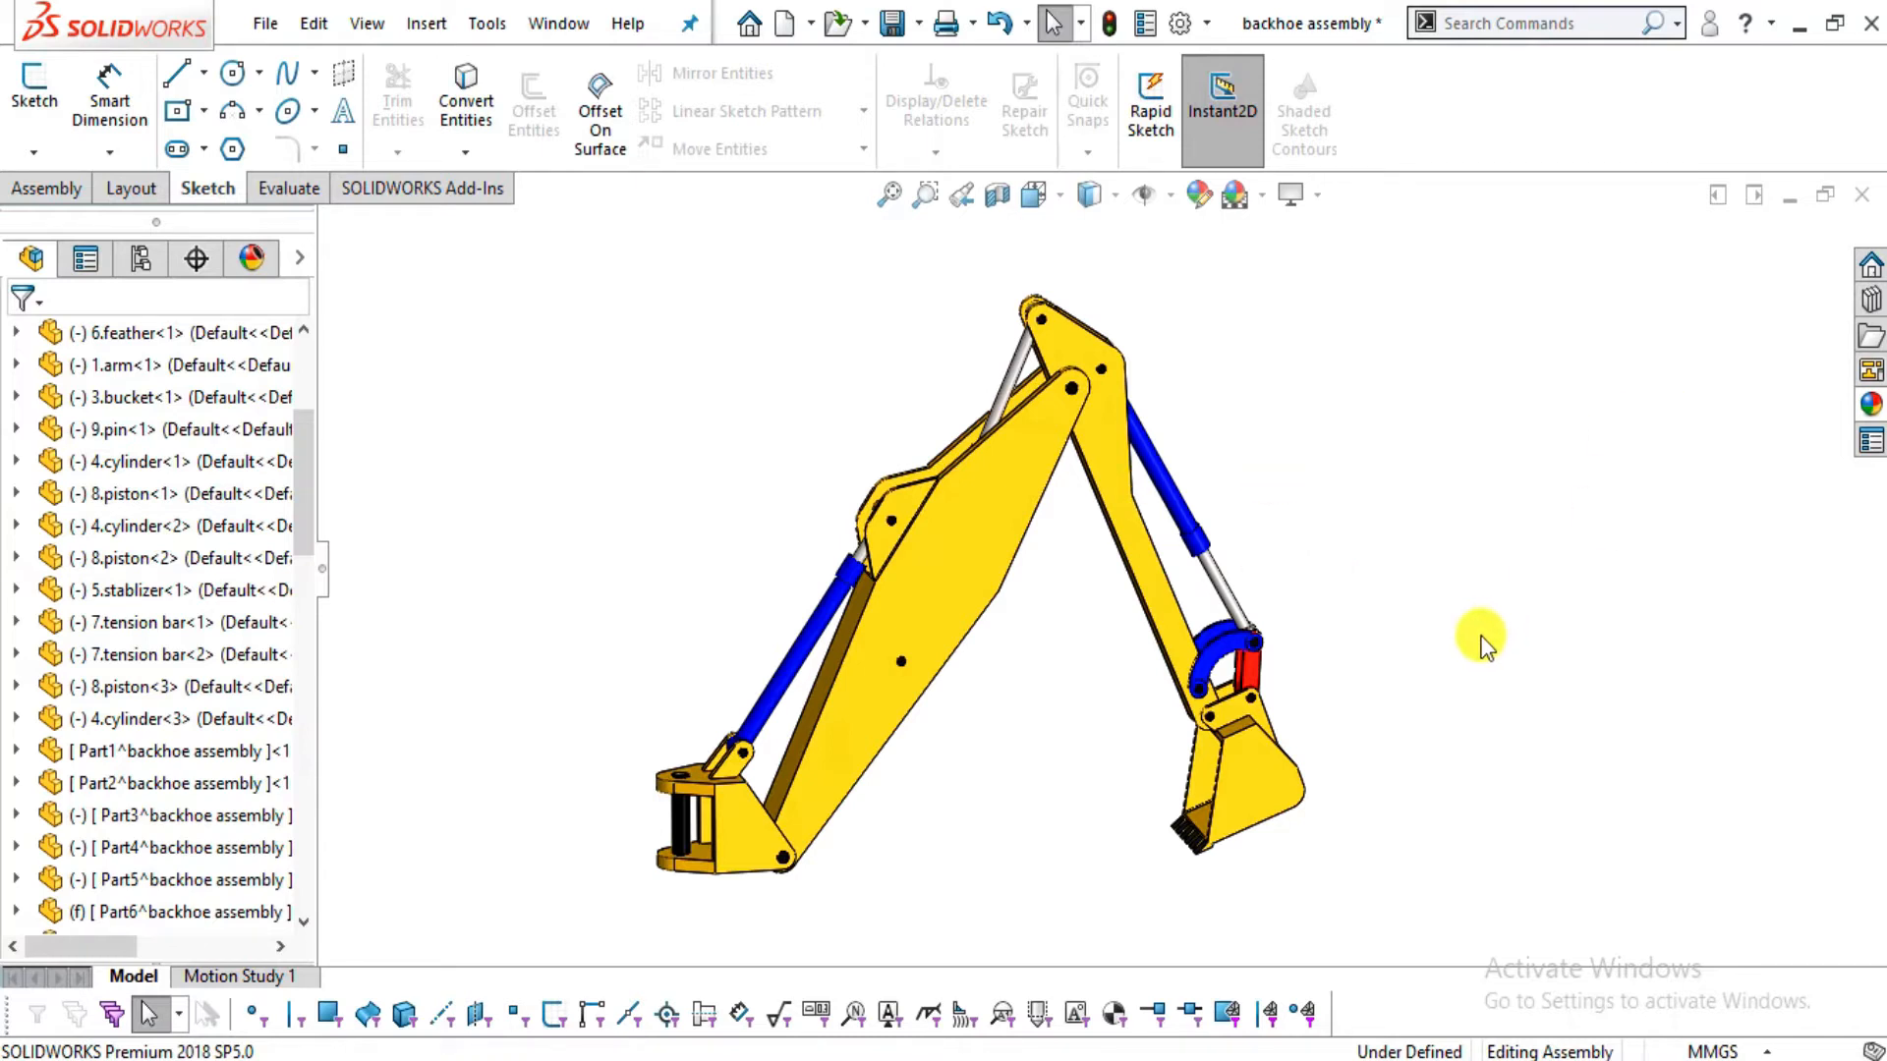
click(855, 1055)
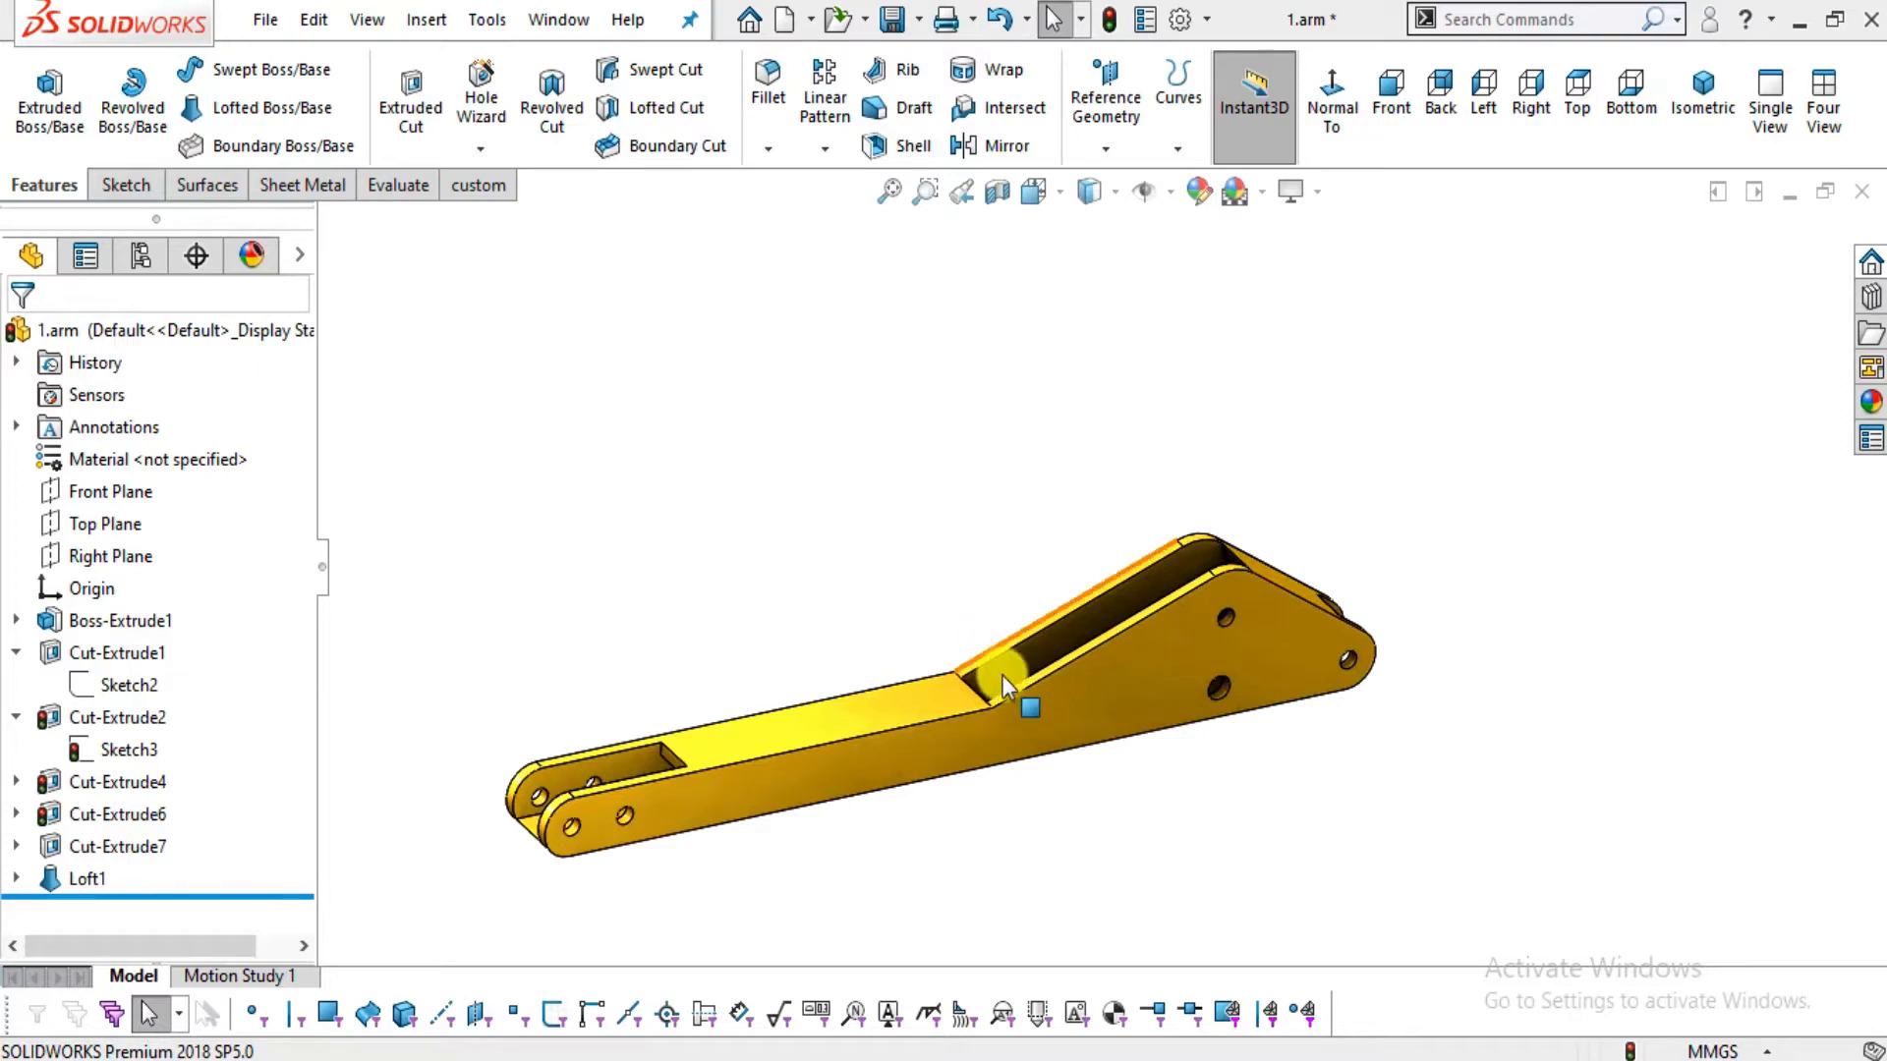
key(f)
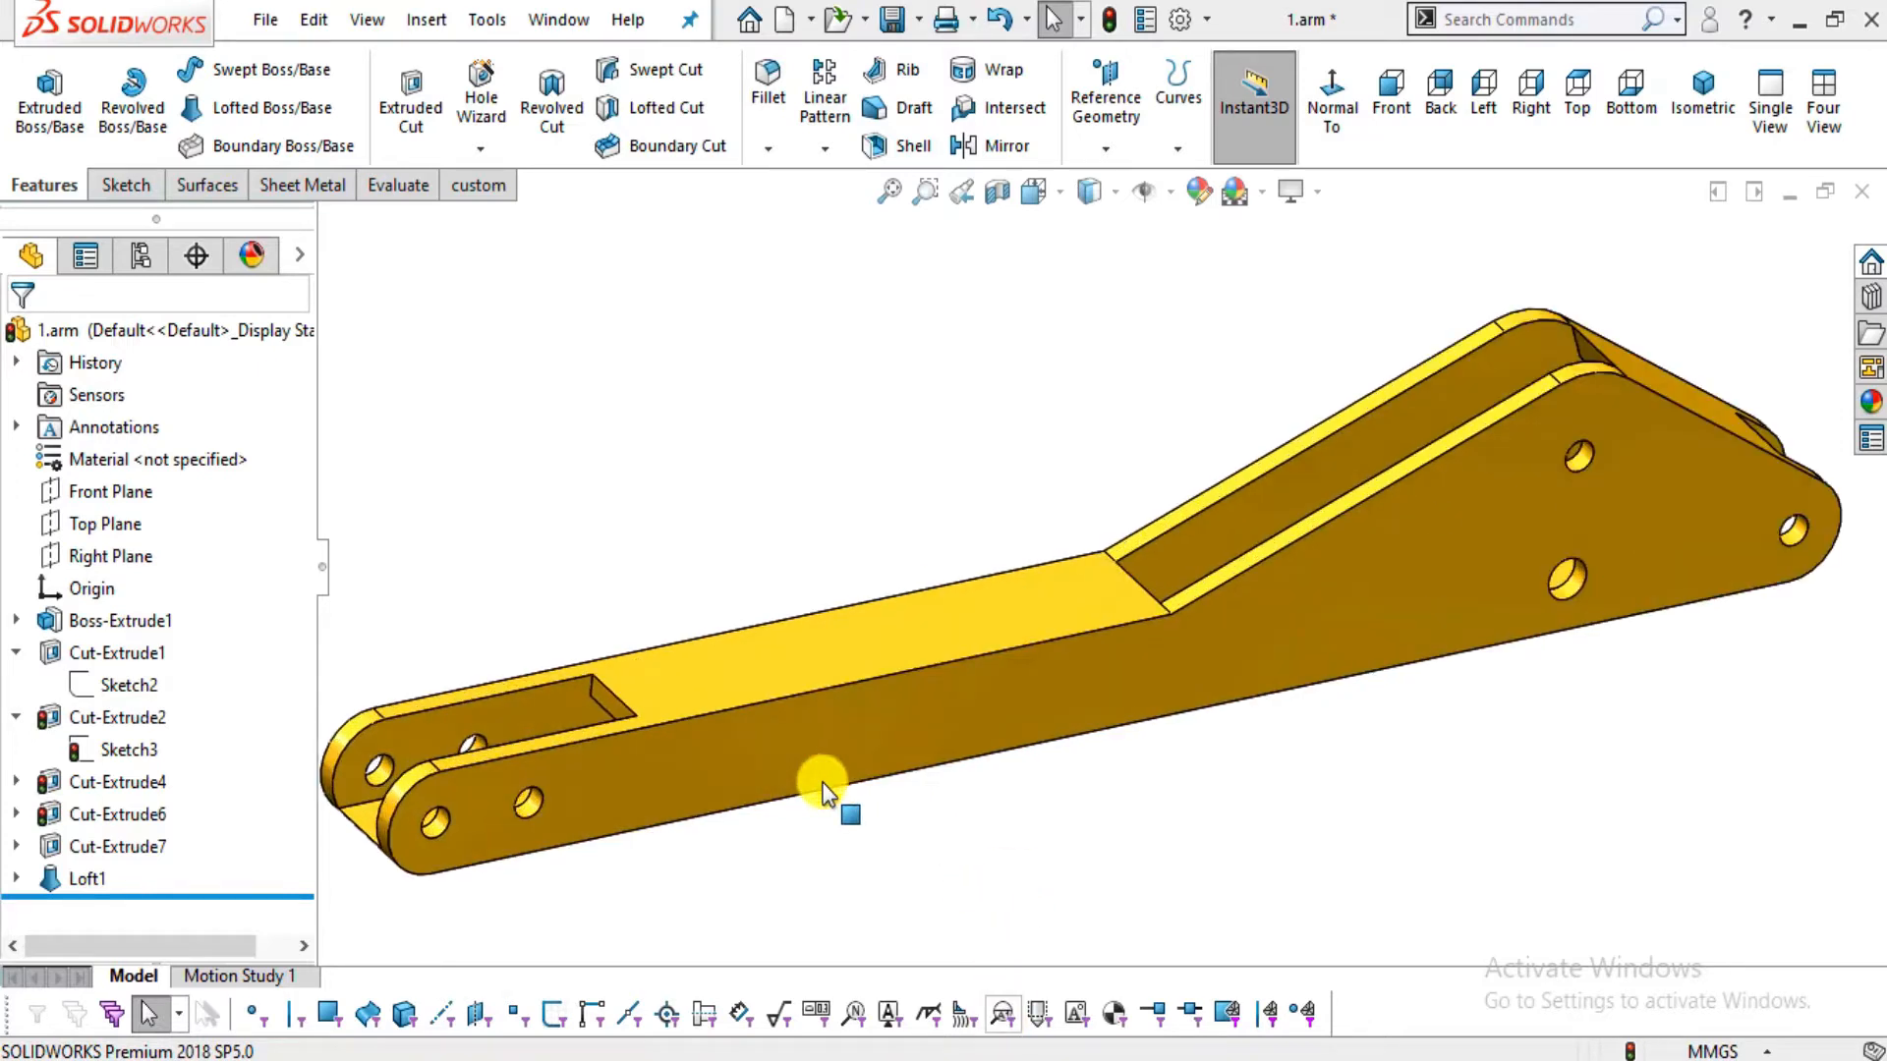
middle_drag(804, 759, 889, 747)
Switch to the PDF drawings in Acrobat Reader and examine the shape of the arm in its isometric view
click(921, 1059)
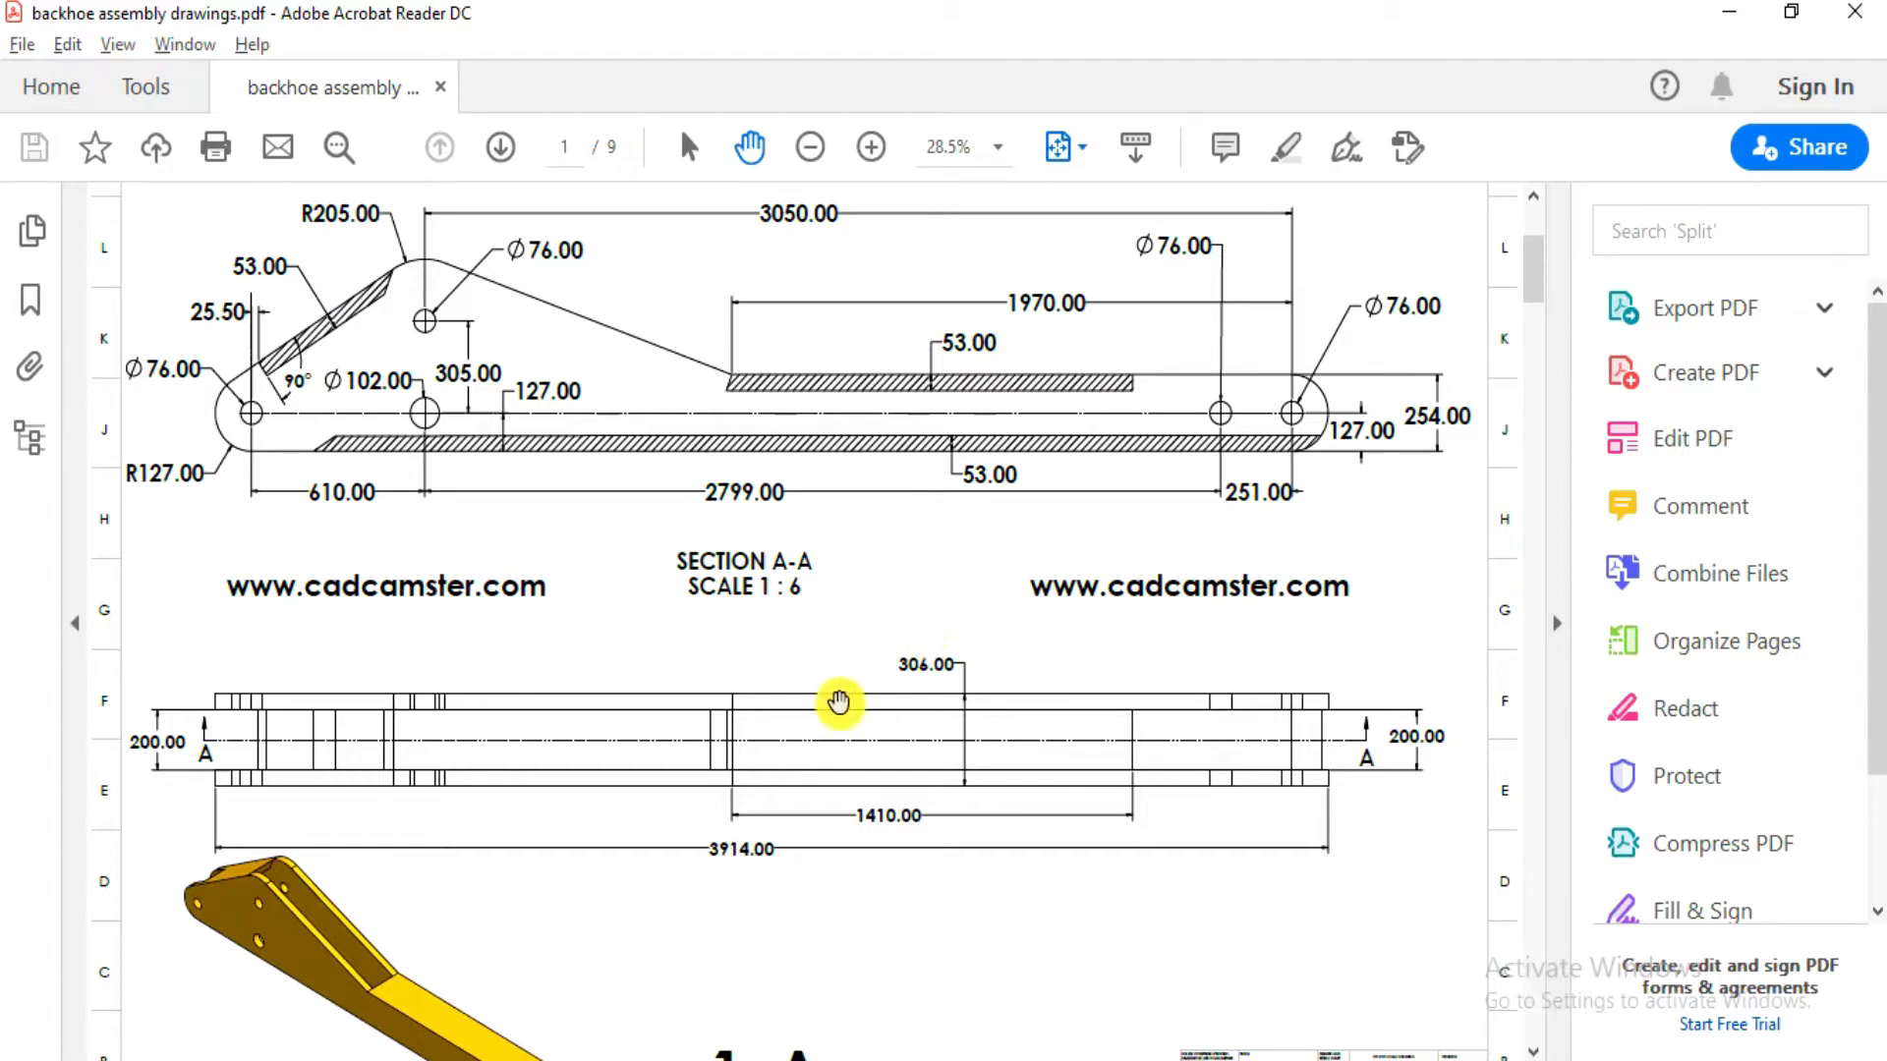
scroll(414, 944, down, 2)
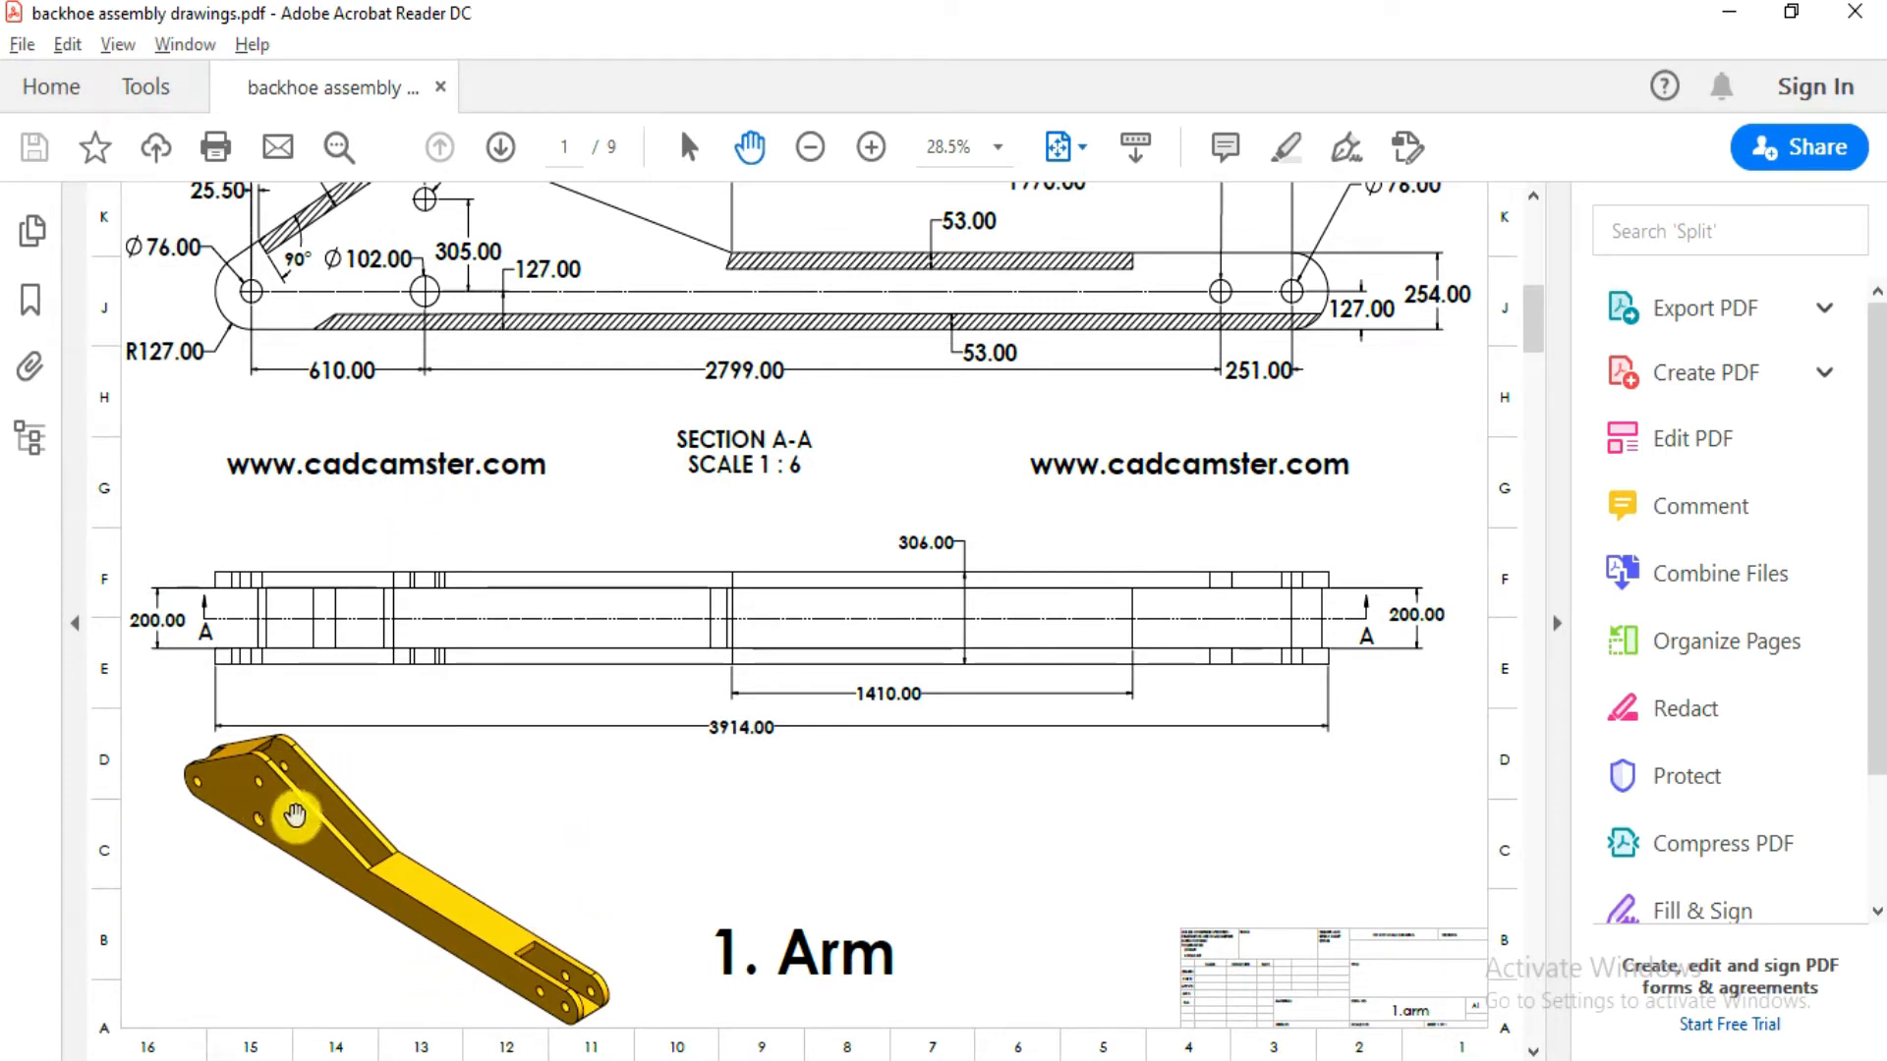
ctrl+scroll(295, 813, up, 3)
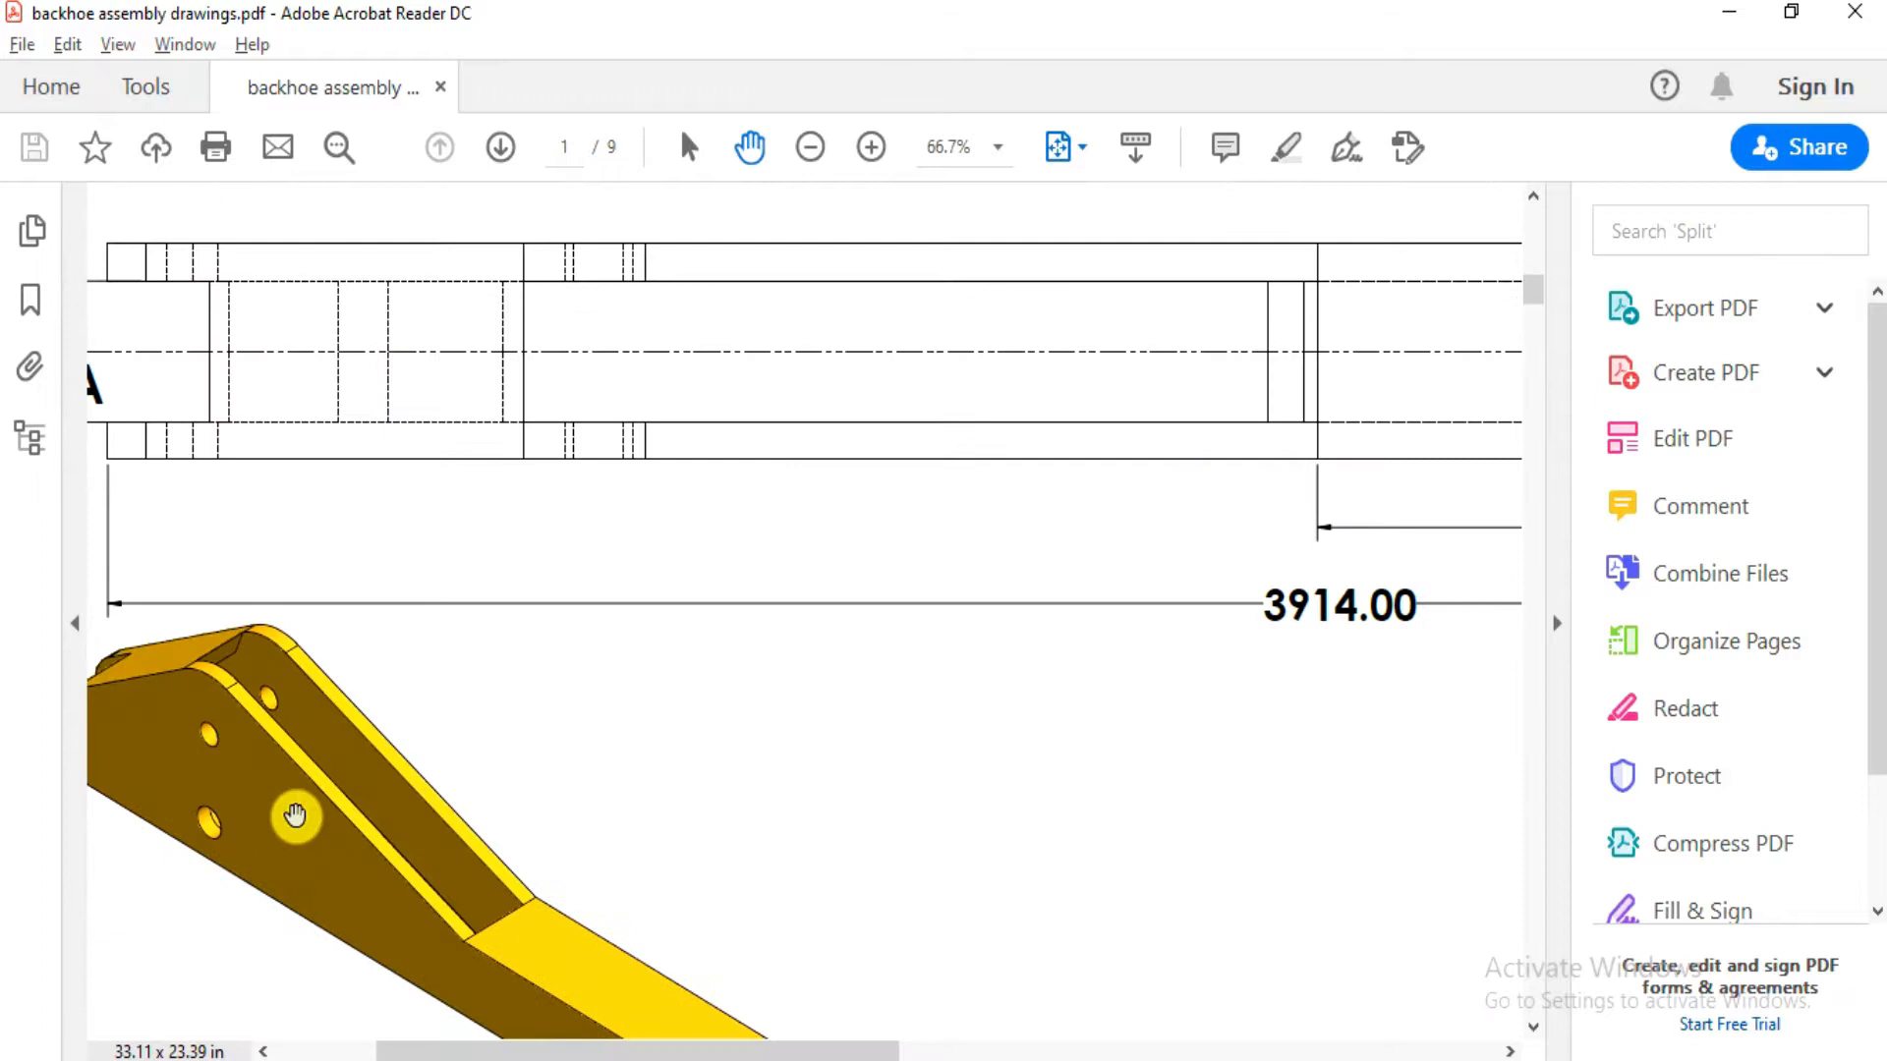
drag(240, 665, 322, 757)
drag(537, 572, 304, 314)
drag(639, 857, 588, 669)
drag(626, 490, 720, 674)
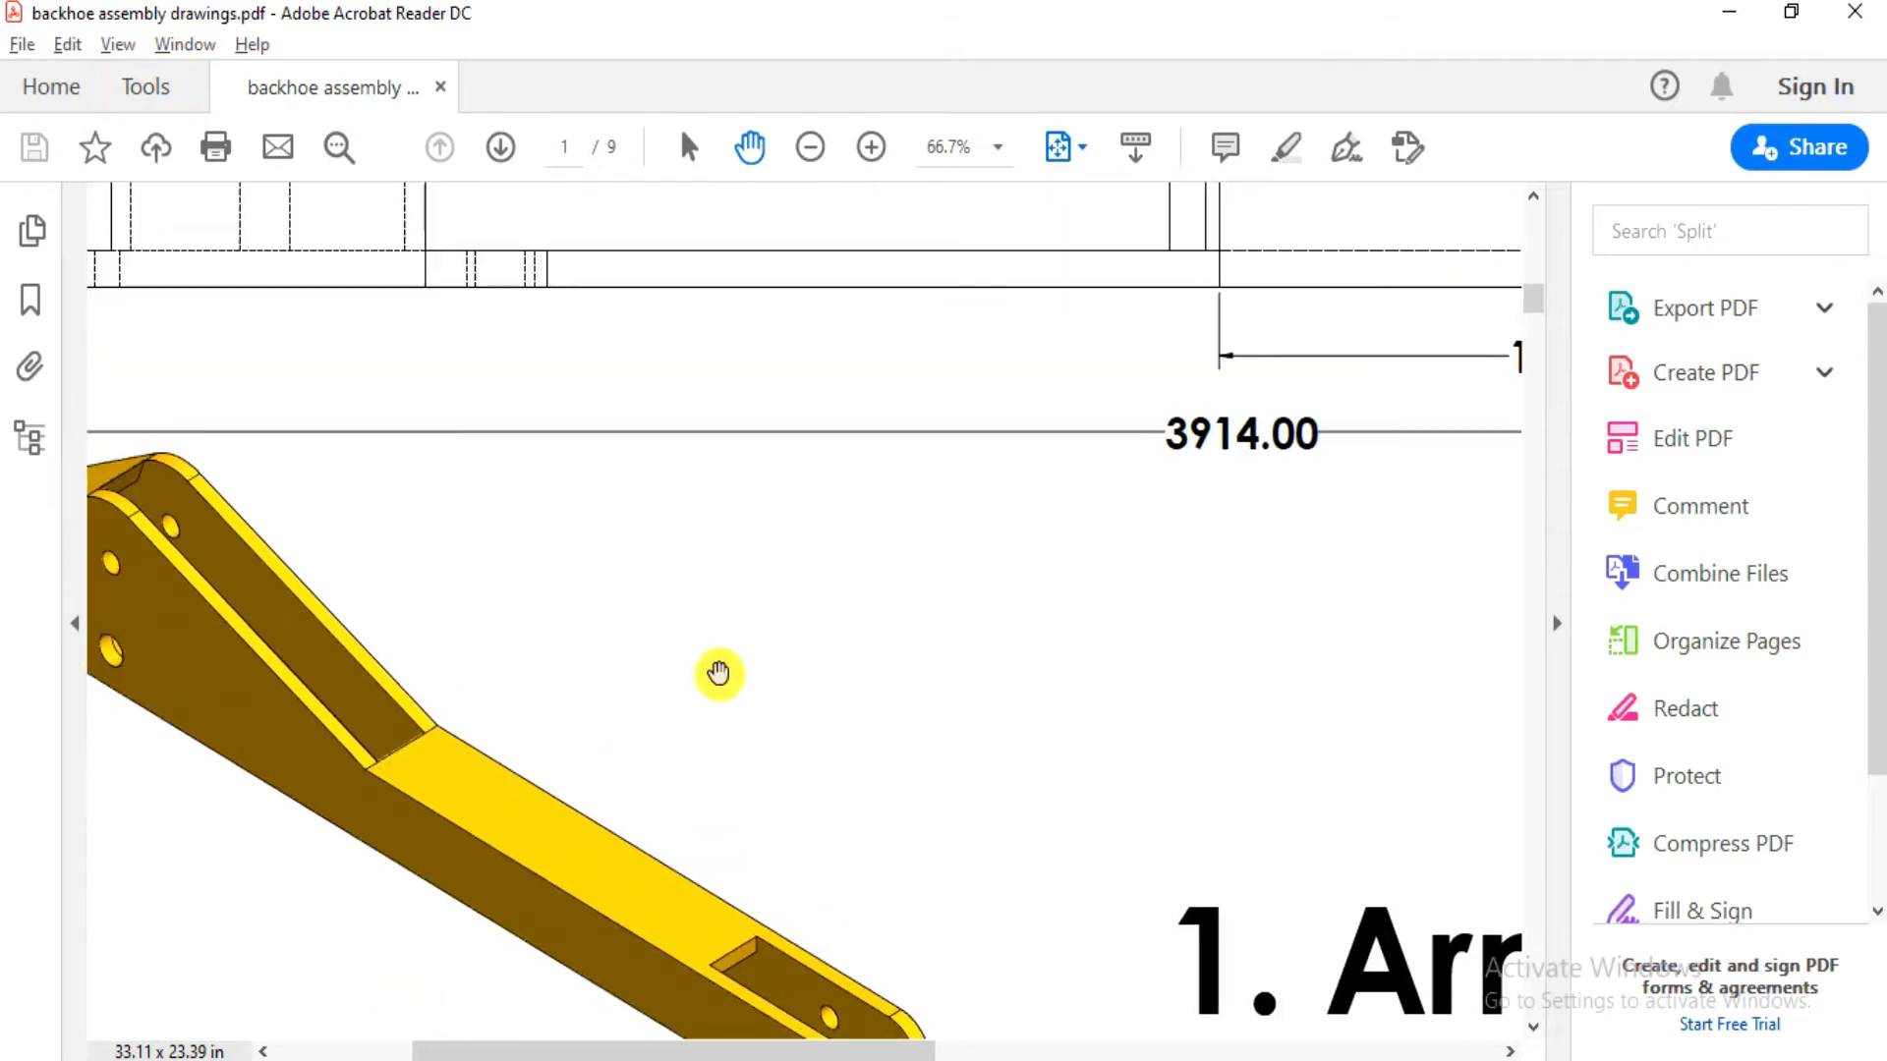
ctrl+scroll(718, 609, down, 5)
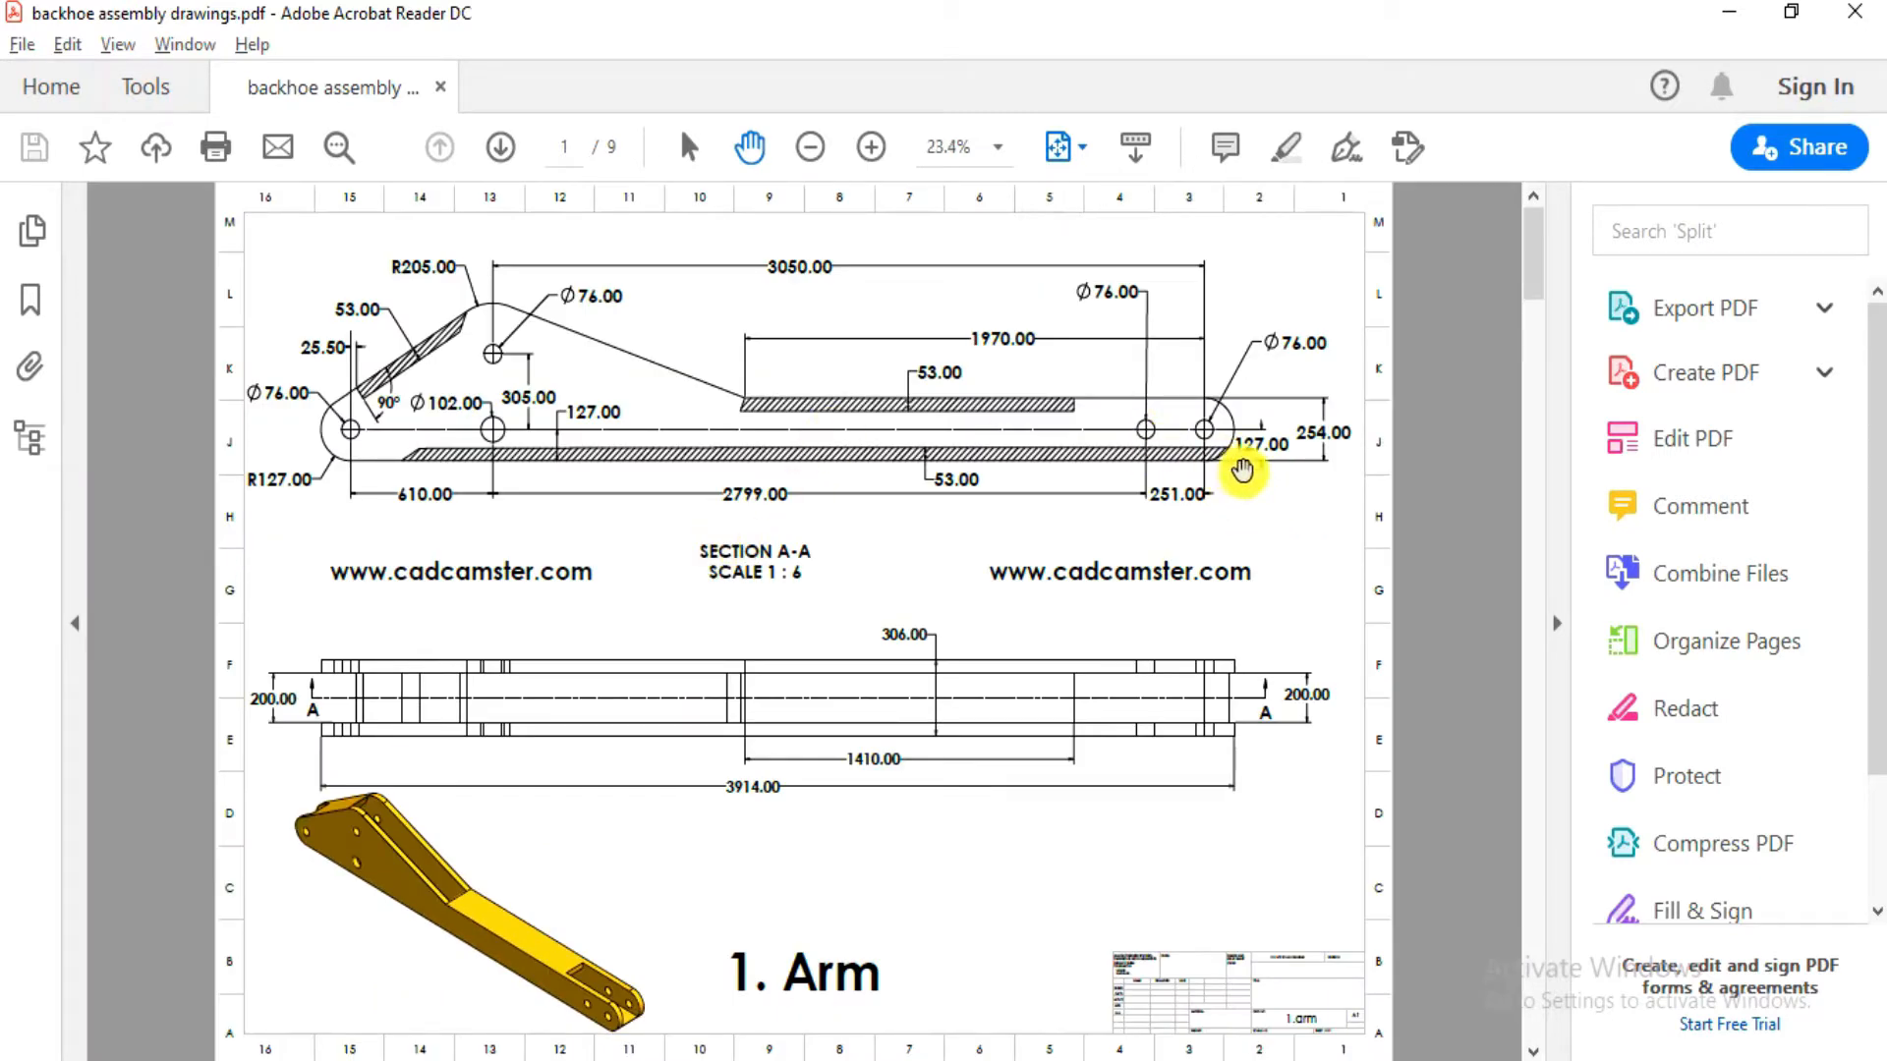
Study the dimensions of the arm in section A-A and the plan view of the drawing
ctrl+scroll(410, 454, up, 2)
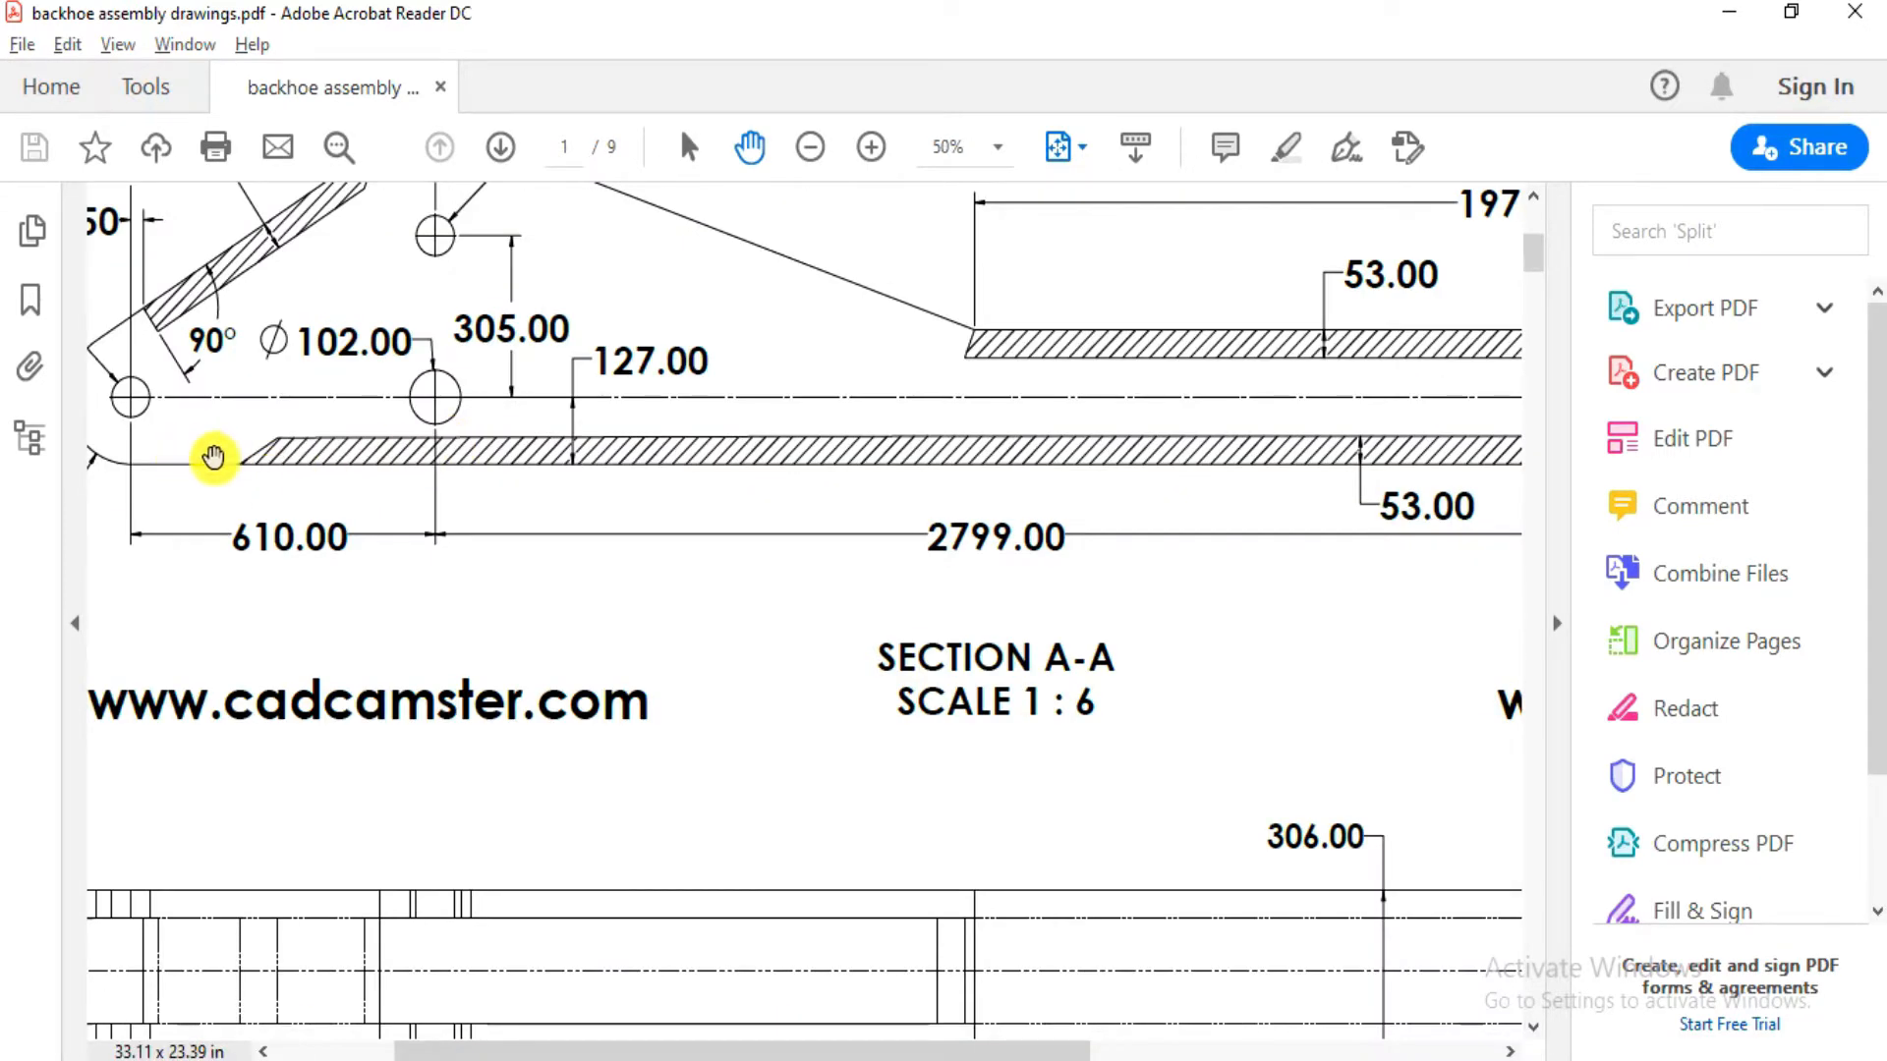
ctrl+scroll(597, 562, up, 1)
ctrl+scroll(688, 565, down, 1)
mouse_move(1313, 568)
mouse_down()
mouse_move(1263, 640)
mouse_move(776, 818)
mouse_up()
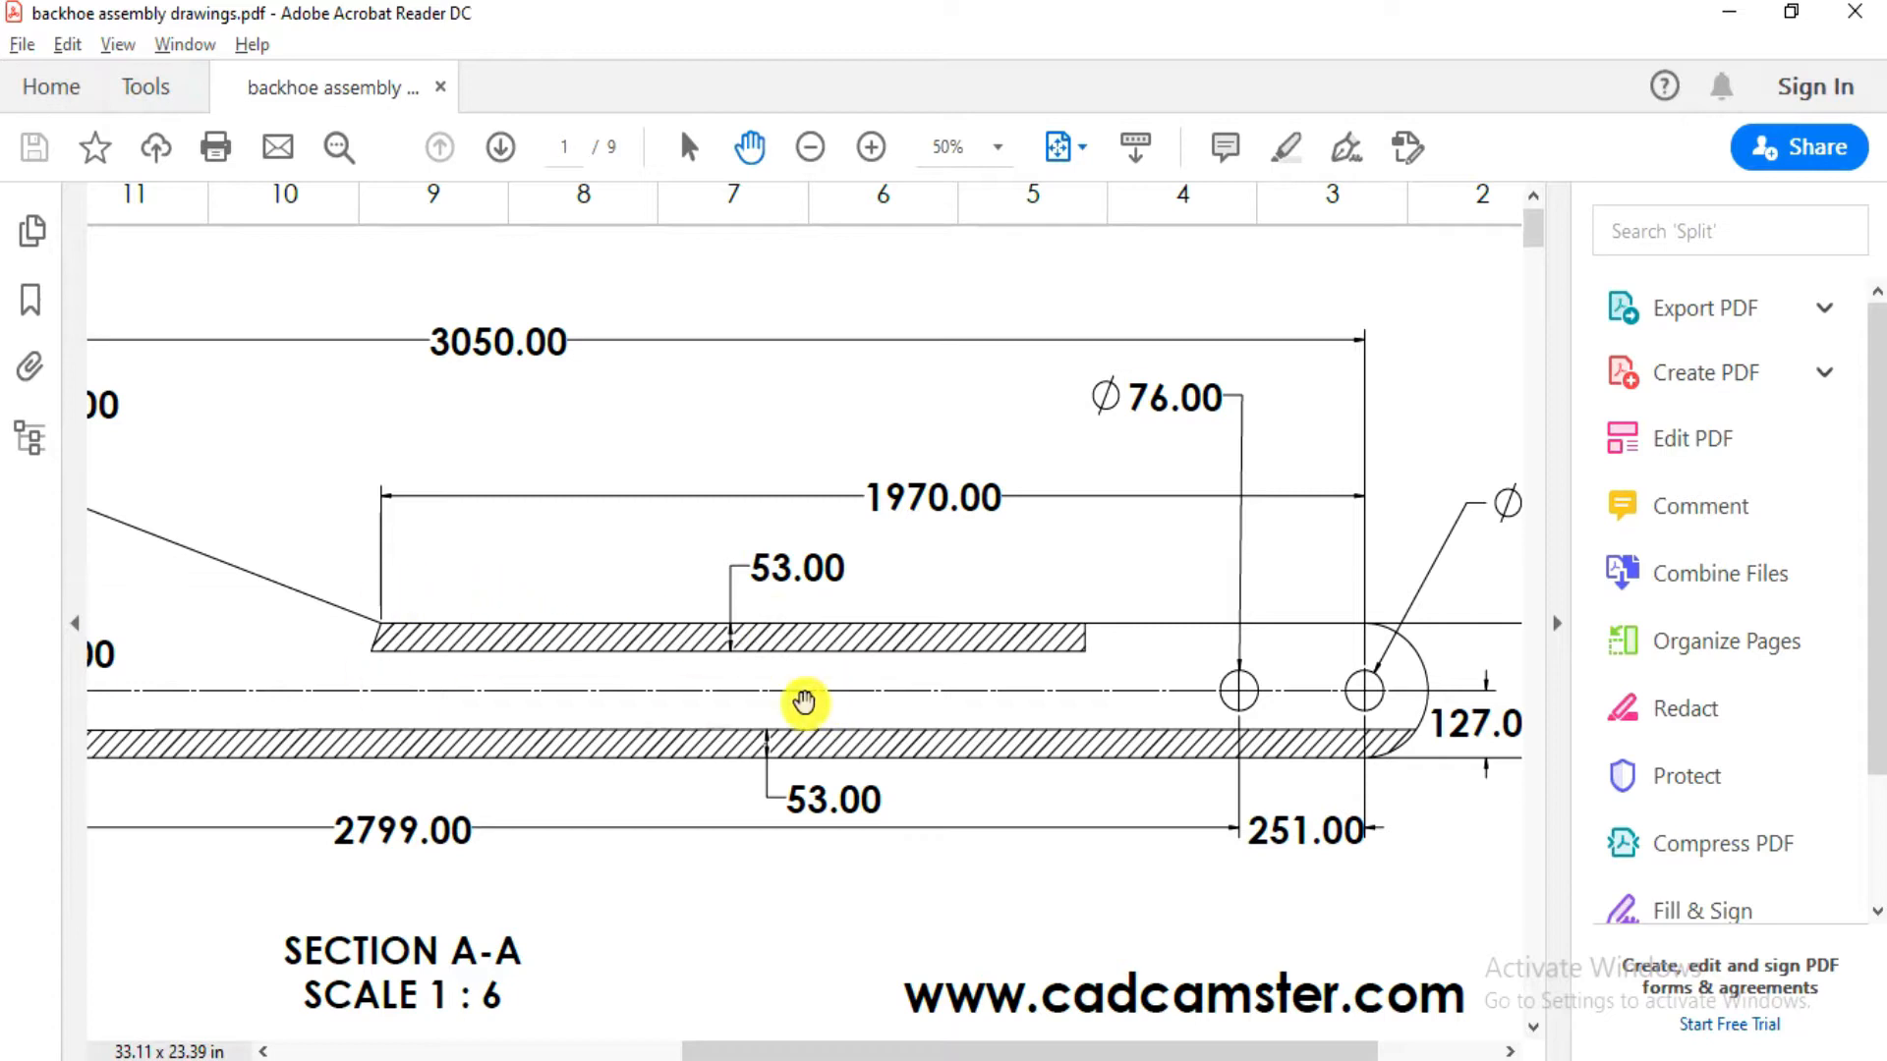
drag(1040, 809, 1130, 294)
drag(962, 695, 1172, 201)
drag(277, 773, 439, 848)
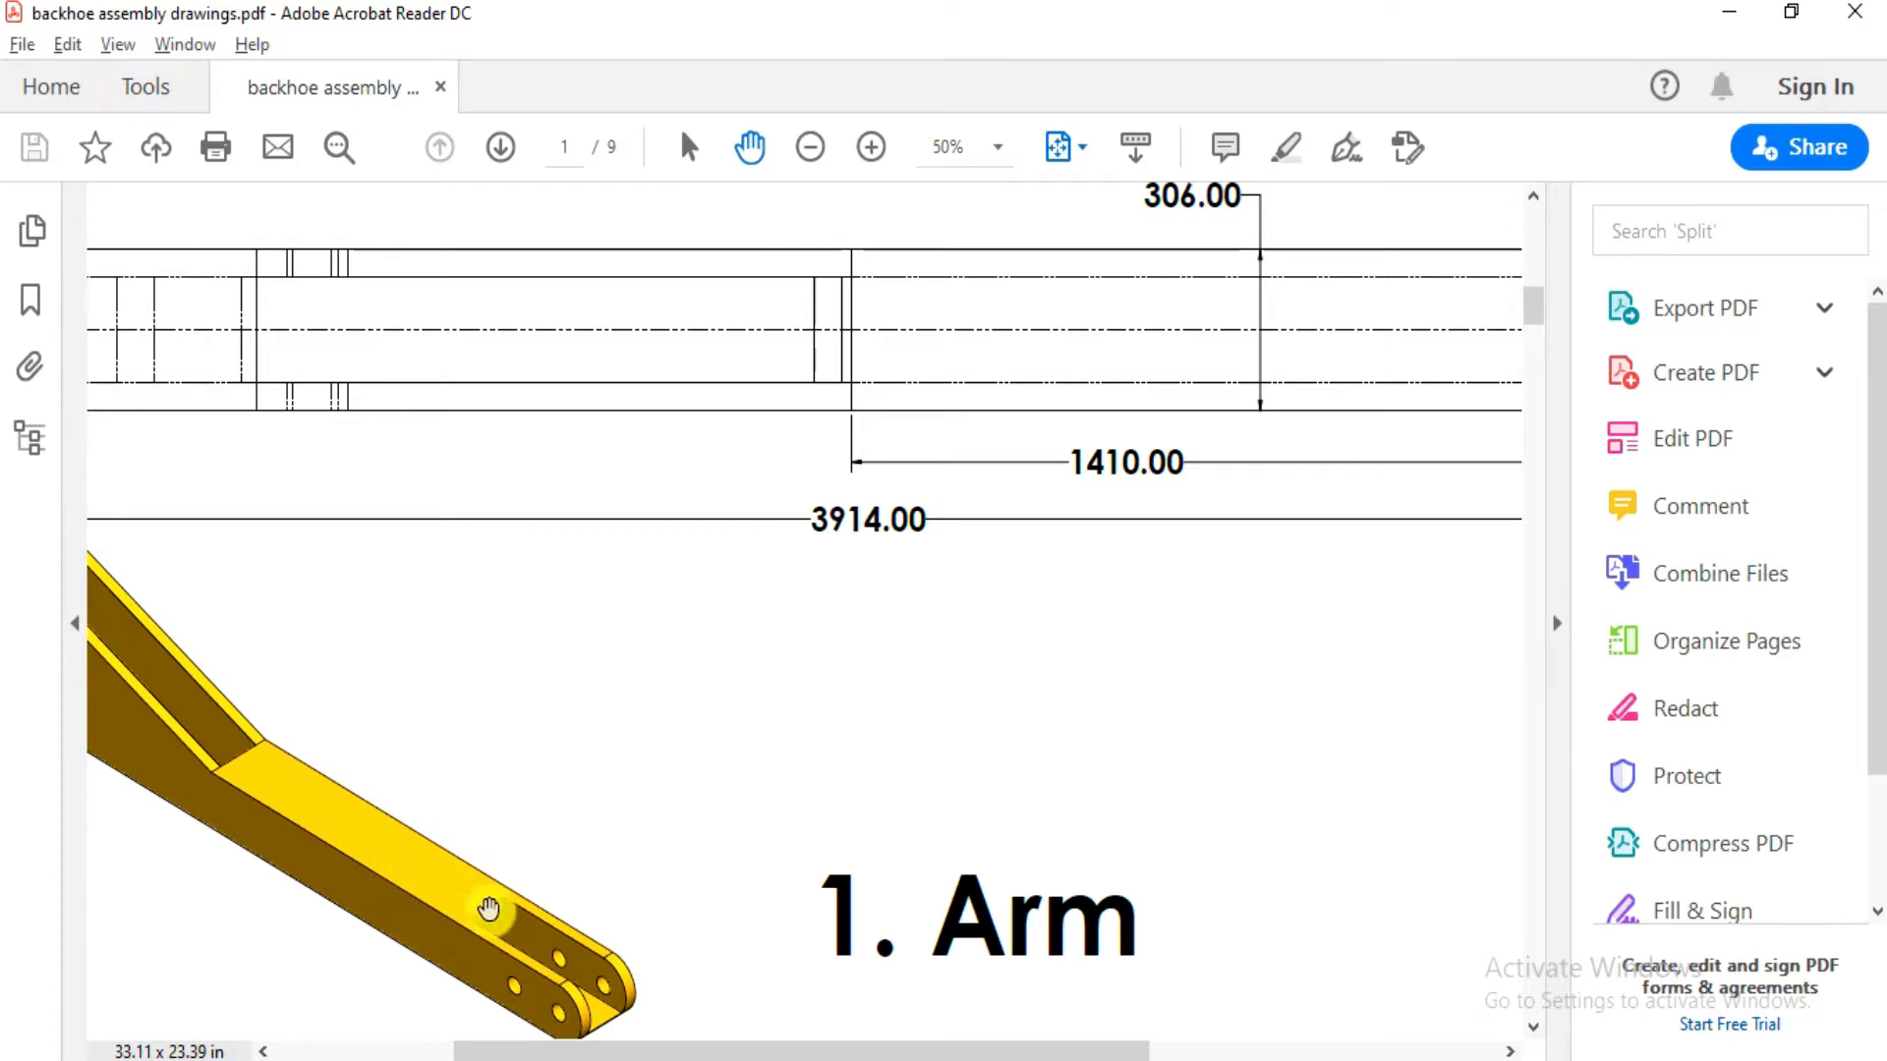
mouse_move(976, 809)
mouse_down()
mouse_move(1242, 770)
mouse_move(1345, 835)
mouse_up()
drag(770, 550, 746, 973)
drag(838, 538, 779, 964)
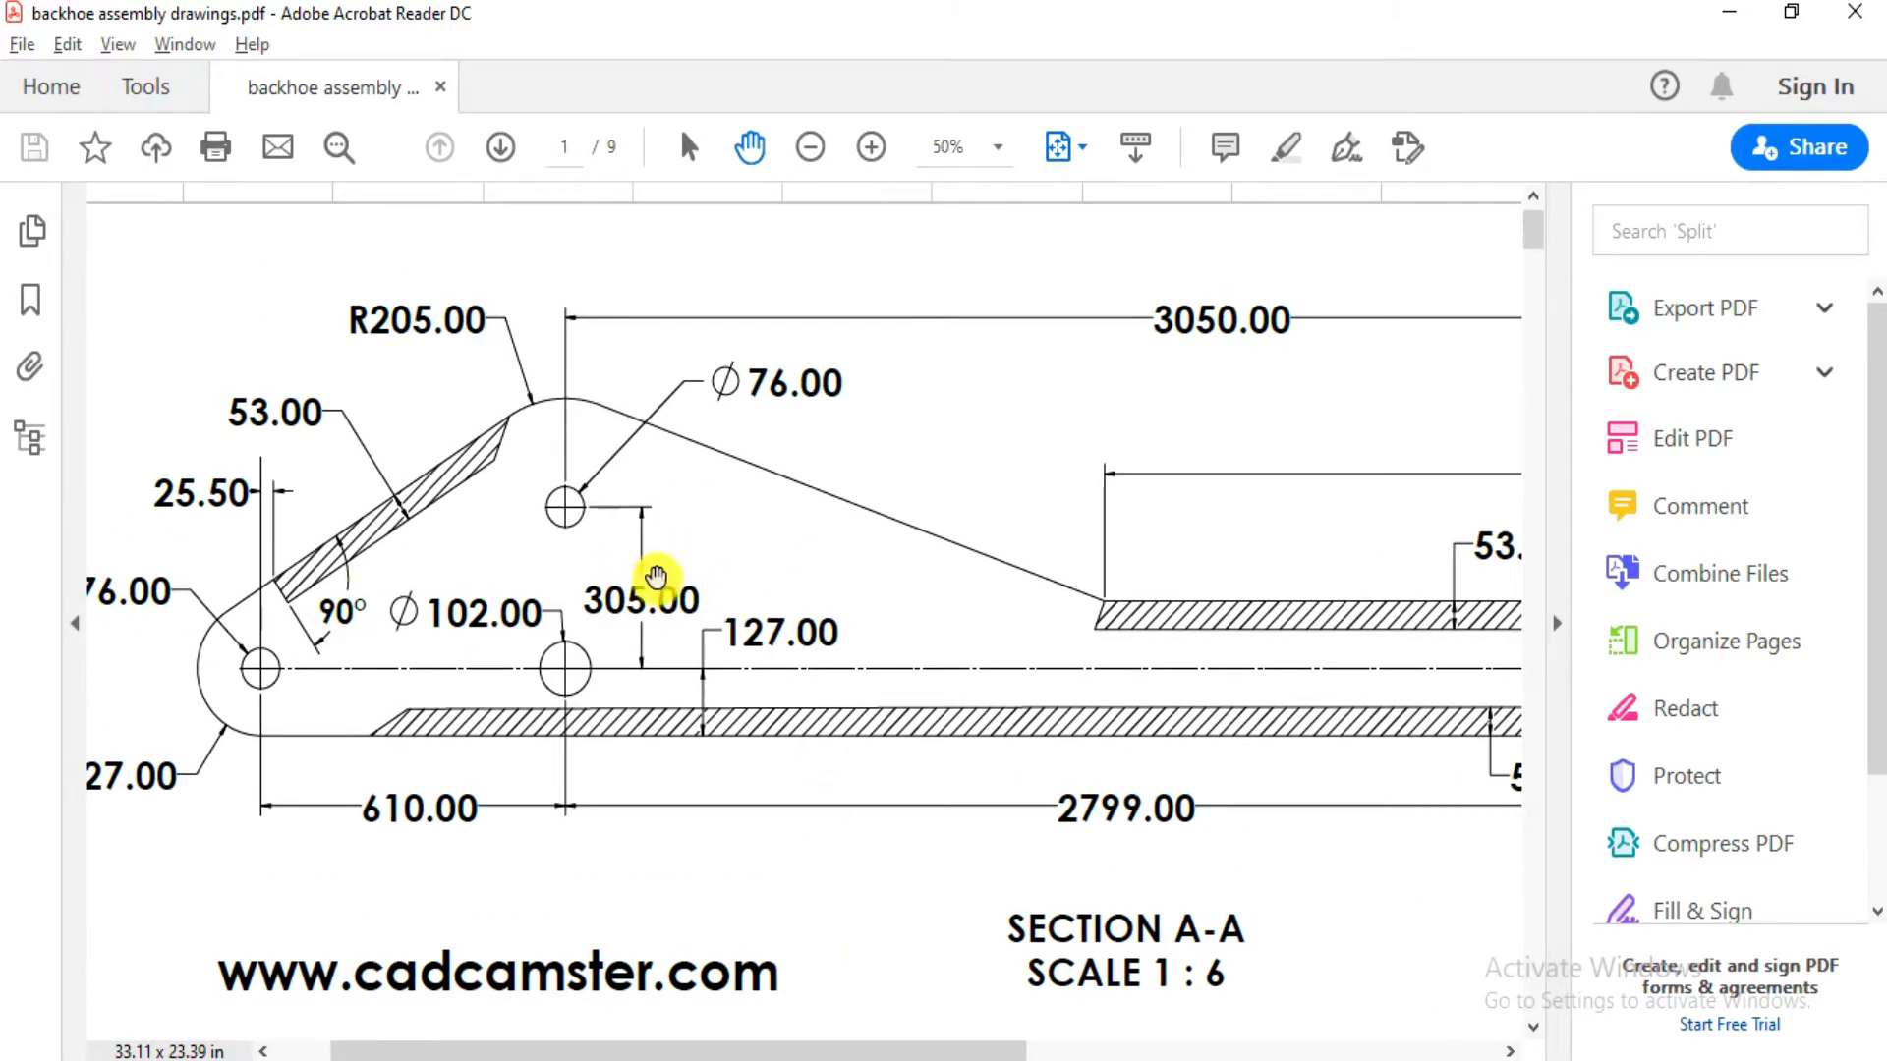
key(ctrl+2)
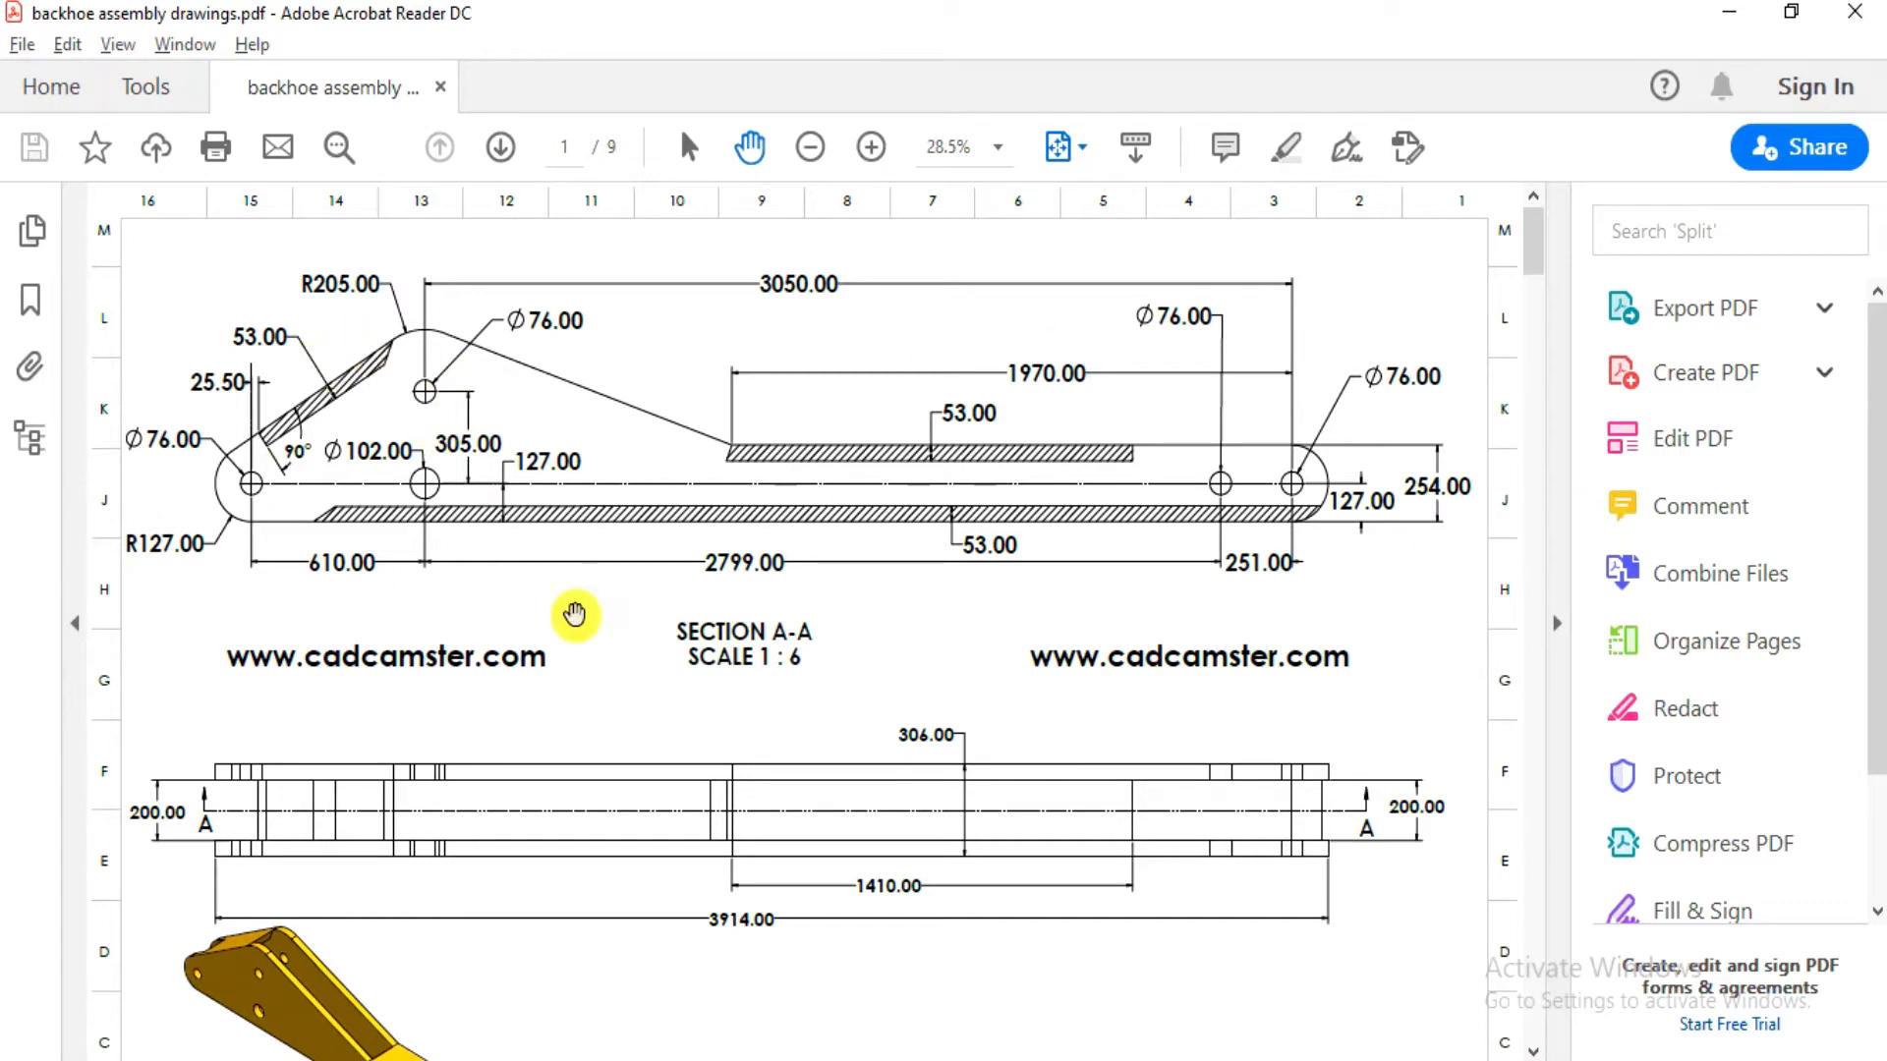
scroll(685, 487, down, 2)
scroll(685, 488, up, 2)
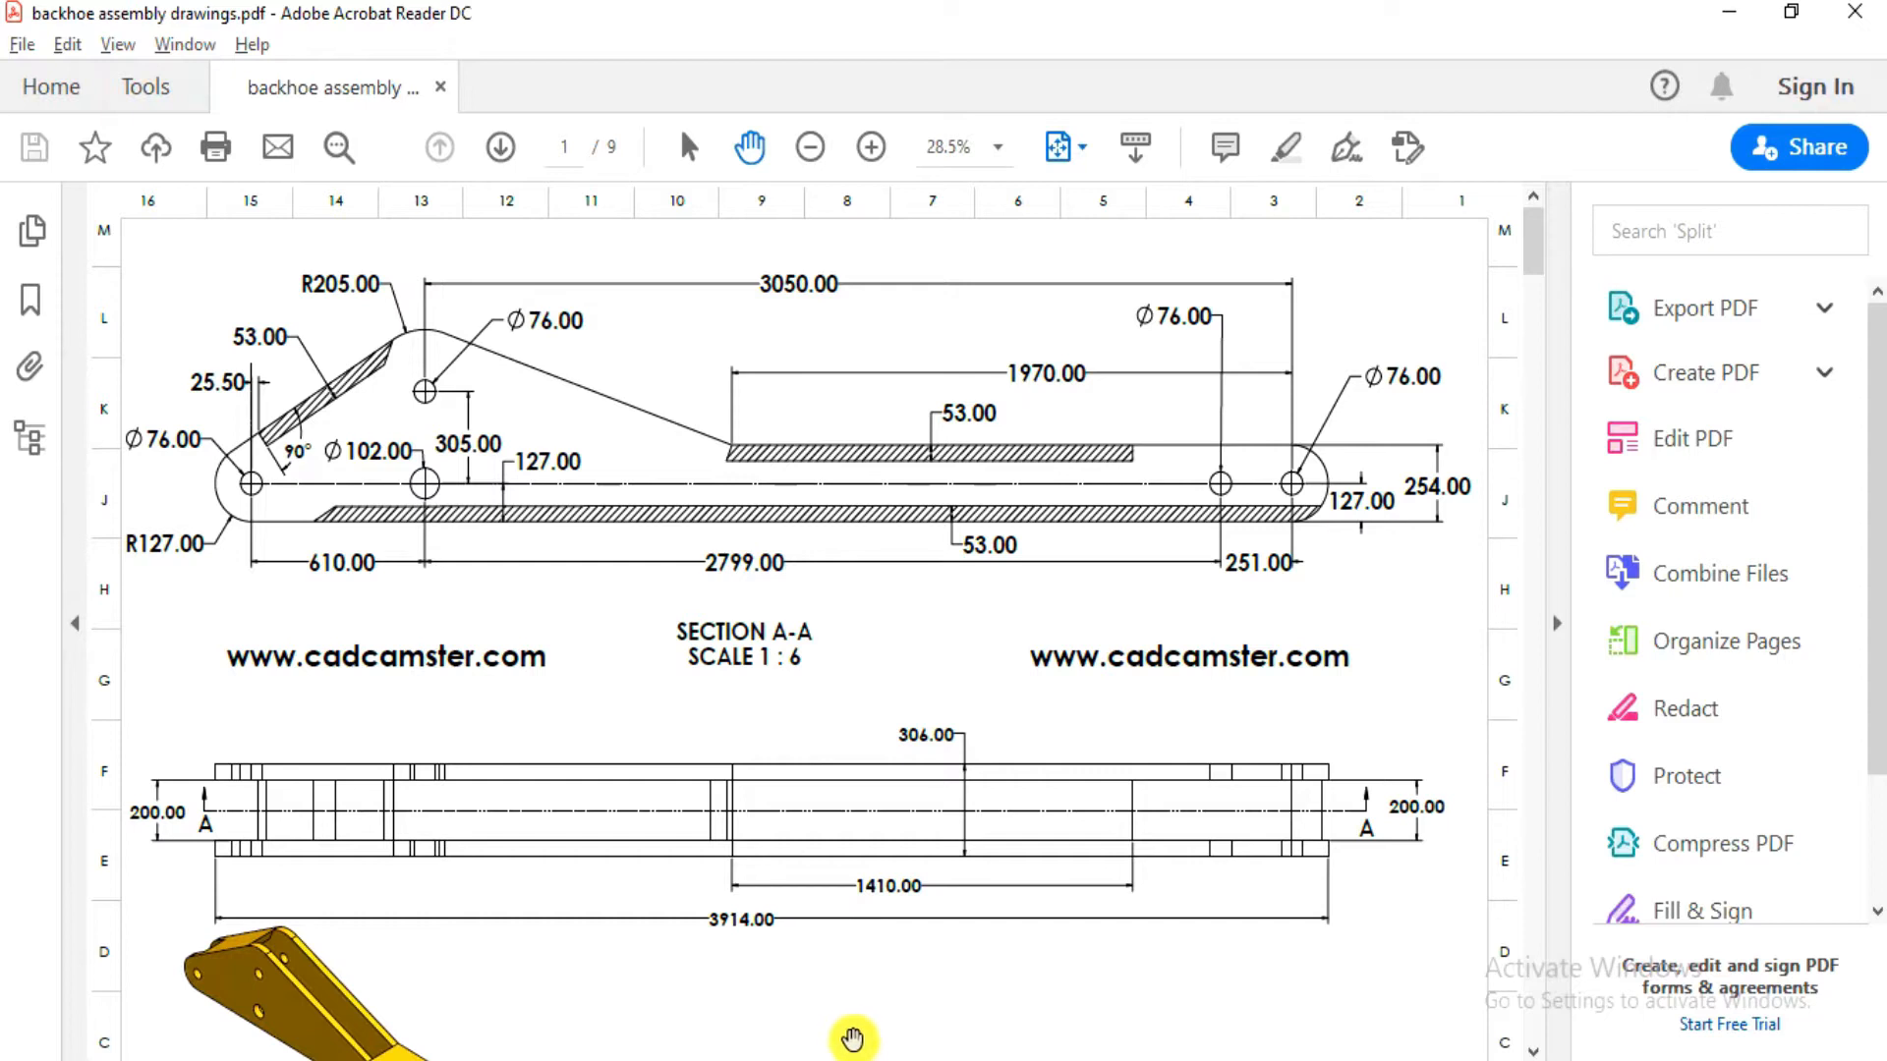
Return to SOLIDWORKS and close the 1.arm part, saving all modified documents
click(853, 1056)
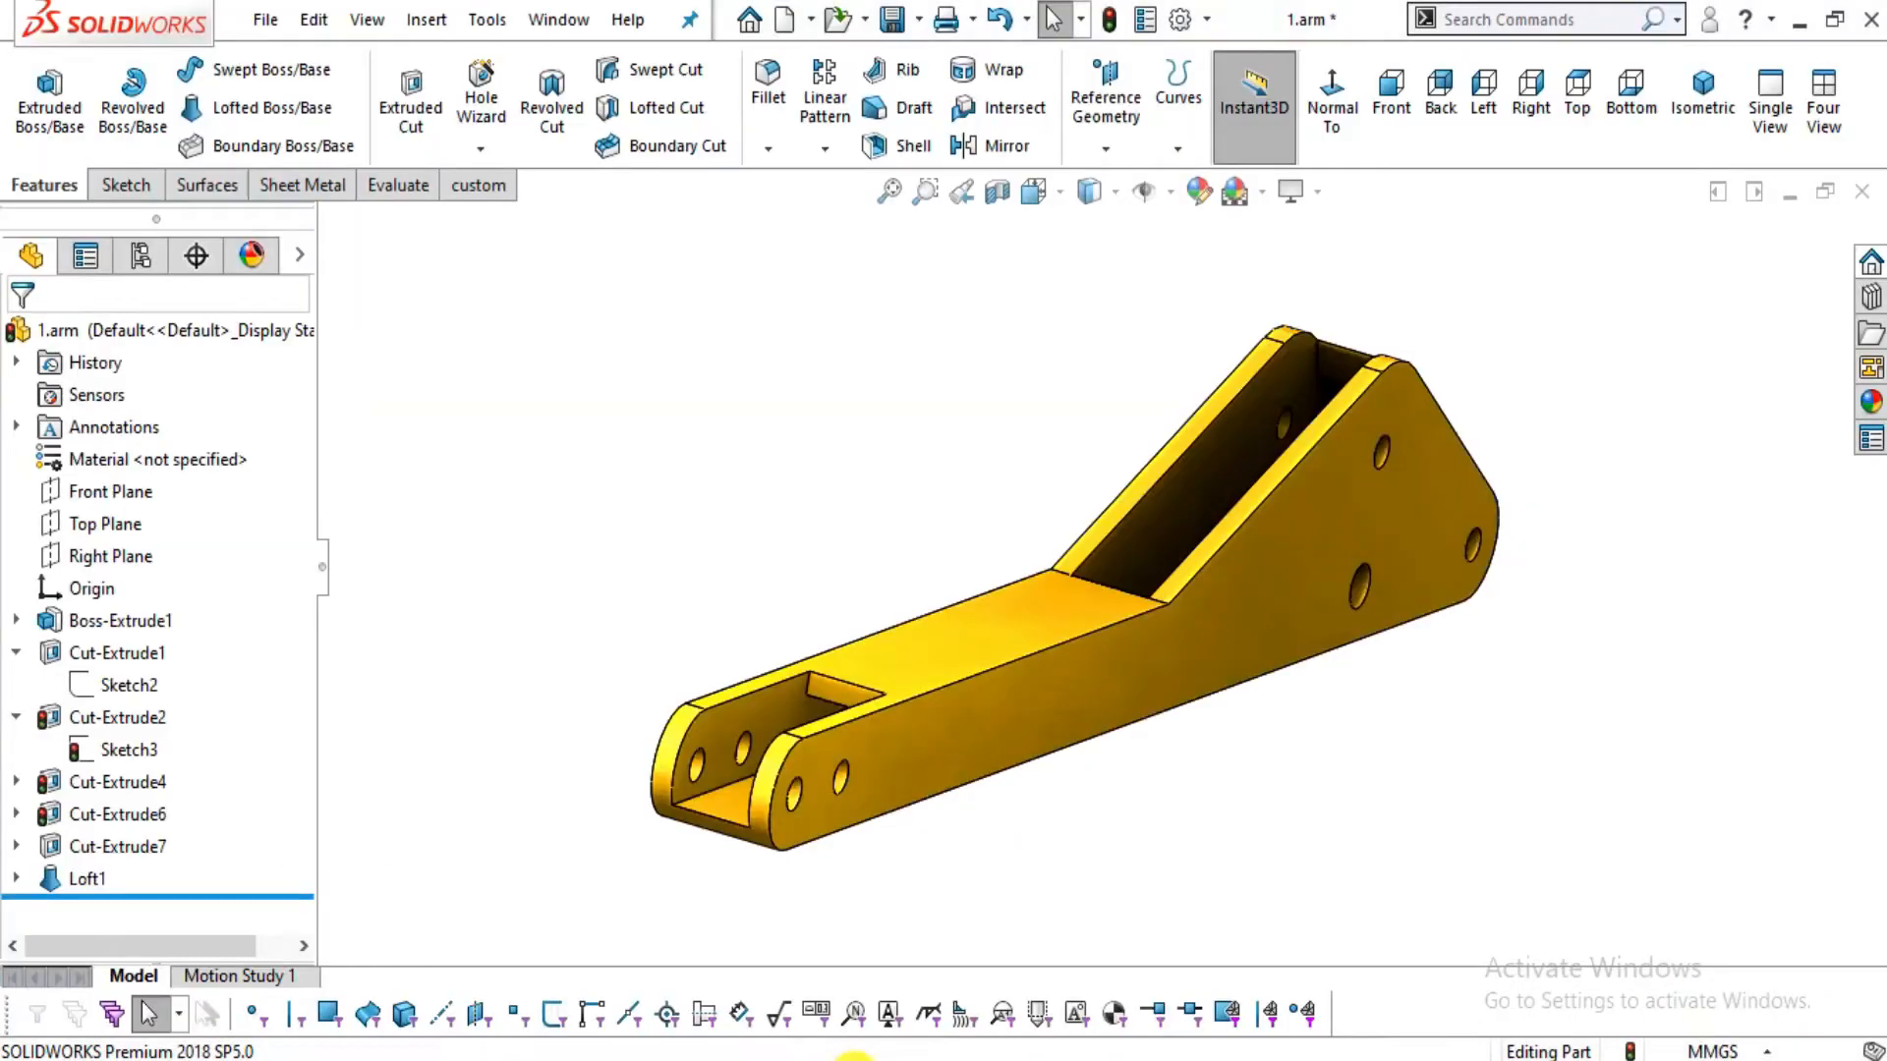
click(1866, 197)
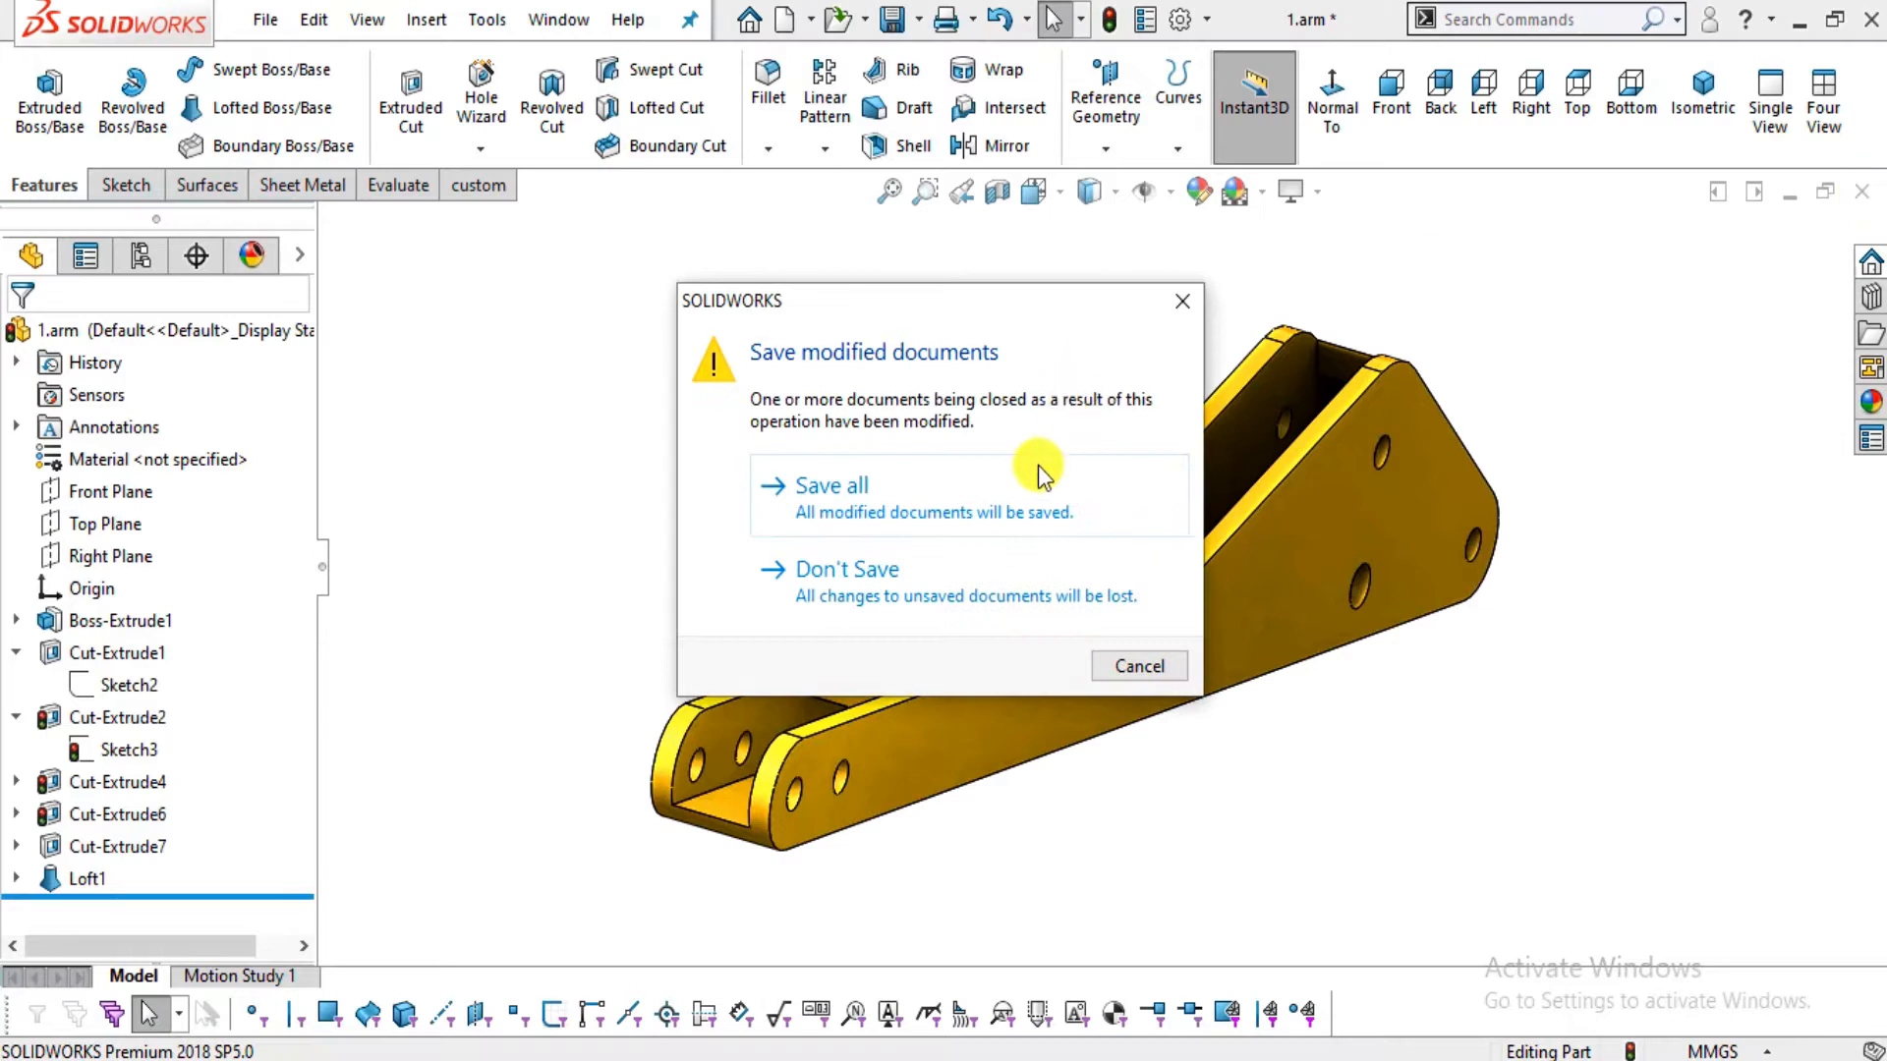
click(982, 489)
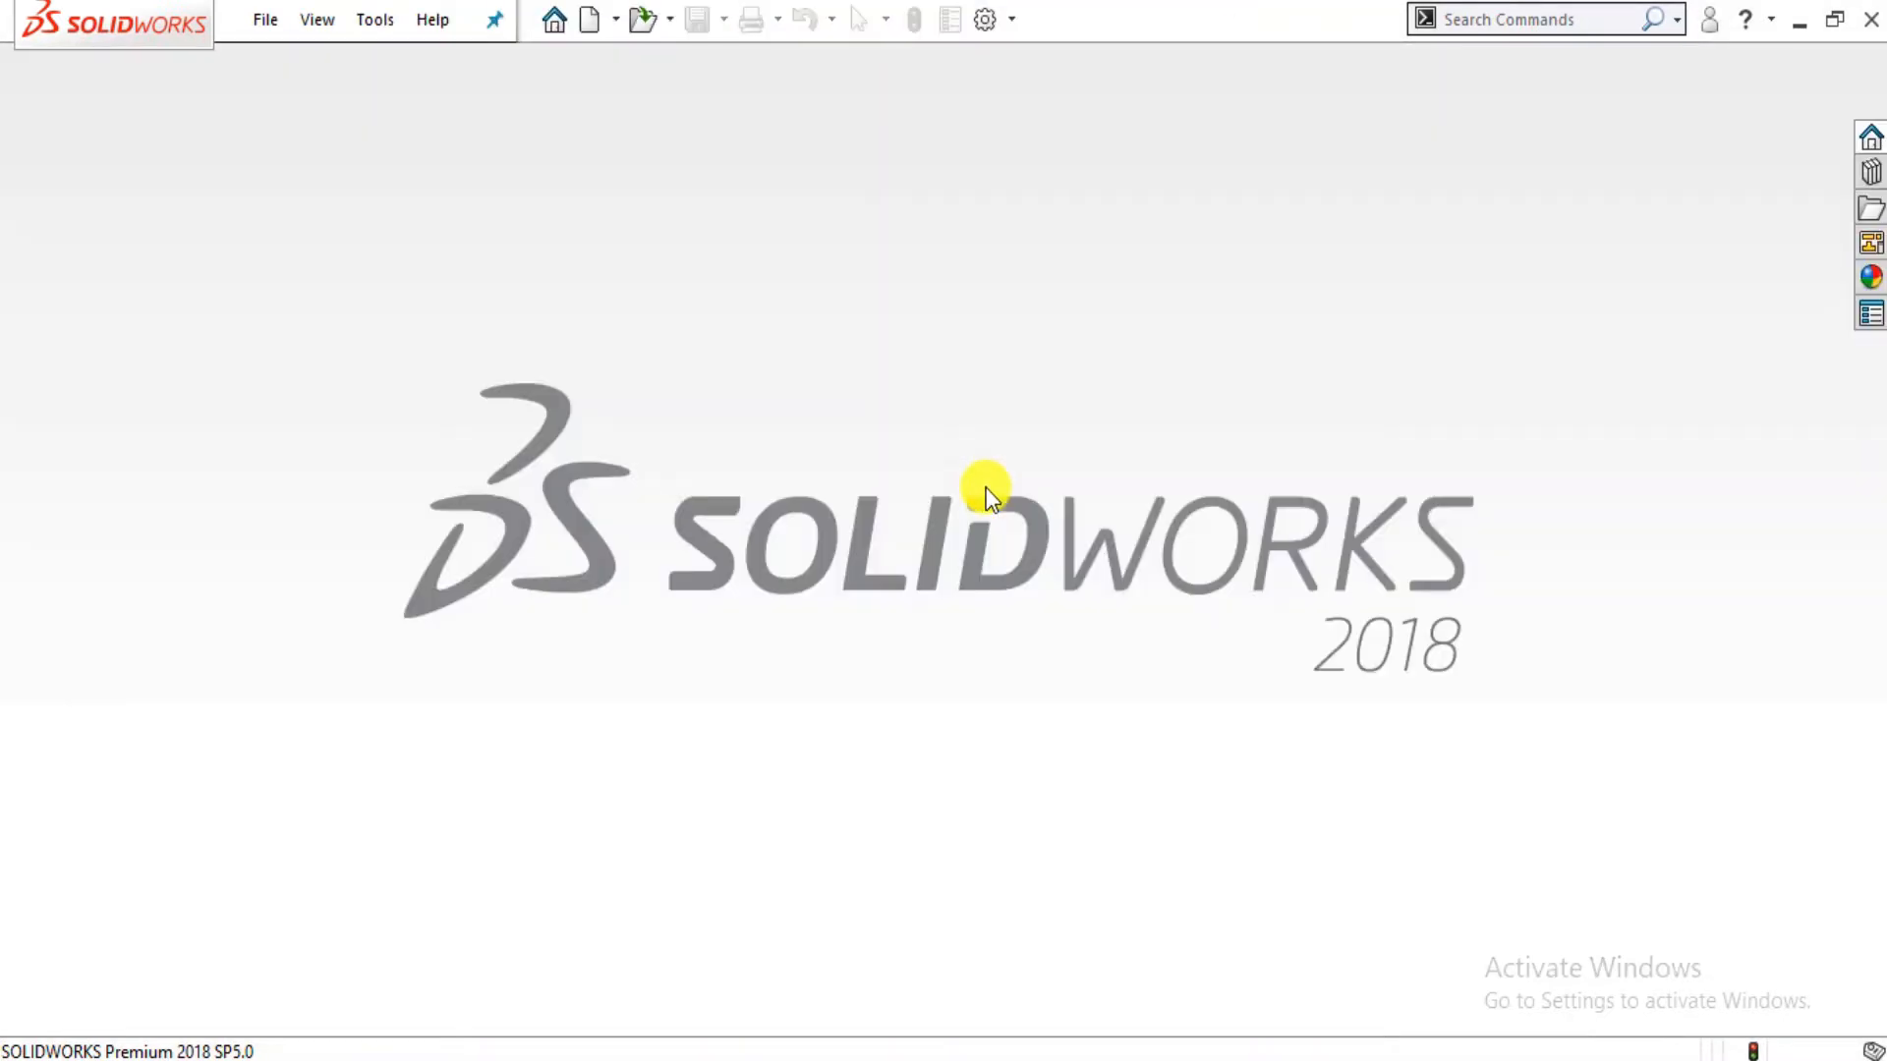
Create a new part document
click(271, 25)
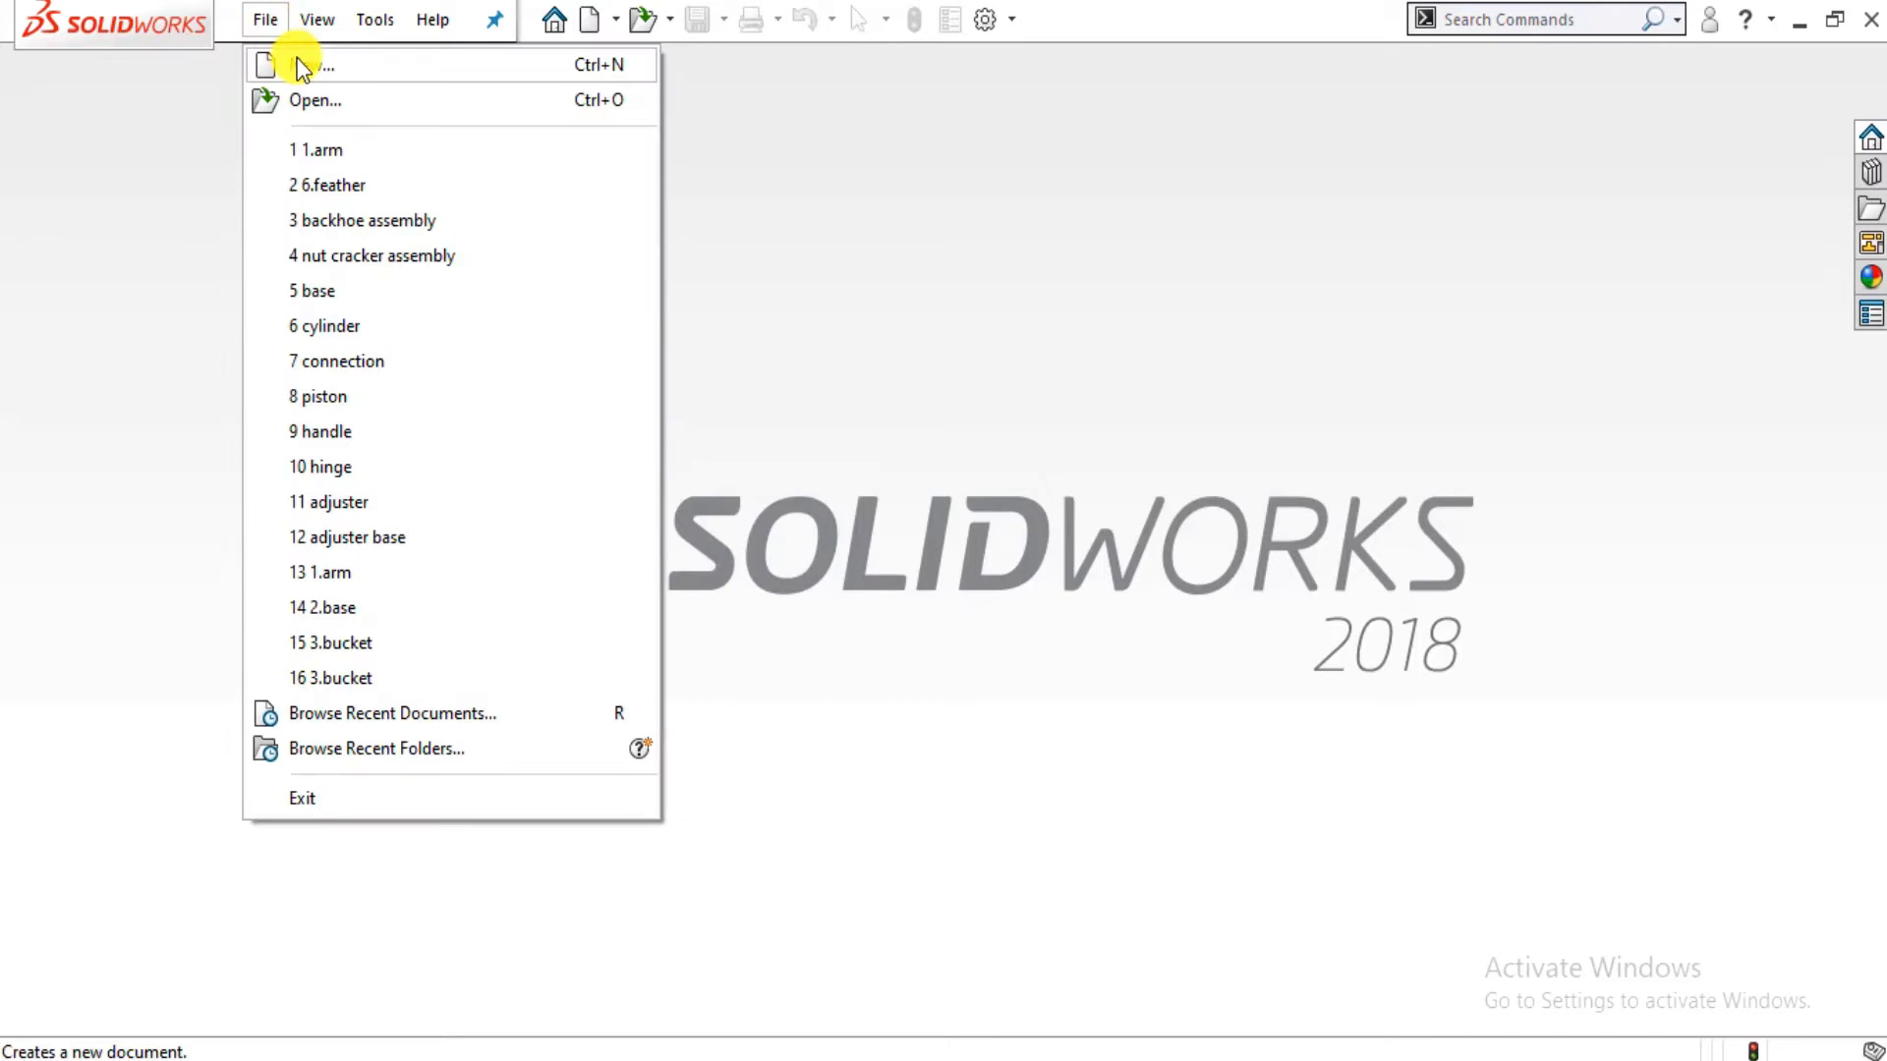
click(297, 63)
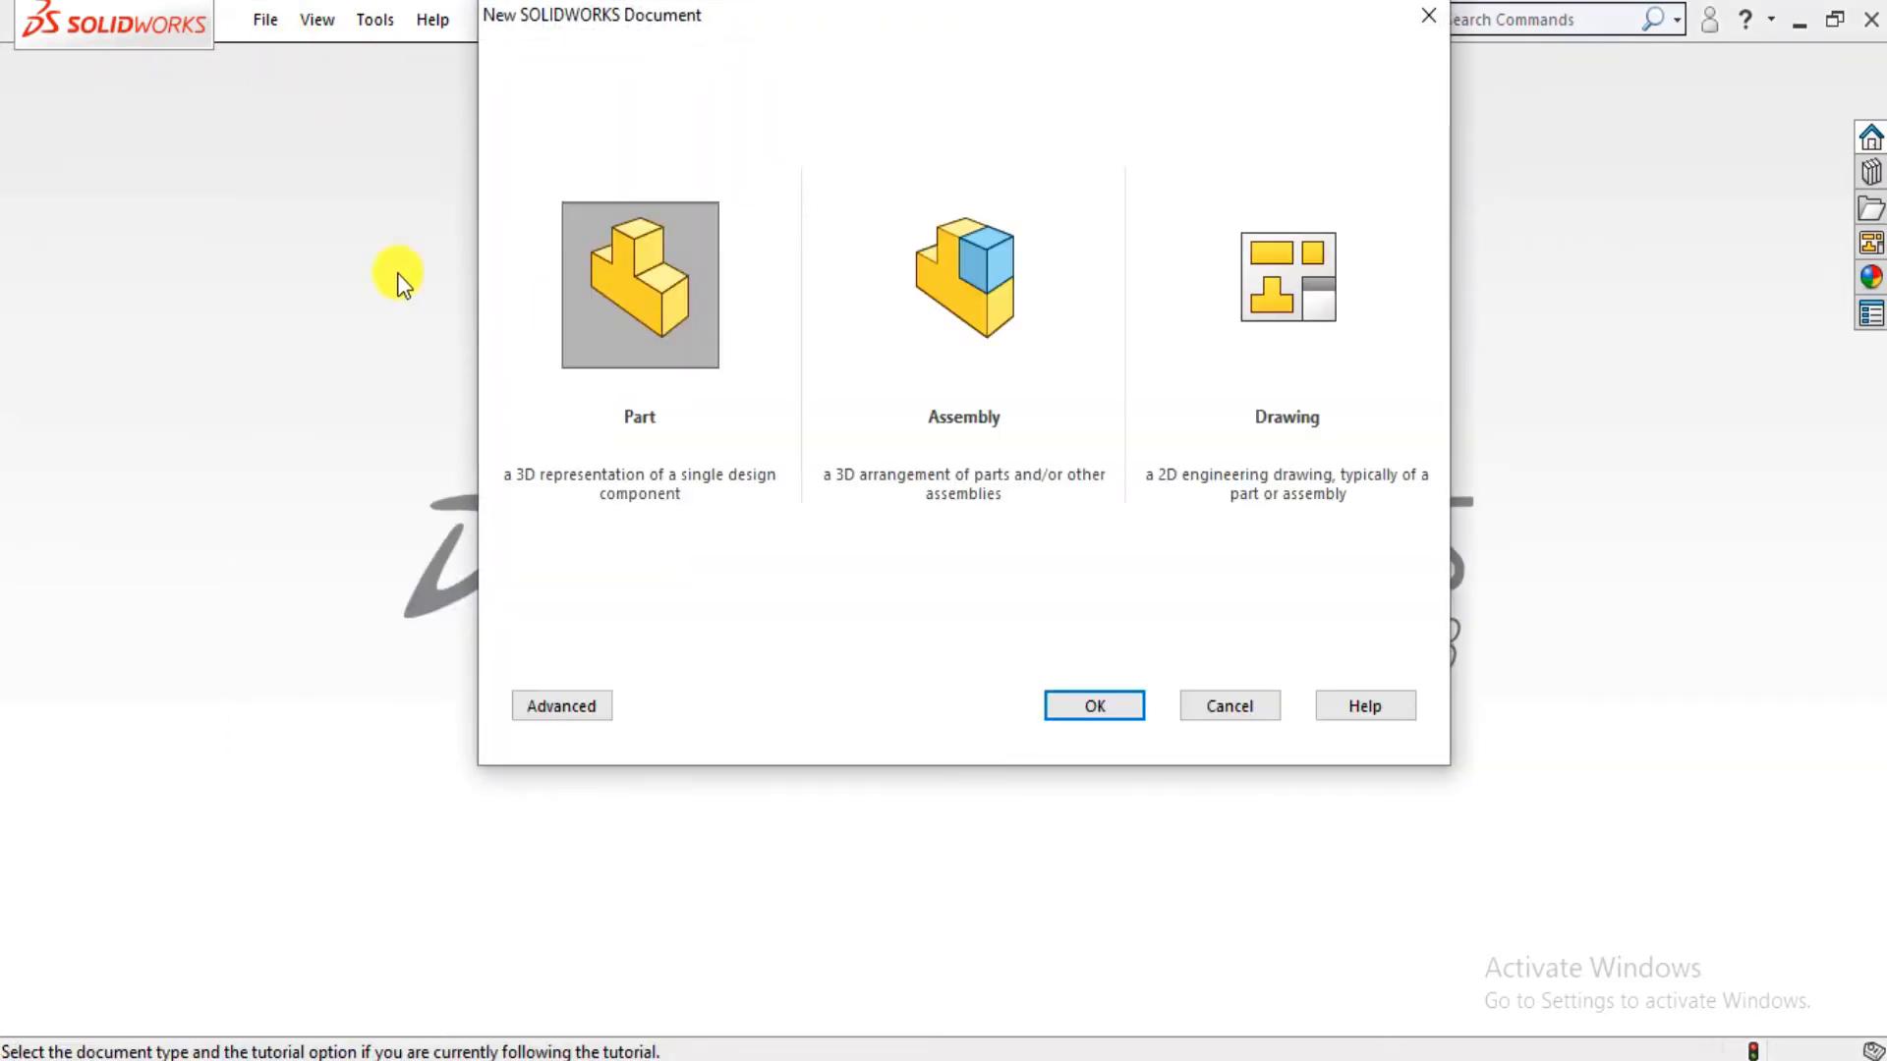
click(1116, 706)
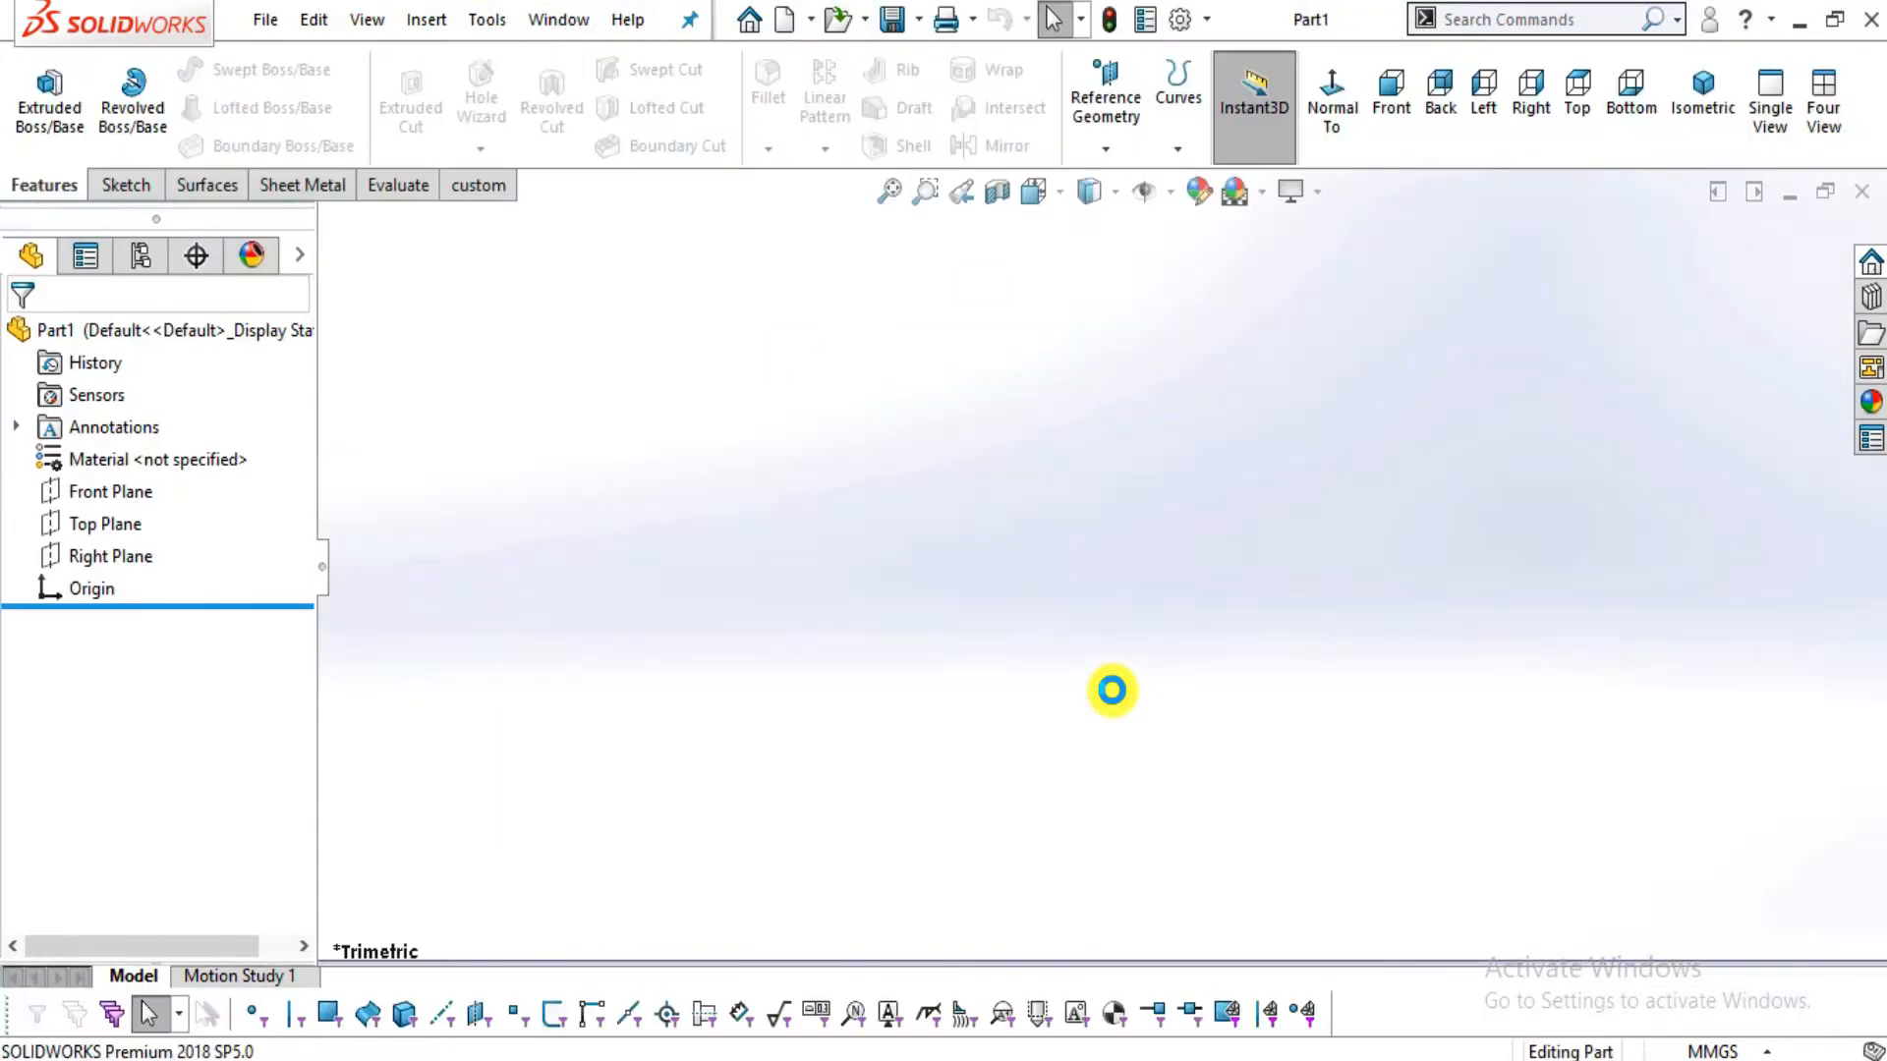
Apply the Plain White scene and set the document units to MMGS (millimeter, gram, second)
click(1268, 191)
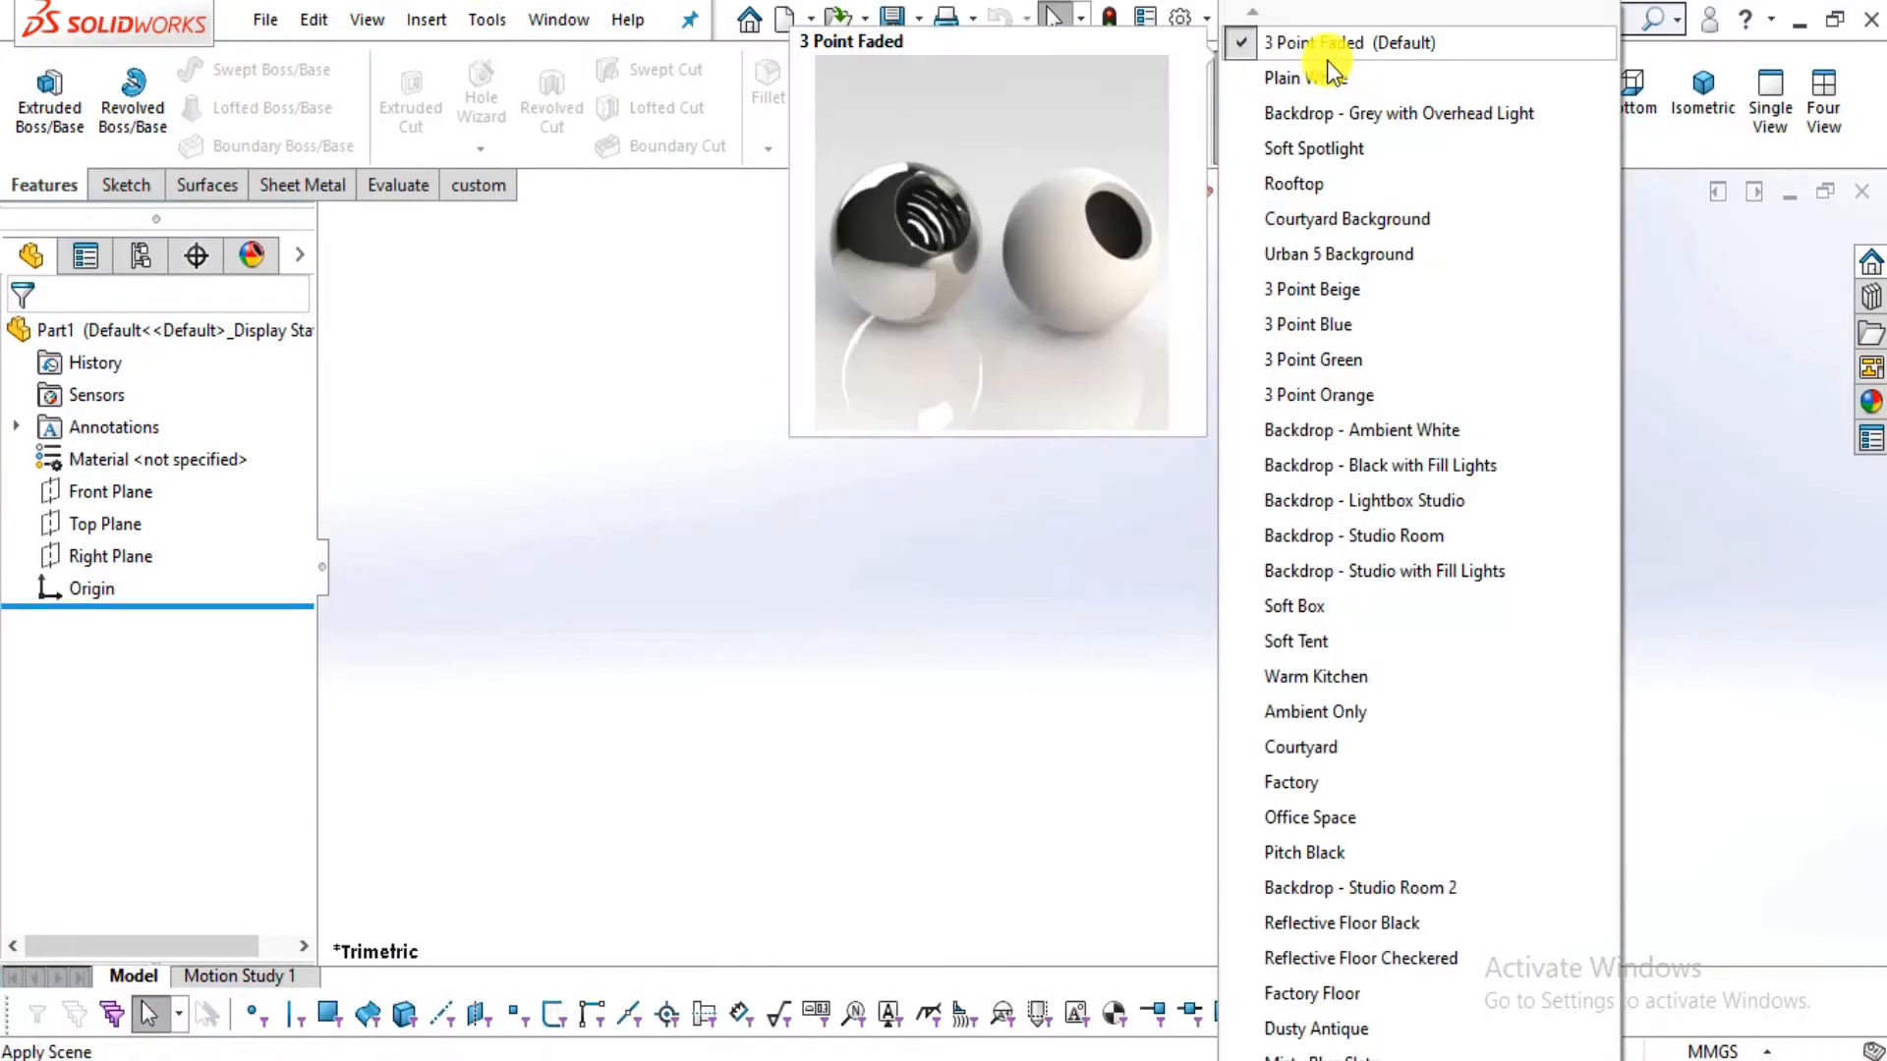
click(1319, 75)
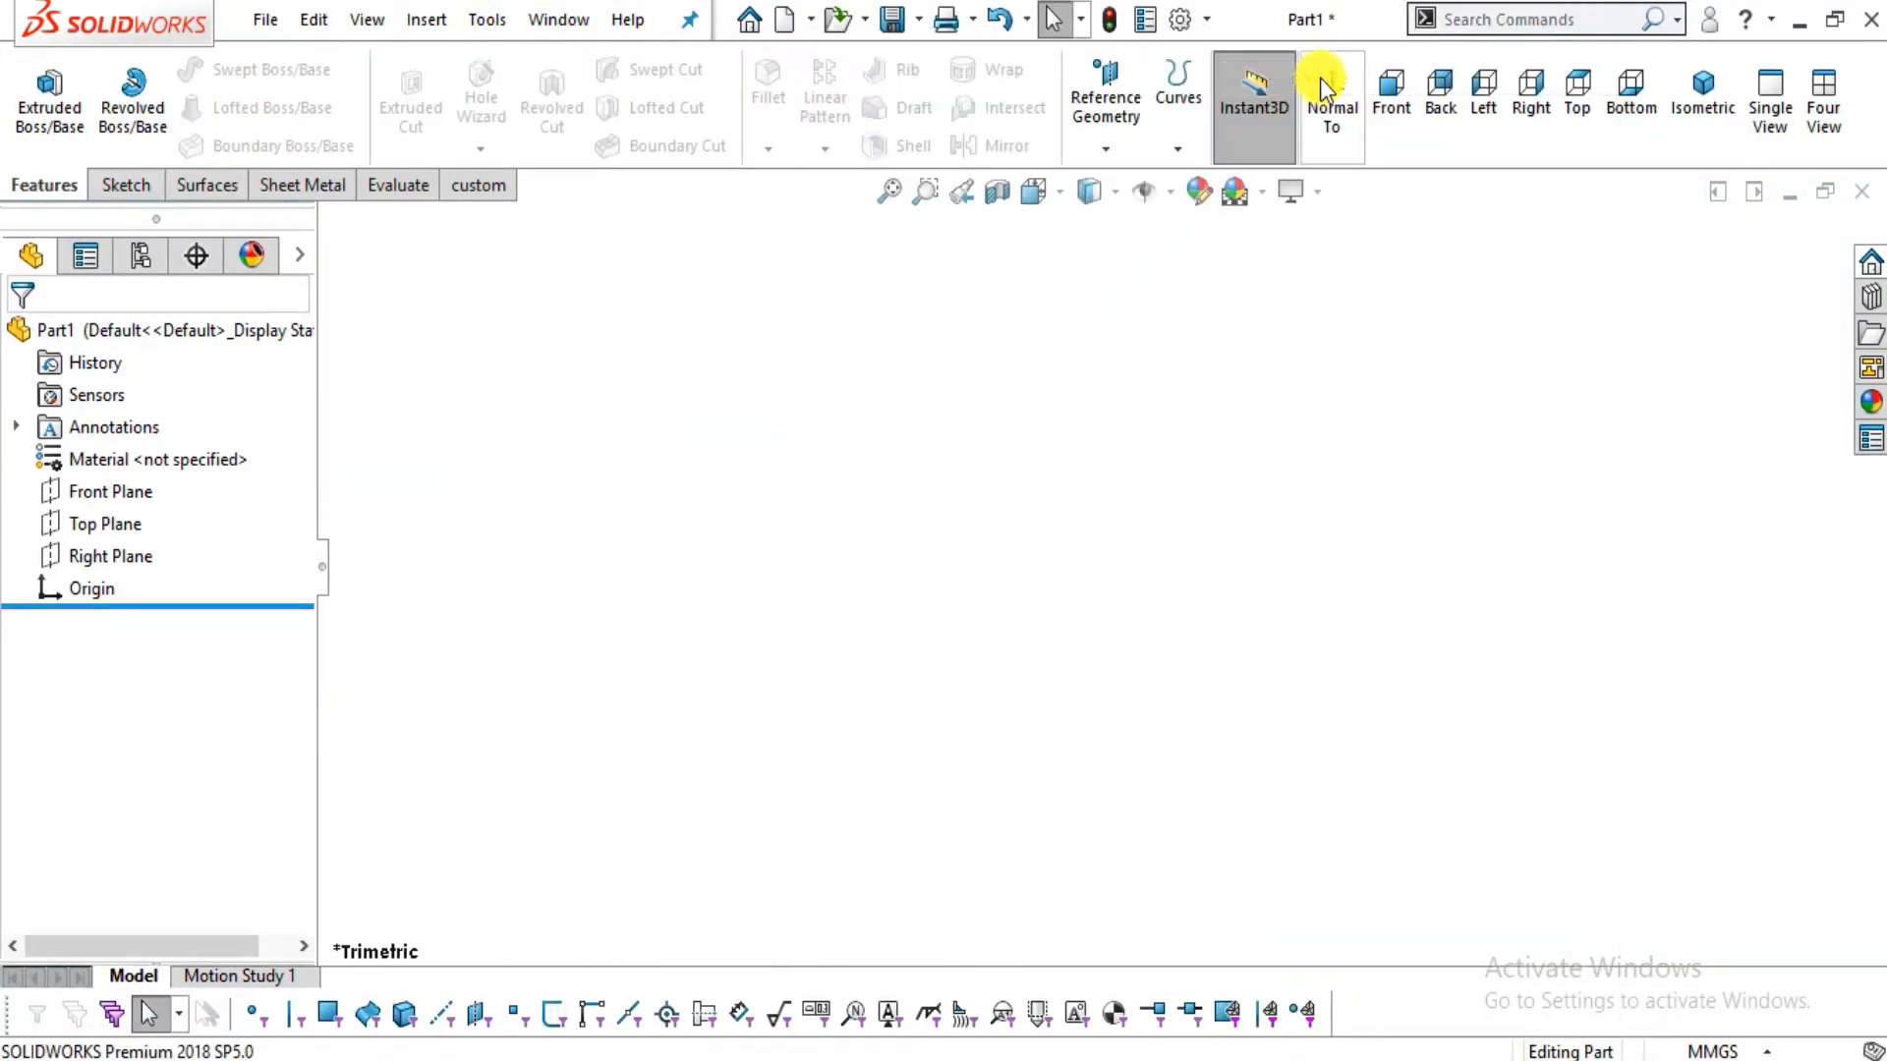
click(1715, 1048)
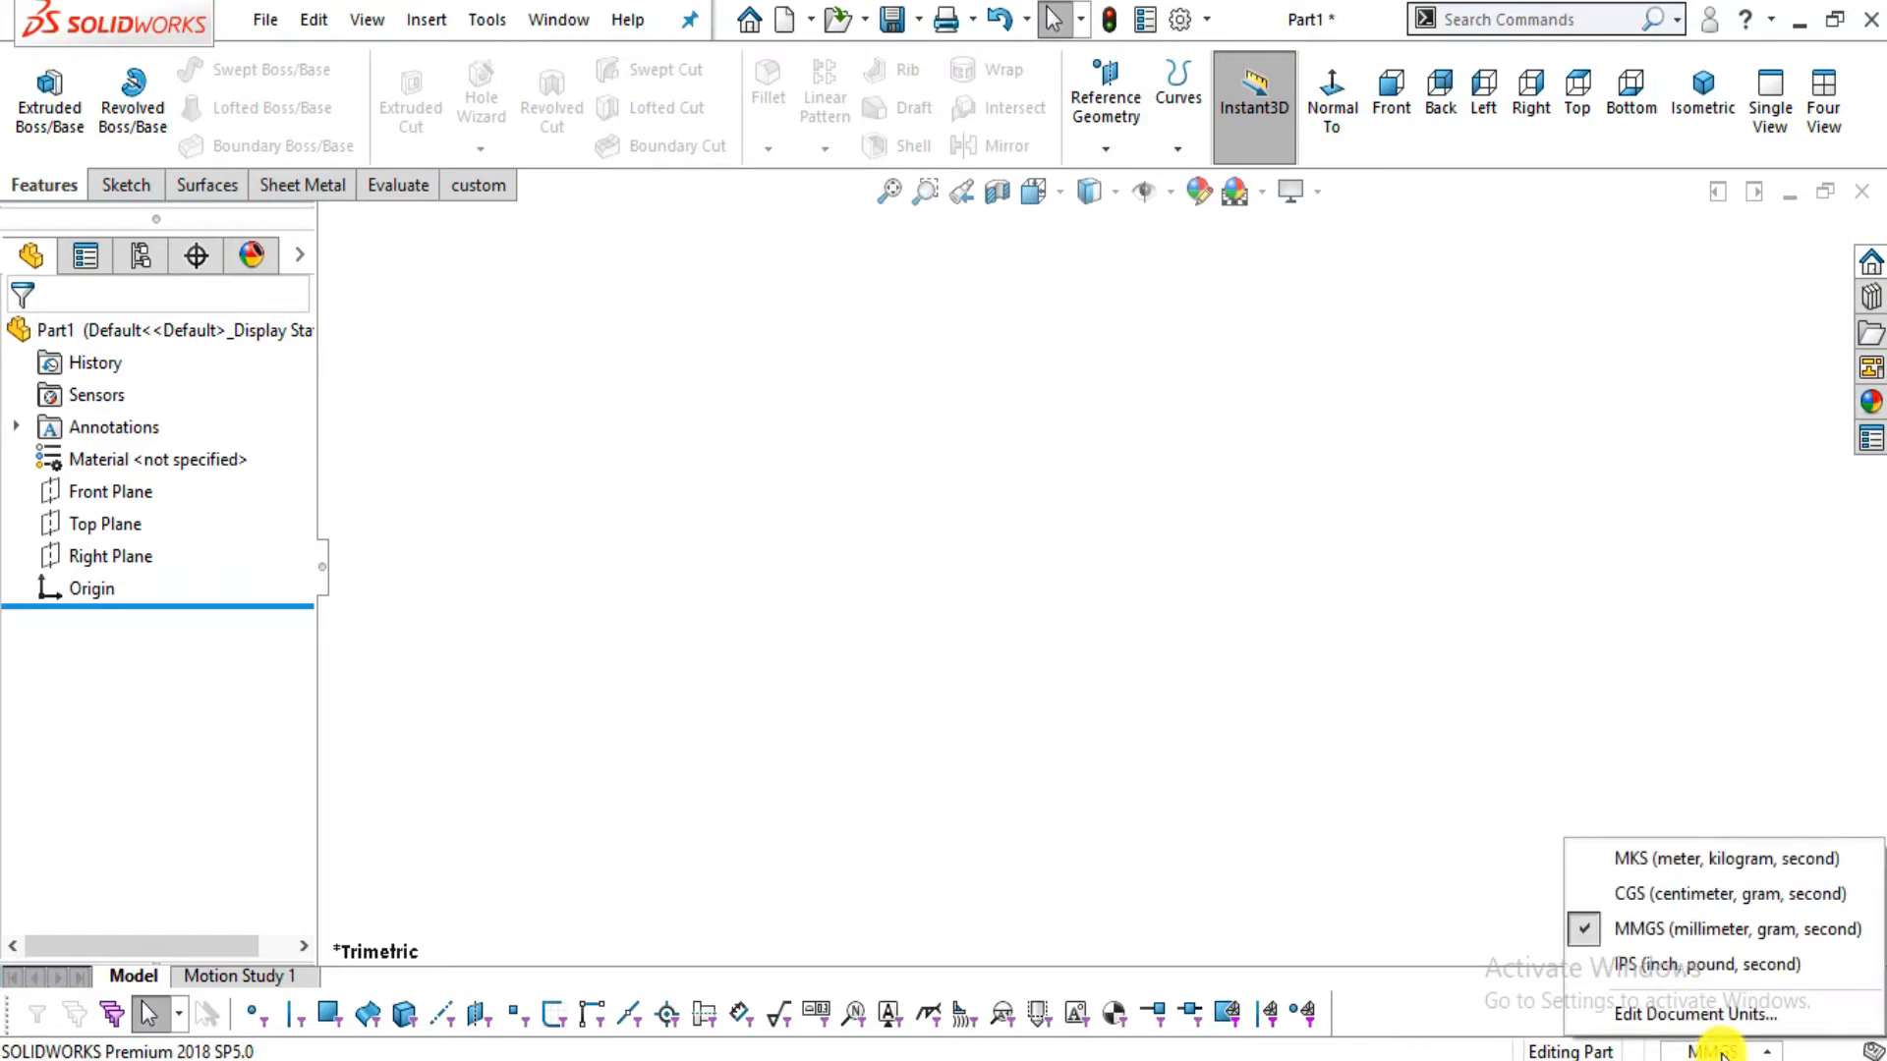
click(1683, 921)
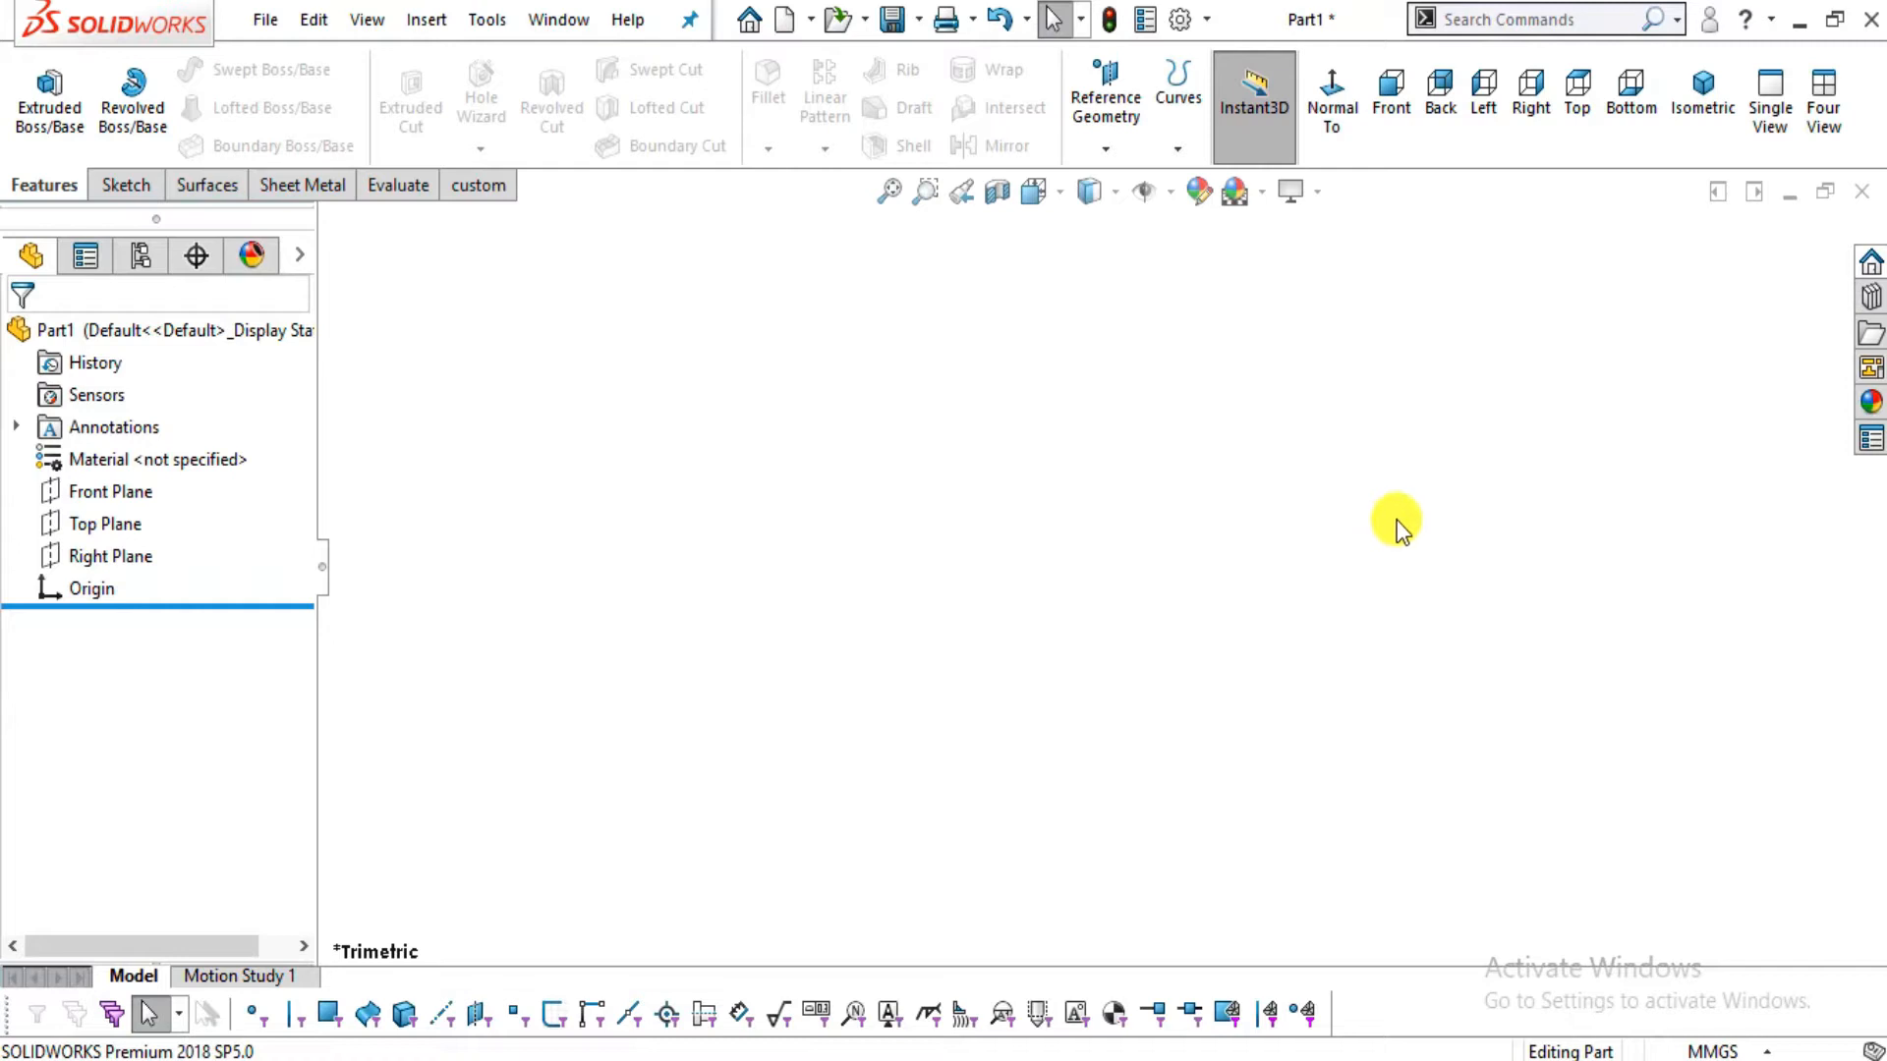
Start a new sketch on the Front Plane, viewed normal to it
click(138, 498)
click(1332, 106)
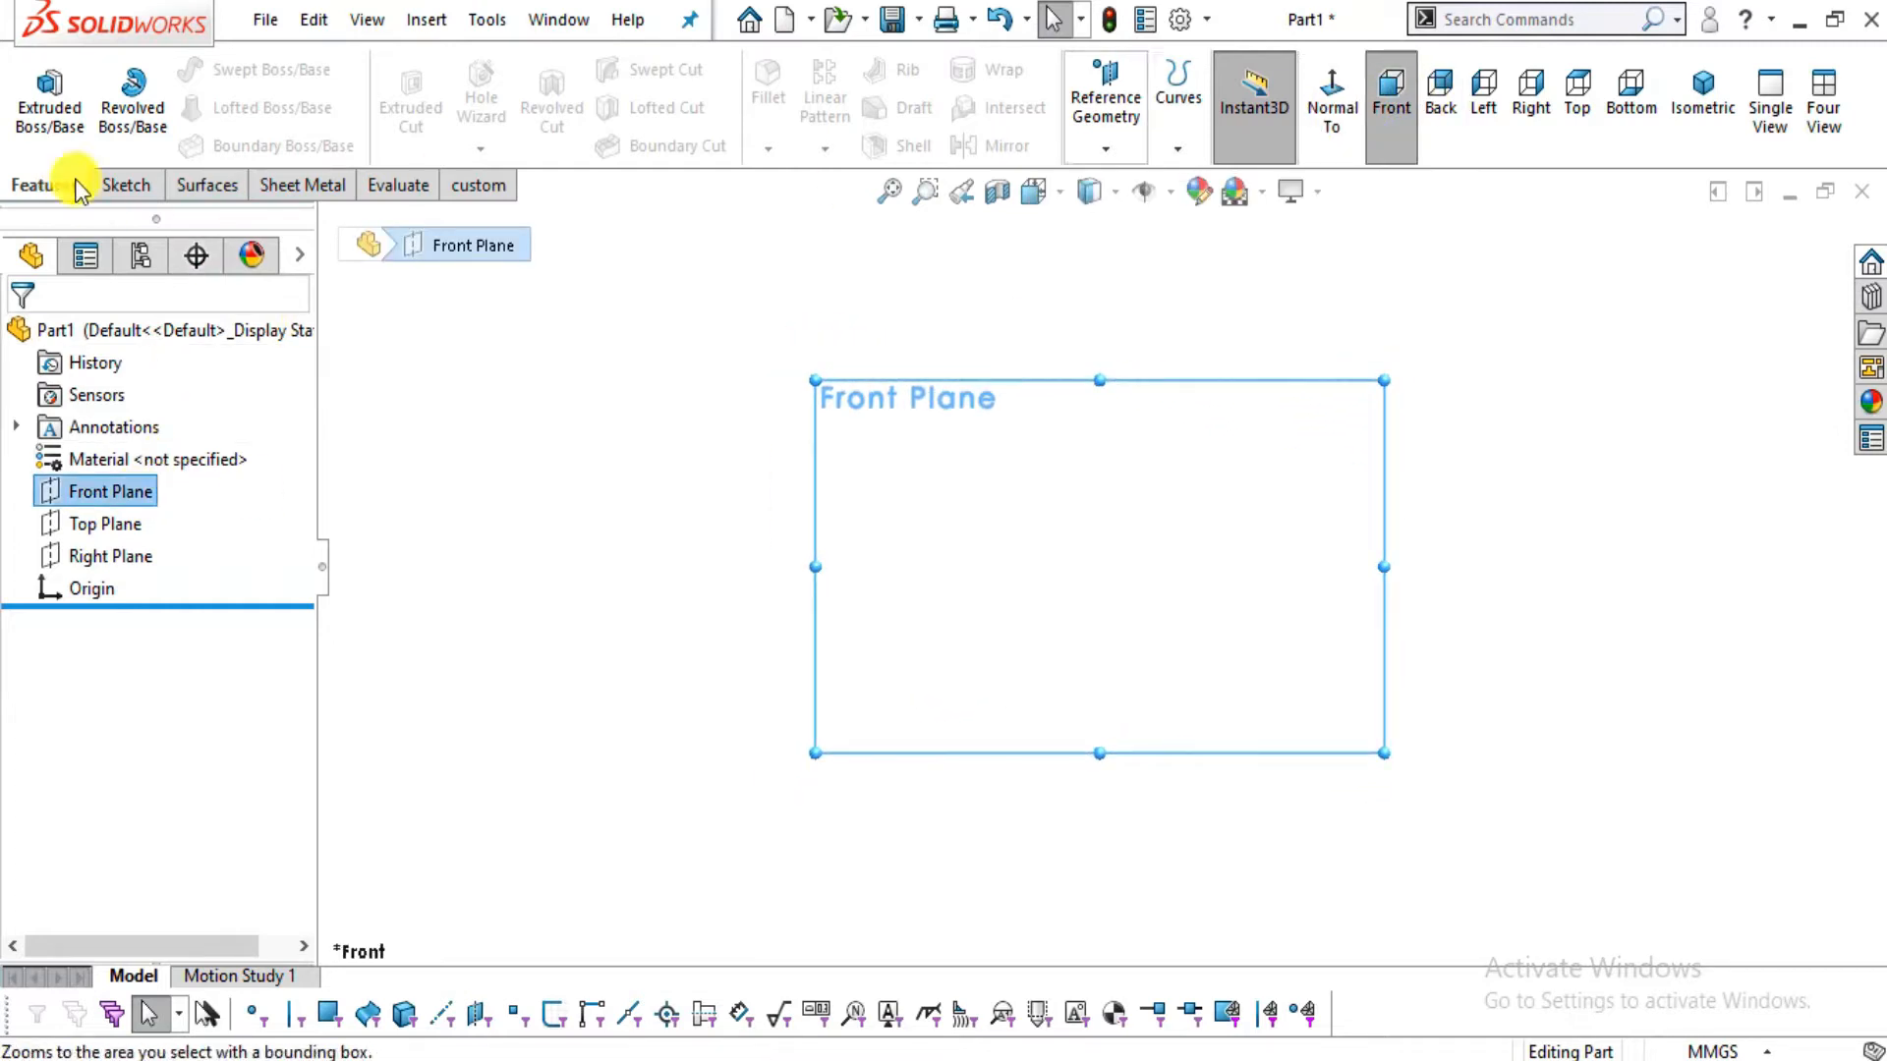
click(126, 185)
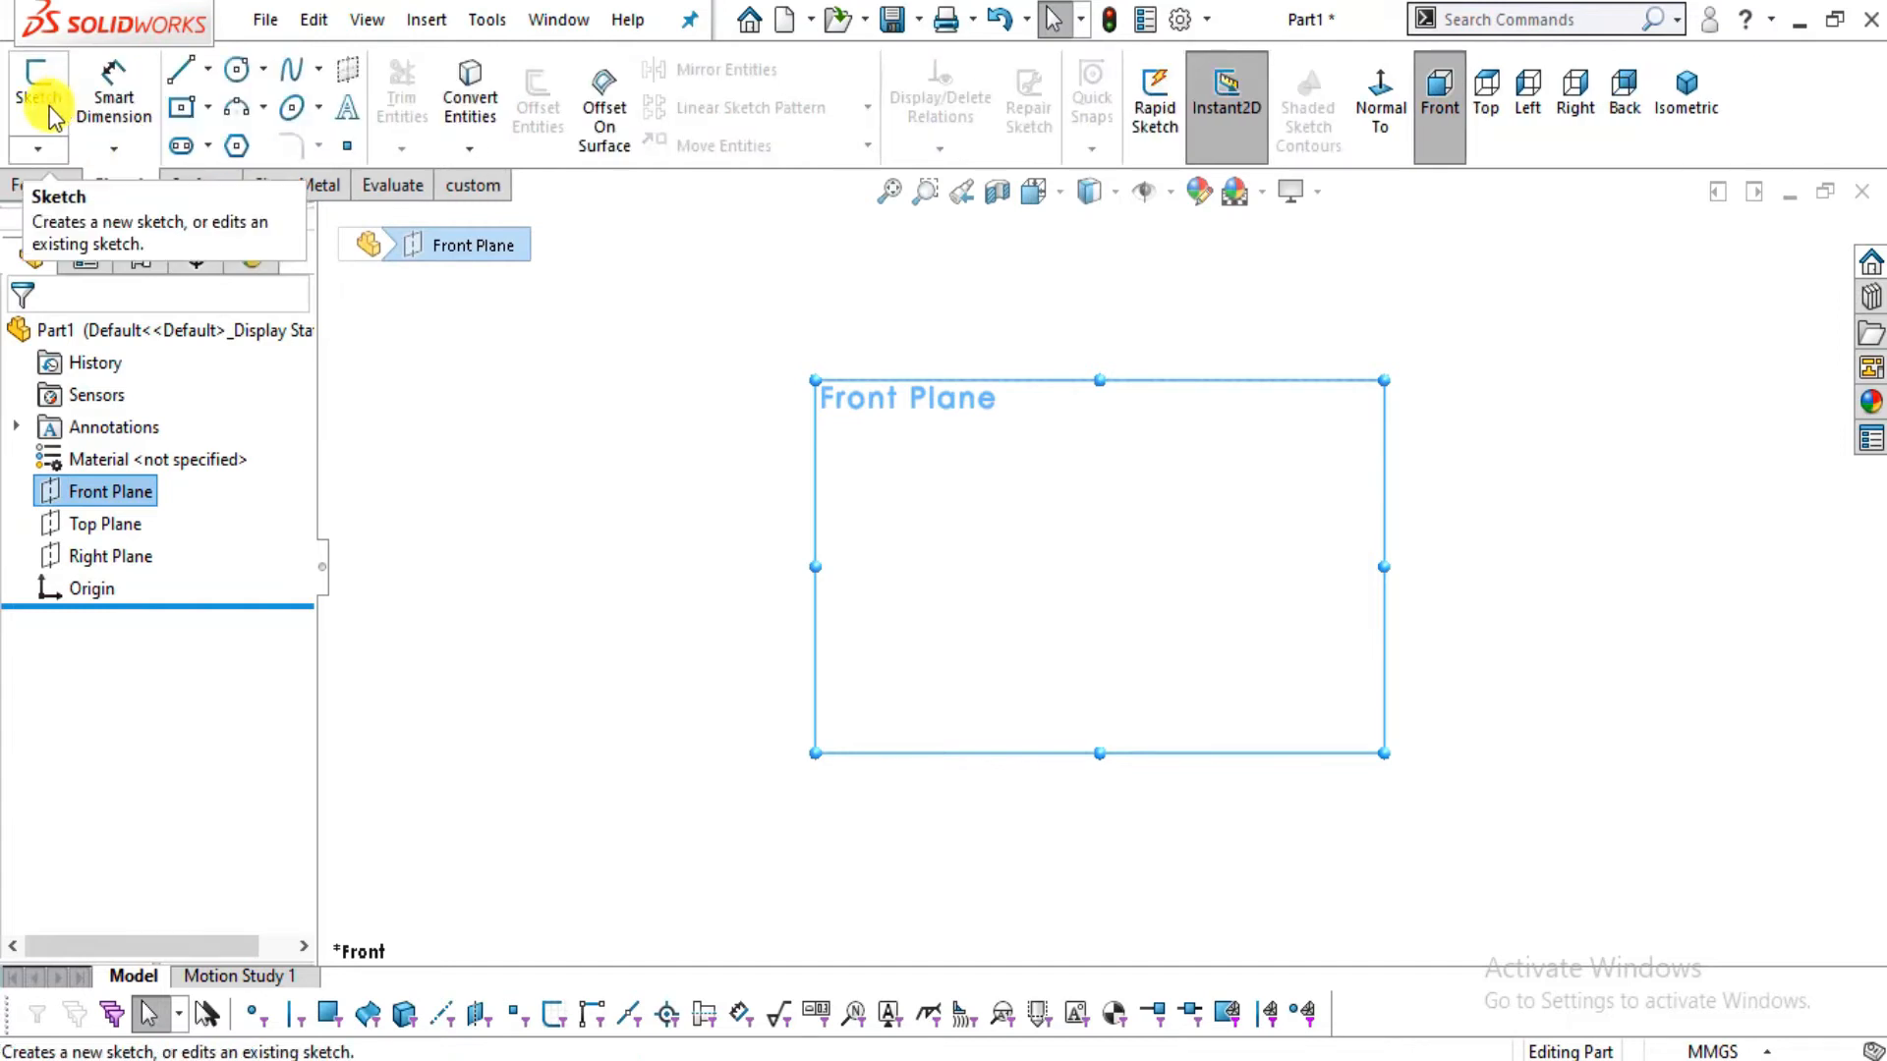
click(39, 98)
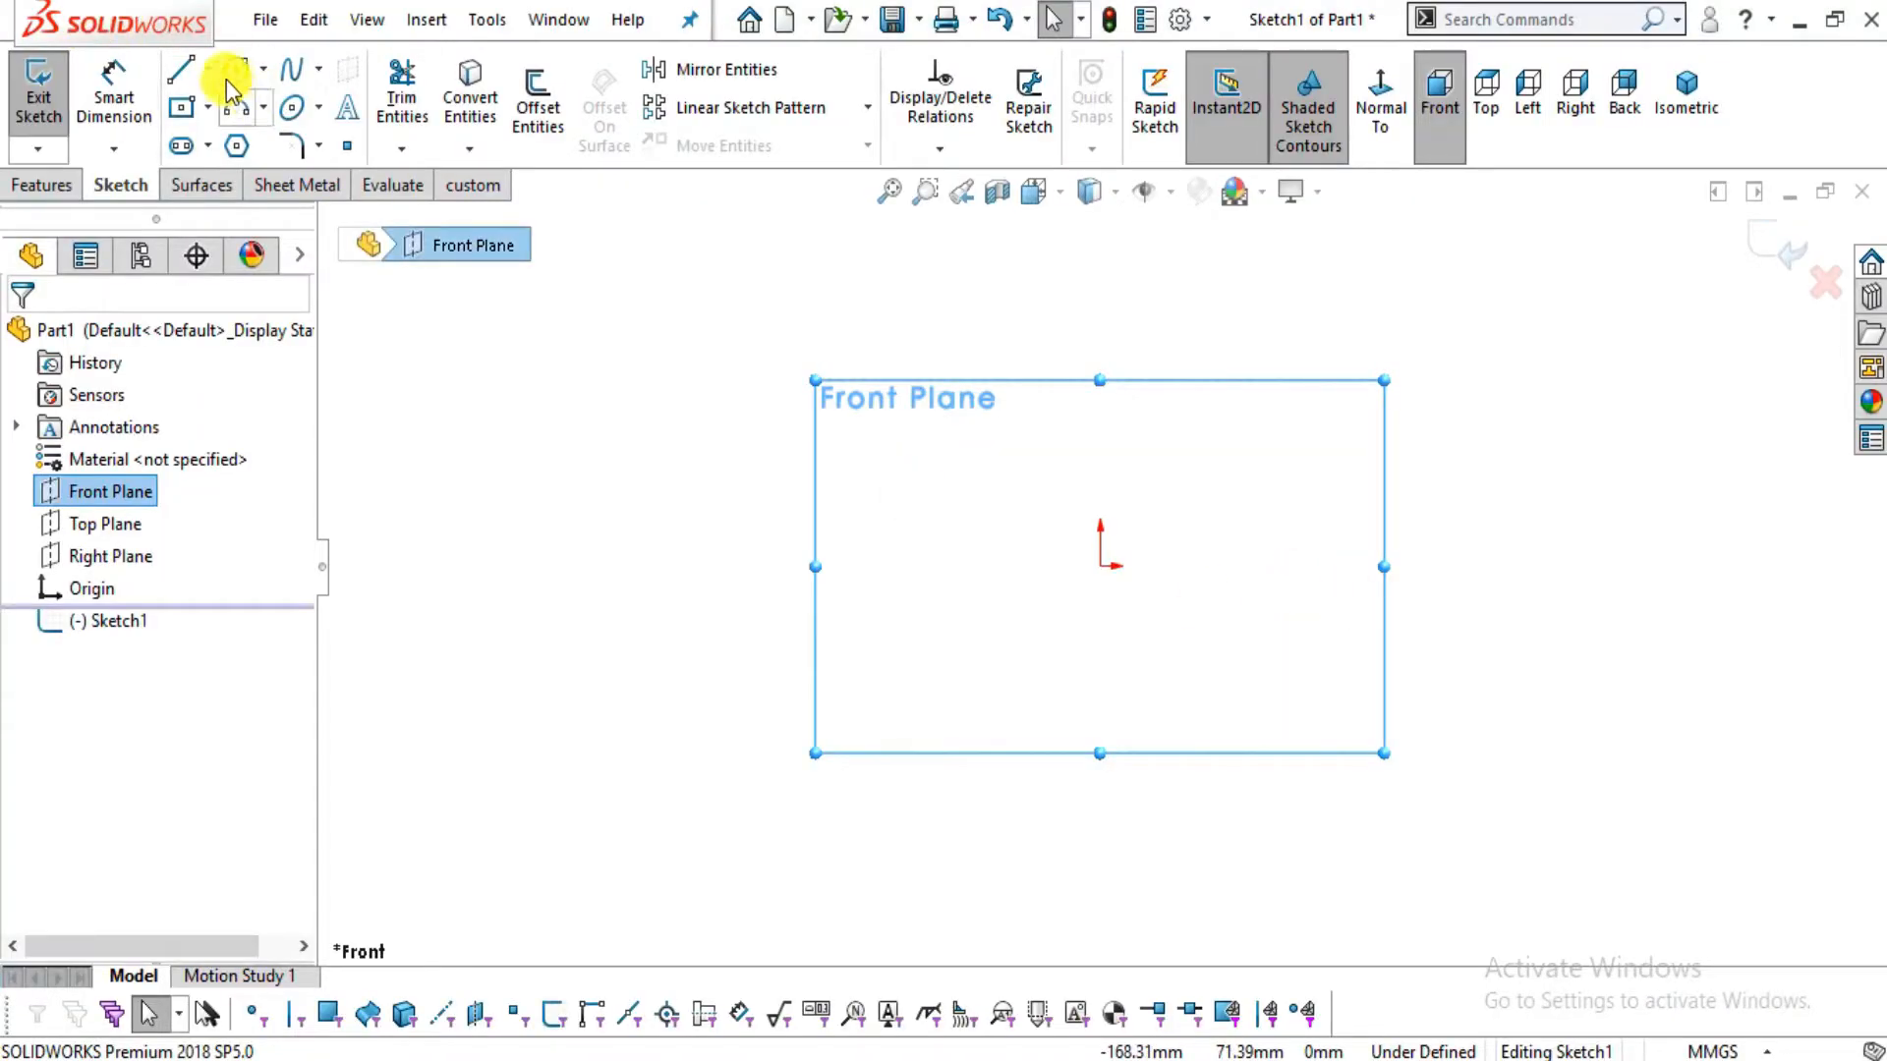
Draw a horizontal centerline about 203 mm long, starting at the origin and running to the right
click(207, 69)
click(231, 139)
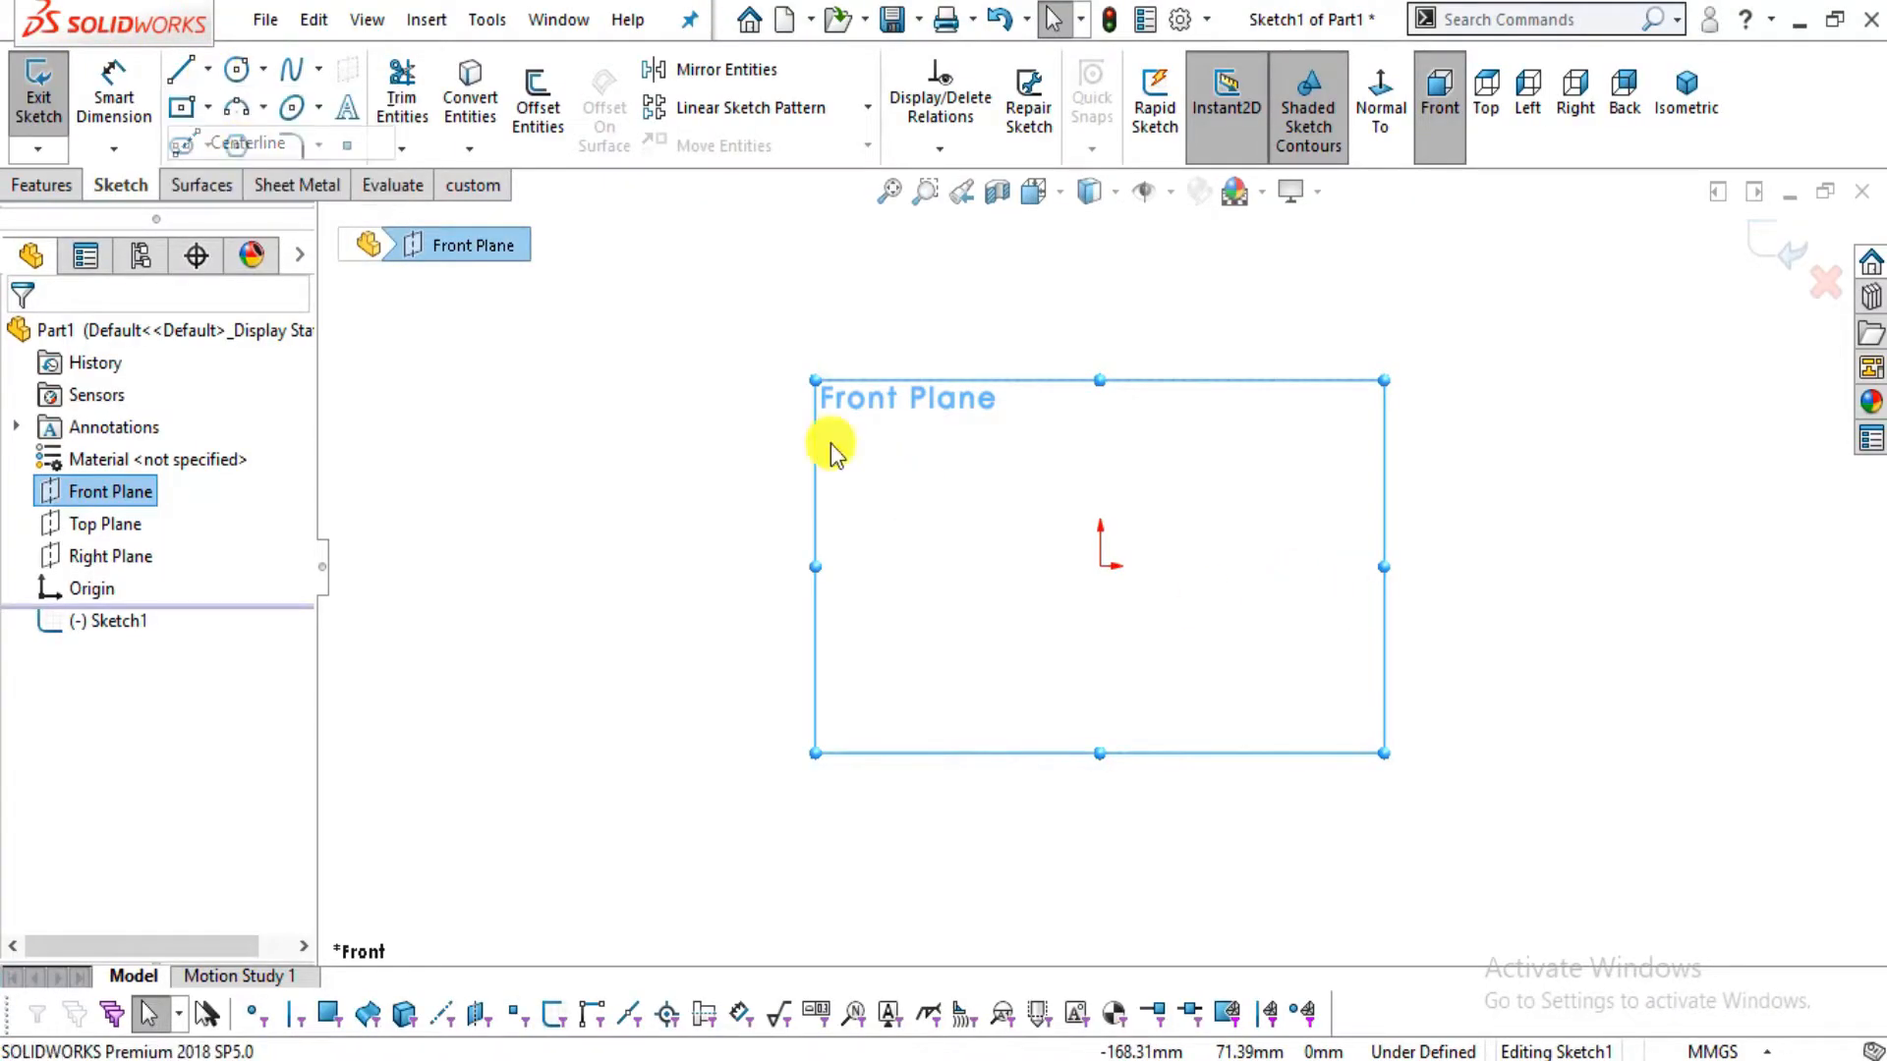
click(1101, 565)
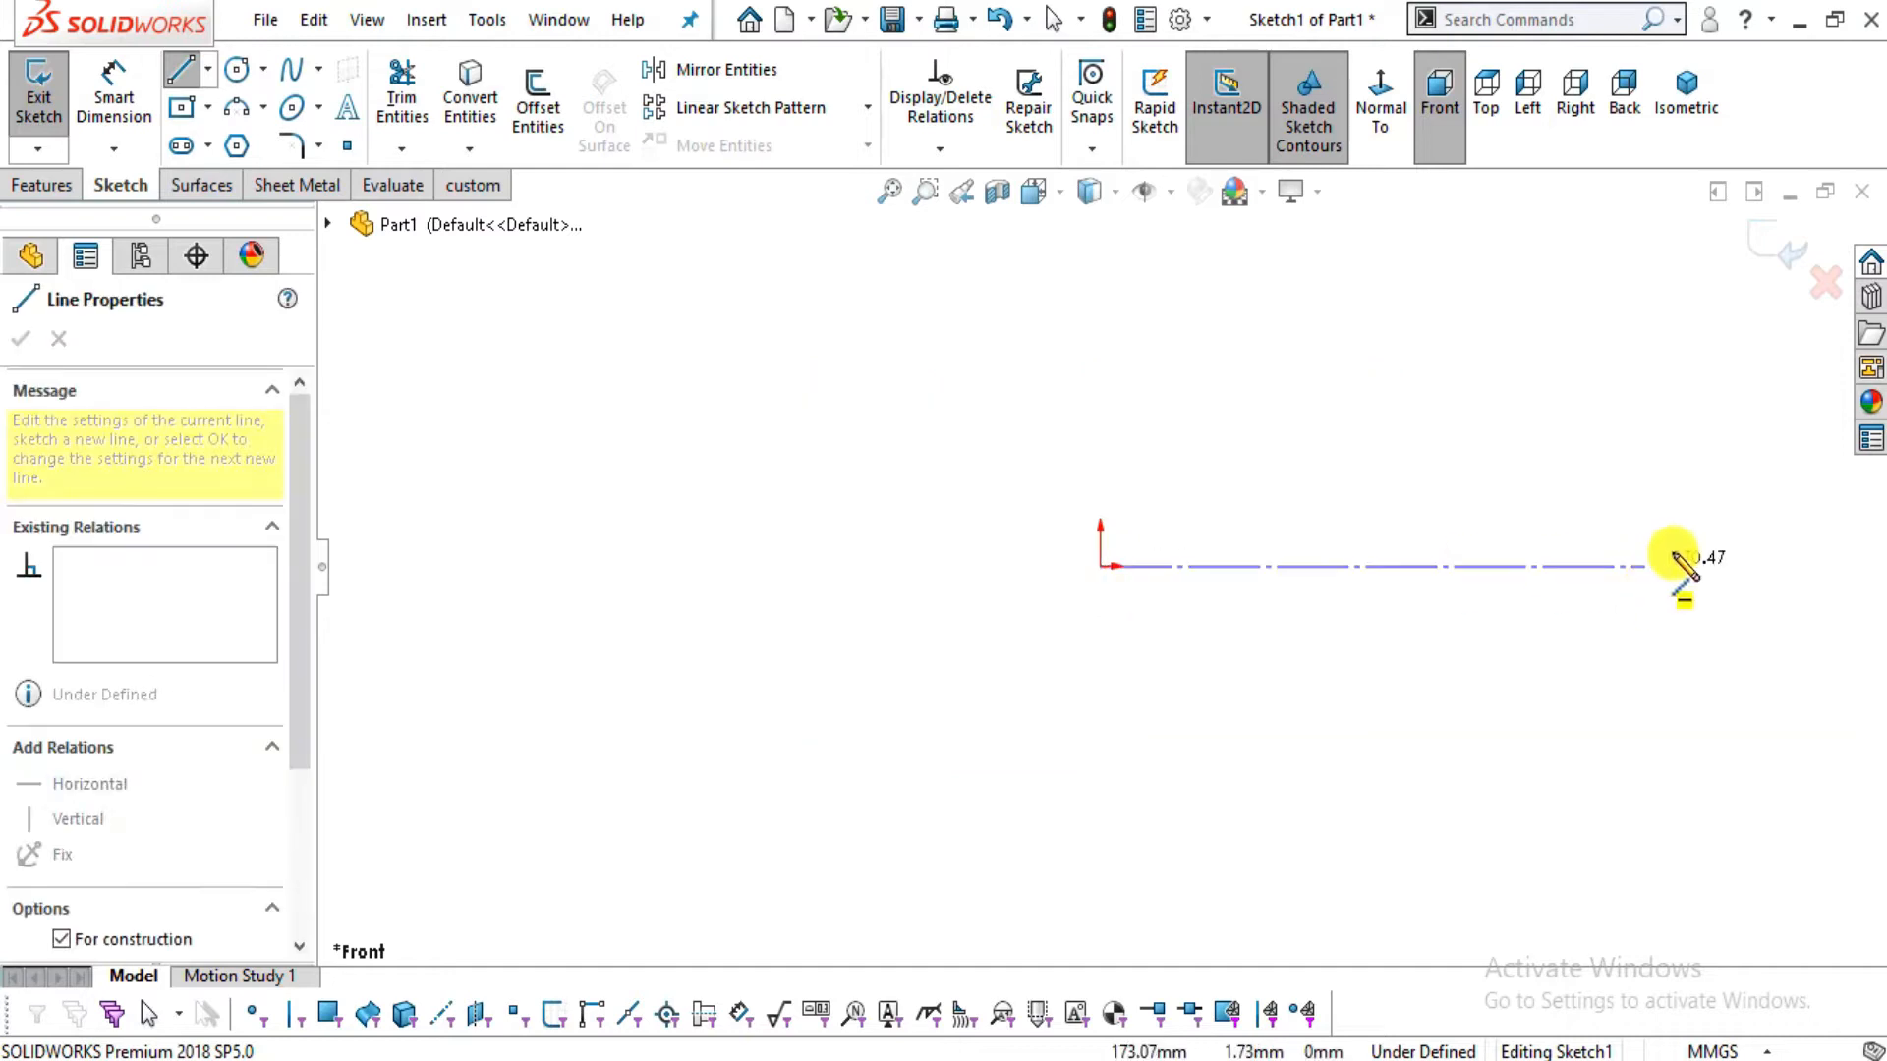
click(1749, 566)
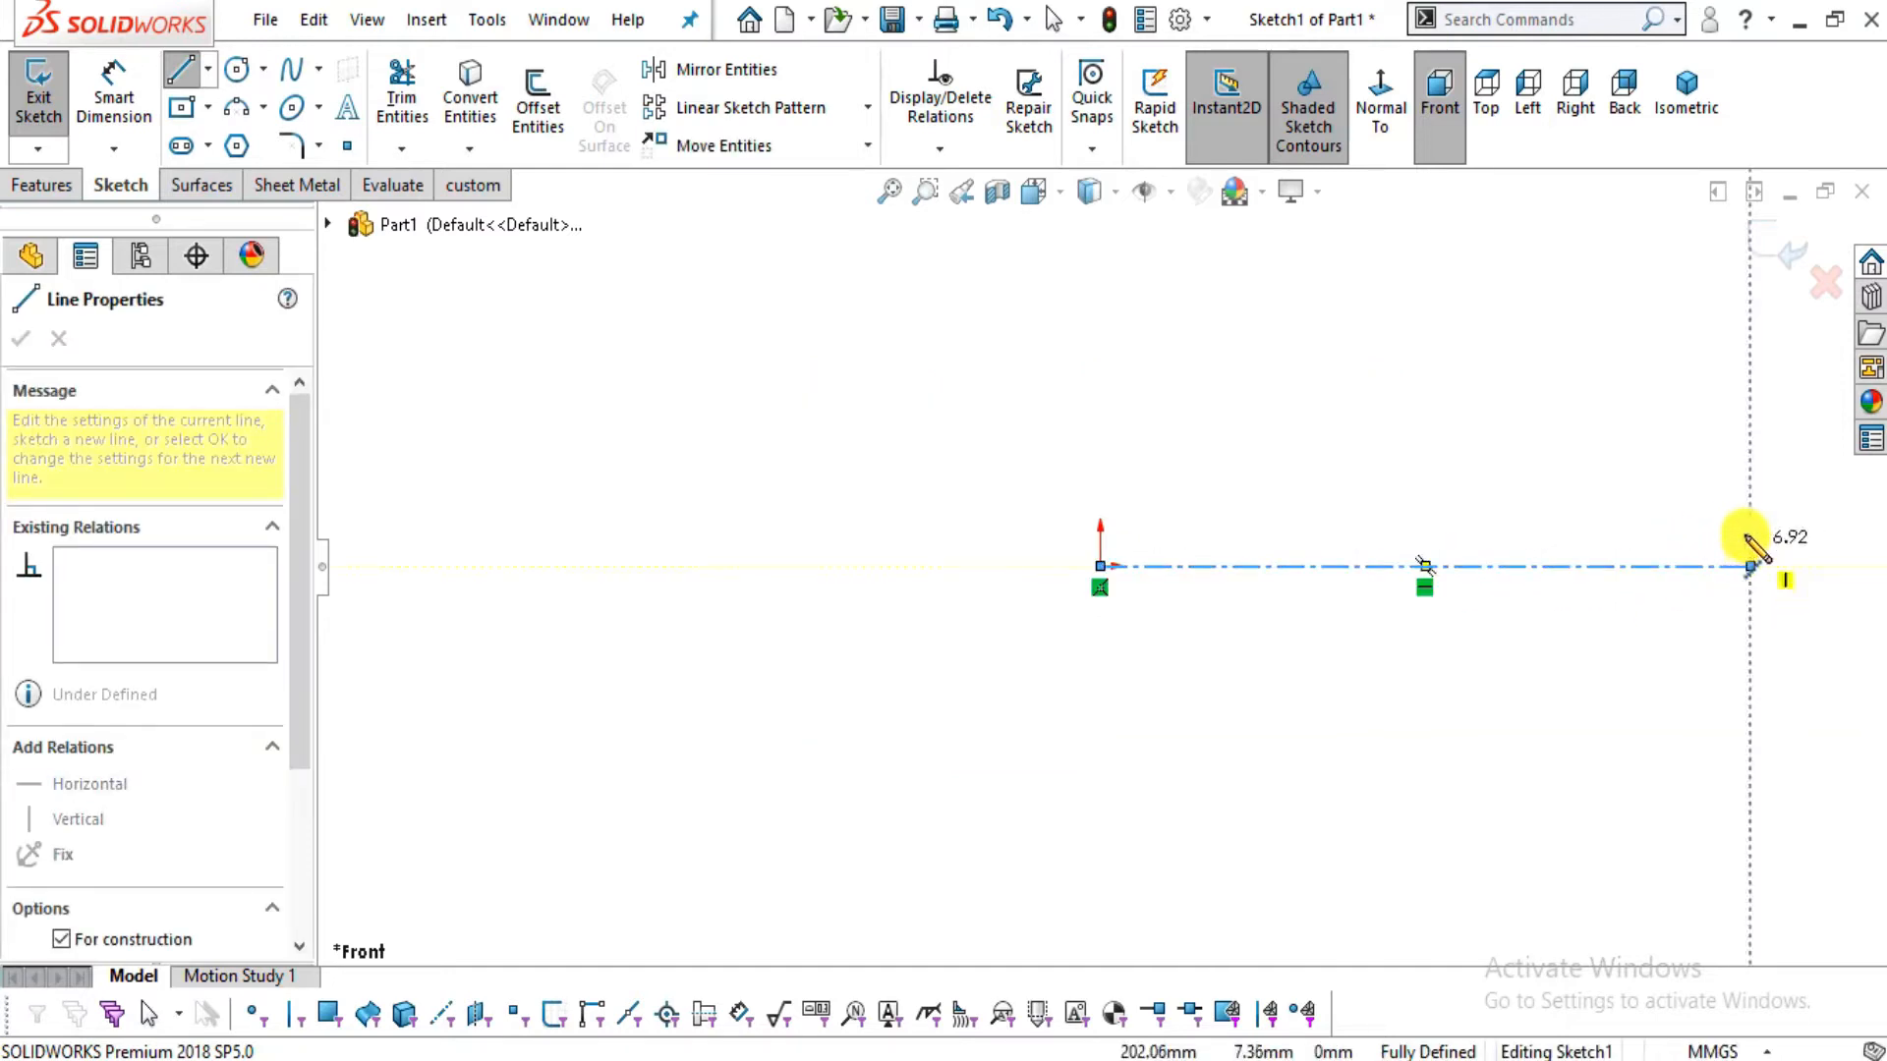
key(Escape)
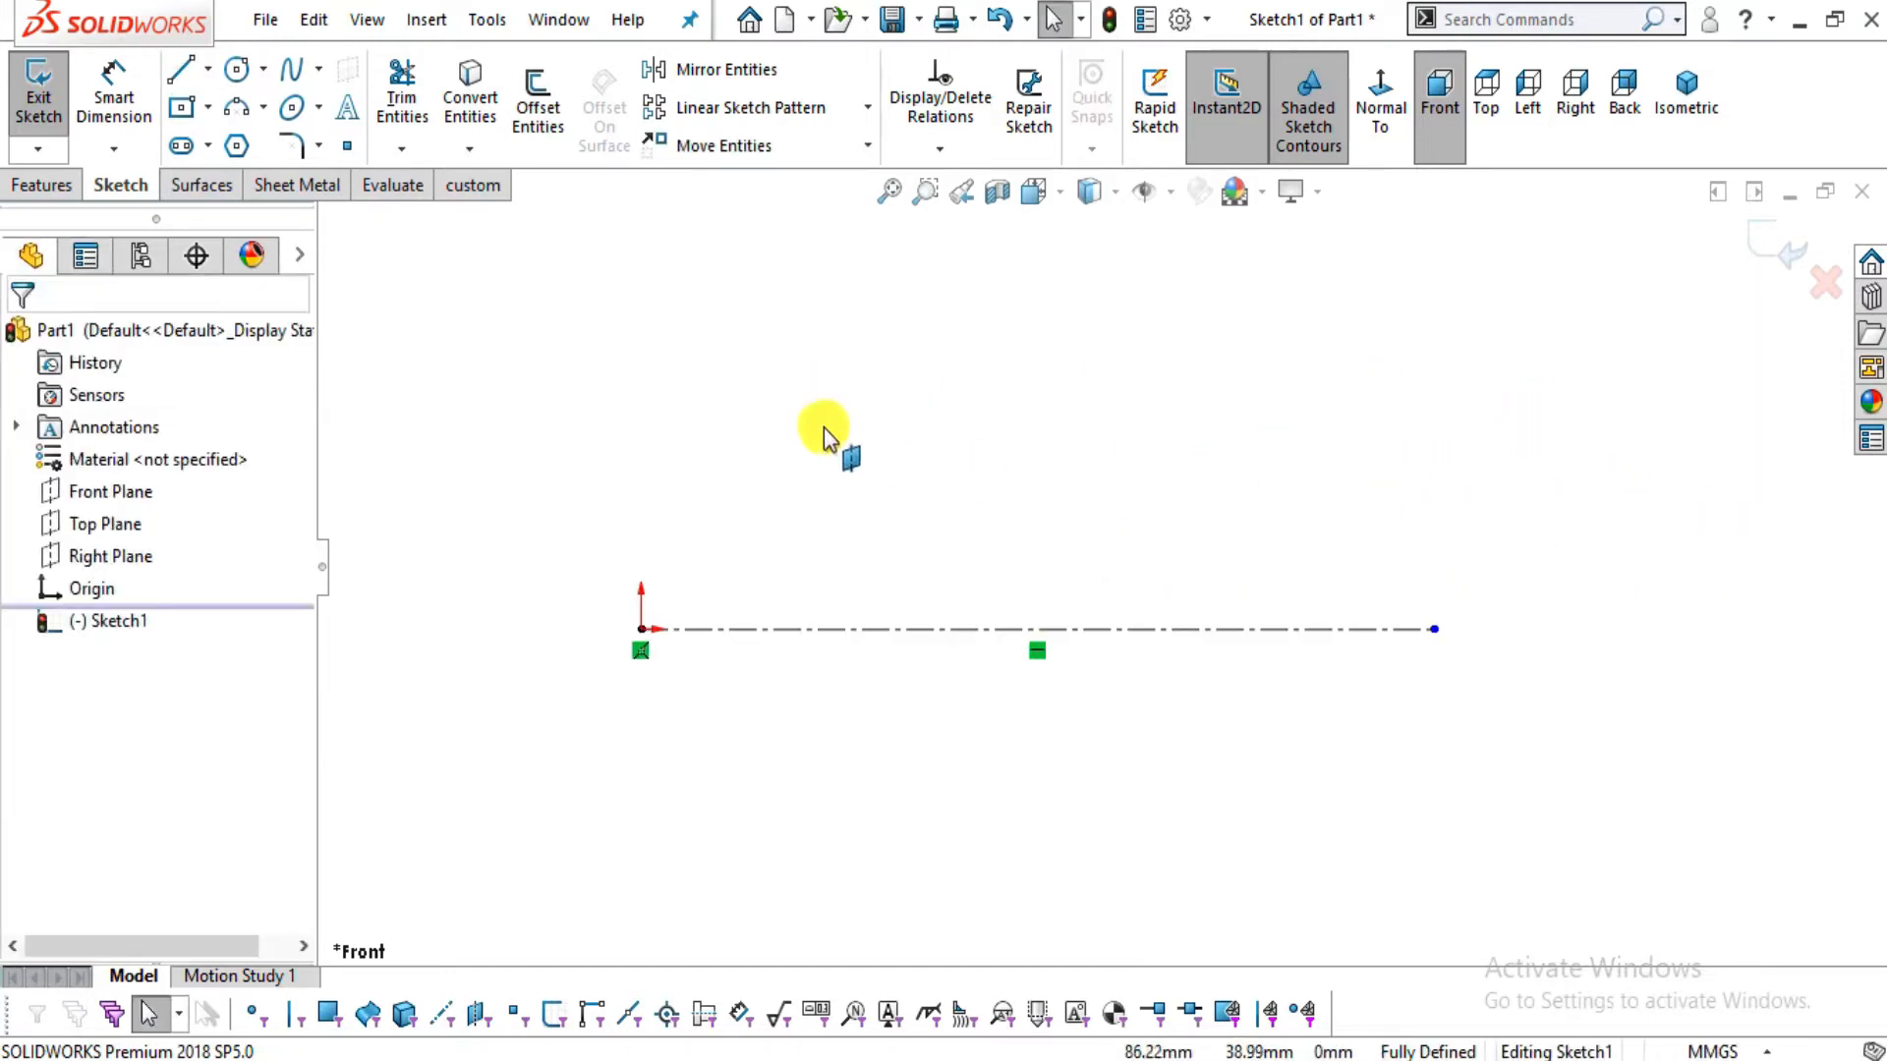
Dimension the centerline's length below it and set it to 610 mm, consulting the PDF drawing
click(116, 99)
click(949, 629)
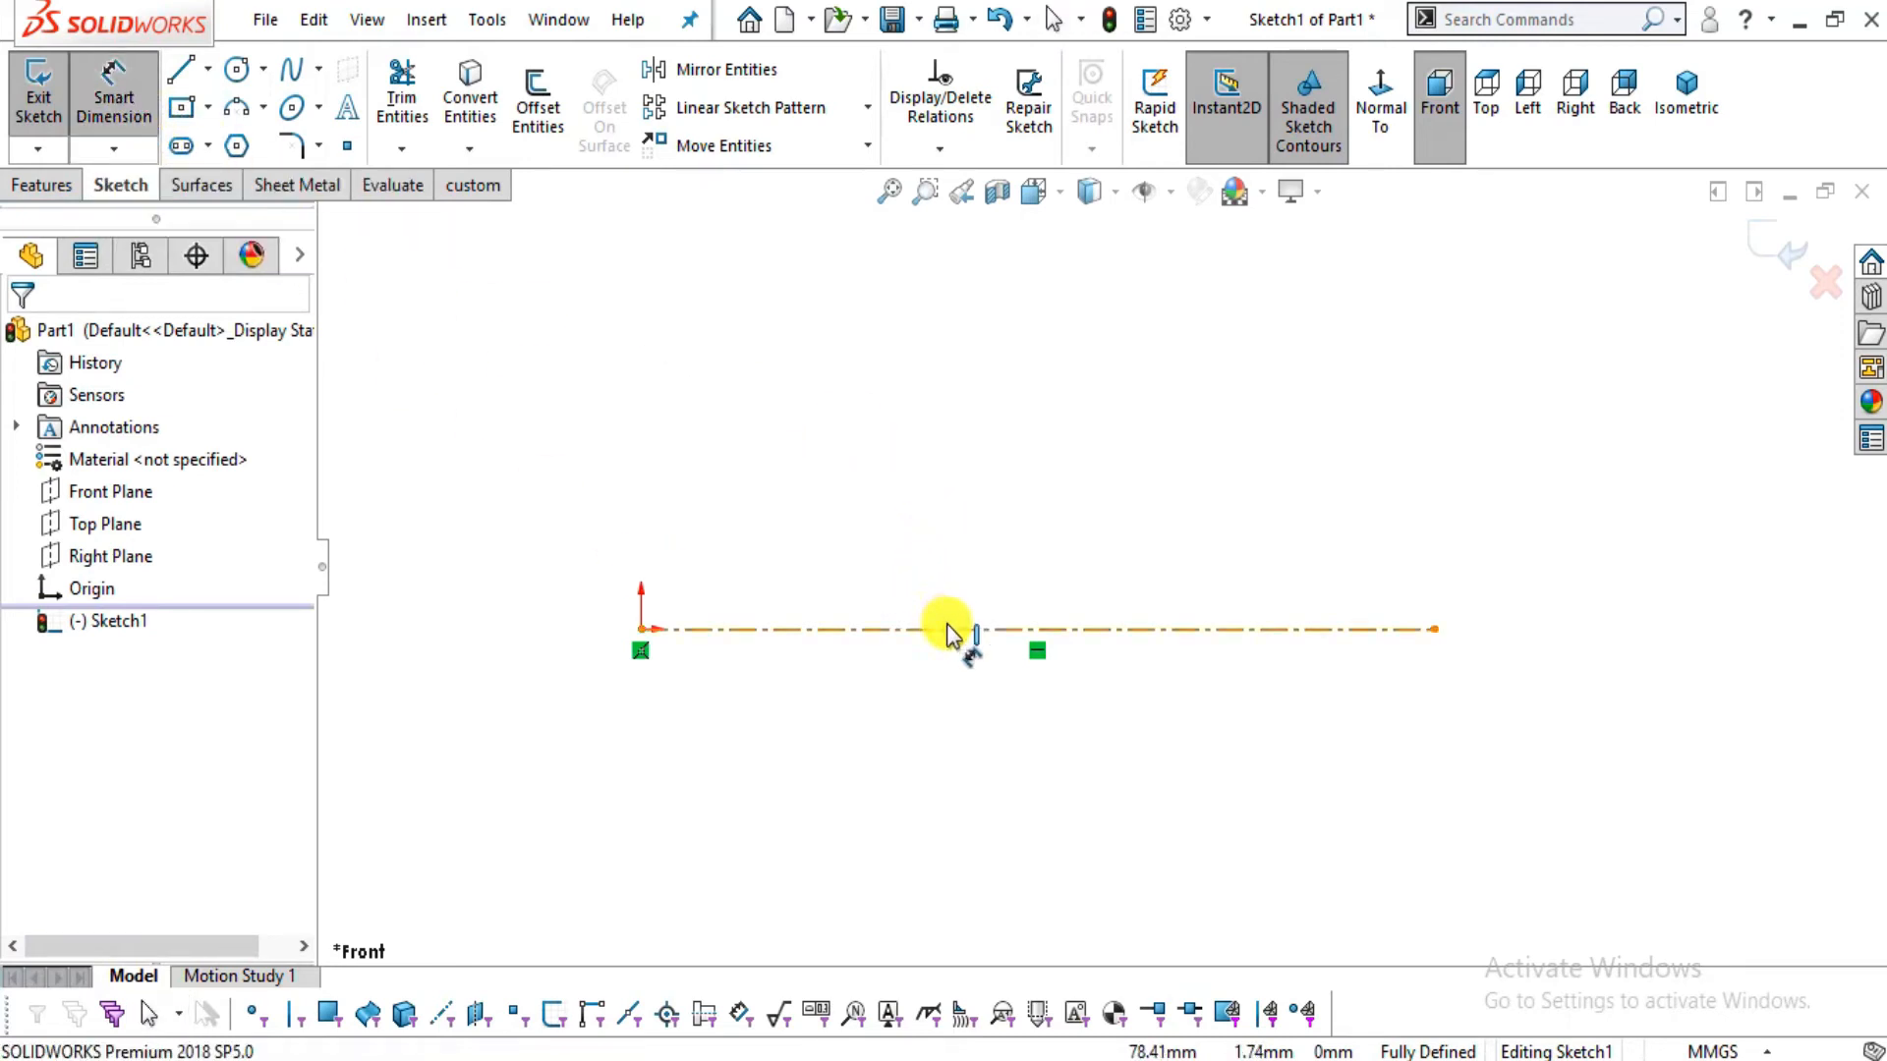
click(986, 739)
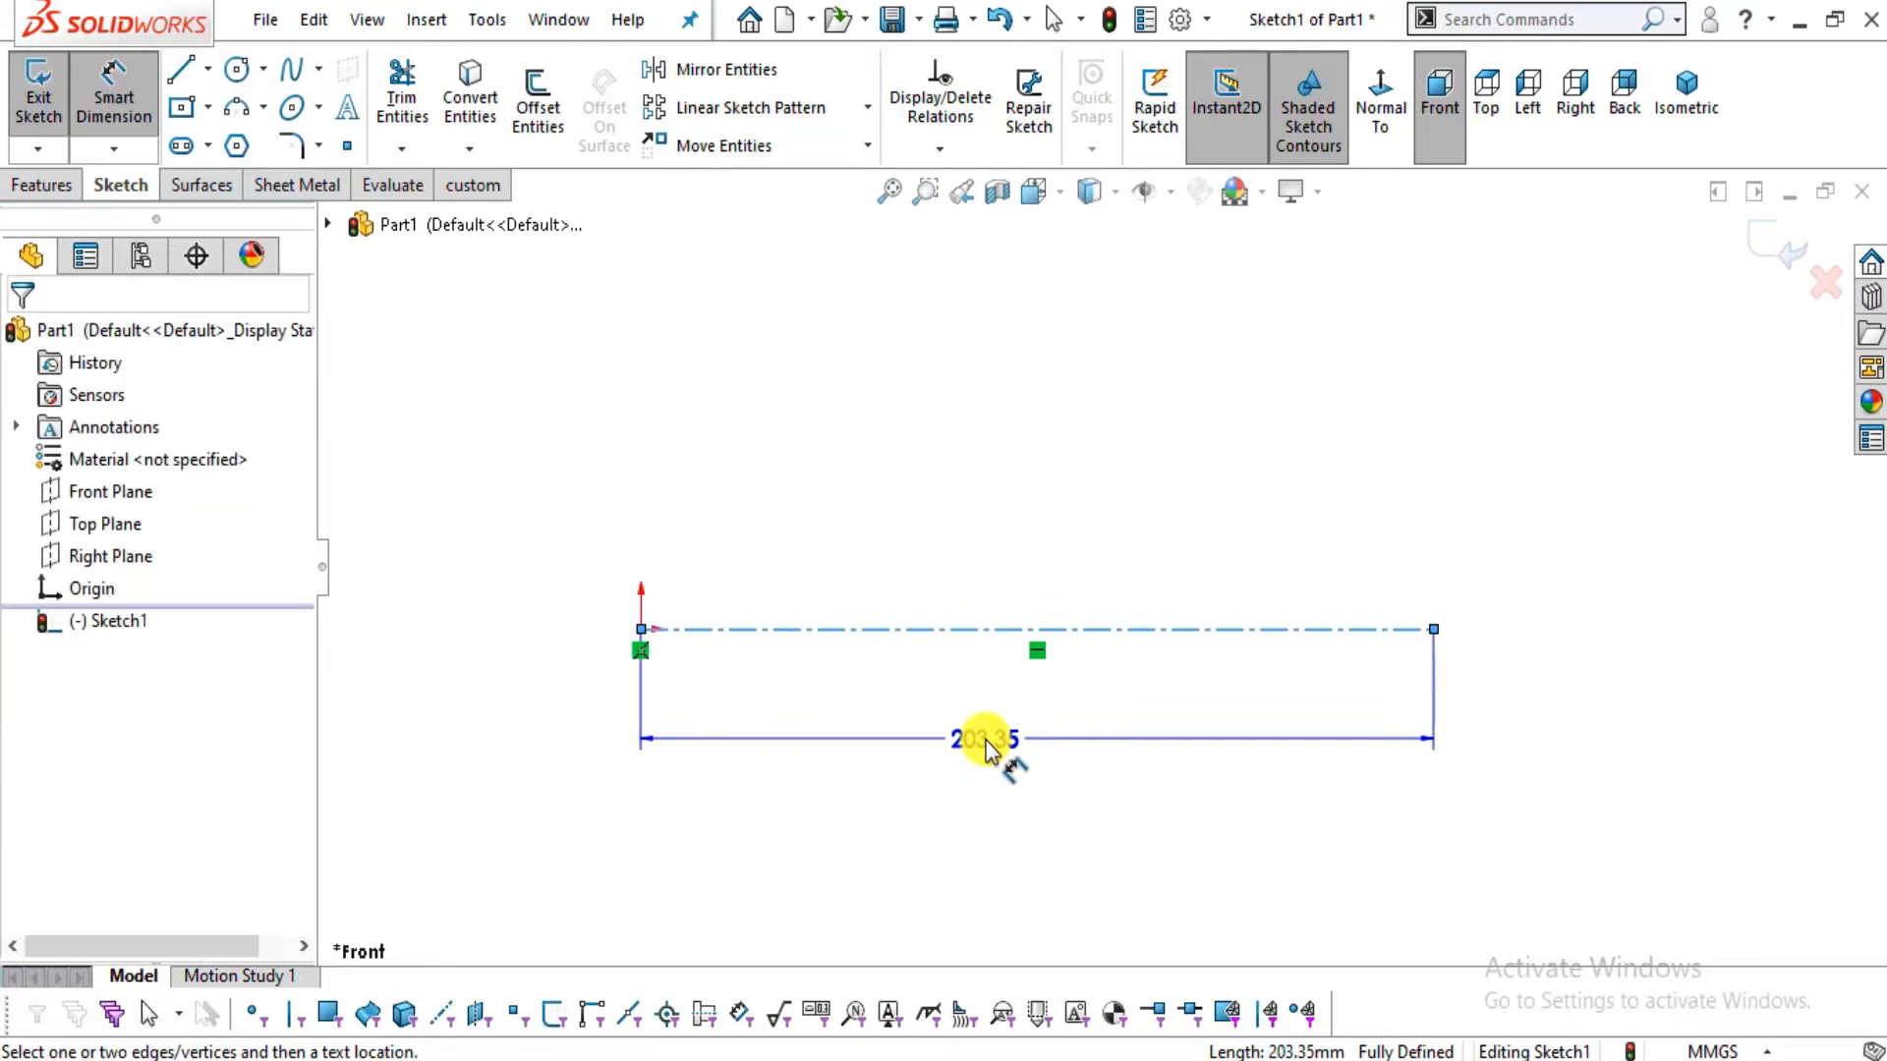
key(alt+Tab)
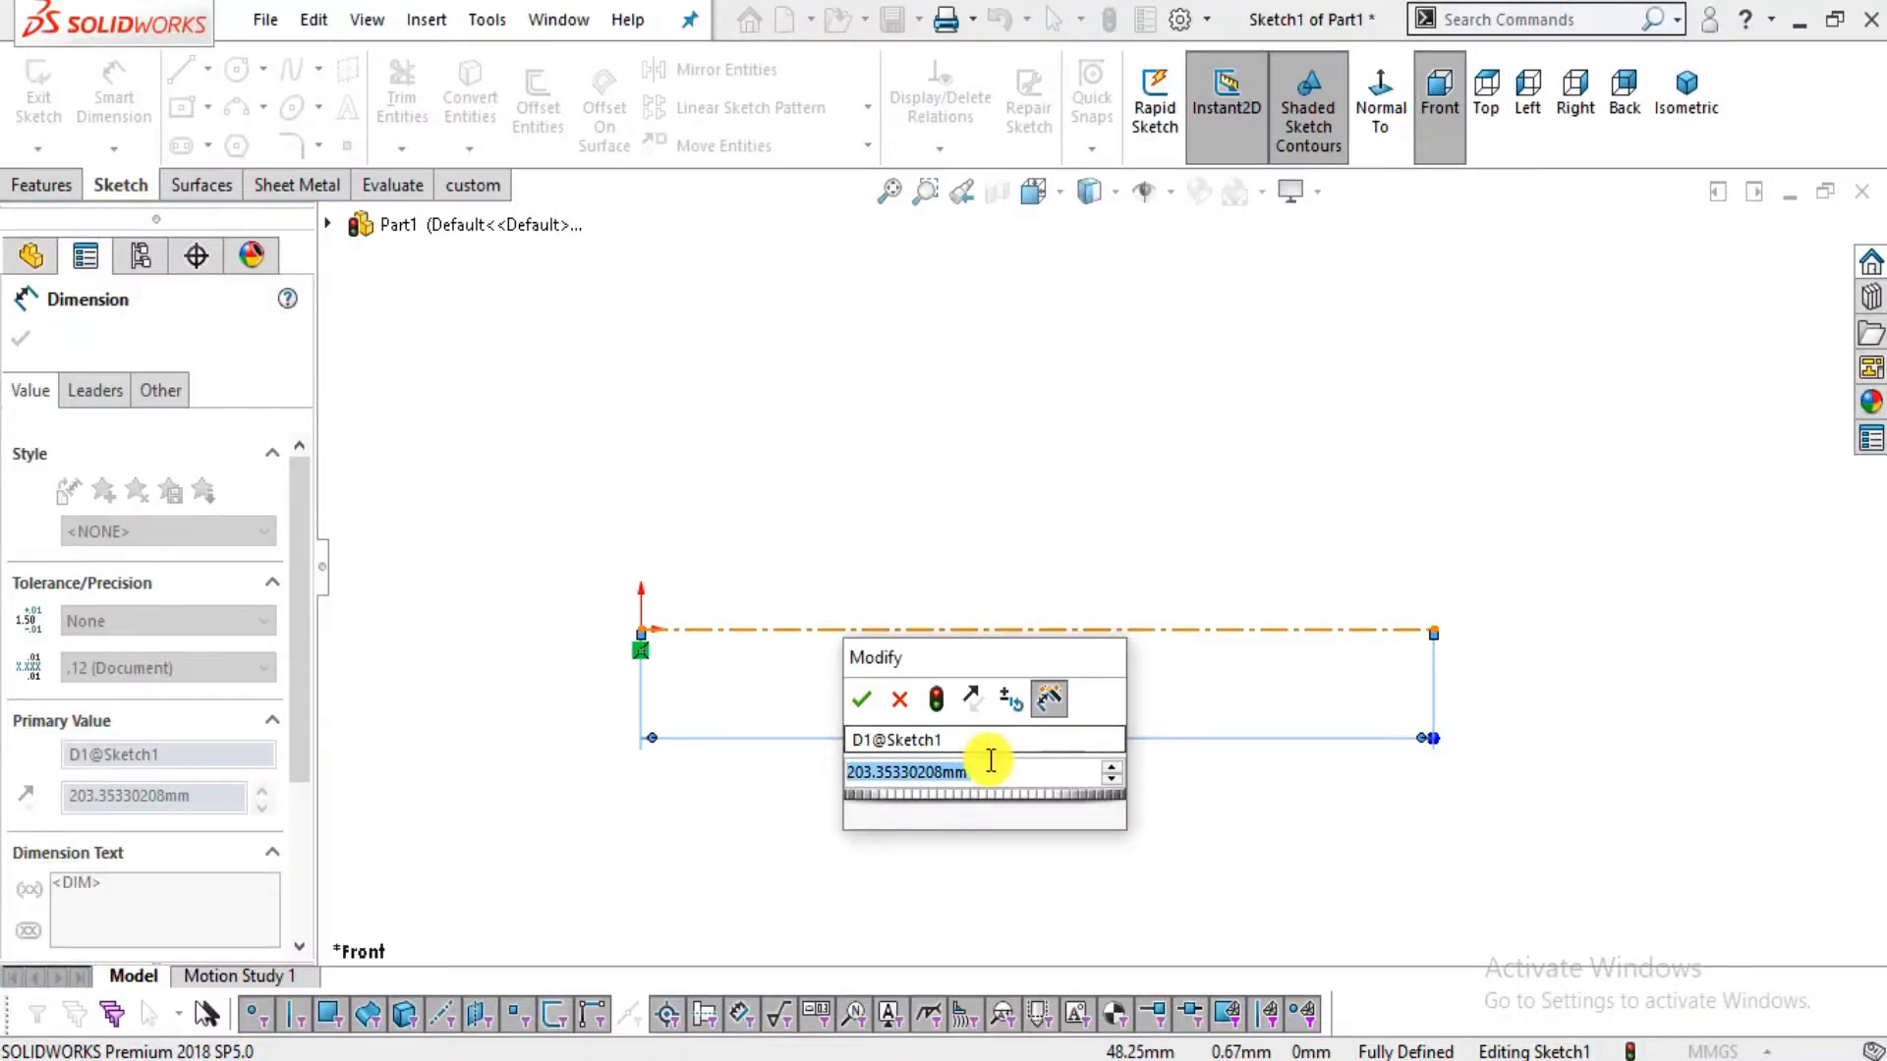
key(alt+Tab)
key(alt+Tab)
text(61)
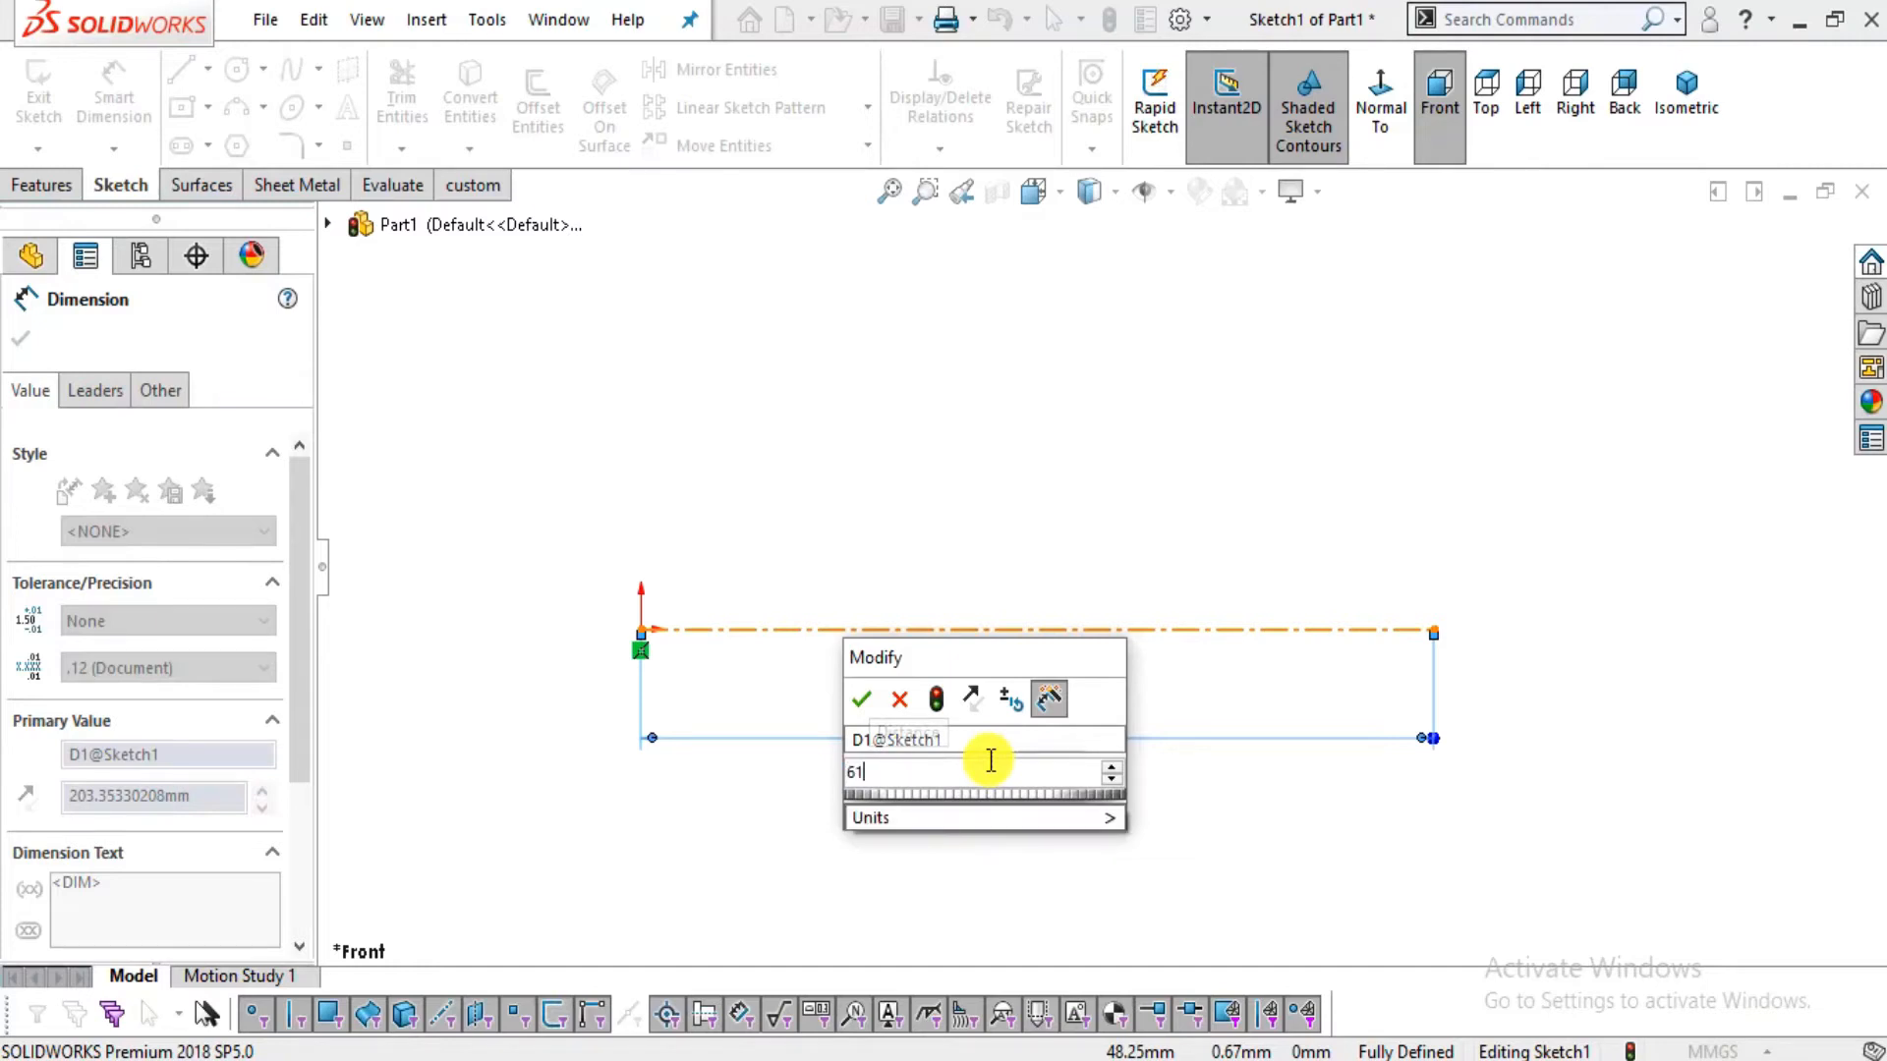
text(0)
key(Return)
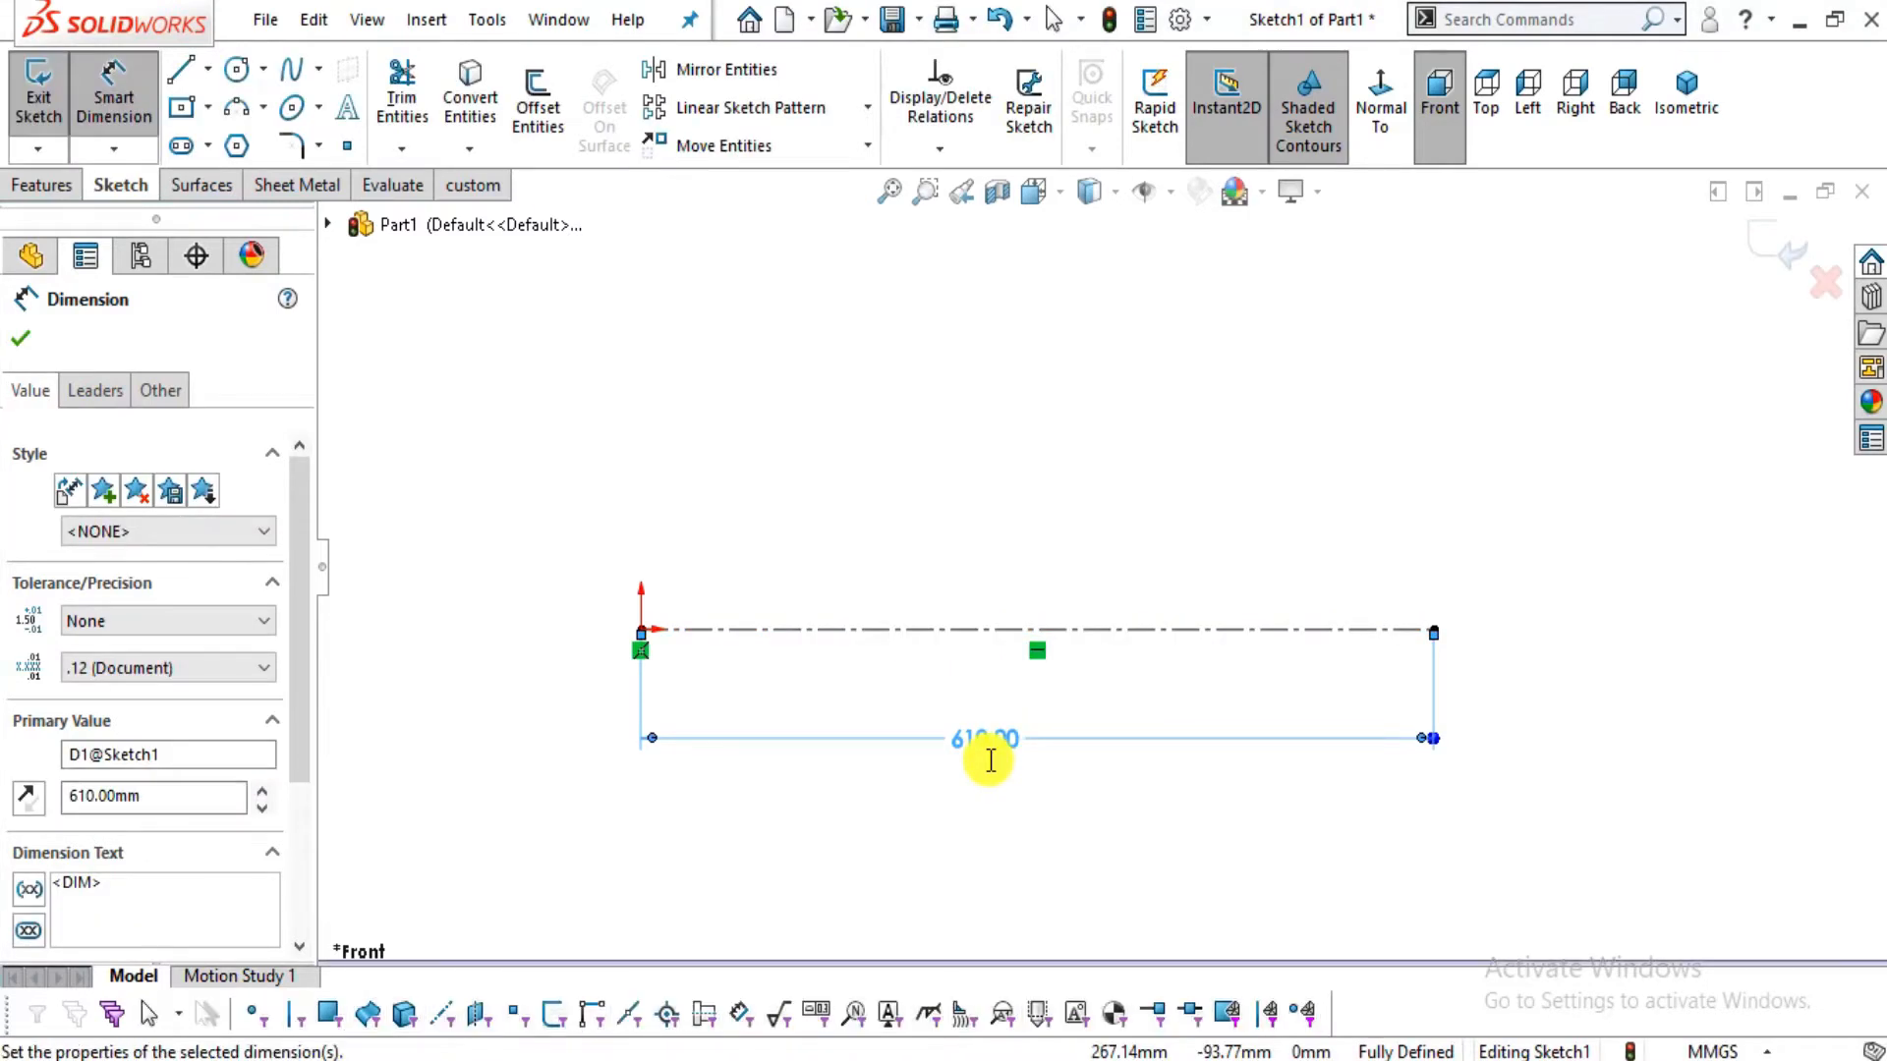
Change the centerline's length to 610+2799+251 mm, the sum of the hole spacings in the PDF drawing
right_click(988, 749)
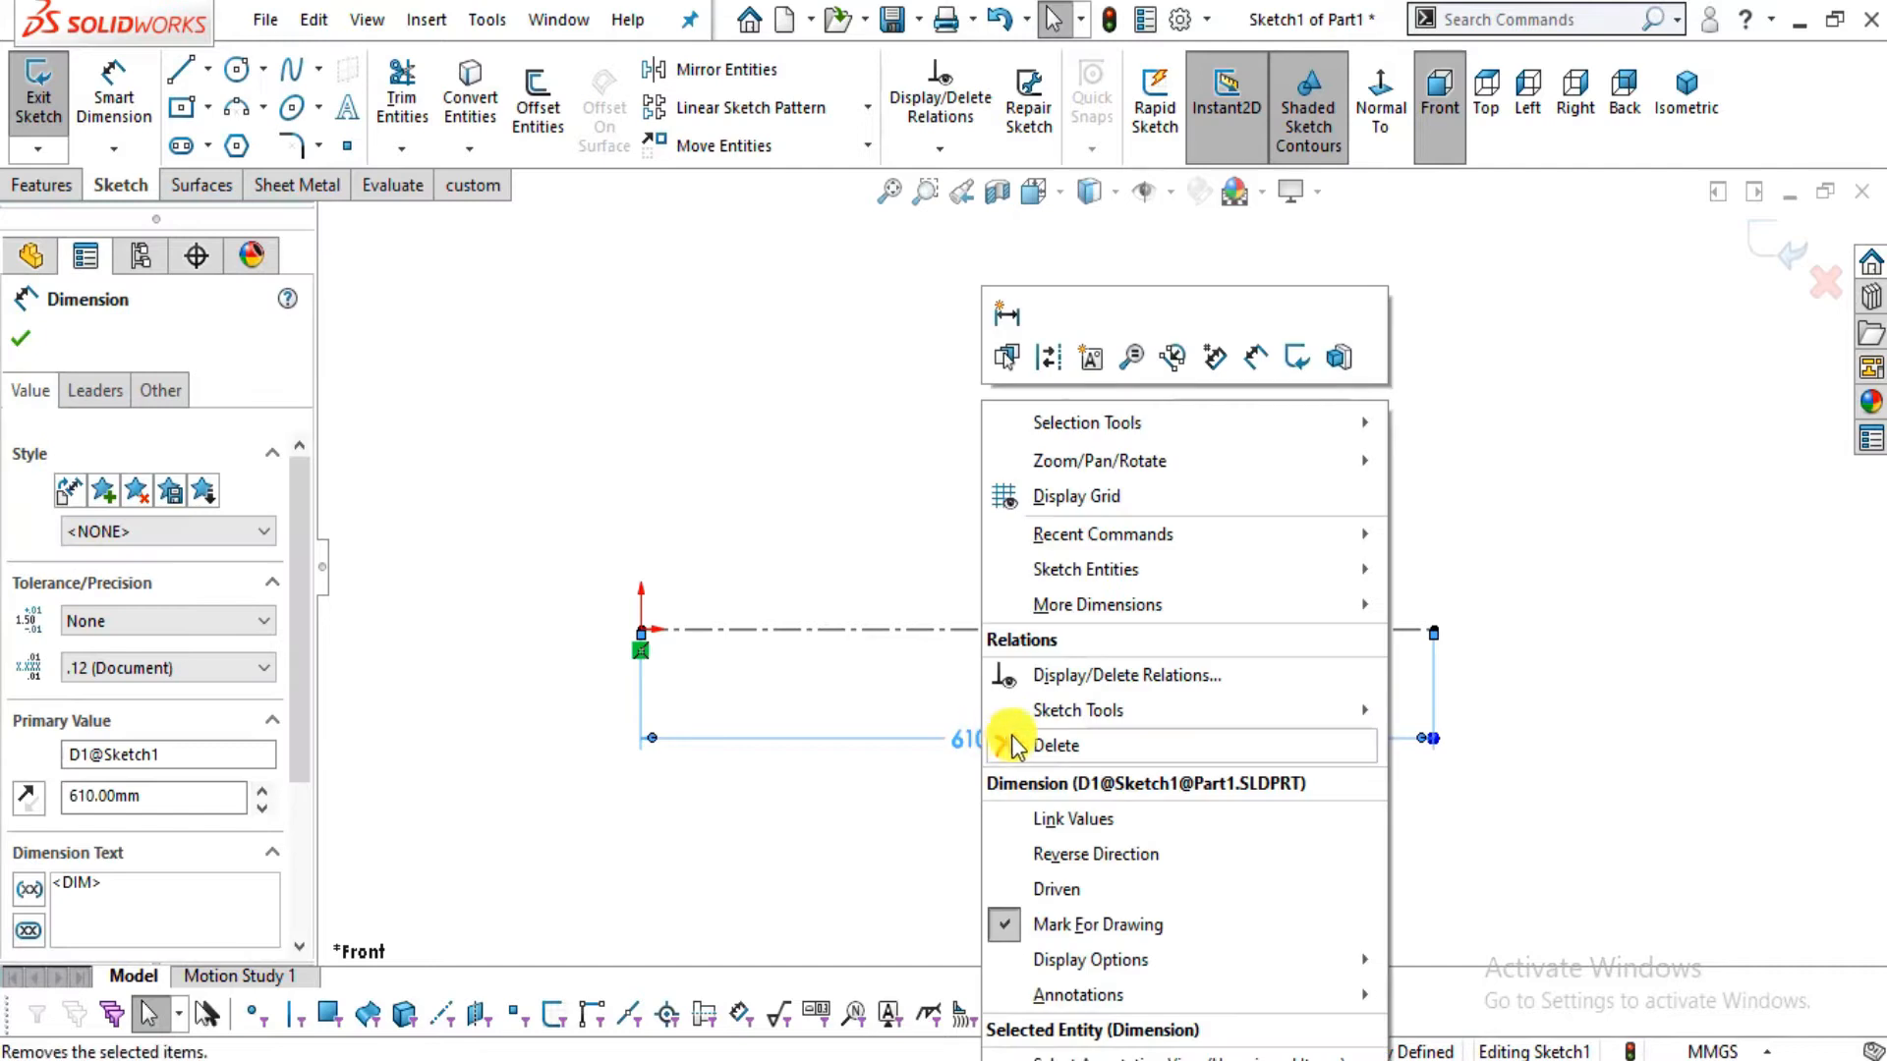
click(950, 798)
double_click(984, 750)
text(610+2799)
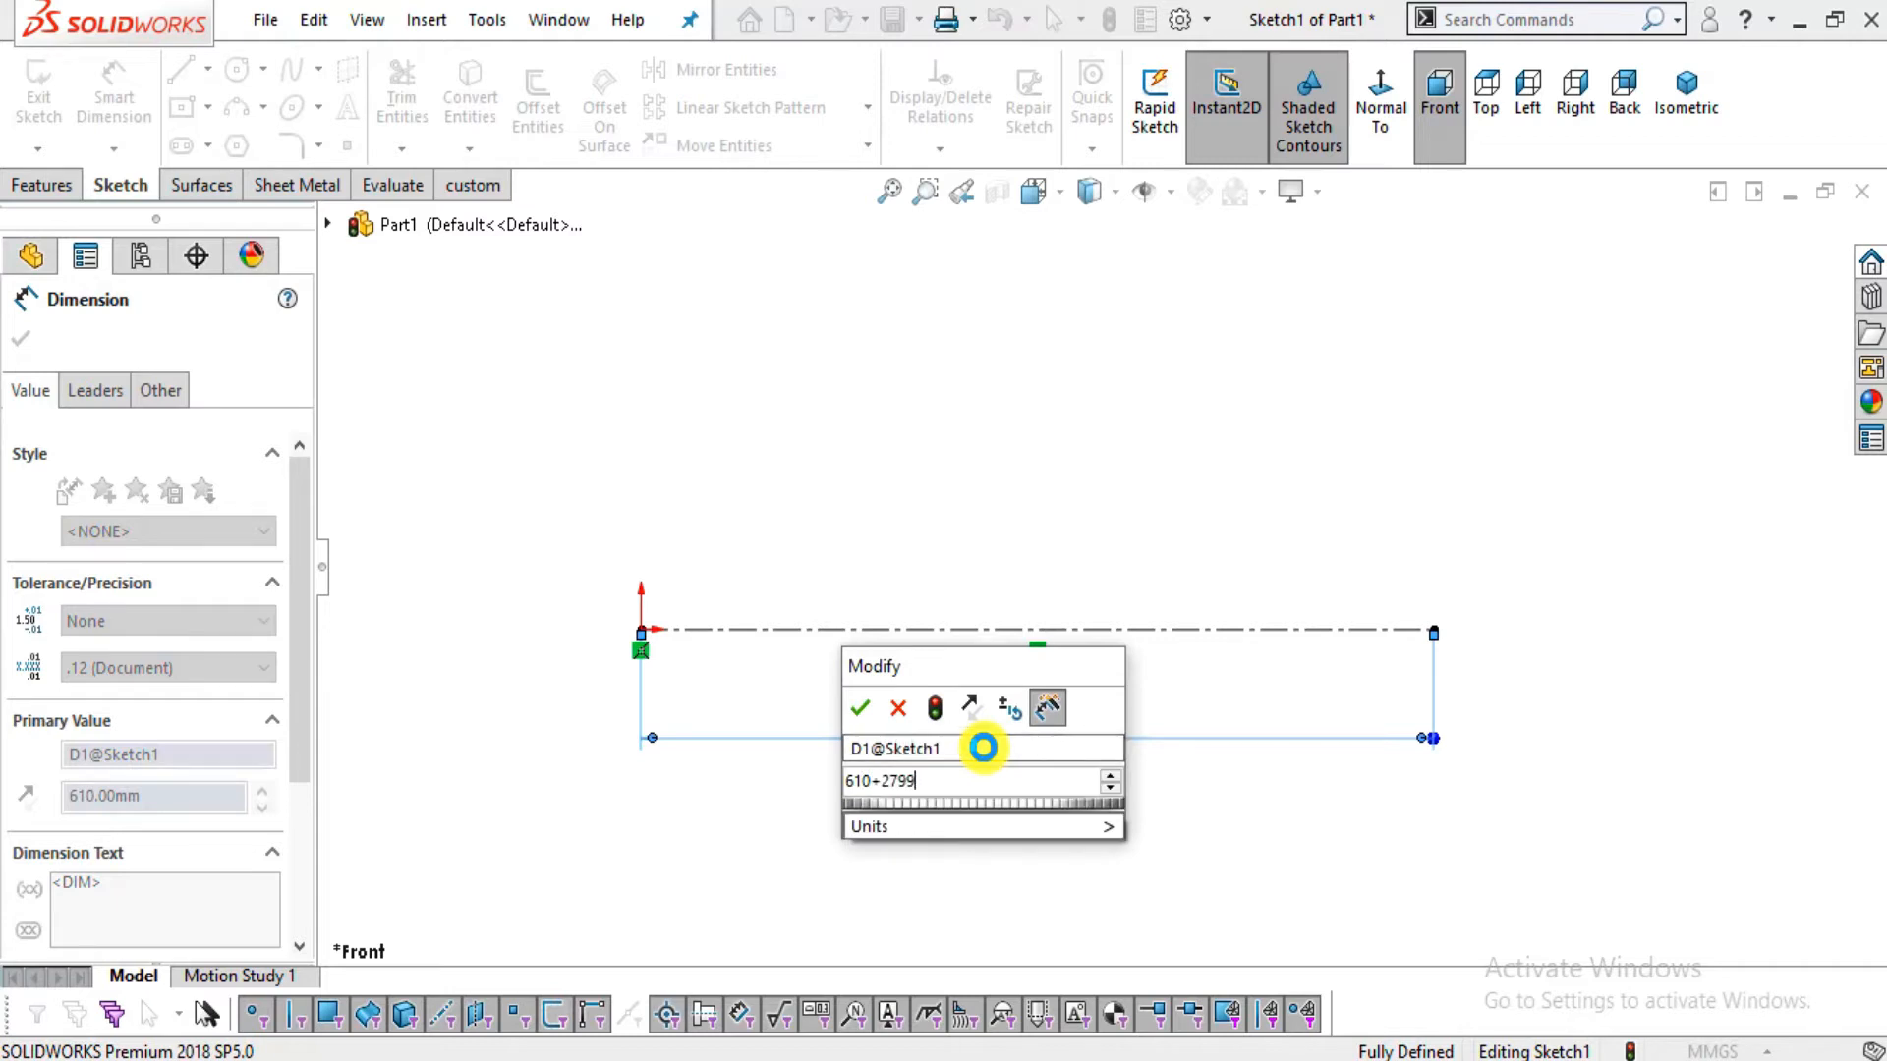
text(+)
key(alt+Tab)
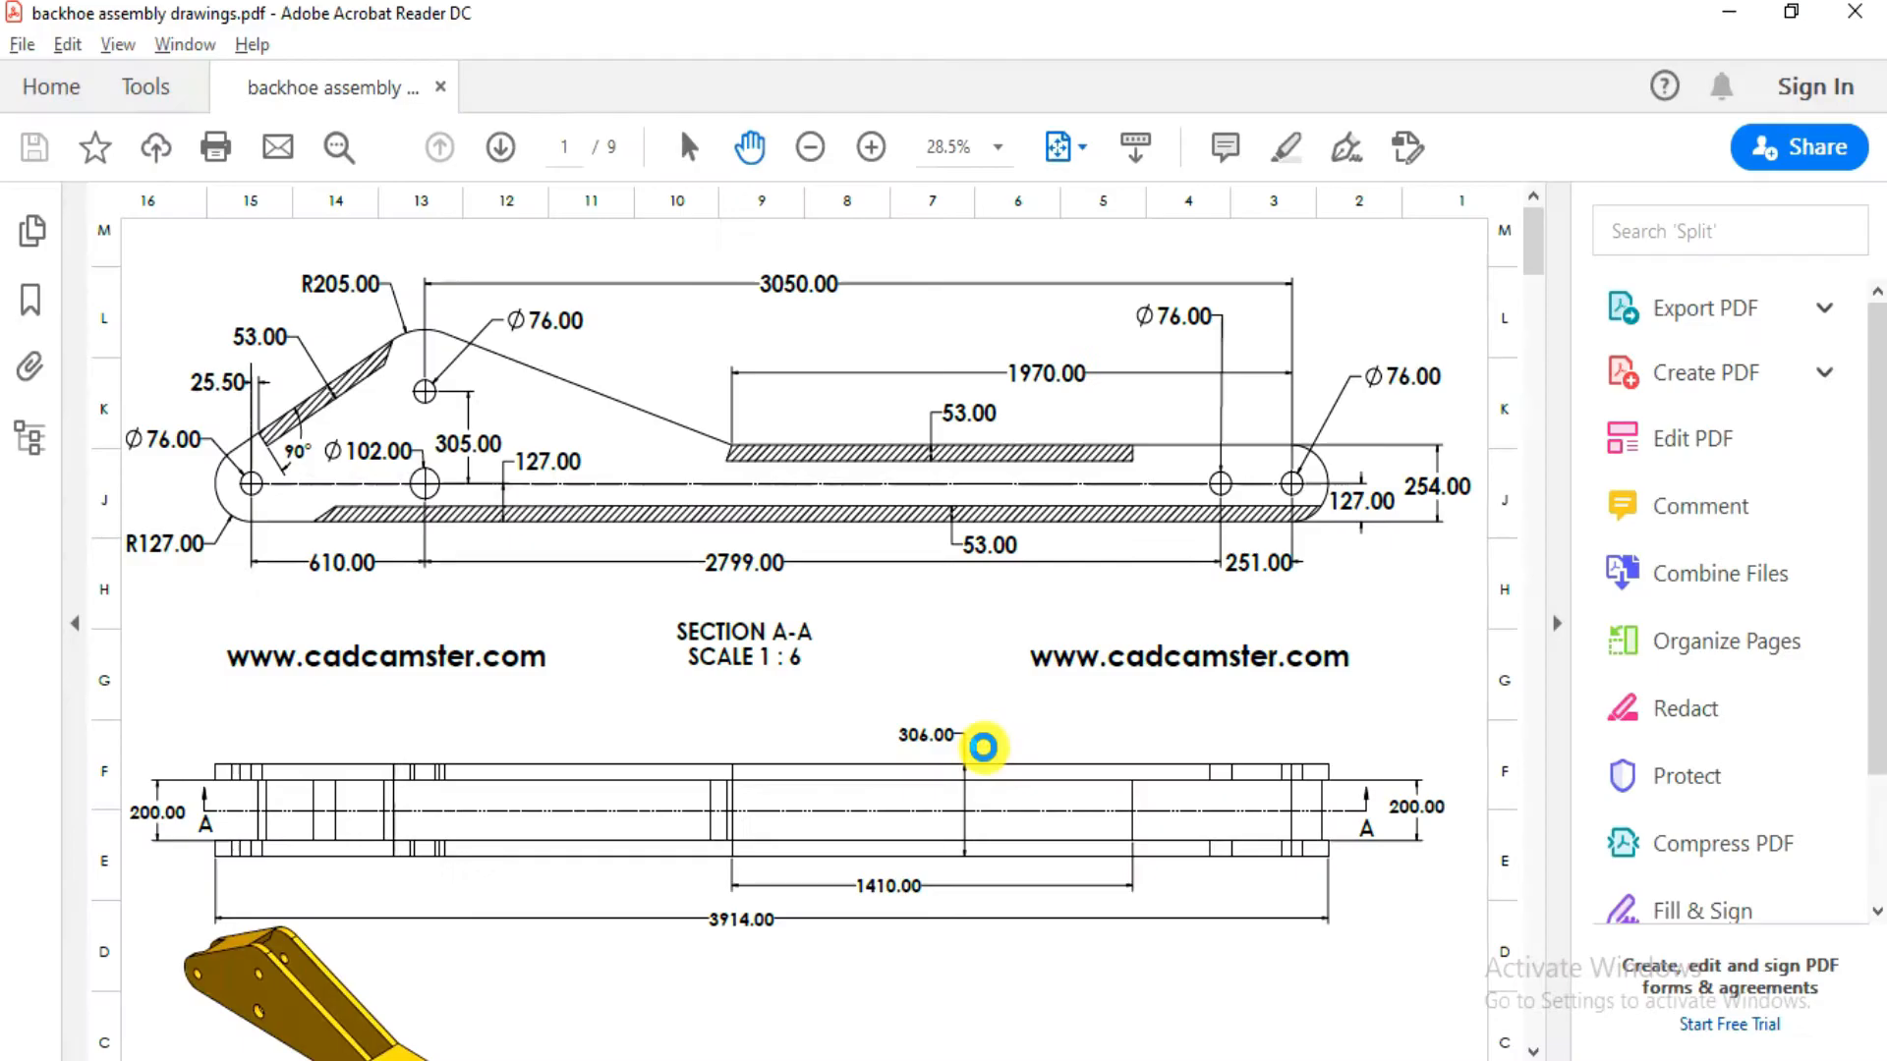
key(alt+Tab)
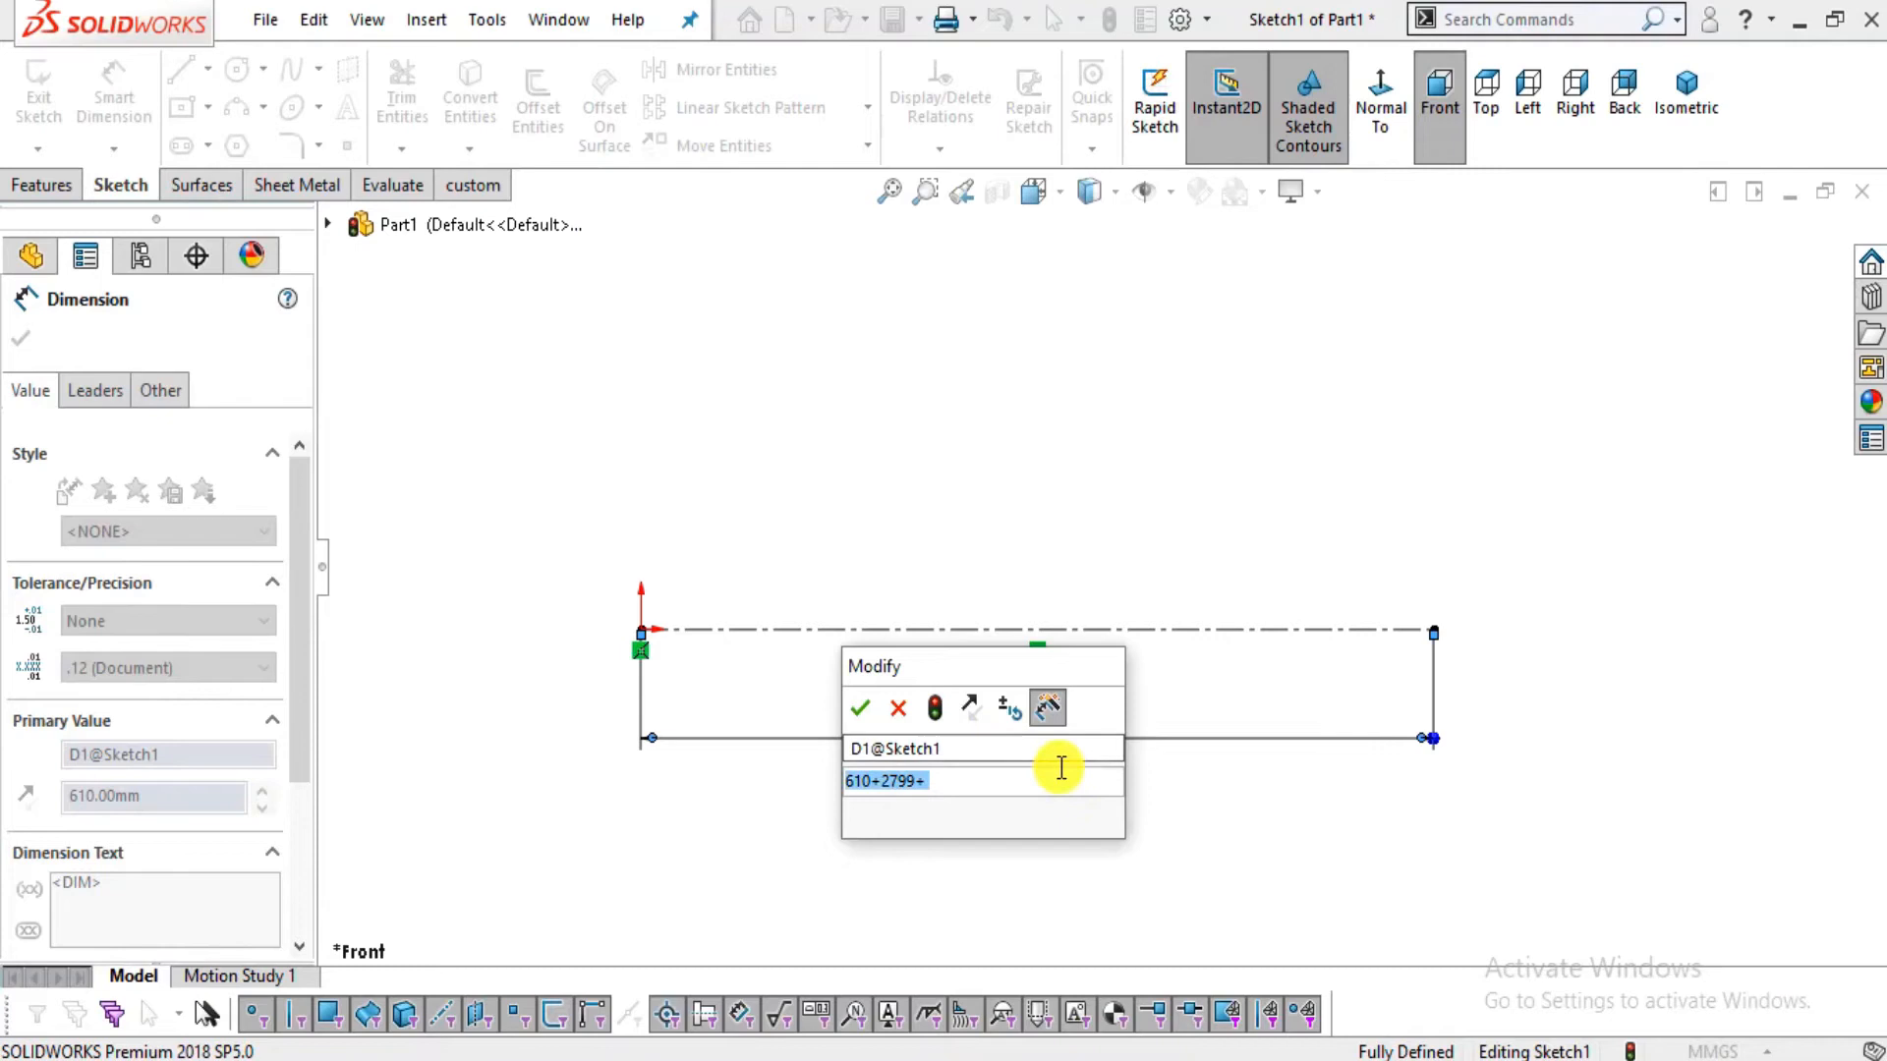
text(251)
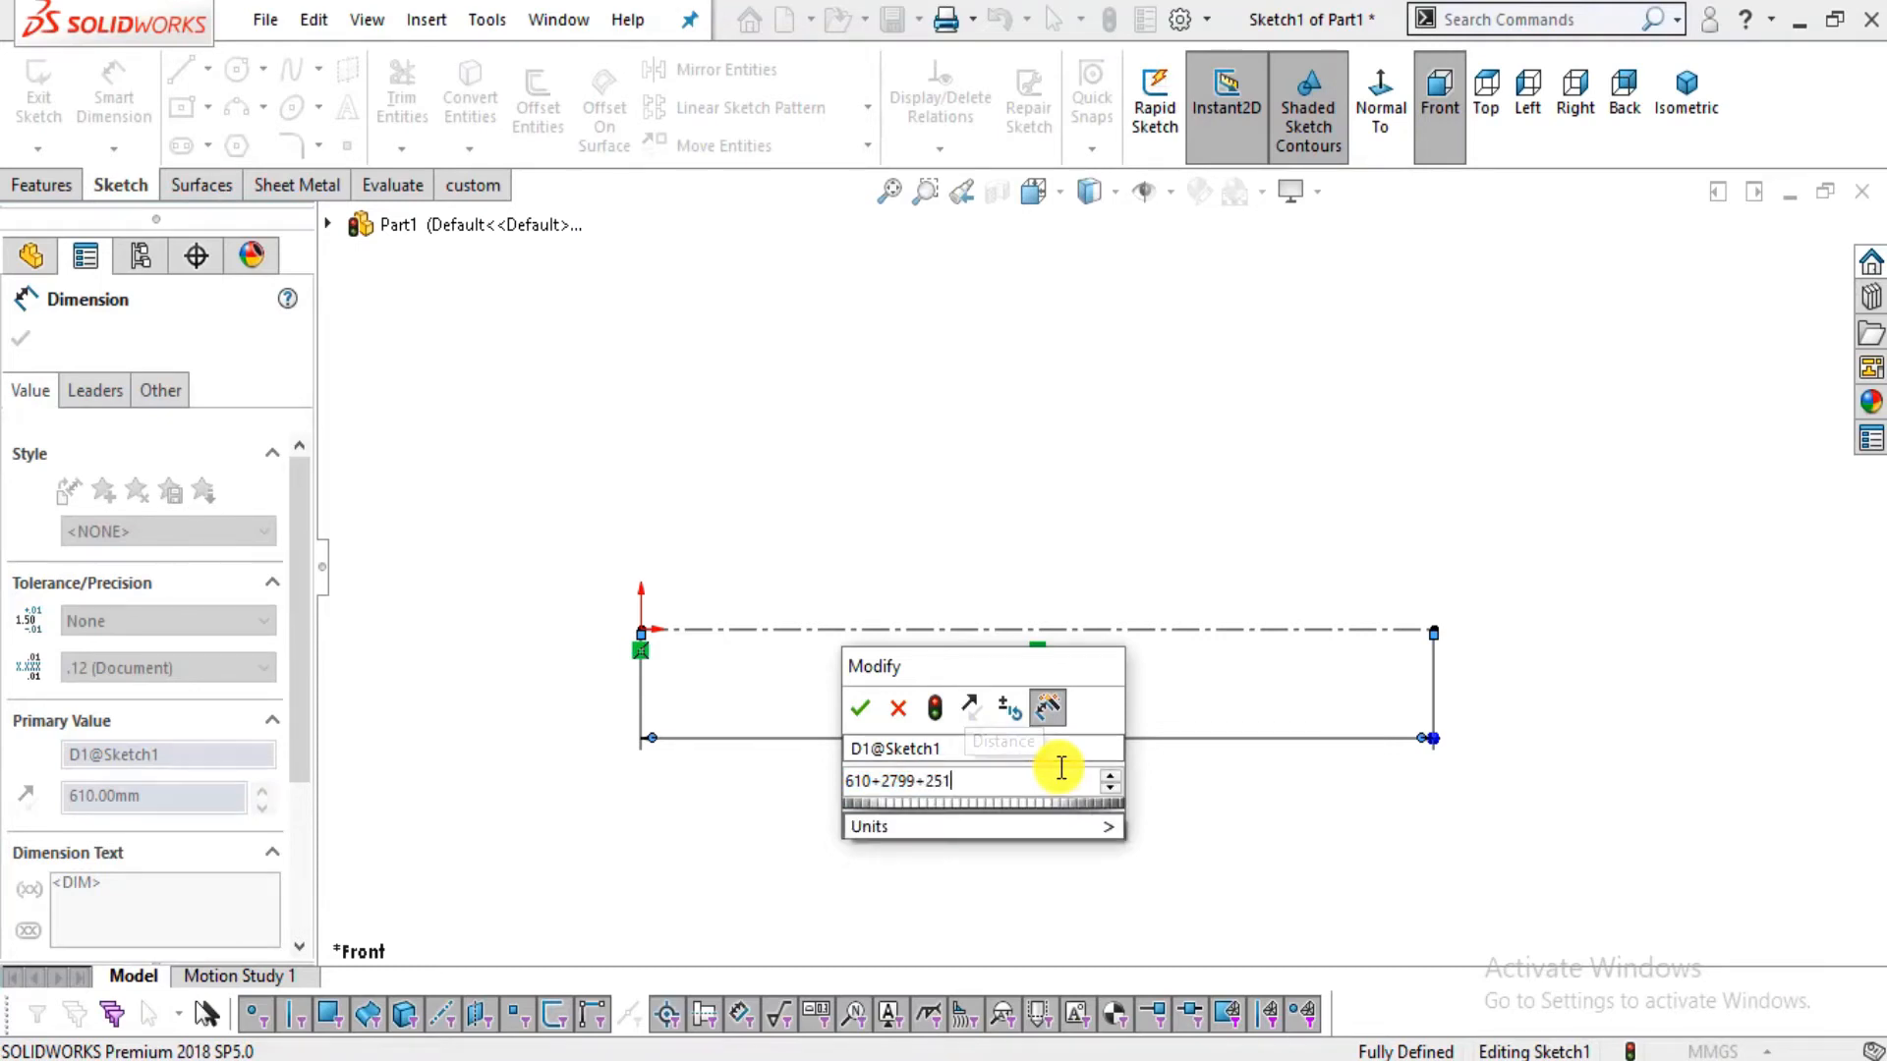
key(Return)
scroll(1081, 746, up, 2)
scroll(1376, 442, down, 4)
scroll(1352, 481, up, 8)
scroll(1358, 499, down, 2)
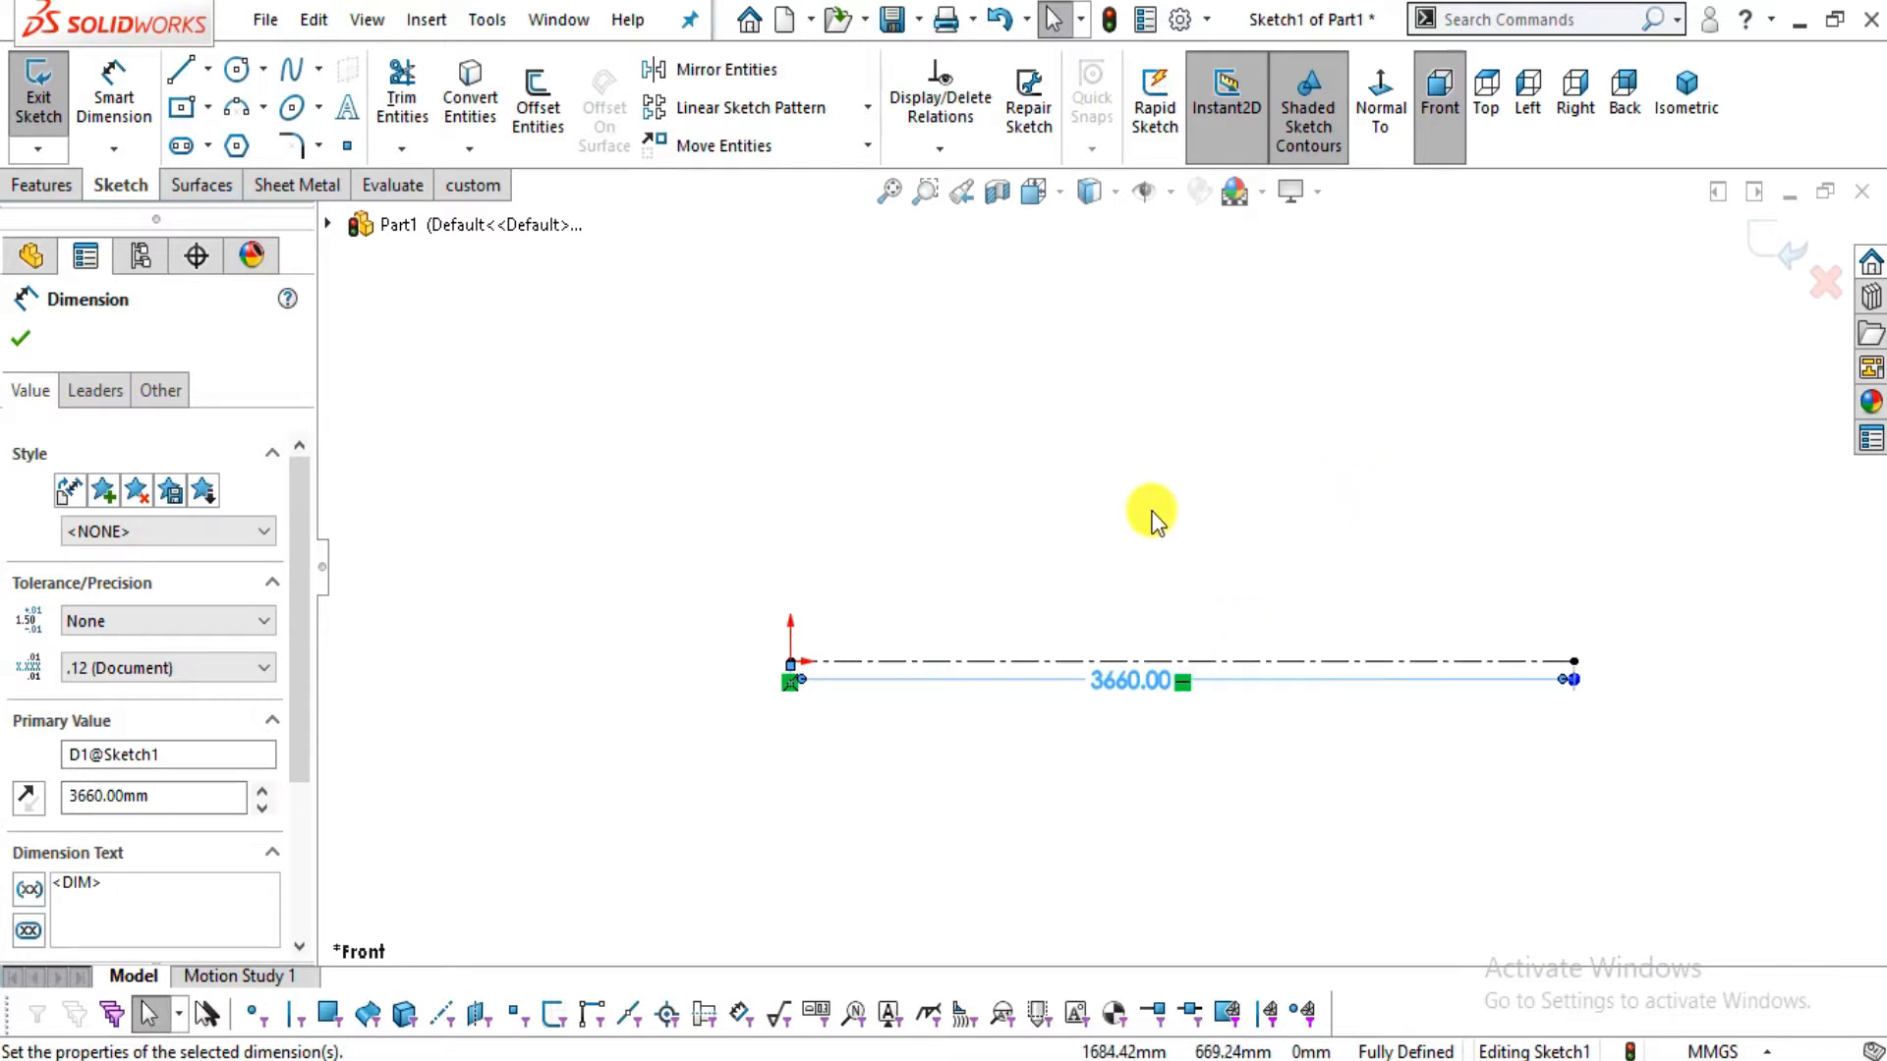
scroll(1047, 565, down, 1)
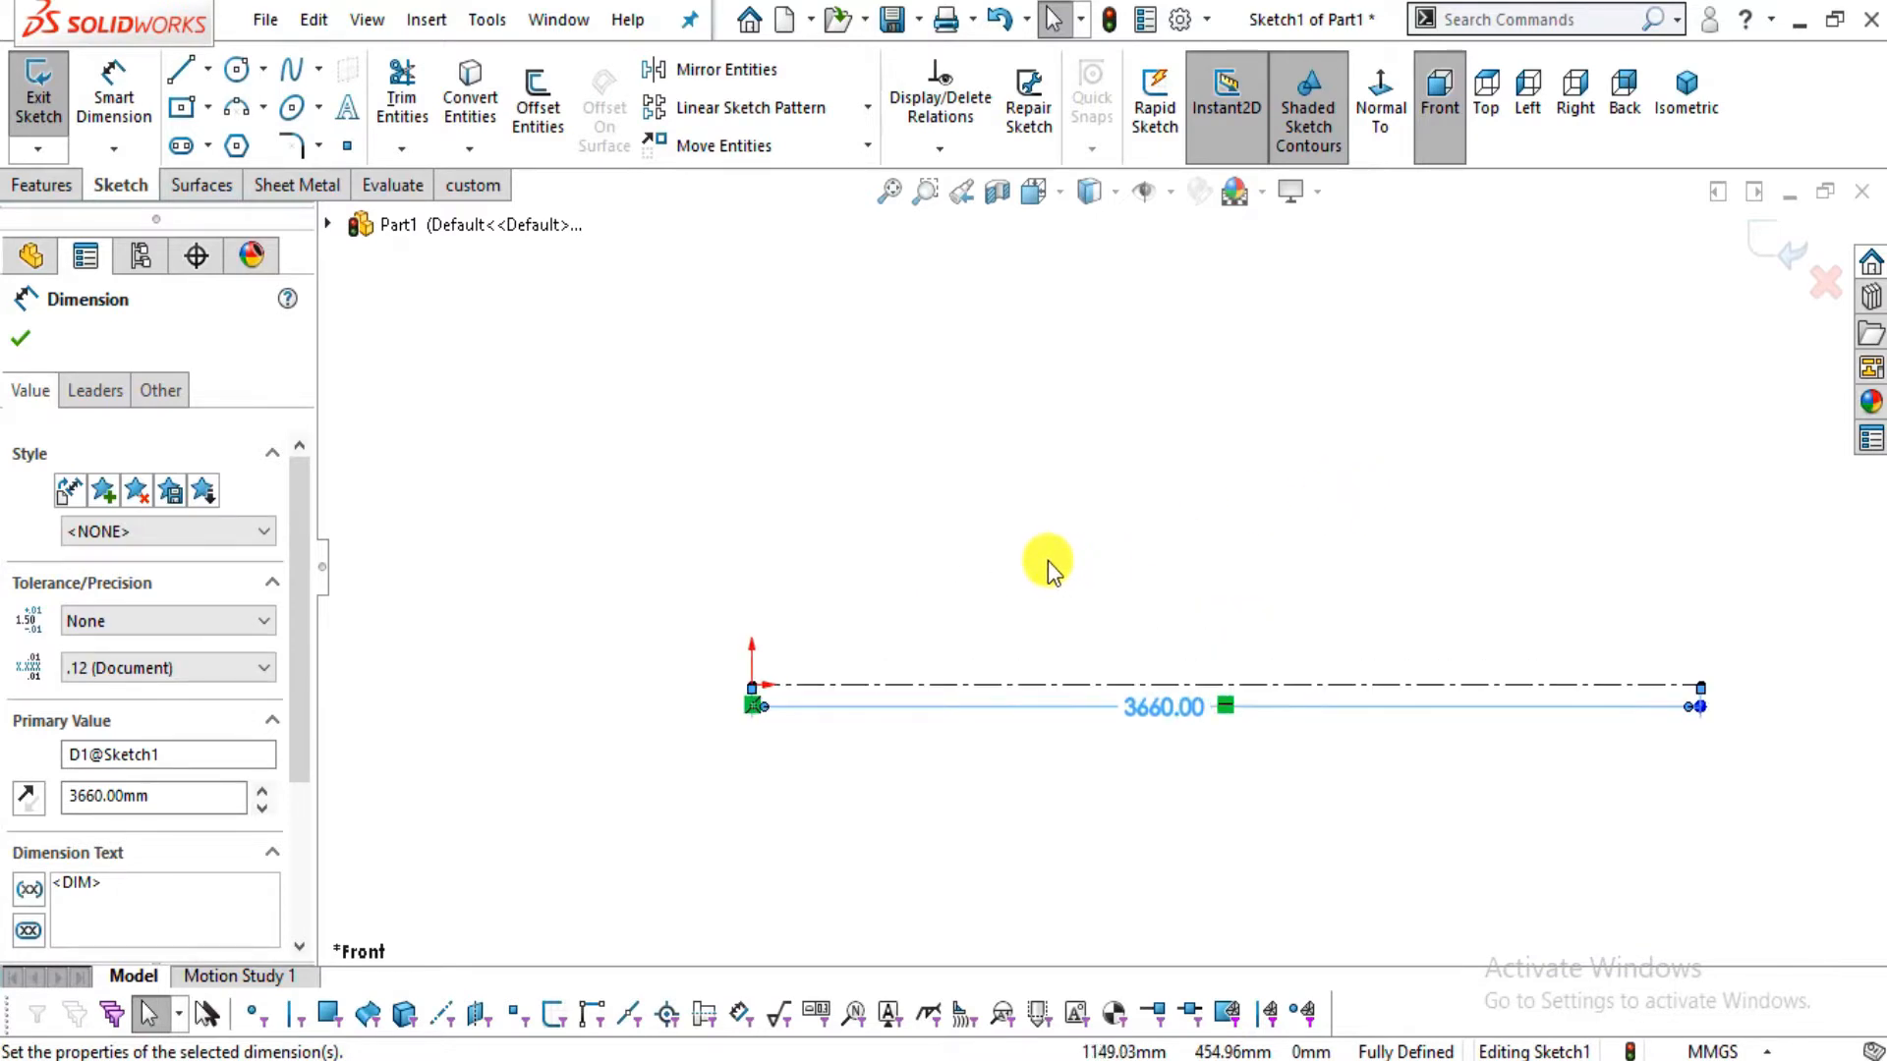
click(1047, 560)
Check the arm's rounded end in the PDF drawing and sketch two concentric circles at the origin, about 351 and 205 mm in diameter
scroll(1218, 401, down, 1)
scroll(1214, 413, up, 1)
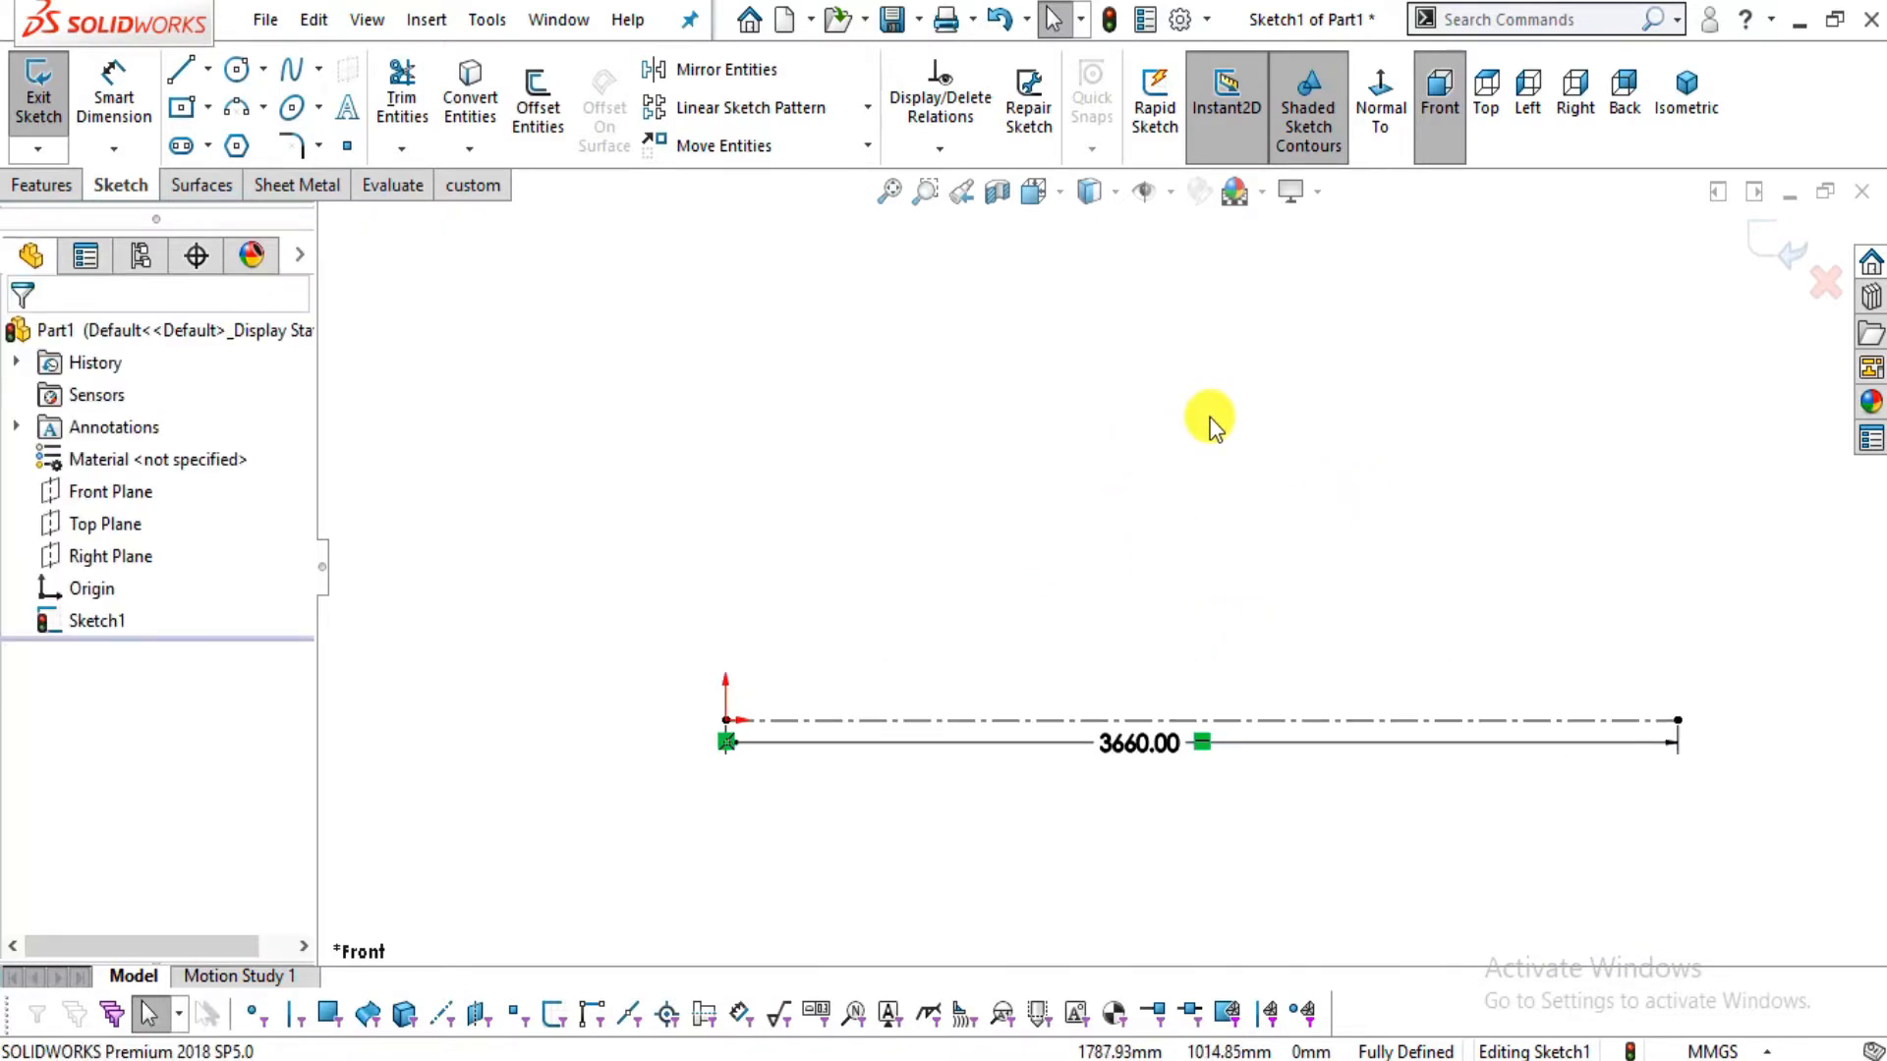
scroll(1211, 417, down, 1)
key(alt+Tab)
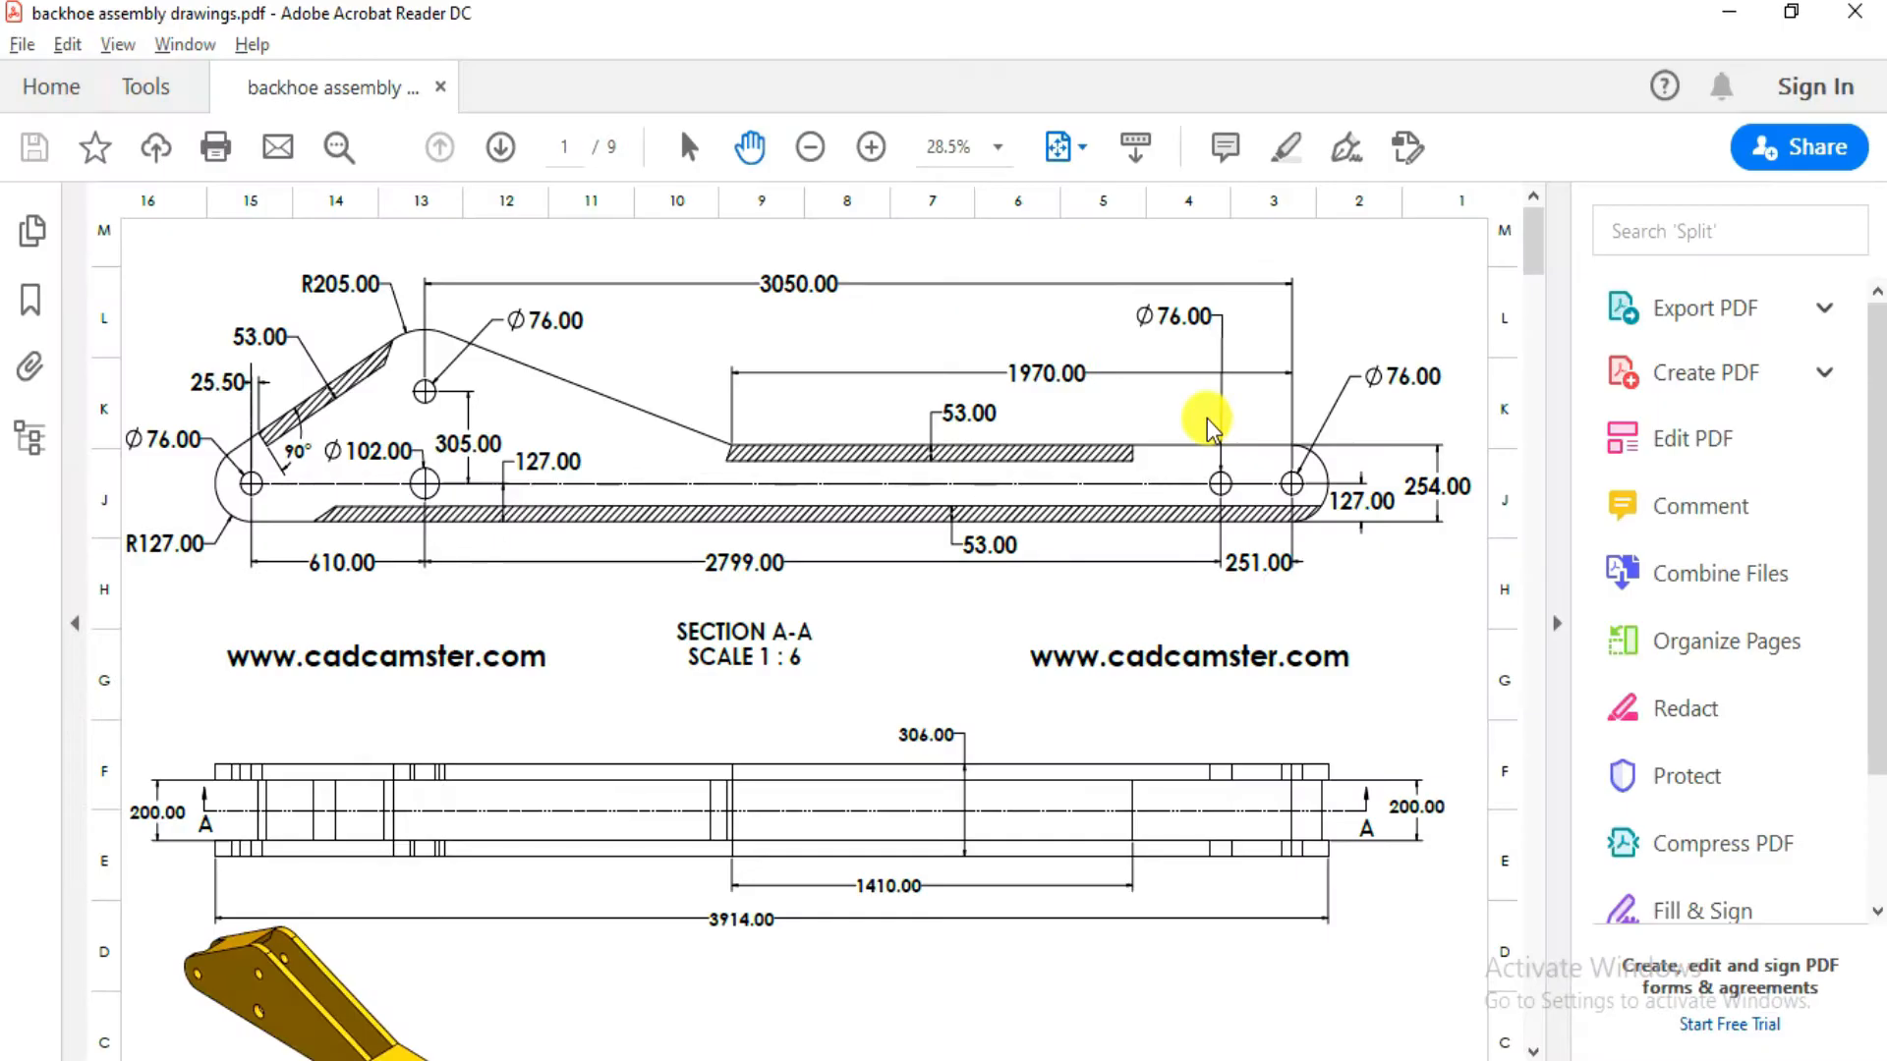
key(alt+Tab)
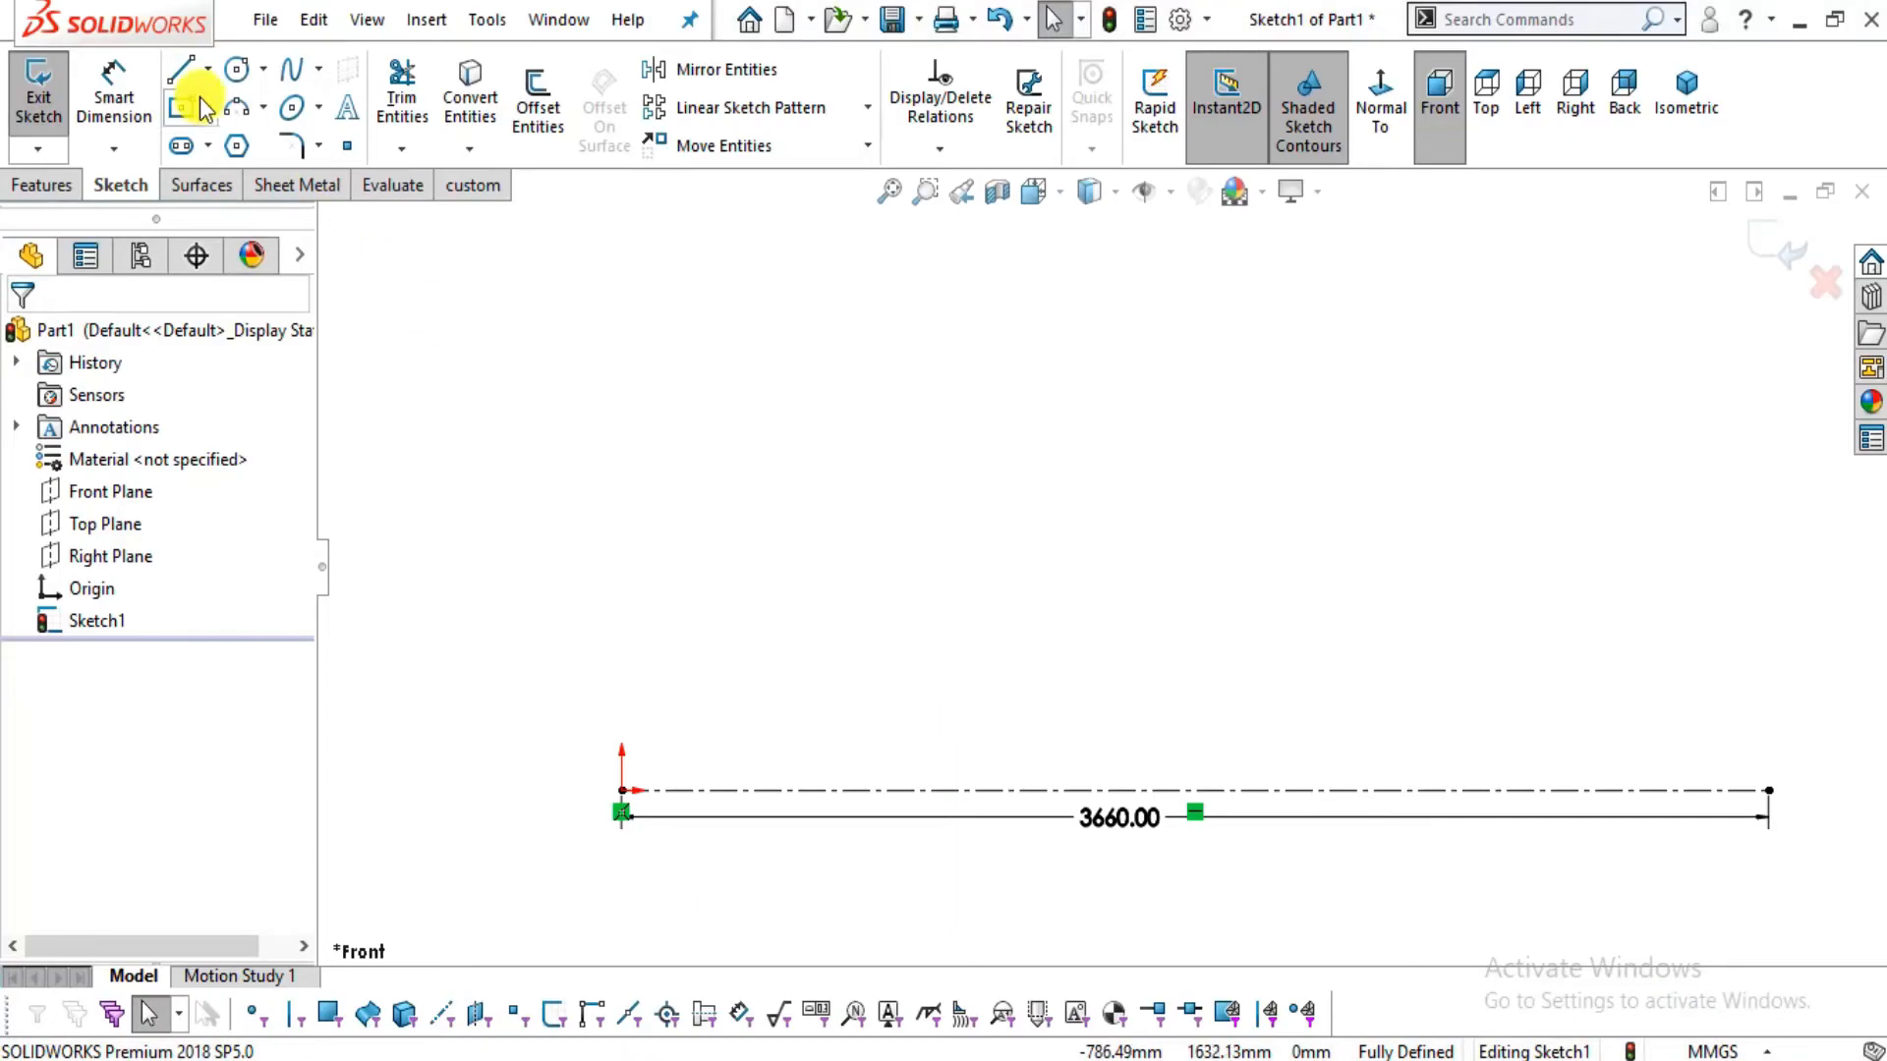
click(236, 69)
scroll(703, 838, down, 3)
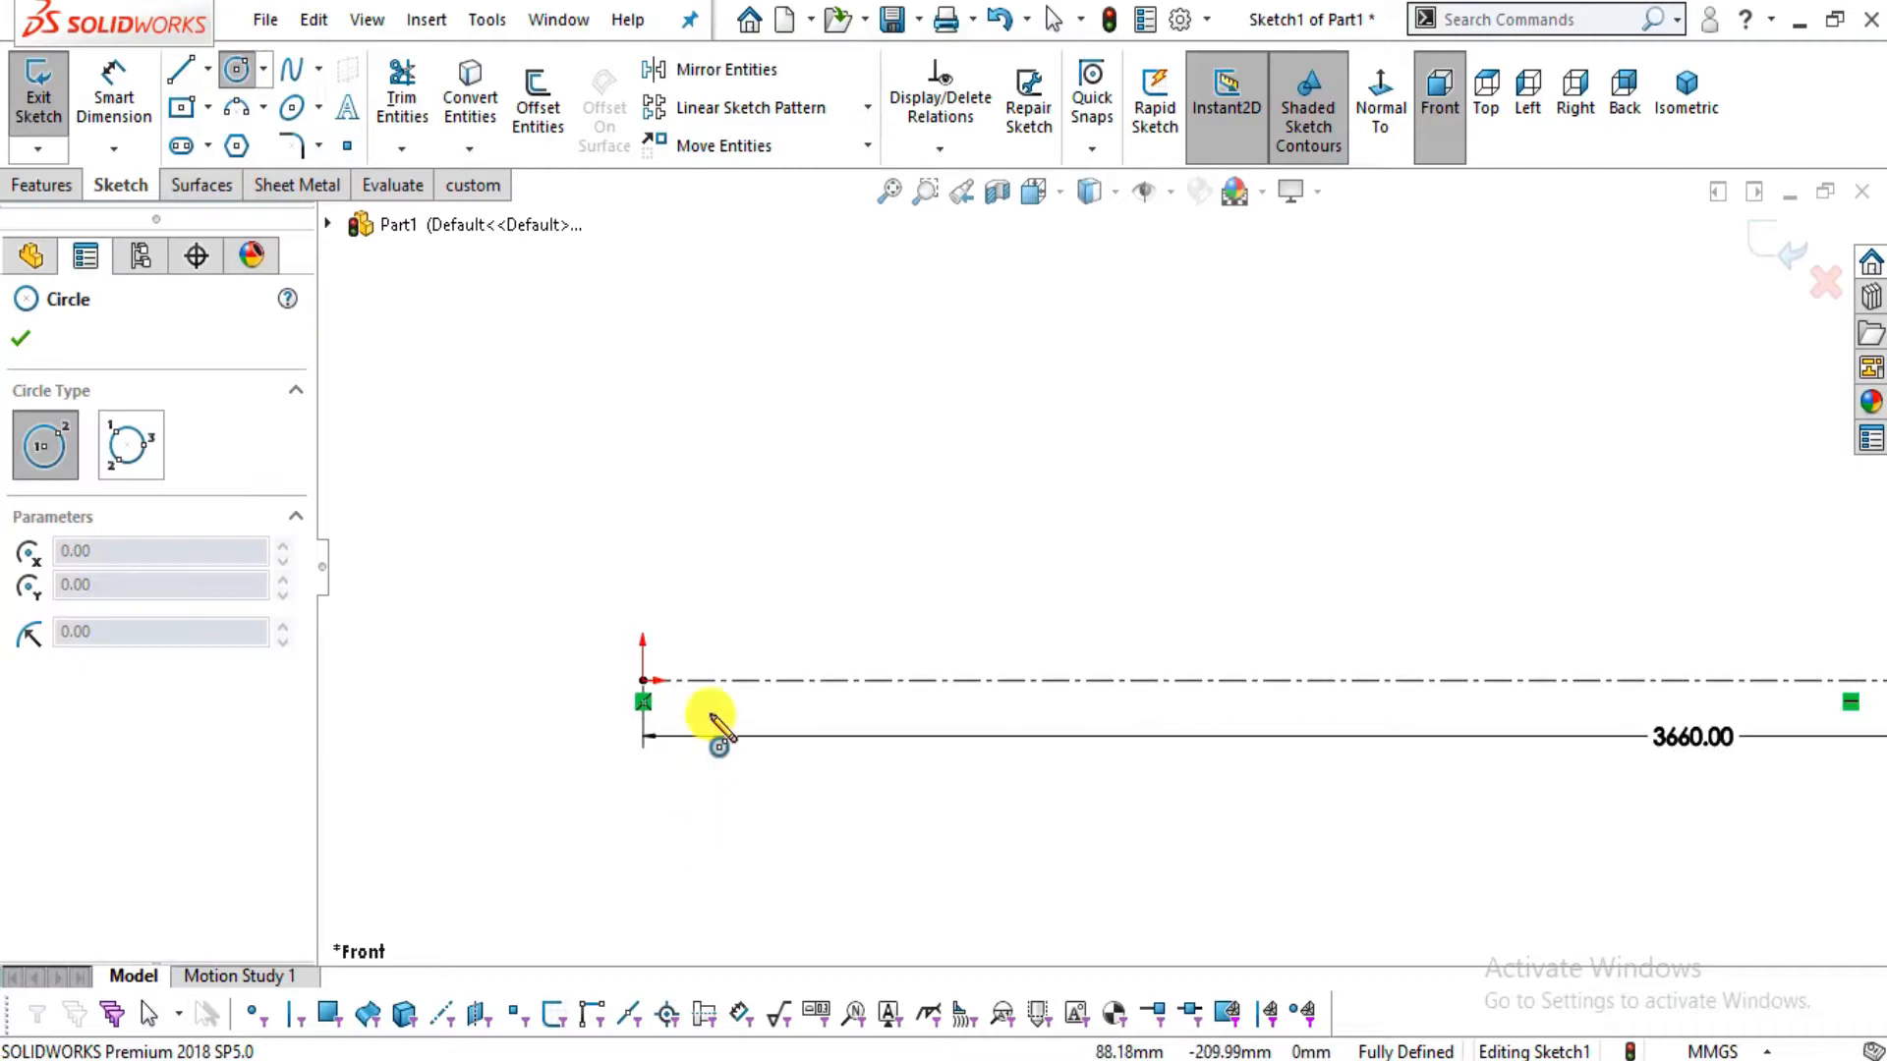
key(alt+Tab)
ctrl+scroll(223, 493, up, 2)
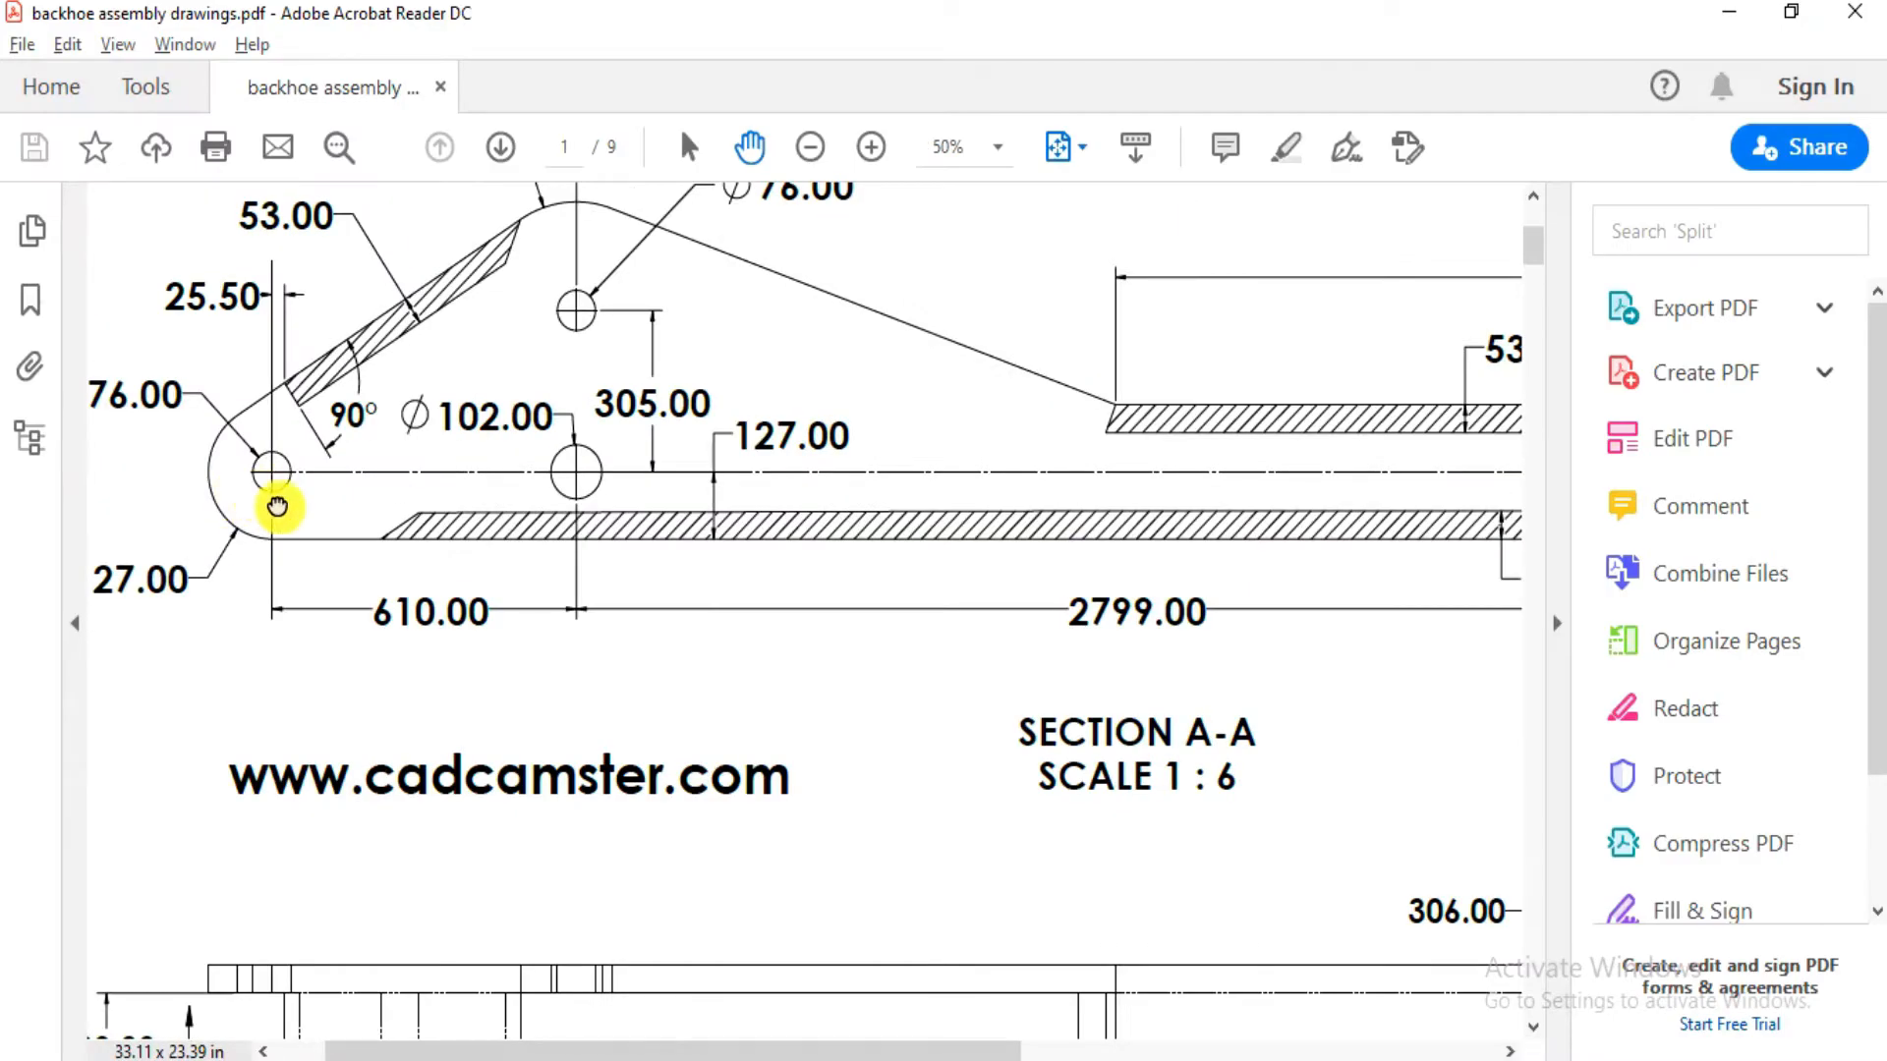
drag(278, 507, 379, 574)
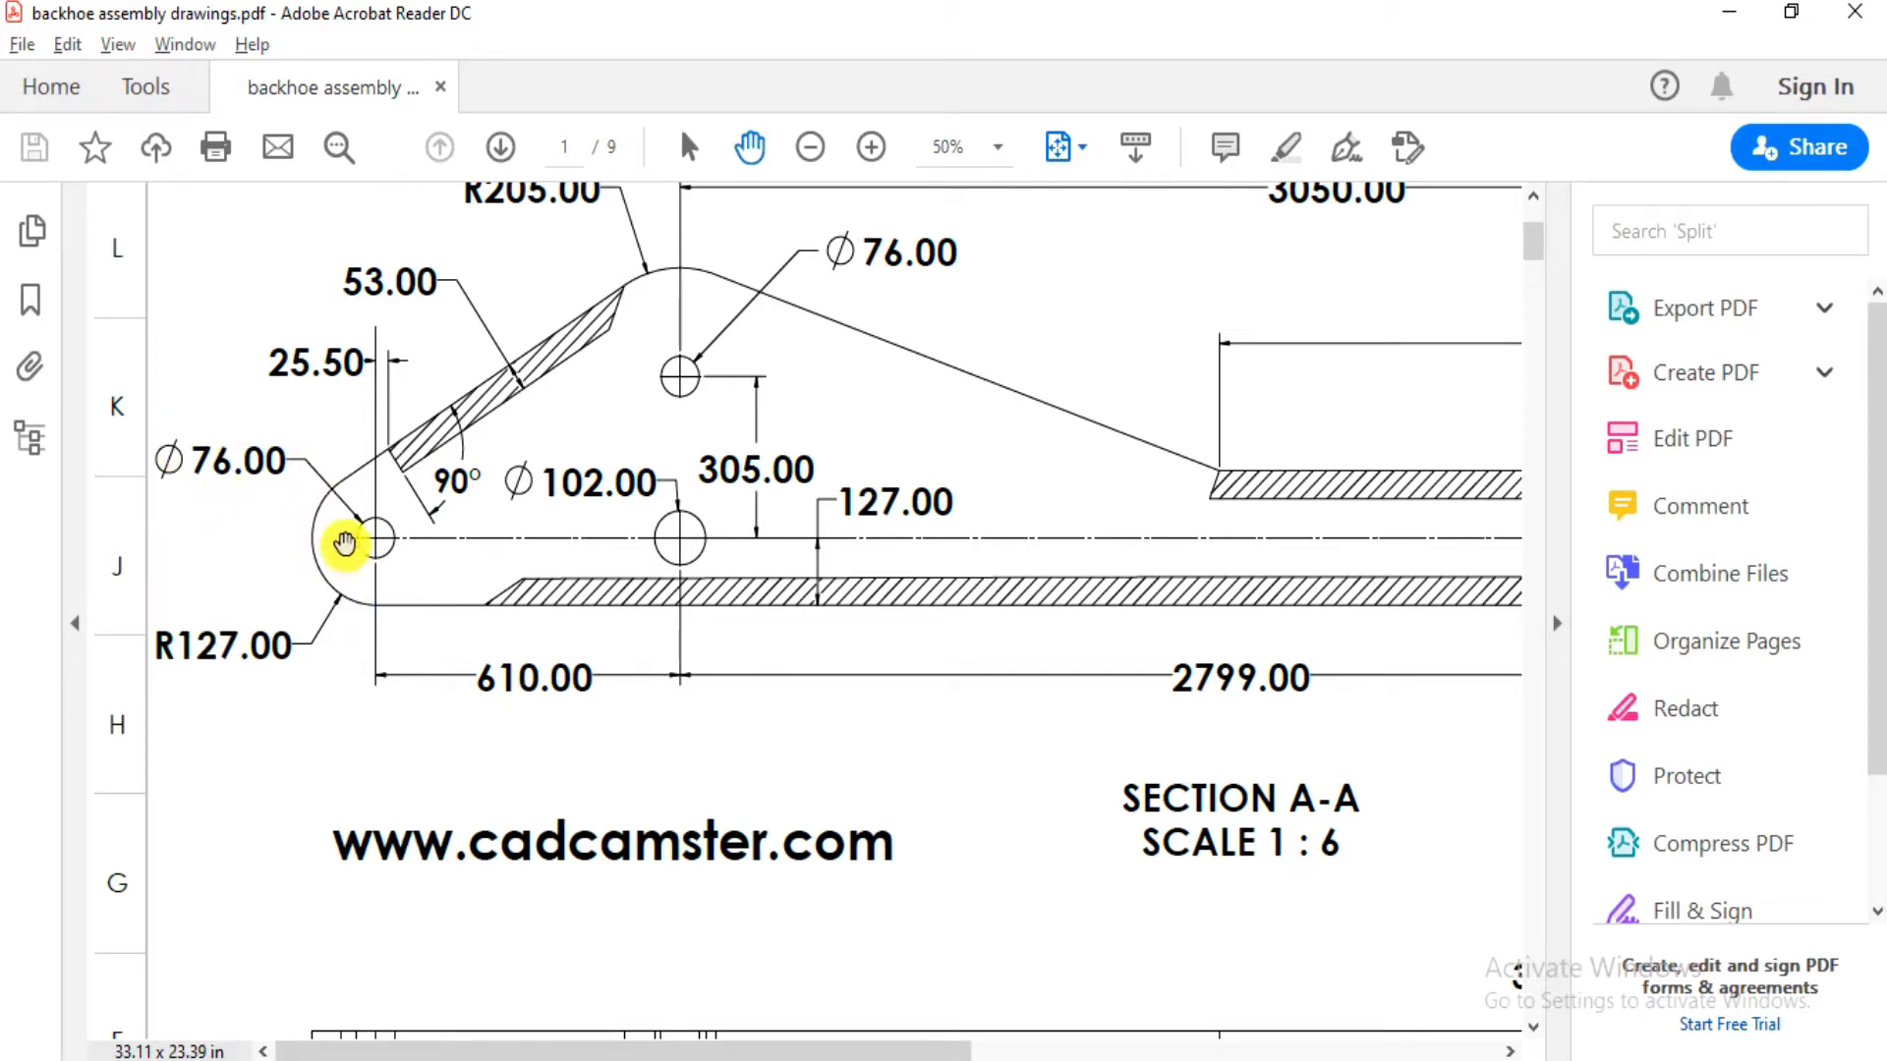
key(alt+Tab)
click(643, 681)
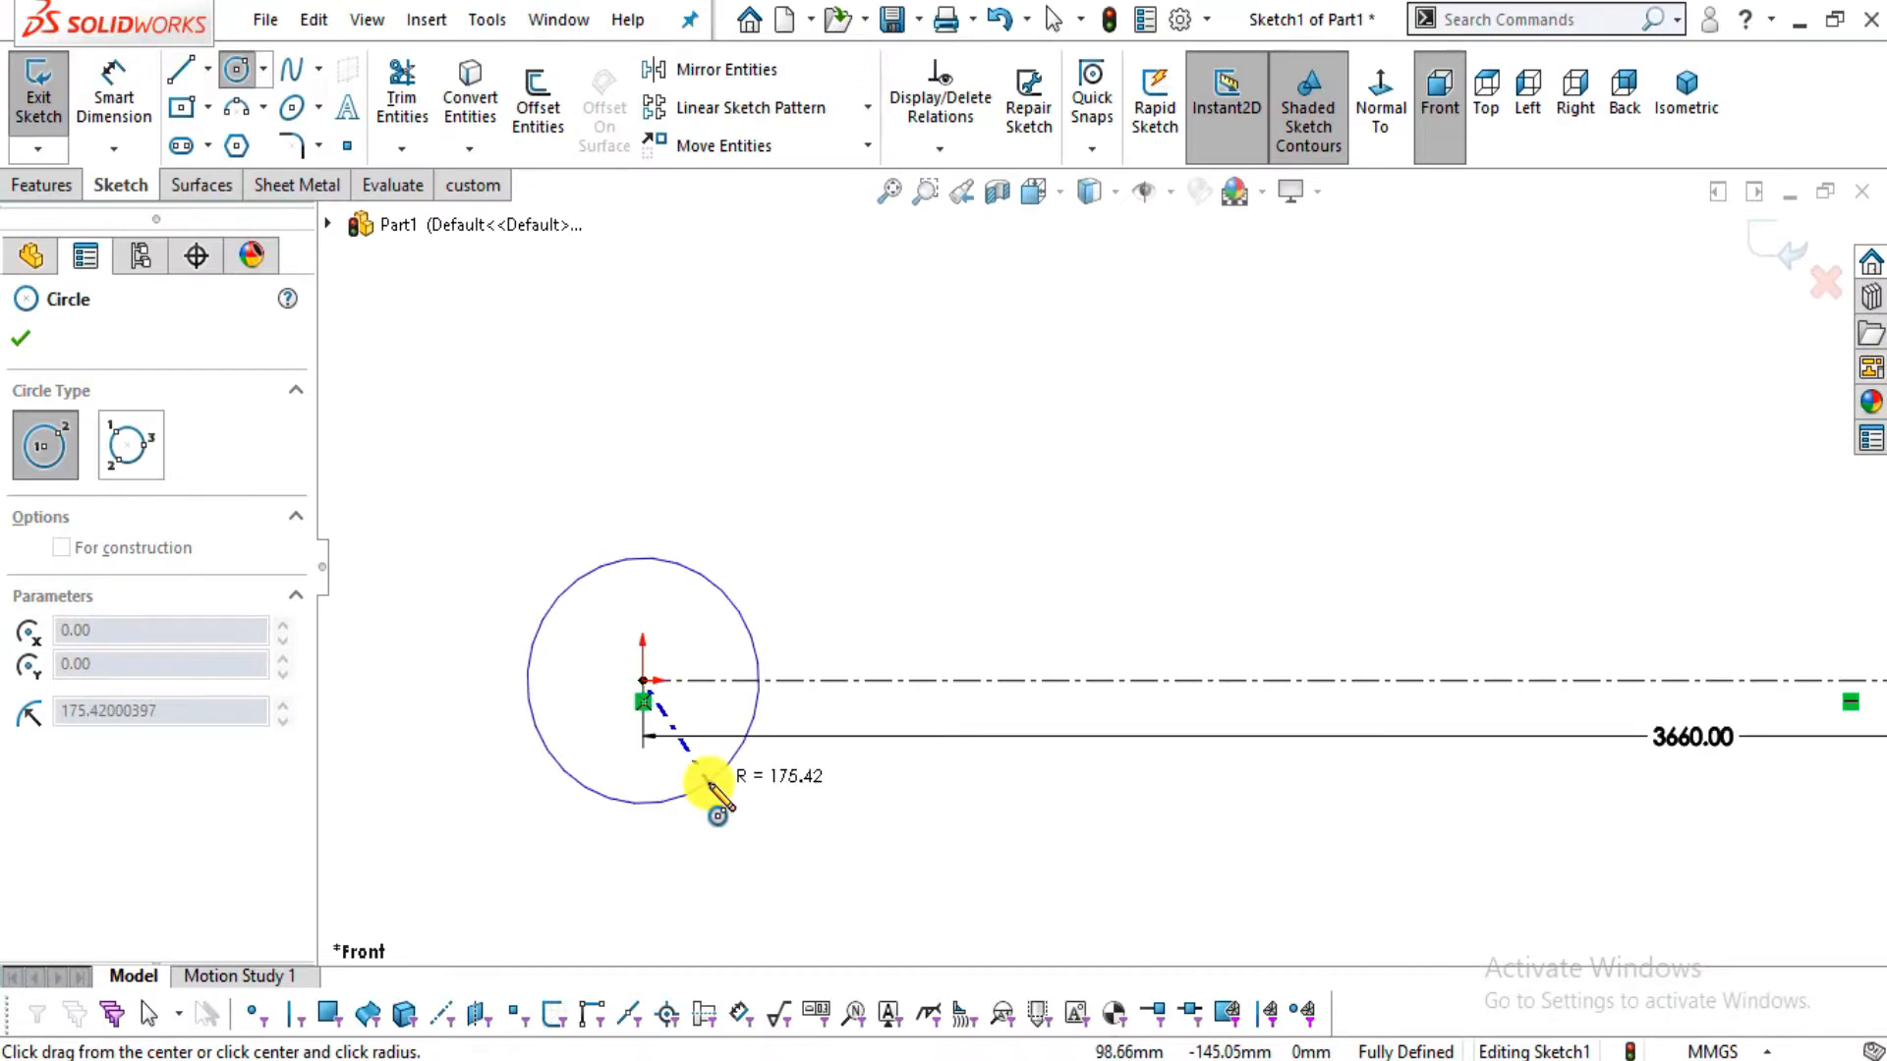
click(688, 781)
click(644, 682)
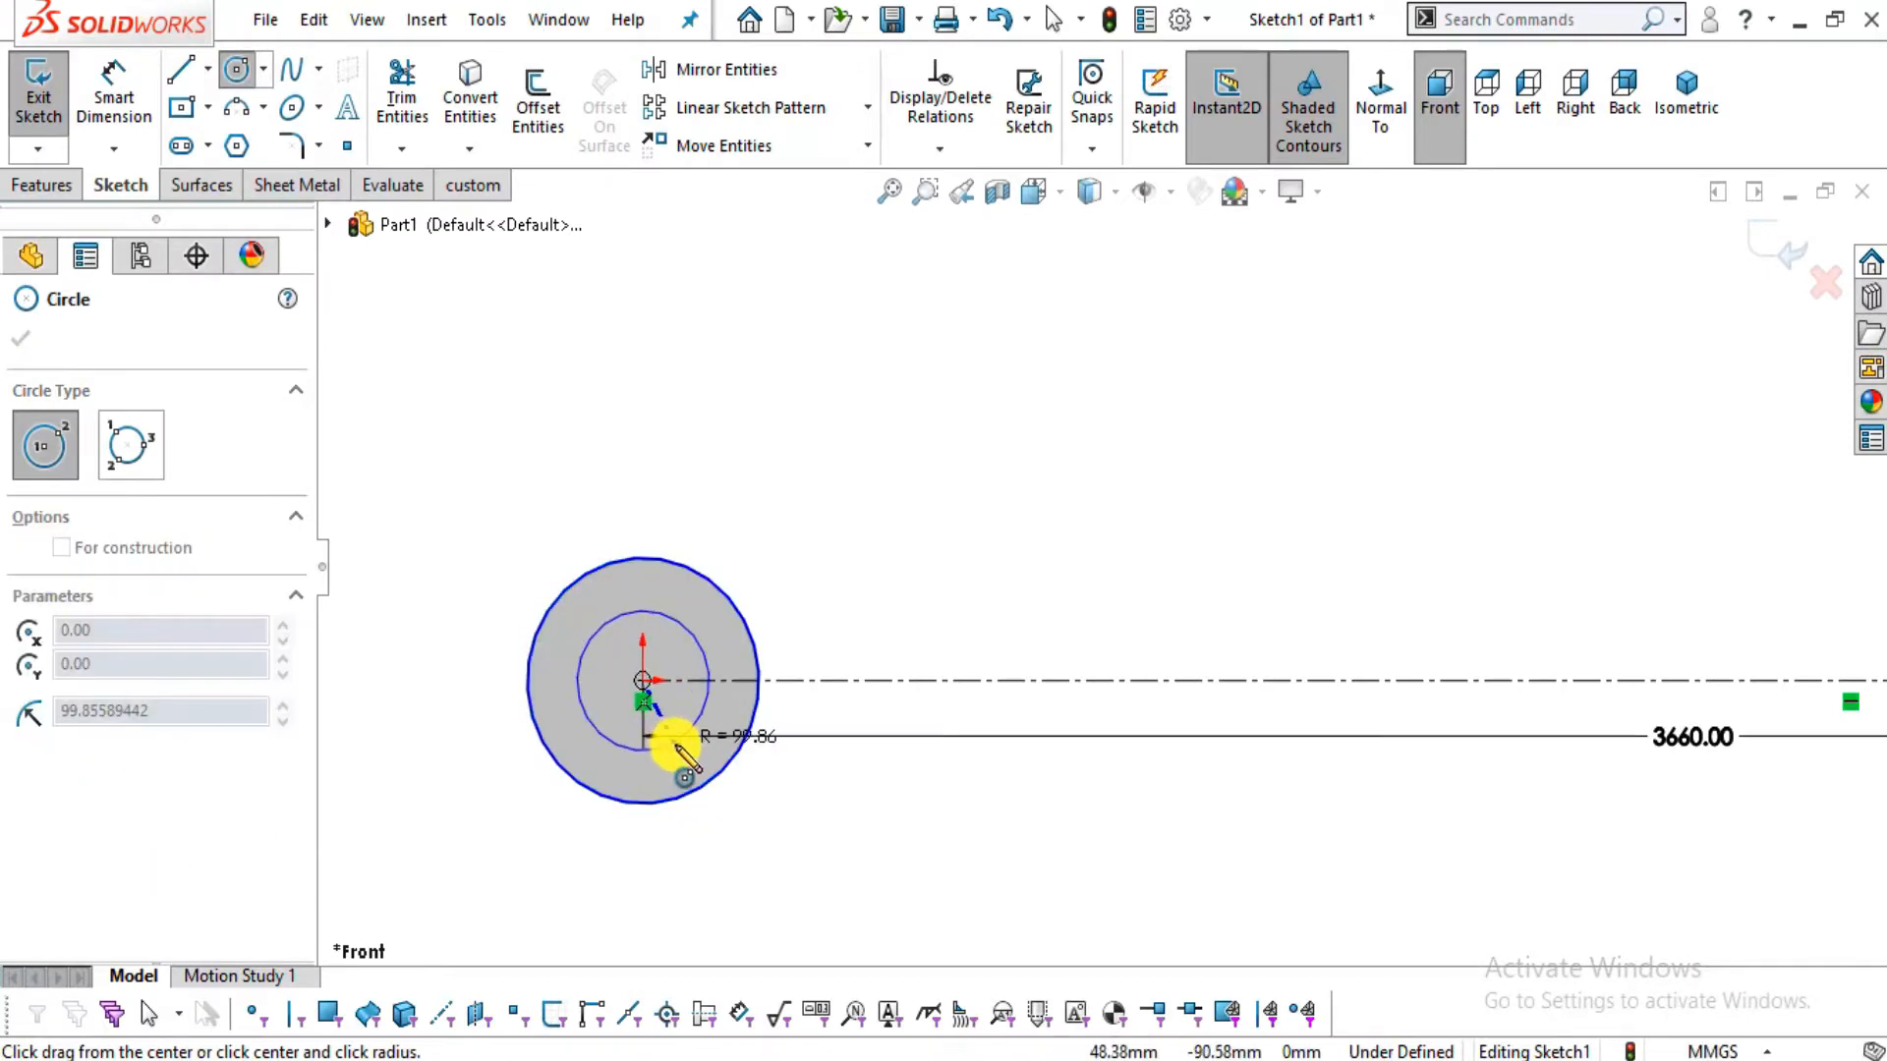
click(672, 743)
Dimension the outer circle at the origin with a diameter of 127*2 mm
click(116, 106)
click(594, 787)
click(410, 847)
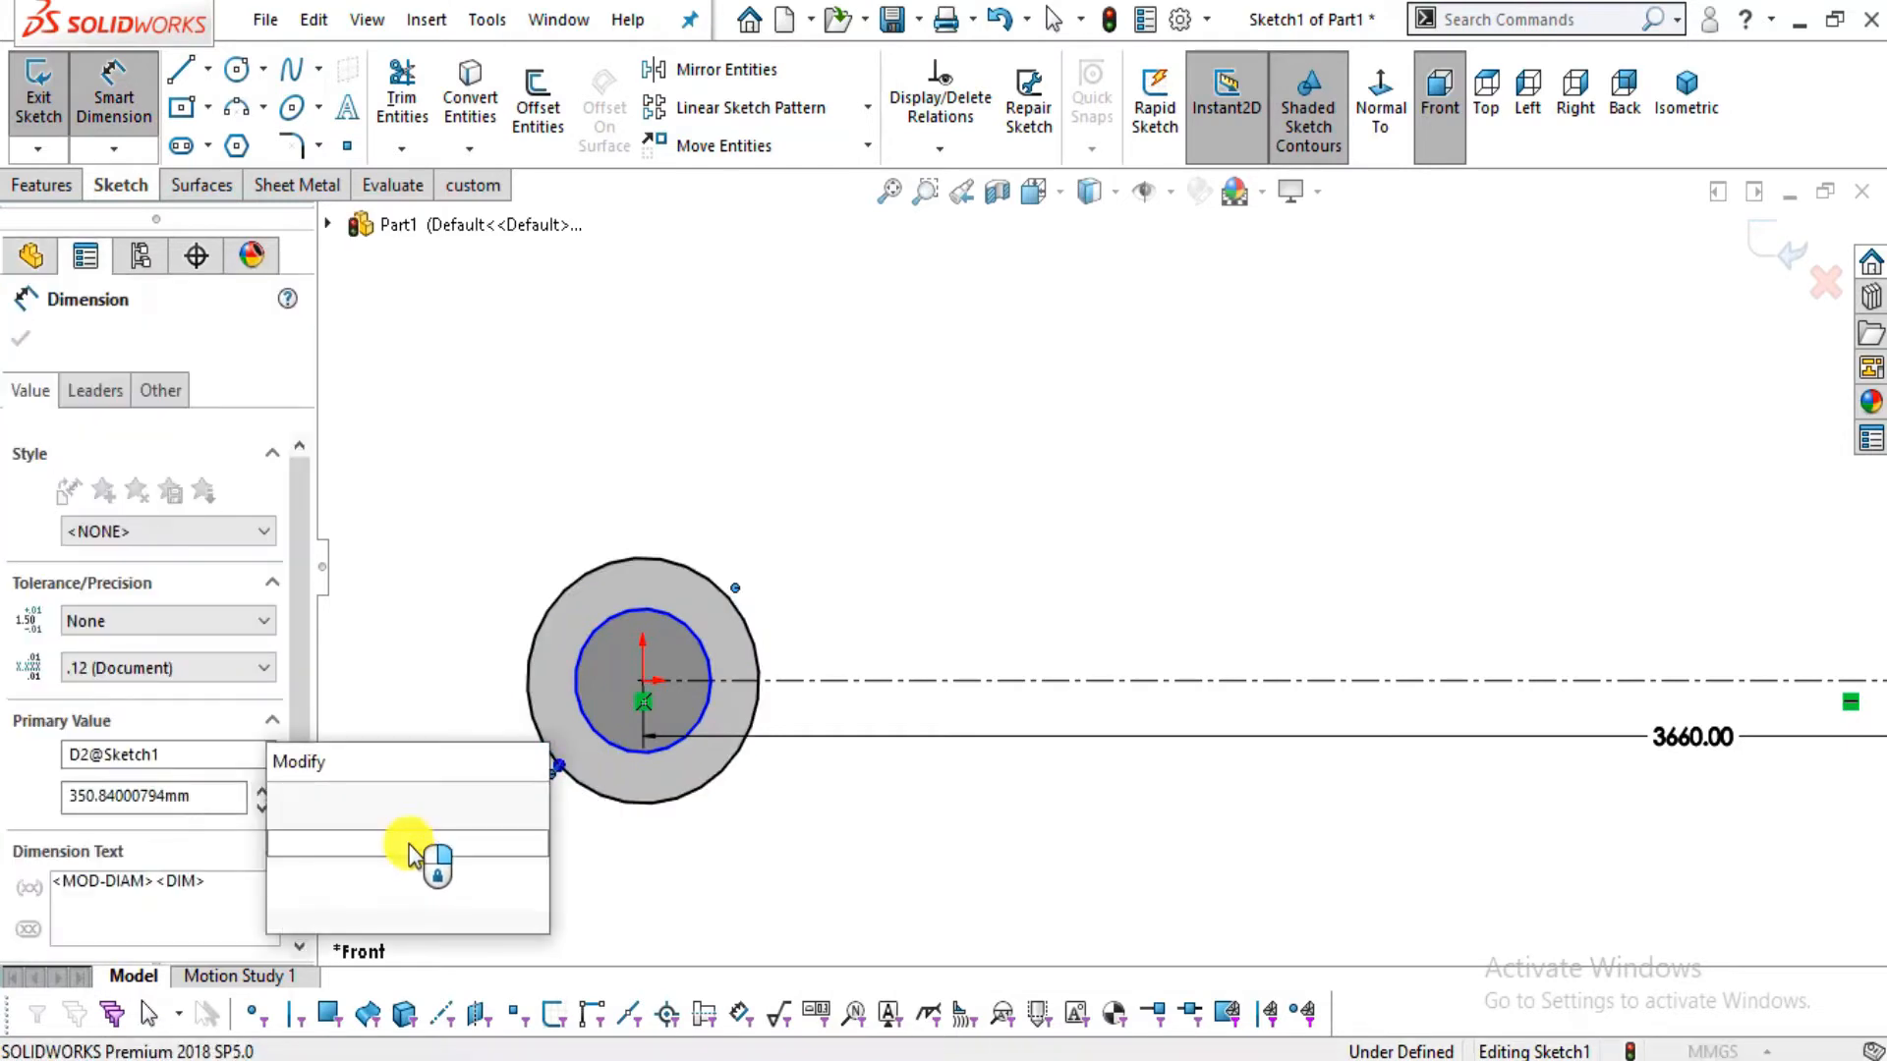
text(127*)
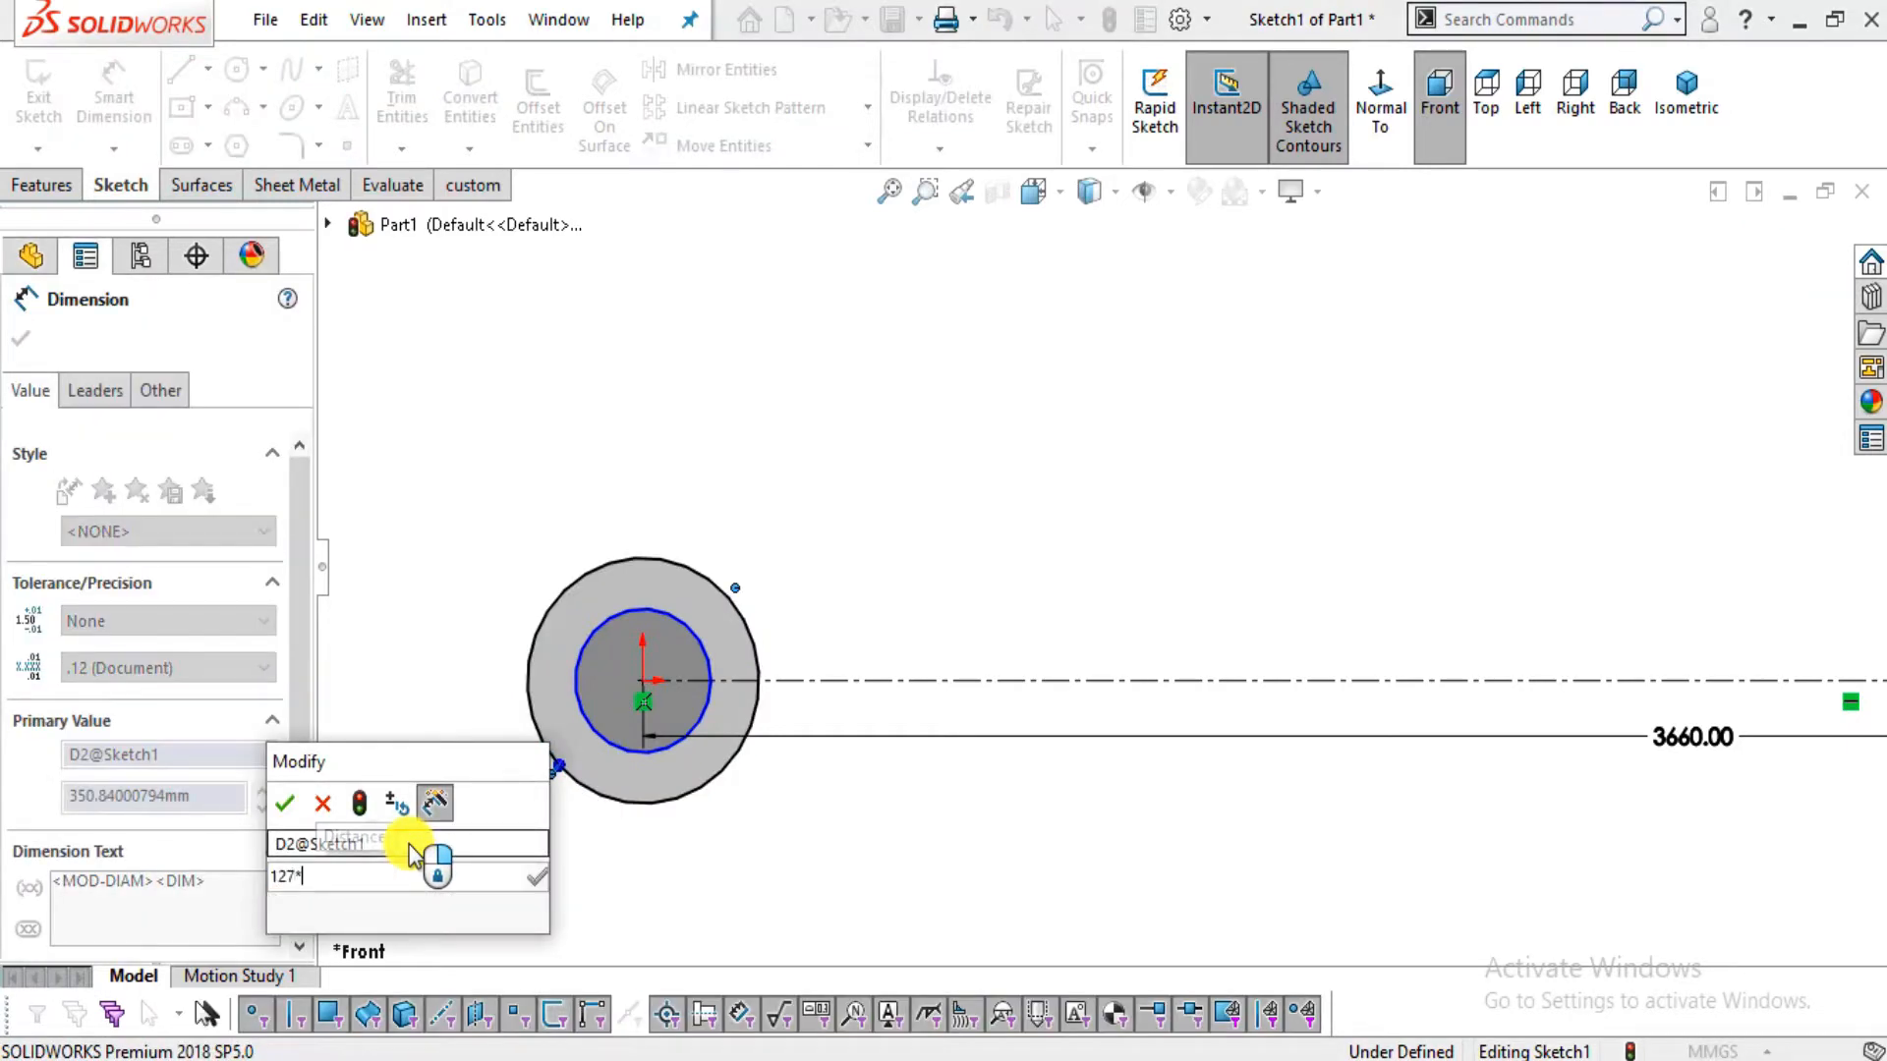
text(2)
key(Return)
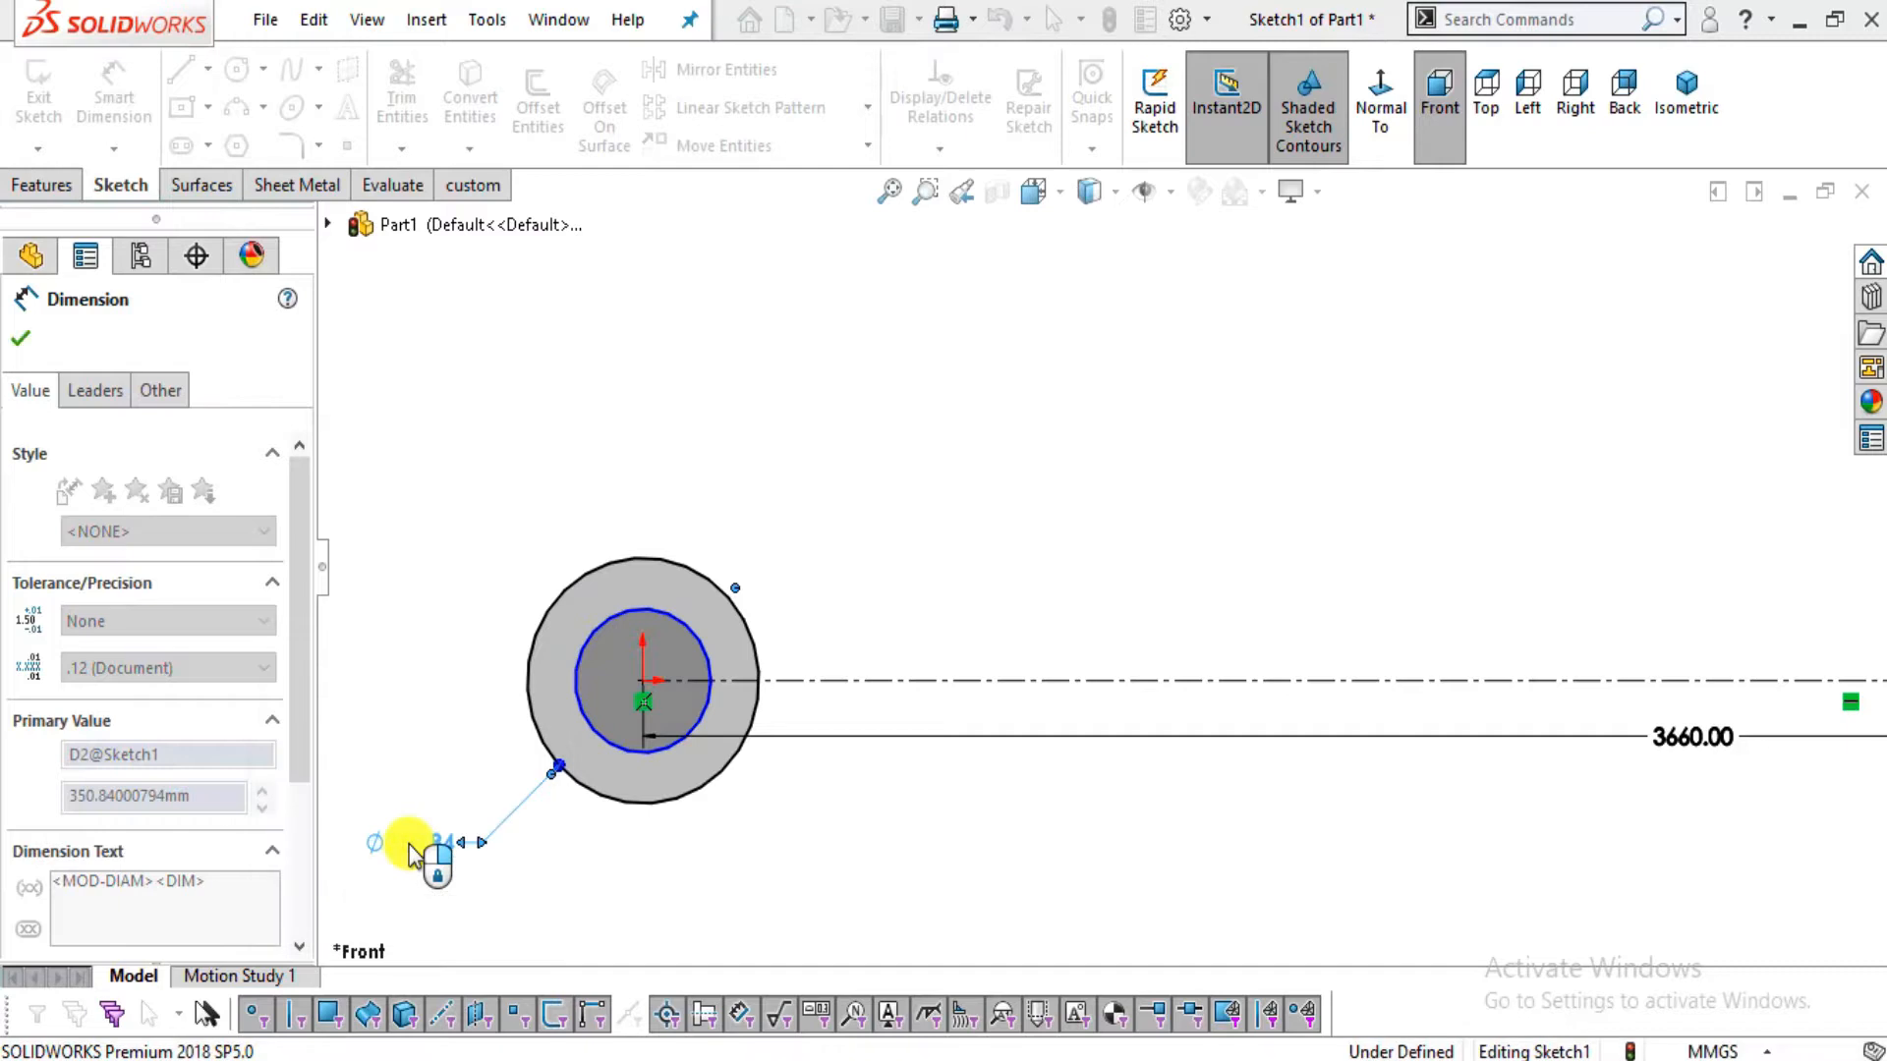
click(733, 822)
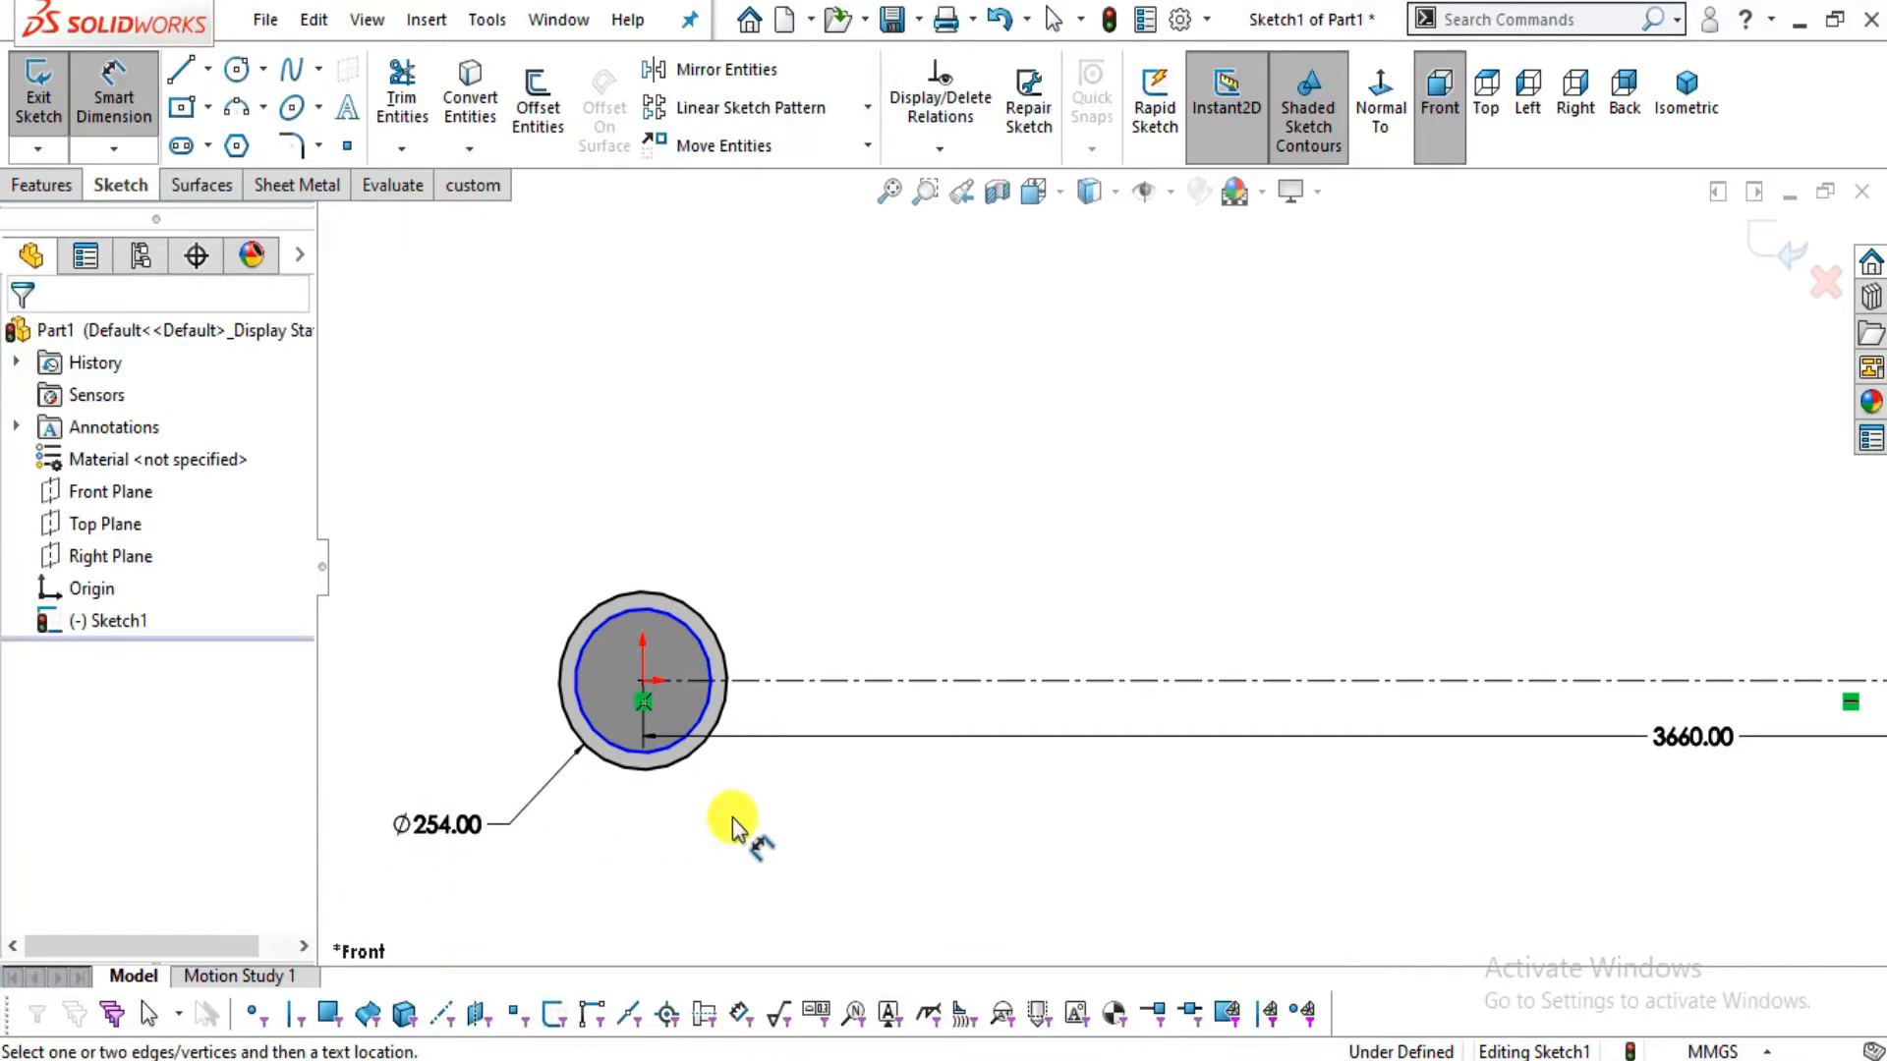
Dimension the inner circle at the origin with a diameter of 76 mm
click(621, 744)
click(833, 835)
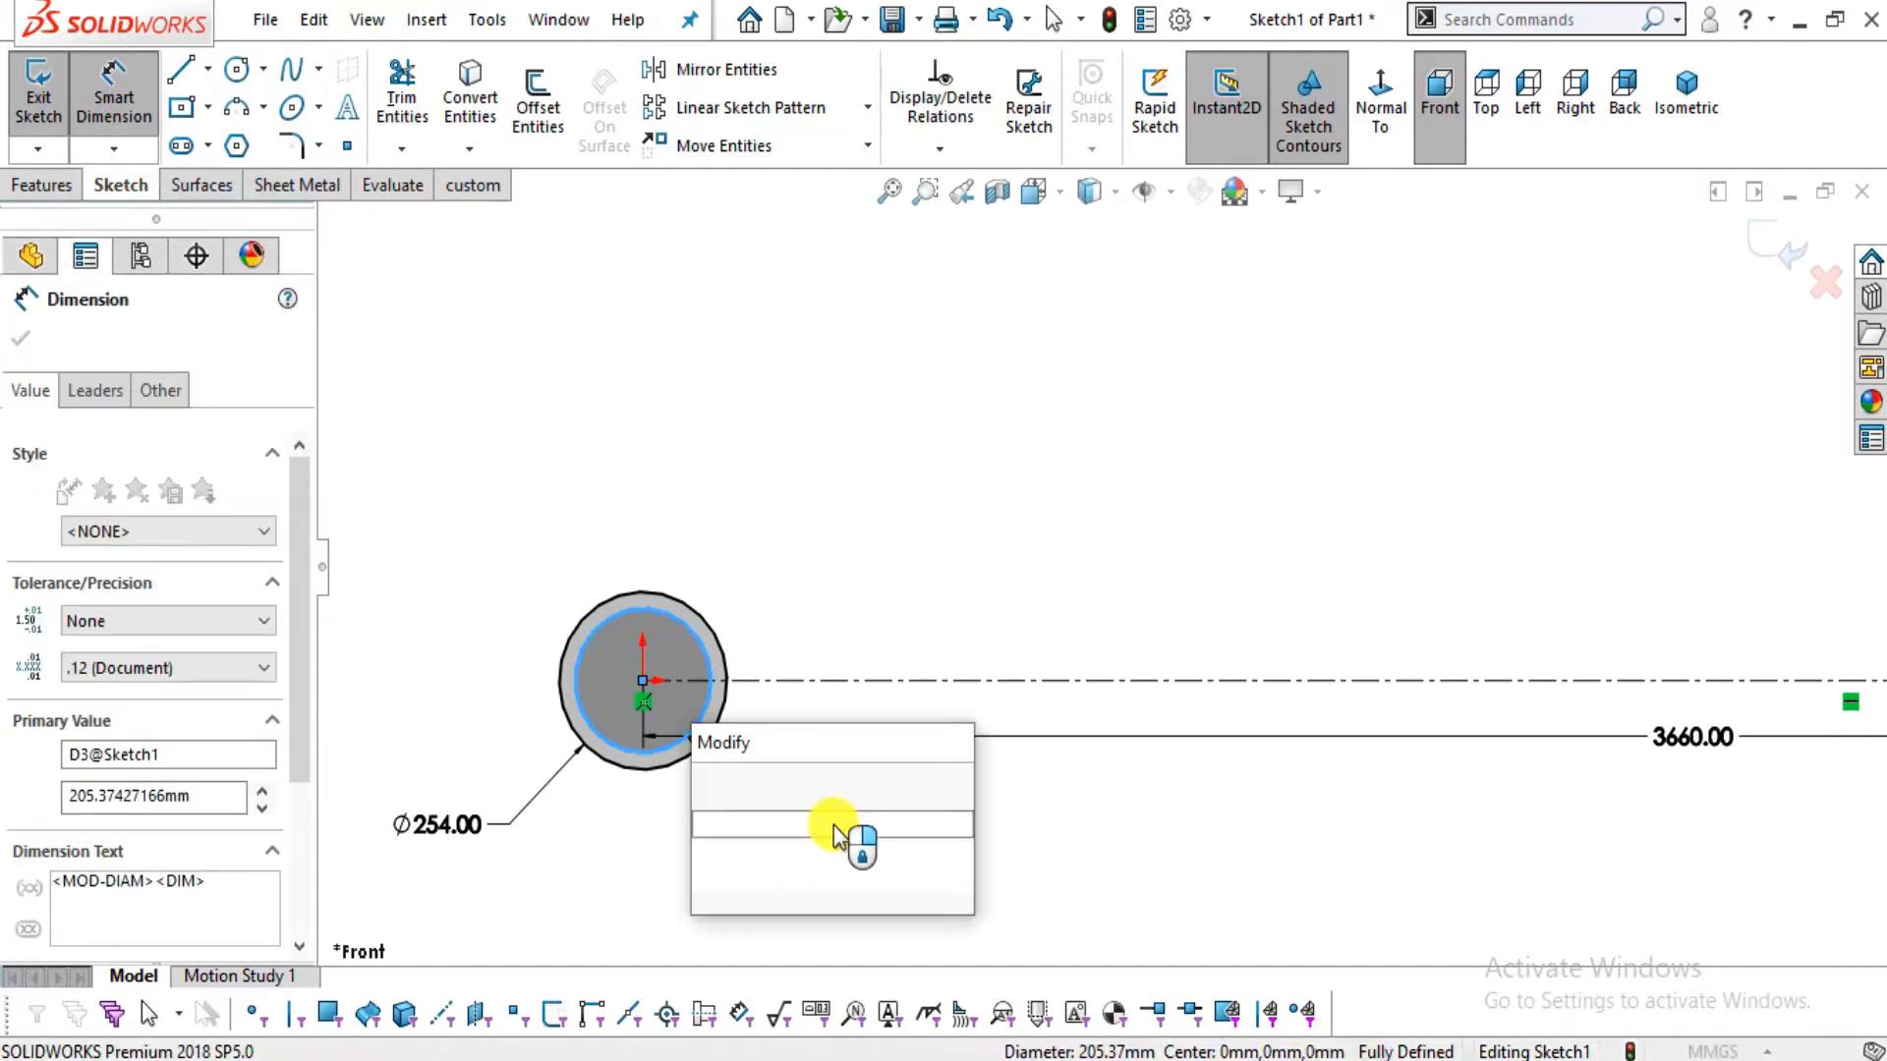
text(76)
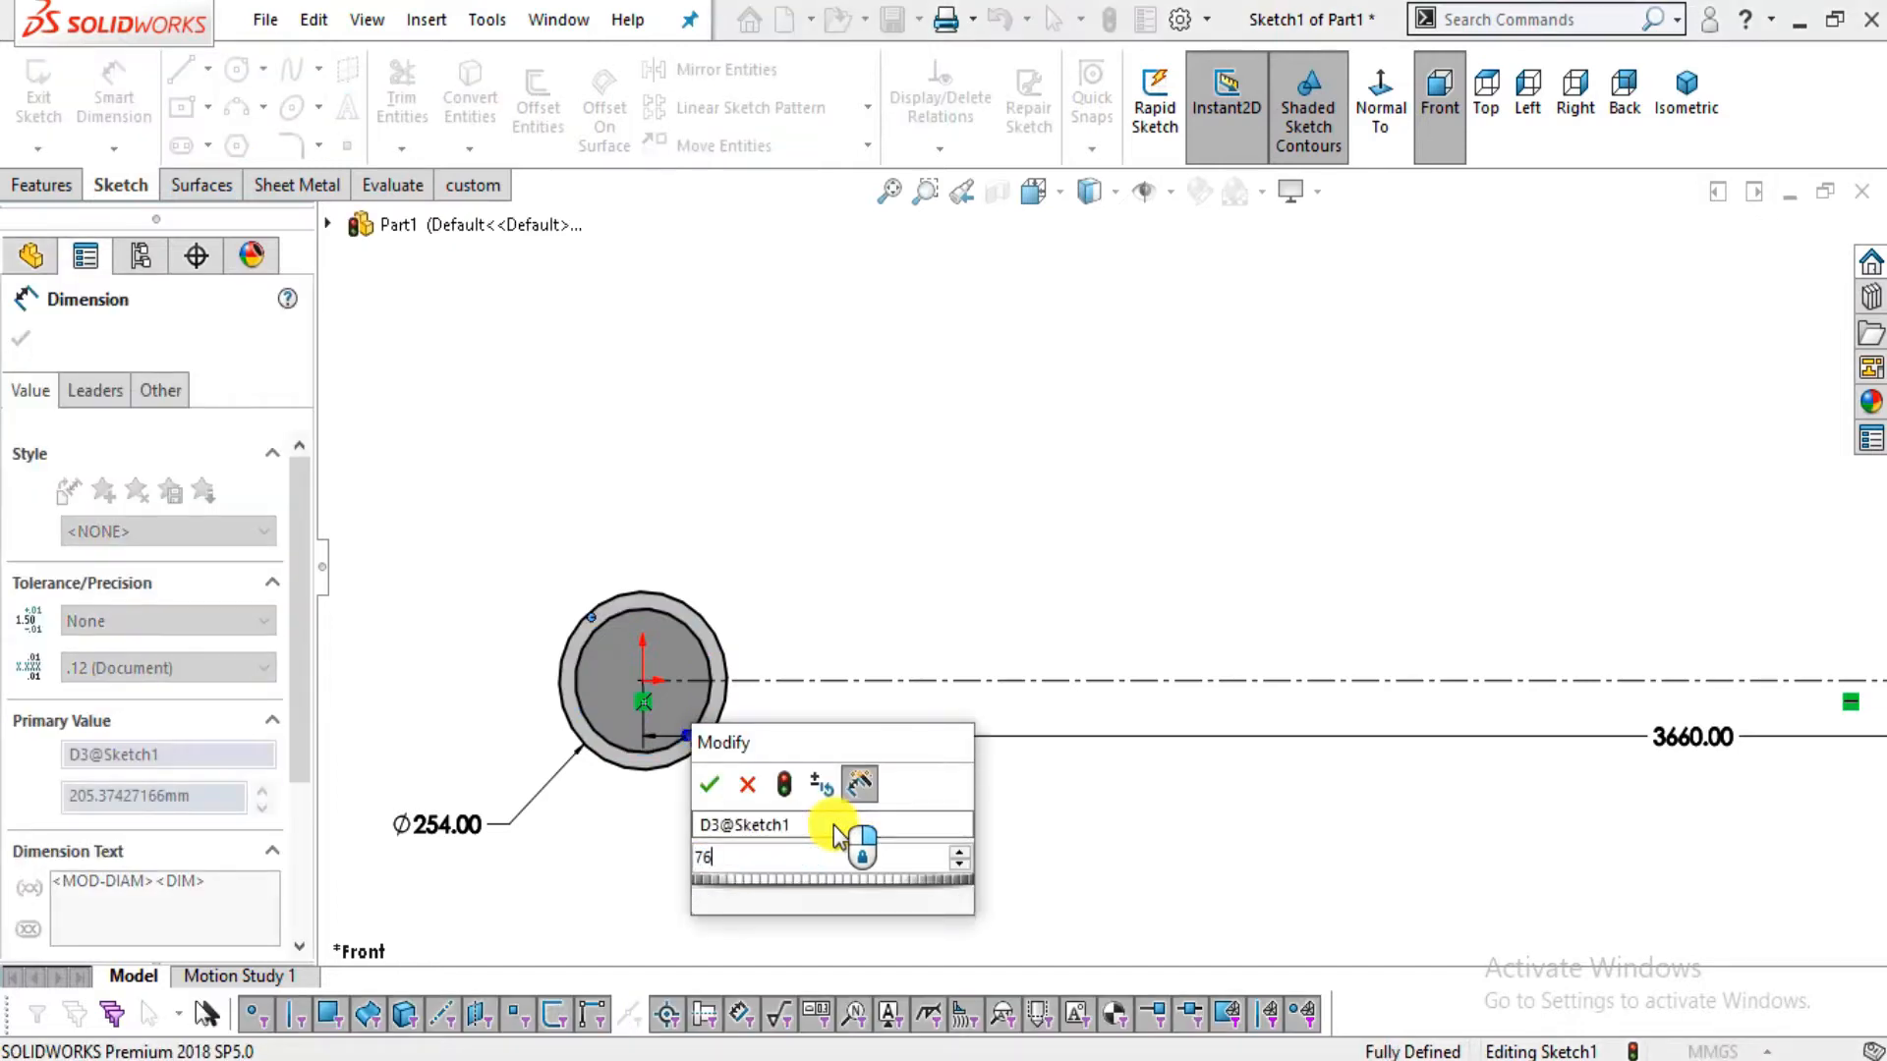
key(Return)
key(Escape)
key(f)
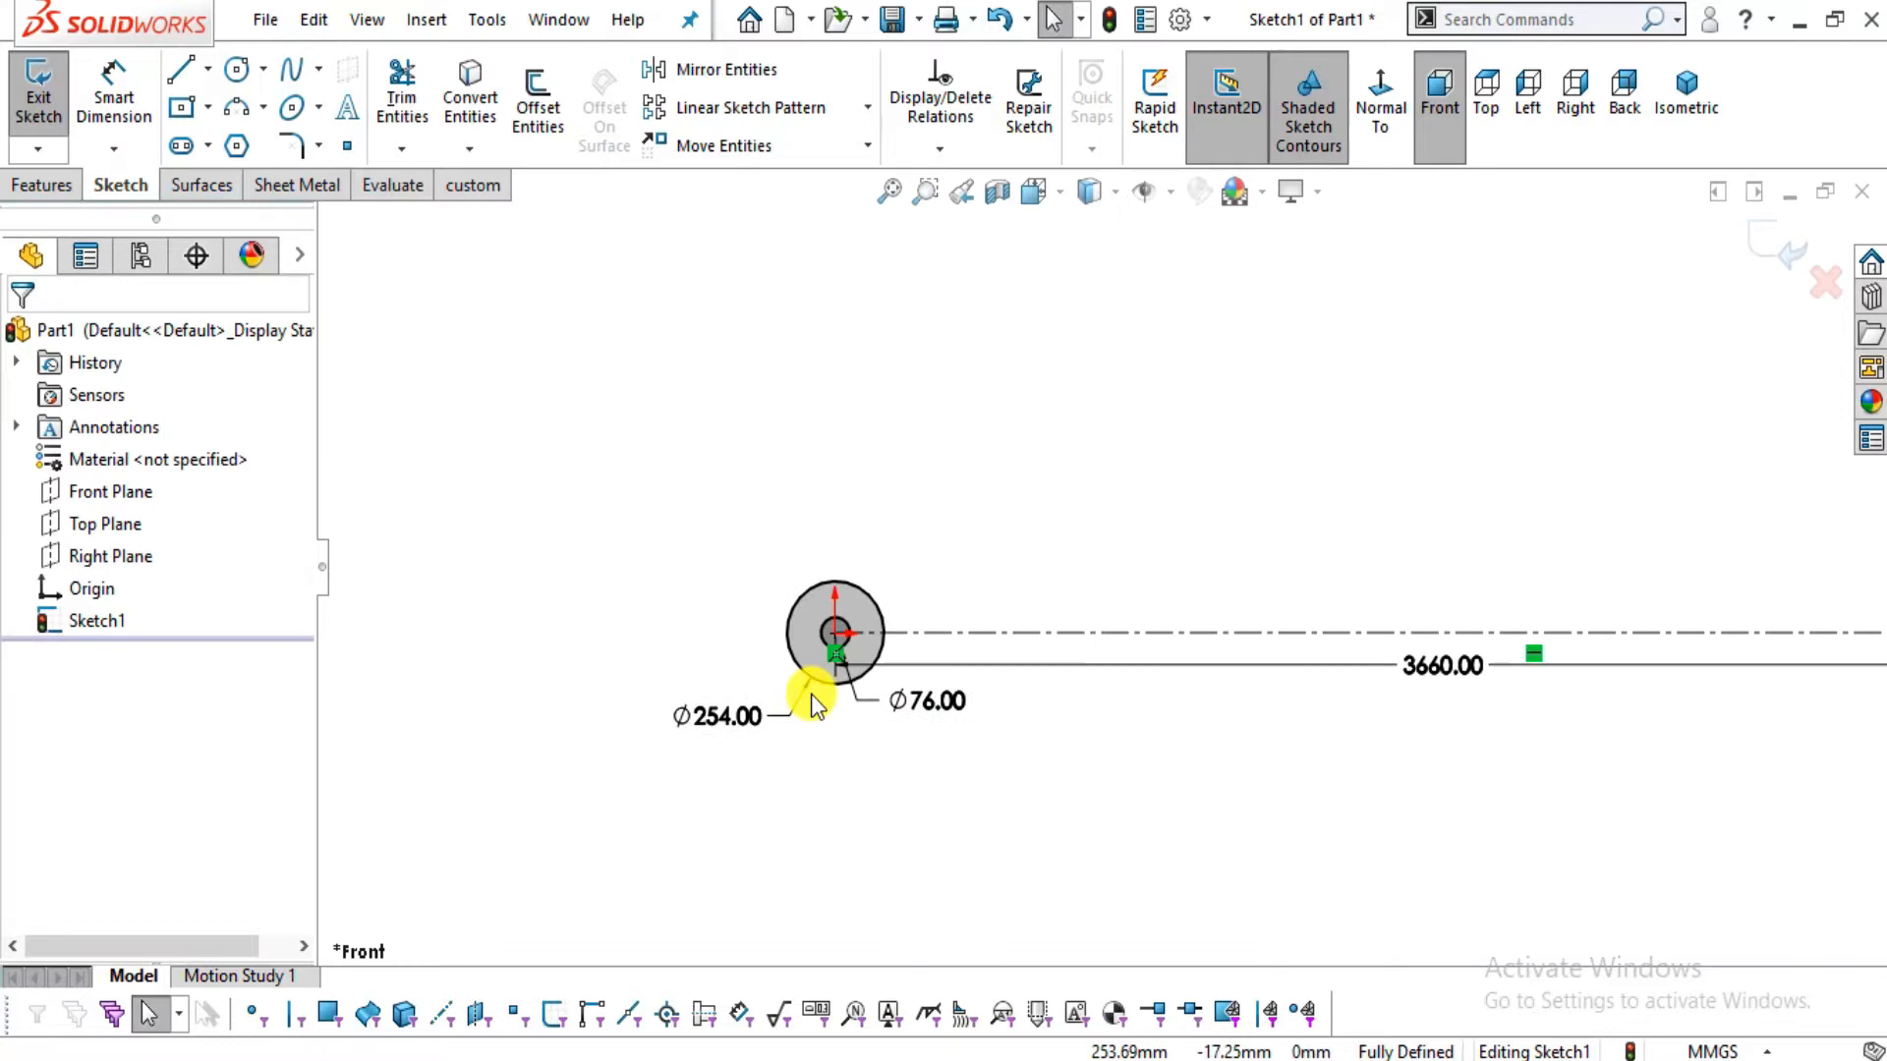
Check the arm's other end in the PDF drawing and sketch two concentric circles at the centerline's far endpoint, the outer about 239 mm in radius
scroll(1433, 582, down, 2)
key(alt+Tab)
drag(1425, 640, 374, 634)
drag(1088, 597, 1023, 670)
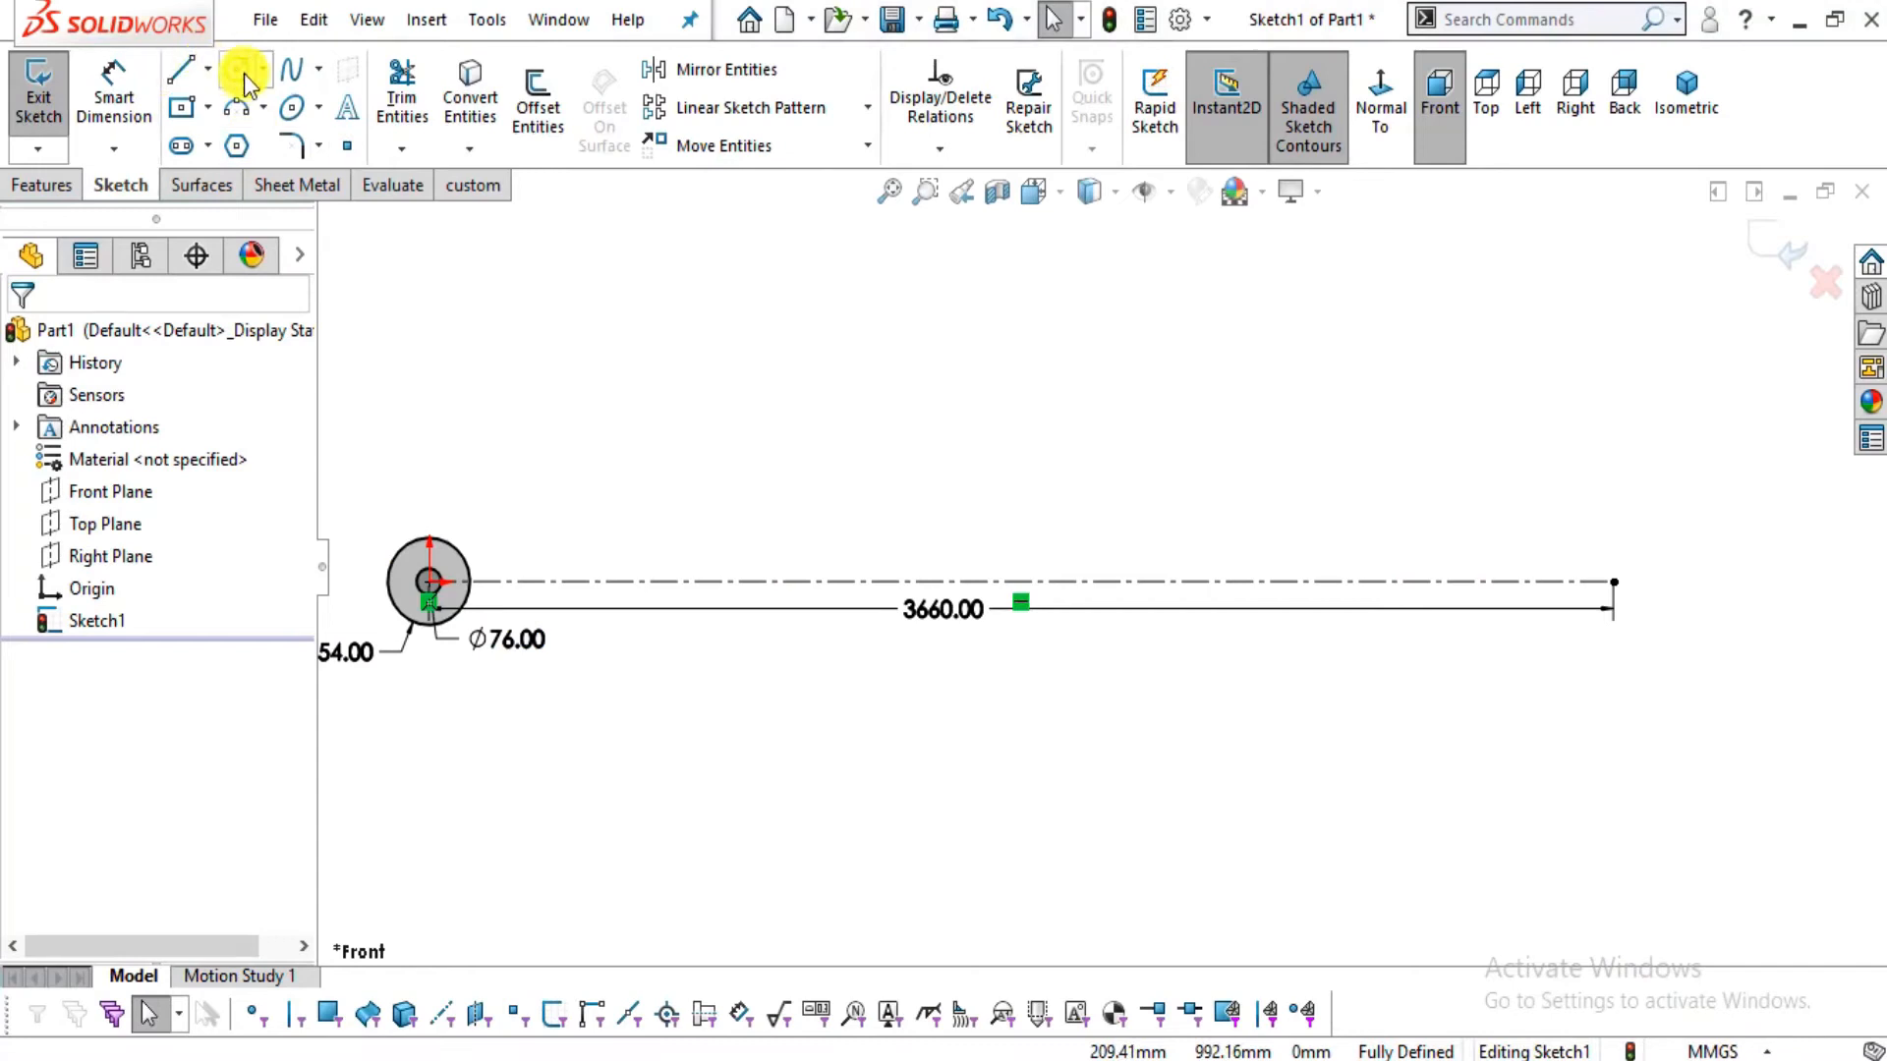
click(241, 71)
click(1614, 581)
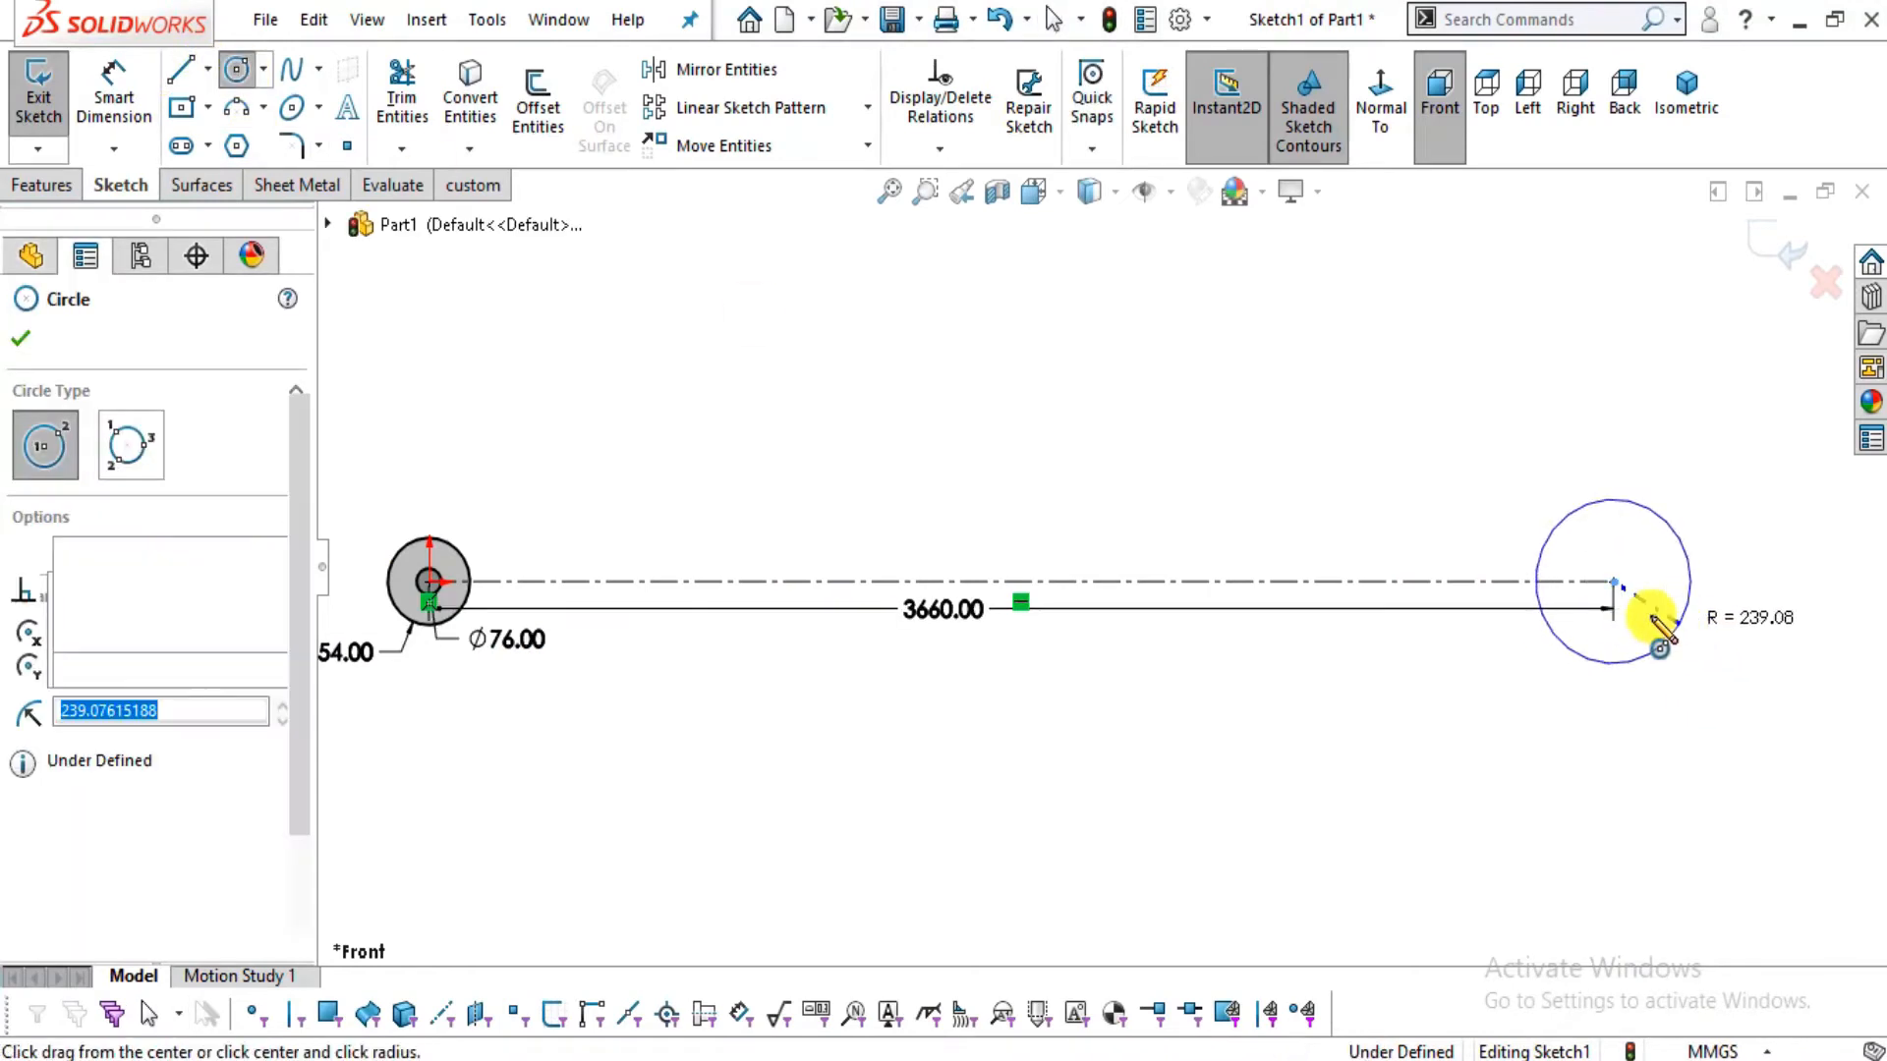
click(1677, 623)
click(1613, 582)
click(1648, 606)
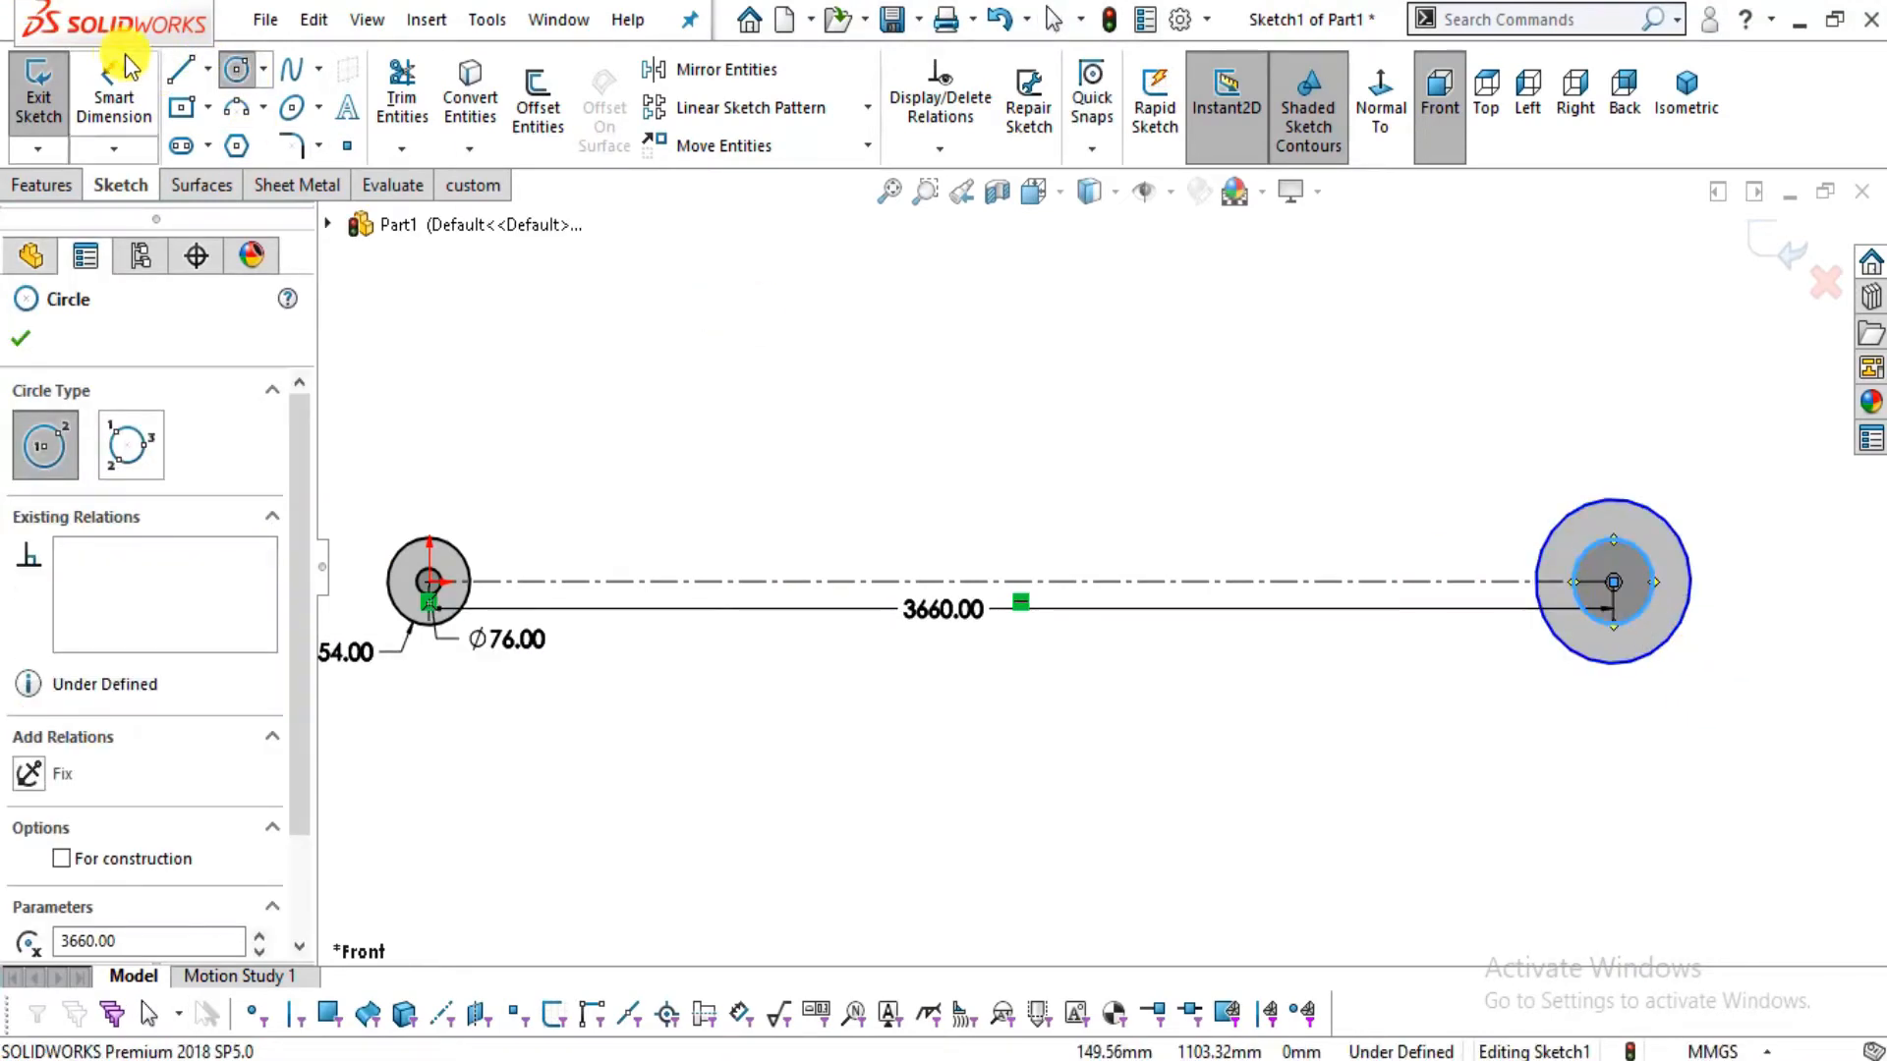
Dimension the inner circle at the centerline's far endpoint with a diameter of 76 mm
click(118, 83)
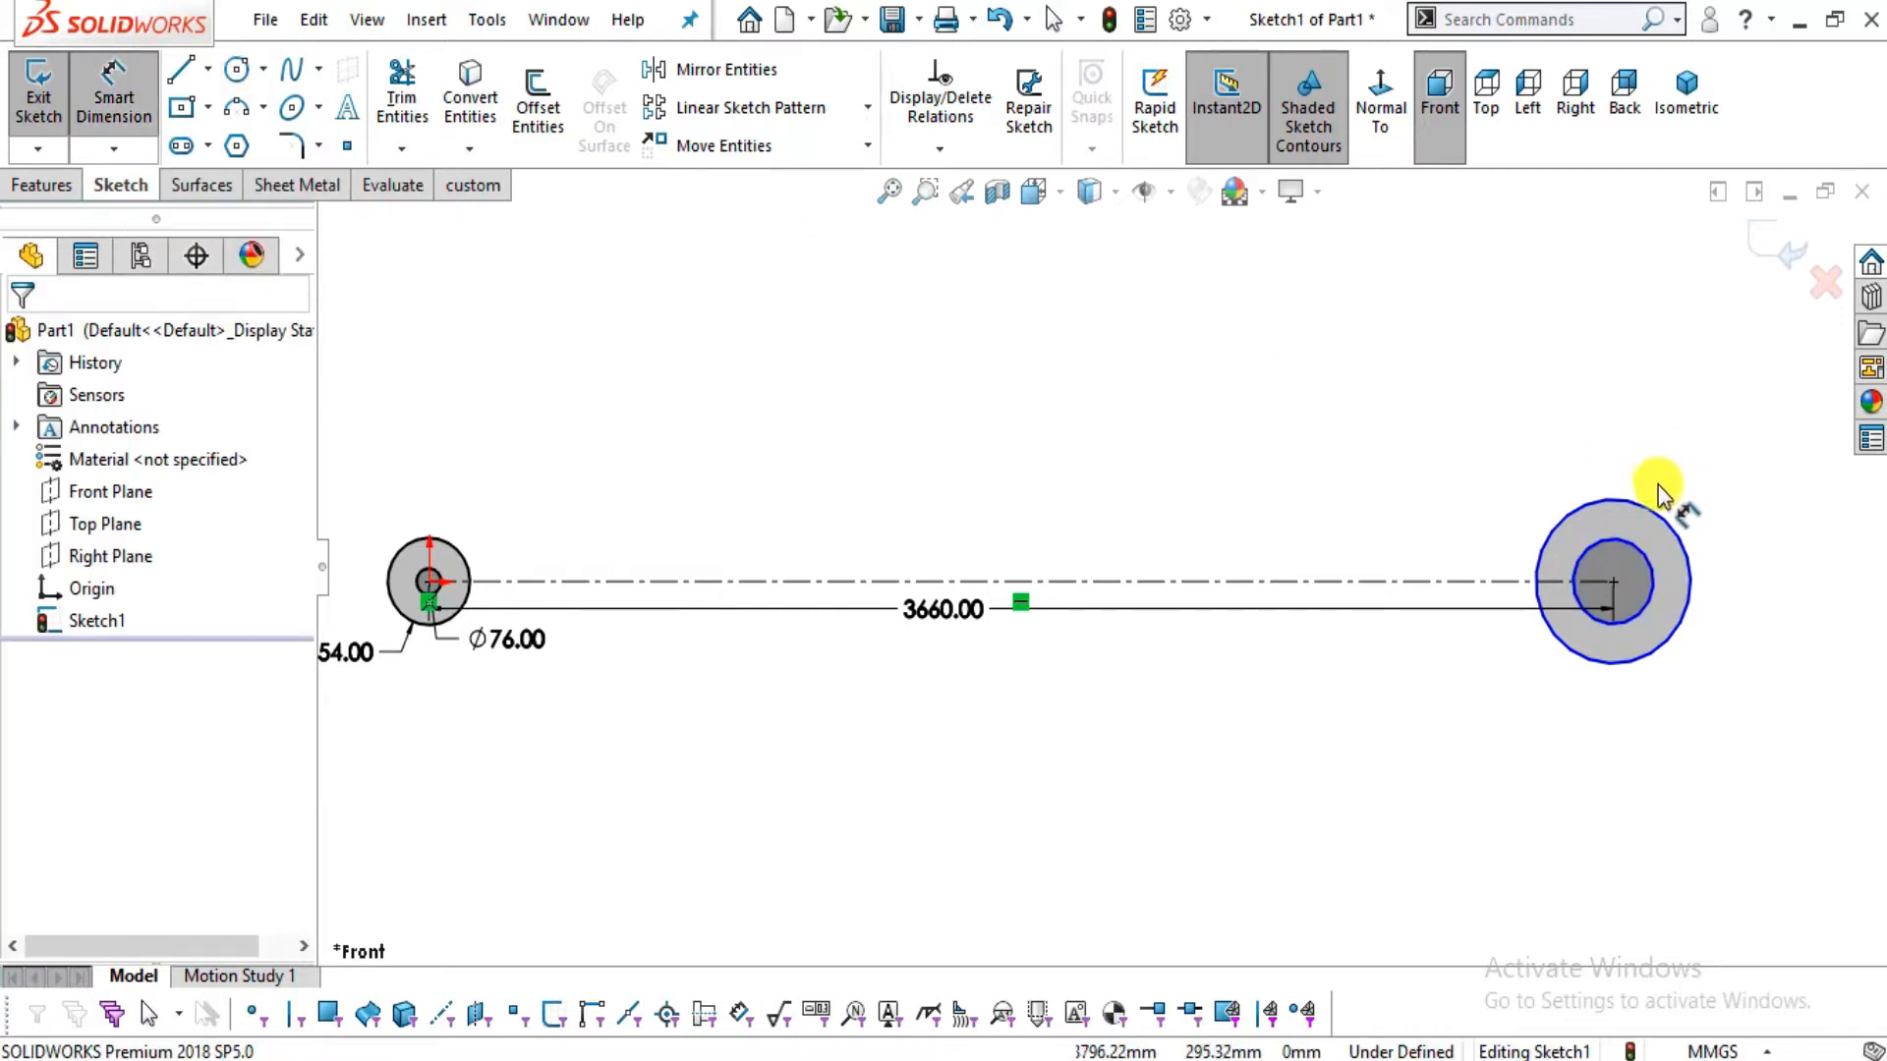
scroll(1658, 486, up, 2)
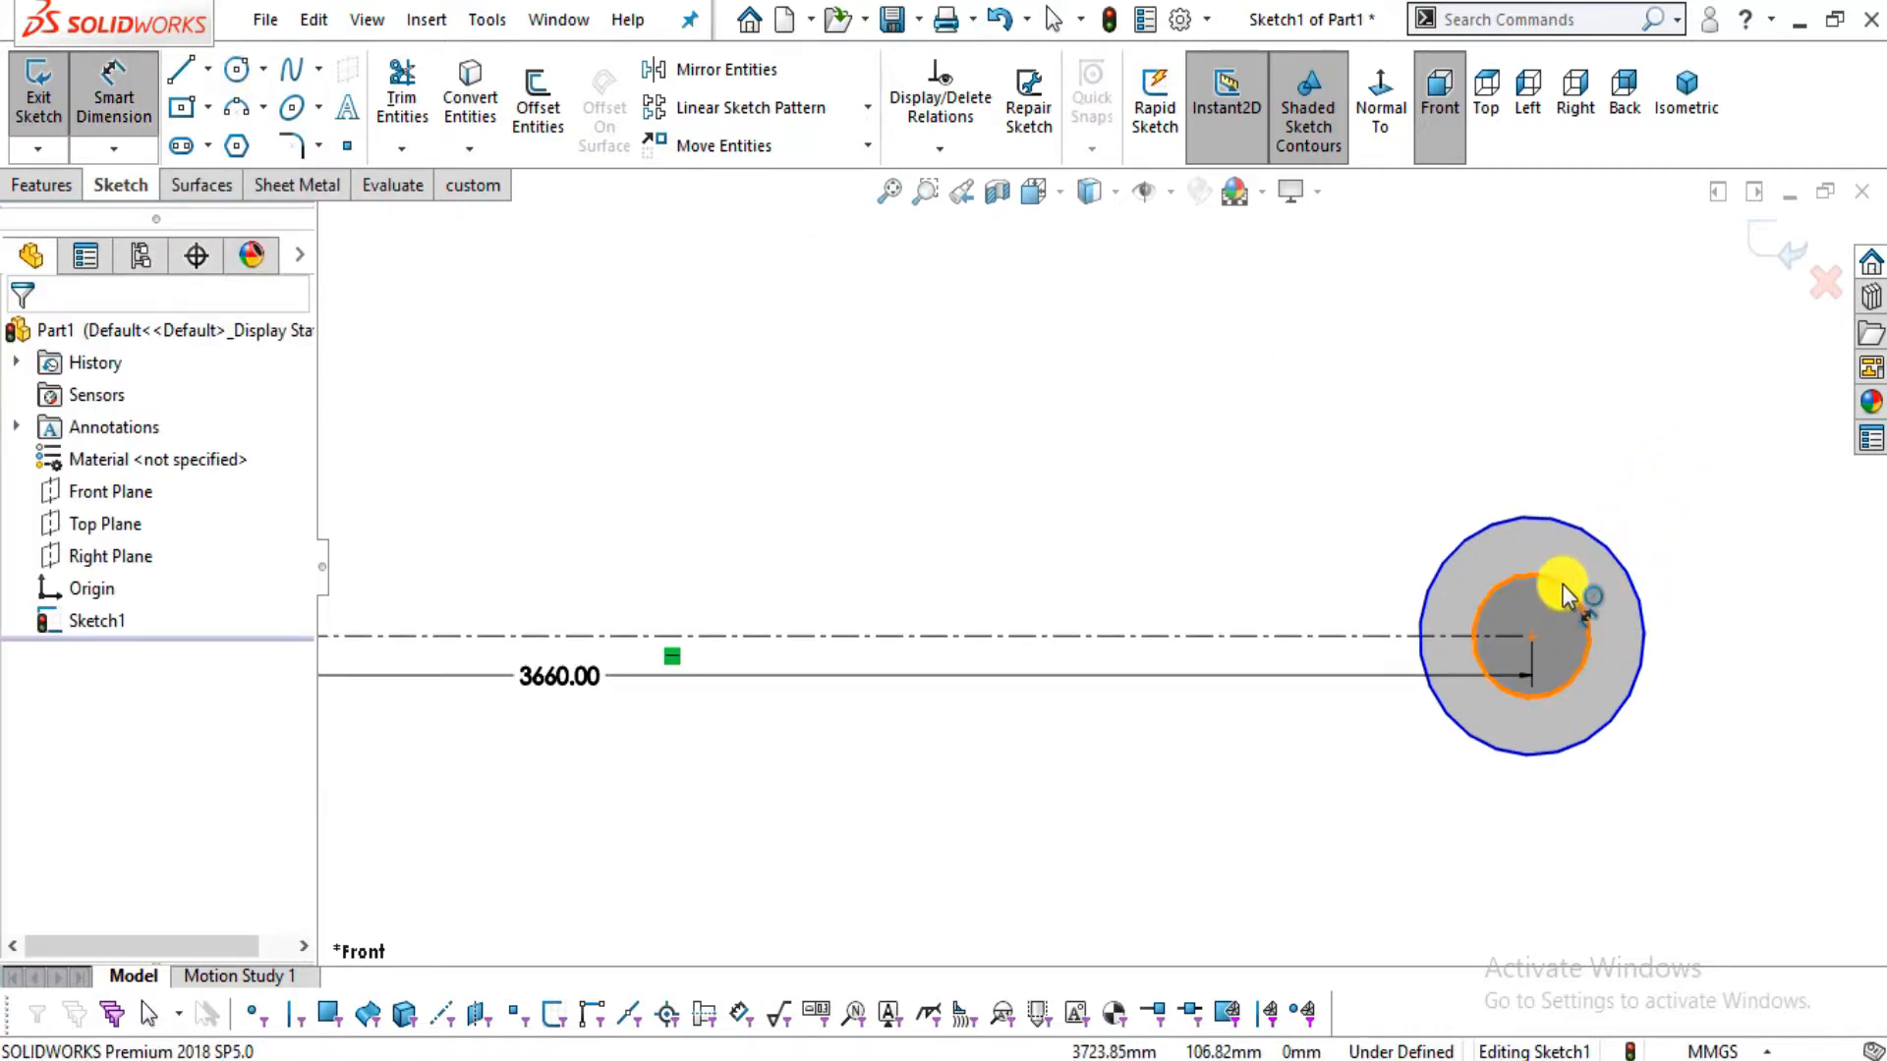
click(1562, 584)
click(1708, 479)
text(76)
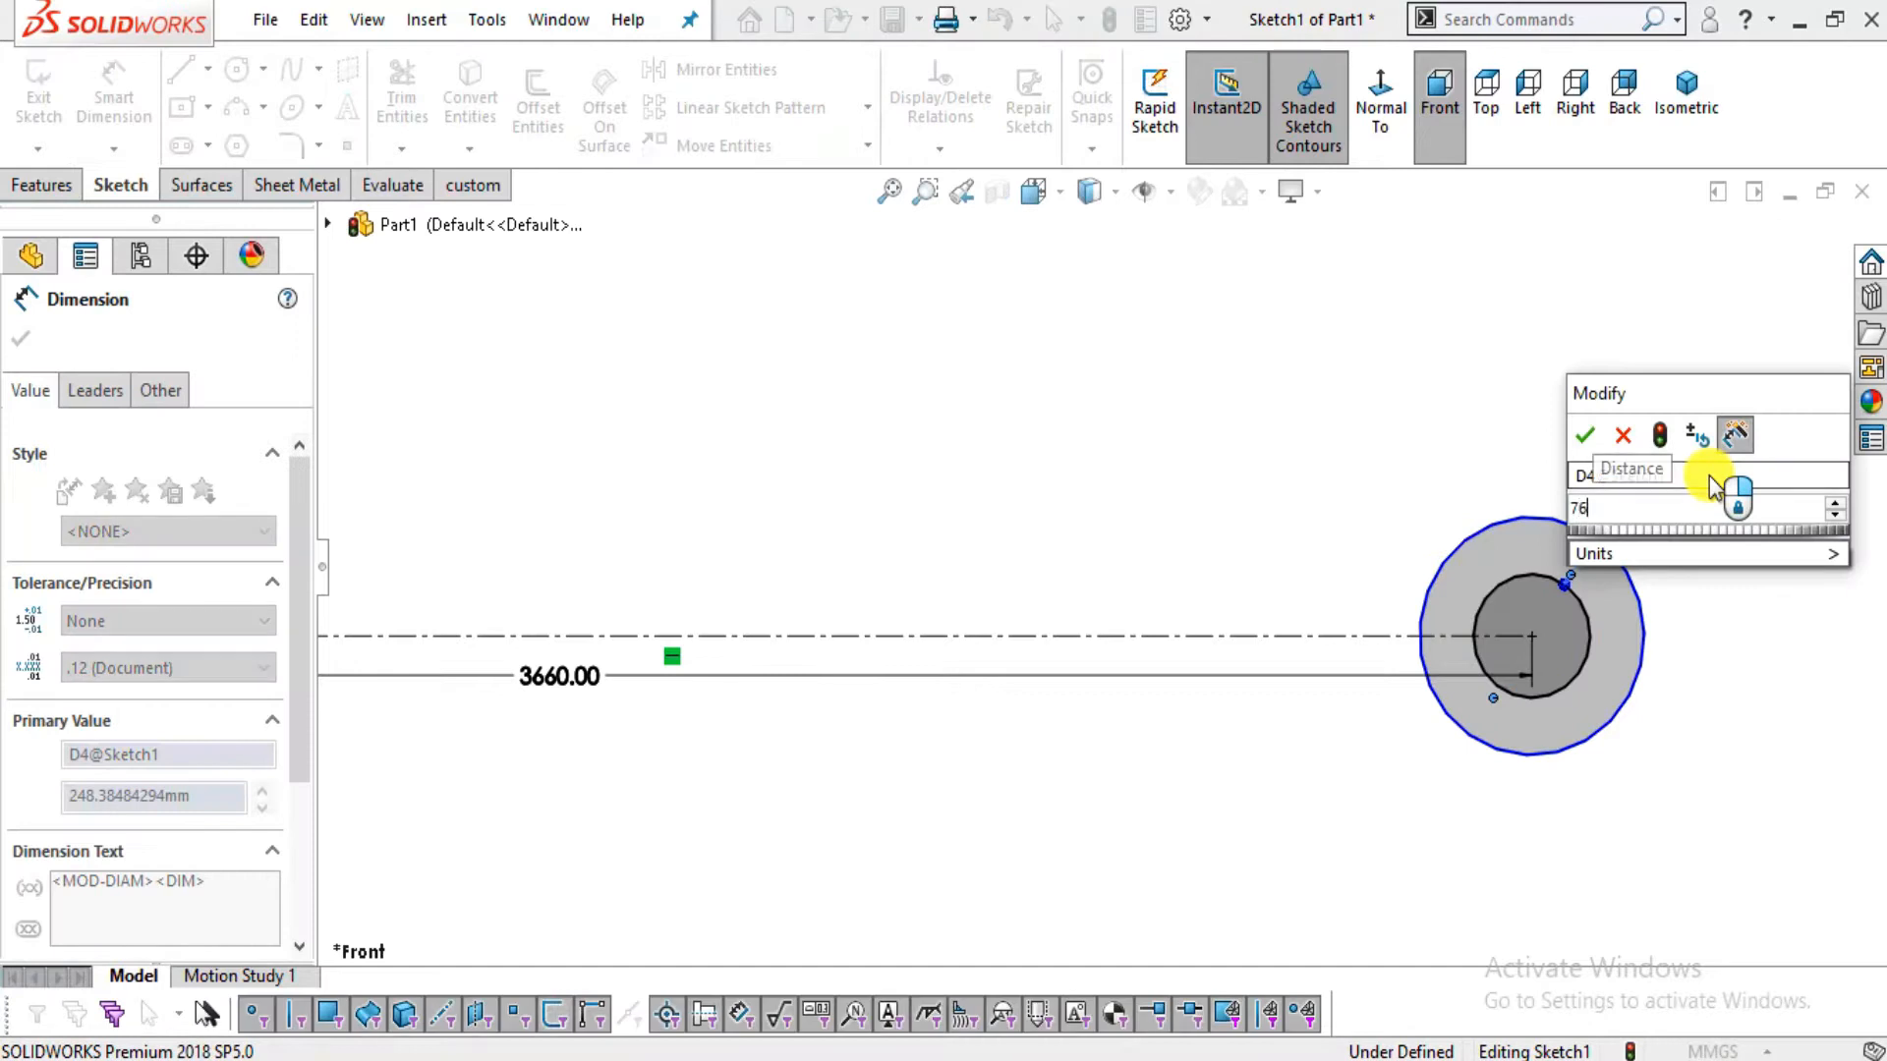
key(Return)
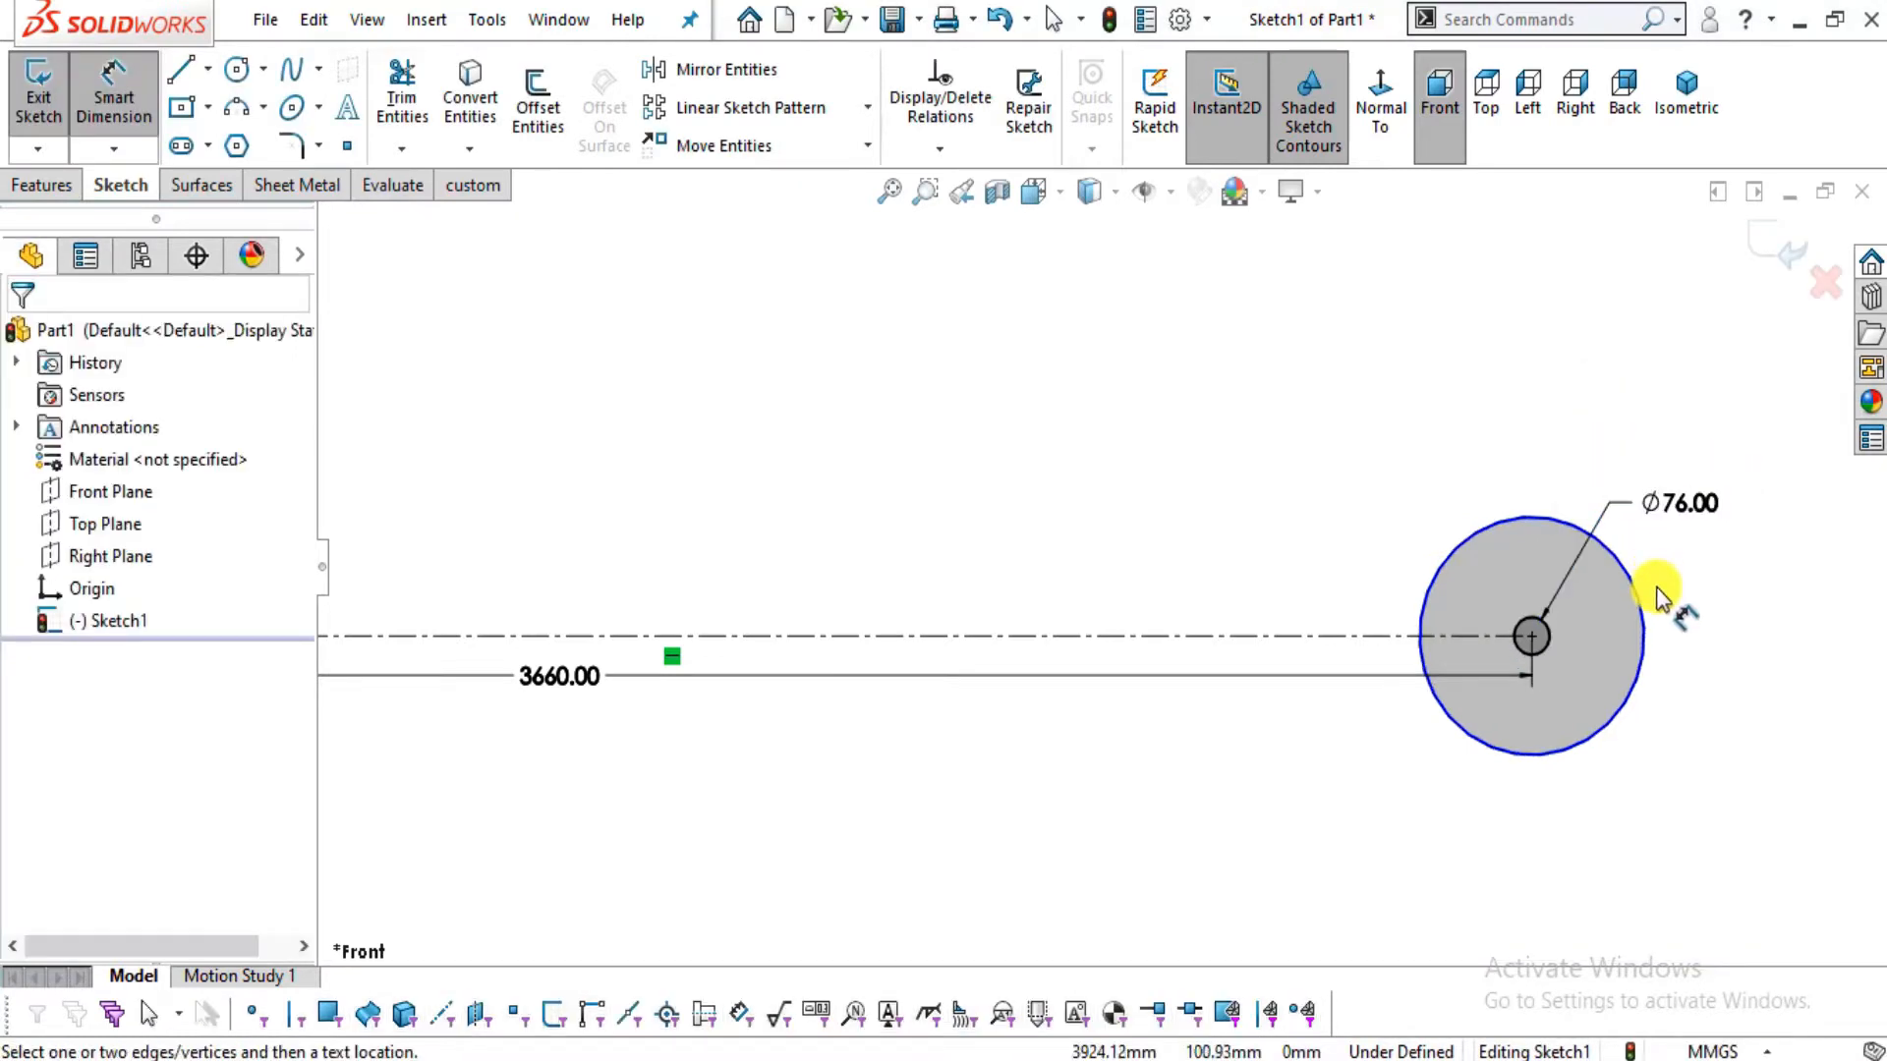
Dimension the outer circle at the centerline's far endpoint with a diameter of 254 mm
click(1645, 607)
click(1743, 604)
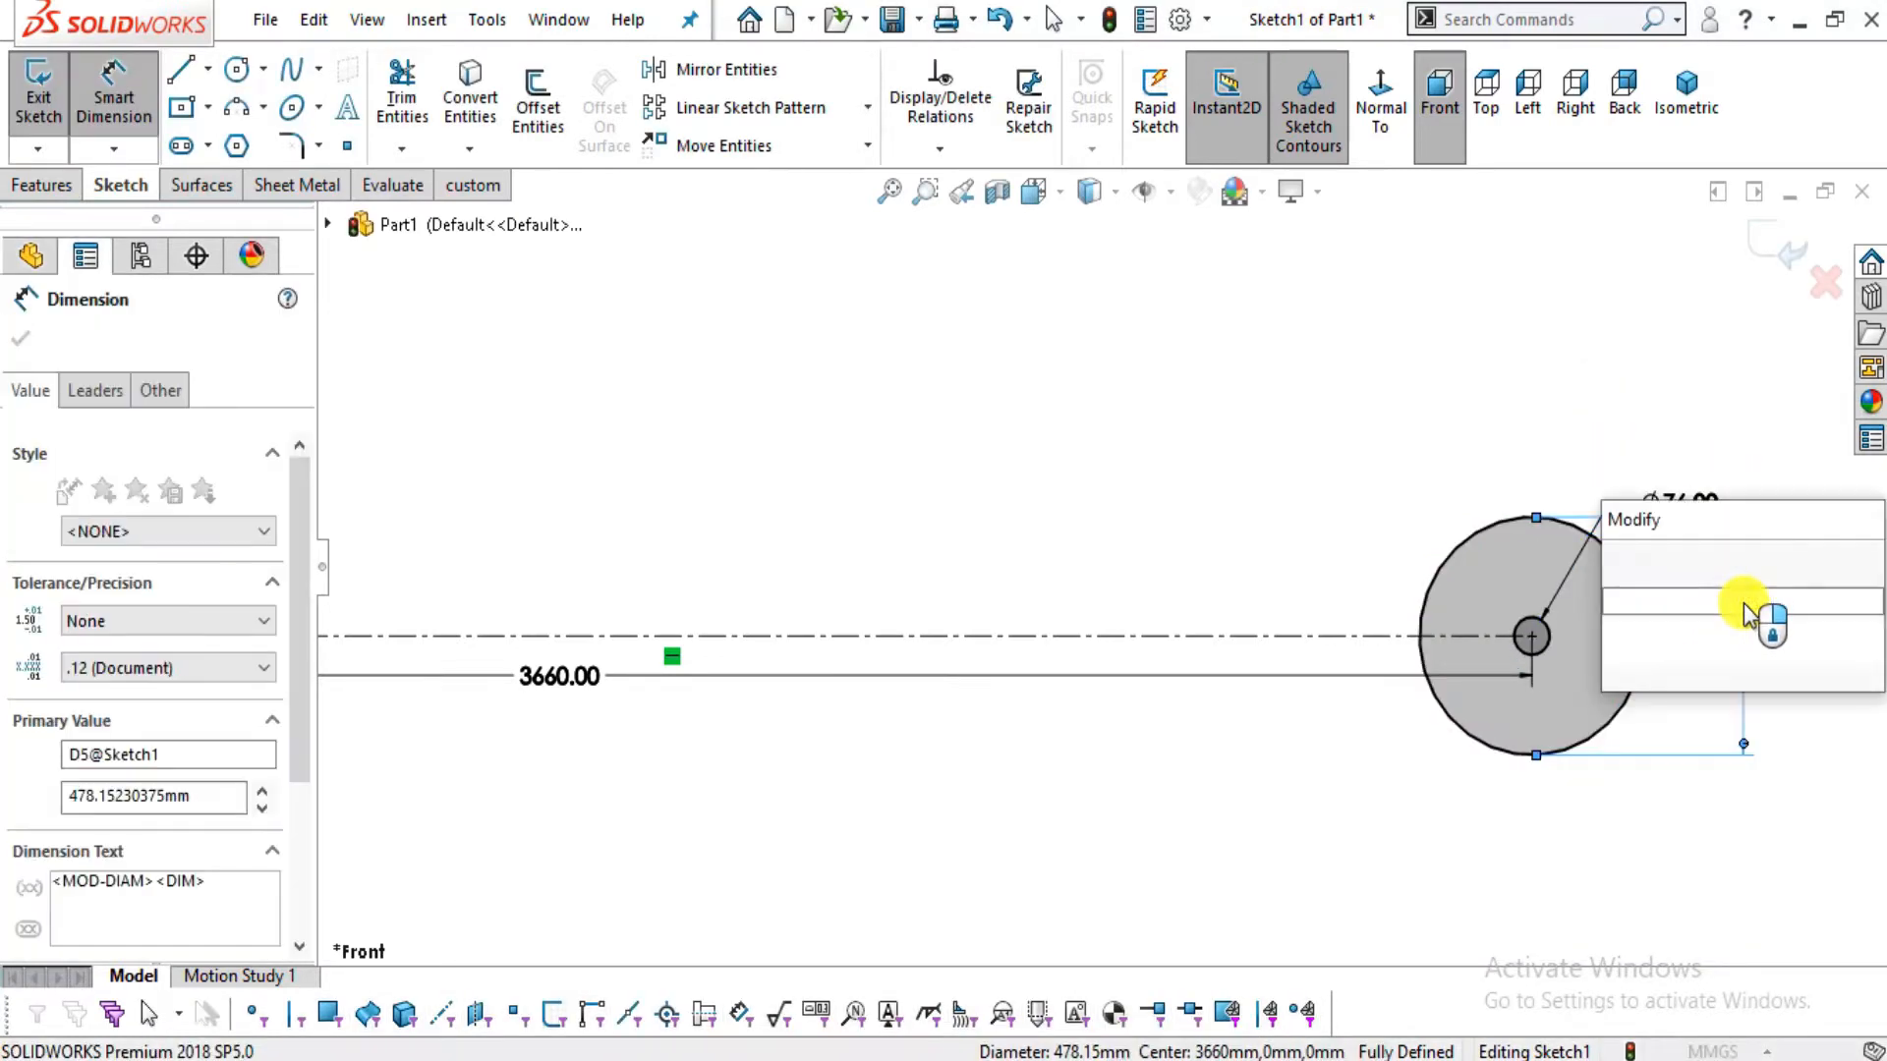
text(254)
key(Return)
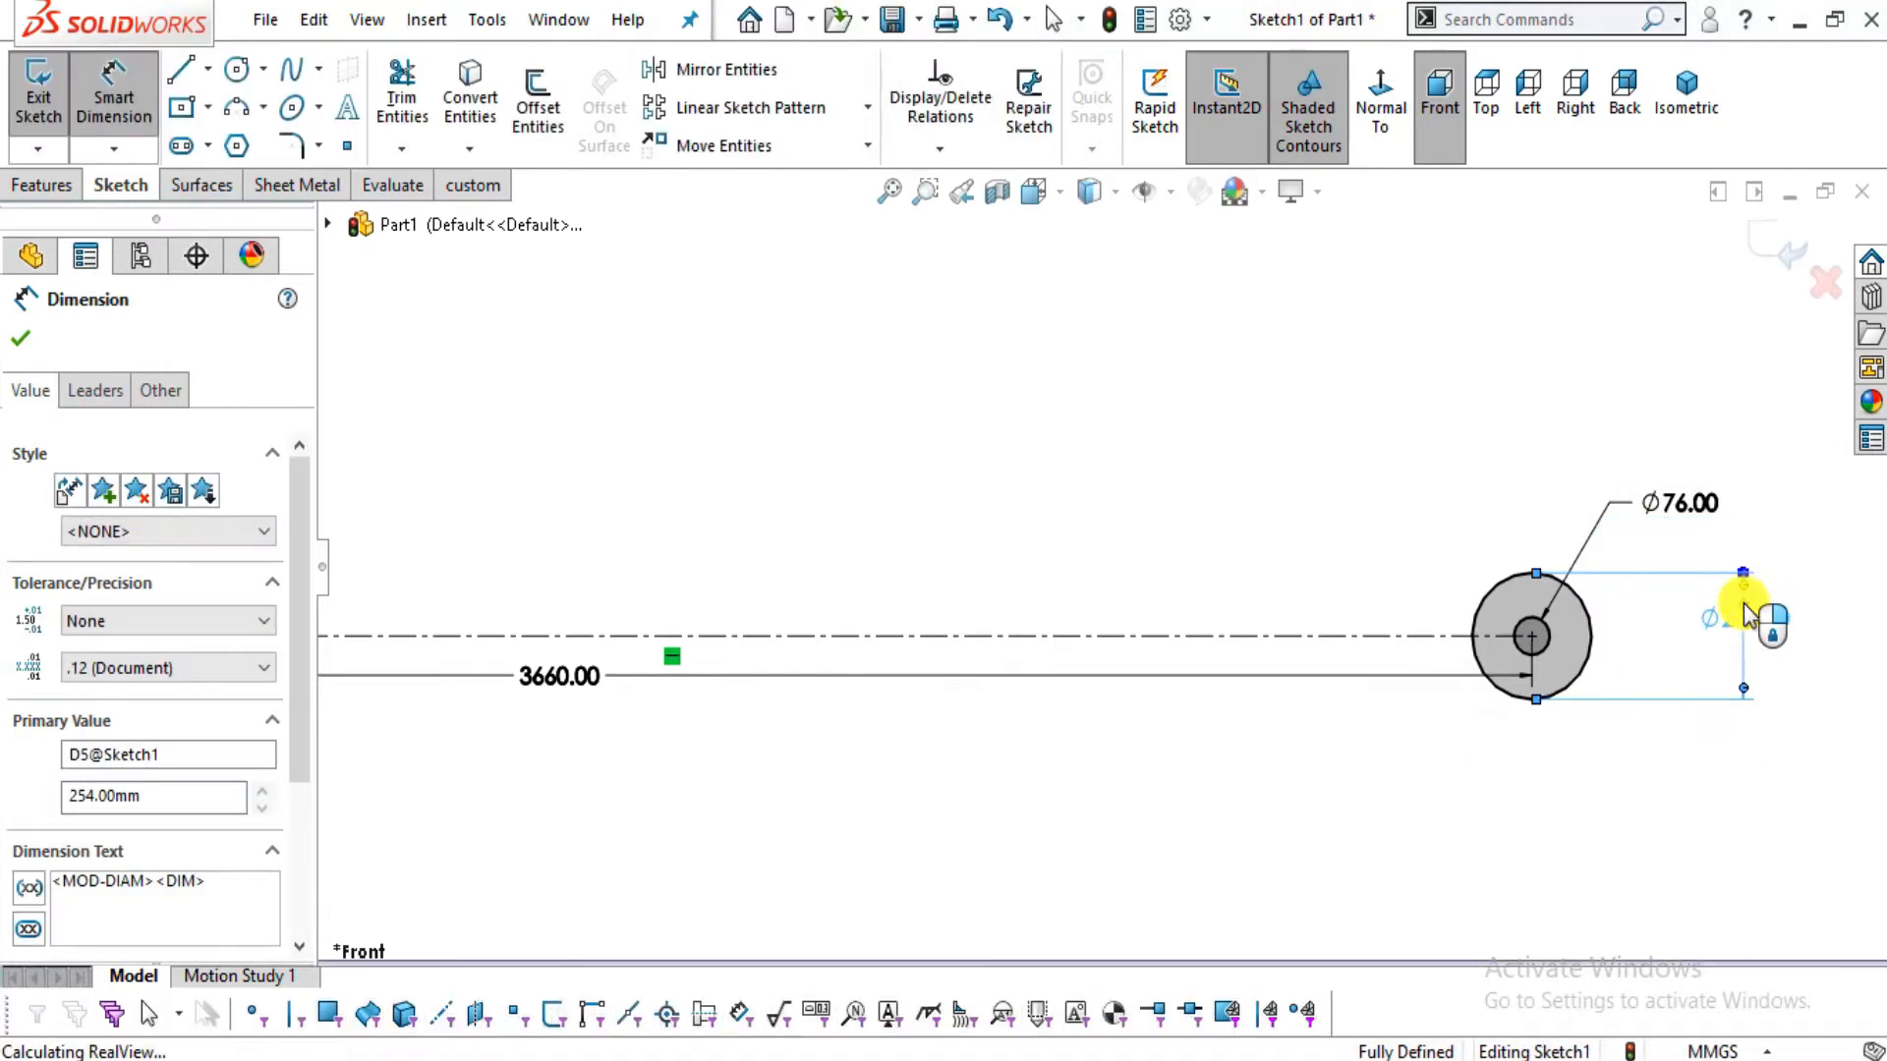
scroll(1532, 807, up, 4)
scroll(640, 503, down, 2)
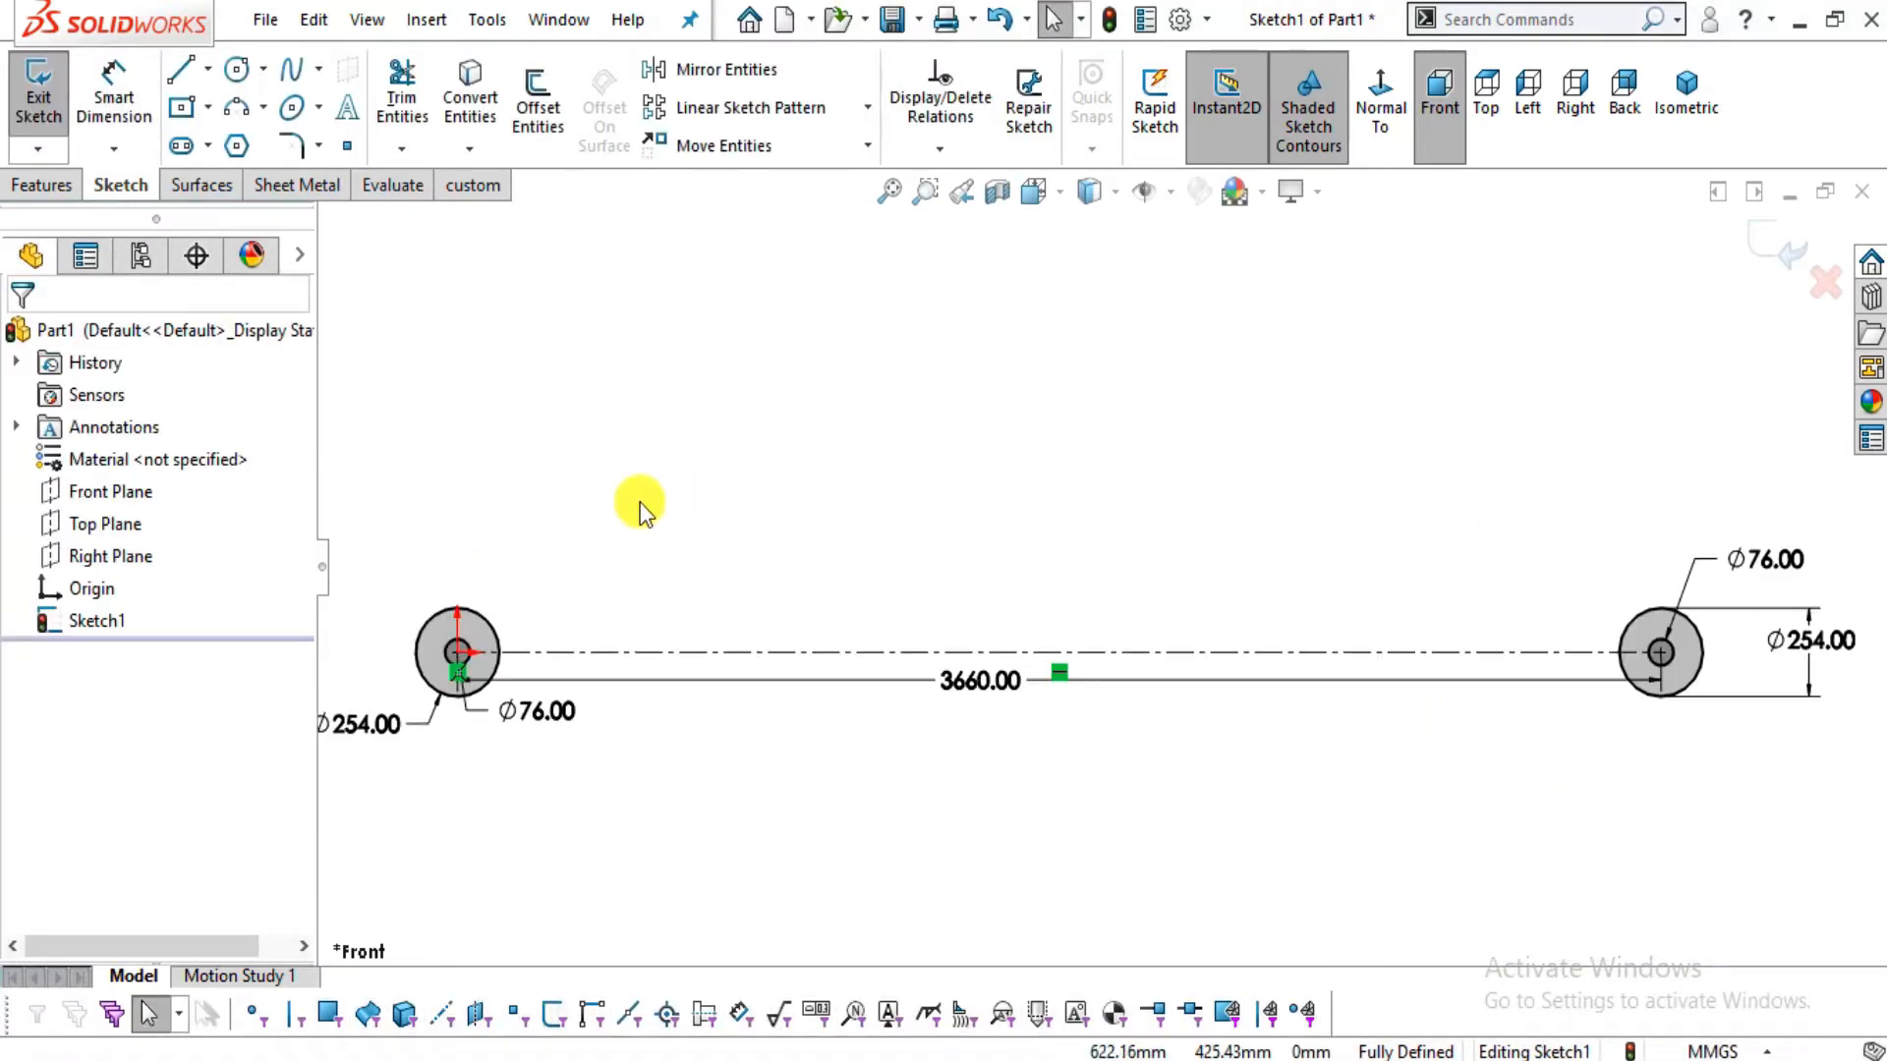
scroll(644, 506, up, 1)
scroll(814, 492, down, 1)
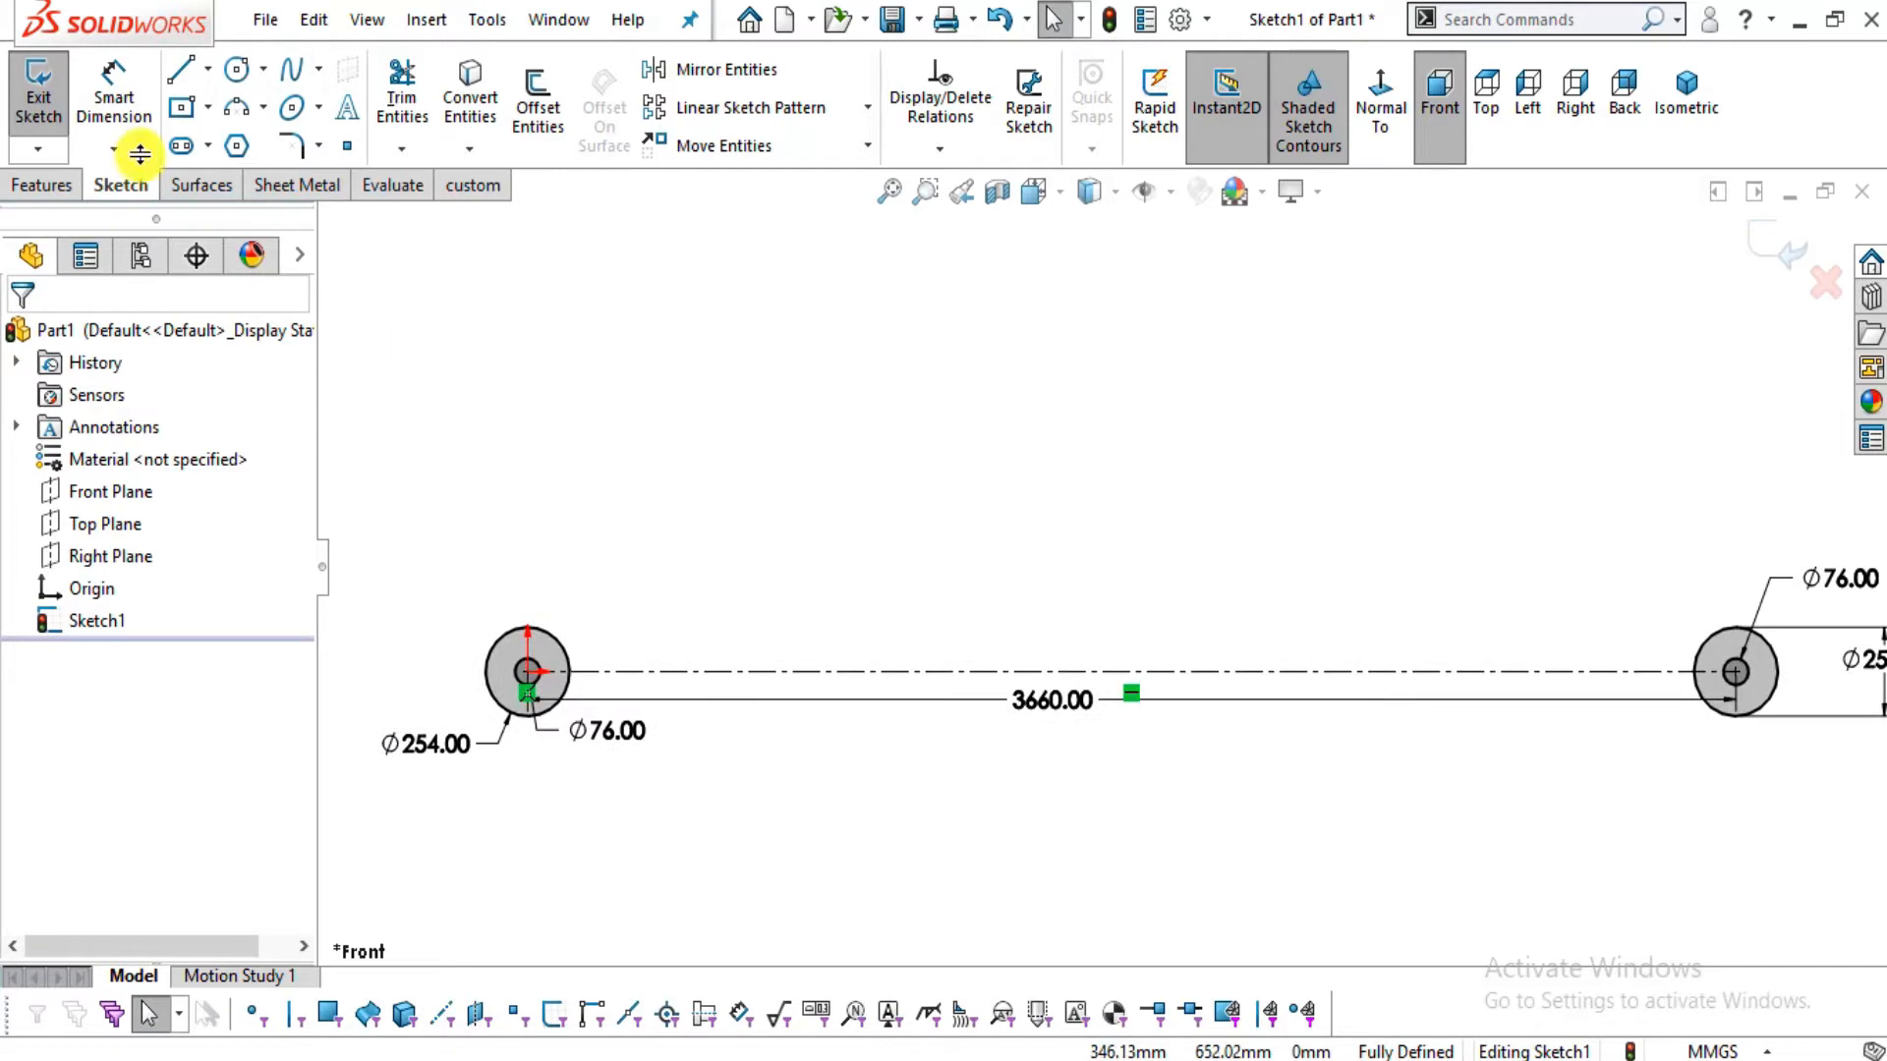
Check the arm's outline in the PDF drawing and sketch a line rising tangent from the outer circle at the origin
click(181, 69)
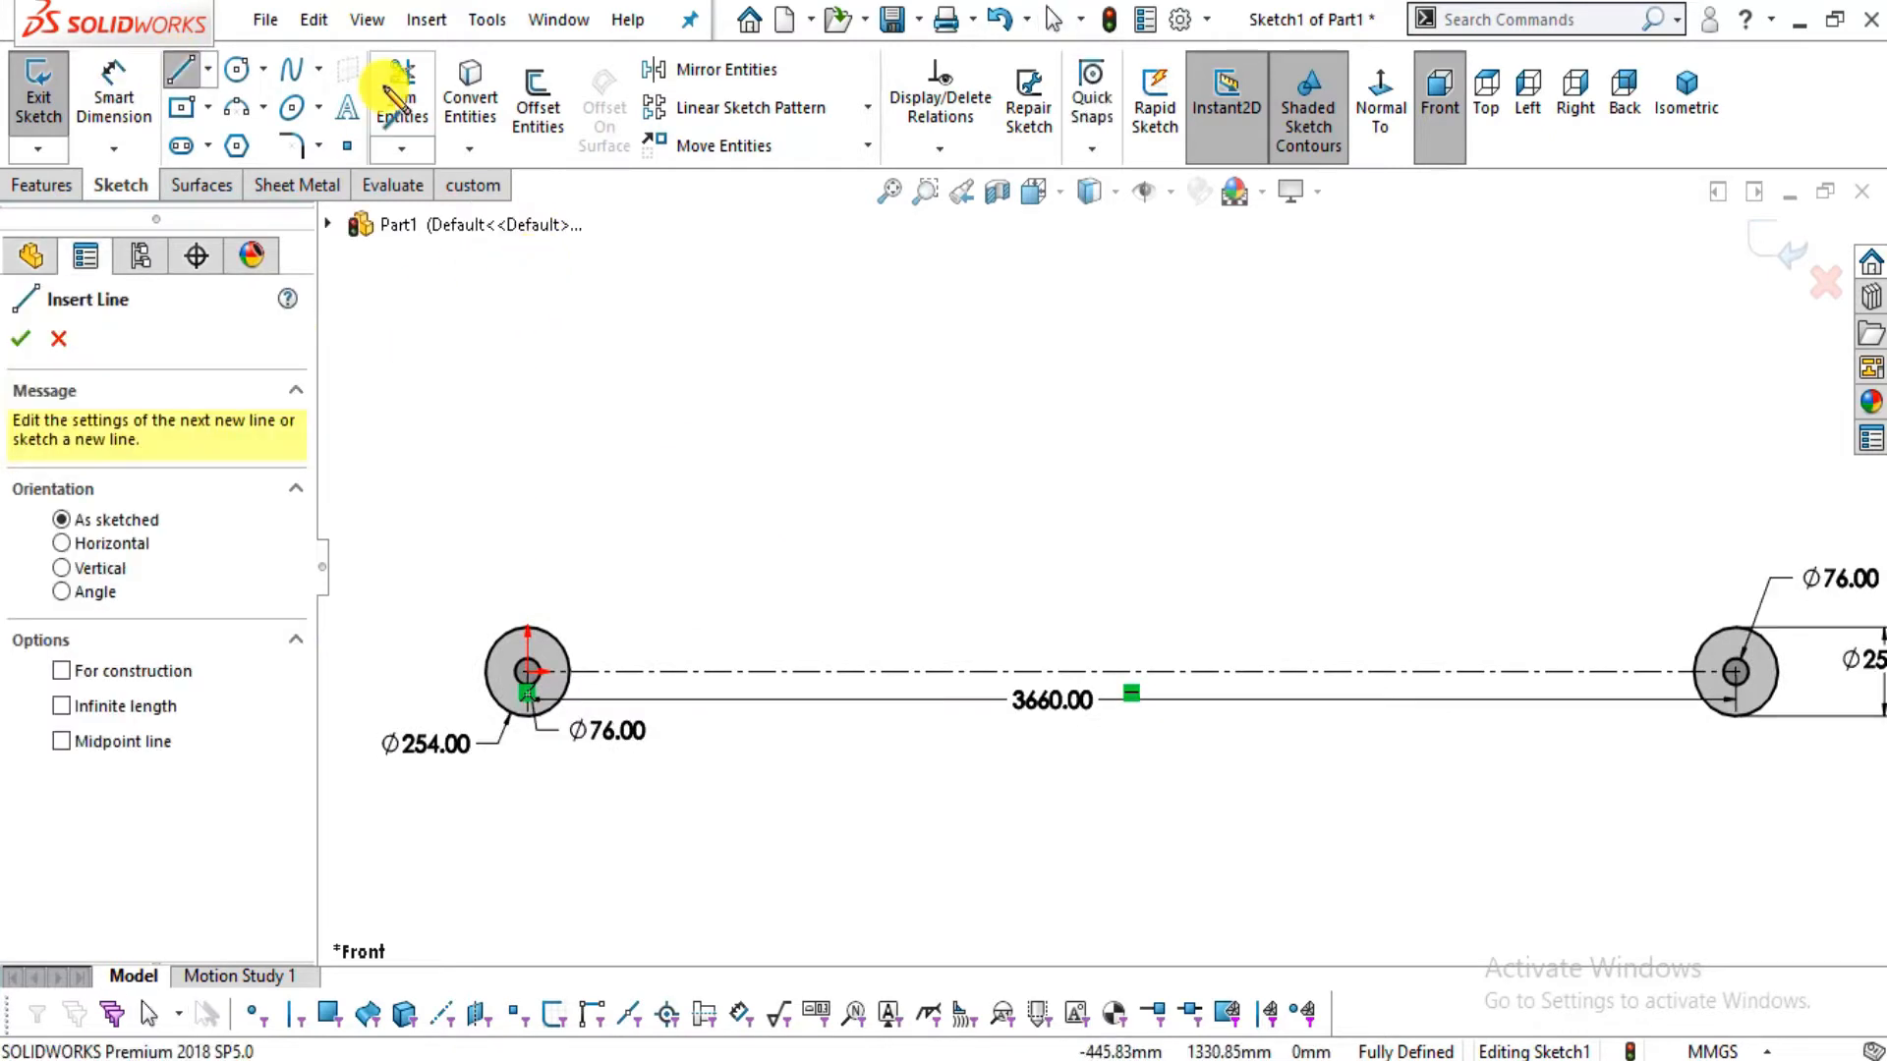
key(alt+Tab)
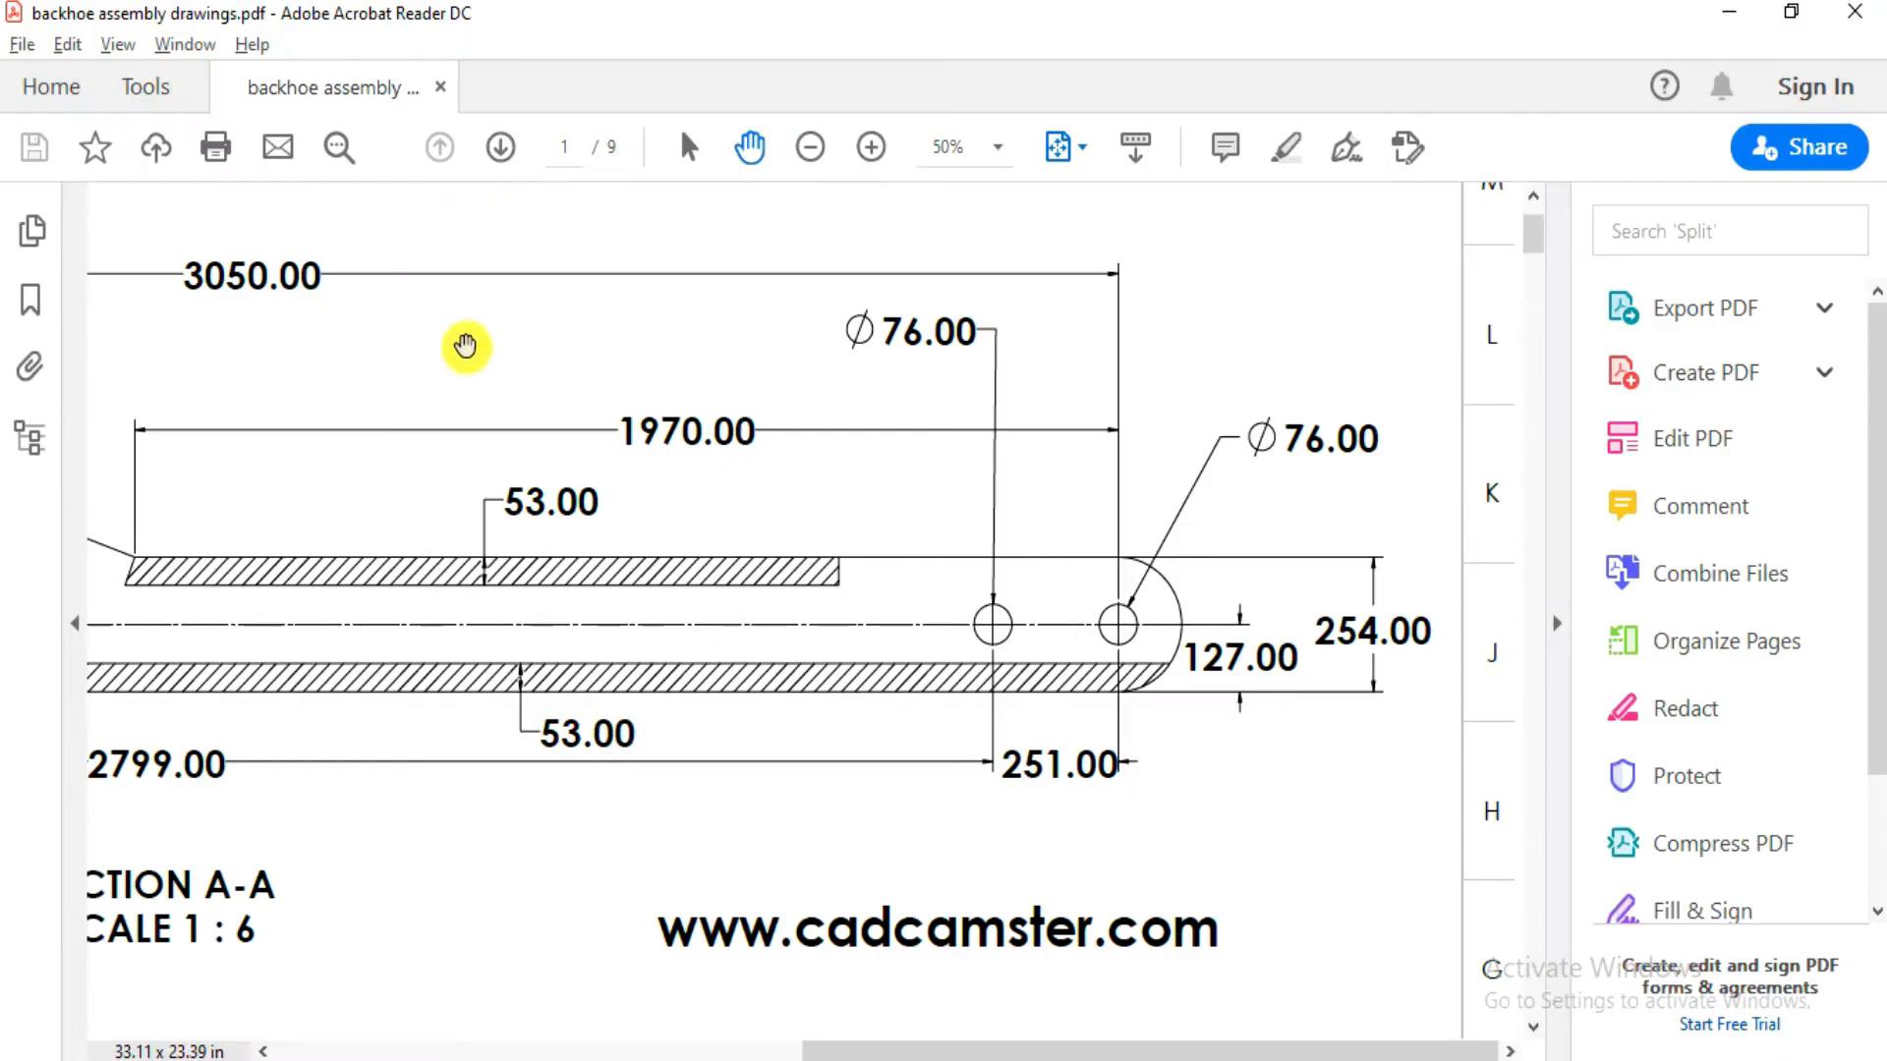
ctrl+scroll(1254, 514, down, 1)
ctrl+scroll(1011, 534, down, 1)
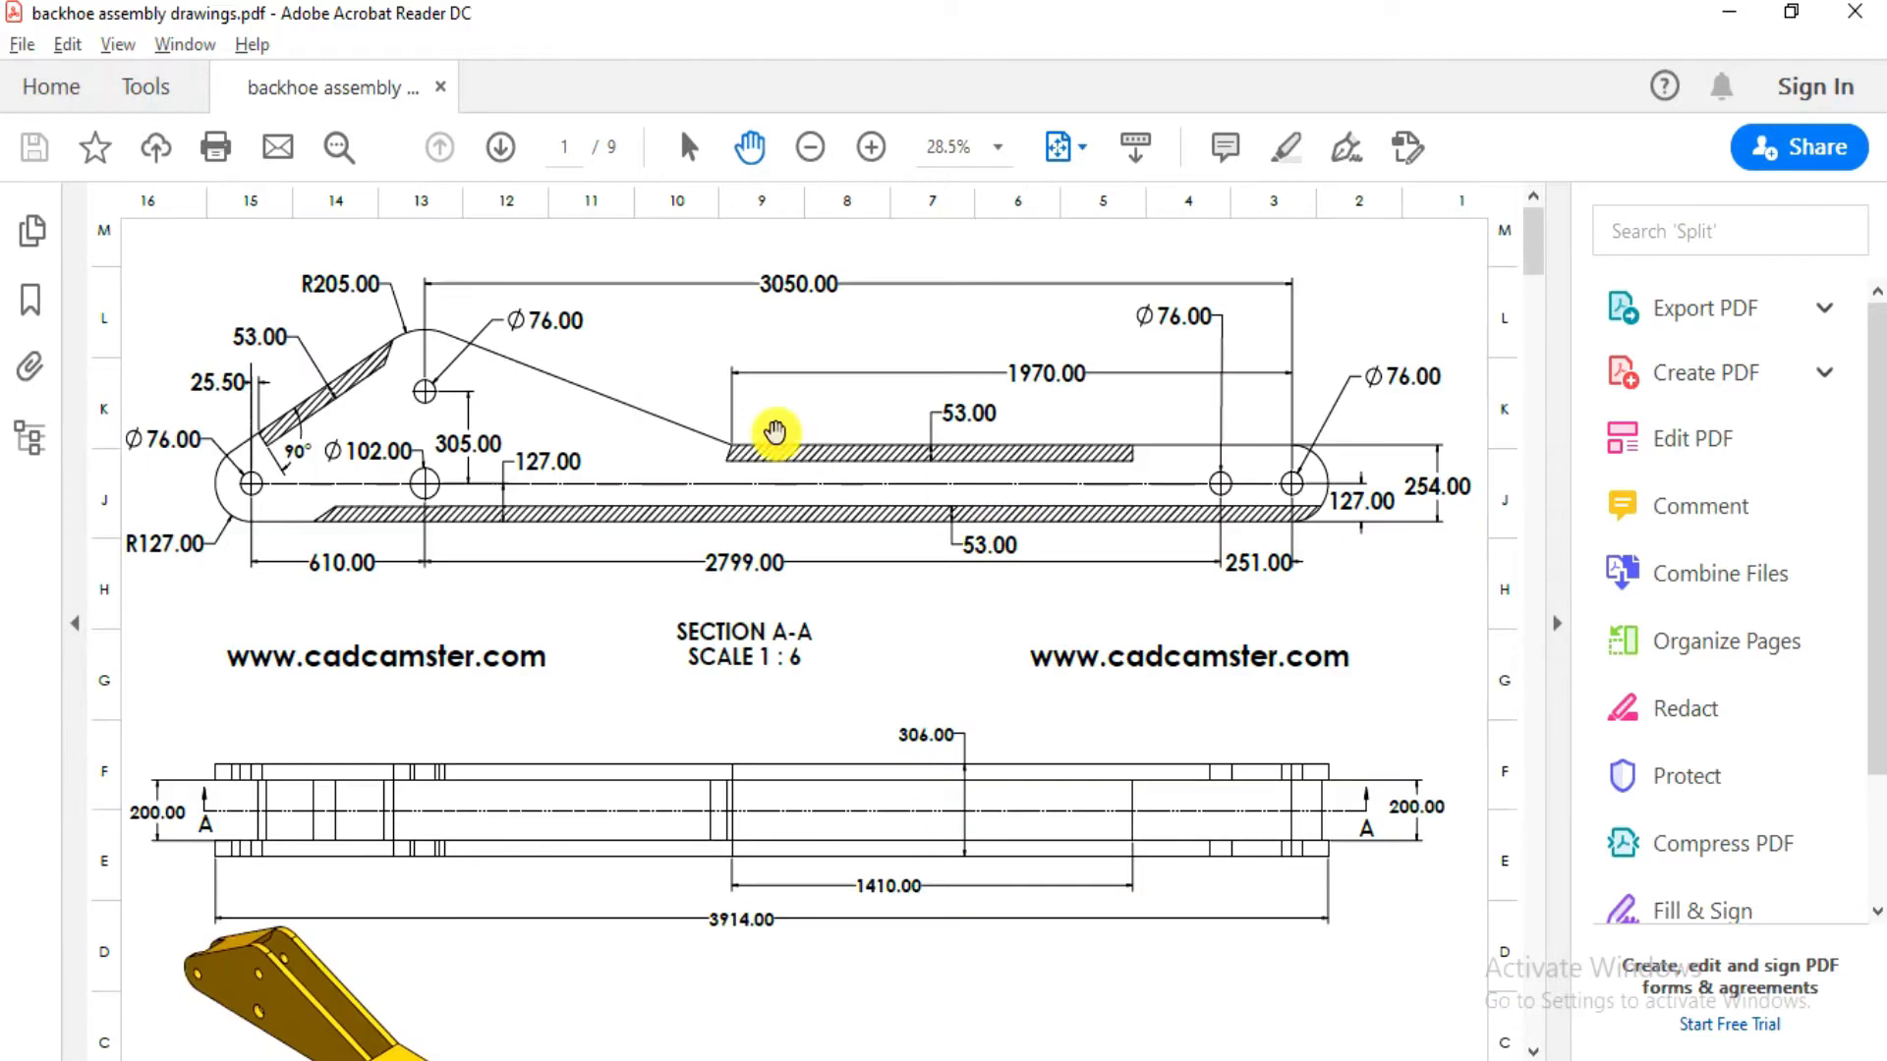
key(alt+Tab)
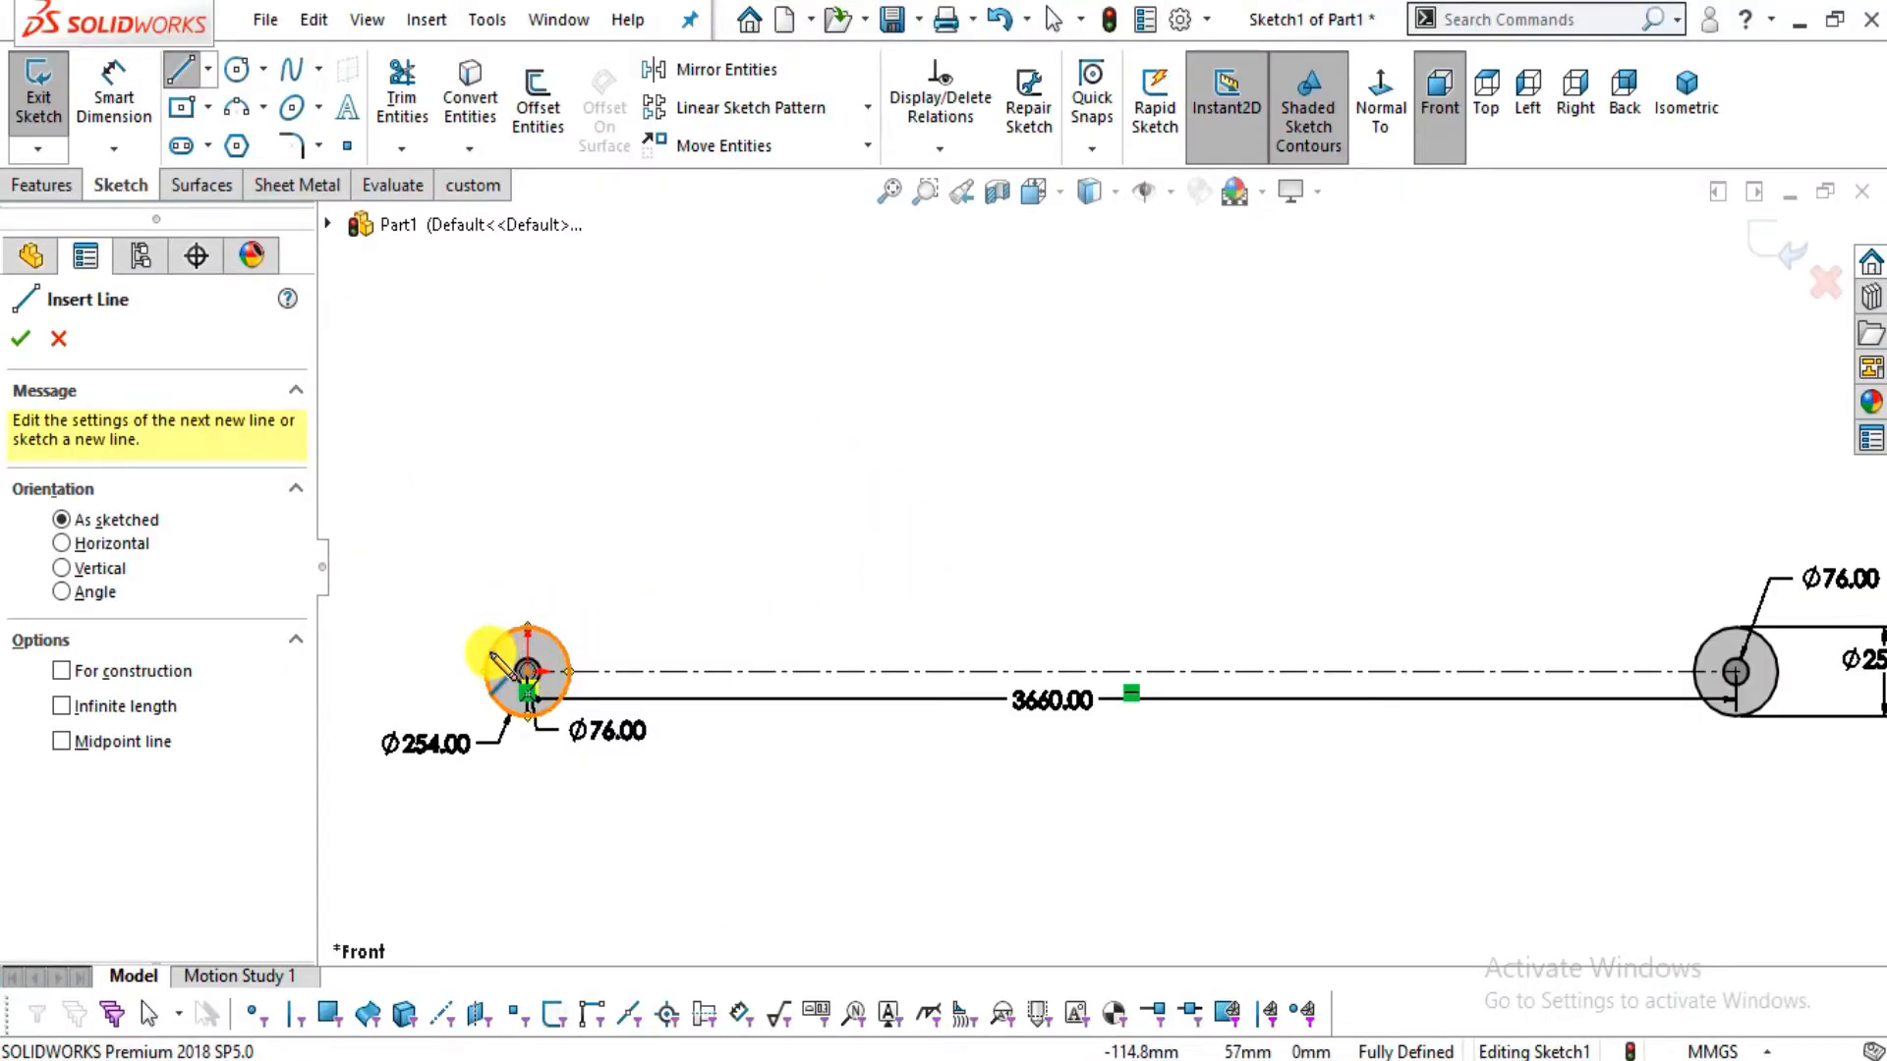
click(496, 638)
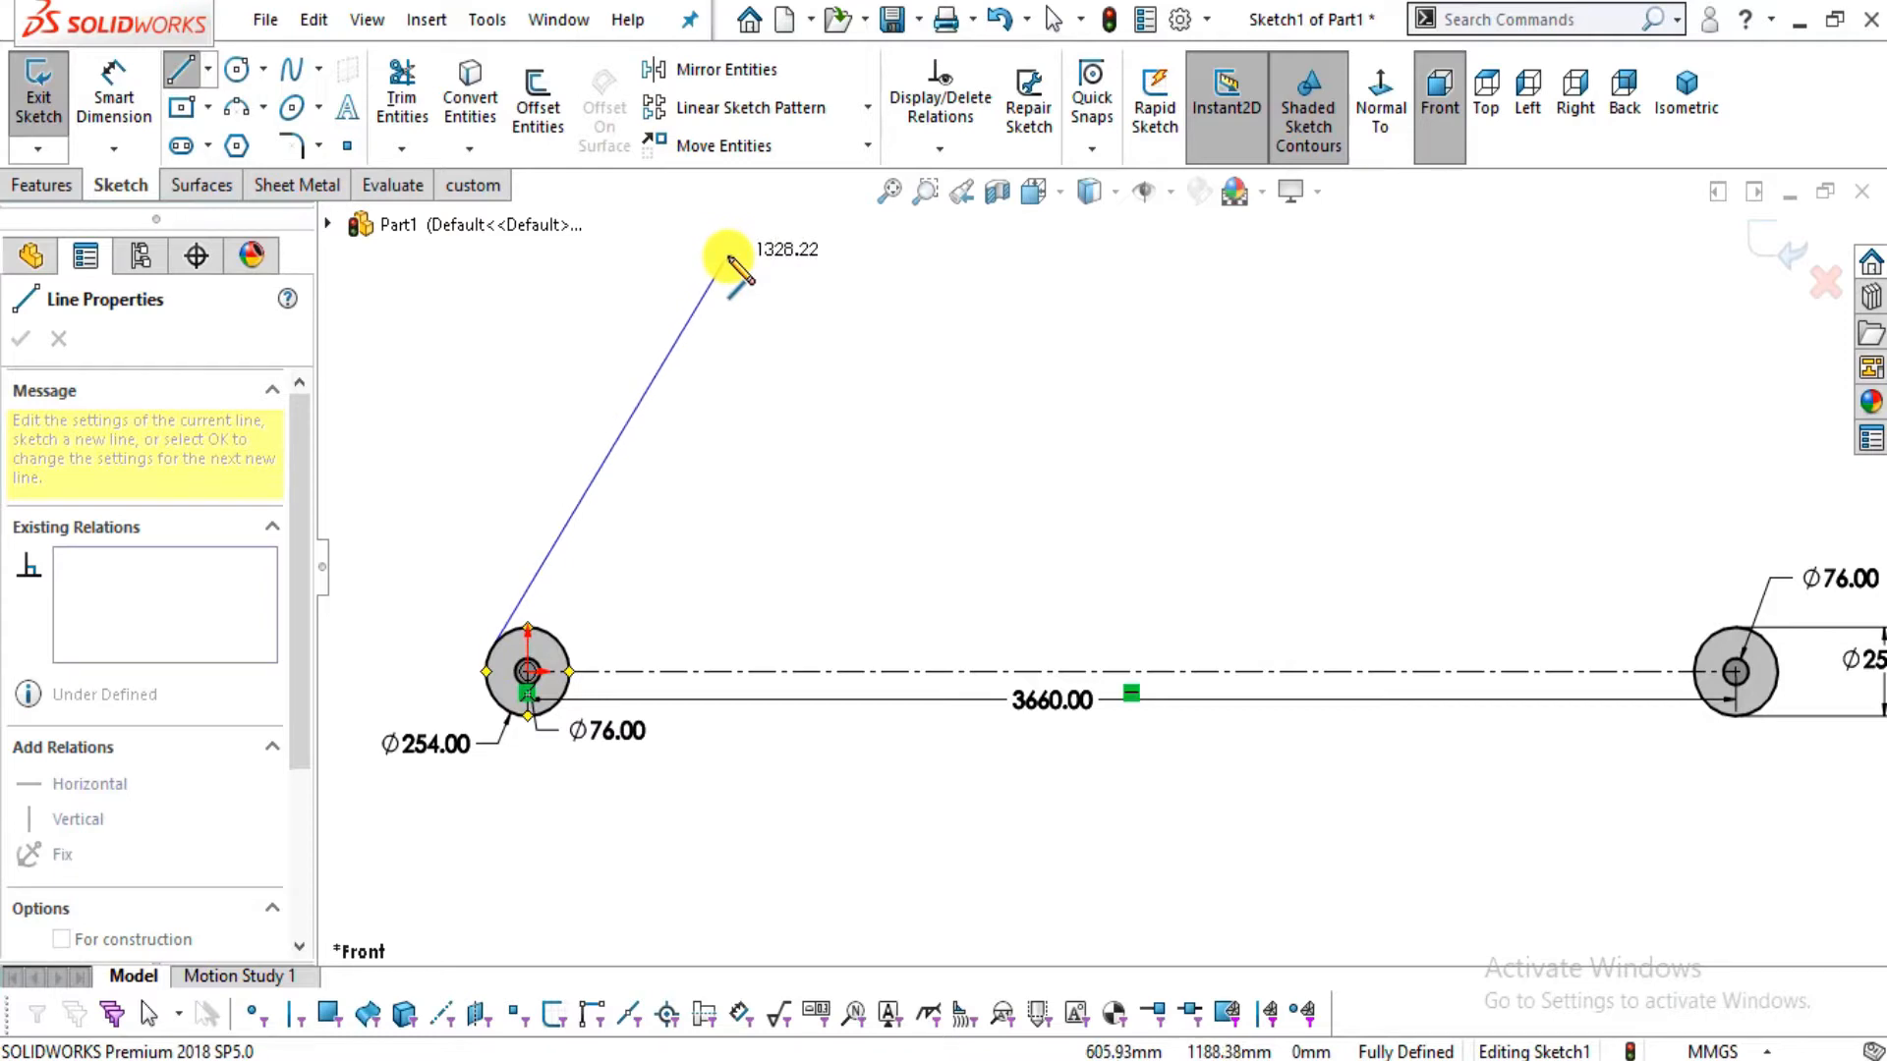
key(alt+Tab)
key(alt+Tab)
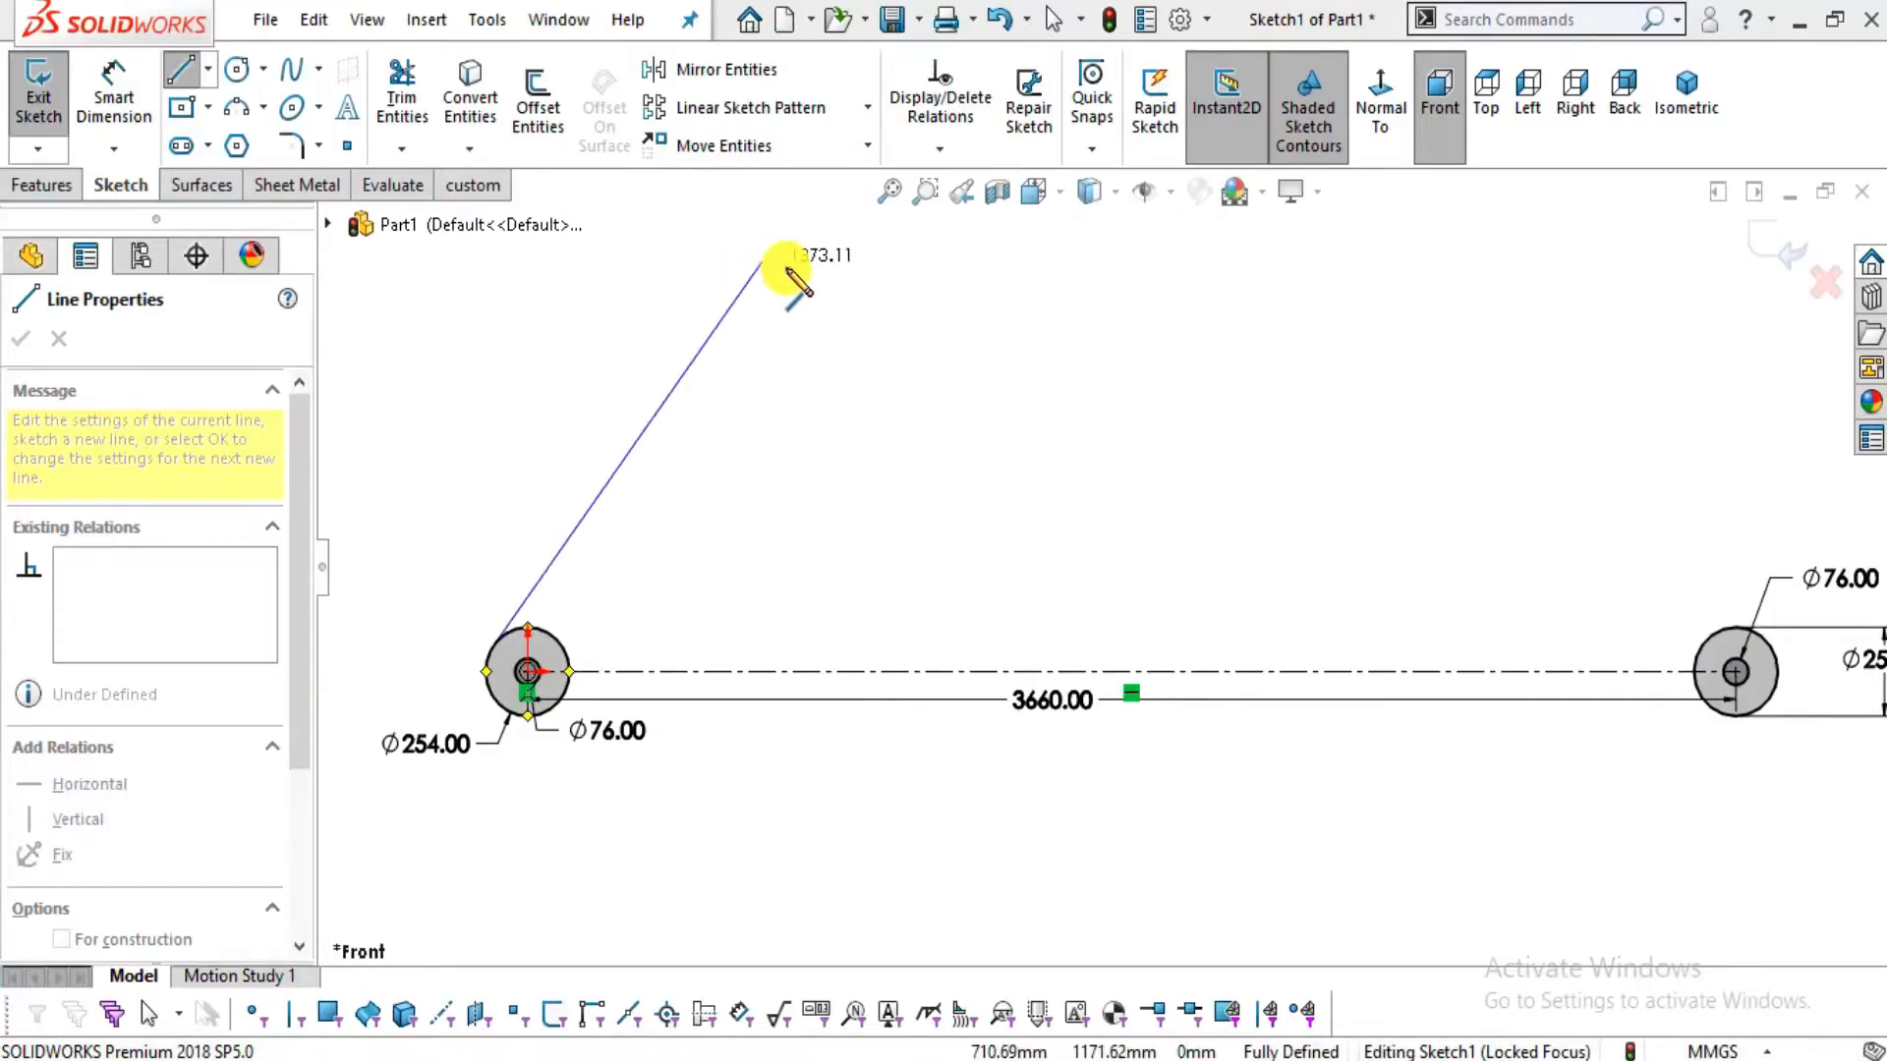
click(851, 308)
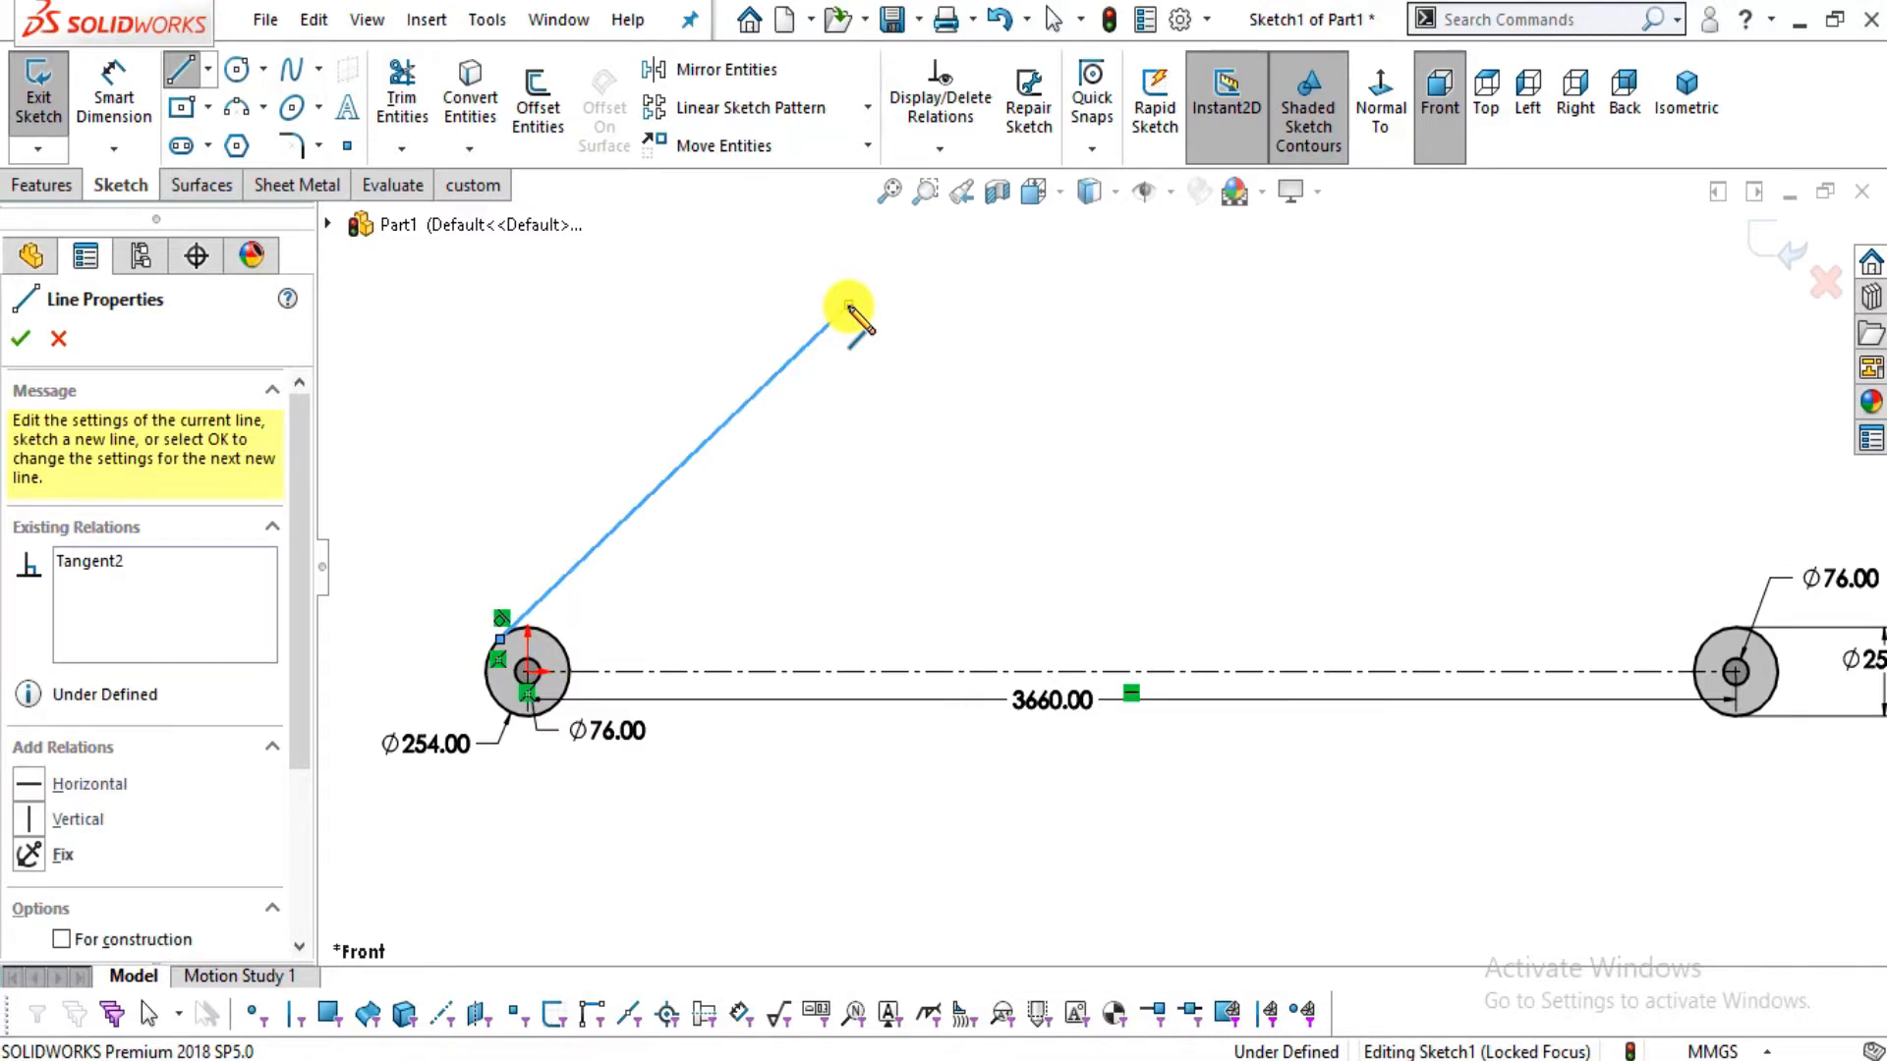
Continue the rising line with a tangent arc about 643 mm in radius spanning about 69°, checking its shape against the PDF drawing
click(851, 307)
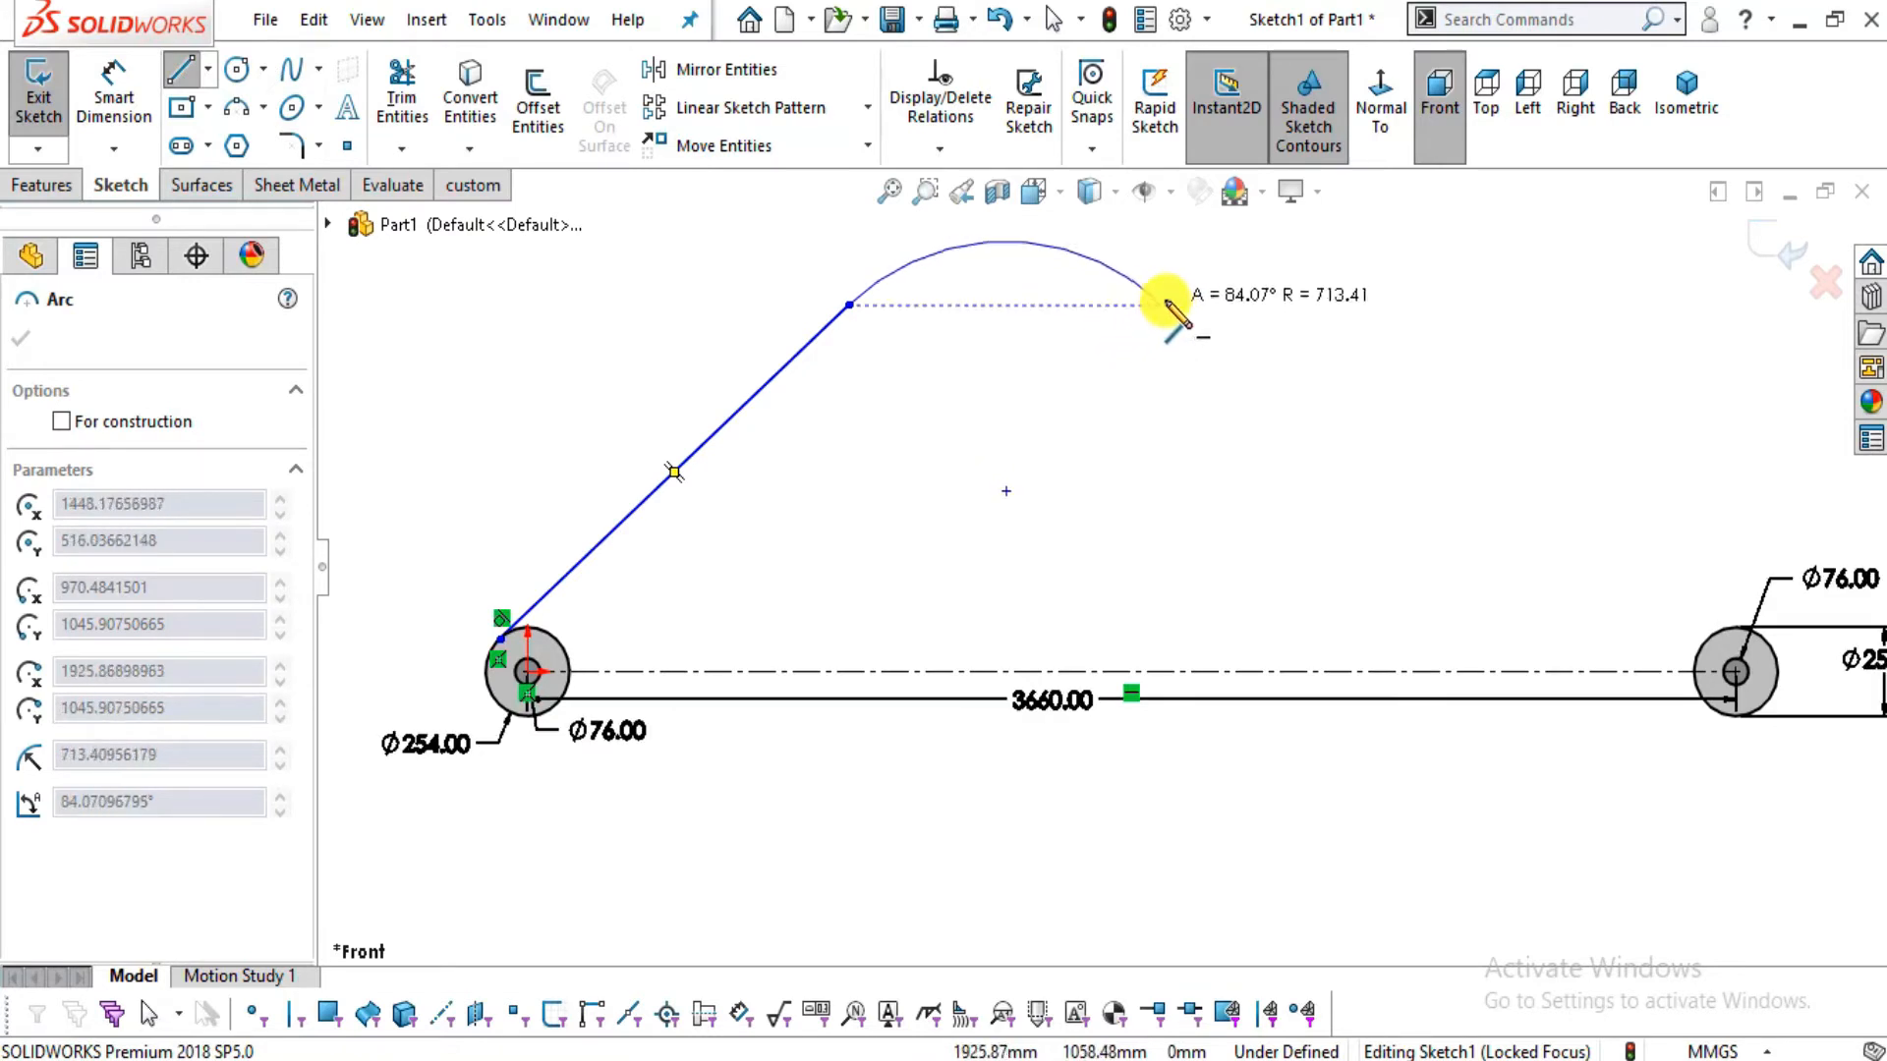
key(alt+Tab)
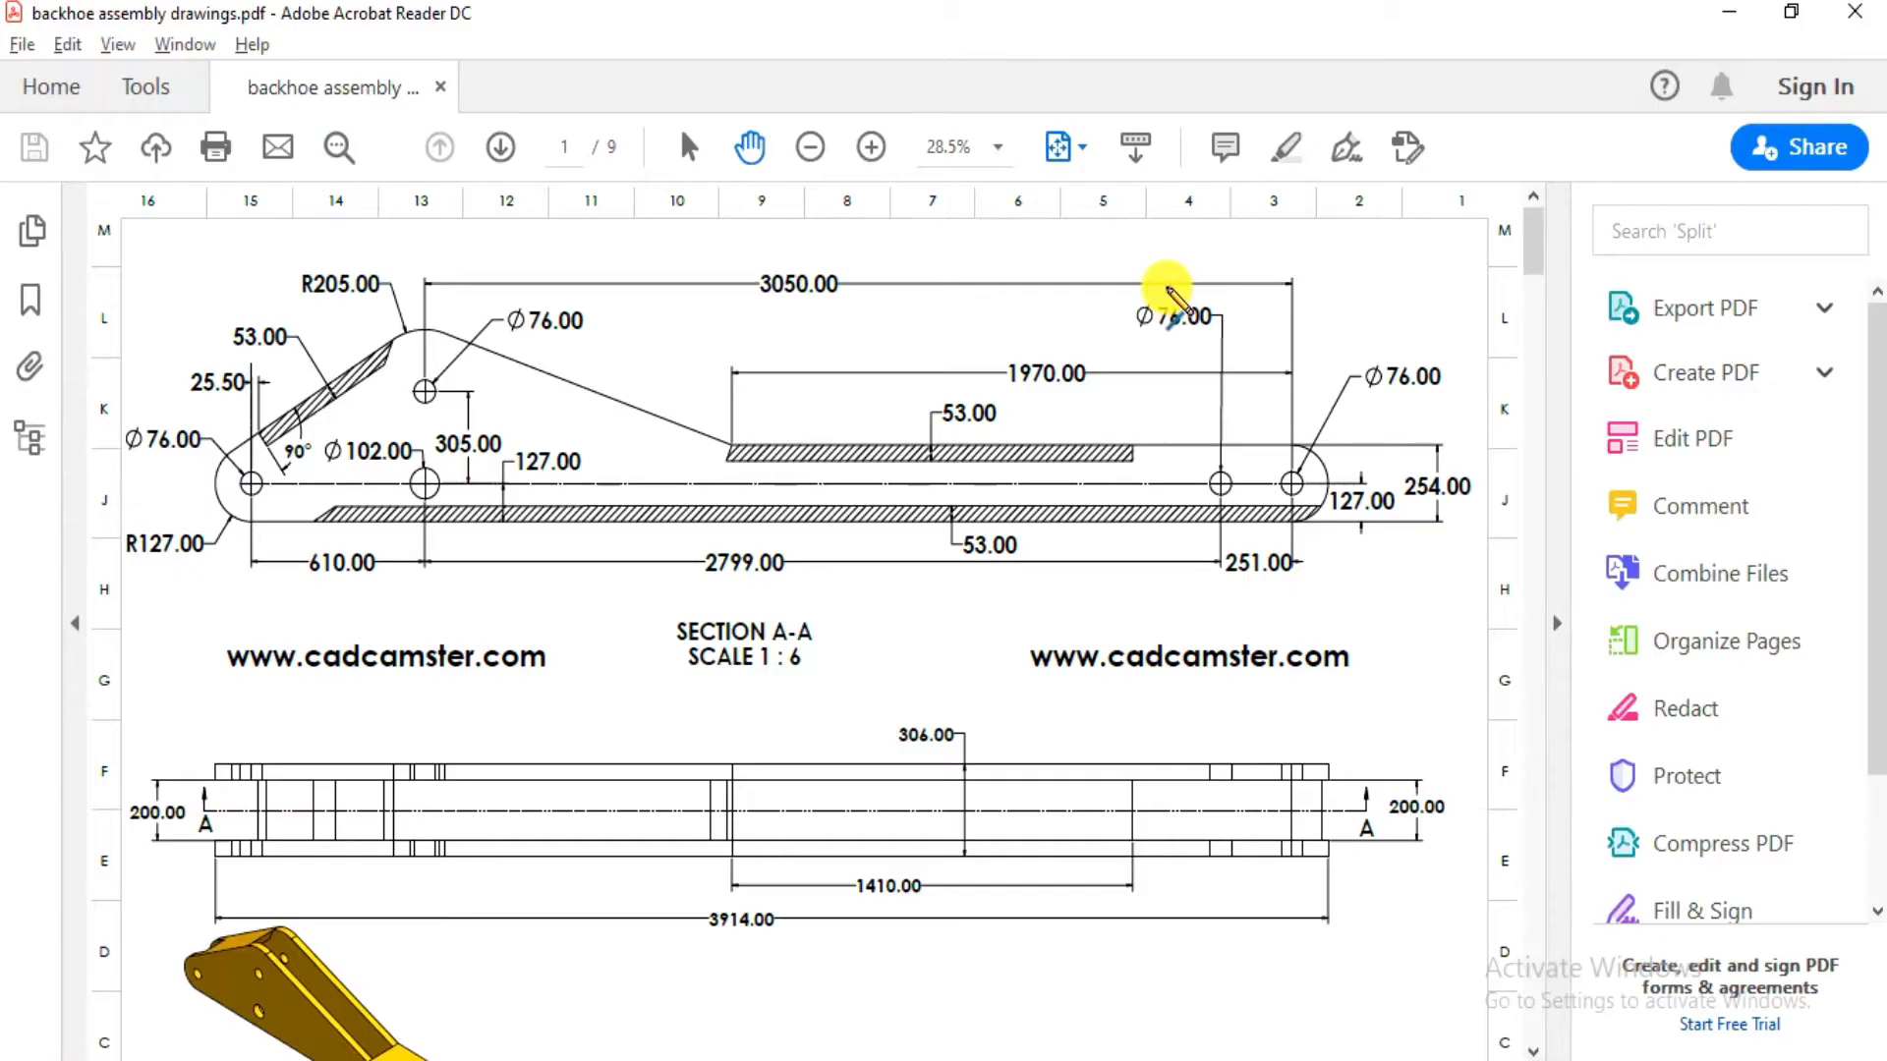
key(alt+Tab)
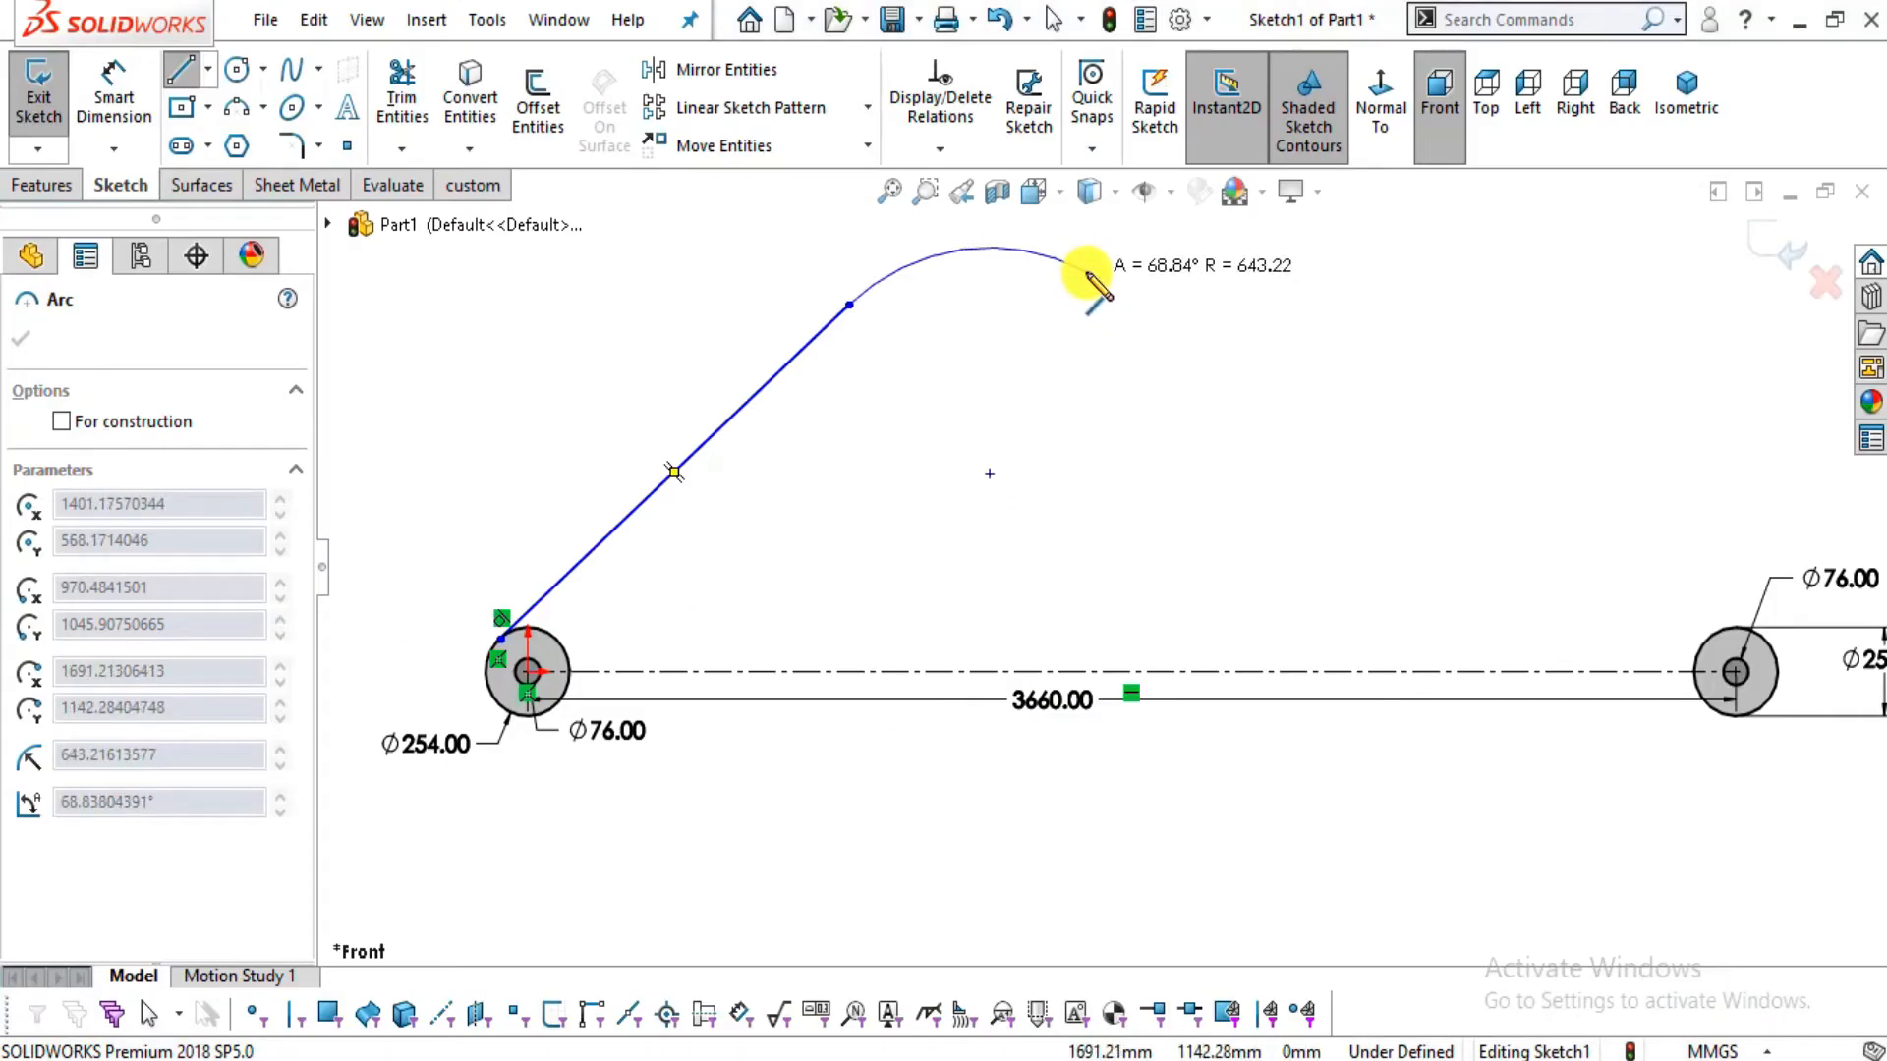
click(1087, 271)
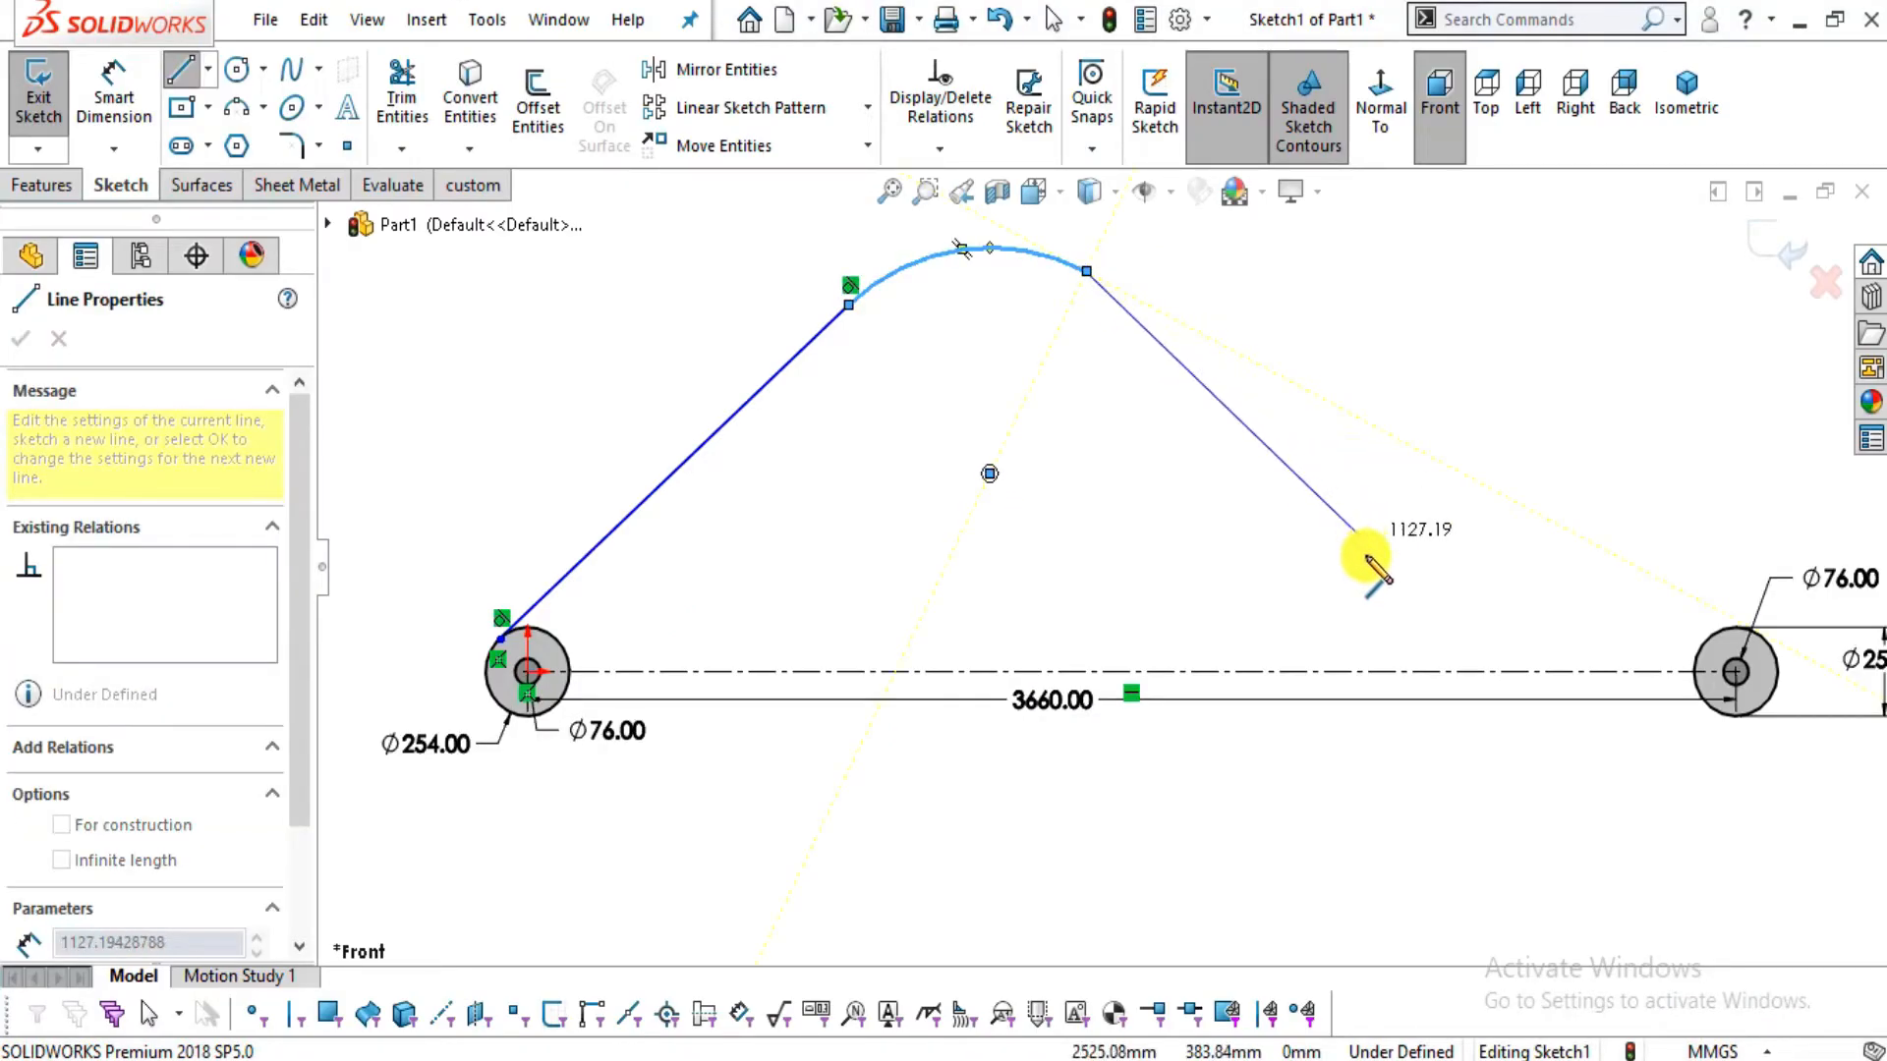
Sketch a line sloping down from the arc's end and a line about 1166 mm long to the far outer circle's top point
key(alt+Tab)
key(alt+Tab)
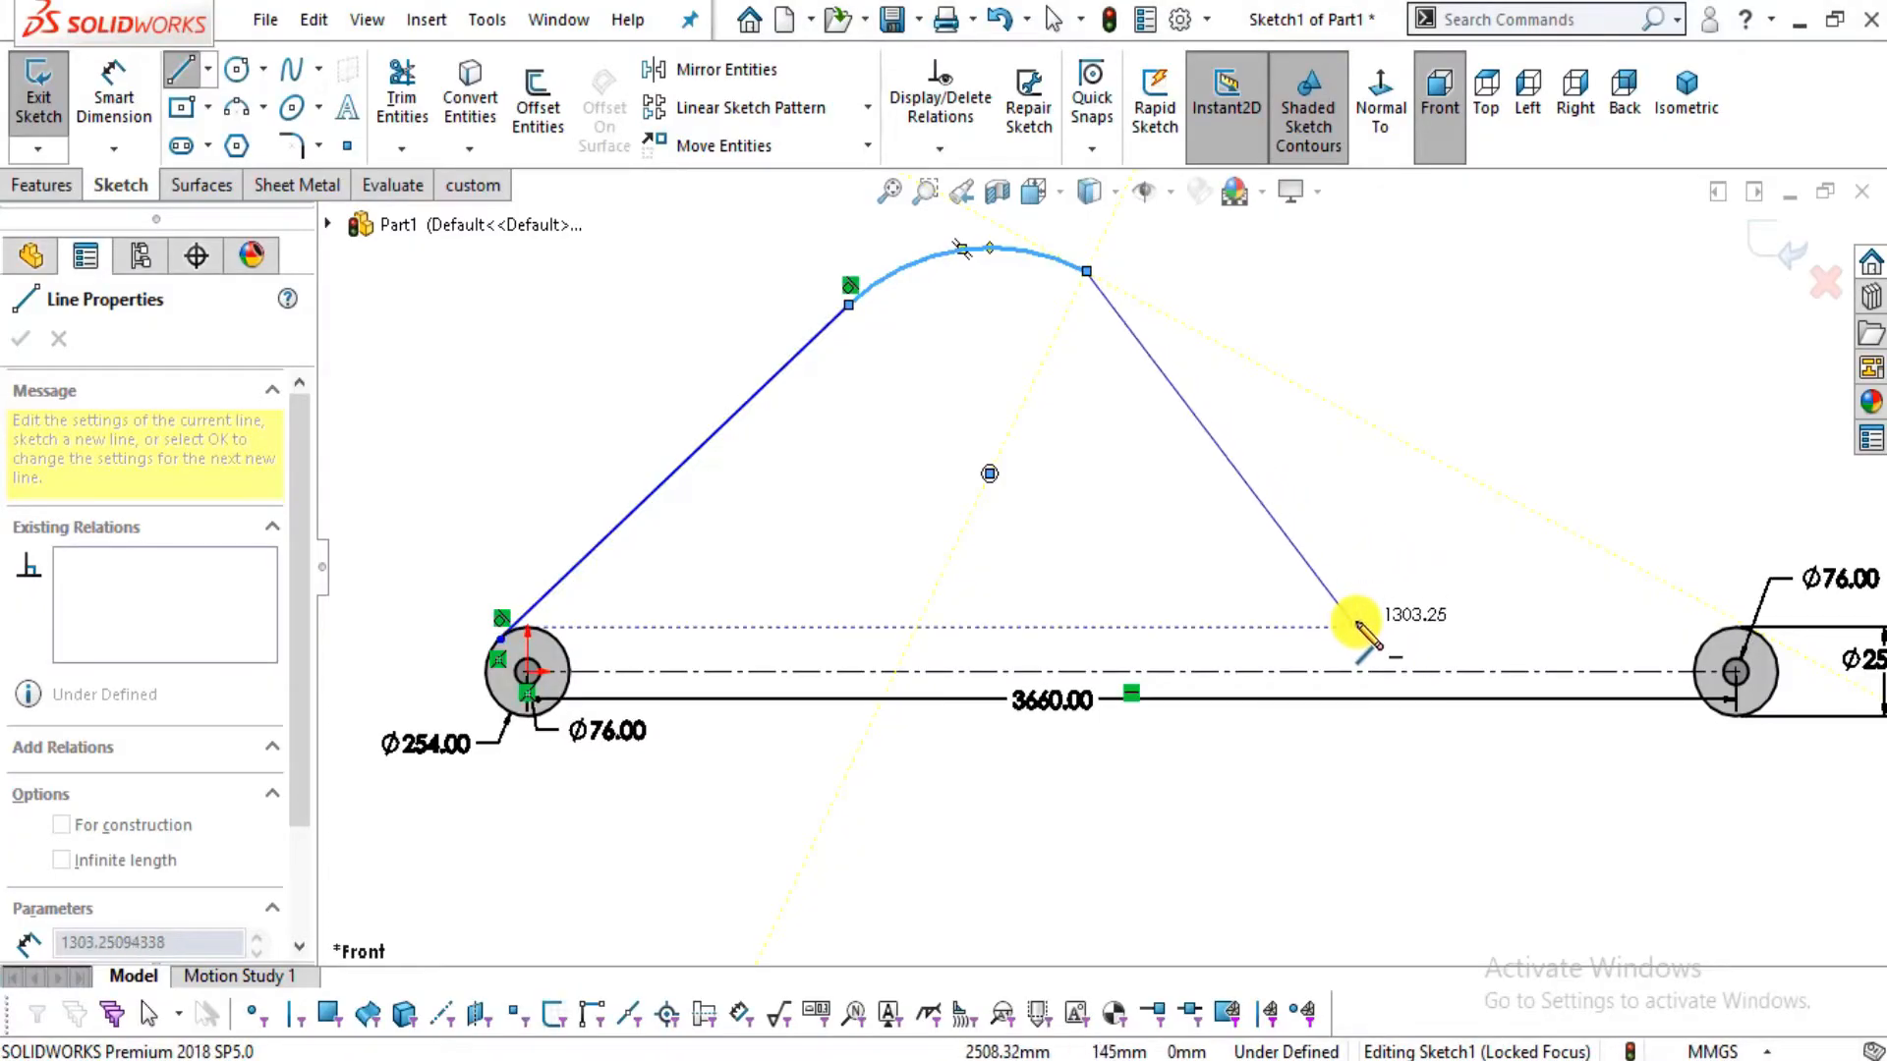
double_click(1352, 607)
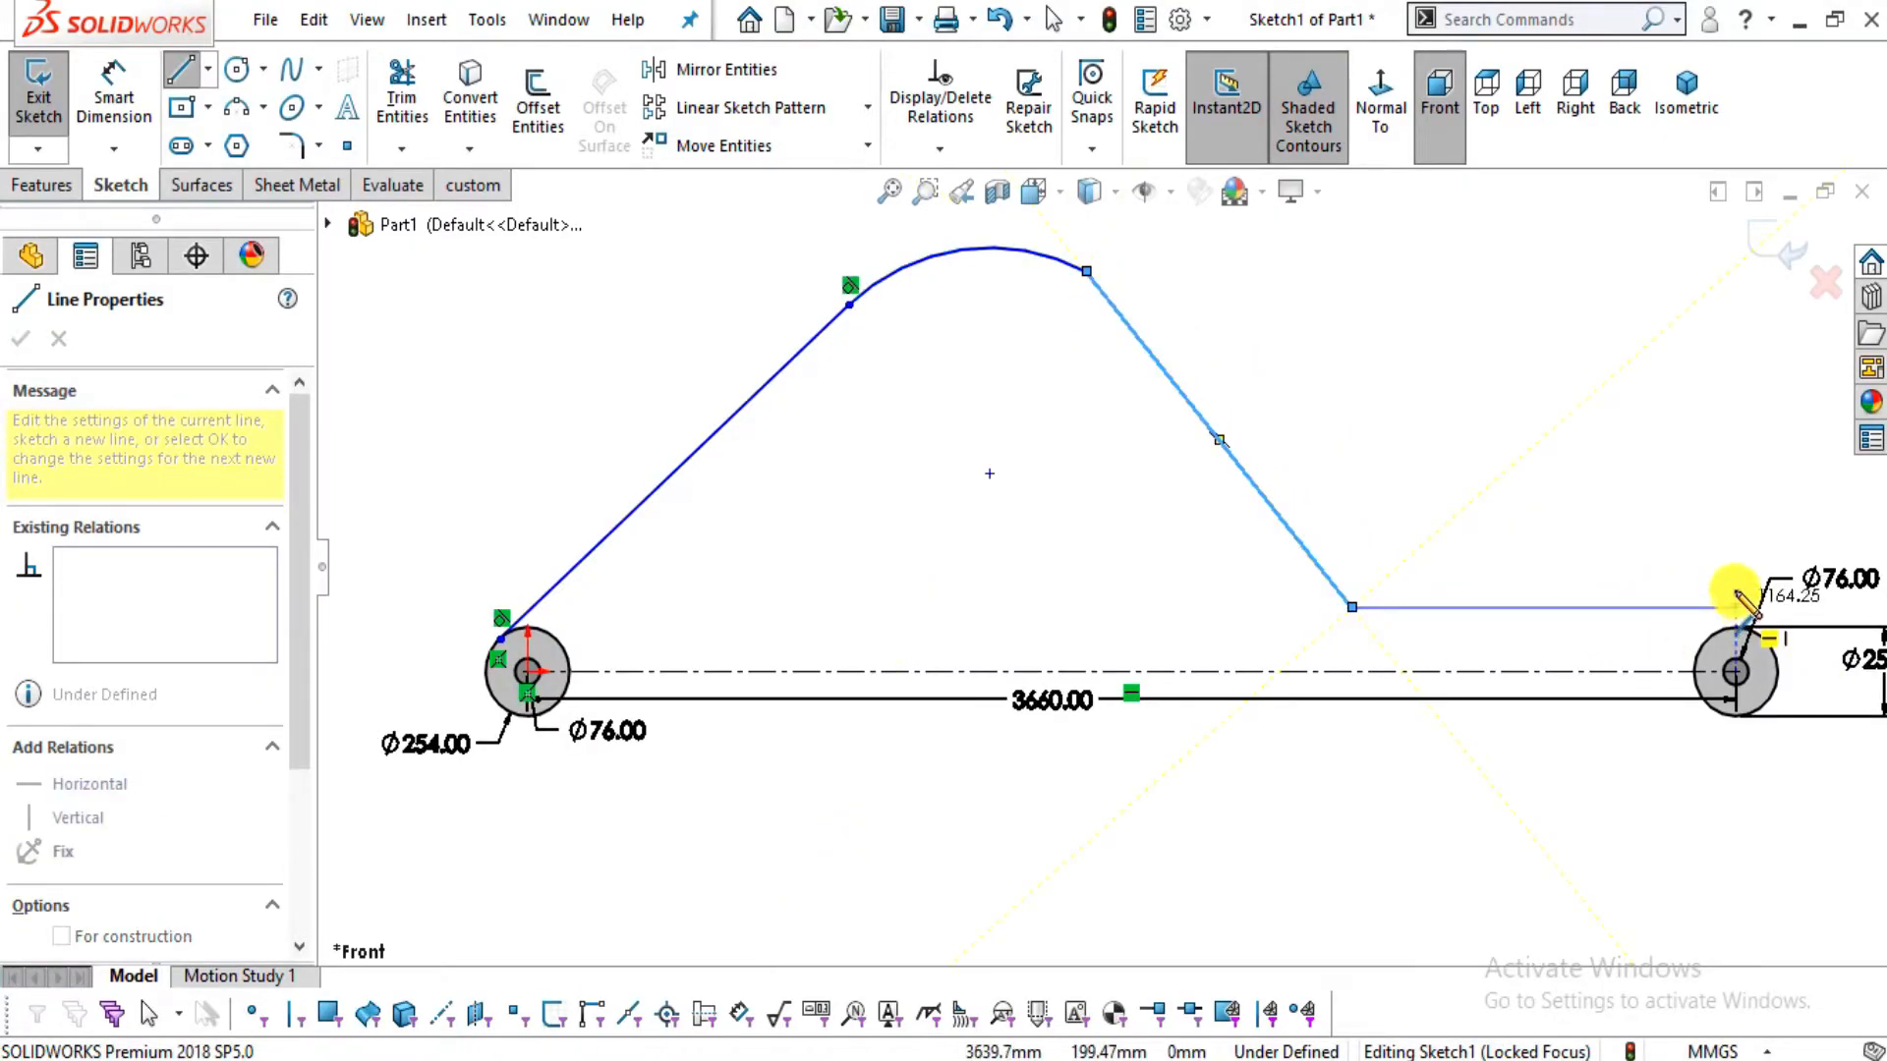
scroll(1738, 594, down, 2)
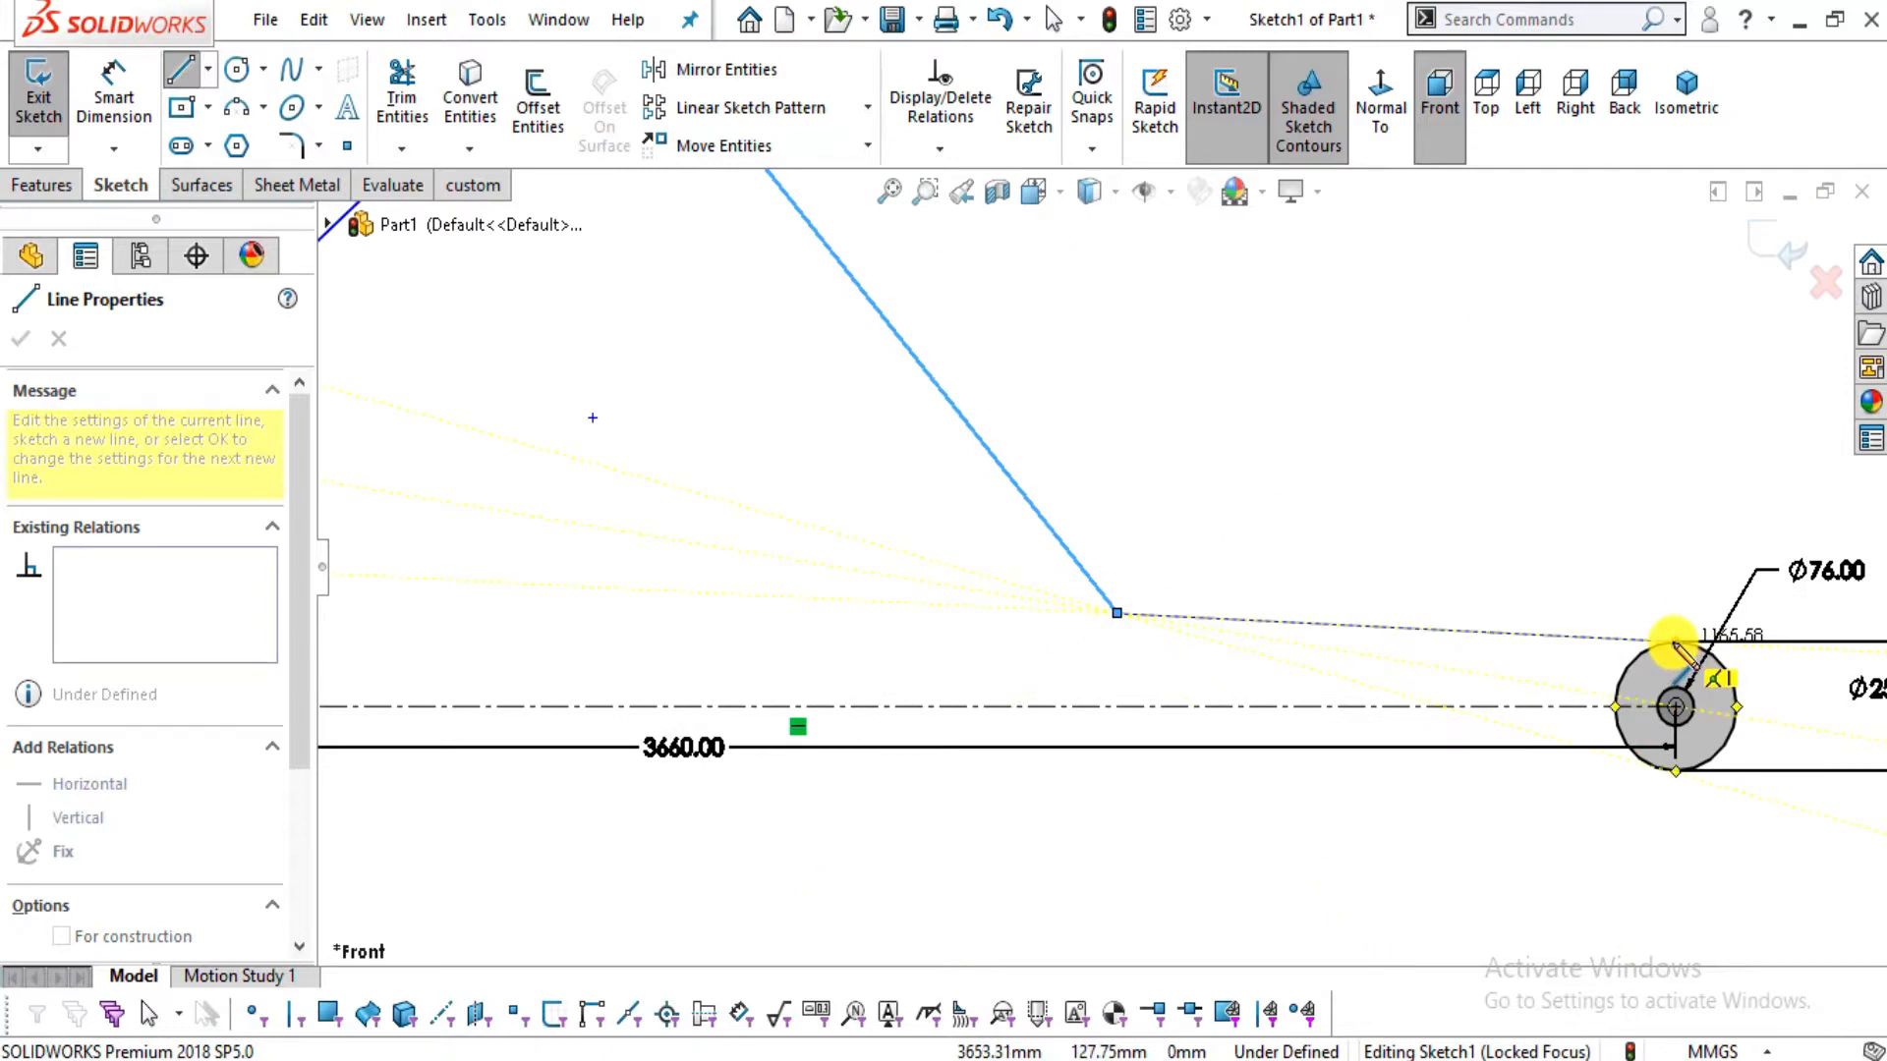
click(1674, 644)
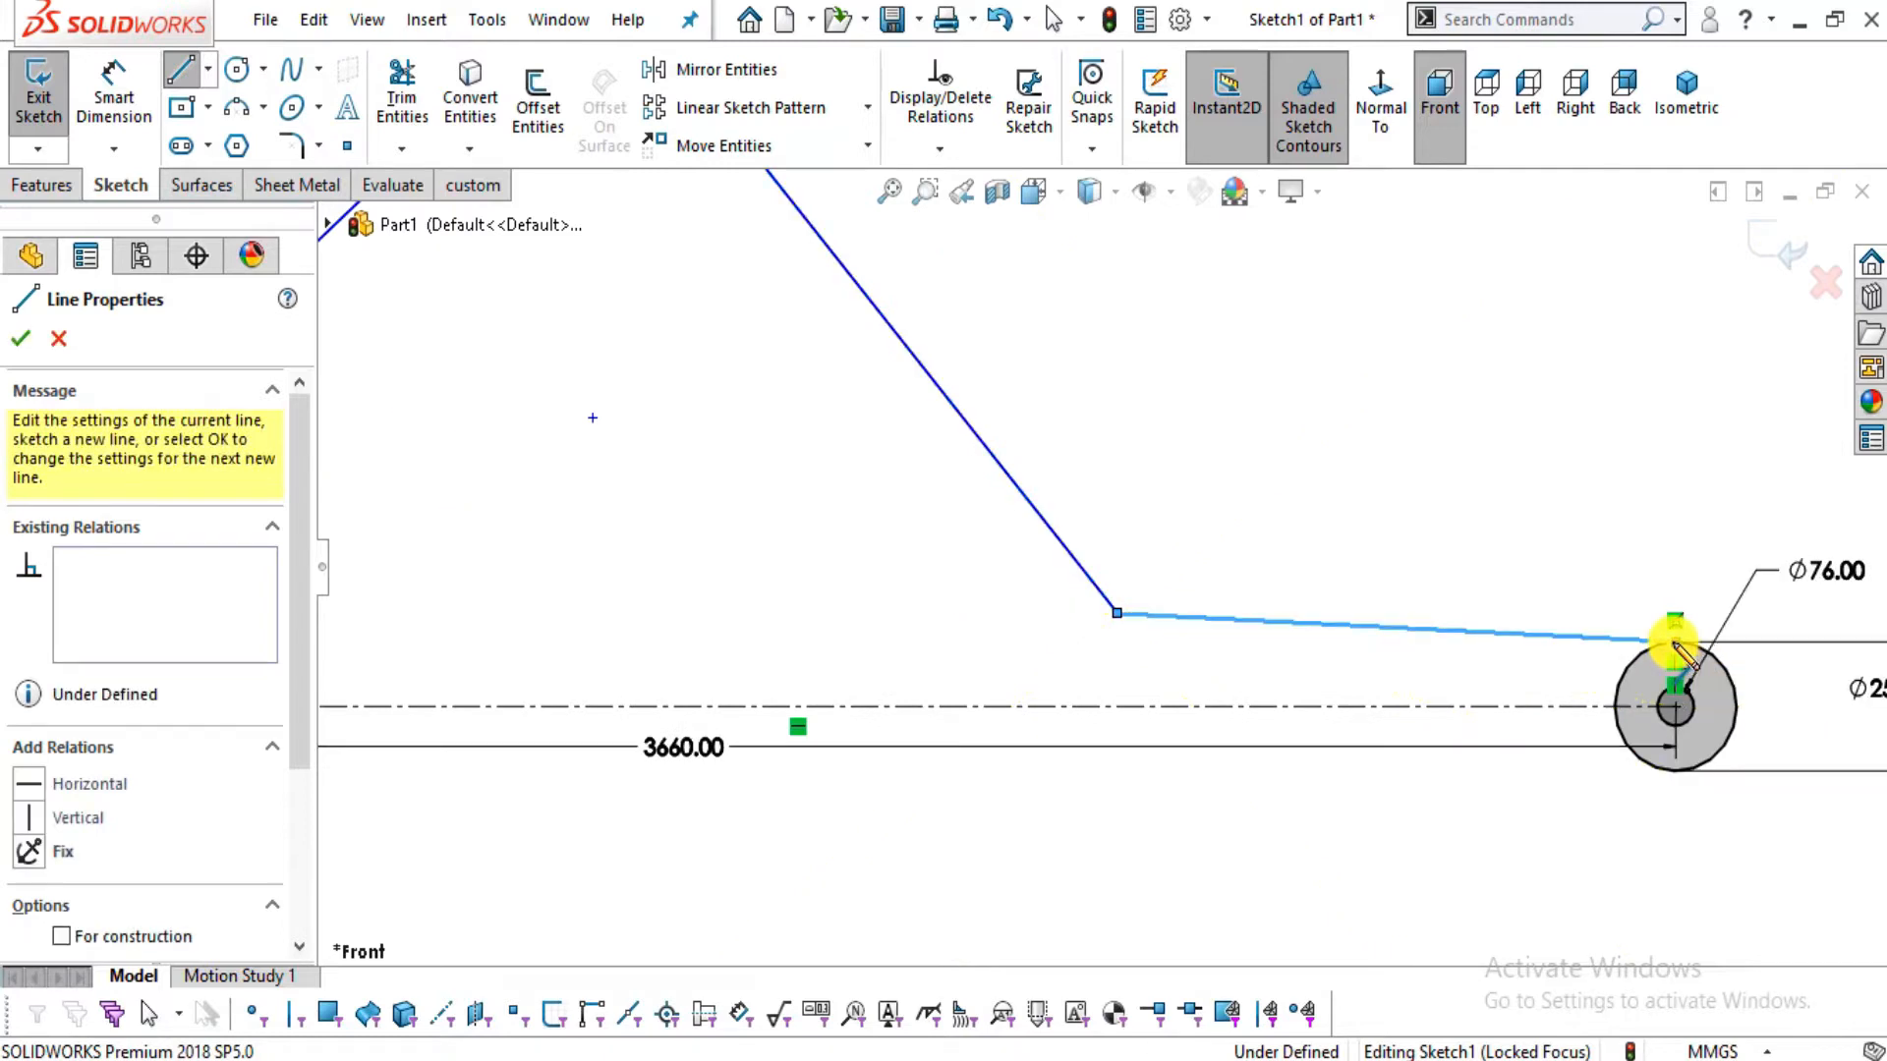
key(Escape)
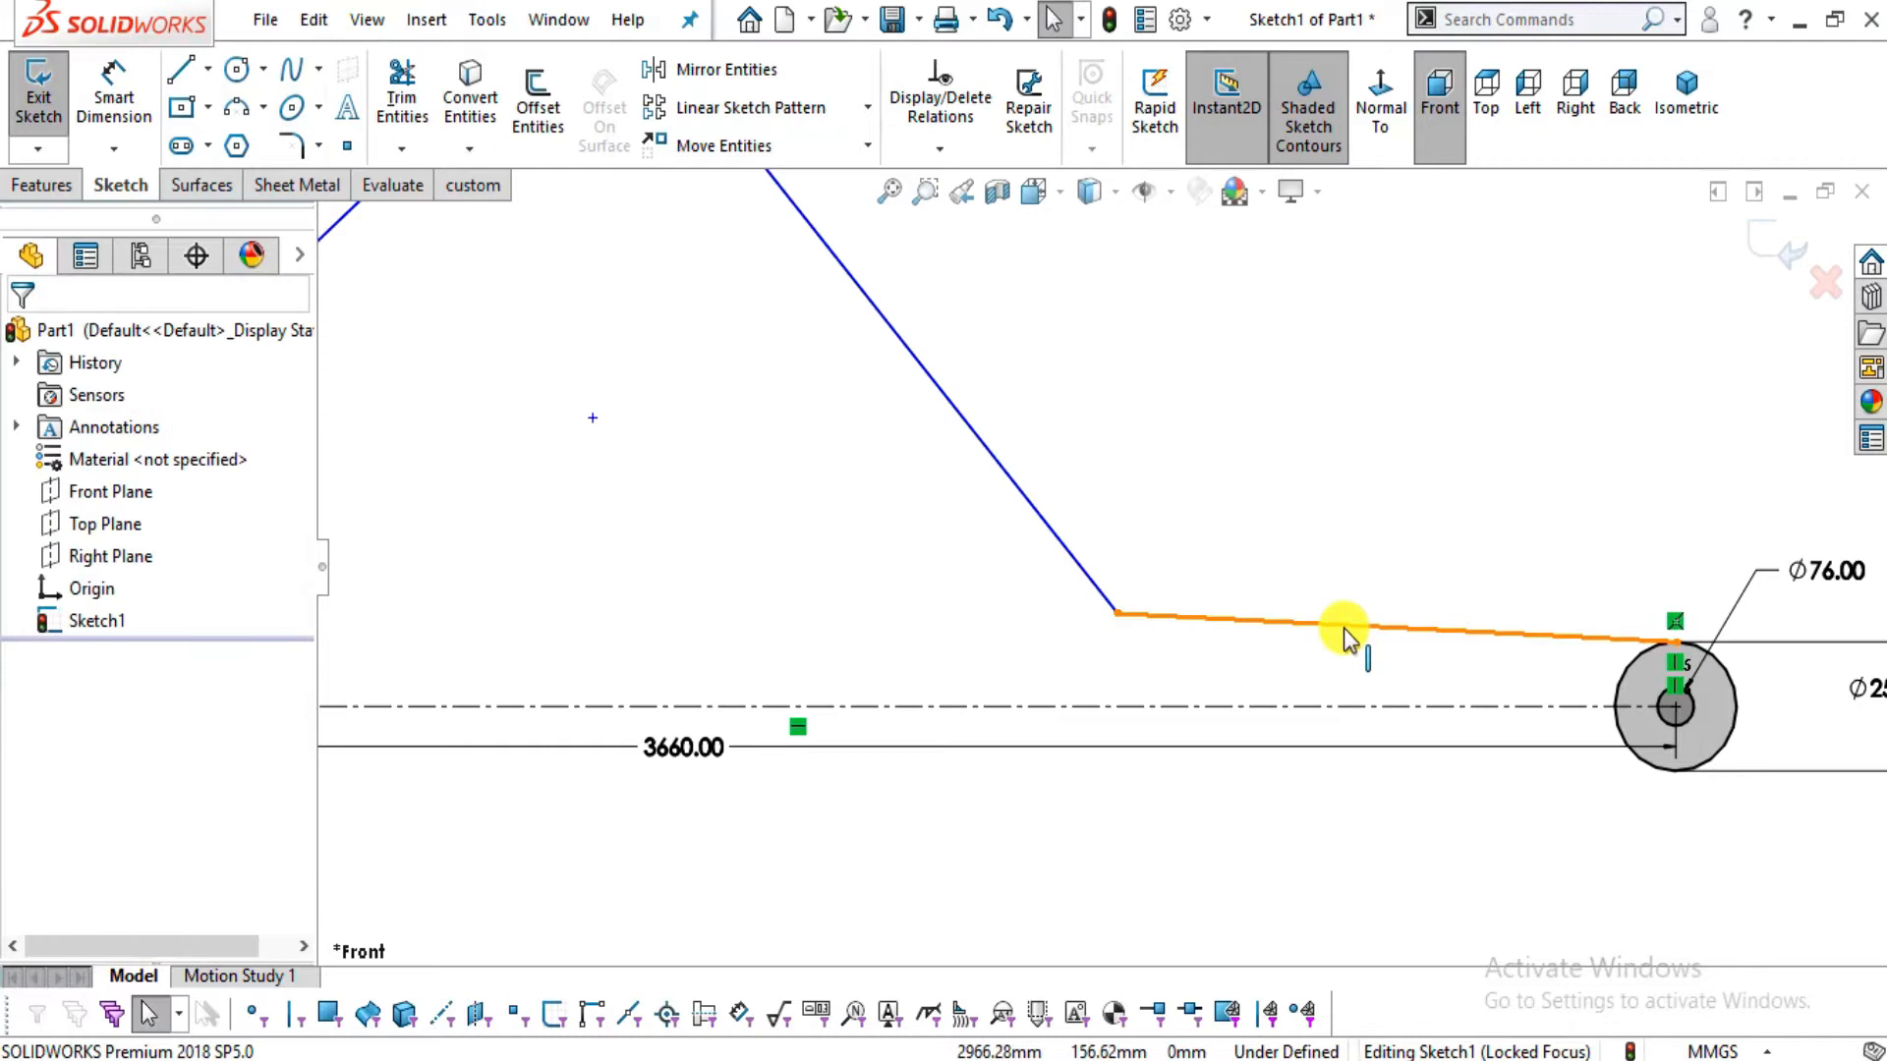
Make the line that ends on the far outer circle's top point horizontal
click(1343, 624)
click(1421, 498)
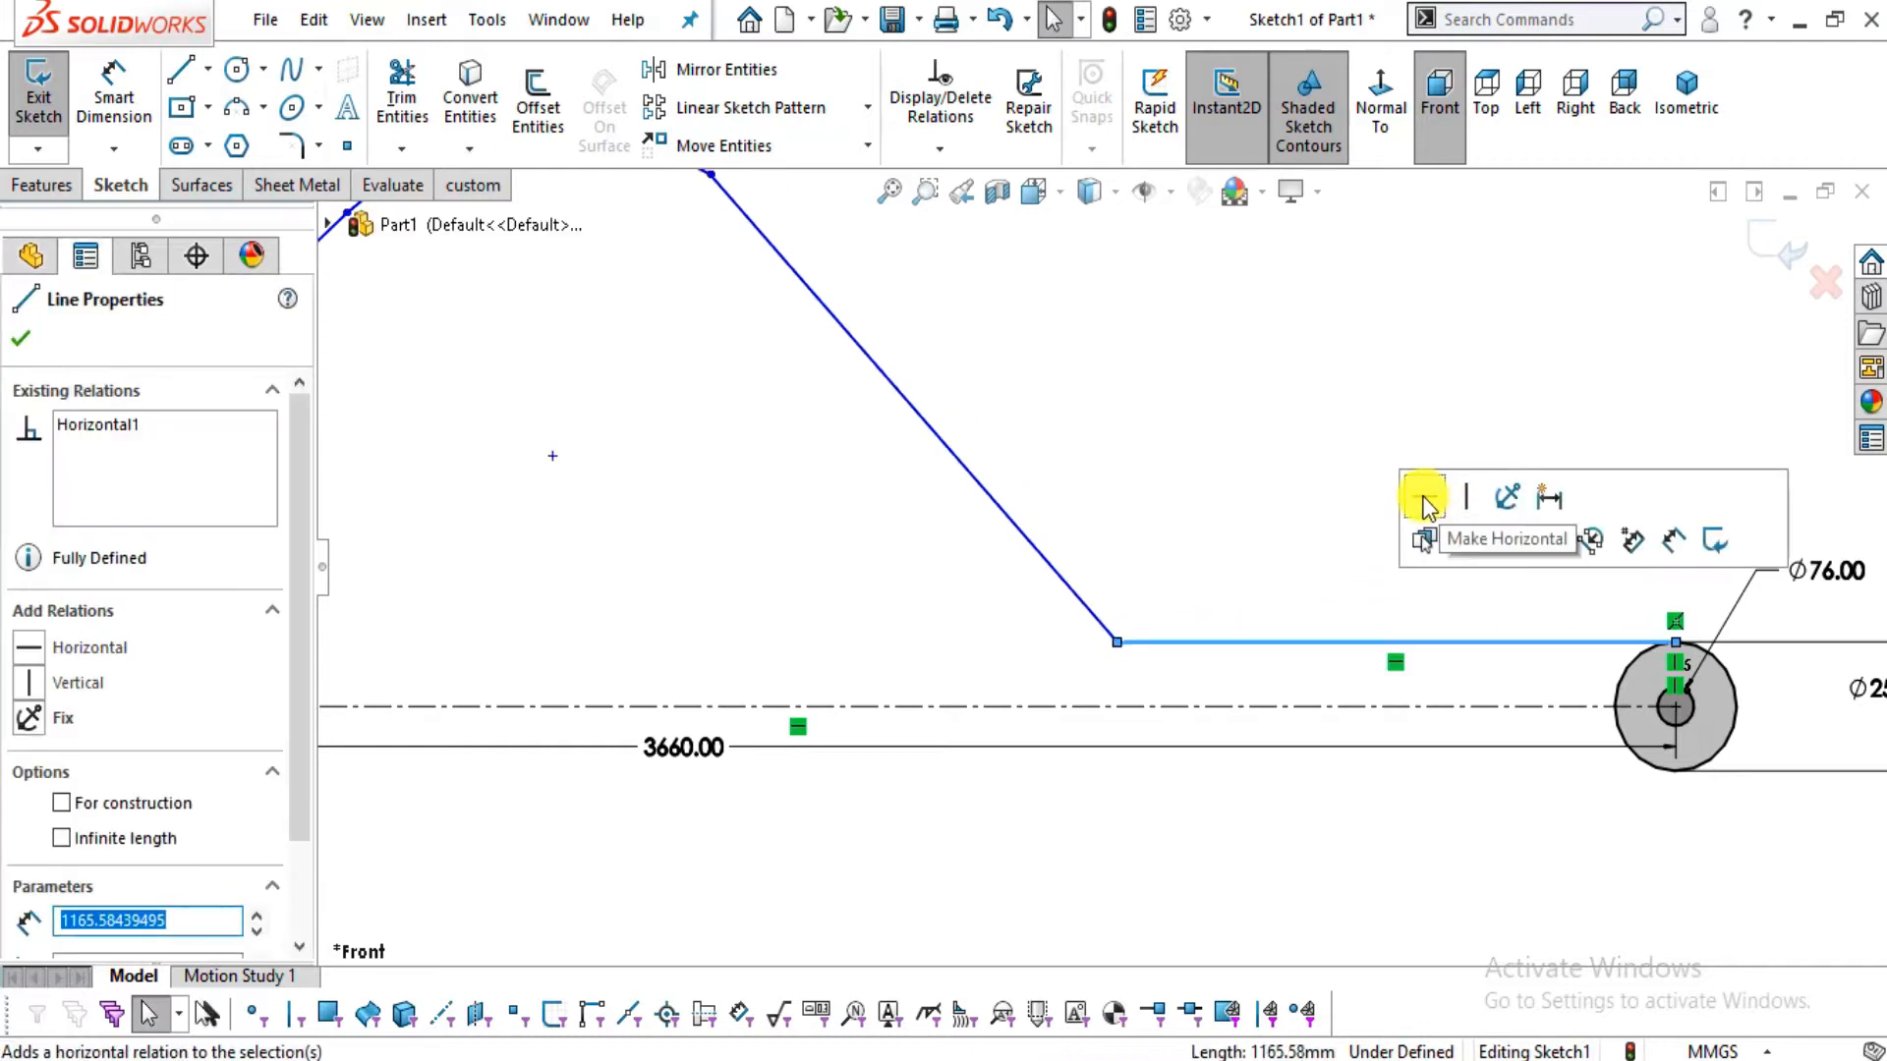
click(1185, 467)
Make the arc and the downward-sloping line tangent at their shared endpoint
key(f)
scroll(811, 361, down, 2)
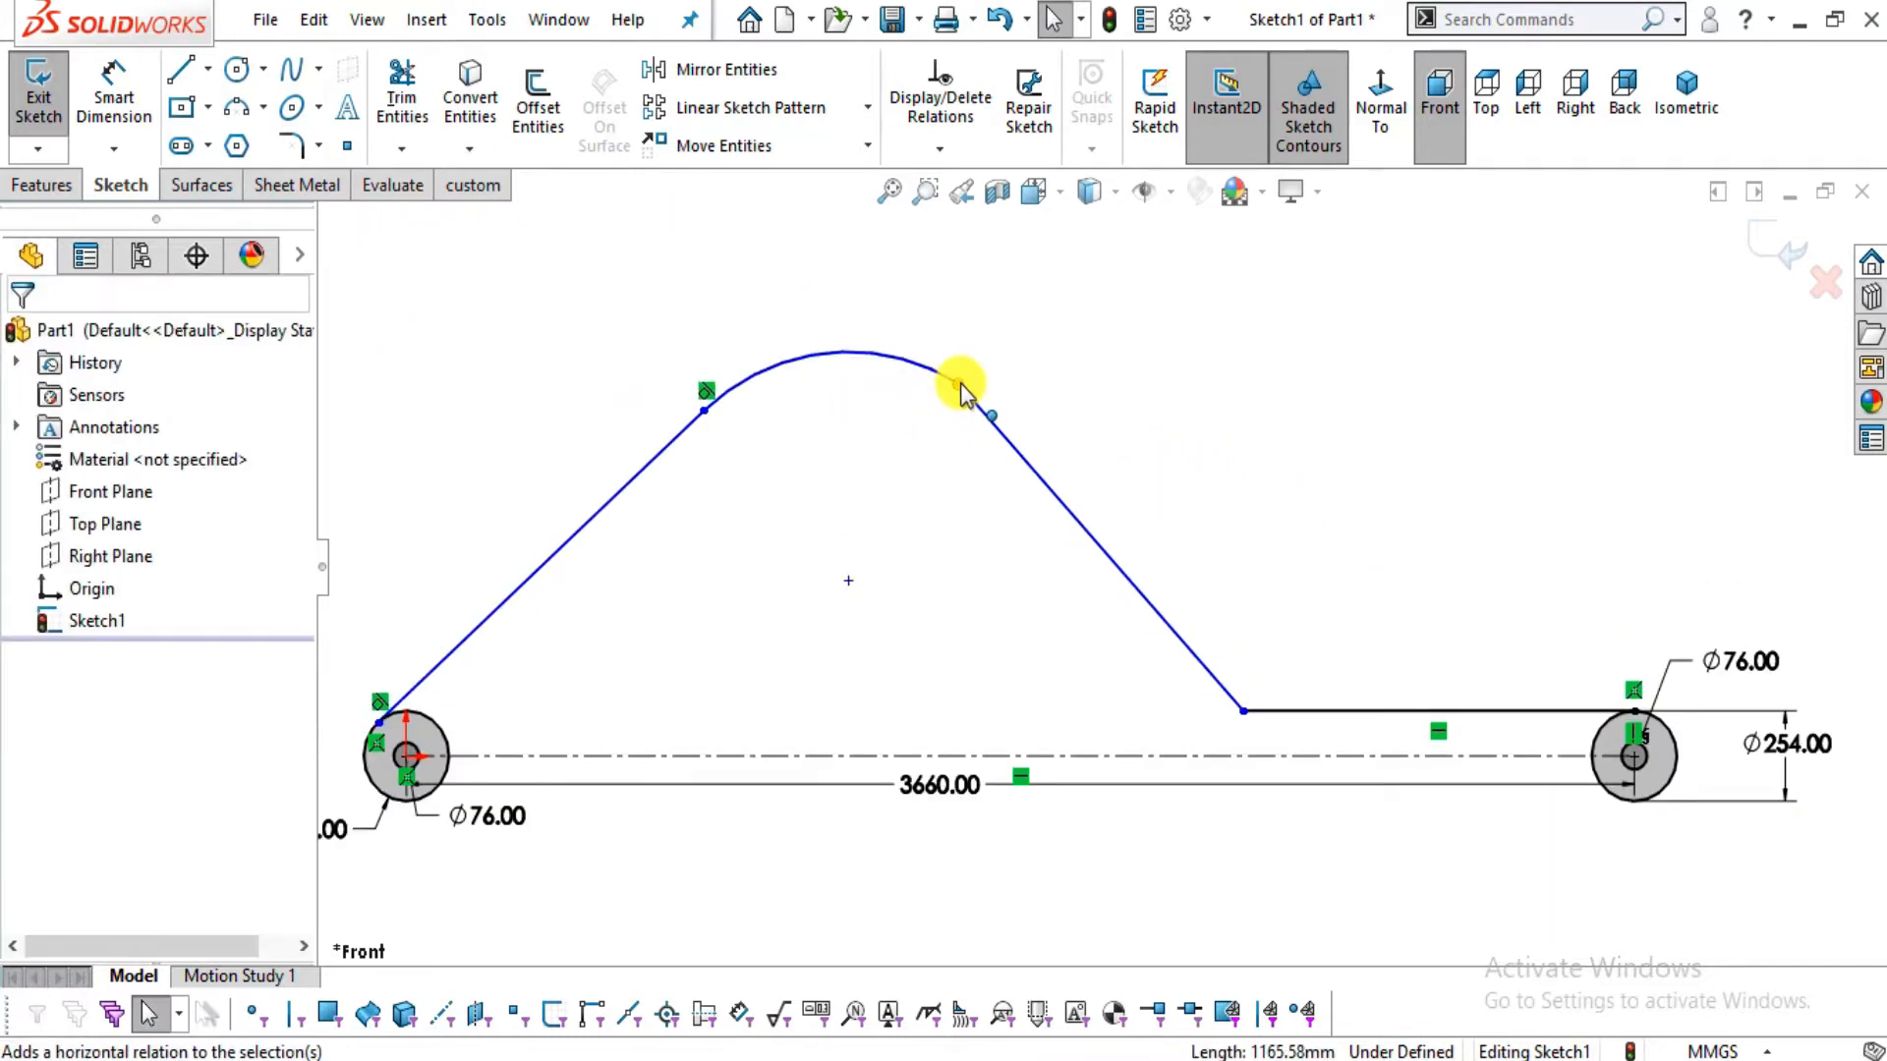
click(959, 383)
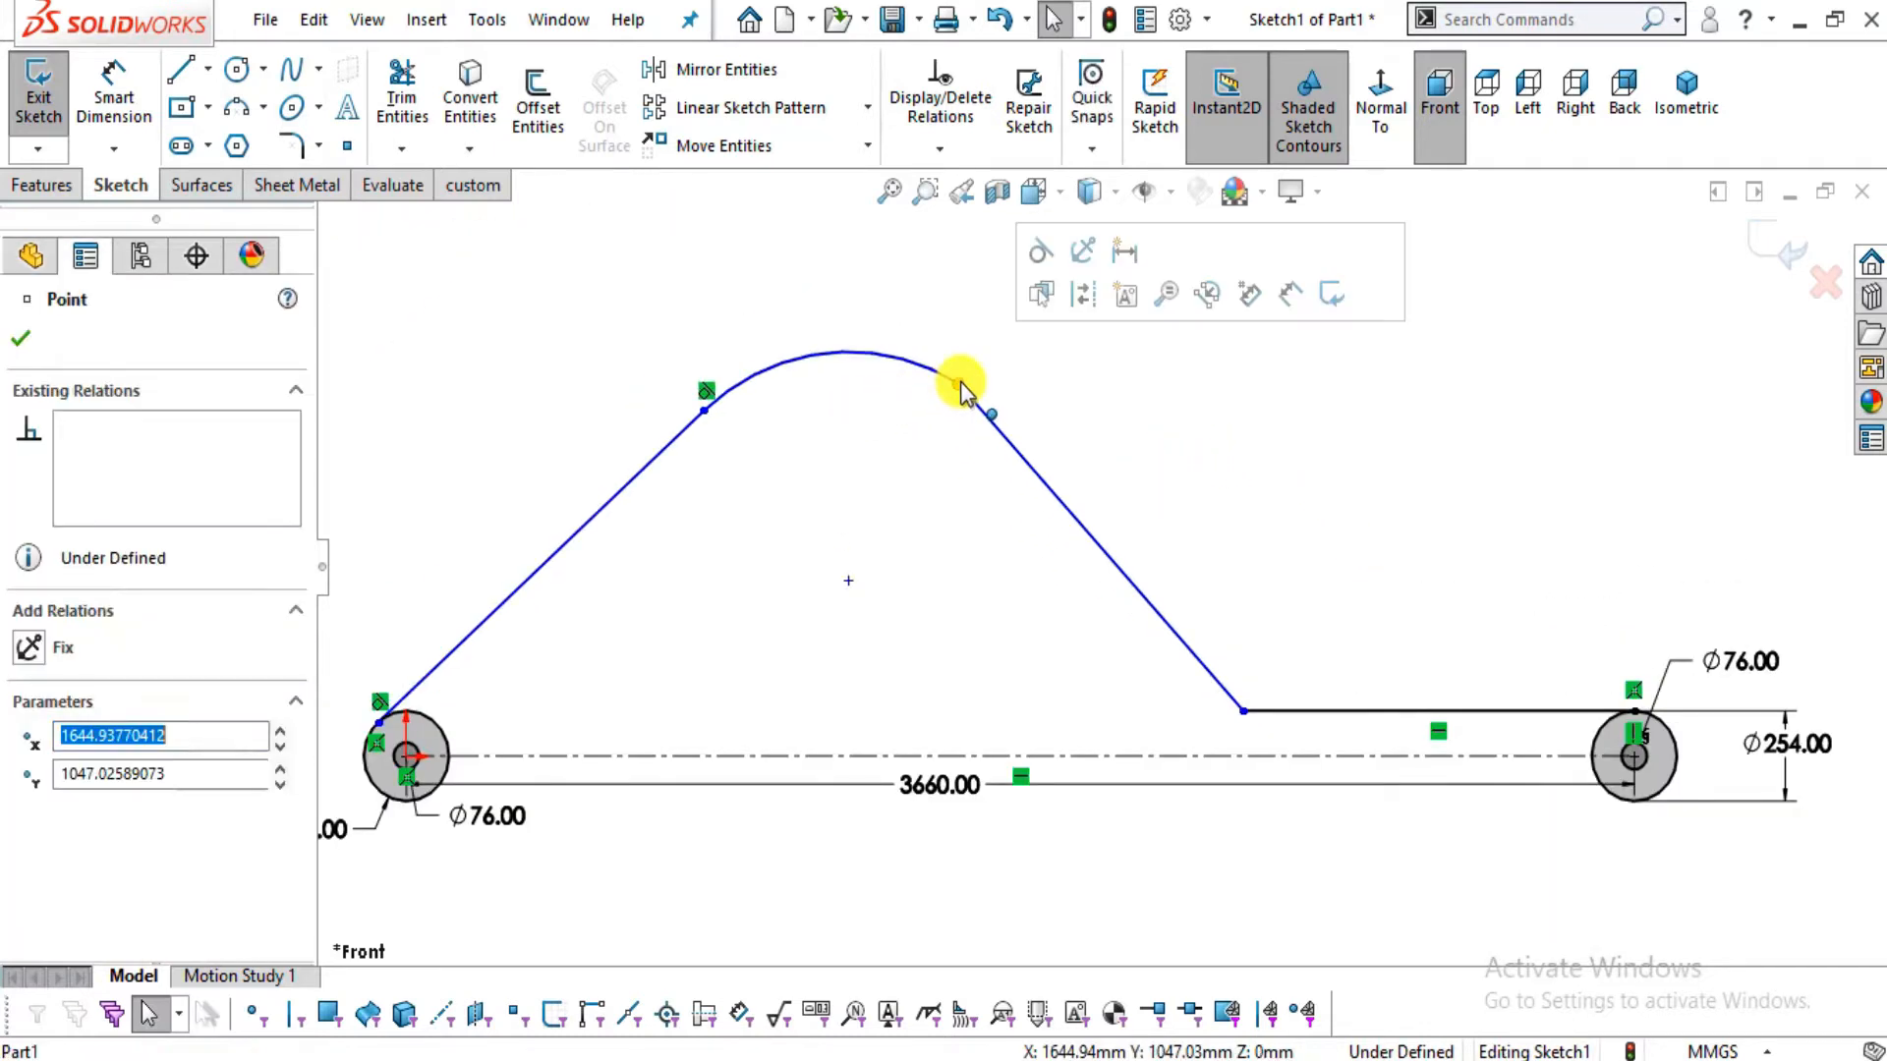
click(1044, 249)
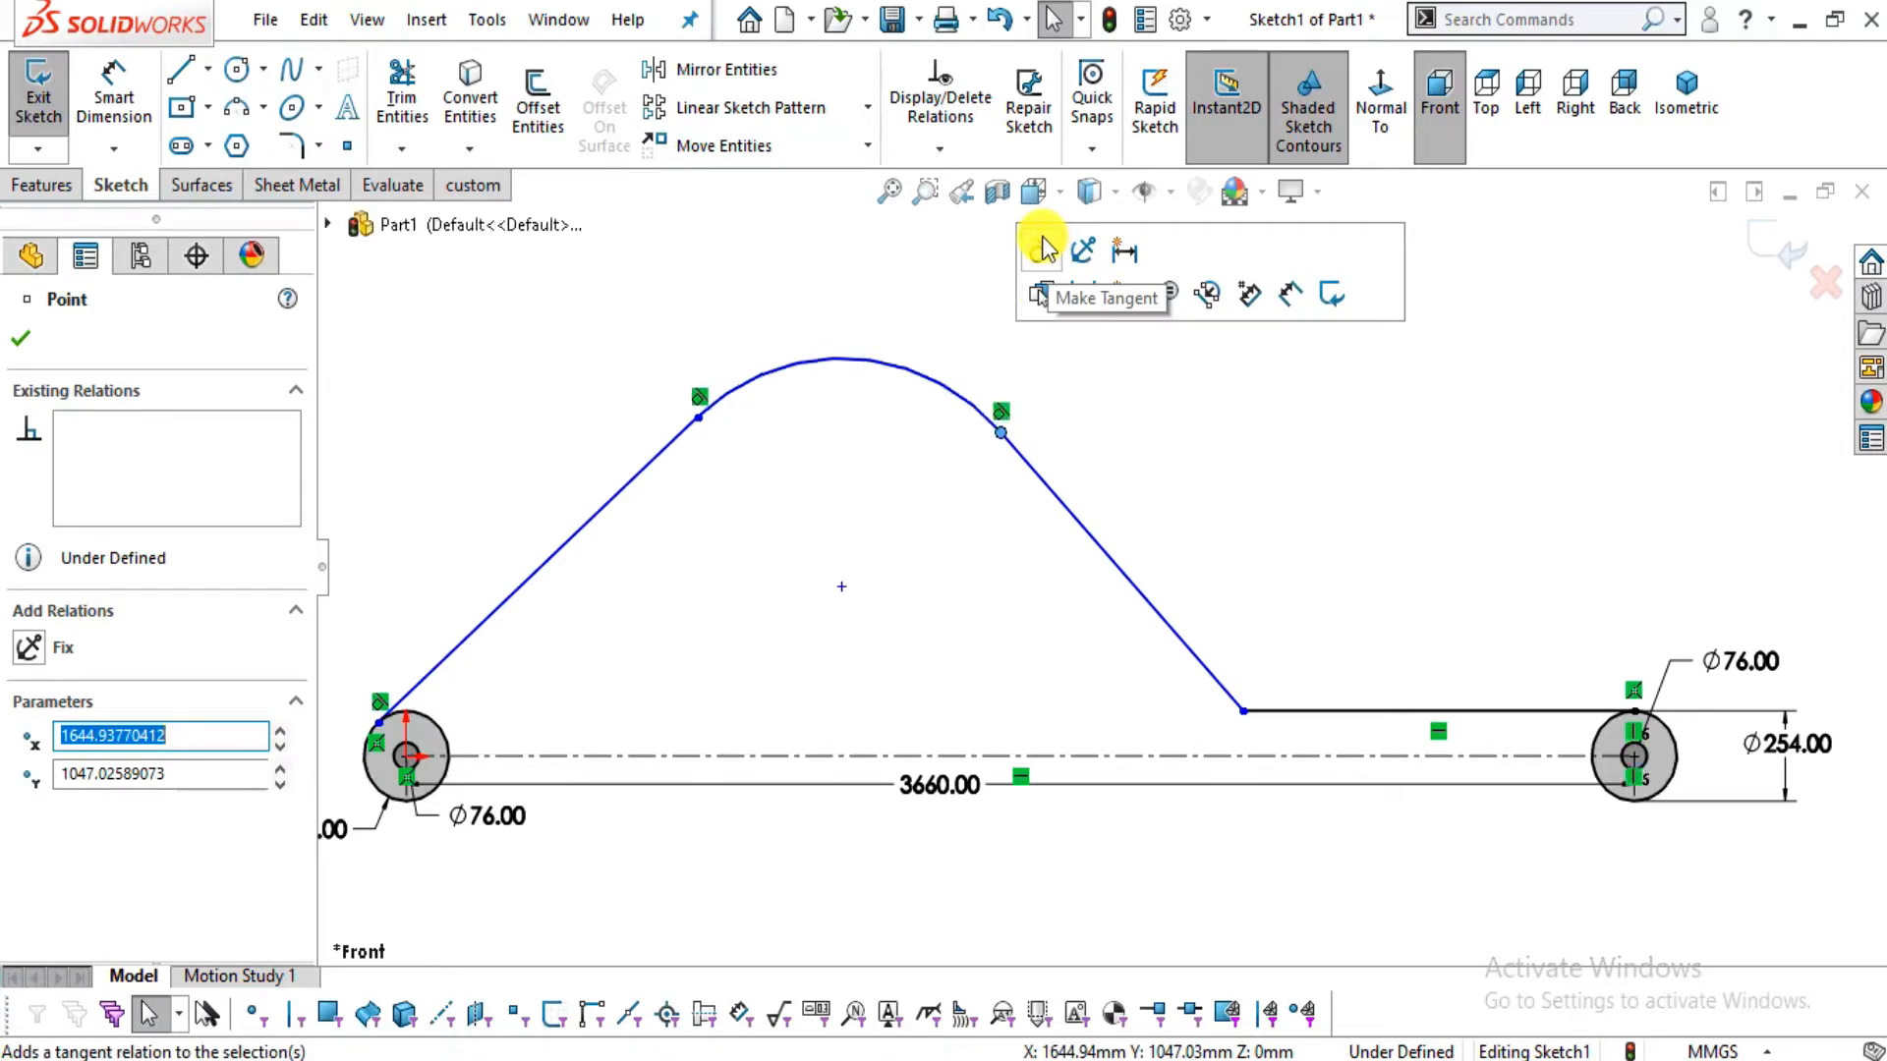
click(1287, 550)
Check the PDF drawing and power-trim the outer circle at the origin between the tangent line and the centerline, above the centerline
key(alt+Tab)
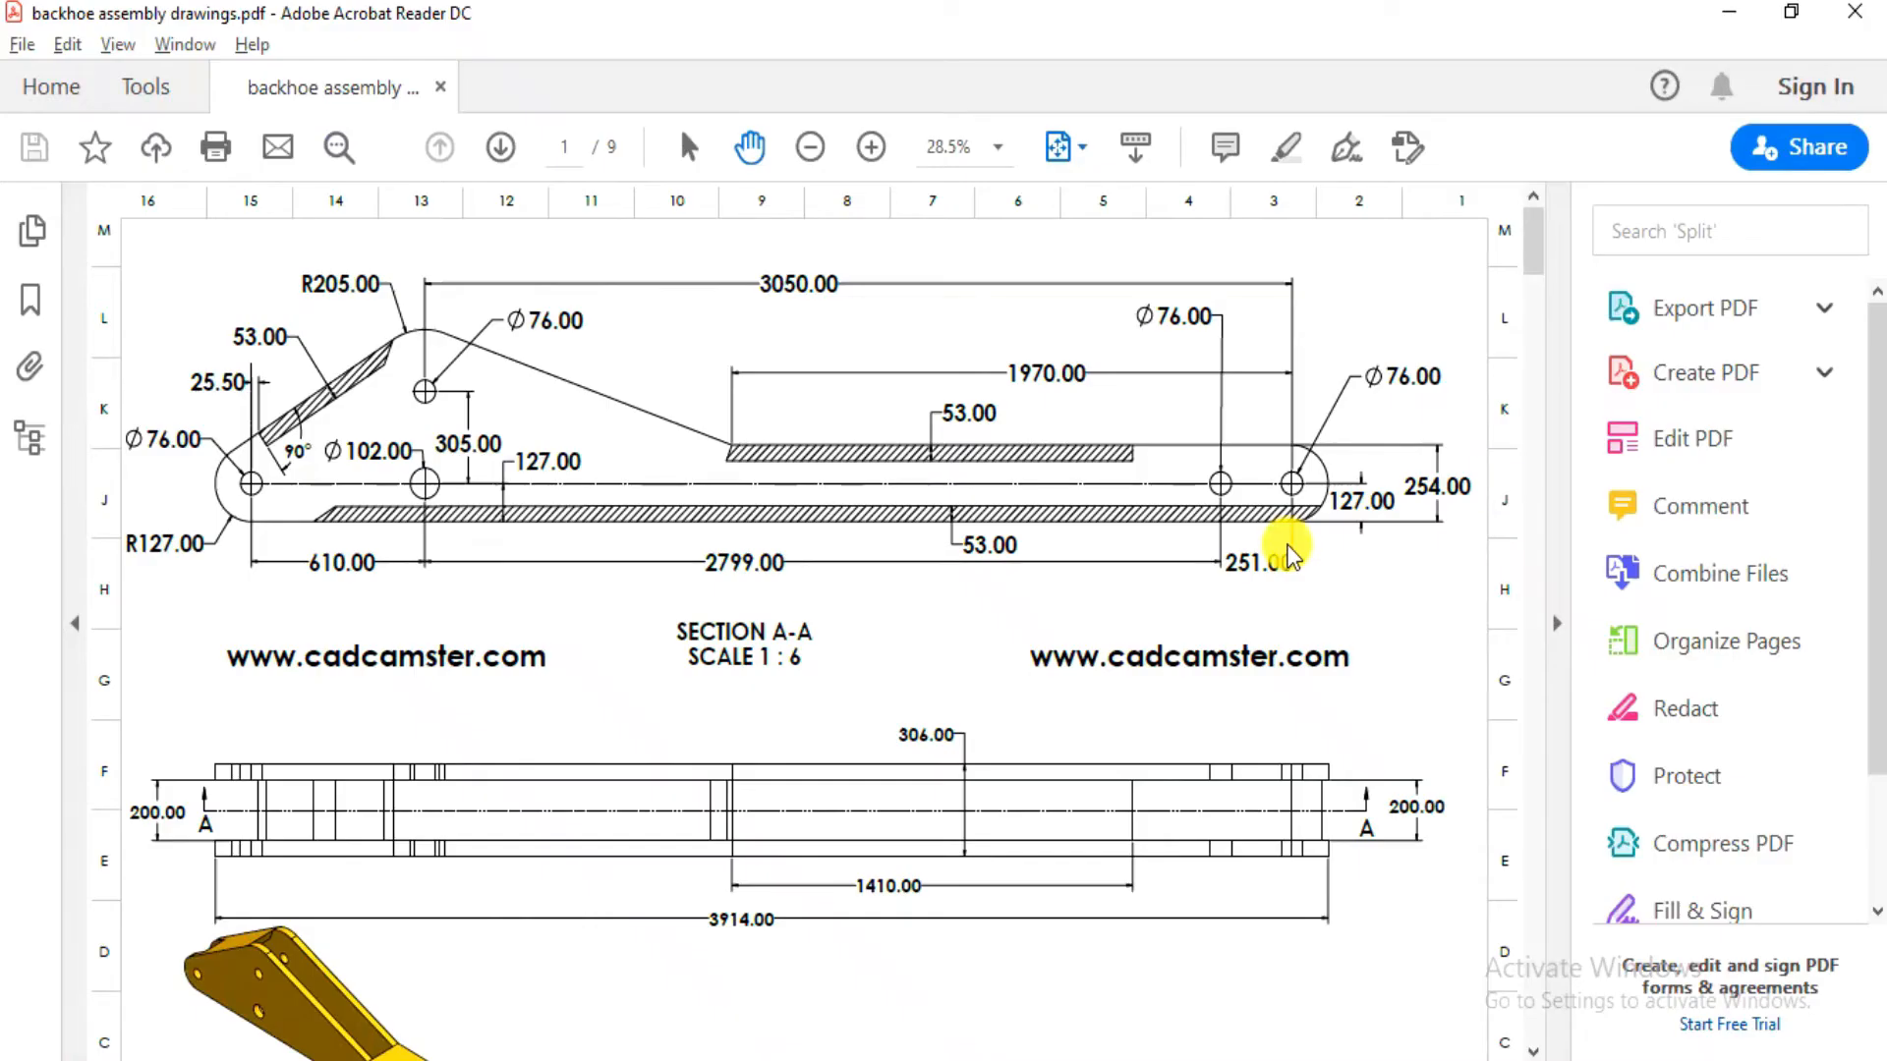
key(alt+Tab)
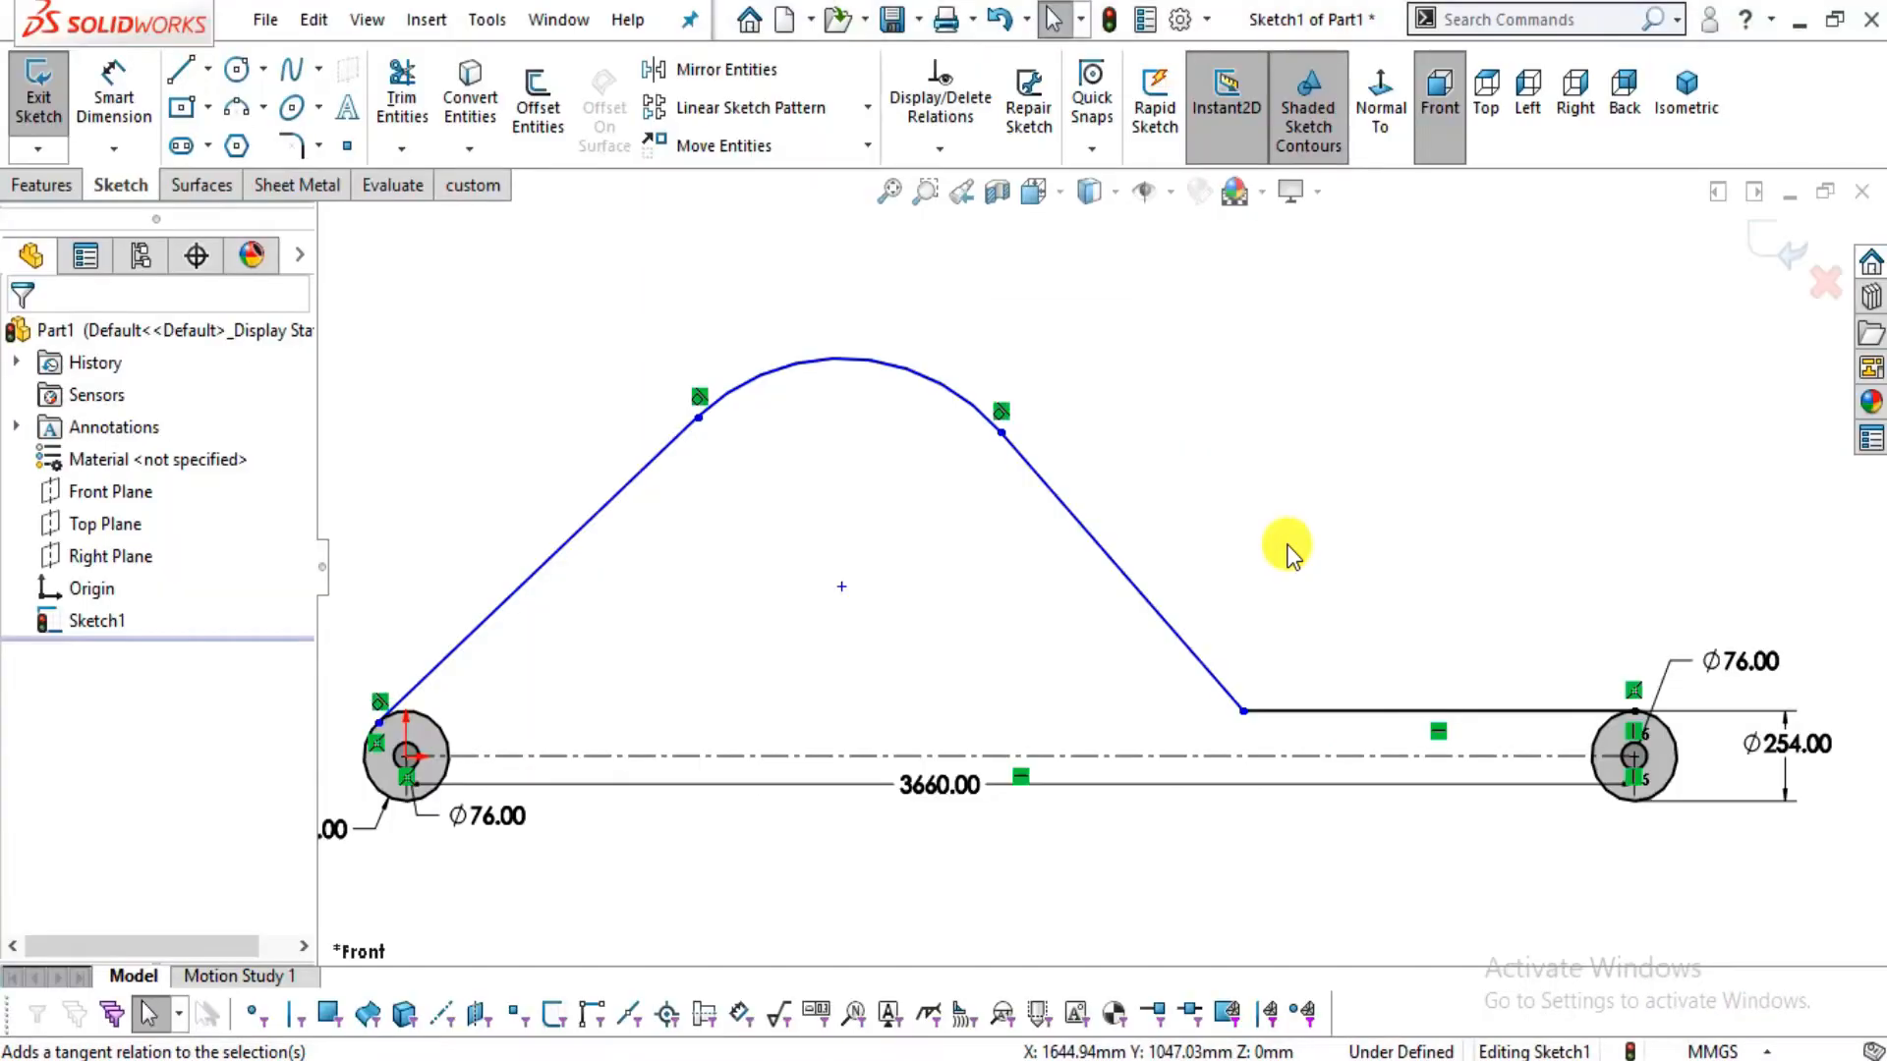
click(402, 98)
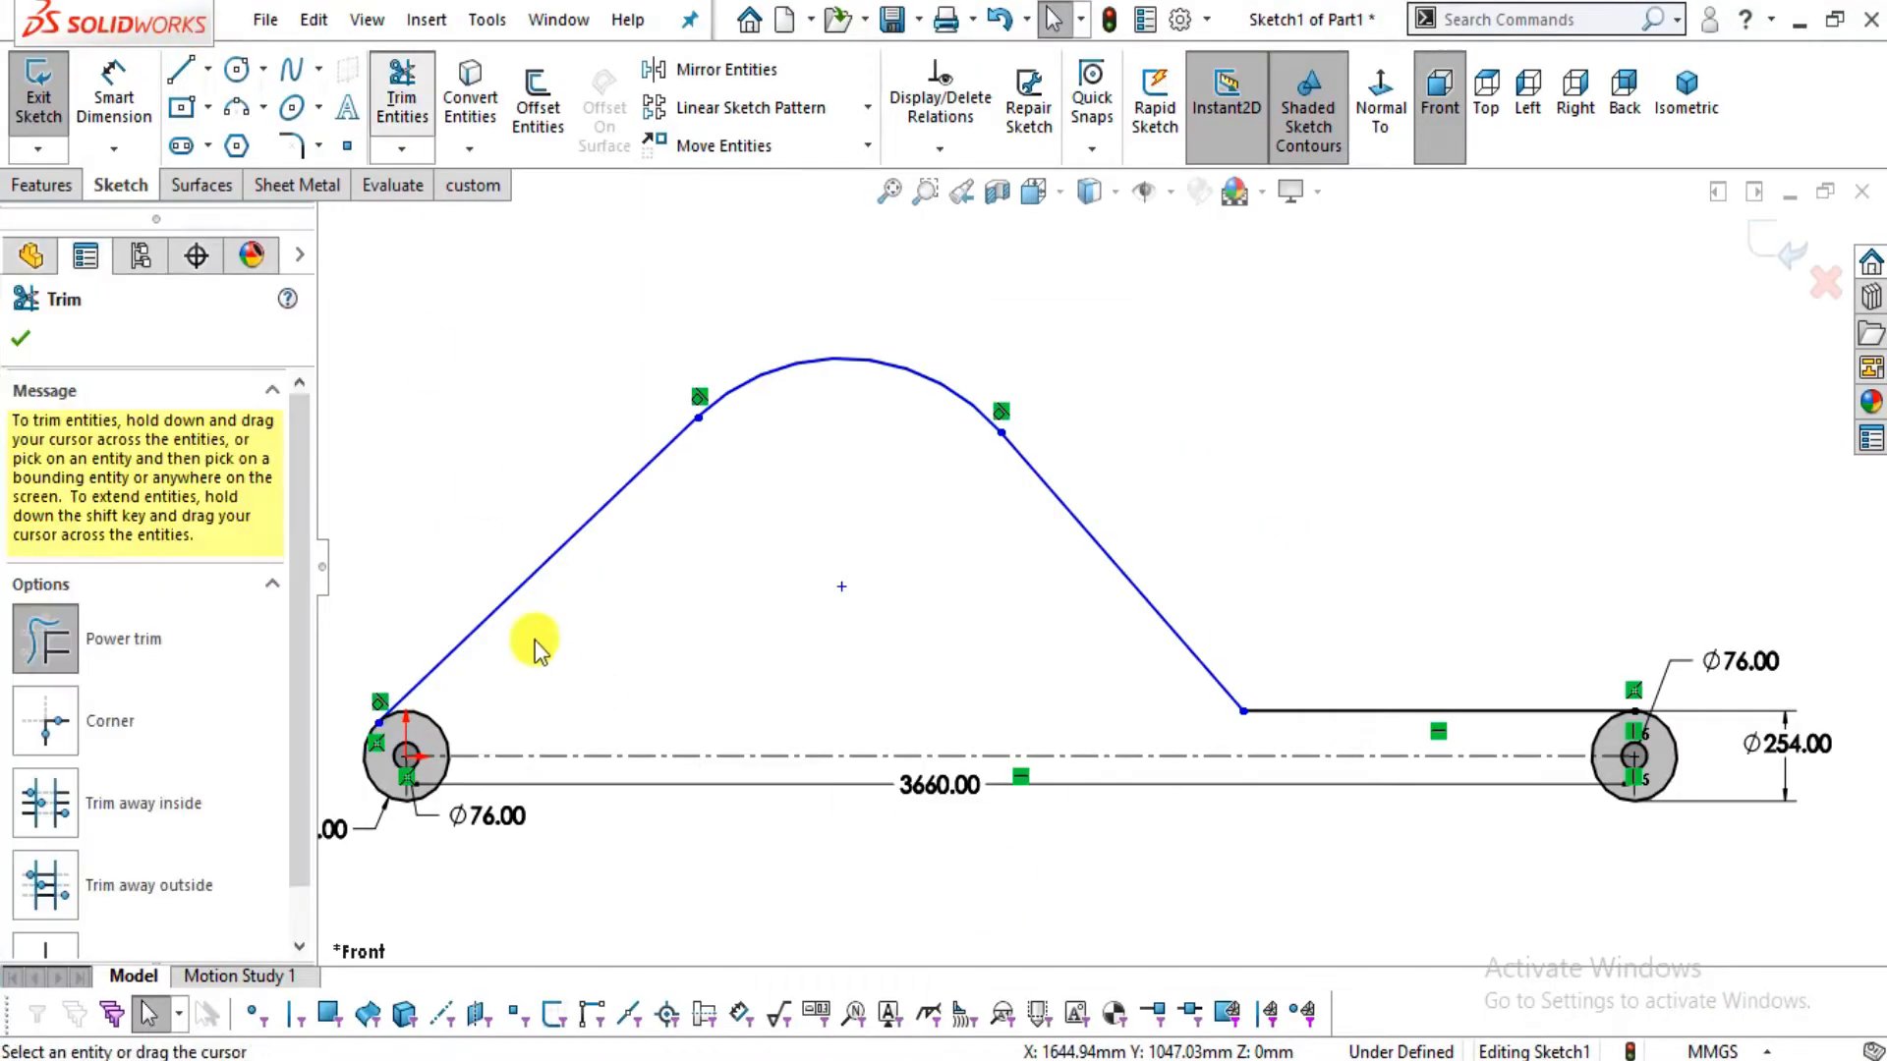
scroll(518, 707, down, 3)
drag(522, 703, 487, 729)
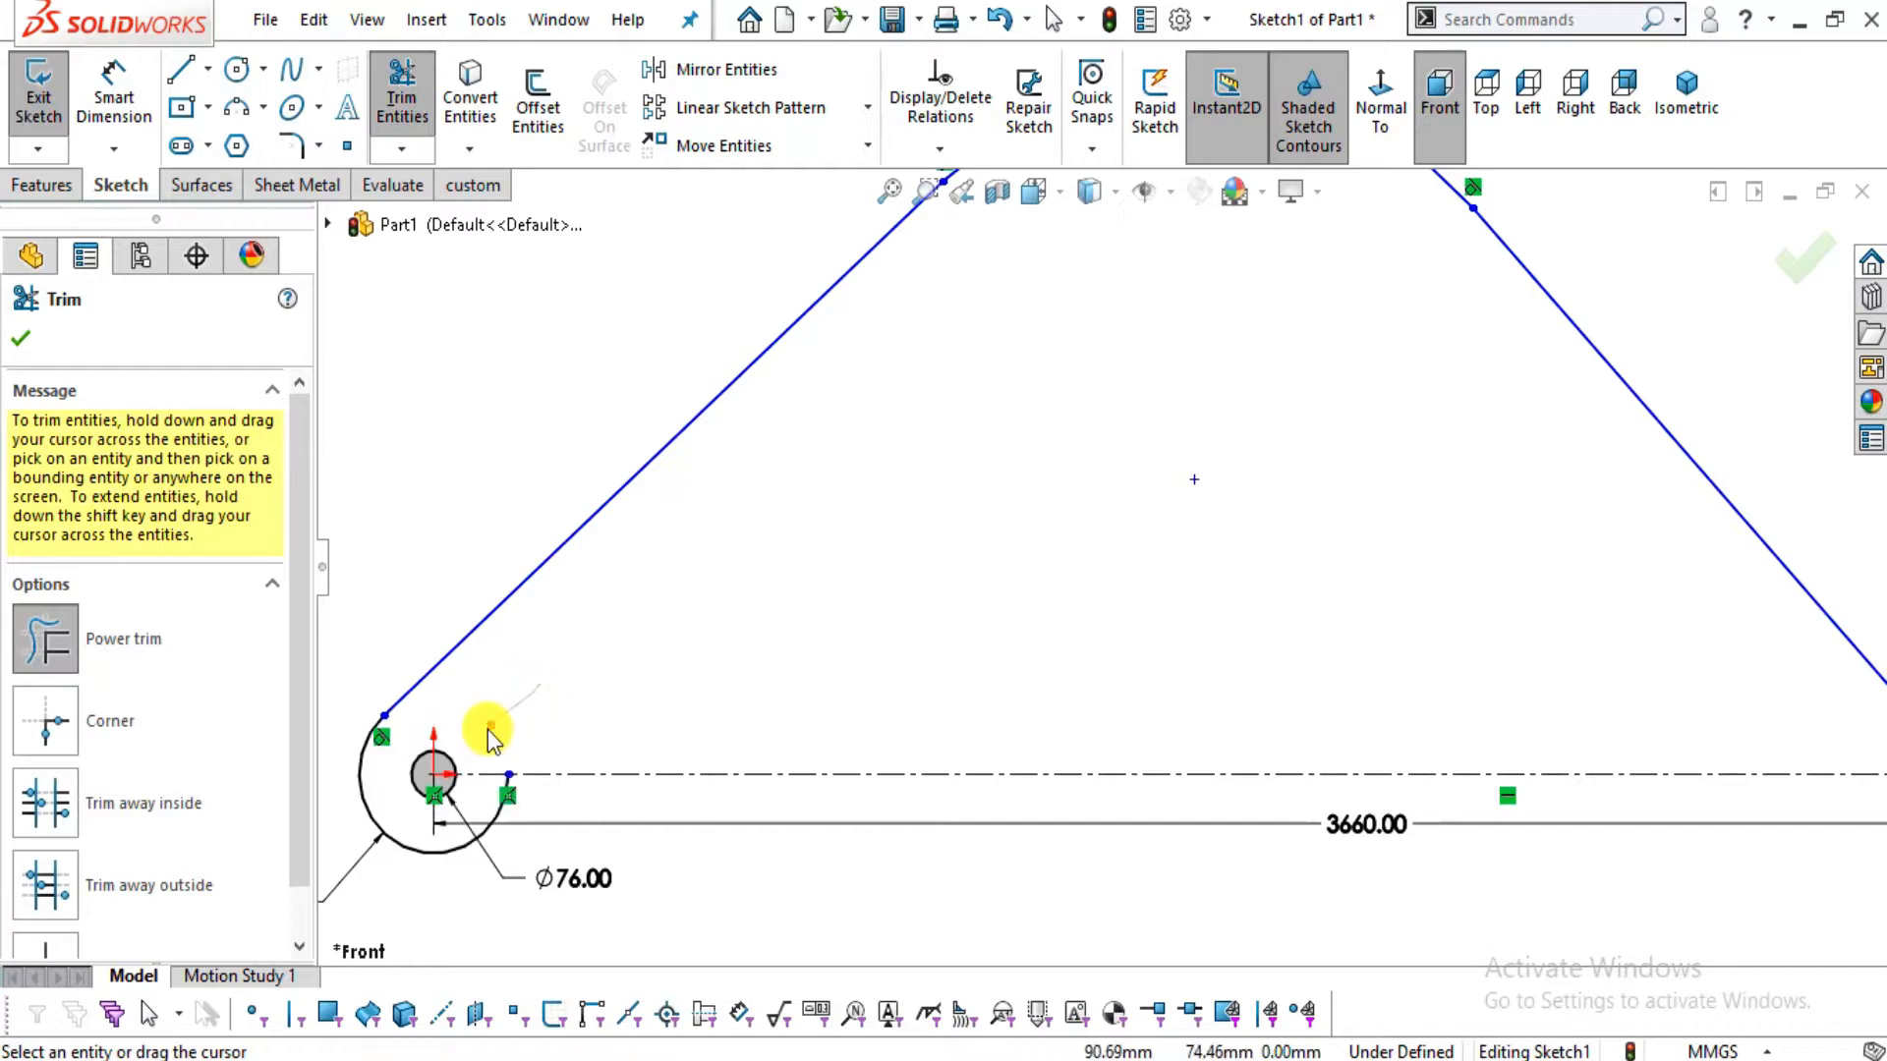
Check the PDF drawing and sketch a horizontal line about 3660 mm long joining the lowest points of the origin's outer arc and the far outer circle
key(alt+Tab)
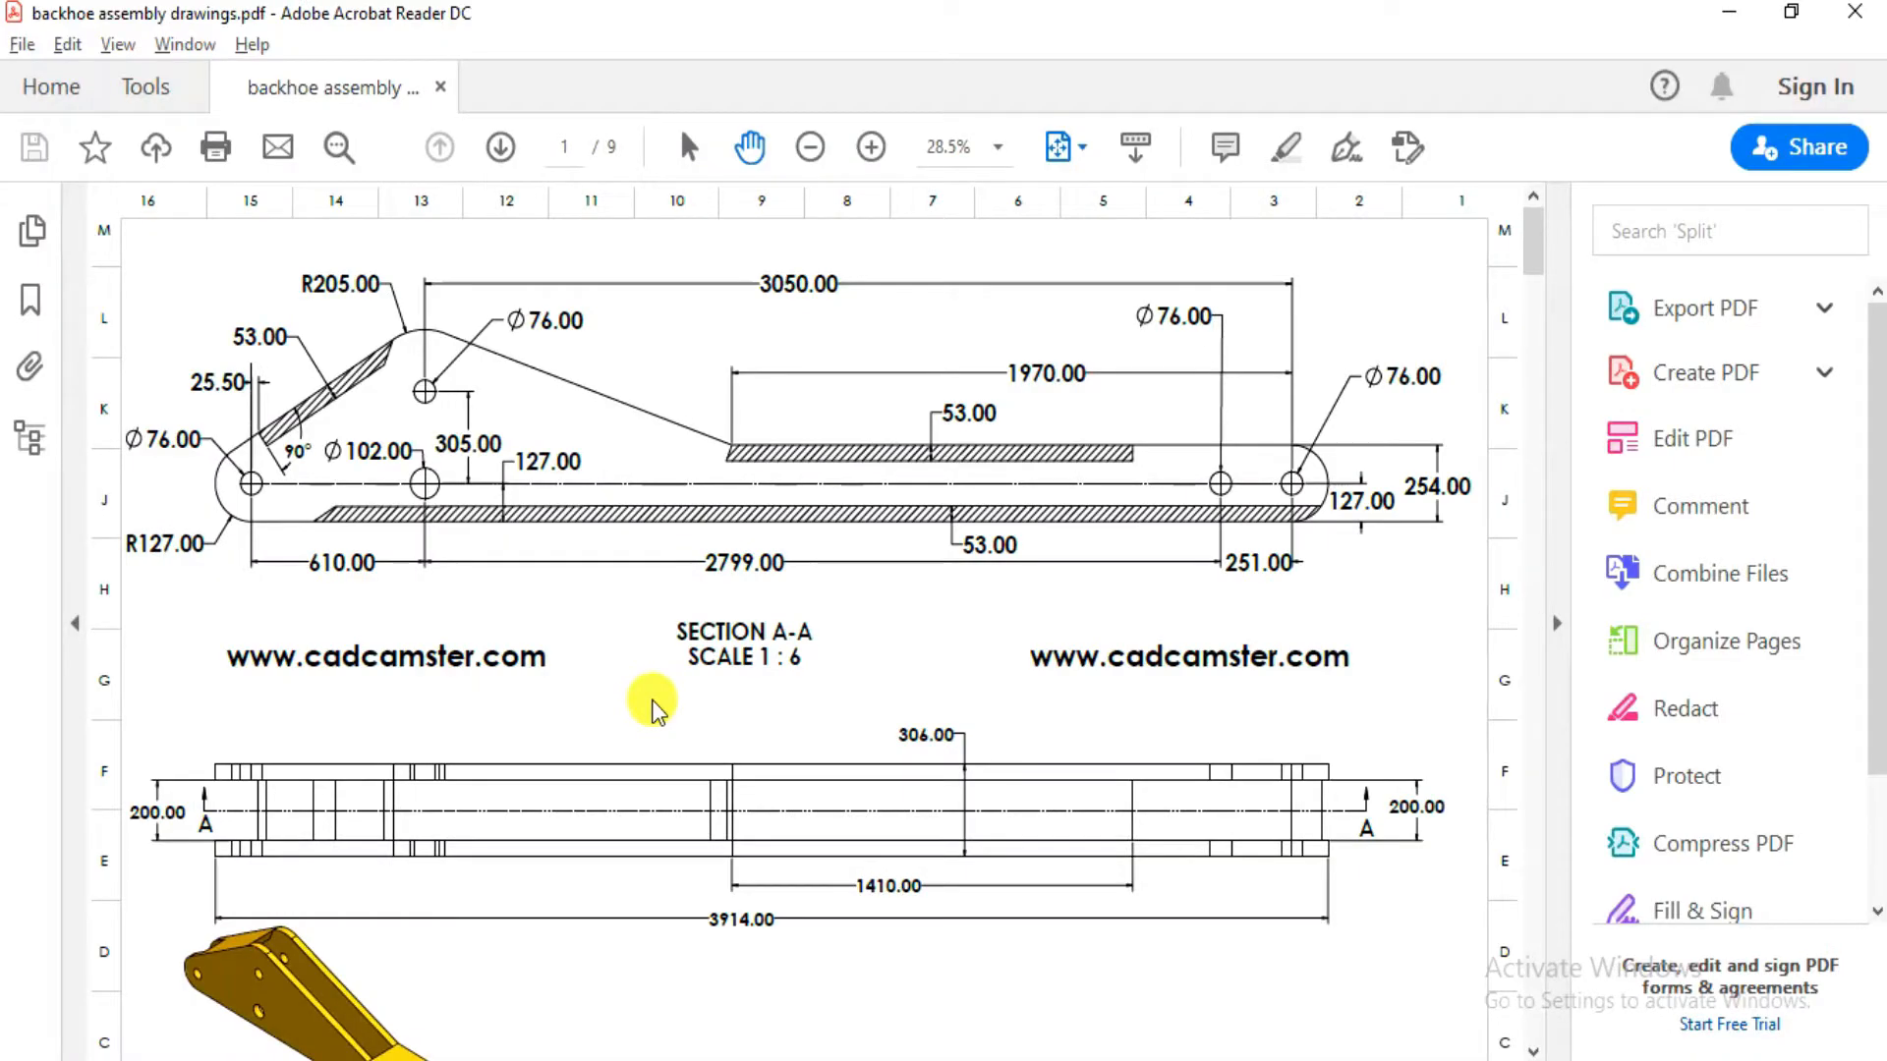
key(alt+Tab)
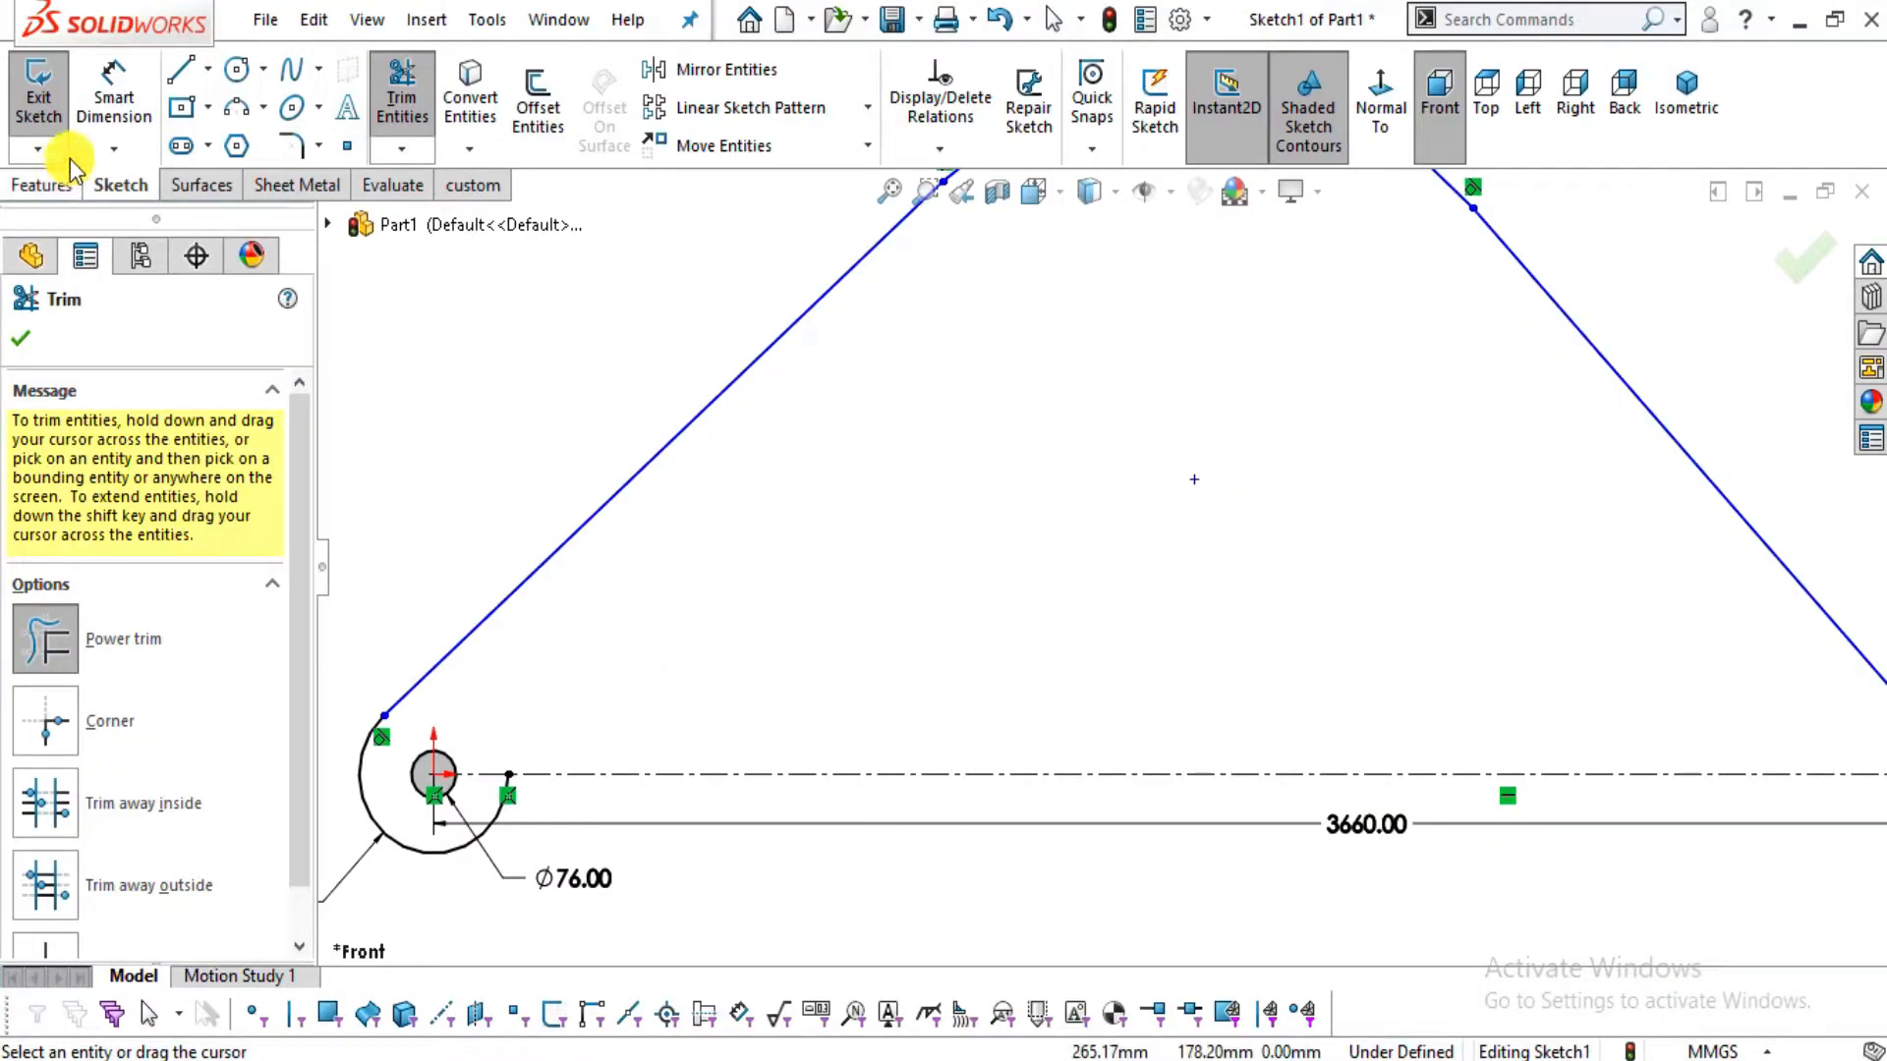
click(183, 72)
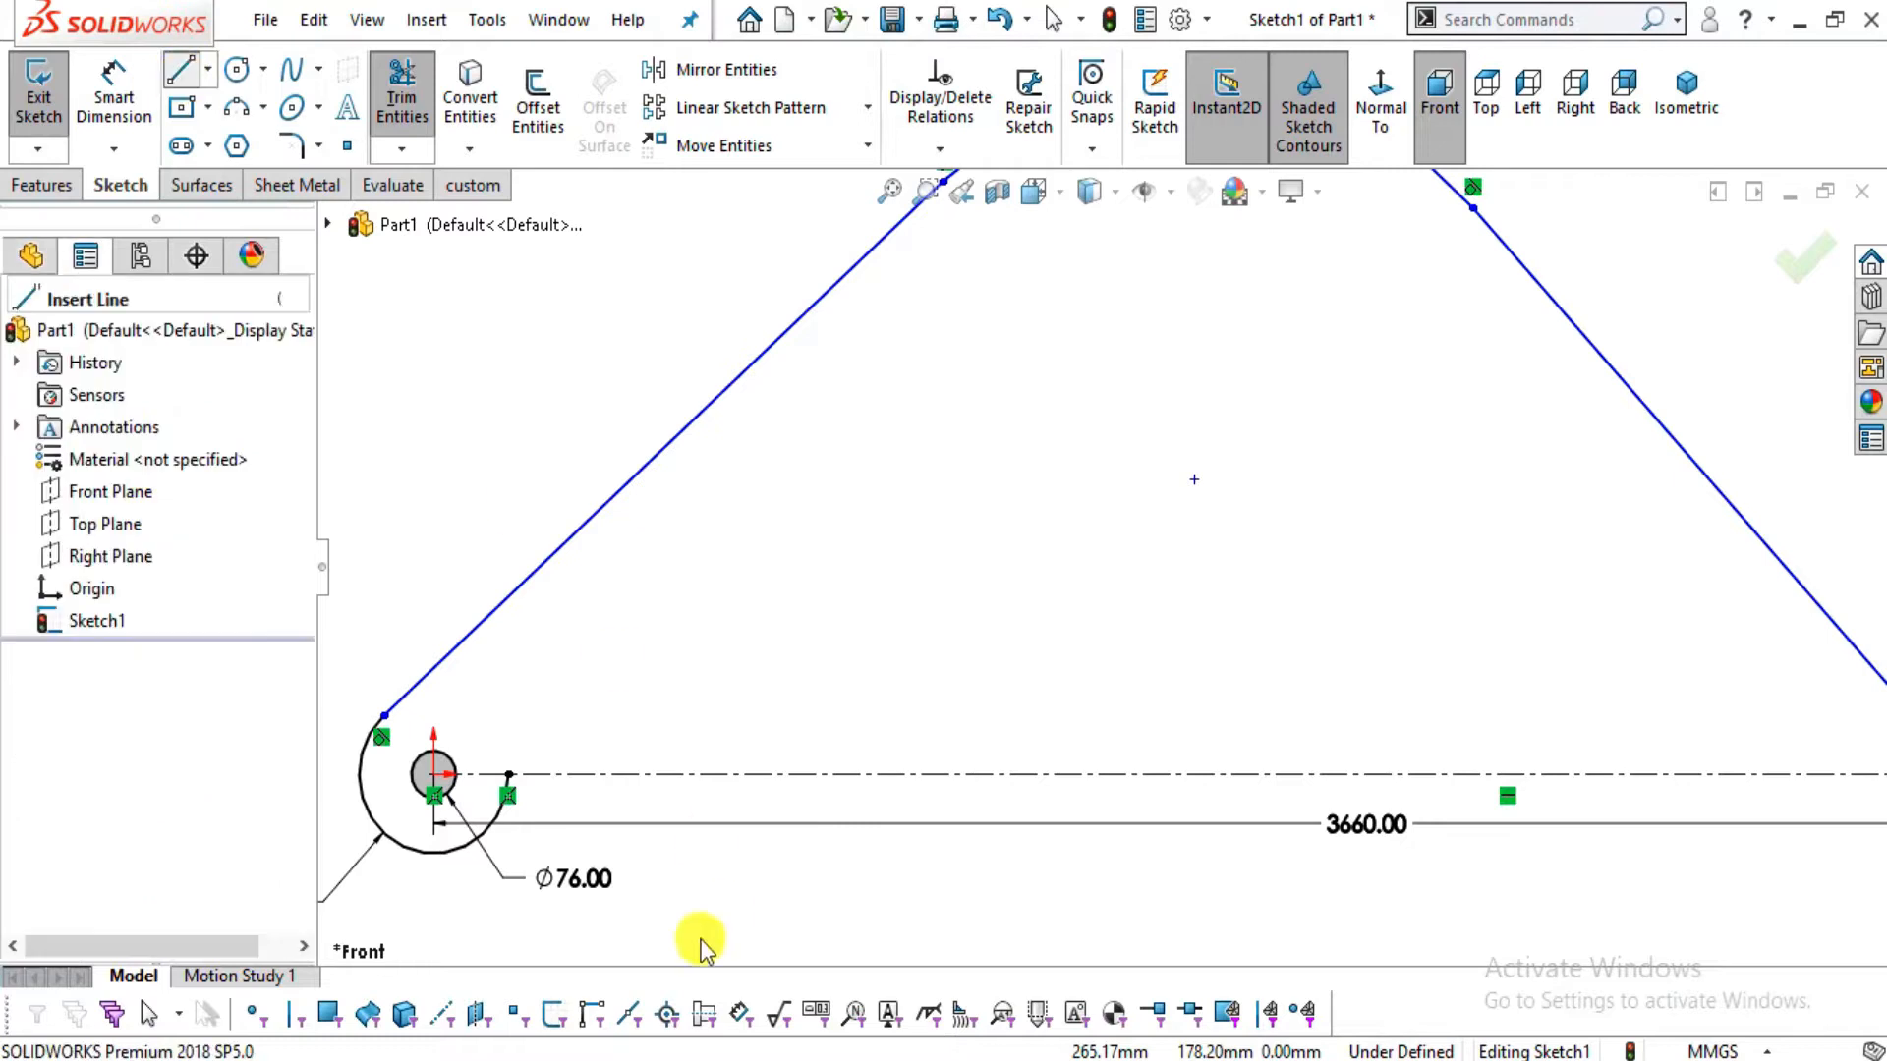
click(437, 854)
scroll(984, 834, up, 5)
scroll(1712, 634, down, 3)
click(1651, 575)
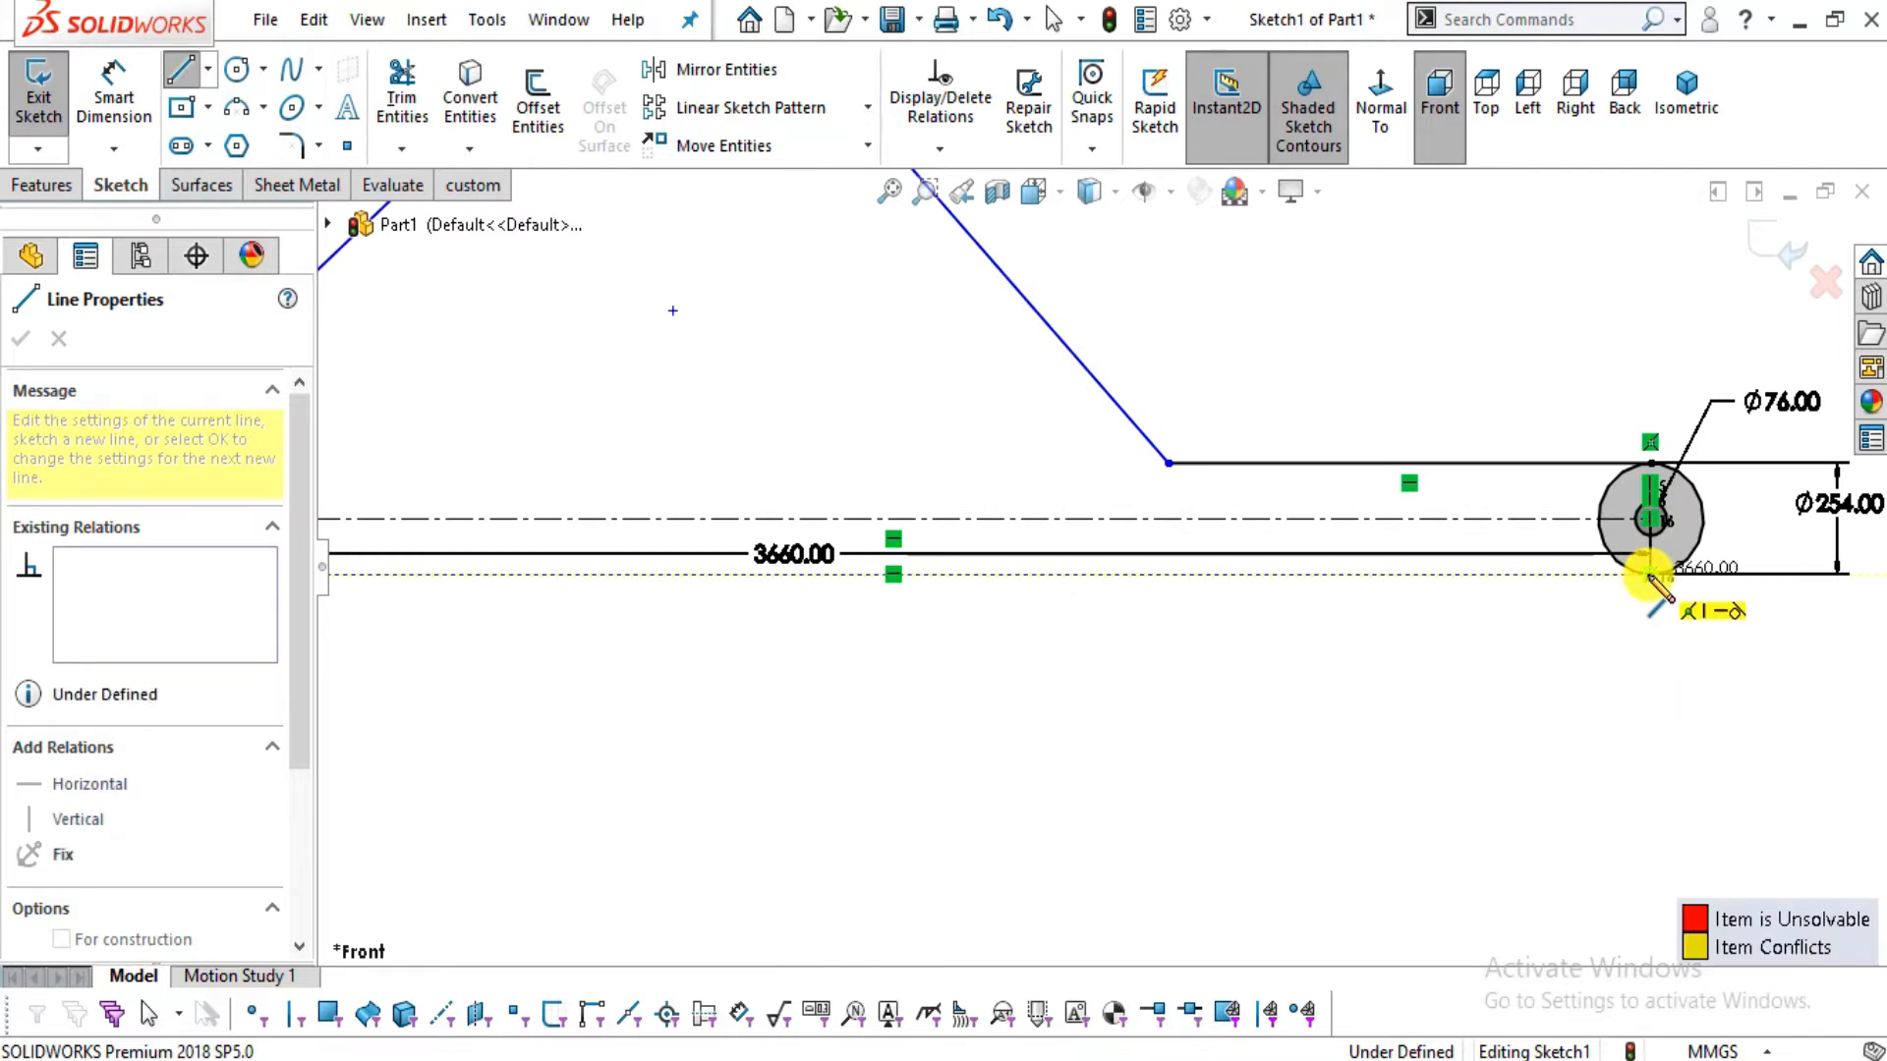
key(Escape)
Power-trim the remaining piece of the origin's outer arc between the centerline and the lower horizontal line
scroll(1589, 721, up, 2)
scroll(728, 446, down, 2)
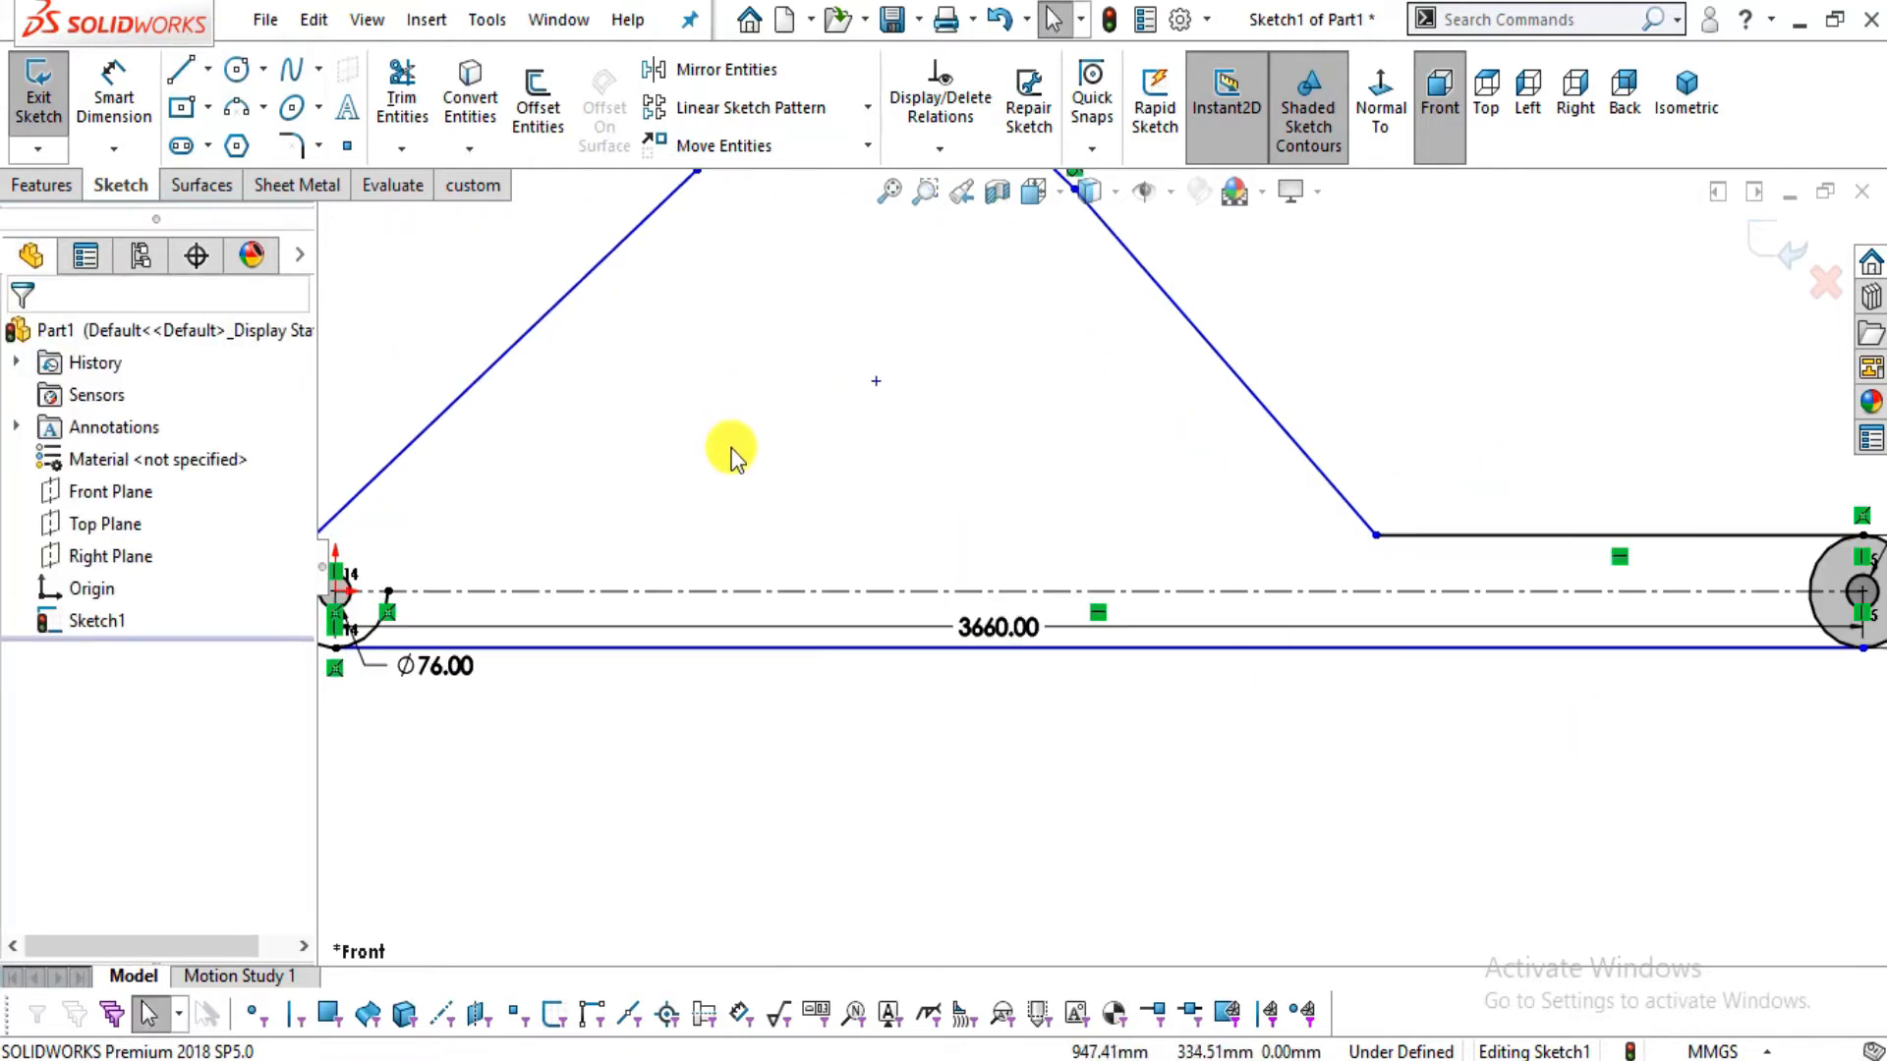
click(424, 99)
scroll(485, 587, down, 2)
scroll(486, 587, up, 4)
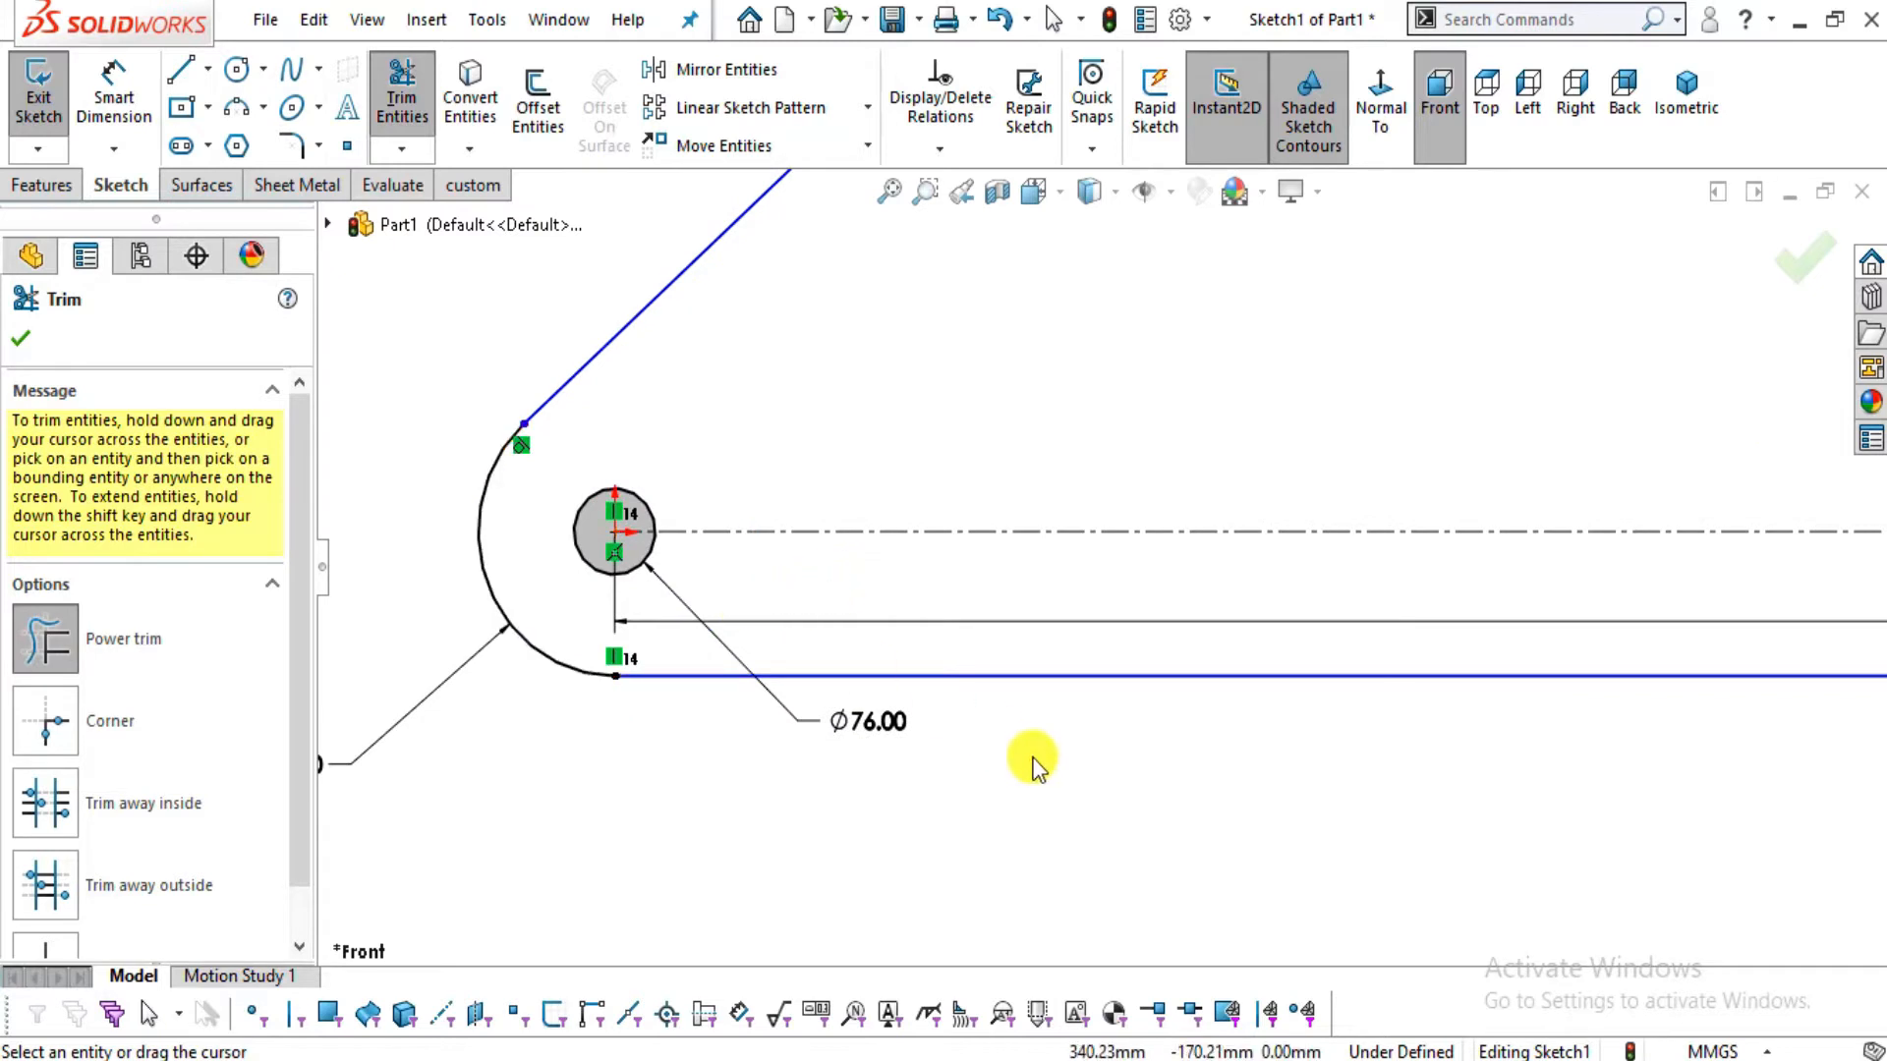
Power-trim the inner half of the far outer circle, above and below the centerline, leaving a rounded end
scroll(1027, 762, up, 5)
scroll(1198, 676, up, 2)
scroll(1651, 629, down, 2)
scroll(1661, 601, up, 2)
scroll(1769, 580, down, 4)
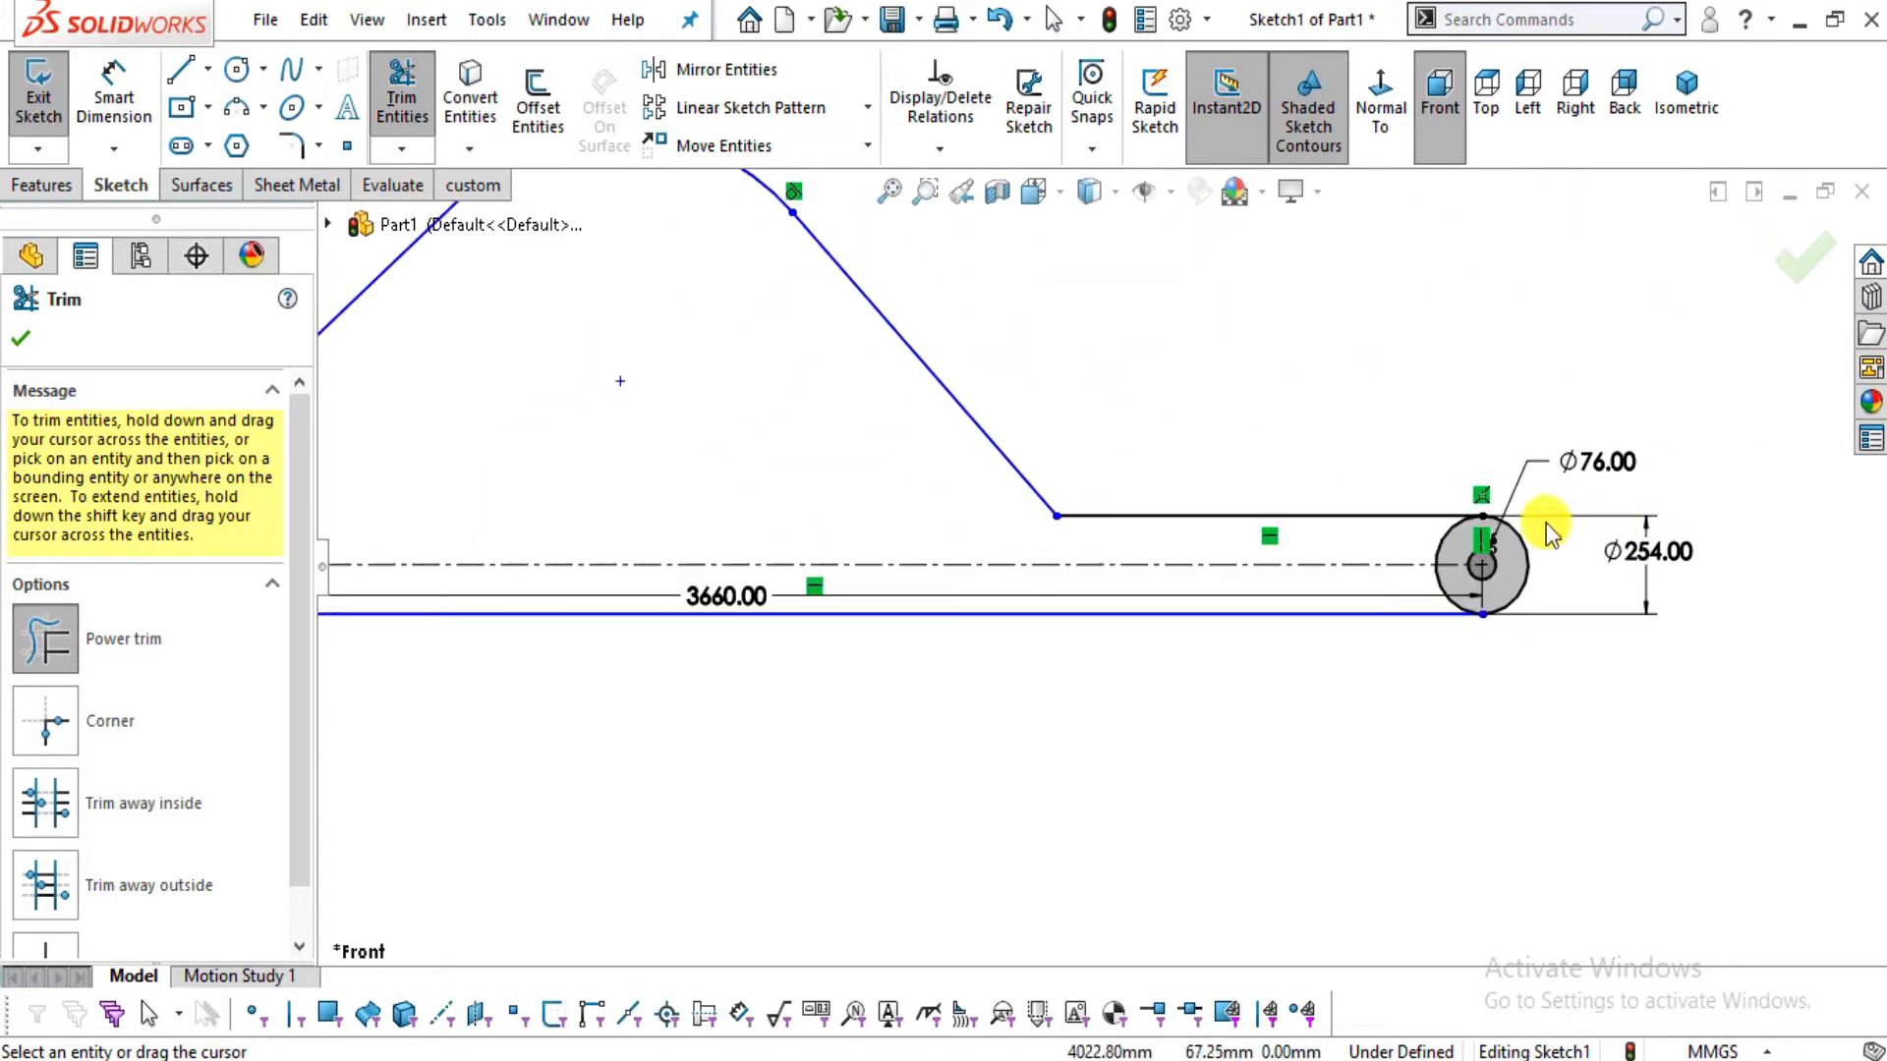
scroll(1425, 492, down, 6)
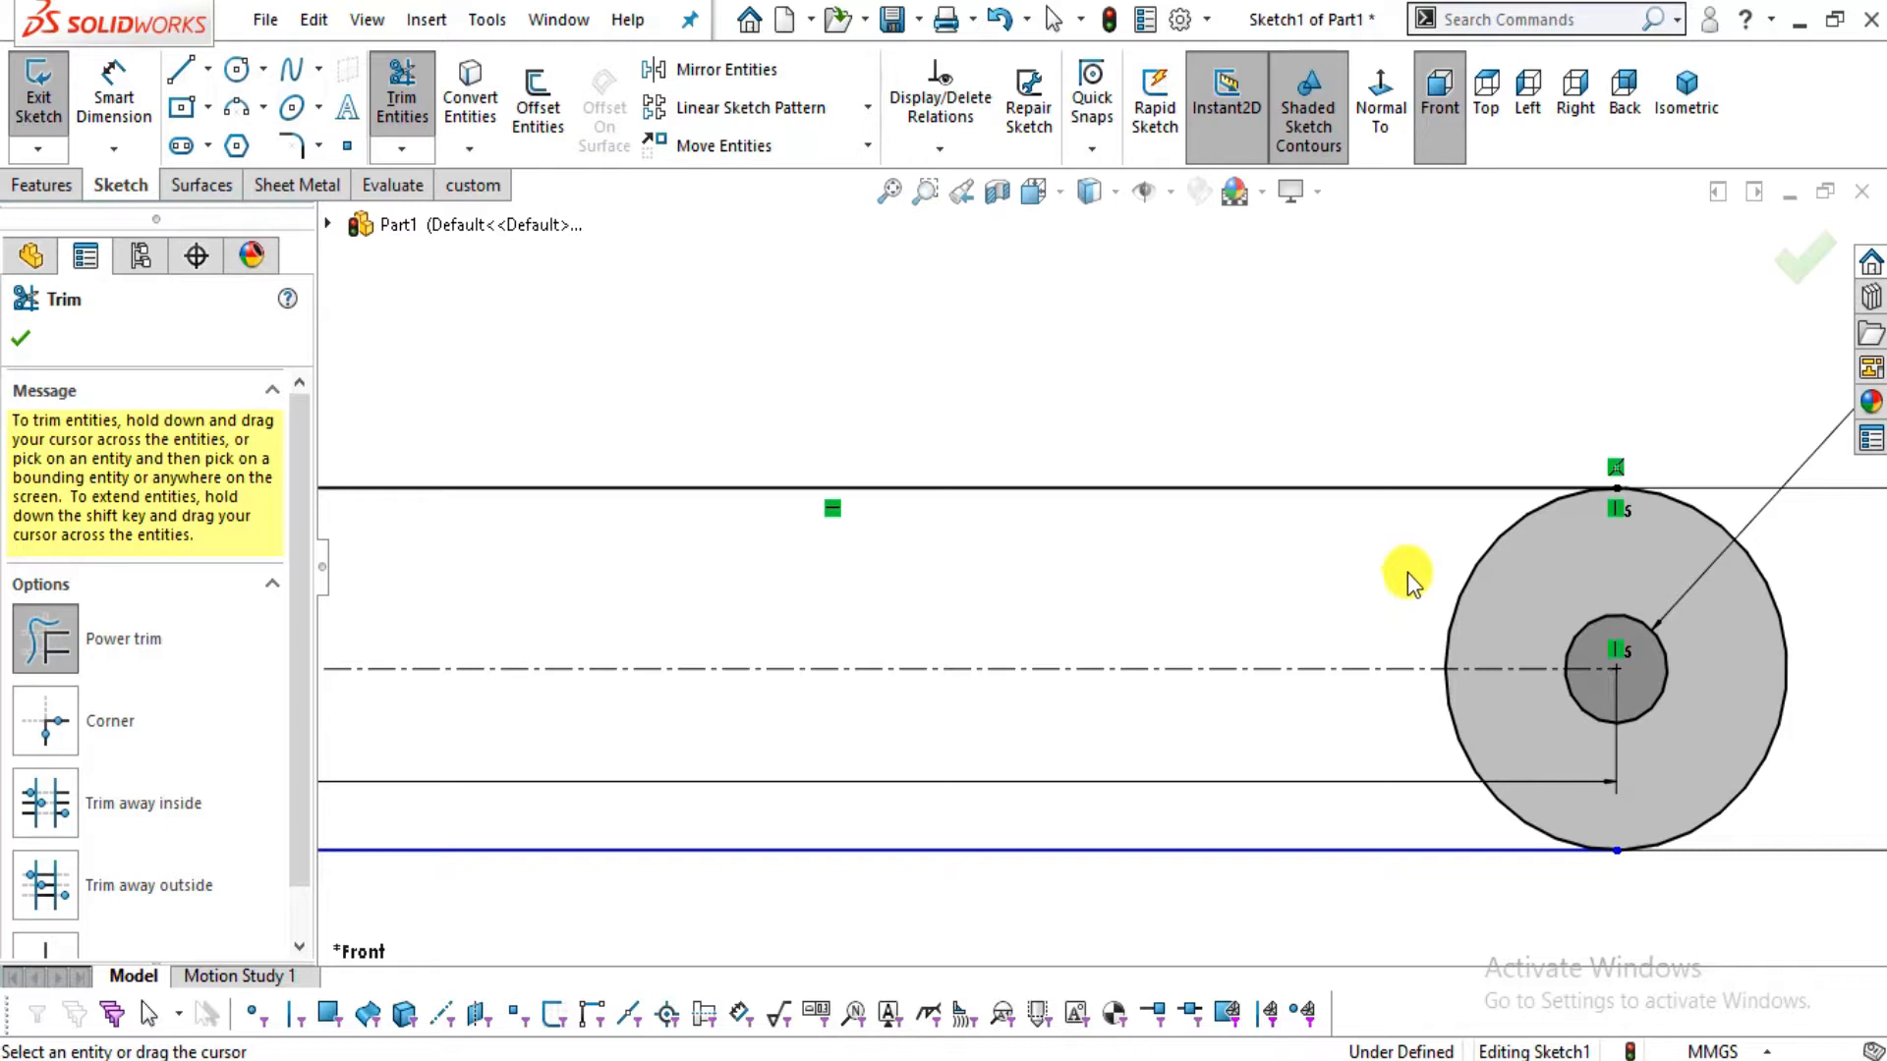
drag(1379, 563, 1495, 583)
drag(1444, 749, 1482, 739)
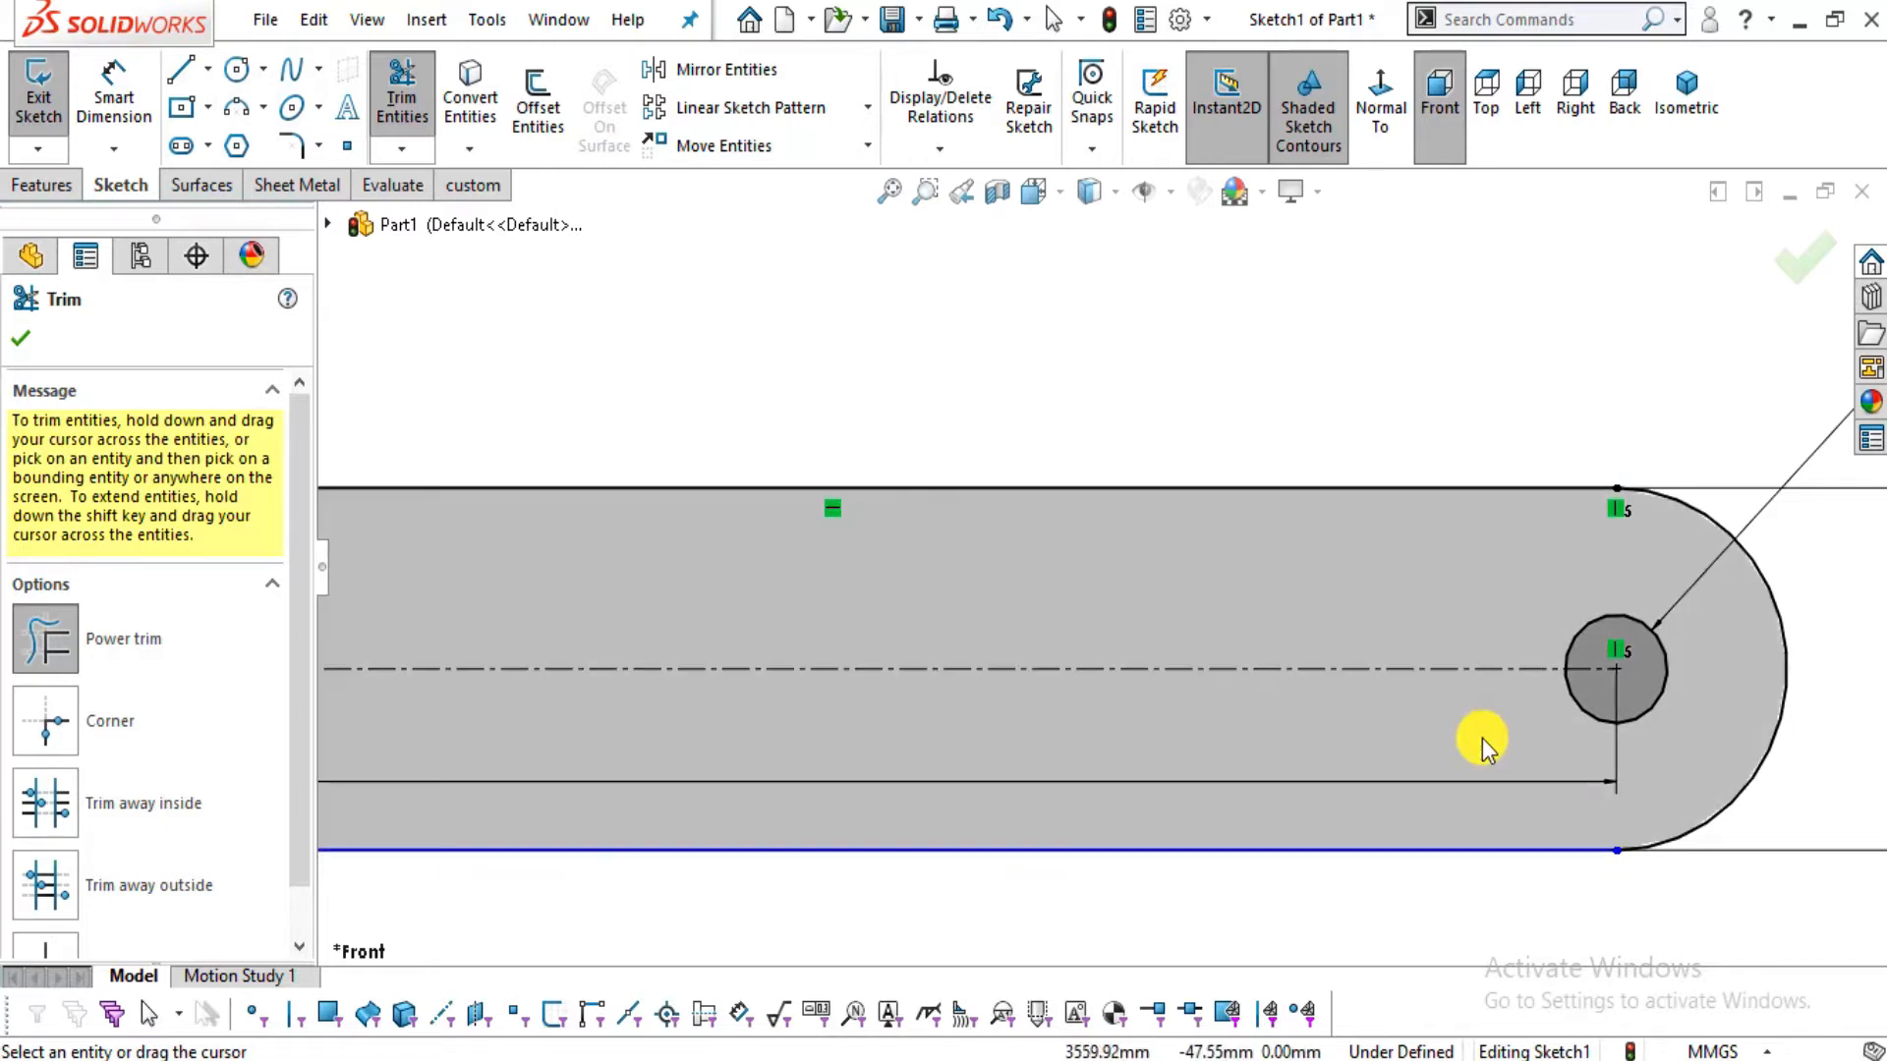
key(Escape)
Make the lower horizontal line tangent to the outer arcs at both of its endpoints
click(1617, 851)
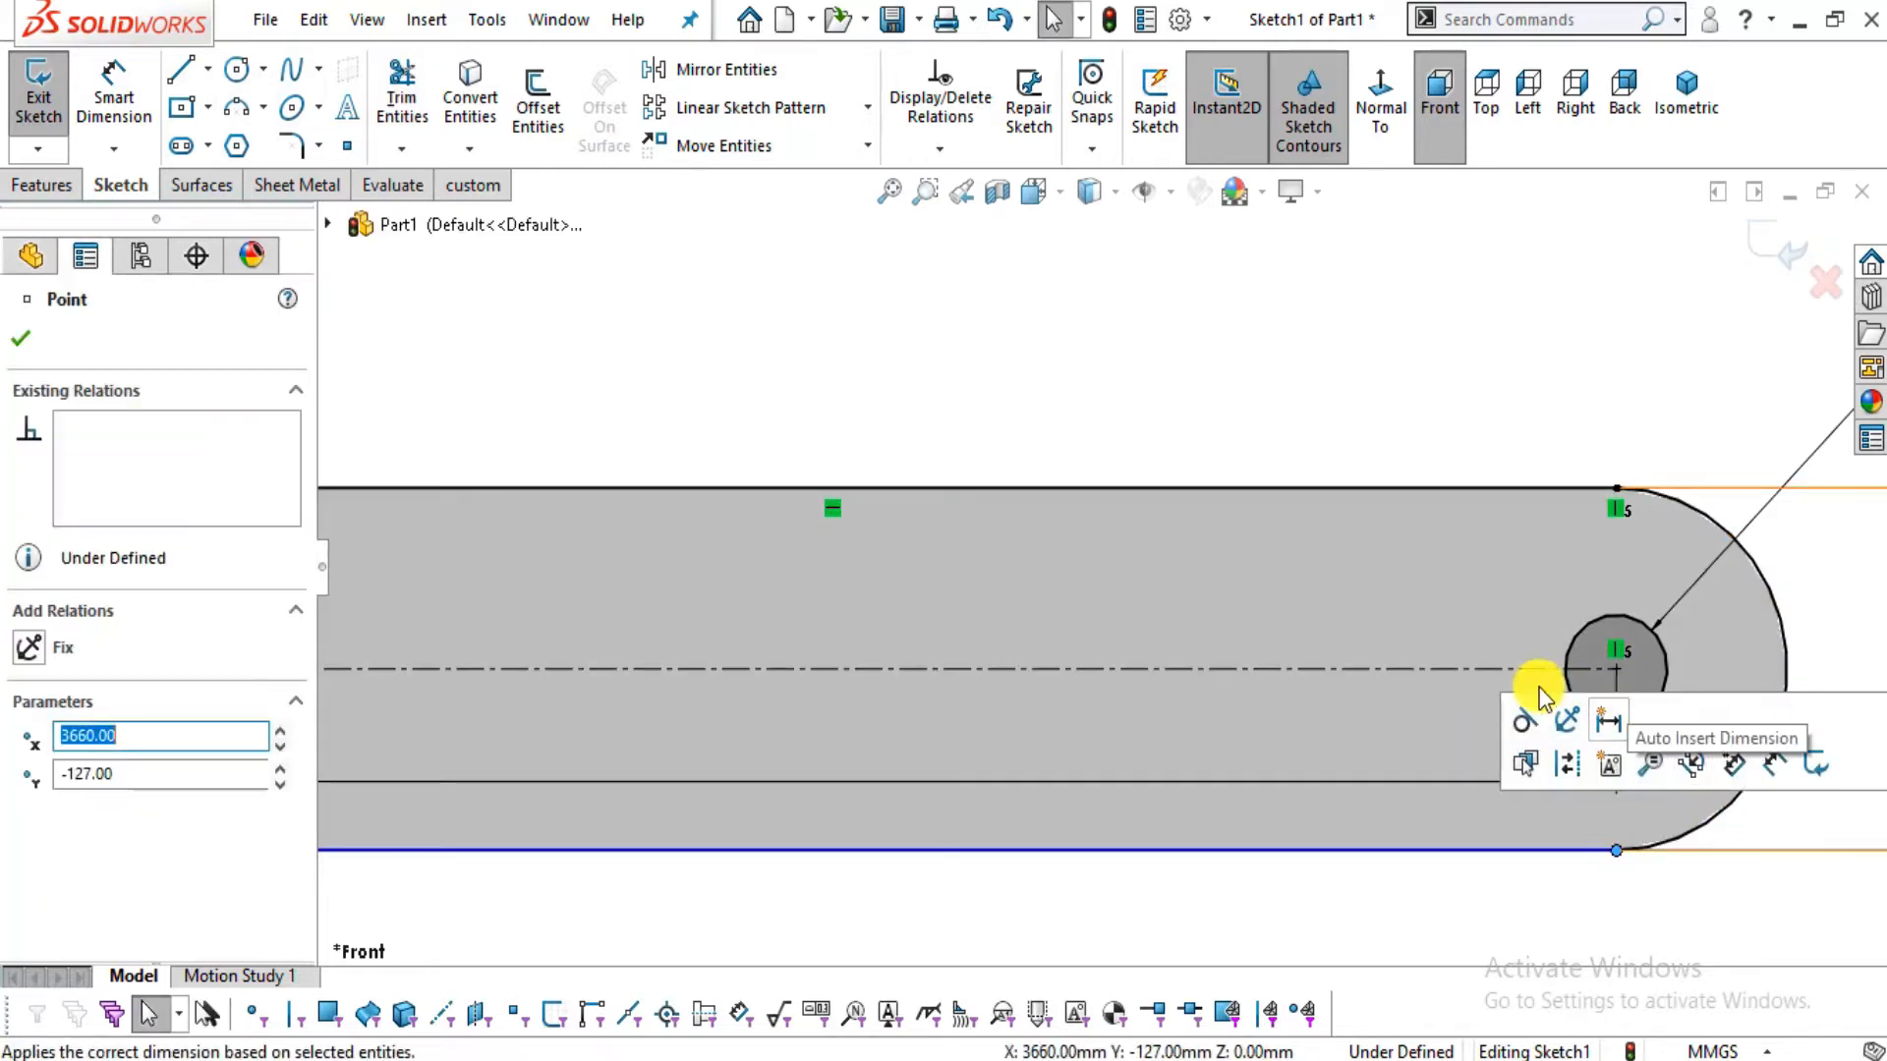
key(f)
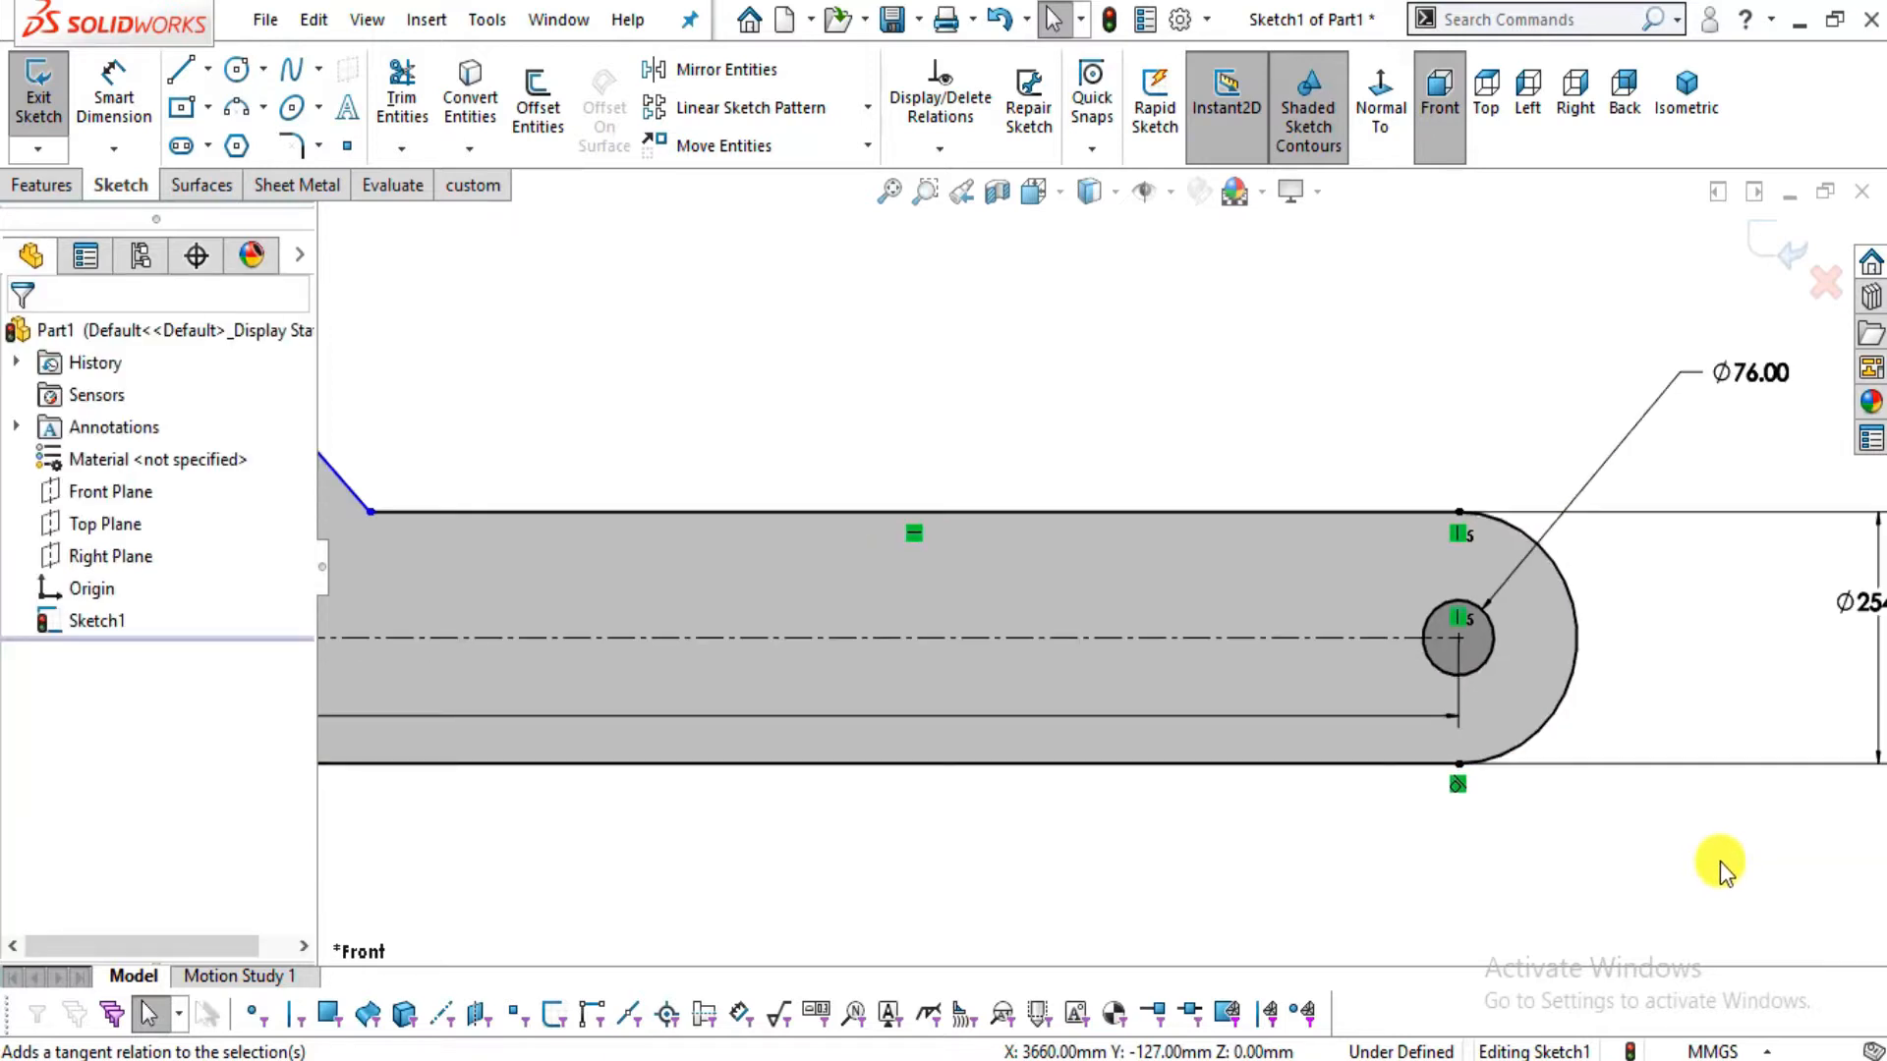
scroll(530, 708, down, 3)
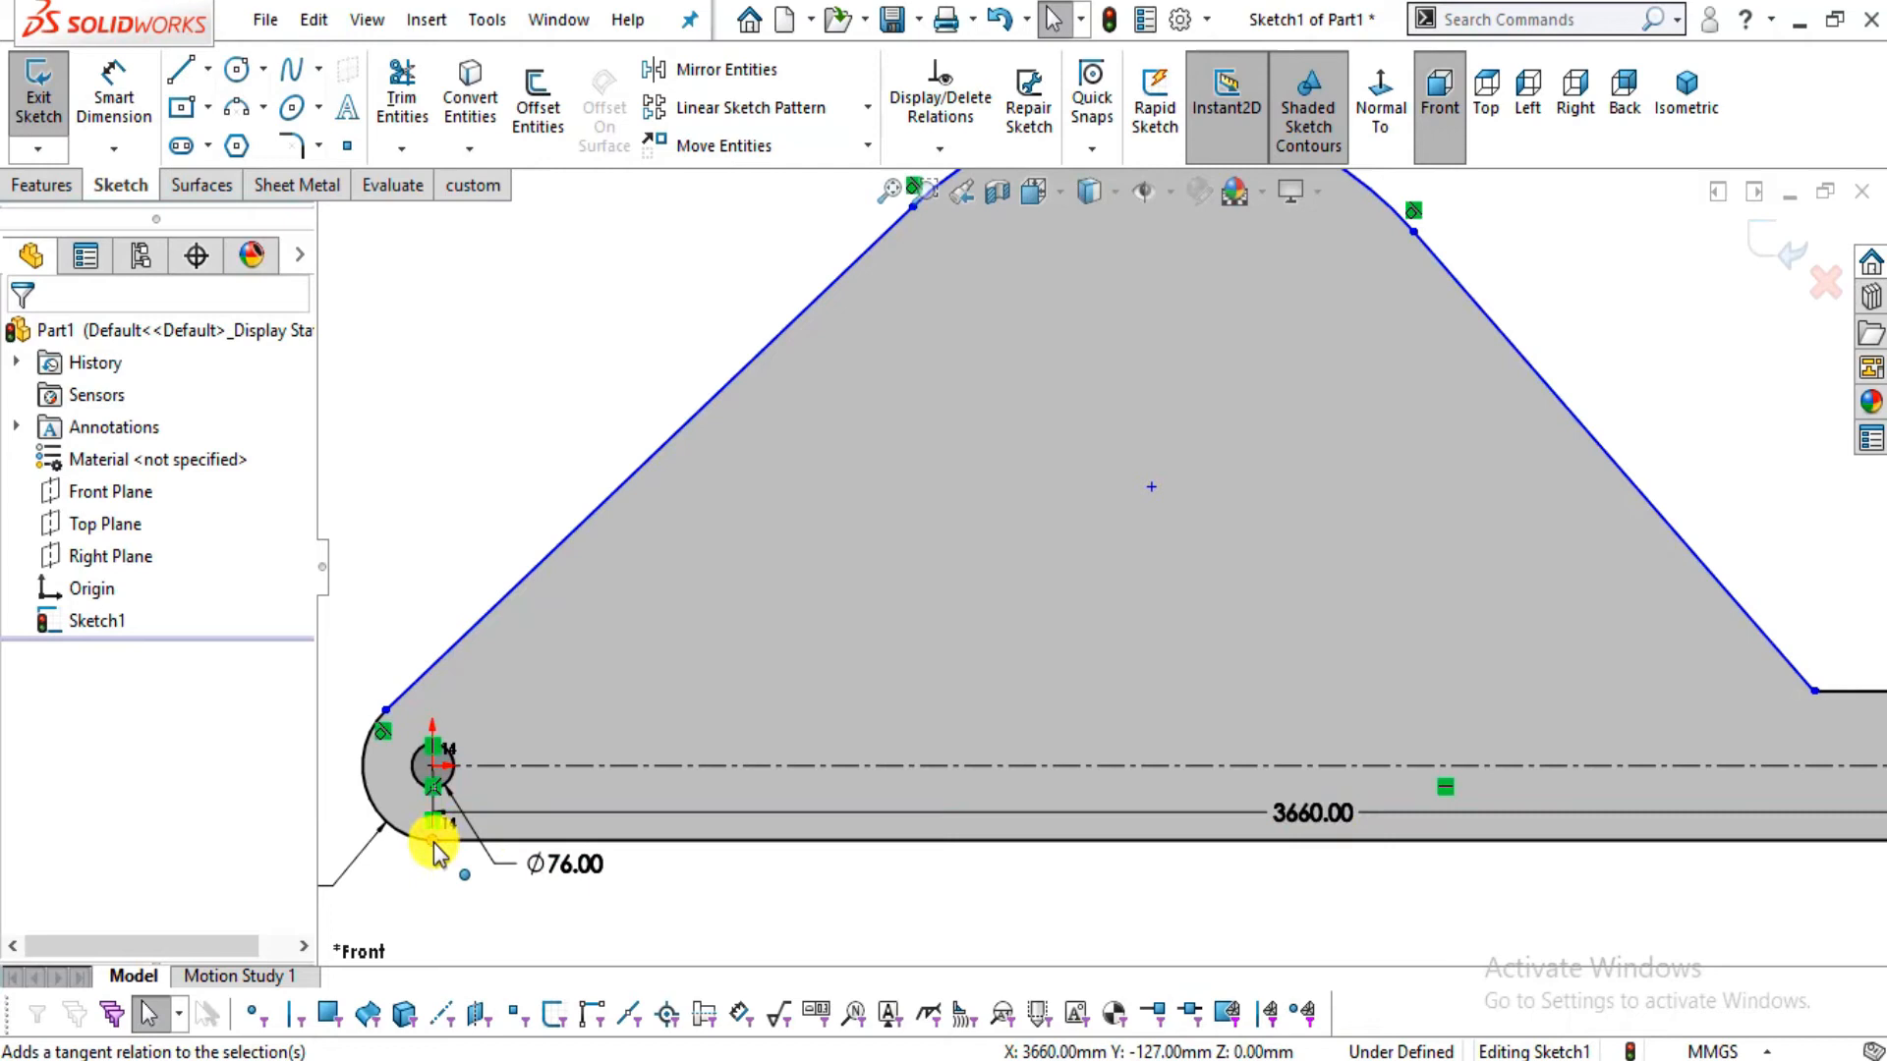
click(433, 841)
click(515, 722)
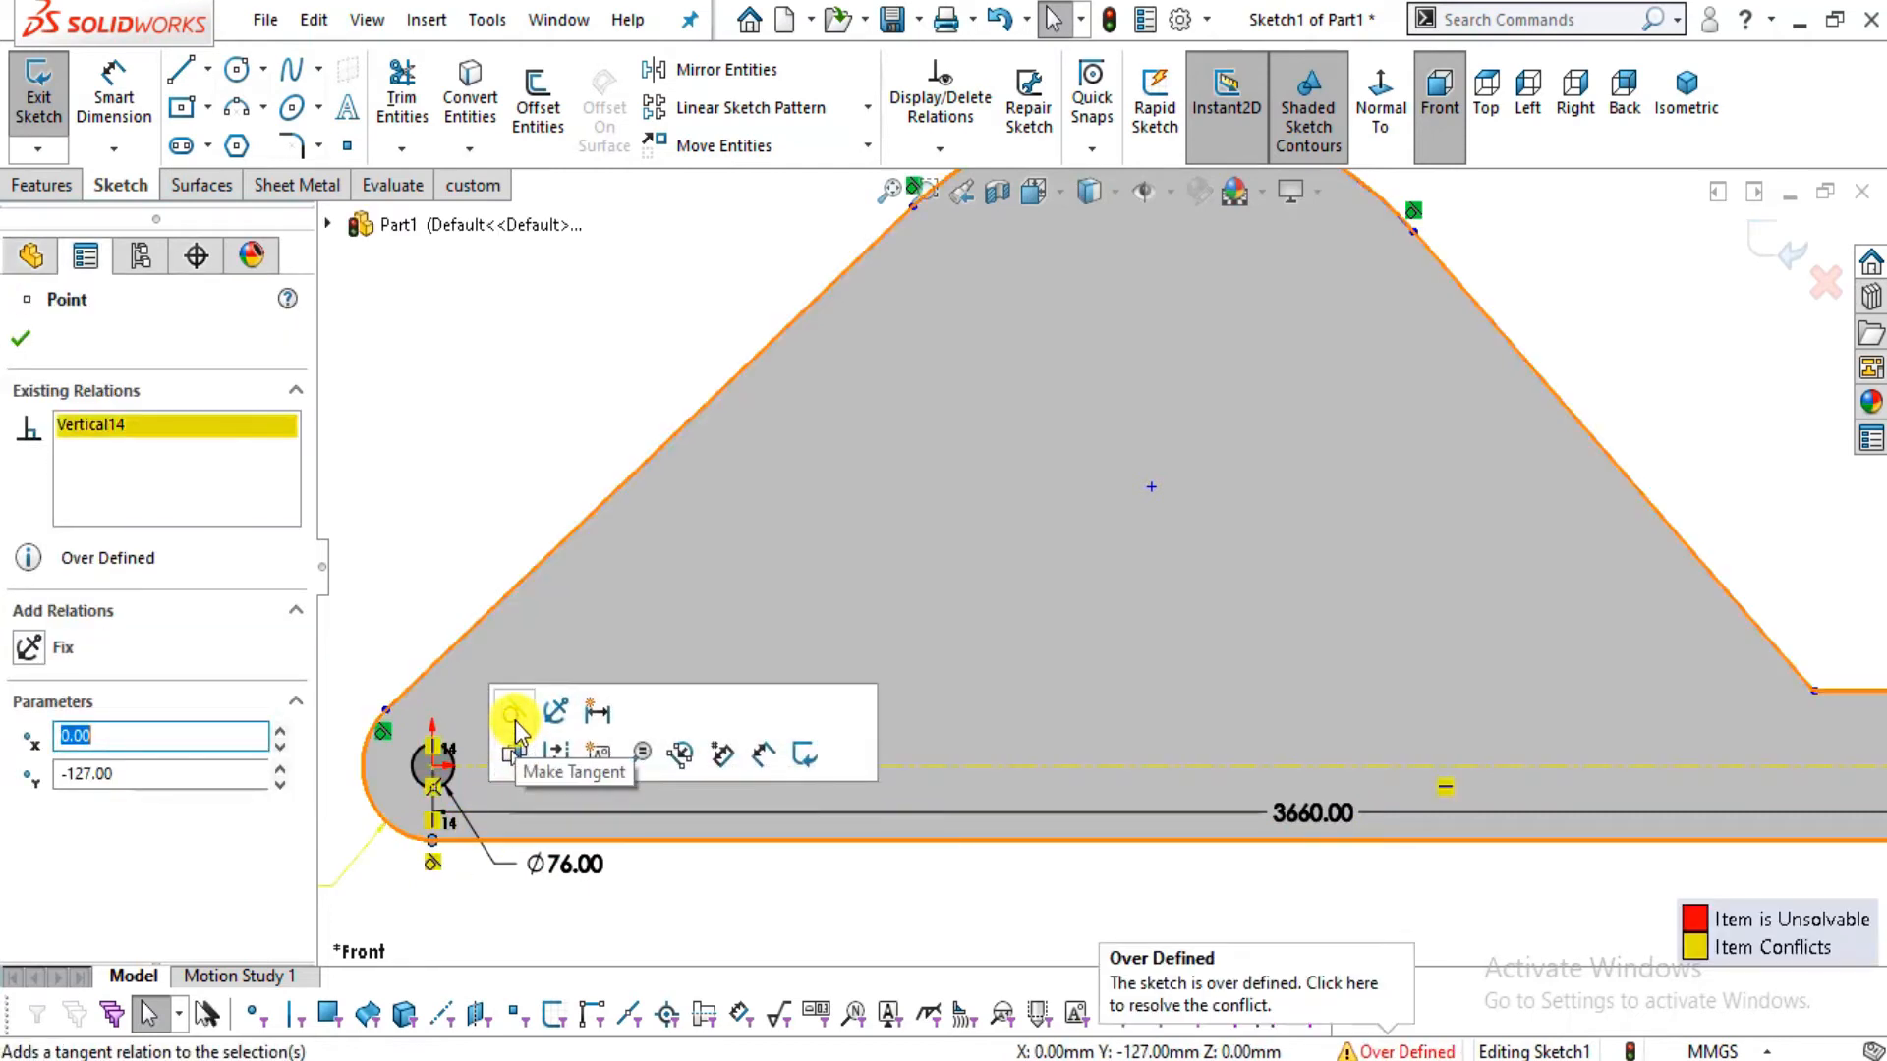
Delete the Vertical14 relation from the lower line's endpoint below the origin
right_click(197, 428)
click(218, 471)
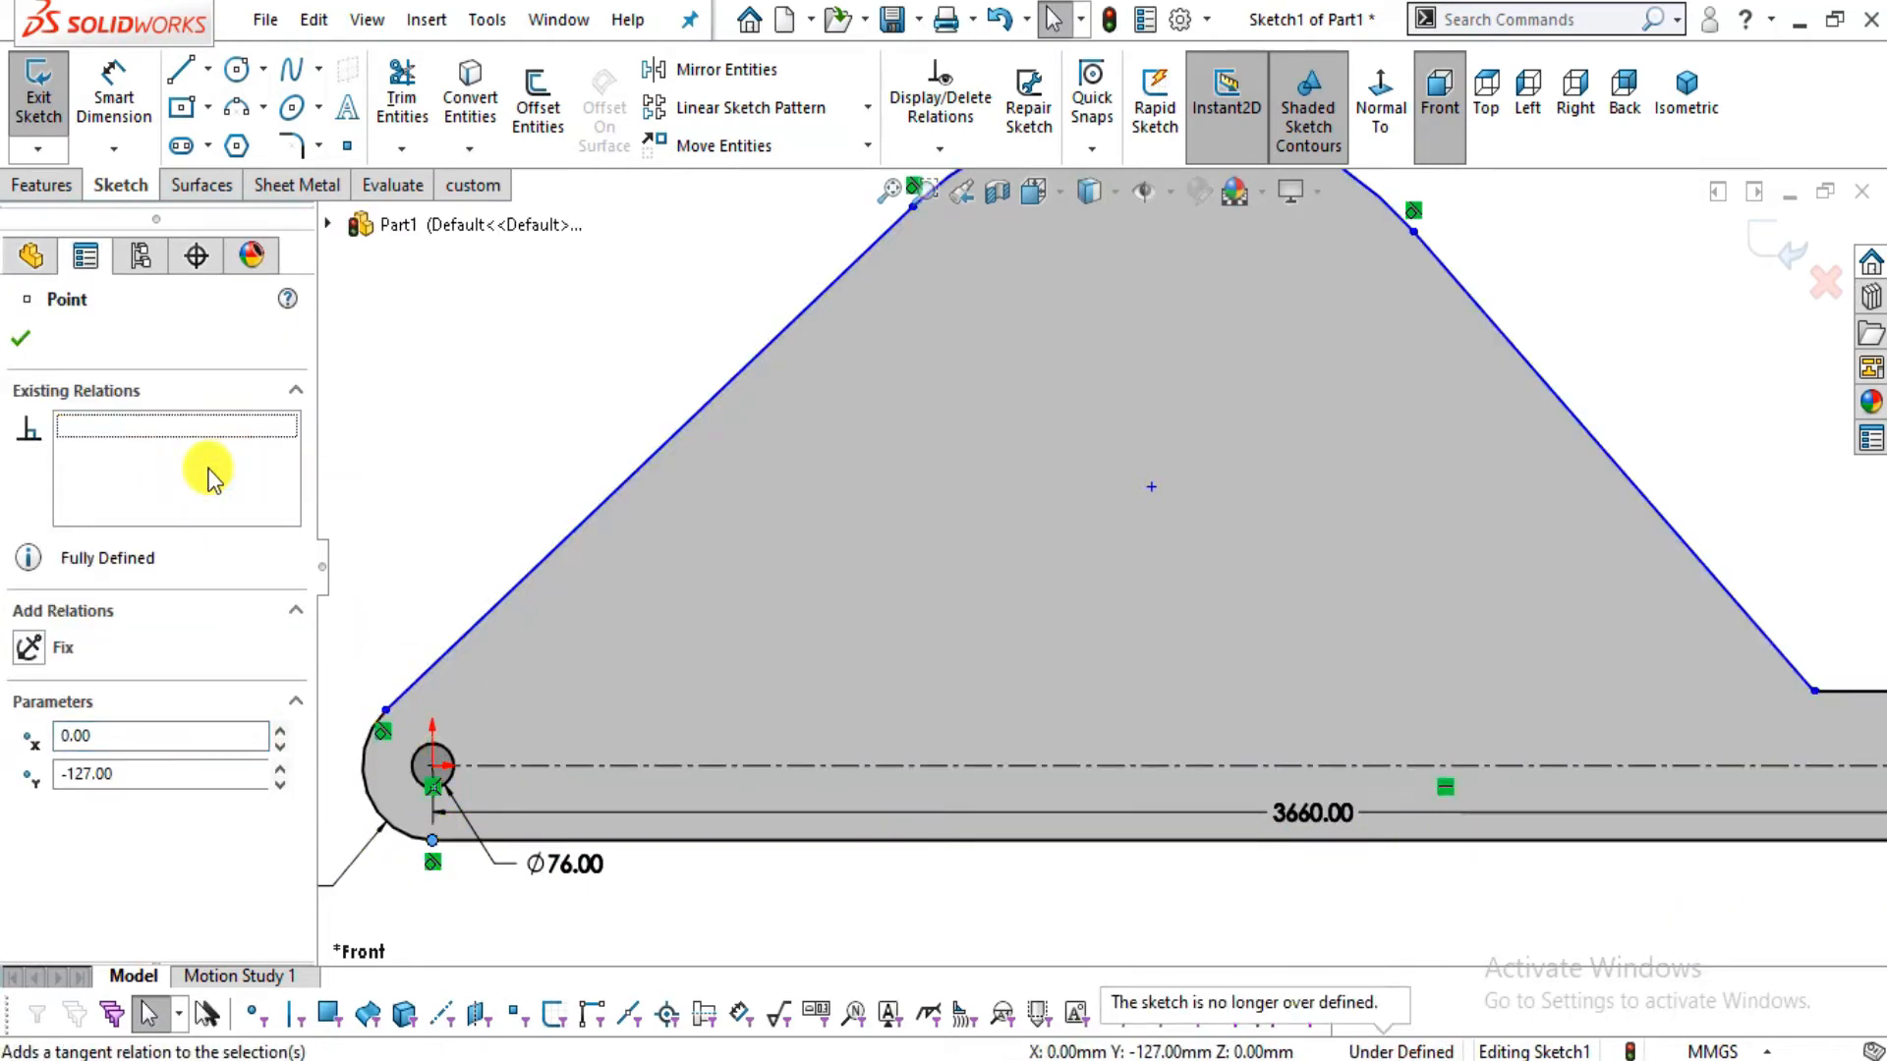
key(Escape)
Check the PDF drawing and dimension the raised peak arc's radius as 205 mm
scroll(929, 497, up, 5)
scroll(1253, 360, down, 1)
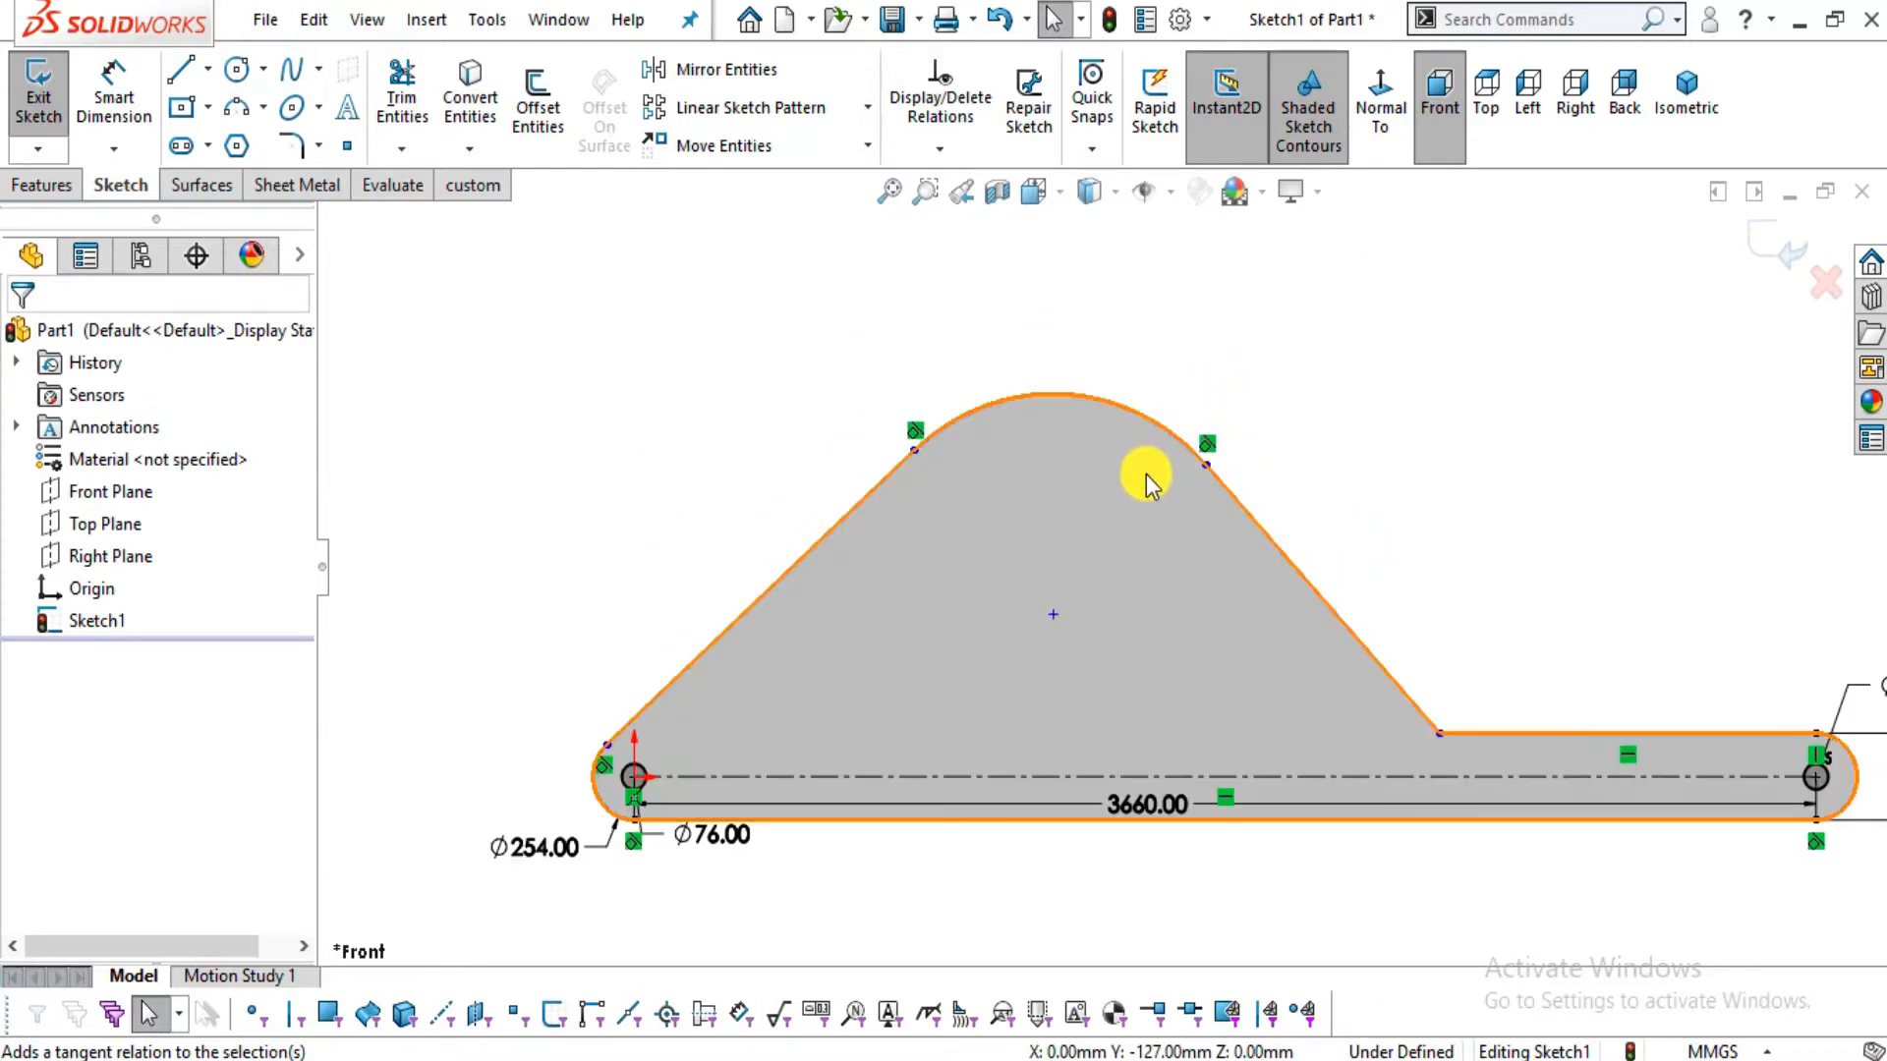
scroll(1146, 478, down, 2)
key(alt+Tab)
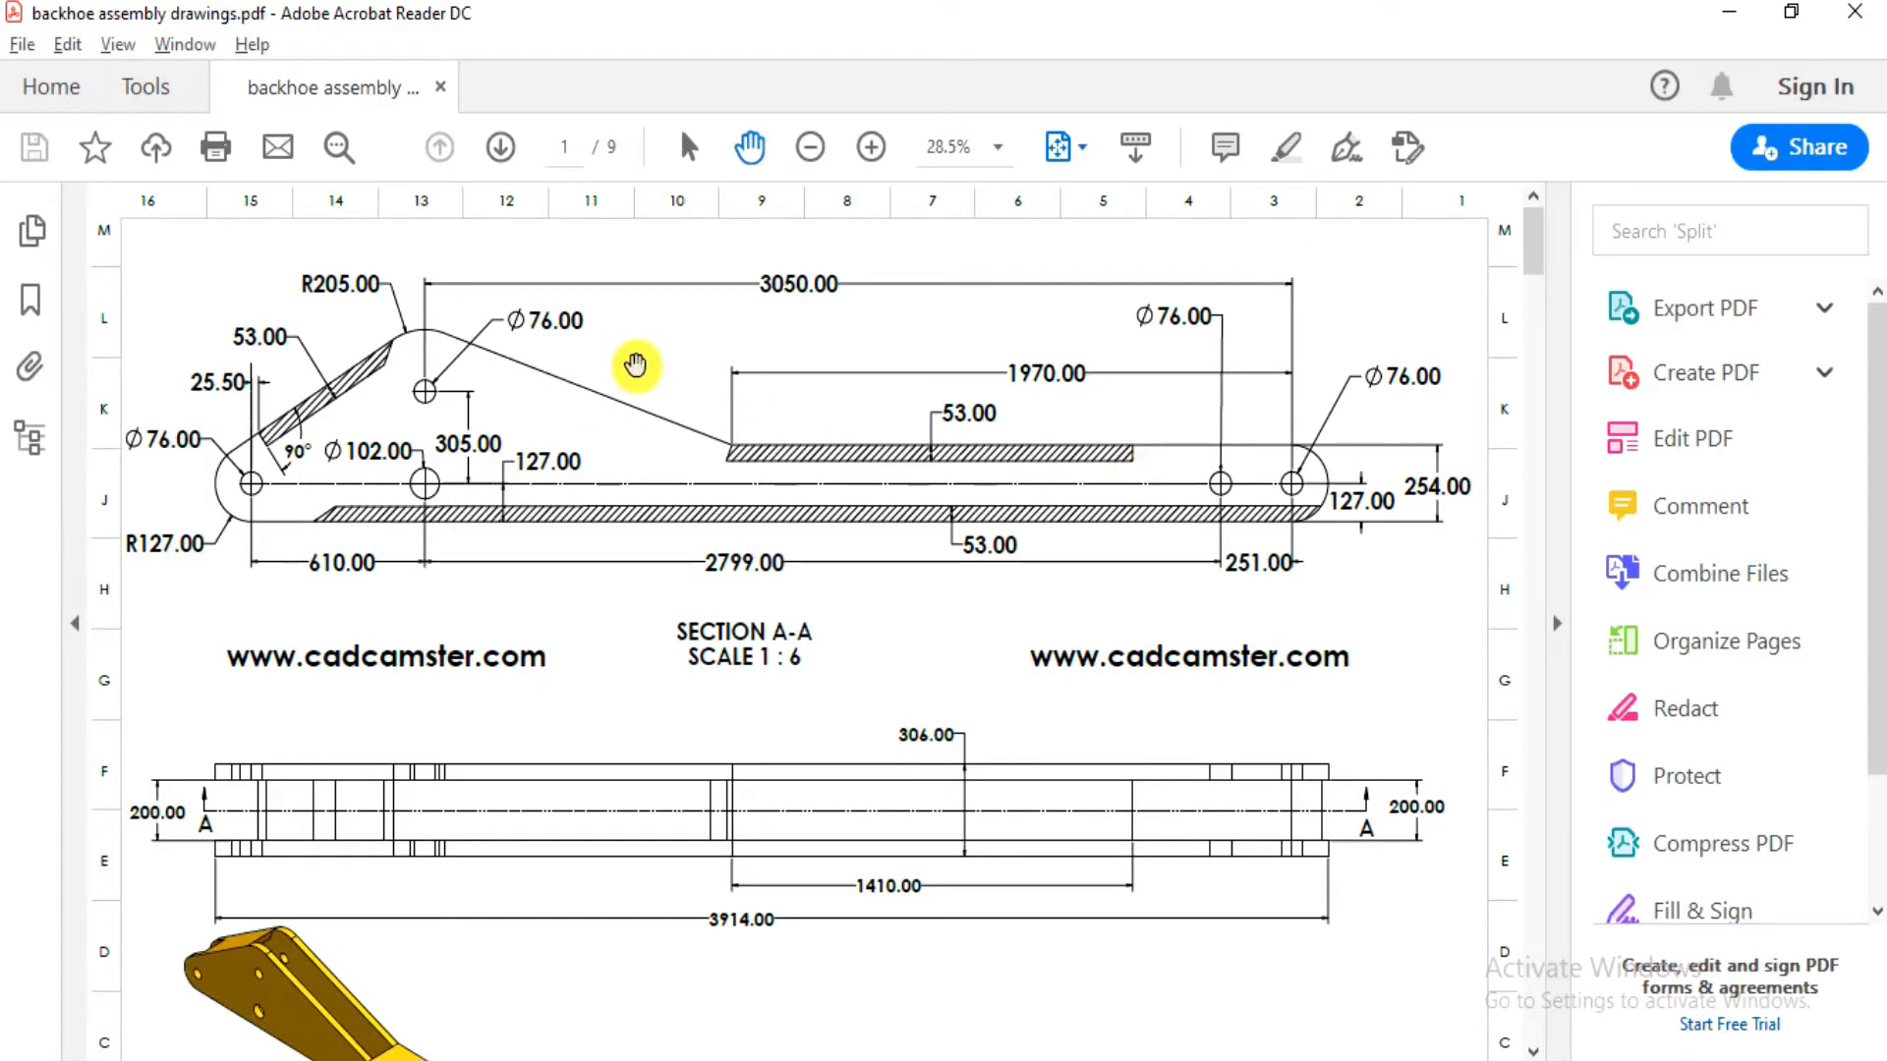
key(alt+Tab)
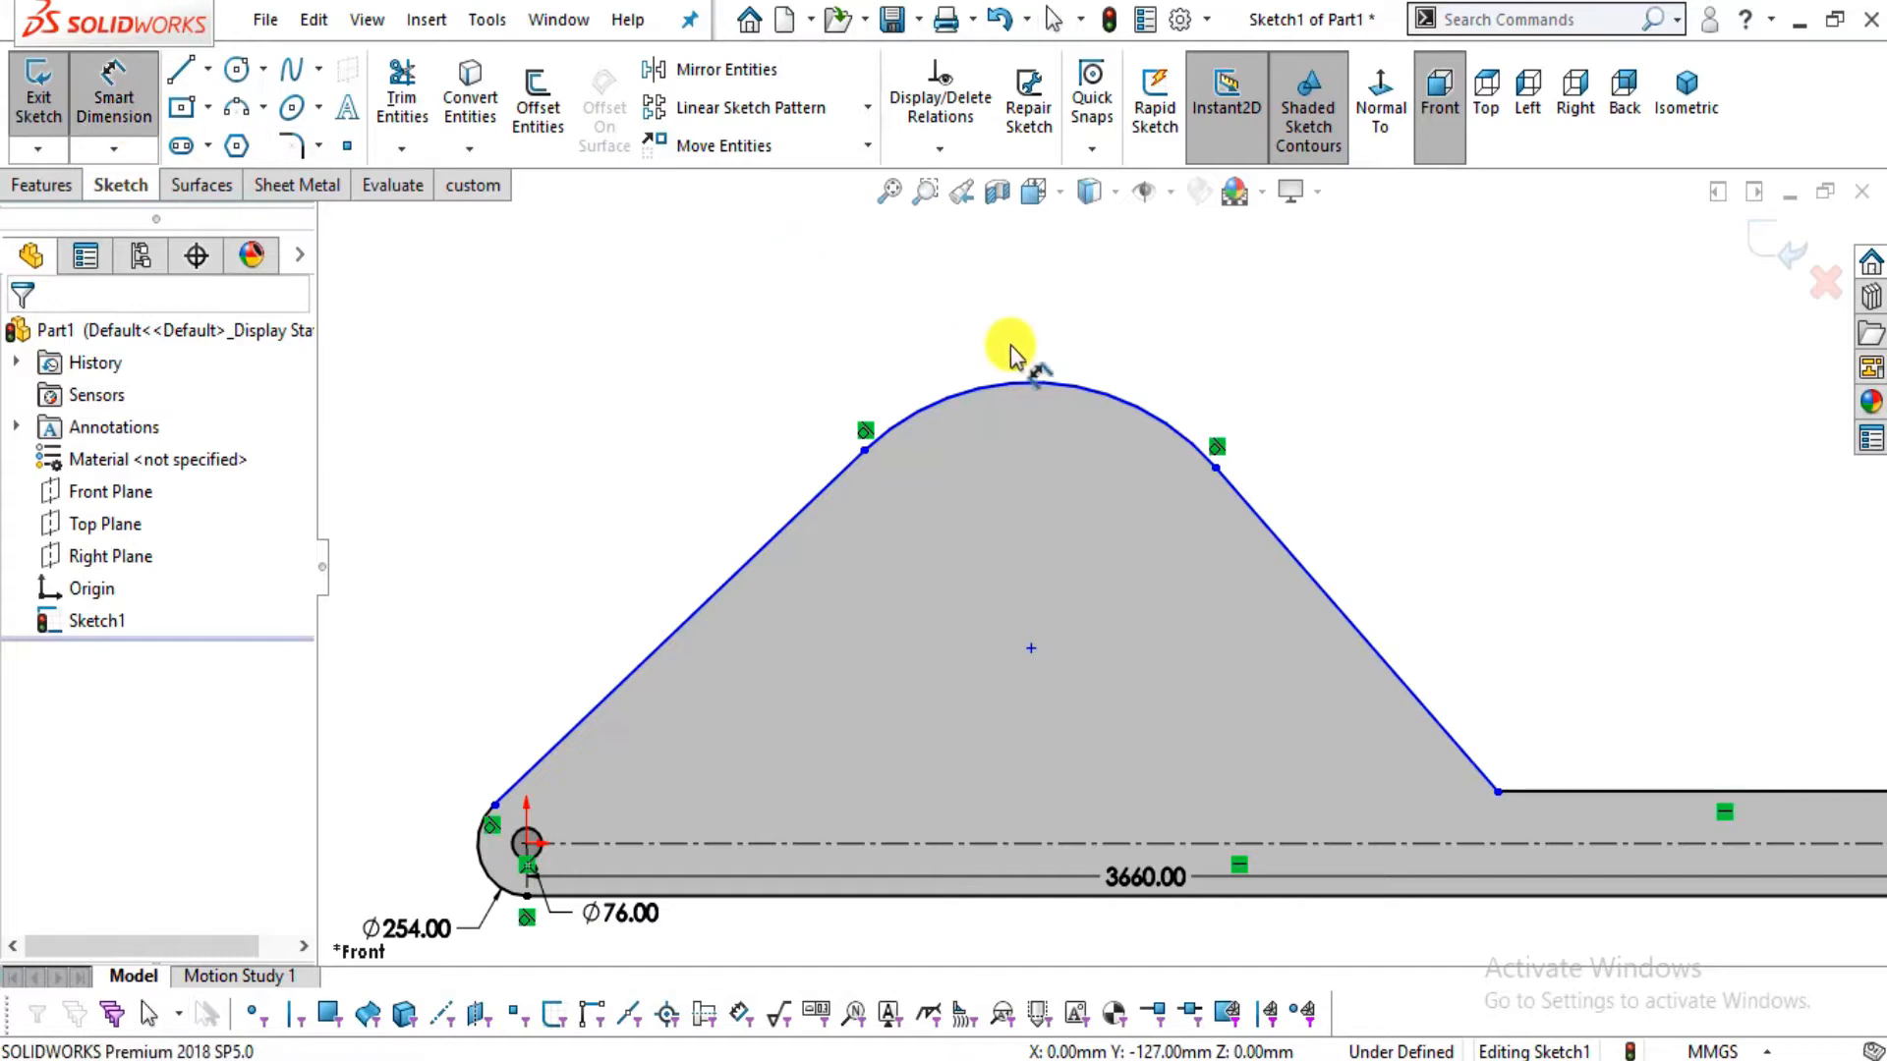
key(alt+Tab)
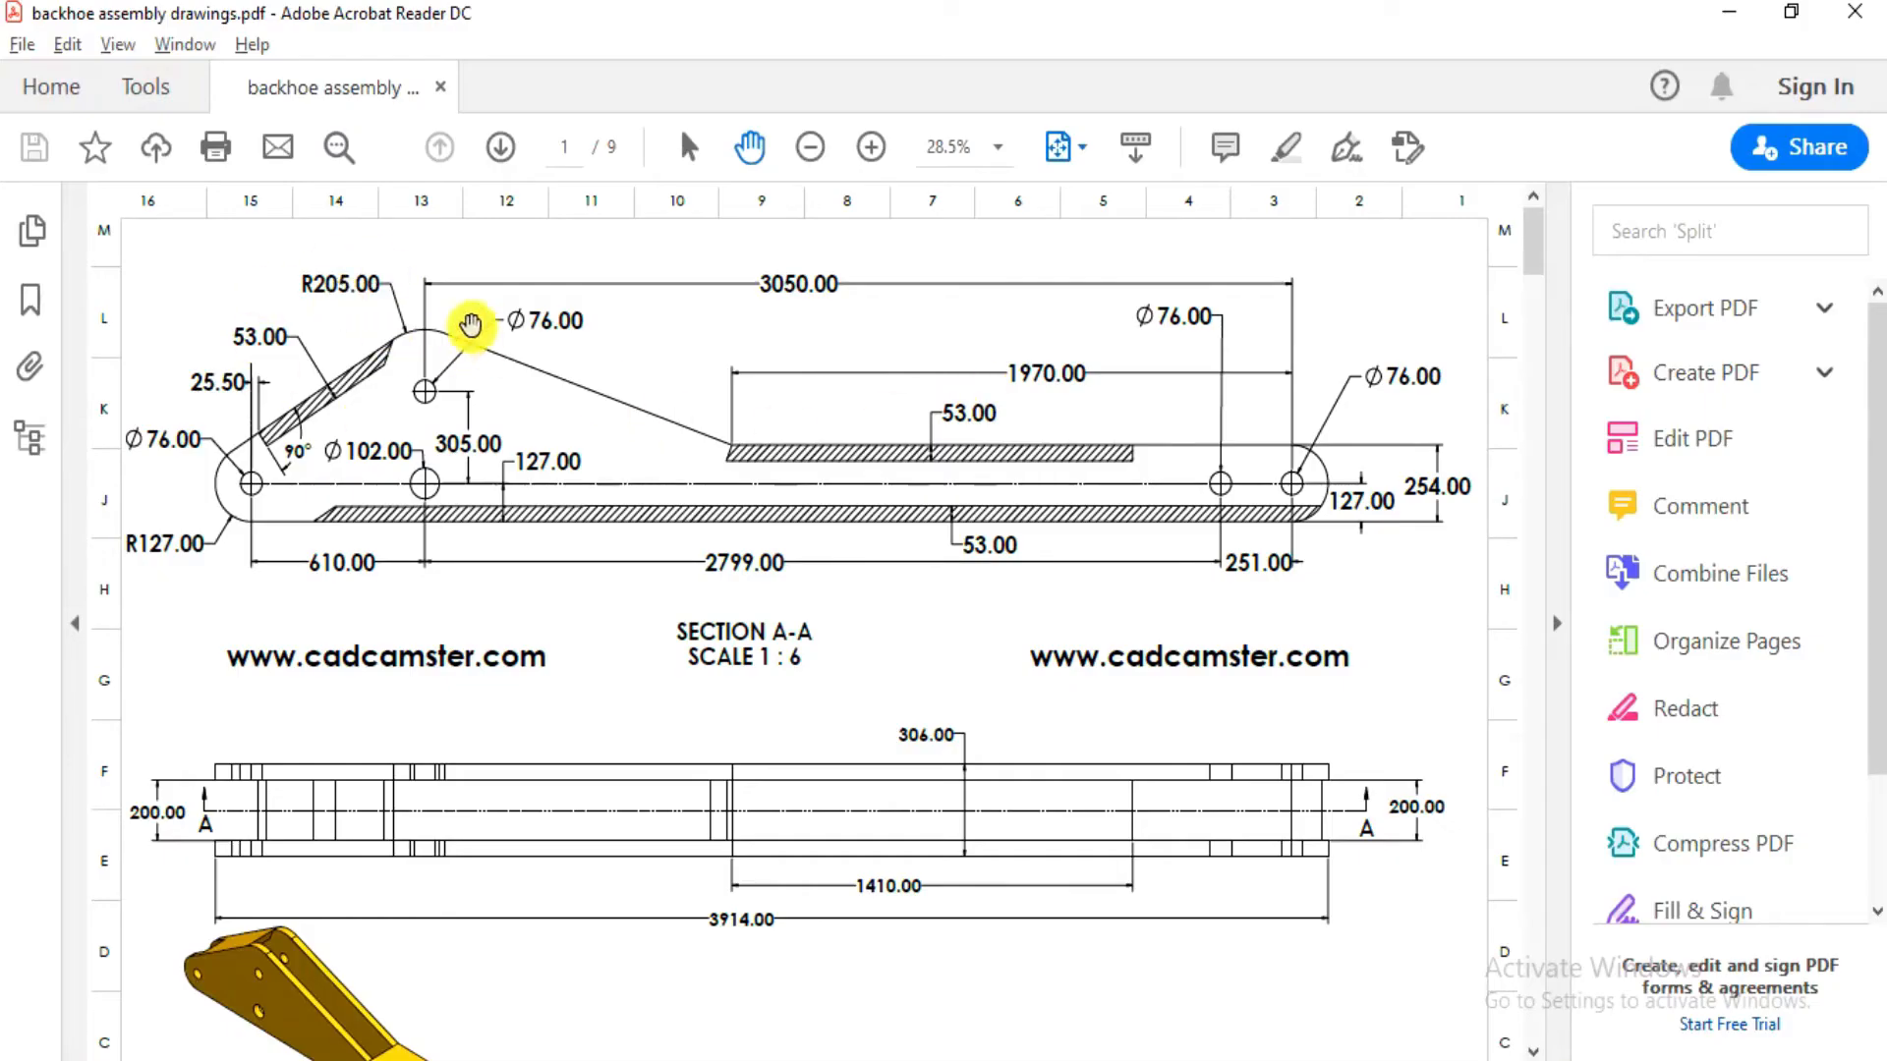
key(alt+Tab)
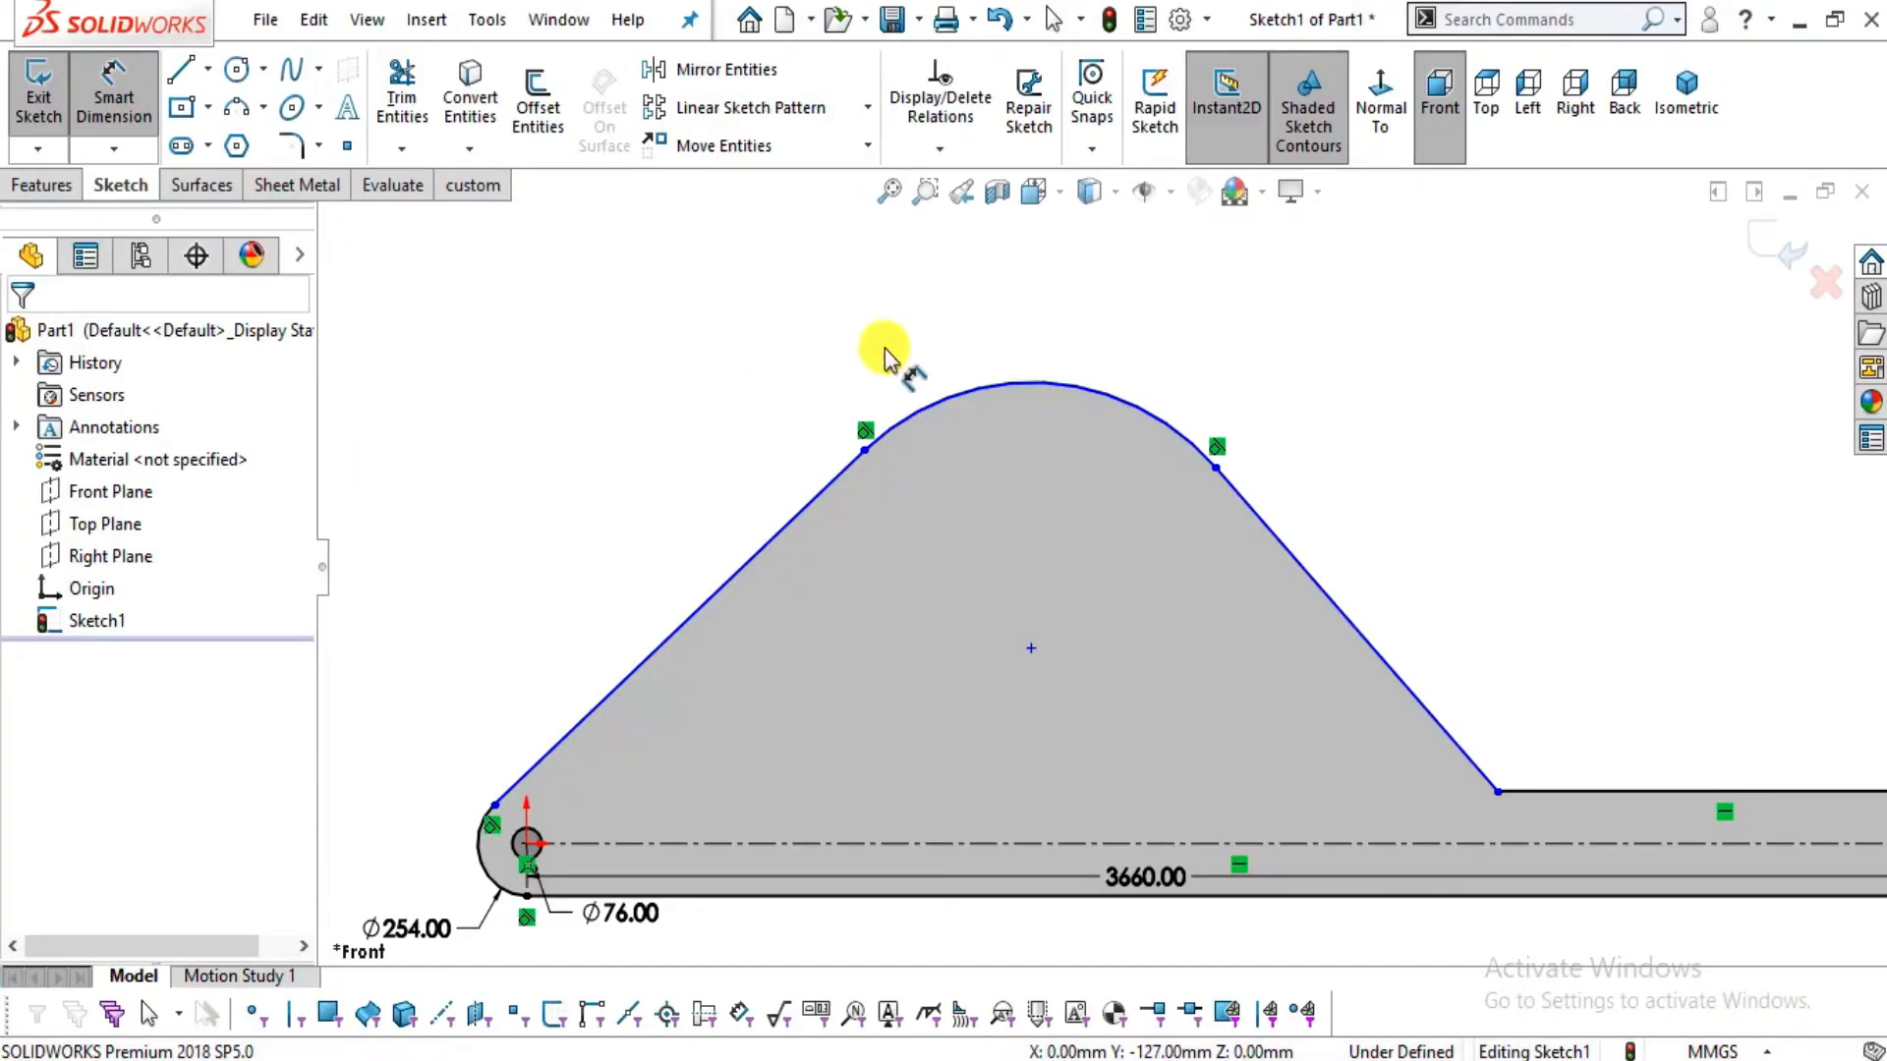
click(965, 390)
click(940, 303)
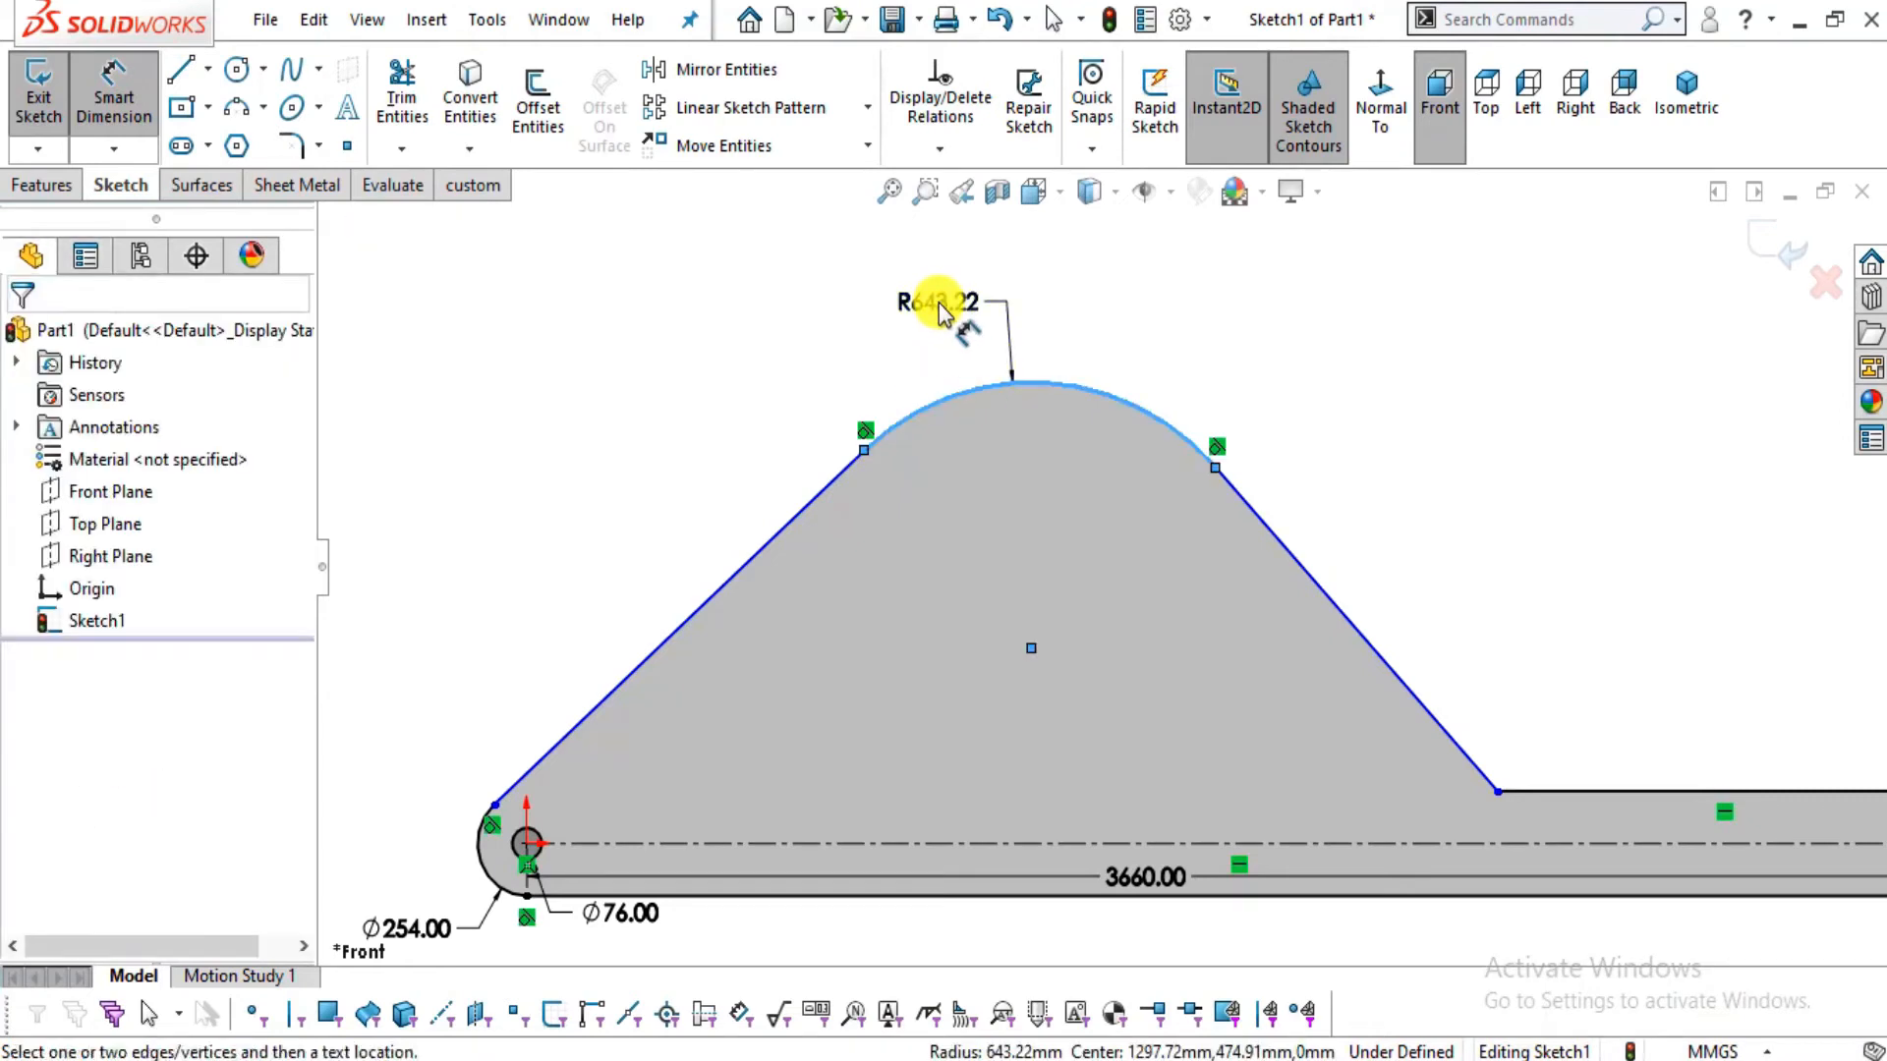
text(205)
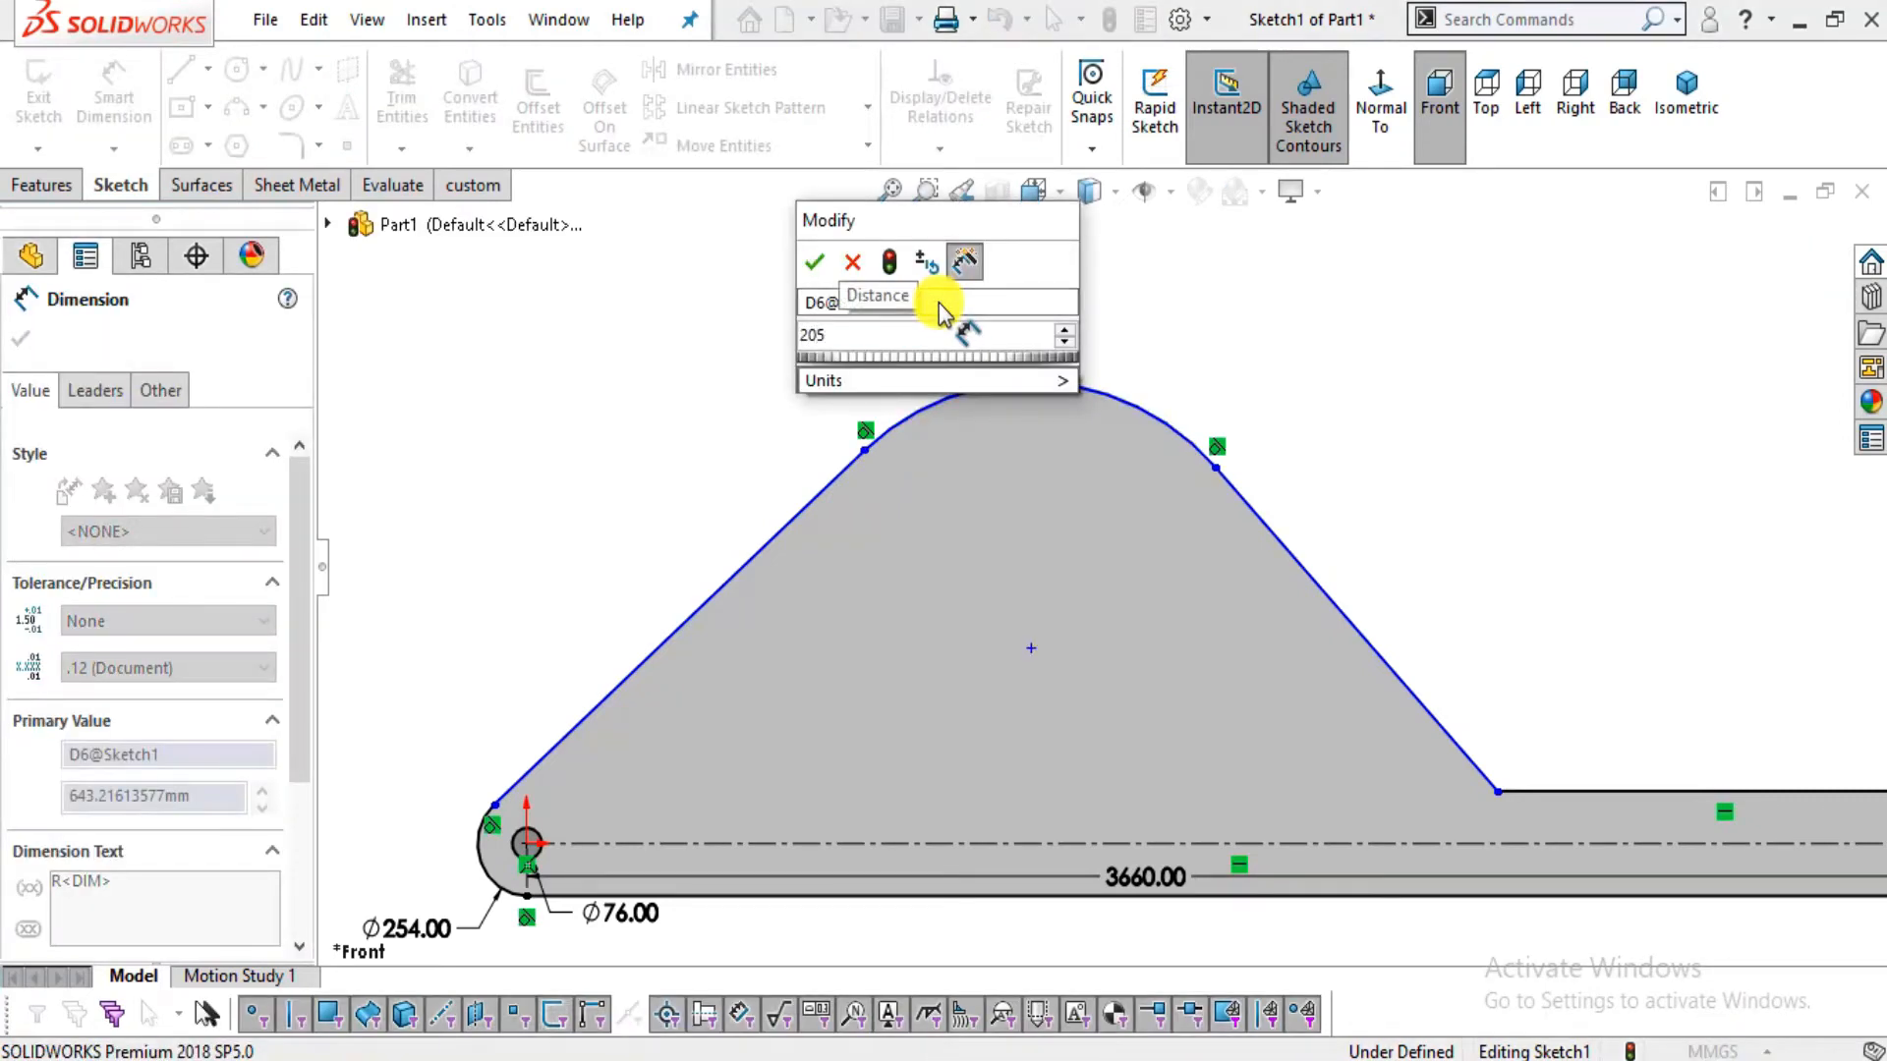
key(Return)
click(1501, 378)
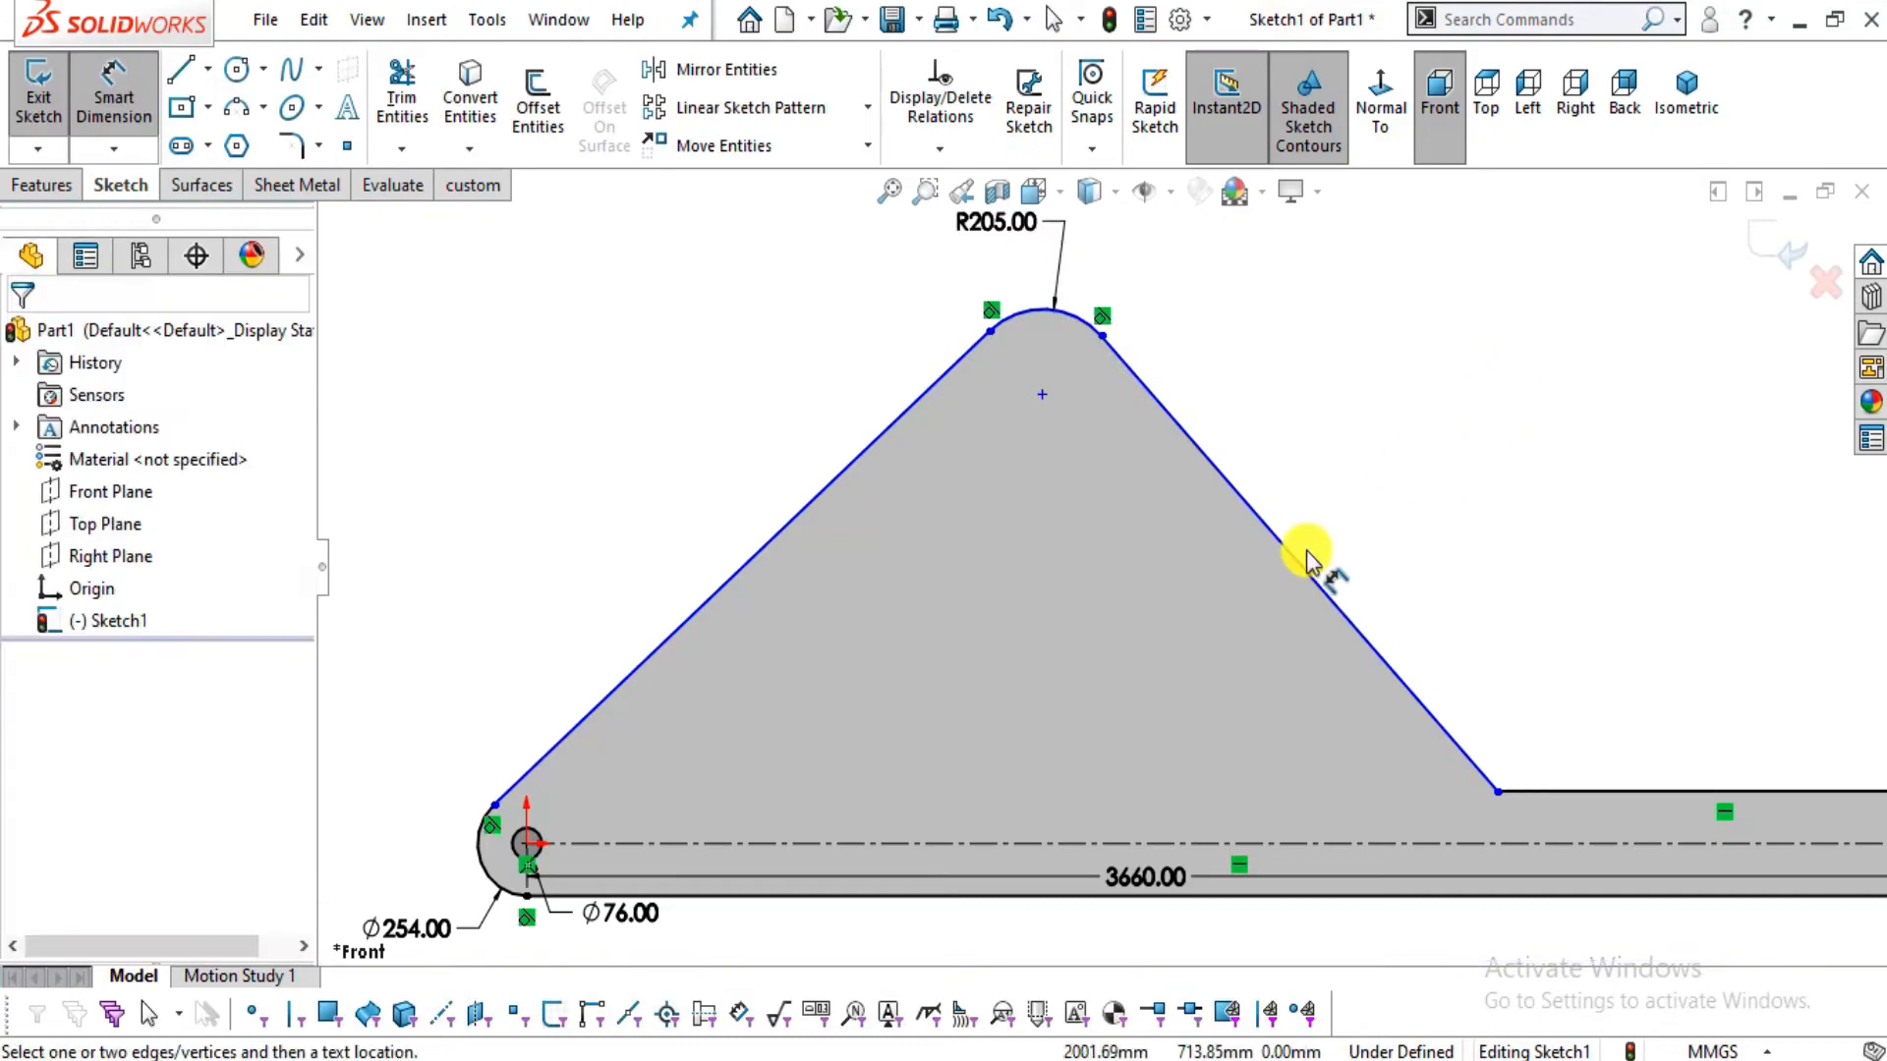
Check the PDF drawing and dimension the vertical distance from the centerline to the peak arc's center as 305 mm
key(alt+Tab)
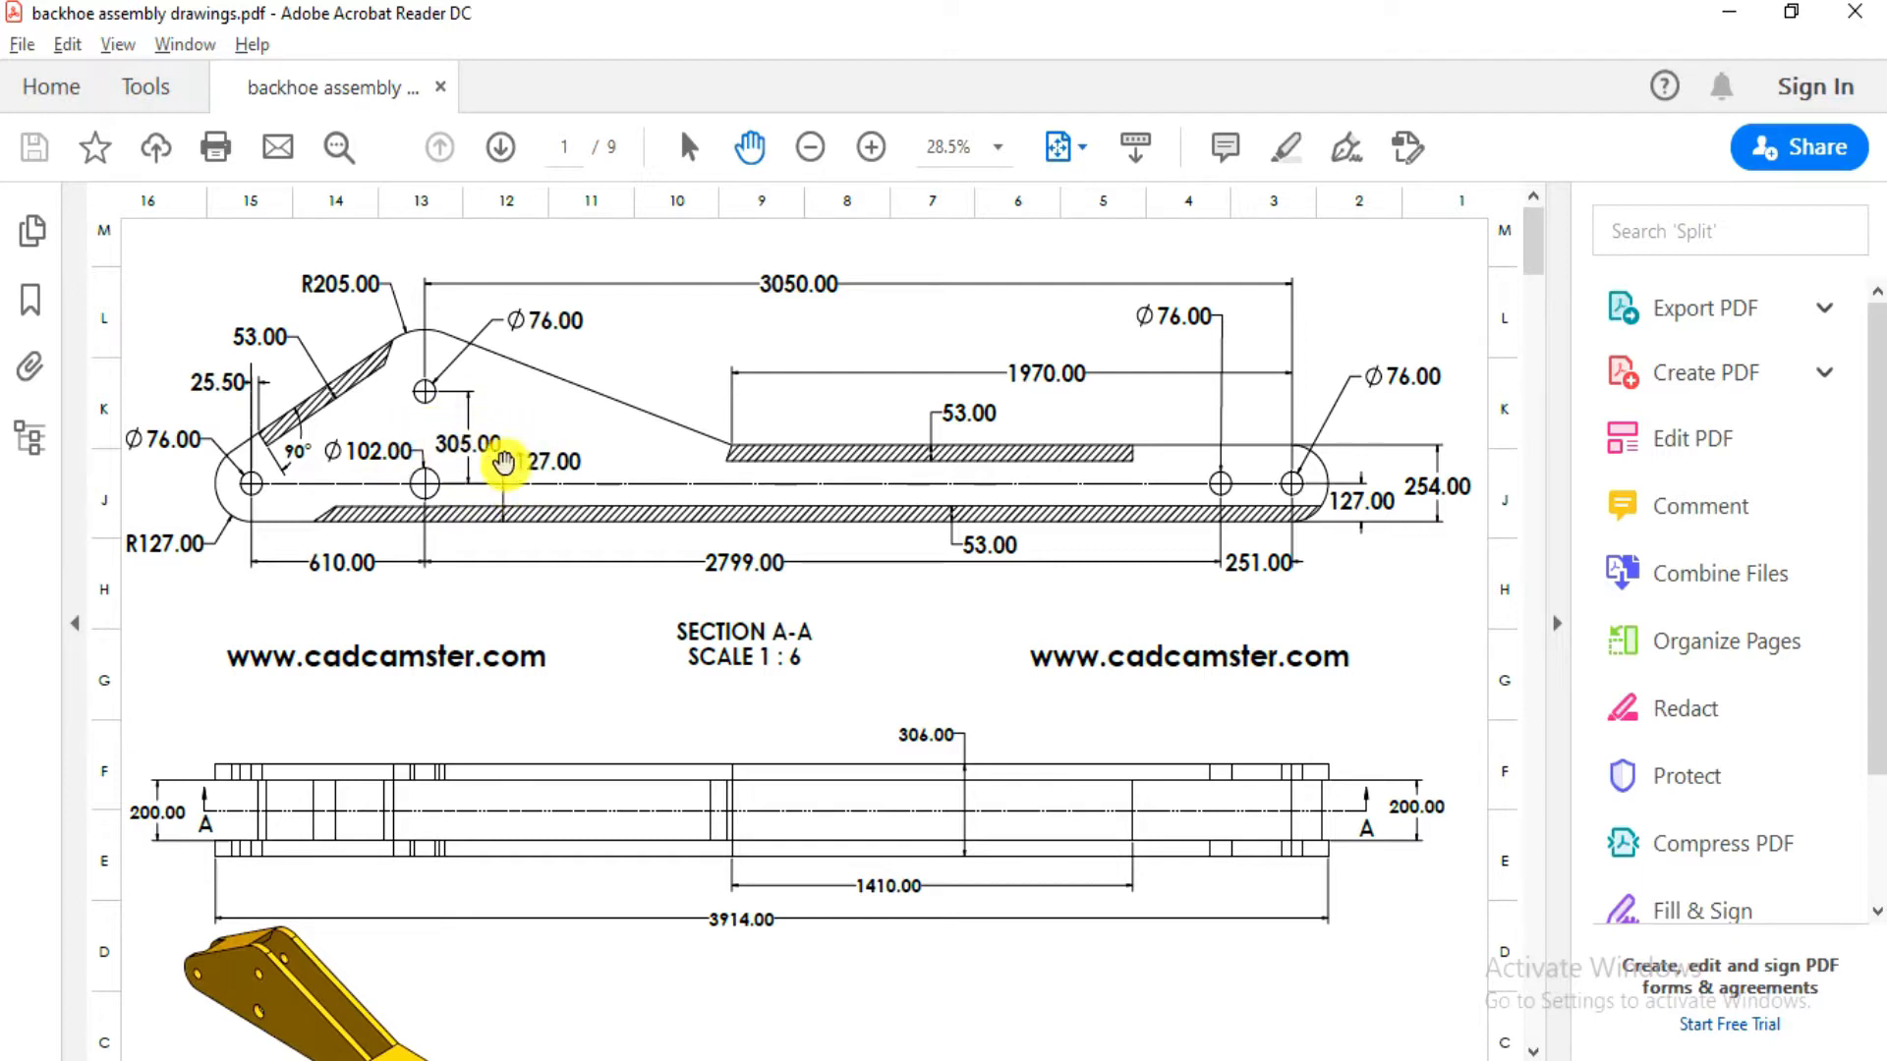
key(alt+Tab)
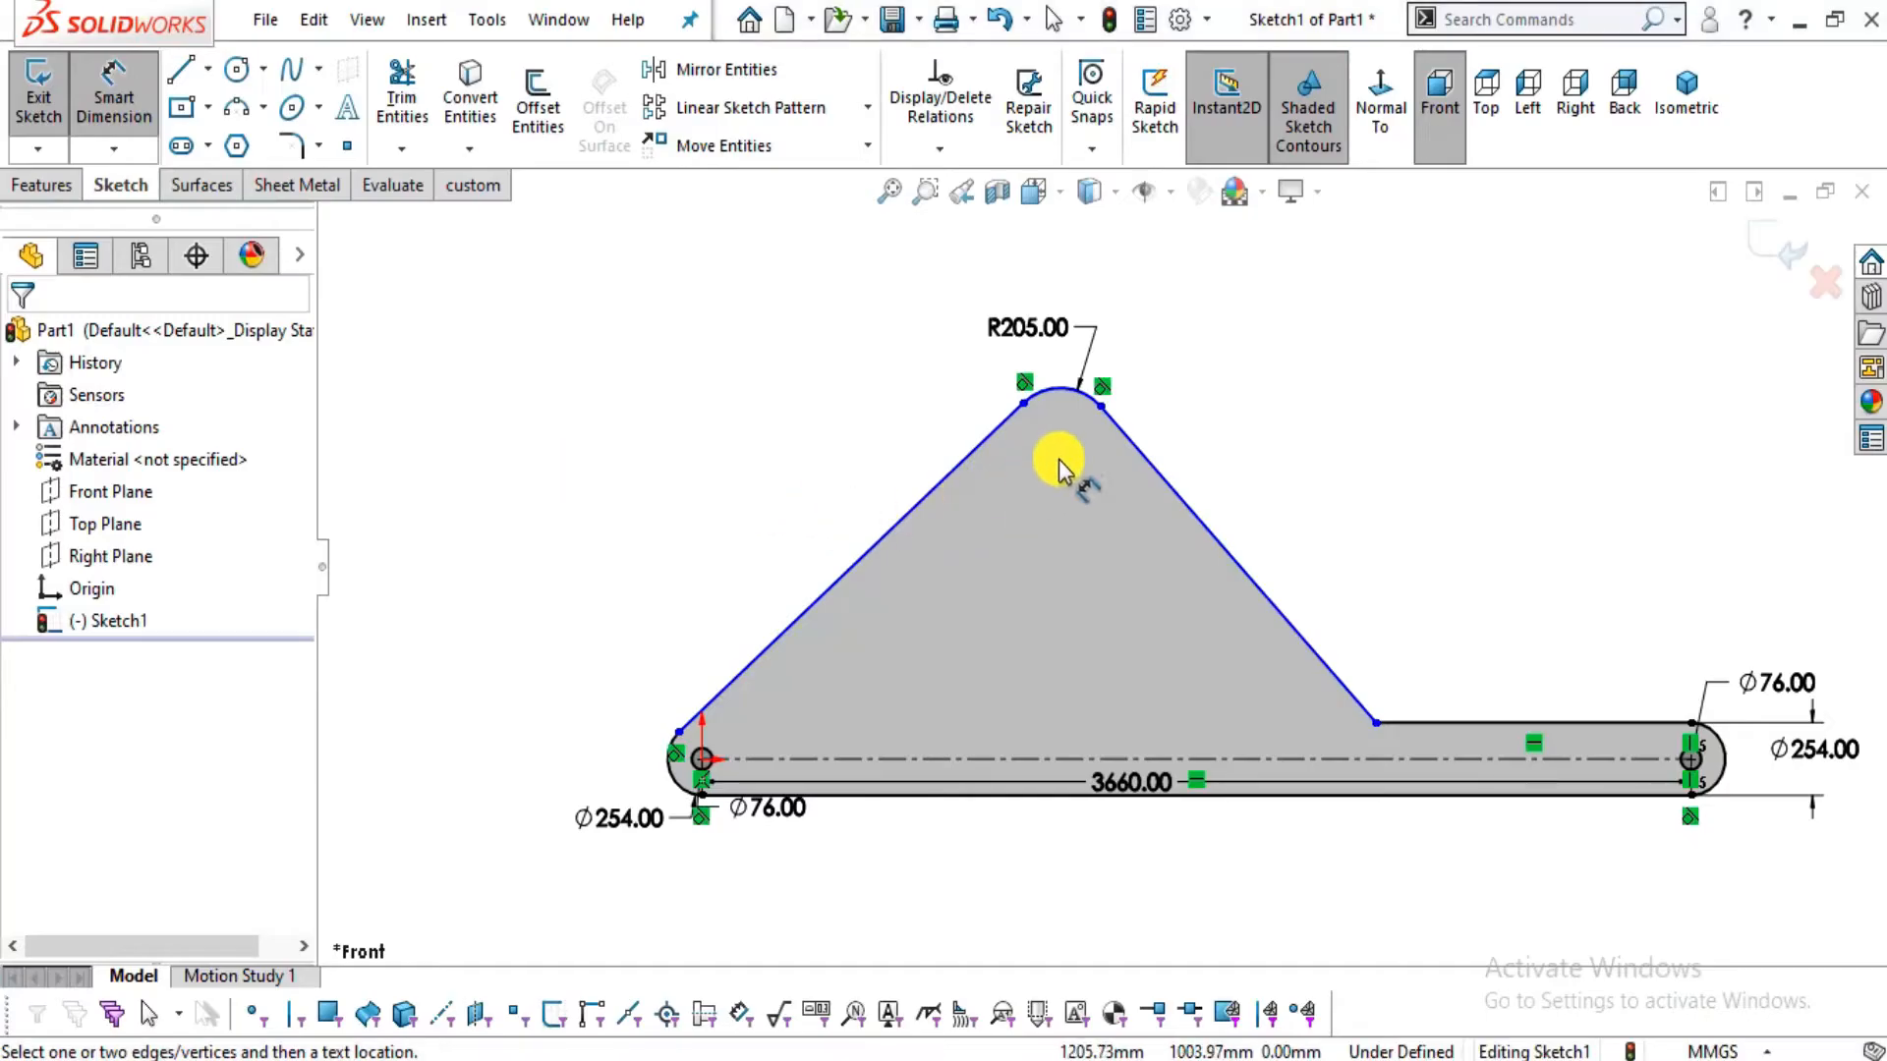
click(1060, 447)
click(1120, 760)
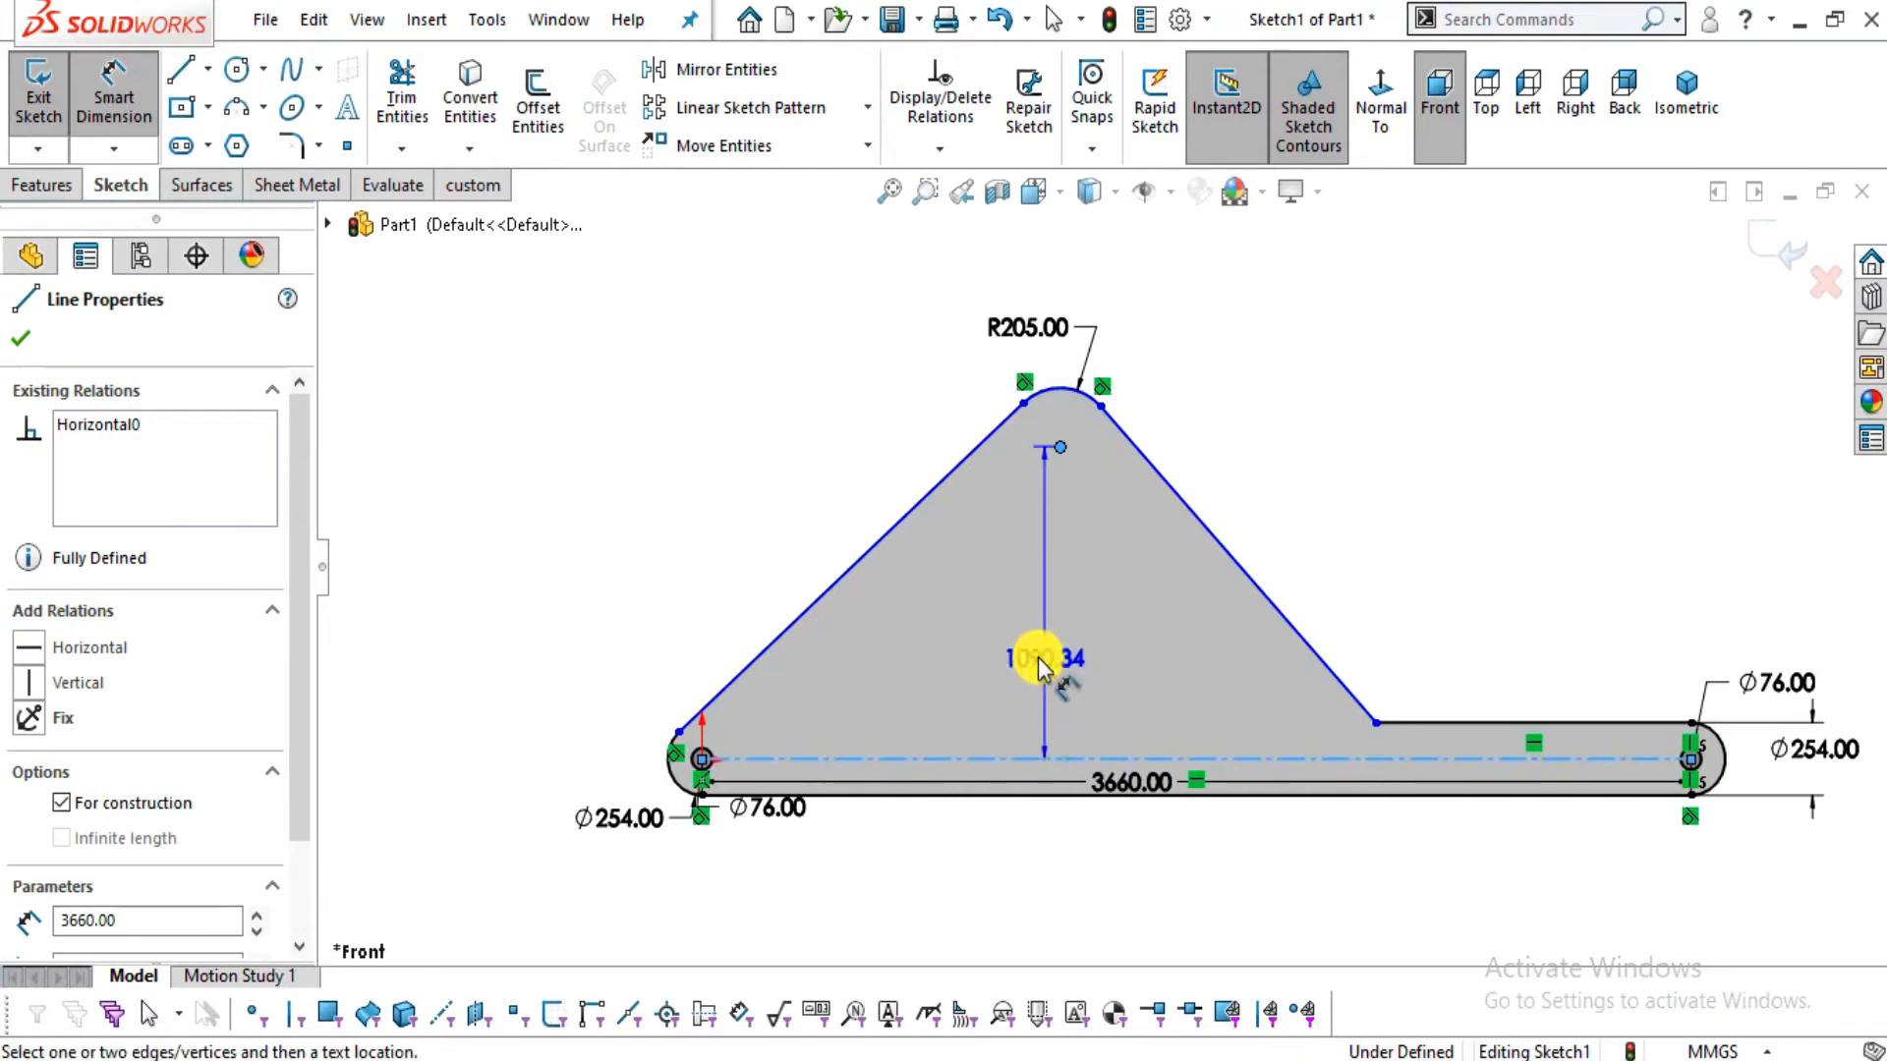
click(1032, 654)
text(305)
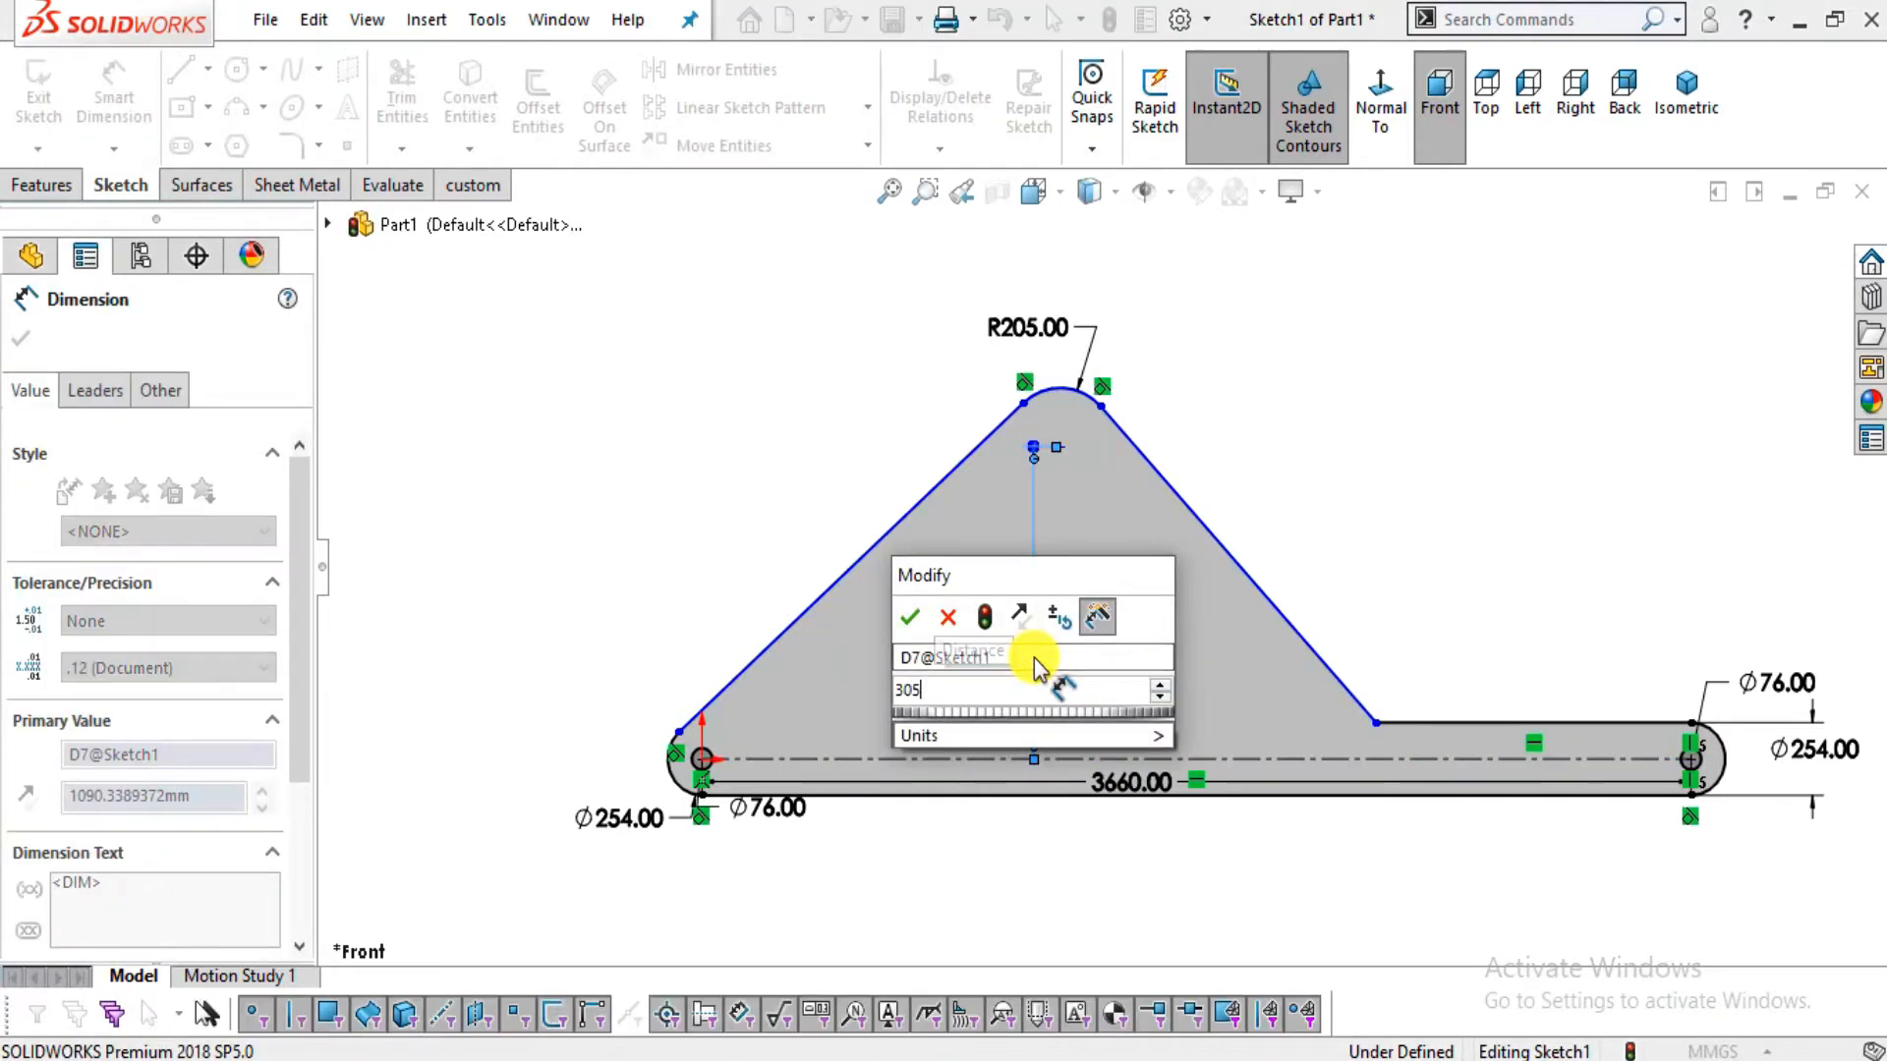
key(Return)
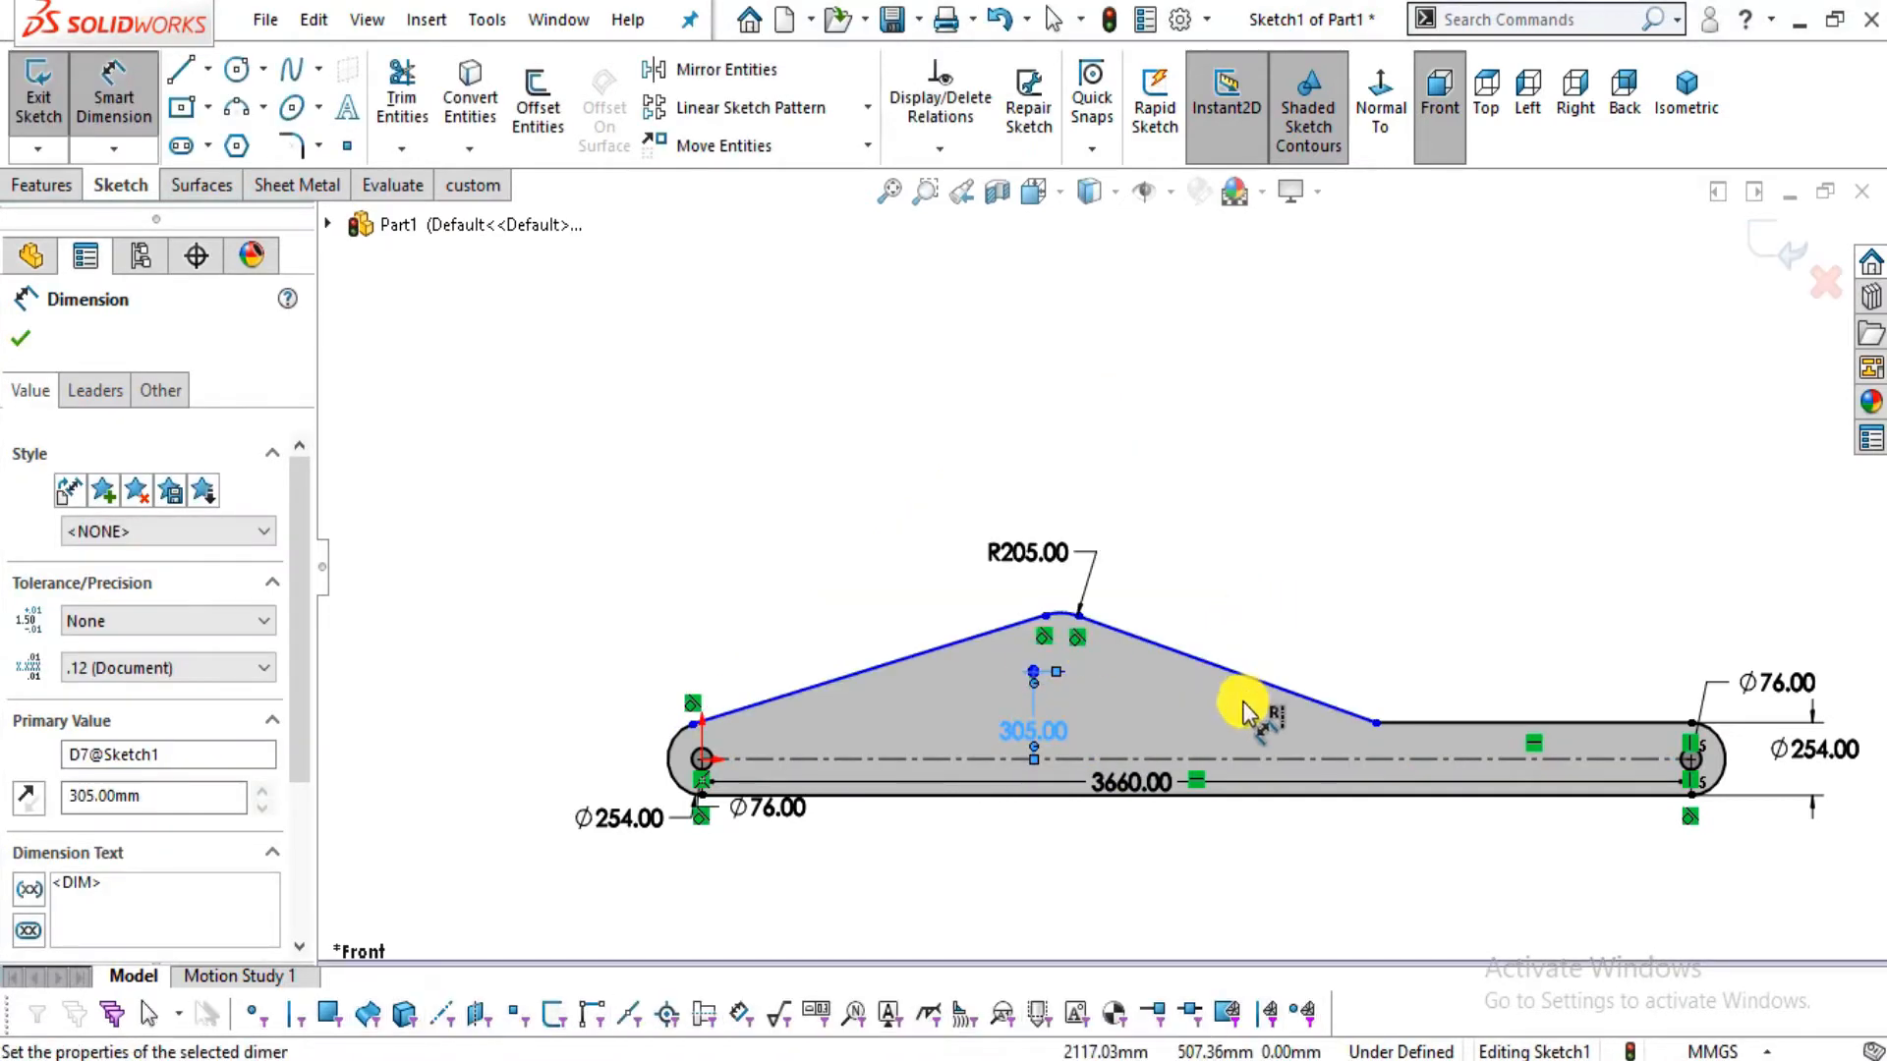
Check the PDF drawing and dimension the horizontal distance from the origin to the peak arc's center as 610 mm
scroll(1132, 639, down, 3)
scroll(1130, 635, down, 1)
key(alt+Tab)
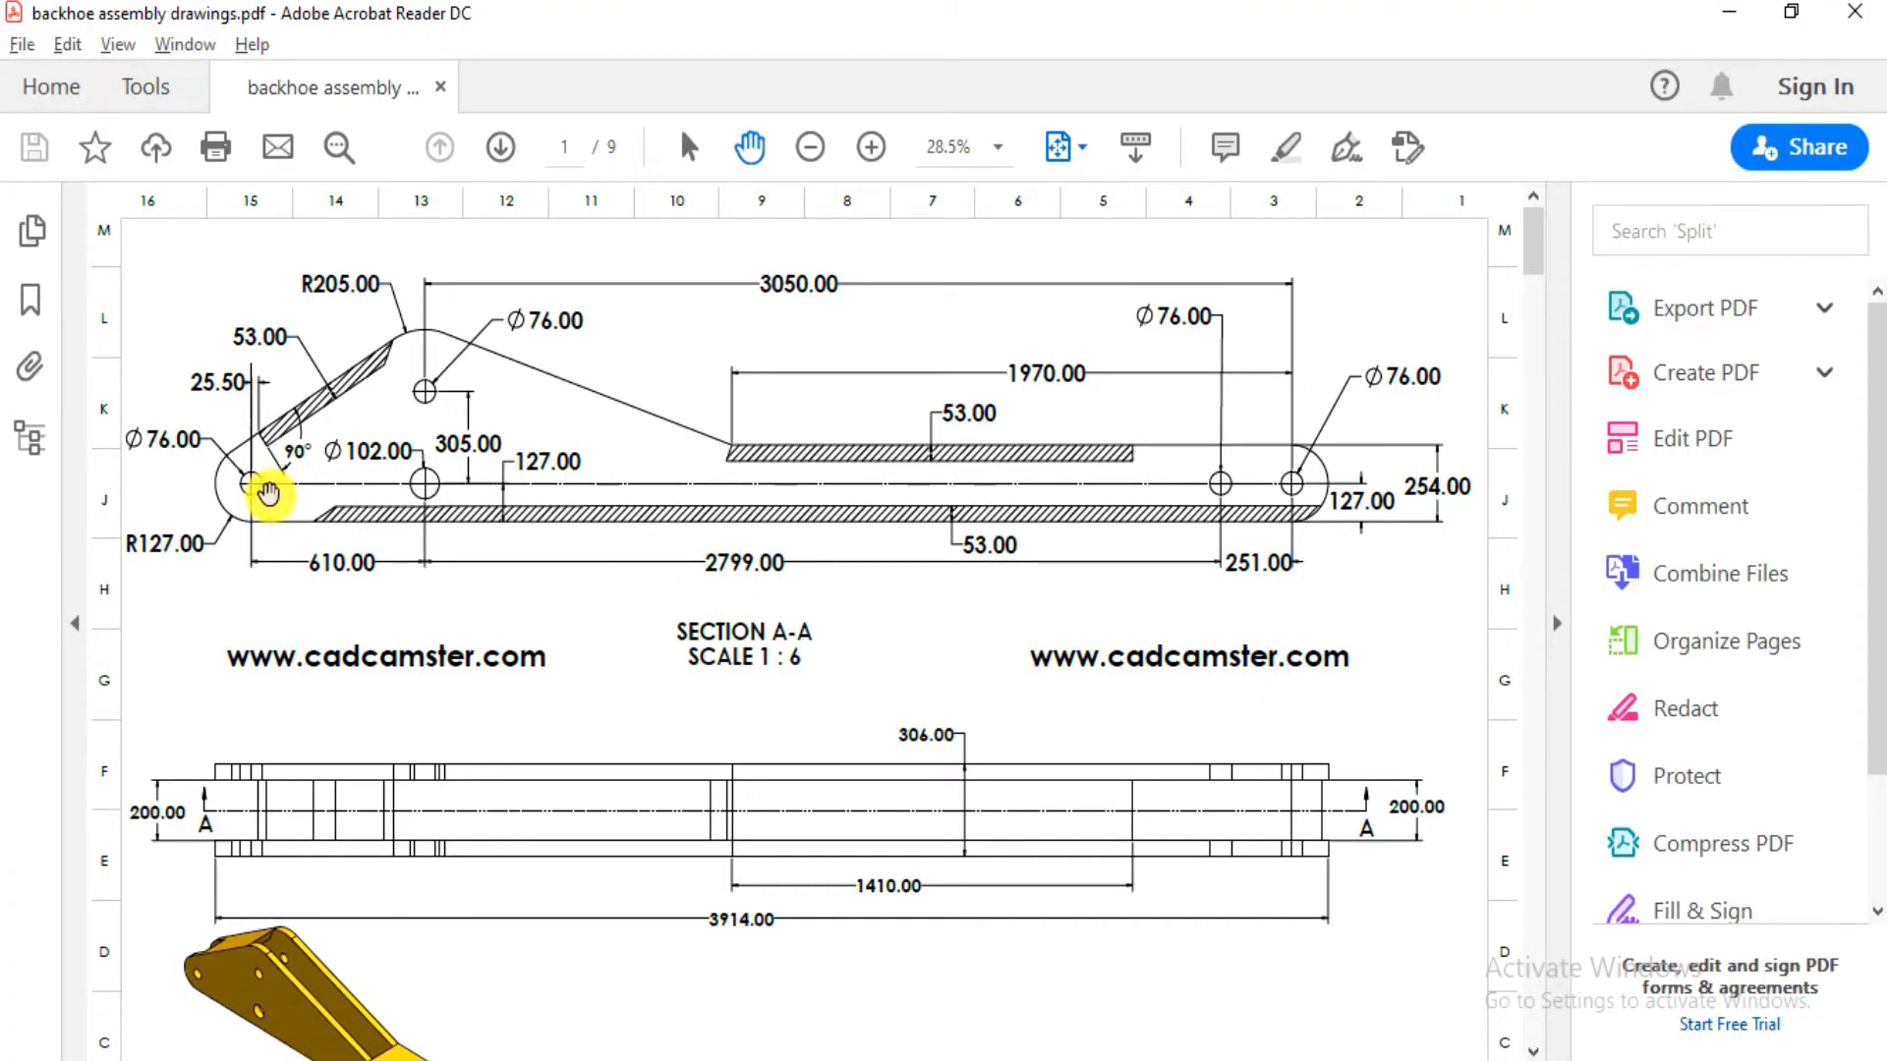
ctrl+scroll(438, 422, up, 2)
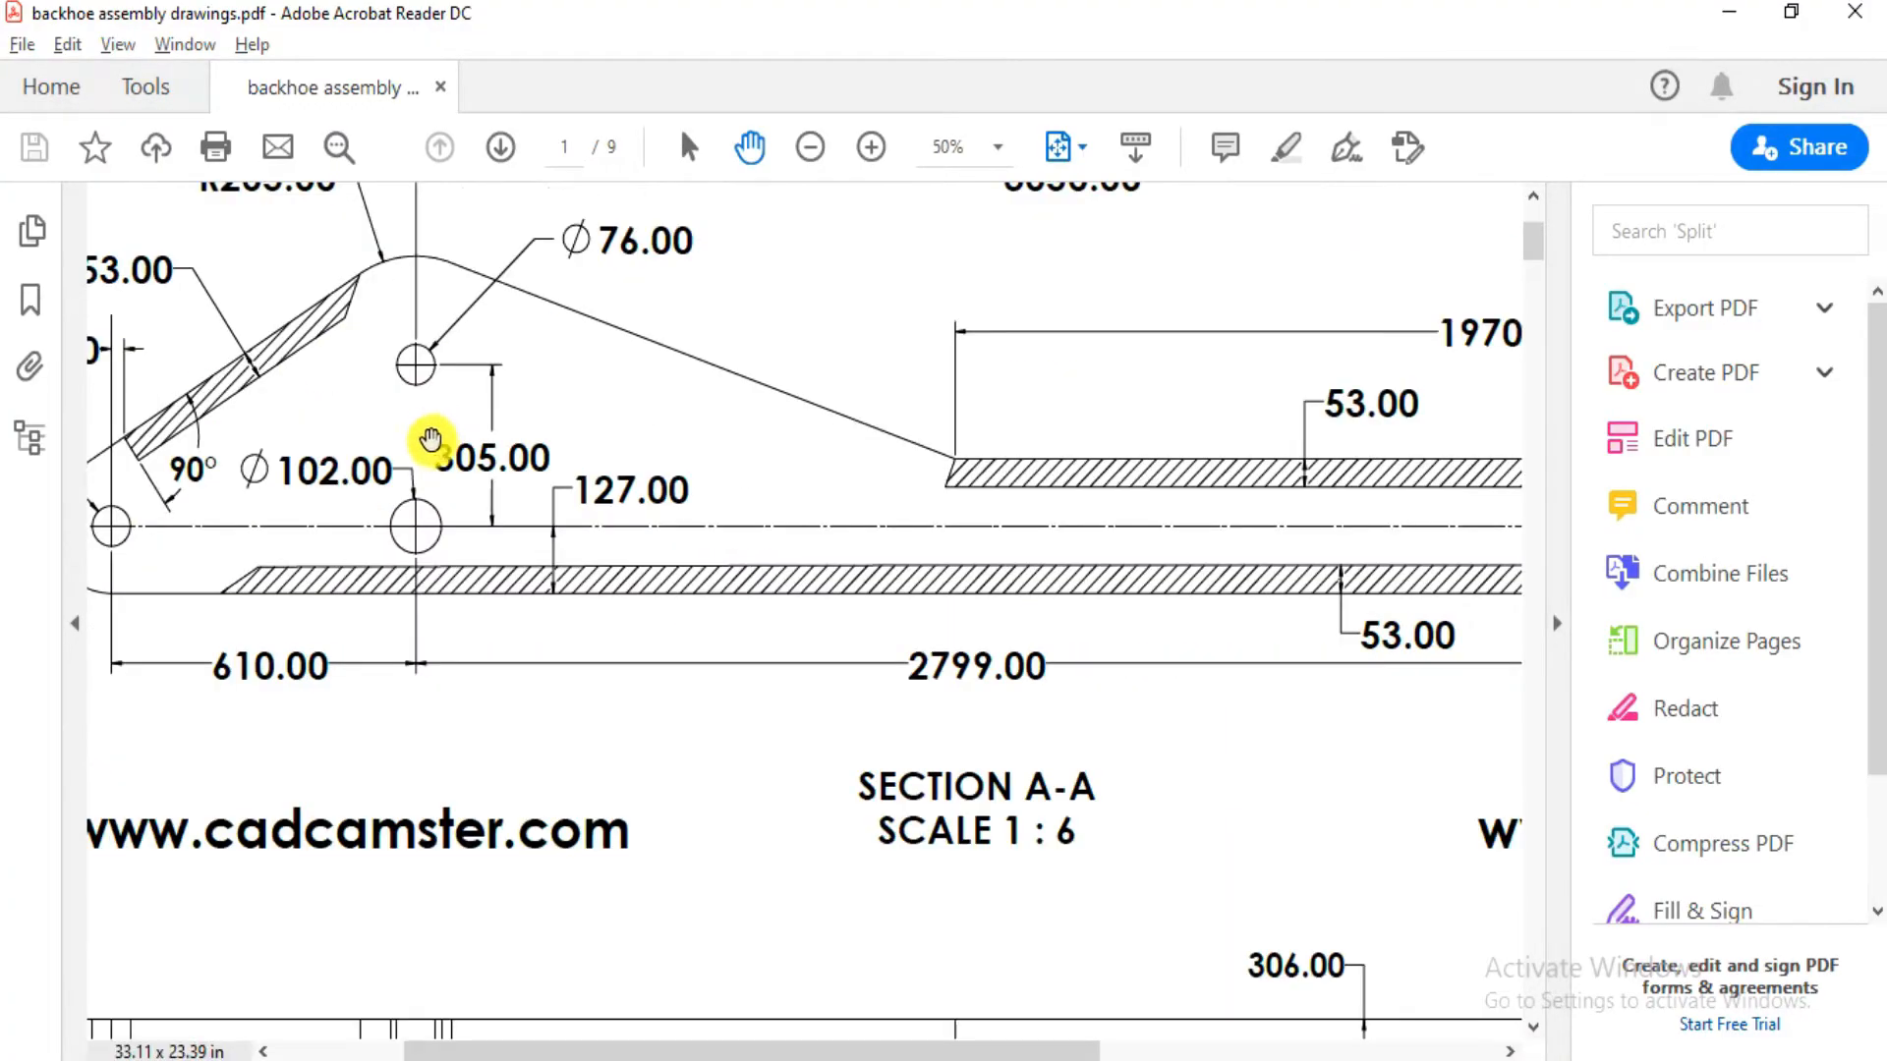
drag(433, 438, 545, 482)
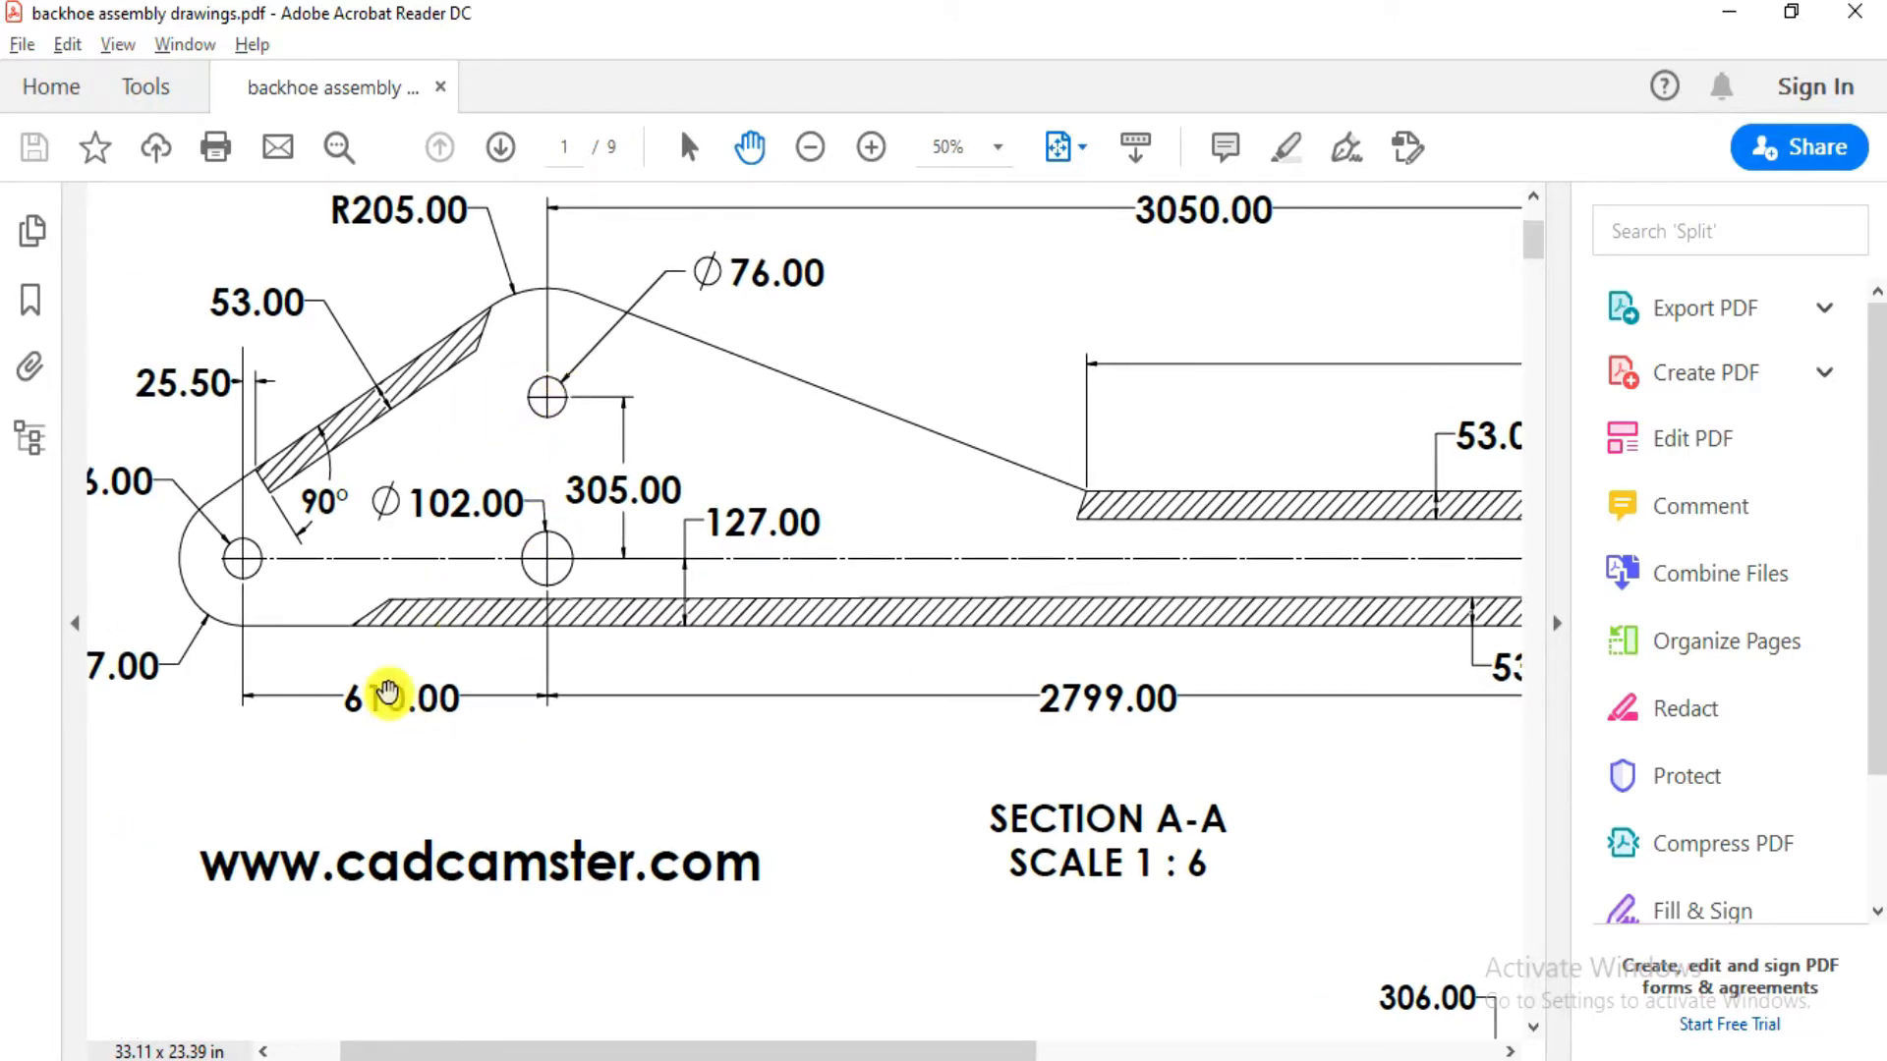
key(alt+Tab)
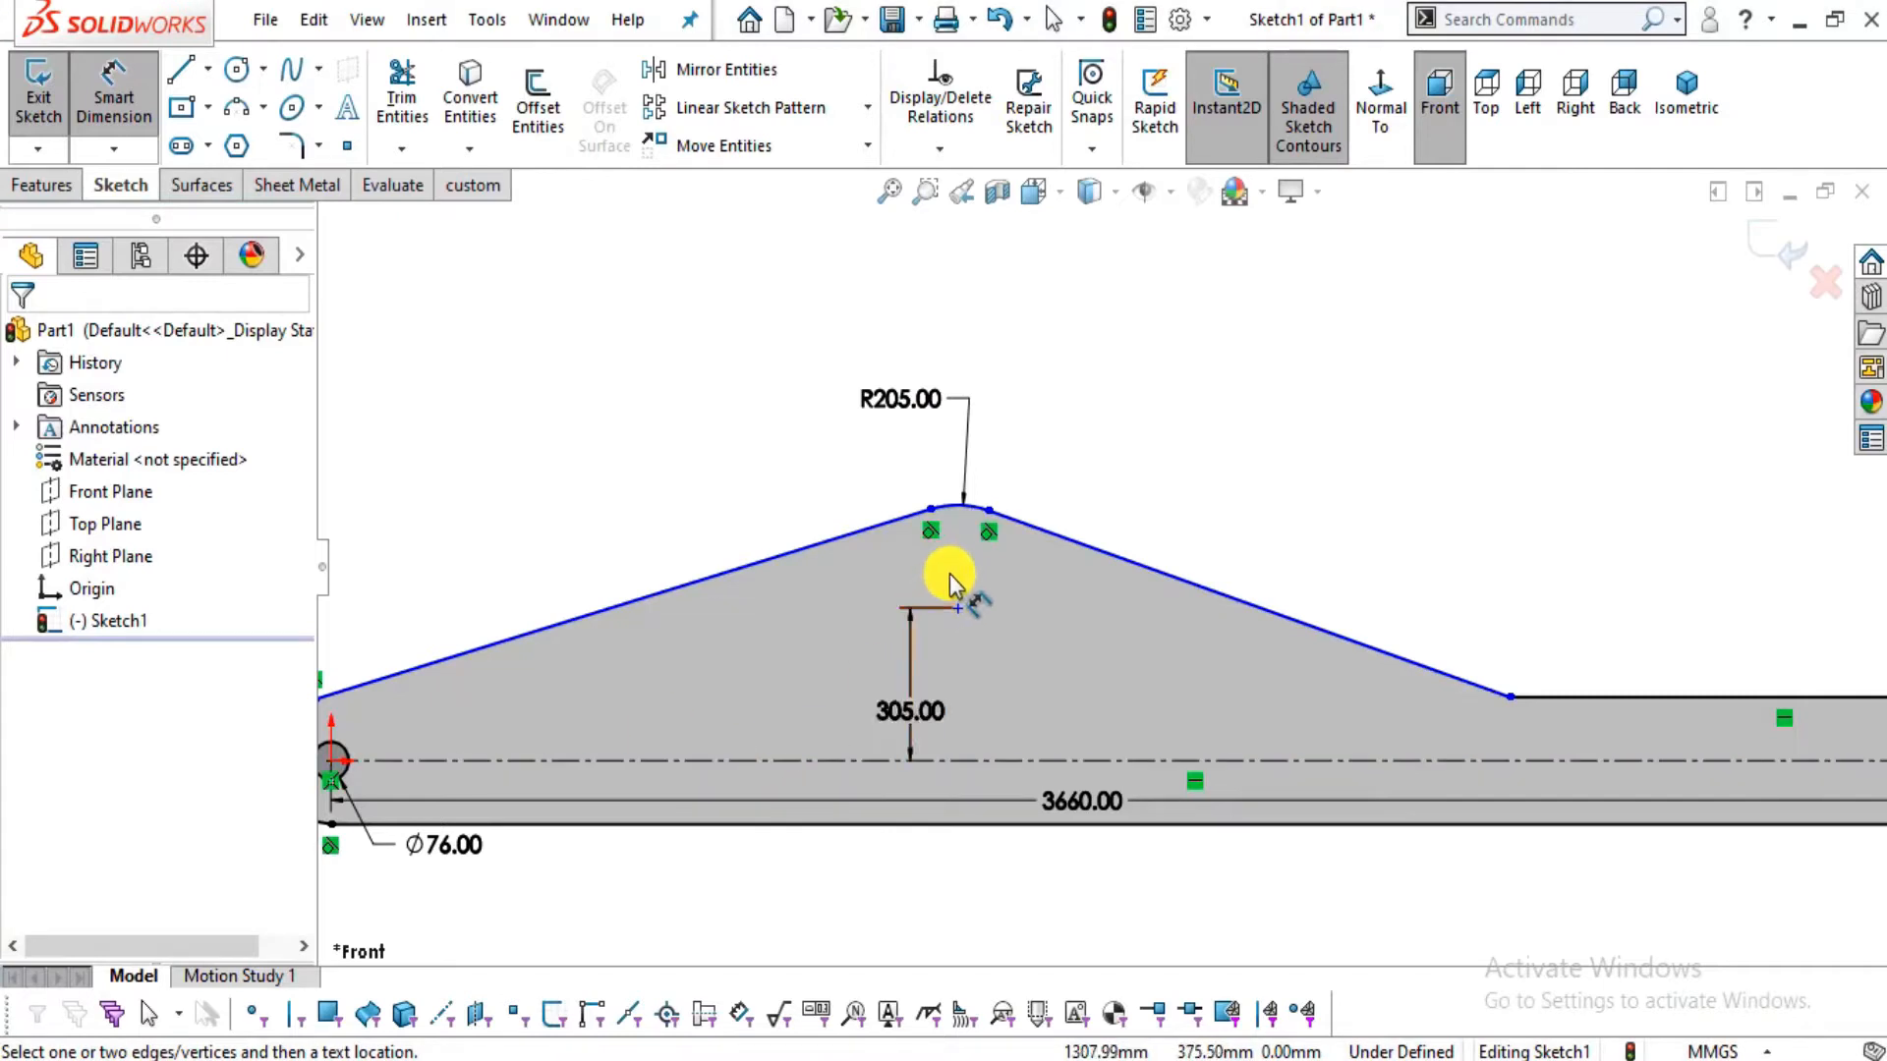
click(957, 608)
scroll(466, 661, up, 1)
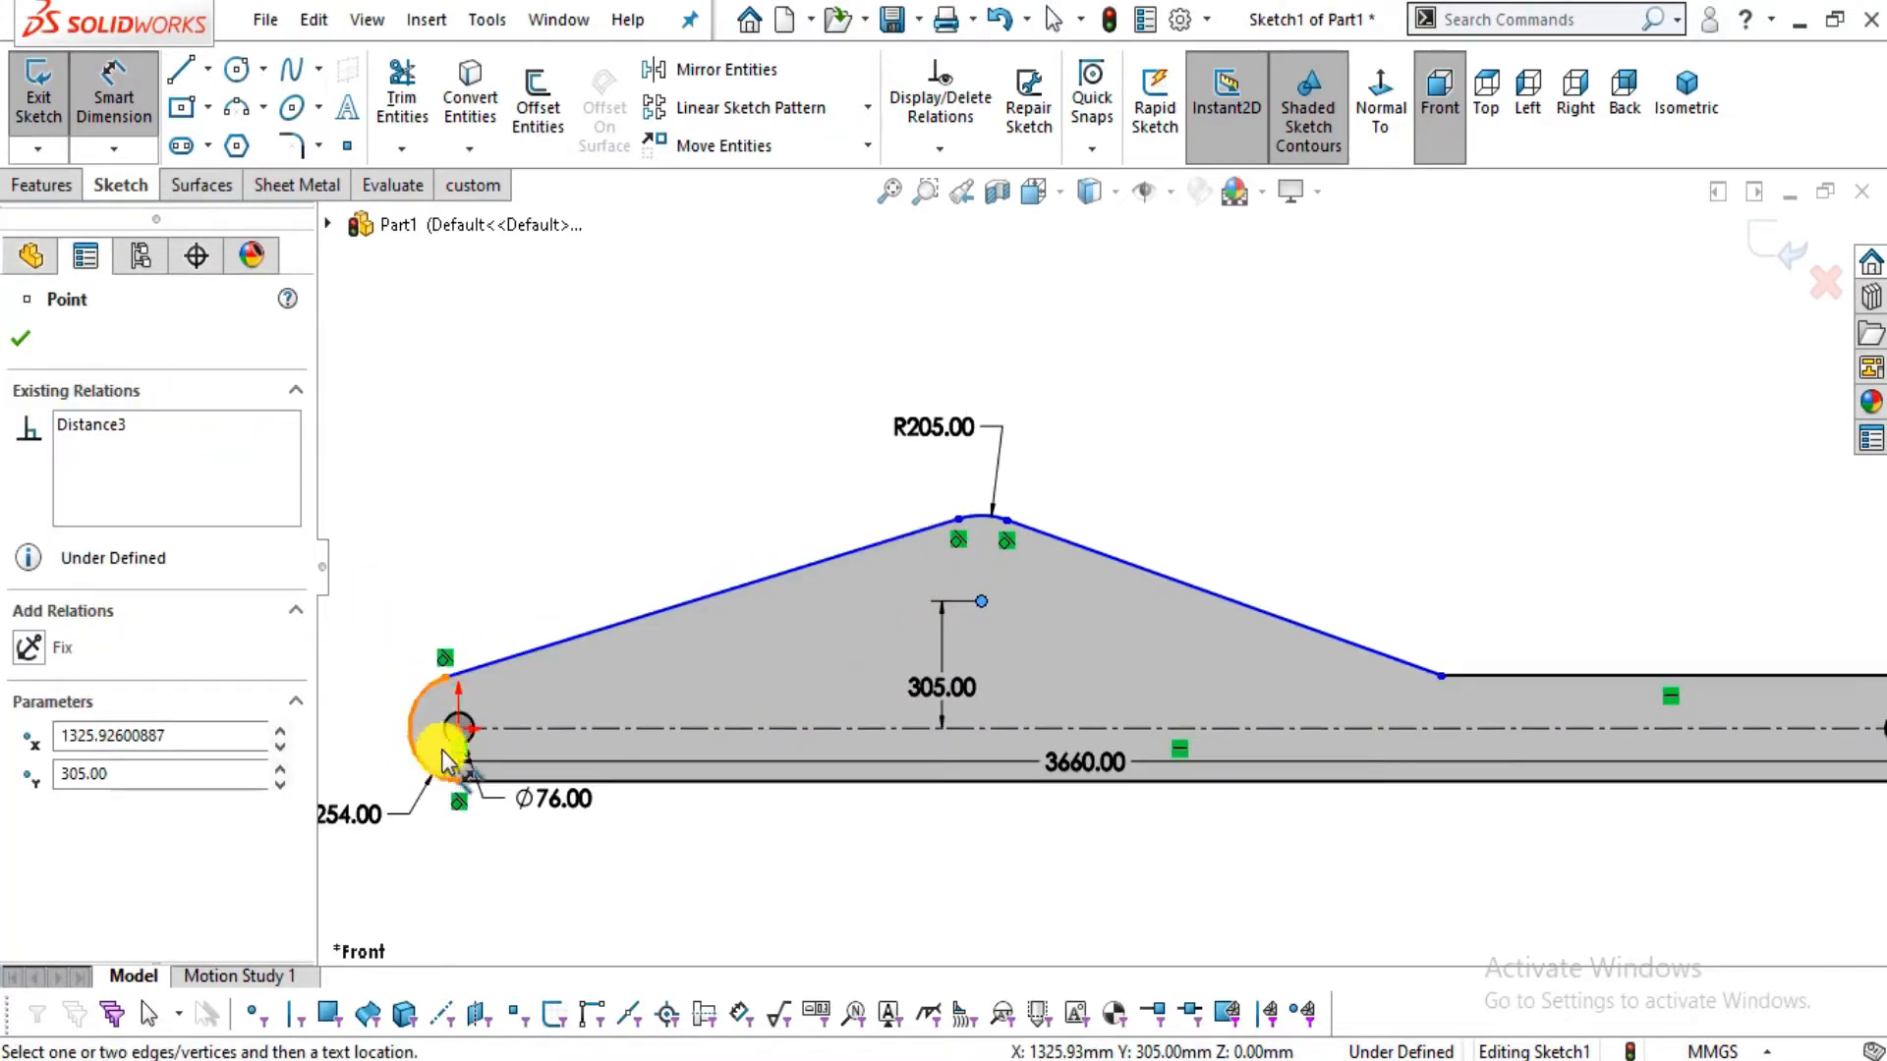
scroll(442, 759, down, 2)
scroll(556, 703, down, 2)
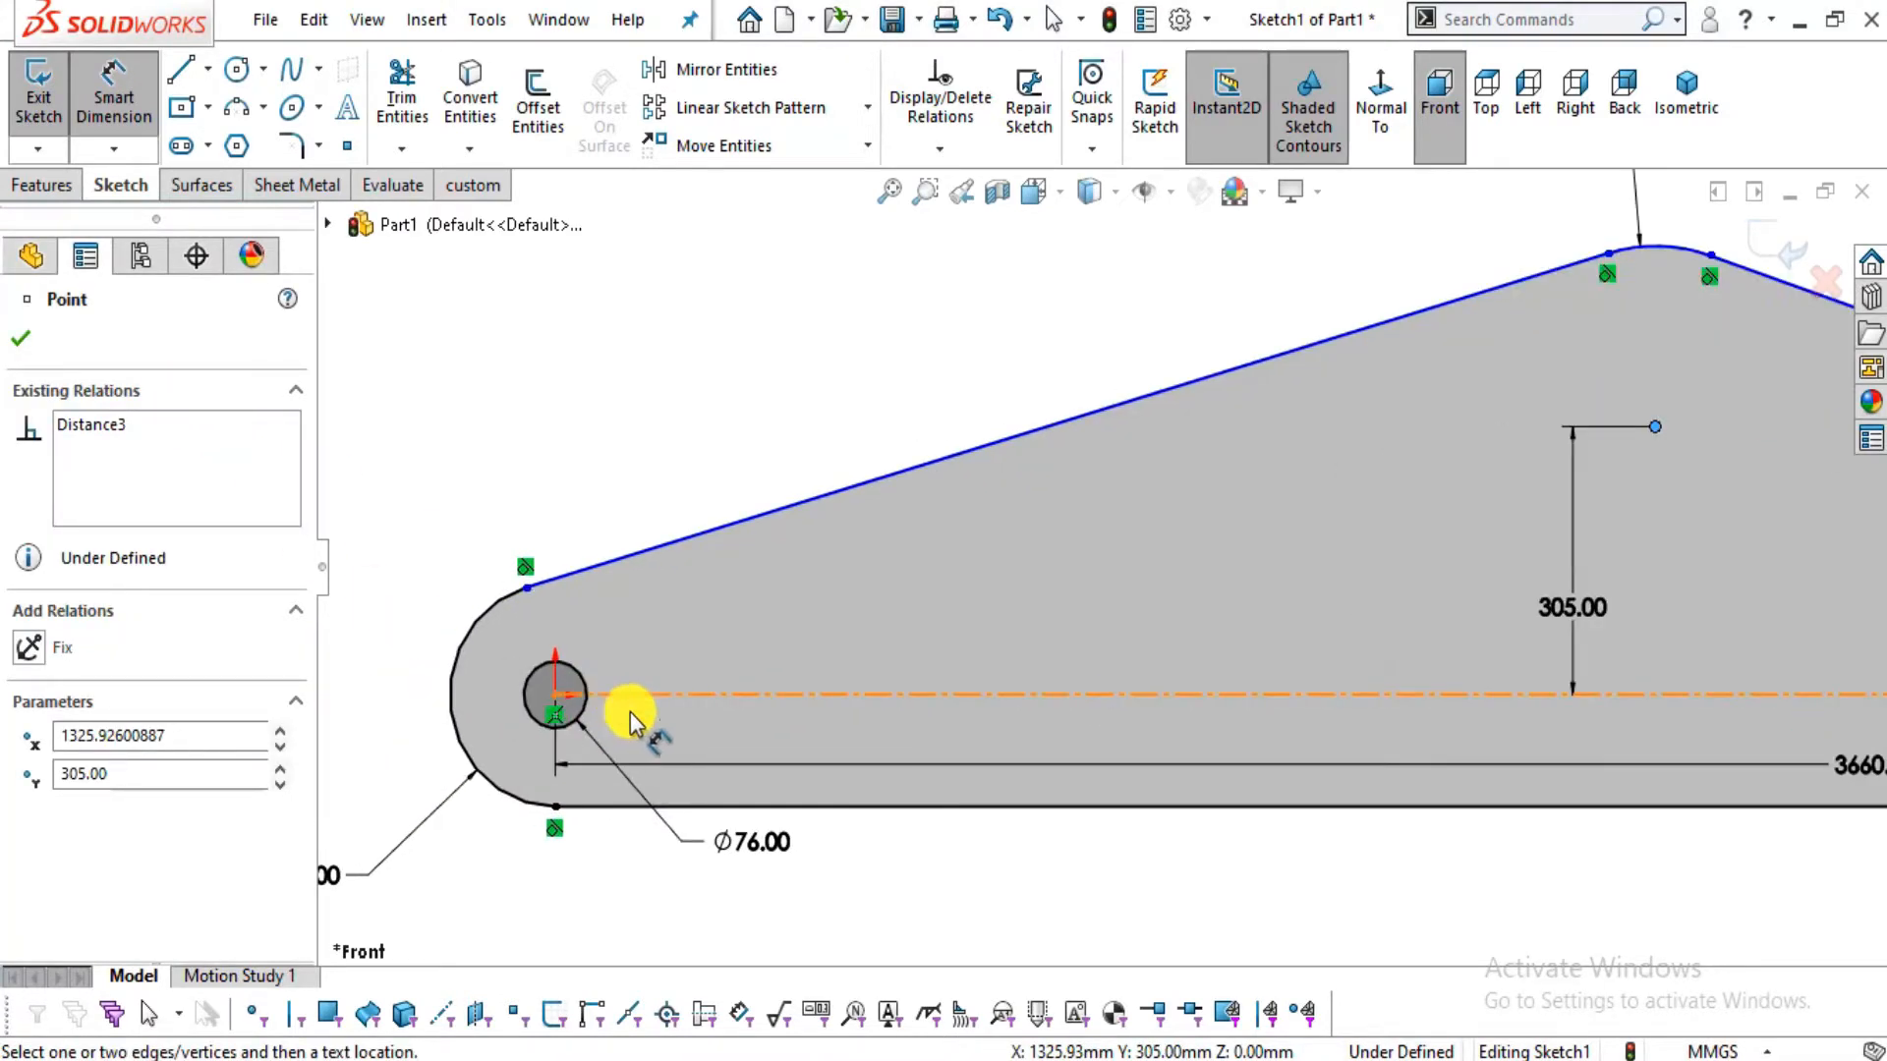
click(569, 690)
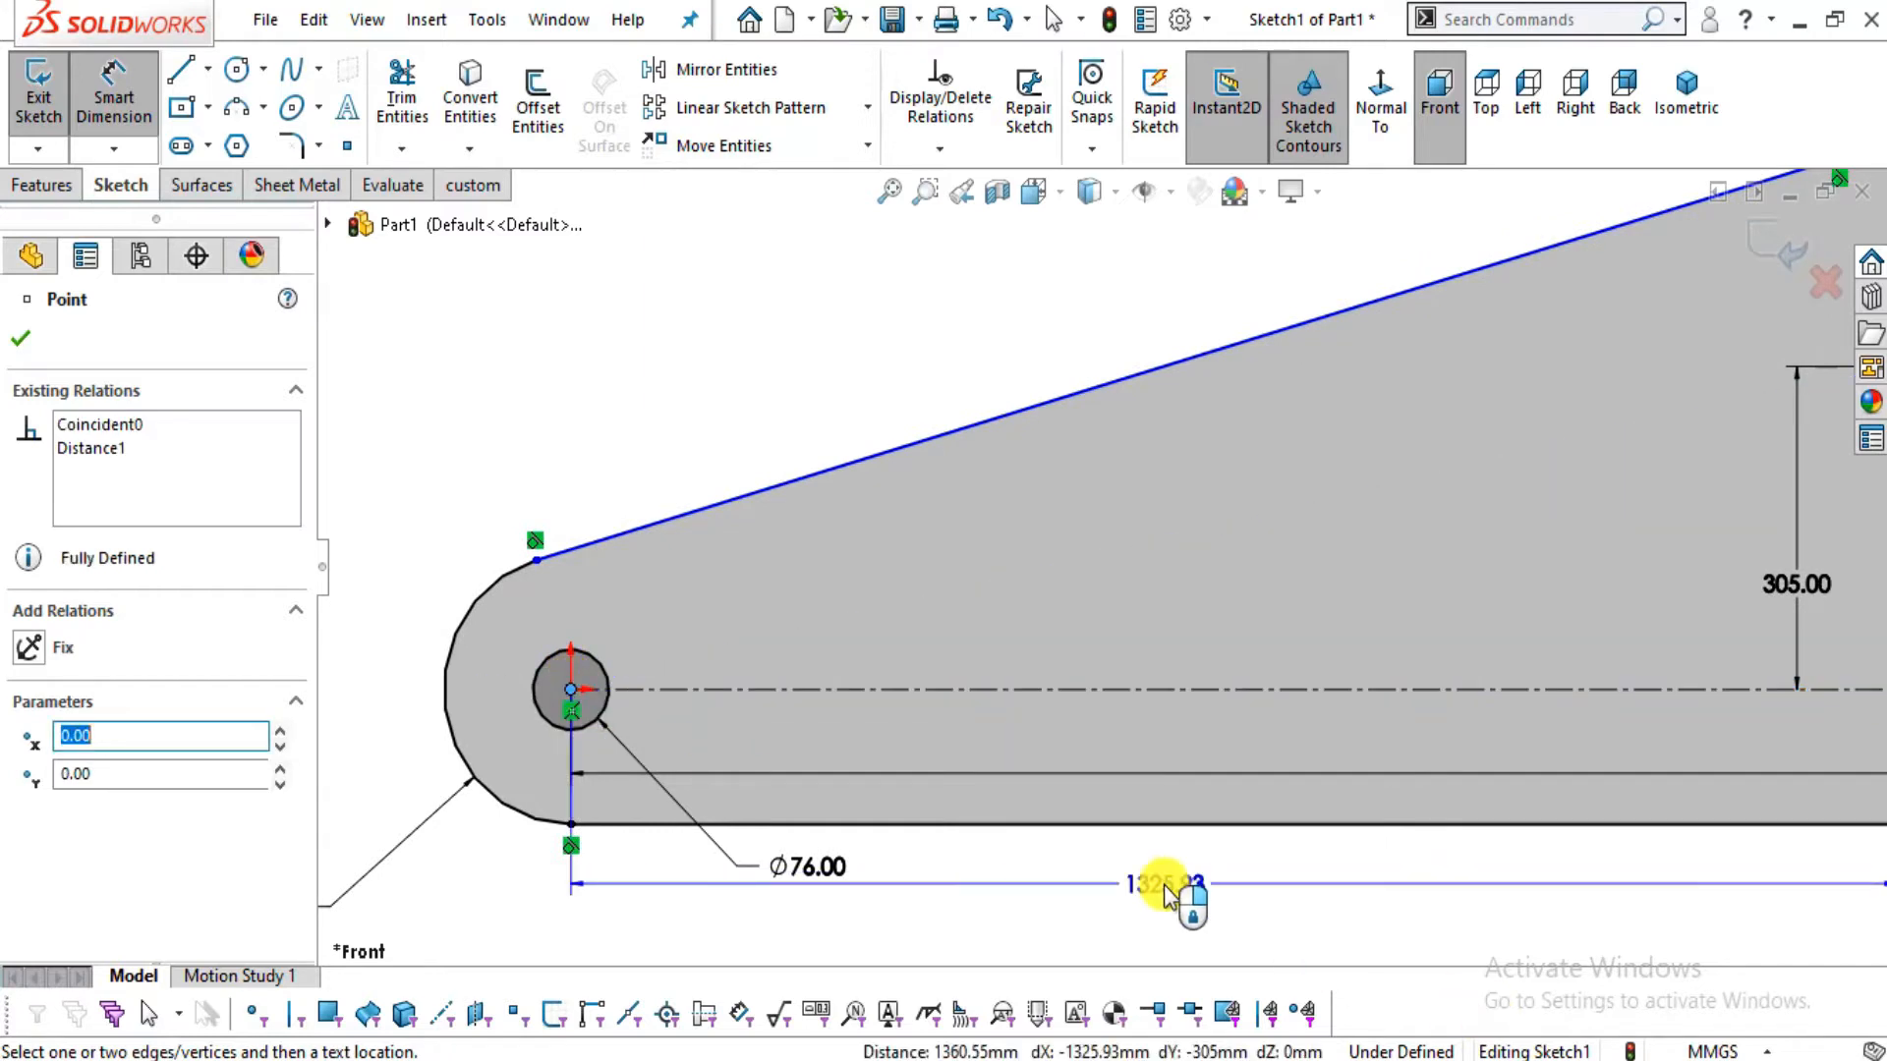
scroll(1187, 891, up, 2)
click(1126, 835)
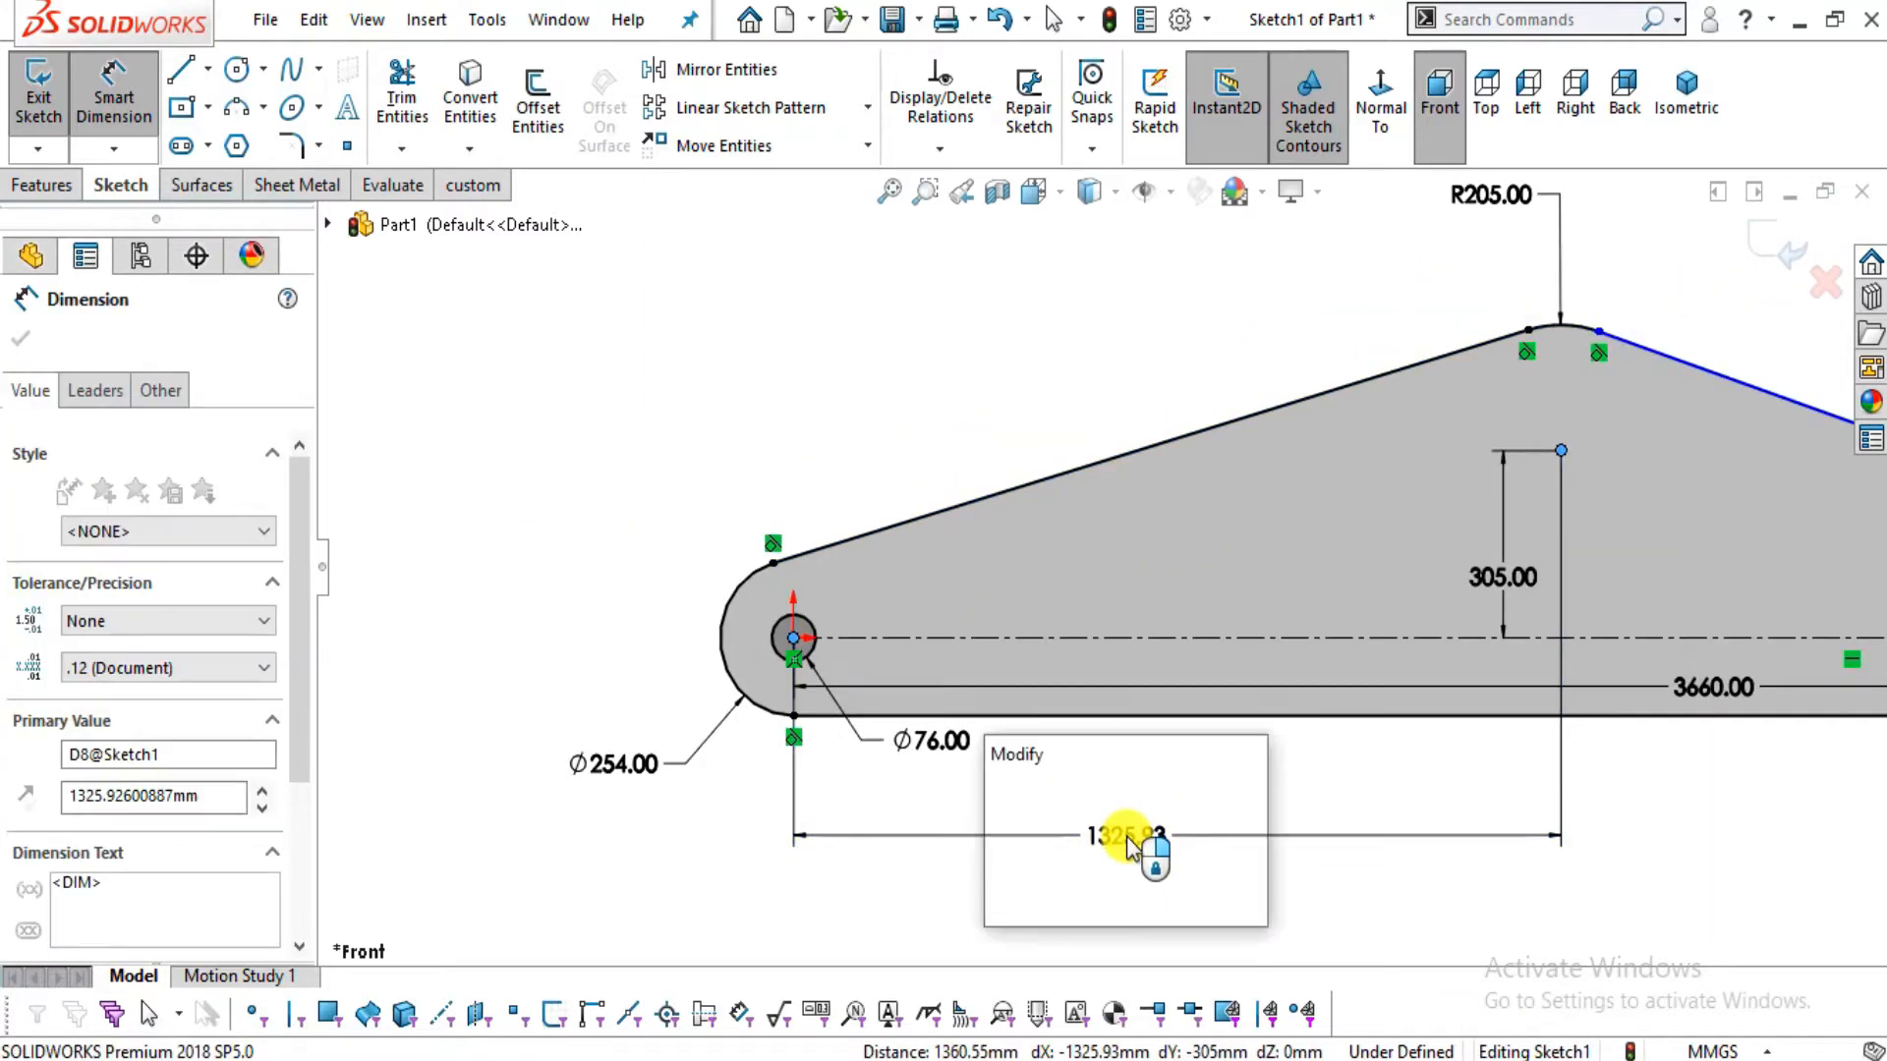
text(610)
key(Return)
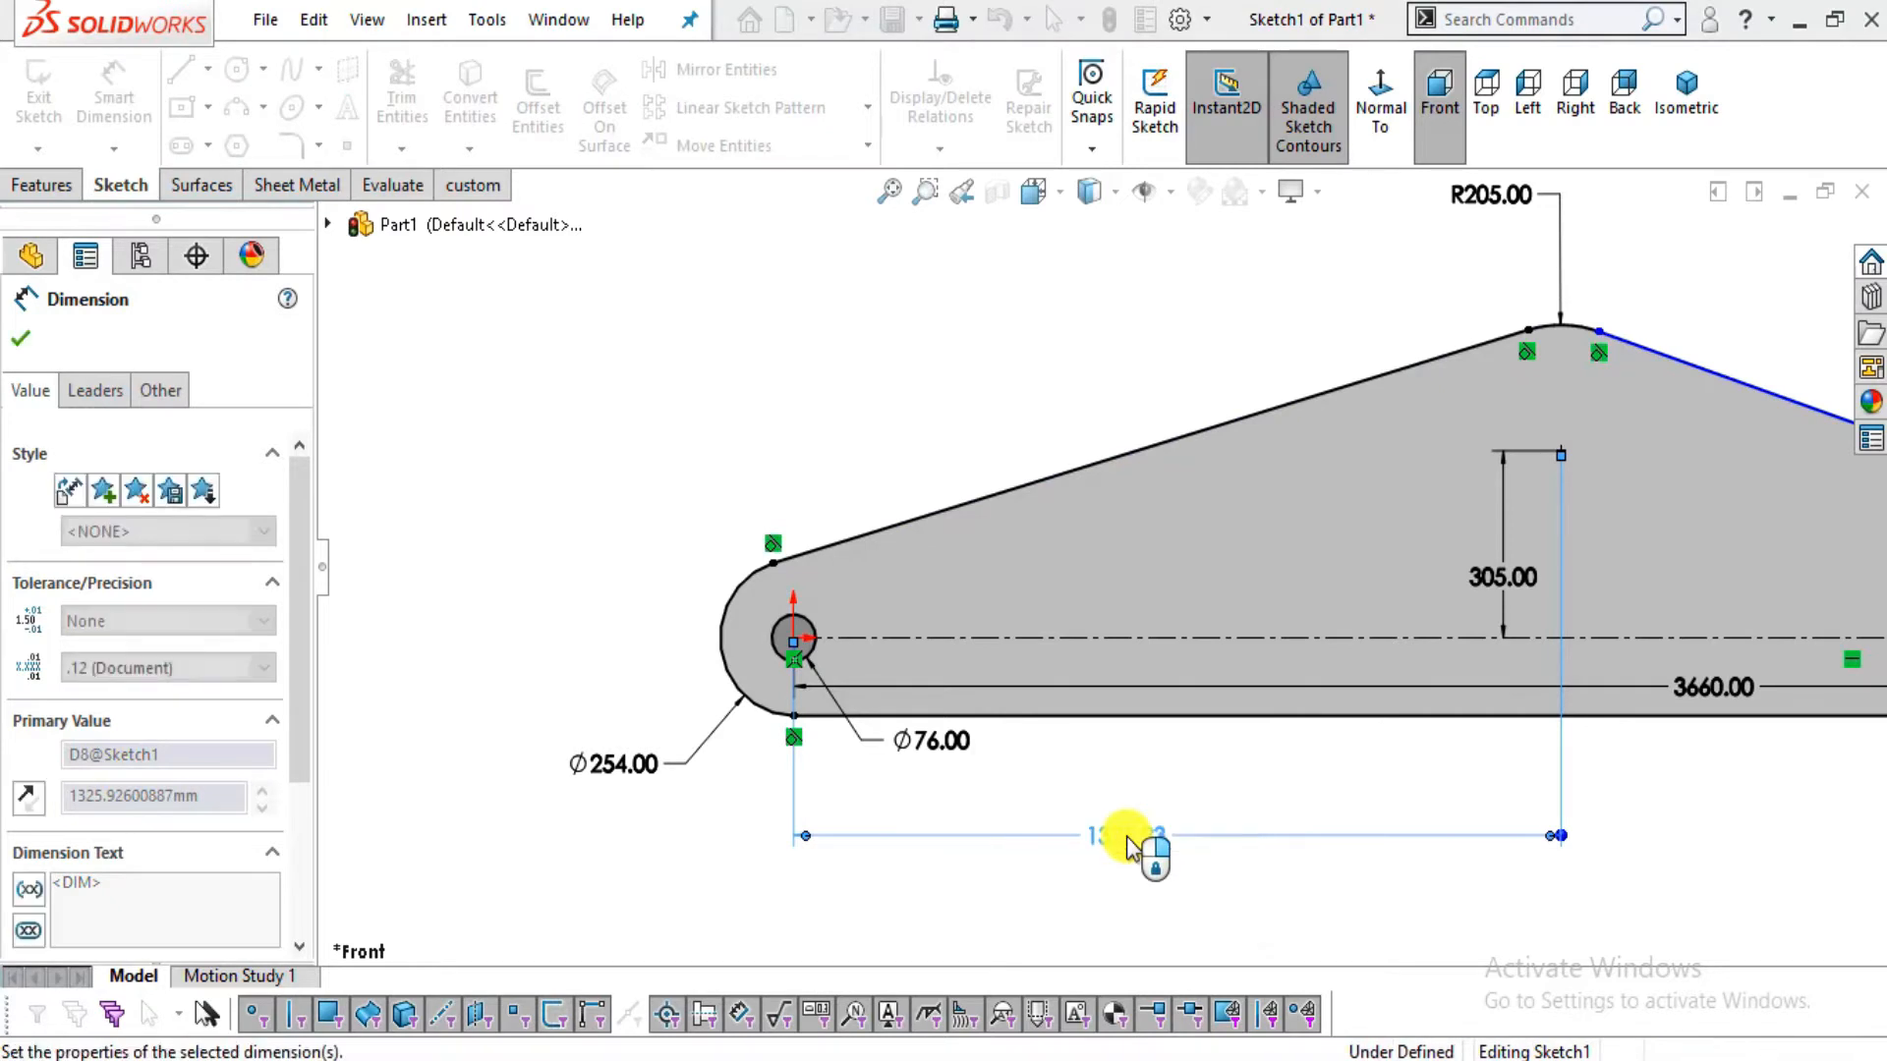
scroll(1269, 621, up, 1)
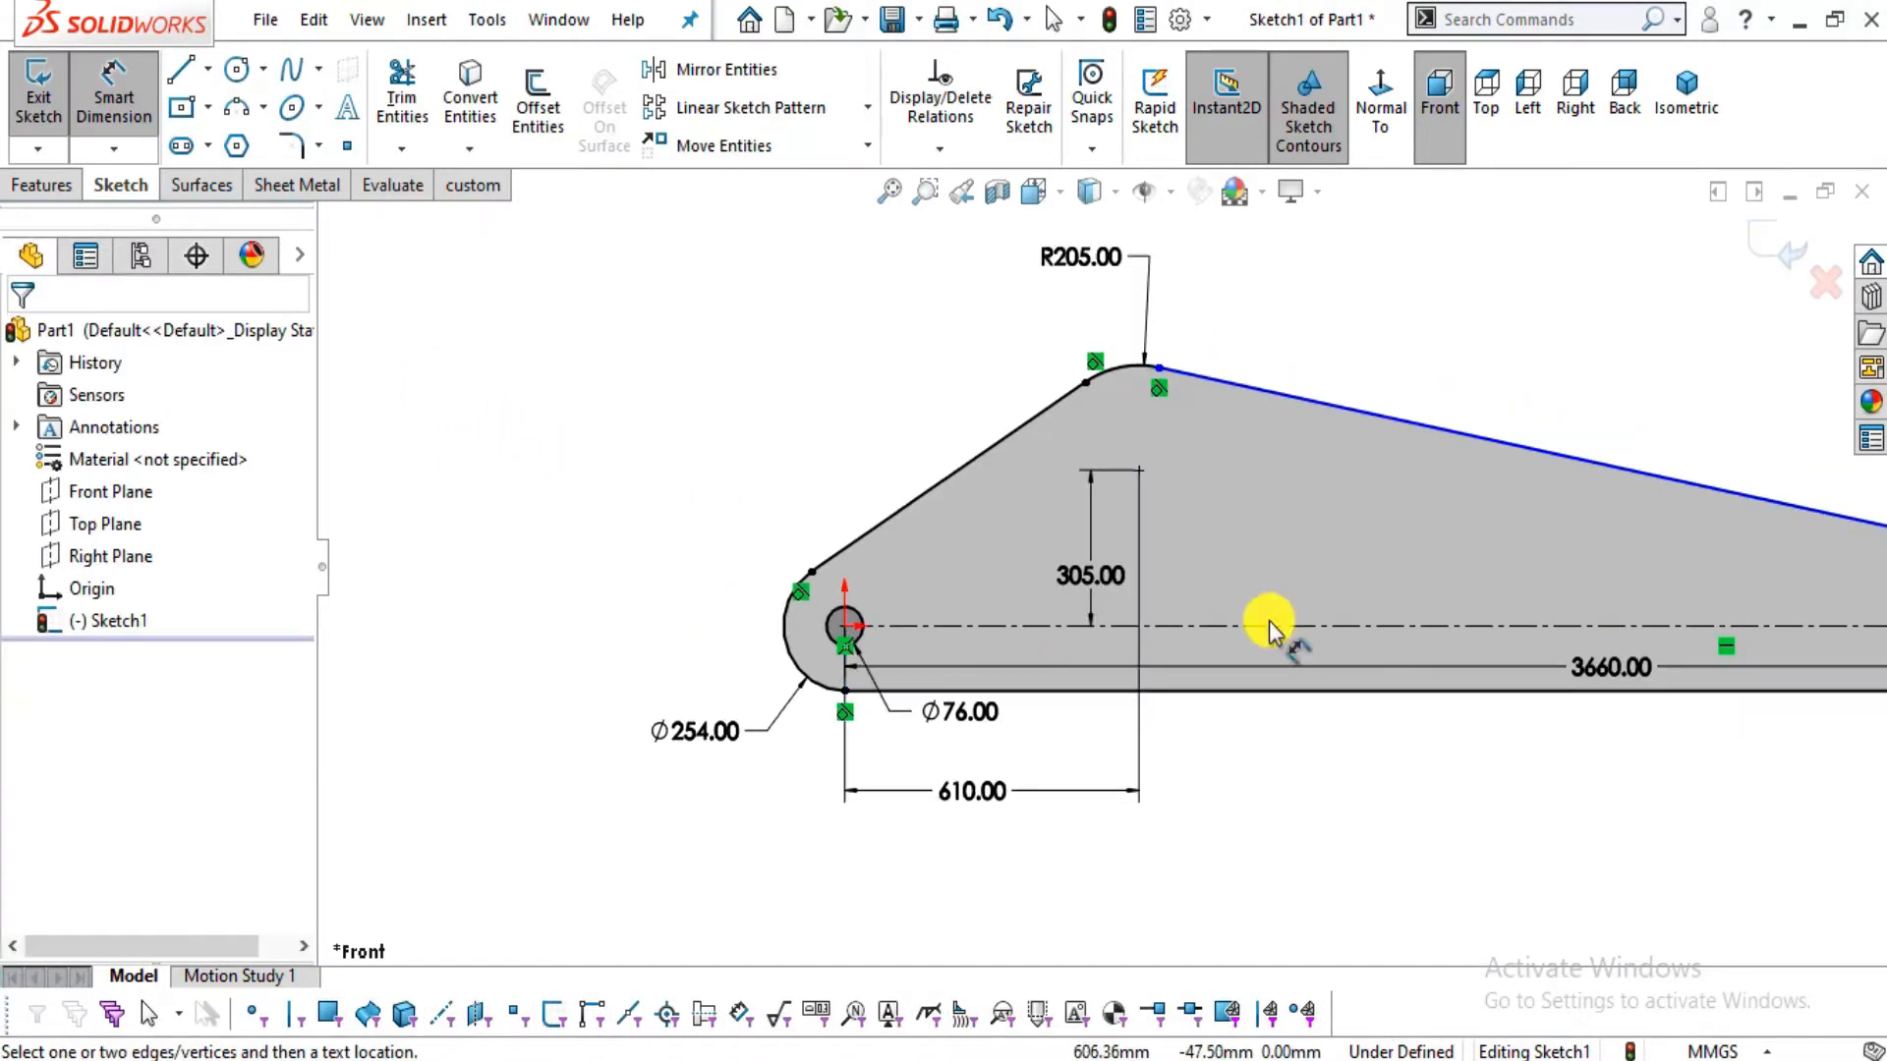
Examine the PDF drawing for the horizontal dimensions locating the peak arc's center and the lower end of the long sloped line
scroll(1373, 519, down, 2)
scroll(1235, 527, up, 2)
scroll(1234, 529, up, 1)
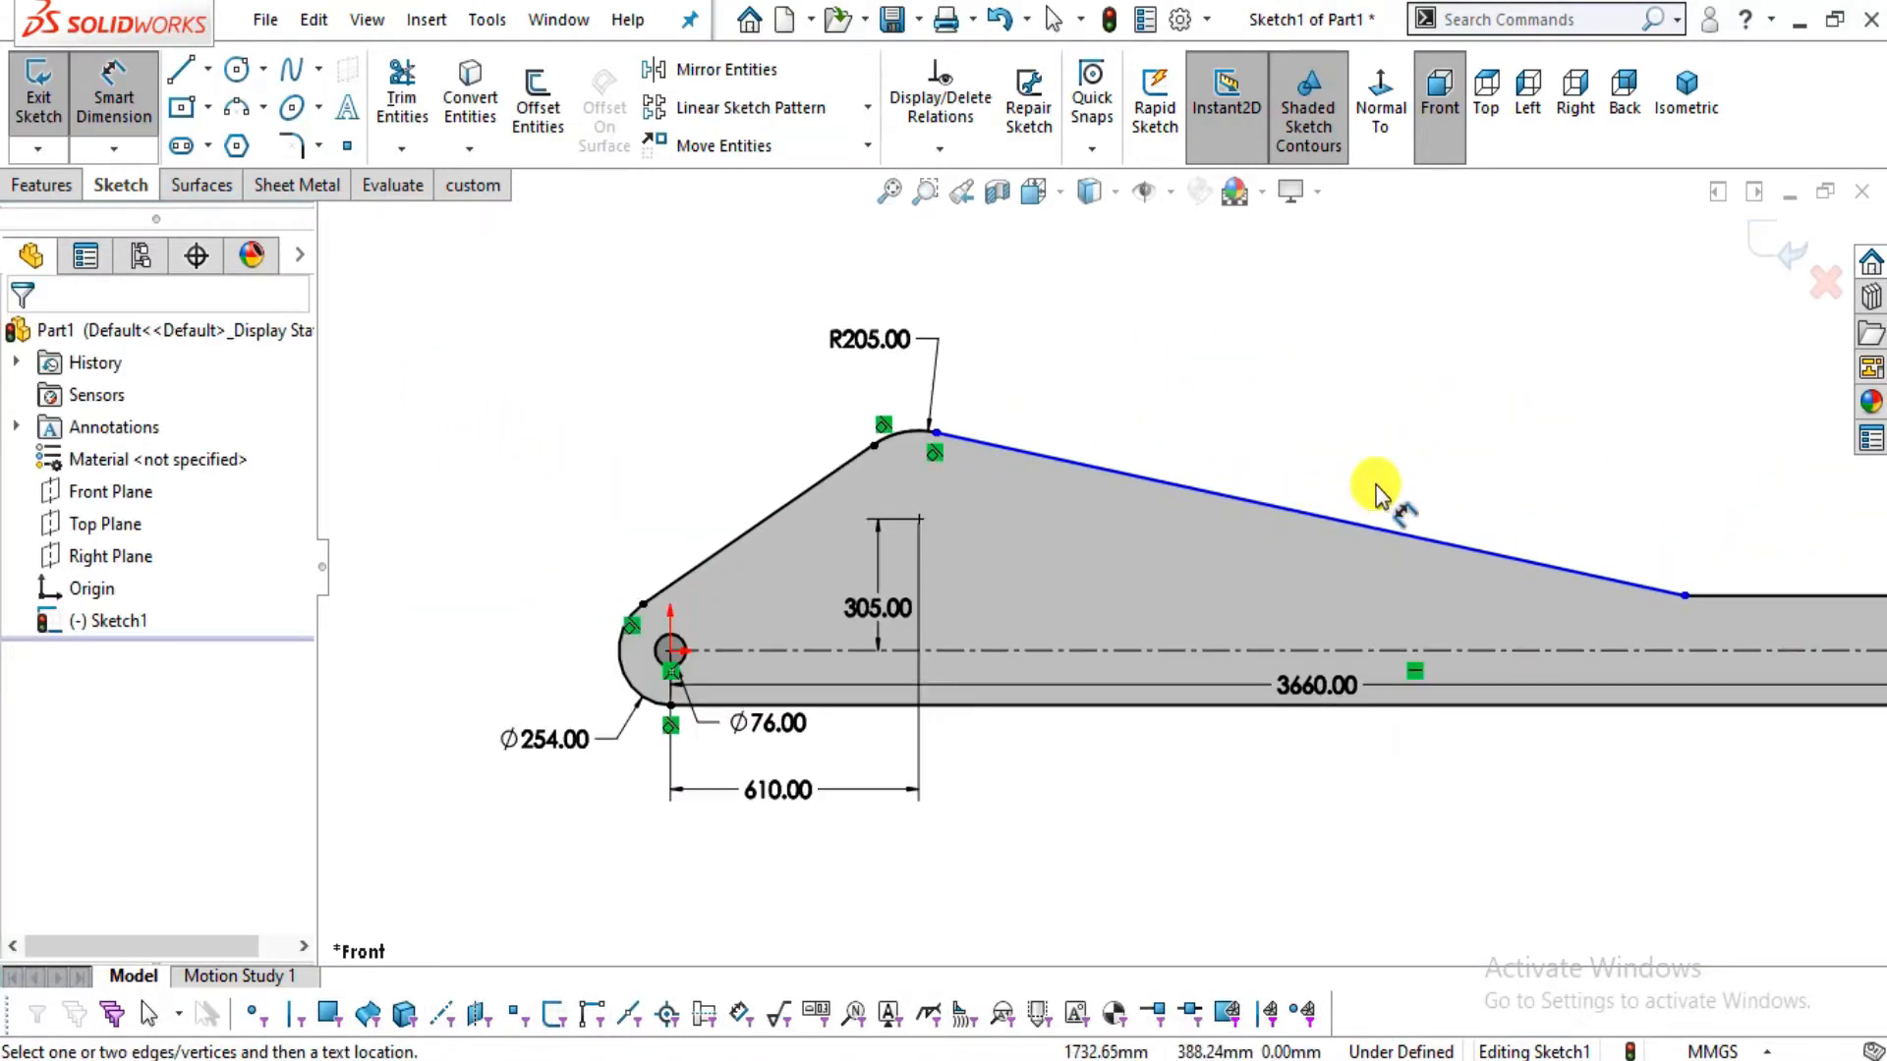
key(alt+Tab)
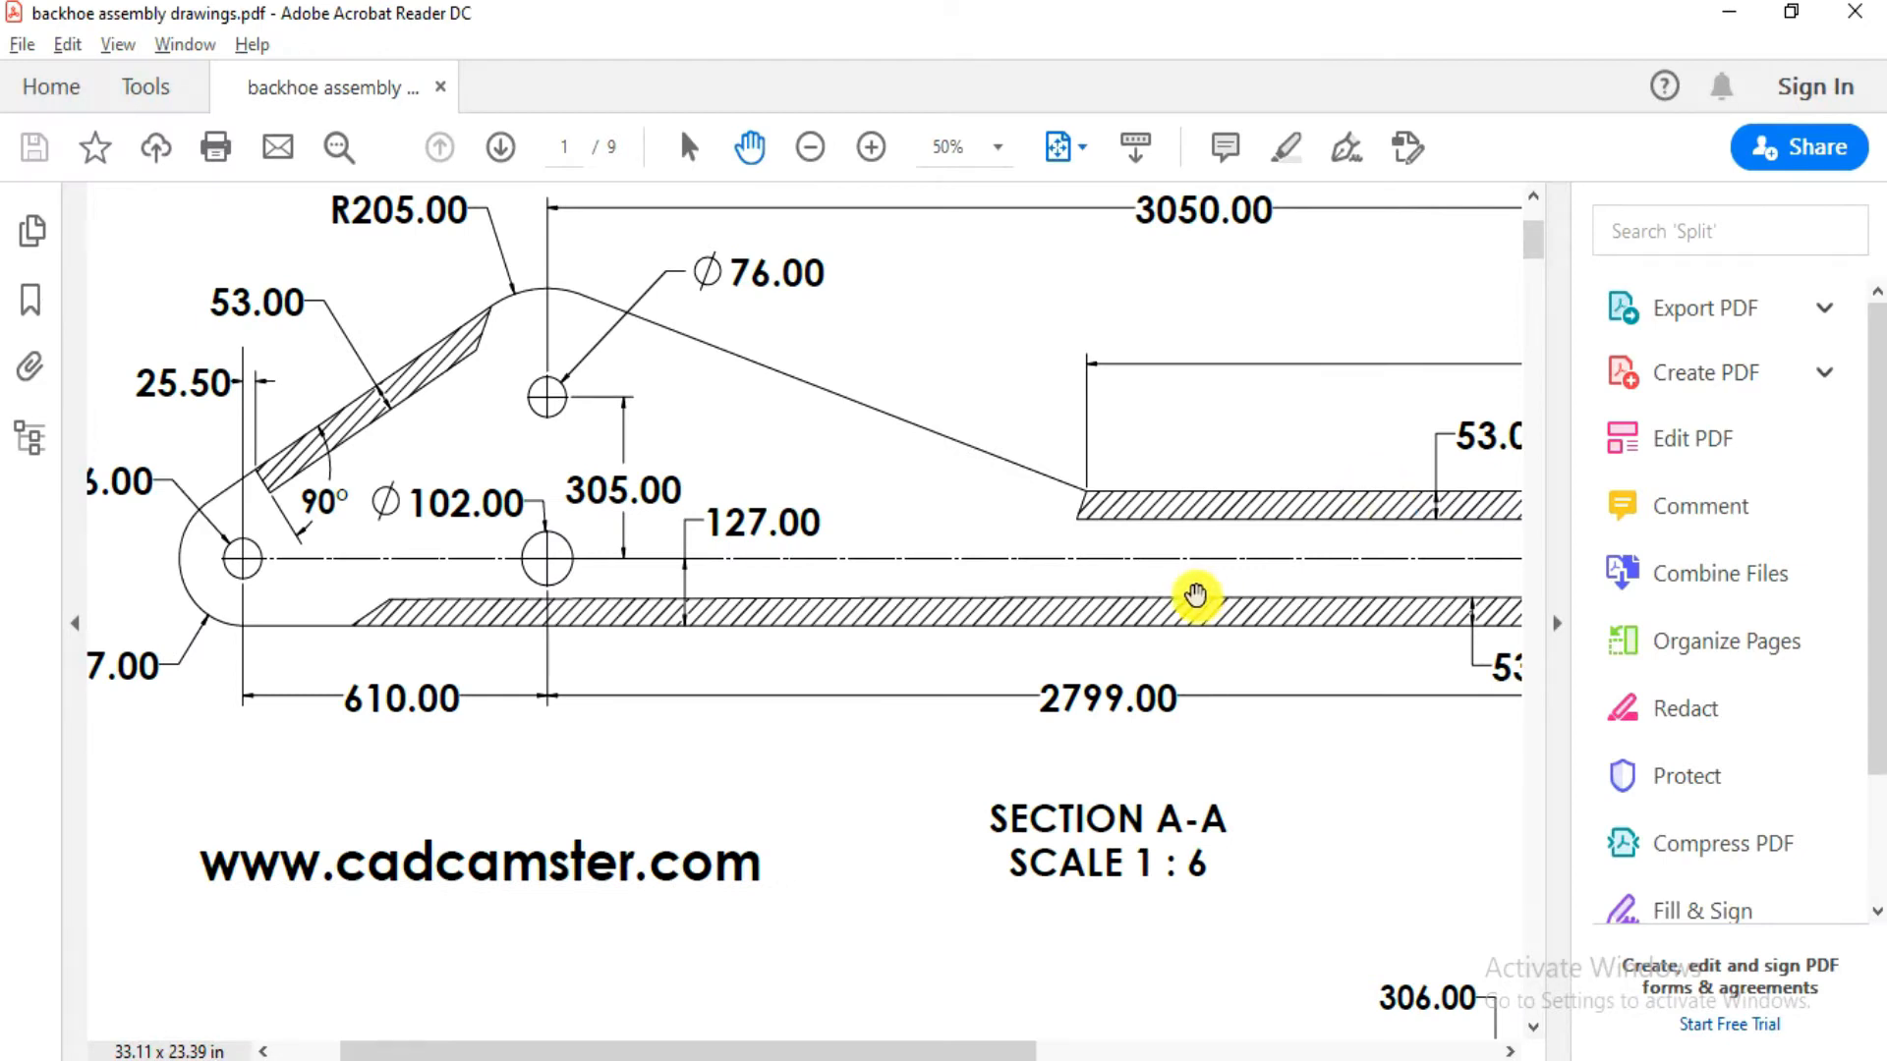
drag(1102, 534, 846, 703)
key(ctrl+0)
ctrl+scroll(830, 369, up, 3)
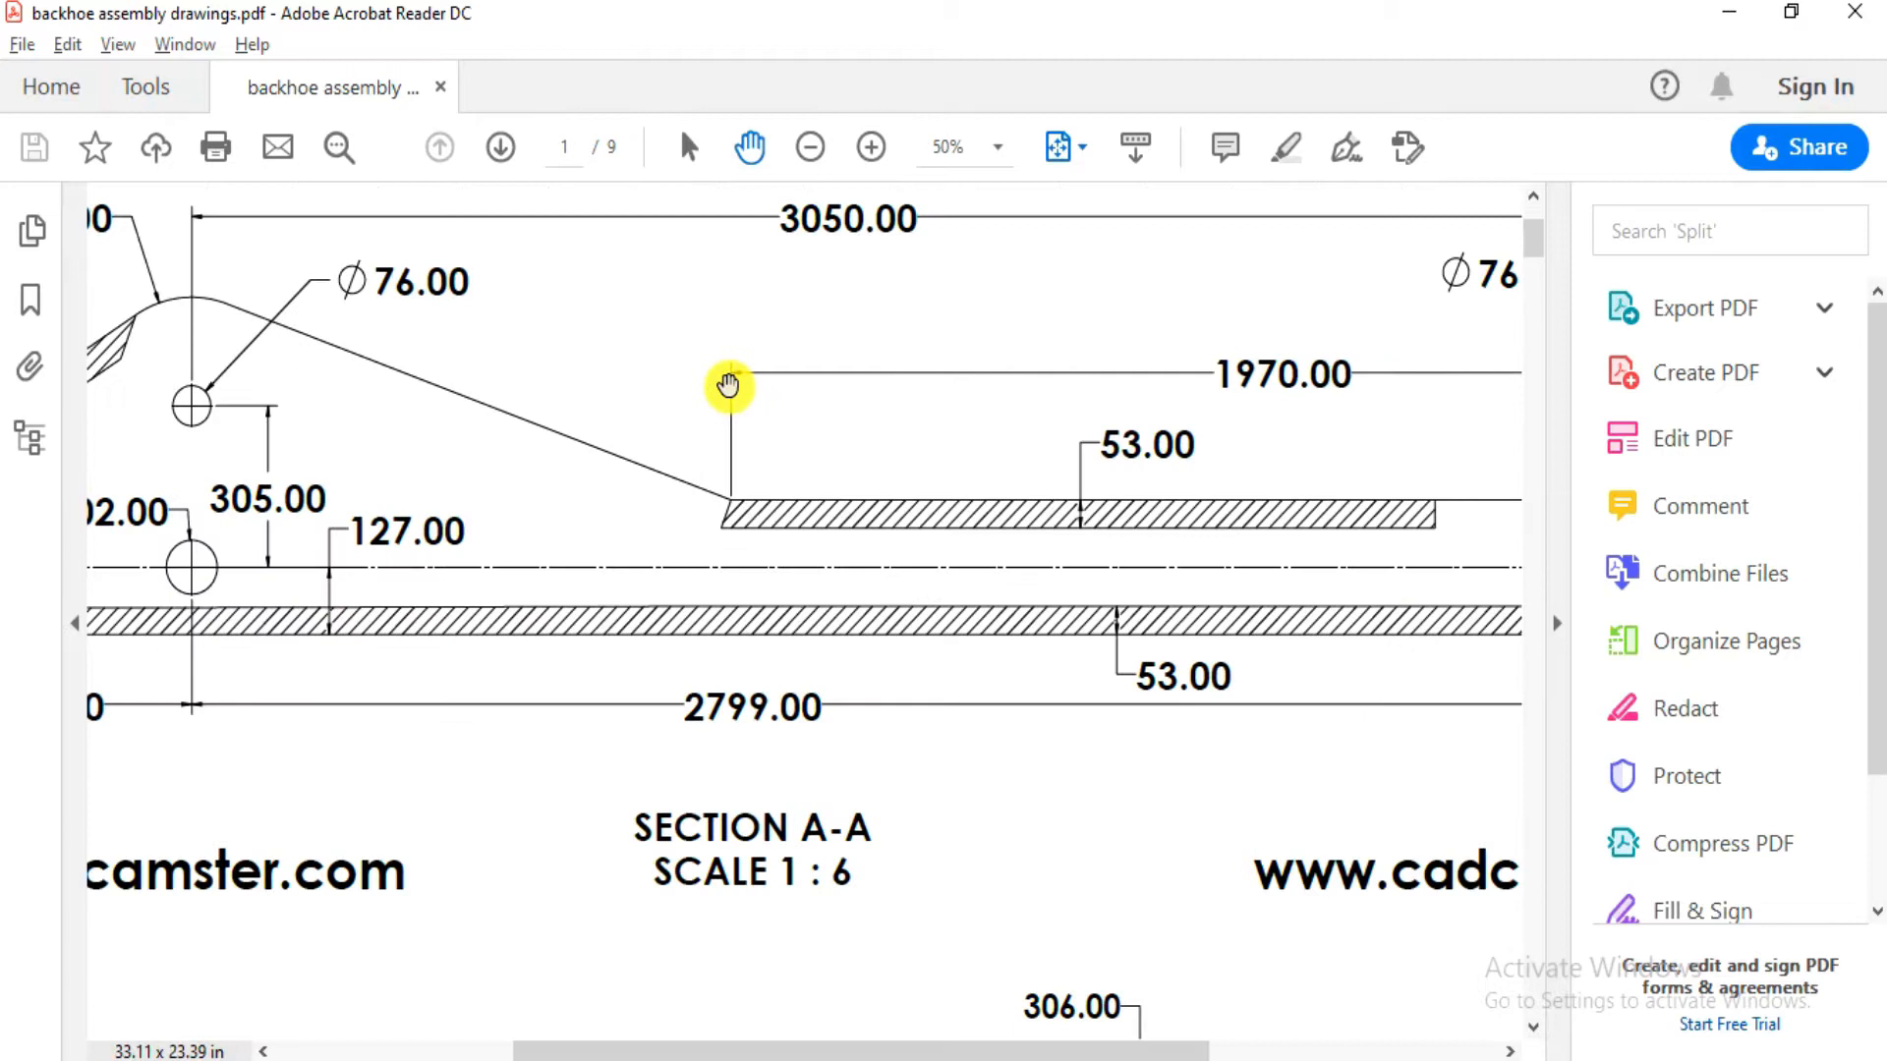
key(ctrl+0)
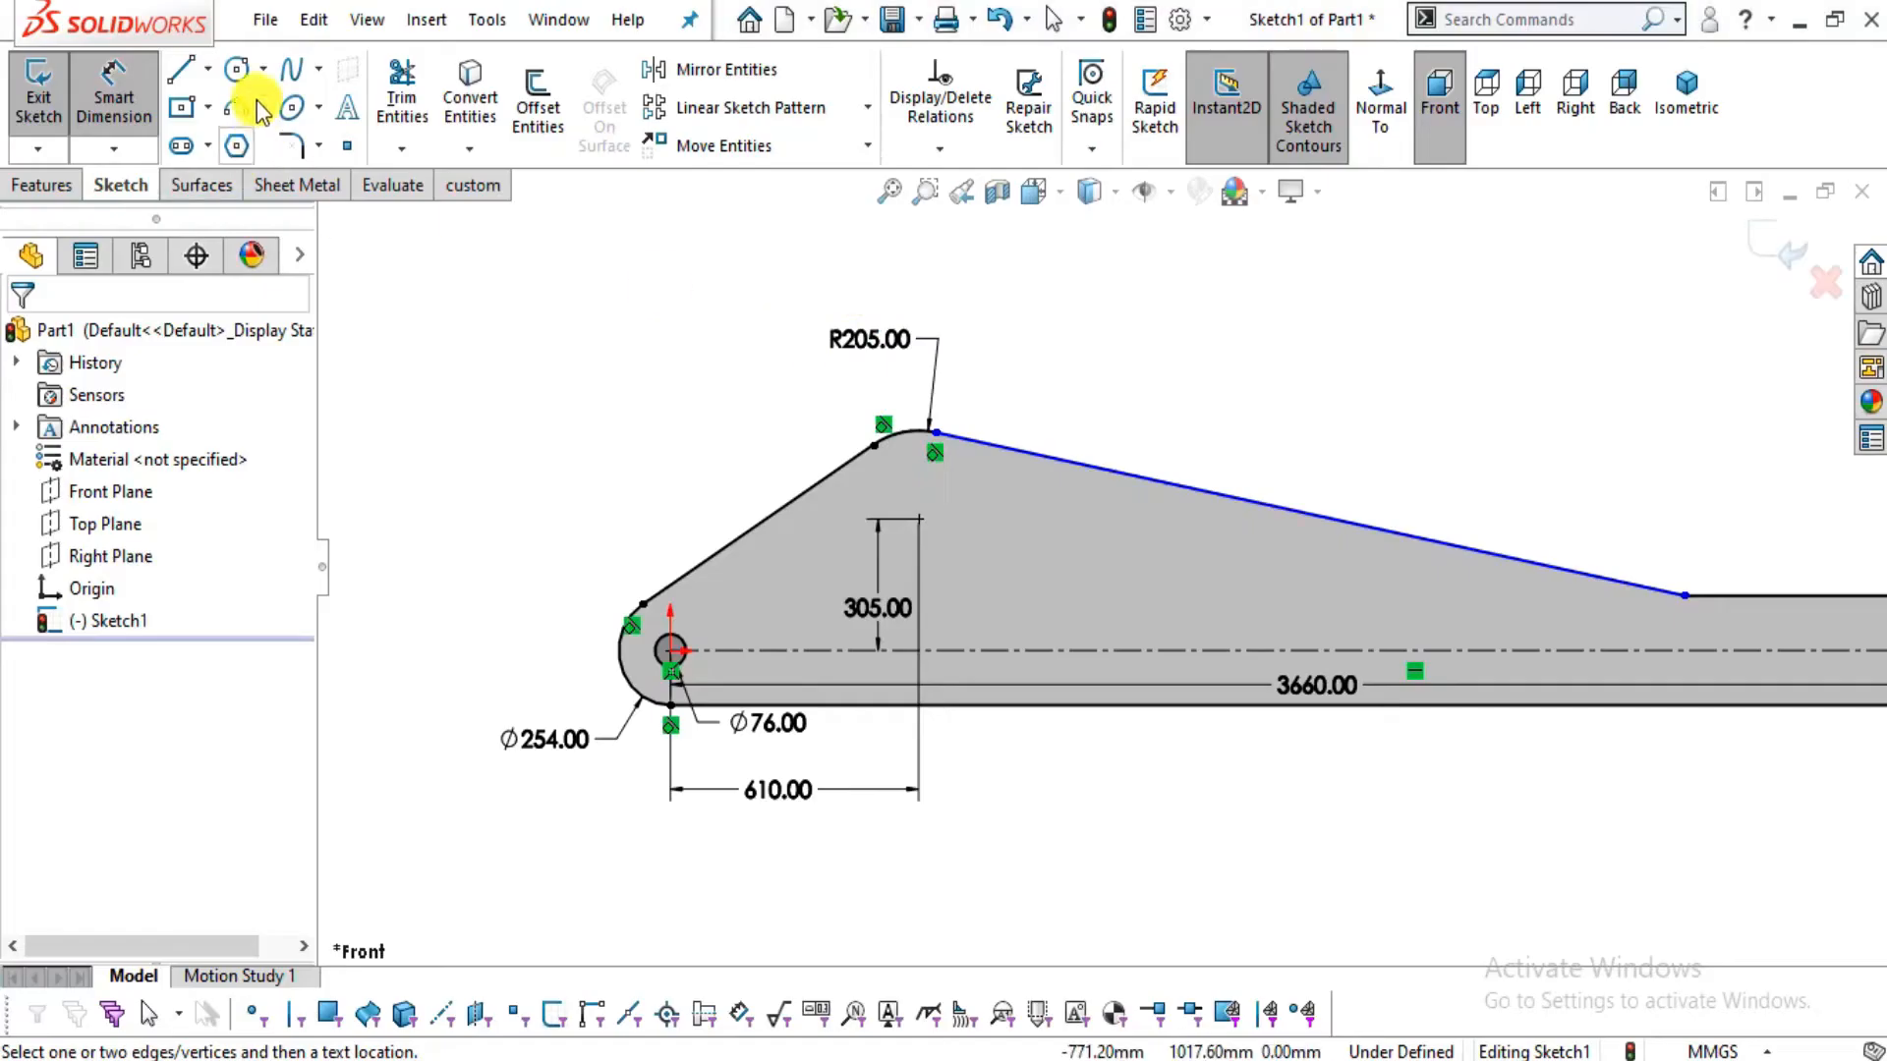
Try to dimension the horizontal distance between the peak arc's center and the far end hole's center
scroll(934, 470, down, 3)
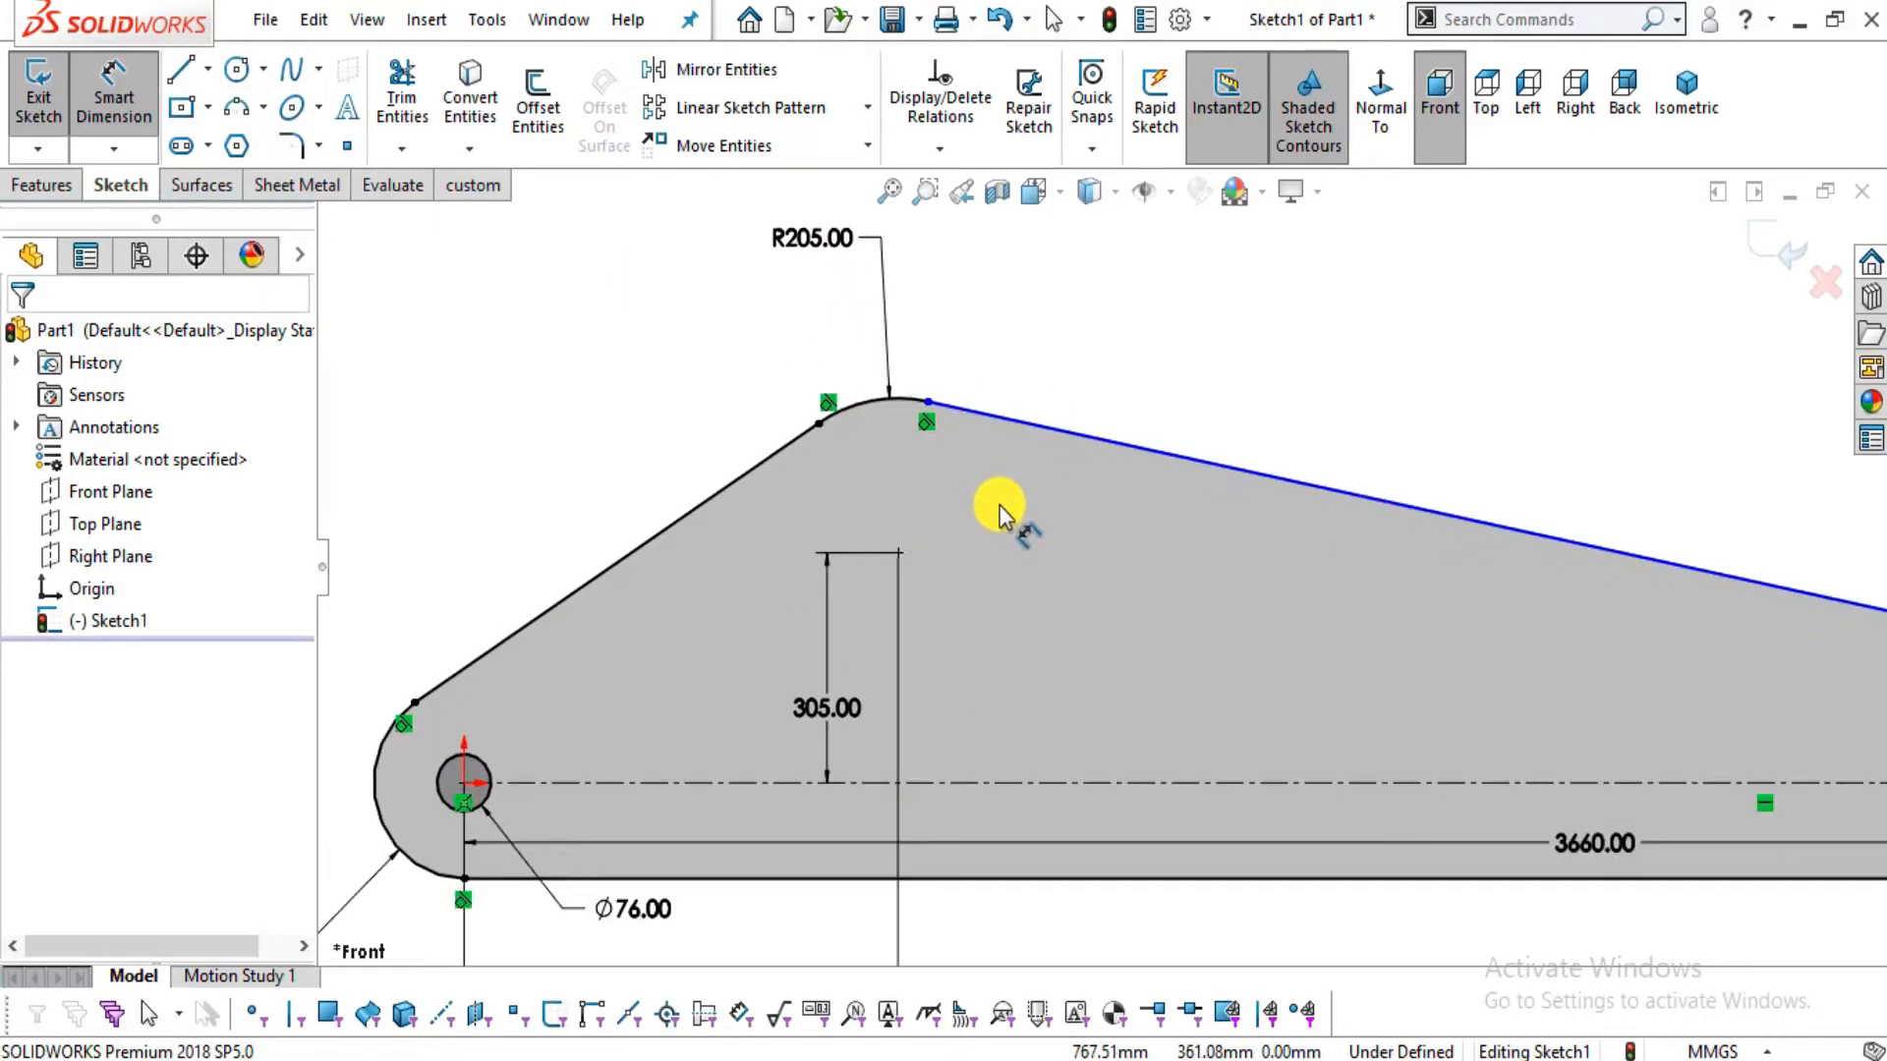
click(897, 553)
scroll(1053, 623, up, 6)
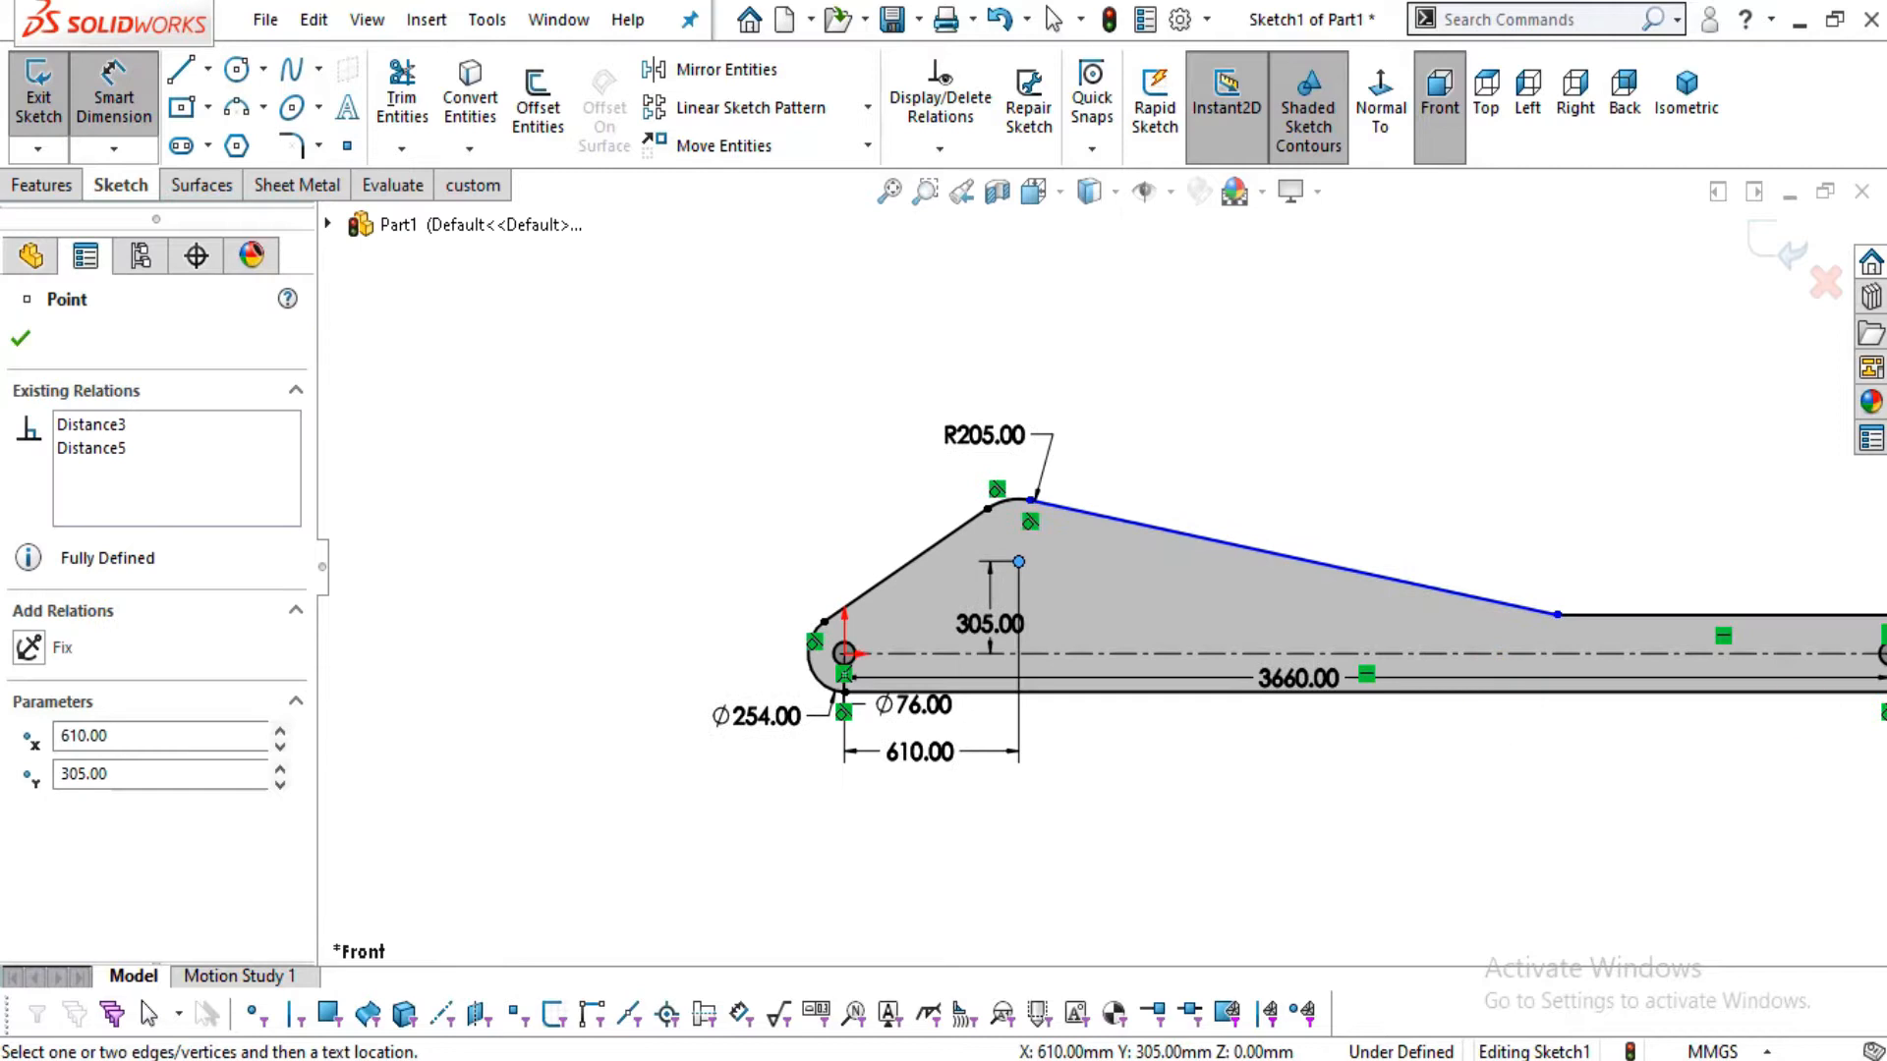
scroll(1504, 589, down, 5)
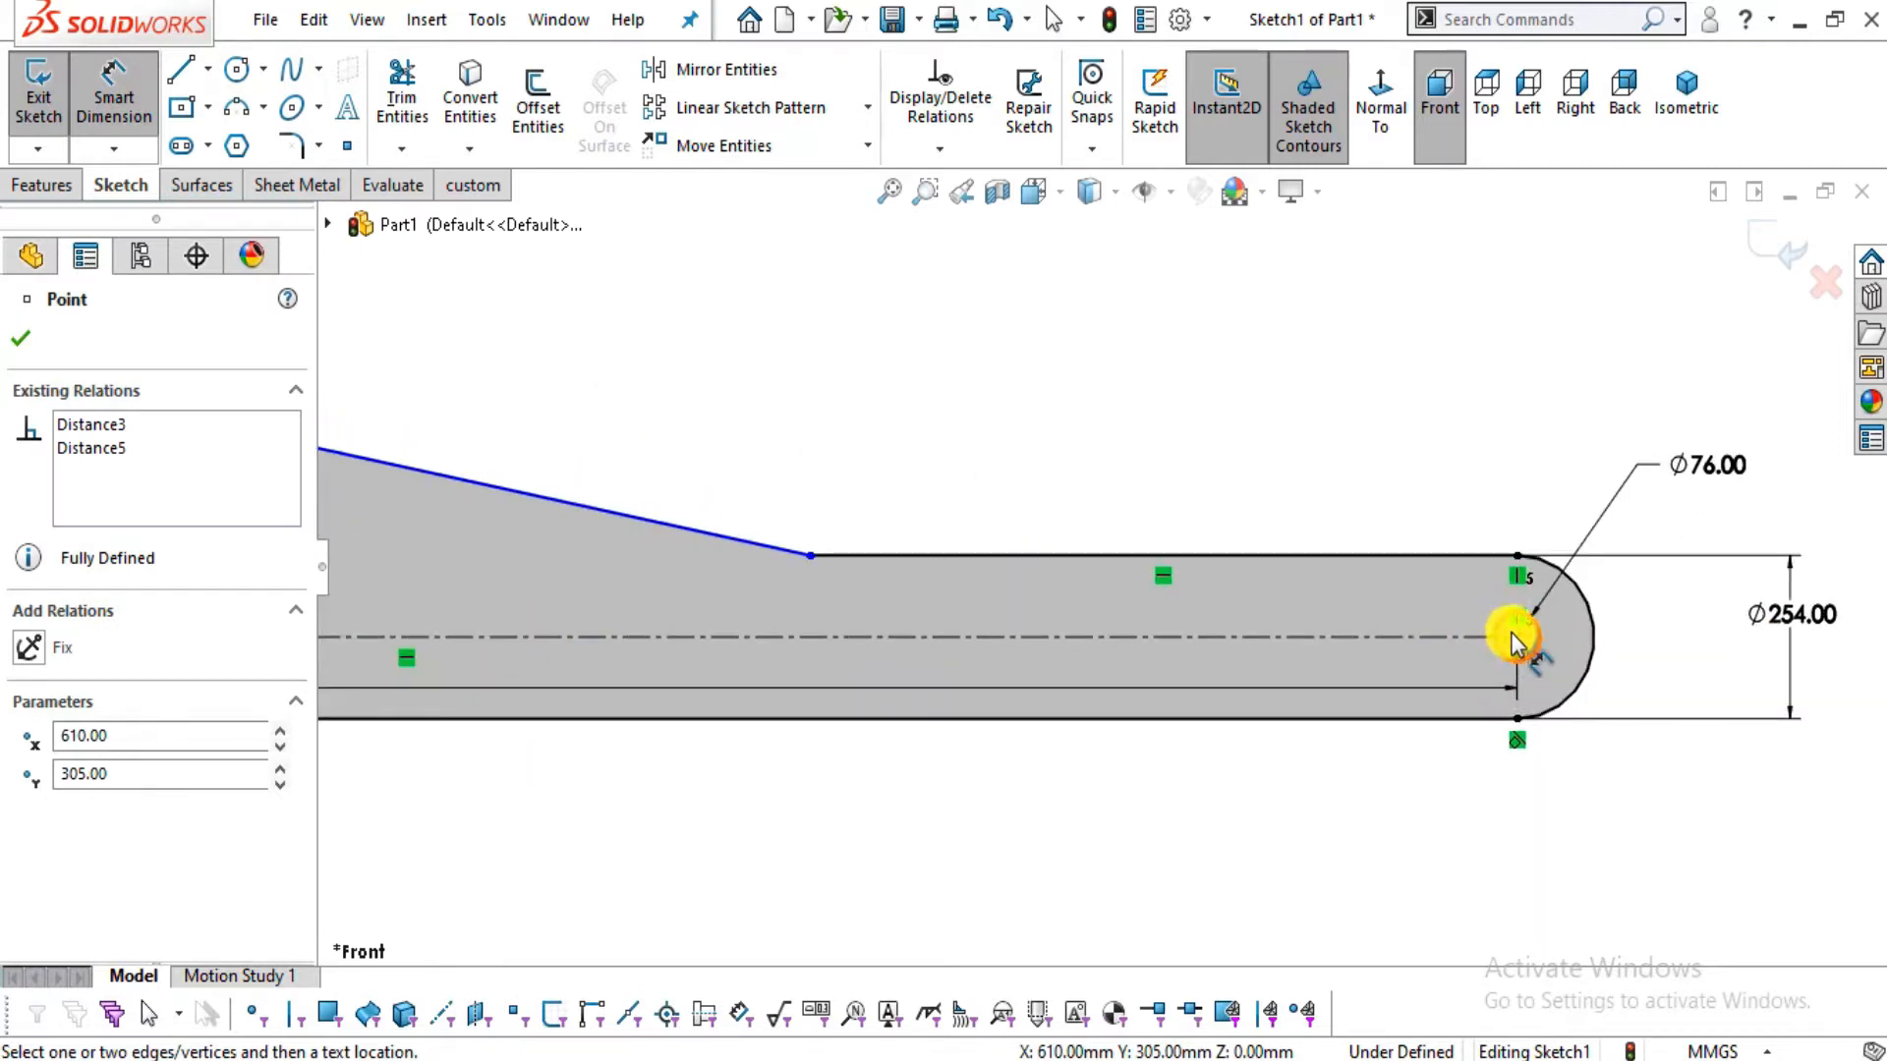
click(1518, 637)
scroll(1192, 450, up, 5)
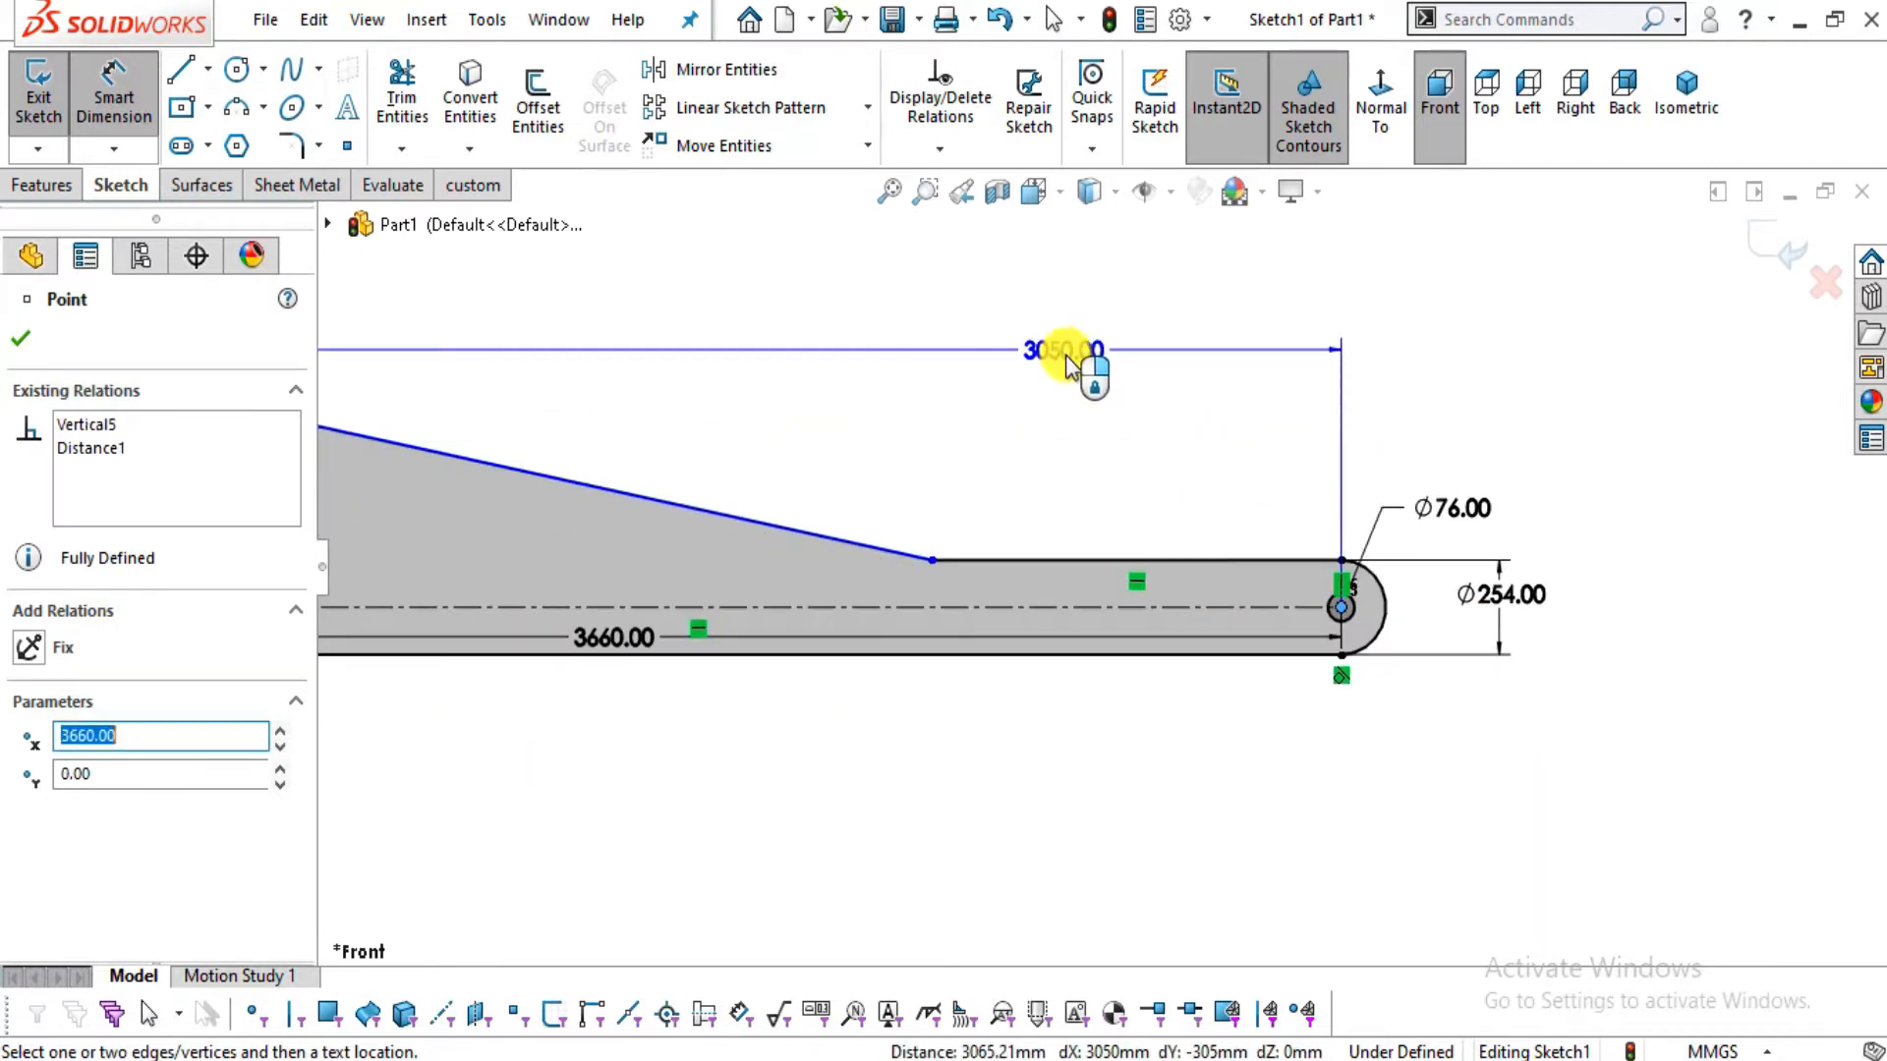
scroll(917, 437, down, 2)
click(920, 454)
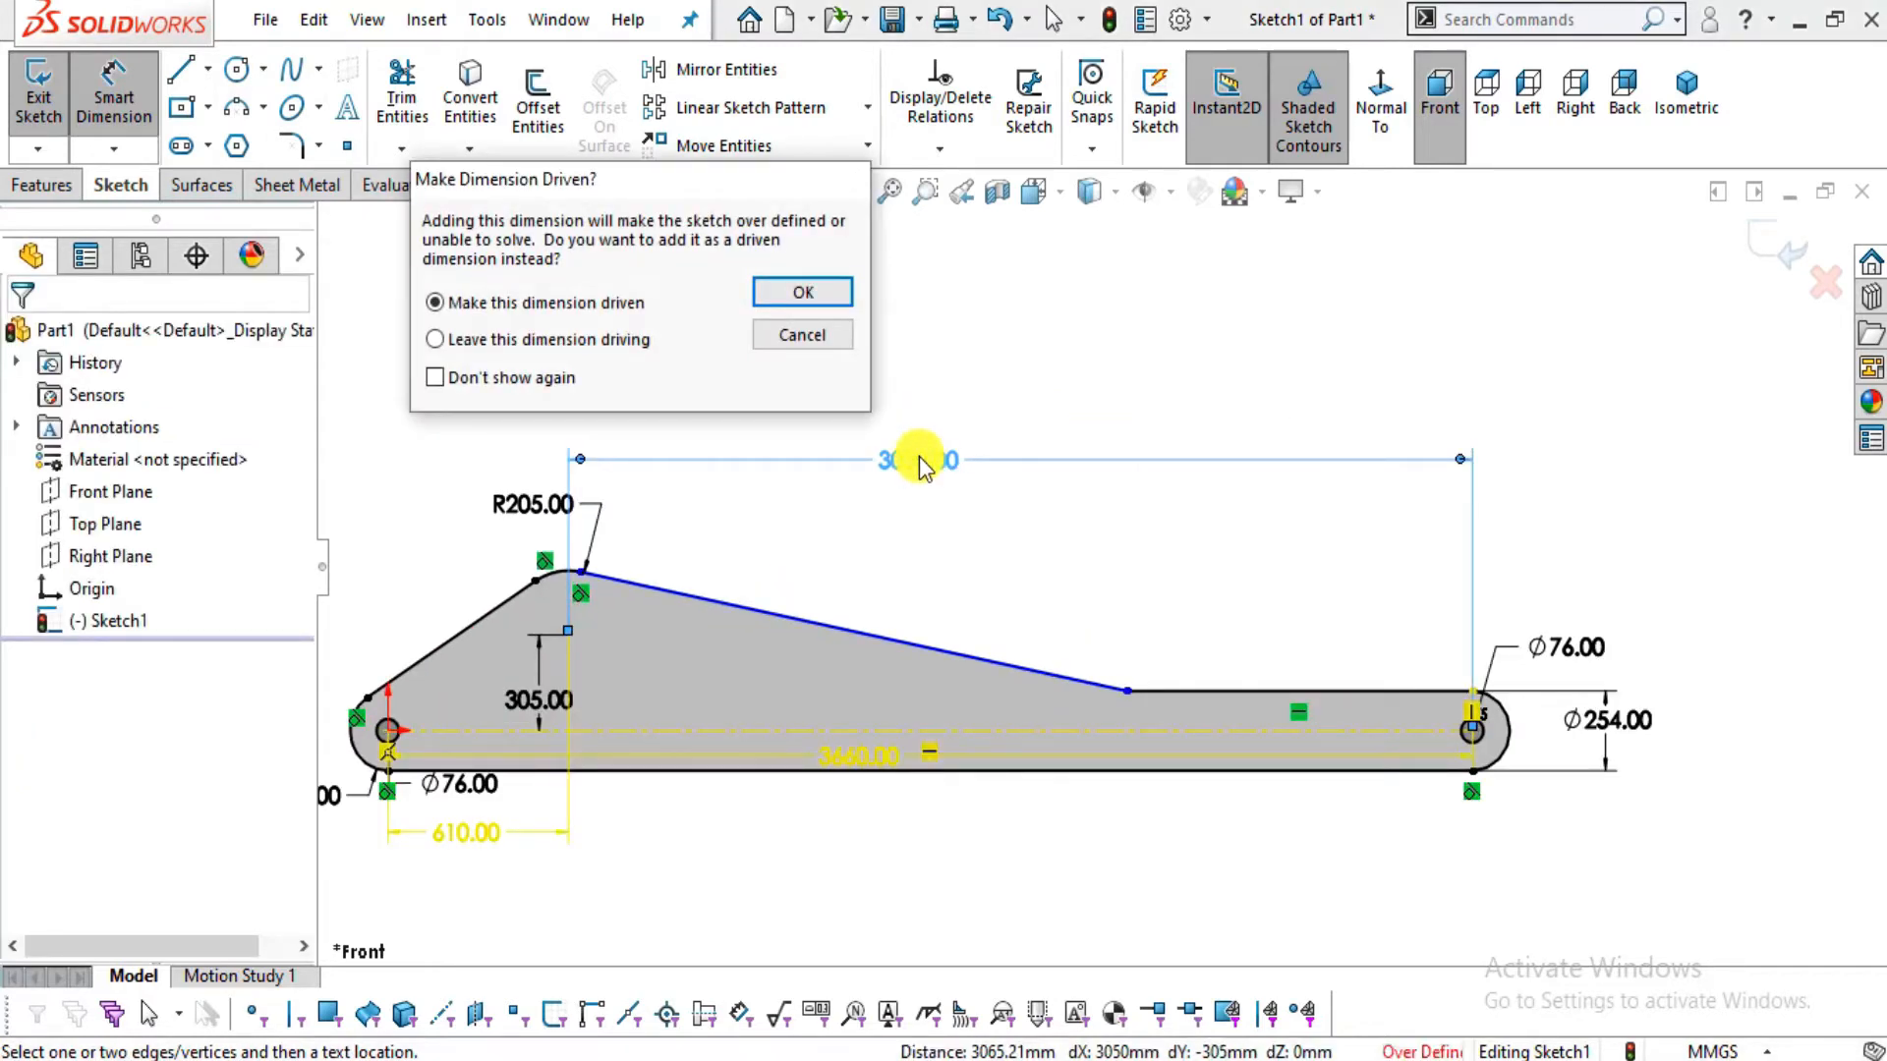
key(Escape)
Check the PDF drawing and dimension the horizontal distance from the long sloped line's lower endpoint to the far end hole's center as 1970 mm
key(alt+Tab)
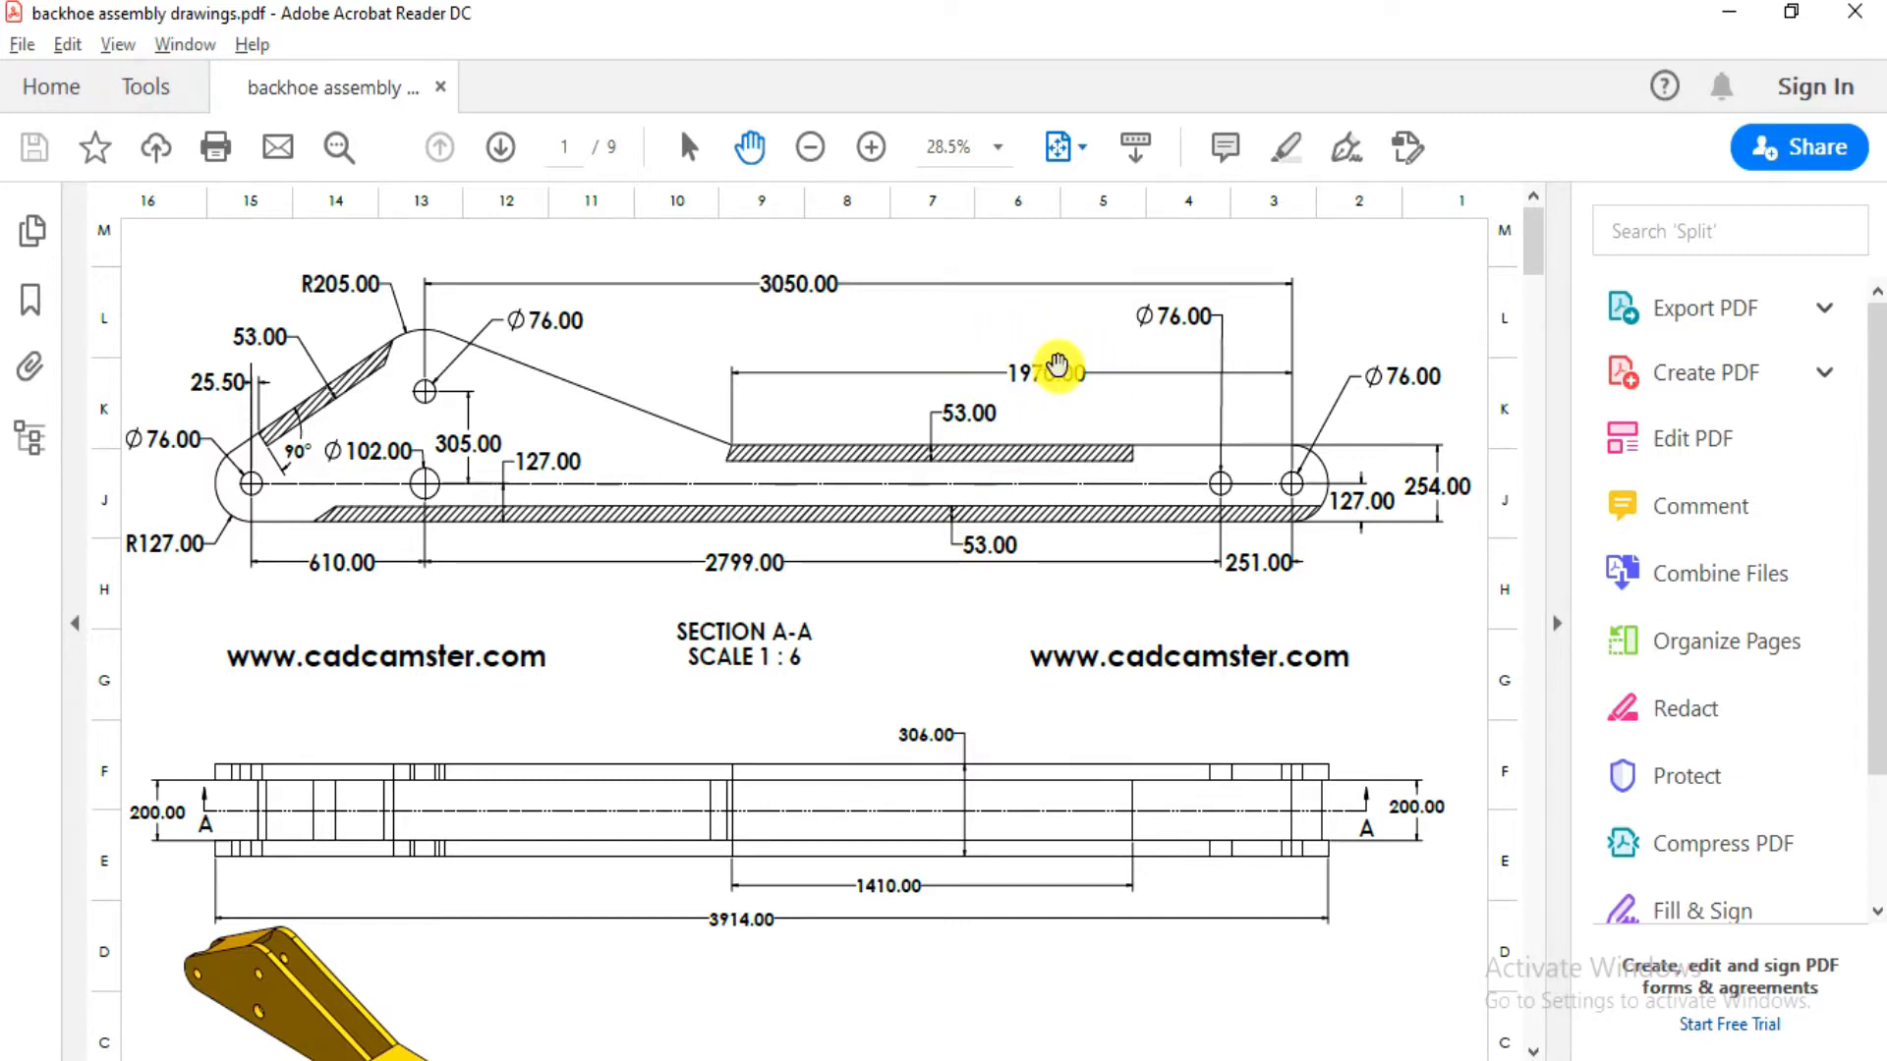
key(alt+Tab)
click(114, 93)
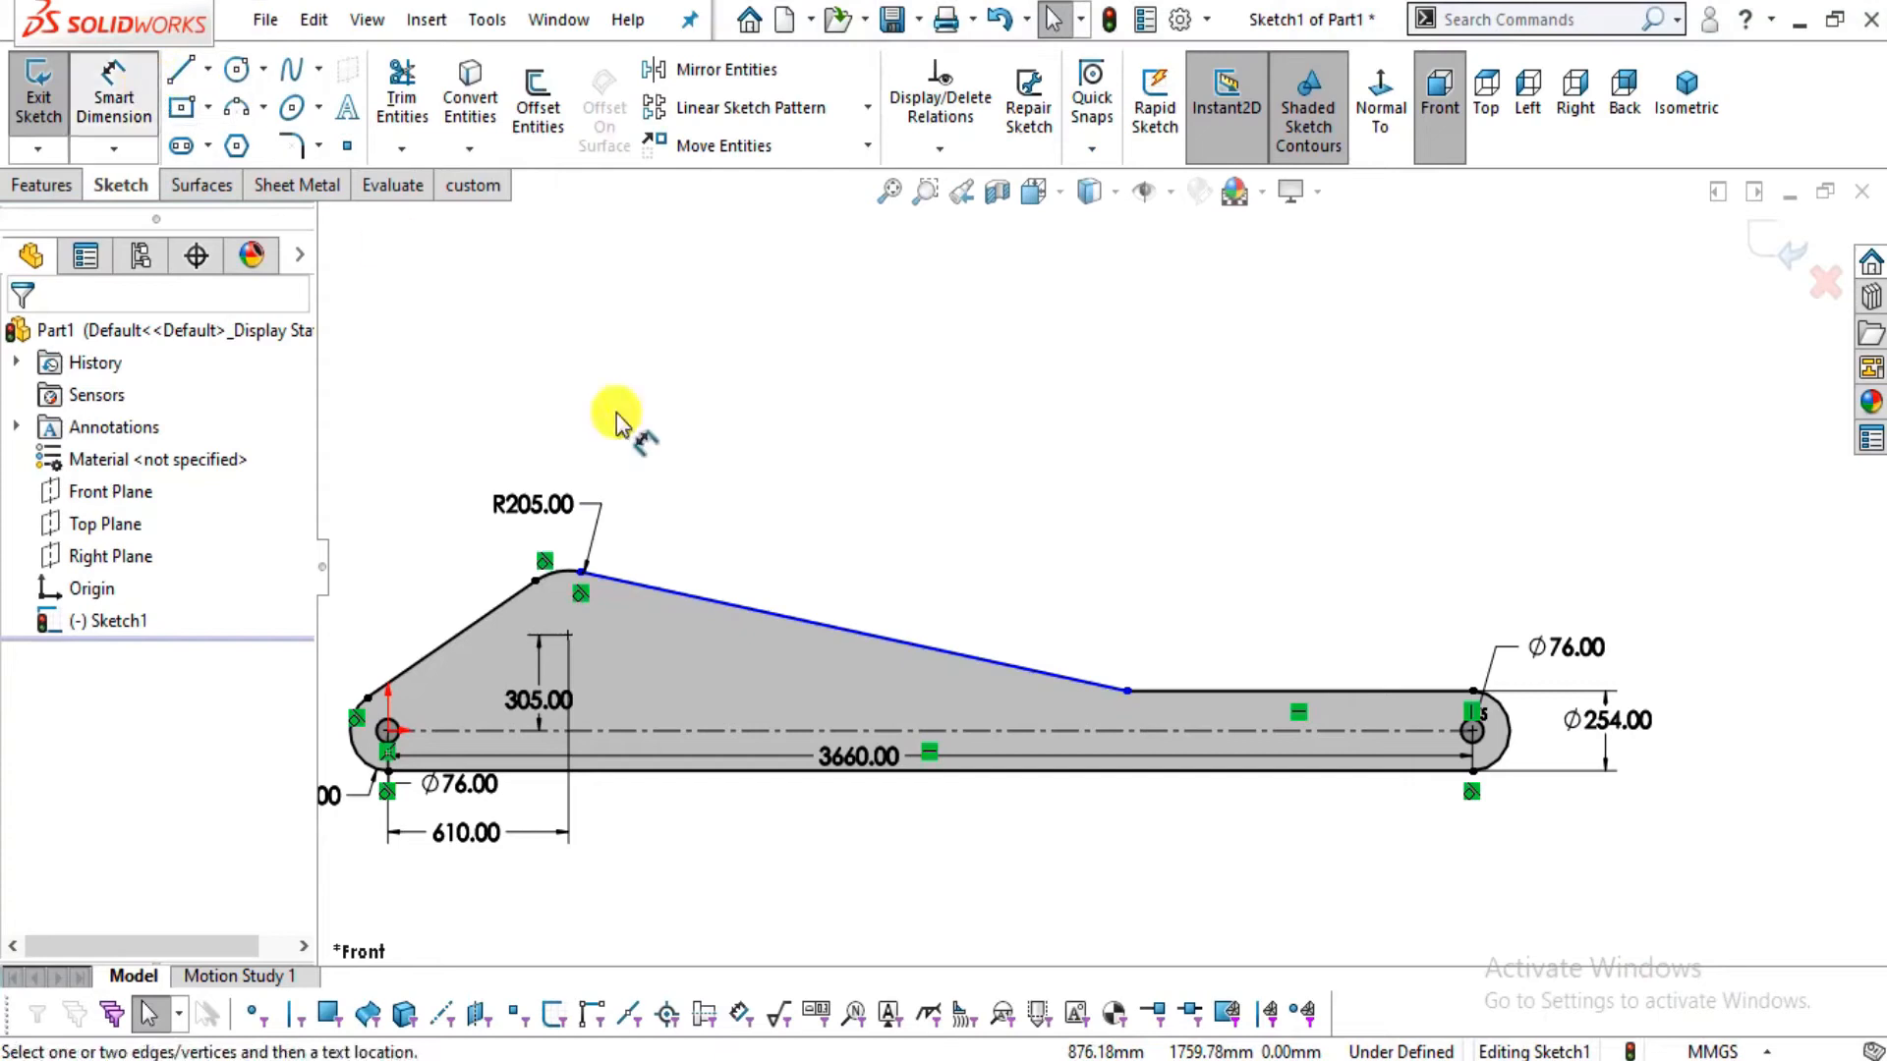
click(1117, 693)
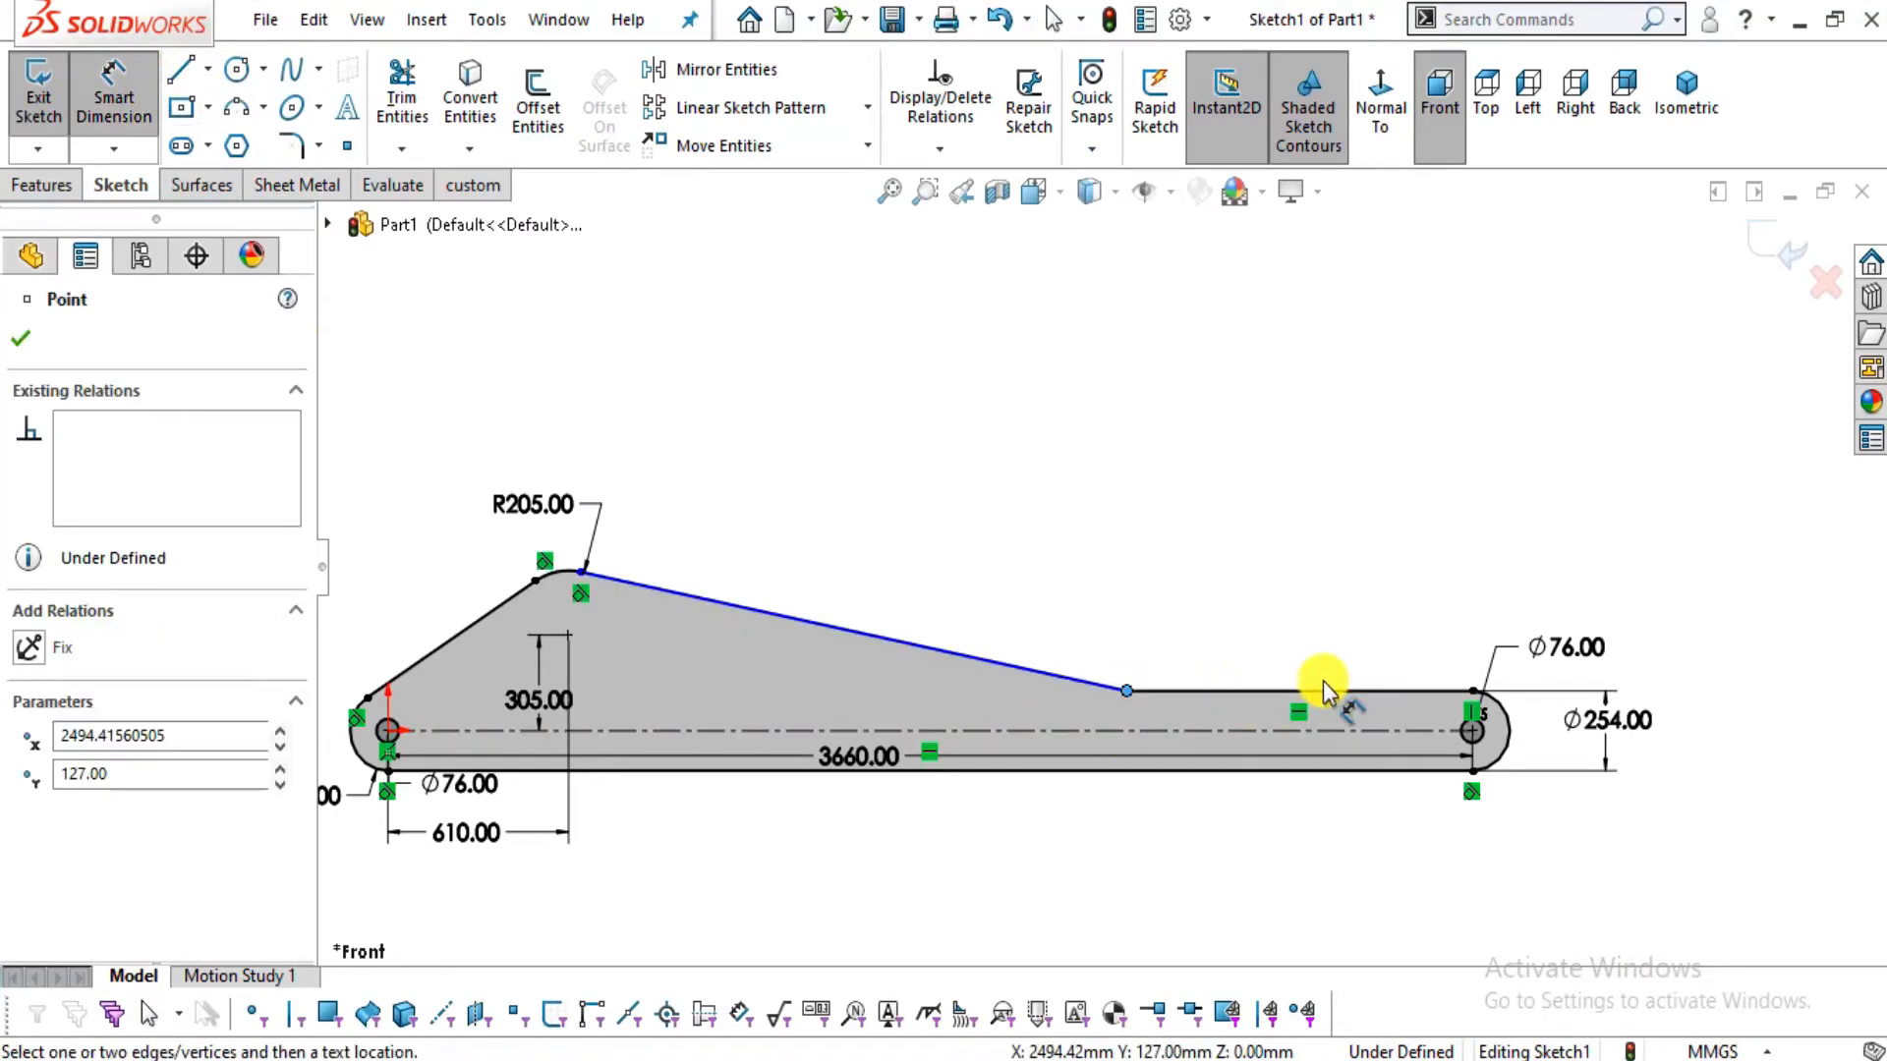
scroll(1346, 688, down, 3)
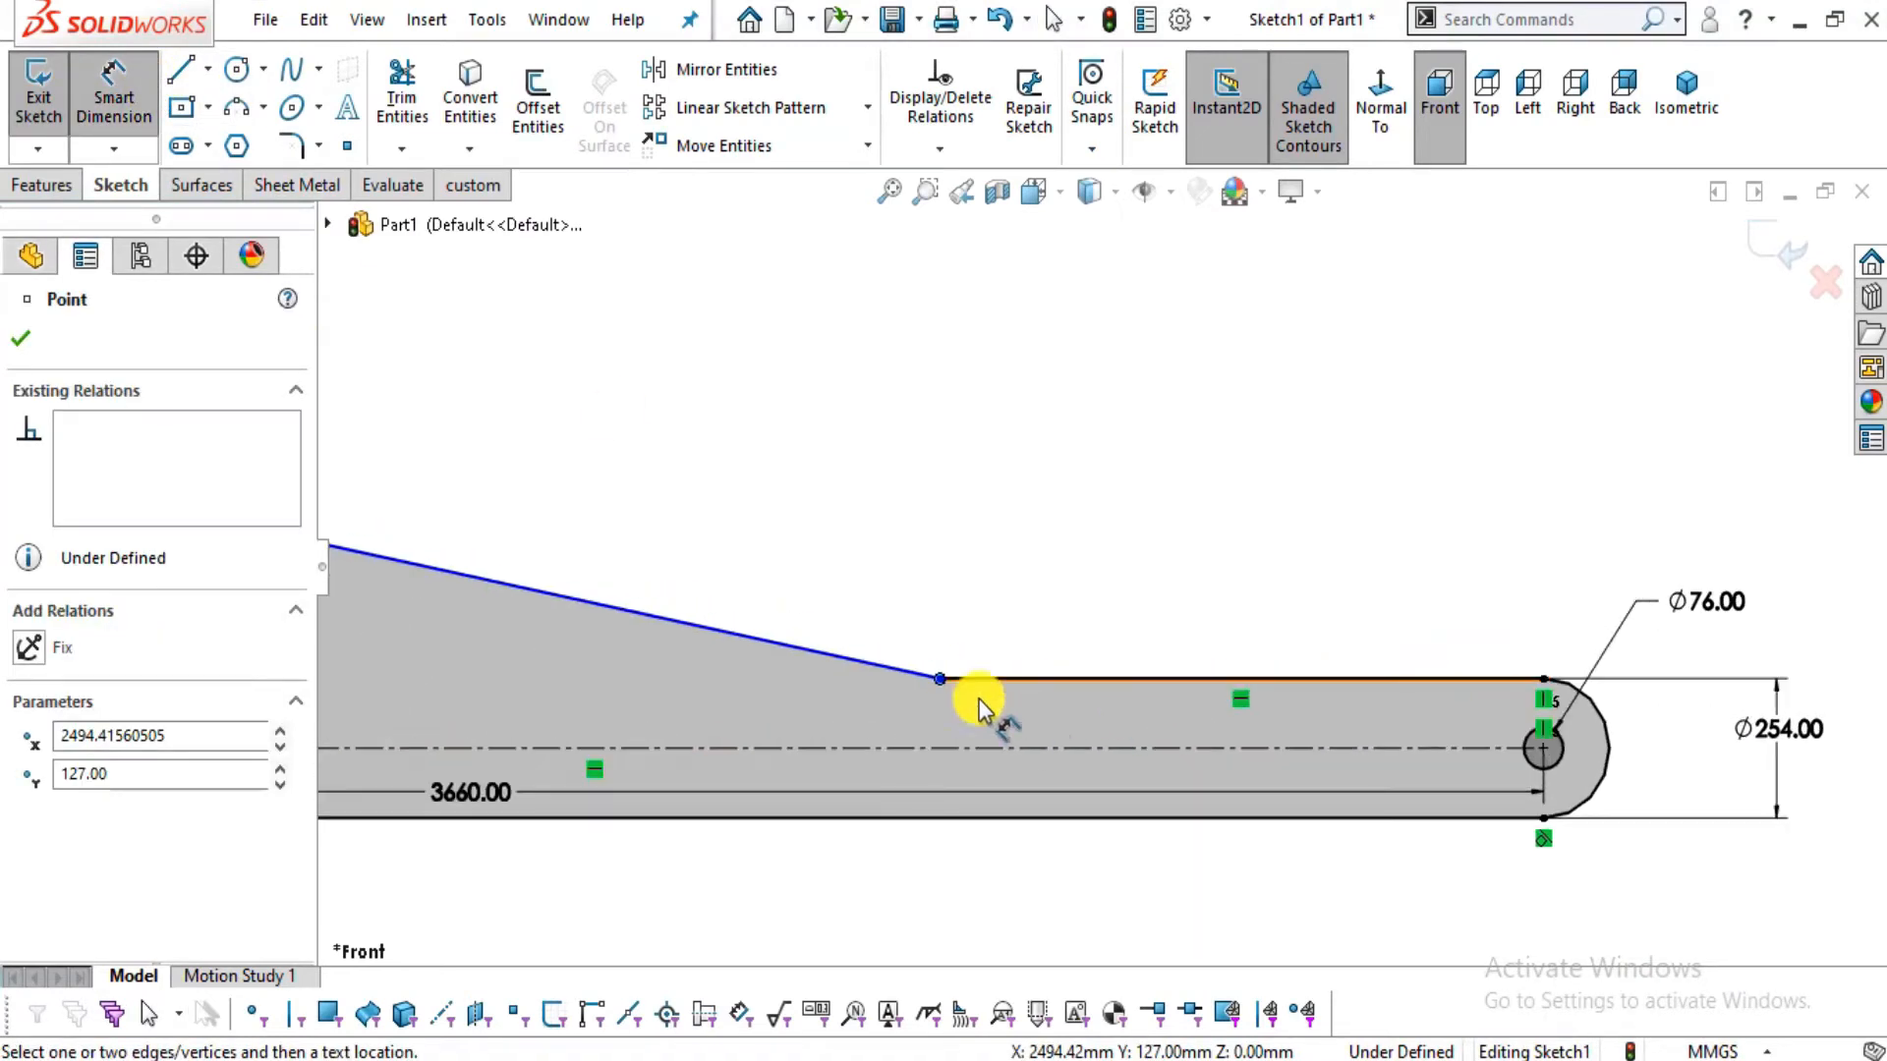
click(1545, 752)
click(1354, 568)
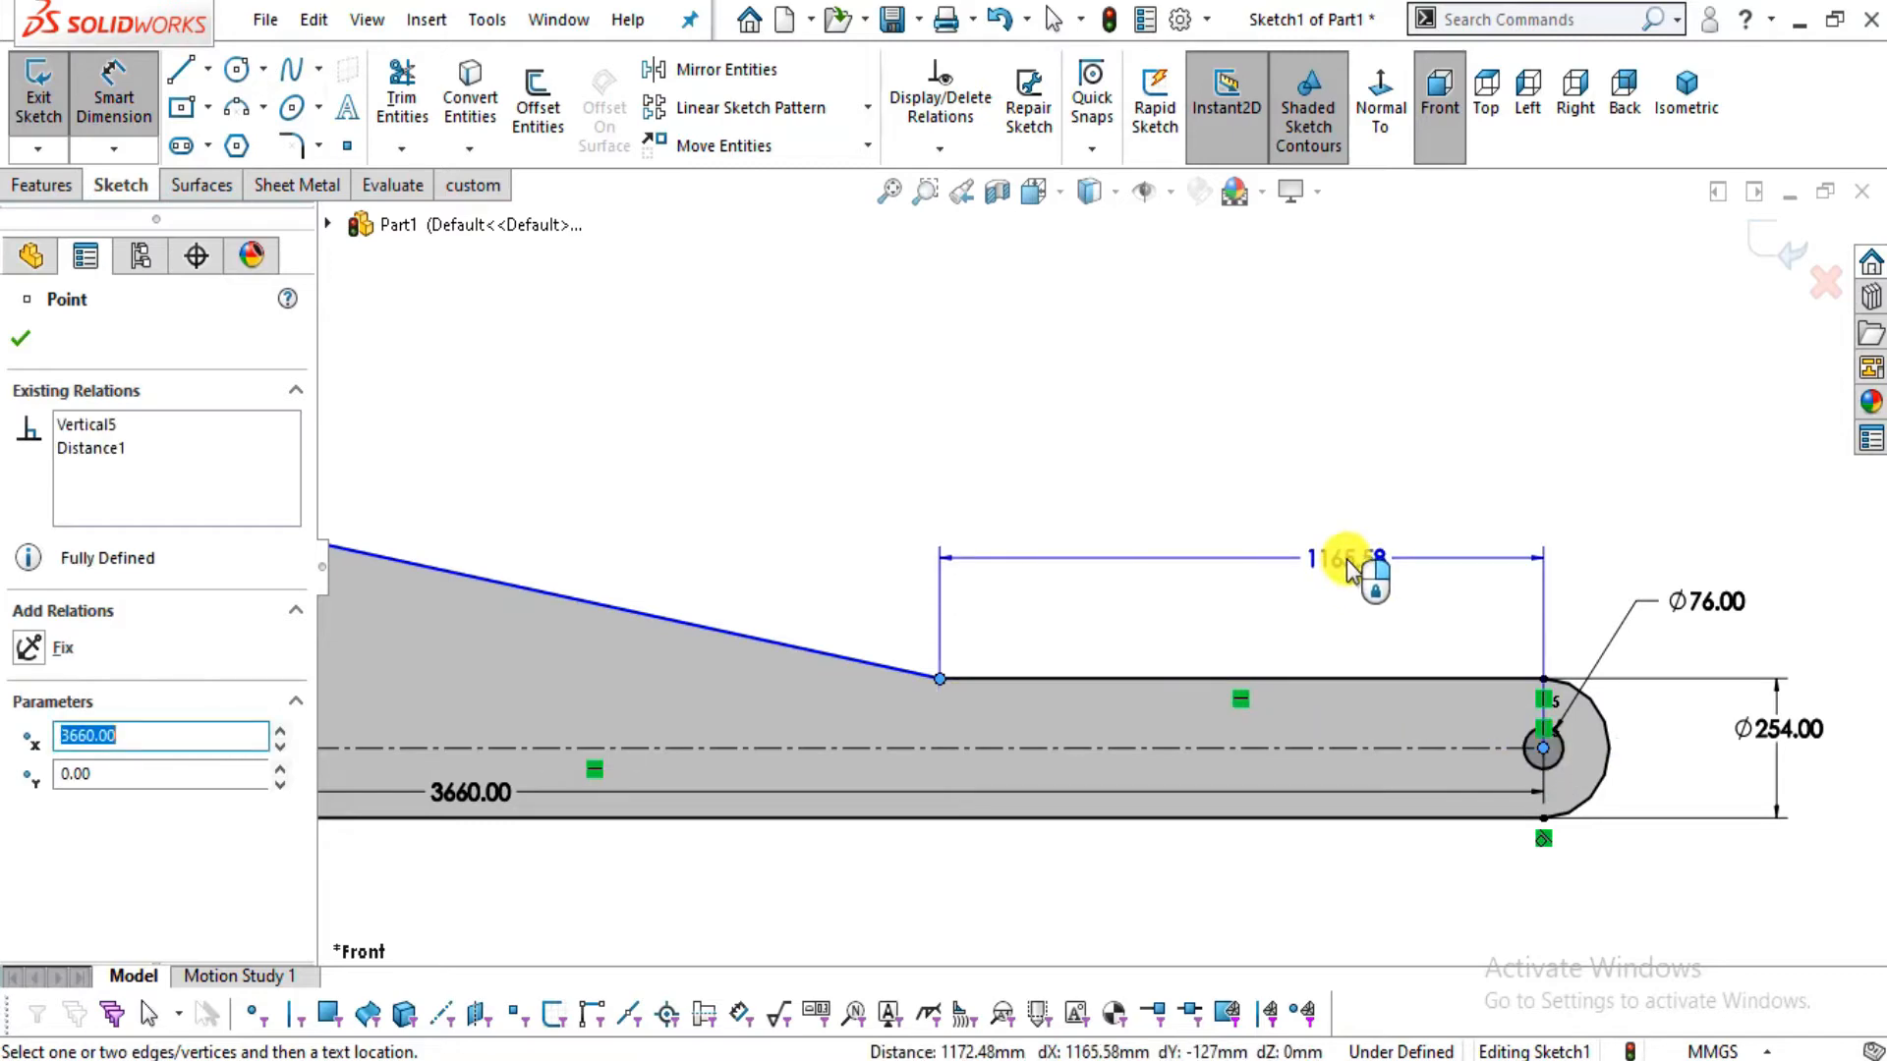
key(alt+Tab)
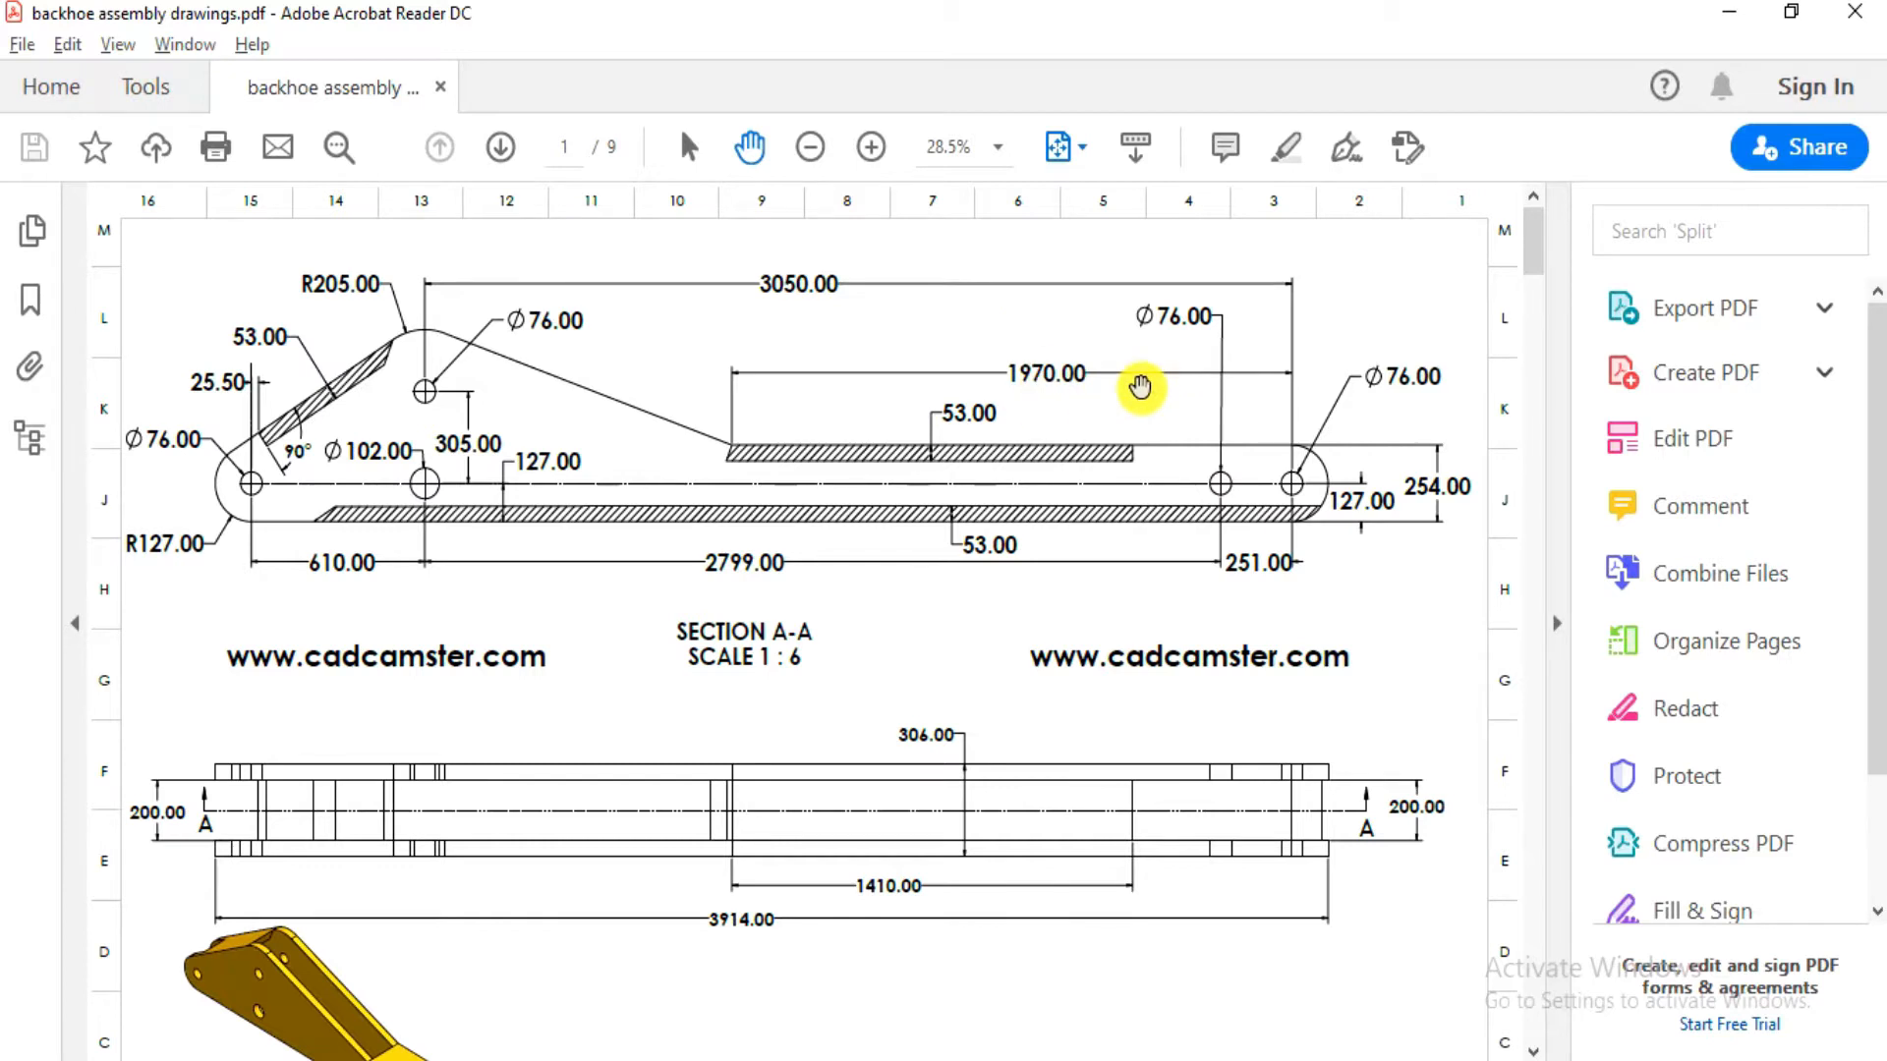
key(alt+Tab)
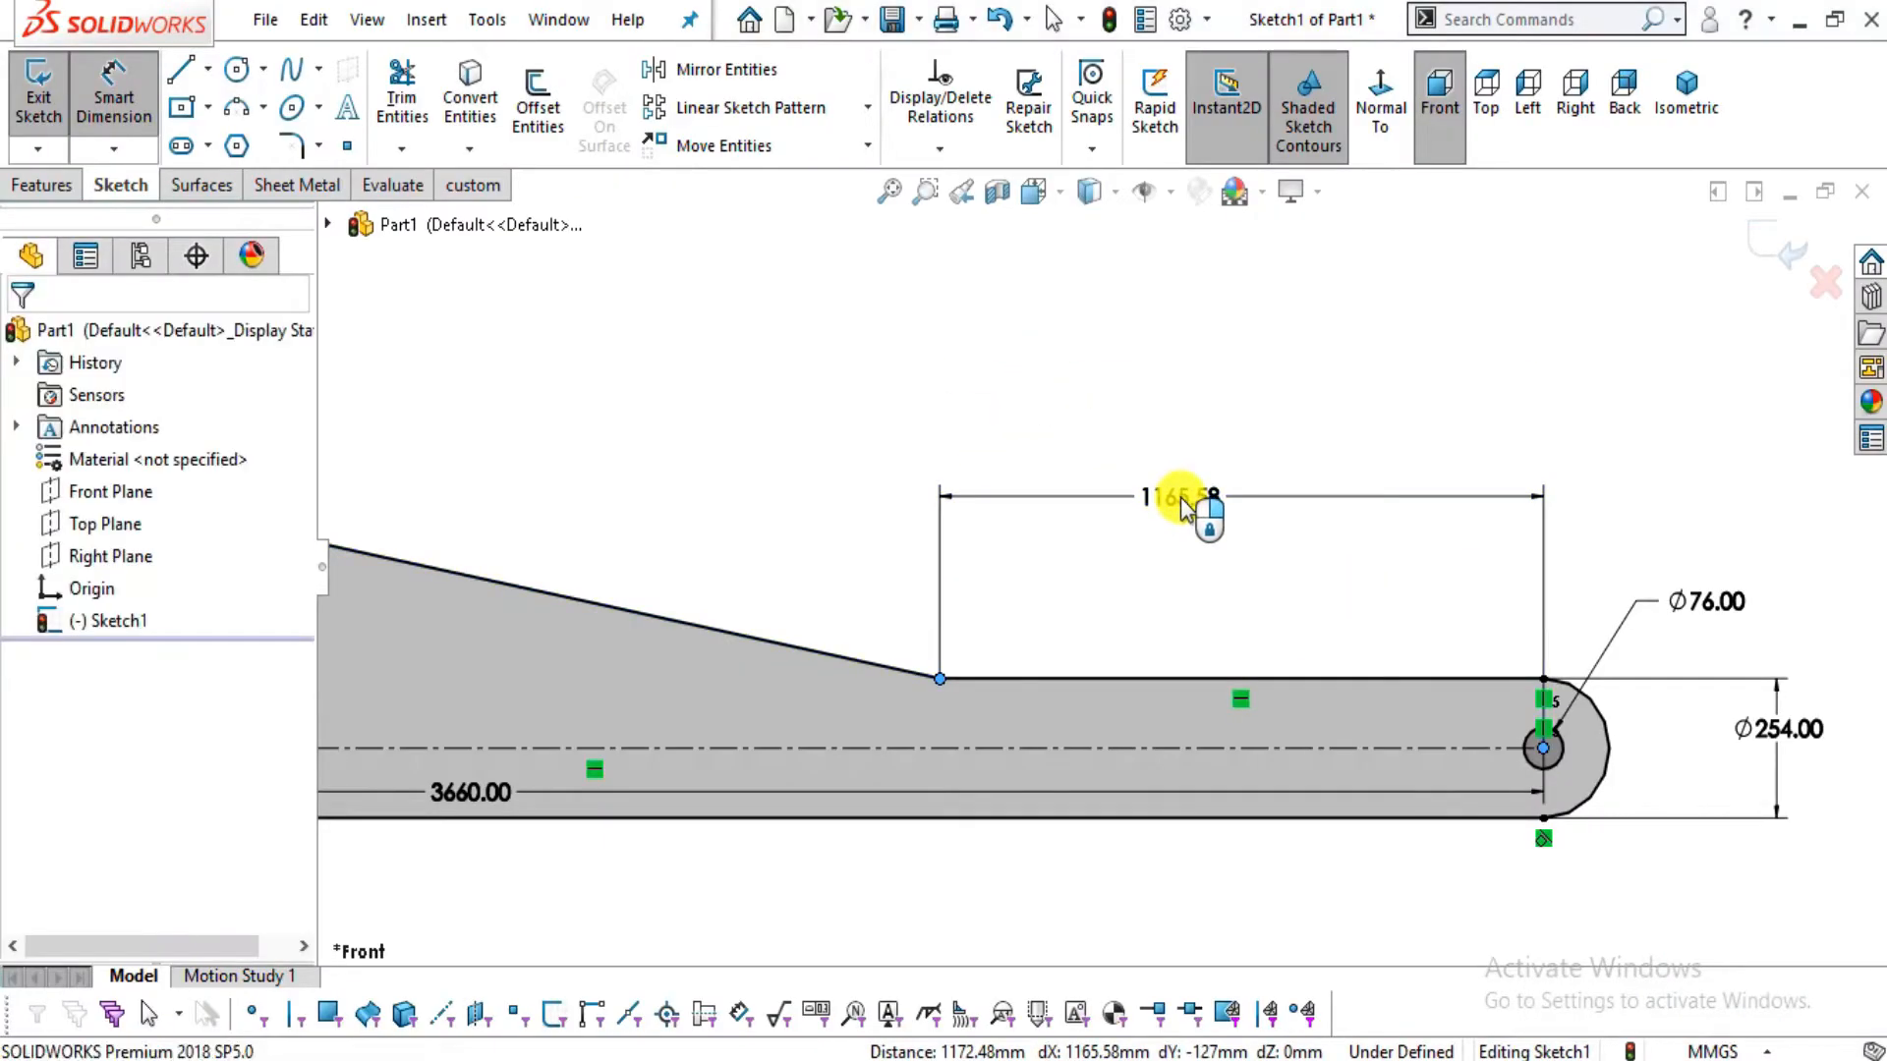
double_click(1187, 506)
text(1970)
key(Return)
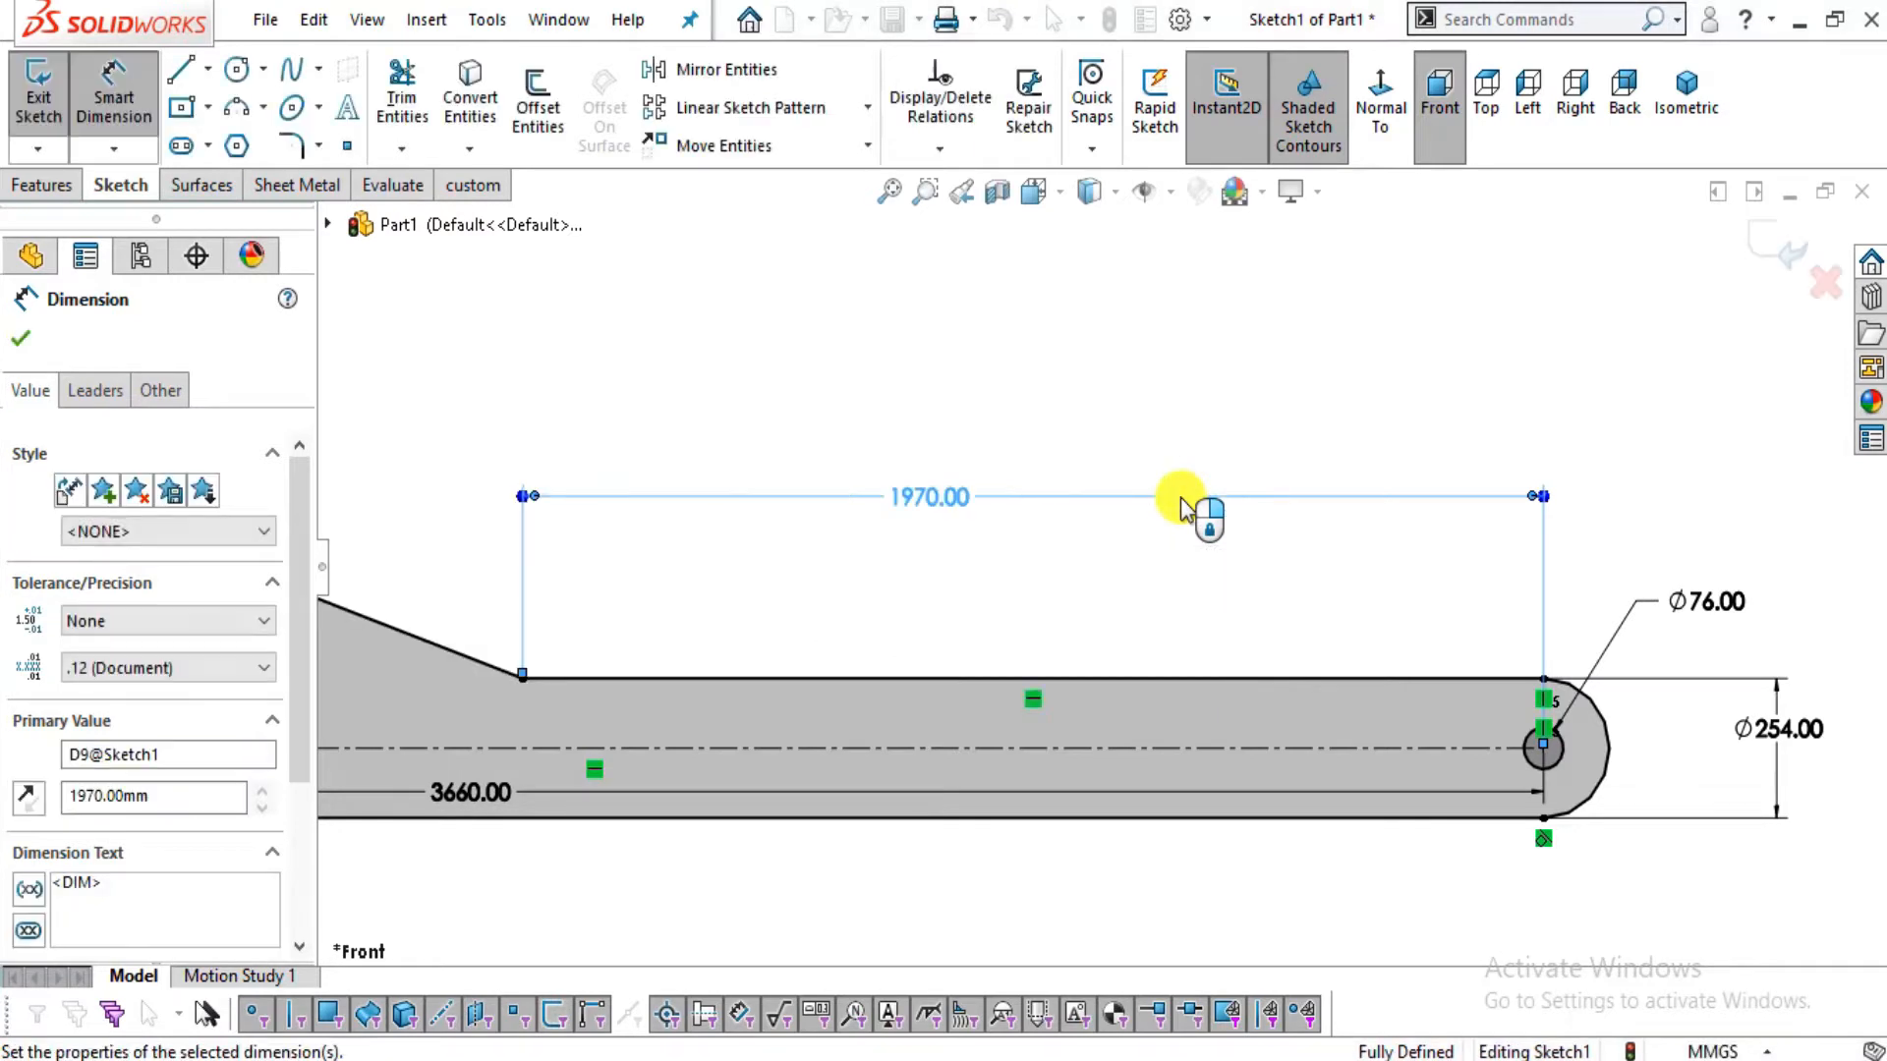
click(1260, 596)
key(Escape)
Move the 305 mm dimension outside the outline, beyond the short sloped line on the origin side
scroll(1260, 588, up, 5)
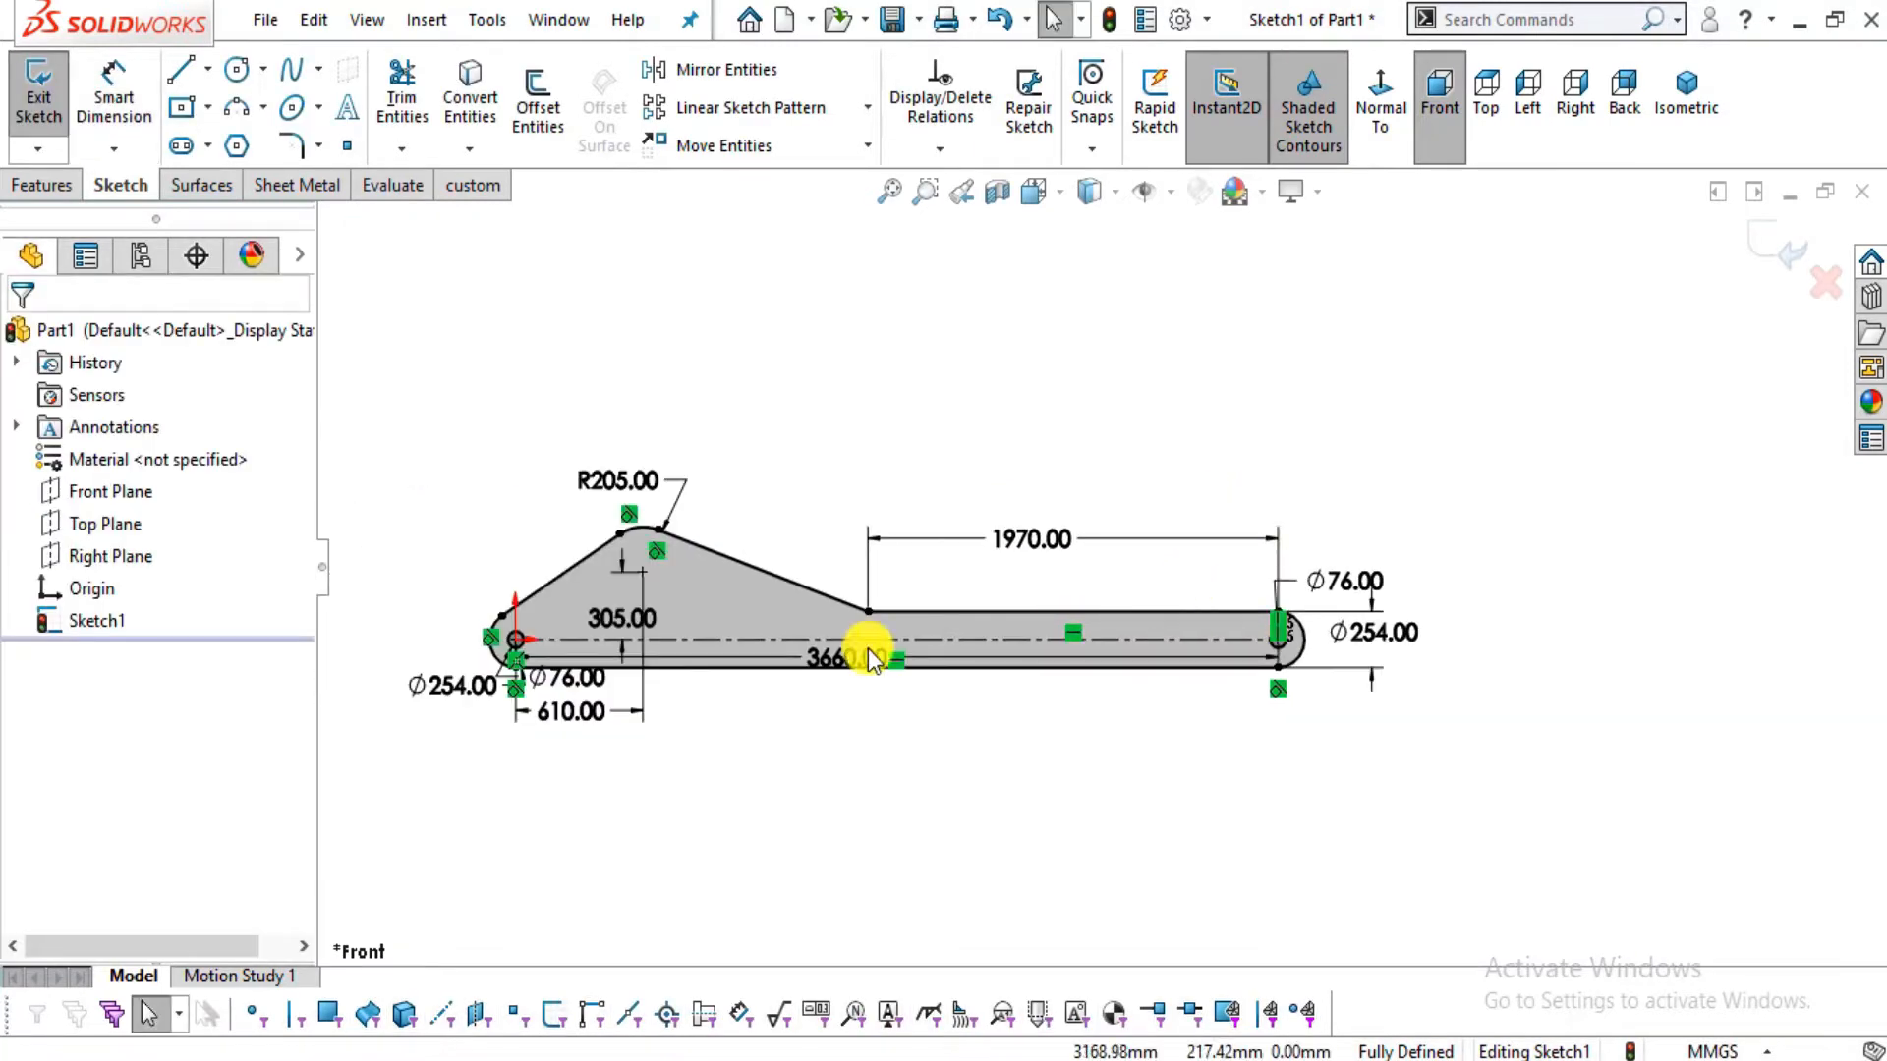
scroll(392, 547, down, 2)
scroll(963, 608, down, 2)
scroll(961, 608, up, 3)
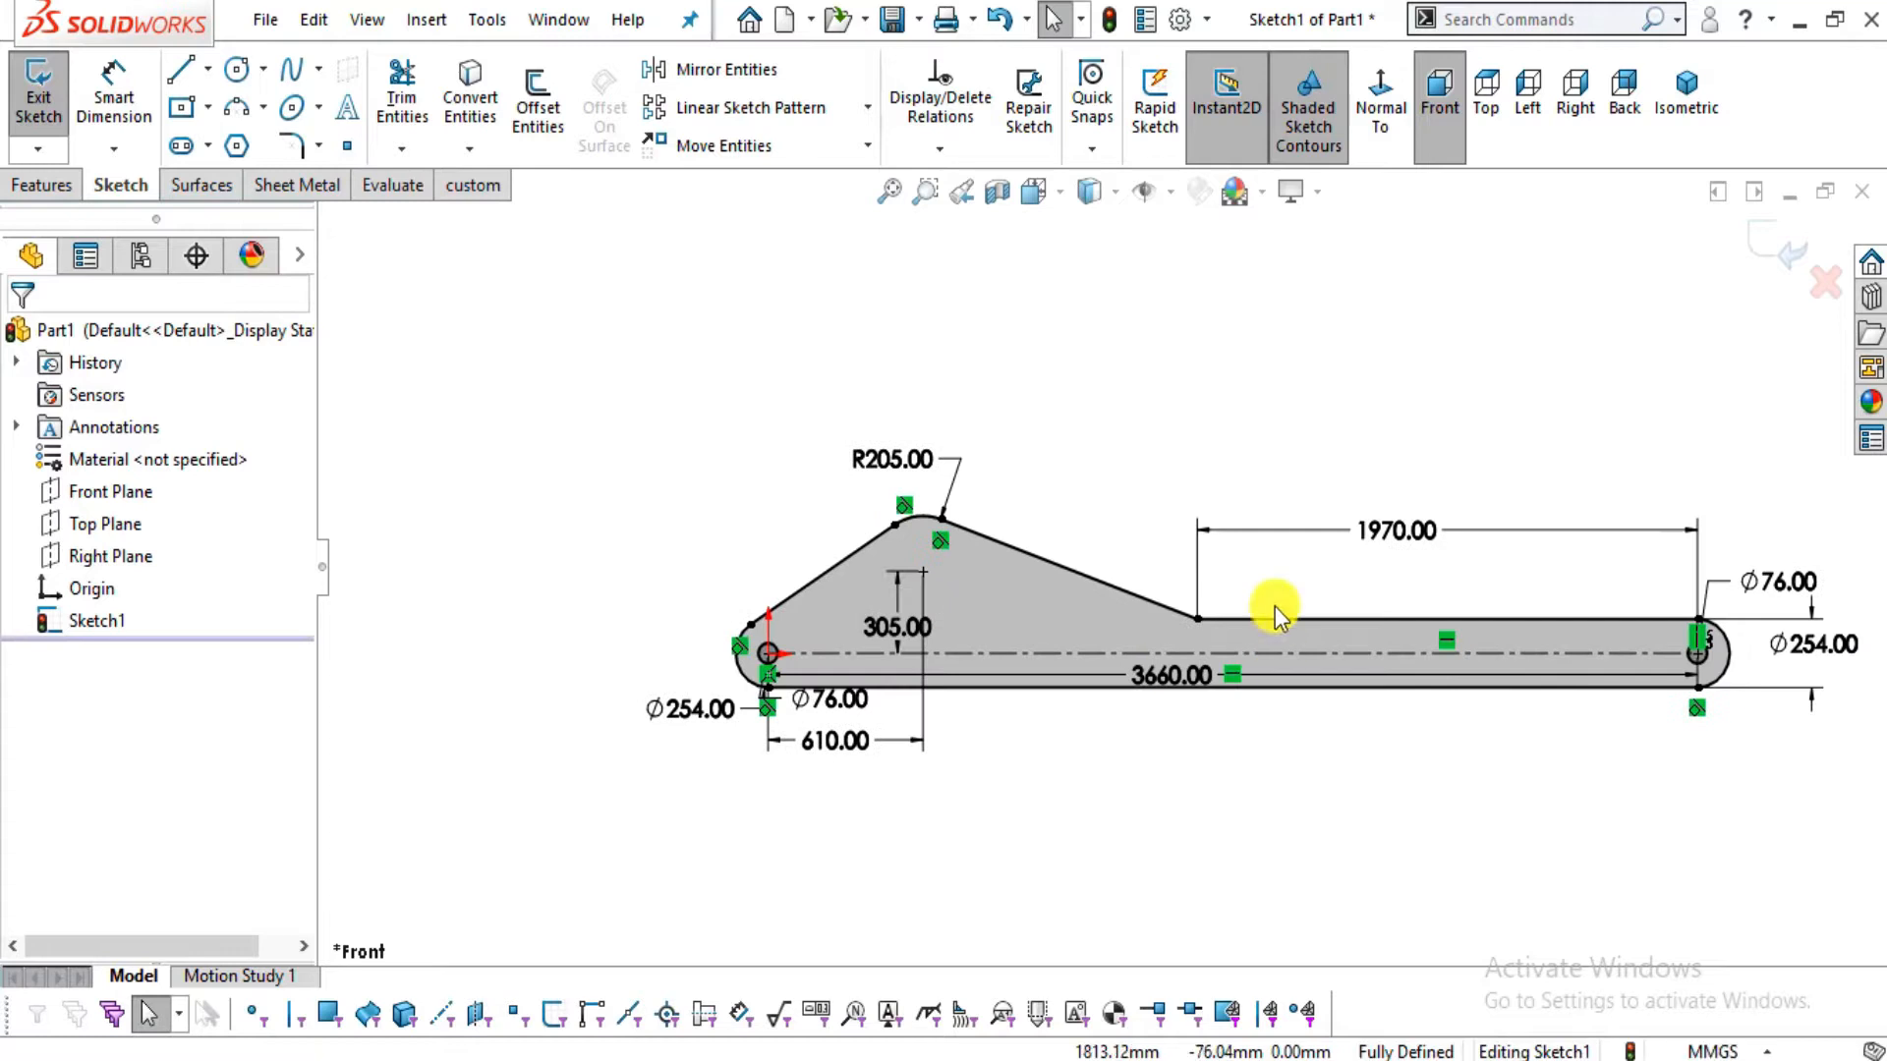
scroll(1275, 594, down, 2)
mouse_move(798, 678)
mouse_down()
mouse_move(800, 632)
mouse_move(871, 619)
mouse_move(516, 593)
mouse_up()
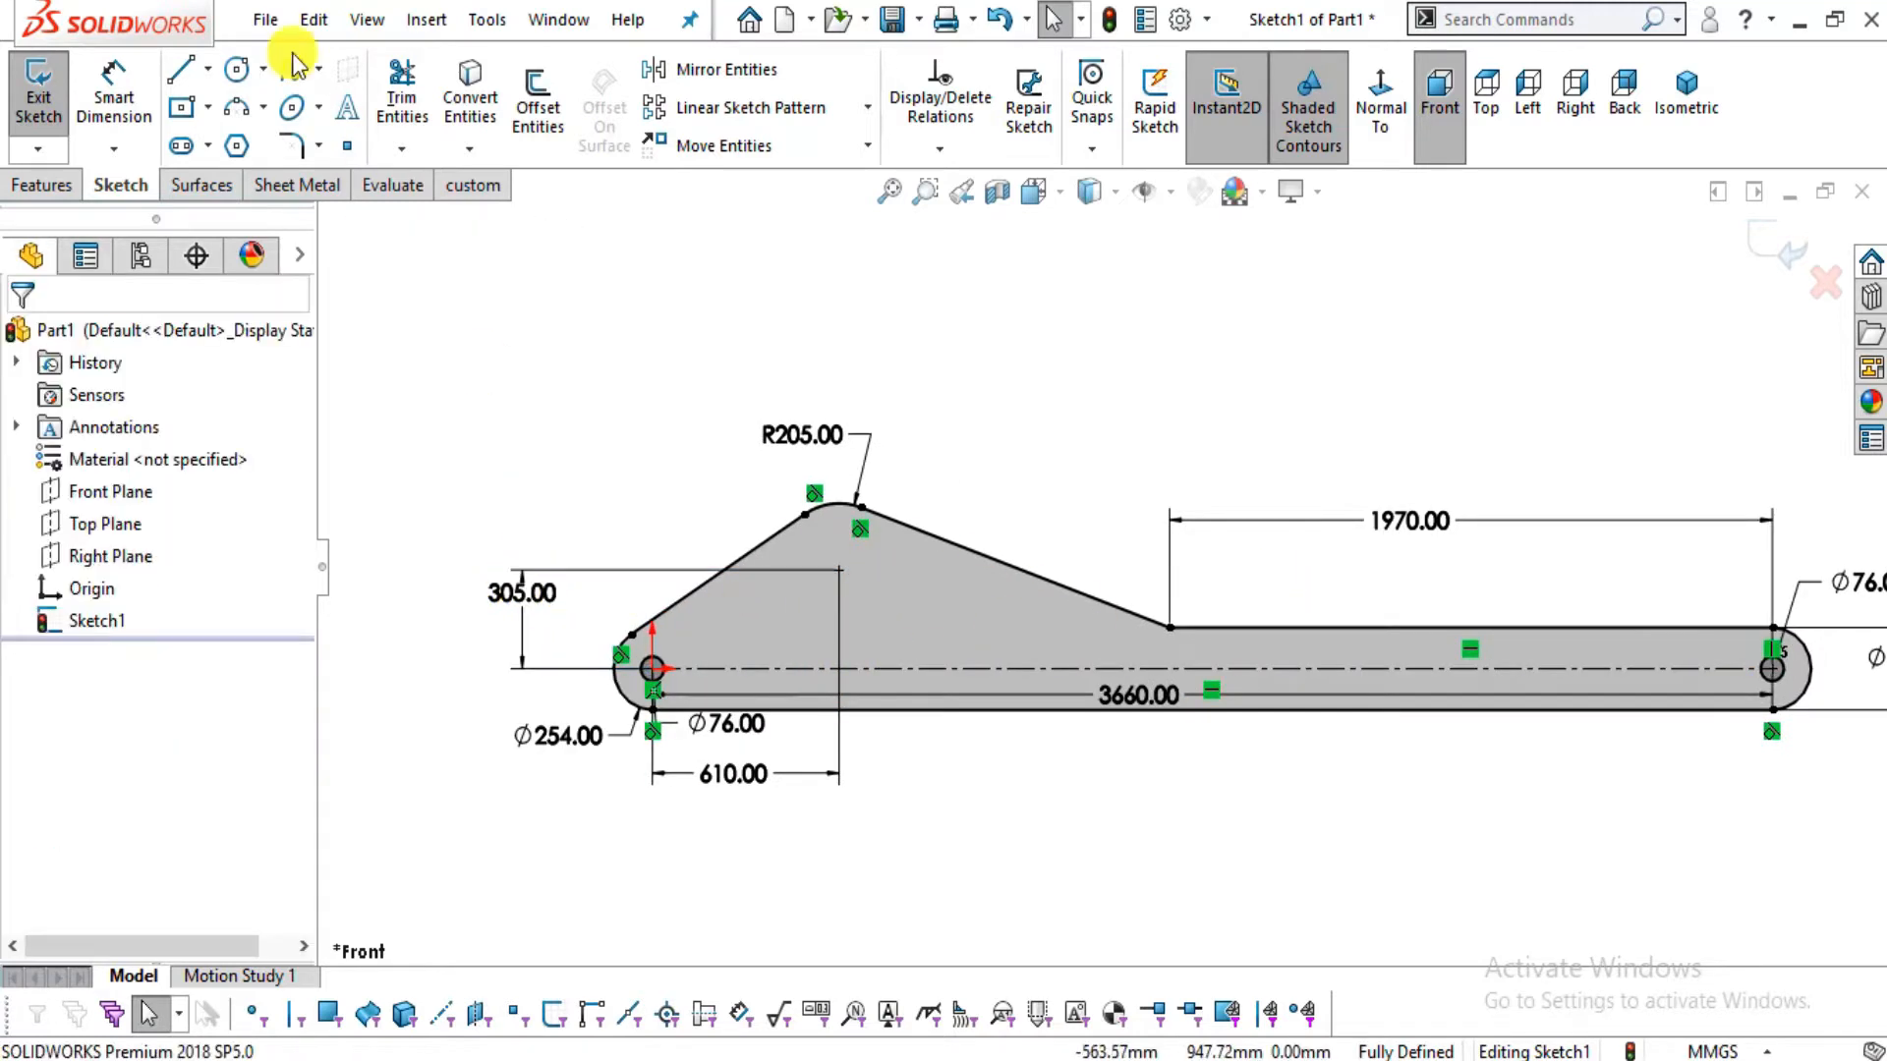
Check the hole under the peak in the PDF drawing and sketch a circle centered on the peak arc's center
click(236, 69)
key(alt+Tab)
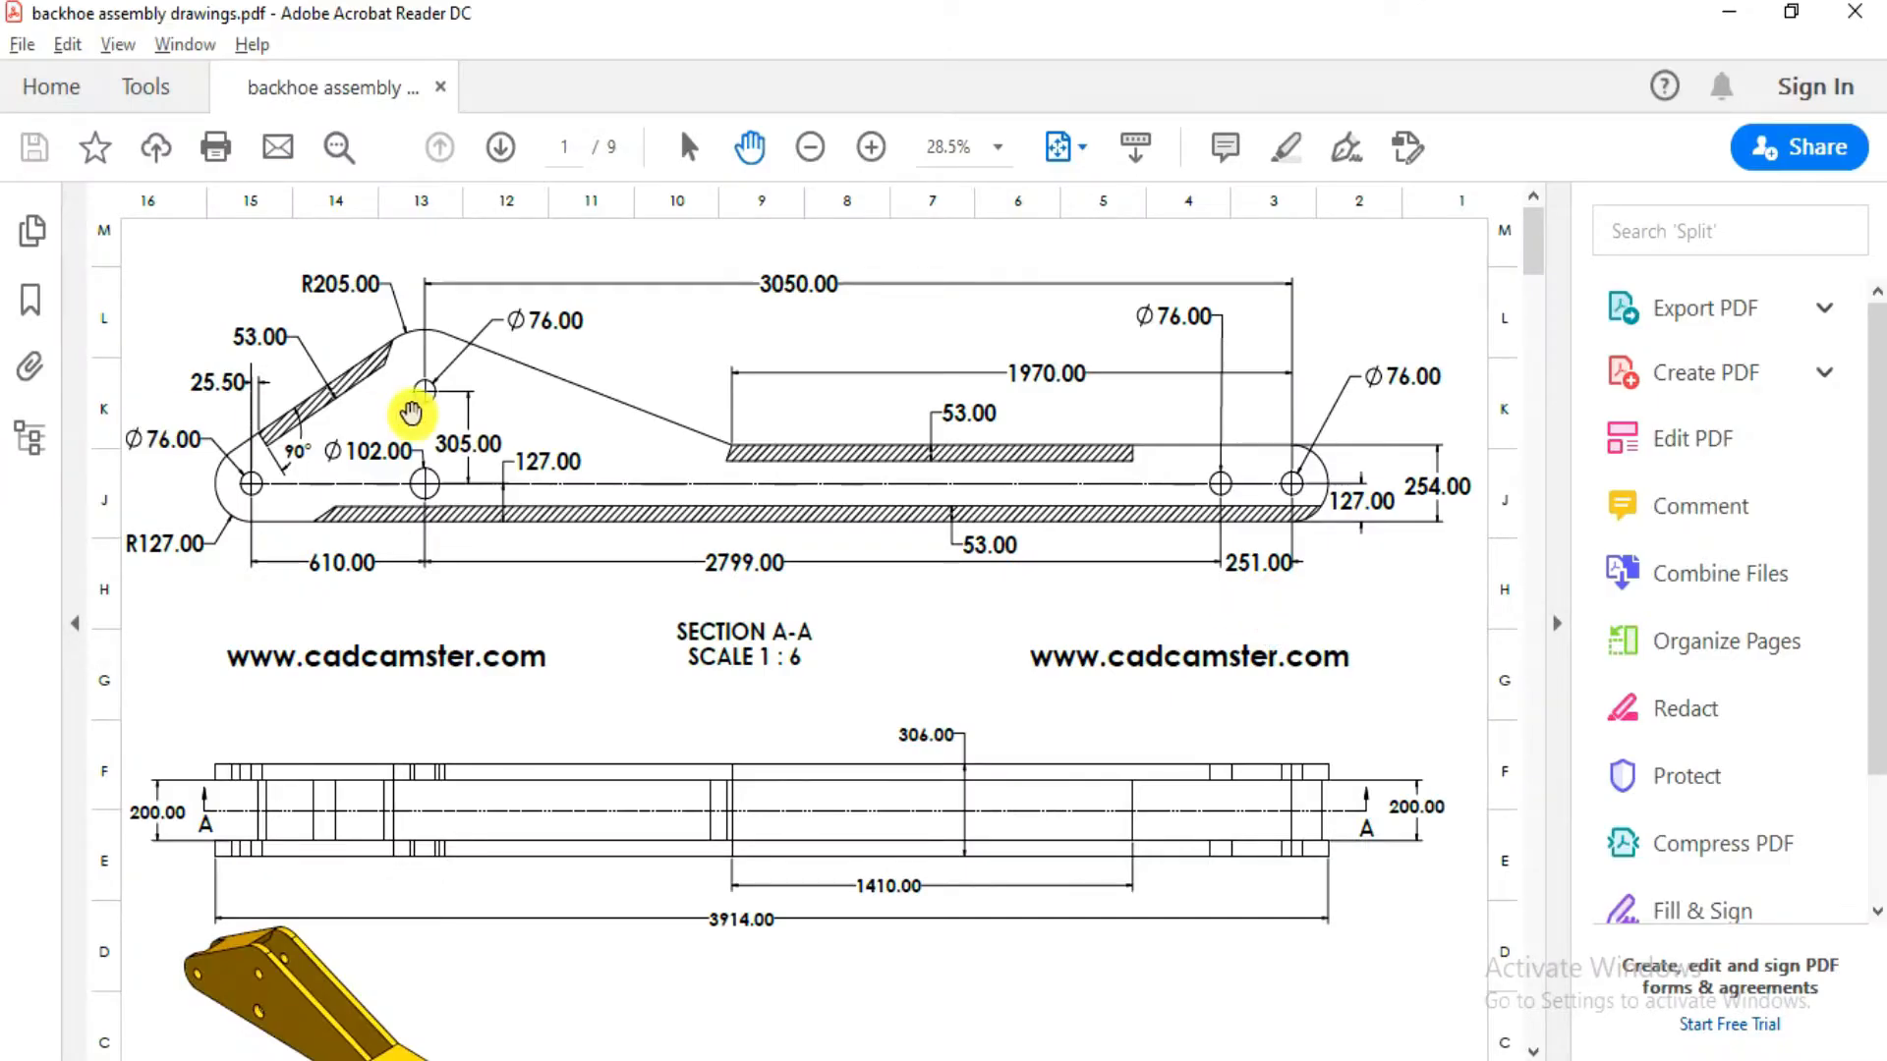
ctrl+scroll(452, 393, up, 2)
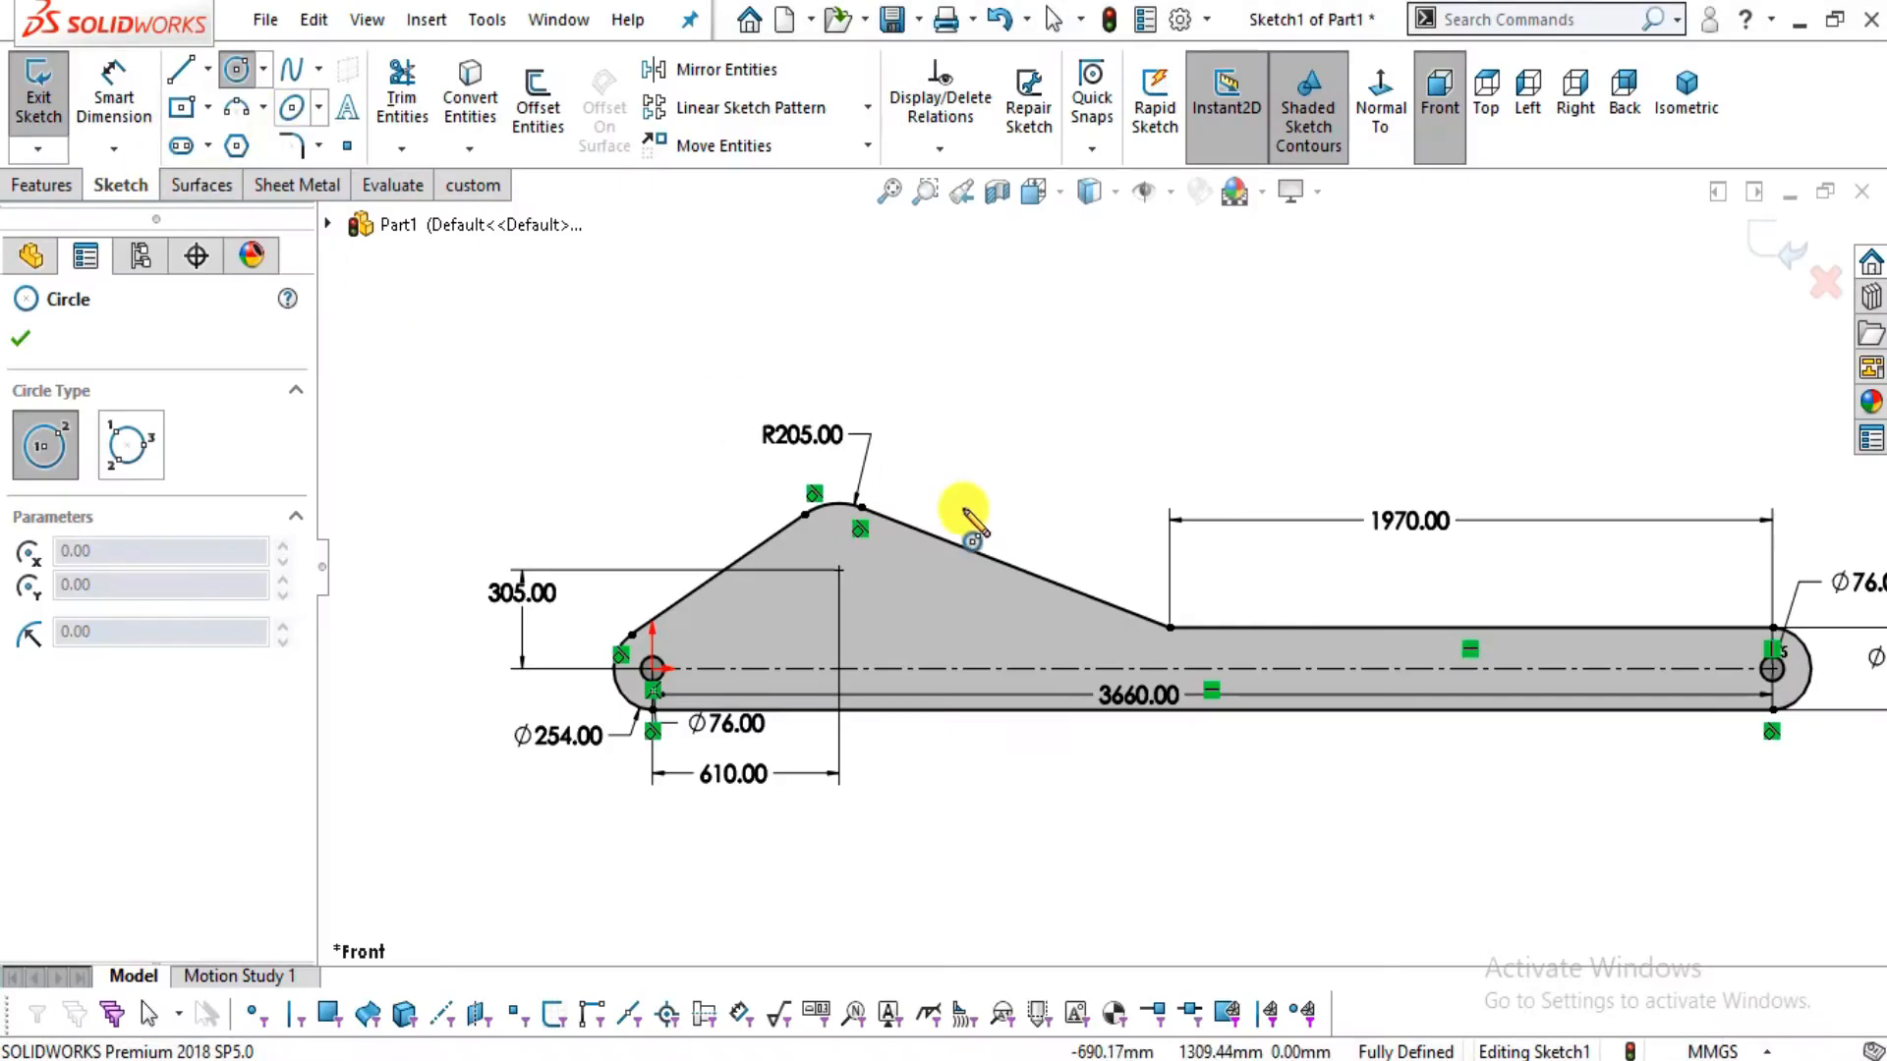
scroll(845, 611, down, 3)
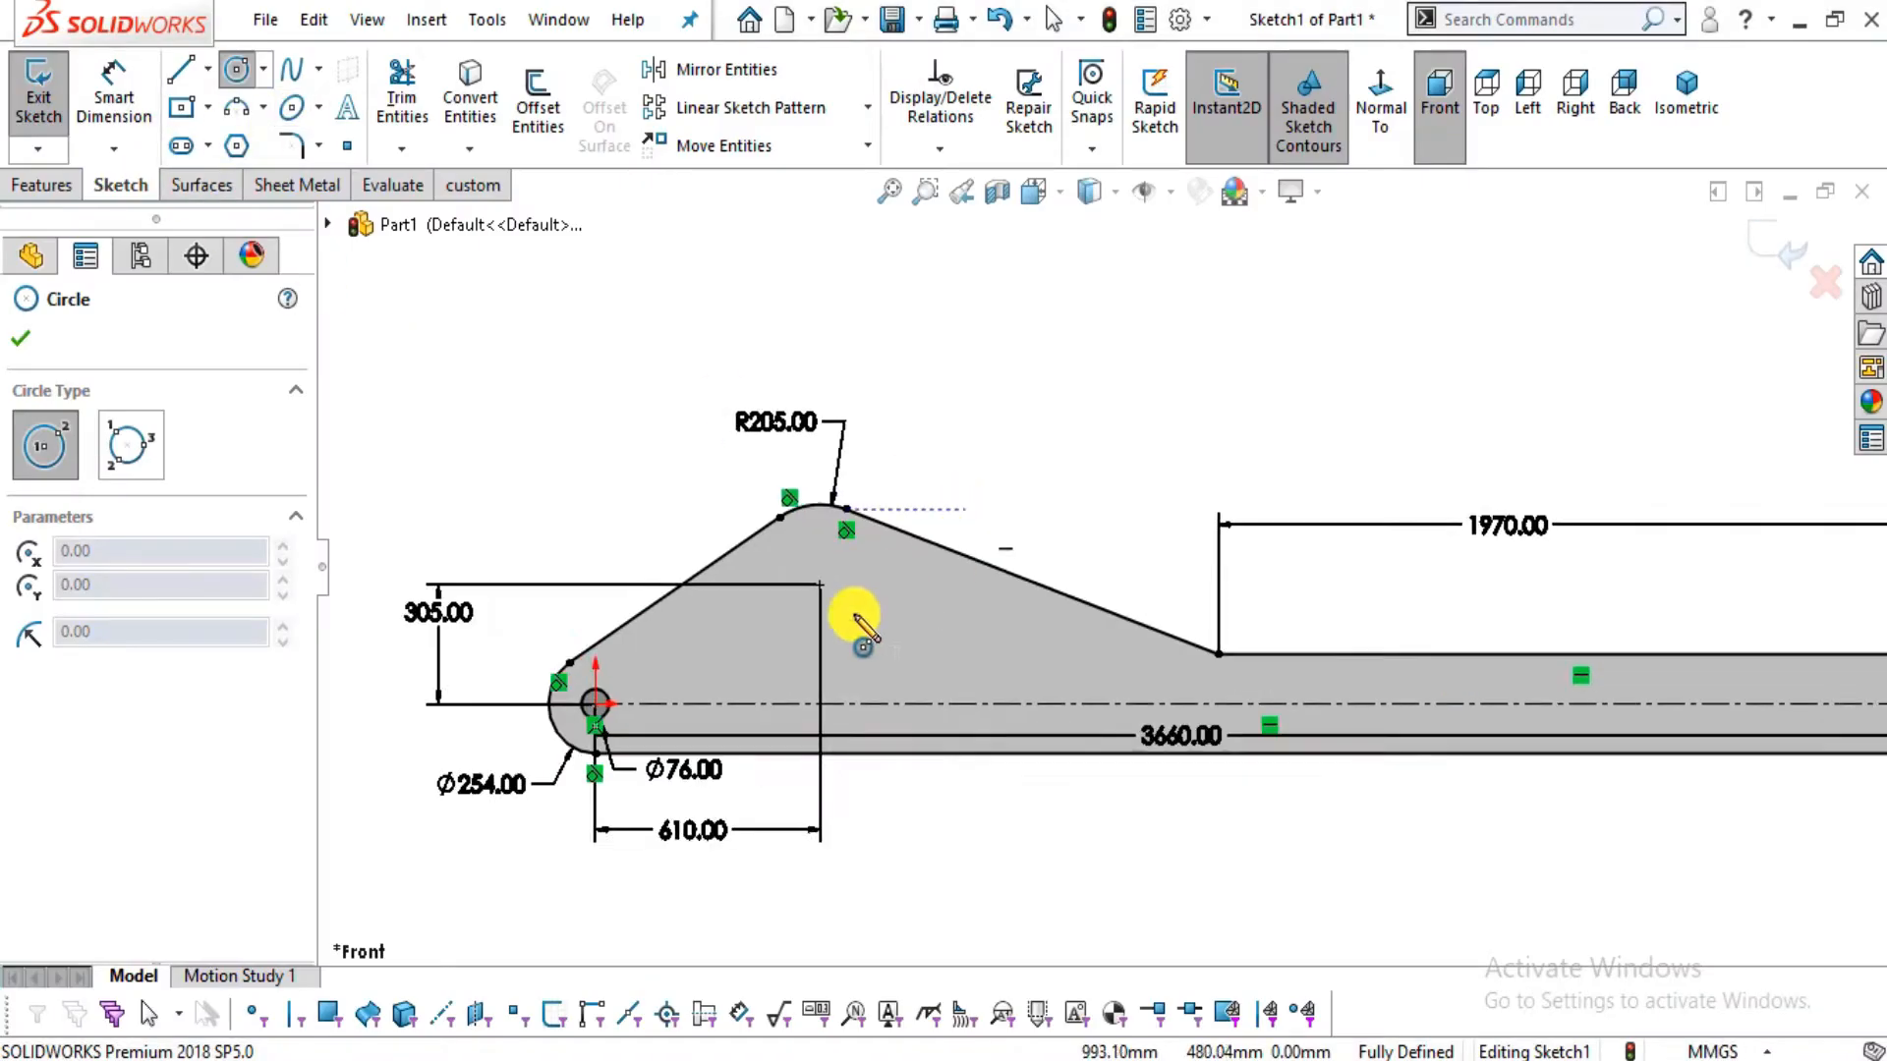
click(796, 601)
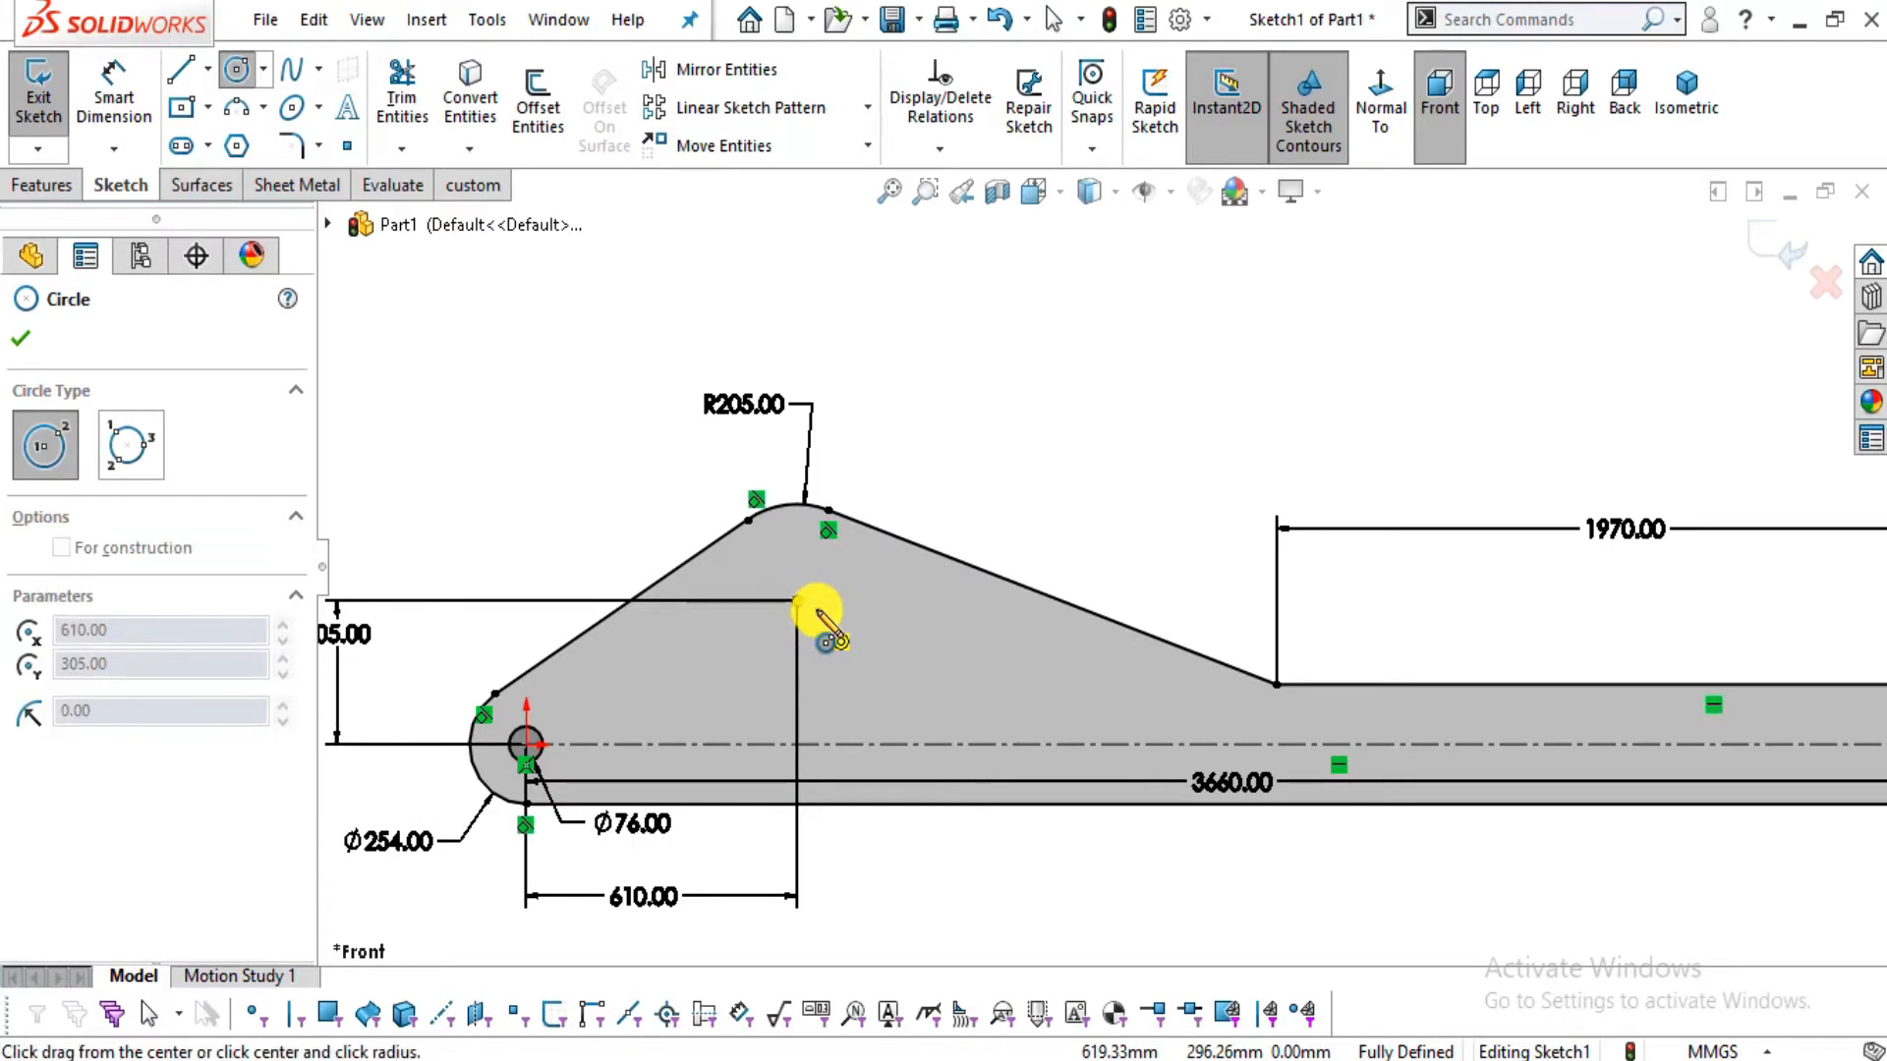
click(837, 616)
click(114, 99)
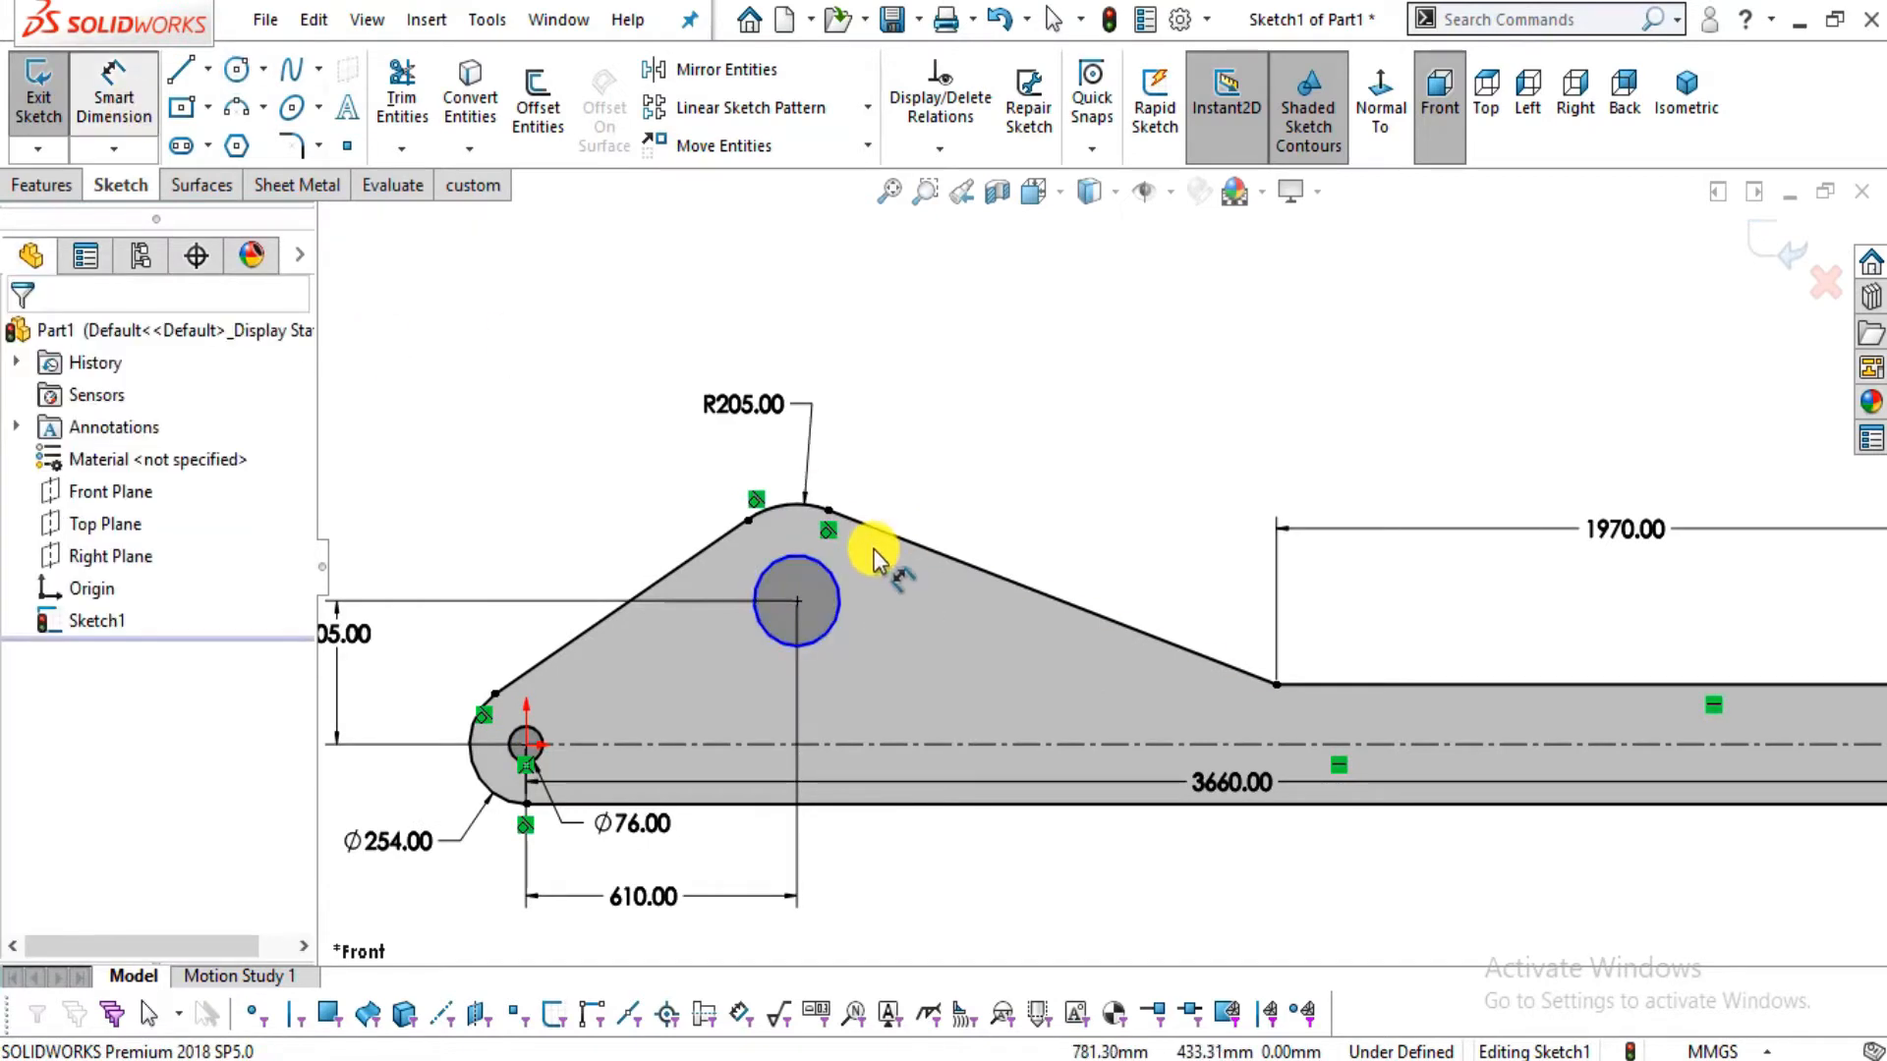
Dimension the diameter of the circle under the peak as 76 mm
click(840, 590)
click(983, 458)
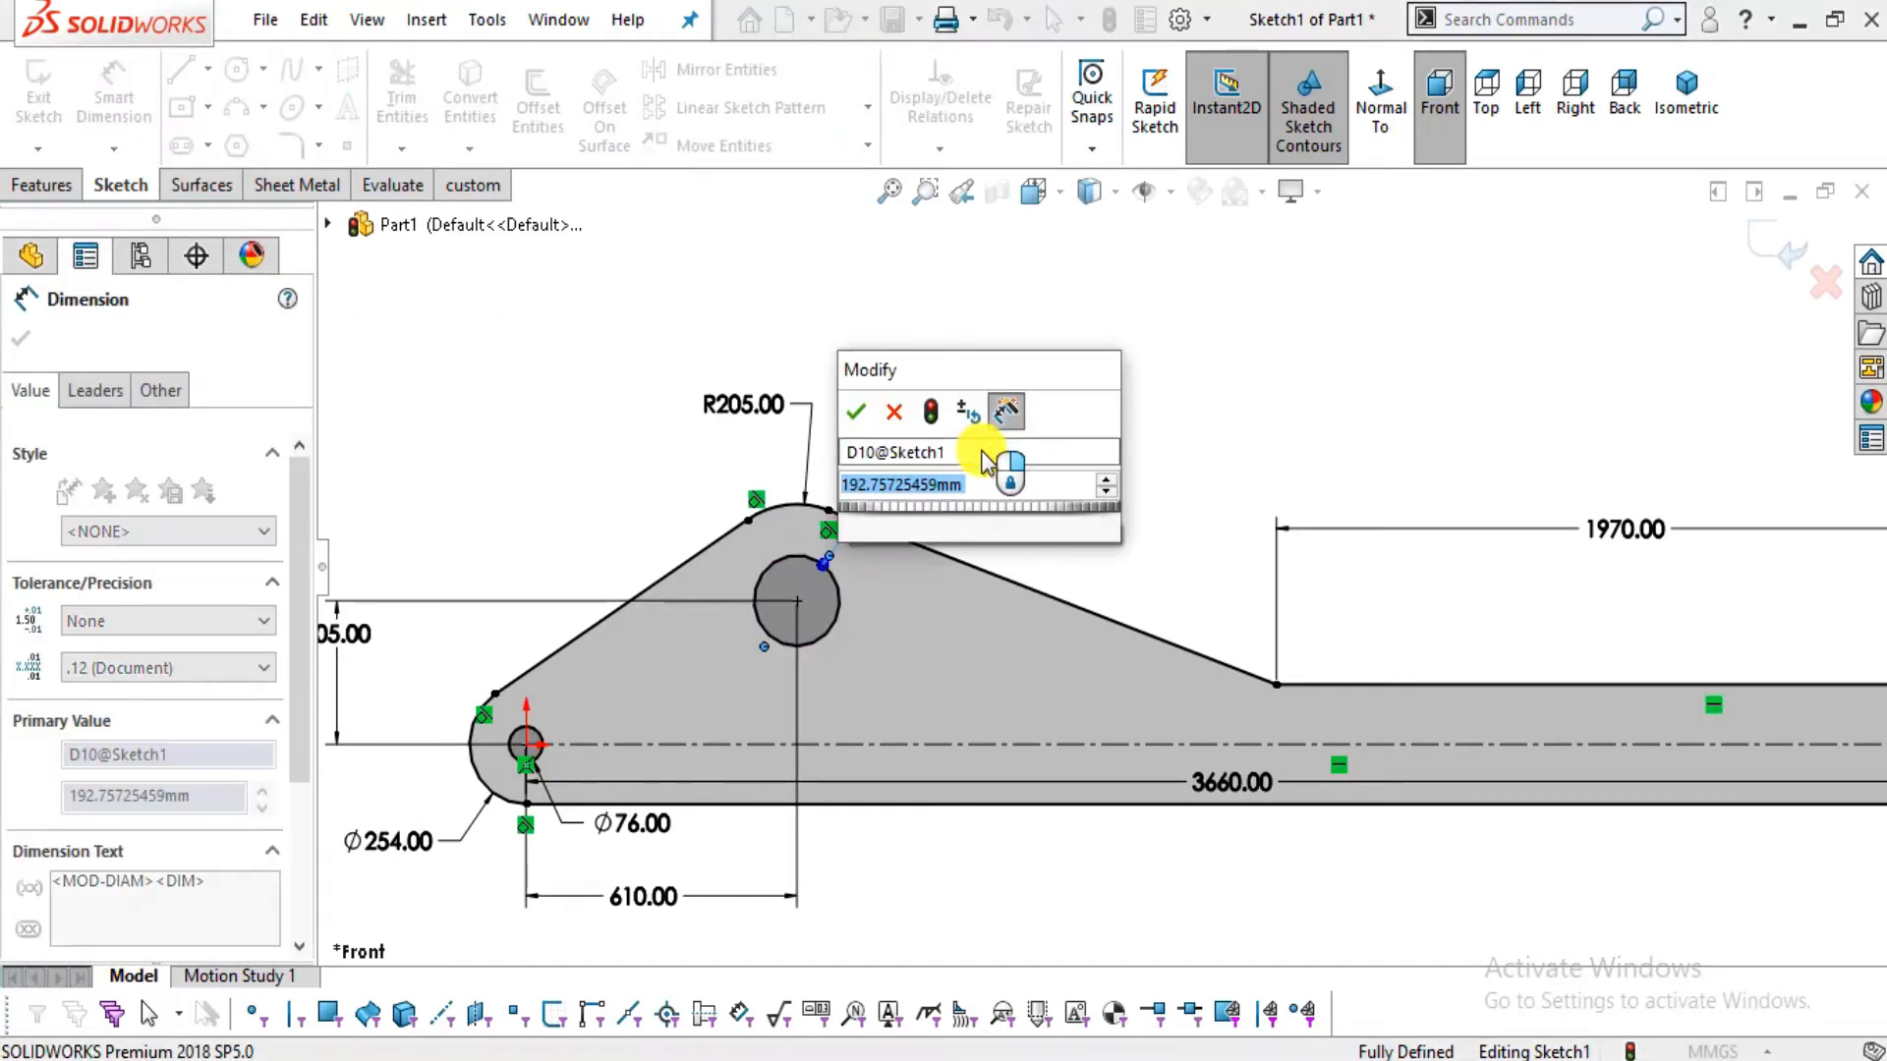
text(76)
key(Return)
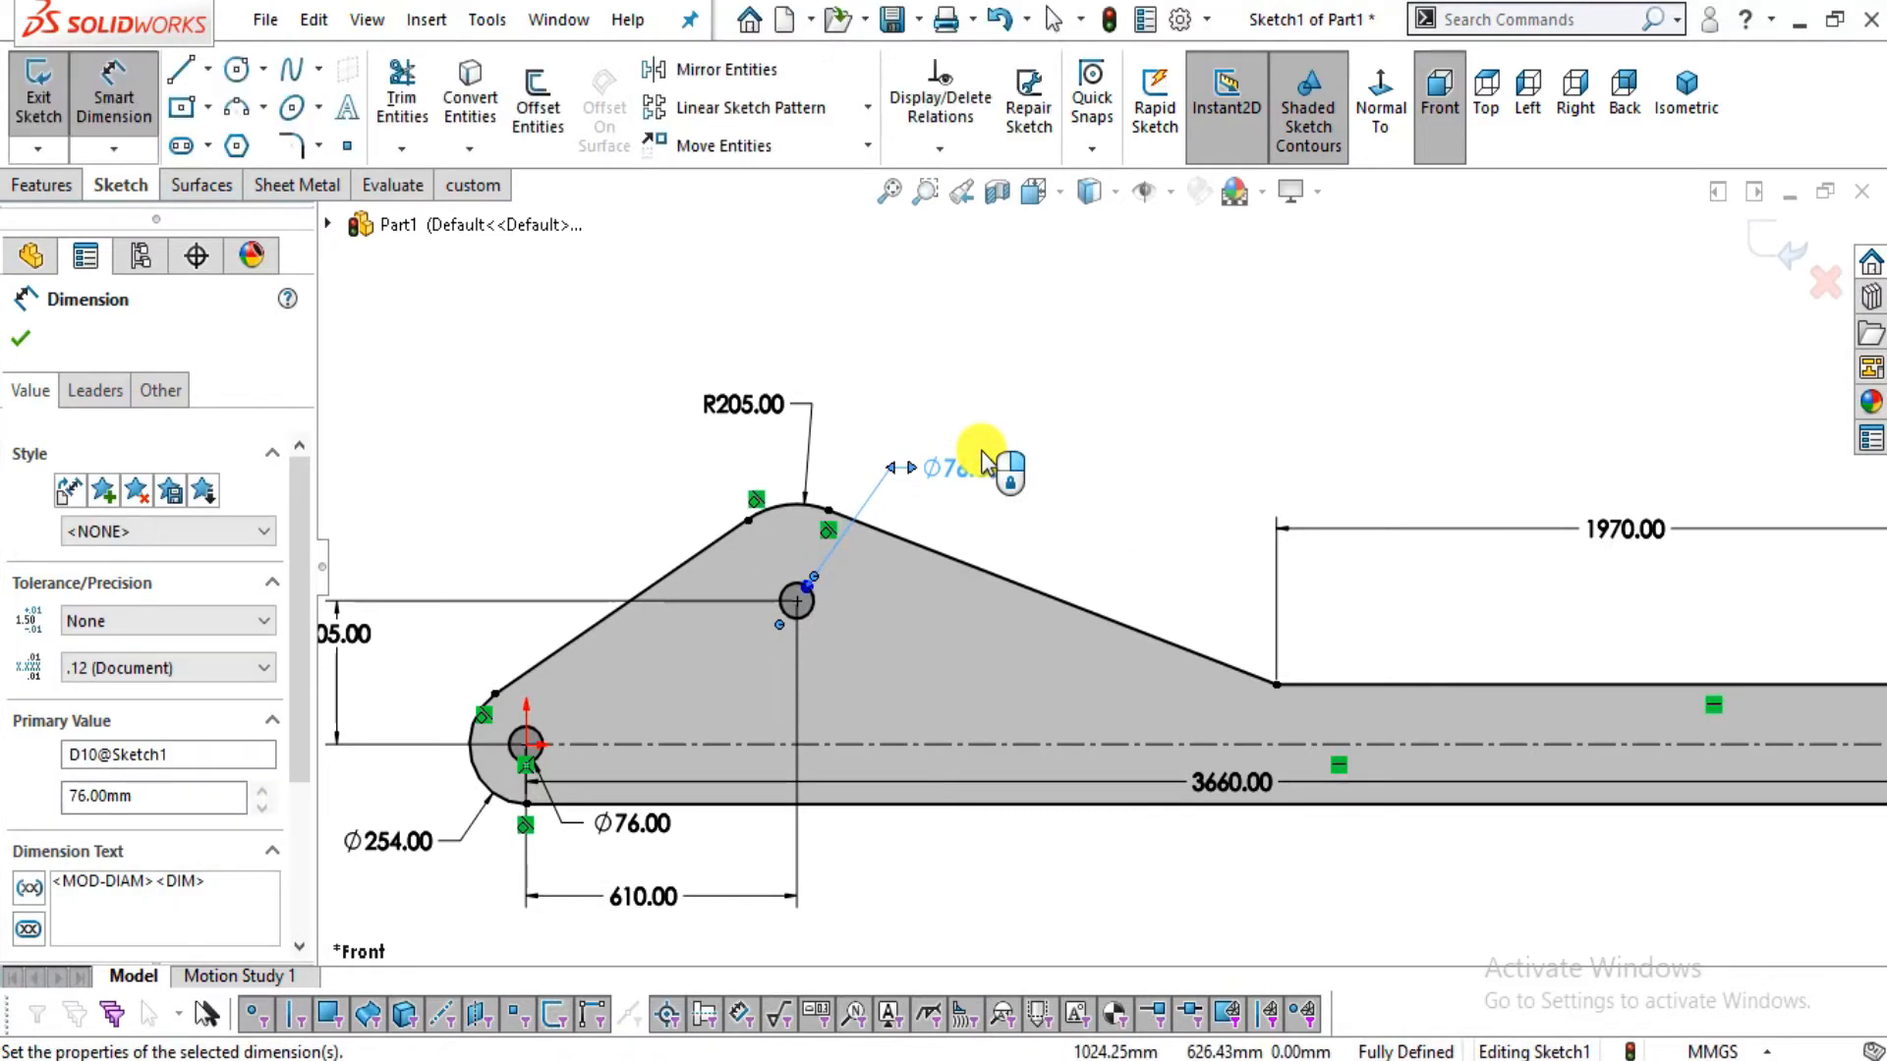
key(Escape)
Check the hole on the arm's axis below the peak in the PDF drawing and sketch a circle about 113 mm in diameter there
key(alt+Tab)
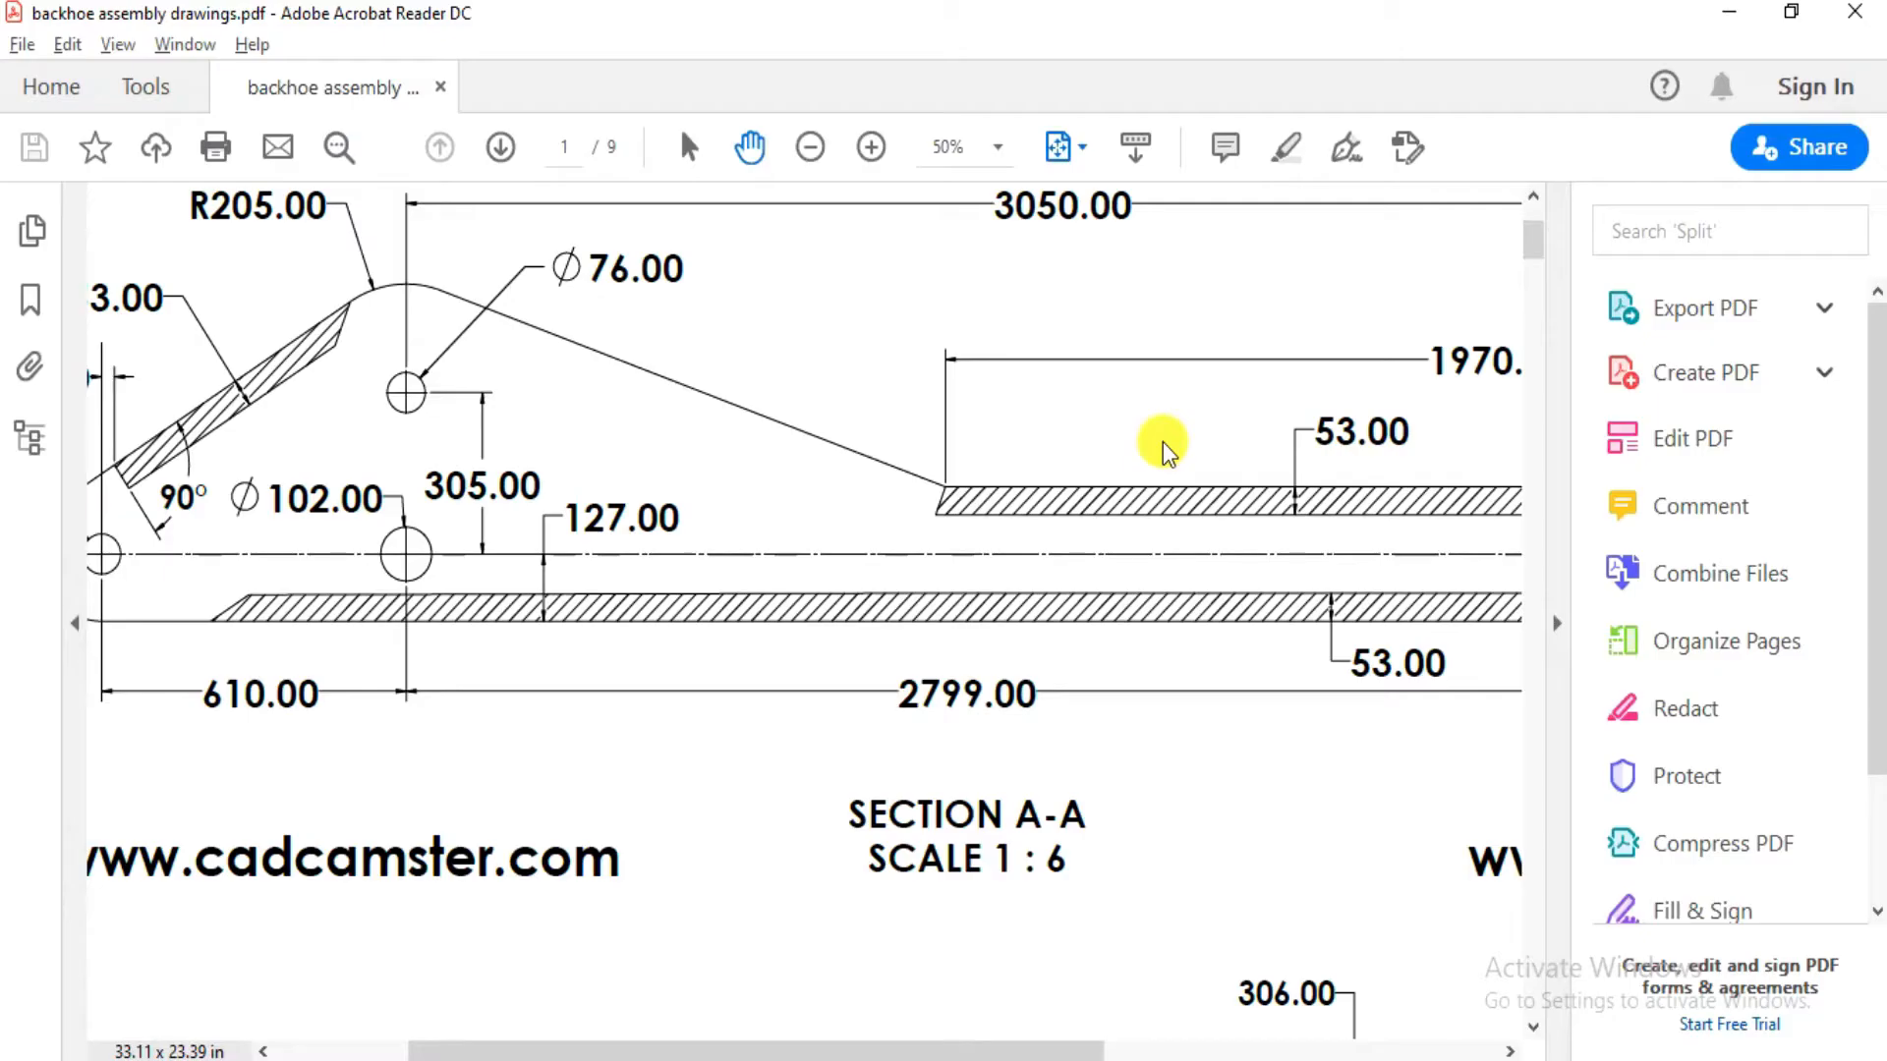
key(alt+Tab)
key(alt+Tab)
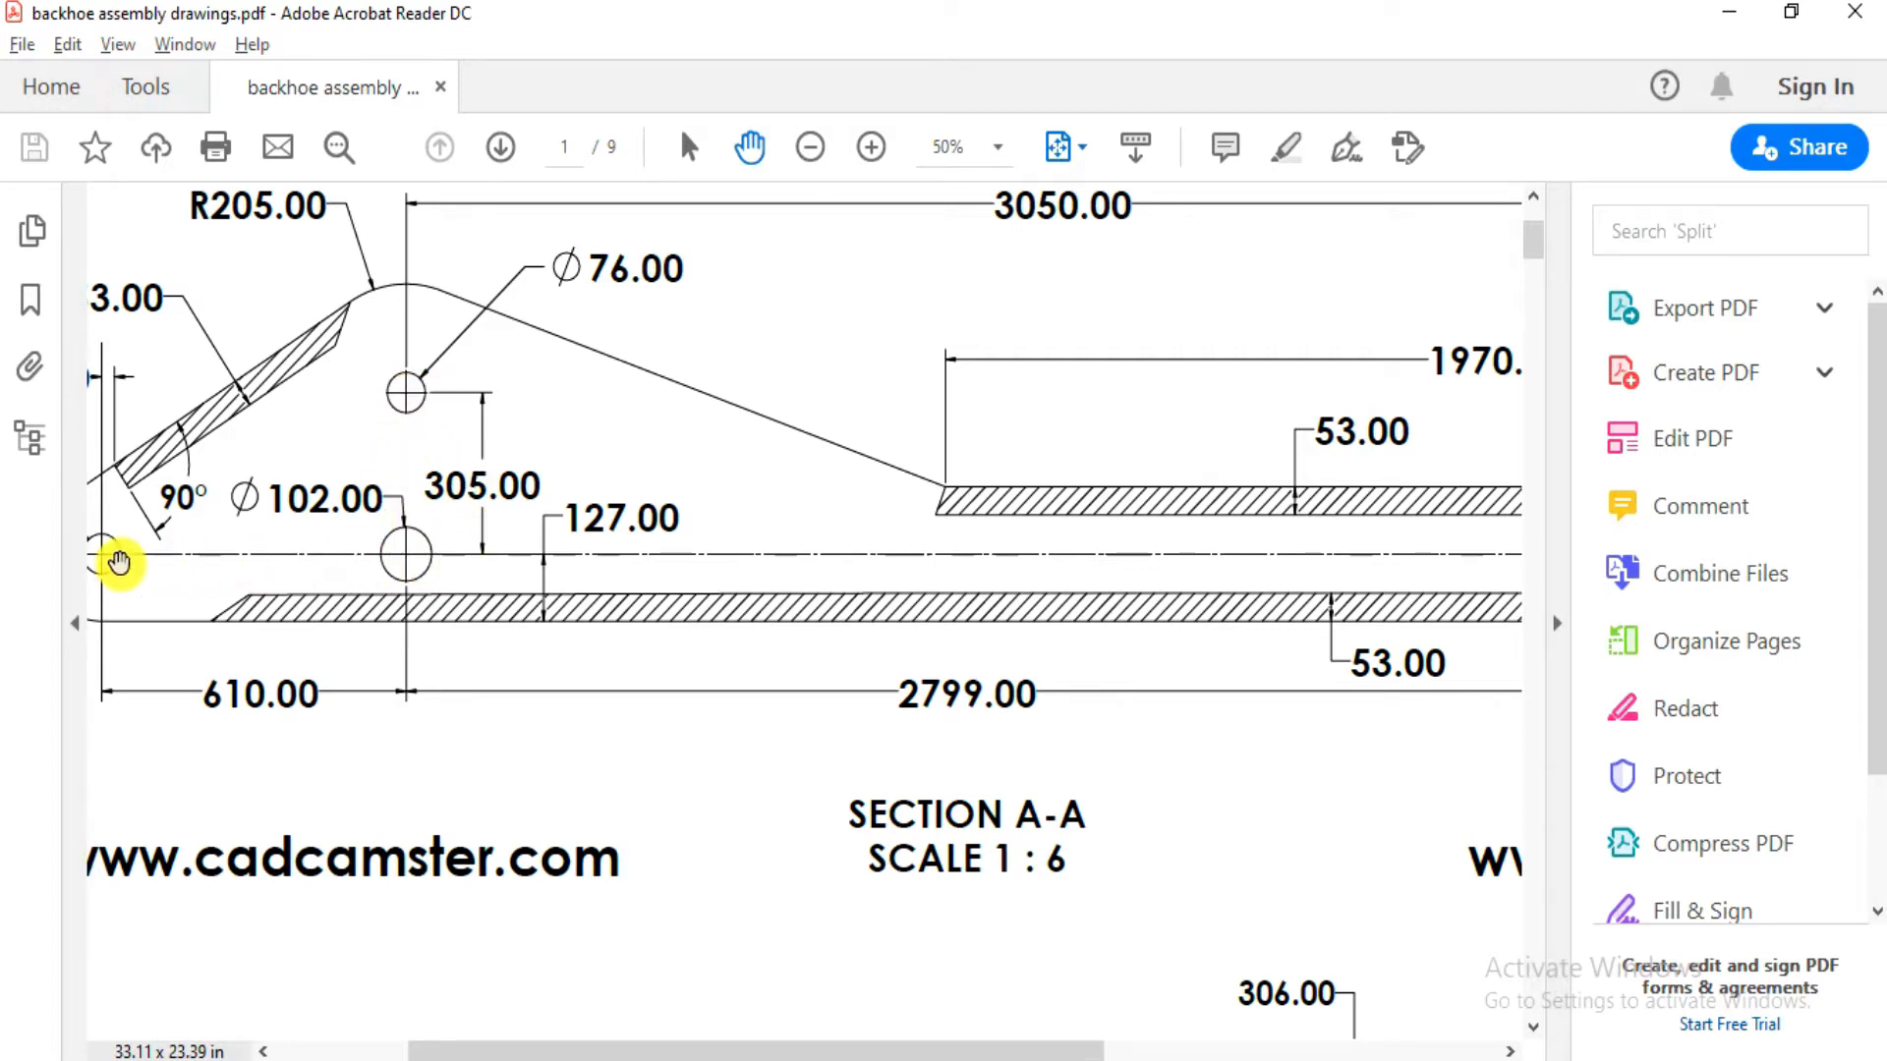
drag(157, 550, 383, 593)
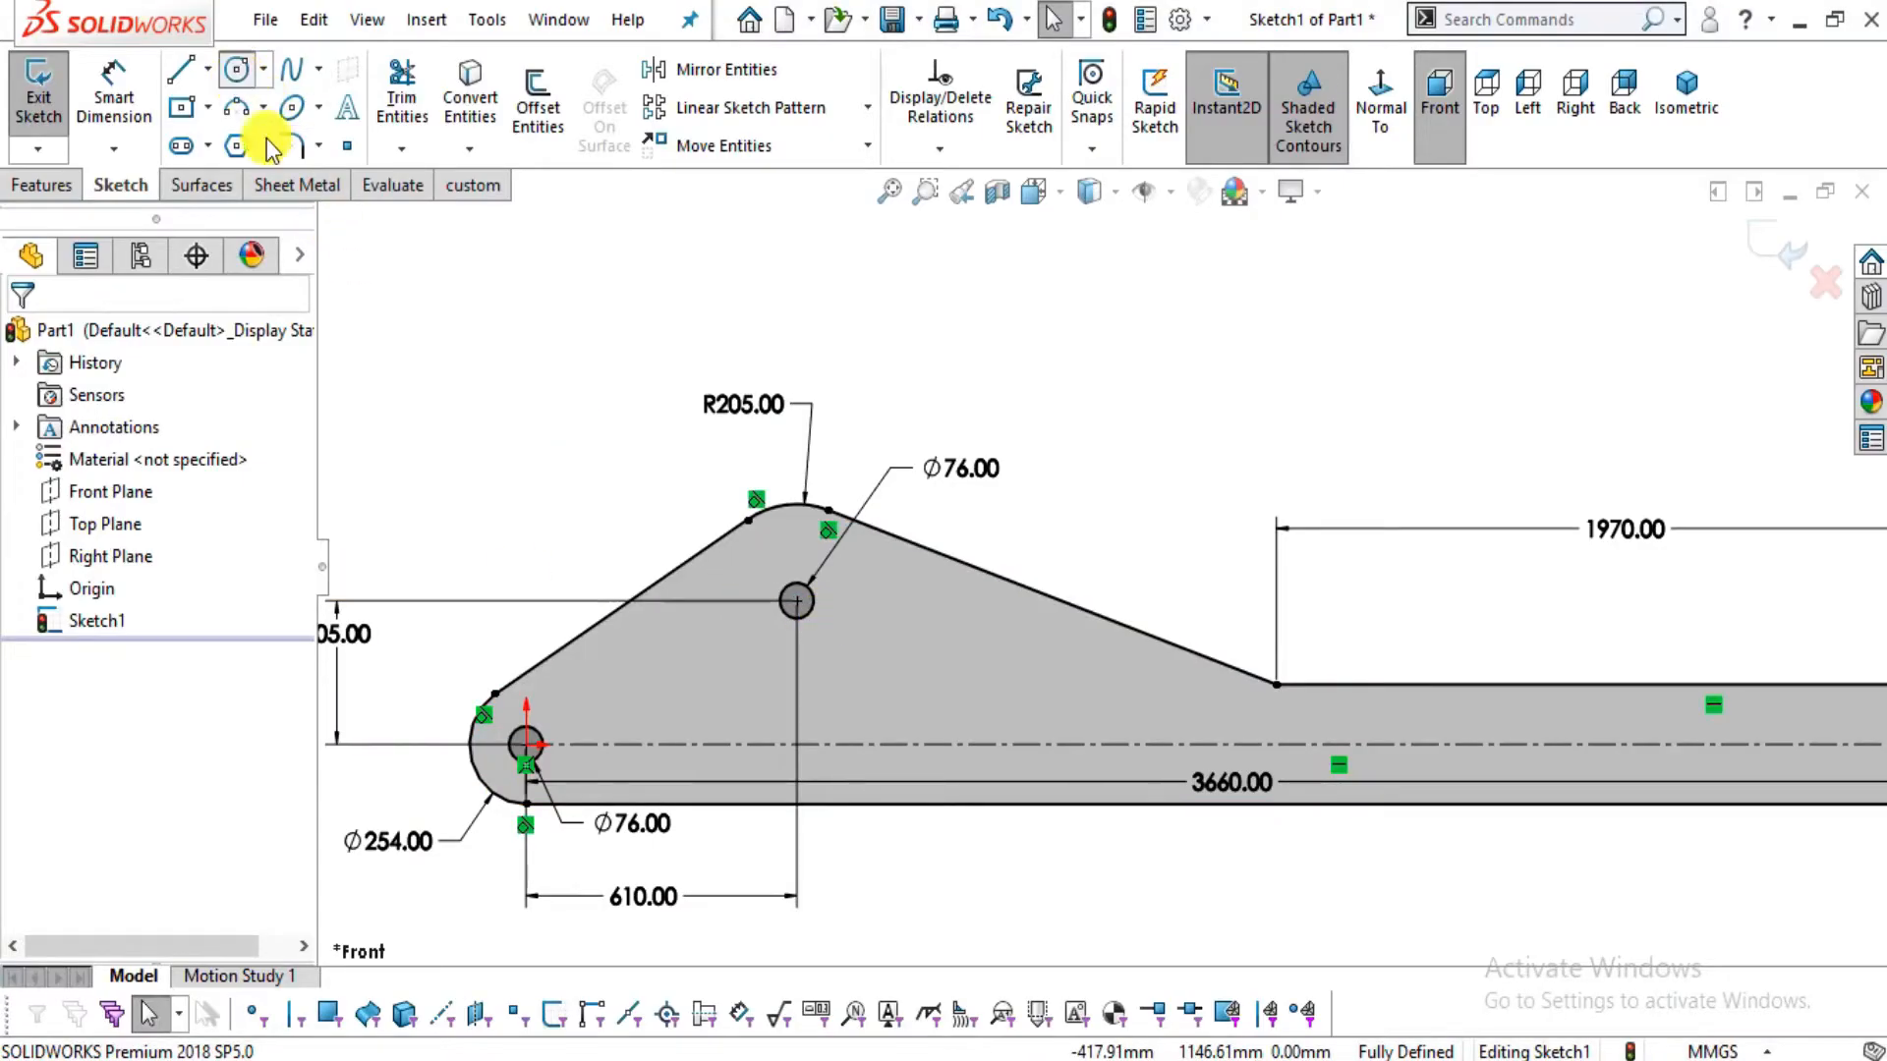
click(236, 69)
scroll(815, 747, down, 3)
click(795, 766)
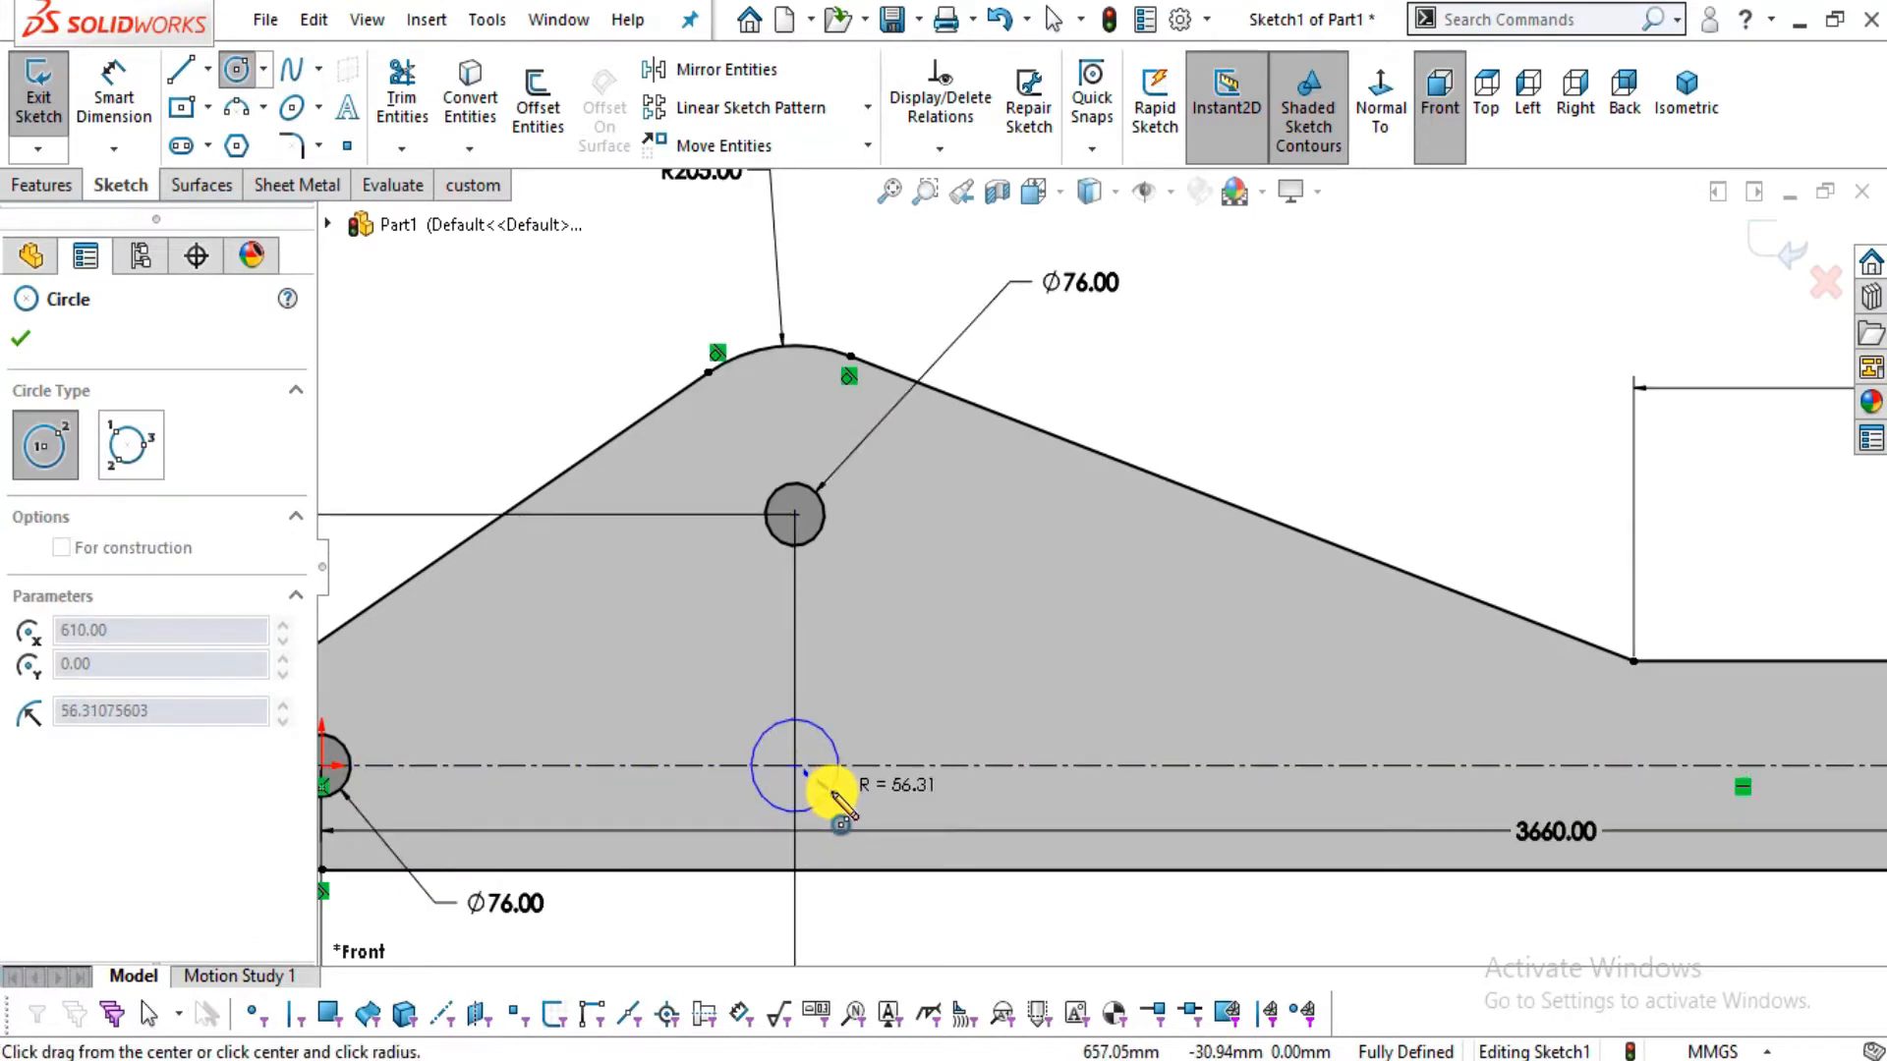
click(833, 798)
Check the diameter in the PDF drawing and dimension the circle on the centerline below the peak hole as 102 mm
click(114, 94)
click(829, 776)
key(alt+Tab)
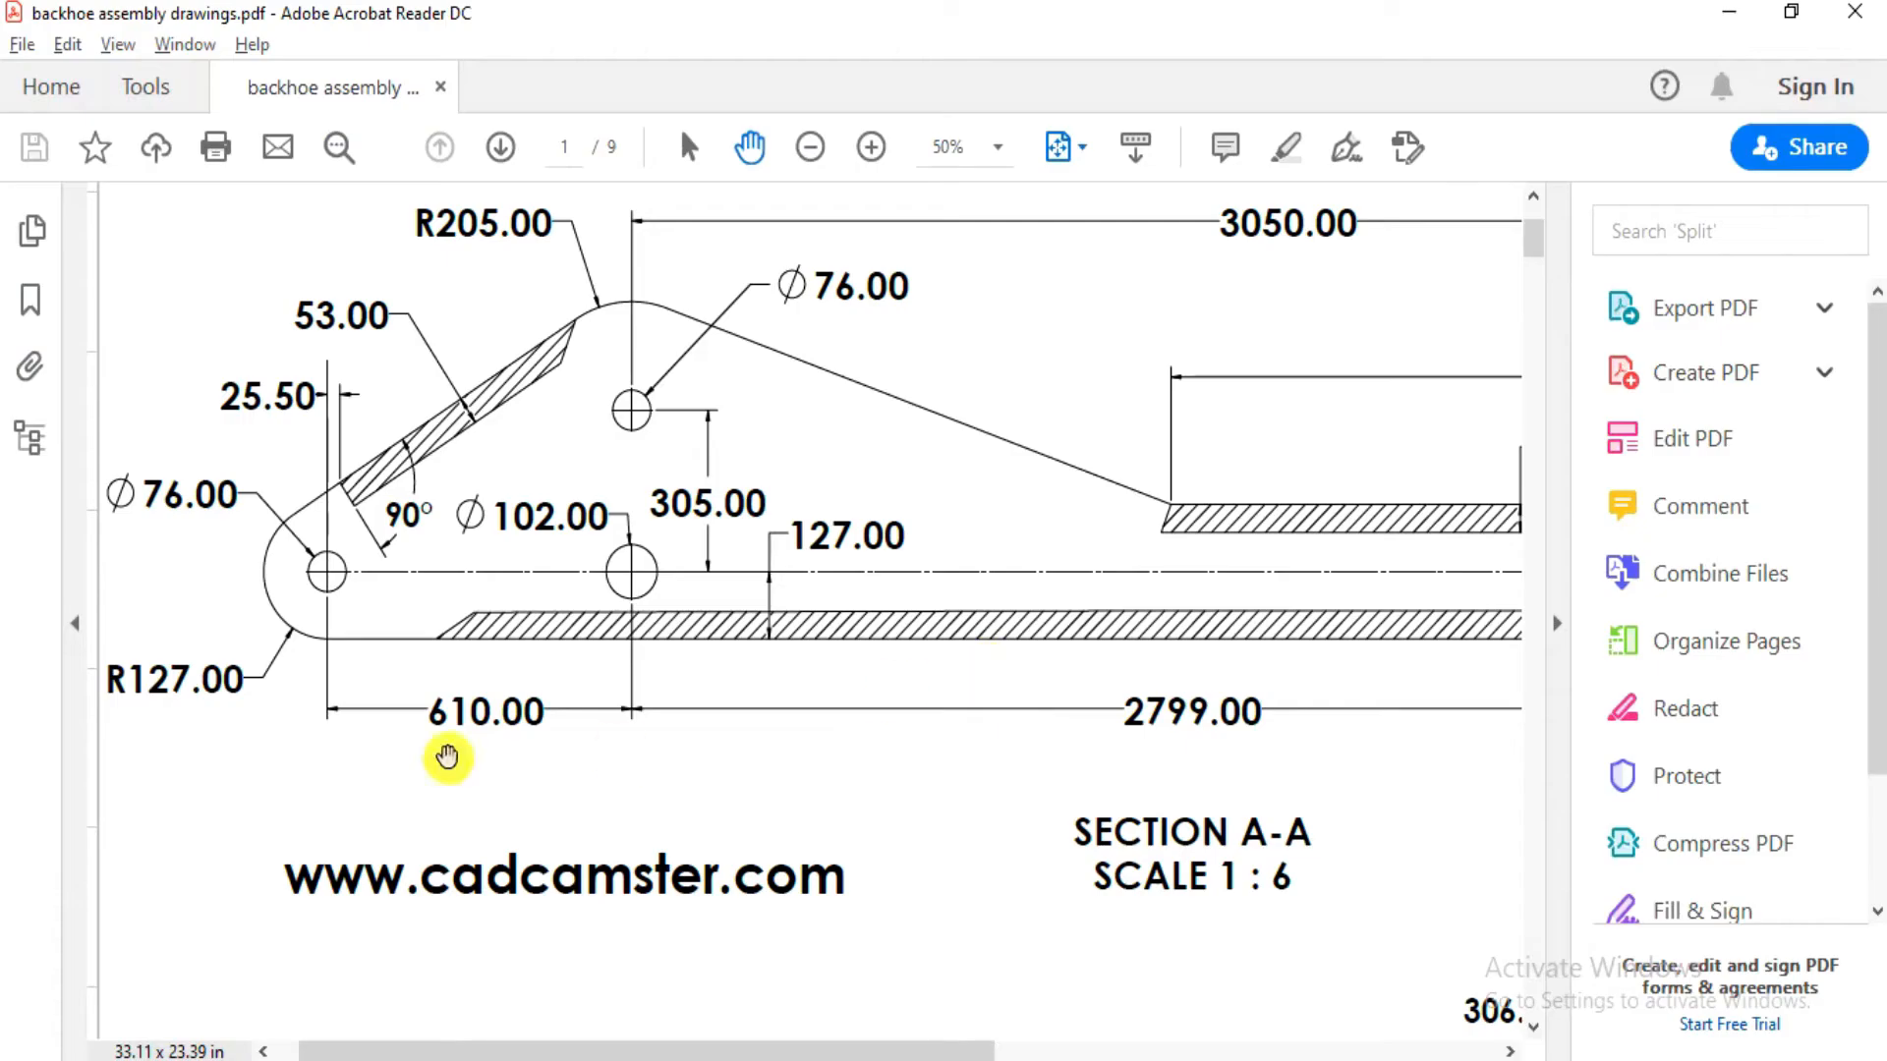
key(alt+Tab)
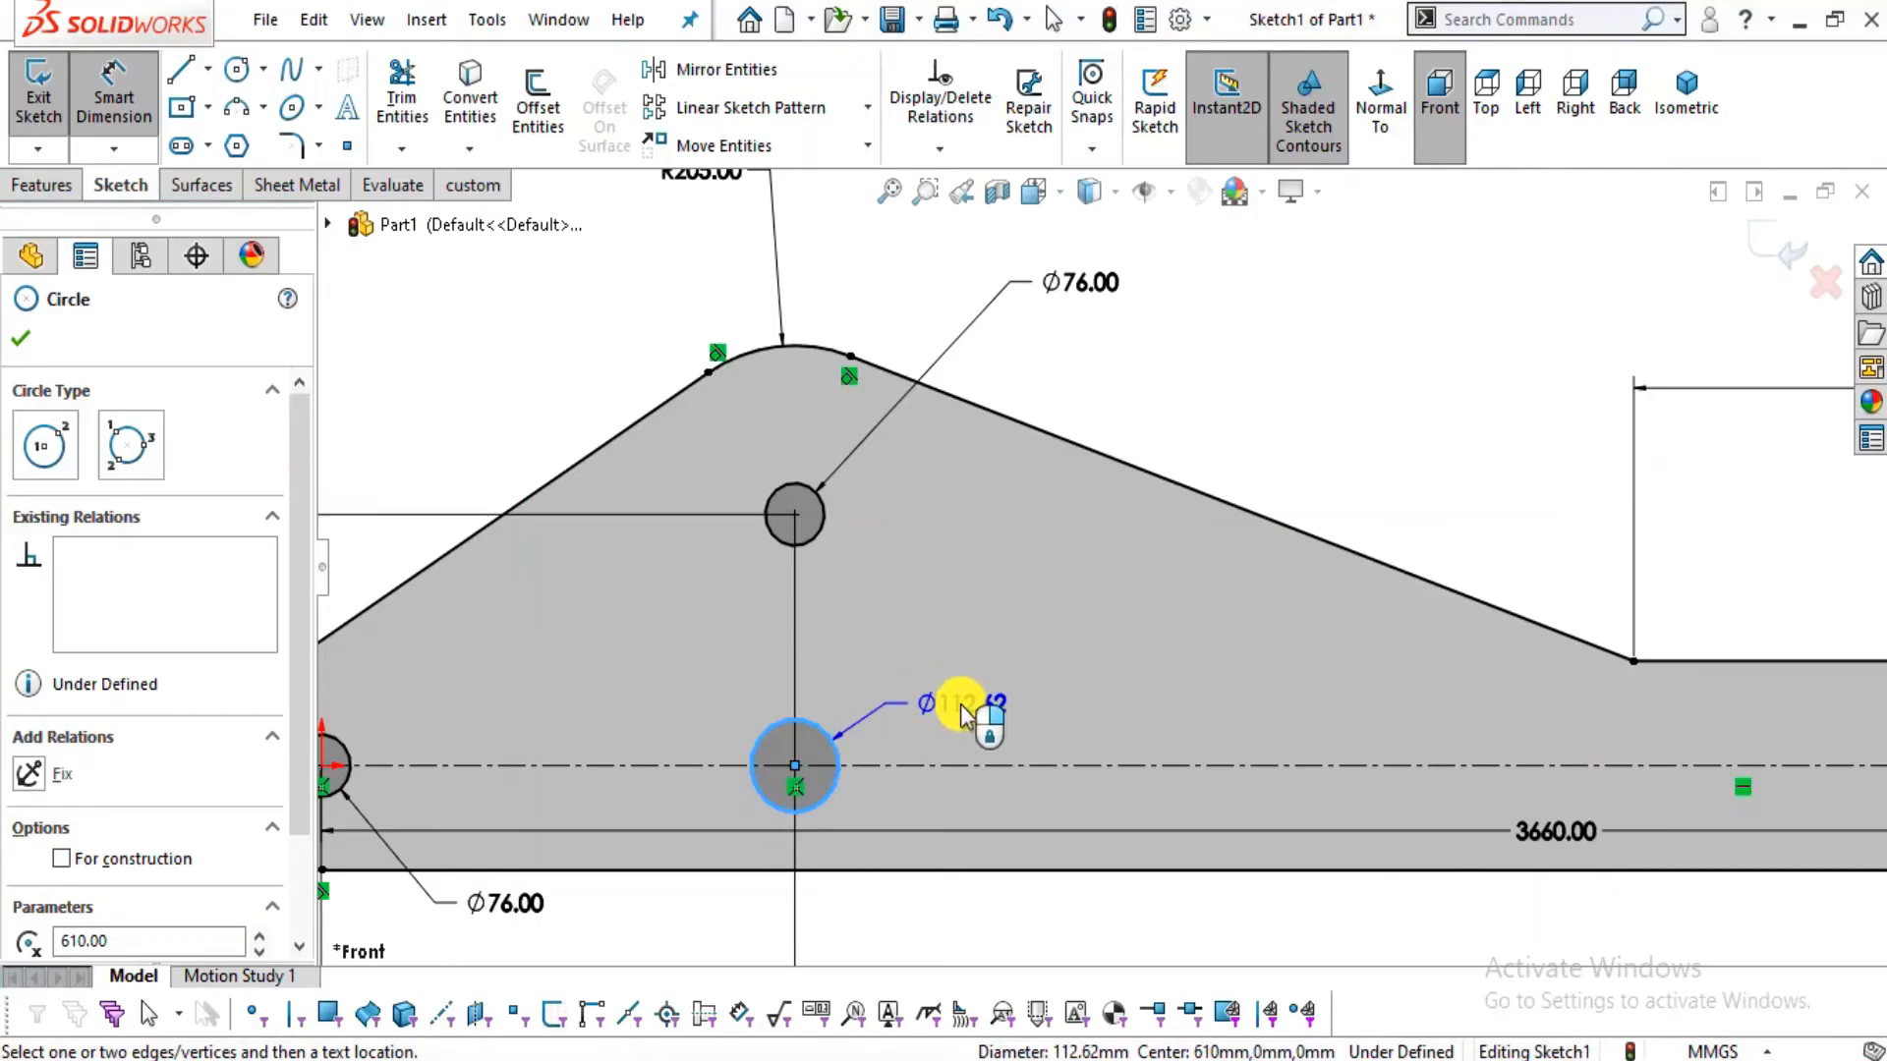
click(961, 715)
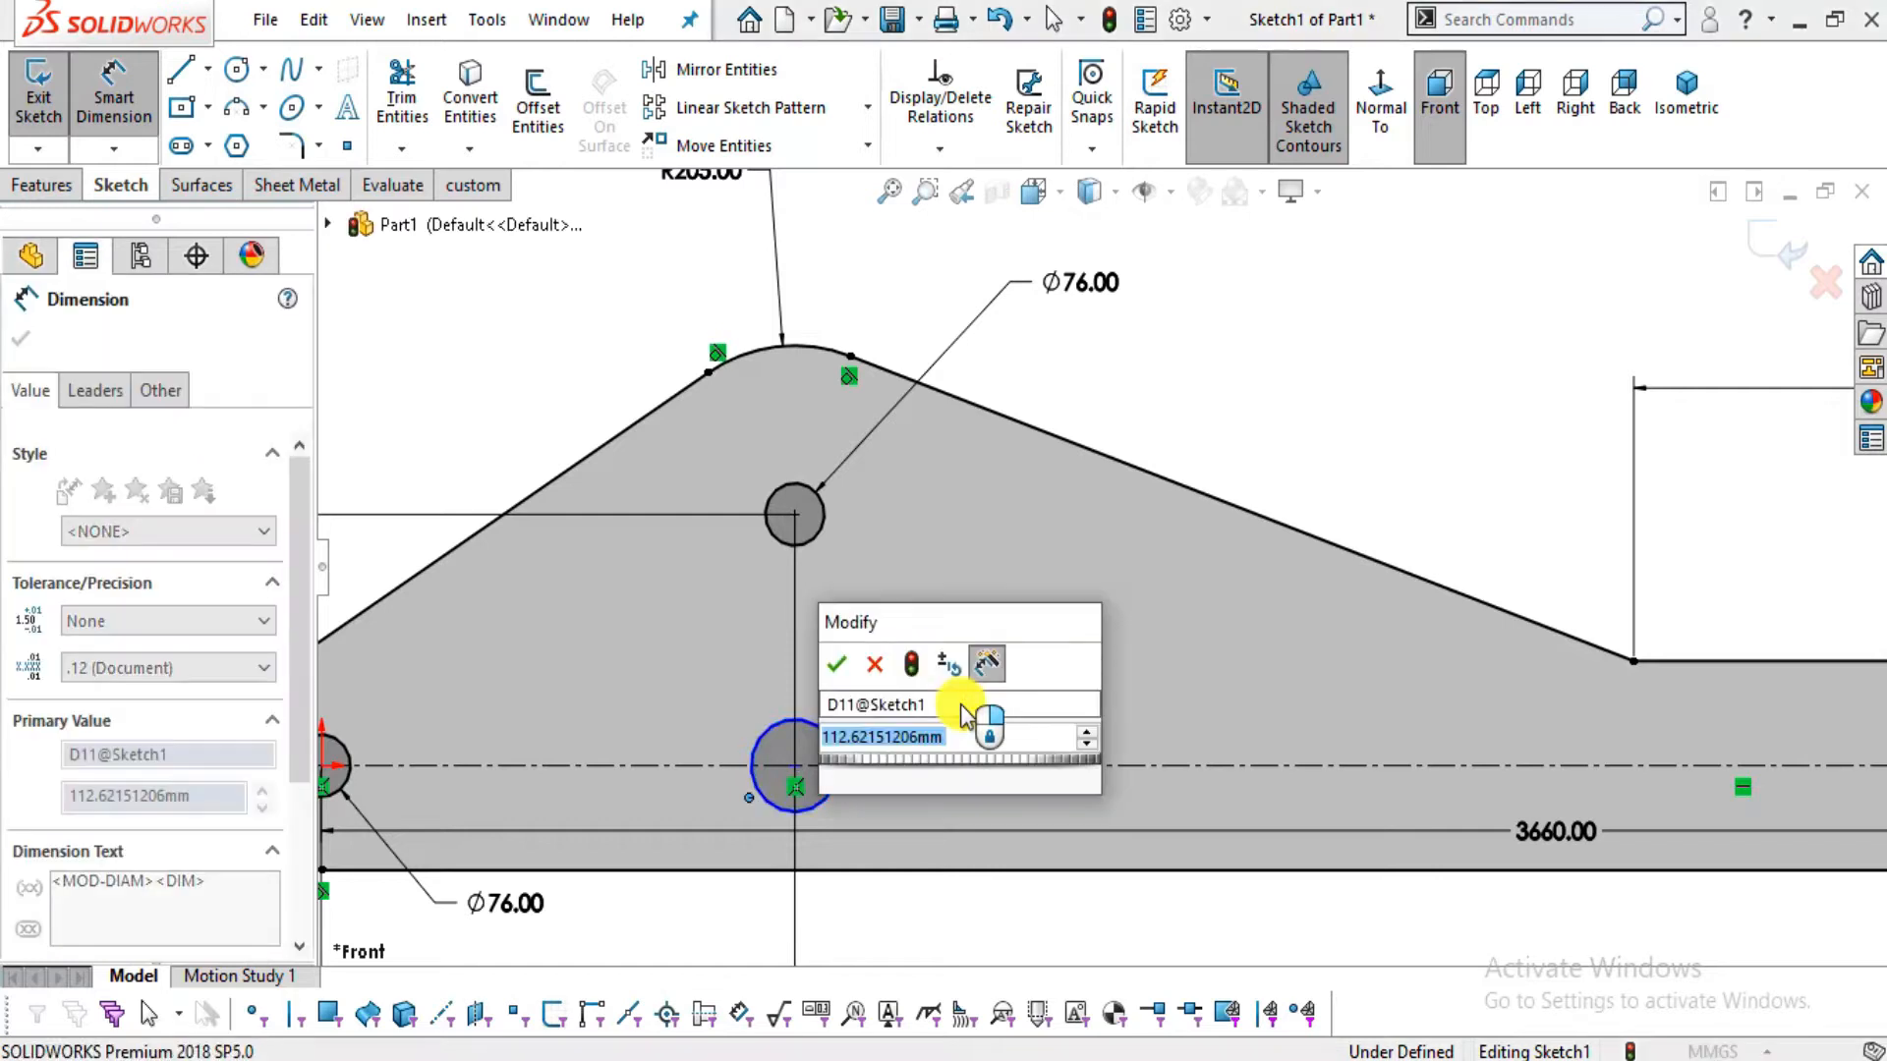
text(102)
key(Return)
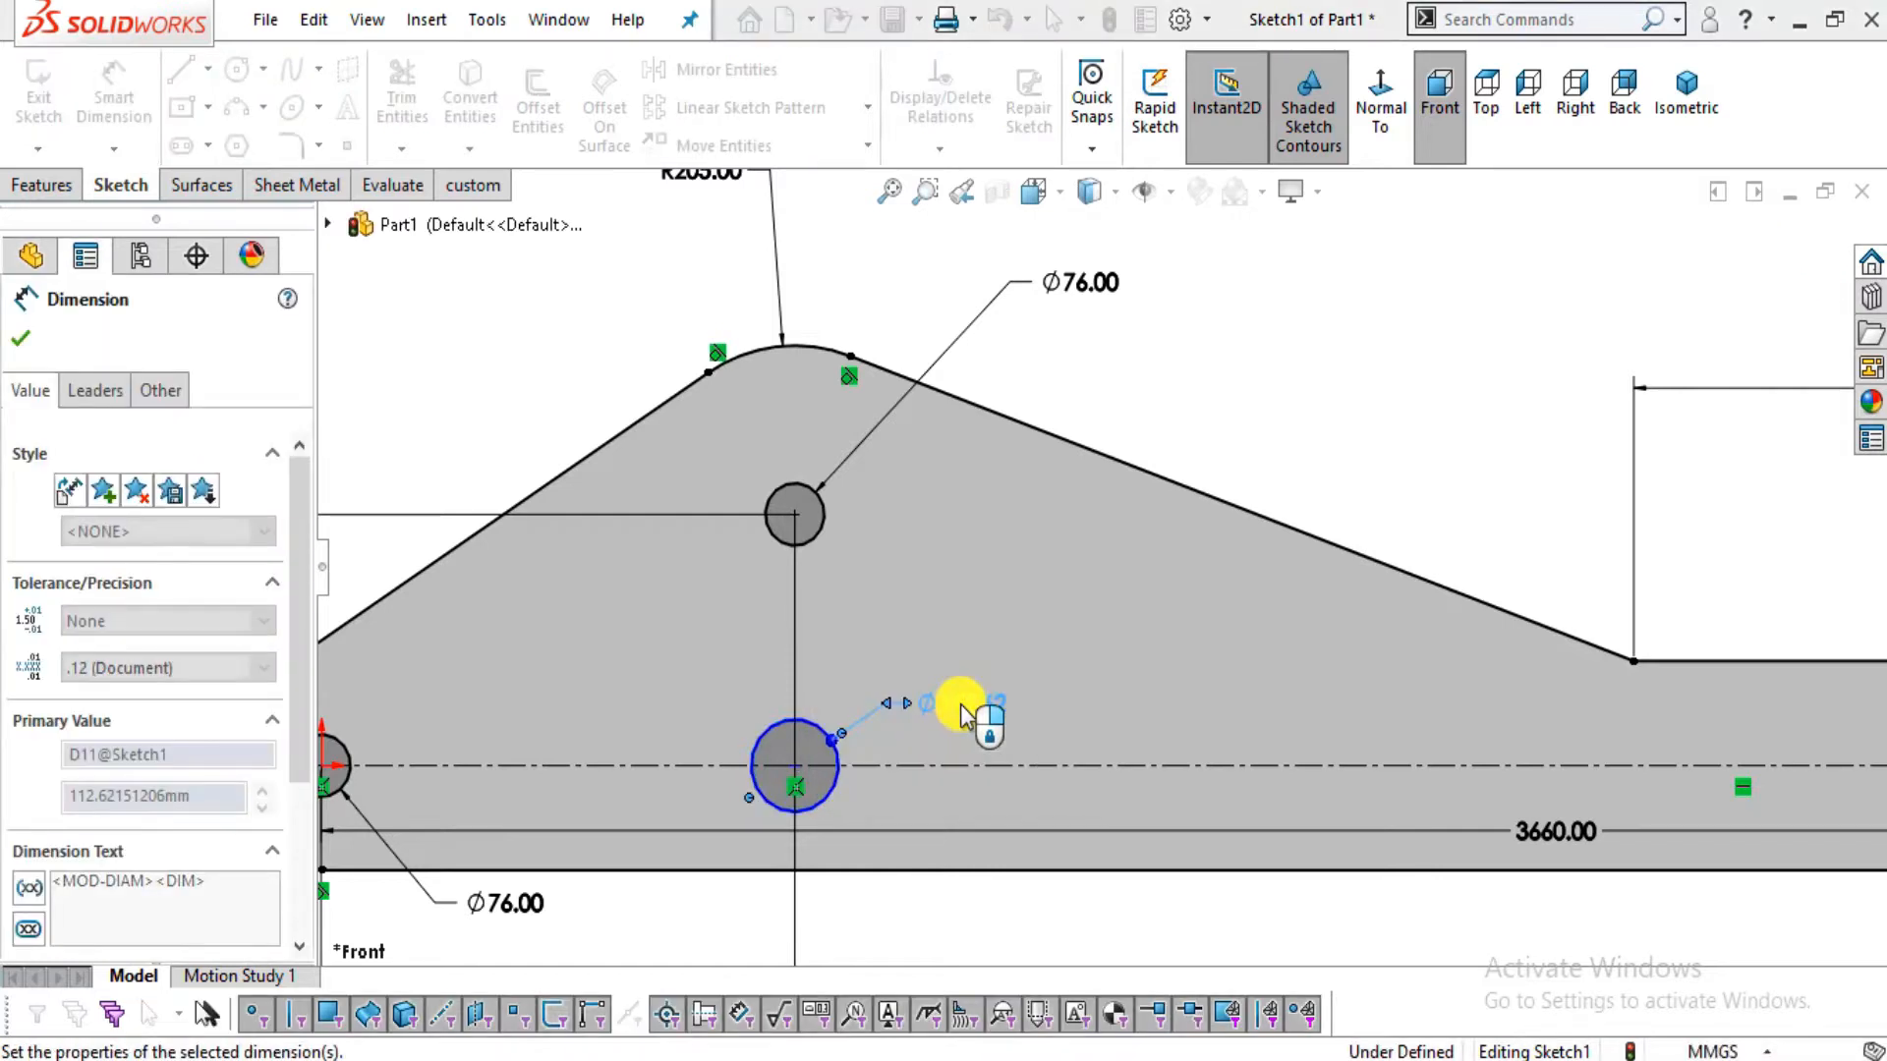
key(Escape)
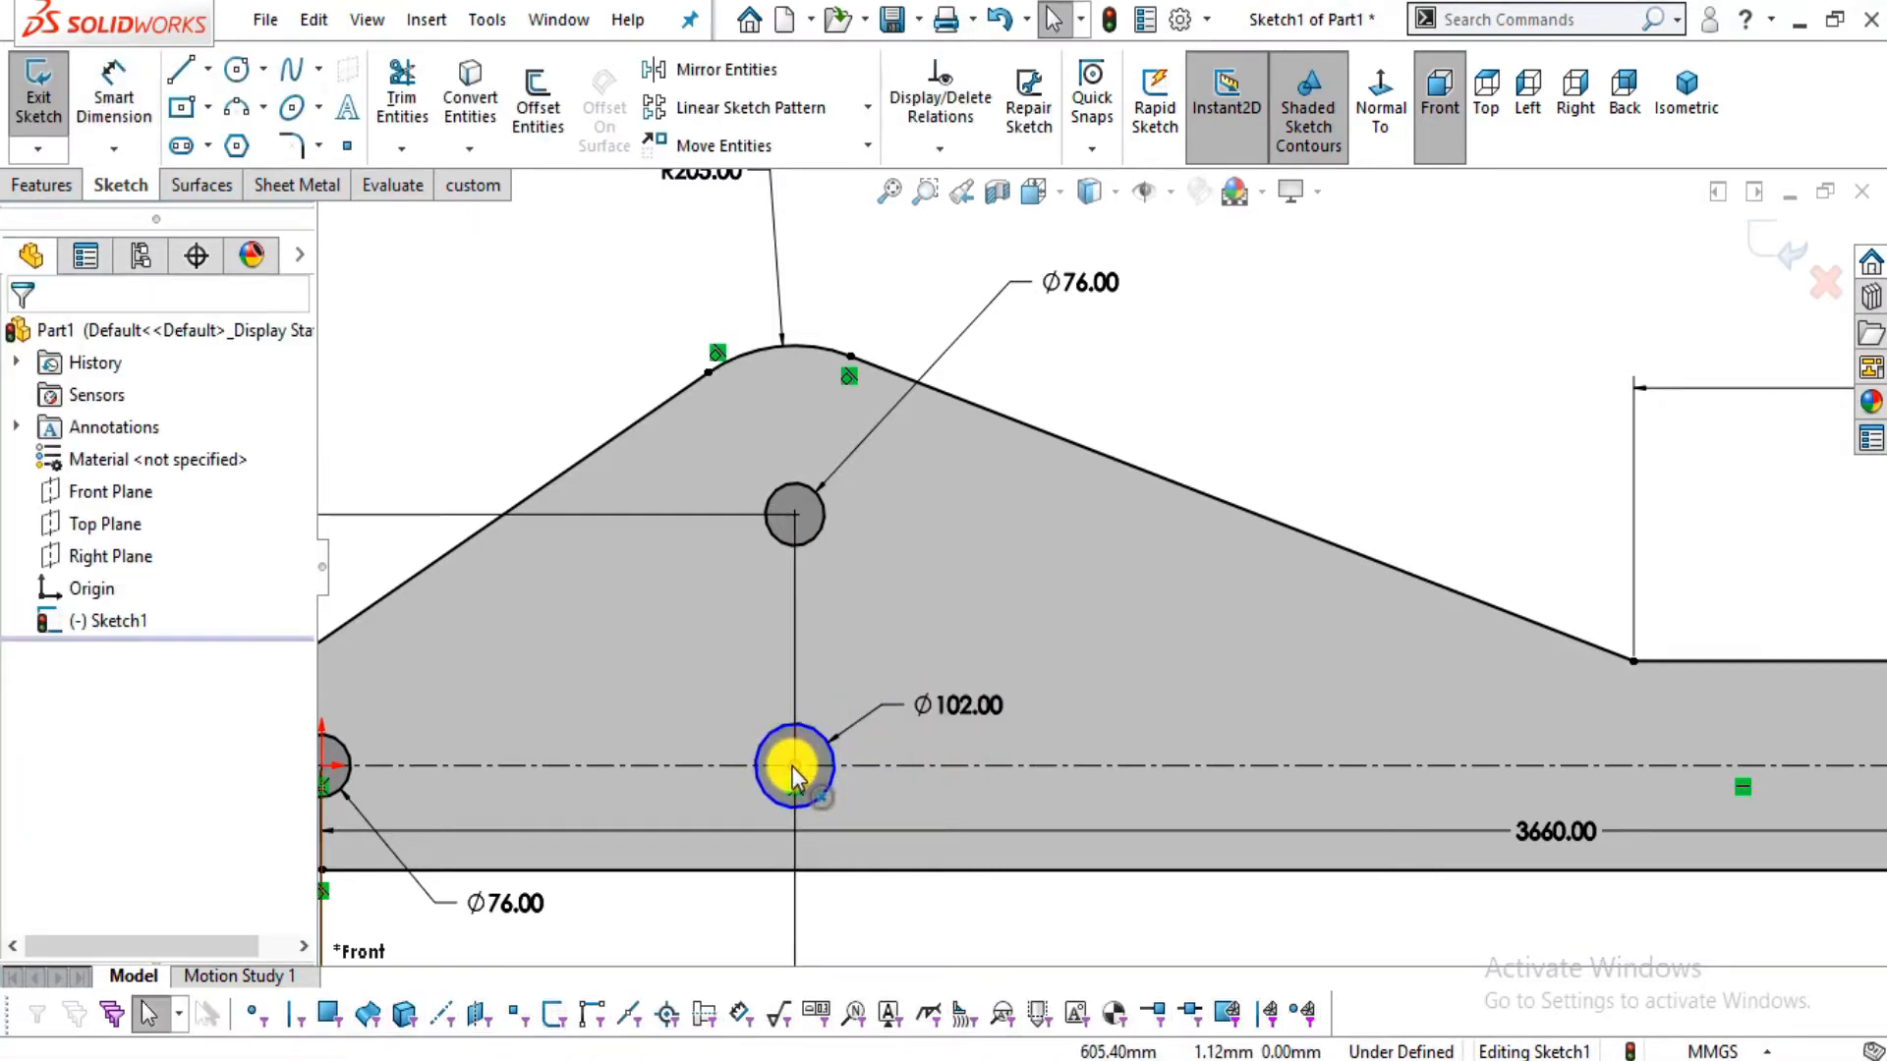
Add a vertical relation between the center of the 102 mm hole and the center of the peak hole
click(796, 766)
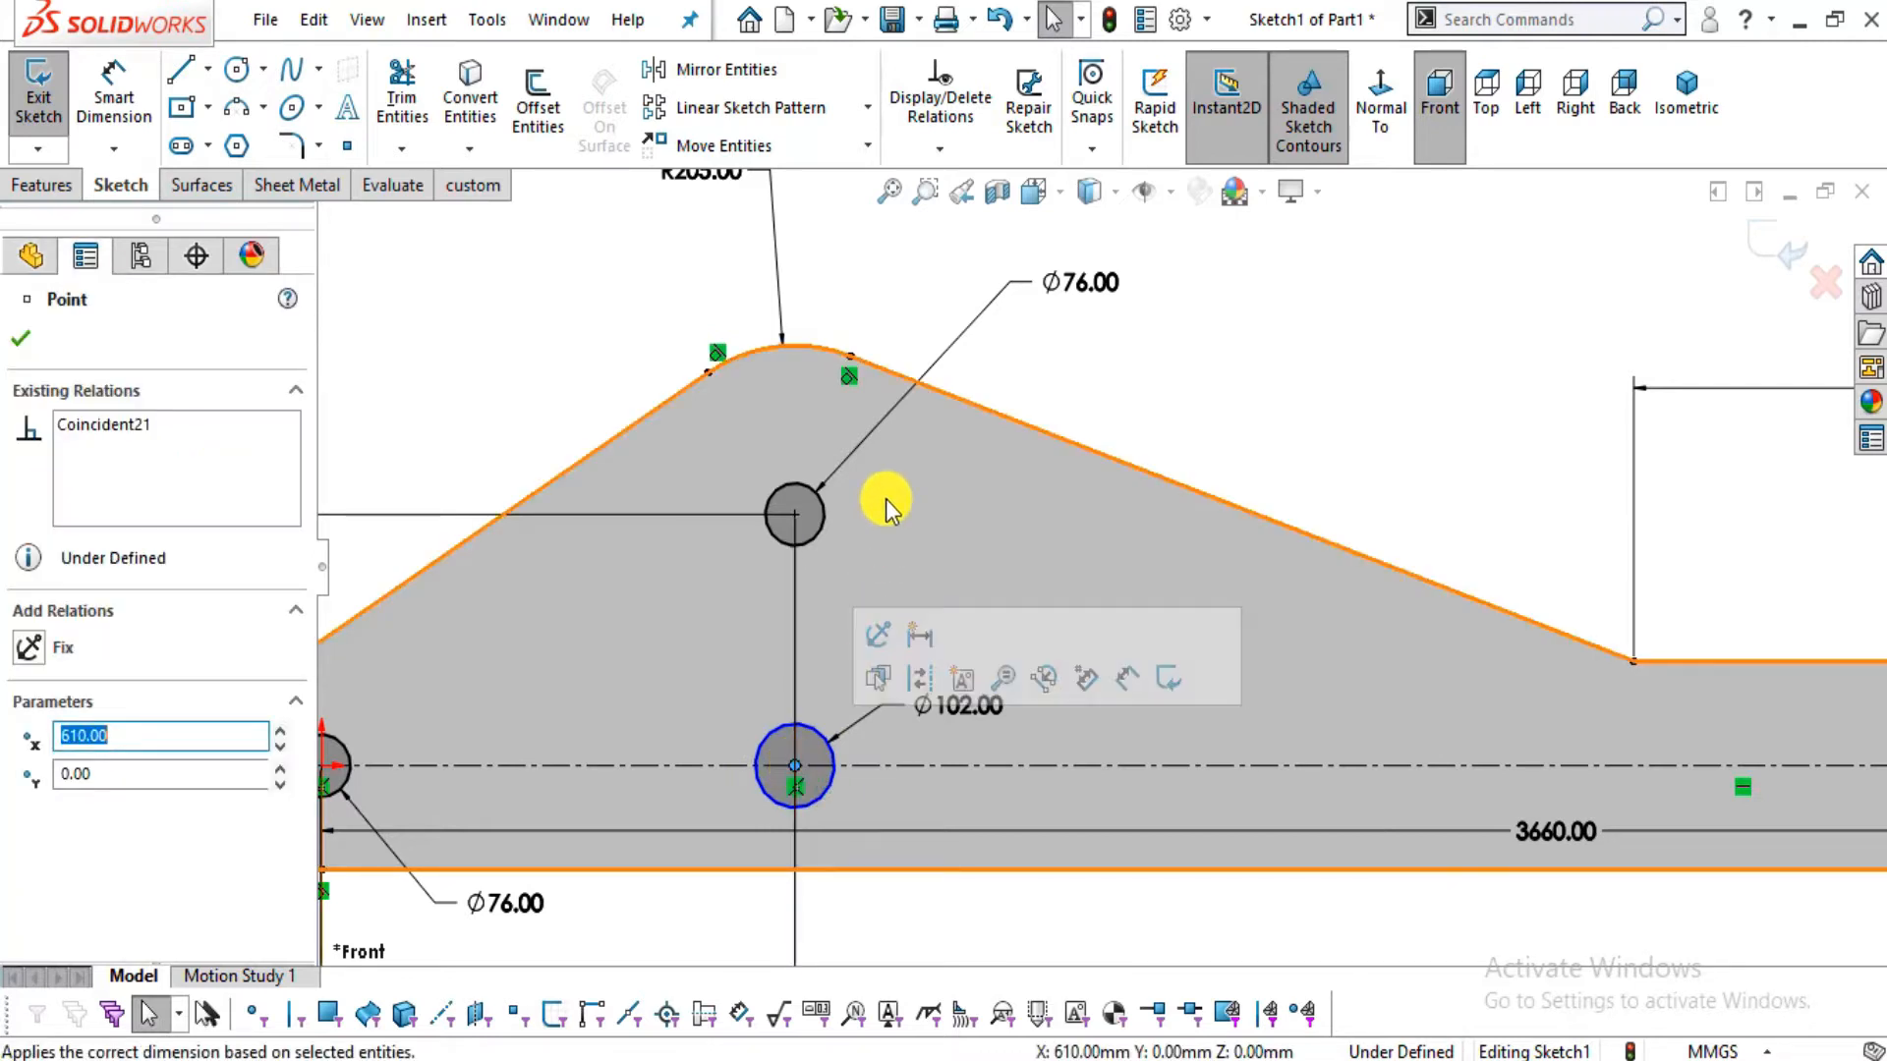
ctrl+click(795, 513)
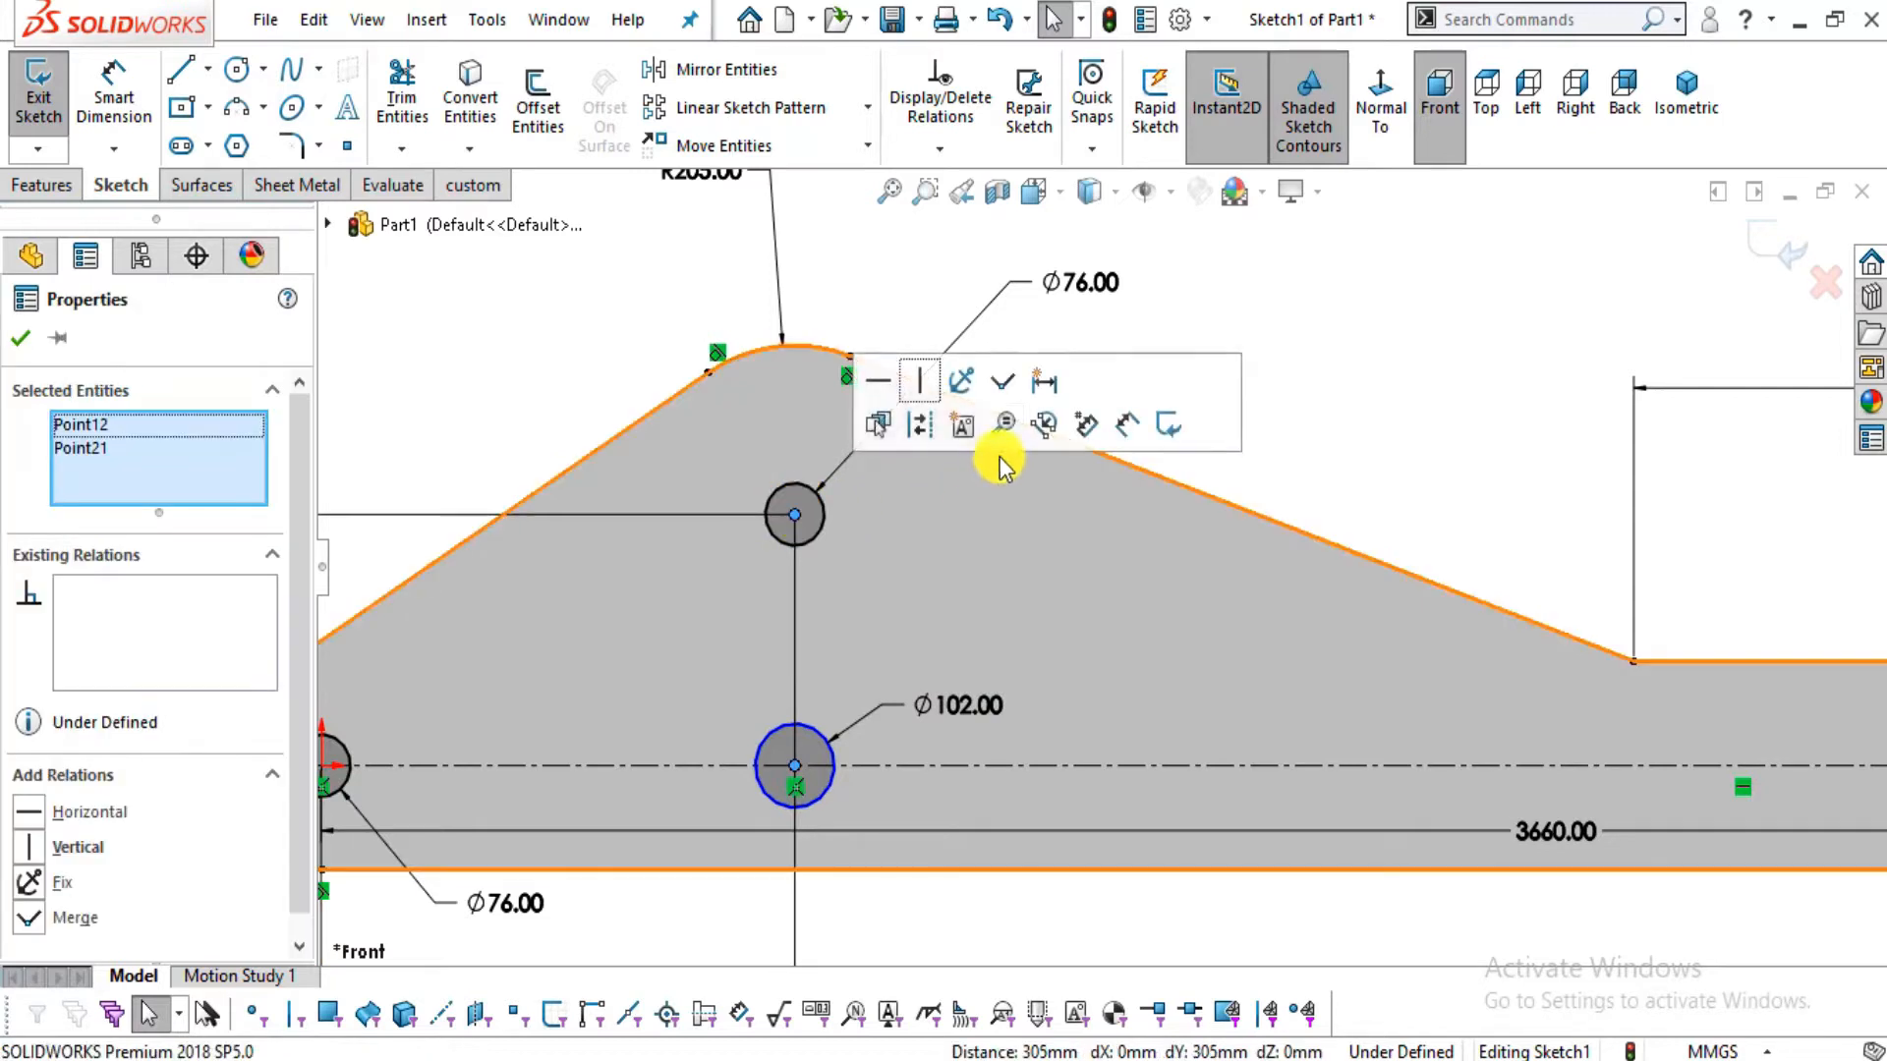
click(920, 383)
key(Escape)
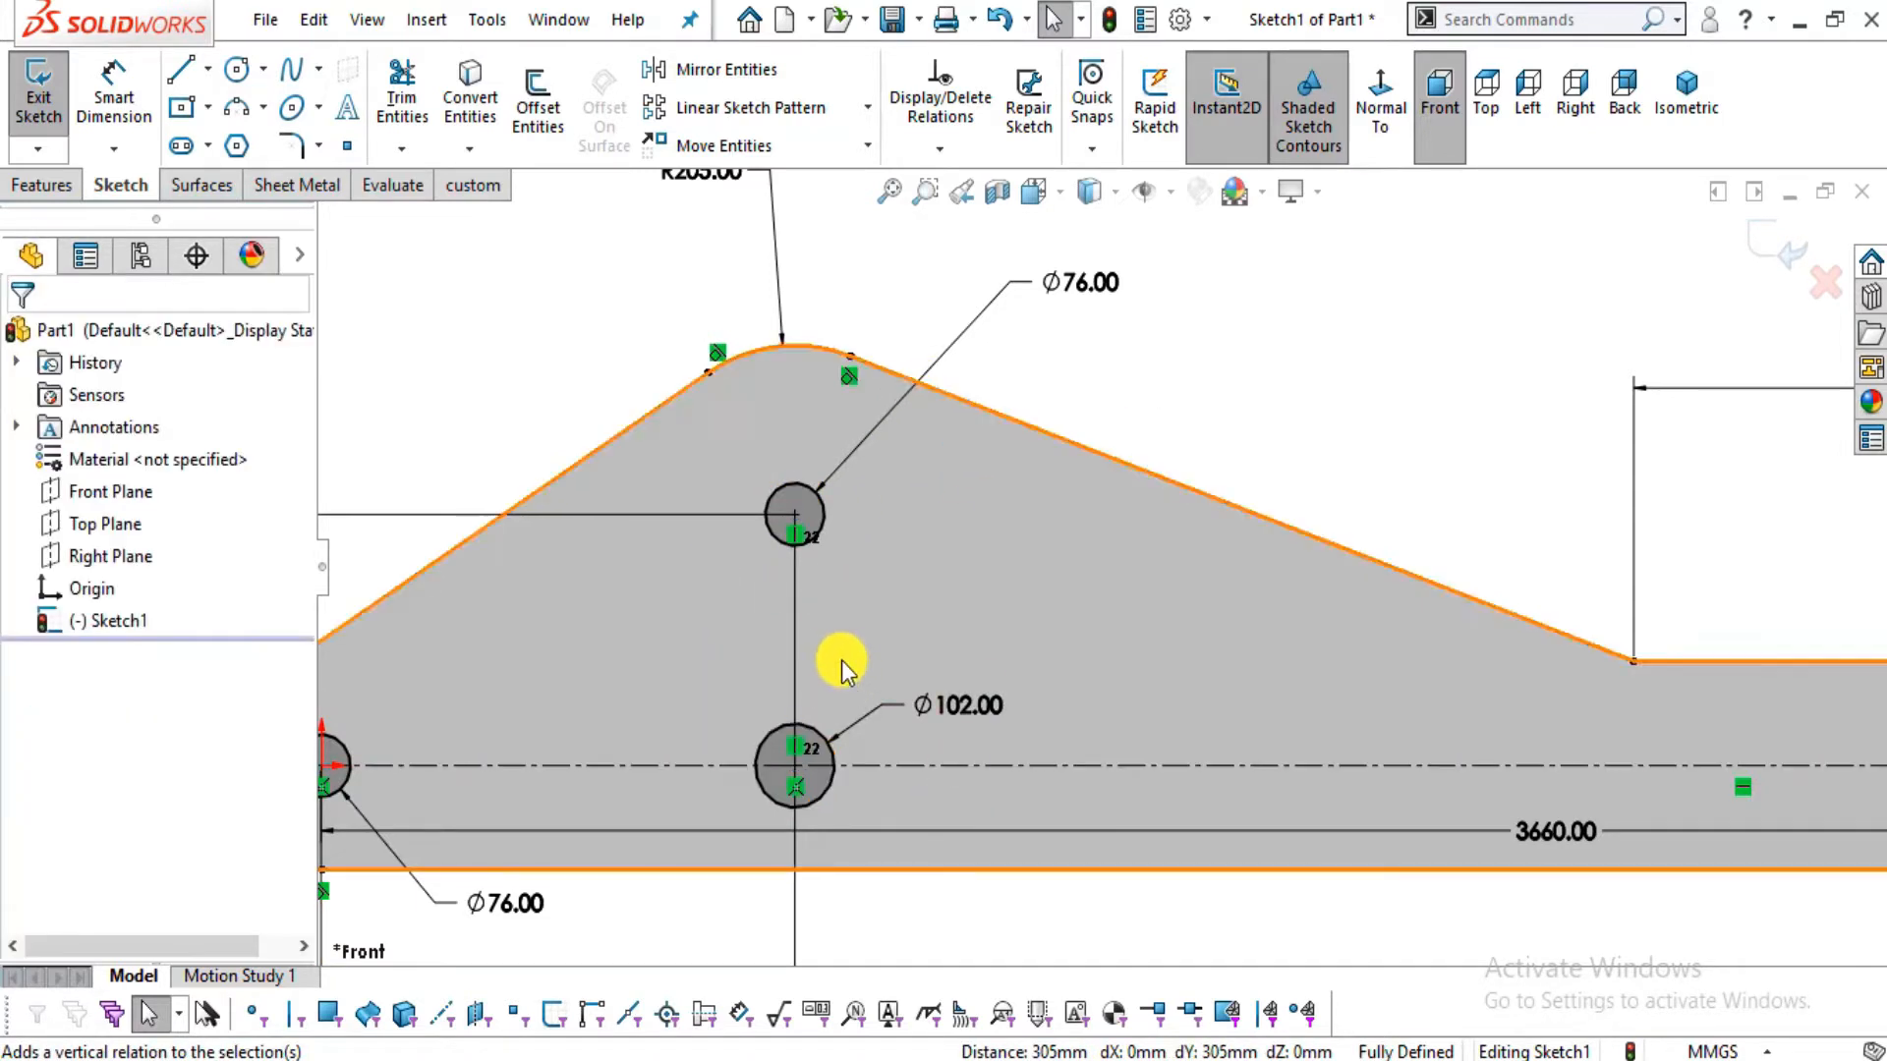
Check the far end holes in the PDF drawing and sketch a circle about 93 mm in diameter on the centerline, inward of the far end hole
scroll(930, 720, up, 5)
scroll(1209, 628, up, 2)
scroll(1550, 564, down, 4)
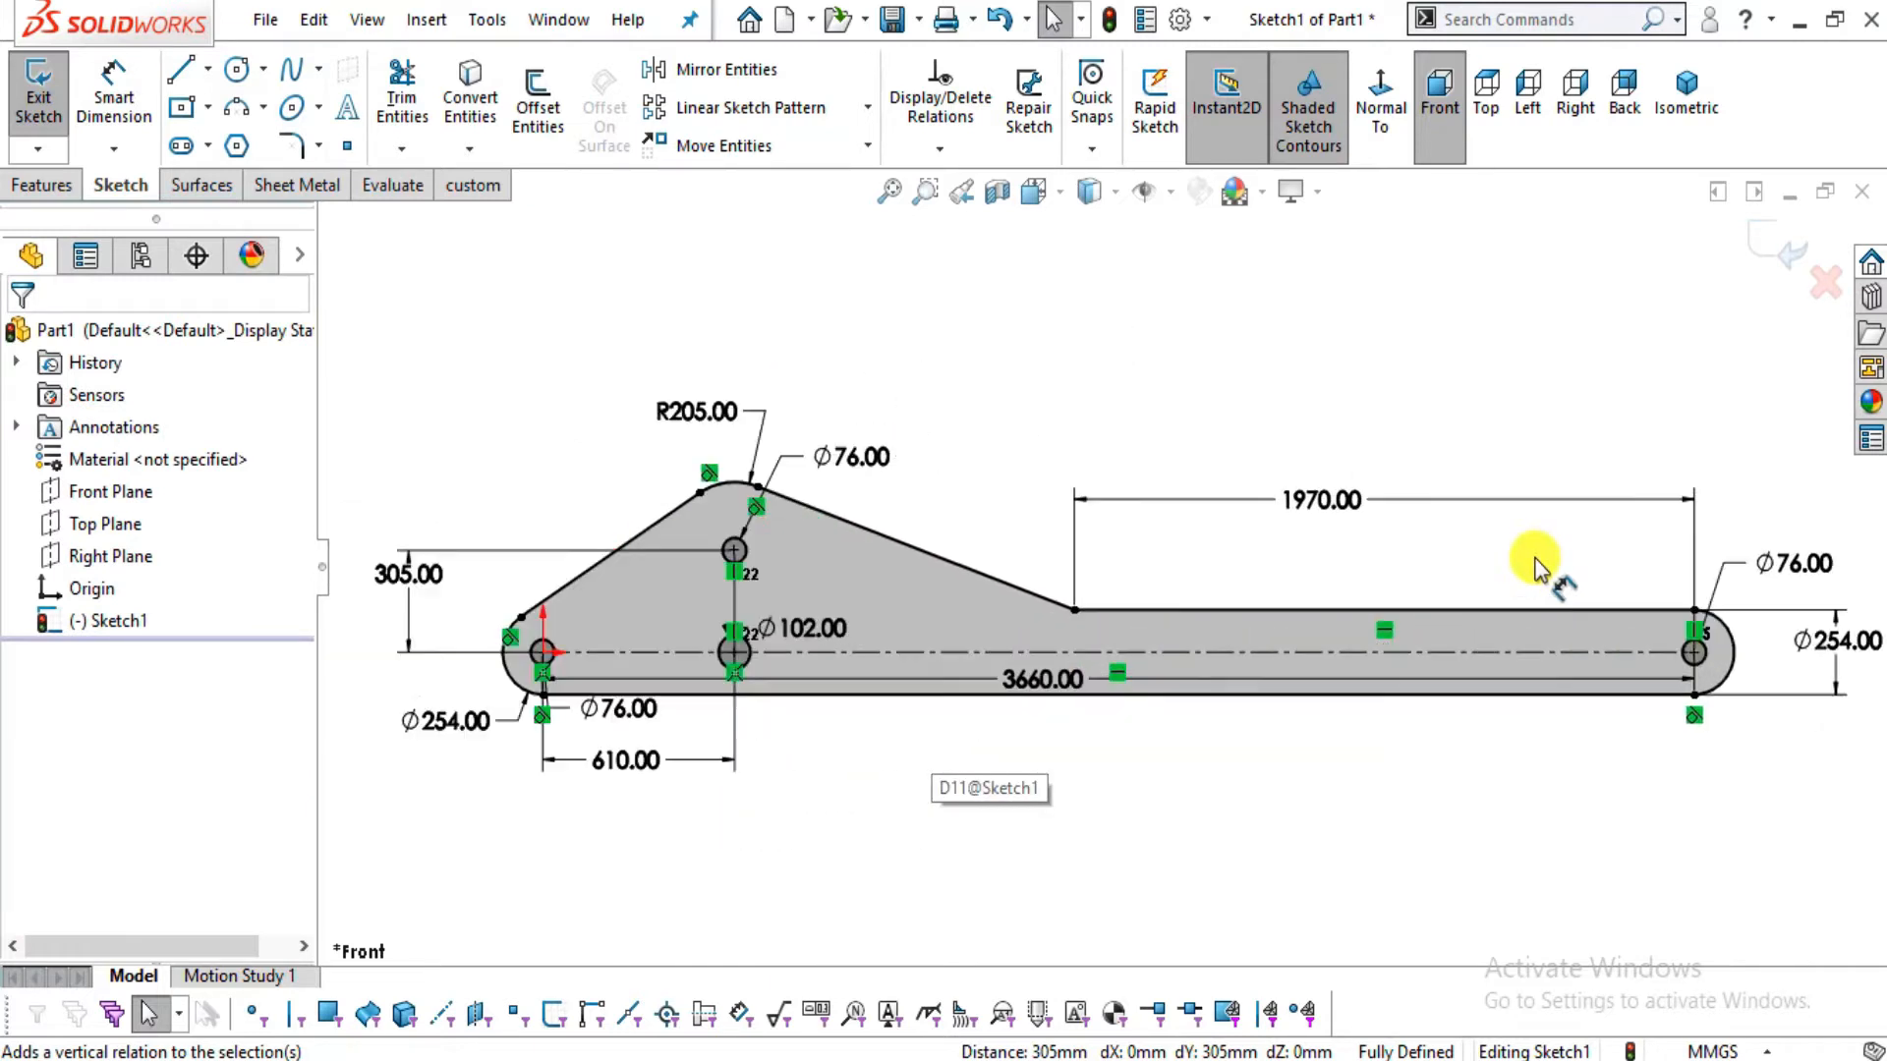
key(alt+Tab)
drag(1234, 728, 707, 763)
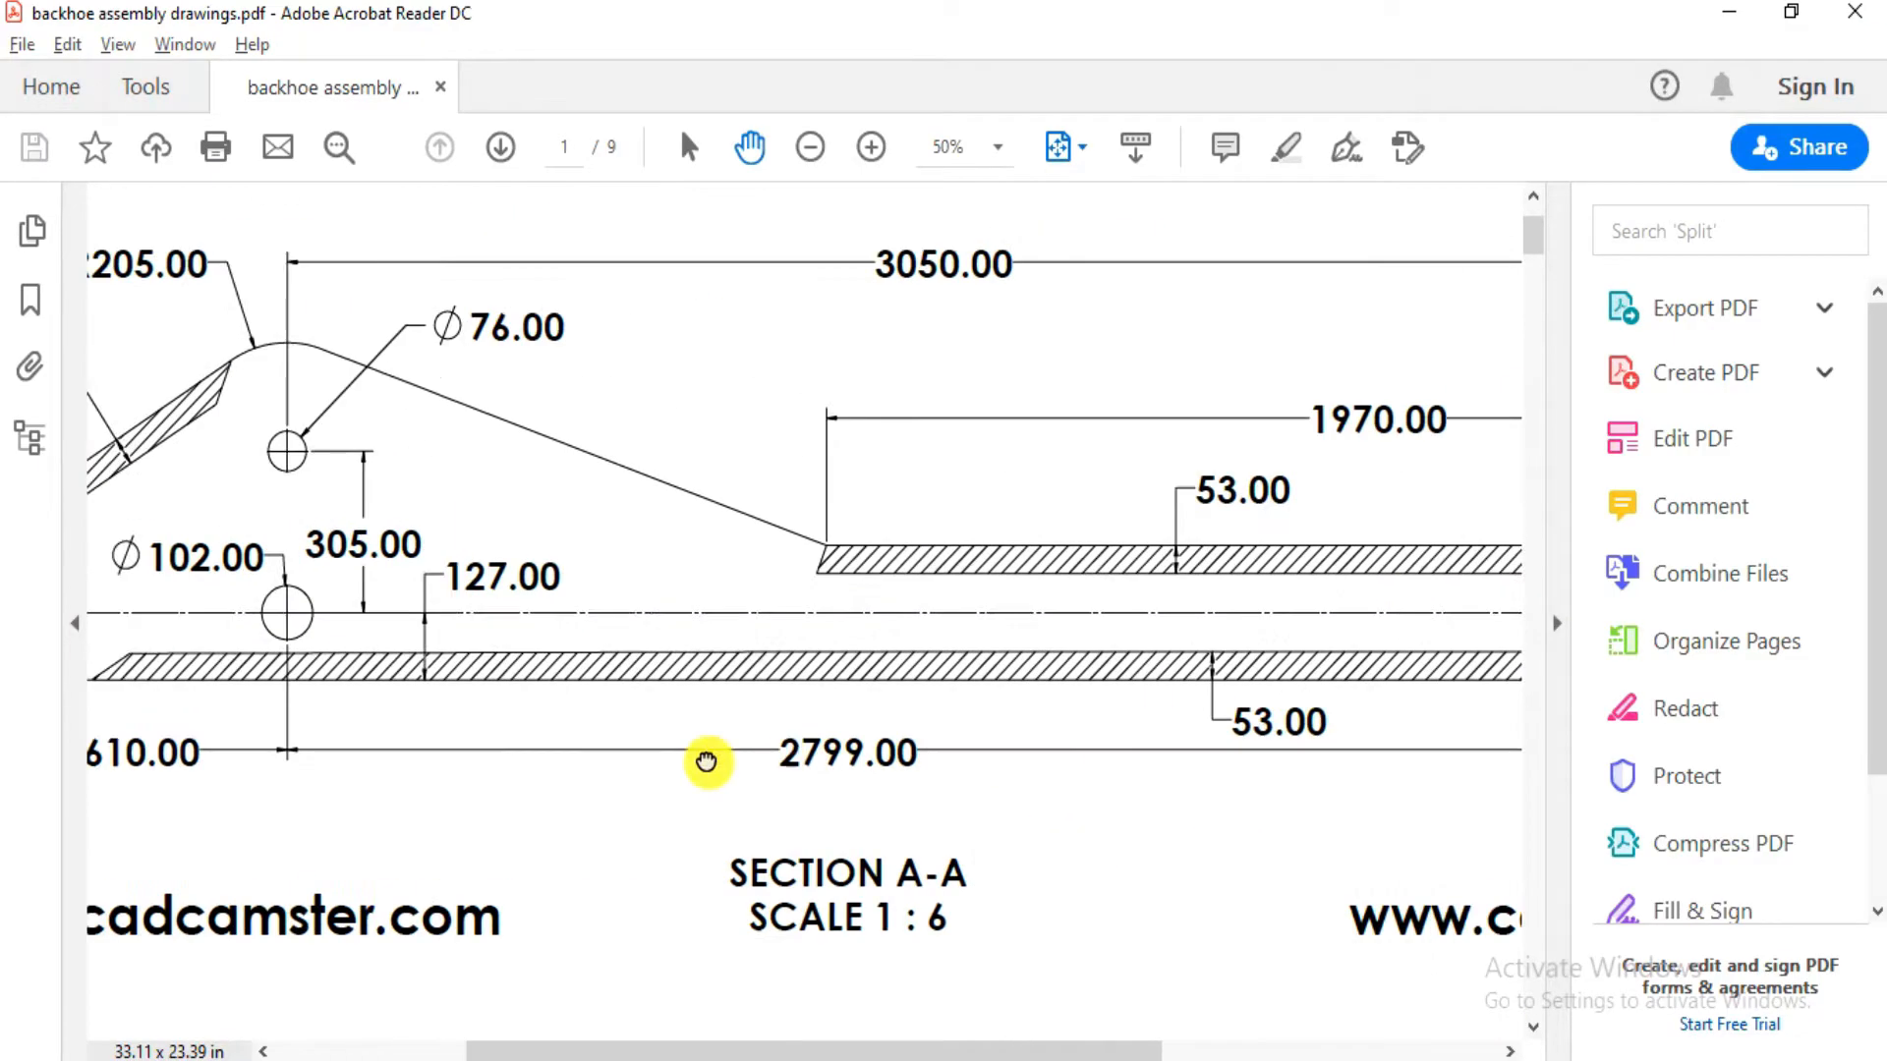
drag(1242, 716, 886, 725)
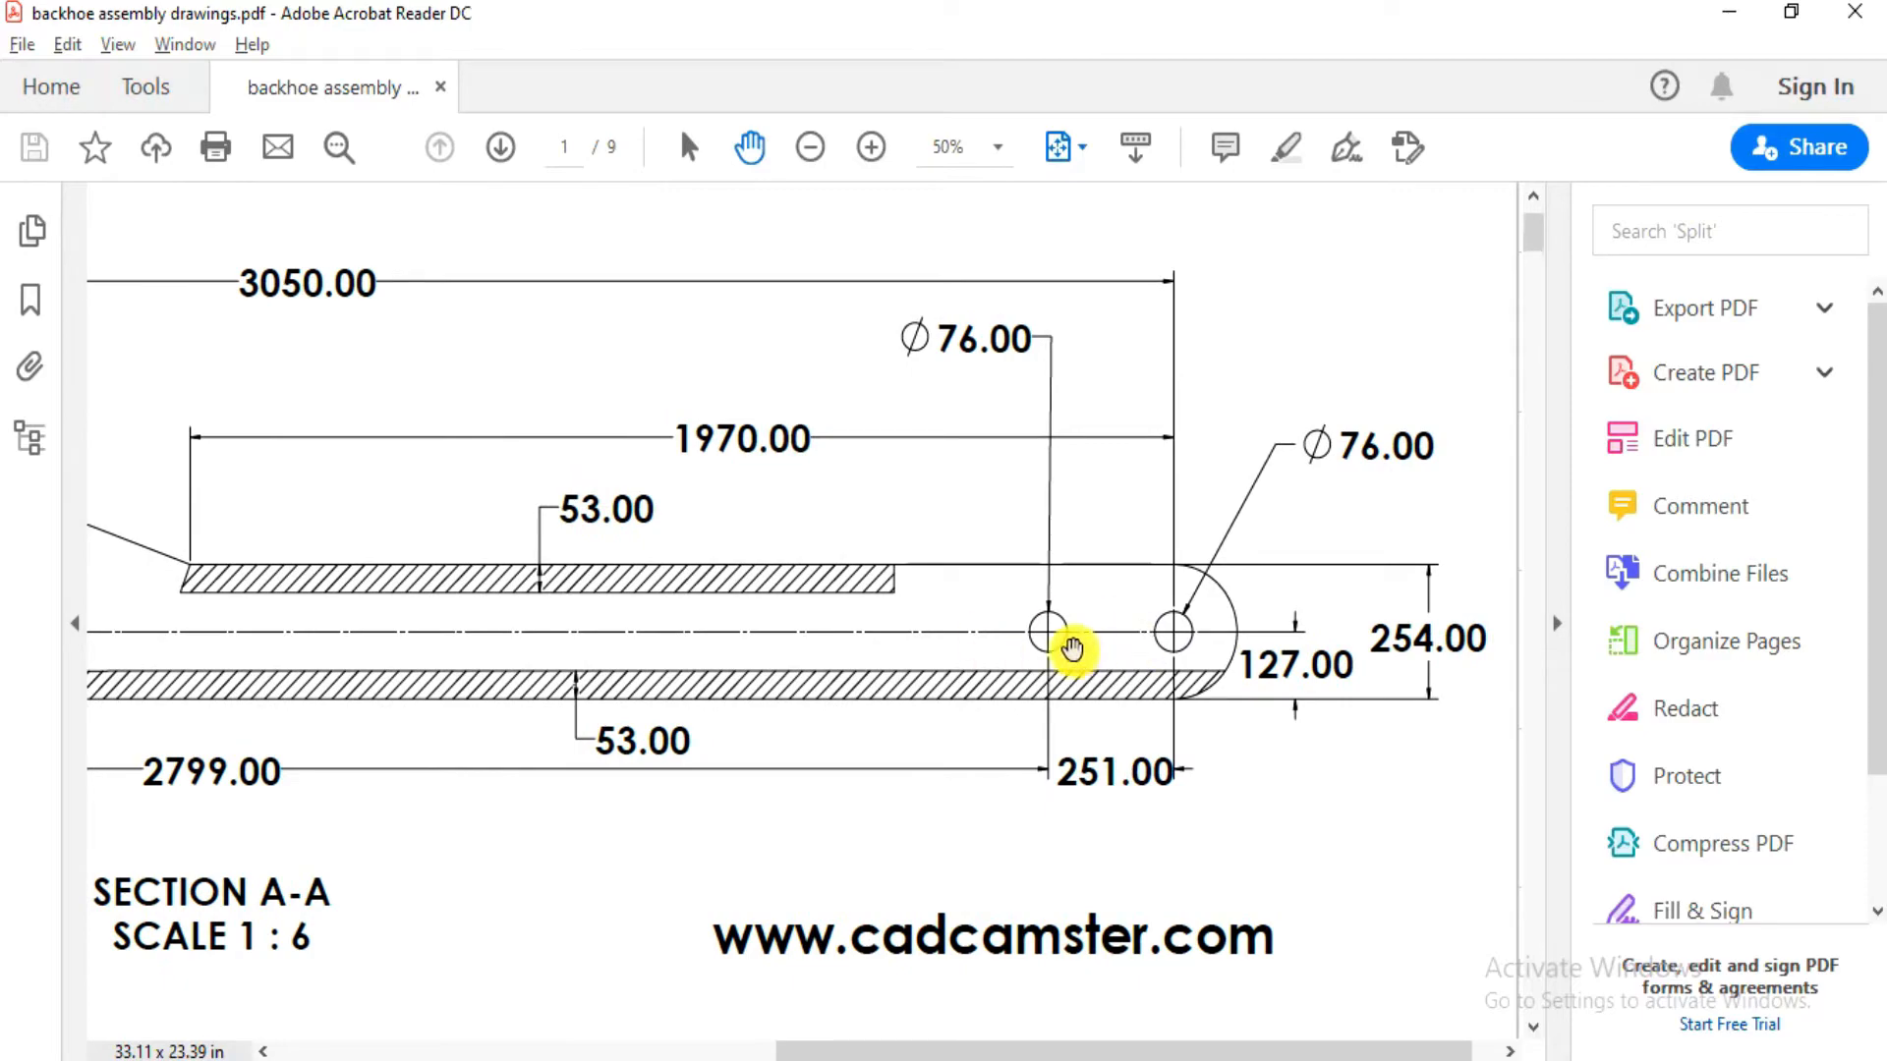
key(alt+Tab)
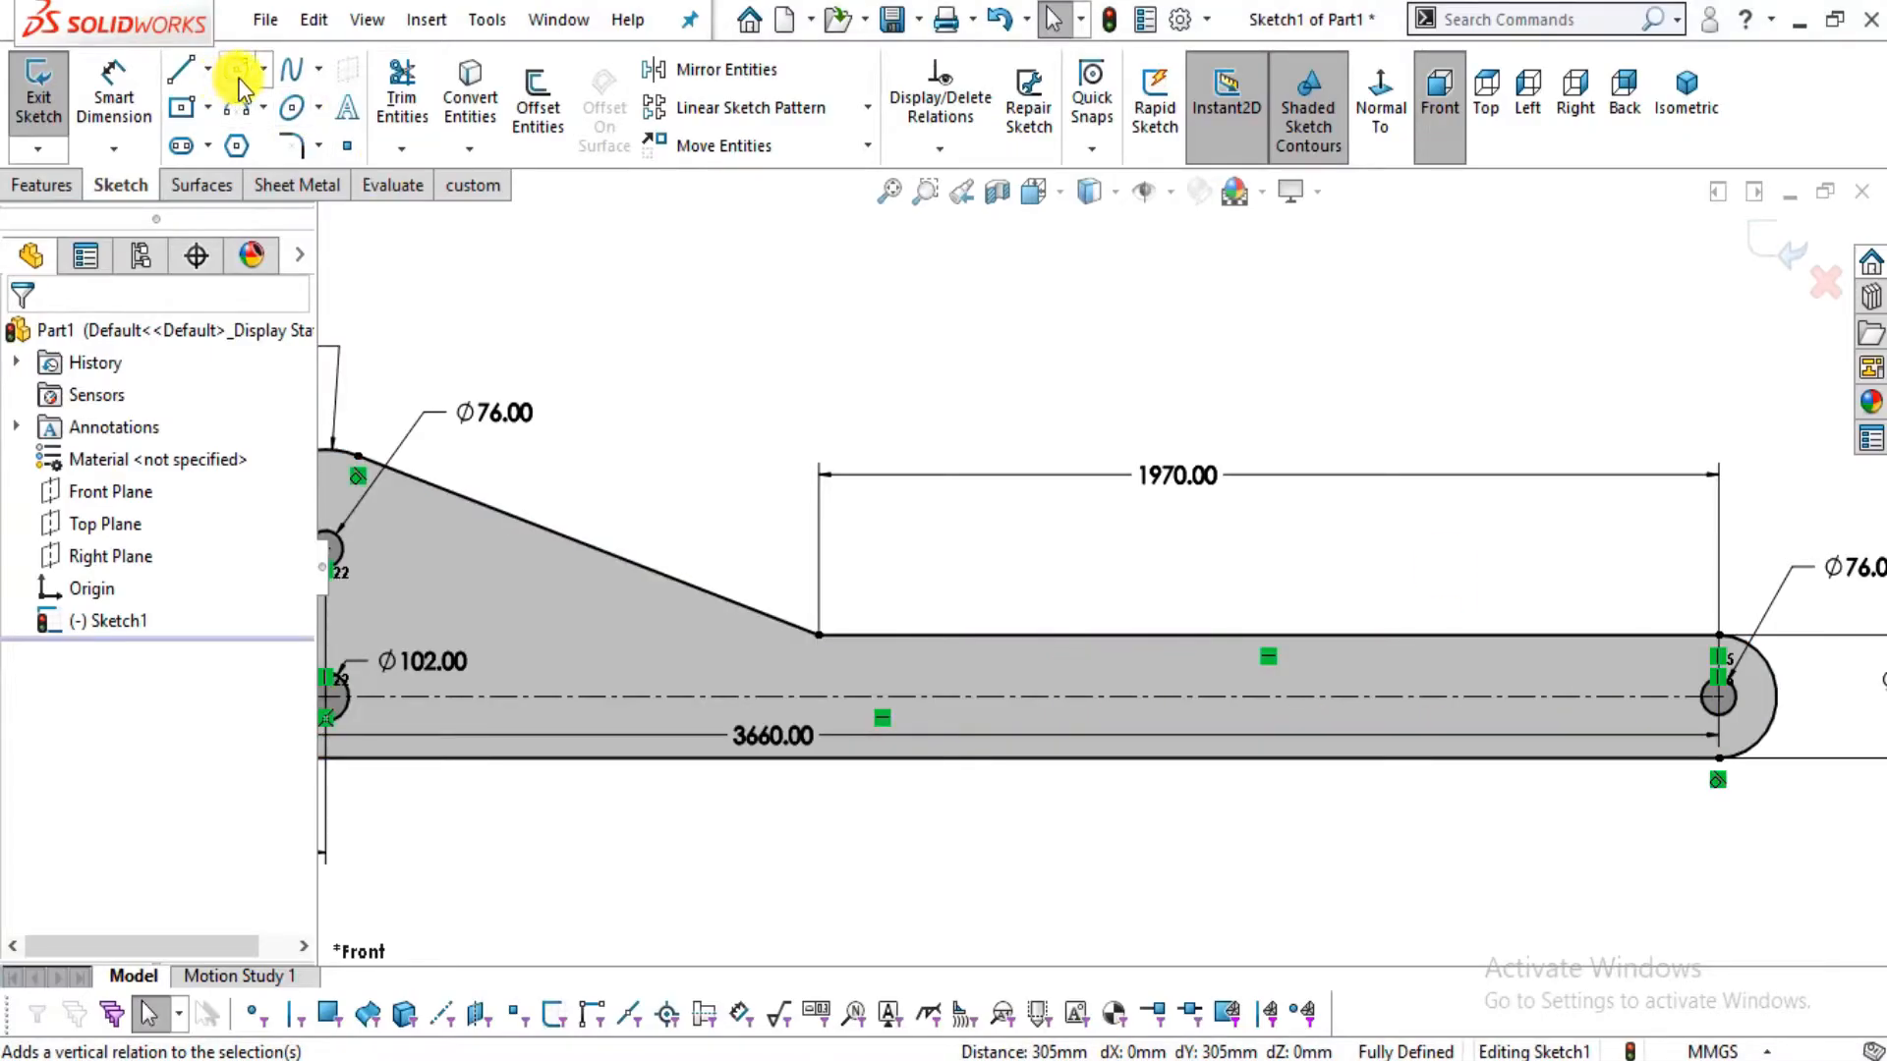
click(237, 75)
scroll(1493, 678, down, 3)
drag(1430, 699, 1455, 717)
Check the PDF drawing and dimension the diameter of the new circle near the far end hole as 76 mm
click(114, 90)
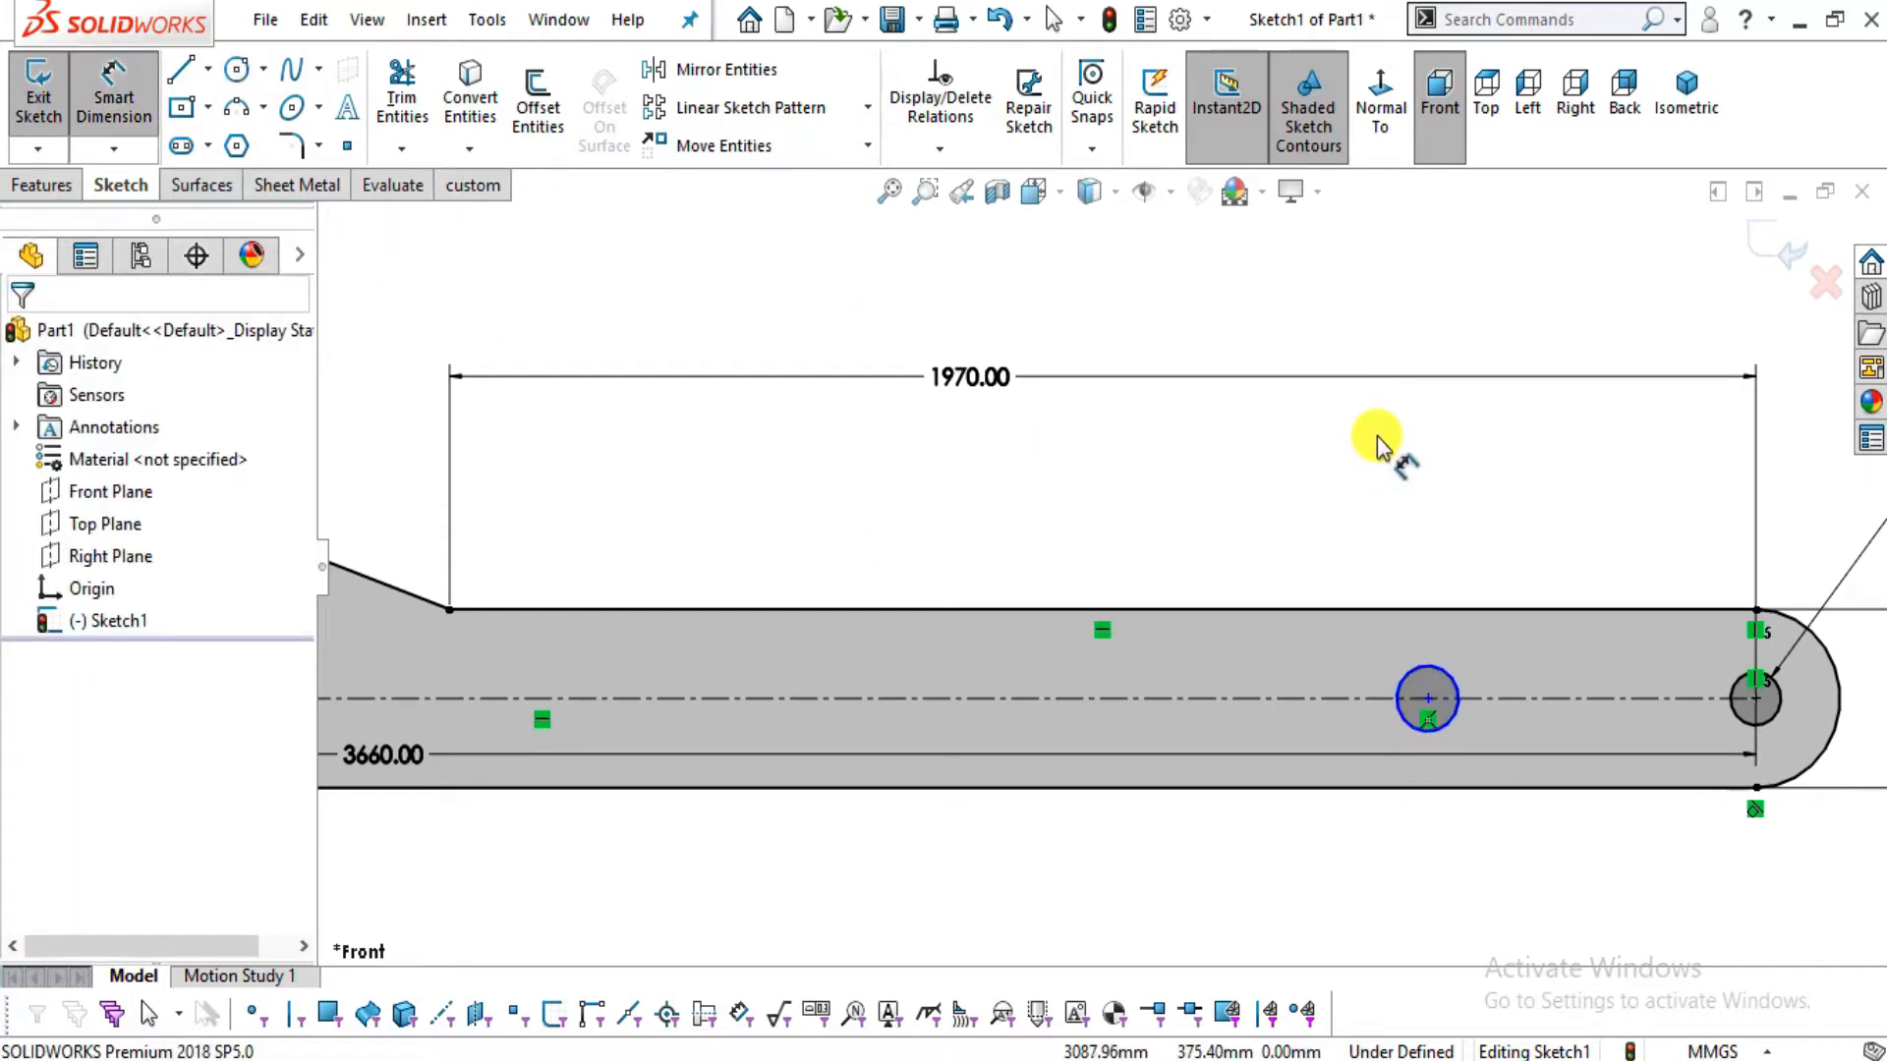
key(alt+Tab)
key(alt+Tab)
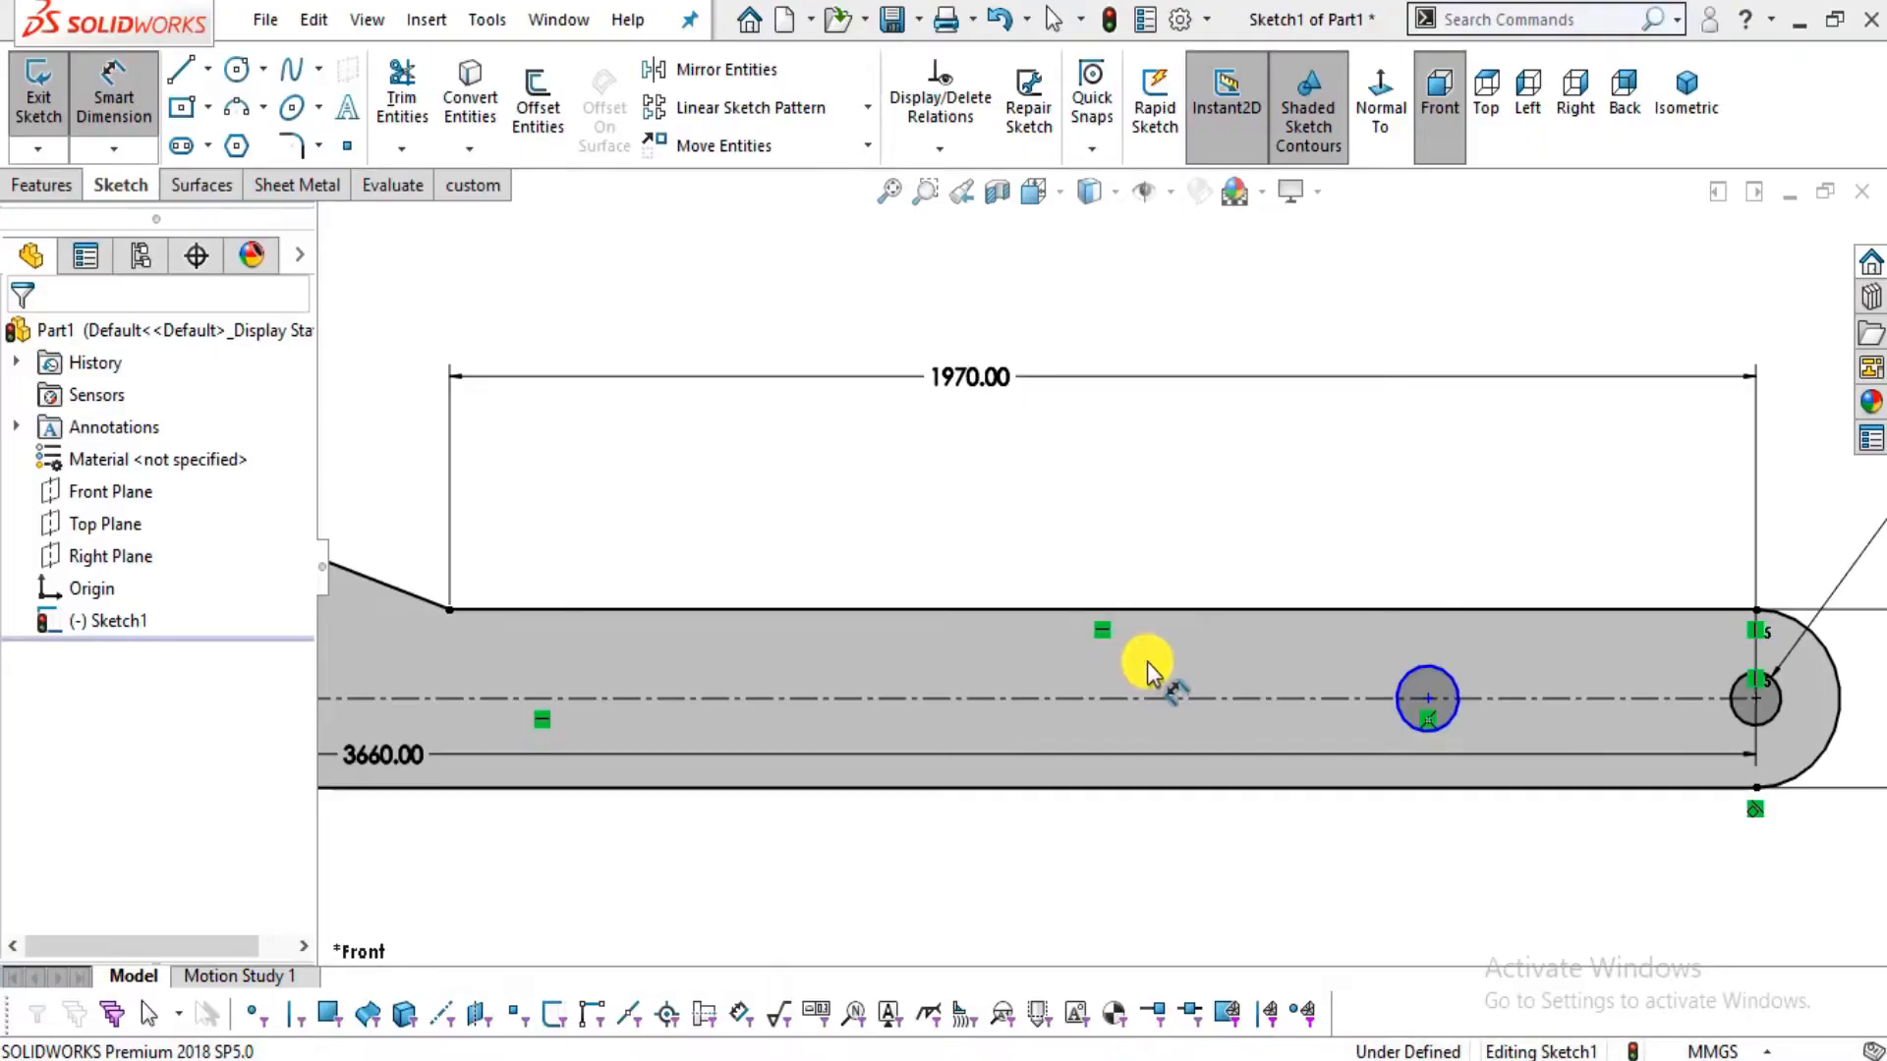
click(1434, 662)
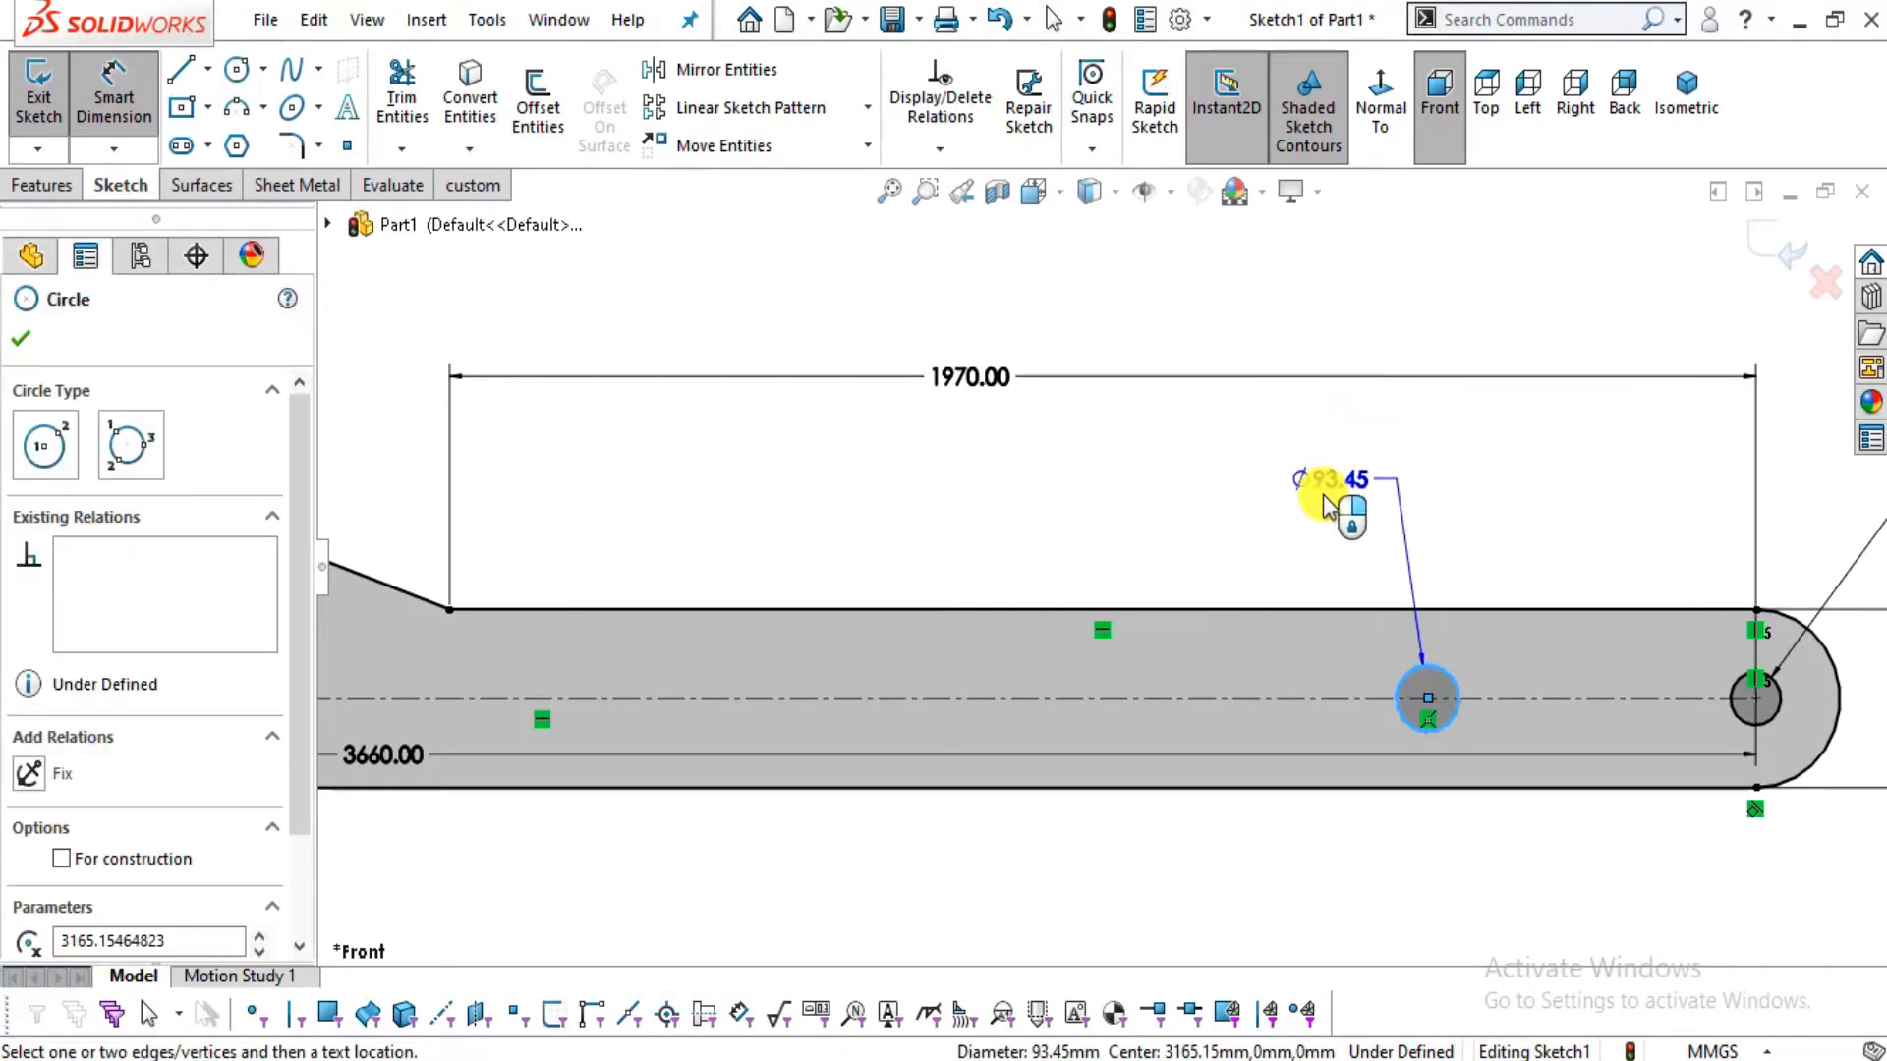
click(1322, 497)
text(76)
key(Return)
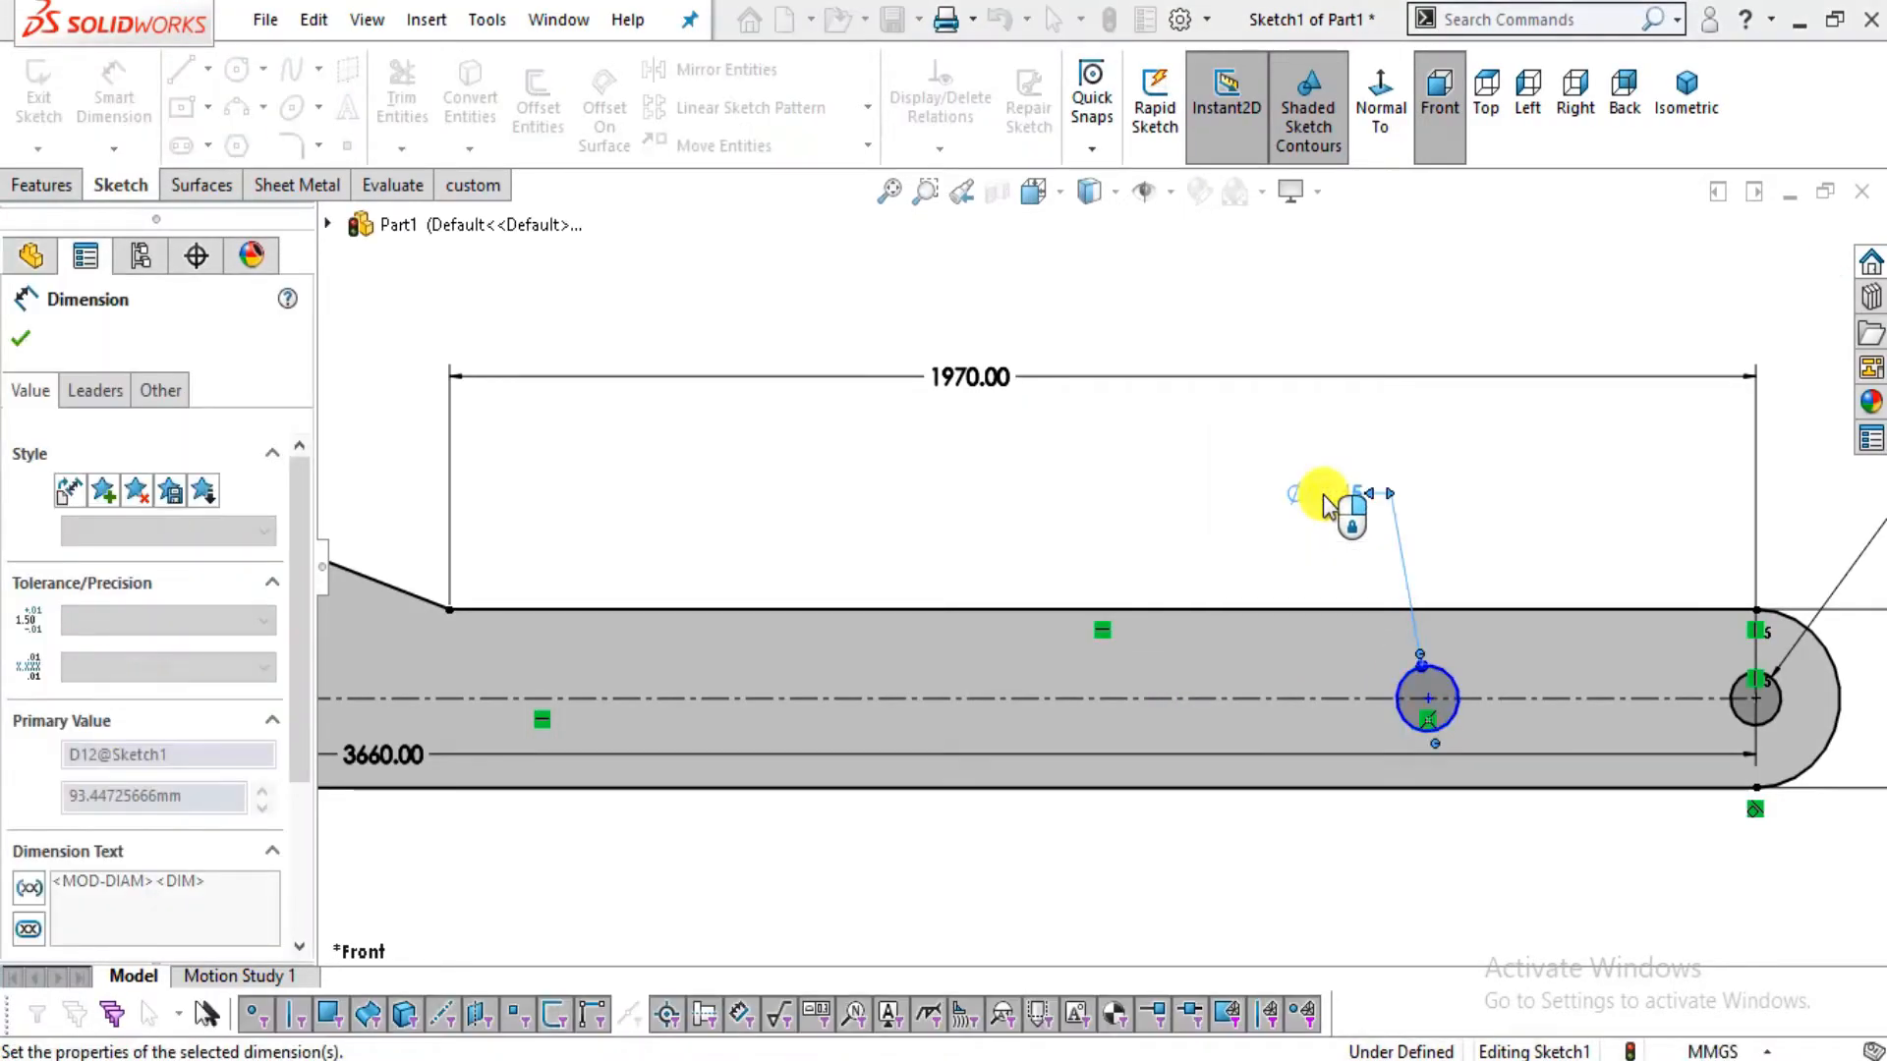
click(1476, 898)
Dimension the distance between the two far end hole centers as 251 mm and compare these holes with the PDF drawing
key(alt+Tab)
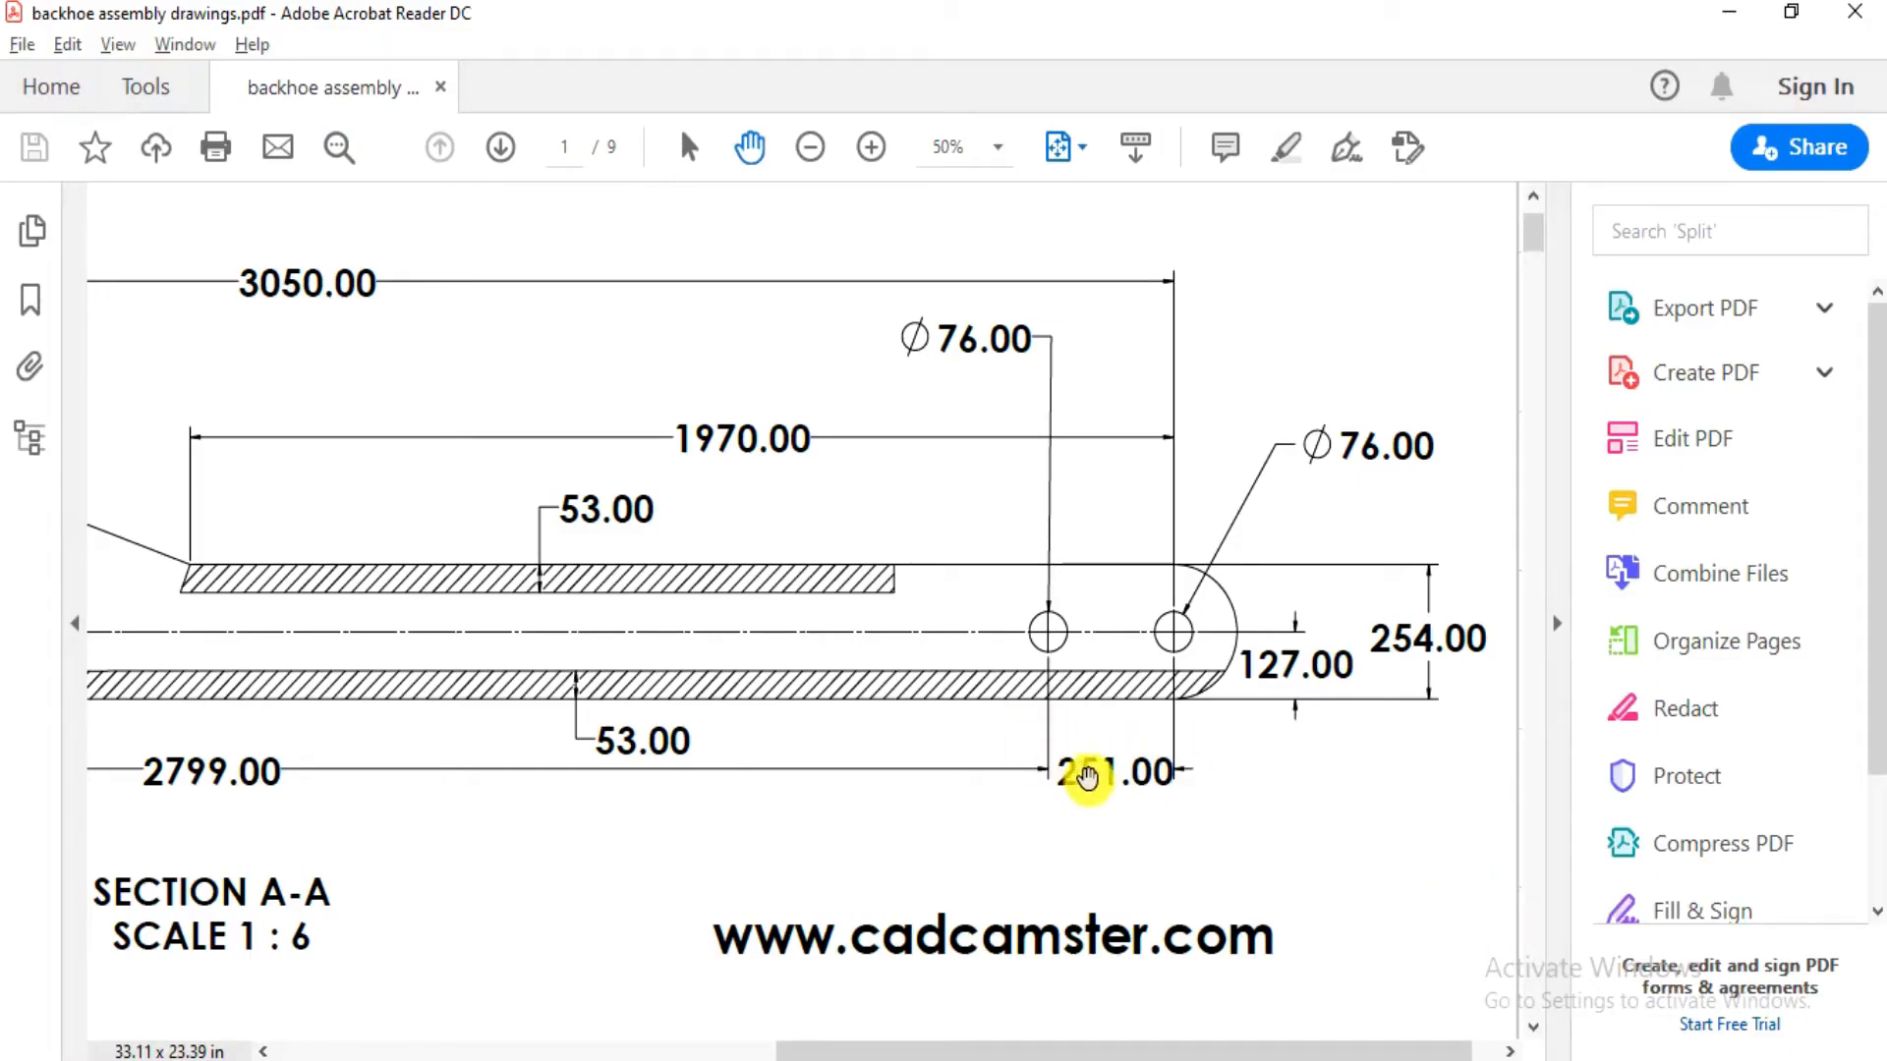
key(alt+Tab)
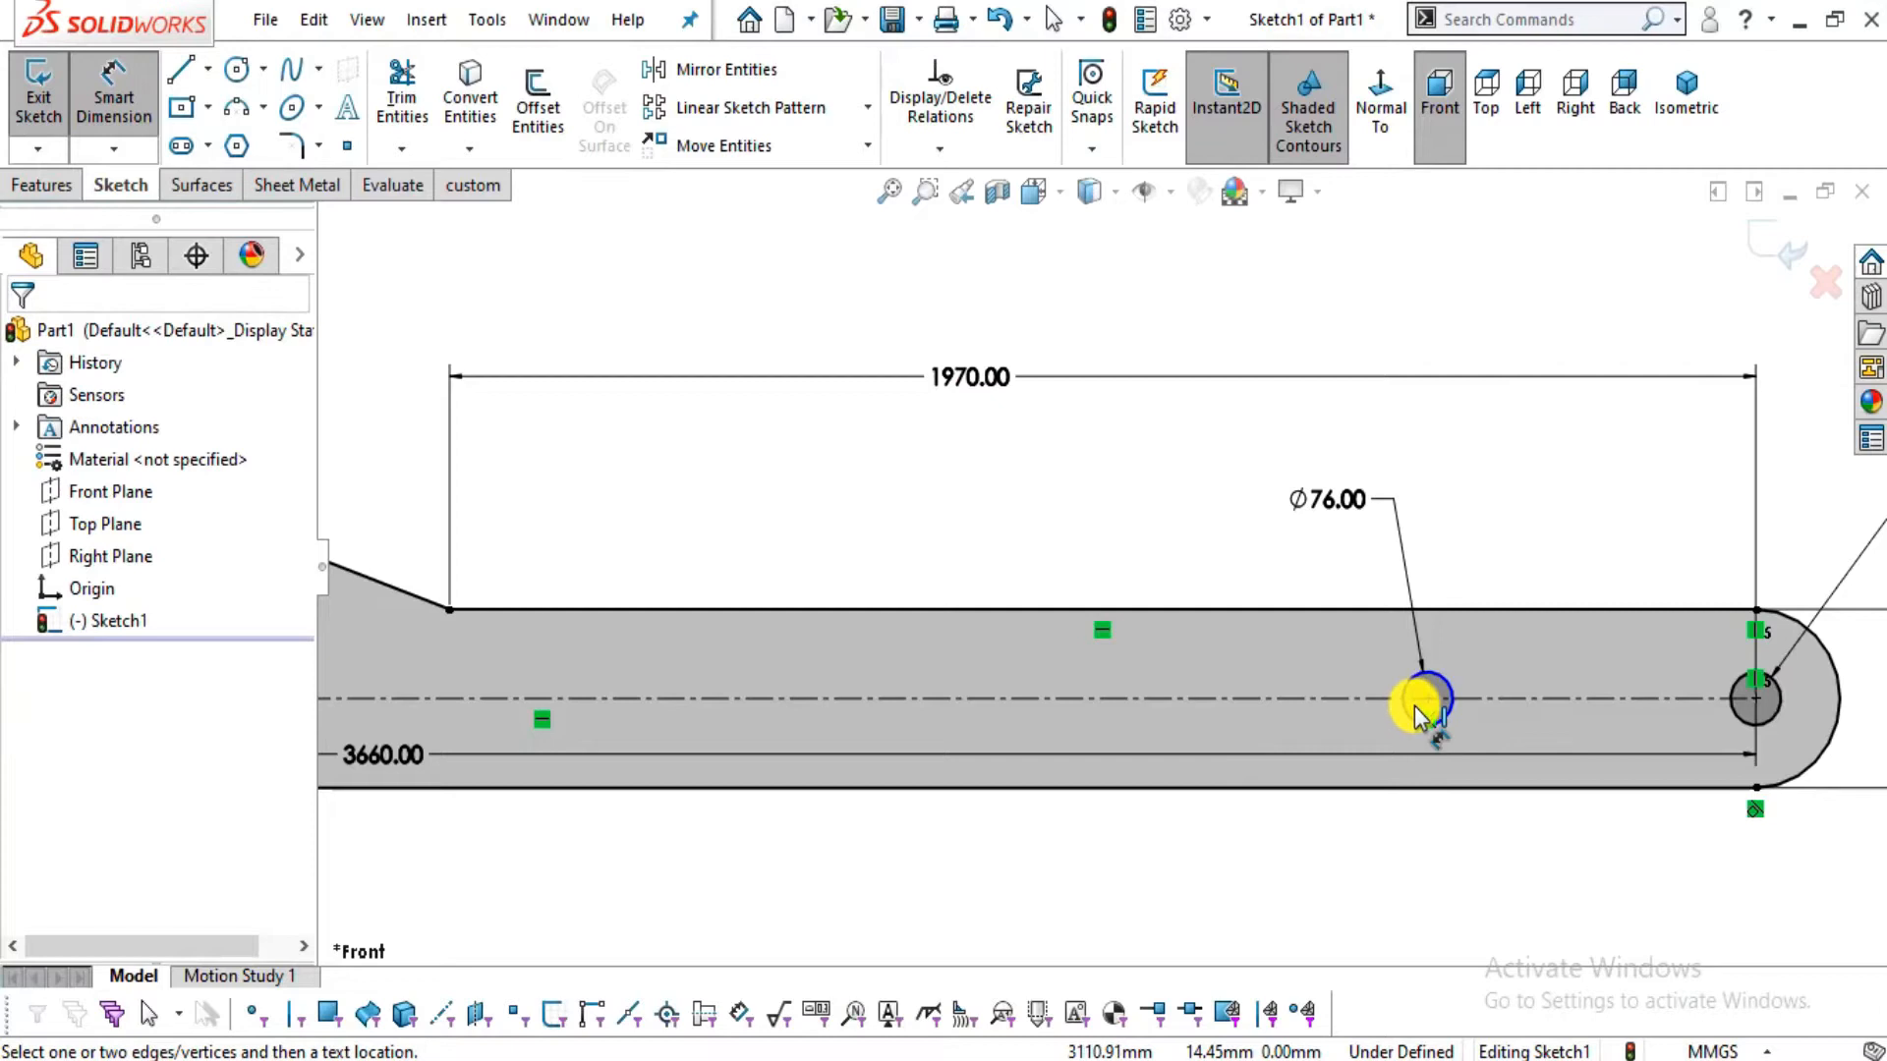
click(1755, 698)
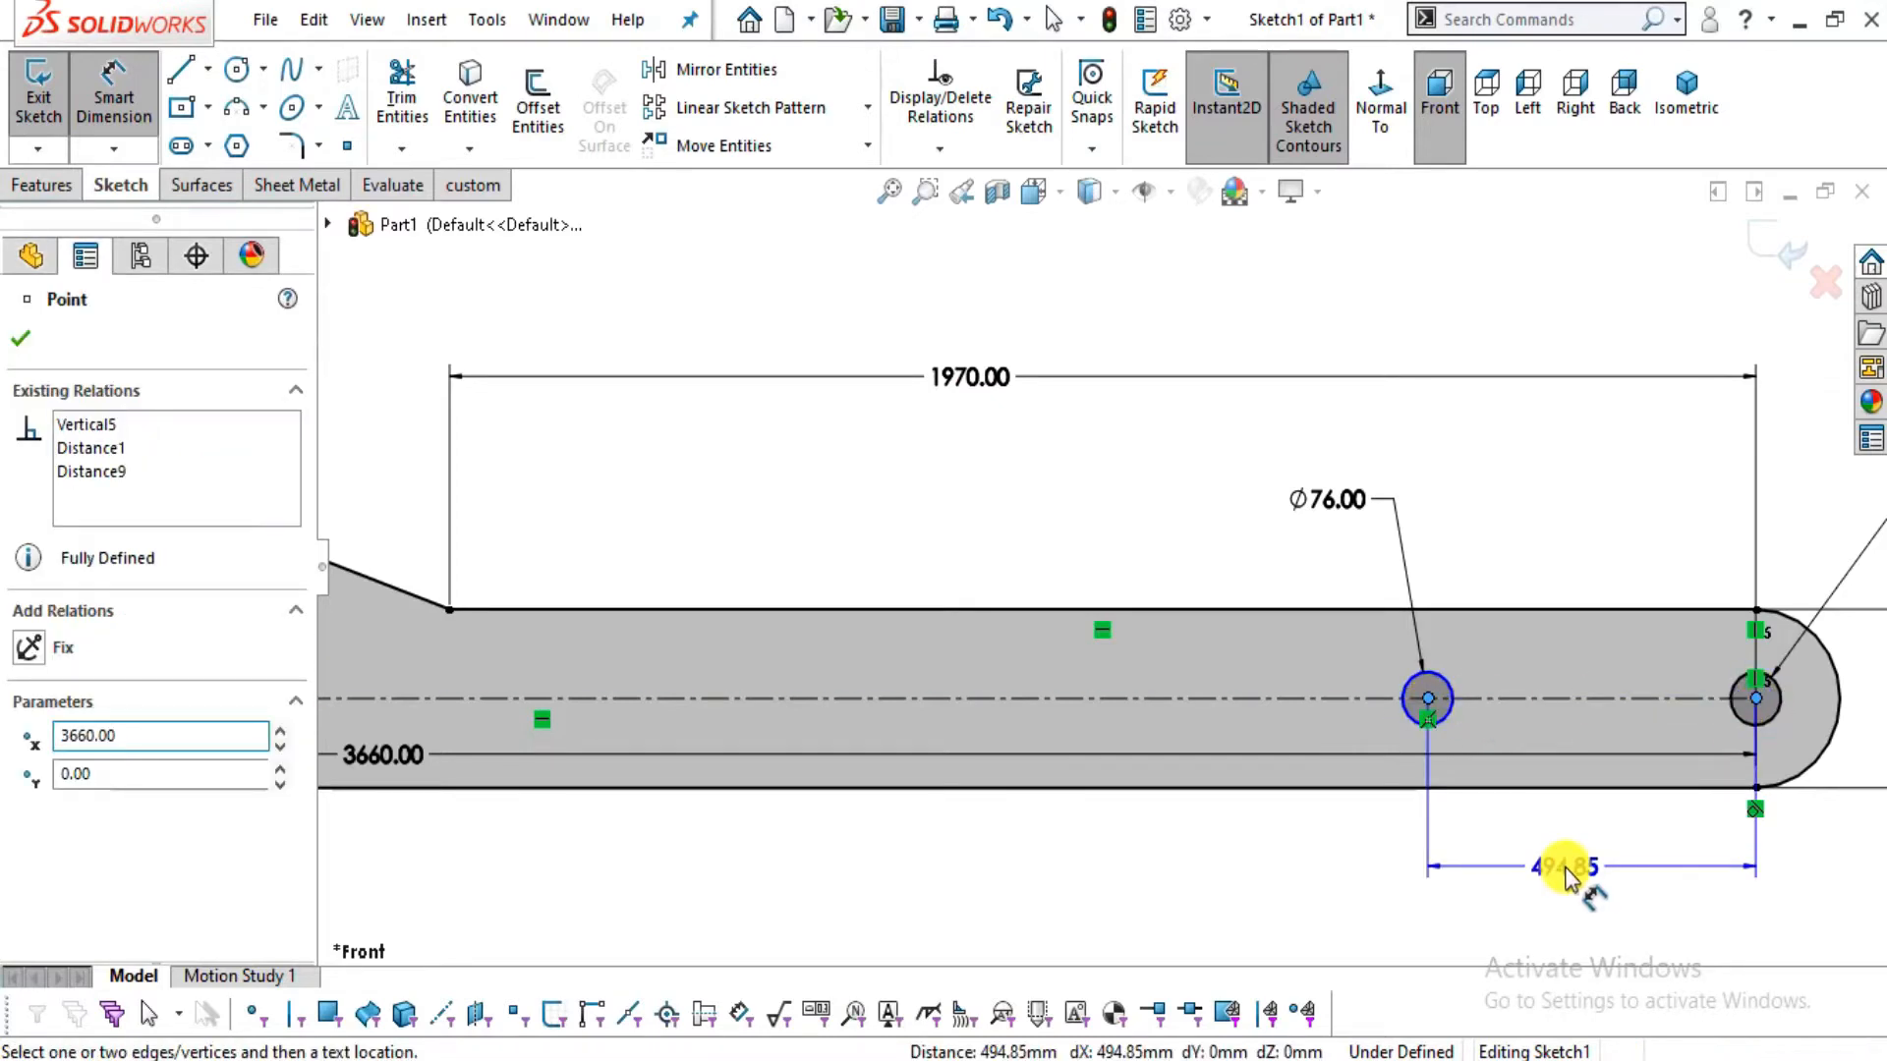
click(1571, 872)
text(251)
key(Return)
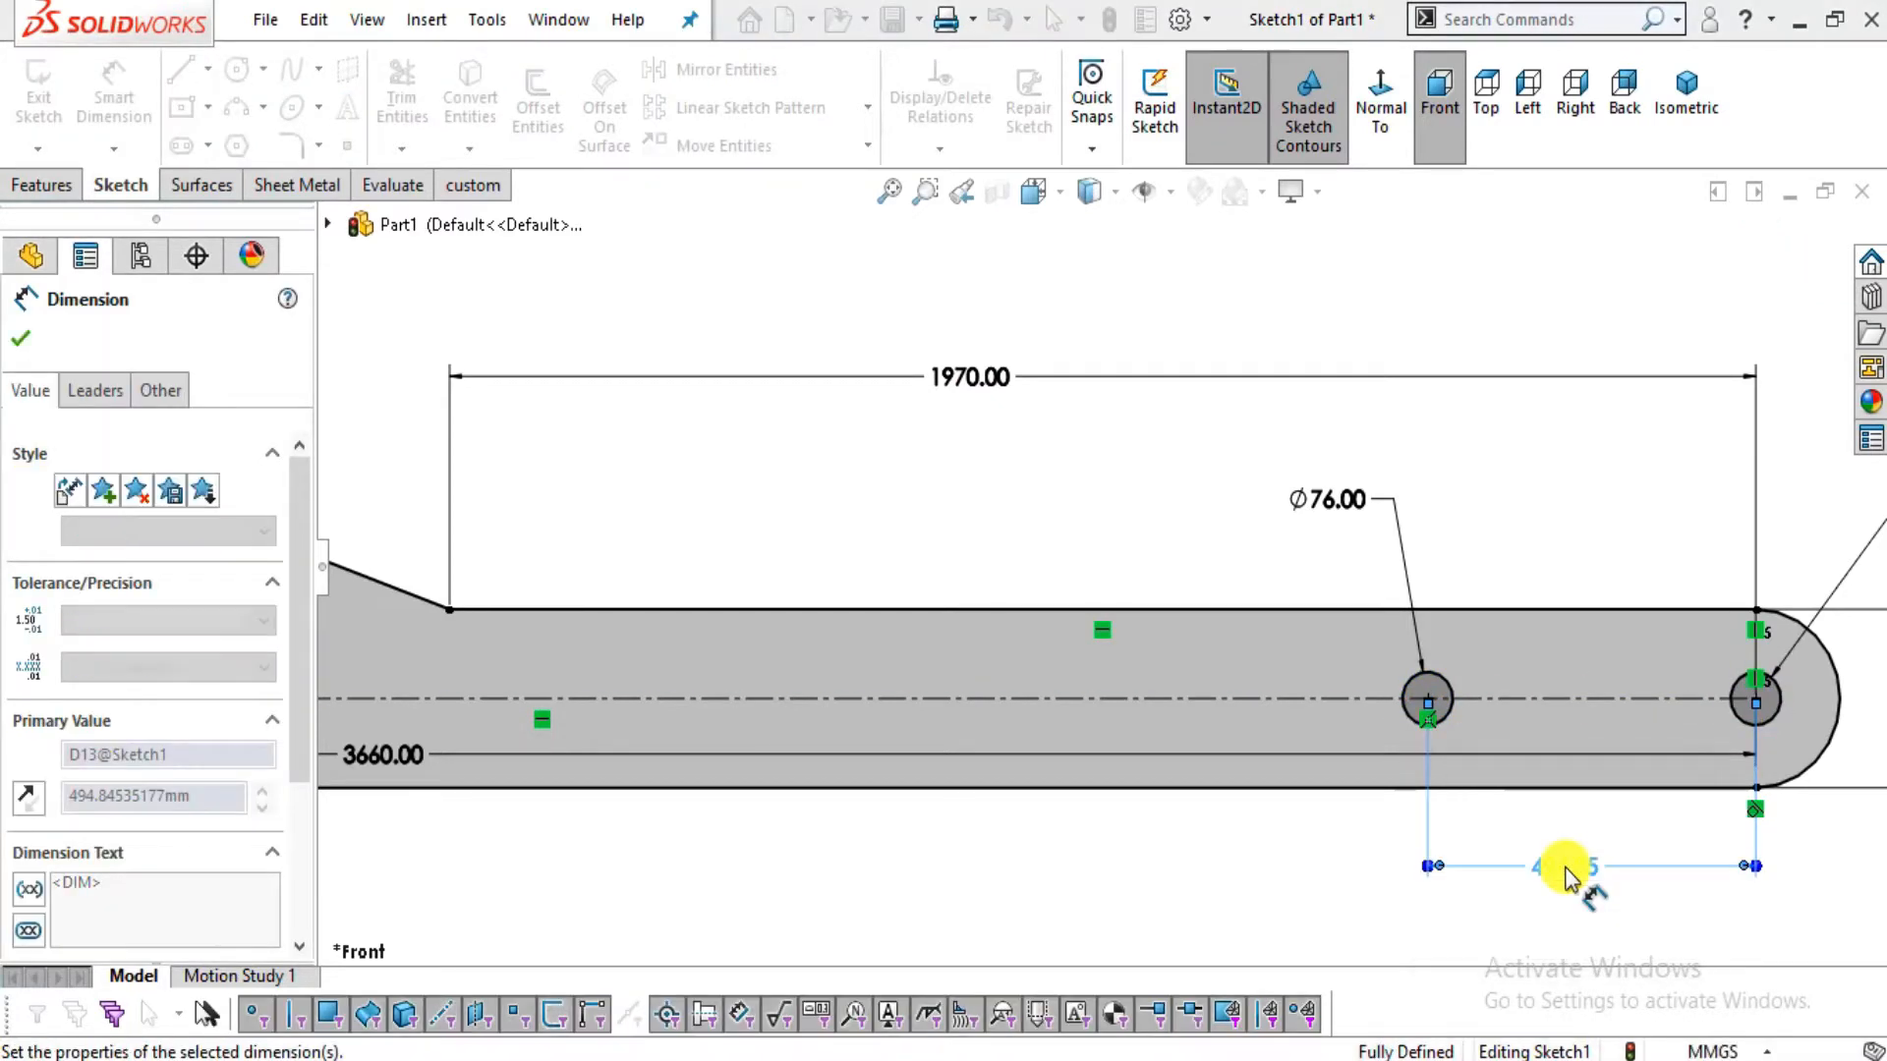
key(f)
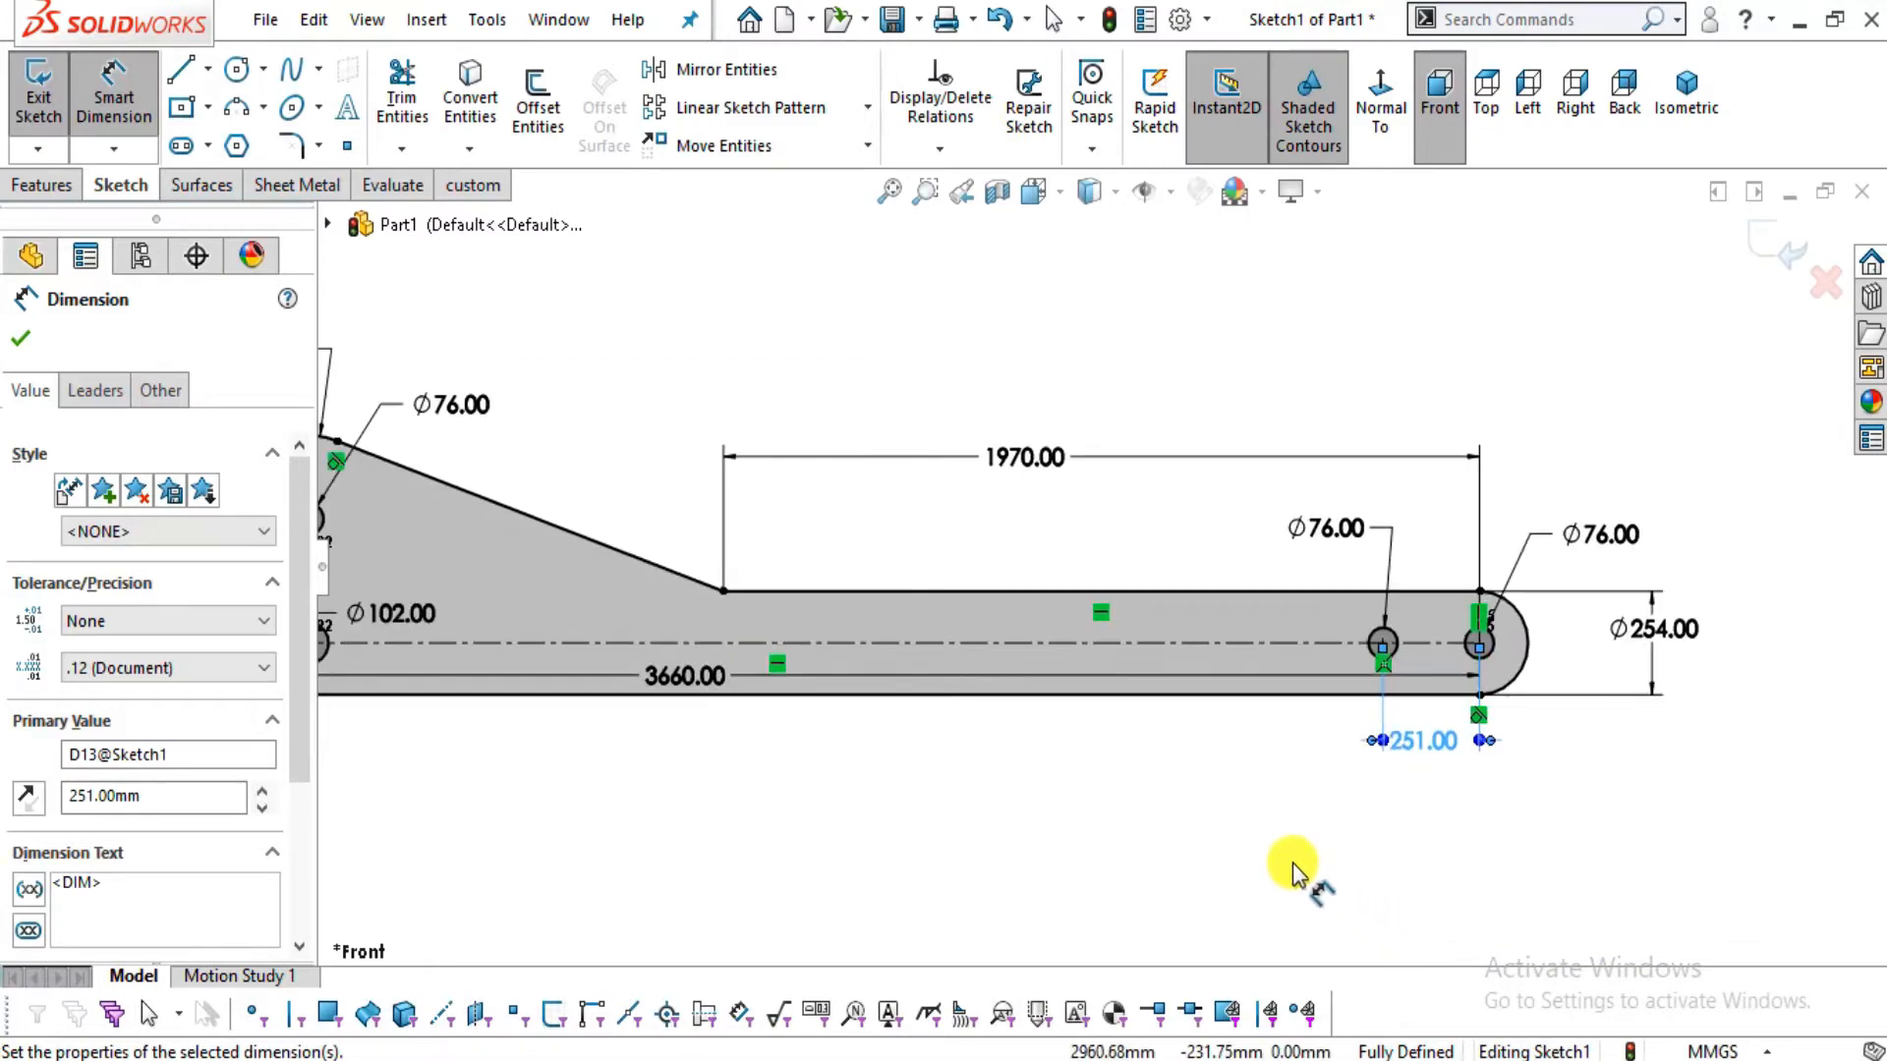
key(alt+Tab)
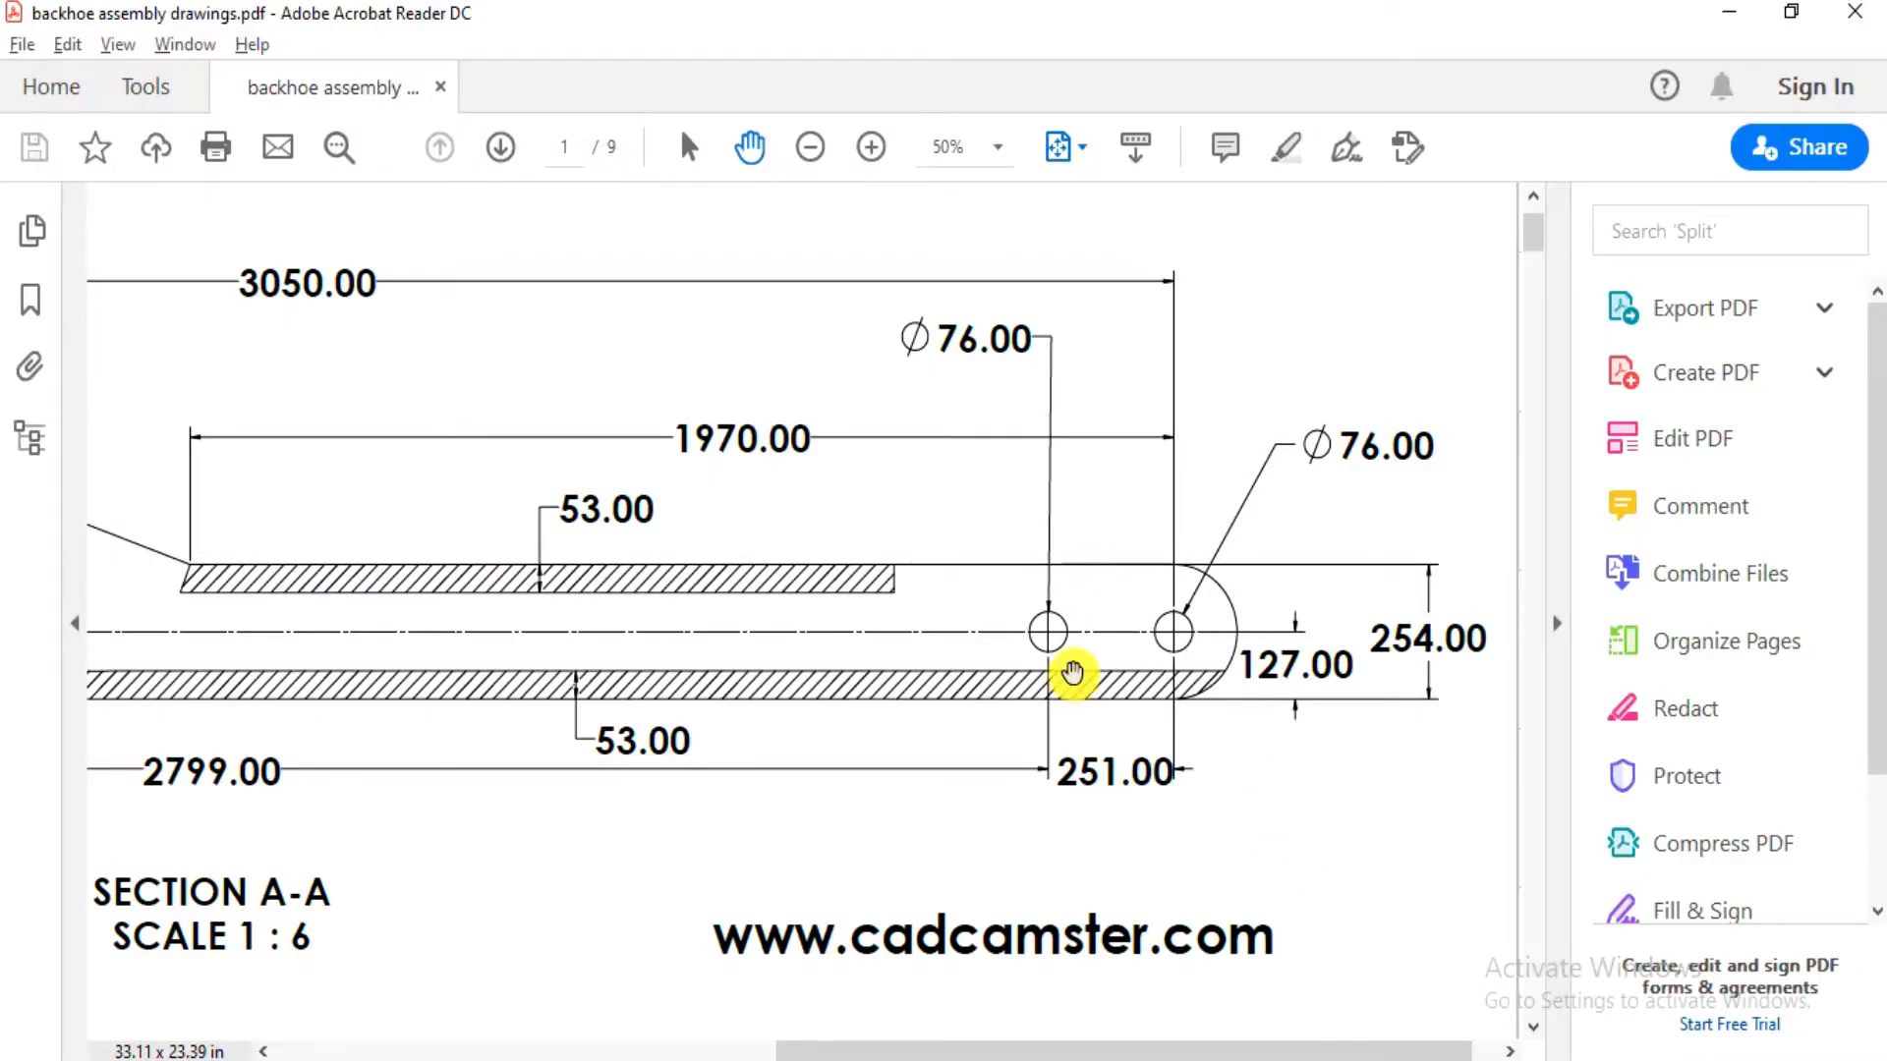
key(alt+Tab)
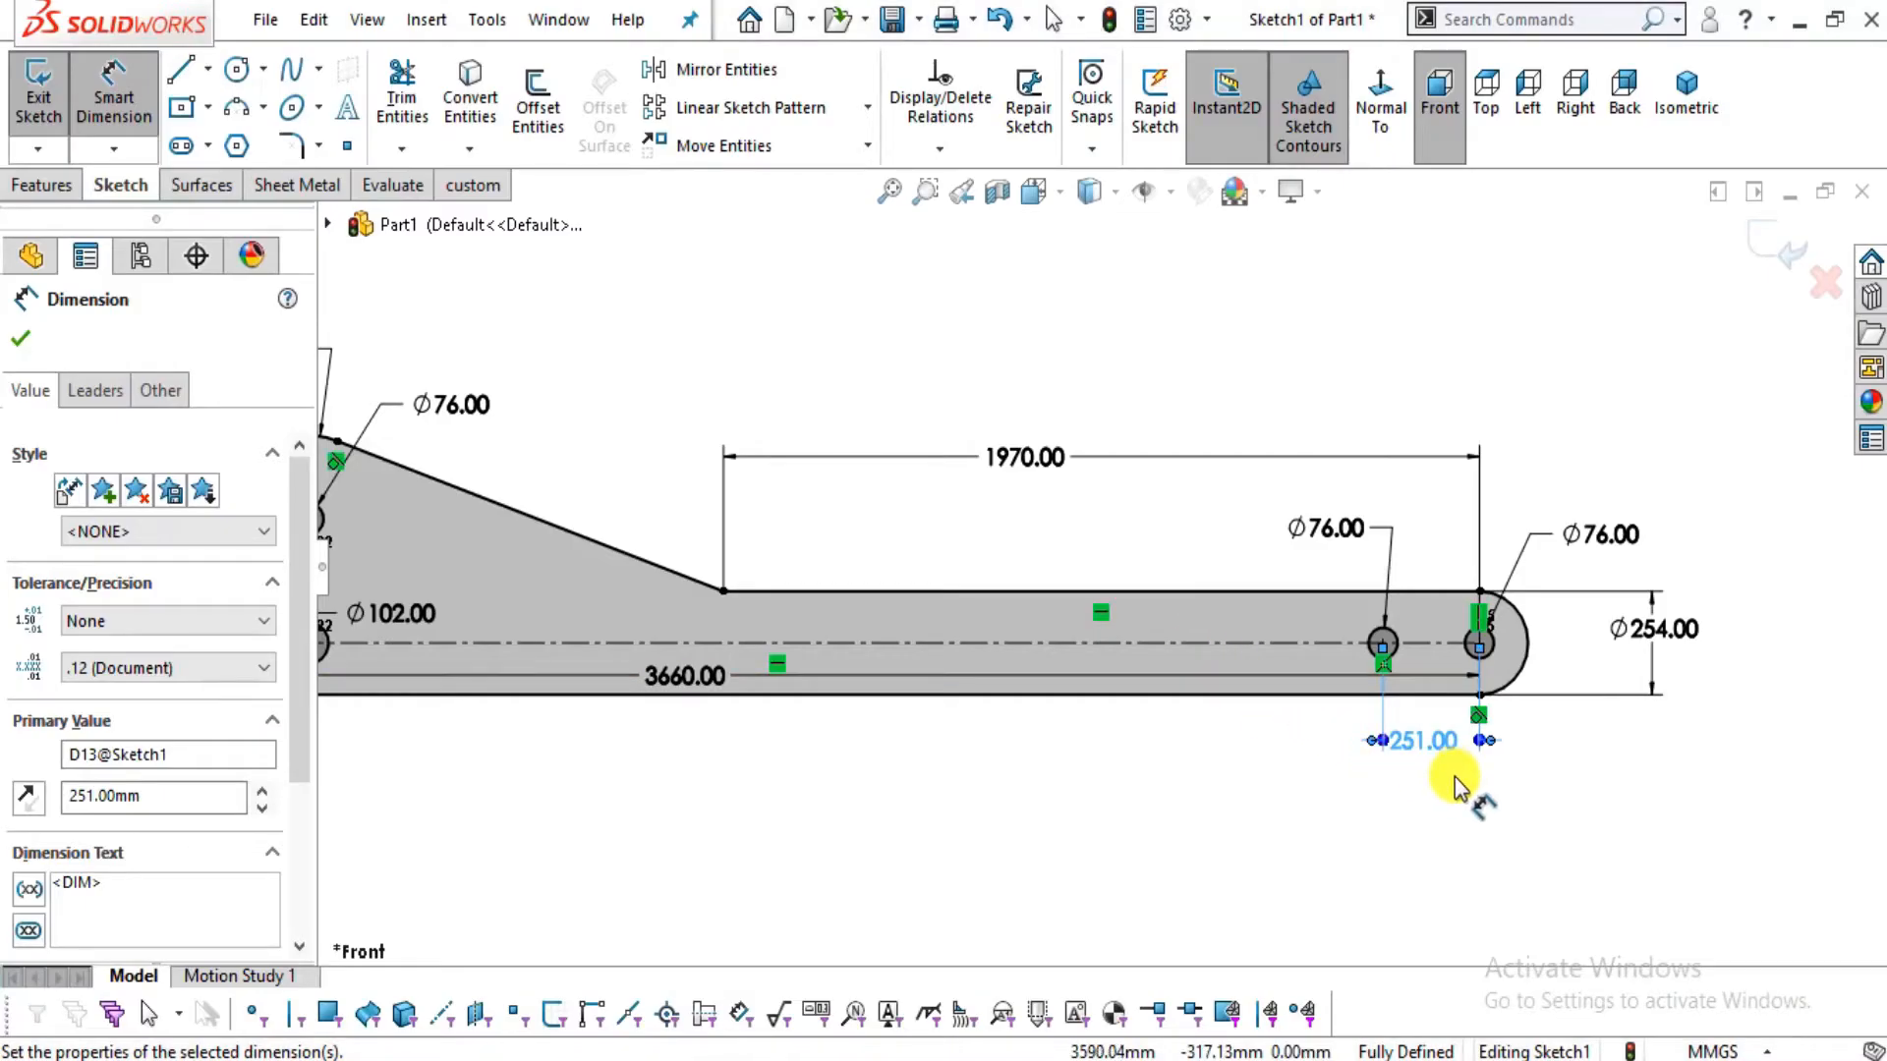
key(Escape)
key(f)
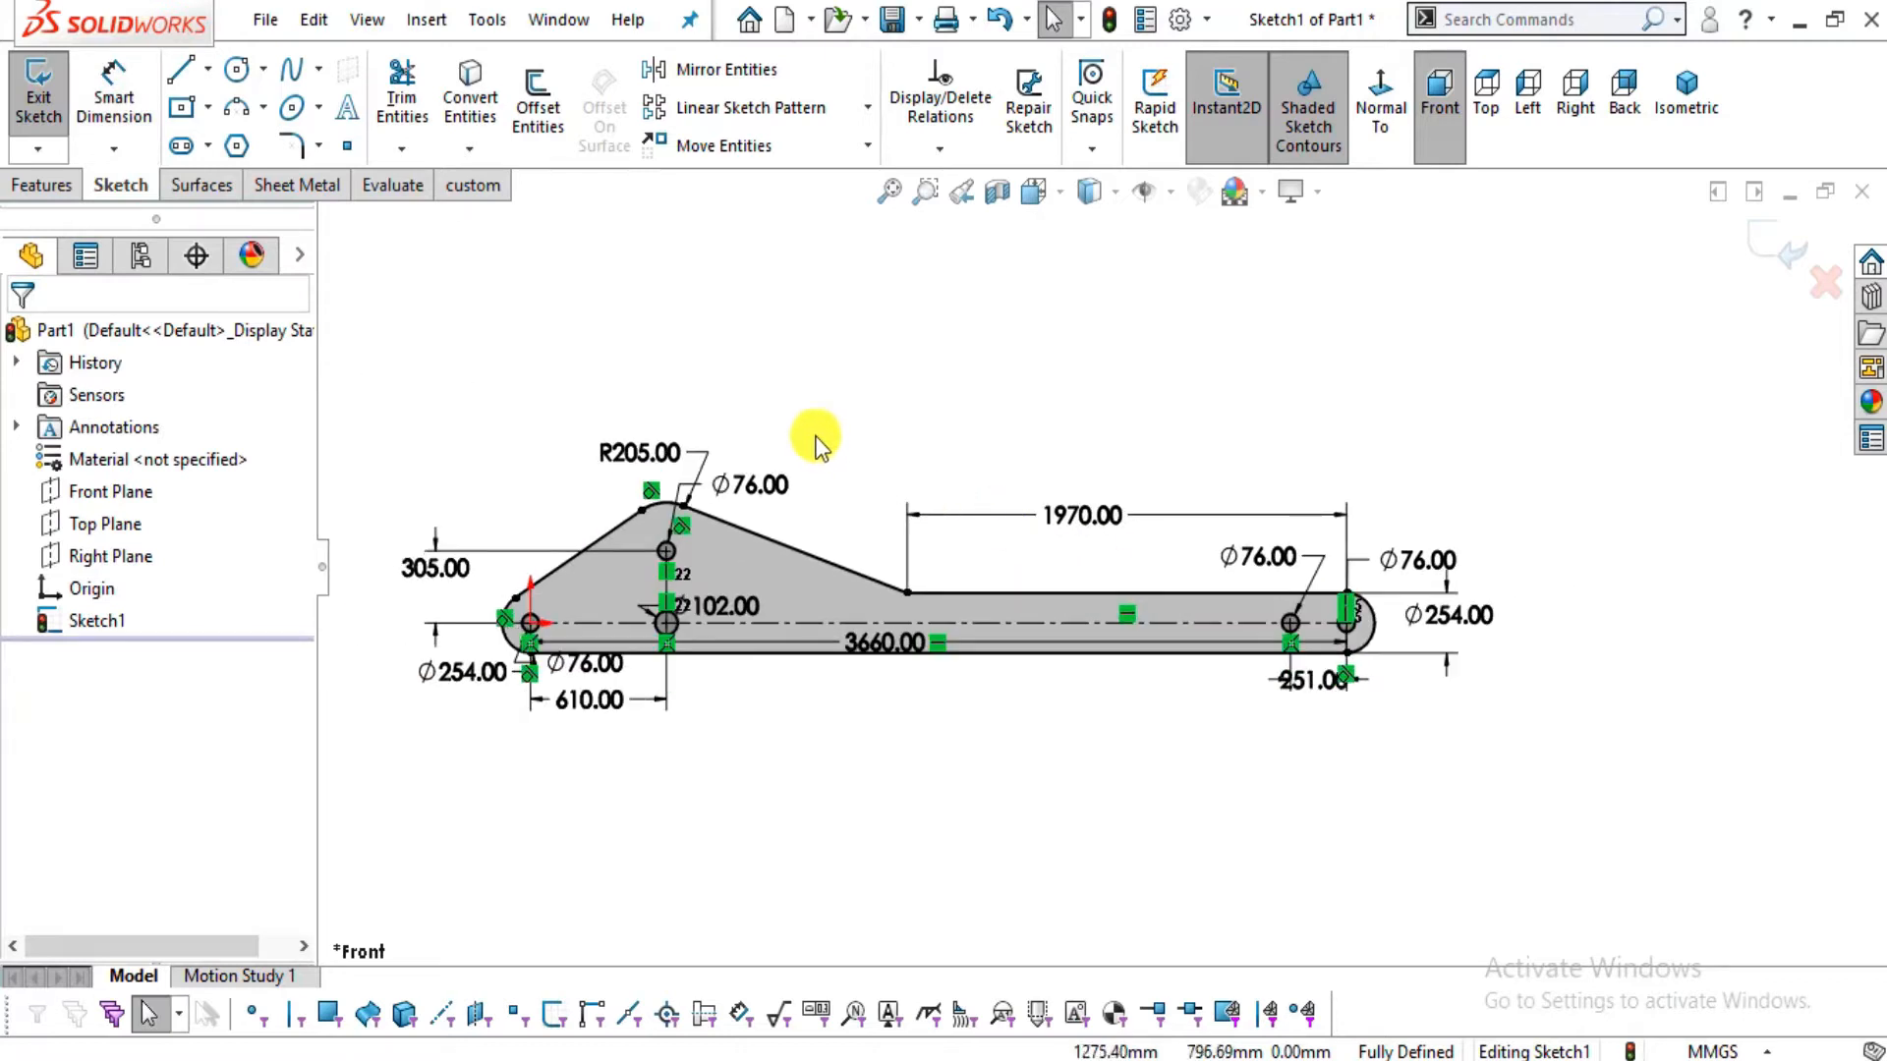
scroll(688, 422, down, 1)
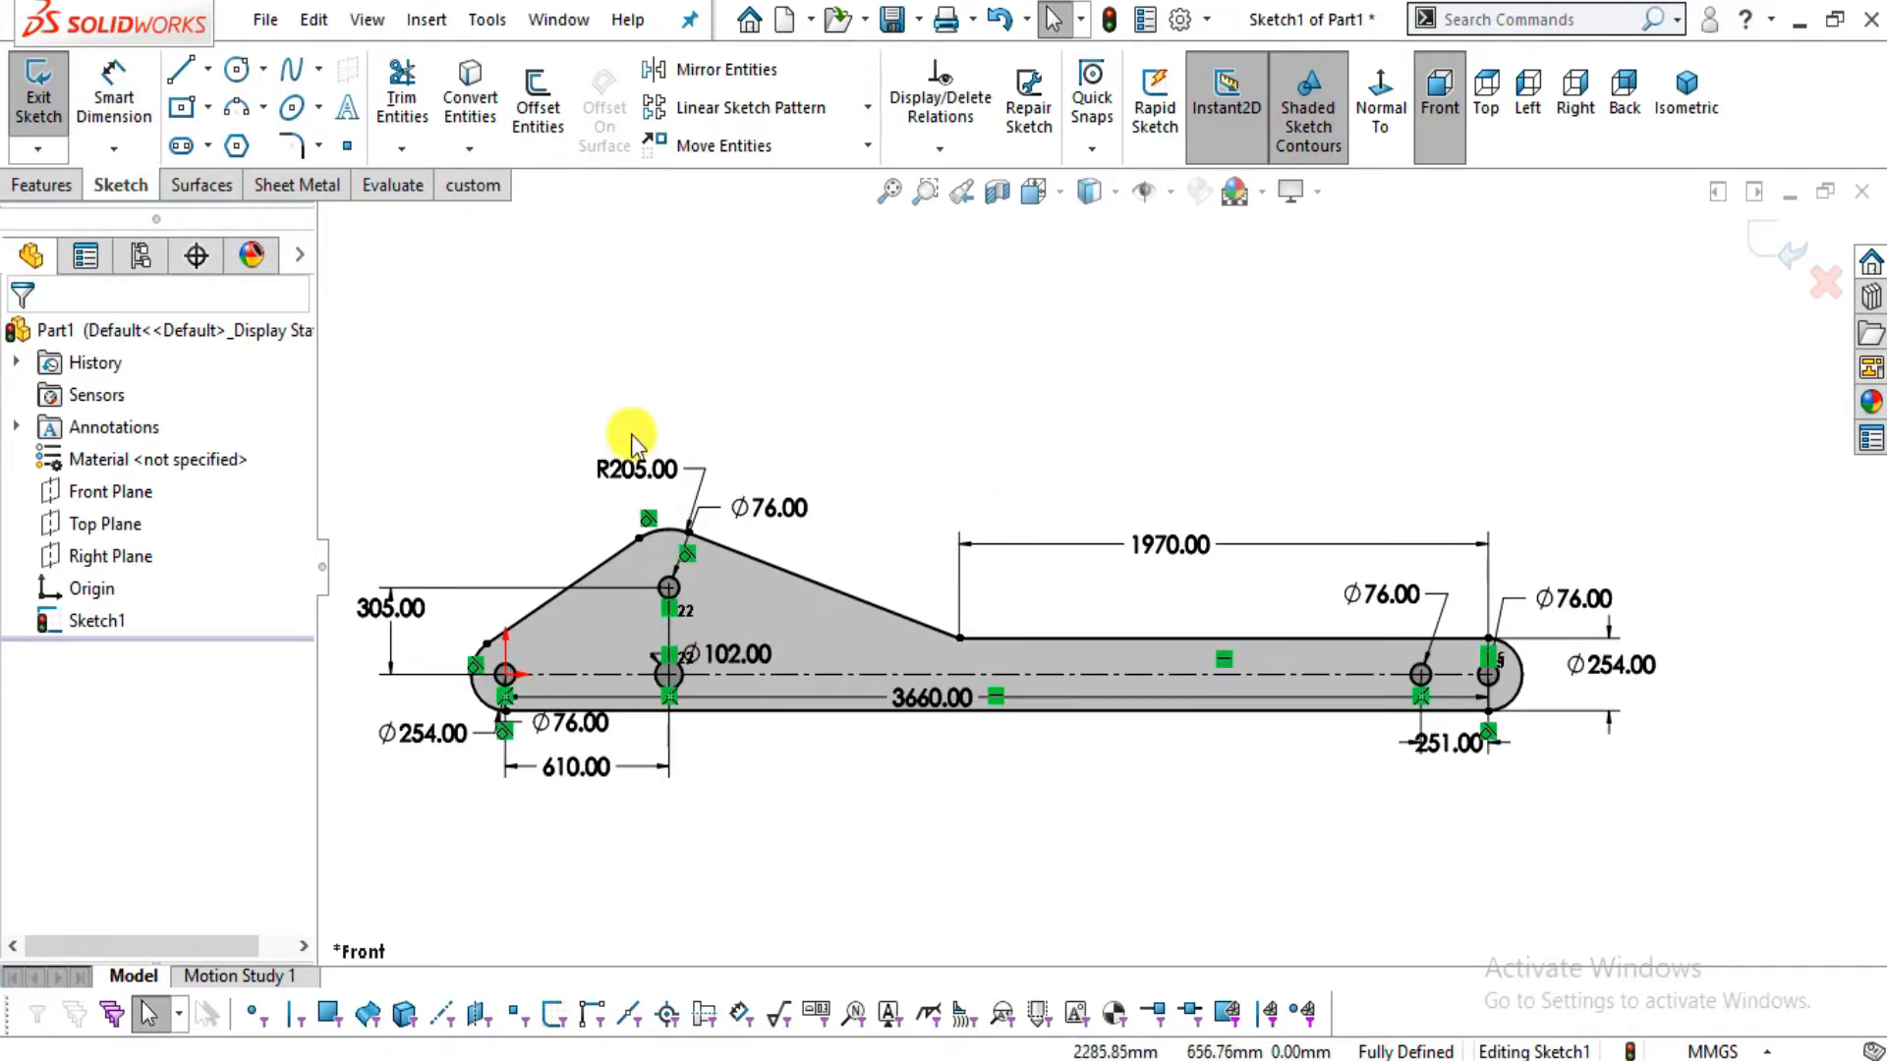
Start an extruded boss from the arm outline sketch and check the arm's overall width in the PDF drawing
click(30, 186)
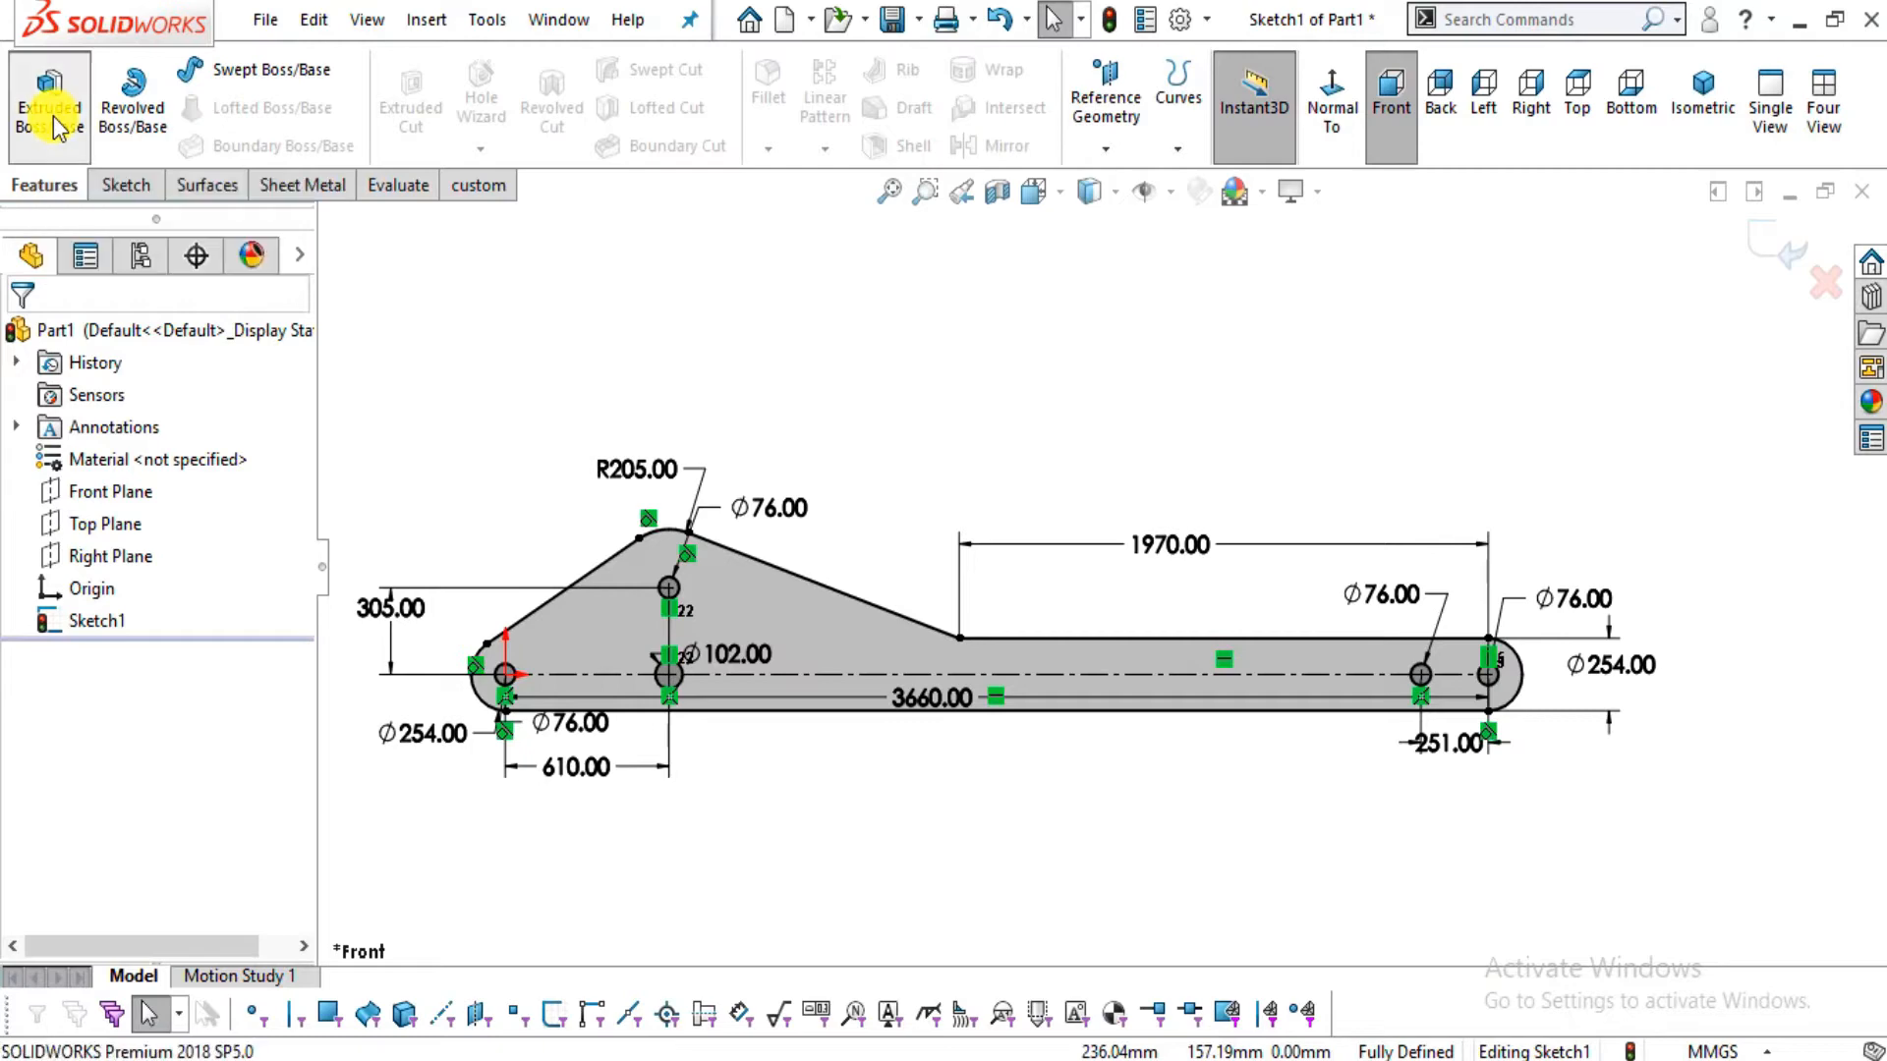
click(49, 108)
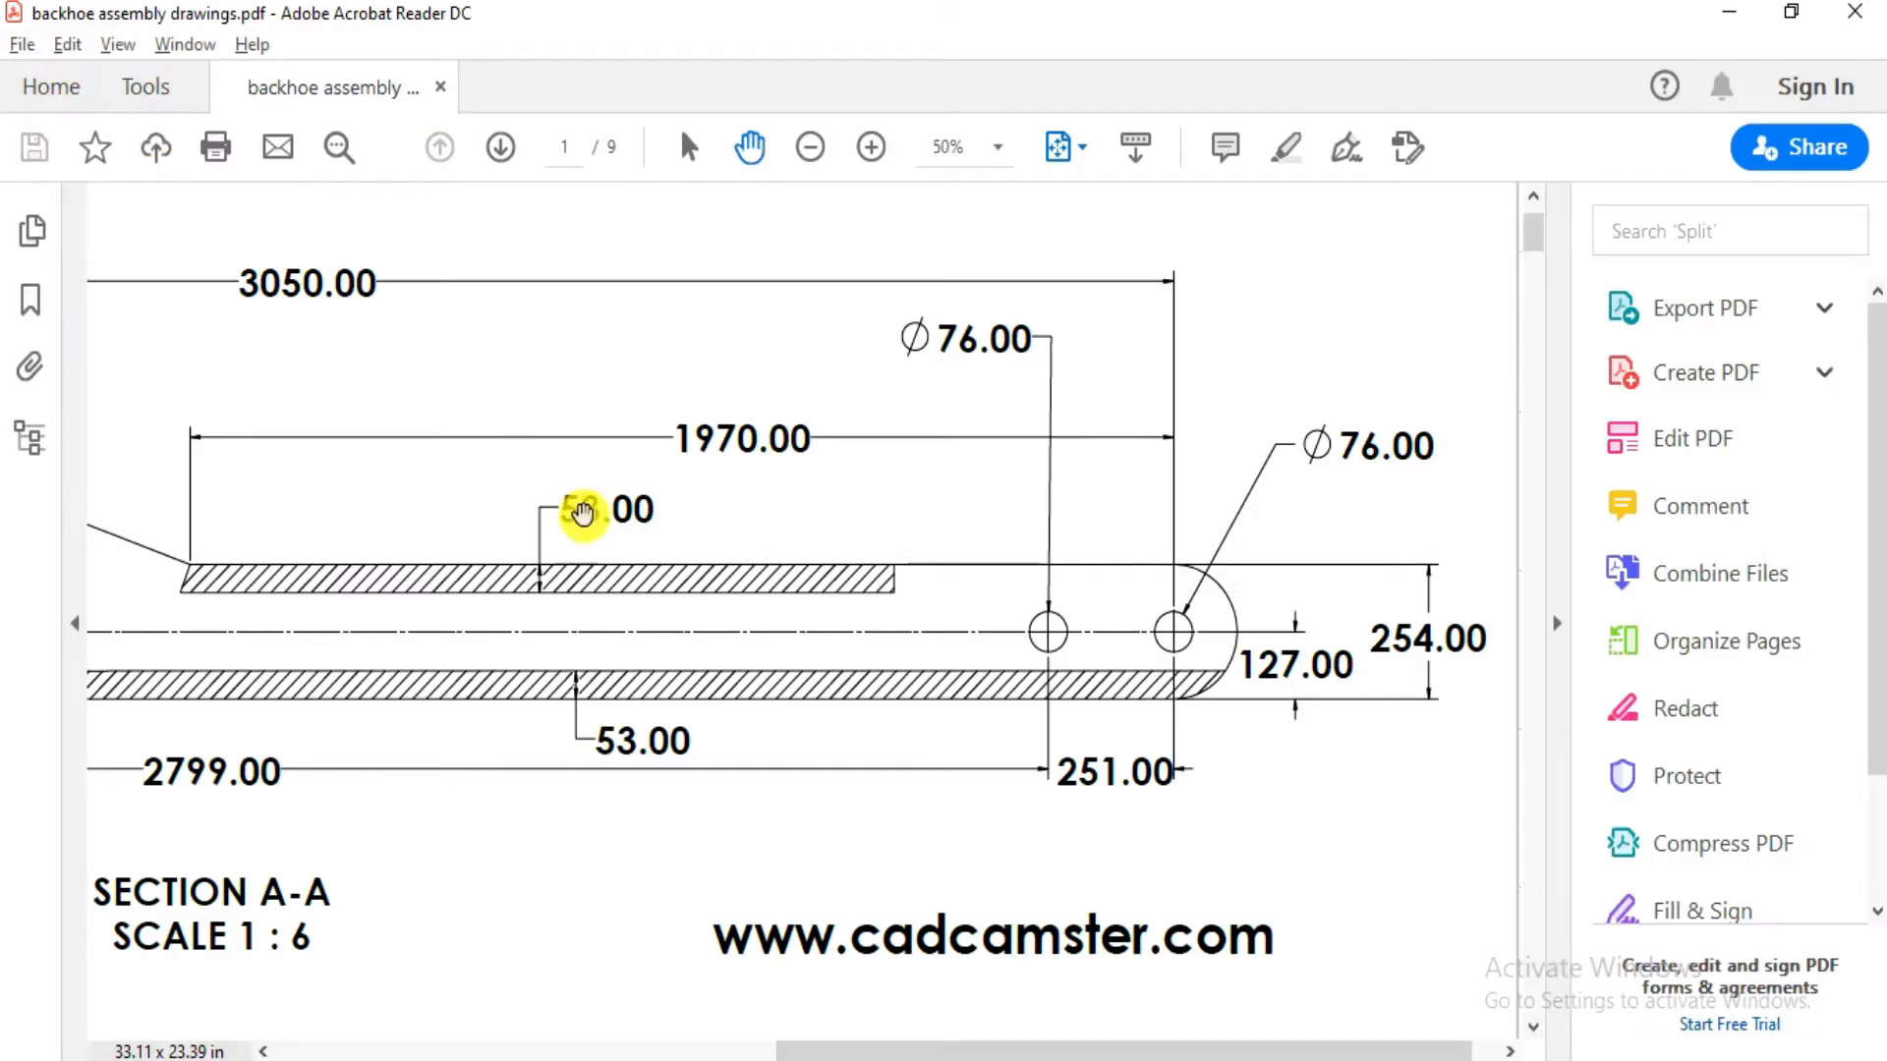
scroll(829, 698, left, 3)
ctrl+scroll(829, 678, down, 2)
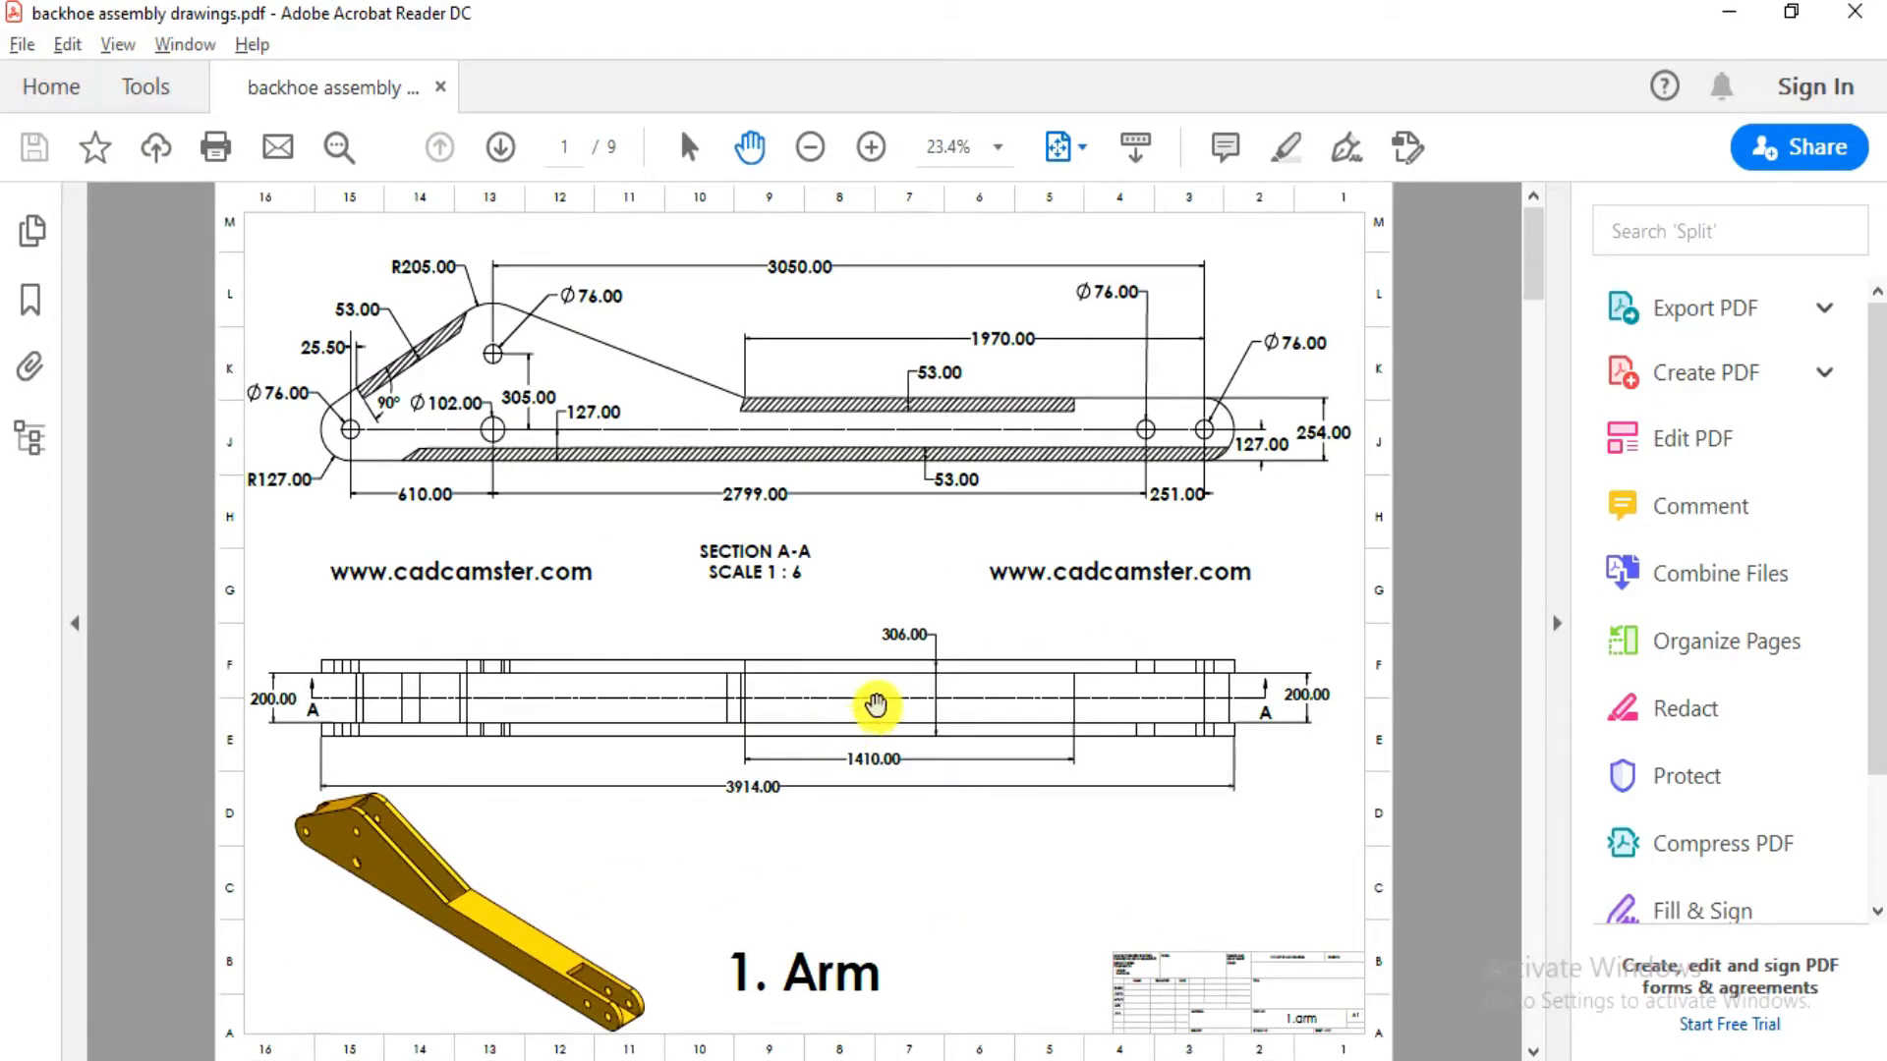
ctrl+scroll(865, 668, up, 1)
ctrl+scroll(951, 615, up, 1)
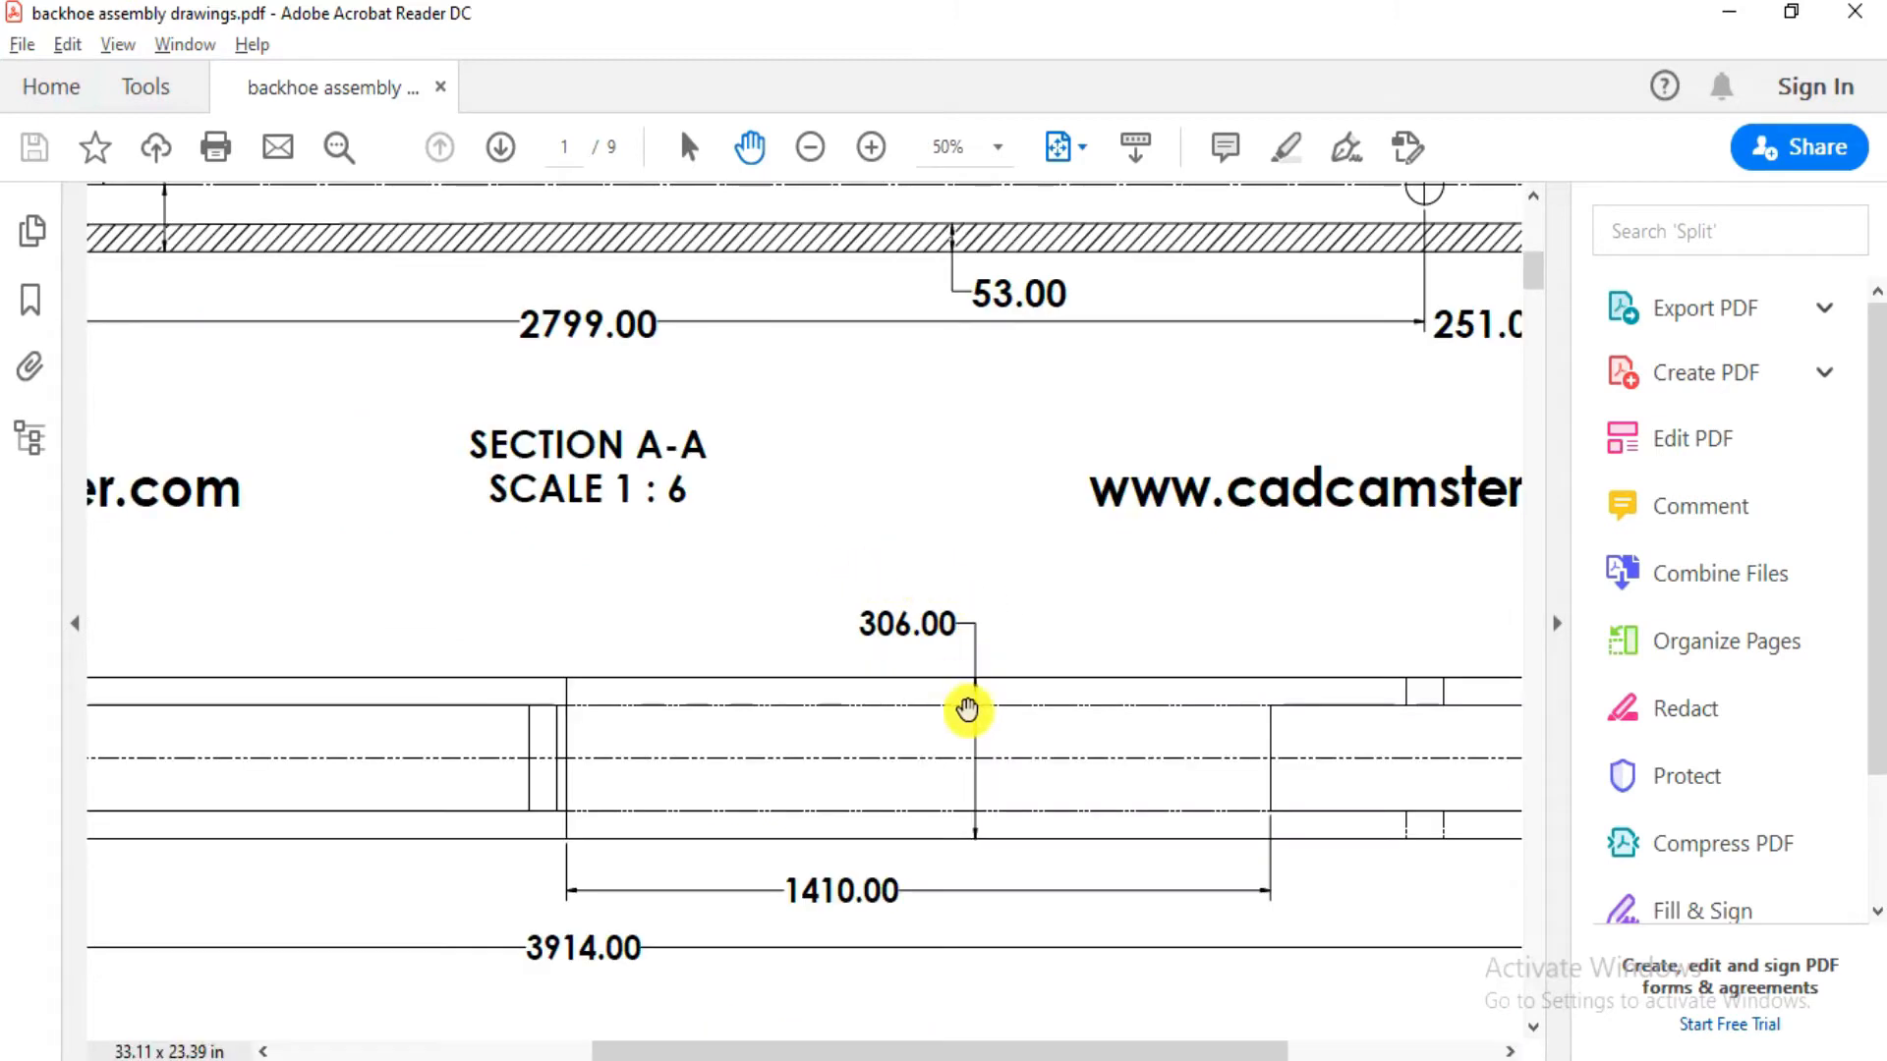
ctrl+scroll(944, 668, up, 1)
ctrl+scroll(884, 603, down, 2)
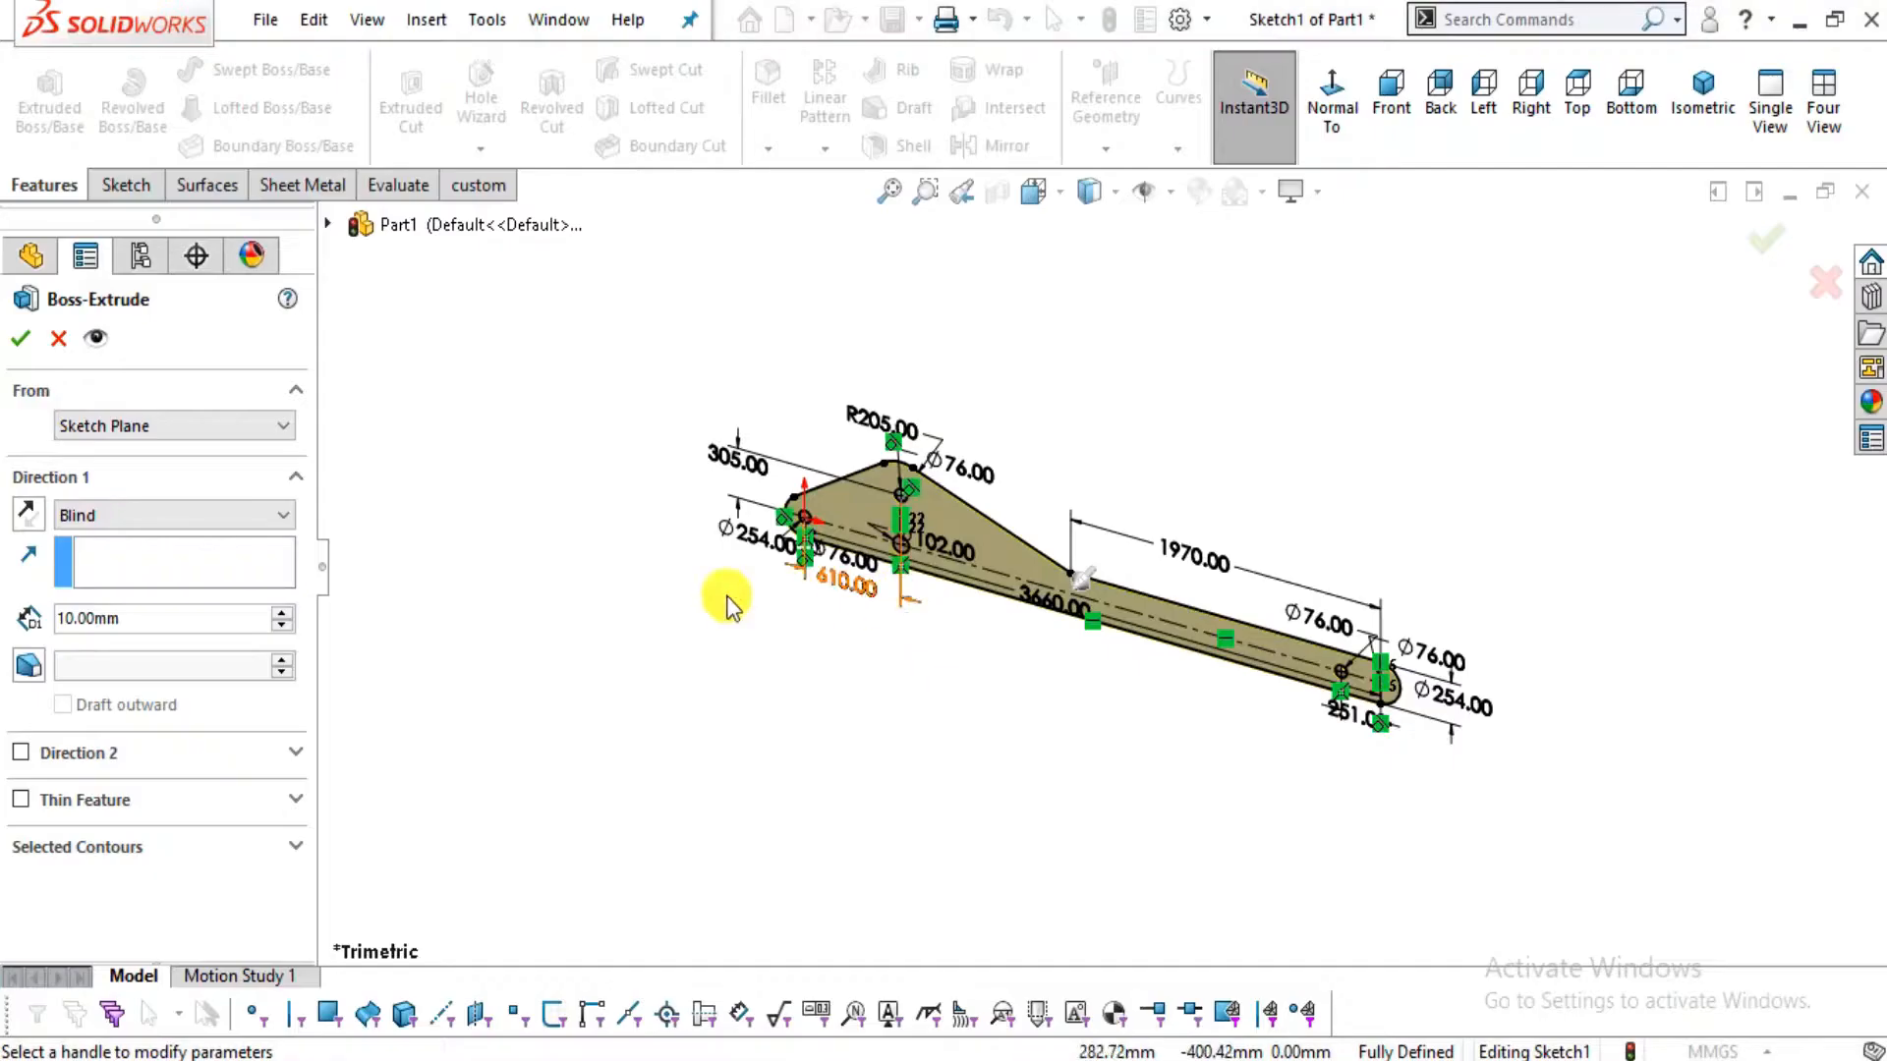
Extrude the arm profile 306 mm with the Mid Plane end condition
click(201, 514)
click(147, 636)
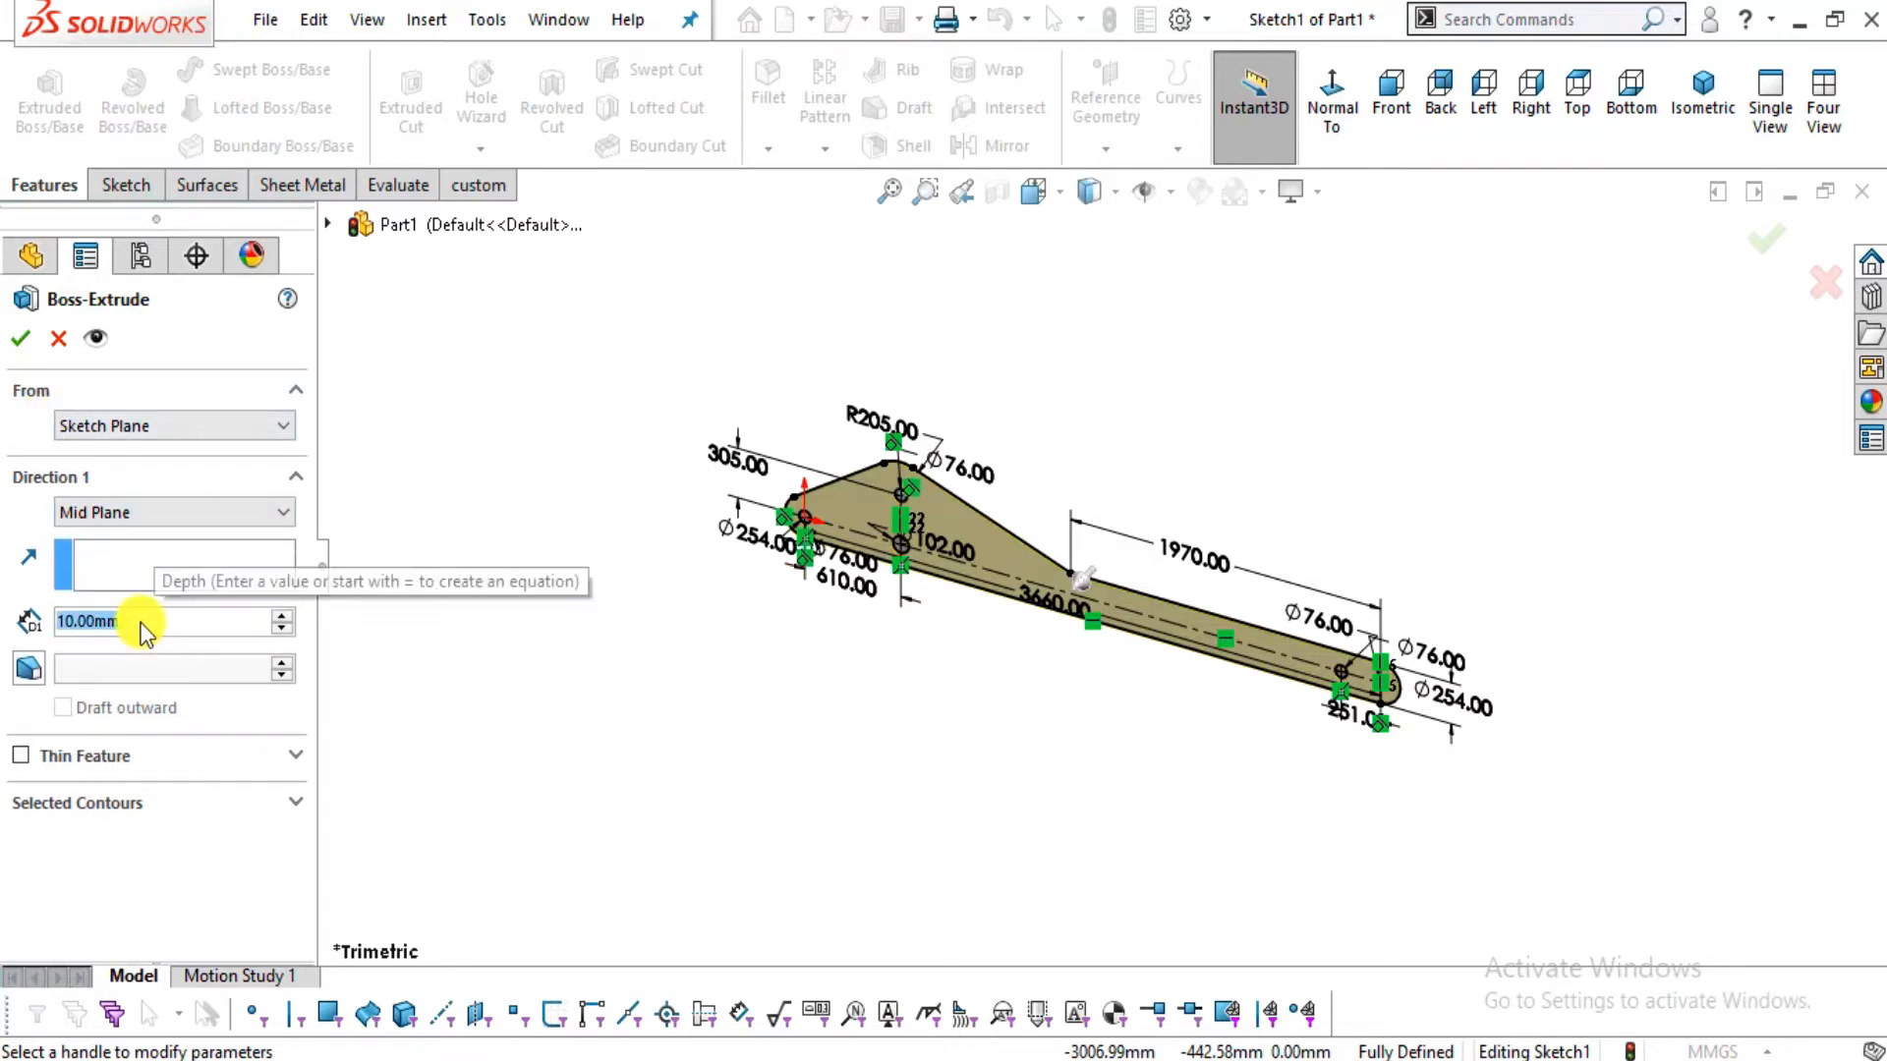
text(306)
key(Return)
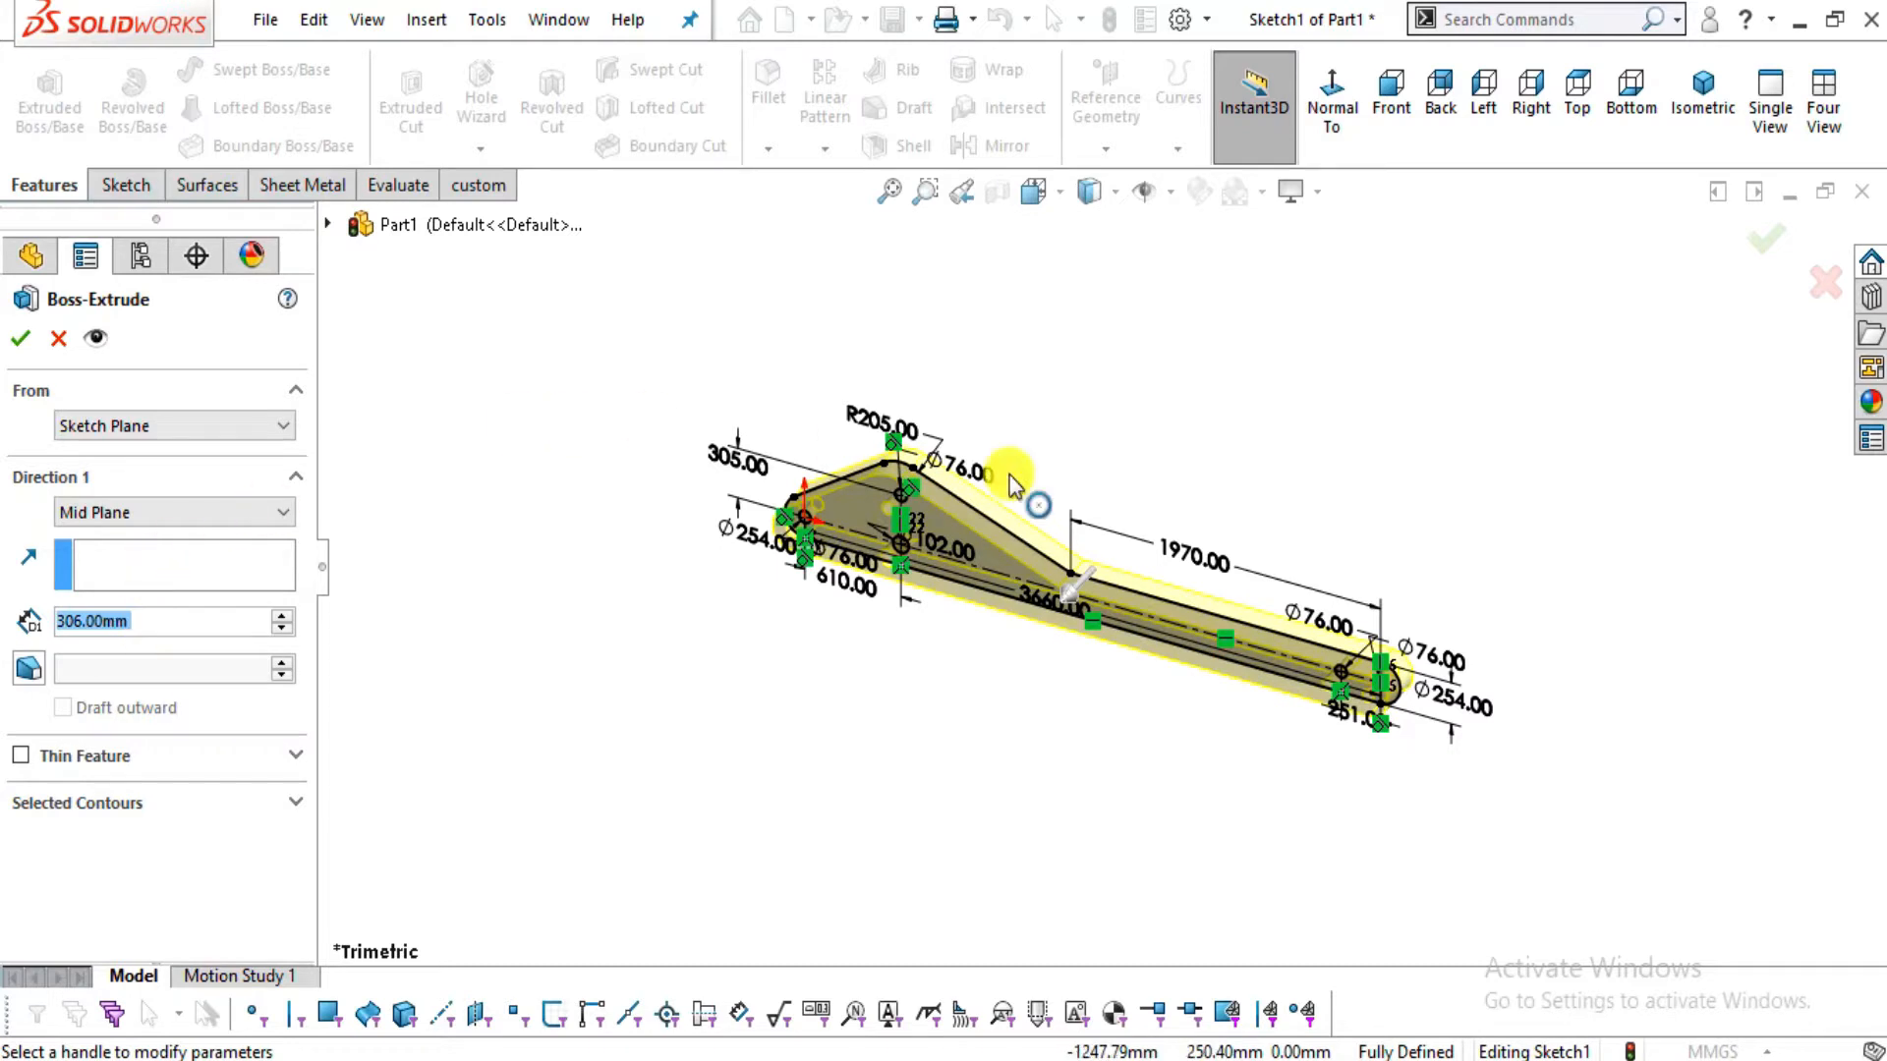
scroll(1046, 493, down, 4)
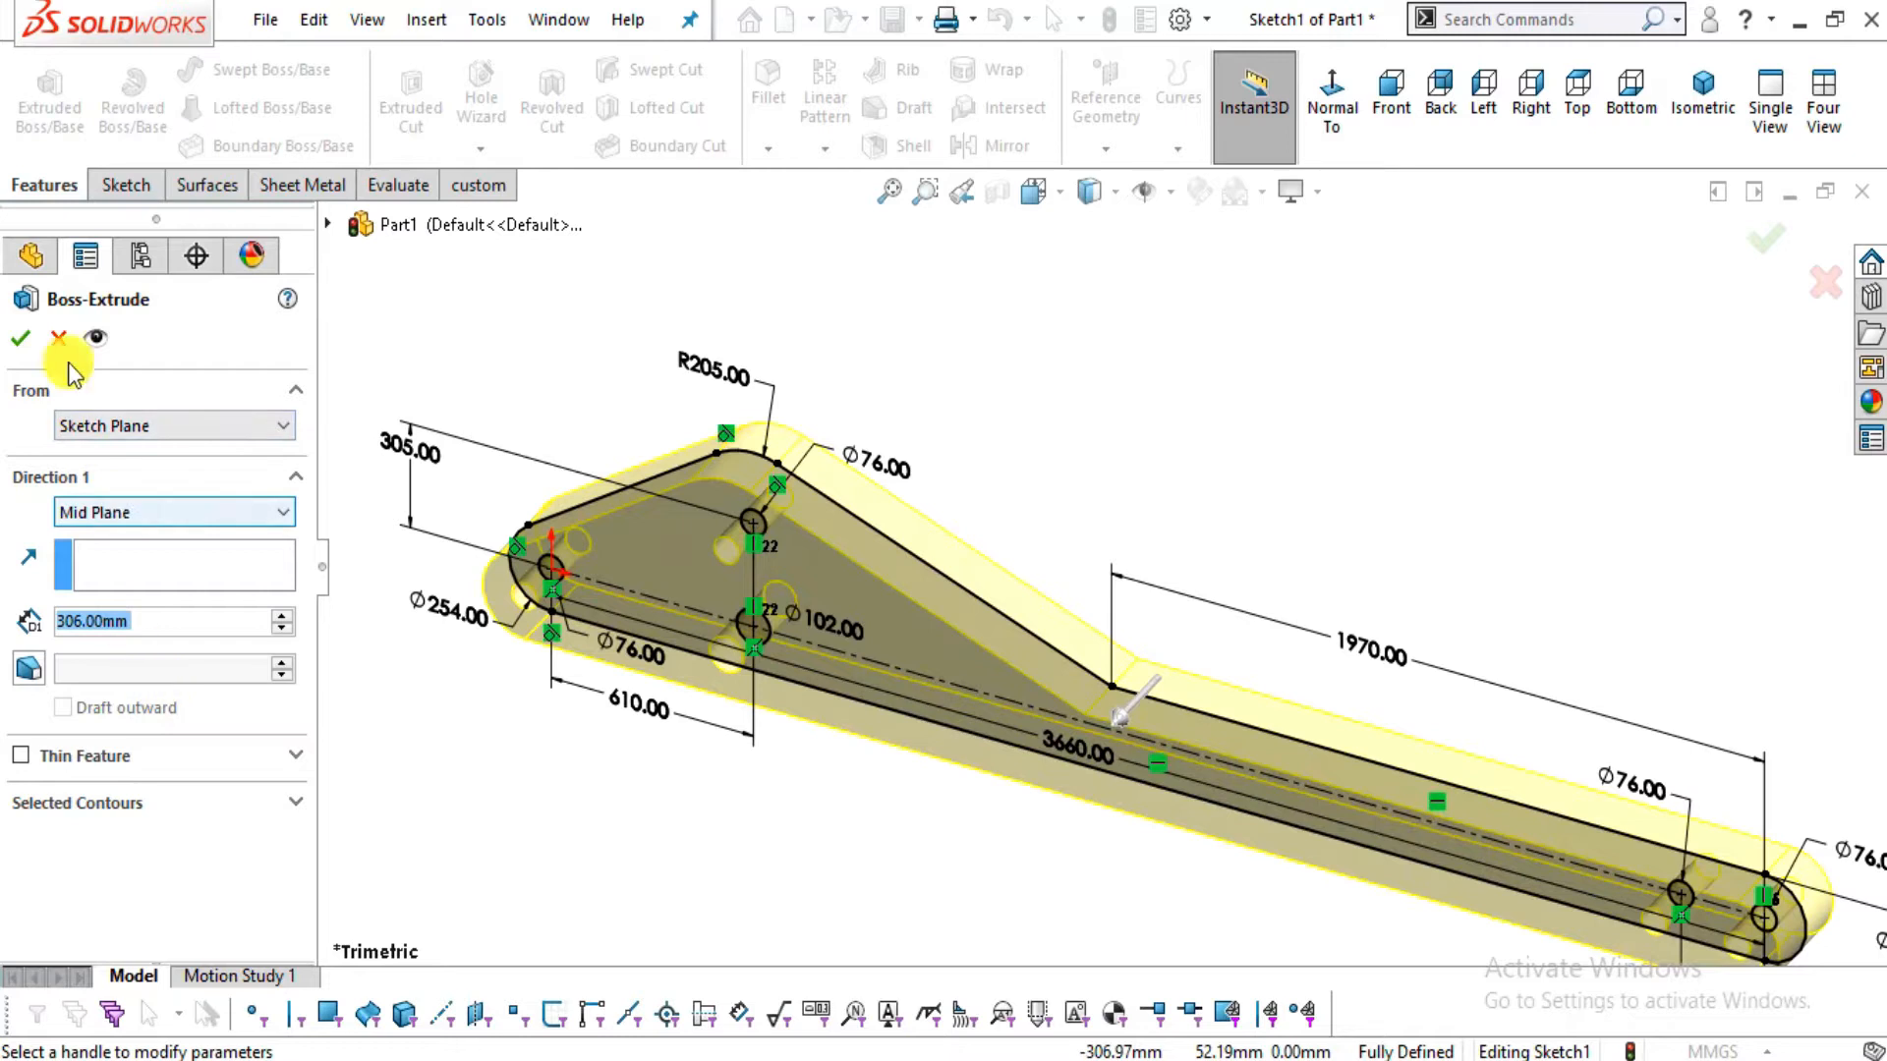
click(30, 354)
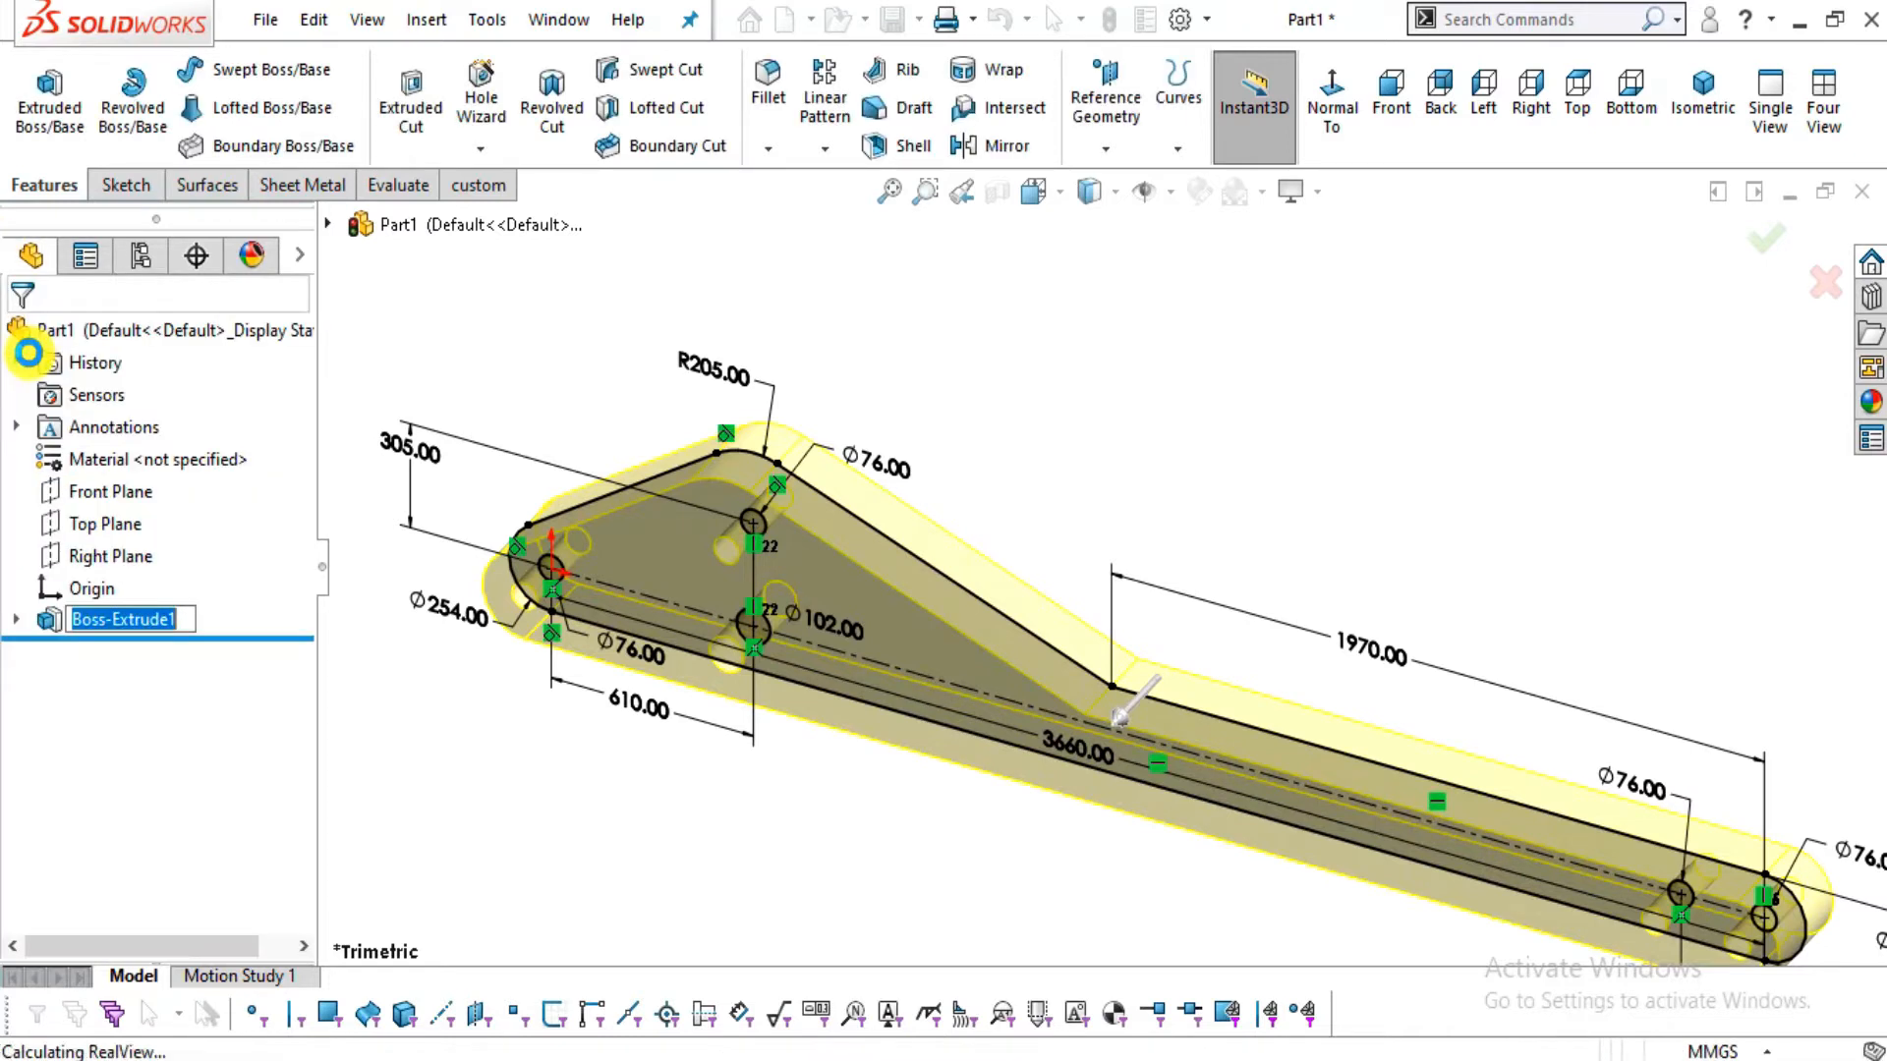
Start a new sketch on the sloped upper face between the arm's peak and its straight section
click(1057, 527)
middle_drag(1057, 527, 1070, 451)
middle_drag(1221, 652, 955, 497)
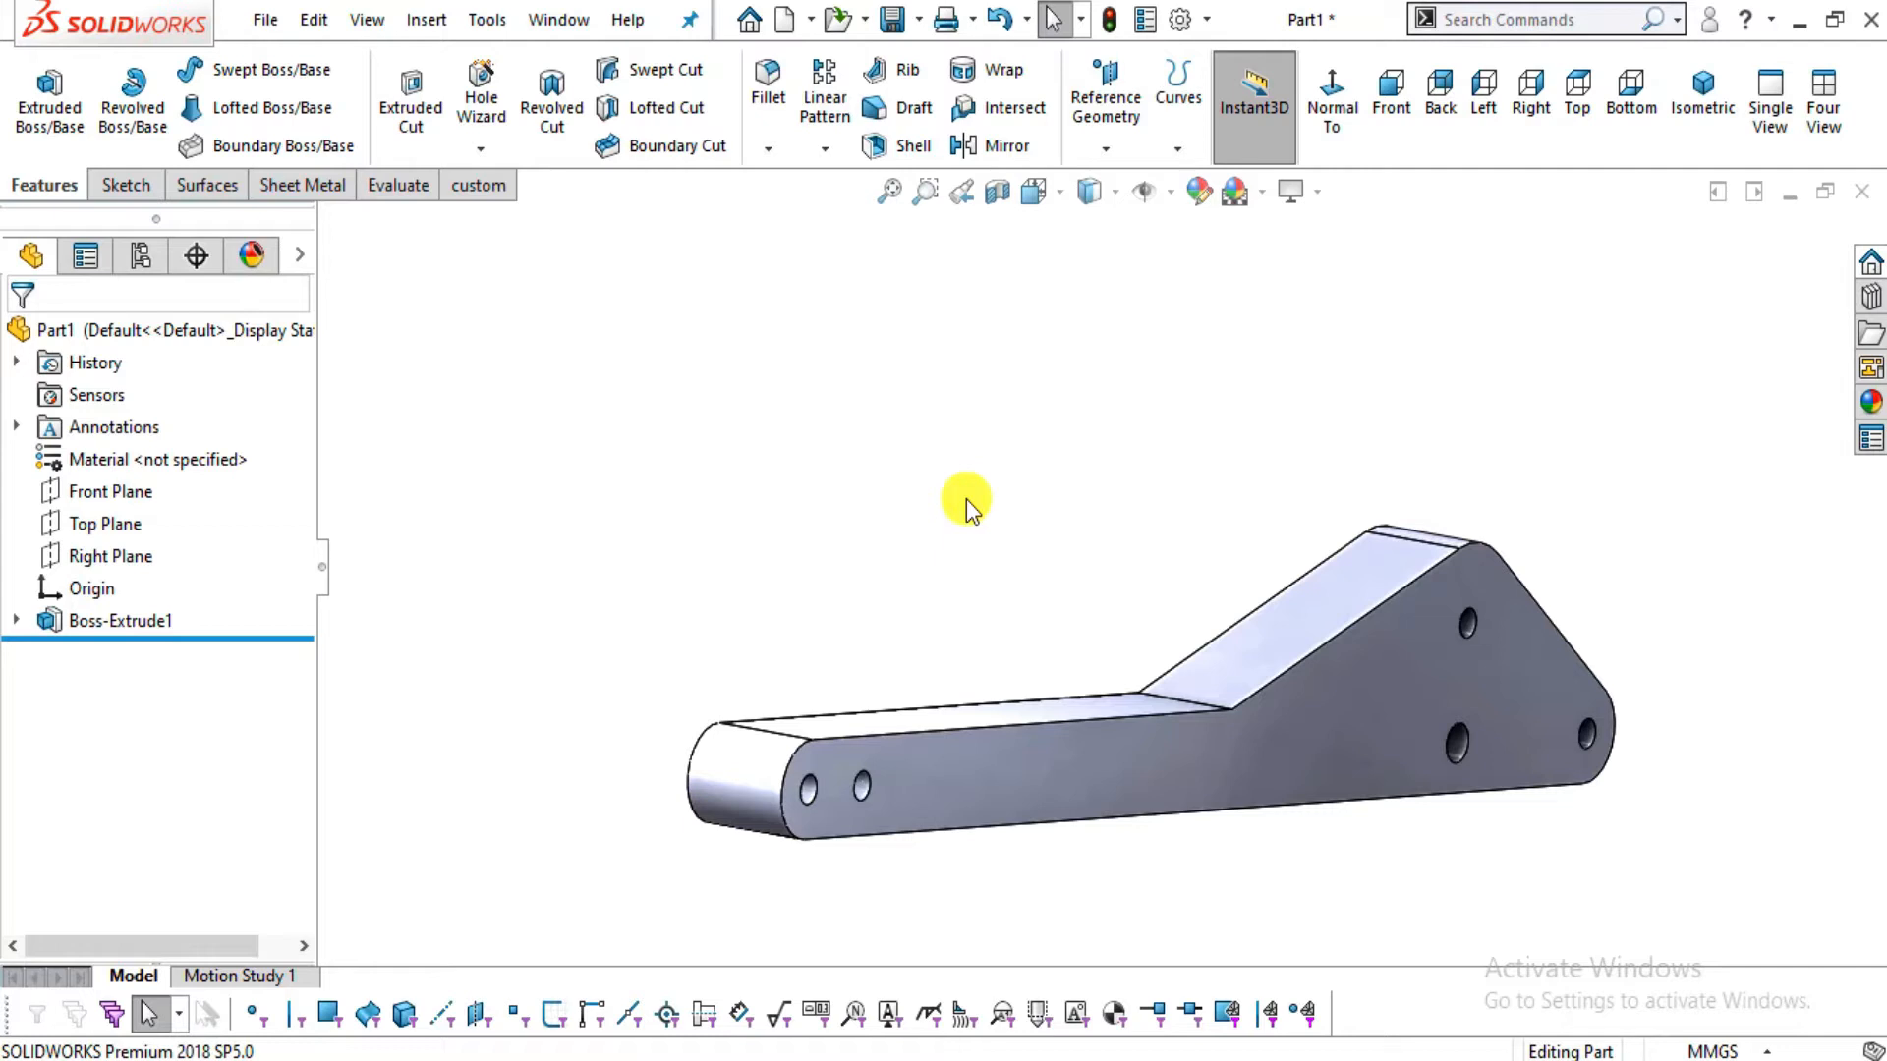
click(1315, 617)
click(1552, 535)
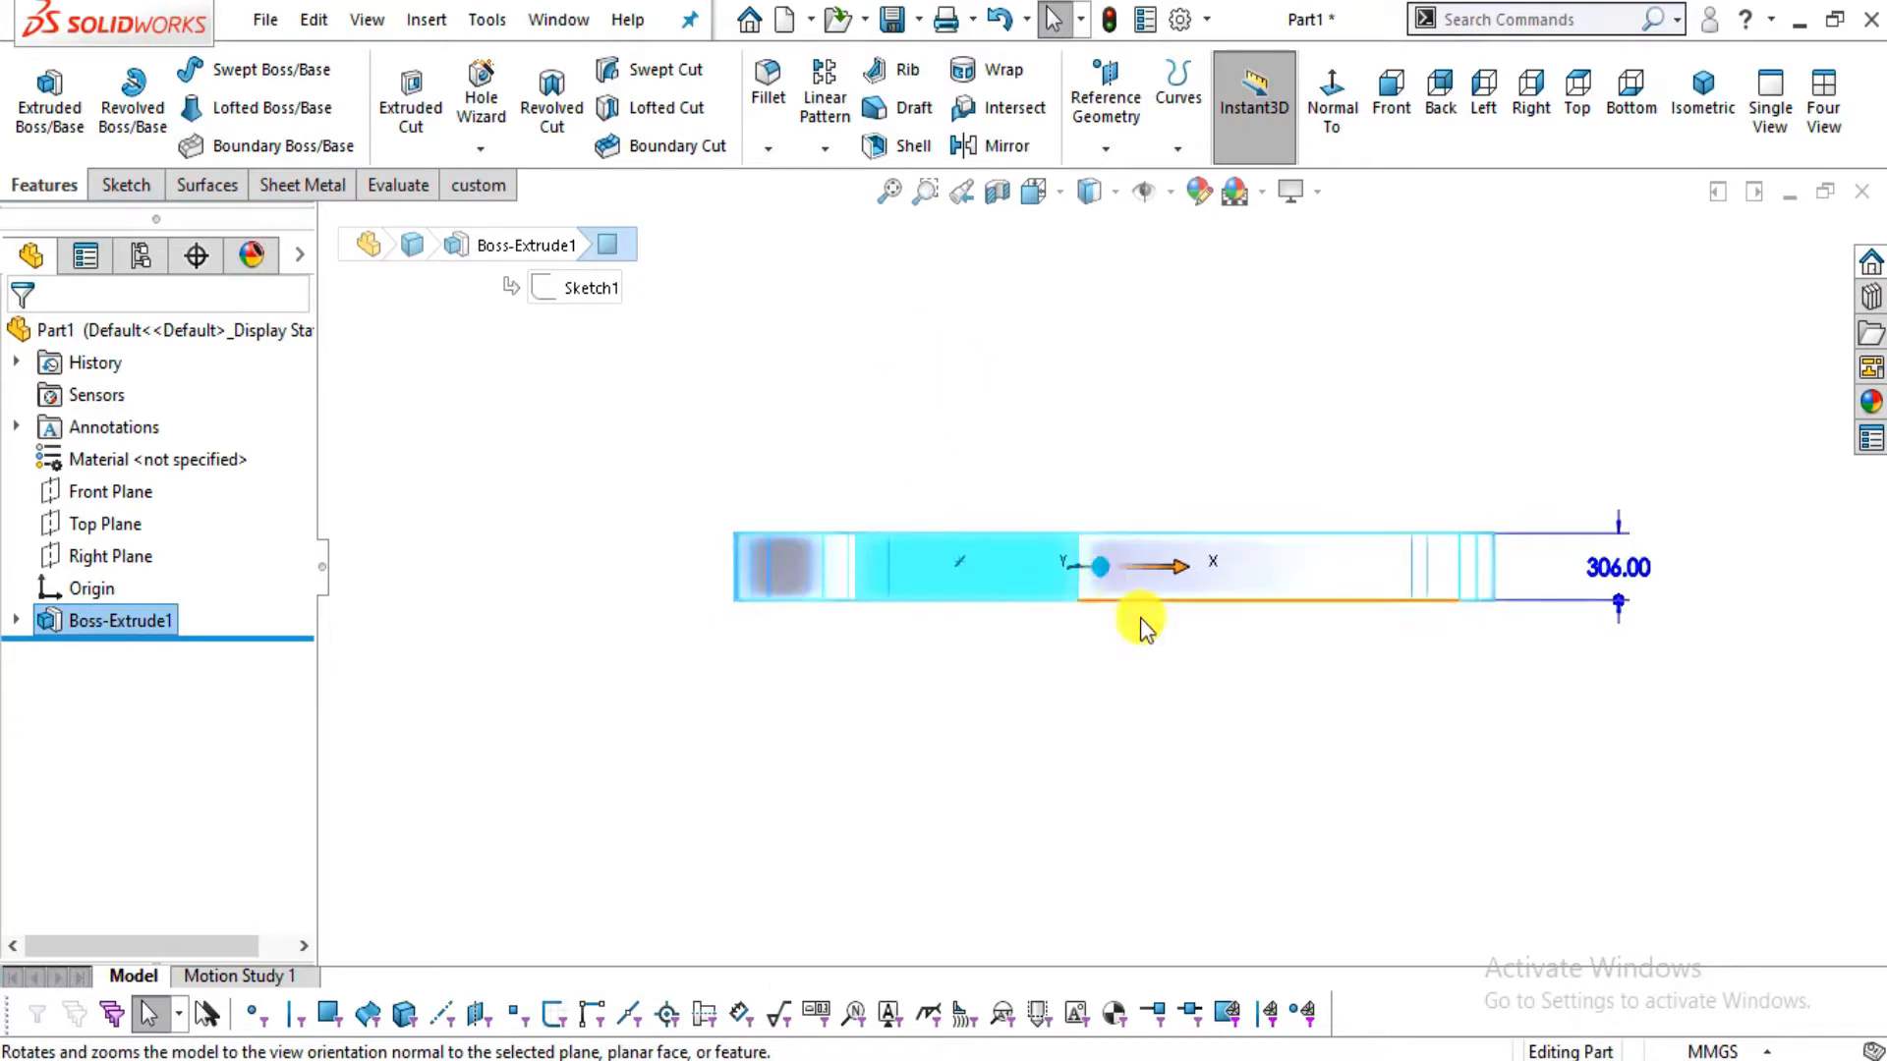
scroll(1099, 577, down, 2)
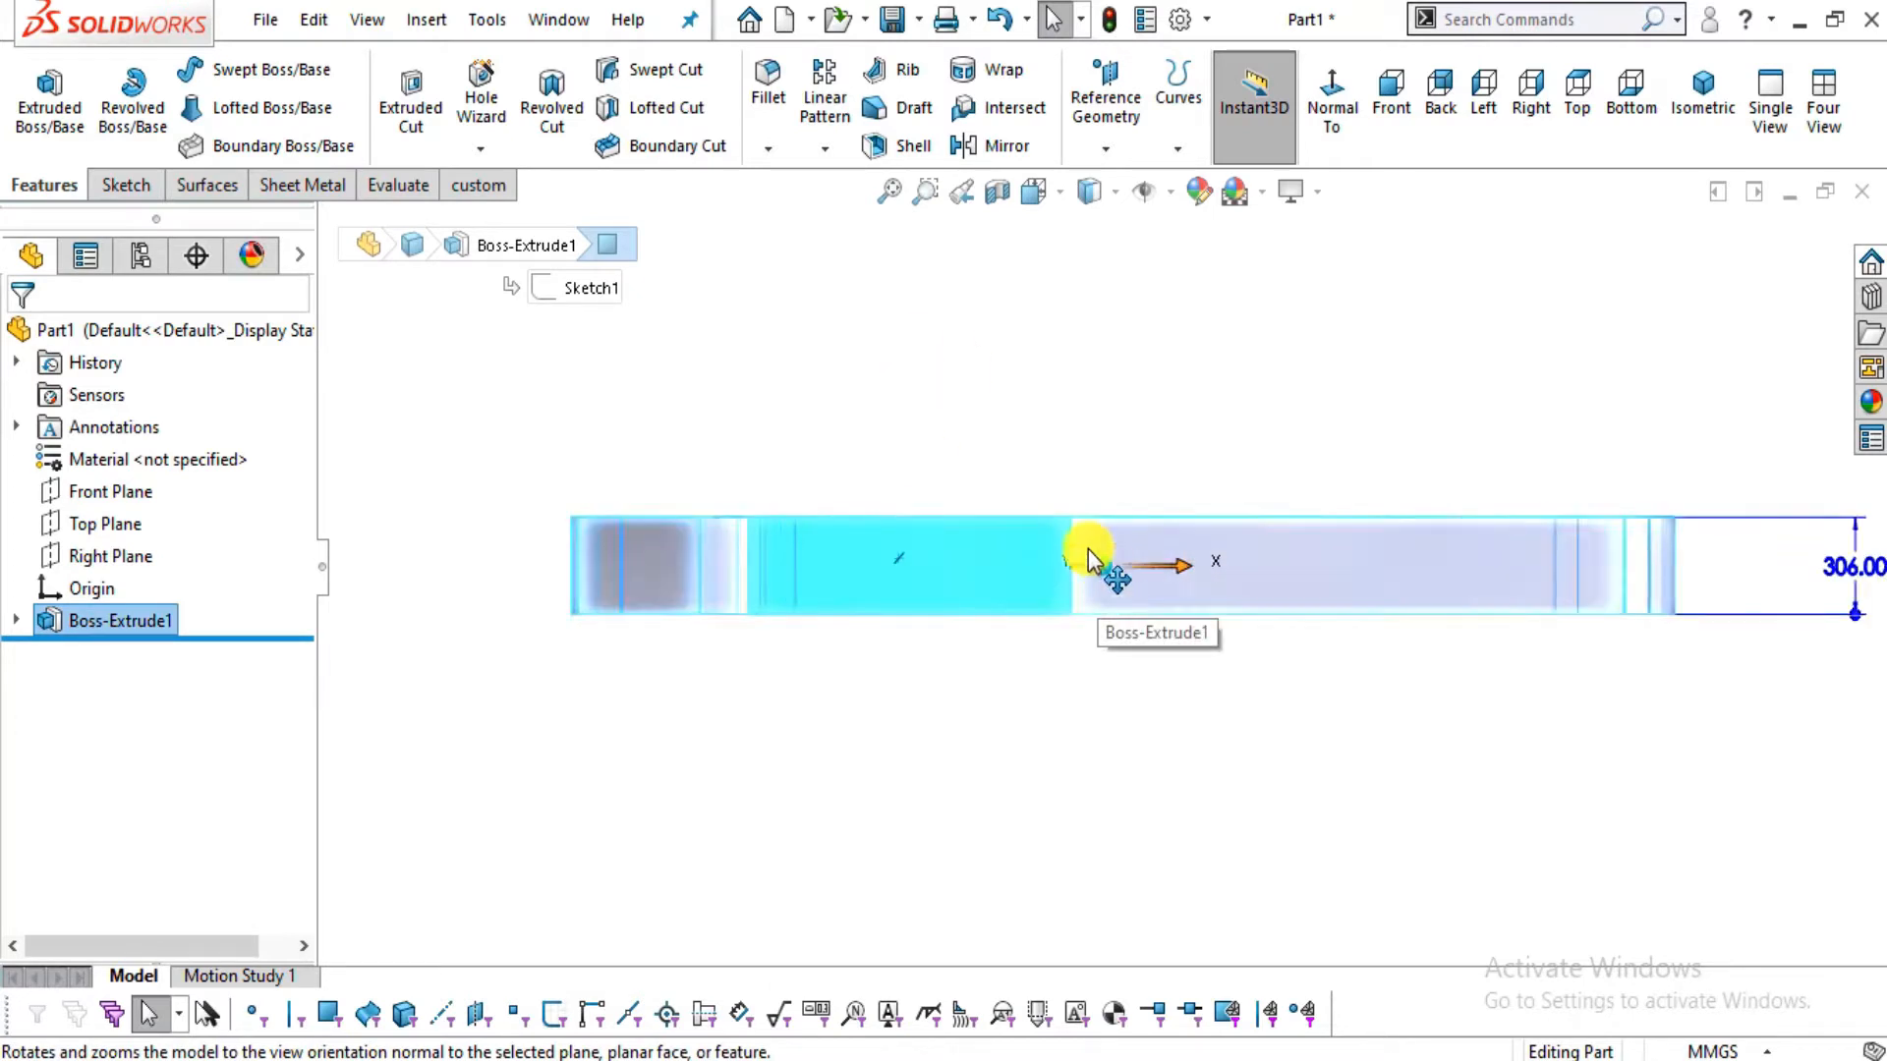
click(126, 185)
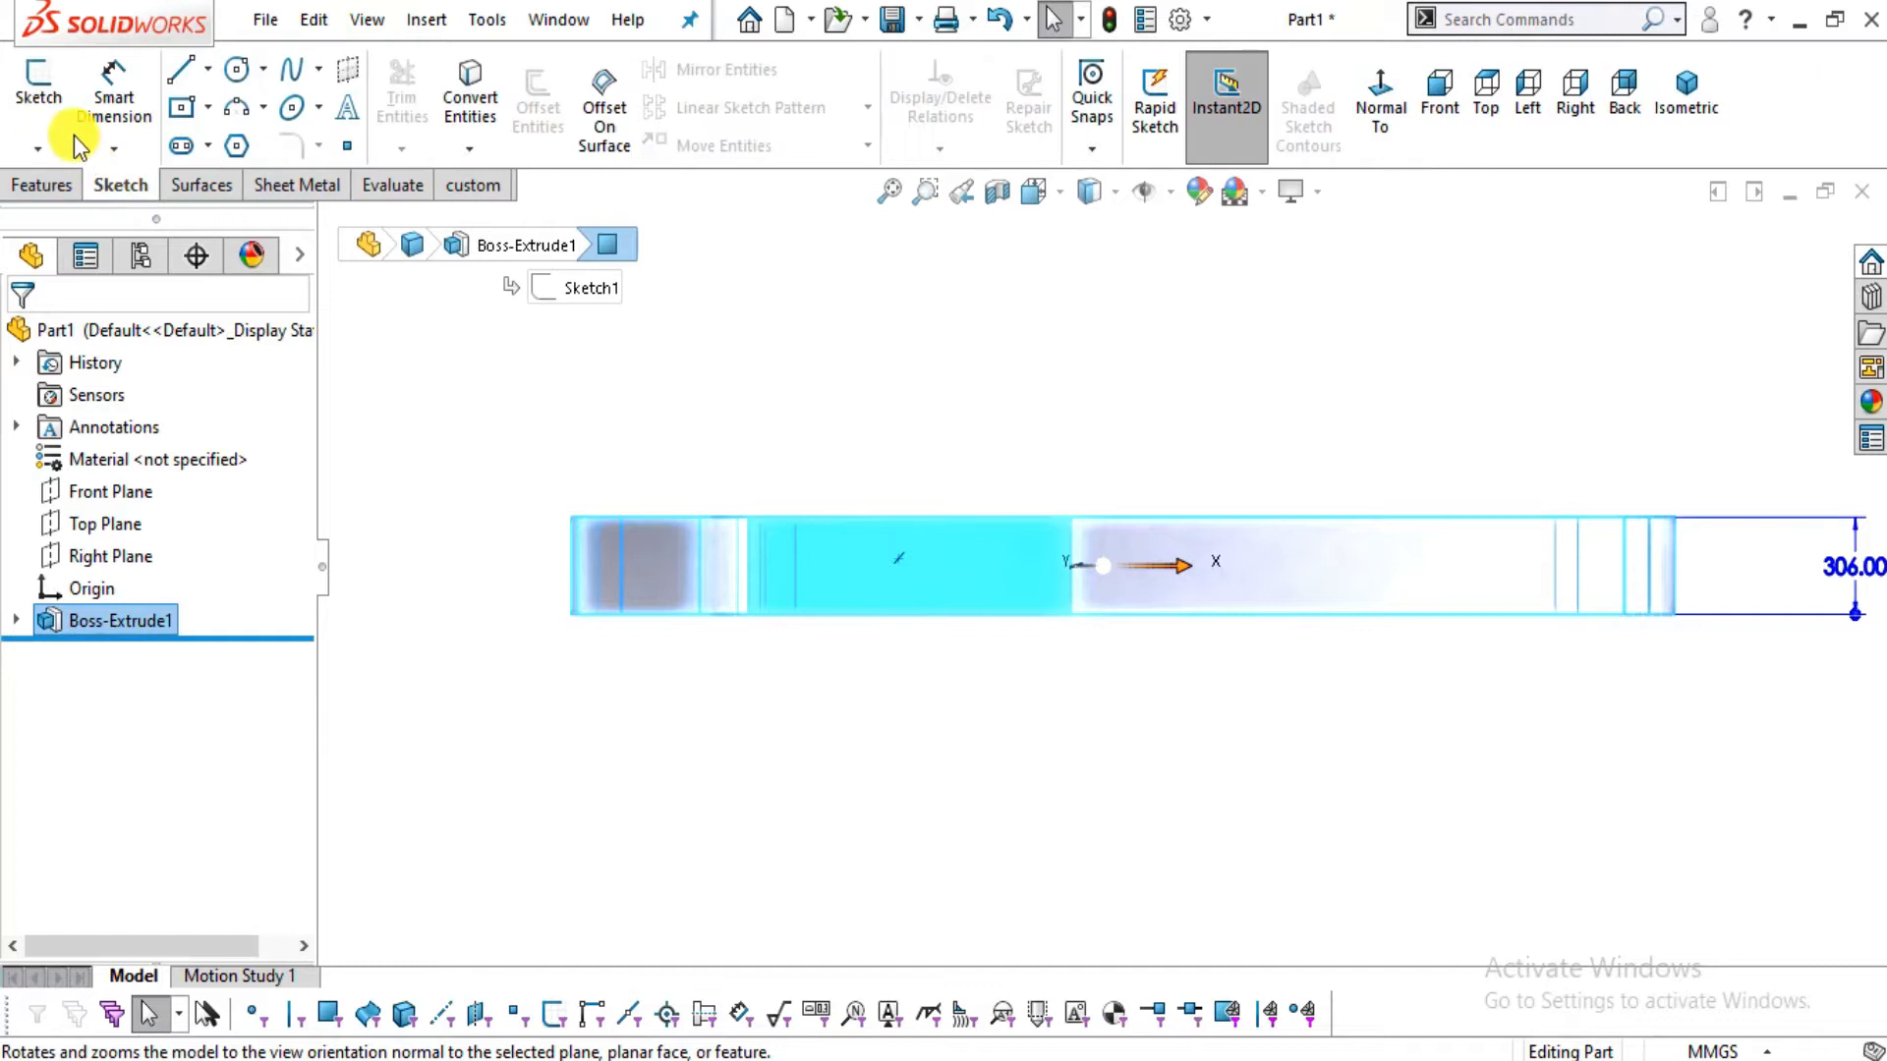
click(38, 83)
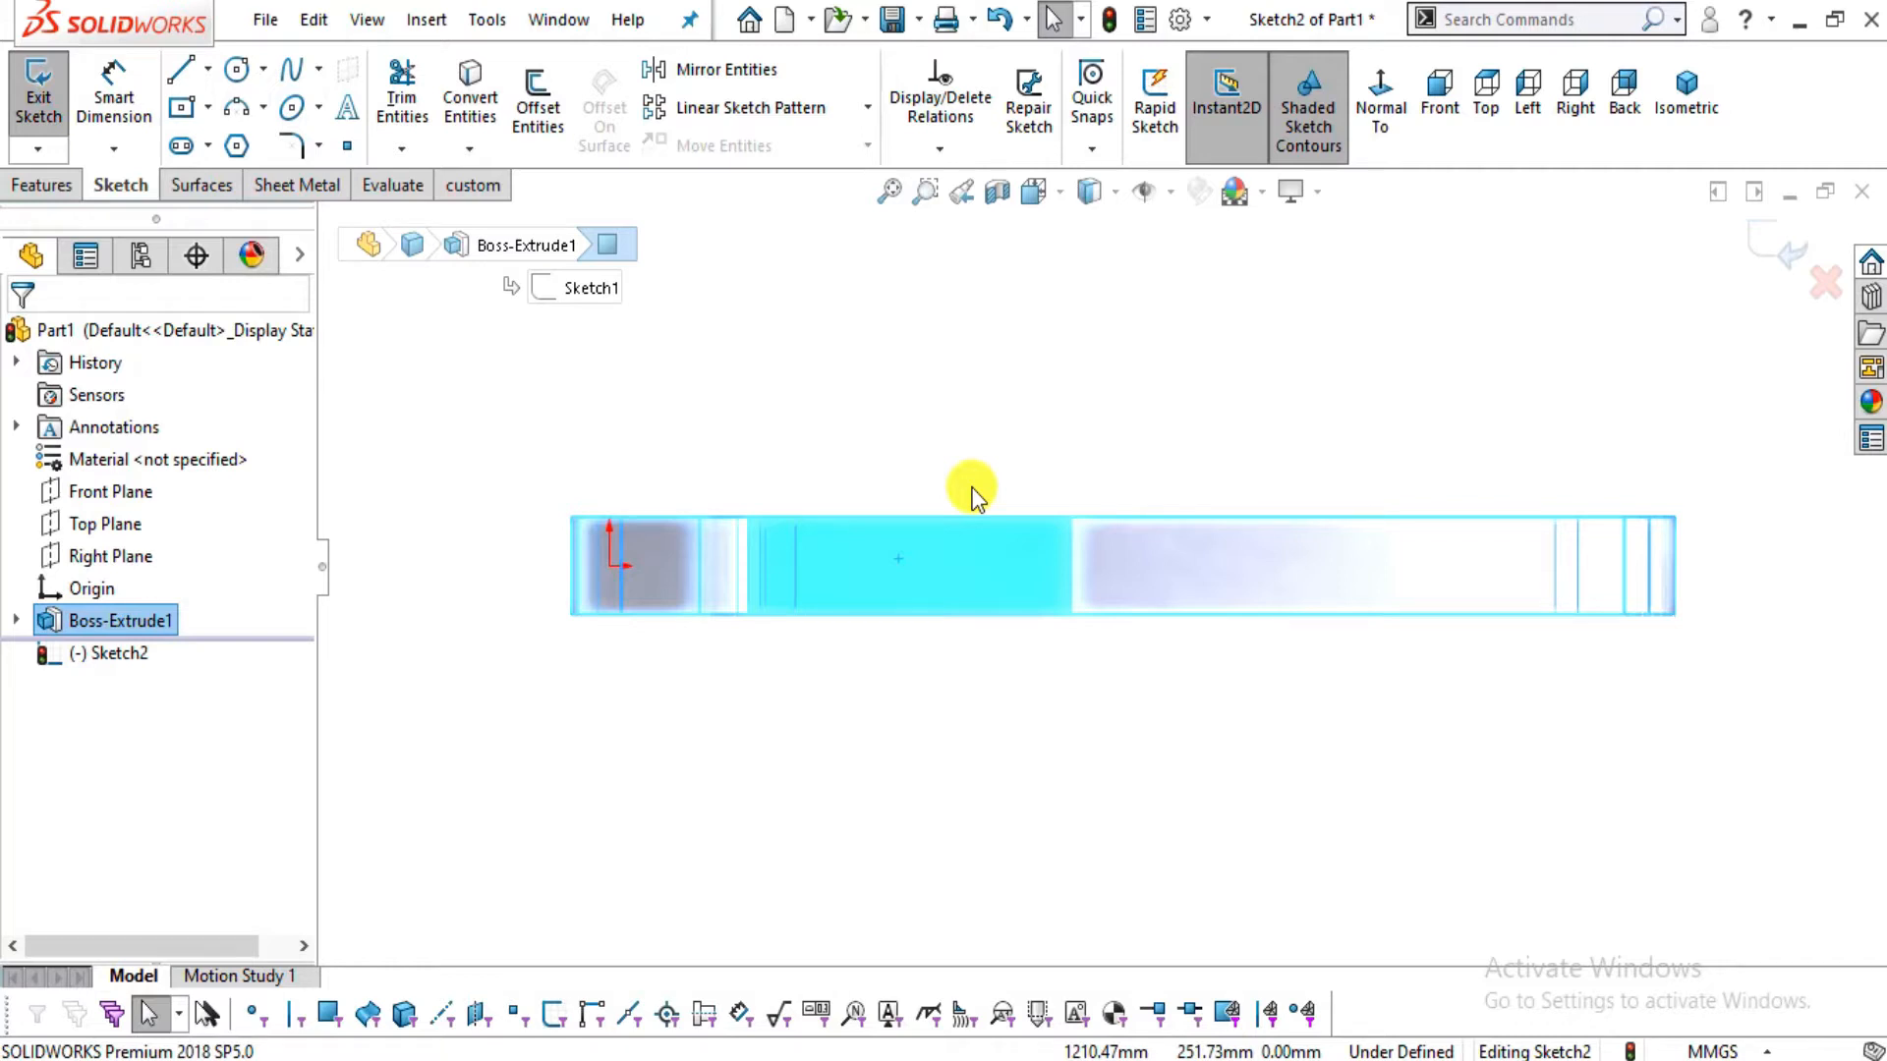
Sketch a corner rectangle on the sloped face, starting on its edge with the straight section, about 45 mm in from one long side
key(ctrl+8)
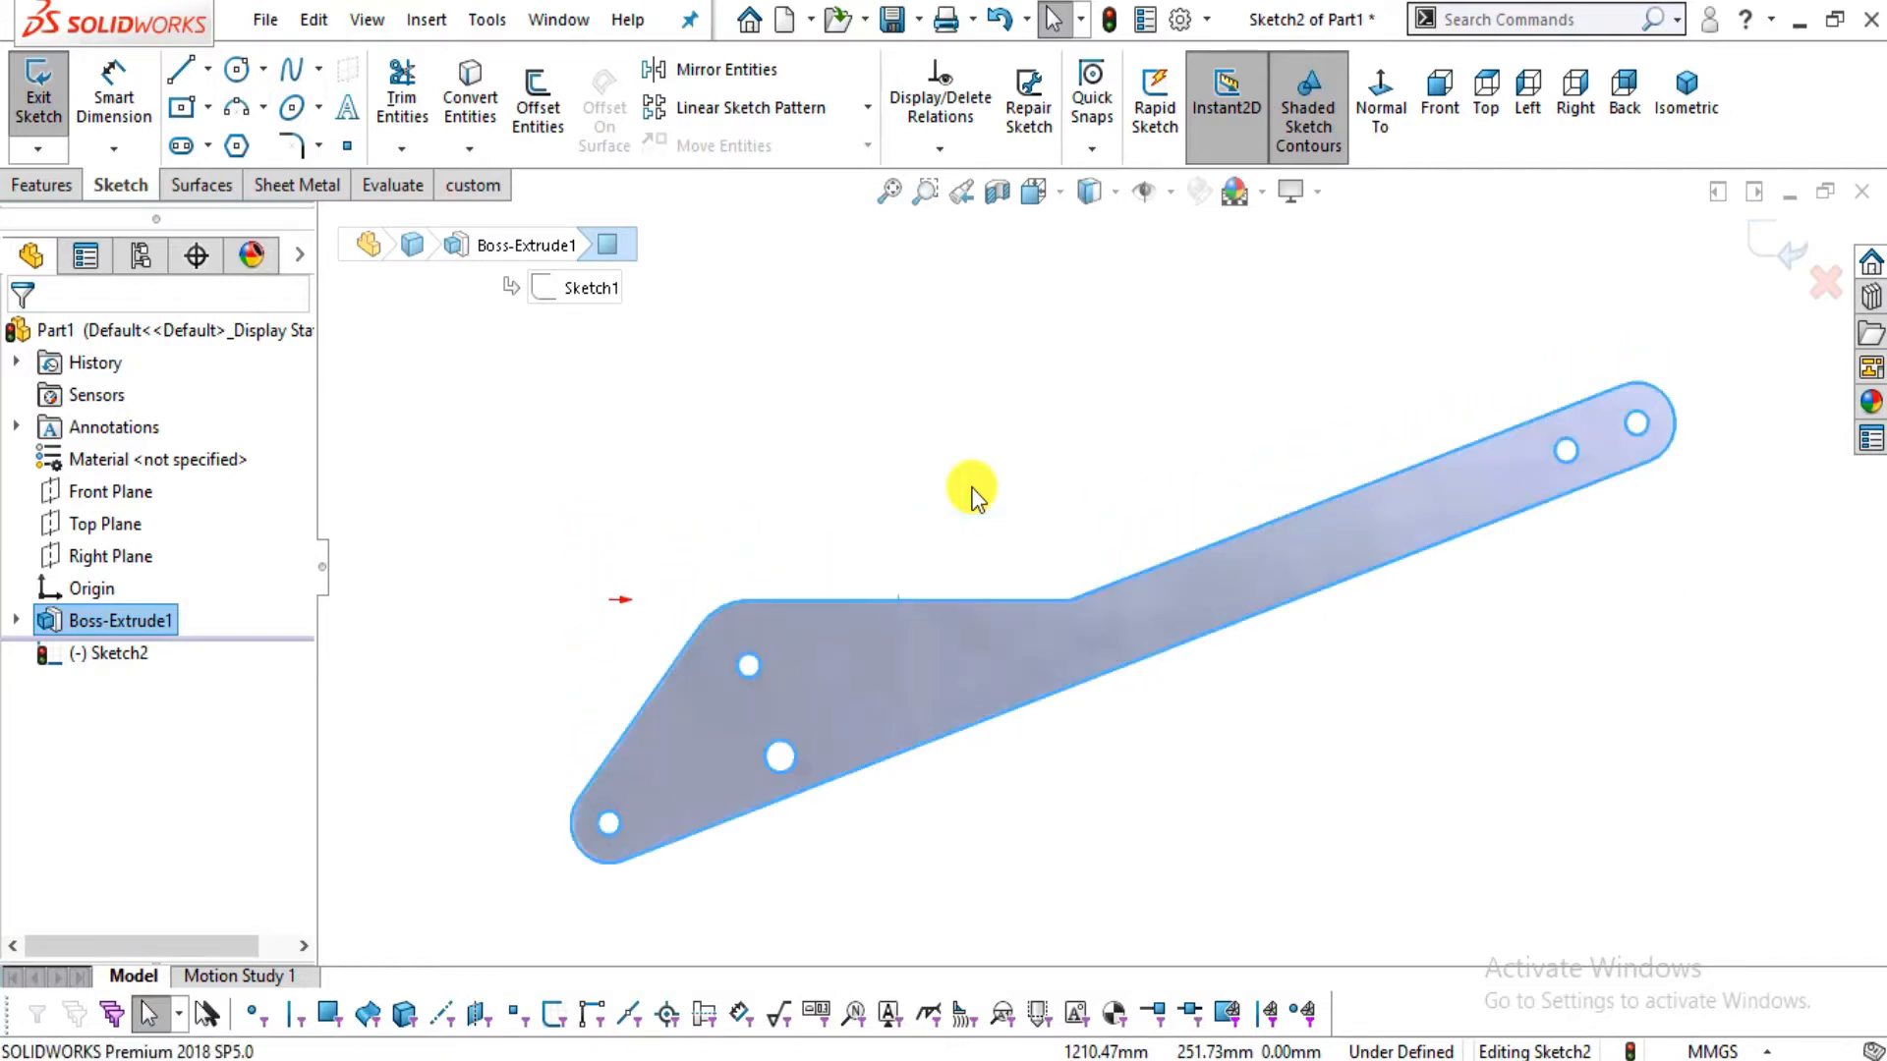
key(shift+Left)
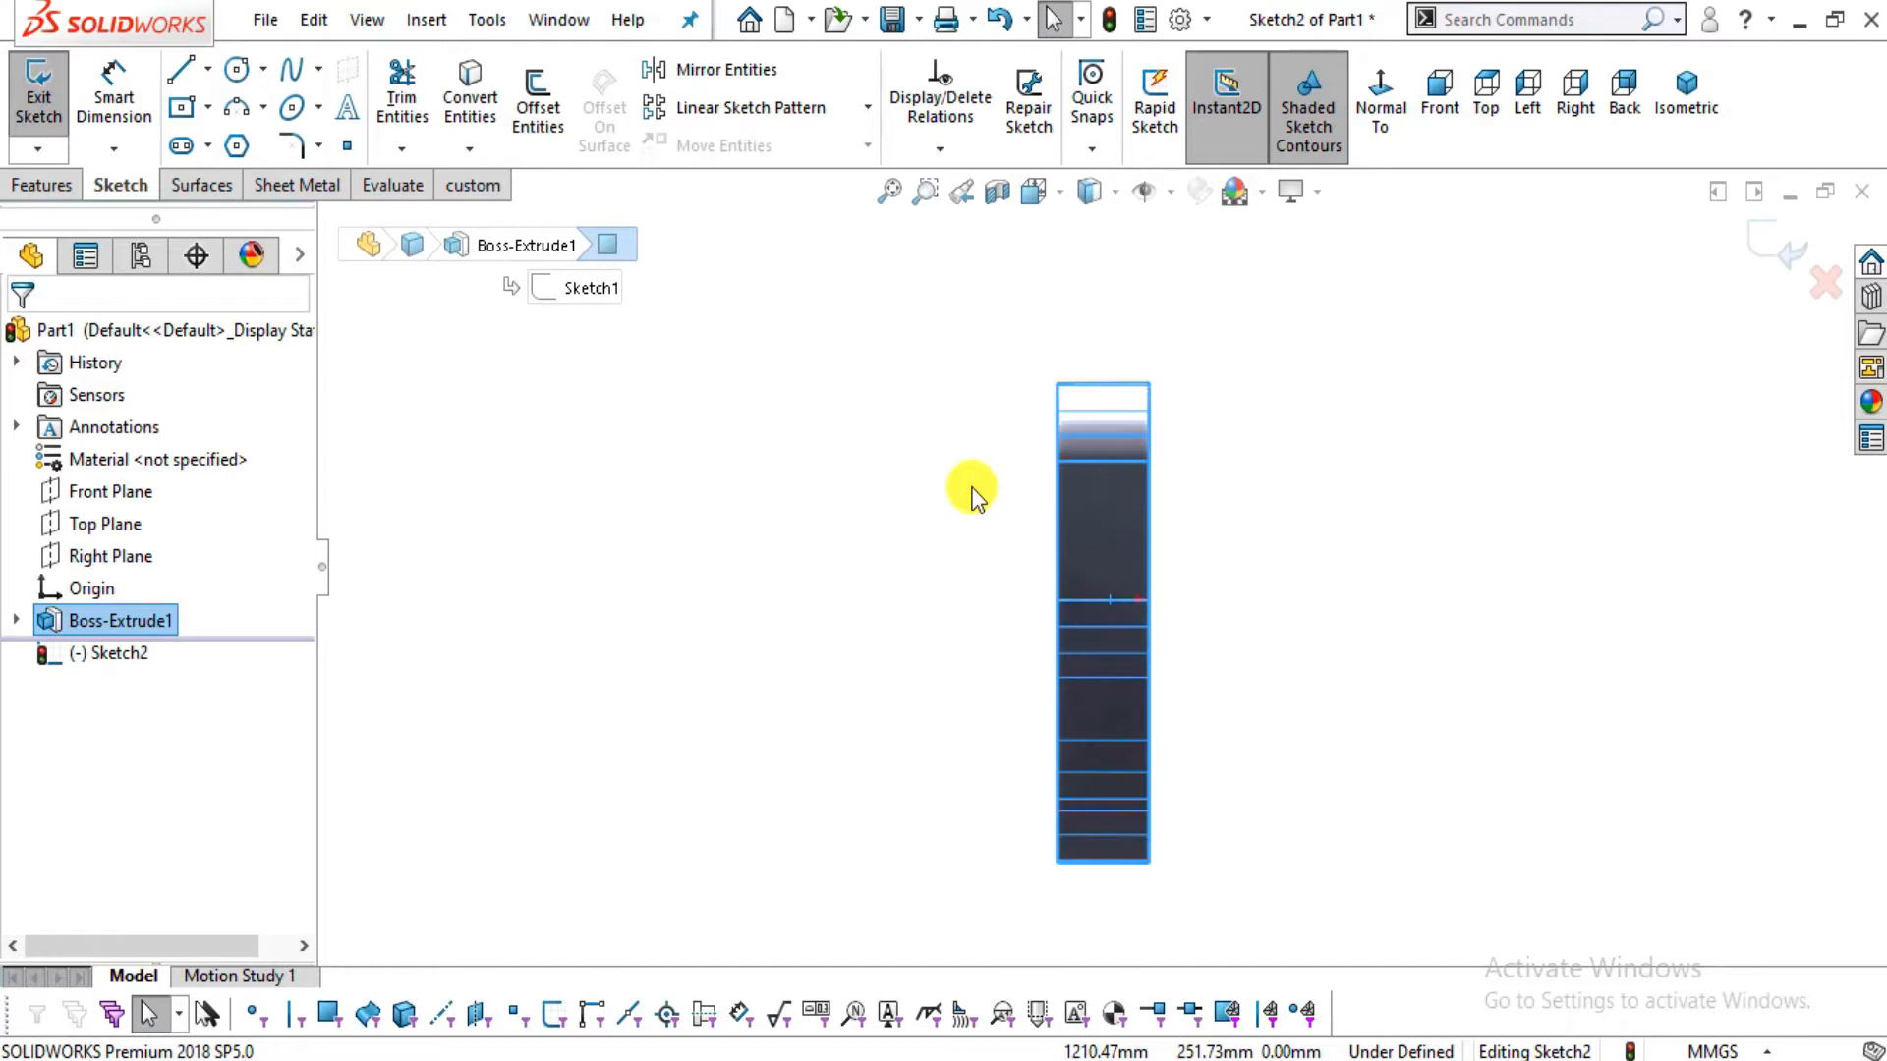
key(shift+Right)
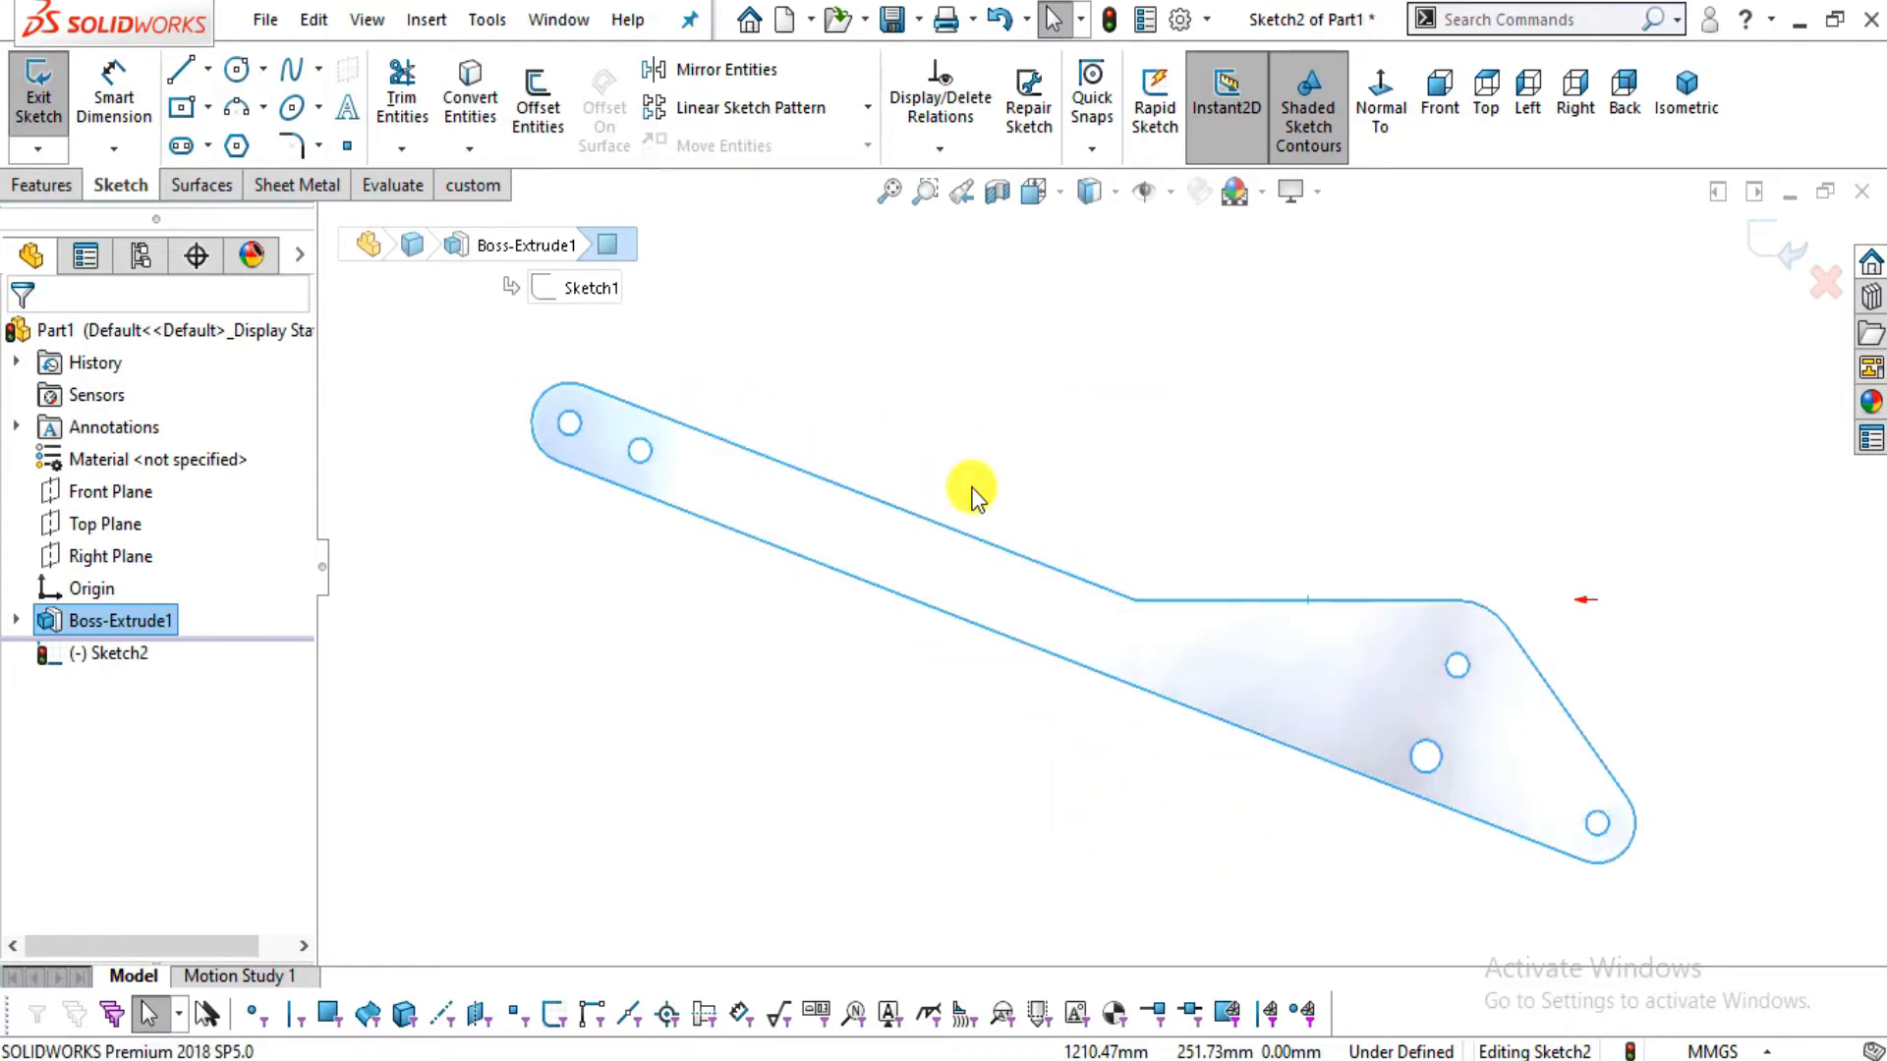
key(shift+Up)
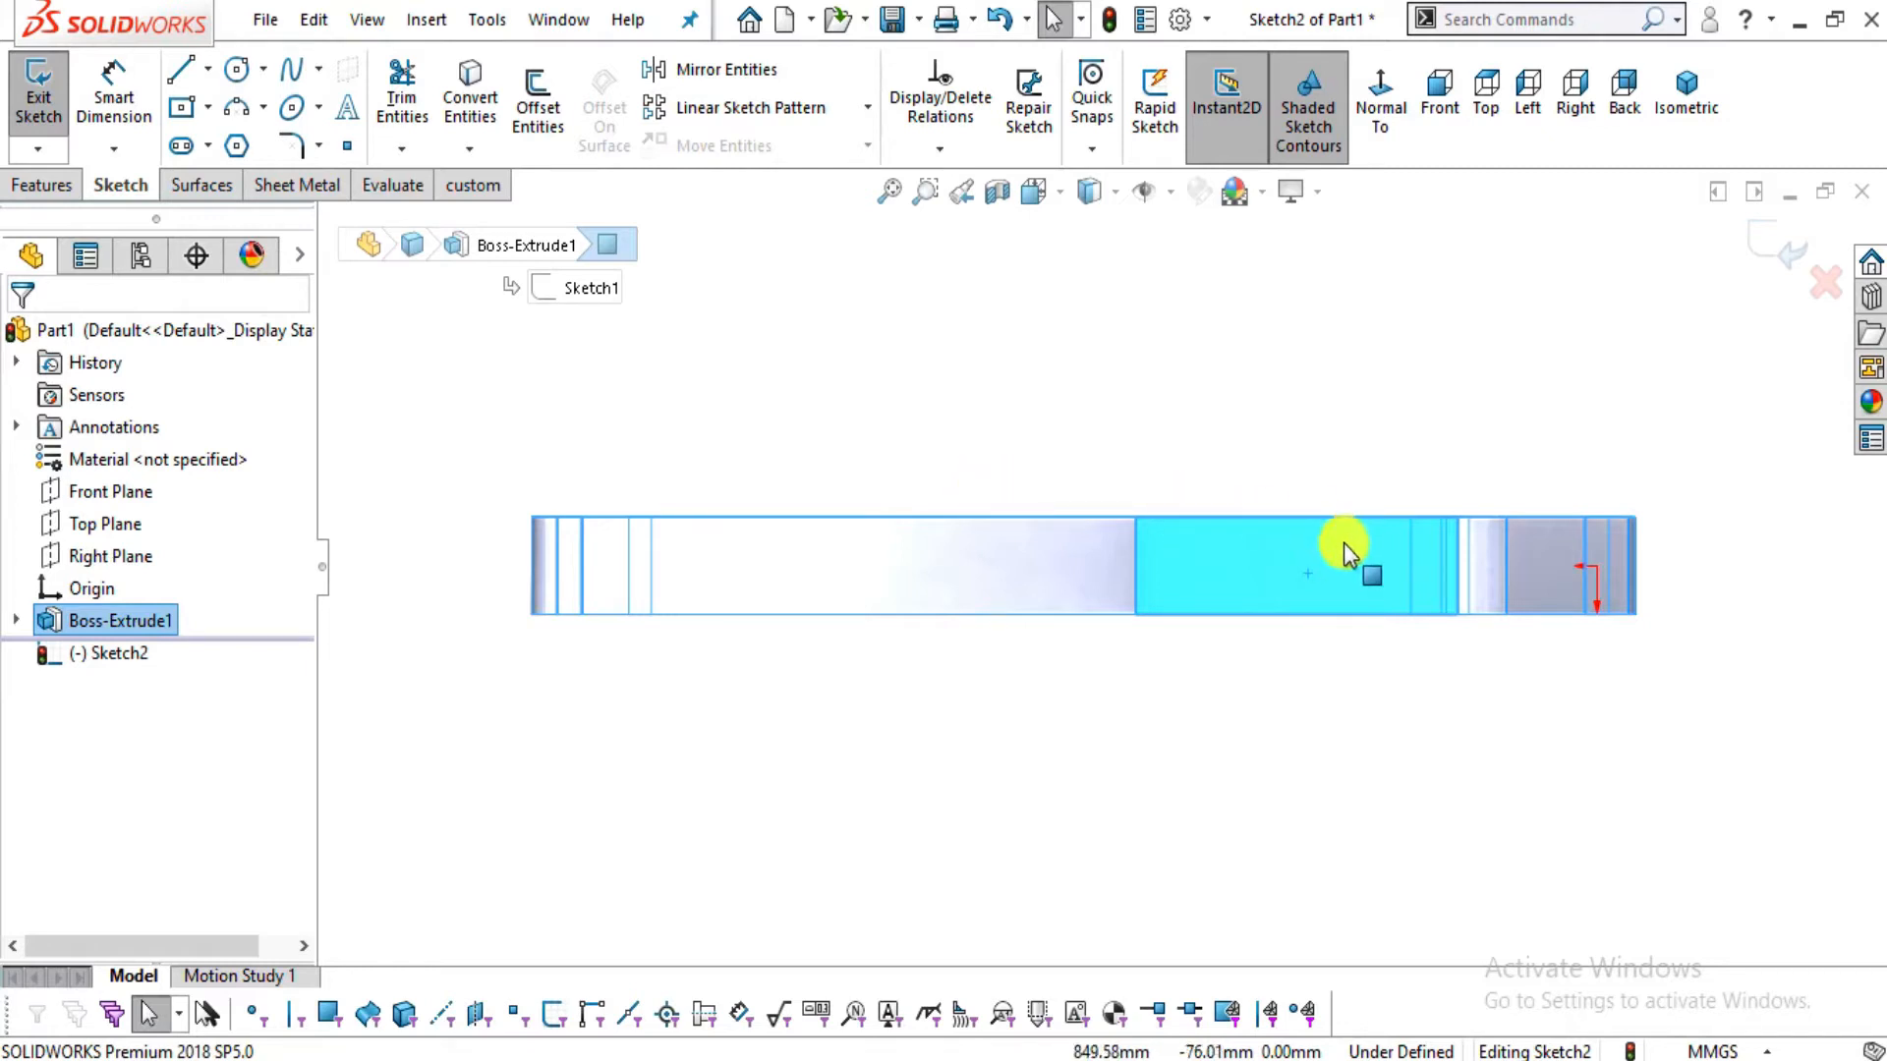
scroll(1342, 542, down, 1)
scroll(1700, 727, down, 1)
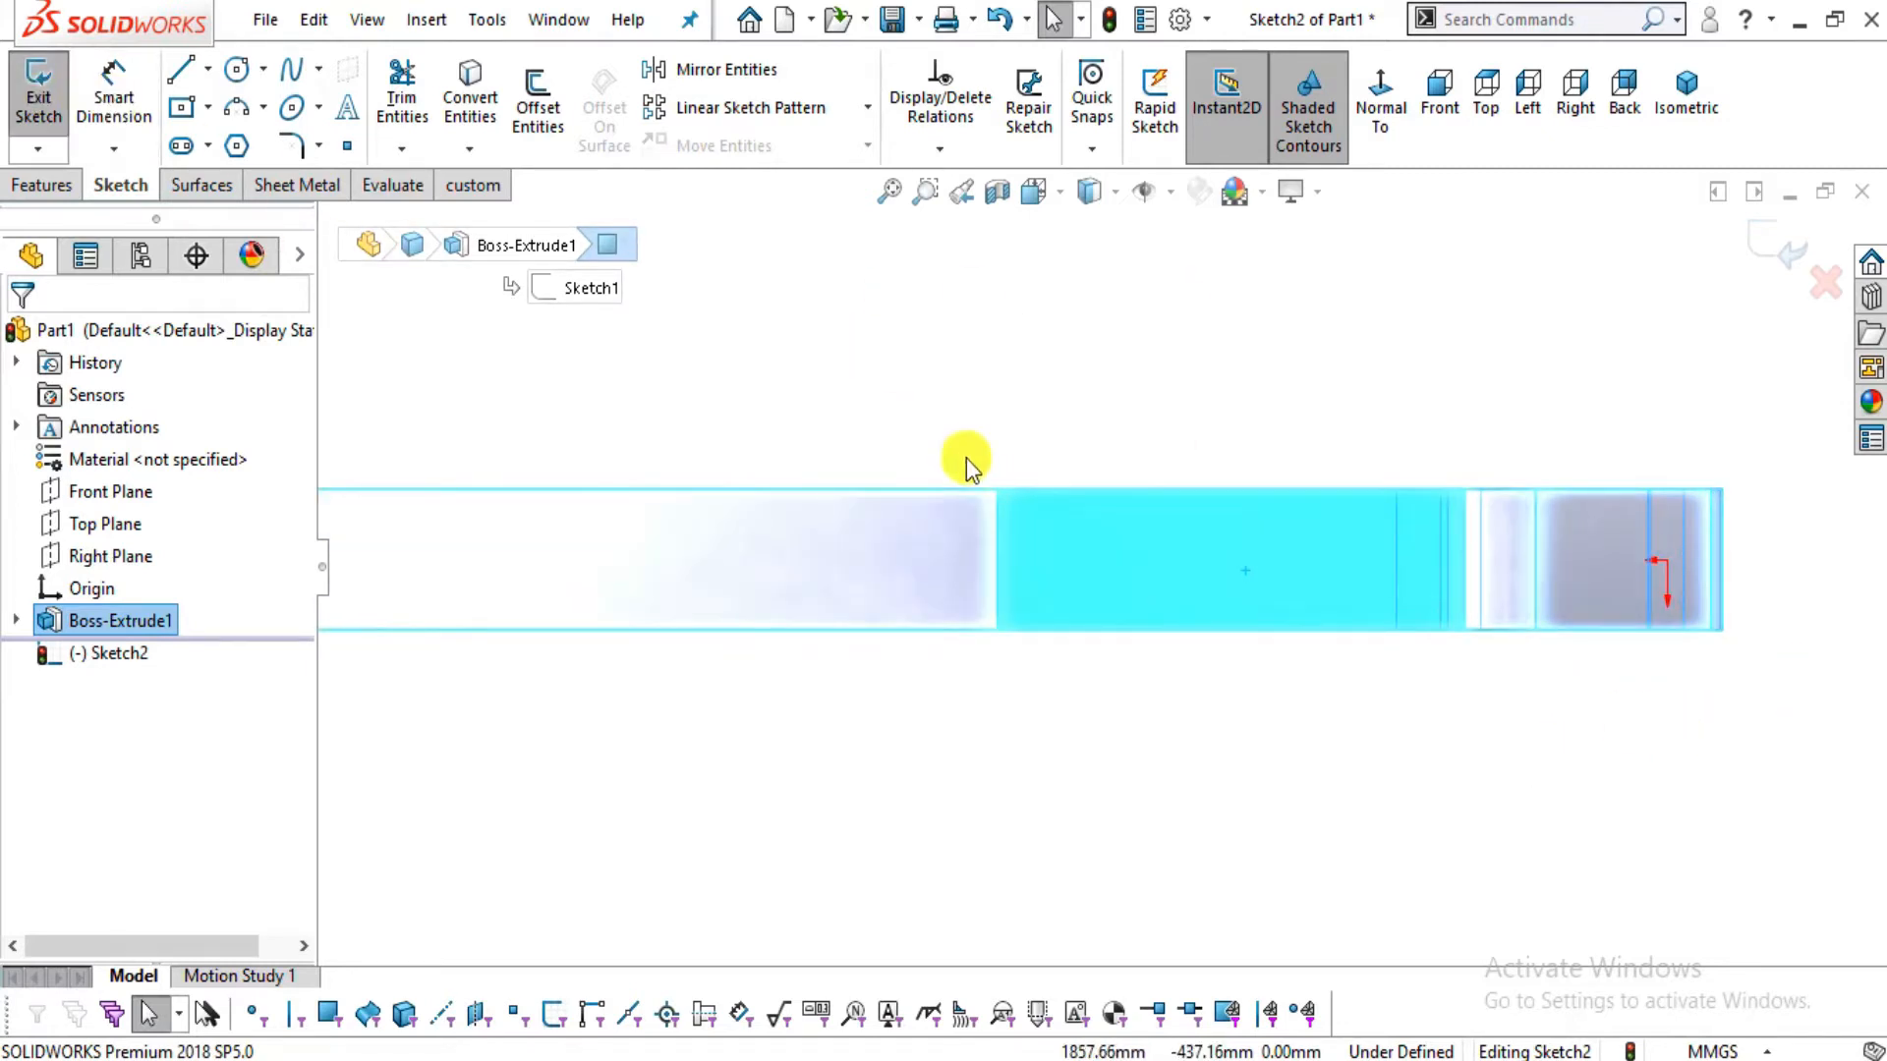
scroll(1209, 517, up, 1)
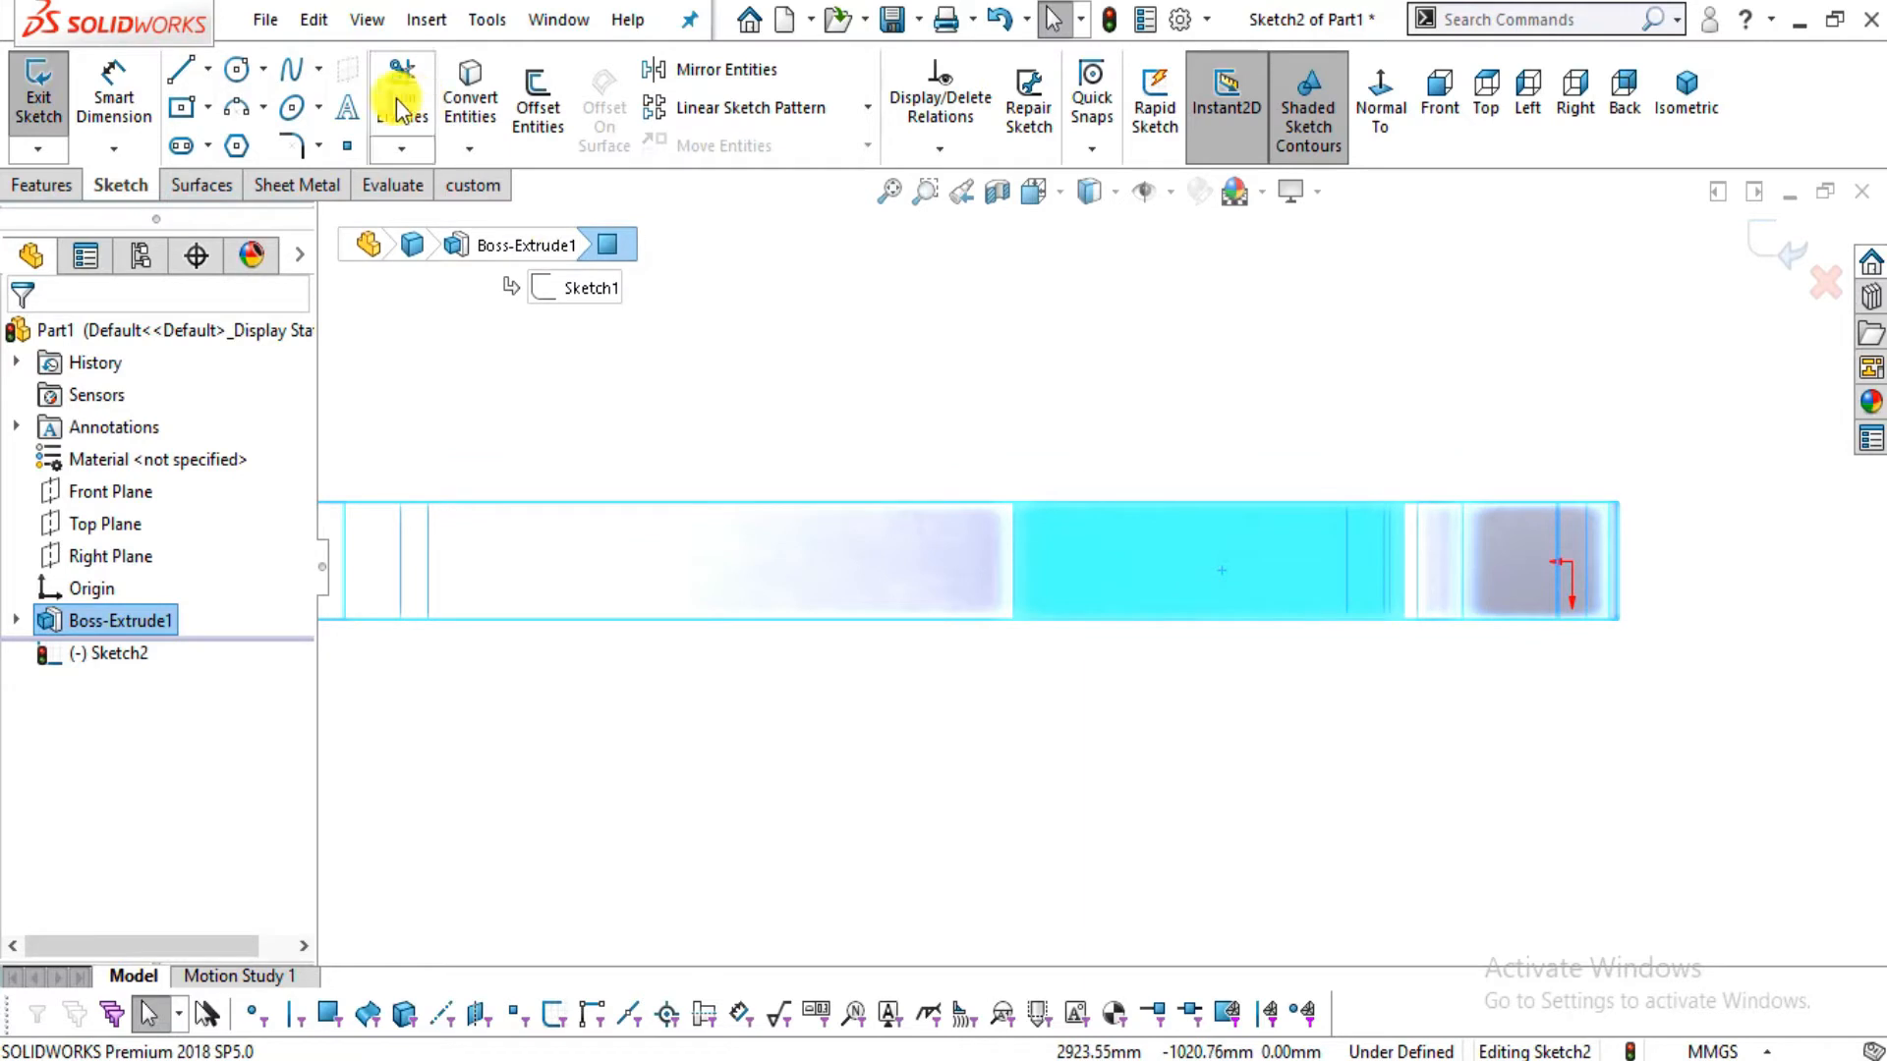
click(209, 107)
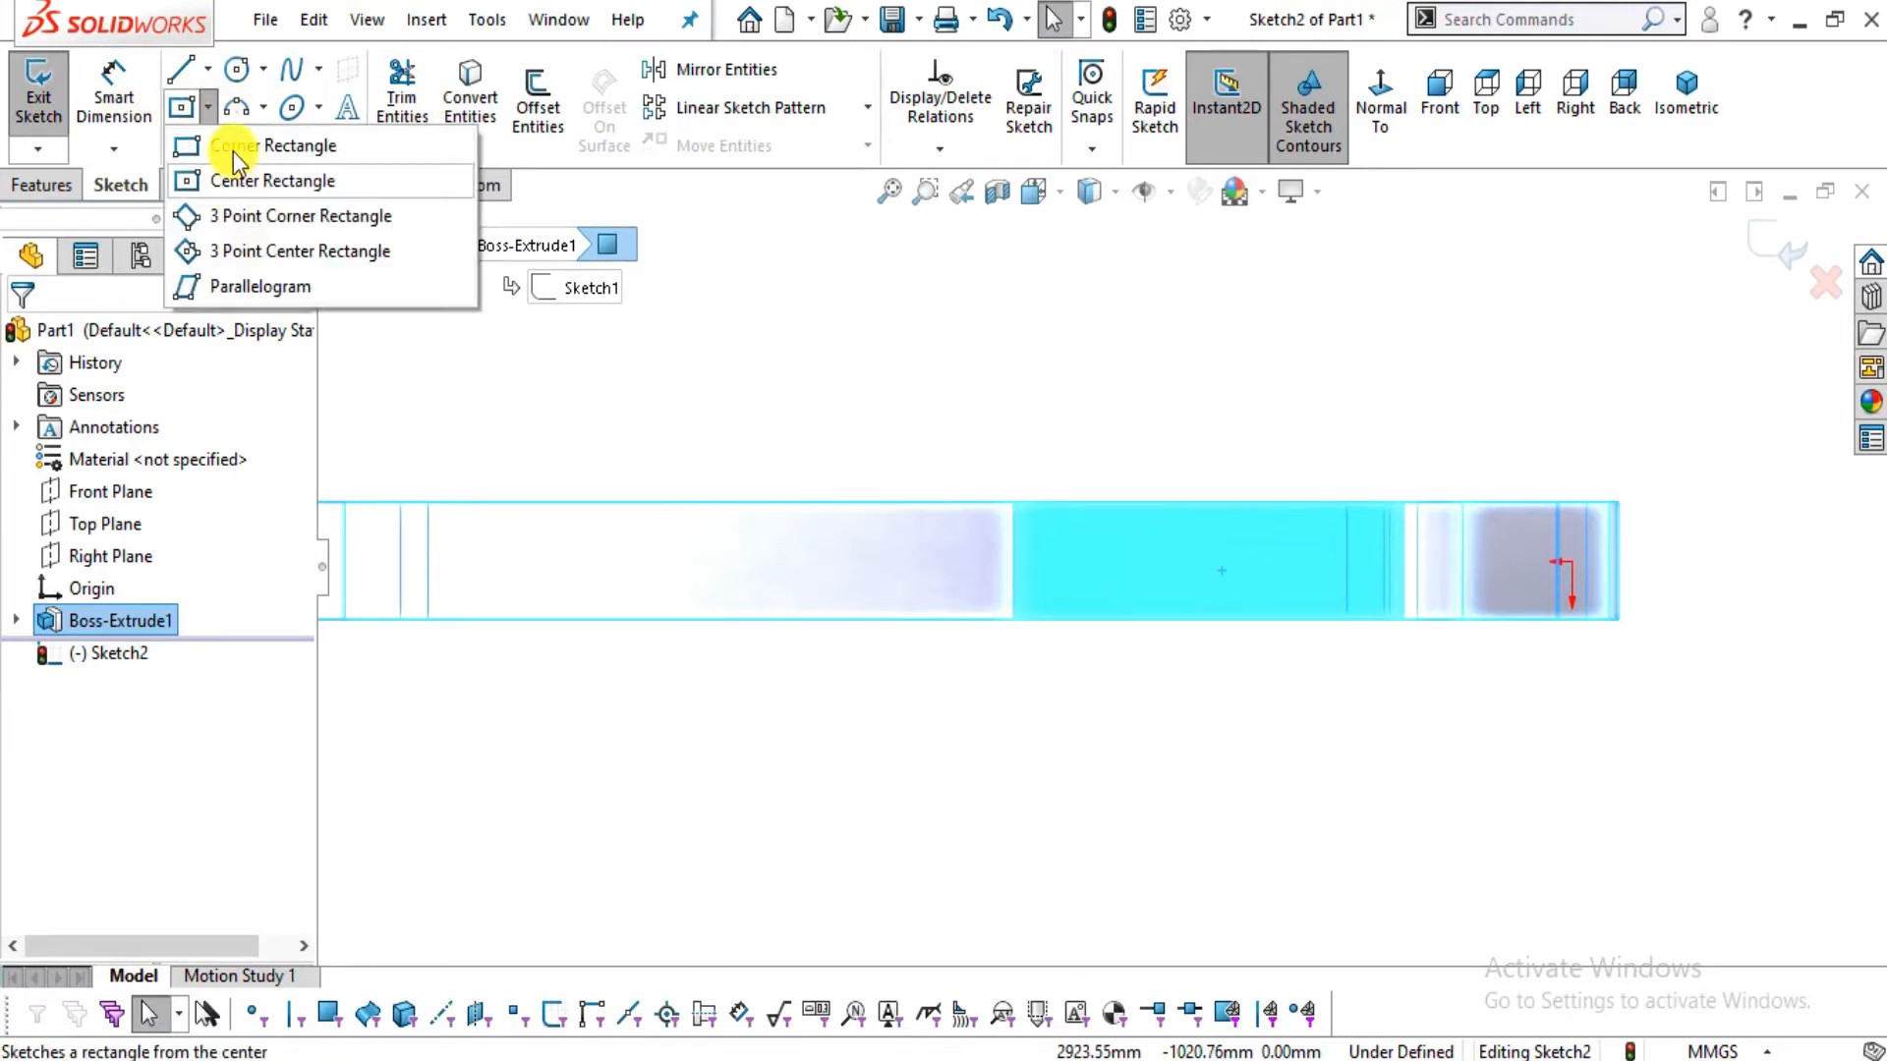
click(233, 147)
scroll(1438, 705, down, 1)
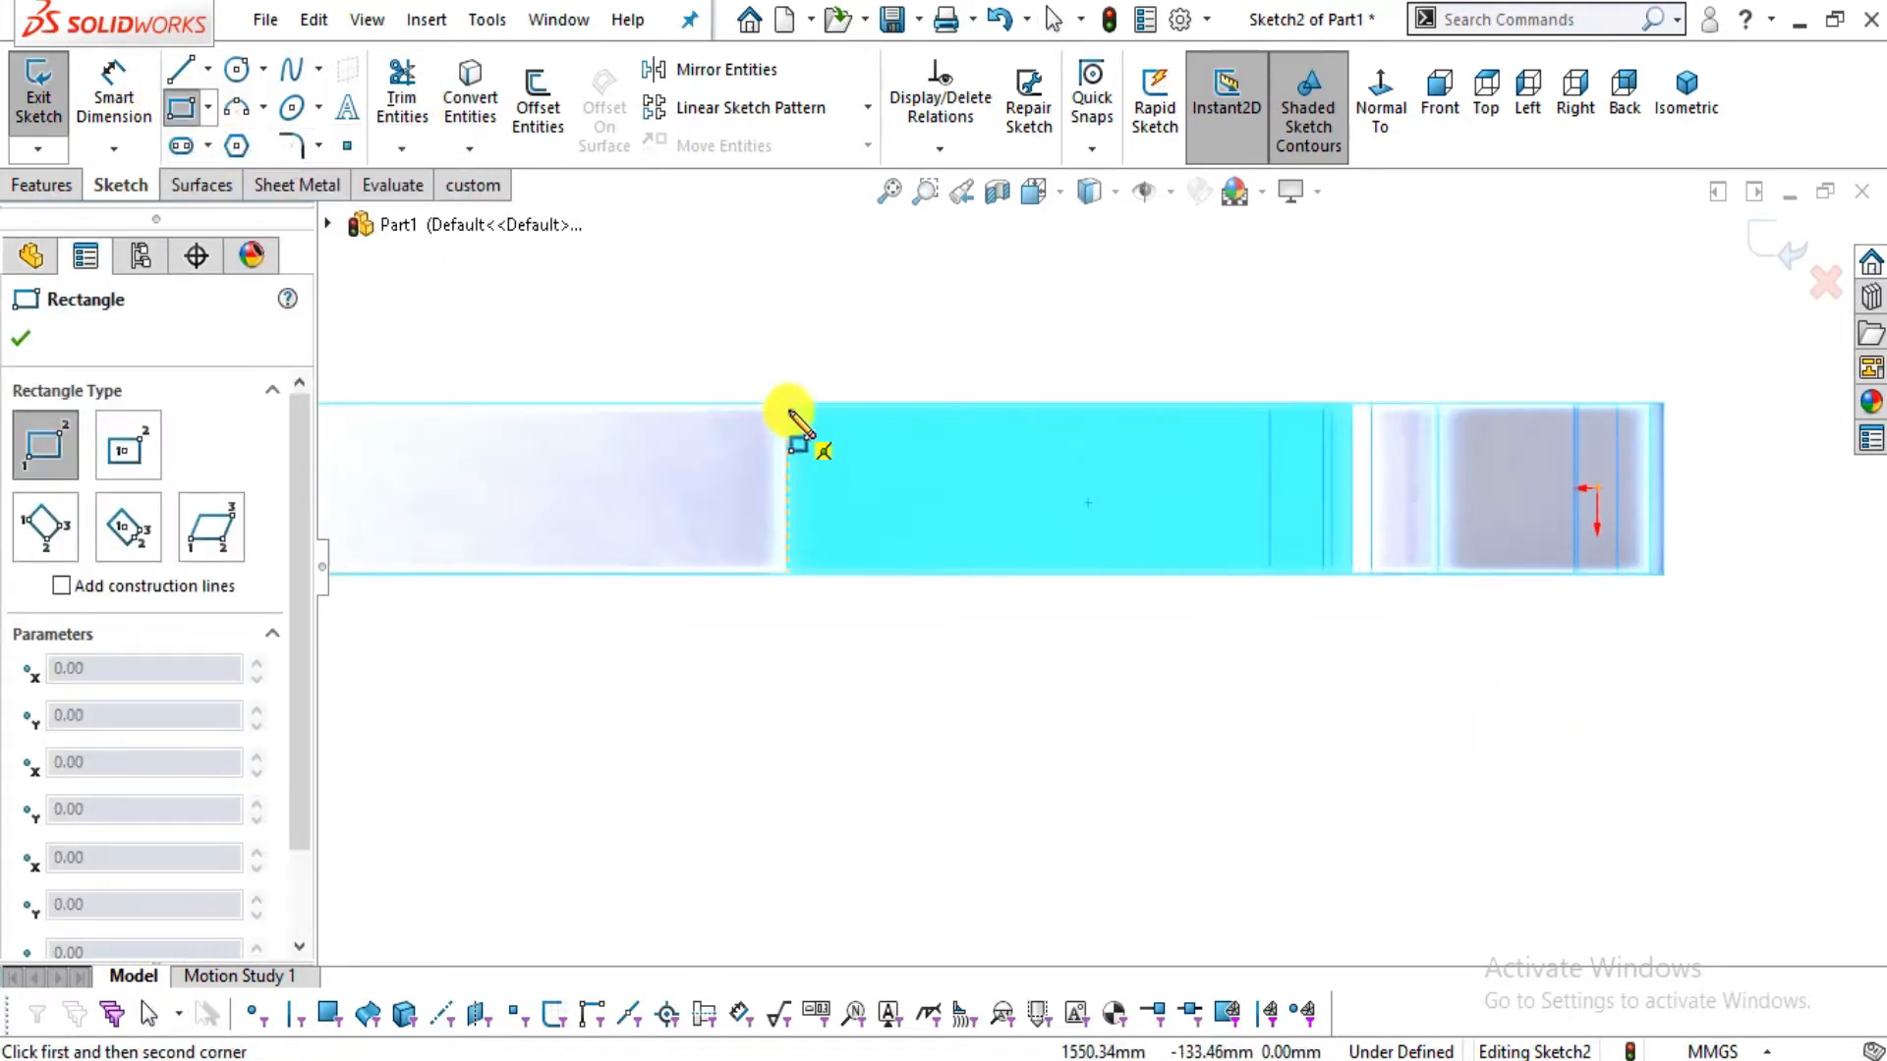
scroll(792, 421, down, 2)
click(792, 468)
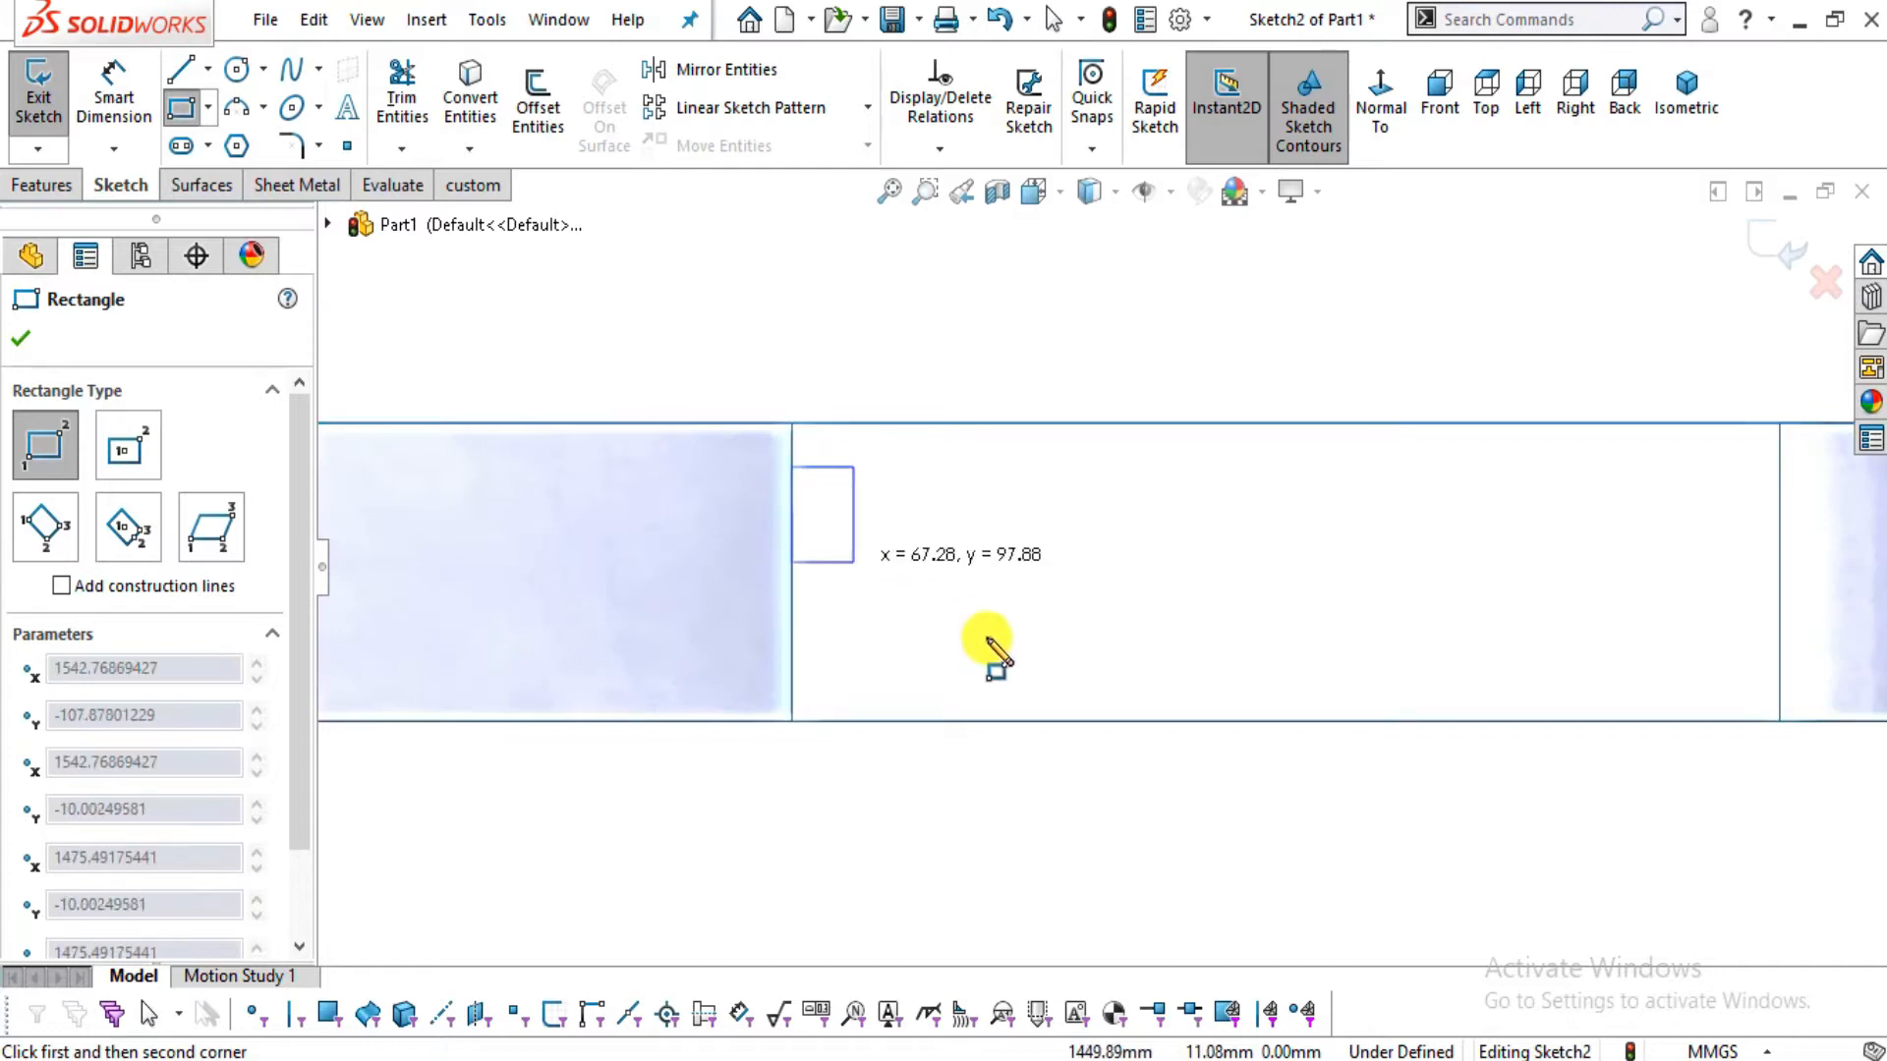
click(1677, 661)
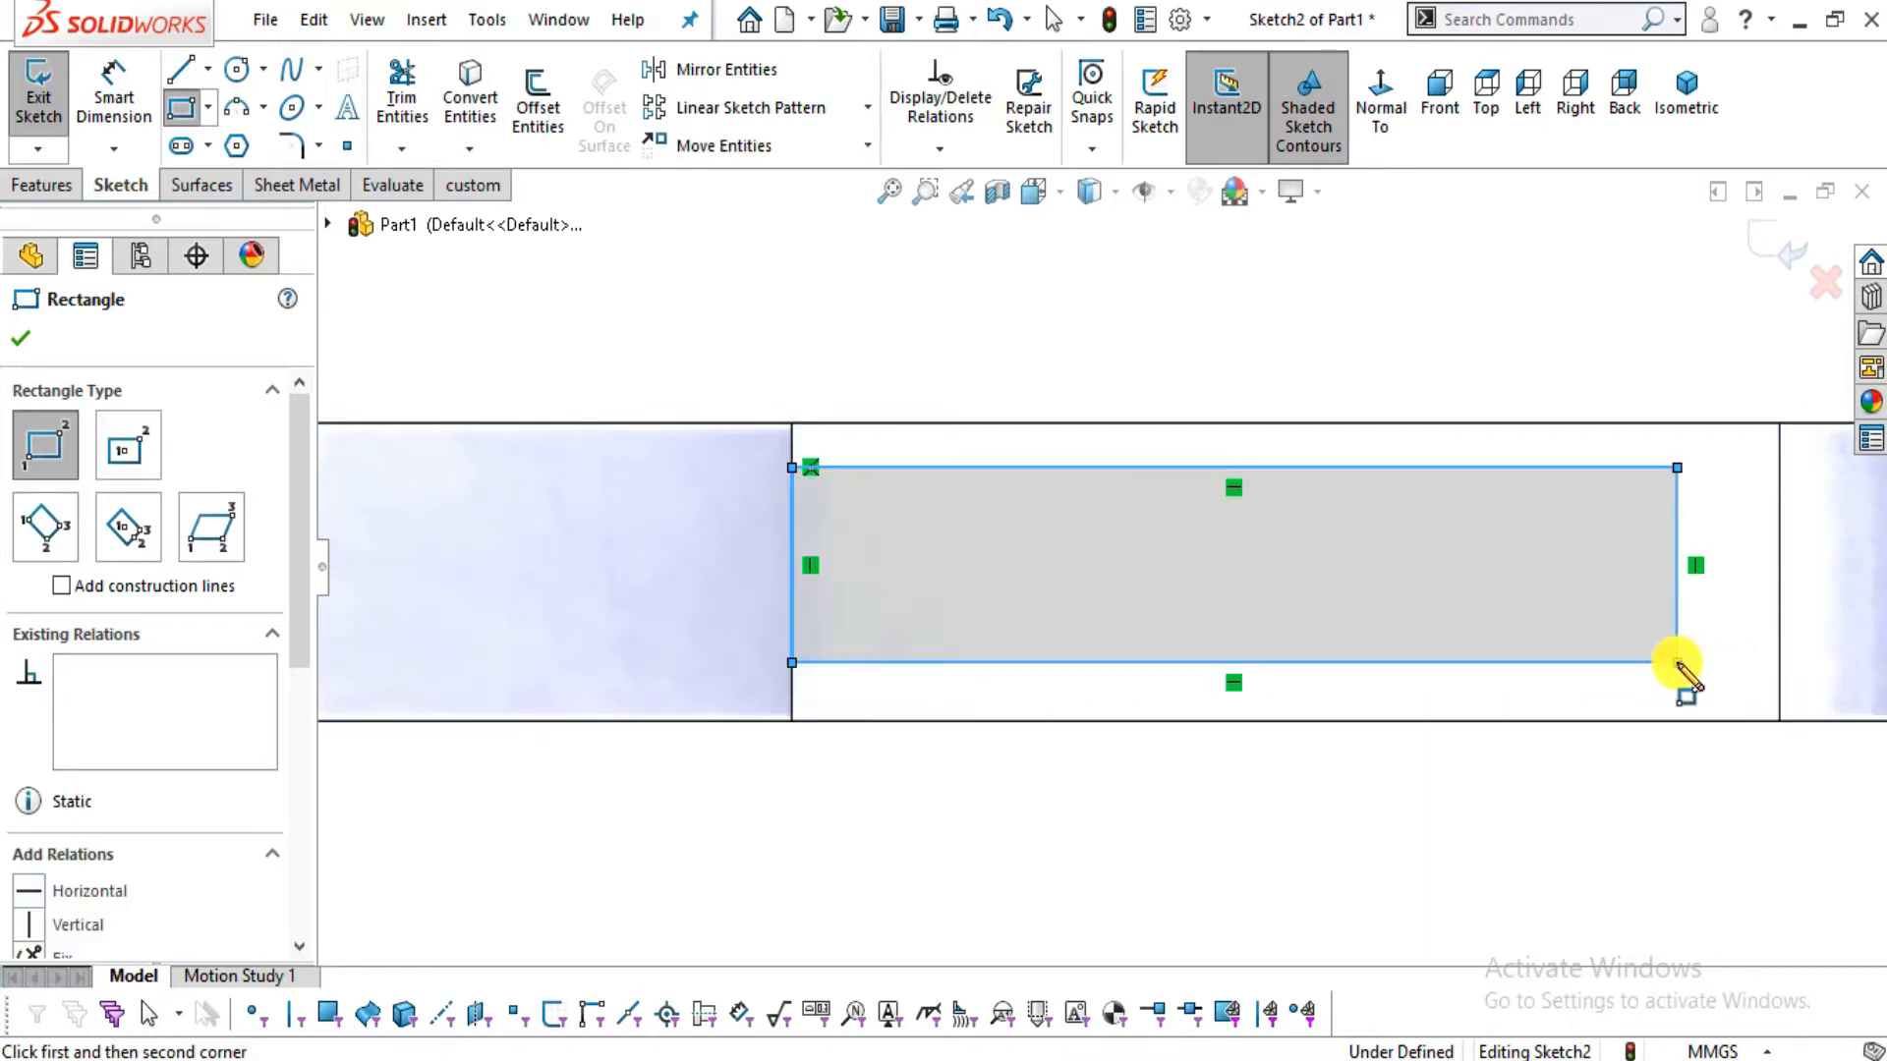
key(Escape)
scroll(1086, 657, up, 1)
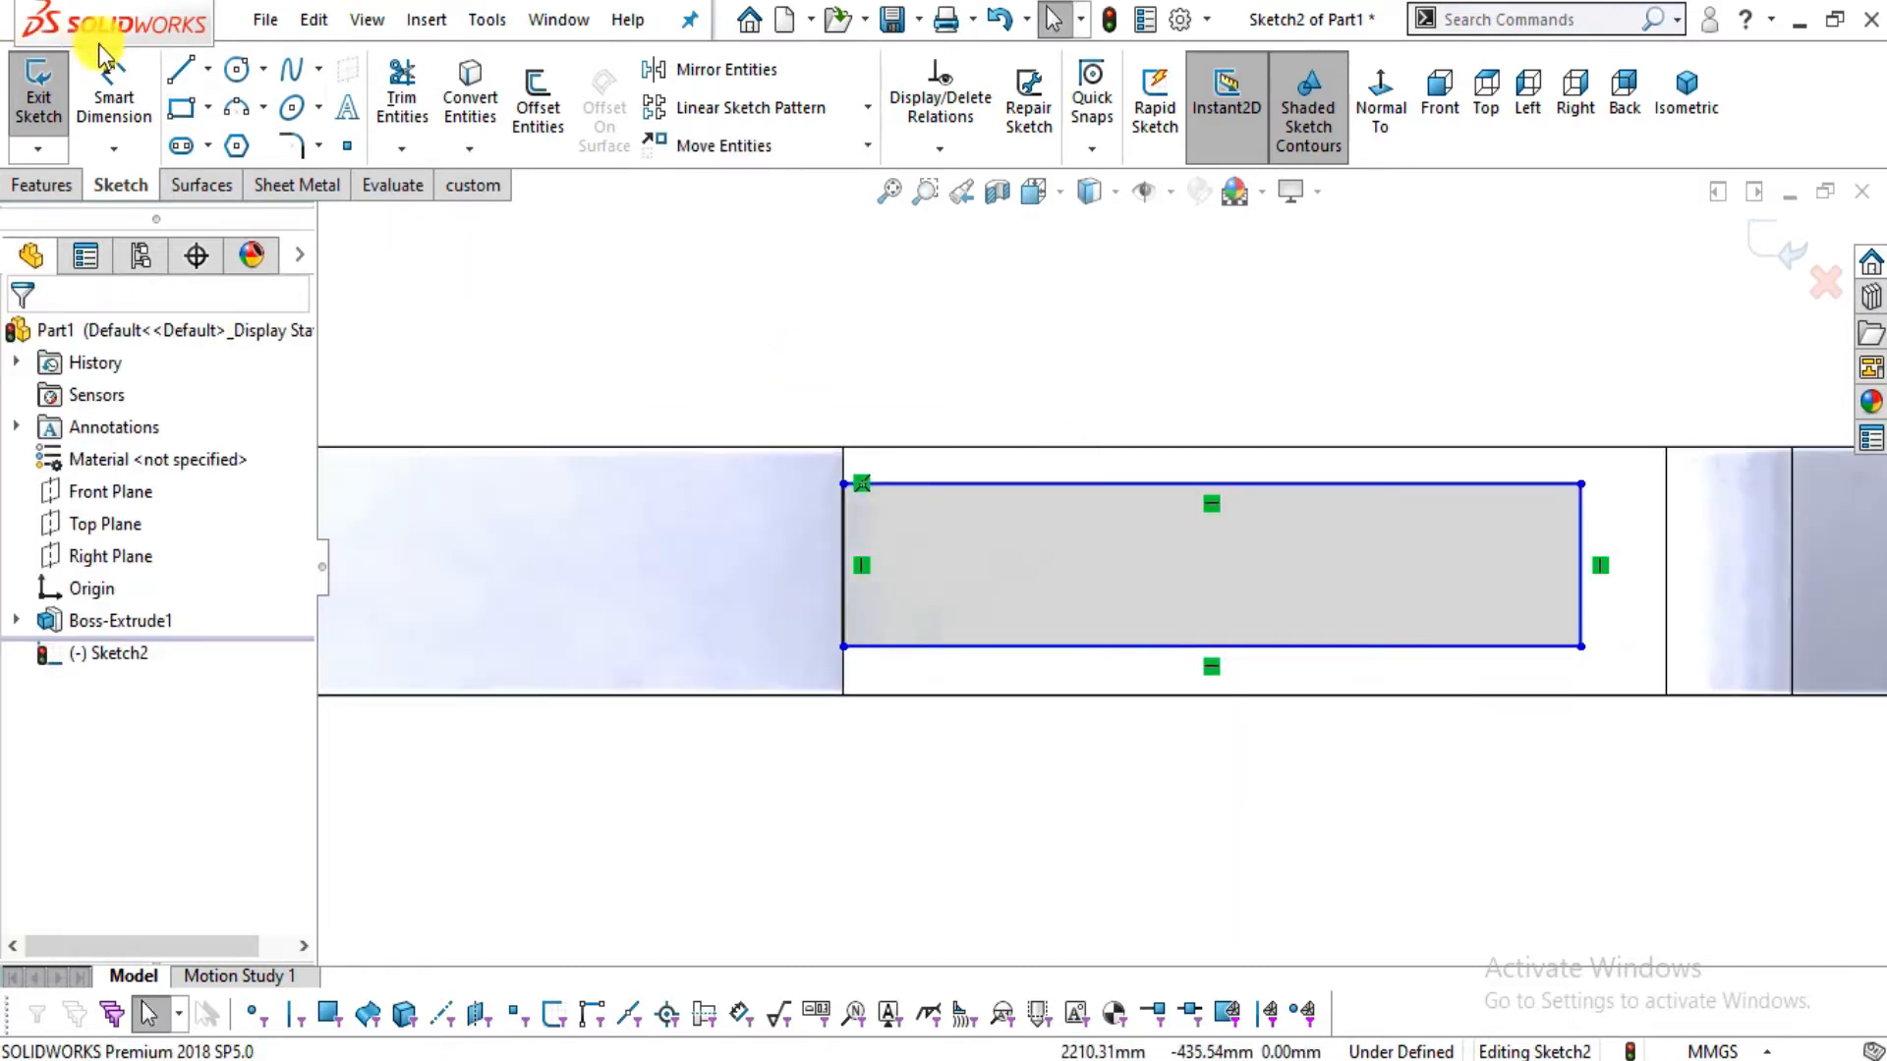
Check the section and plan views in the PDF drawing and dimension the rectangle 53 mm from the nearby long side of the face
key(alt+Tab)
scroll(983, 363, up, 1)
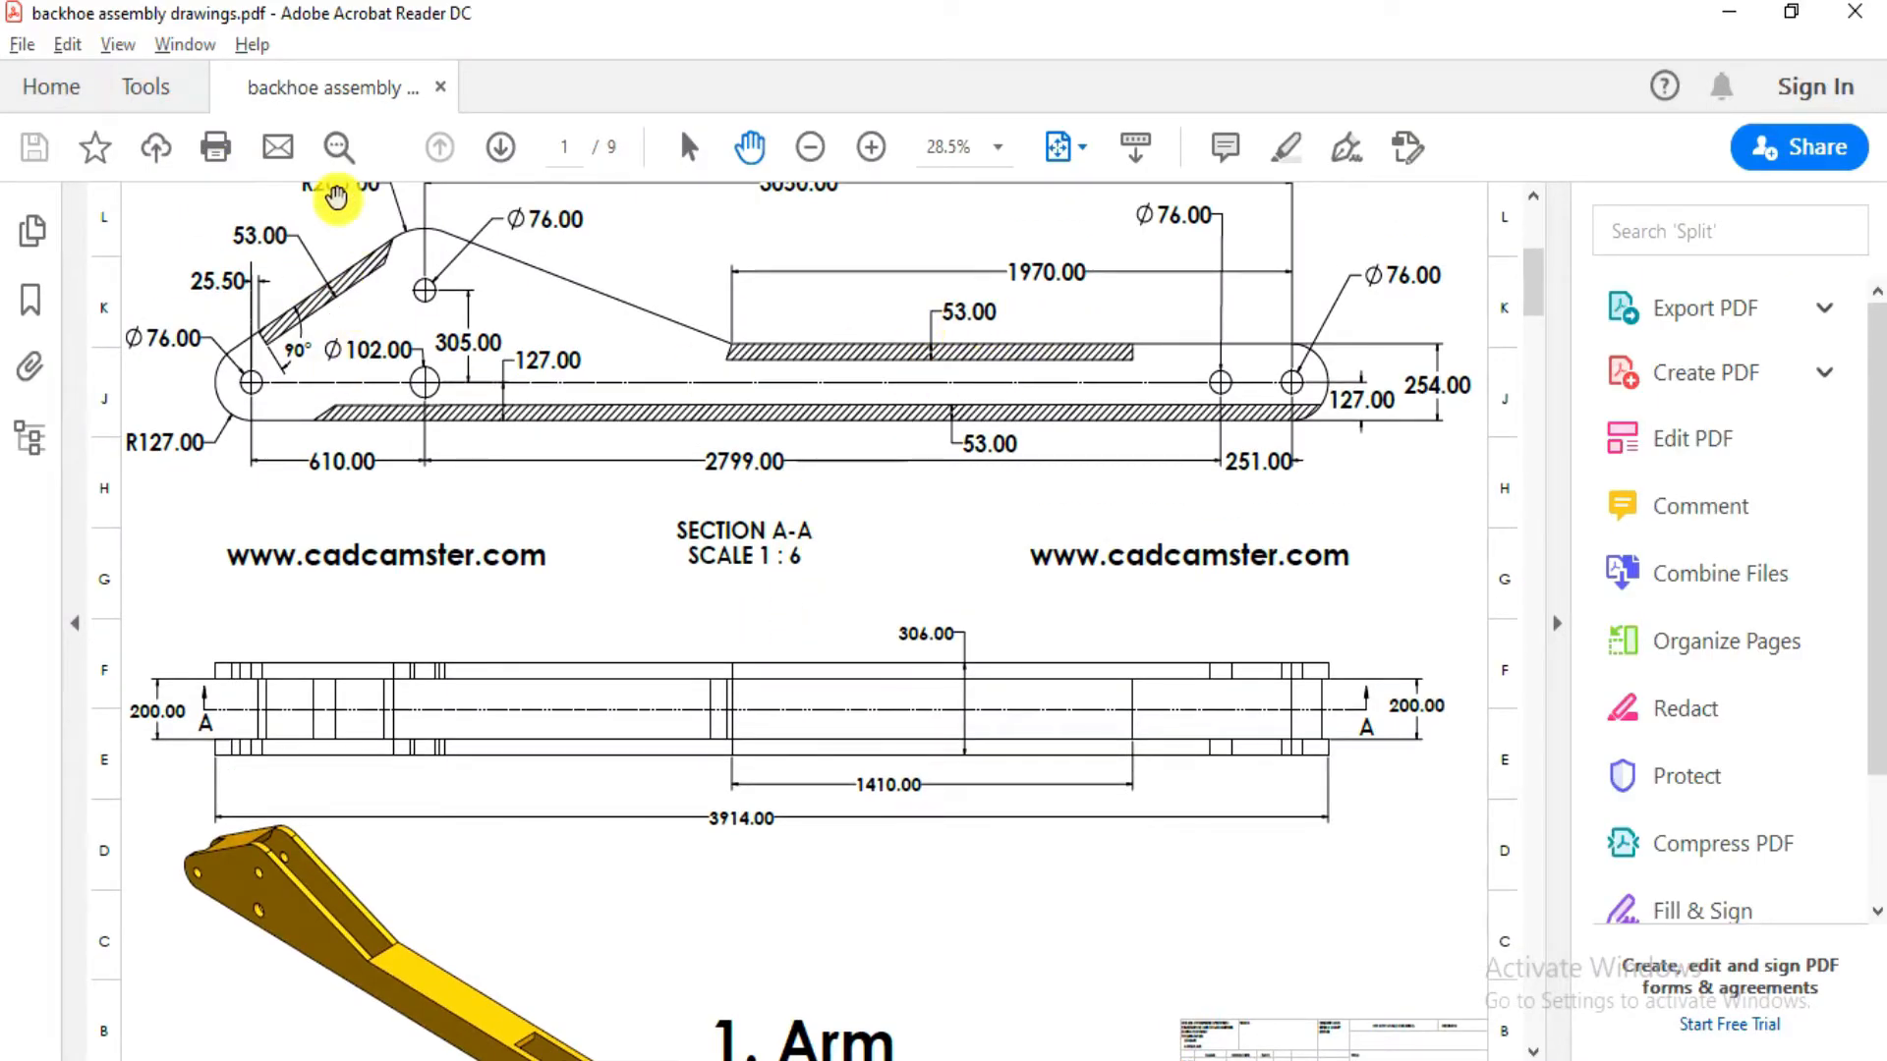
scroll(688, 472, up, 1)
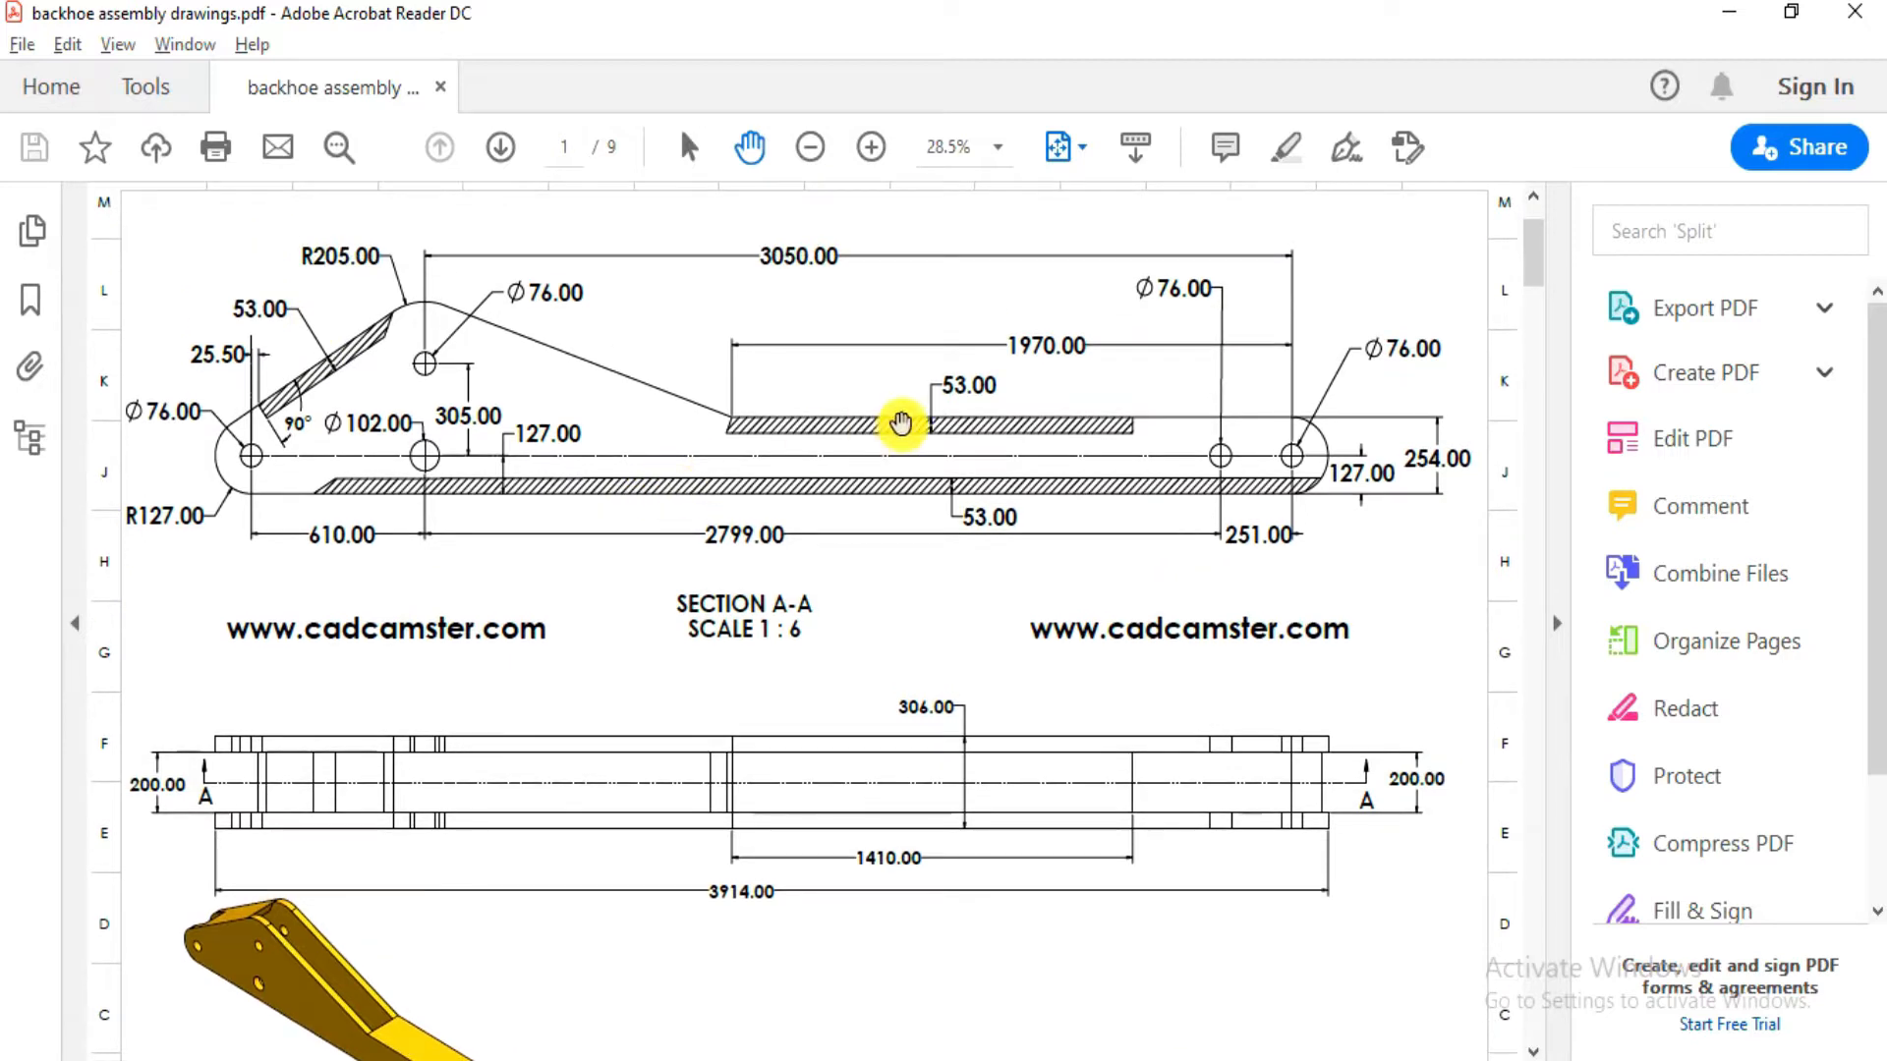
key(alt+Tab)
click(114, 98)
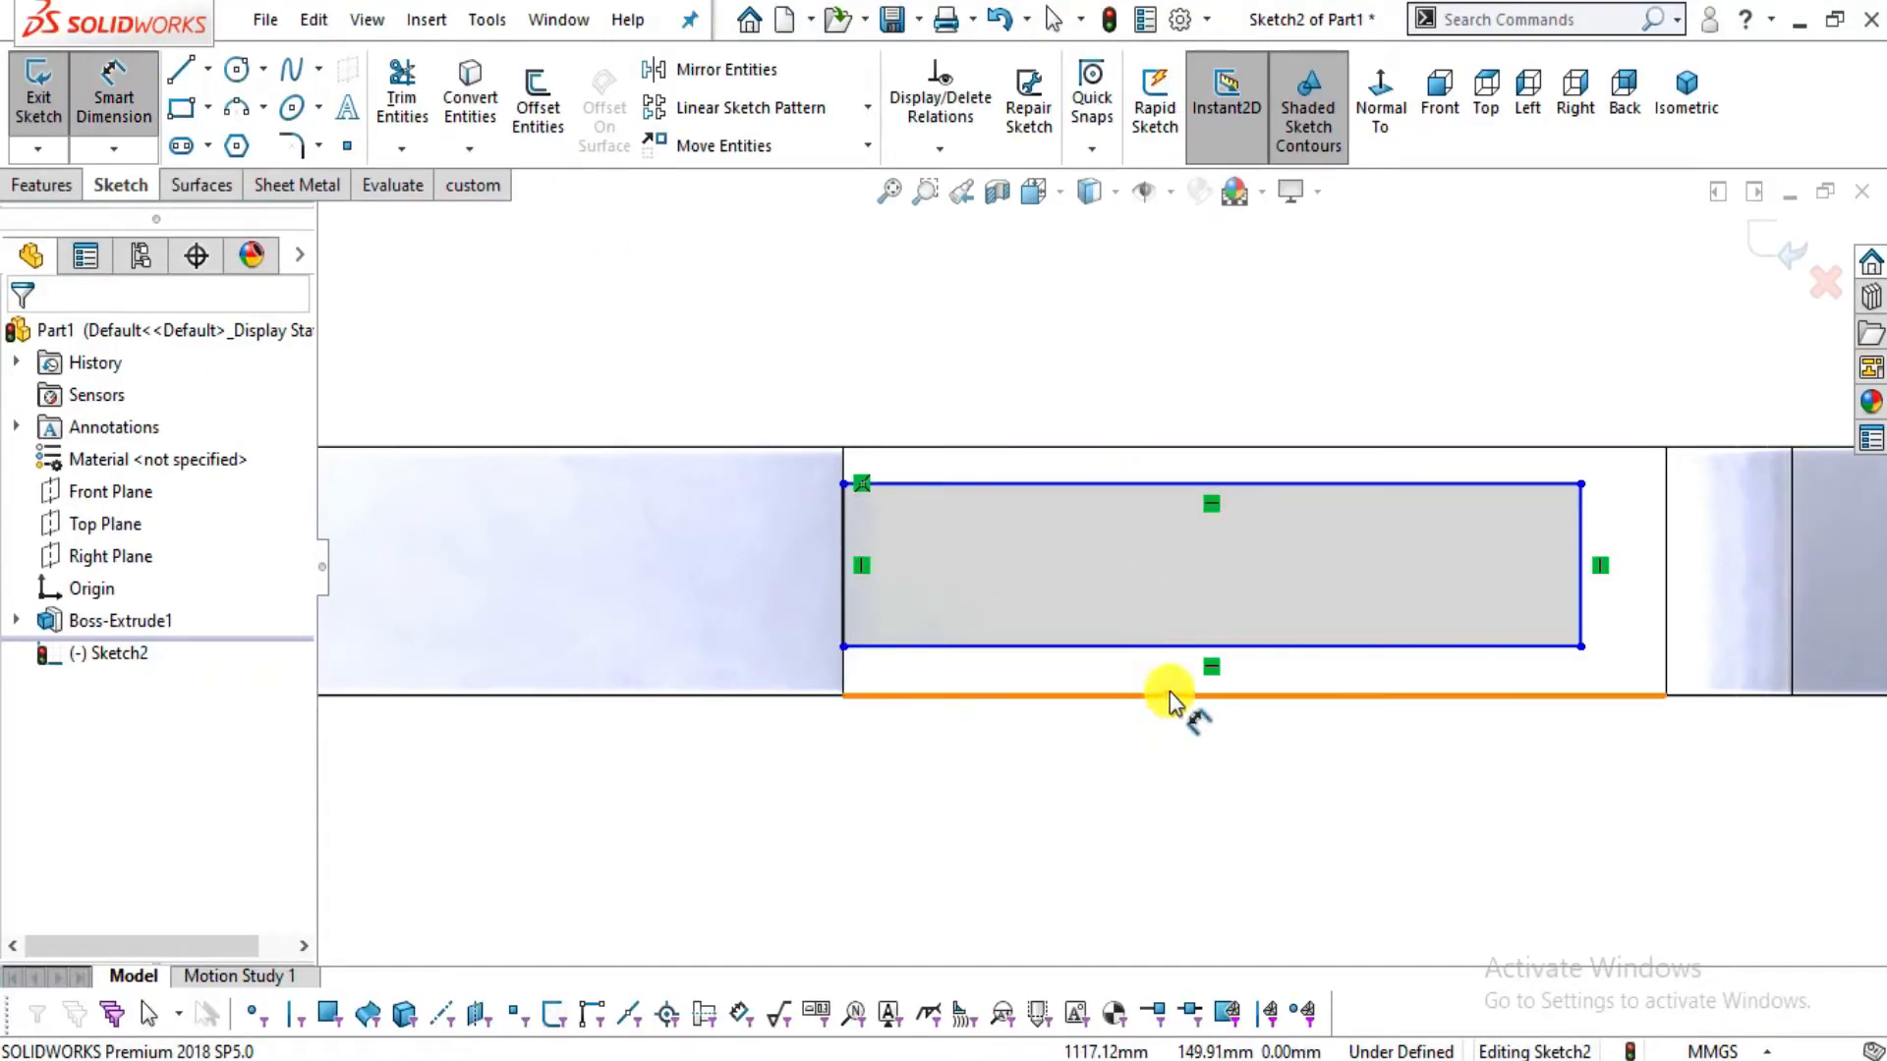
click(1161, 483)
scroll(1278, 432, down, 2)
click(1234, 463)
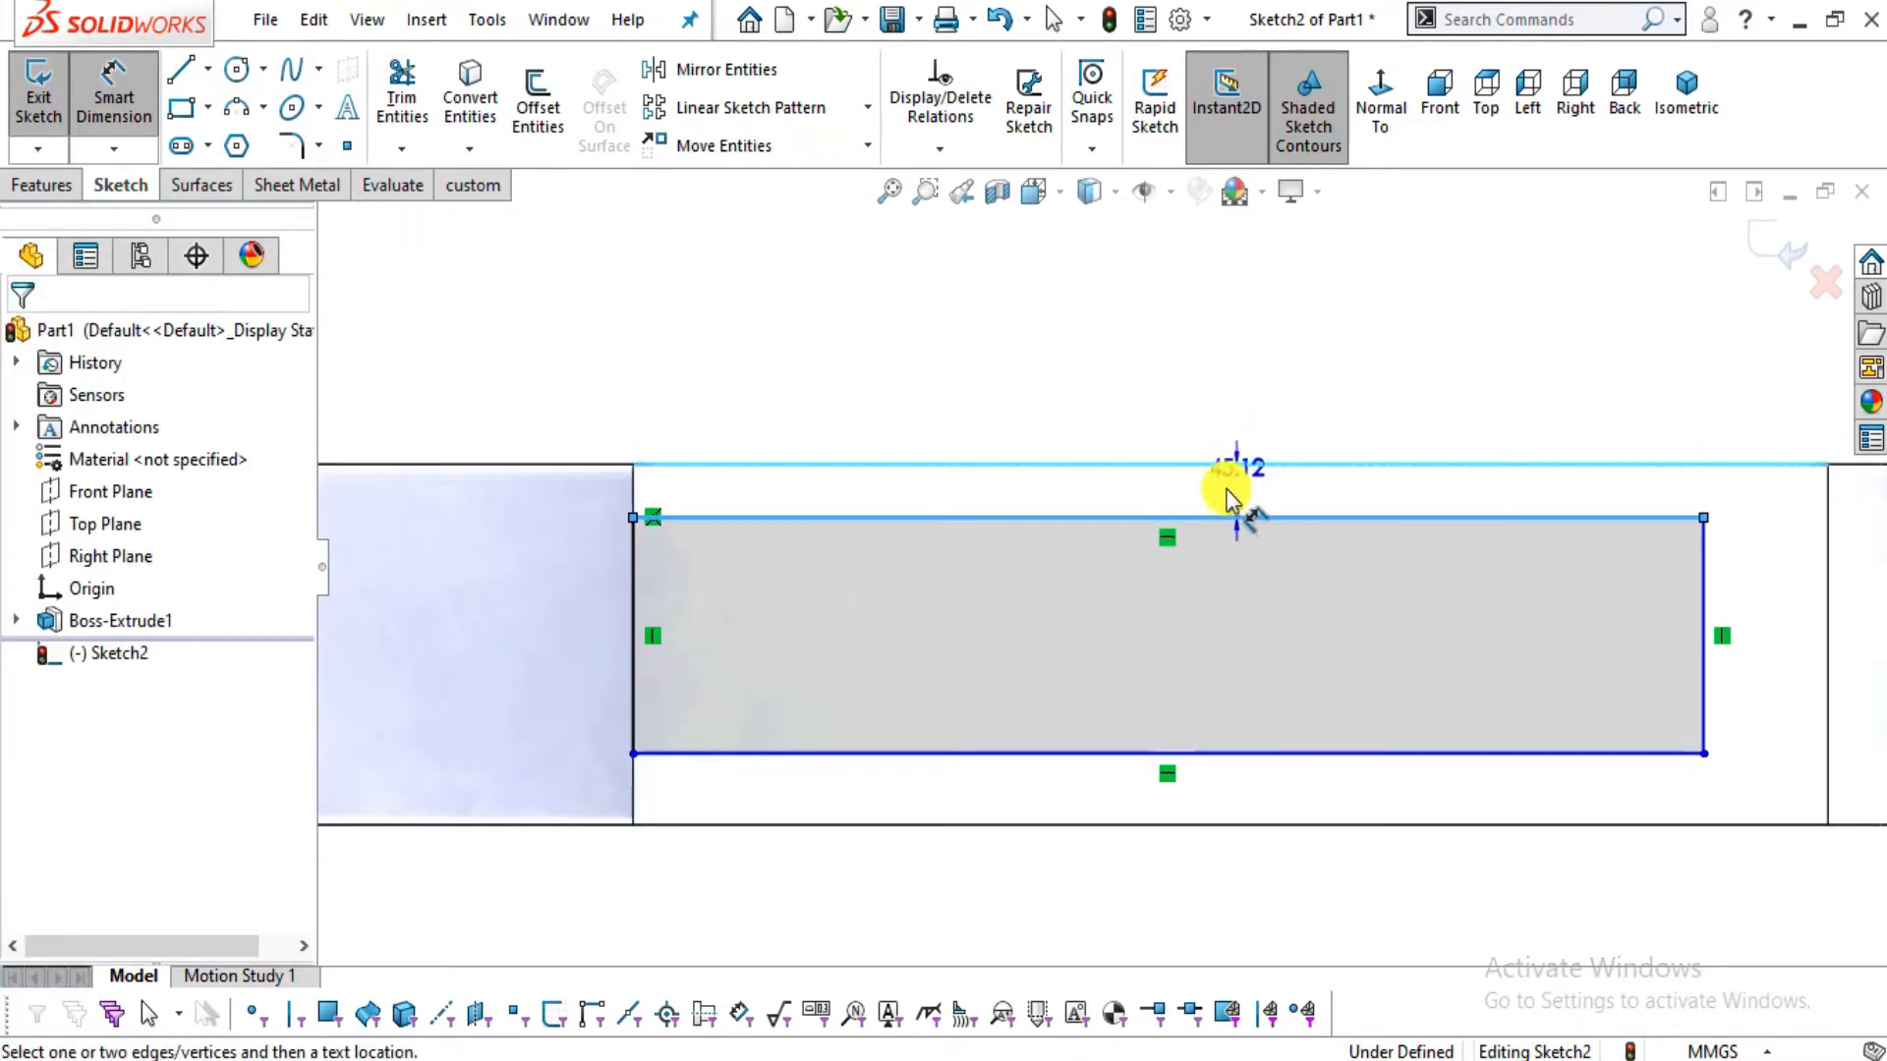
click(1216, 503)
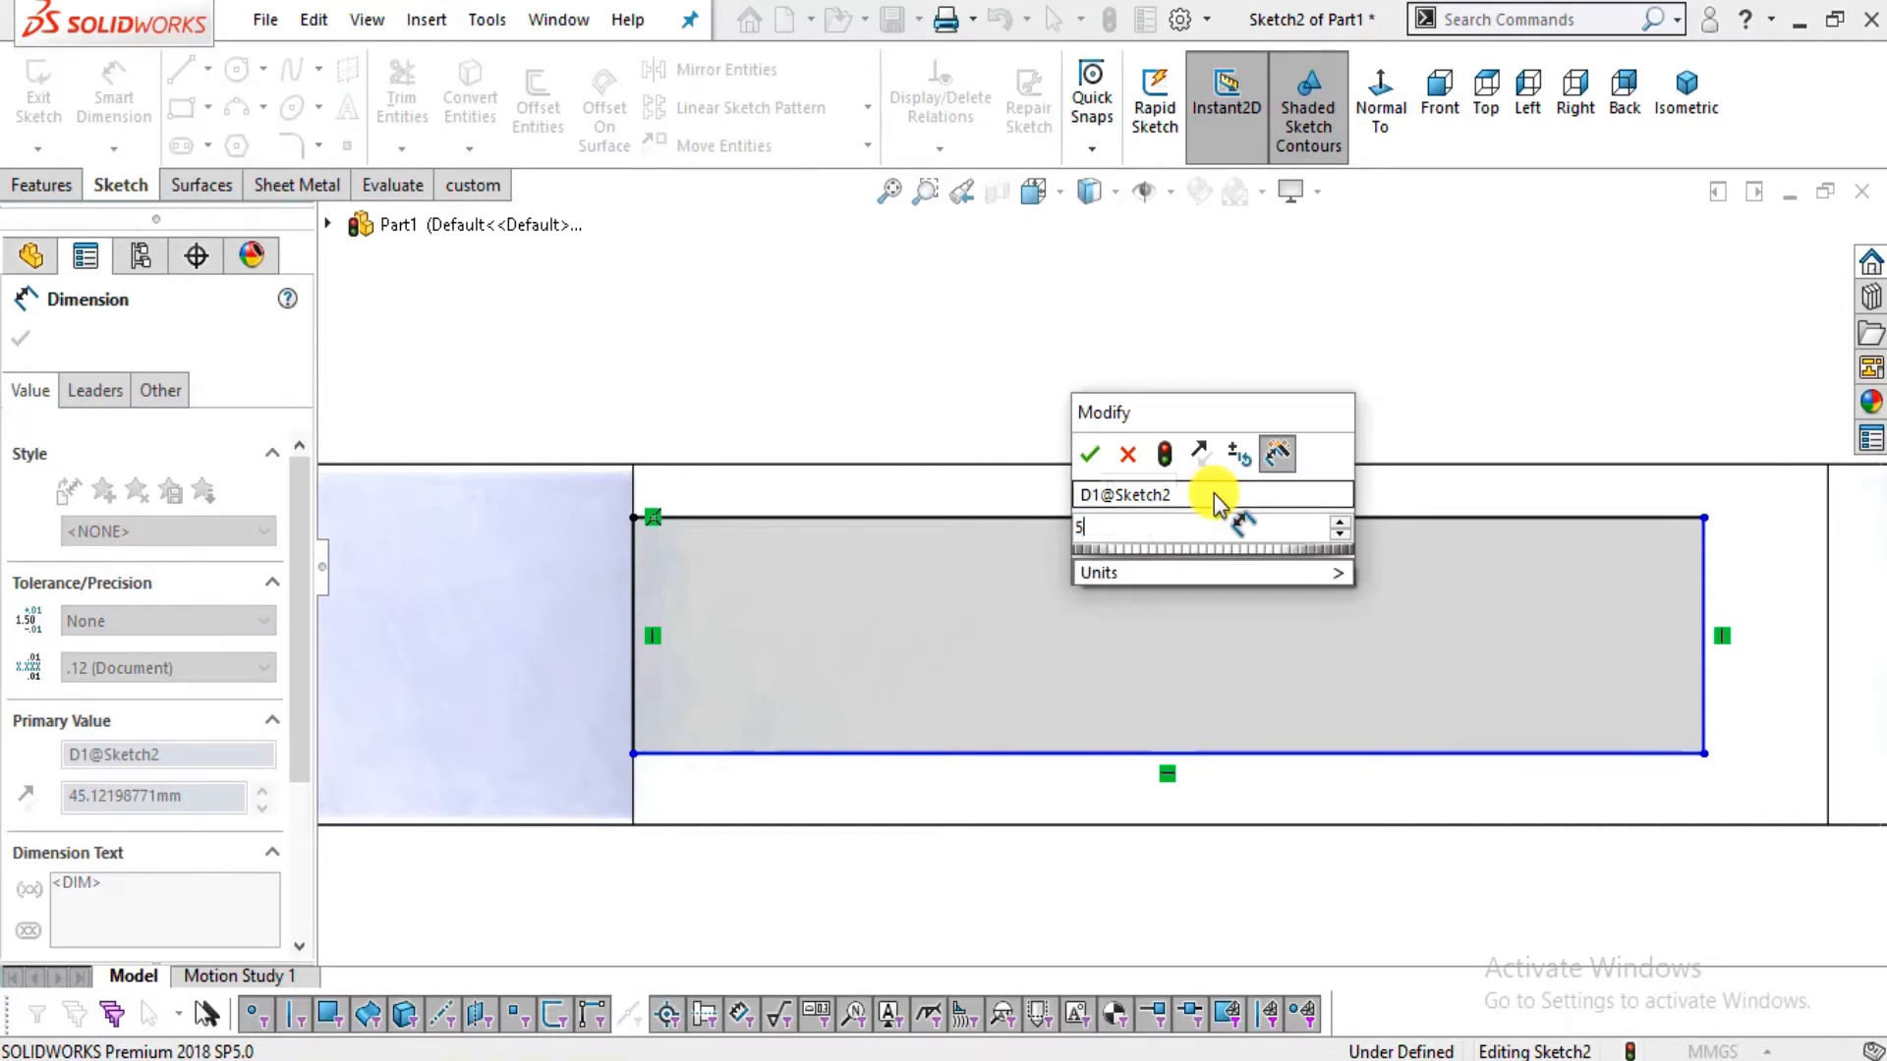
text(53)
key(Return)
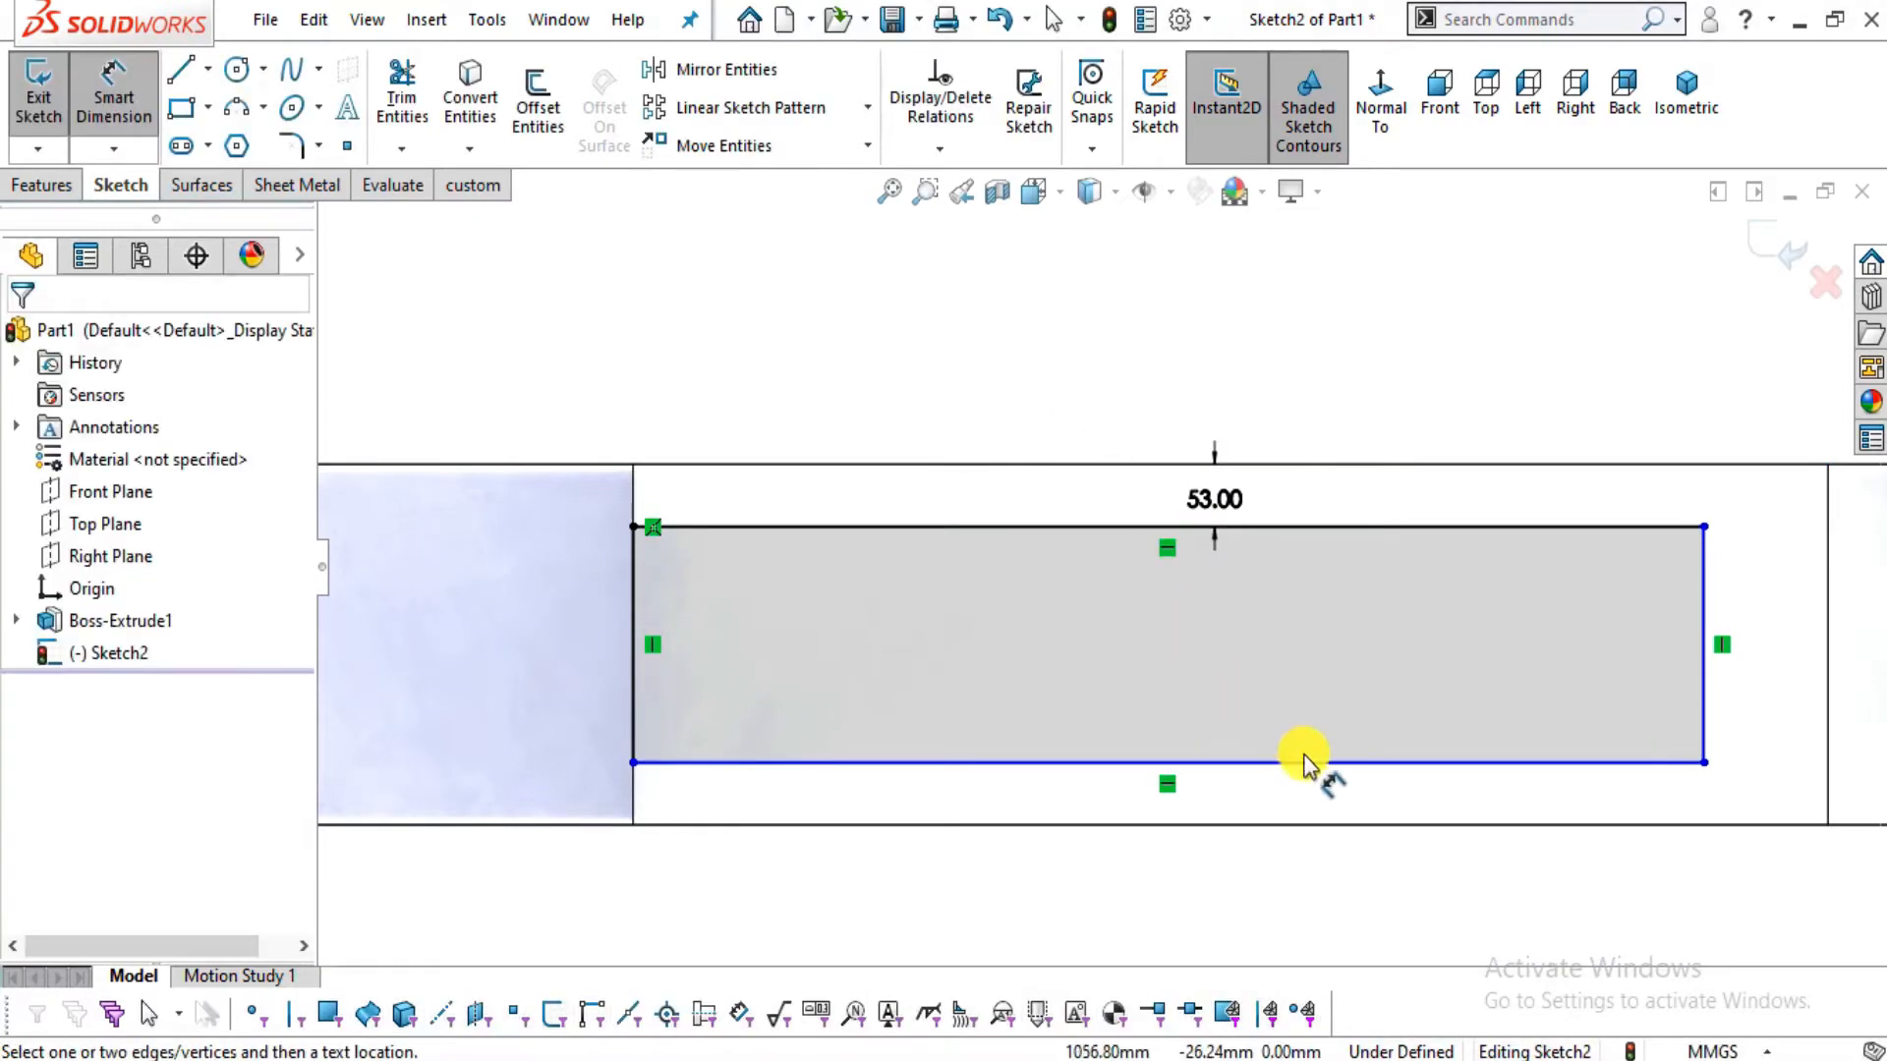
Dimension the distance from the rectangle's other long side to the opposite edge of the face as 53 mm
click(1307, 763)
click(1318, 825)
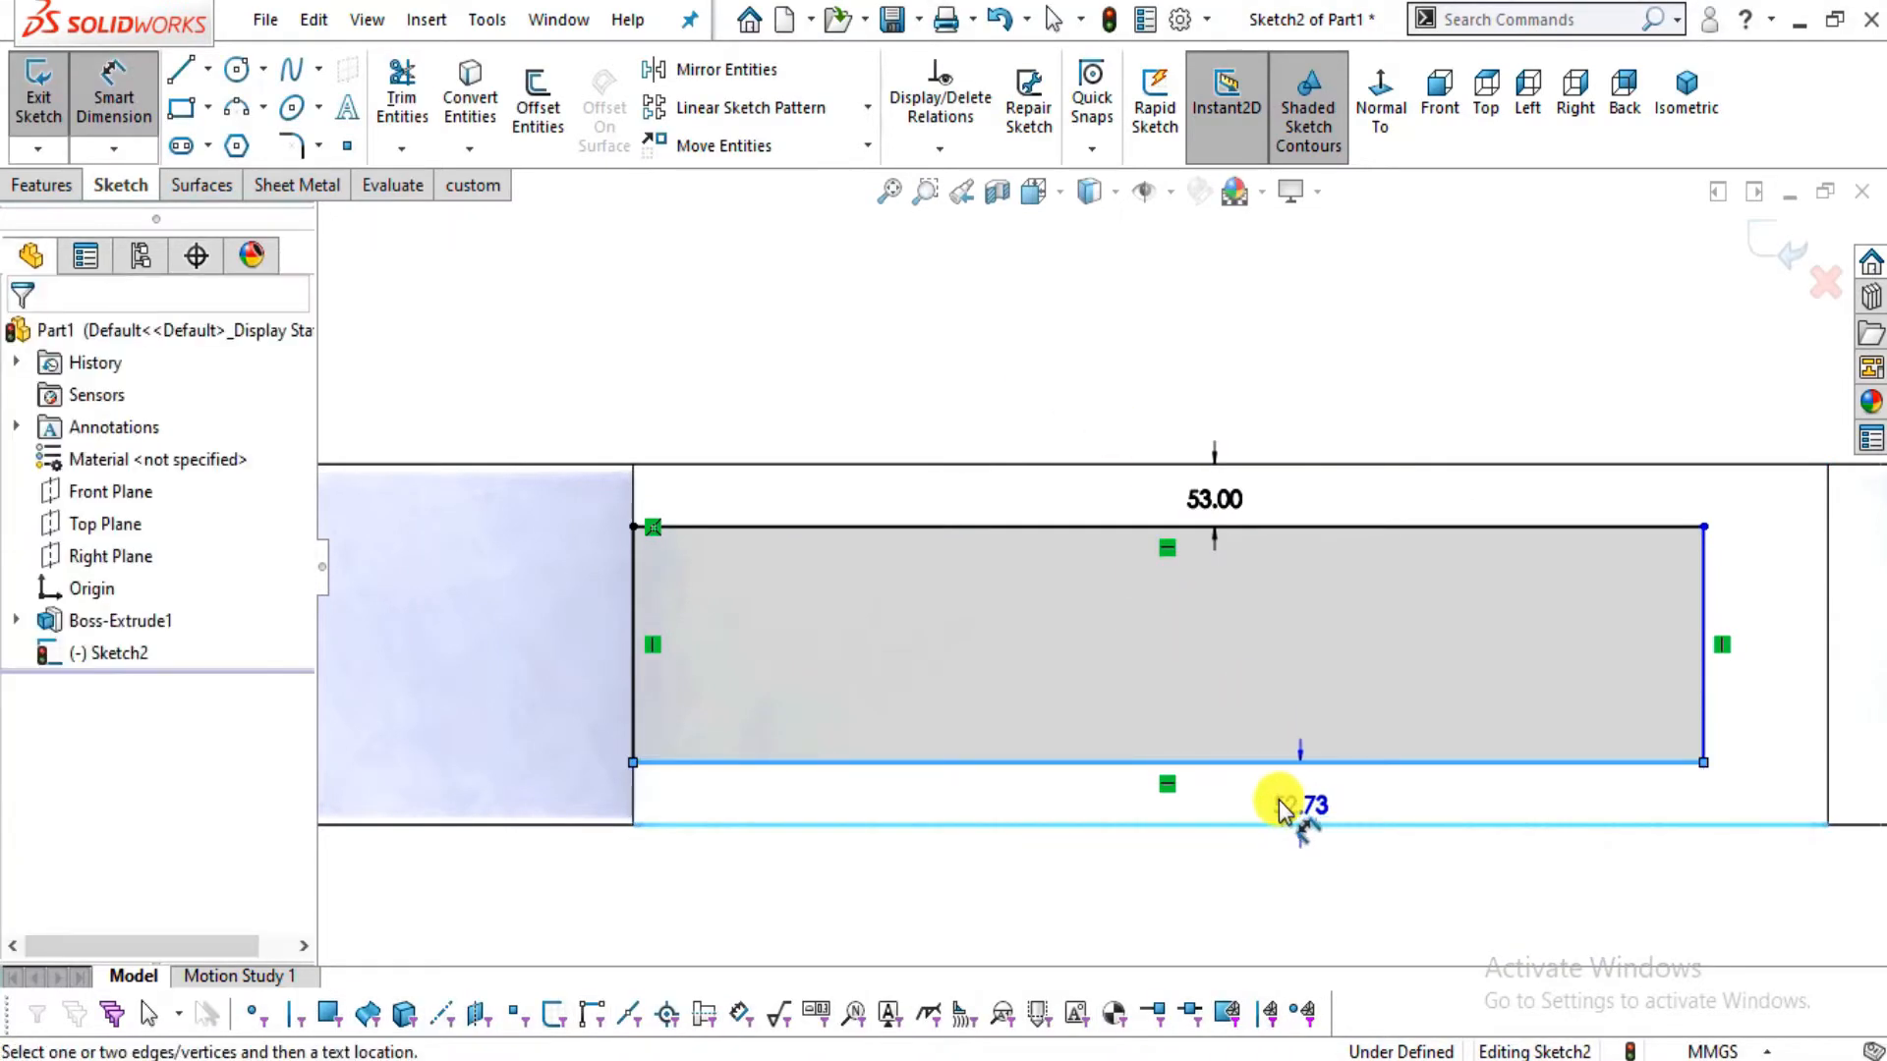
click(1276, 805)
text(53)
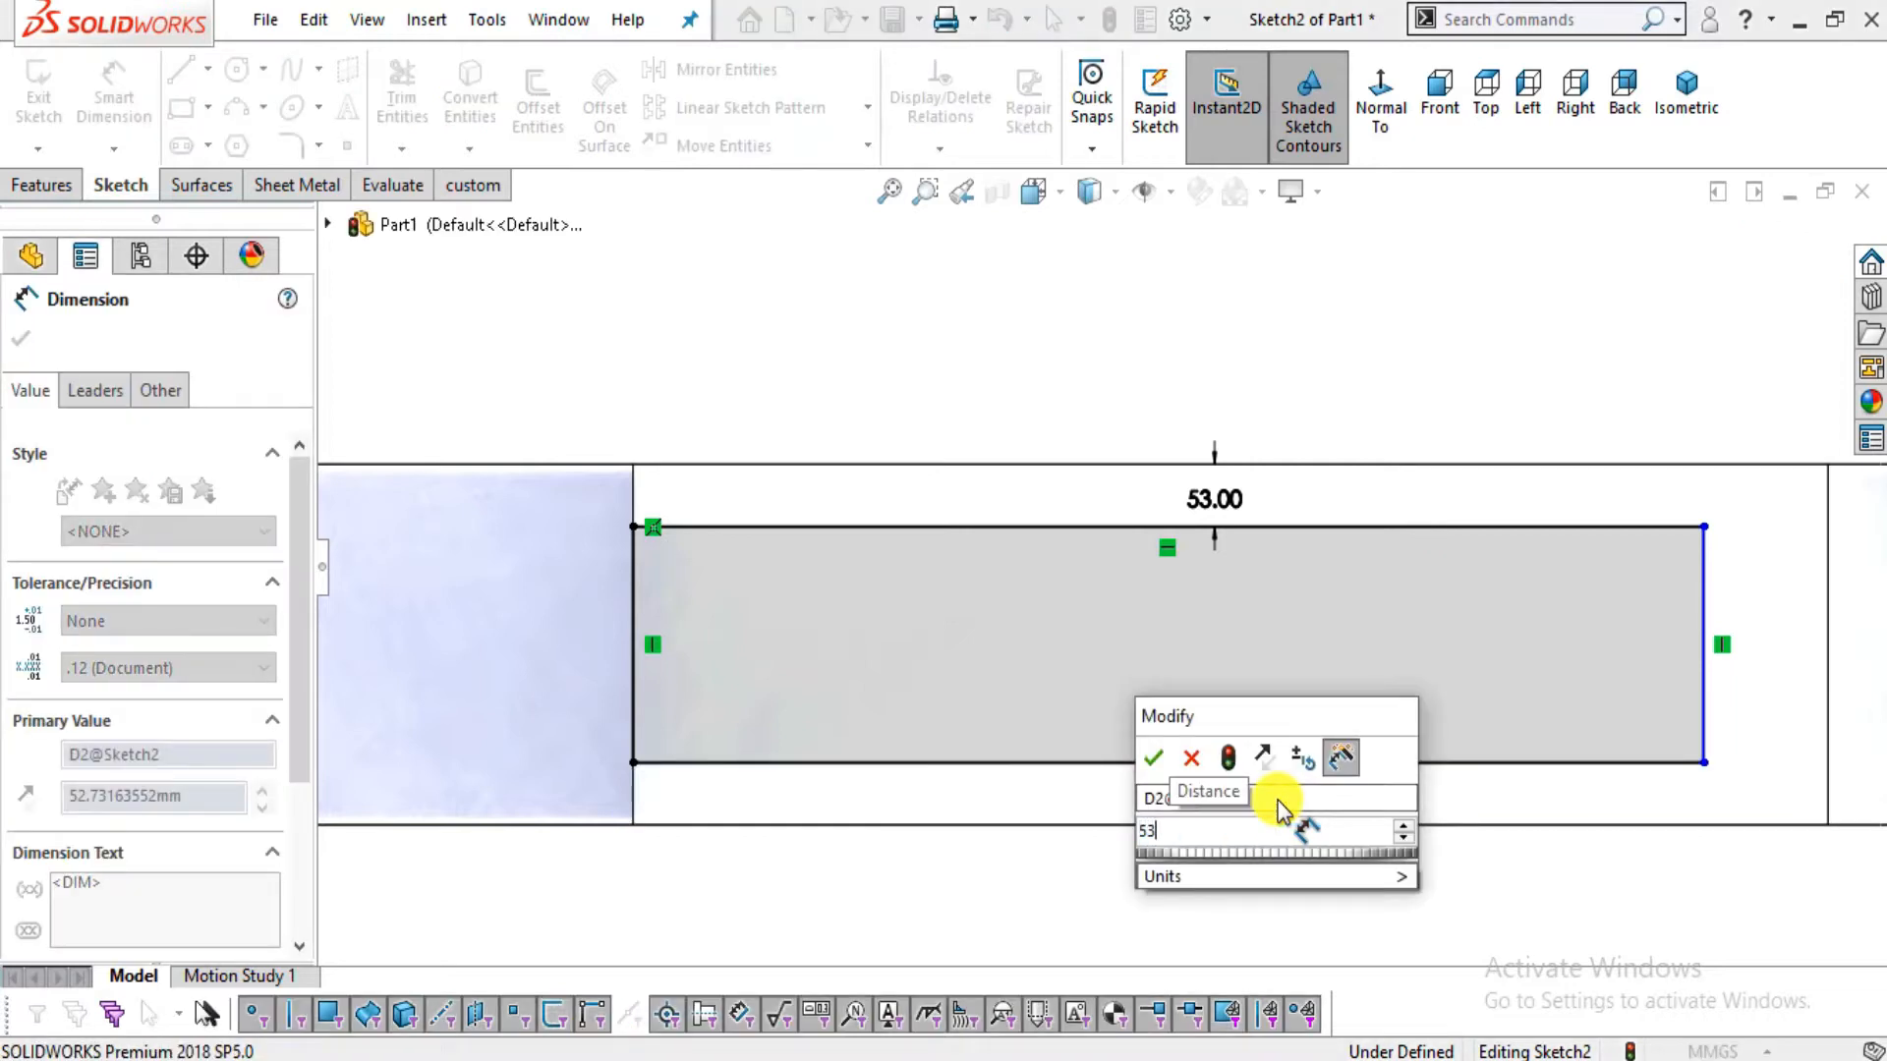
key(Return)
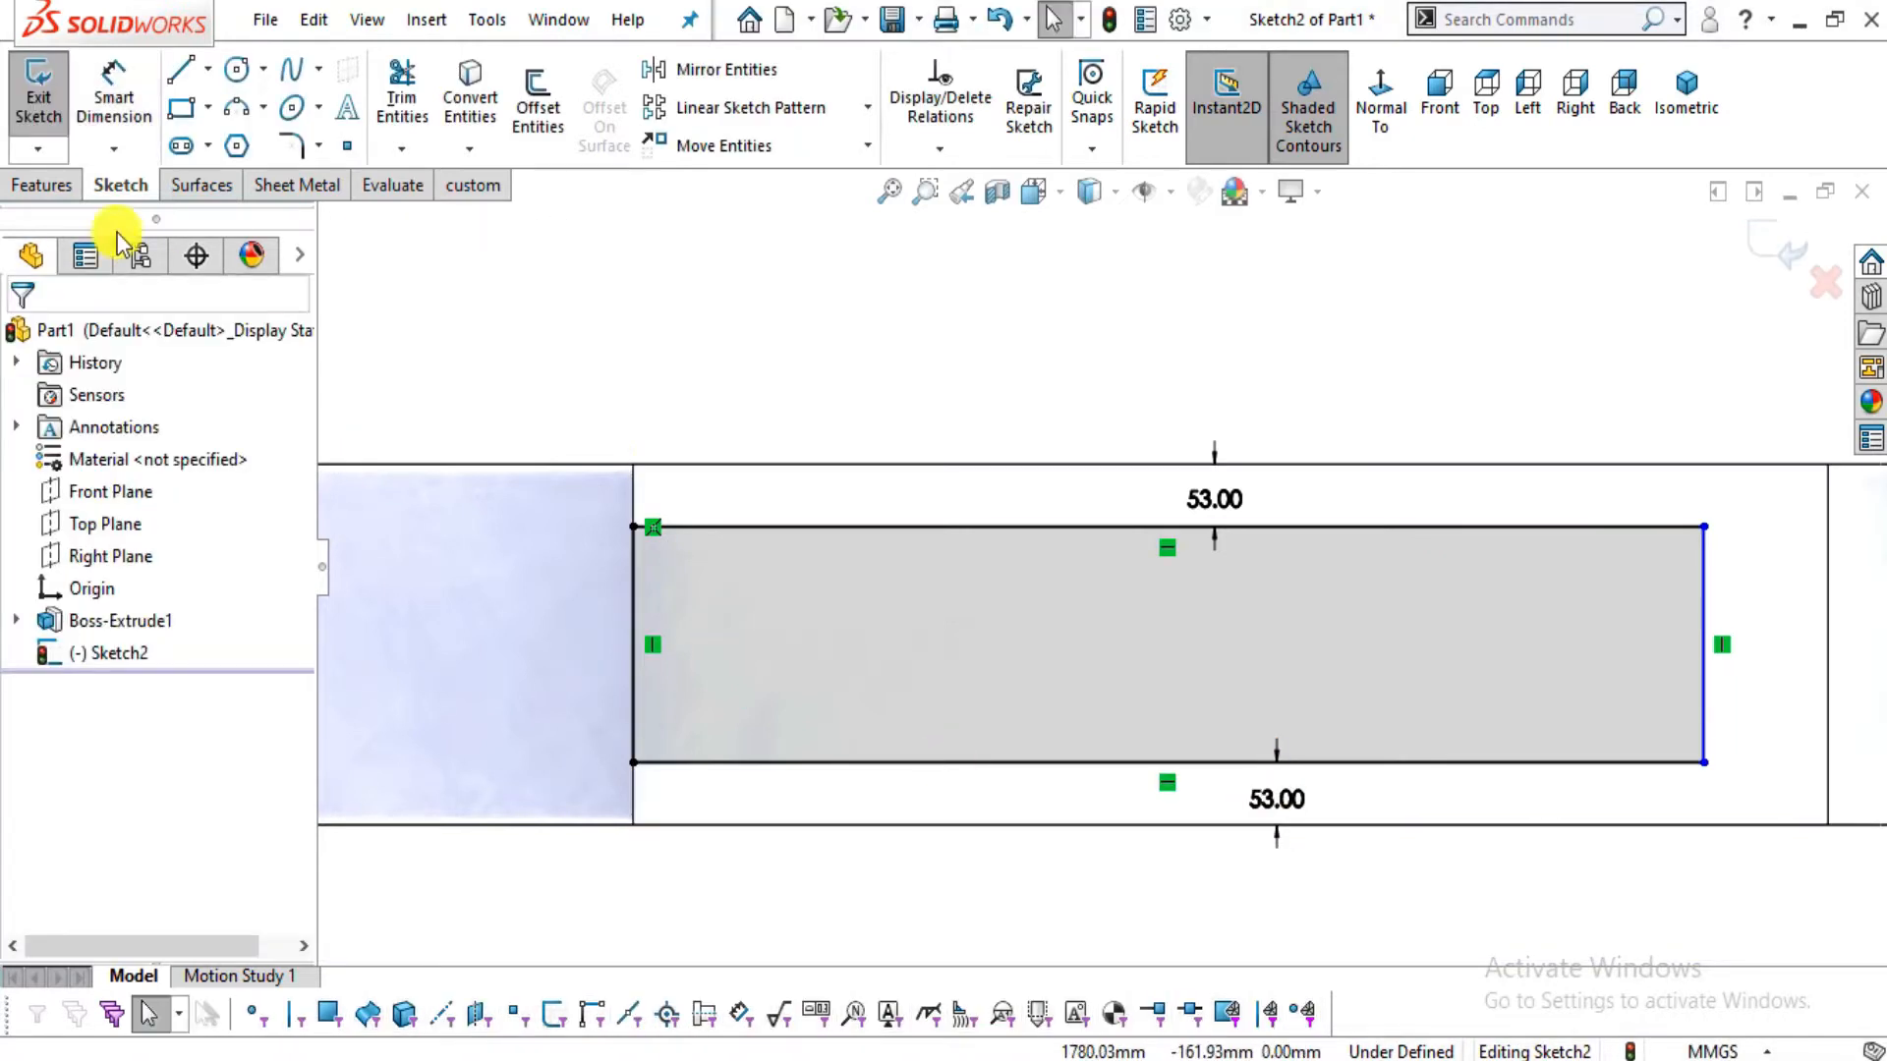
scroll(998, 629, up, 2)
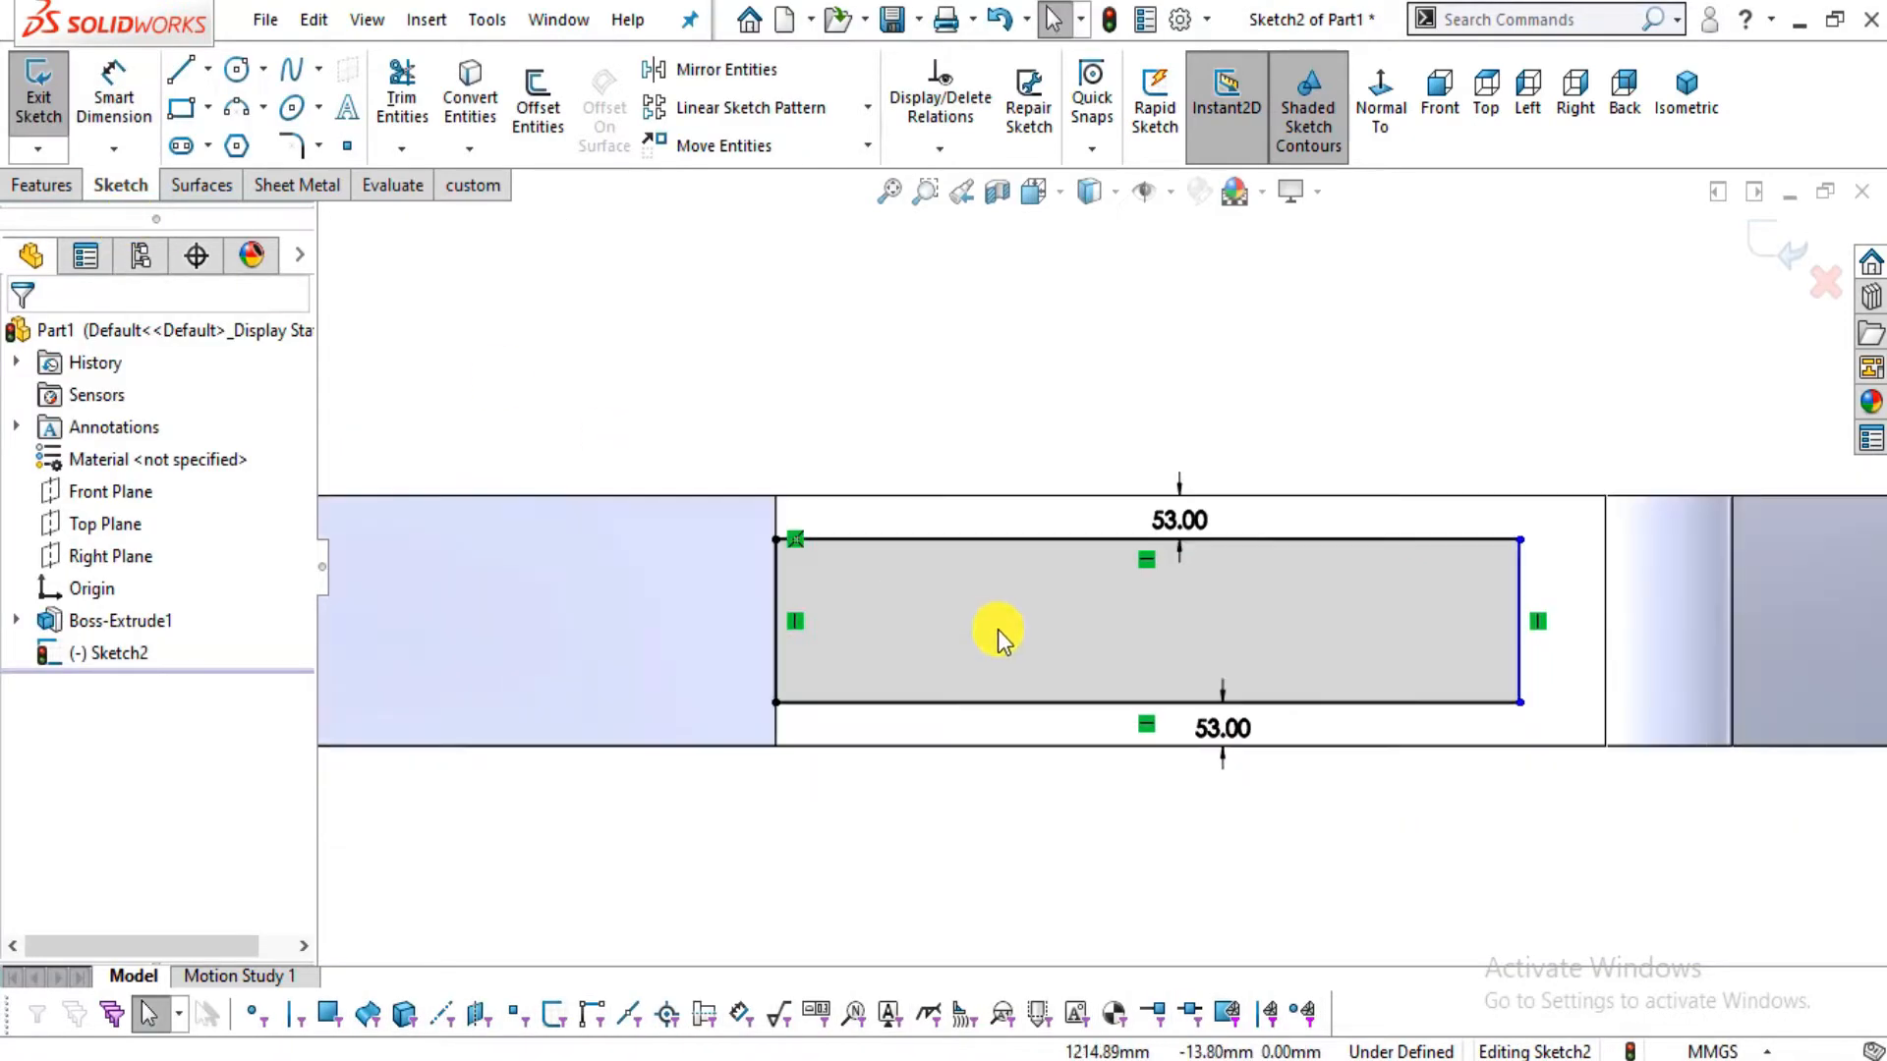
Dimension the length of the rectangle's long side on the sloped face as 1239.54 mm
click(1254, 540)
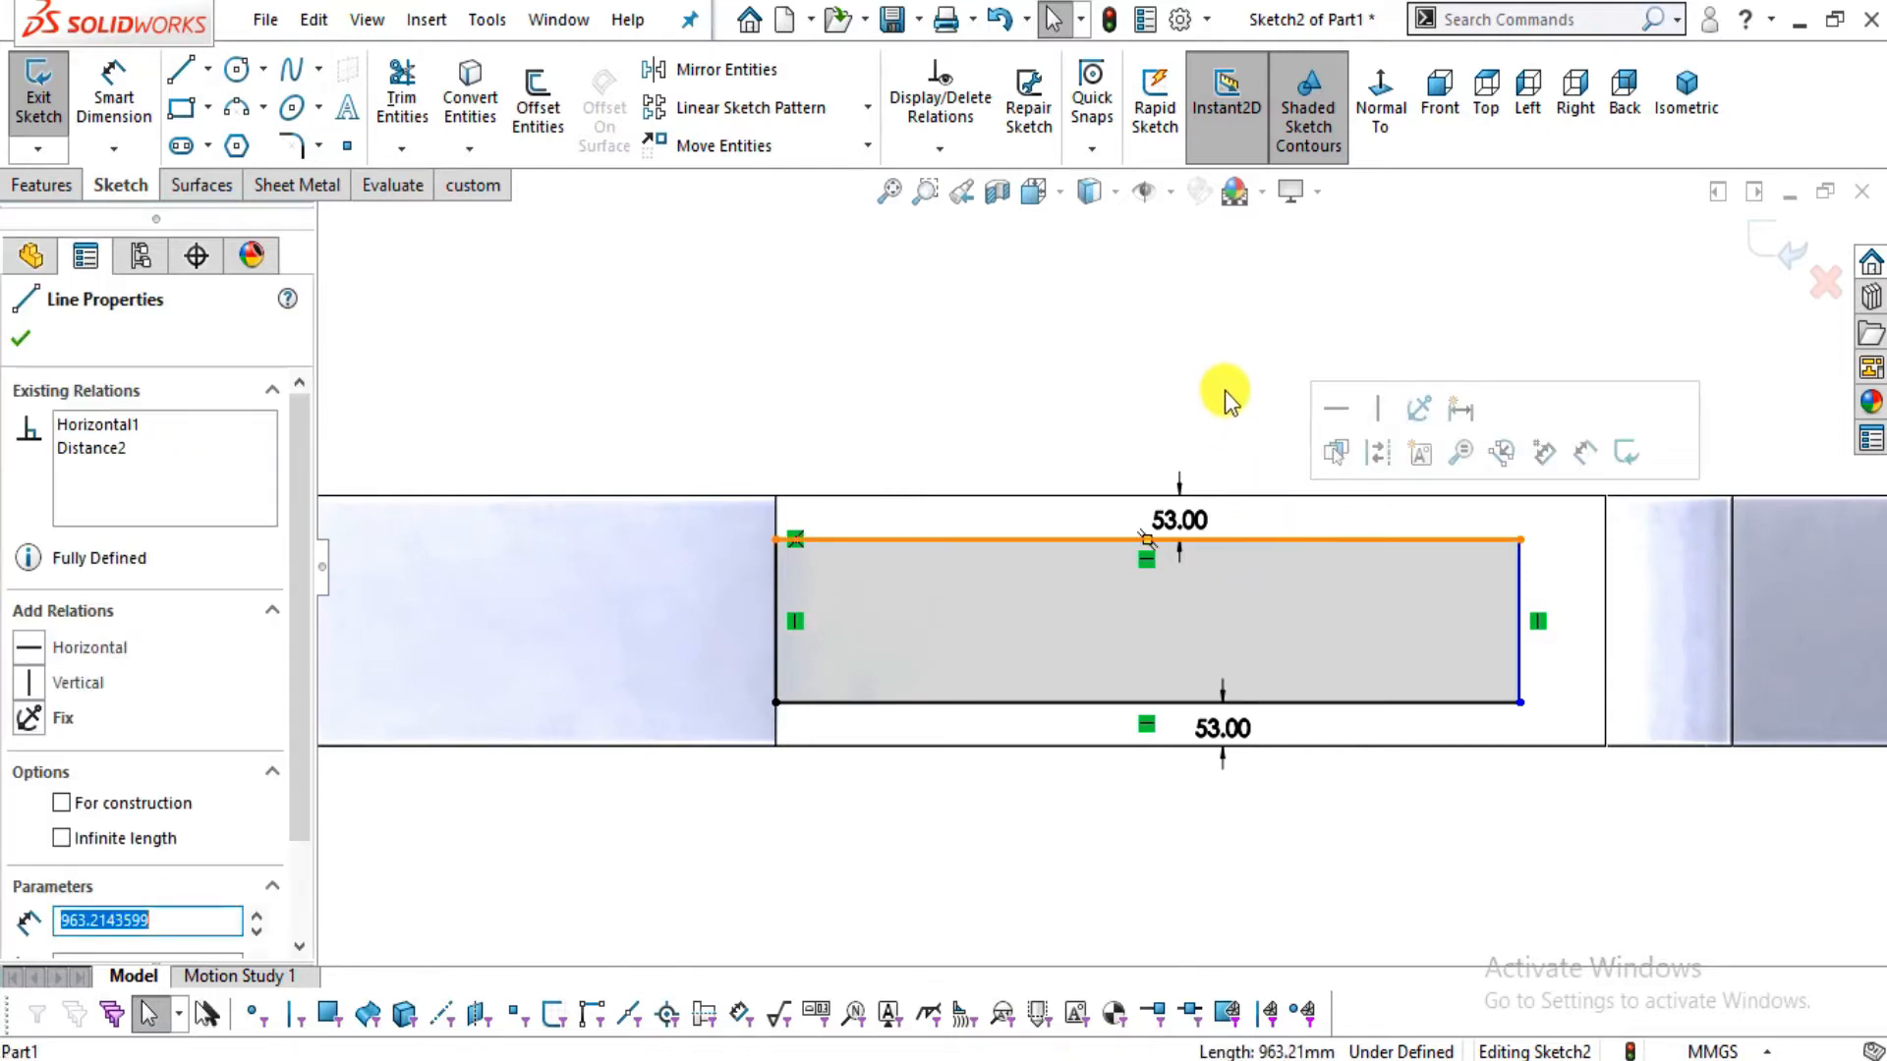
click(131, 93)
click(1306, 539)
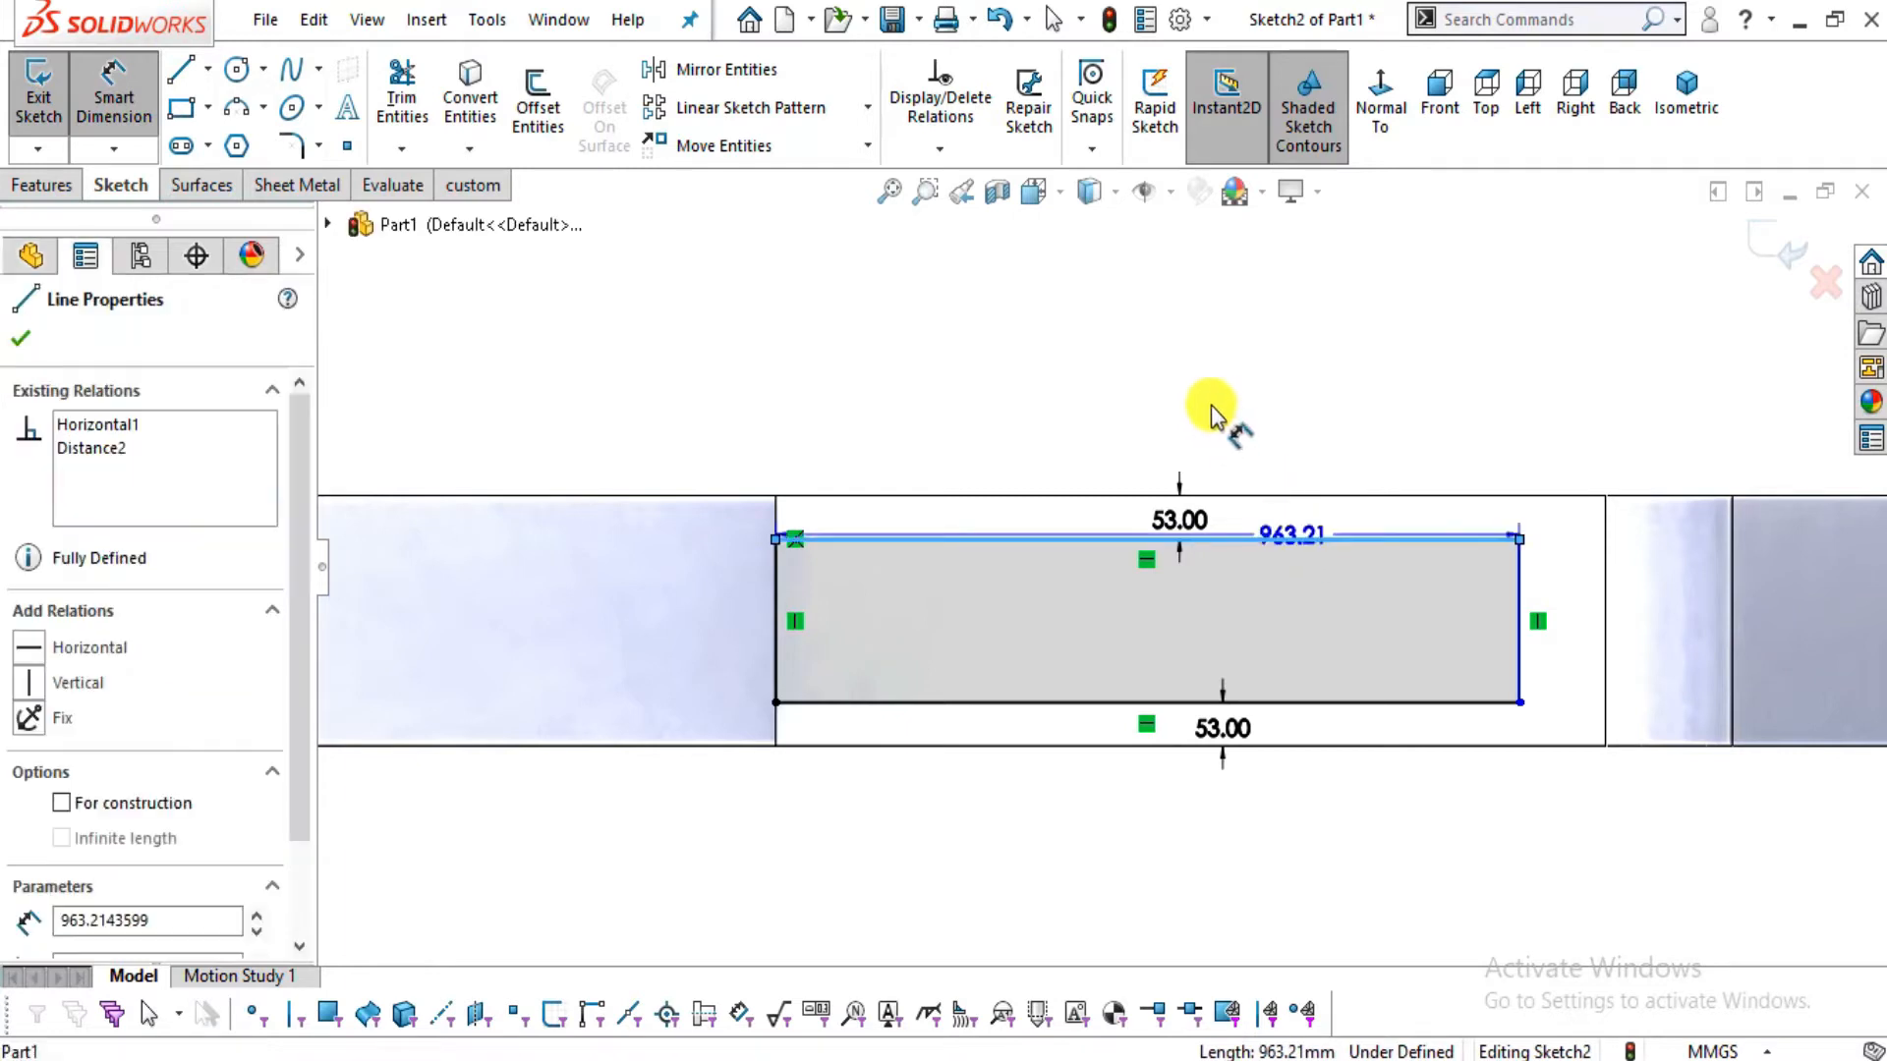
click(1211, 405)
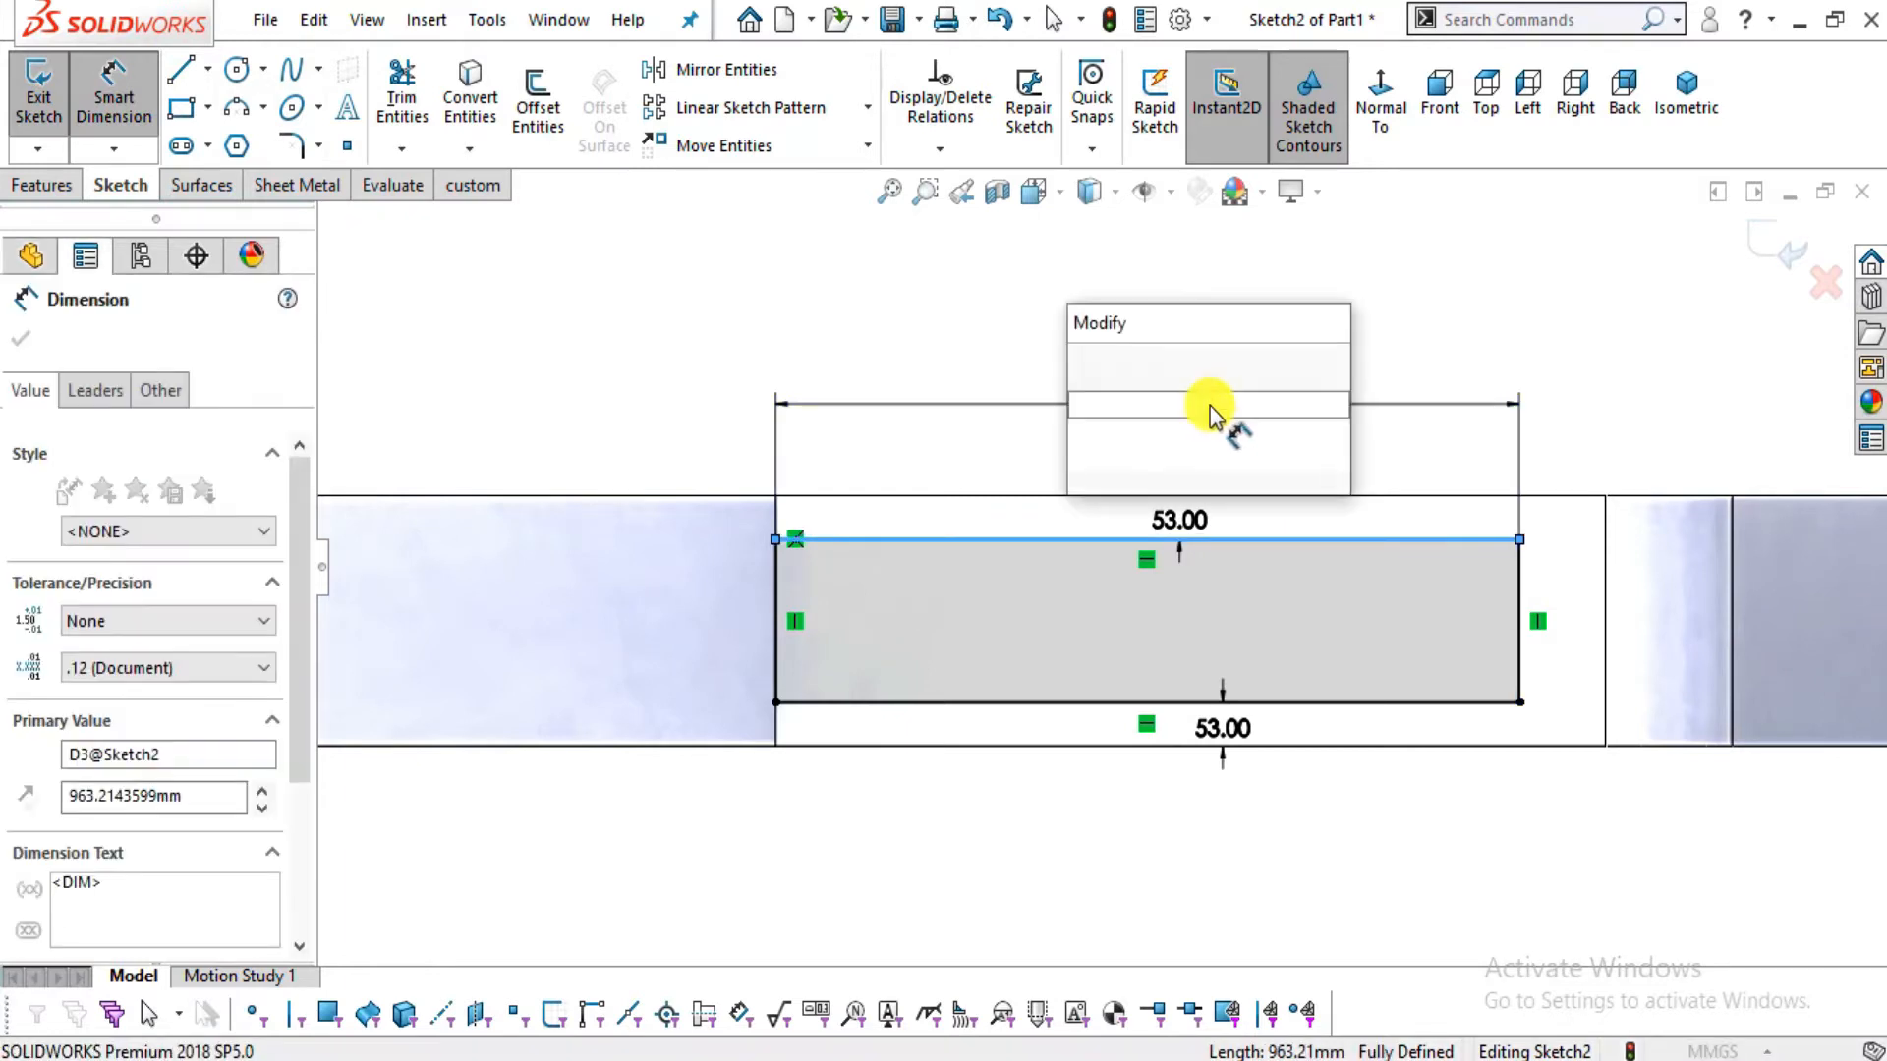
text(1)
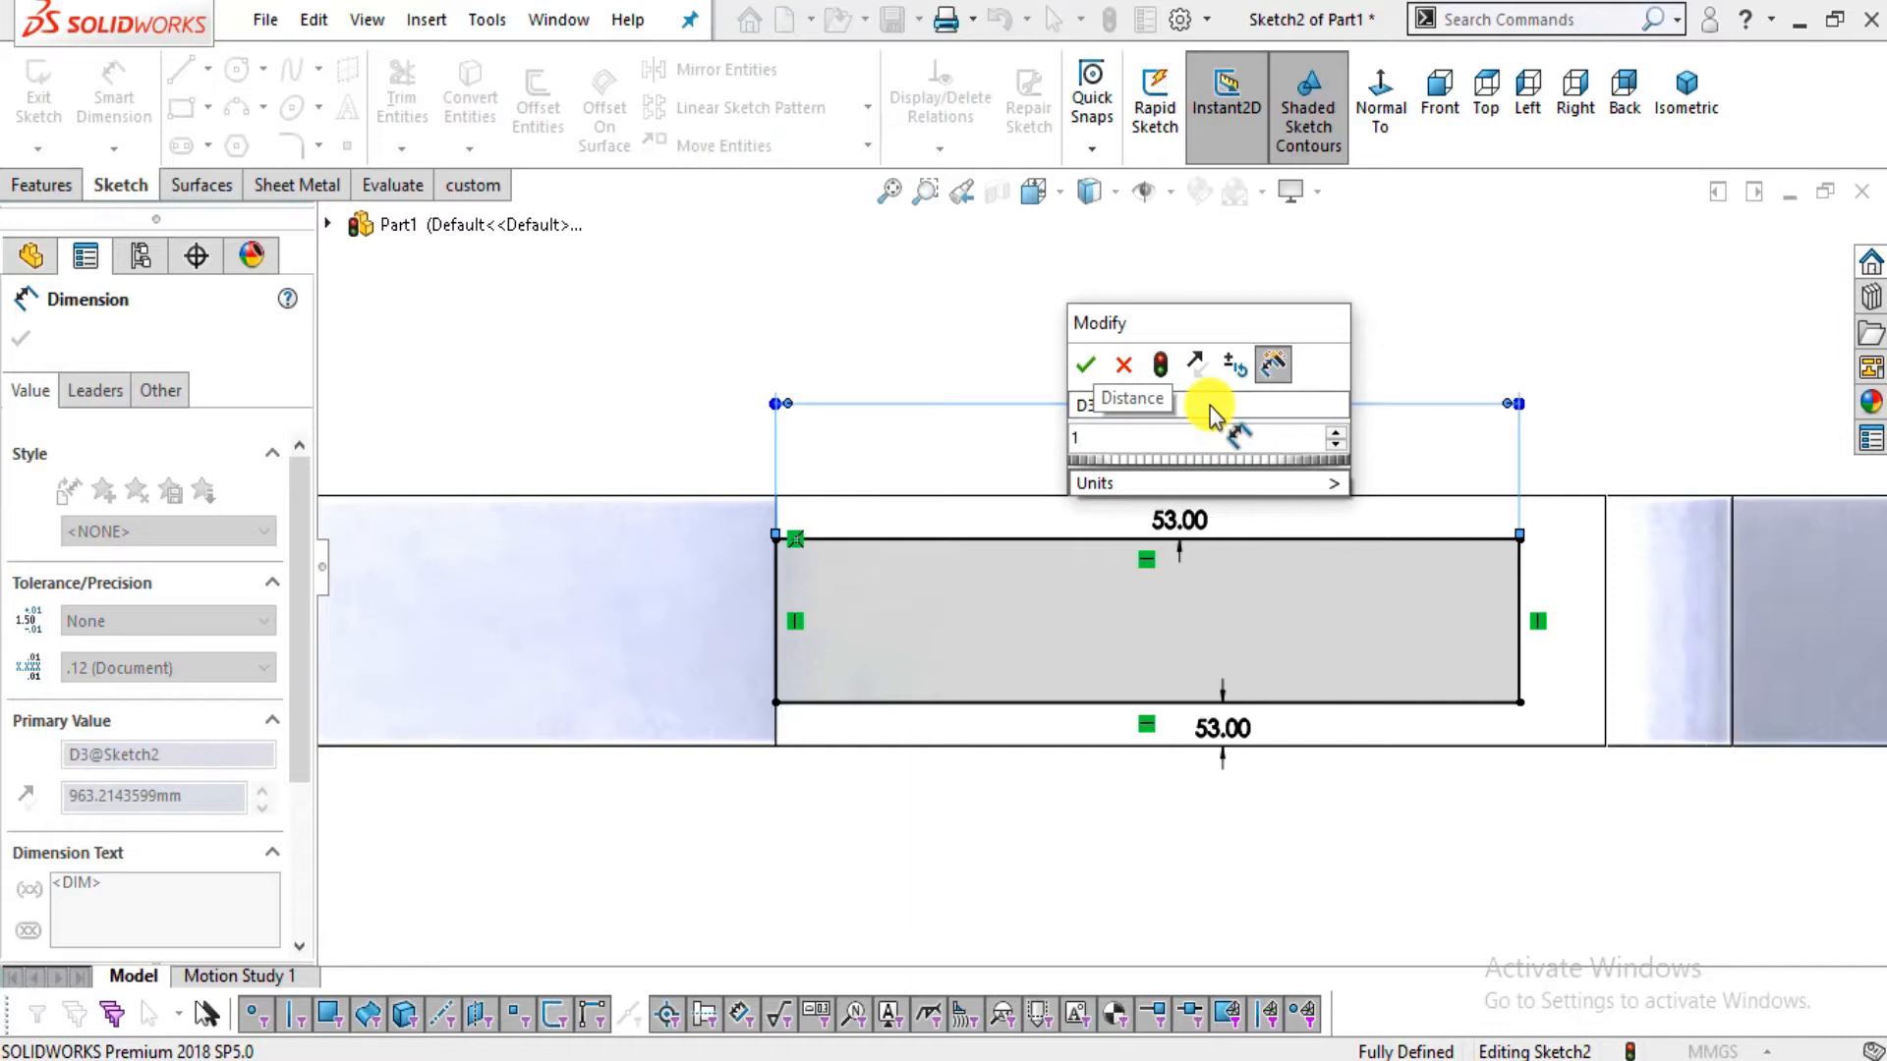
text(239)
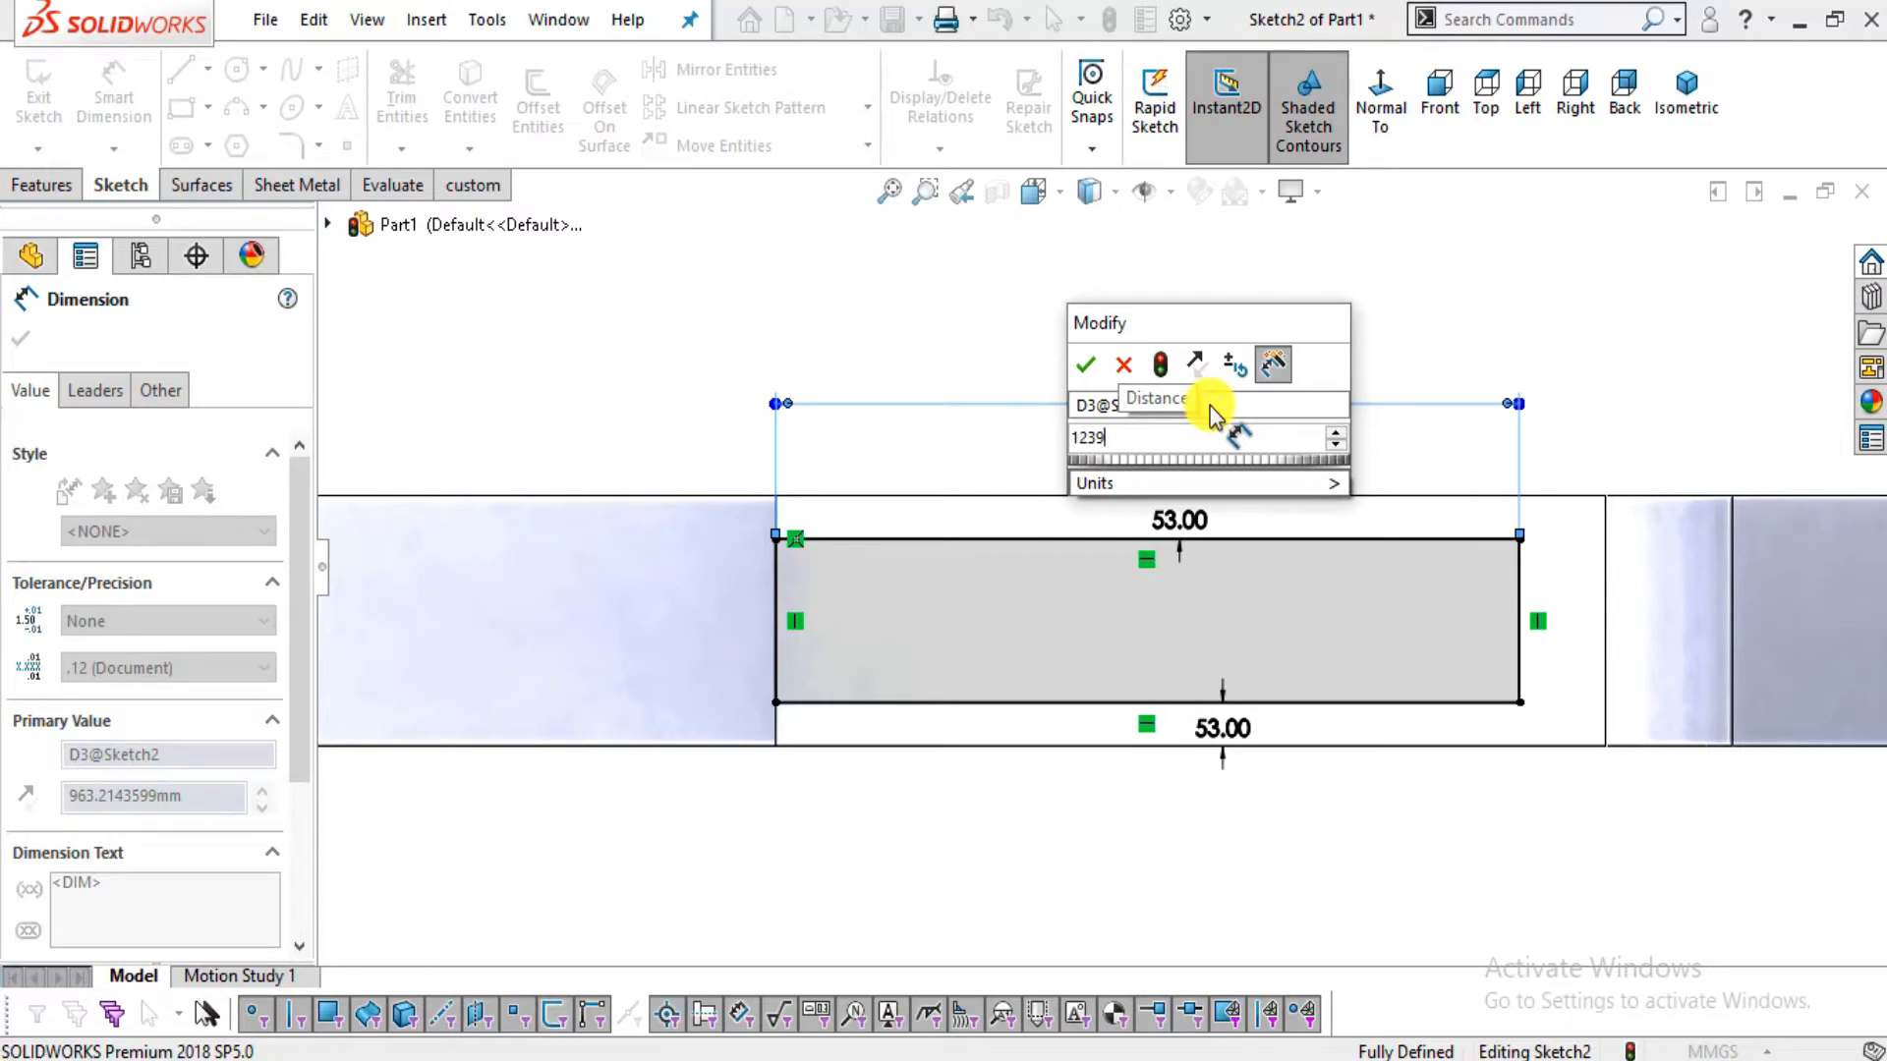
text(.54)
click(1081, 364)
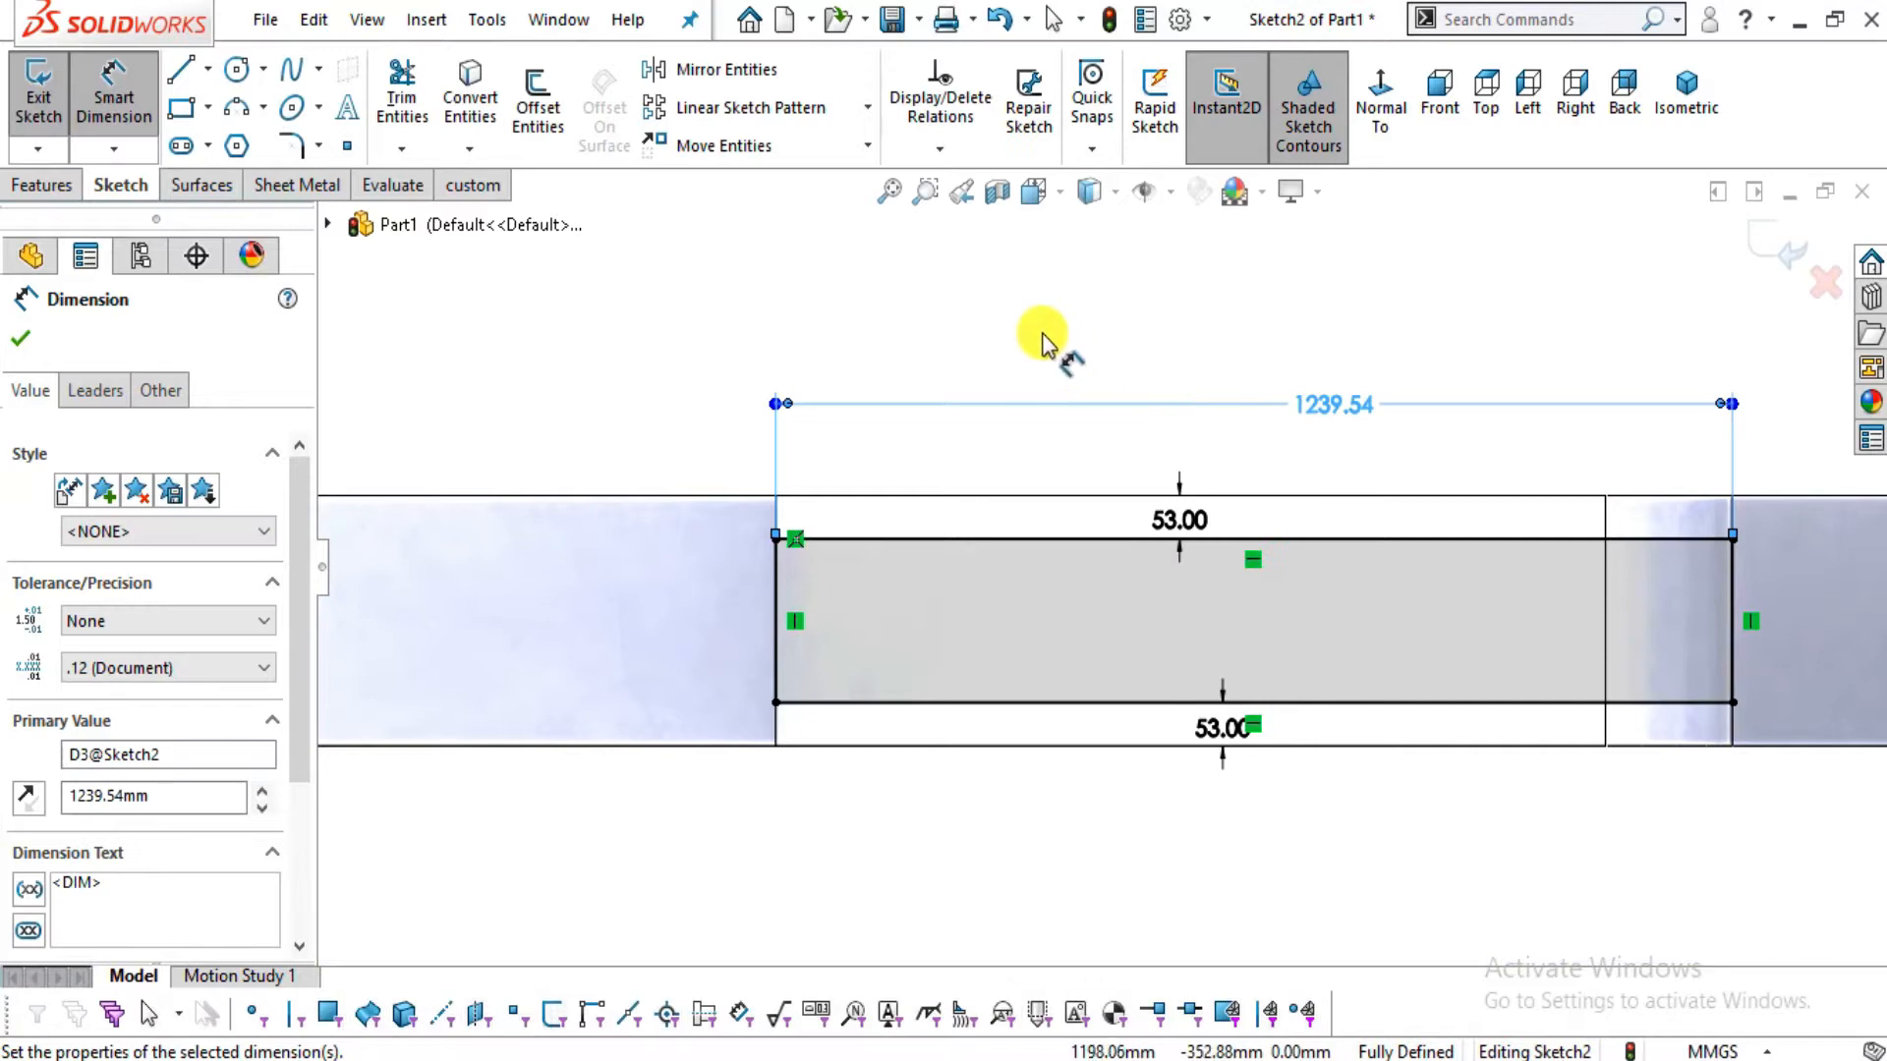
scroll(1041, 337, up, 2)
click(1037, 337)
Cut-extrude the rectangle Through All to open the wide end of the arm between its two side walls
mouse_move(1004, 673)
middle_down()
mouse_move(973, 392)
mouse_move(1129, 514)
mouse_move(988, 400)
middle_up()
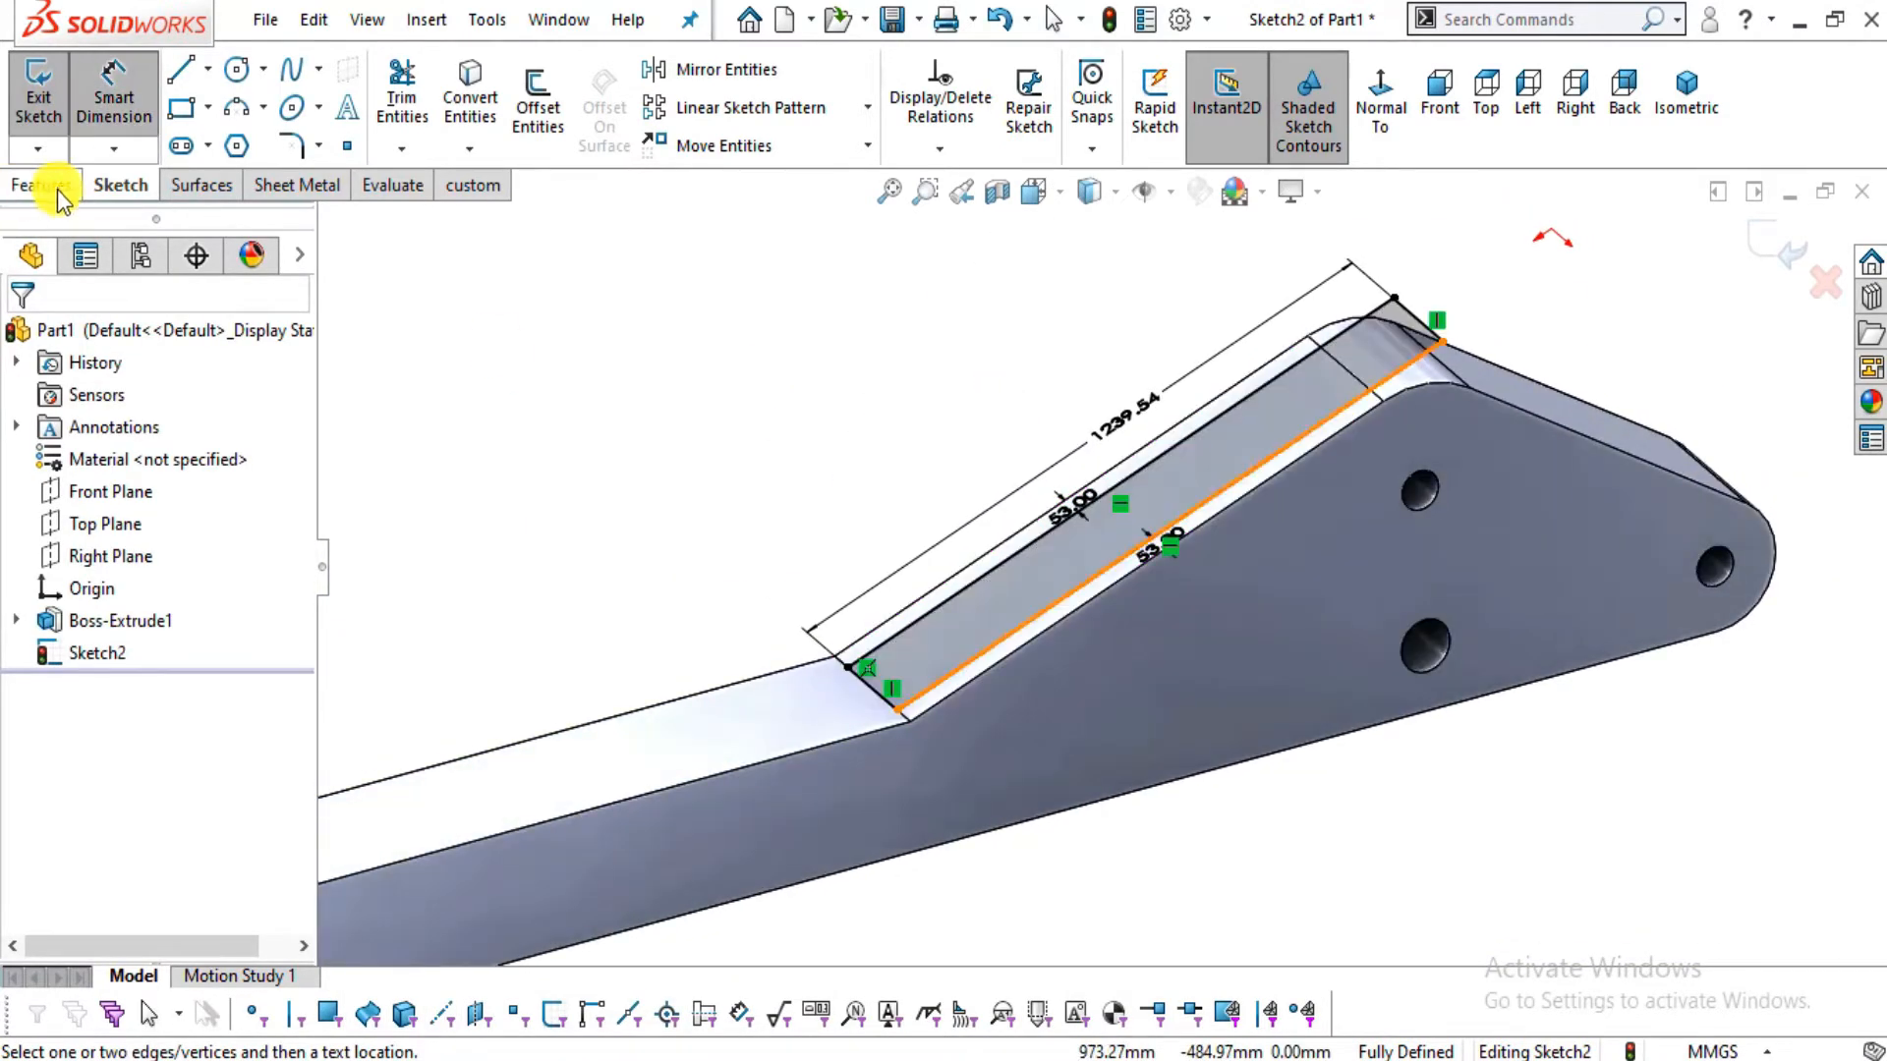
click(51, 186)
click(410, 88)
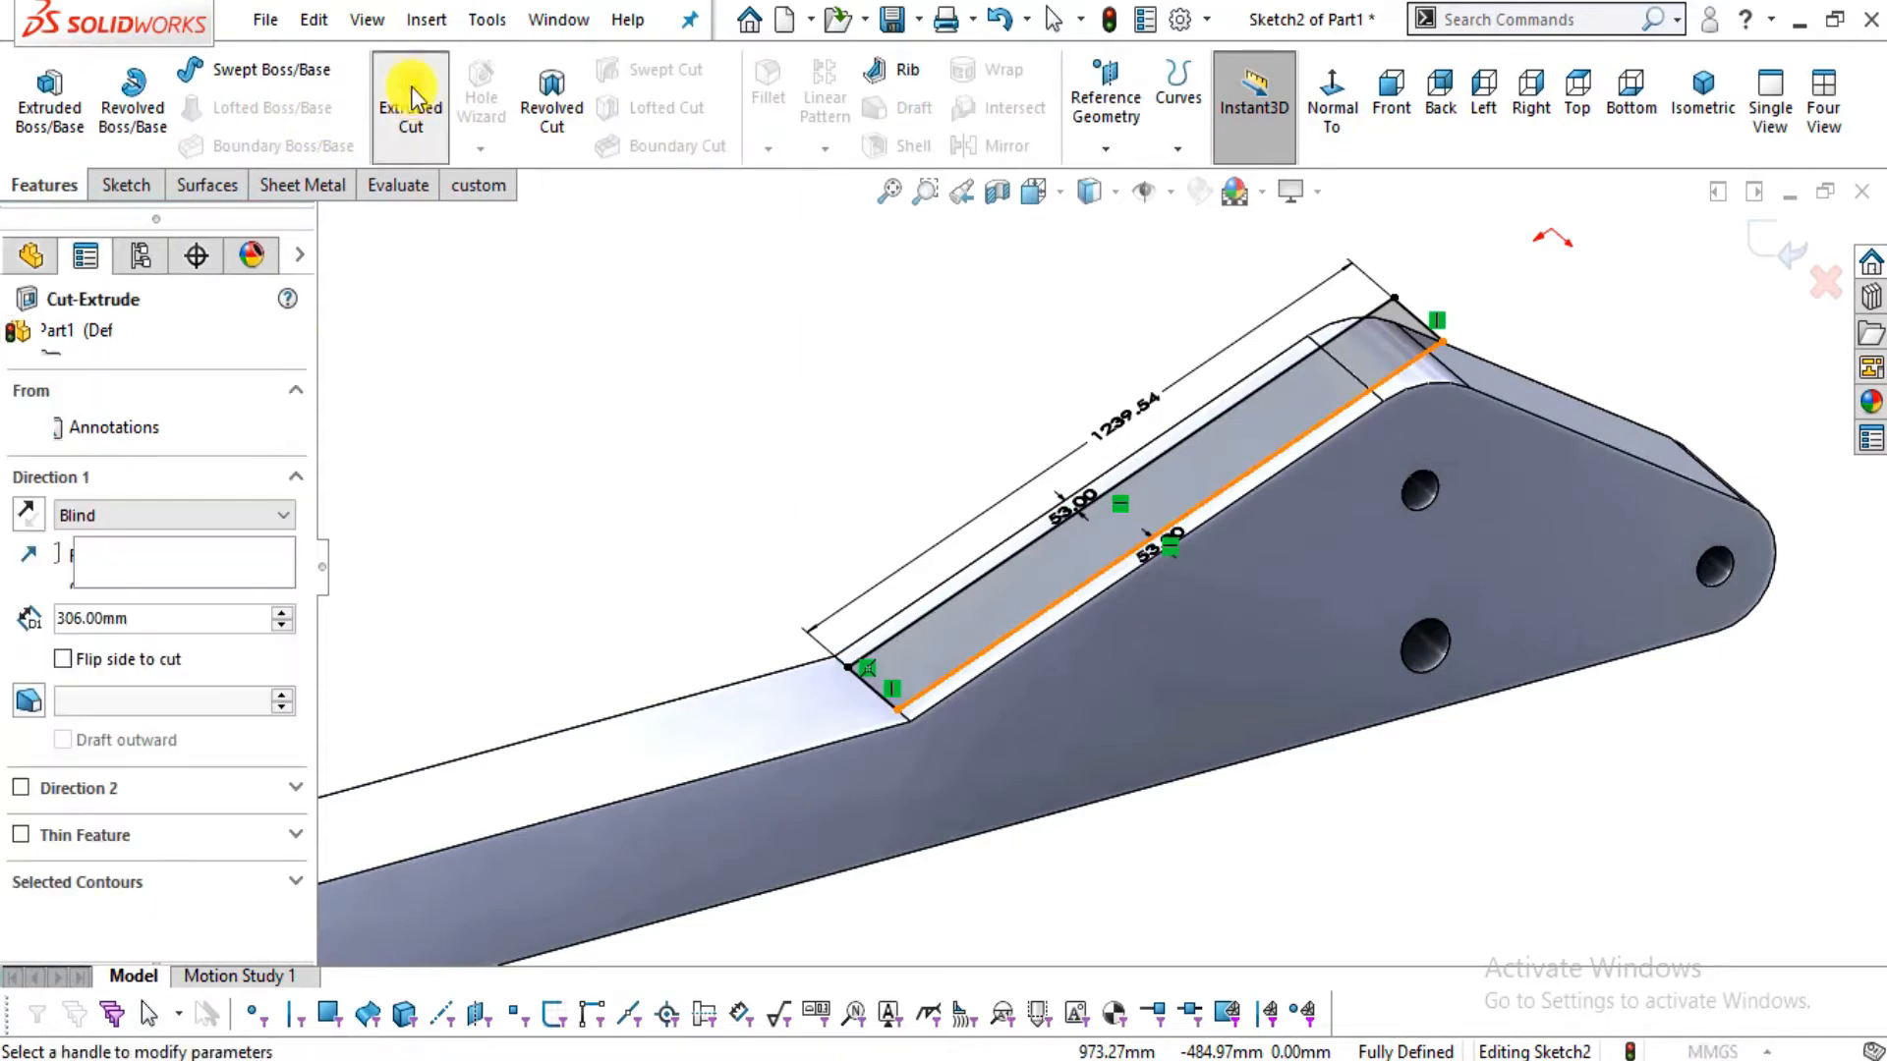
click(231, 515)
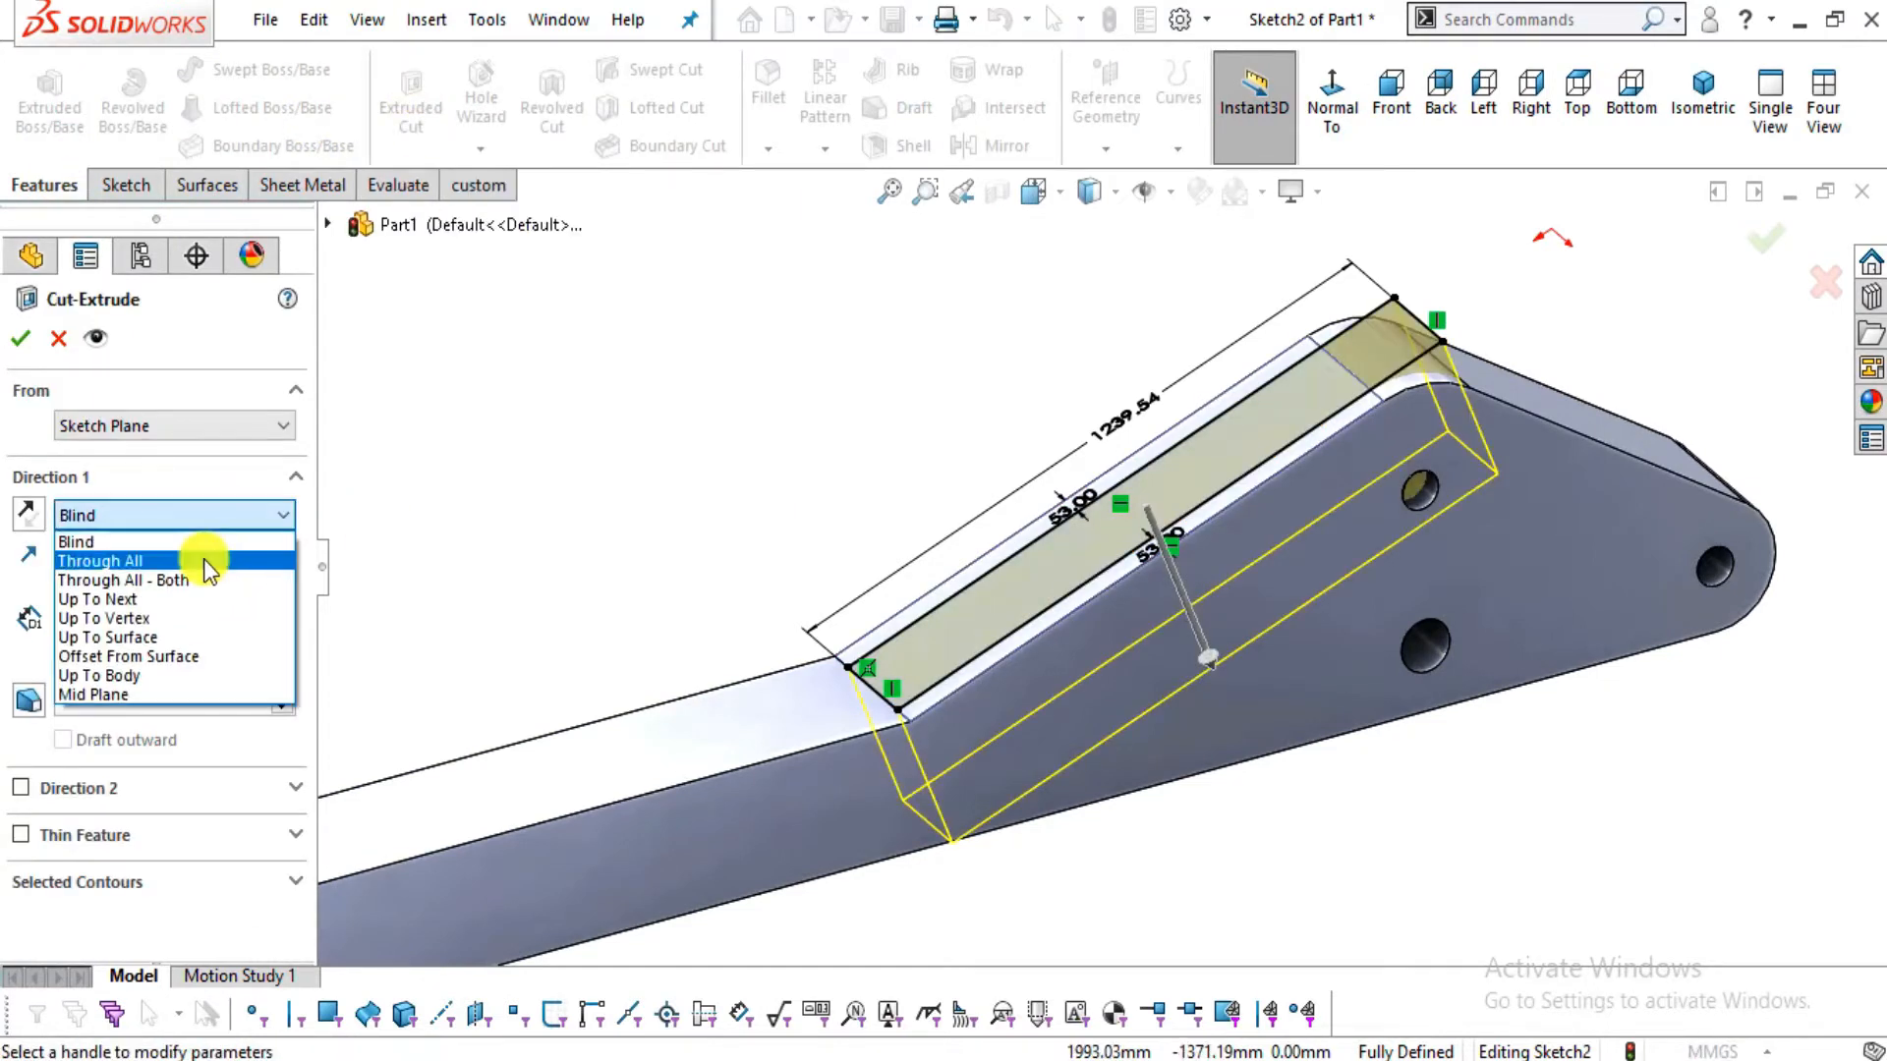
click(206, 562)
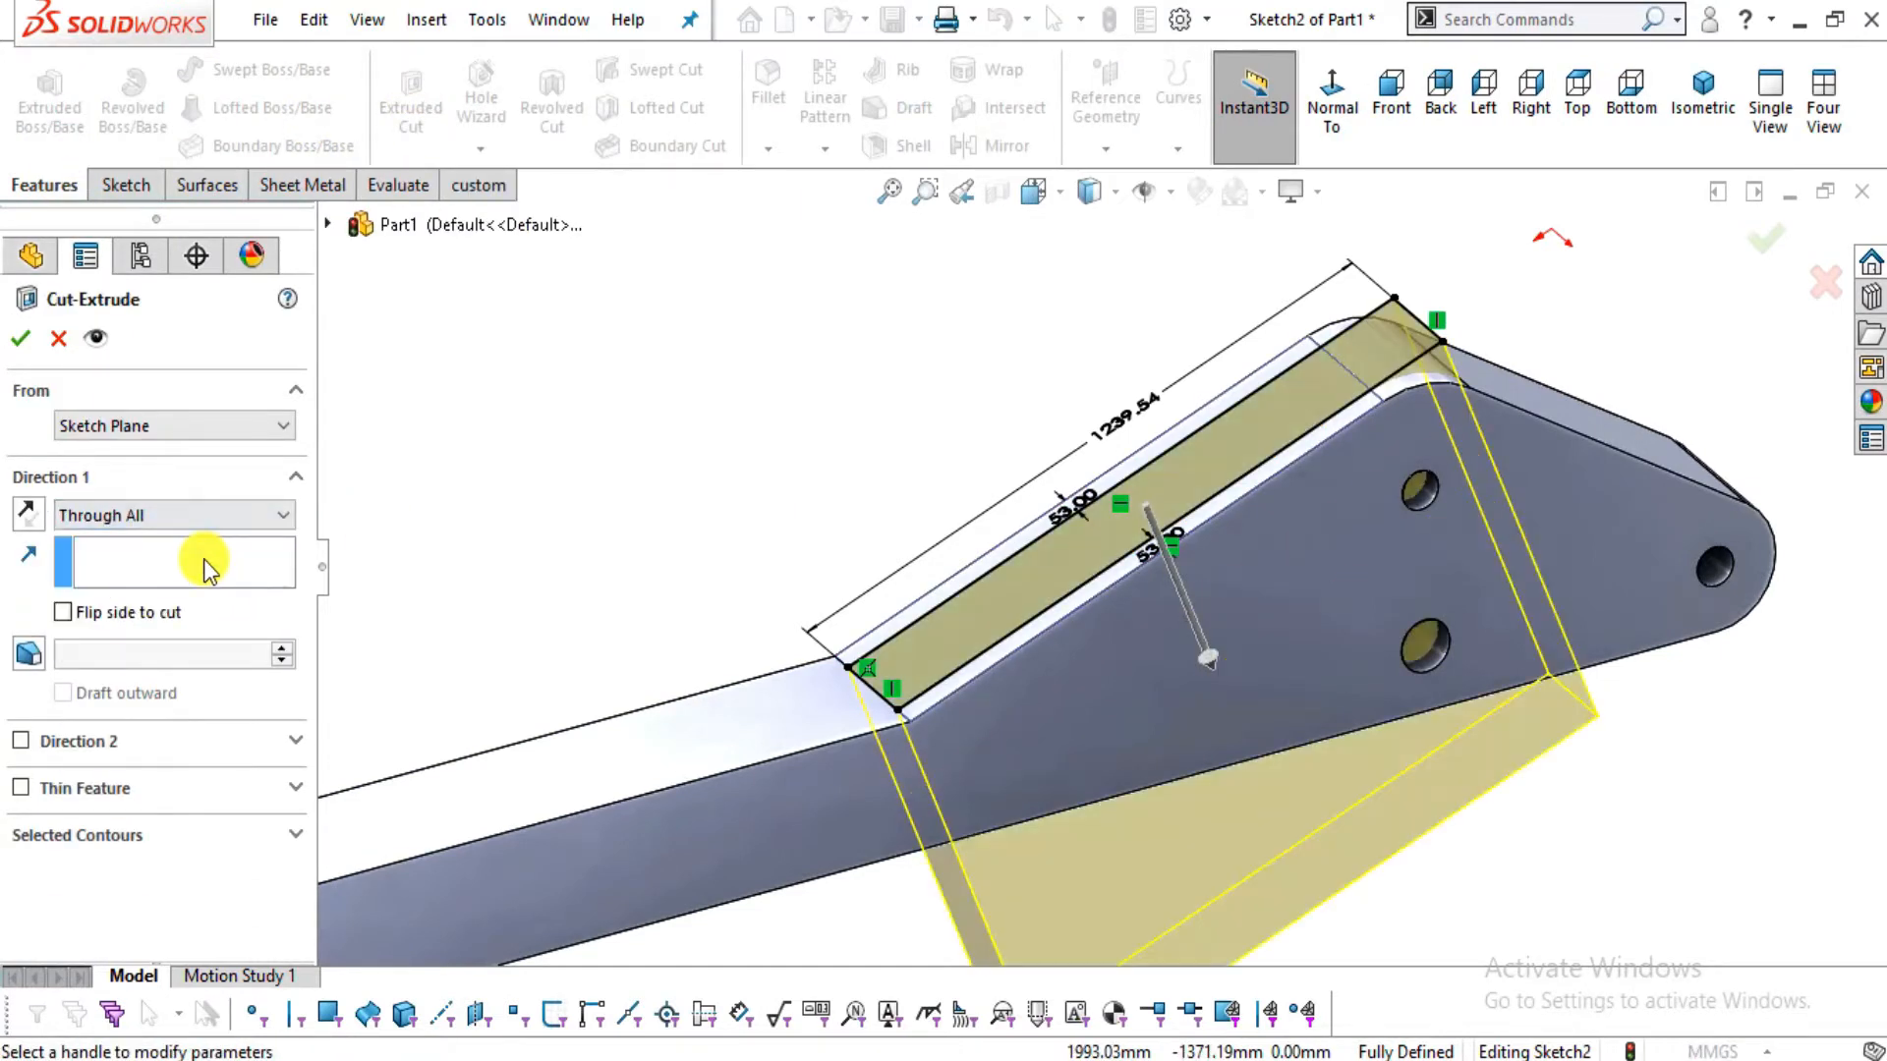
click(22, 339)
middle_drag(1091, 644, 1135, 657)
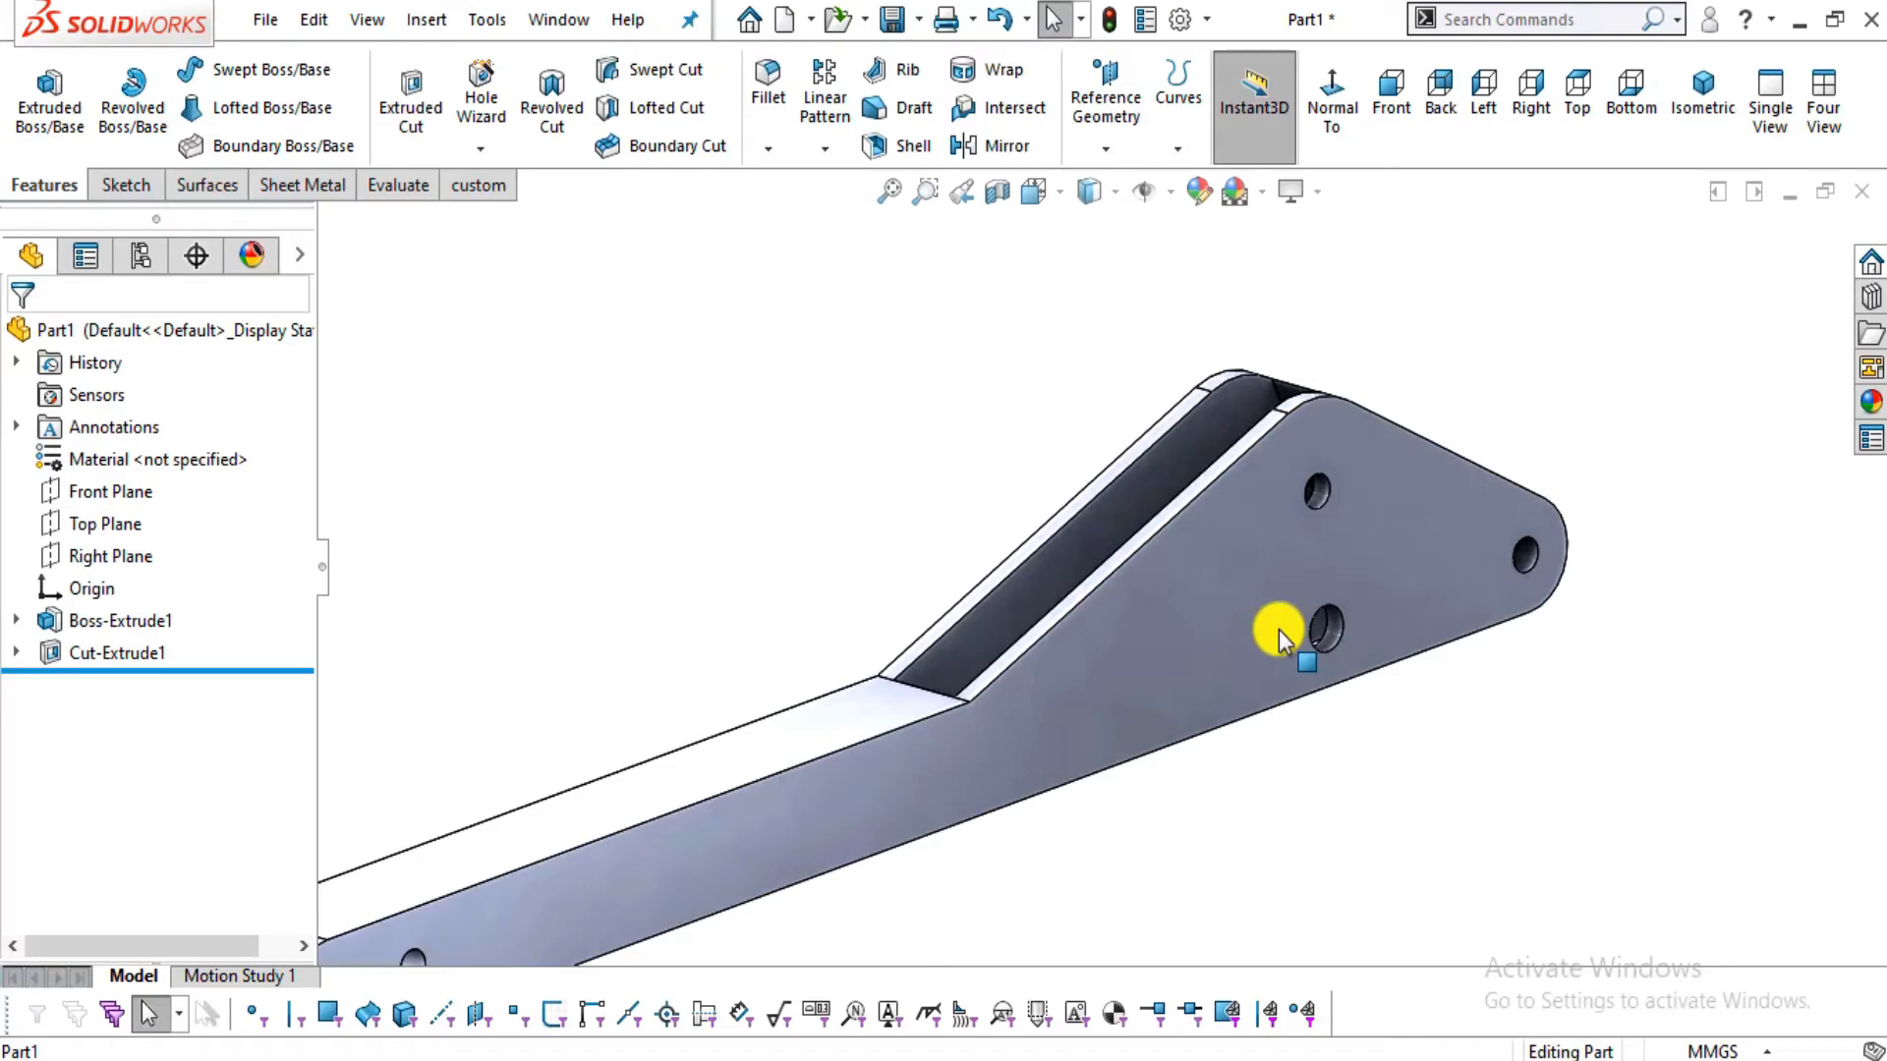
Compare the arm's wide end with section A-A in the PDF drawing and start a new sketch on the arm's front side face
key(alt+Tab)
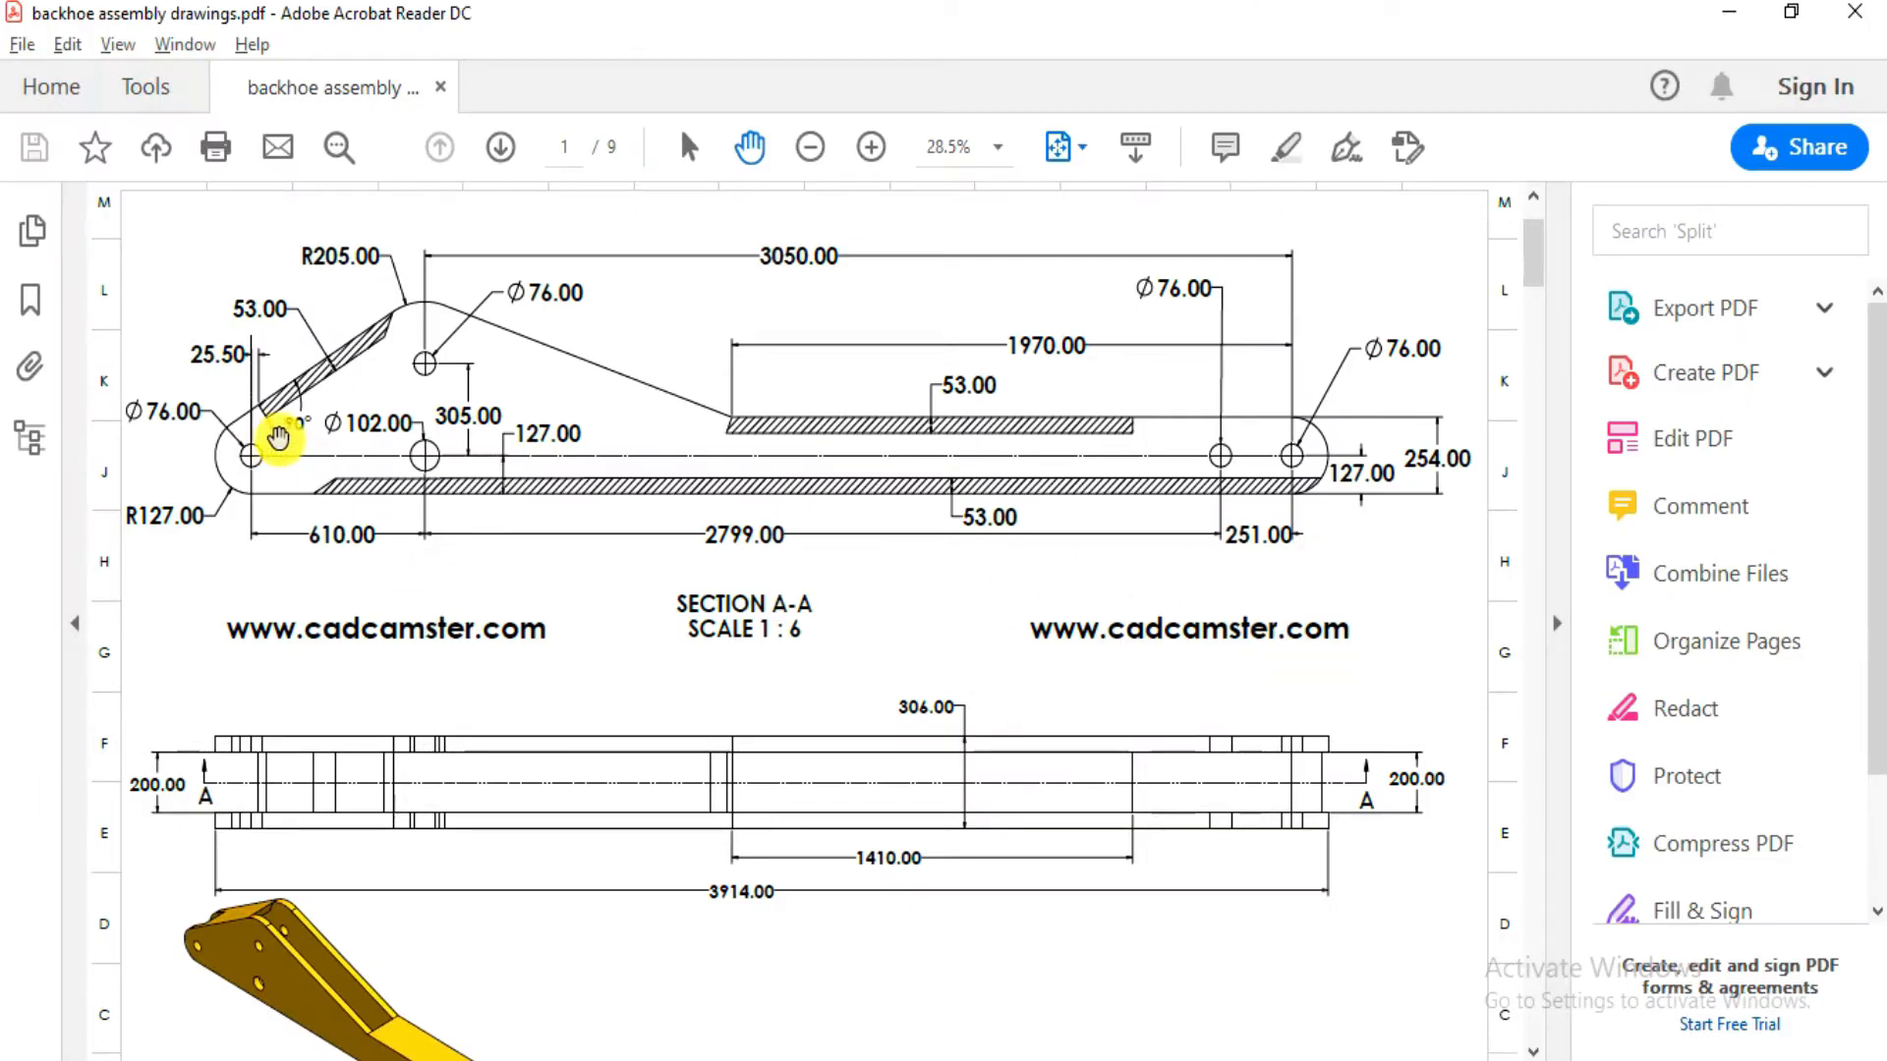
key(alt+Tab)
middle_drag(1524, 615, 1439, 569)
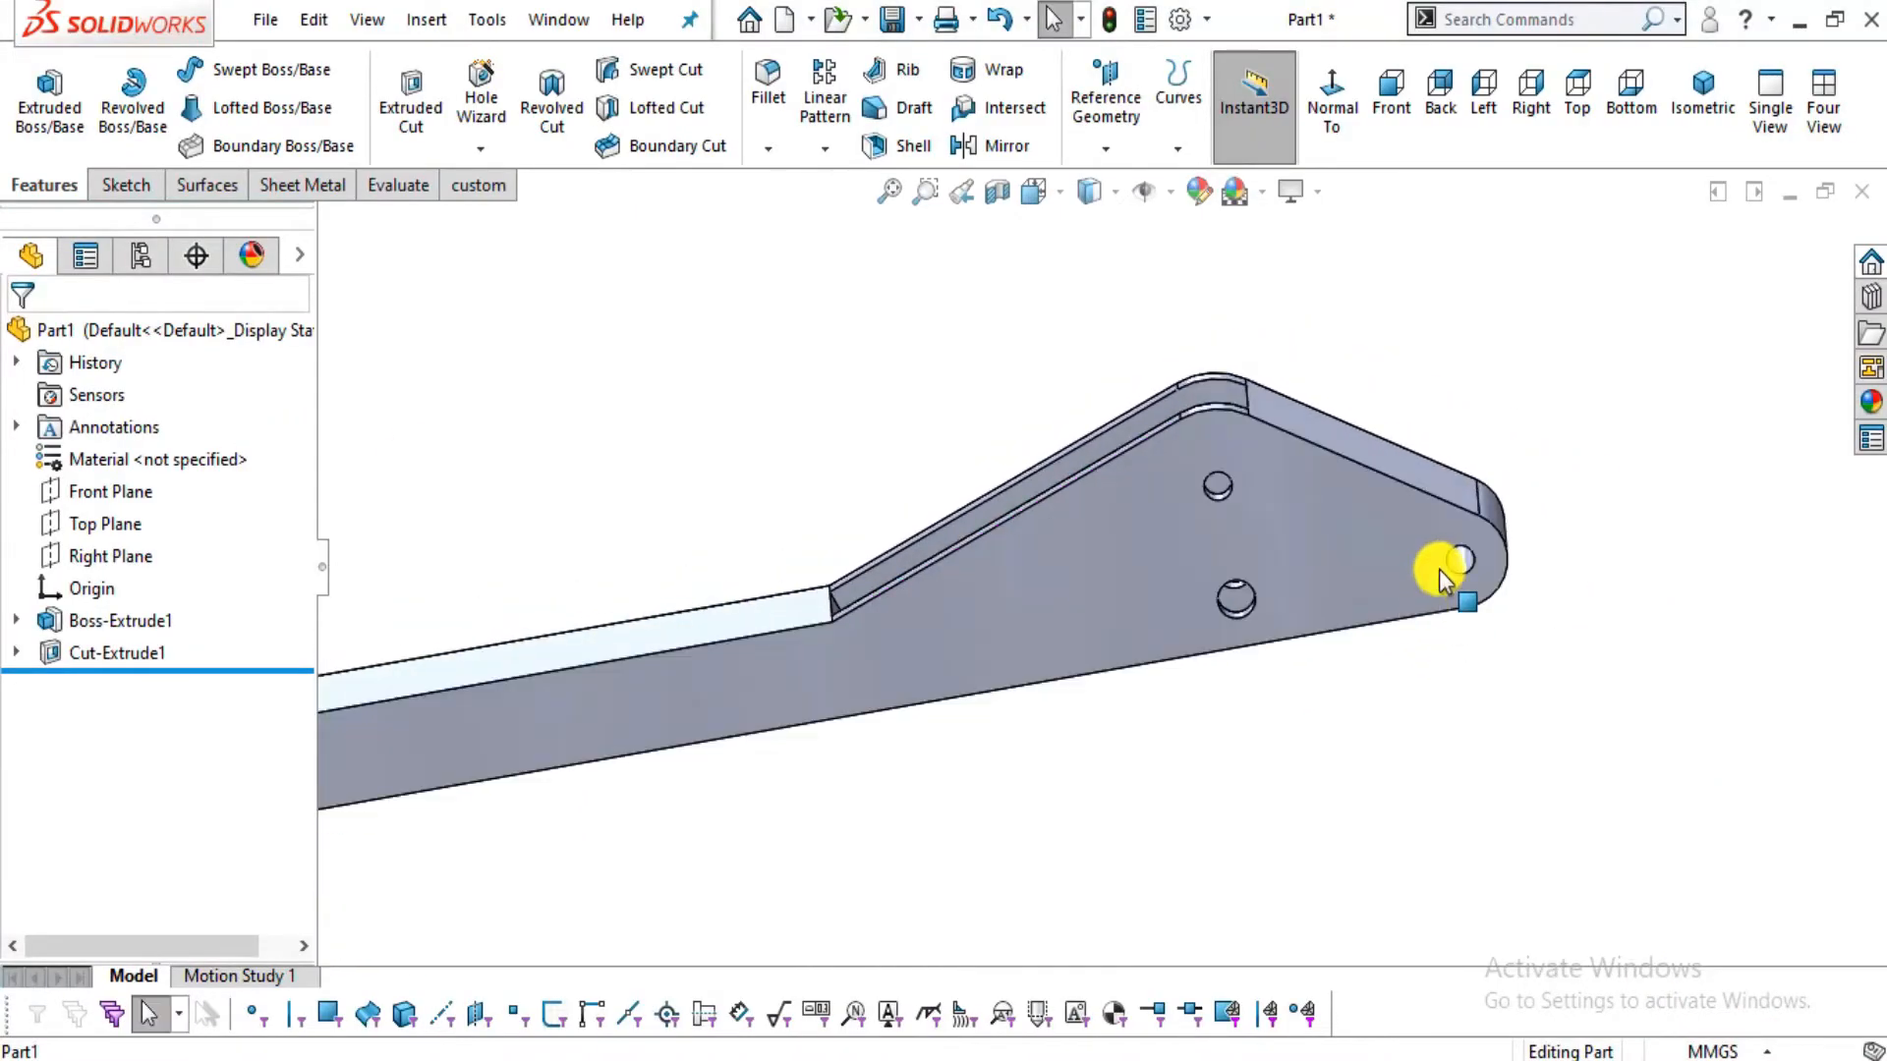
click(1413, 558)
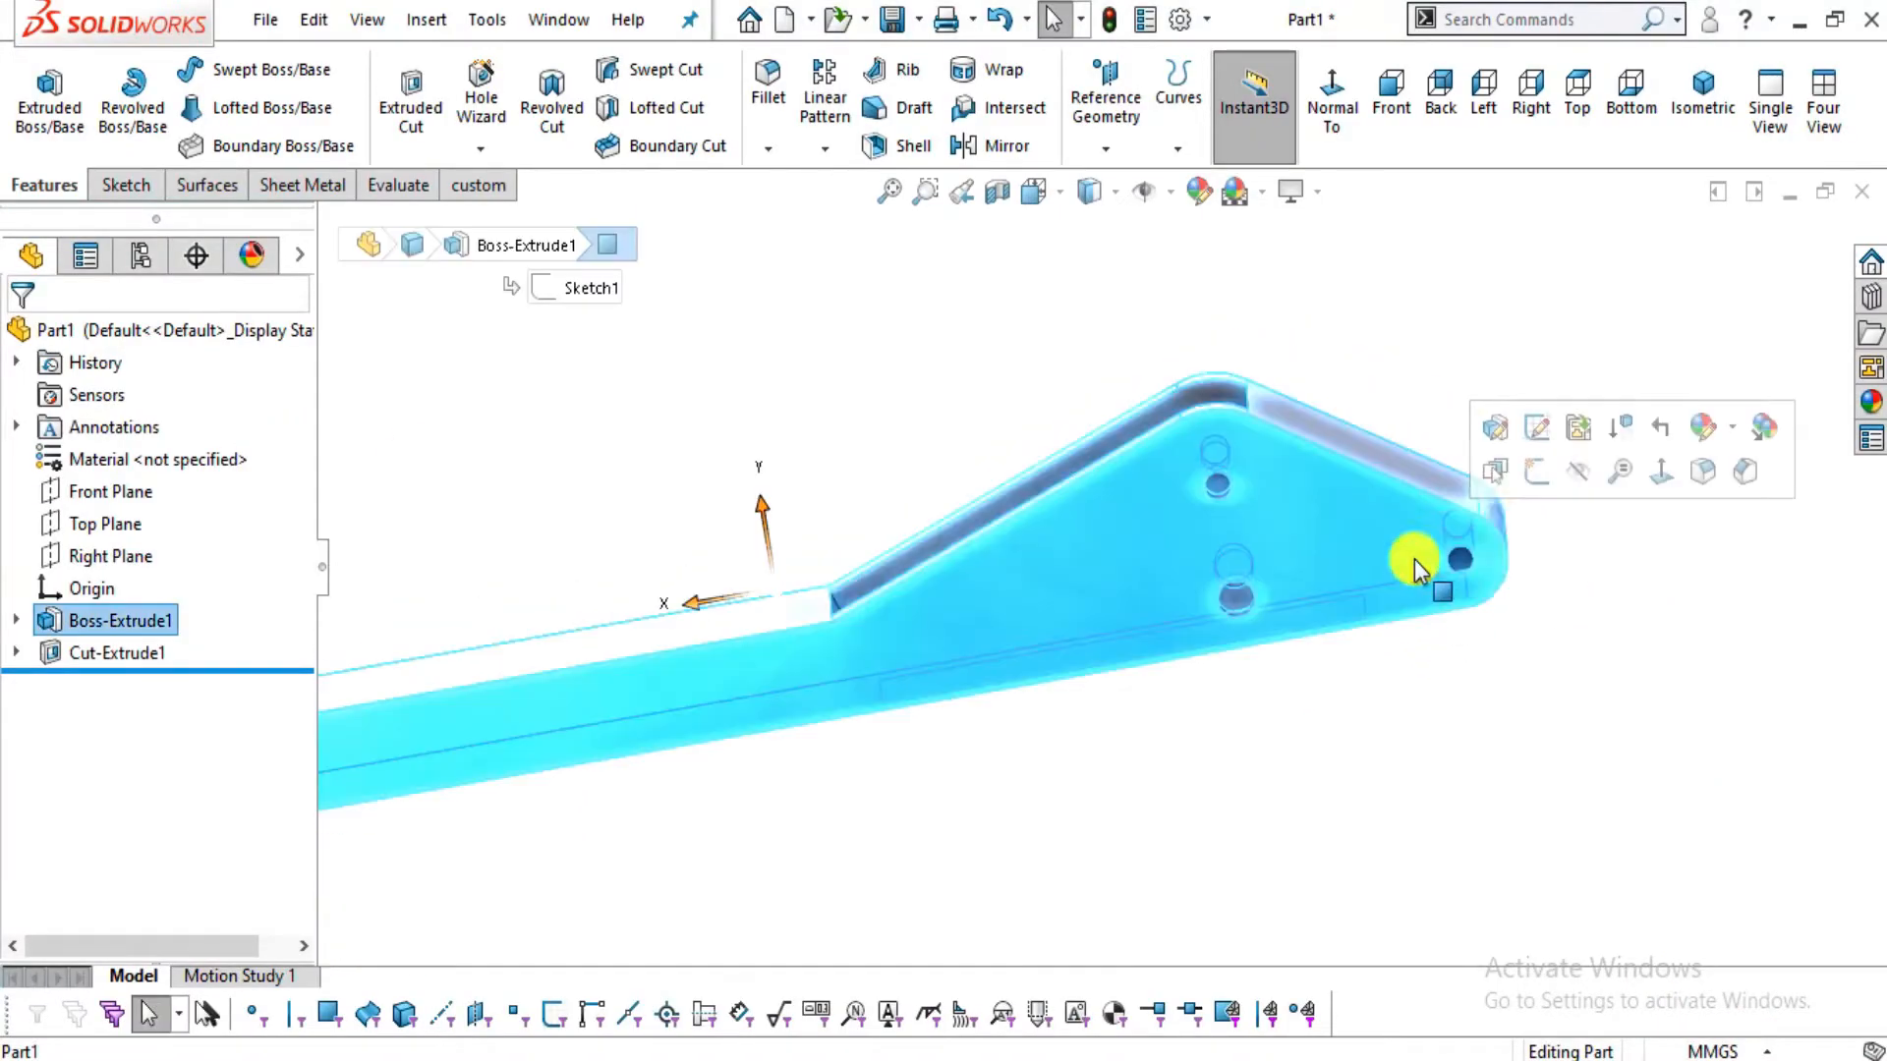
click(1665, 480)
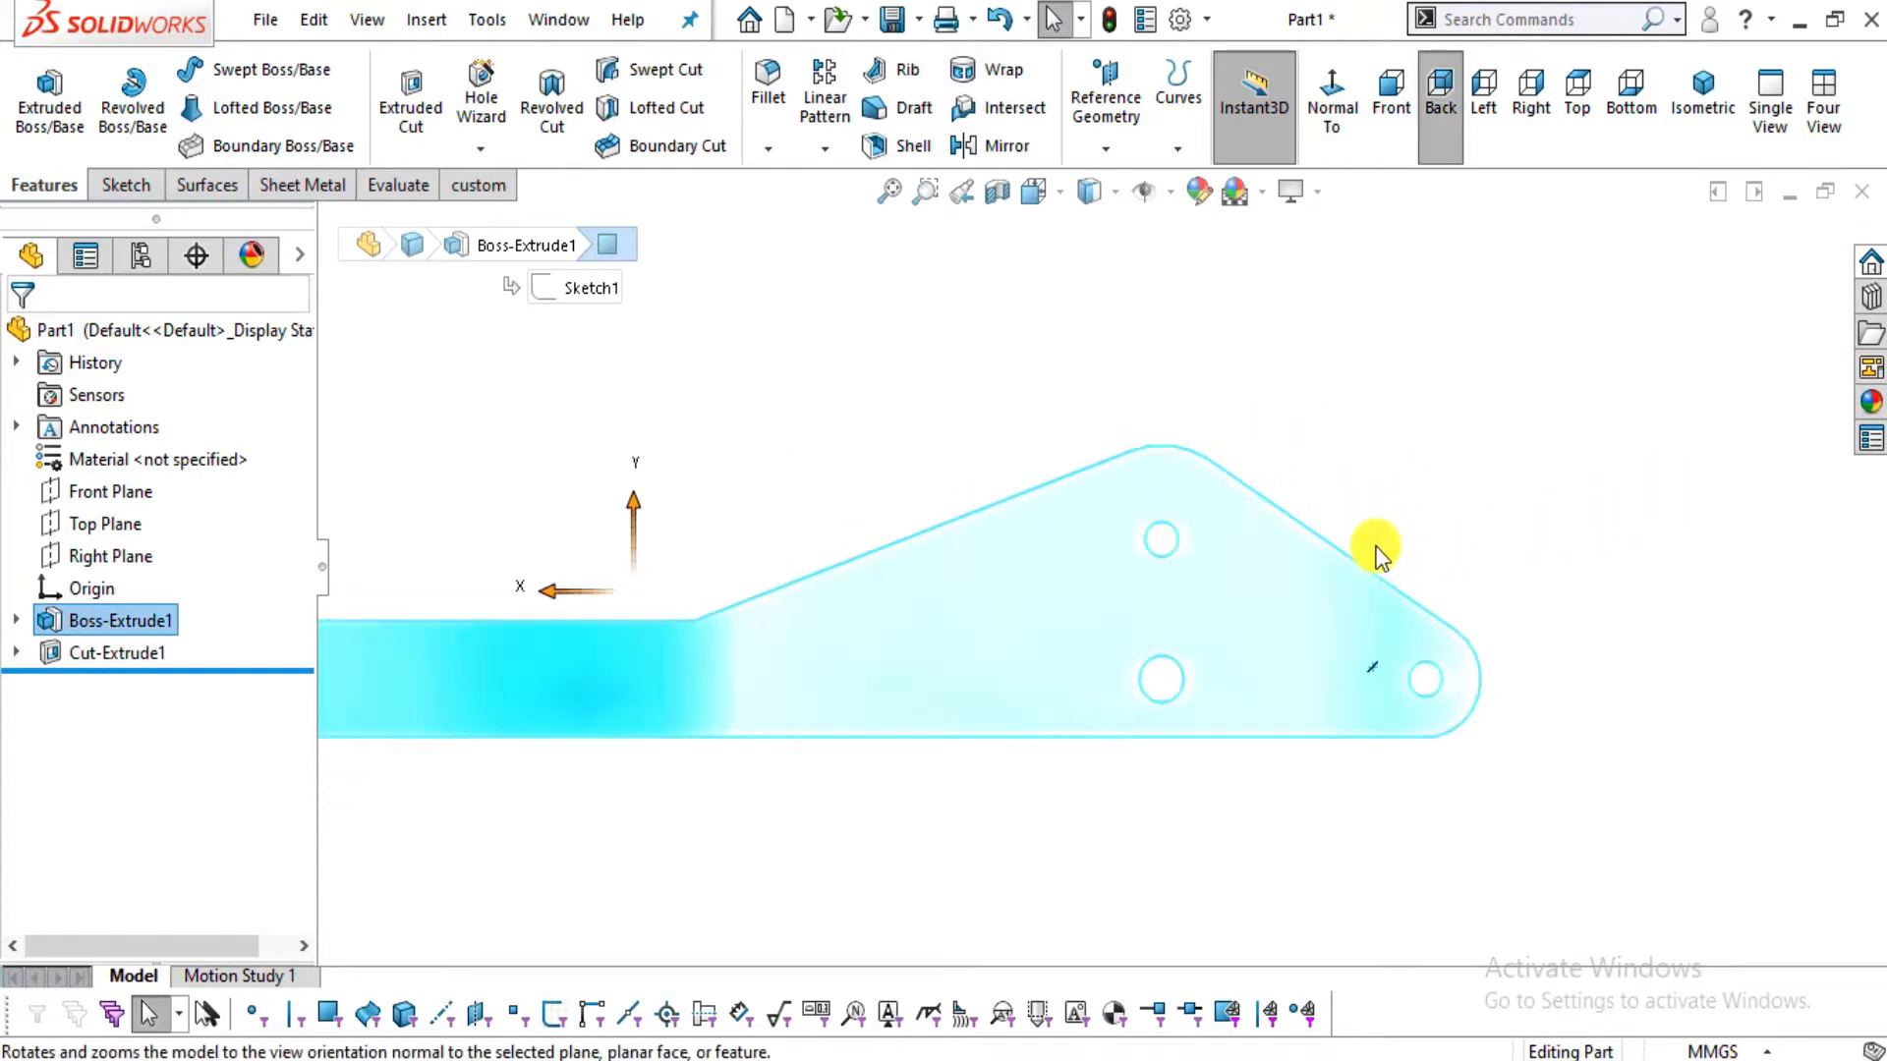
key(alt+Tab)
key(alt+Tab)
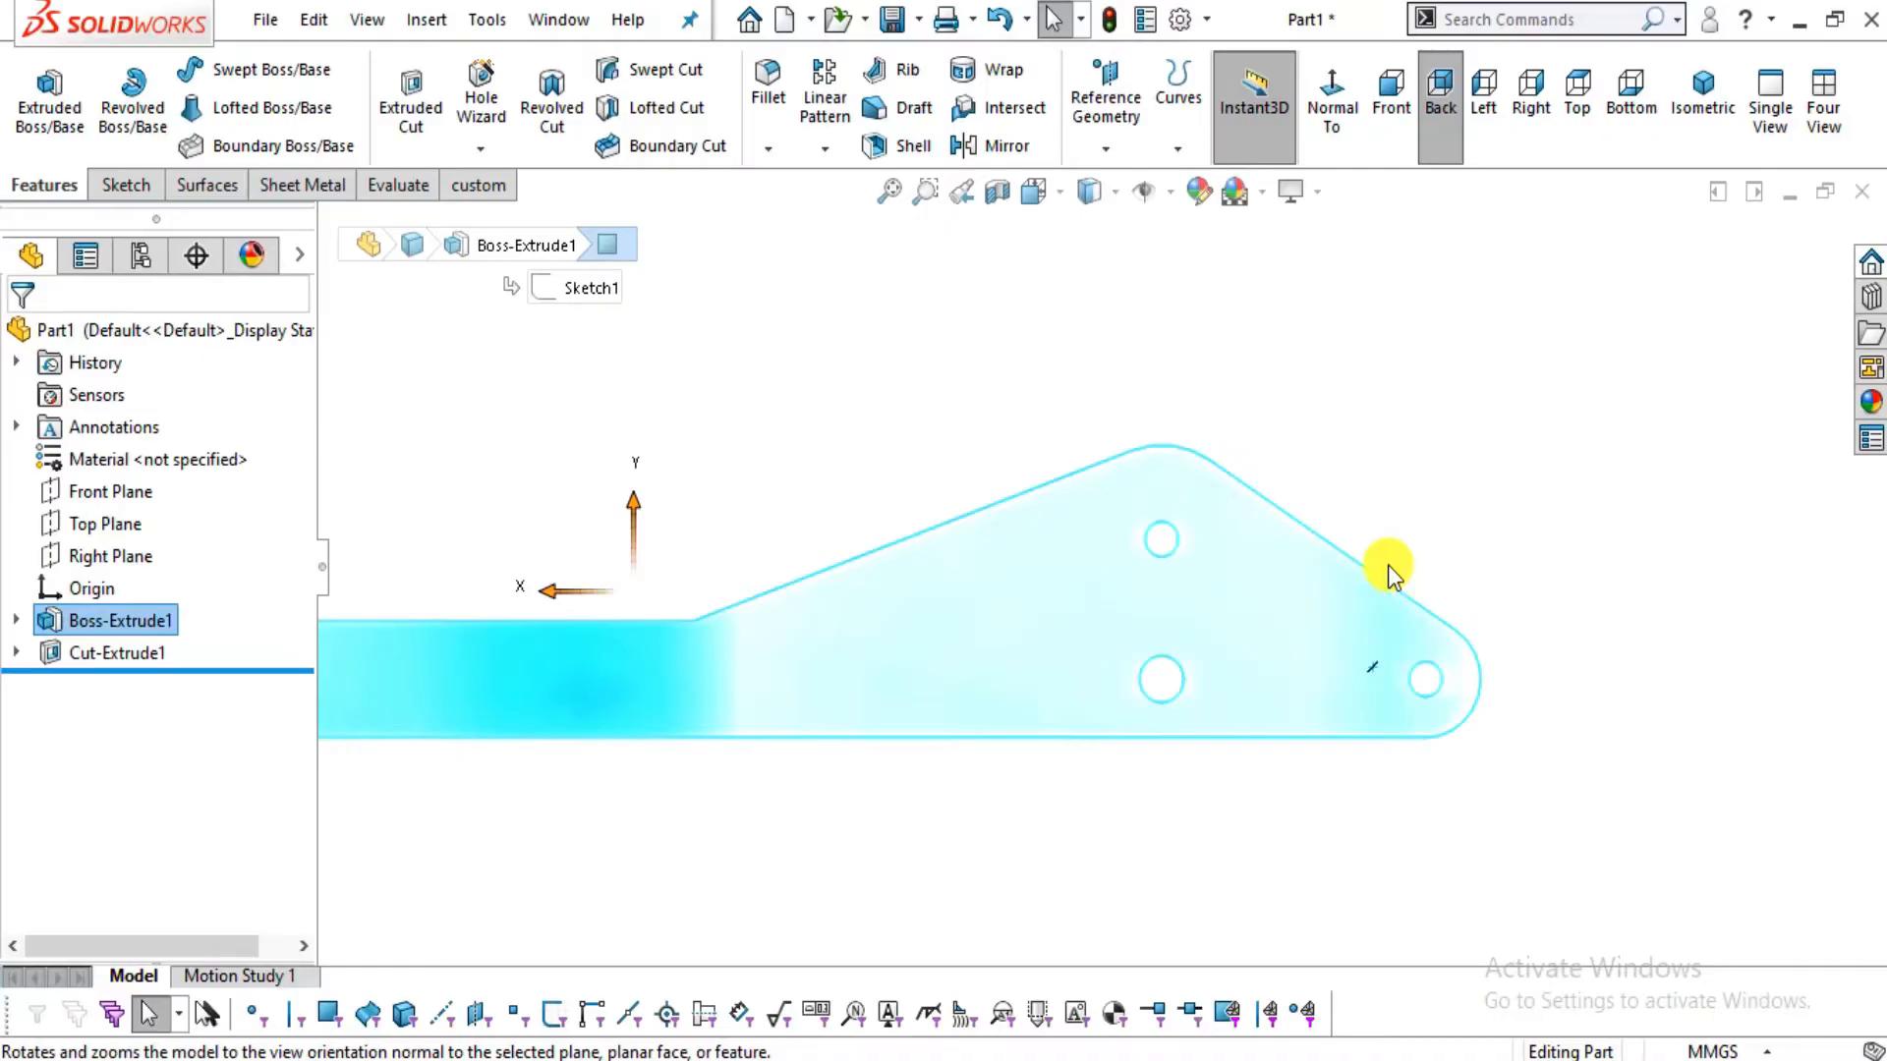
key(alt+Tab)
key(alt+Tab)
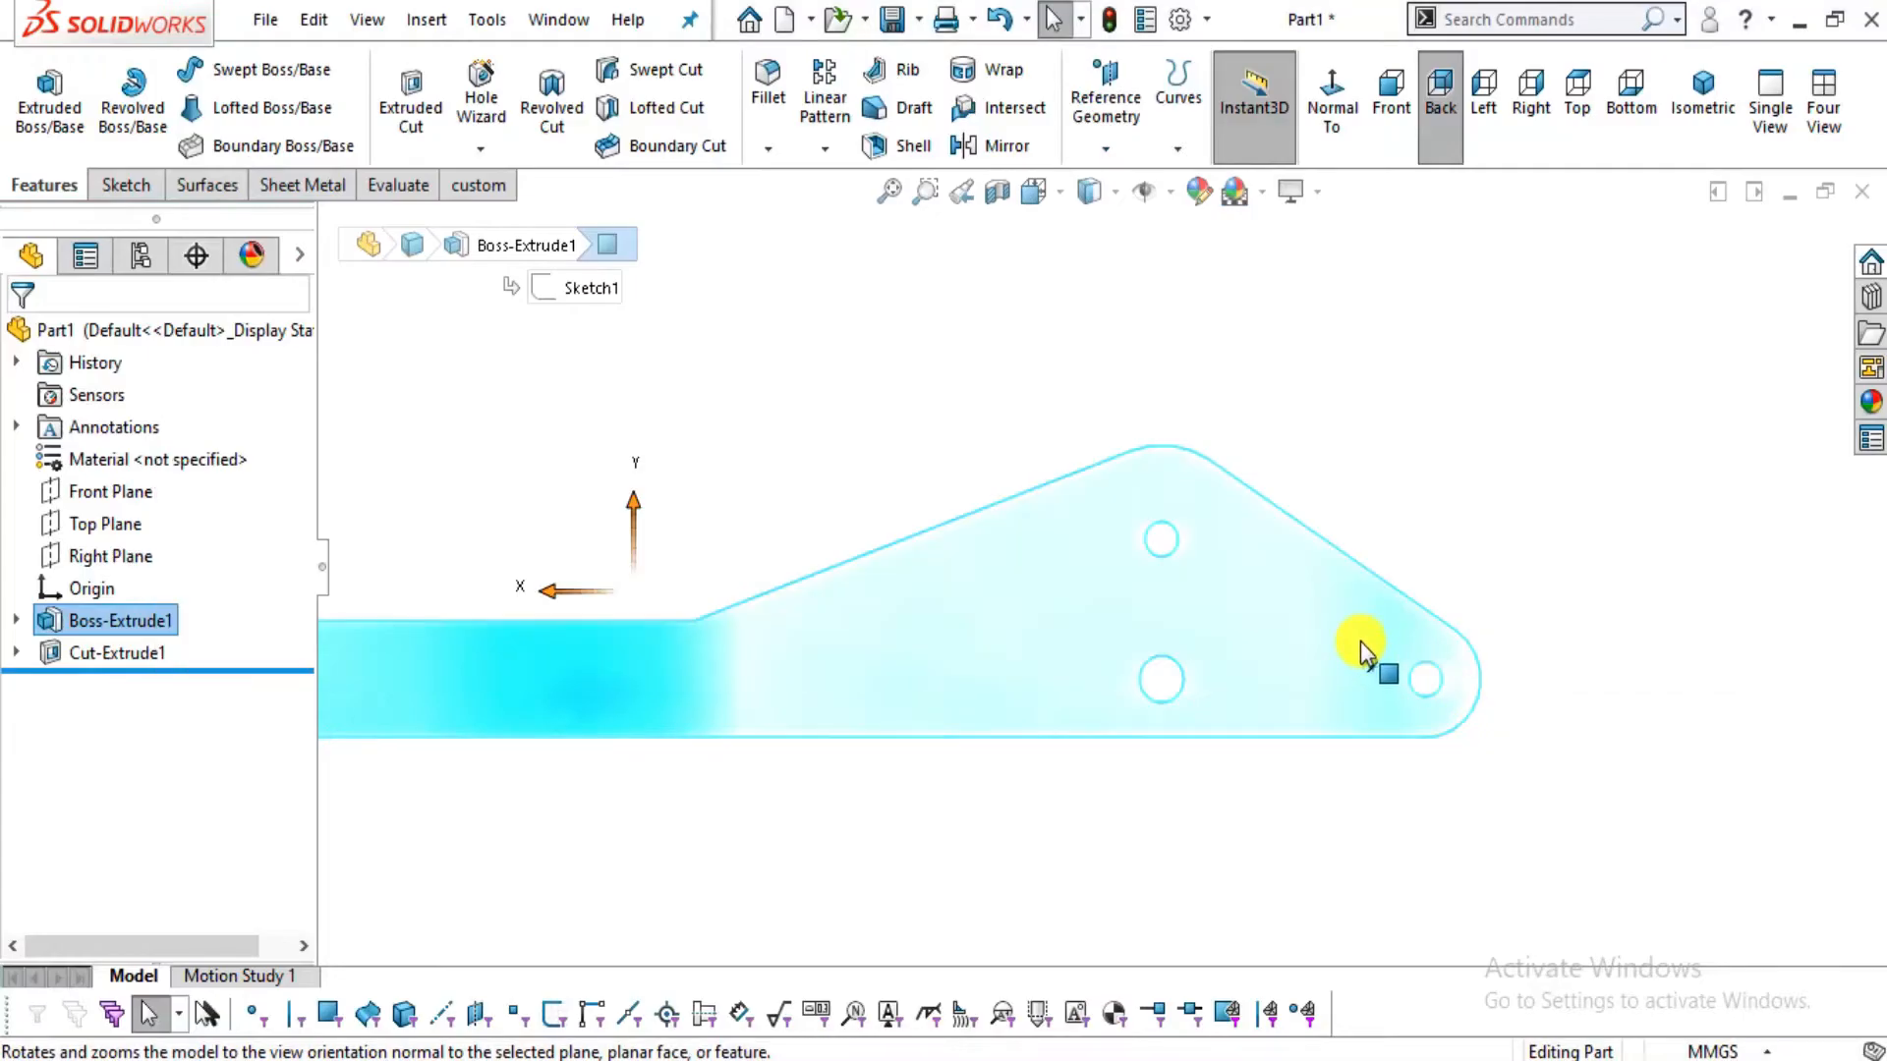
right_click(1359, 641)
click(1542, 420)
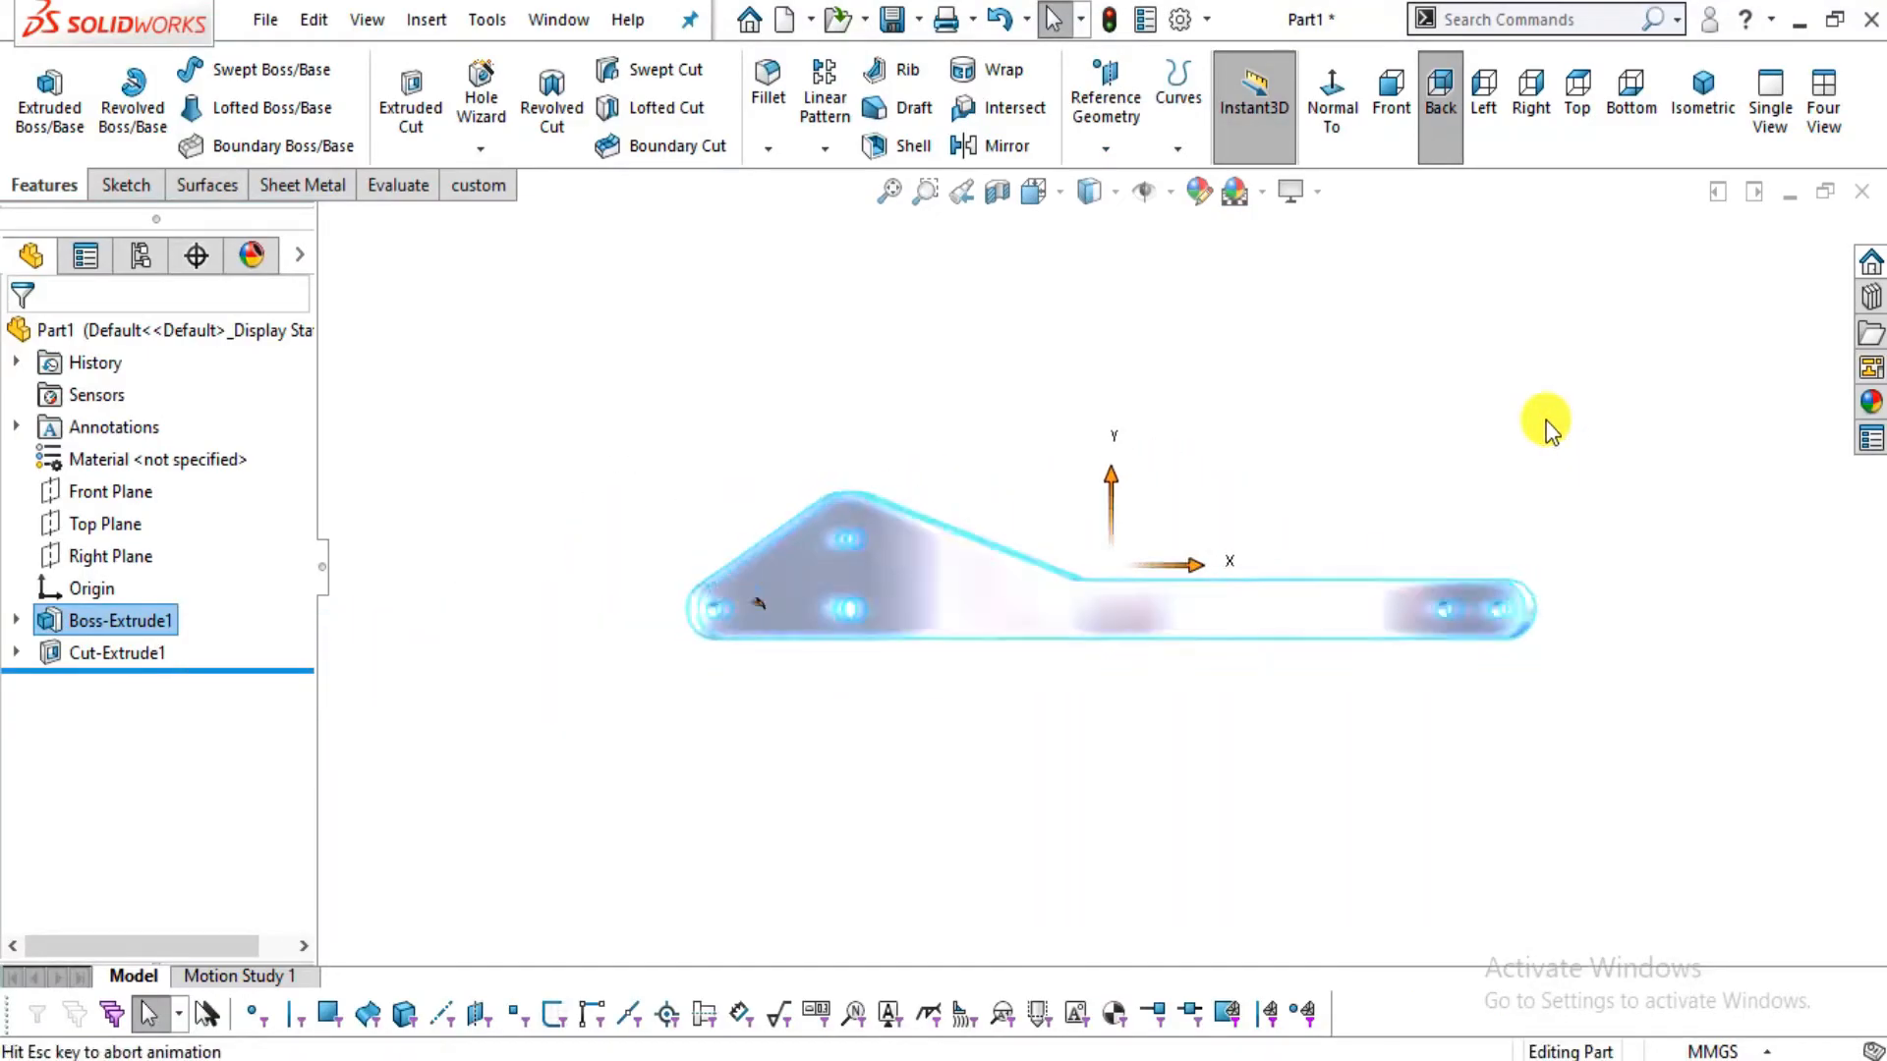
click(908, 569)
click(1032, 478)
scroll(739, 515, down, 2)
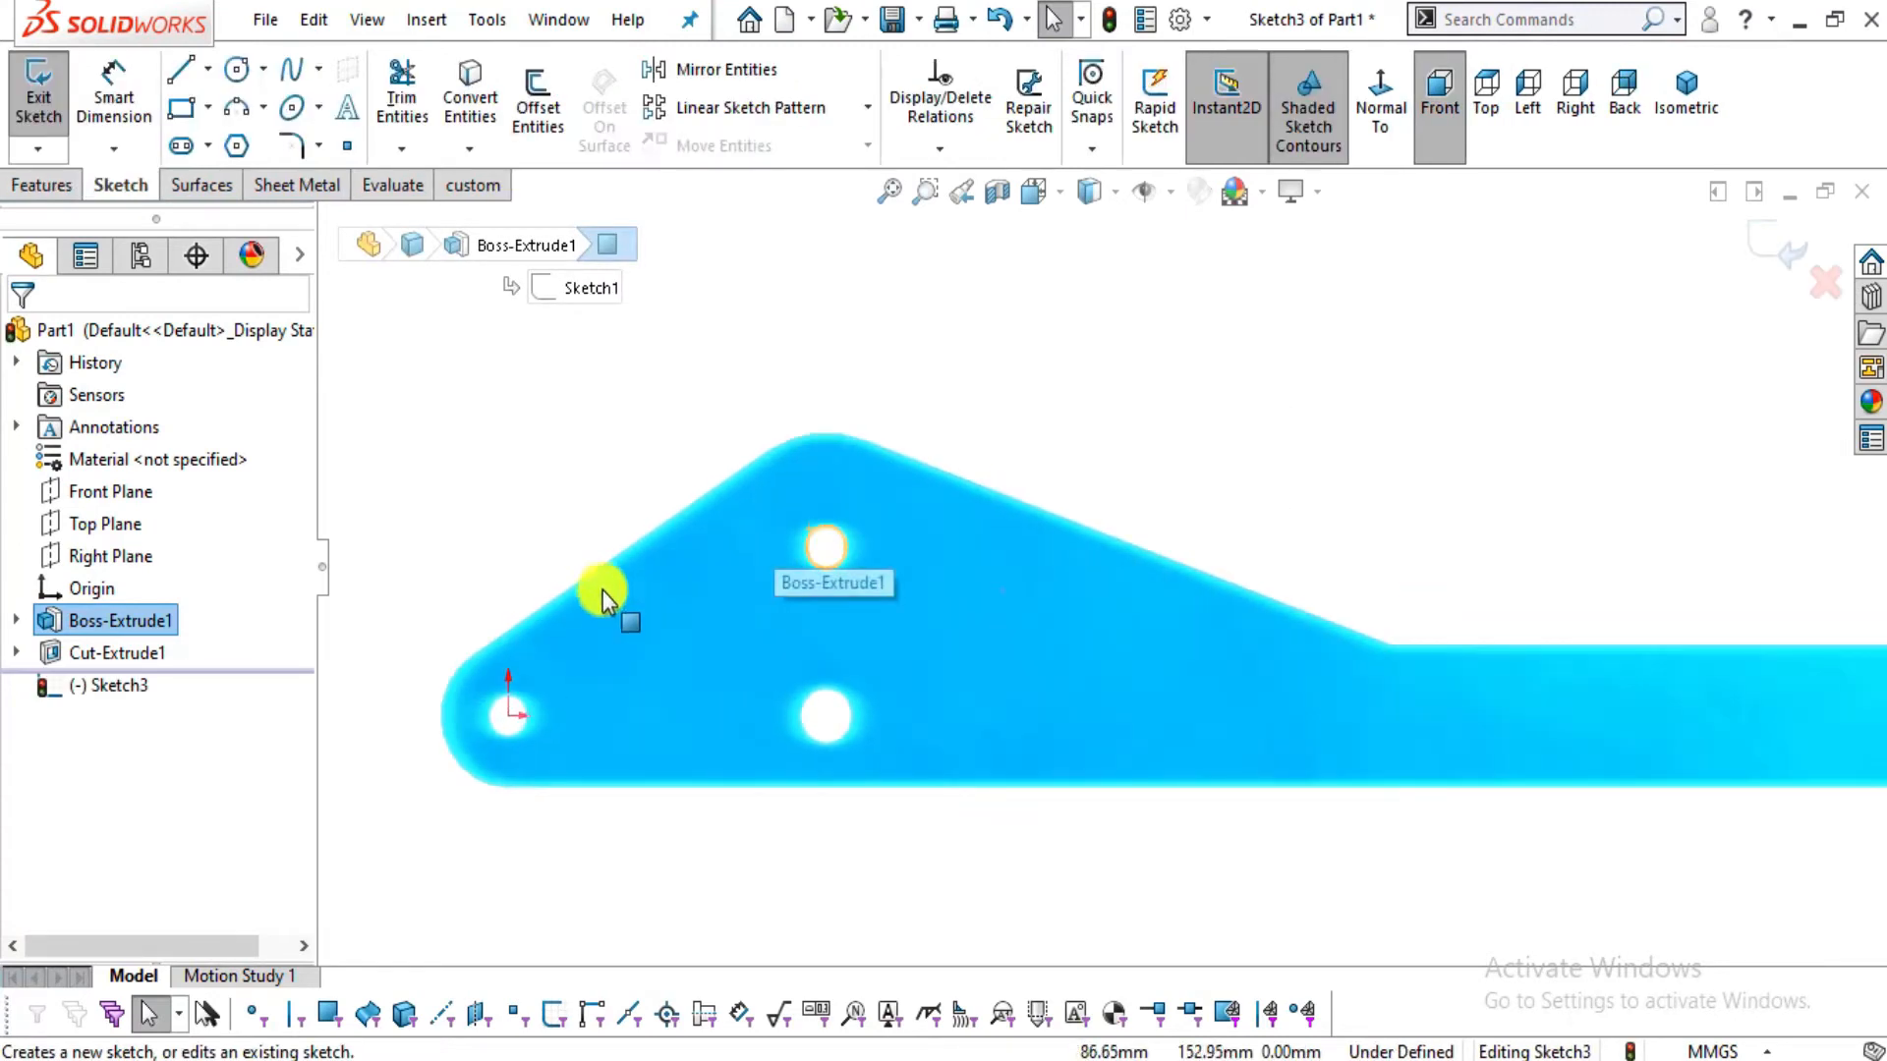
Recheck the drawing and convert the arc edge of the arm's rounded wide end into the sketch
key(alt+Tab)
key(alt+Tab)
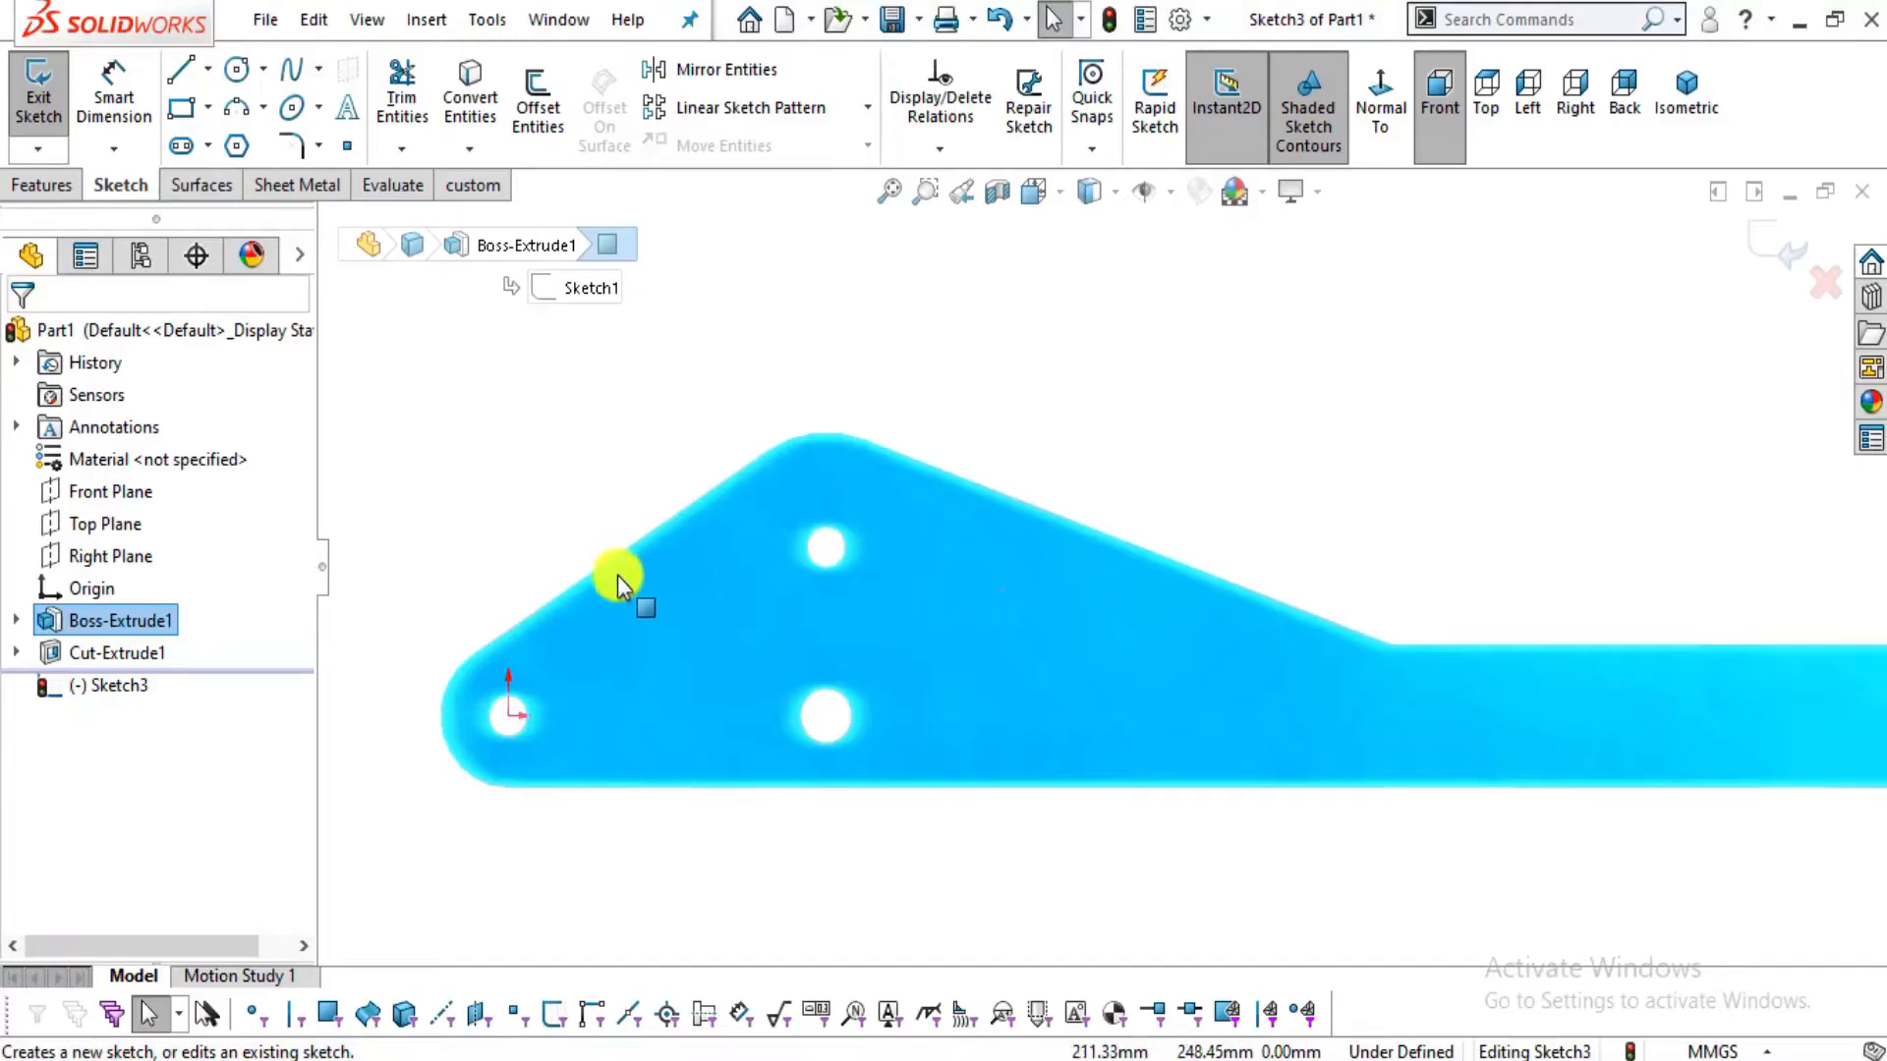
scroll(609, 575, down, 2)
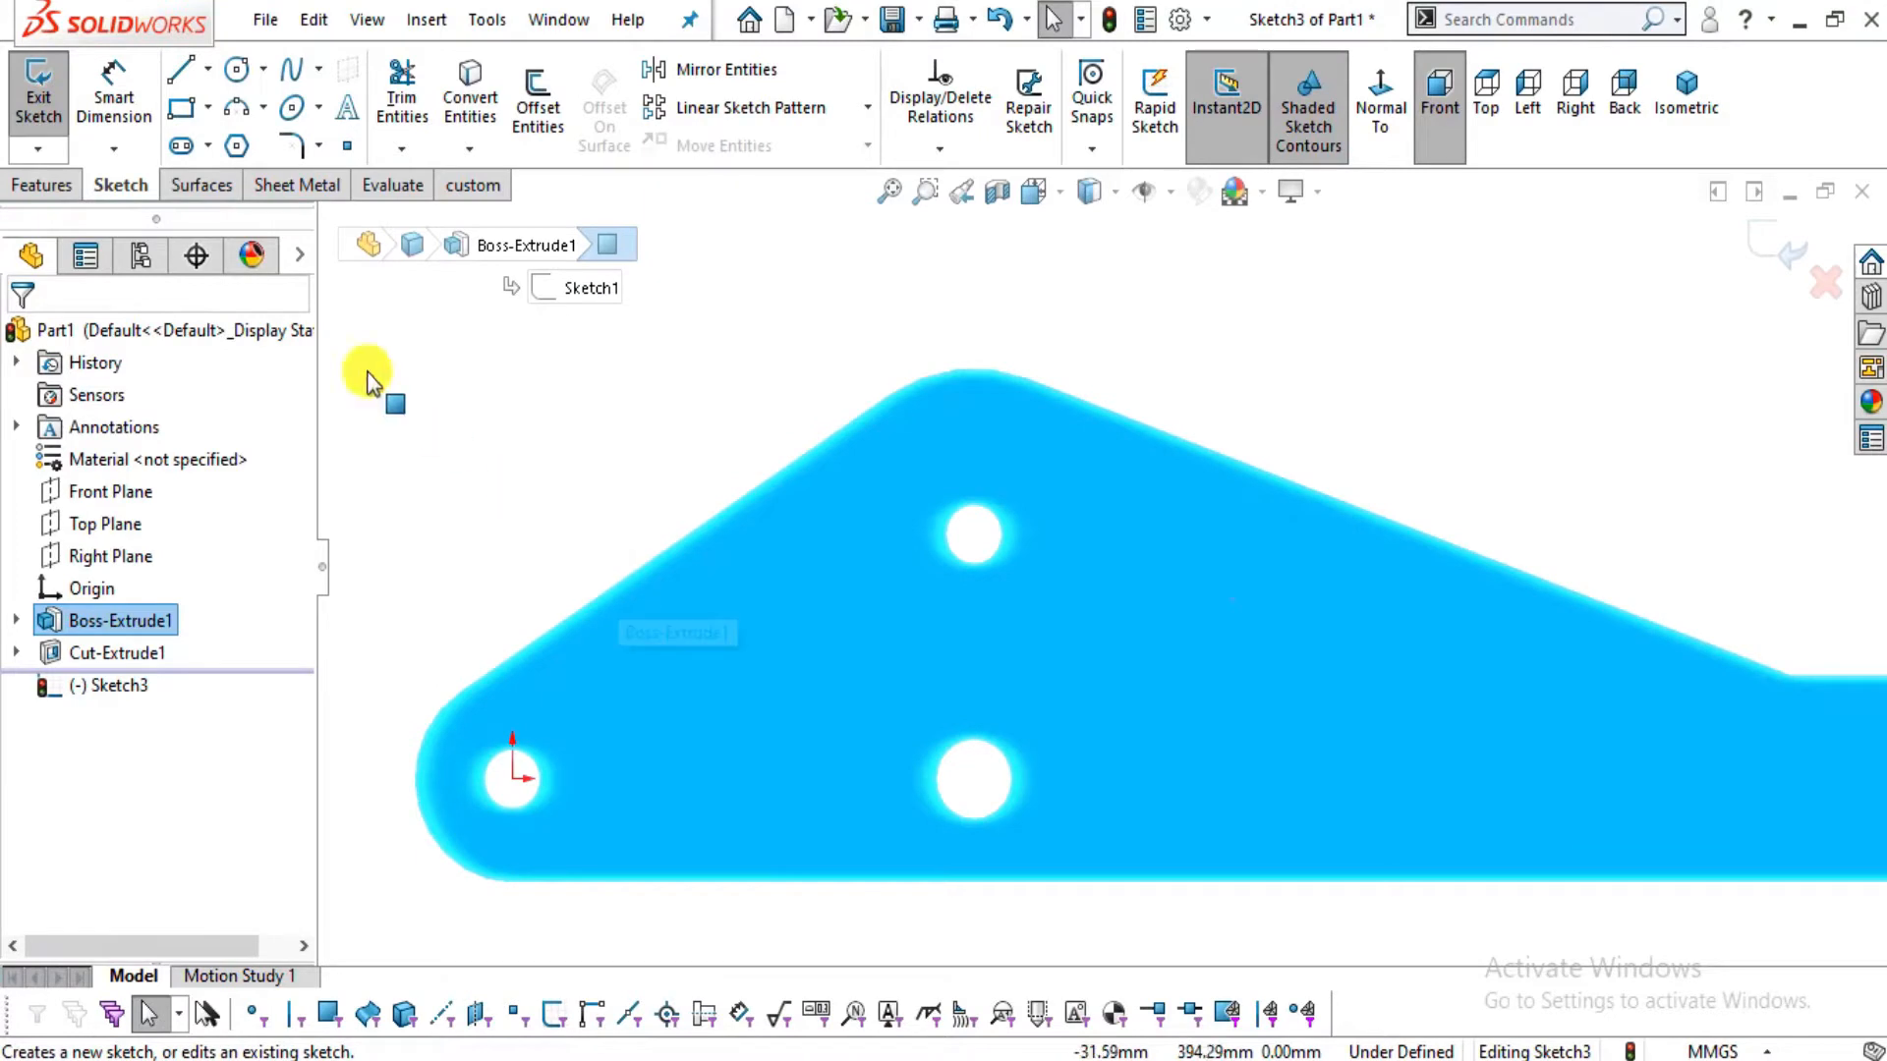
click(485, 96)
click(420, 776)
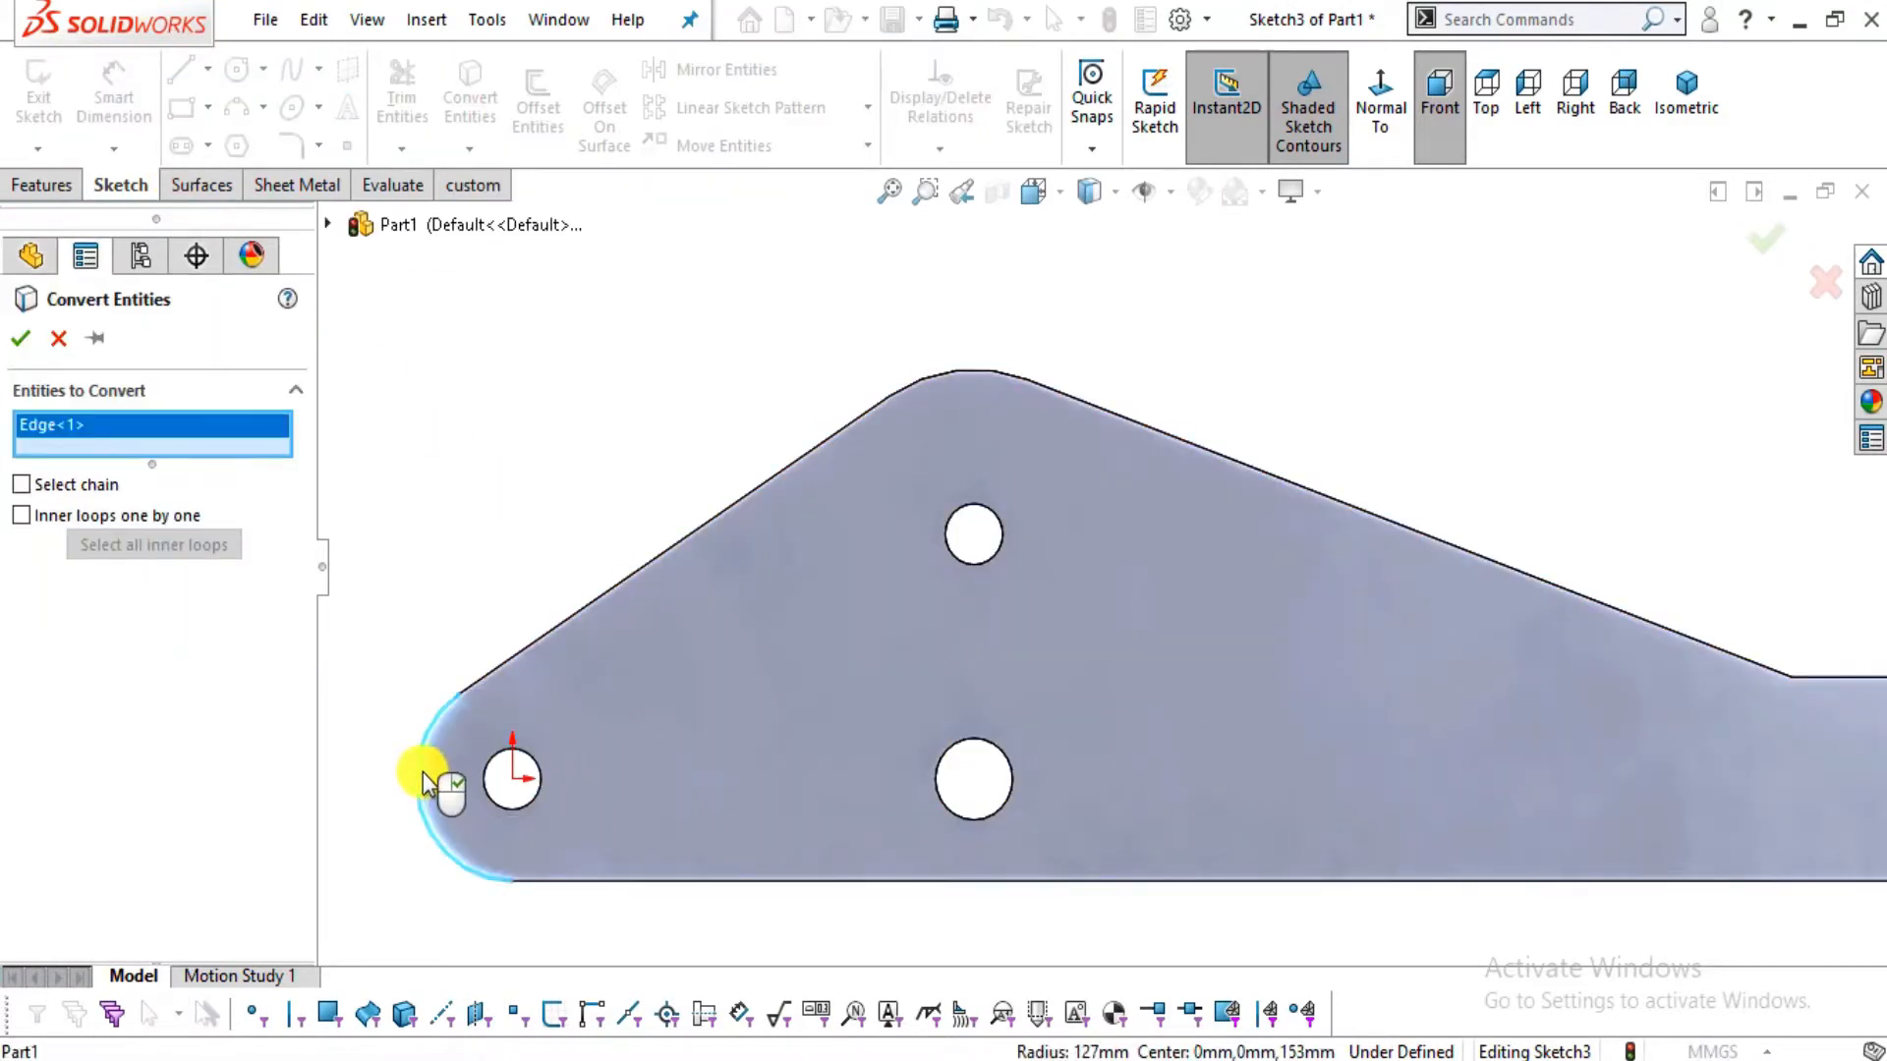
click(20, 340)
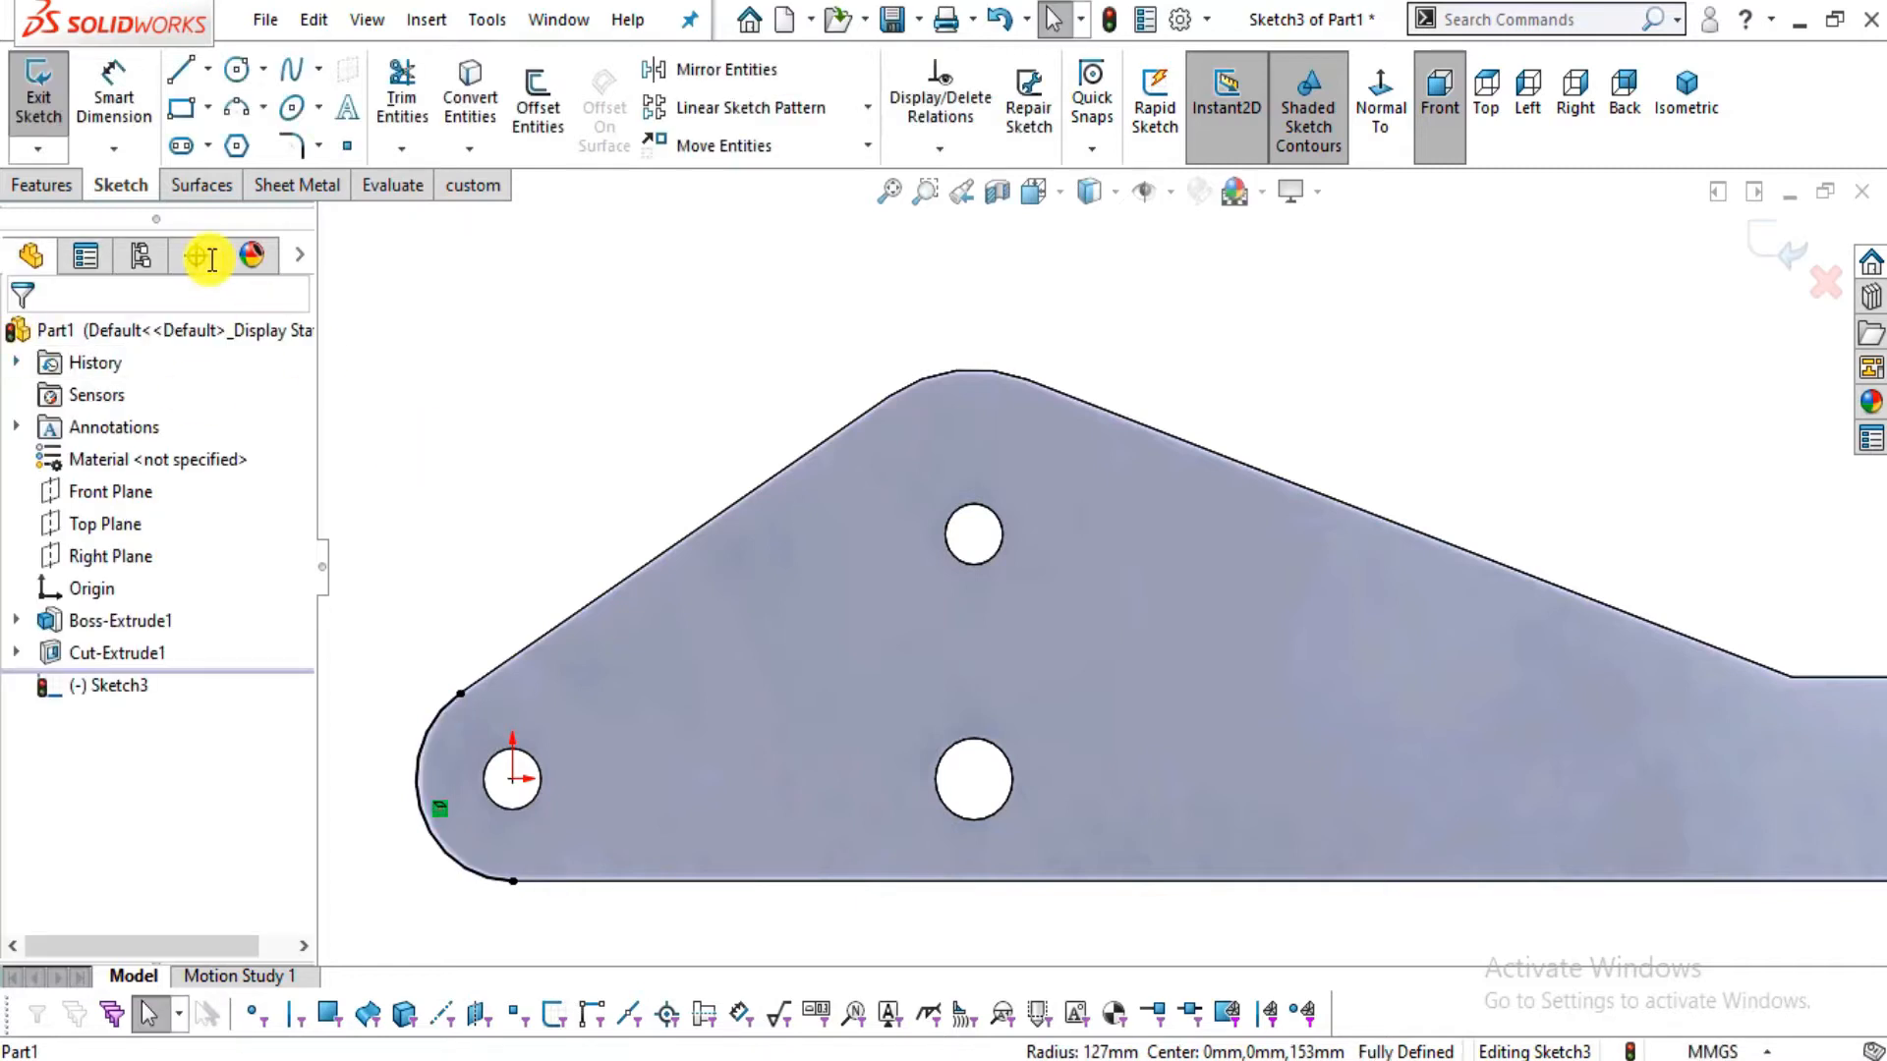
Close the arc with lines along the sloped edge, across the face for about 347 mm, and back along the bottom edge
click(183, 71)
scroll(639, 865, down, 3)
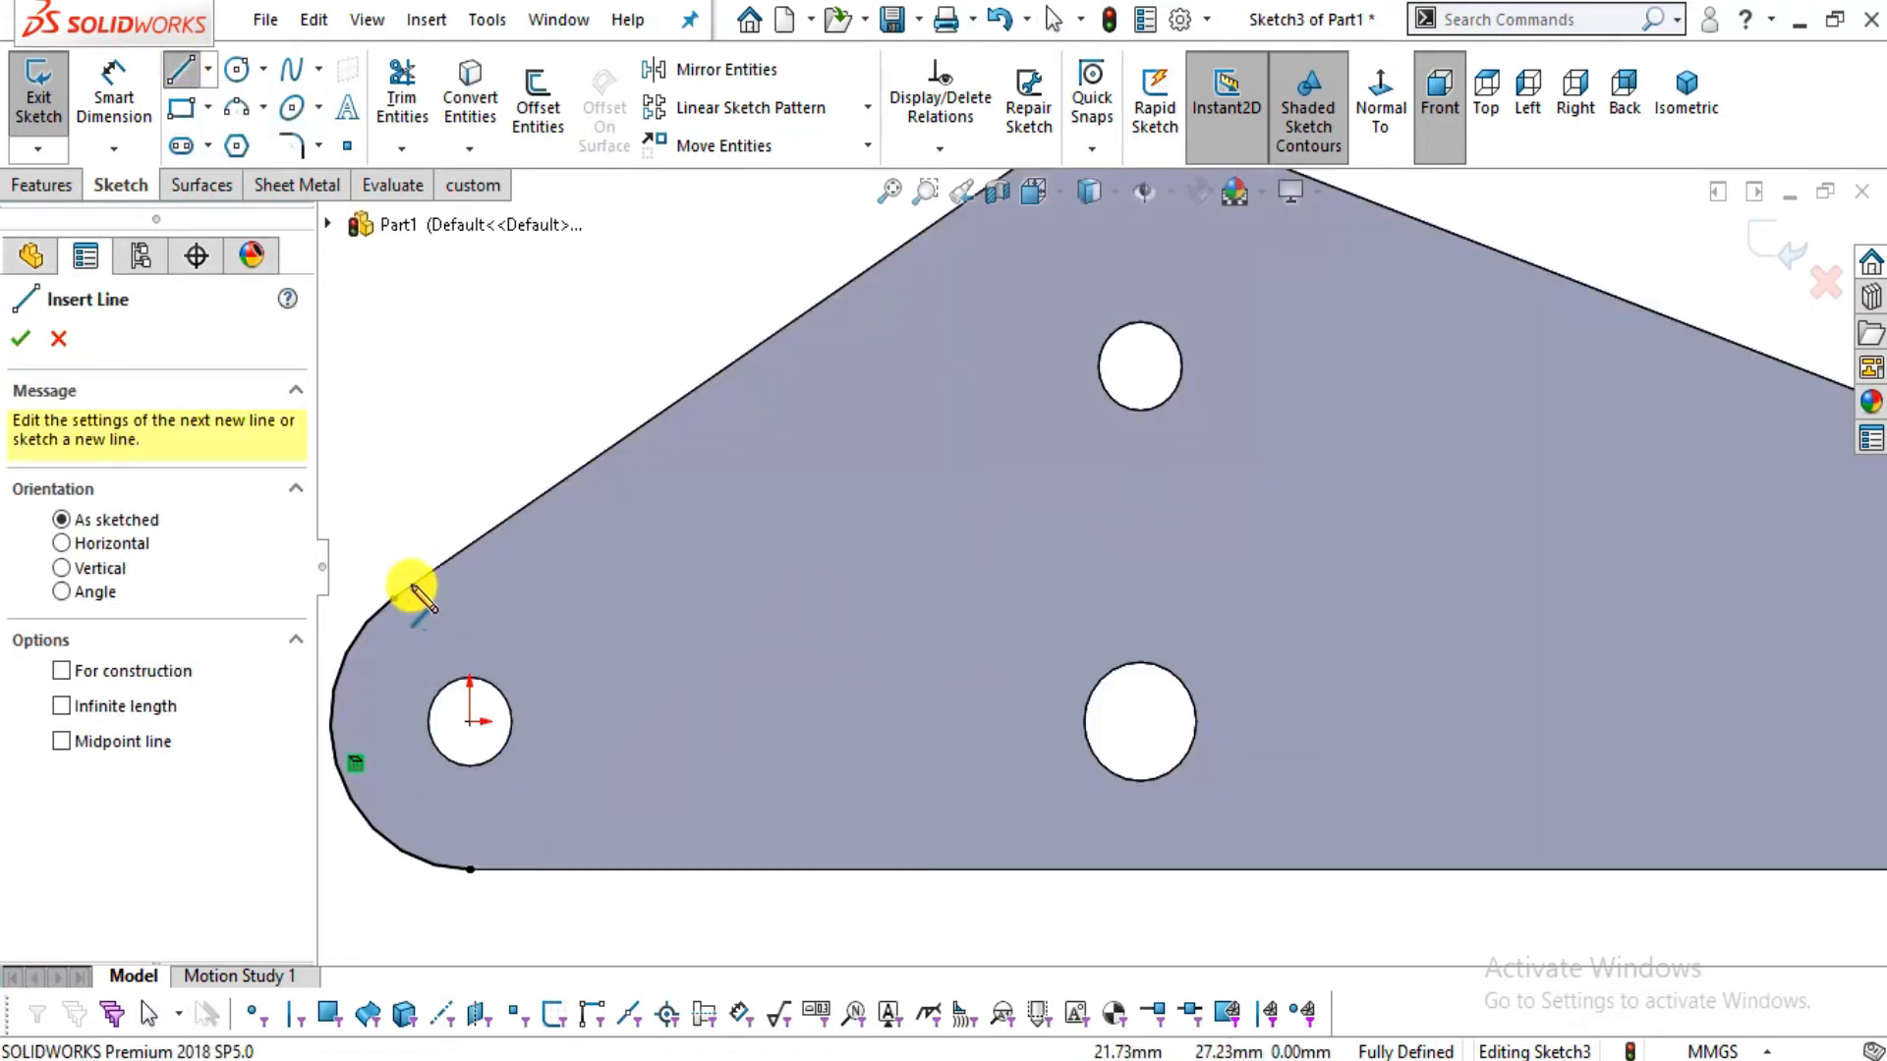
click(394, 598)
click(524, 509)
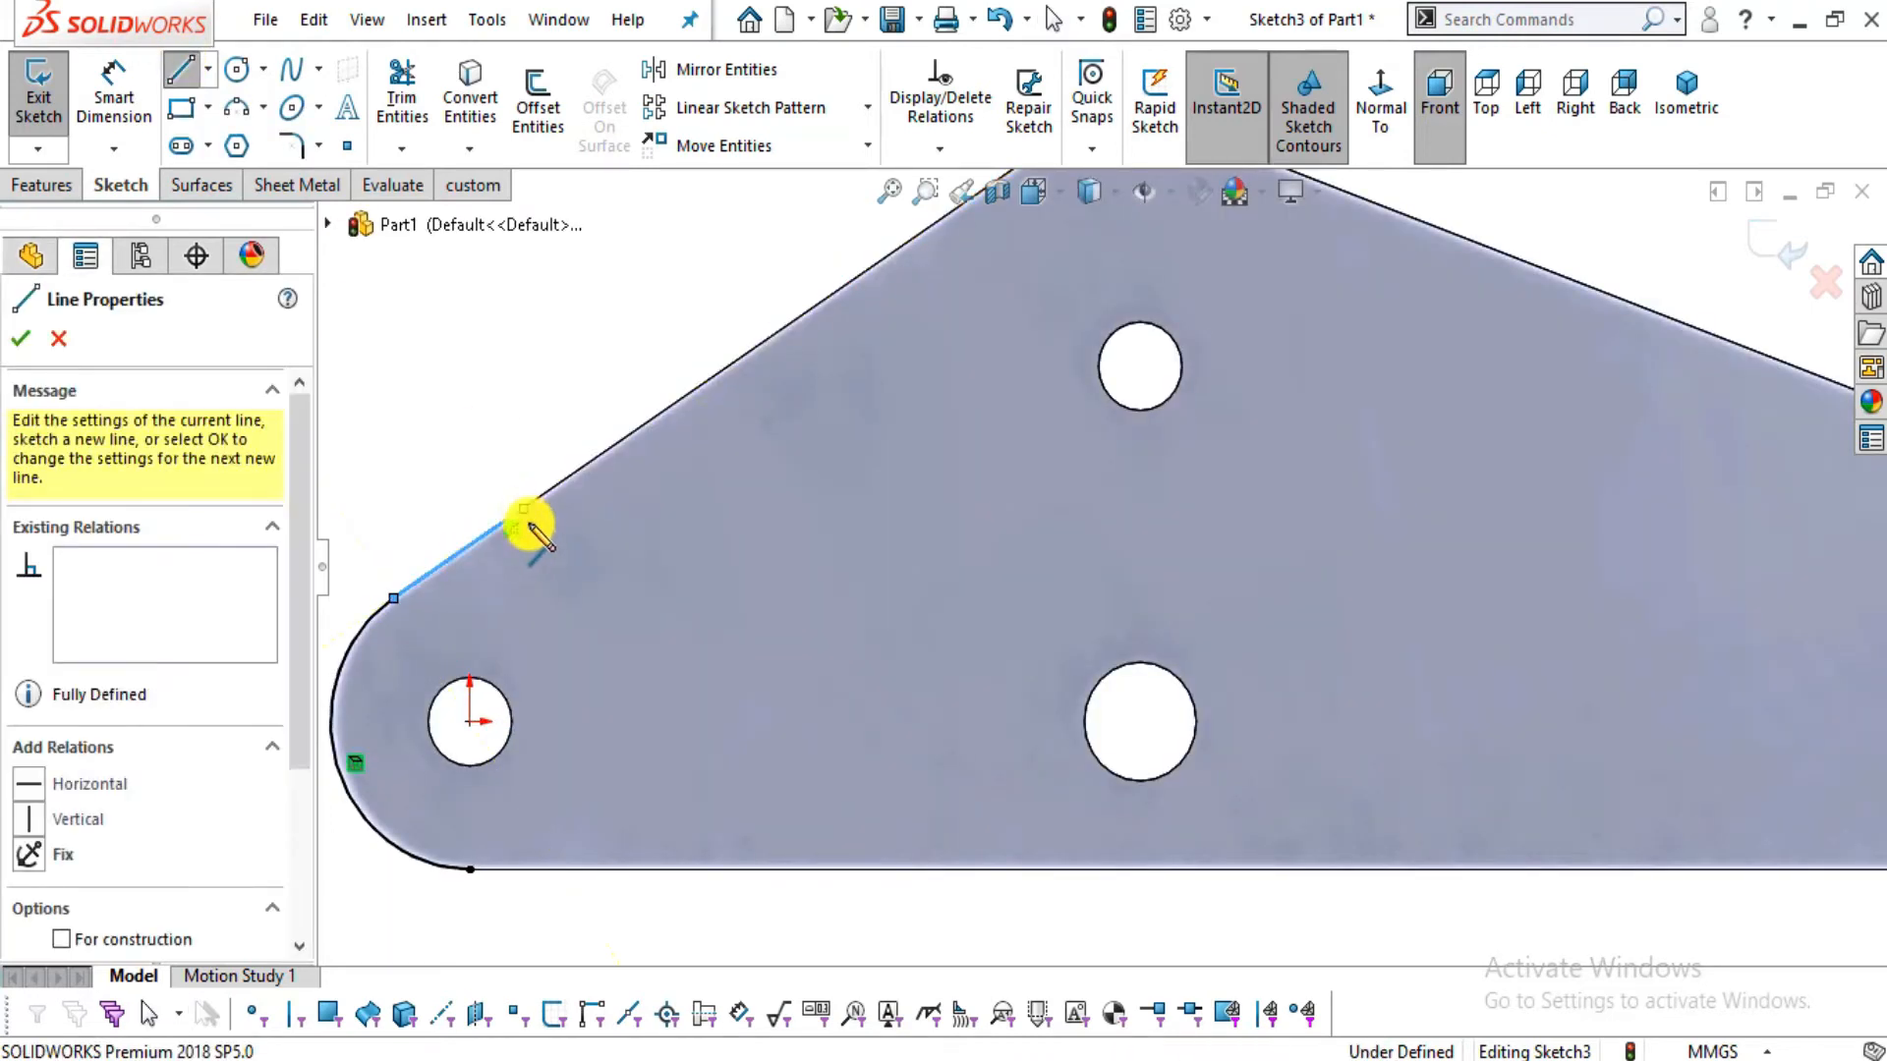
click(694, 869)
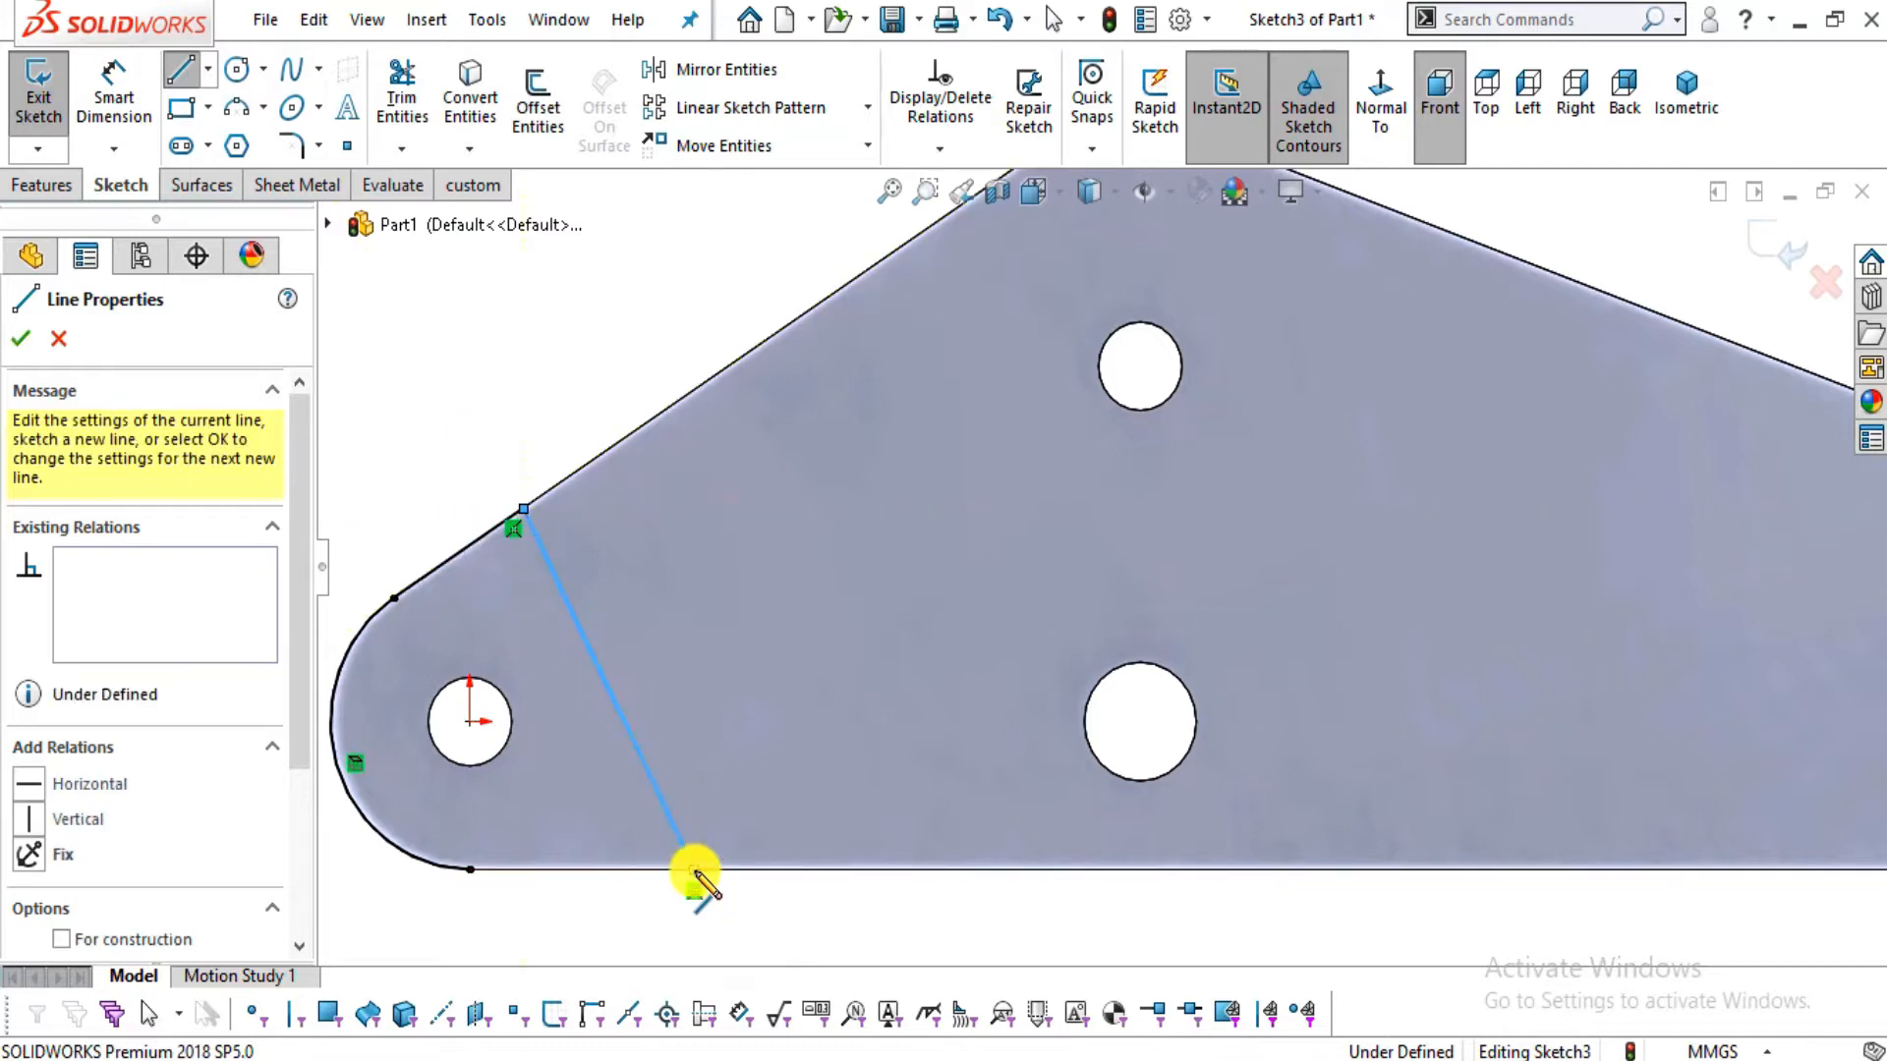
click(470, 869)
key(Escape)
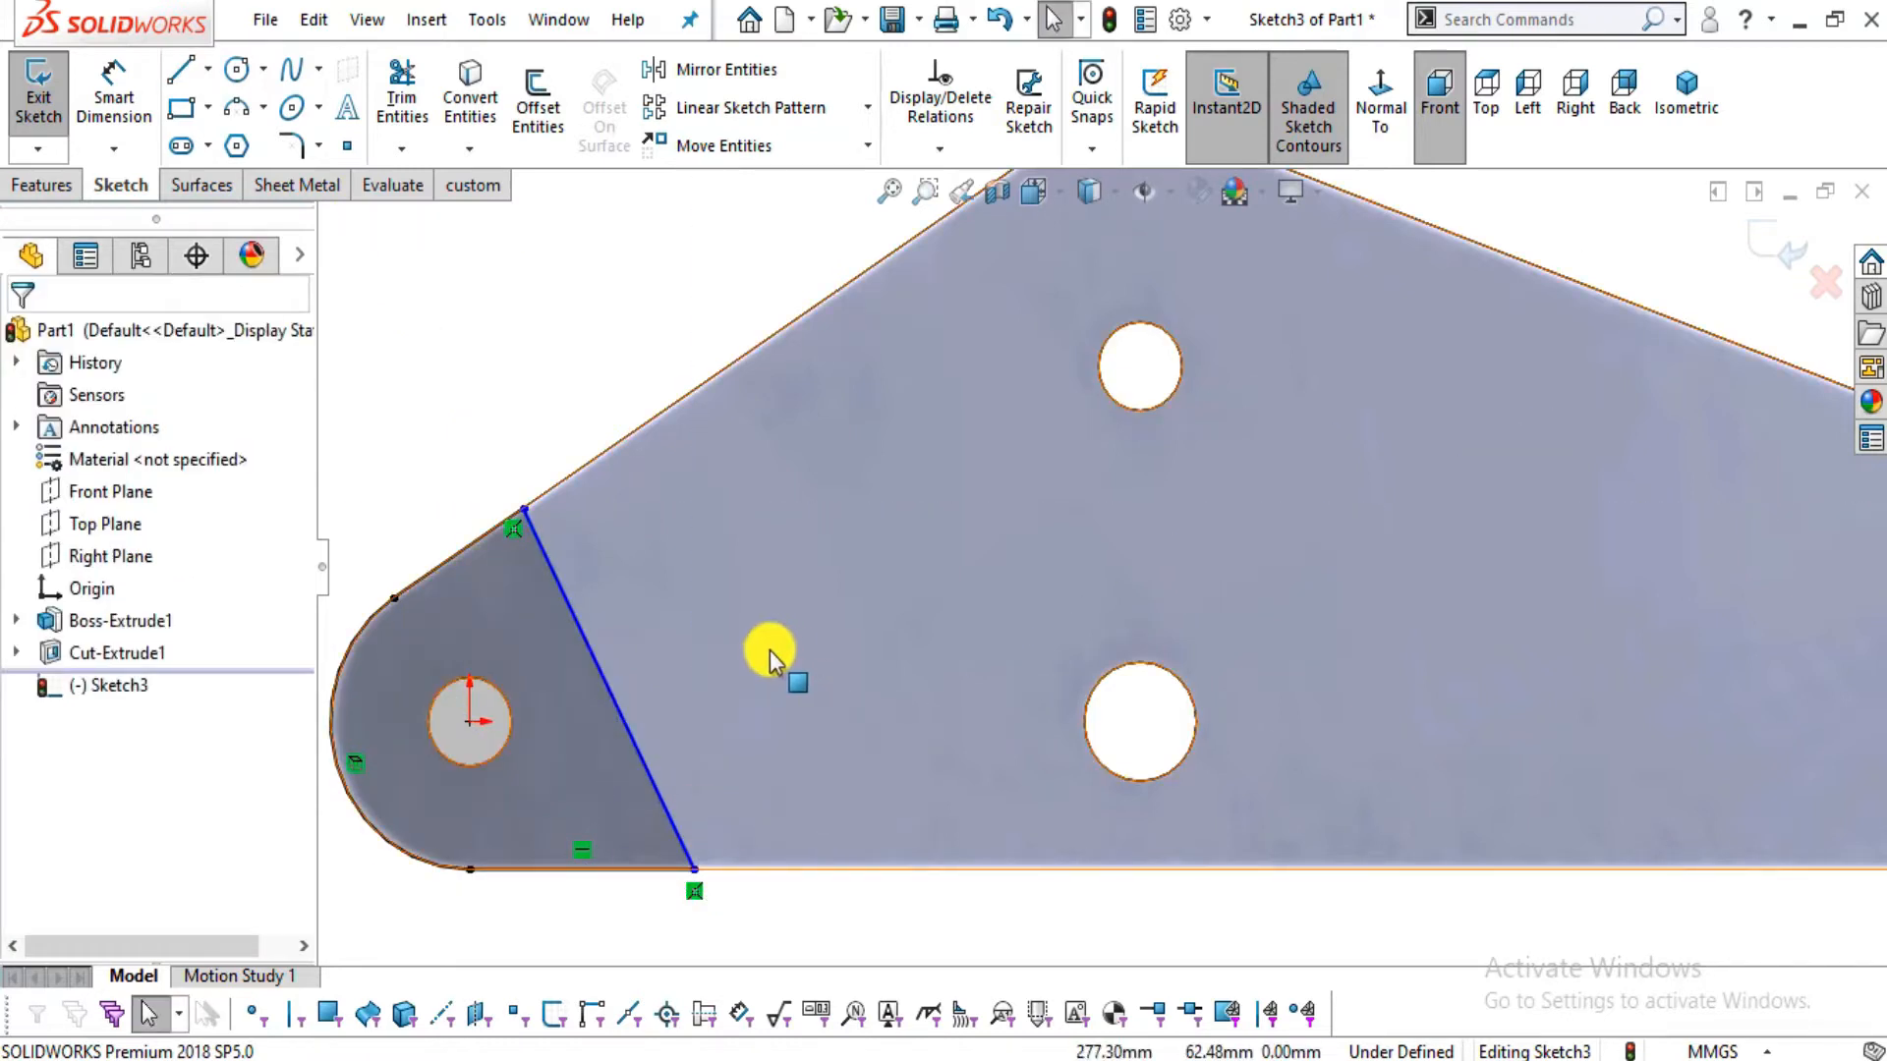
Check section A-A in the PDF and dimension the angle between the crossing line and the sloped upper edge as 90°
scroll(769, 651, up, 1)
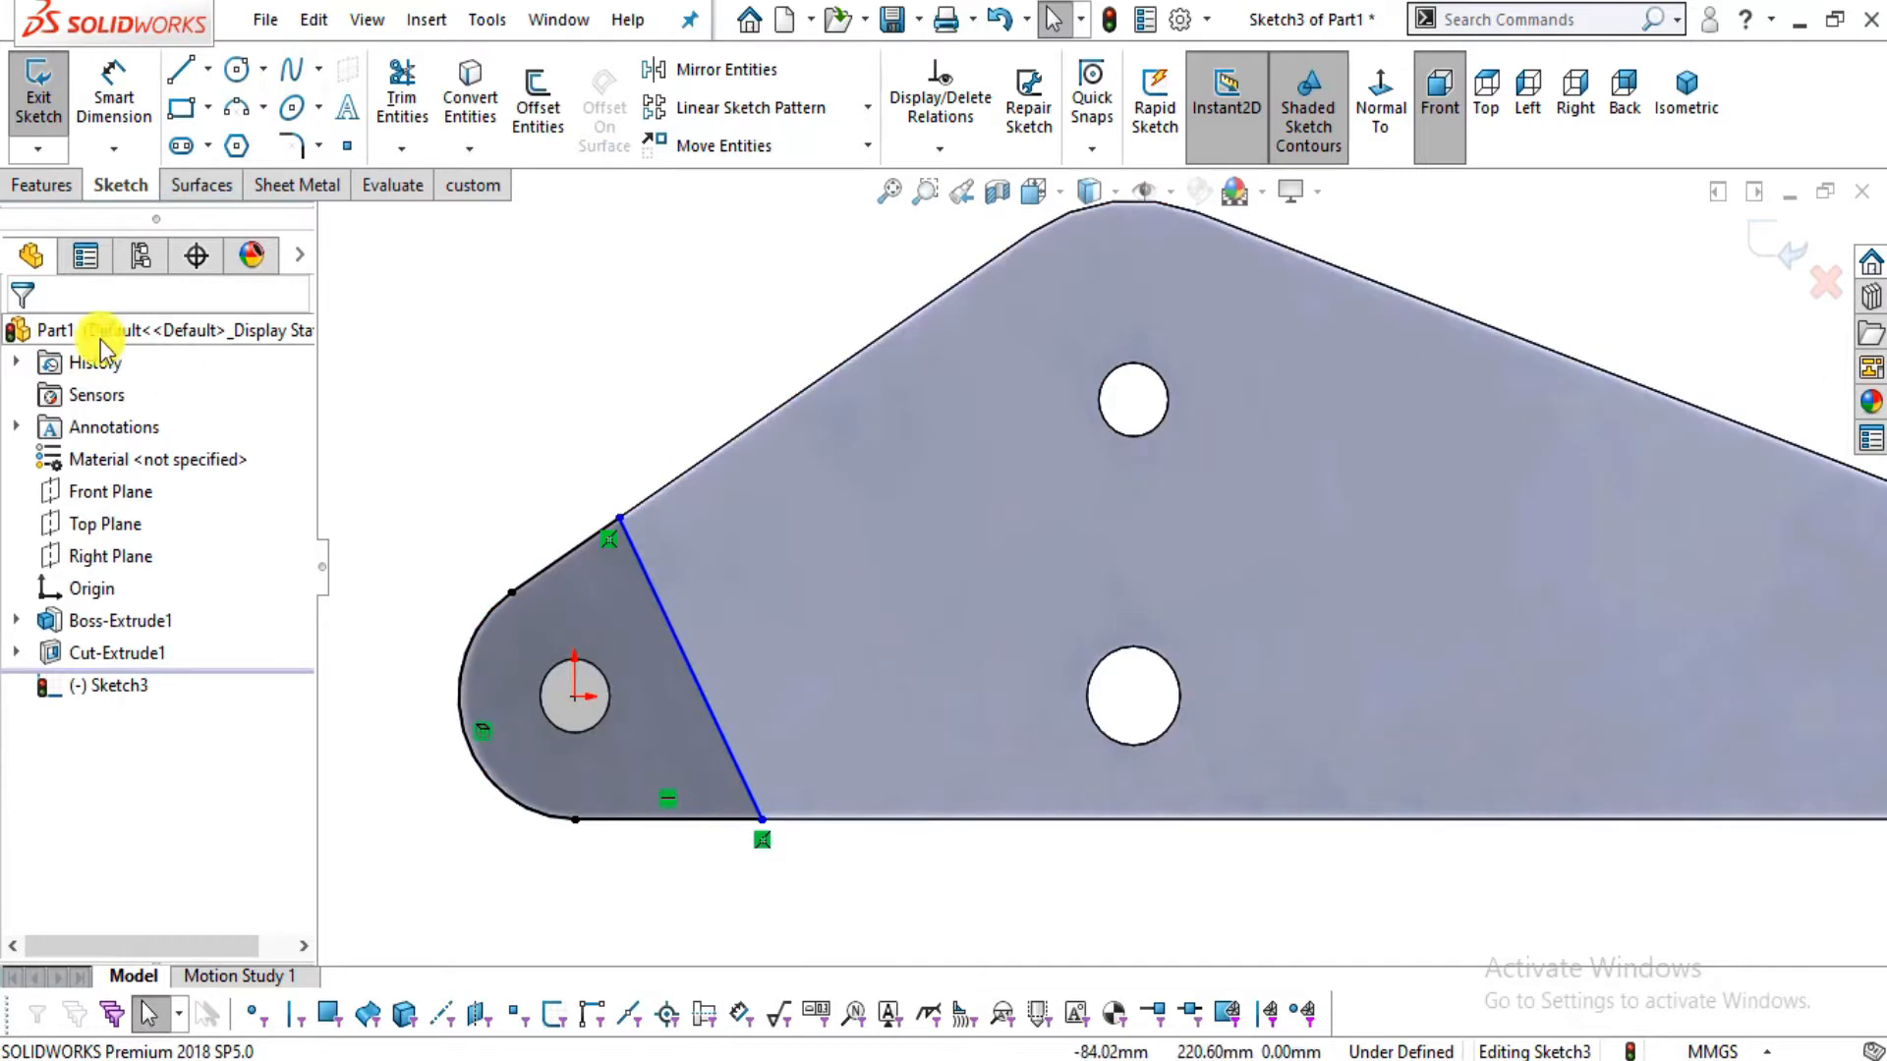
click(126, 117)
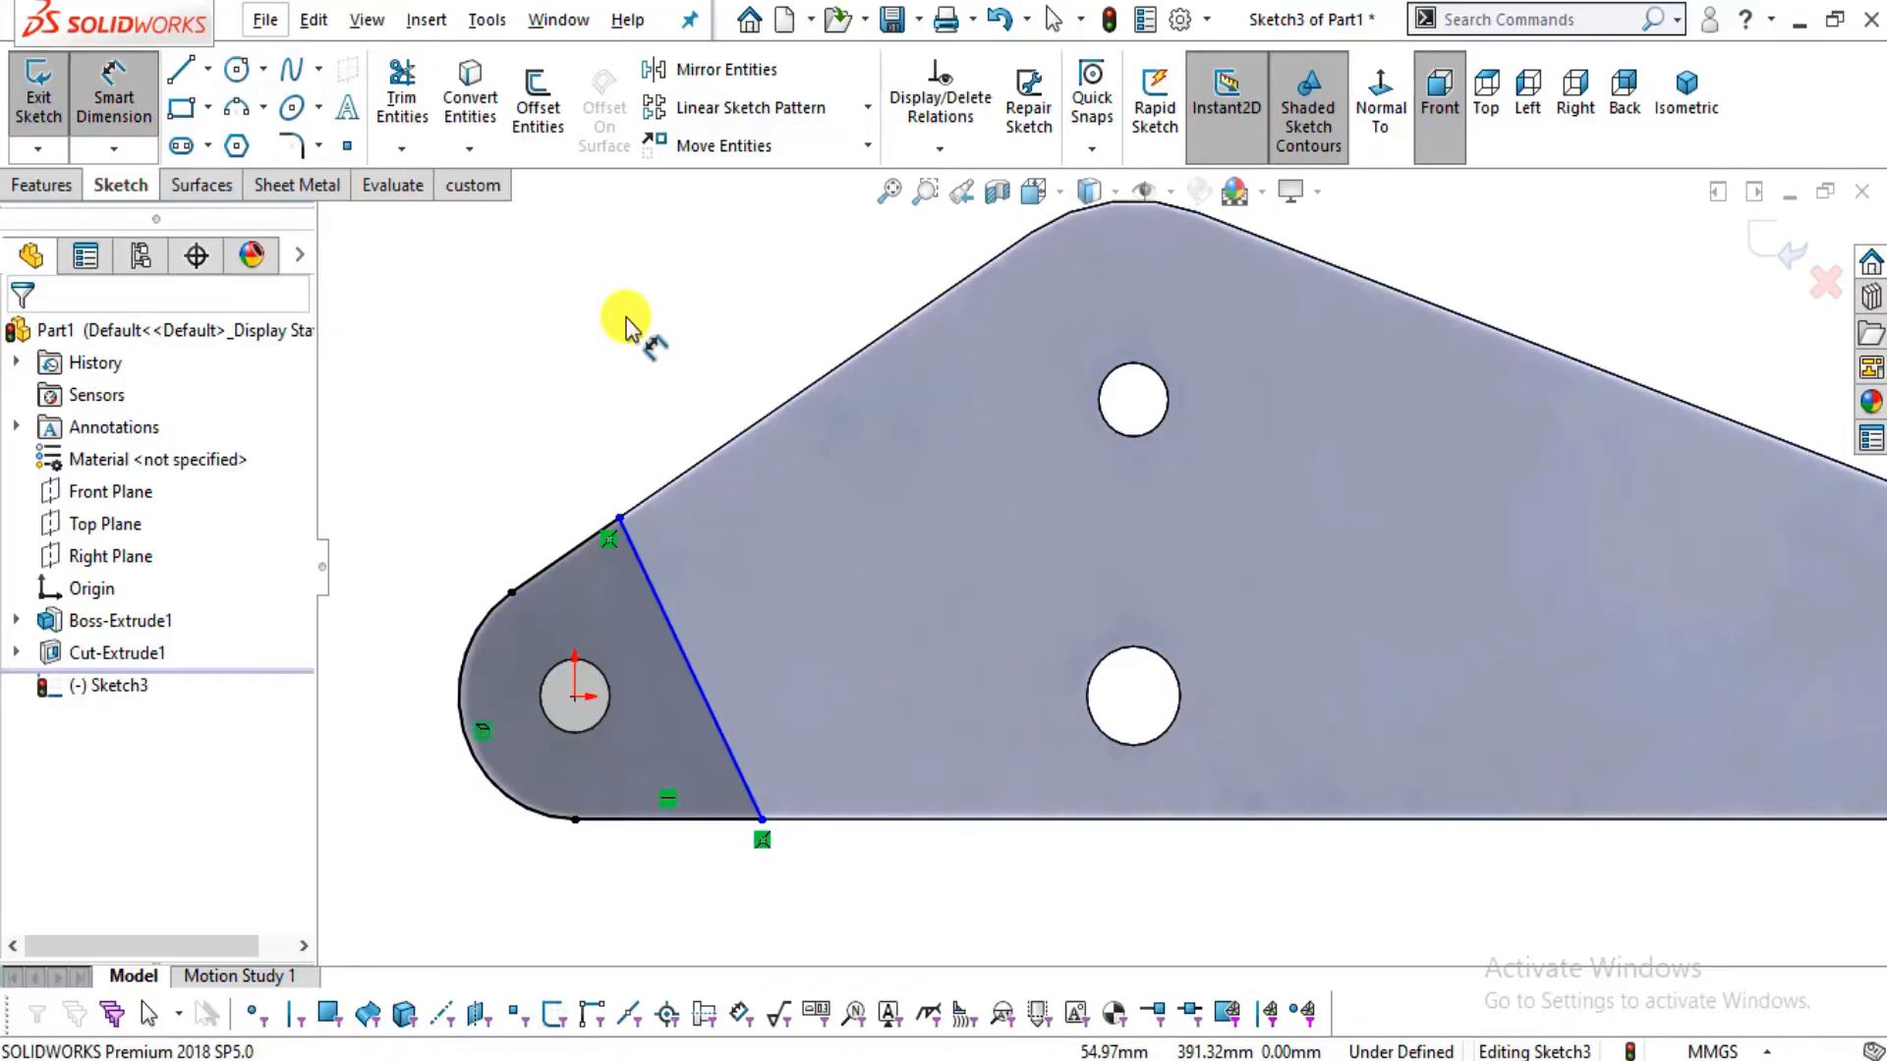
key(alt+Tab)
ctrl+scroll(295, 421, up, 3)
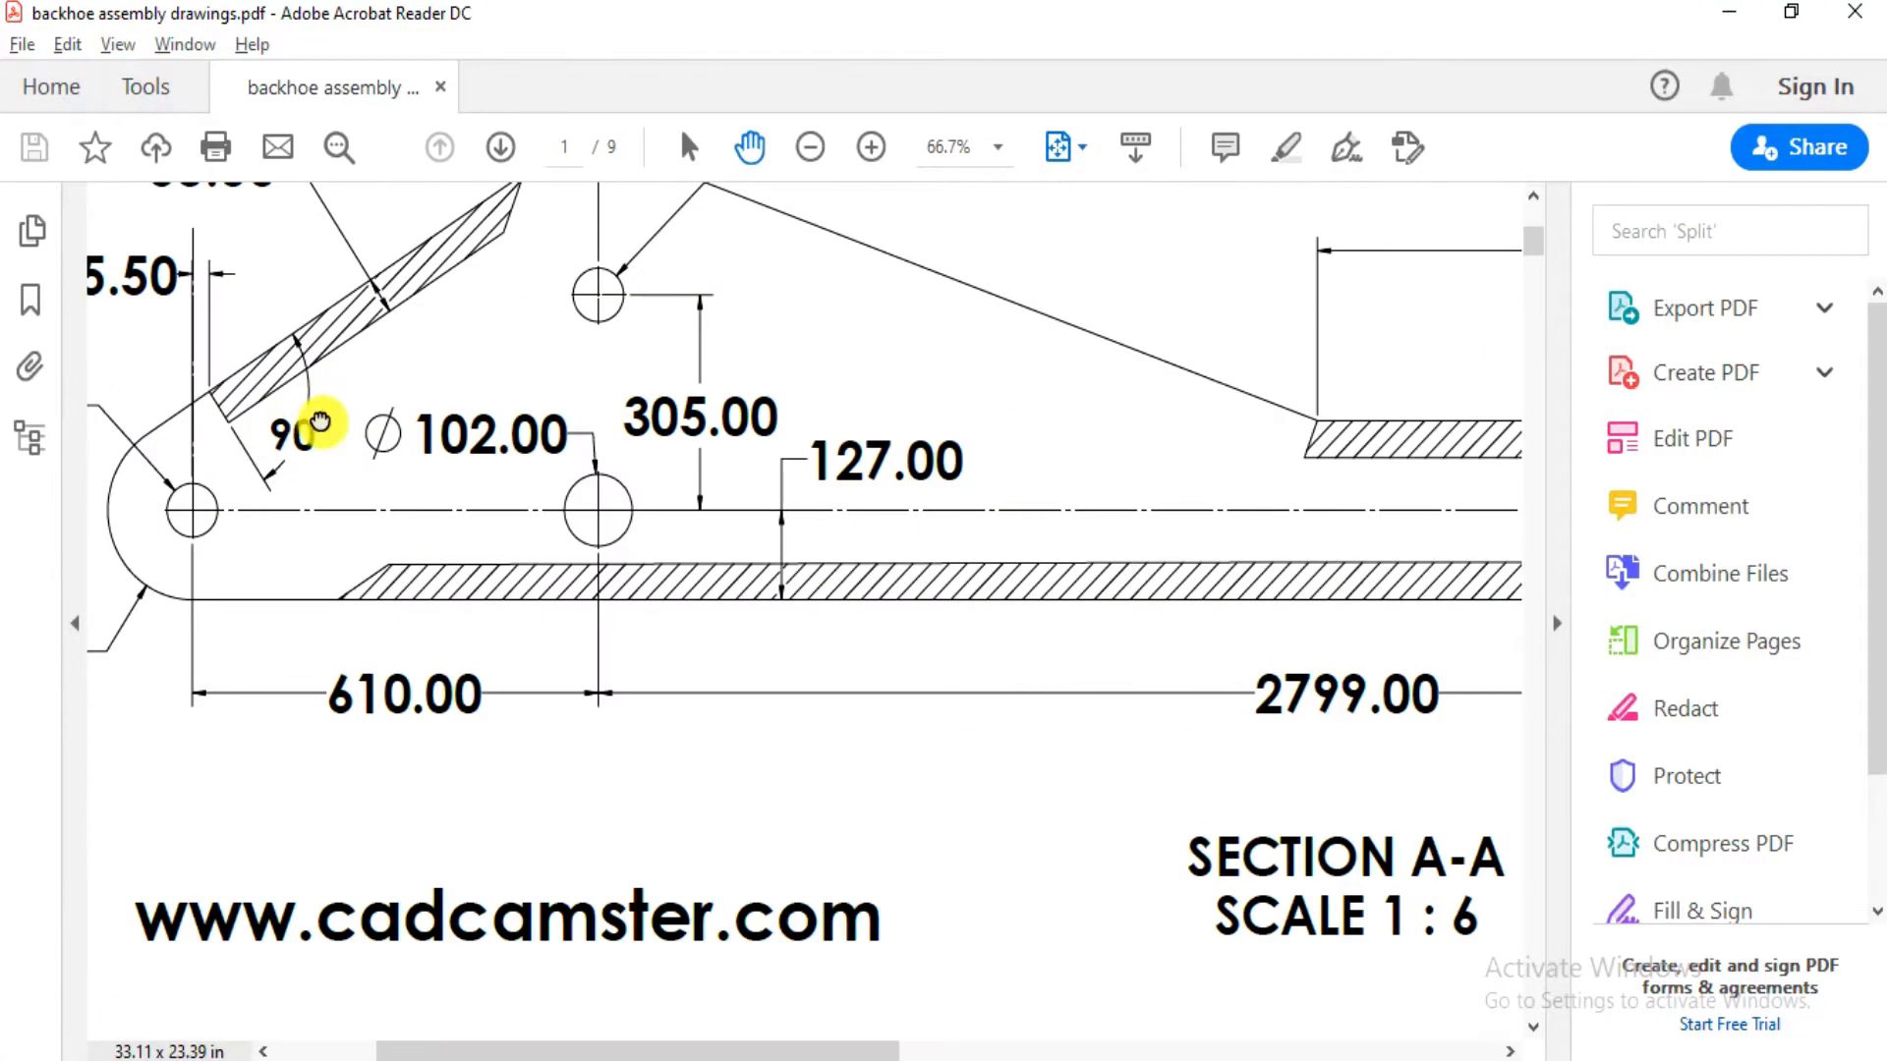
drag(320, 423, 476, 539)
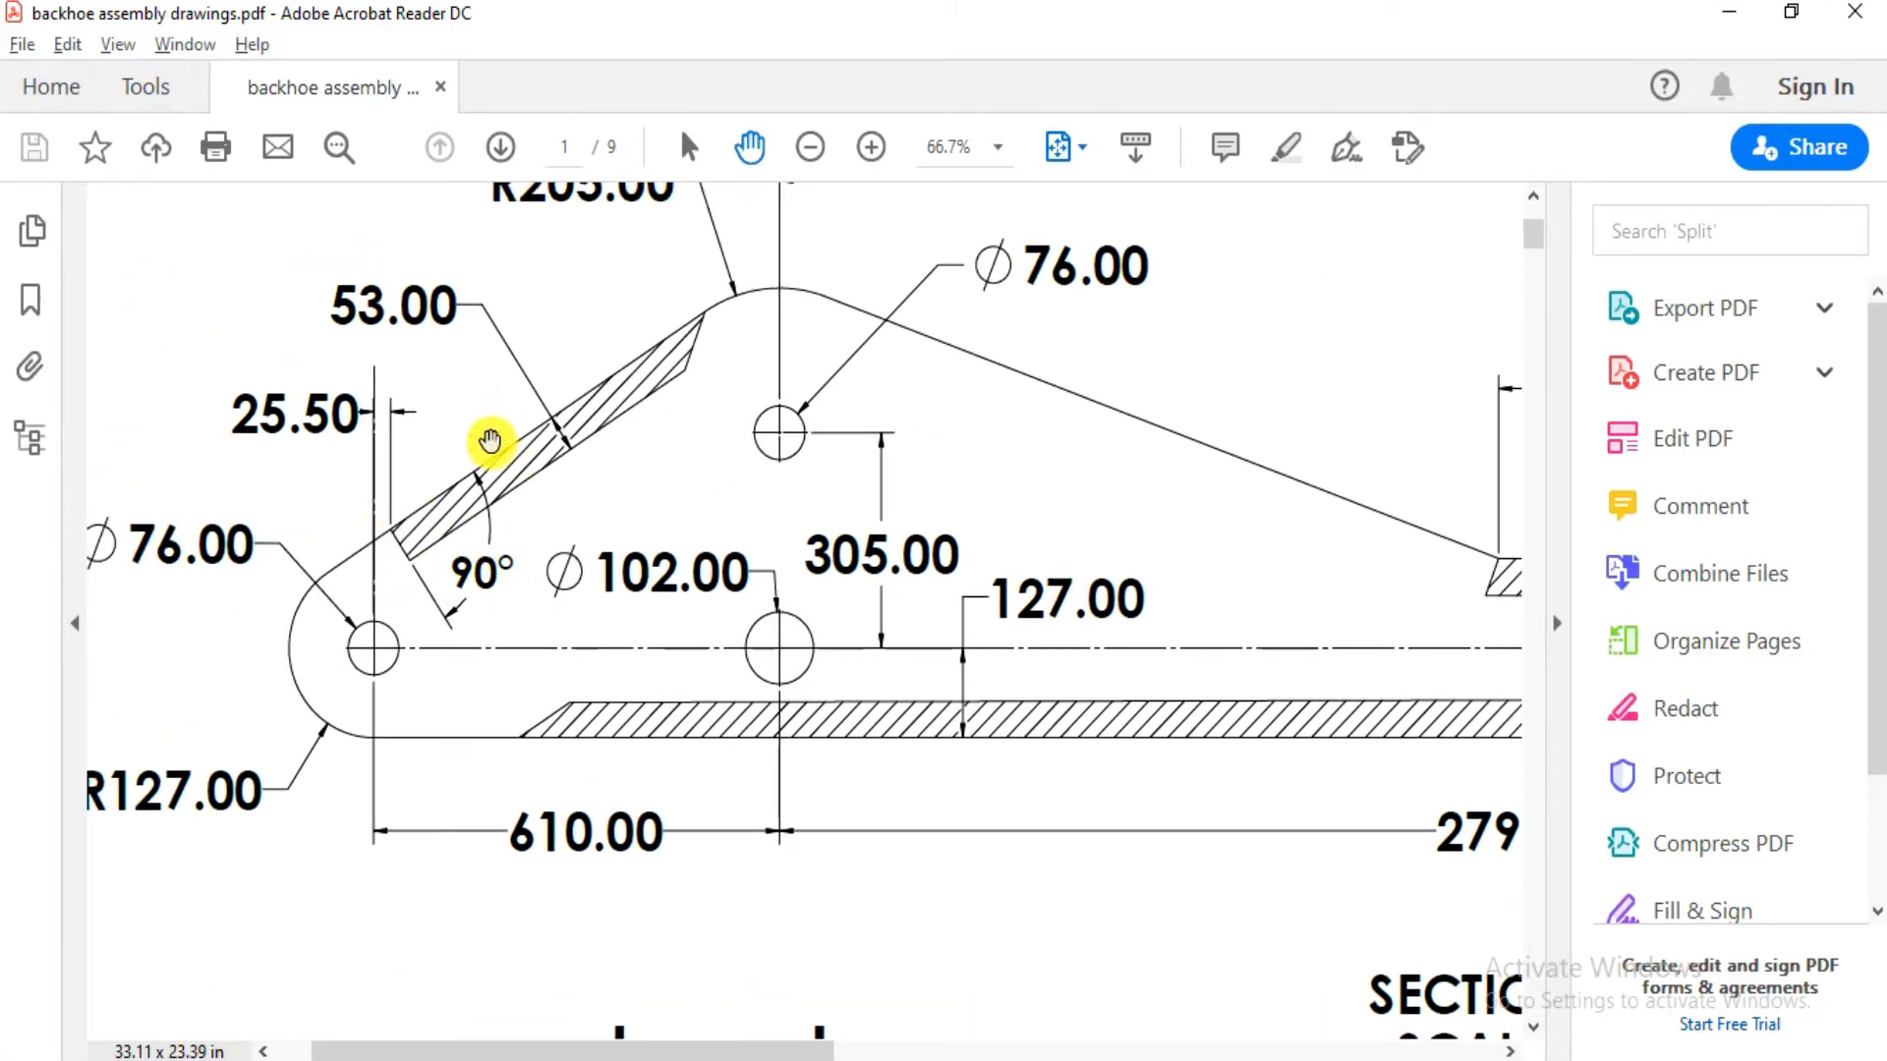
key(alt+Tab)
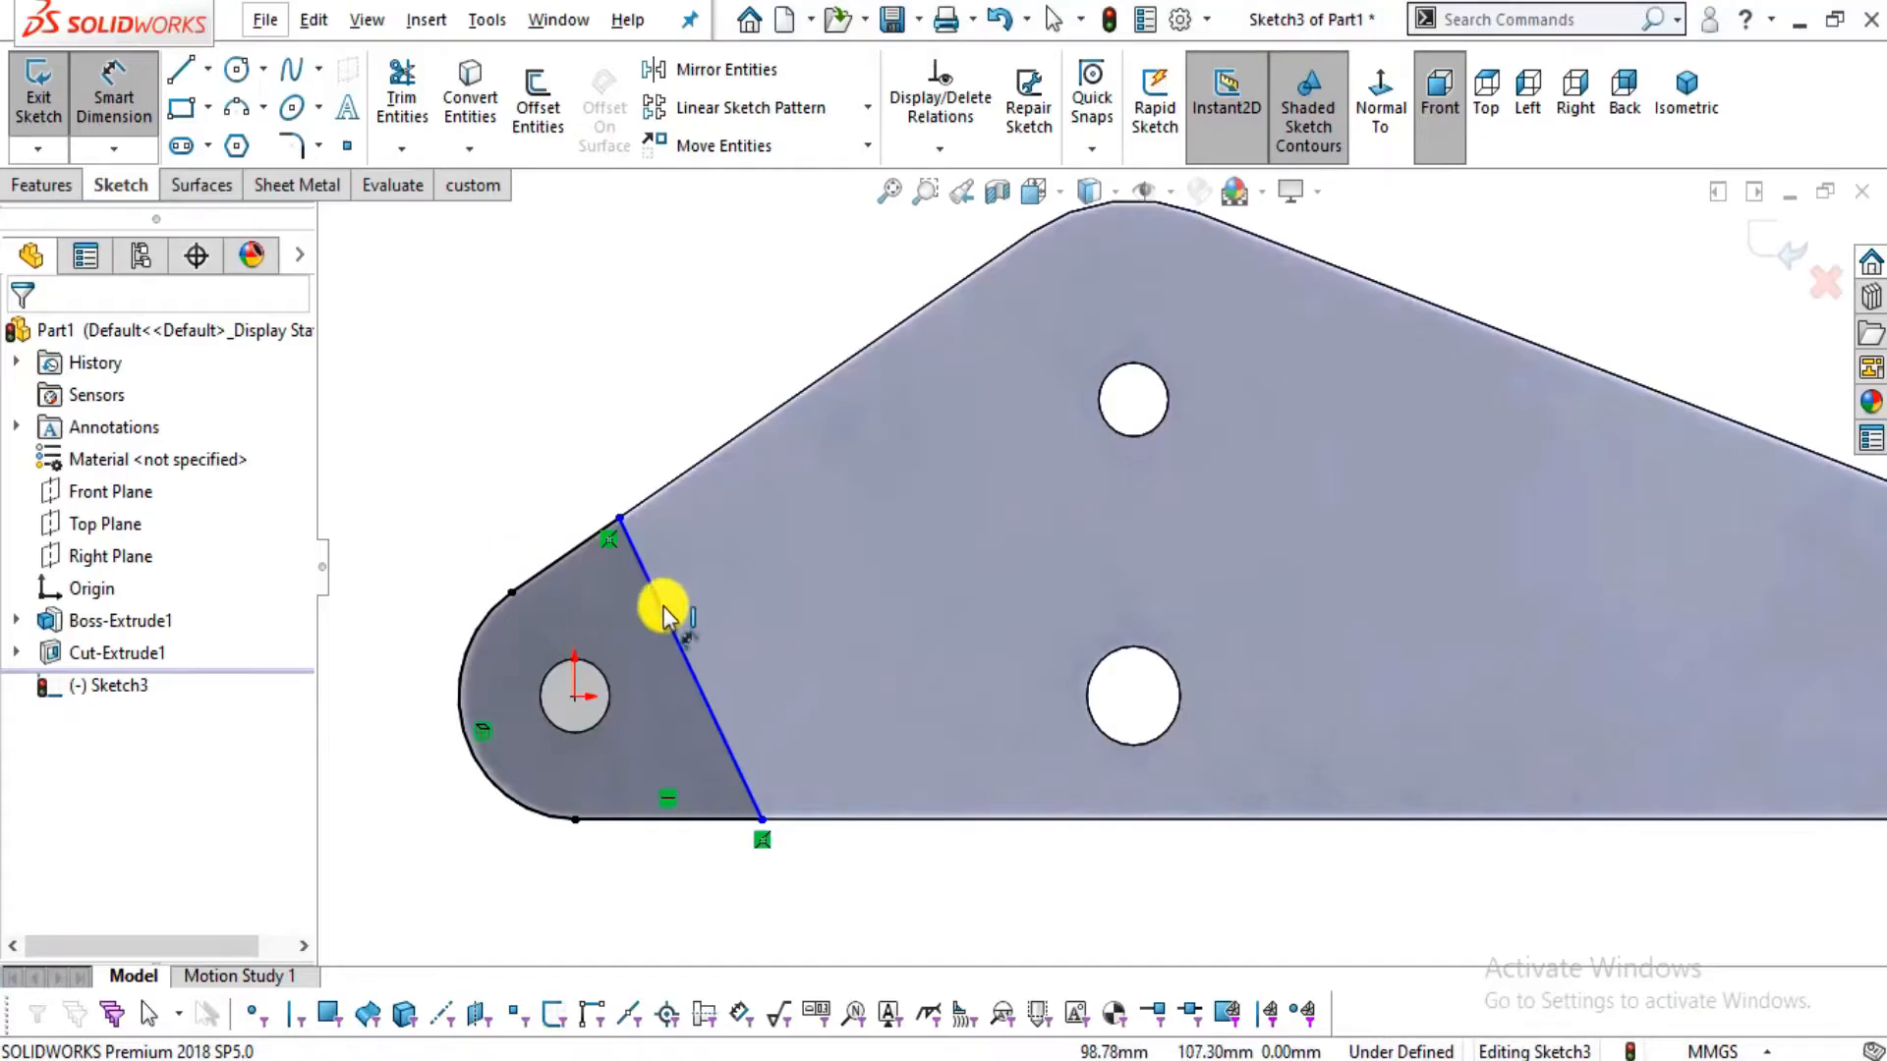
click(658, 617)
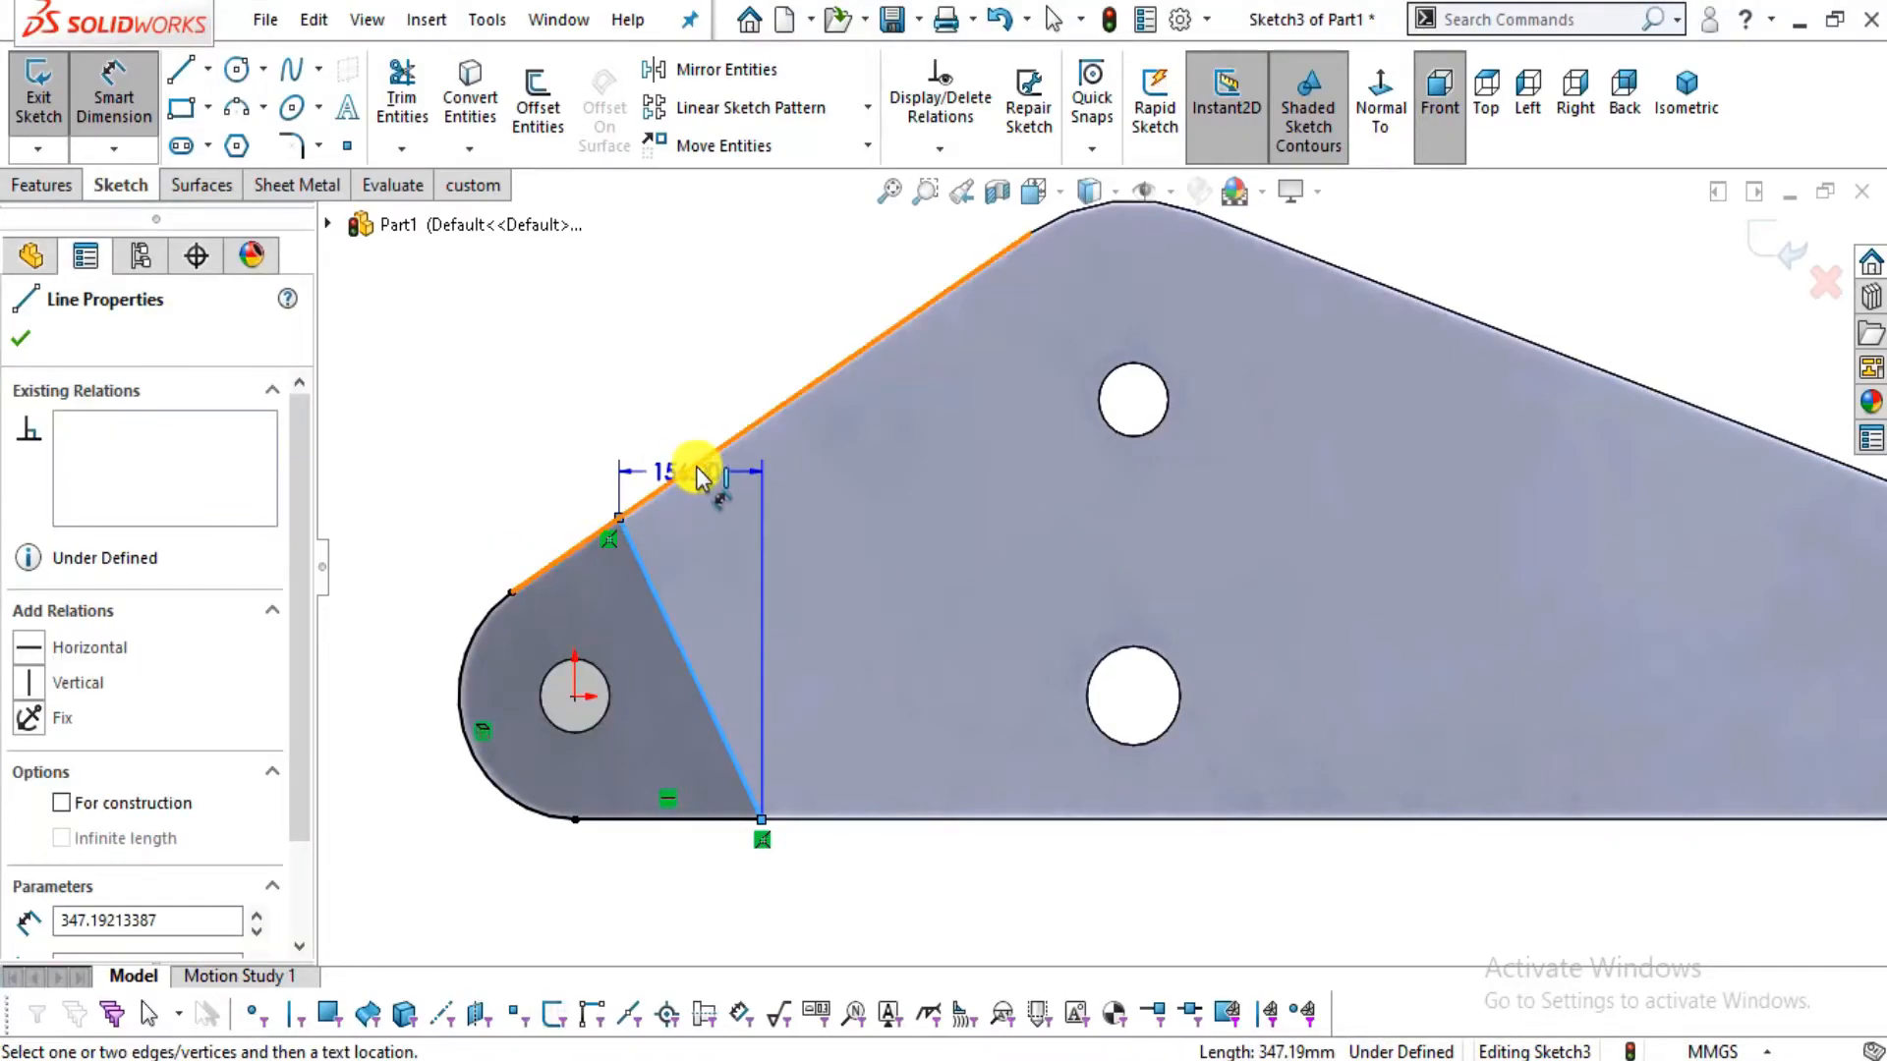
ctrl+click(700, 484)
key(d)
click(720, 507)
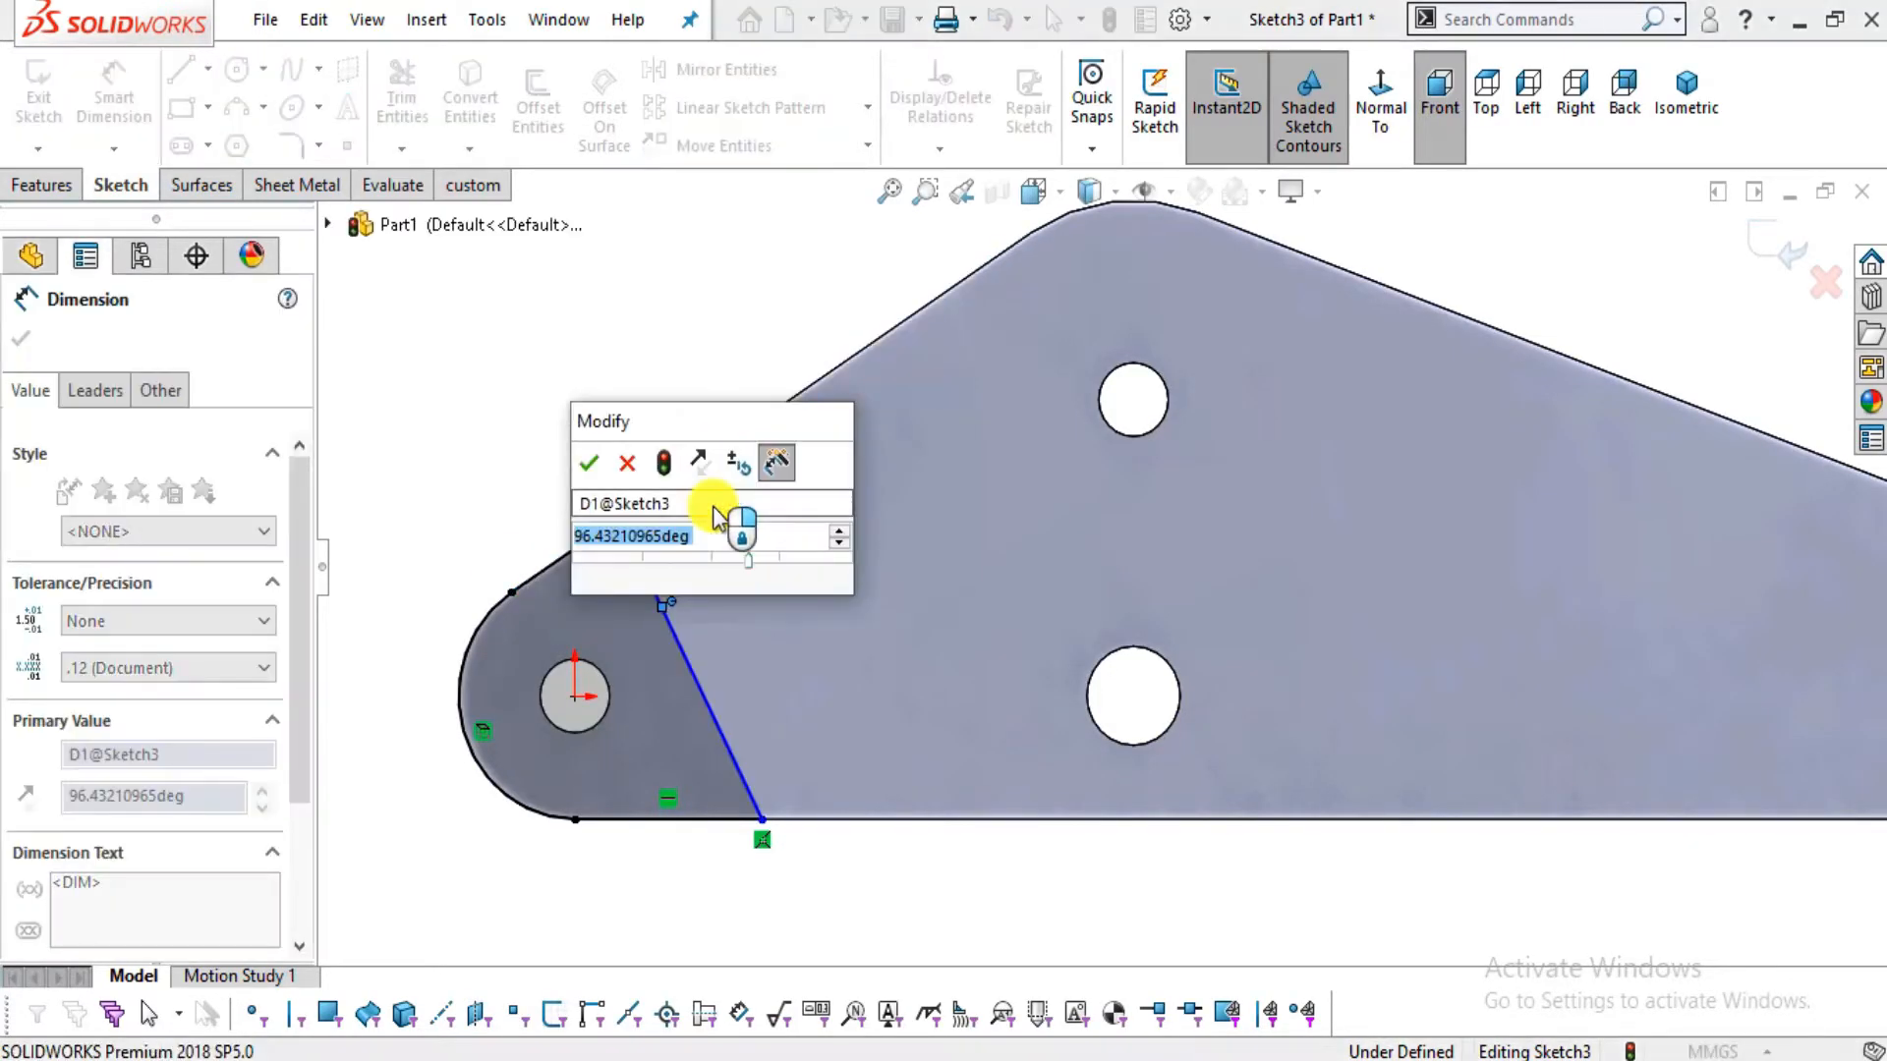
text(90)
key(Return)
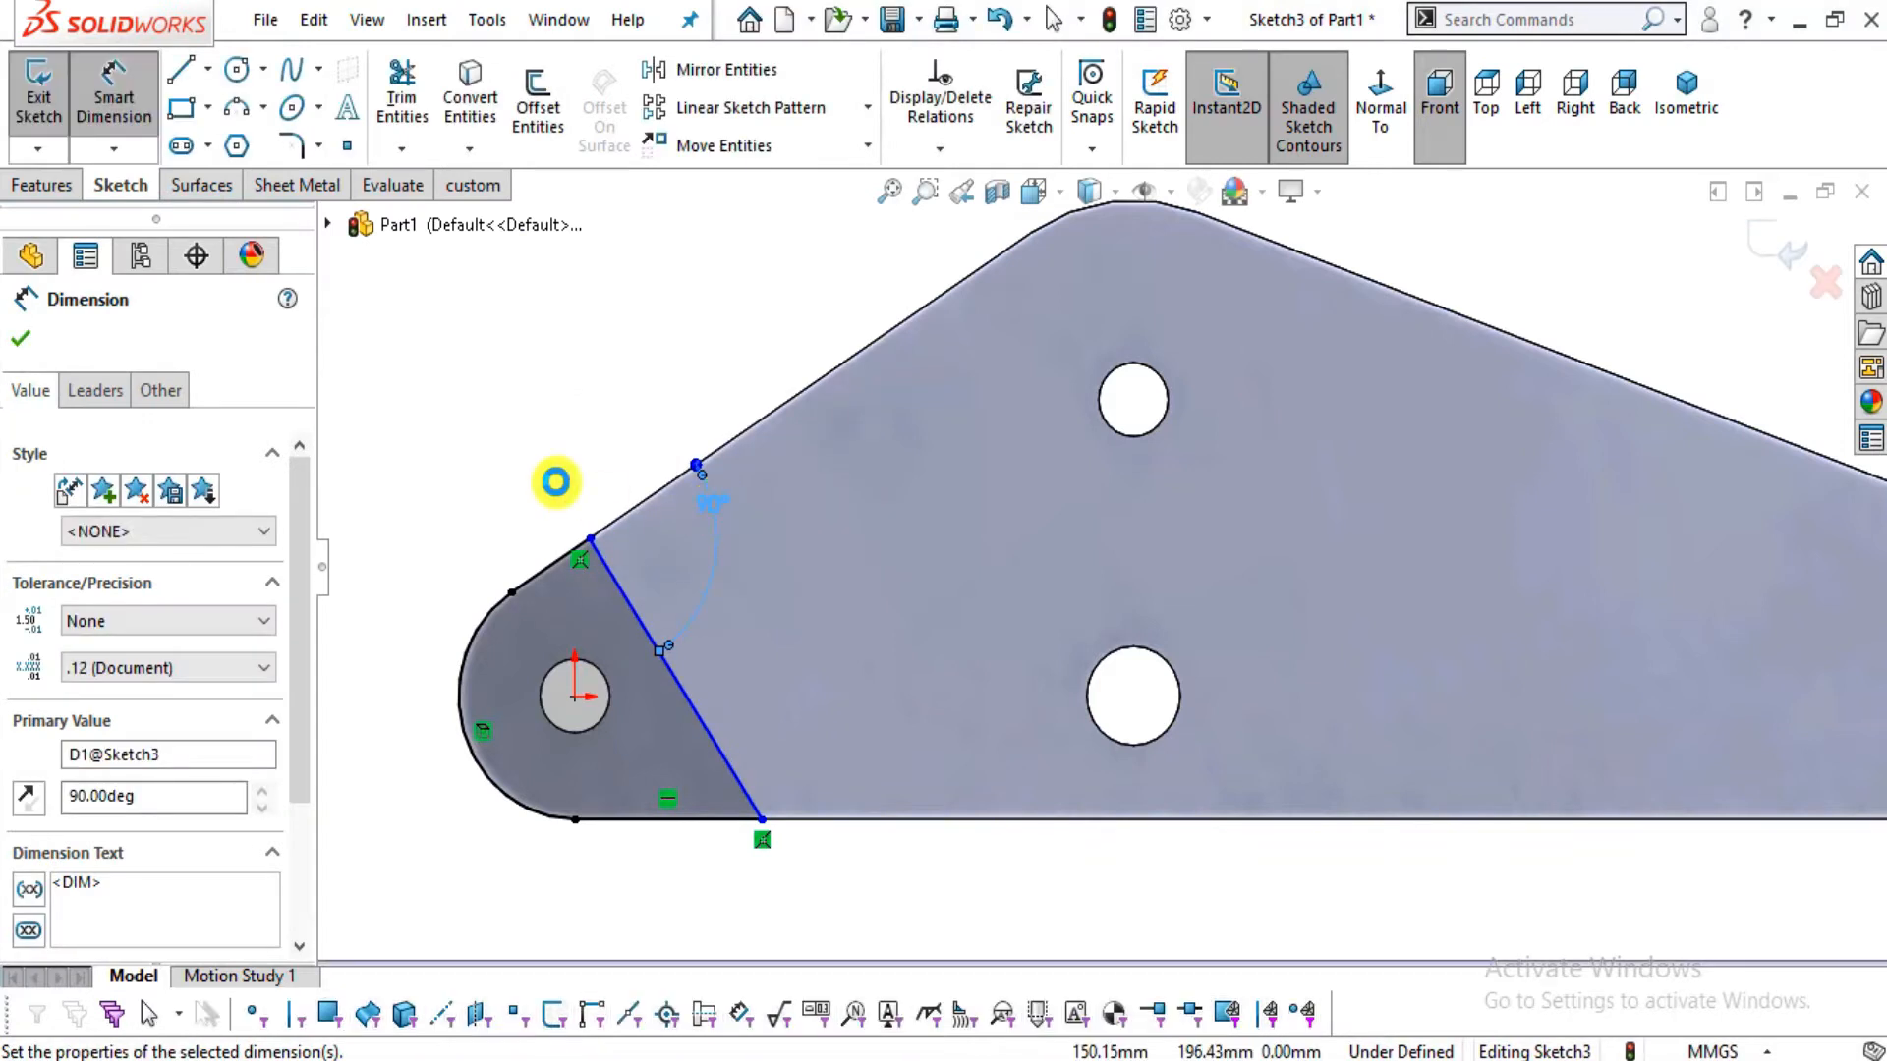
Finish the 90° dimension and check section A-A in the PDF drawing for the crossing line's upper endpoint offset
click(551, 480)
key(alt+Tab)
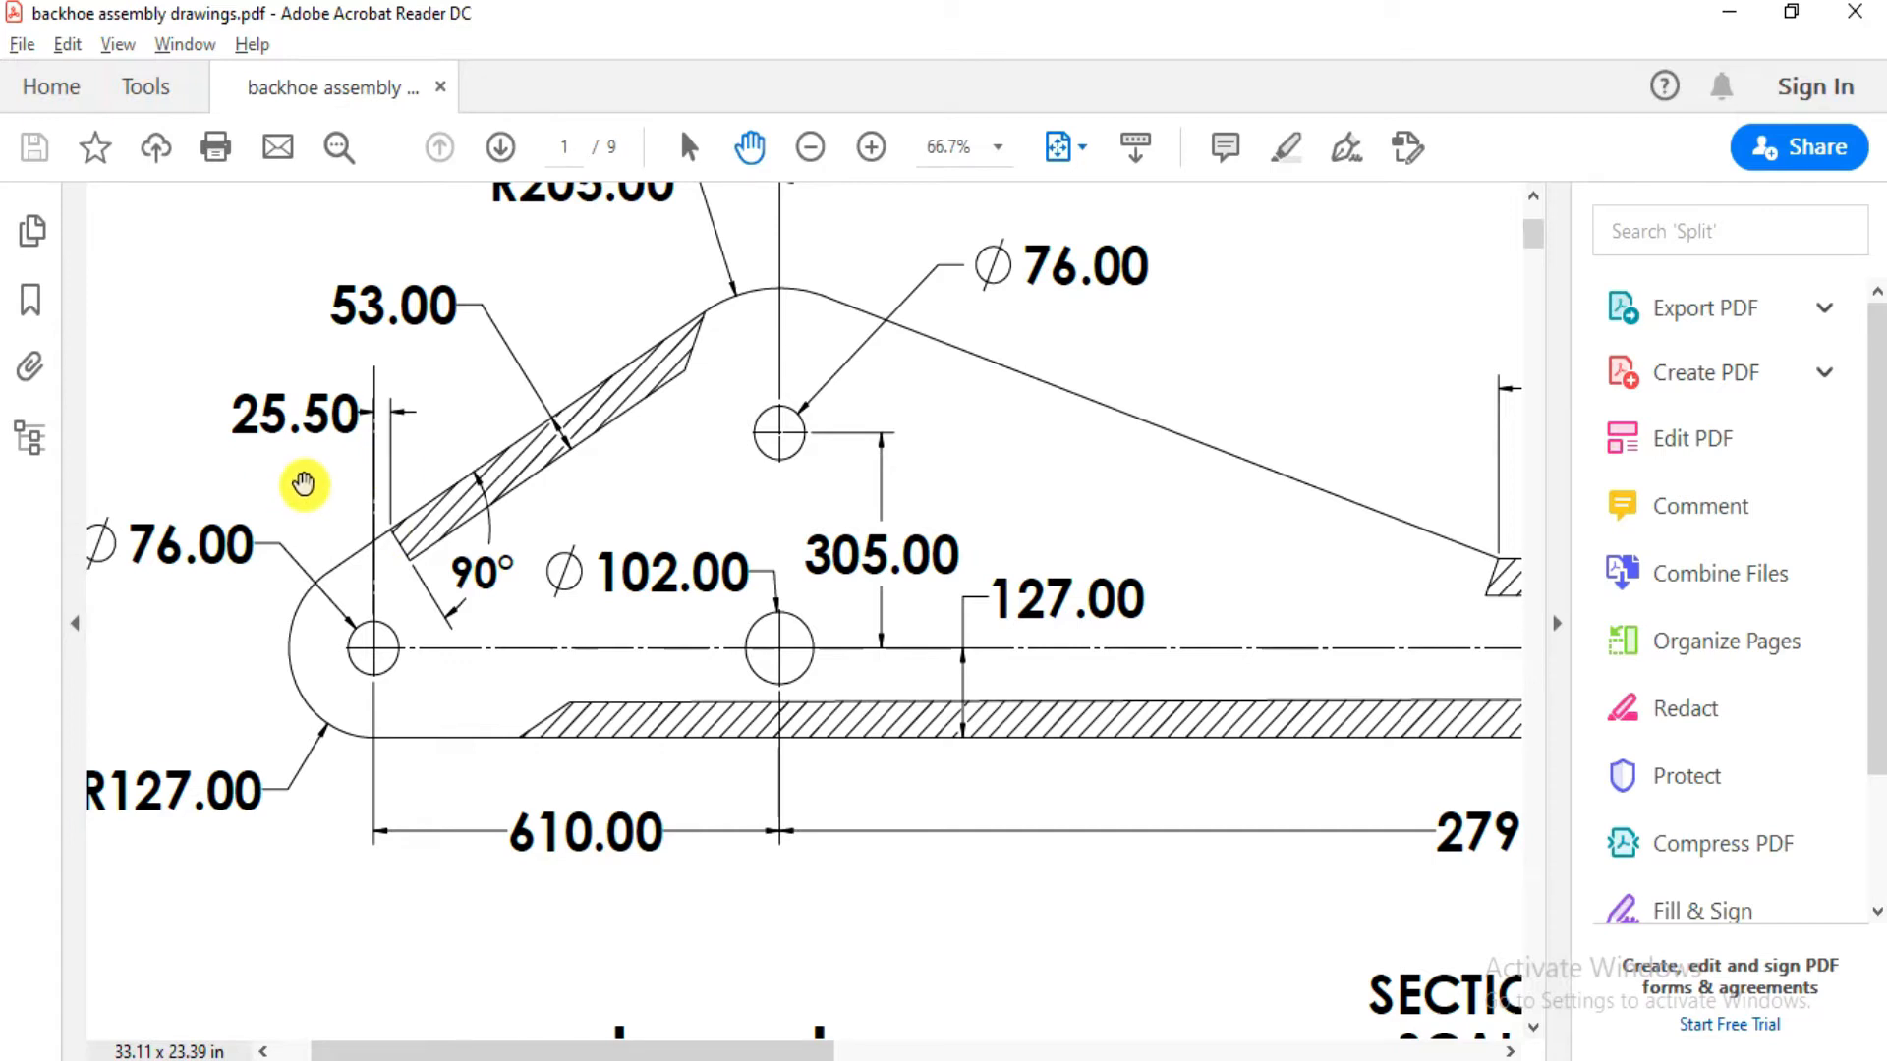
key(alt+Tab)
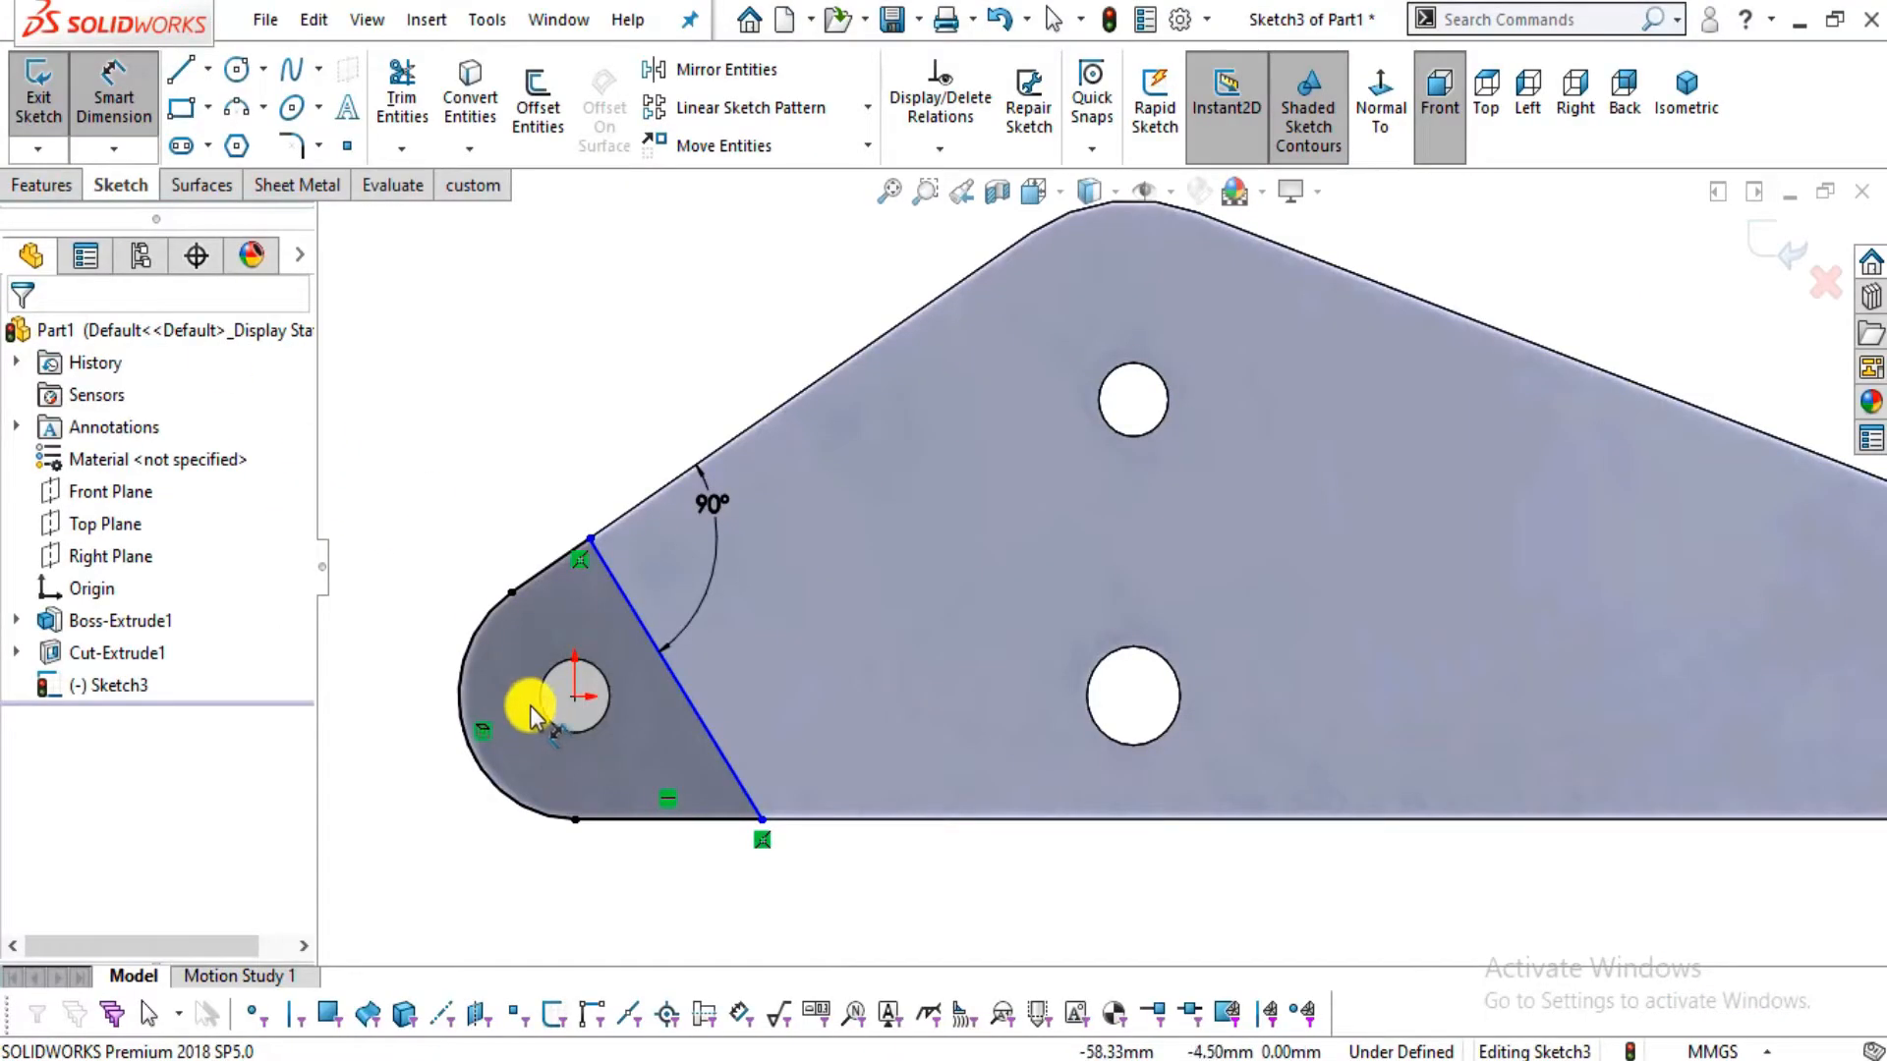
click(578, 697)
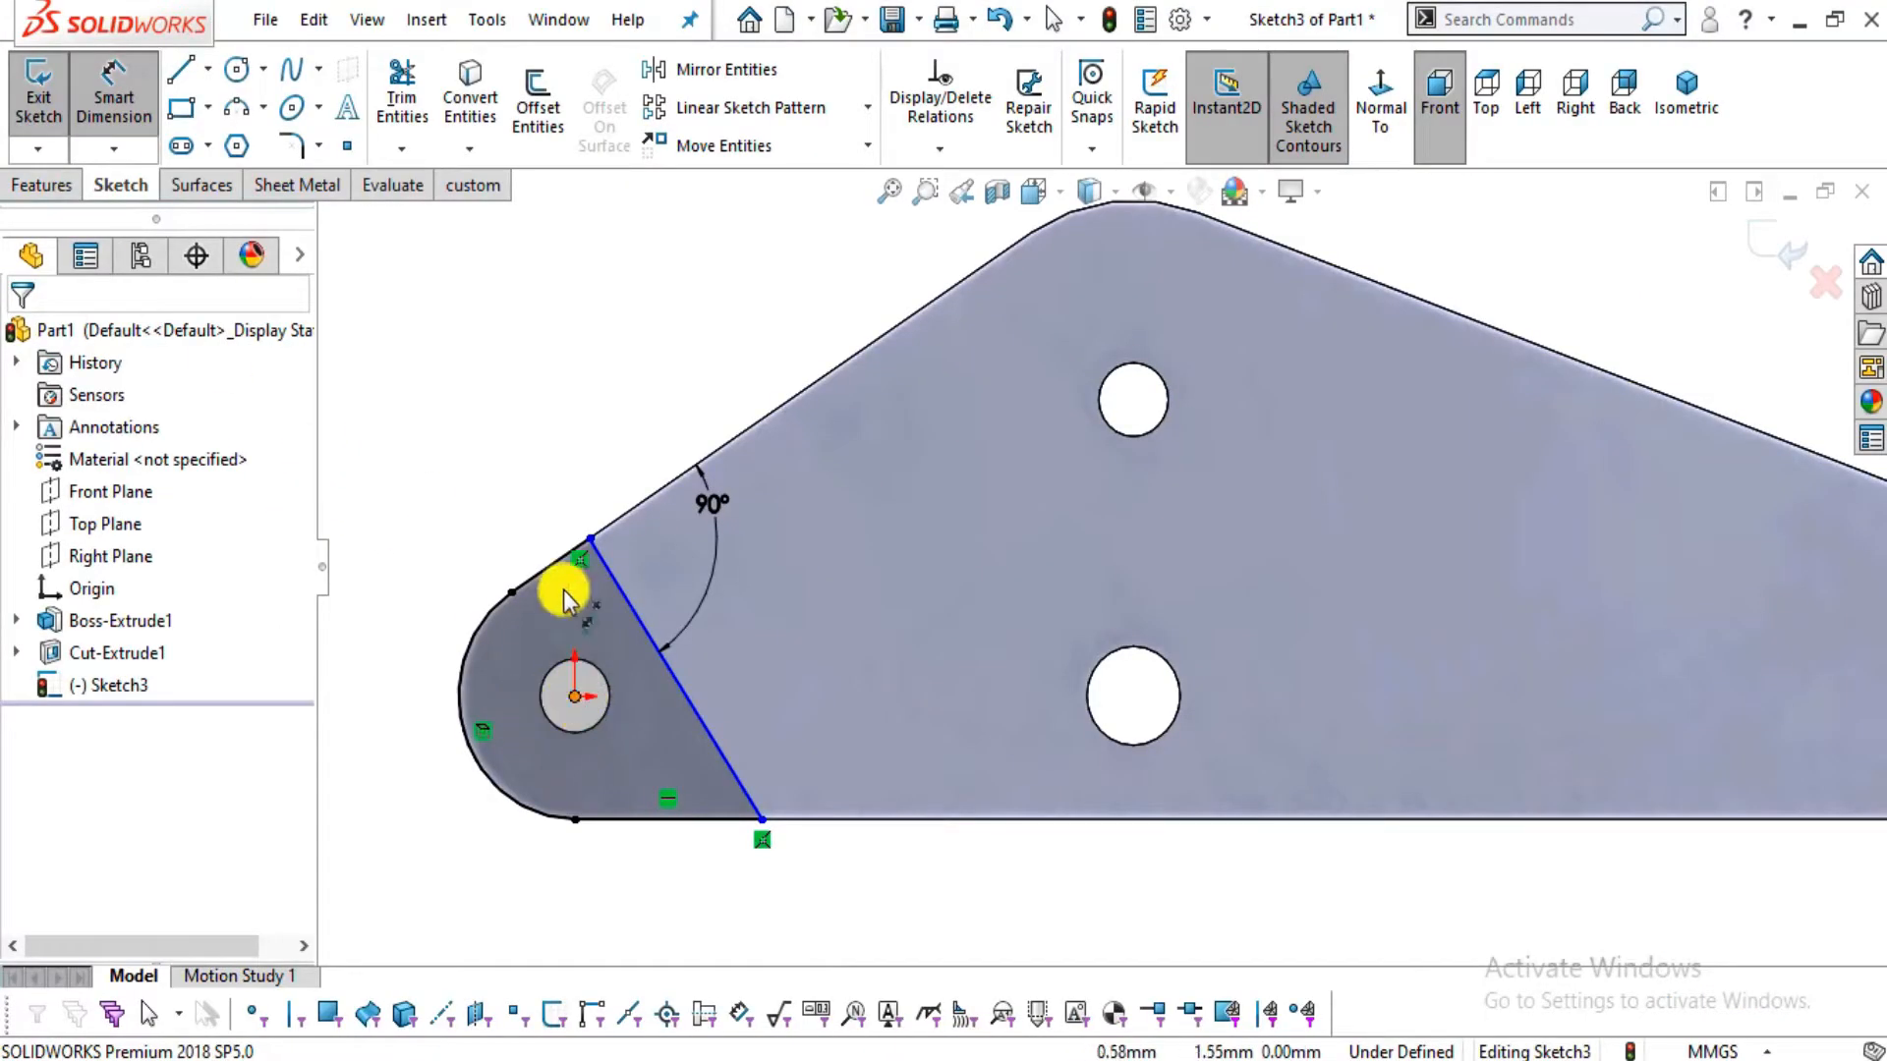
click(589, 538)
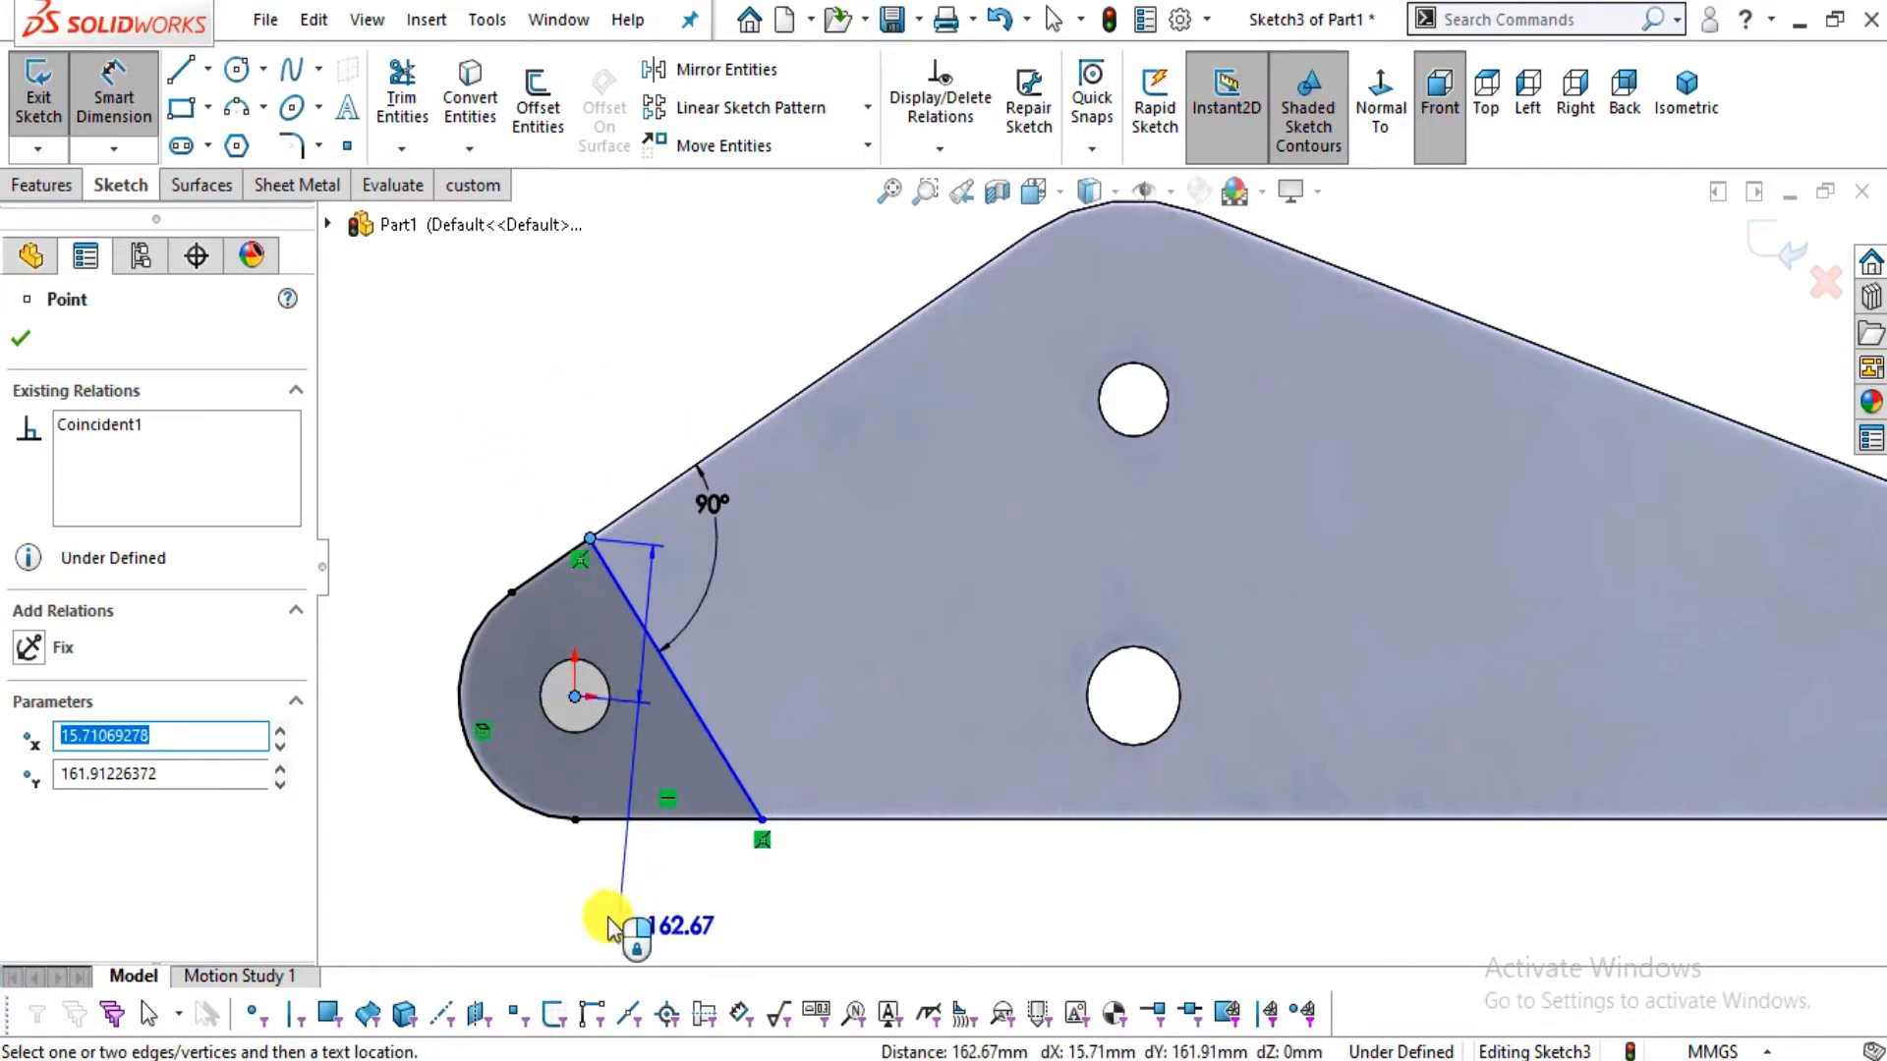
key(Escape)
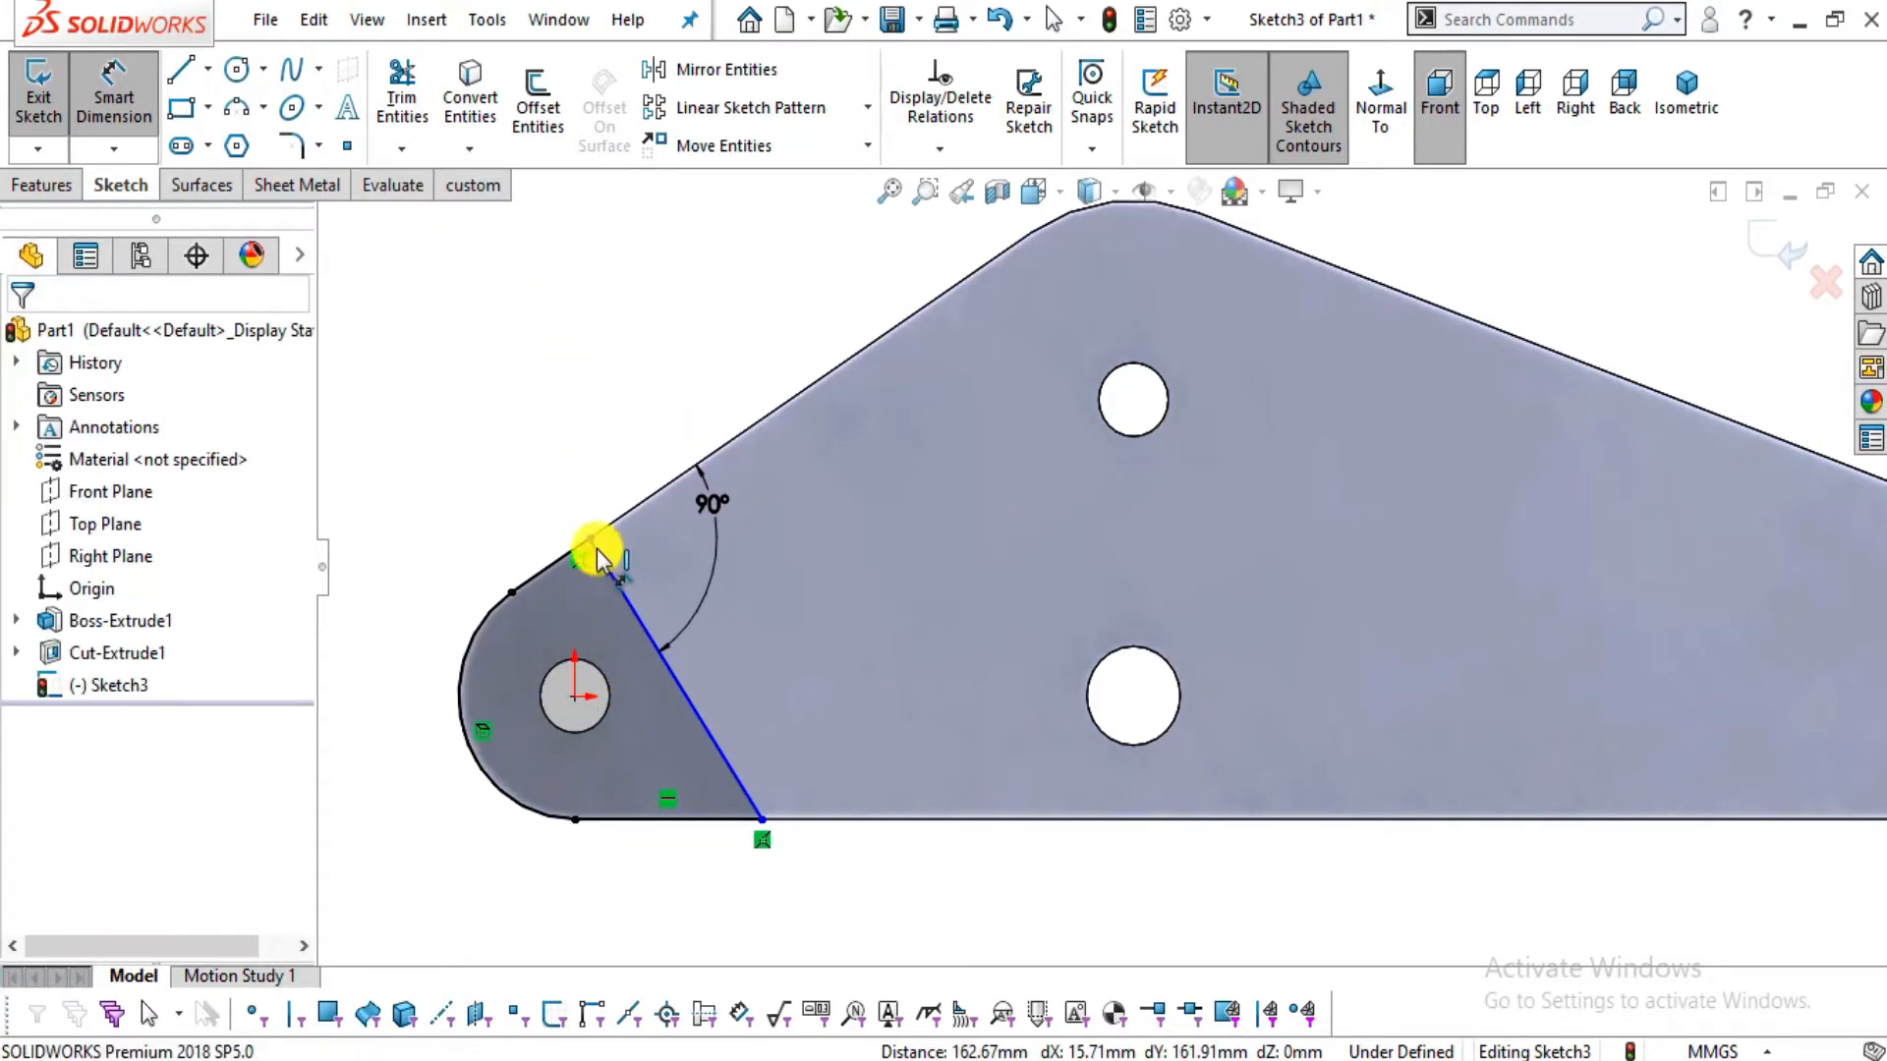
click(619, 542)
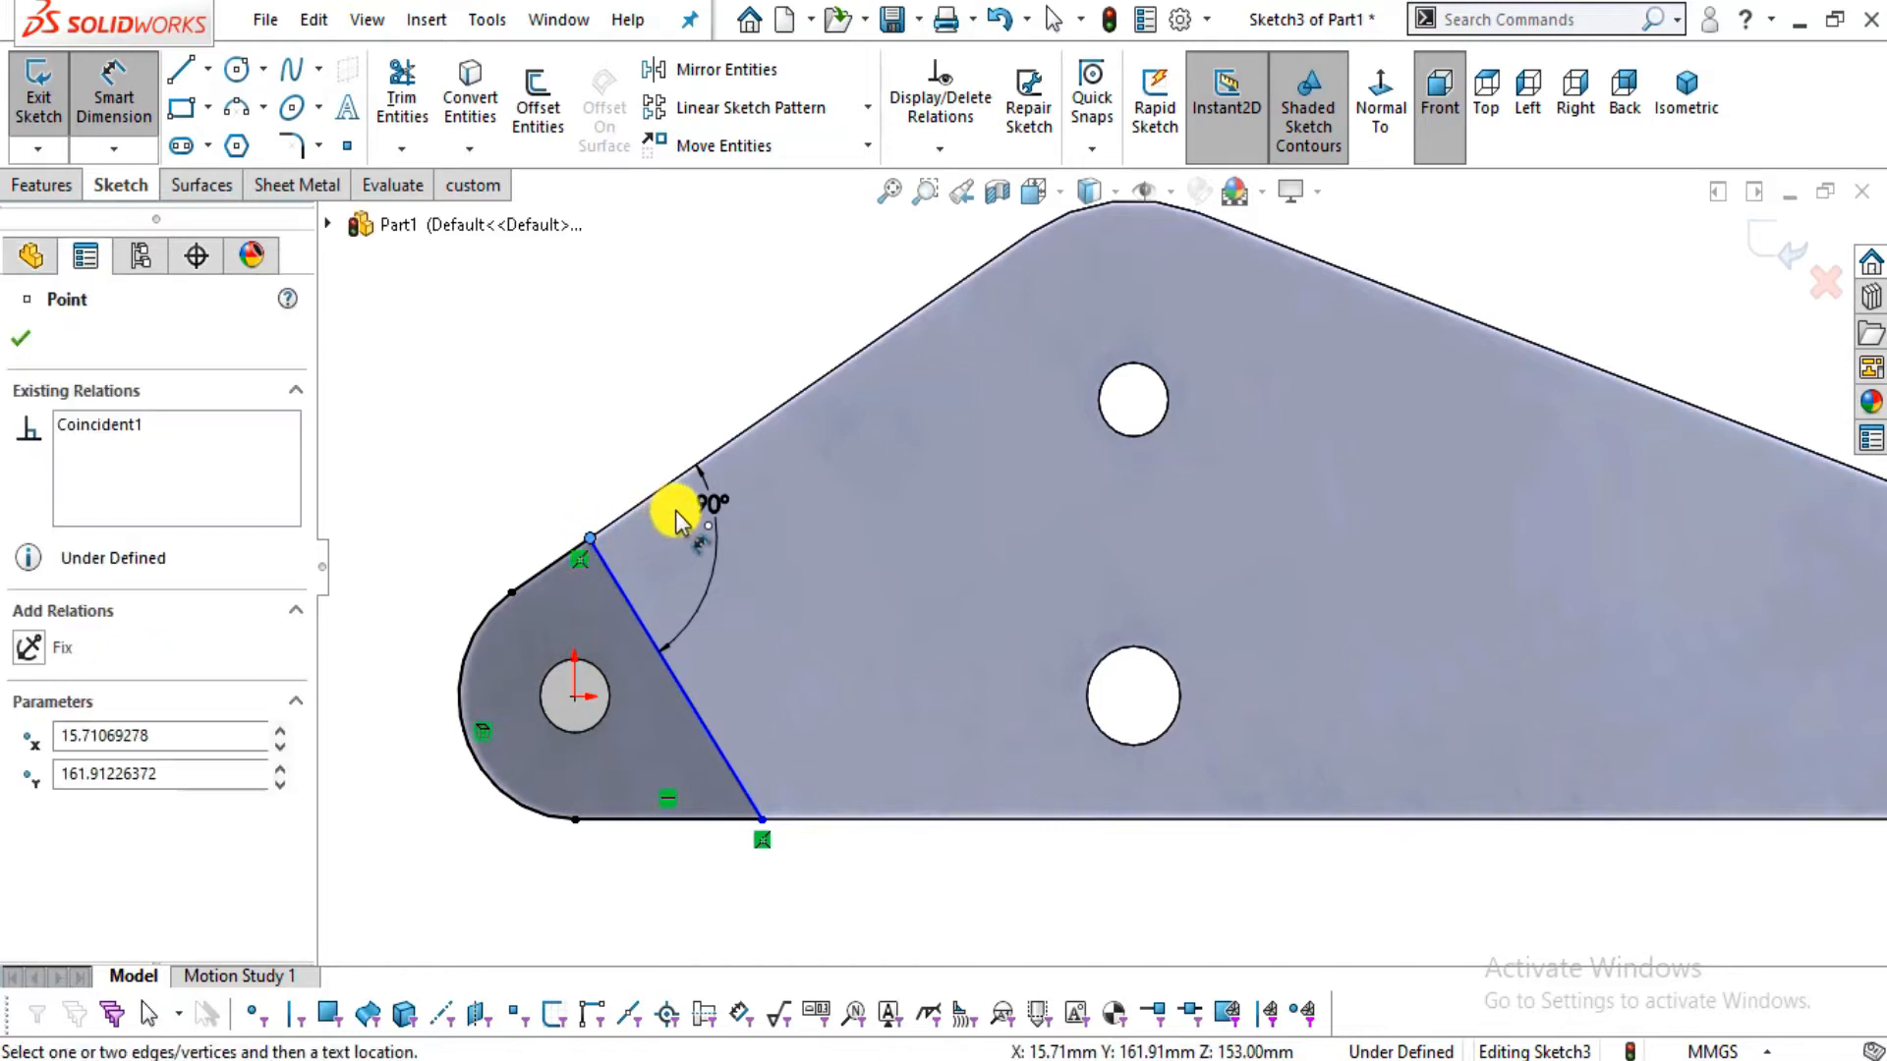
key(Escape)
click(763, 821)
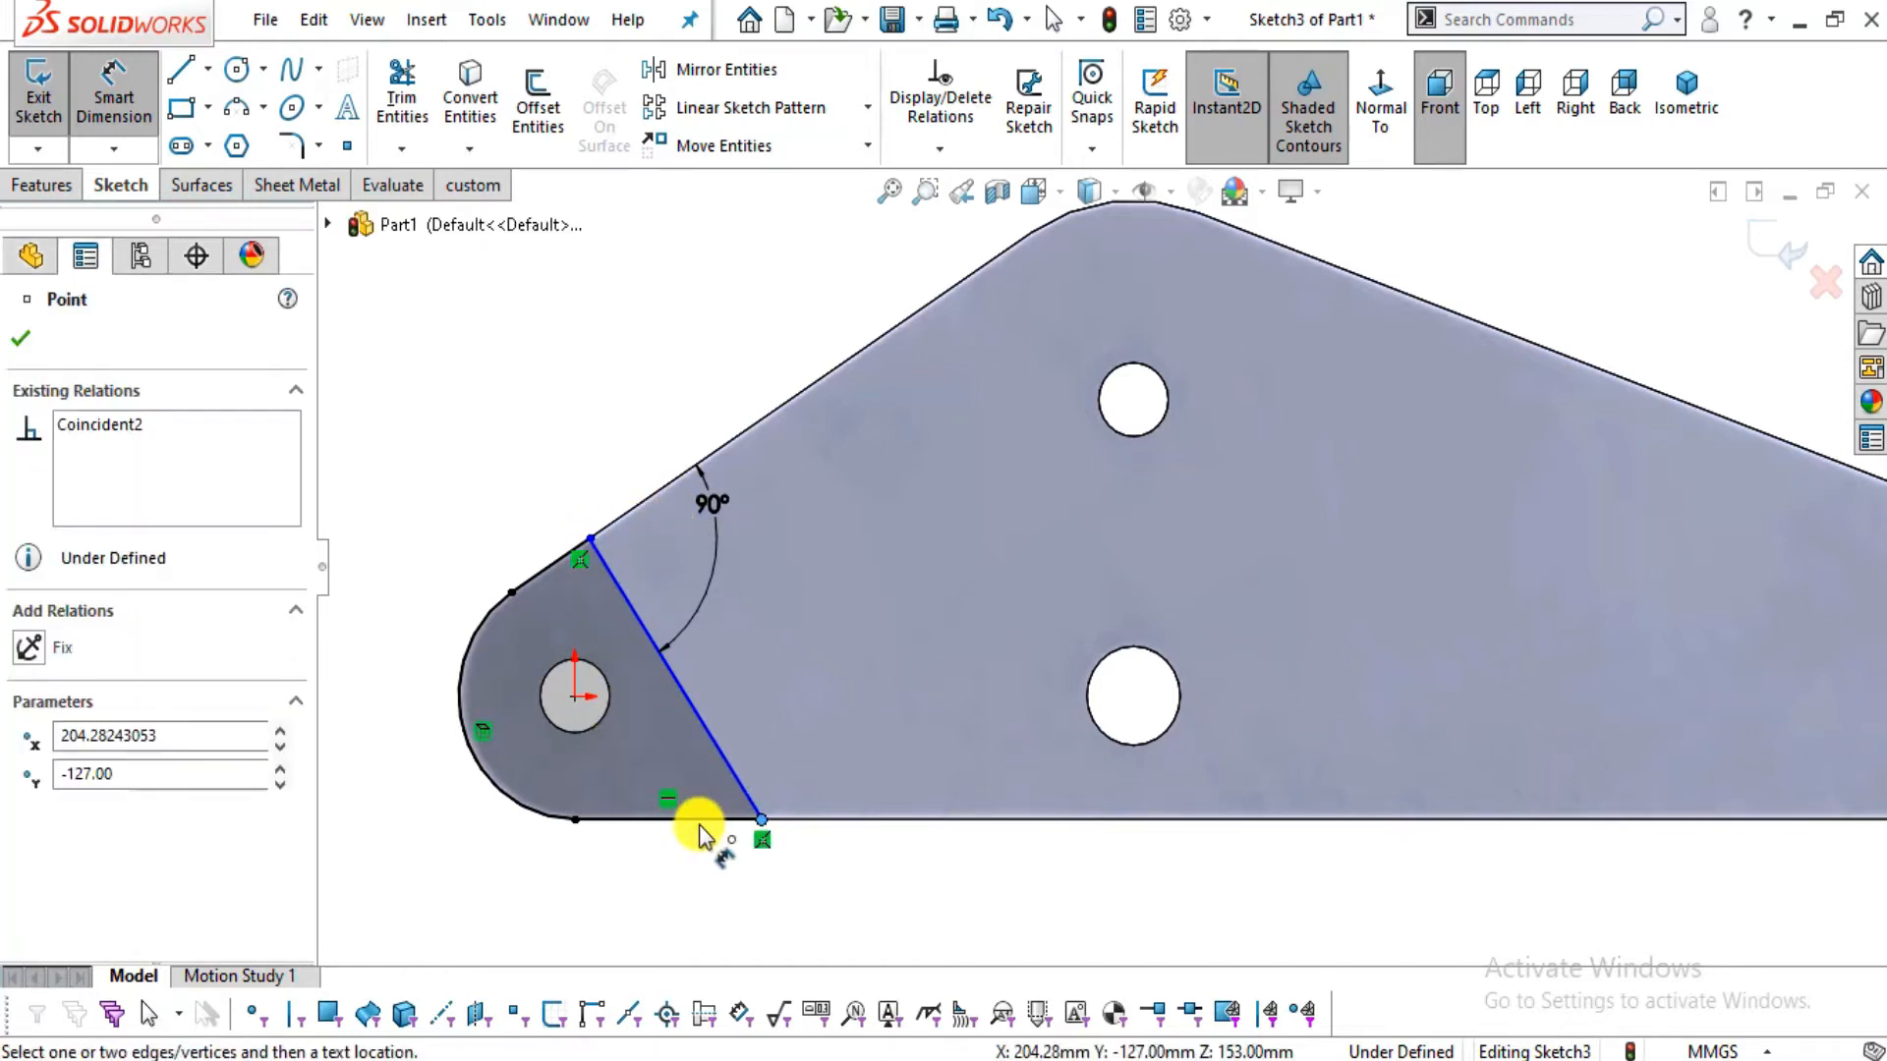
key(Escape)
Dimension the horizontal distance from the origin to the crossing line's upper endpoint as 25.5 mm, placing its text beside the extension lines
scroll(492, 413, down, 3)
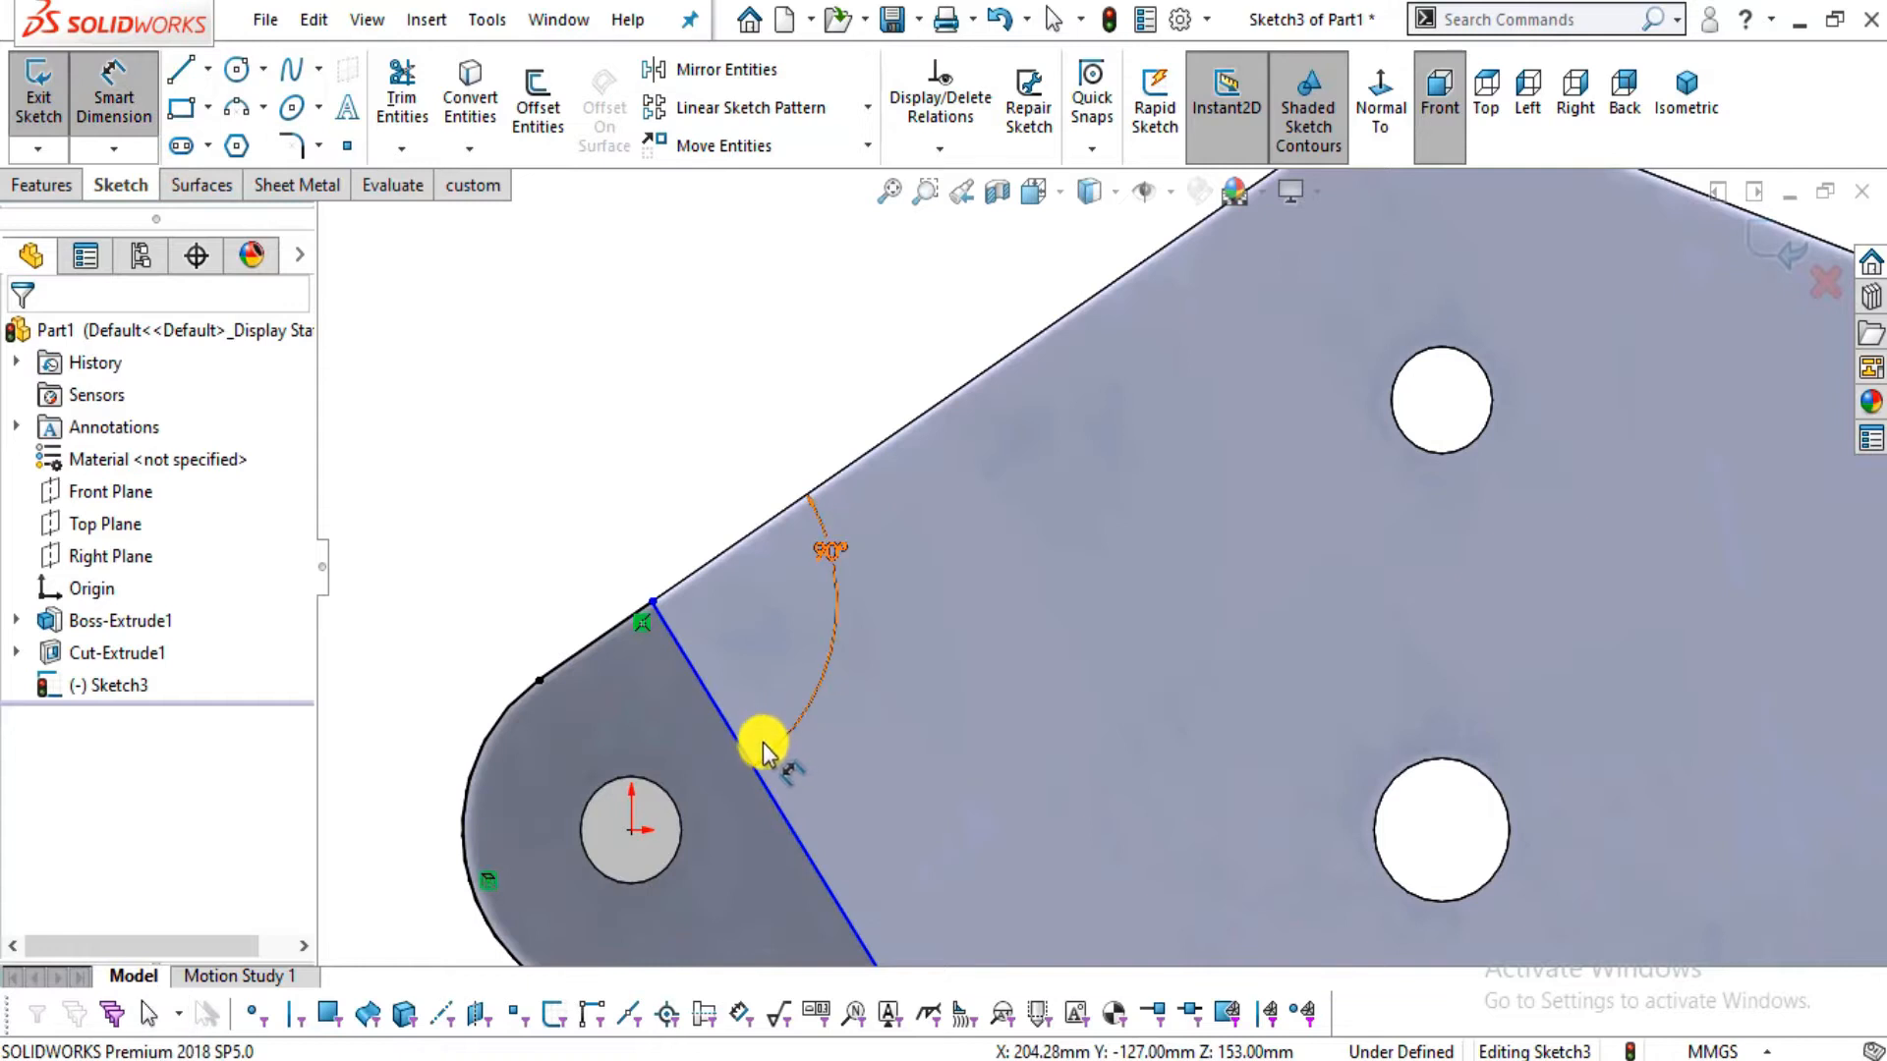
scroll(763, 741, up, 1)
click(729, 598)
drag(729, 603, 724, 385)
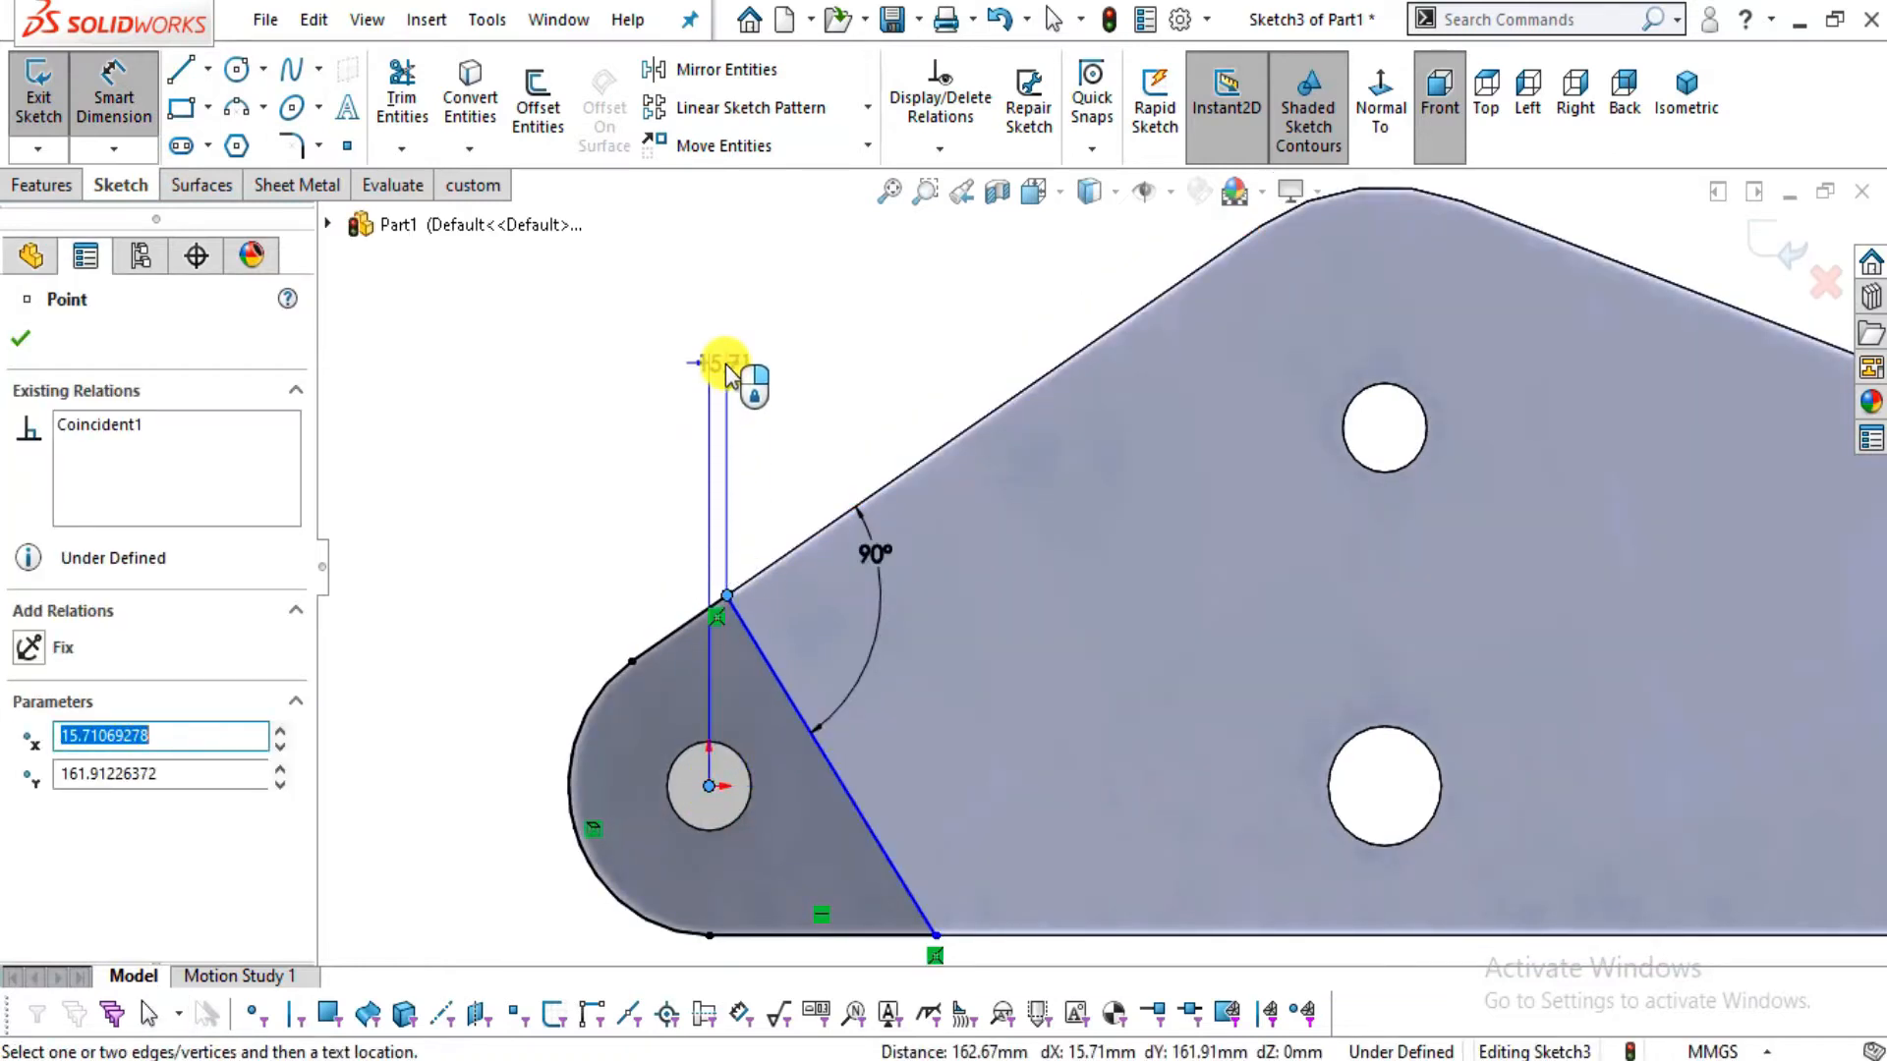
click(727, 369)
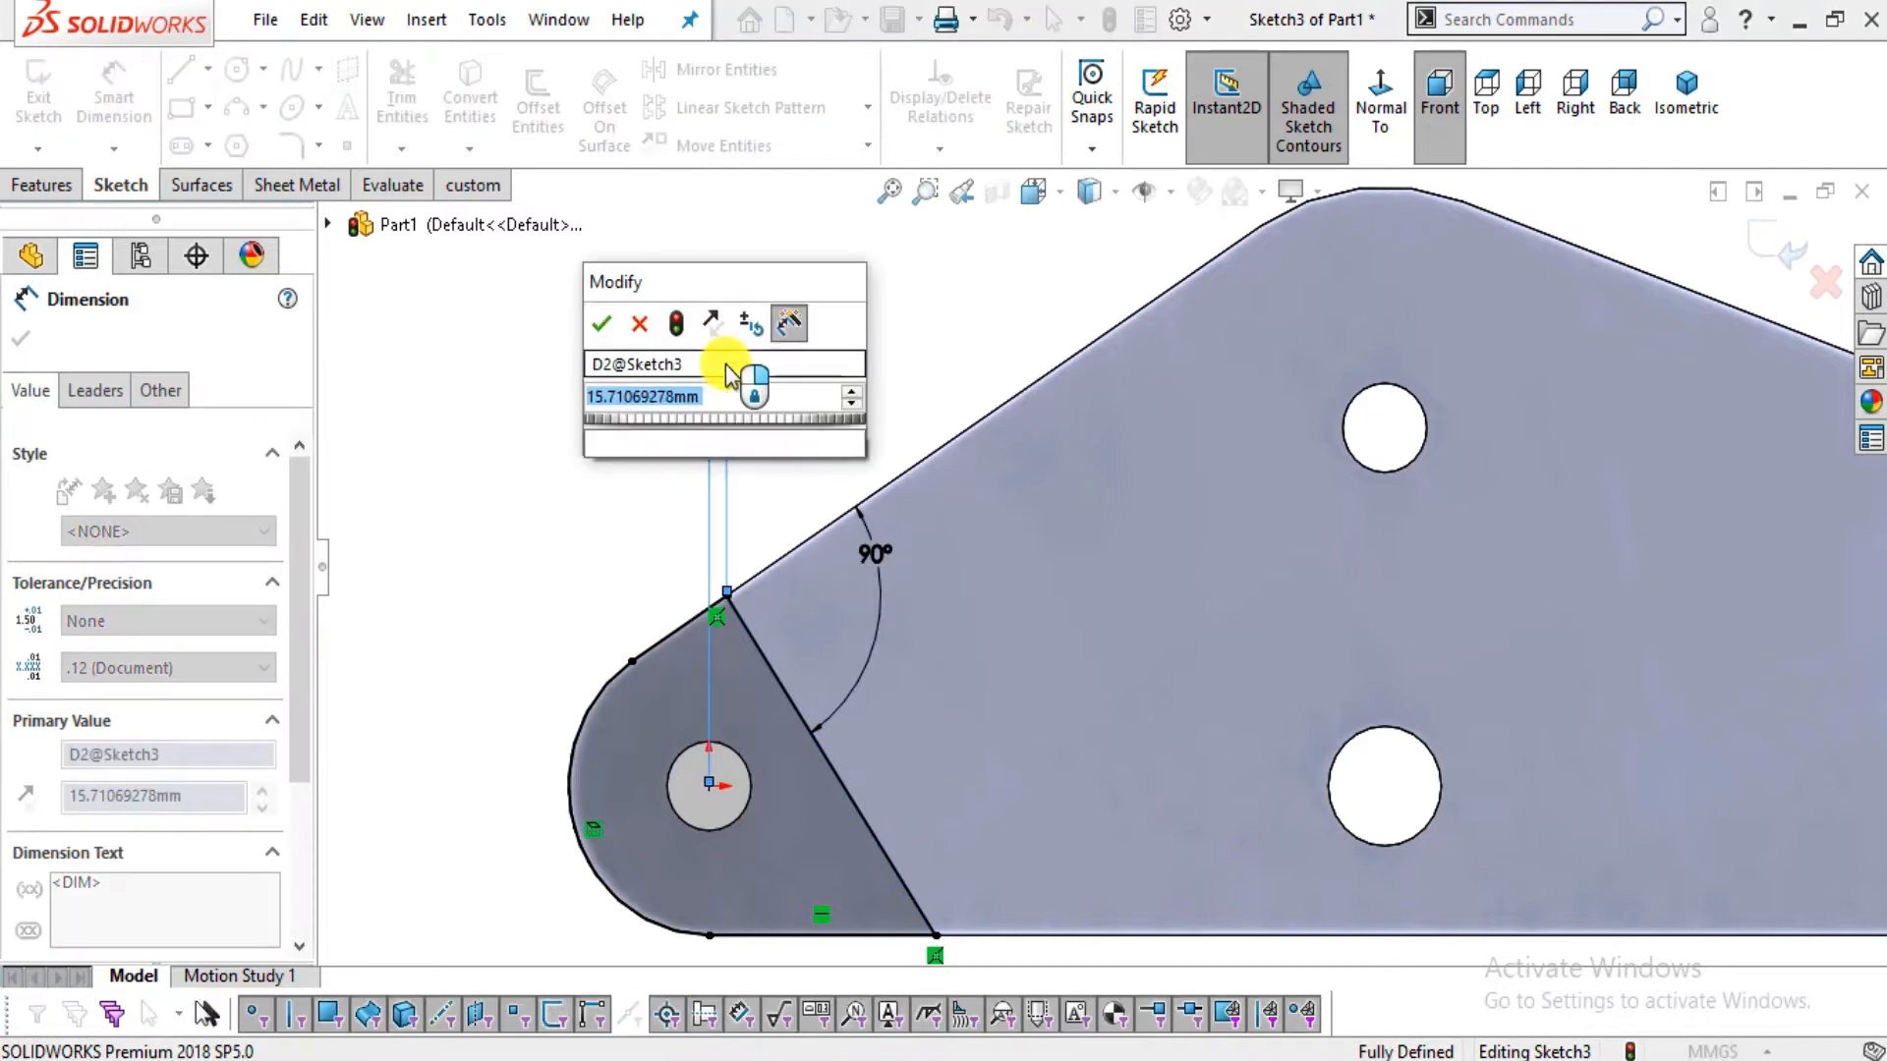
text(25.5)
key(Return)
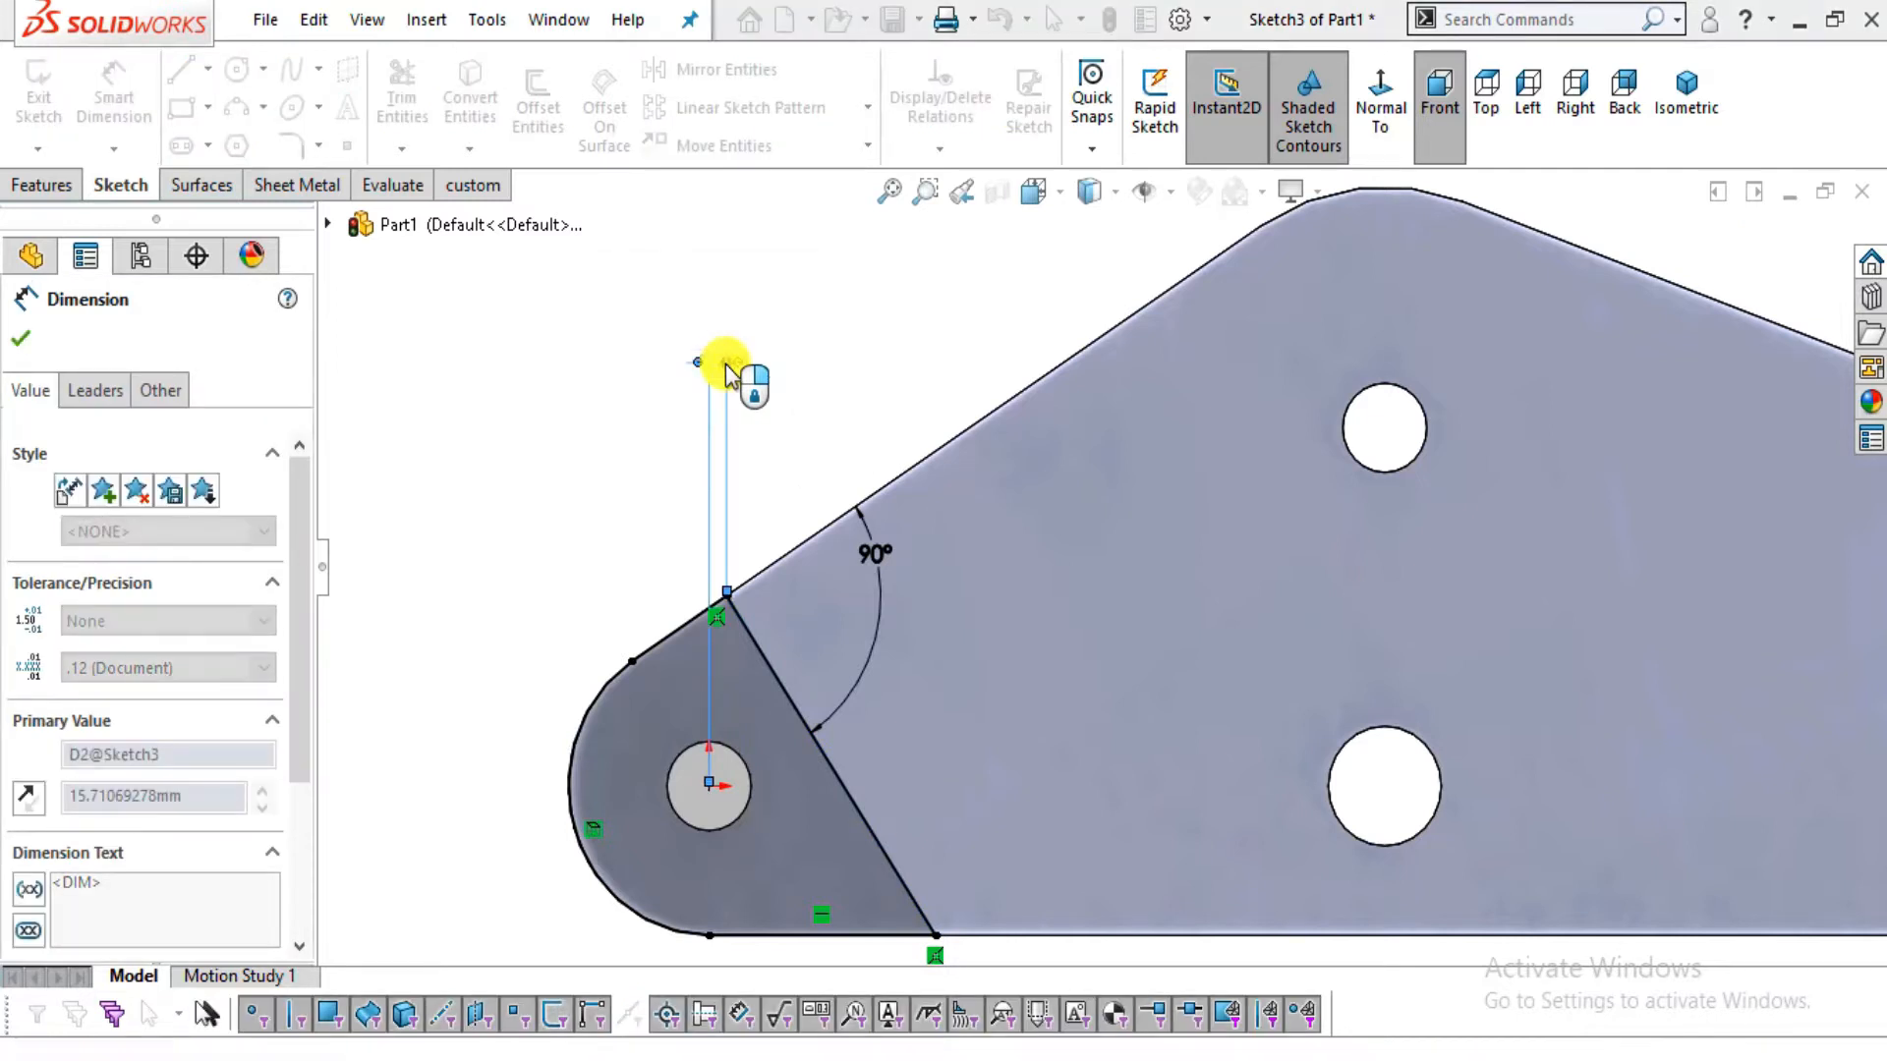
drag(758, 369, 640, 374)
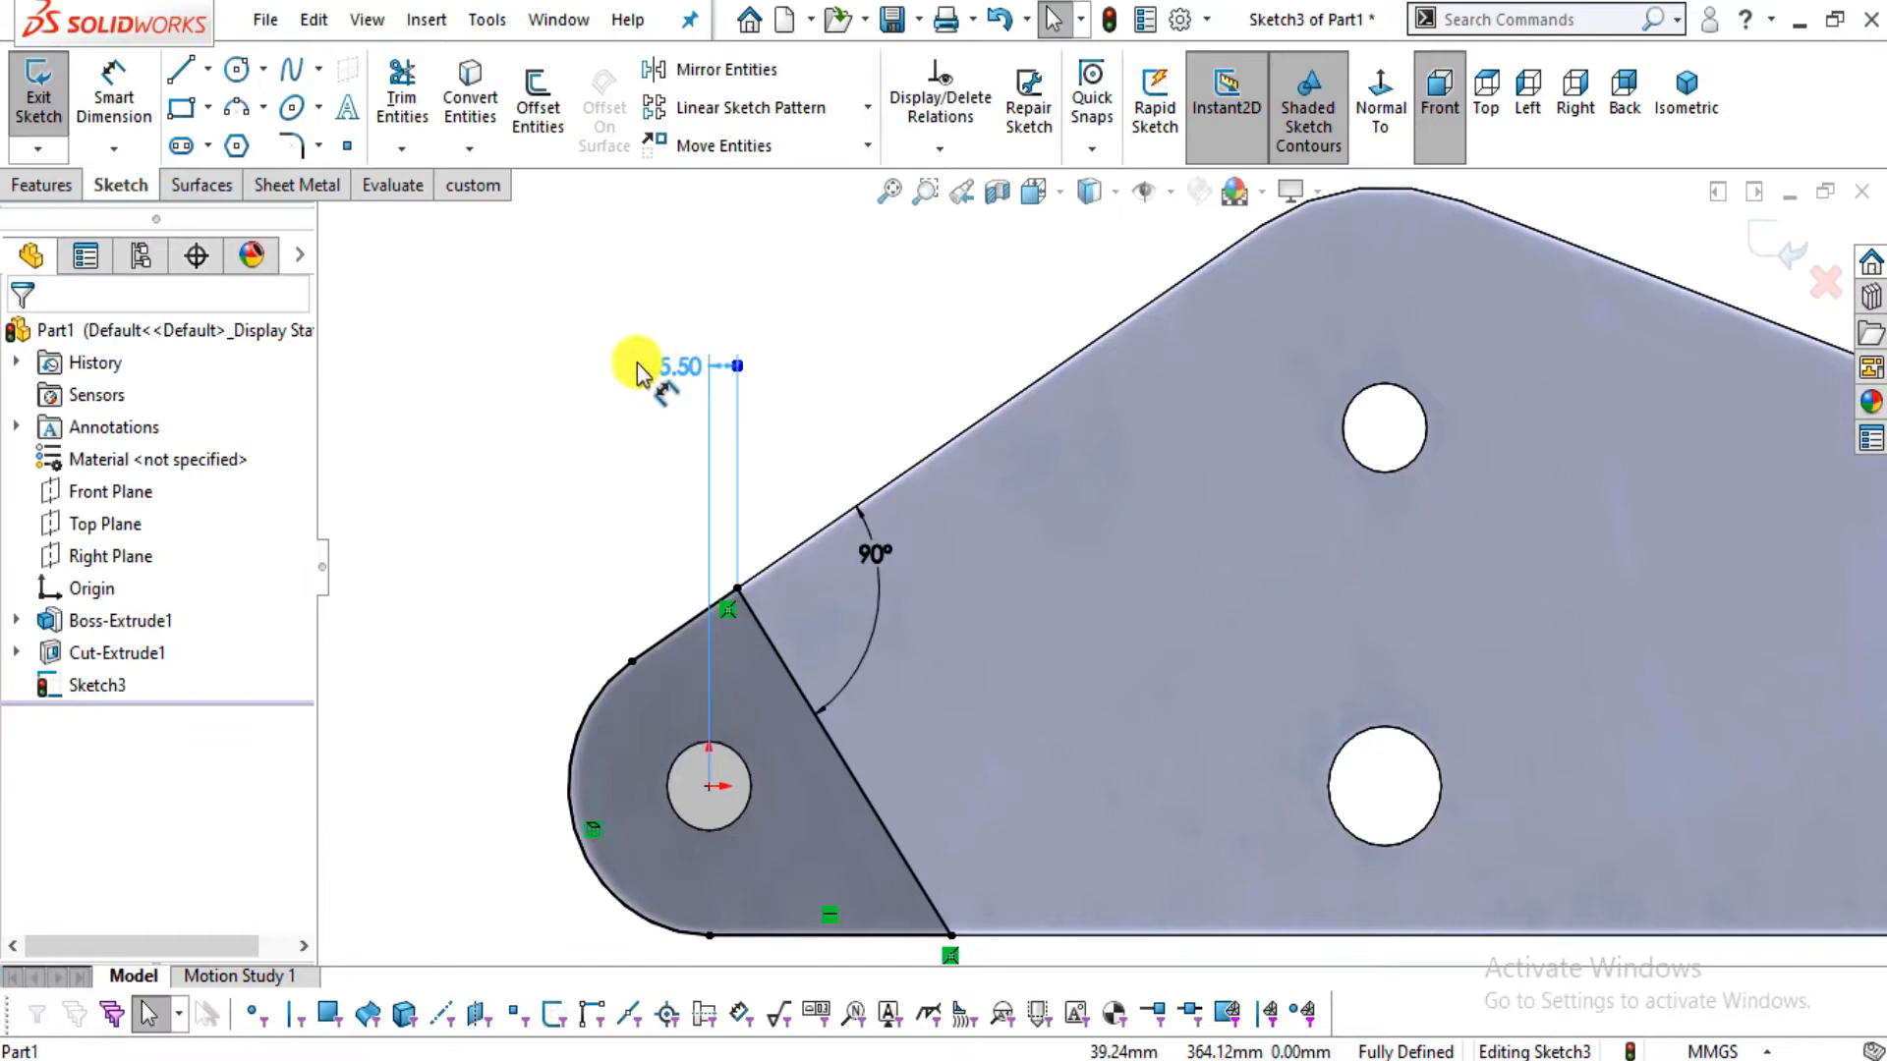
Examine section A-A and the arm's top view in the PDF drawing for the width and depth of the end cut
key(alt+Tab)
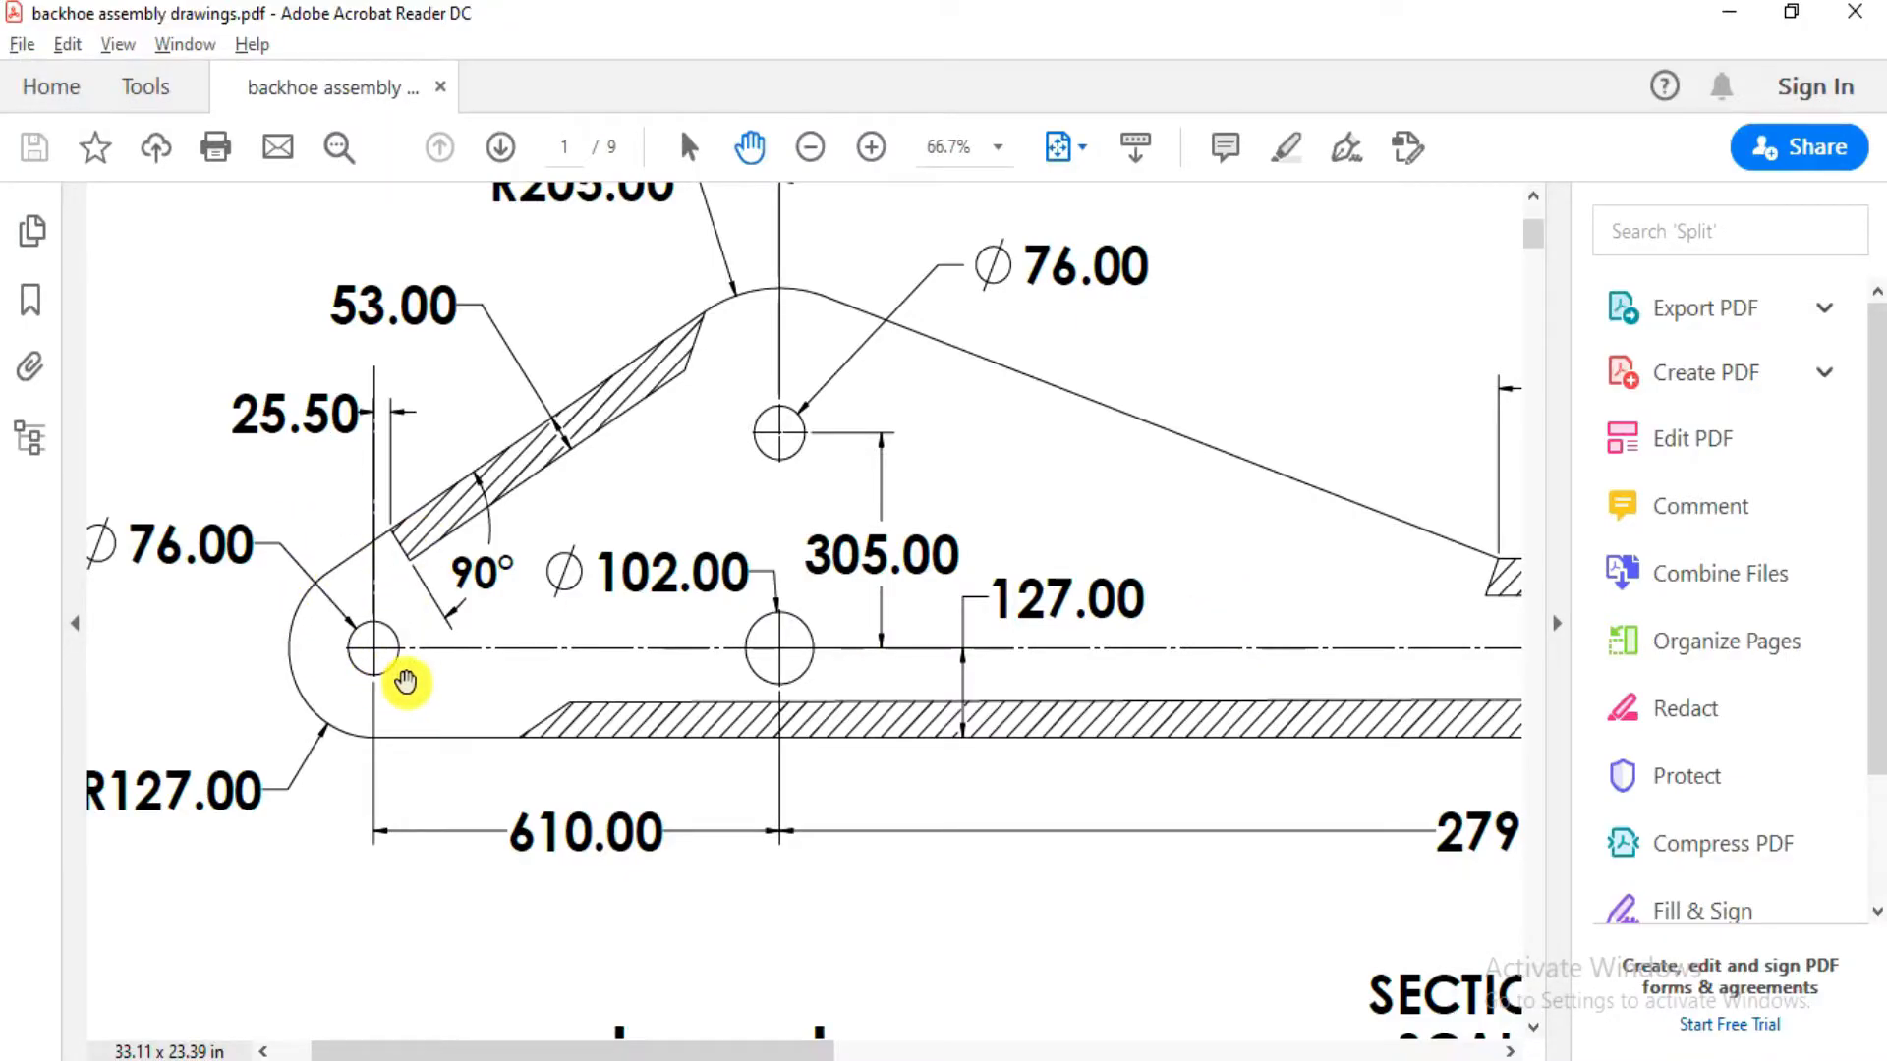
key(alt+Tab)
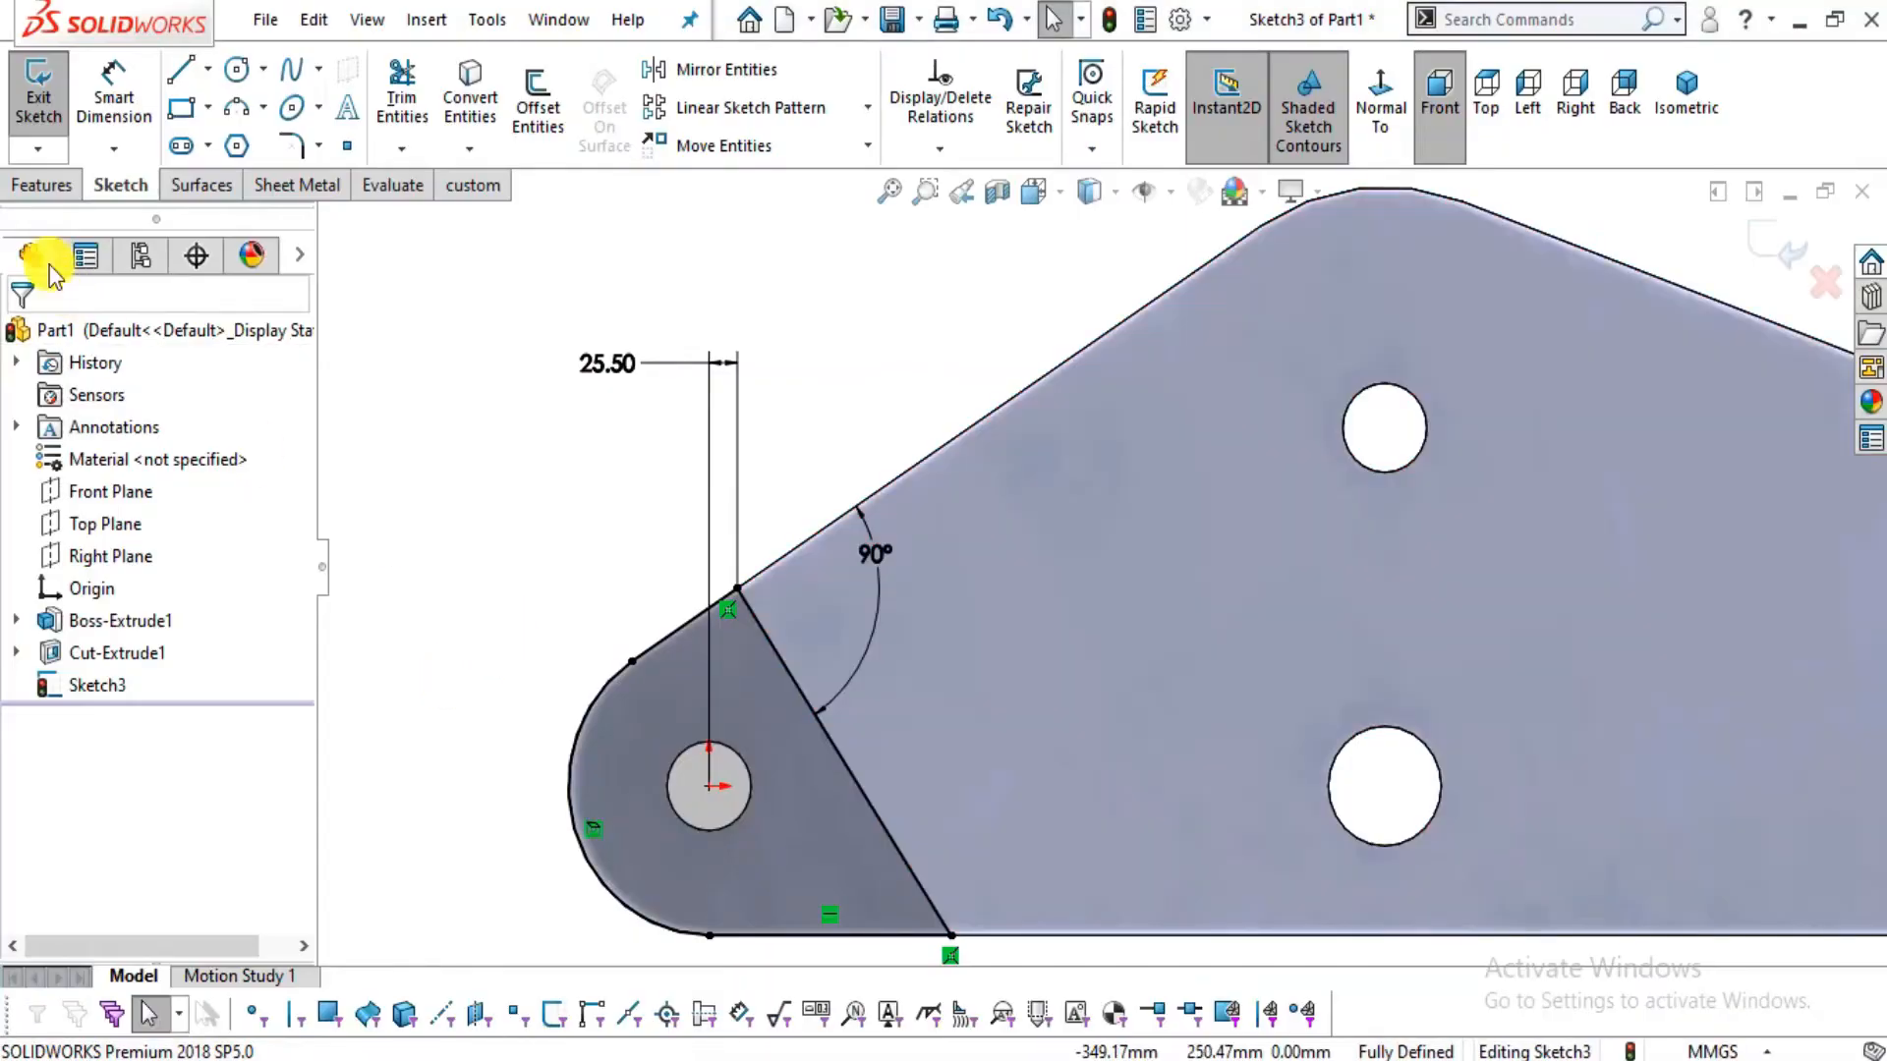
key(alt+Tab)
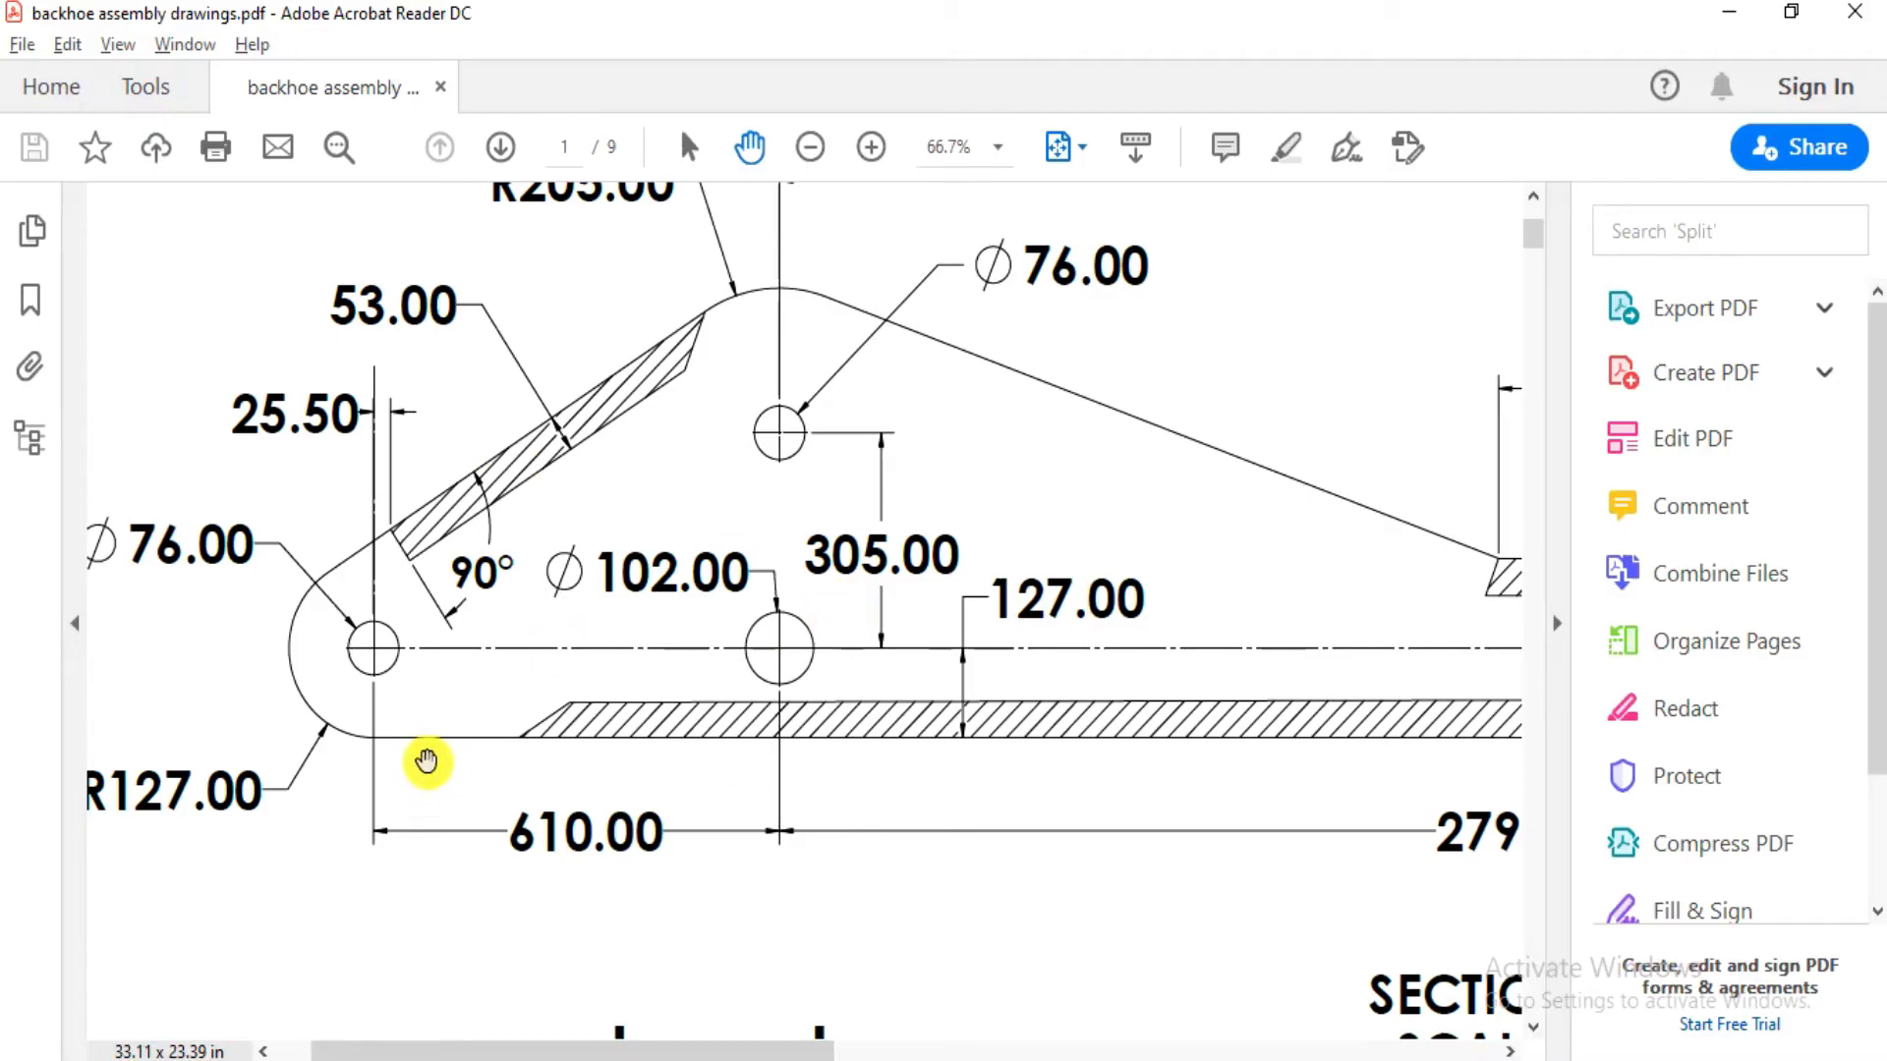
ctrl+scroll(554, 405, up, 2)
mouse_move(1057, 855)
mouse_down()
mouse_move(868, 422)
mouse_move(801, 519)
mouse_move(68, 556)
mouse_up()
drag(859, 711, 239, 731)
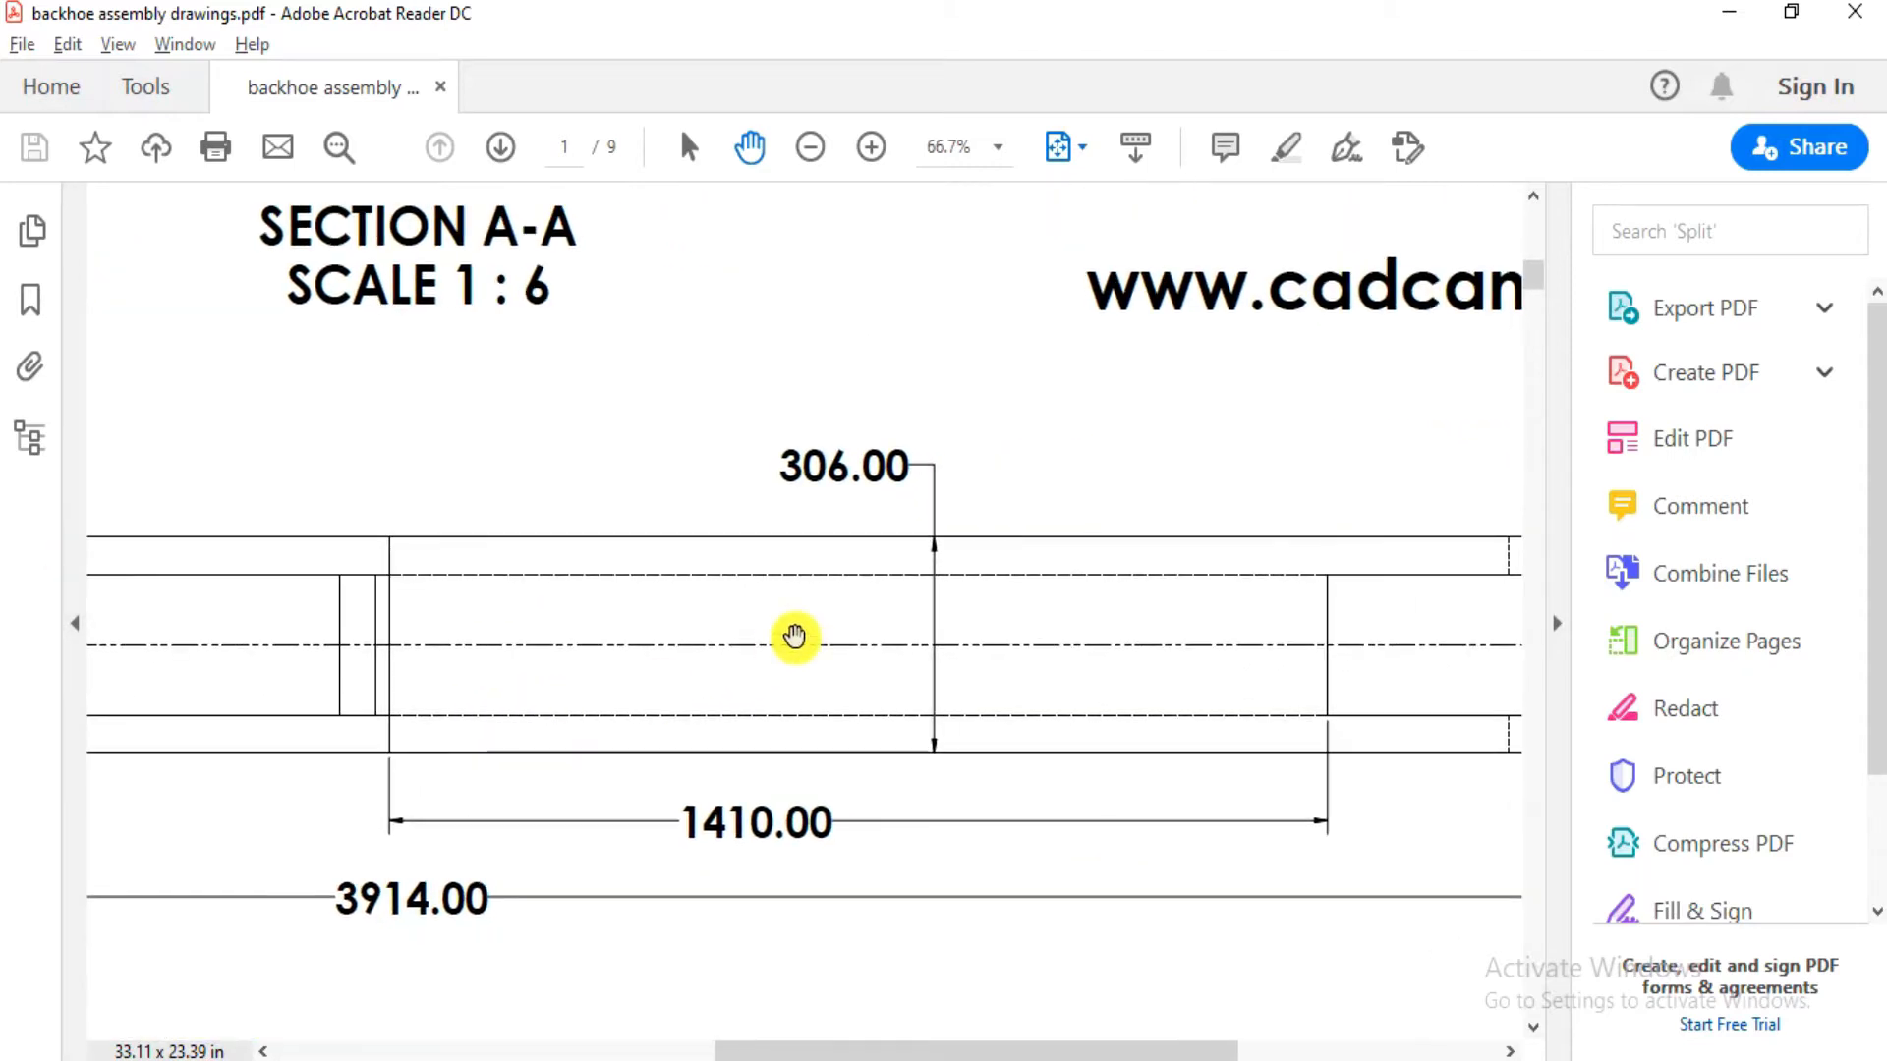
ctrl+scroll(792, 636, down, 1)
drag(478, 637, 1044, 623)
mouse_move(230, 578)
mouse_down()
mouse_move(354, 658)
mouse_move(366, 629)
mouse_up()
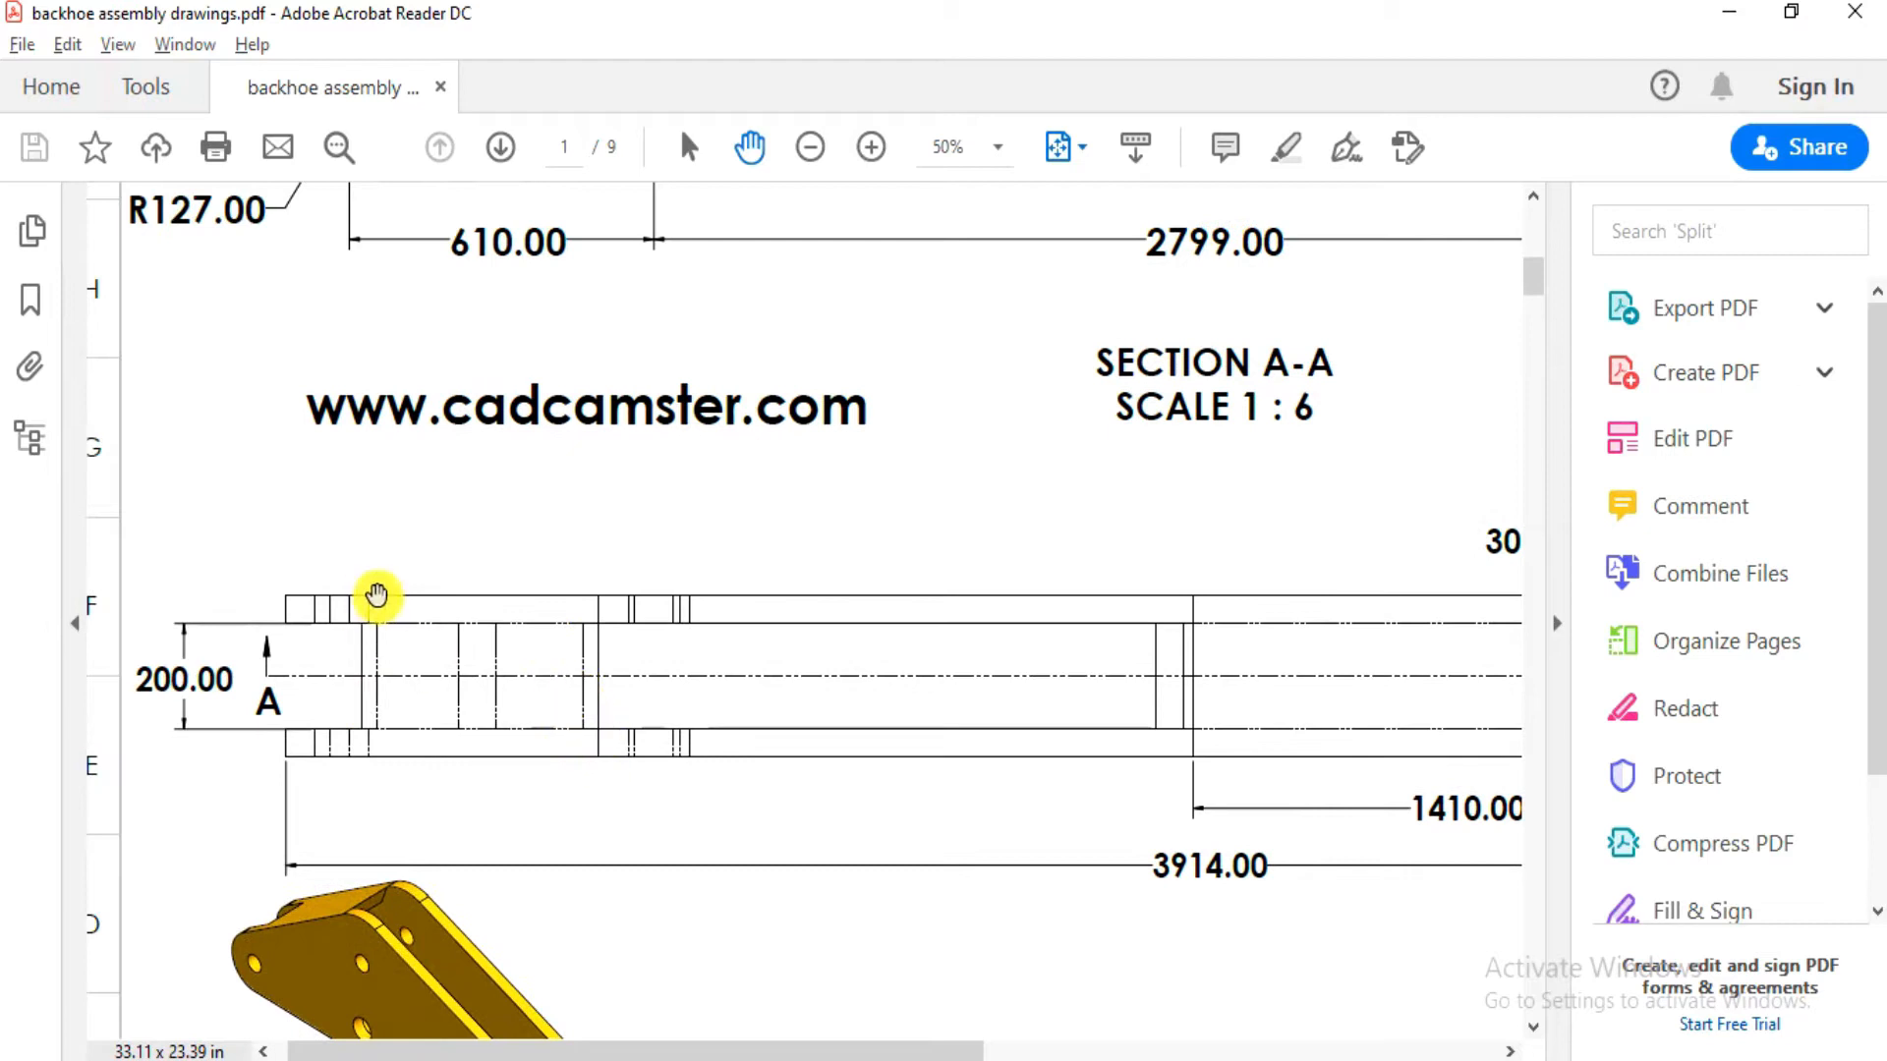
ctrl+scroll(422, 716, down, 2)
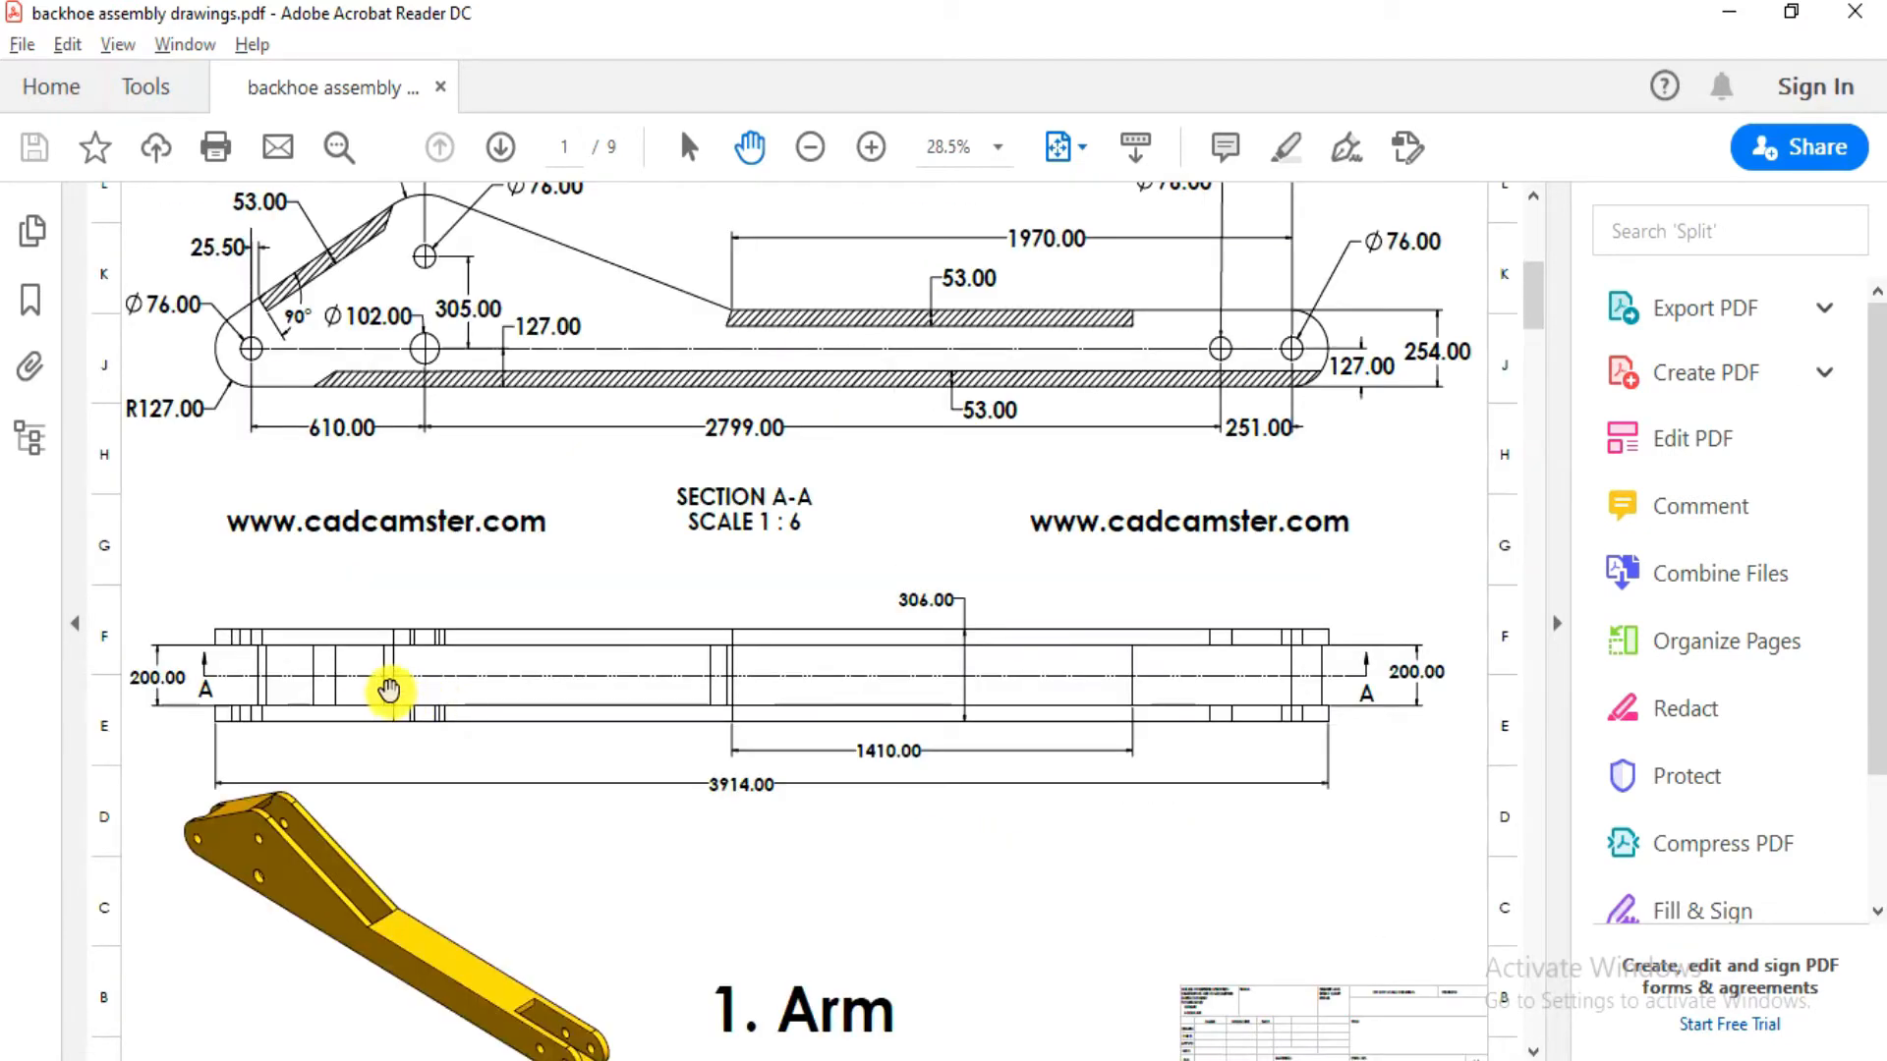
Check the gap width and side plate thickness at both arm ends in the PDF top view against the model
ctrl+scroll(390, 691, up, 2)
drag(223, 703, 455, 703)
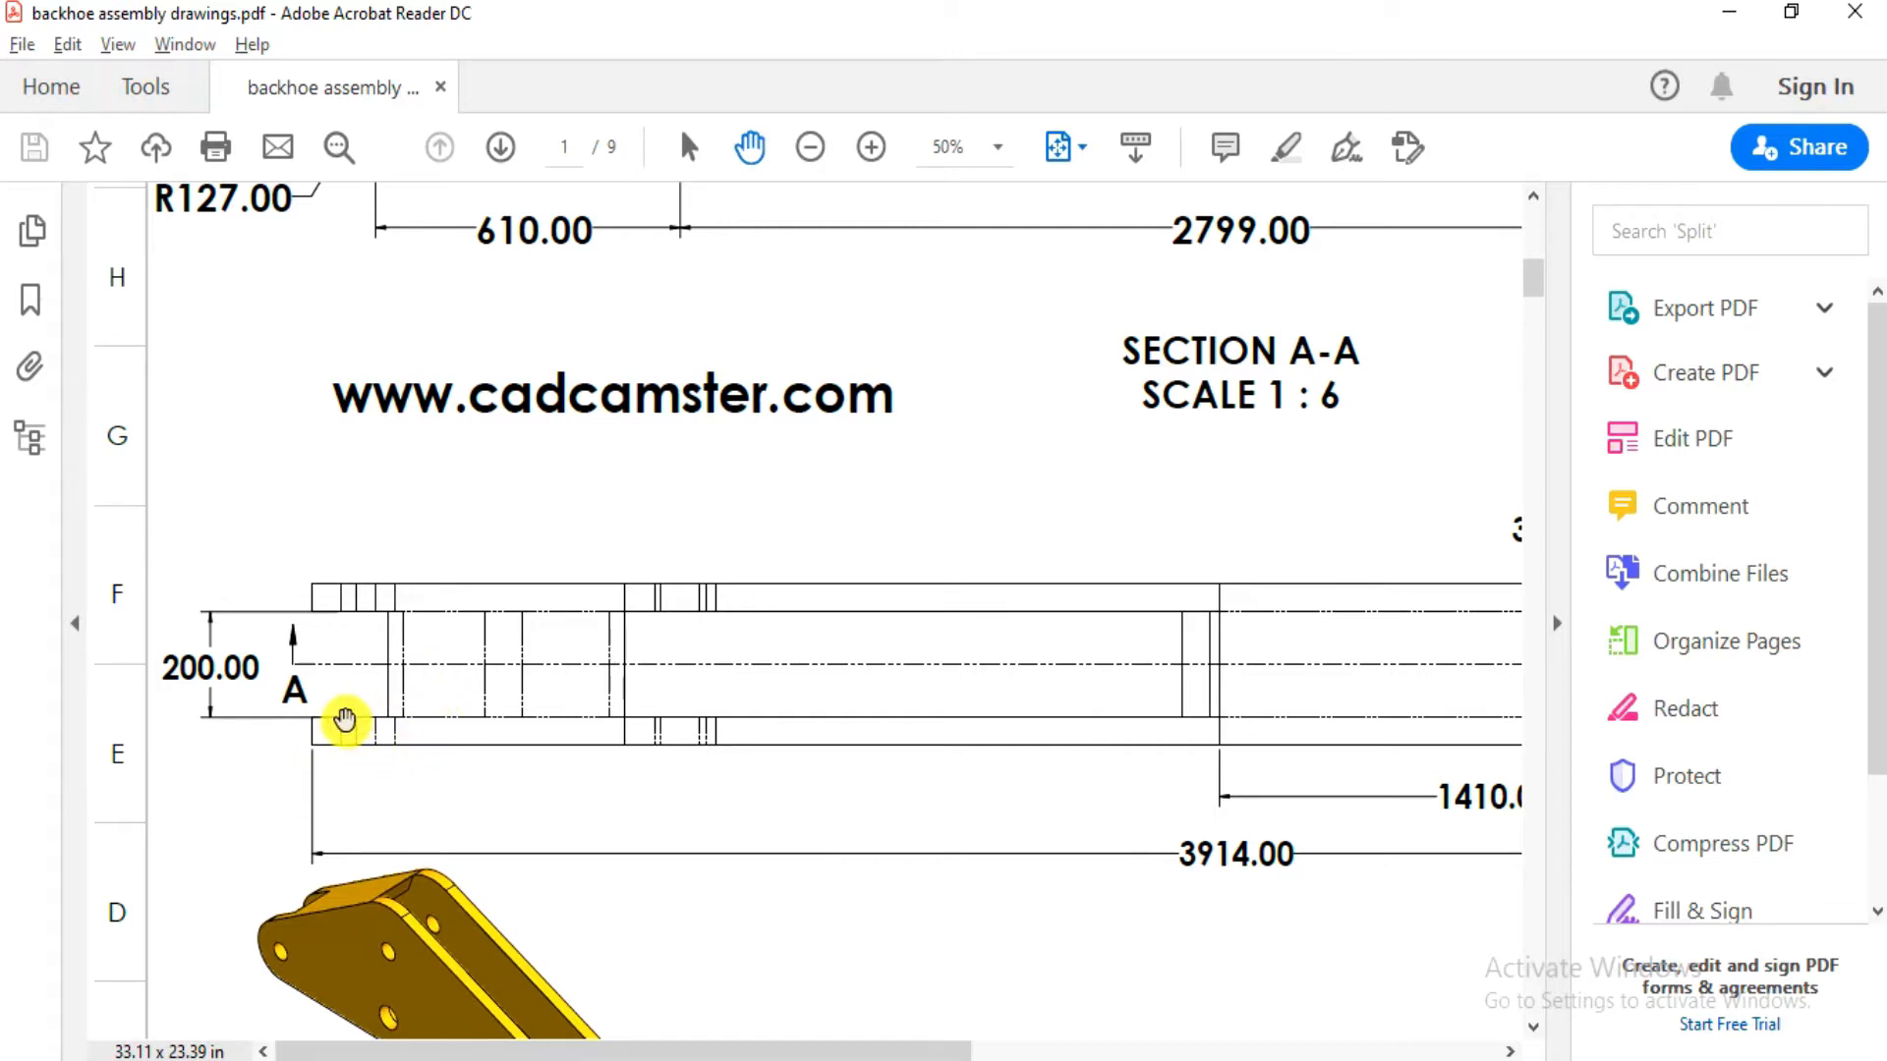
ctrl+scroll(364, 762, up, 1)
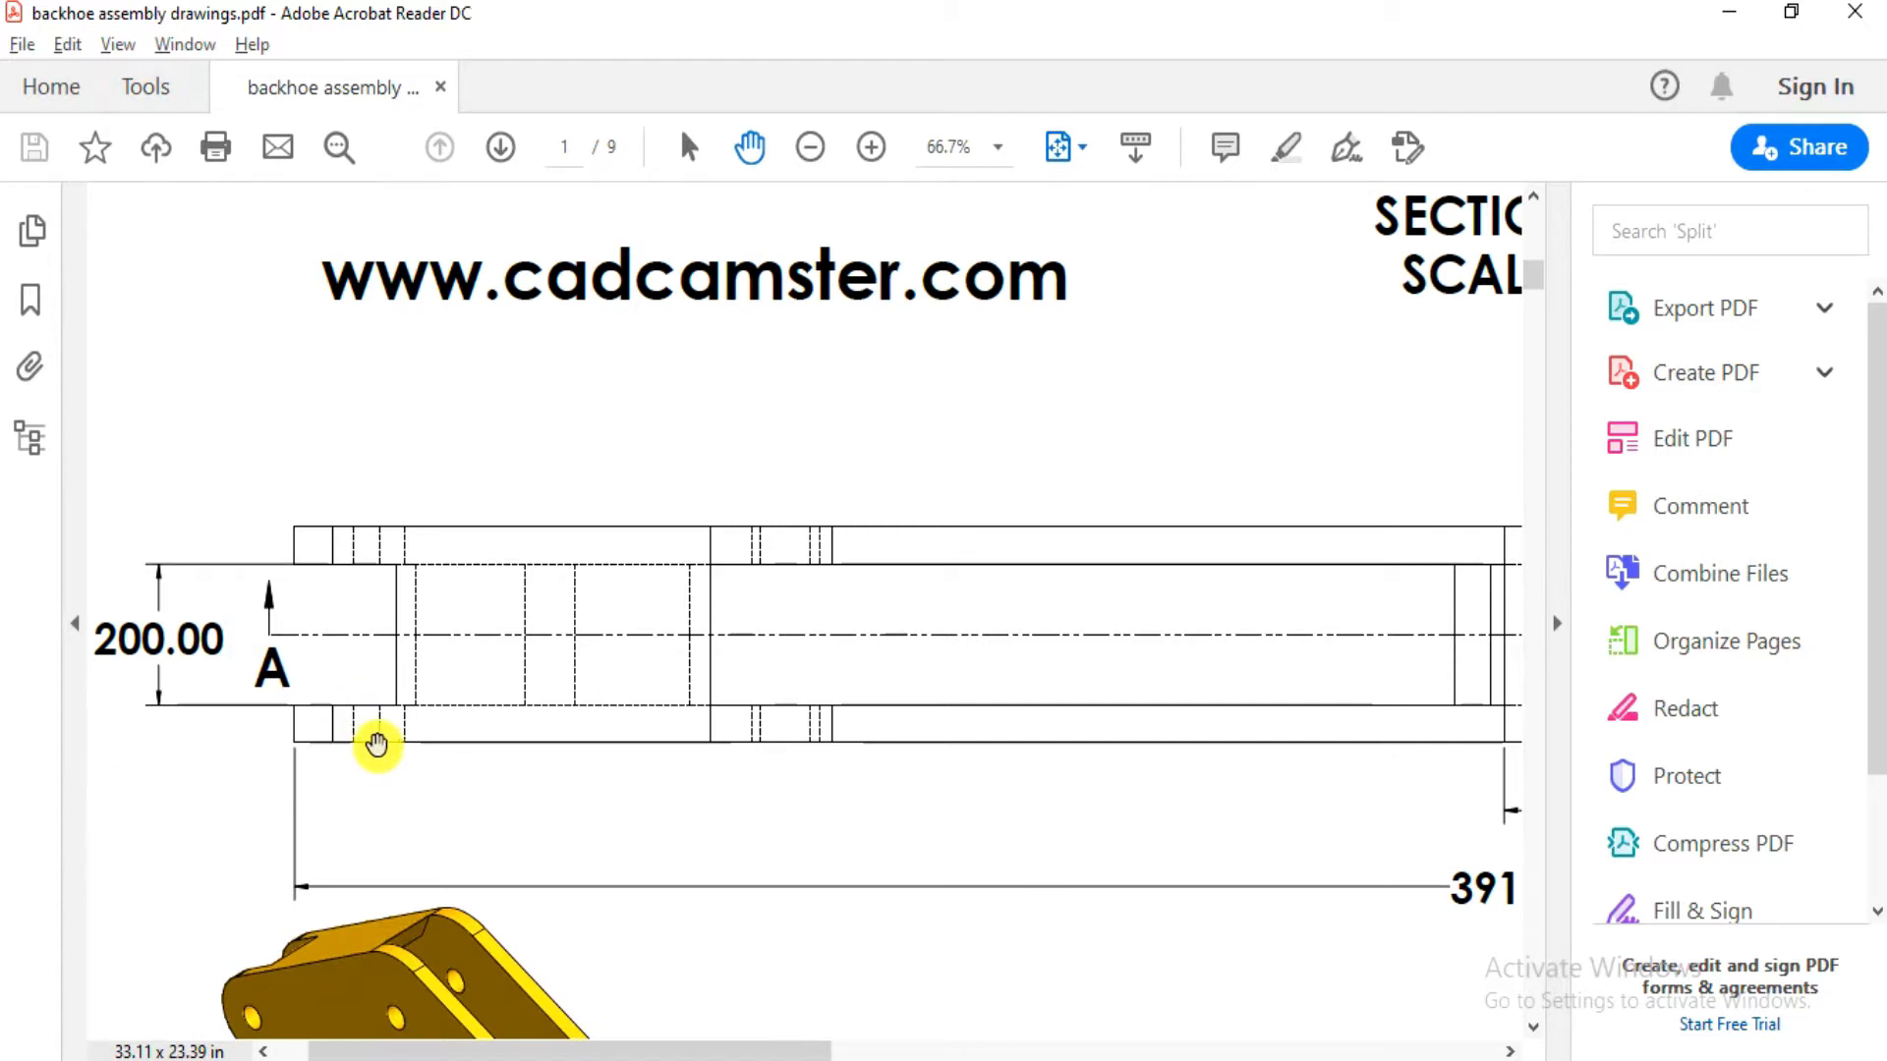
drag(743, 742, 416, 711)
ctrl+scroll(478, 671, down, 1)
mouse_move(945, 727)
mouse_down()
mouse_move(774, 782)
mouse_move(505, 792)
mouse_up()
drag(993, 704, 724, 704)
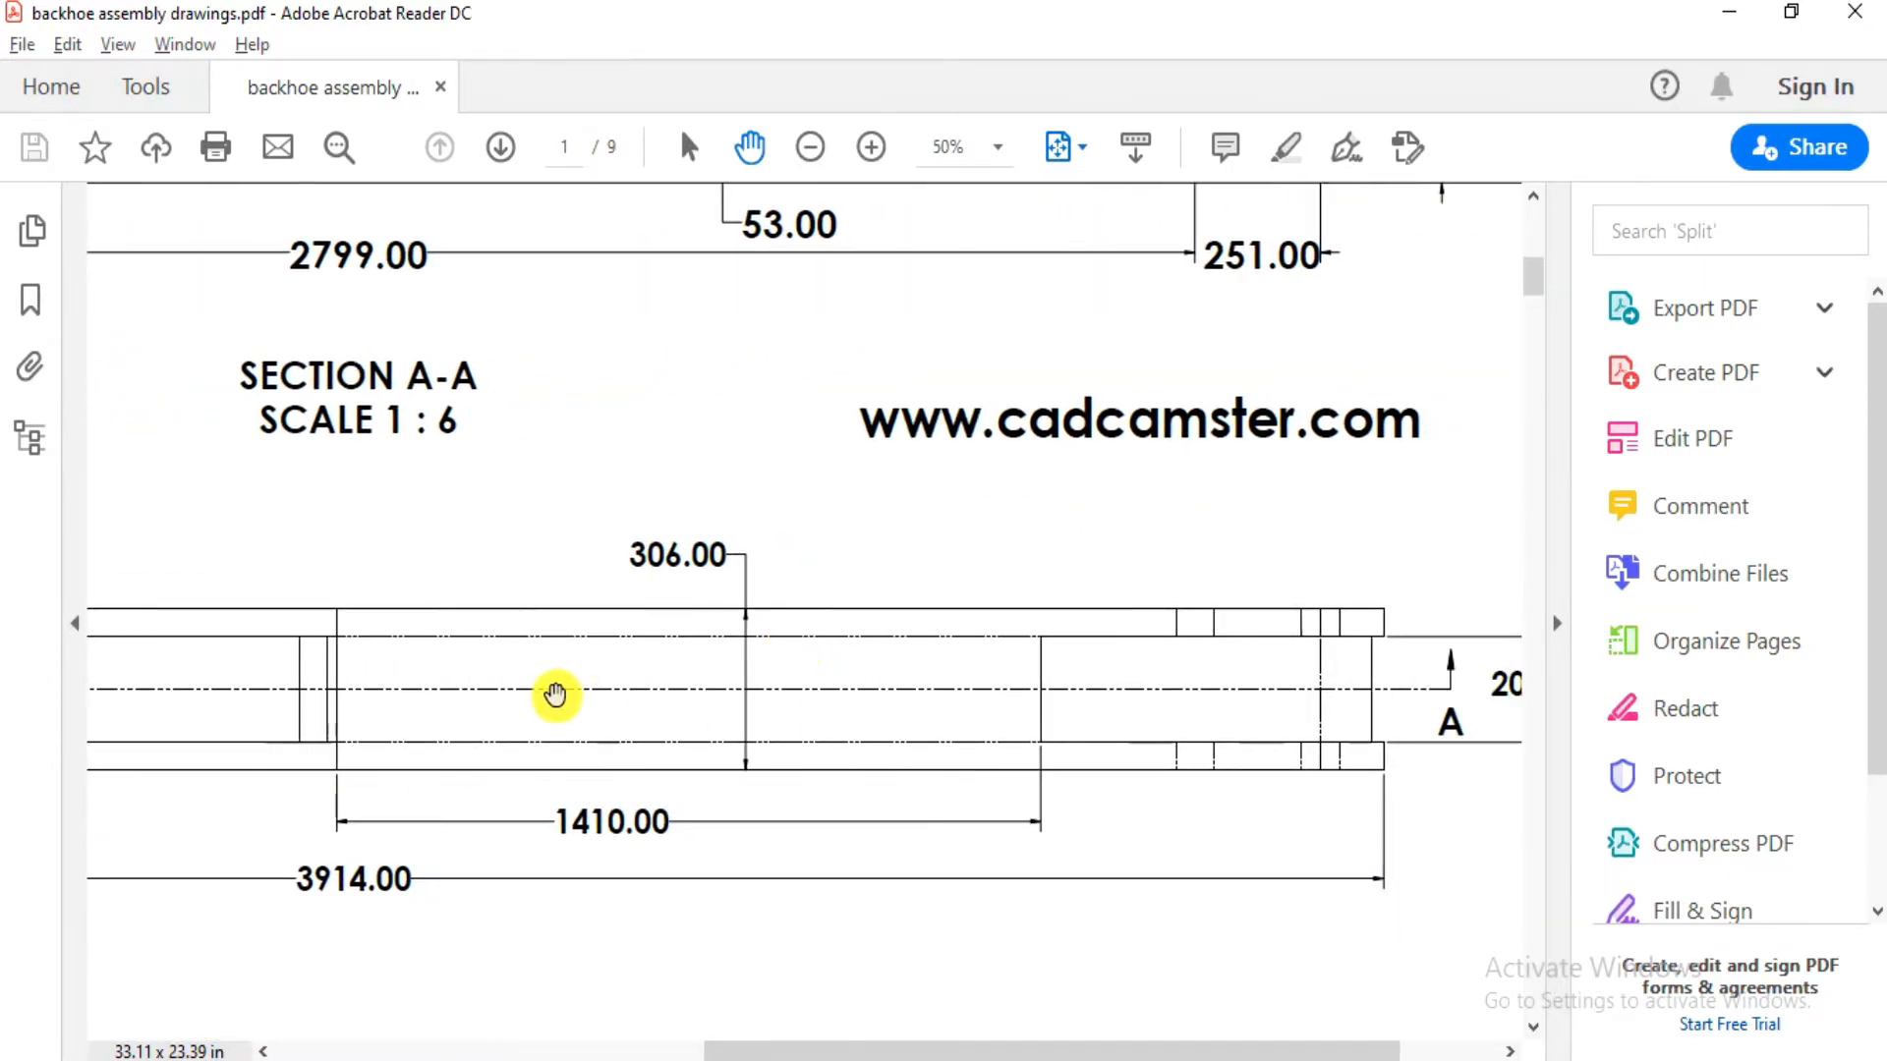
drag(556, 695, 1369, 563)
drag(480, 640, 591, 667)
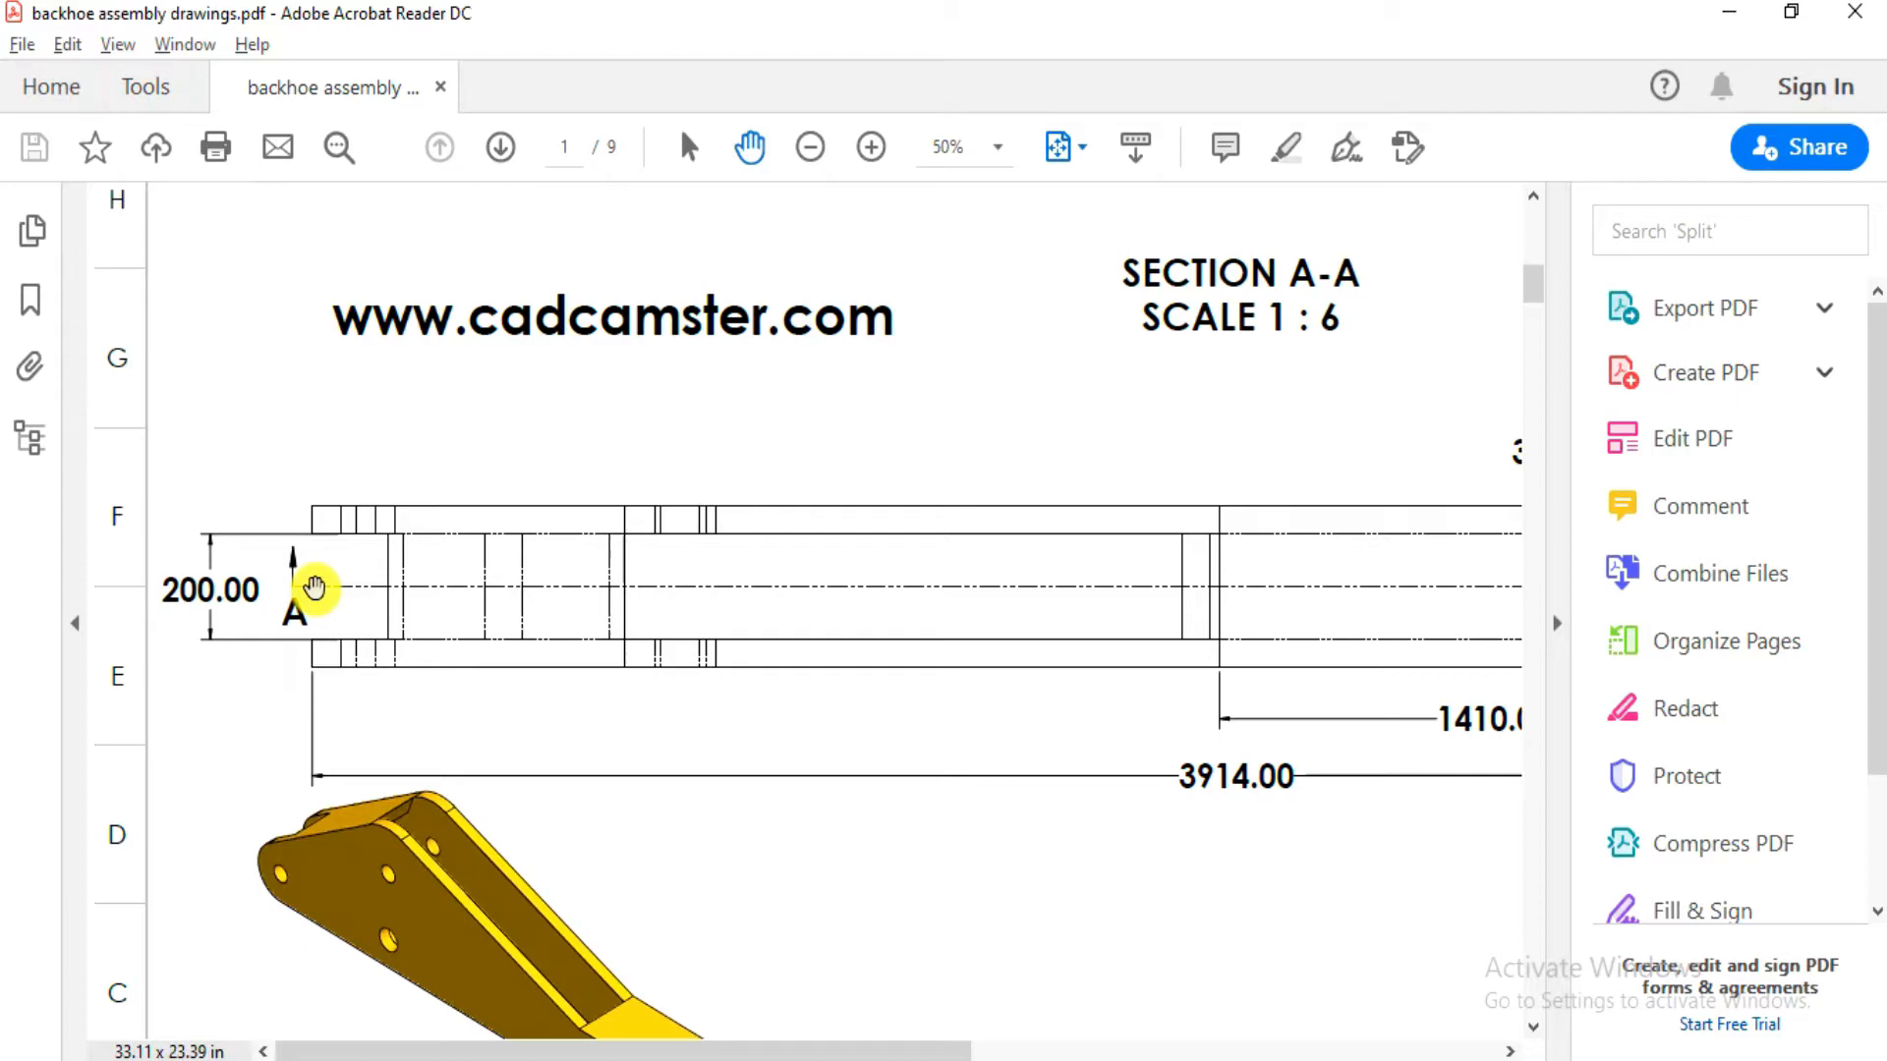
key(alt+Tab)
mouse_move(885, 606)
middle_down()
mouse_move(872, 681)
mouse_move(888, 674)
middle_up()
key(alt+Tab)
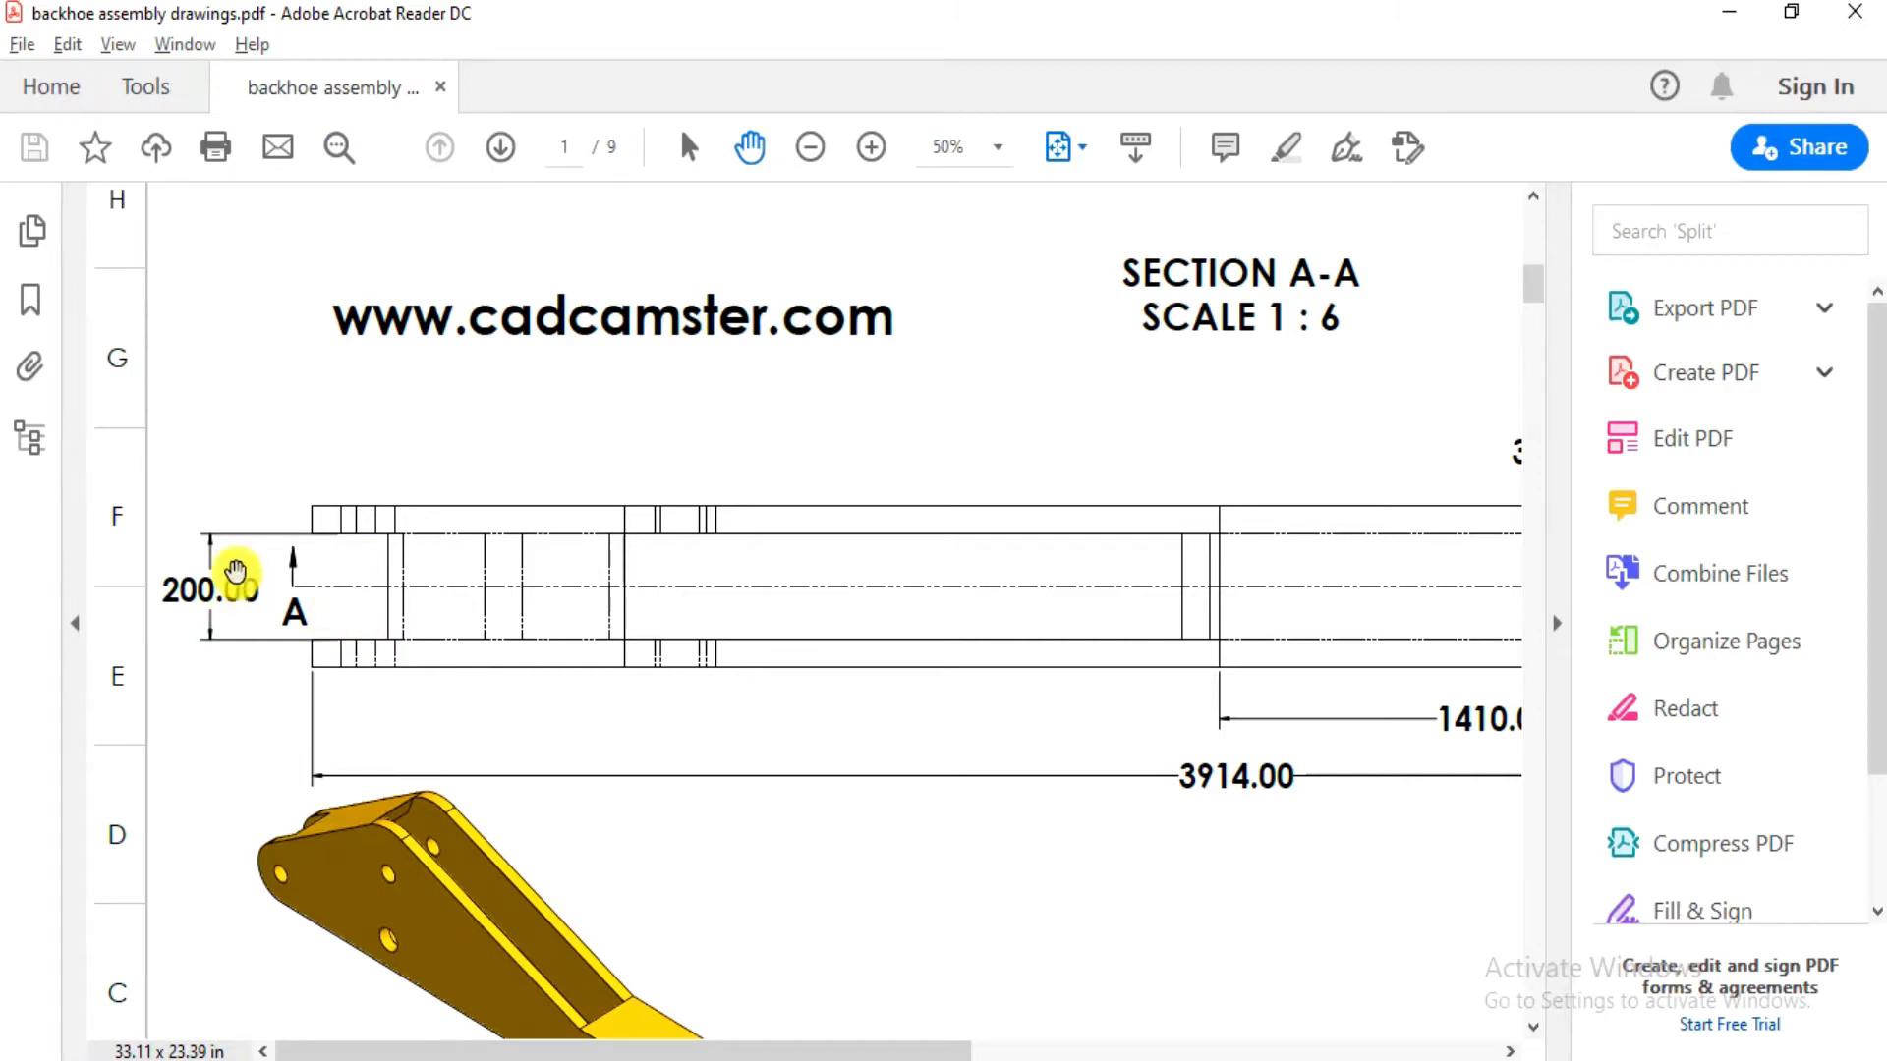
key(alt+Tab)
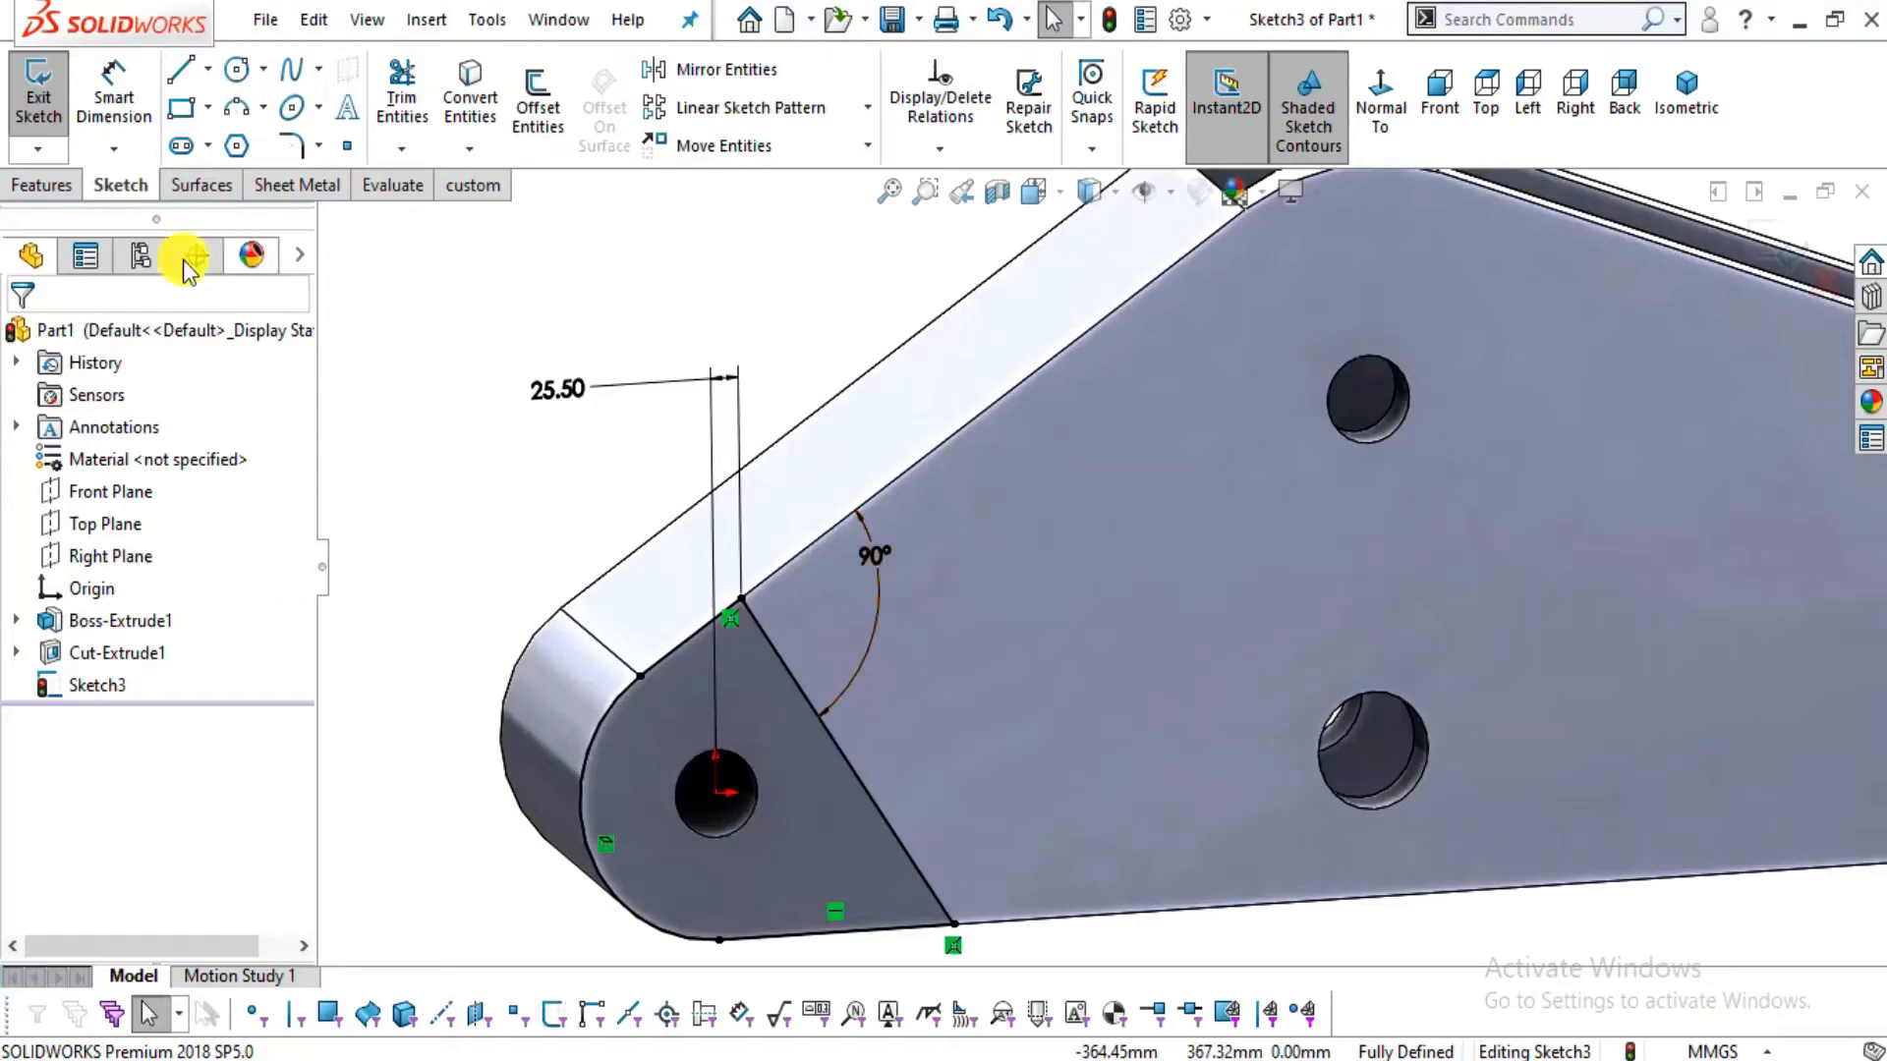
Start an extruded cut from the end profile, starting at a 53 mm offset reversed into the arm body
click(70, 196)
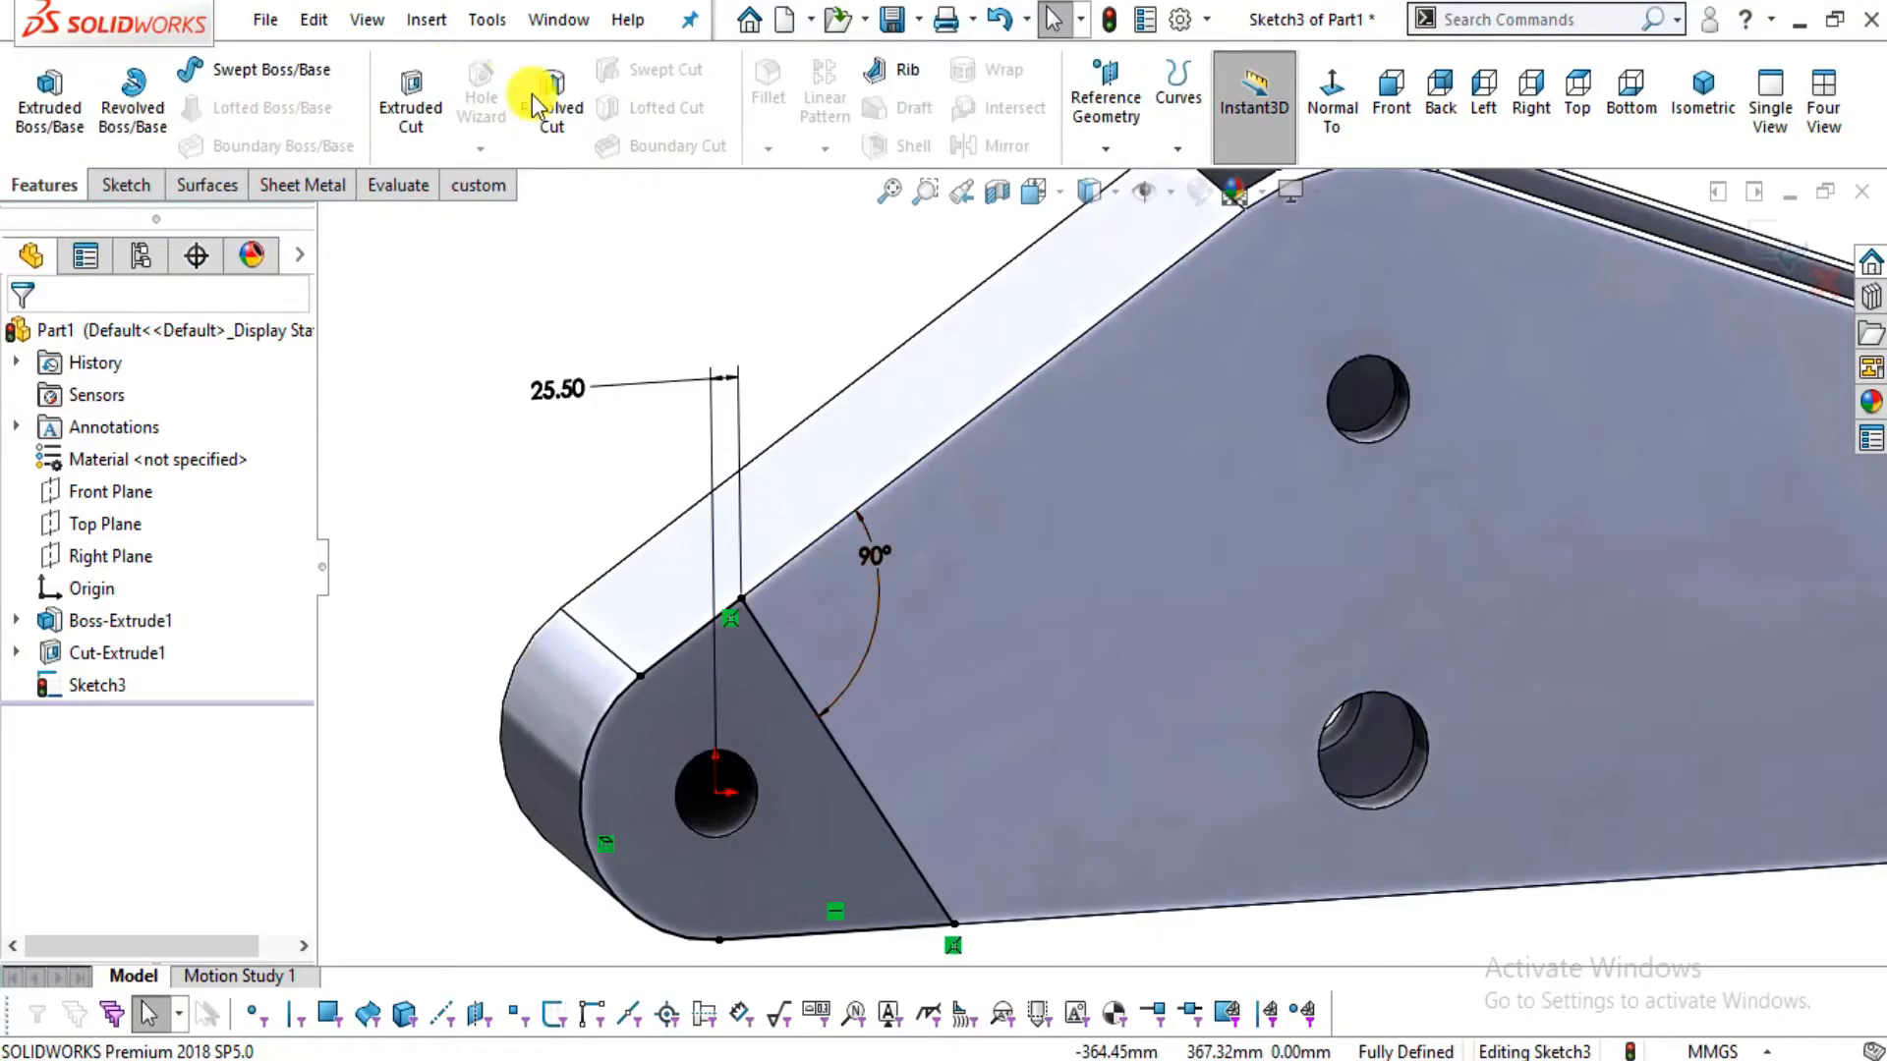
click(439, 126)
click(133, 447)
click(114, 500)
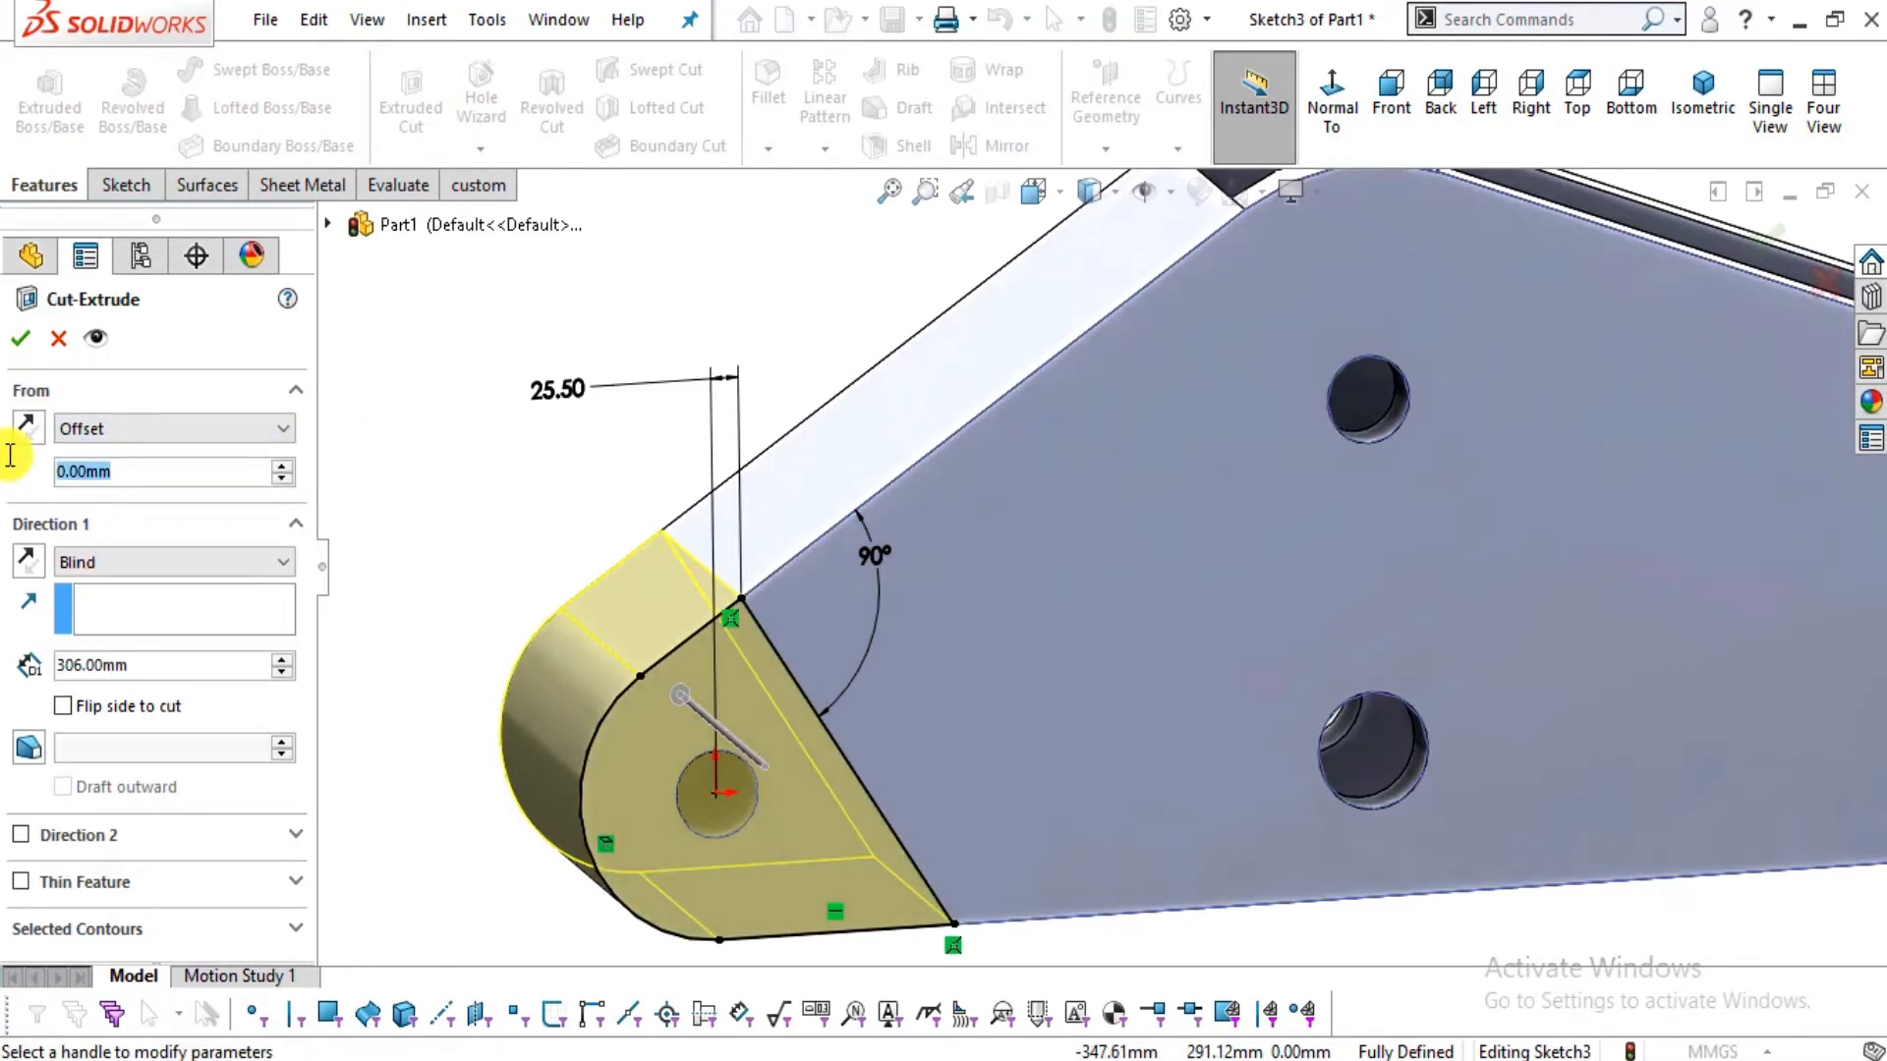
text(53)
key(Return)
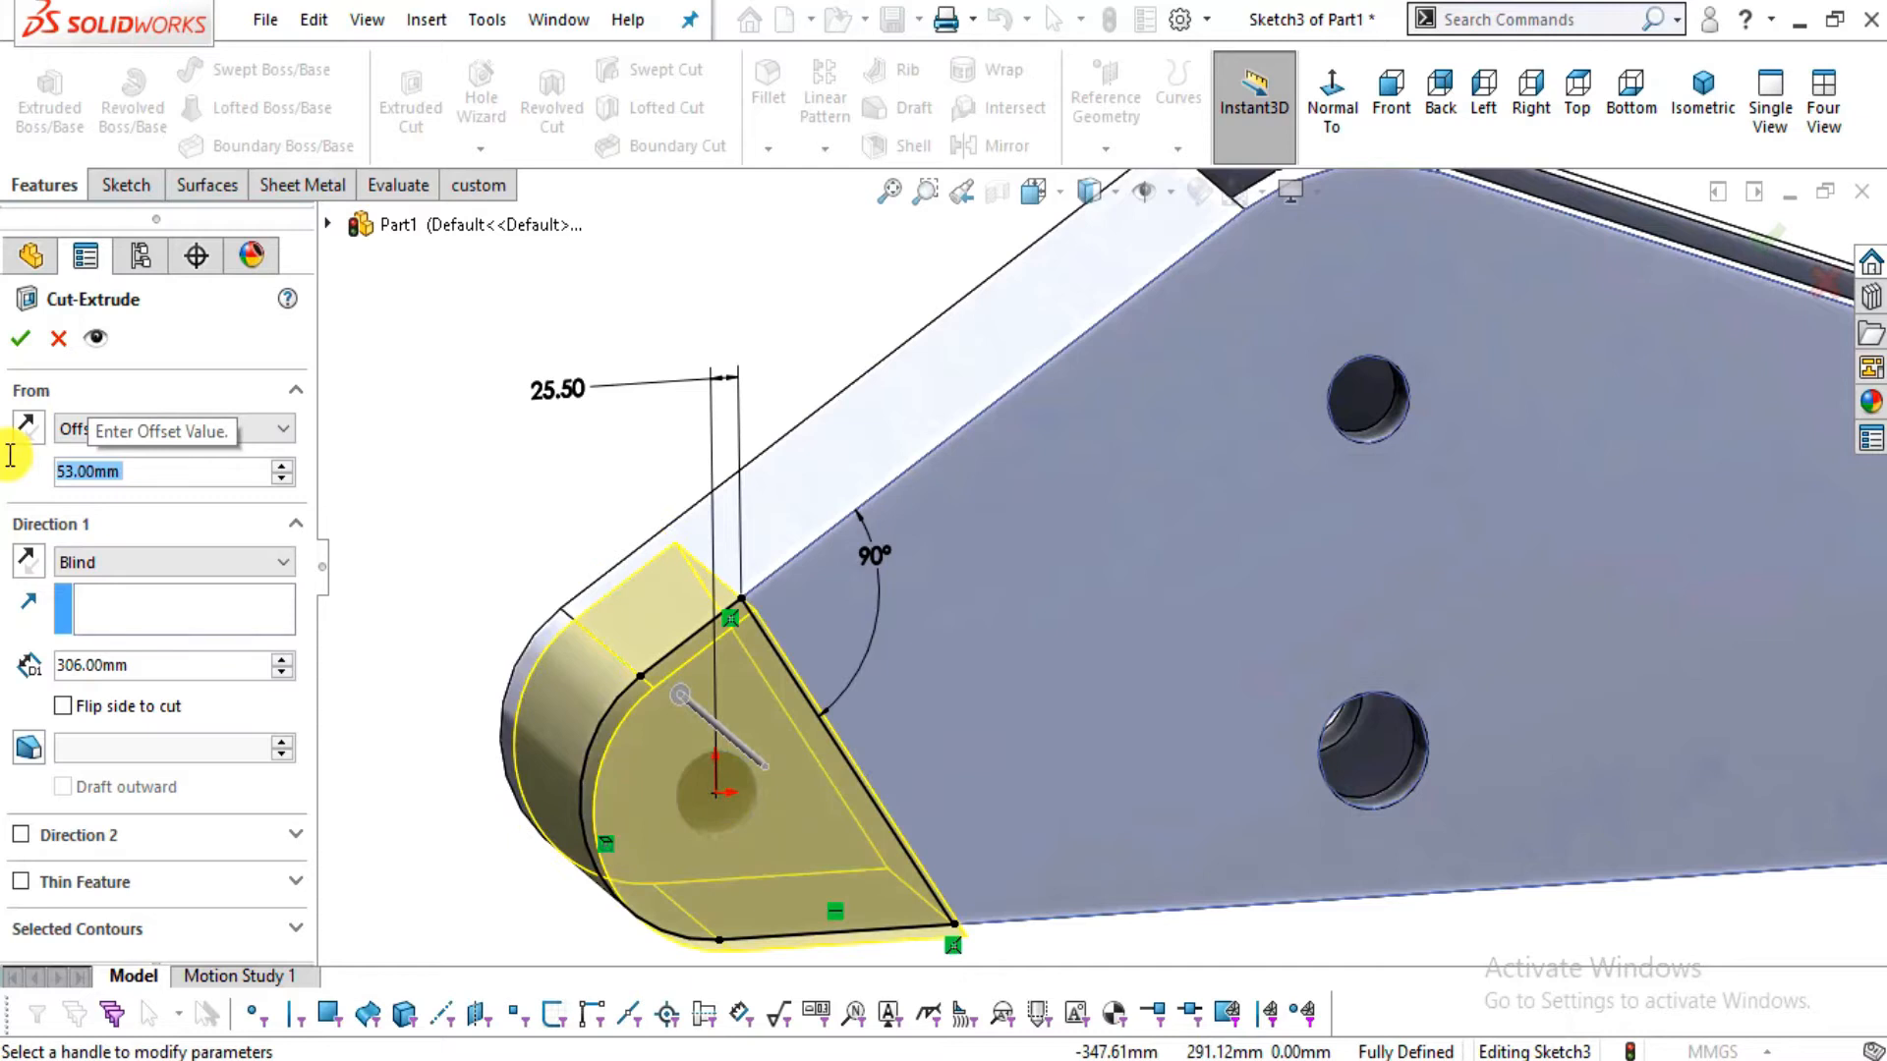
click(27, 429)
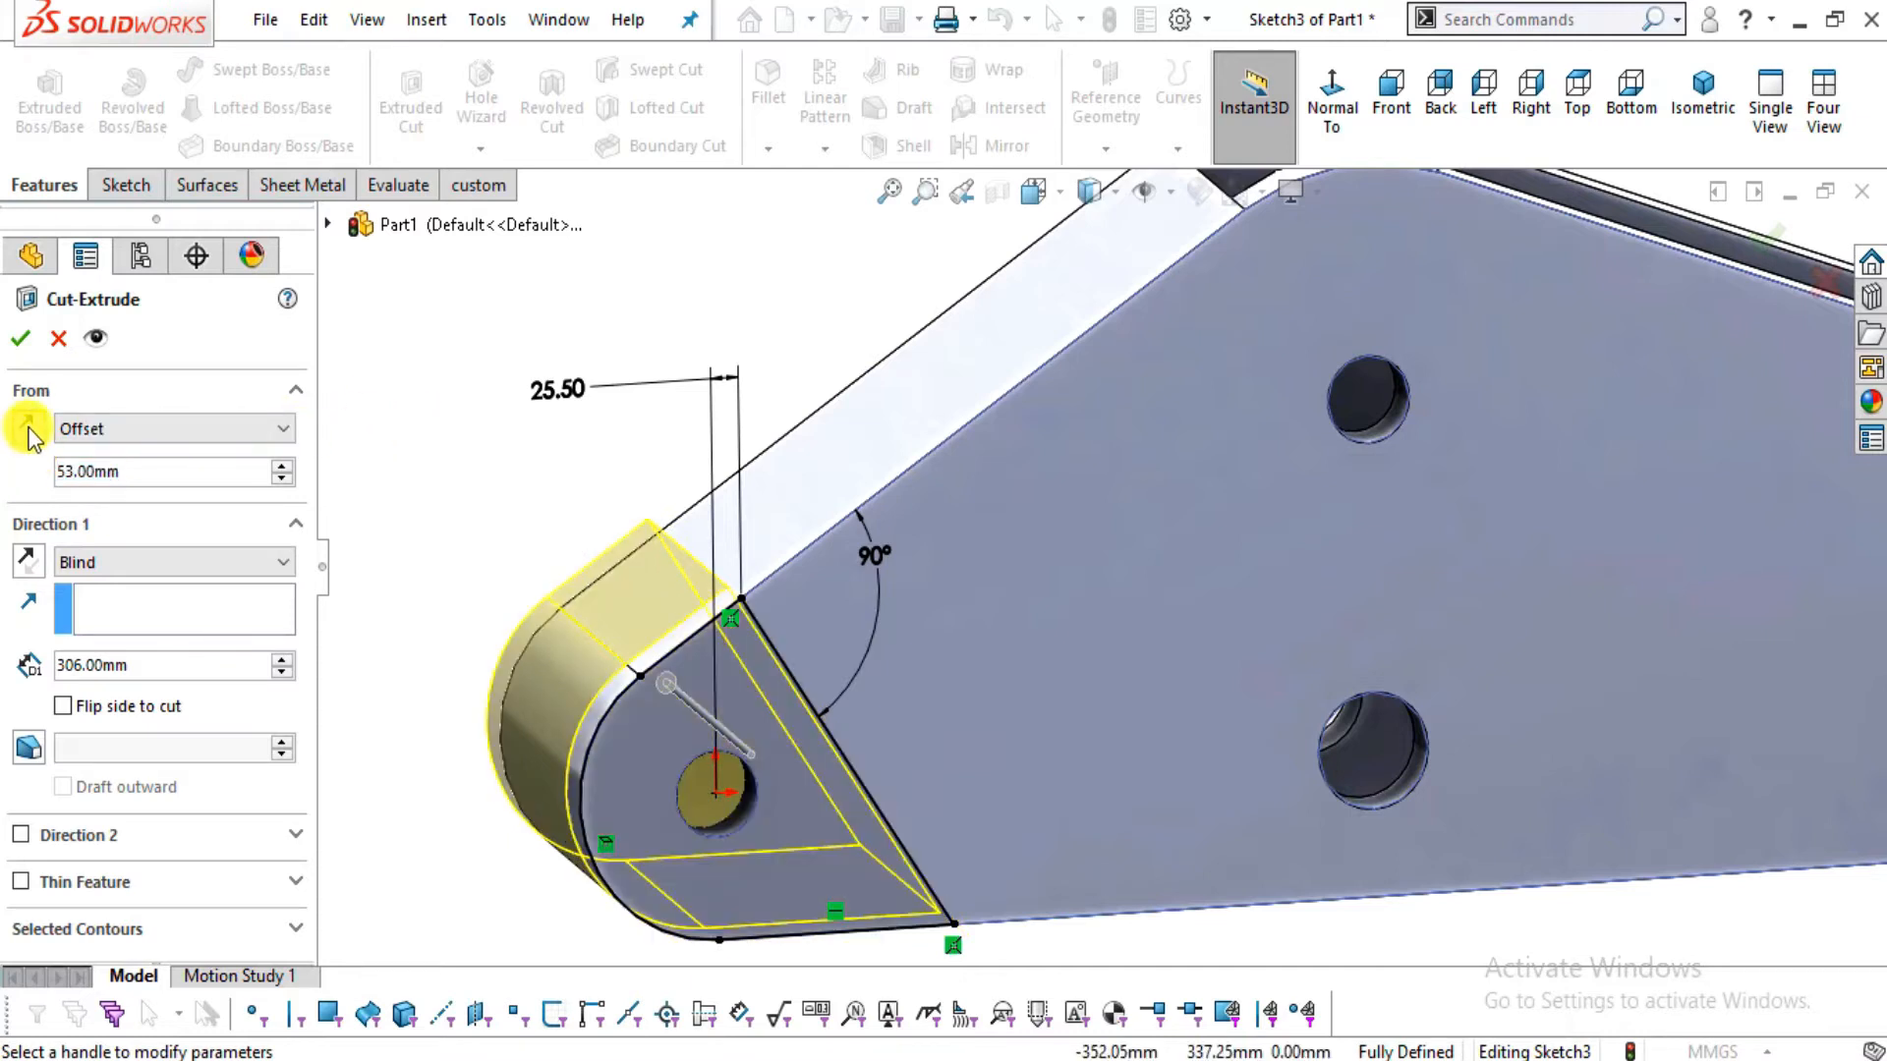
Set the blind cut depth to 200 mm, complete the cut between the side plates and inspect the wide end
middle_drag(563, 513, 5, 393)
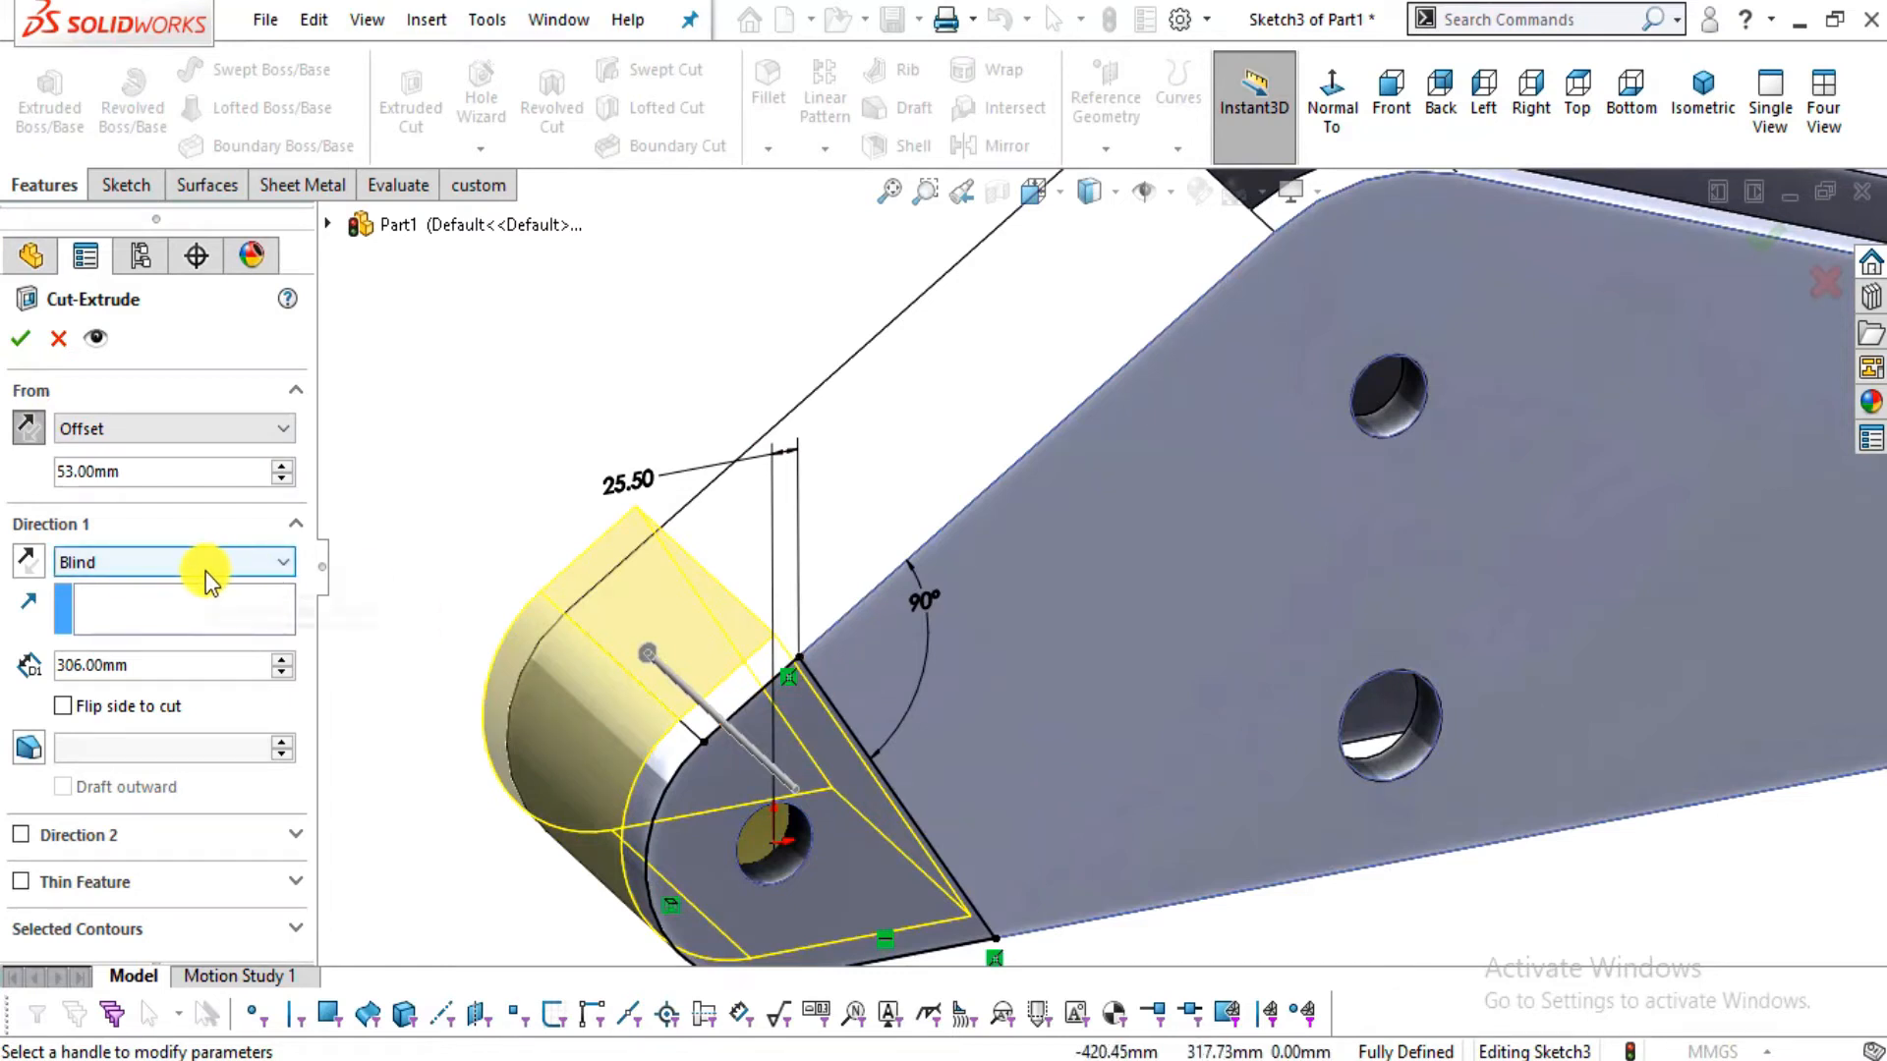
drag(156, 672, 1, 646)
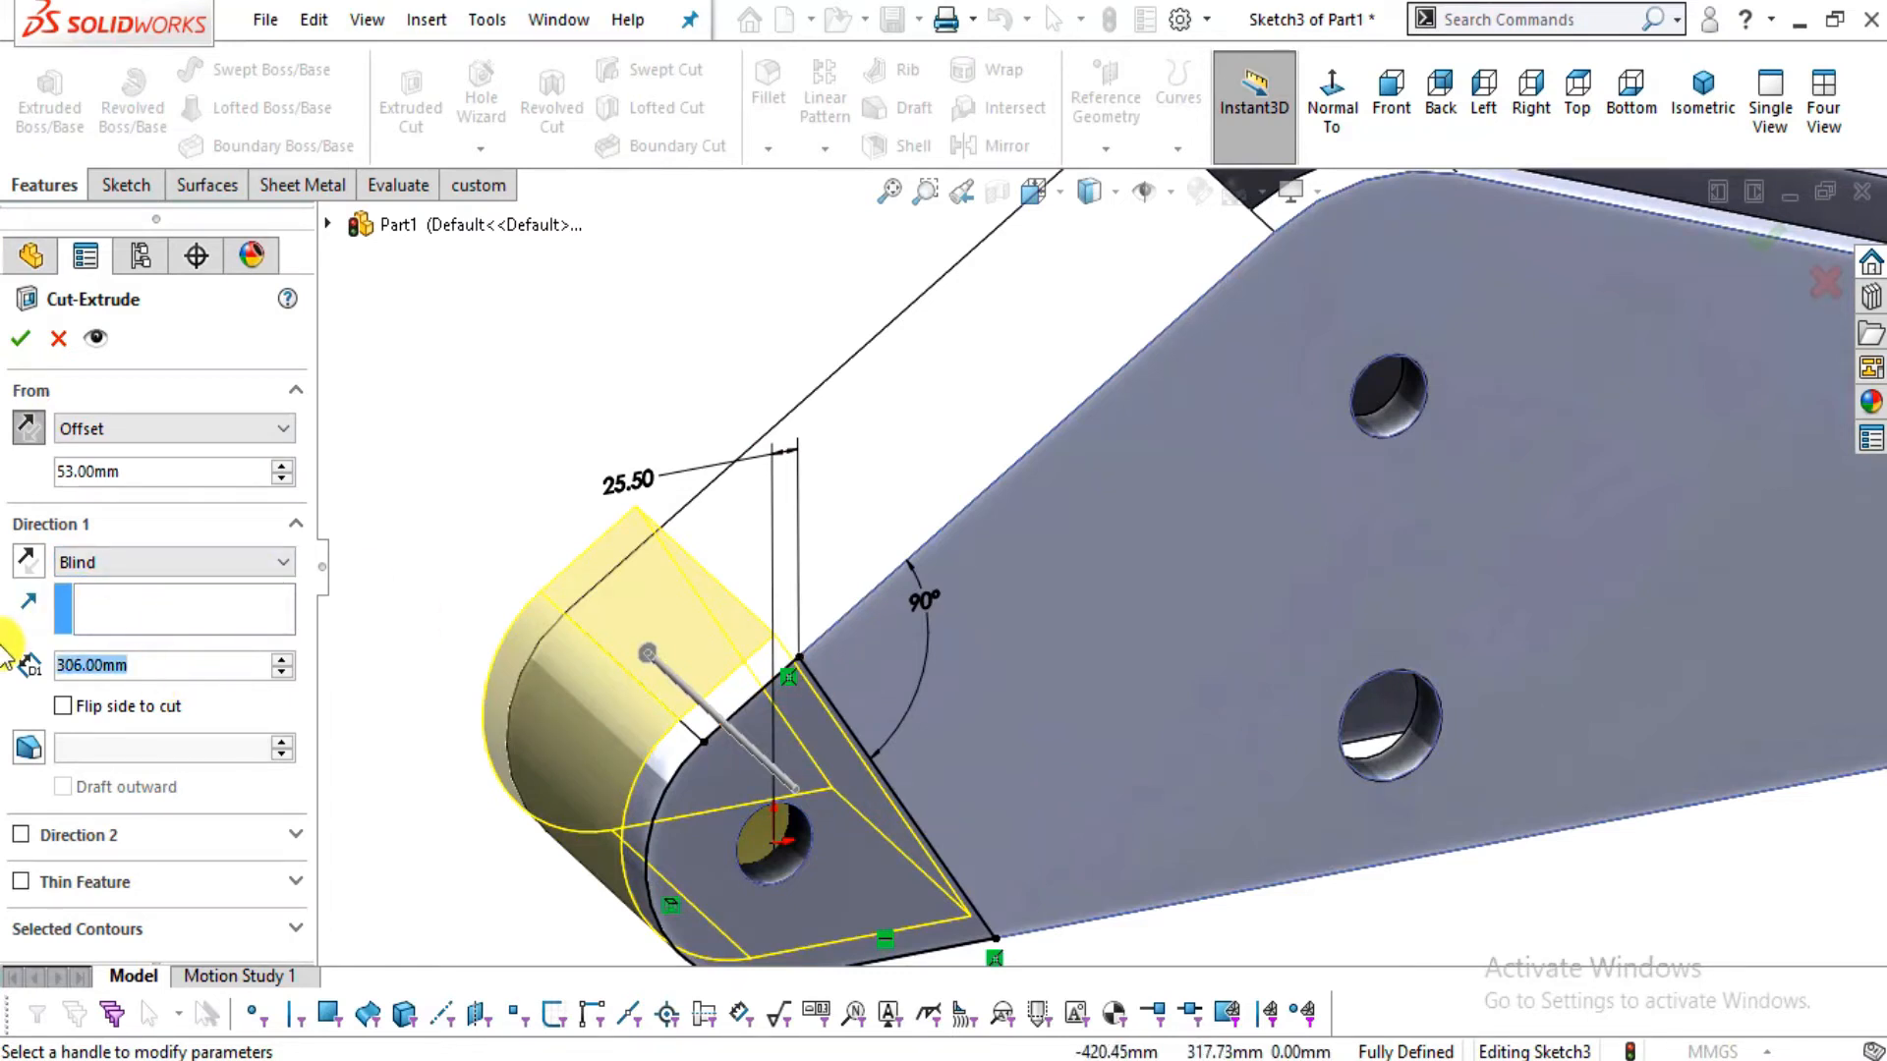
text(200)
key(Return)
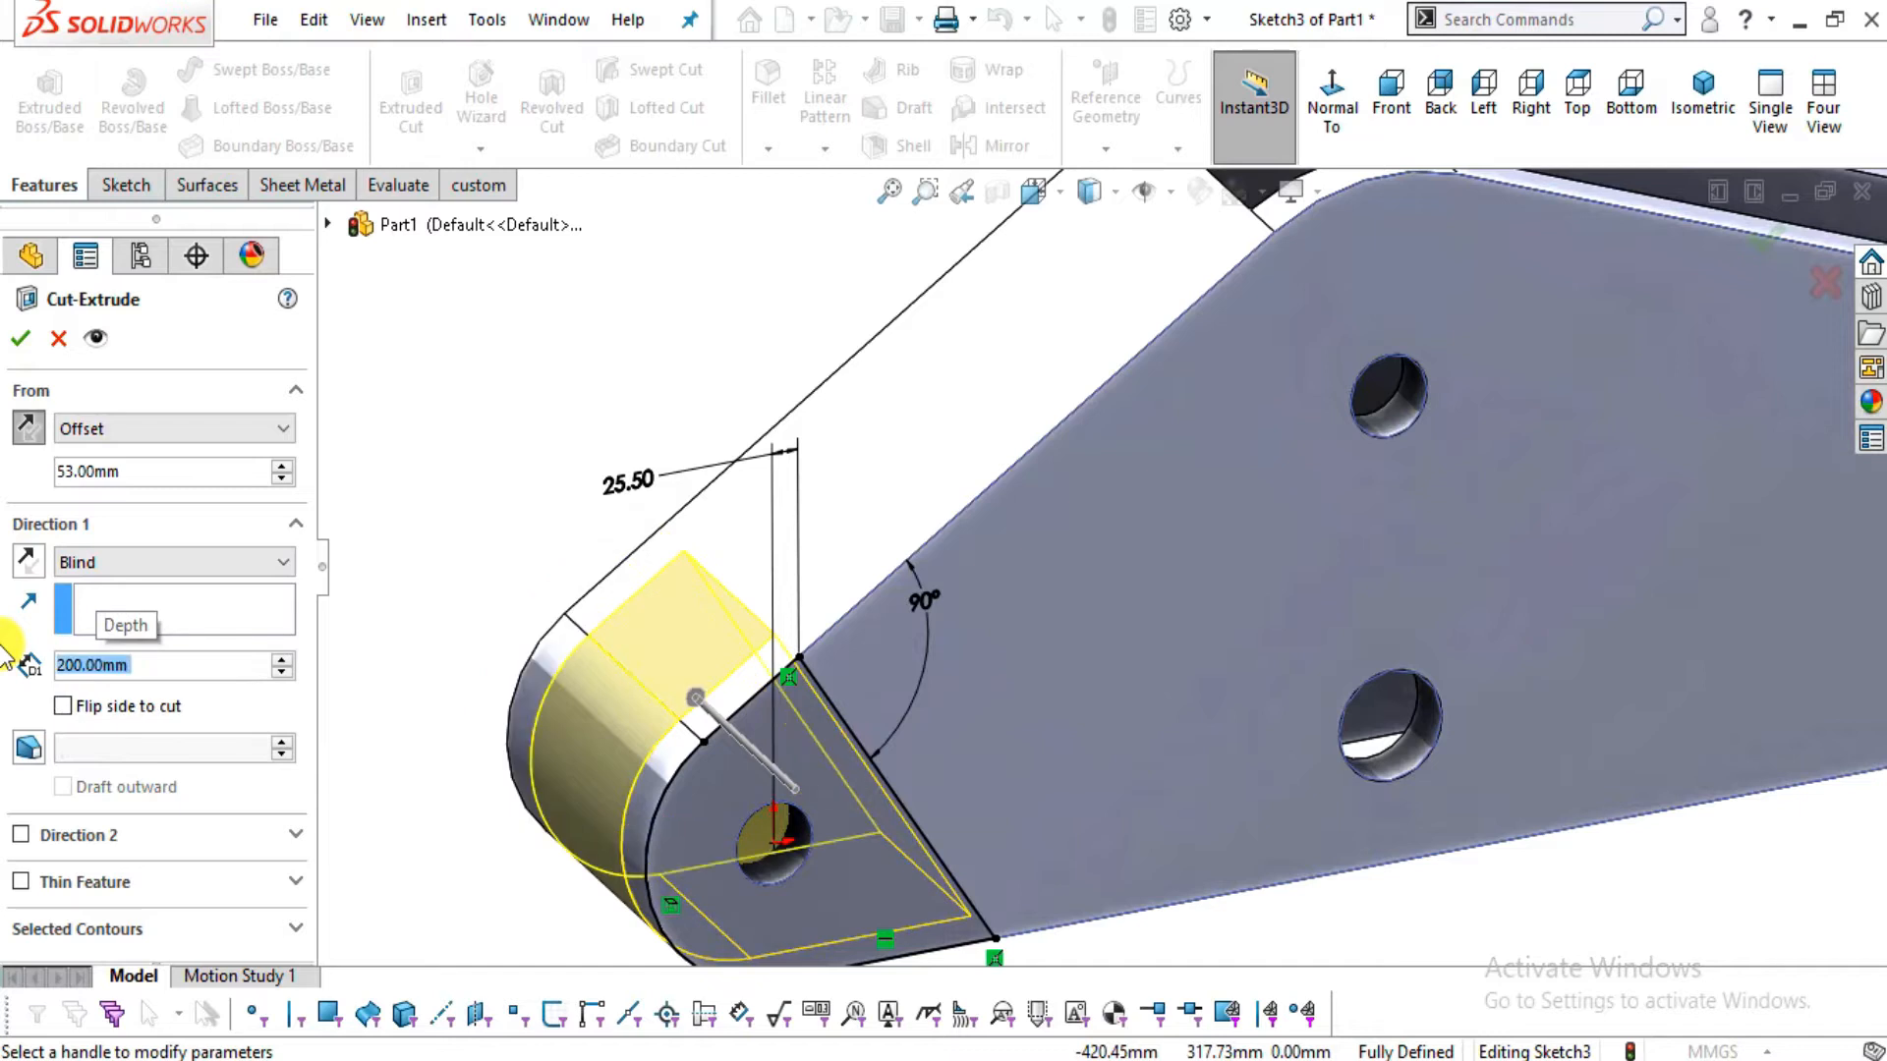
scroll(827, 678, up, 1)
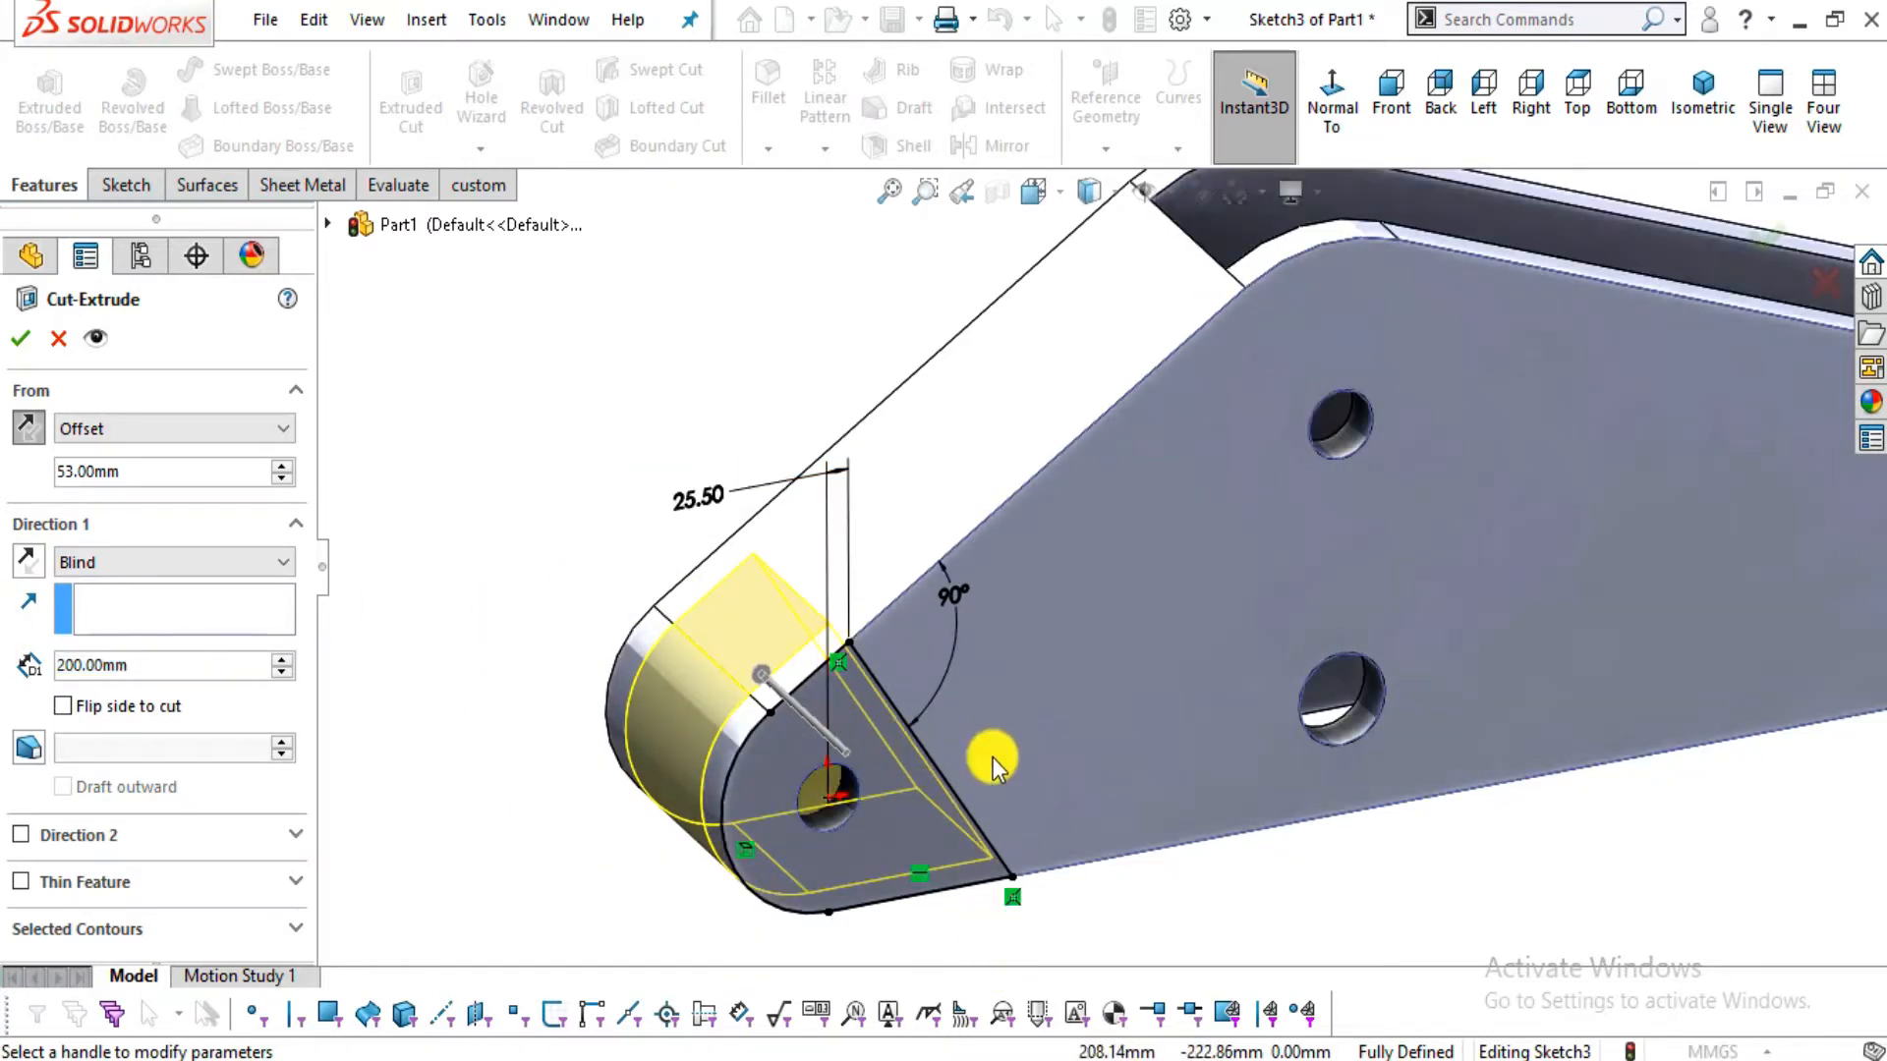
middle_drag(990, 700, 922, 803)
scroll(922, 804, down, 3)
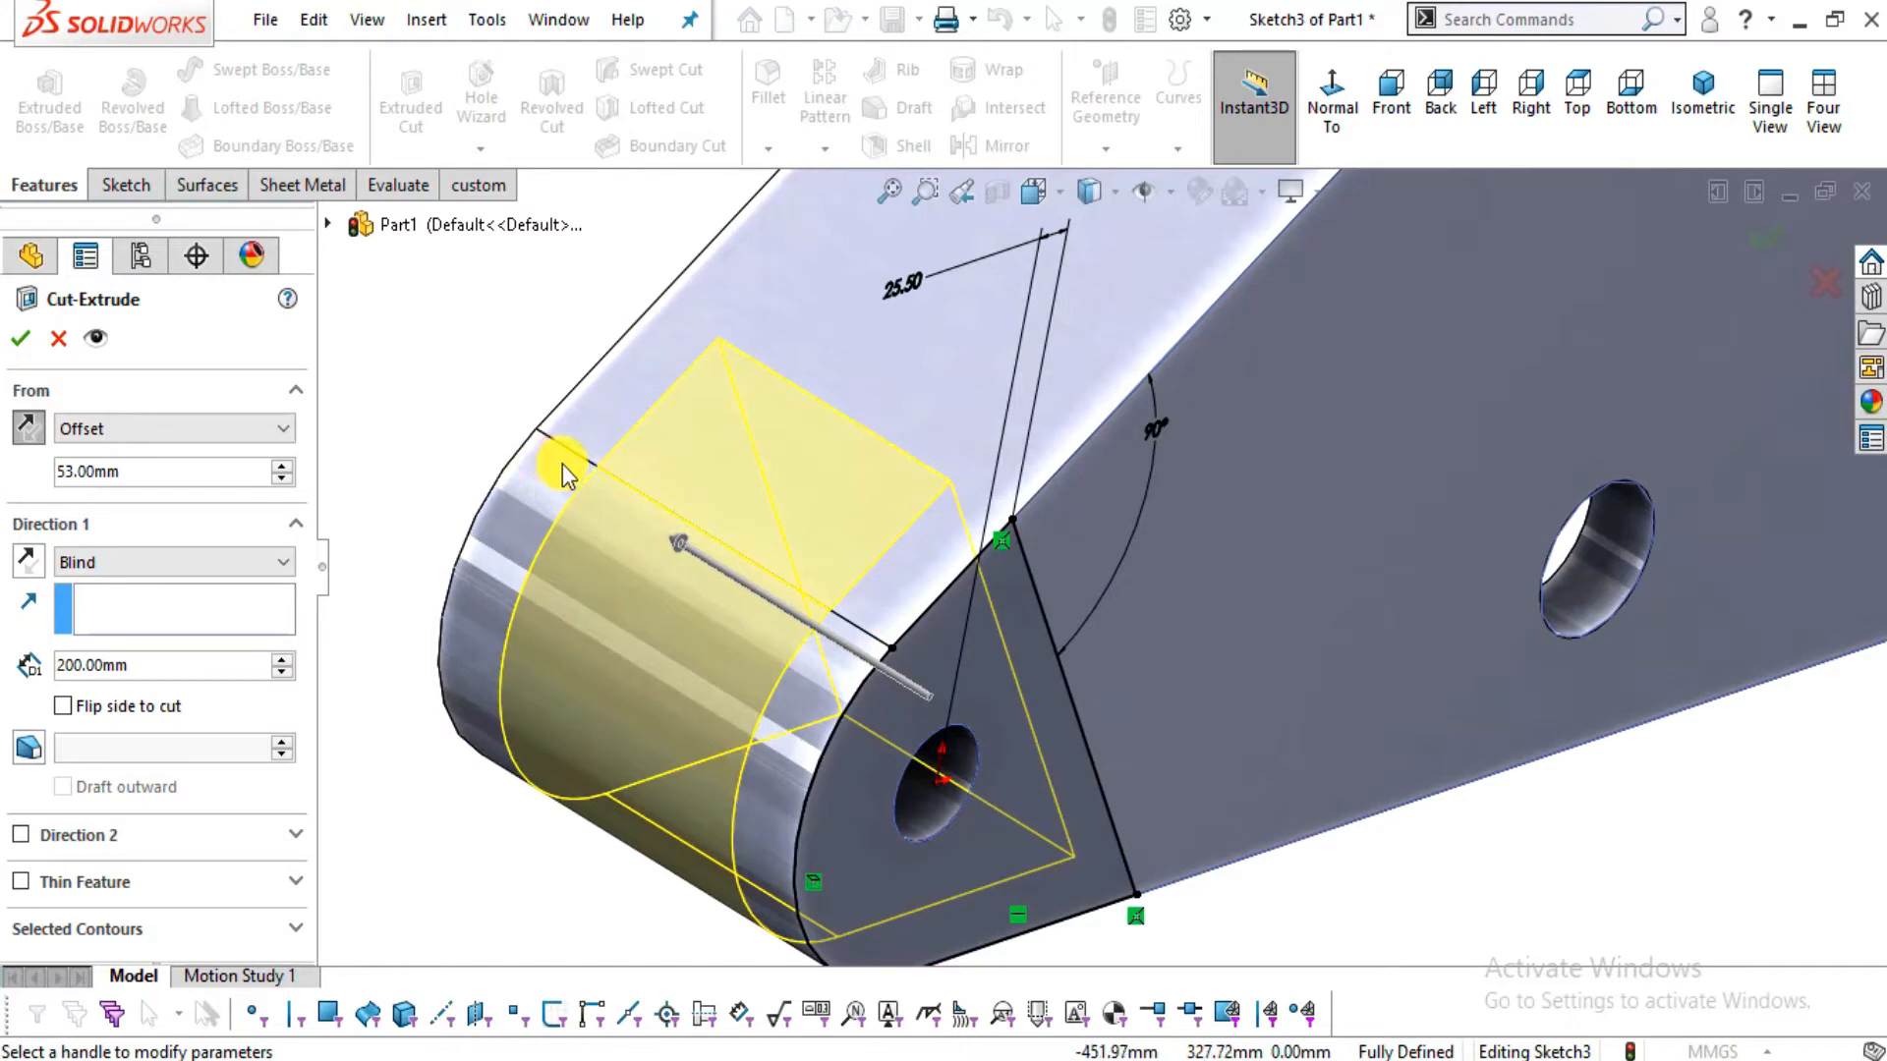
click(22, 346)
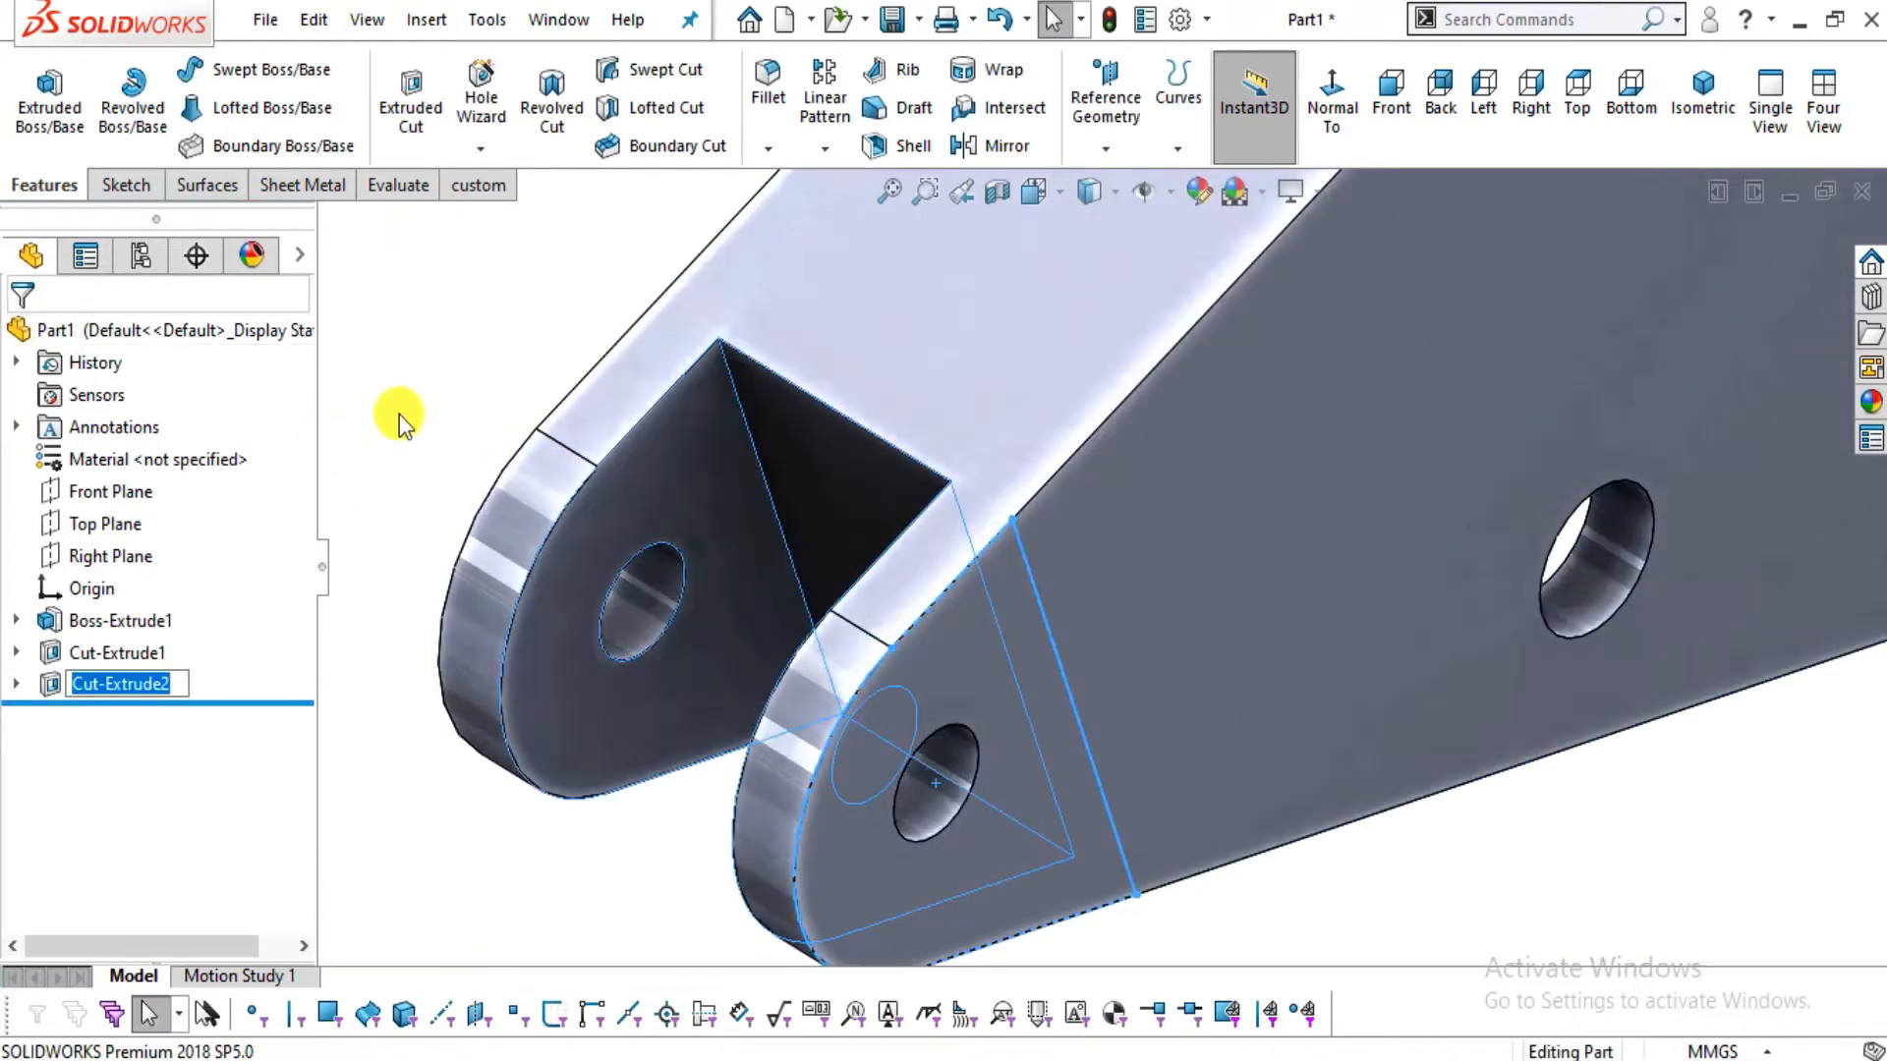
click(399, 415)
scroll(627, 472, up, 2)
middle_drag(929, 568, 1020, 385)
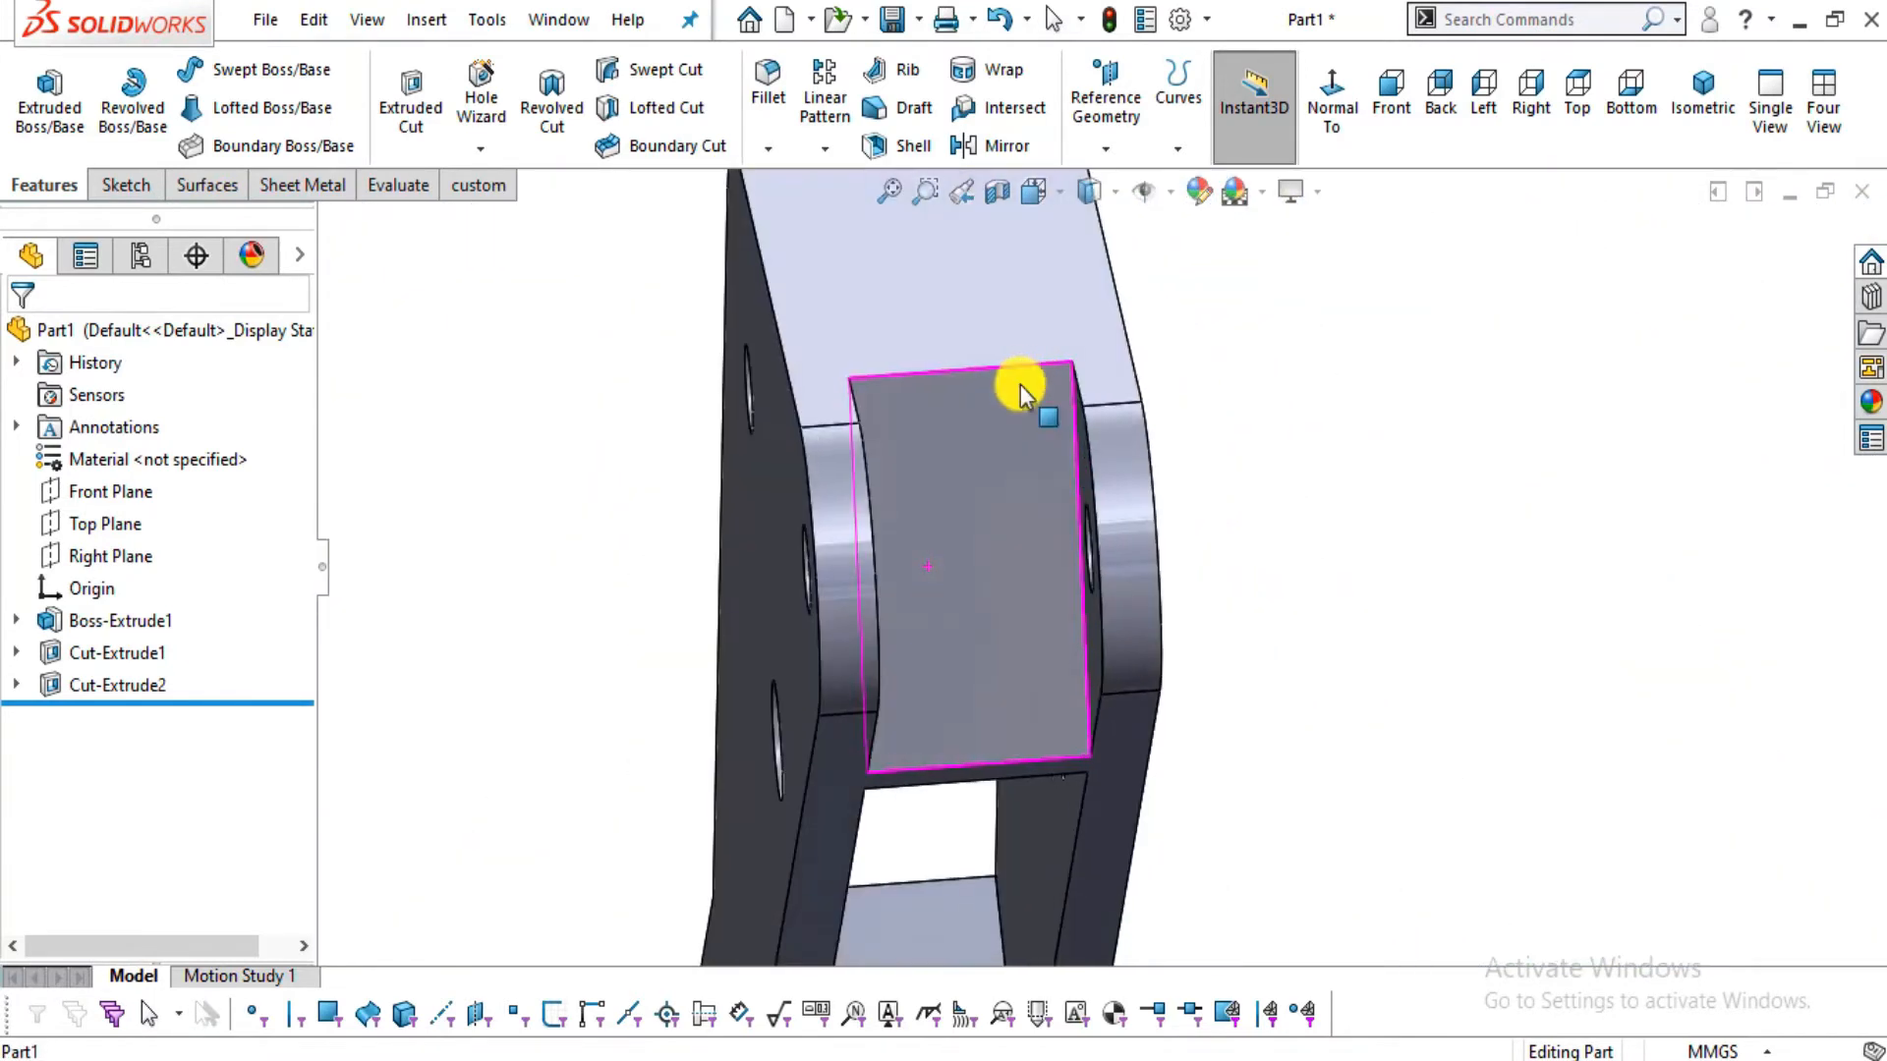
Sketch a corner rectangle about 200 by 272 mm on the gap's inner end face, spanning between the side plates from the face's lower edge
click(977, 505)
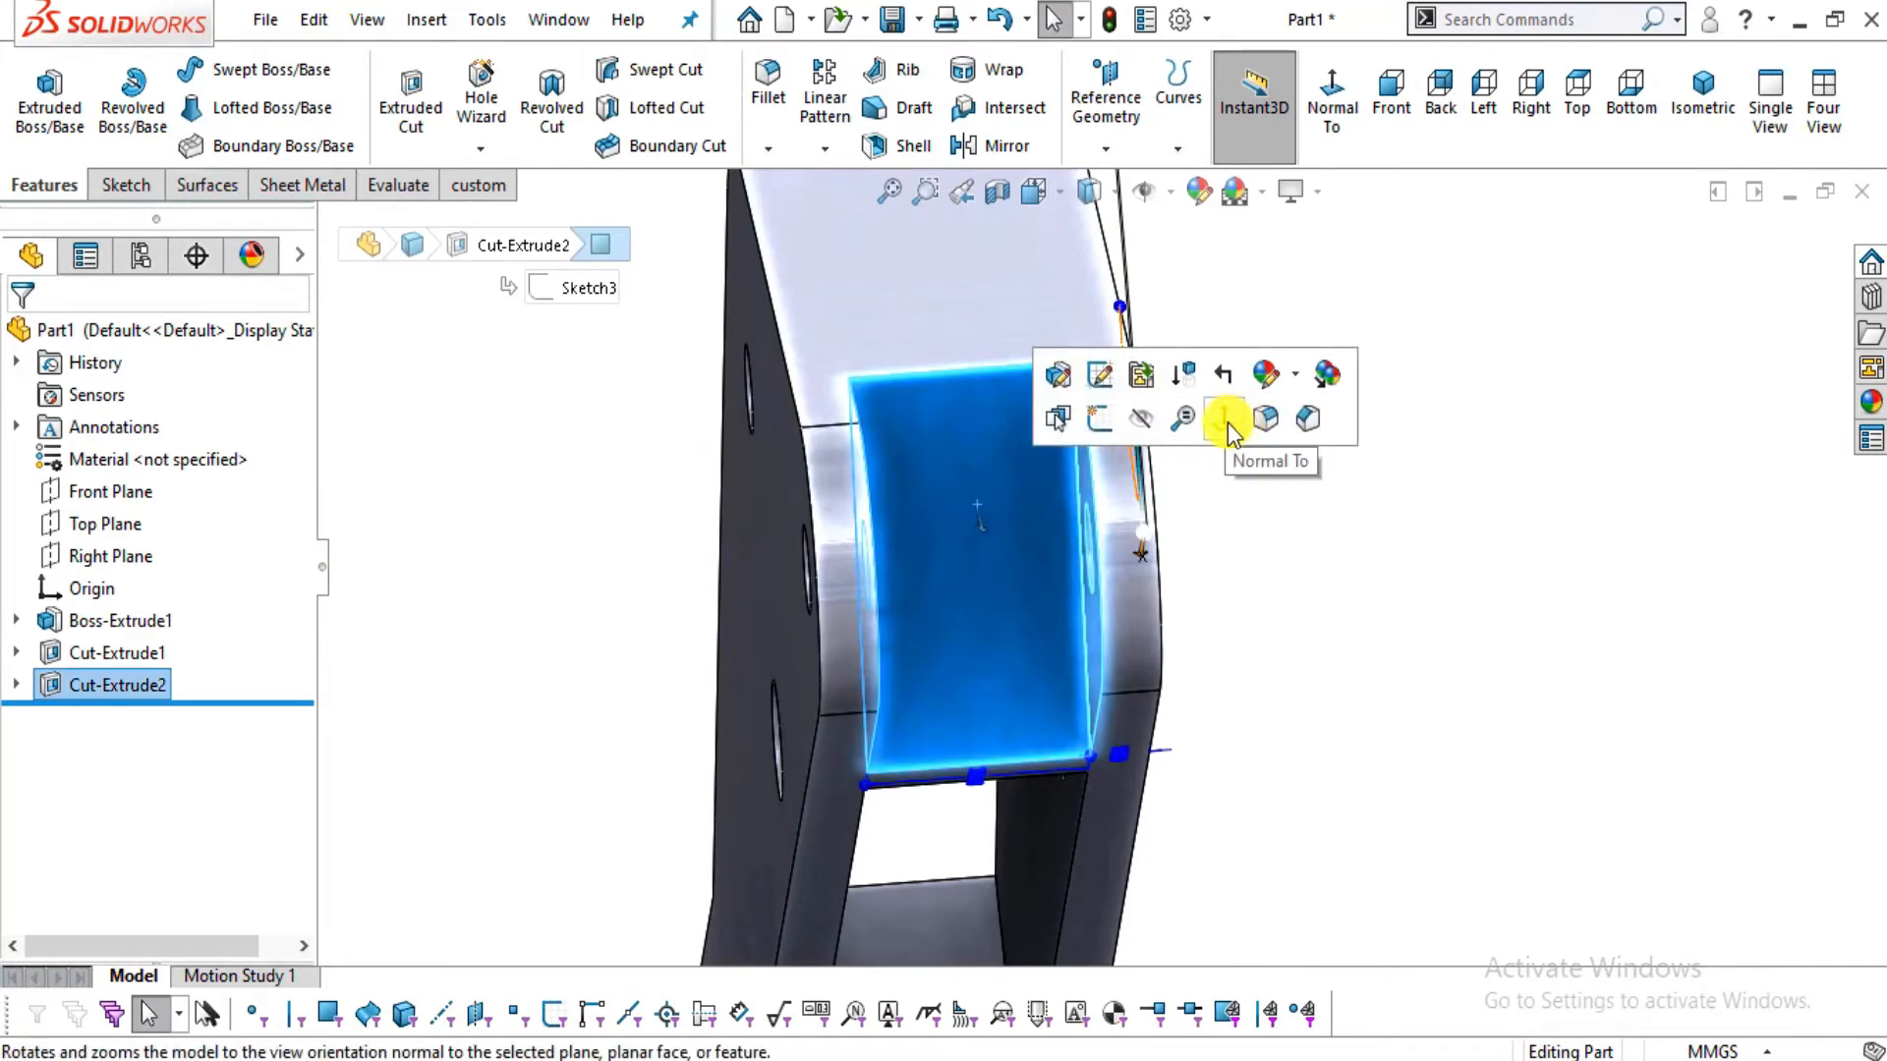
click(1226, 421)
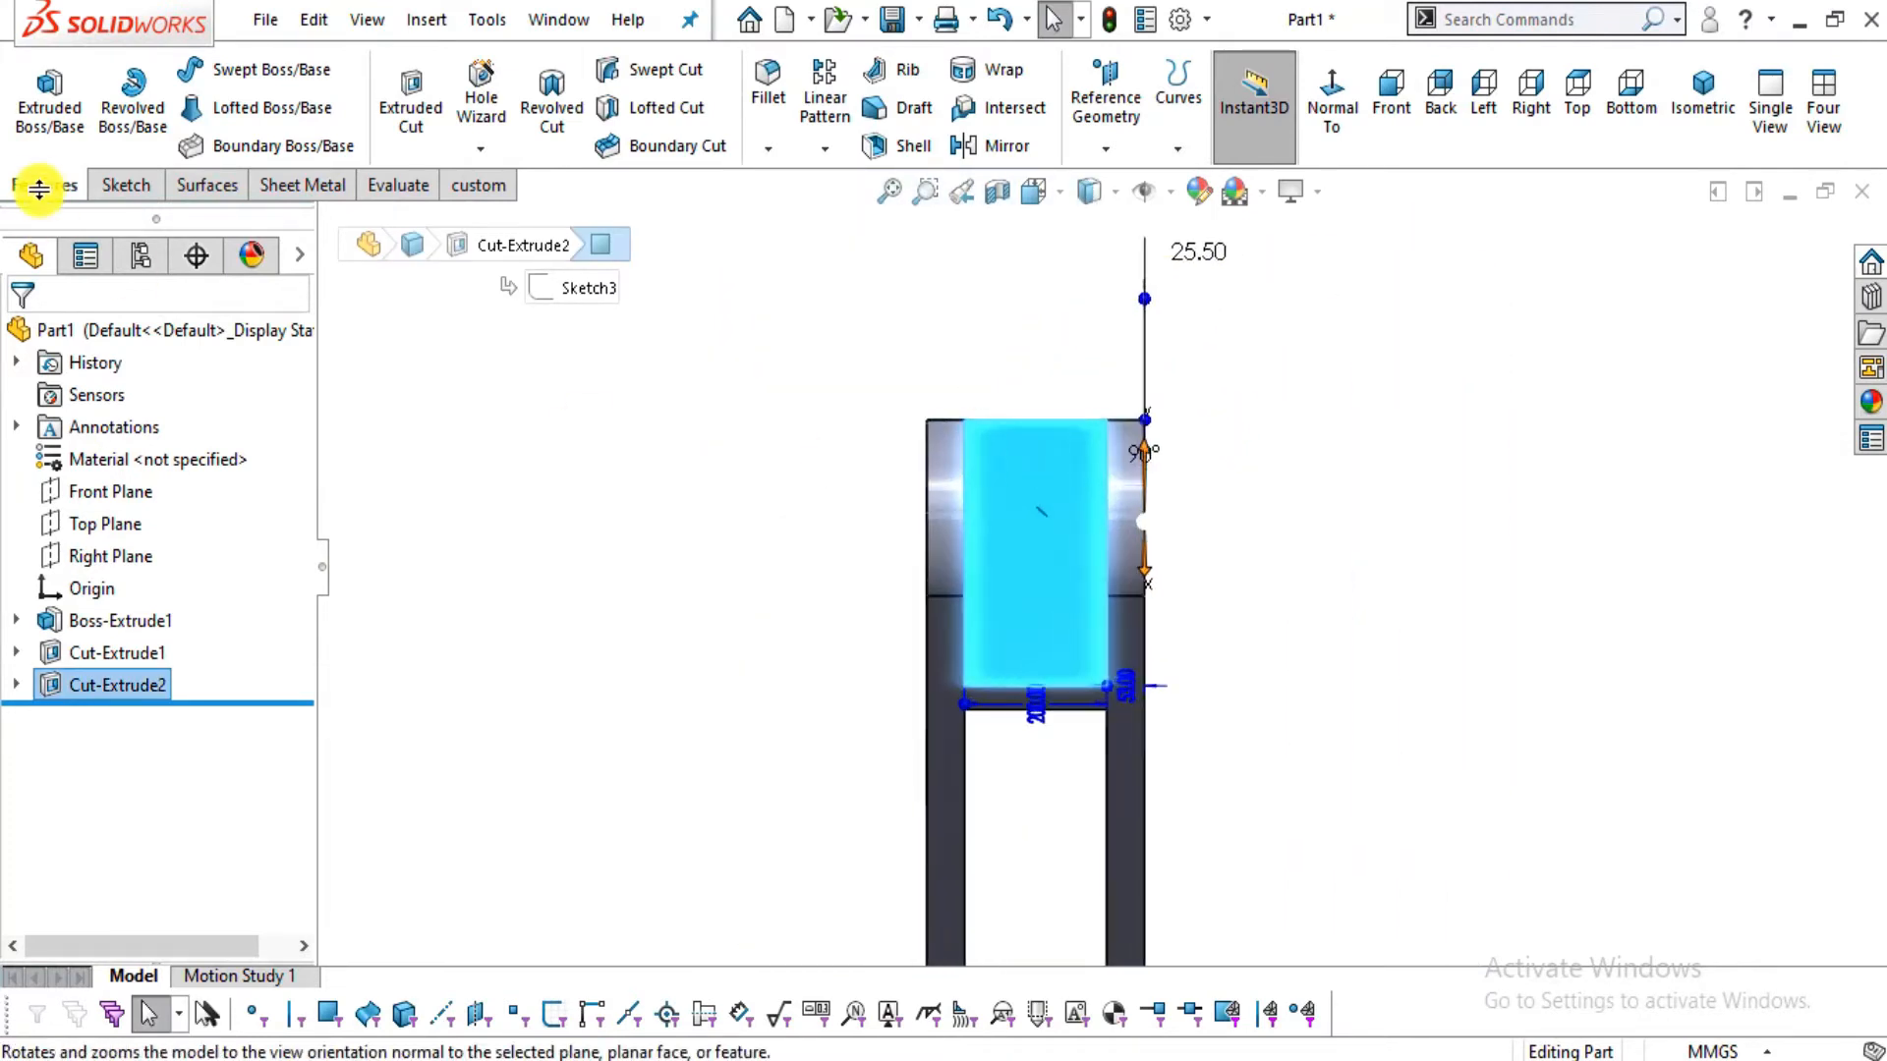
click(126, 184)
click(37, 93)
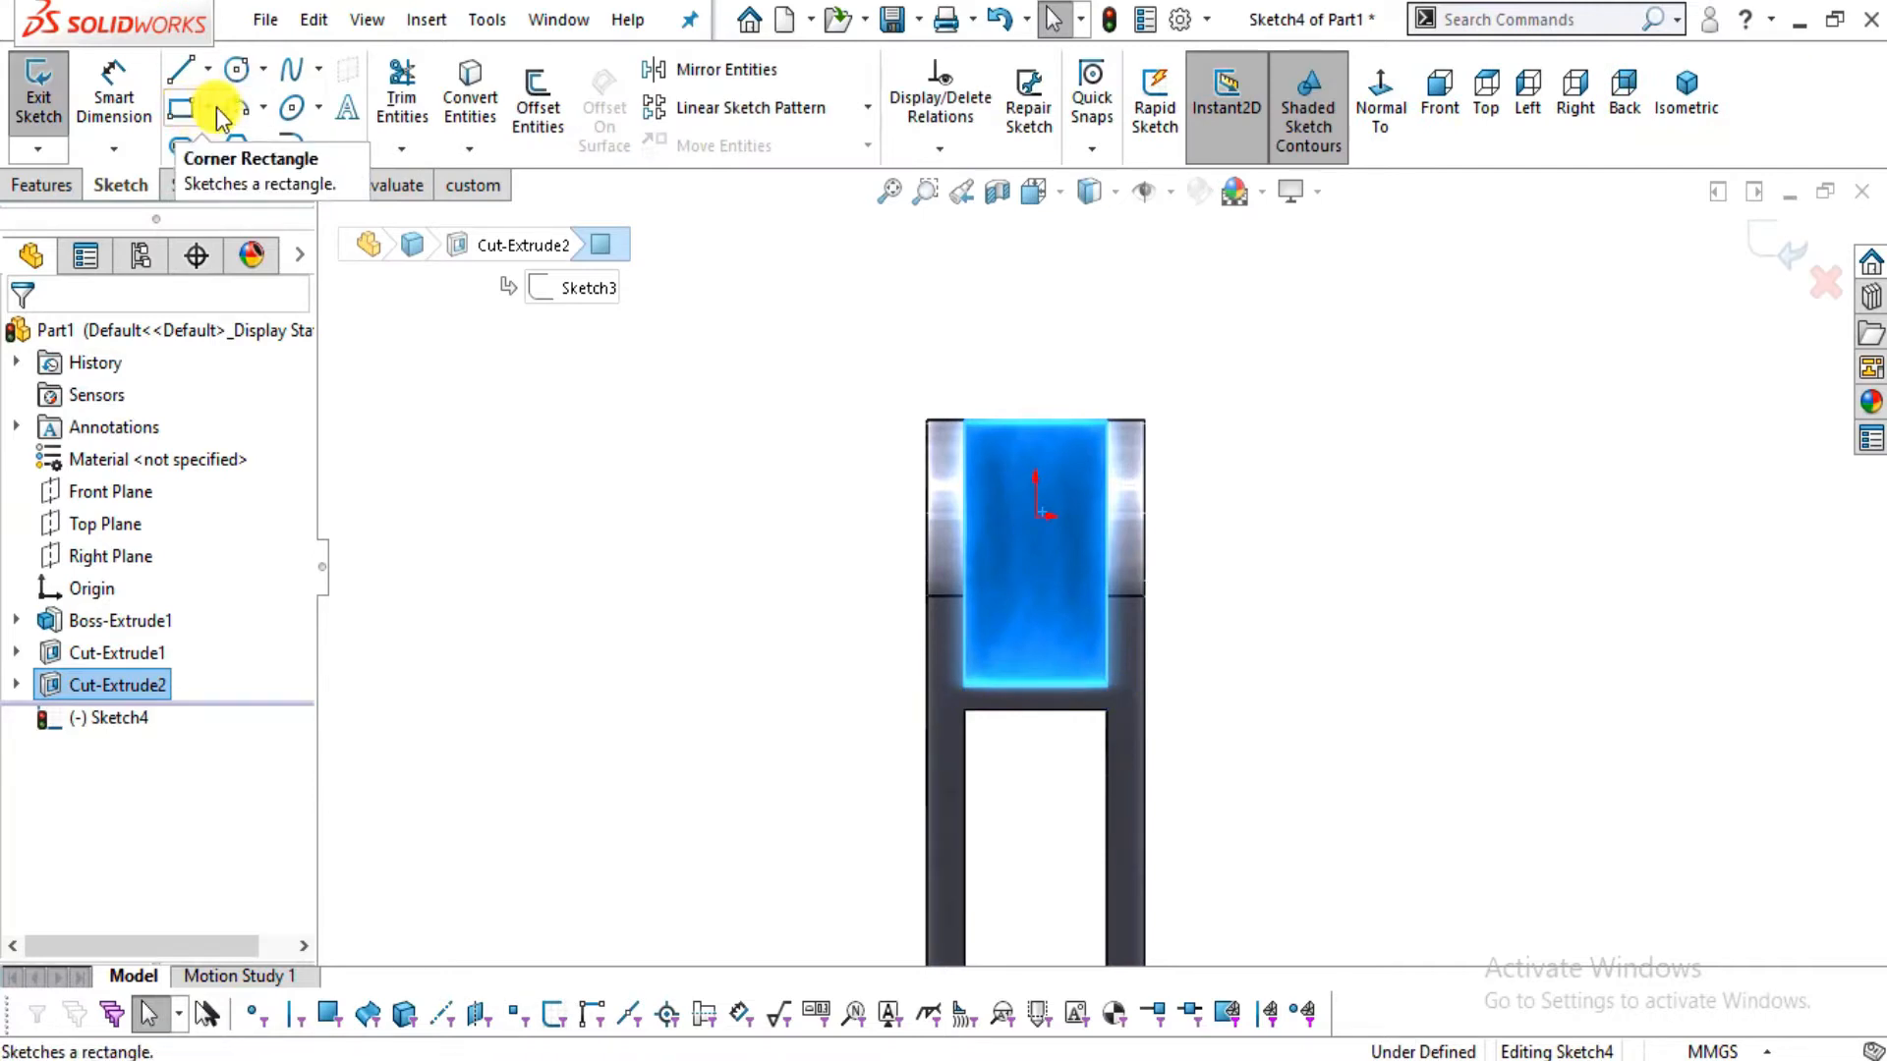
click(195, 109)
scroll(897, 708, down, 4)
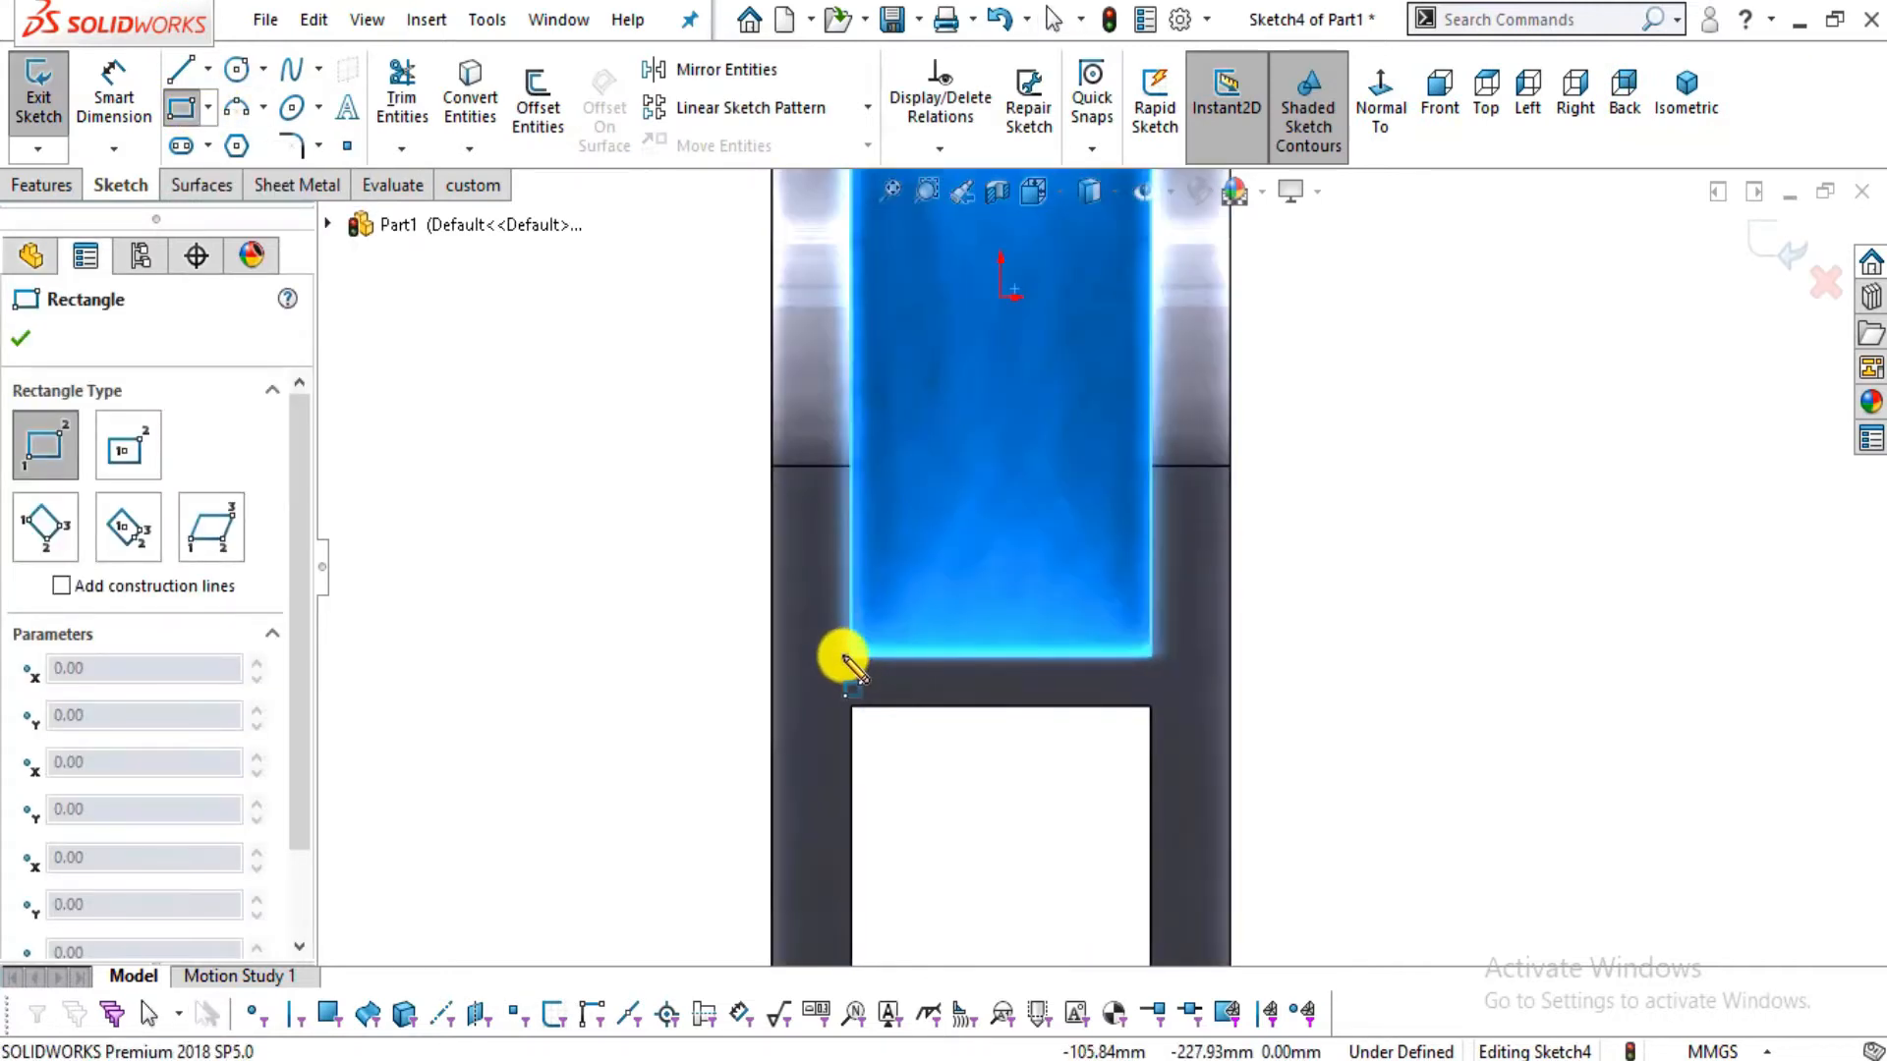
click(853, 655)
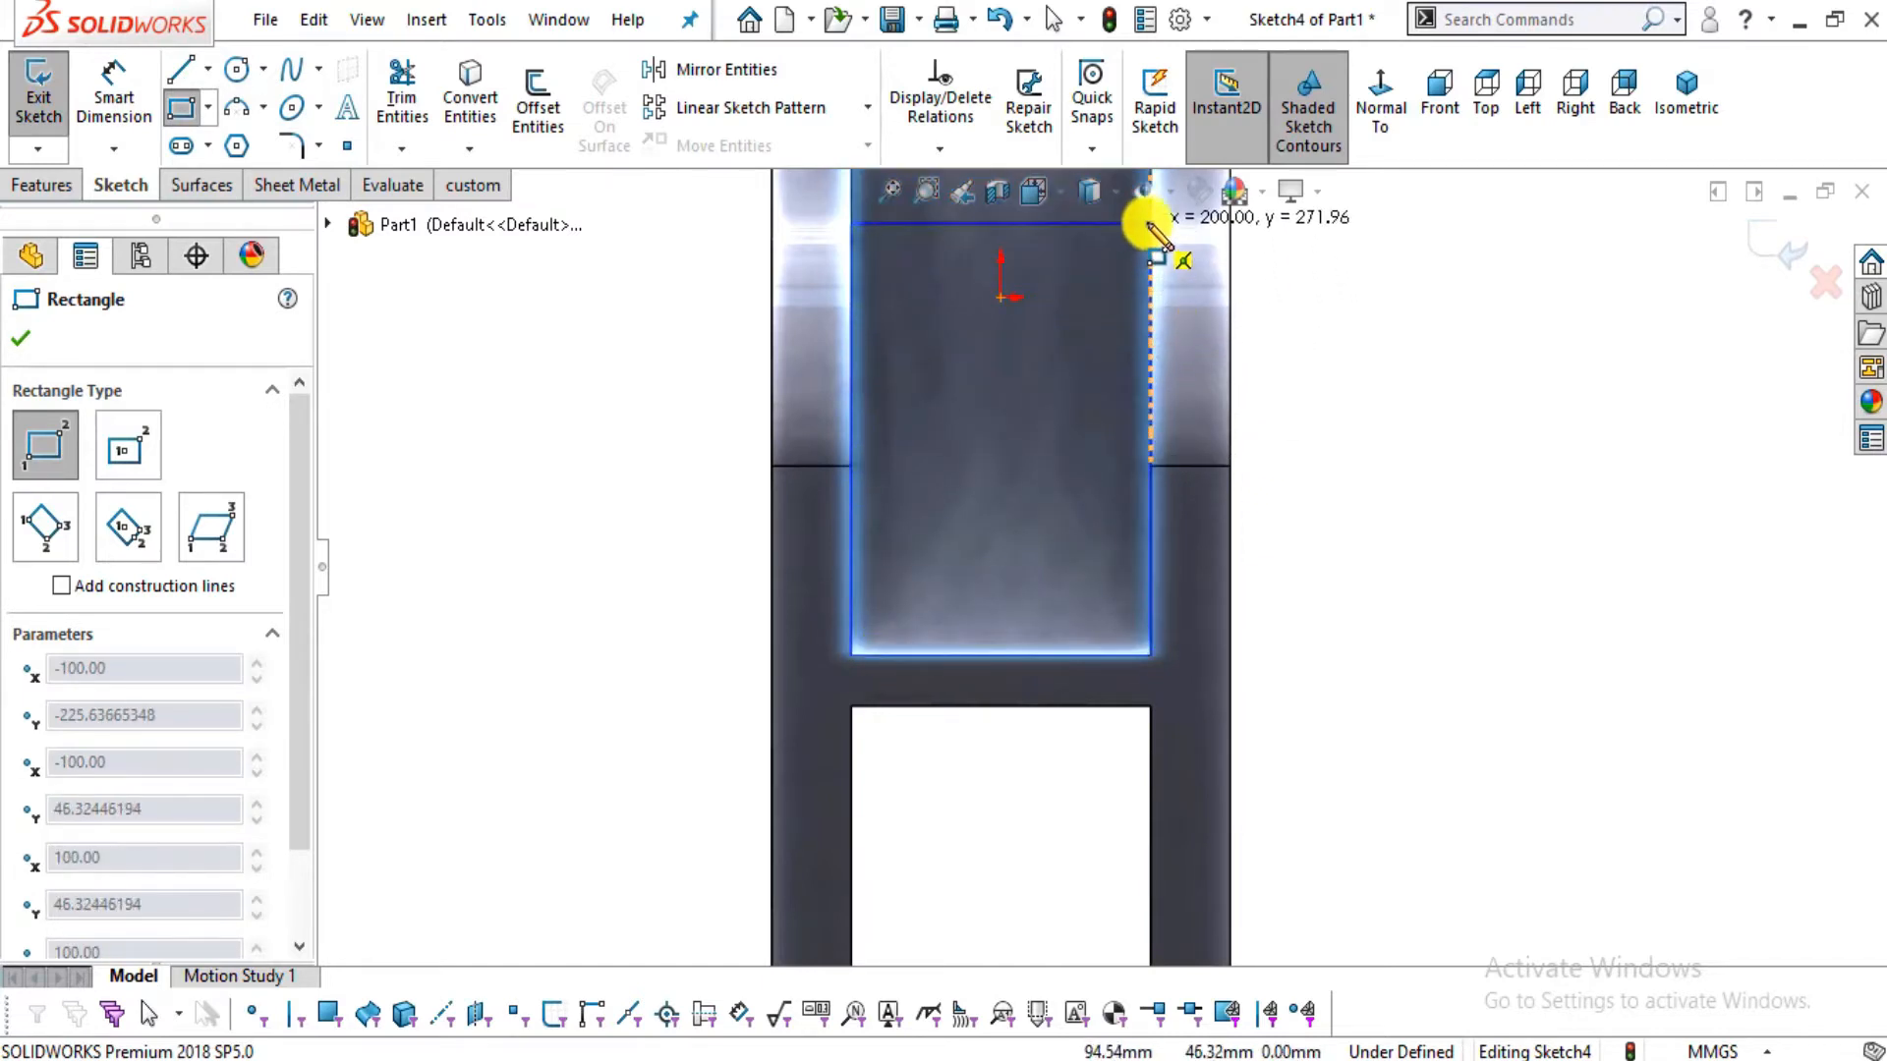
click(1150, 219)
scroll(1137, 265, up, 2)
scroll(1104, 358, down, 2)
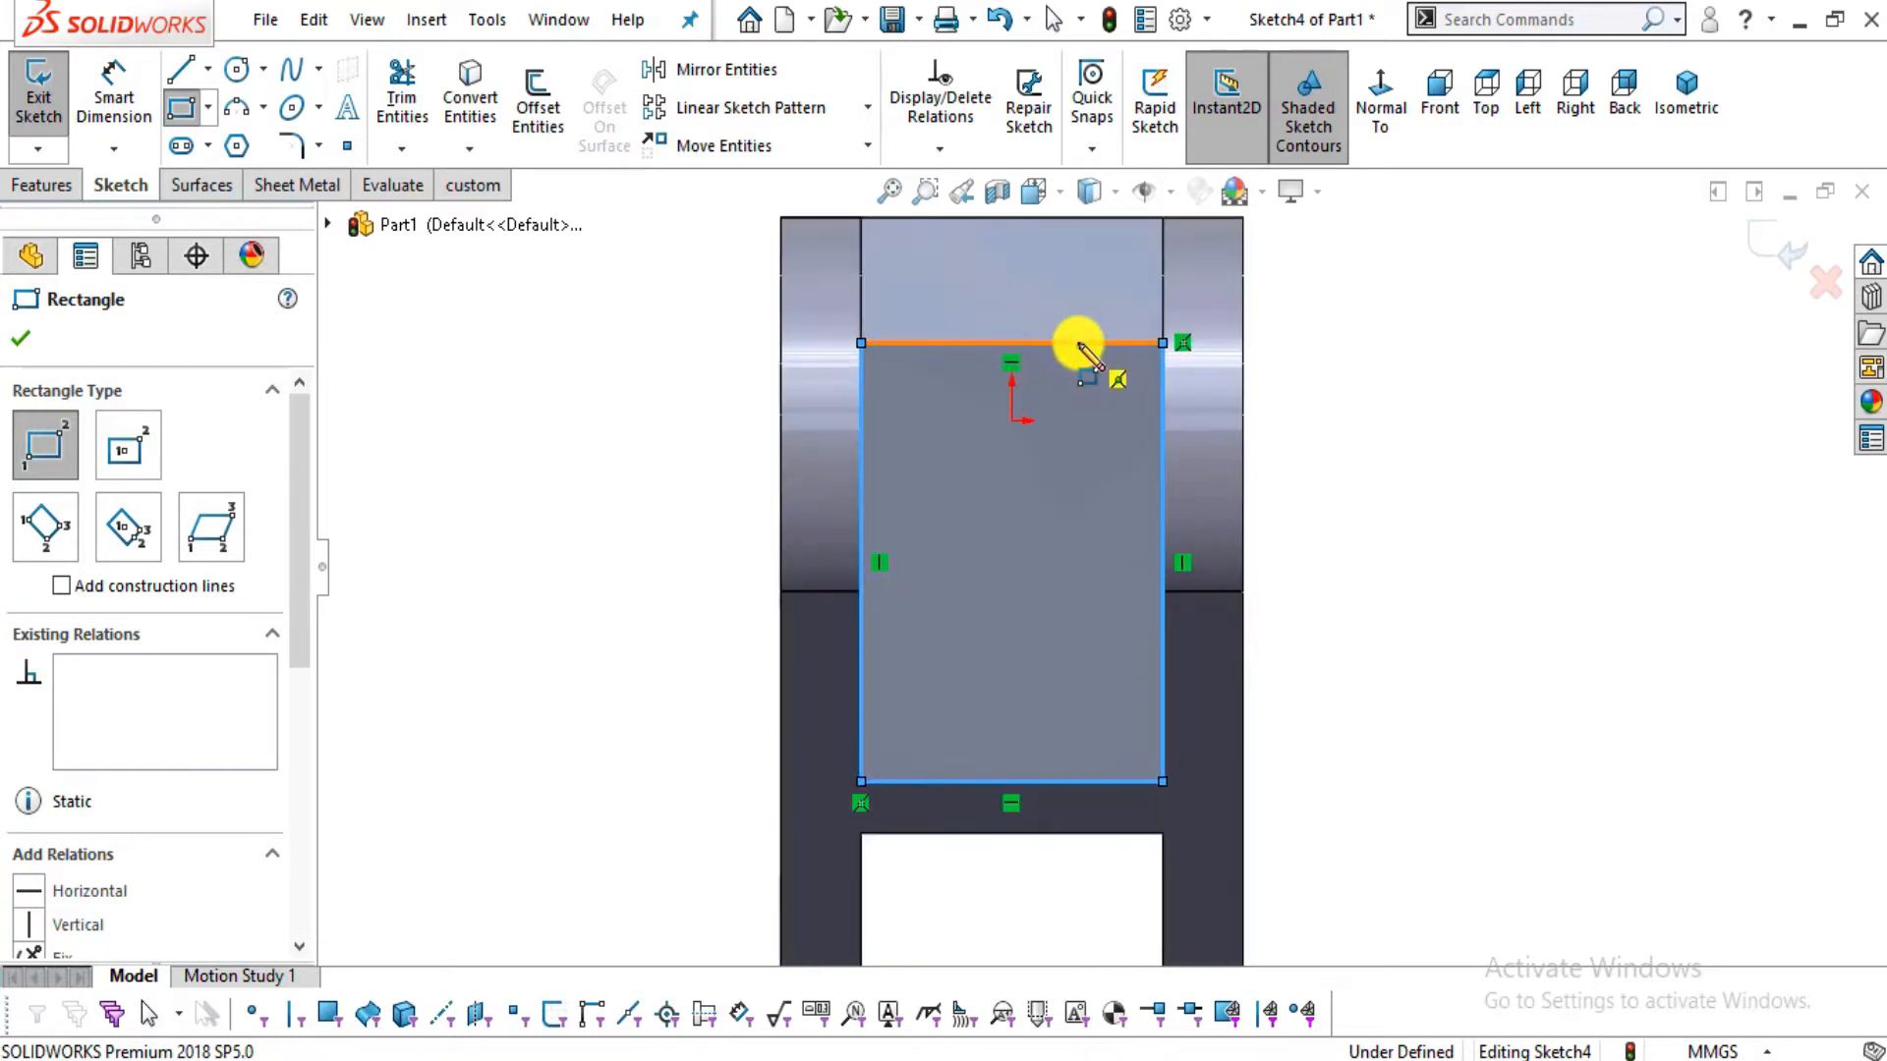
key(Escape)
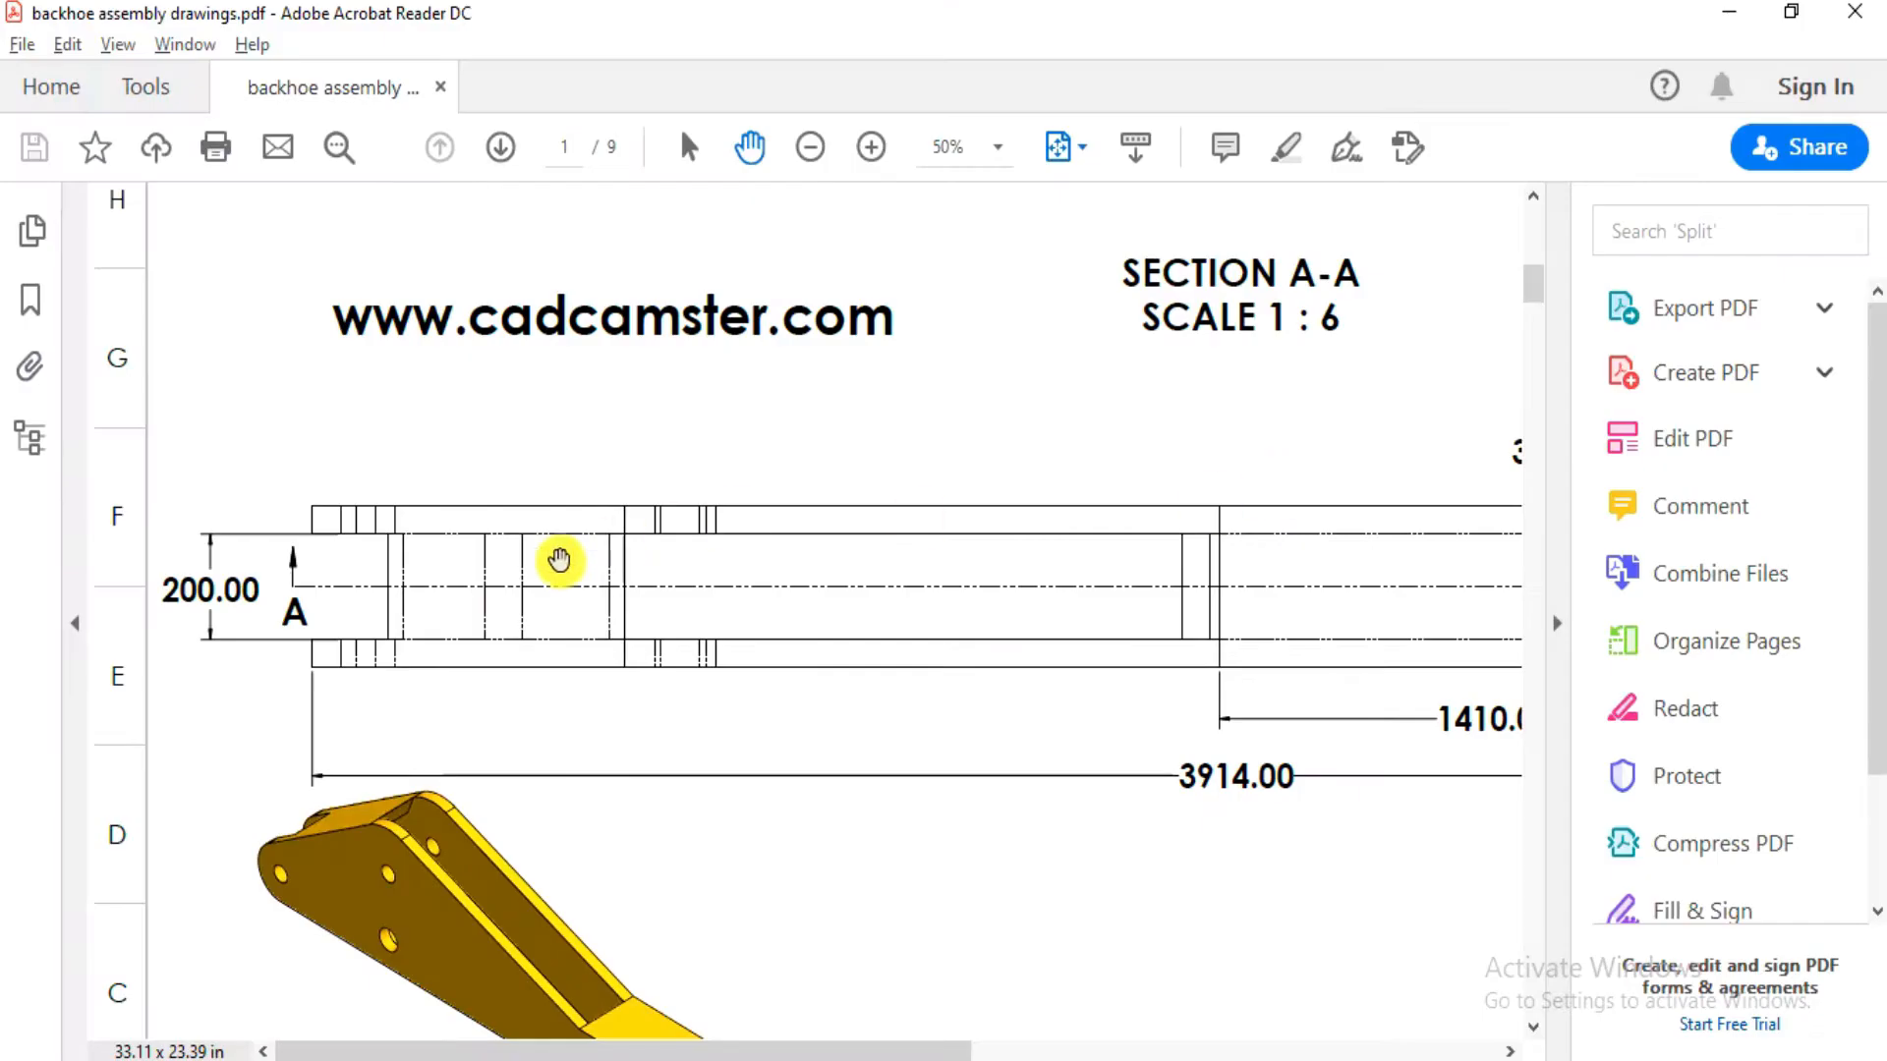
Check the sloped wall's thickness in the PDF section A-A, and dimension the rectangle's upper edge 53 mm from the face's upper edge
scroll(590, 781, up, 5)
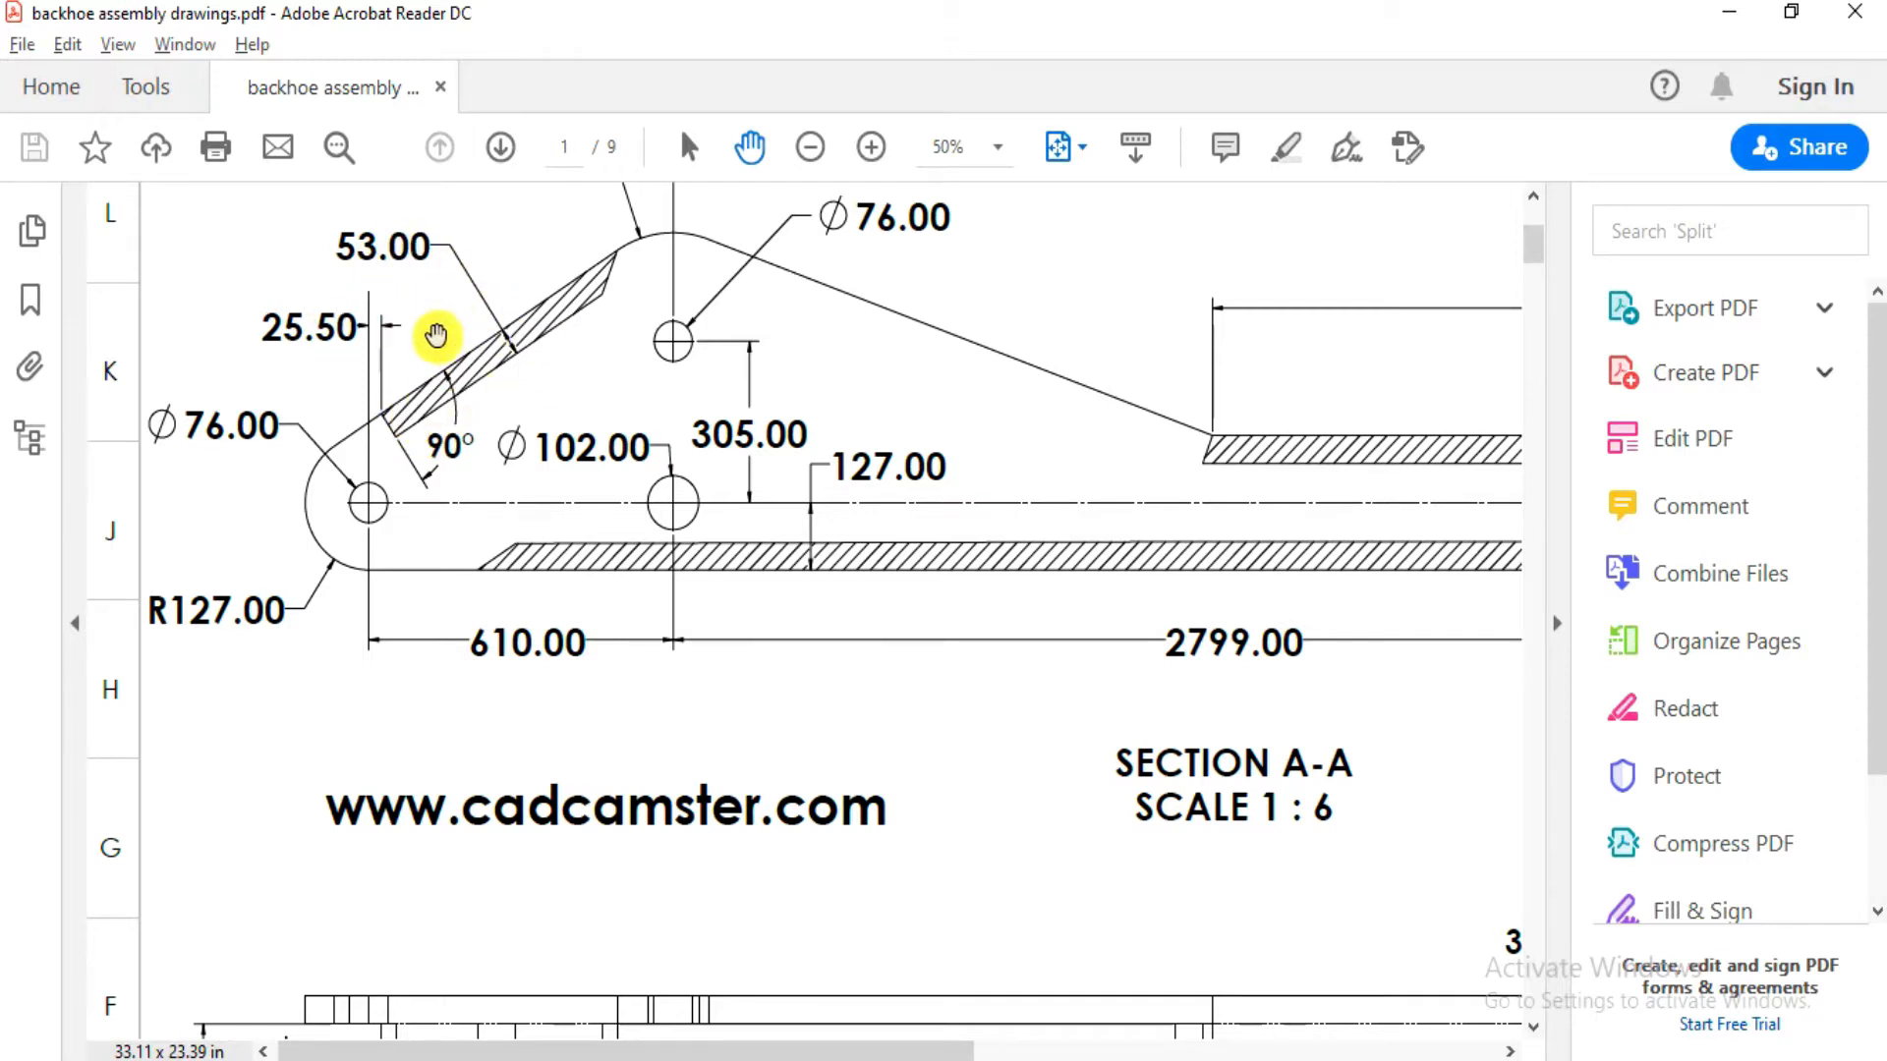
key(alt+Tab)
click(156, 93)
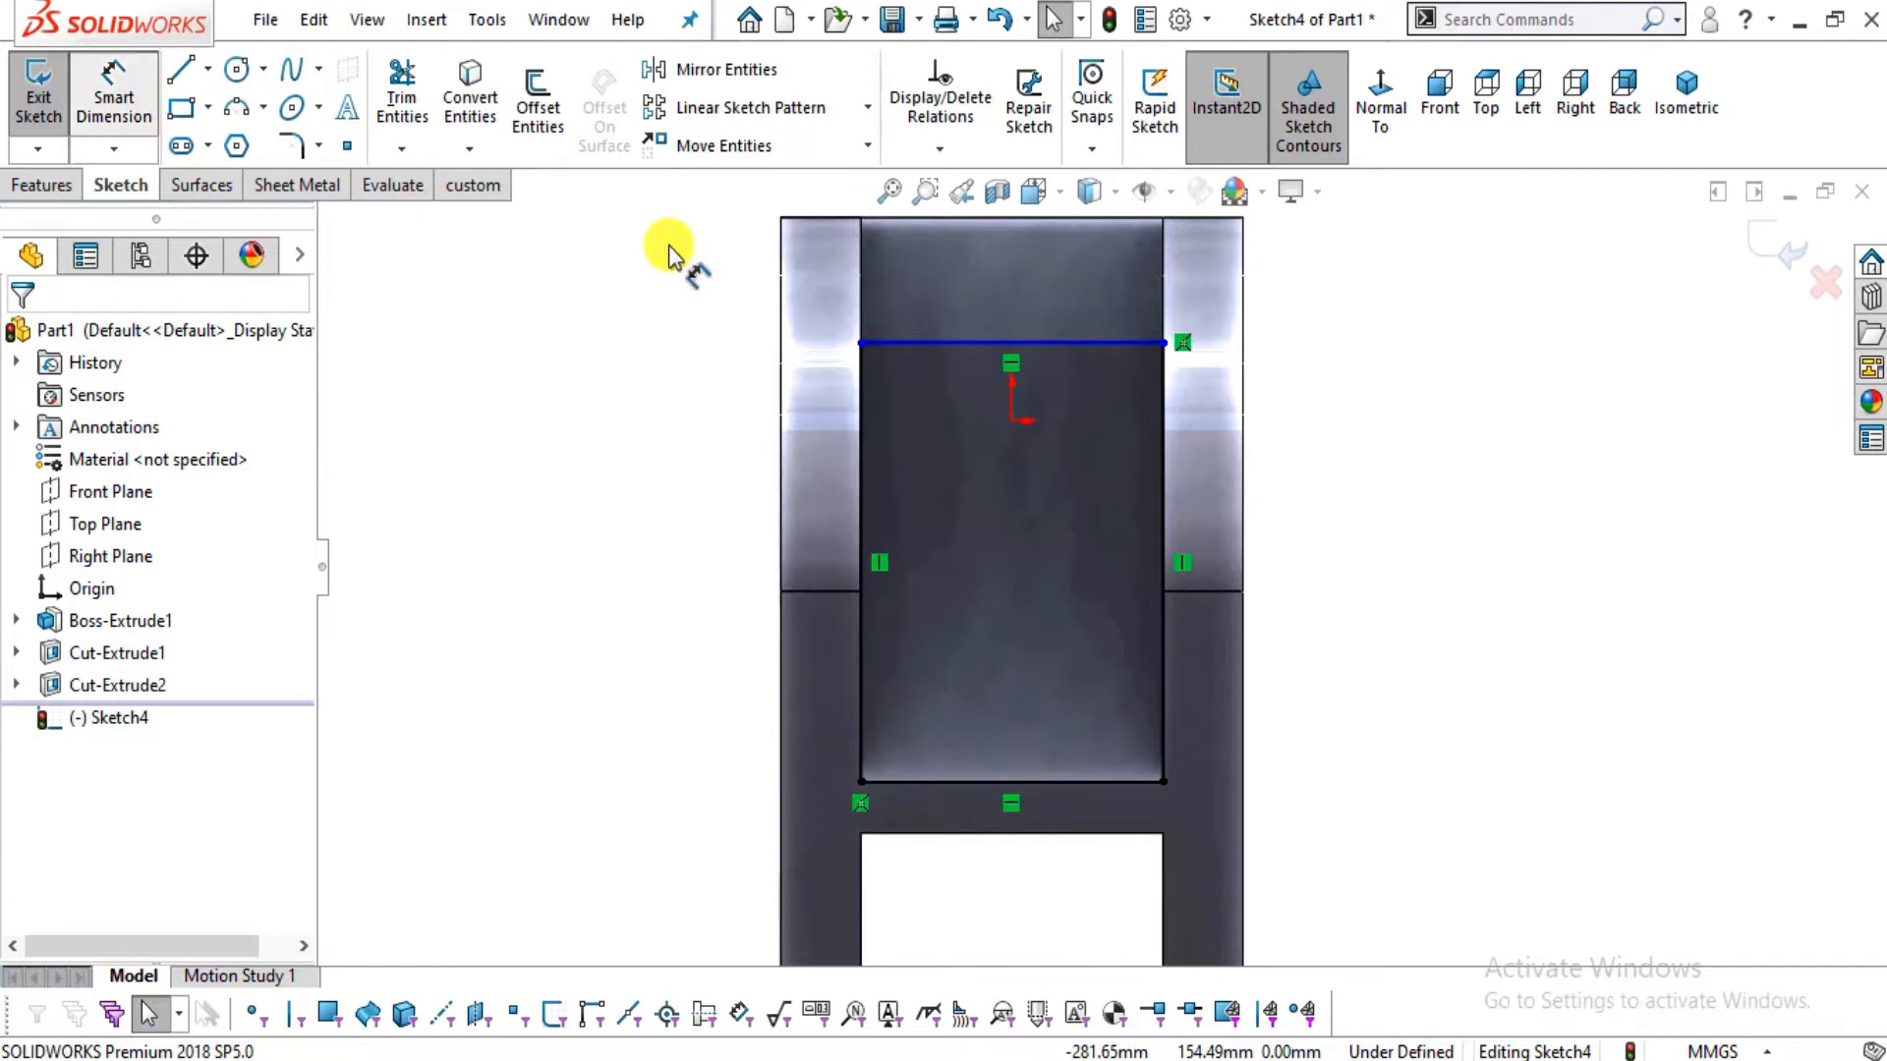
click(981, 343)
click(946, 216)
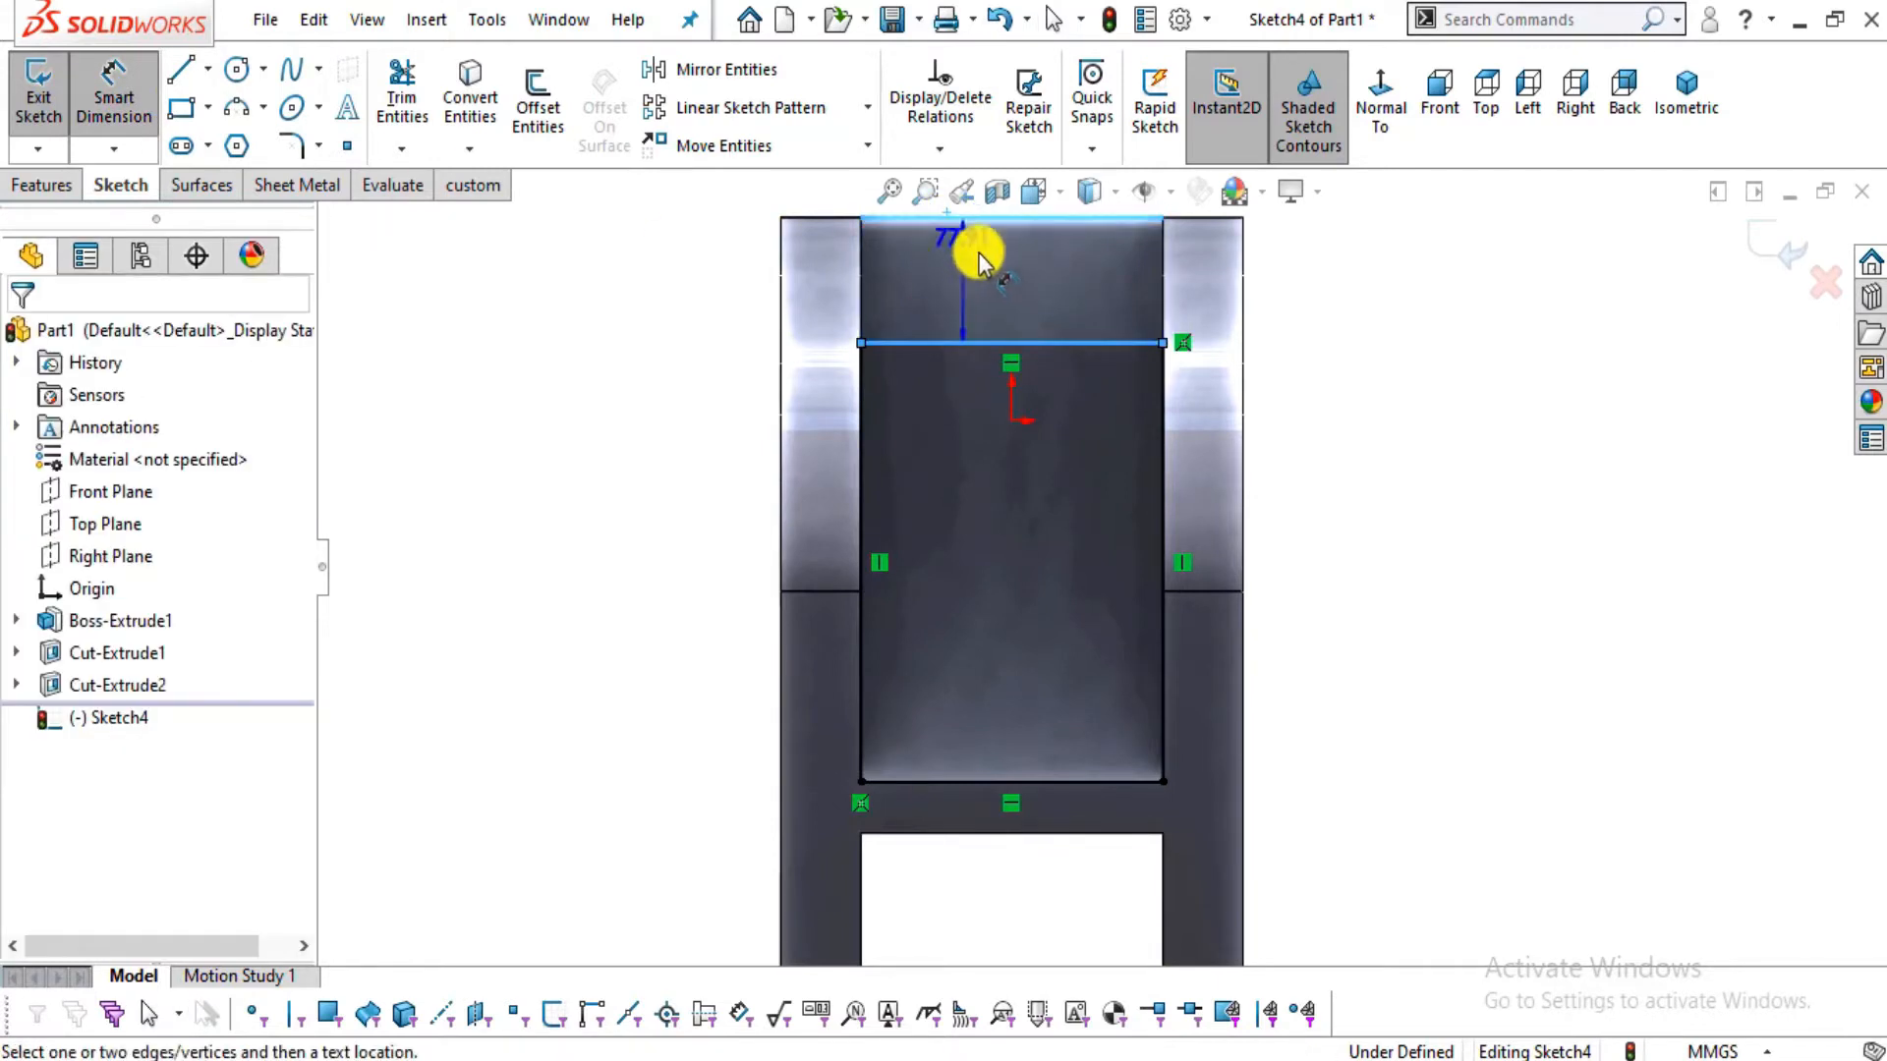
click(978, 282)
text(53)
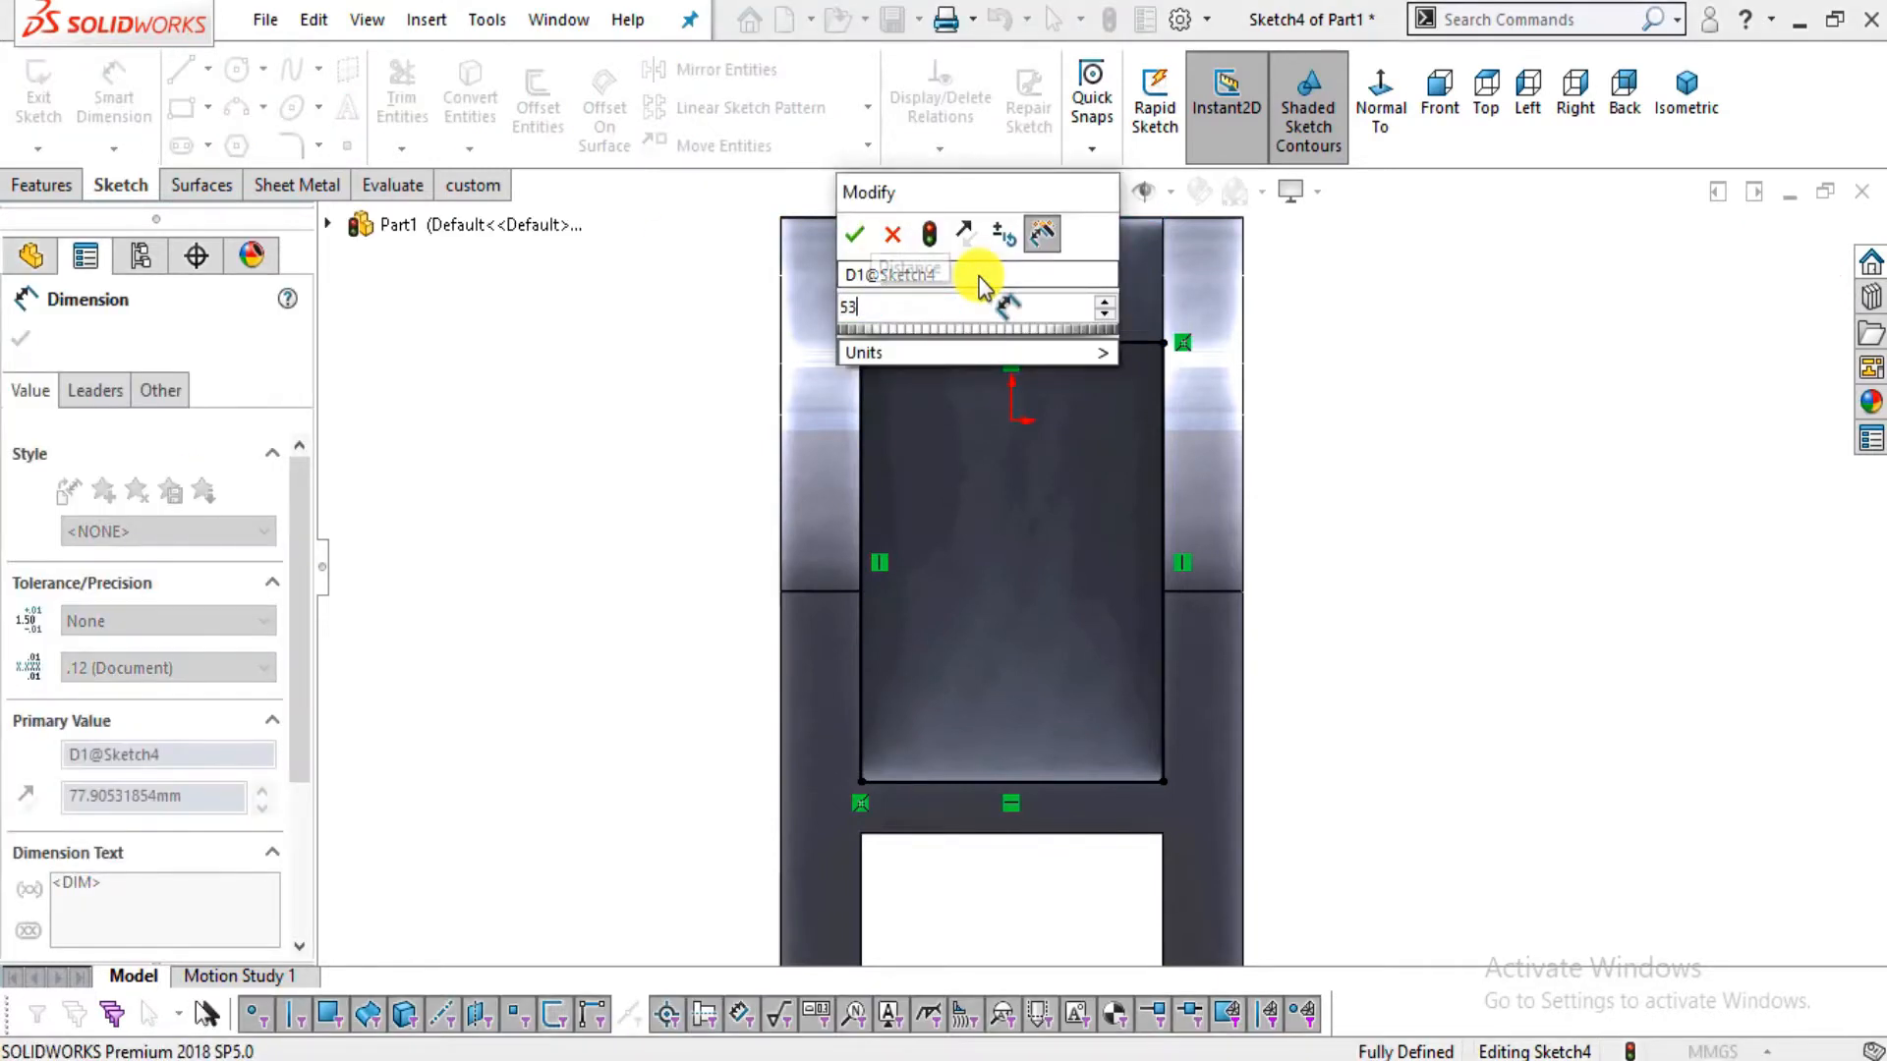
key(Return)
key(Escape)
Inspect the sketch at the arm's end and extrude-cut the rectangle Through All into the arm body
mouse_move(1197, 408)
middle_down()
mouse_move(1150, 577)
mouse_move(1147, 519)
mouse_move(1199, 350)
mouse_move(1112, 519)
middle_up()
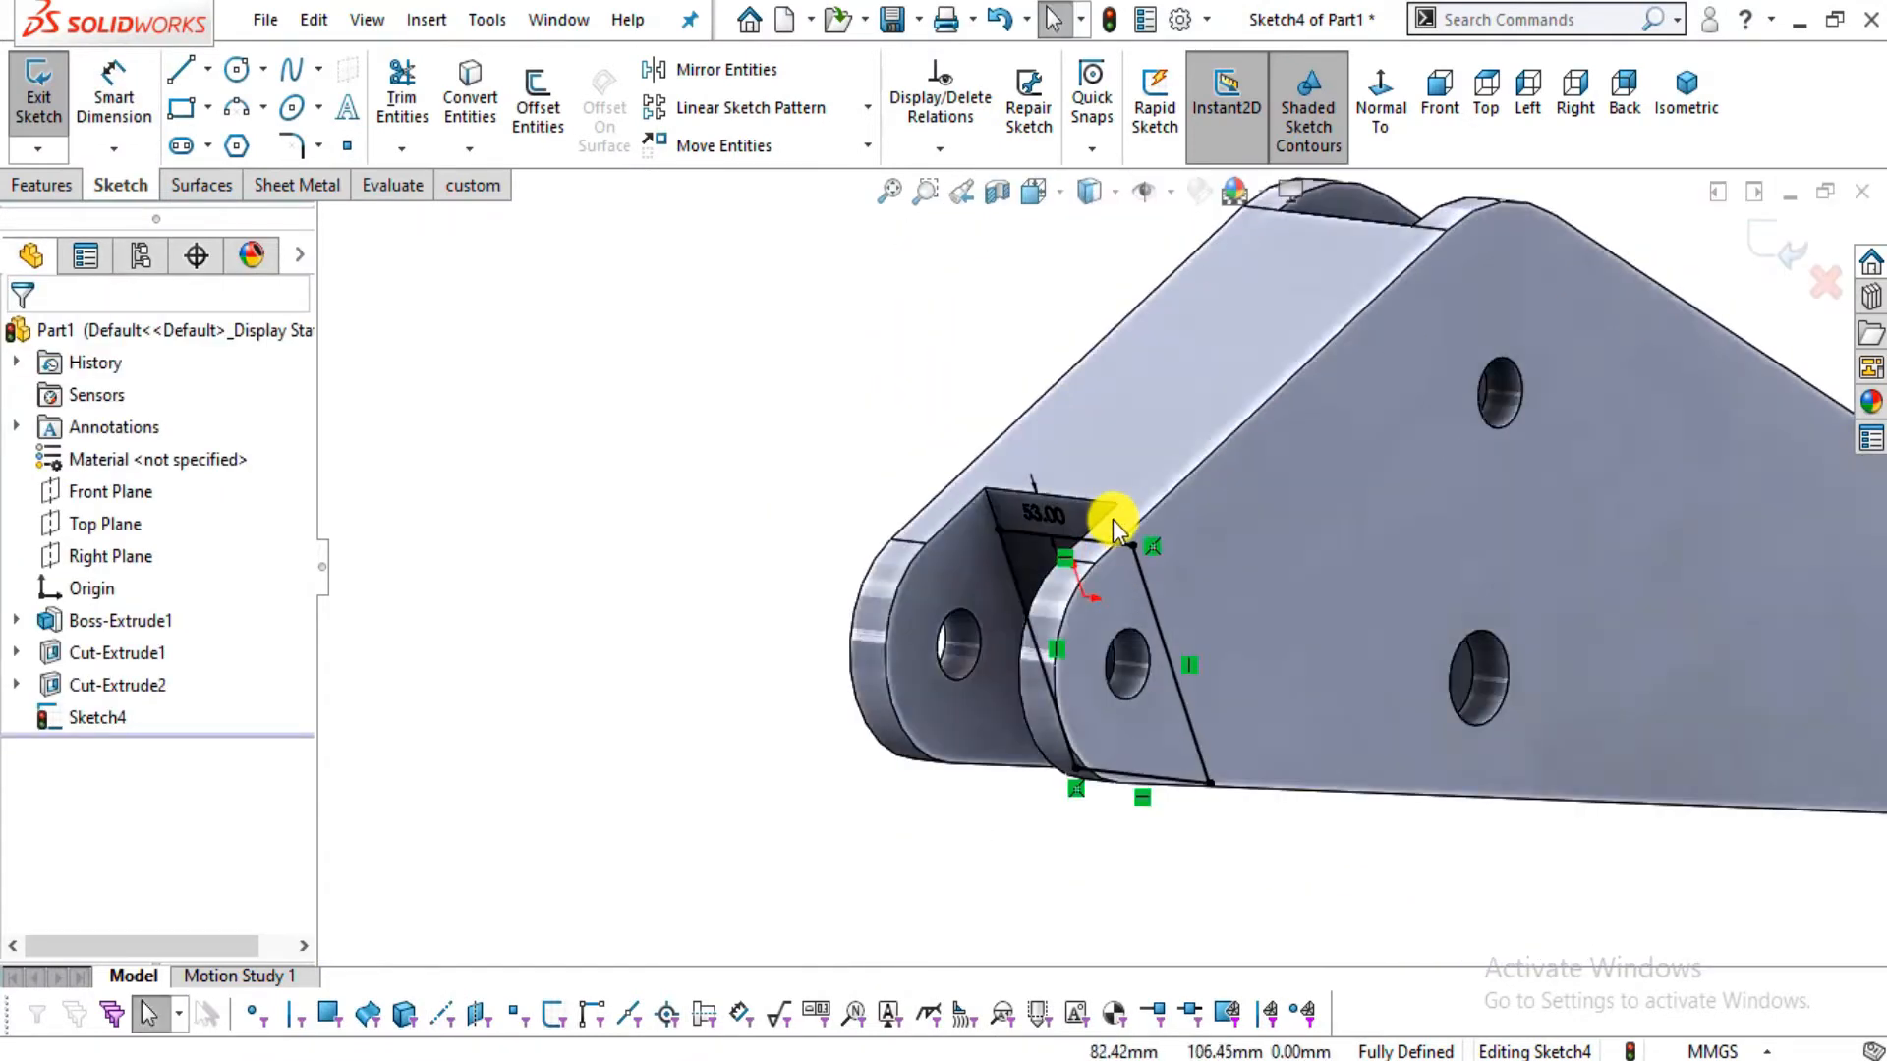
scroll(1112, 519, down, 3)
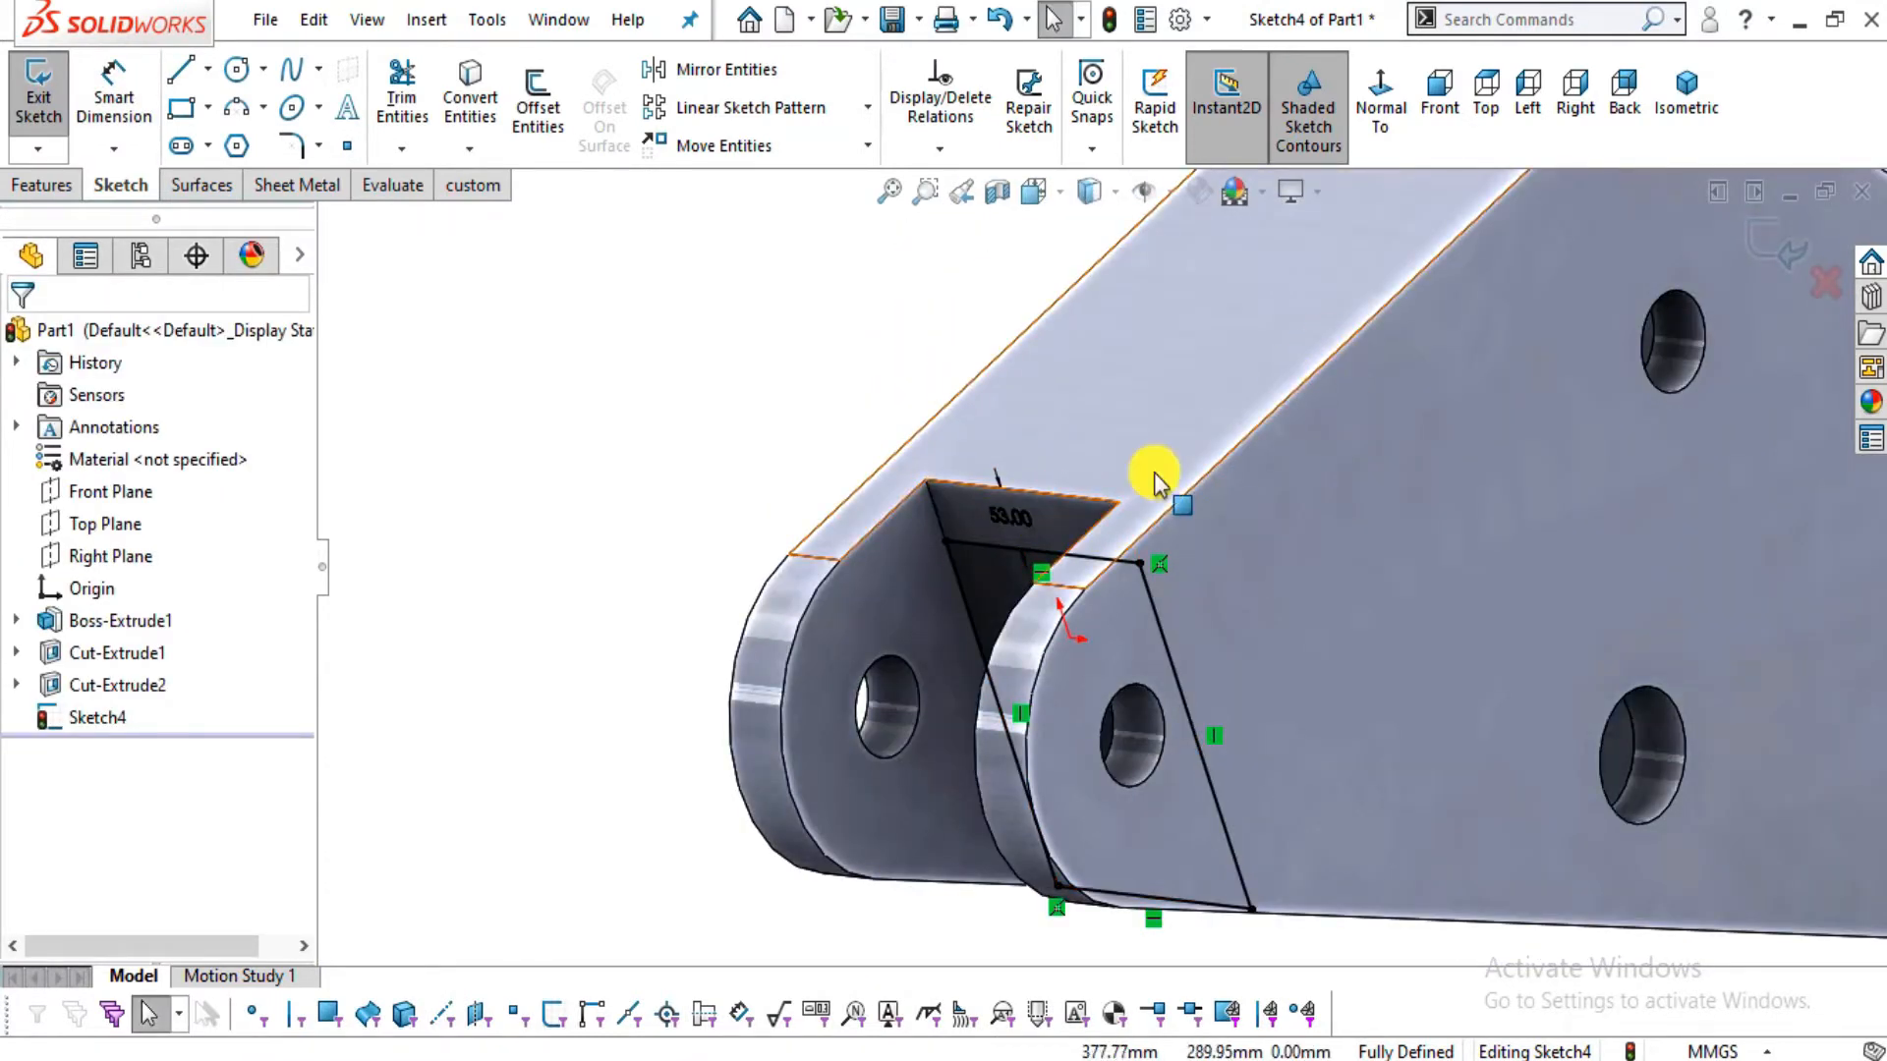
scroll(1093, 432, up, 3)
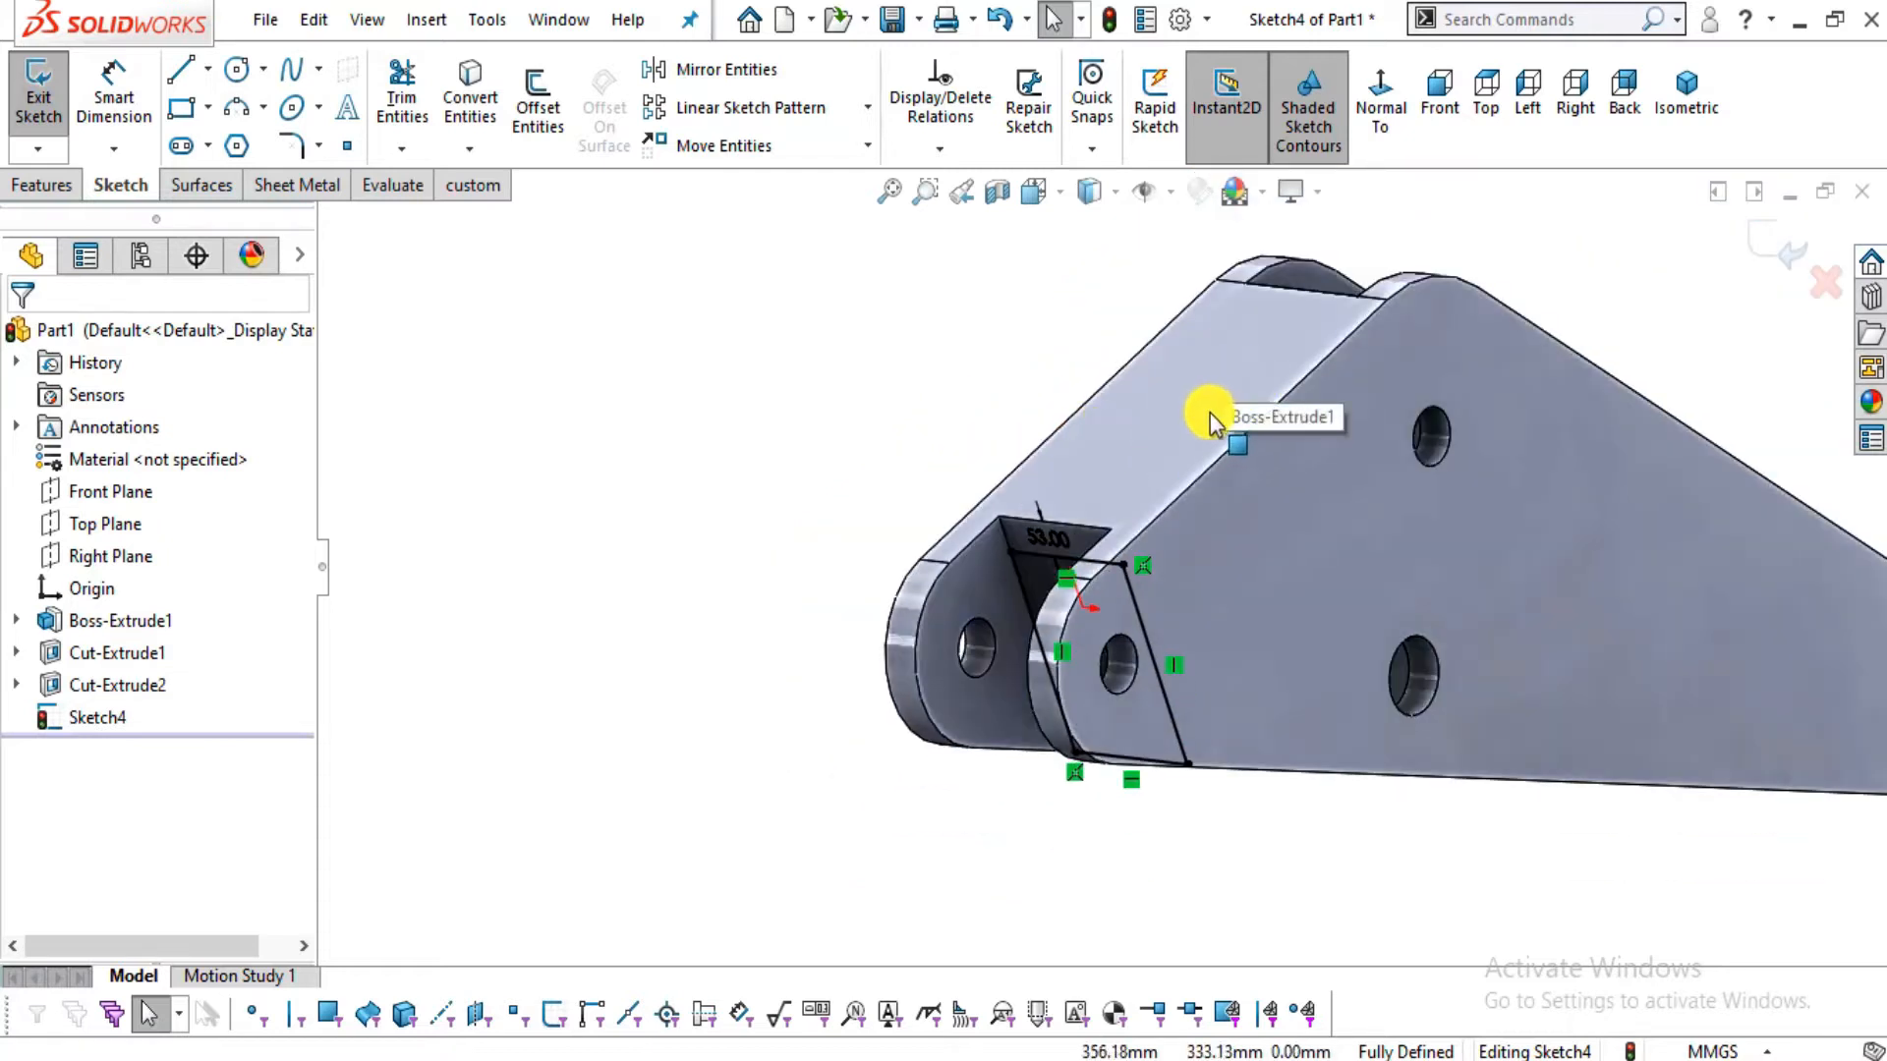
scroll(1211, 413, down, 1)
scroll(1056, 590, down, 3)
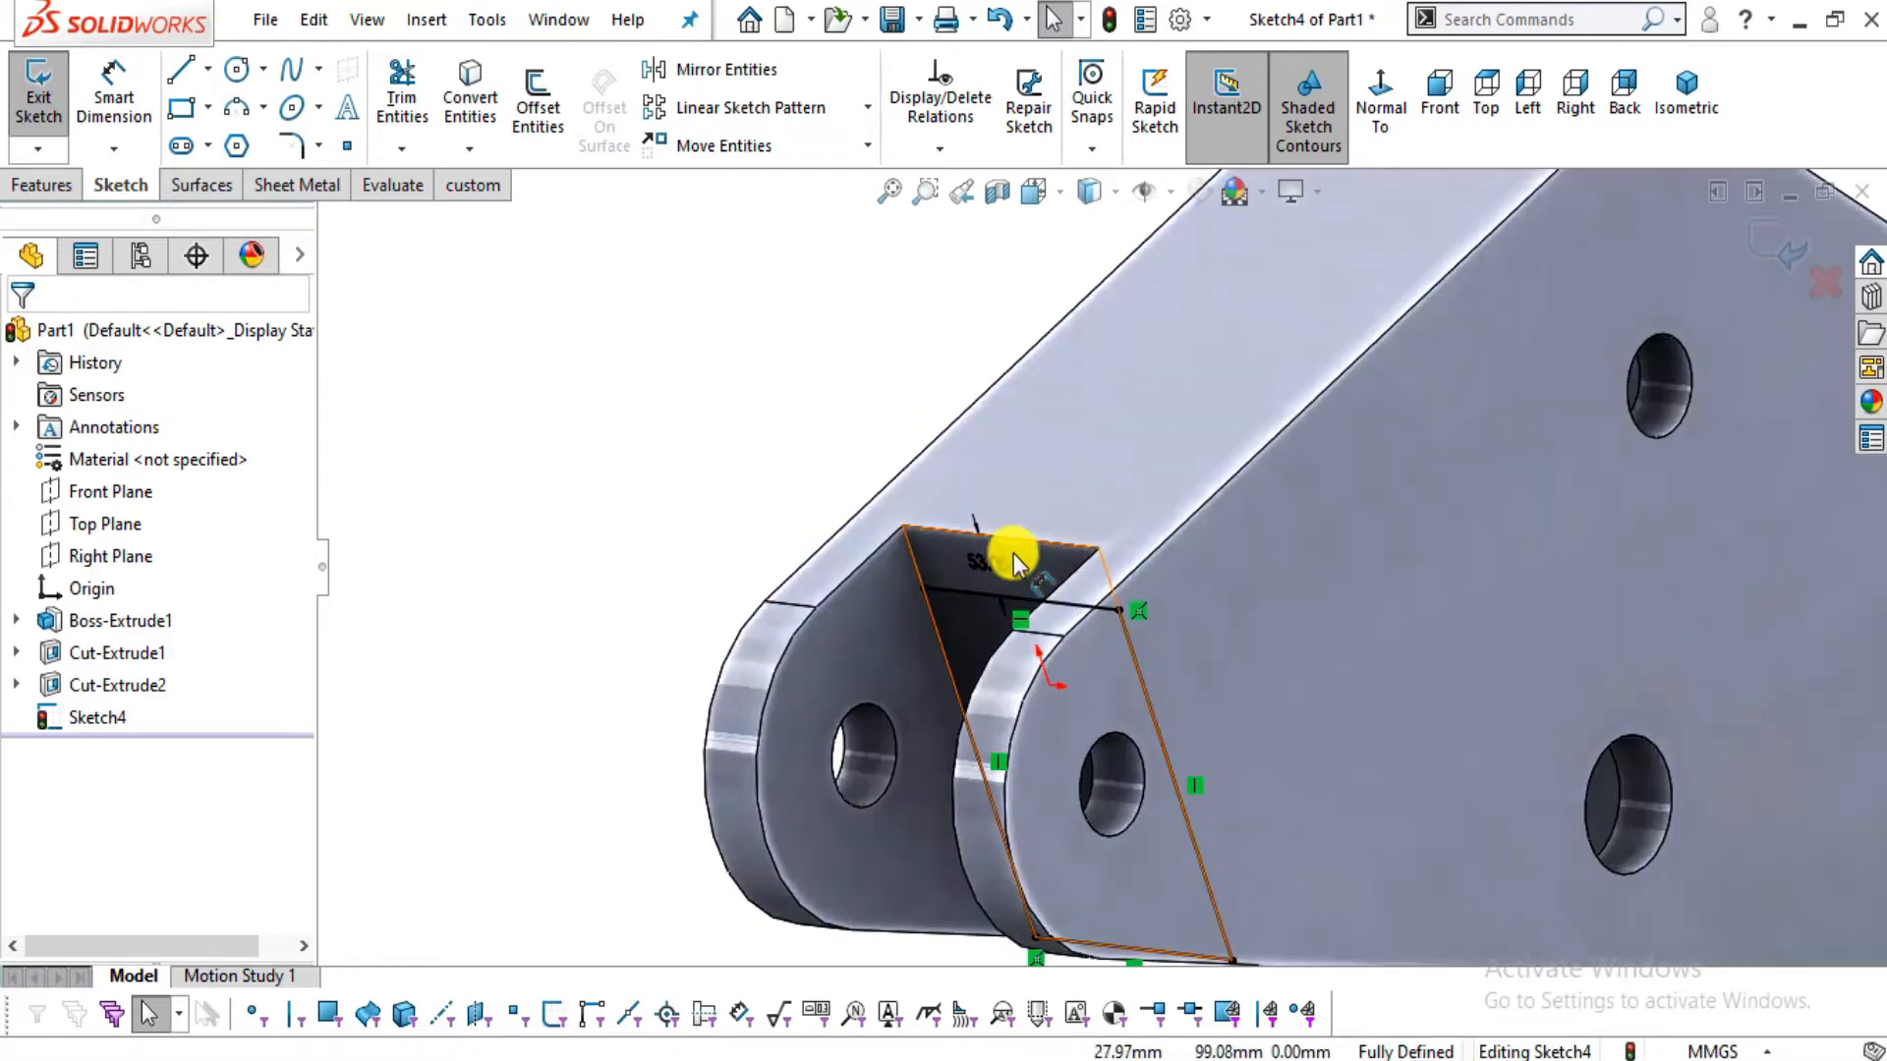
scroll(1017, 591, down, 2)
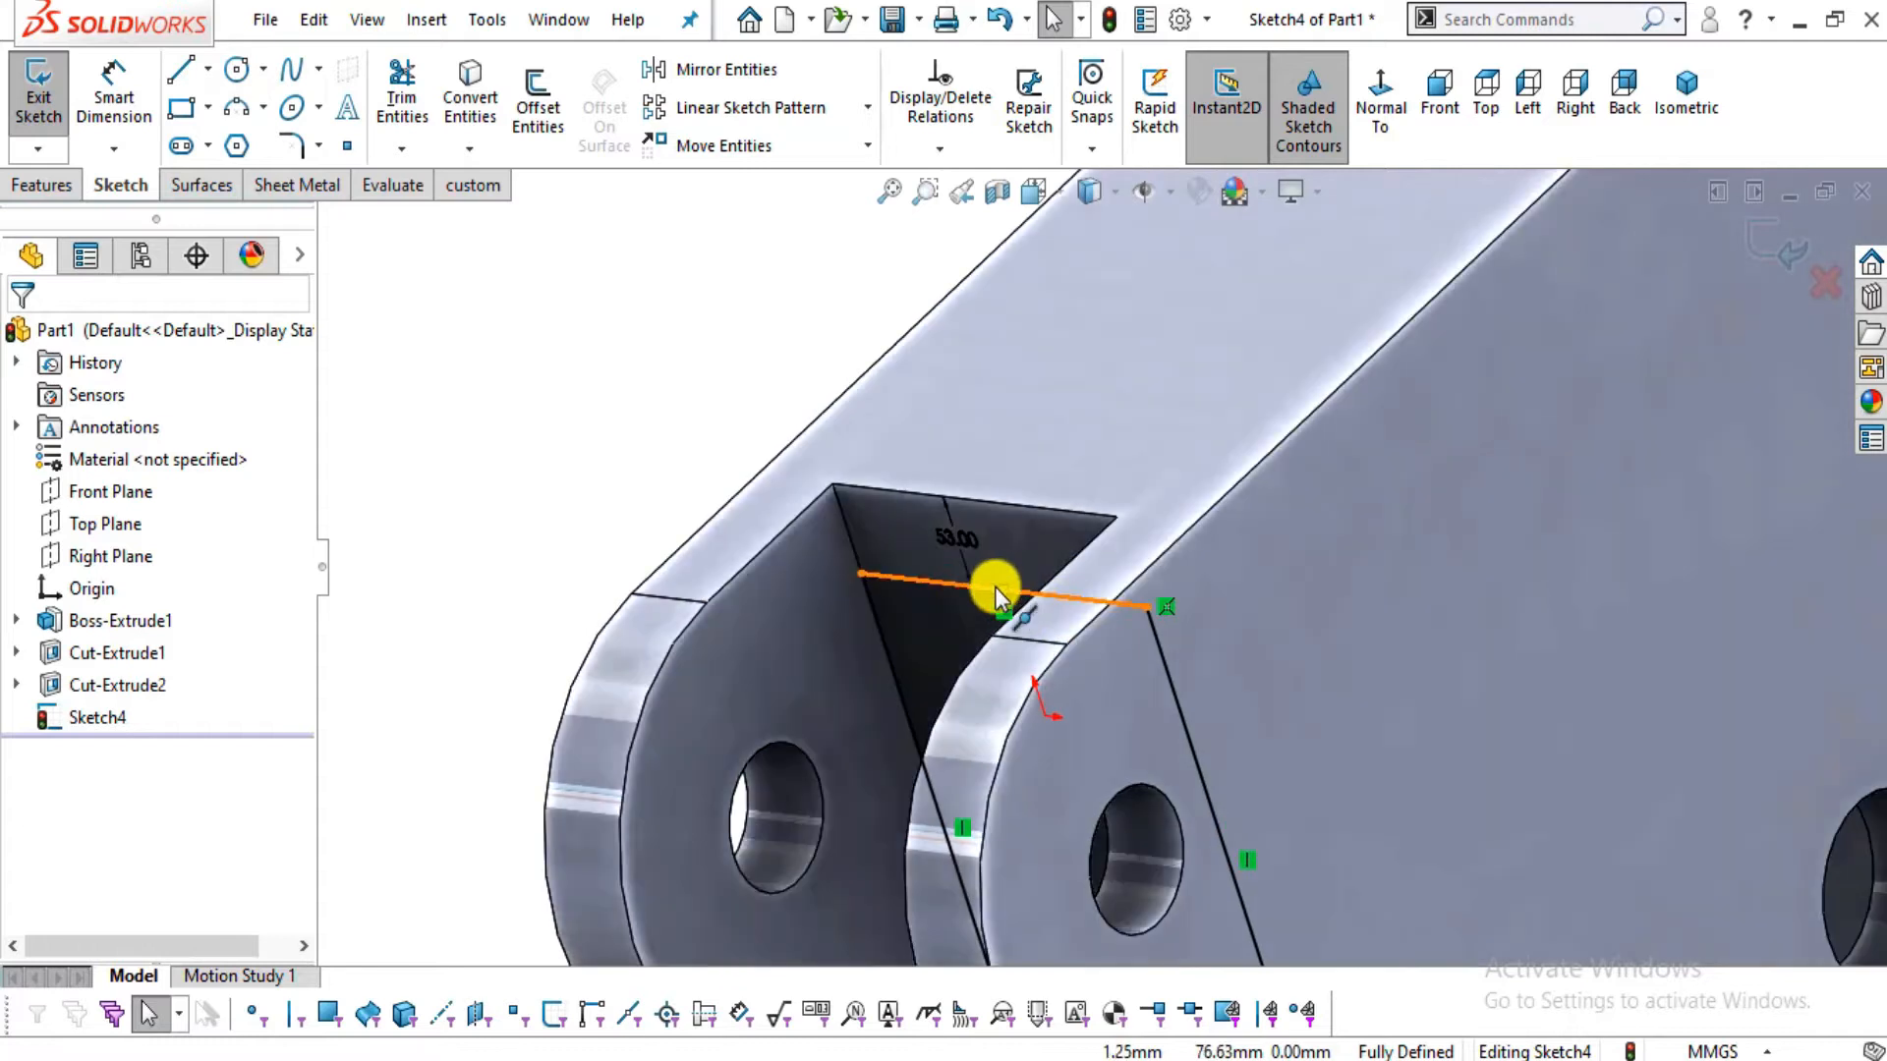
click(37, 192)
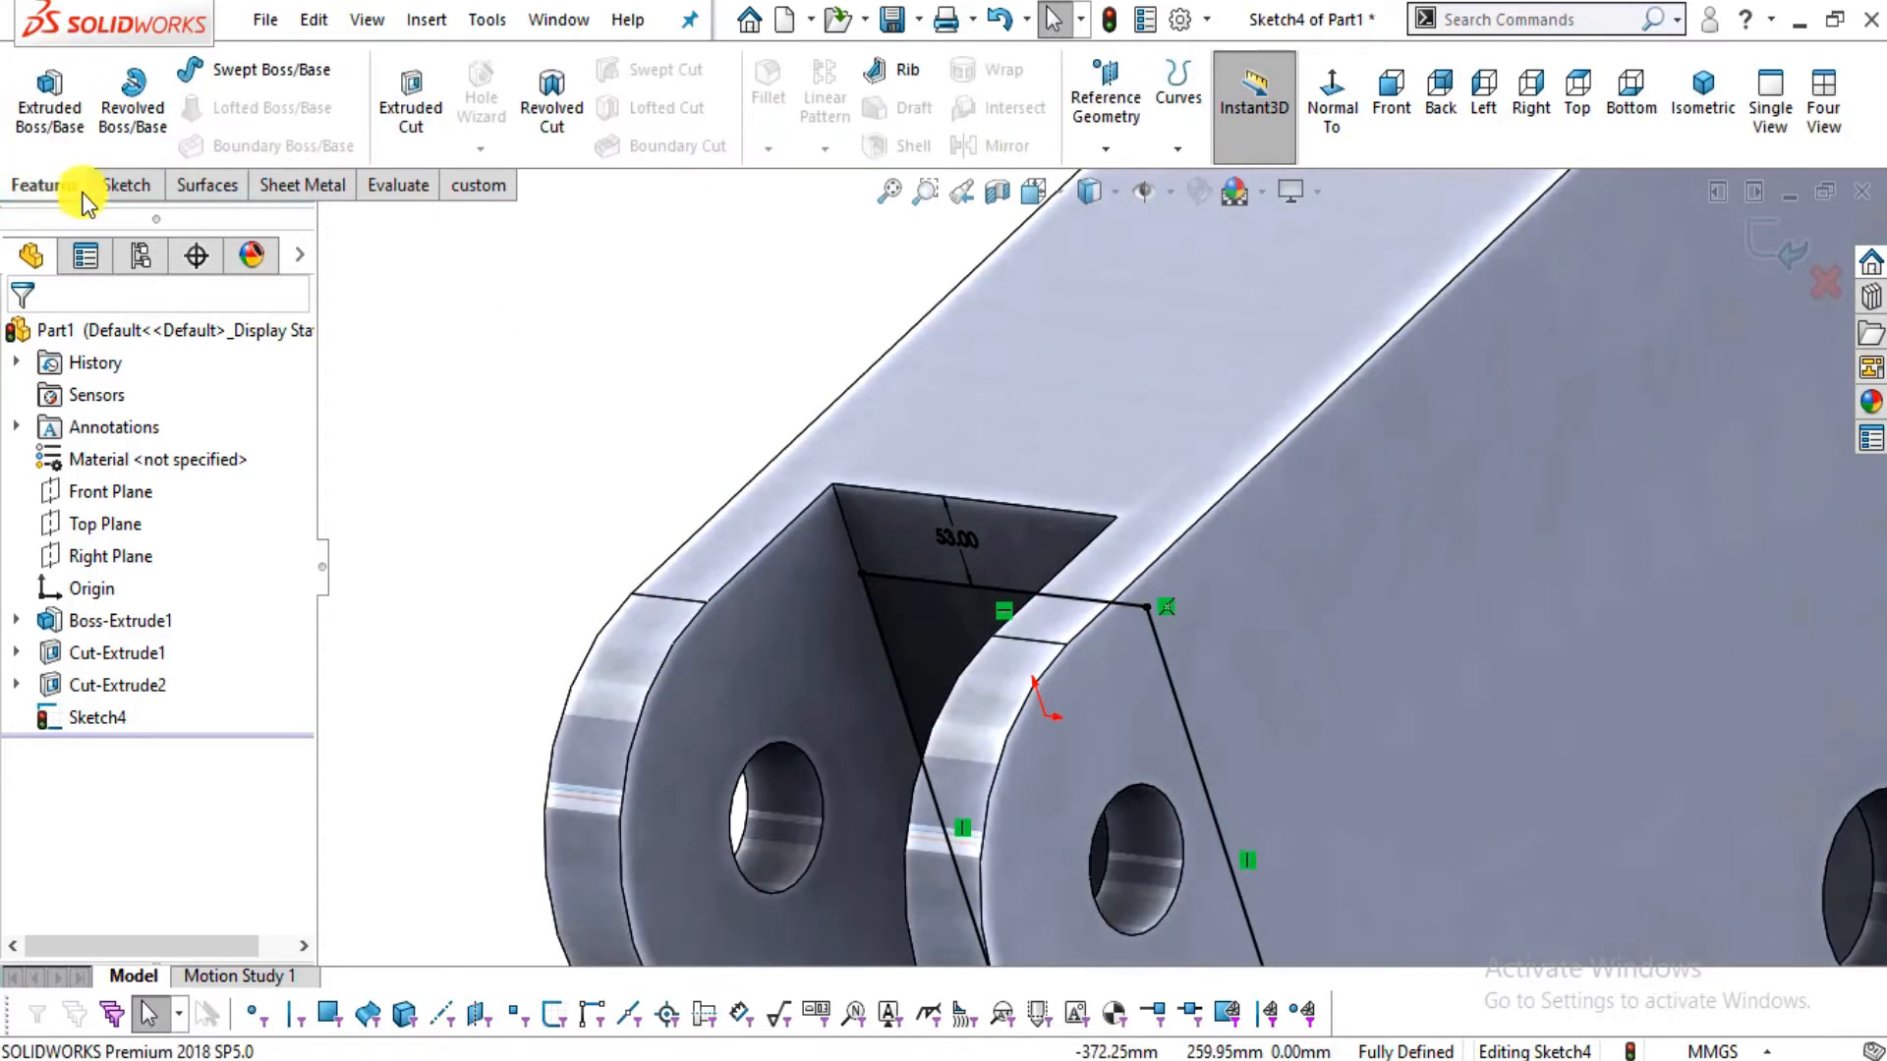
click(391, 123)
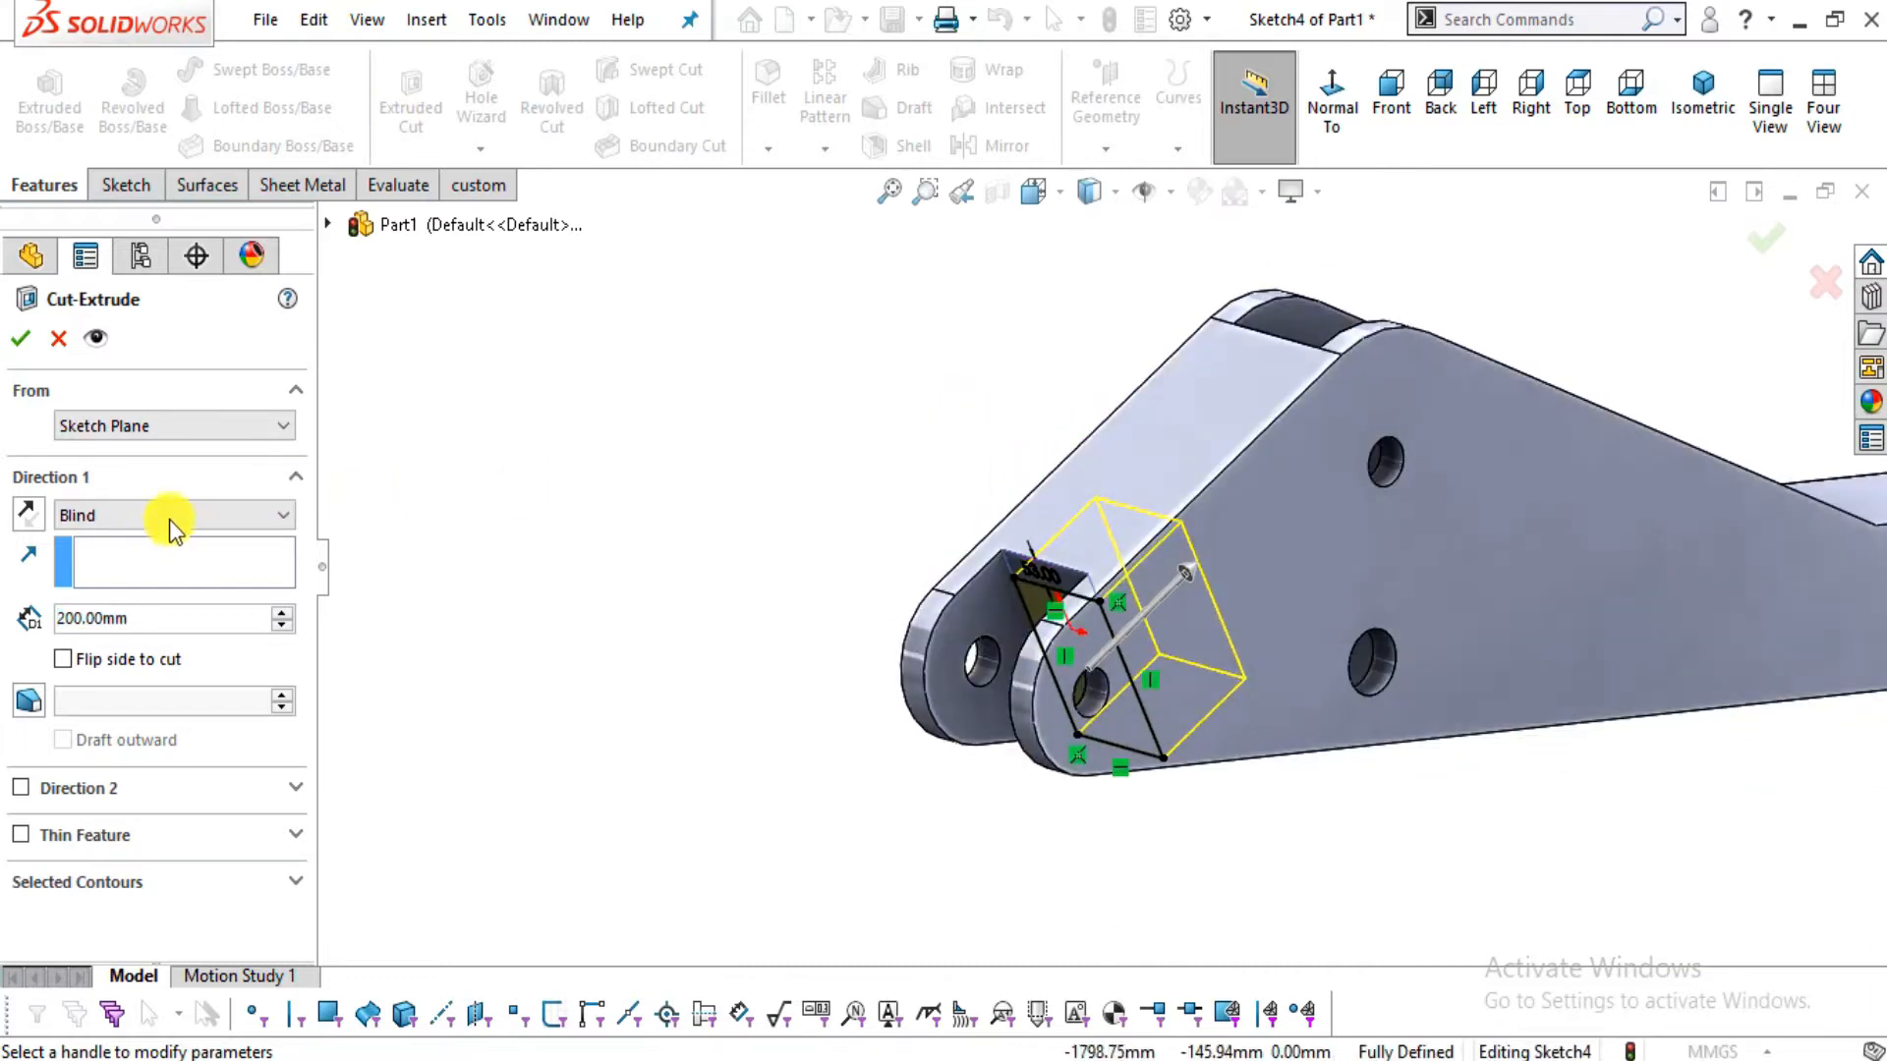
click(169, 517)
click(138, 561)
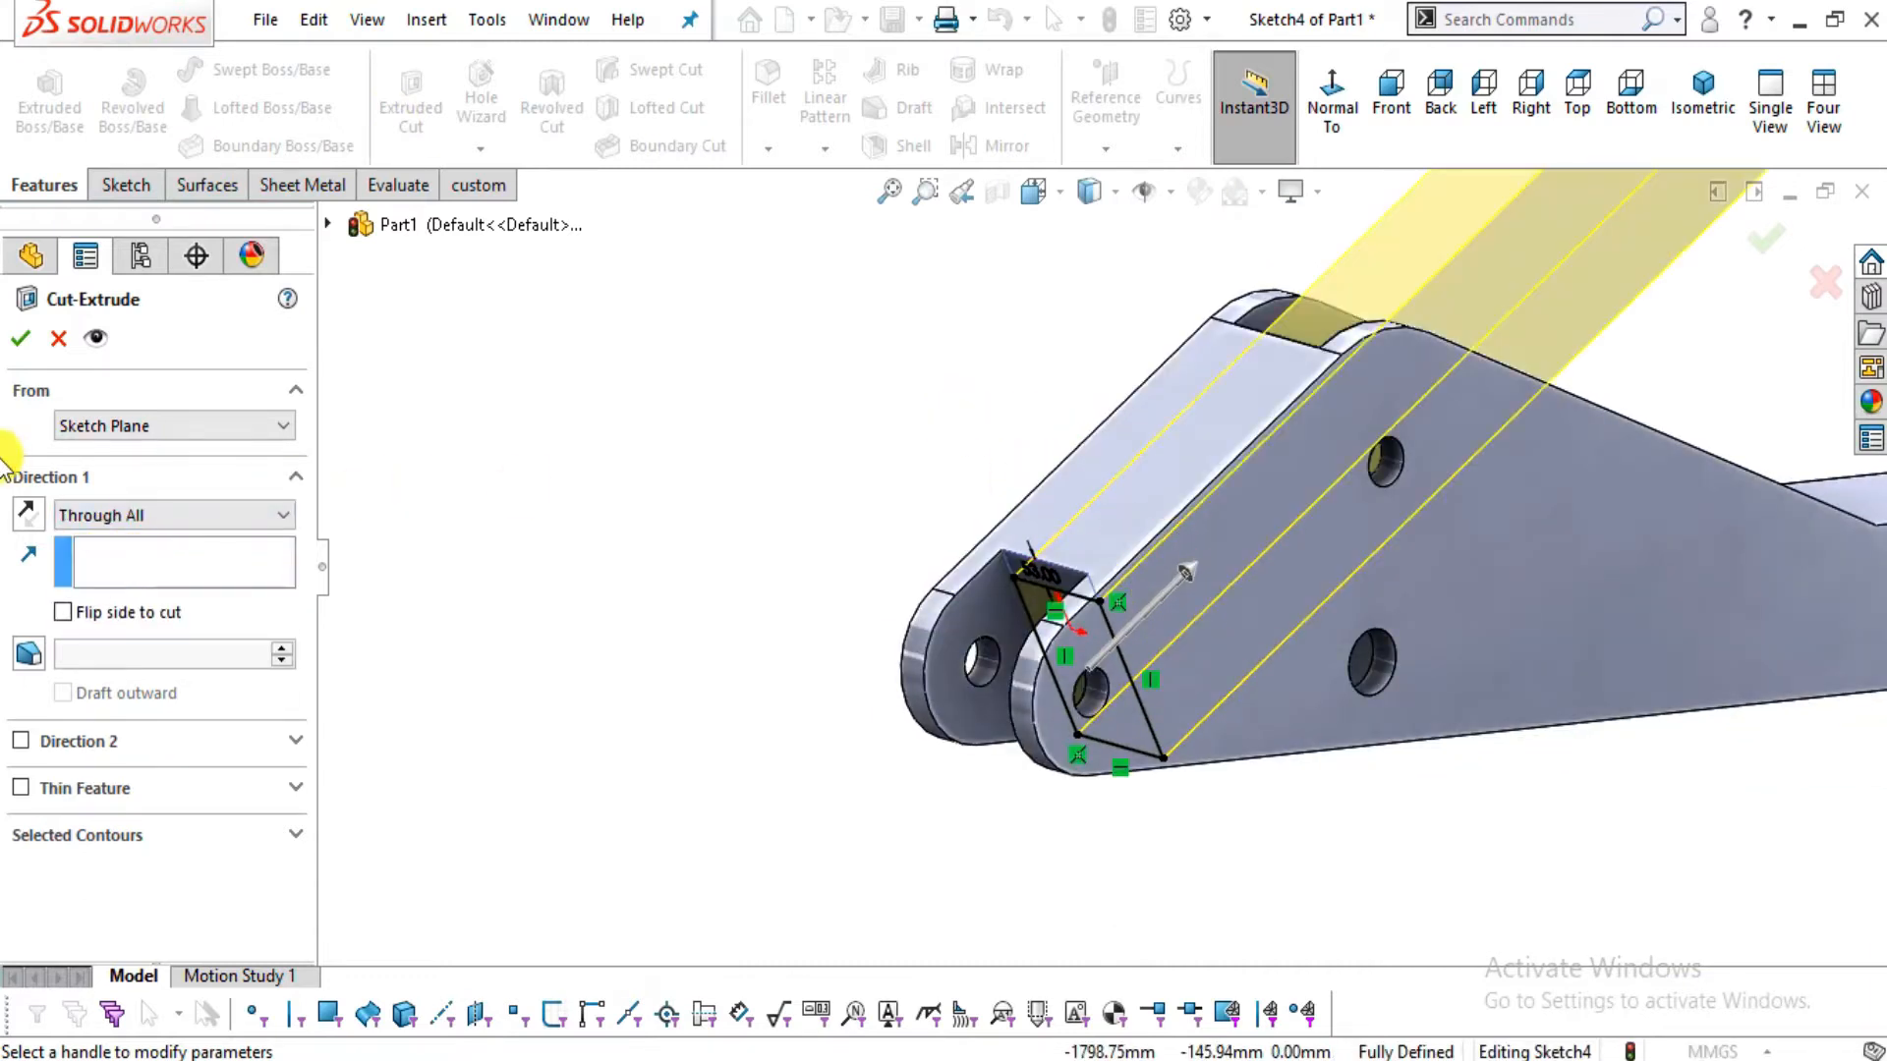
click(18, 339)
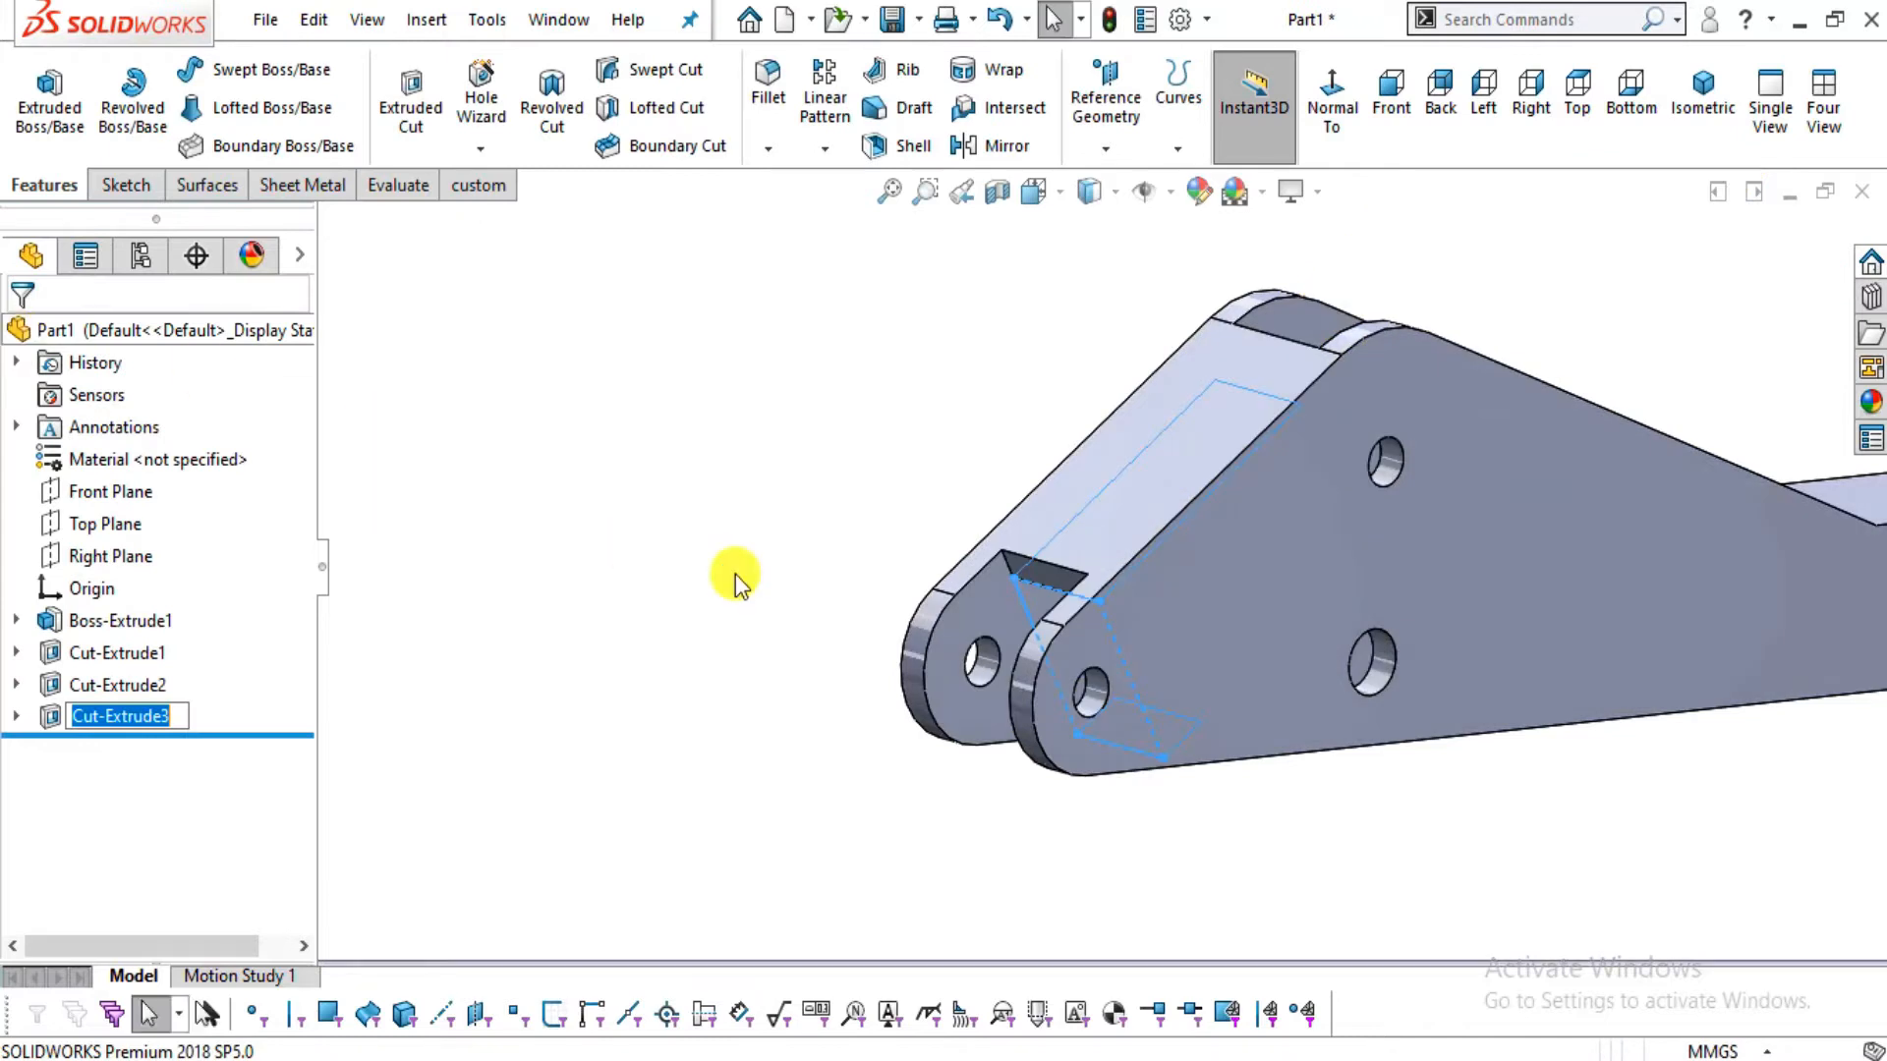
Inspect the new cut and measure the distance between the sloped outer face and the cut's inner face
middle_drag(1254, 792, 1200, 560)
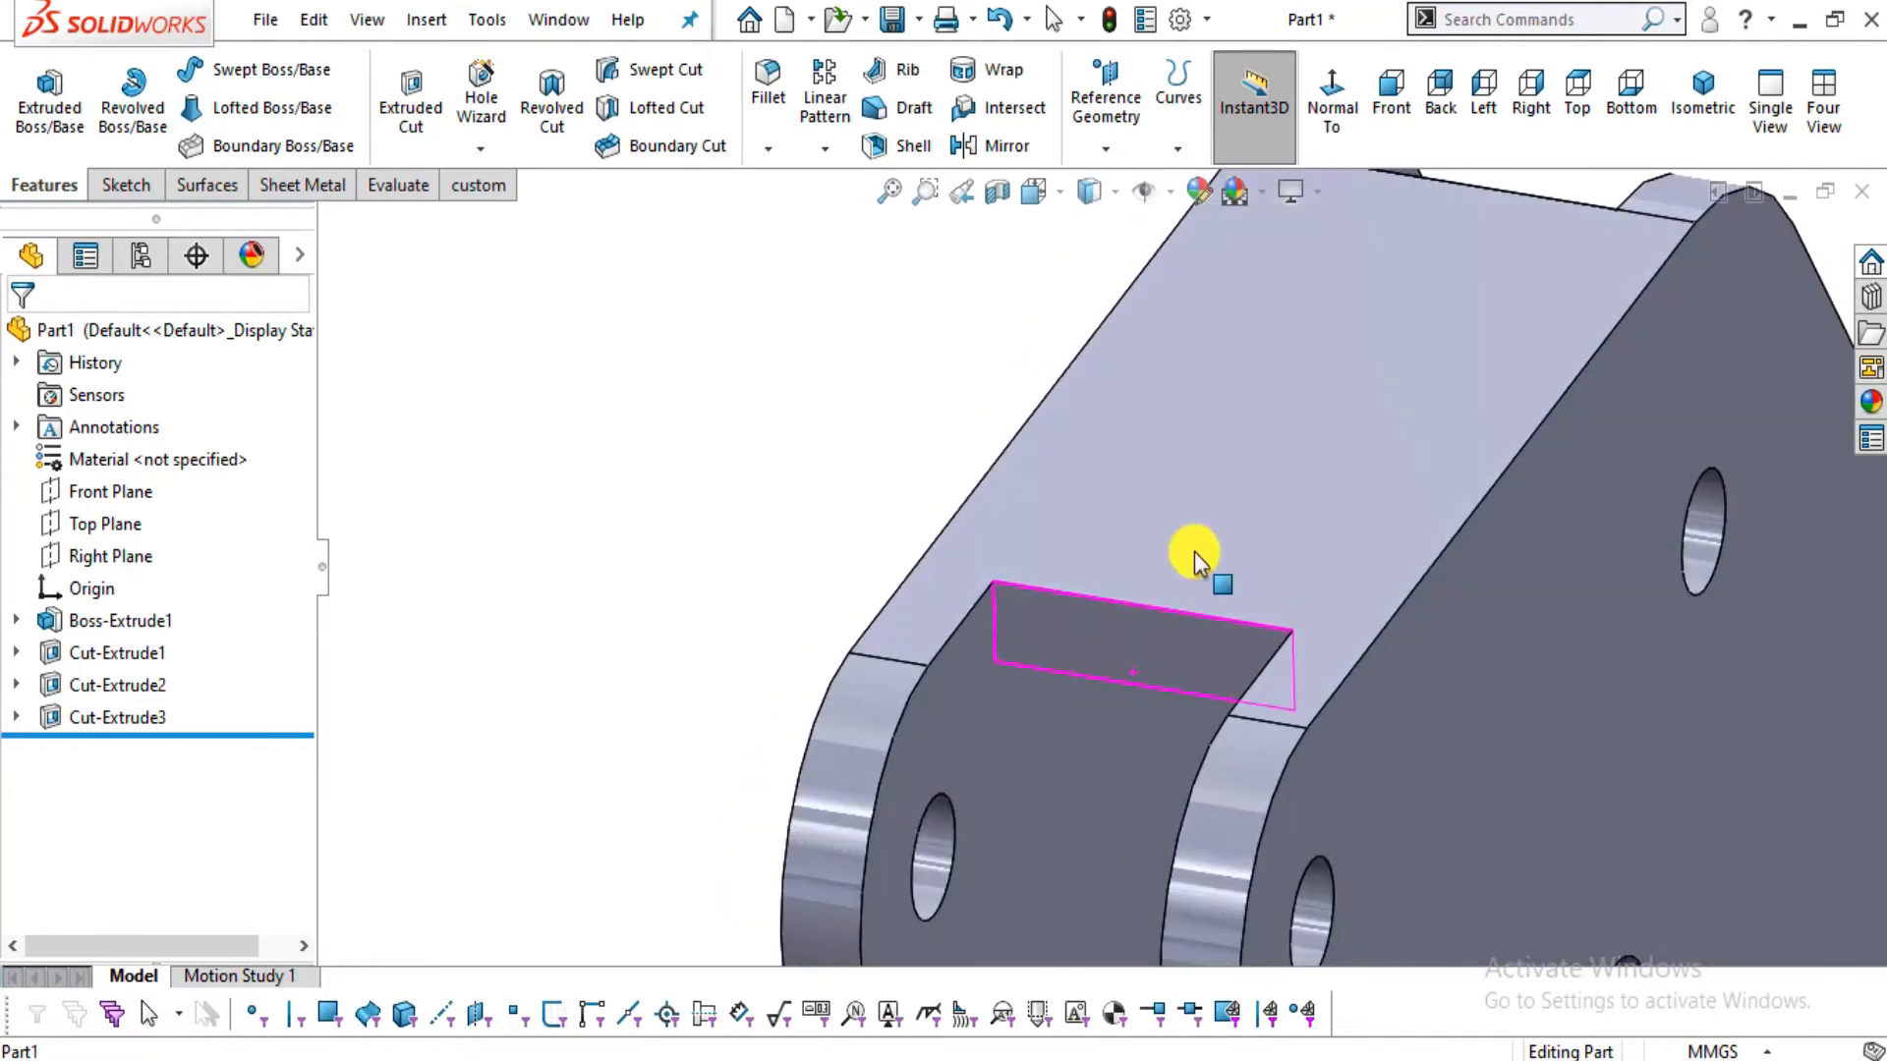
scroll(1244, 440, down, 4)
click(1244, 440)
click(1140, 658)
middle_drag(1140, 659, 1242, 691)
key(Escape)
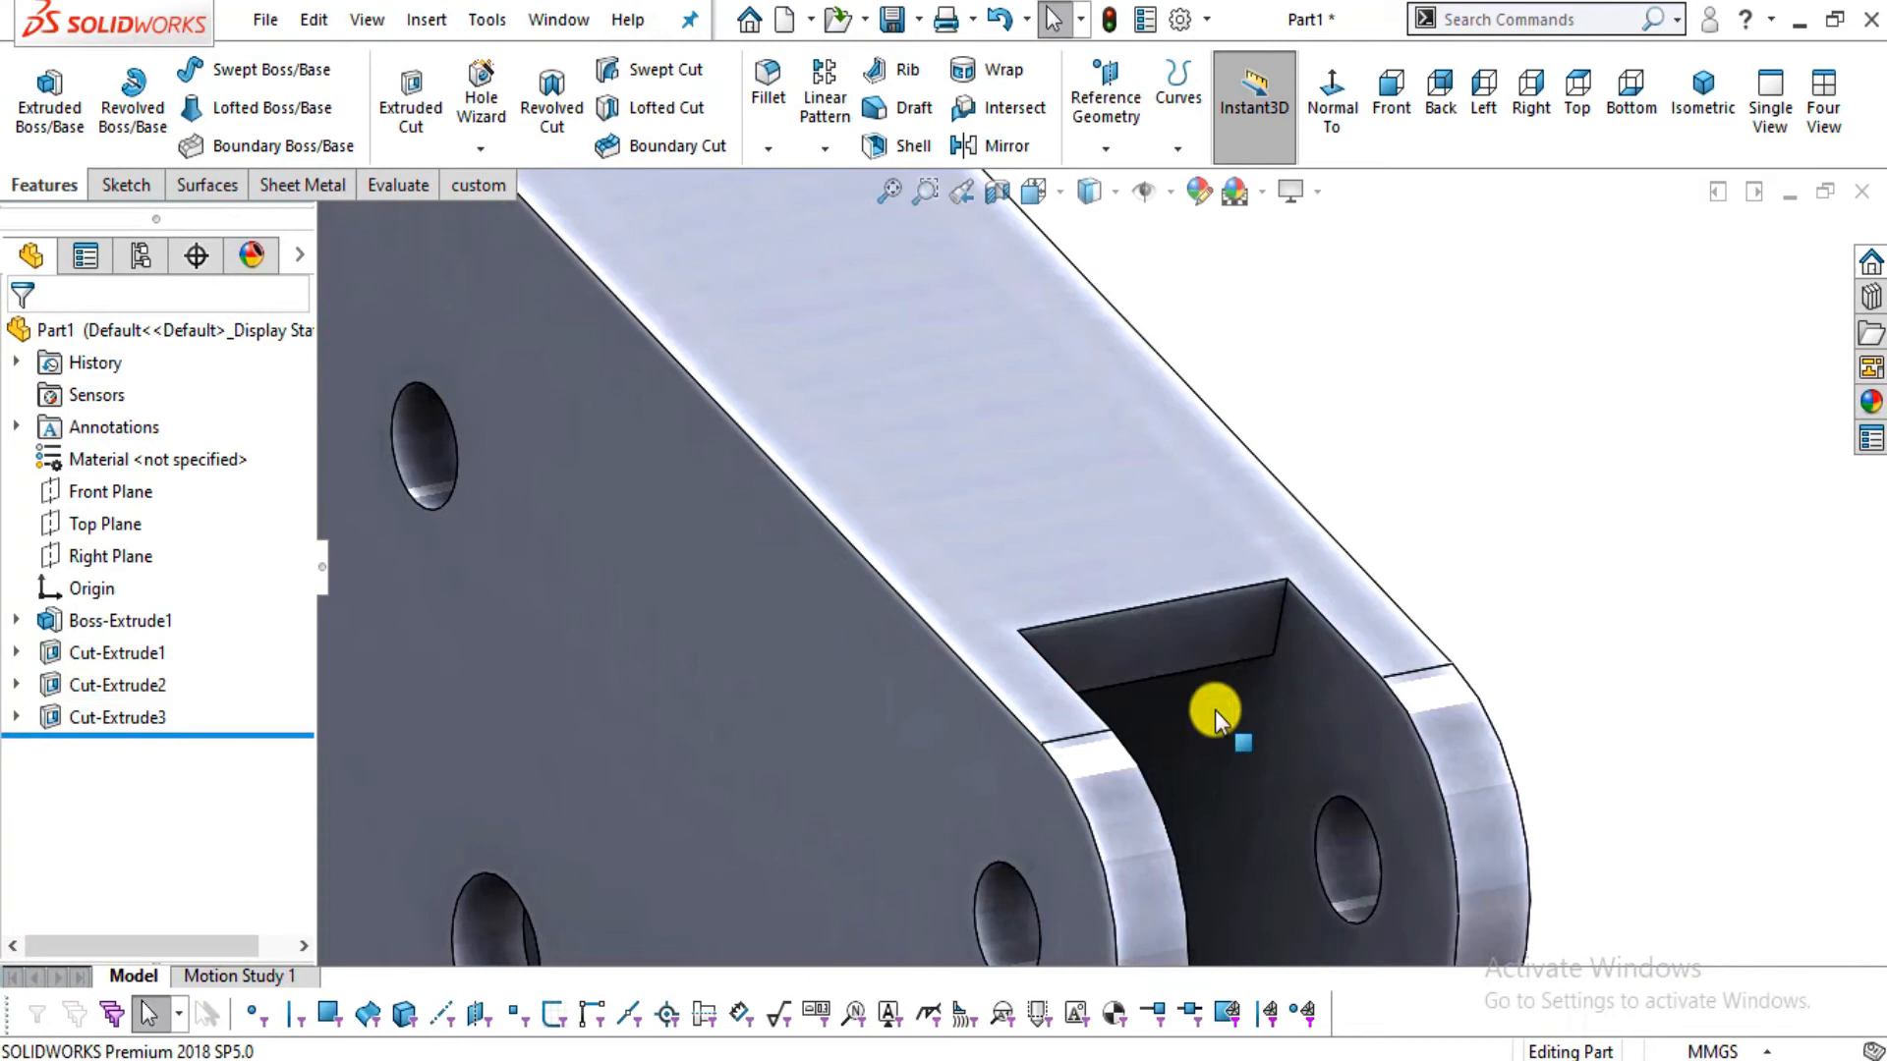
click(416, 185)
click(124, 98)
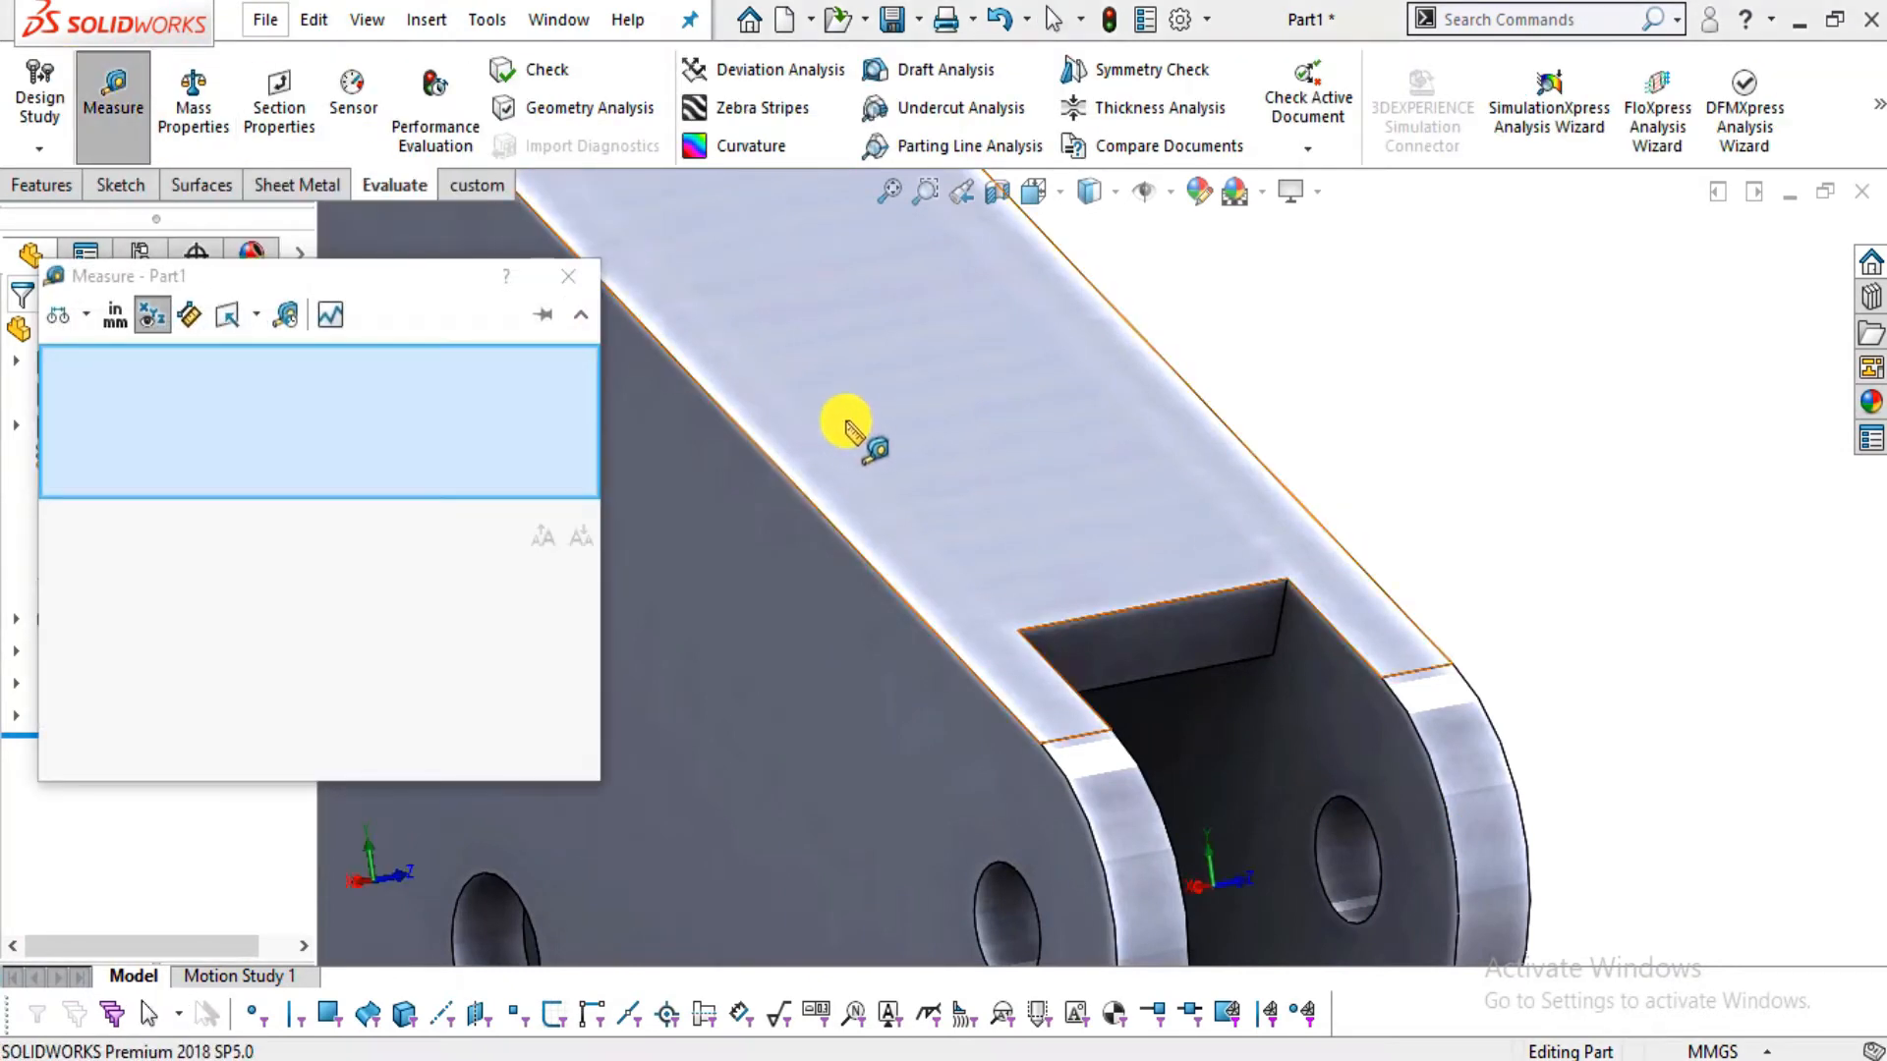
click(977, 442)
middle_drag(1087, 589, 1100, 722)
click(1103, 742)
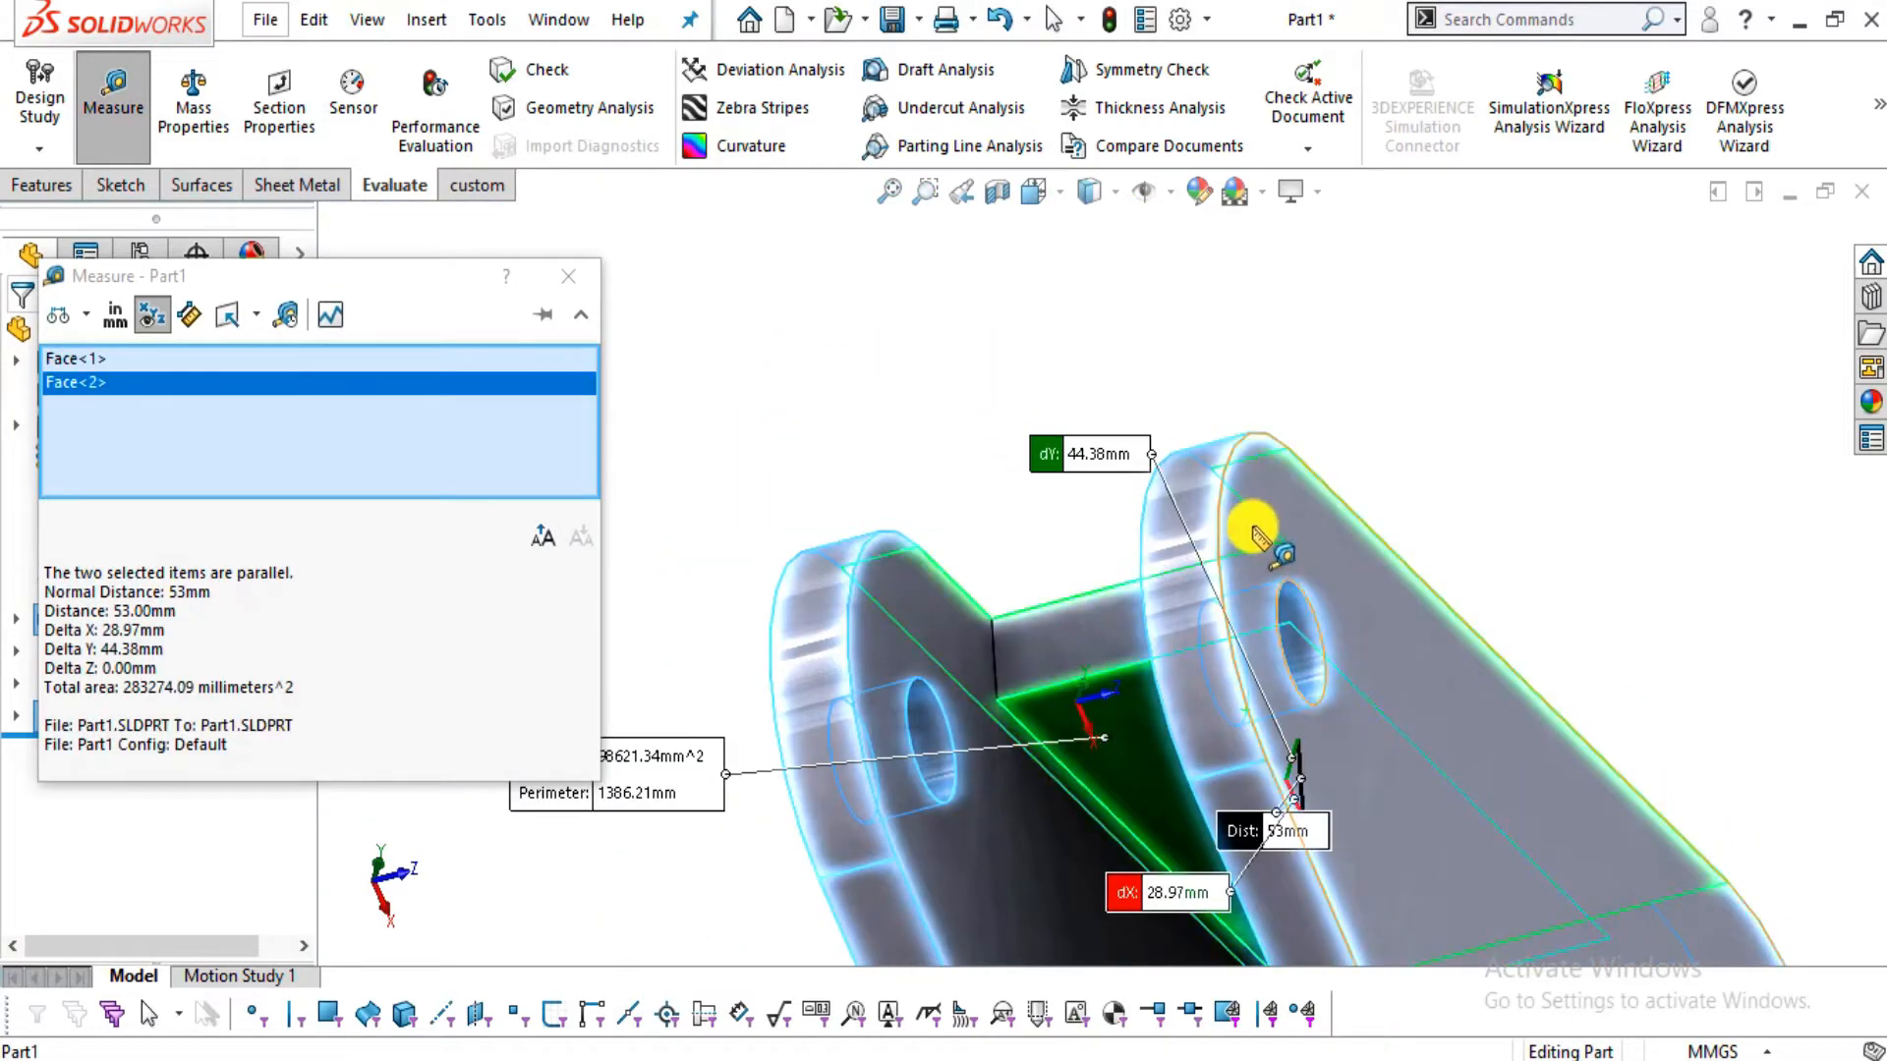
scroll(1277, 846, down, 4)
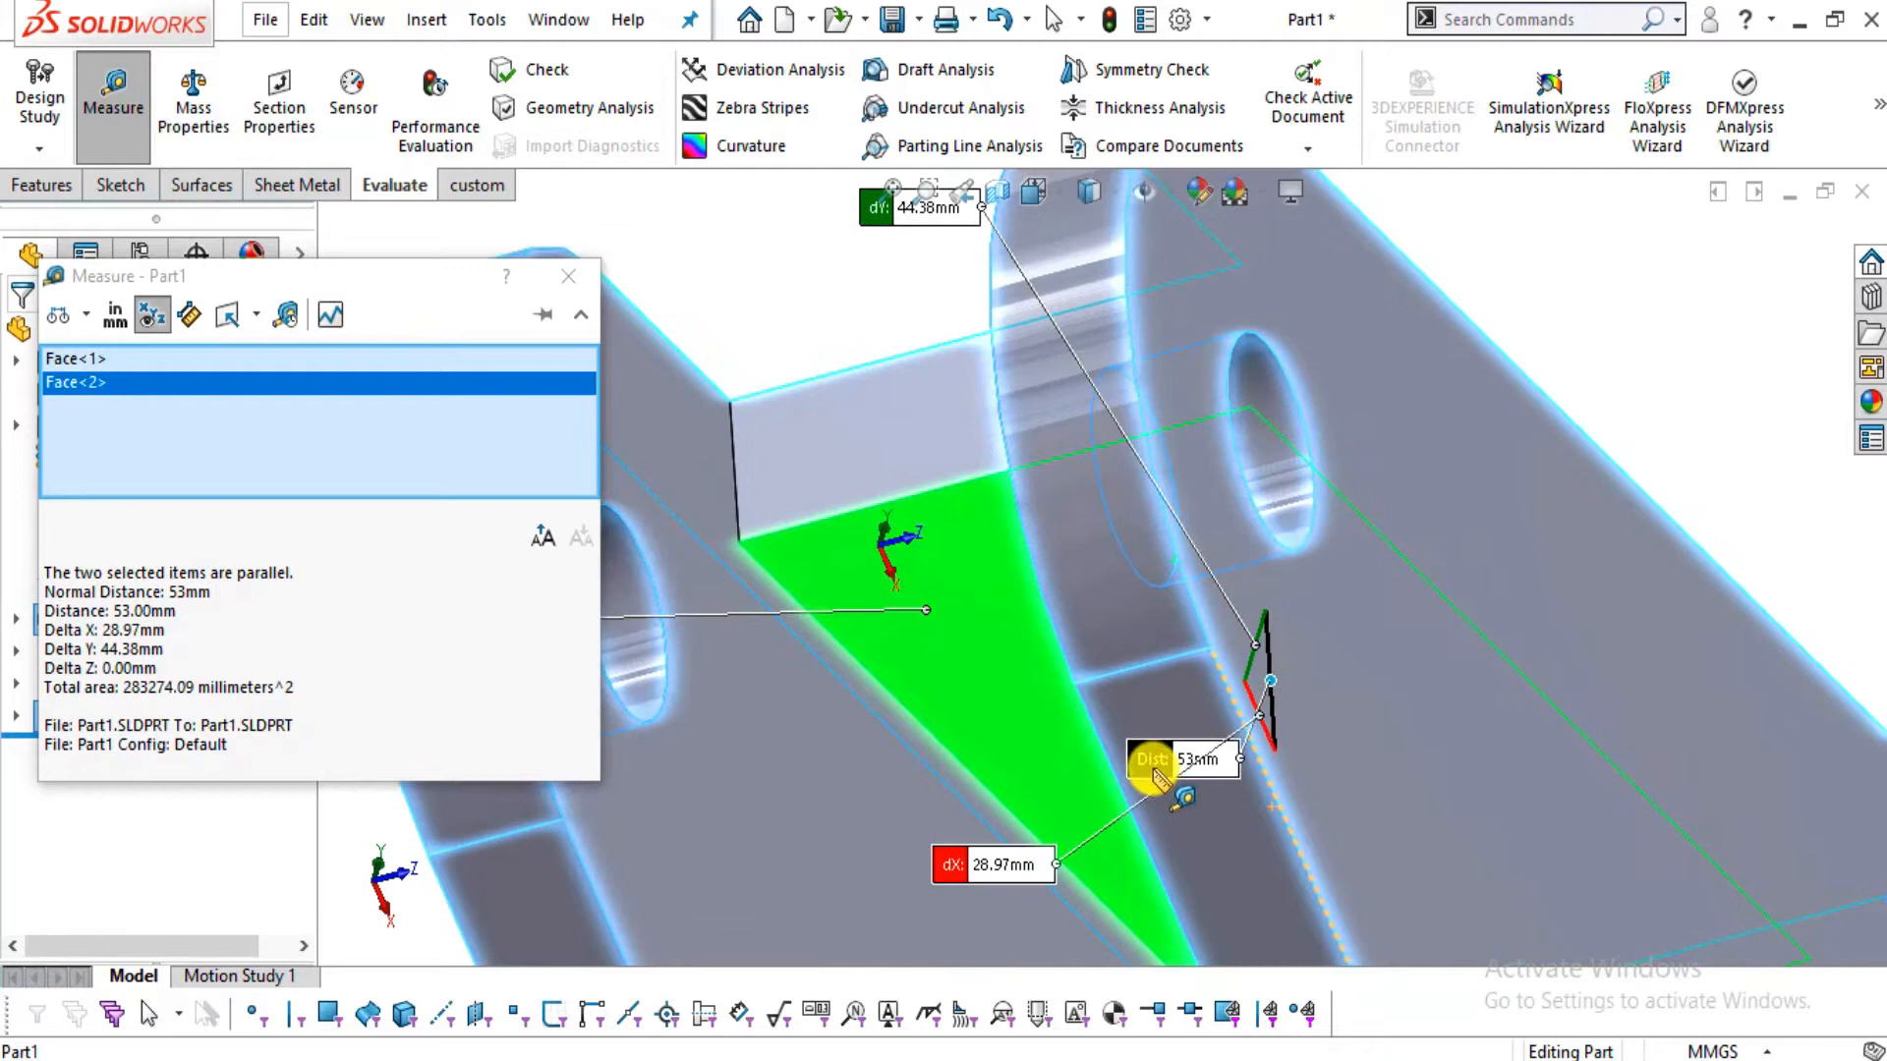
drag(1665, 341, 1677, 328)
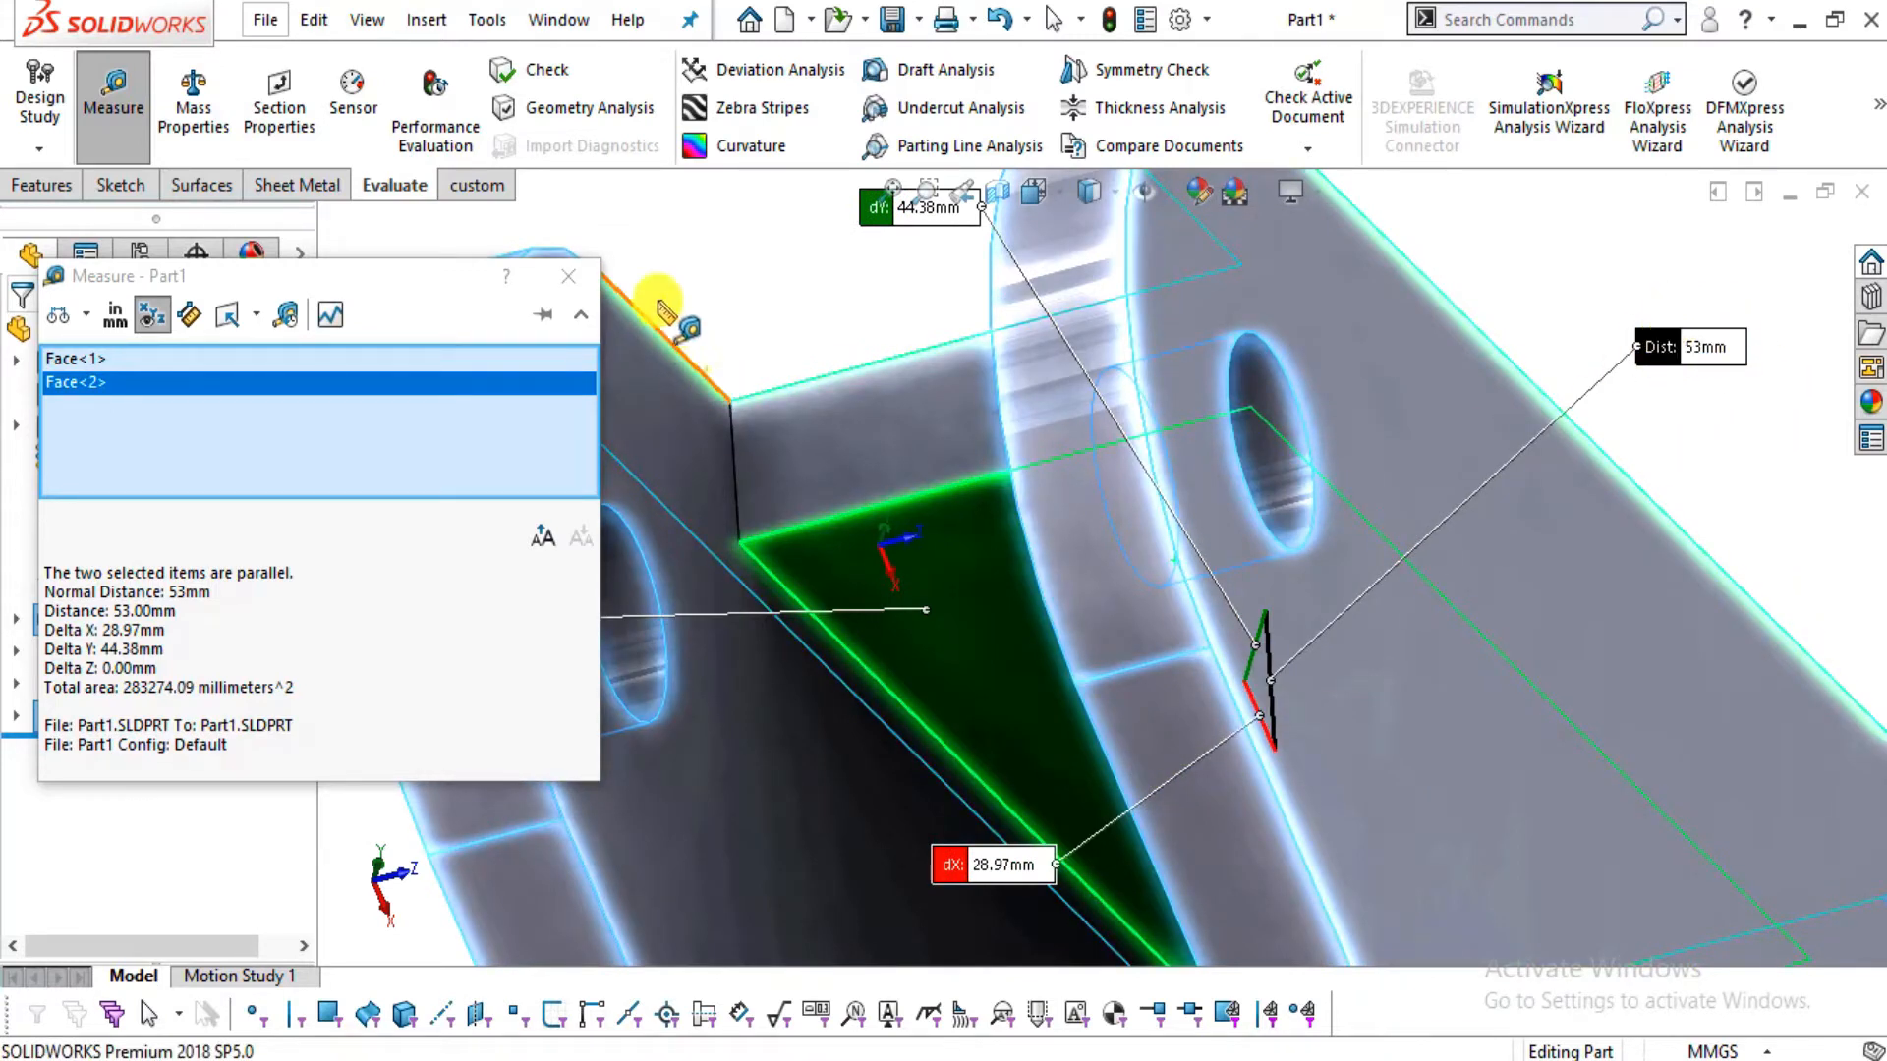
click(568, 276)
Orient the view normal to the flat top face of the arm's straight section and open a new sketch on that face
scroll(1326, 476, up, 8)
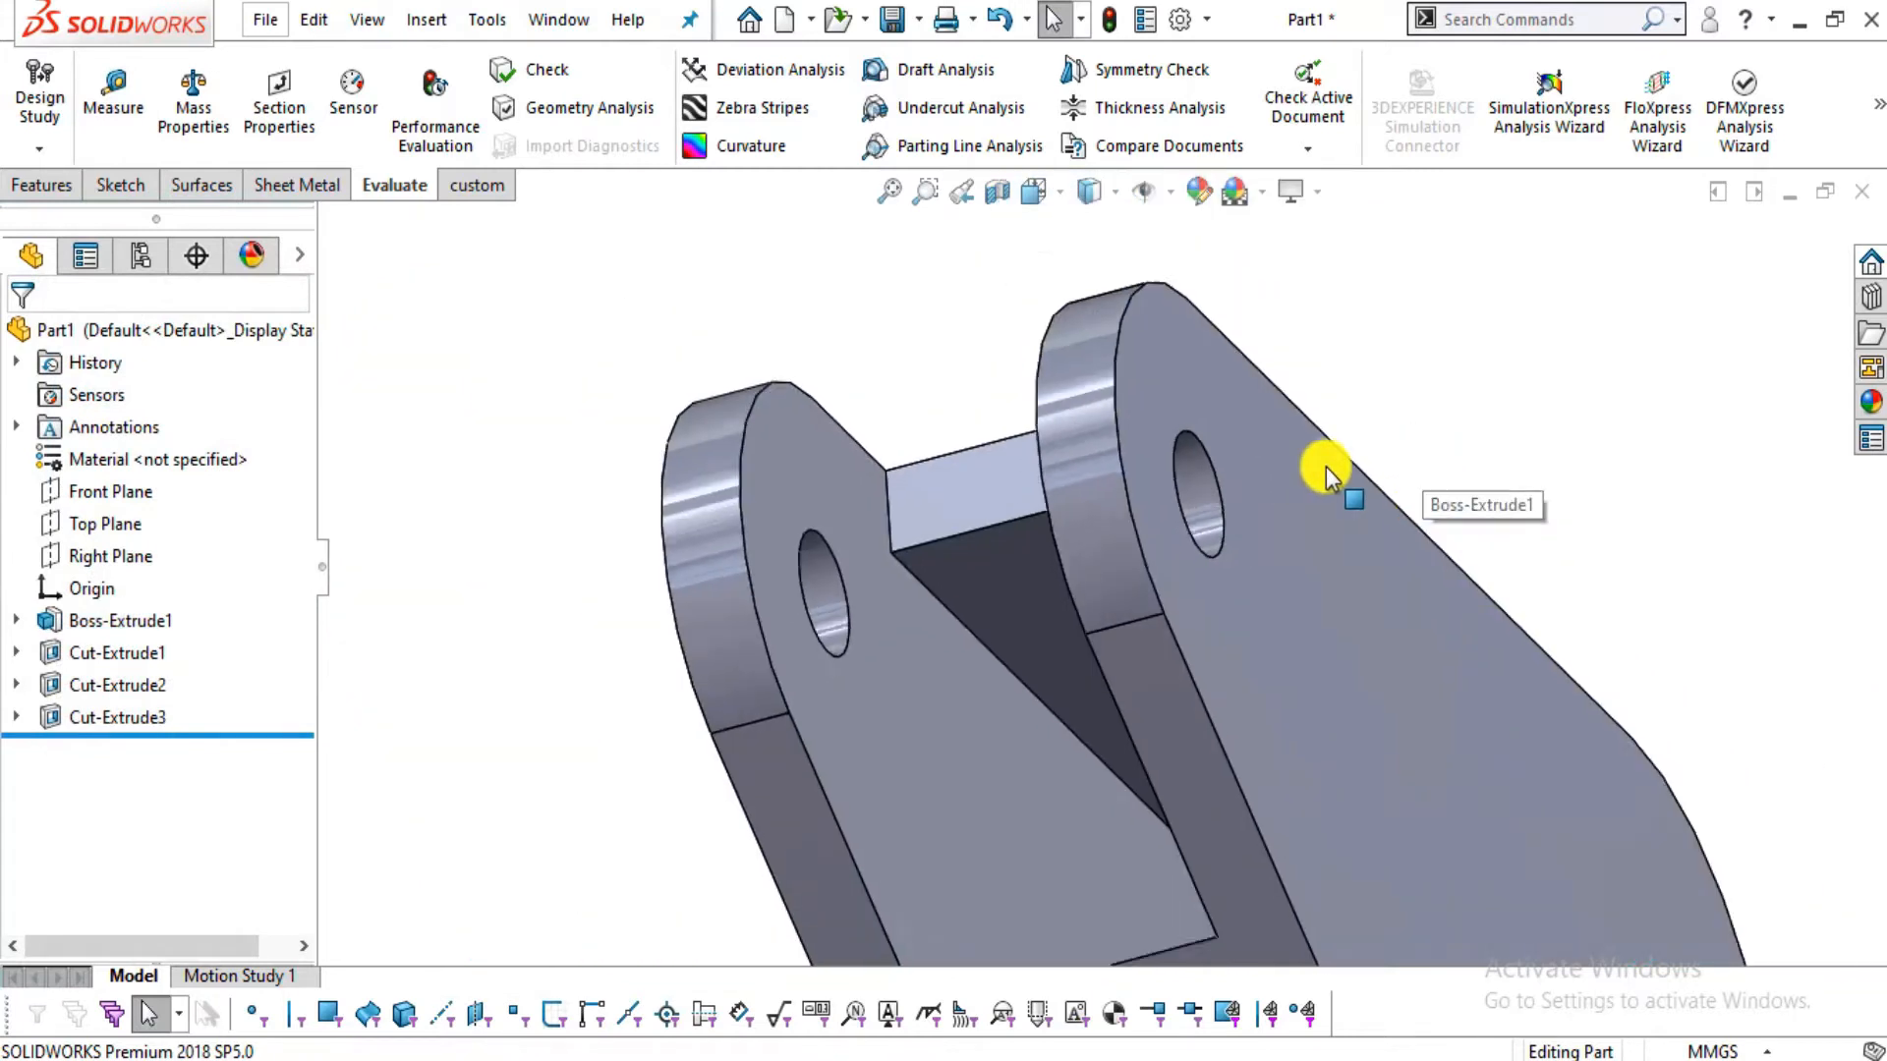
middle_drag(1040, 586, 855, 639)
click(718, 787)
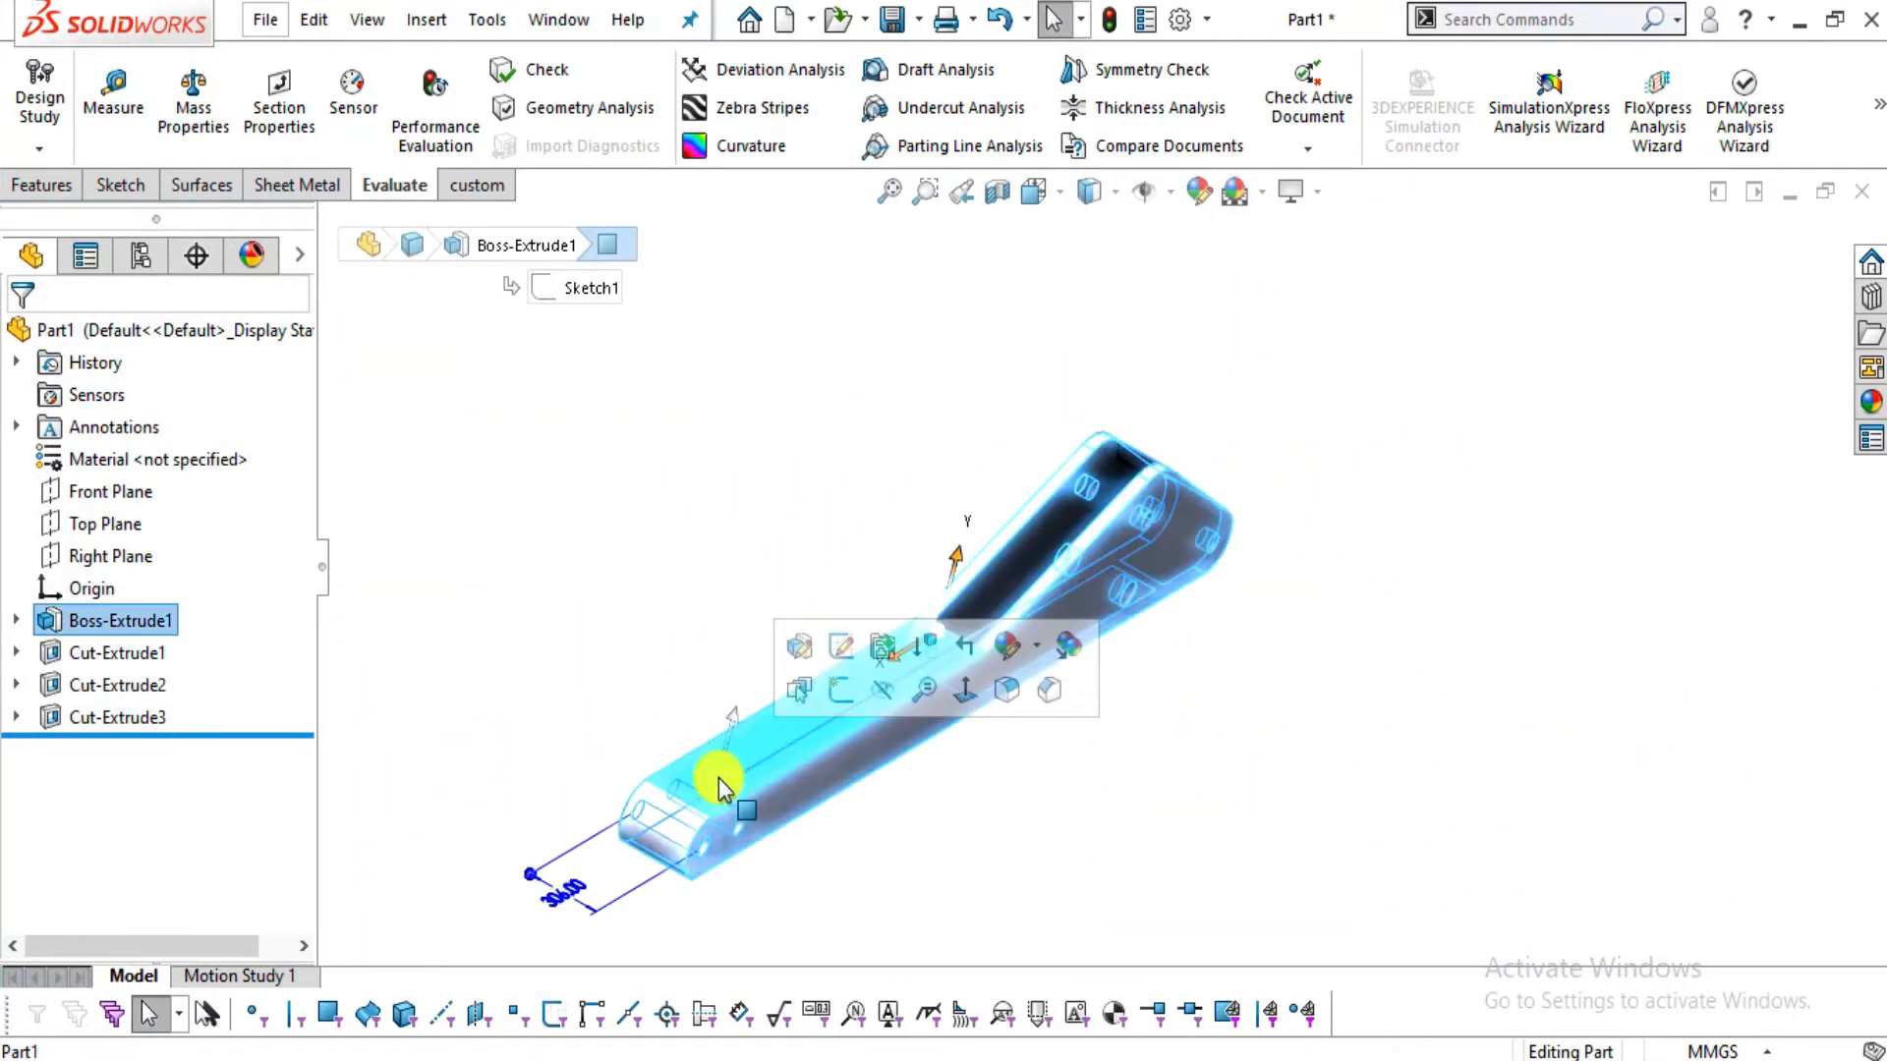
click(966, 691)
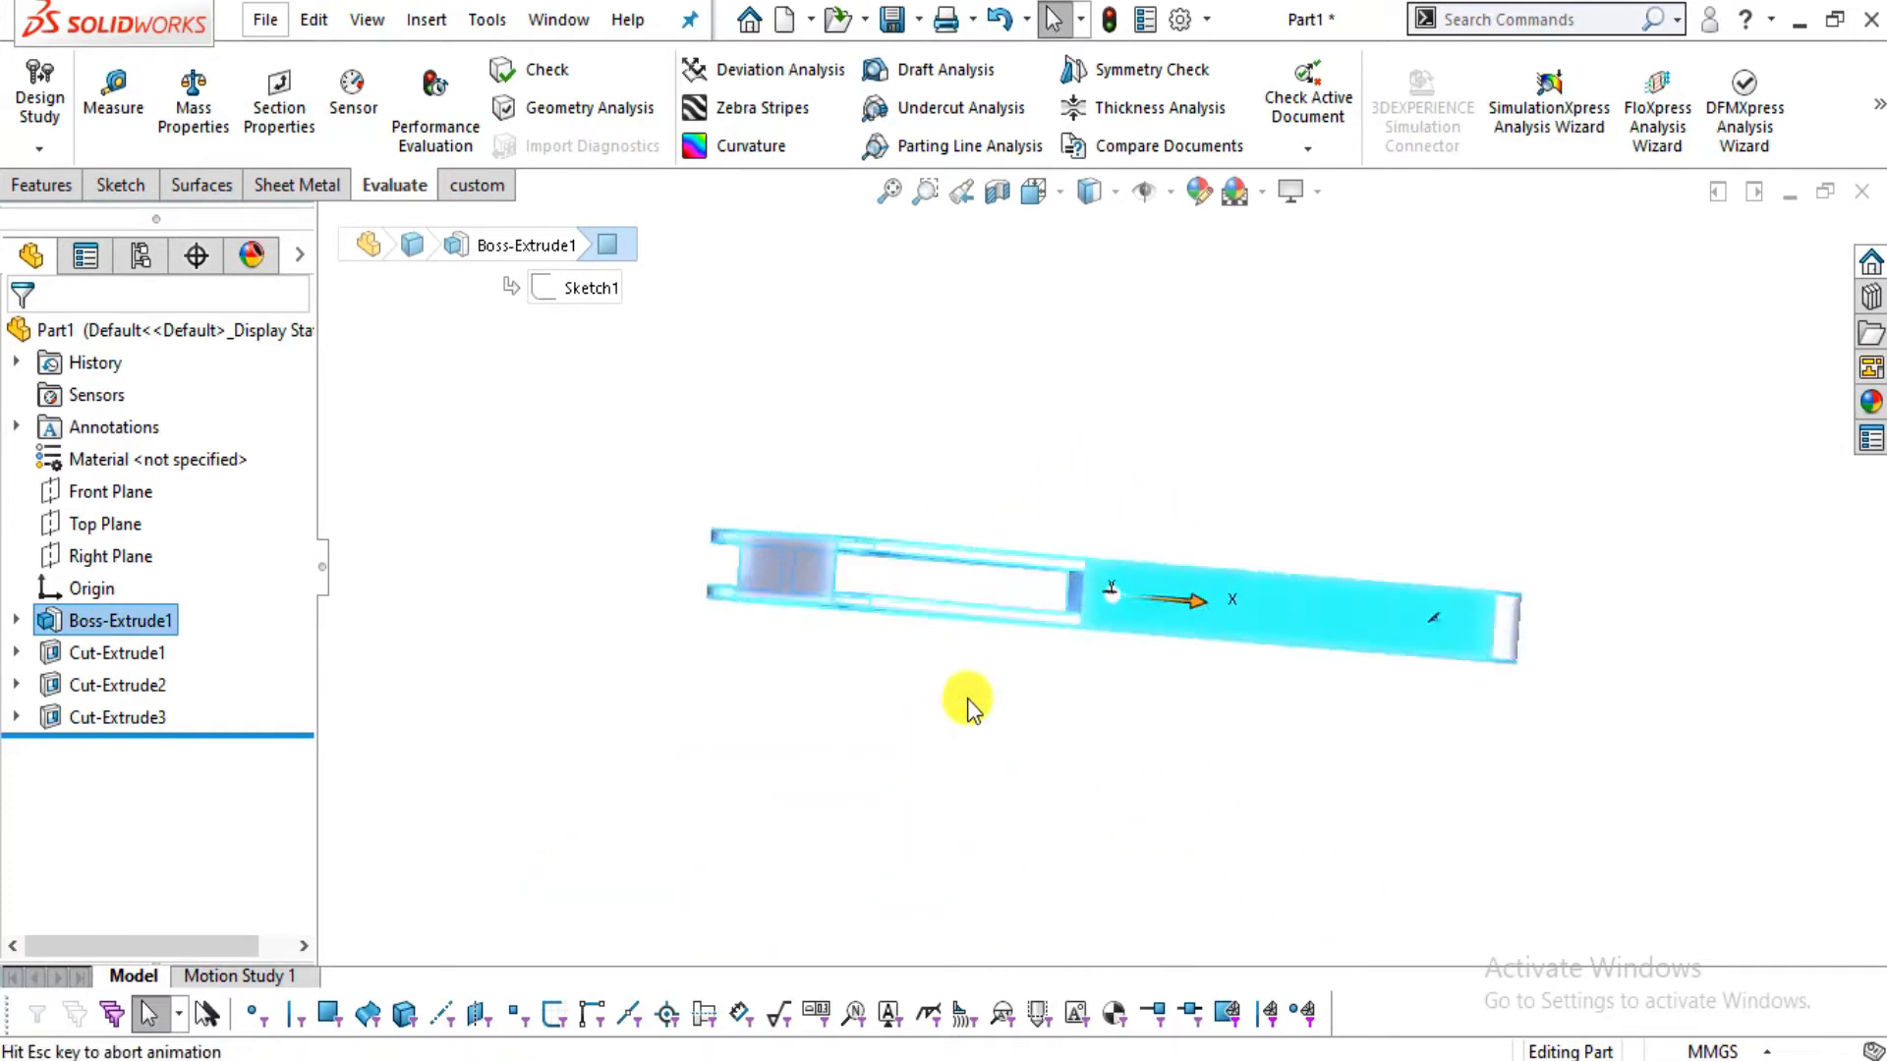
click(1223, 496)
key(f)
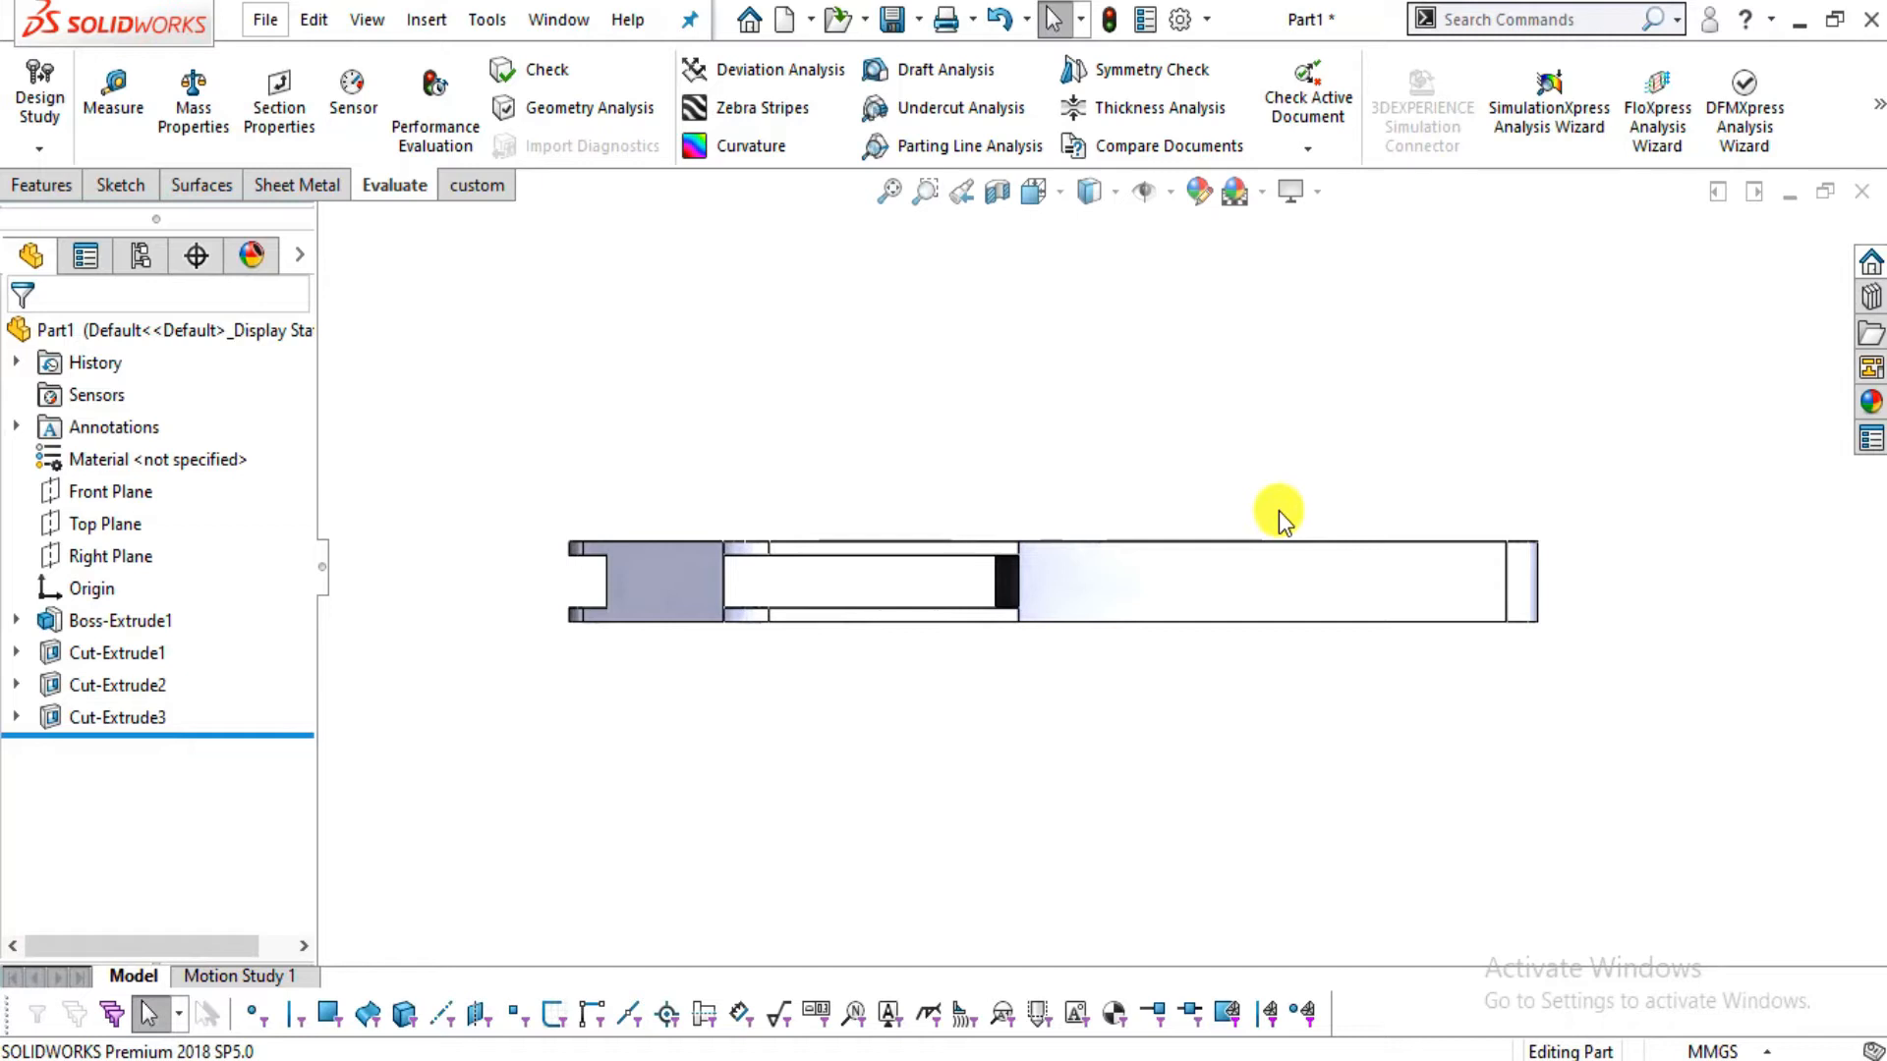
click(1307, 566)
click(1419, 479)
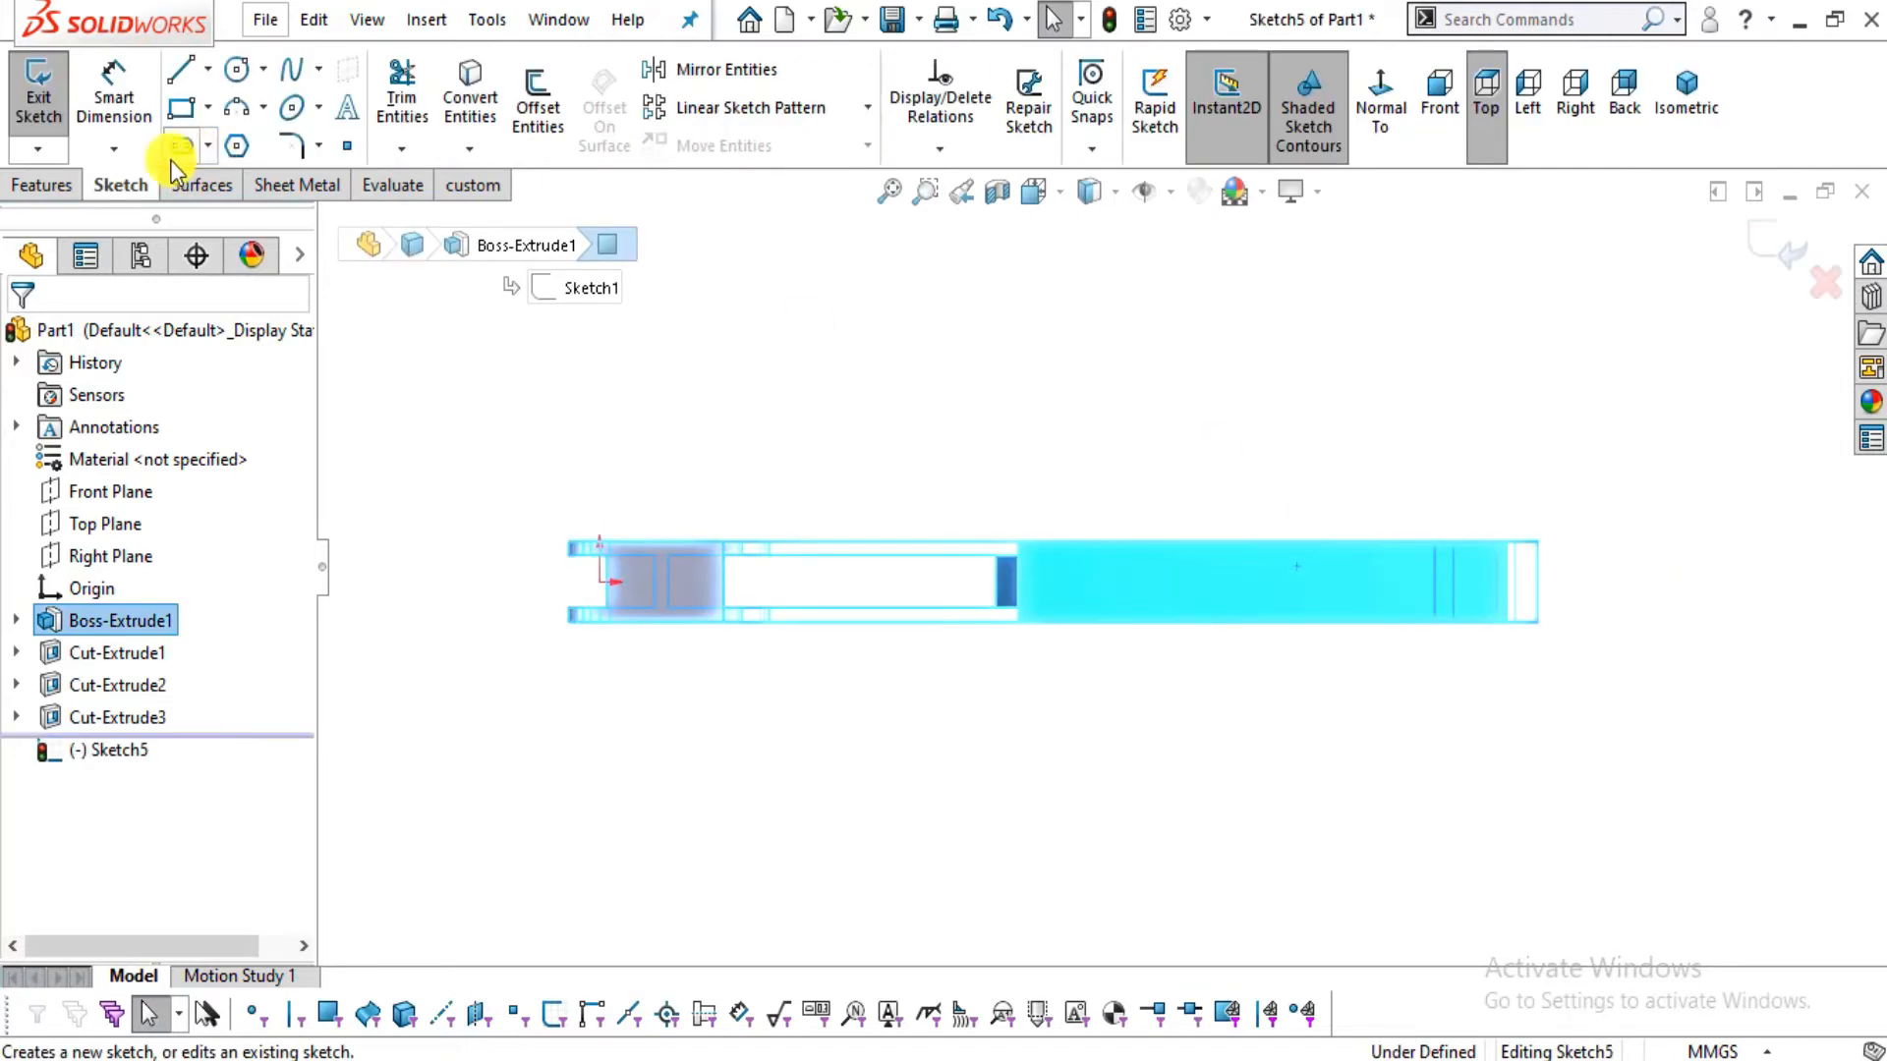
click(69, 185)
click(118, 185)
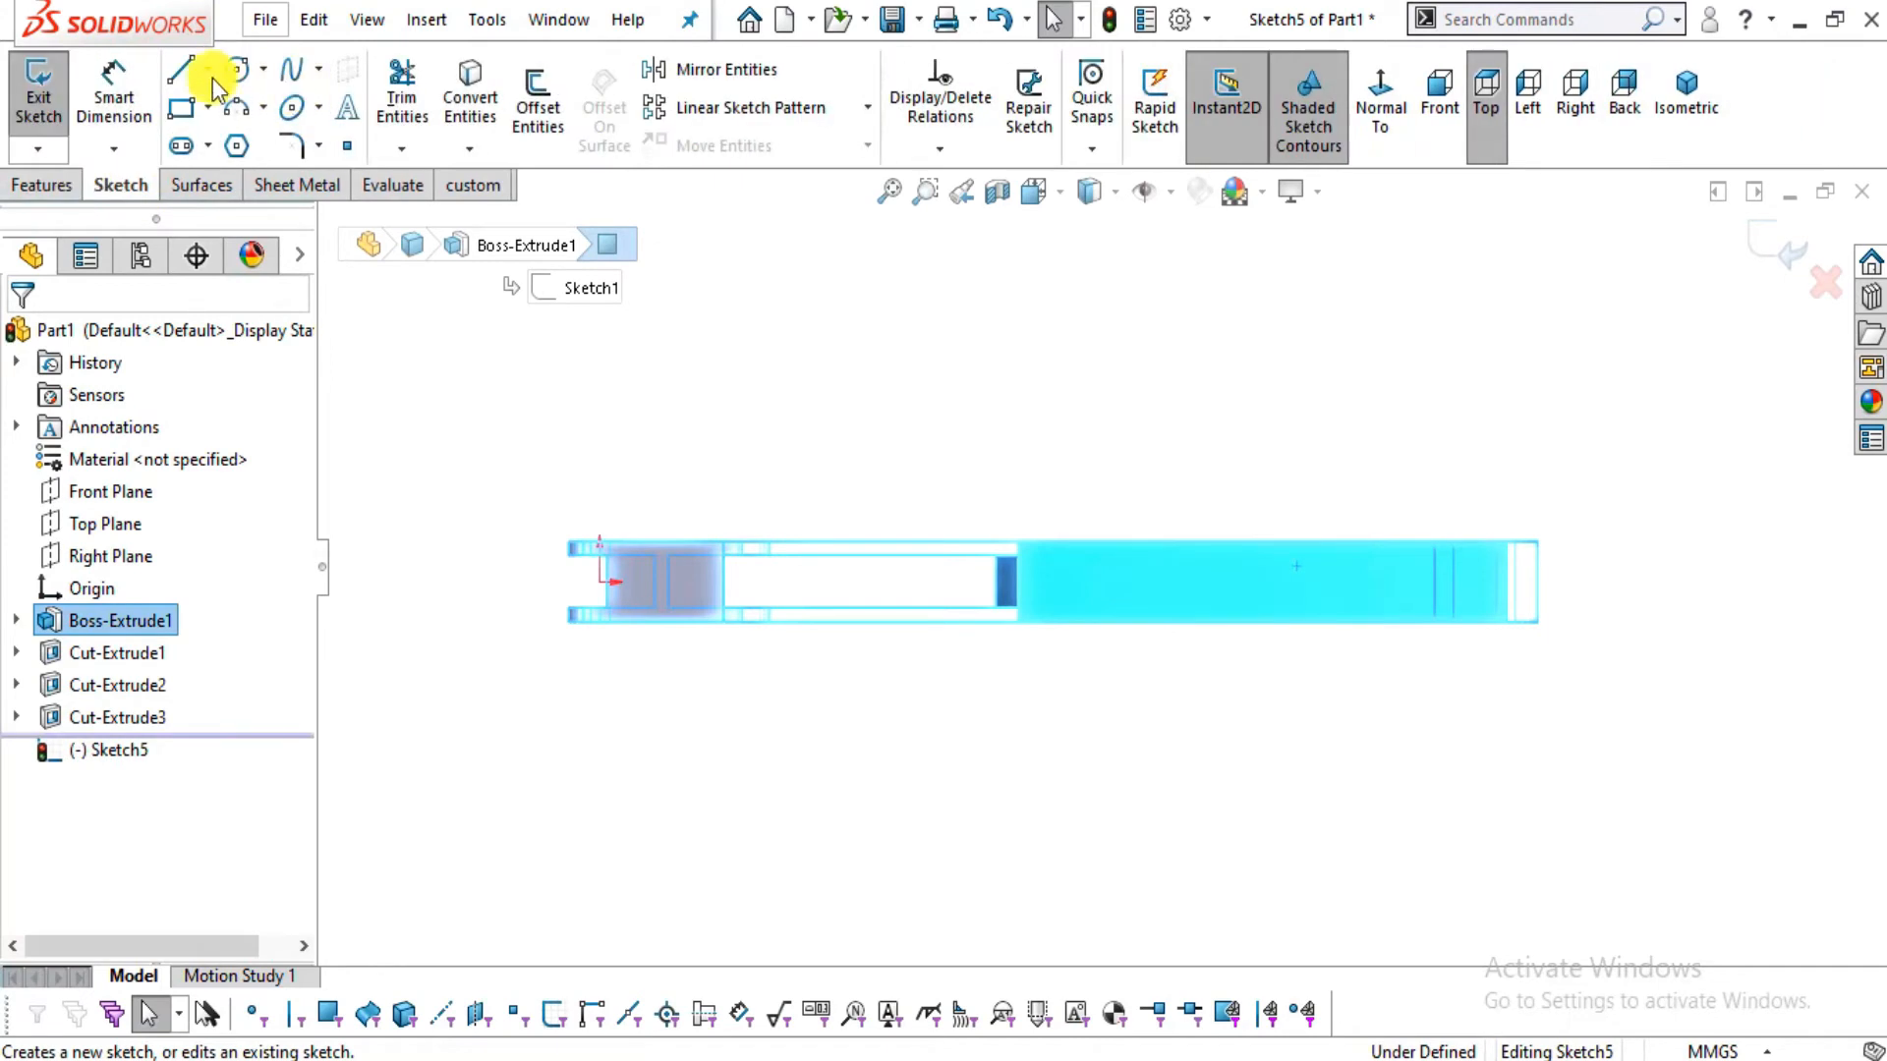
Sketch a corner rectangle inside the flat top face near the arm's narrow end, and switch to the PDF drawing
click(189, 112)
scroll(1448, 619, down, 3)
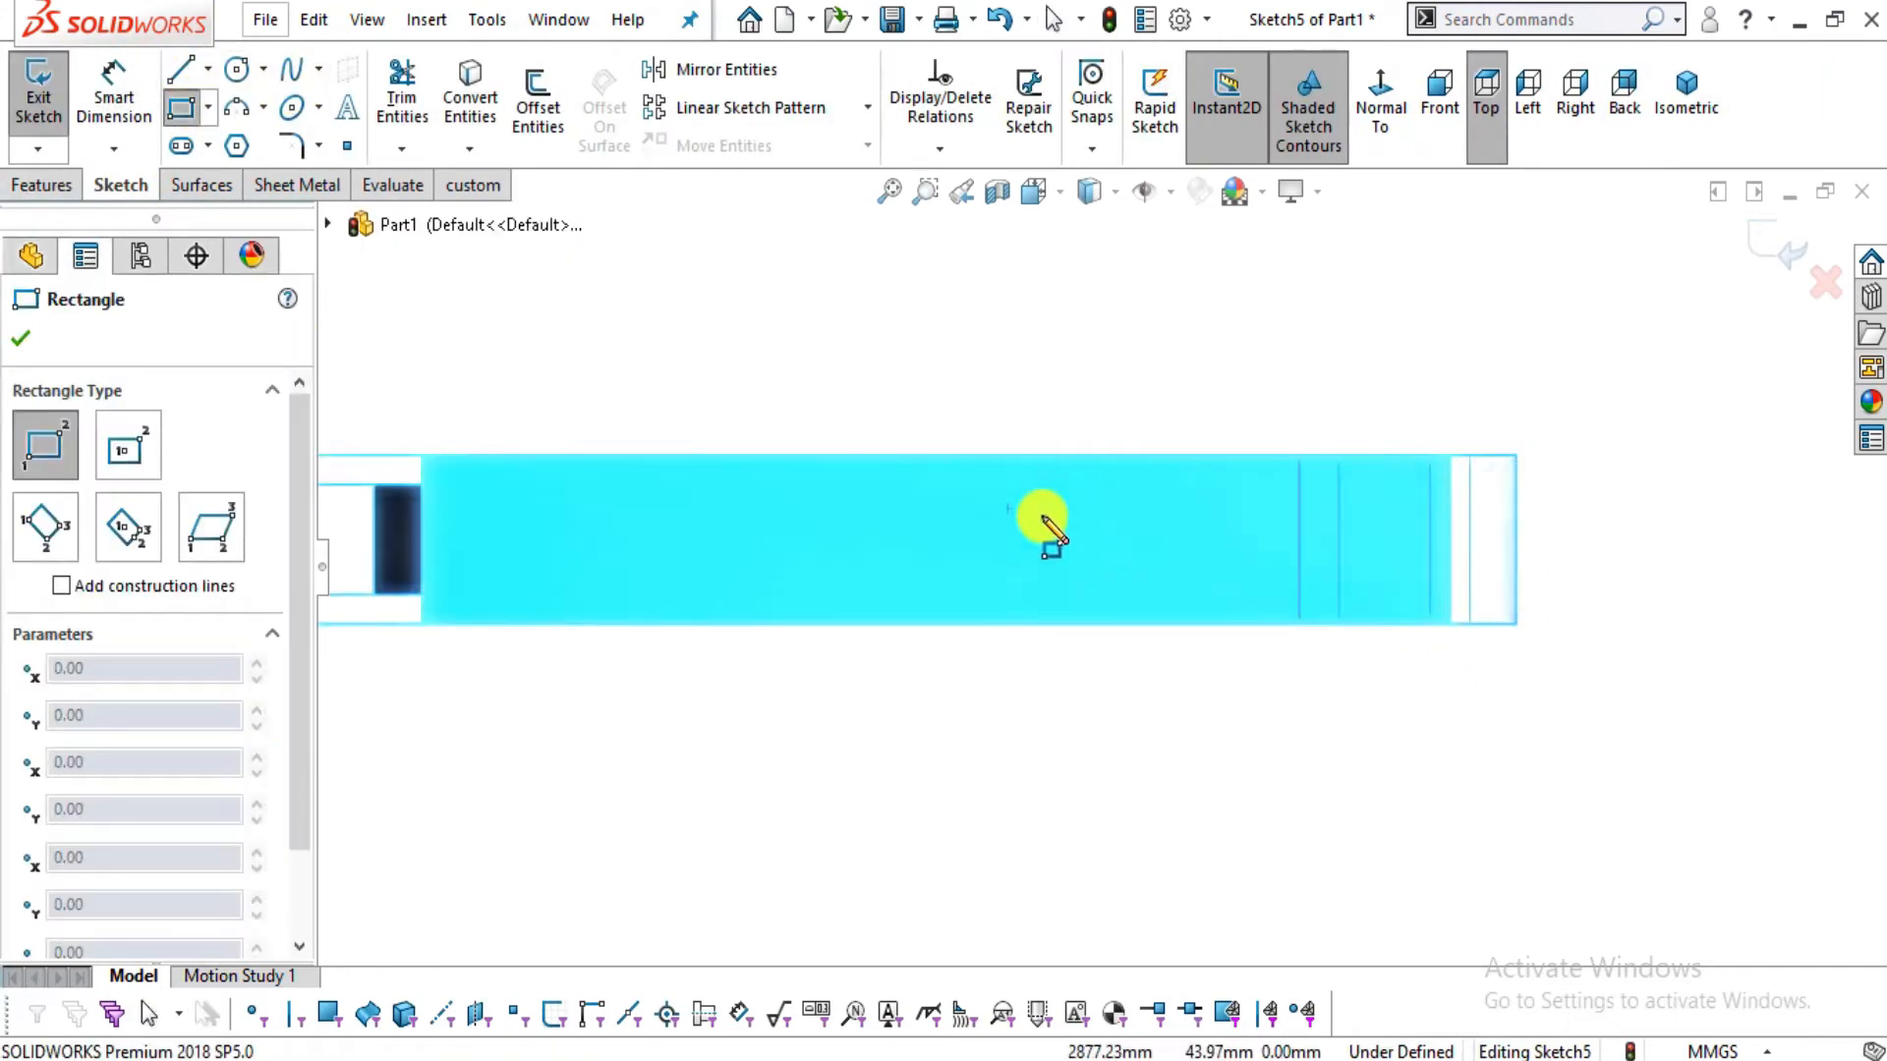
click(1013, 499)
click(1425, 595)
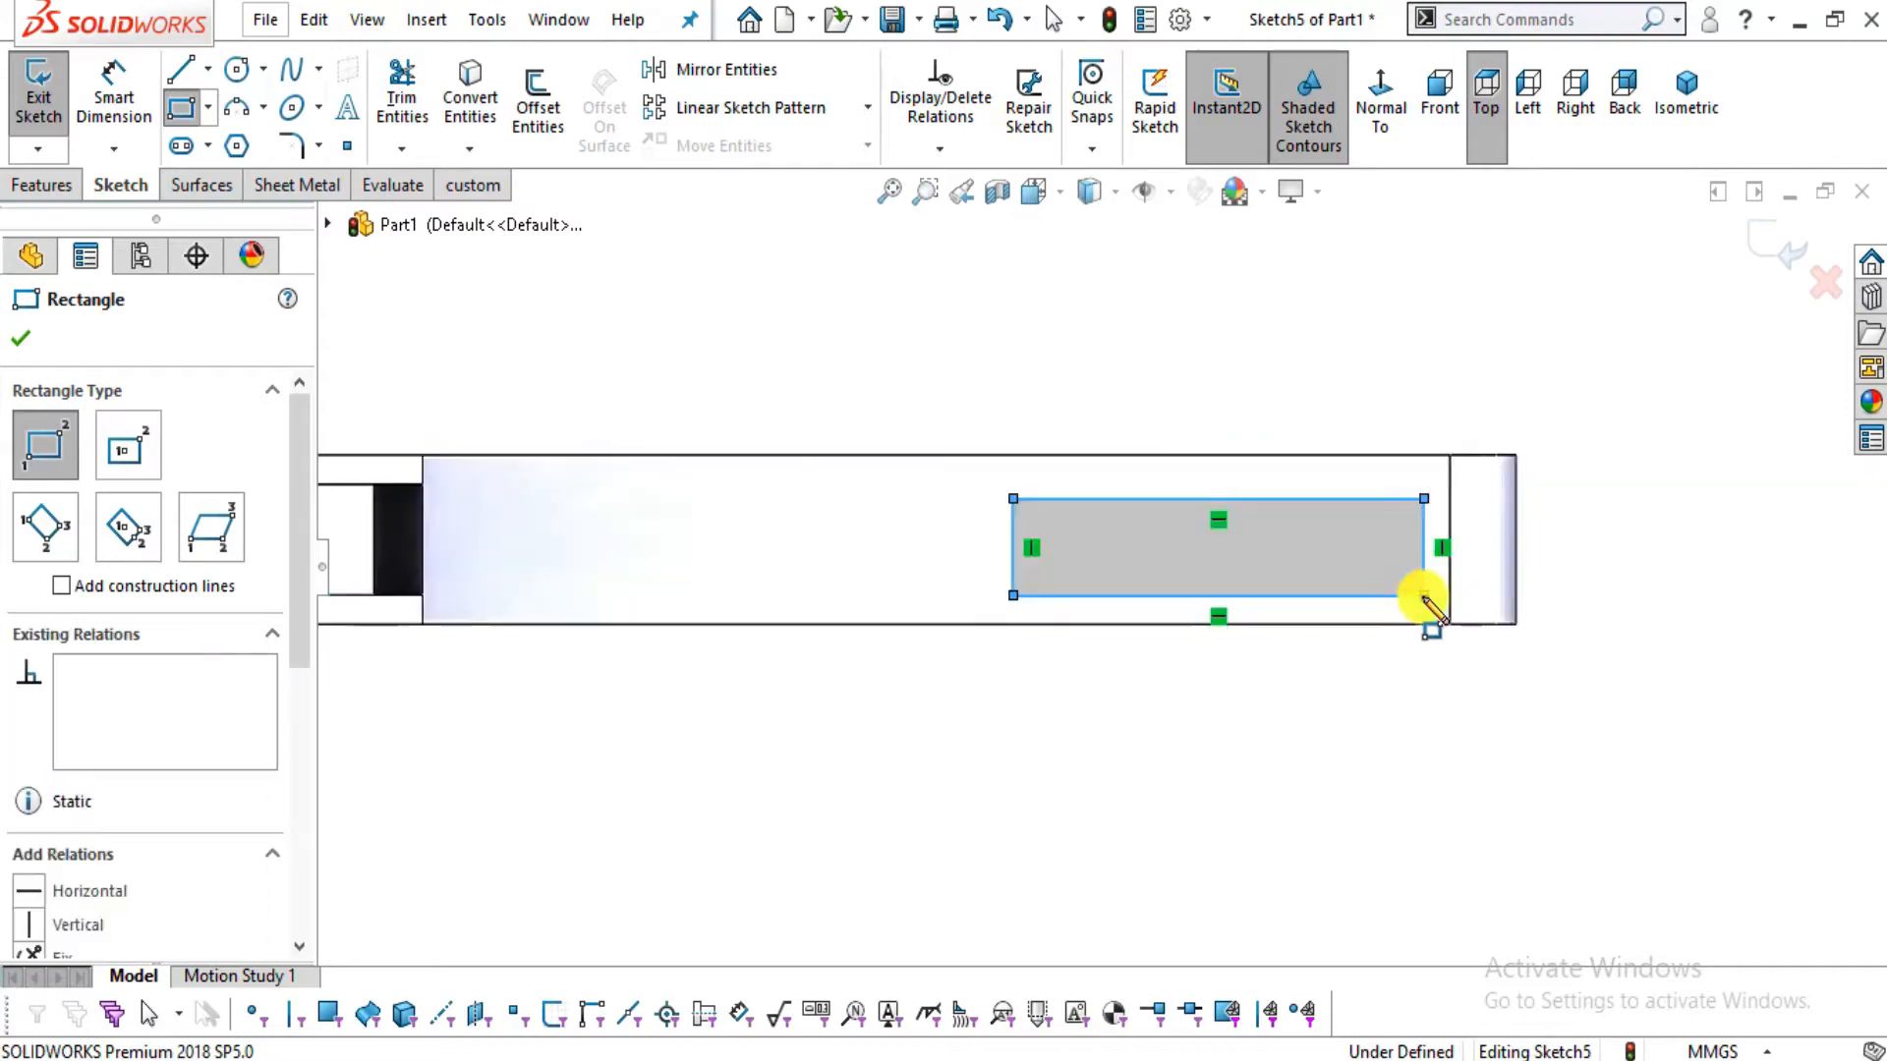
key(Escape)
key(alt+Tab)
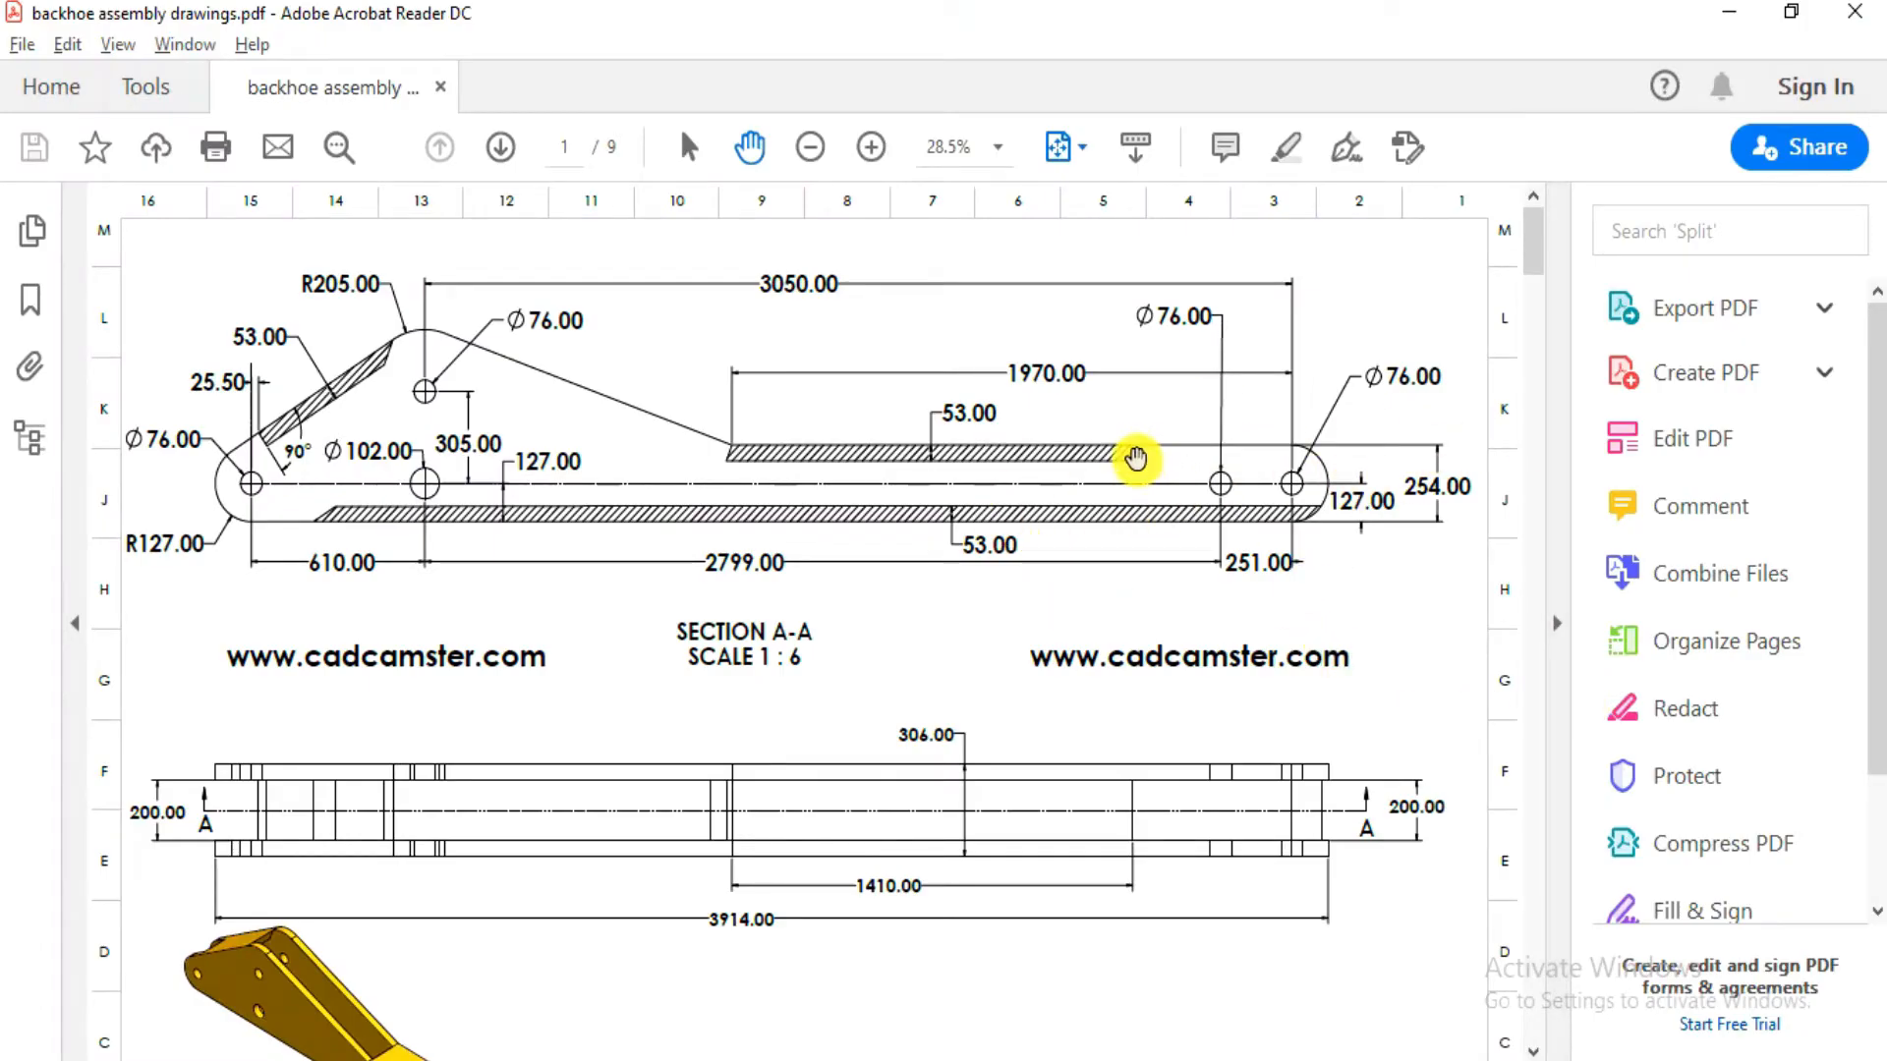
Examine the end of the top plate in the drawing's section and plan views, then return to the SOLIDWORKS sketch
ctrl+scroll(1136, 459, up, 2)
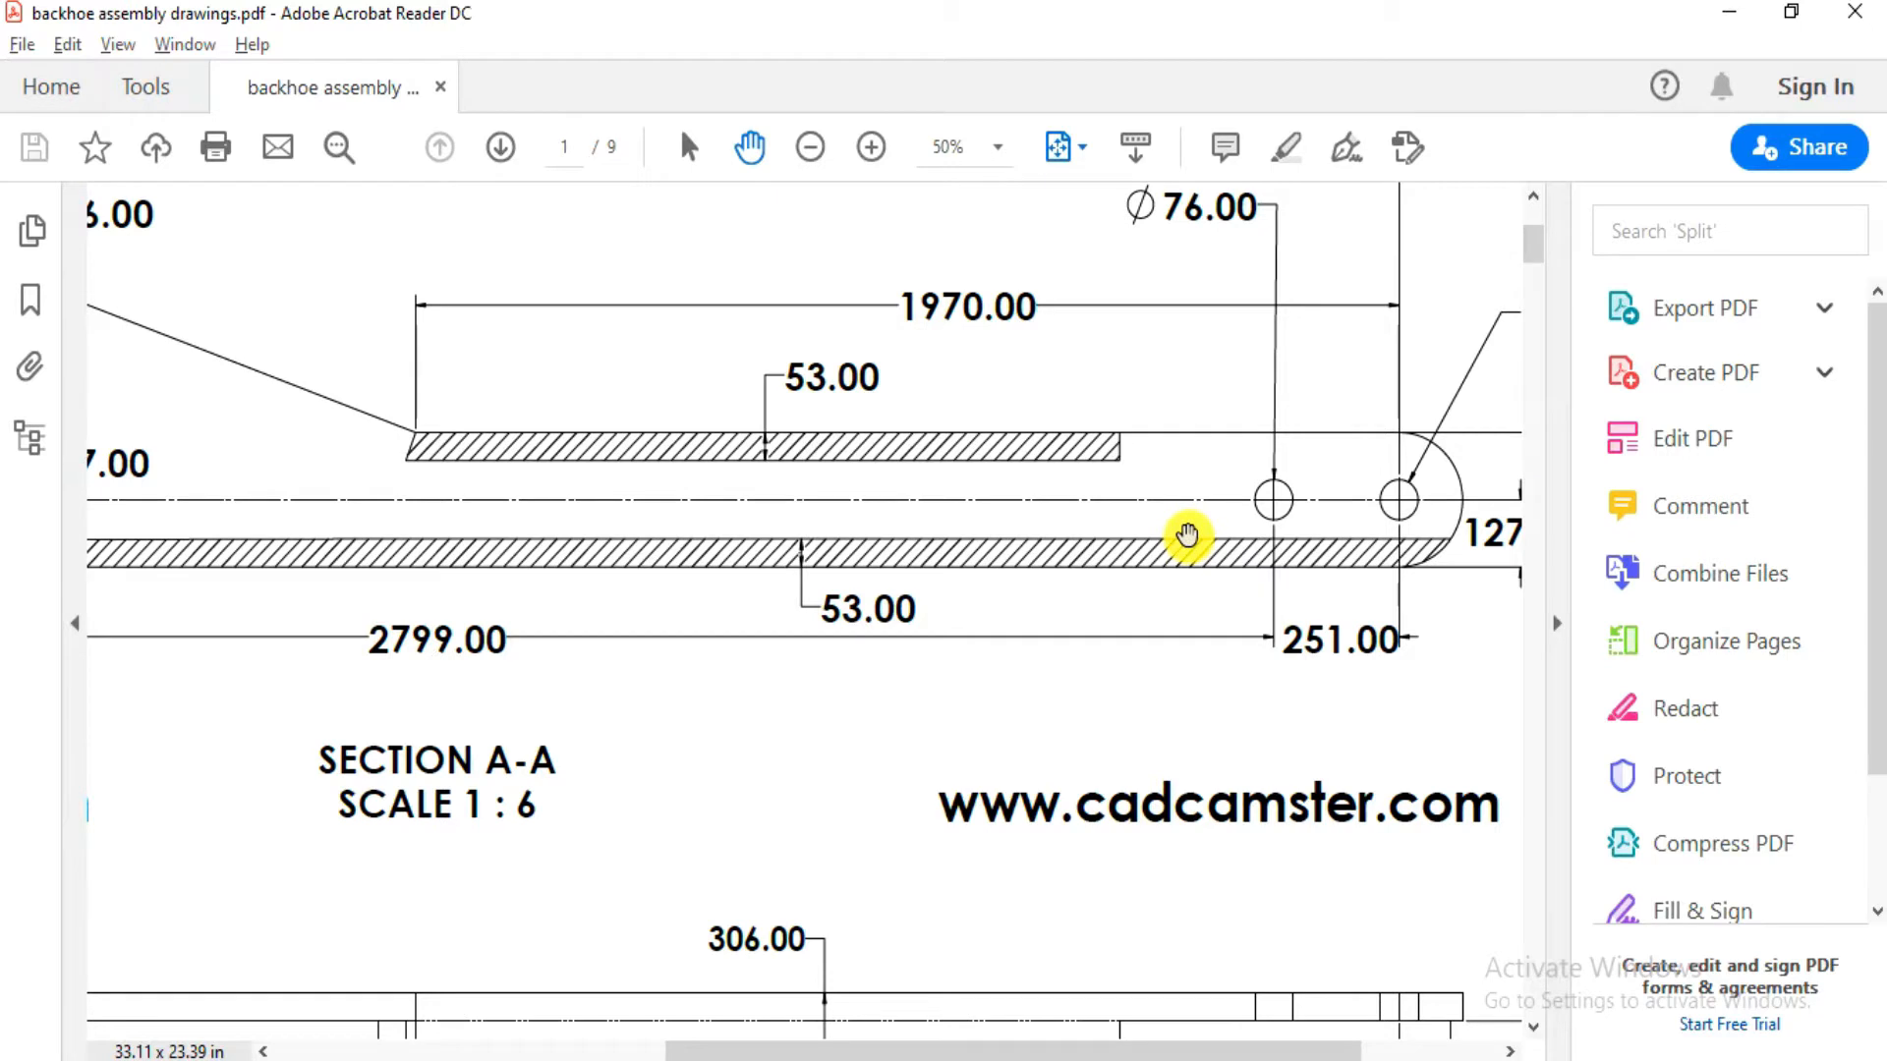
ctrl+scroll(1187, 534, down, 2)
ctrl+scroll(1129, 846, up, 2)
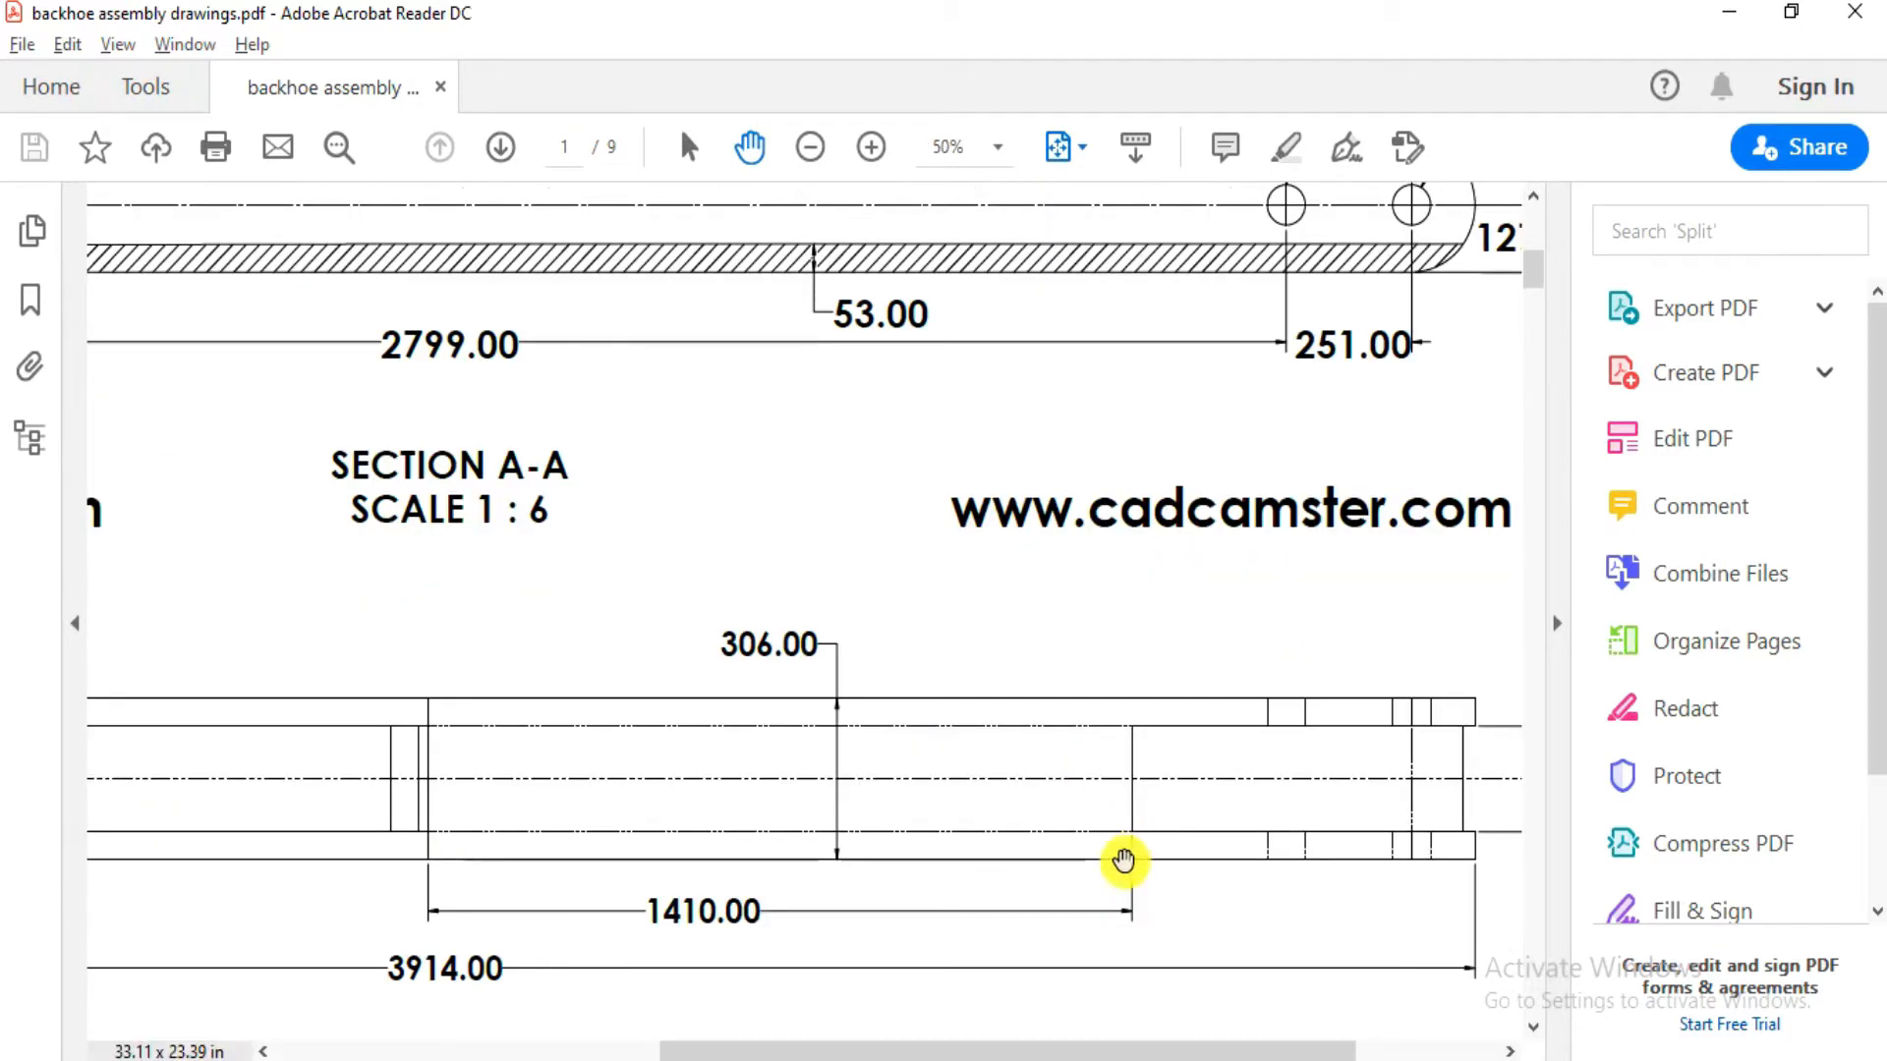
drag(1120, 863, 1047, 711)
ctrl+scroll(1048, 711, down, 2)
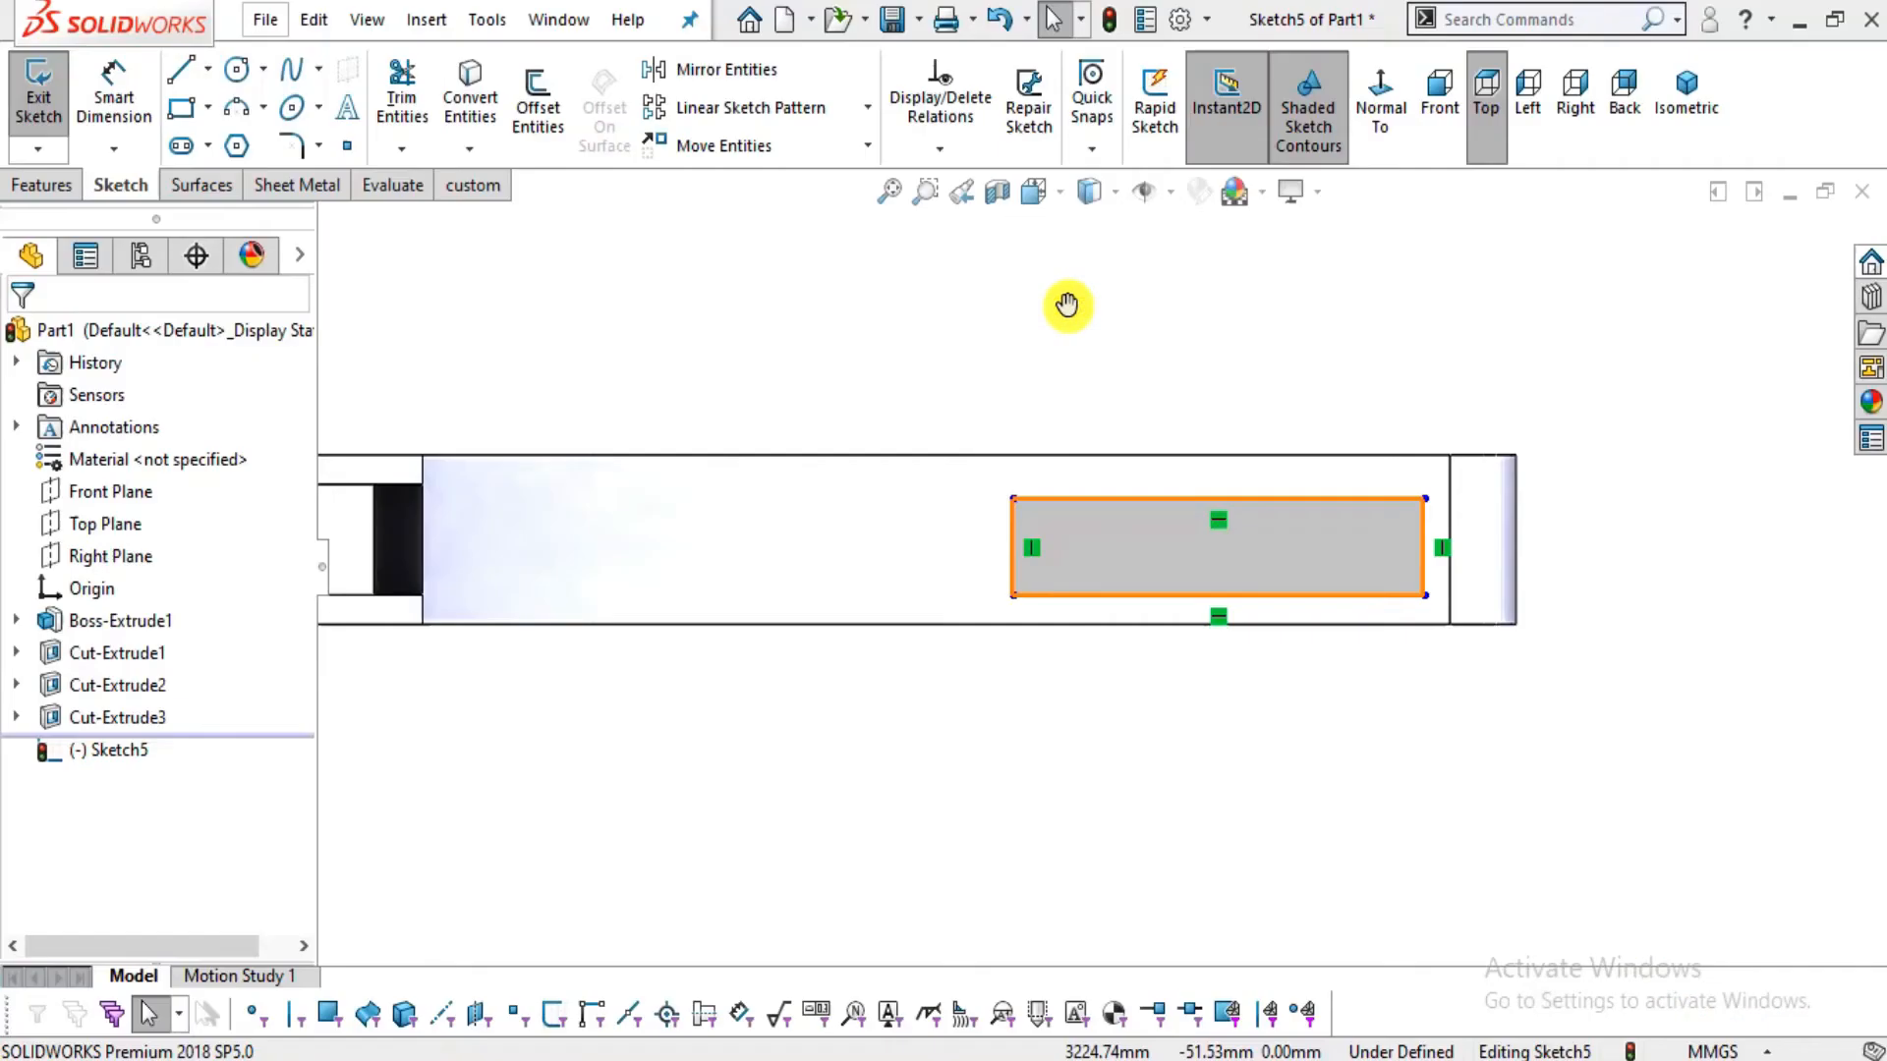
Dimension both long sides of the sketched rectangle at 53 mm from the adjacent long edges of the arm's top face
click(151, 120)
click(1191, 498)
click(1215, 458)
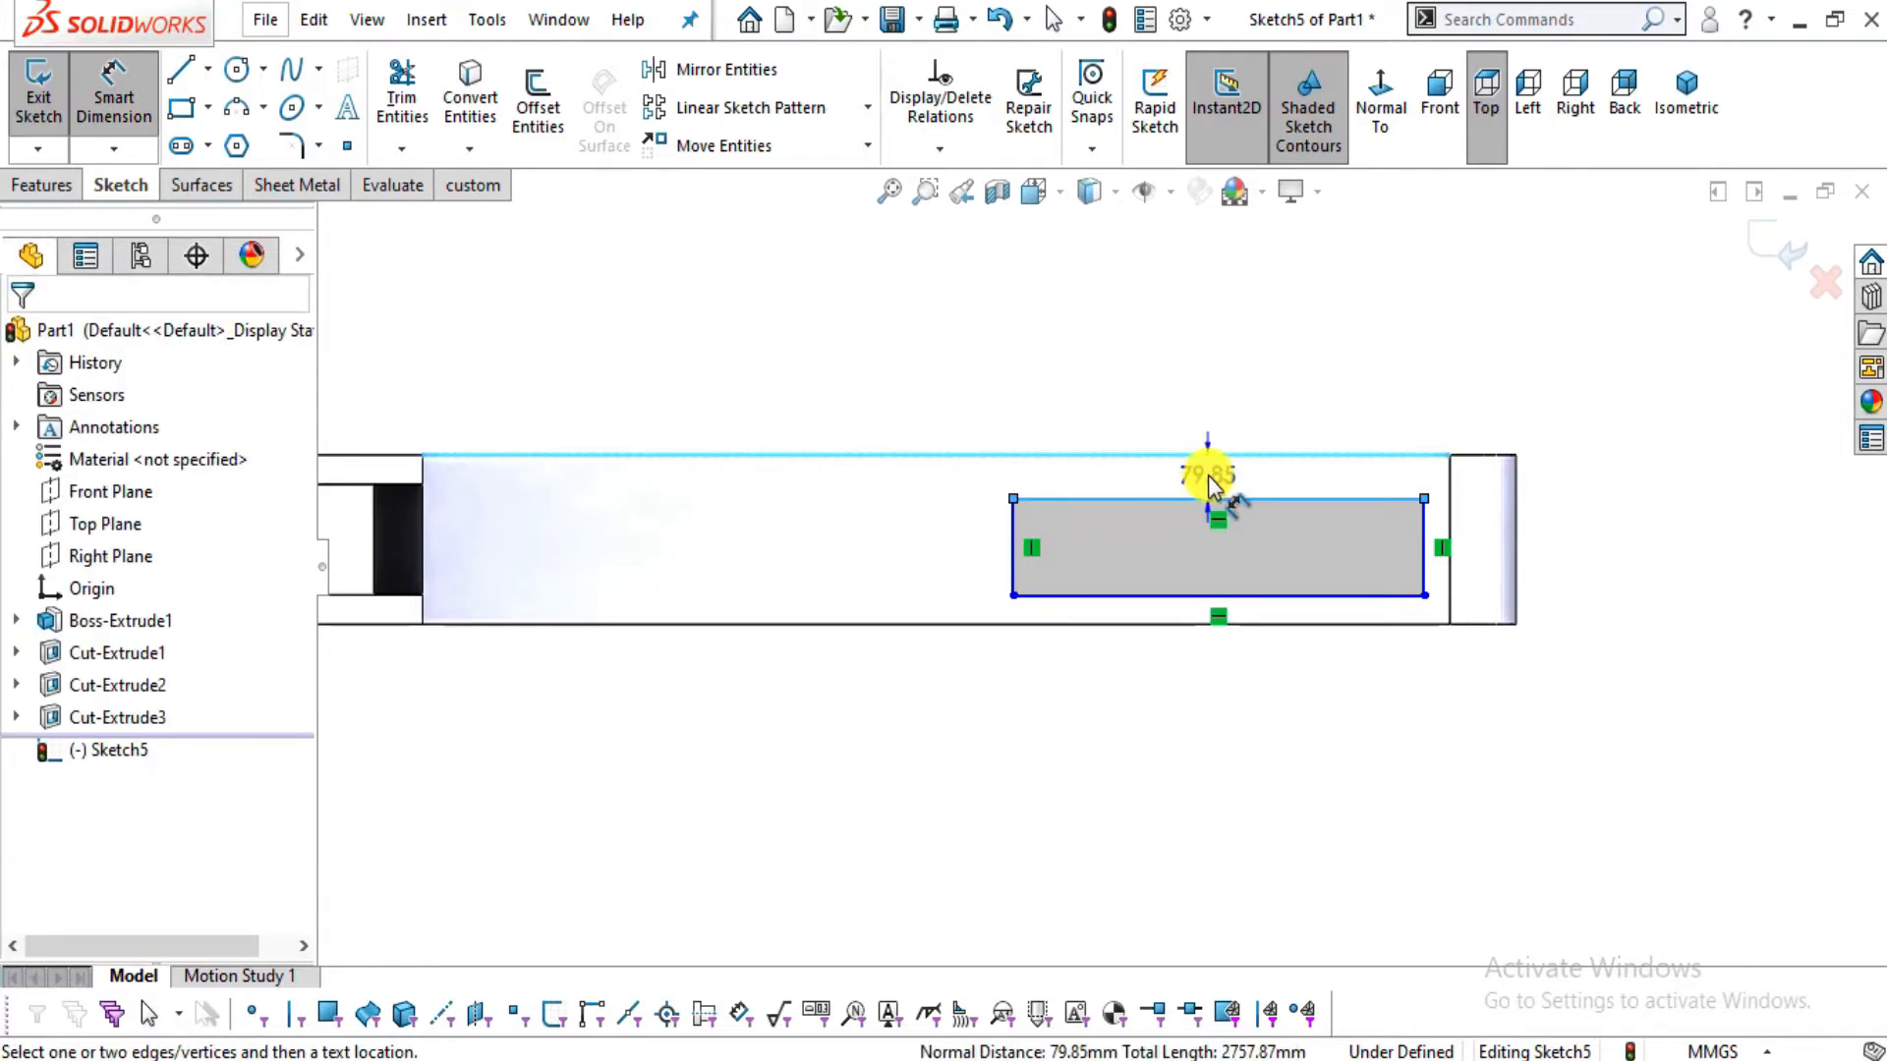
click(1207, 476)
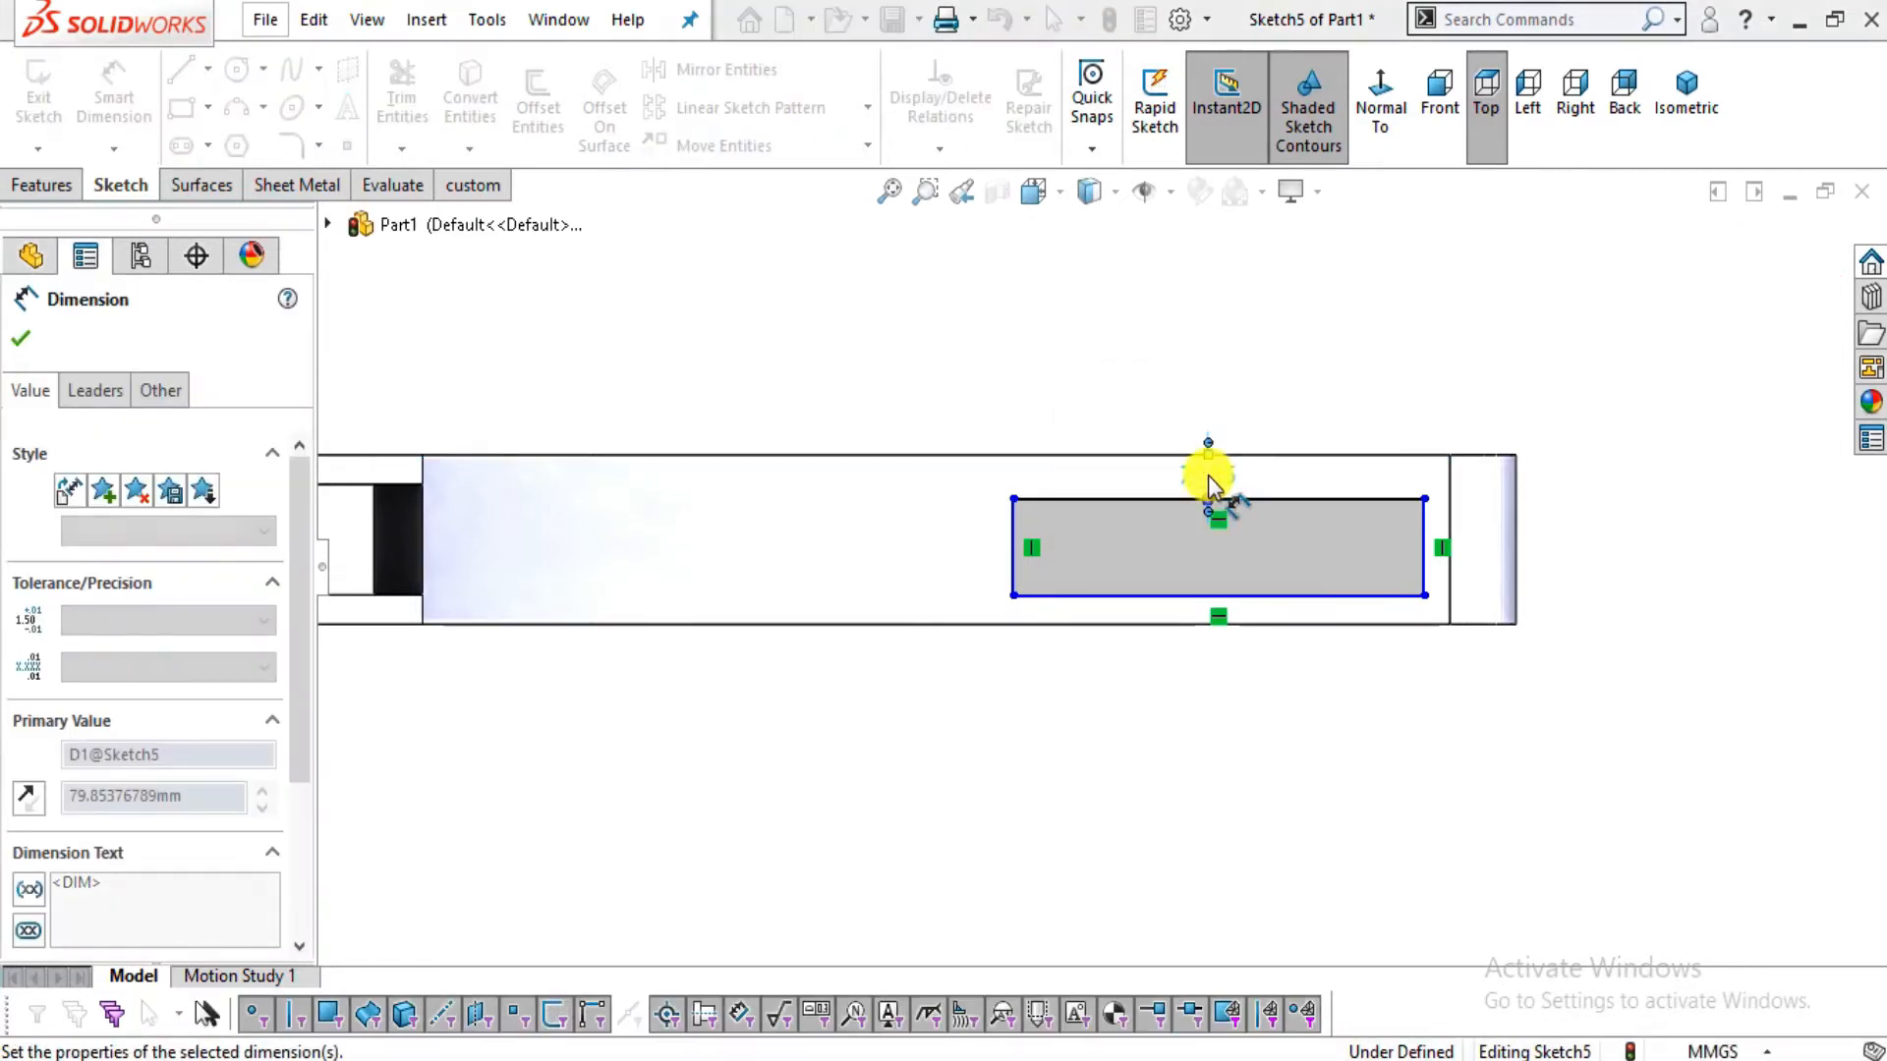
click(1489, 690)
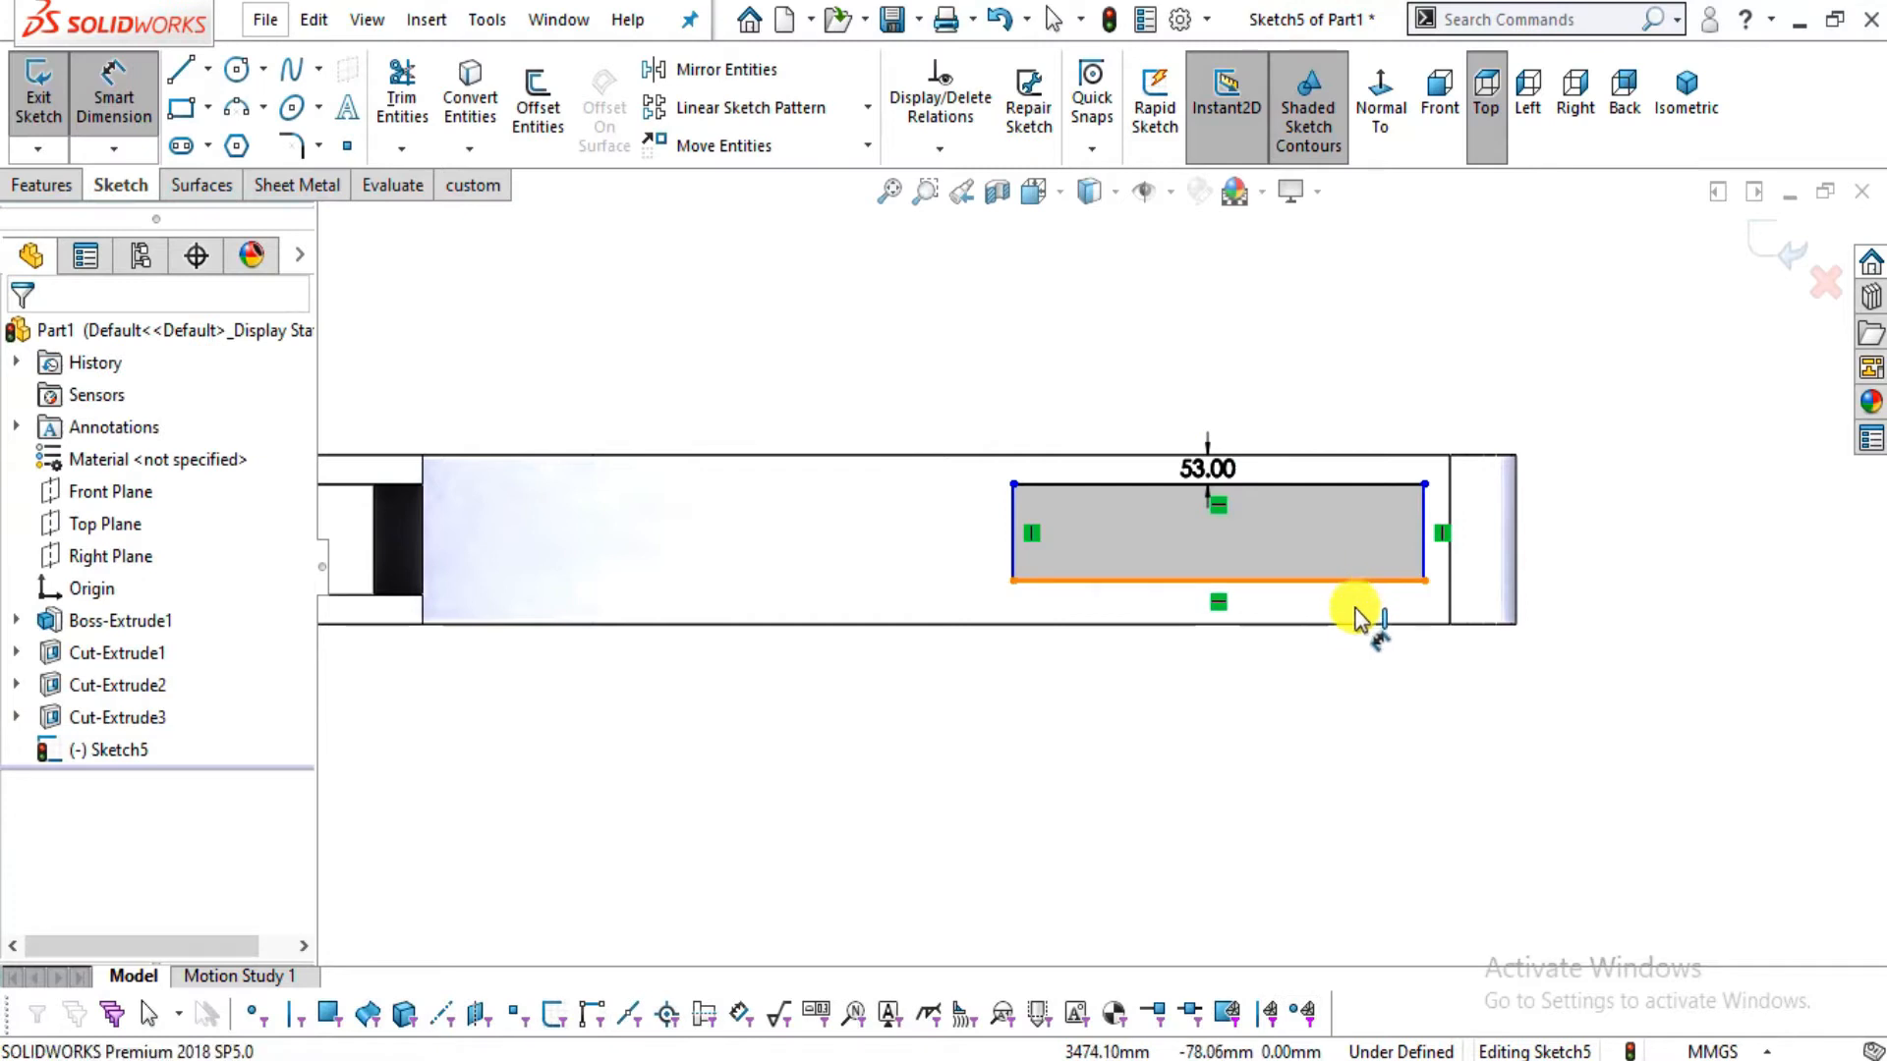
click(1356, 611)
click(1342, 623)
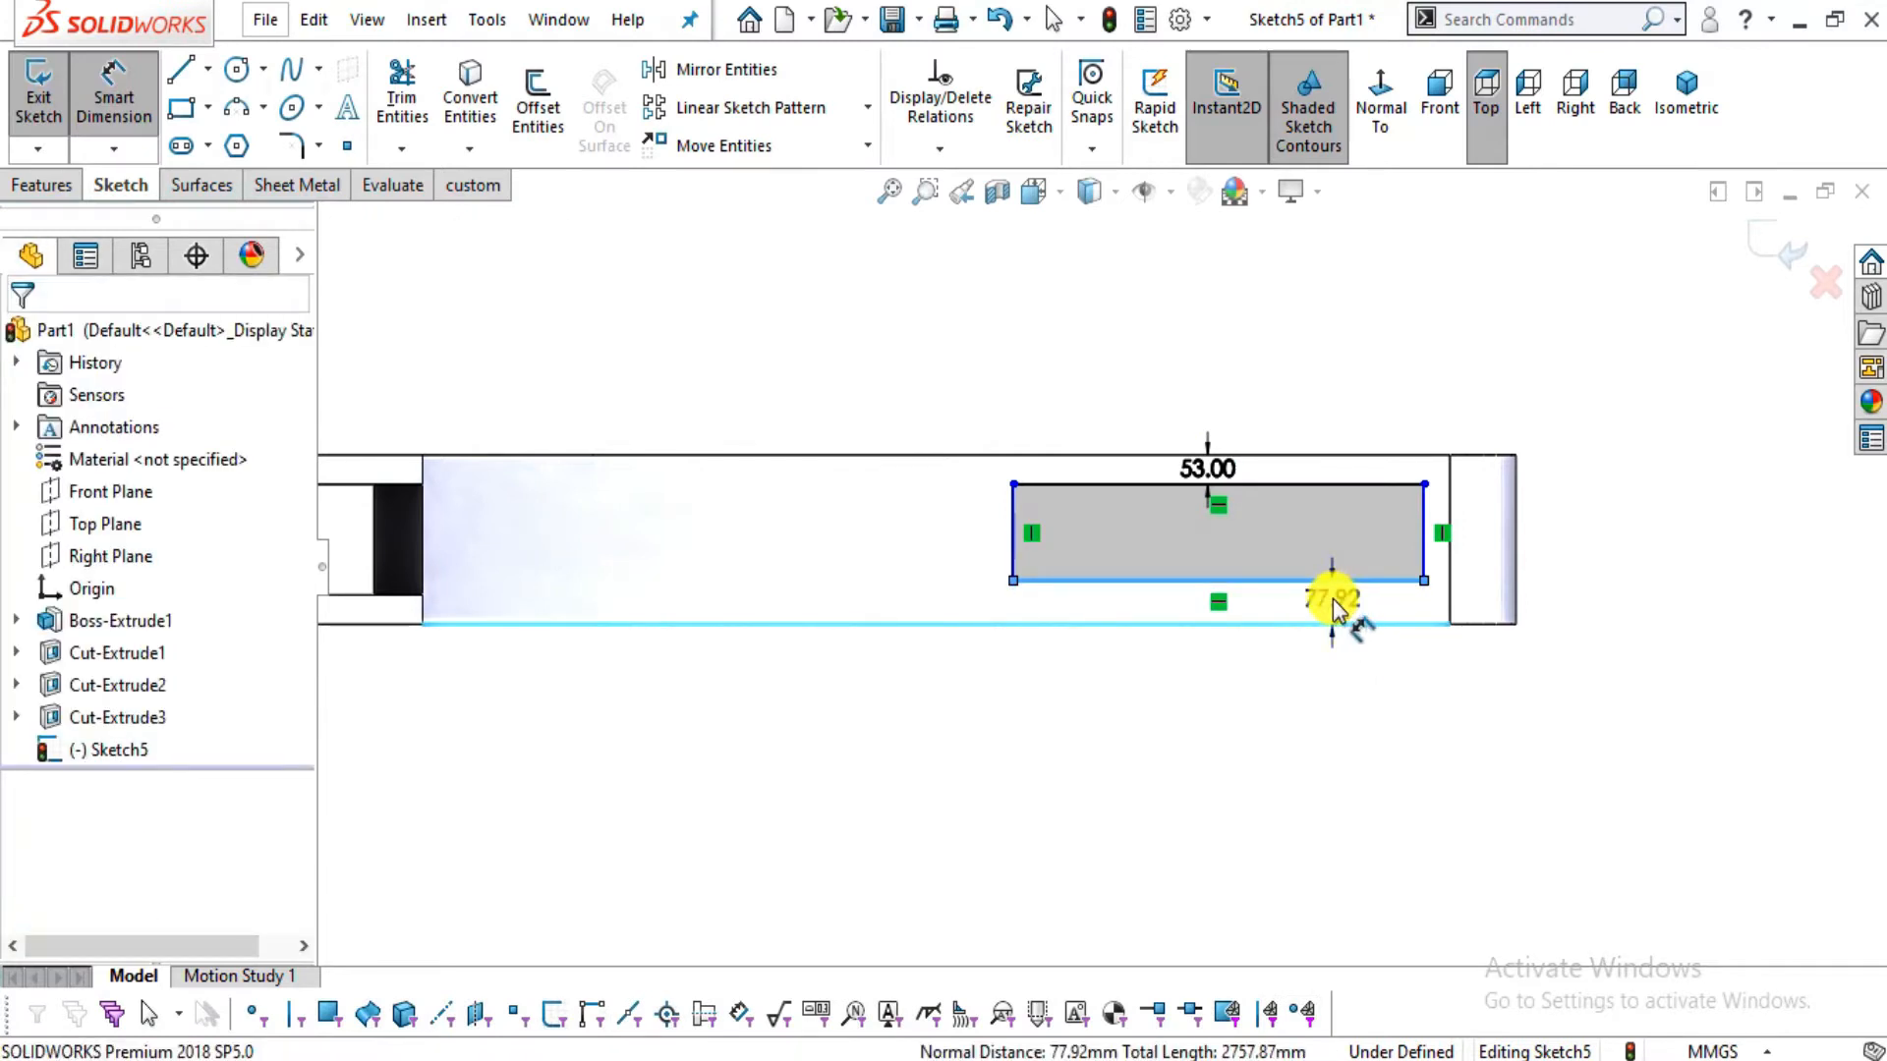
click(1333, 598)
text(53)
key(Return)
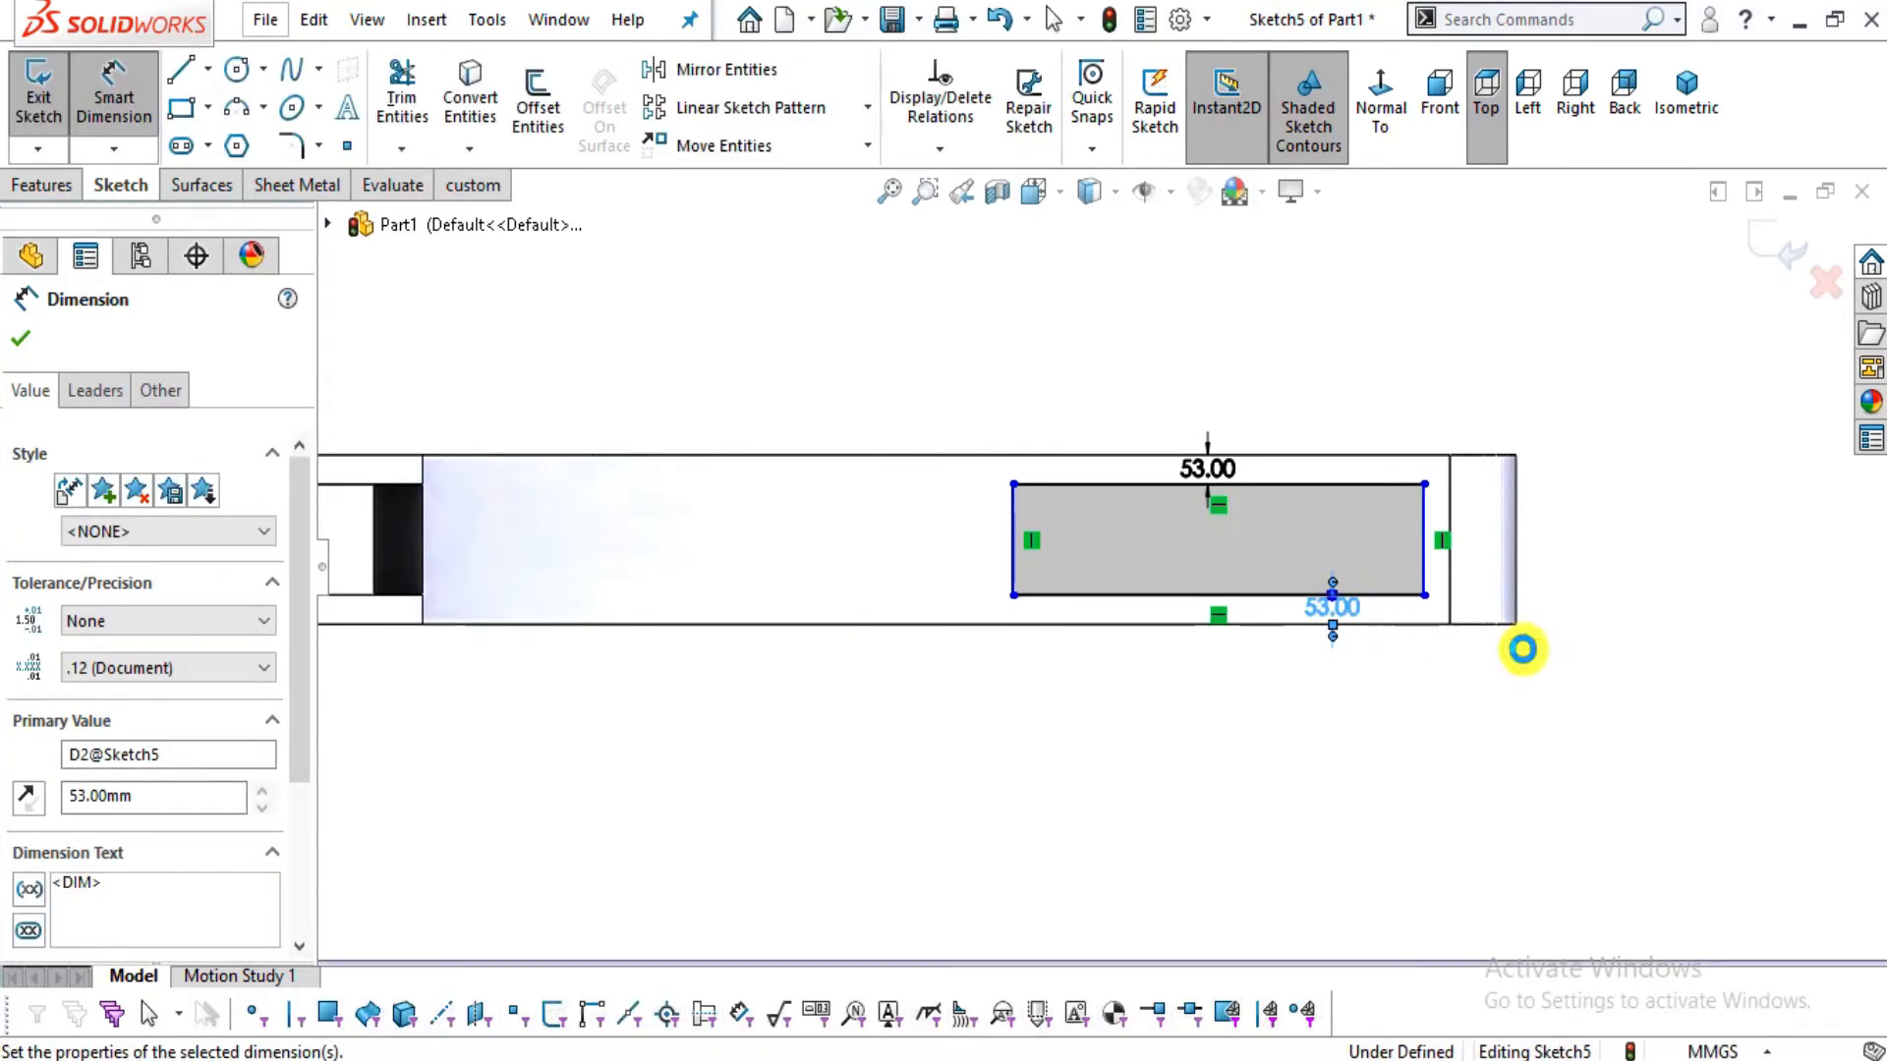
Check the slot length in the PDF drawing and dimension the rectangle's near side 1410 mm from the top face's step edge
click(1659, 650)
key(alt+Tab)
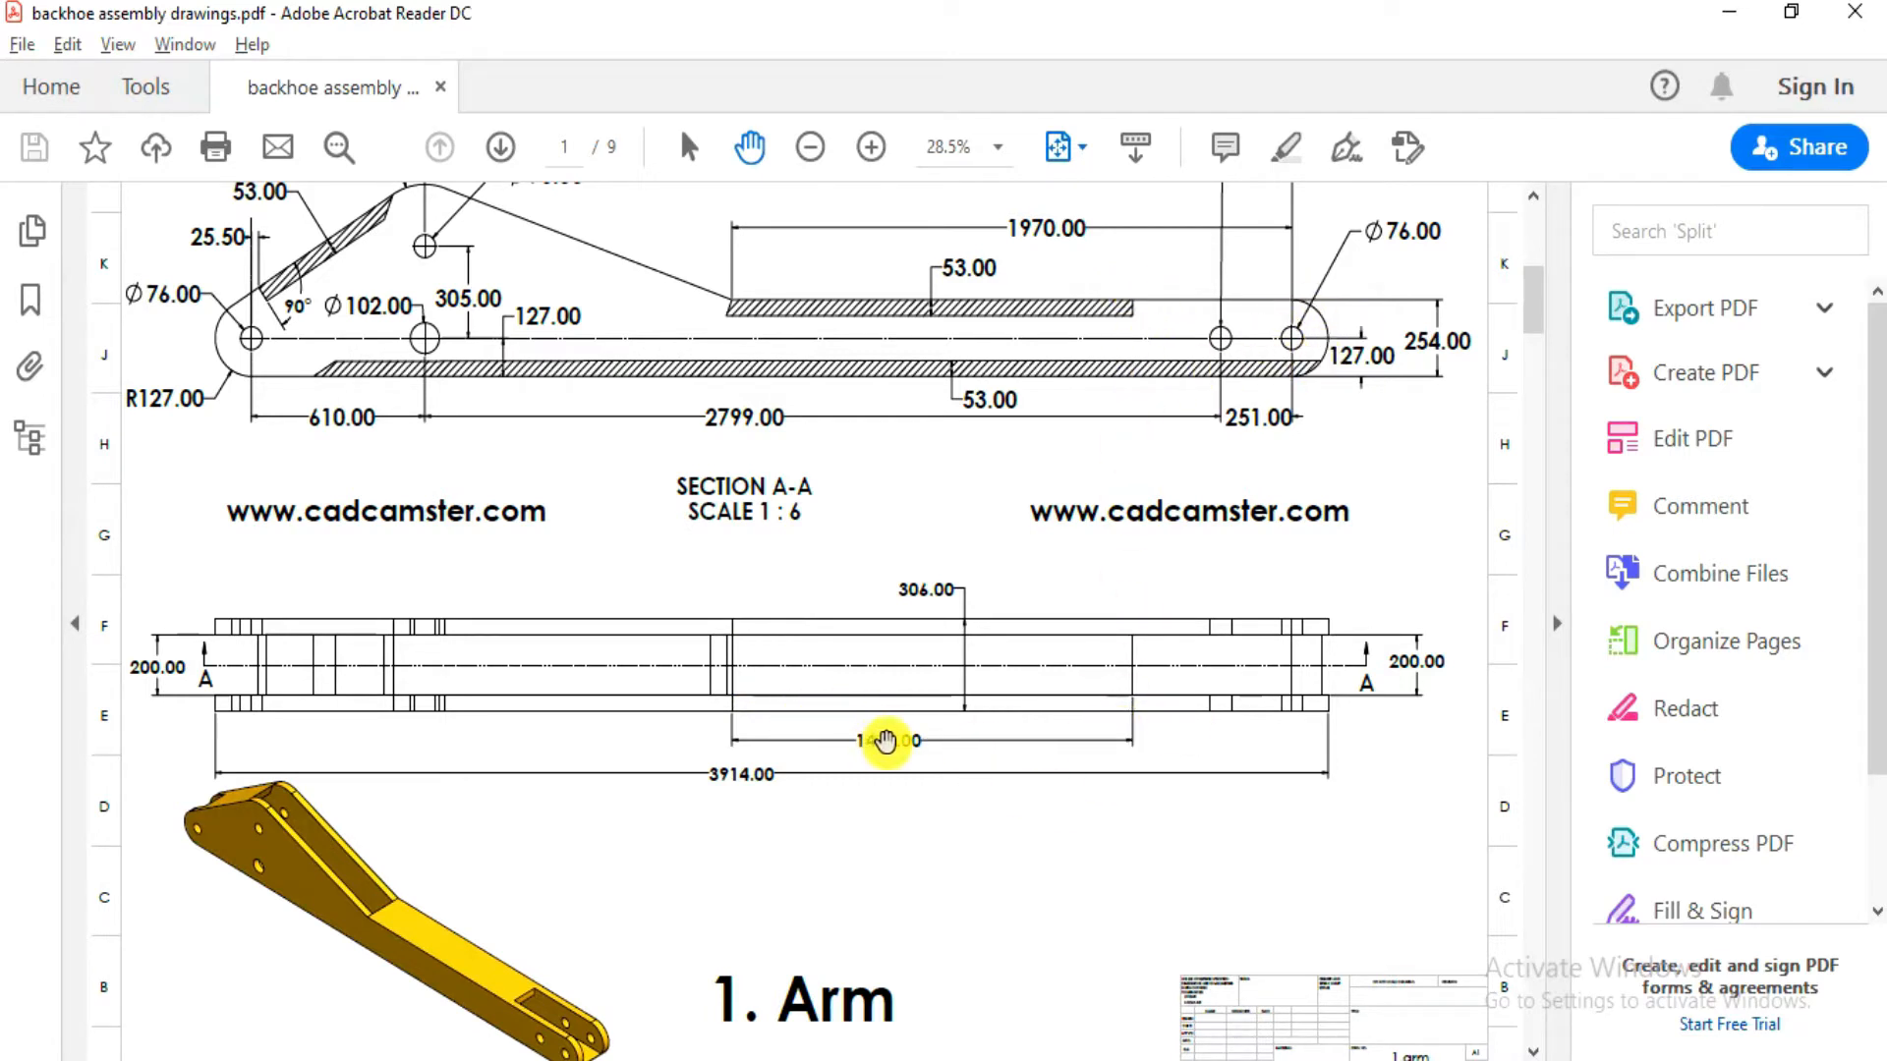
key(alt+Tab)
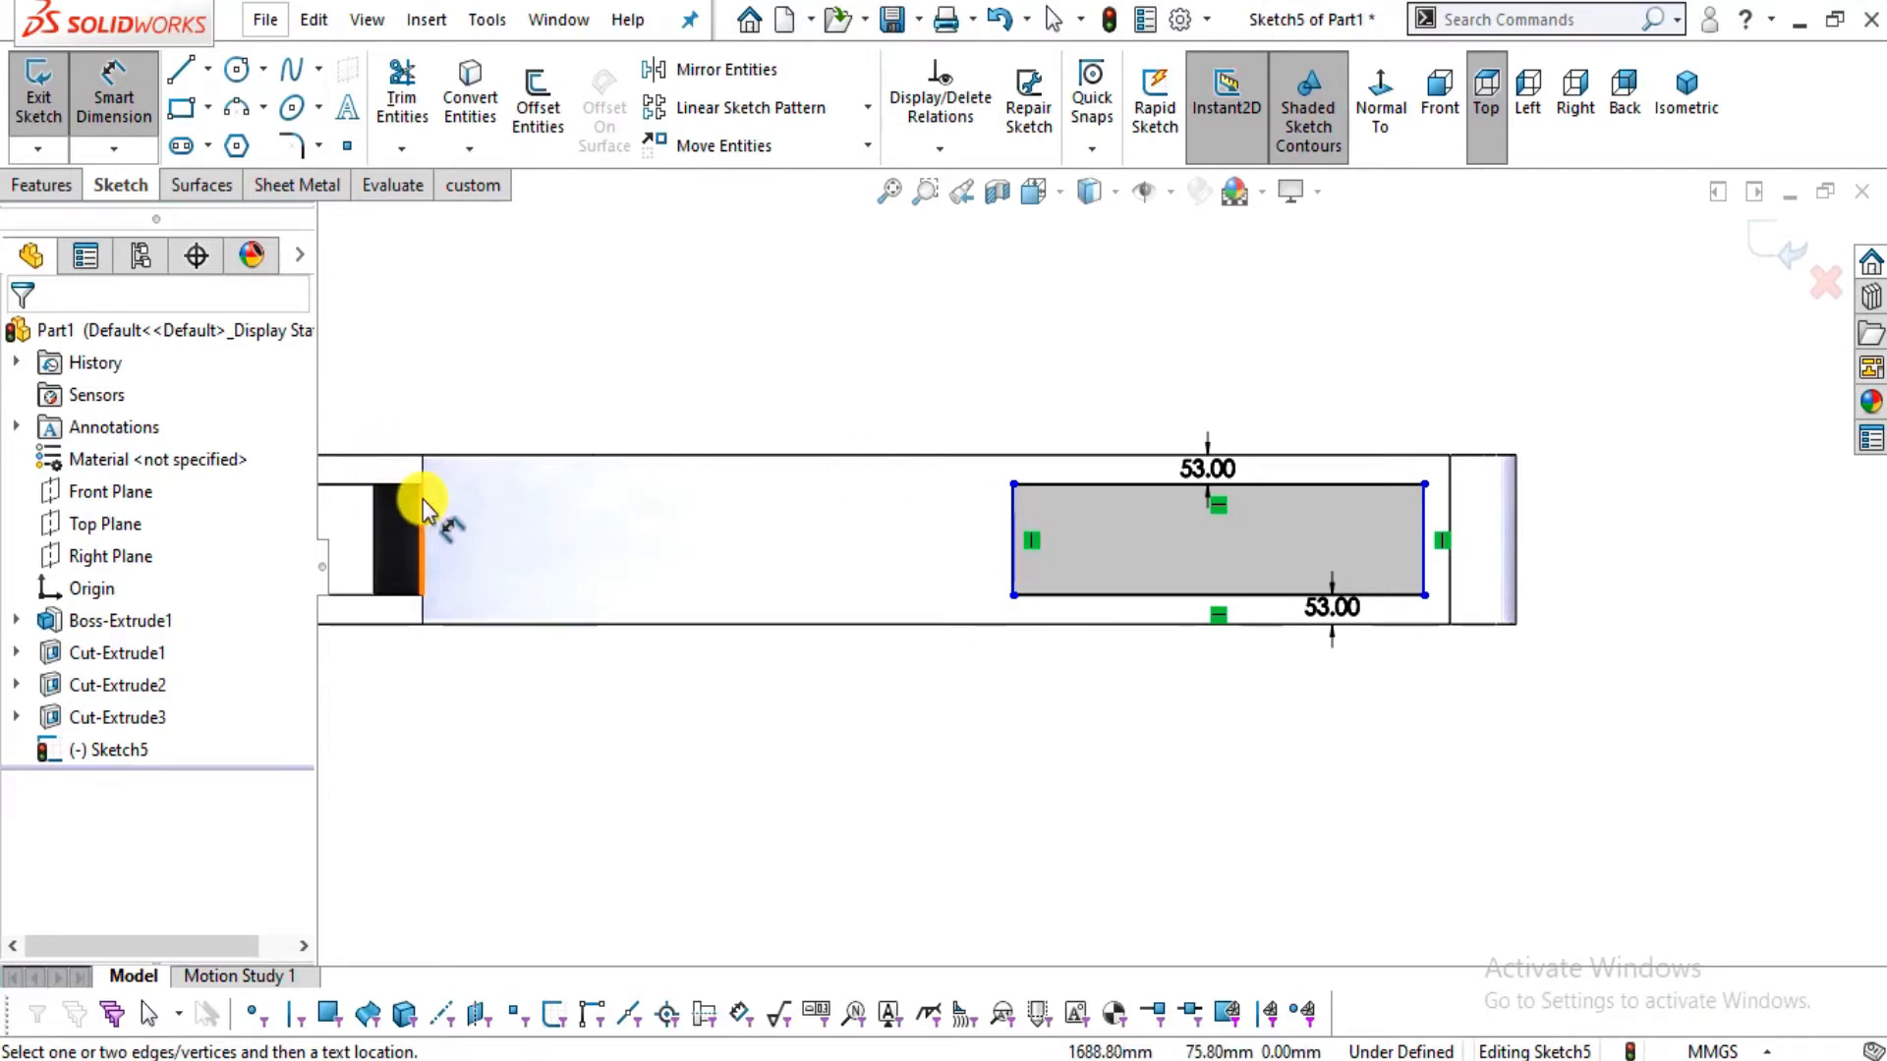
scroll(422, 501, down, 5)
middle_drag(492, 535, 546, 528)
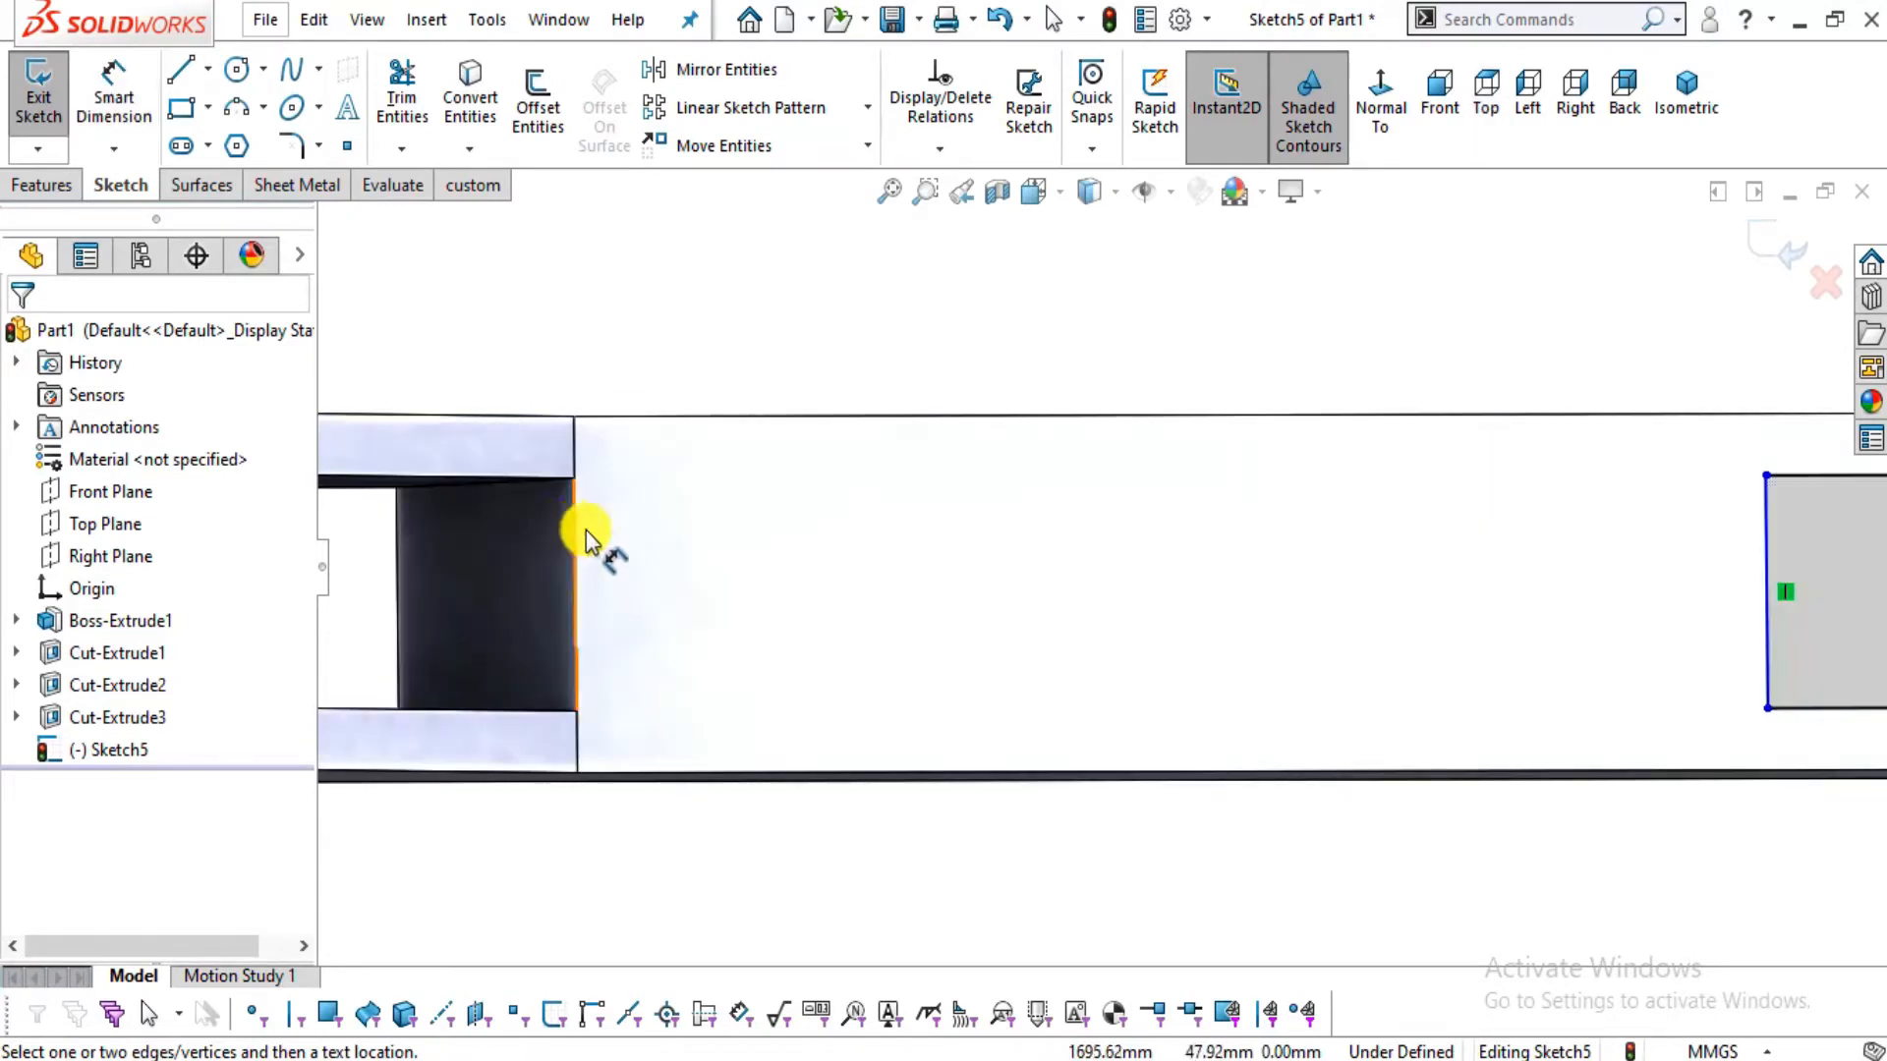
click(576, 528)
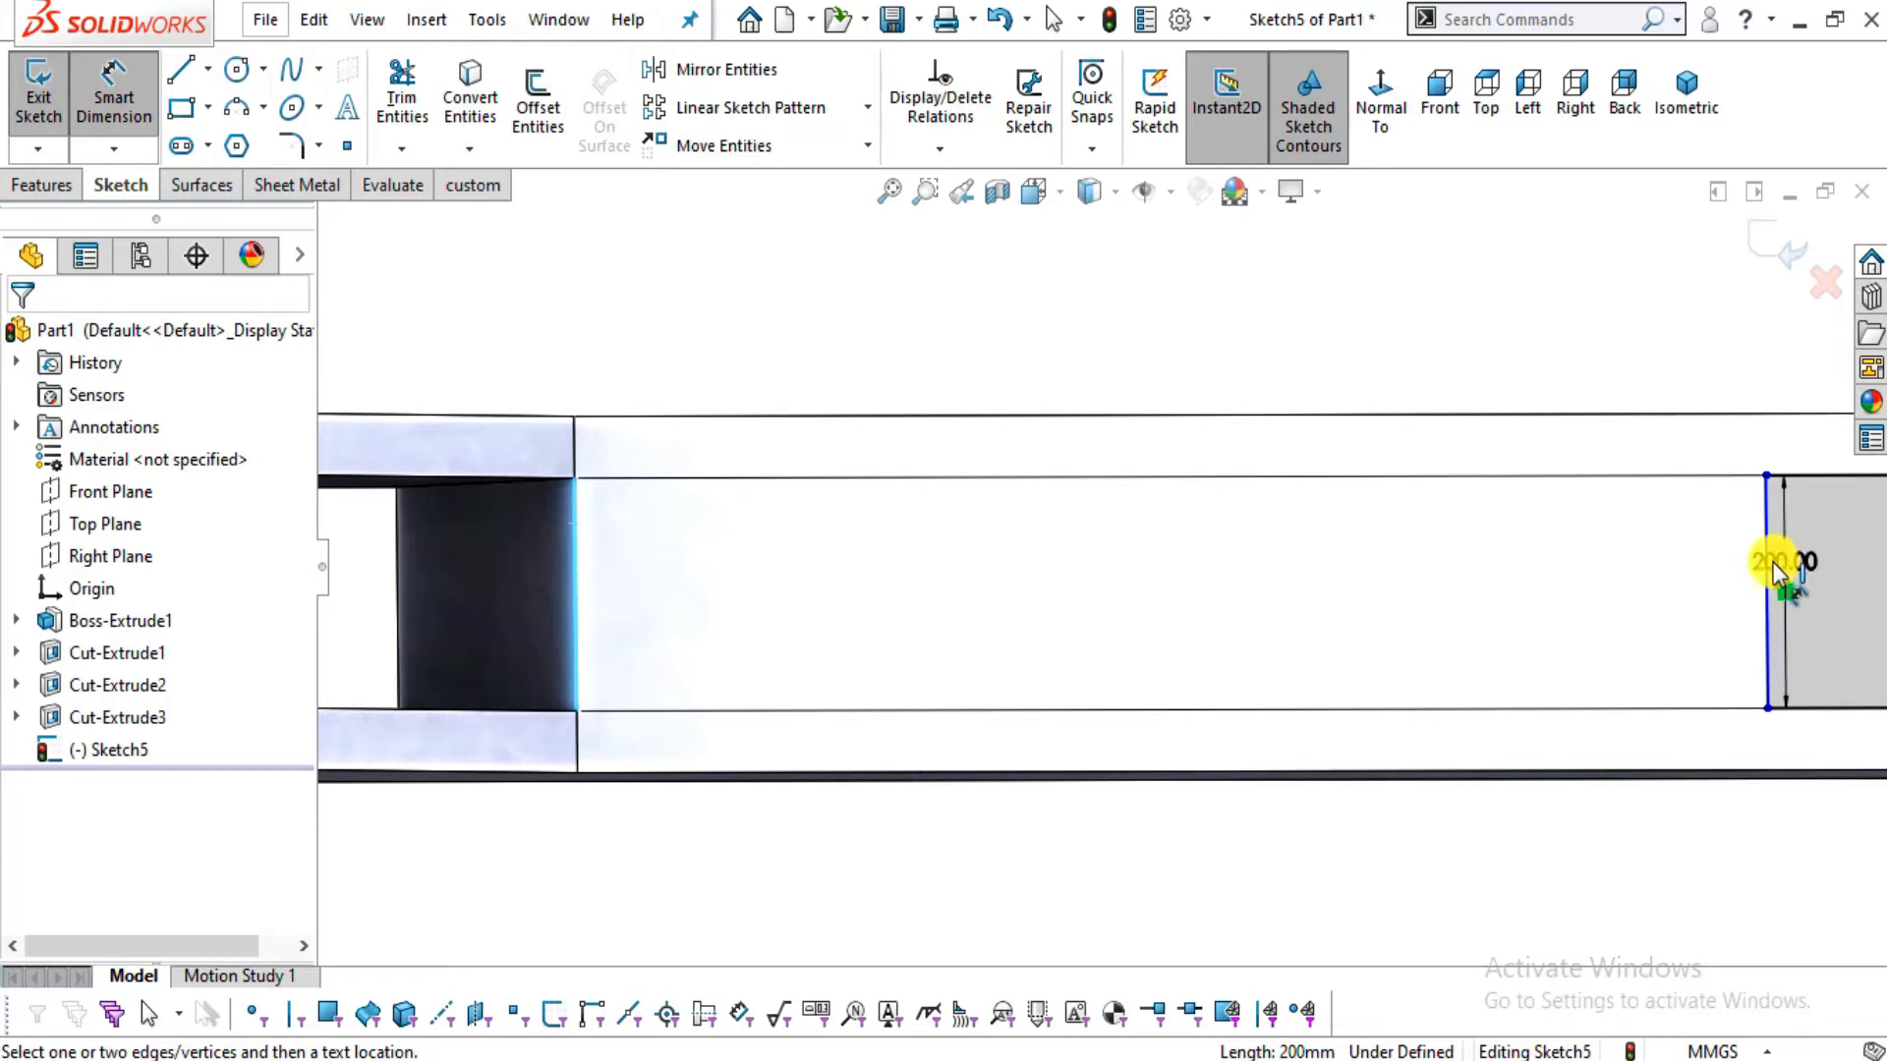
click(1767, 562)
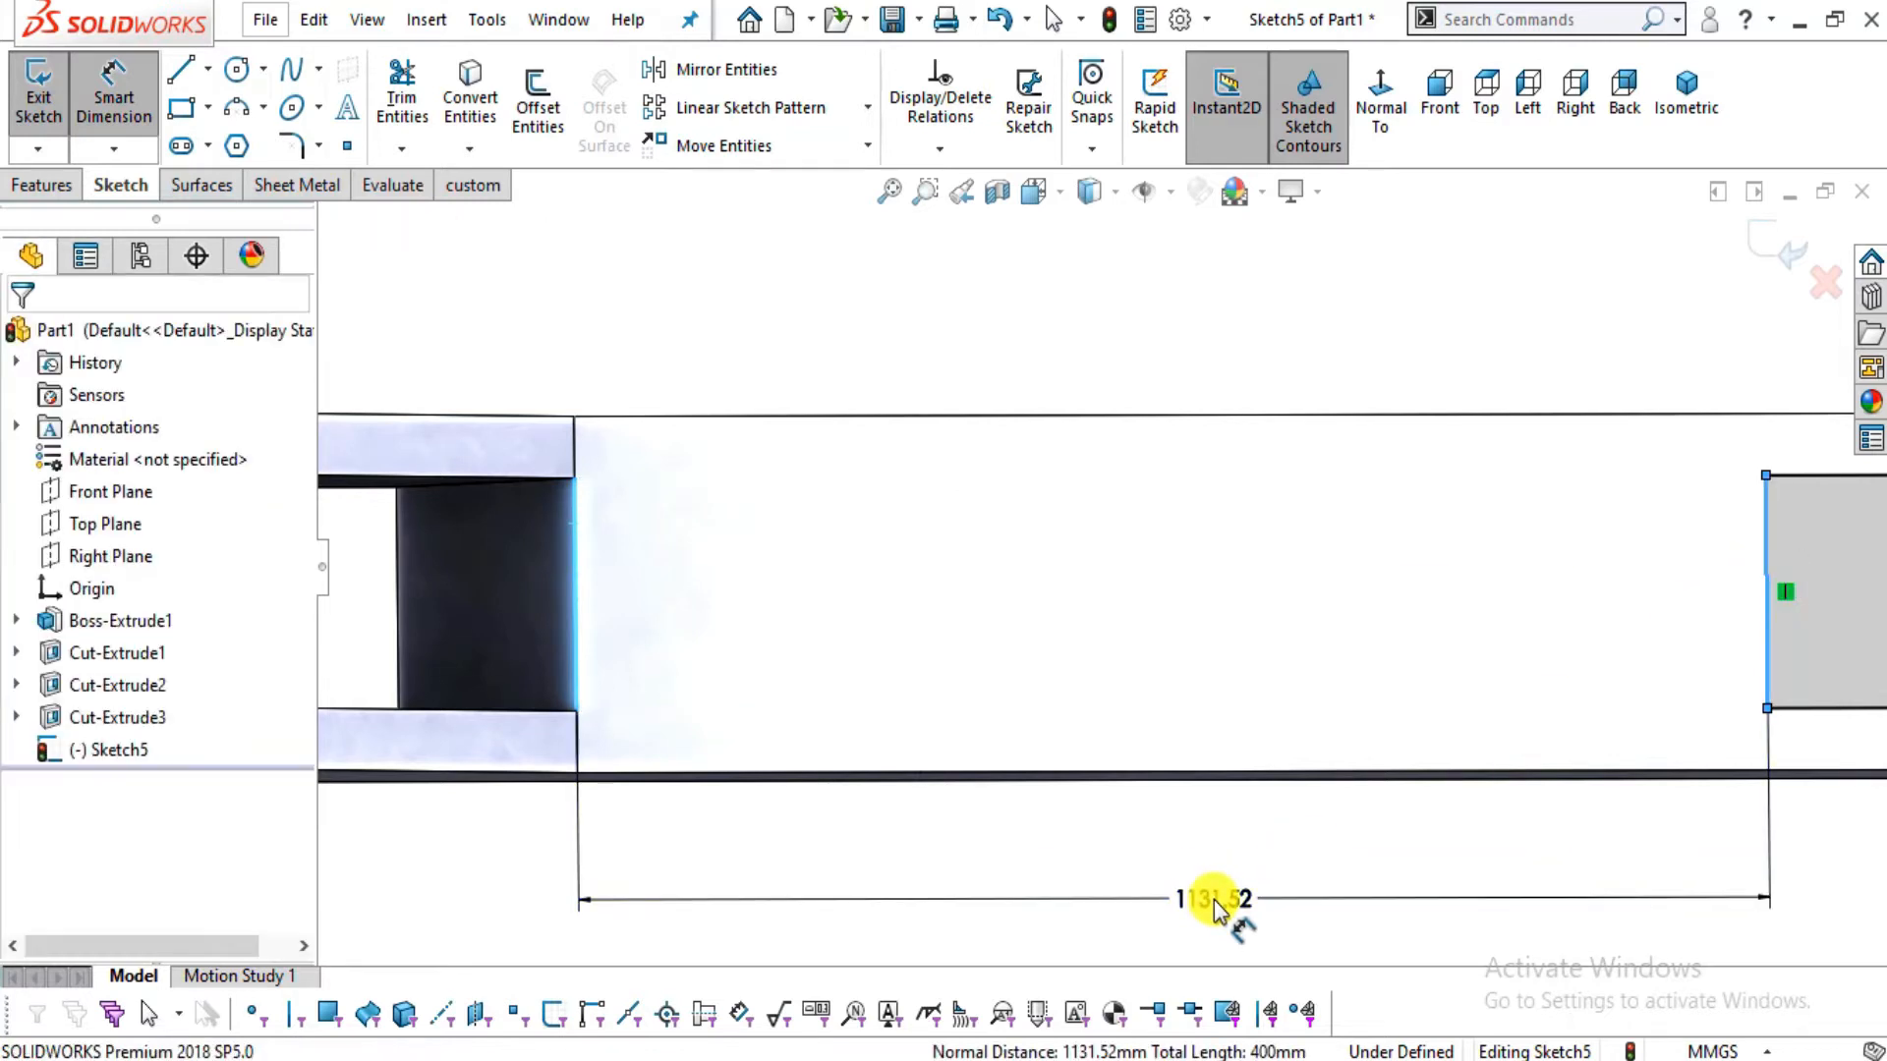
click(1215, 900)
text(1400)
key(Return)
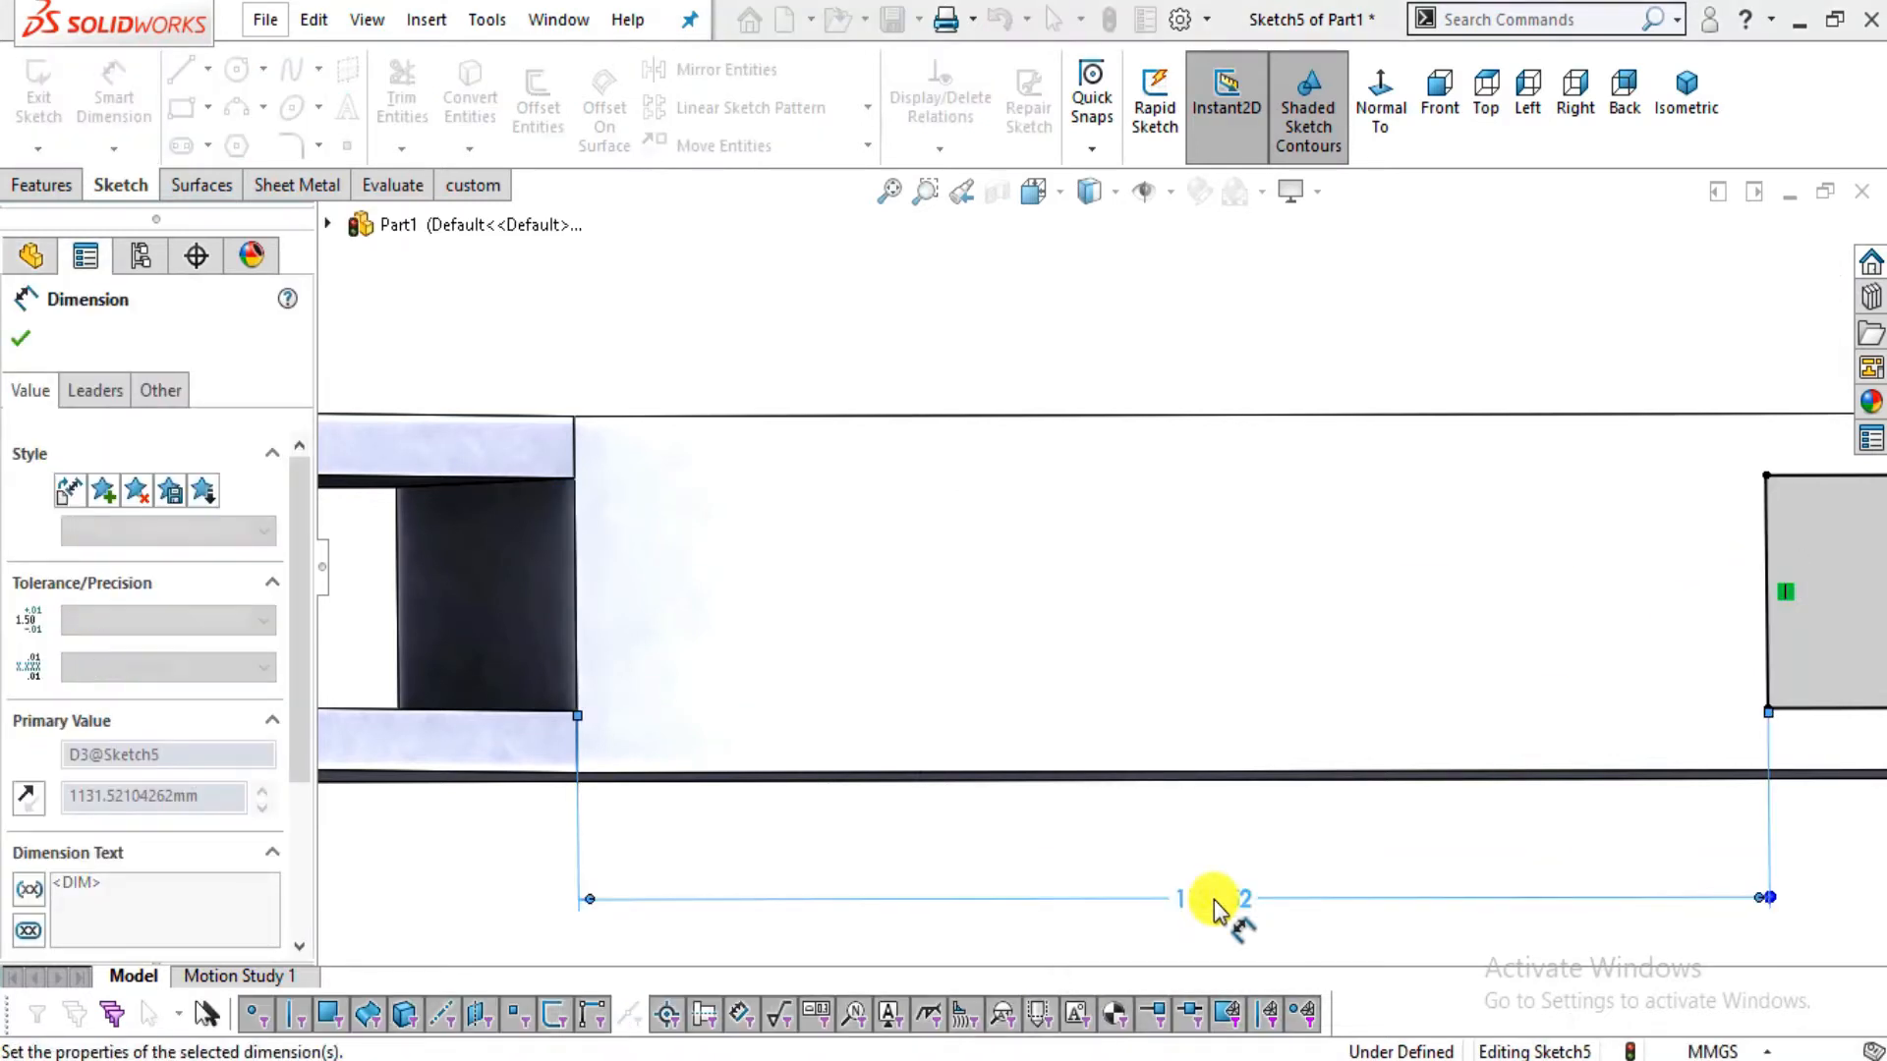
key(Escape)
Stretch the rectangle's free end lengthwise past the rounded end of the arm
scroll(1118, 845, up, 3)
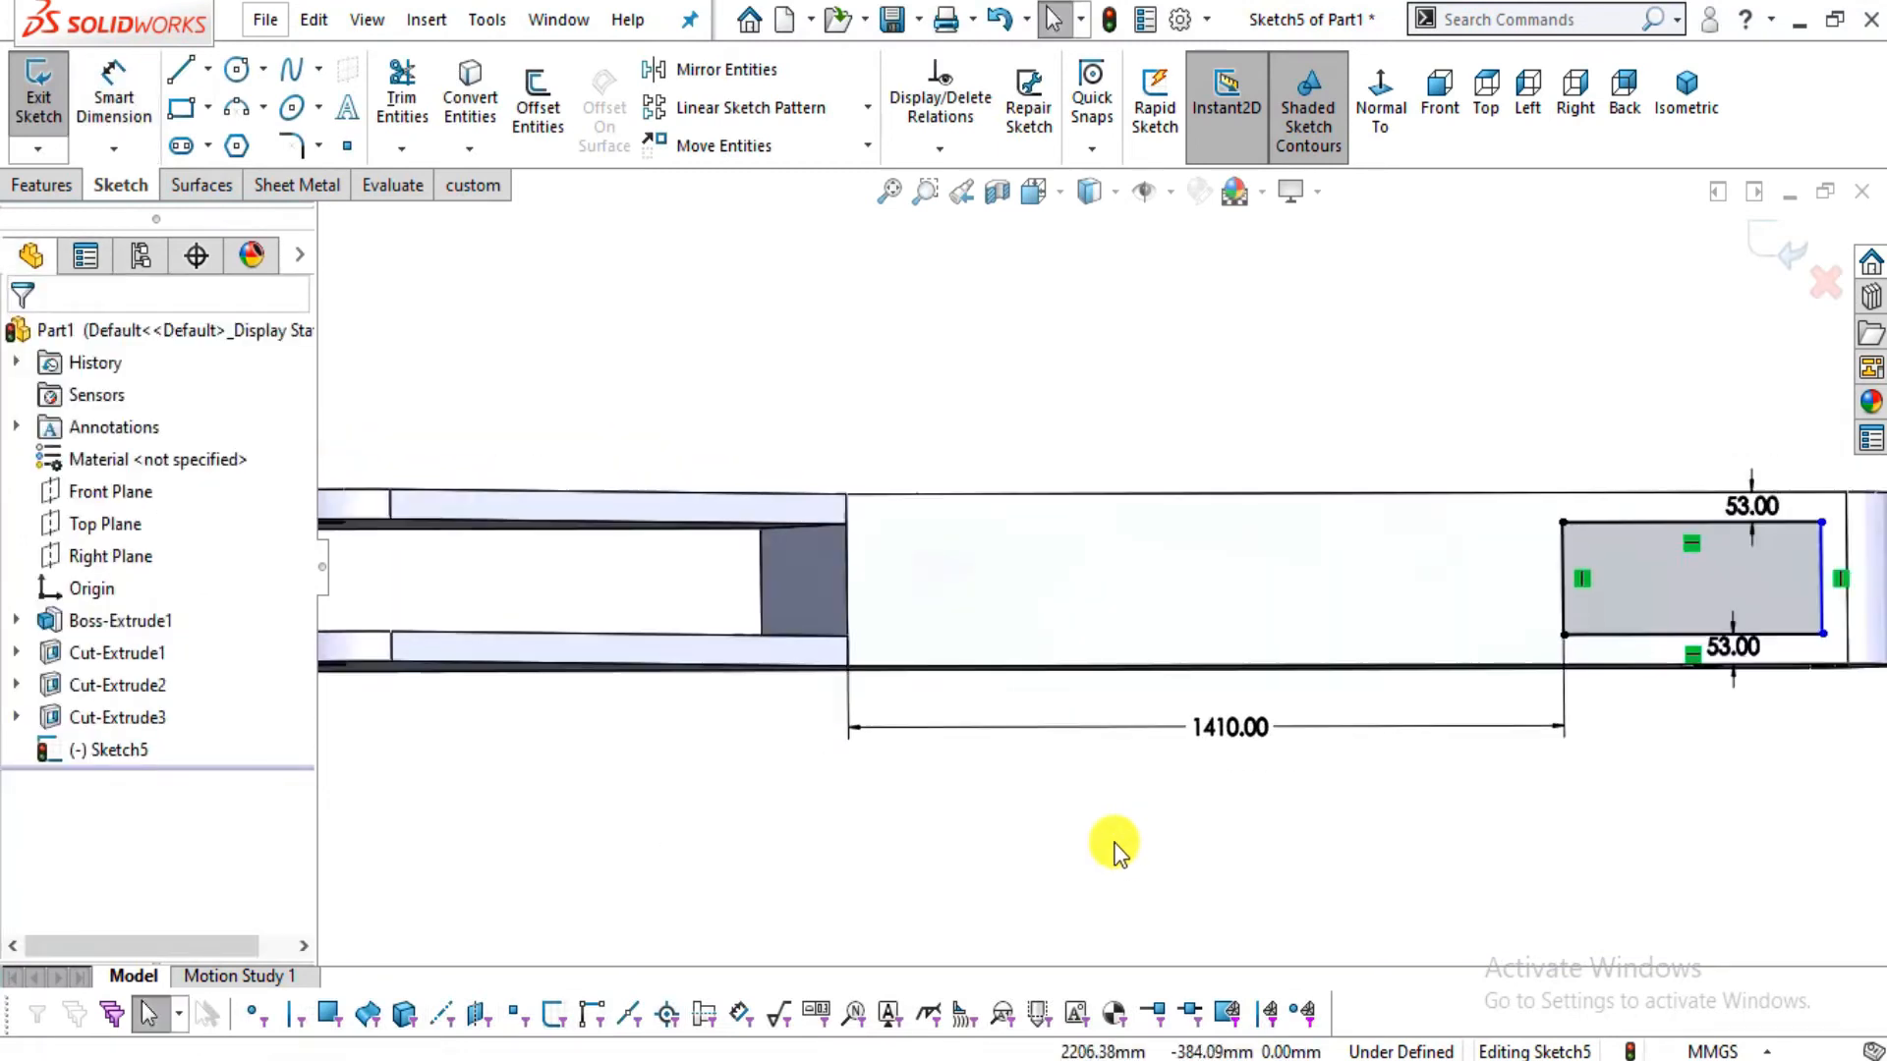
scroll(1118, 845, up, 1)
mouse_move(1693, 842)
middle_down()
mouse_move(1663, 767)
mouse_move(1706, 598)
middle_up()
scroll(1631, 596, down, 3)
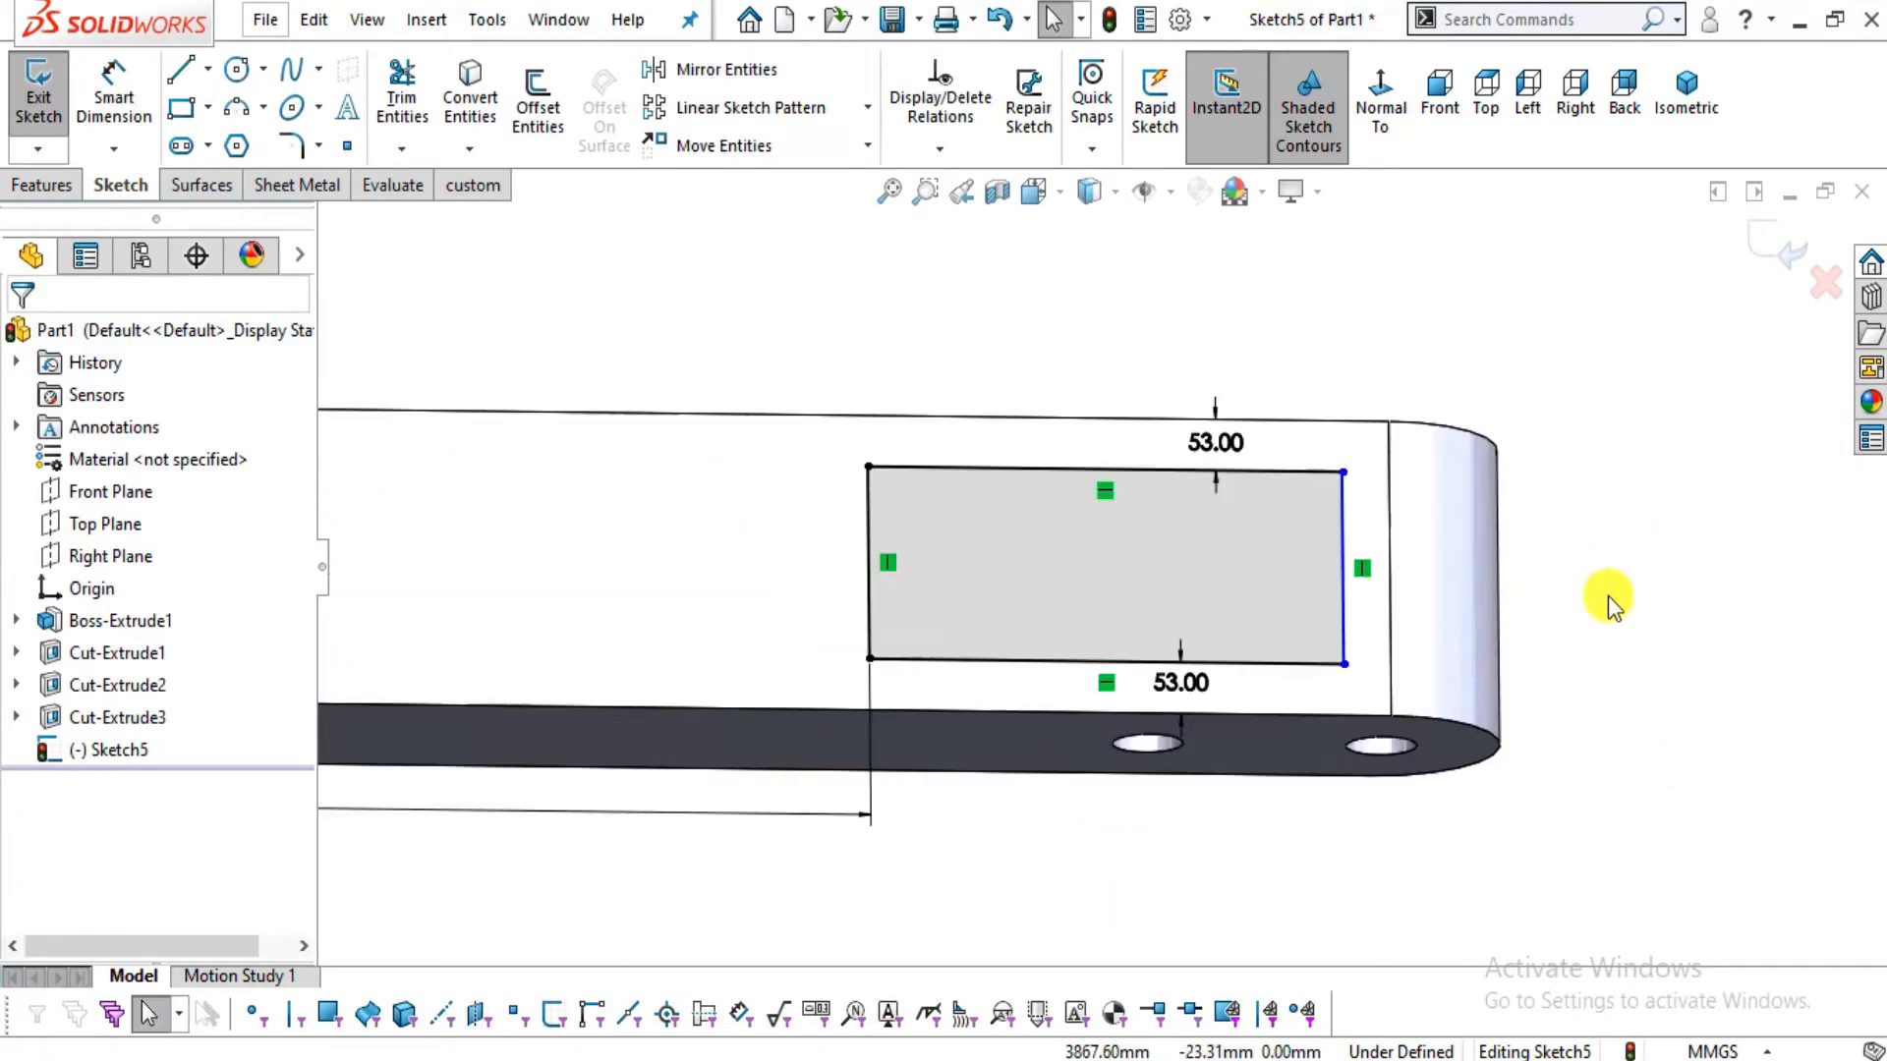
drag(1344, 664, 1774, 669)
click(1620, 762)
middle_drag(1288, 868, 1315, 564)
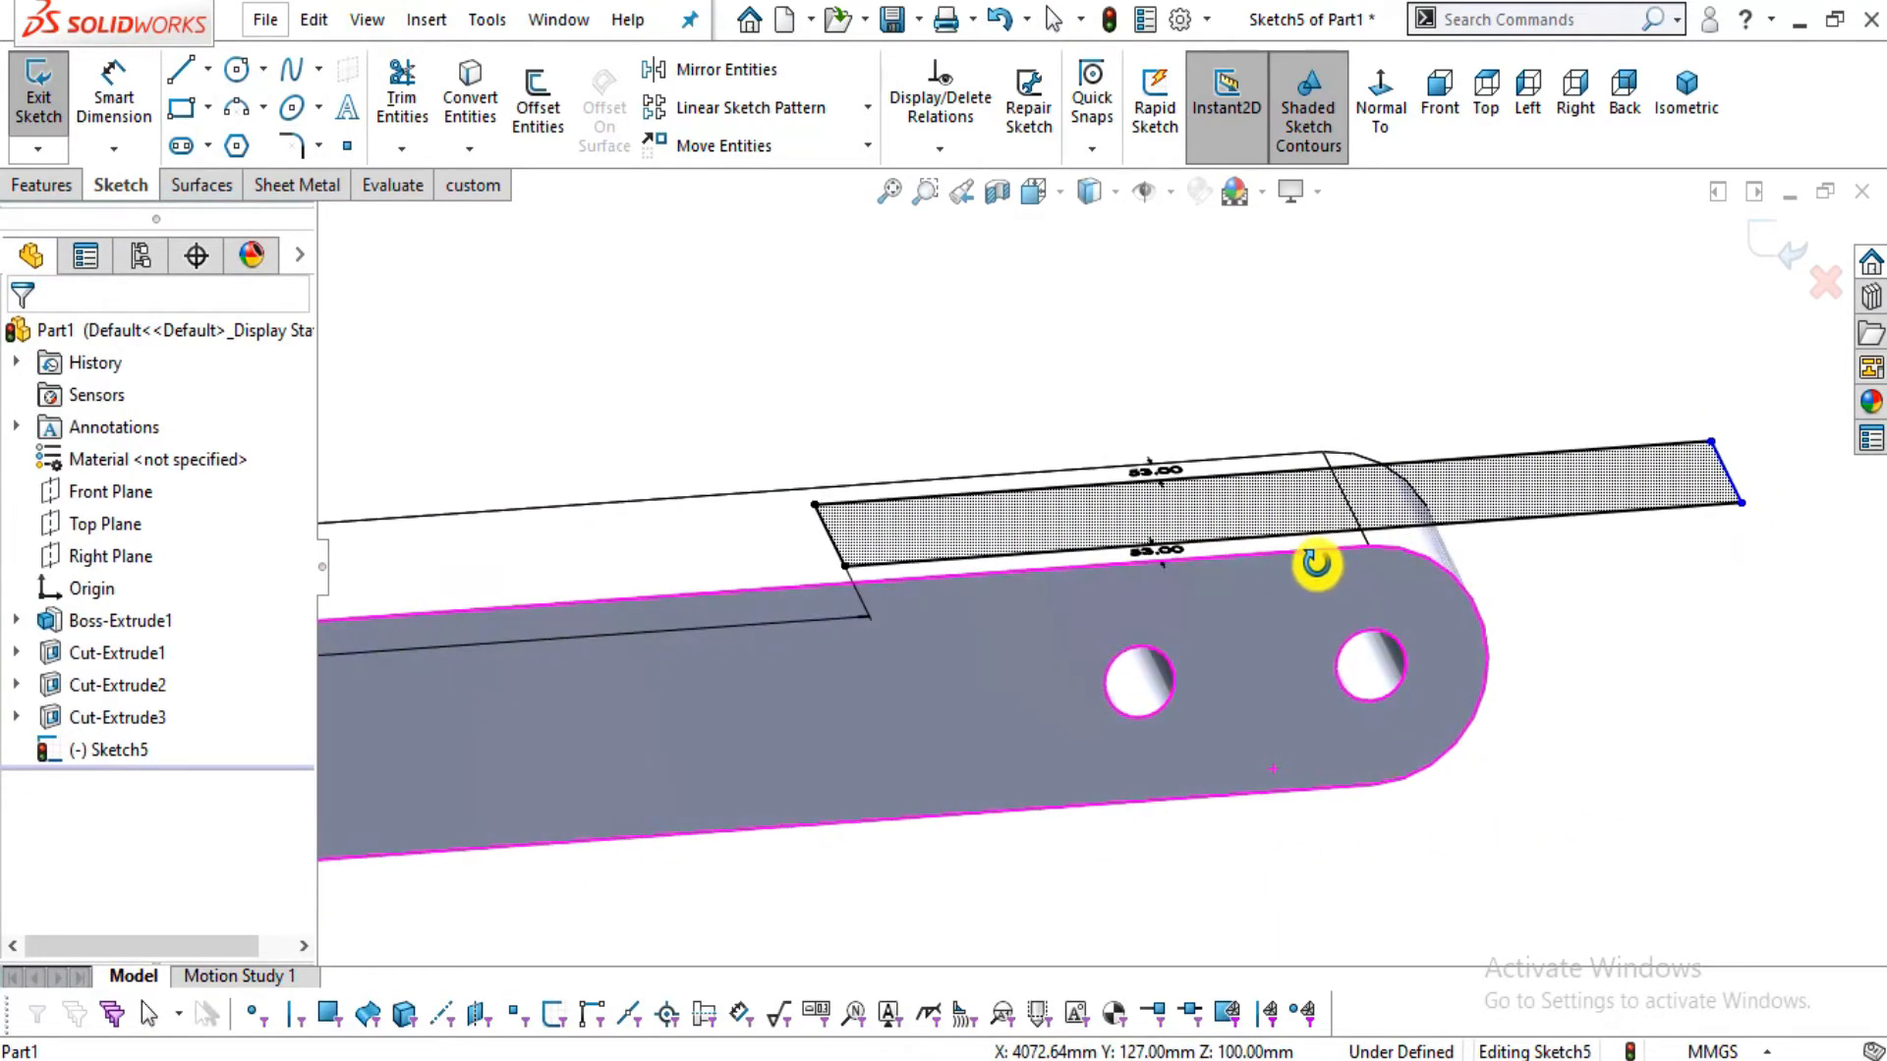
Check the section heights in the arm drawing and cut the rectangle Blind 201 mm deep through the arm's rounded end
key(alt+Tab)
mouse_move(1244, 803)
mouse_down()
mouse_move(1238, 774)
mouse_move(1240, 790)
mouse_up()
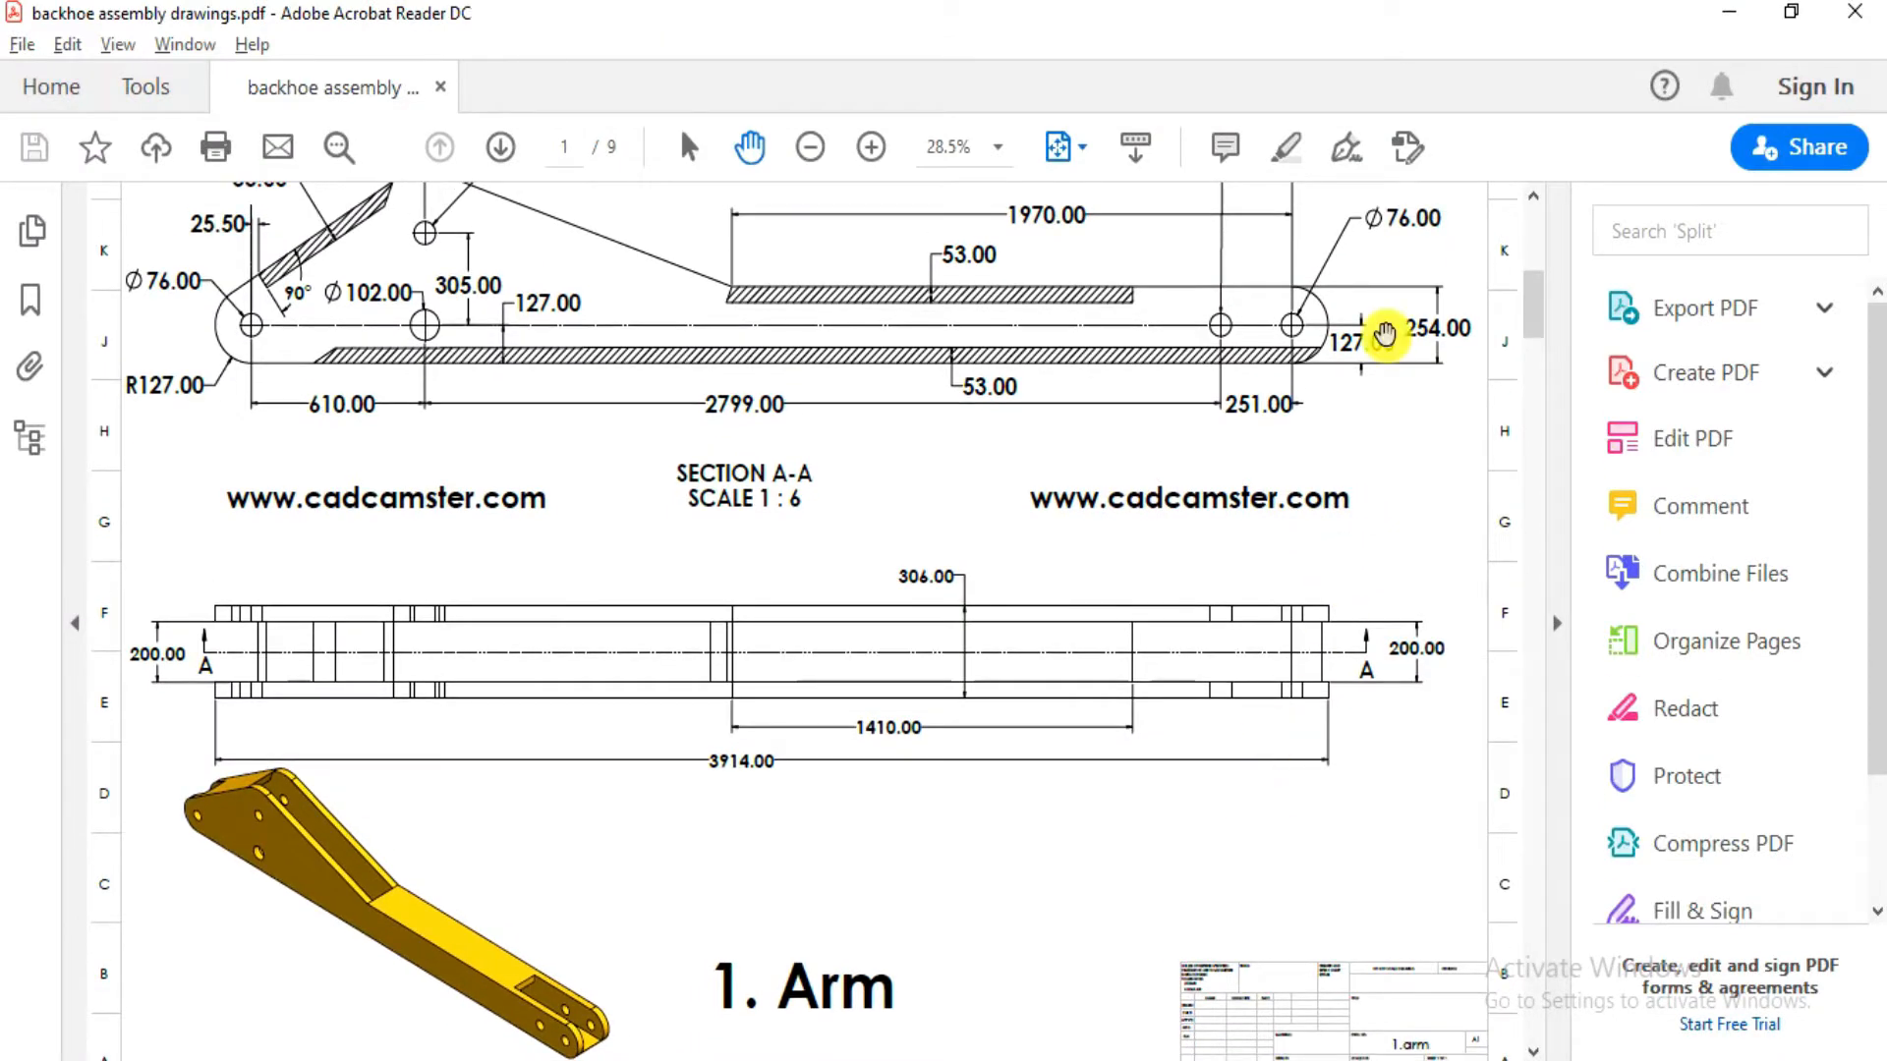
scroll(1272, 341, up, 3)
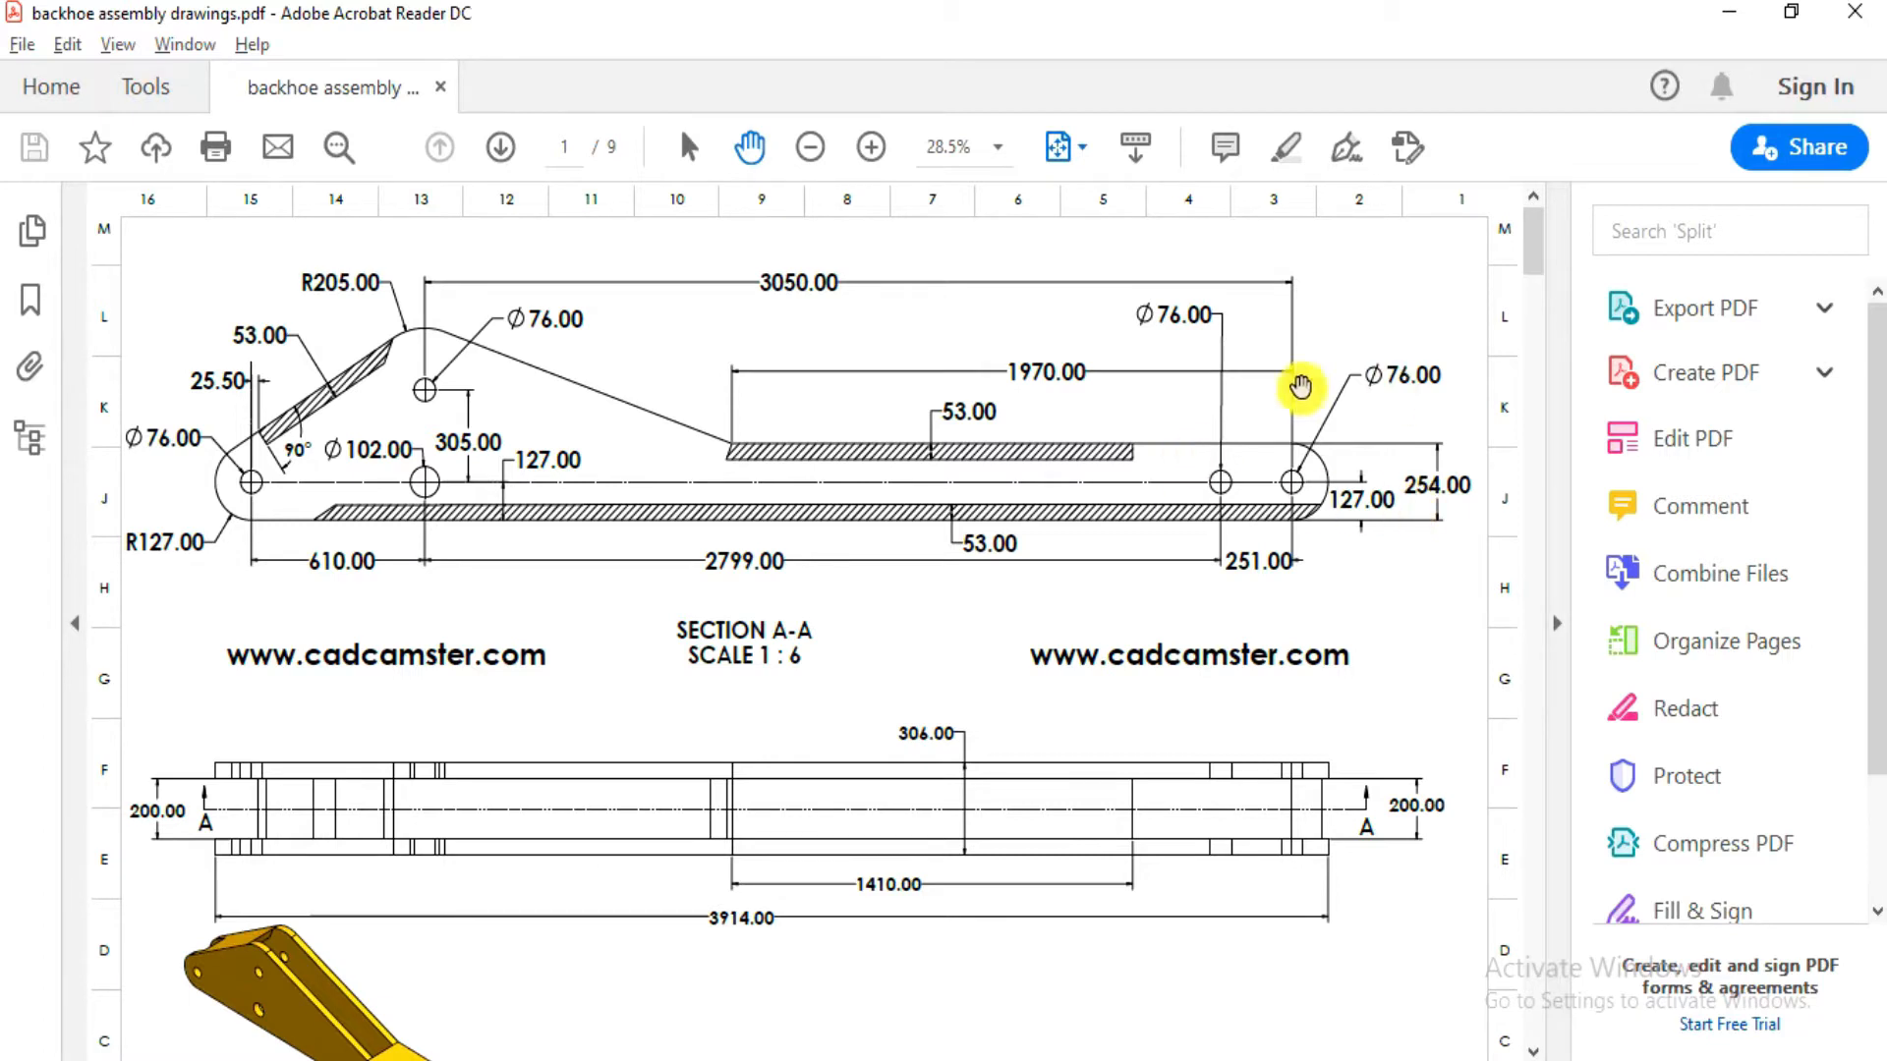
key(alt+Tab)
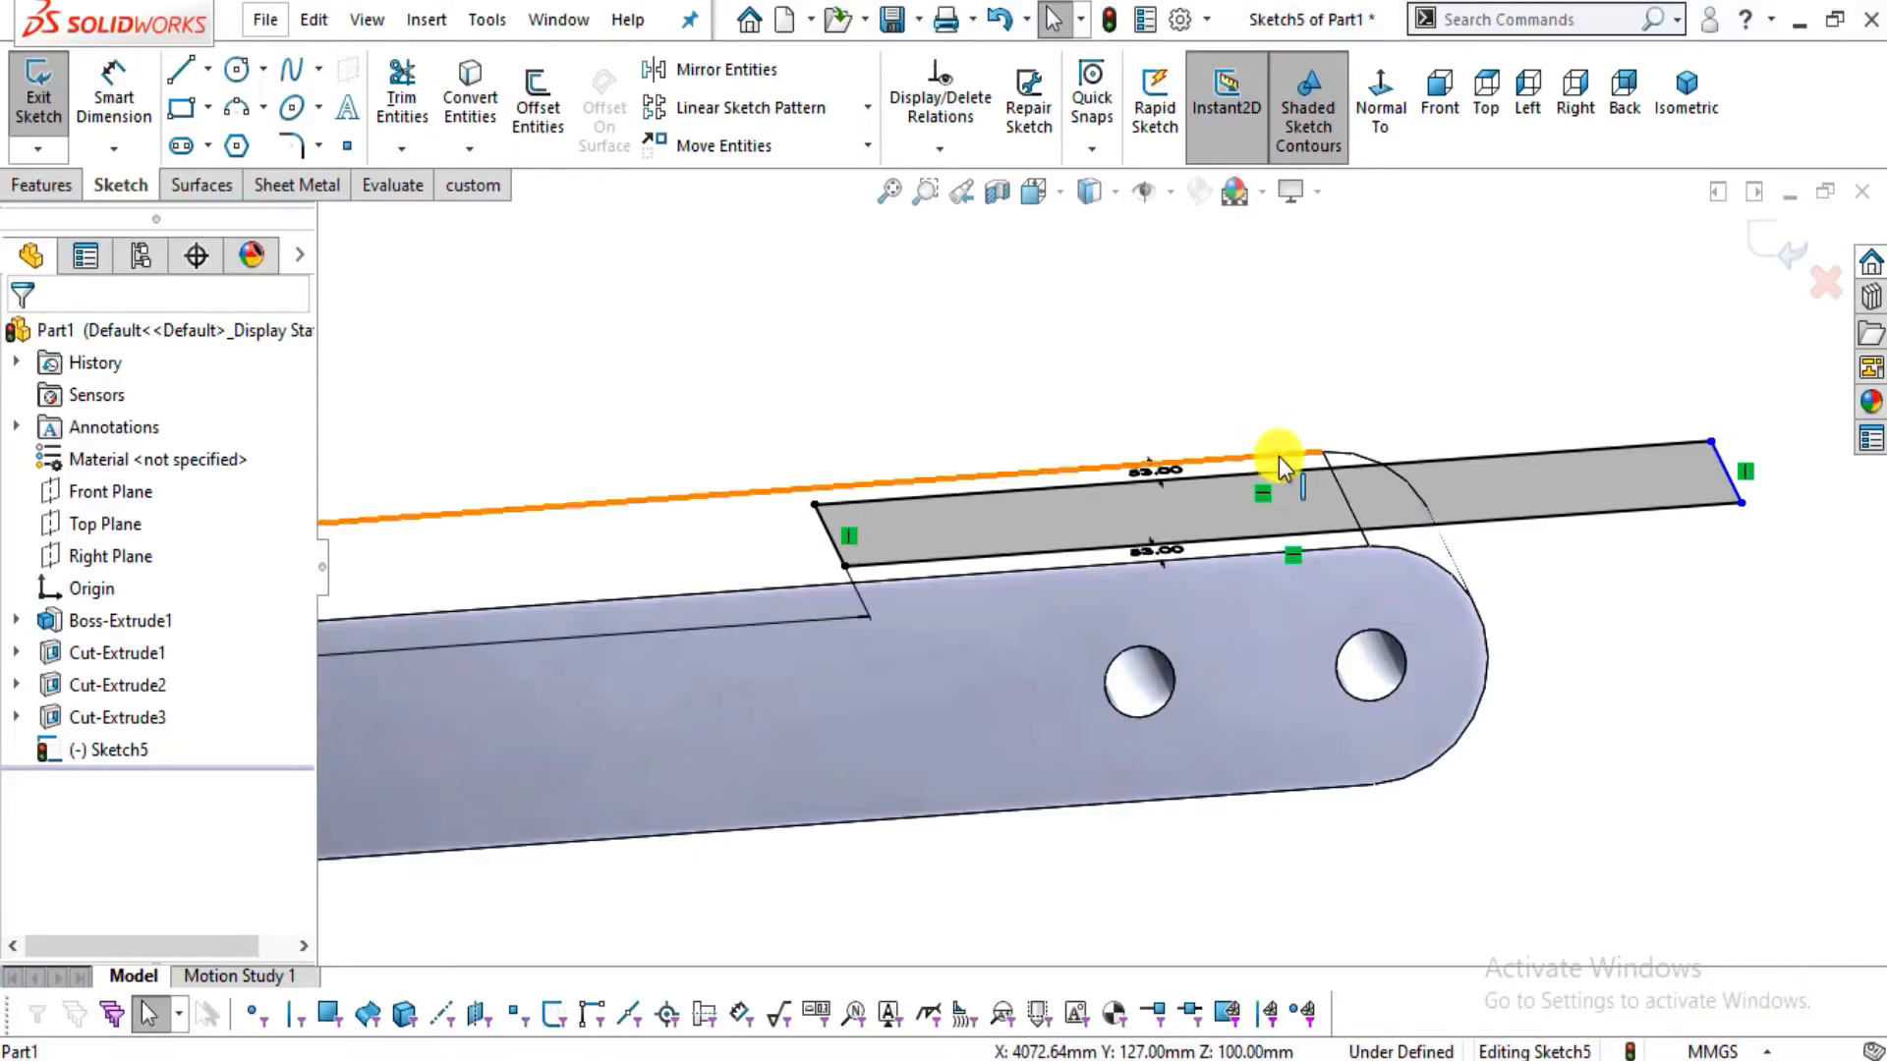
click(42, 186)
click(433, 132)
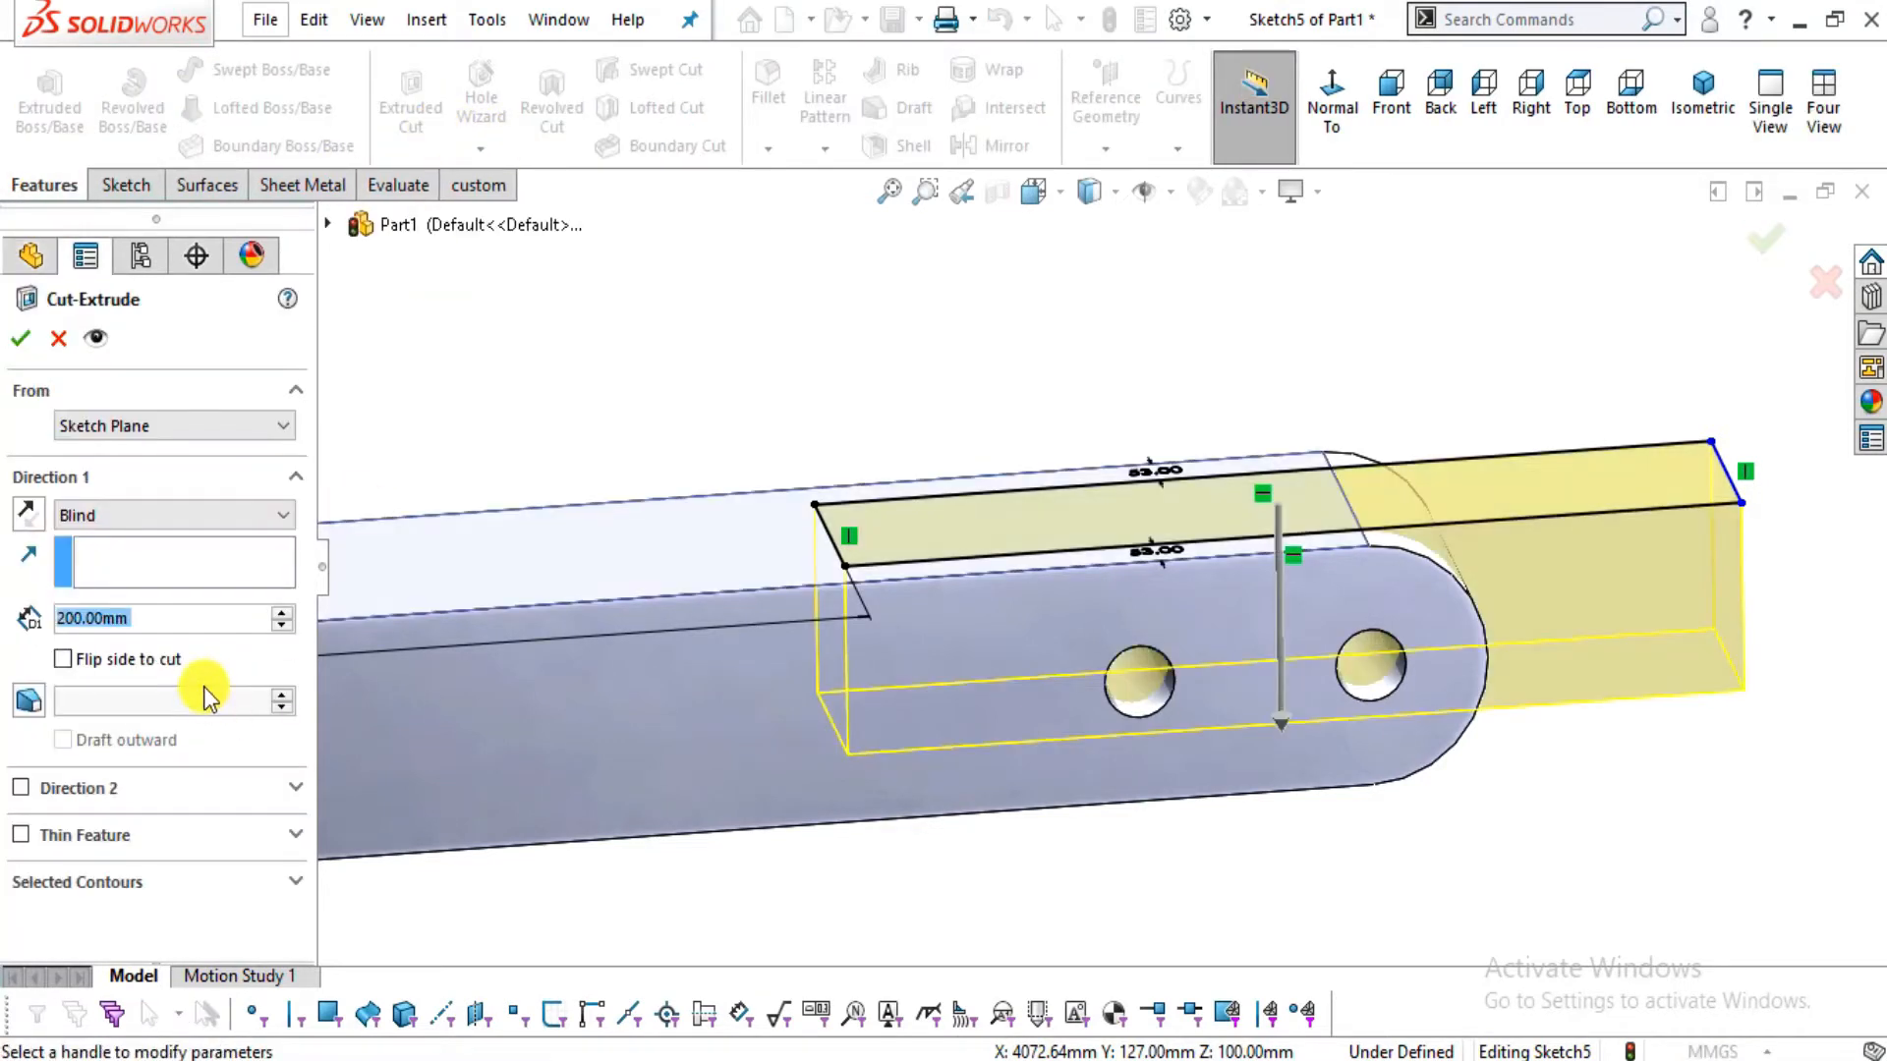
text(201)
key(Return)
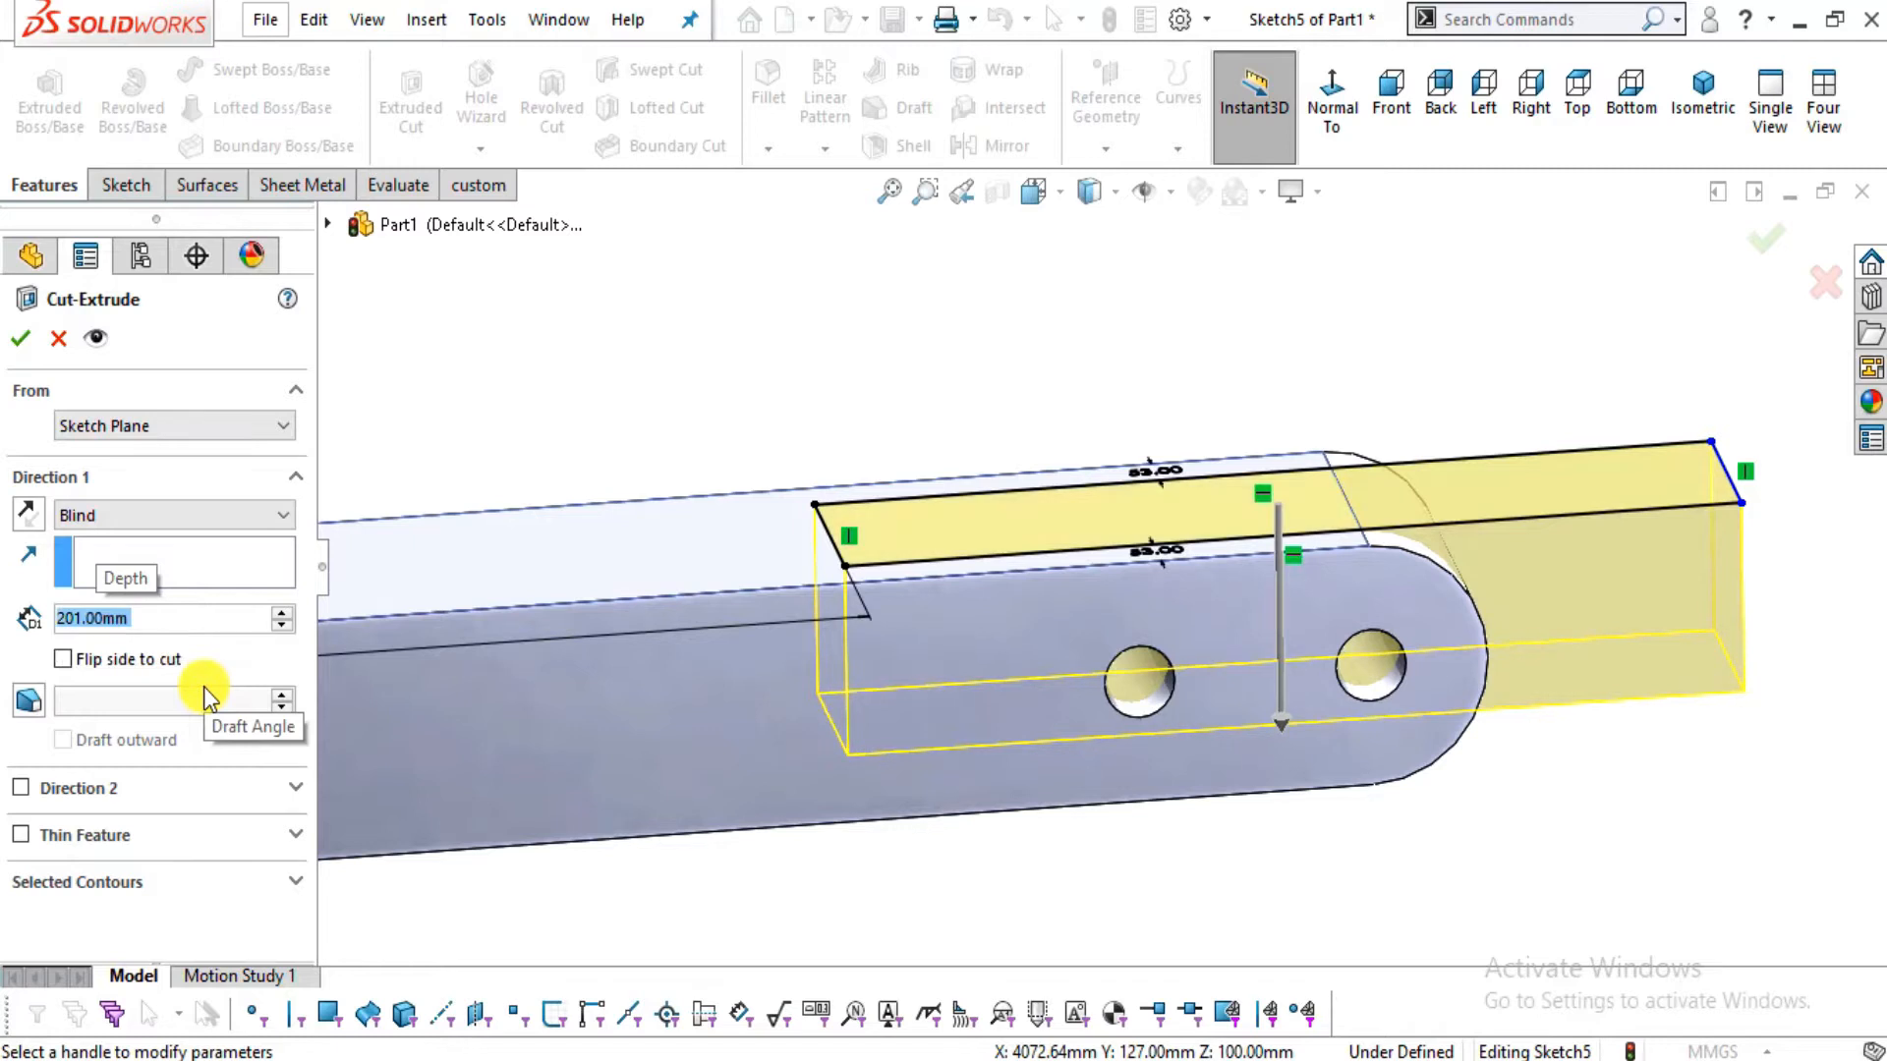
click(23, 340)
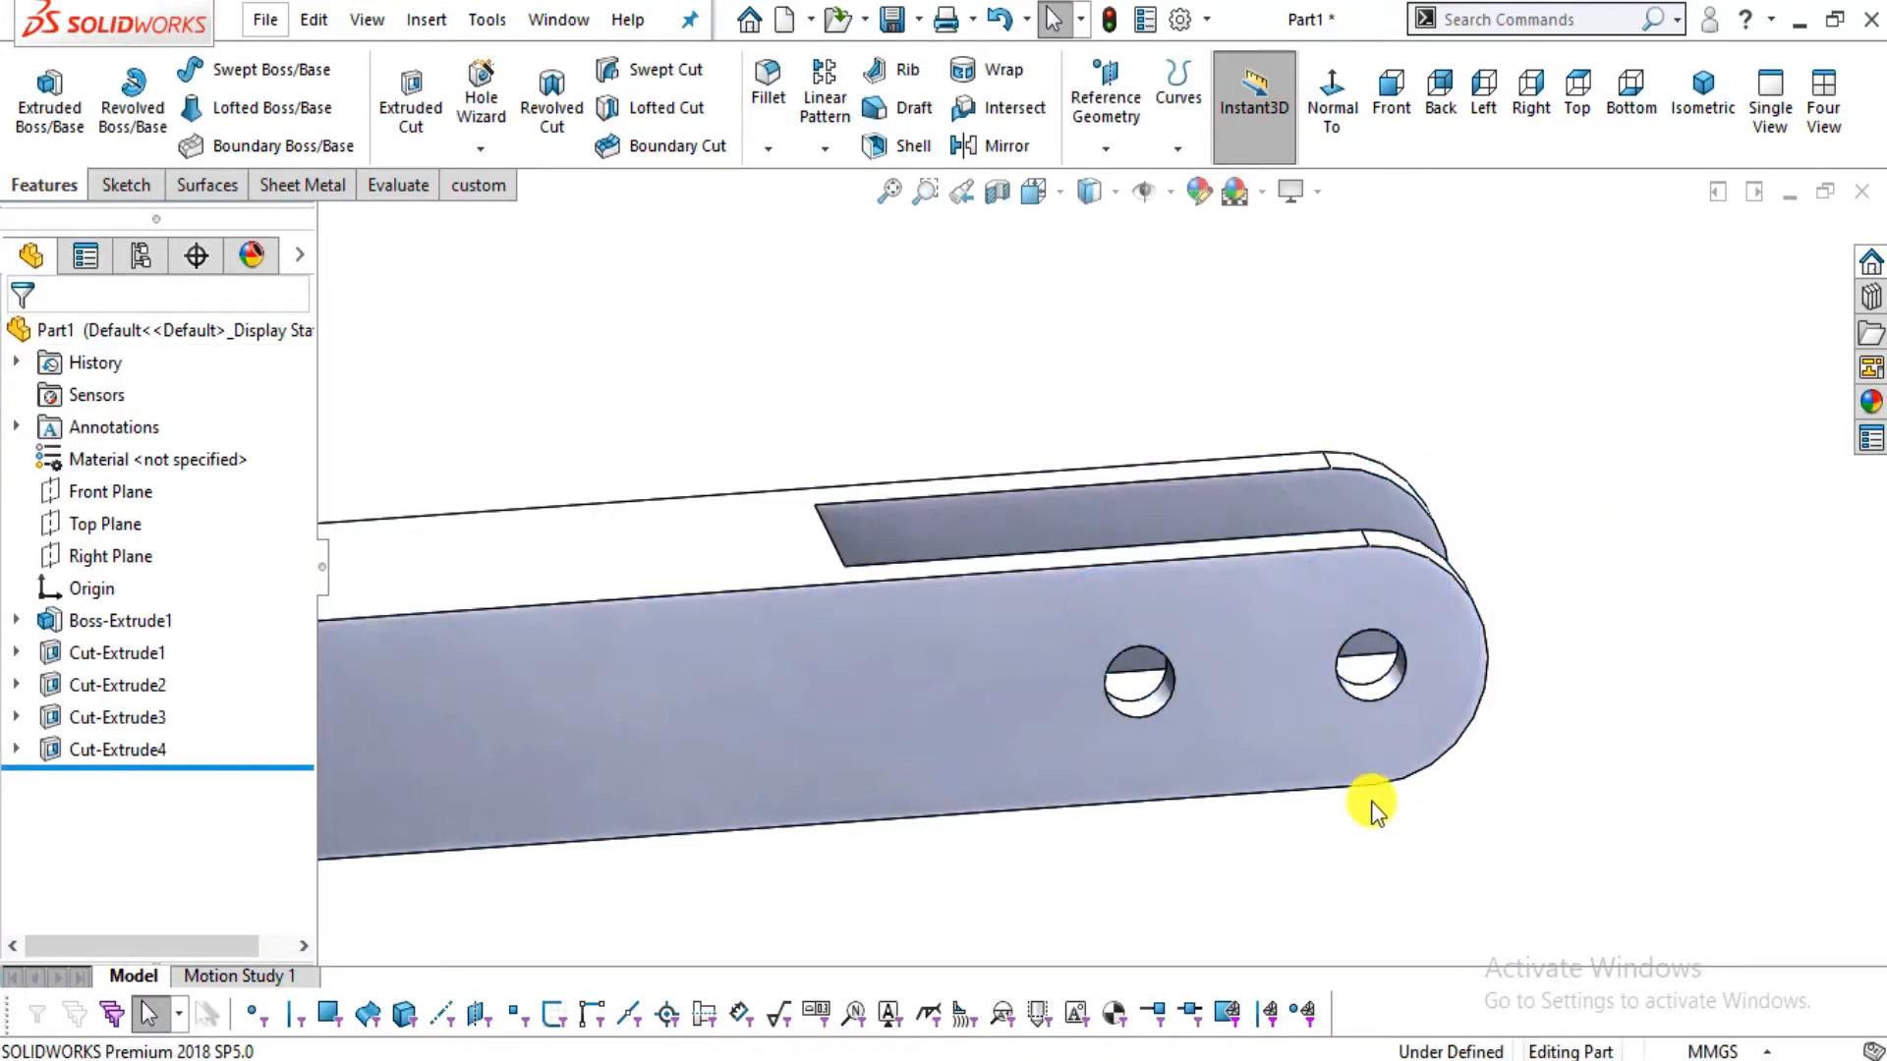
Start a new sketch on the vertical inner end face of the fork slot, viewed normal to it
middle_drag(1299, 671, 1472, 654)
middle_drag(1381, 854, 1297, 943)
click(1410, 755)
click(1362, 883)
middle_drag(1362, 883, 1318, 835)
click(1105, 830)
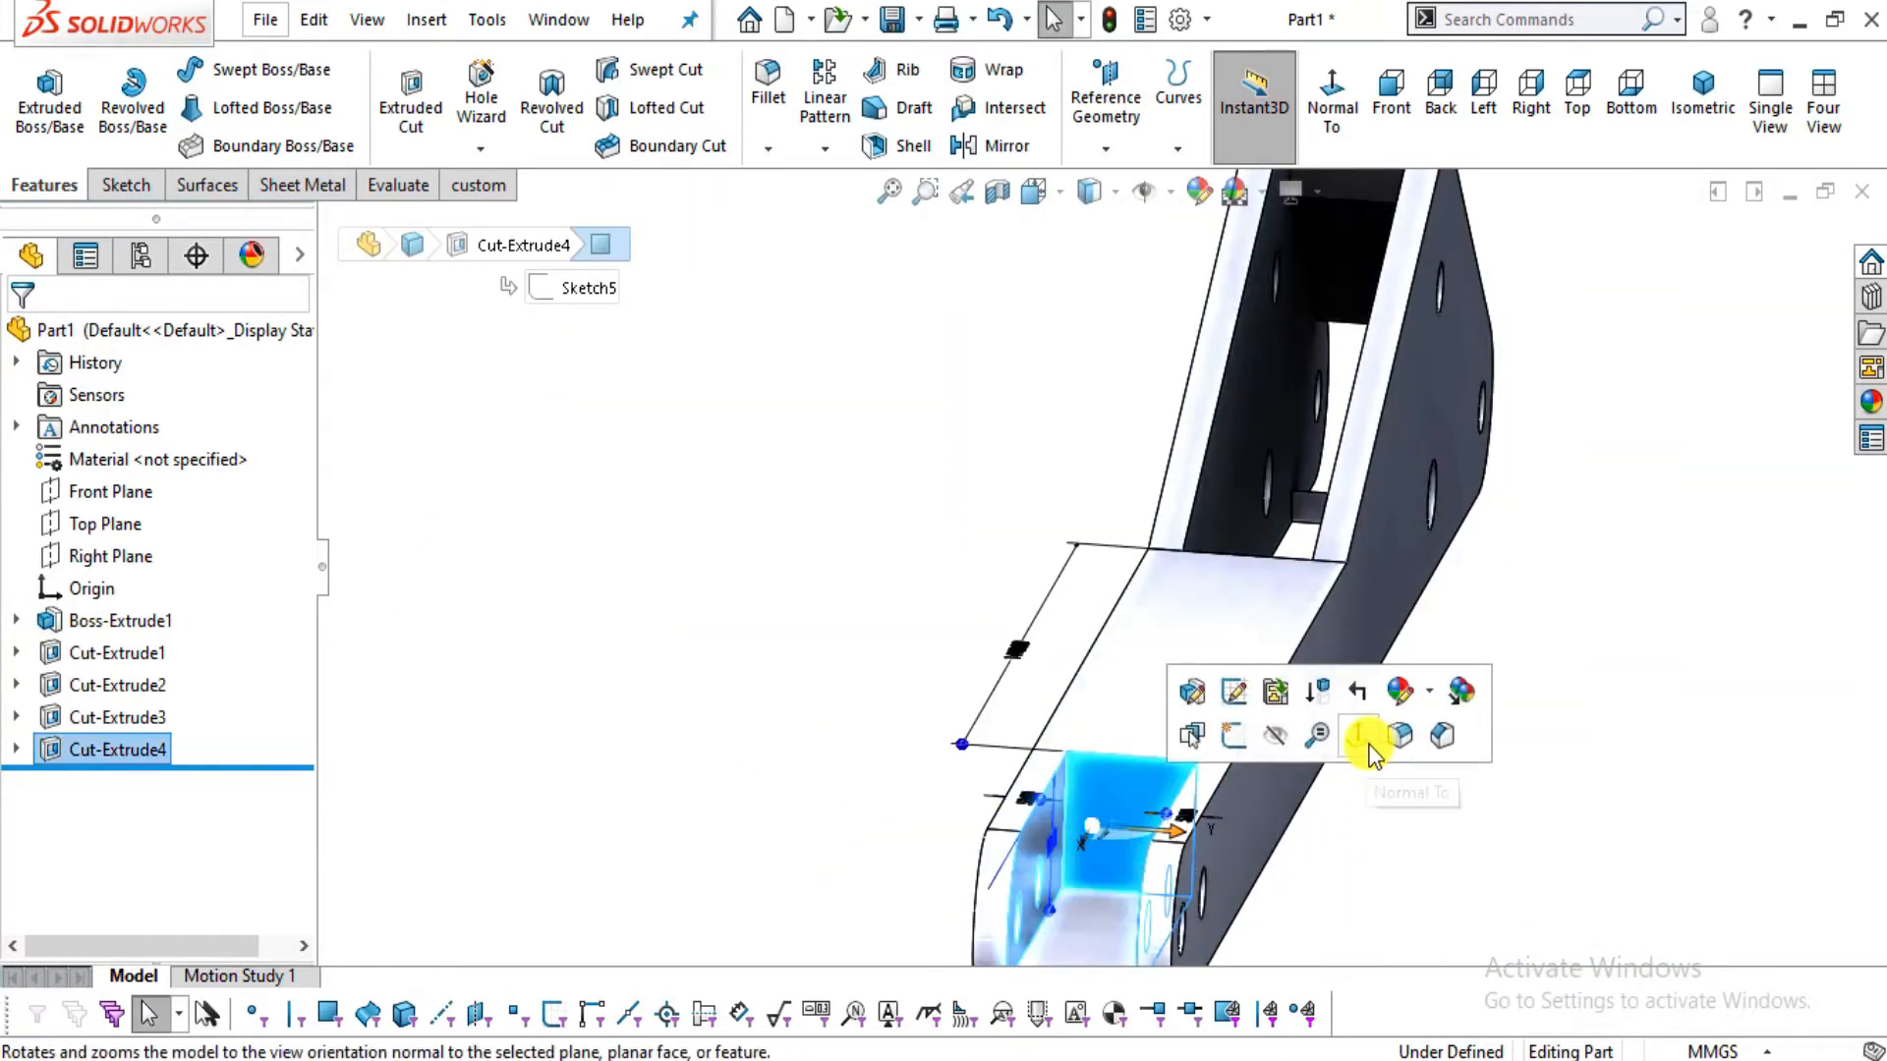
click(1370, 747)
click(124, 185)
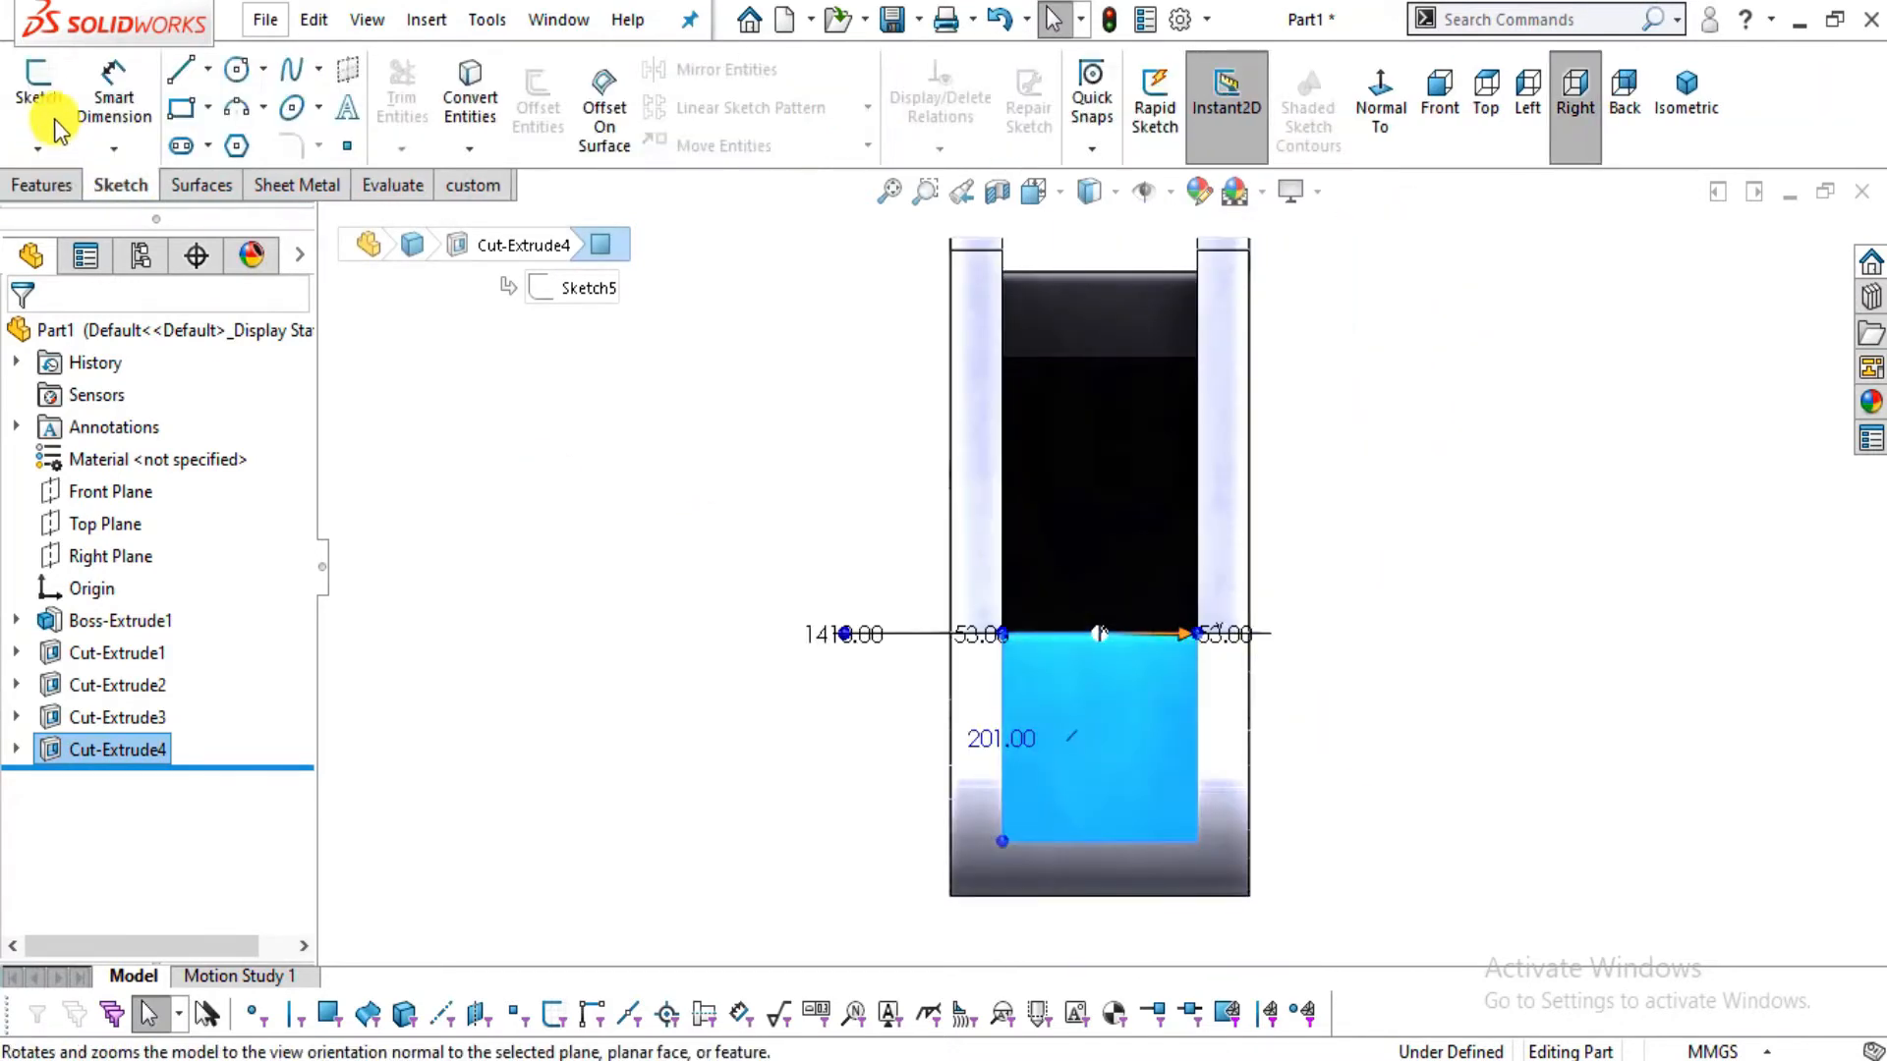
click(55, 120)
Draw a corner rectangle from the face's lower corner to its opposite side edge, ending about 37 mm below the top edge
click(192, 111)
scroll(1044, 934, down, 3)
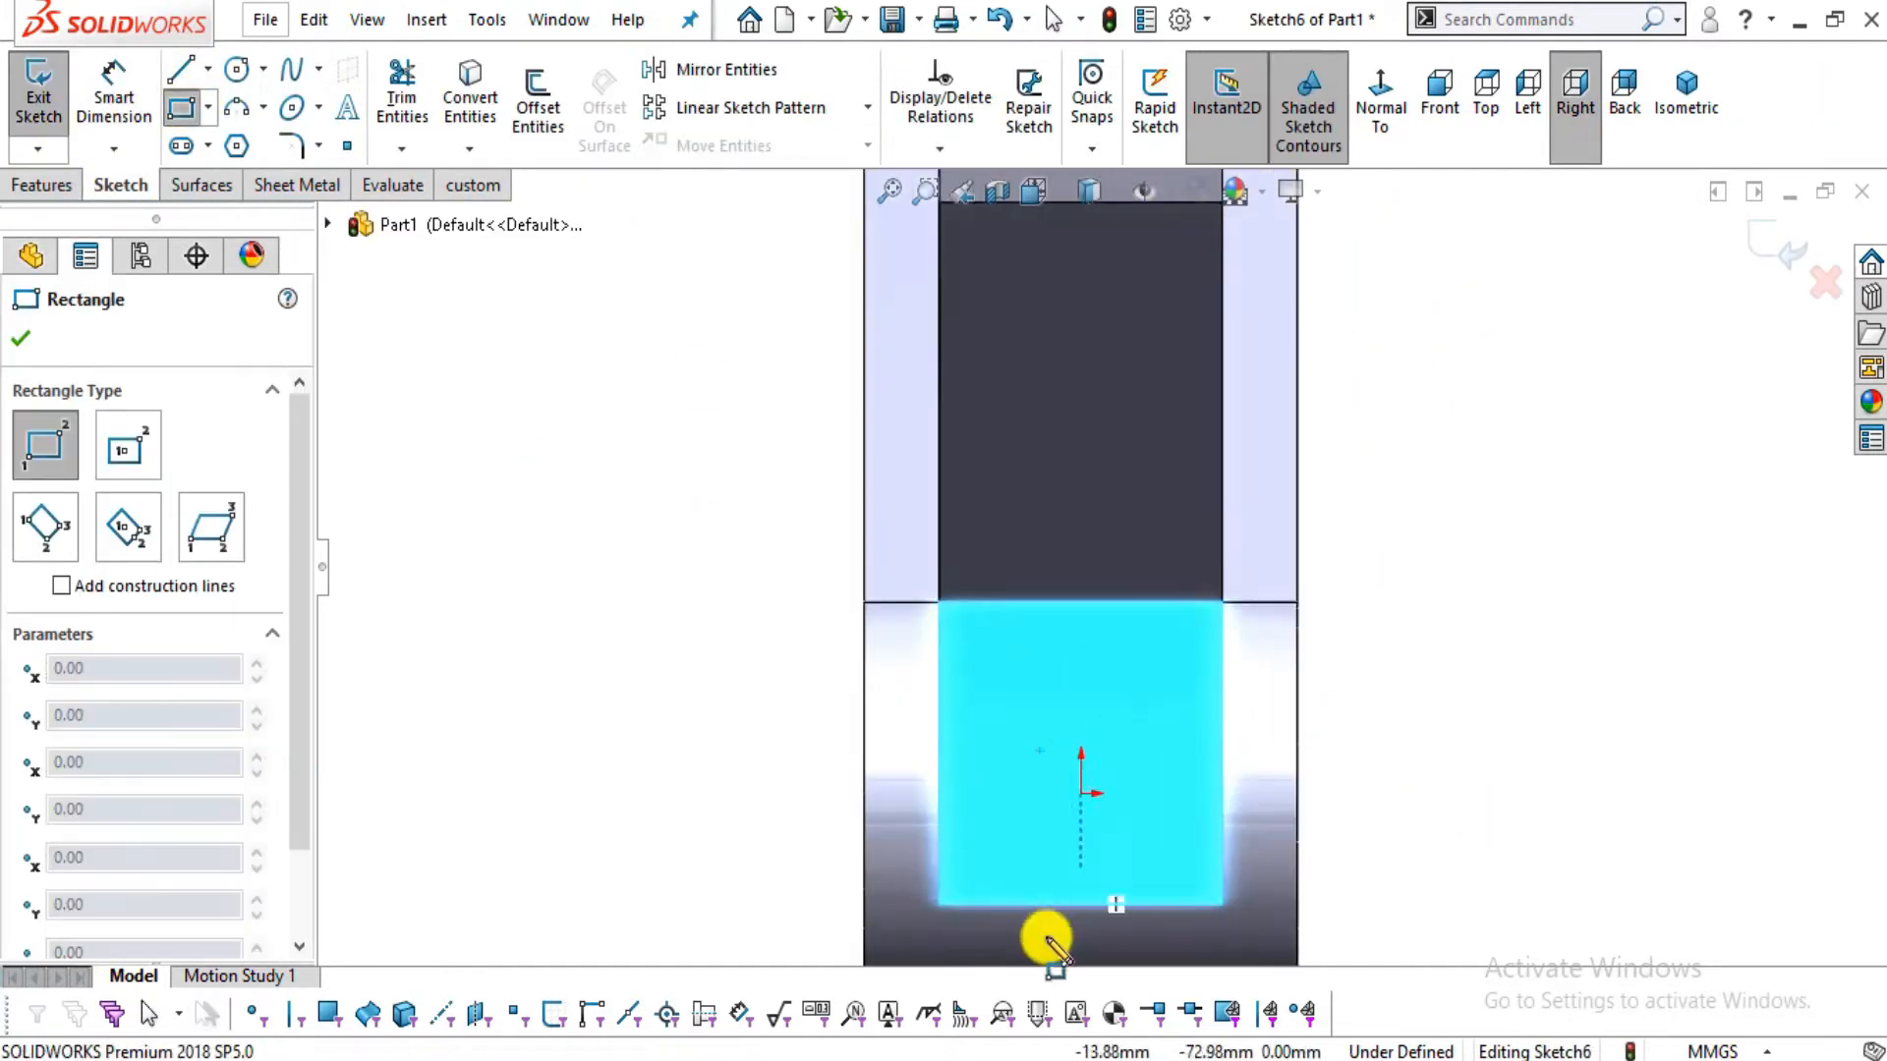
mouse_move(1061, 800)
middle_down()
mouse_move(1091, 905)
mouse_move(948, 929)
middle_up()
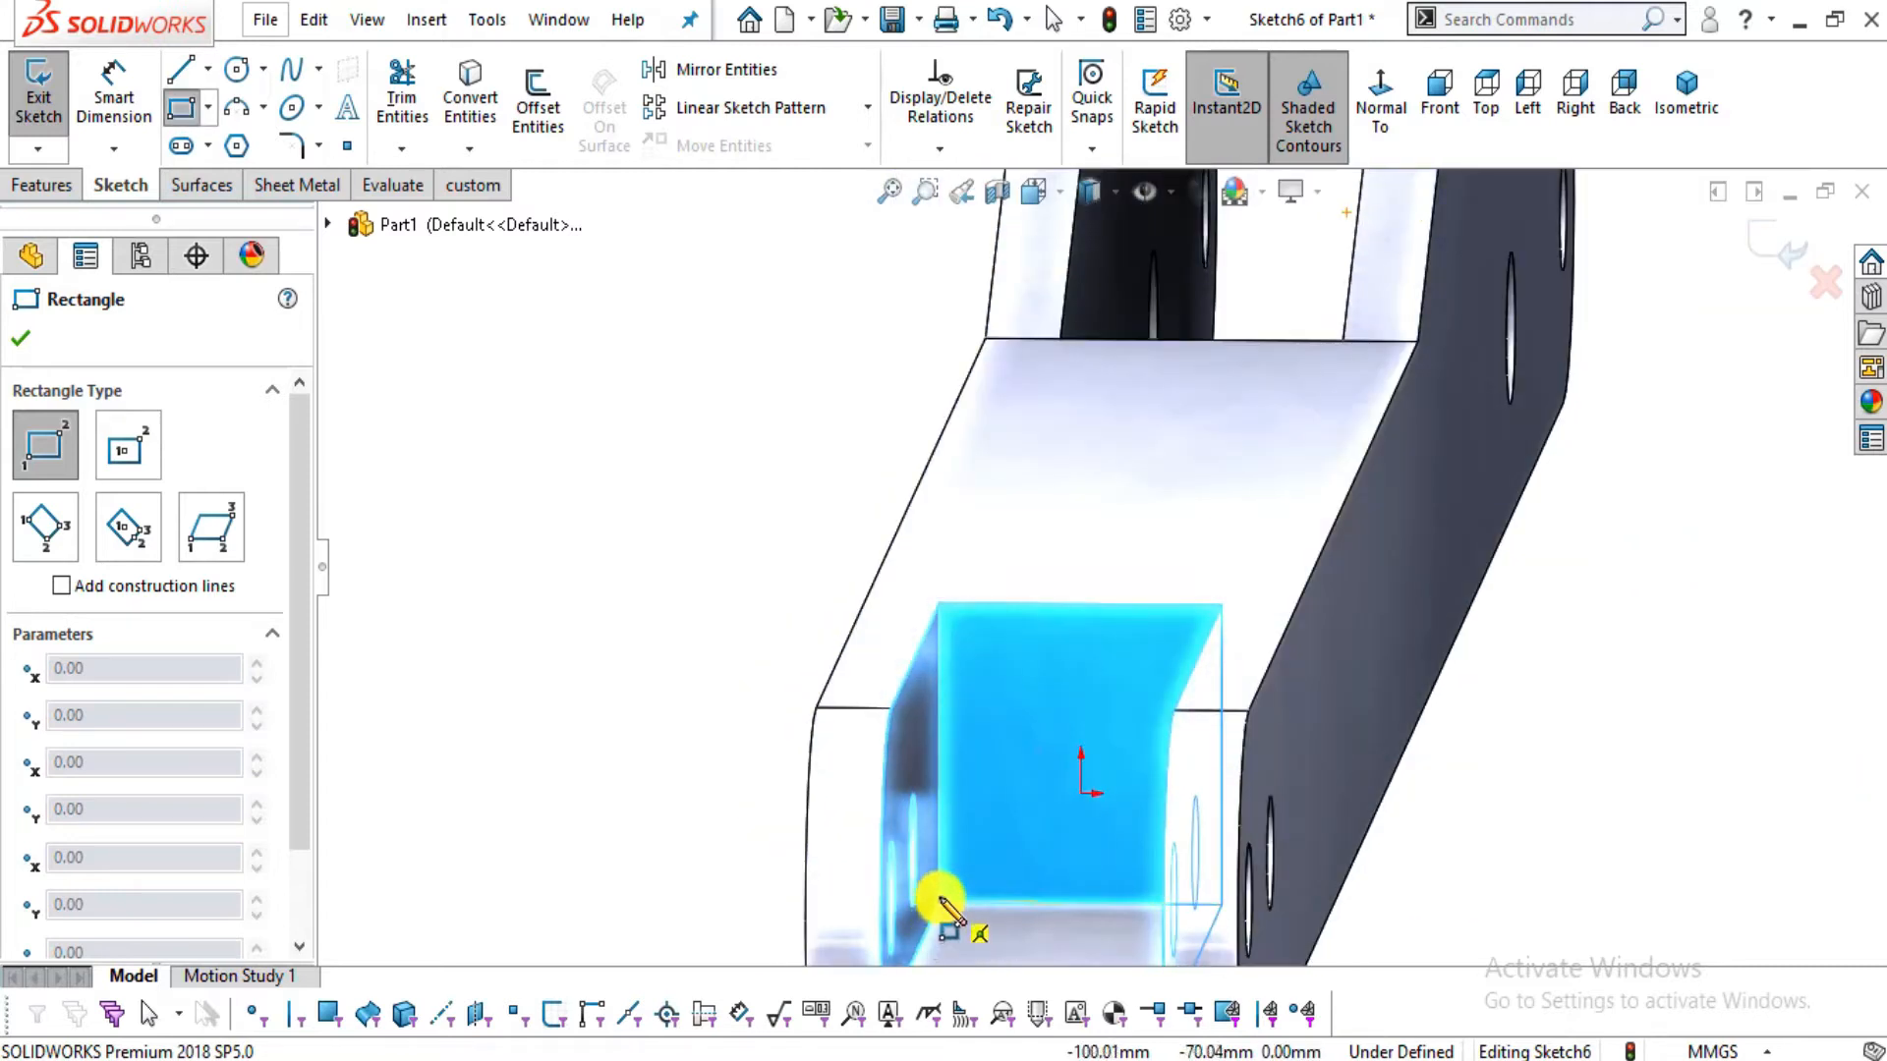
click(941, 902)
middle_drag(1146, 687, 1191, 685)
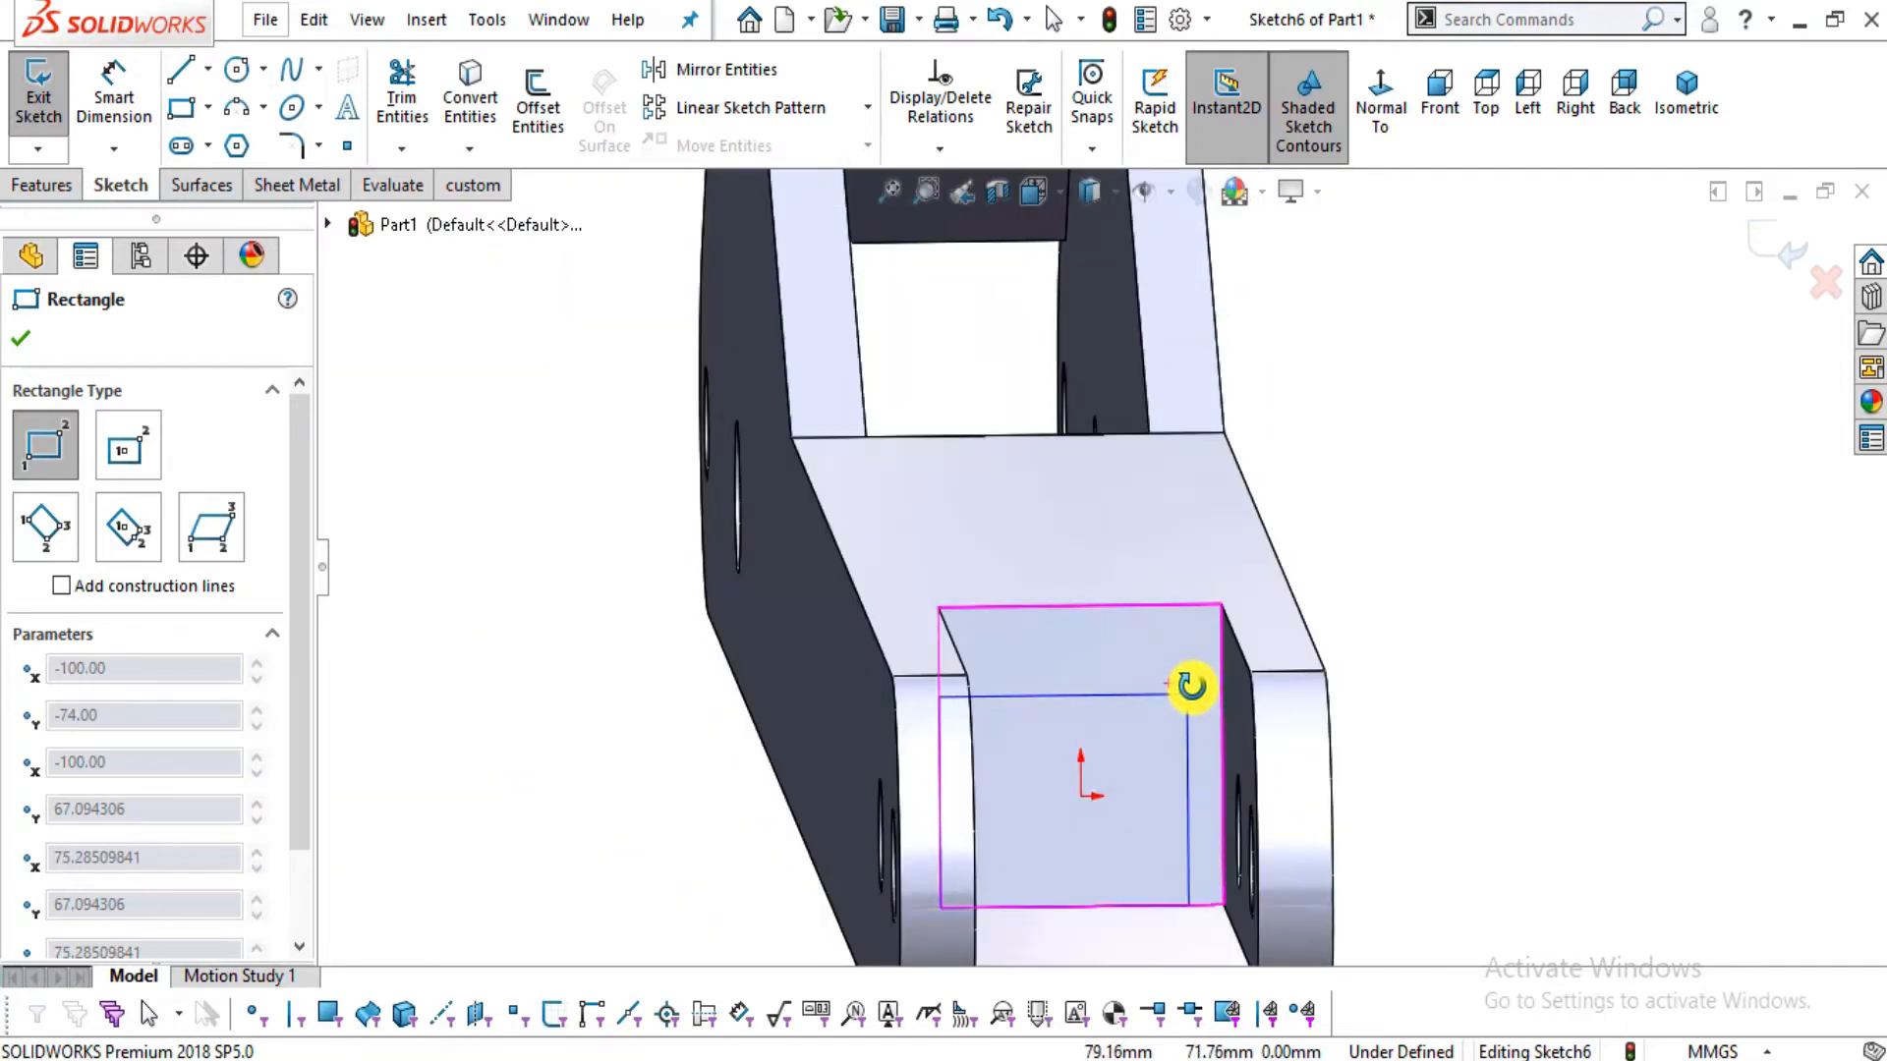
click(1221, 661)
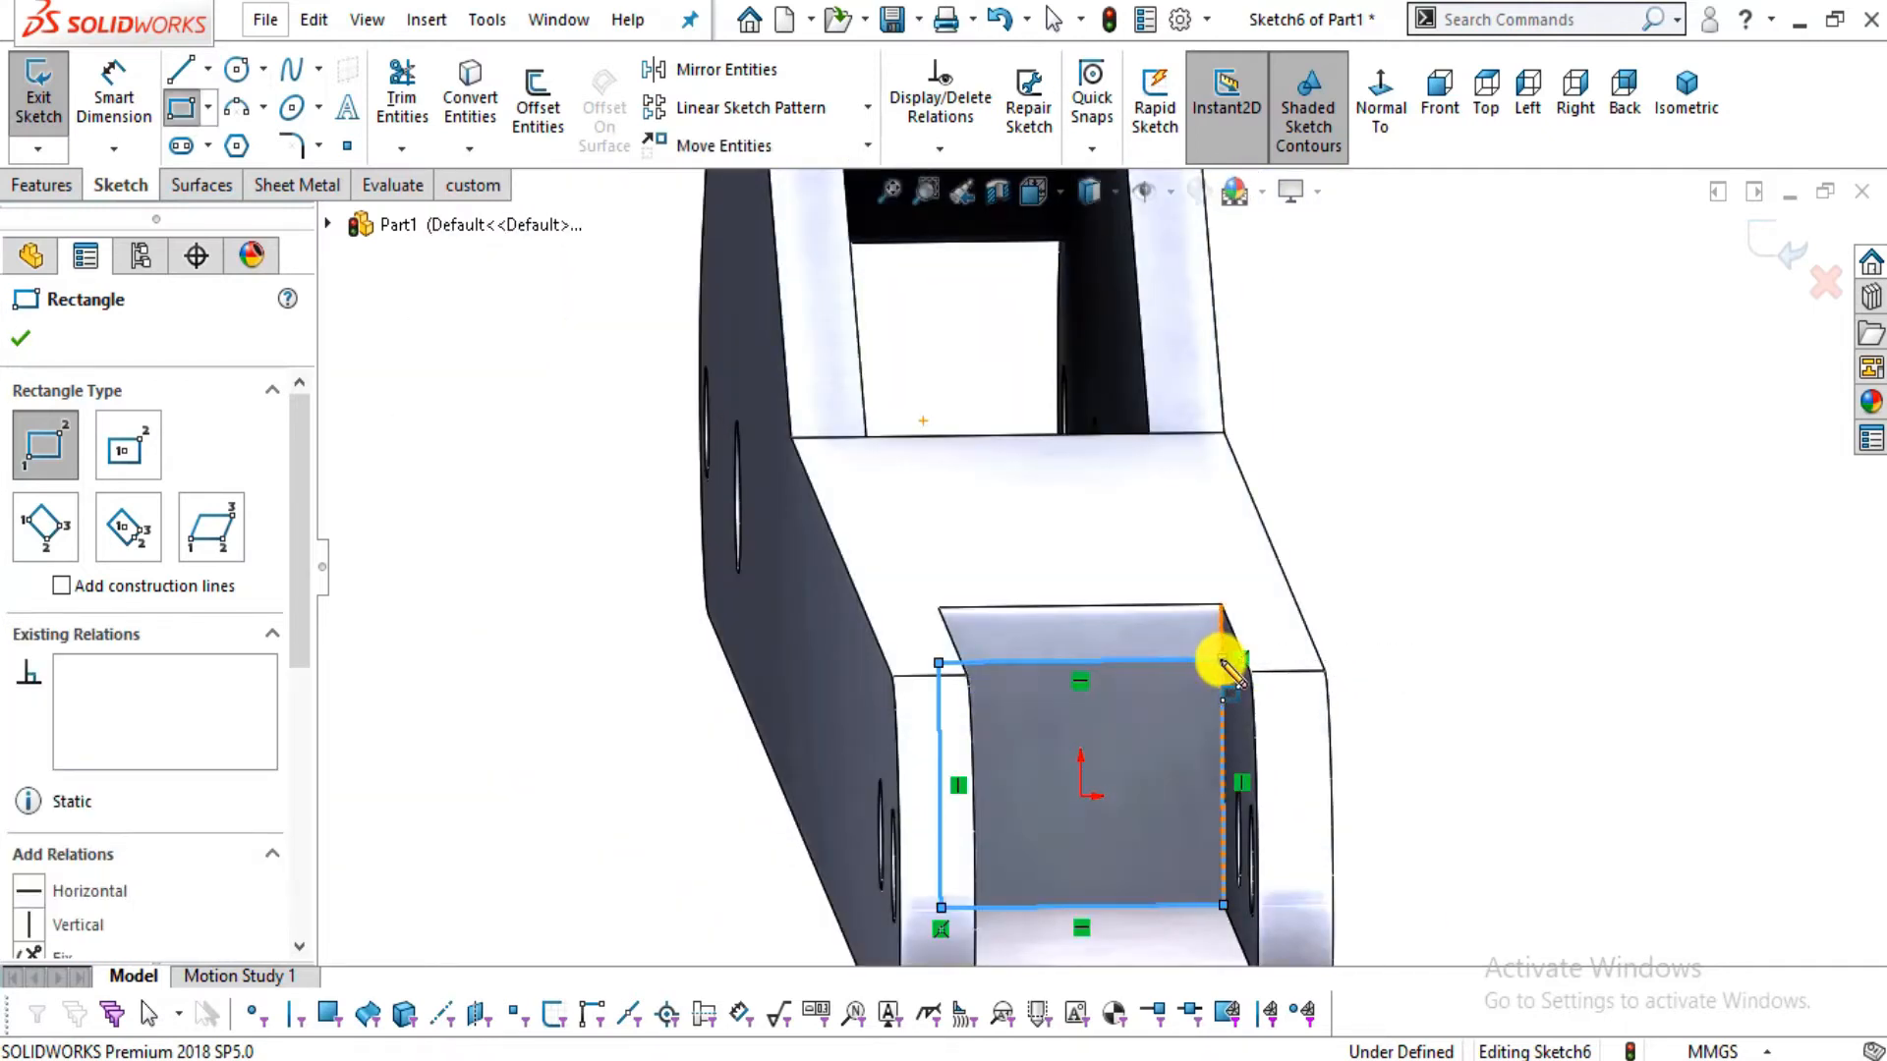
key(Escape)
Dimension the rectangle's upper line 53 mm below the top edge of the slot's end face
click(114, 98)
click(1004, 661)
click(1074, 610)
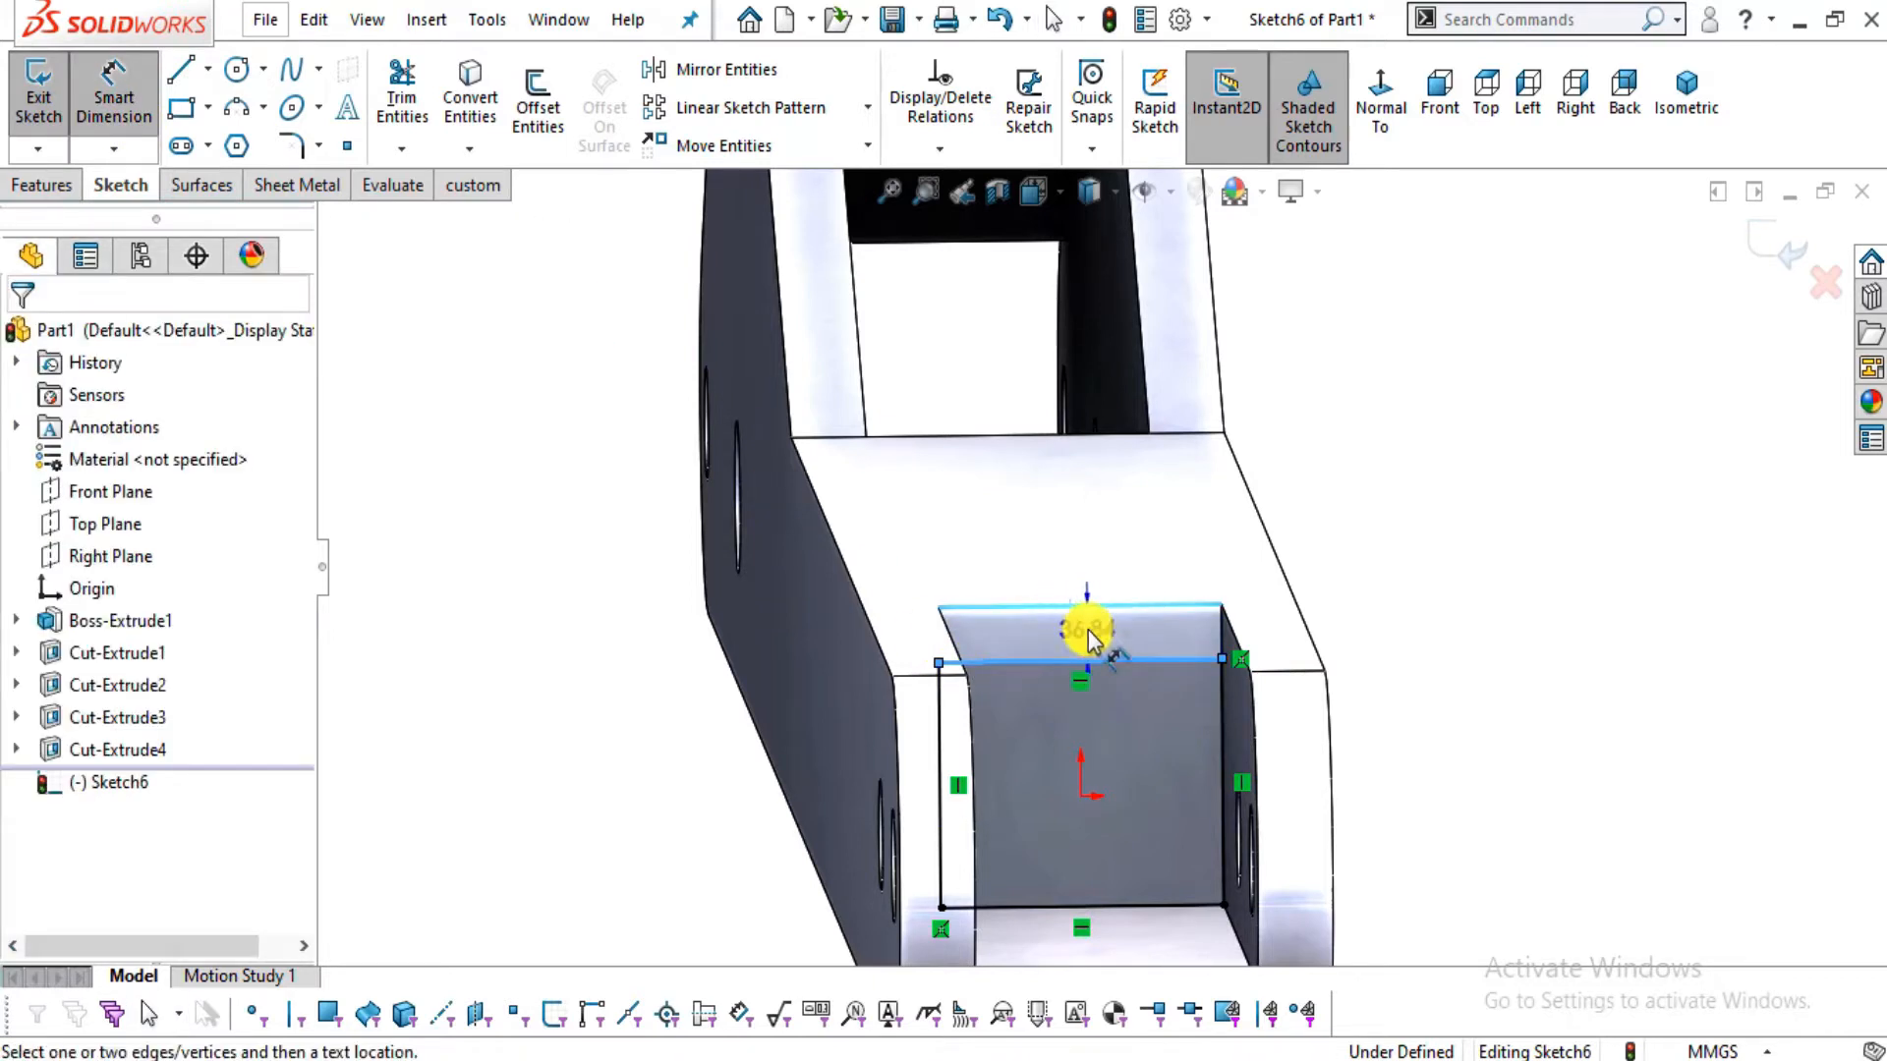
scroll(1081, 628, down, 2)
click(1084, 636)
text(53)
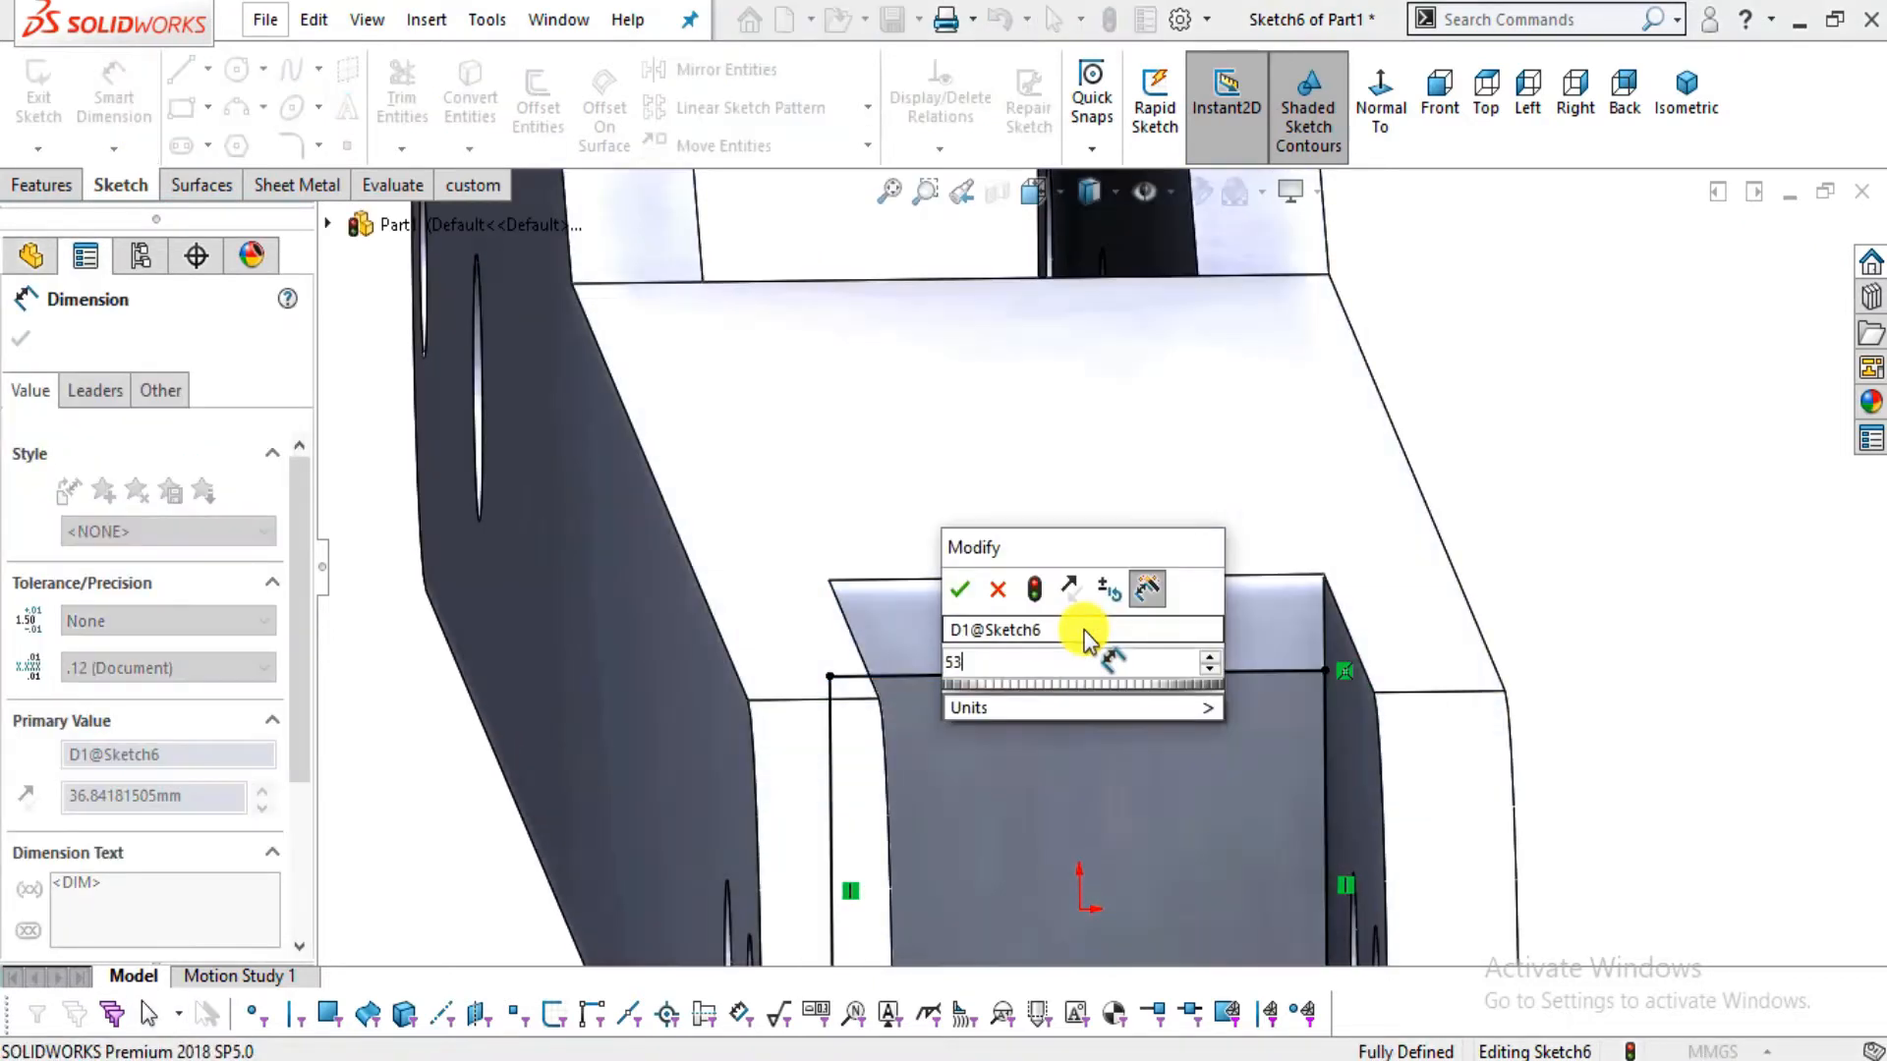
key(Return)
key(Escape)
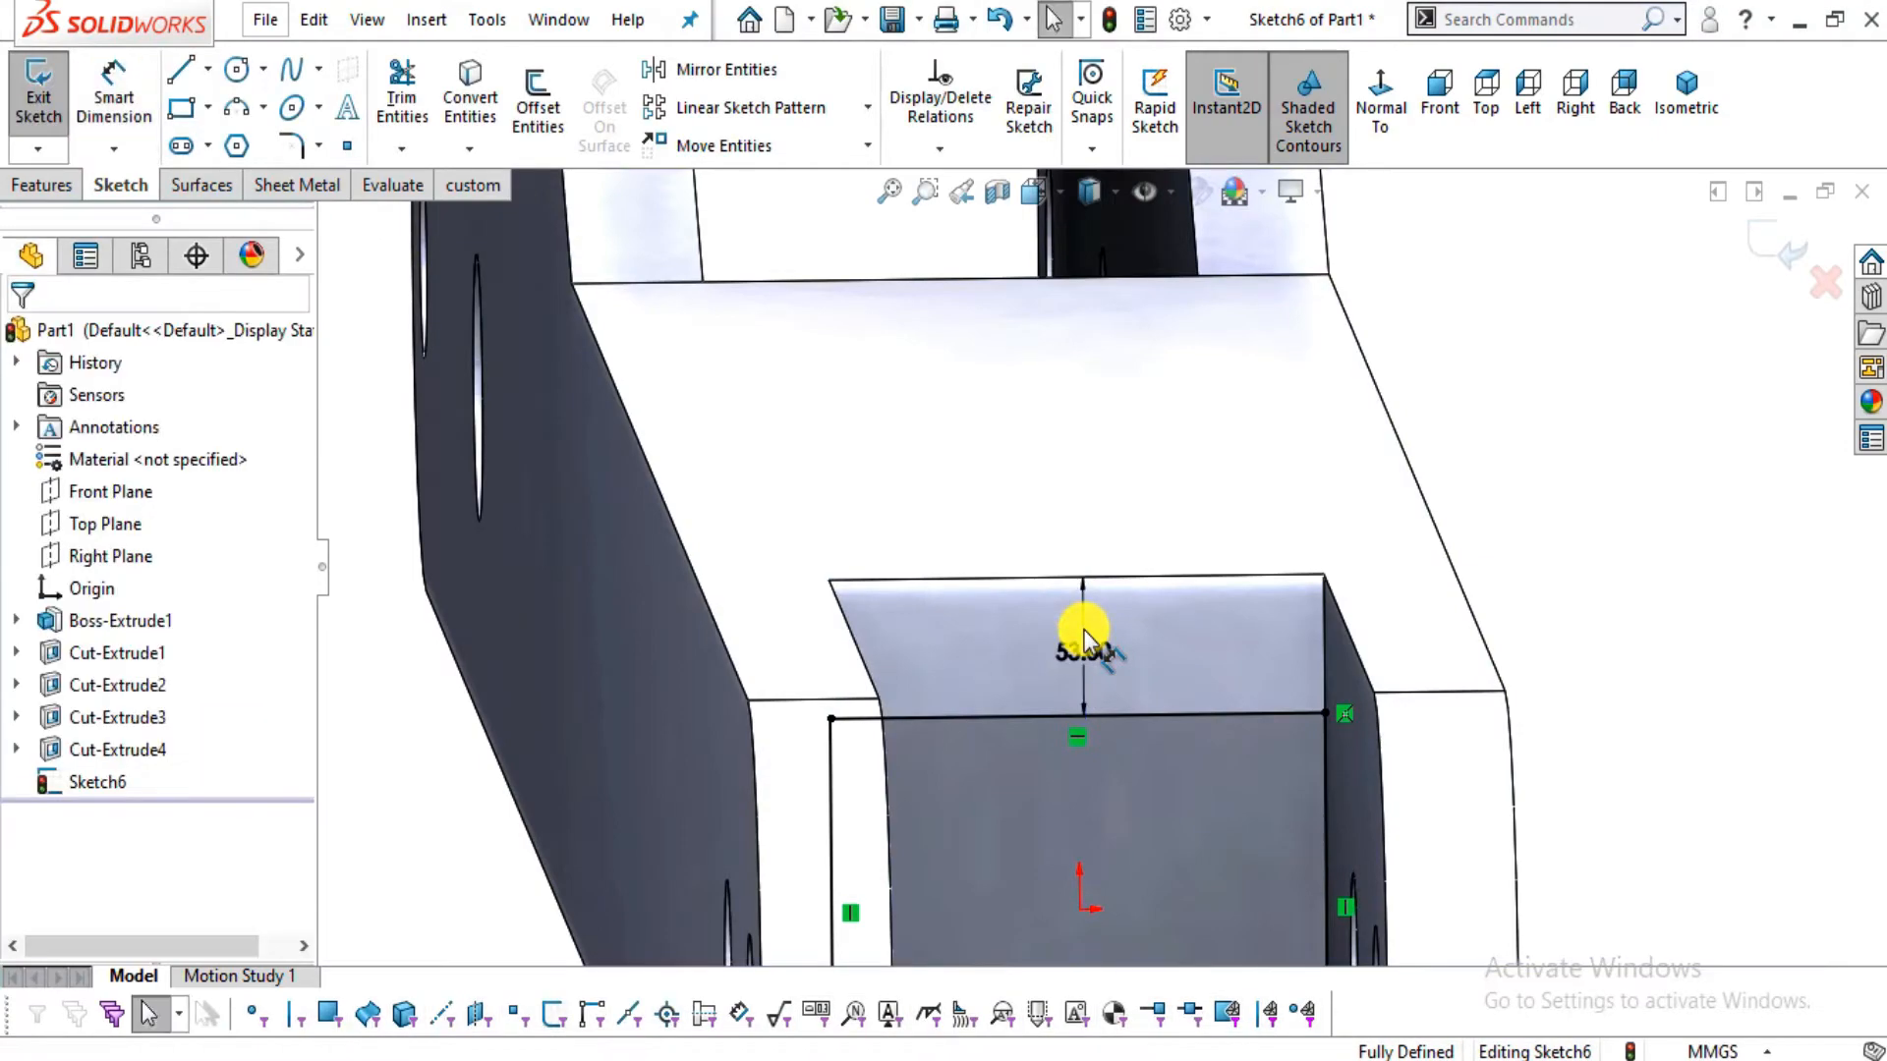
Compare the wall thickness with the drawing and set up an Extruded Cut of the rectangle with the Up To Next end condition
key(alt+Tab)
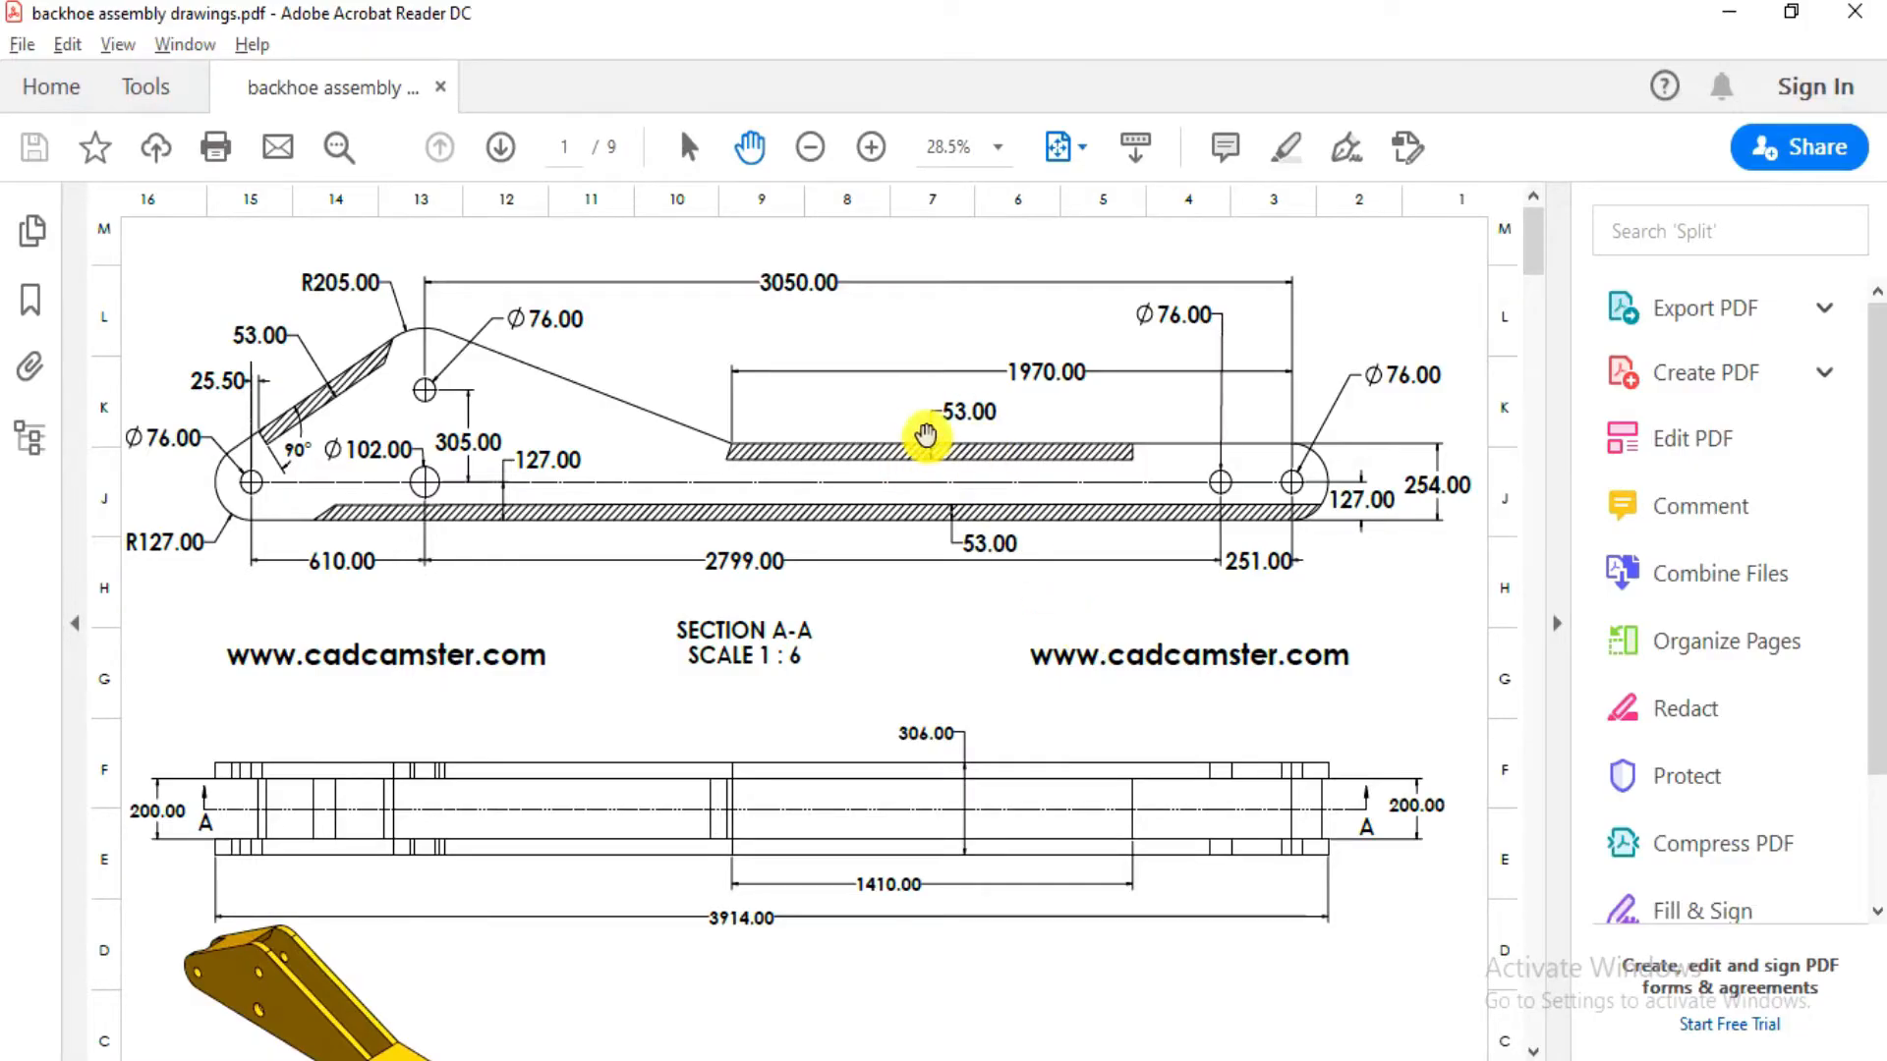
key(alt+Tab)
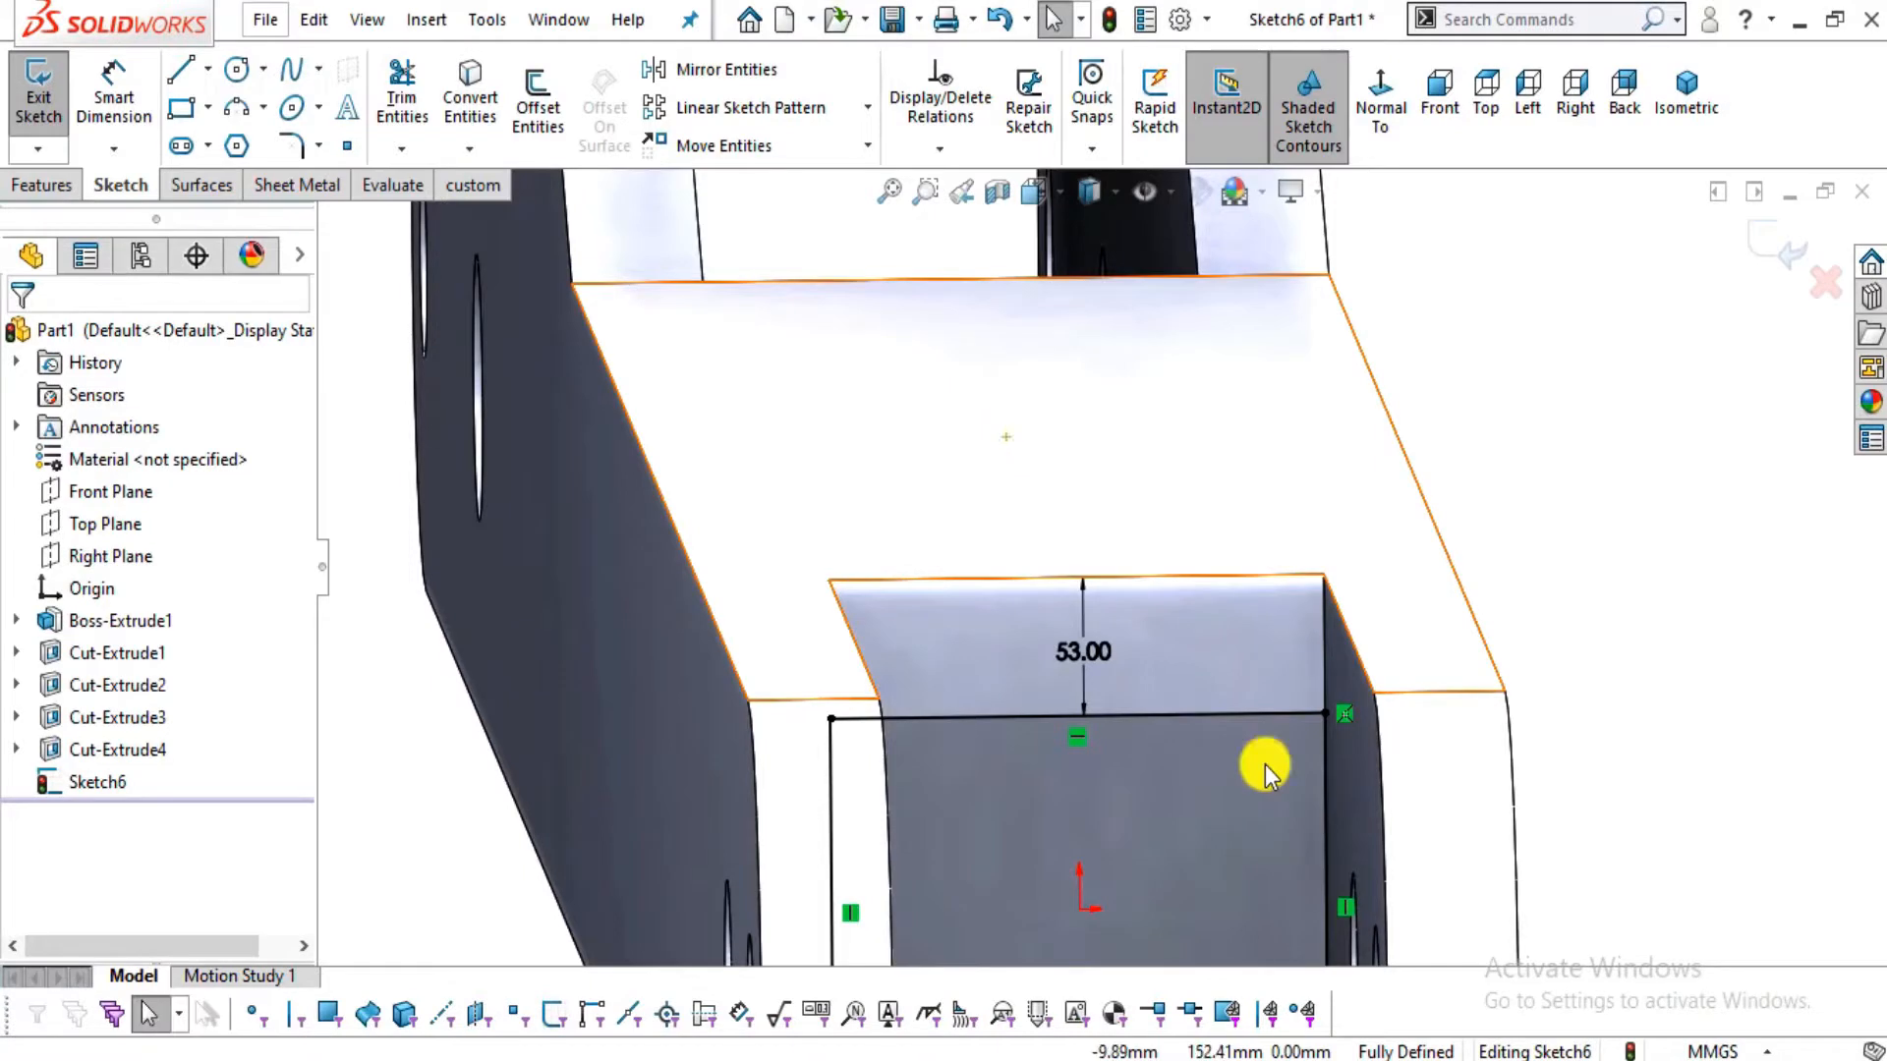
scroll(1263, 749, up, 3)
middle_drag(1263, 750, 1238, 810)
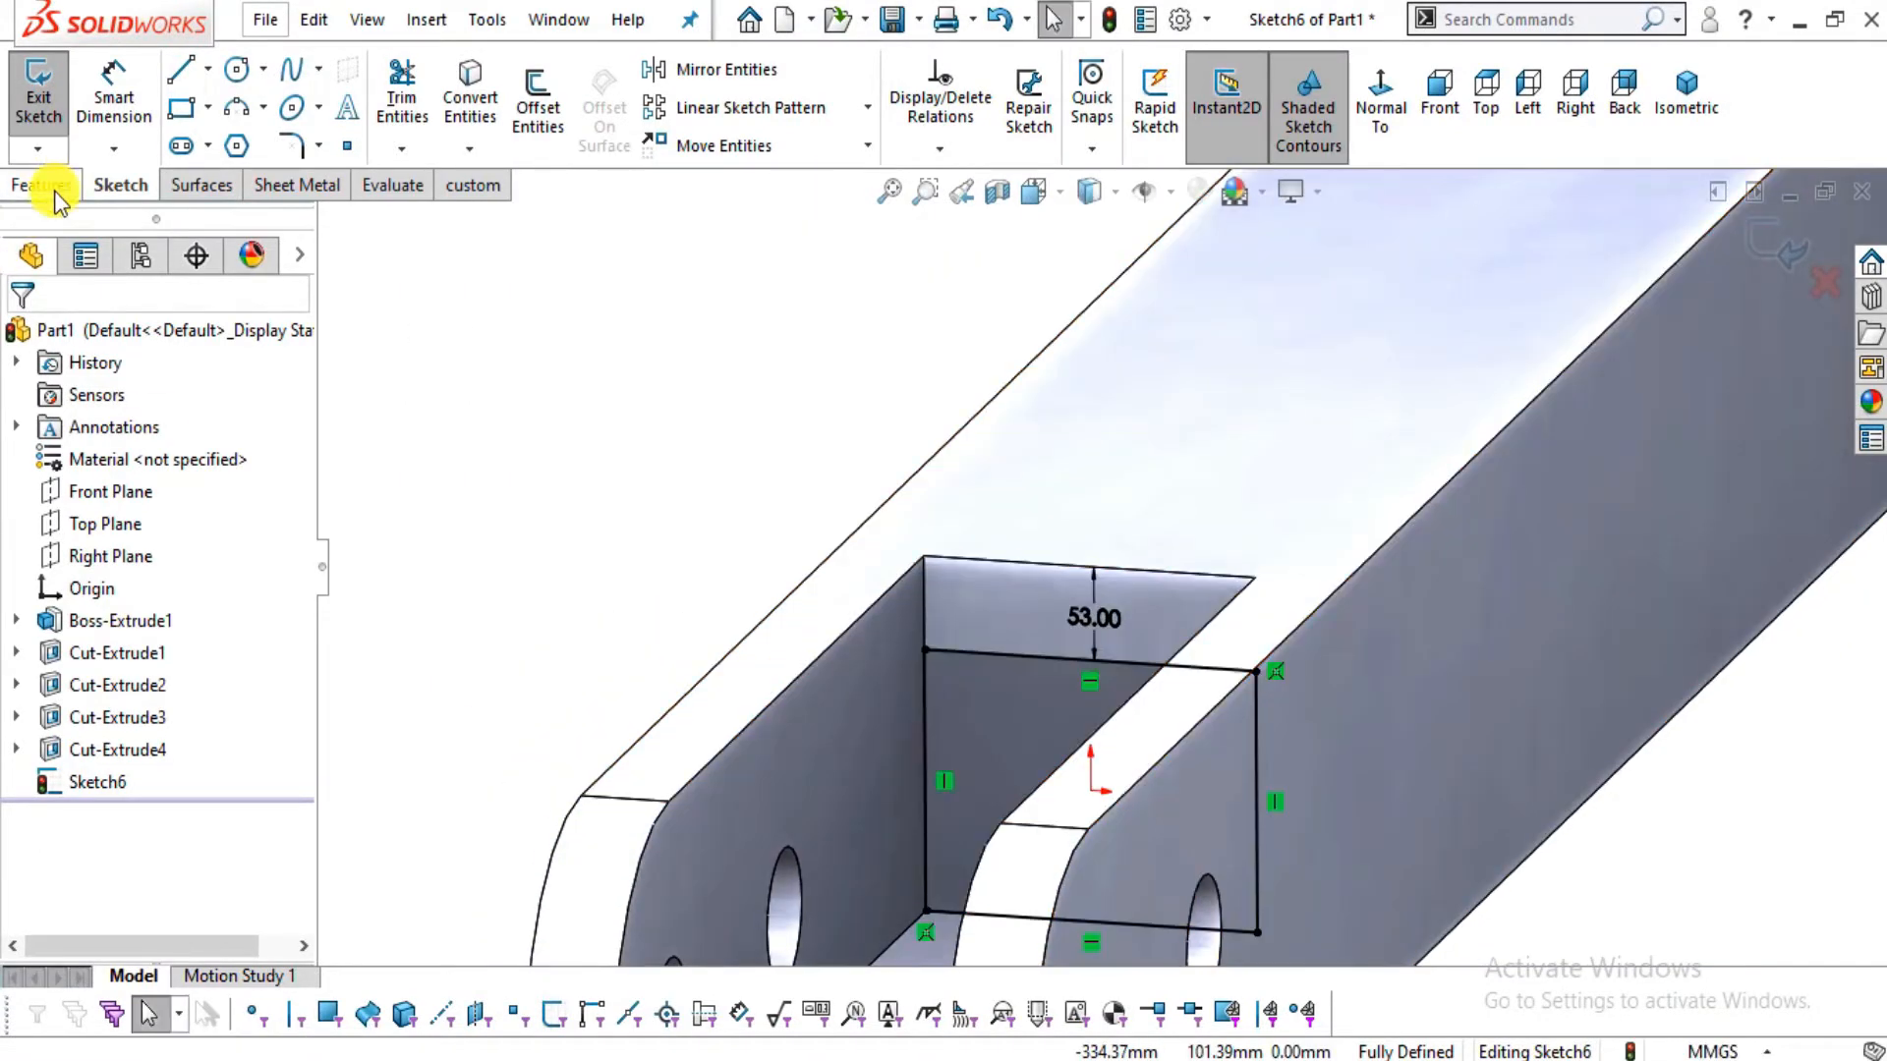
click(54, 191)
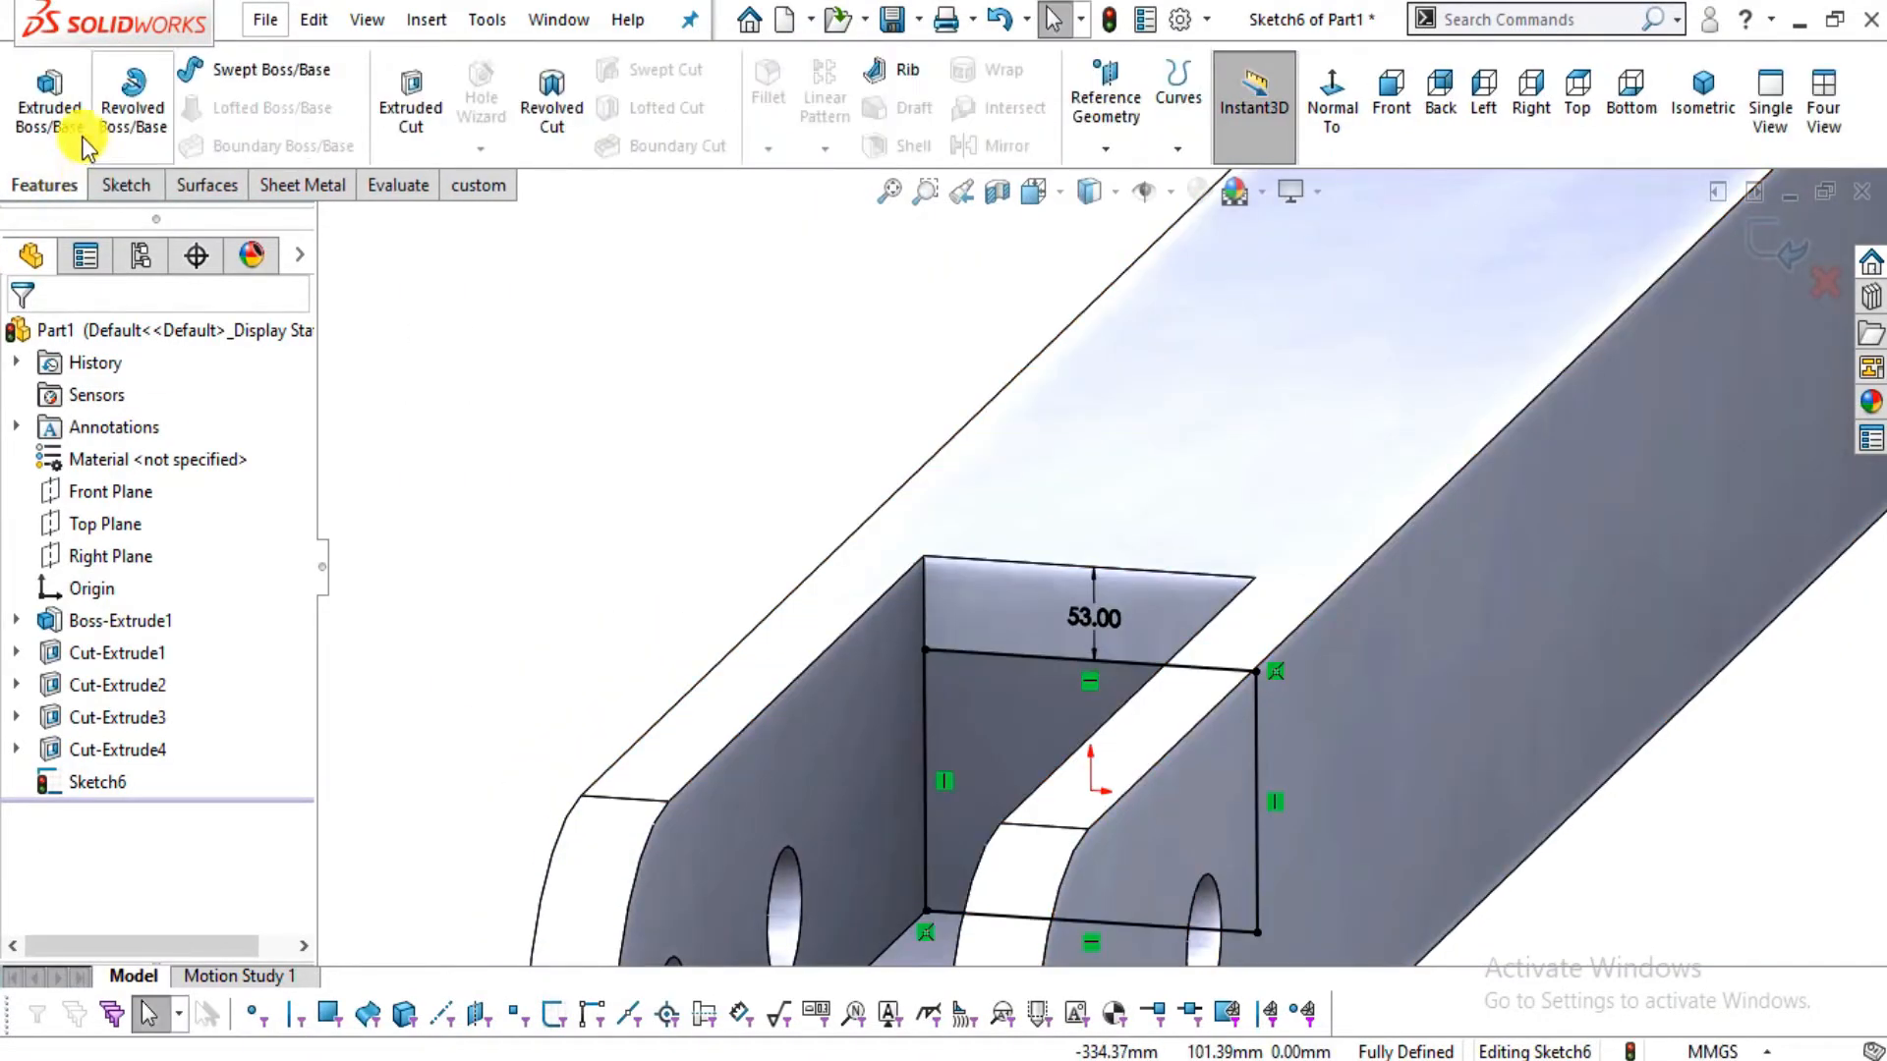
click(411, 116)
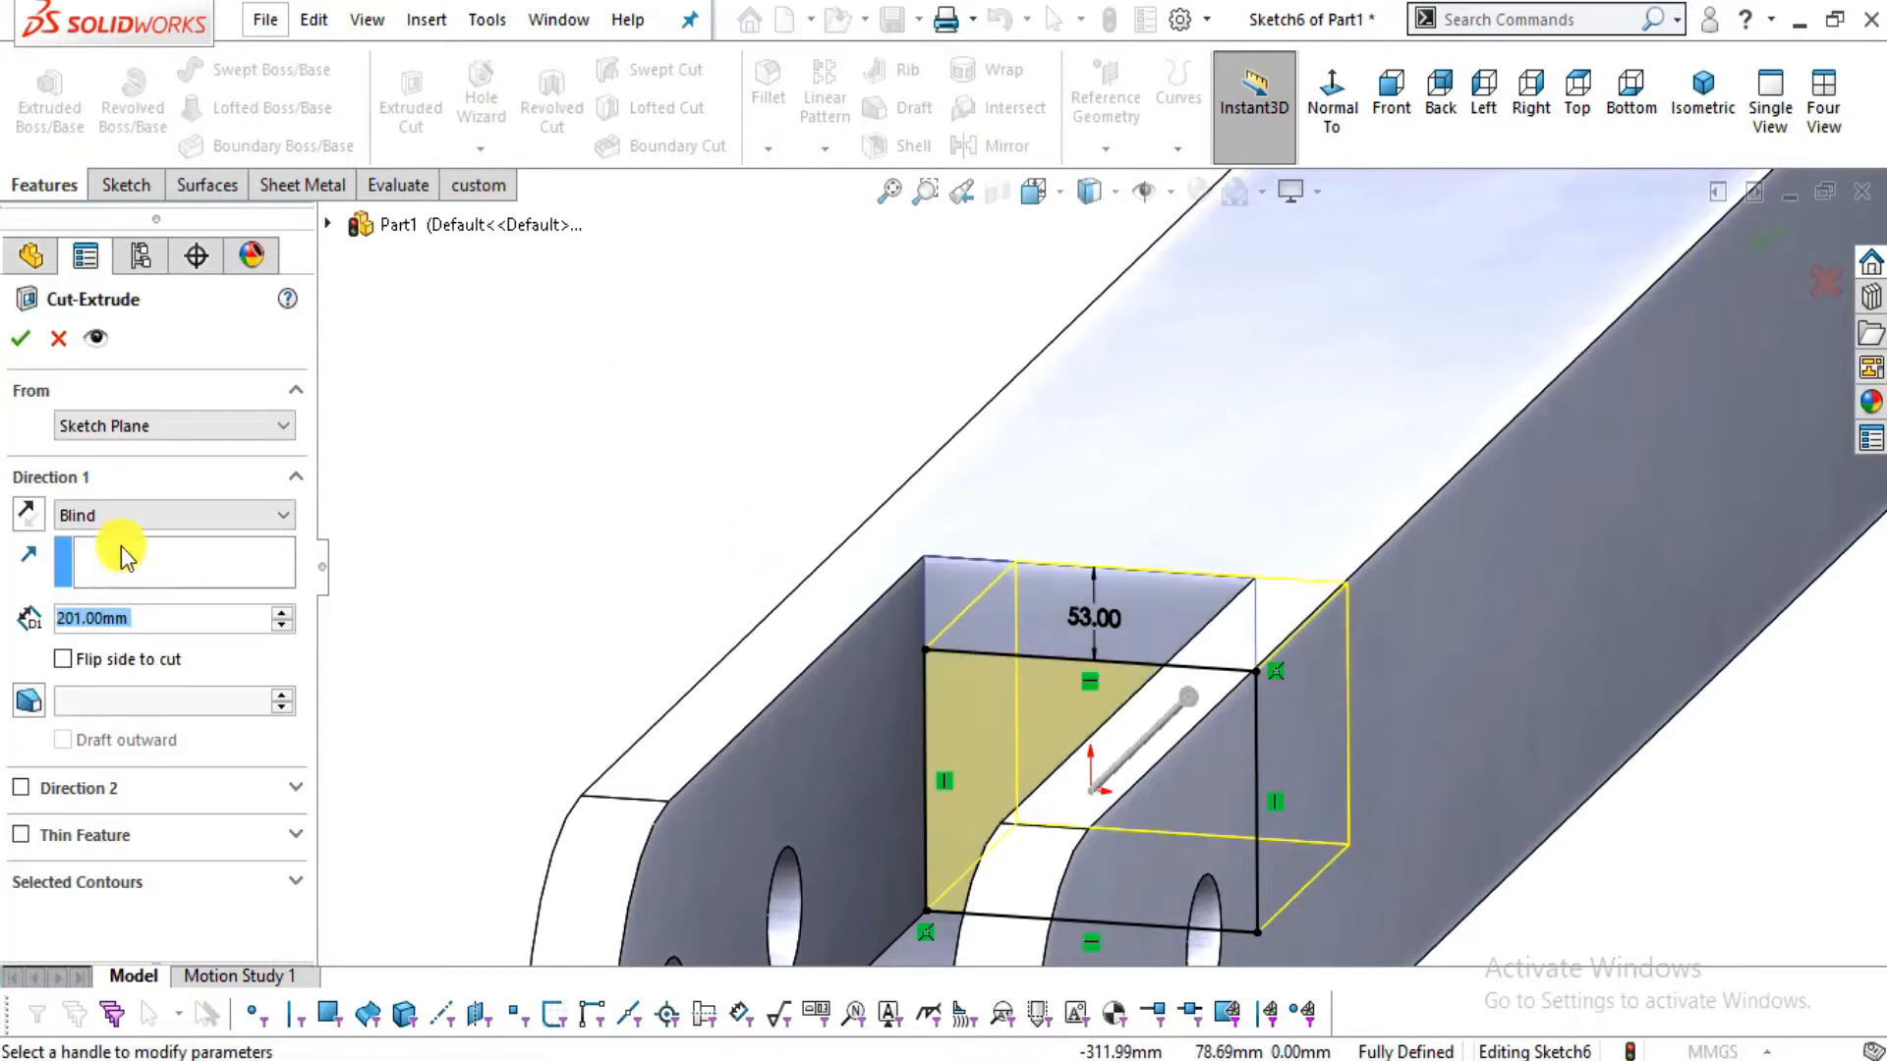
click(125, 515)
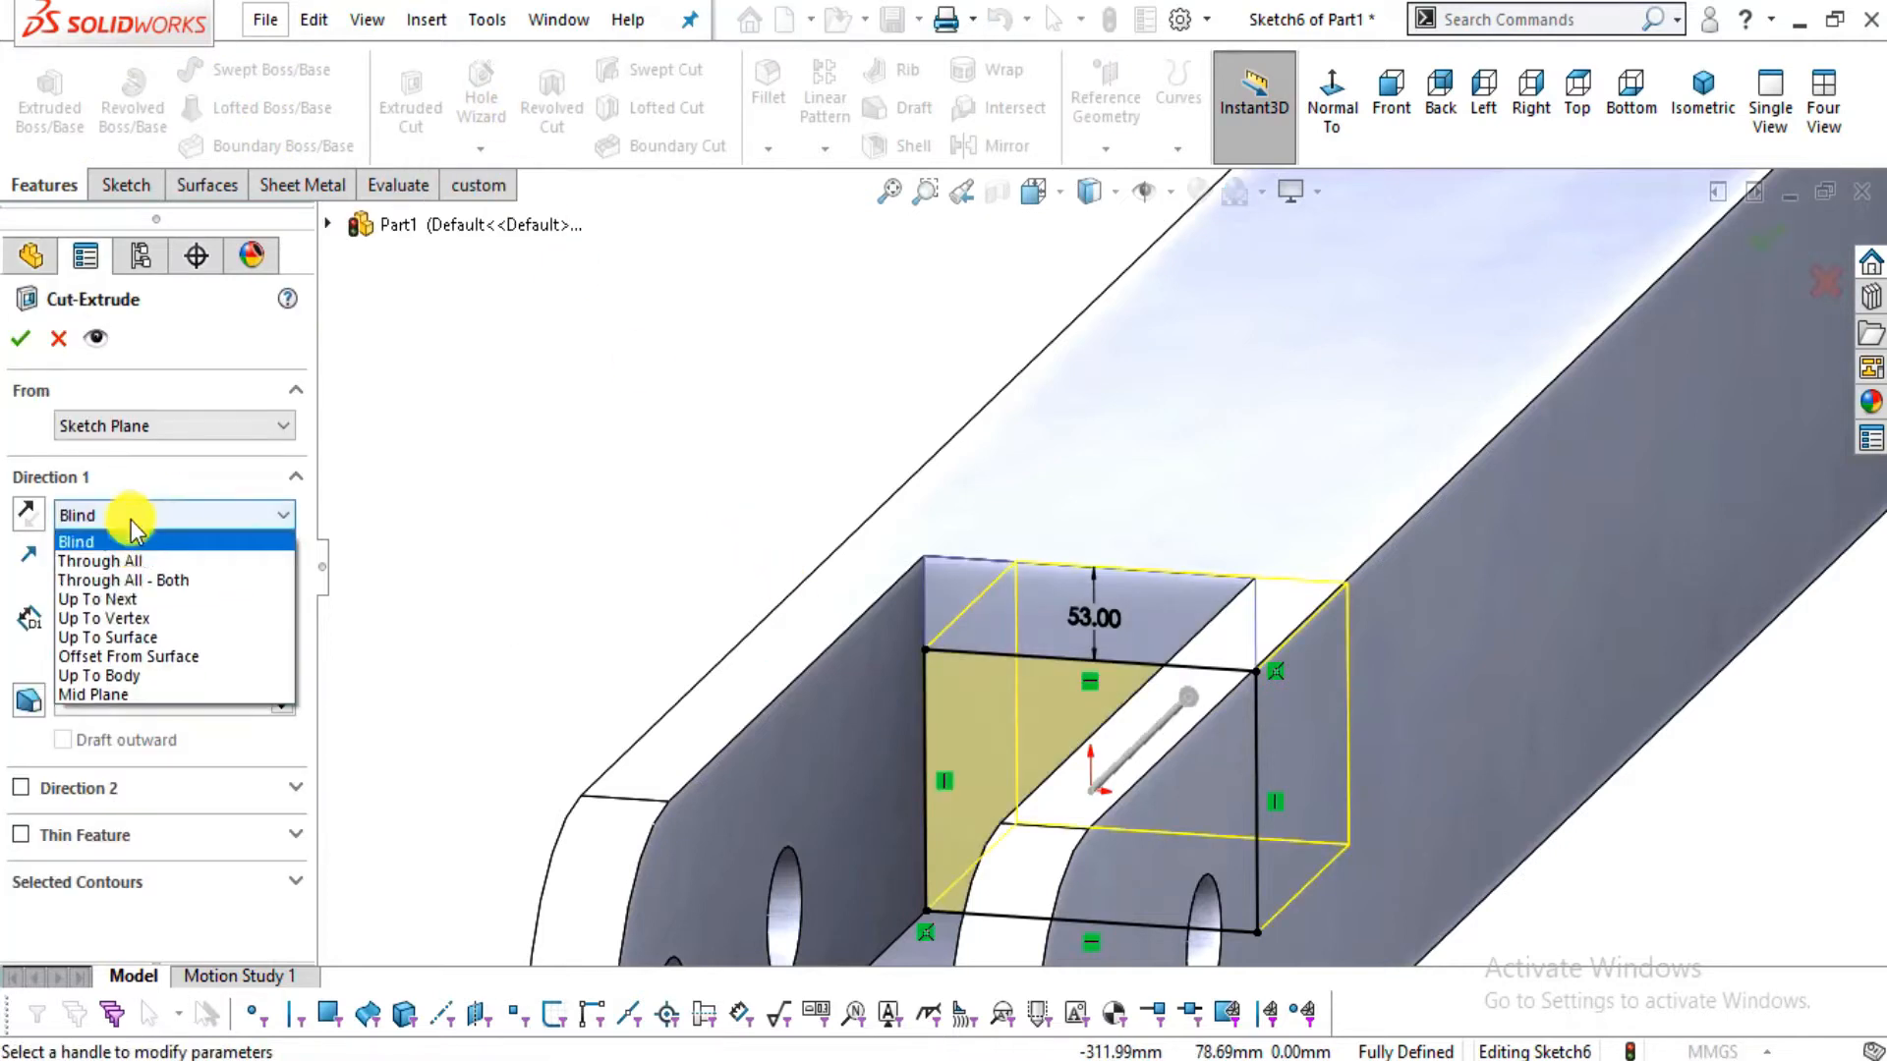
click(132, 602)
Examine where the cut preview ends at the raised section's cavity, compare it with the drawing, and accept the cut
scroll(1302, 550, up, 4)
scroll(1747, 356, down, 1)
middle_drag(1747, 364, 1582, 536)
scroll(1444, 497, up, 4)
middle_drag(1445, 497, 1400, 520)
scroll(993, 422, down, 5)
middle_drag(994, 416, 1069, 379)
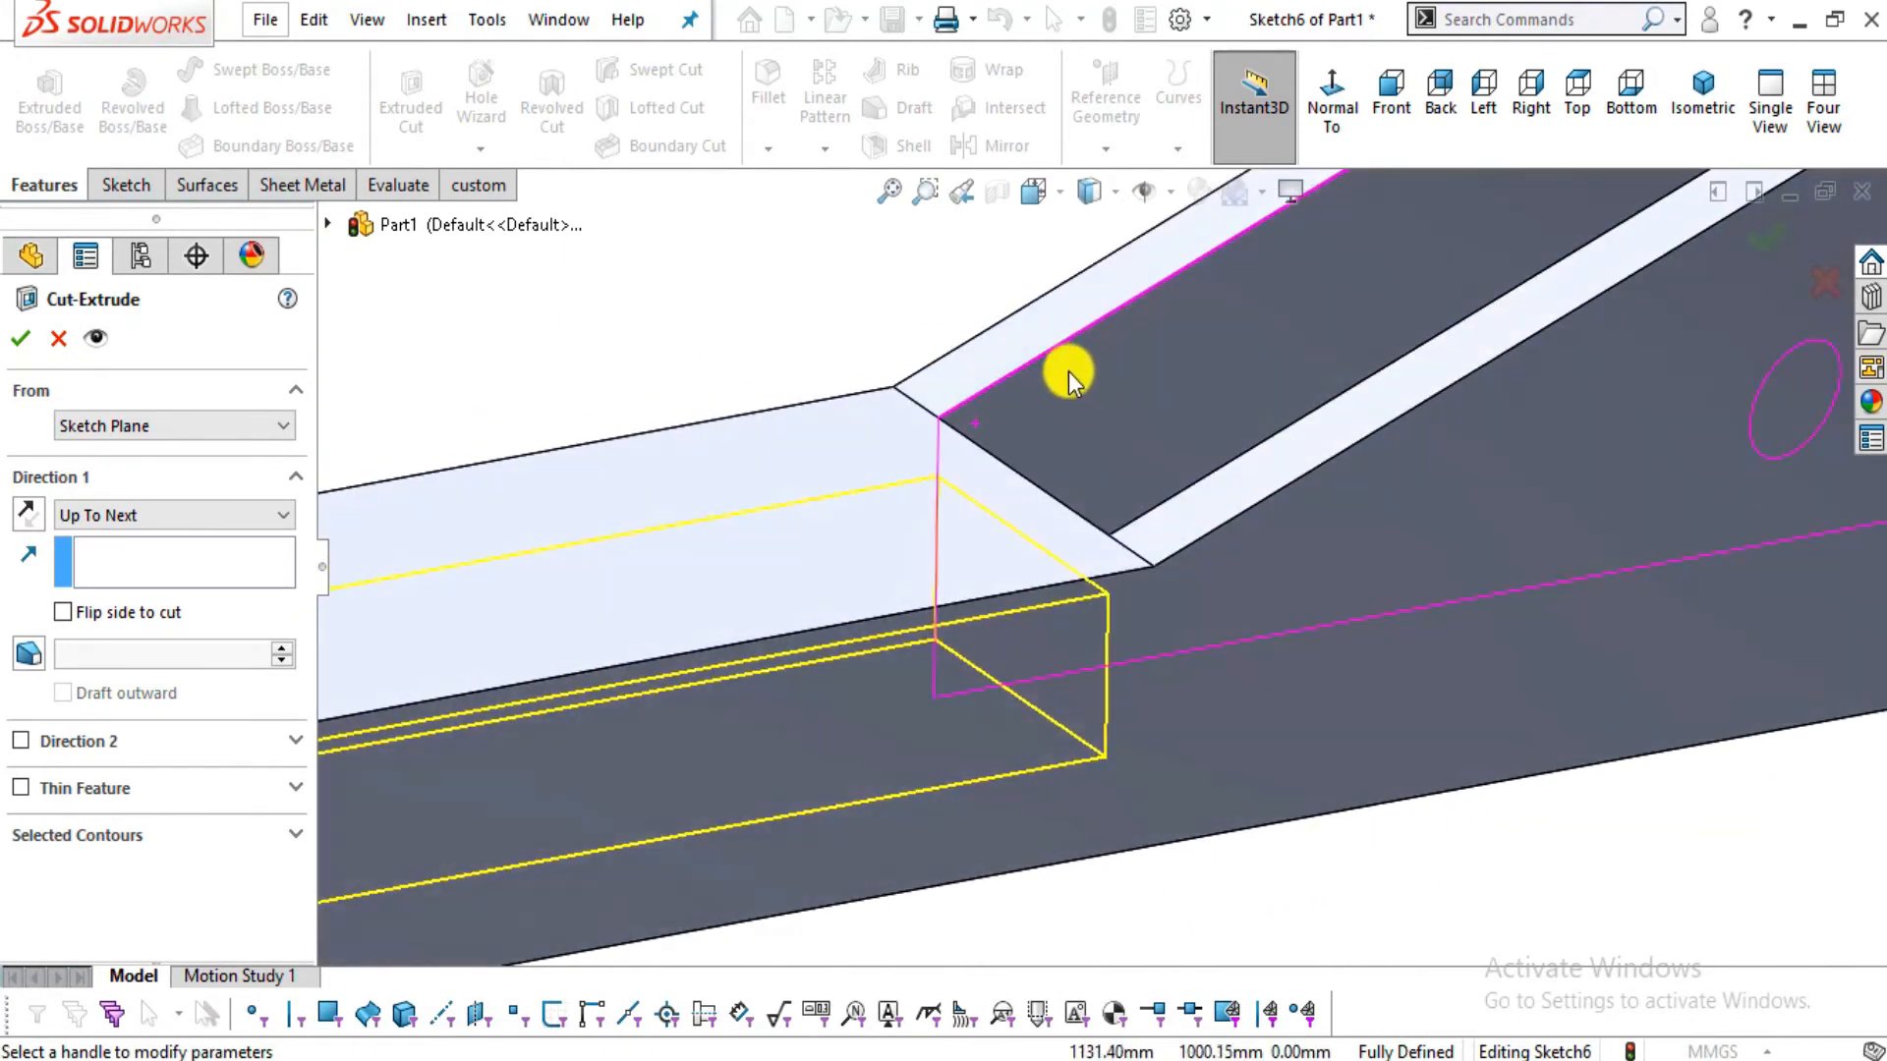
scroll(987, 550, up, 5)
key(alt+Tab)
key(alt+Tab)
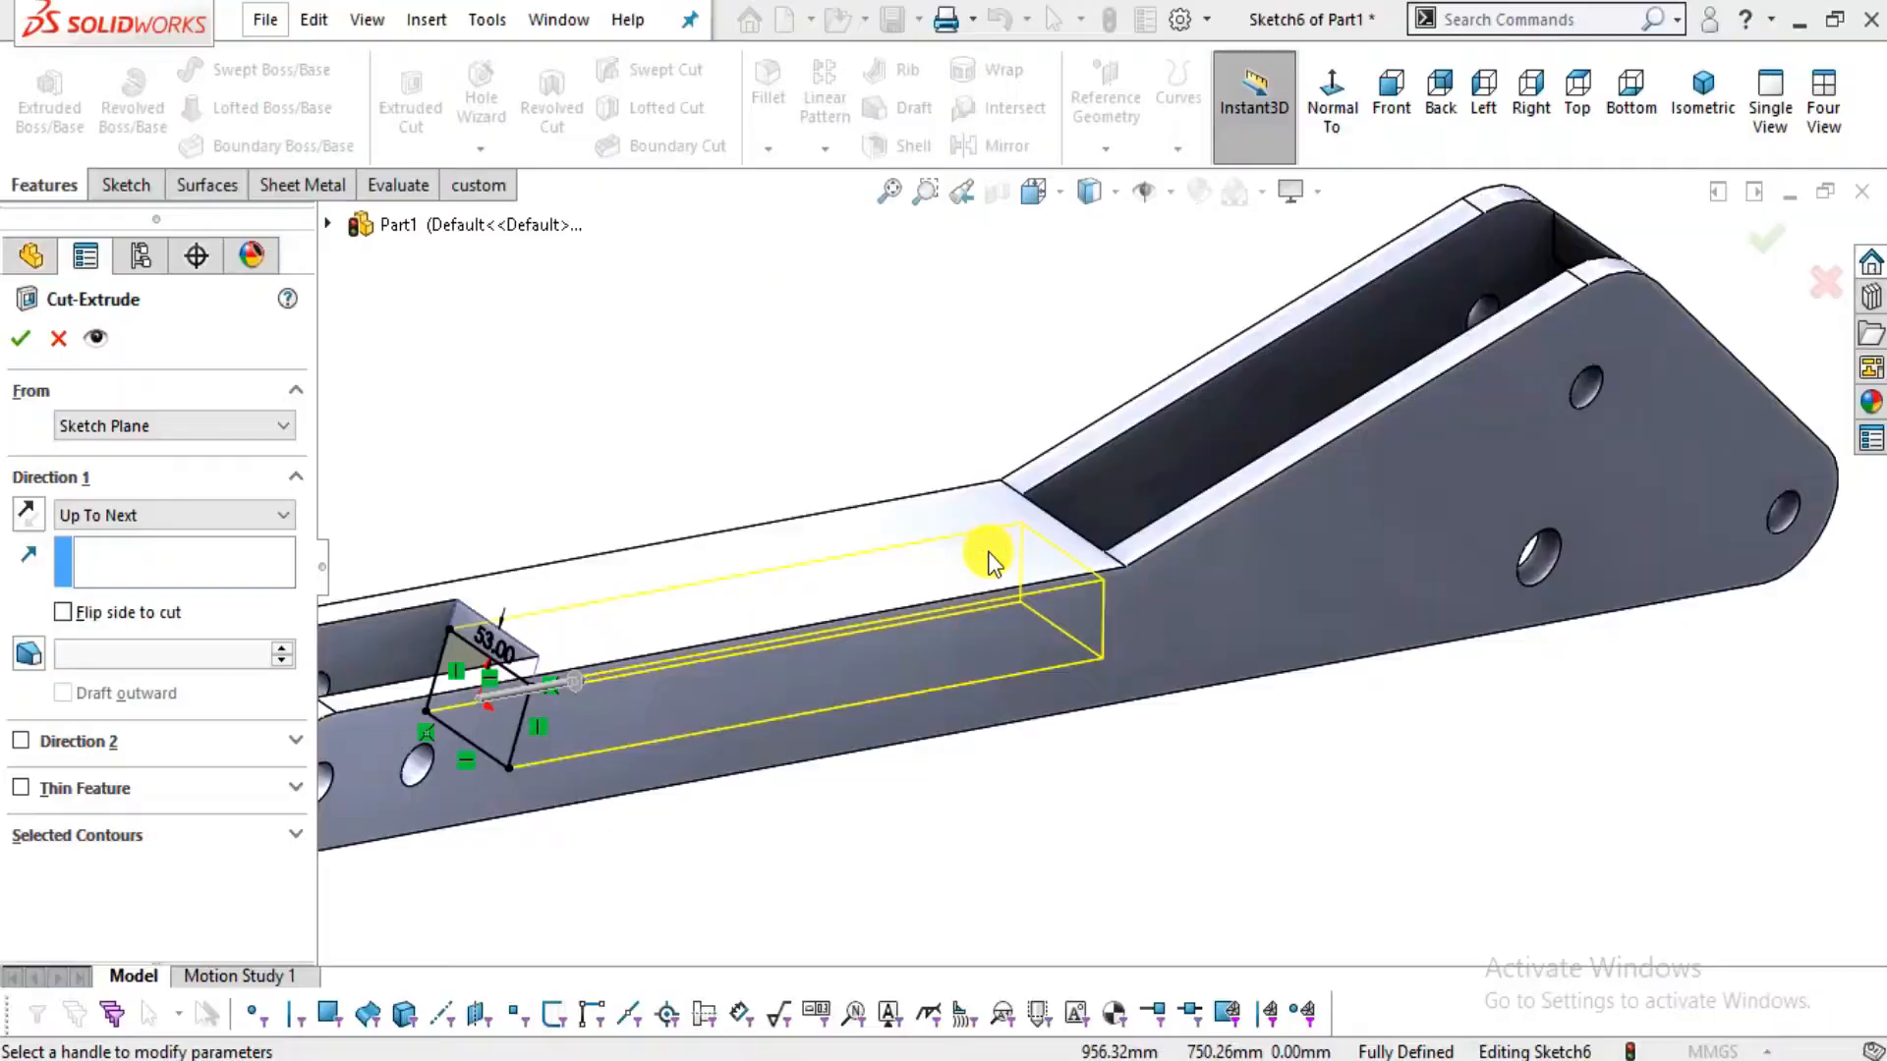
middle_drag(893, 686, 935, 766)
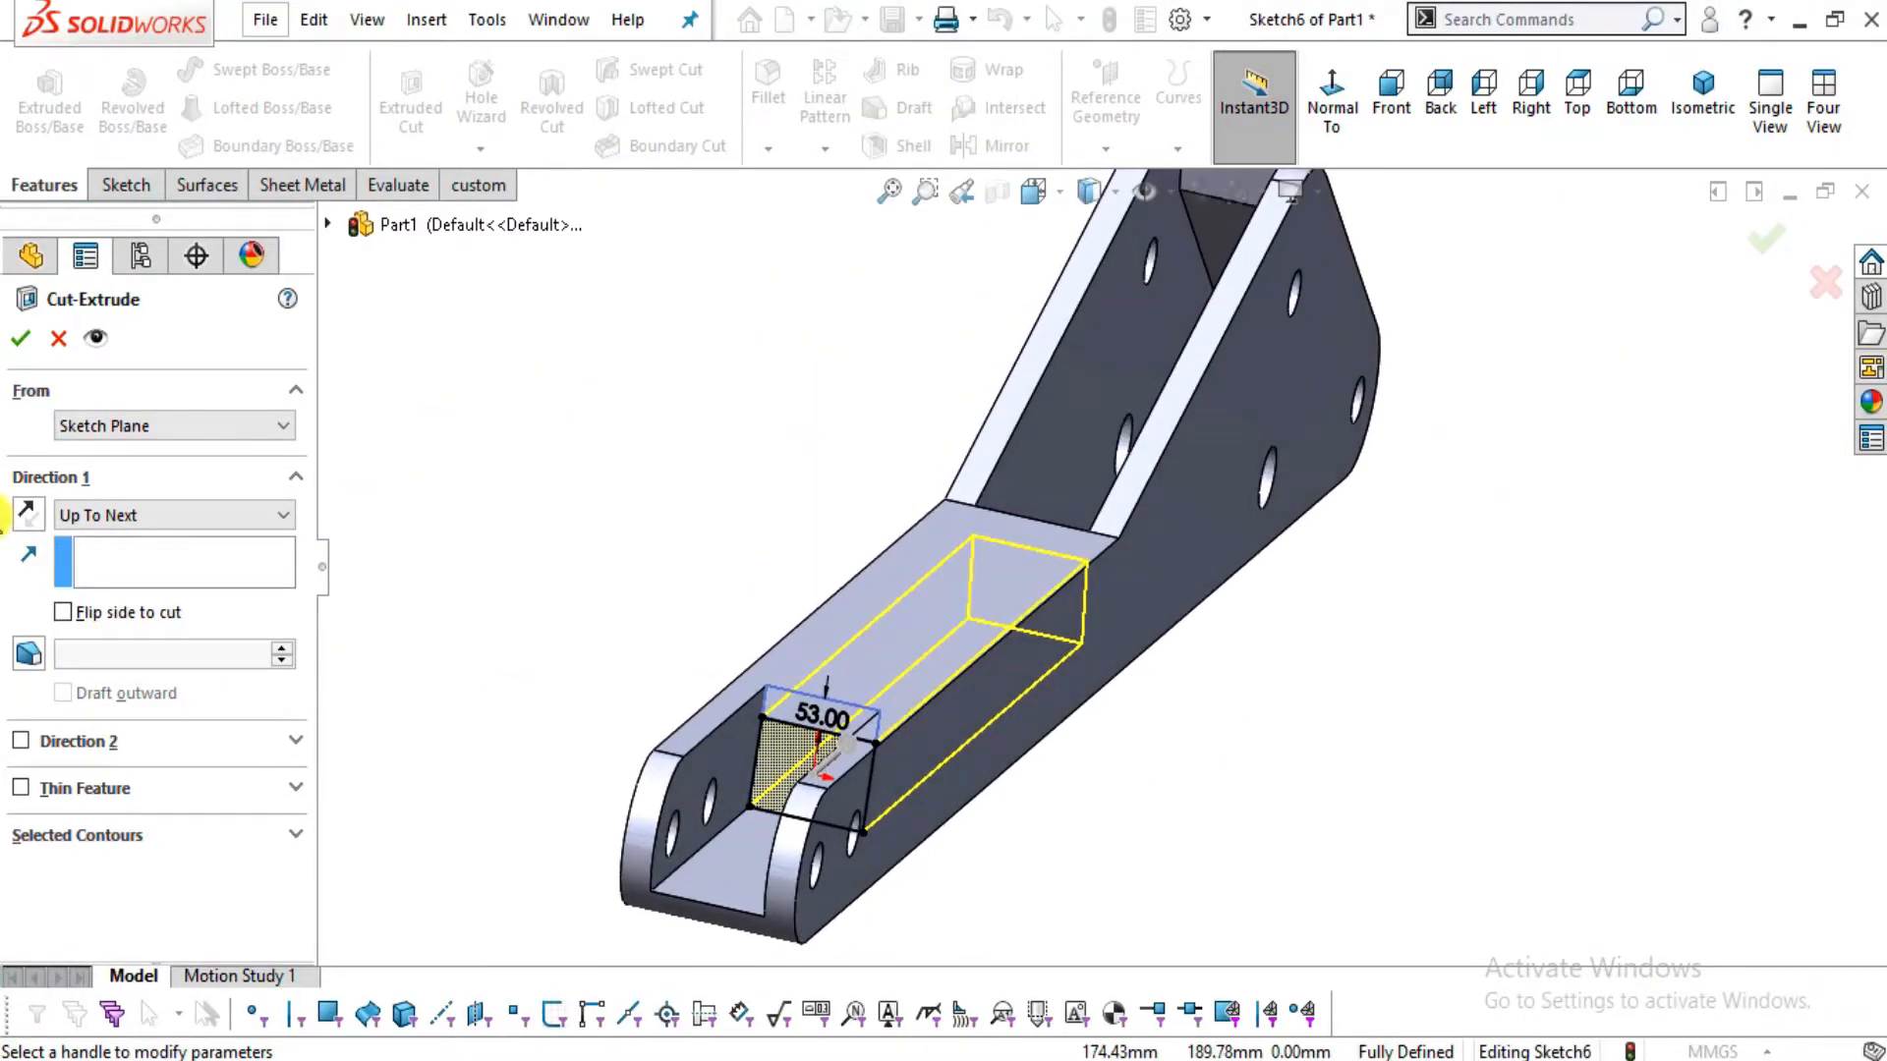
click(21, 337)
middle_drag(1000, 626, 1295, 429)
scroll(1264, 498, down, 1)
middle_drag(1170, 518, 1270, 348)
scroll(1147, 479, up, 1)
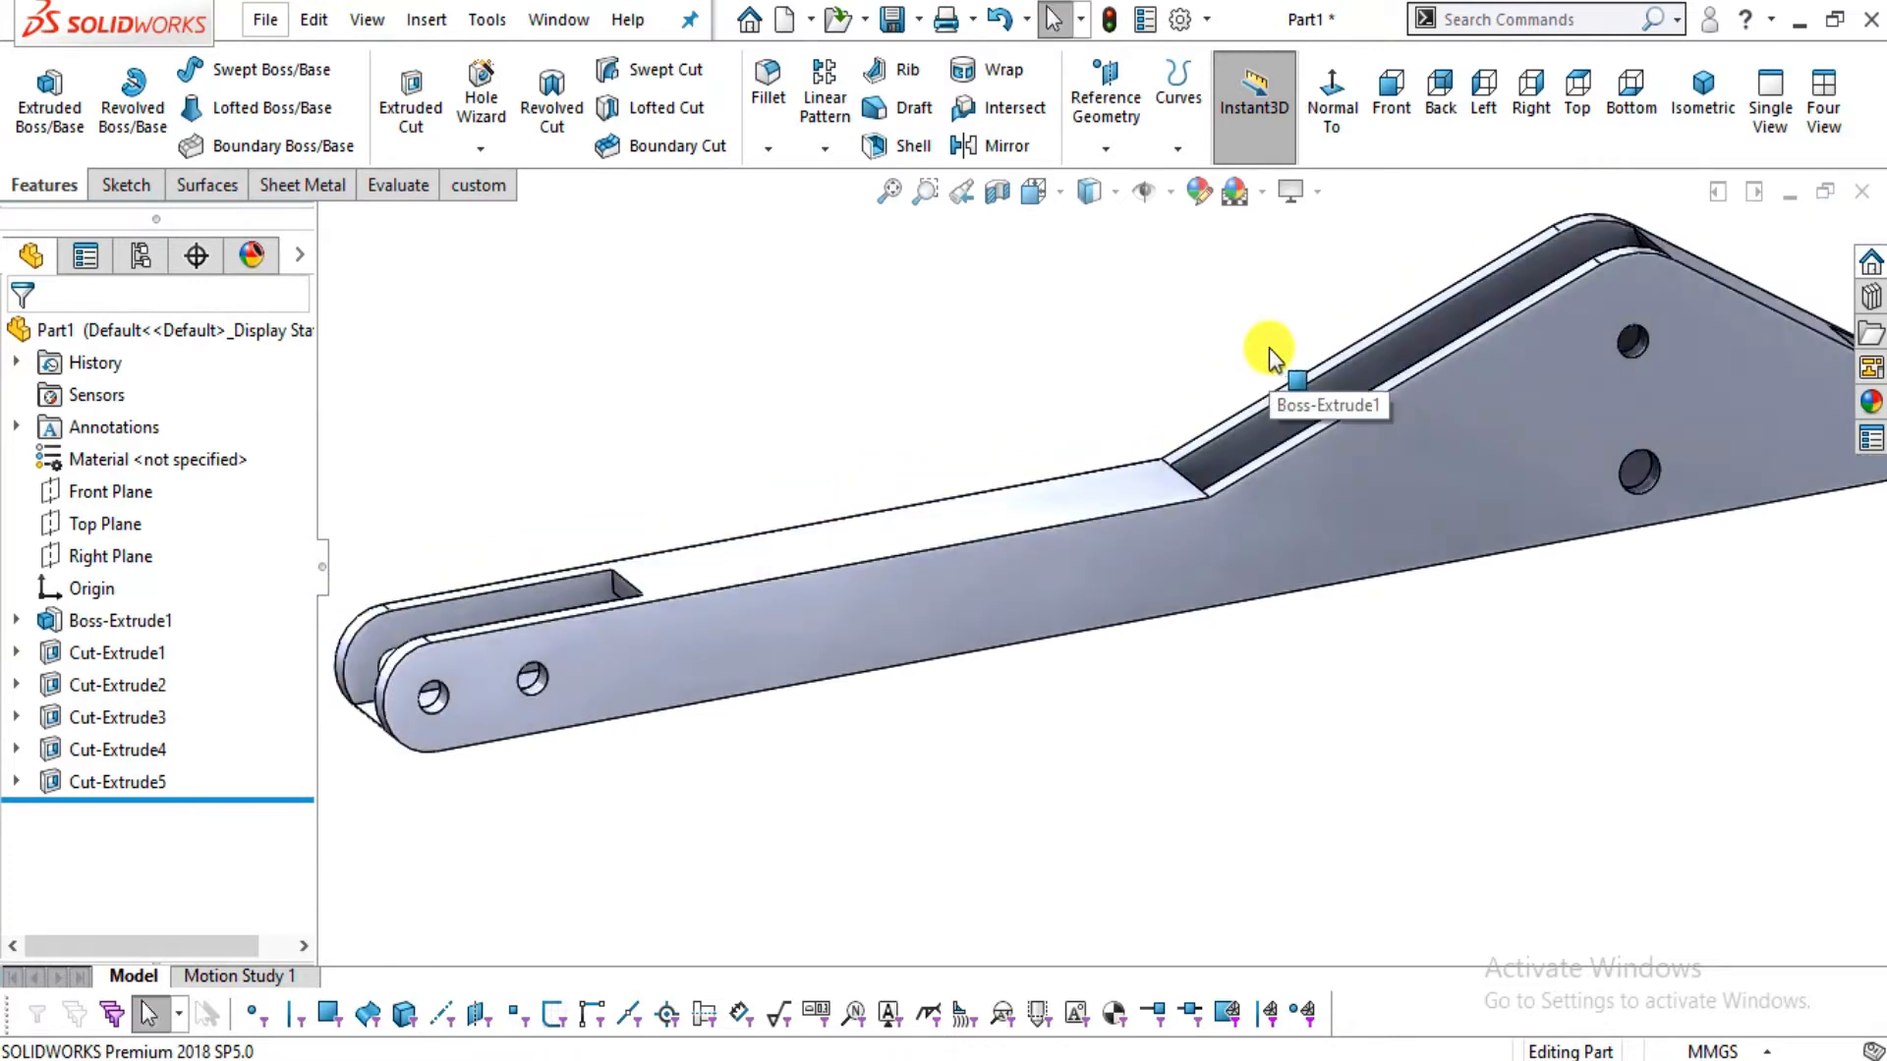
mouse_move(1251, 581)
middle_down()
mouse_move(1318, 463)
mouse_move(1264, 592)
middle_up()
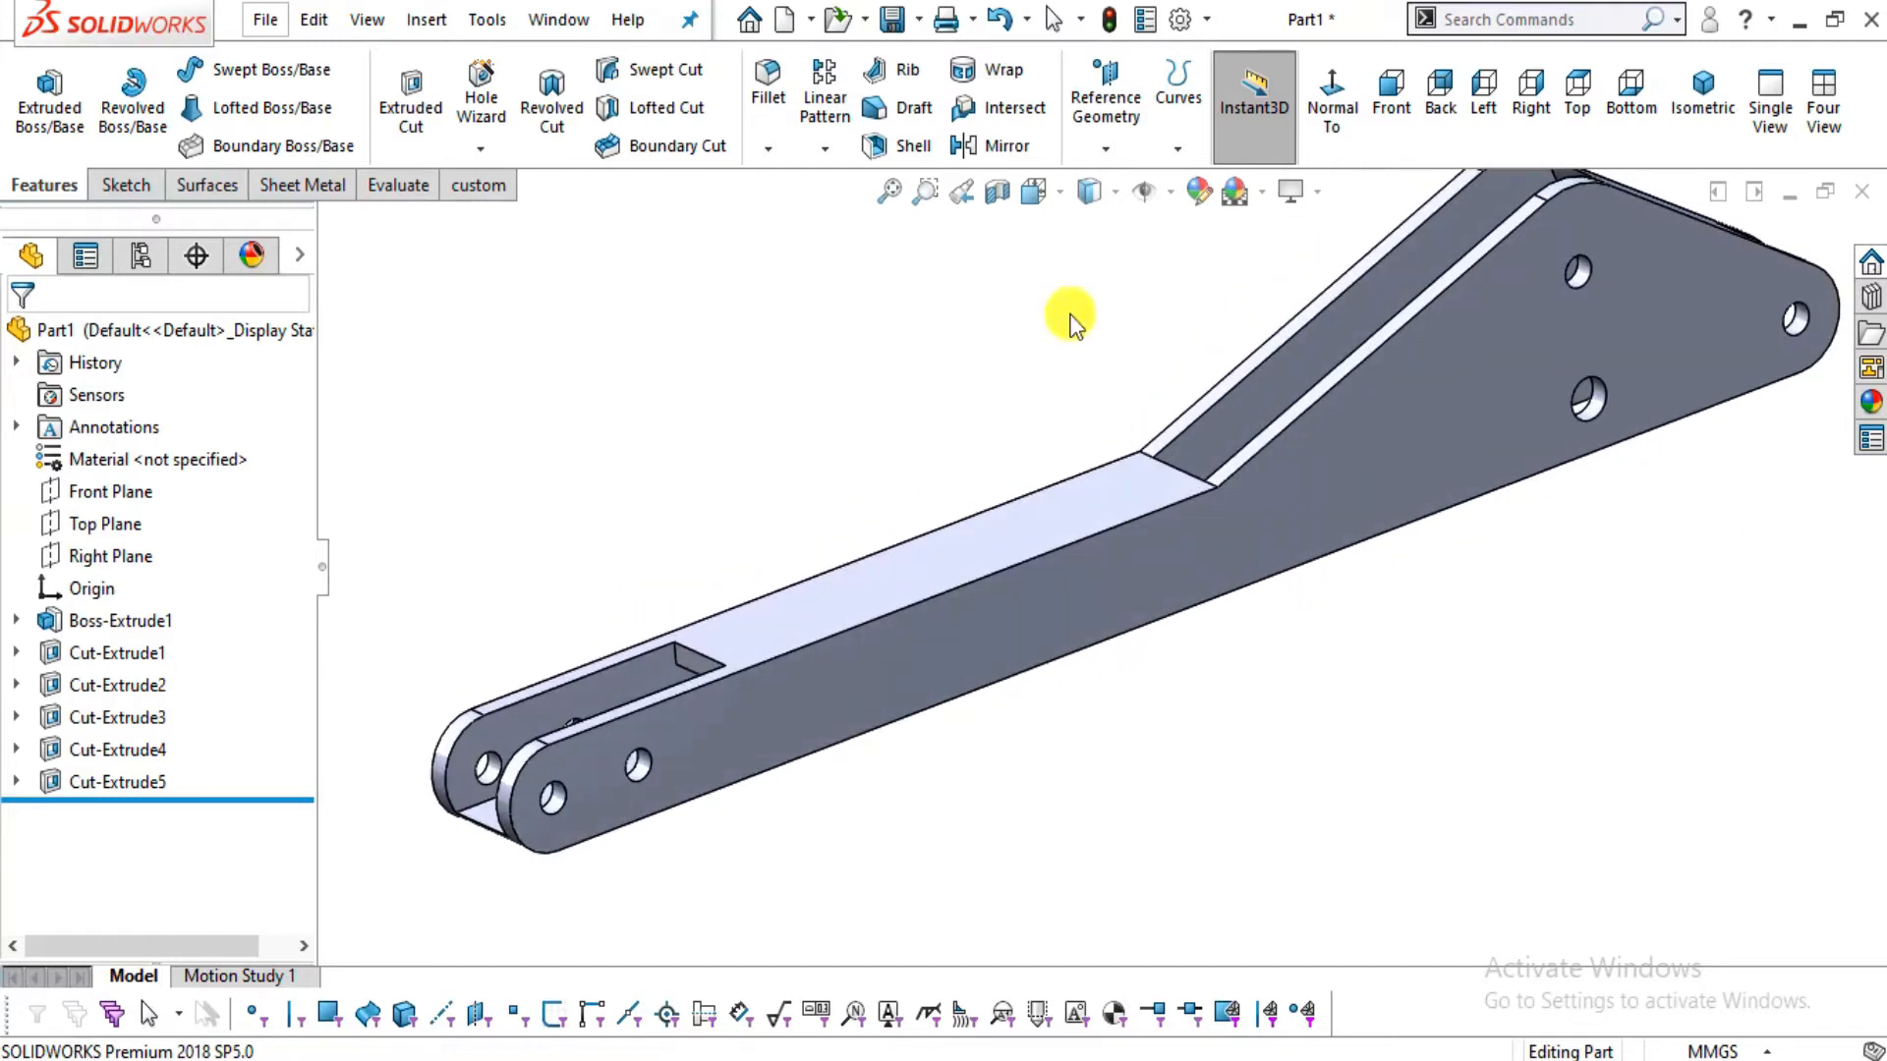
Section the arm along the Front Plane in front view and show it with the Hidden Lines Visible display style
click(91, 492)
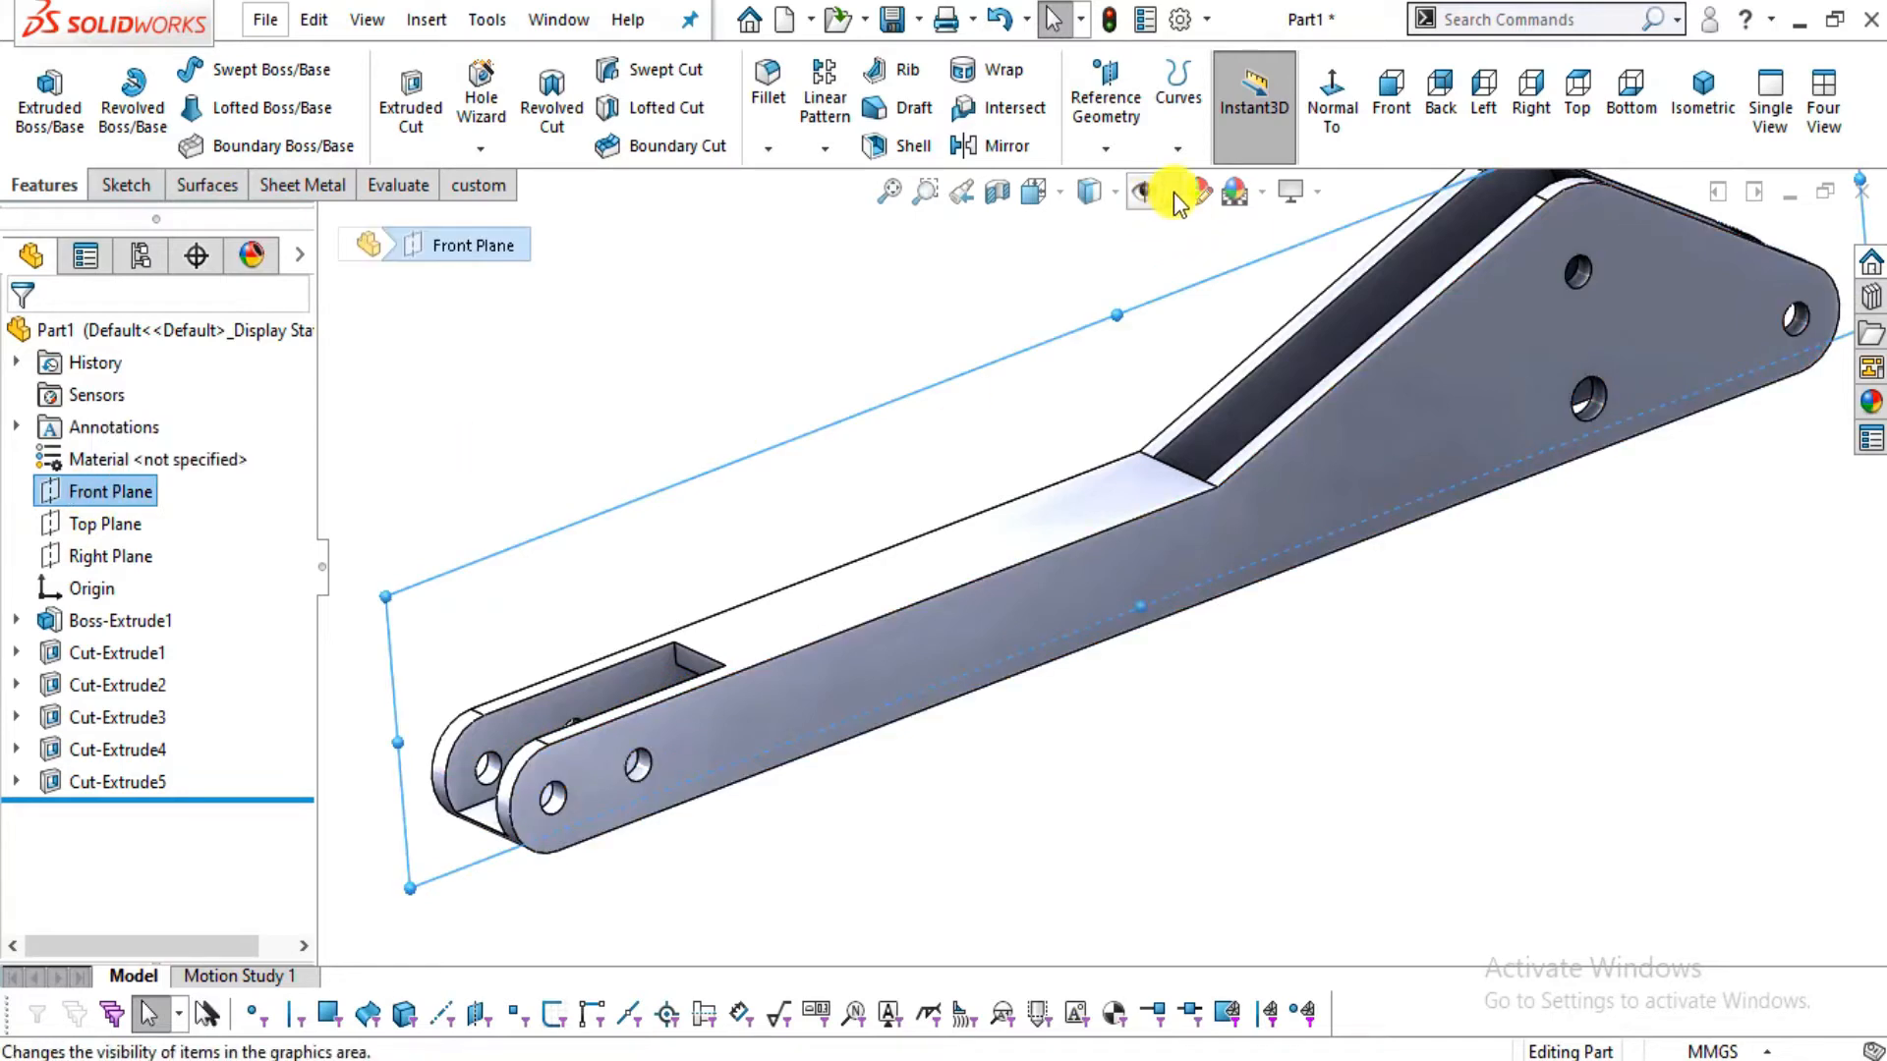
click(1339, 116)
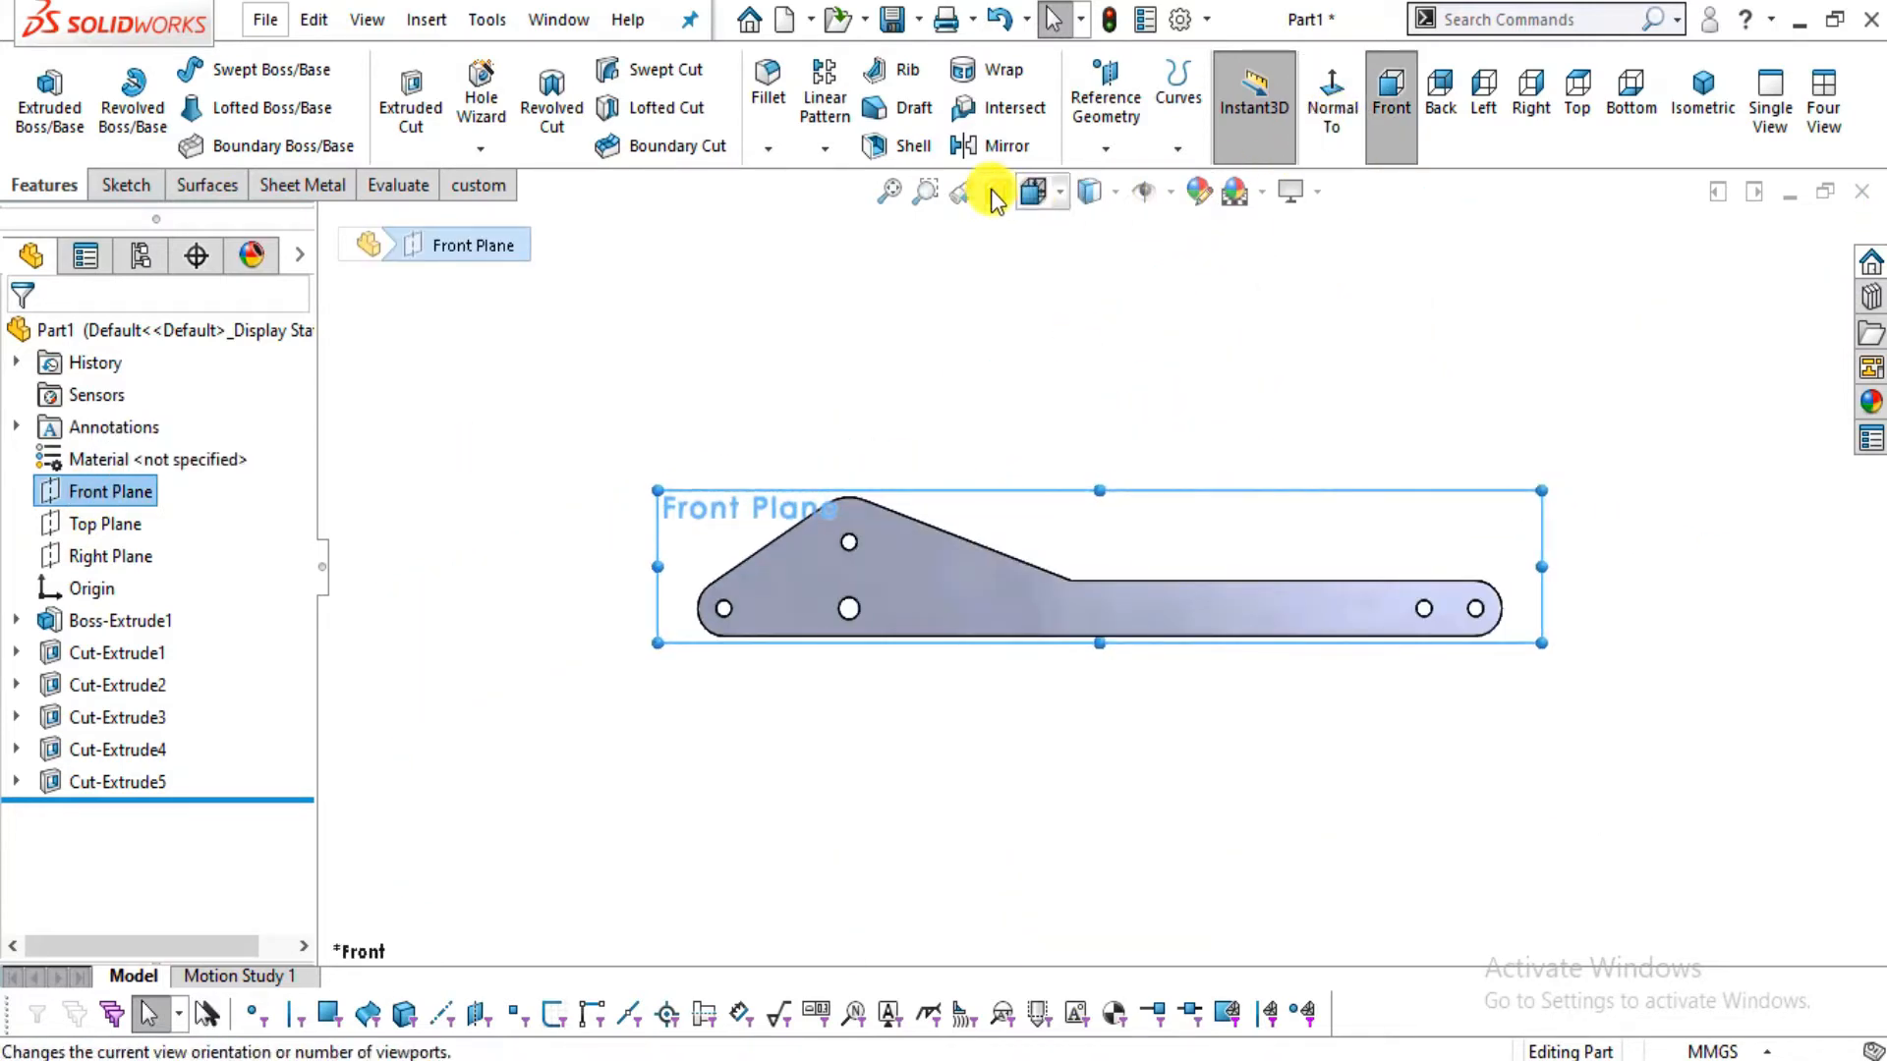
click(996, 195)
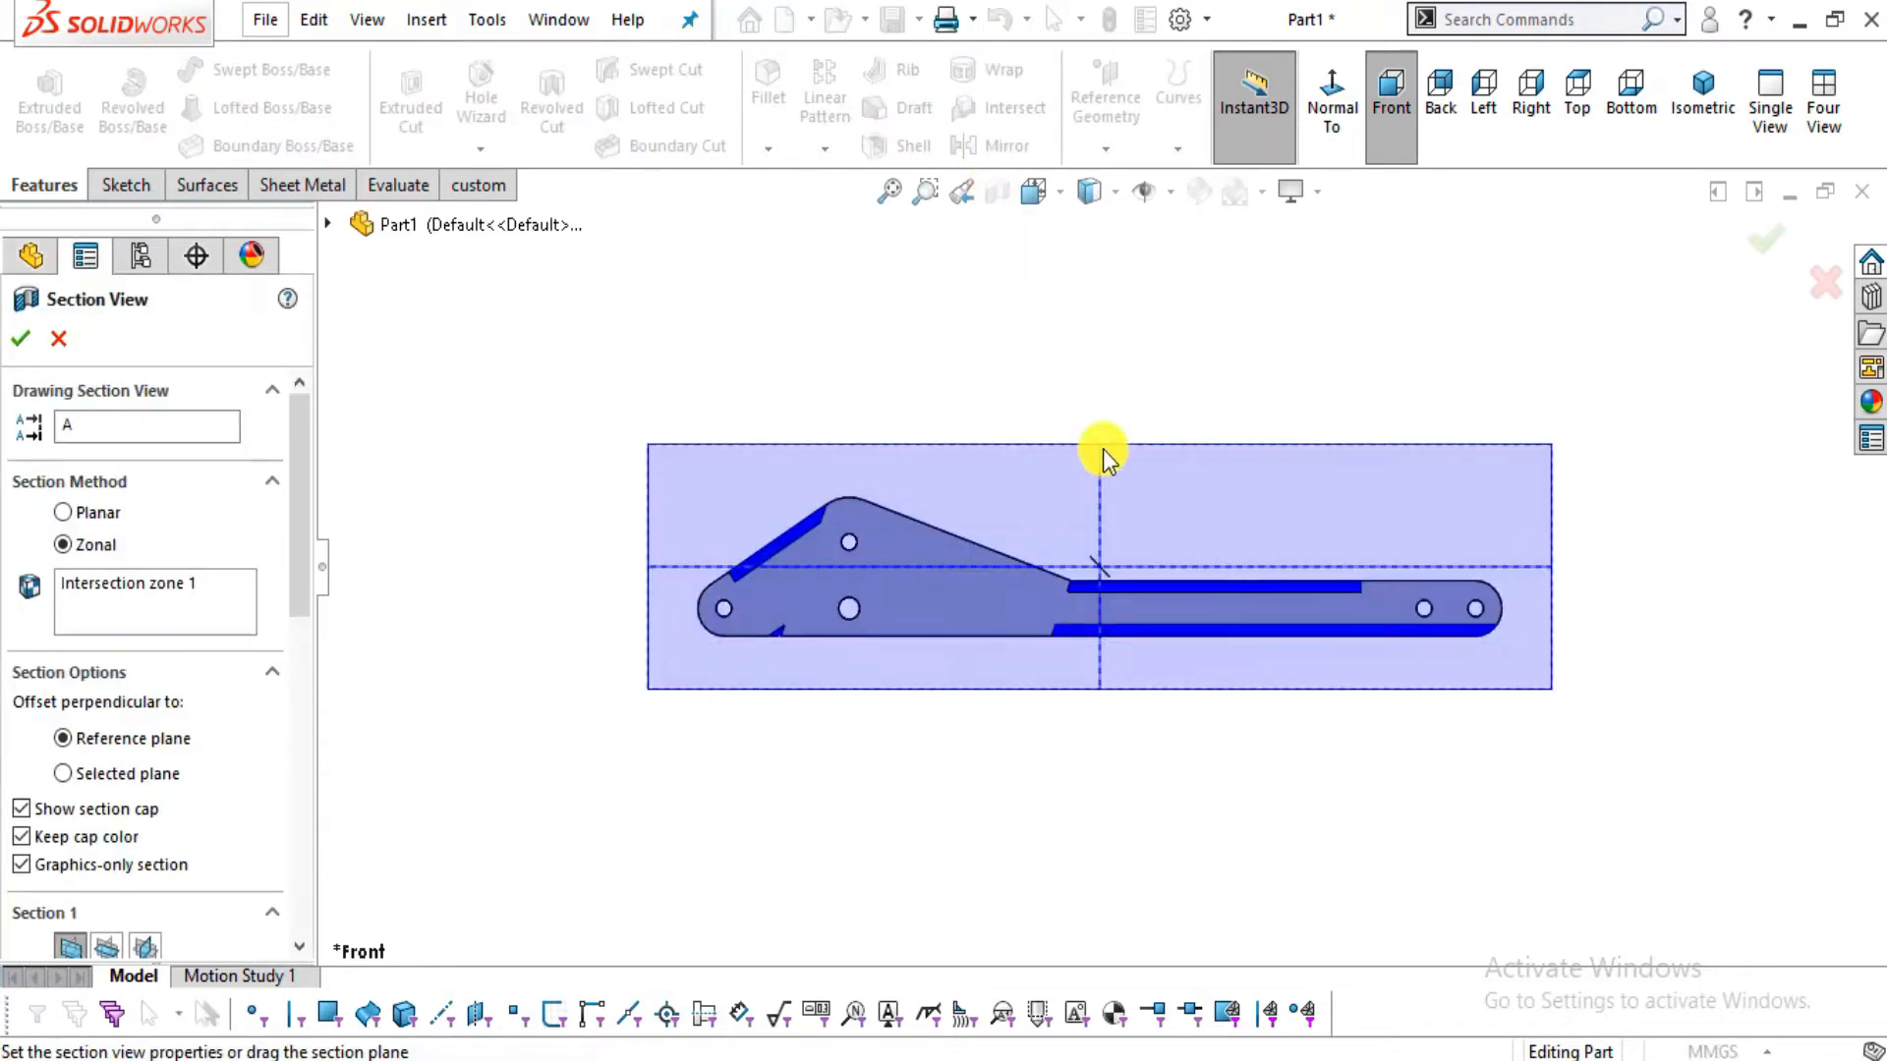
scroll(1102, 448, down, 3)
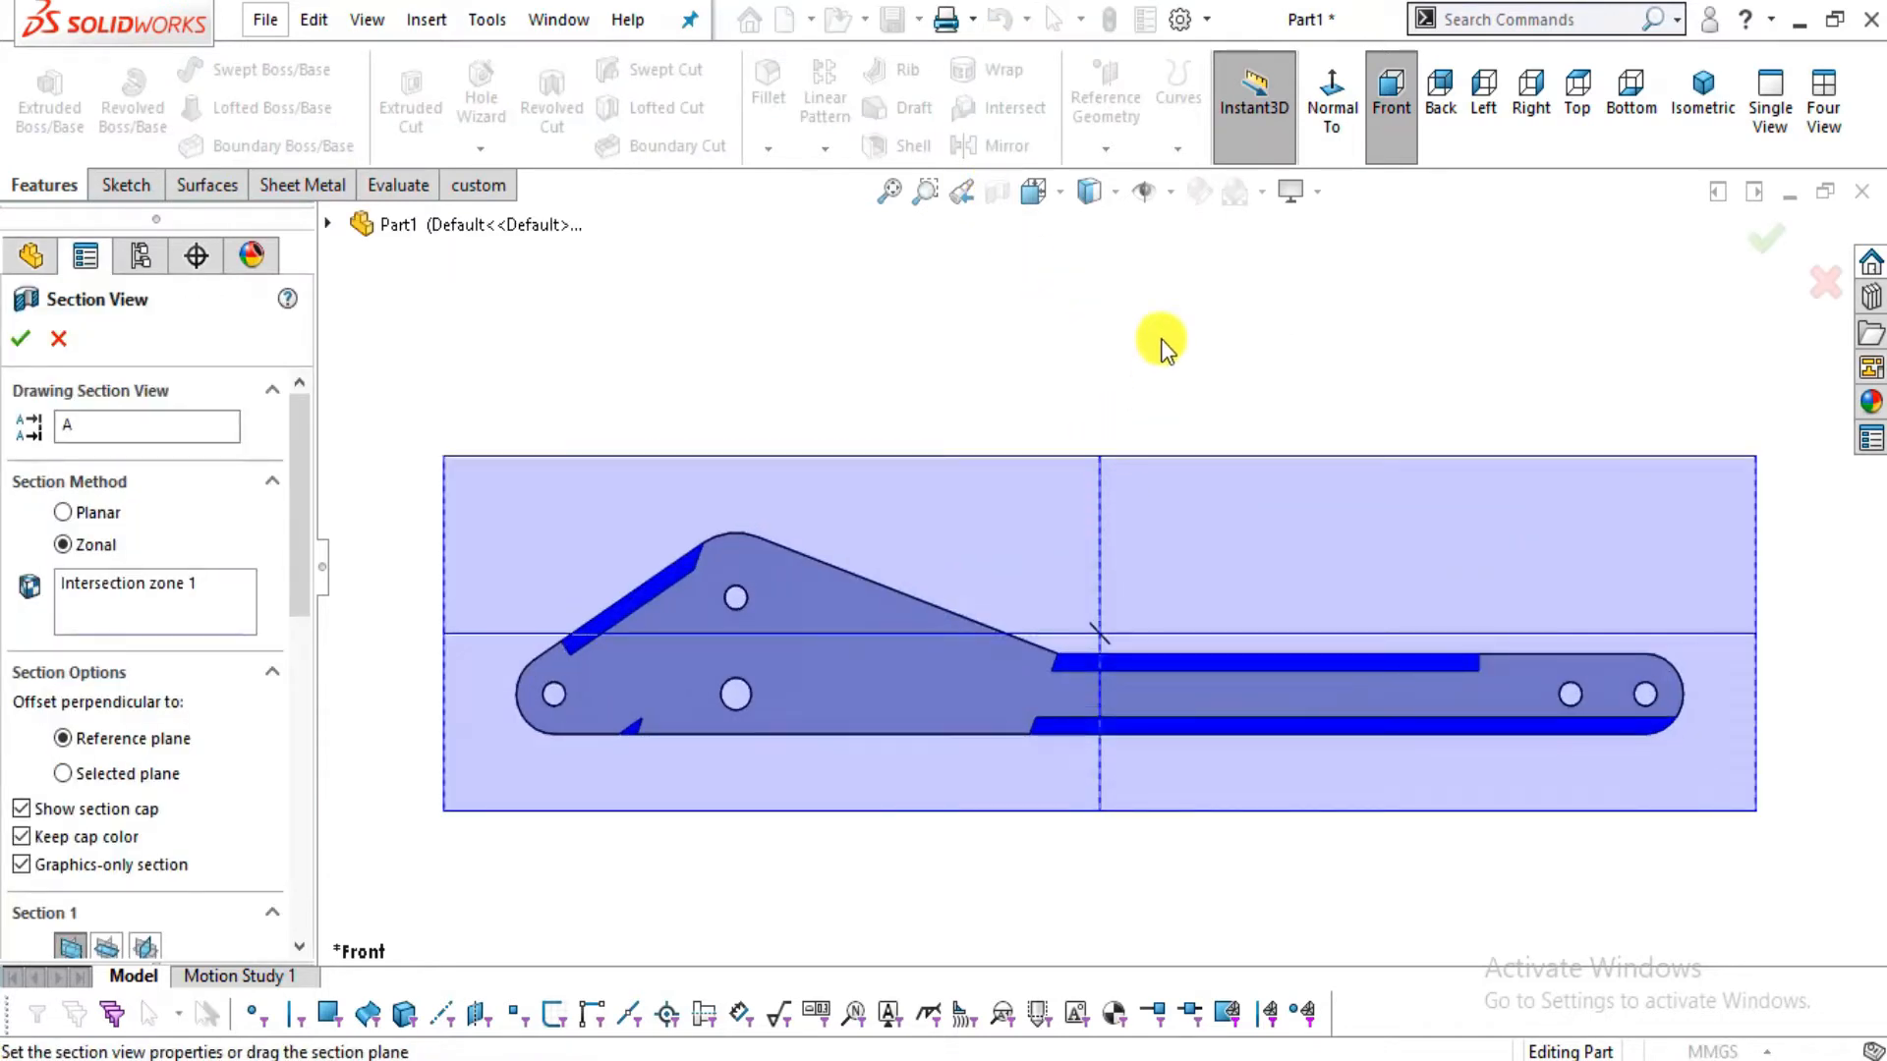
click(1112, 197)
click(1089, 356)
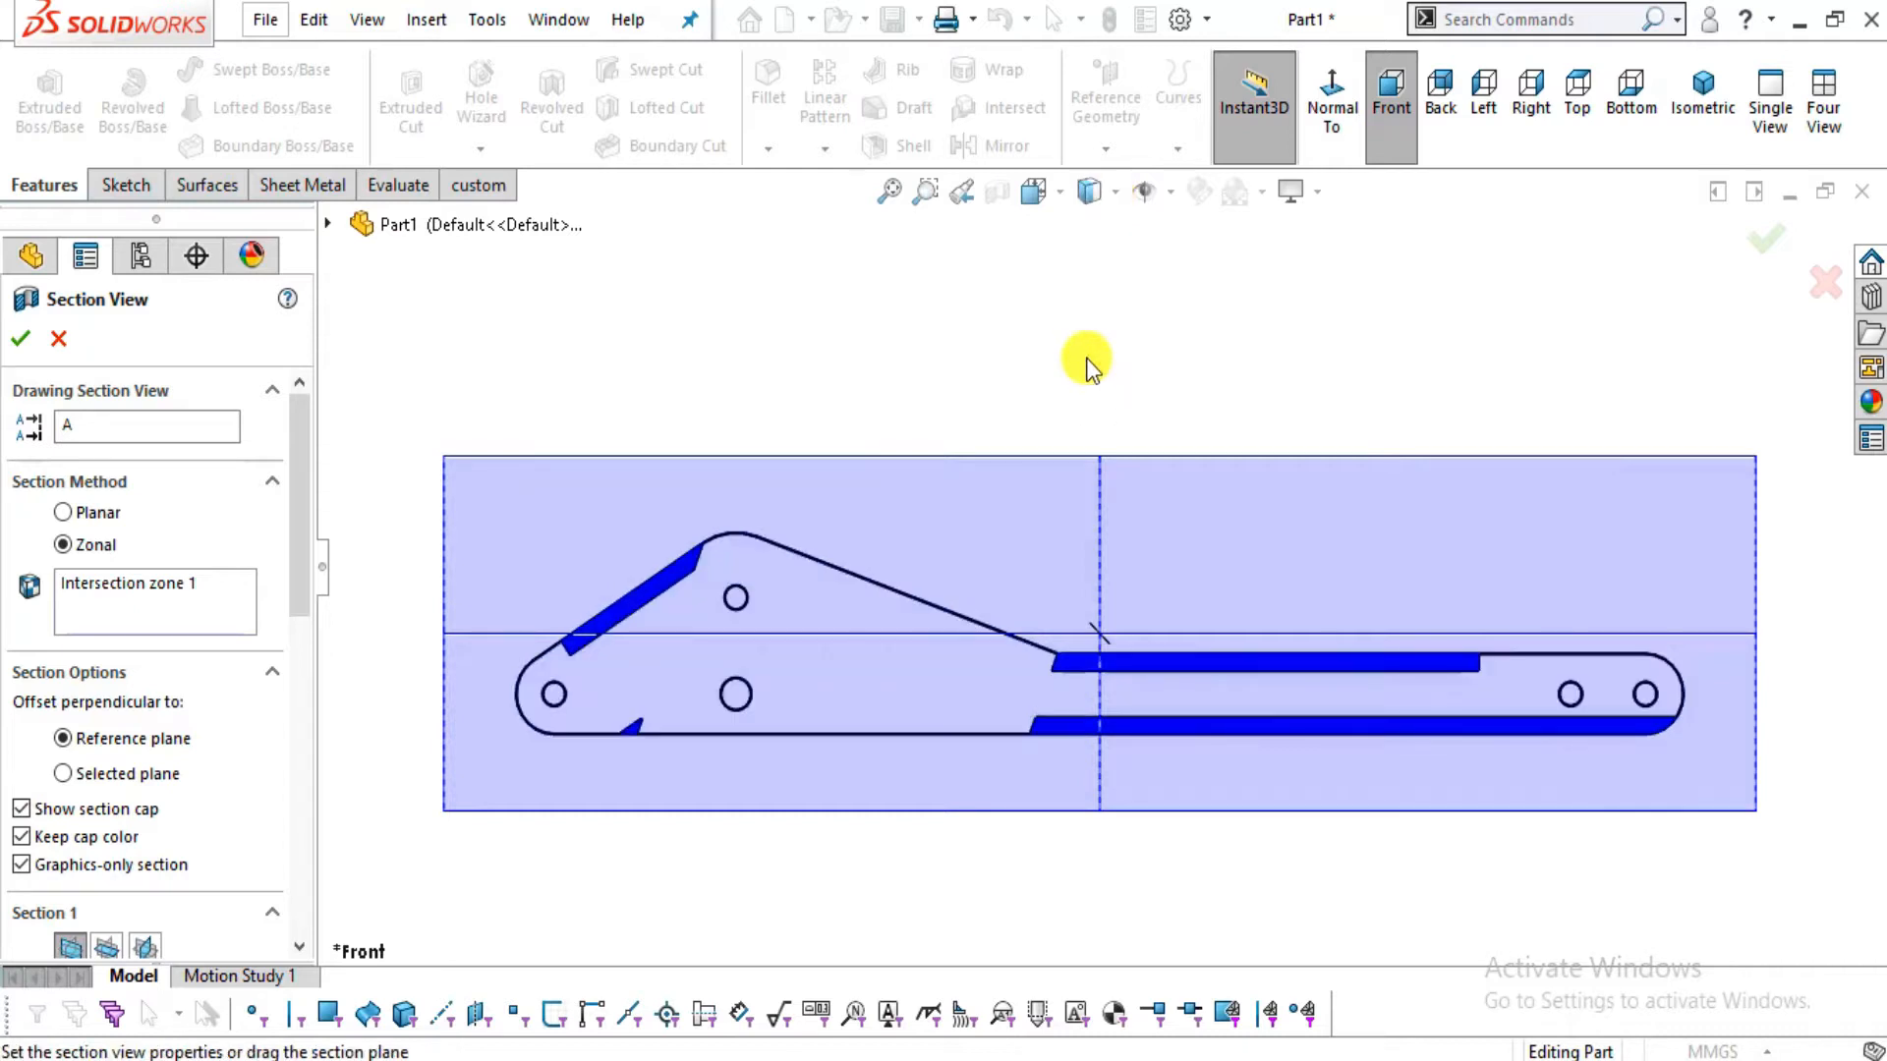
click(24, 341)
scroll(935, 470, up, 2)
scroll(941, 570, down, 2)
scroll(966, 582, up, 1)
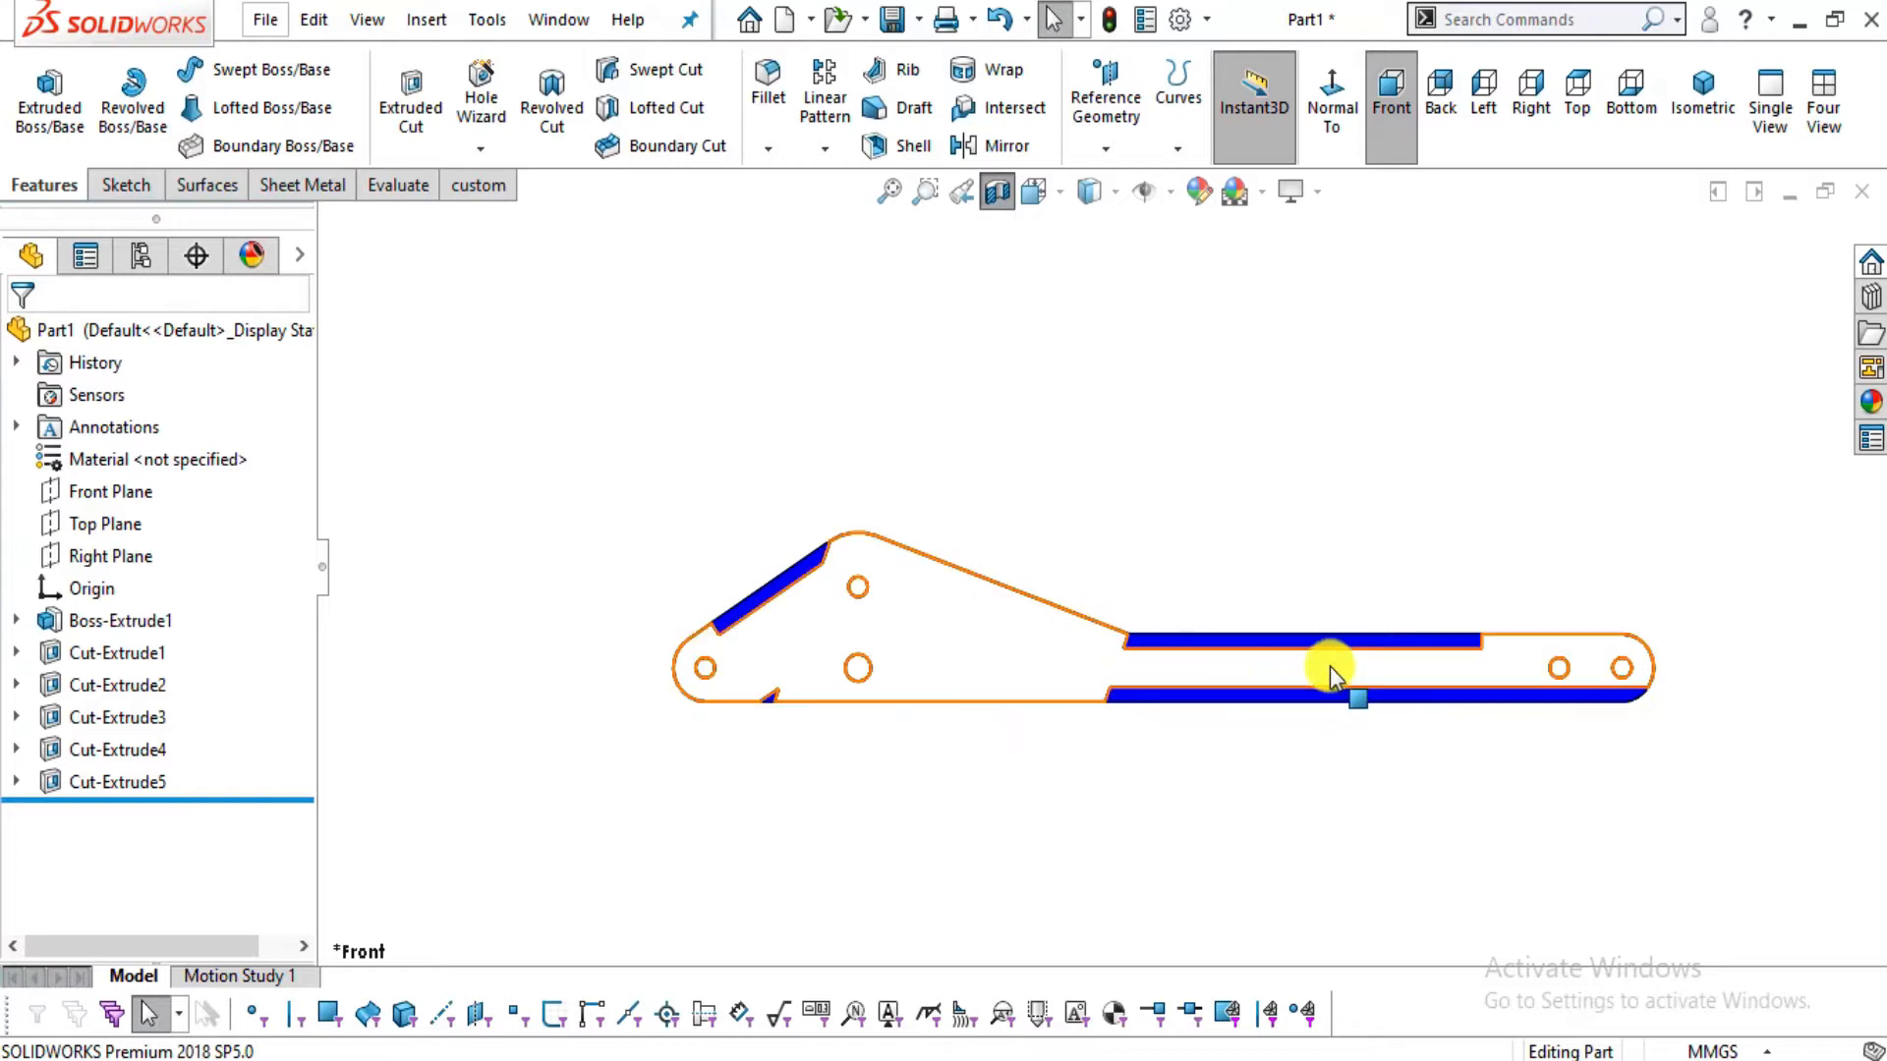
Compare the sectioned arm's upper, sloped and lower walls with Section A-A of the PDF drawing
scroll(1330, 668, down, 2)
key(alt+Tab)
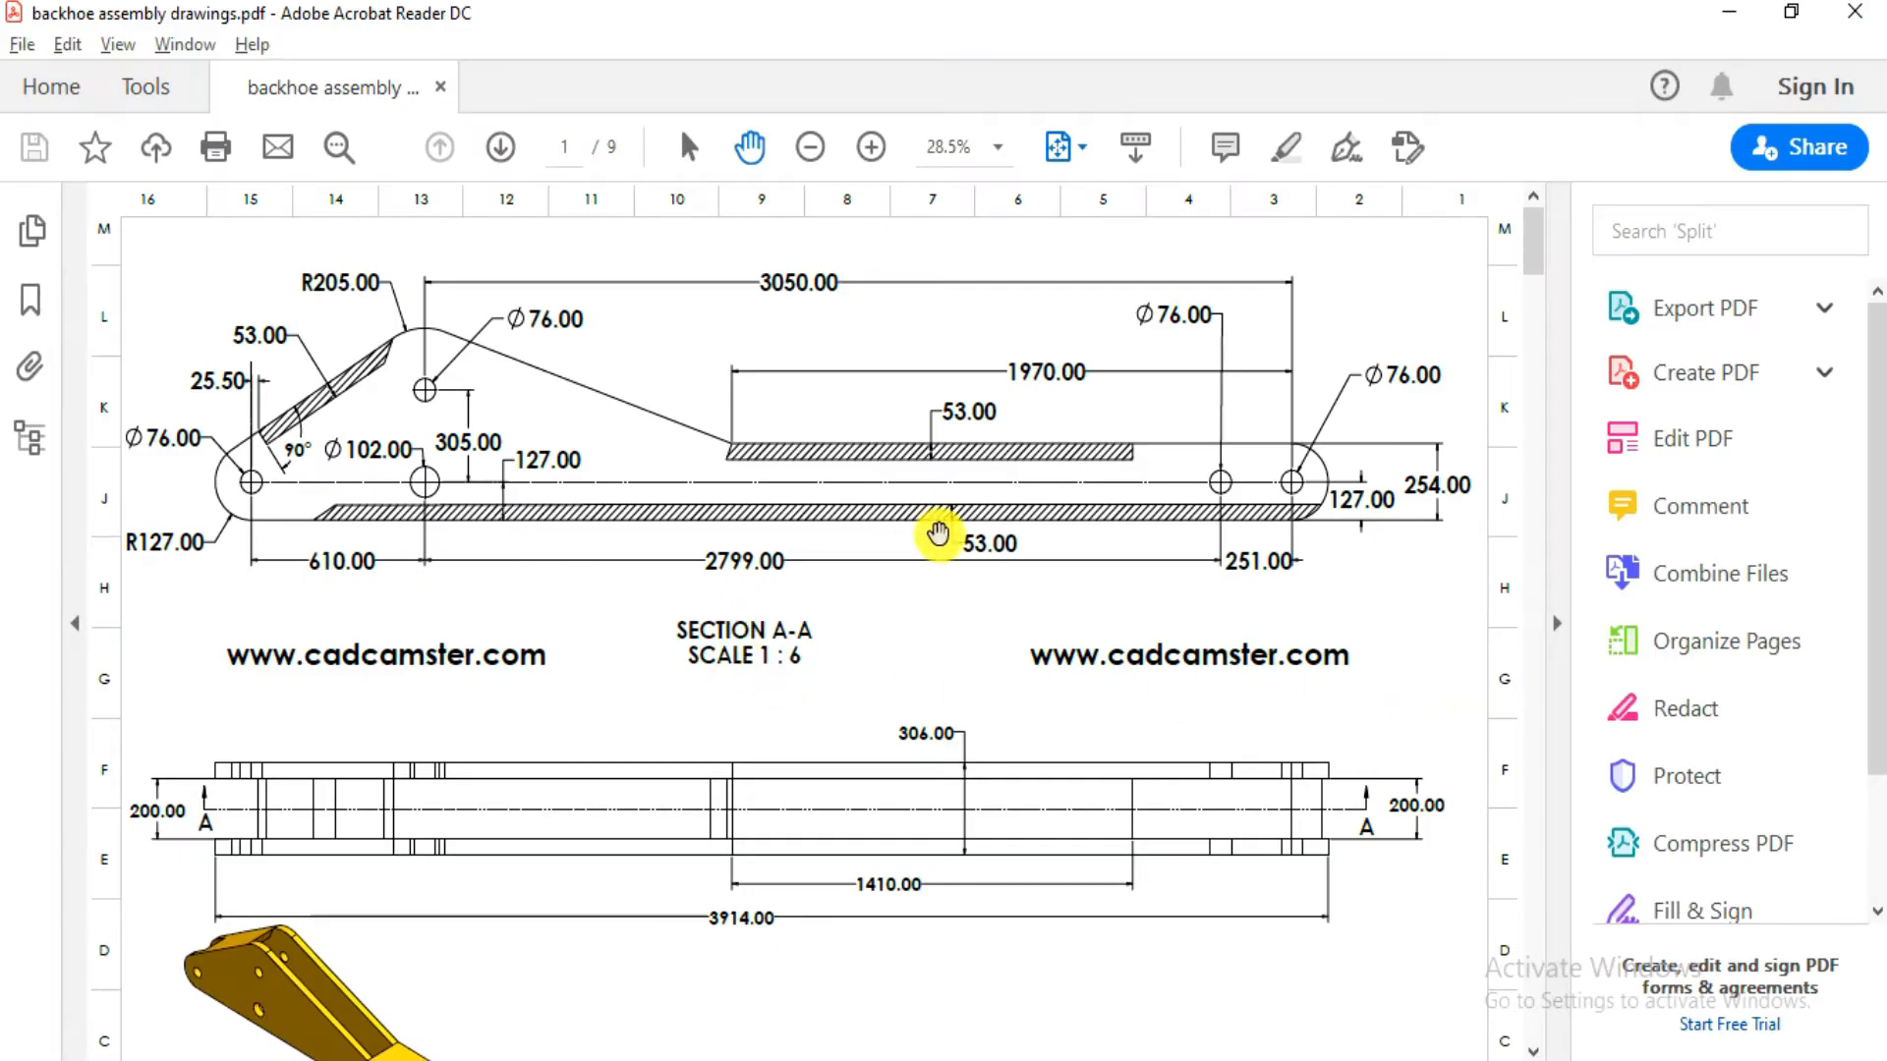
key(alt+Tab)
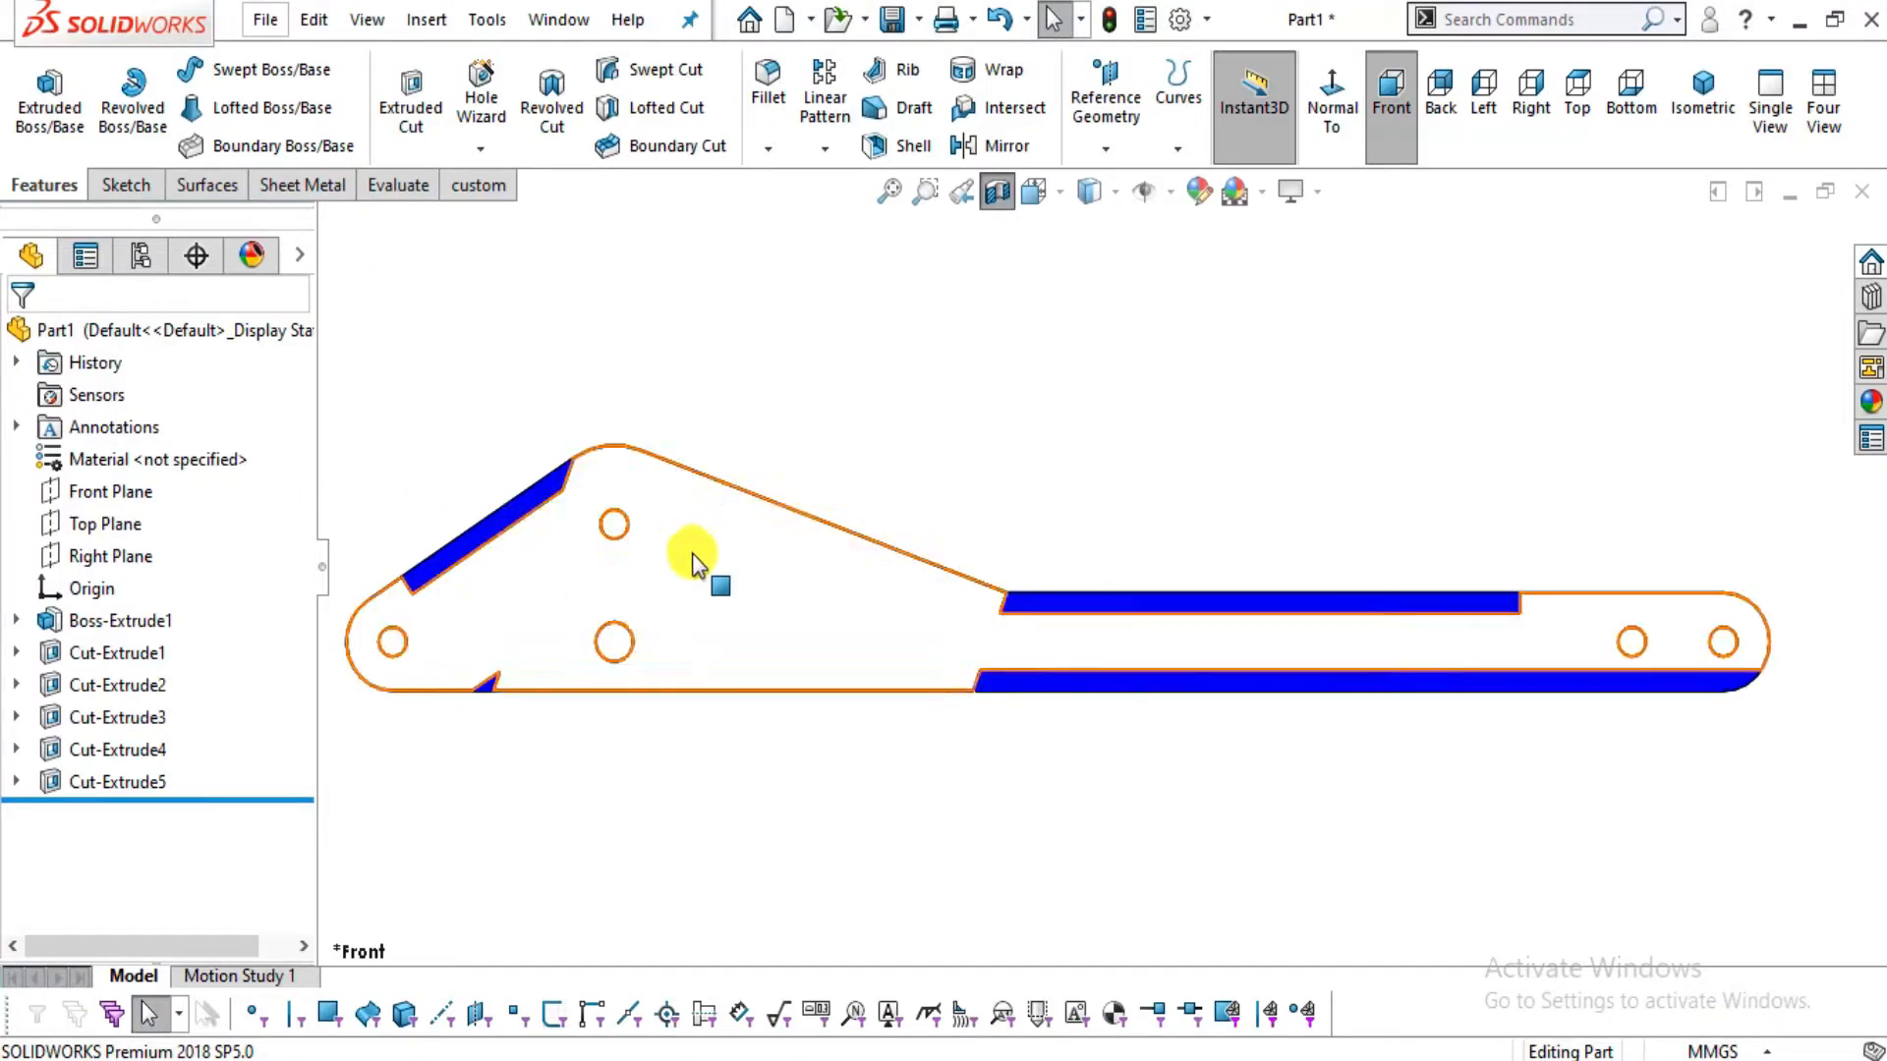
scroll(695, 563, down, 5)
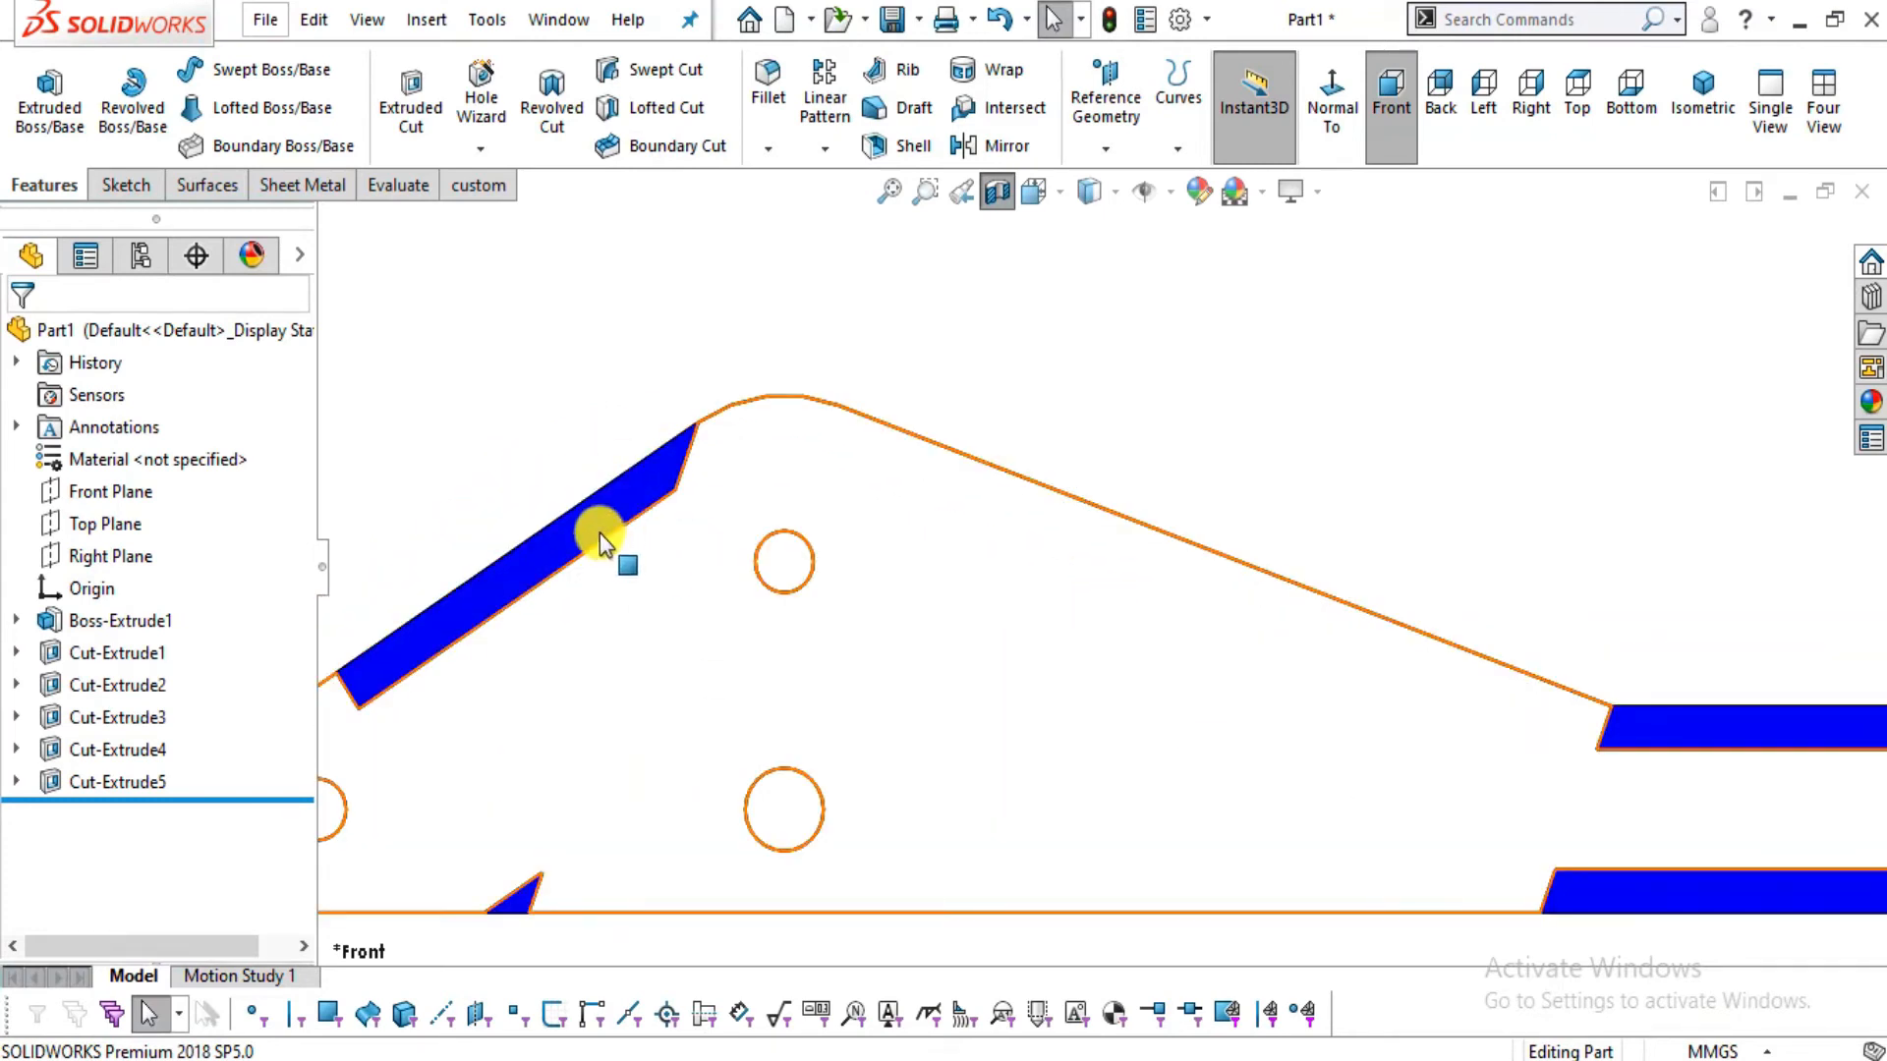
key(alt+Tab)
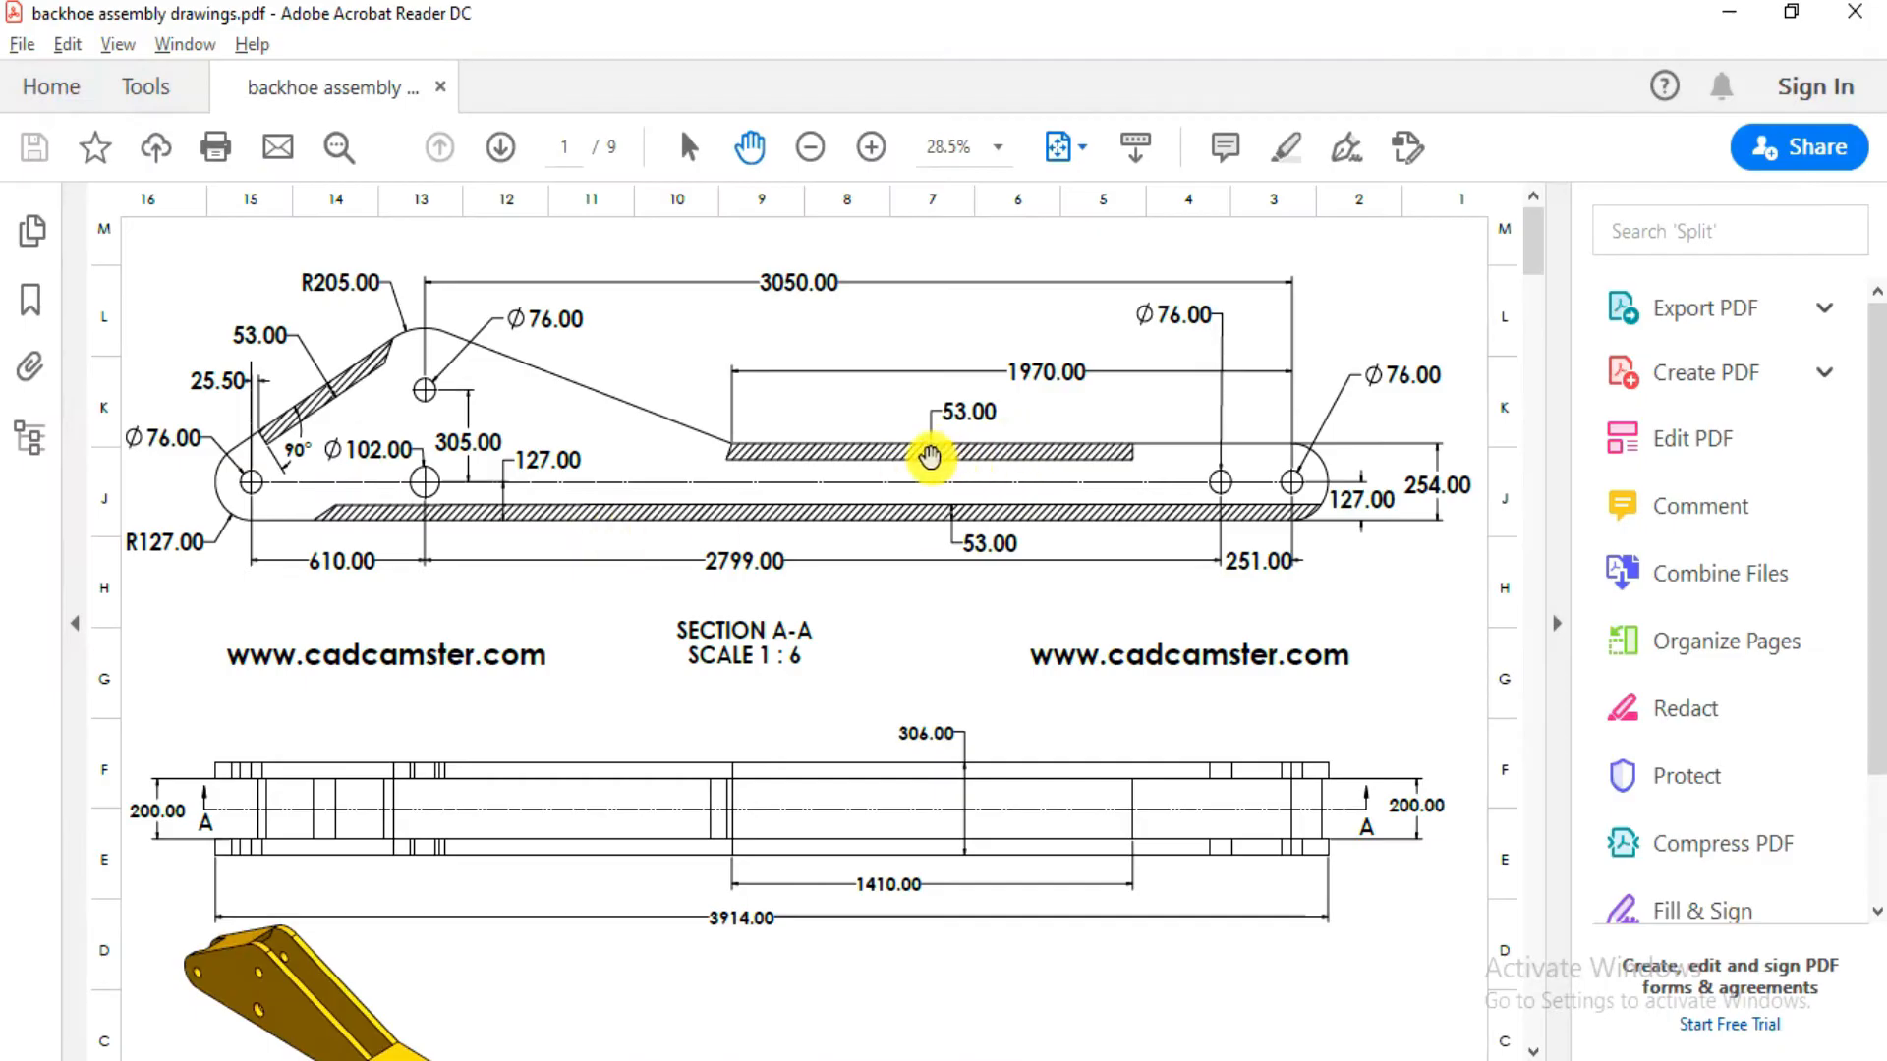
key(alt+Tab)
scroll(616, 565, up, 3)
scroll(1055, 789, down, 2)
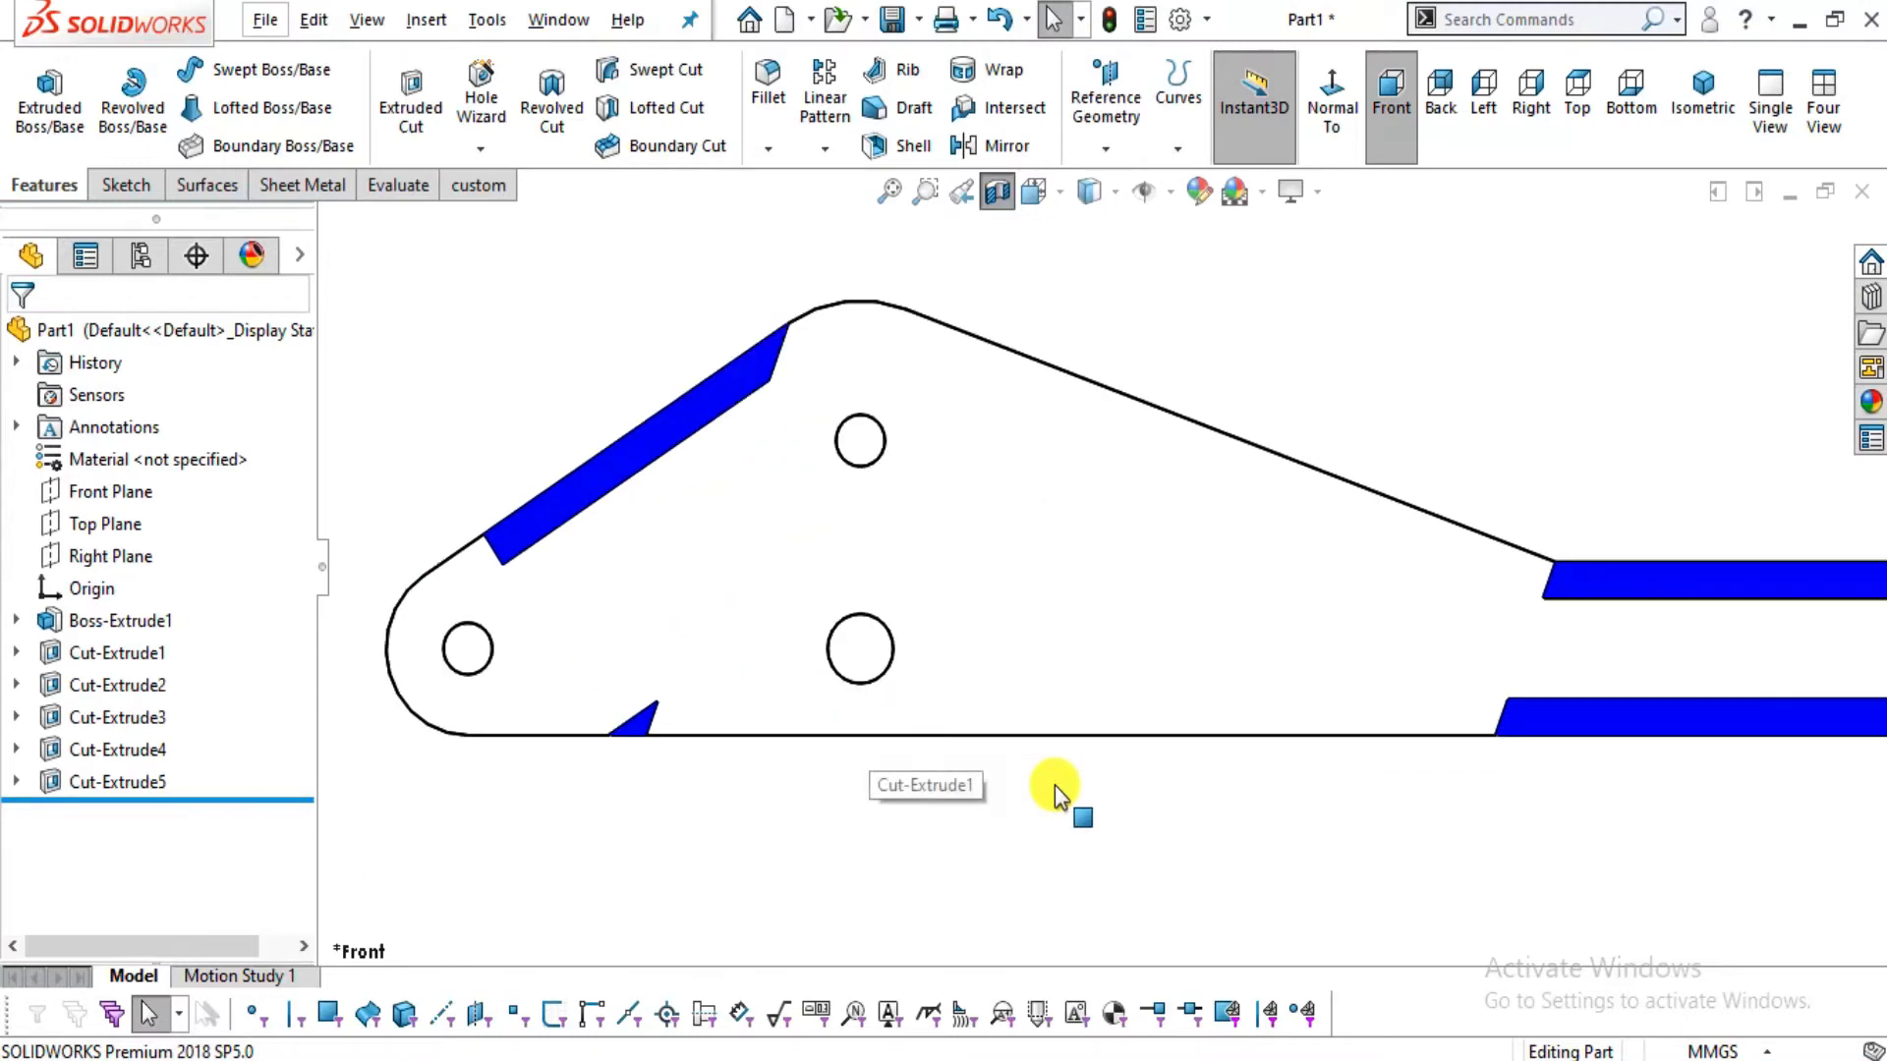
scroll(1064, 758, up, 3)
scroll(1458, 635, down, 2)
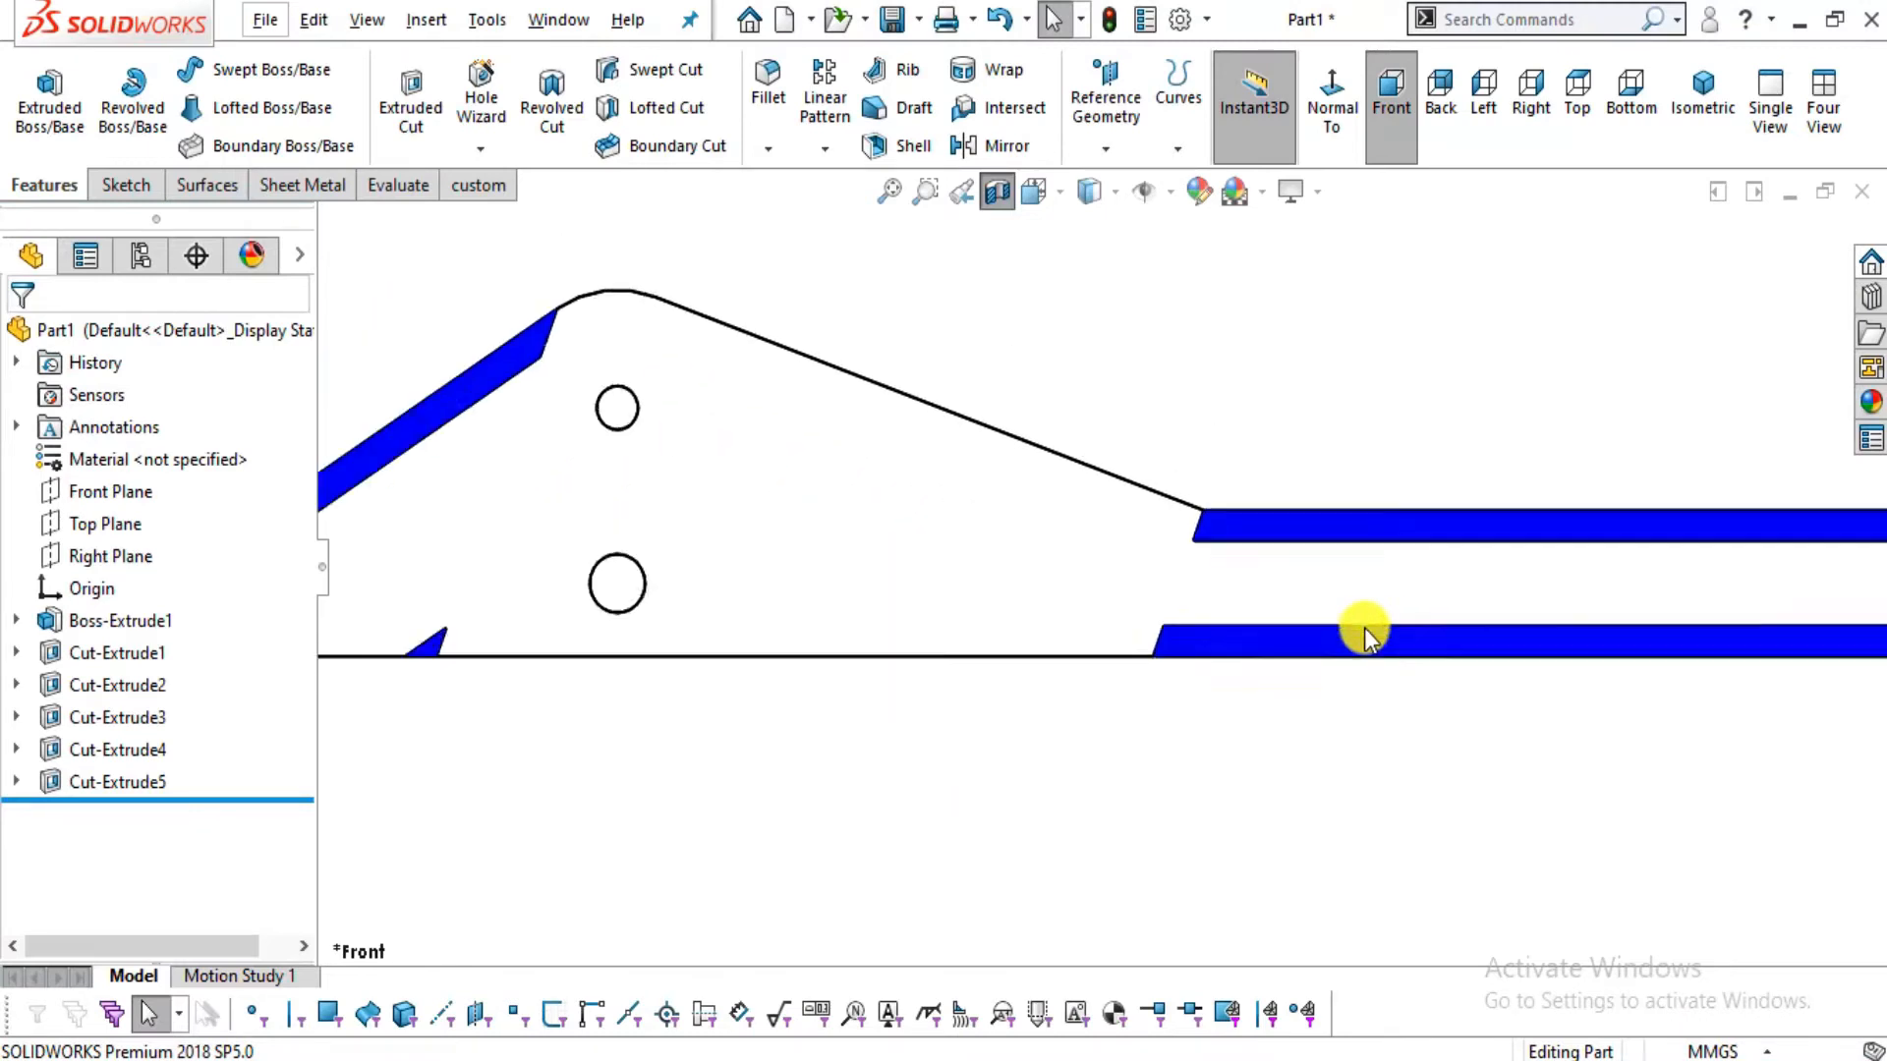
scroll(1118, 557, up, 2)
key(alt+Tab)
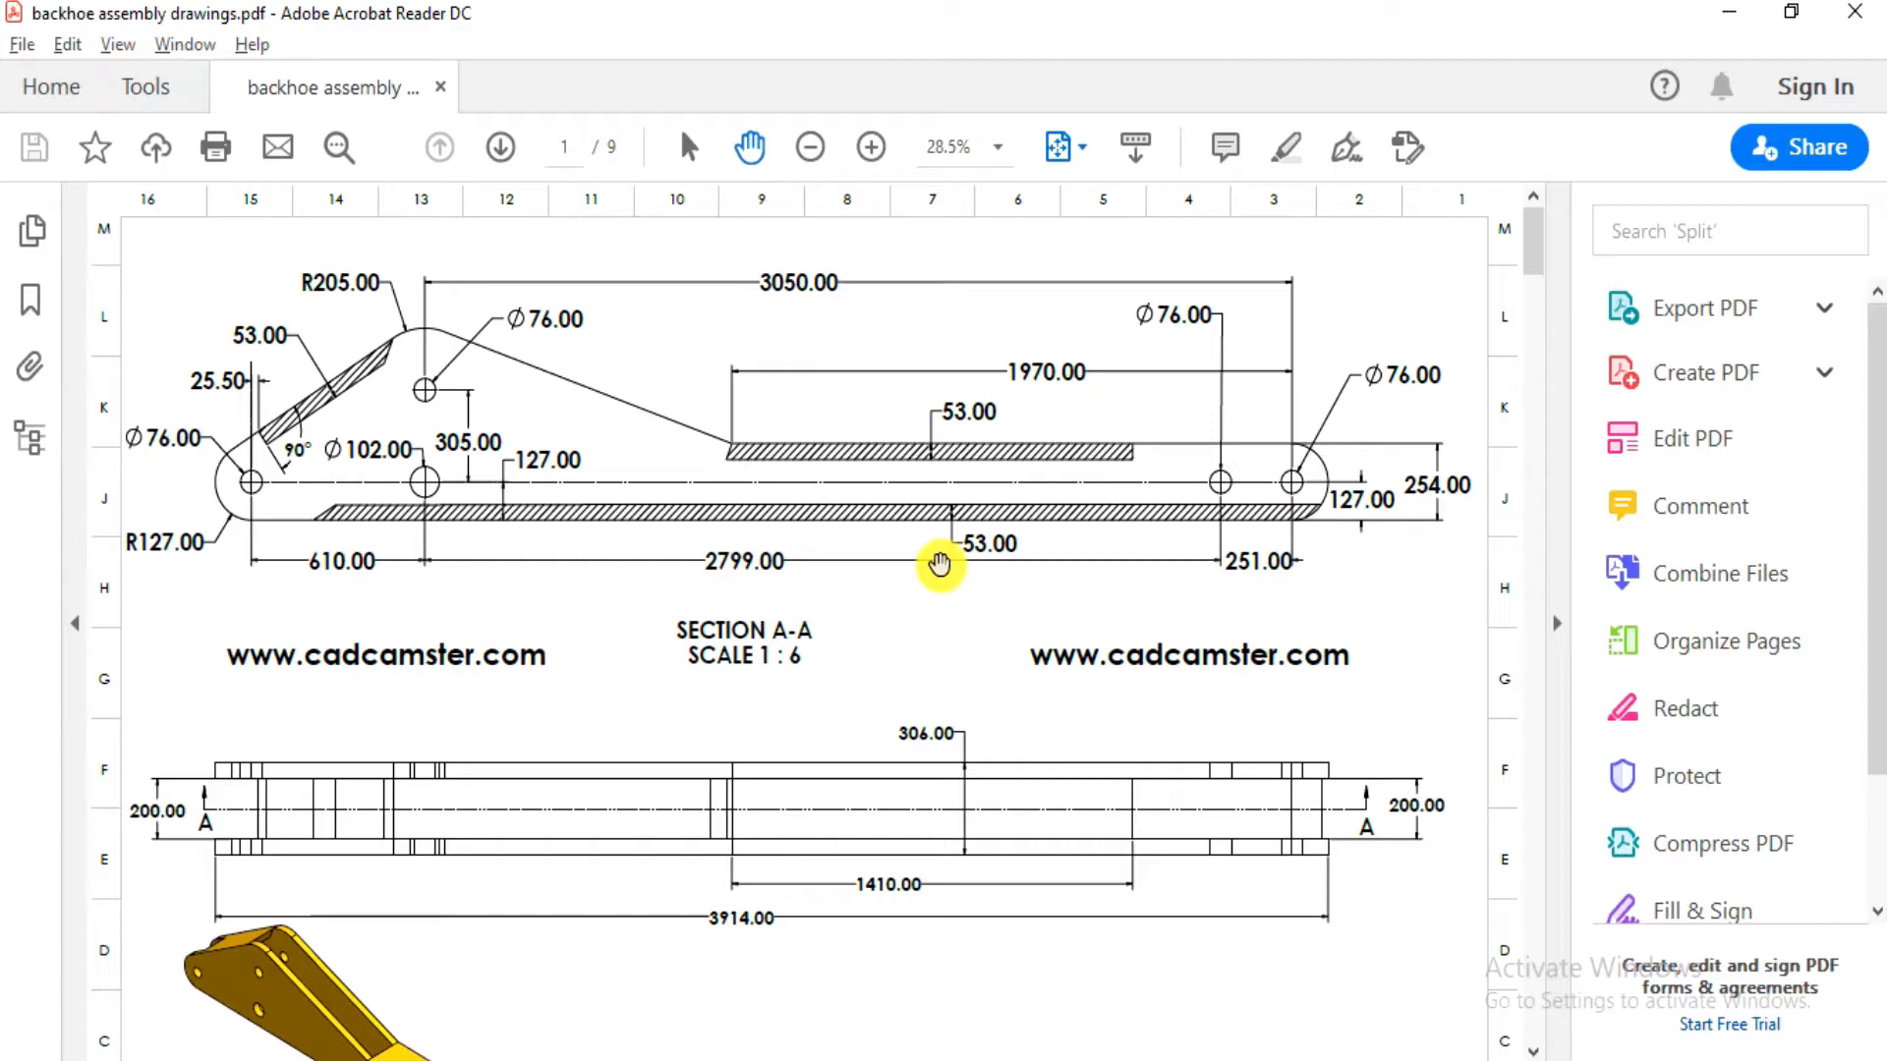
key(alt+Tab)
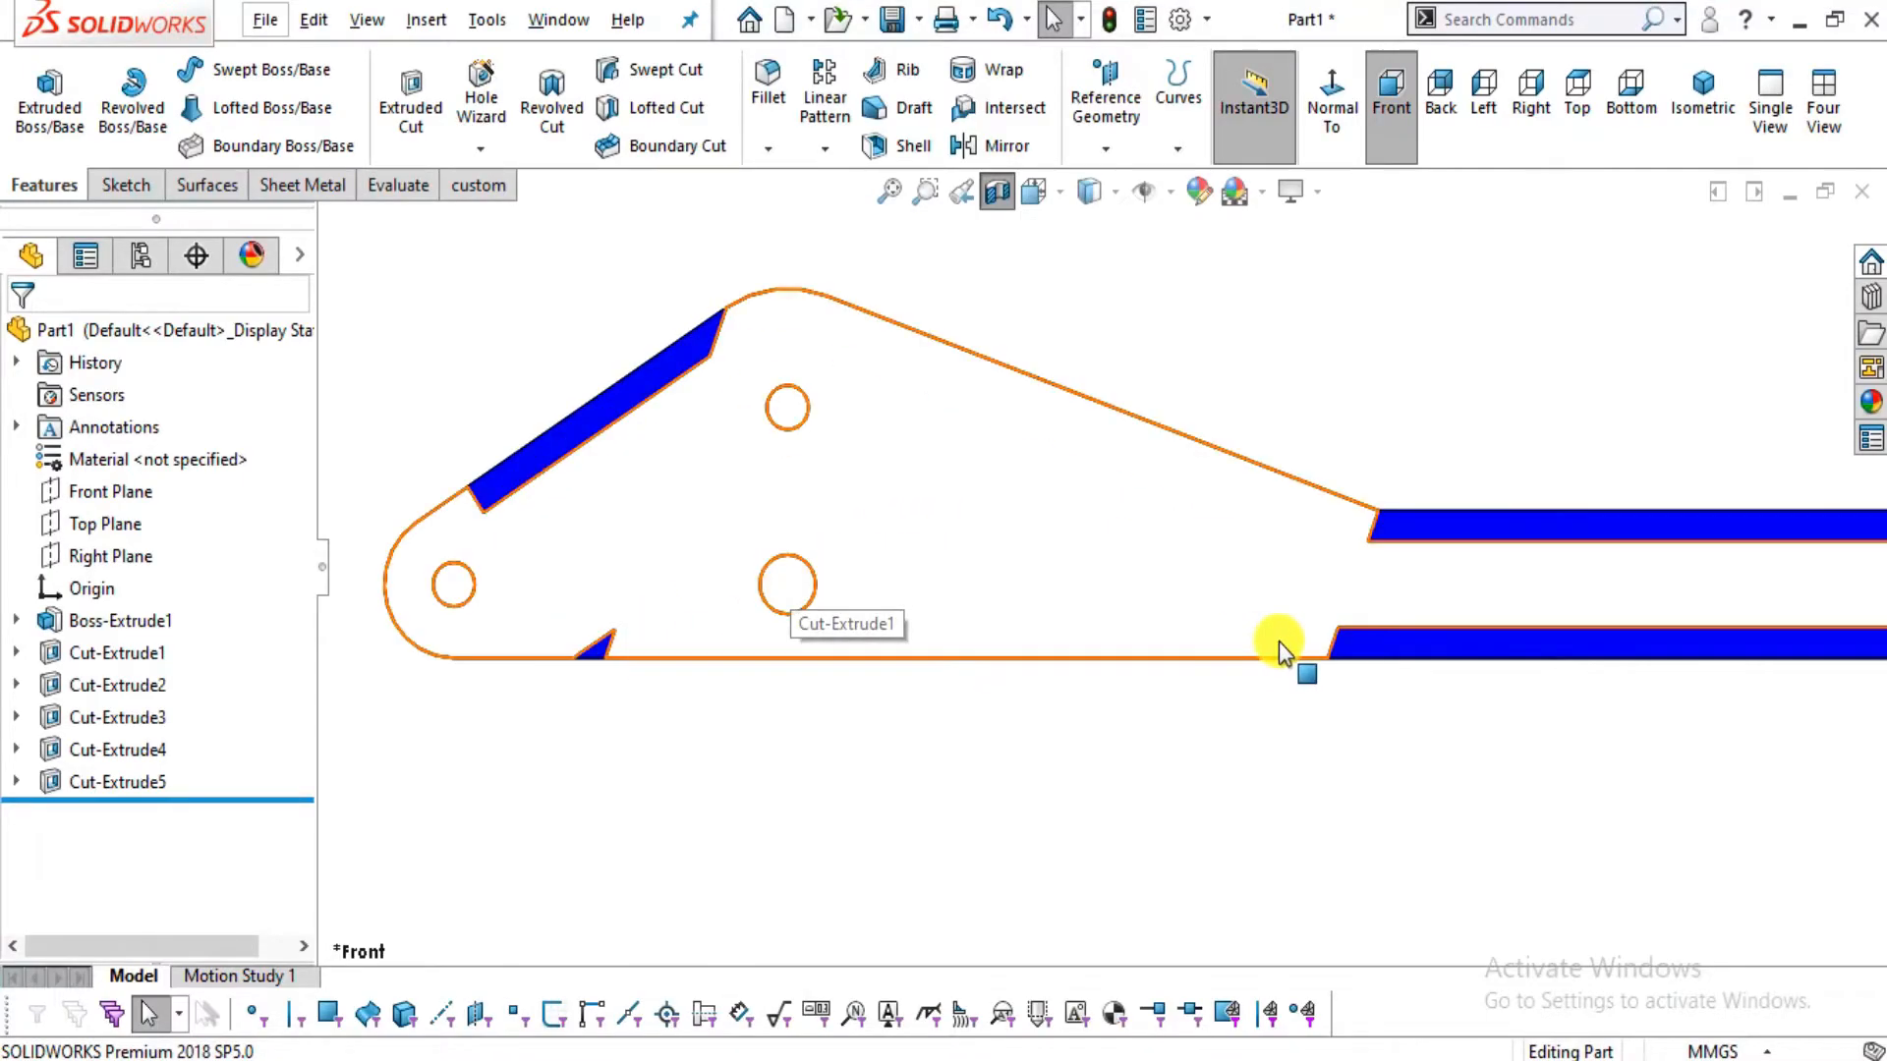
Examine the lower wall beneath the raised section of the sectioned arm from an angled view
middle_drag(1268, 676, 1299, 717)
scroll(1299, 717, down, 3)
scroll(1047, 587, up, 3)
scroll(1047, 587, down, 3)
middle_drag(1242, 640, 1313, 577)
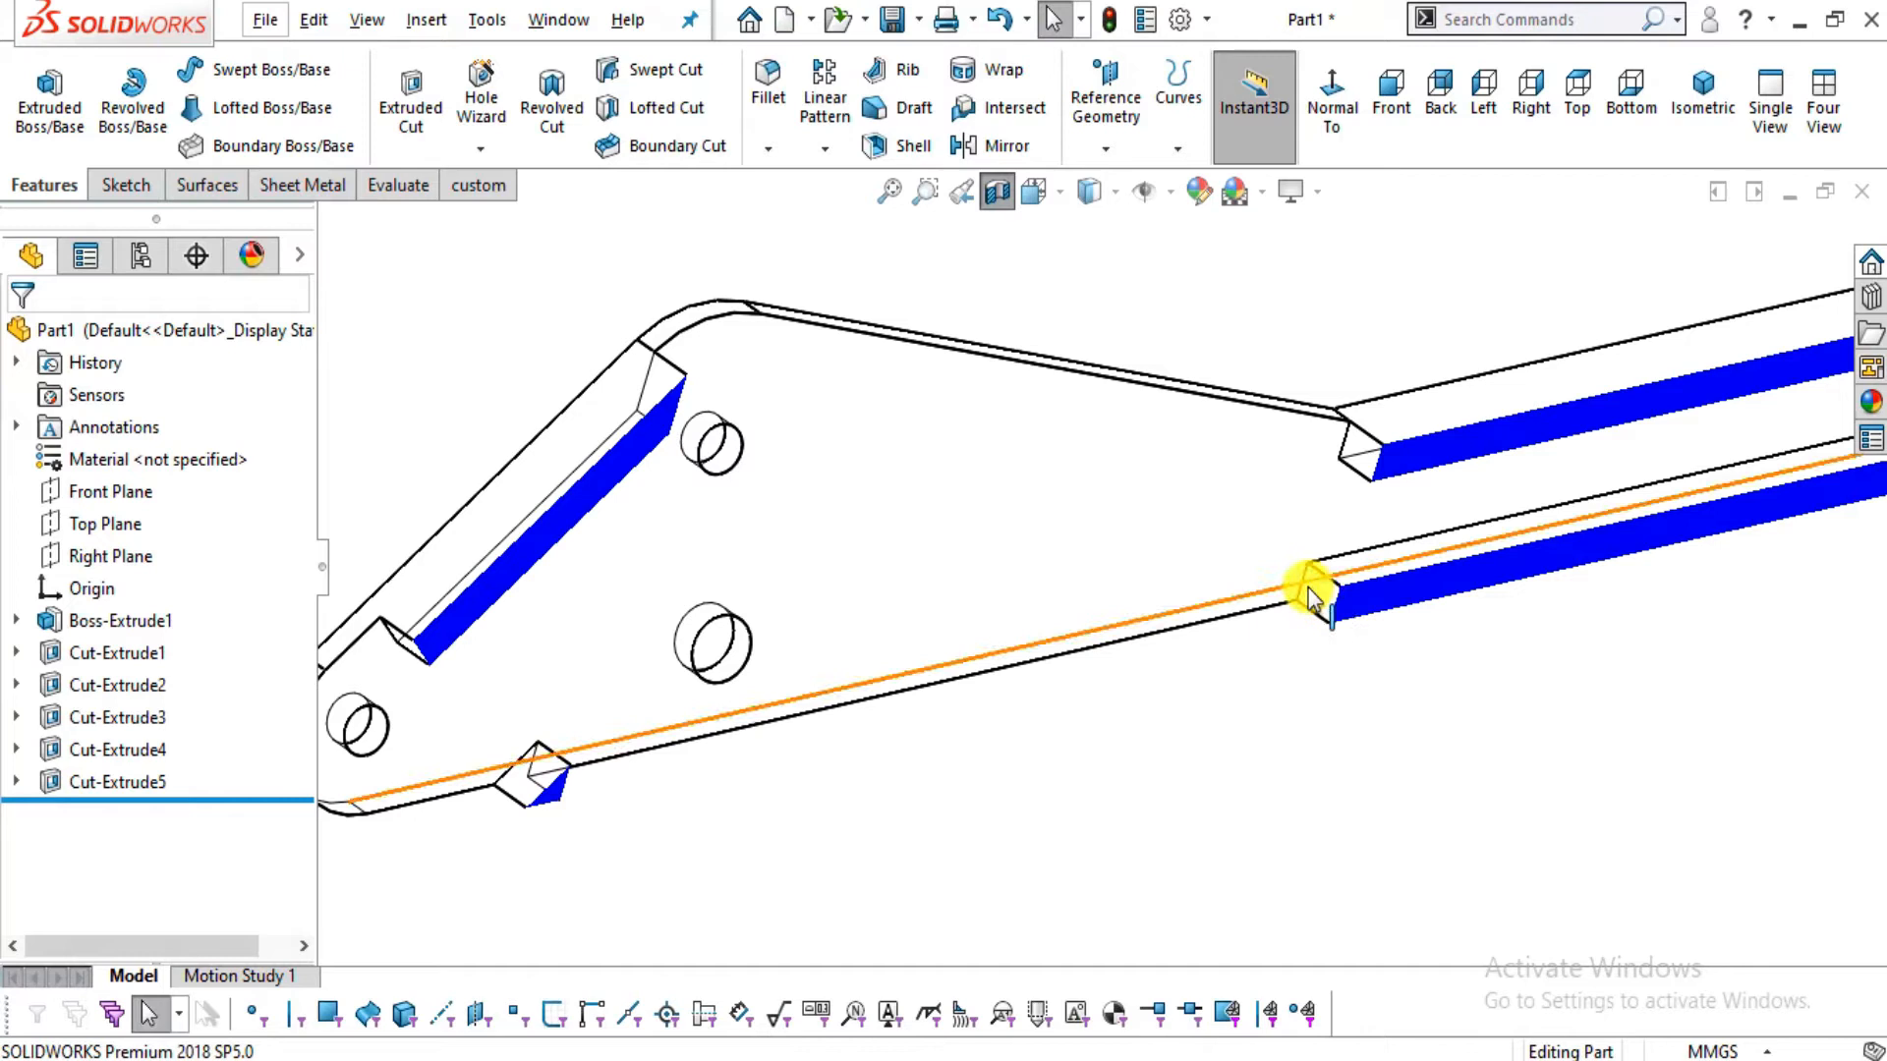
scroll(715, 771, down, 5)
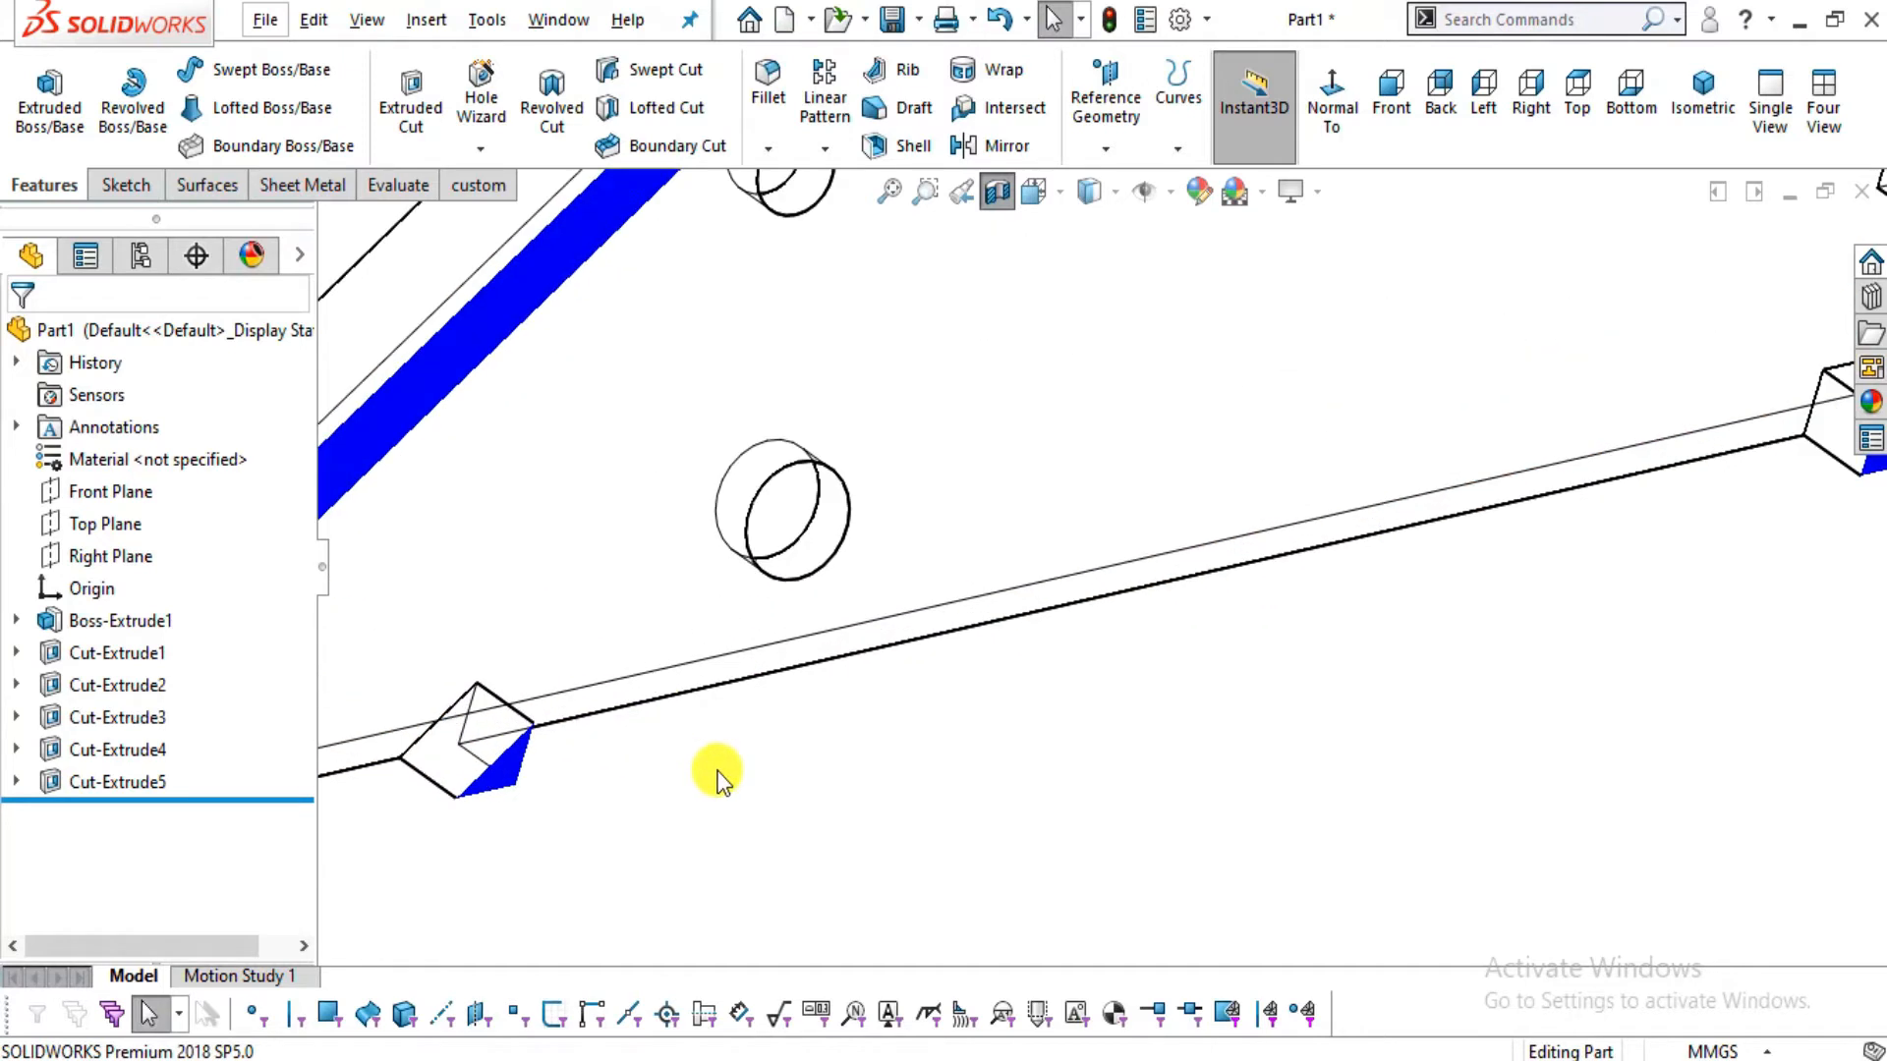
scroll(784, 689, up, 3)
middle_drag(780, 687, 1282, 521)
Restore the Shaded With Edges display style, turn off the section view and dismiss the unsaved-document notification
click(1083, 189)
click(1053, 189)
click(1094, 196)
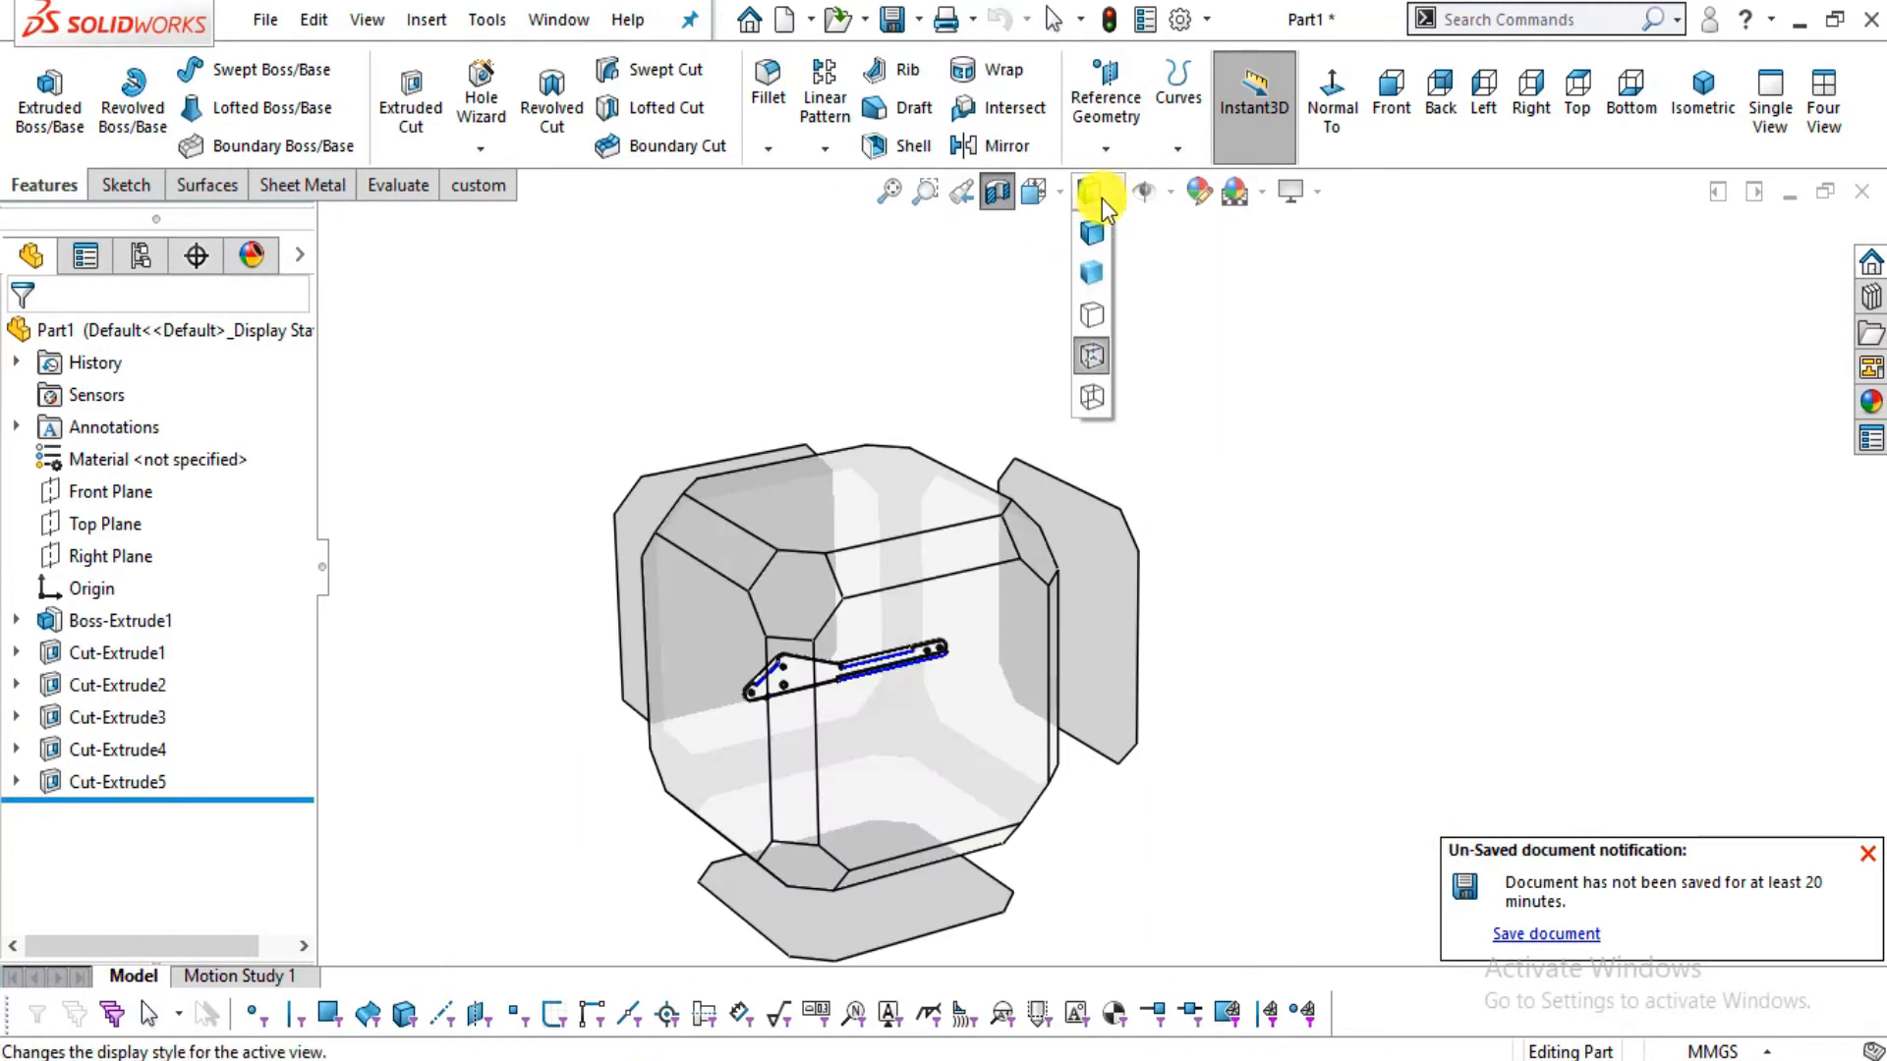
click(1093, 233)
middle_drag(993, 194, 1259, 205)
click(1866, 854)
scroll(1069, 525, down, 3)
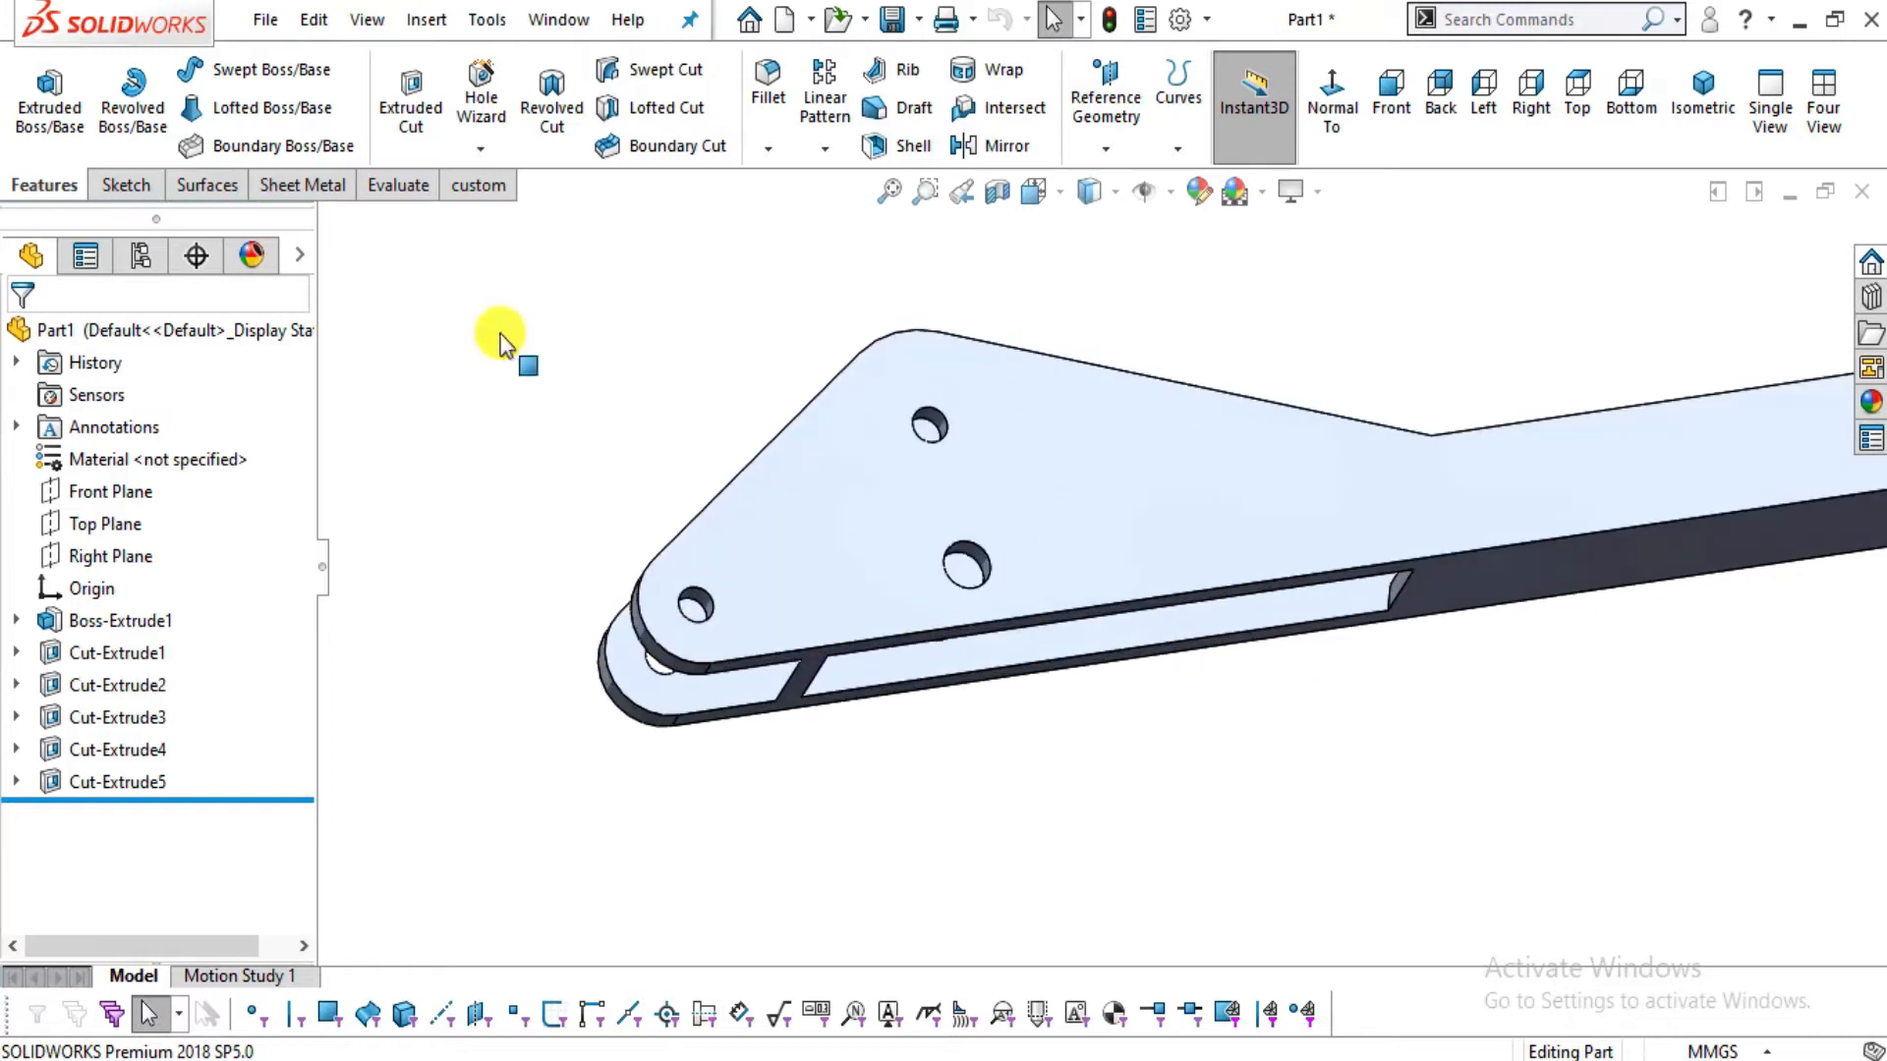
Create a Lofted Boss between the two slanted end faces of the opening in the raised section's lower wall
click(297, 108)
scroll(1511, 578, down, 3)
middle_drag(1177, 553, 982, 728)
click(987, 732)
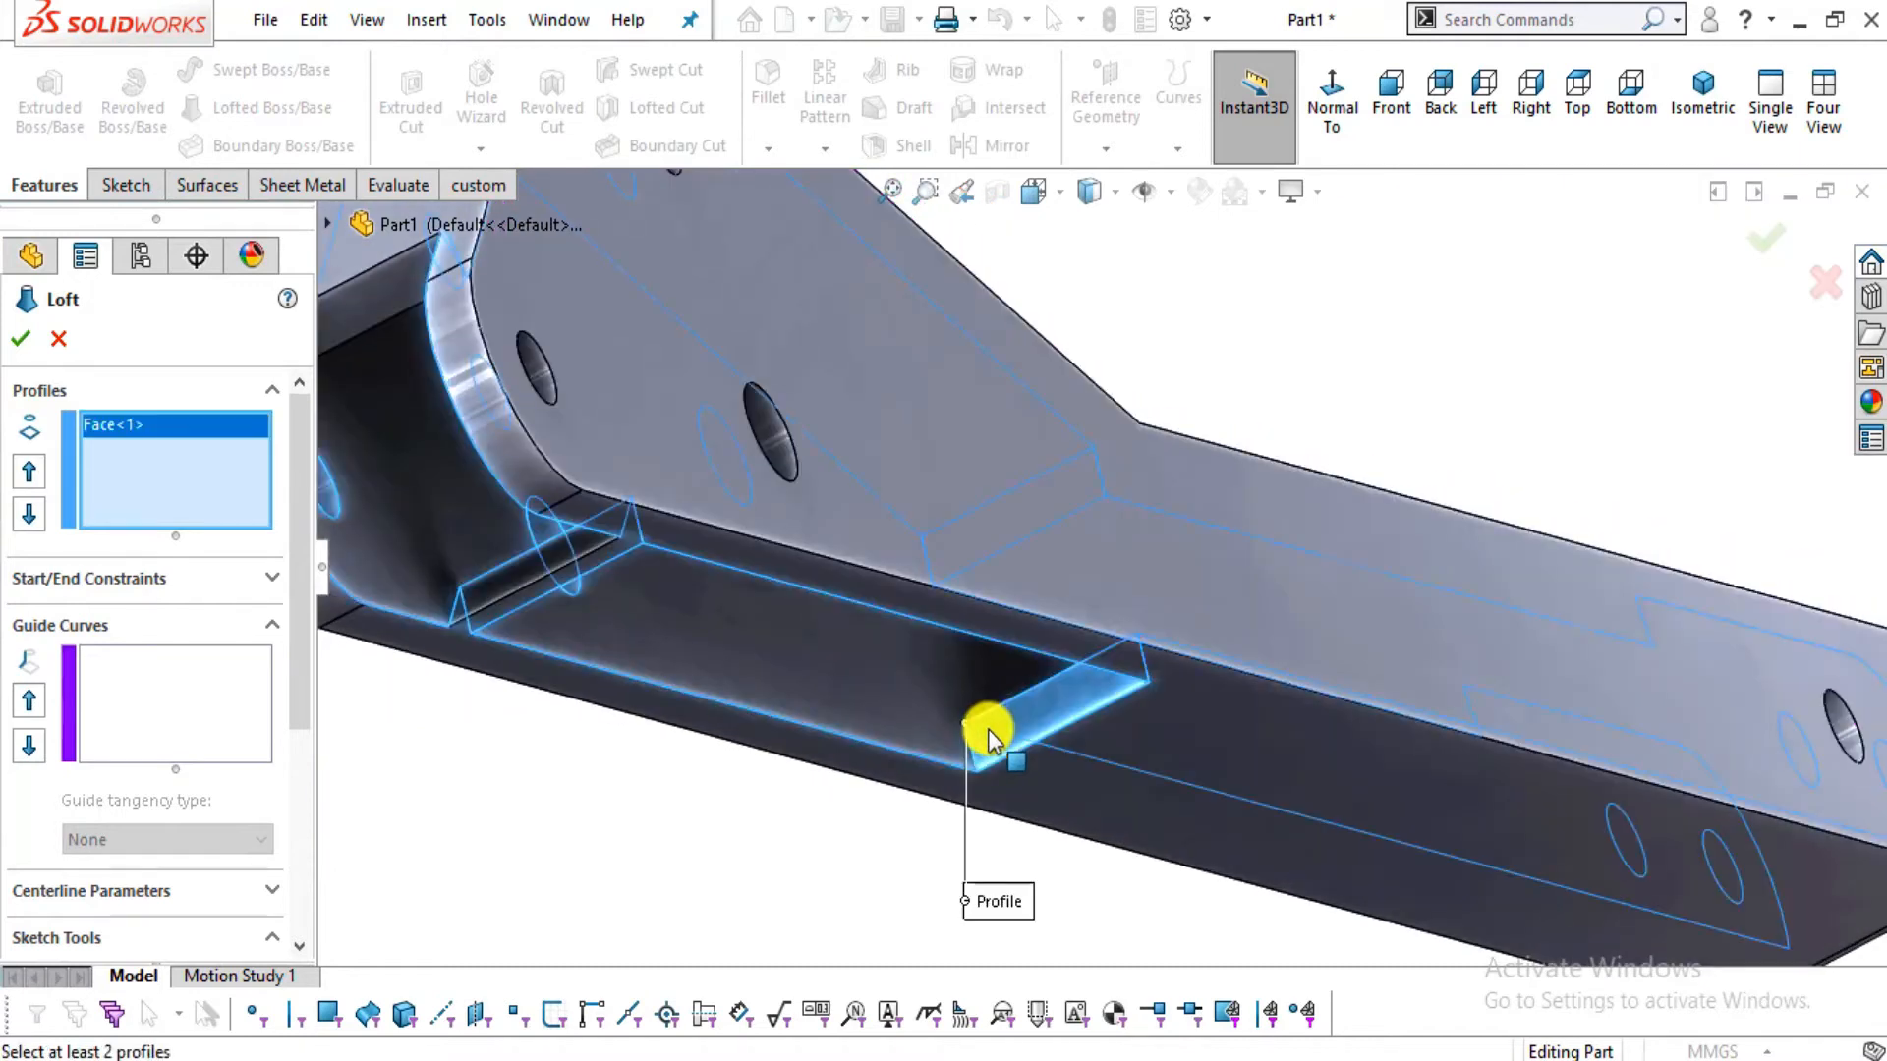
scroll(976, 737, down, 3)
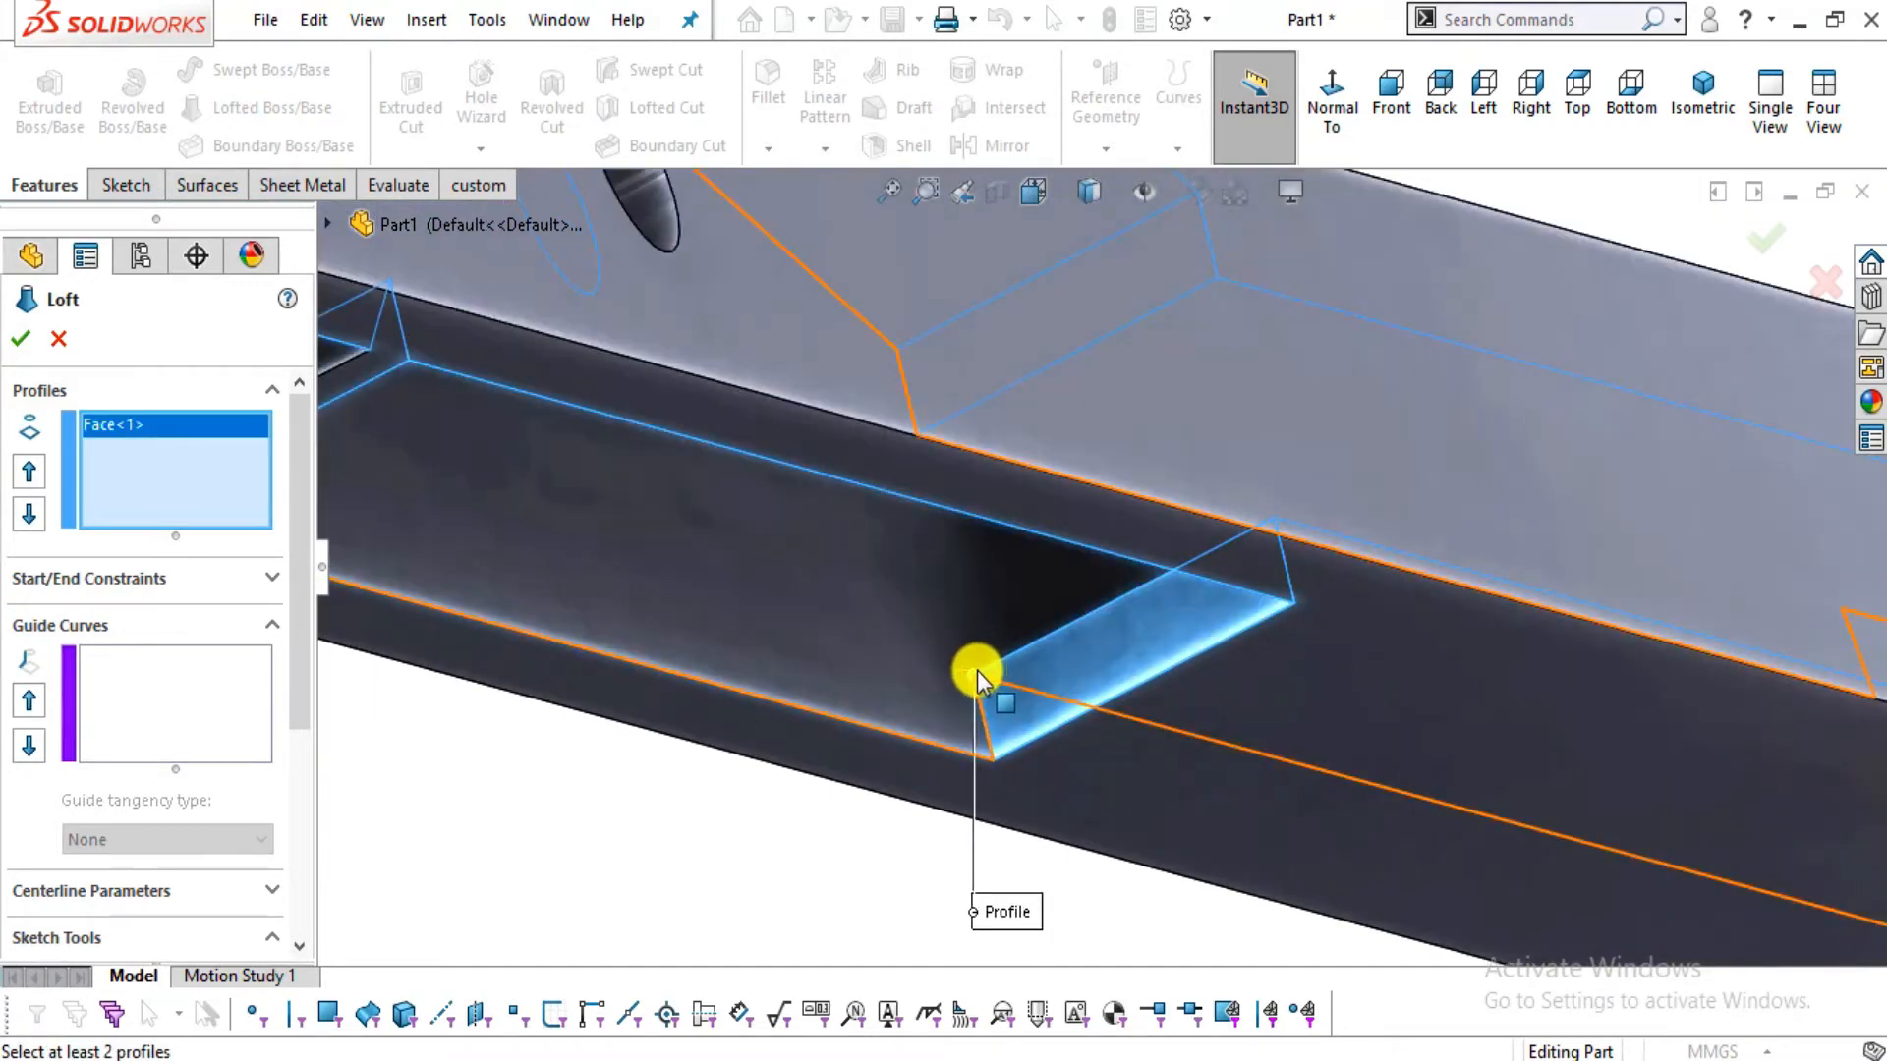
scroll(943, 688, up, 5)
scroll(645, 586, down, 4)
middle_drag(645, 586, 426, 573)
click(415, 572)
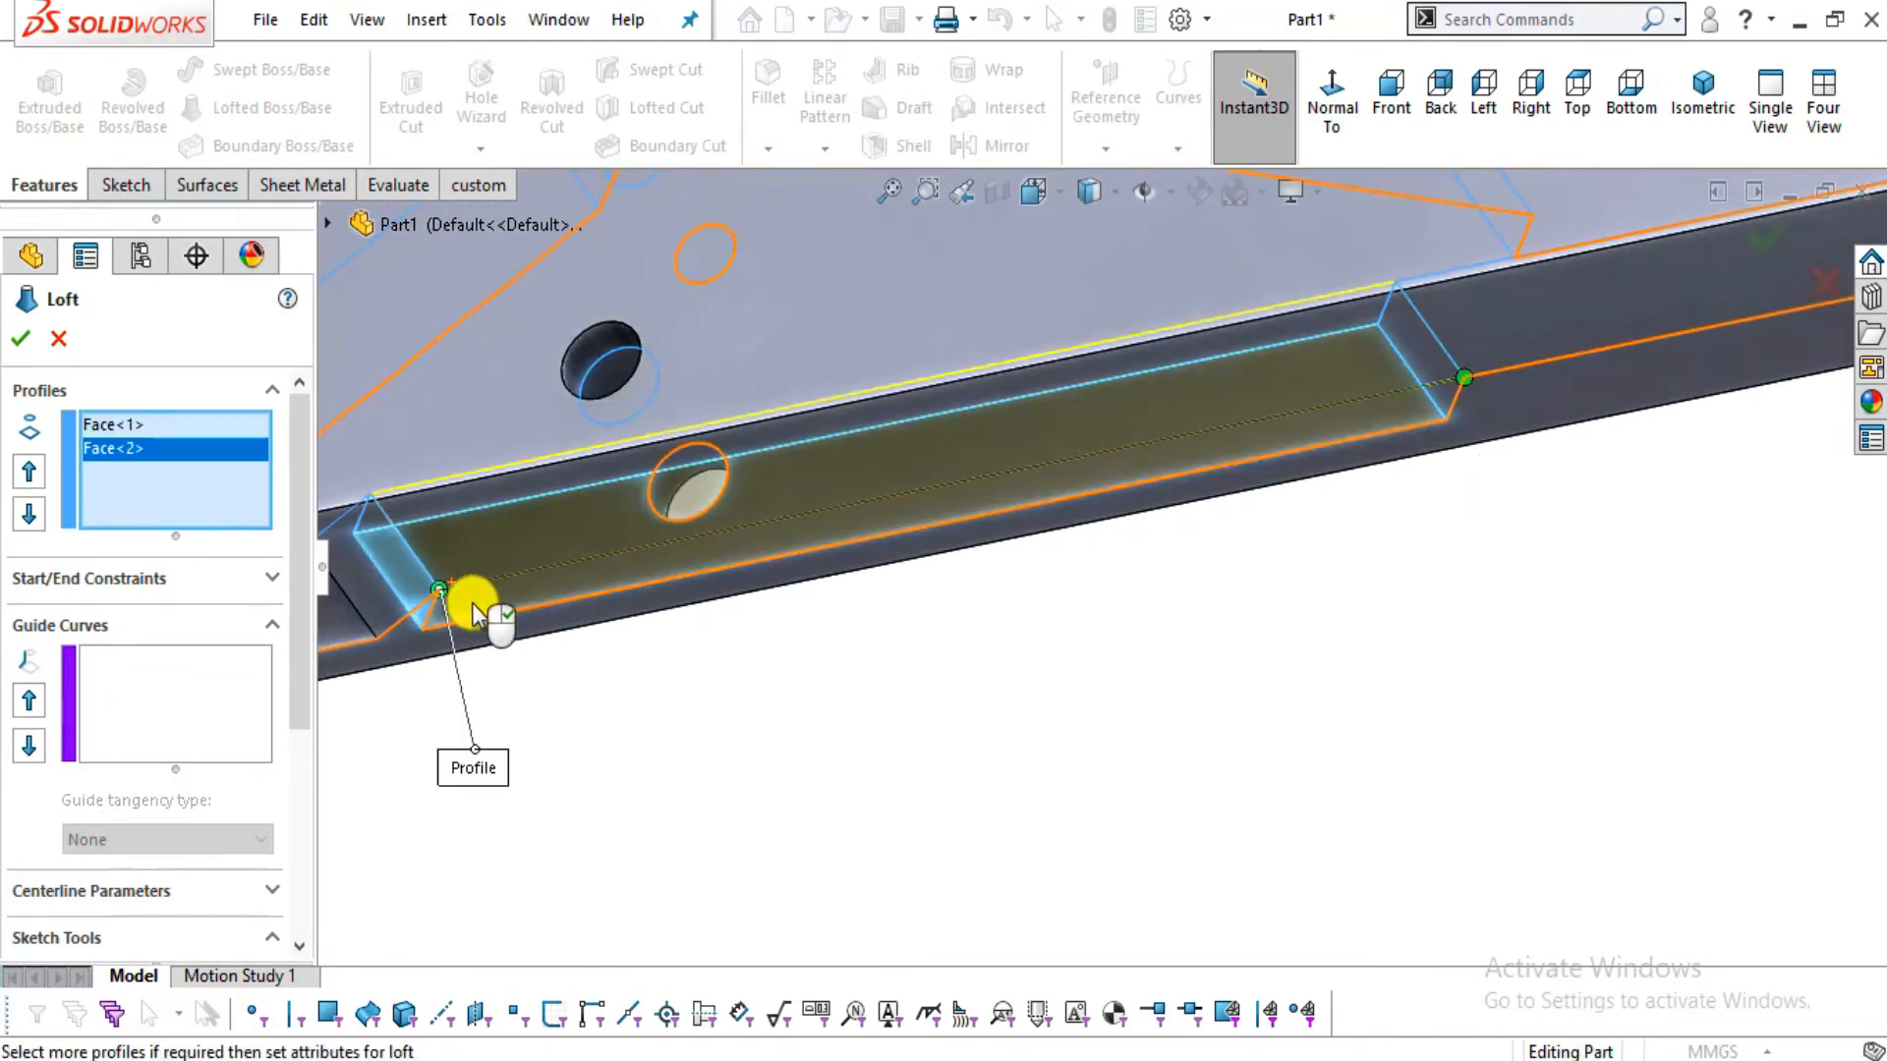
scroll(481, 603, down, 3)
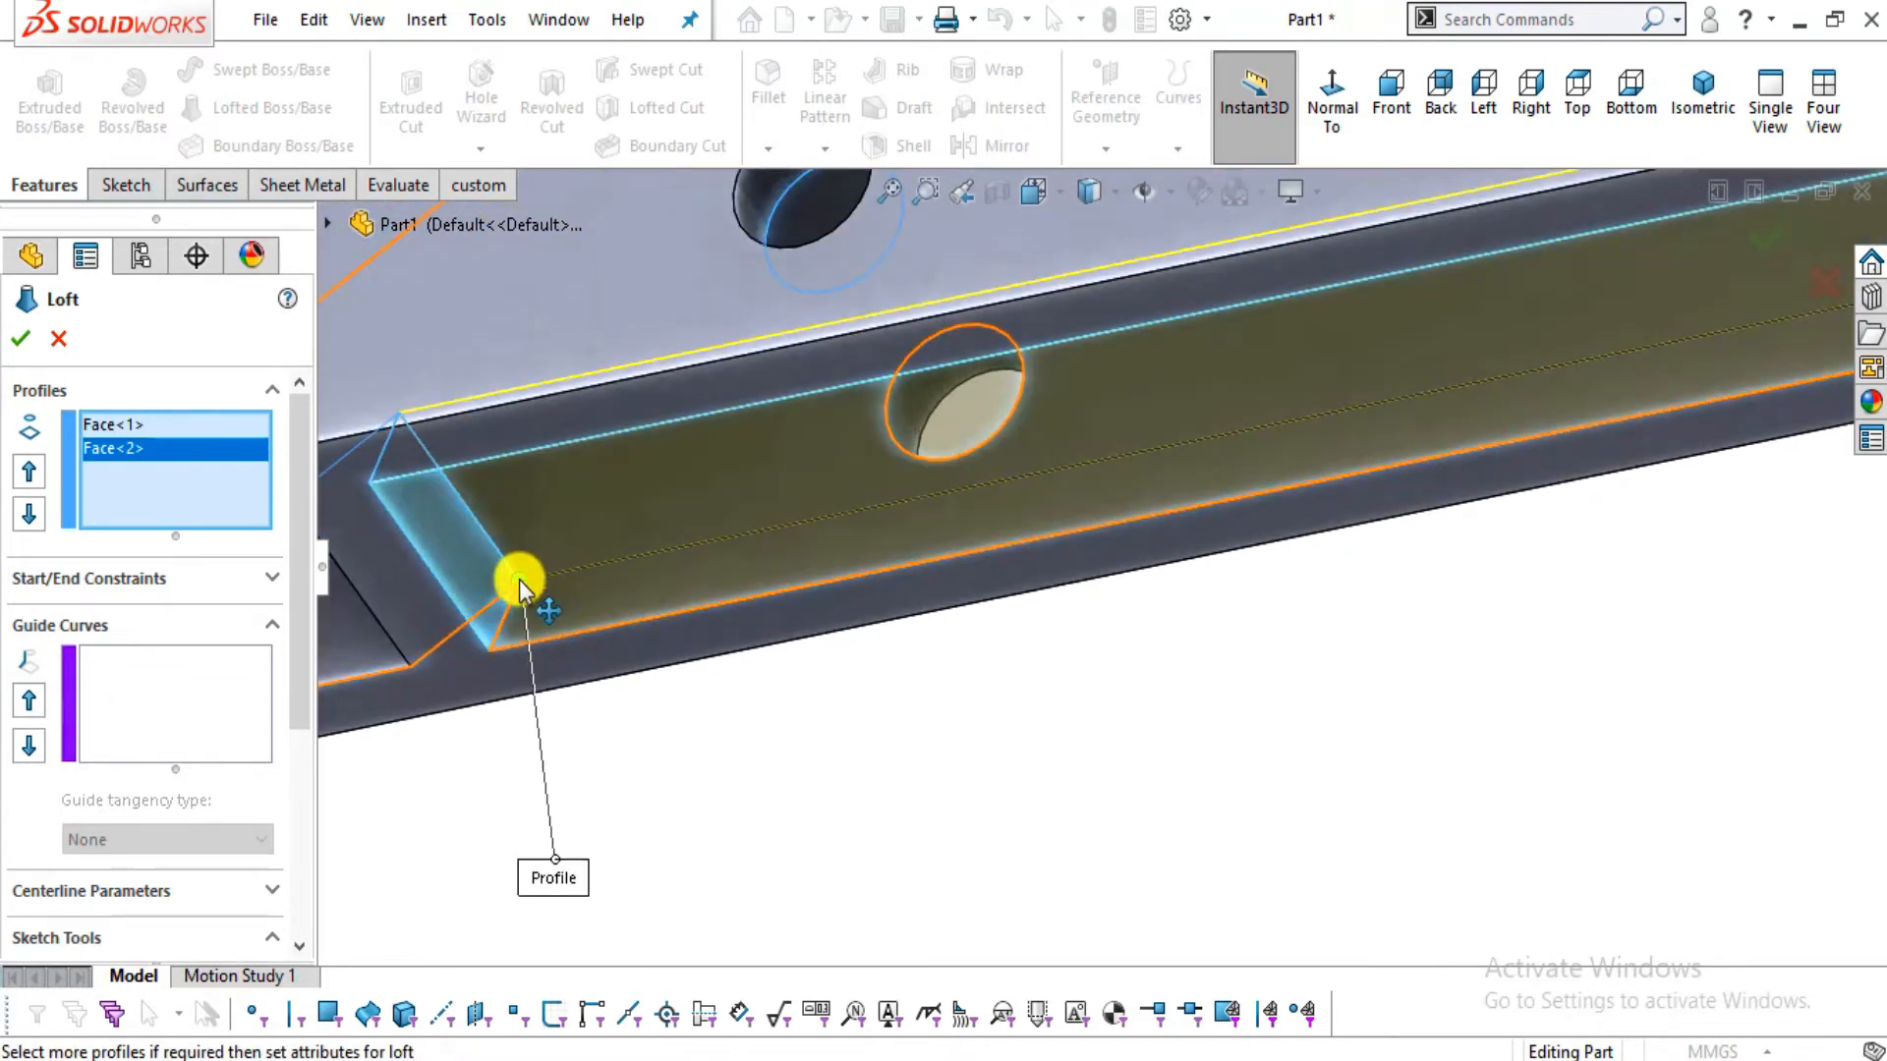
scroll(518, 579, up, 4)
middle_drag(1726, 573, 1804, 555)
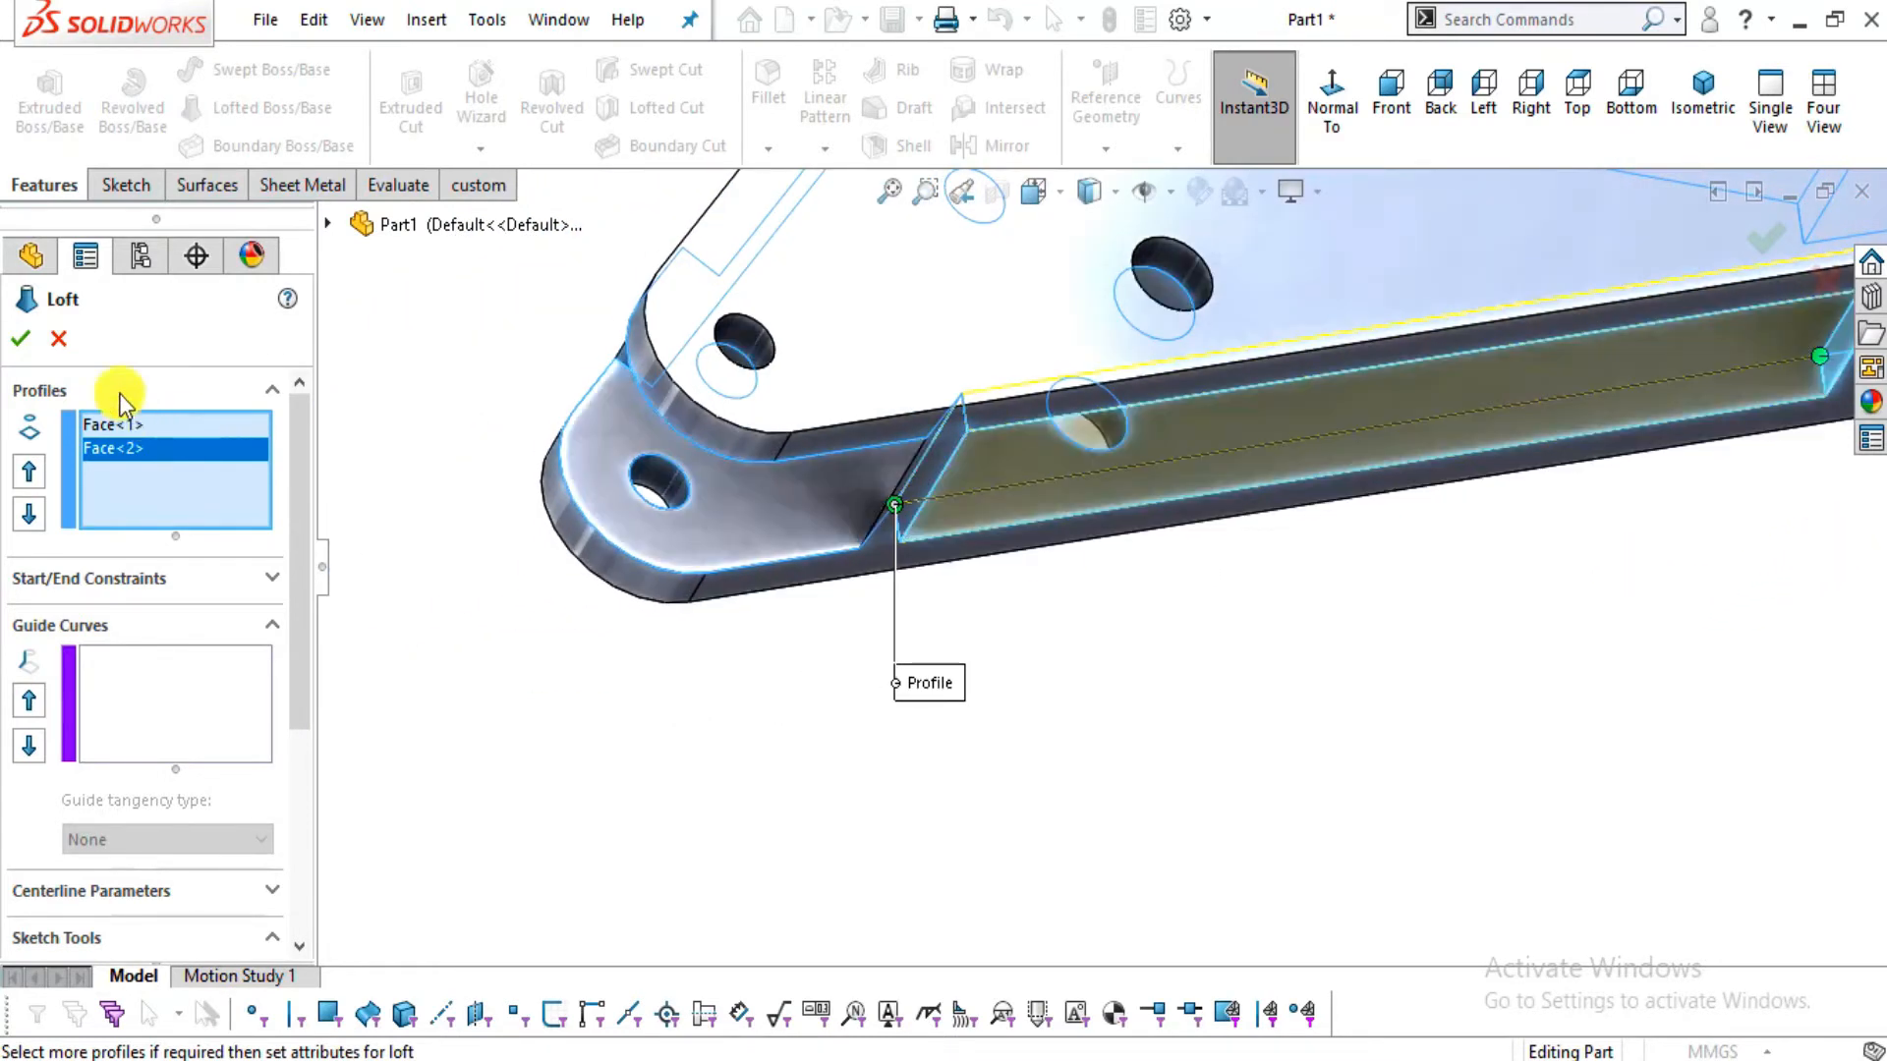
click(26, 339)
Section the arm along its middle plane again and view the cut straight from the front
middle_drag(1118, 522, 1154, 492)
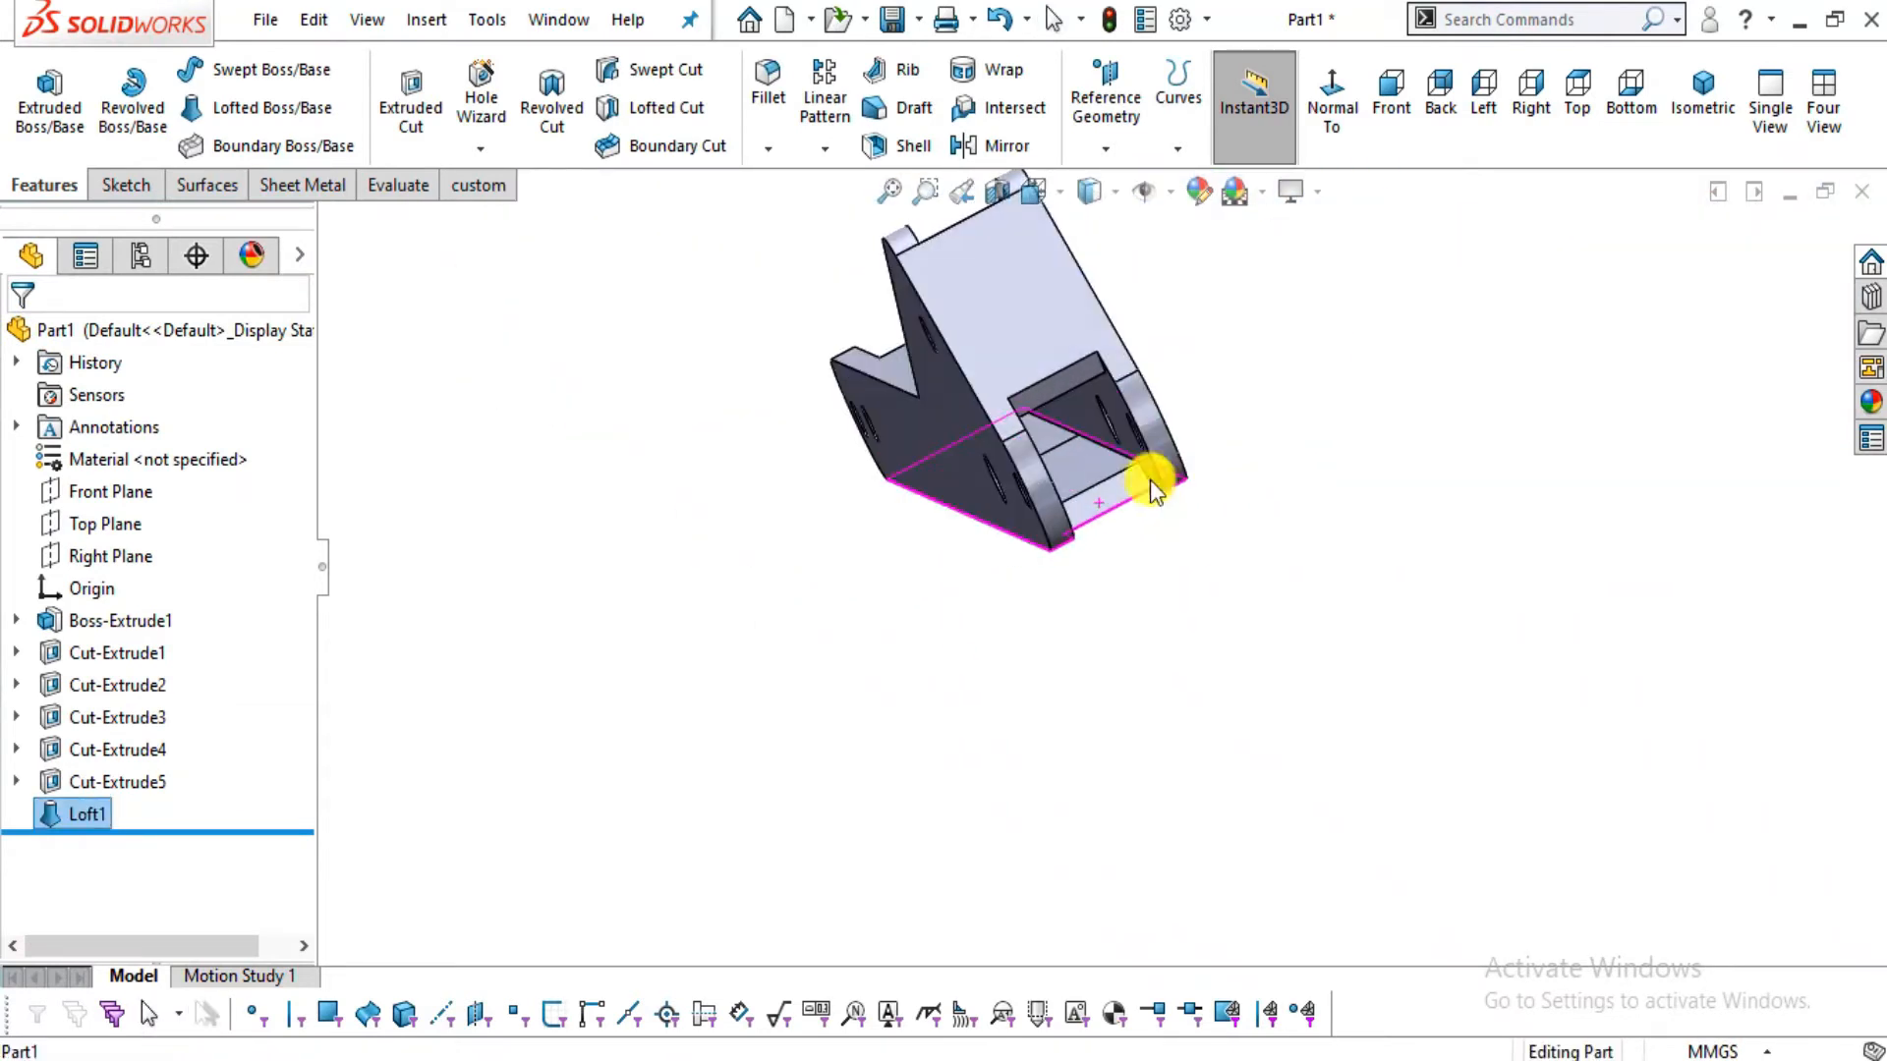
scroll(1003, 427, down, 2)
key(Escape)
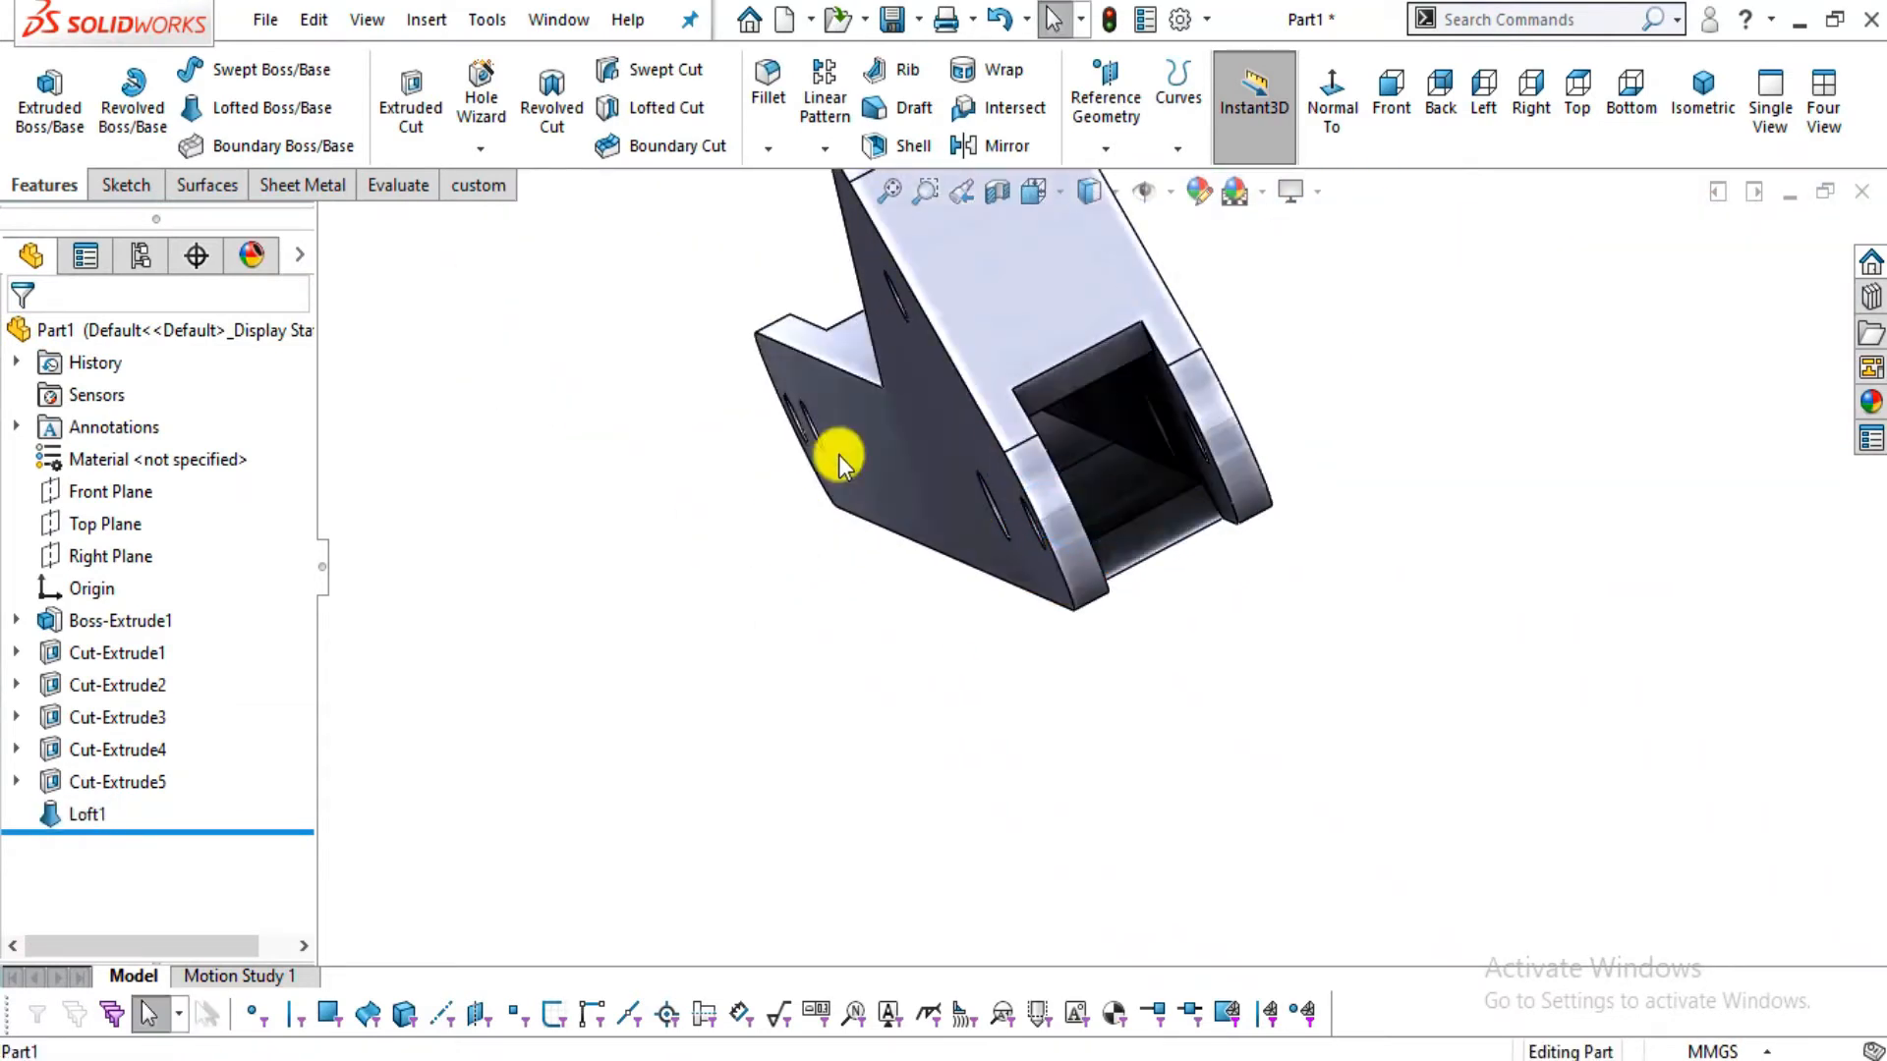
click(992, 197)
scroll(1192, 521, down, 3)
middle_drag(1234, 569, 1394, 337)
scroll(1169, 672, up, 3)
scroll(1253, 631, down, 3)
mouse_move(1254, 631)
middle_down()
mouse_move(1284, 636)
mouse_move(1310, 704)
mouse_move(1255, 607)
mouse_move(1281, 655)
middle_up()
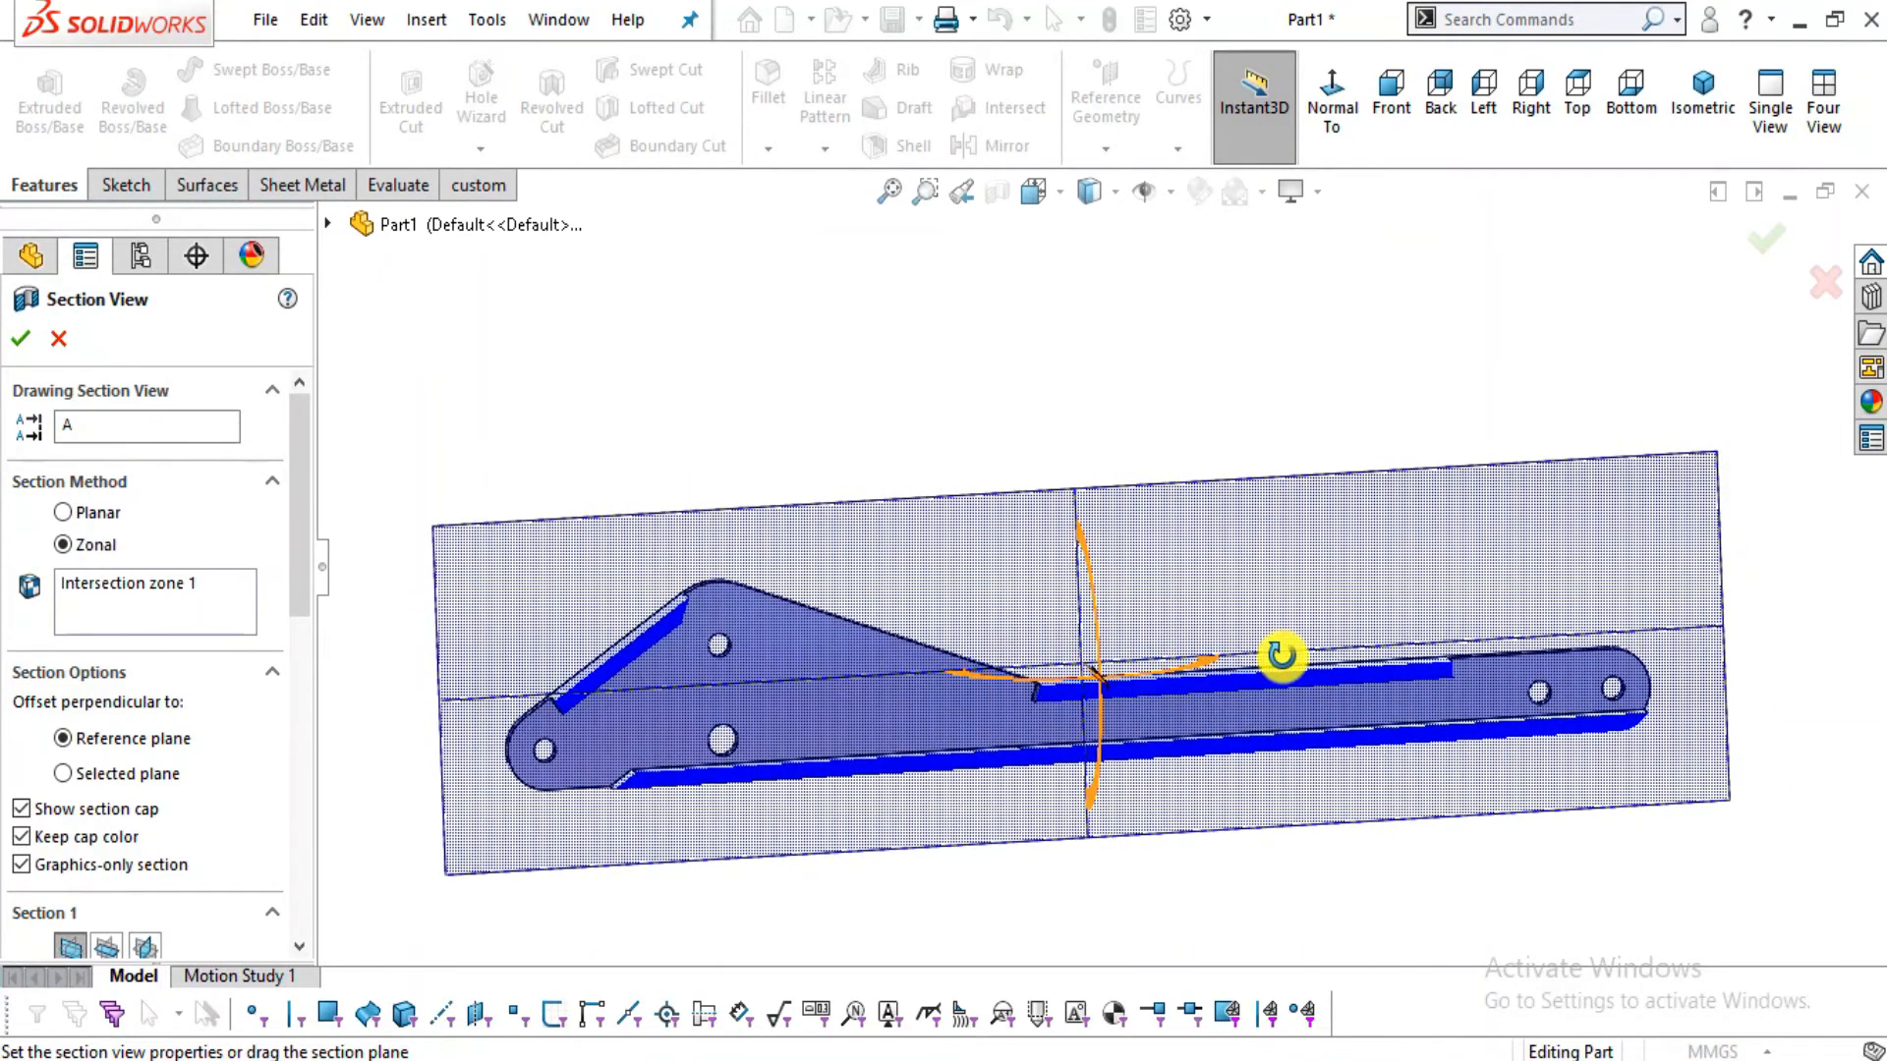
click(27, 339)
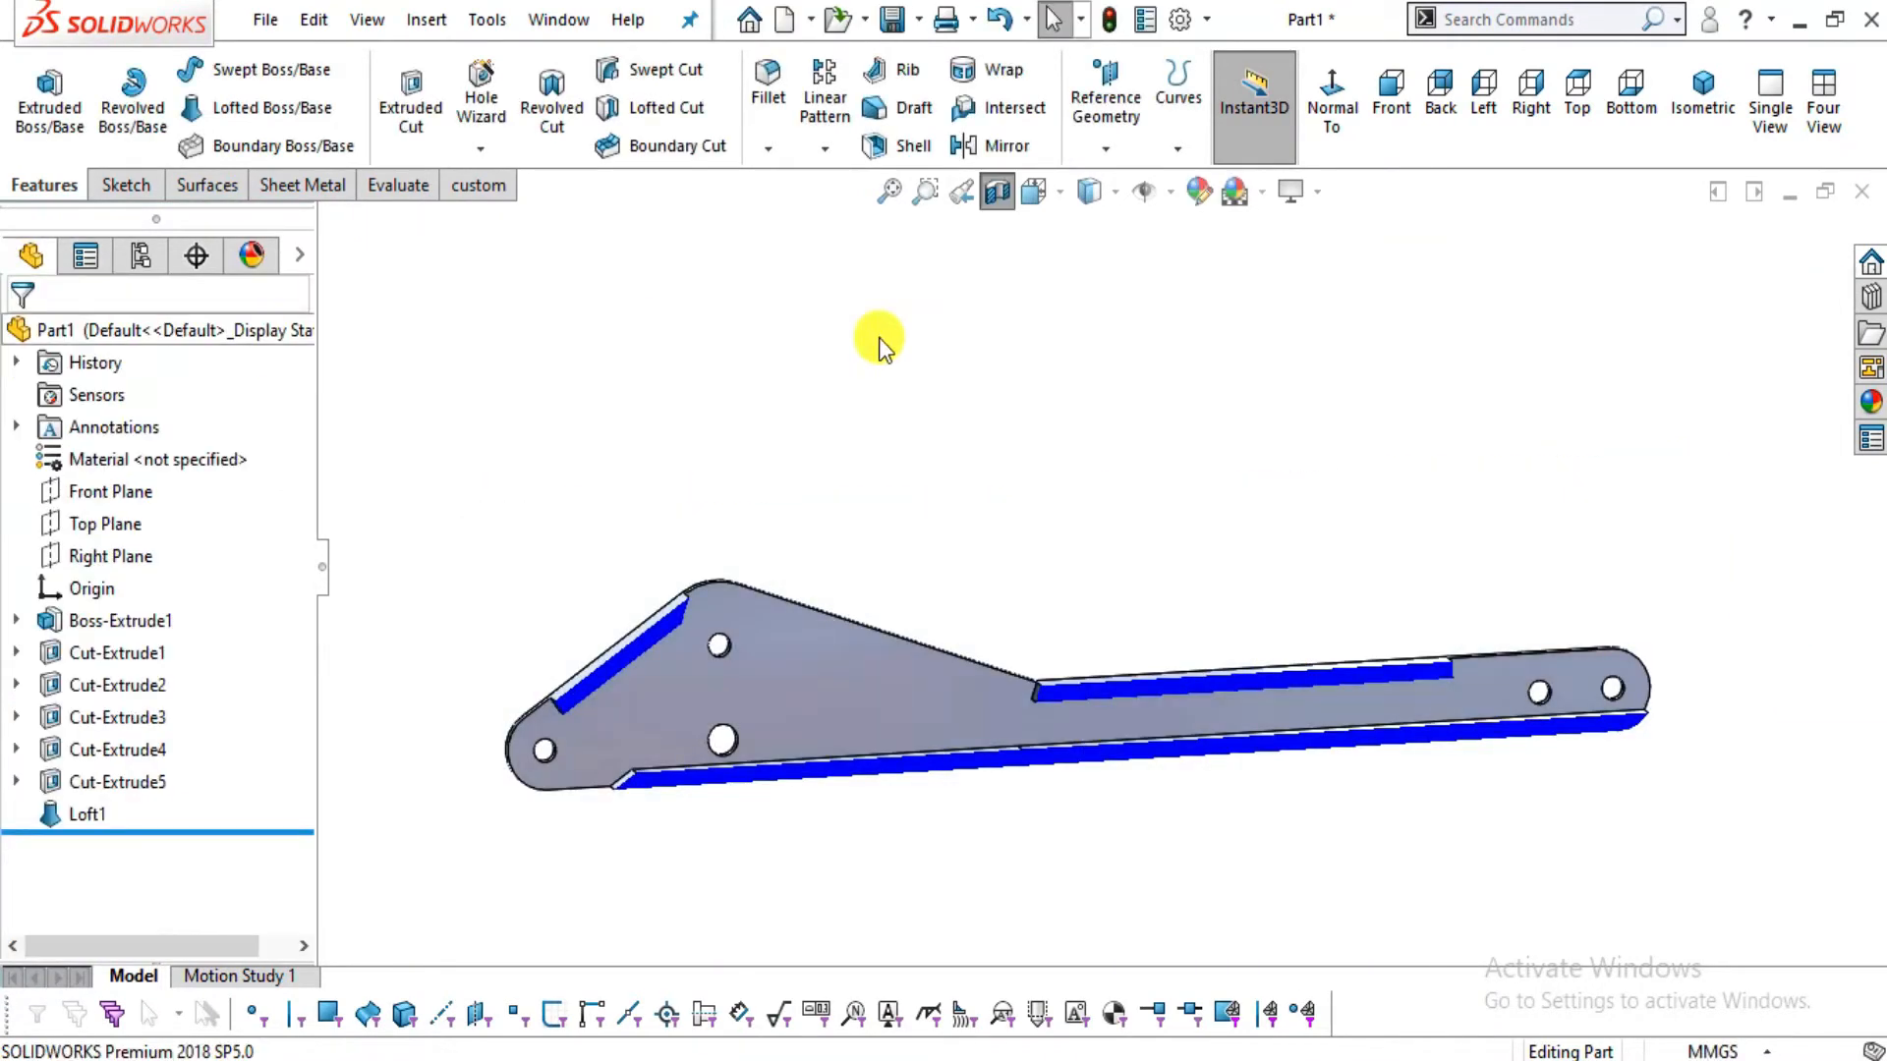
click(1326, 126)
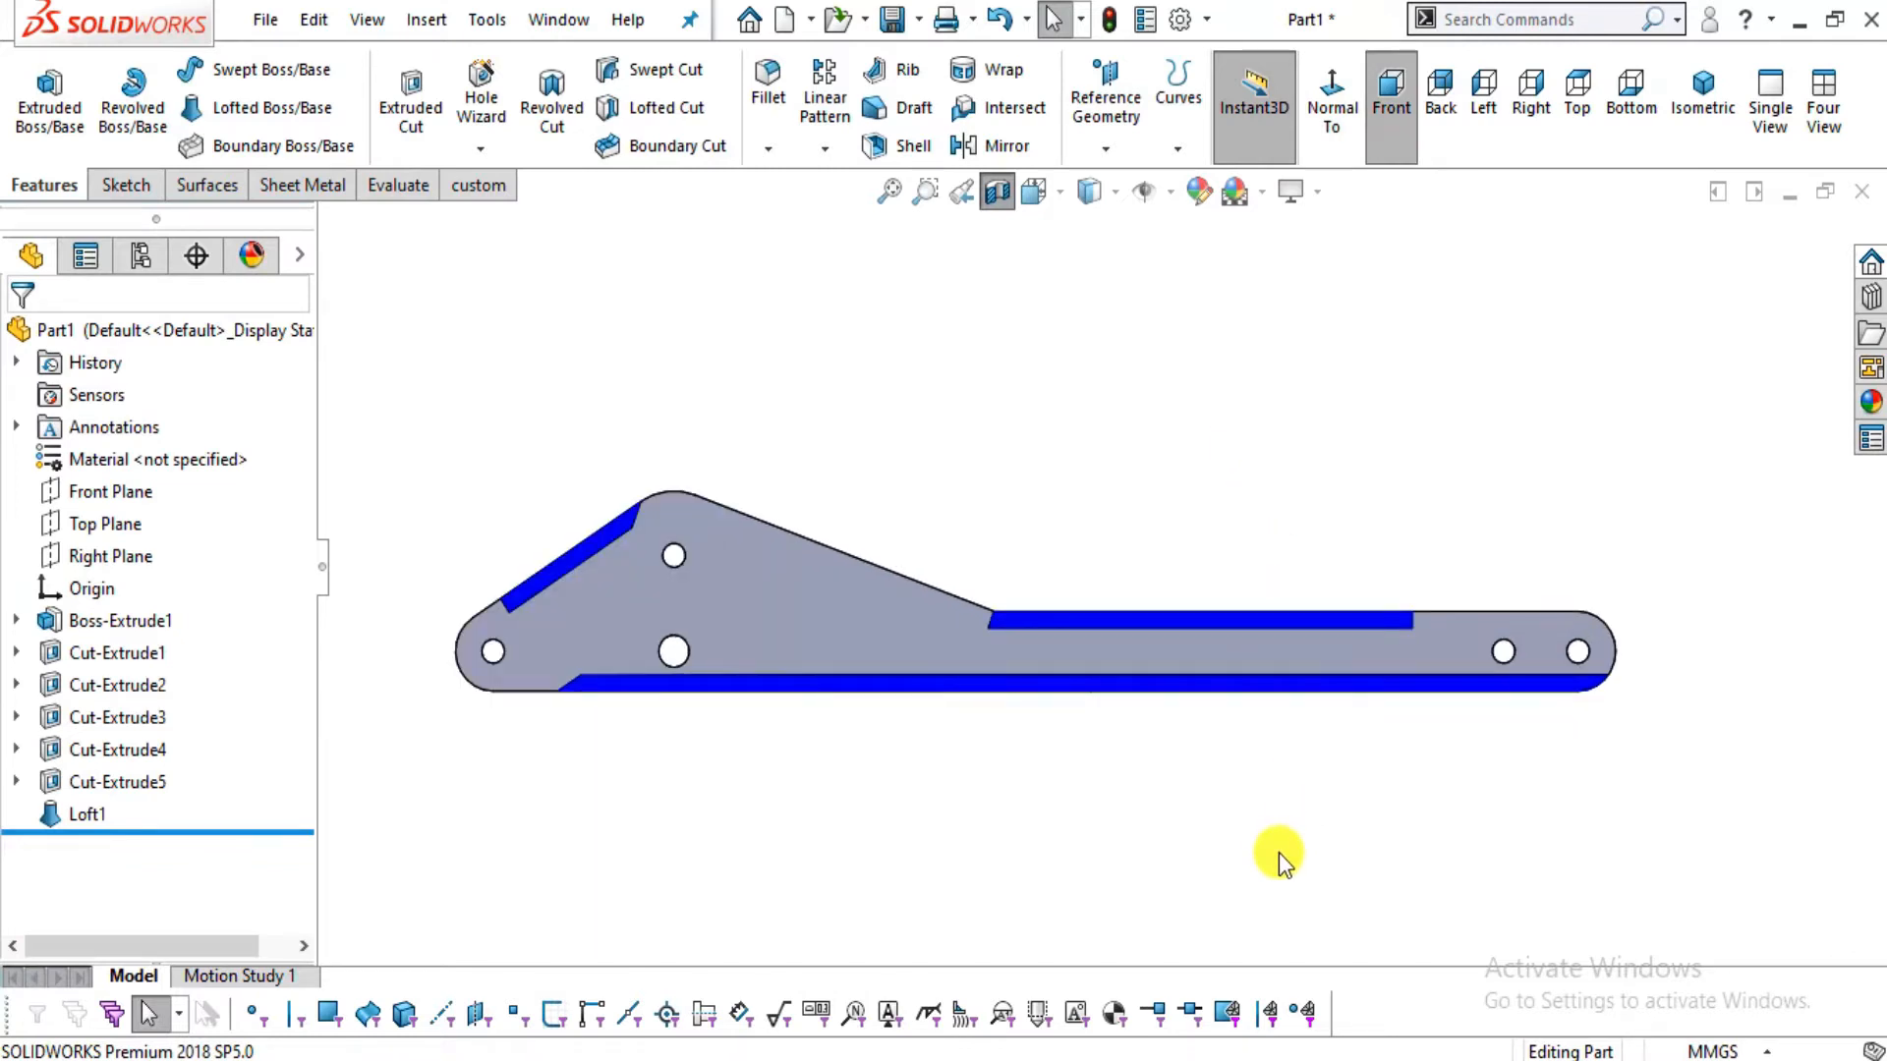
Compare the section through the filled lower wall with Section A-A of the PDF drawing, and turn off the section view
key(alt+Tab)
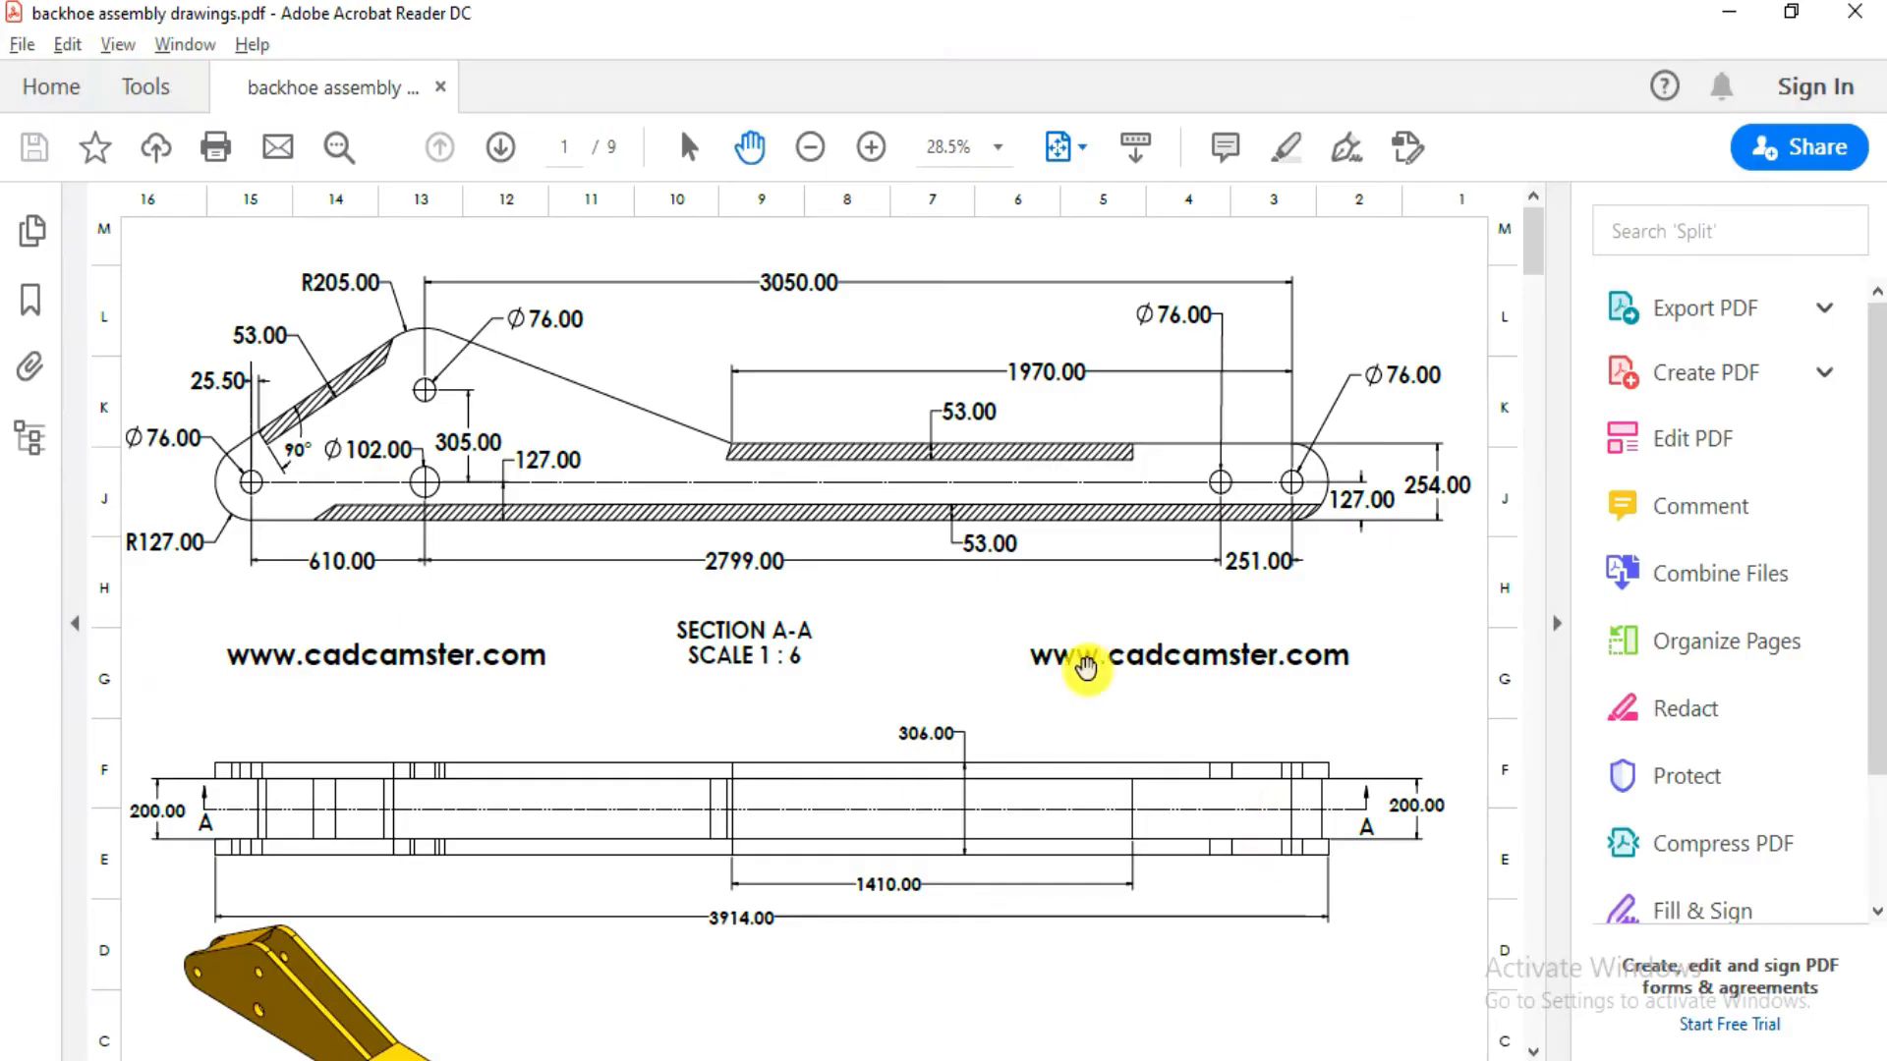
key(alt+Tab)
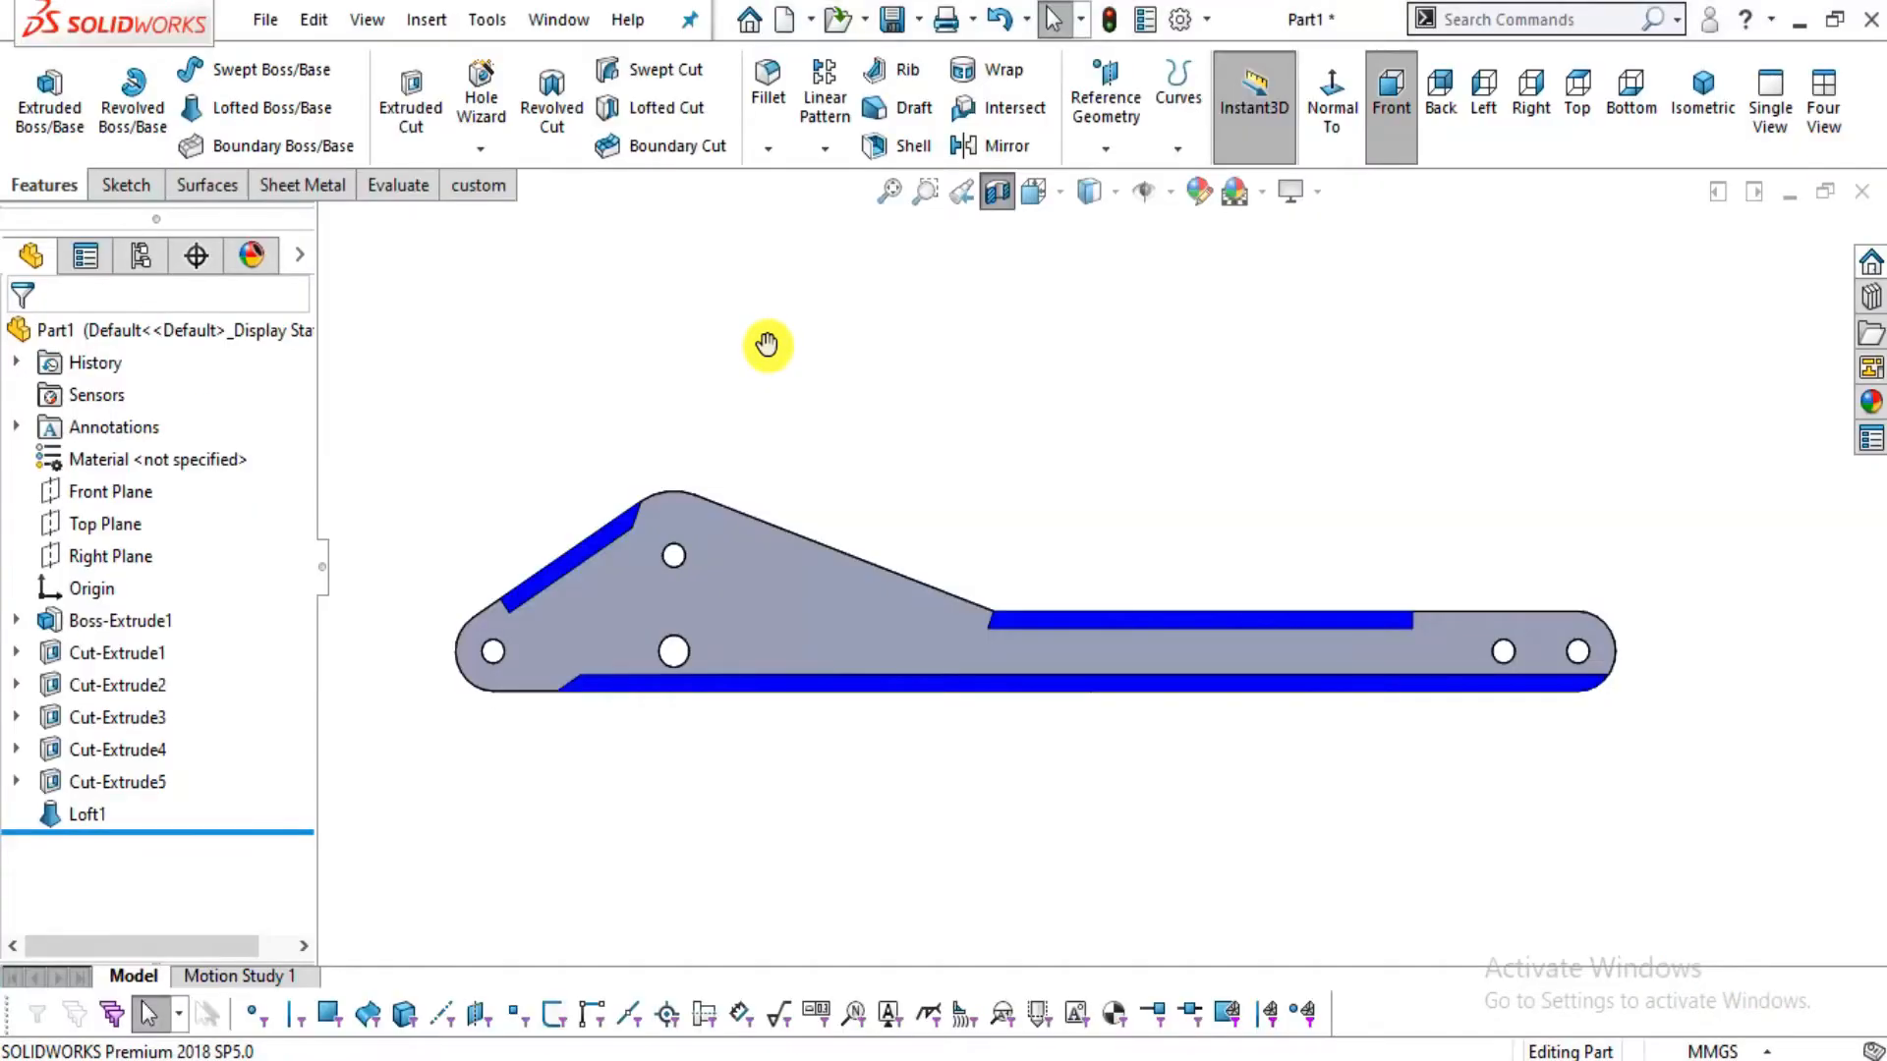
key(alt+Tab)
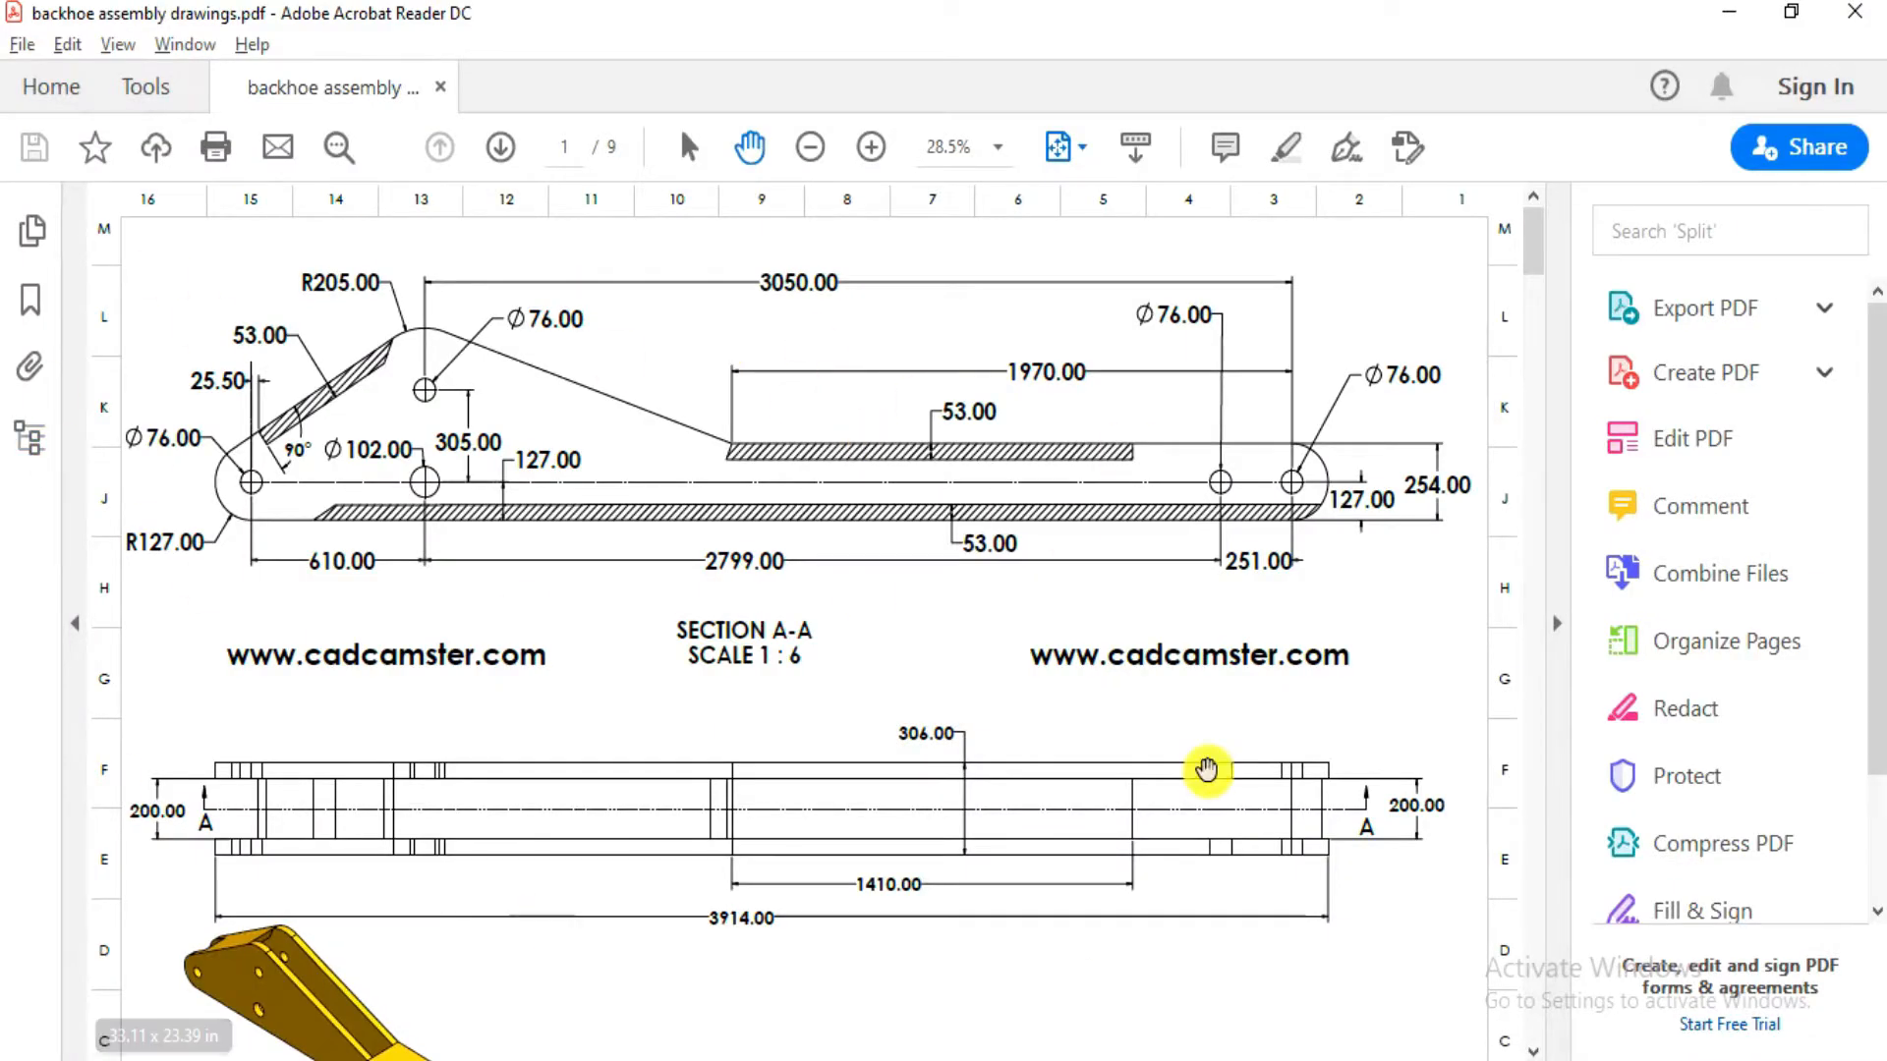
key(alt+Tab)
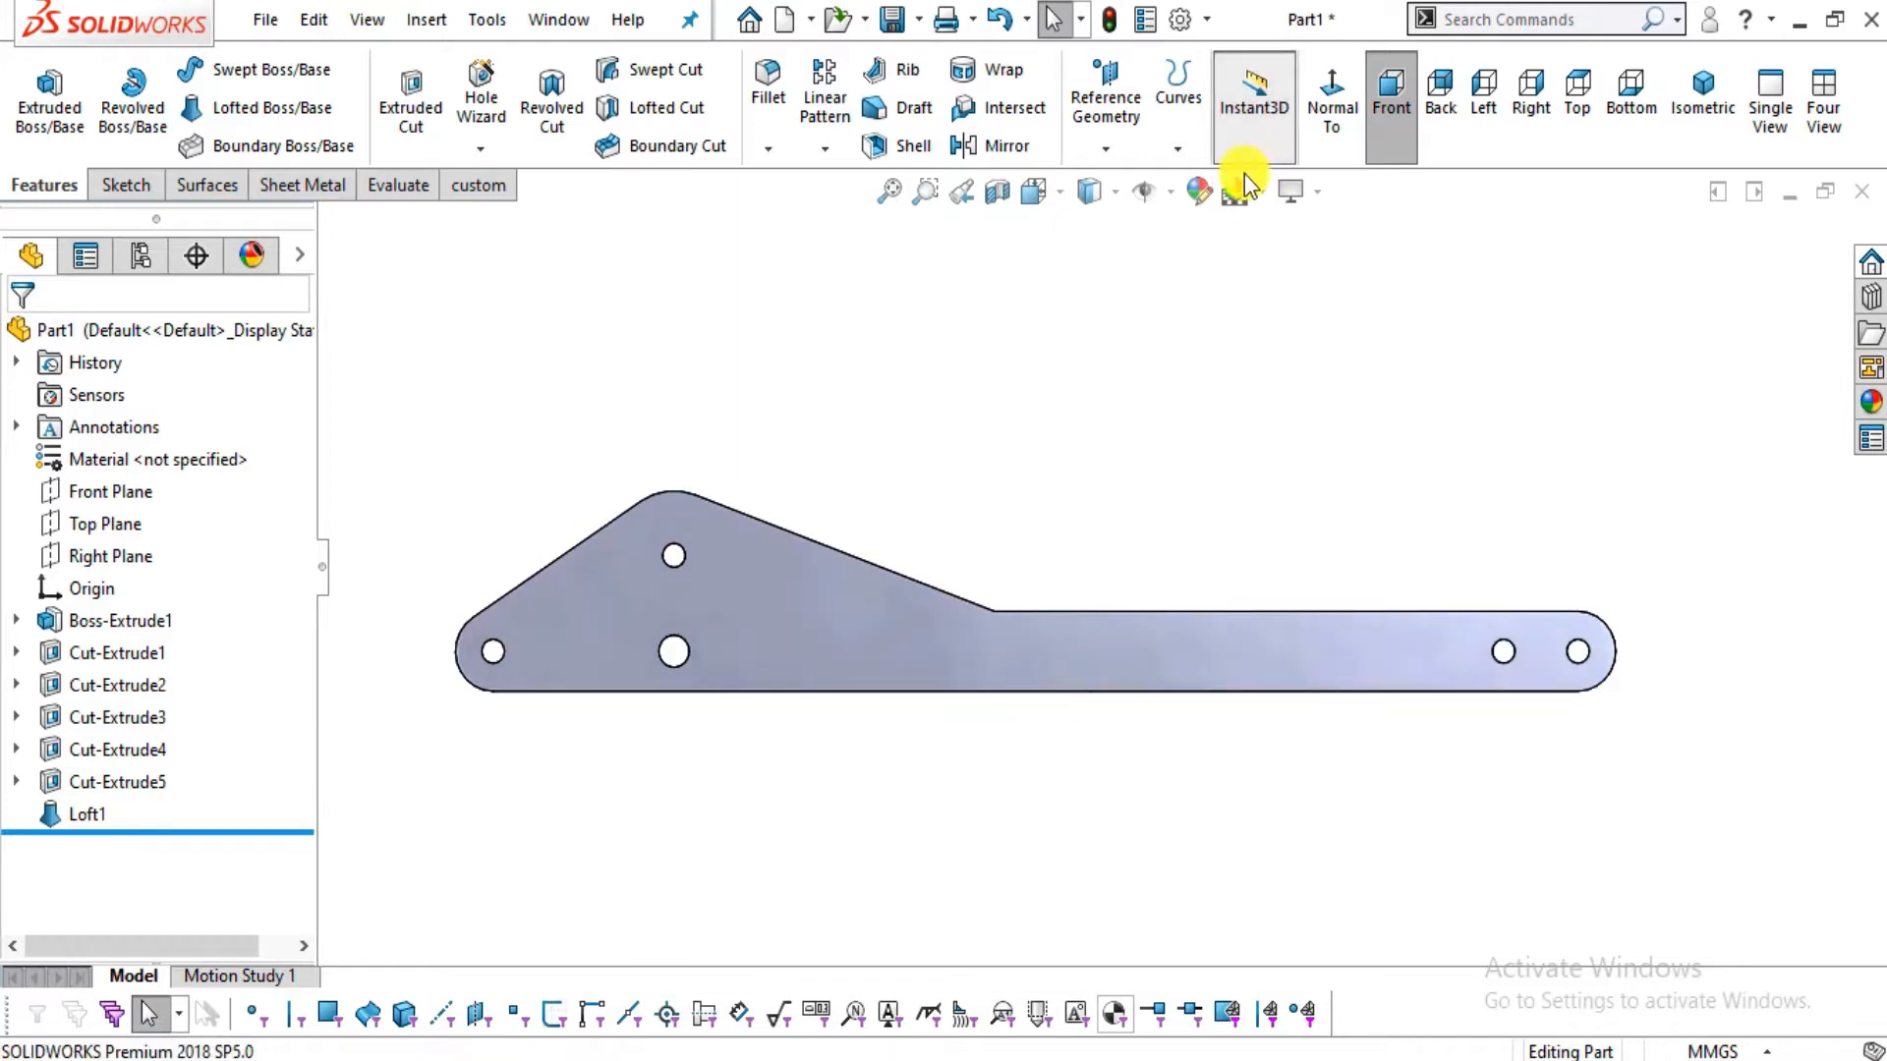
Apply a yellow appearance color to the whole arm part and set its green component to 200
click(1199, 191)
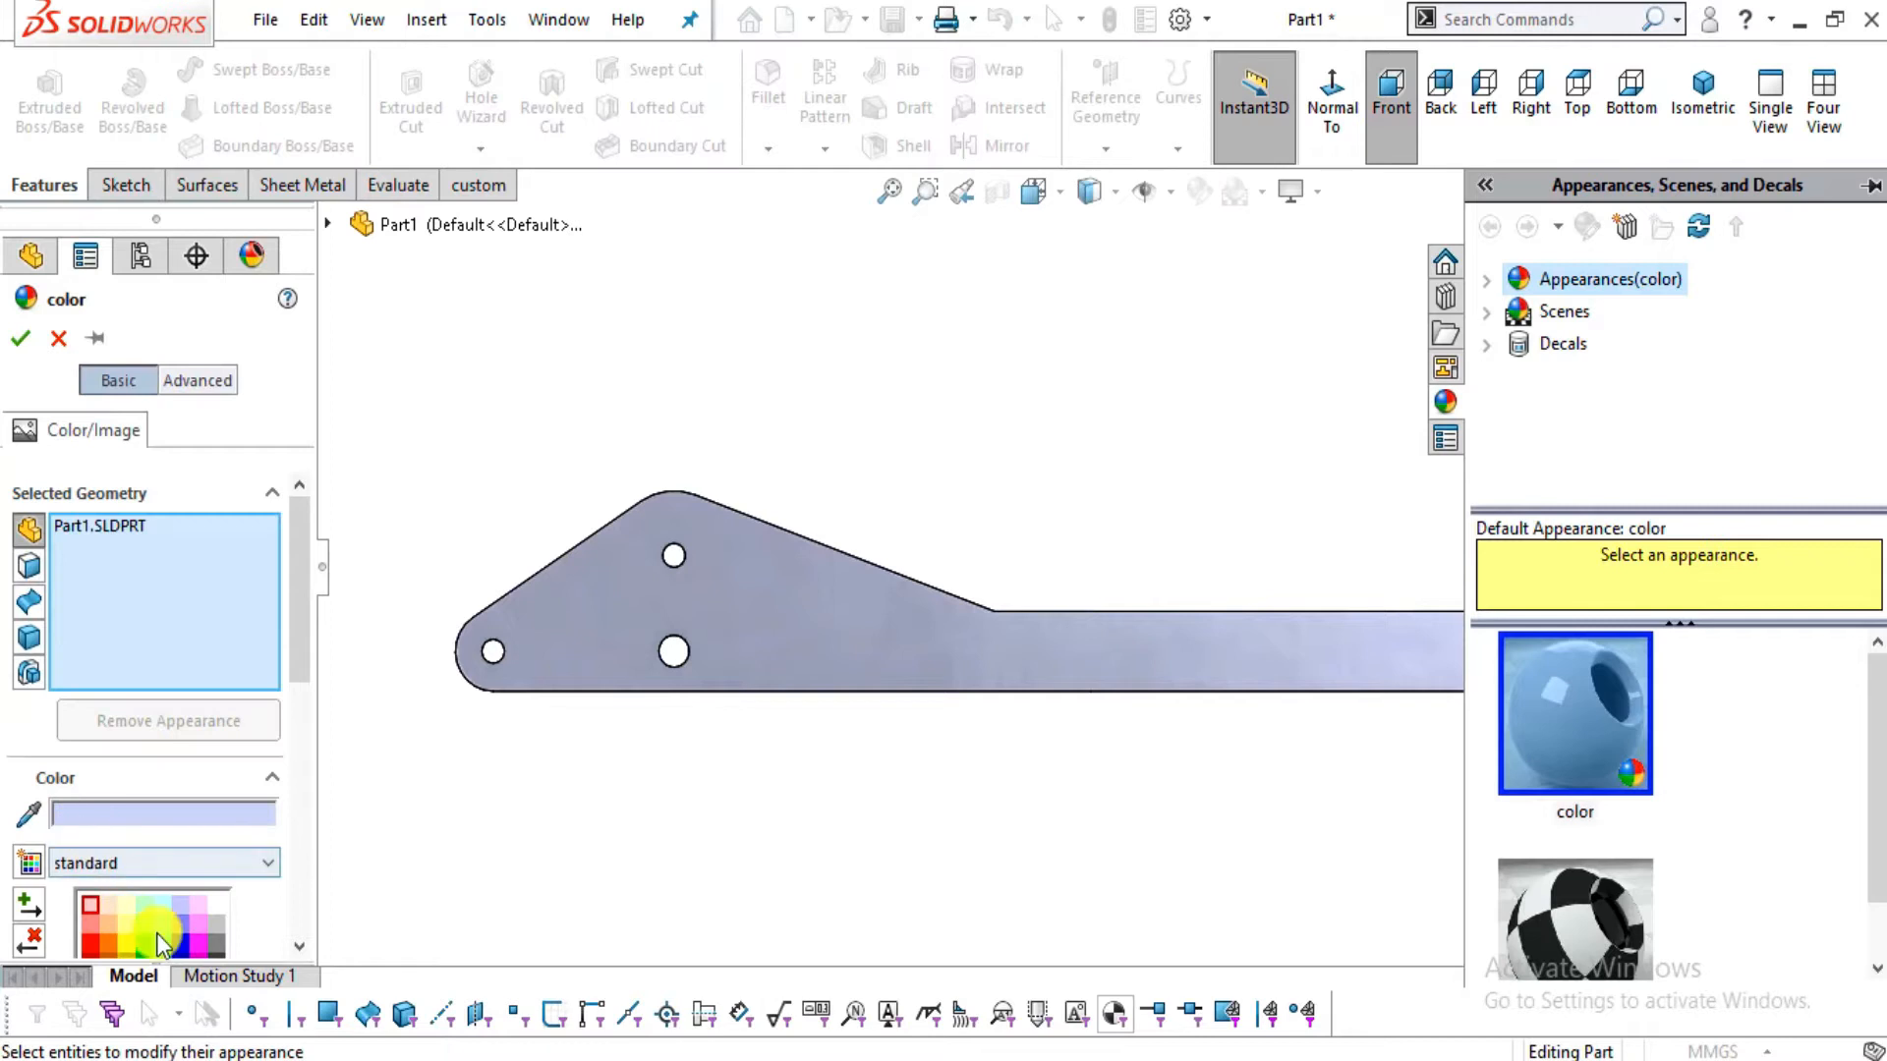
click(122, 946)
drag(295, 664, 321, 770)
double_click(161, 931)
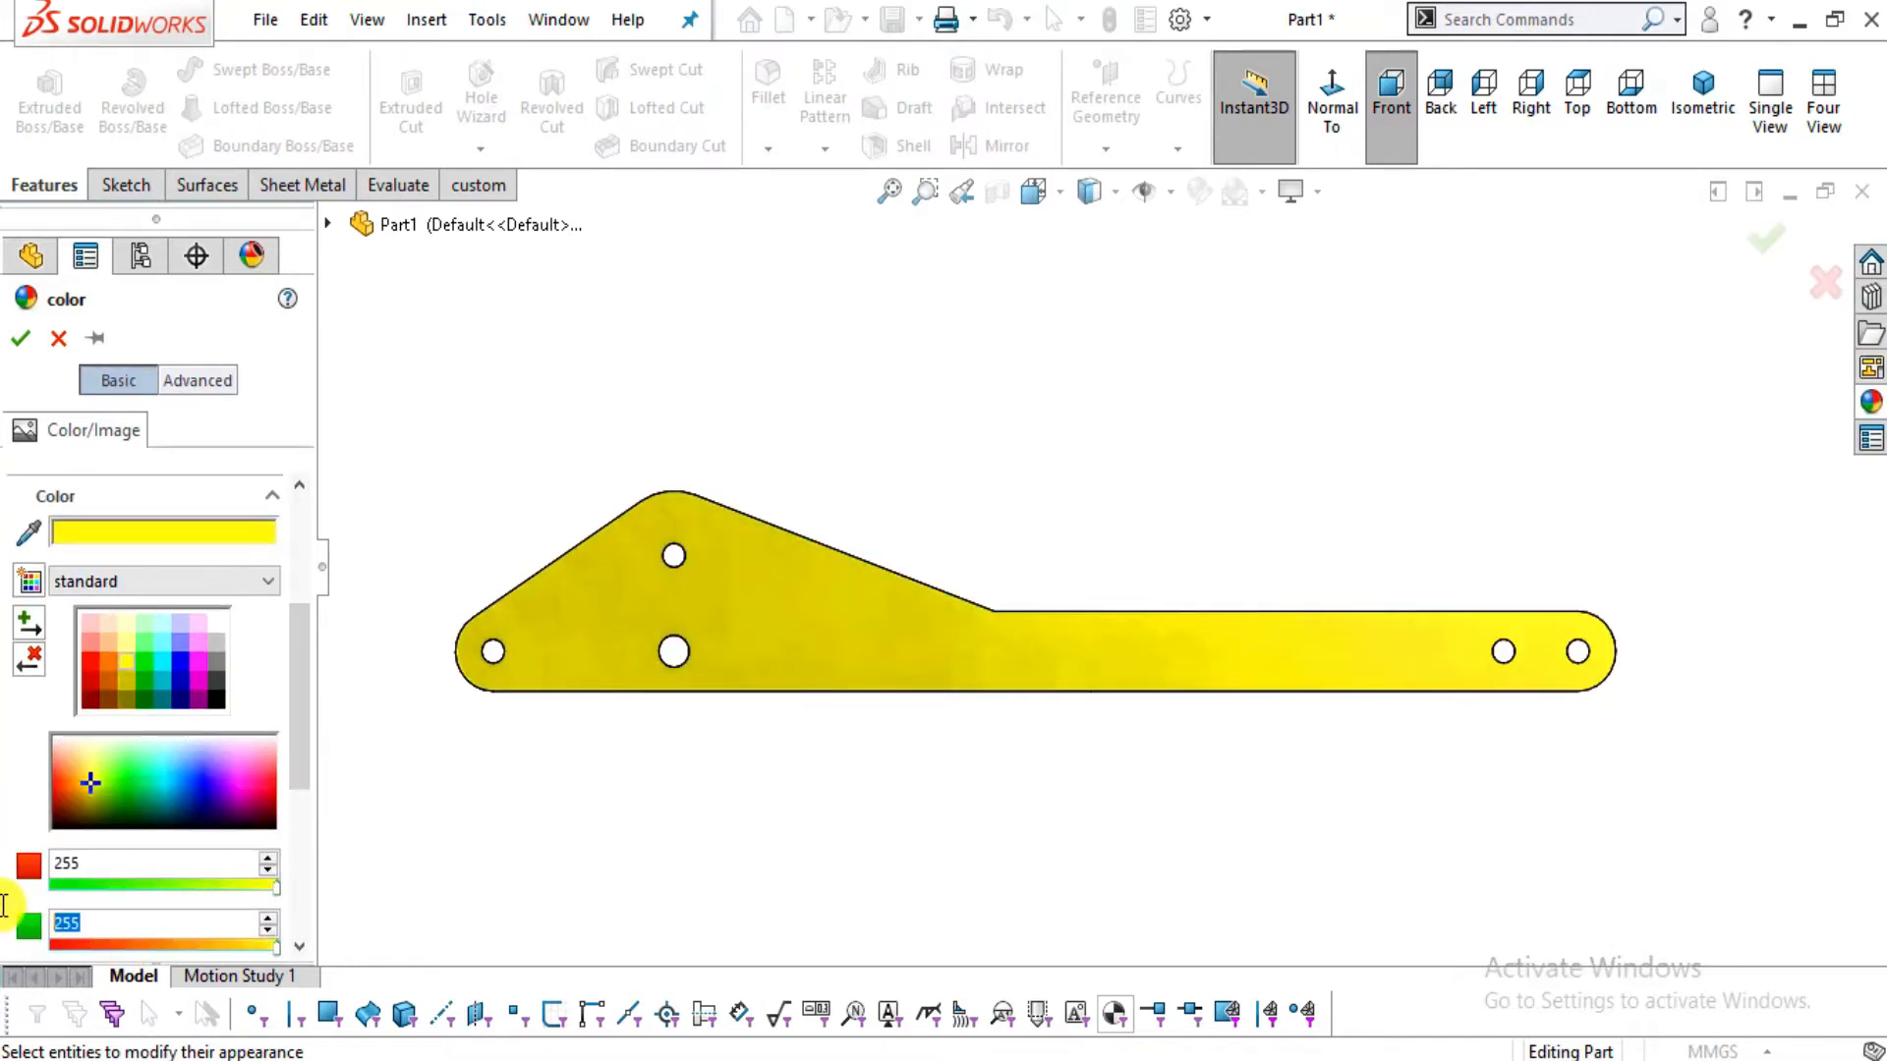
key(Return)
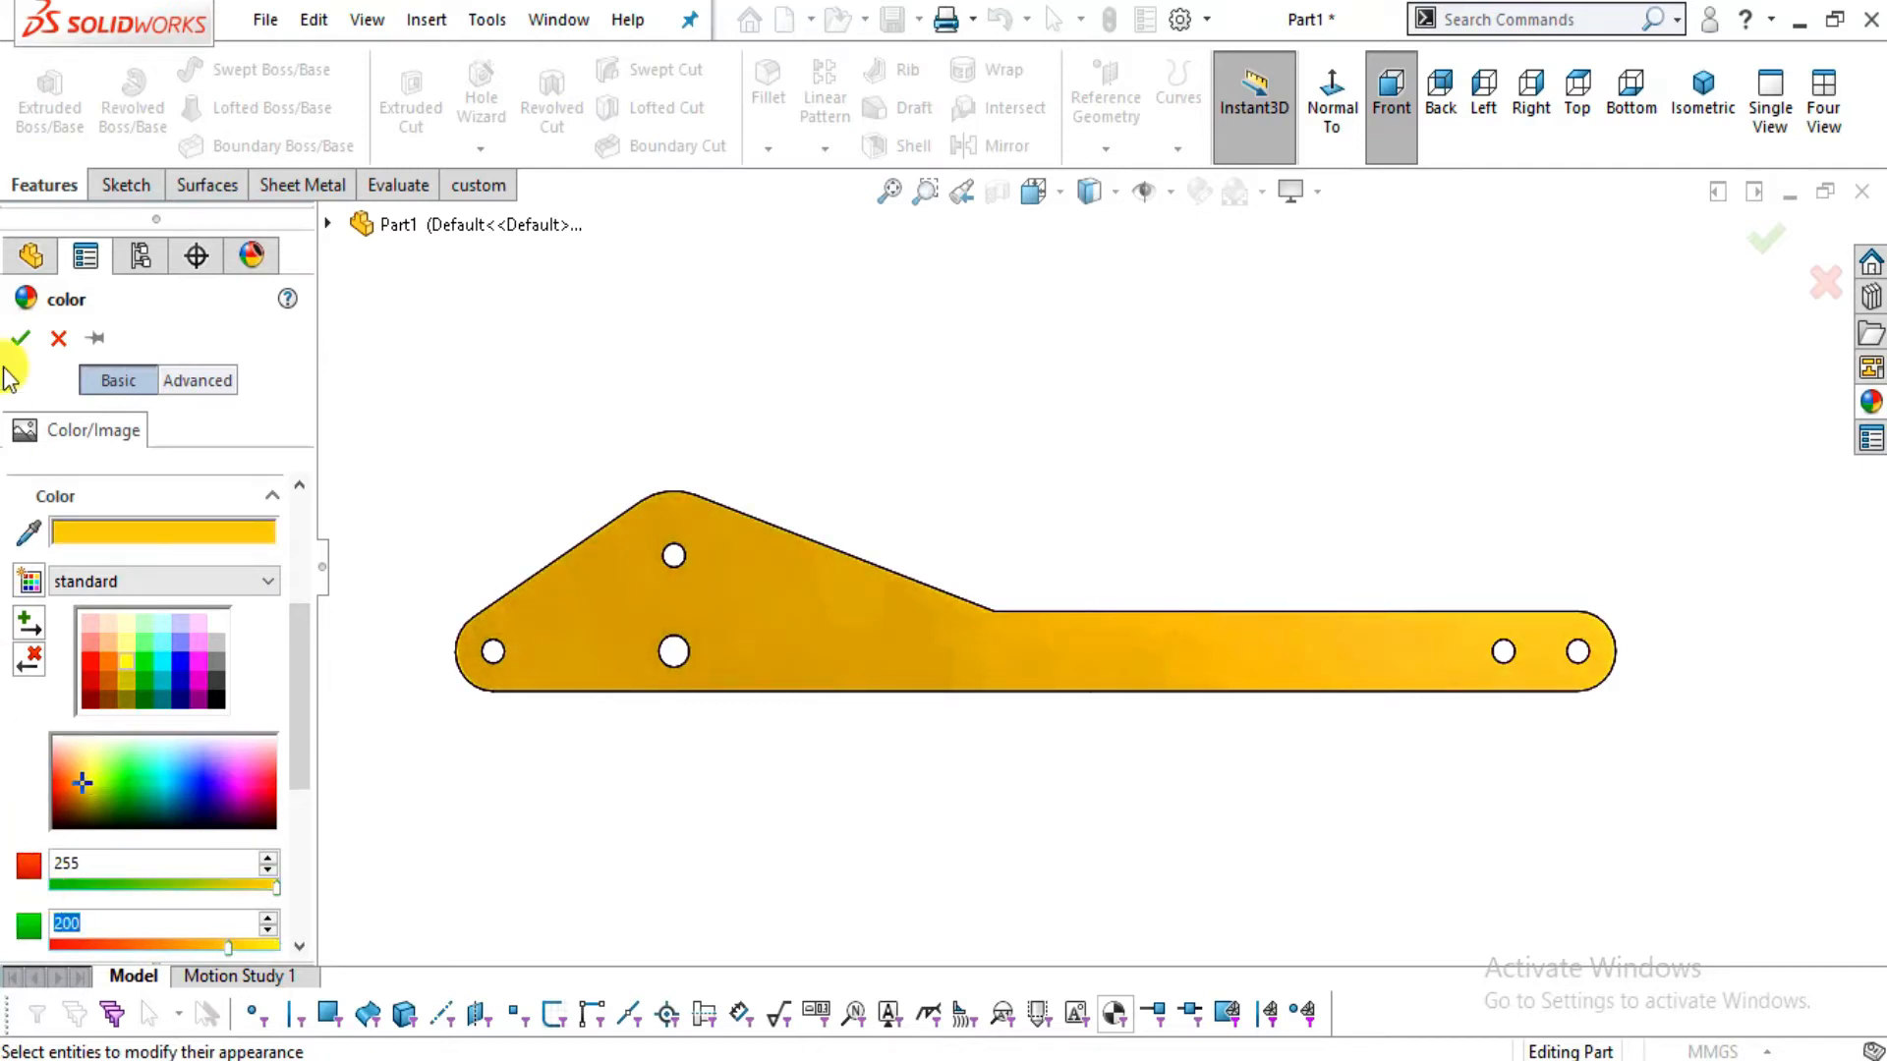
click(21, 339)
middle_drag(1299, 488, 1323, 639)
Begin saving the arm part and create a new folder named backhoe assembly on the Desktop for it
click(263, 26)
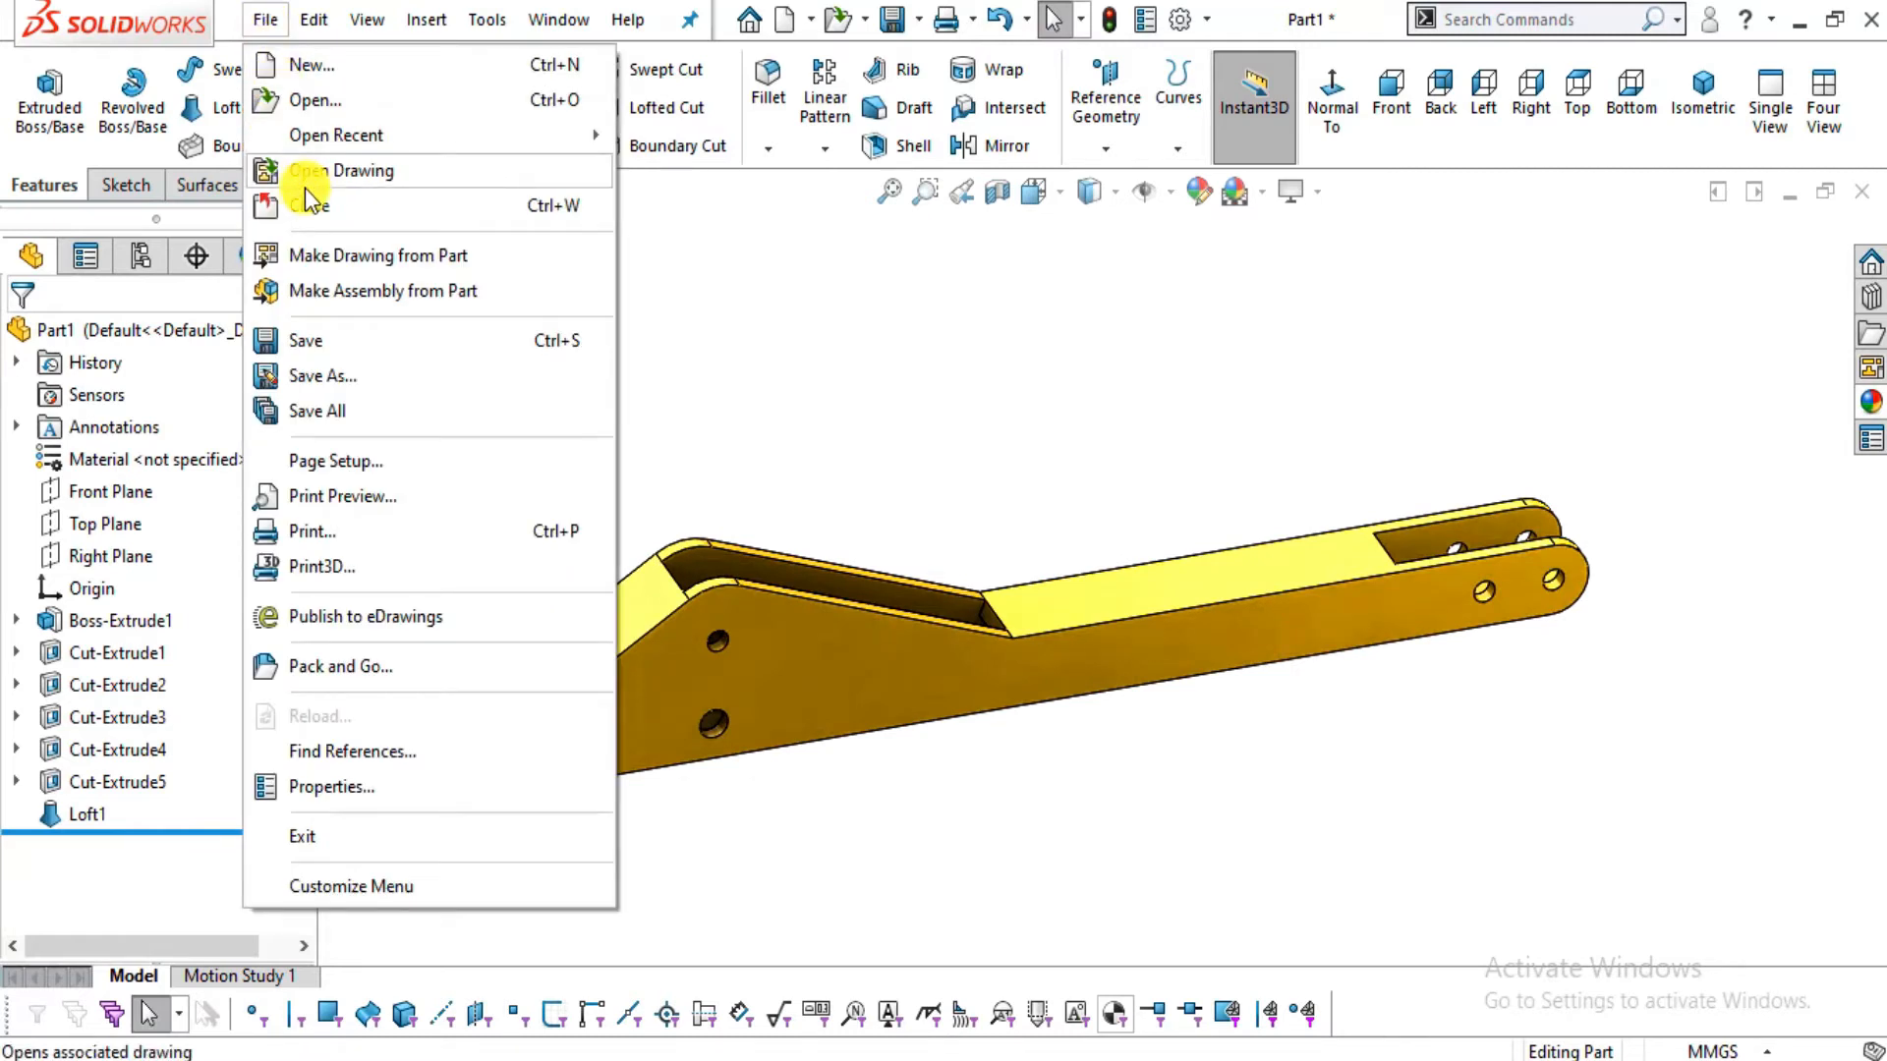
click(438, 345)
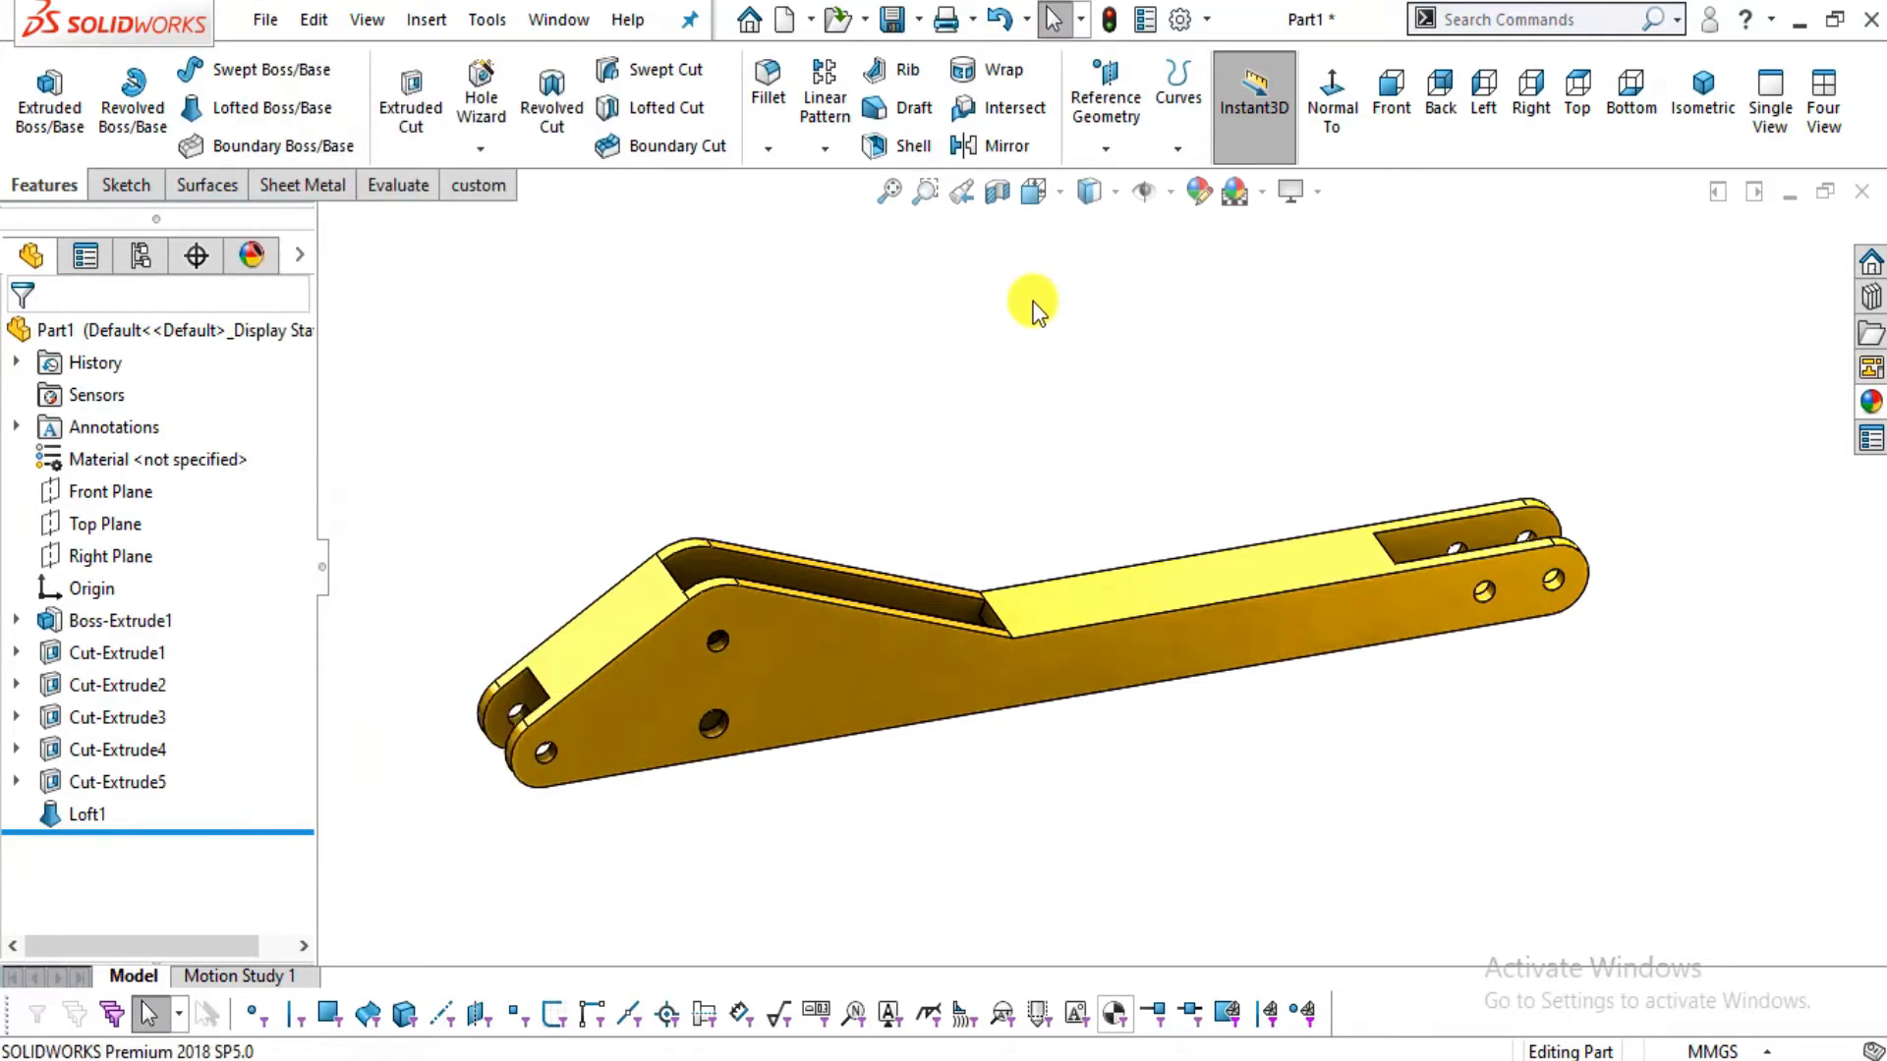
click(892, 20)
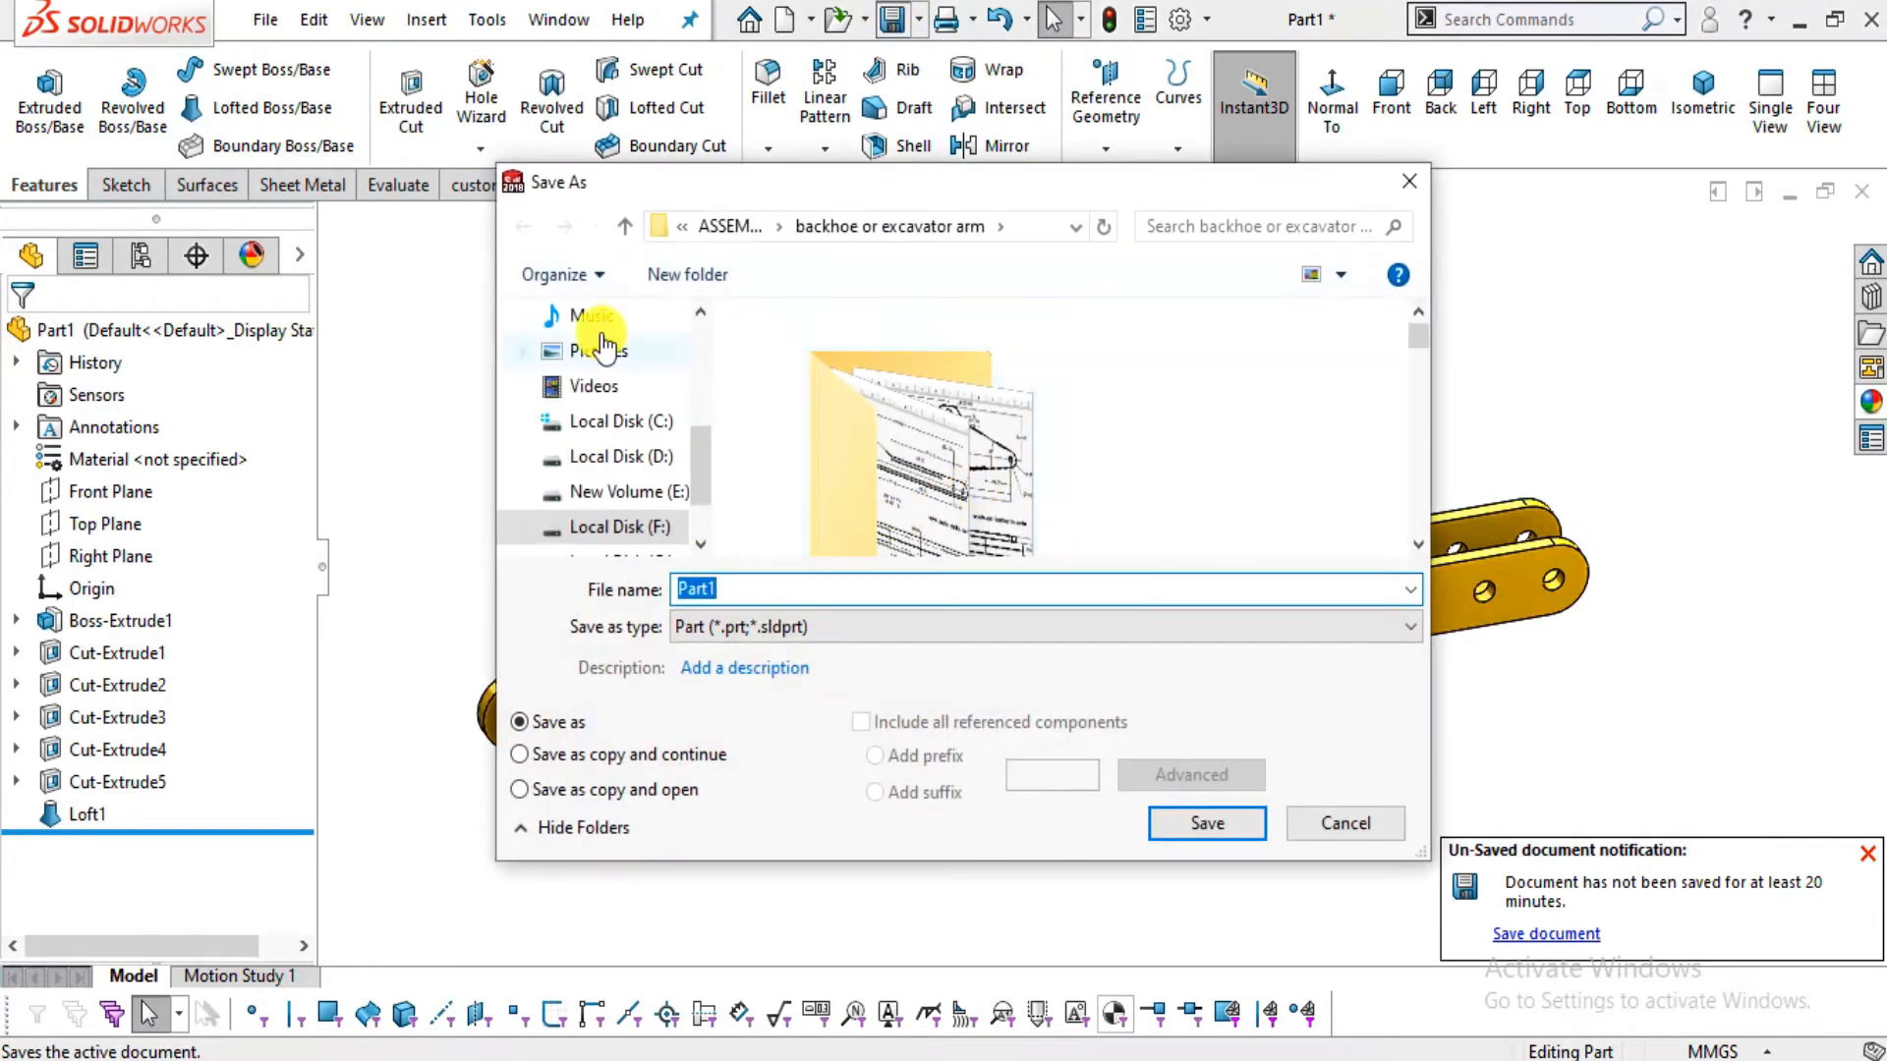
scroll(611, 412, up, 2)
scroll(616, 427, up, 1)
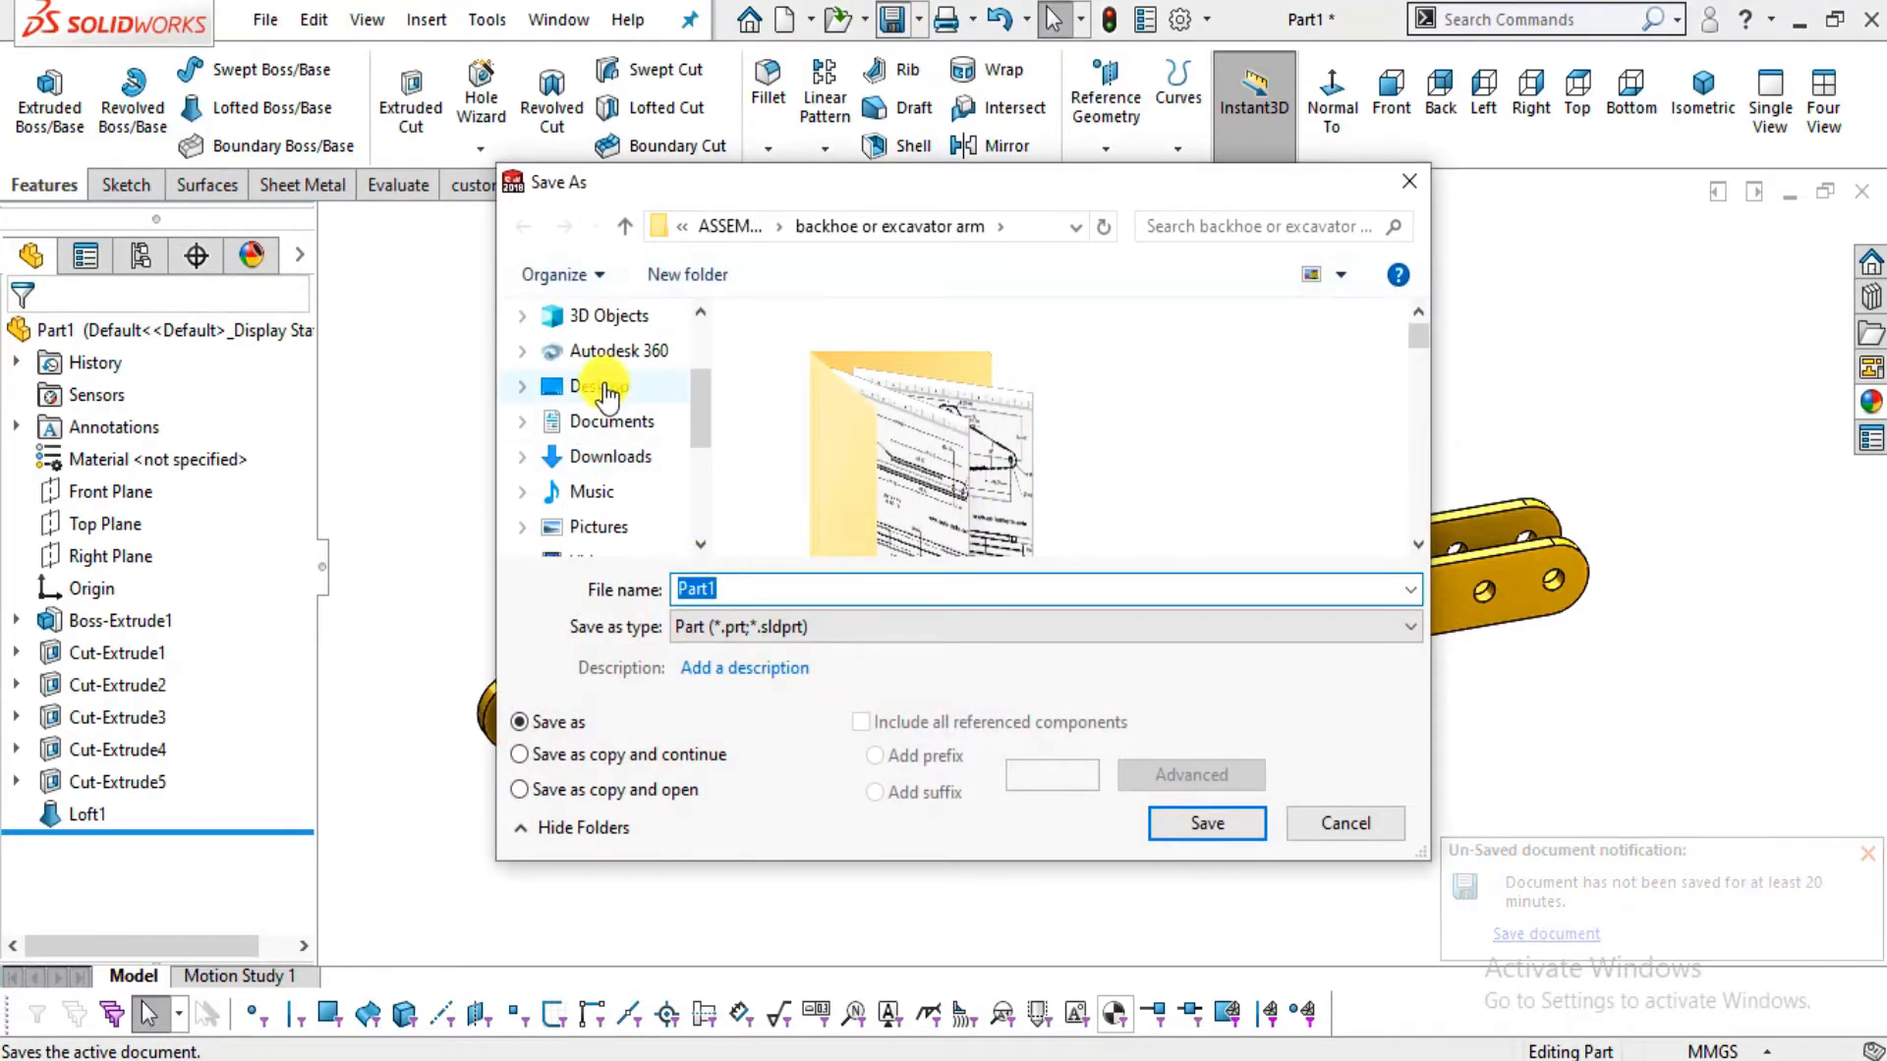
click(663, 393)
right_click(733, 365)
mouse_move(852, 717)
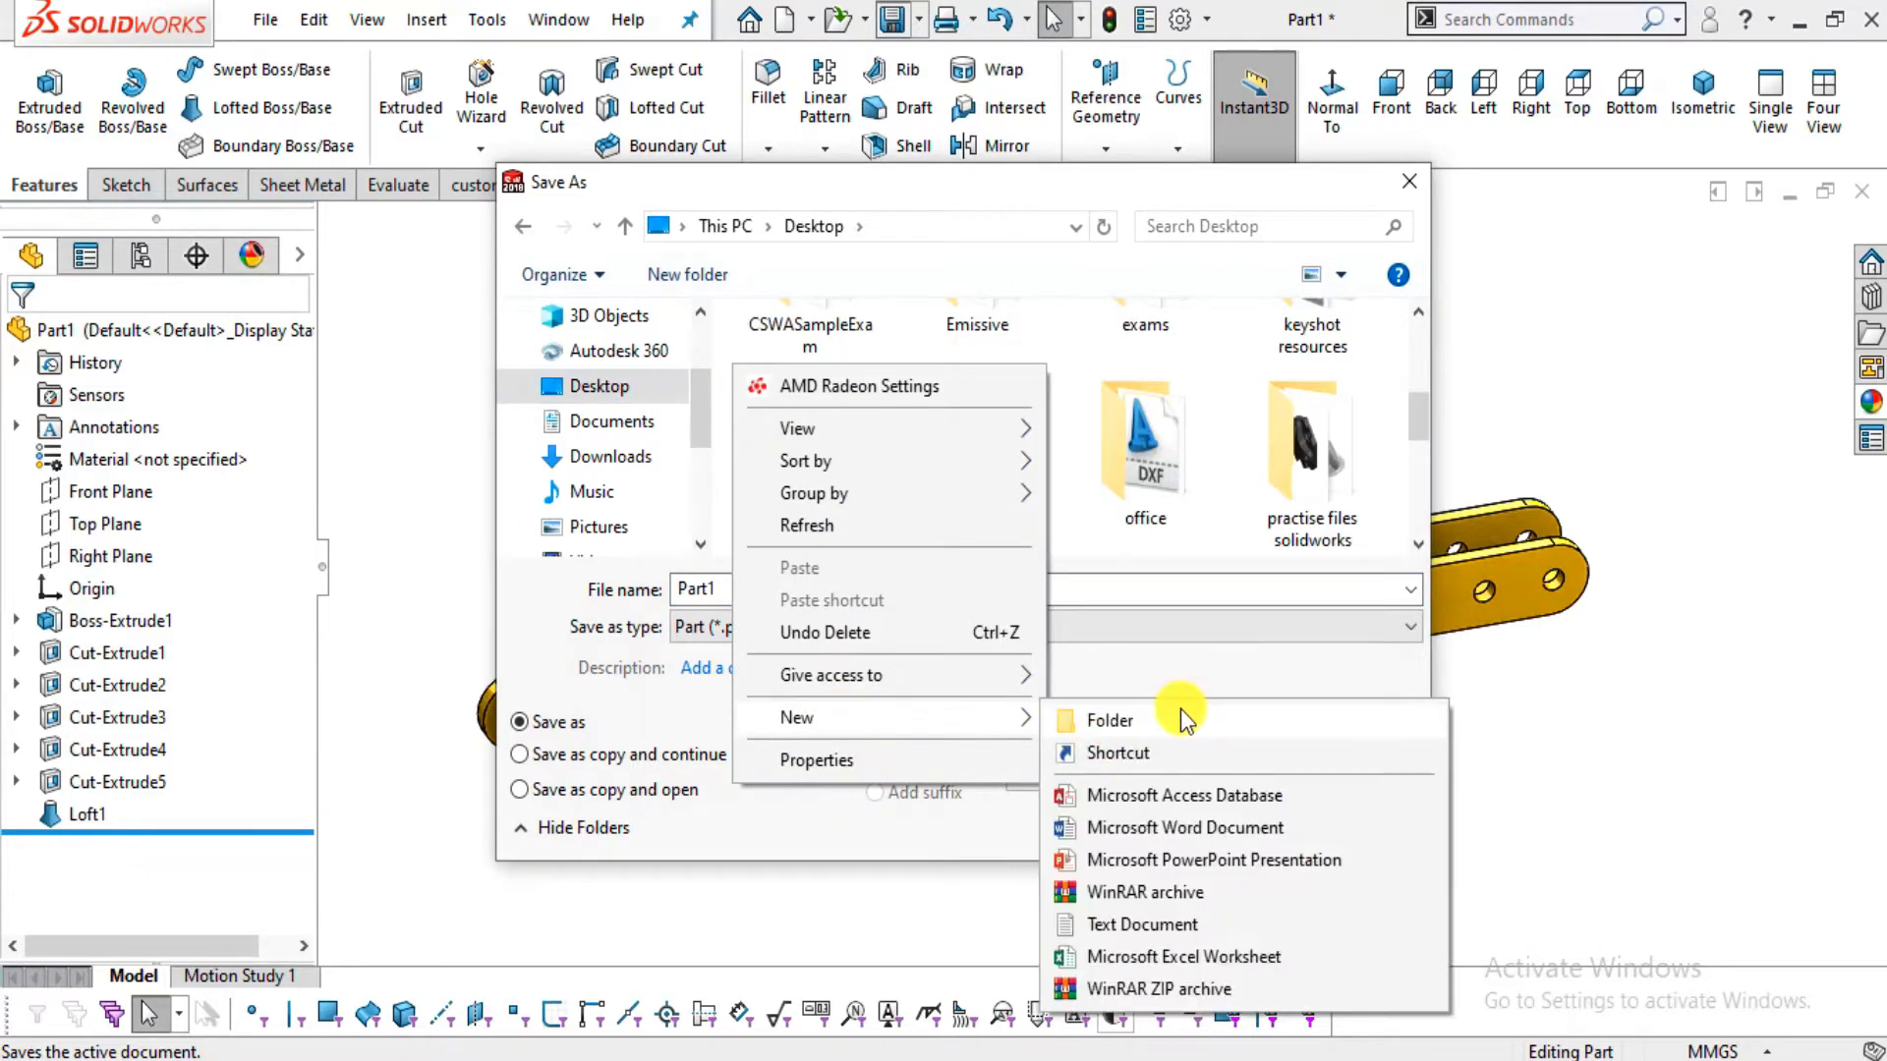
click(1147, 719)
text(bac)
text(kh)
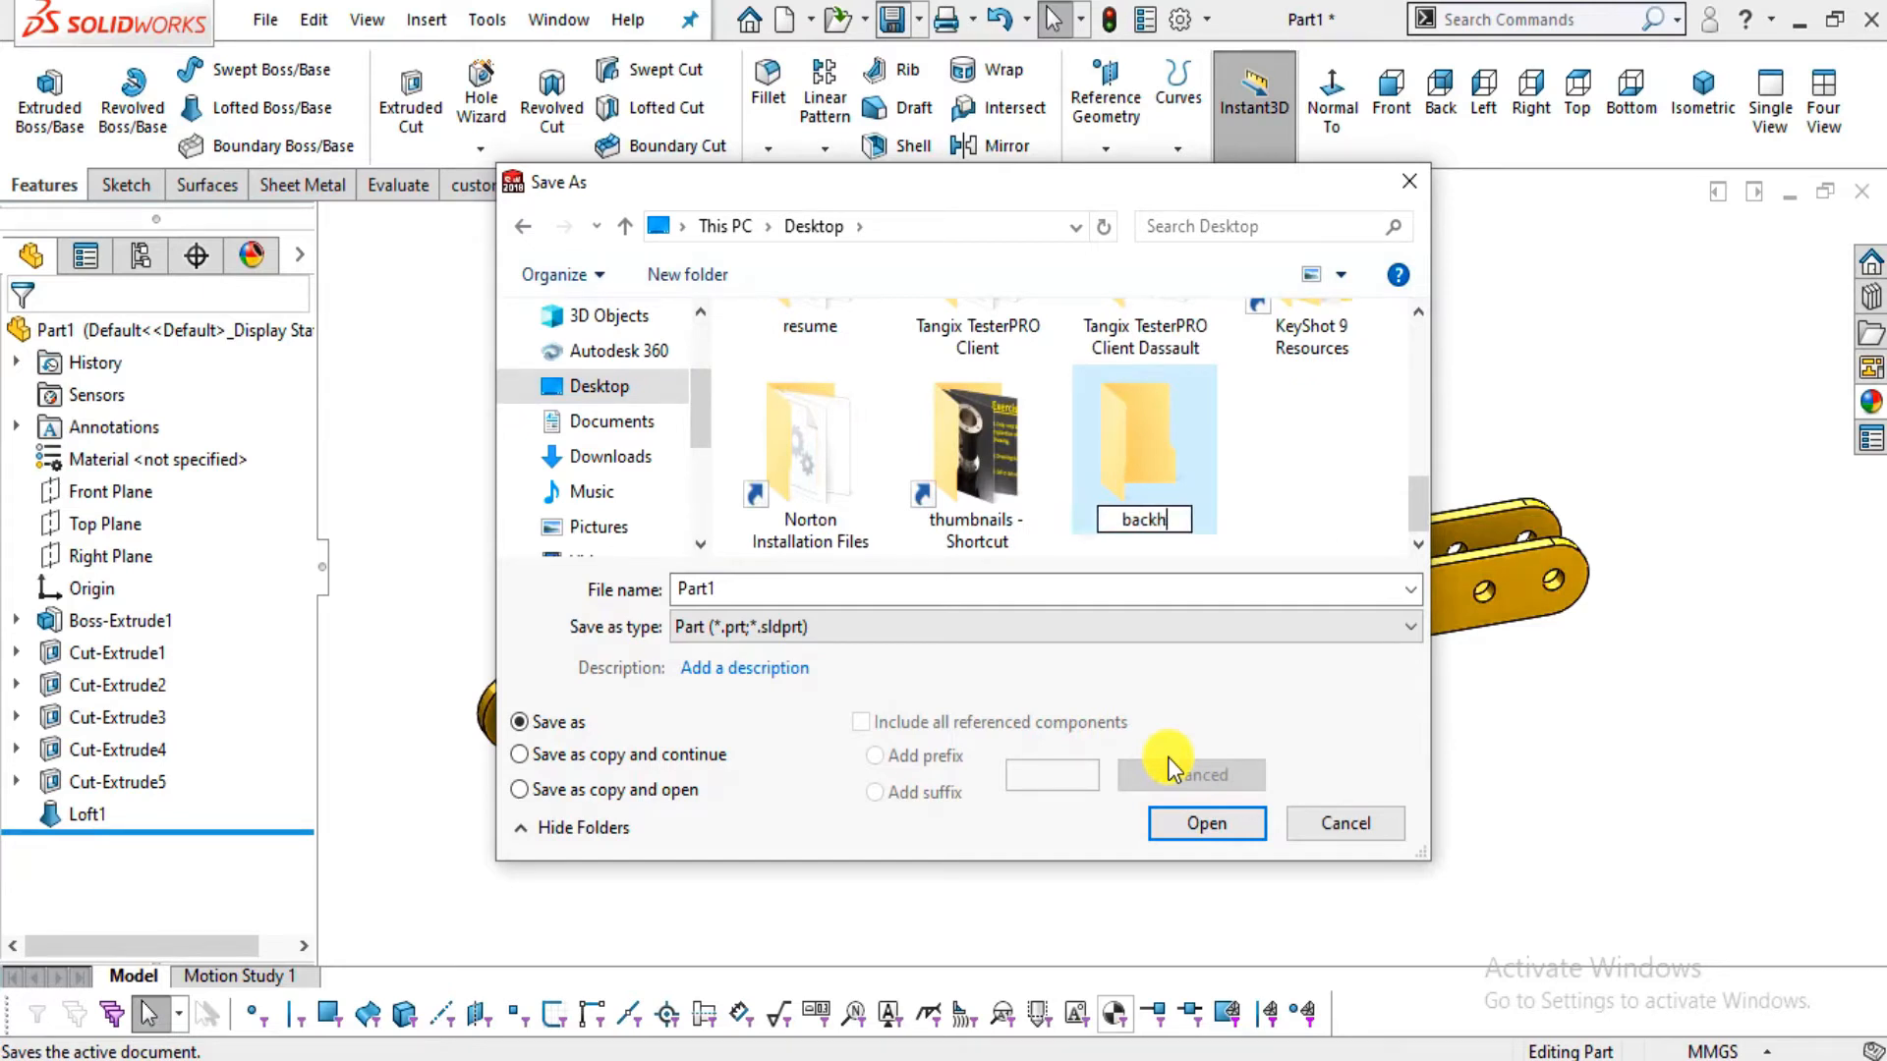
text(oe assembly)
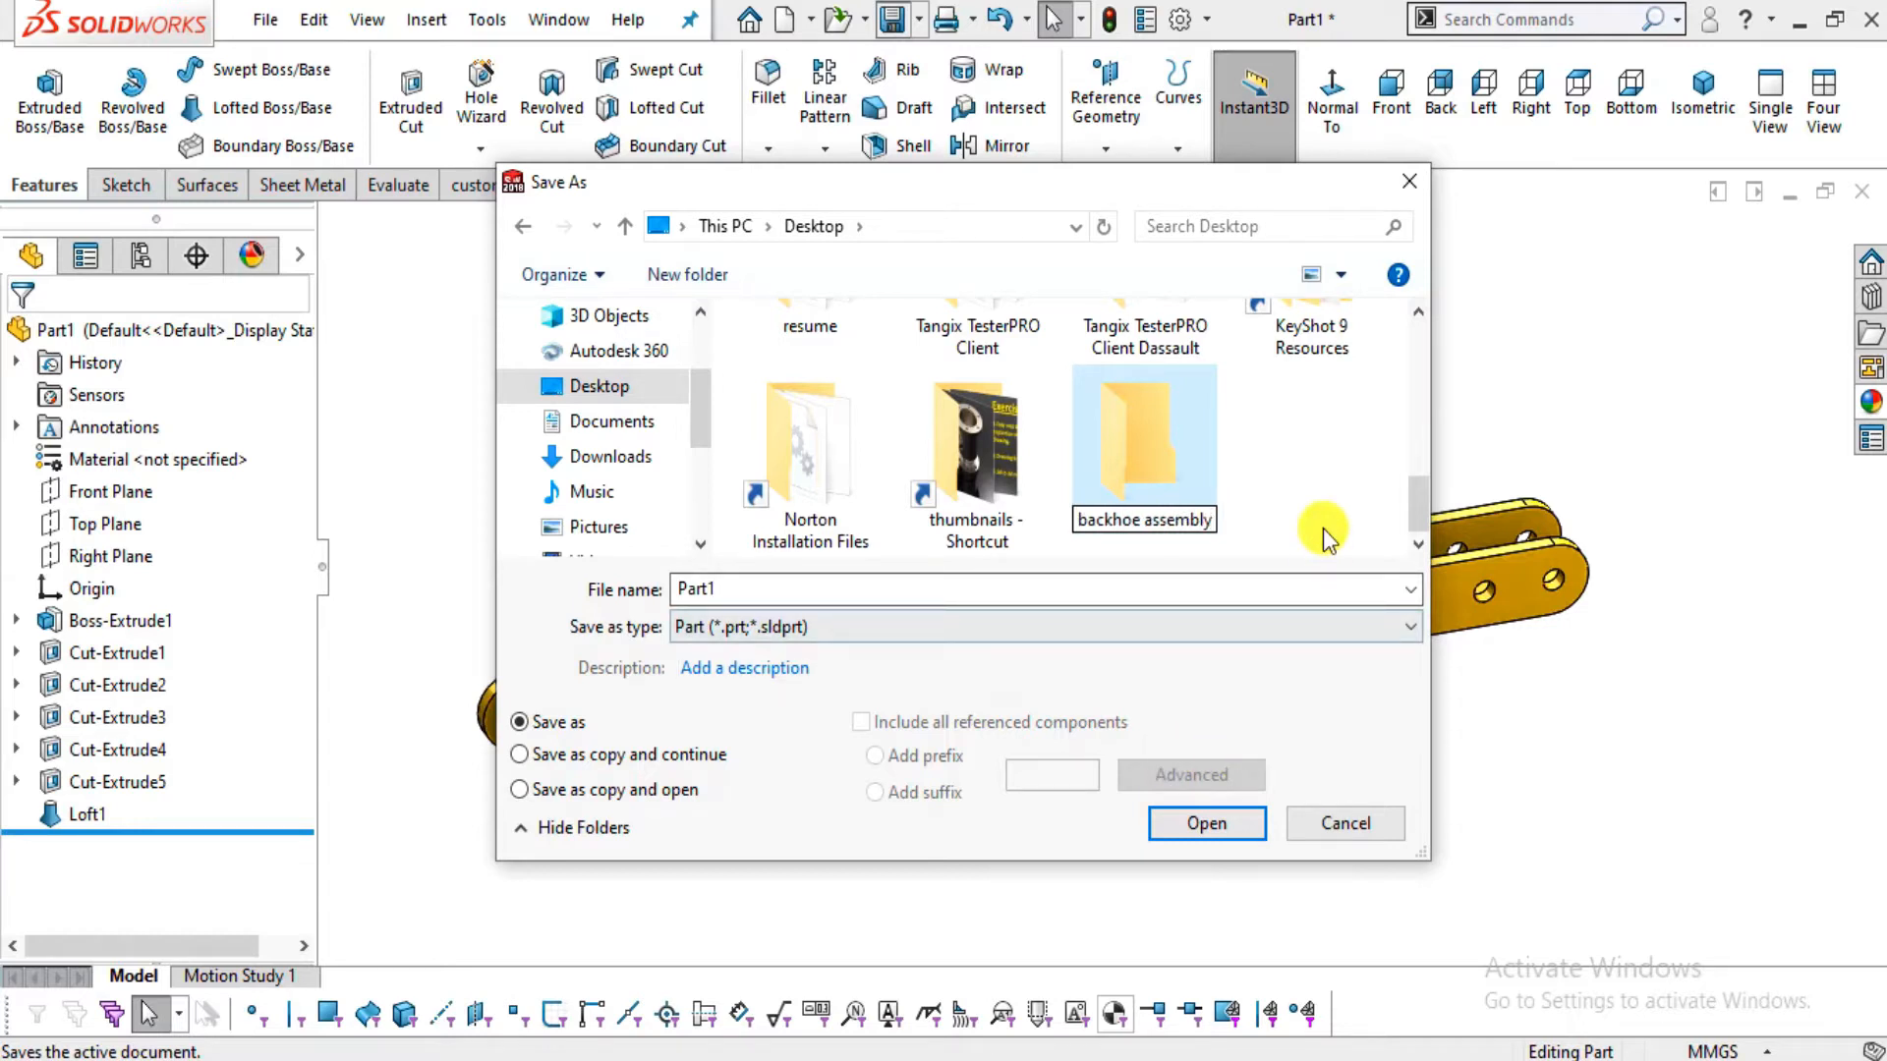
Save the part in the backhoe assembly folder under the file name 1. arm
click(1179, 503)
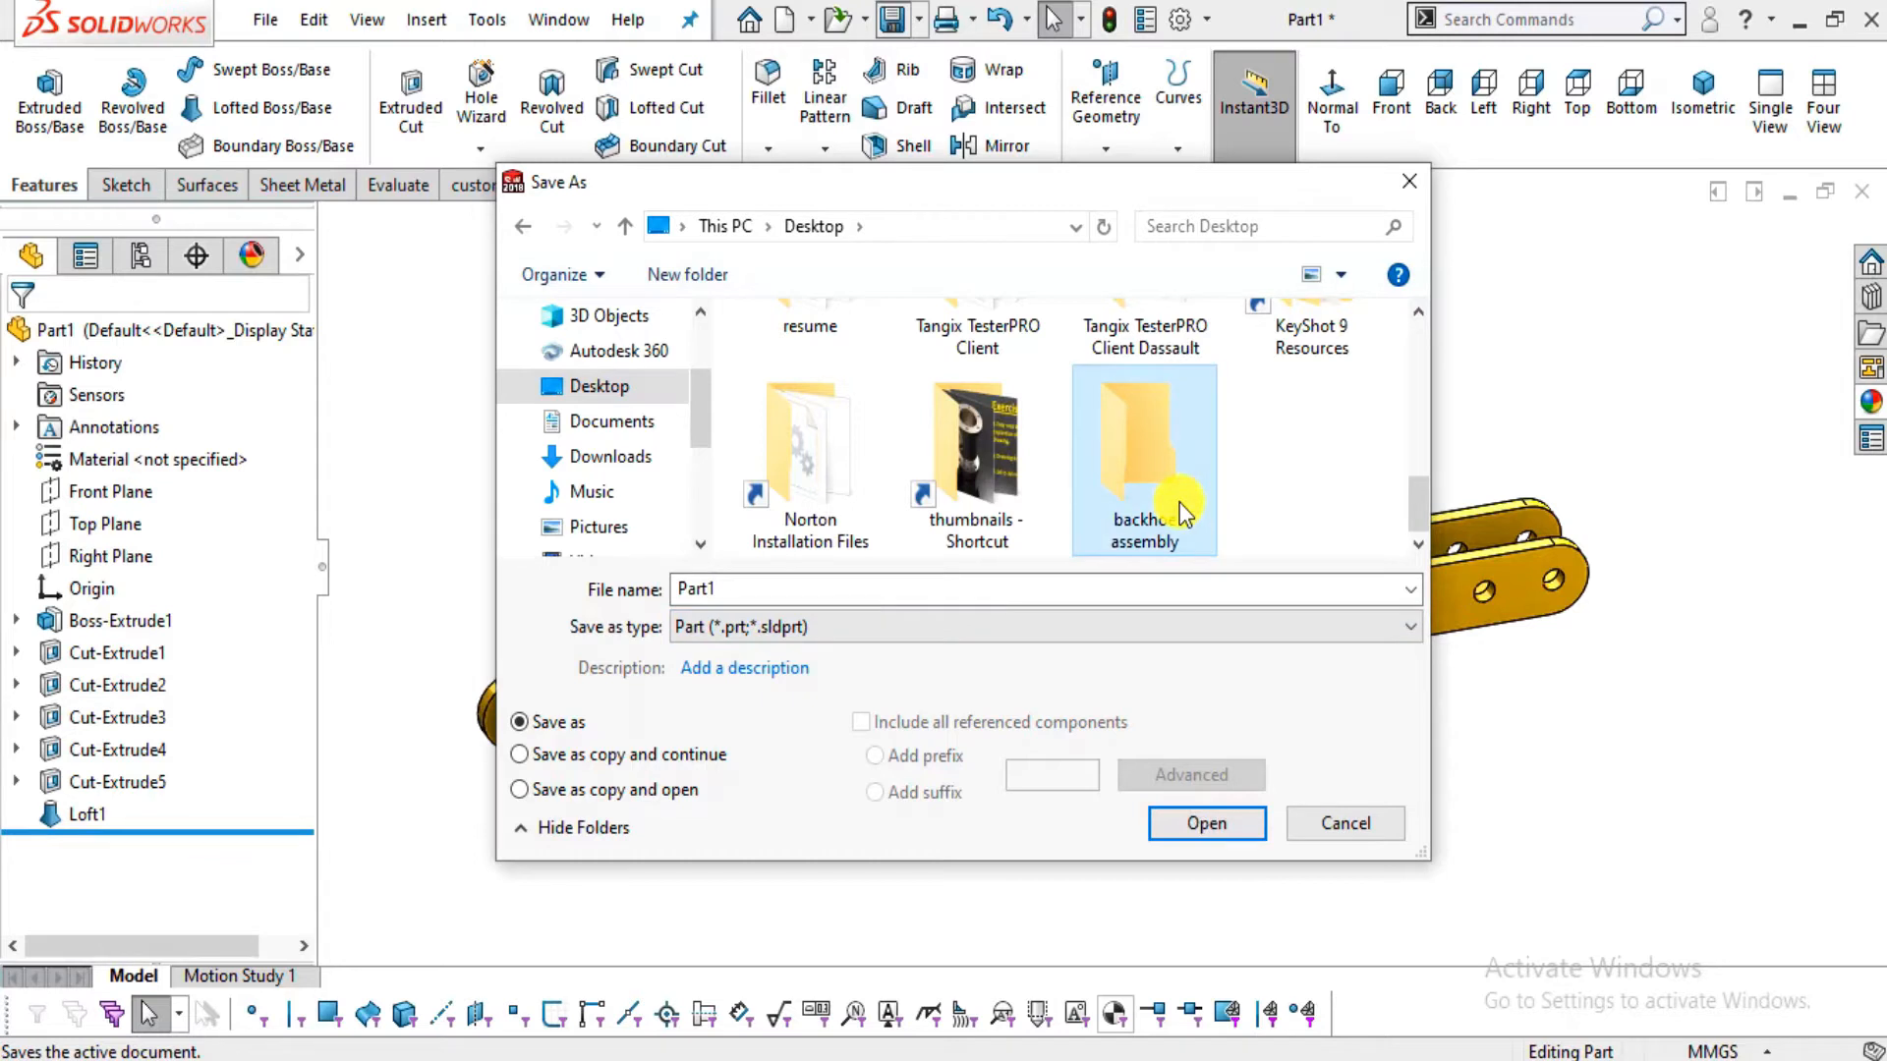
double_click(1179, 503)
drag(724, 593, 617, 590)
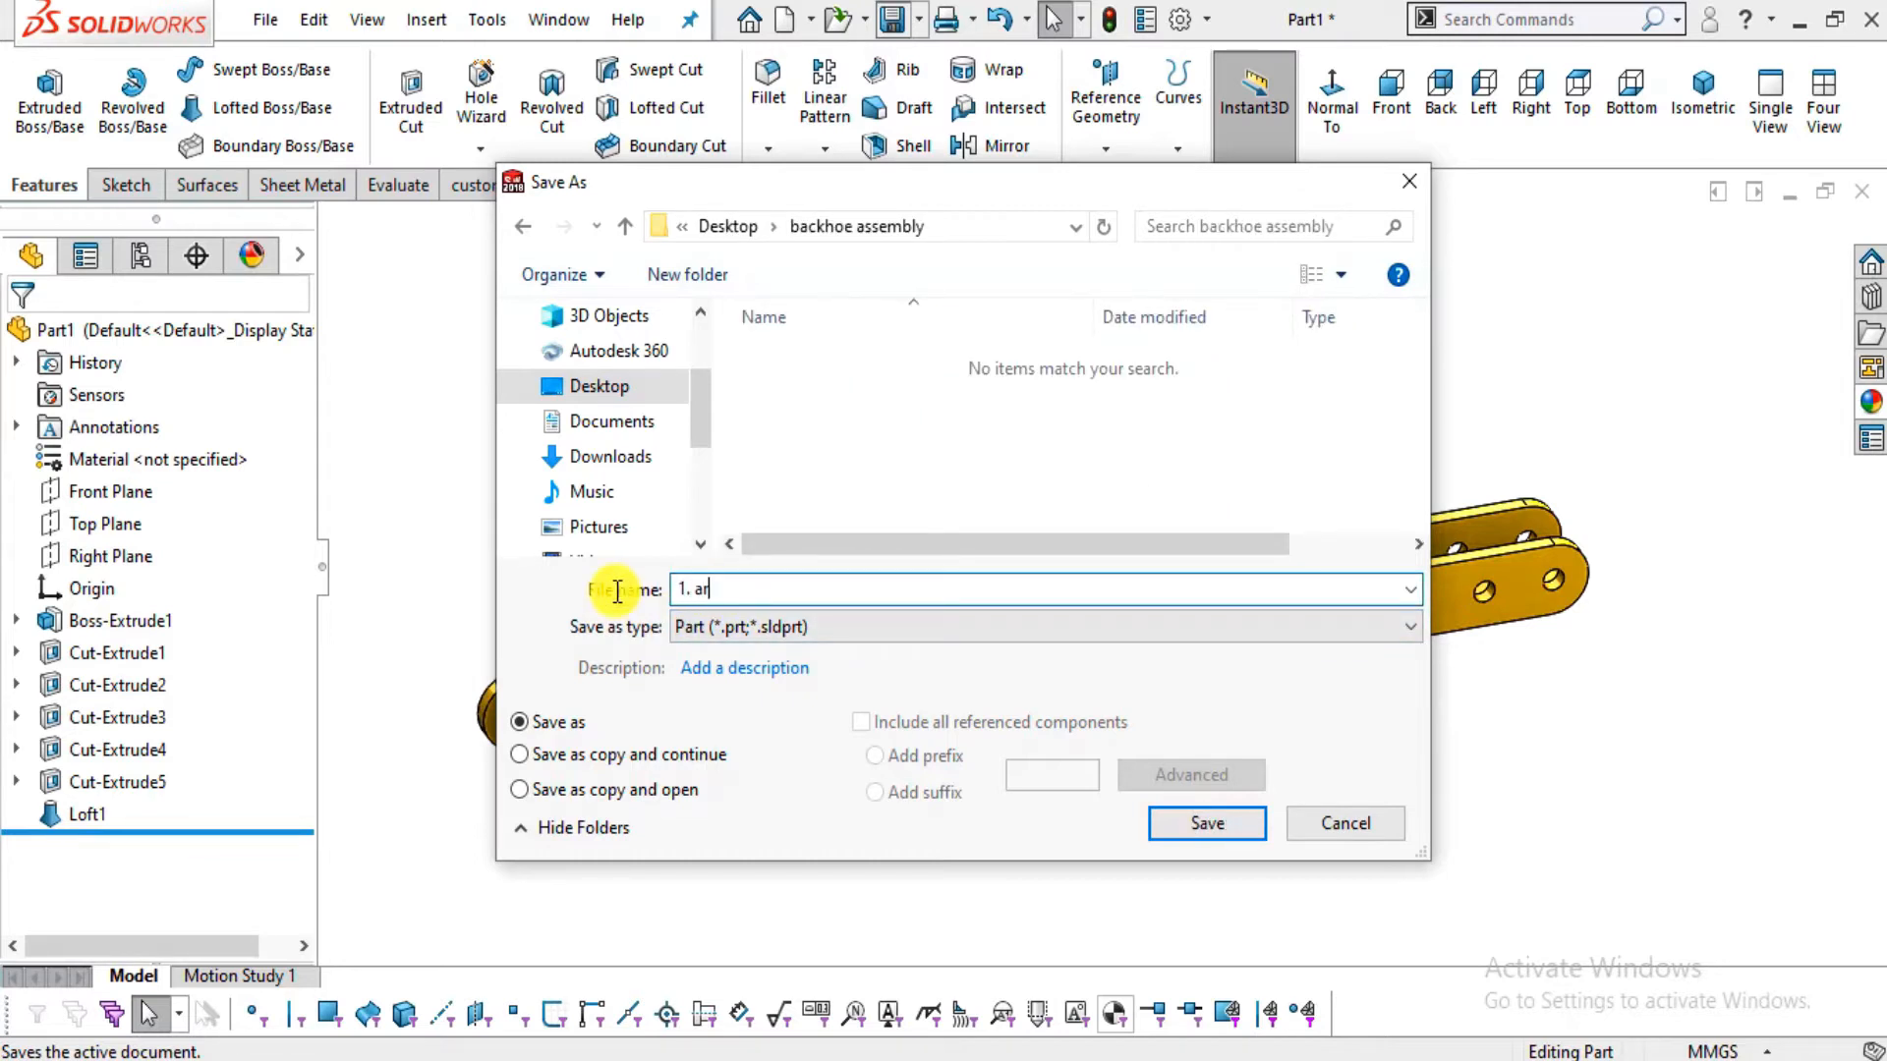
click(1185, 816)
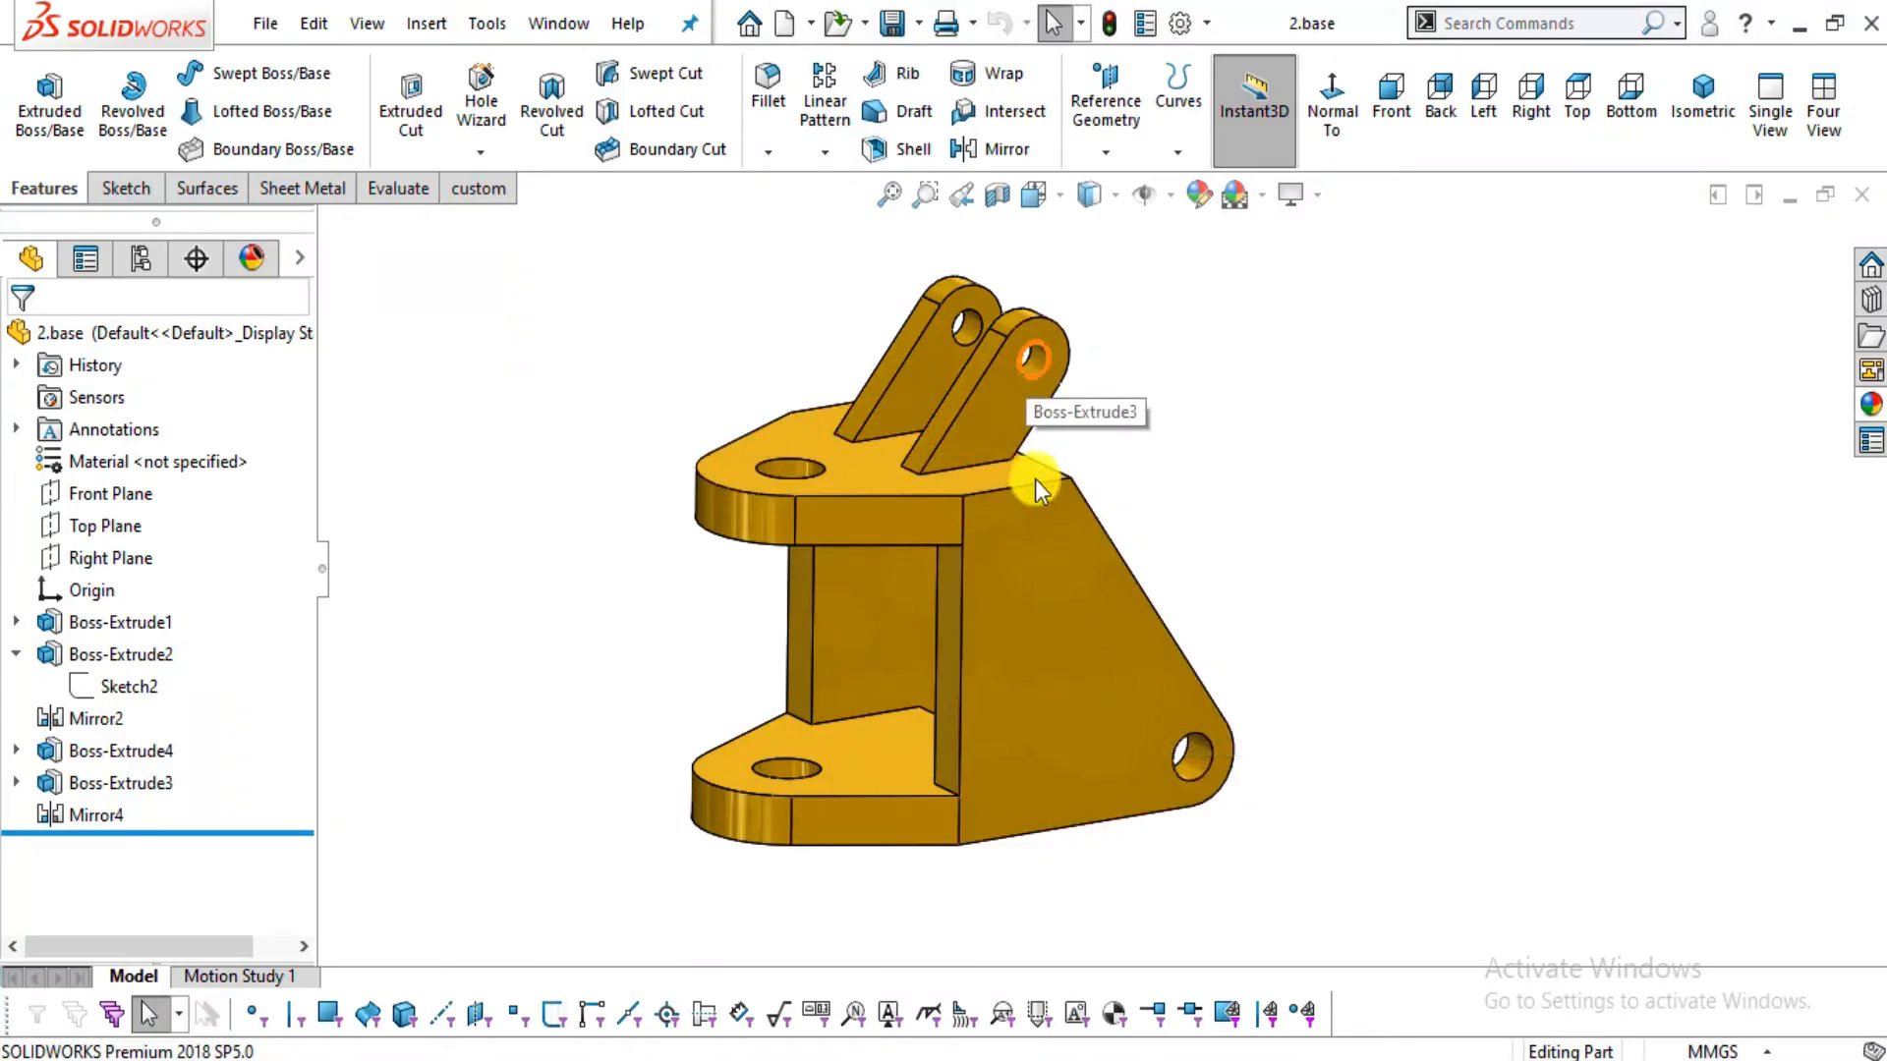
Examine the finished 2.base part from several sides and study the views on the 2. Base sheet of the PDF drawing
middle_drag(1234, 637, 678, 538)
scroll(963, 463, down, 3)
scroll(967, 482, up, 2)
mouse_move(1034, 630)
middle_down()
mouse_move(1063, 564)
mouse_move(1011, 628)
middle_up()
scroll(1011, 627, up, 1)
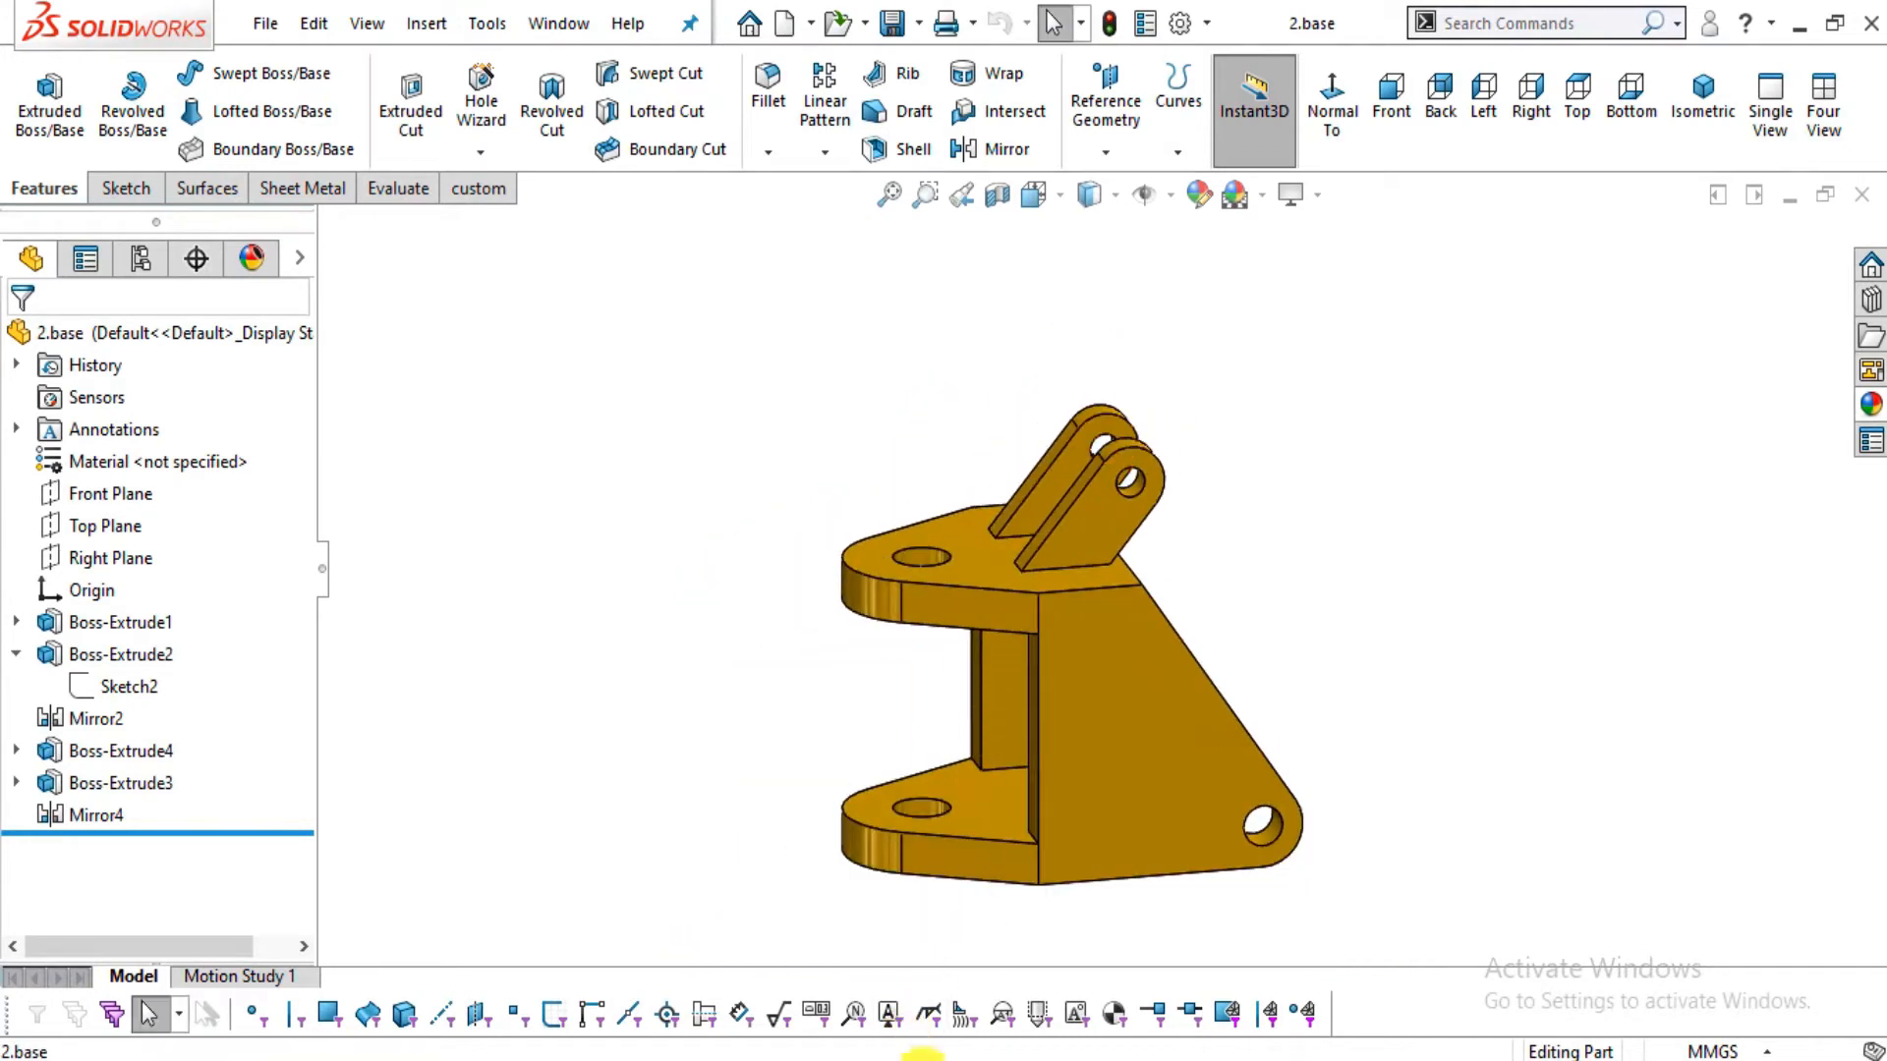
key(alt+Tab)
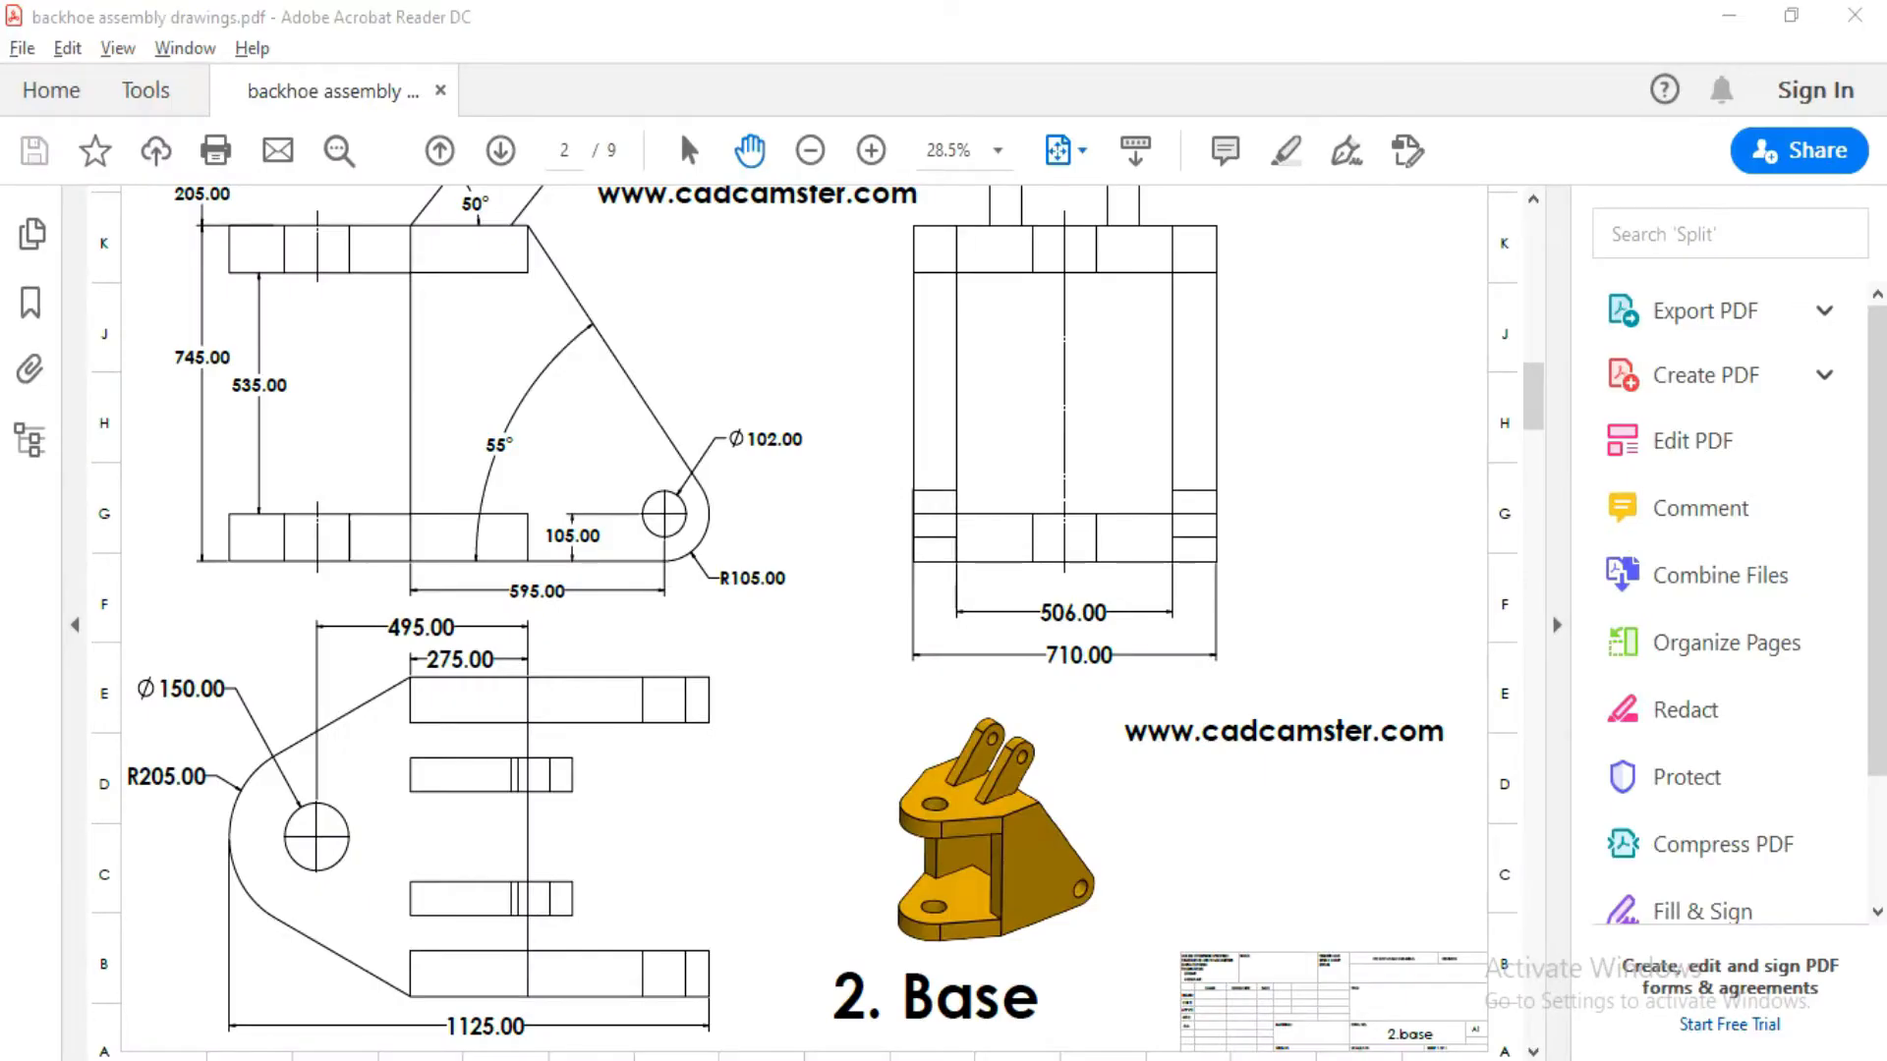
scroll(737, 506, up, 1)
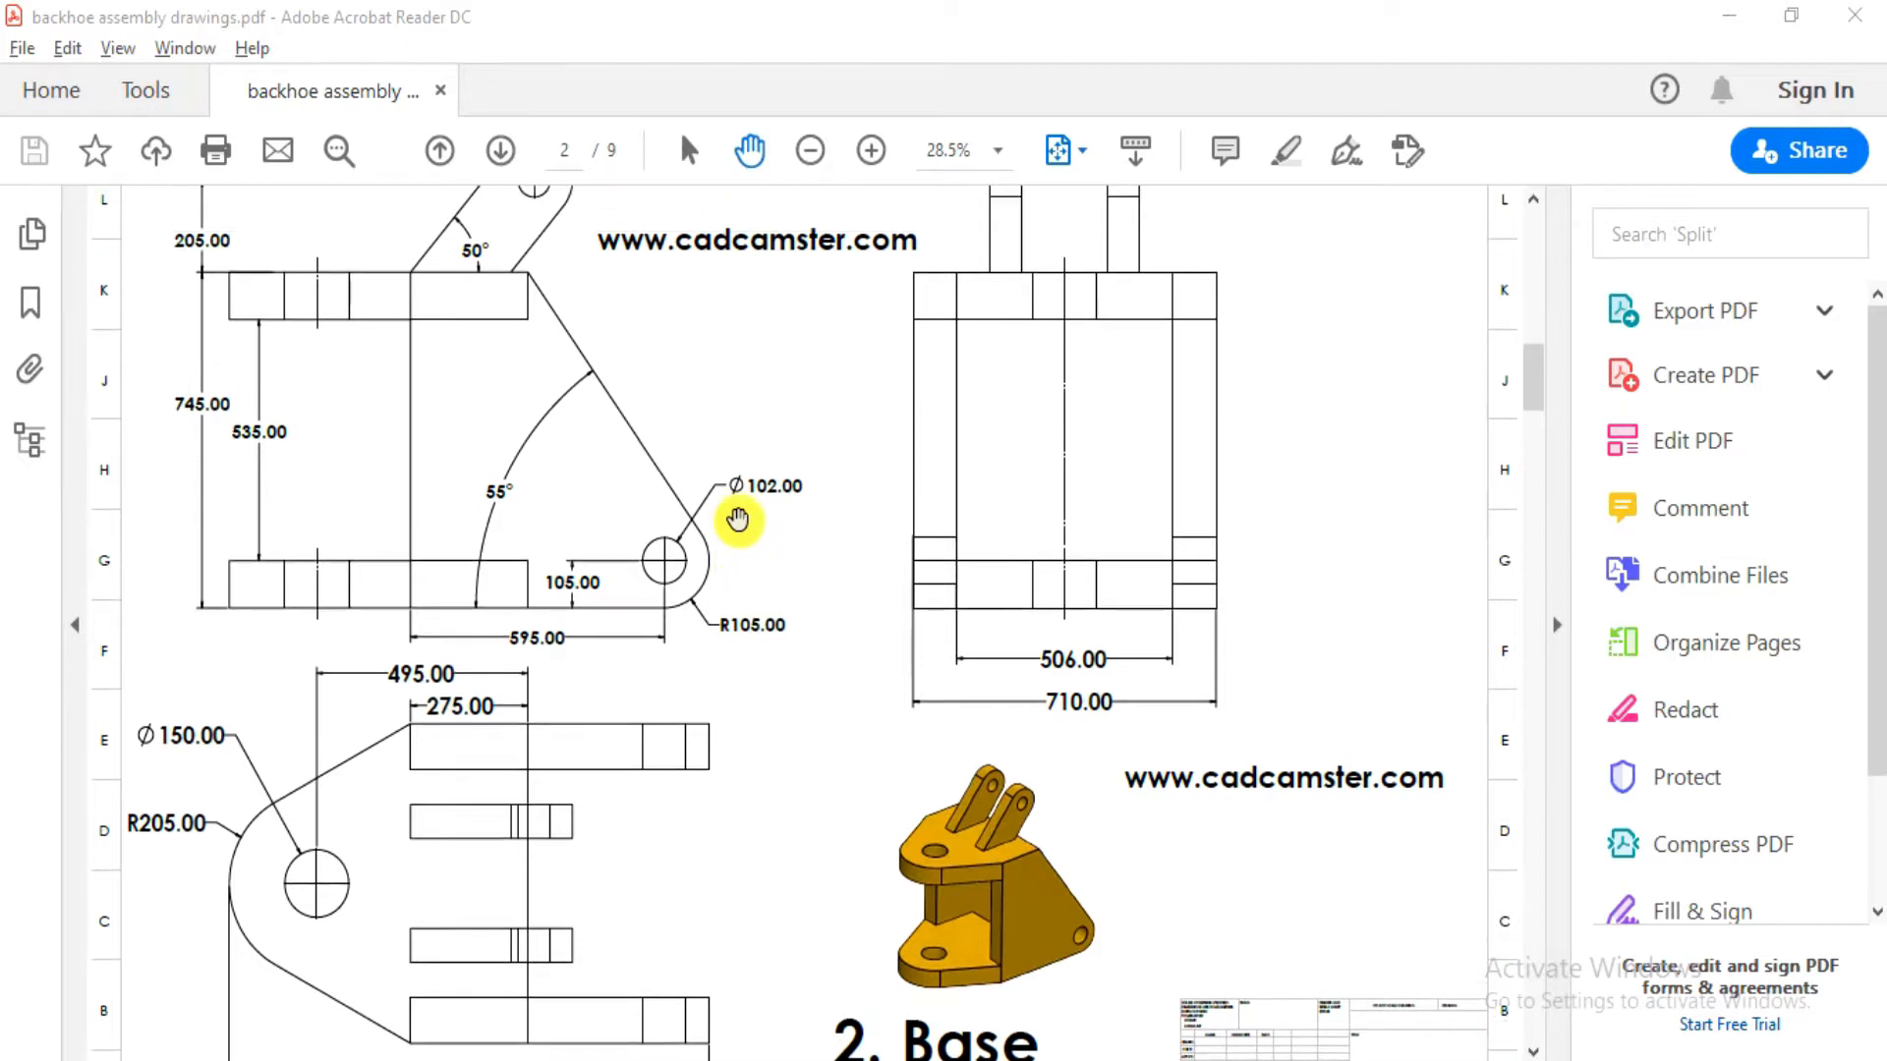
scroll(1006, 332, up, 1)
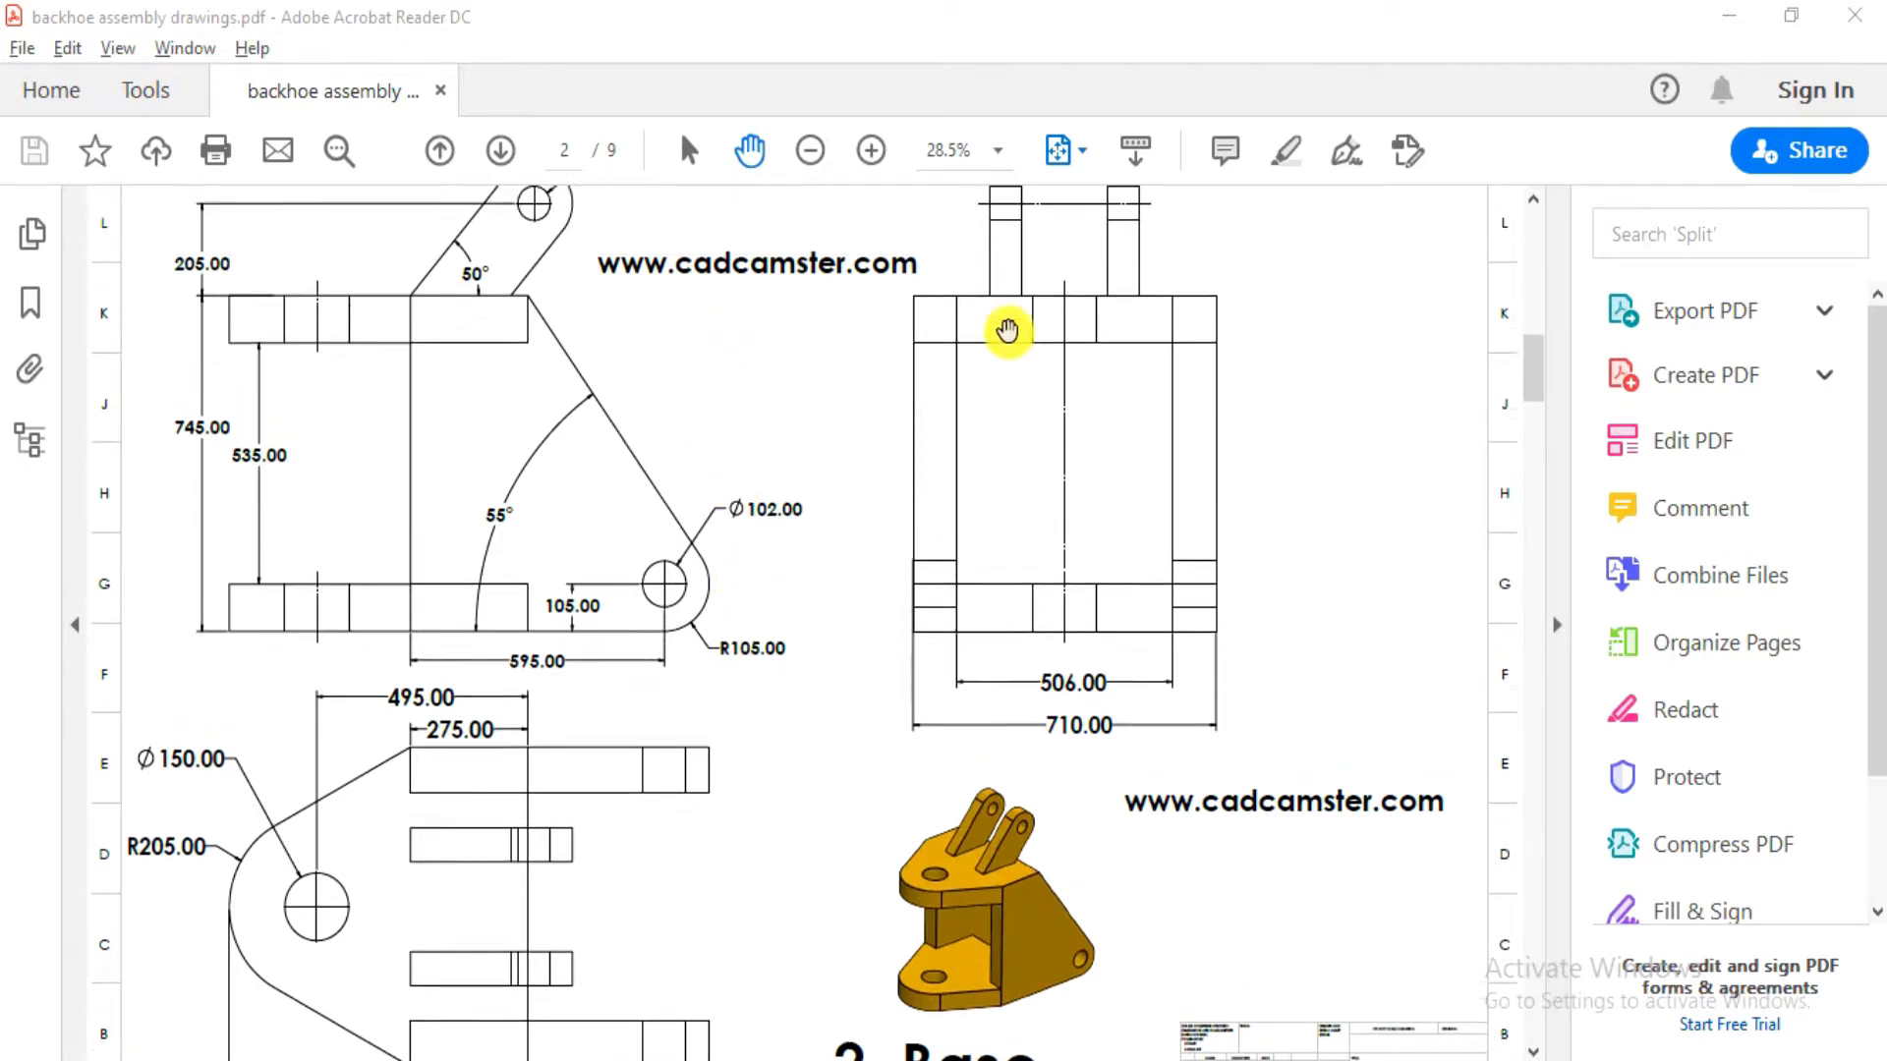
scroll(1010, 393, down, 2)
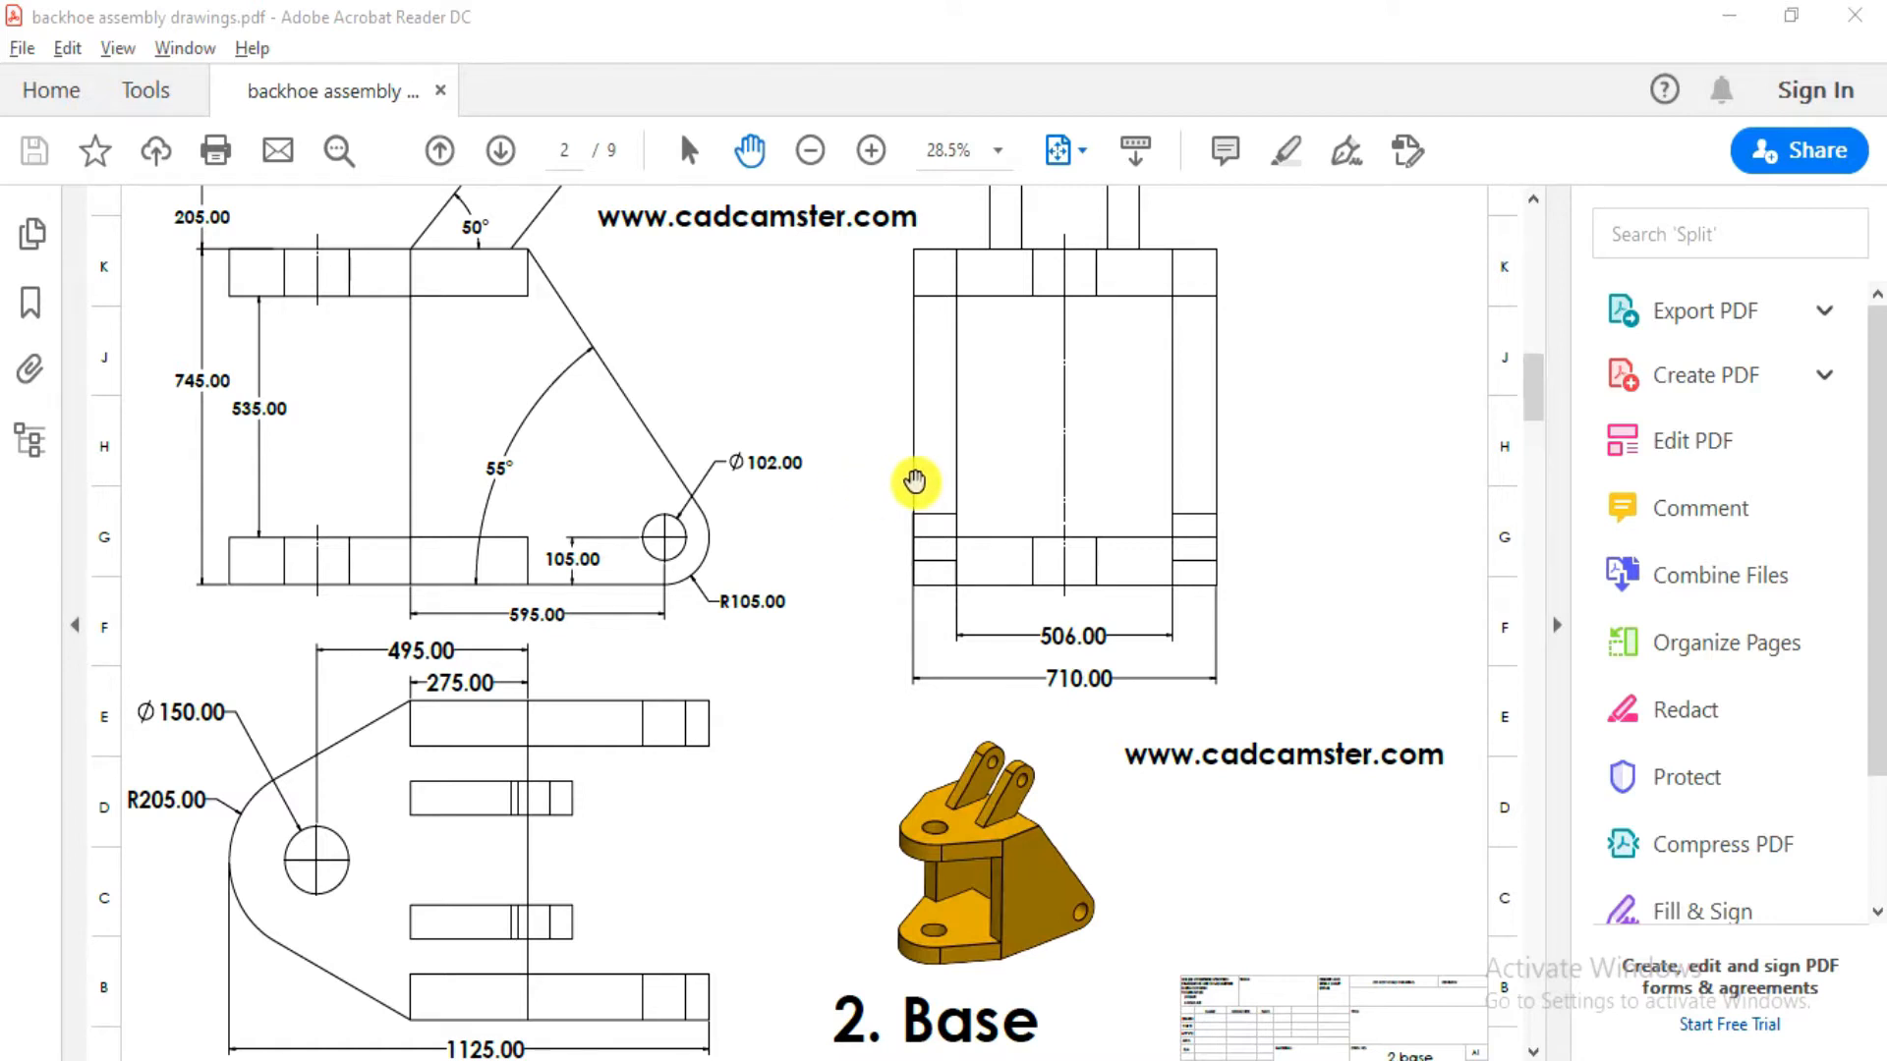
scroll(901, 741, up, 1)
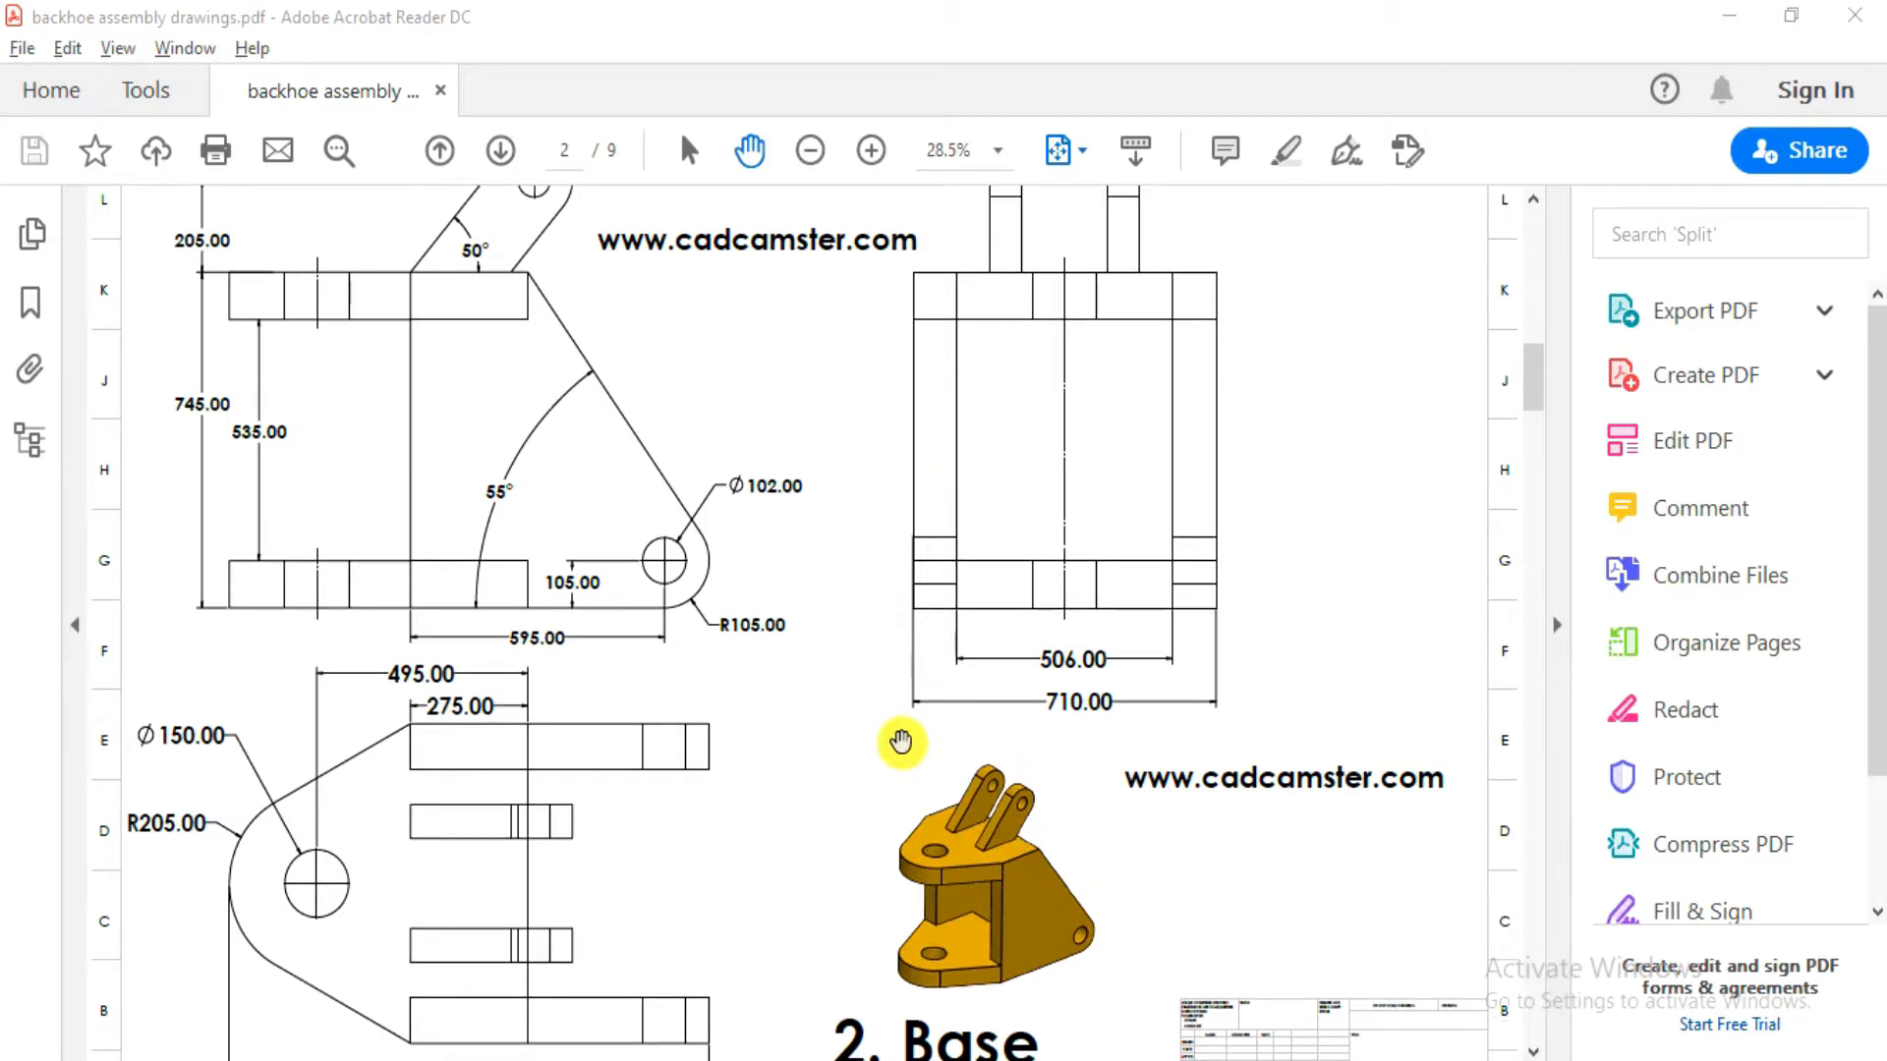
Return to SOLIDWORKS, close the 2.base reference part and create a new part document
key(alt+Tab)
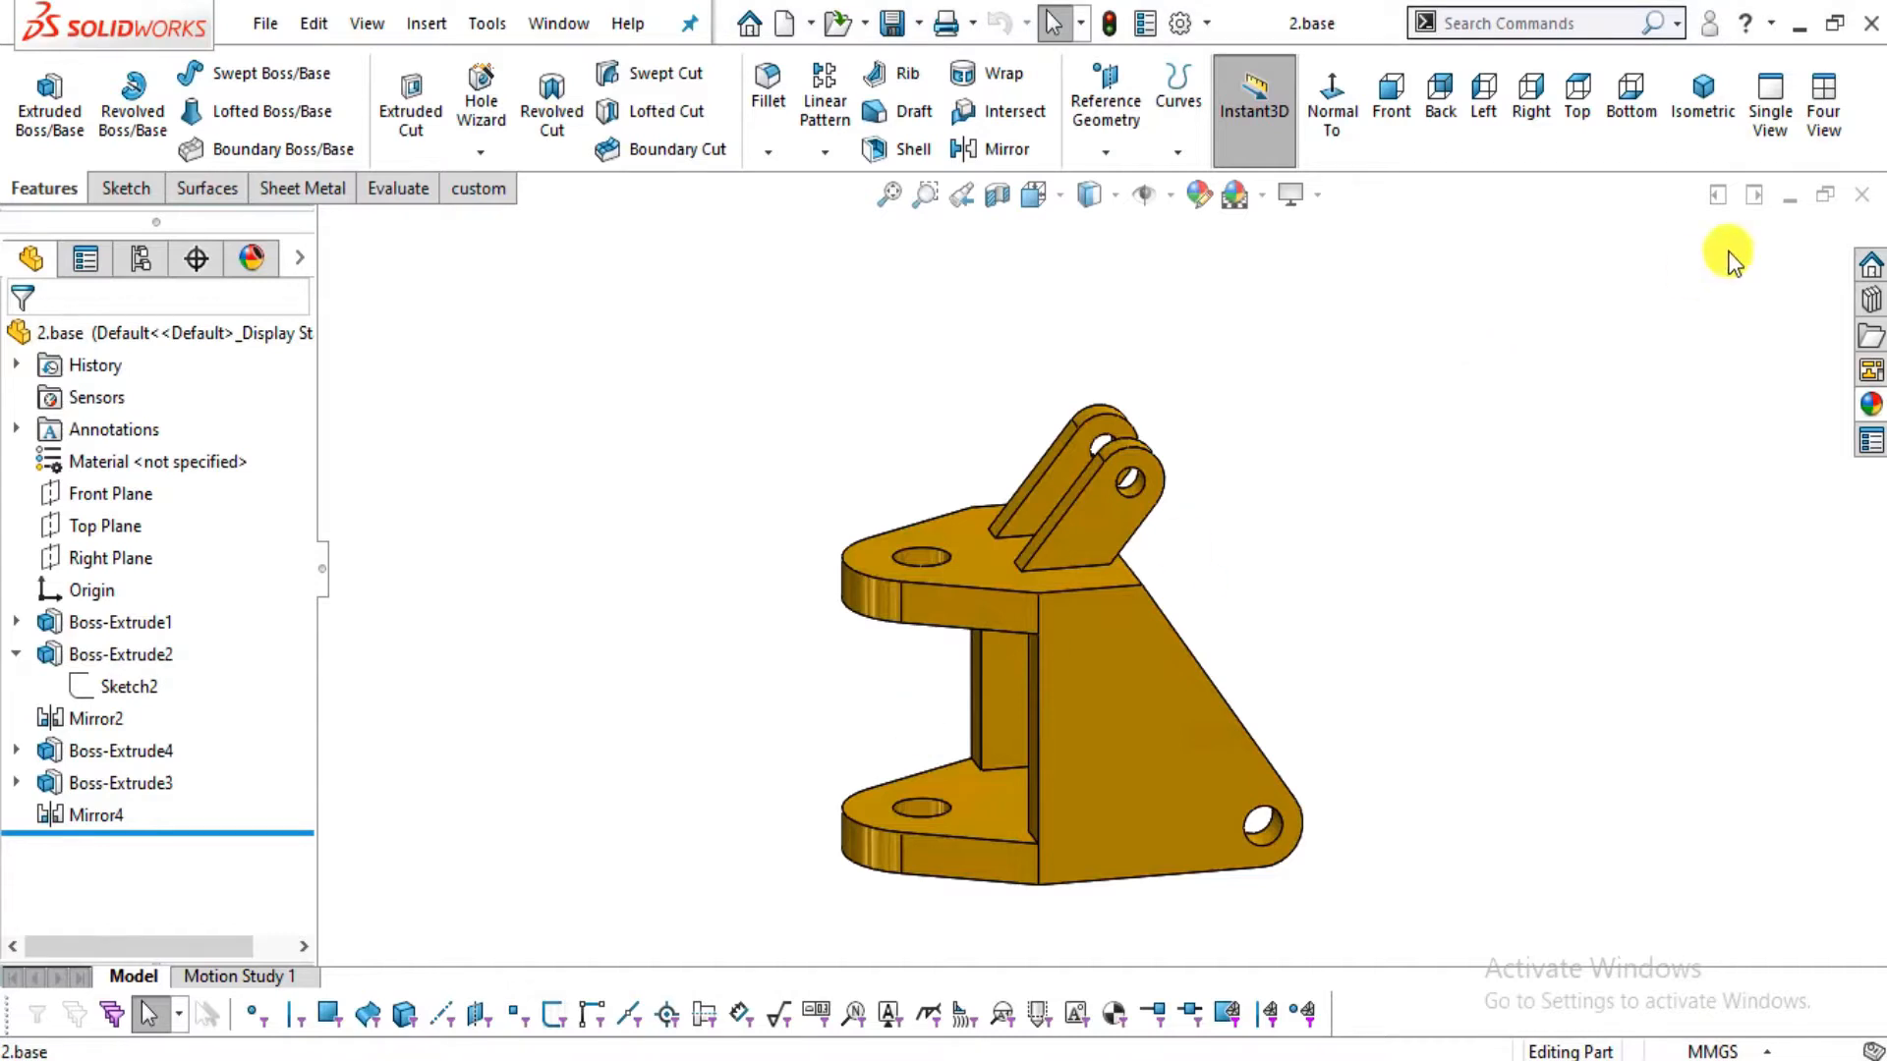
click(1861, 195)
click(263, 23)
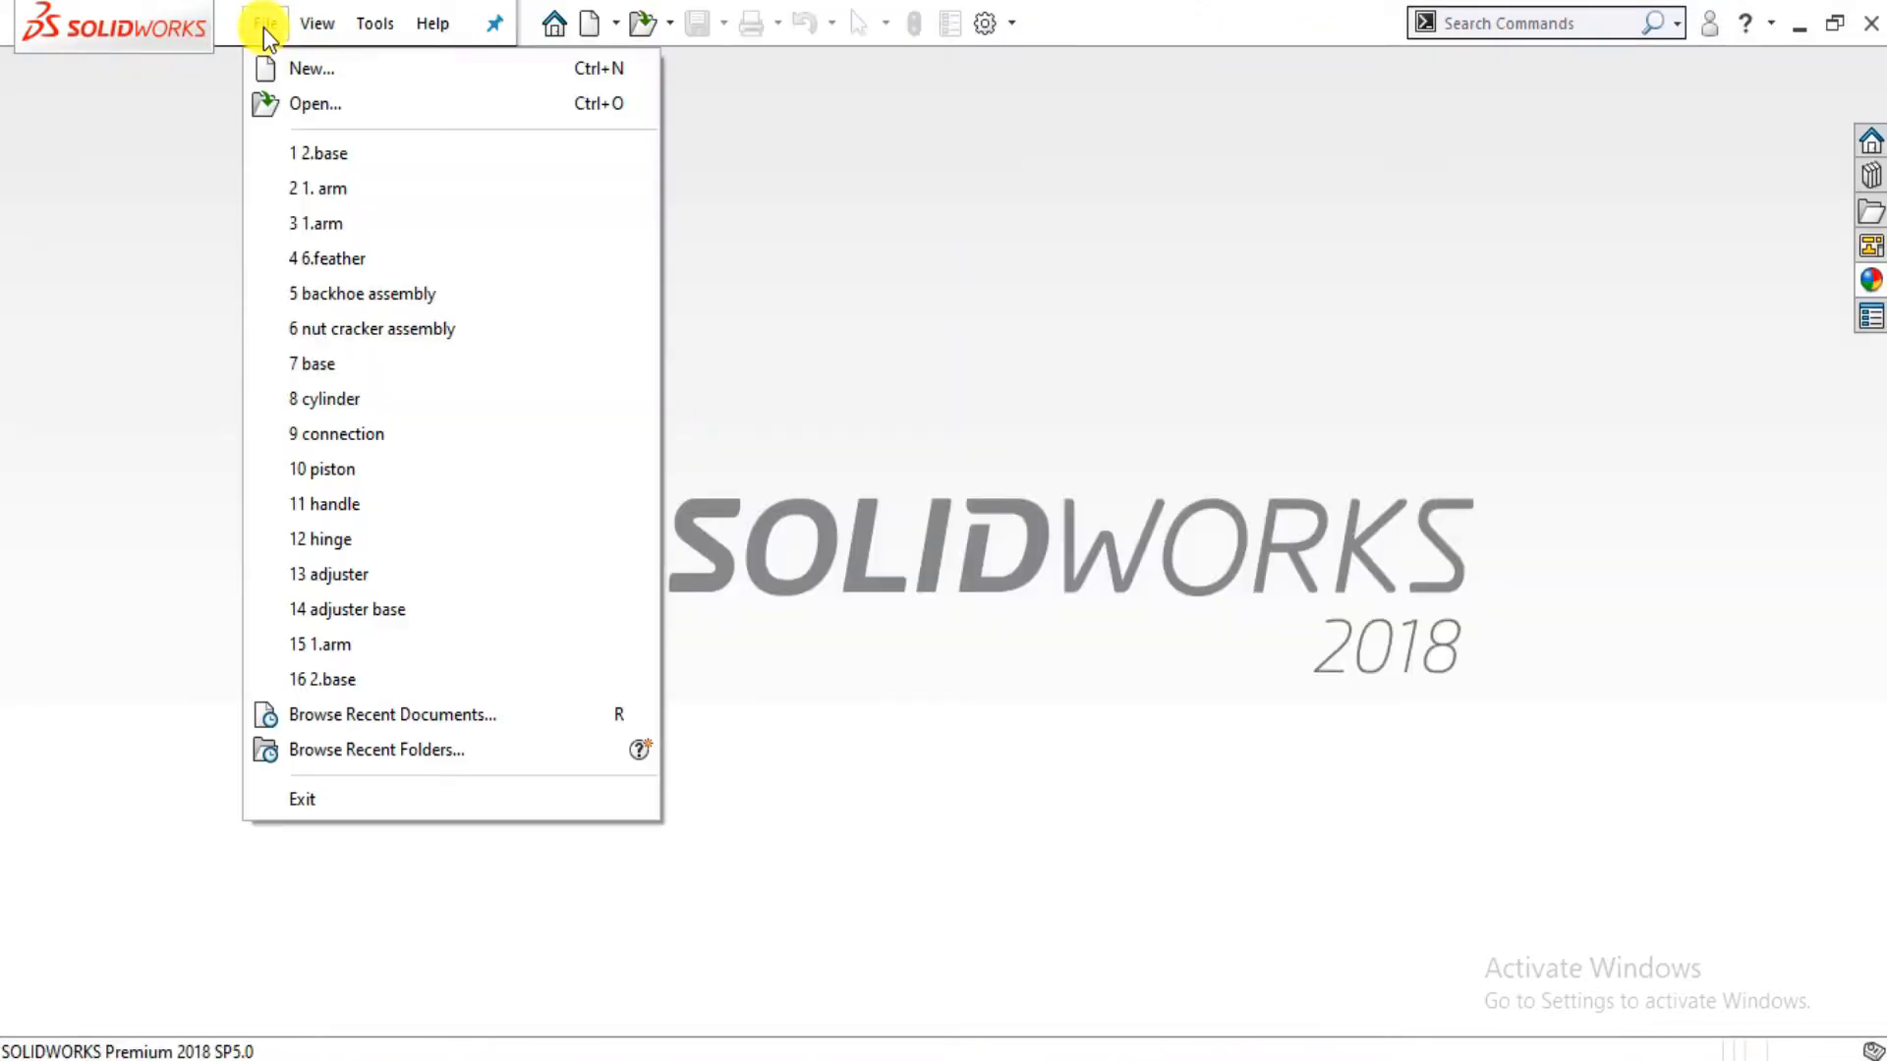
click(305, 67)
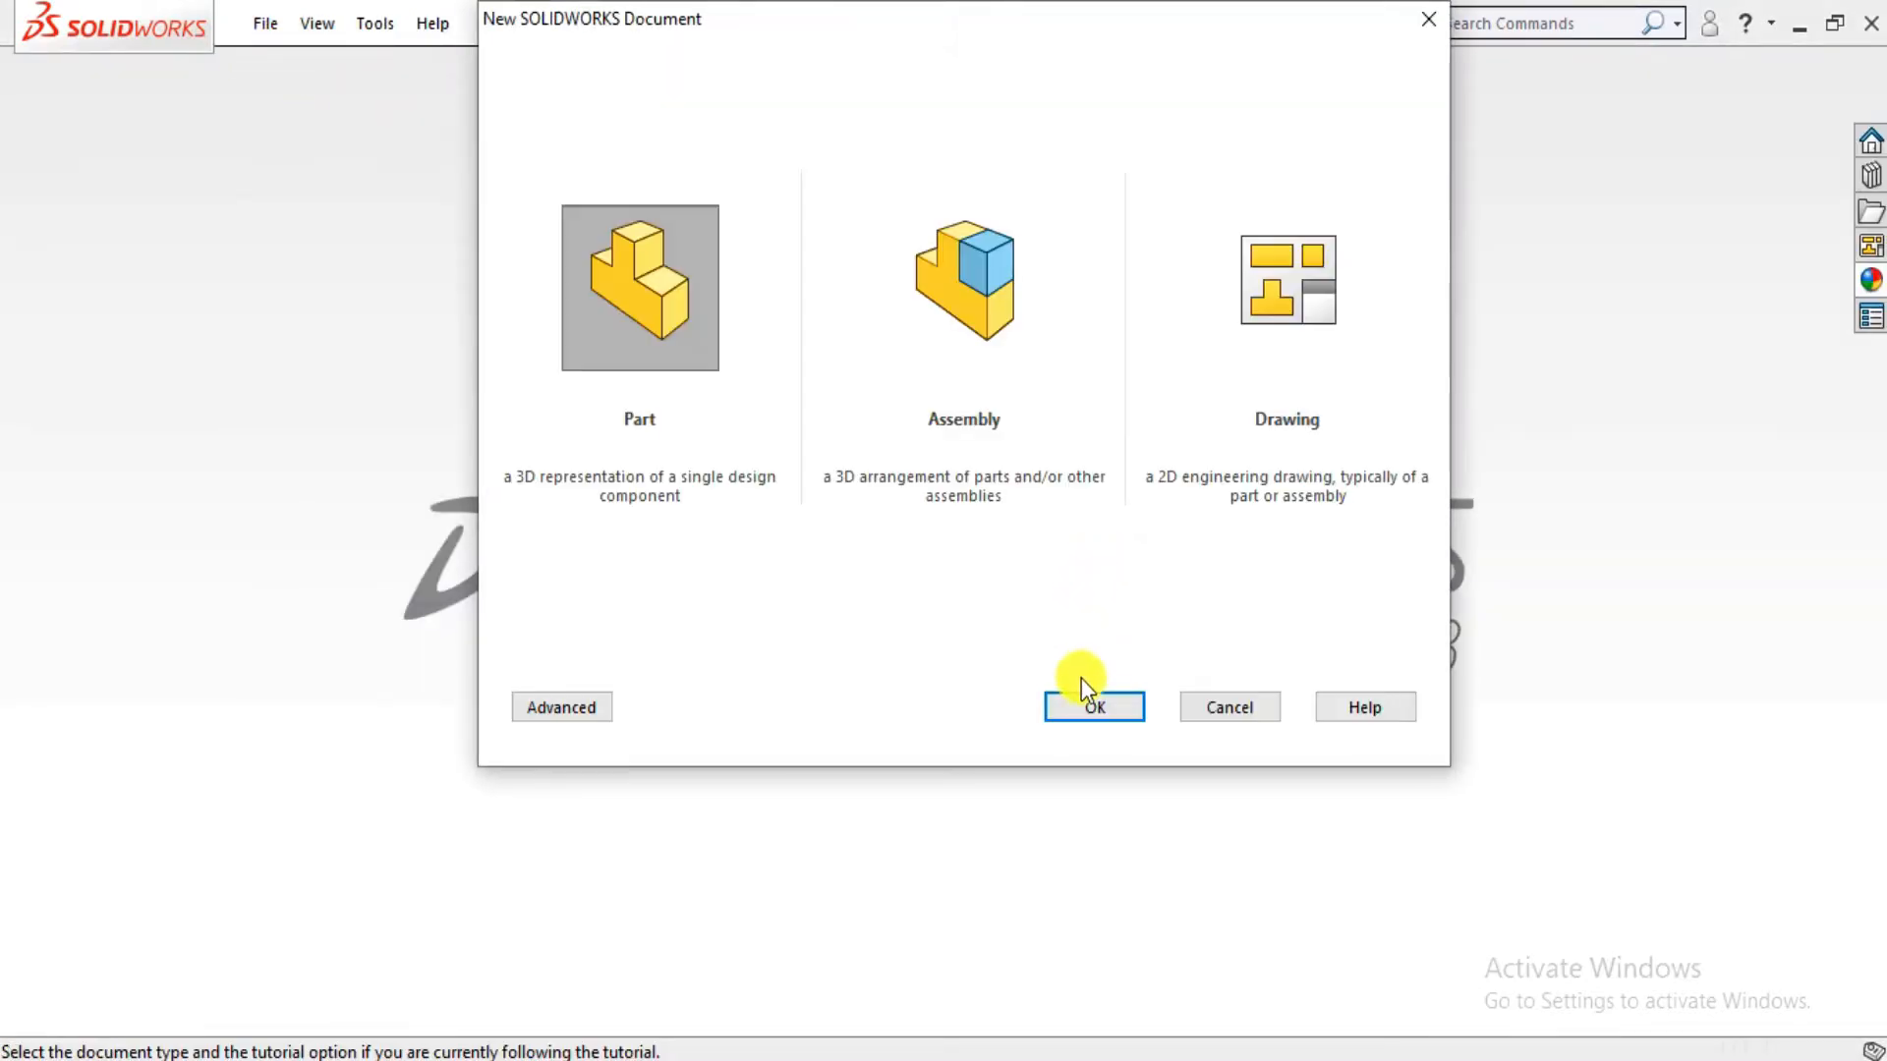
click(1061, 706)
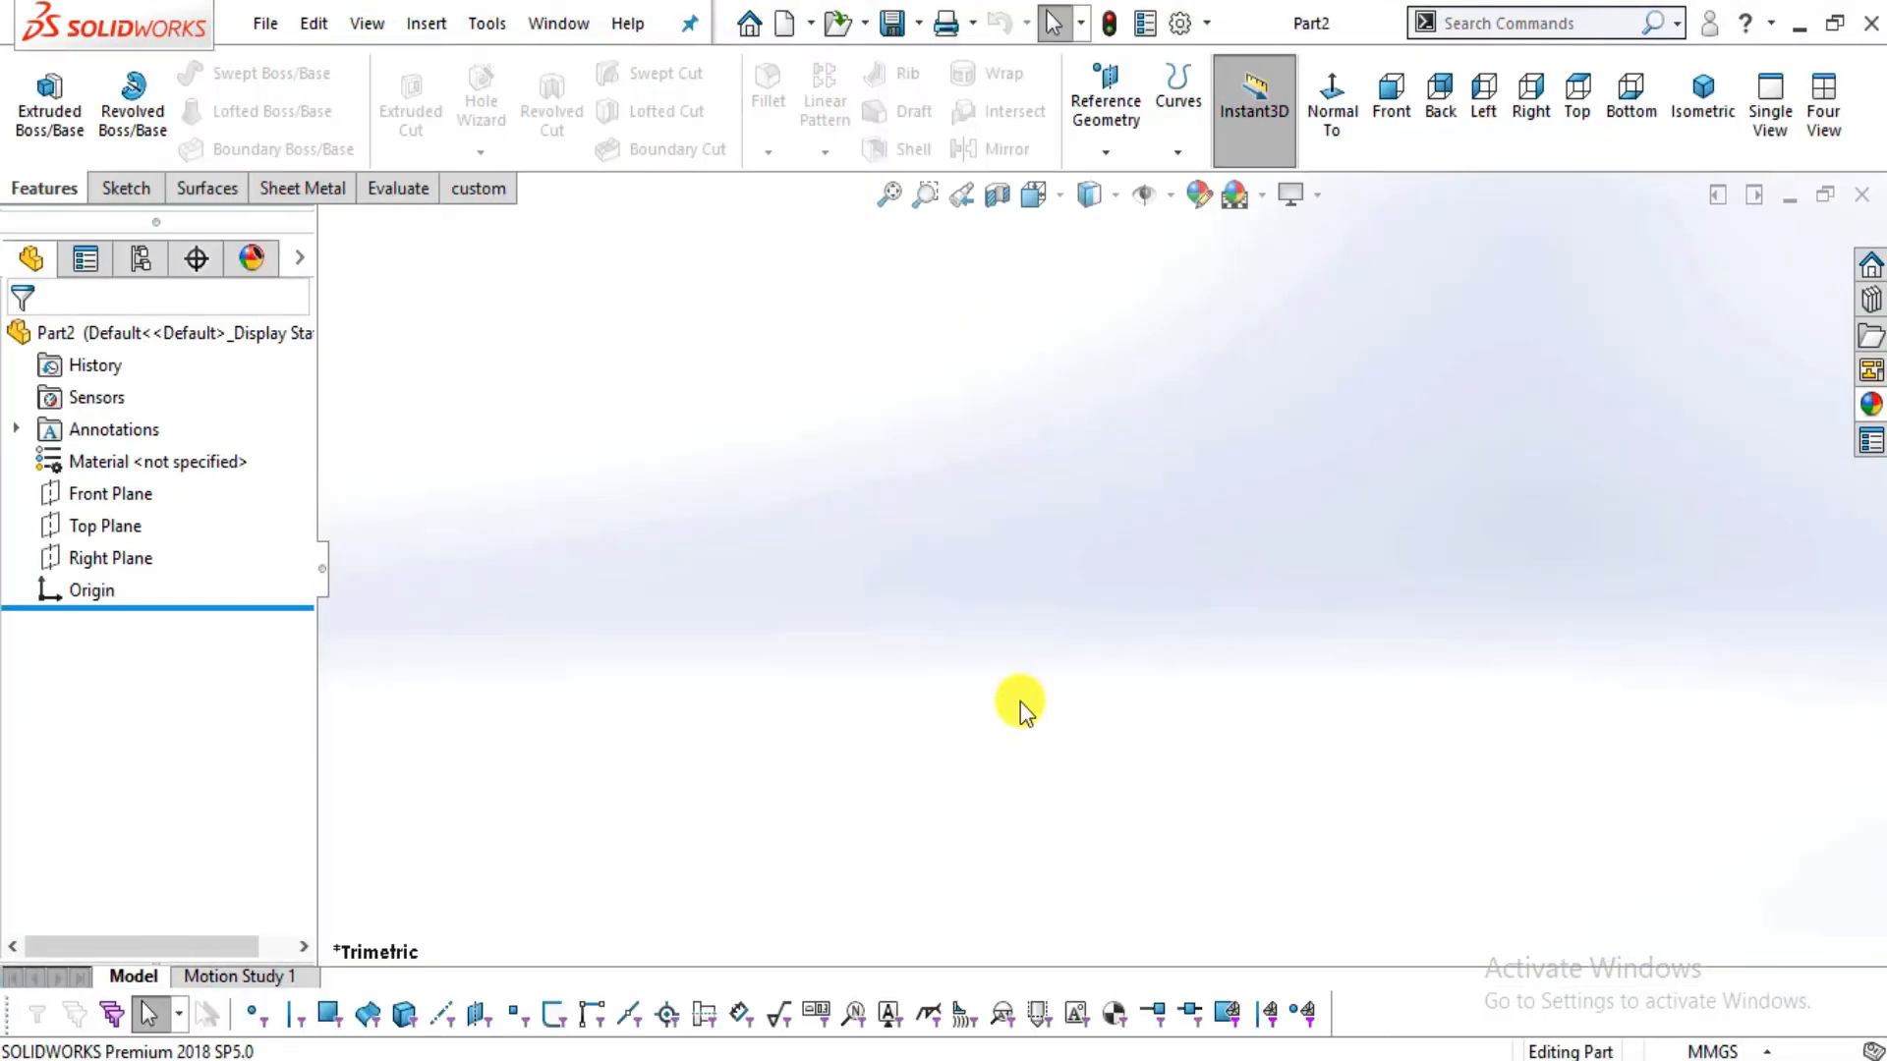
Apply the Plain White scene to the new part and select the MMGS unit system
click(1262, 199)
click(1335, 81)
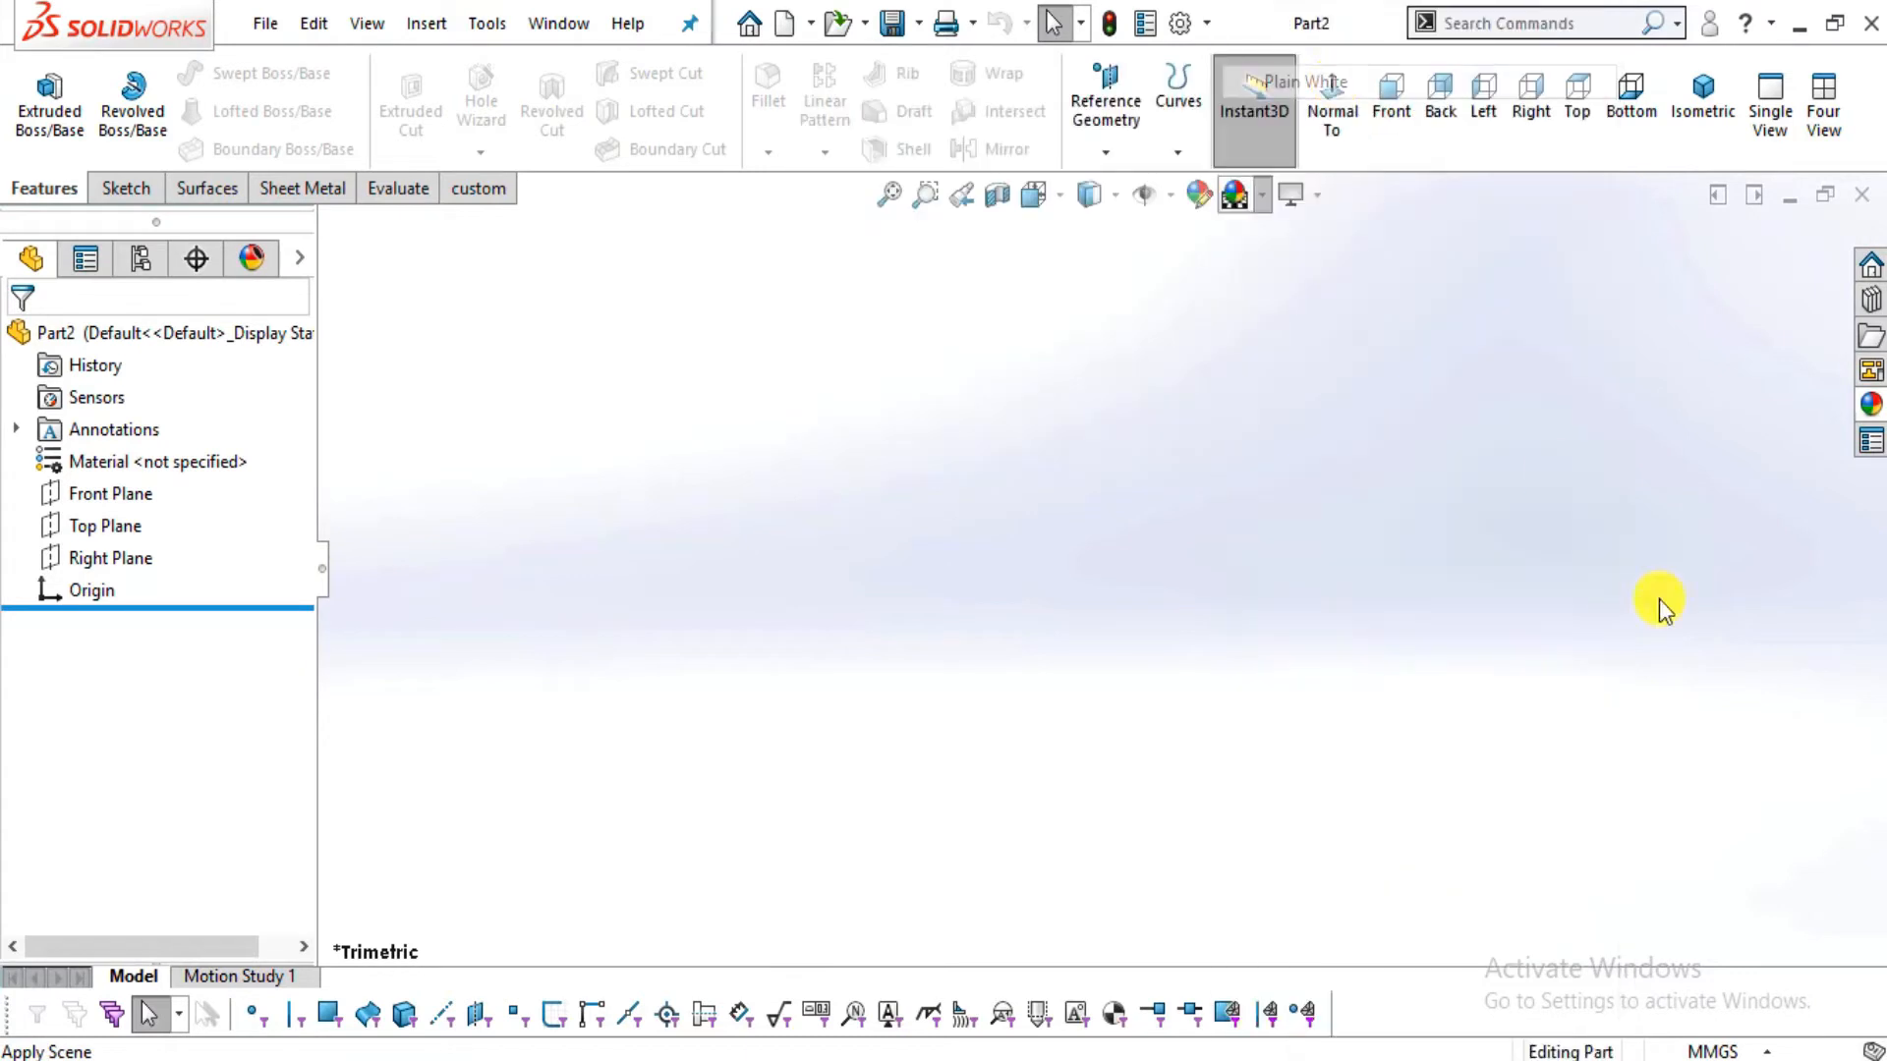
click(1715, 1051)
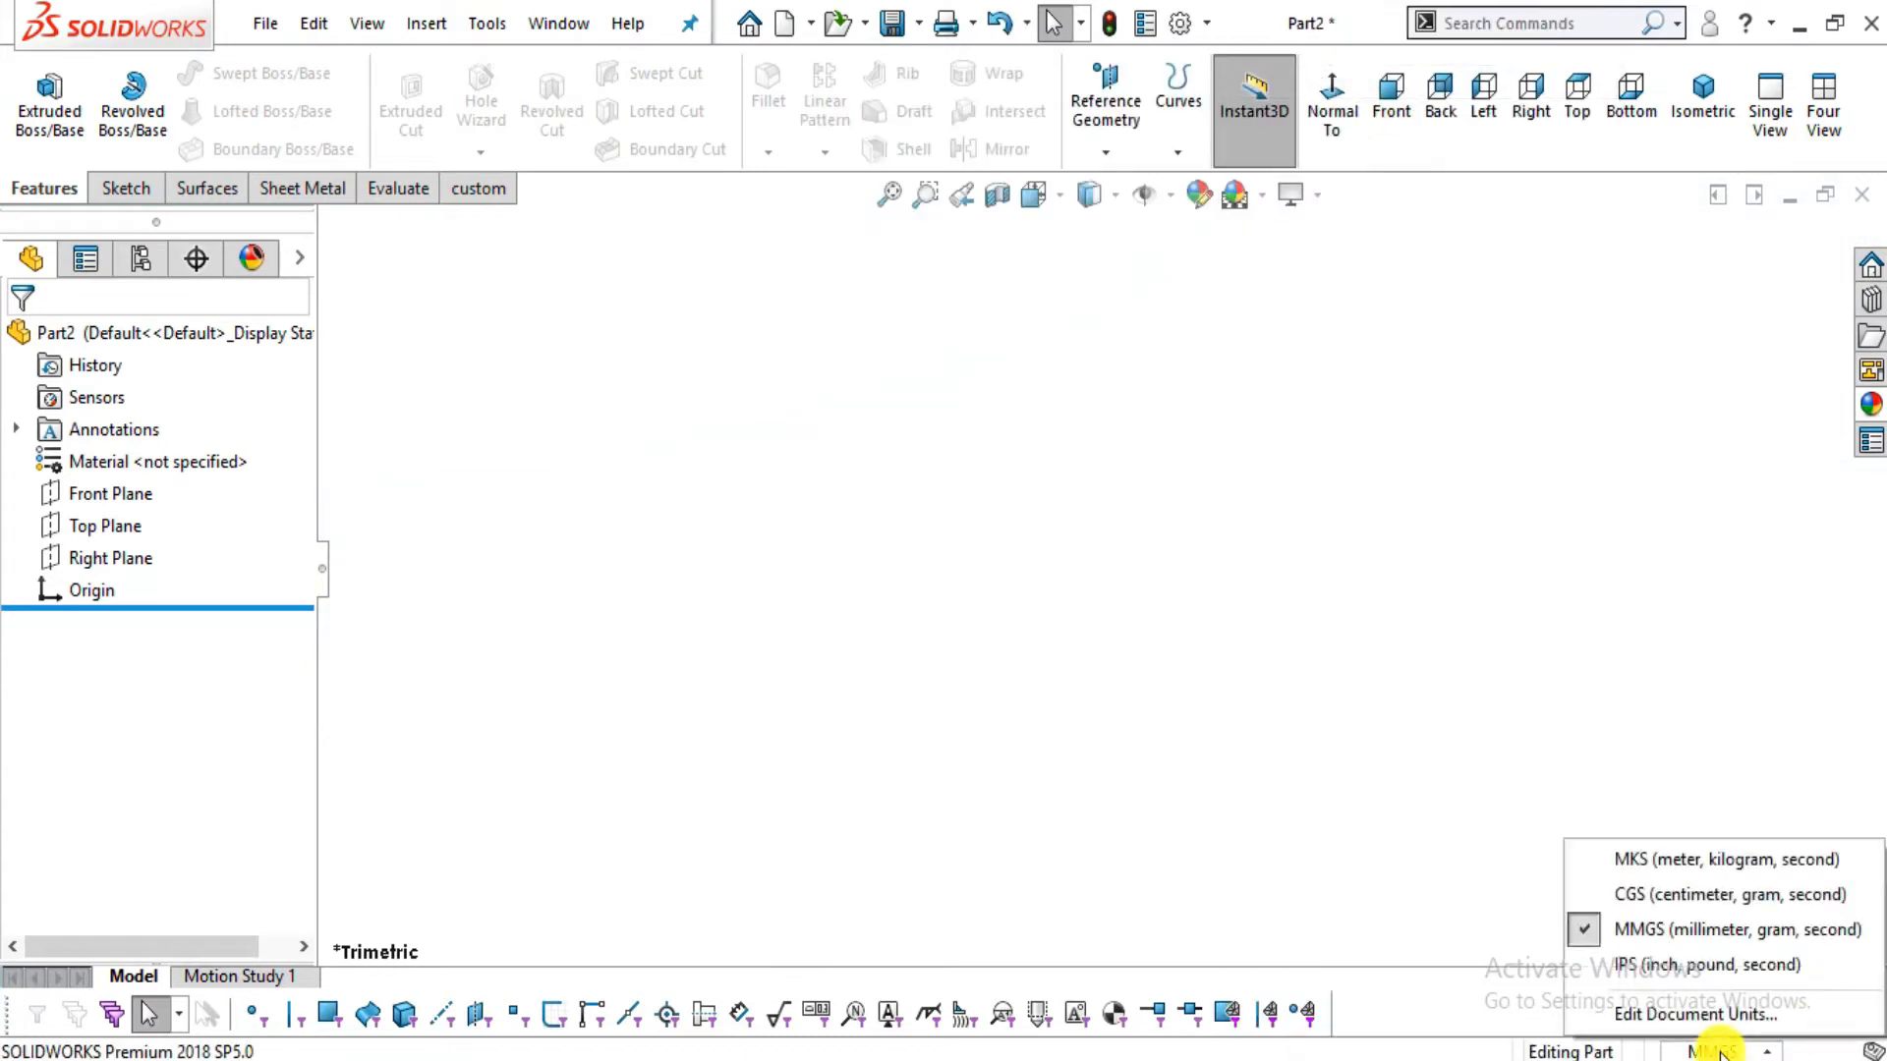
click(1705, 929)
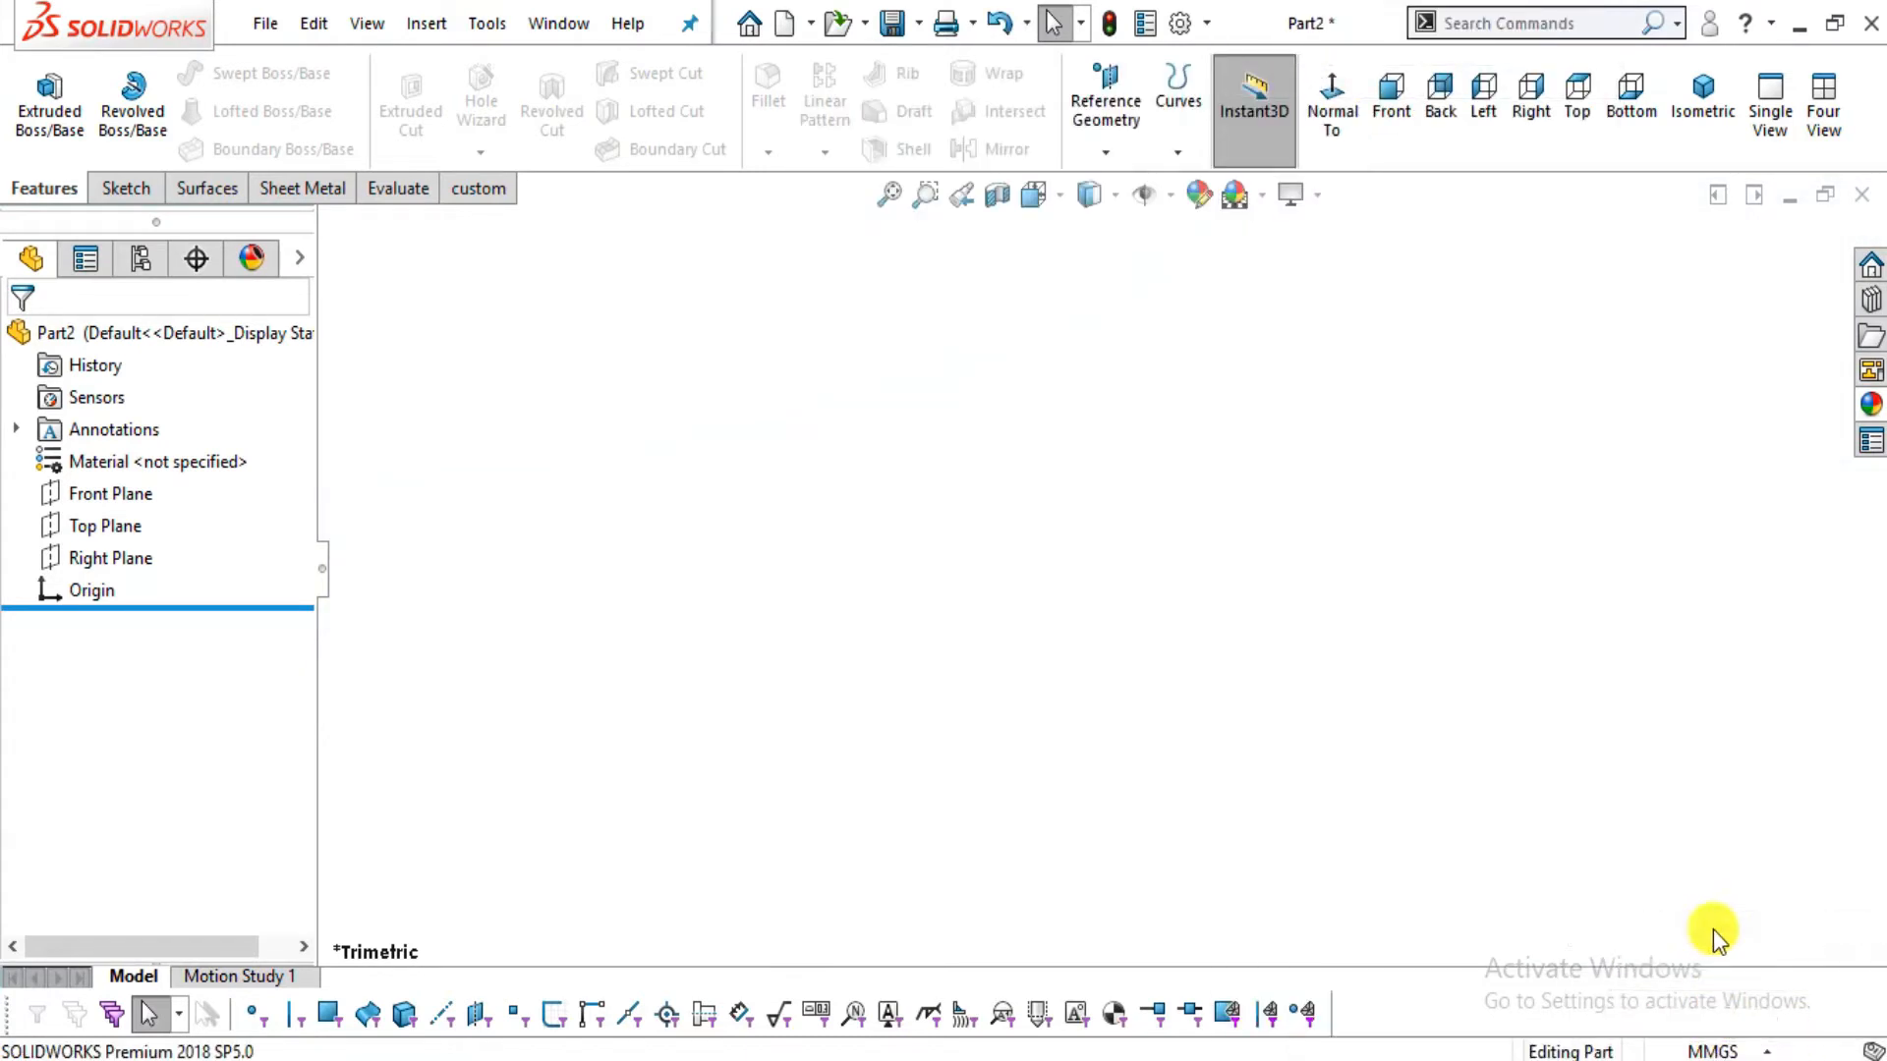
Start a sketch on the Front Plane, viewed normal to the plane
click(84, 495)
click(1331, 118)
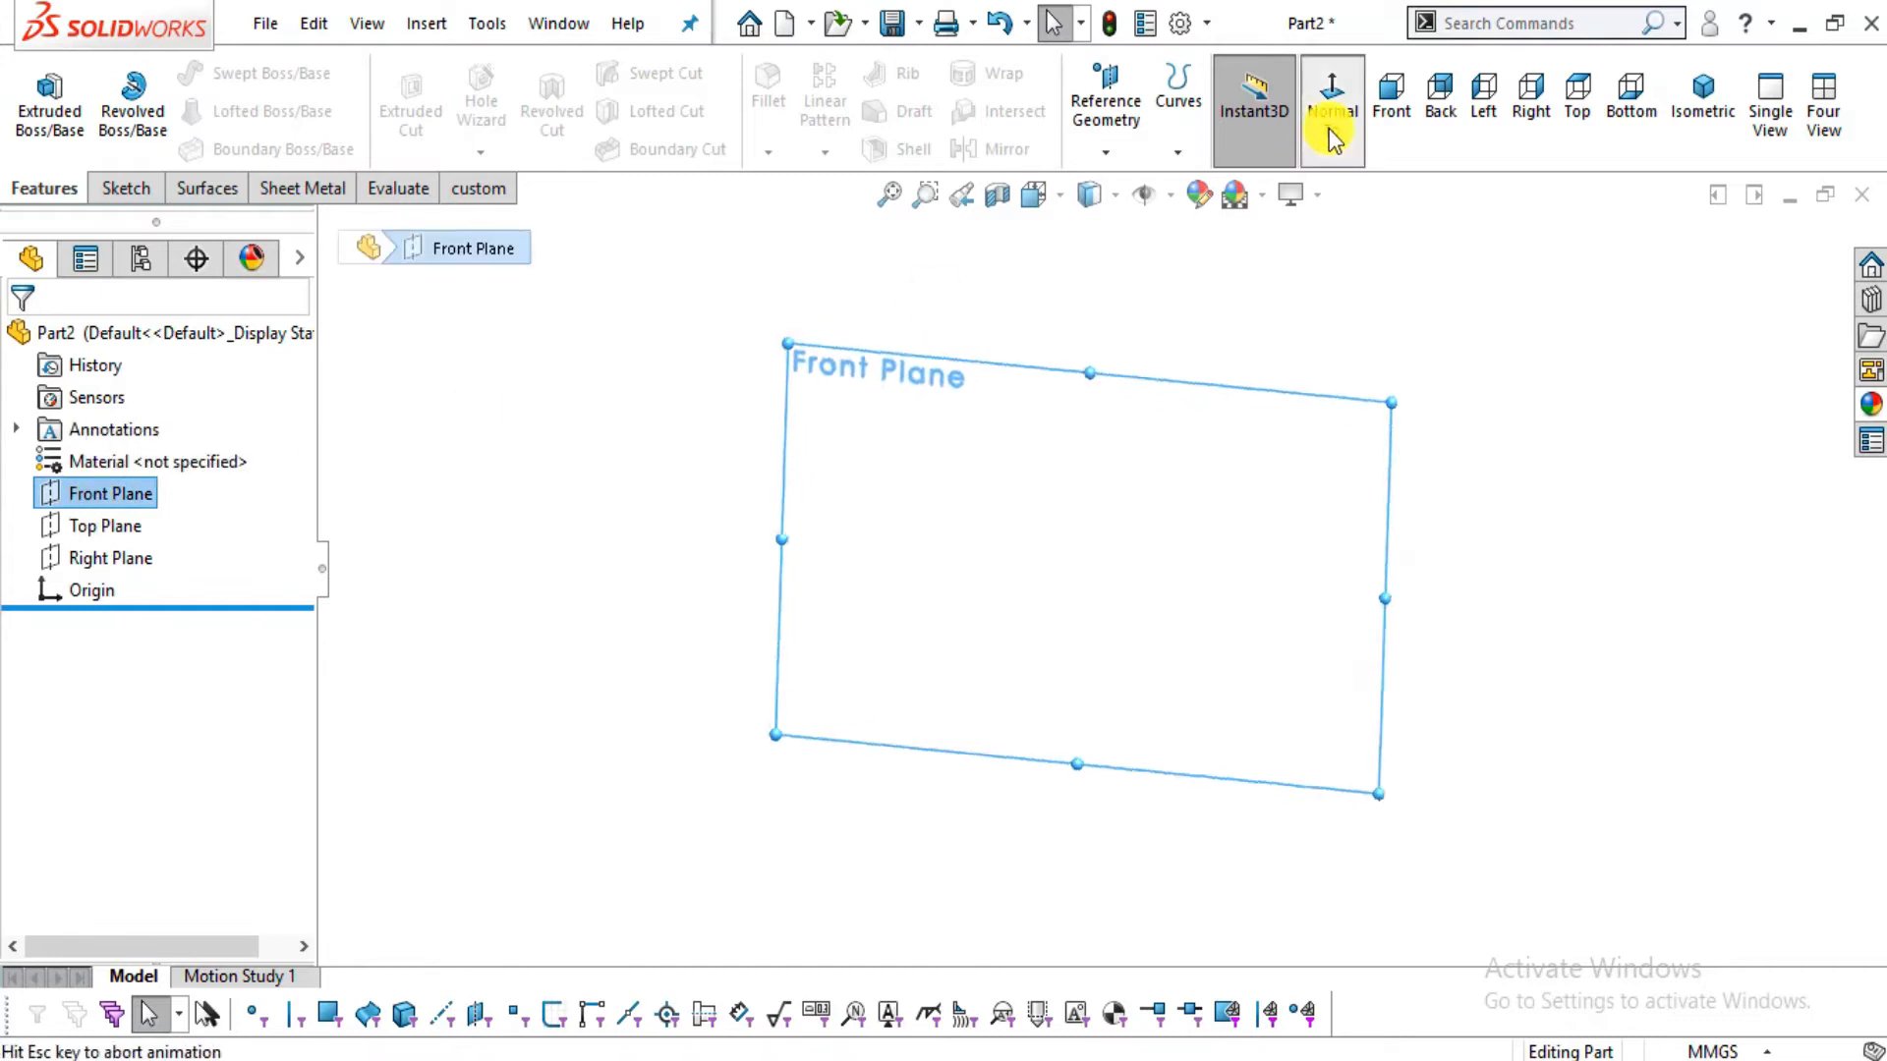
click(126, 188)
click(42, 92)
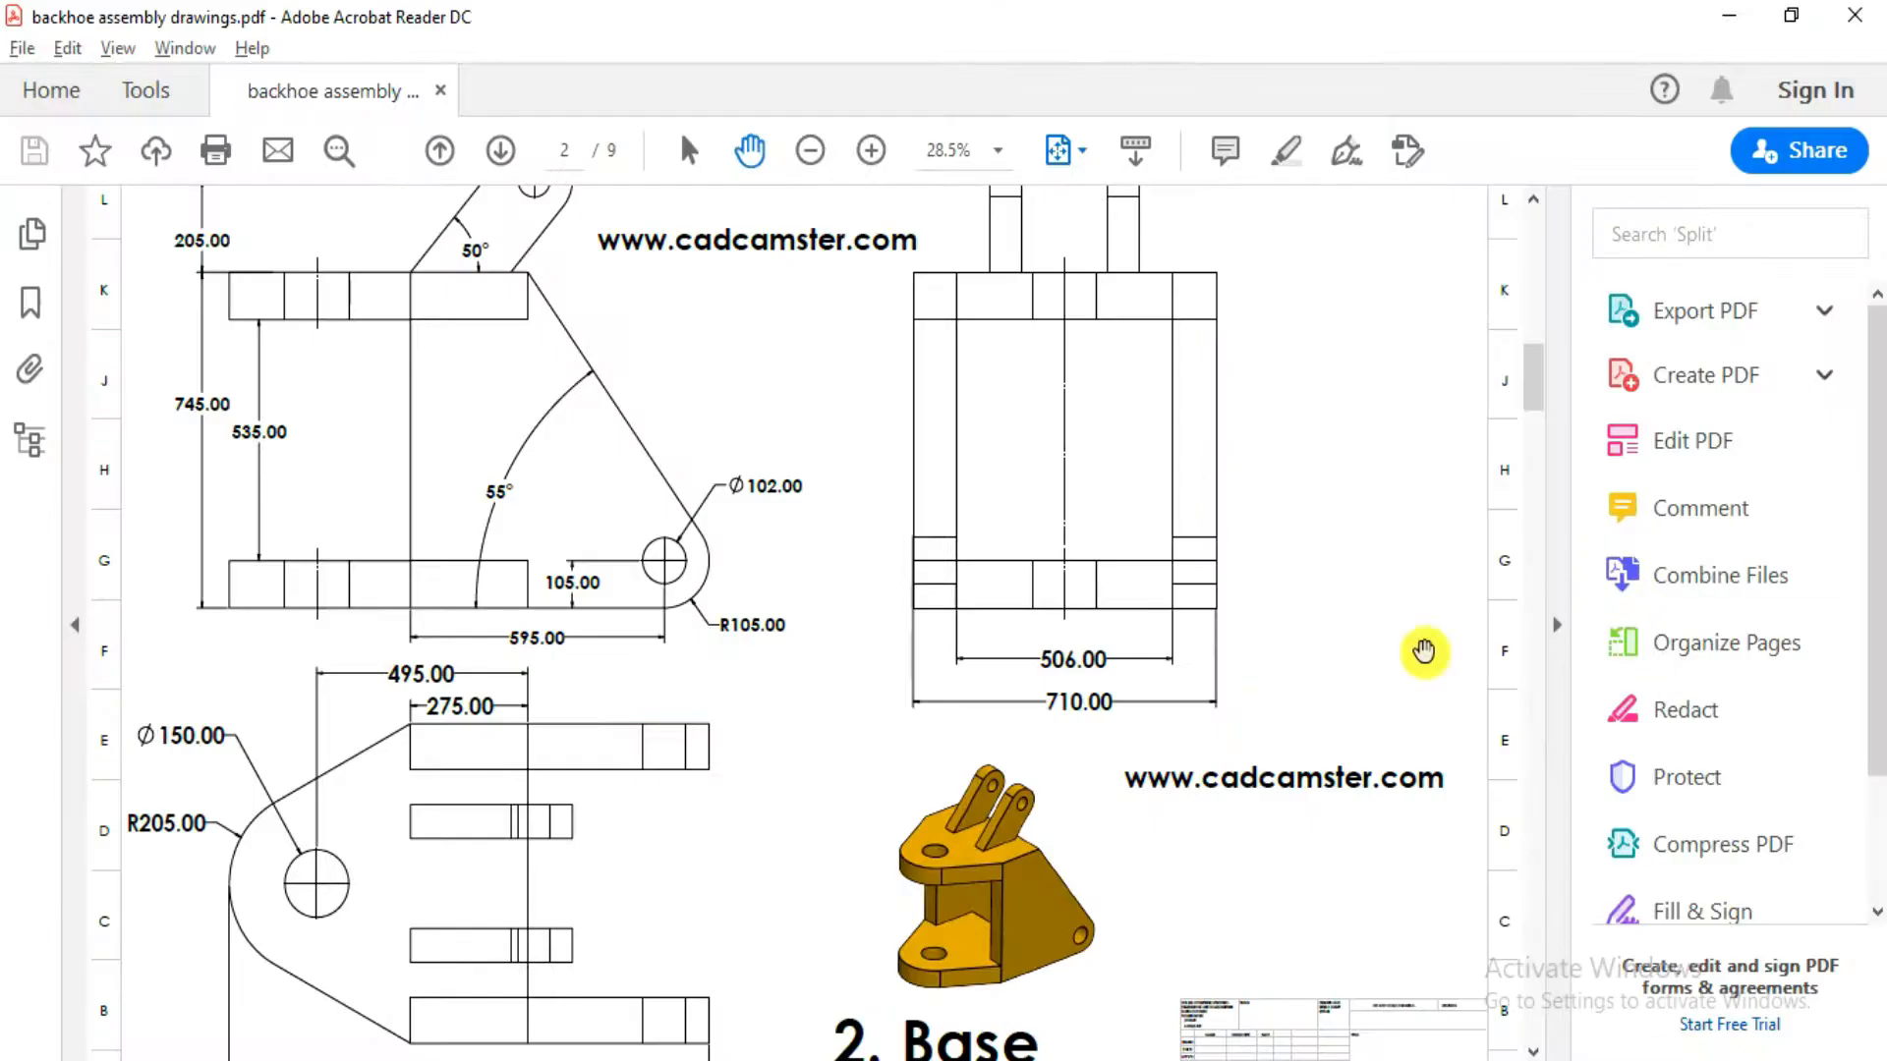
Check the base's plan view in the PDF and sketch two concentric circles at the origin, the outer one about 57 mm in diameter
drag(552, 784, 585, 541)
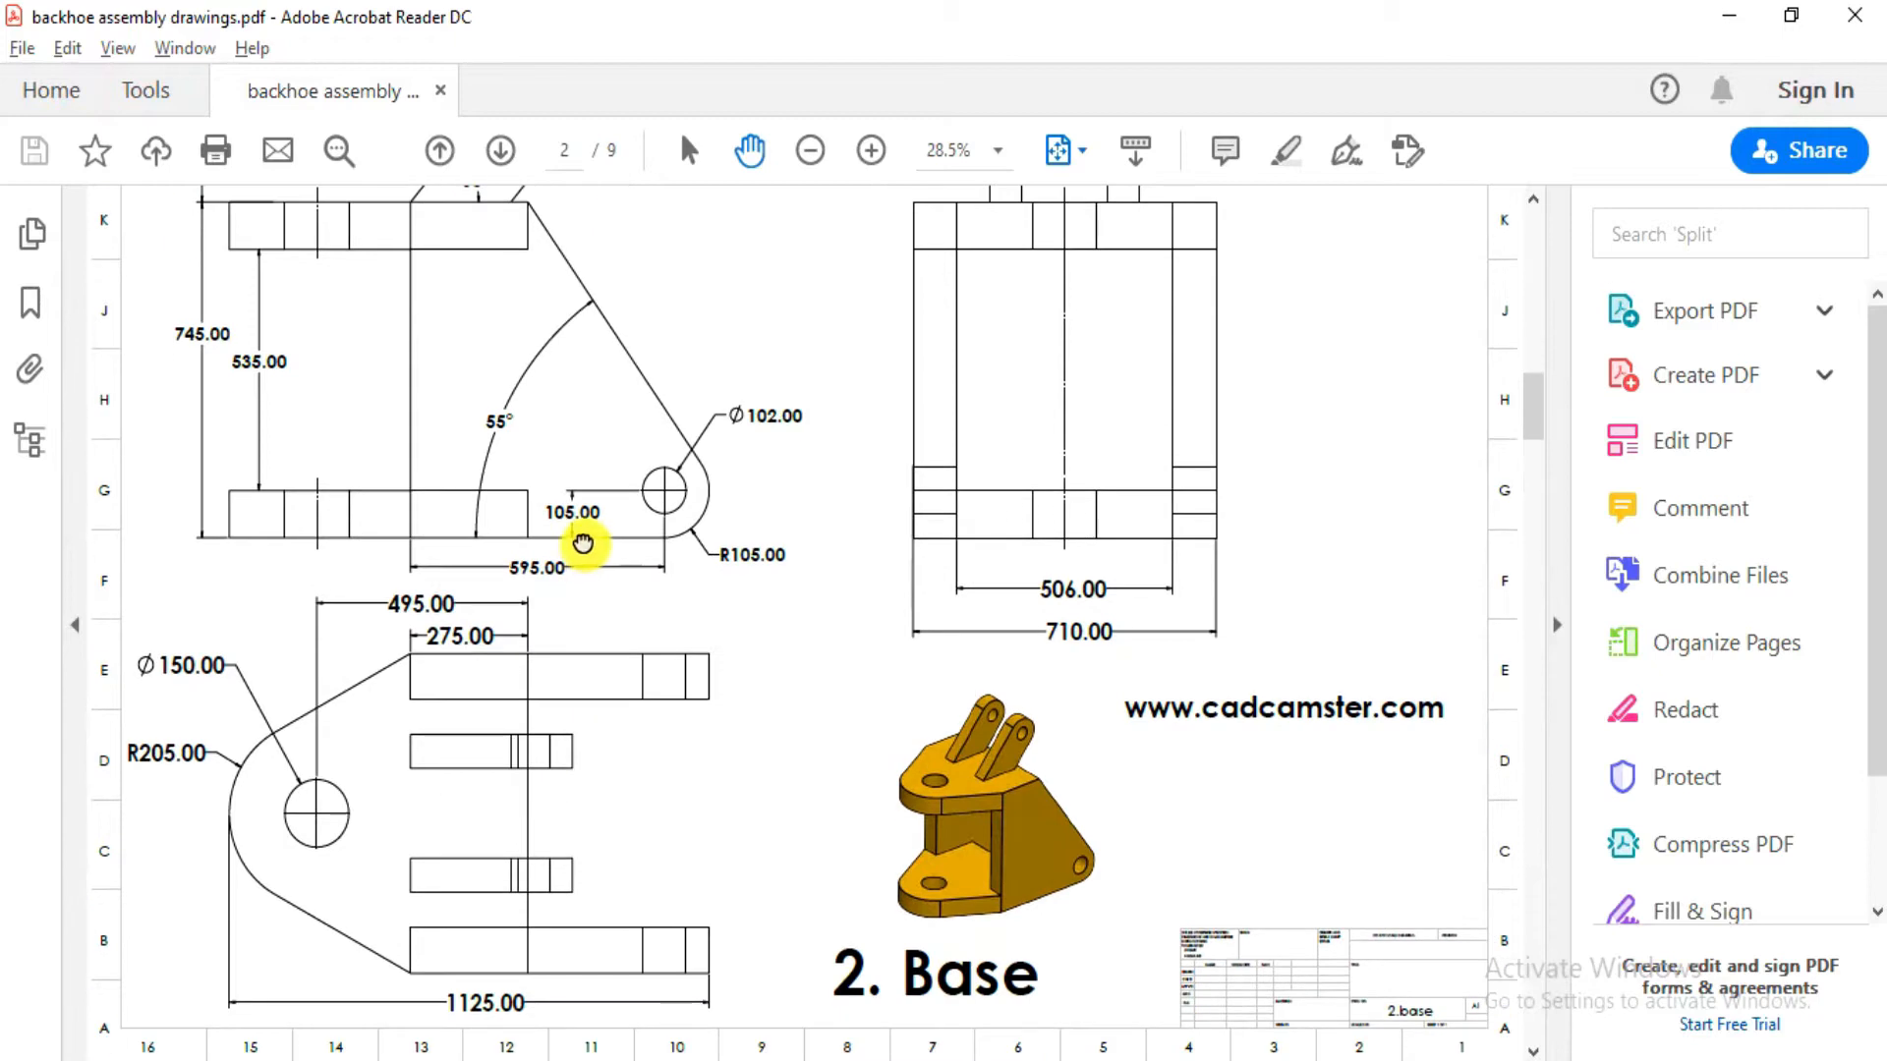
ctrl+scroll(456, 742, up, 2)
mouse_move(446, 754)
mouse_down()
mouse_move(673, 558)
mouse_move(678, 468)
mouse_move(779, 522)
mouse_up()
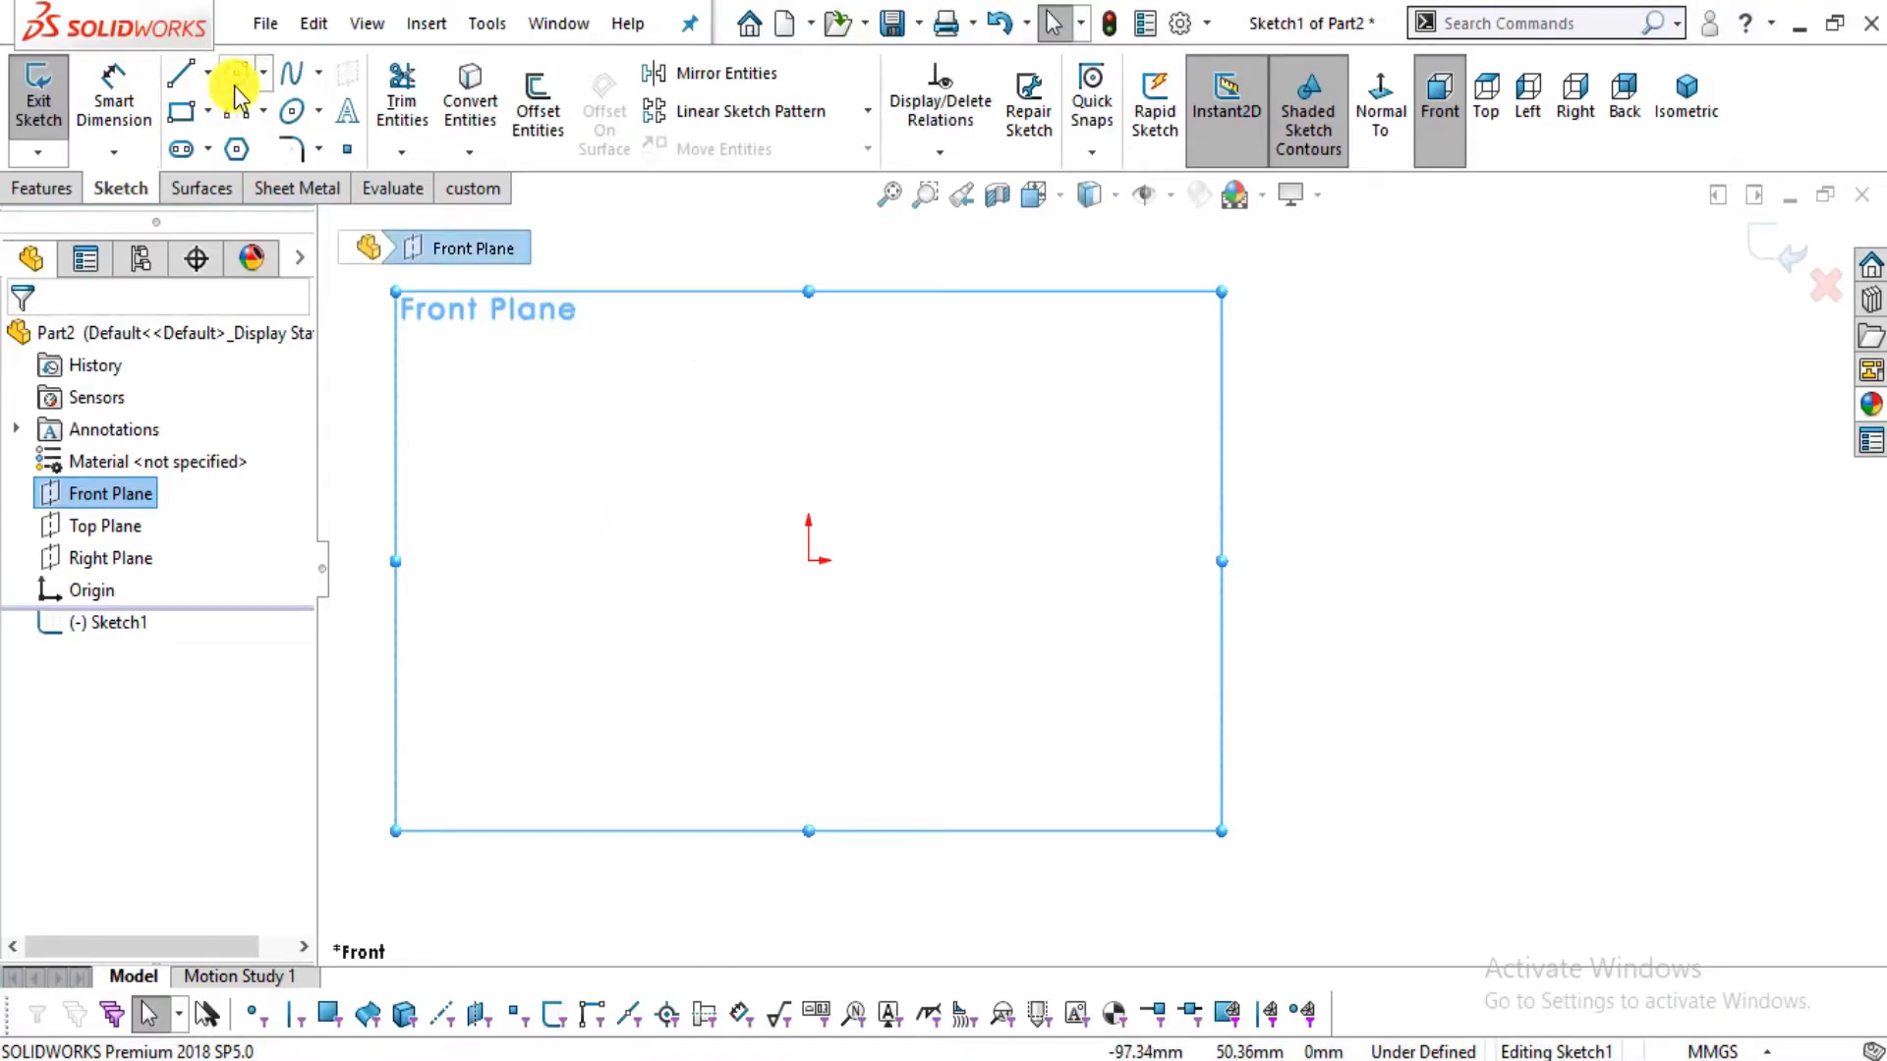
click(236, 73)
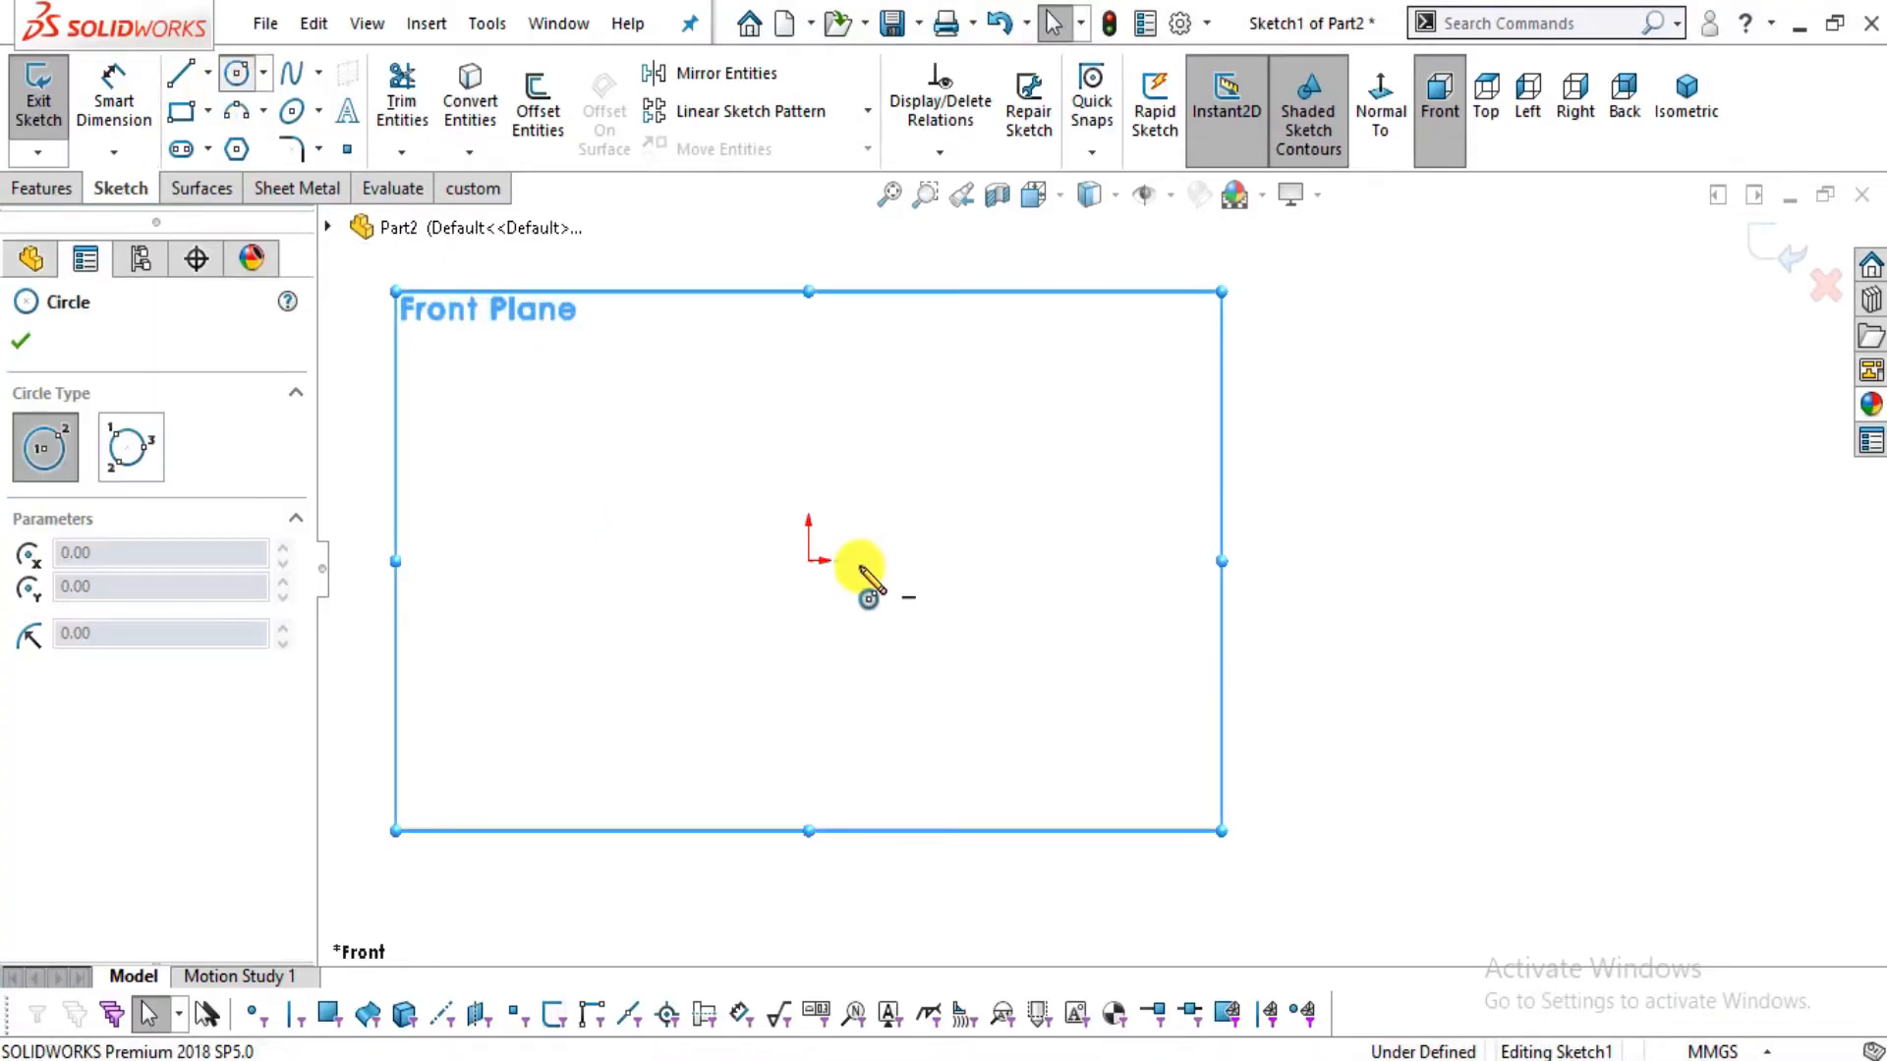
click(809, 560)
click(904, 653)
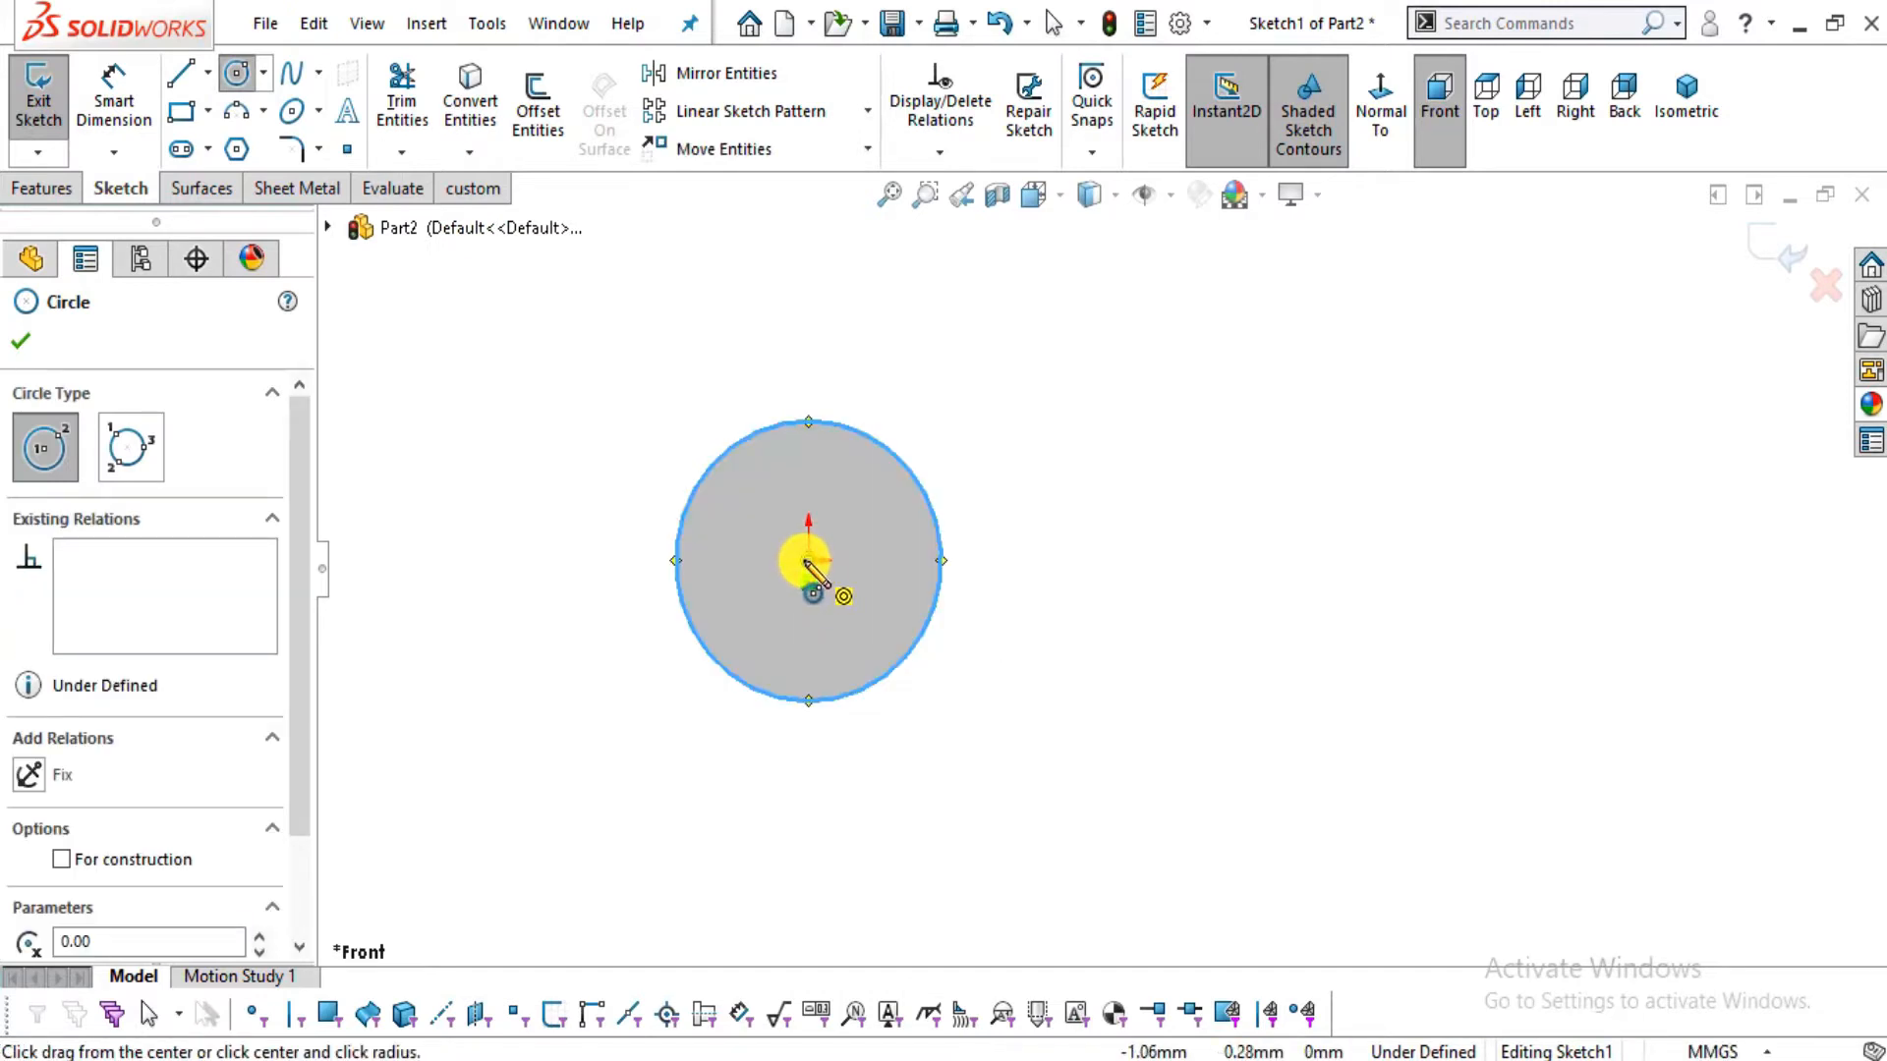
click(809, 560)
click(858, 609)
key(Escape)
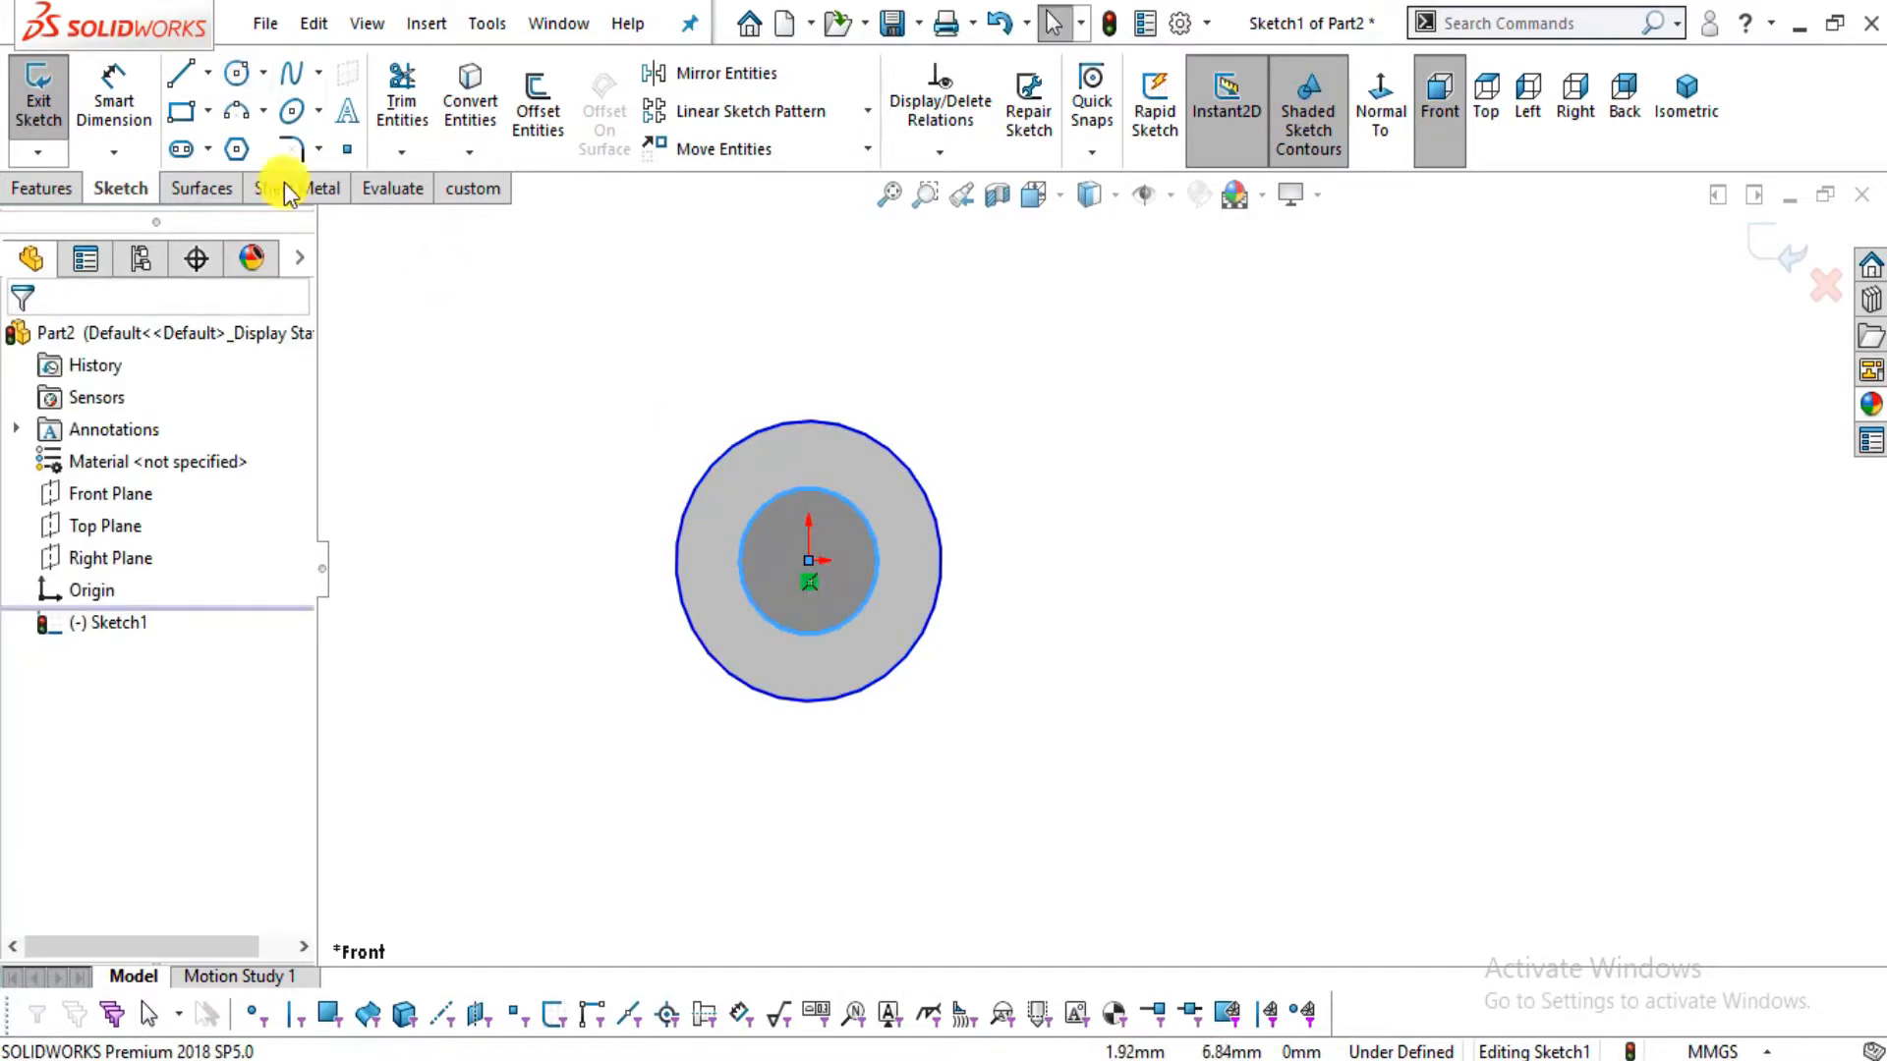
Dimension the outer circle's diameter and set it to 410 mm
click(114, 99)
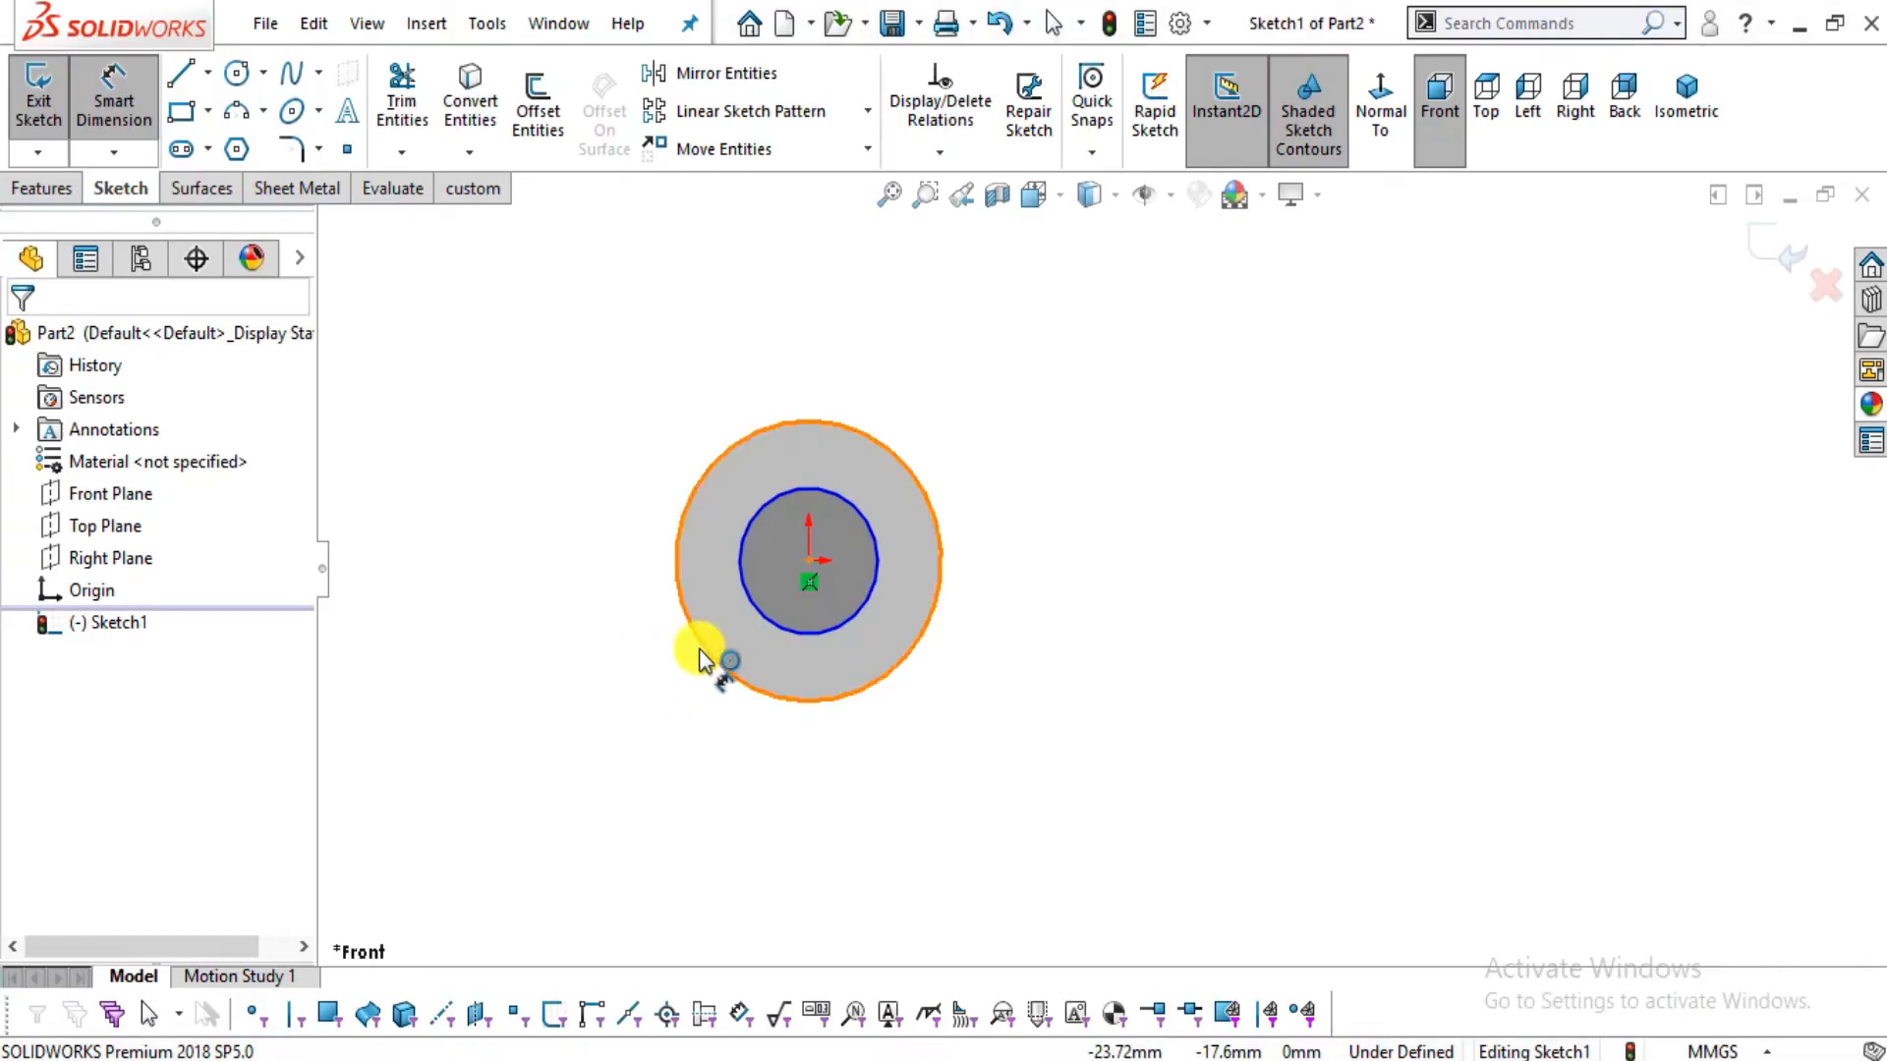
click(699, 658)
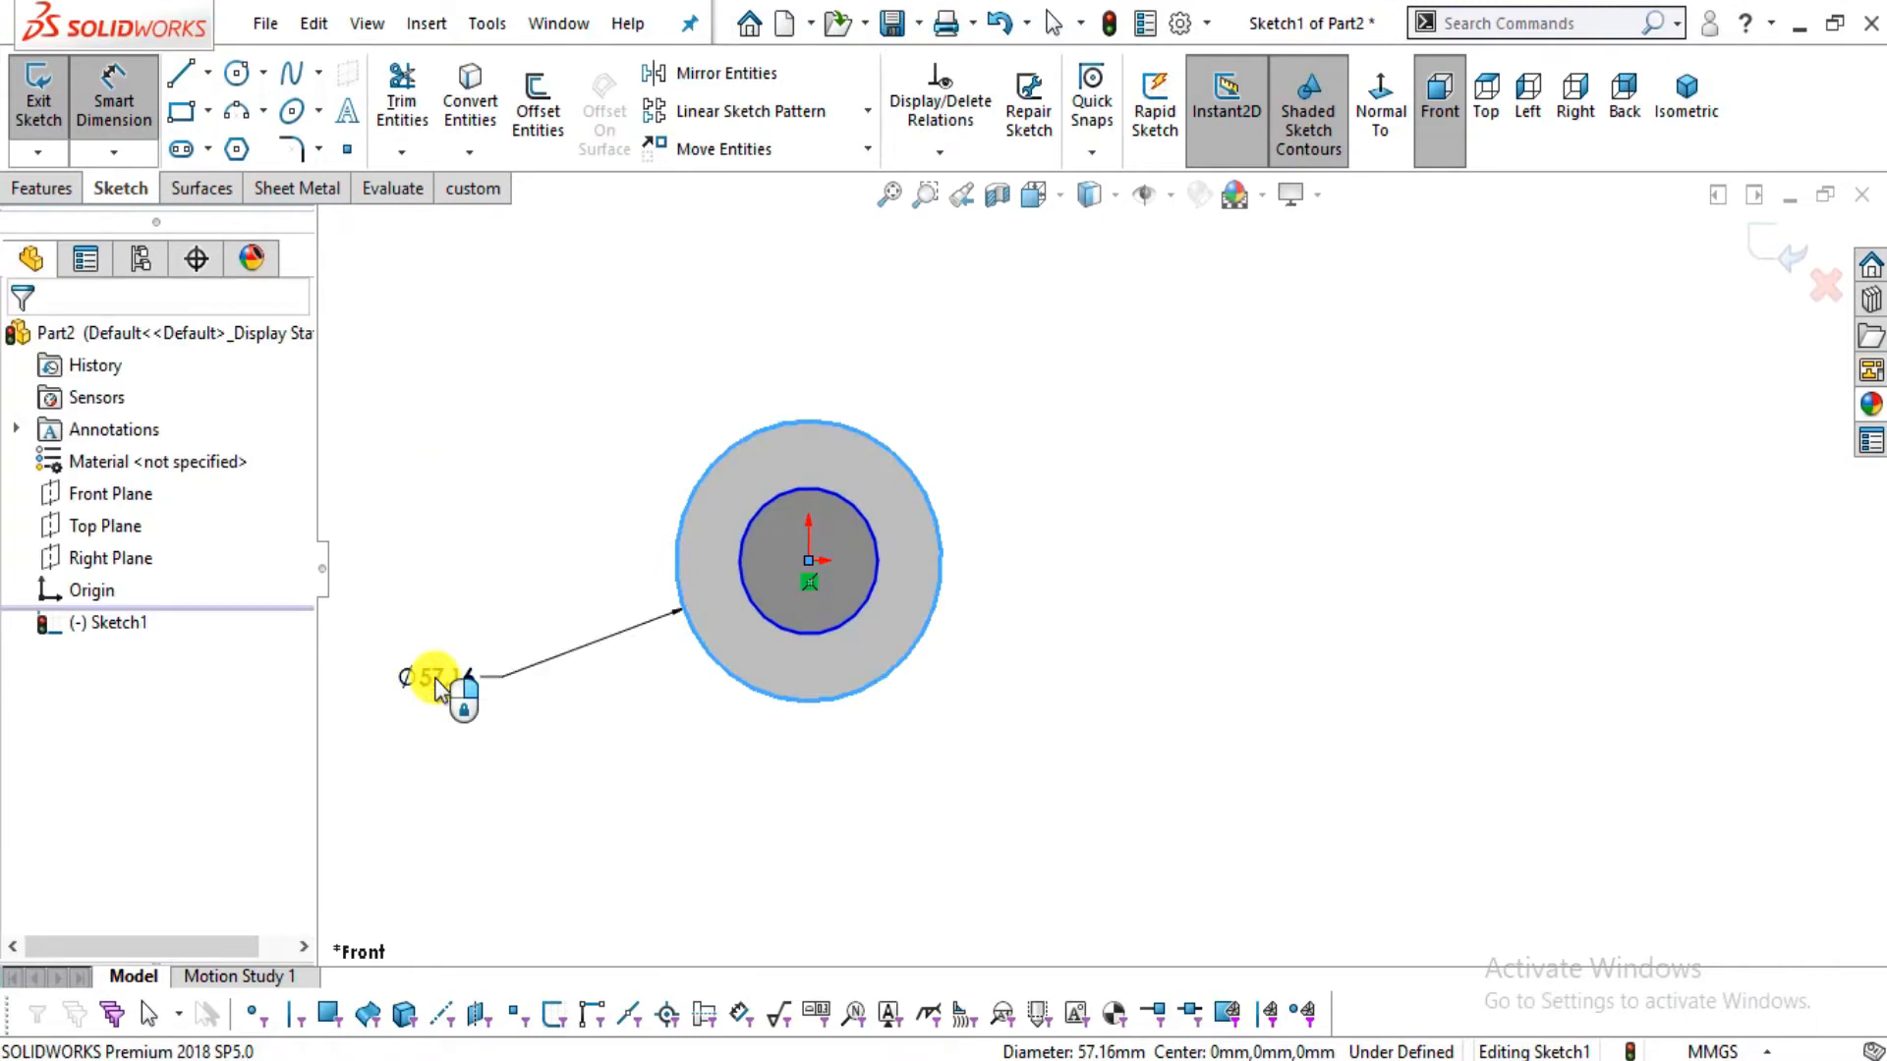
click(442, 678)
text(410)
key(Return)
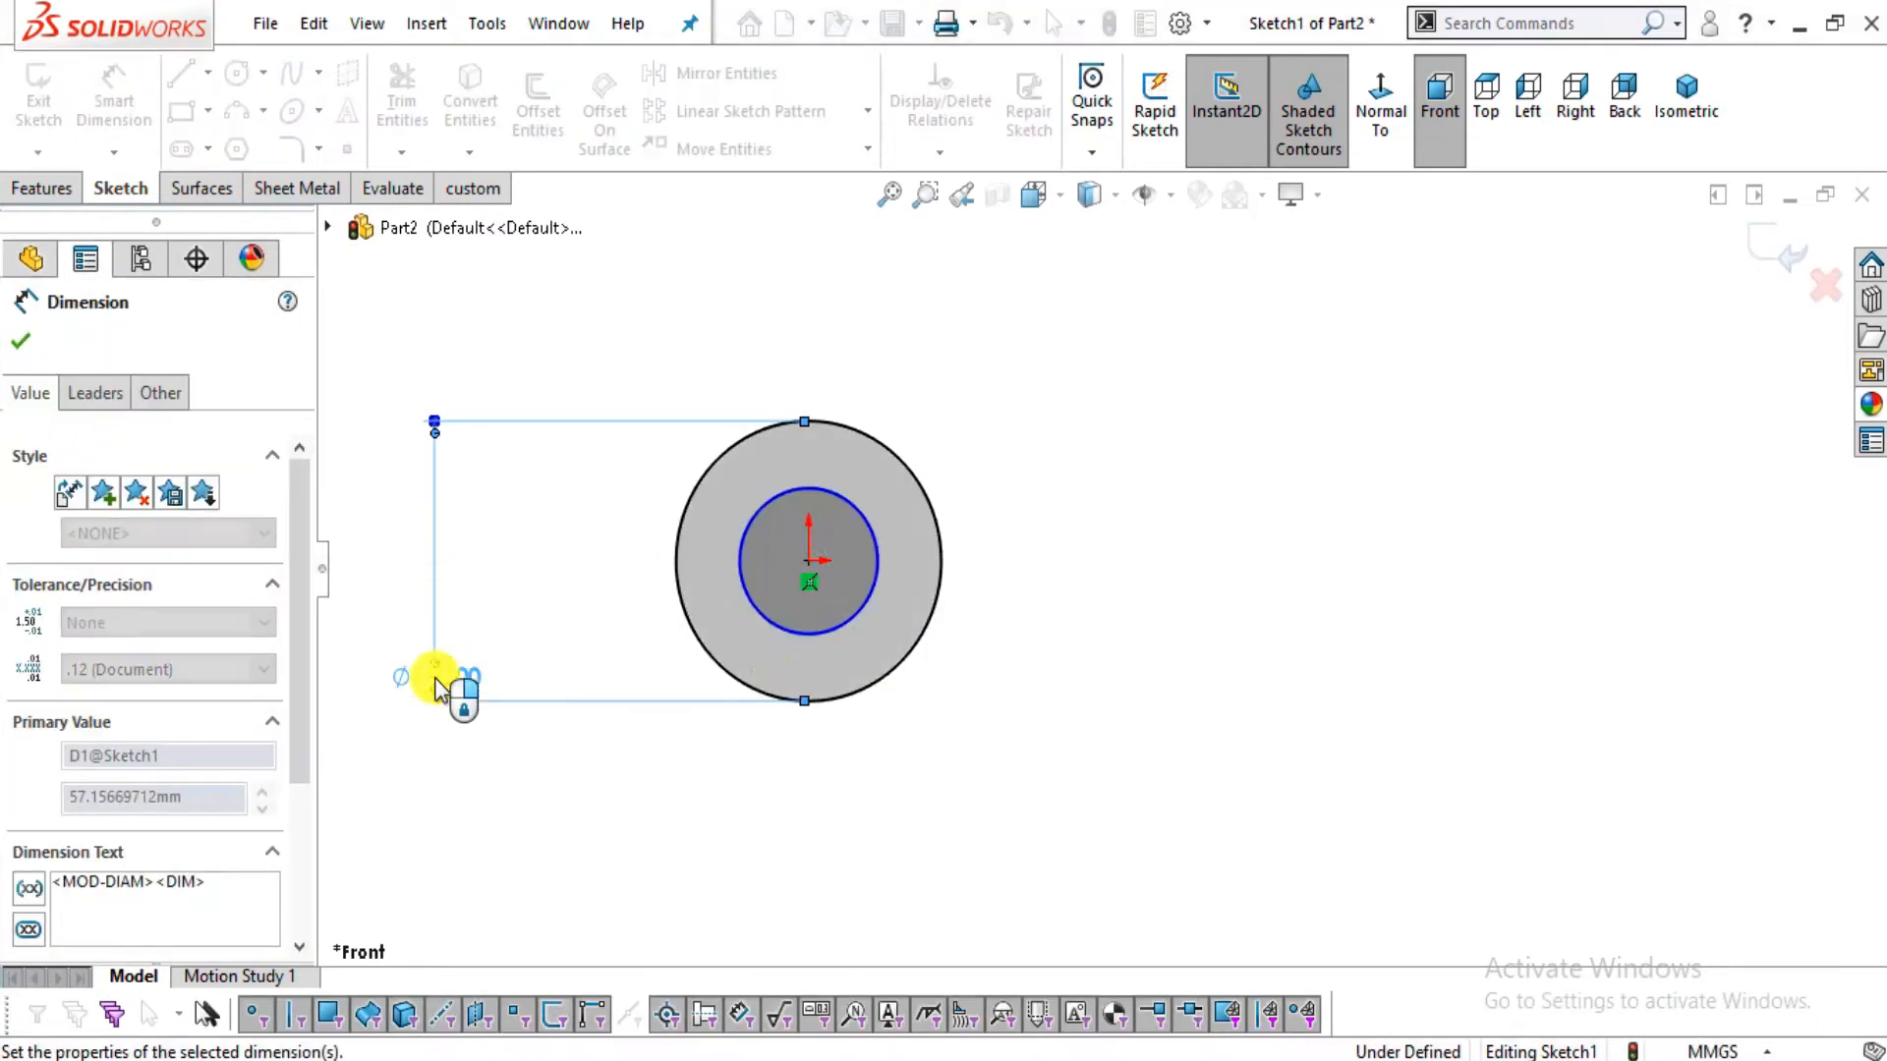
Dimension the inner circle as the drawing shows, setting its diameter to 150 mm
click(759, 606)
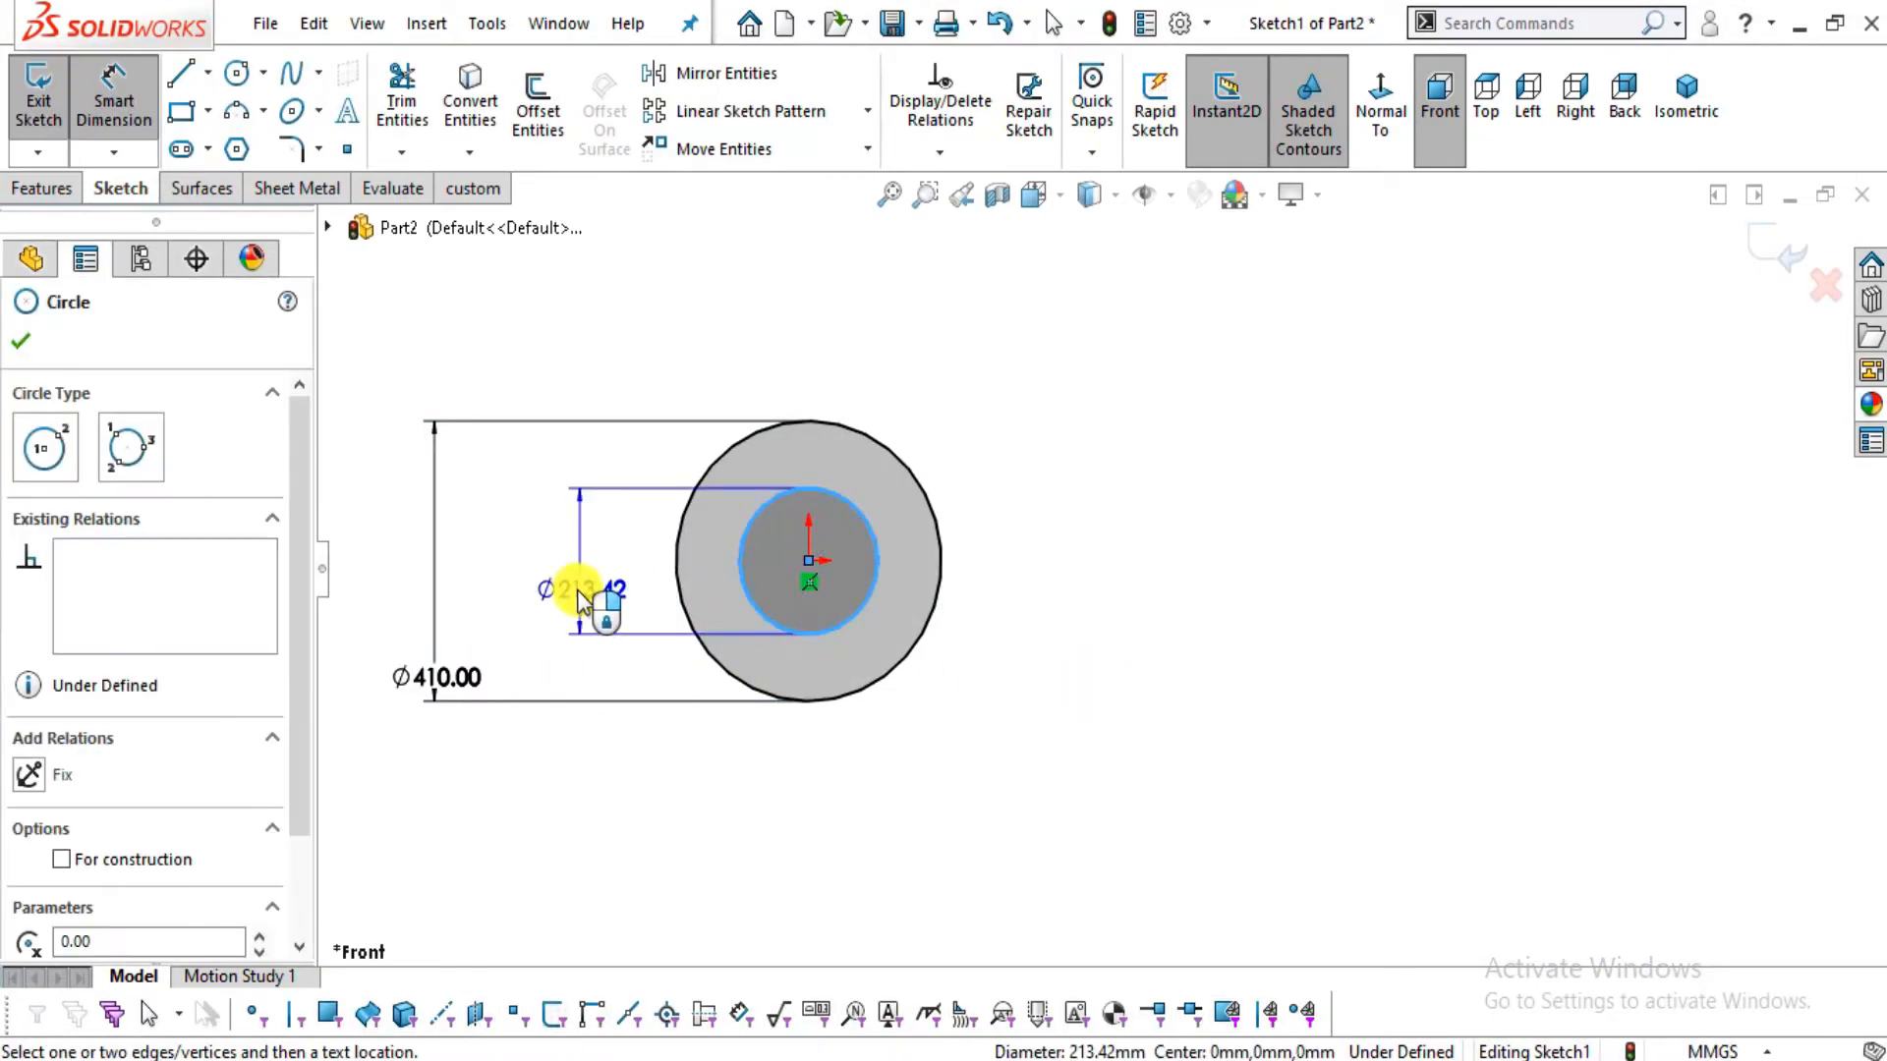
key(alt+Tab)
key(alt+Tab)
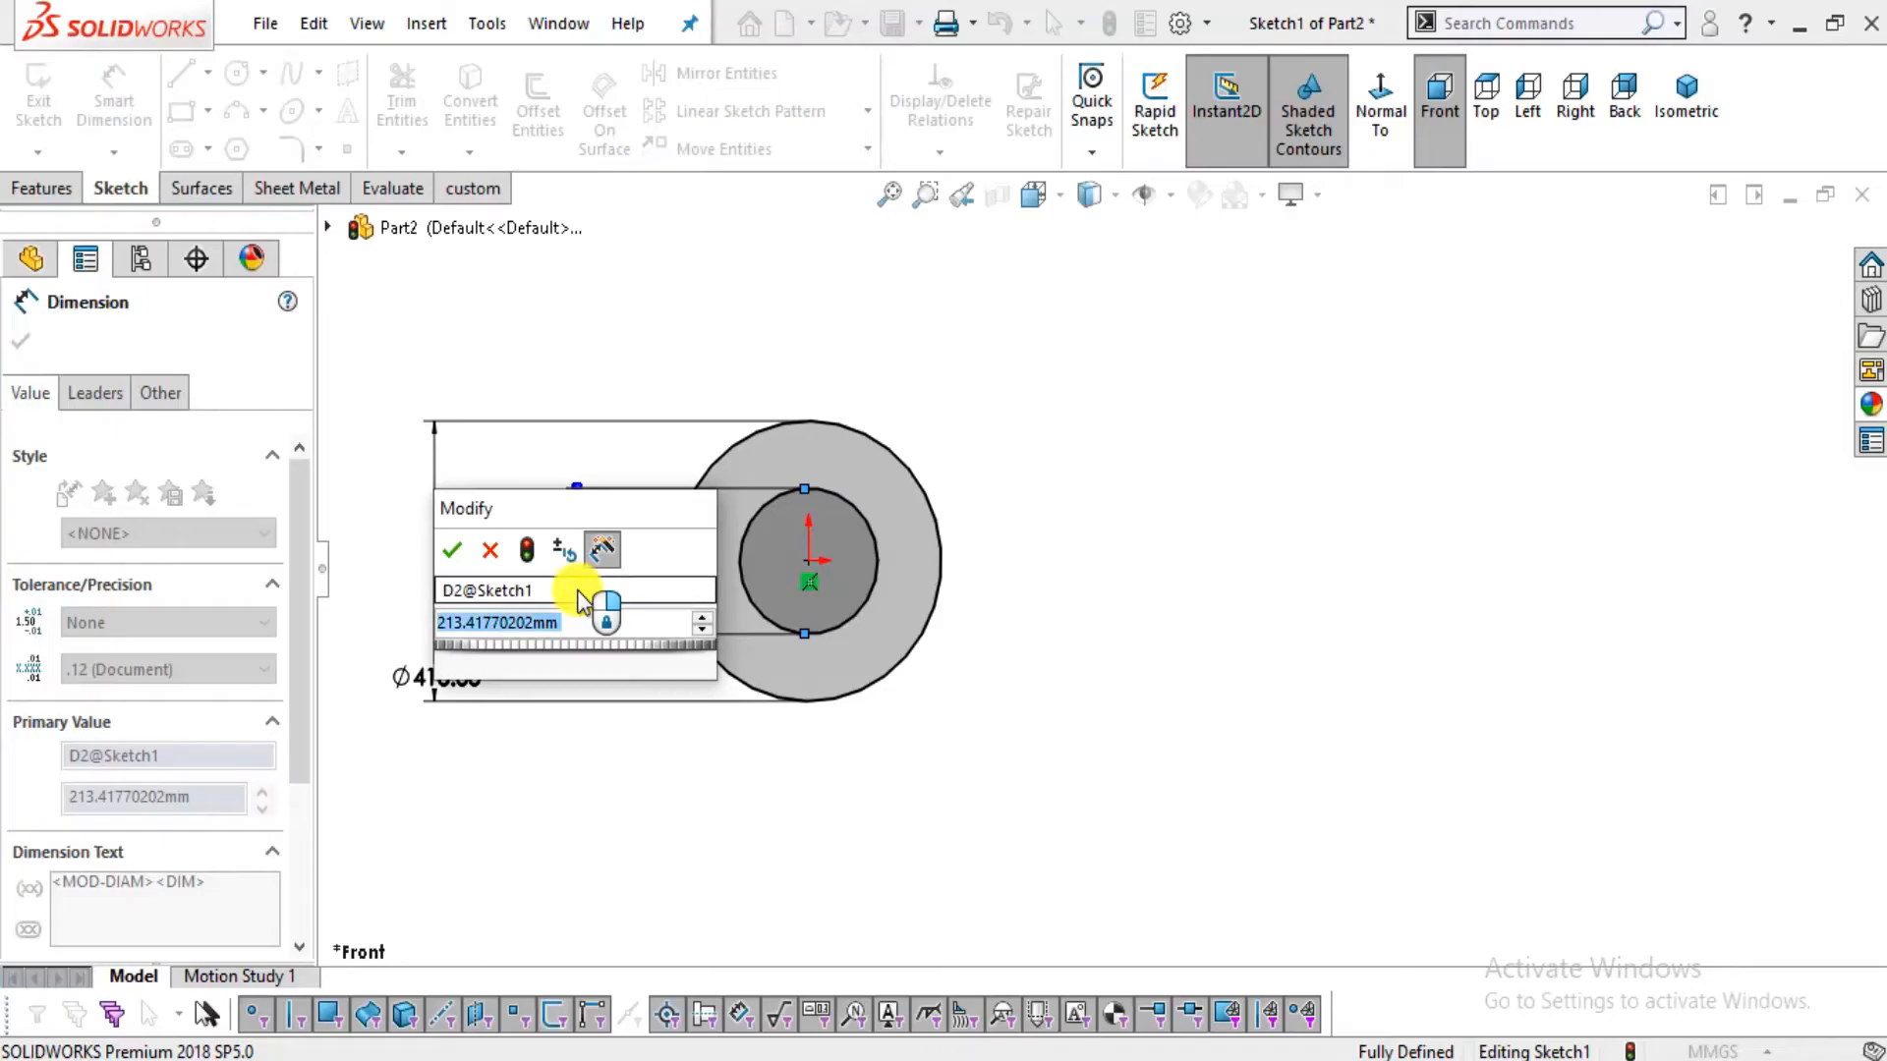
text(150)
key(Return)
click(1283, 591)
Sketch a horizontal centerline about 1049 mm long from the origin out past the outer circle
click(208, 72)
click(250, 143)
click(808, 560)
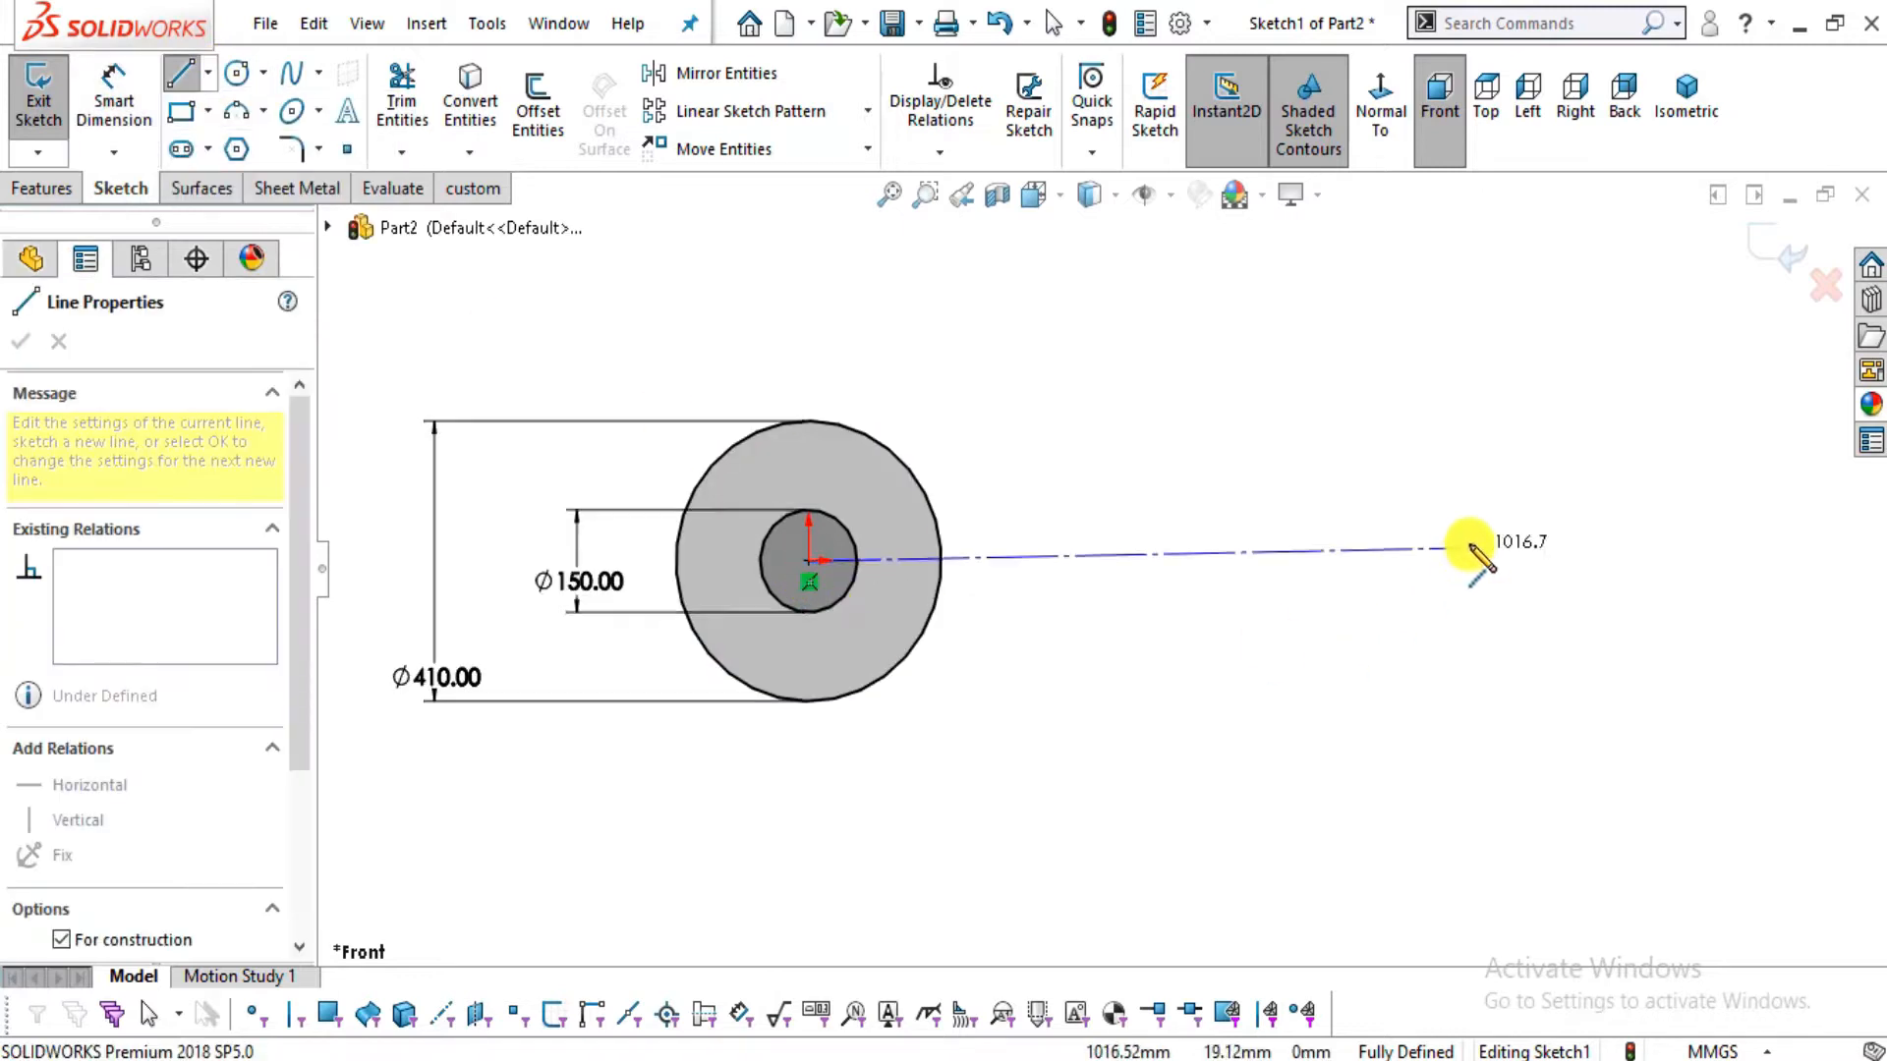
click(1488, 560)
key(Escape)
scroll(1346, 514, down, 2)
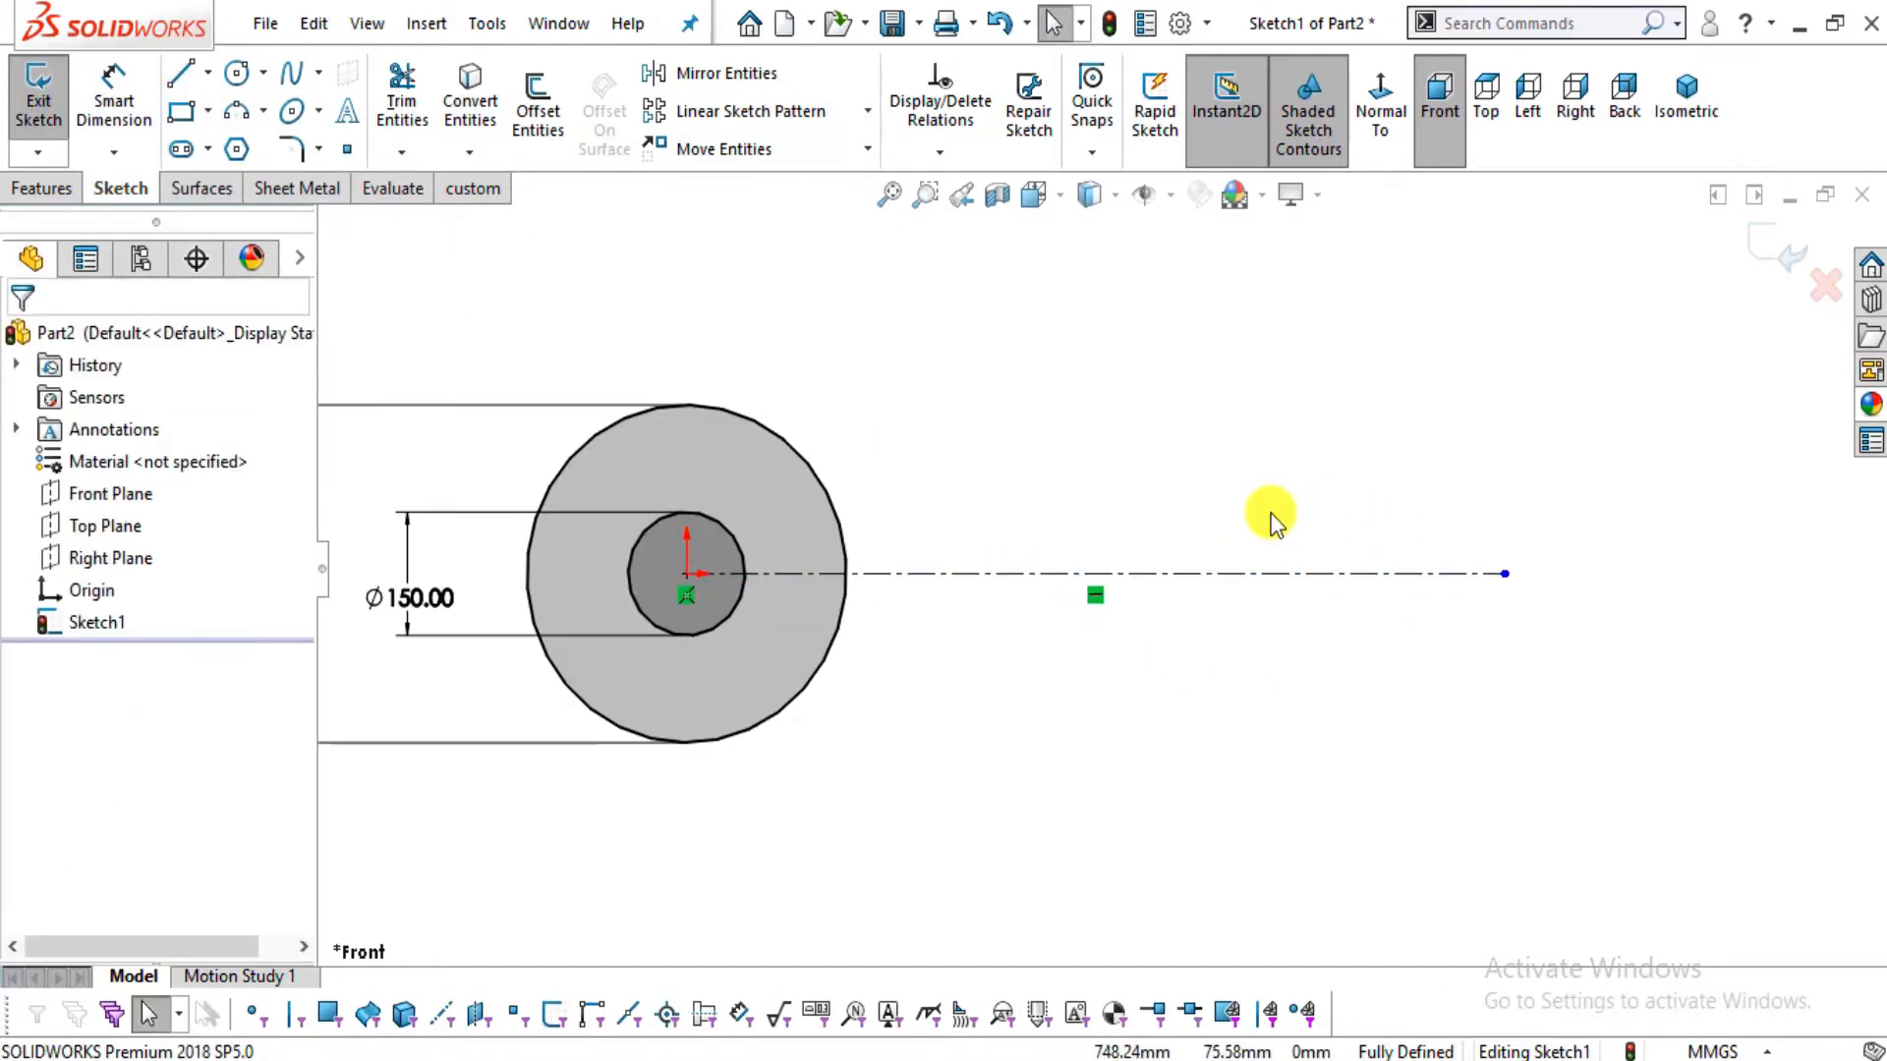
key(f)
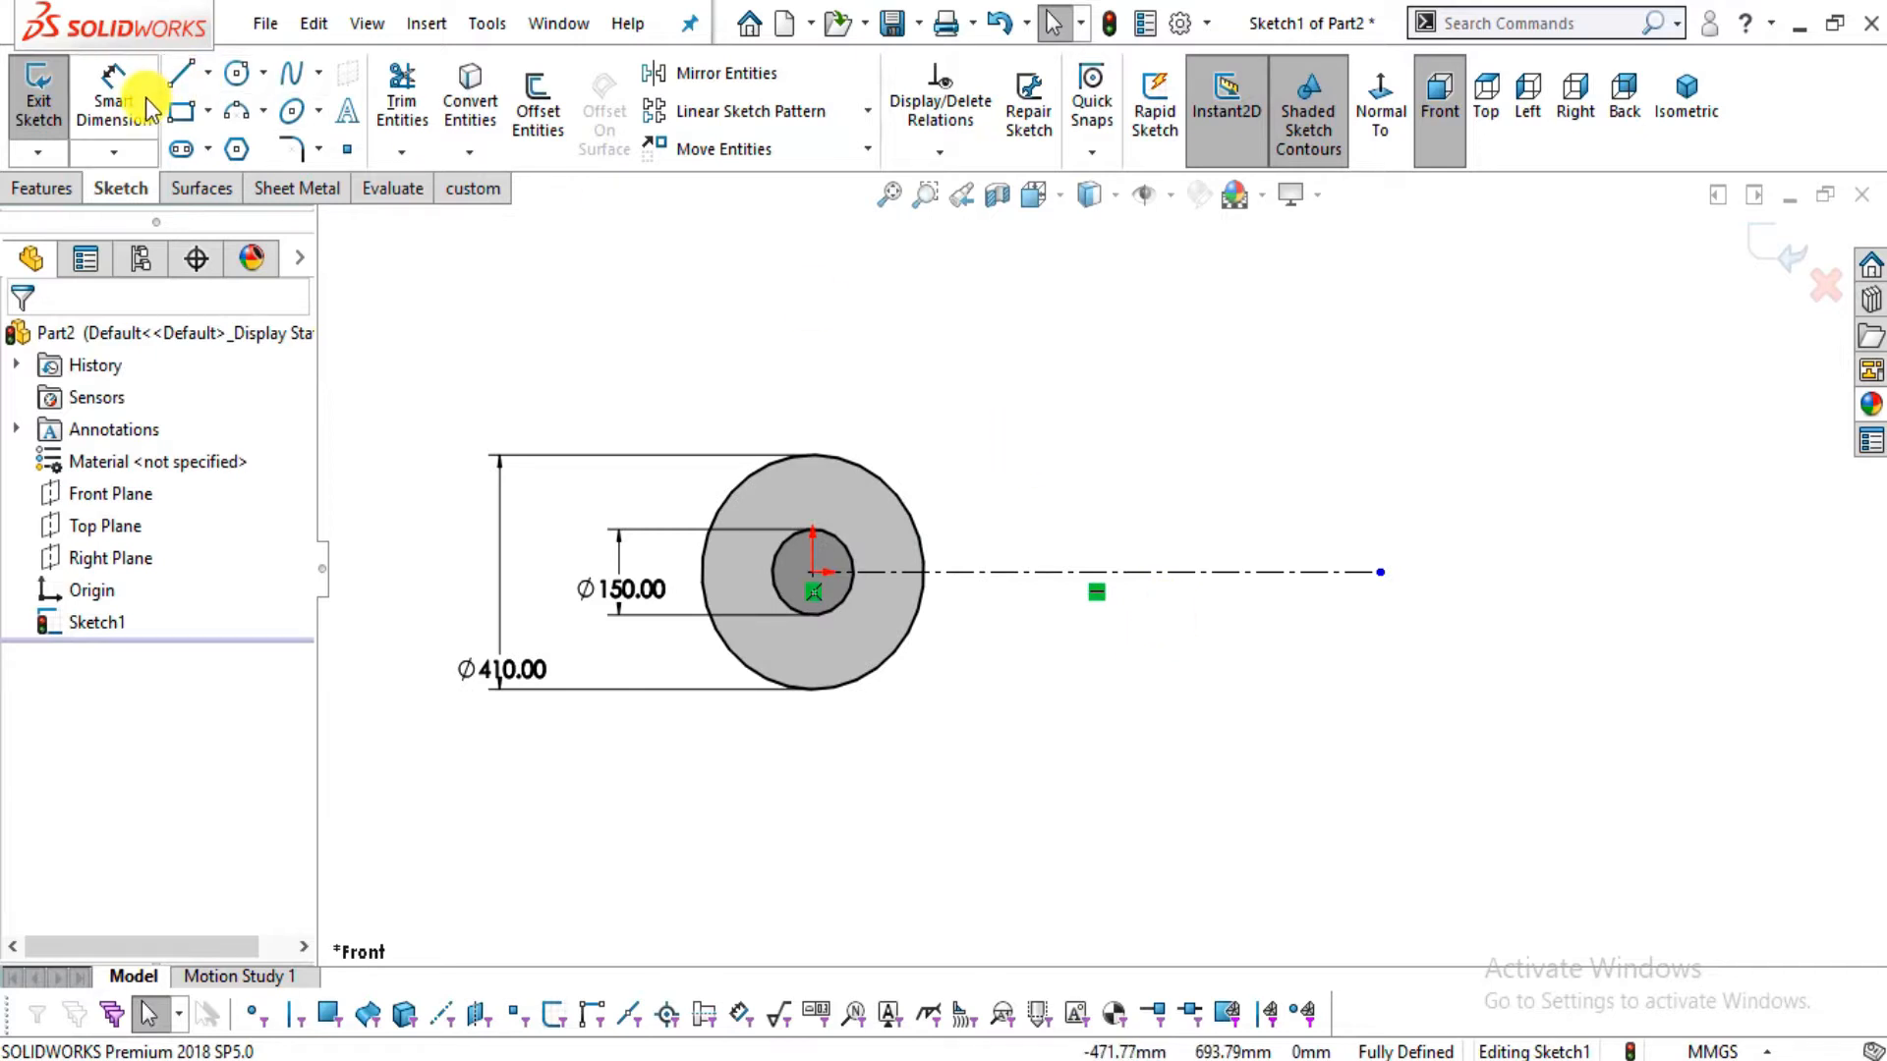
Check the PDF drawing and dimension the centerline's length to 495 mm
key(alt+Tab)
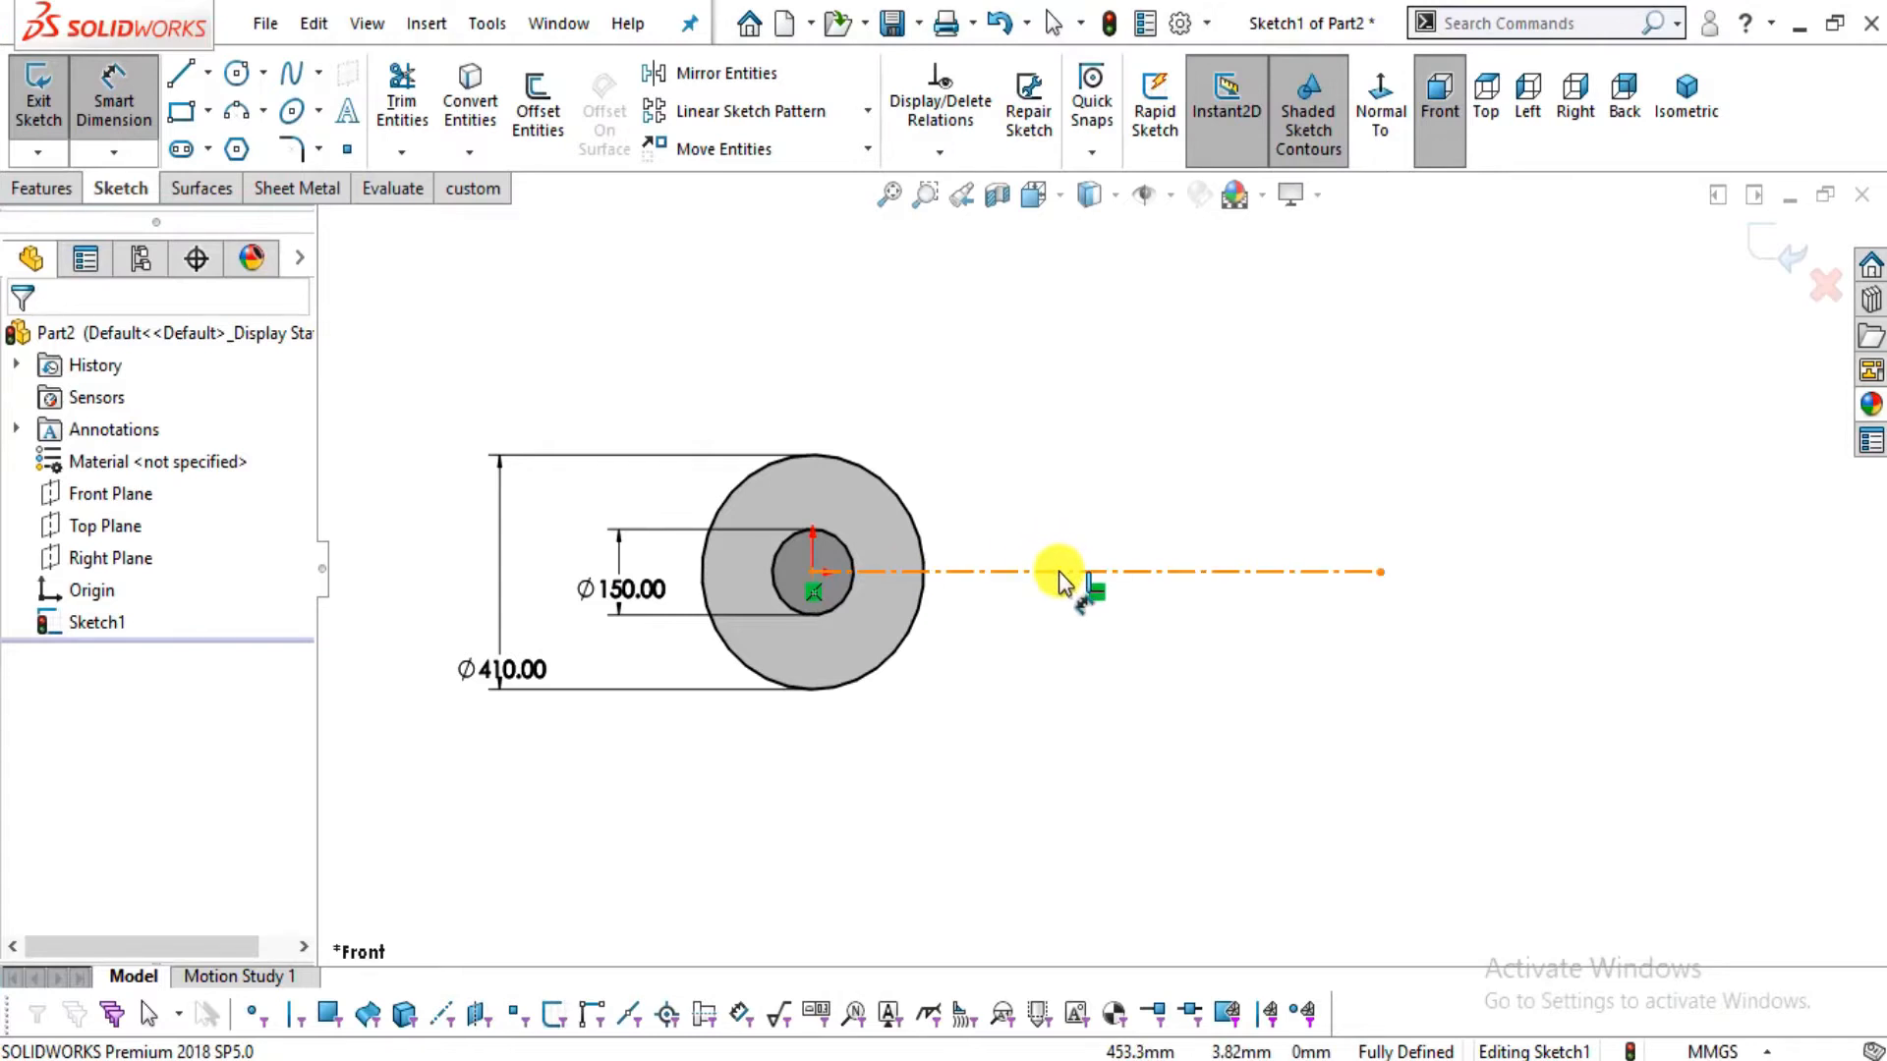
click(1063, 574)
click(1017, 659)
text(49)
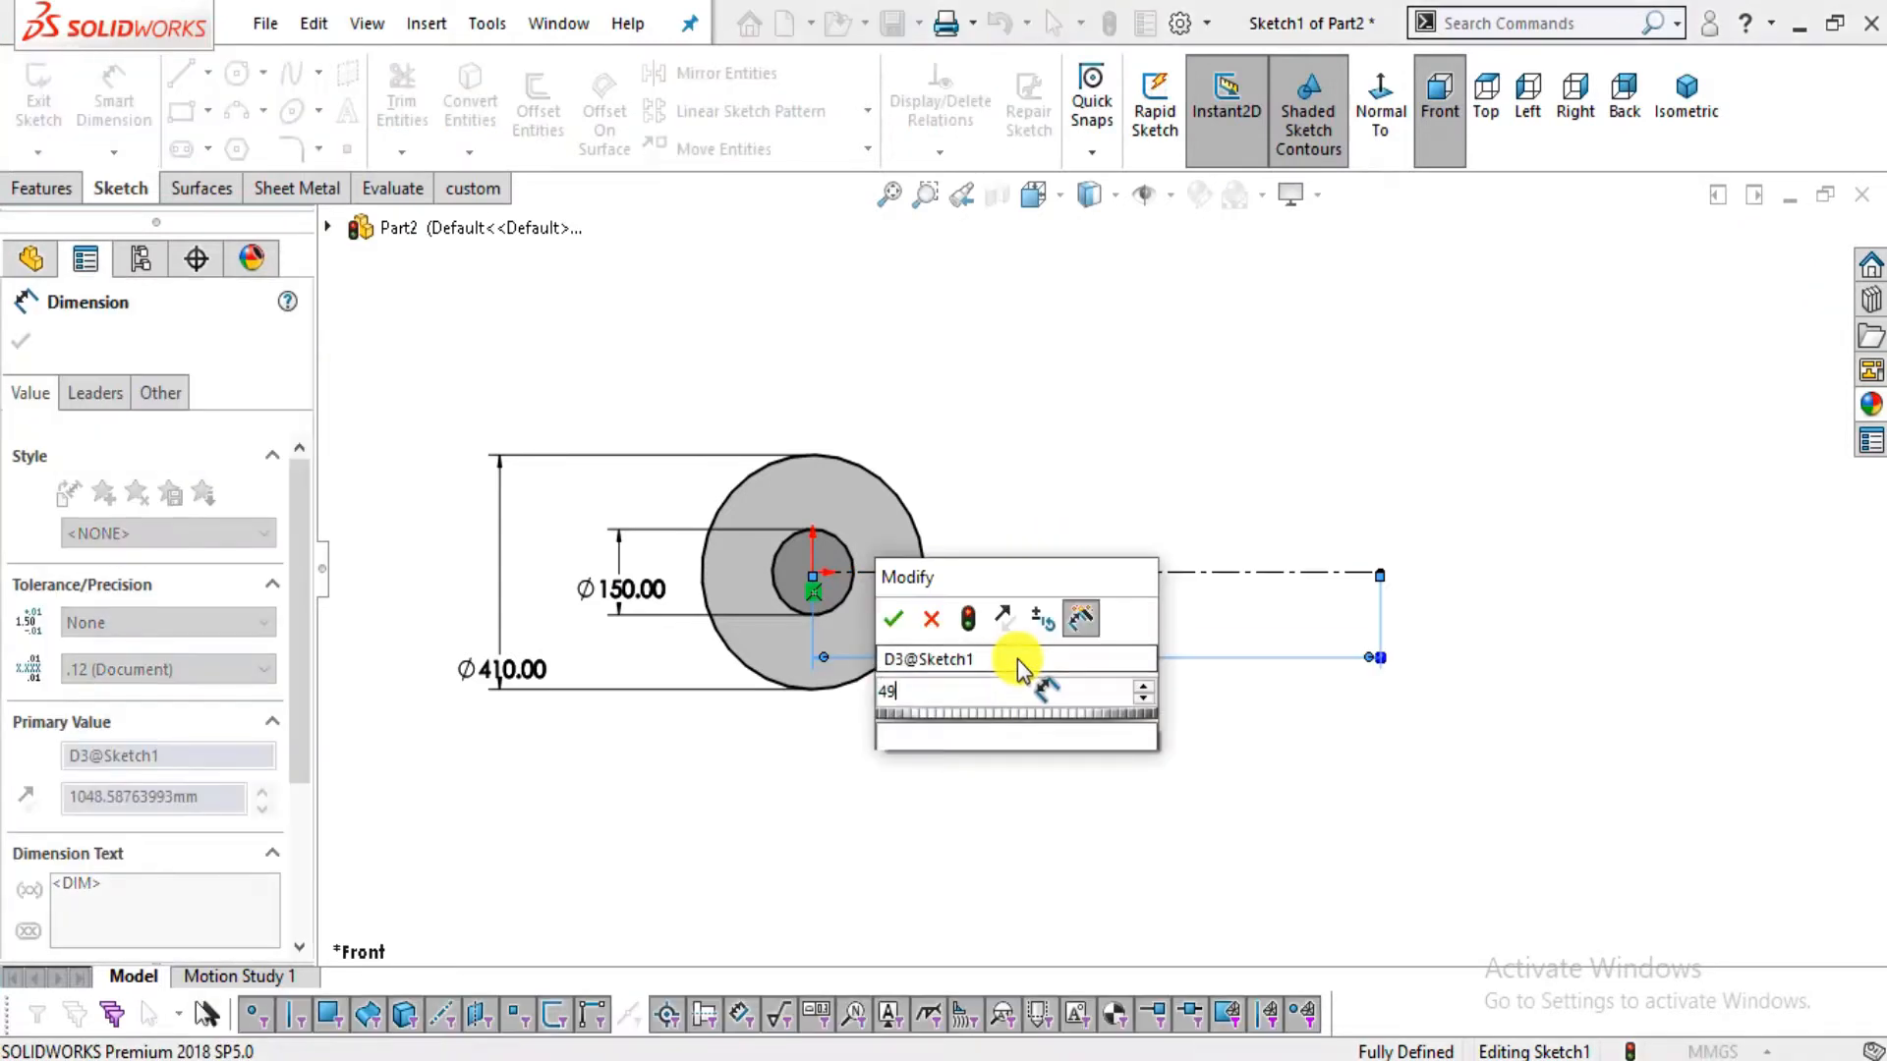
text(5)
key(Return)
scroll(944, 436, down, 3)
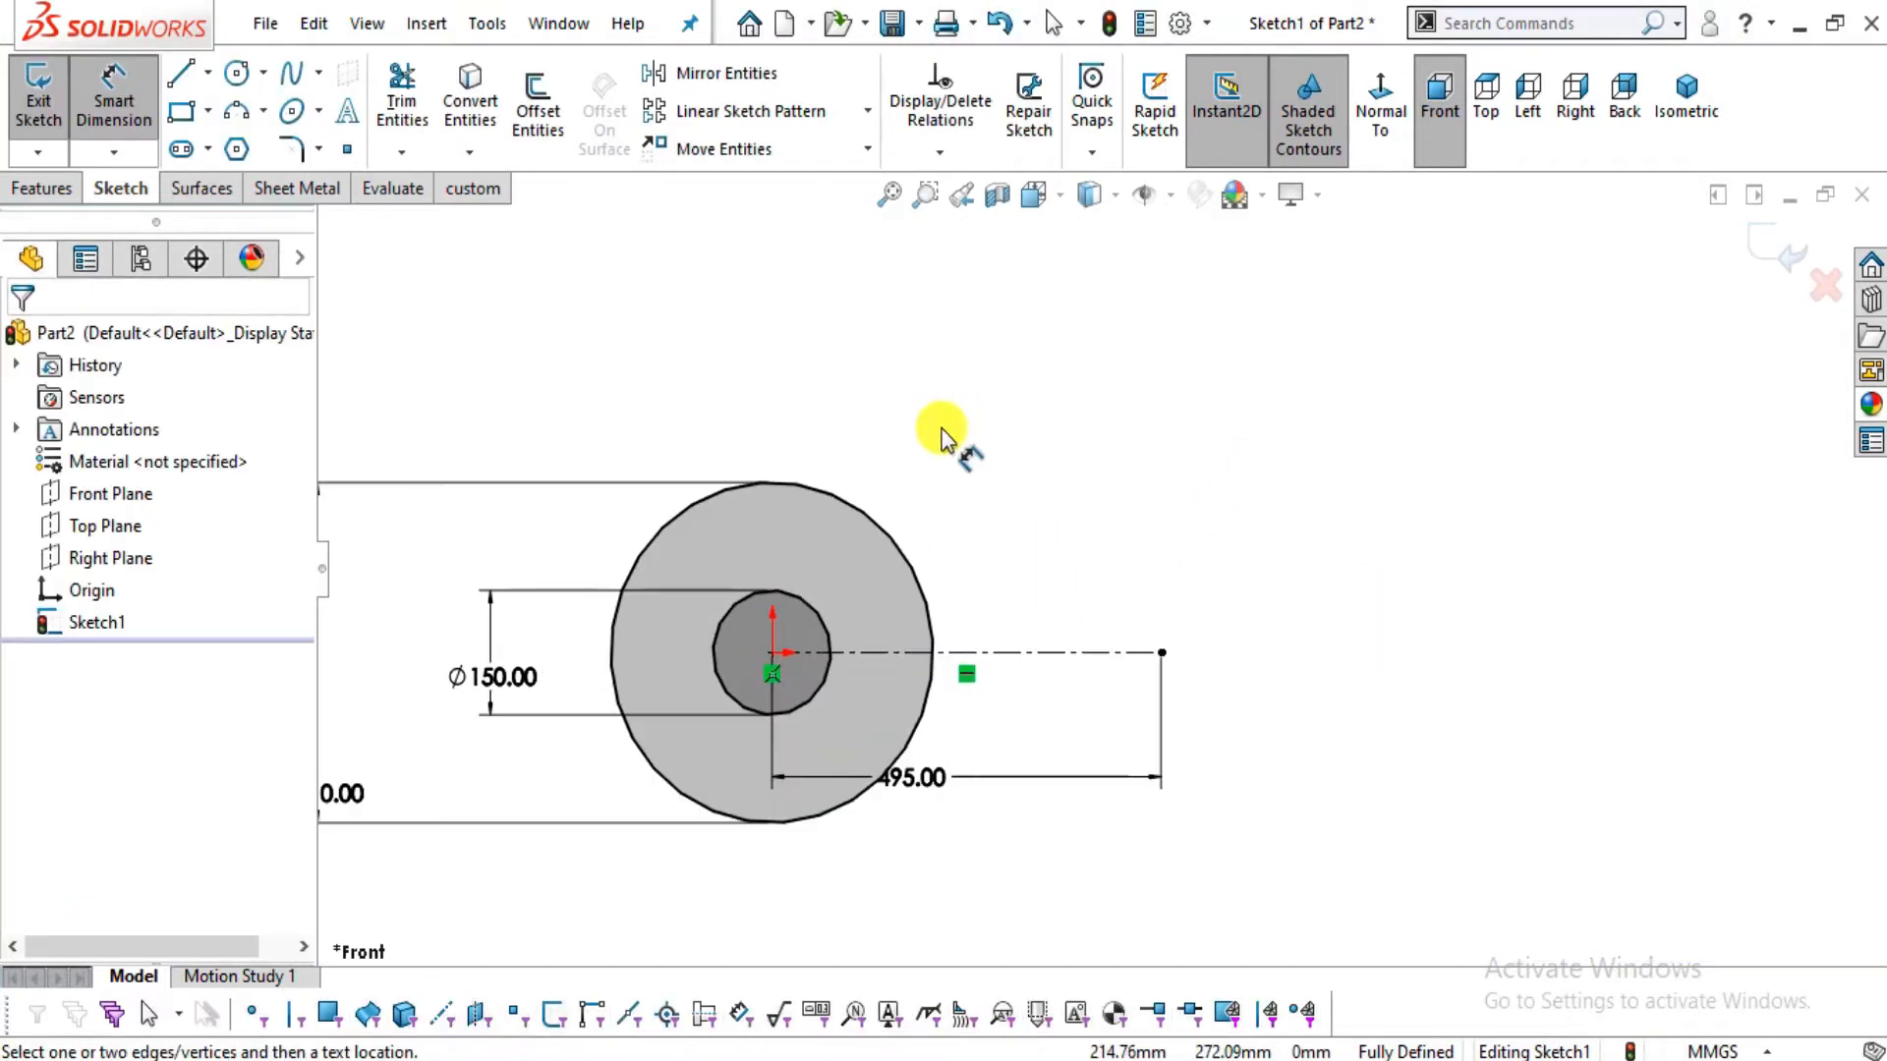
Sketch the upper half-outline from the centerline's end: a vertical line about 505 mm, a horizontal line back, and a slanted line about 474 mm onto the outer circle
key(alt+Tab)
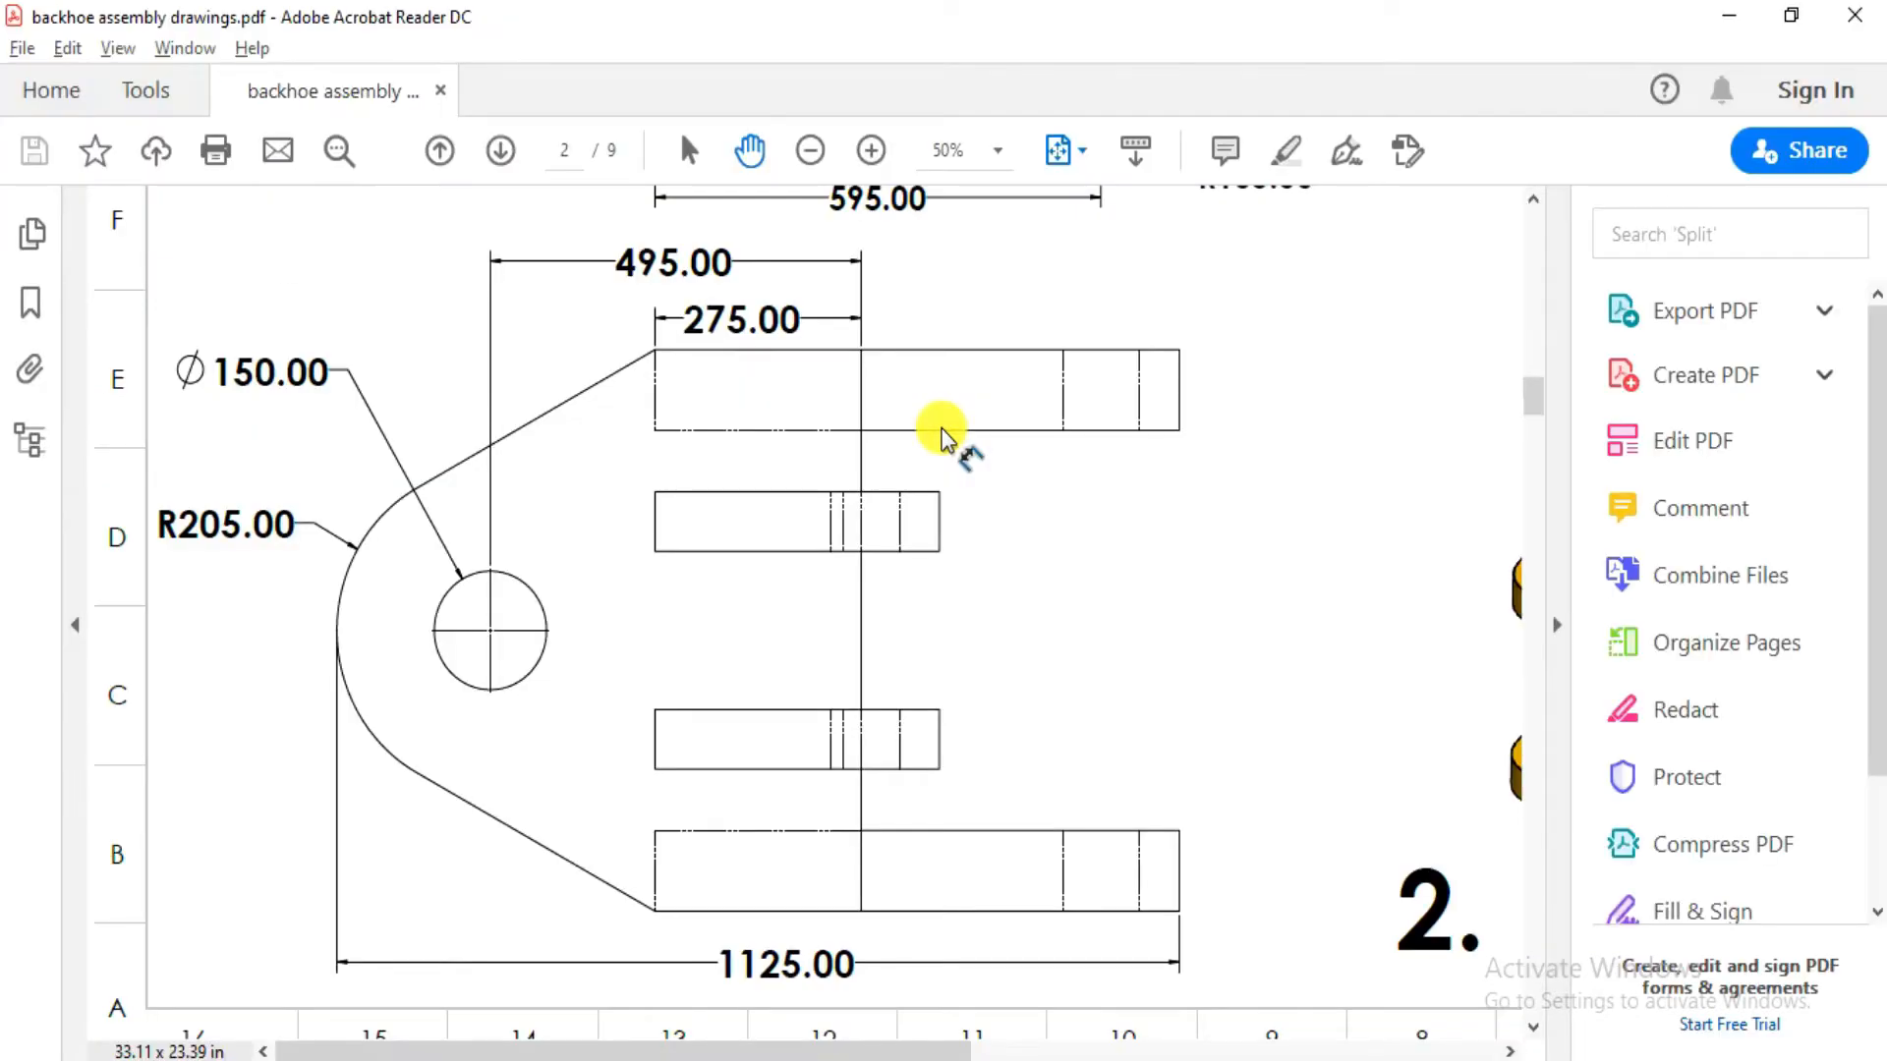
key(alt+Tab)
click(175, 69)
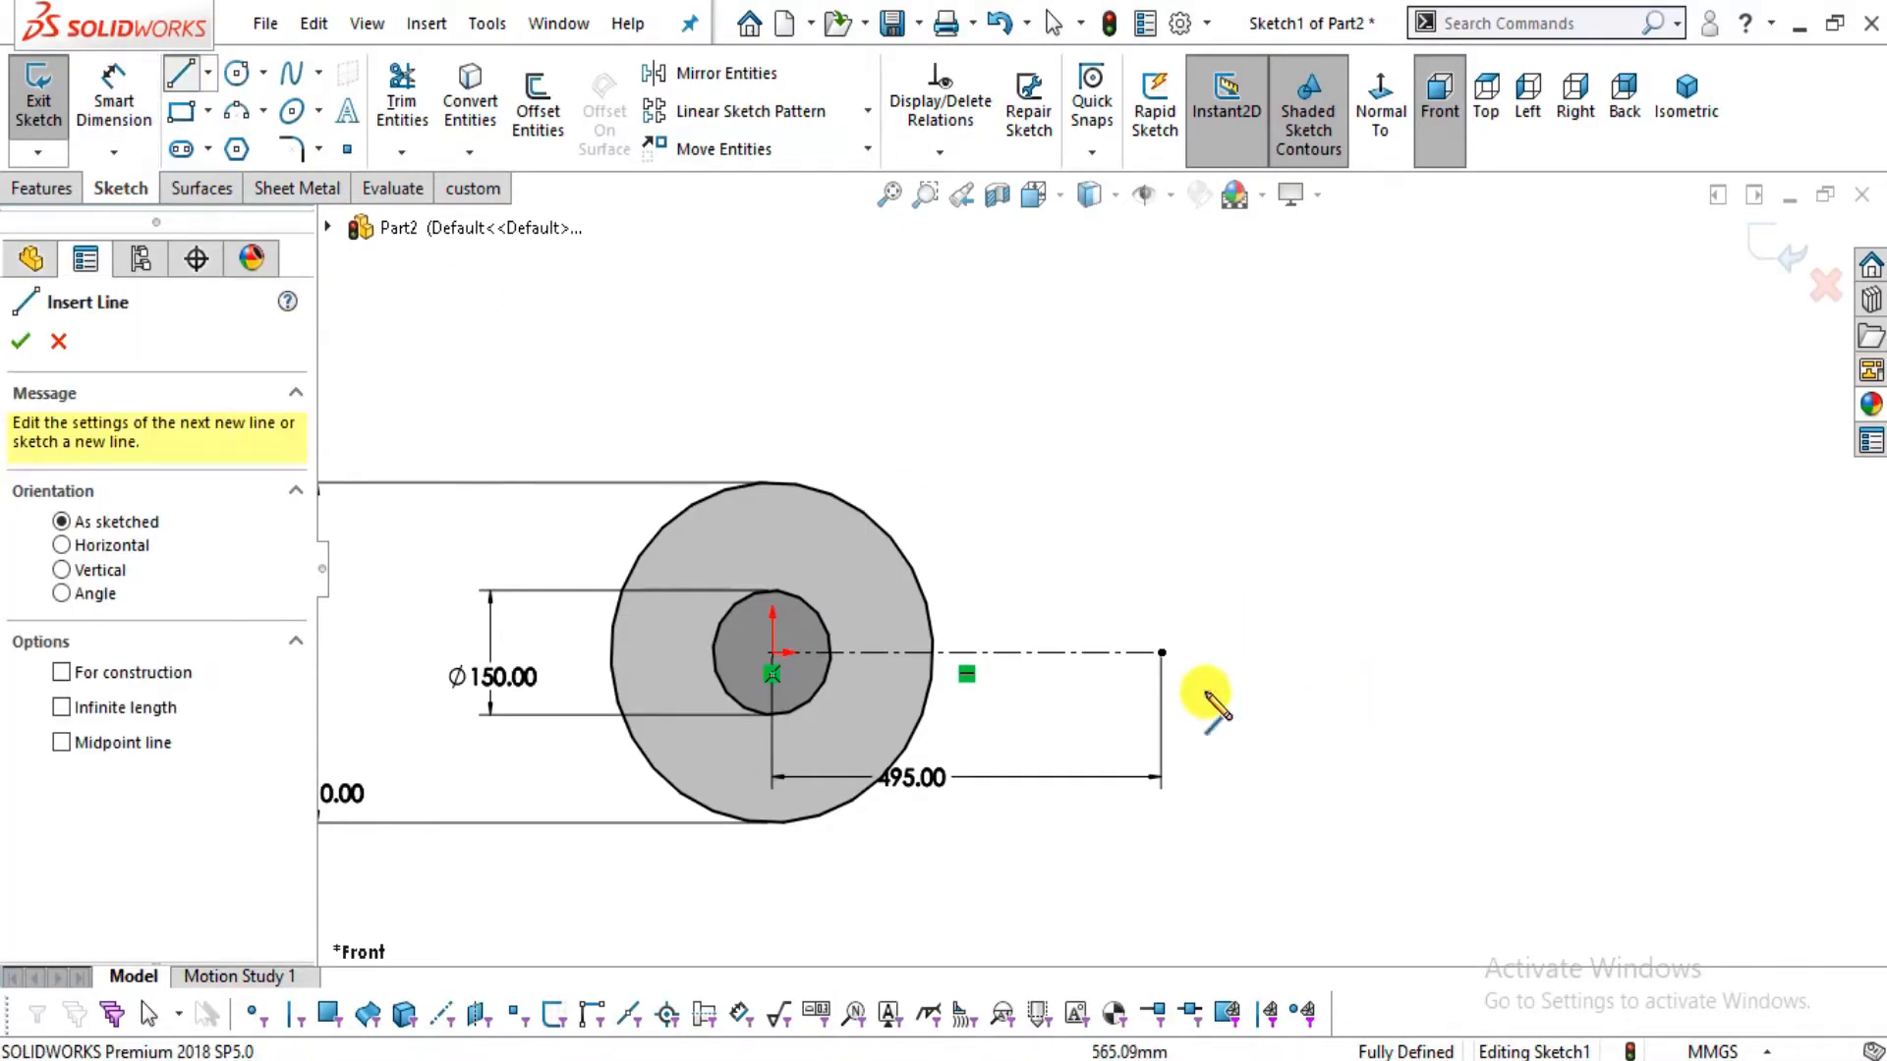
click(1162, 652)
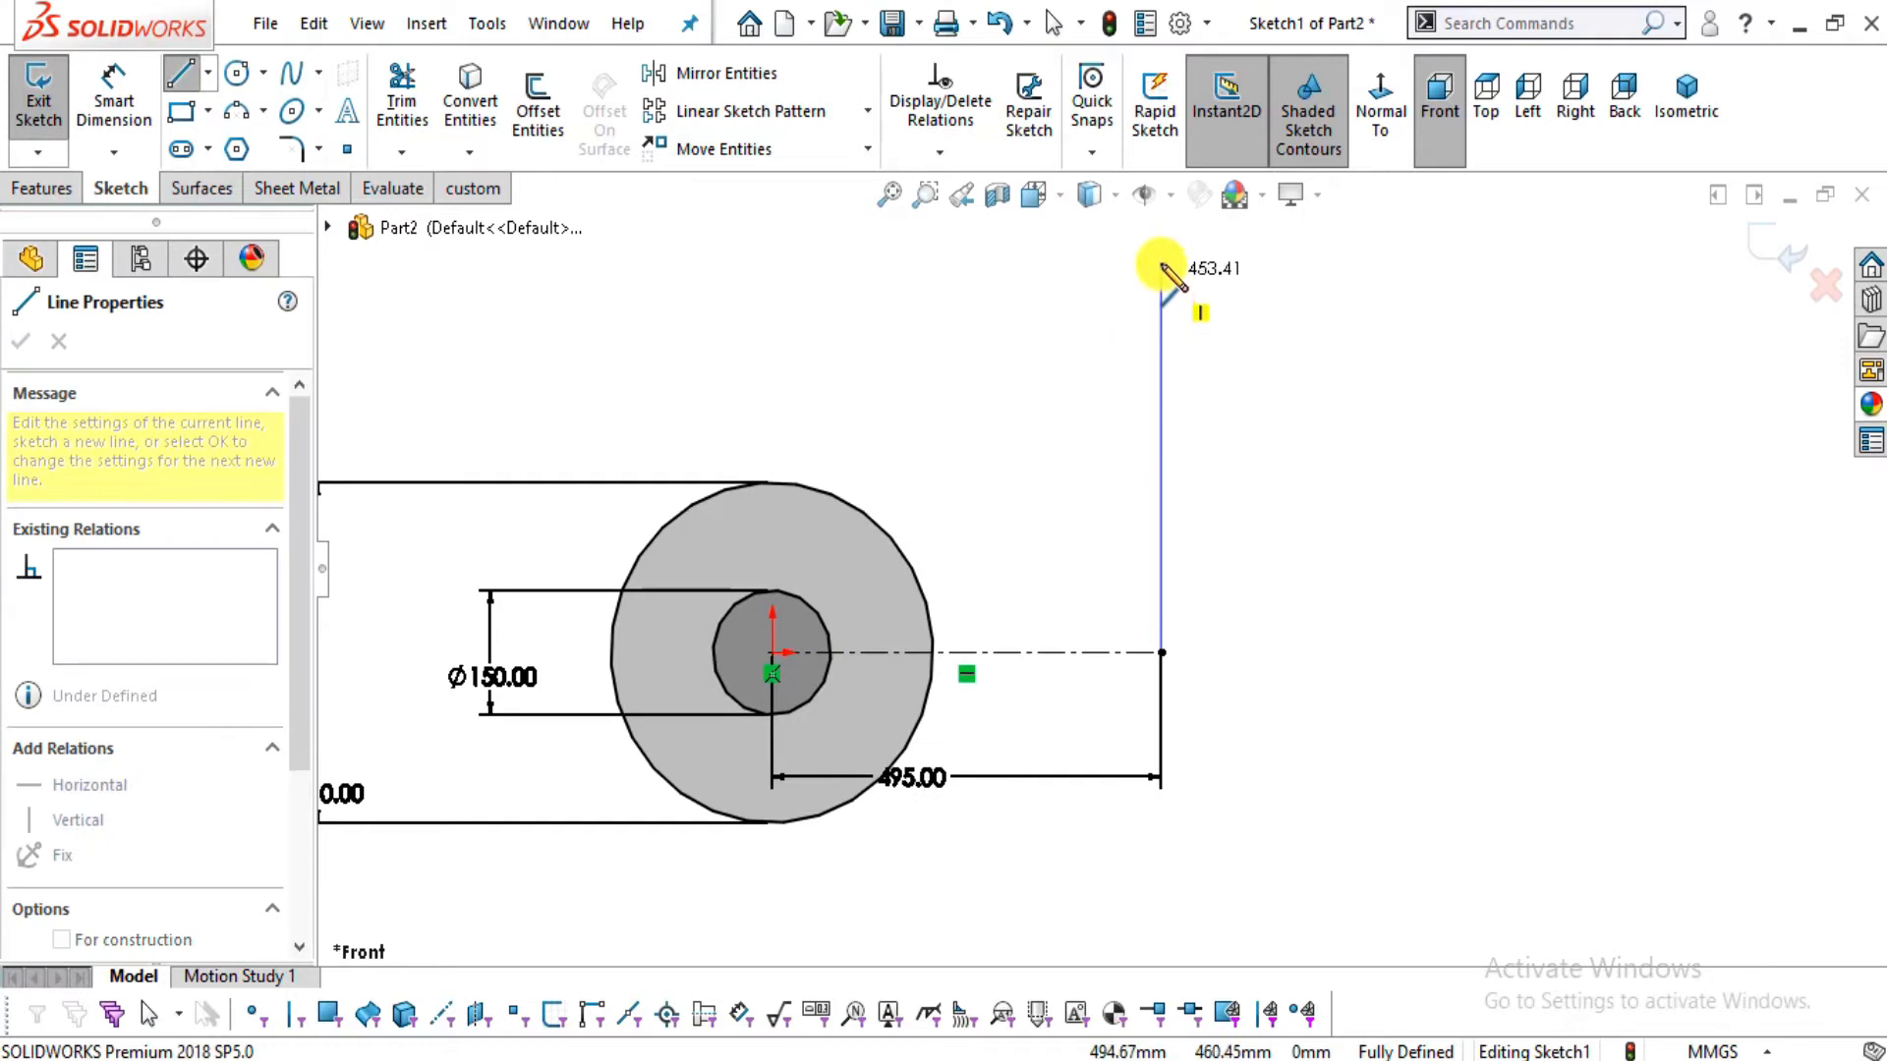
click(1159, 234)
key(alt+Tab)
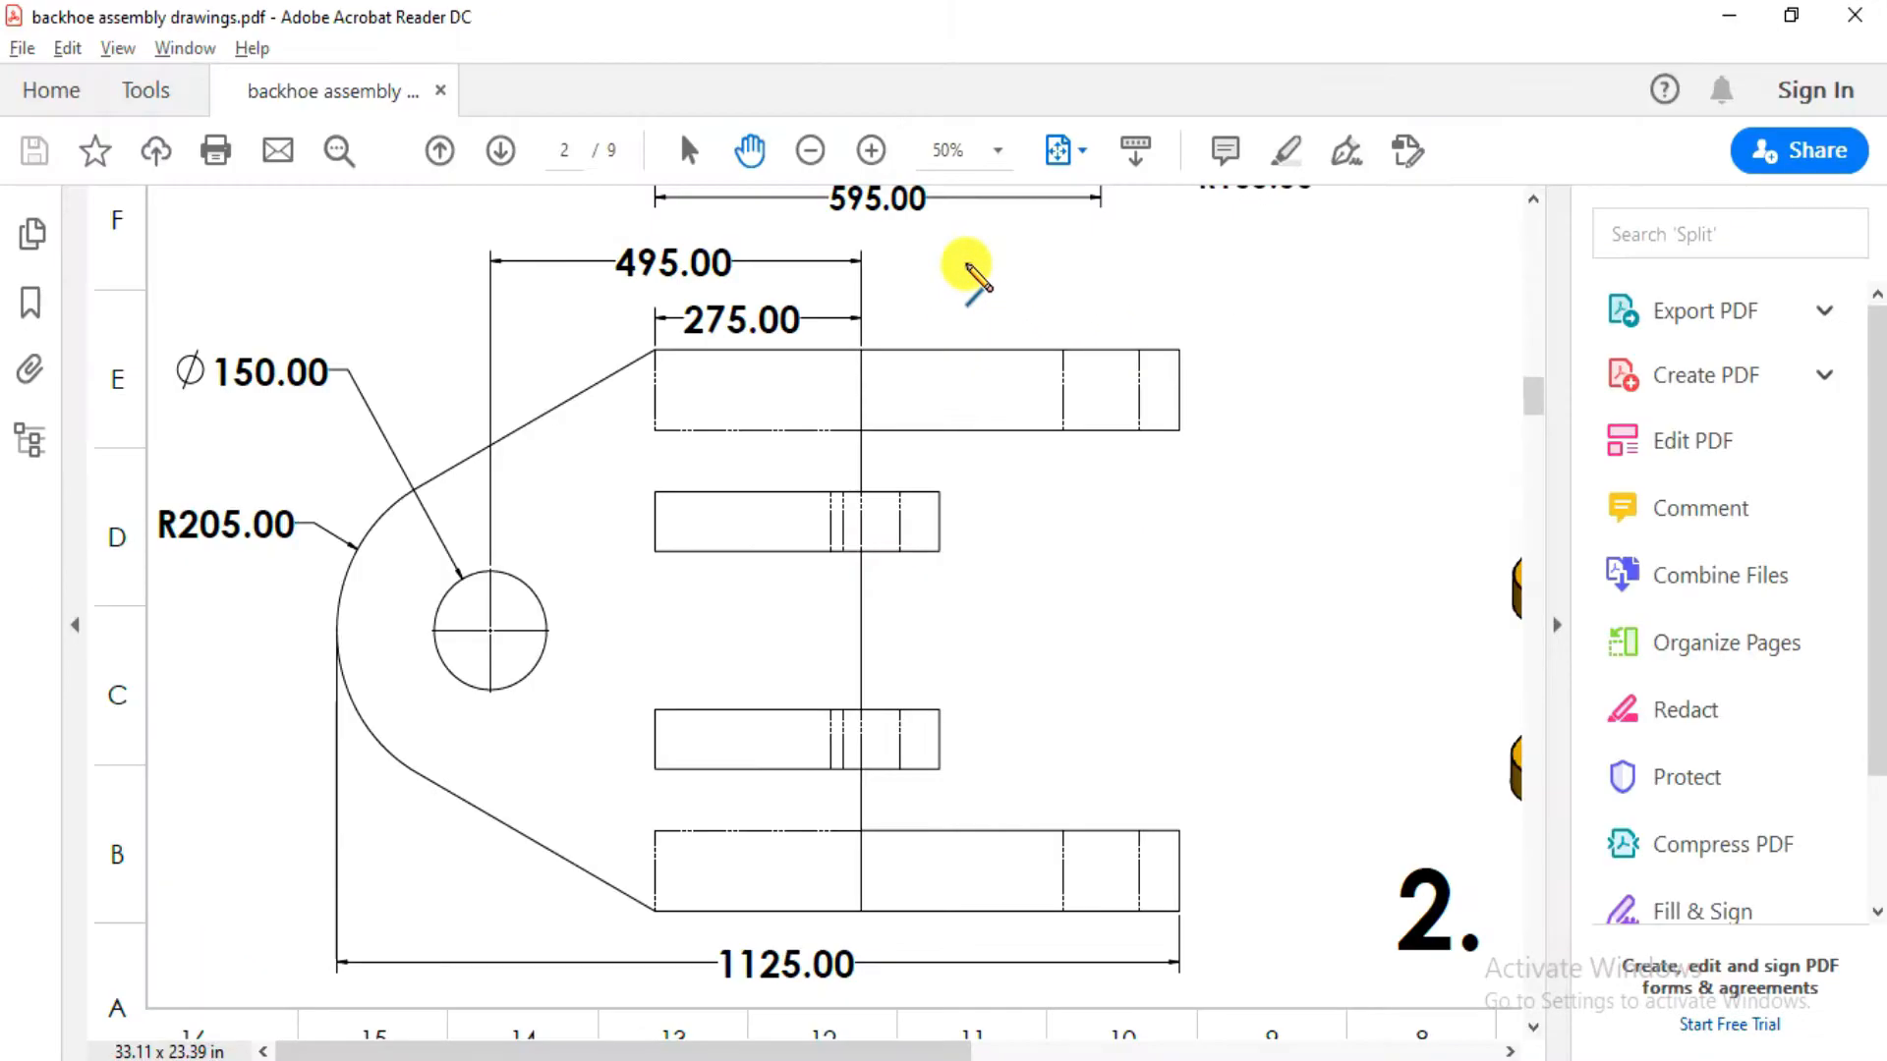
key(alt+Tab)
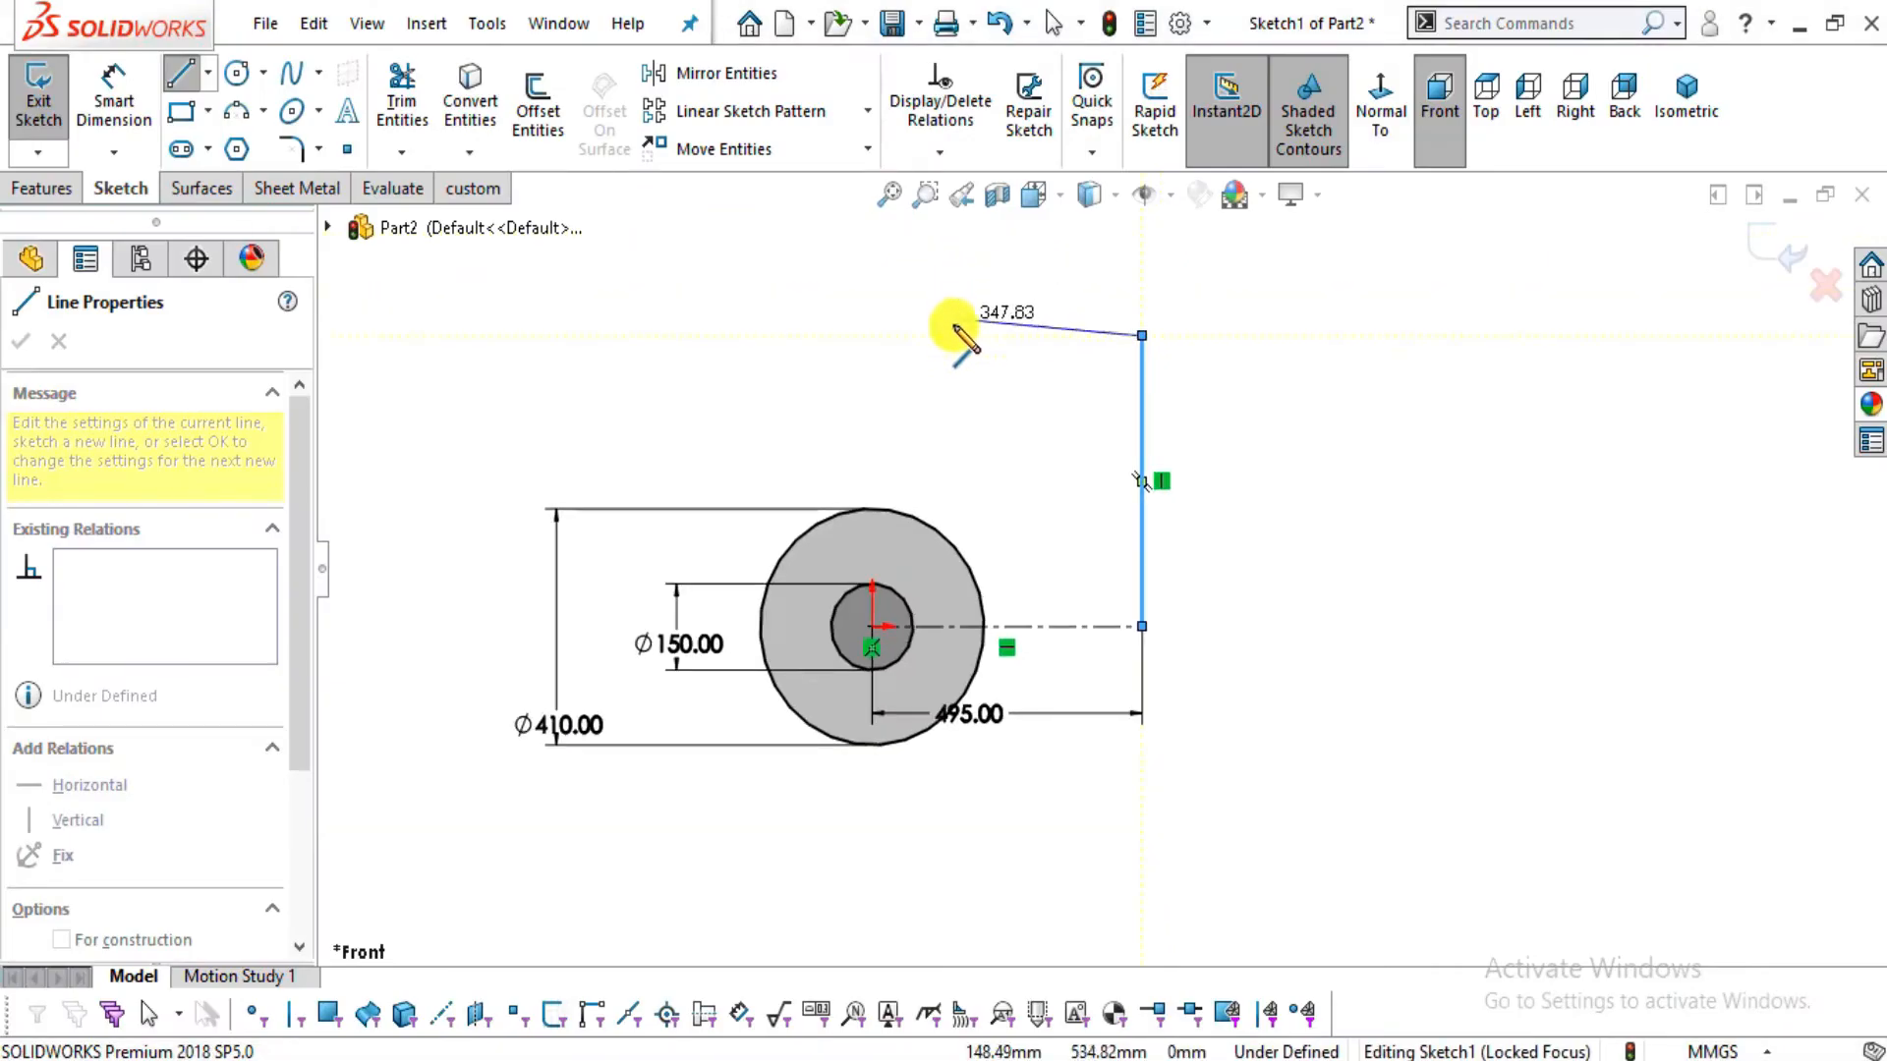
click(905, 336)
scroll(910, 505, down, 4)
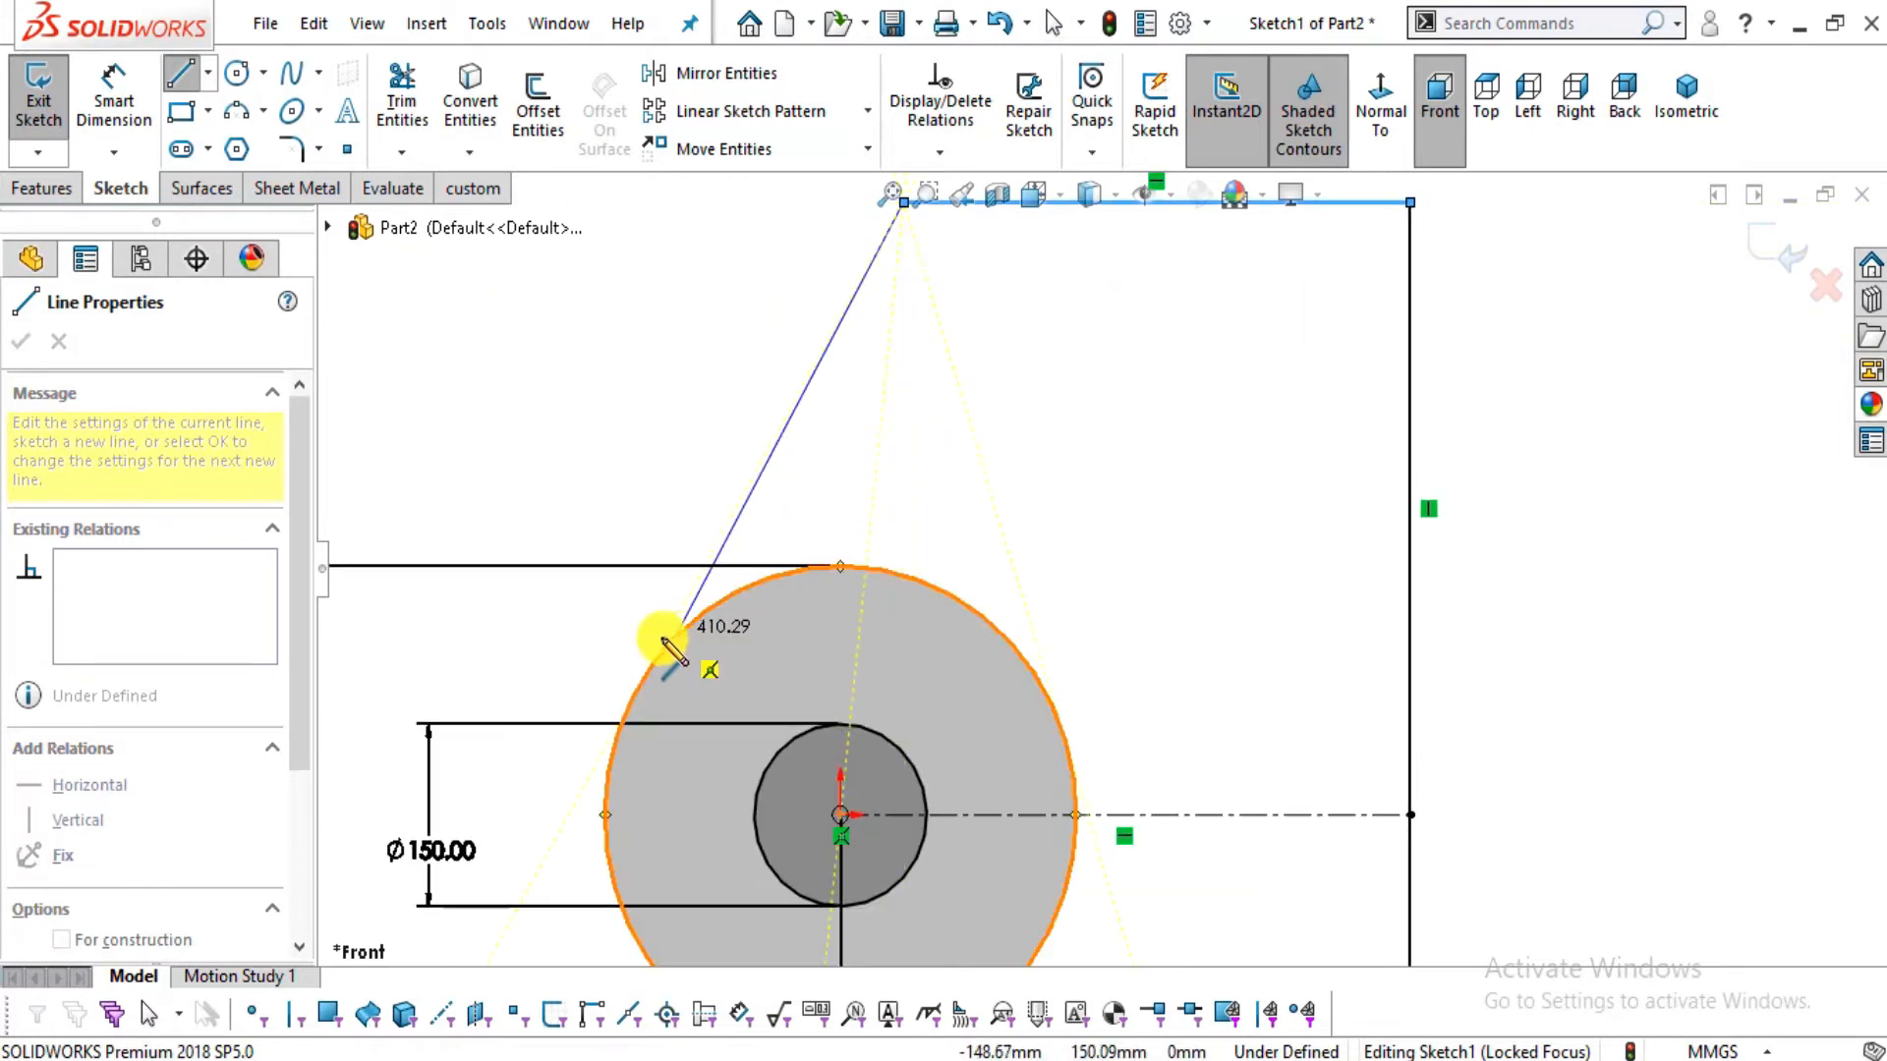
click(642, 680)
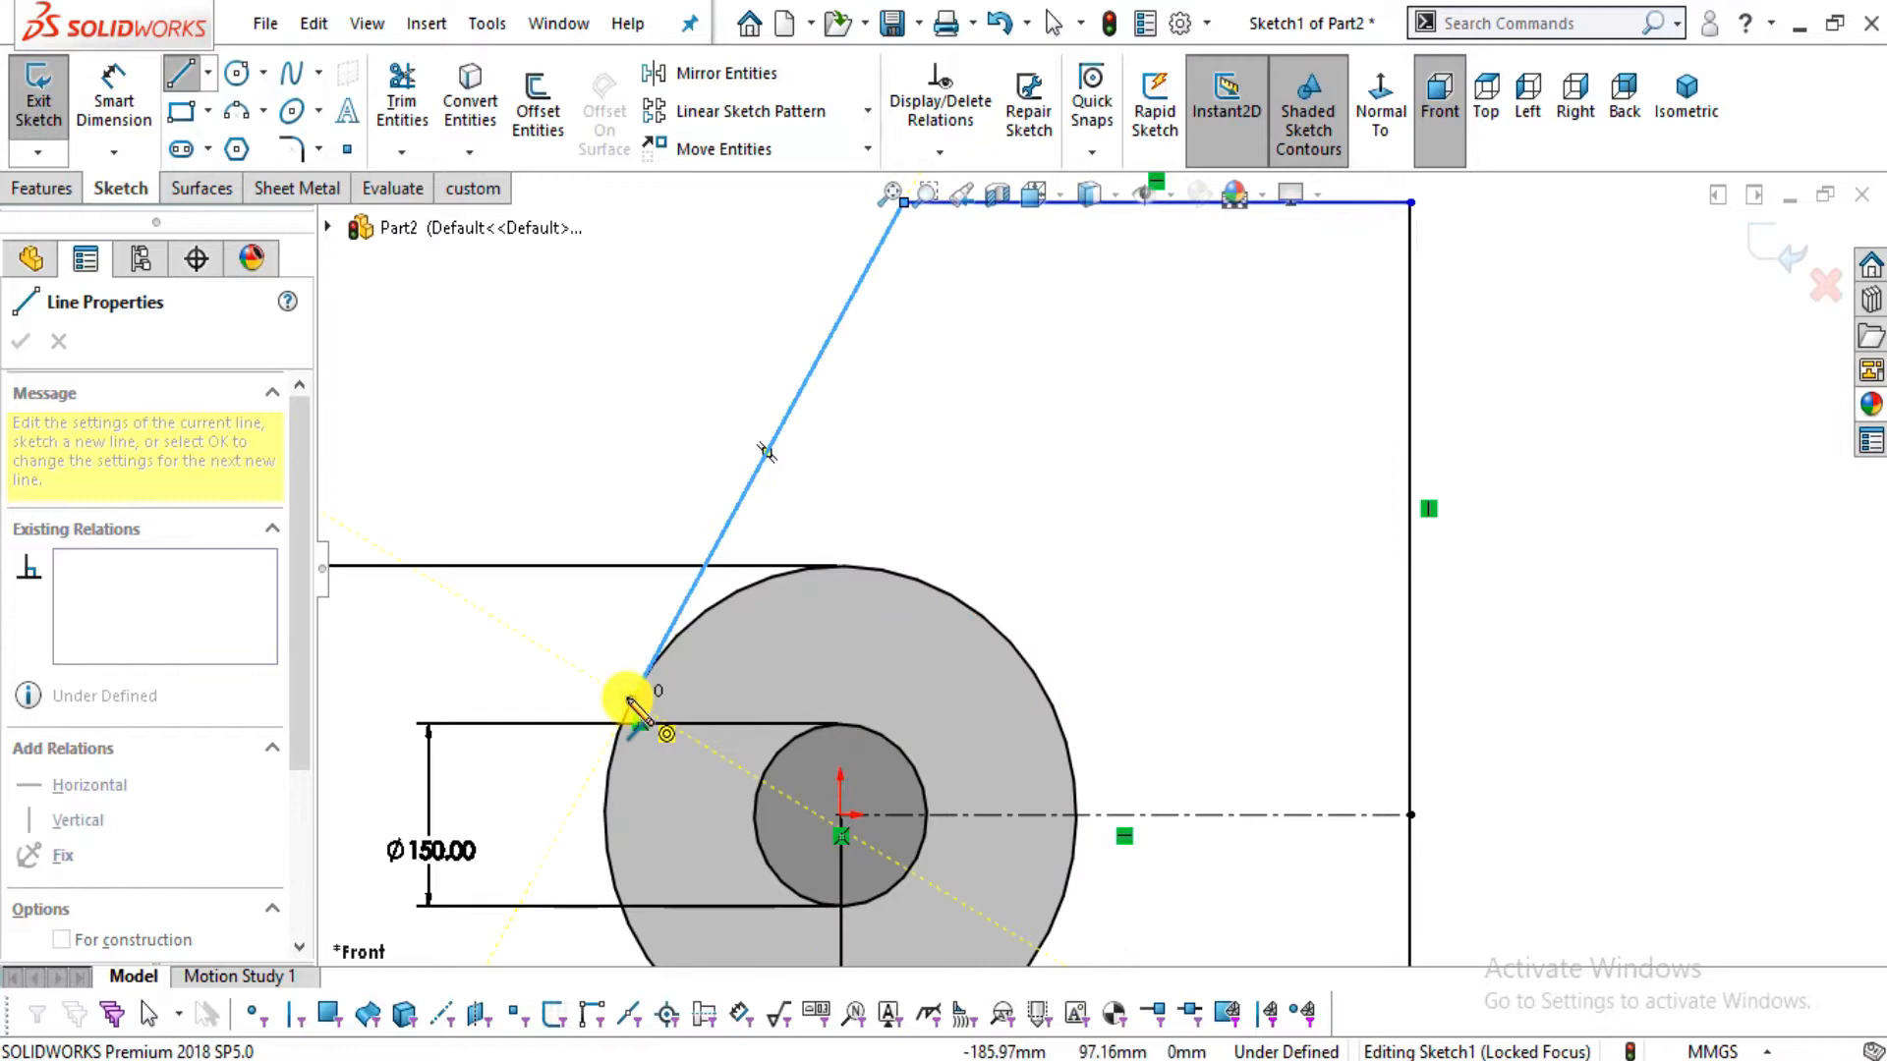
key(Escape)
scroll(1053, 604, up, 2)
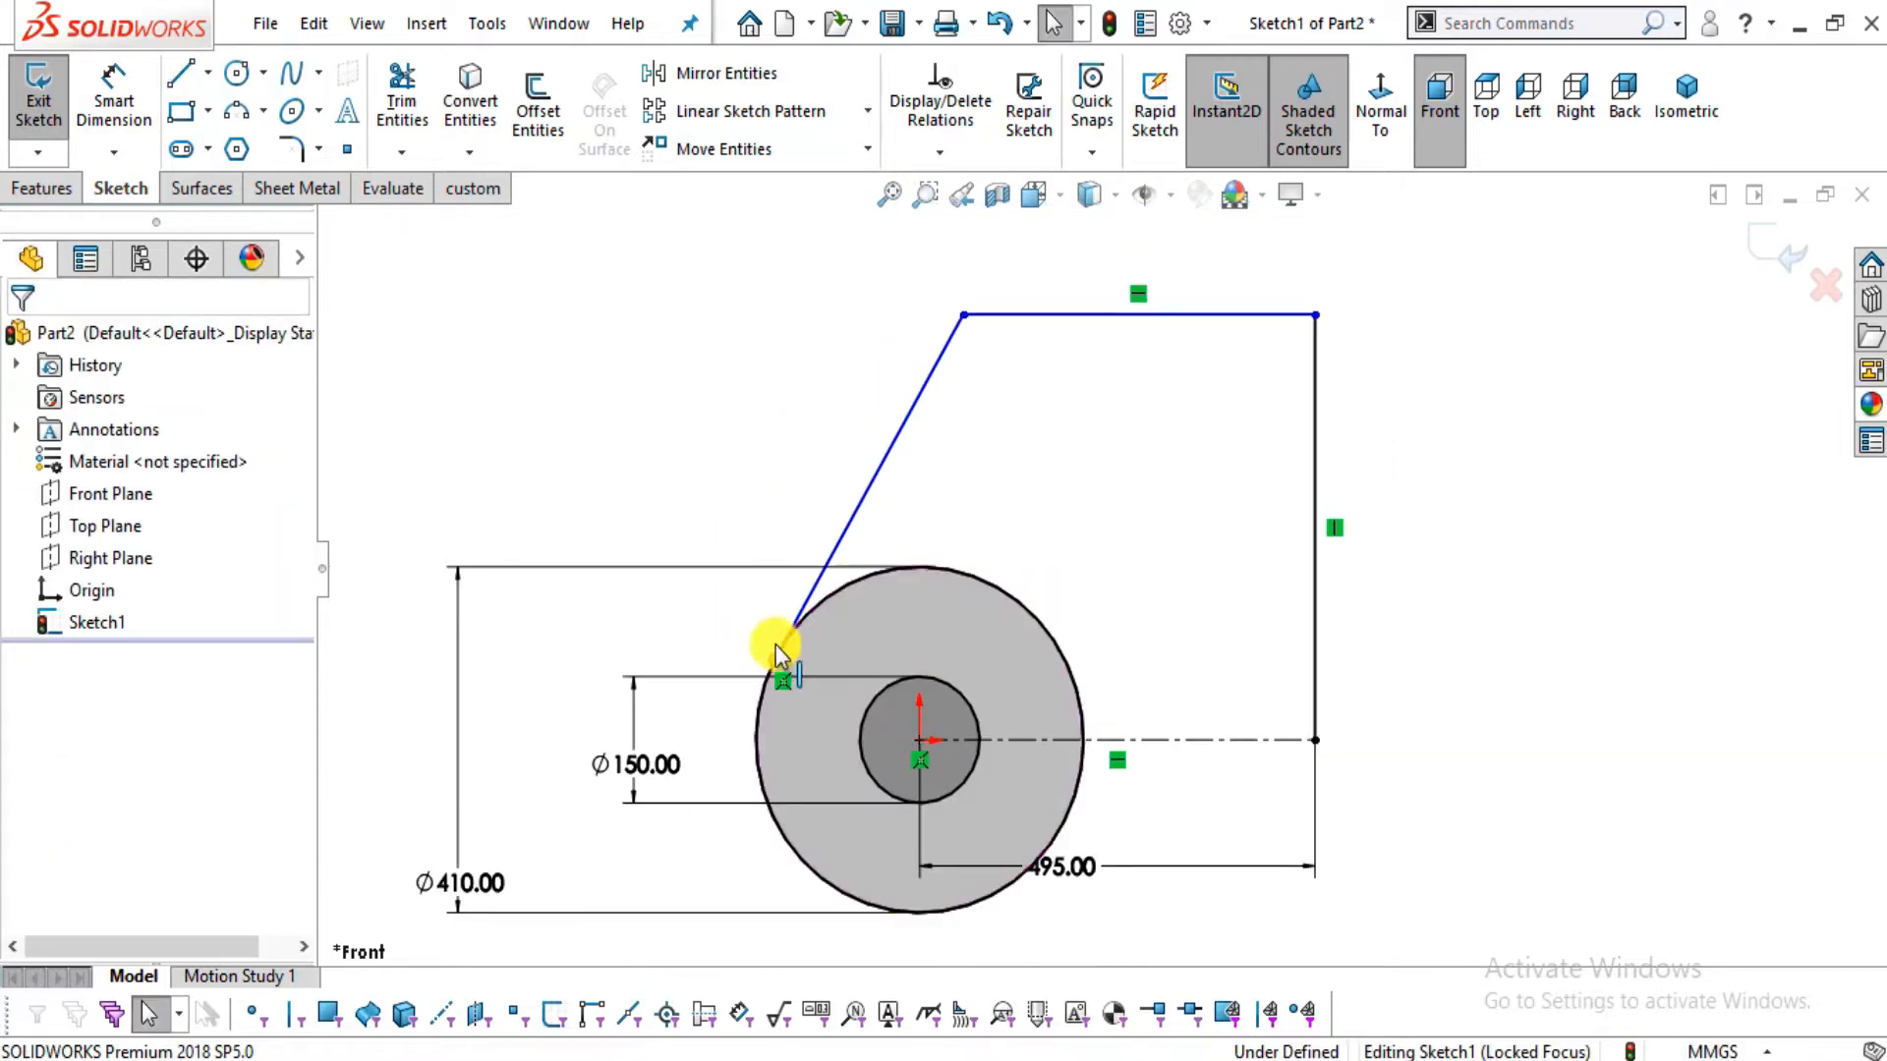
Add a tangent relation between the slanted line and the outer circle
click(853, 520)
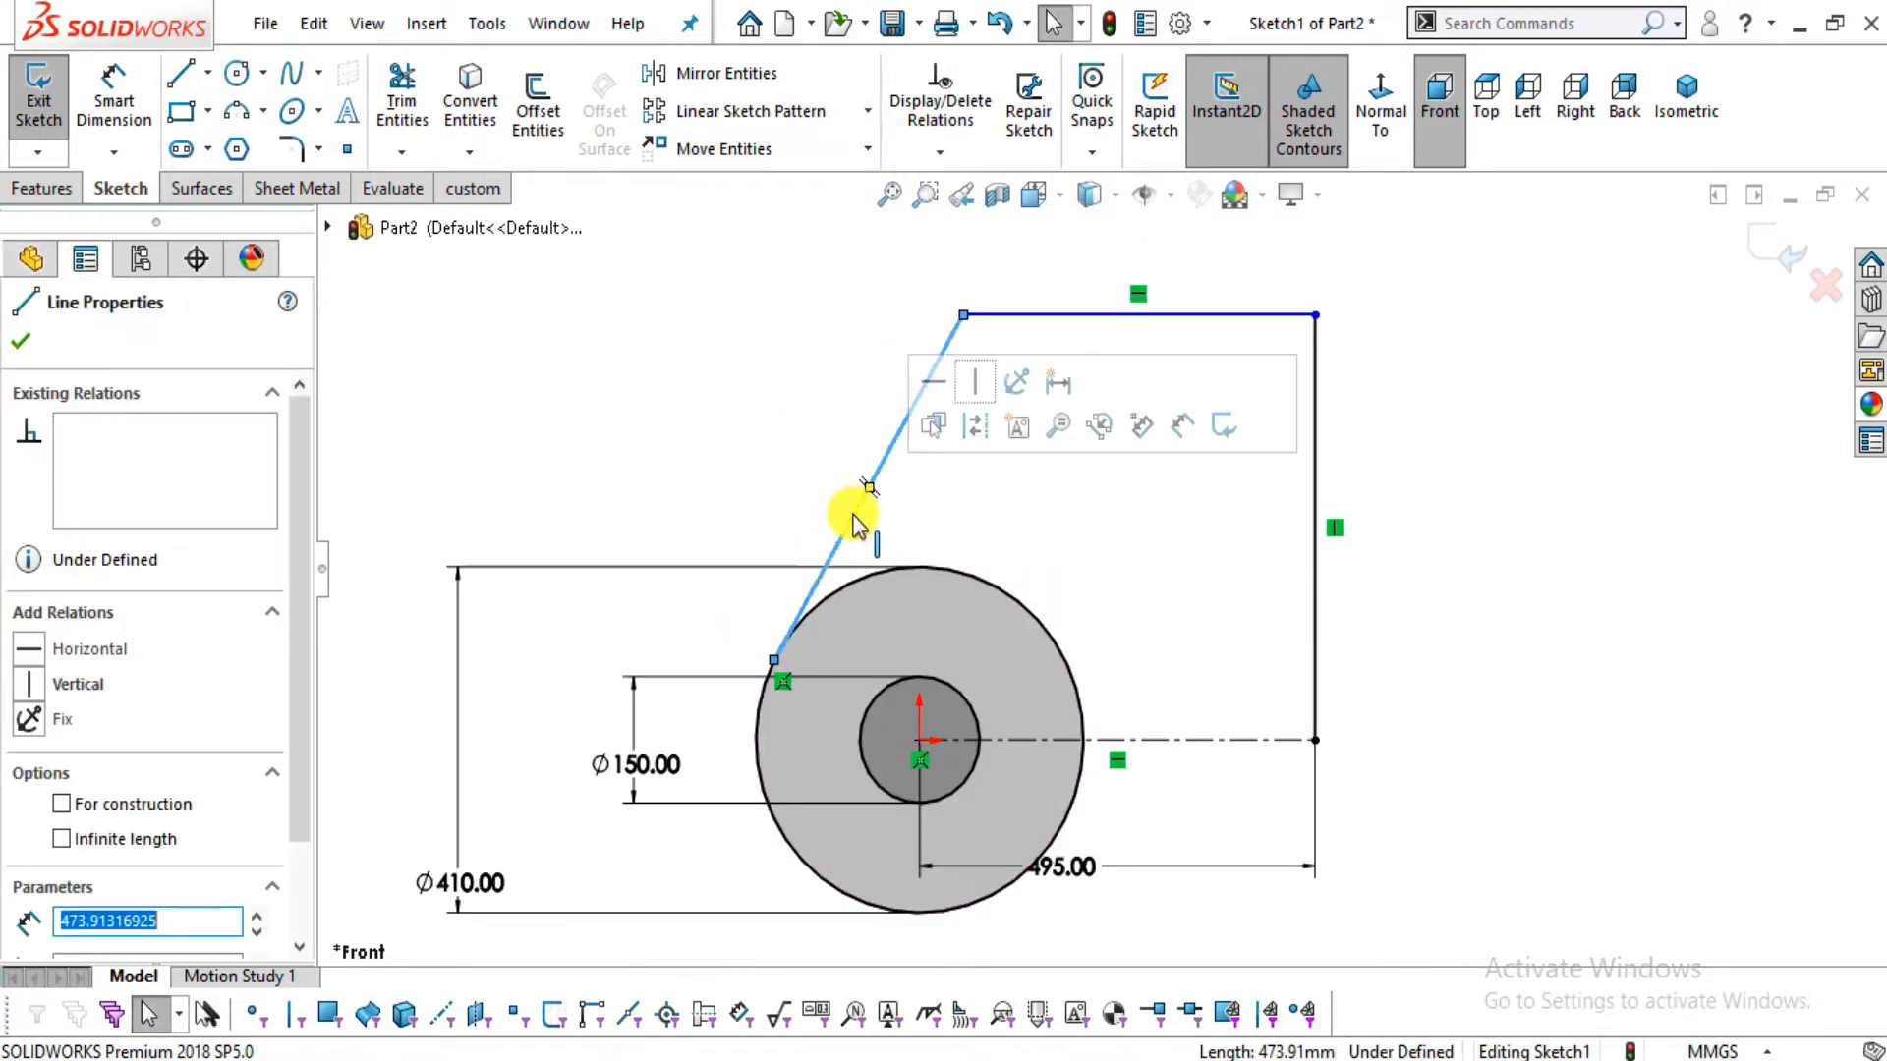
ctrl+click(933, 568)
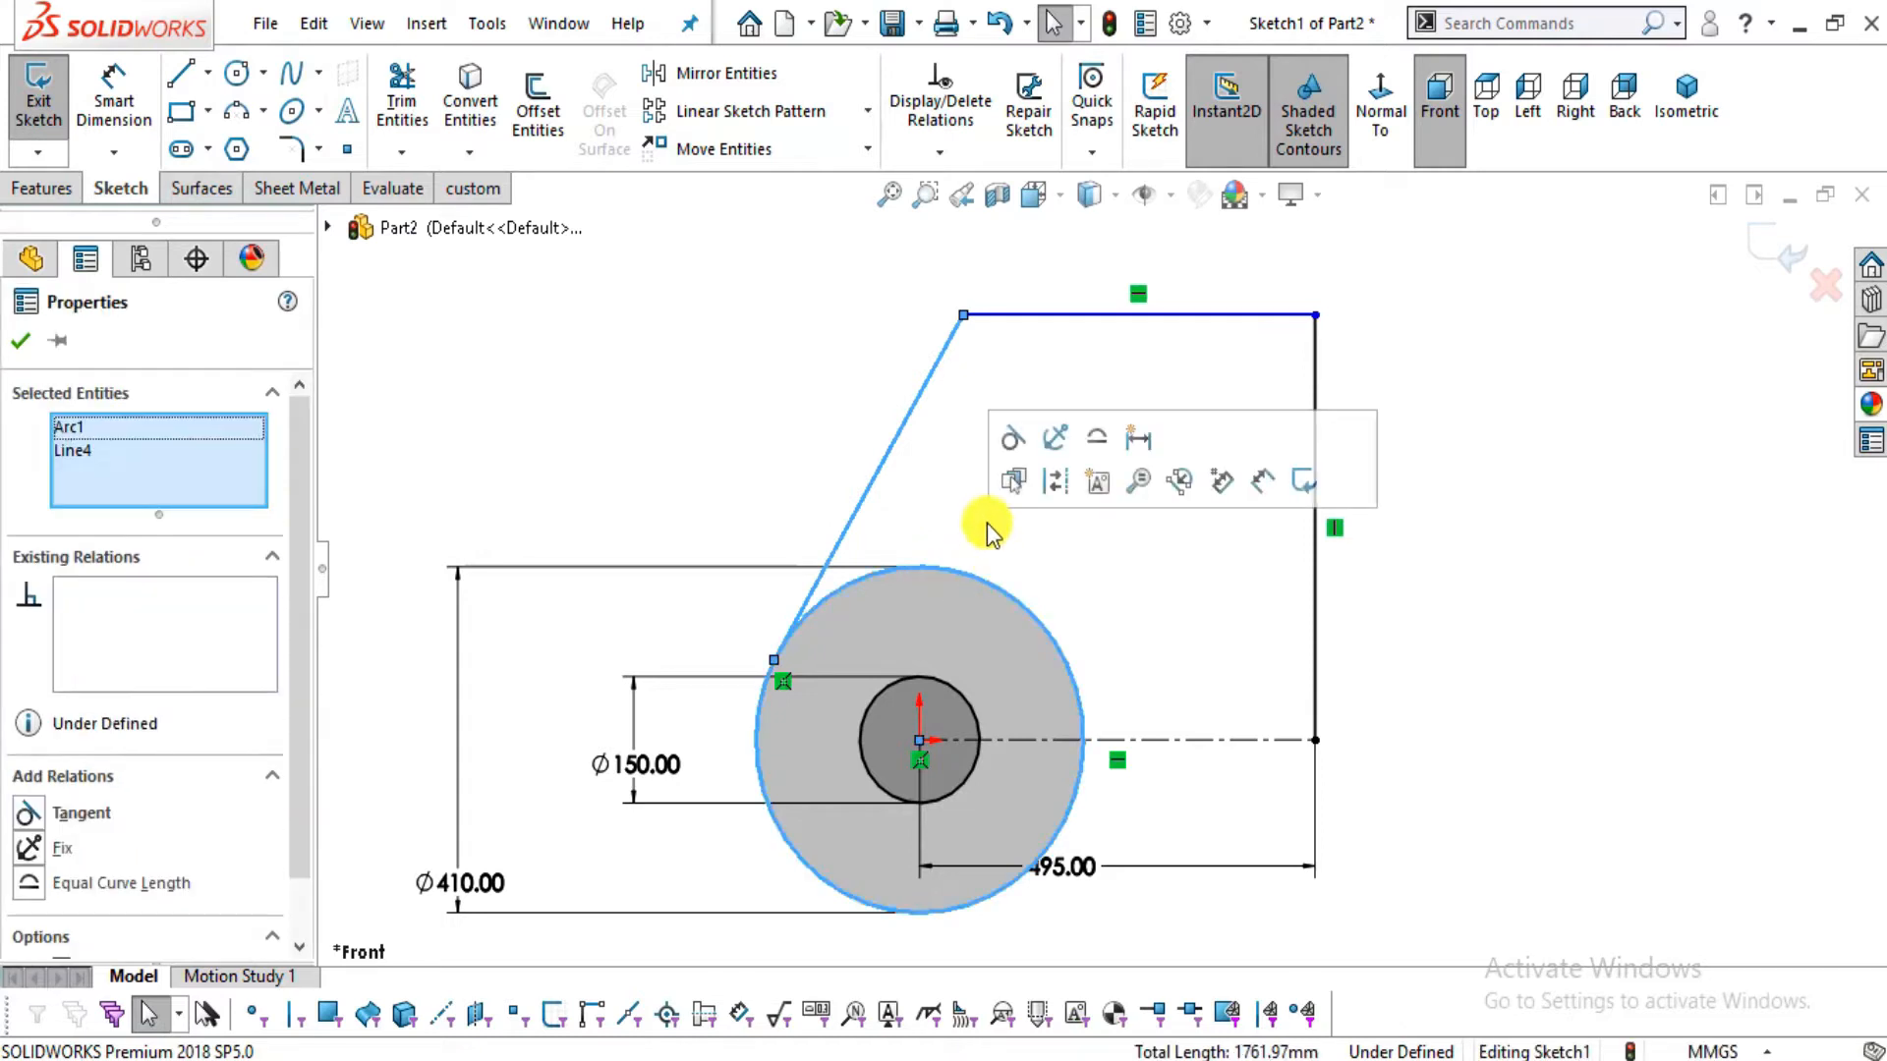
click(1010, 454)
click(698, 400)
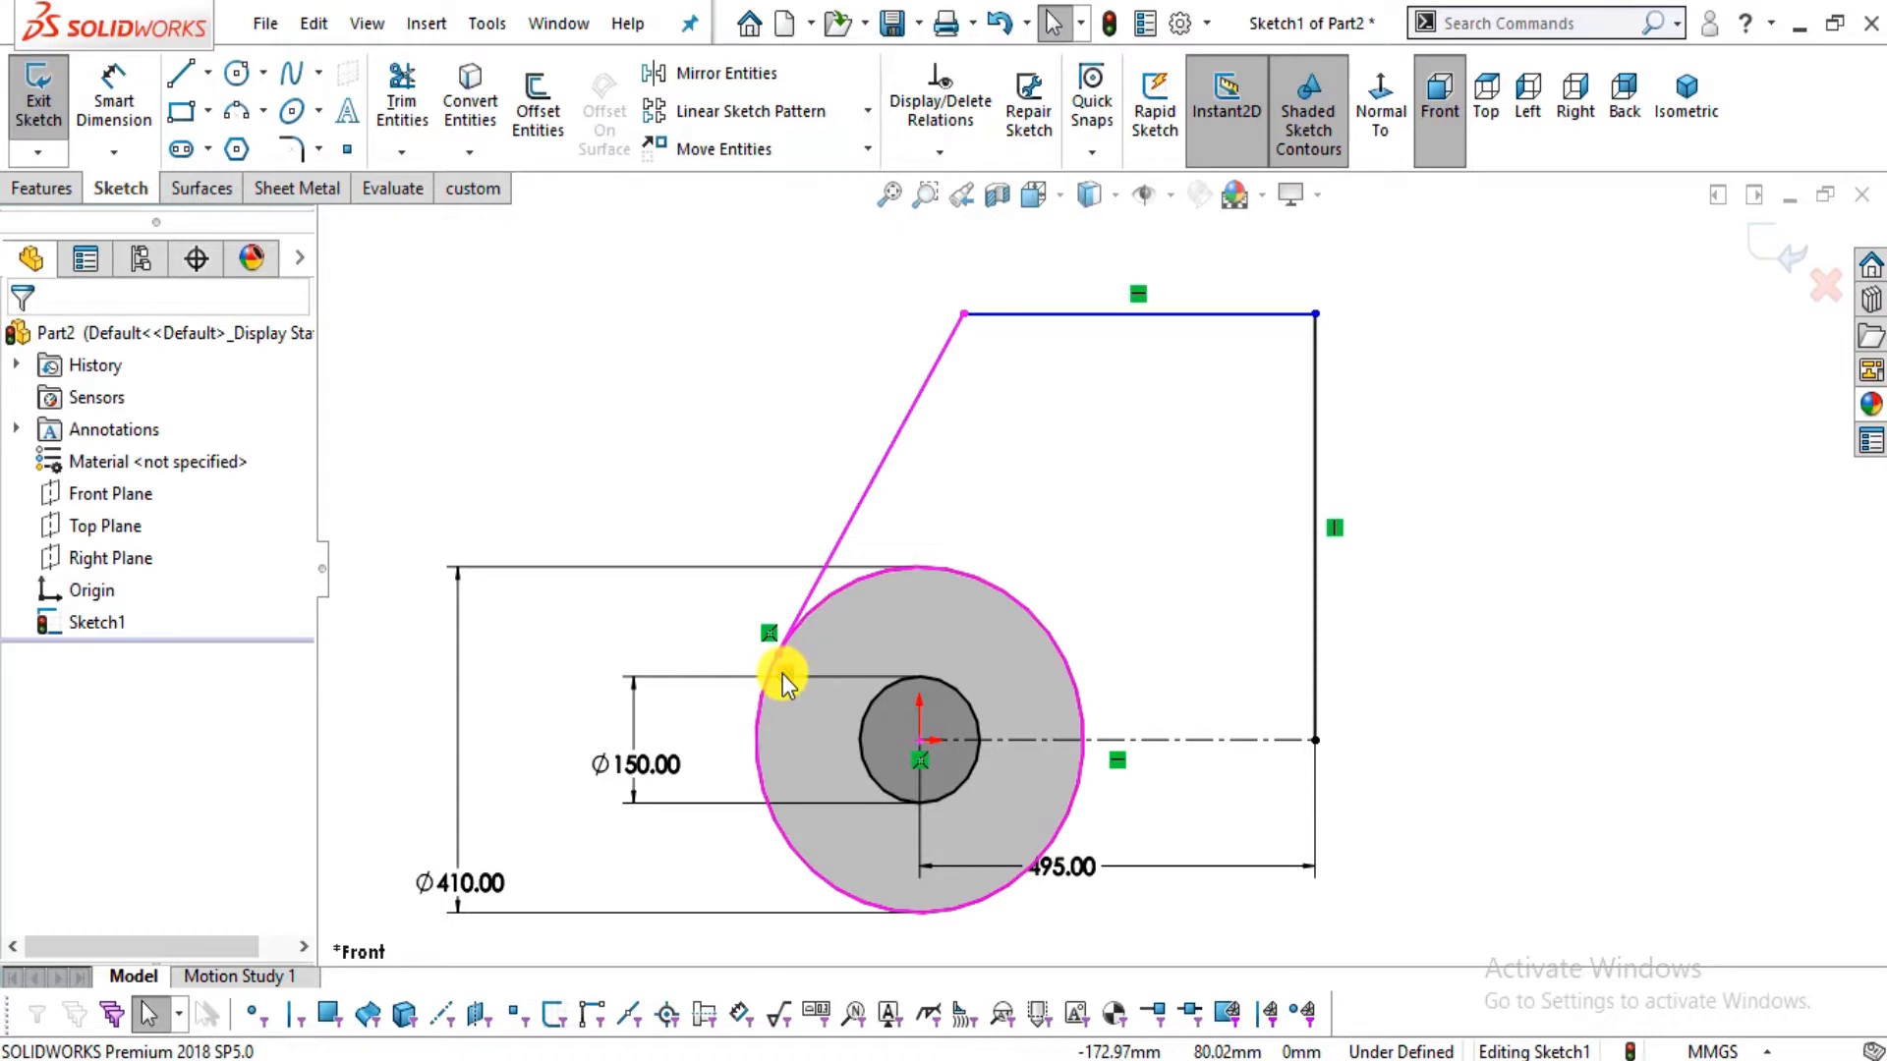
Check the plan view in the PDF and dimension the upper horizontal line to 275 mm
key(alt+Tab)
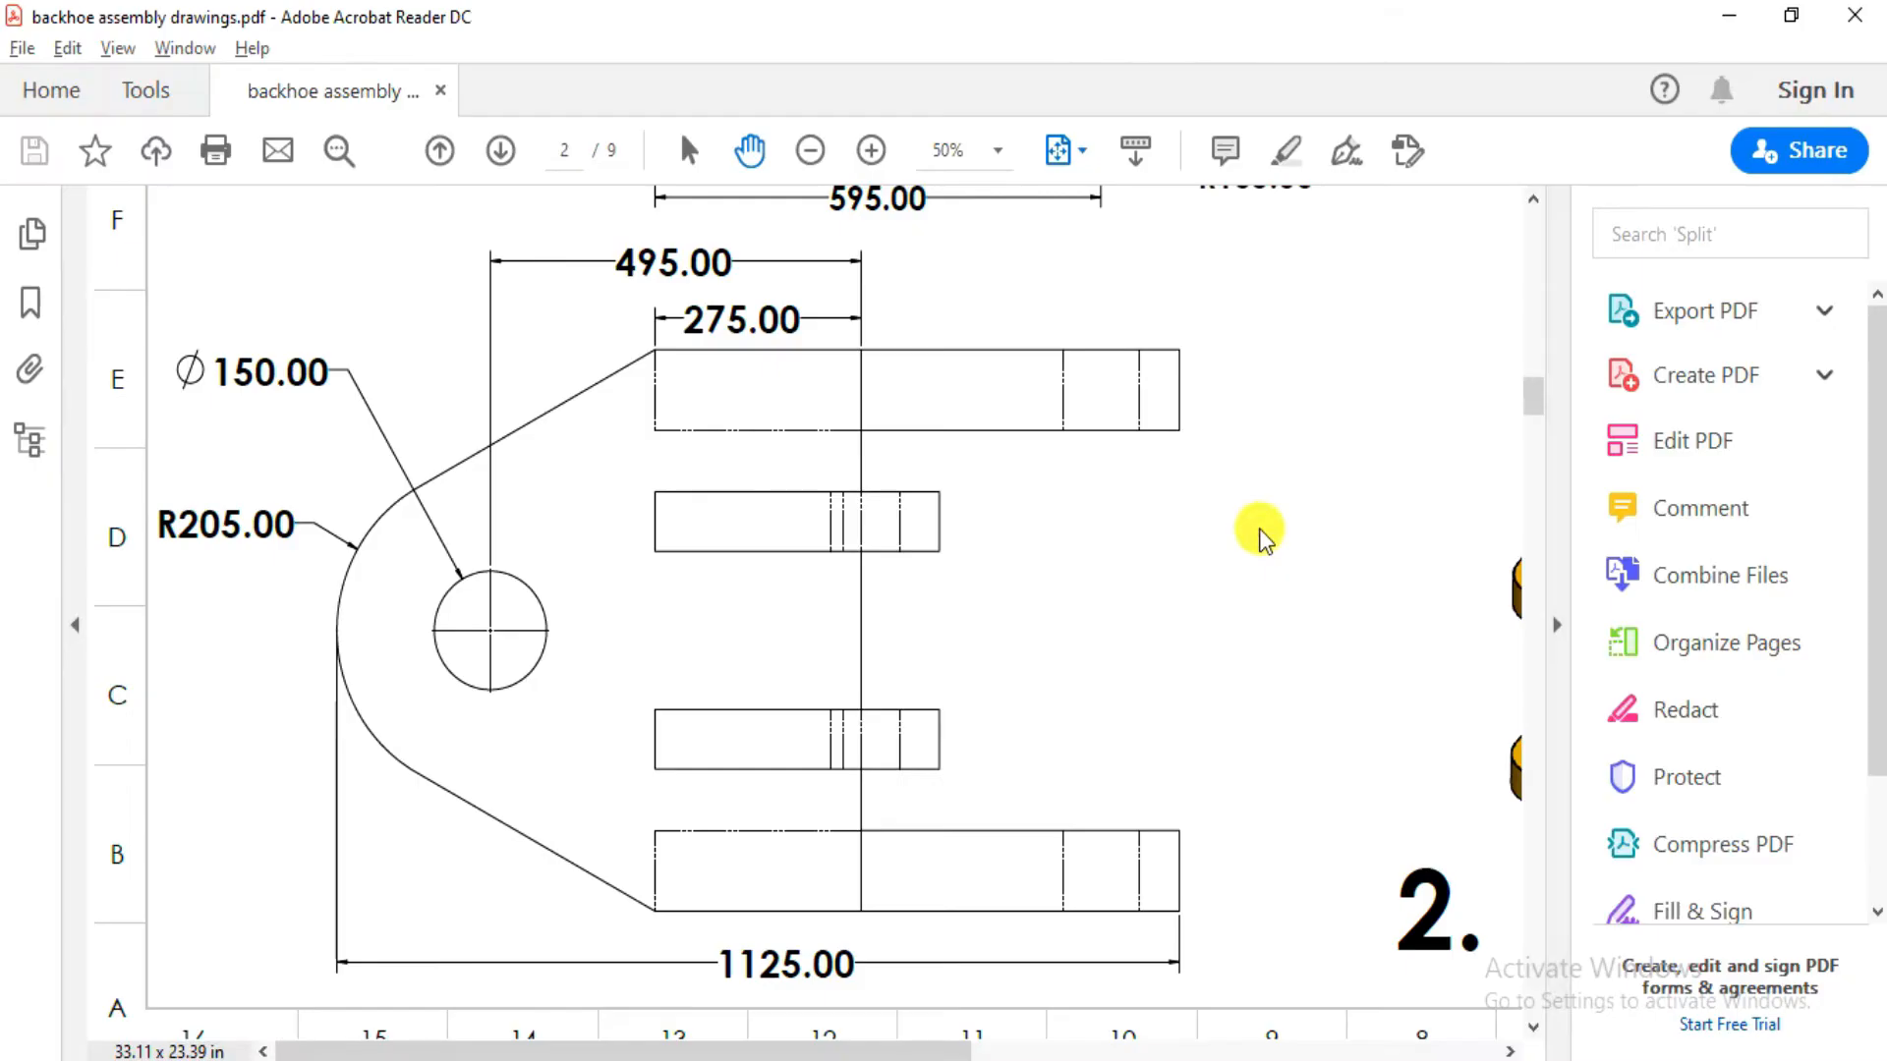
key(alt+Tab)
key(alt+Tab)
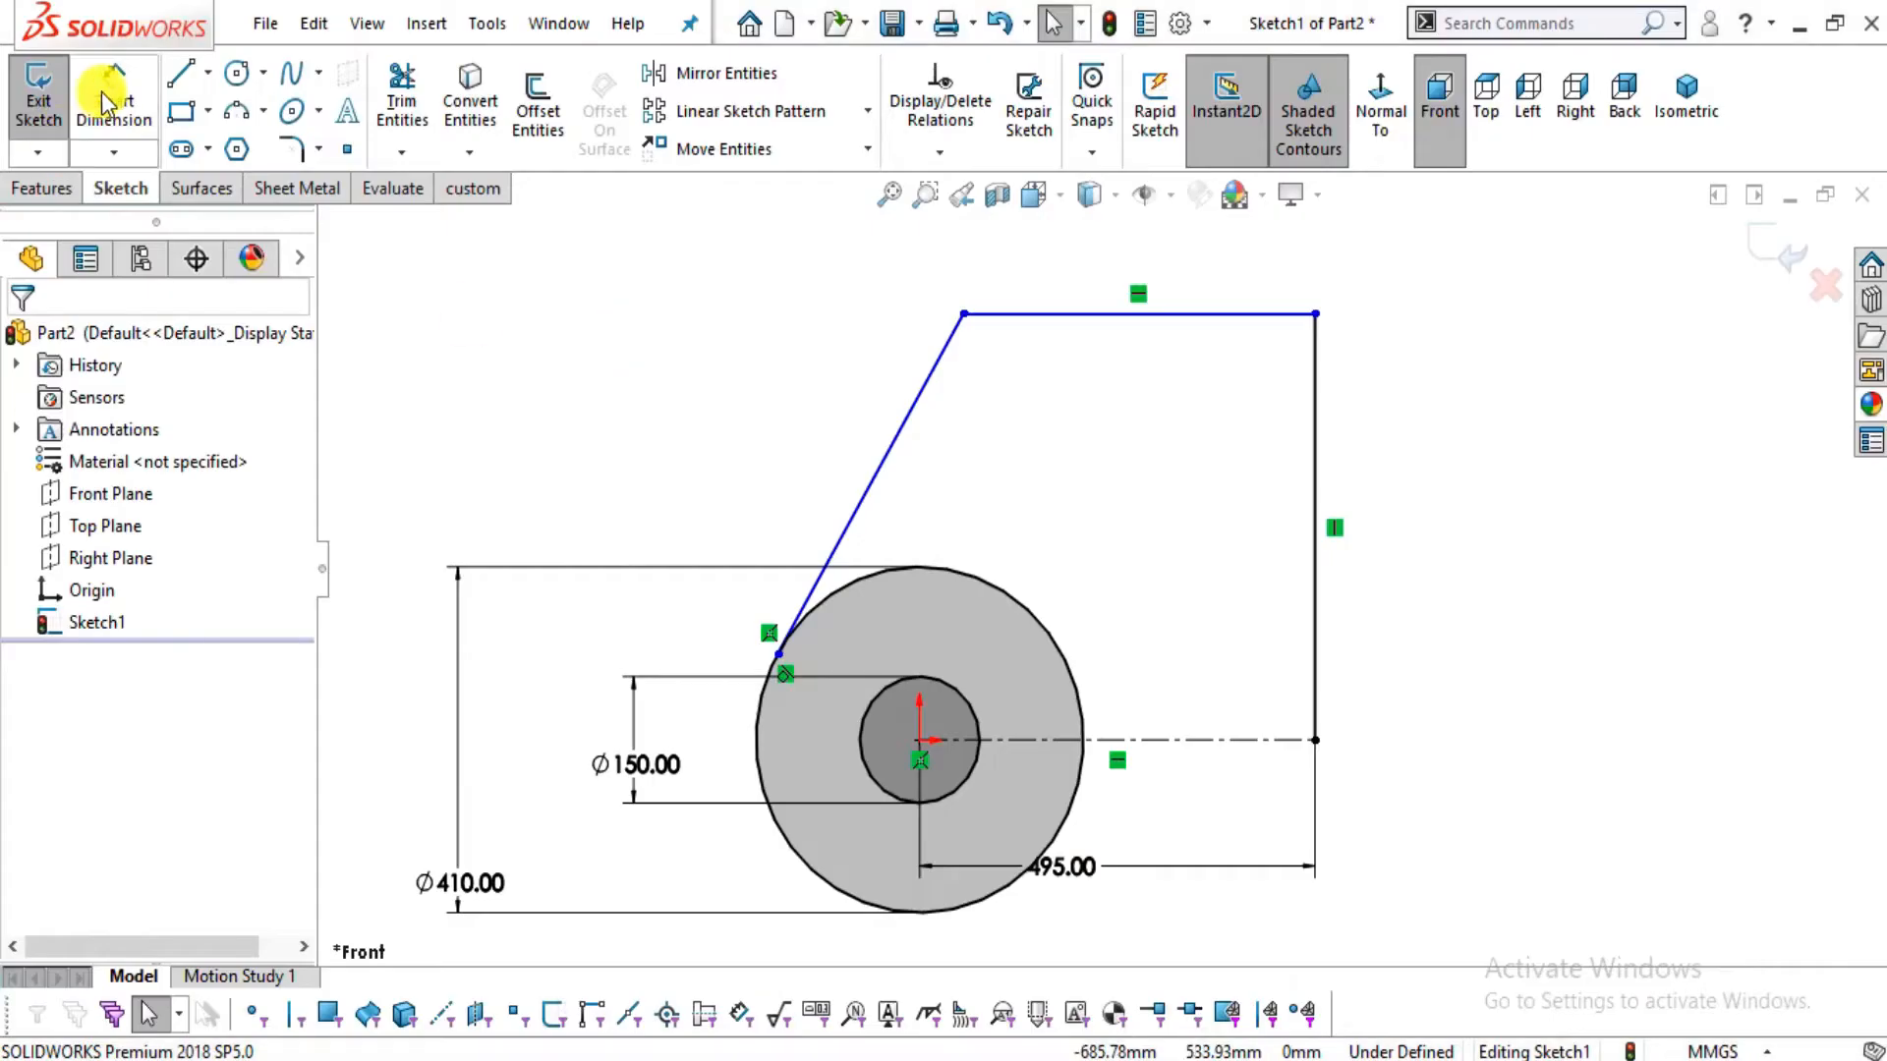
click(114, 98)
click(1173, 315)
click(1146, 255)
text(275)
key(Return)
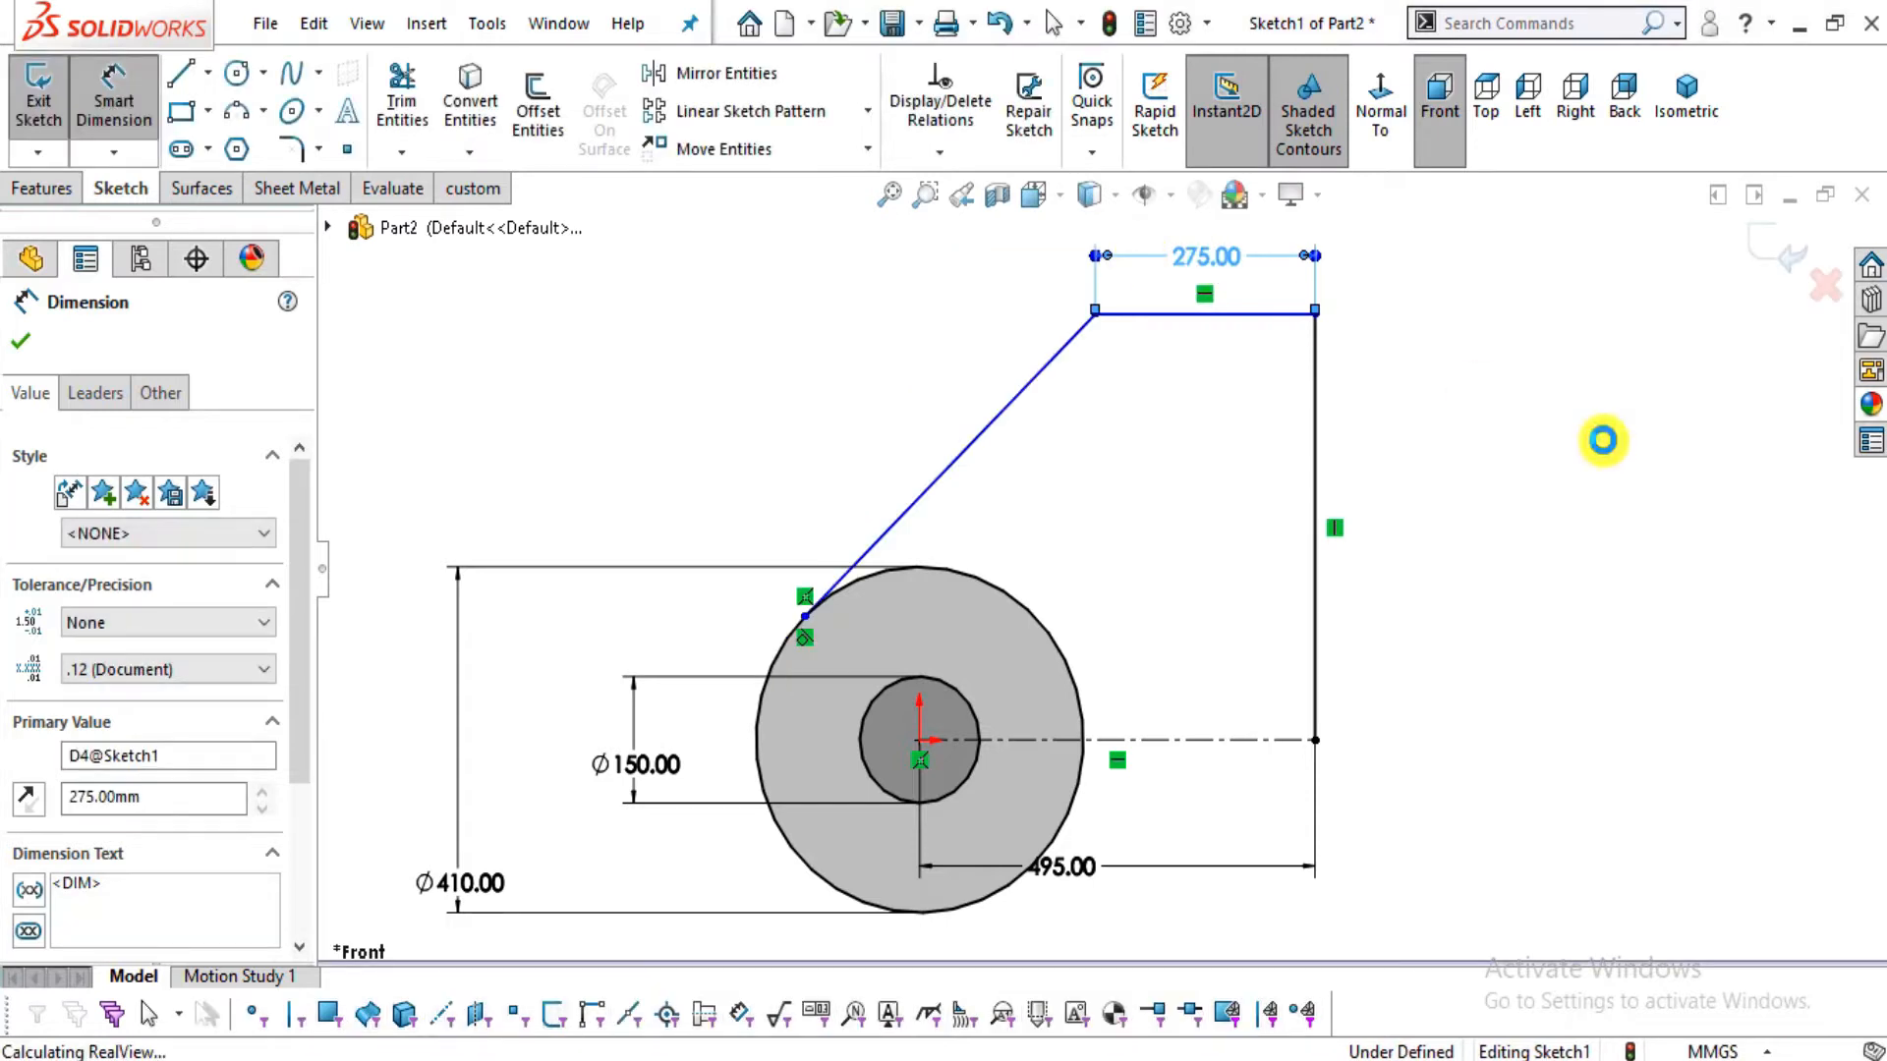
Examine the plan, front and side views of the base in the PDF drawing for the plate's overall width
key(alt+Tab)
mouse_move(942, 774)
mouse_down()
mouse_move(623, 707)
mouse_move(325, 708)
mouse_move(905, 859)
mouse_move(879, 692)
mouse_up()
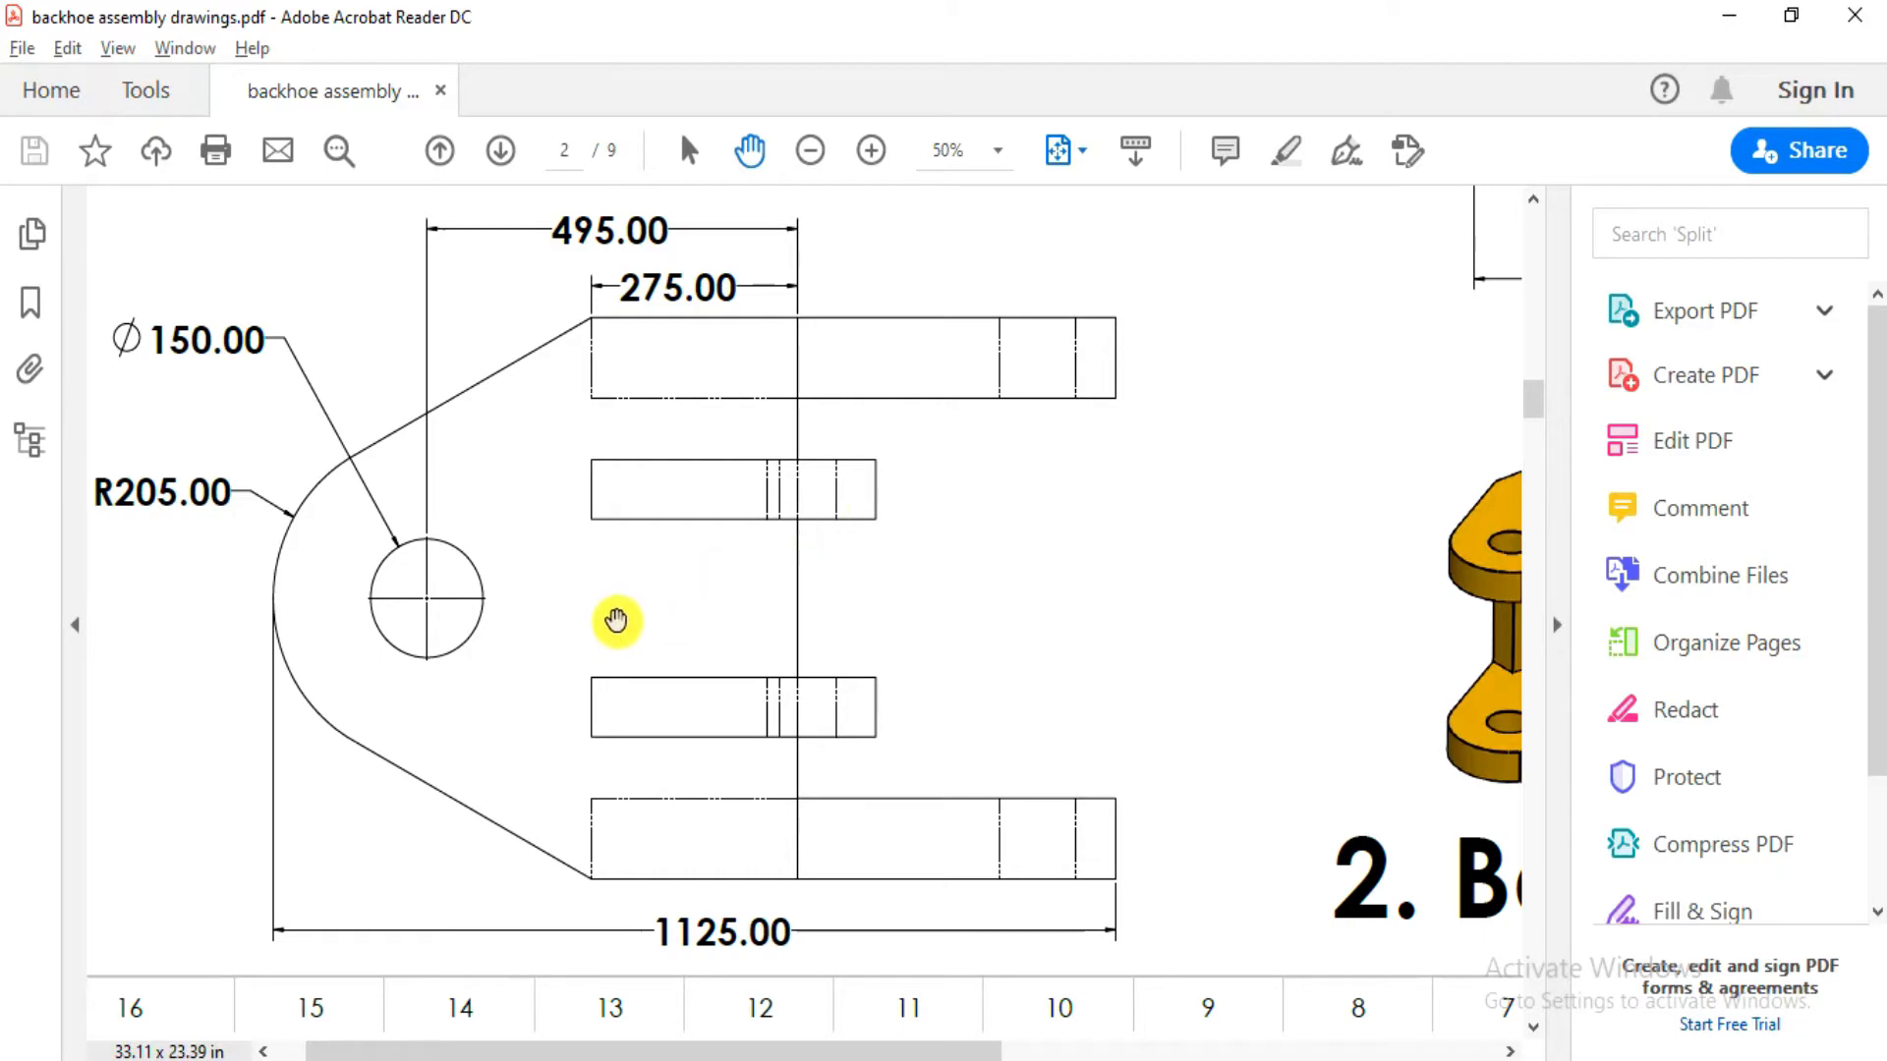
key(alt+Tab)
key(alt+Tab)
ctrl+scroll(1062, 543, down, 3)
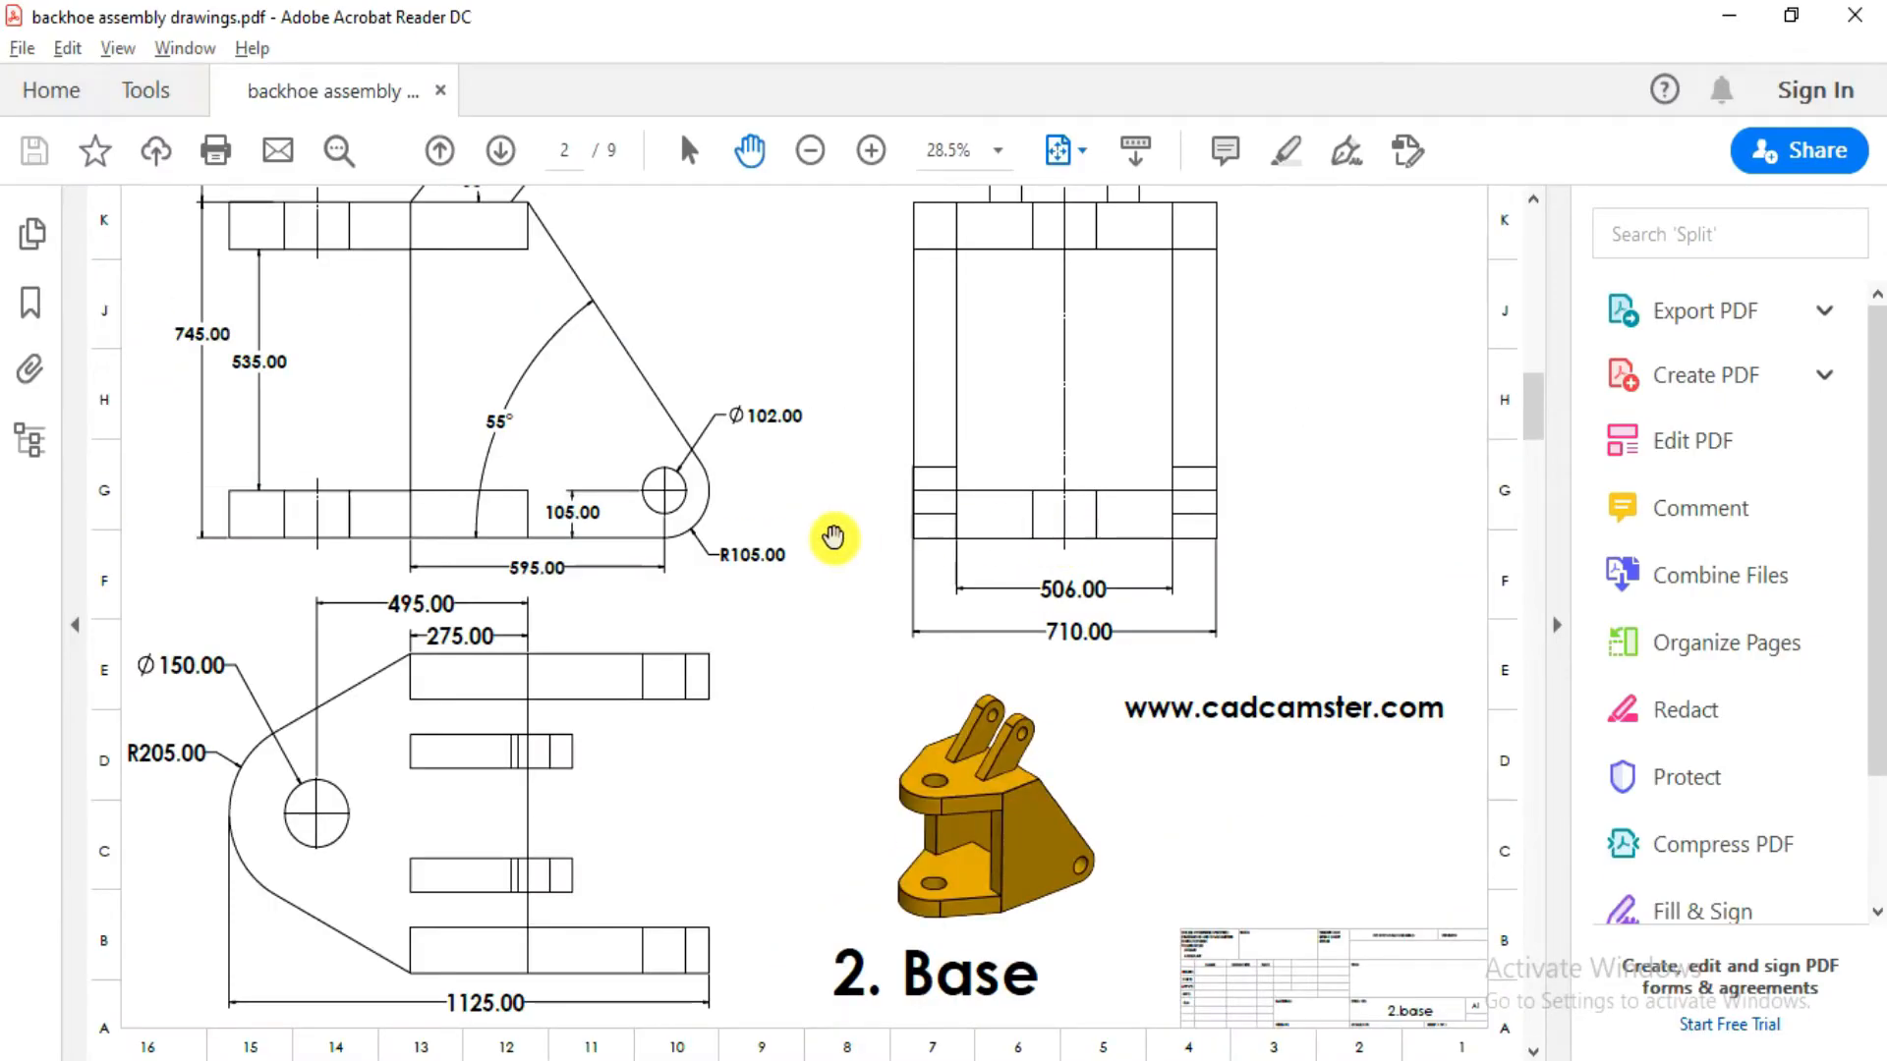
scroll(833, 537, up, 3)
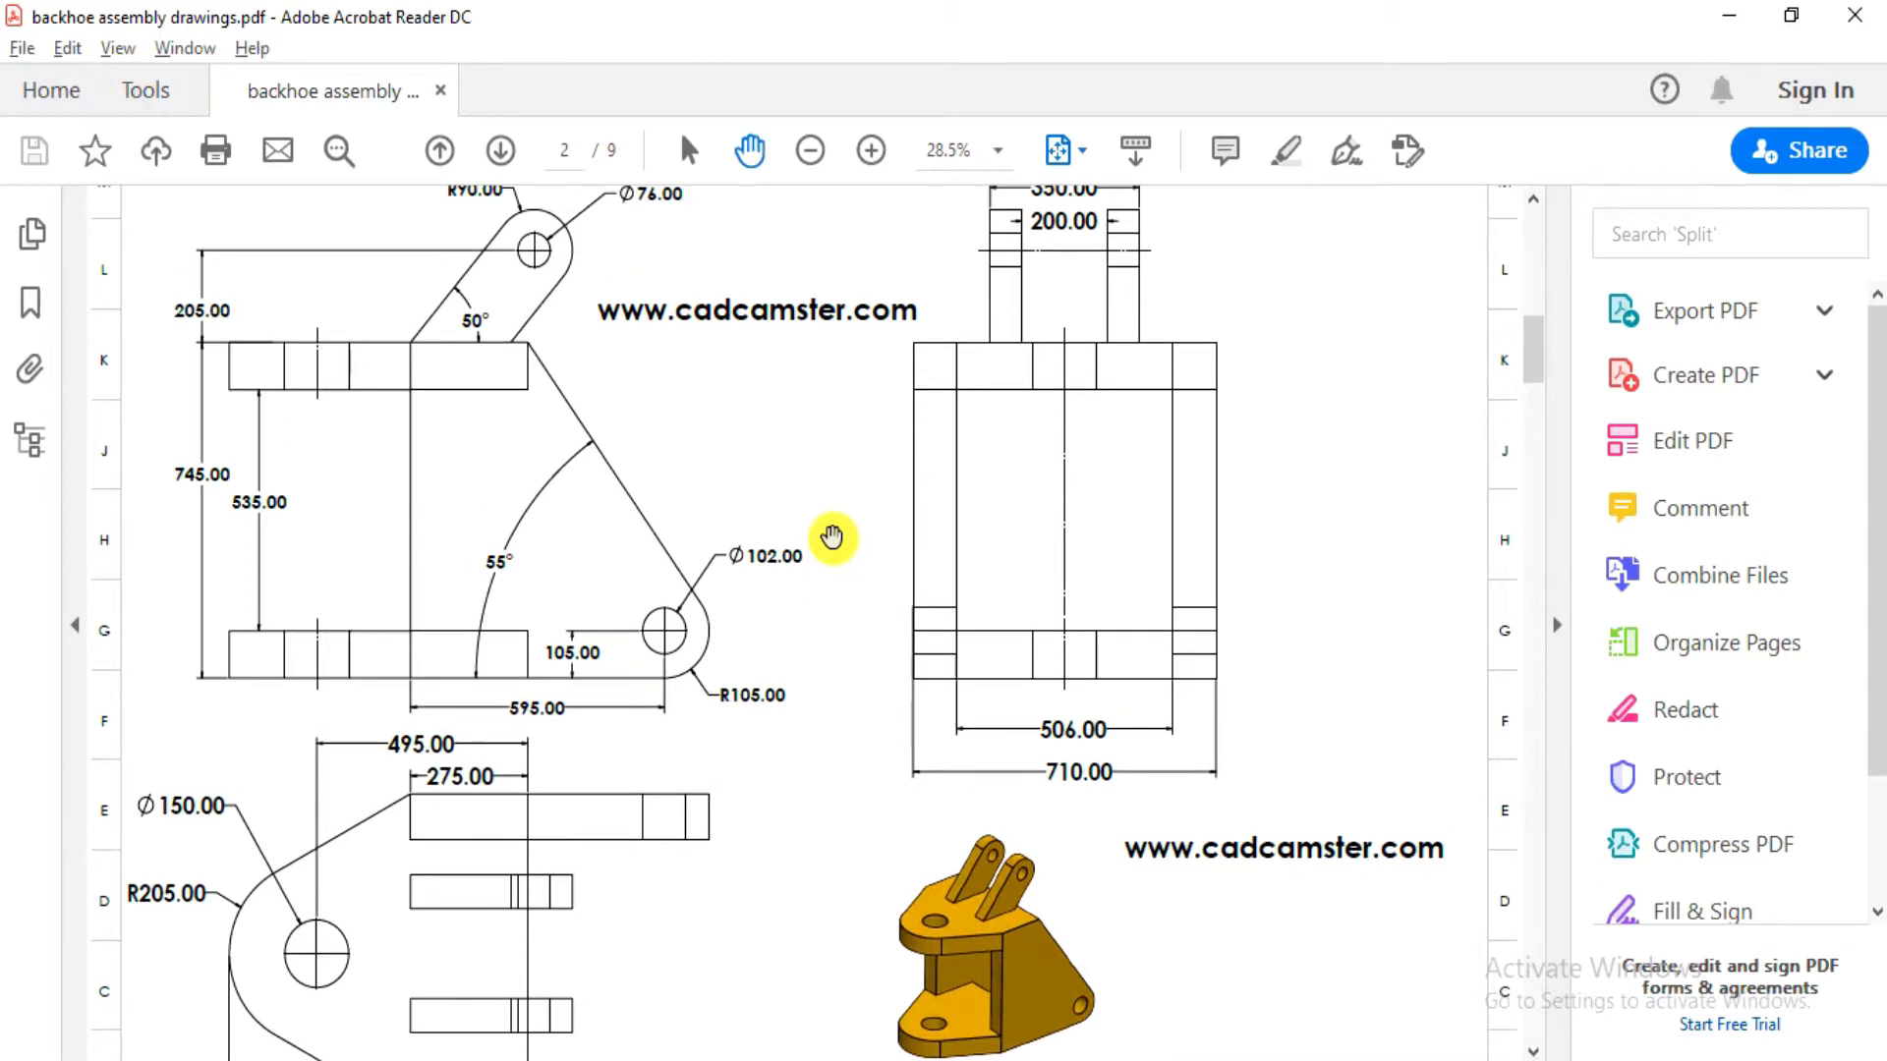
scroll(832, 538, down, 3)
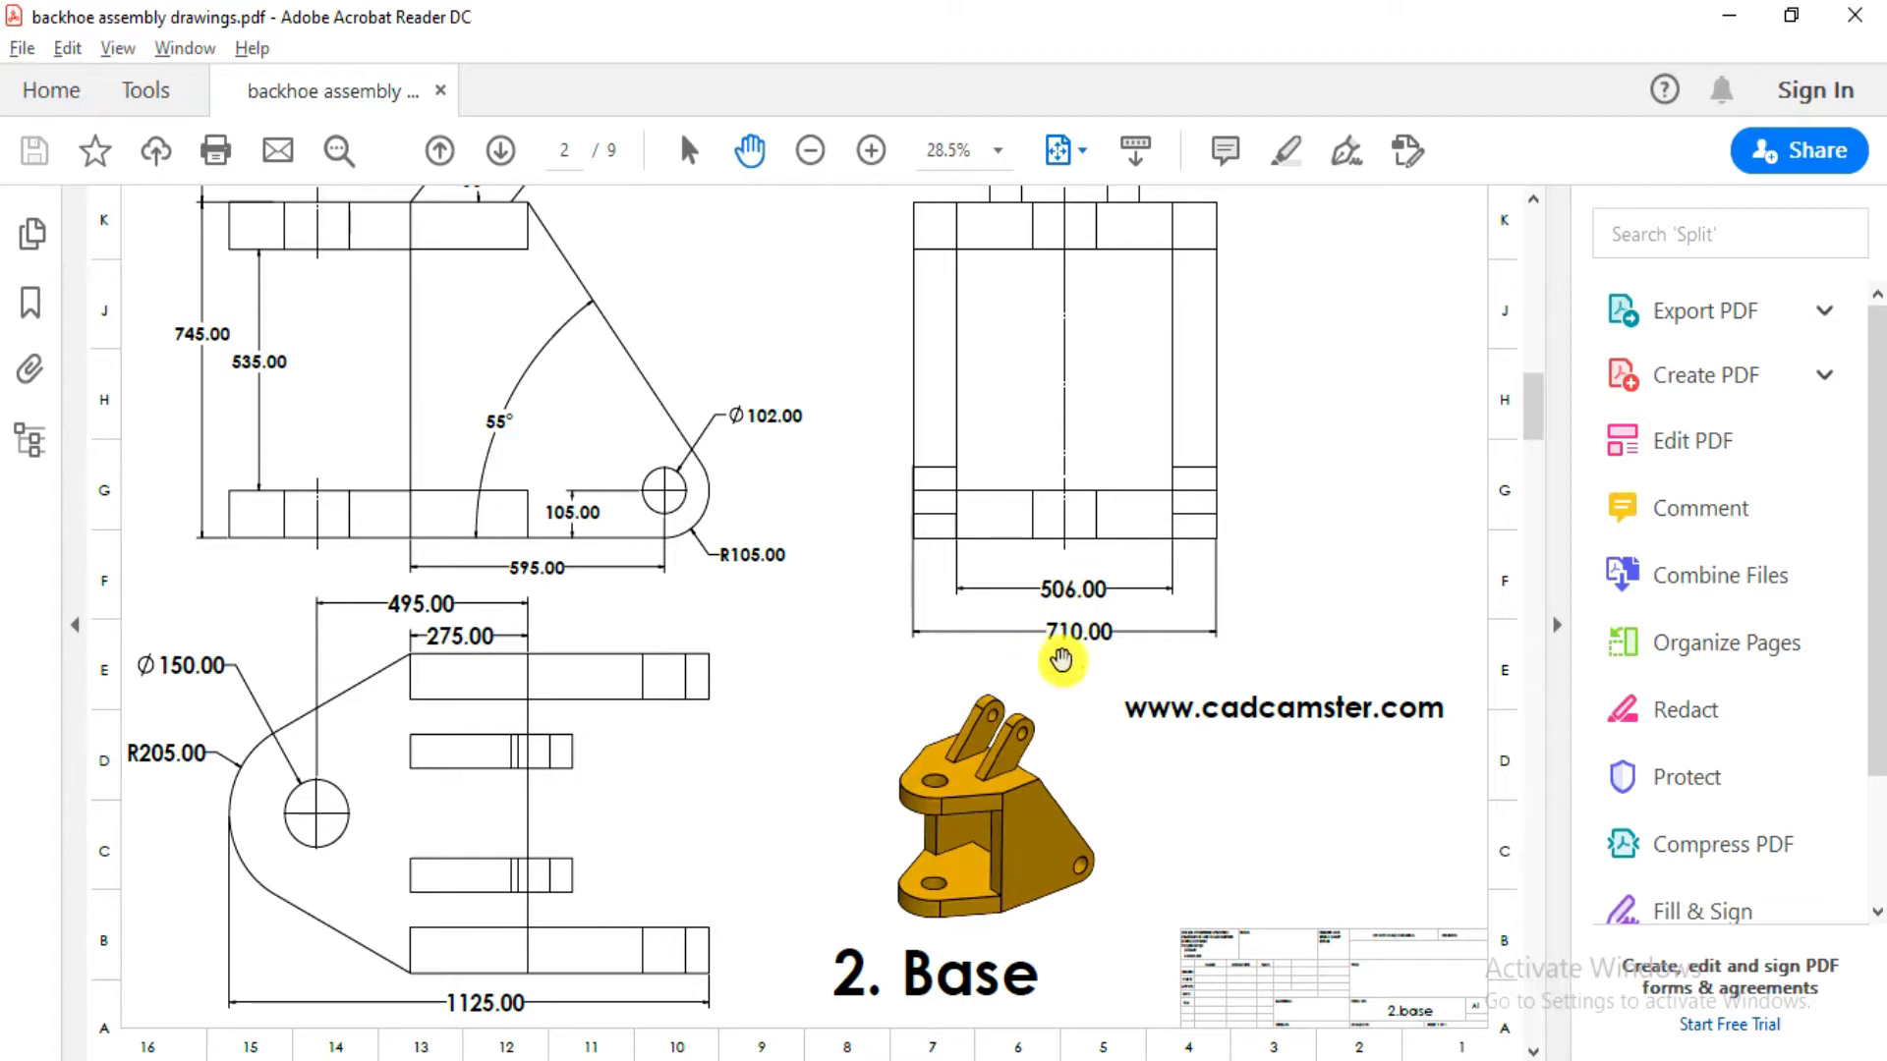
Return to SOLIDWORKS and dimension the upper horizontal line about the centerline as a 710 mm full width
key(alt+Tab)
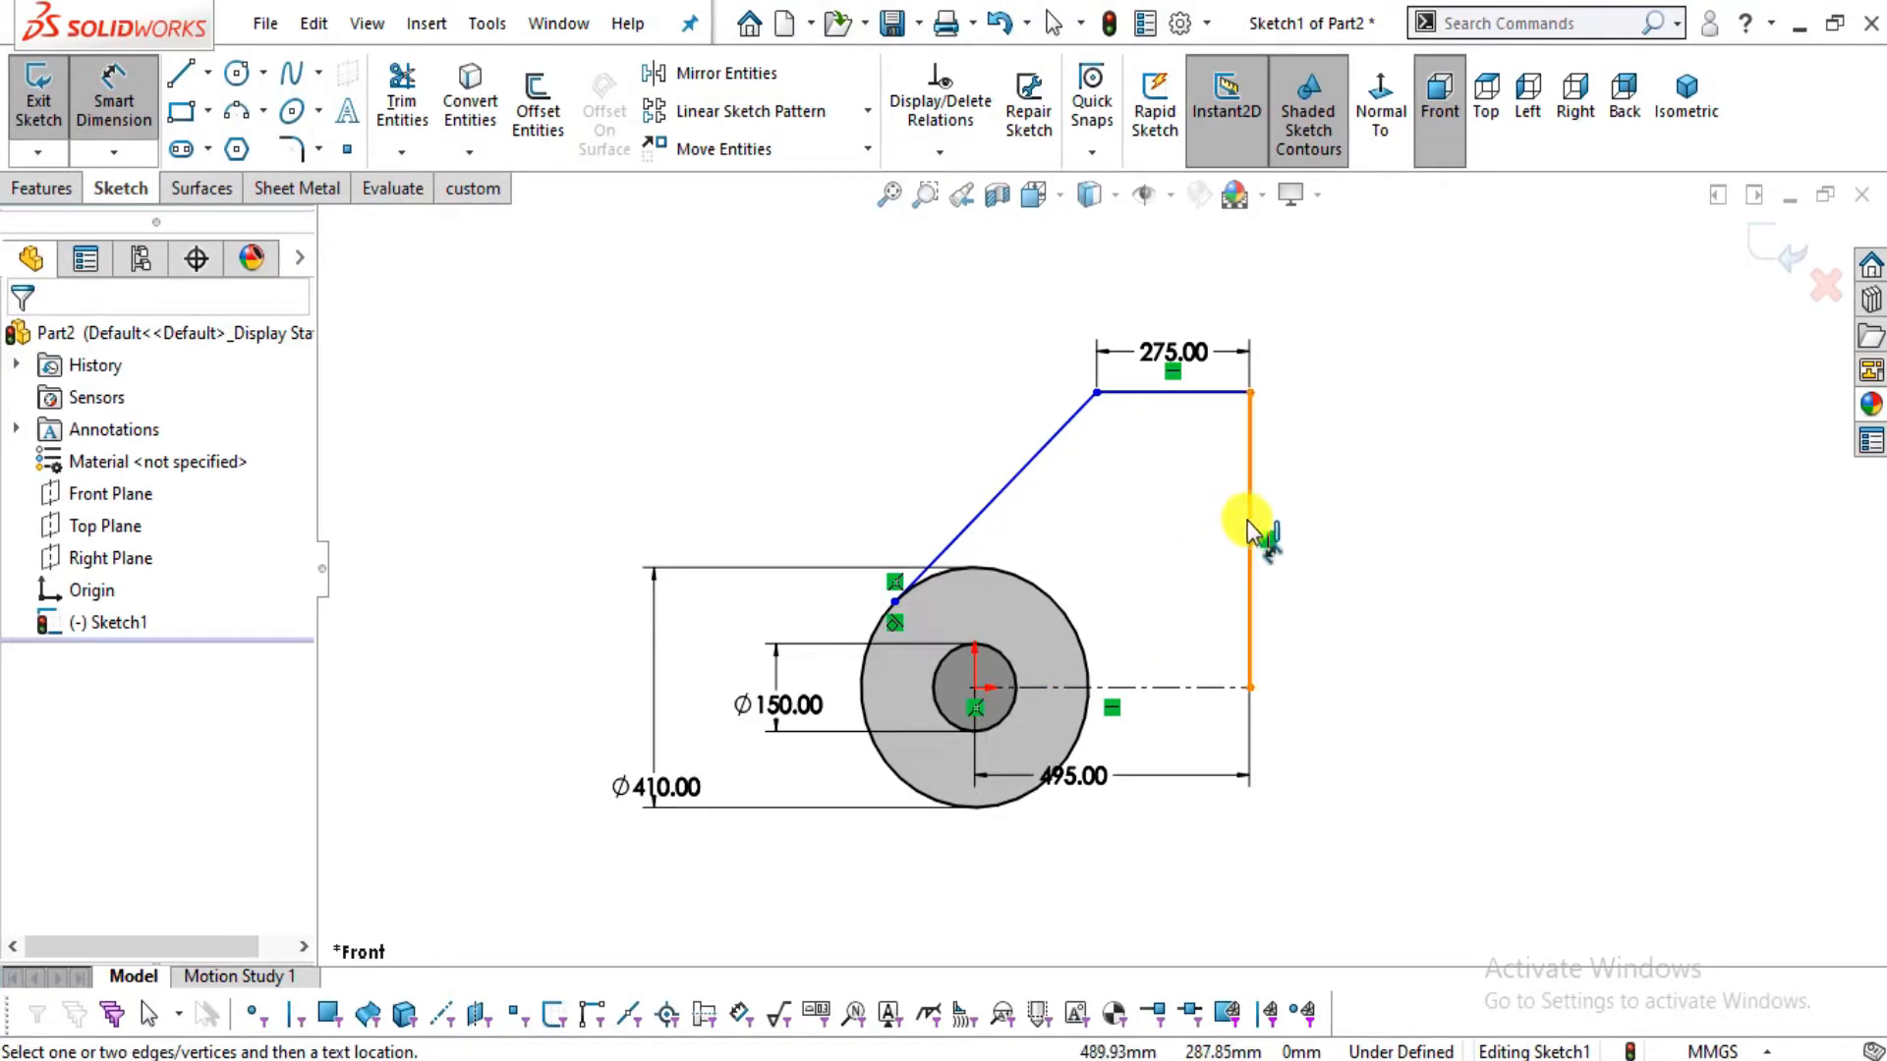
click(1197, 395)
click(1183, 693)
key(z)
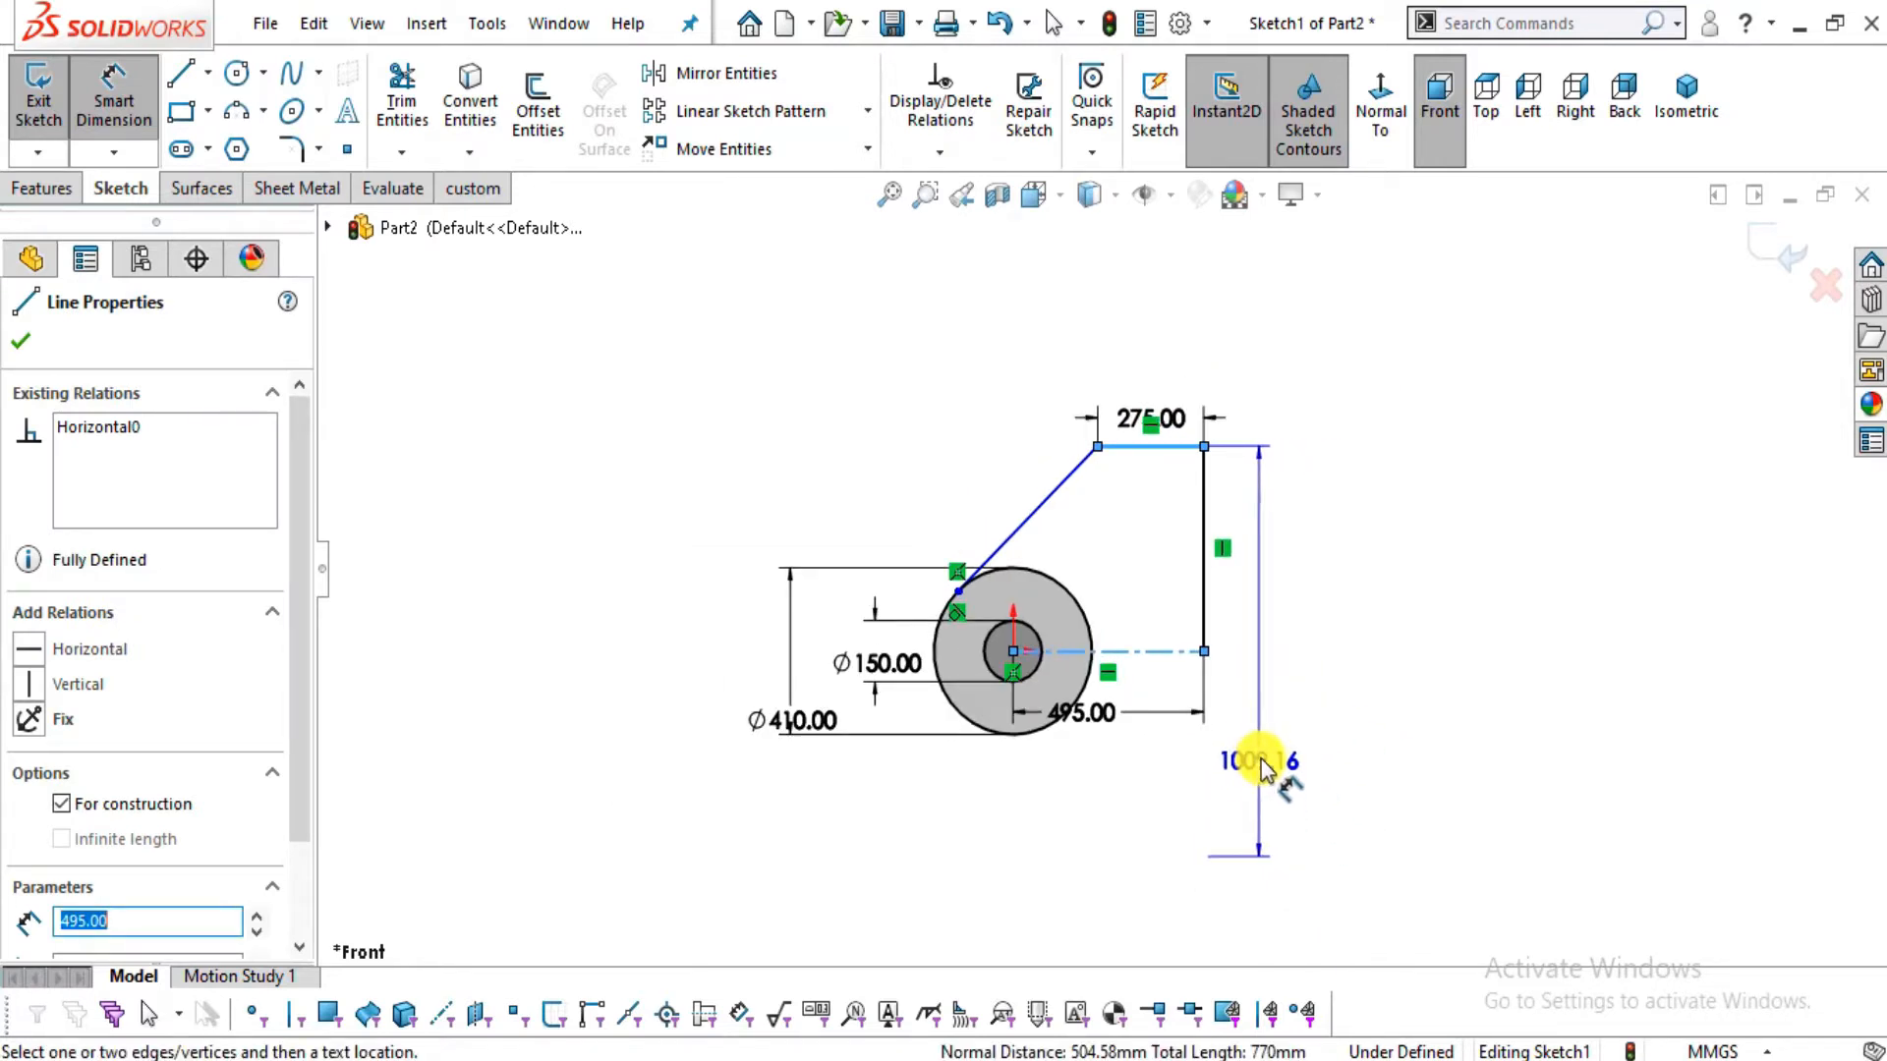
click(1266, 768)
text(710)
key(Return)
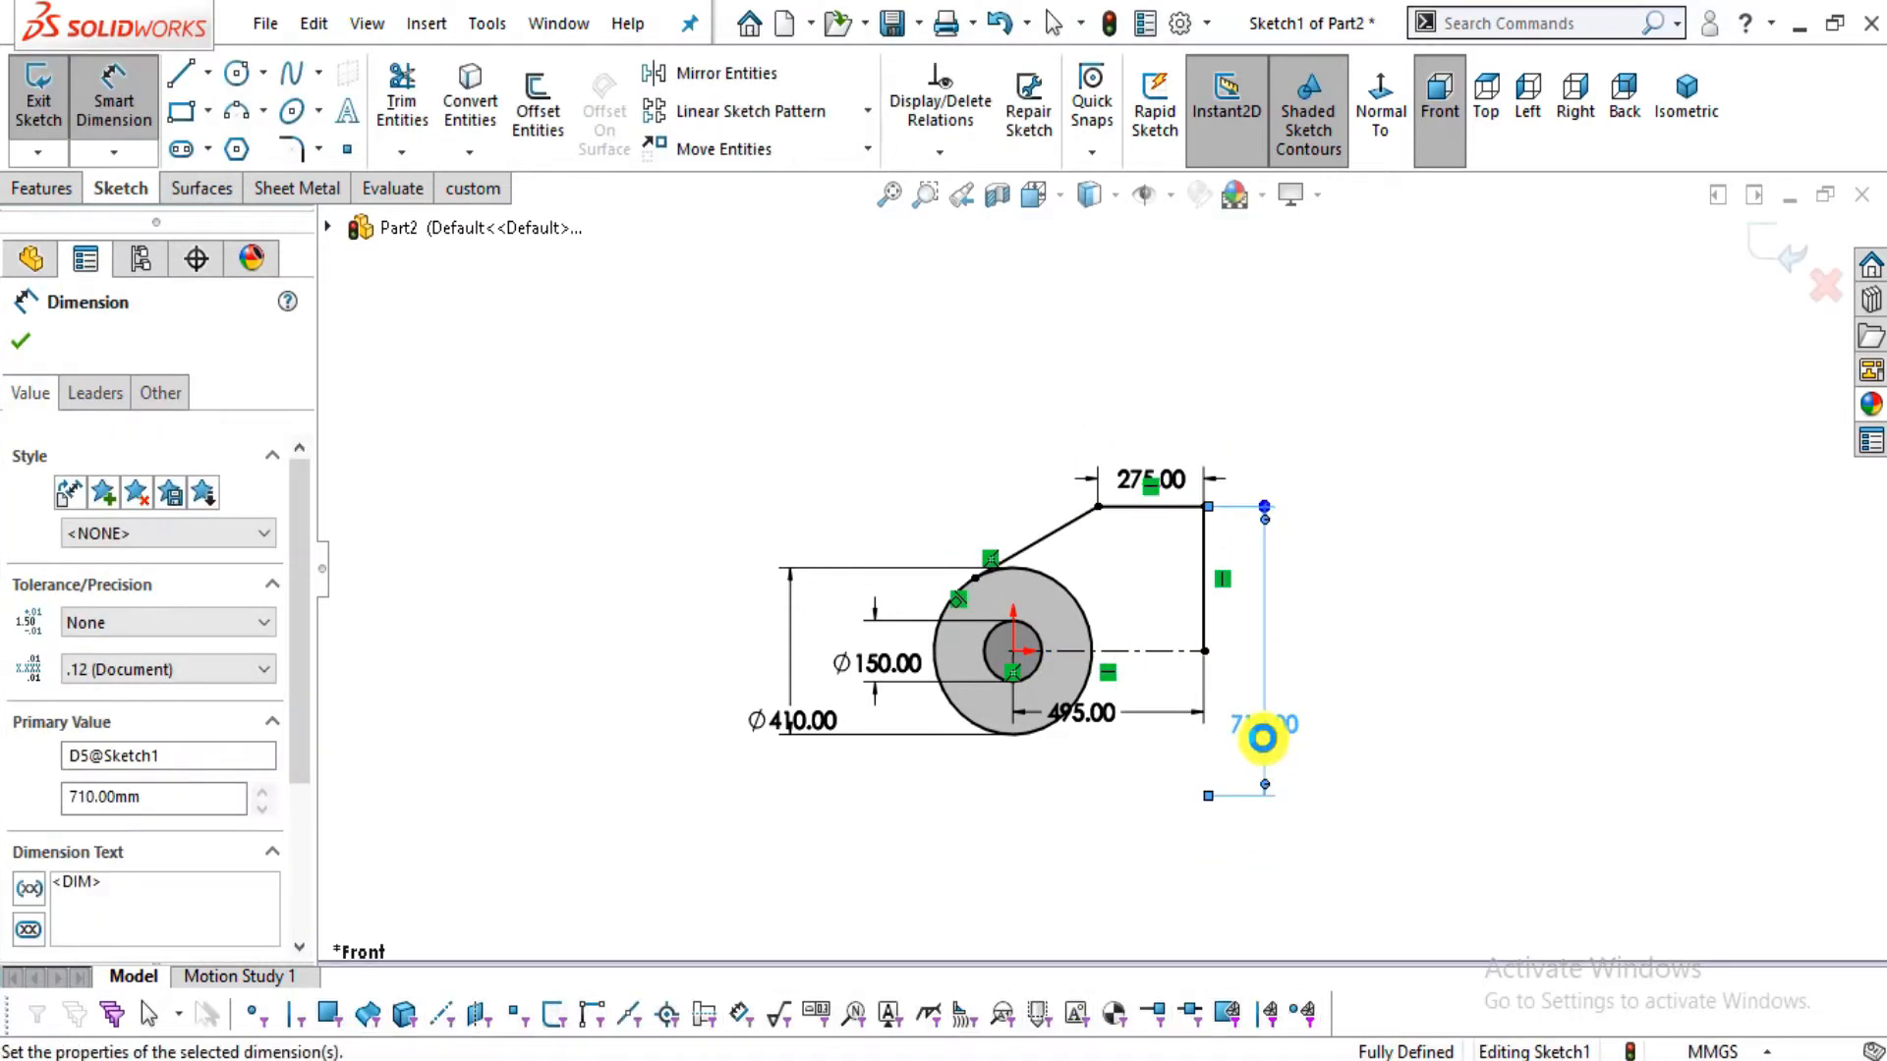
scroll(1267, 733, down, 4)
key(Escape)
scroll(1145, 668, up, 3)
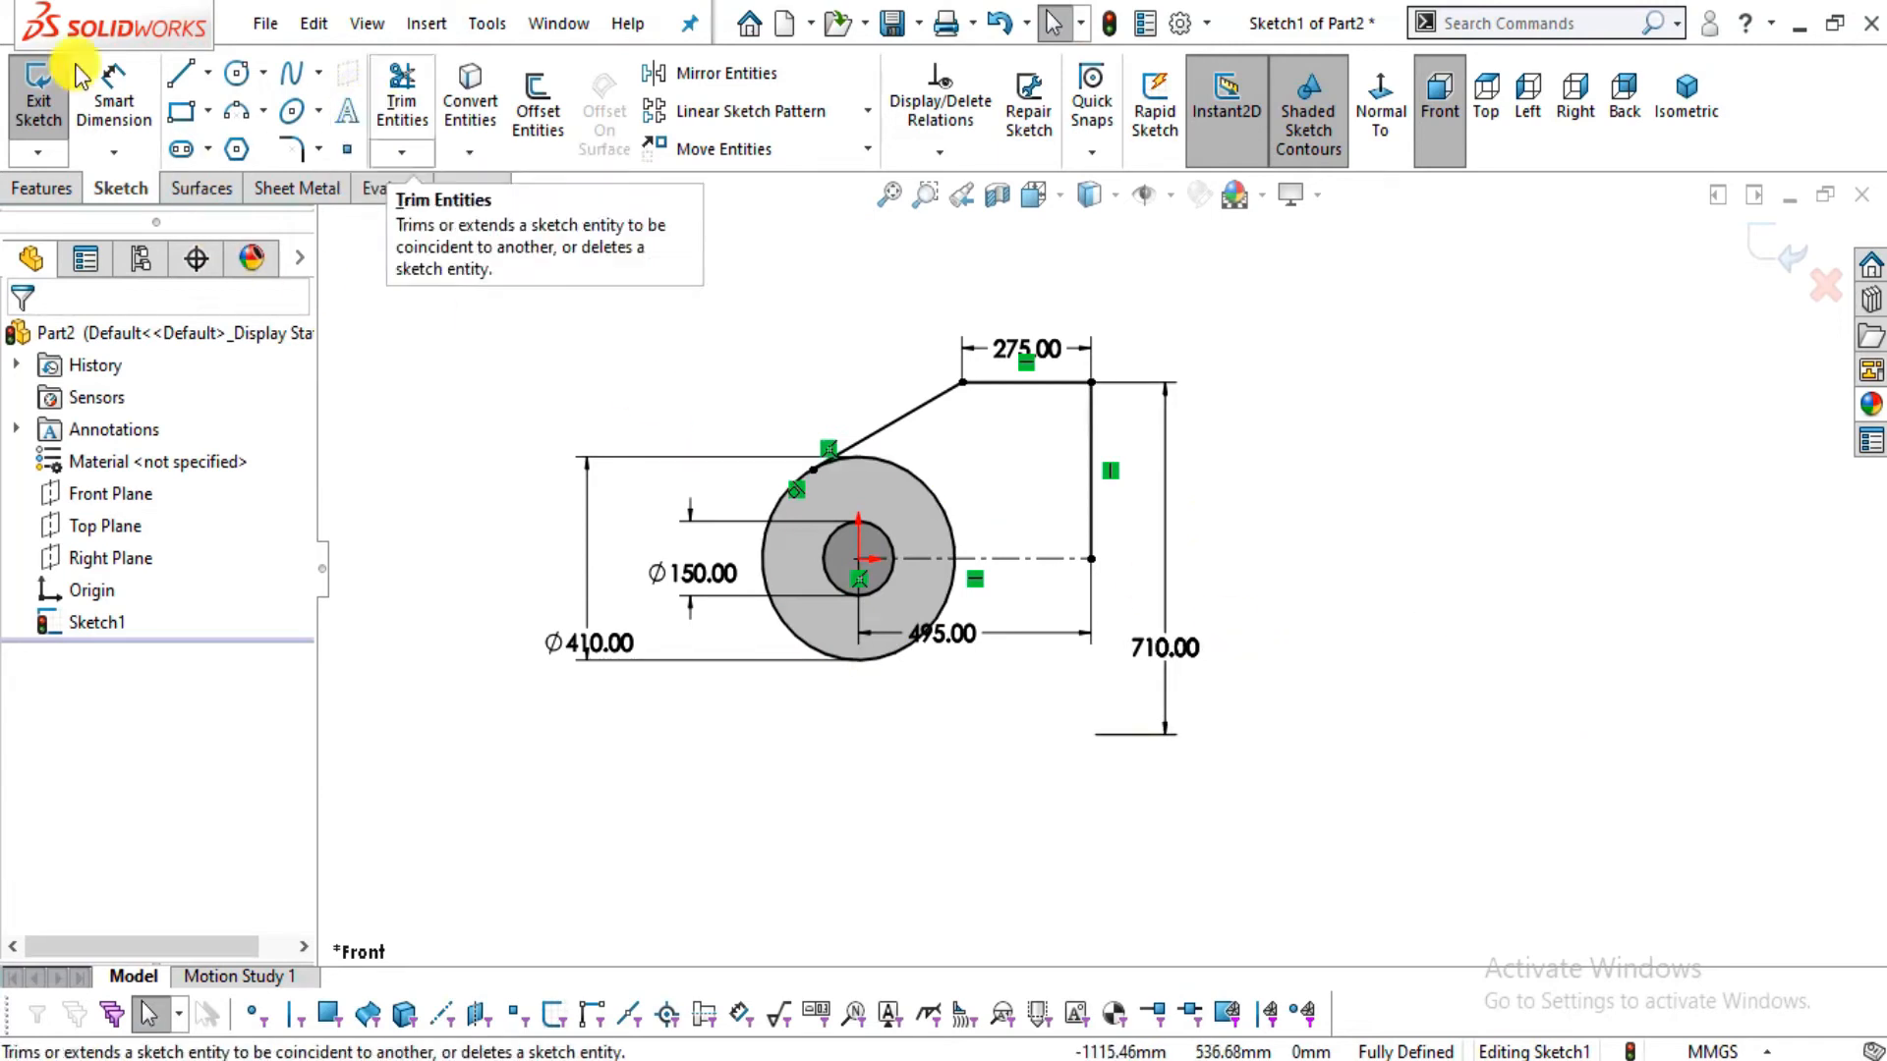
Mirror the slanted, upper horizontal and vertical lines about the horizontal centerline to complete the plate outline
click(695, 74)
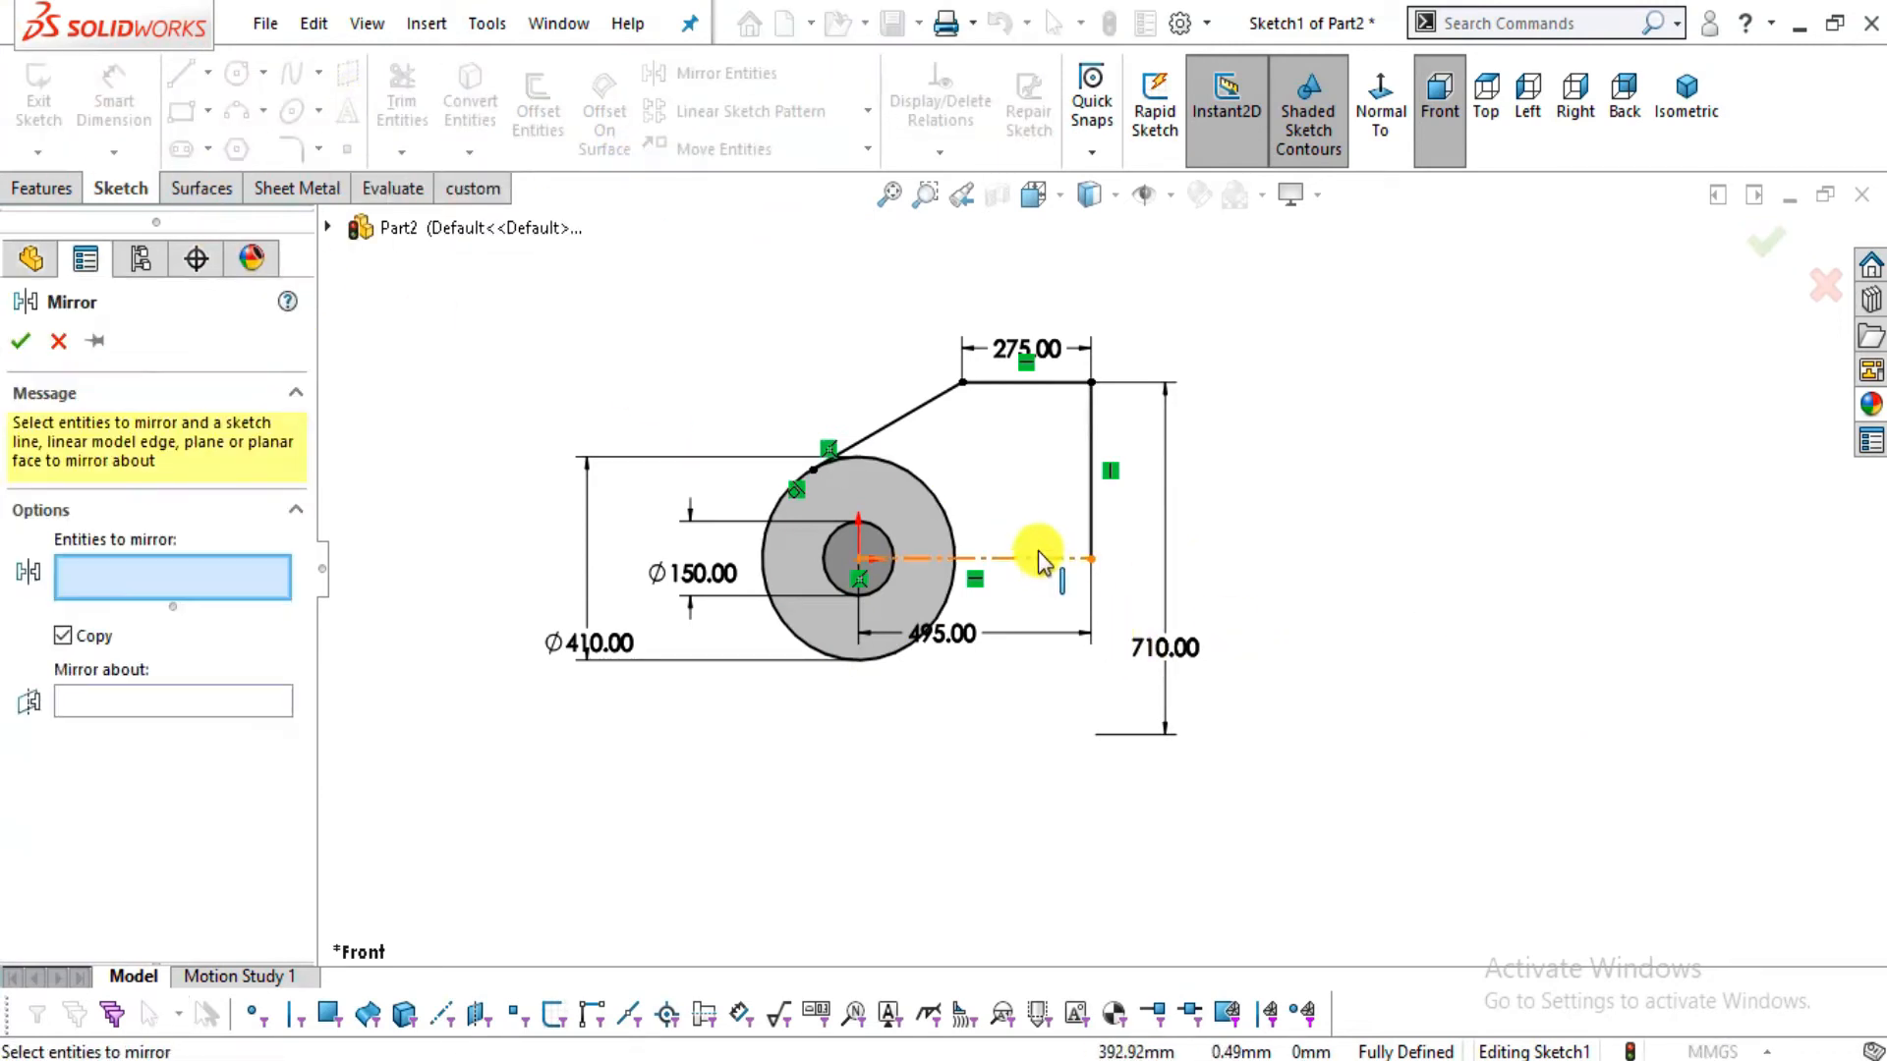
click(898, 427)
click(981, 391)
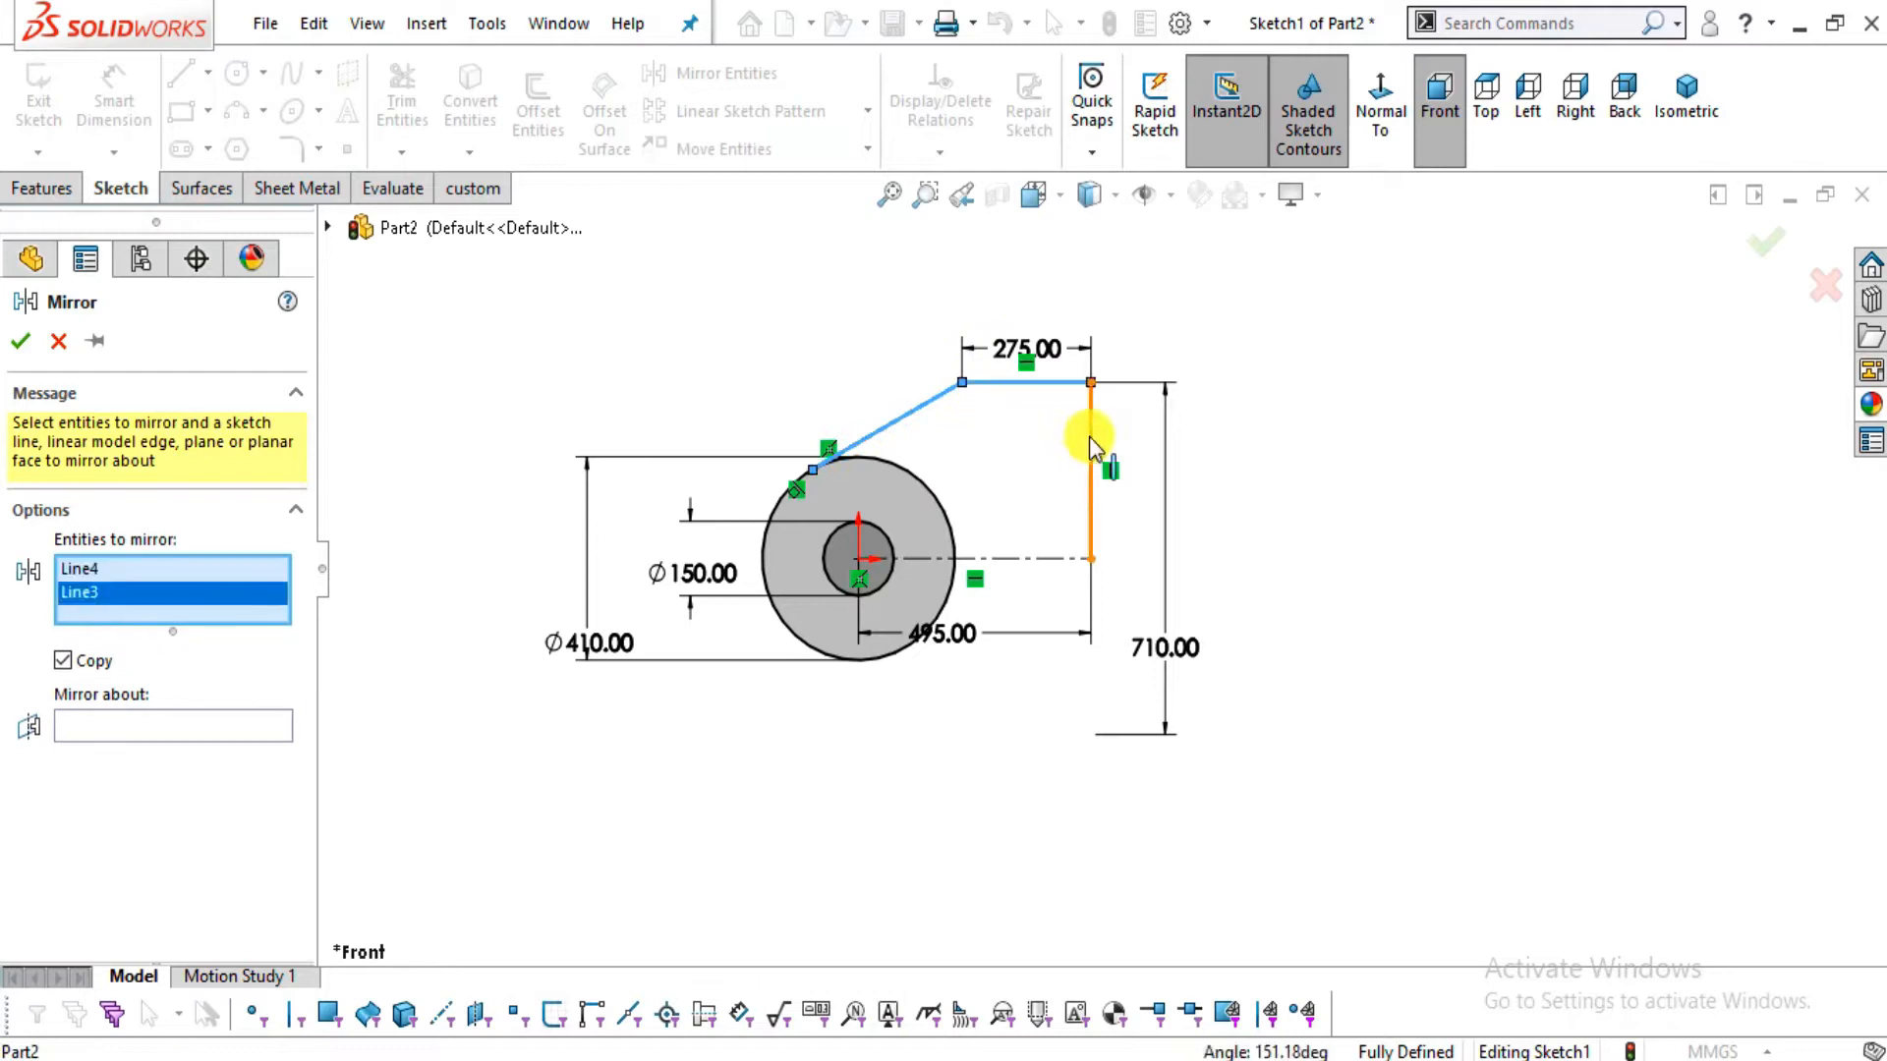
click(1088, 436)
click(247, 751)
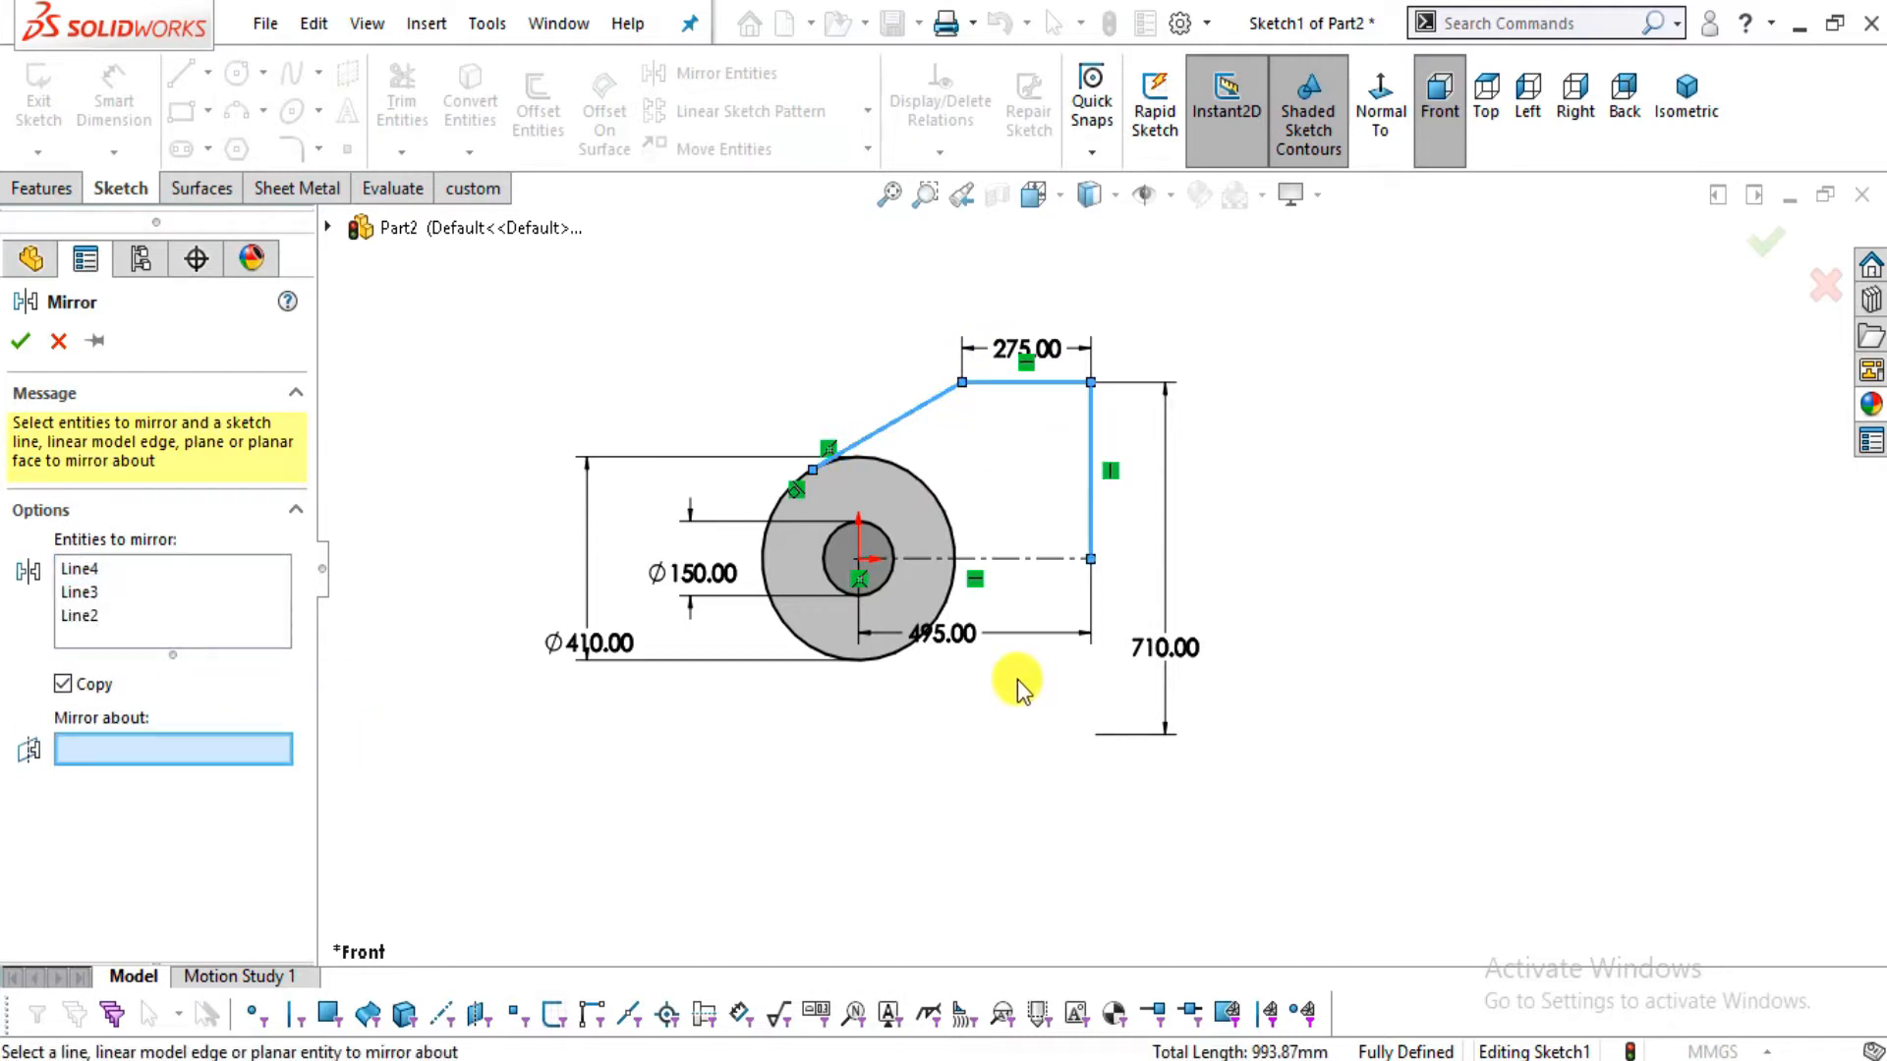
click(1030, 559)
click(22, 341)
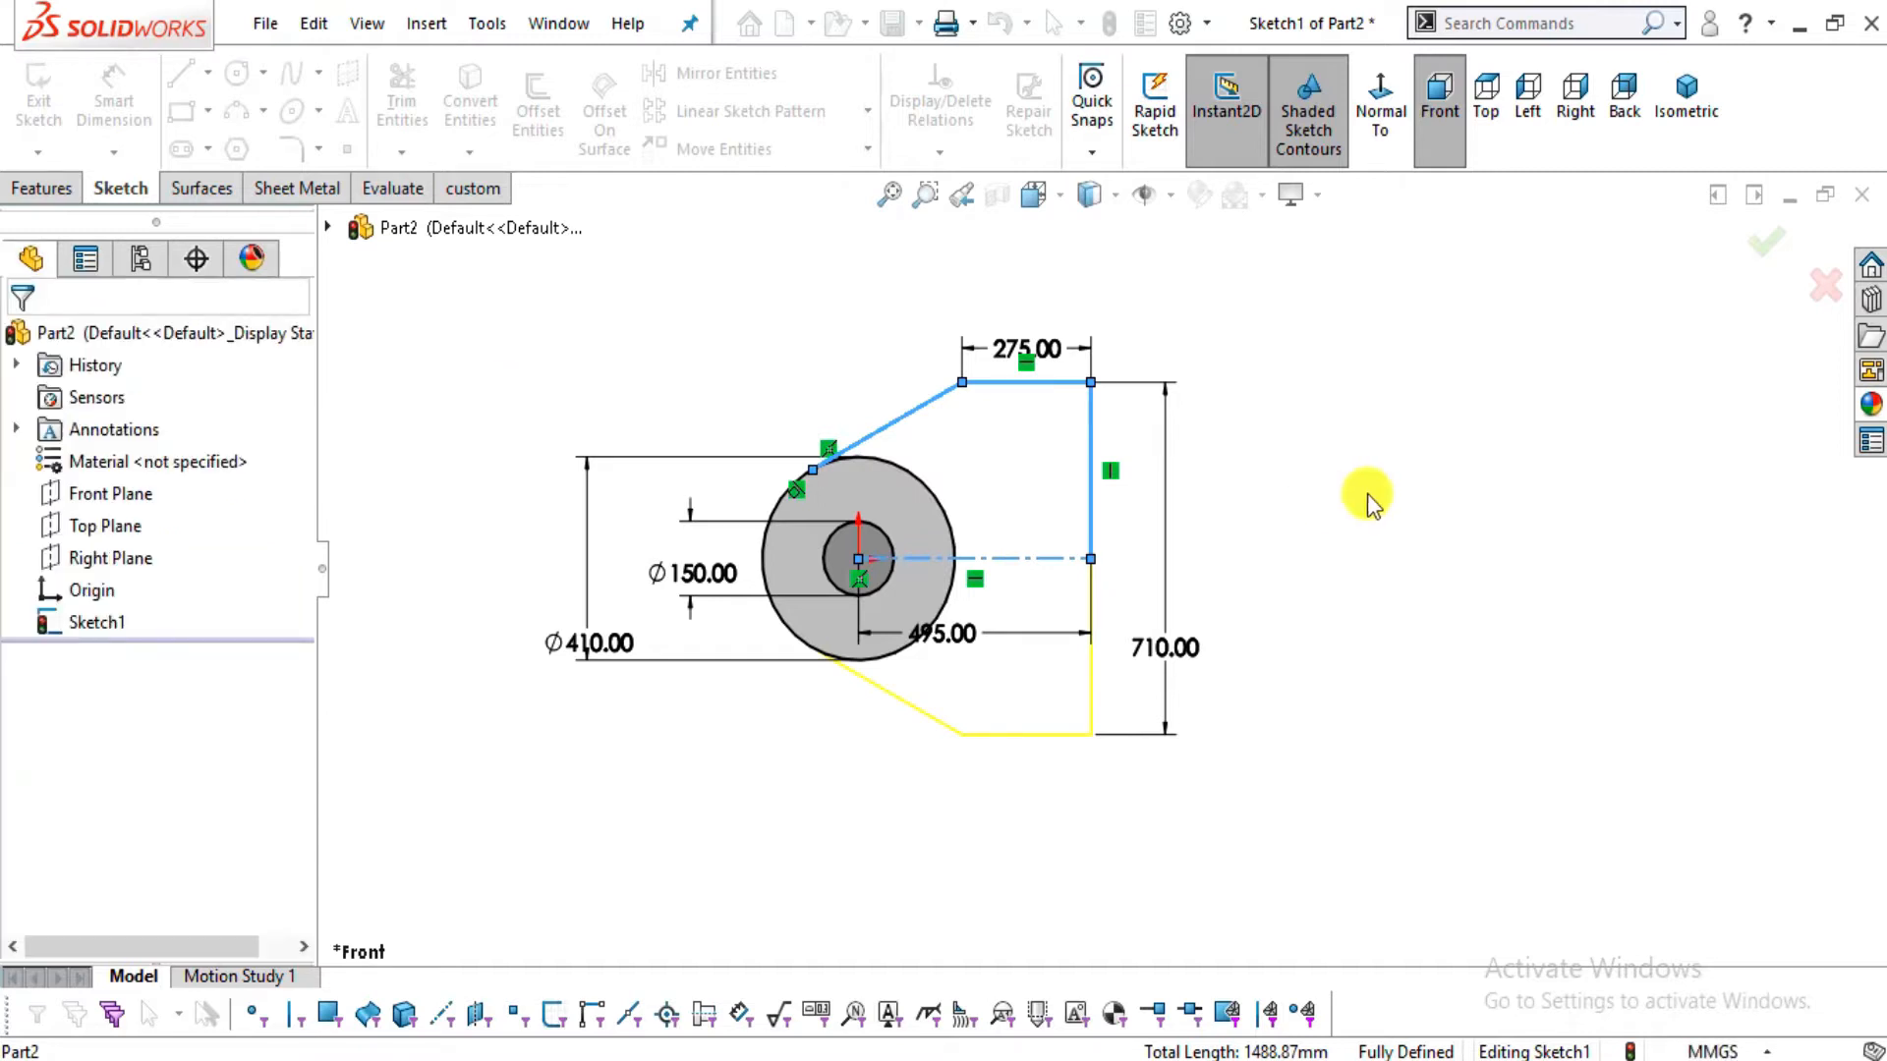
Start a boss extrusion of the plate sketch and include the upper half, lower half and ring regions, excluding the central hole
scroll(1183, 489, down, 3)
scroll(1071, 609, up, 1)
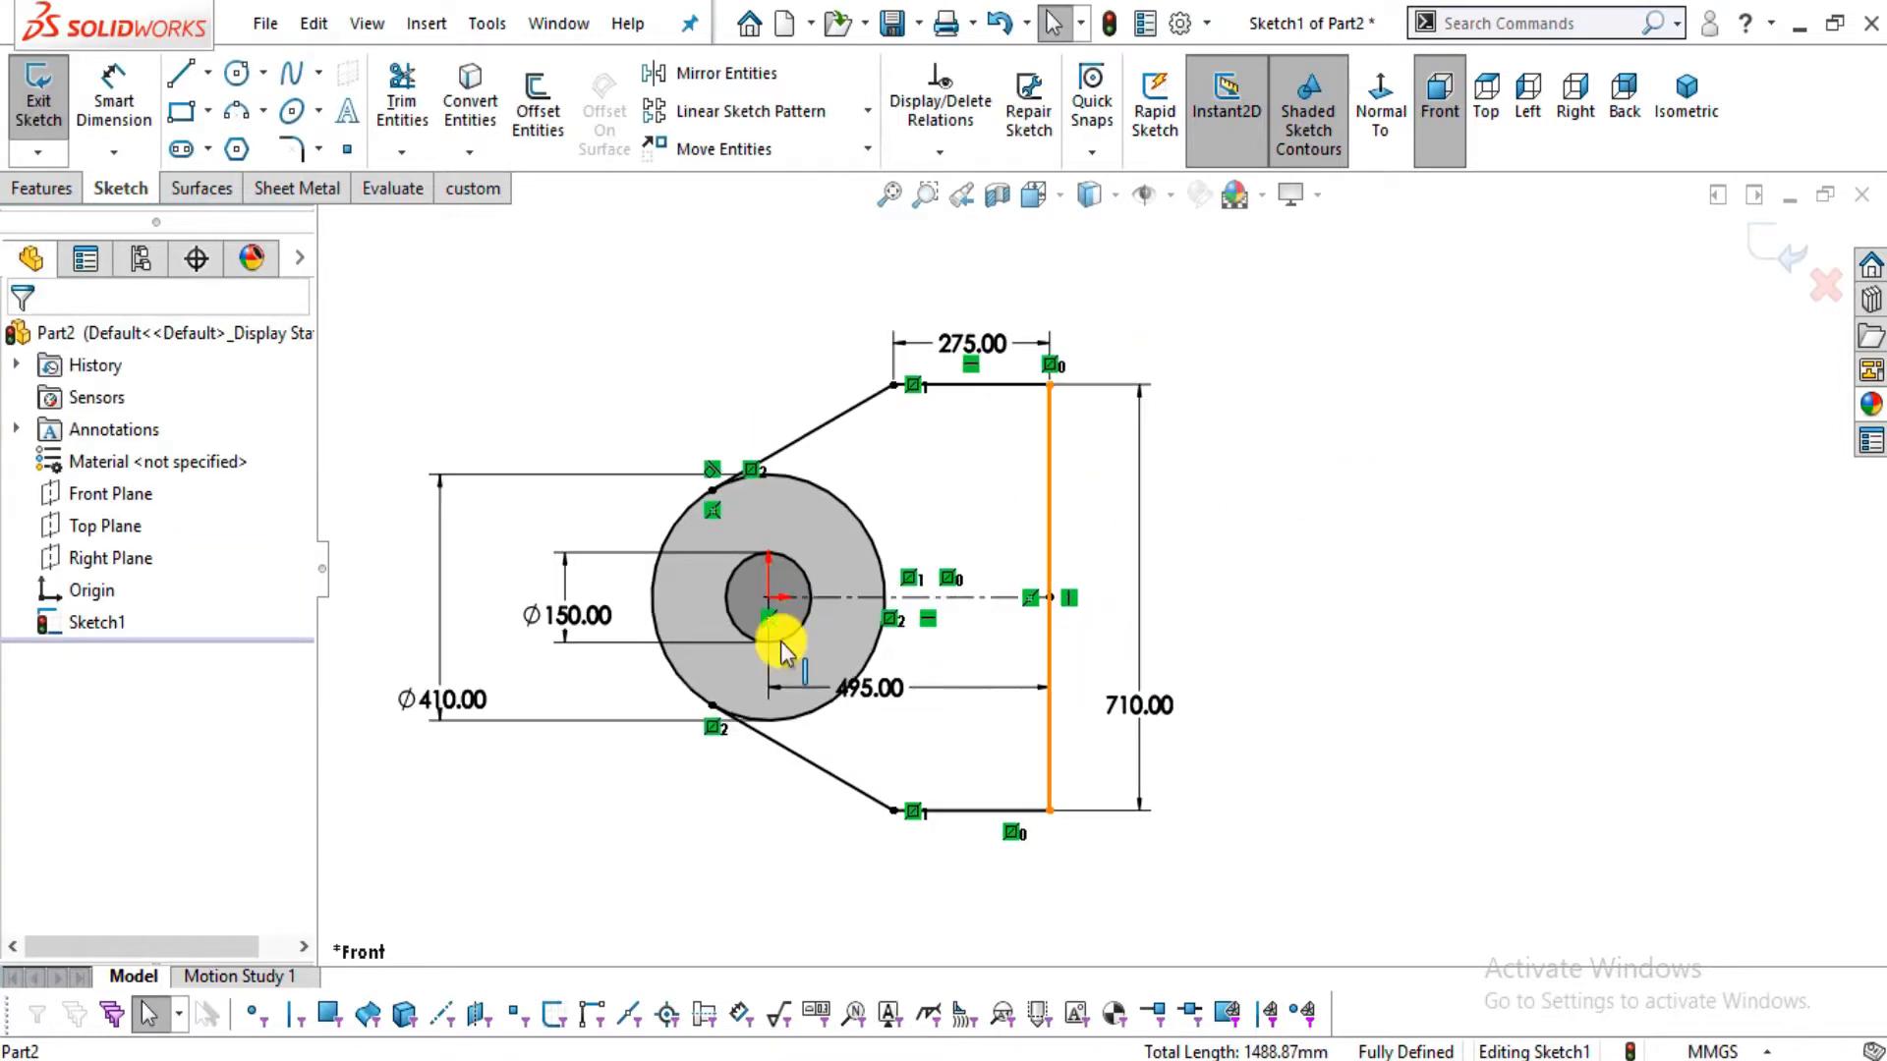
click(41, 188)
click(51, 113)
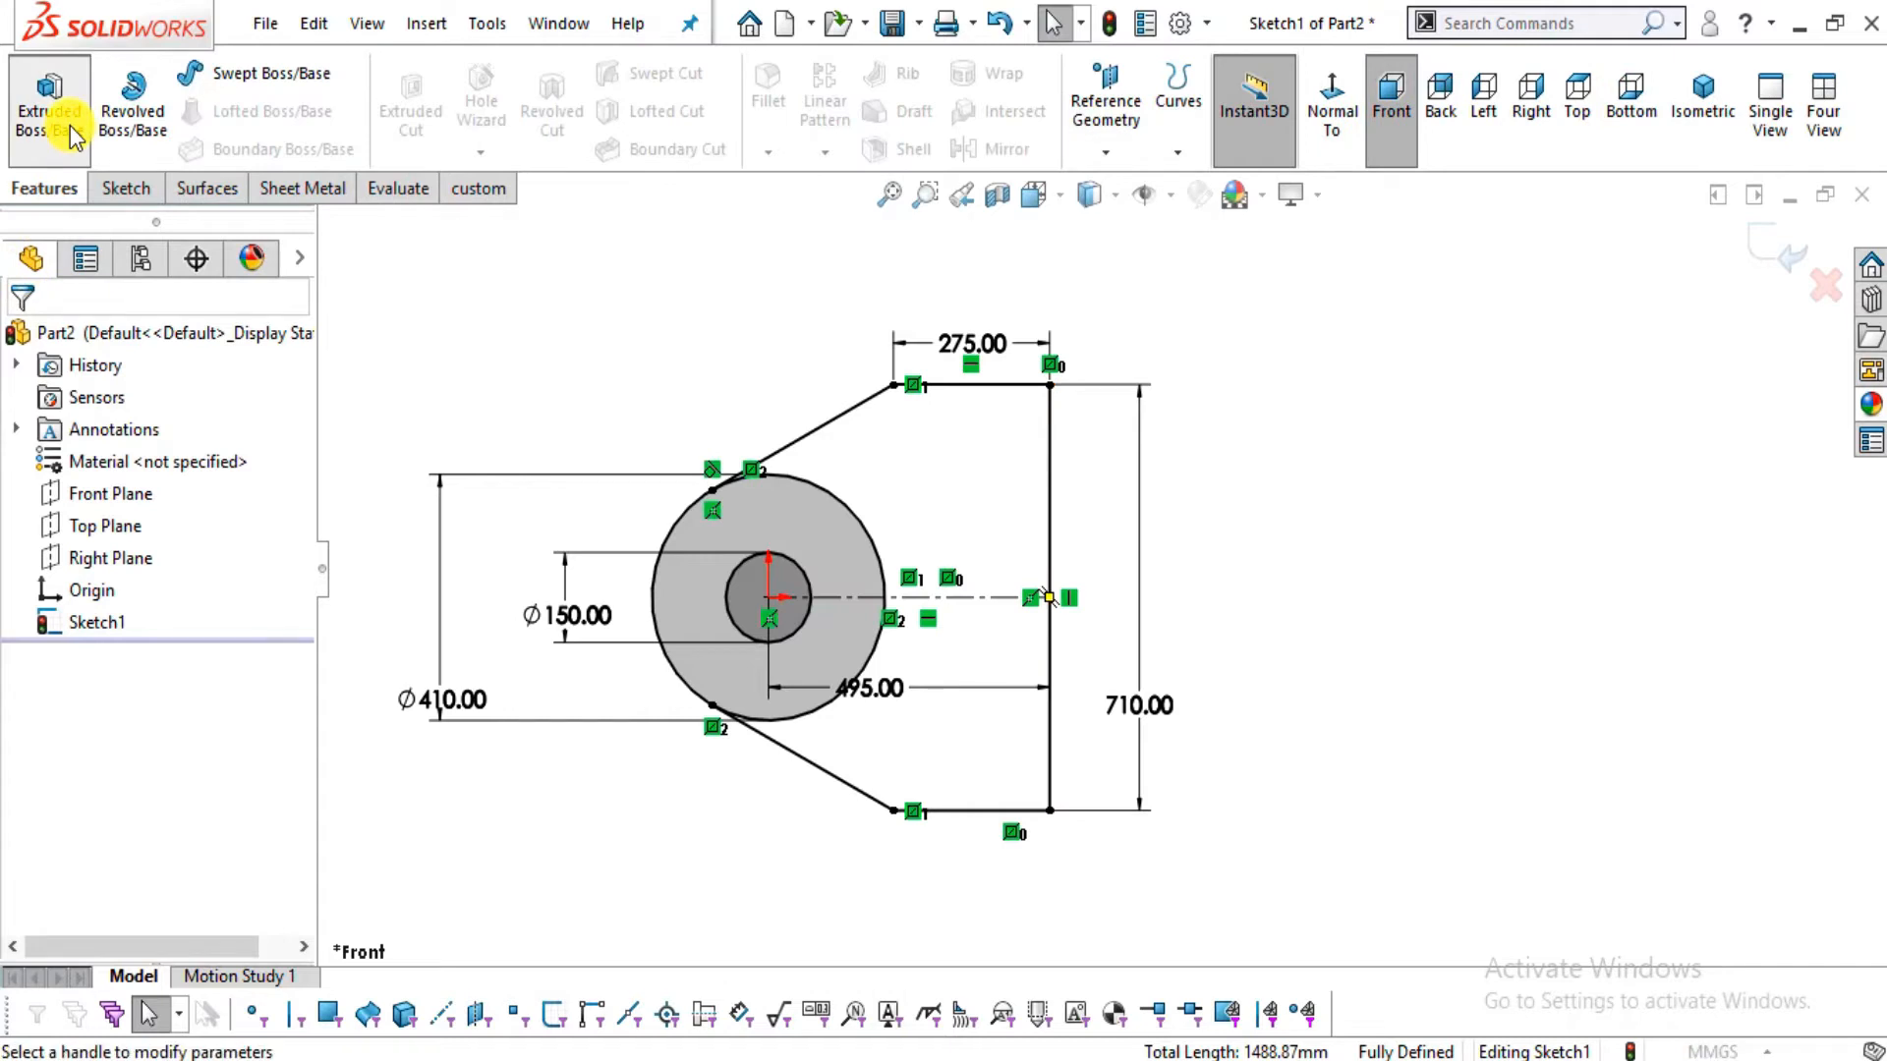
click(1269, 566)
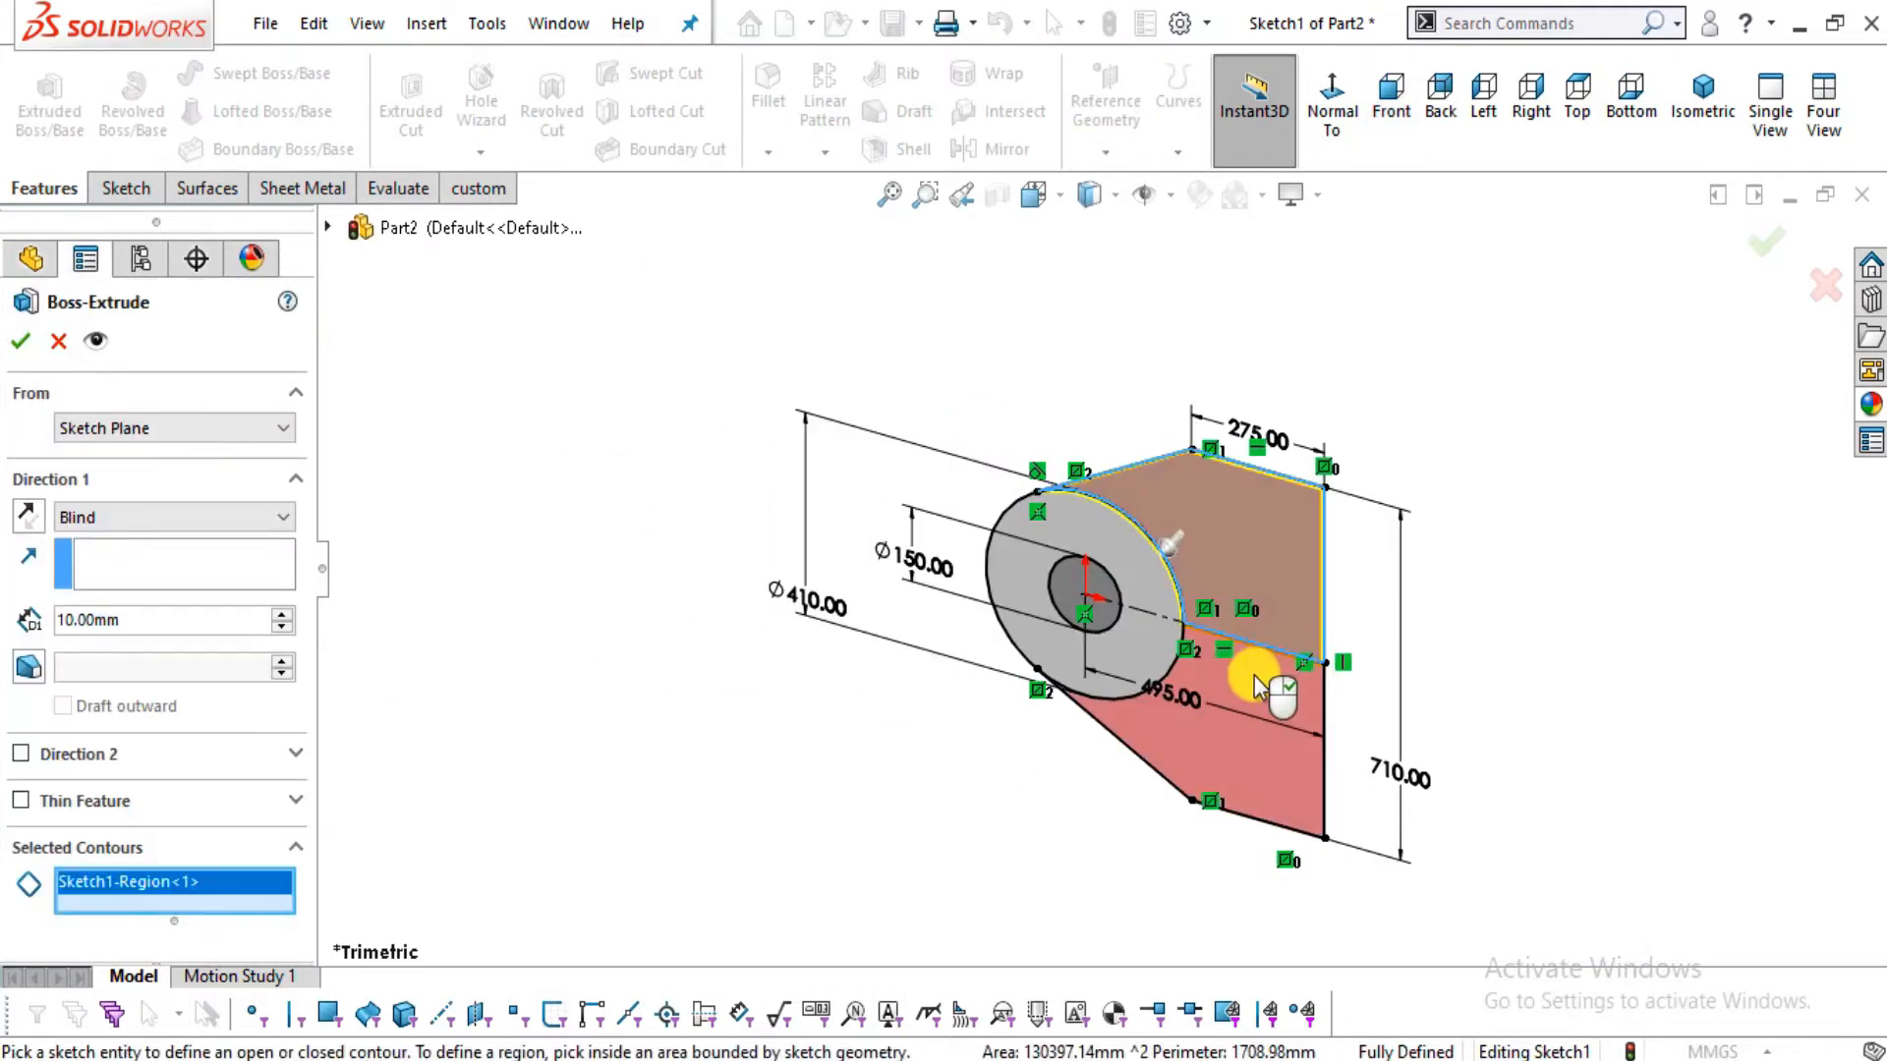
click(1257, 678)
click(1119, 535)
Check the lower plate's thickness in the PDF drawing and extrude the selected regions 105 mm
mouse_move(1372, 842)
middle_down()
mouse_move(1347, 674)
mouse_move(1390, 357)
mouse_move(1346, 579)
middle_up()
key(alt+Tab)
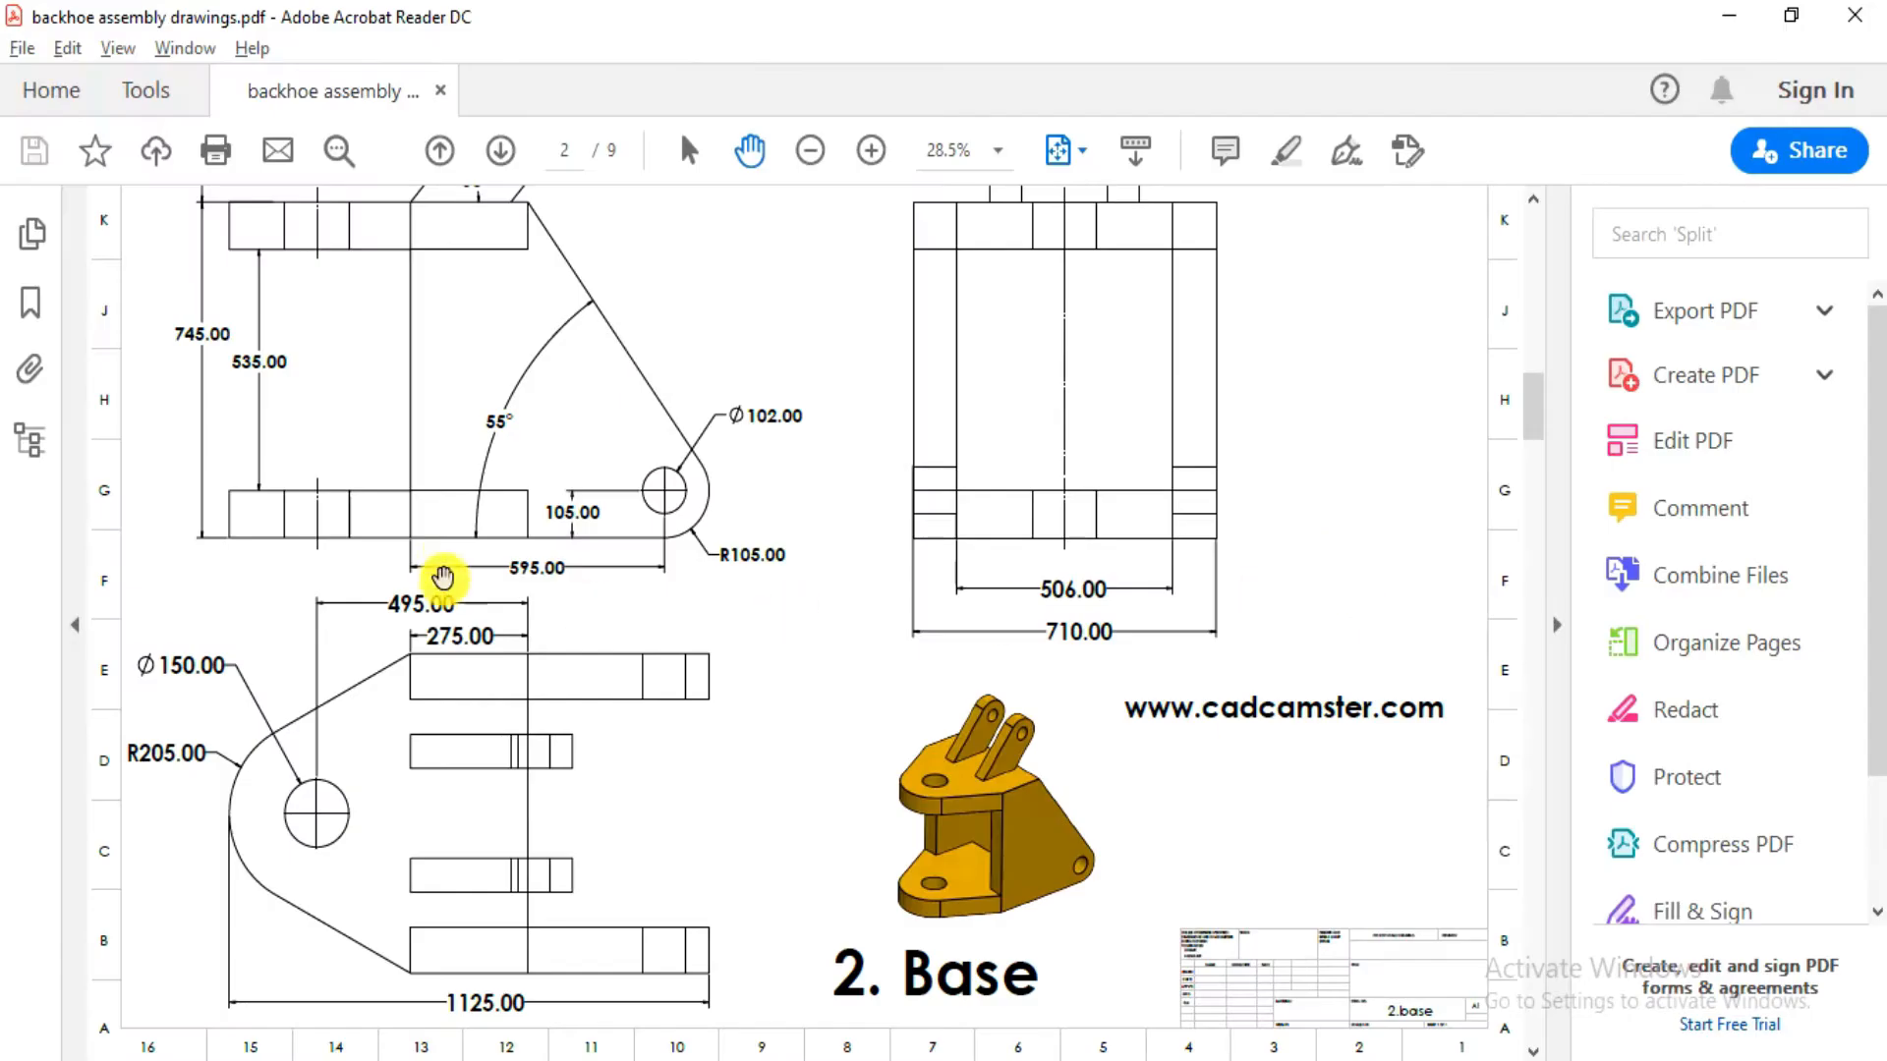
ctrl+scroll(518, 514, up, 2)
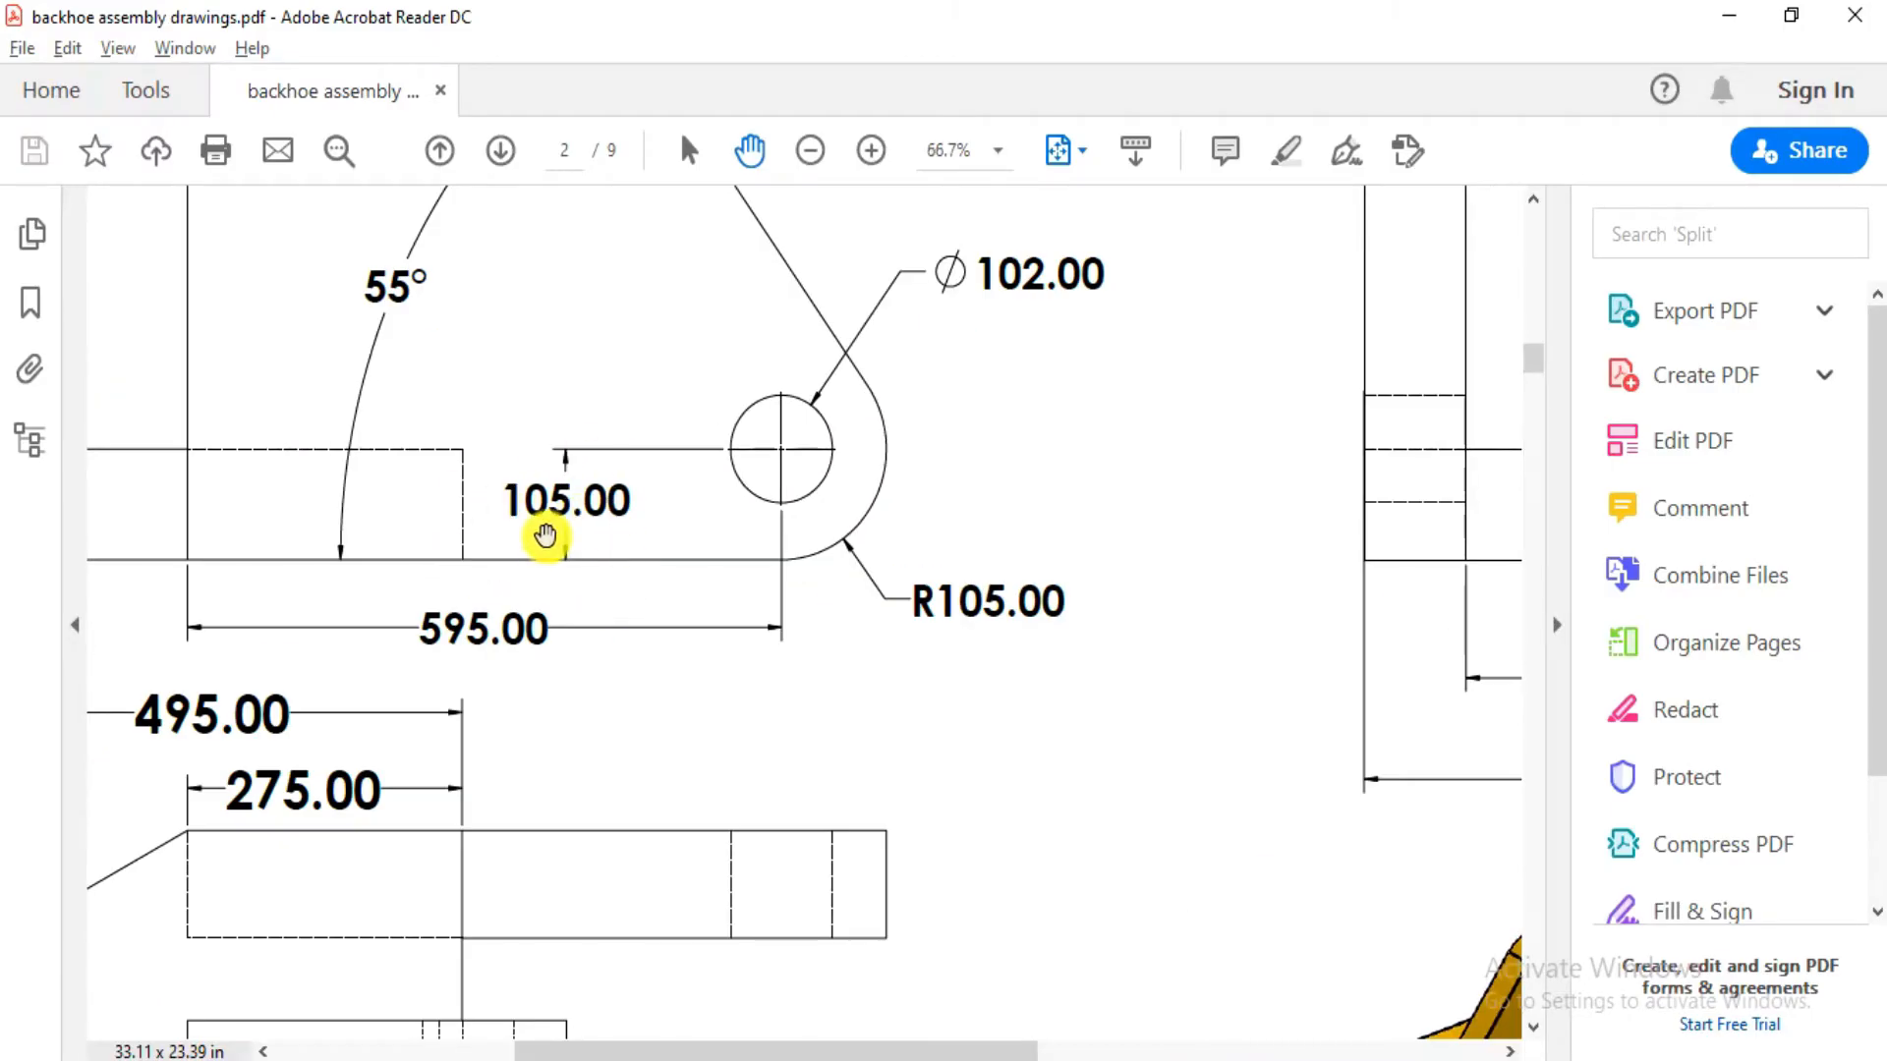
mouse_move(523, 598)
mouse_down()
mouse_move(1053, 716)
mouse_move(1094, 809)
mouse_up()
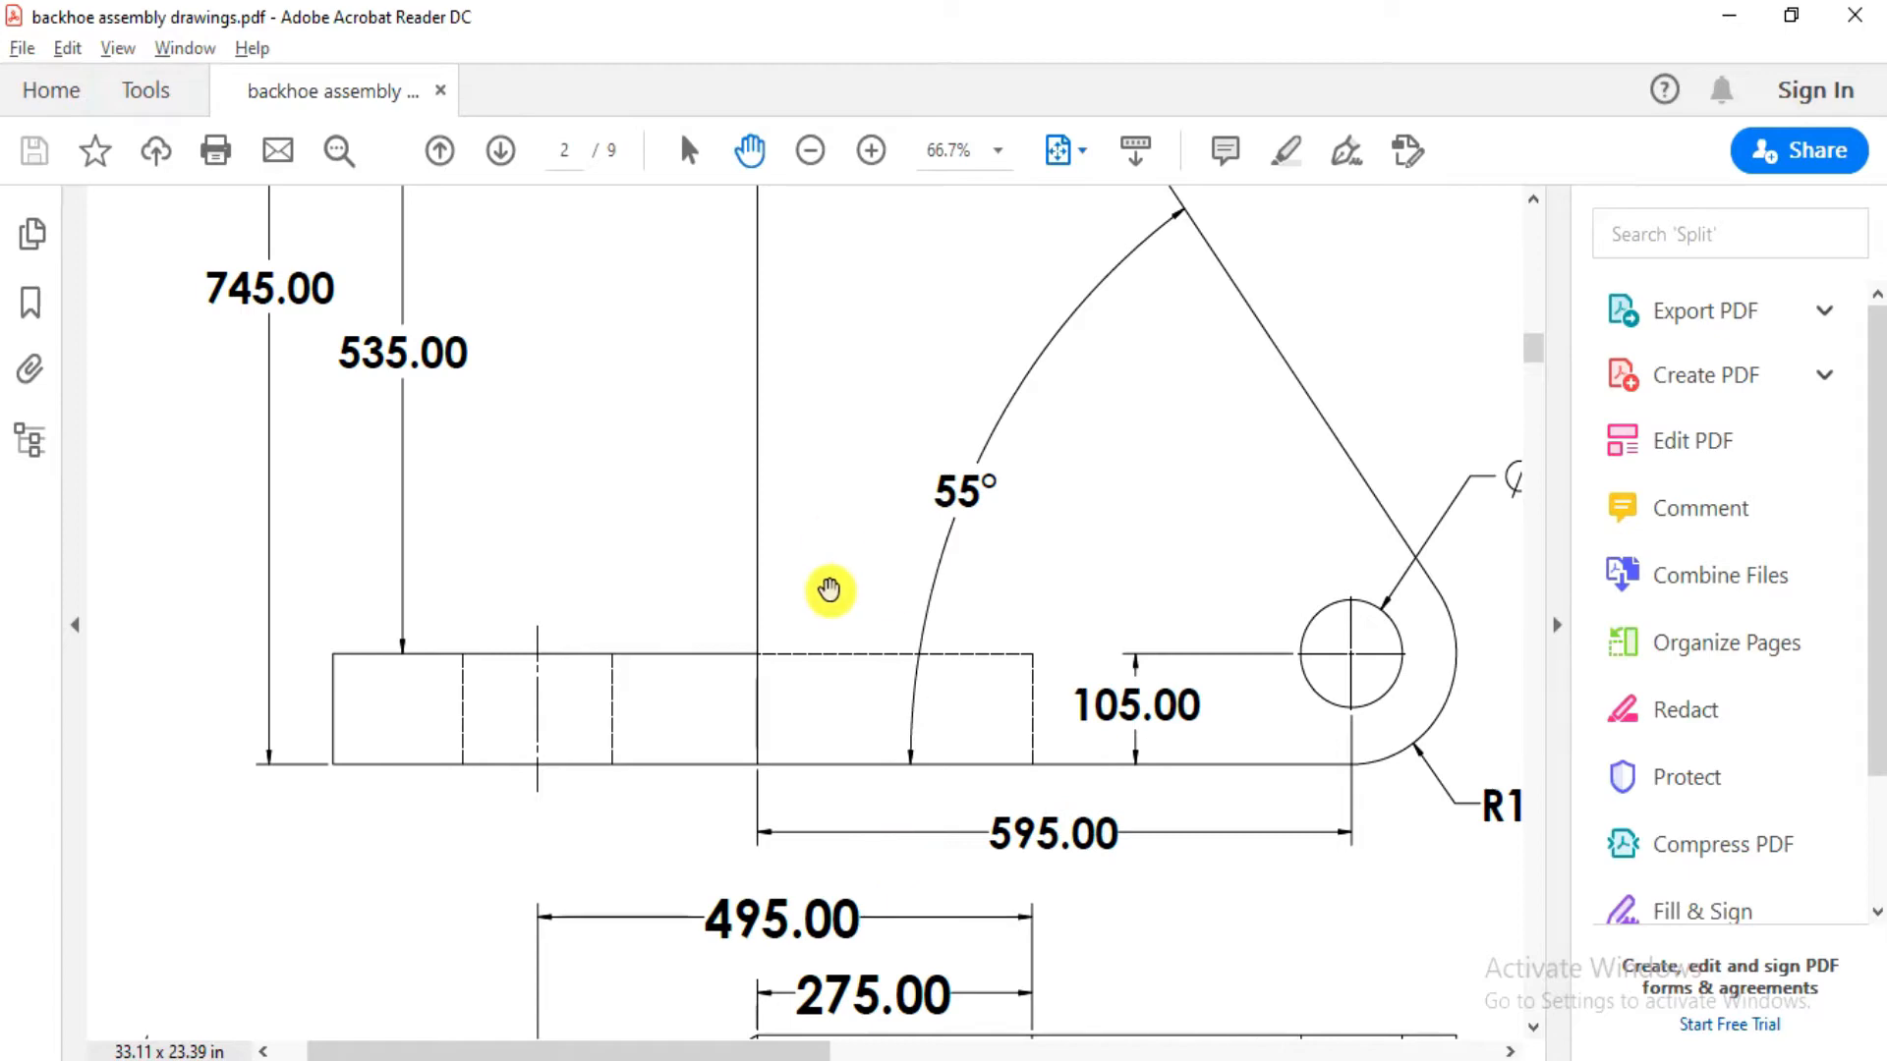
key(alt+Tab)
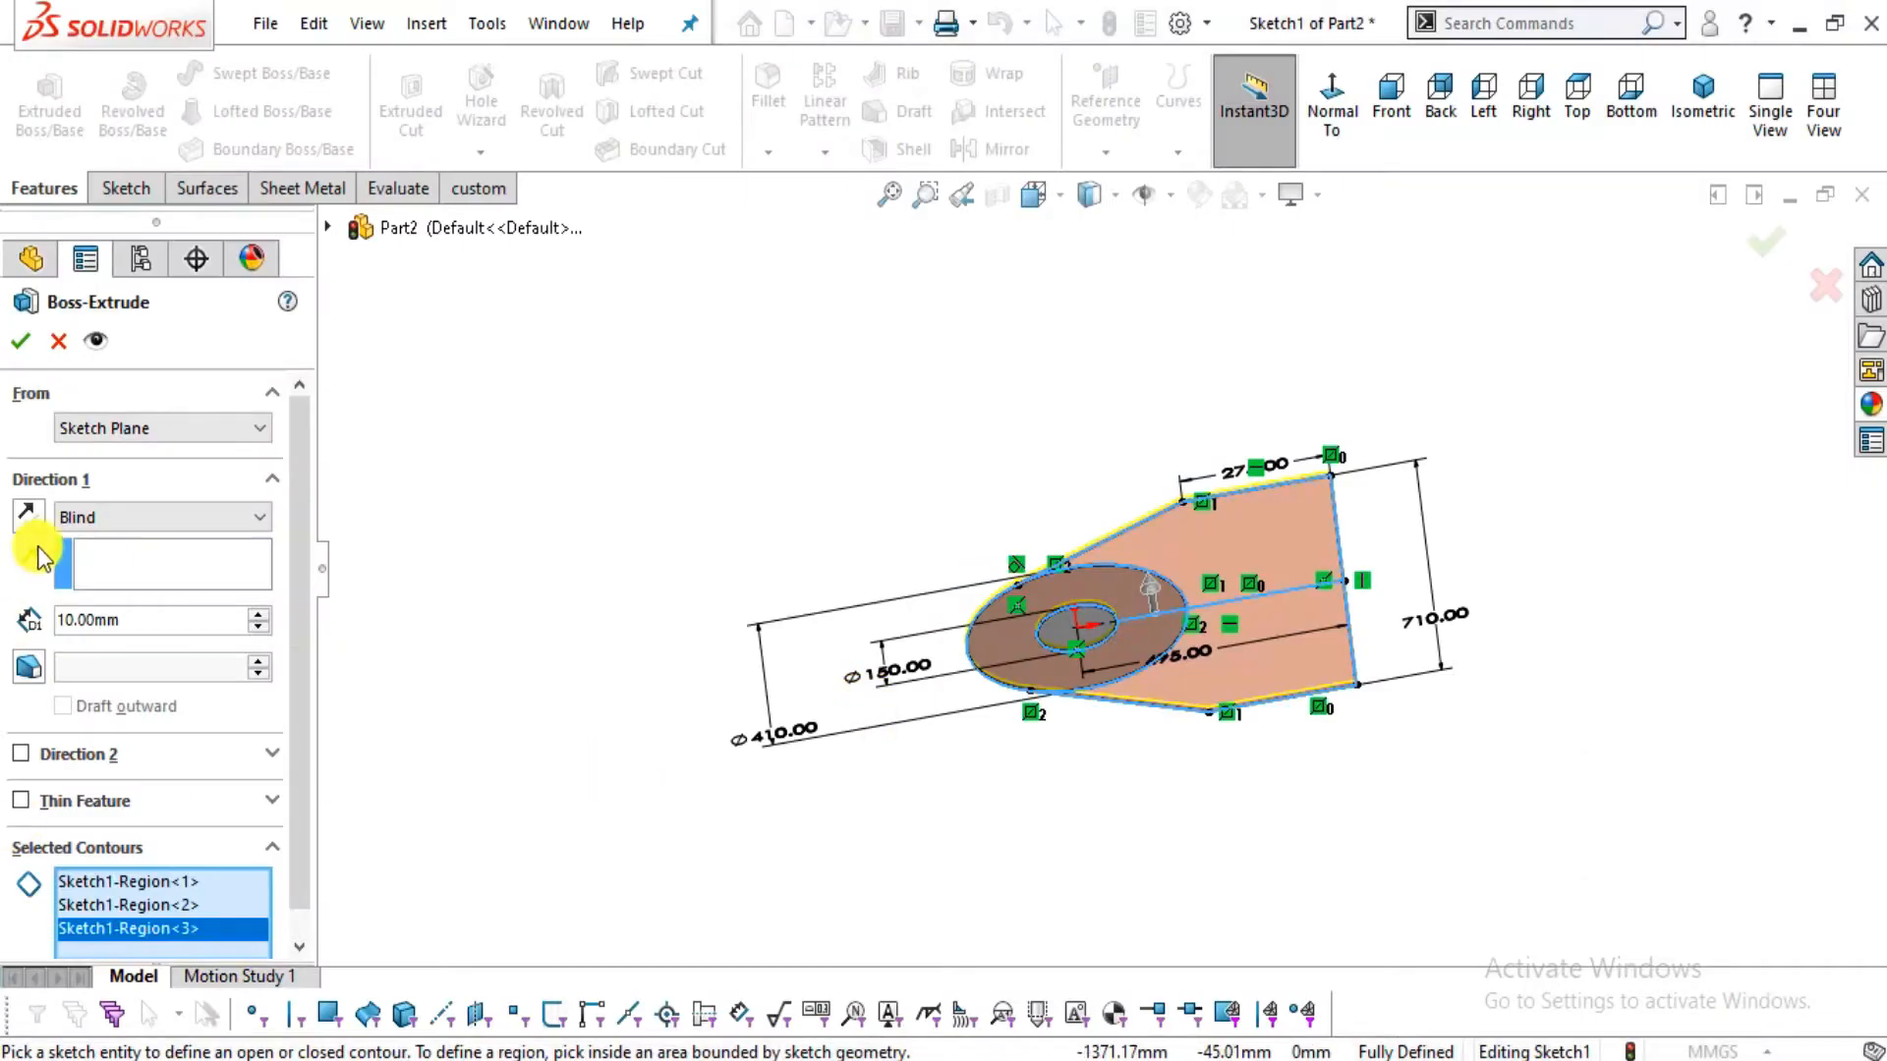
double_click(103, 619)
text(105)
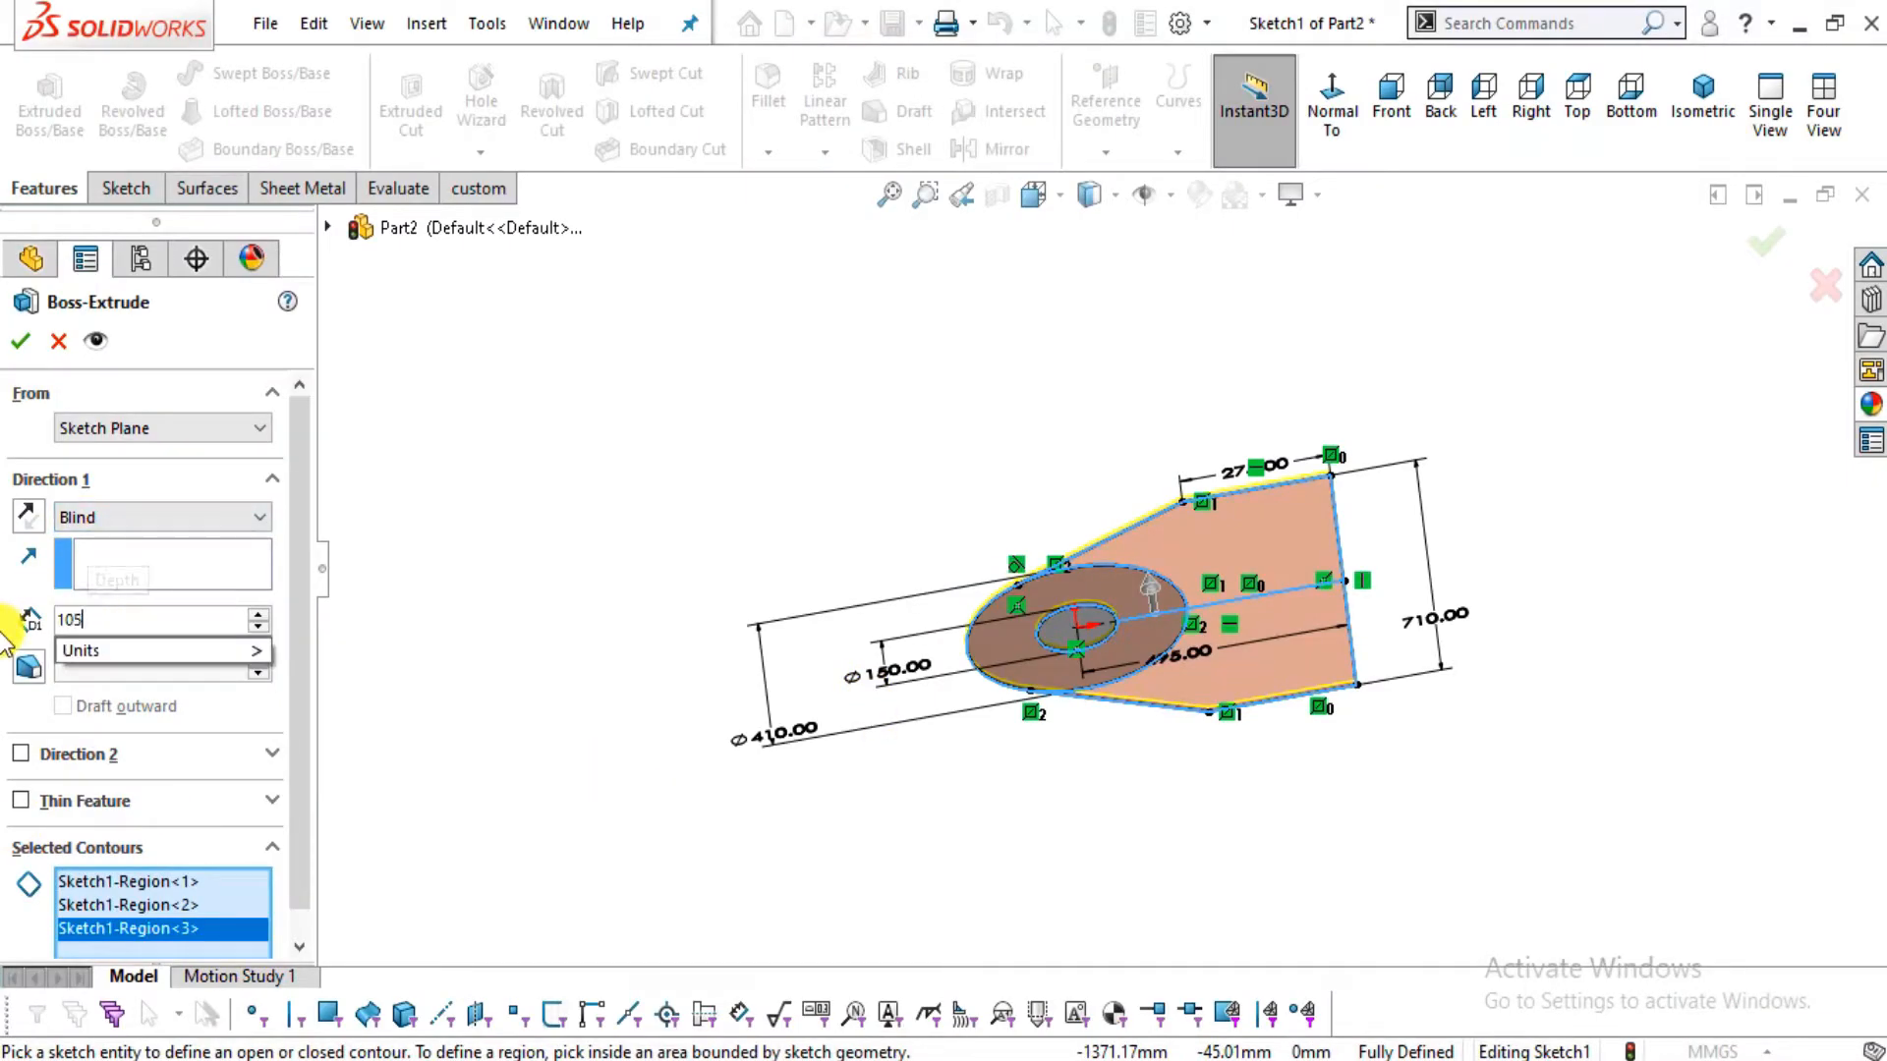
key(Return)
middle_drag(1234, 735, 1233, 623)
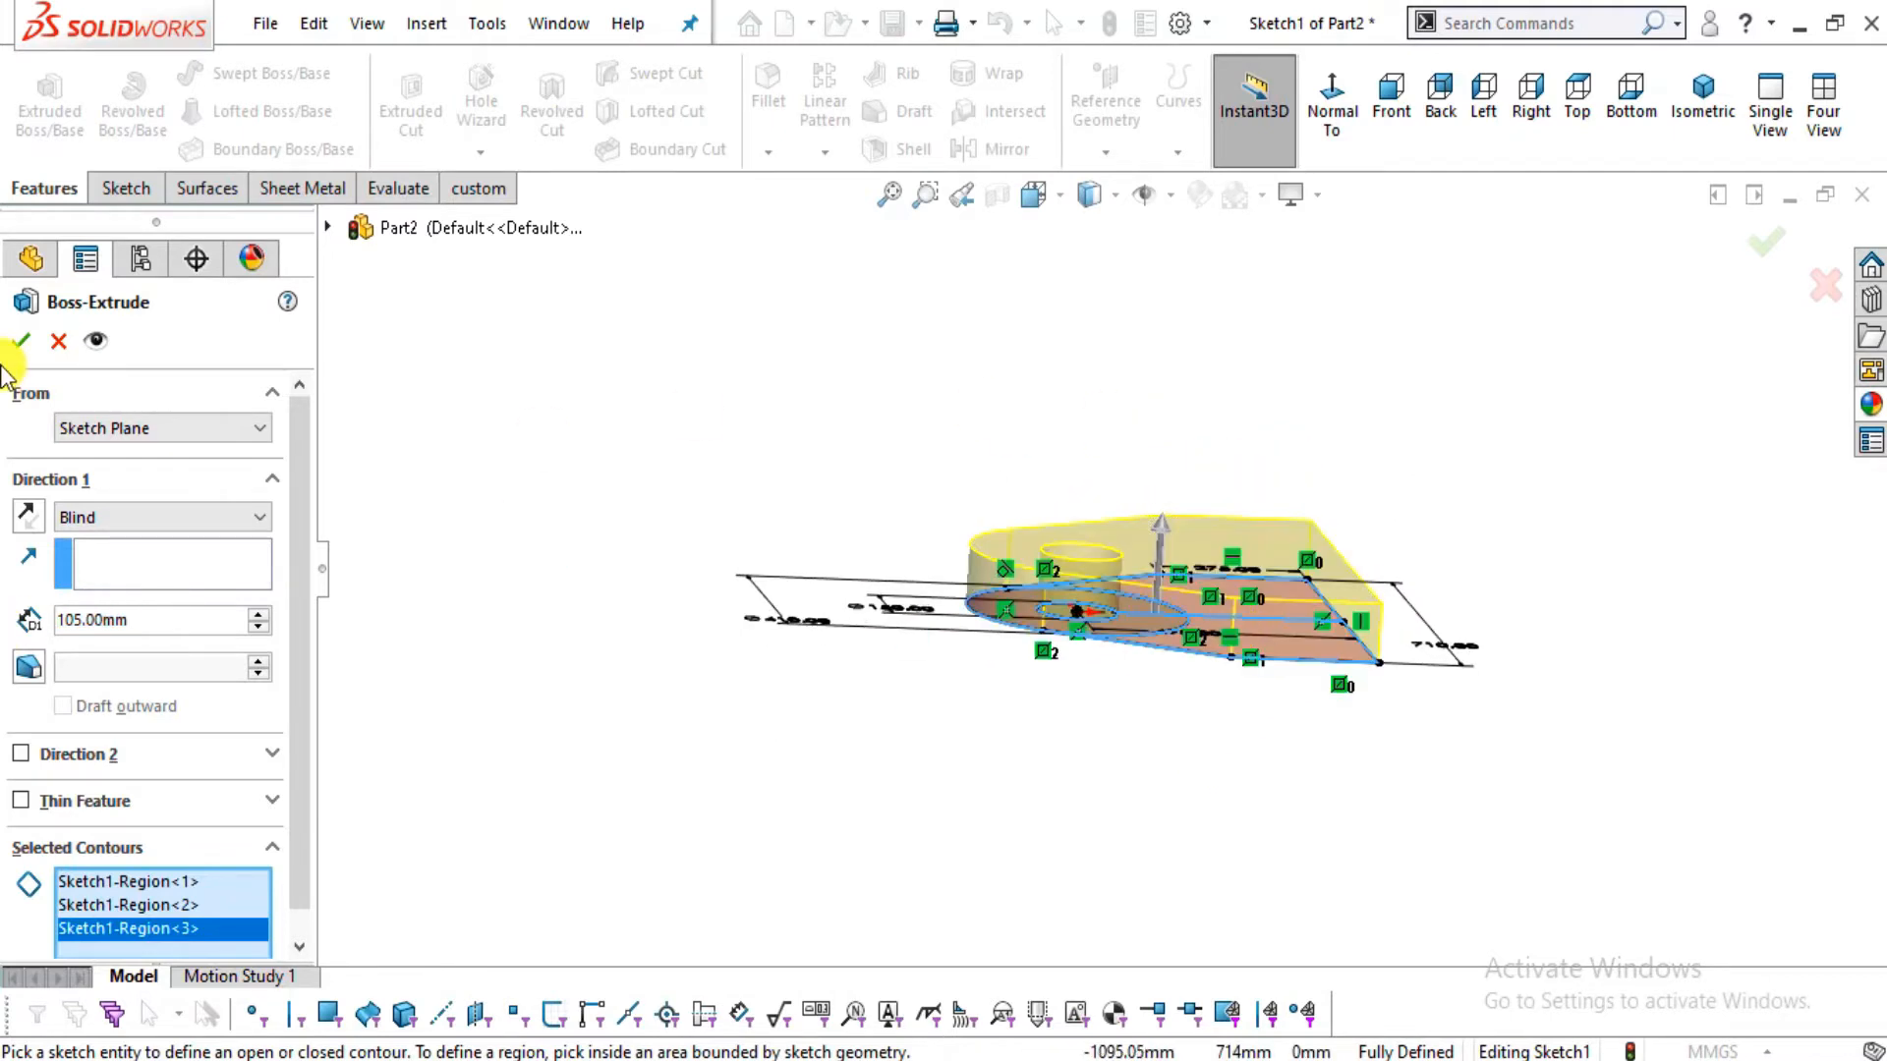
middle_drag(1251, 522, 1209, 634)
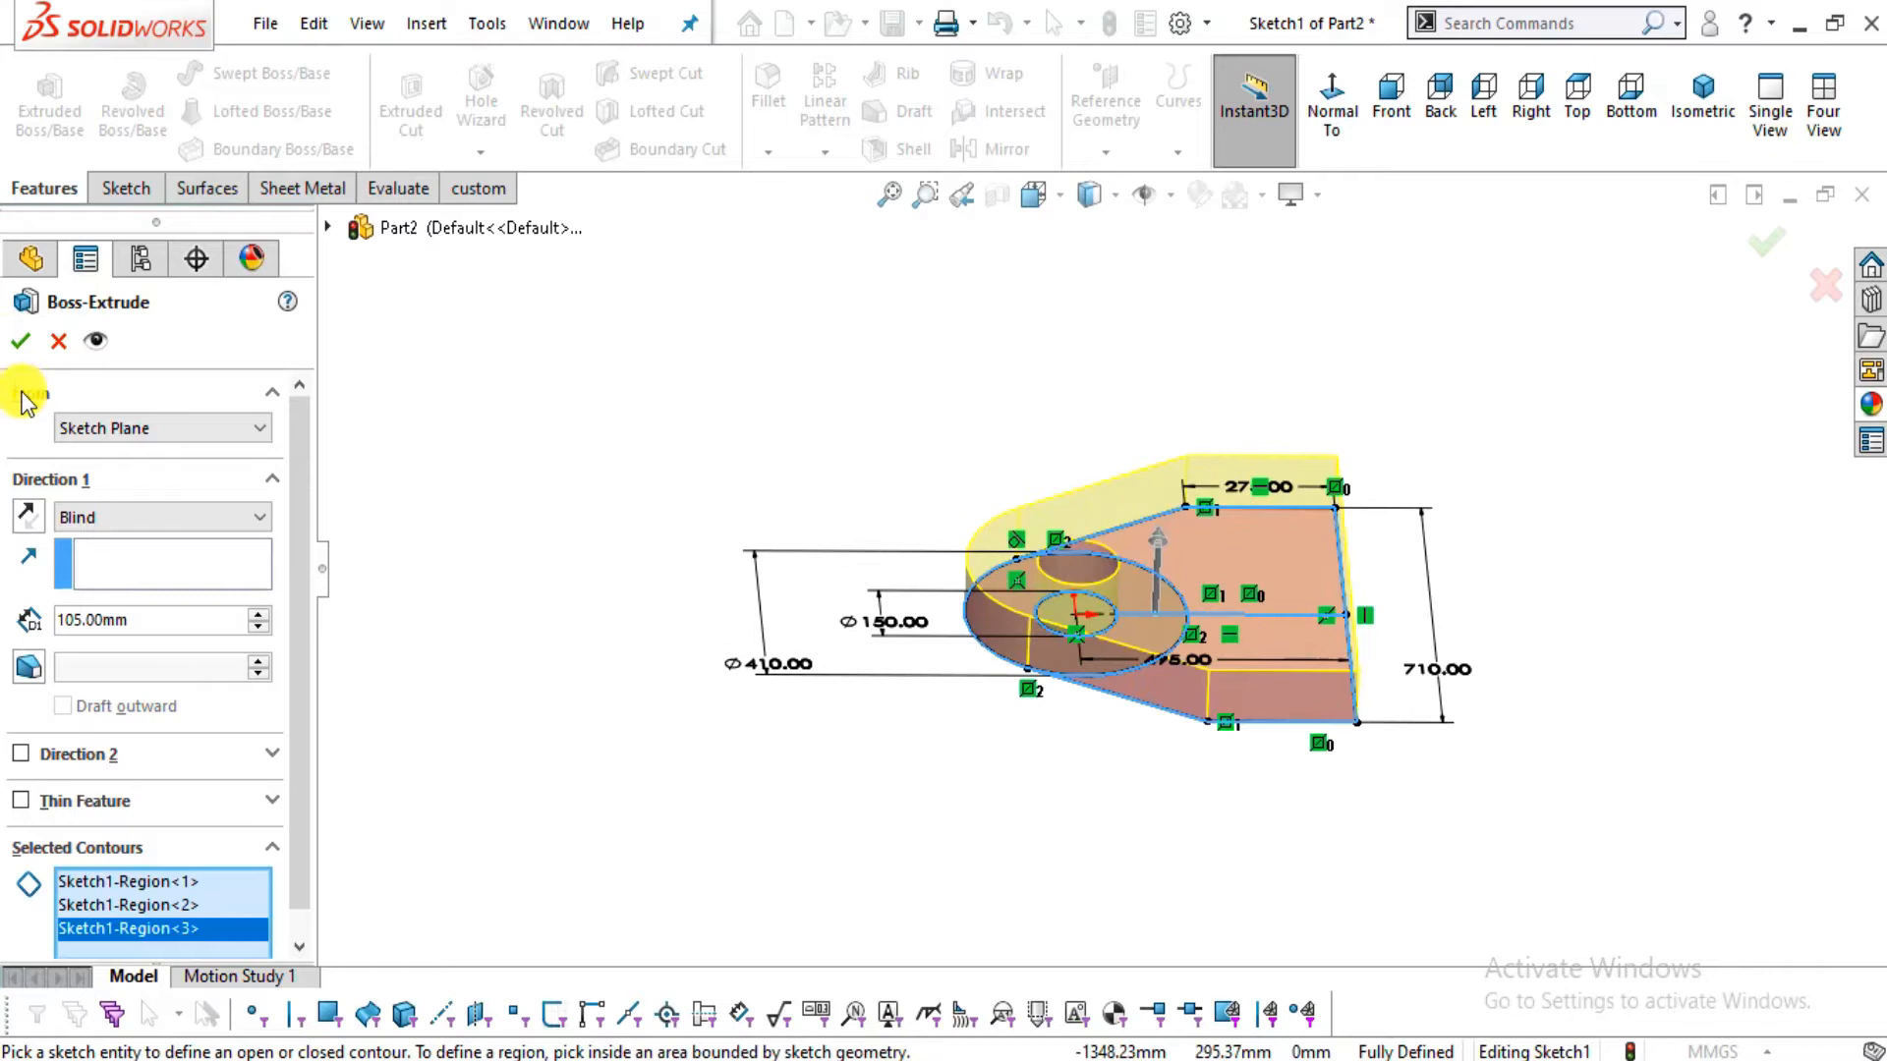
click(14, 344)
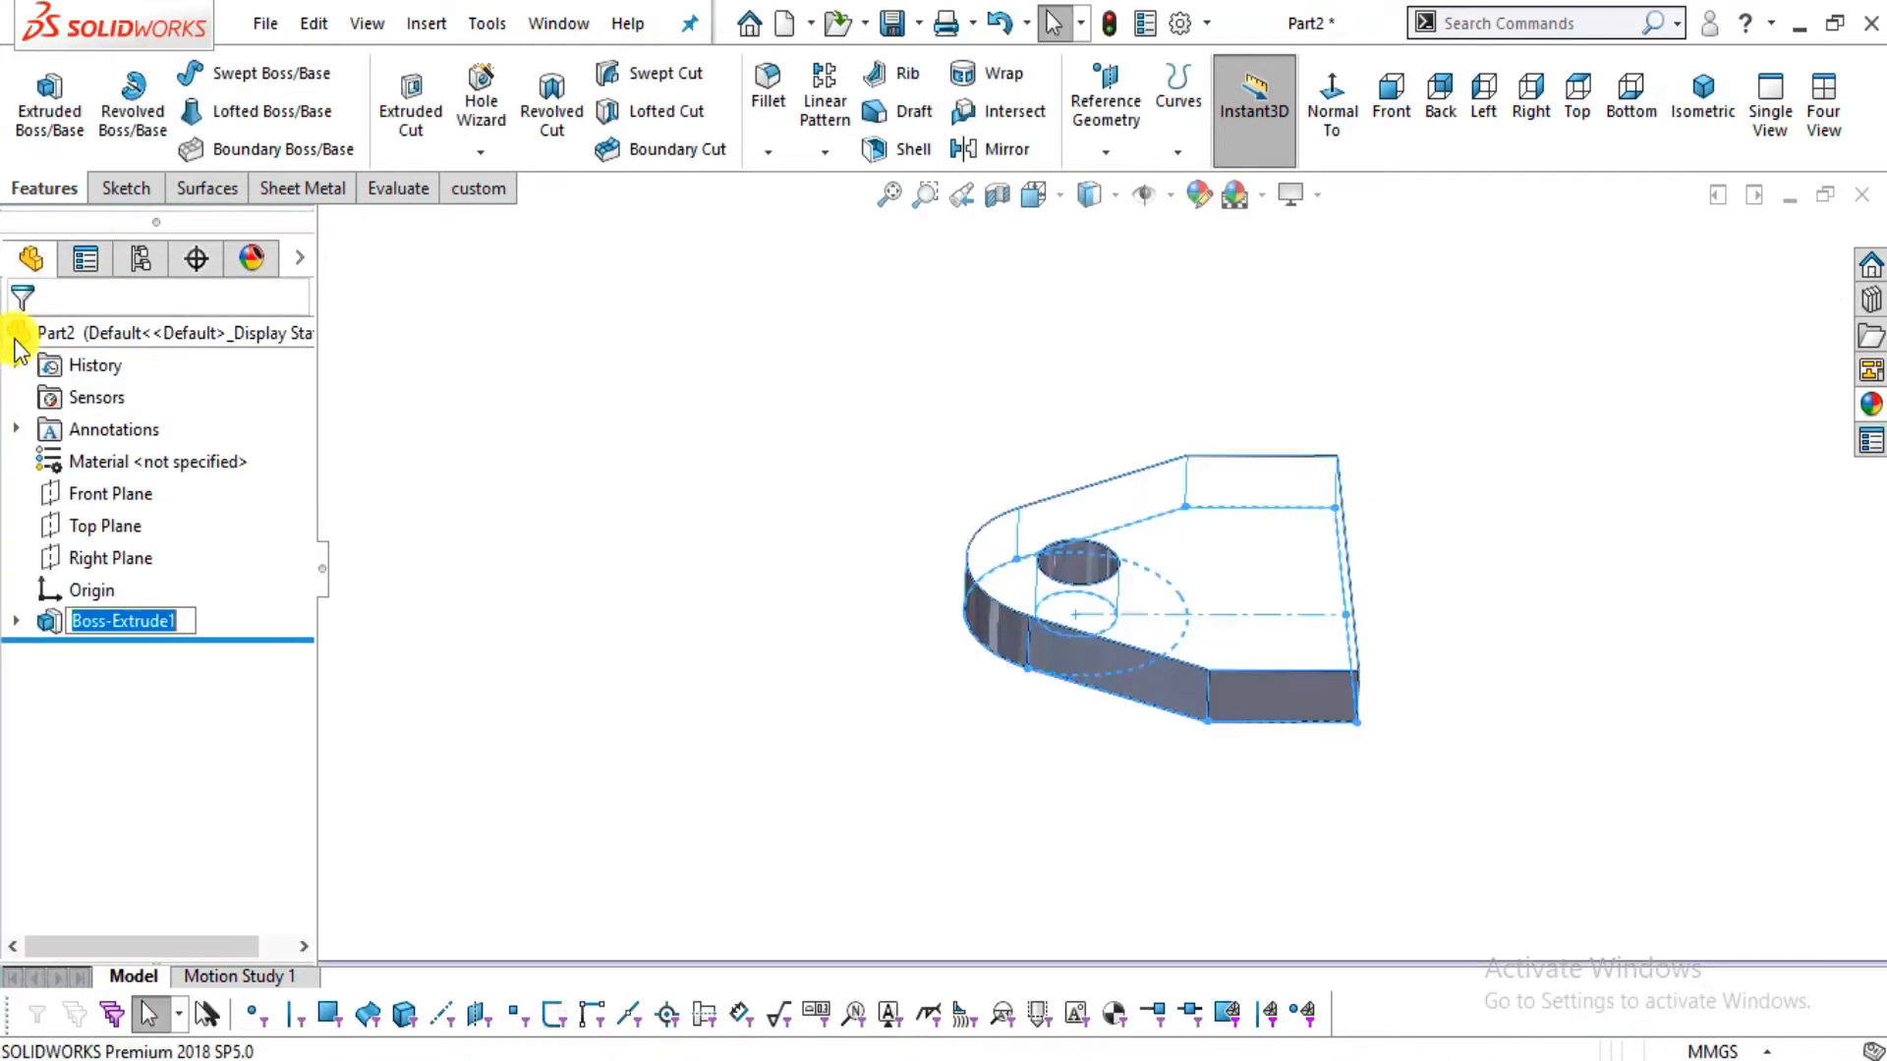
Review the base's views in the PDF and open a sketch on the plate's flat side face beside the 275 mm edge, viewed straight on
middle_drag(1457, 707, 1397, 617)
scroll(1295, 518, down, 3)
key(alt+Tab)
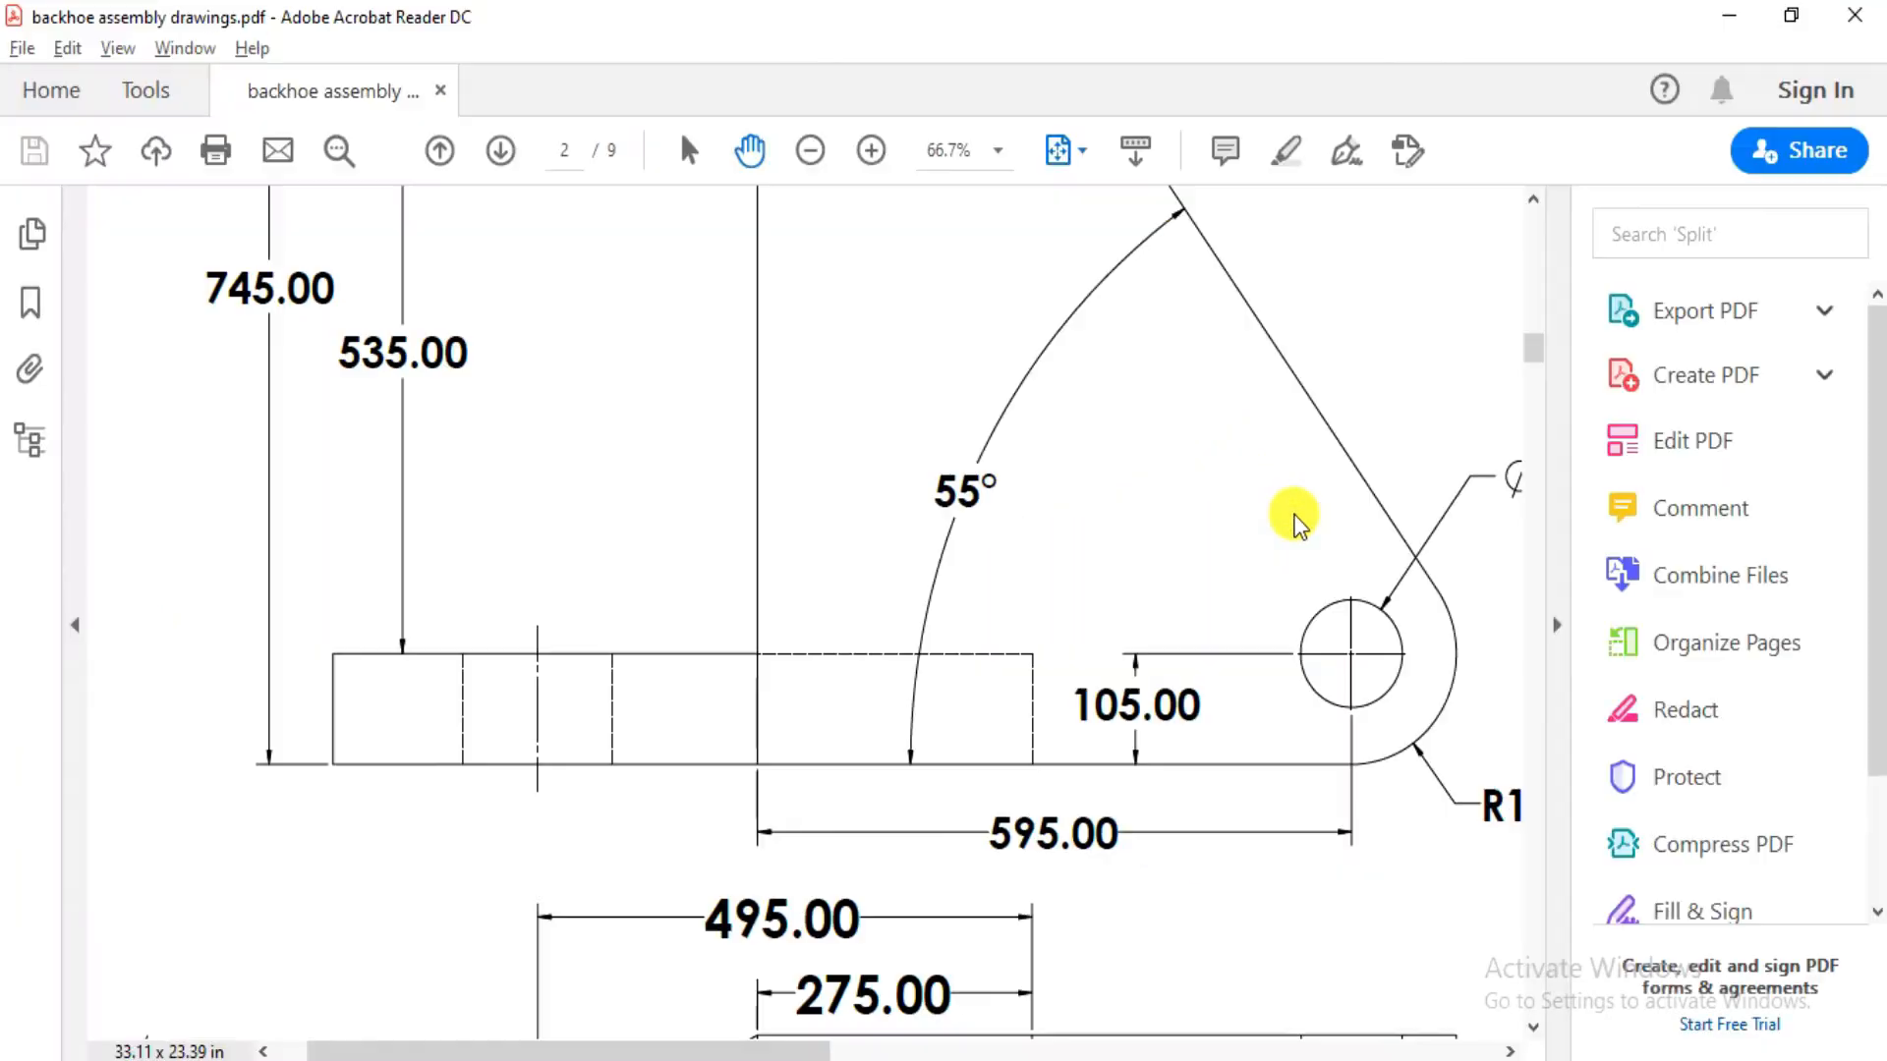
ctrl+scroll(894, 531, down, 3)
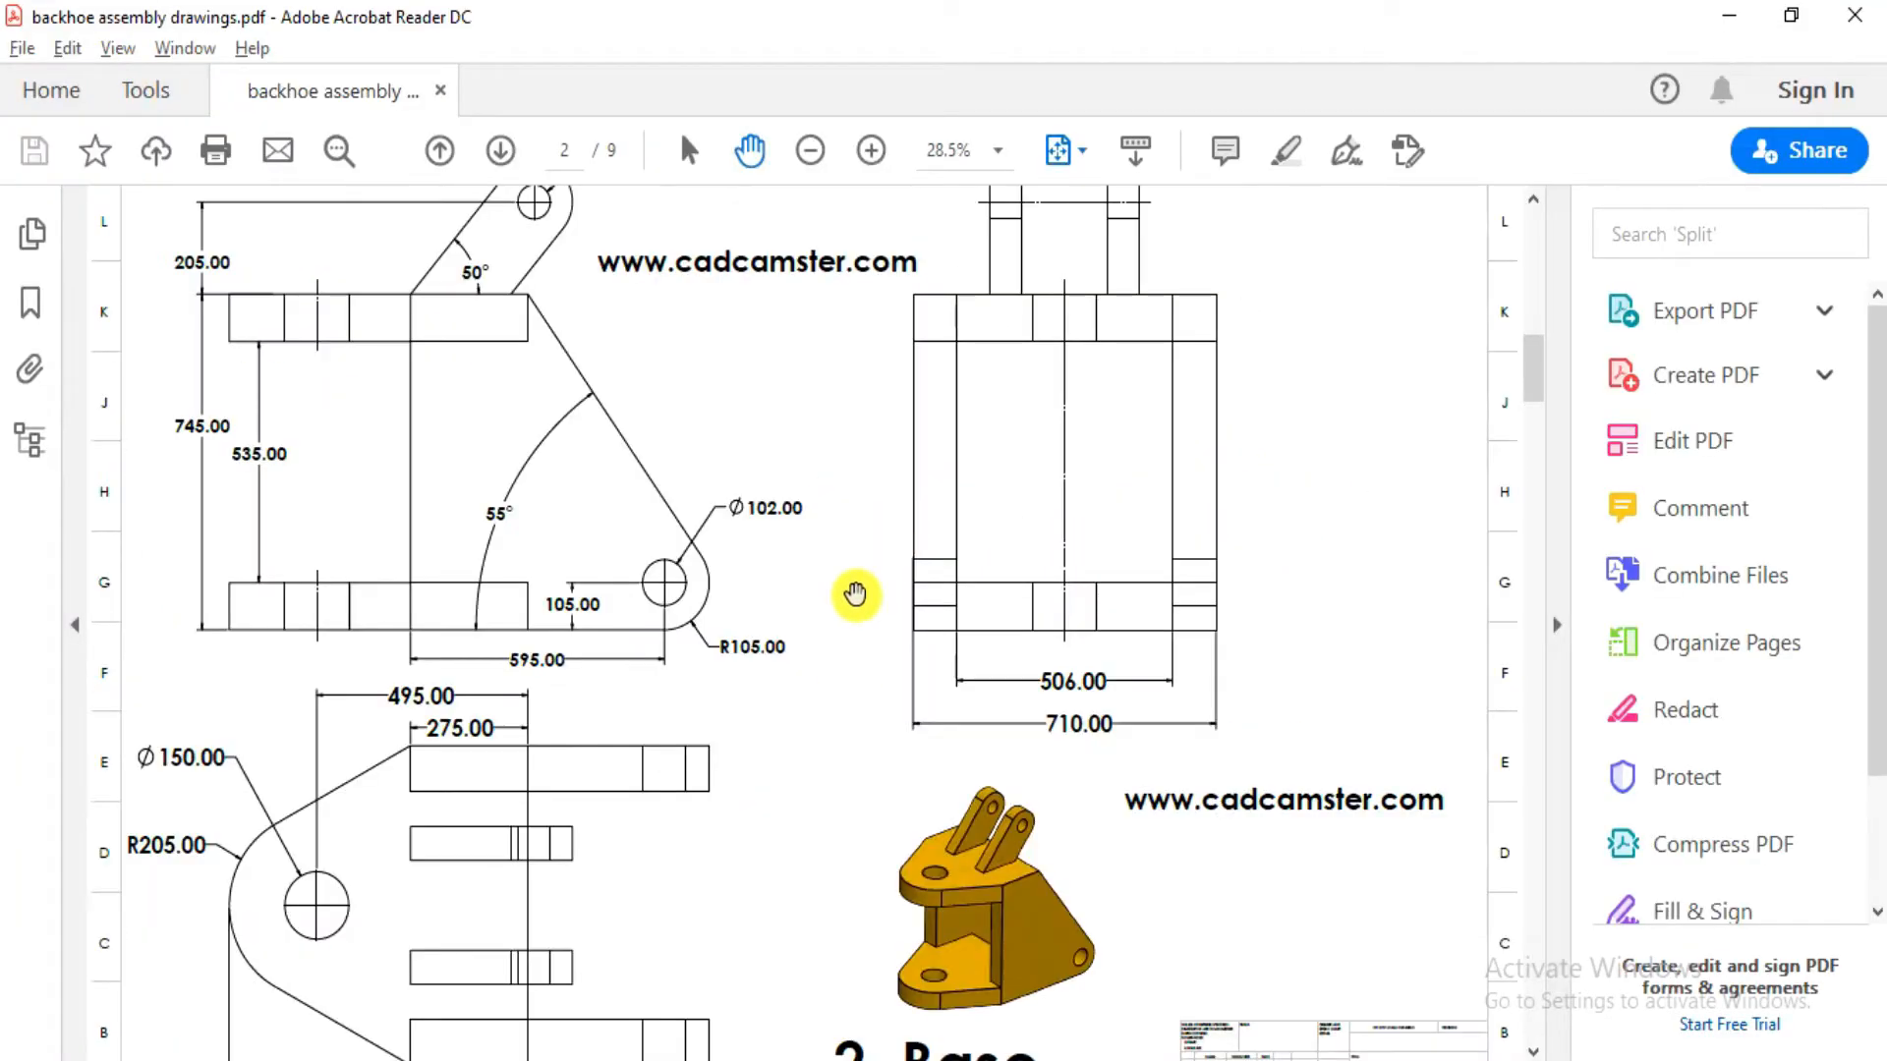
scroll(484, 345, up, 2)
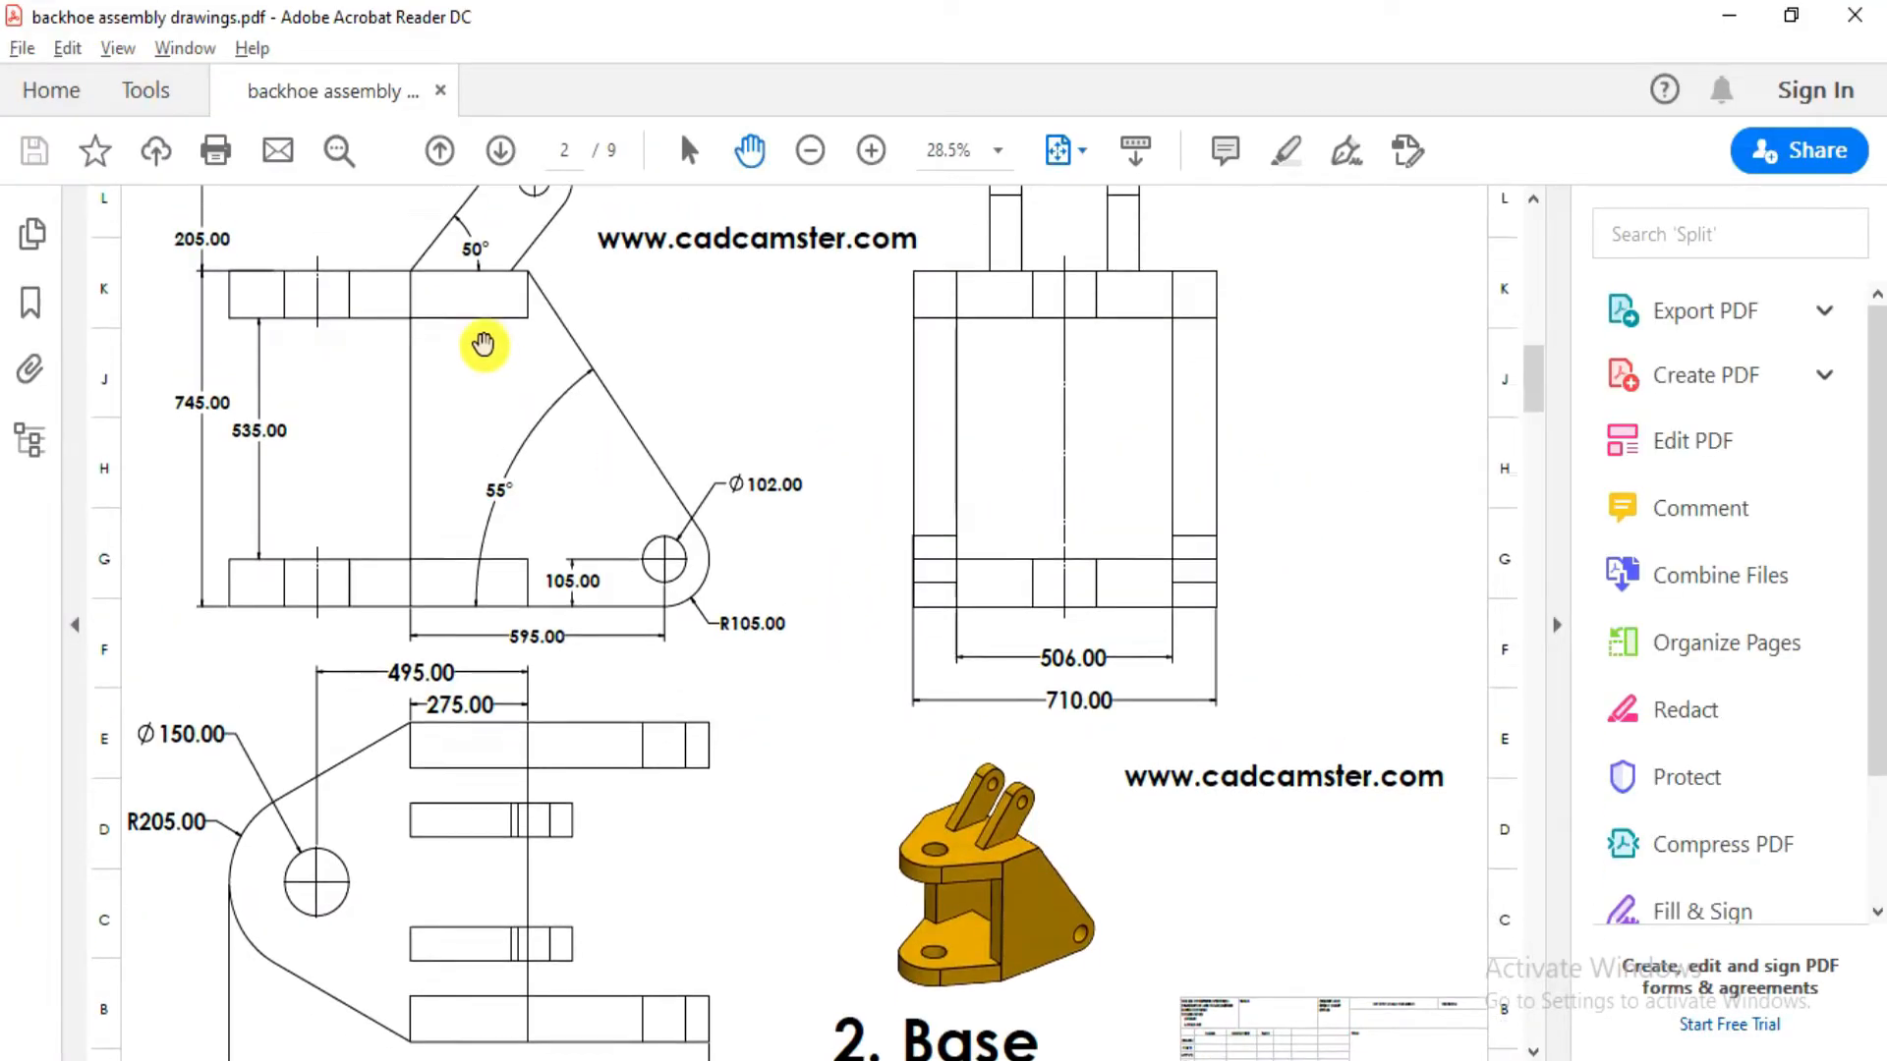
key(alt+Tab)
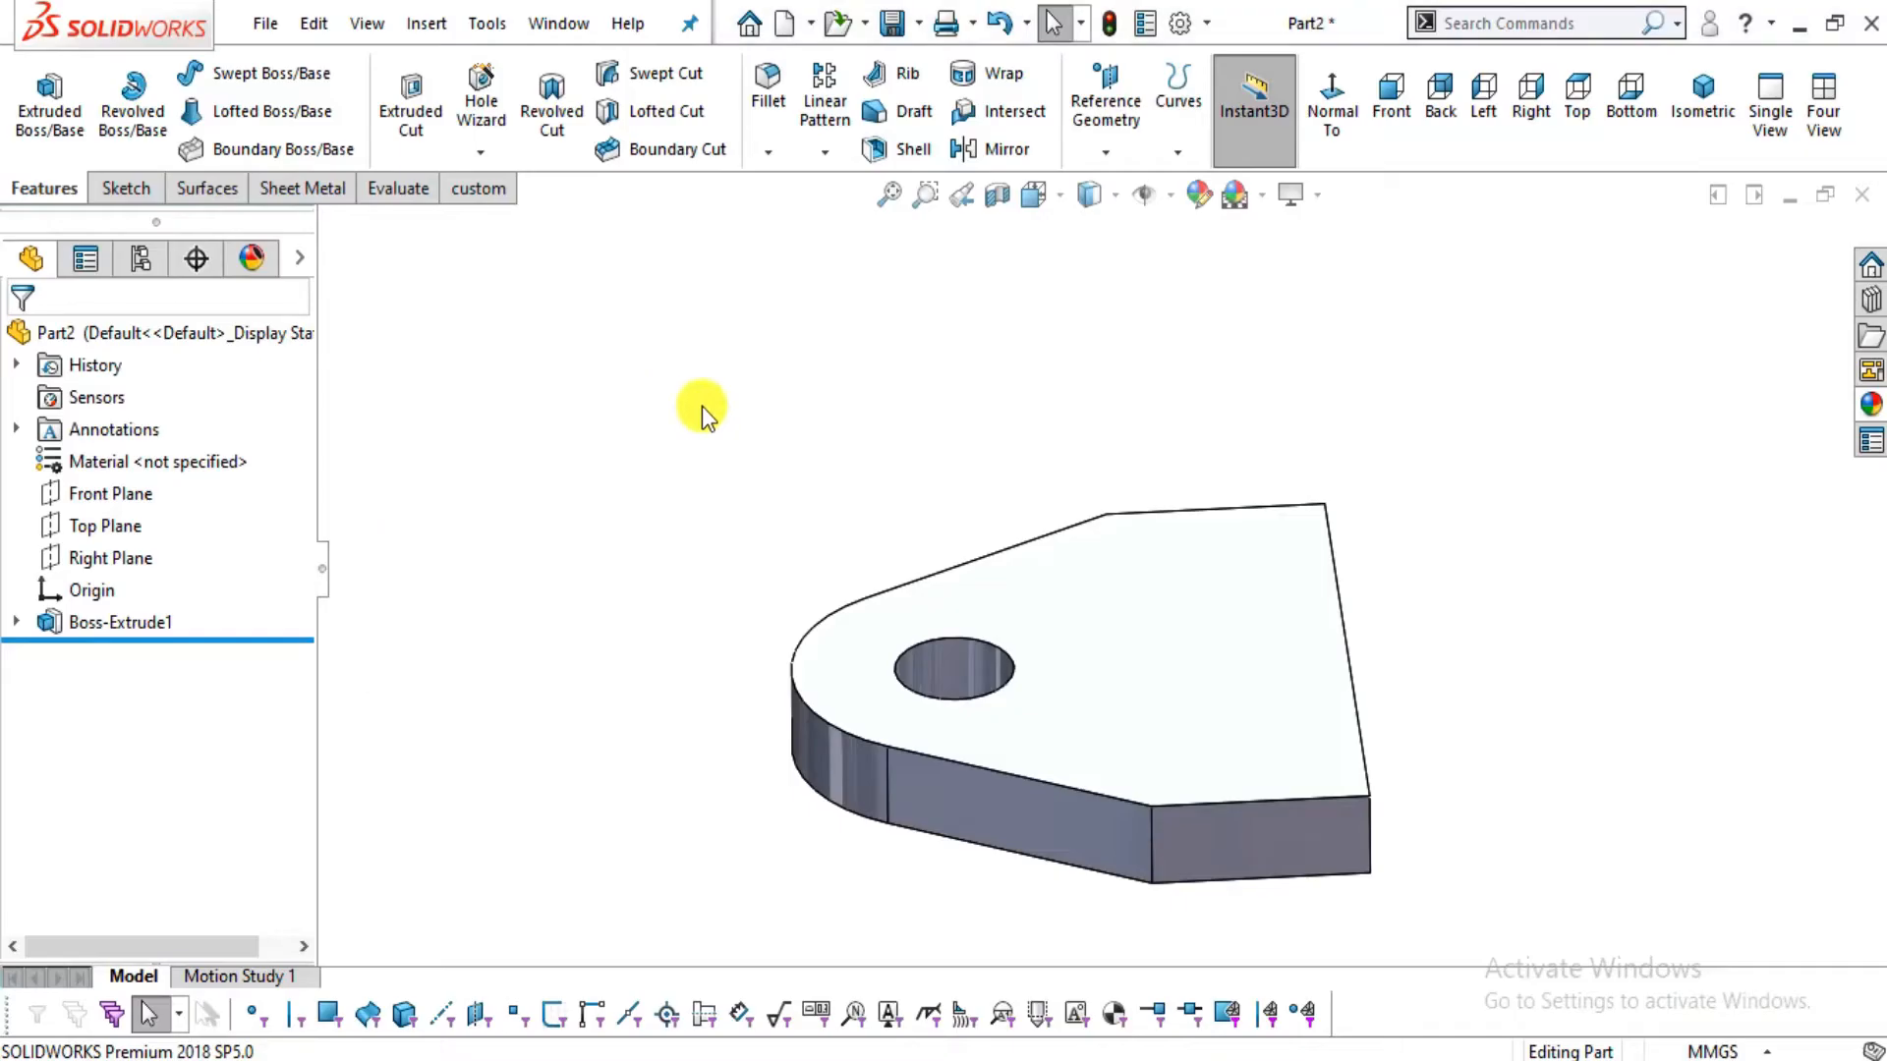
click(1299, 831)
click(1549, 750)
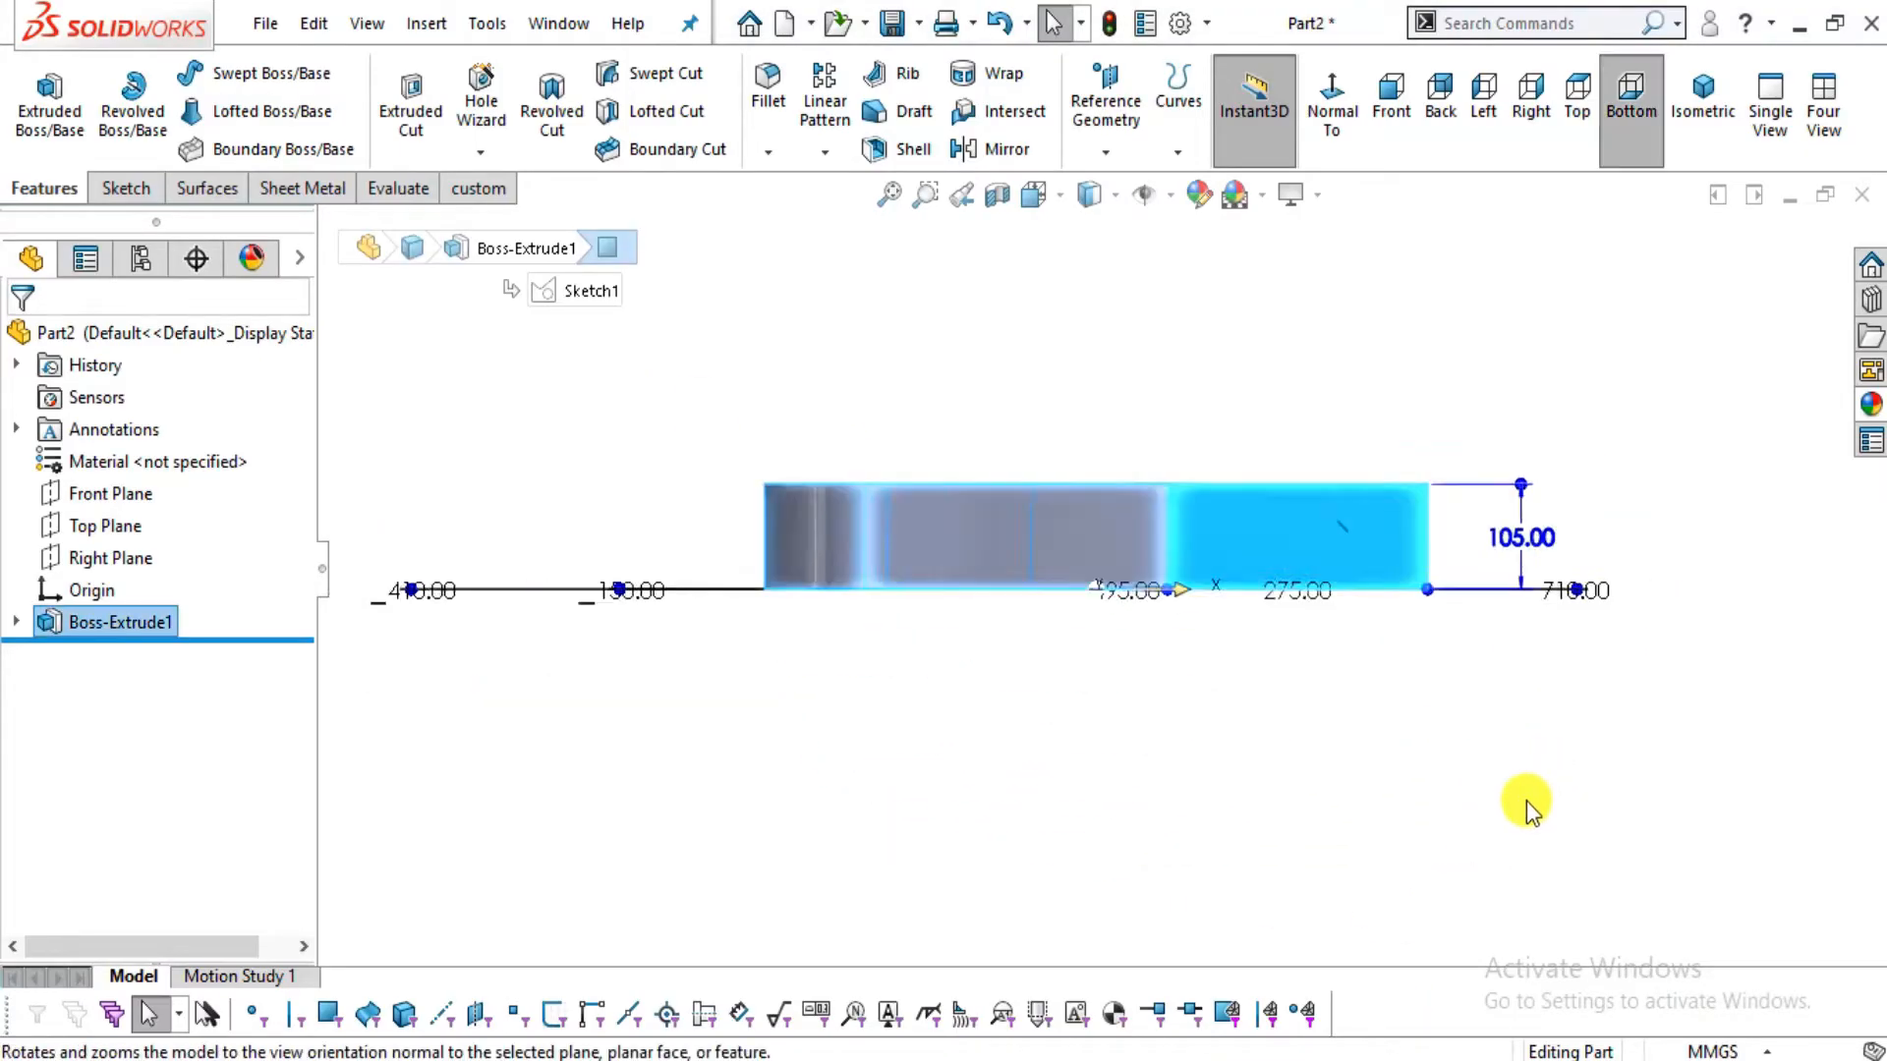
click(70, 143)
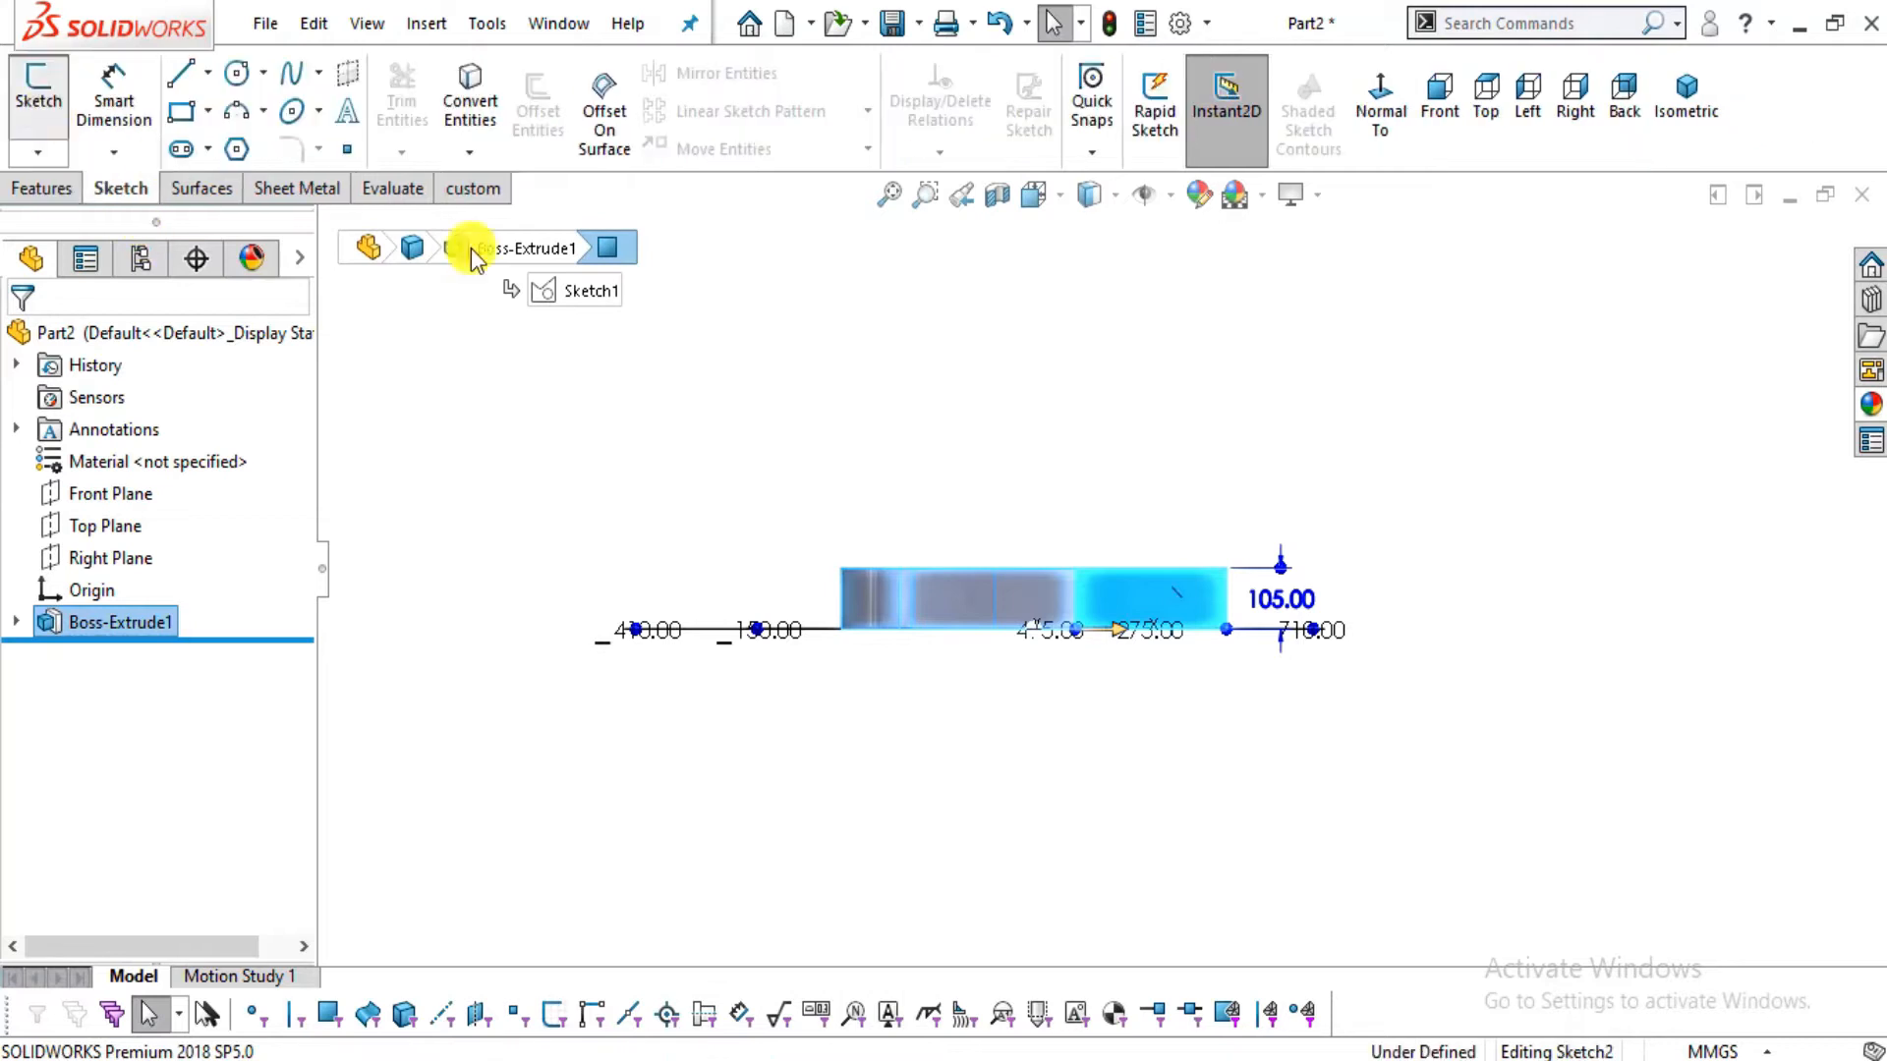
Check the side plate shape in the PDF and sketch its vertical line about 578 mm high, short horizontal top line and outward slanted line
click(174, 64)
scroll(1094, 462, down, 3)
key(alt+Tab)
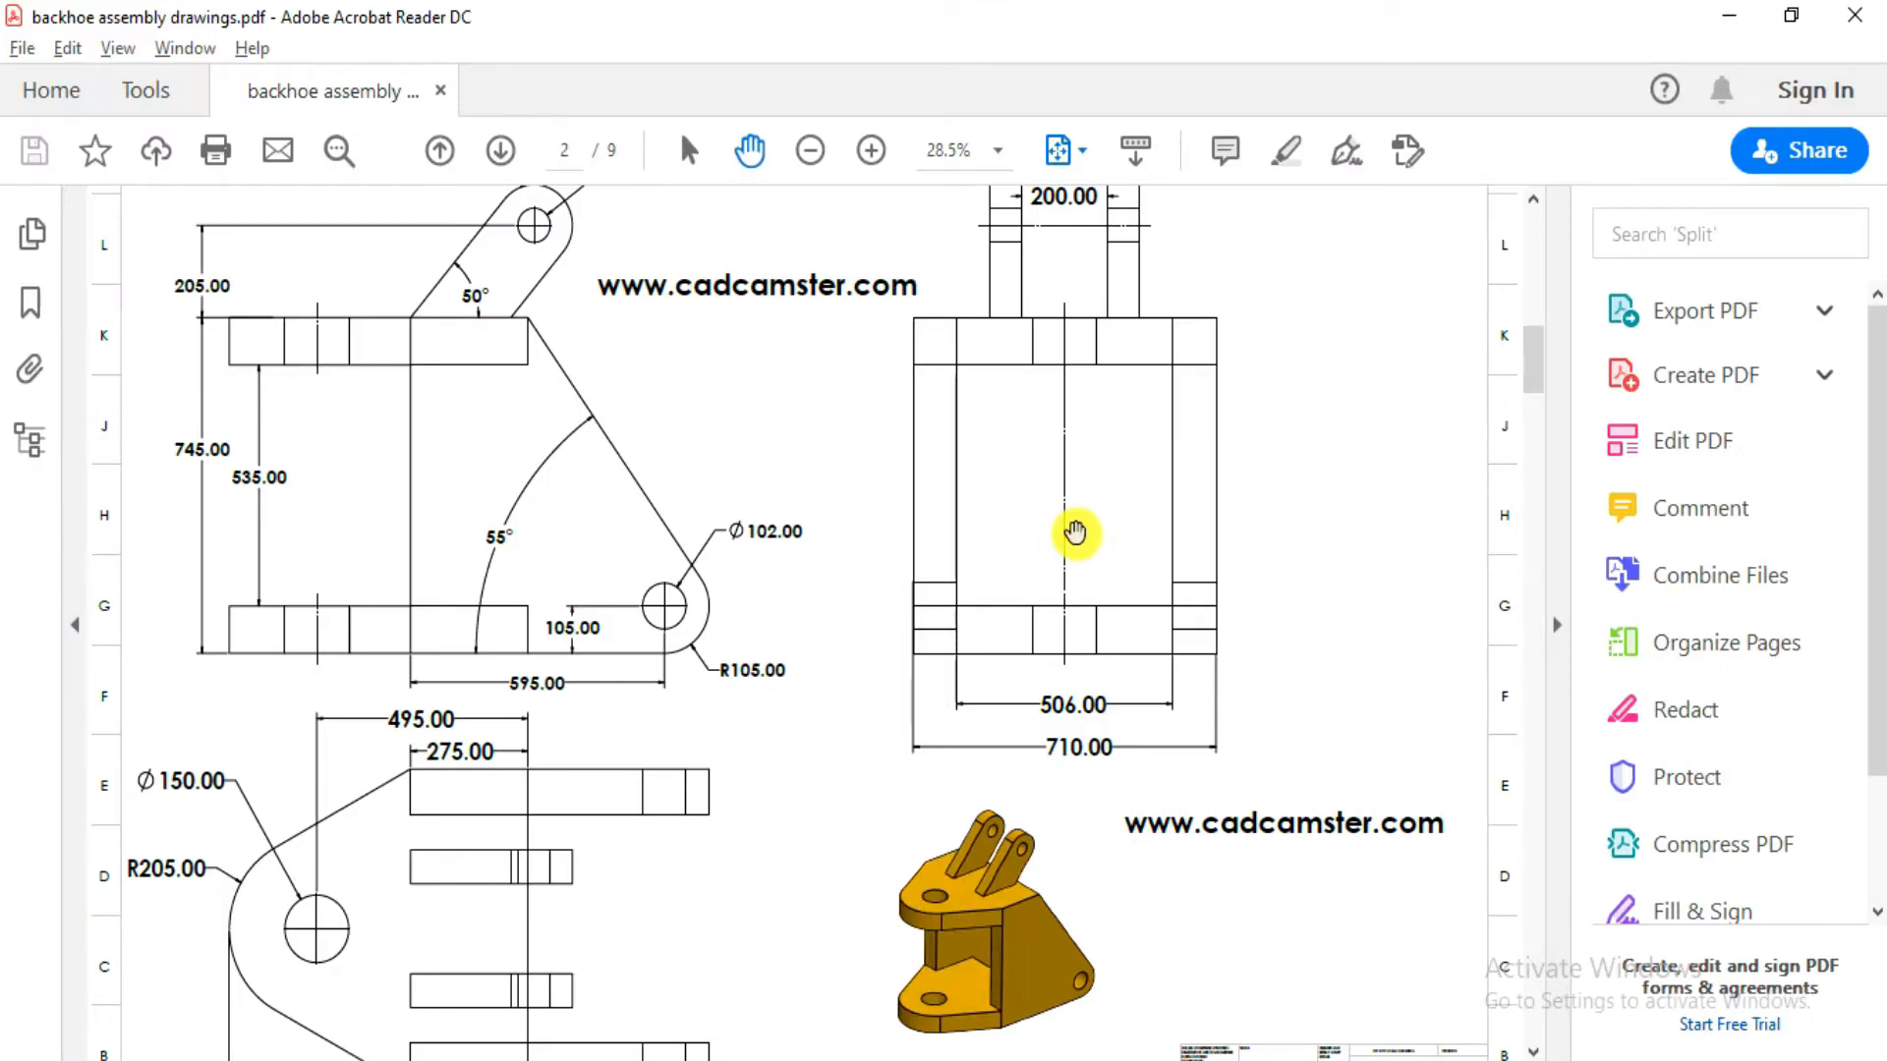
key(alt+Tab)
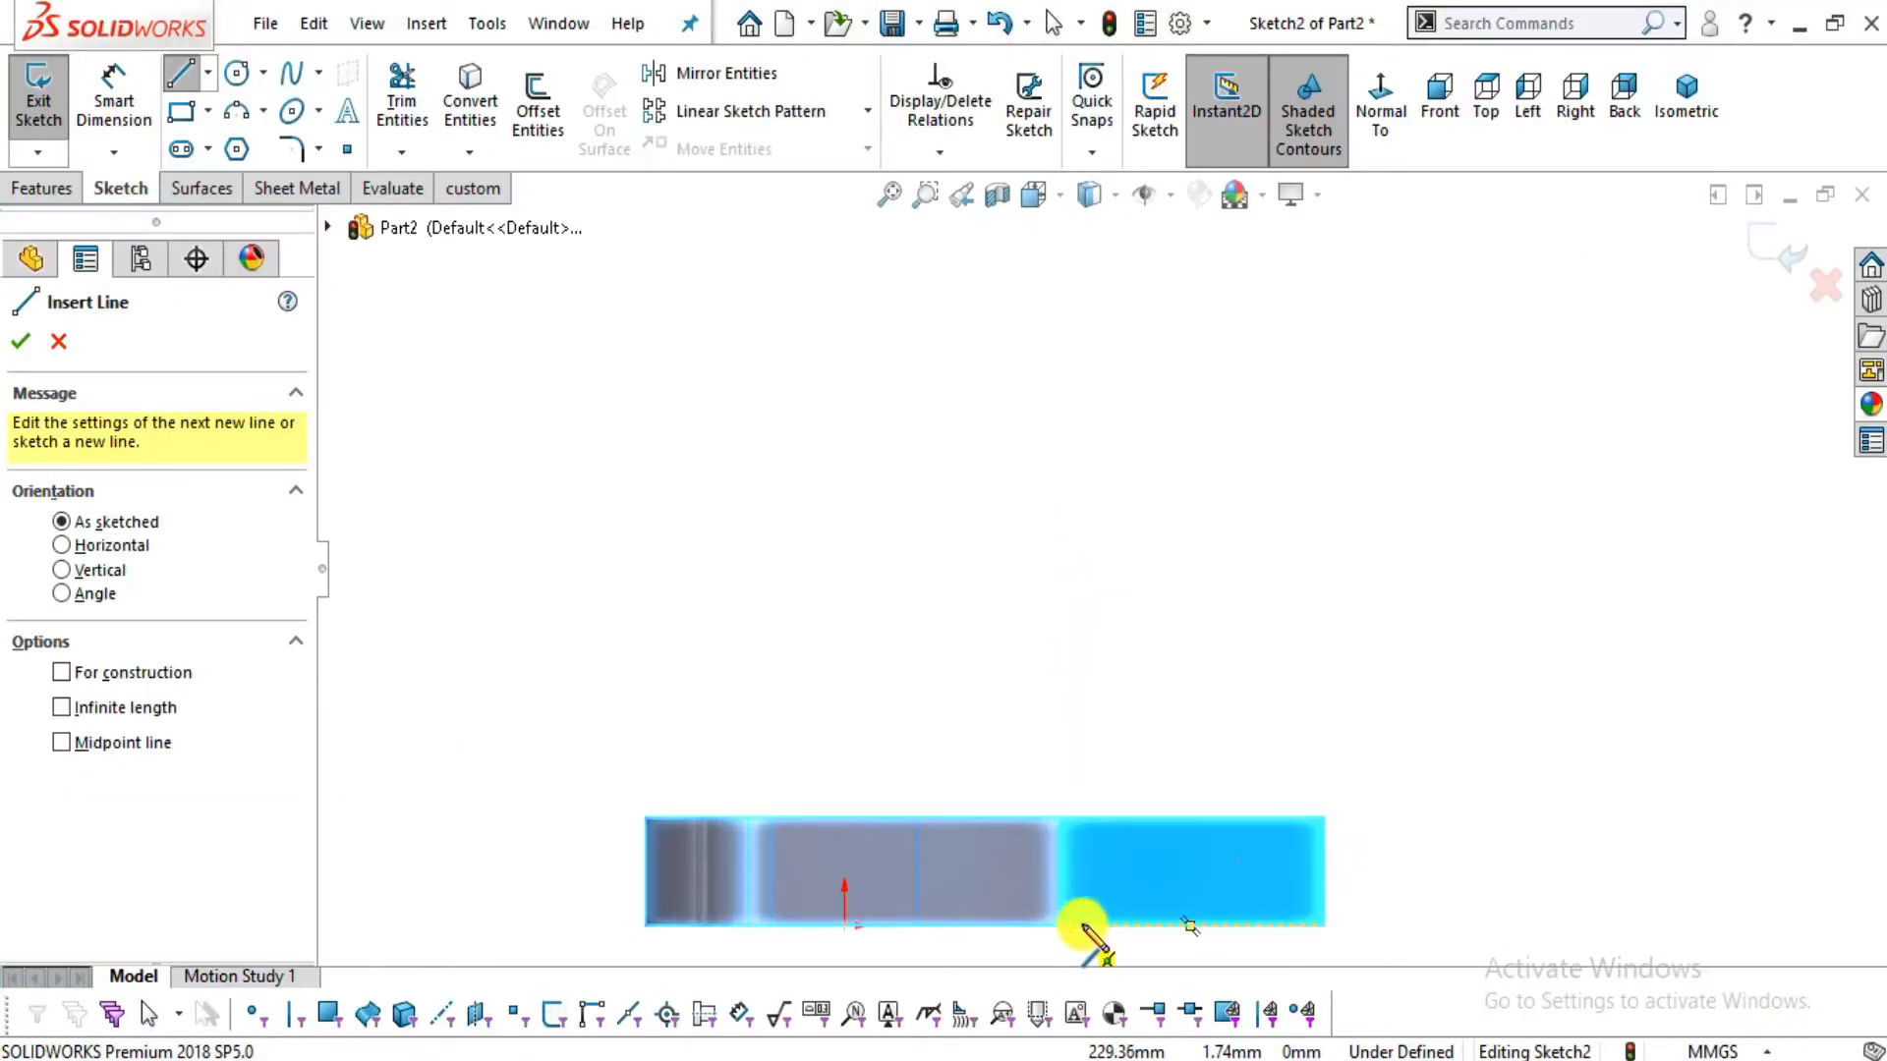
key(Escape)
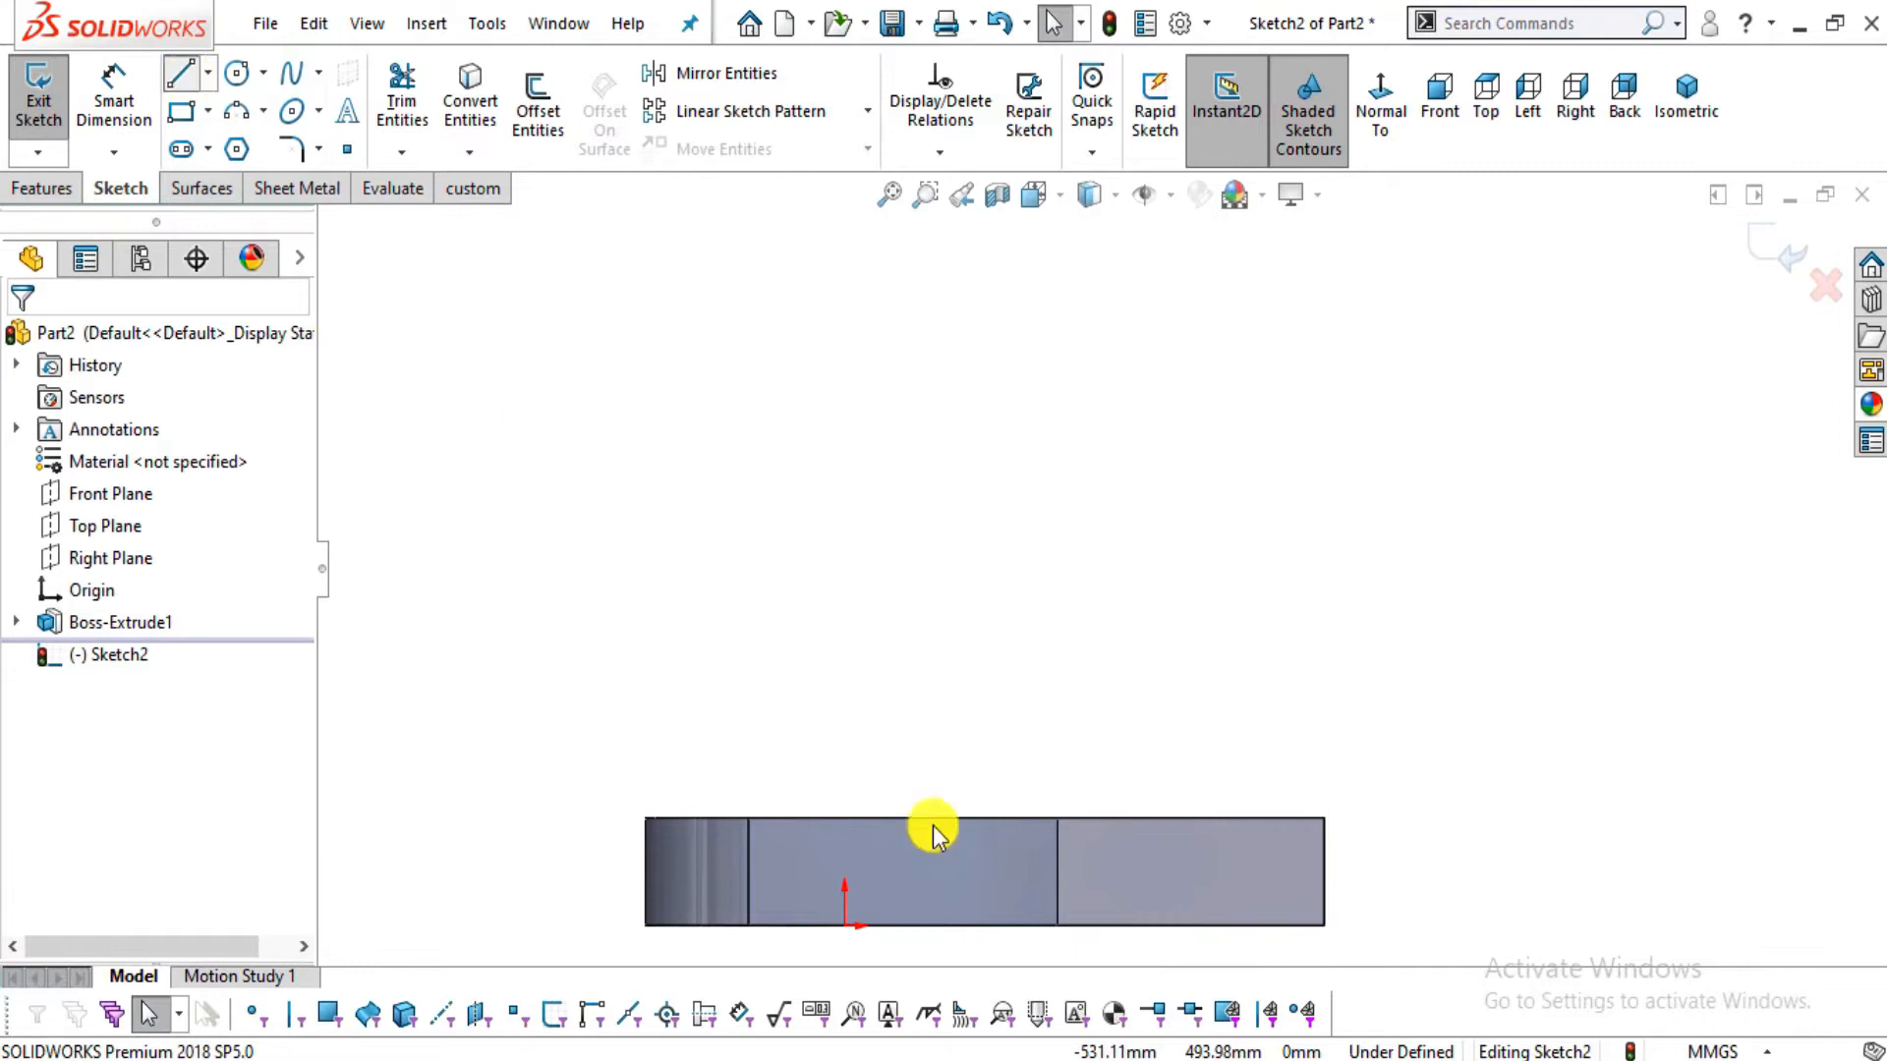
key(l)
click(1059, 926)
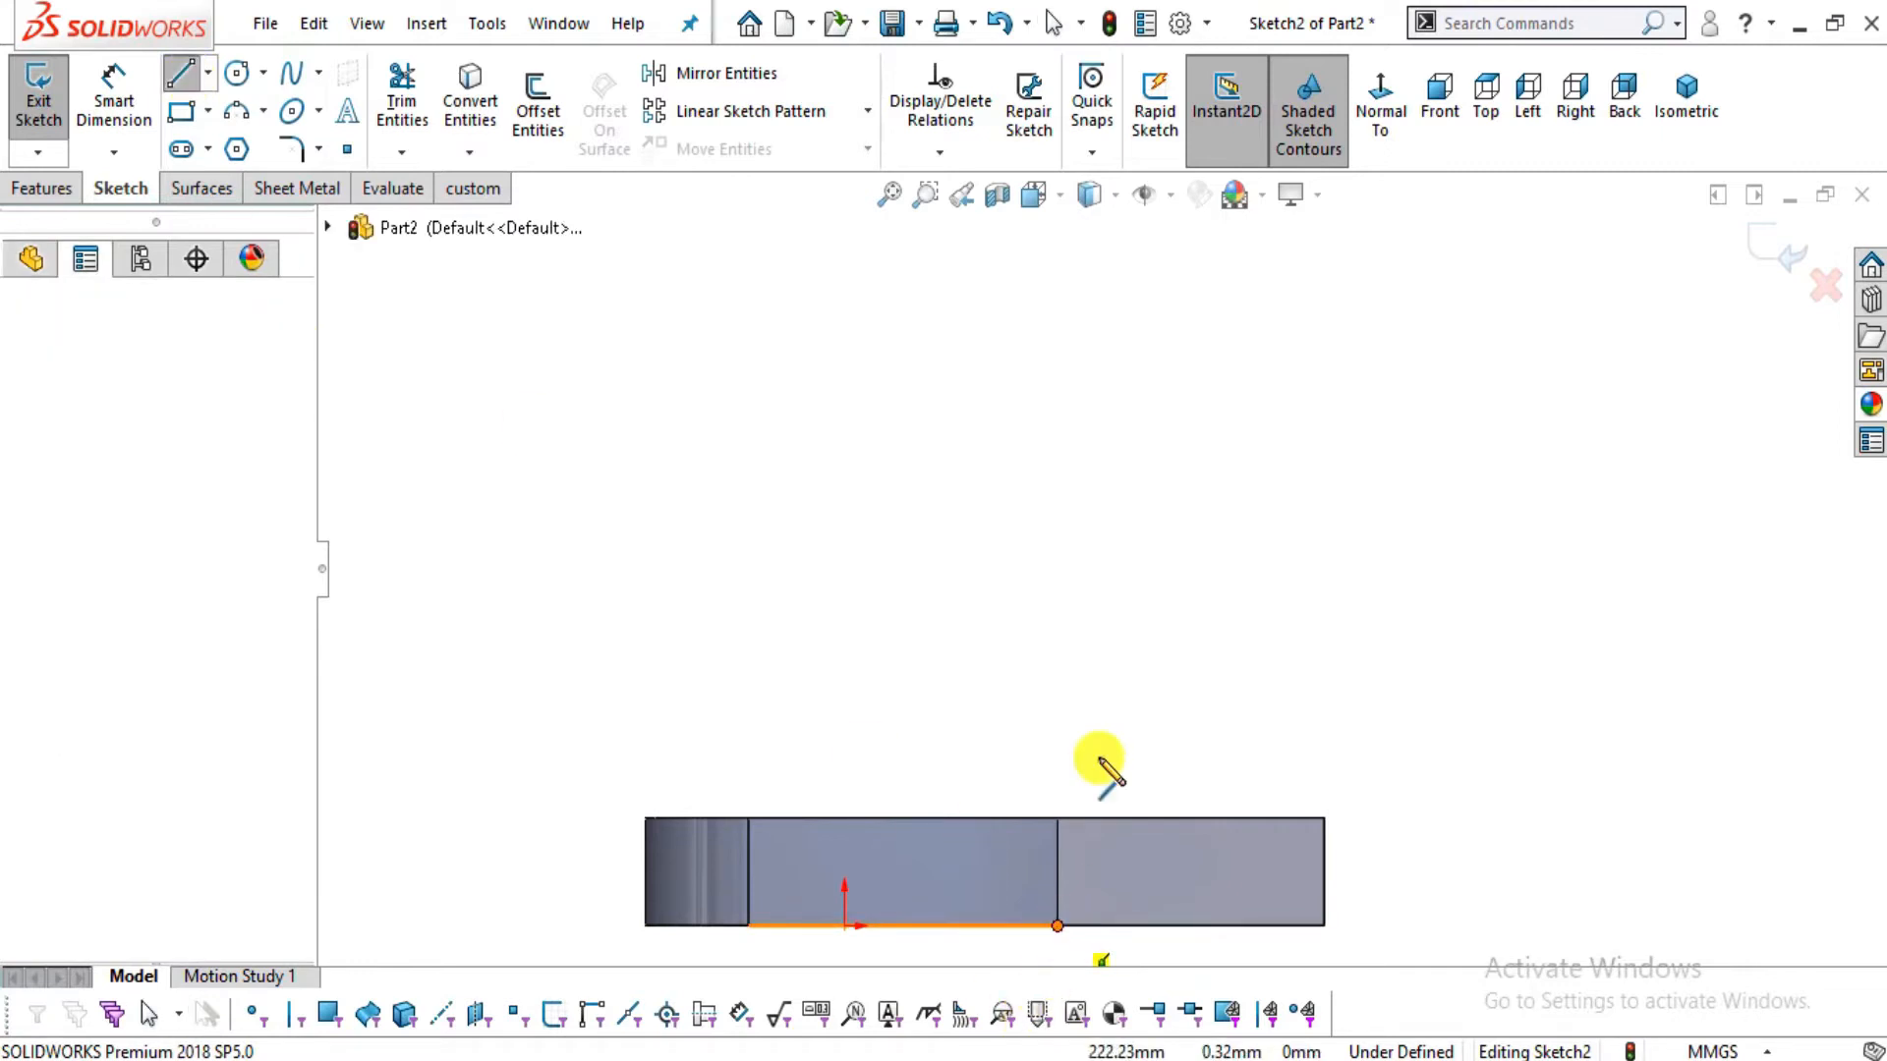
click(1062, 337)
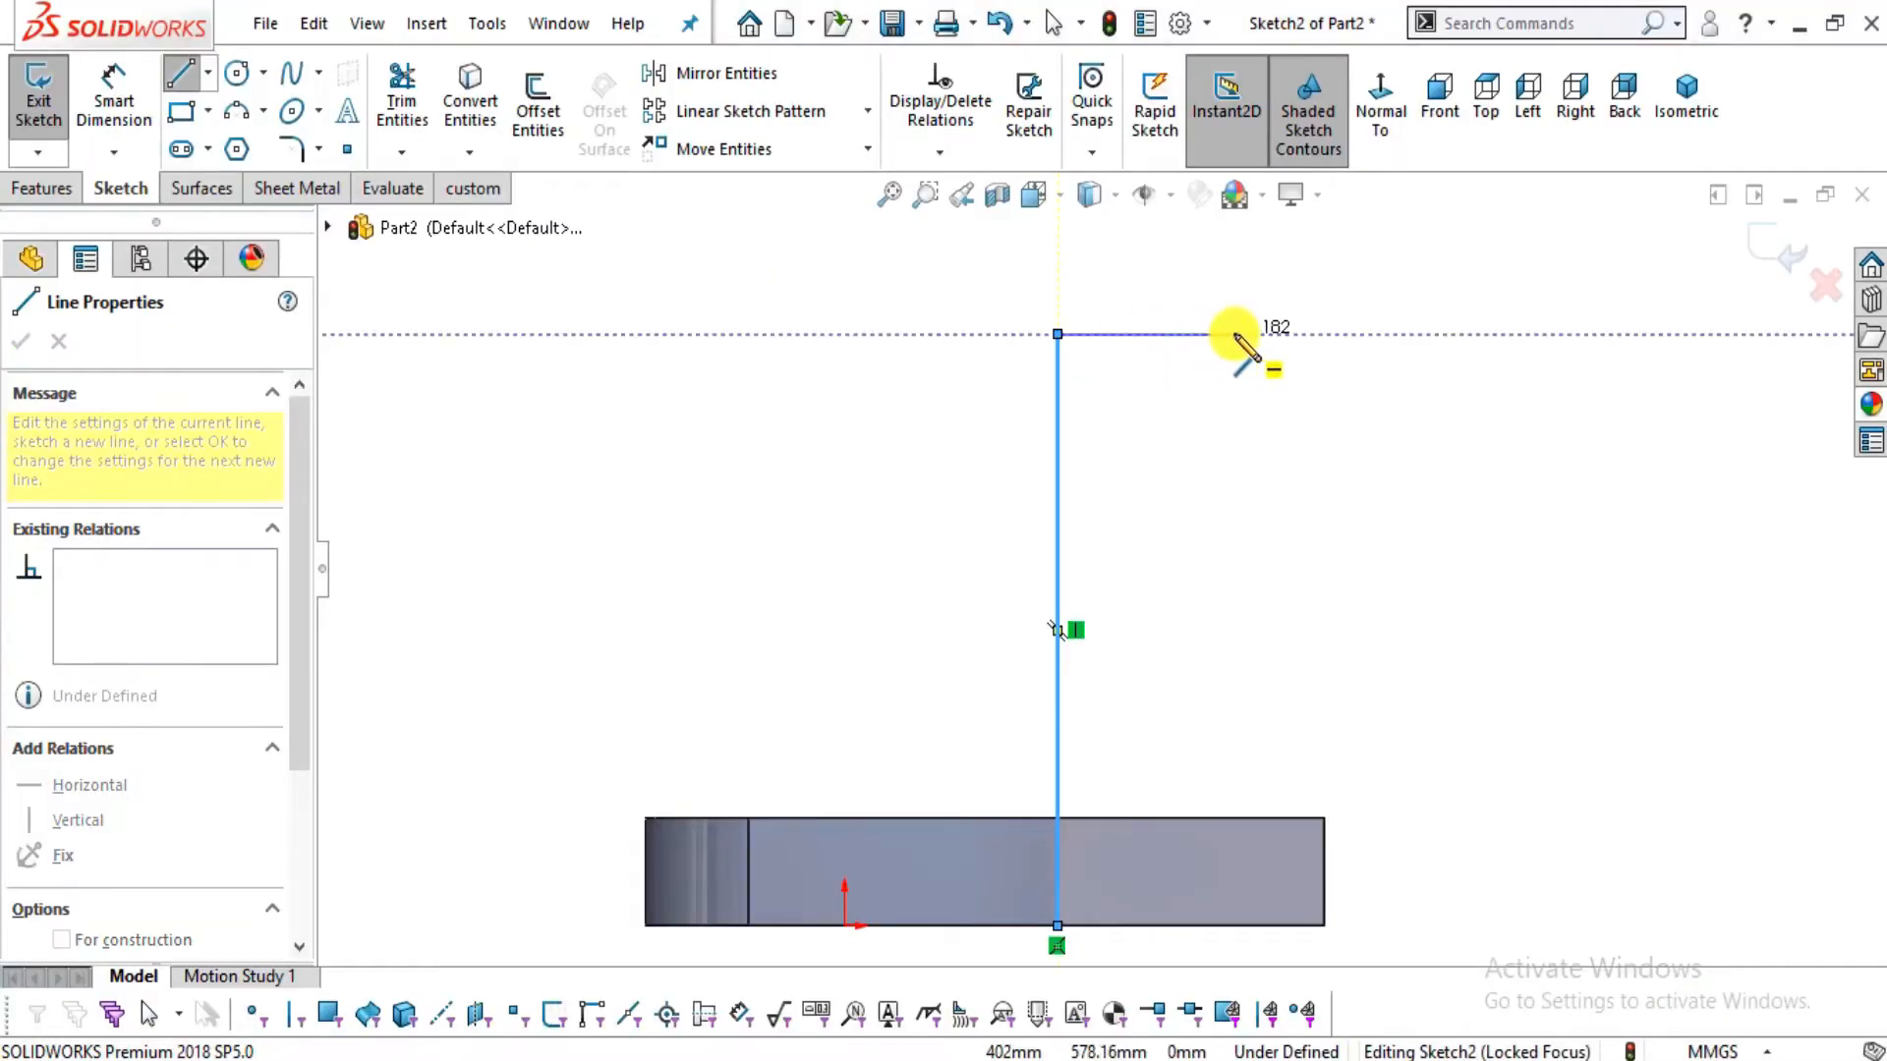
click(1263, 335)
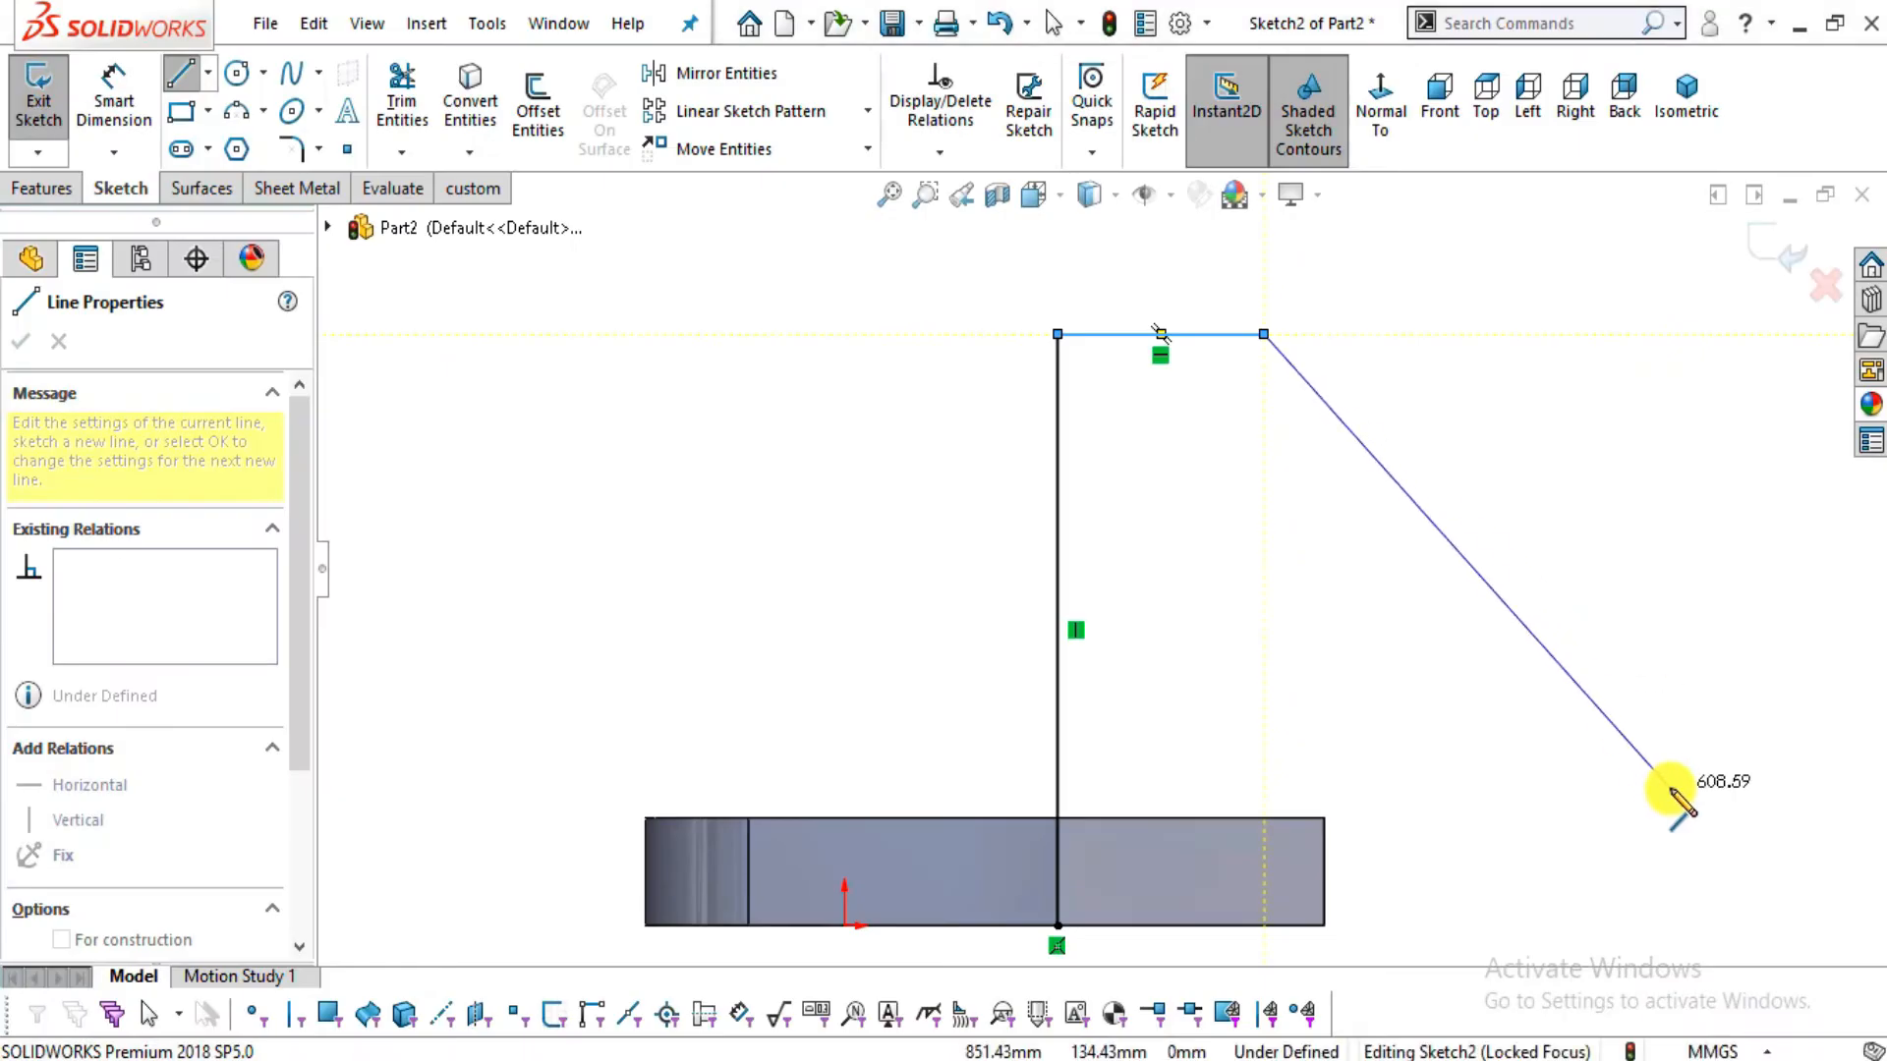
click(1624, 765)
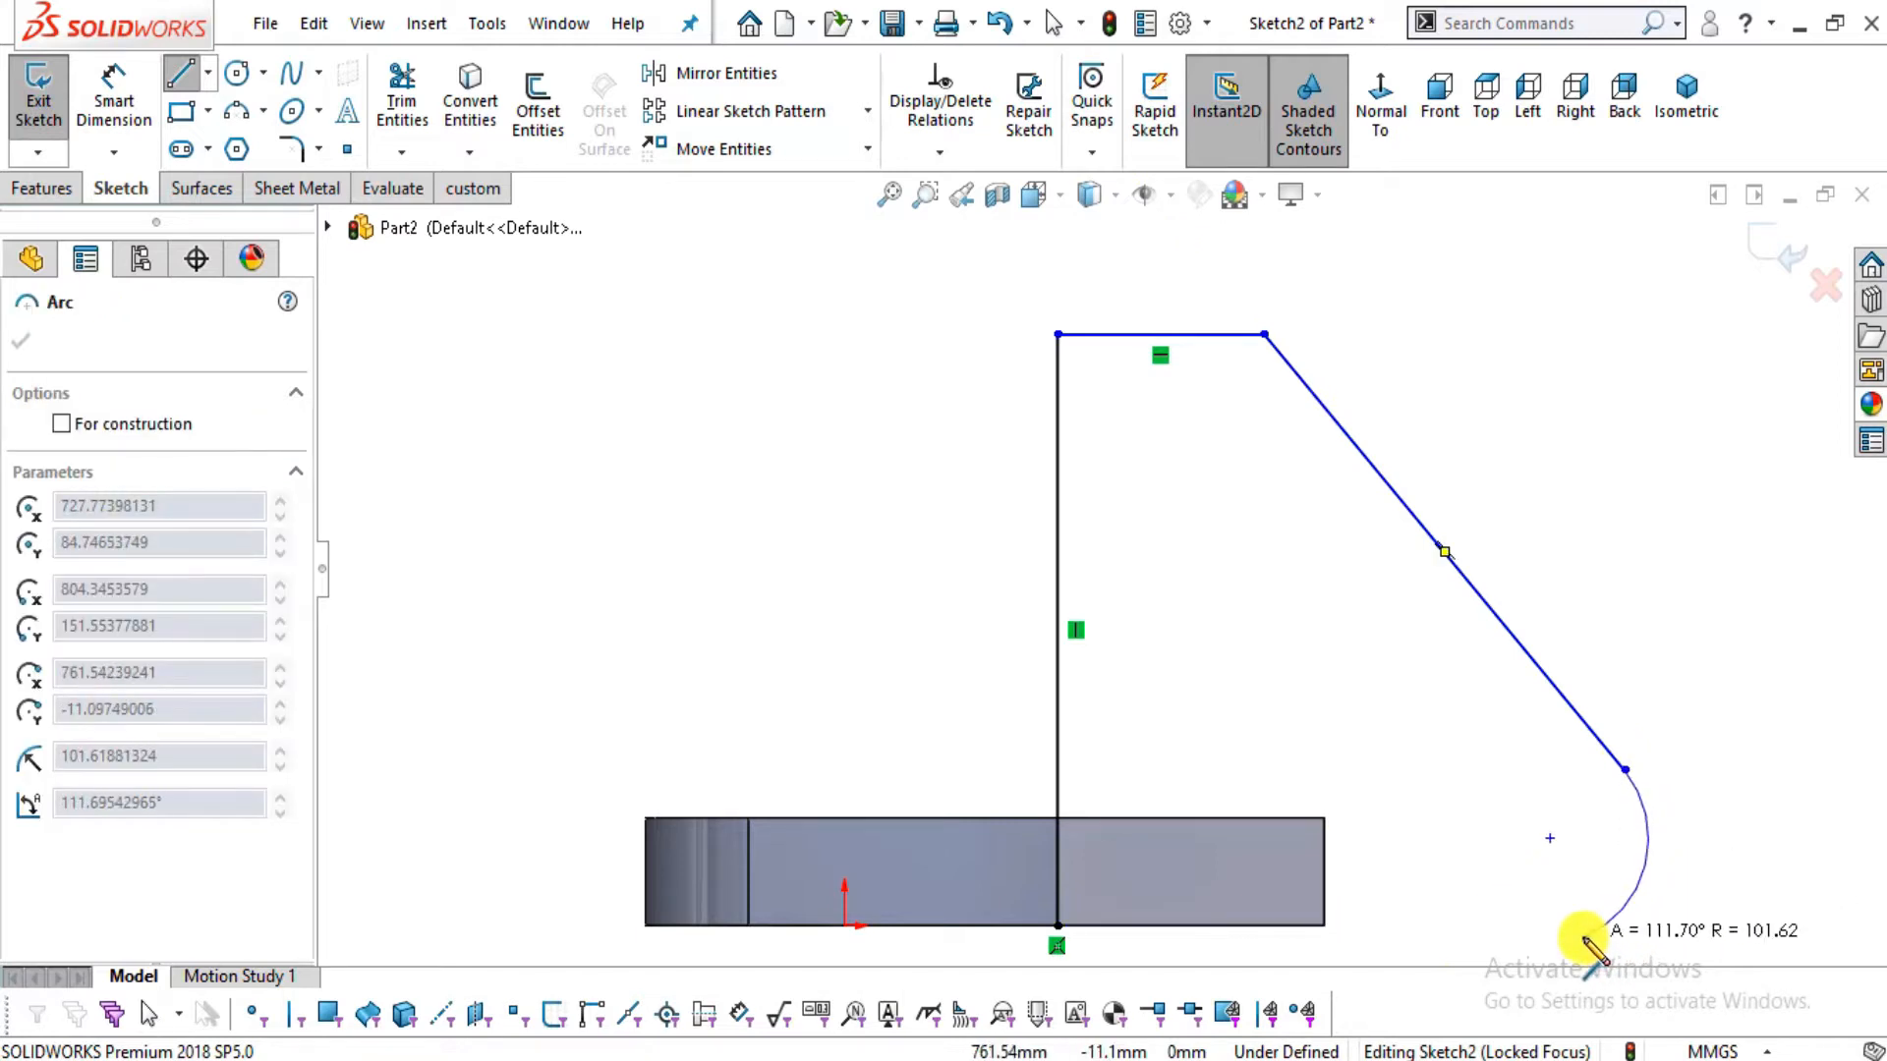
Add a tangent arc of about 90 mm radius below the slanted line and close the profile with a horizontal base line
key(alt+Tab)
key(alt+Tab)
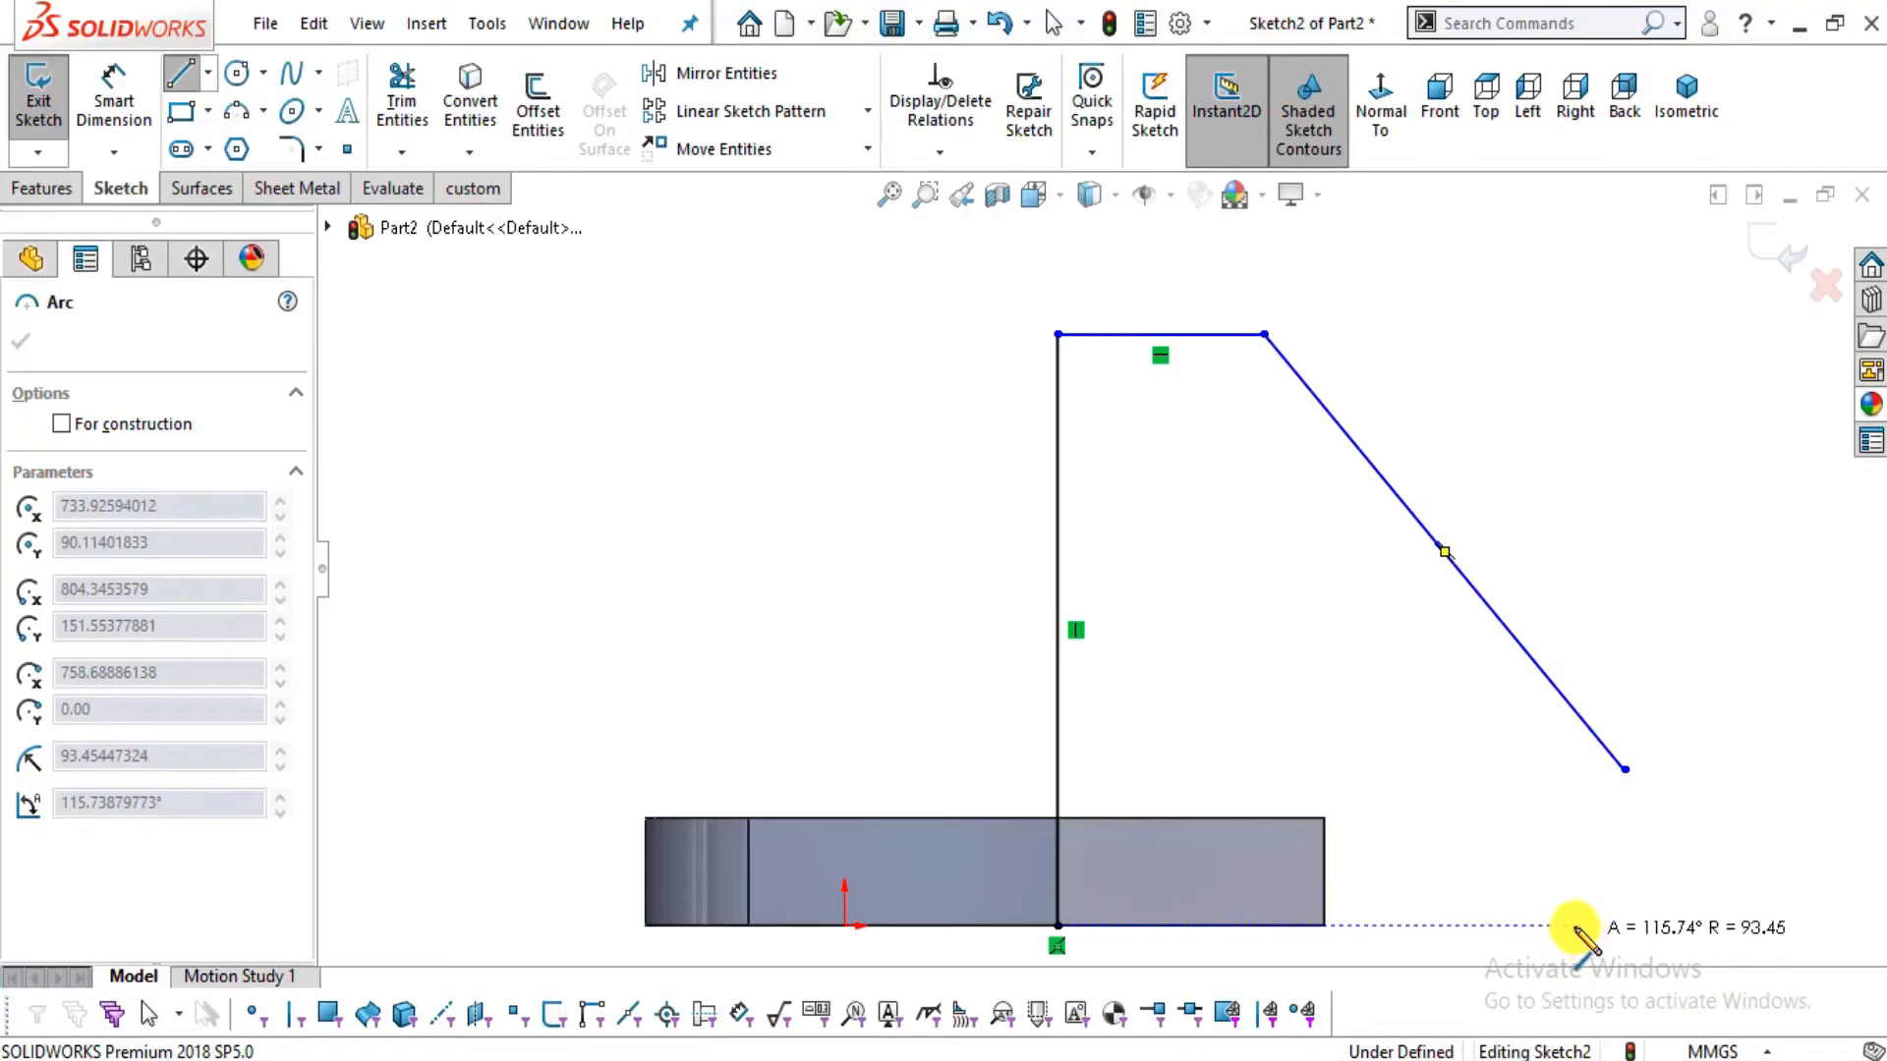
click(1569, 925)
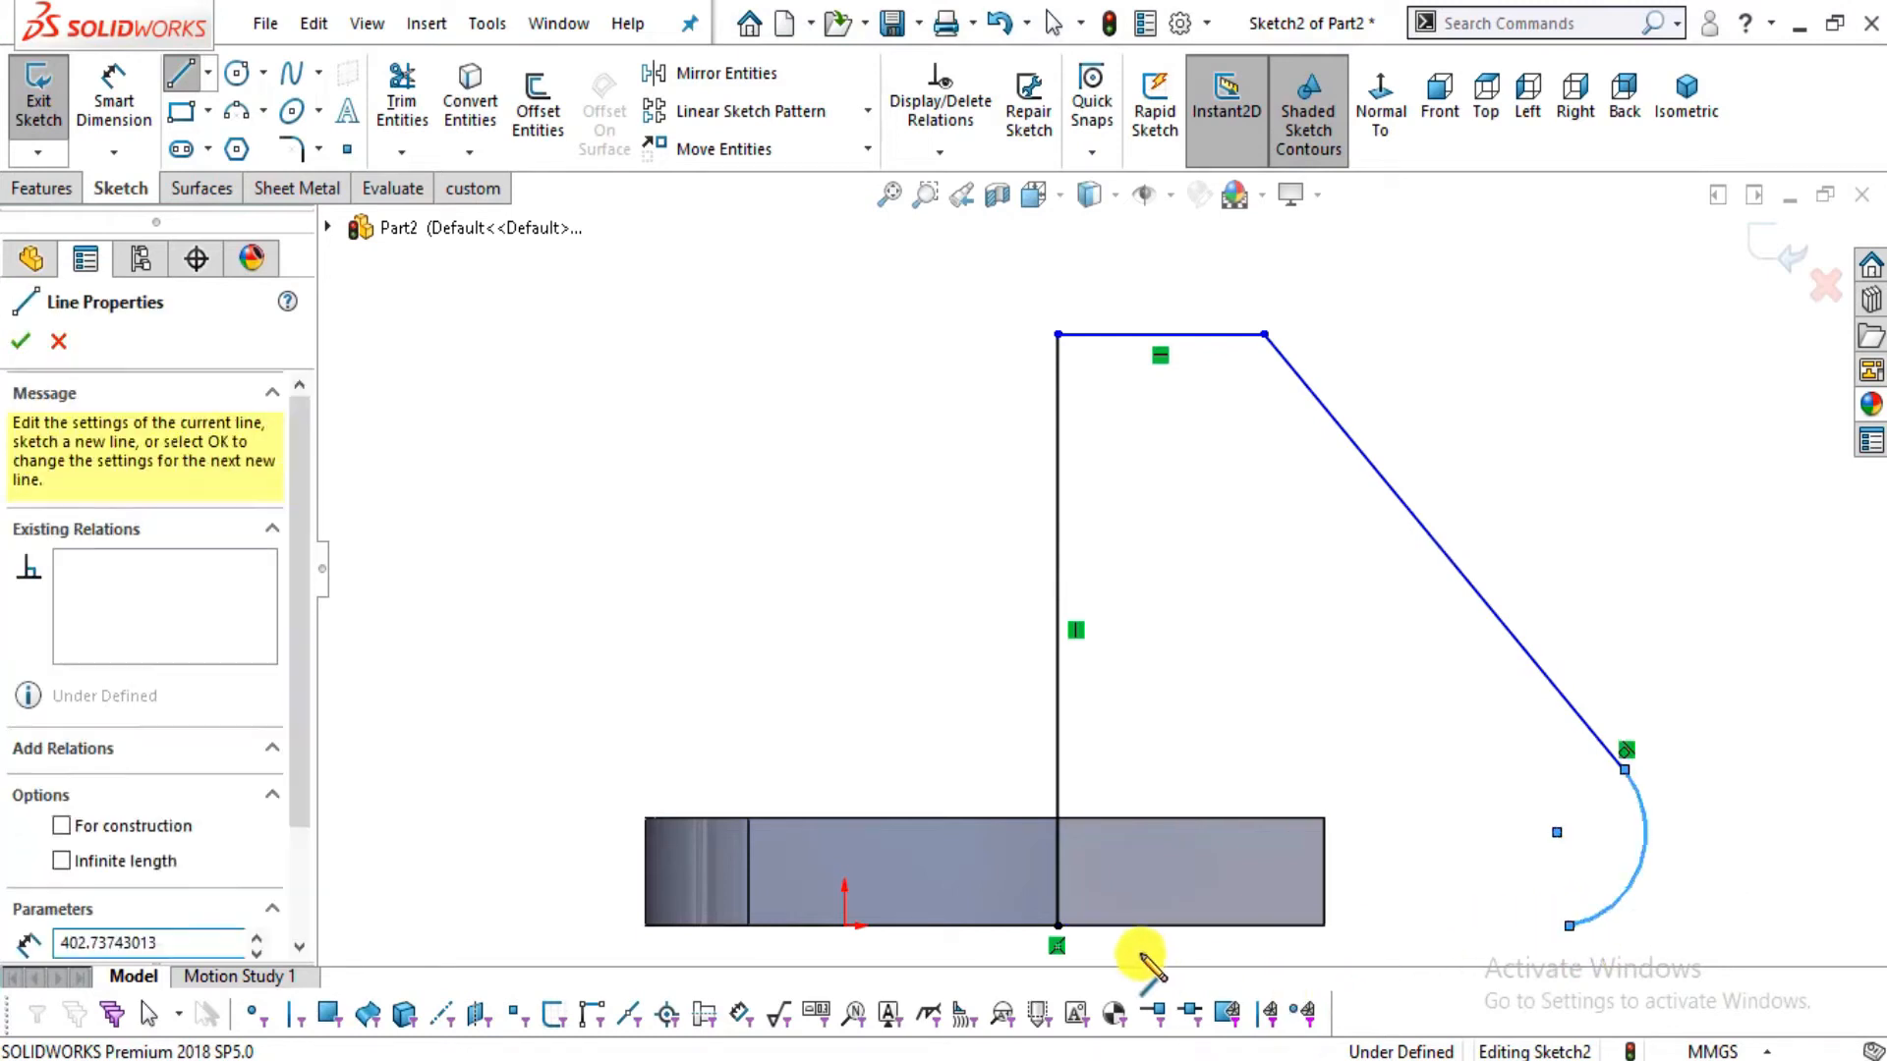
click(1058, 925)
key(Escape)
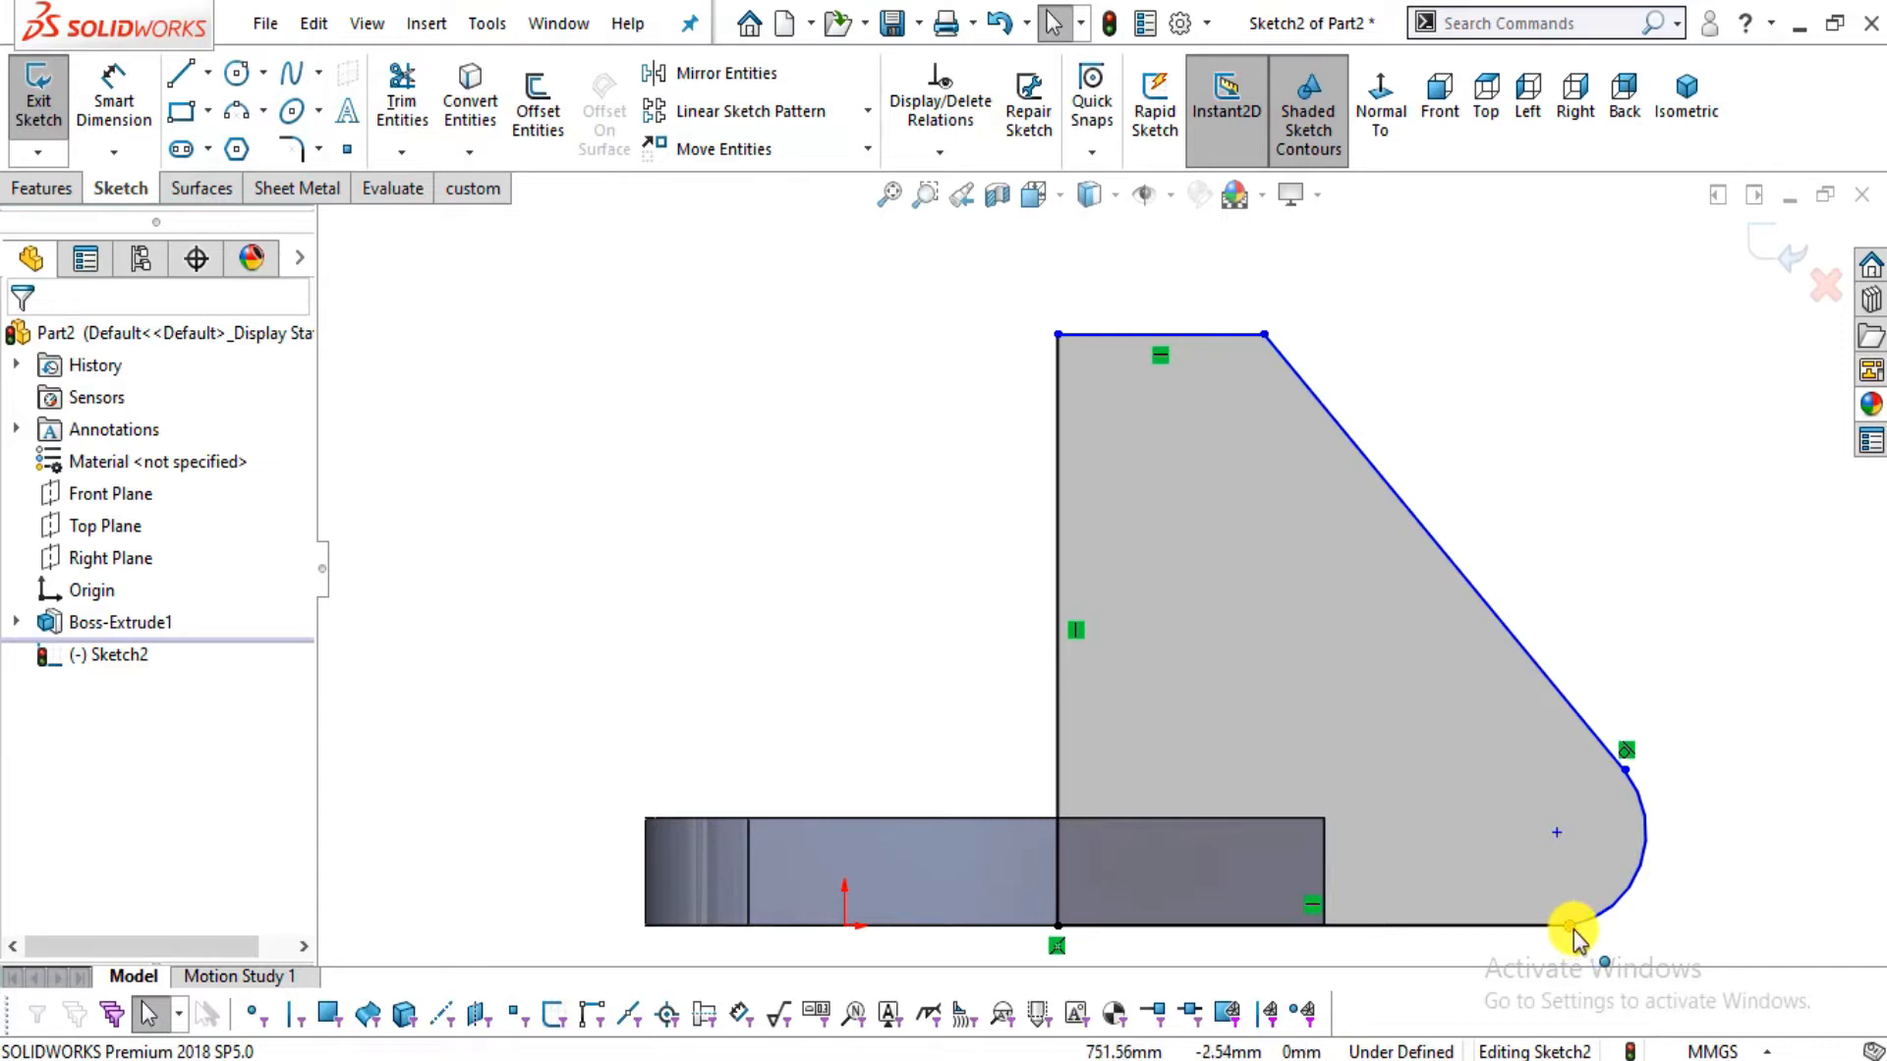
Make the arc tangent to the horizontal base line at their shared endpoint
click(1571, 928)
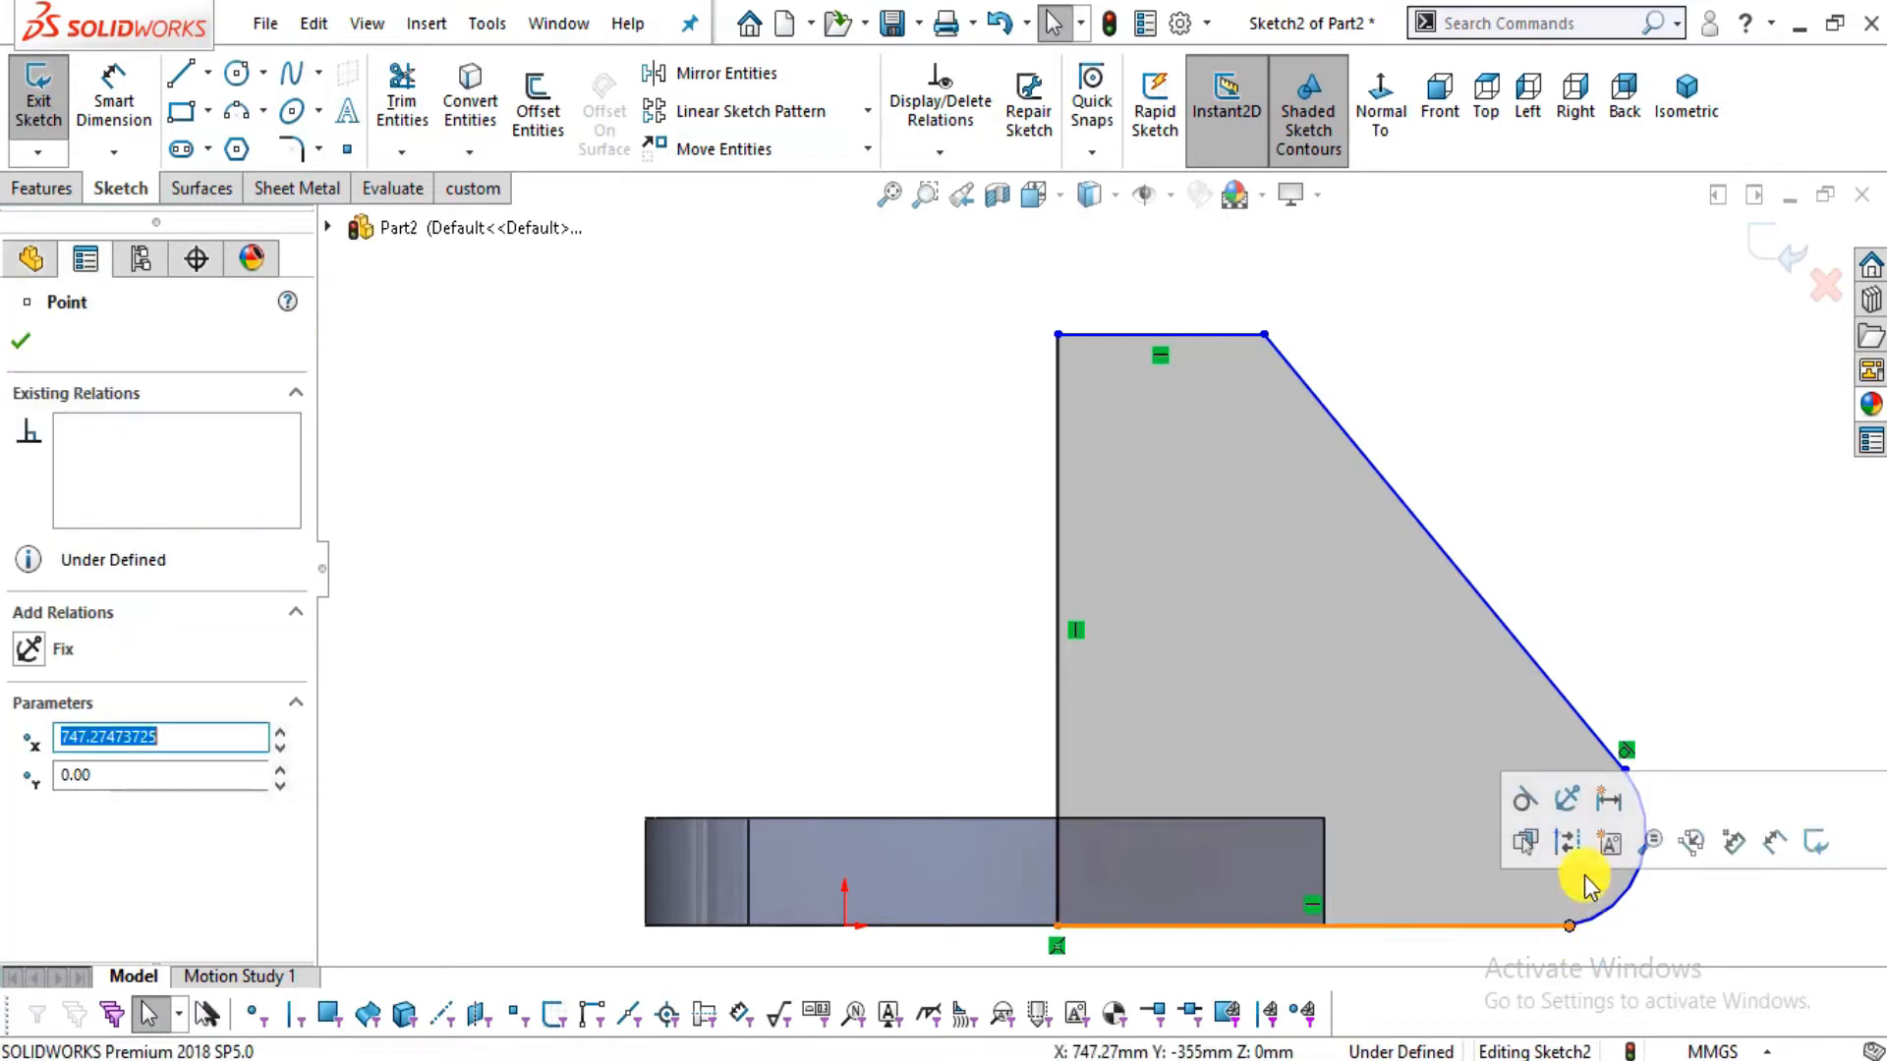
click(1517, 777)
click(1589, 486)
Check the pin hole in the PDF and sketch a circle centered on the arc's center point
key(alt+Tab)
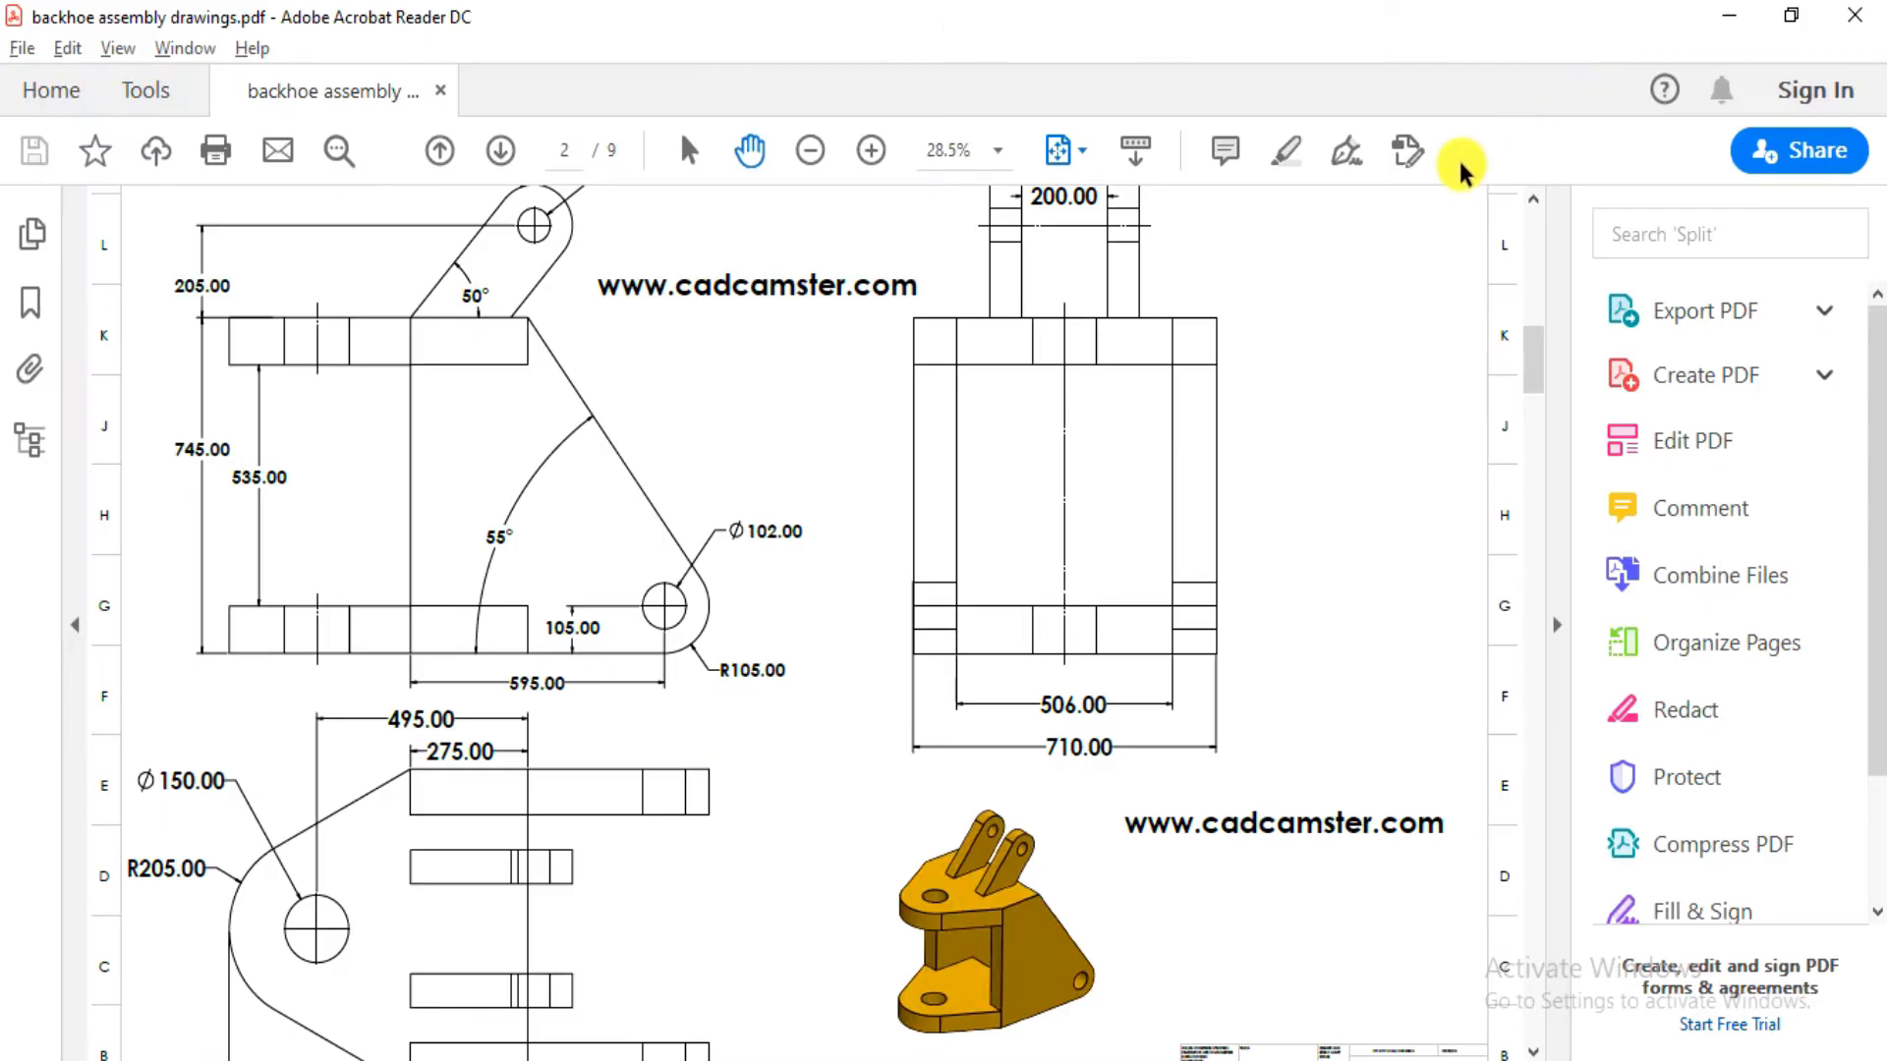
key(alt+Tab)
click(236, 73)
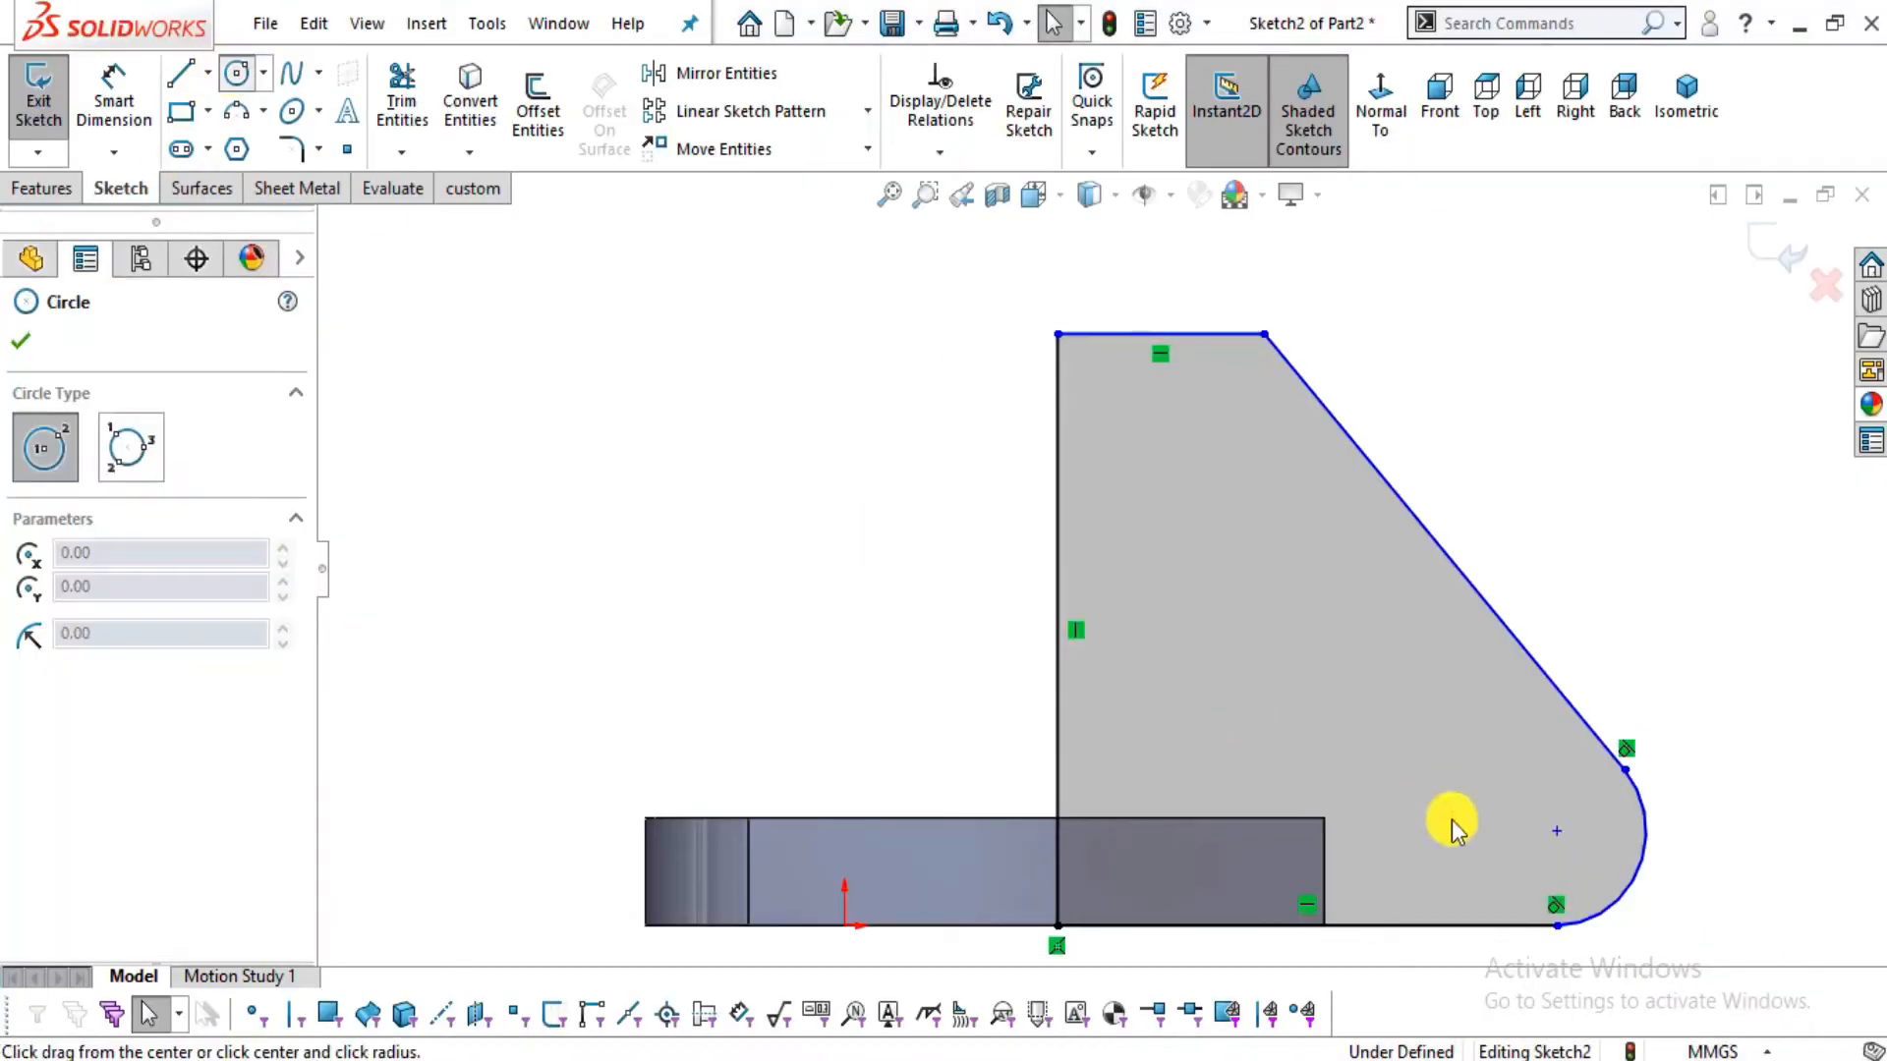
drag(1557, 832, 1598, 875)
Check the rounded corner in the PDF drawing and dimension the side plate's arc with a radius of 105 mm
click(114, 97)
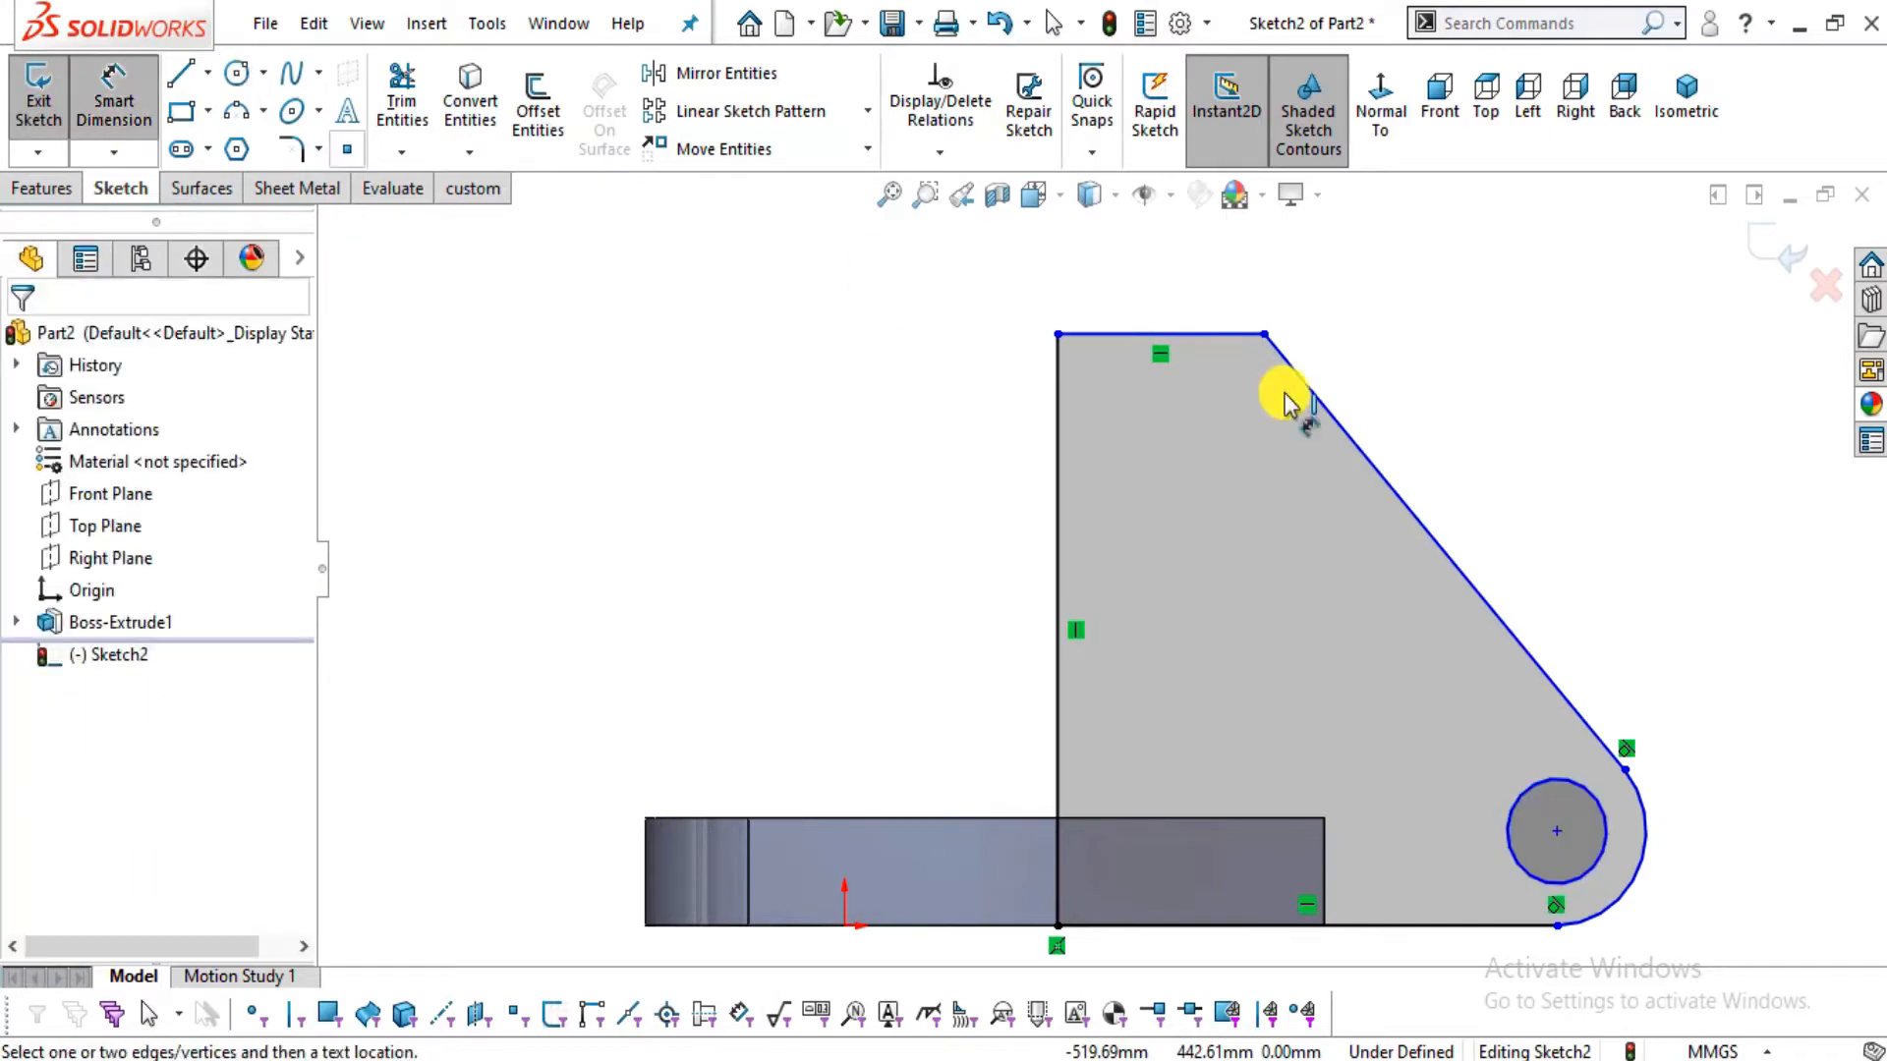
key(alt+Tab)
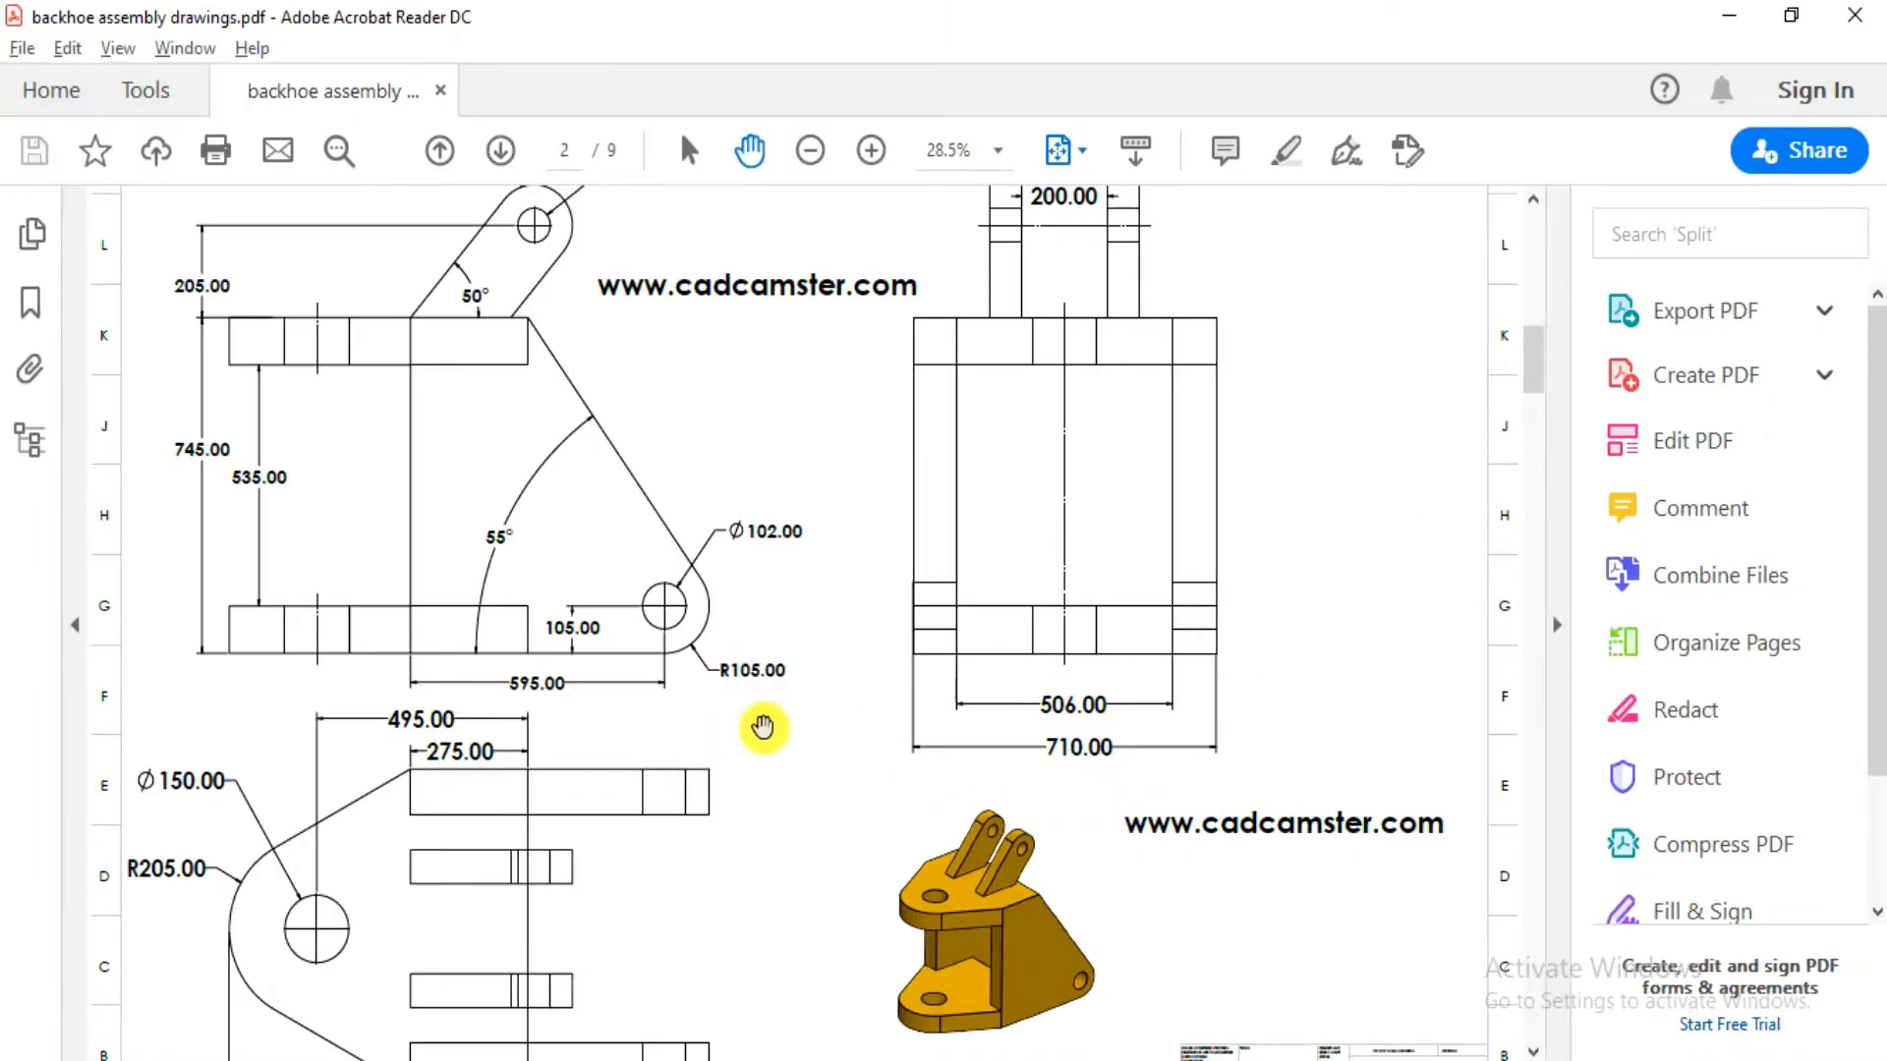
key(alt+Tab)
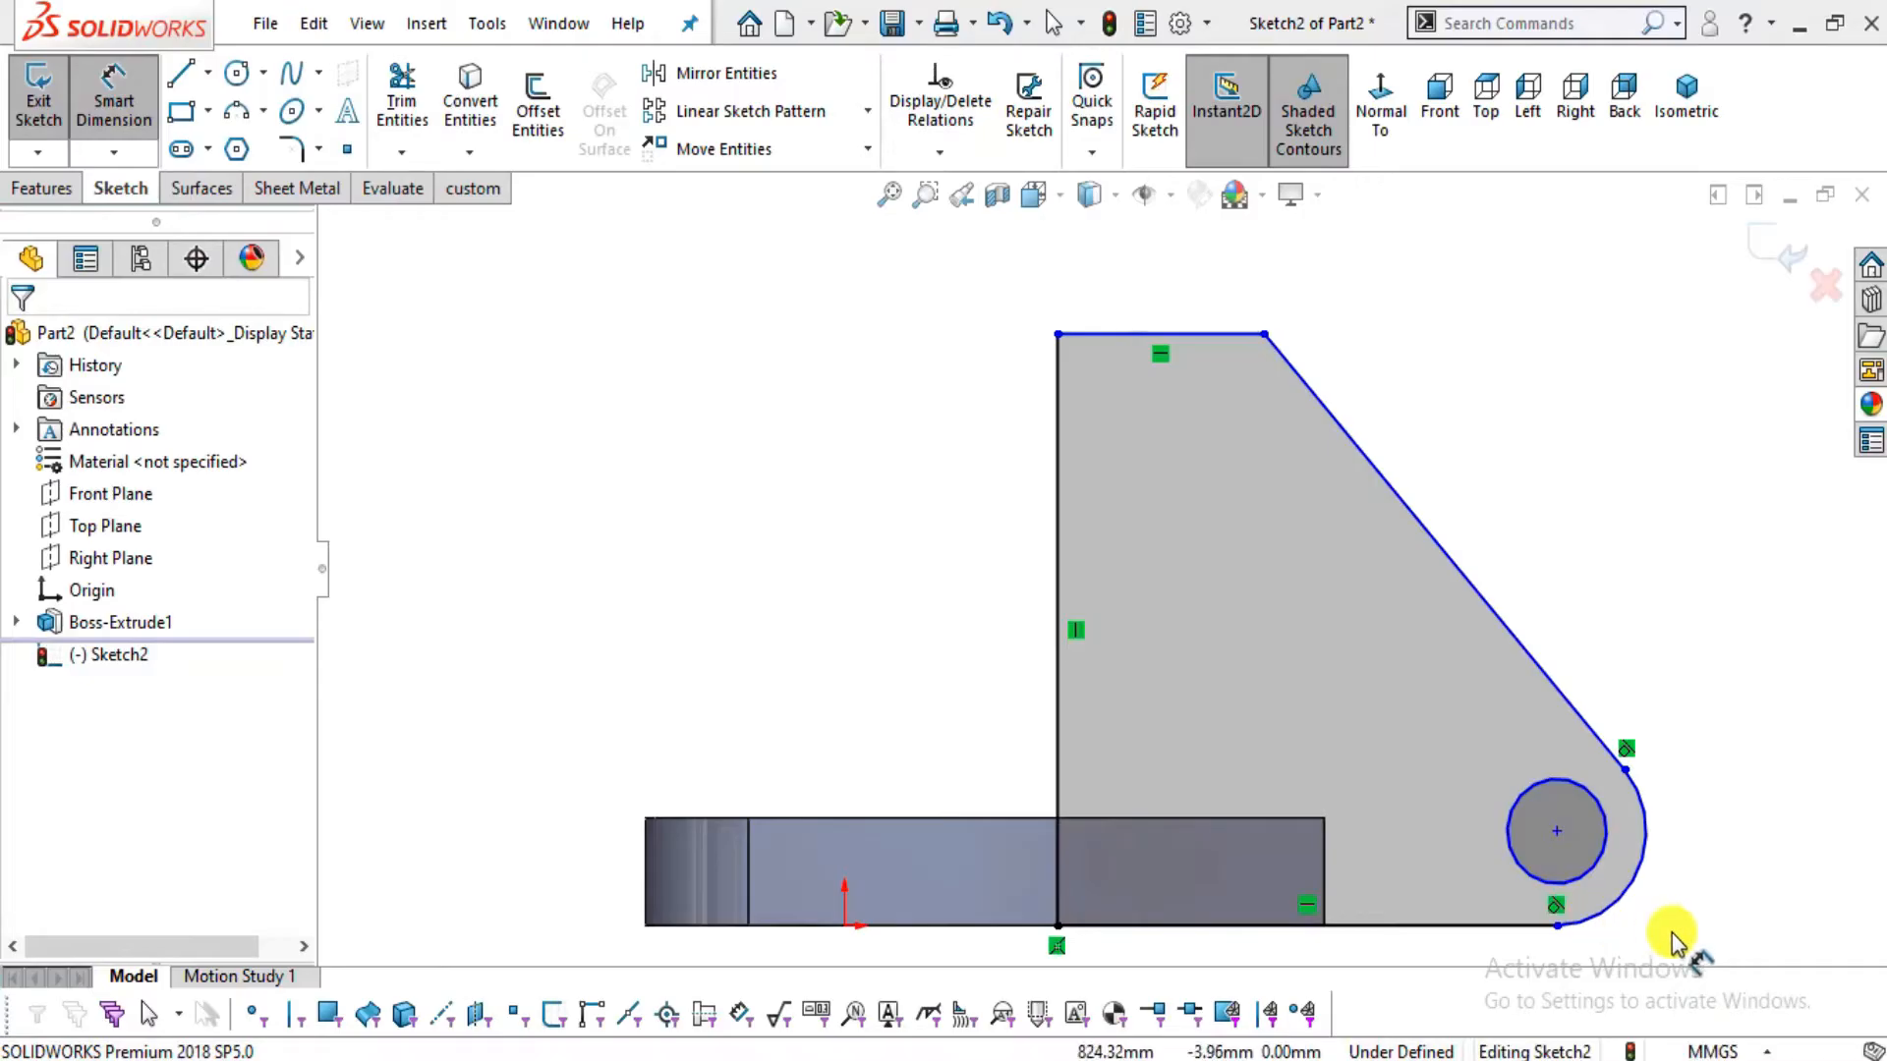
click(1638, 872)
click(1742, 802)
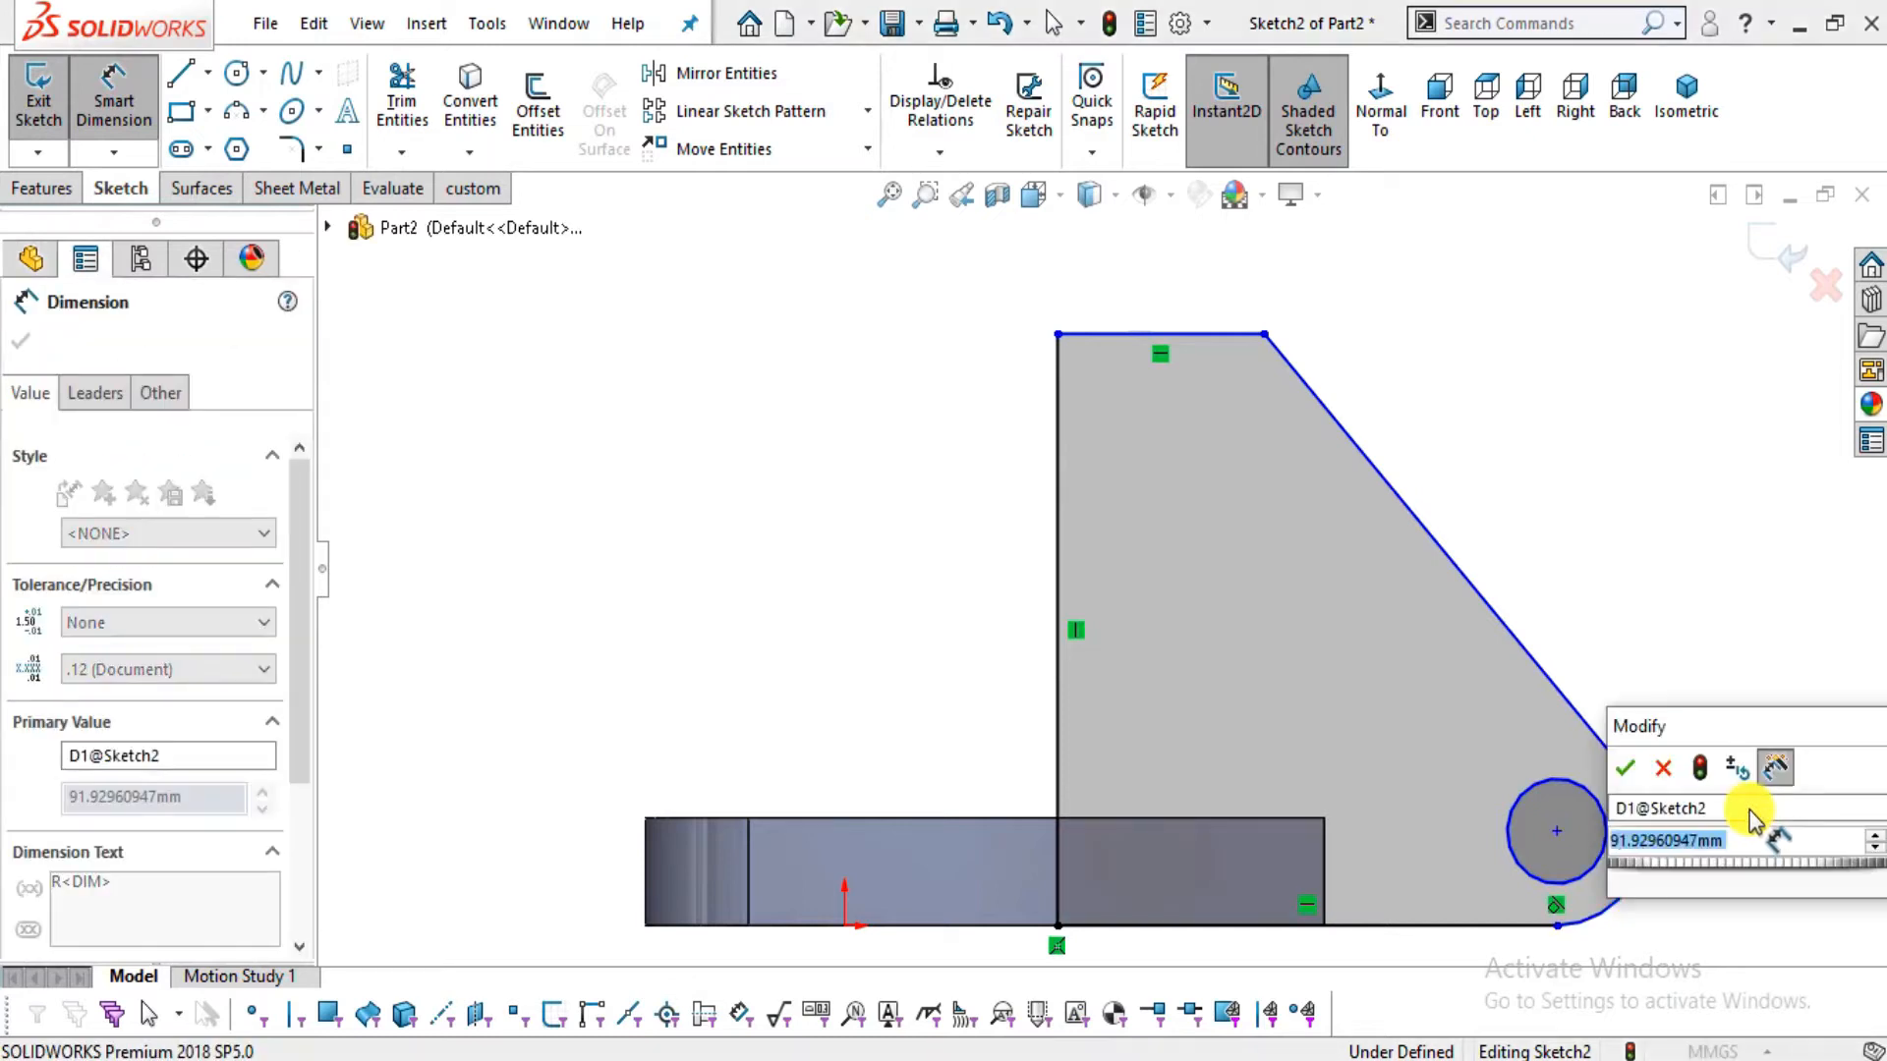
text(105)
key(Return)
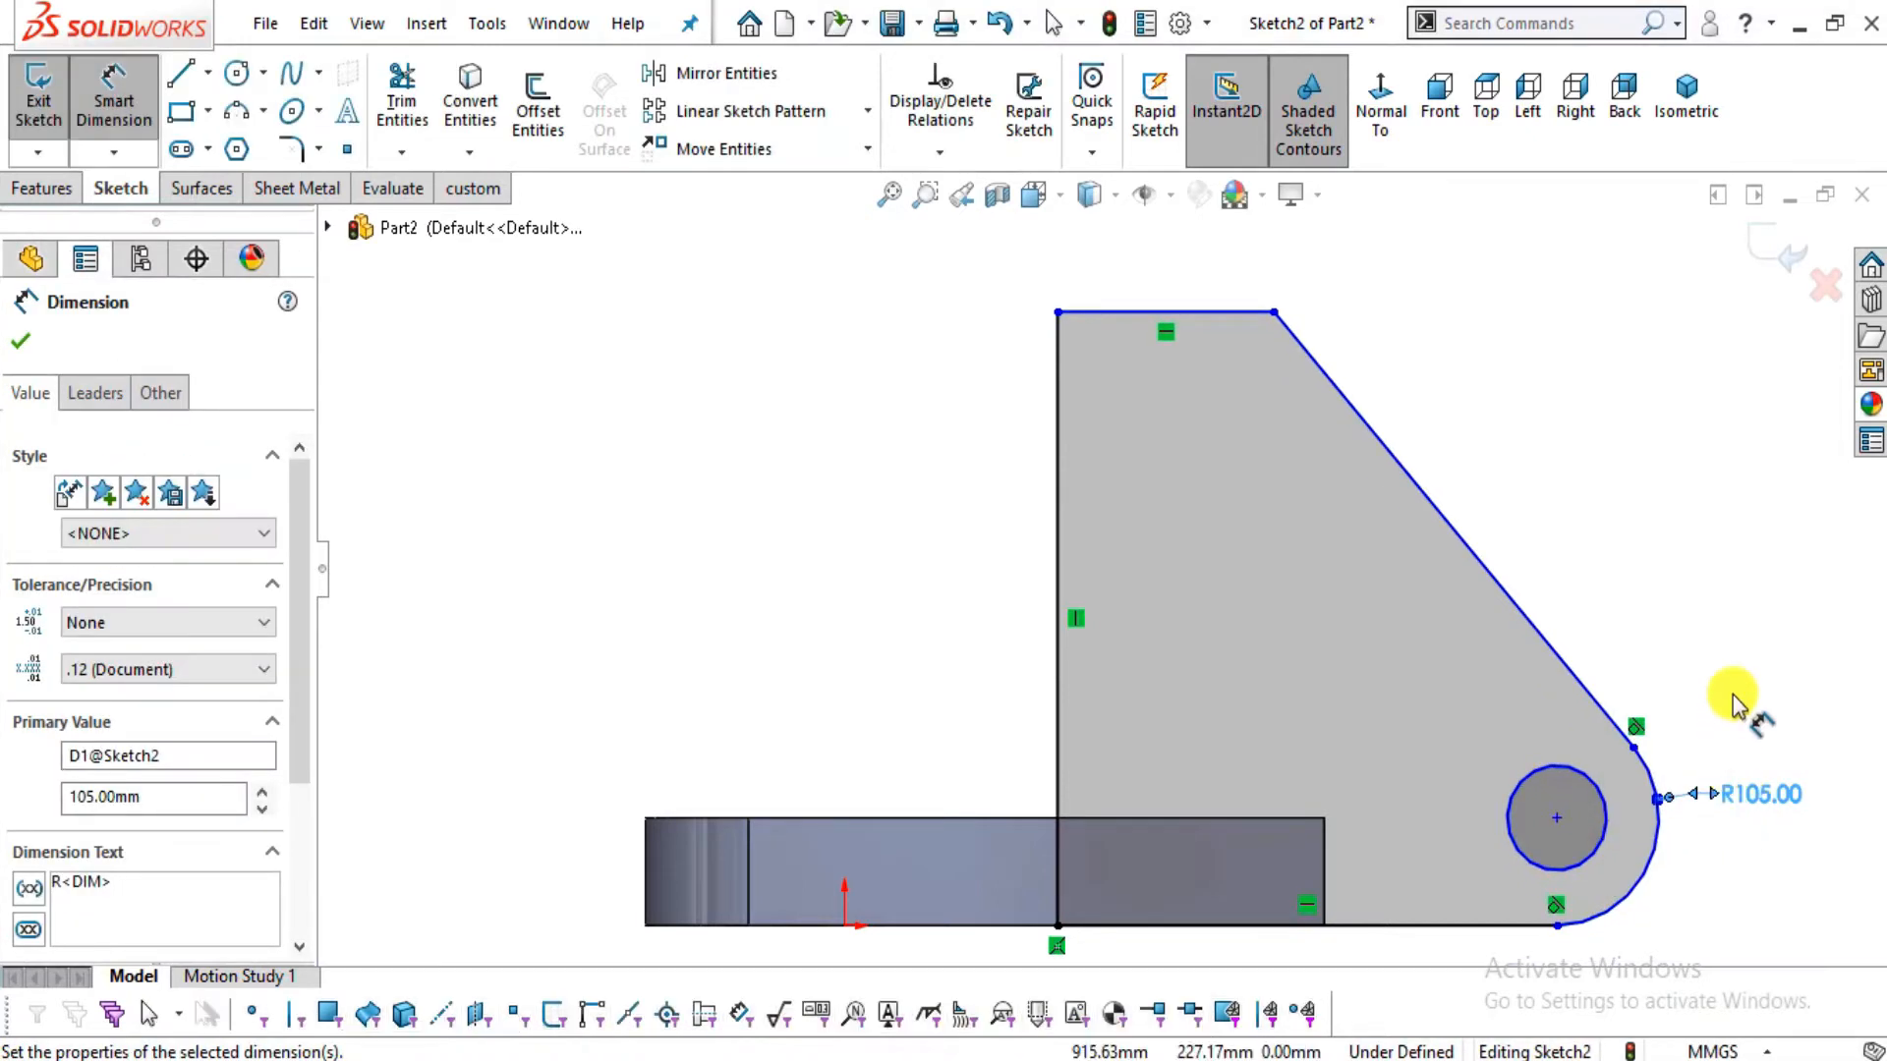
Check the pin hole size in the PDF drawing and dimension the circle's diameter as 102 mm
click(1592, 867)
key(alt+Tab)
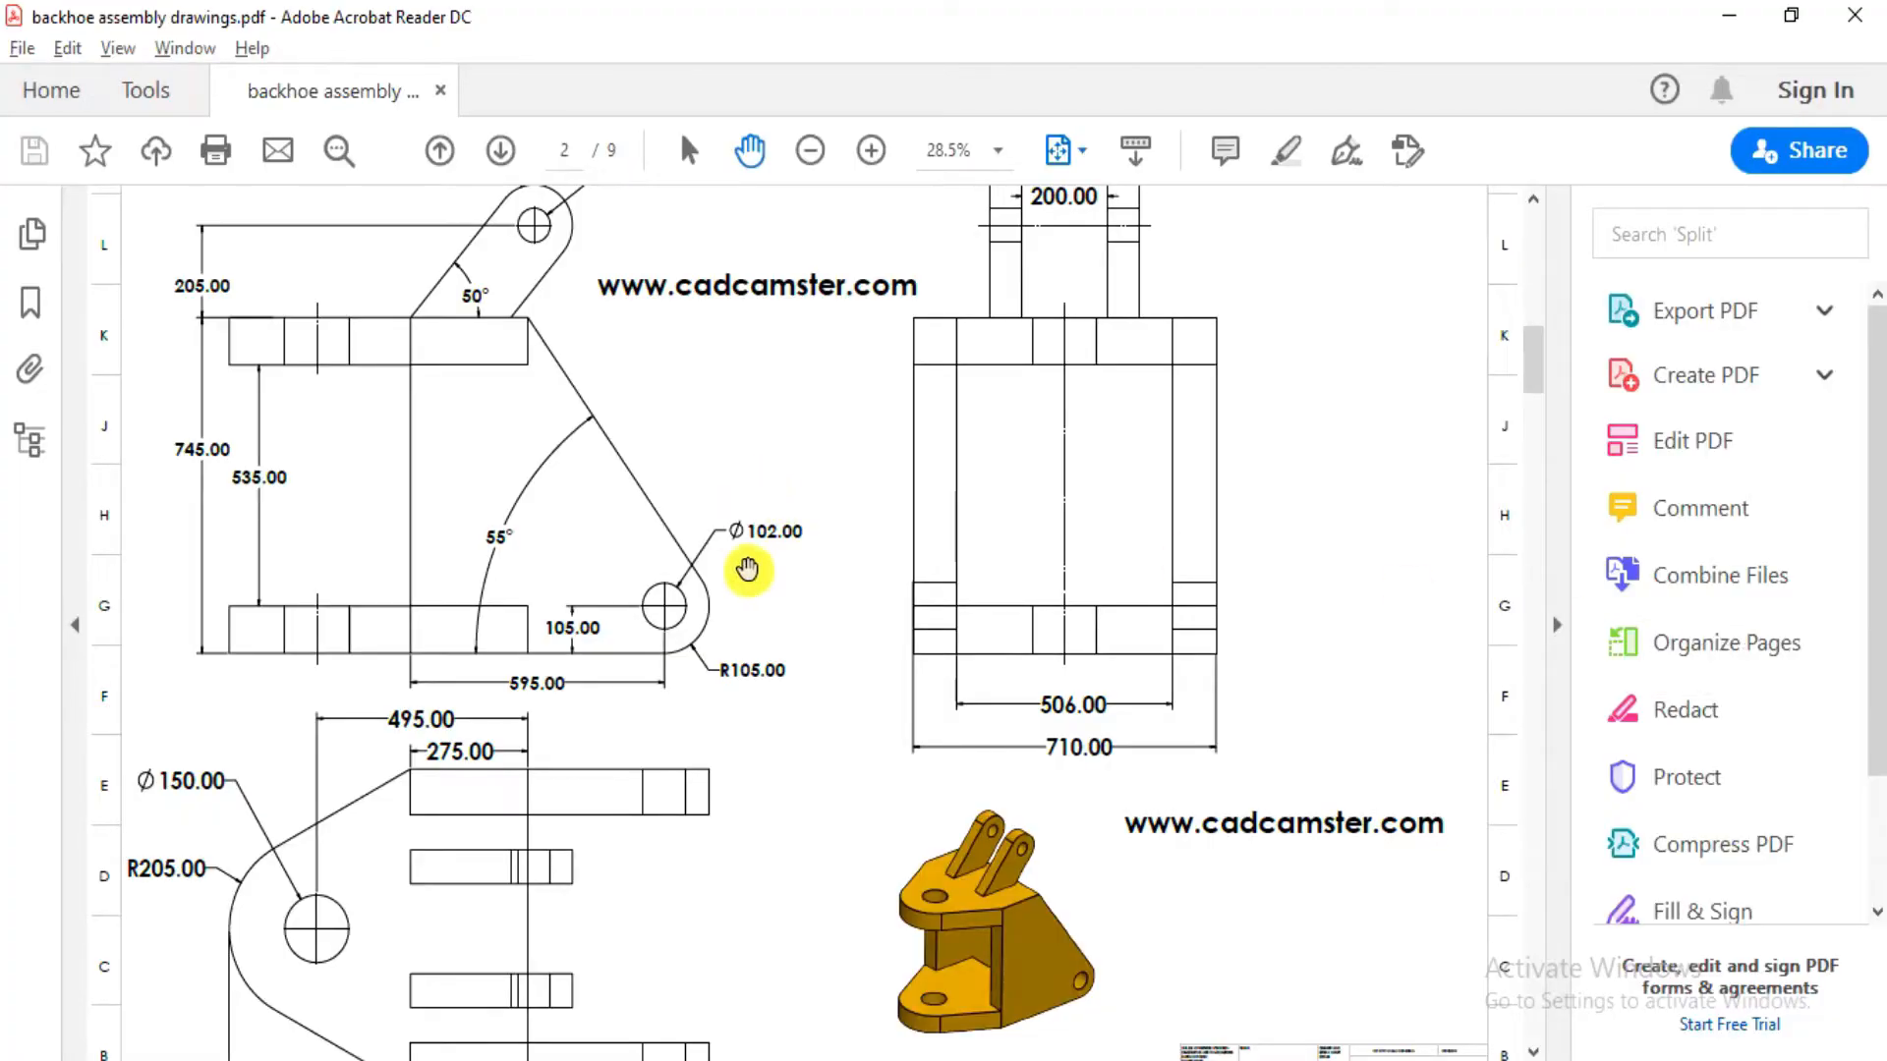
key(alt+Tab)
click(1701, 601)
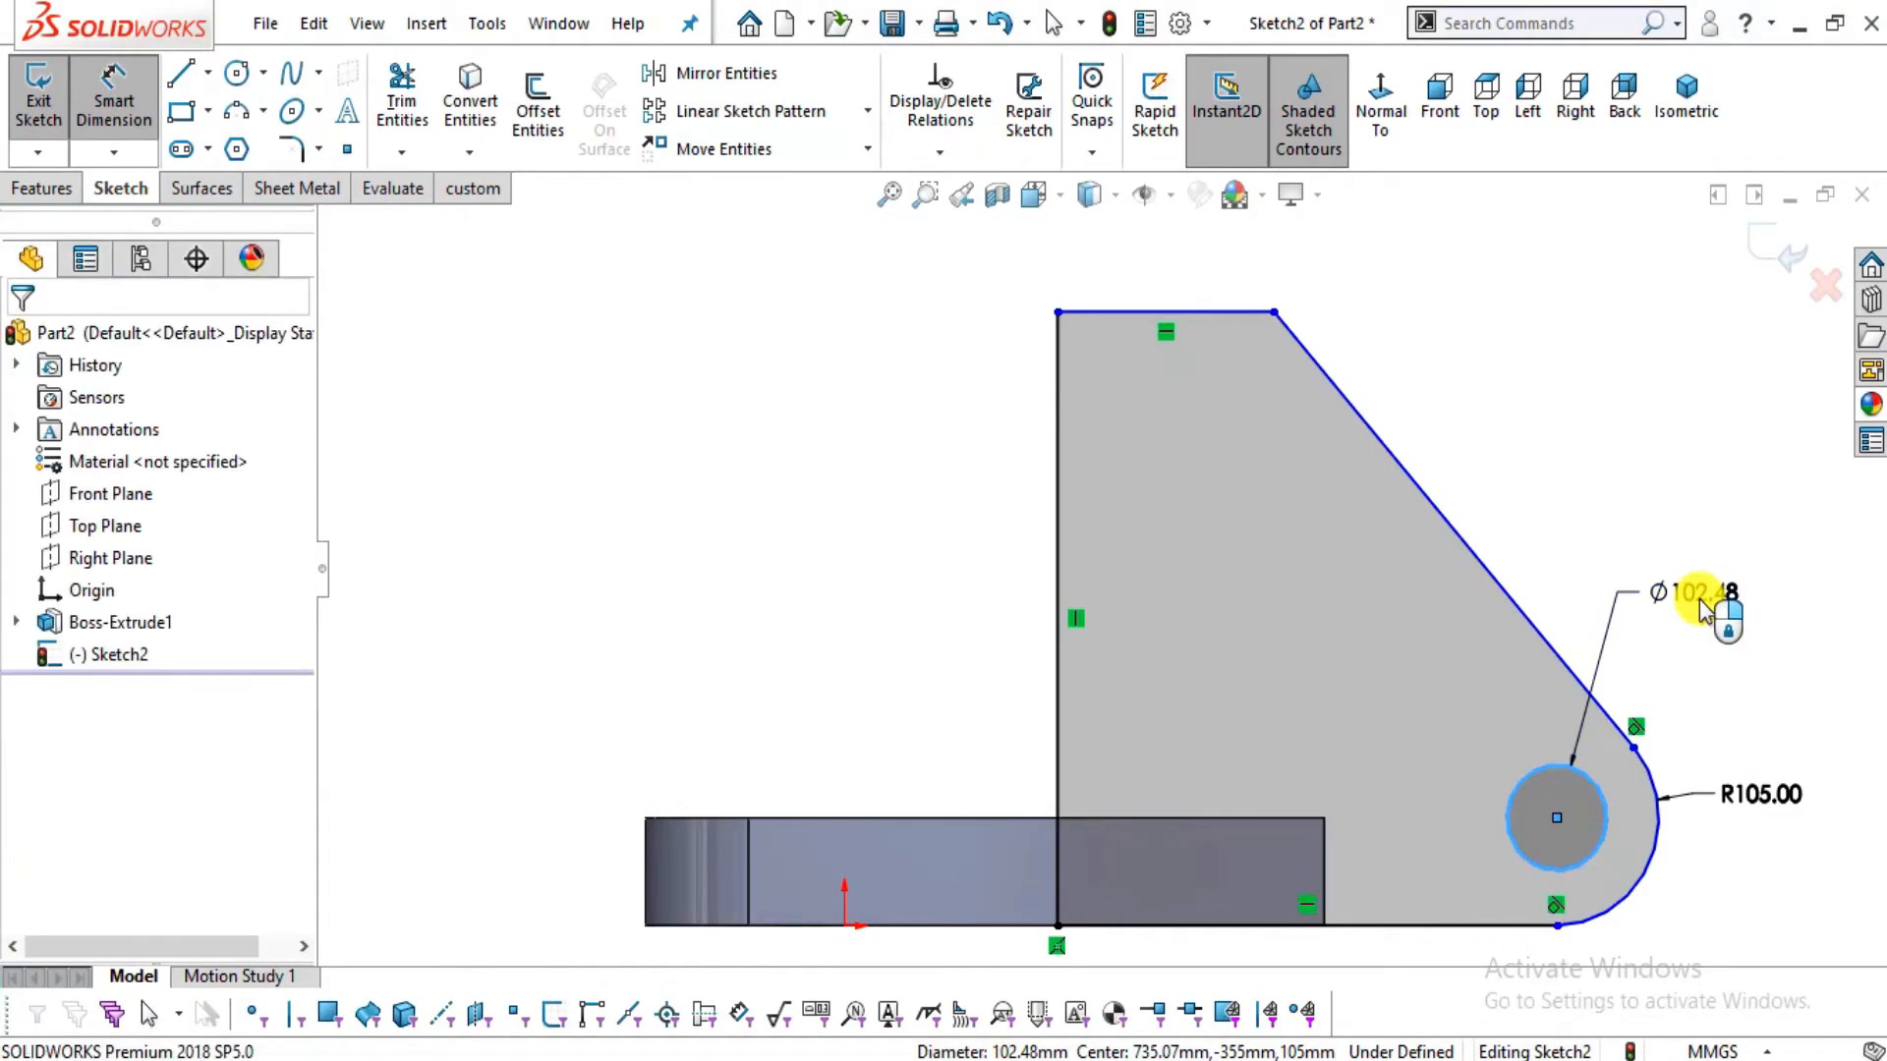
text(102)
key(Return)
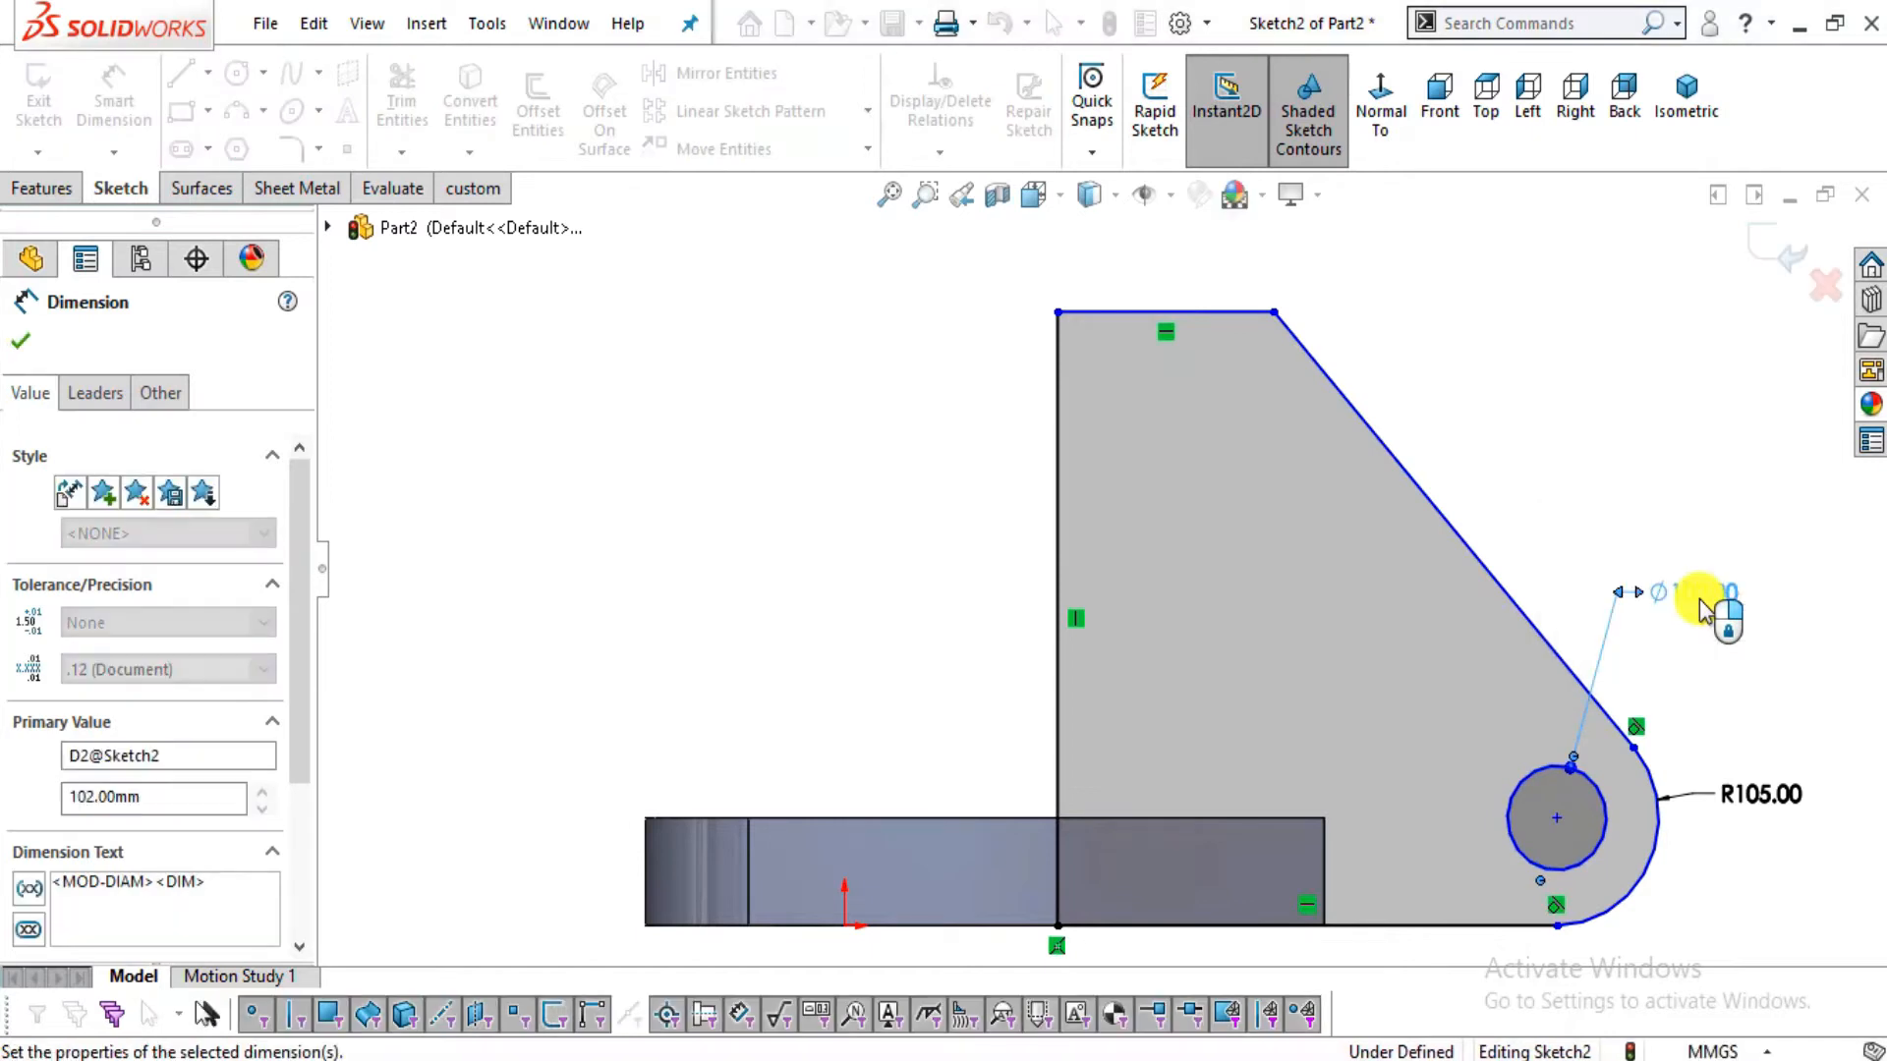
Check the hole position in the PDF and dimension the distance from the profile's vertical line to the circle's center as 595 mm
key(alt+Tab)
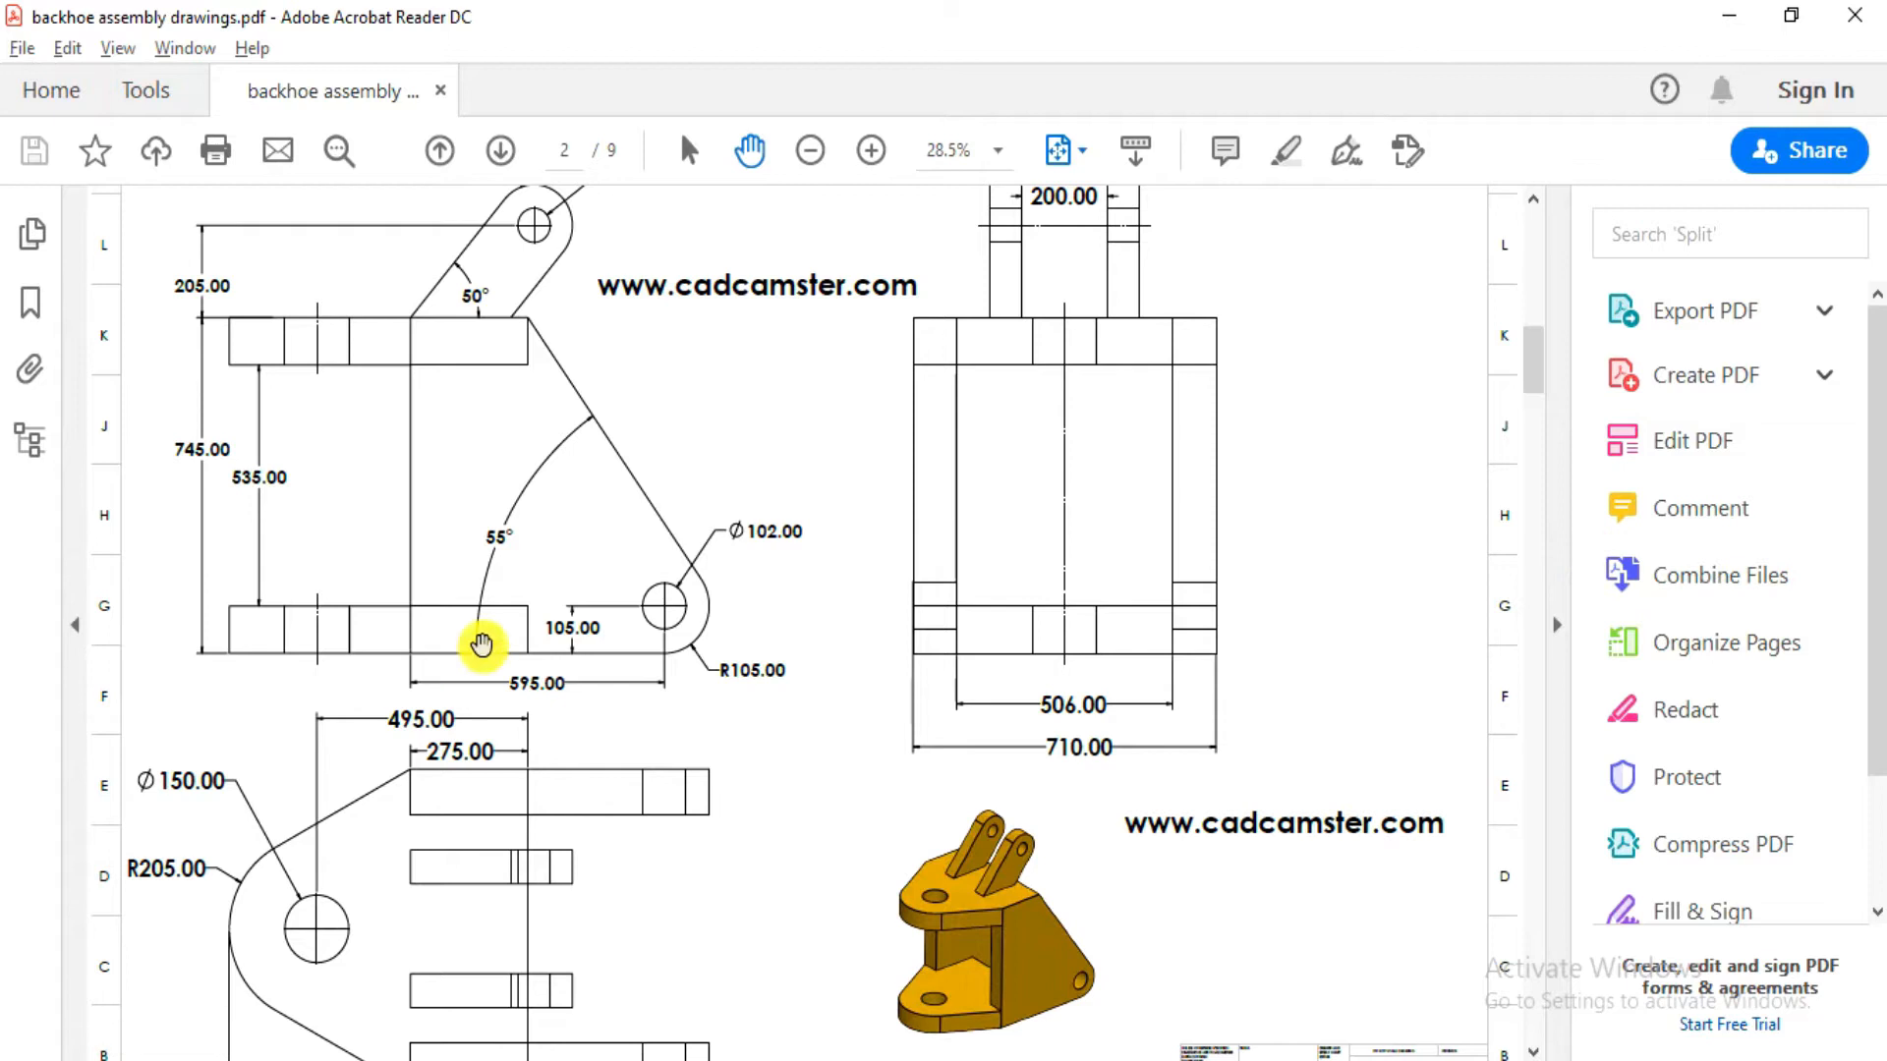
key(alt+Tab)
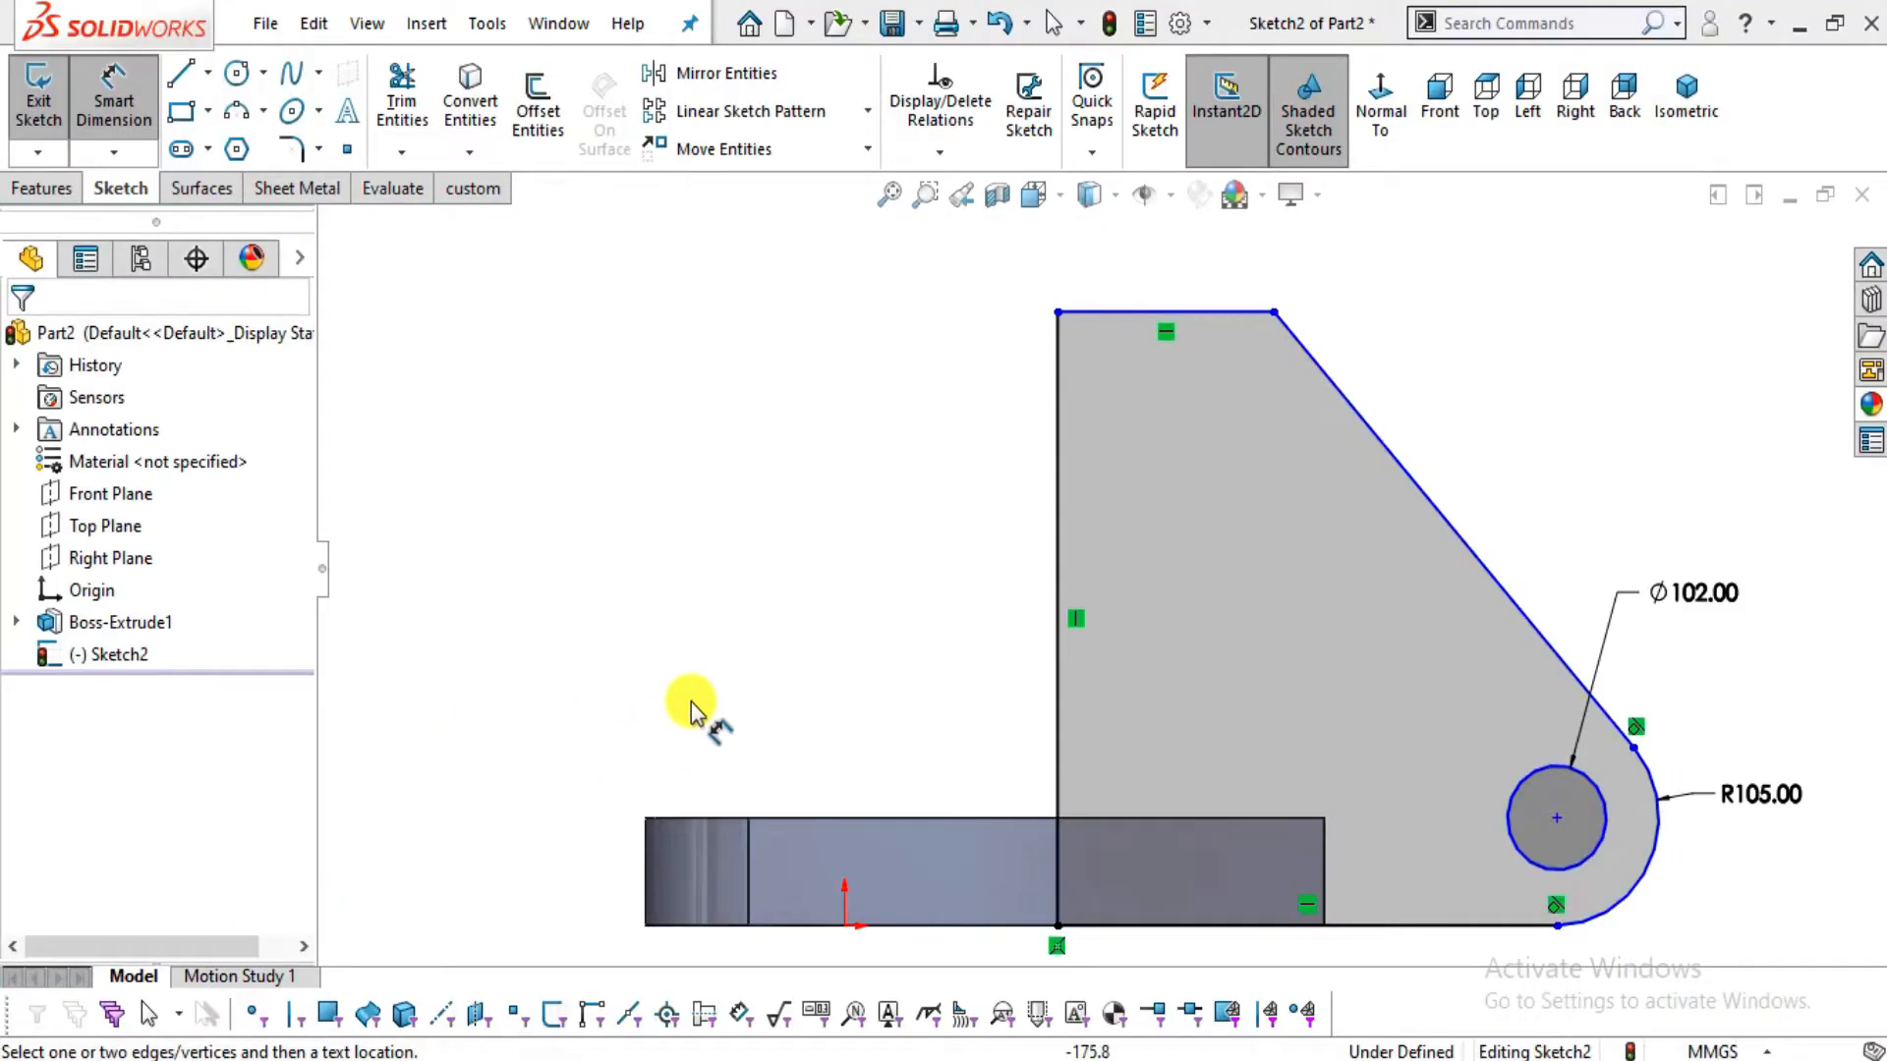
key(alt+Tab)
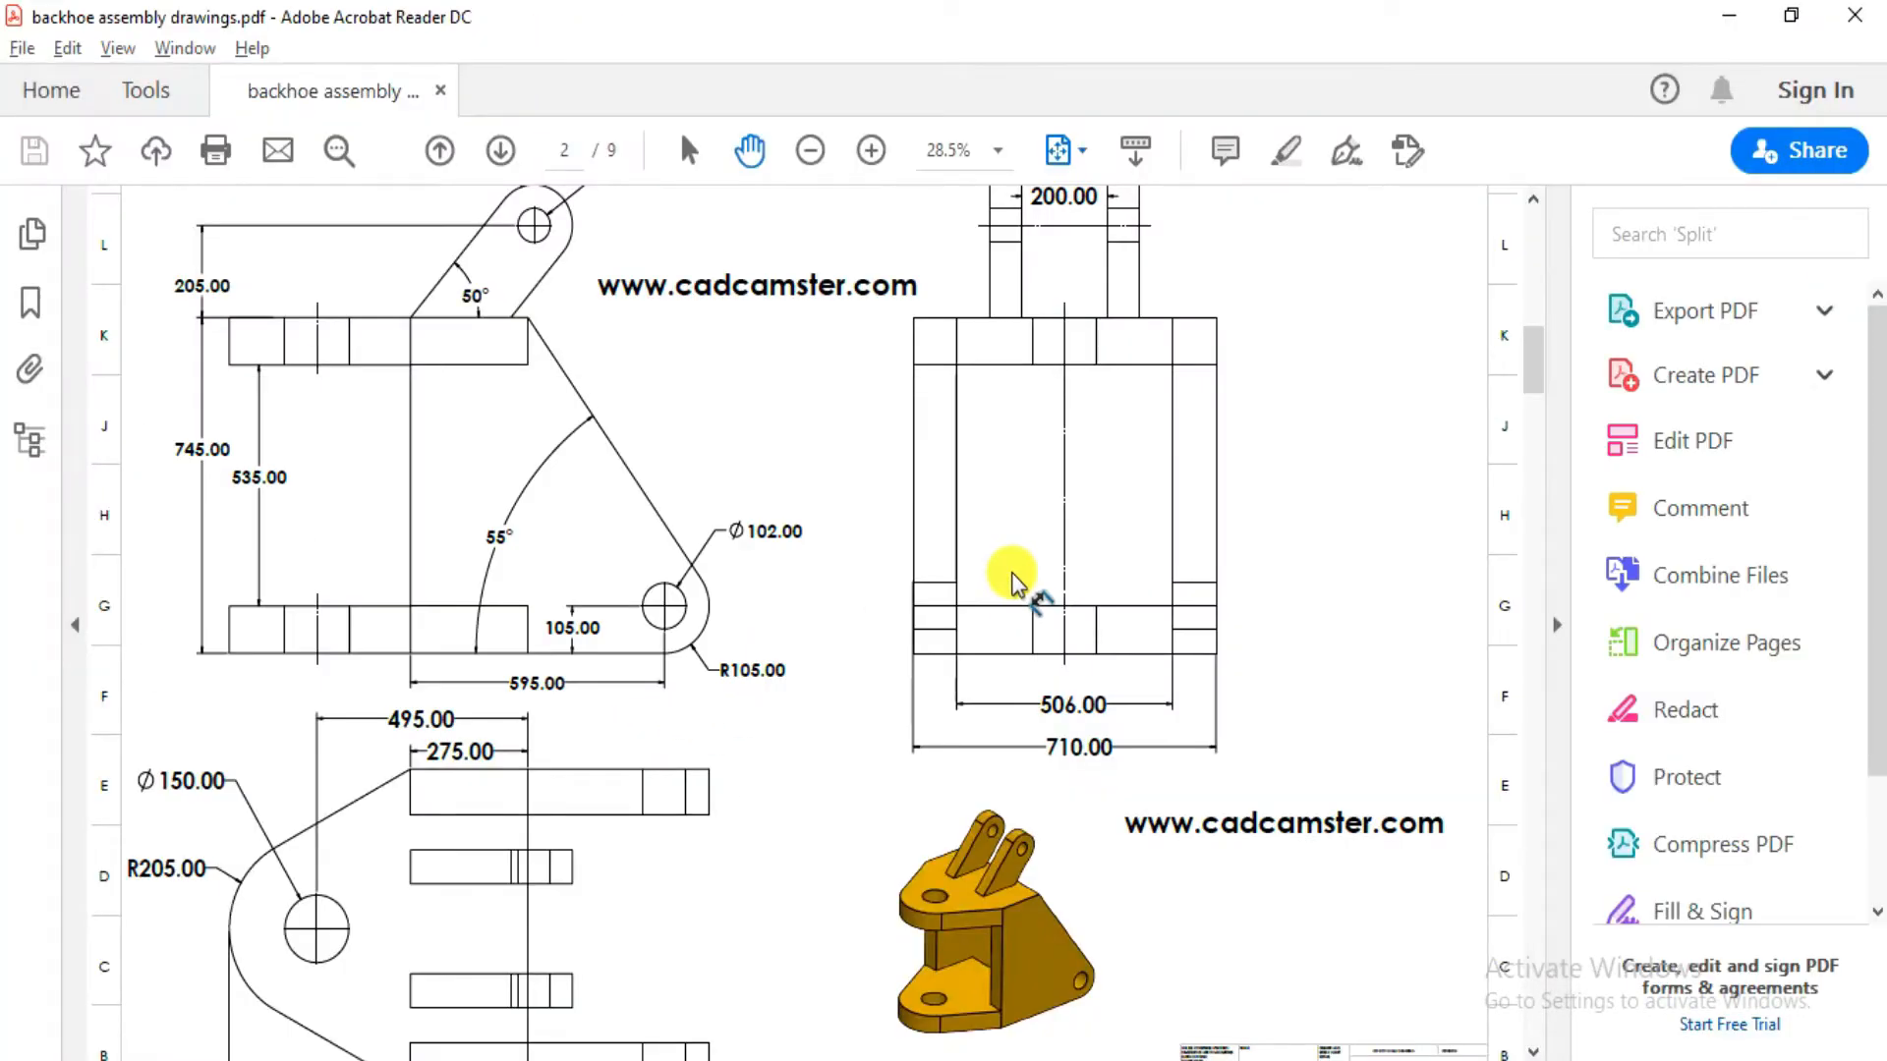
key(alt+Tab)
click(1061, 548)
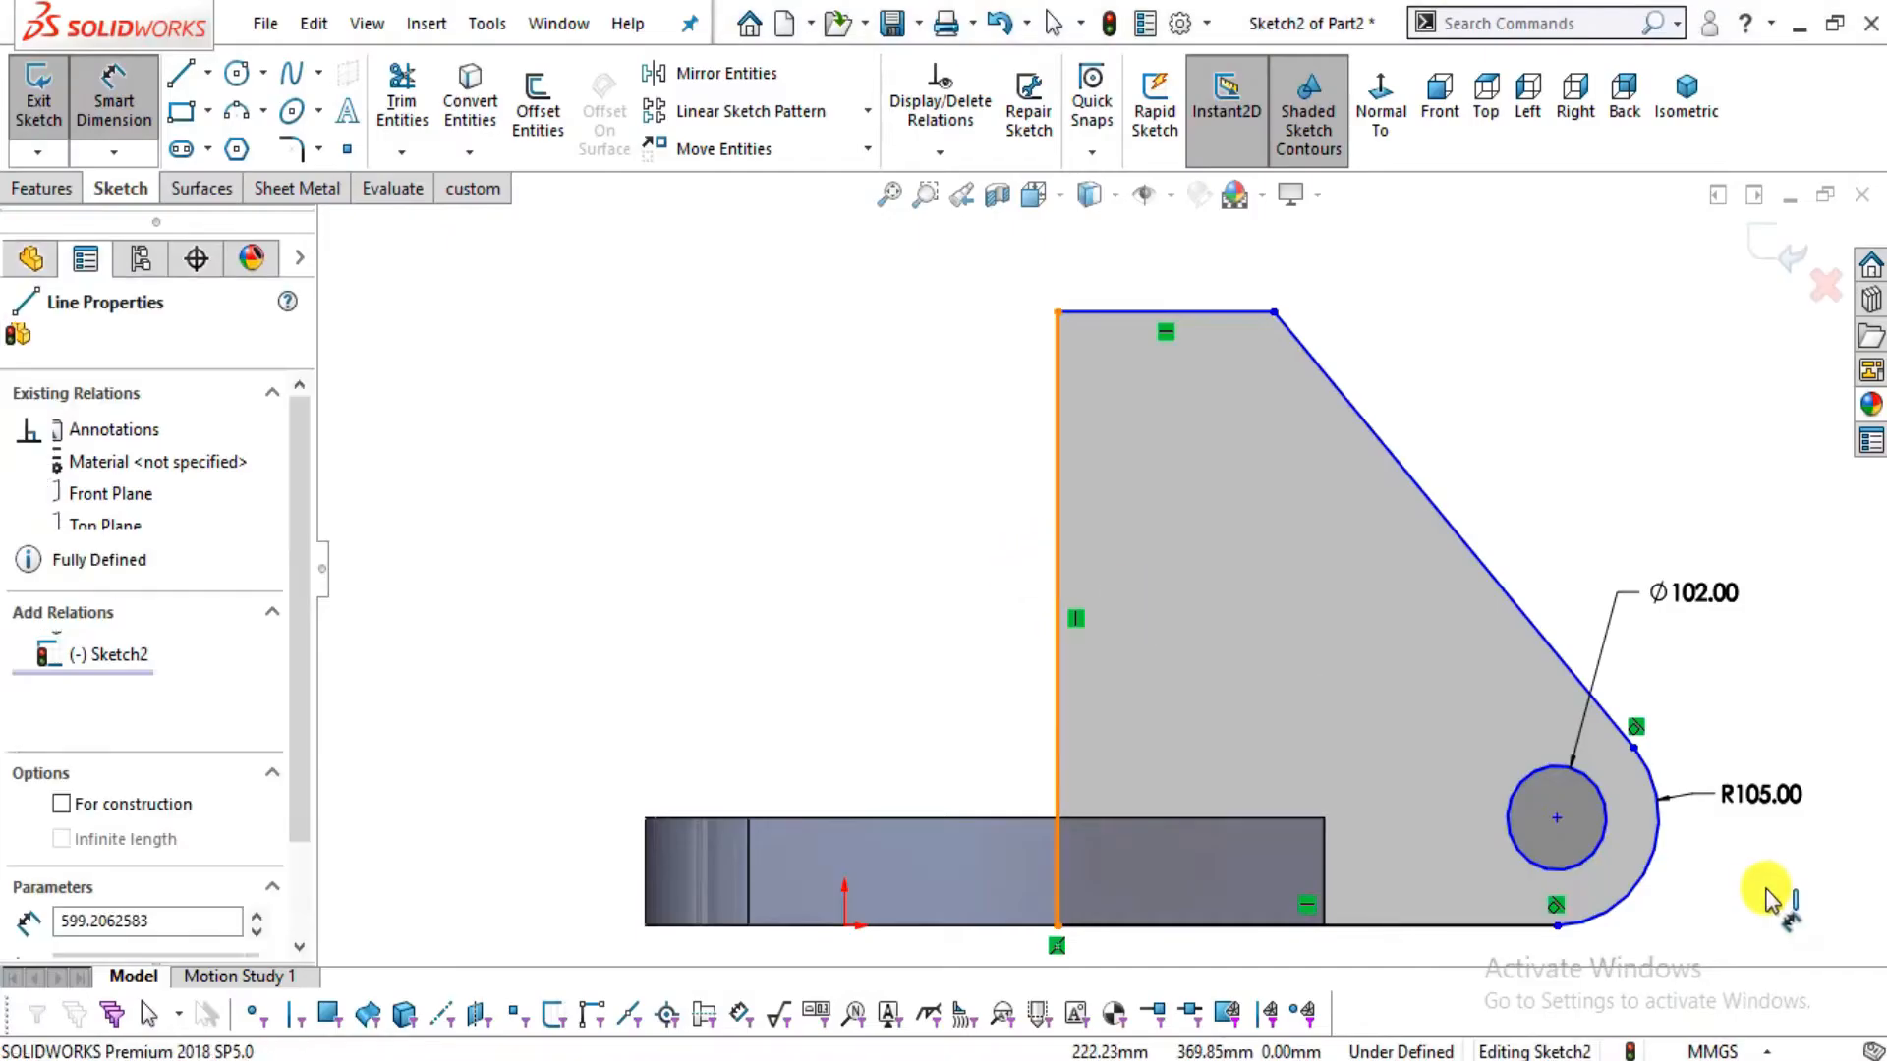
click(1555, 818)
scroll(1284, 917, up, 2)
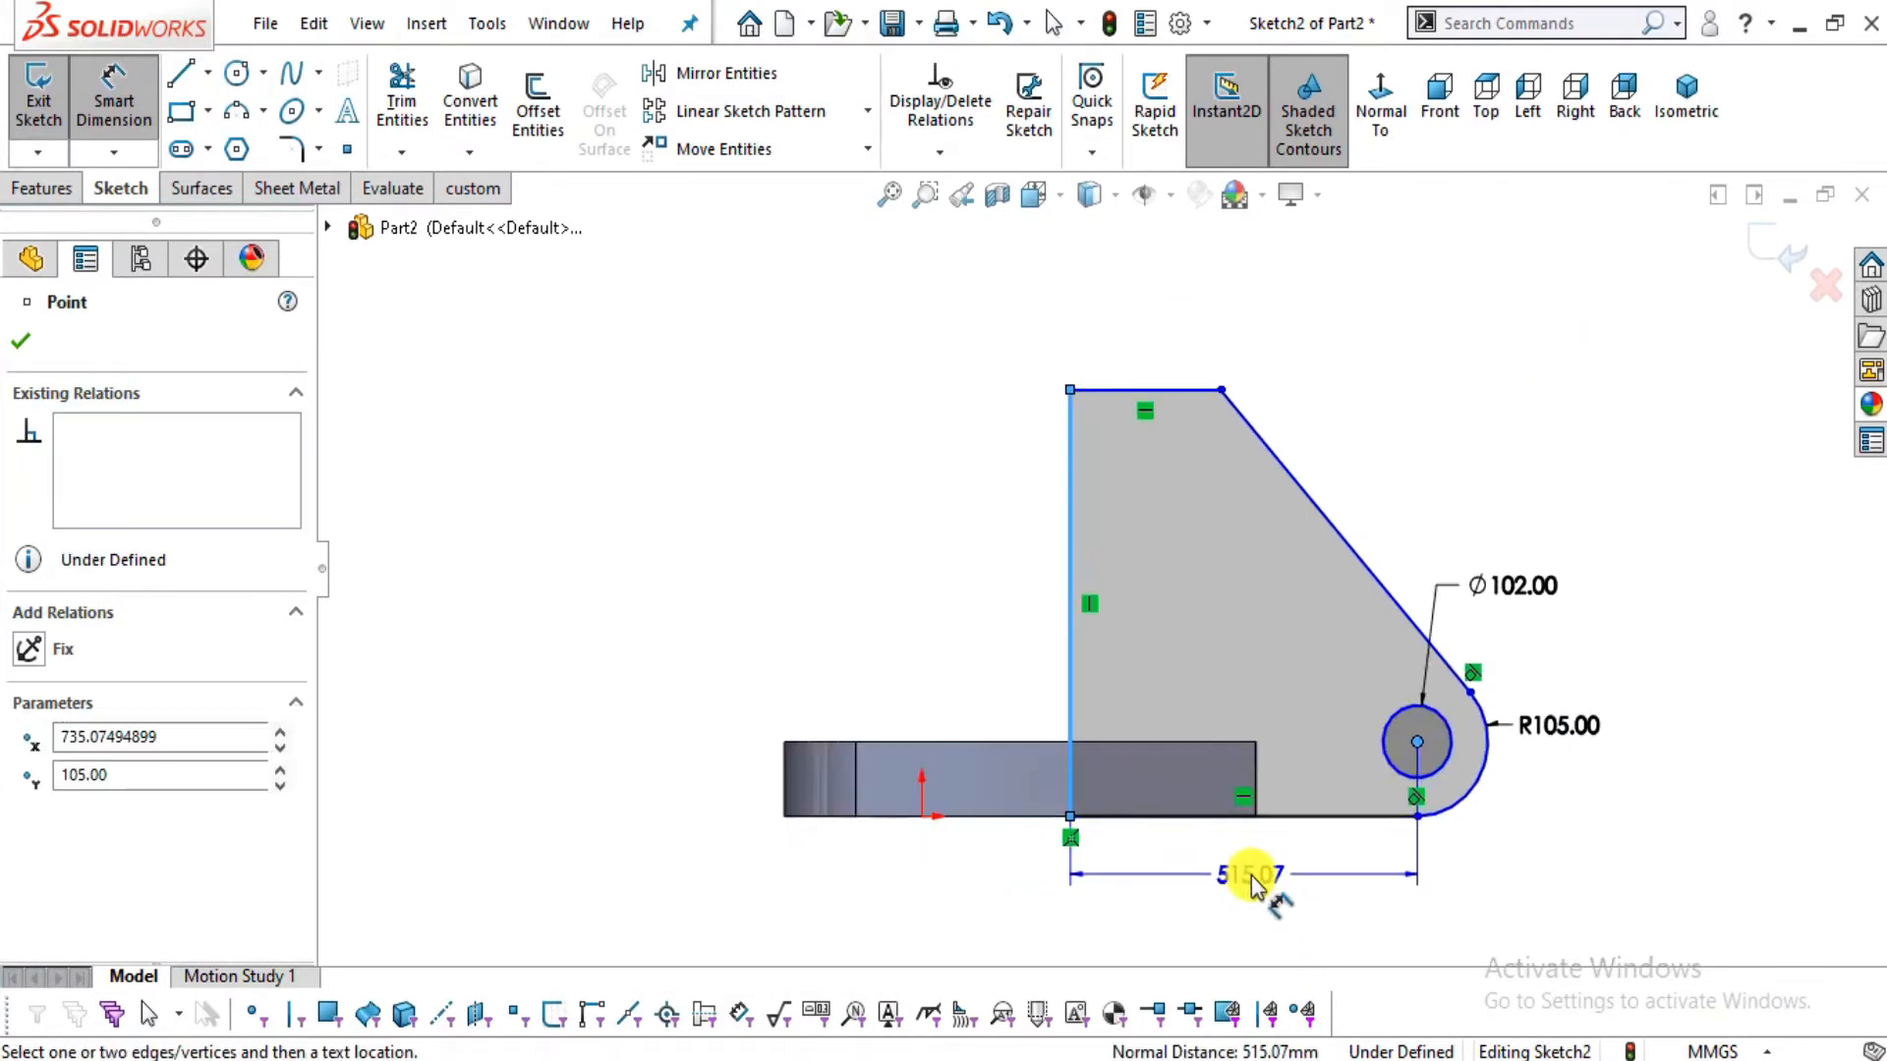
click(1252, 876)
text(585)
key(Return)
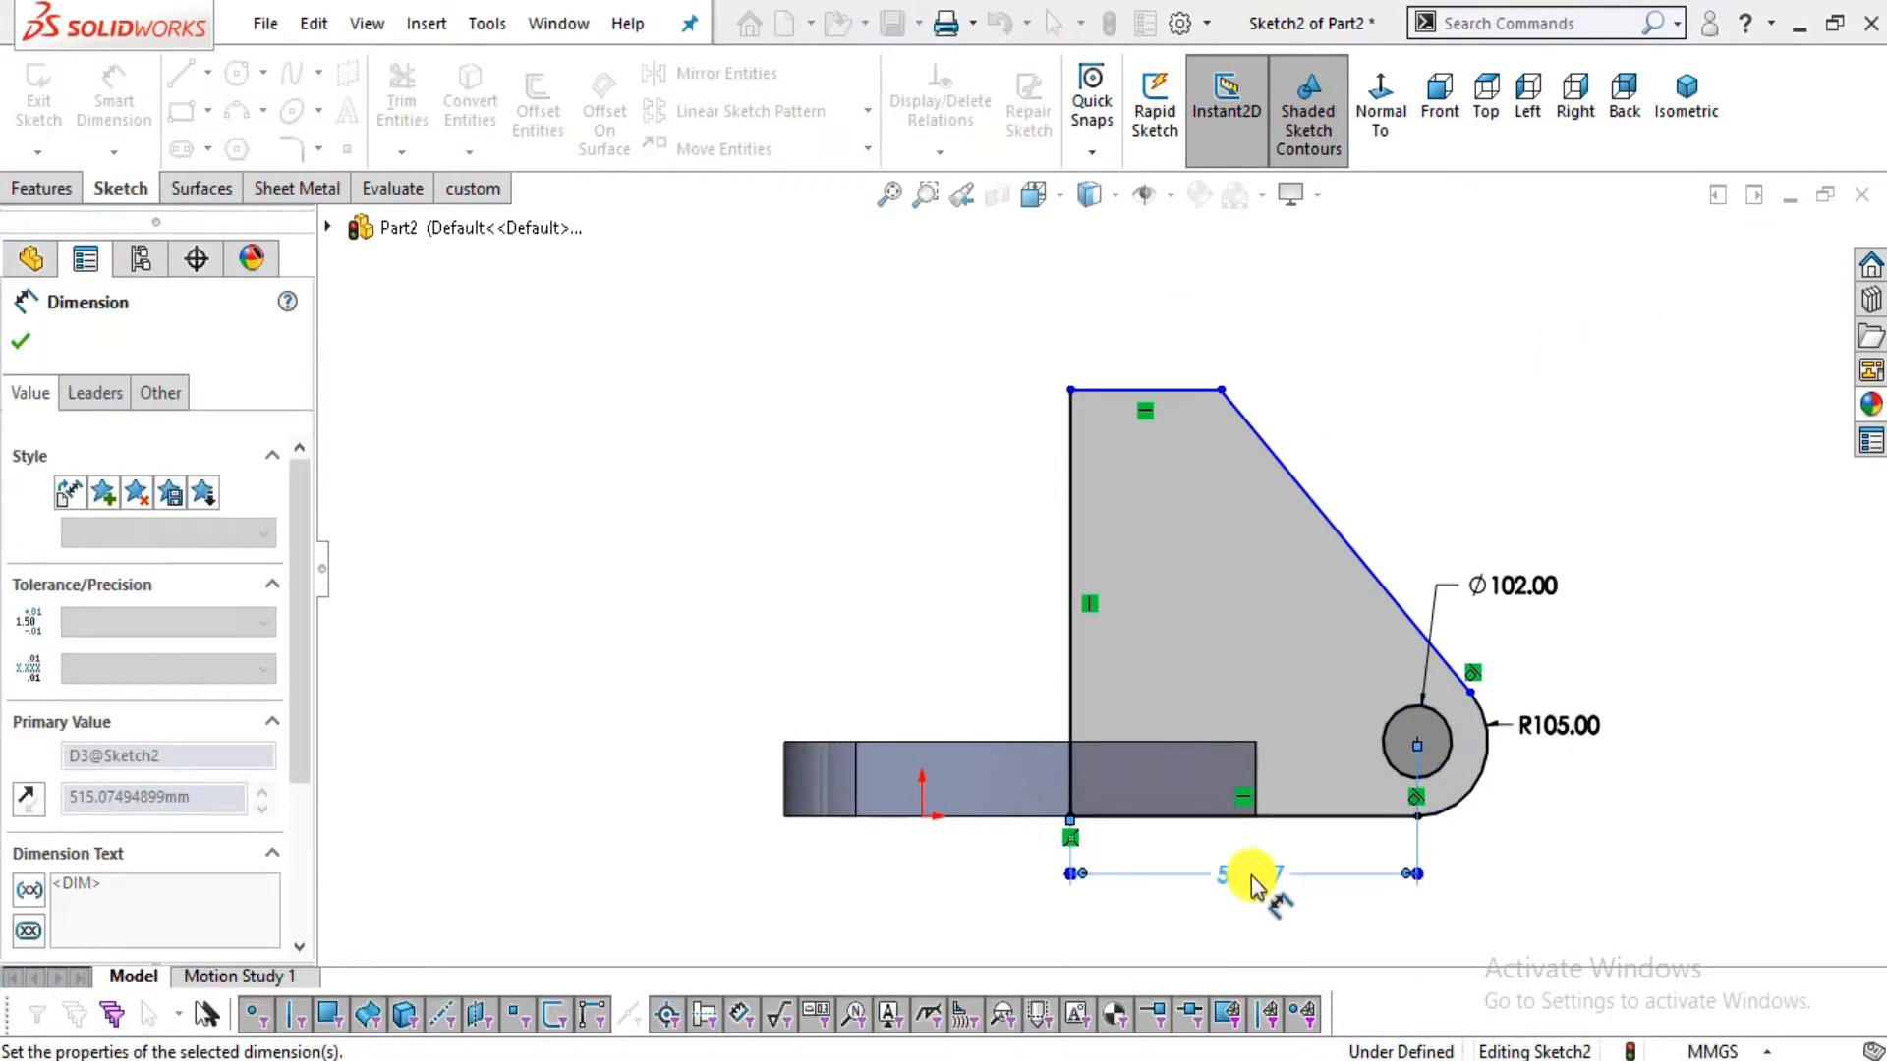
click(1581, 866)
Check the plate's upper width in the PDF and dimension the profile's horizontal top line as 275 mm
key(alt+Tab)
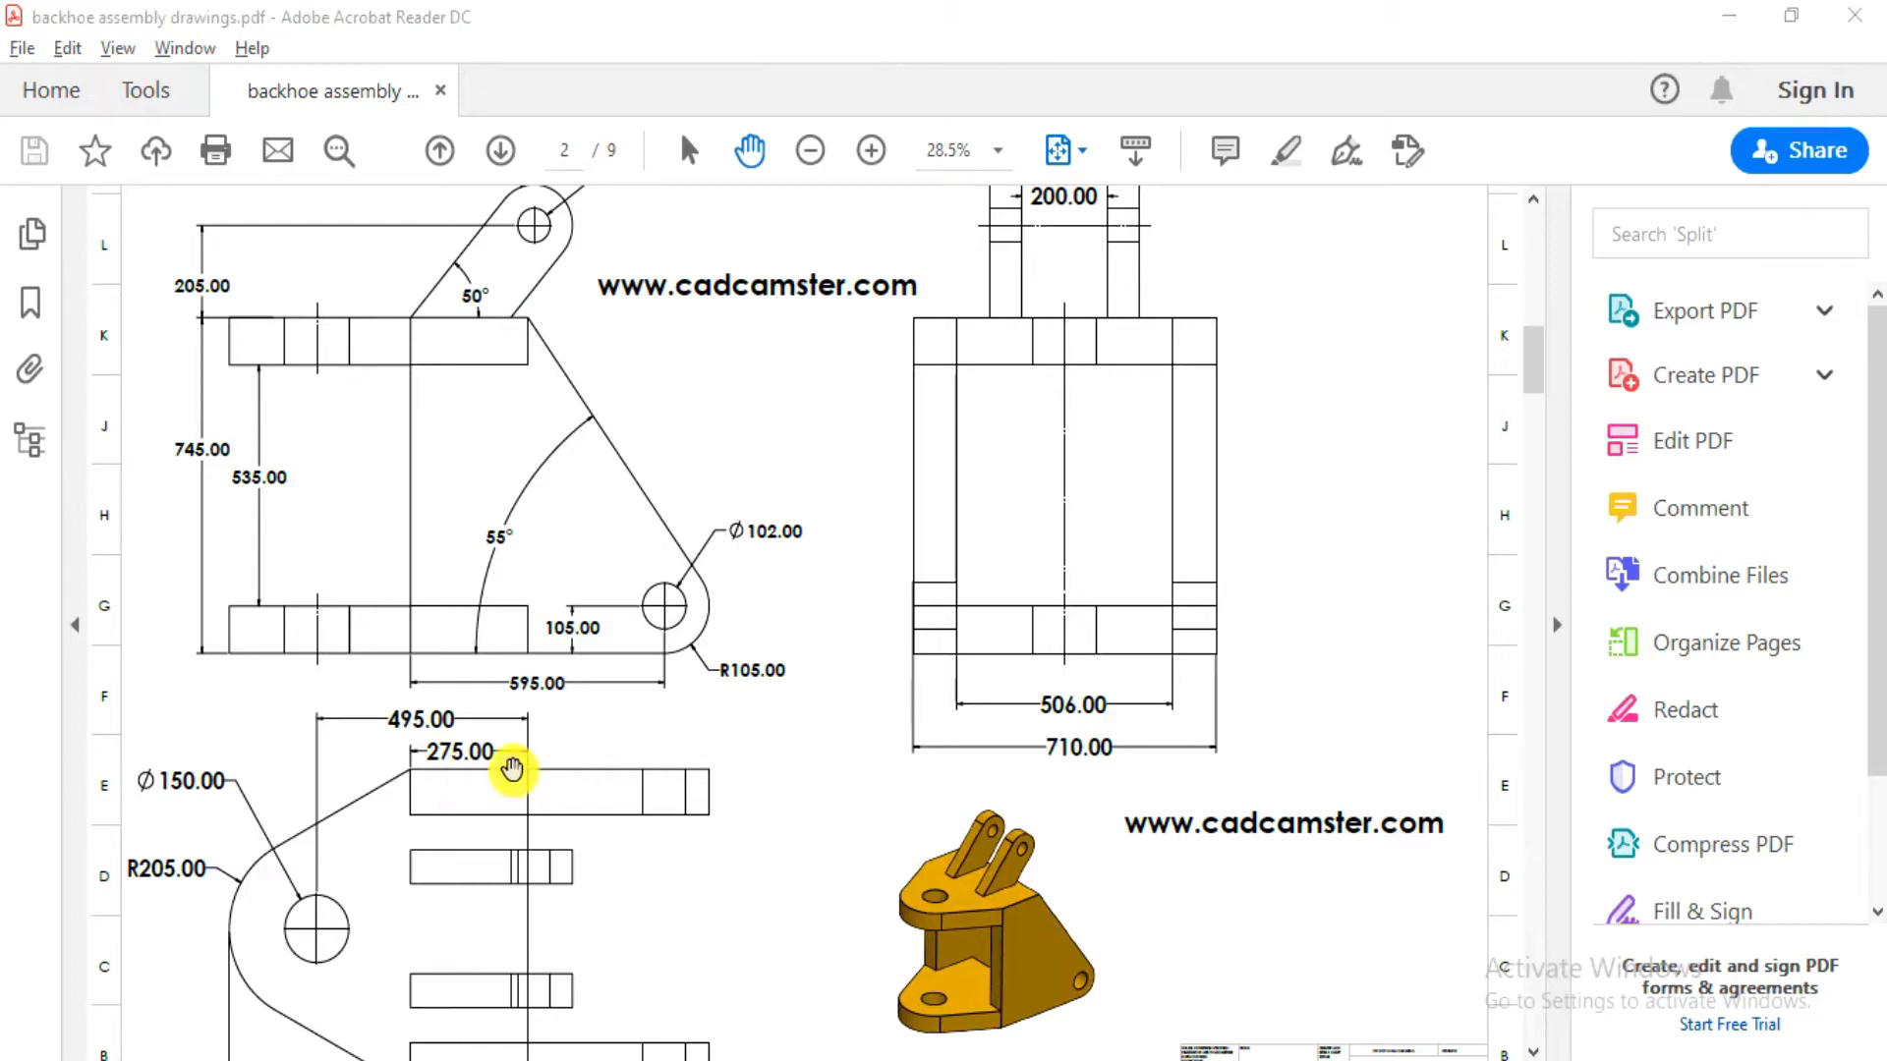
key(alt+Tab)
click(1191, 389)
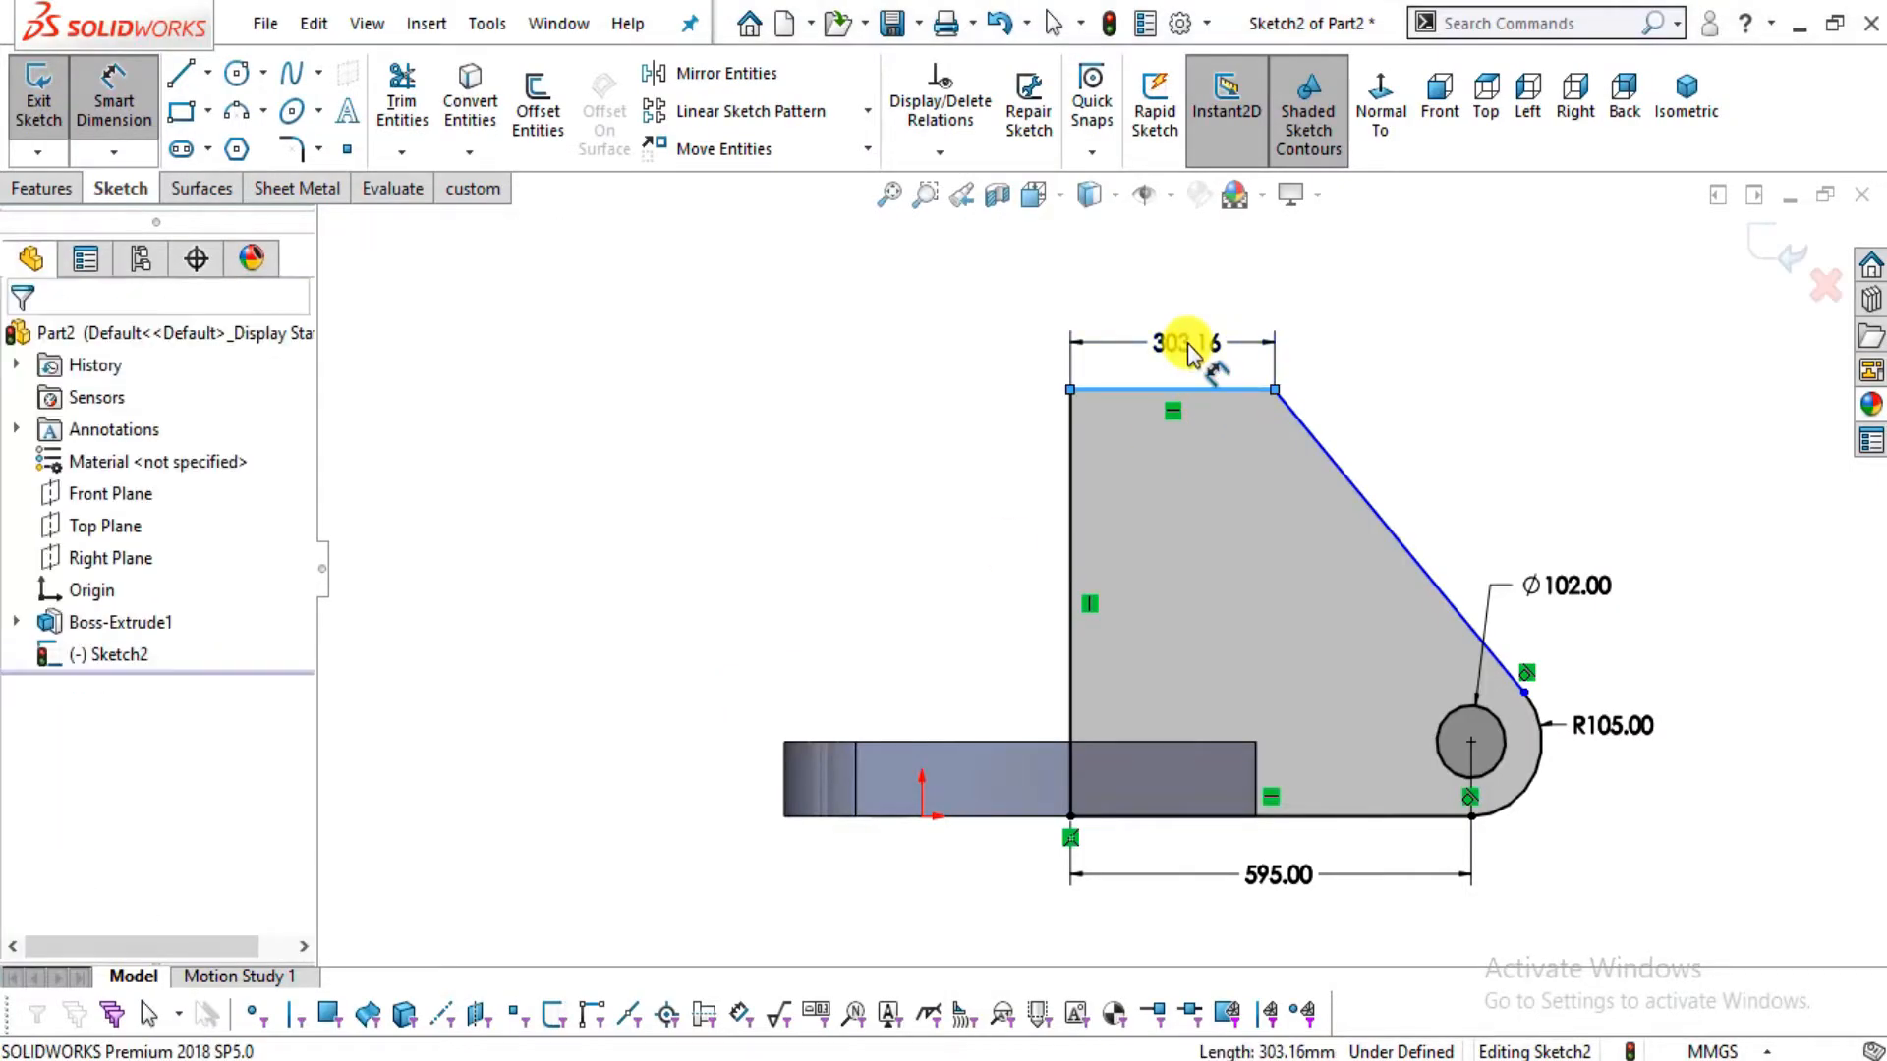
click(1187, 351)
text(27)
key(Return)
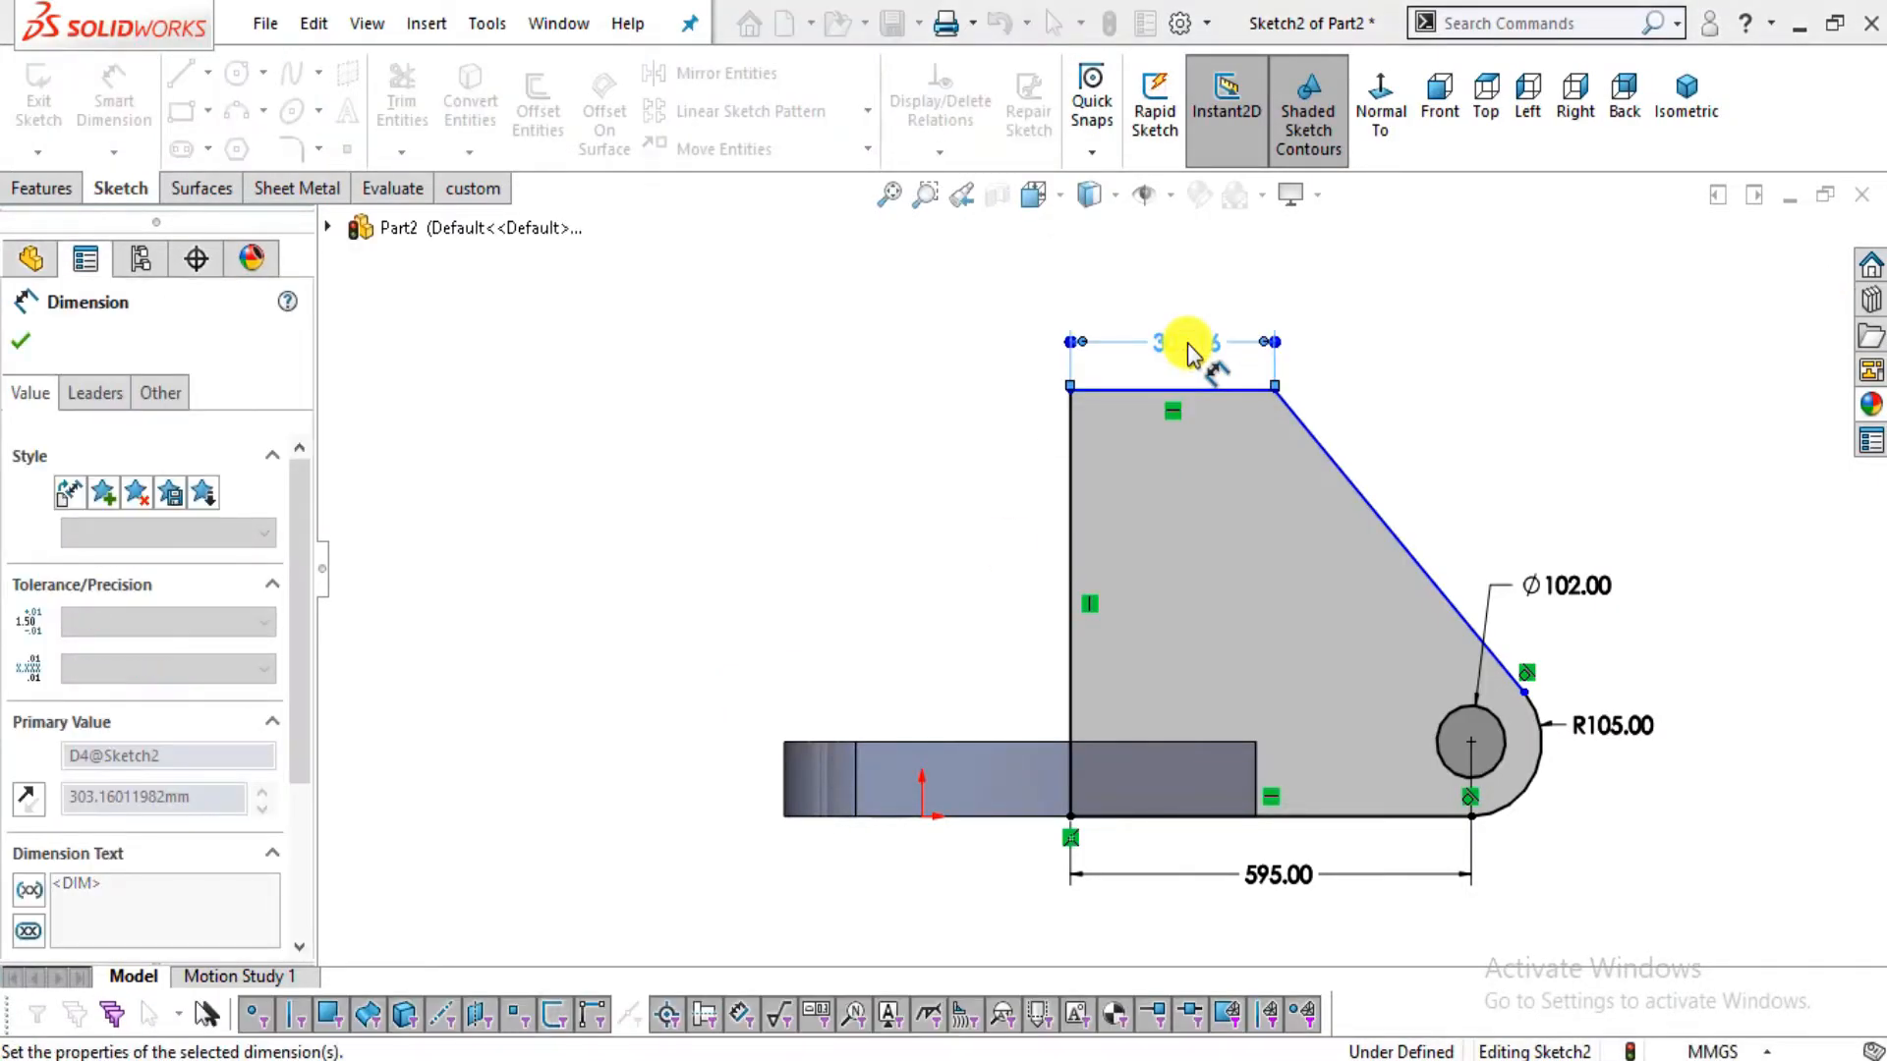
click(1497, 398)
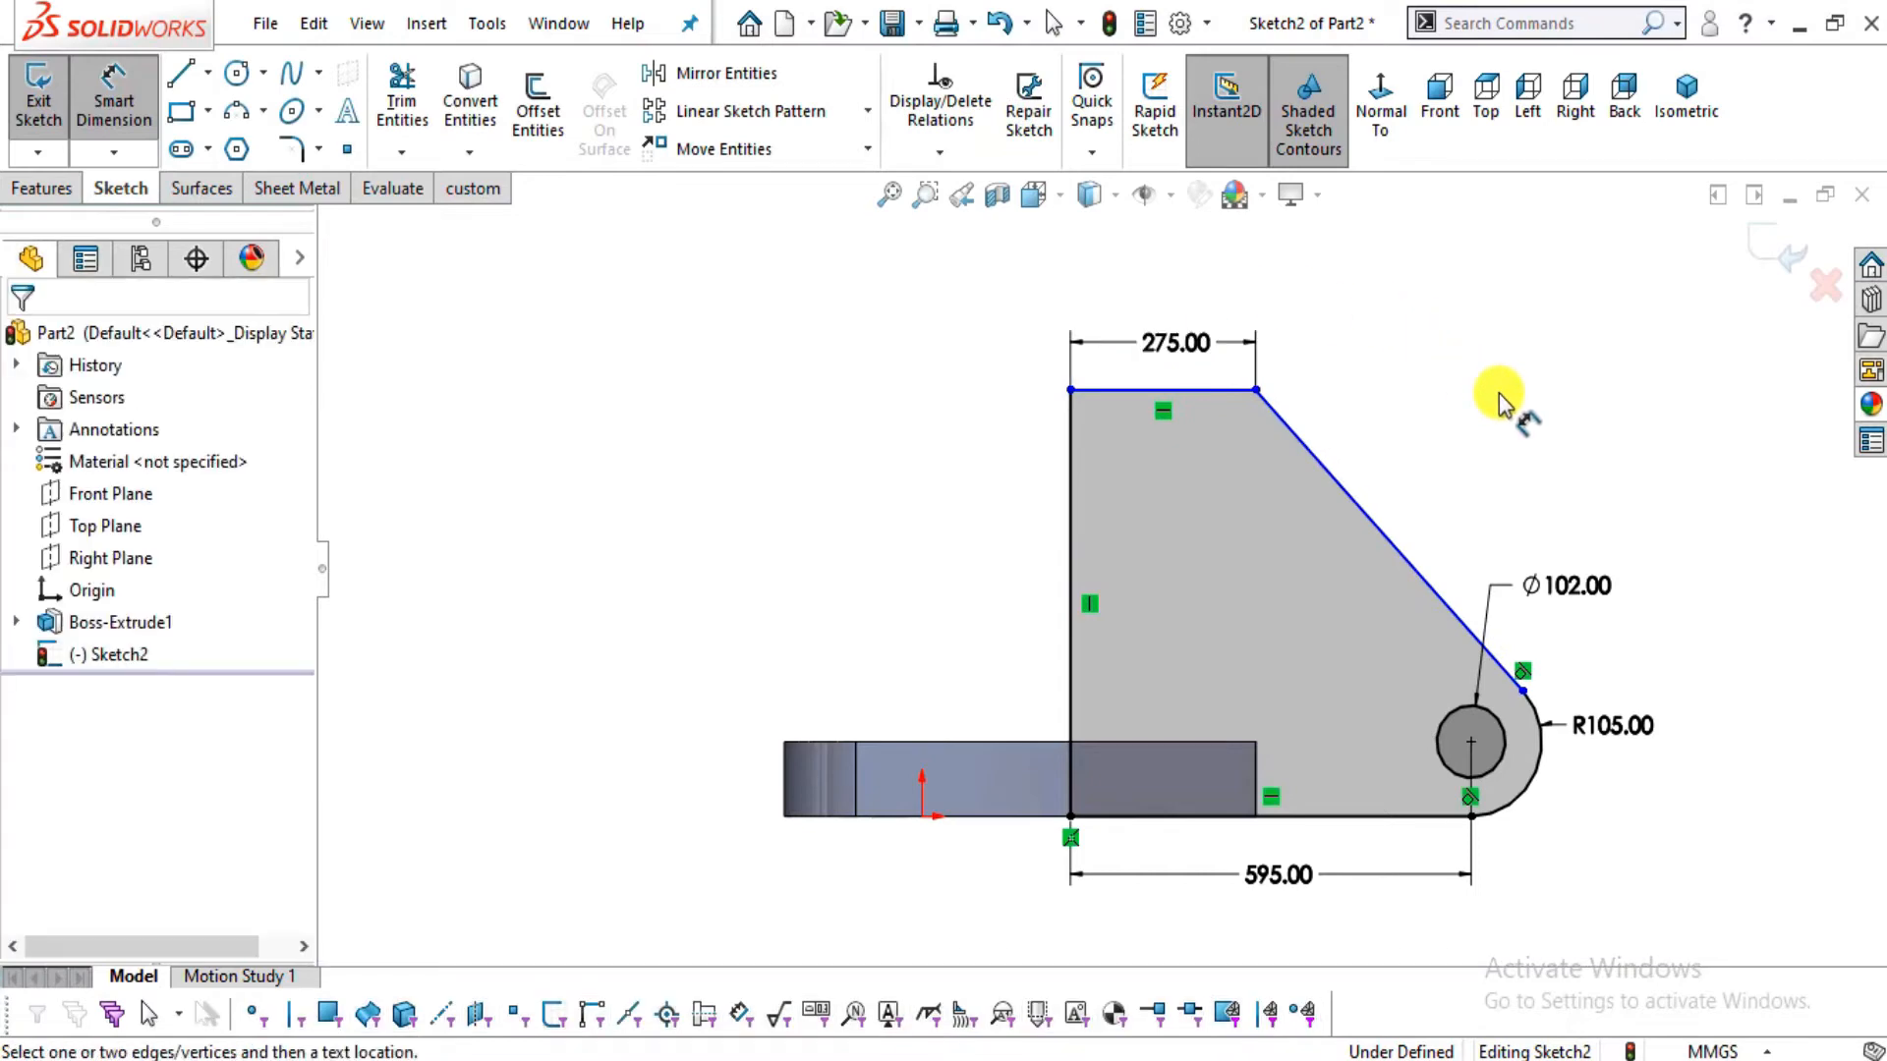
Check the overall height in the PDF and dimension the profile's vertical line as 745 mm
key(alt+Tab)
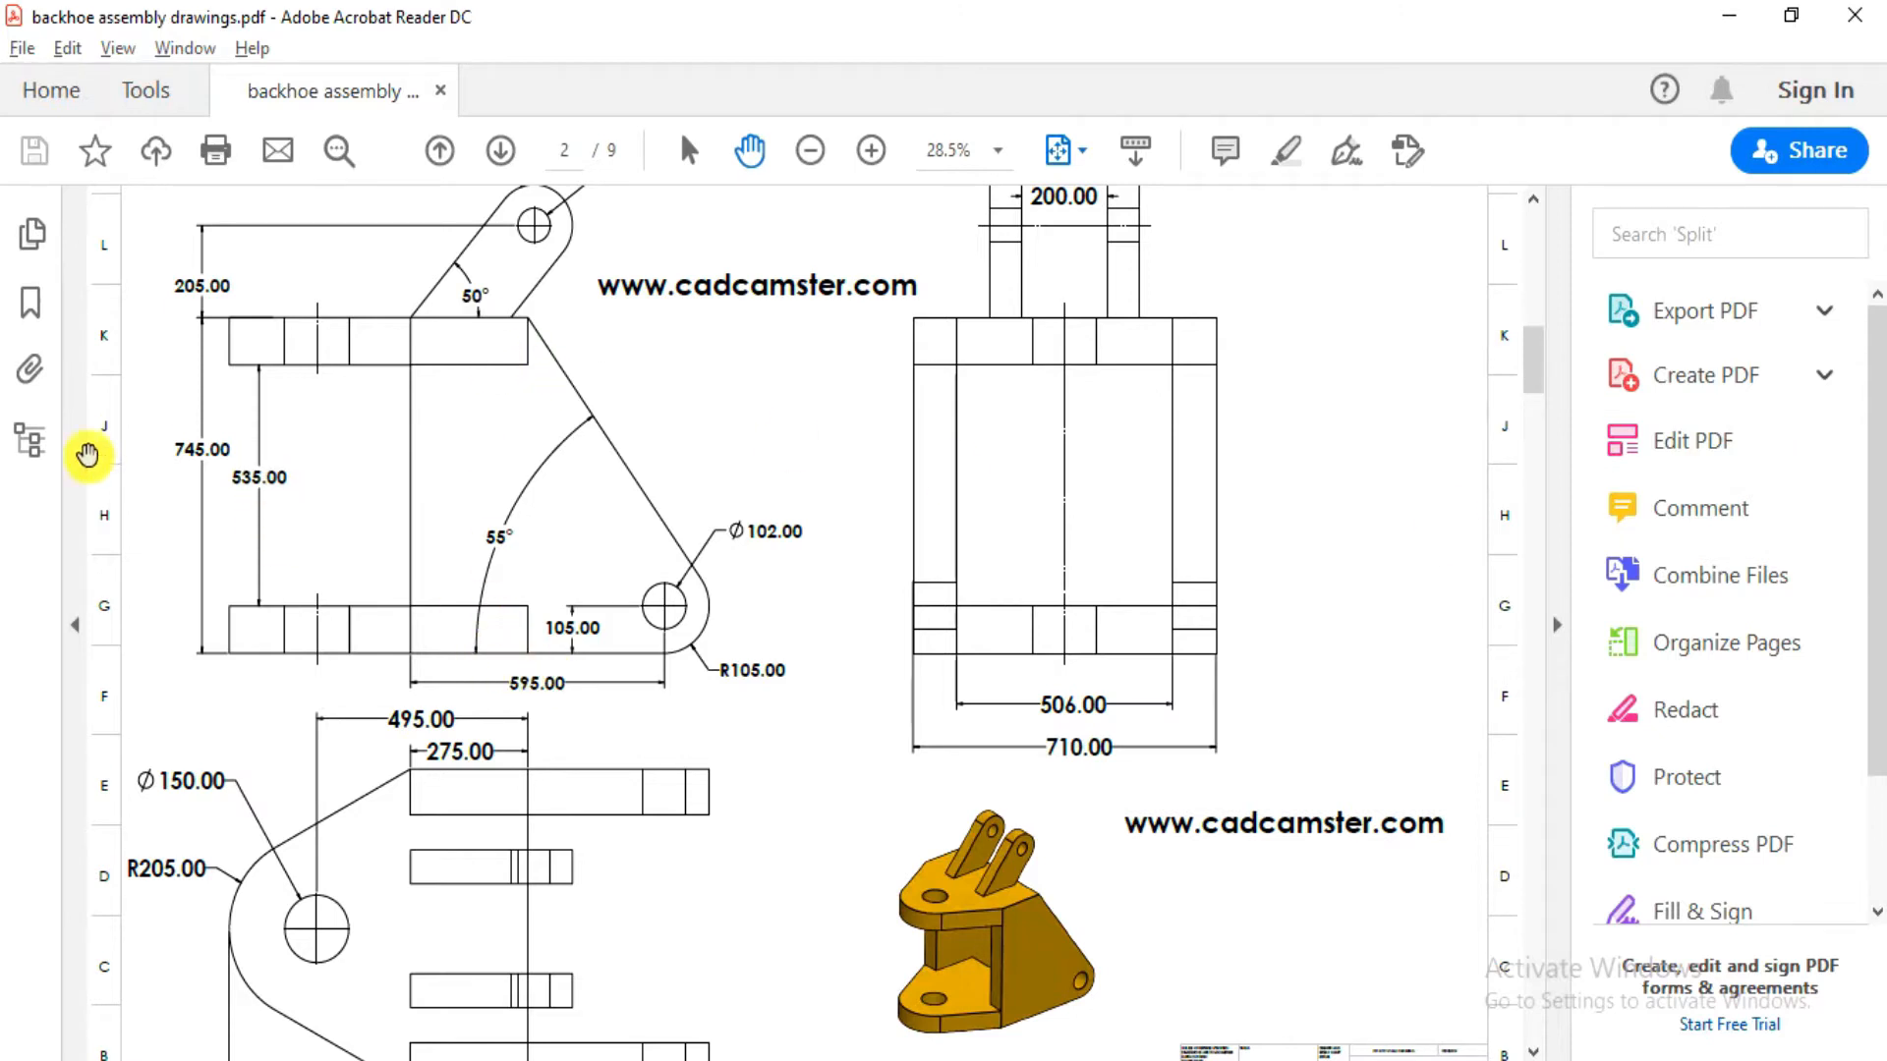
key(alt+Tab)
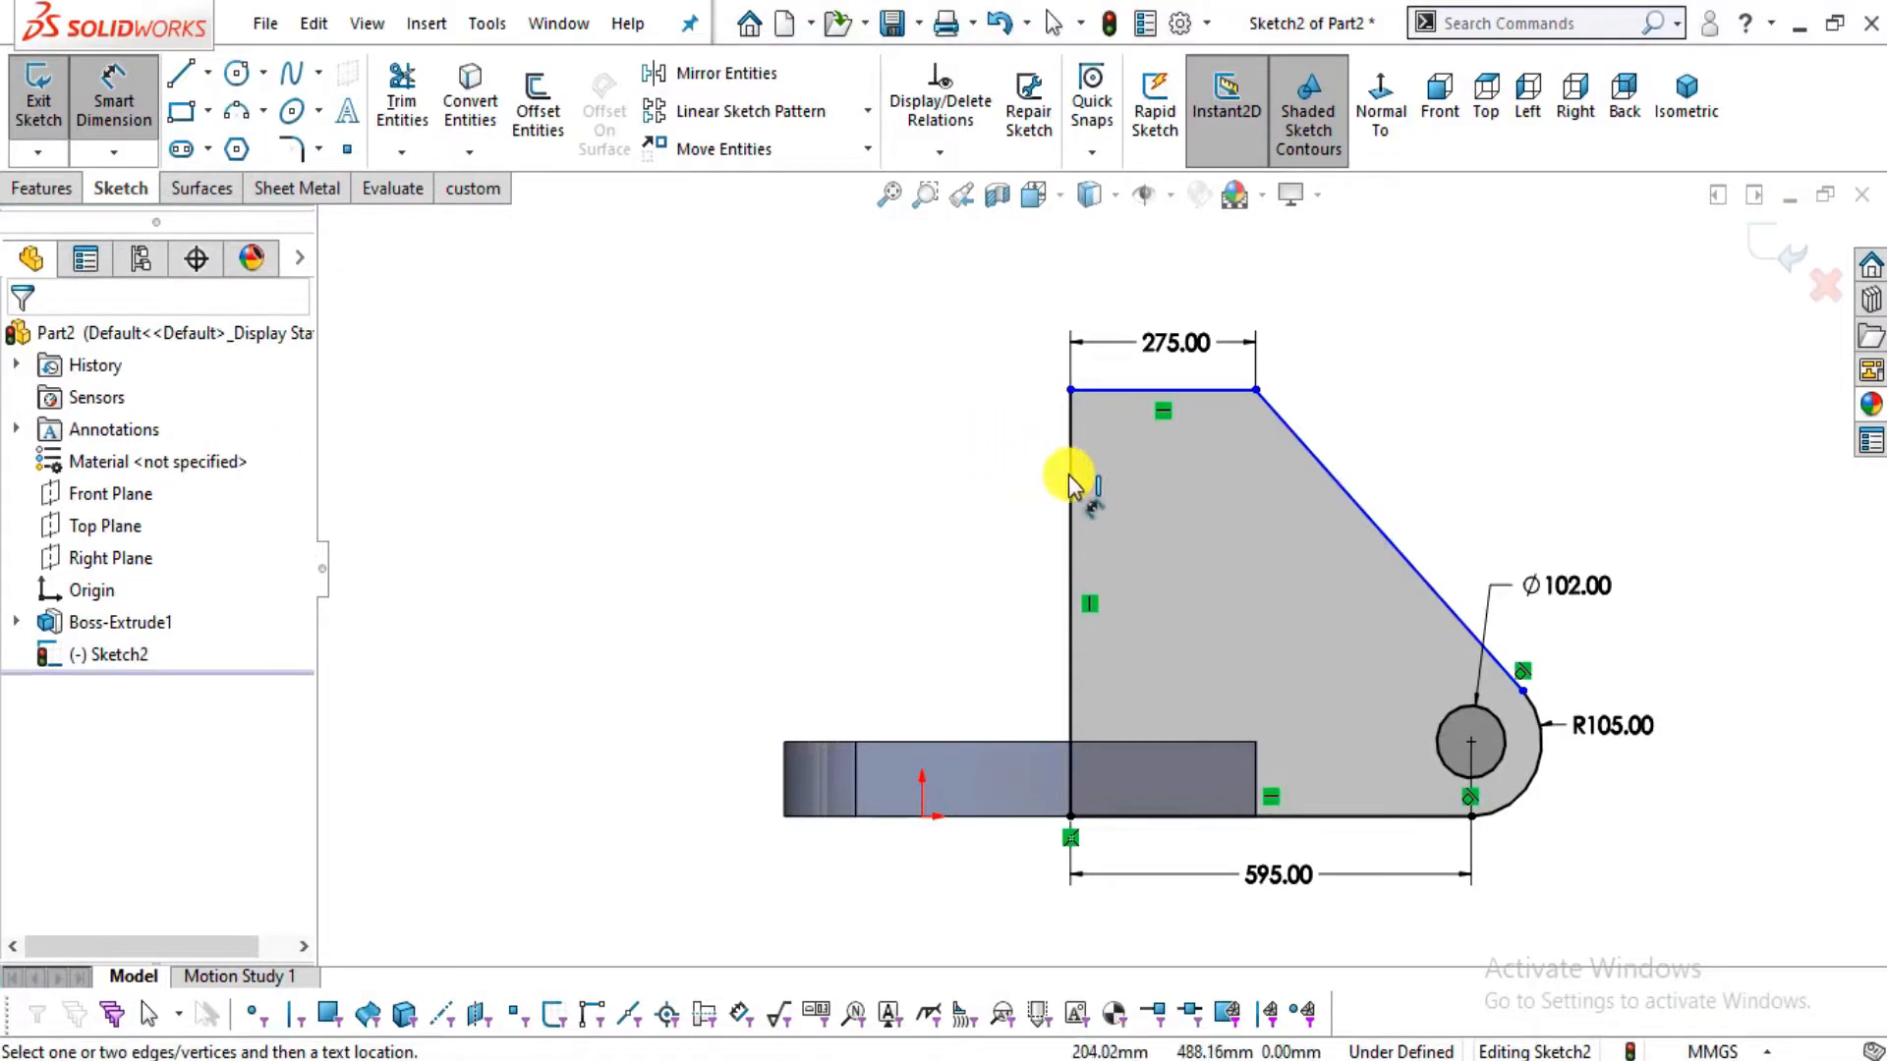
click(1071, 491)
click(724, 588)
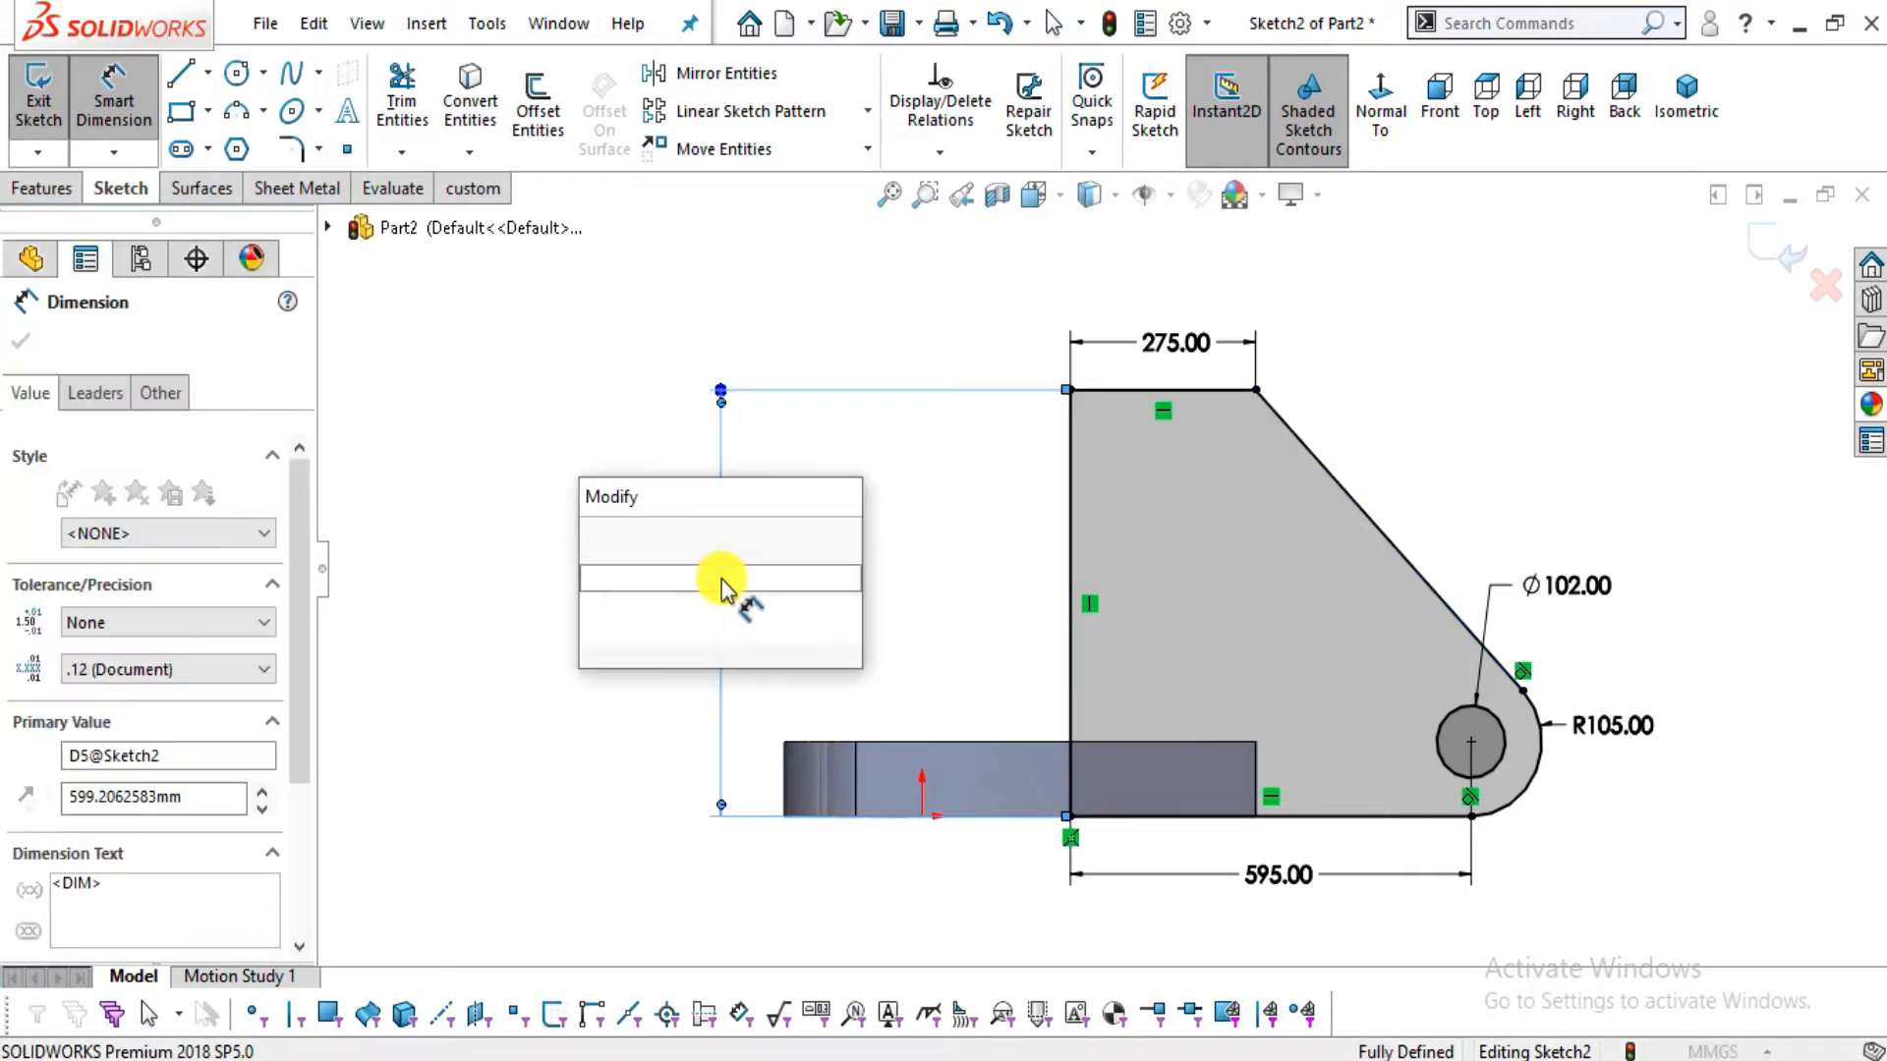
text(74)
click(722, 587)
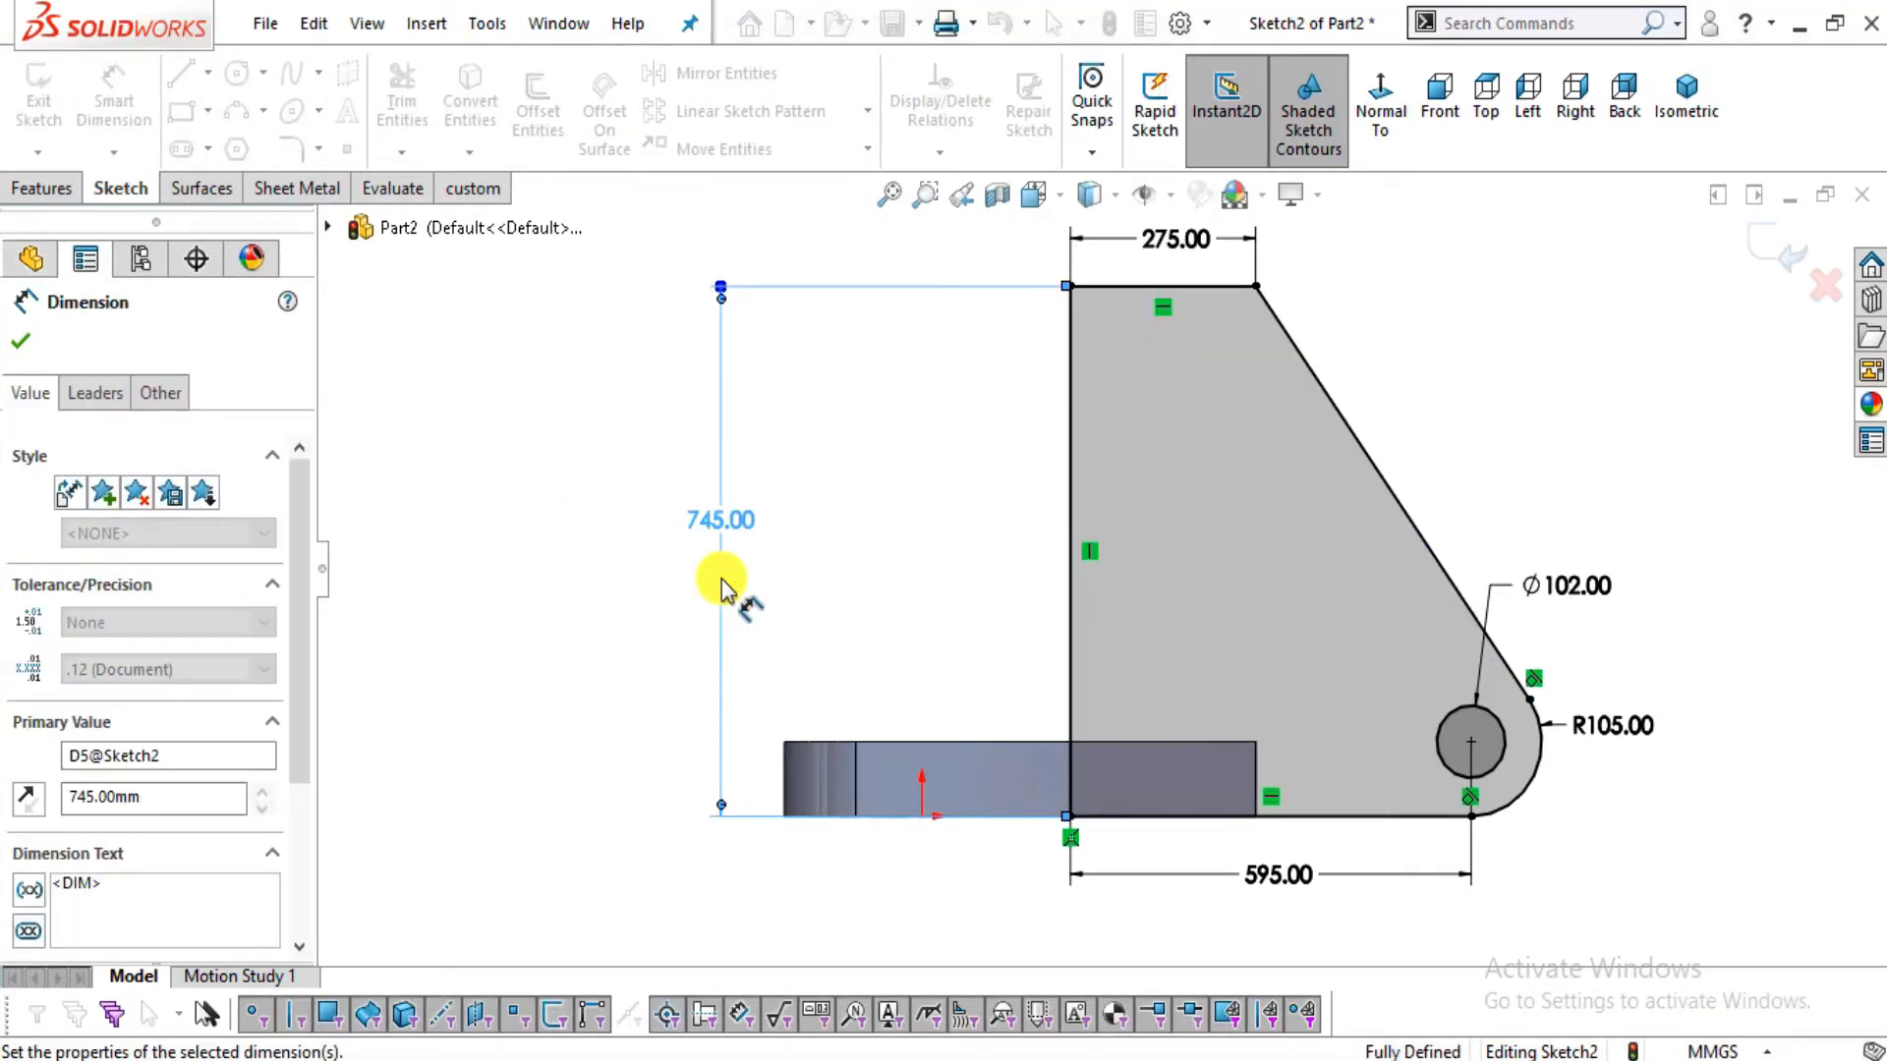
key(Escape)
Check the side plate in the PDF, start a blind boss extrusion of its profile and reverse the direction inward over the lower plate
key(alt+Tab)
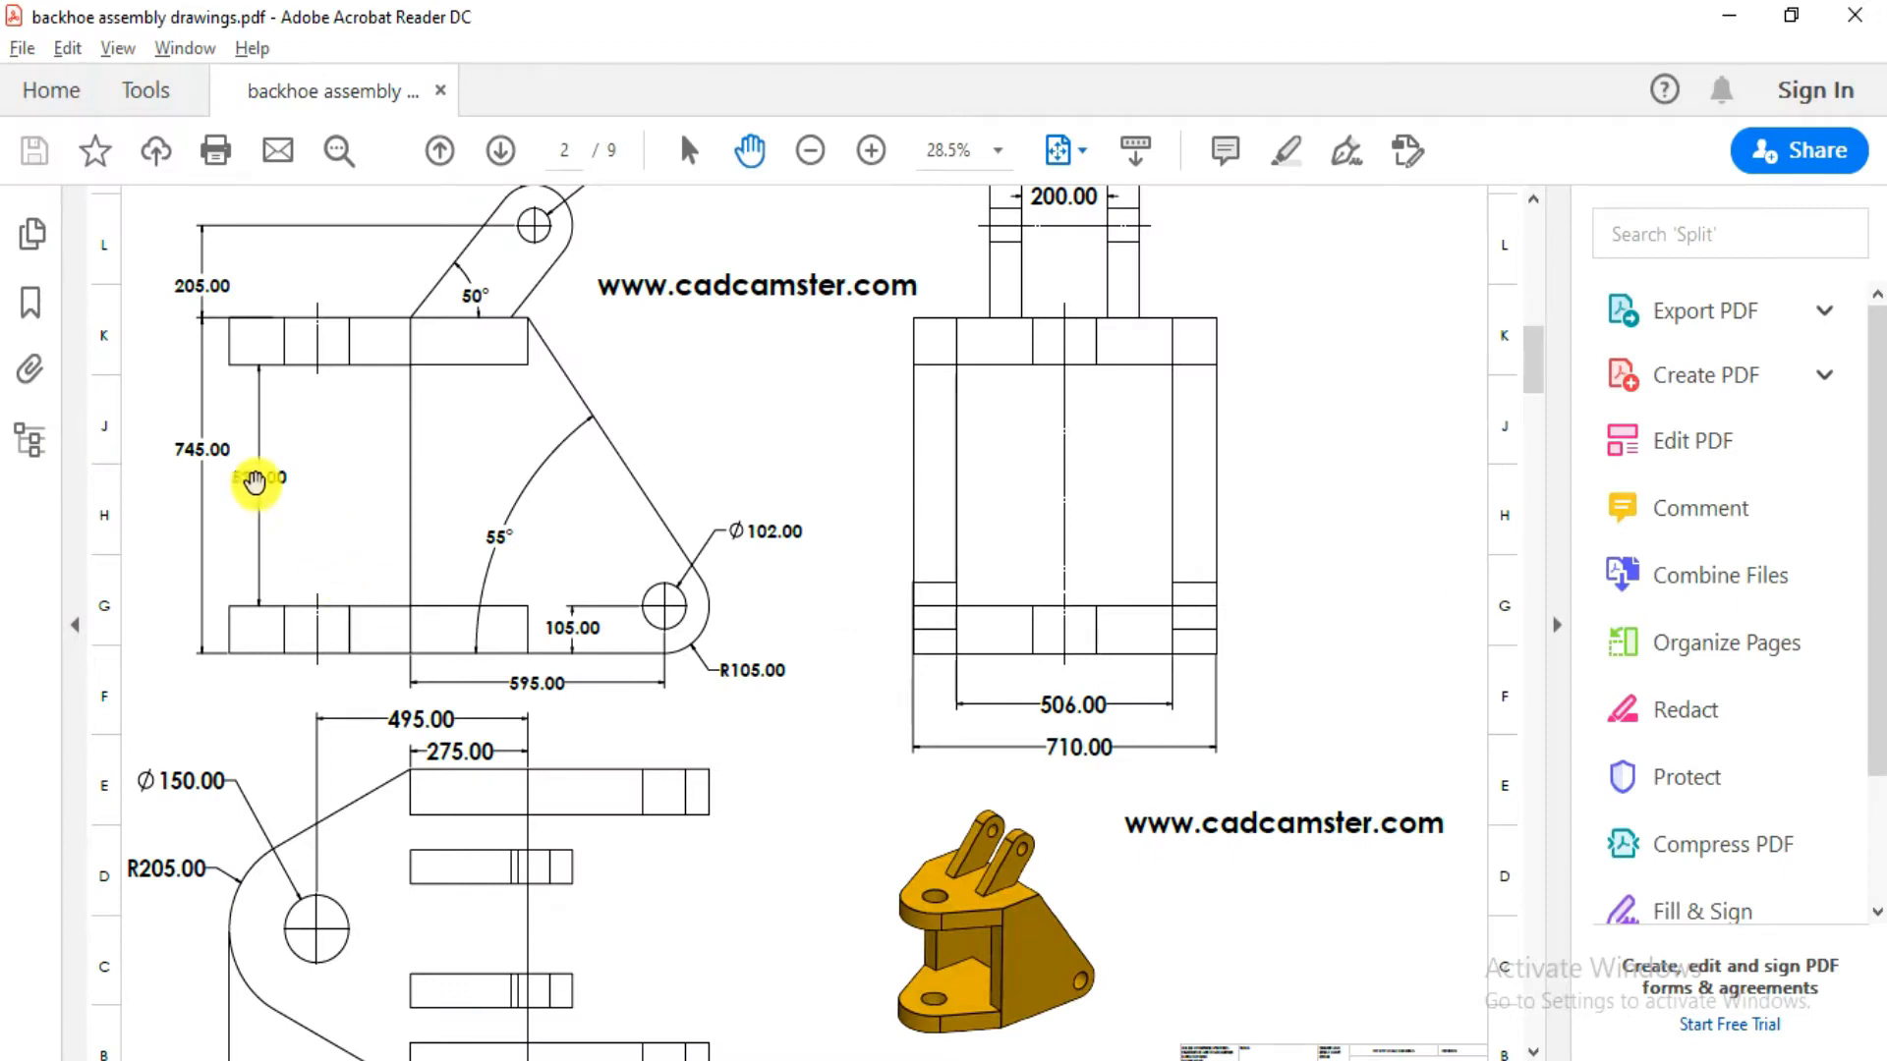
ctrl+scroll(196, 418, up, 2)
drag(402, 523, 395, 579)
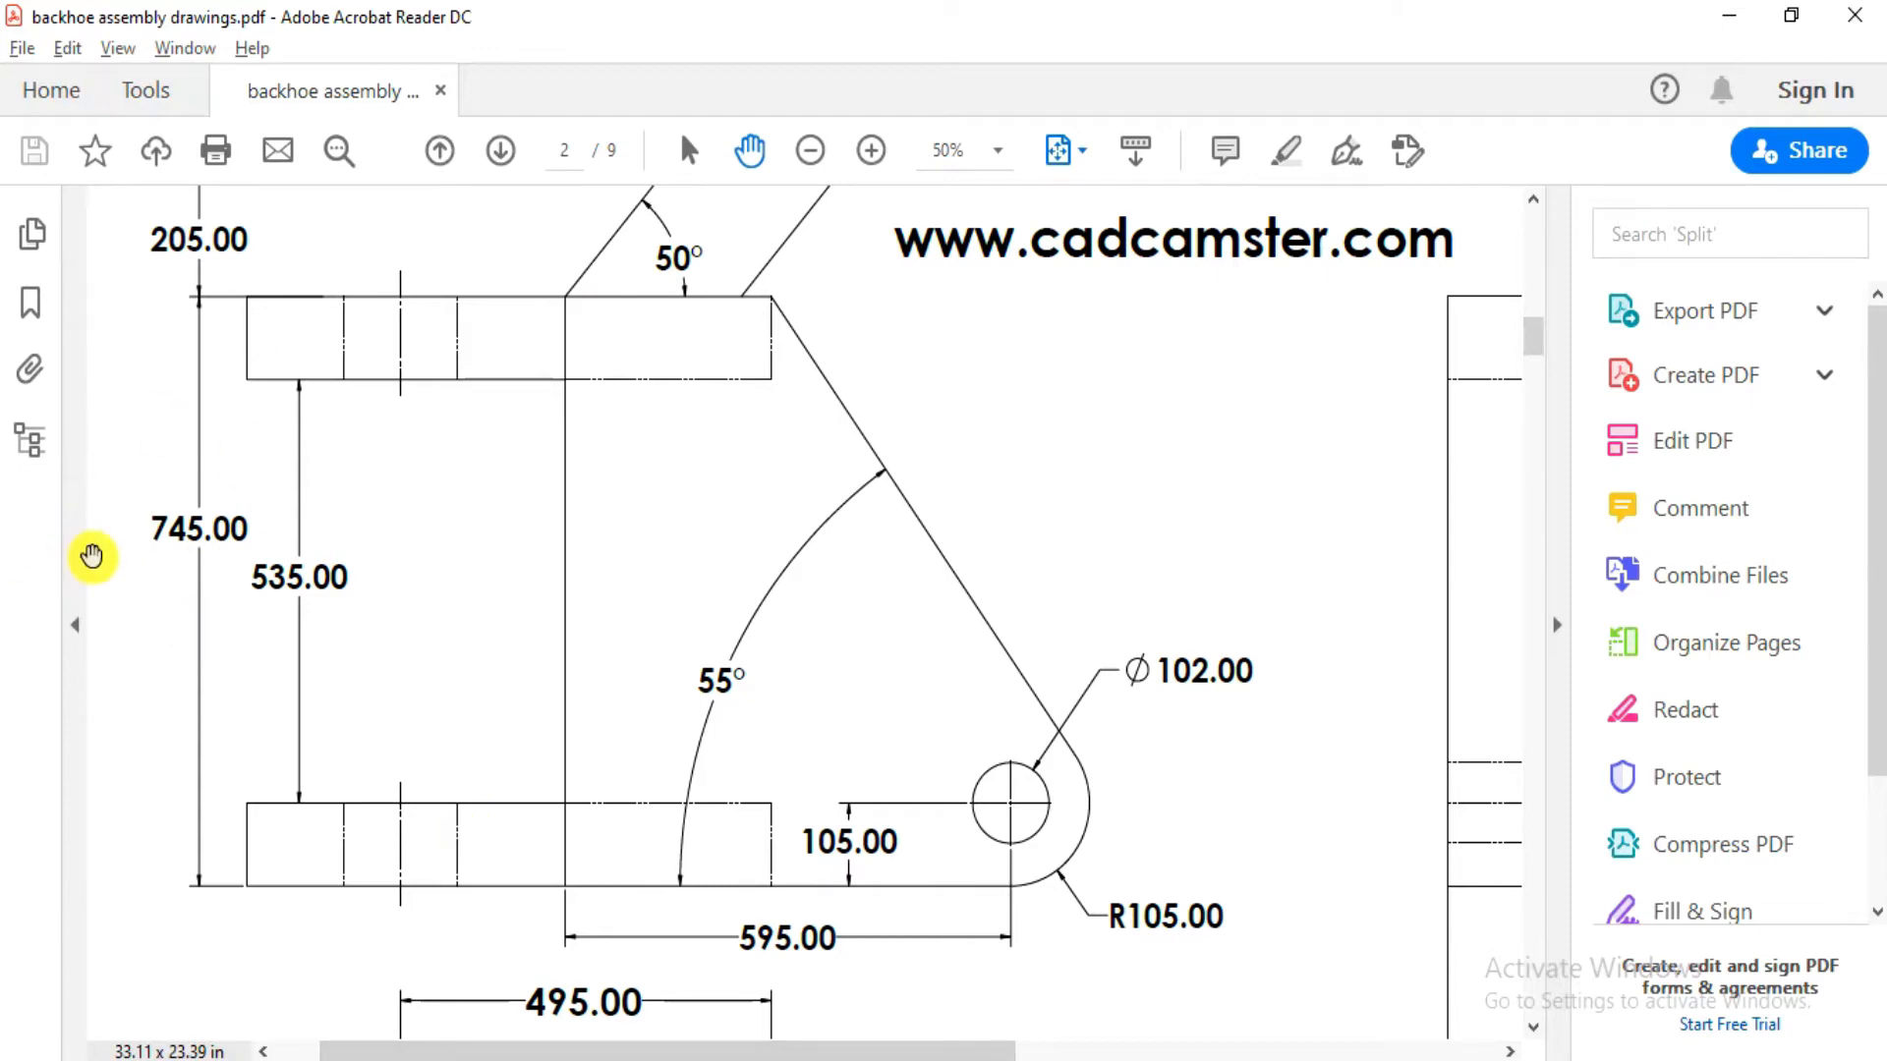
key(alt+Tab)
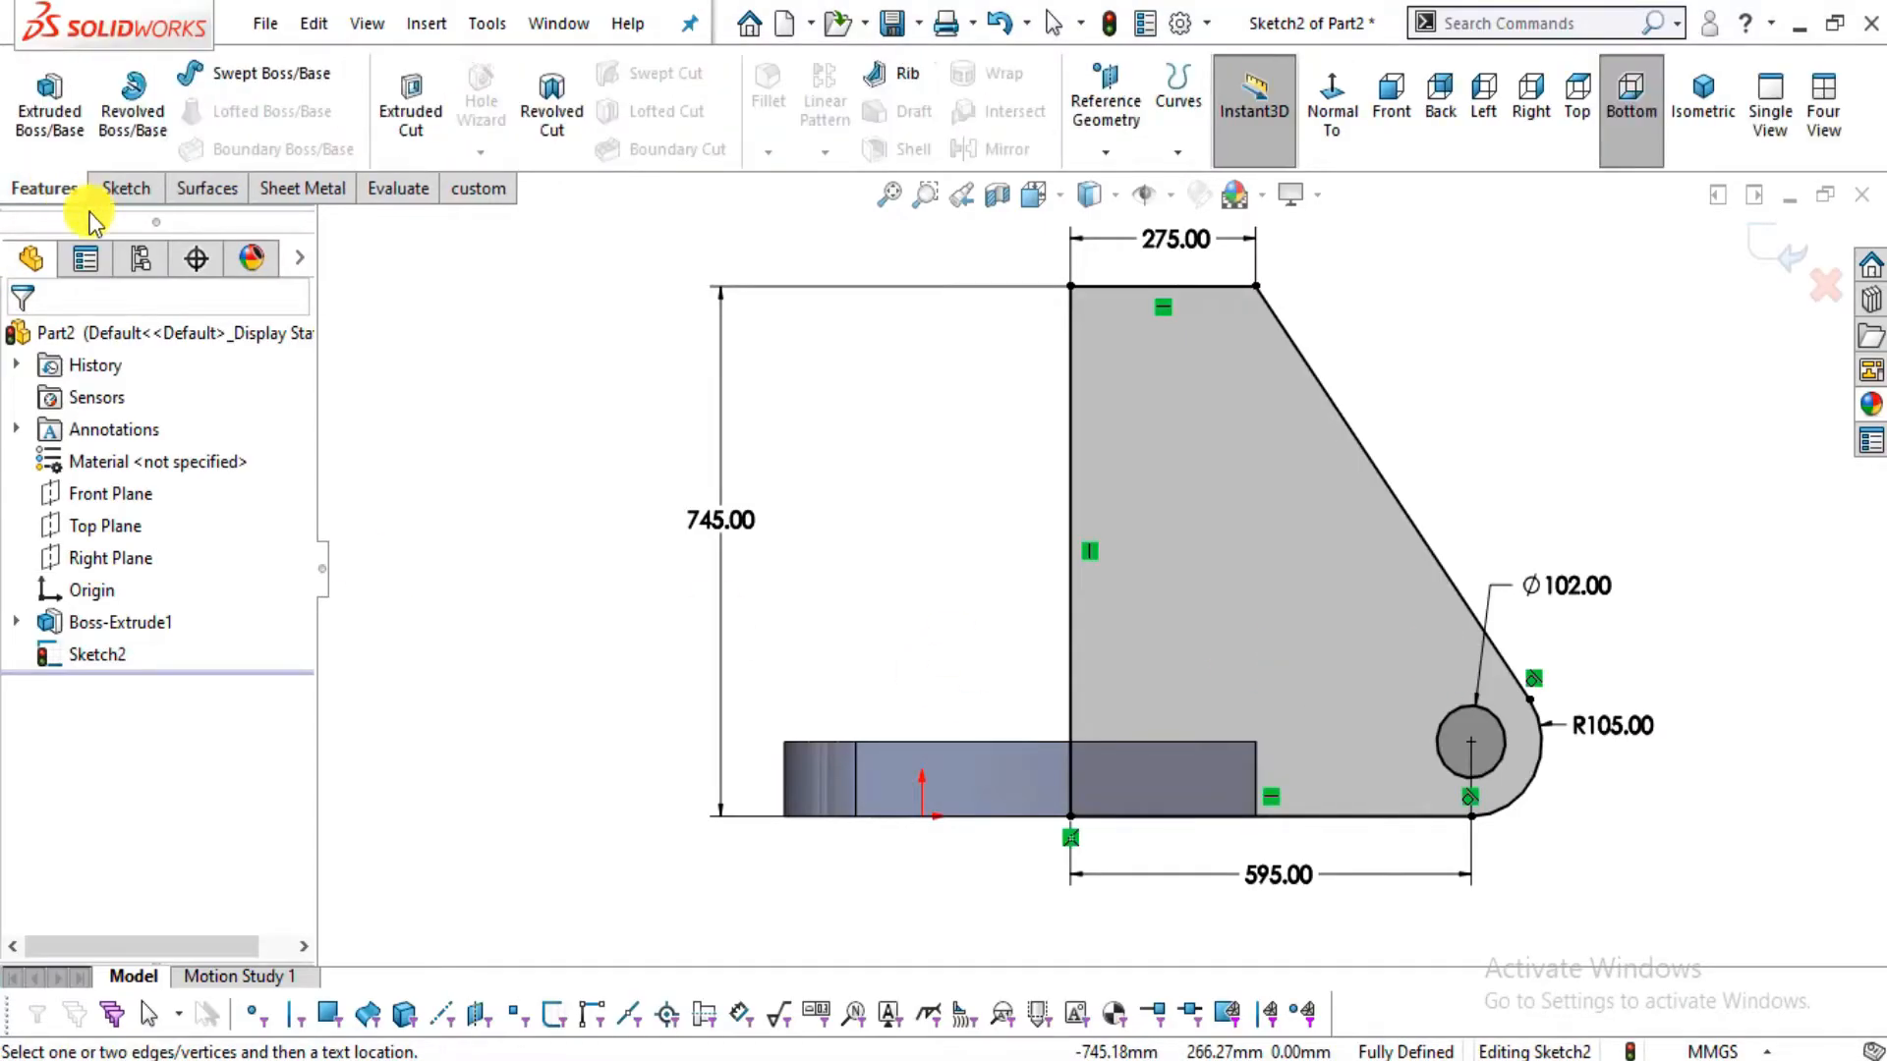
click(39, 108)
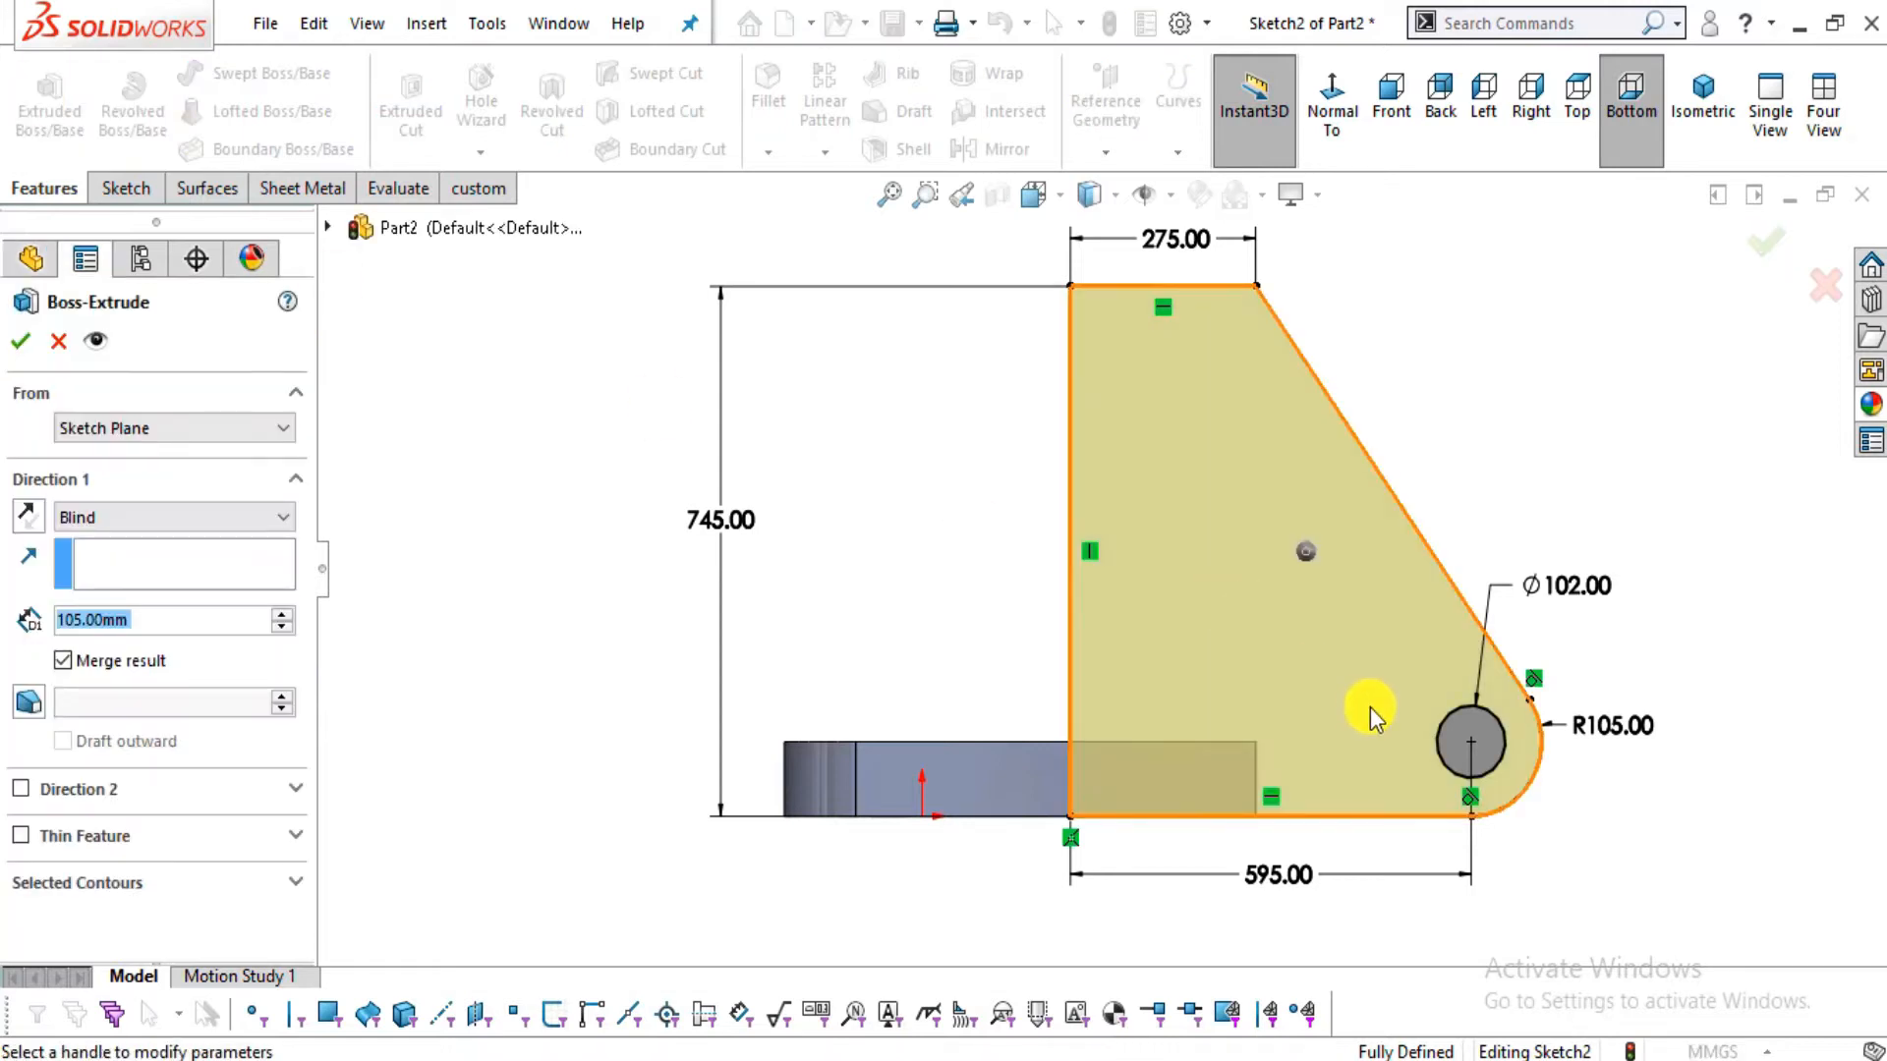
mouse_move(1545, 846)
middle_down()
mouse_move(1504, 758)
mouse_move(1293, 876)
mouse_move(1377, 811)
mouse_move(1448, 804)
mouse_move(1448, 758)
mouse_move(1592, 717)
mouse_move(1684, 757)
middle_up()
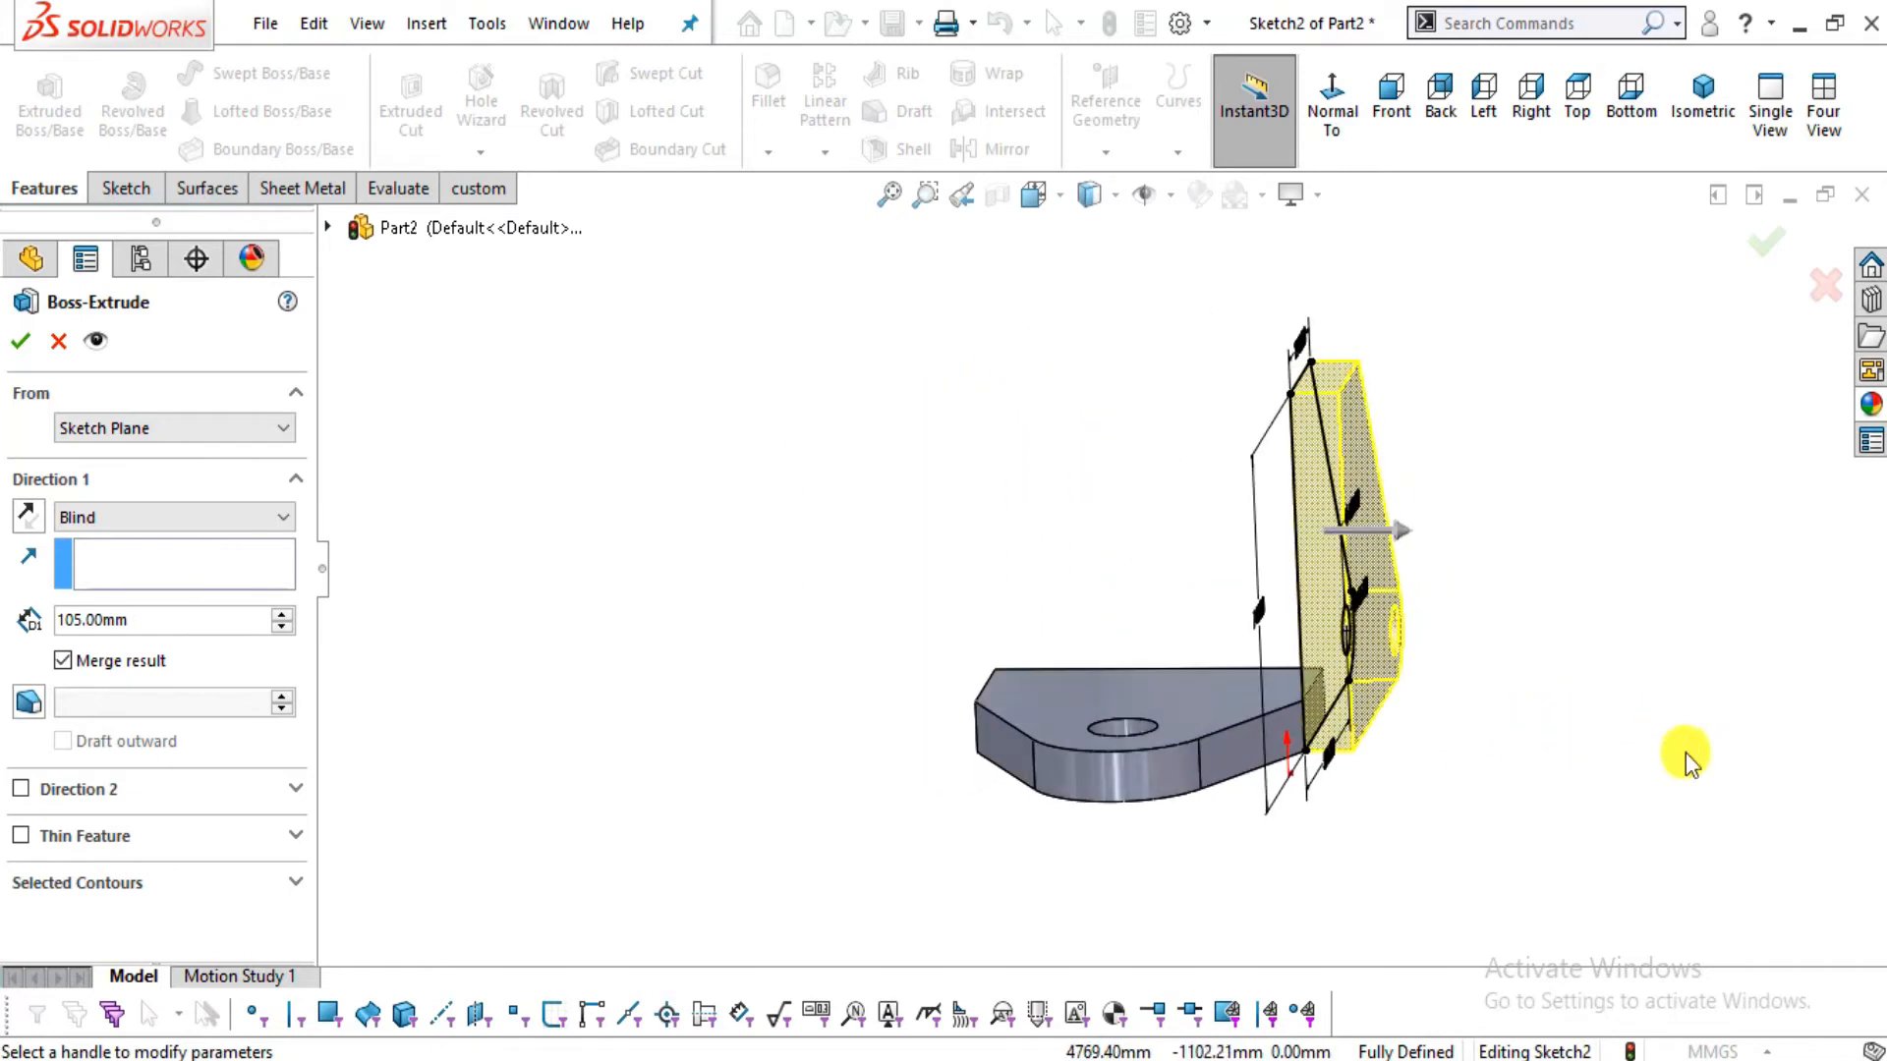
scroll(1140, 759, down, 2)
click(39, 518)
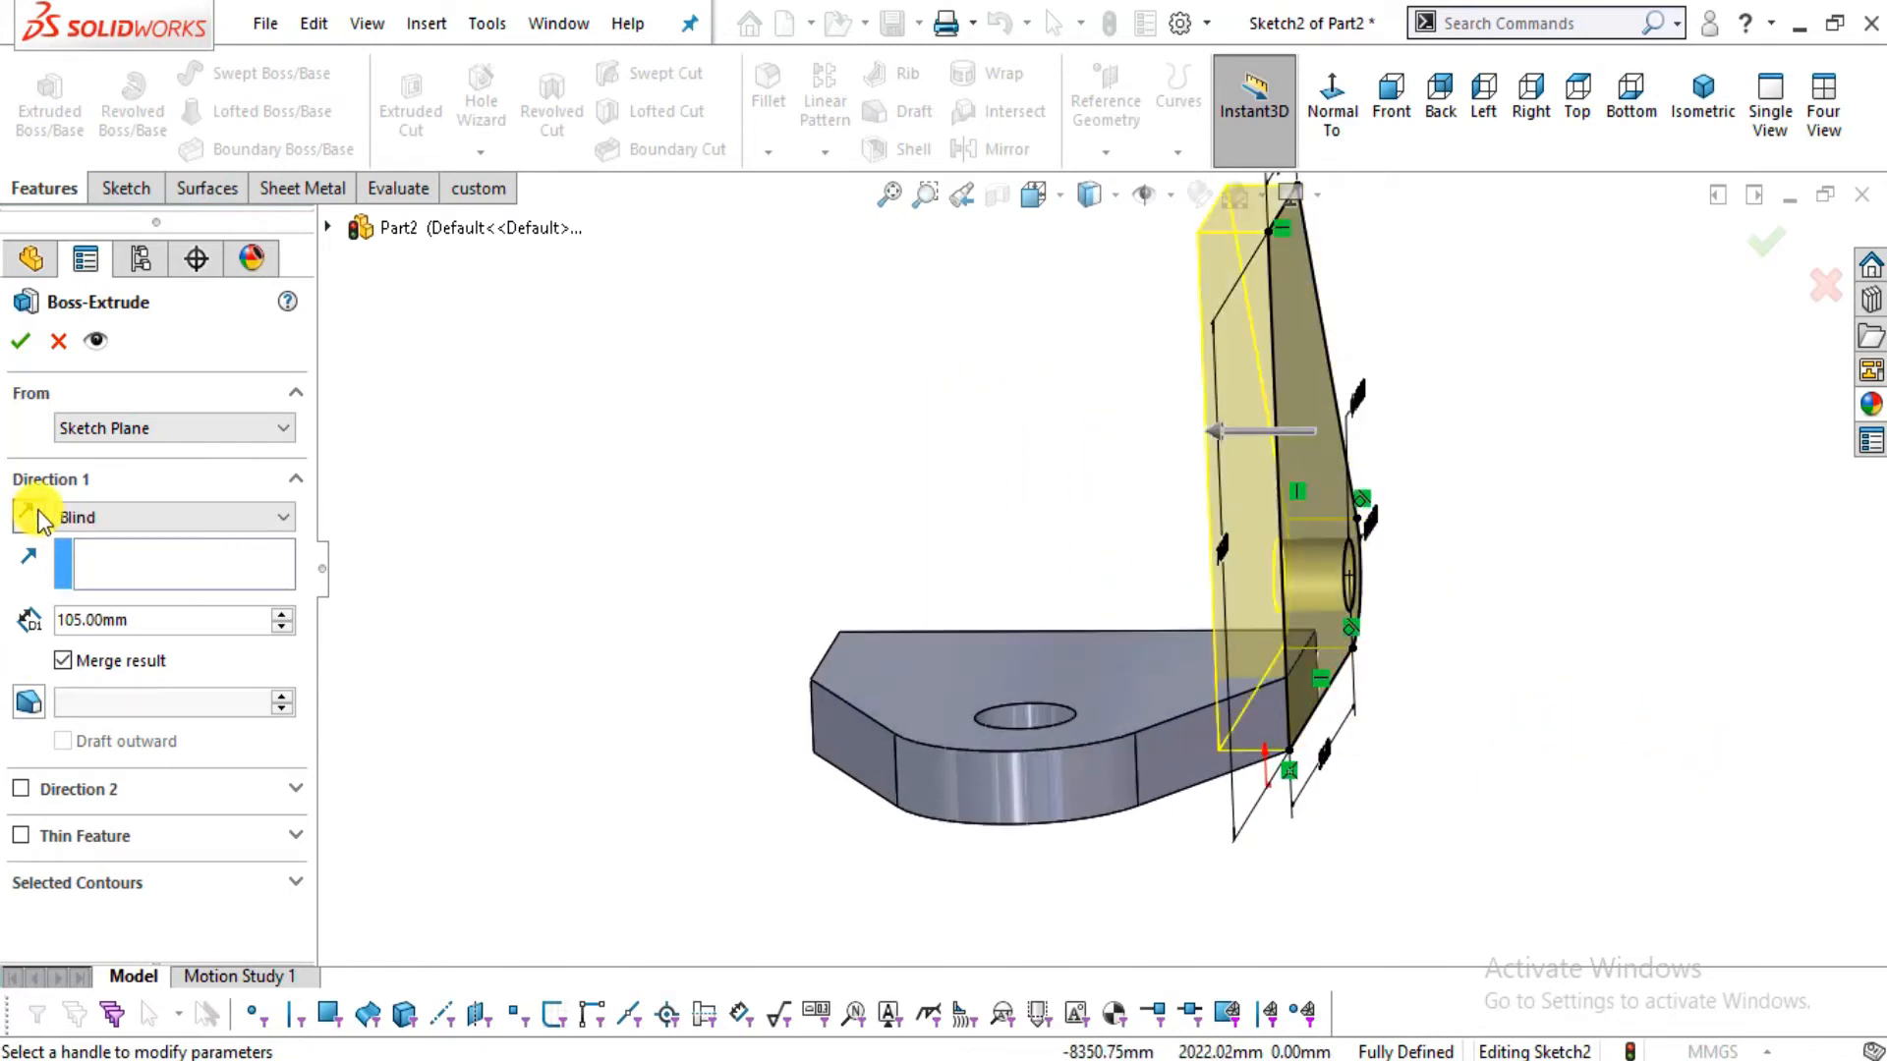
middle_drag(1865, 813, 1495, 843)
scroll(1233, 830, down, 2)
middle_drag(1130, 695, 1105, 835)
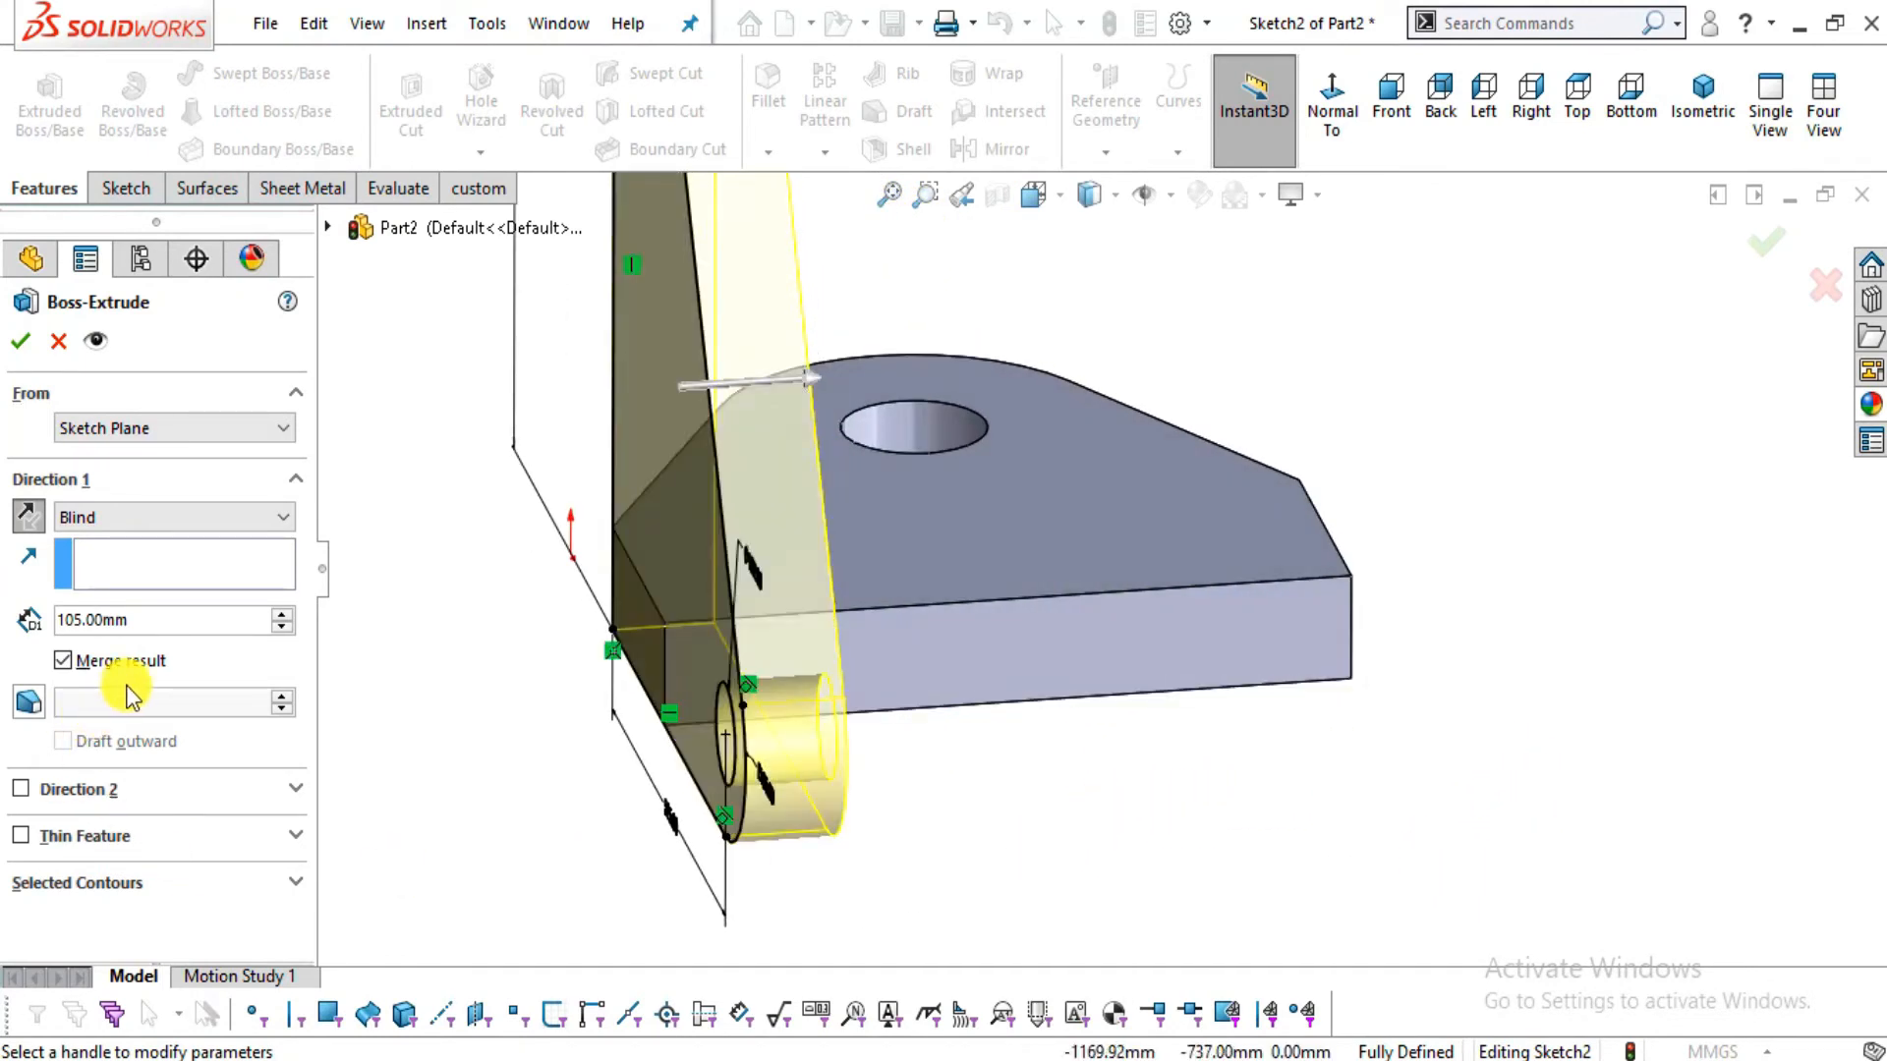
Check the side plate's thickness in the PDF and complete the extrusion with a depth of 102 mm
key(alt+Tab)
drag(1122, 757, 346, 593)
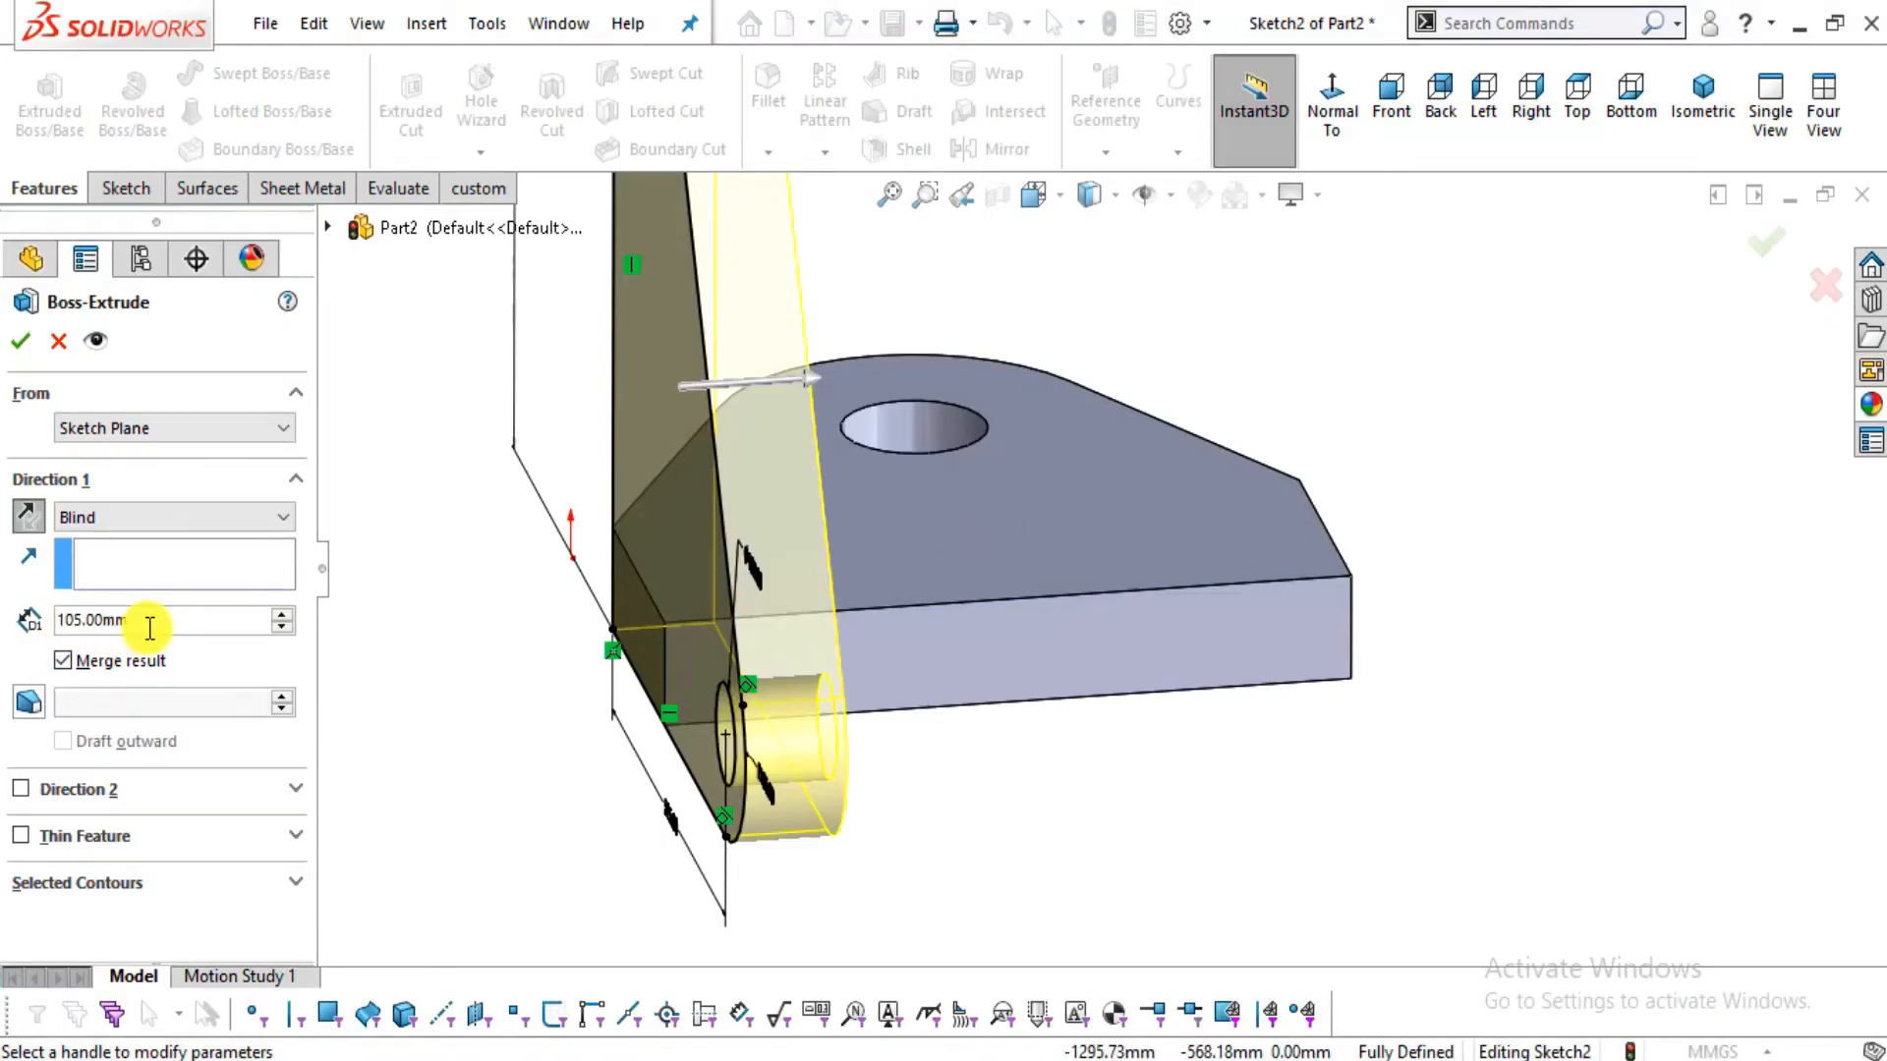
double_click(137, 620)
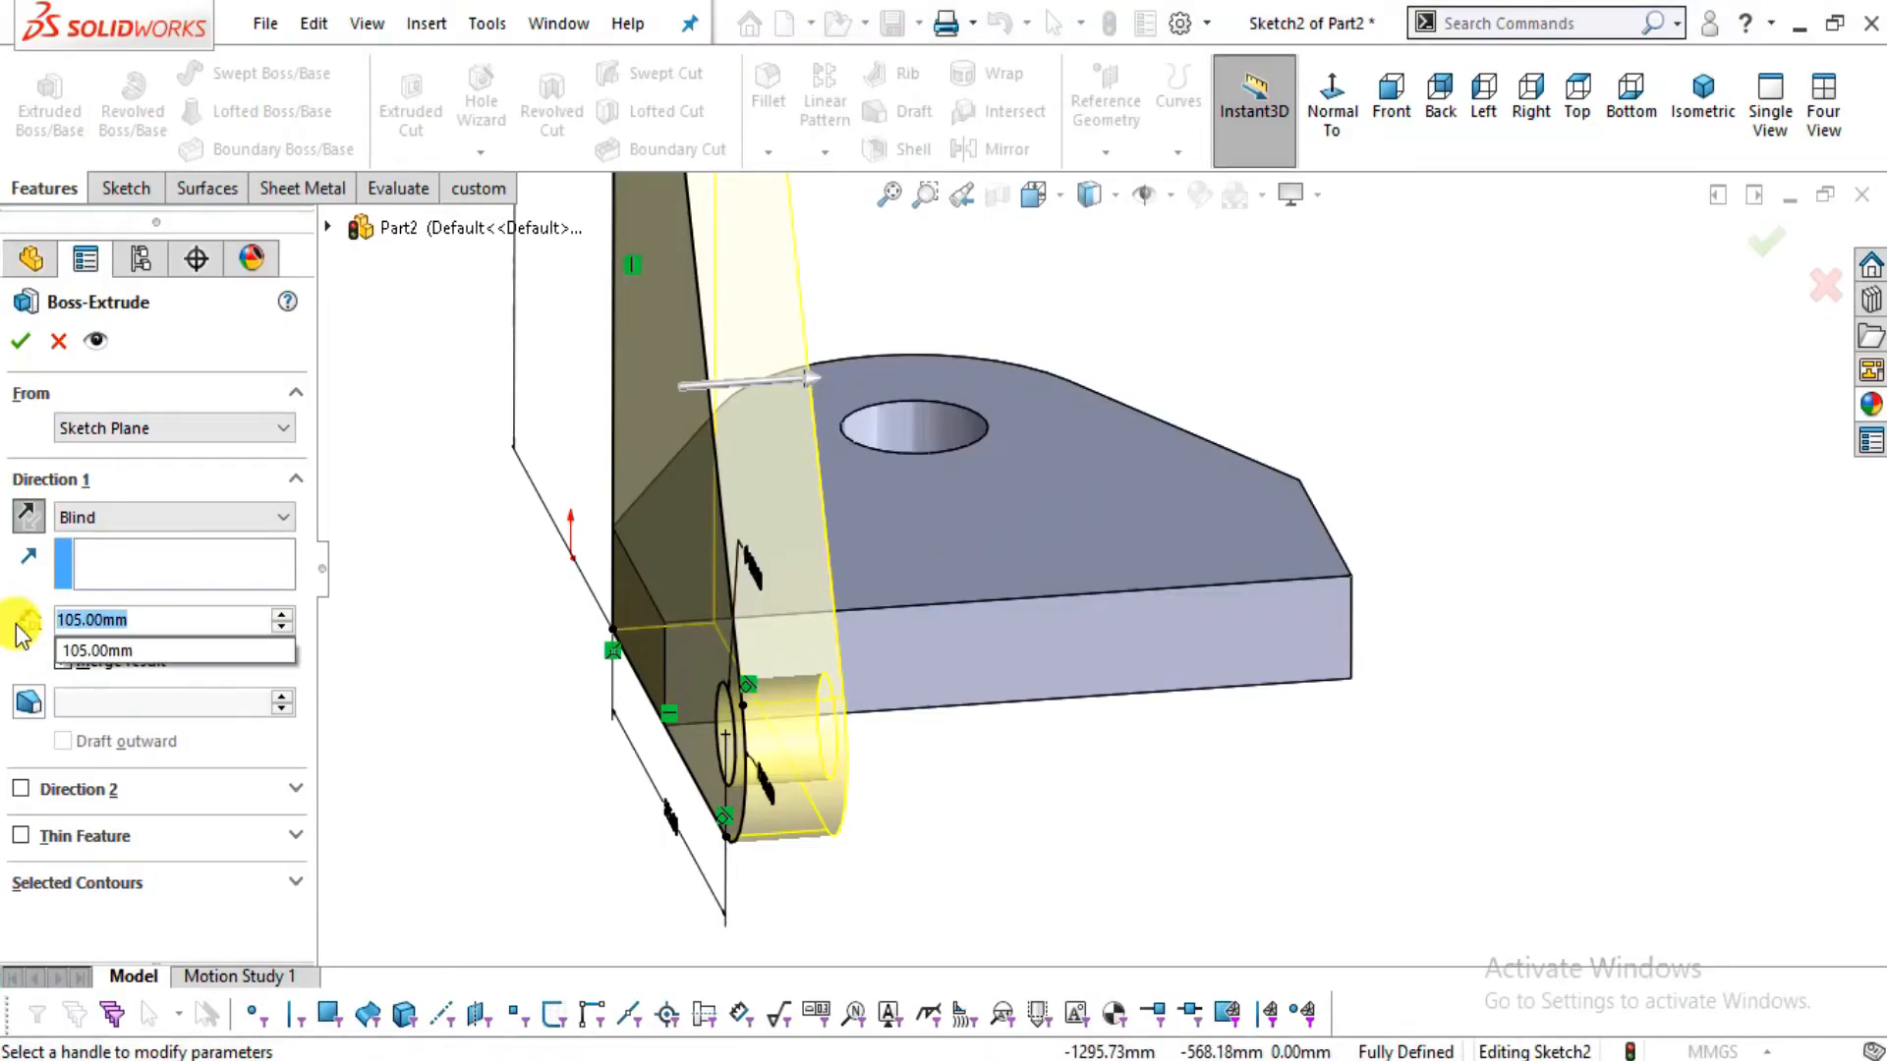
text(102)
key(Return)
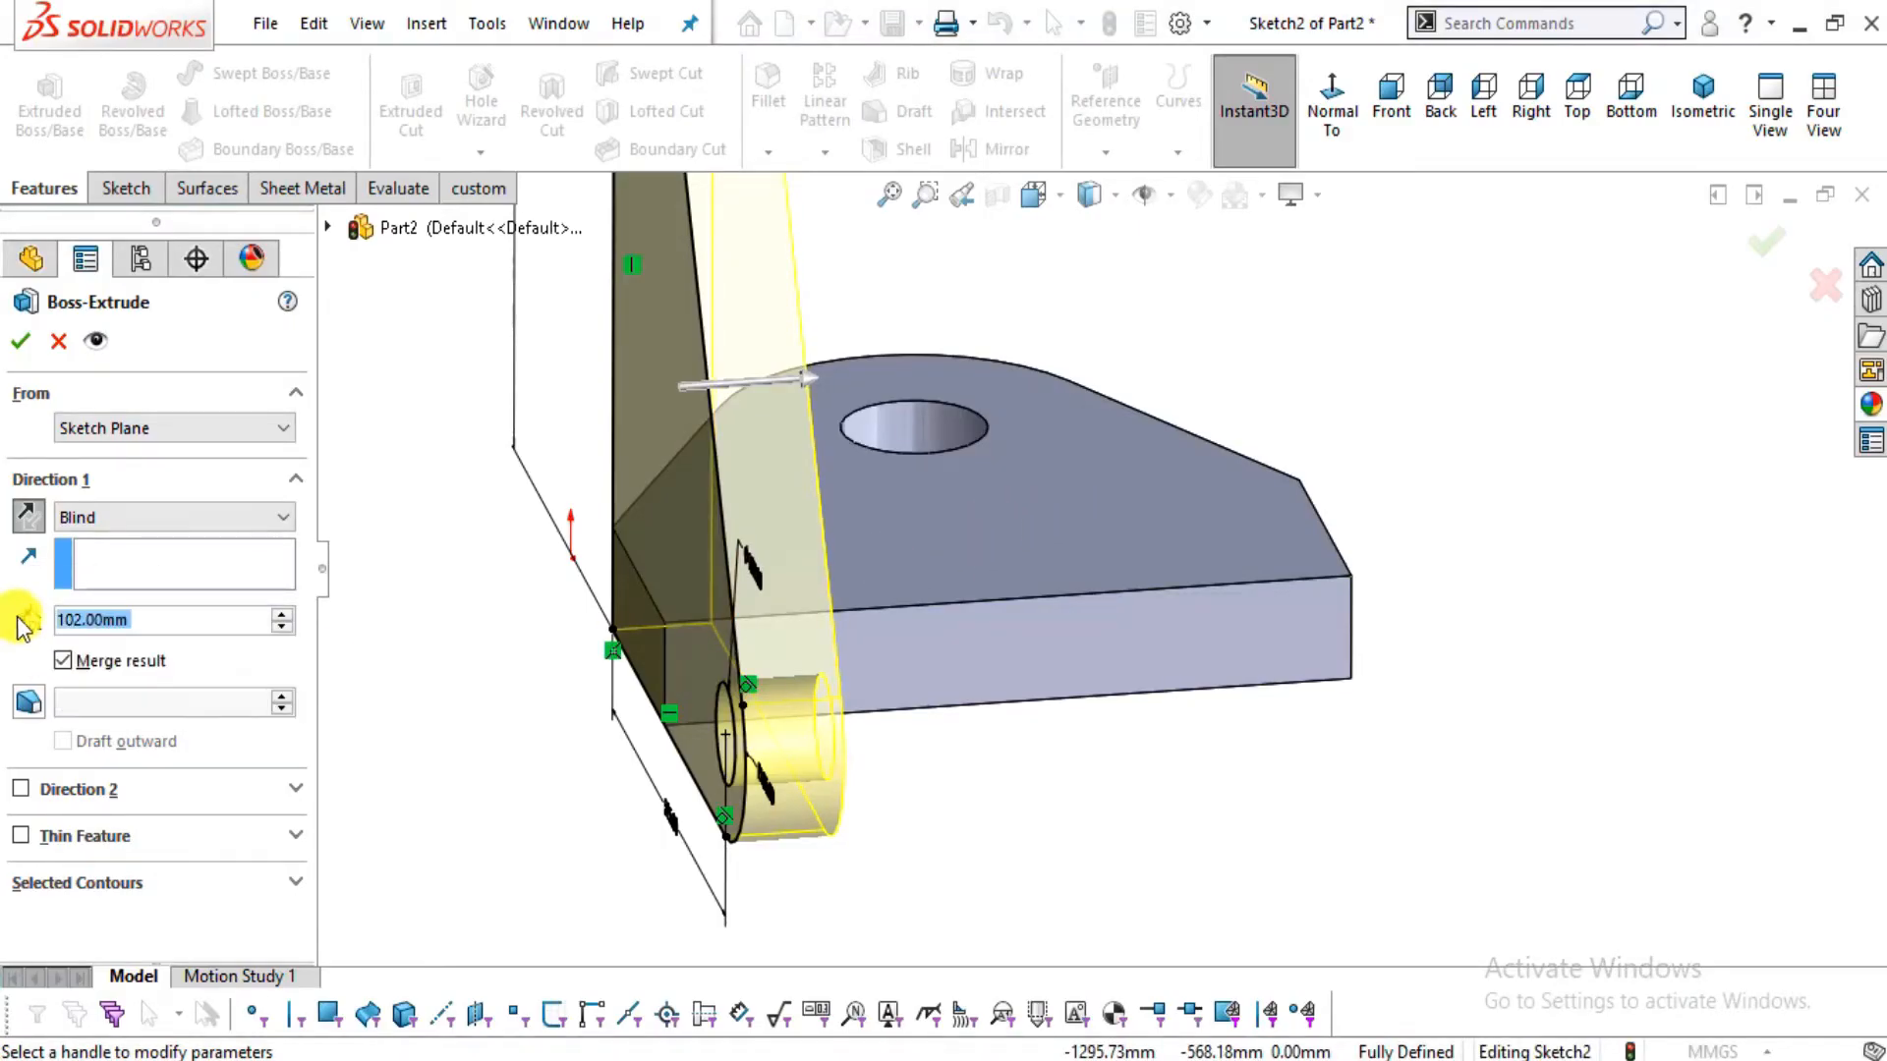
click(30, 343)
Mirror the lower plate's extrusion, Boss-Extrude1, about the Top Plane
middle_drag(876, 653, 796, 775)
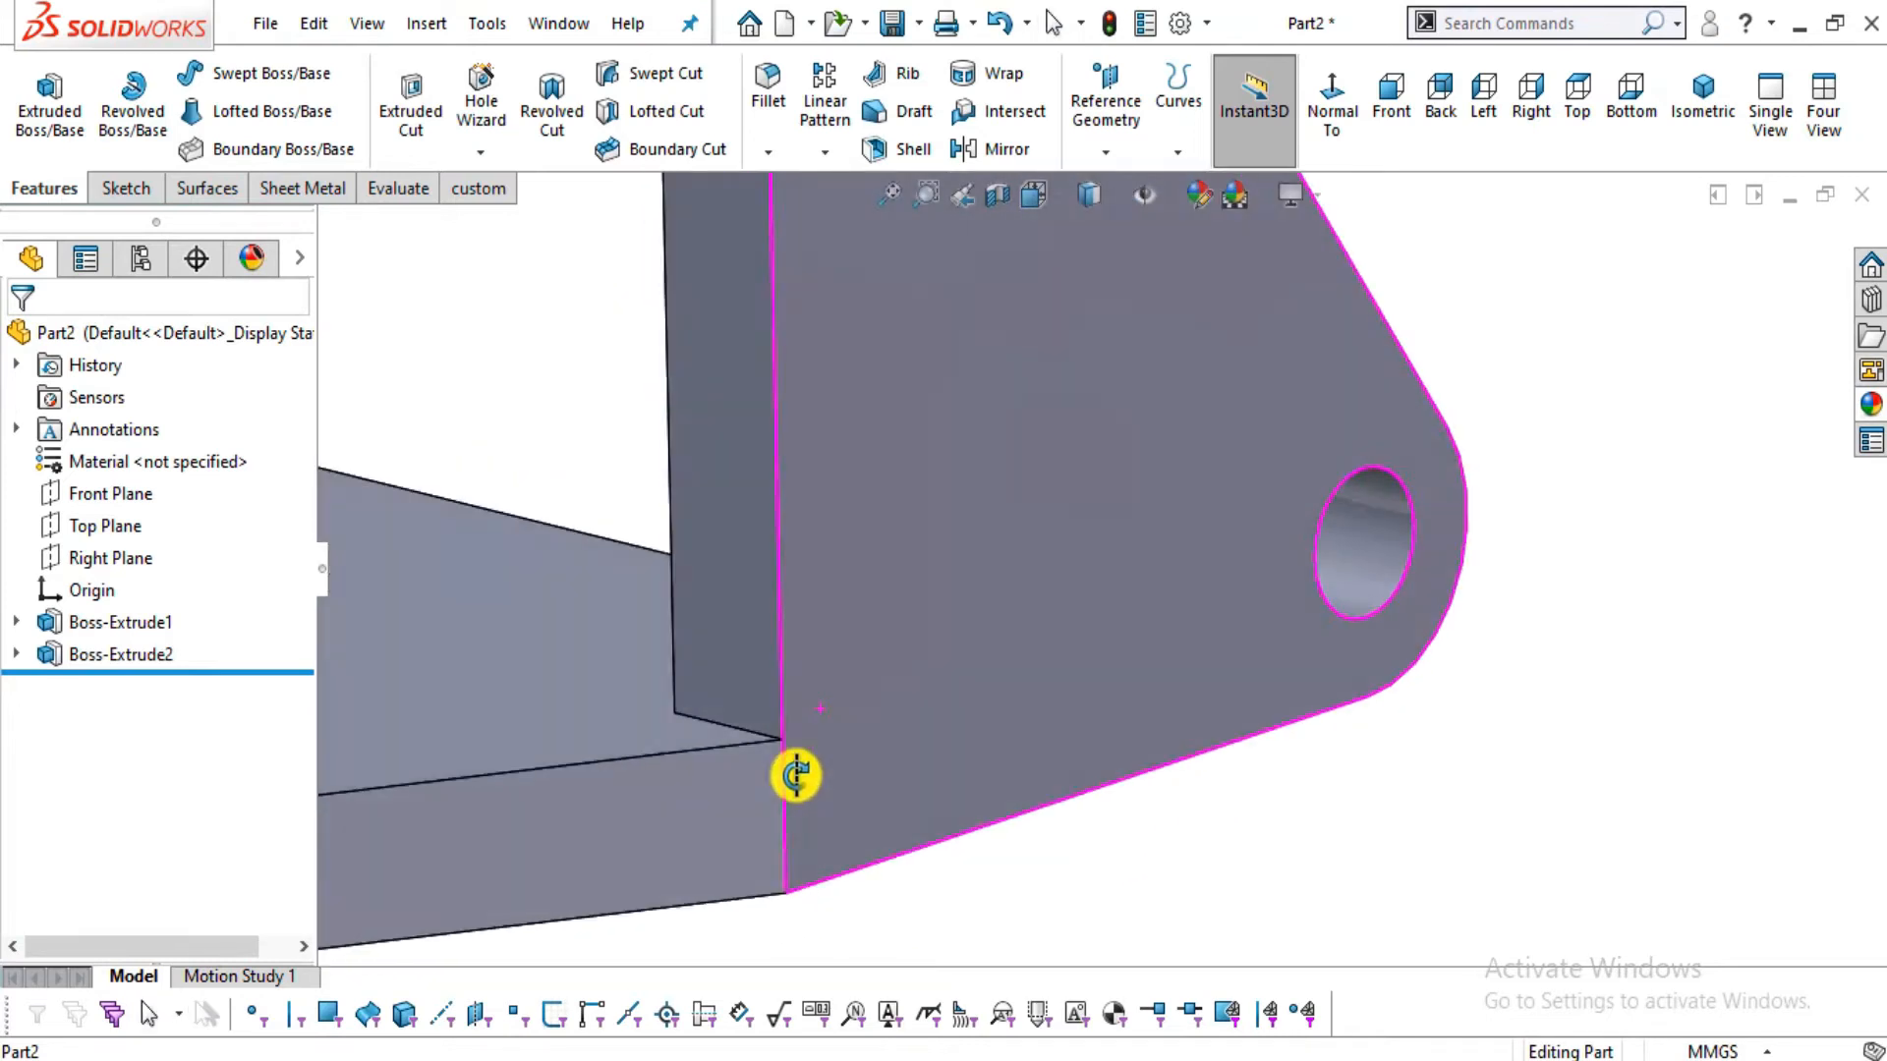
scroll(888, 568, up, 3)
scroll(888, 568, down, 2)
scroll(888, 568, up, 3)
scroll(988, 416, up, 2)
scroll(1116, 310, down, 2)
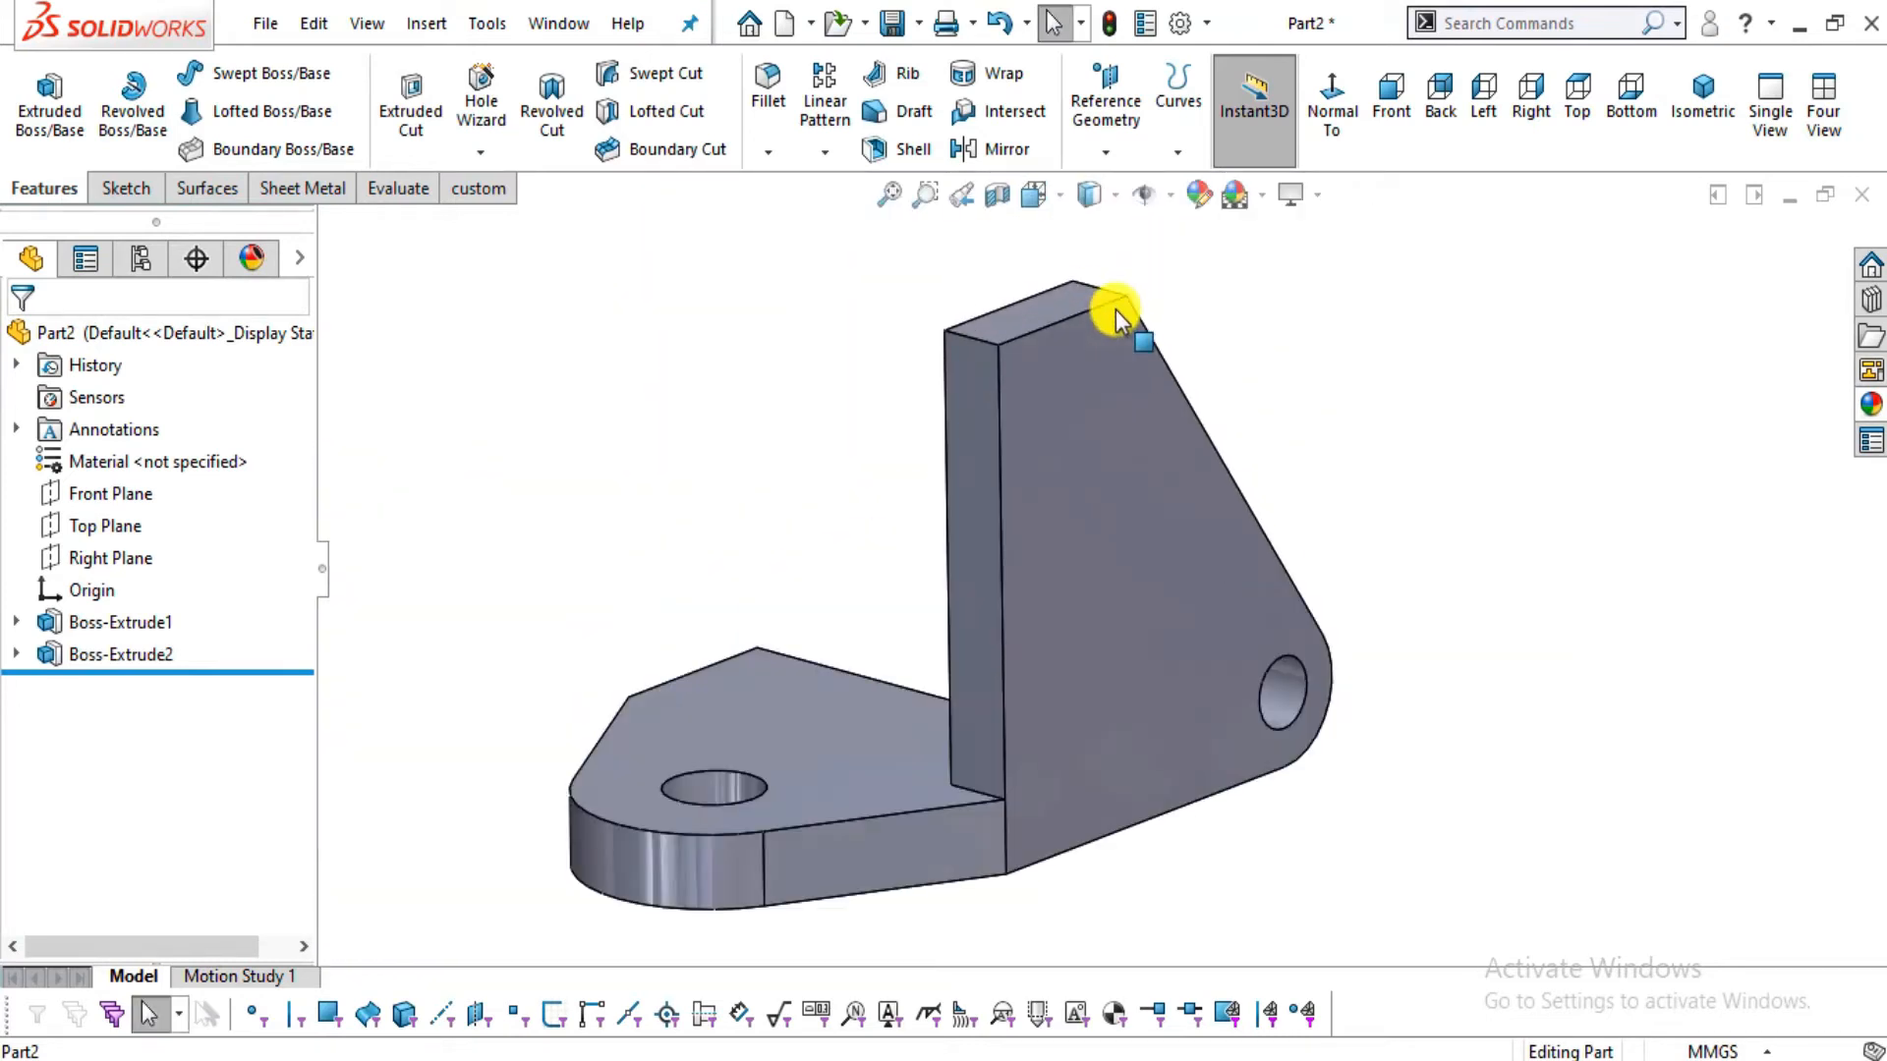
click(80, 527)
mouse_move(1087, 699)
middle_down()
mouse_move(1102, 1019)
mouse_move(1058, 783)
mouse_move(1087, 623)
mouse_move(1140, 714)
mouse_move(1104, 674)
middle_up()
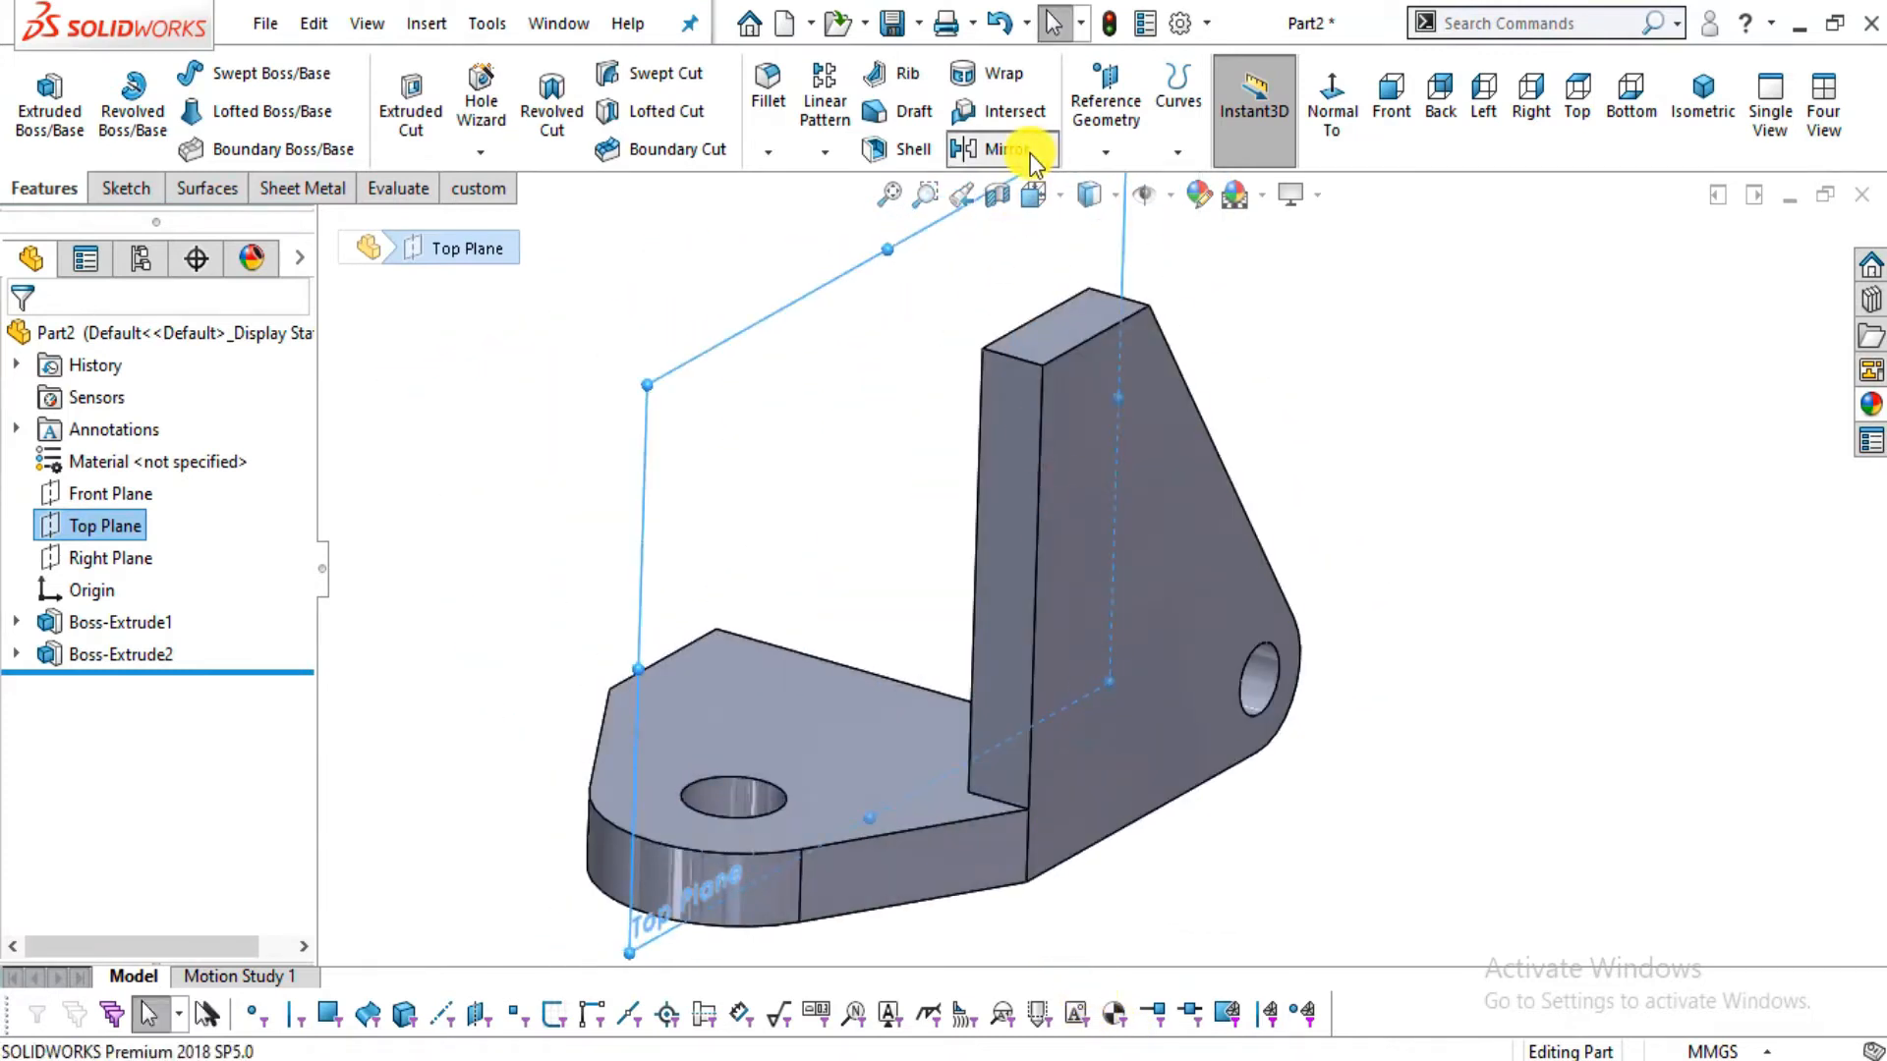
click(1030, 153)
click(1159, 454)
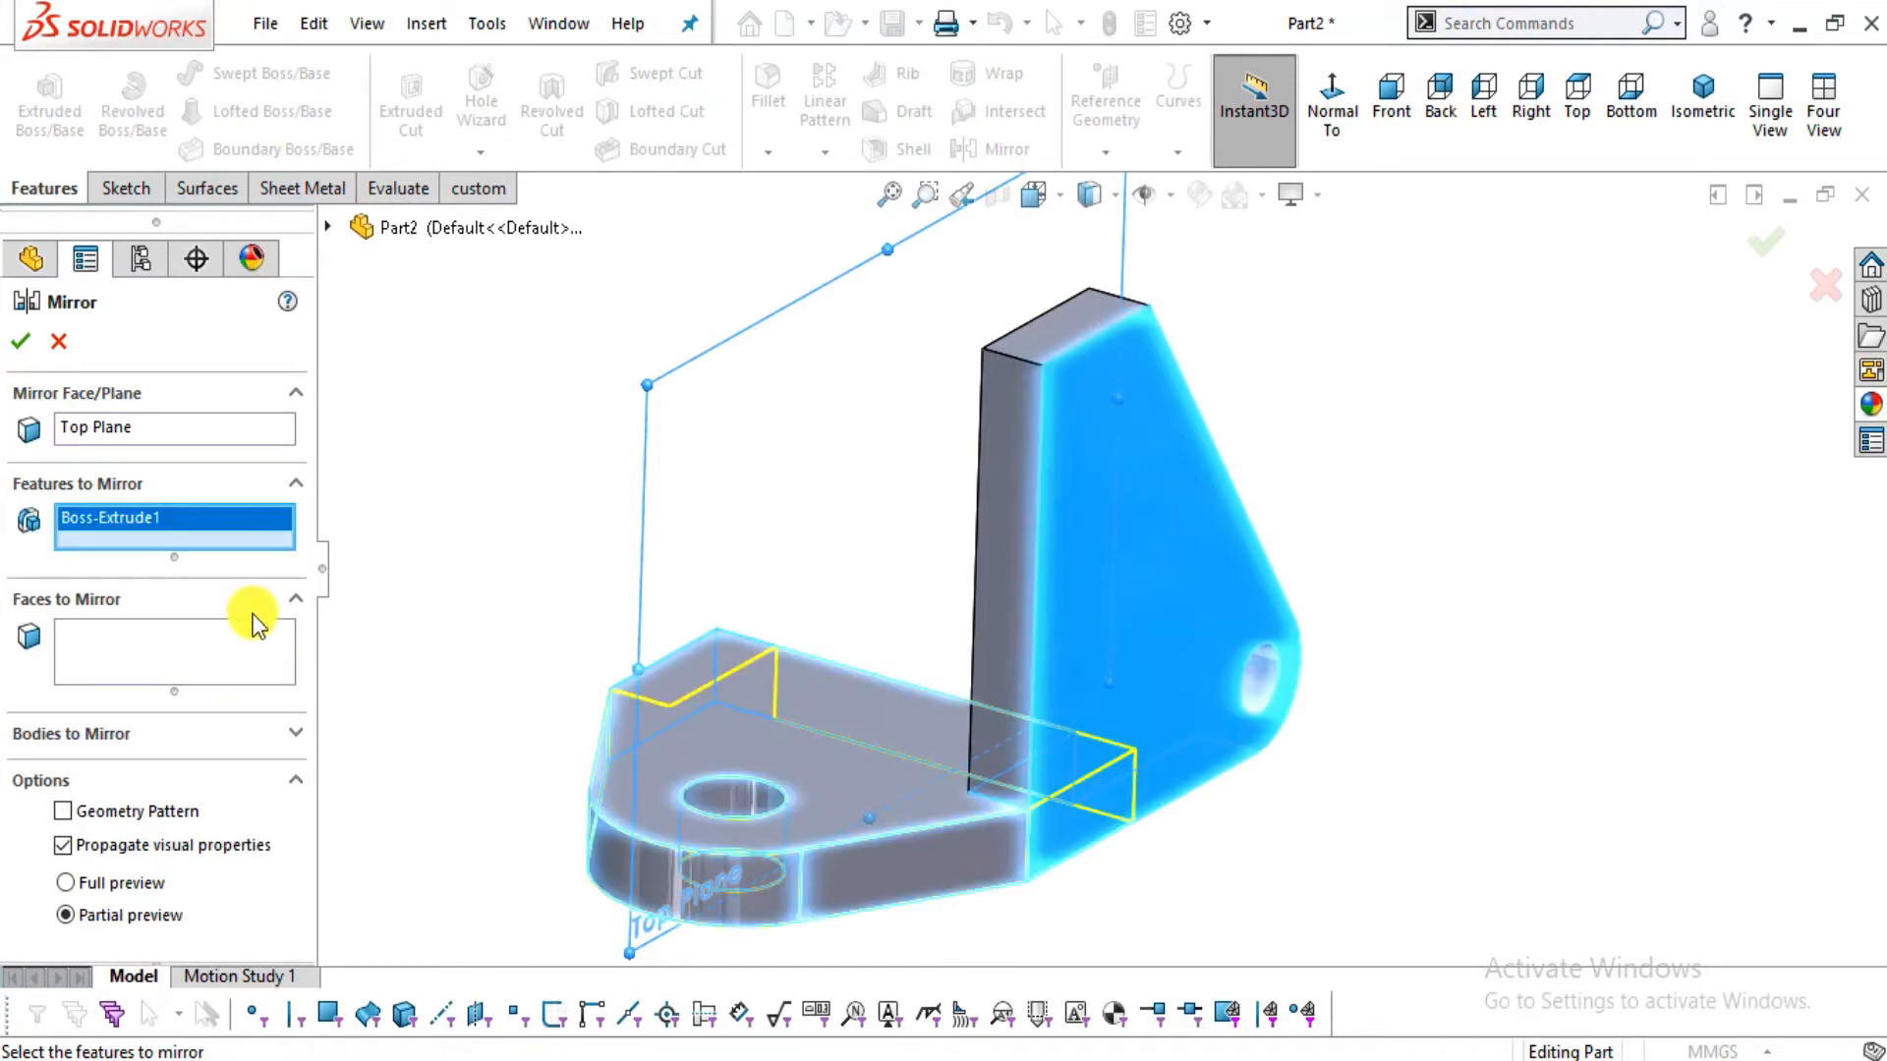
click(19, 340)
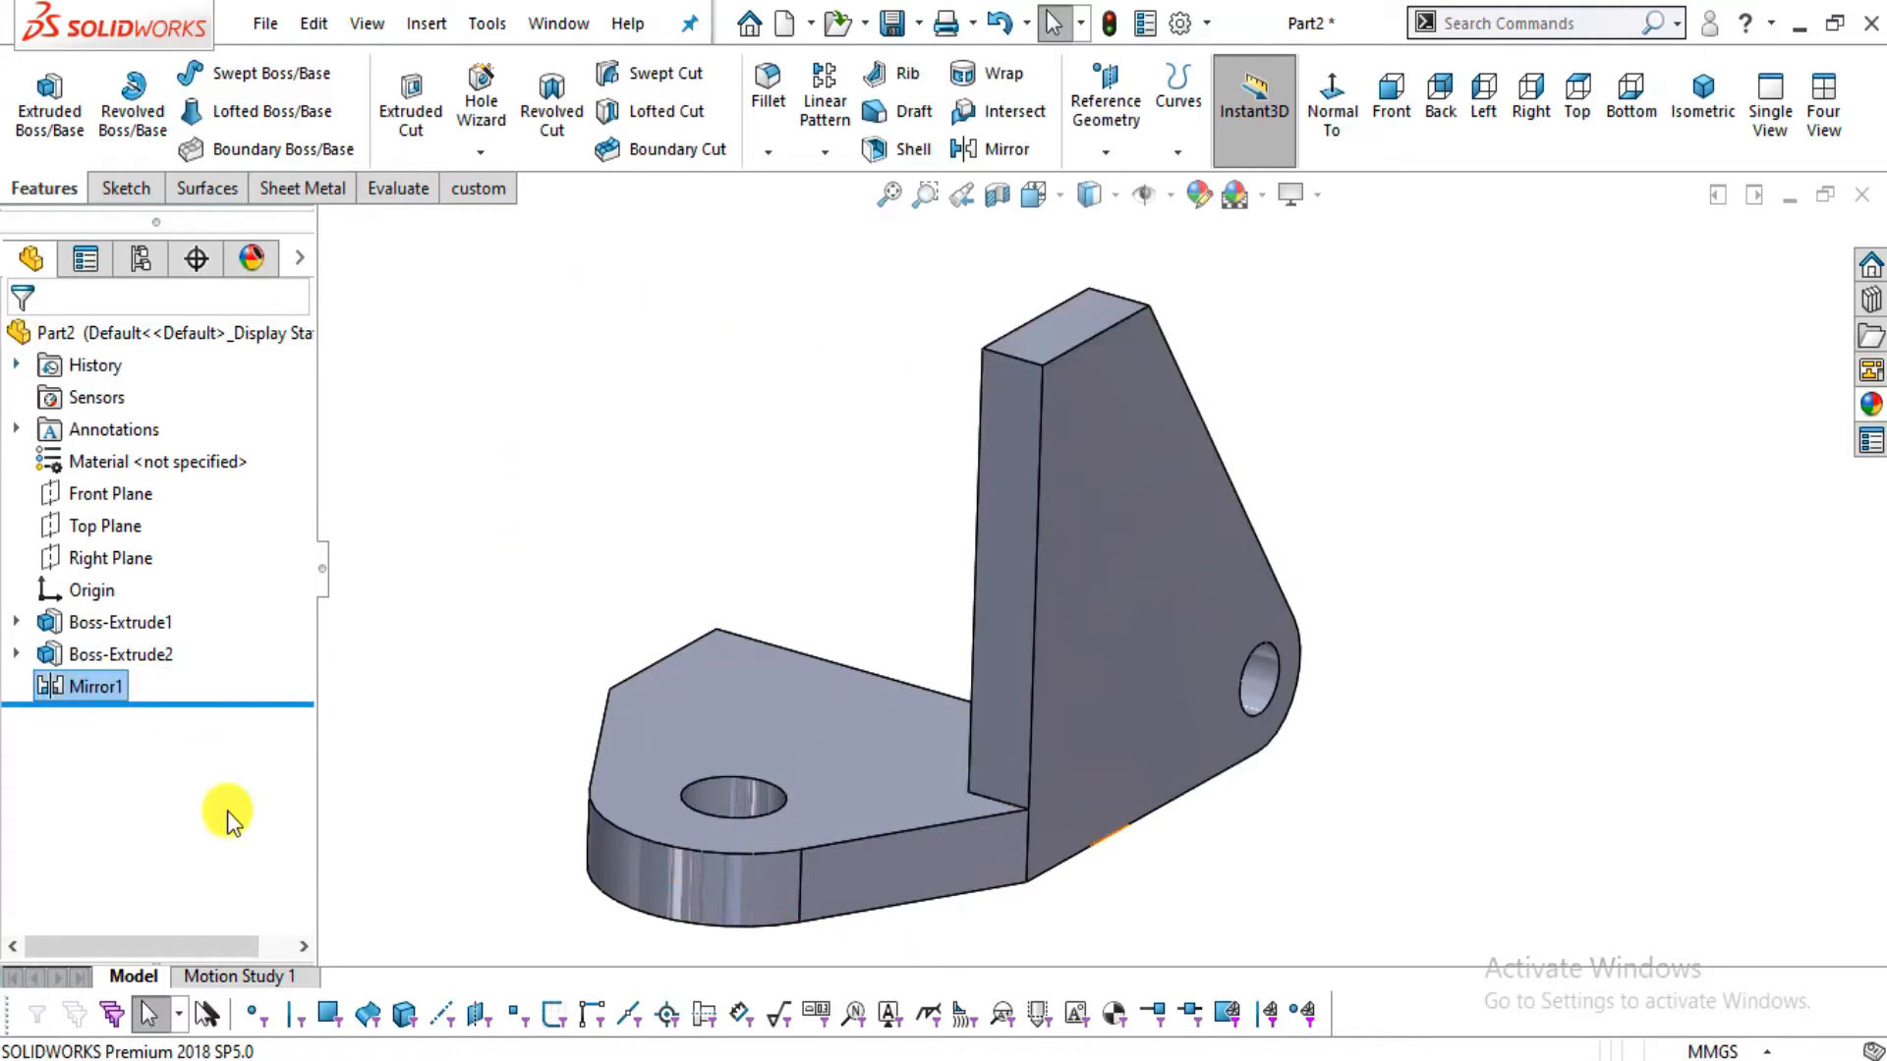
Edit the mirror feature to use full preview and mirror the side plate extrusion, Boss-Extrude2, in place of the lower plate
right_click(85, 686)
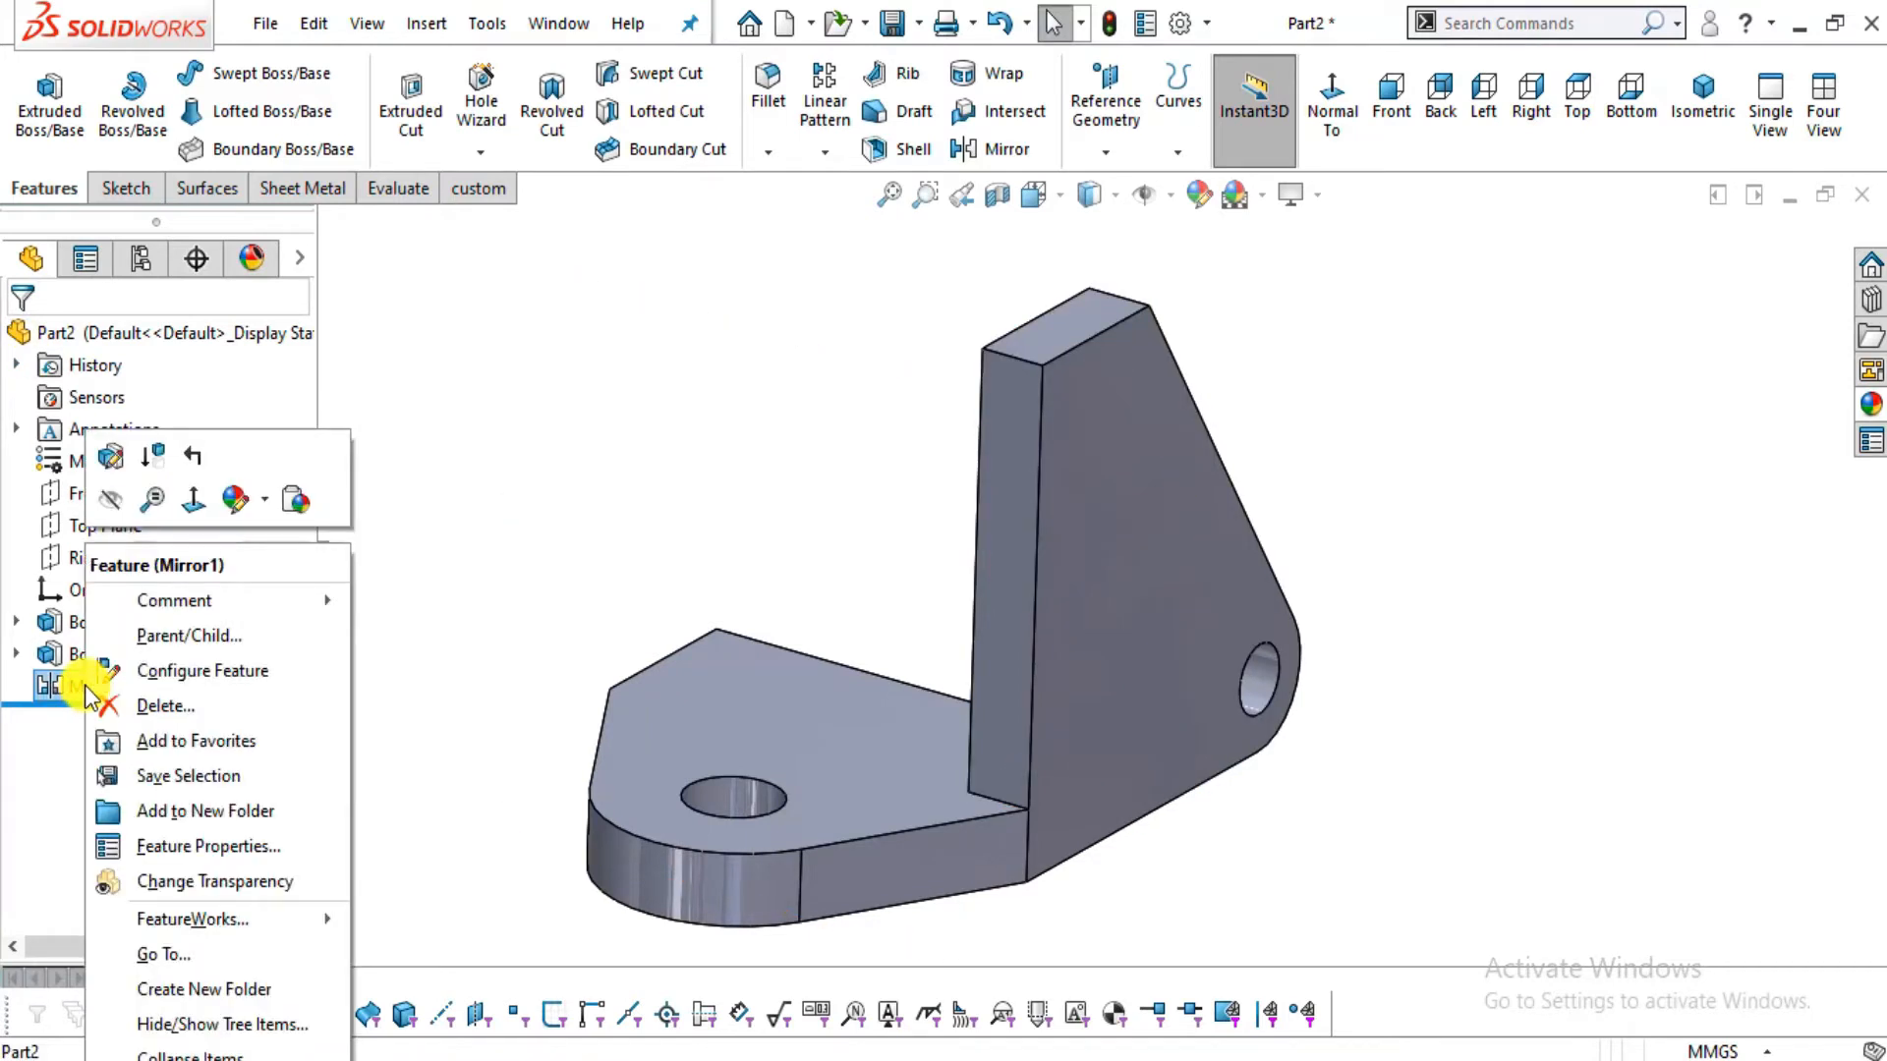
click(111, 462)
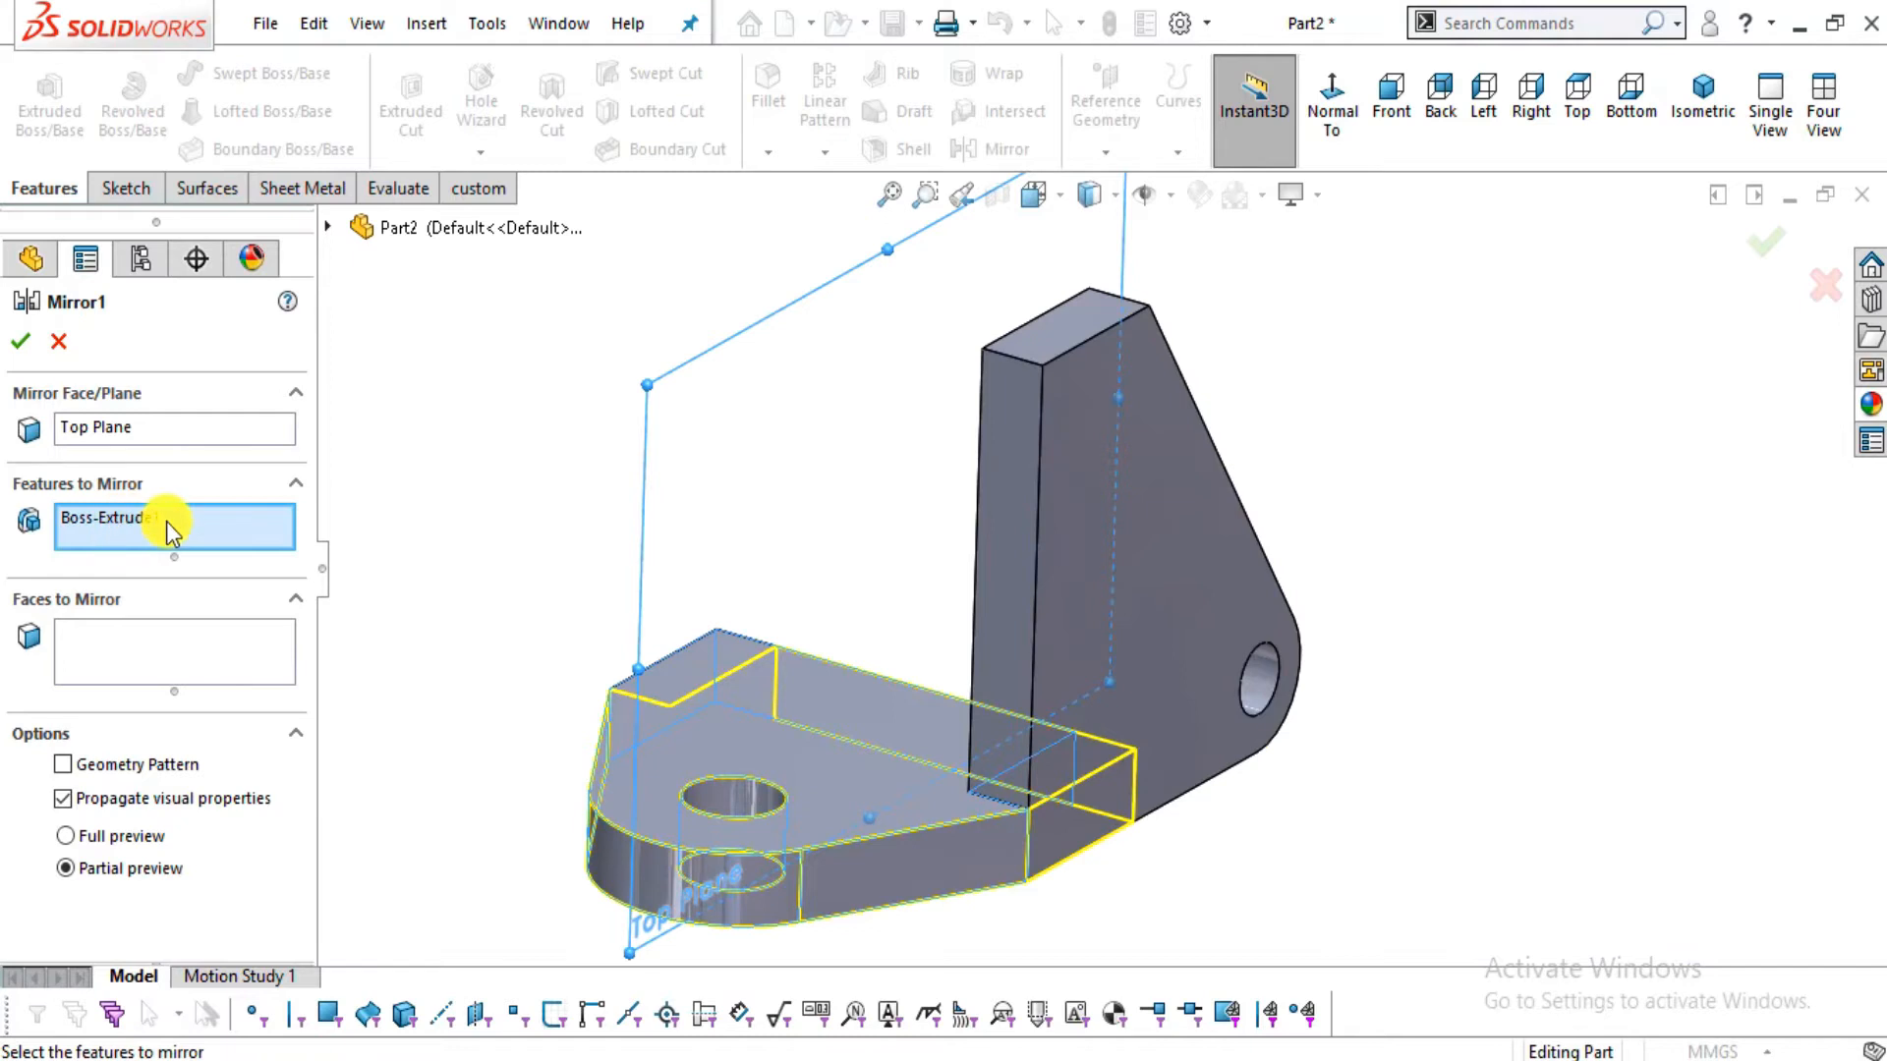
right_click(167, 521)
click(236, 552)
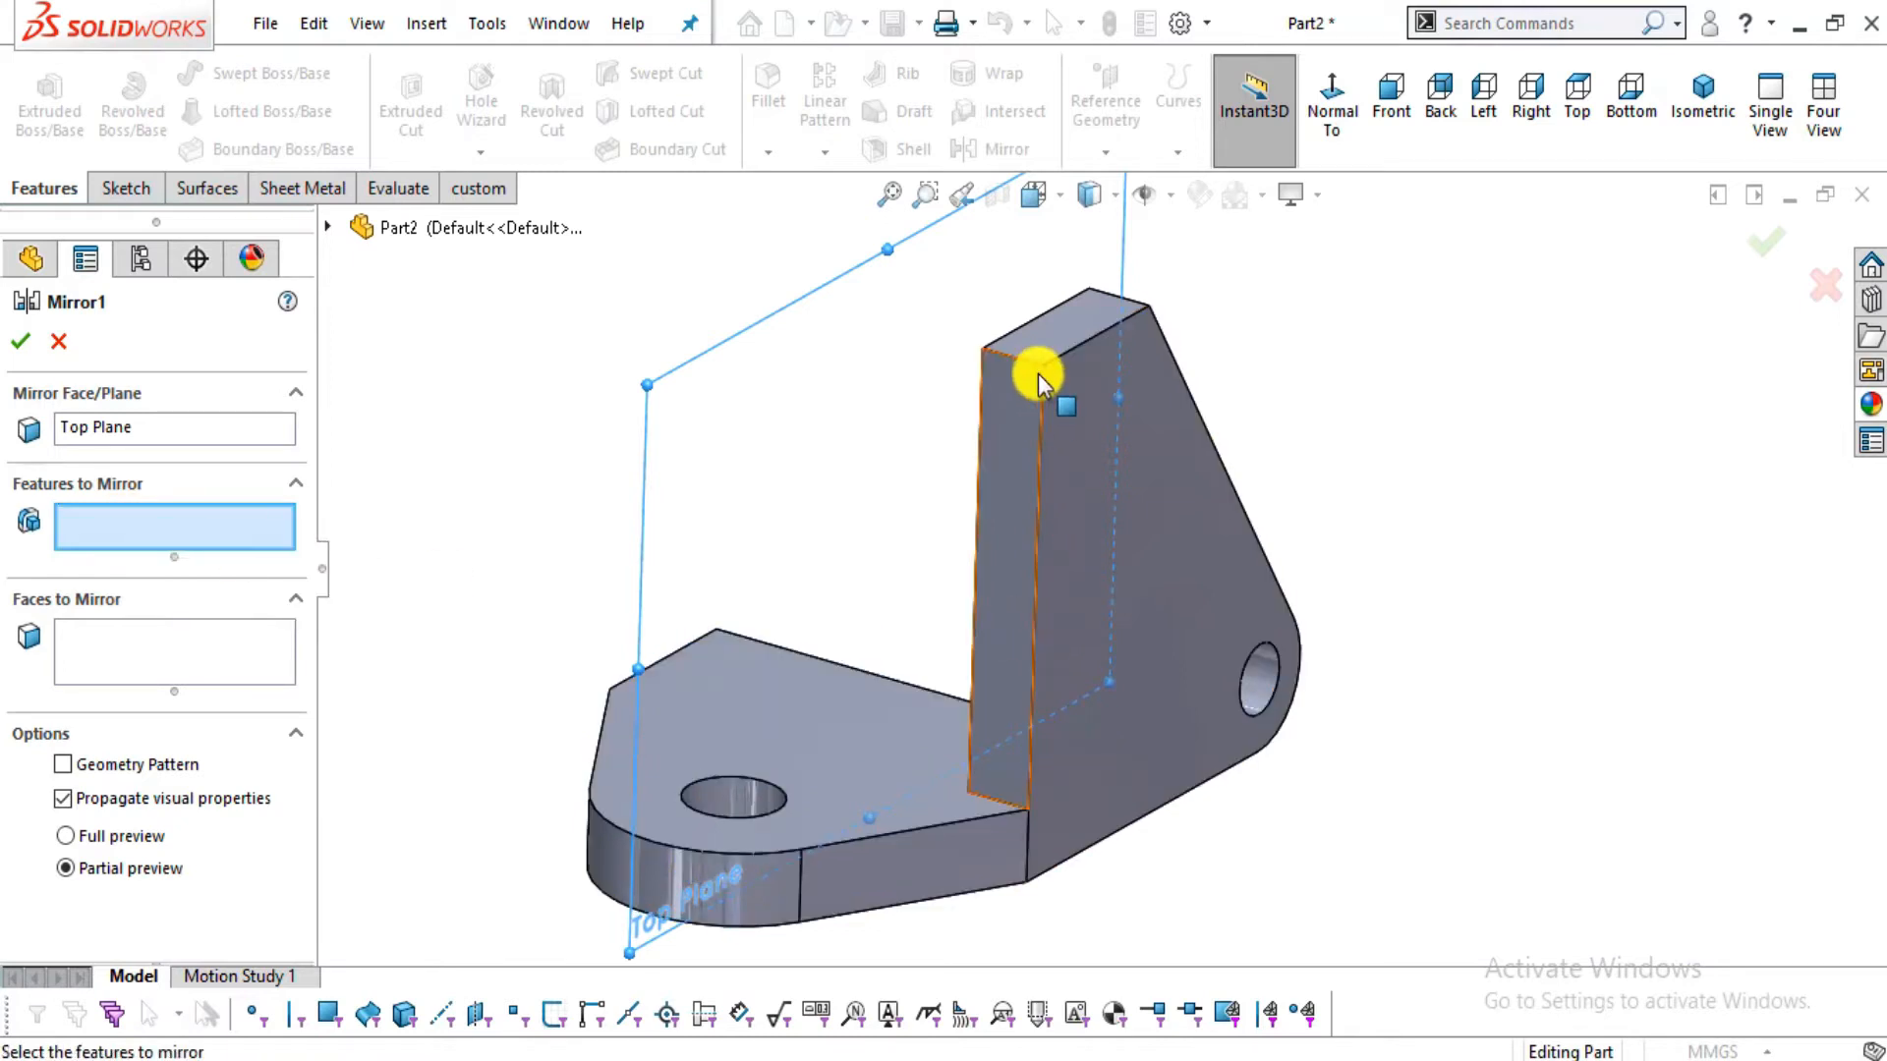
click(1145, 355)
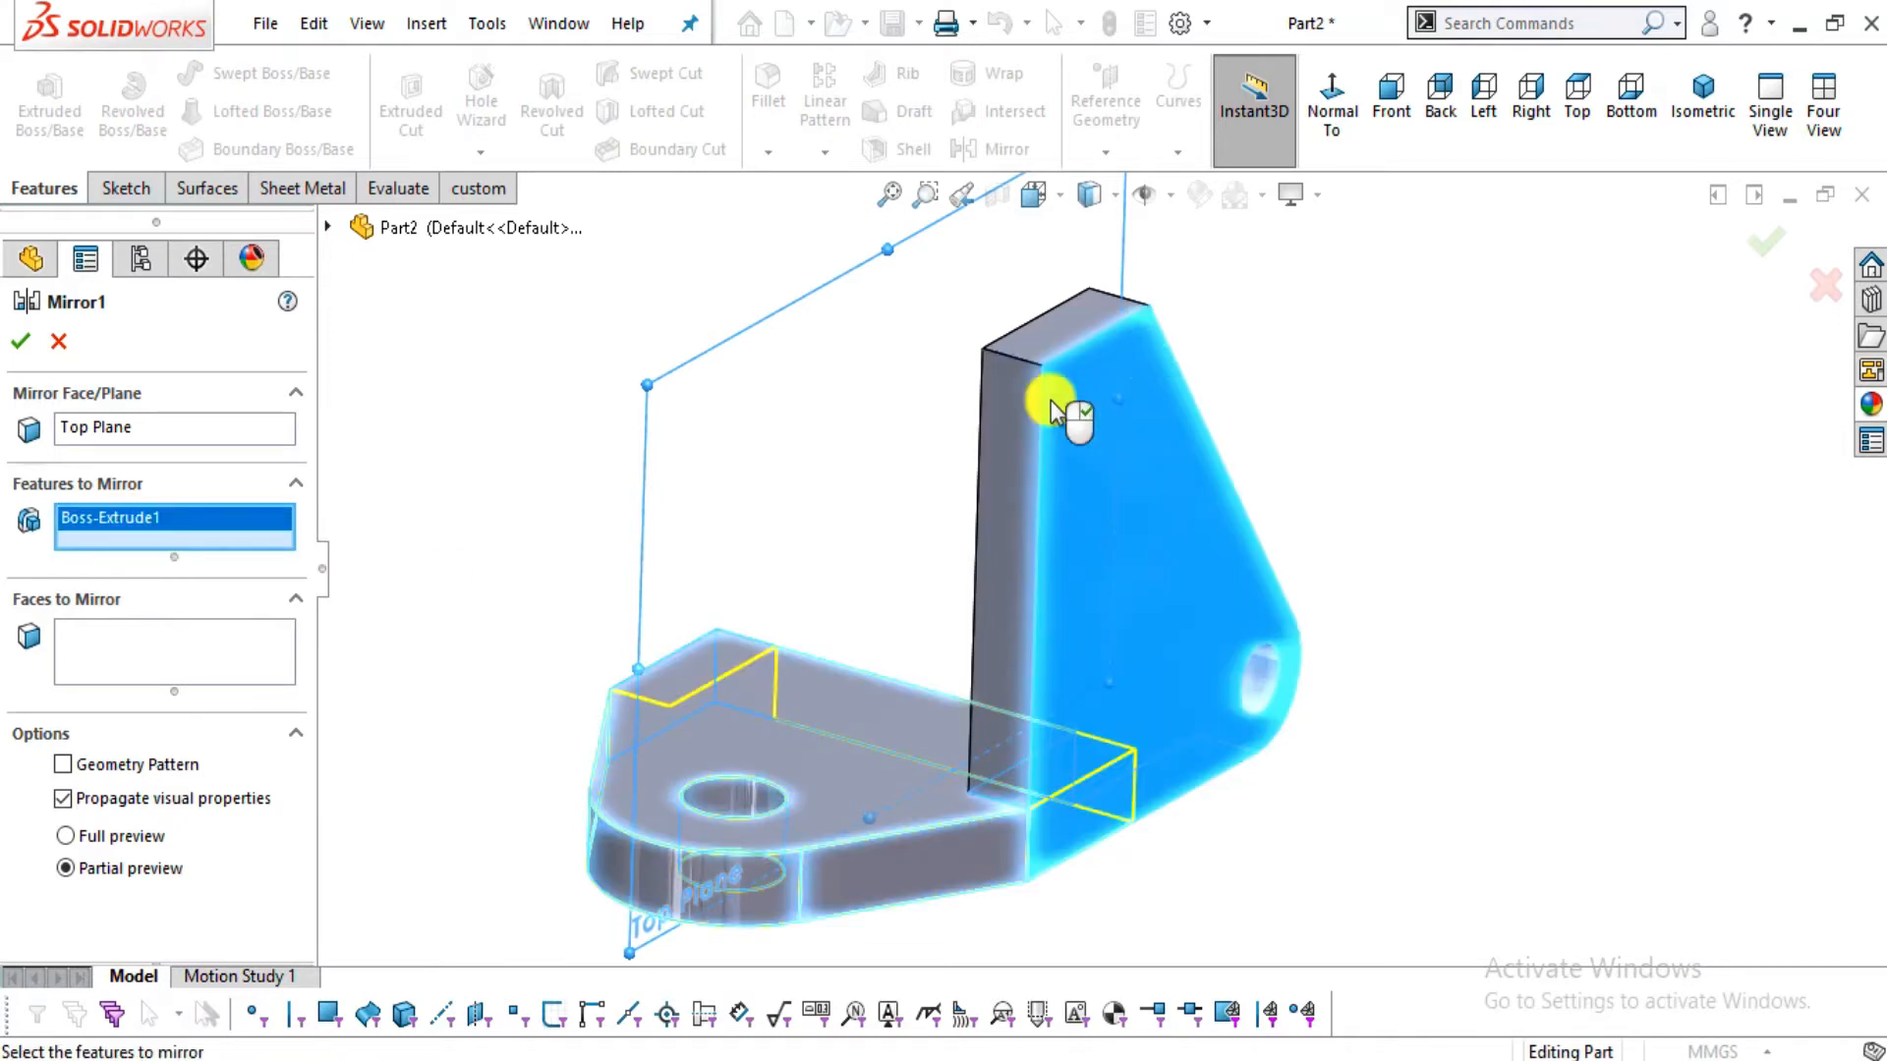
click(69, 838)
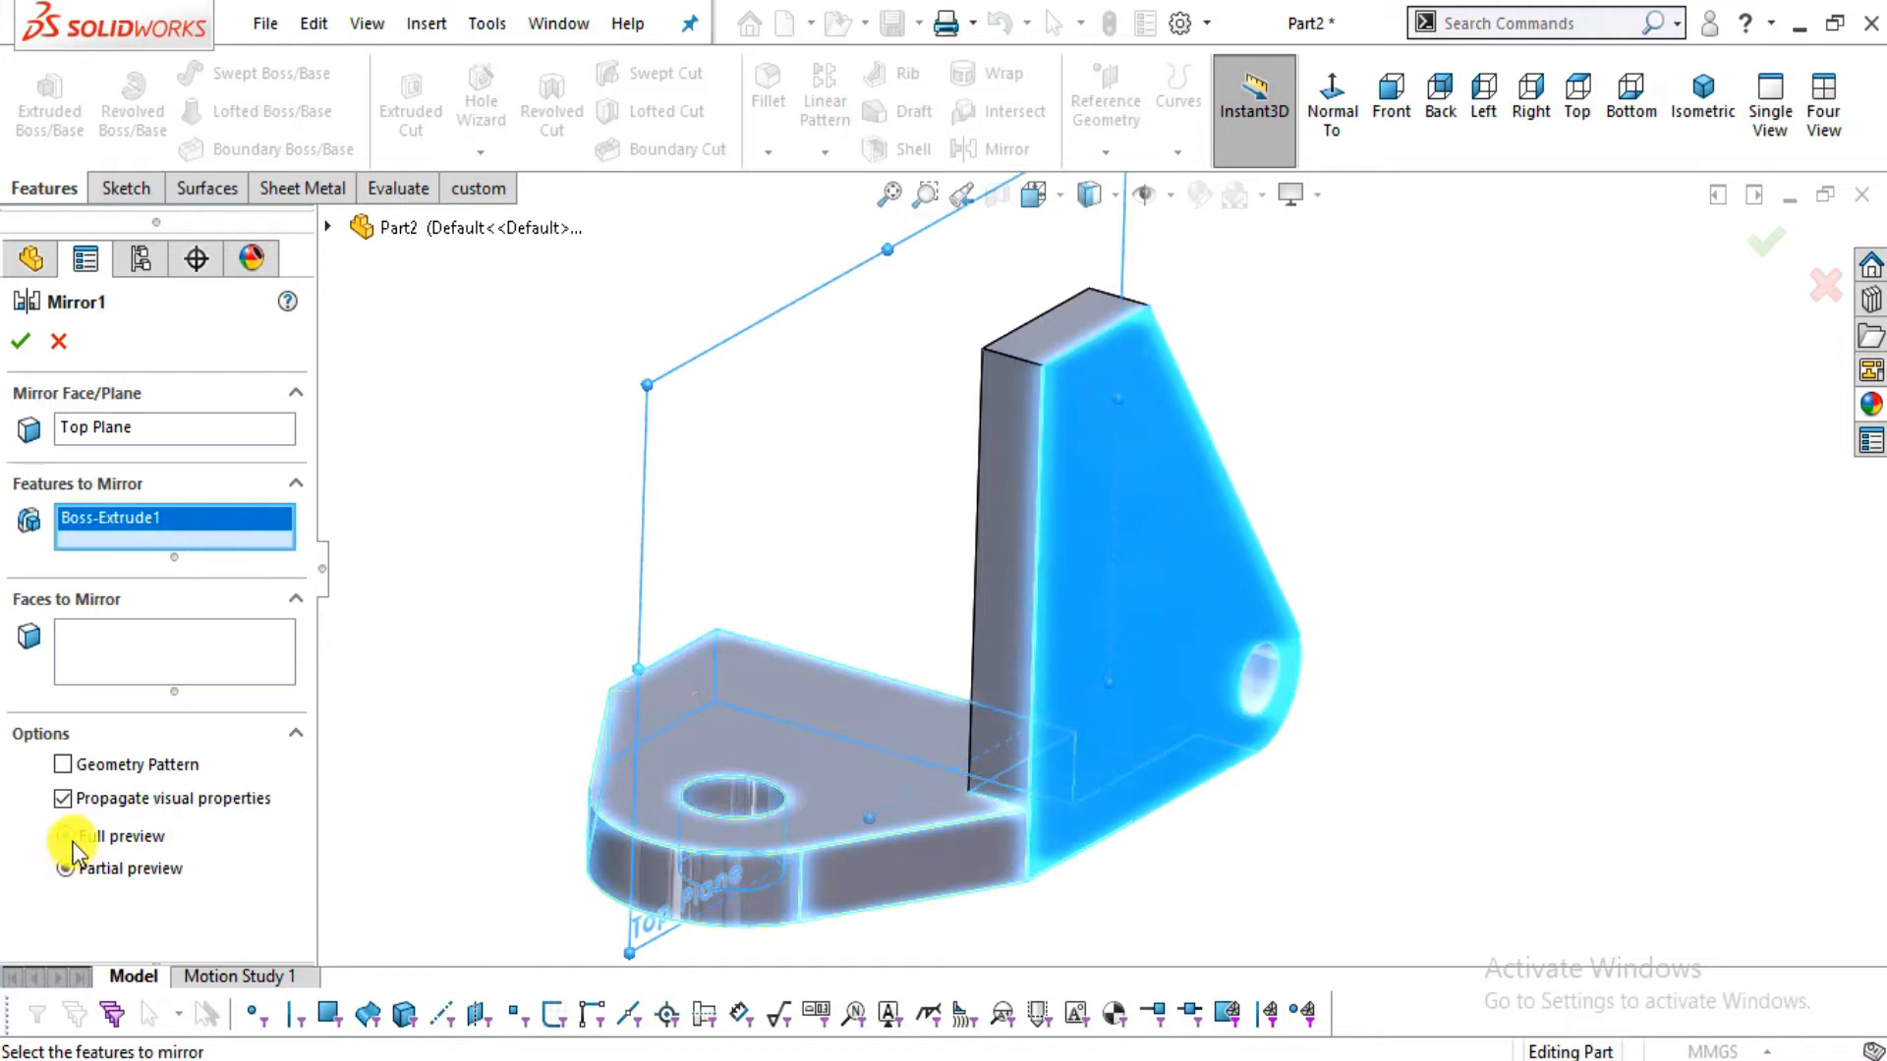
right_click(154, 550)
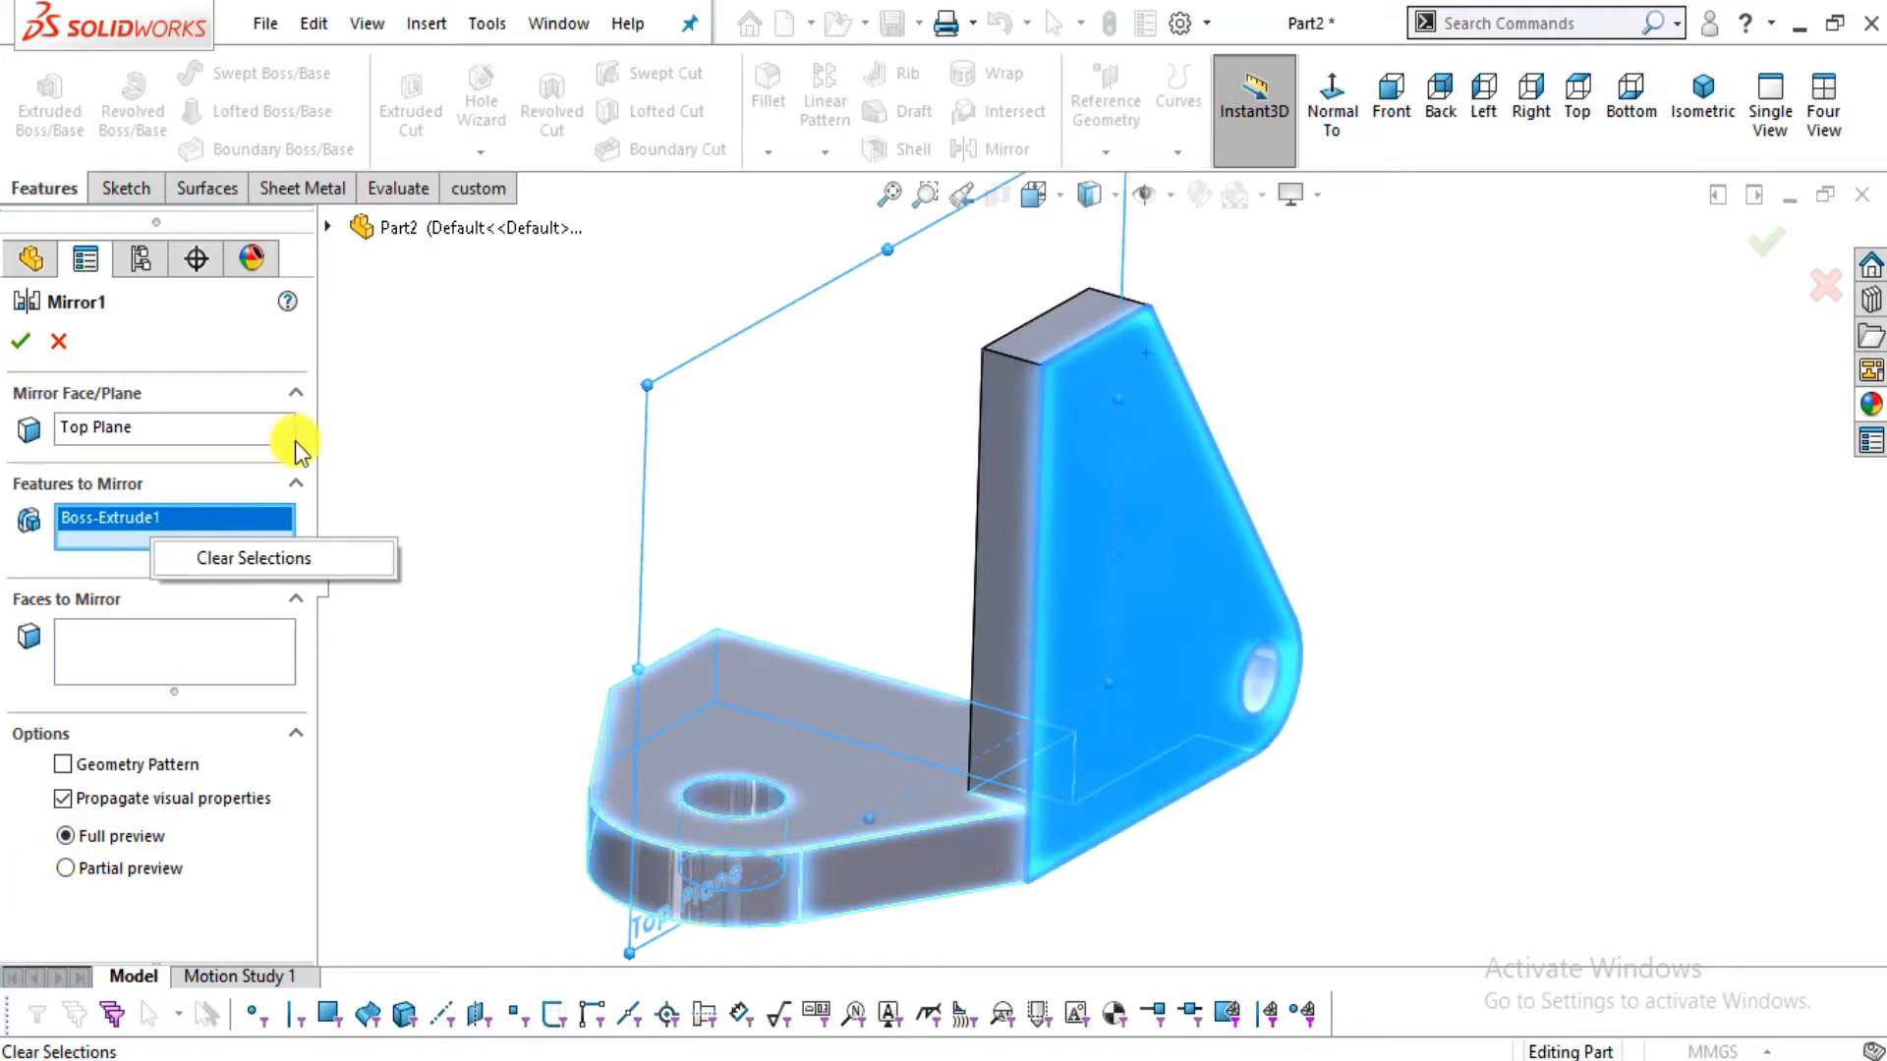
click(285, 557)
click(327, 227)
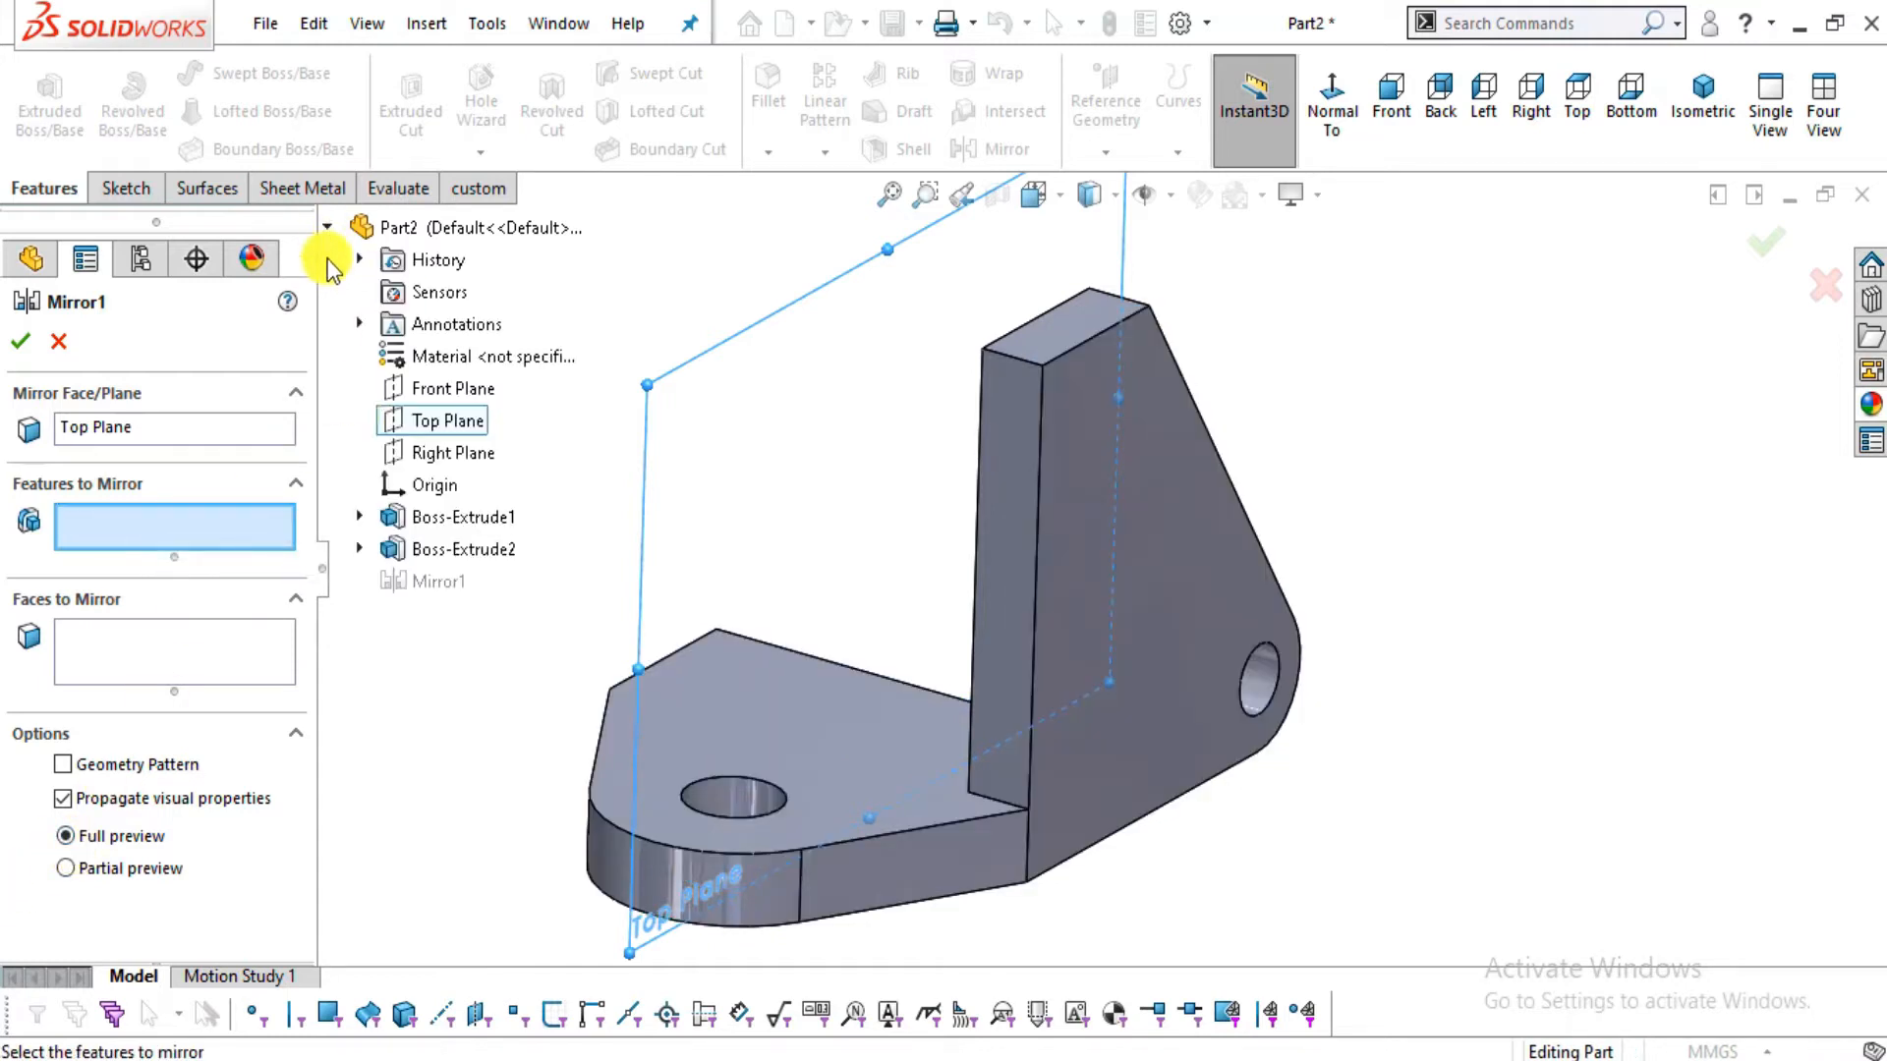
click(420, 552)
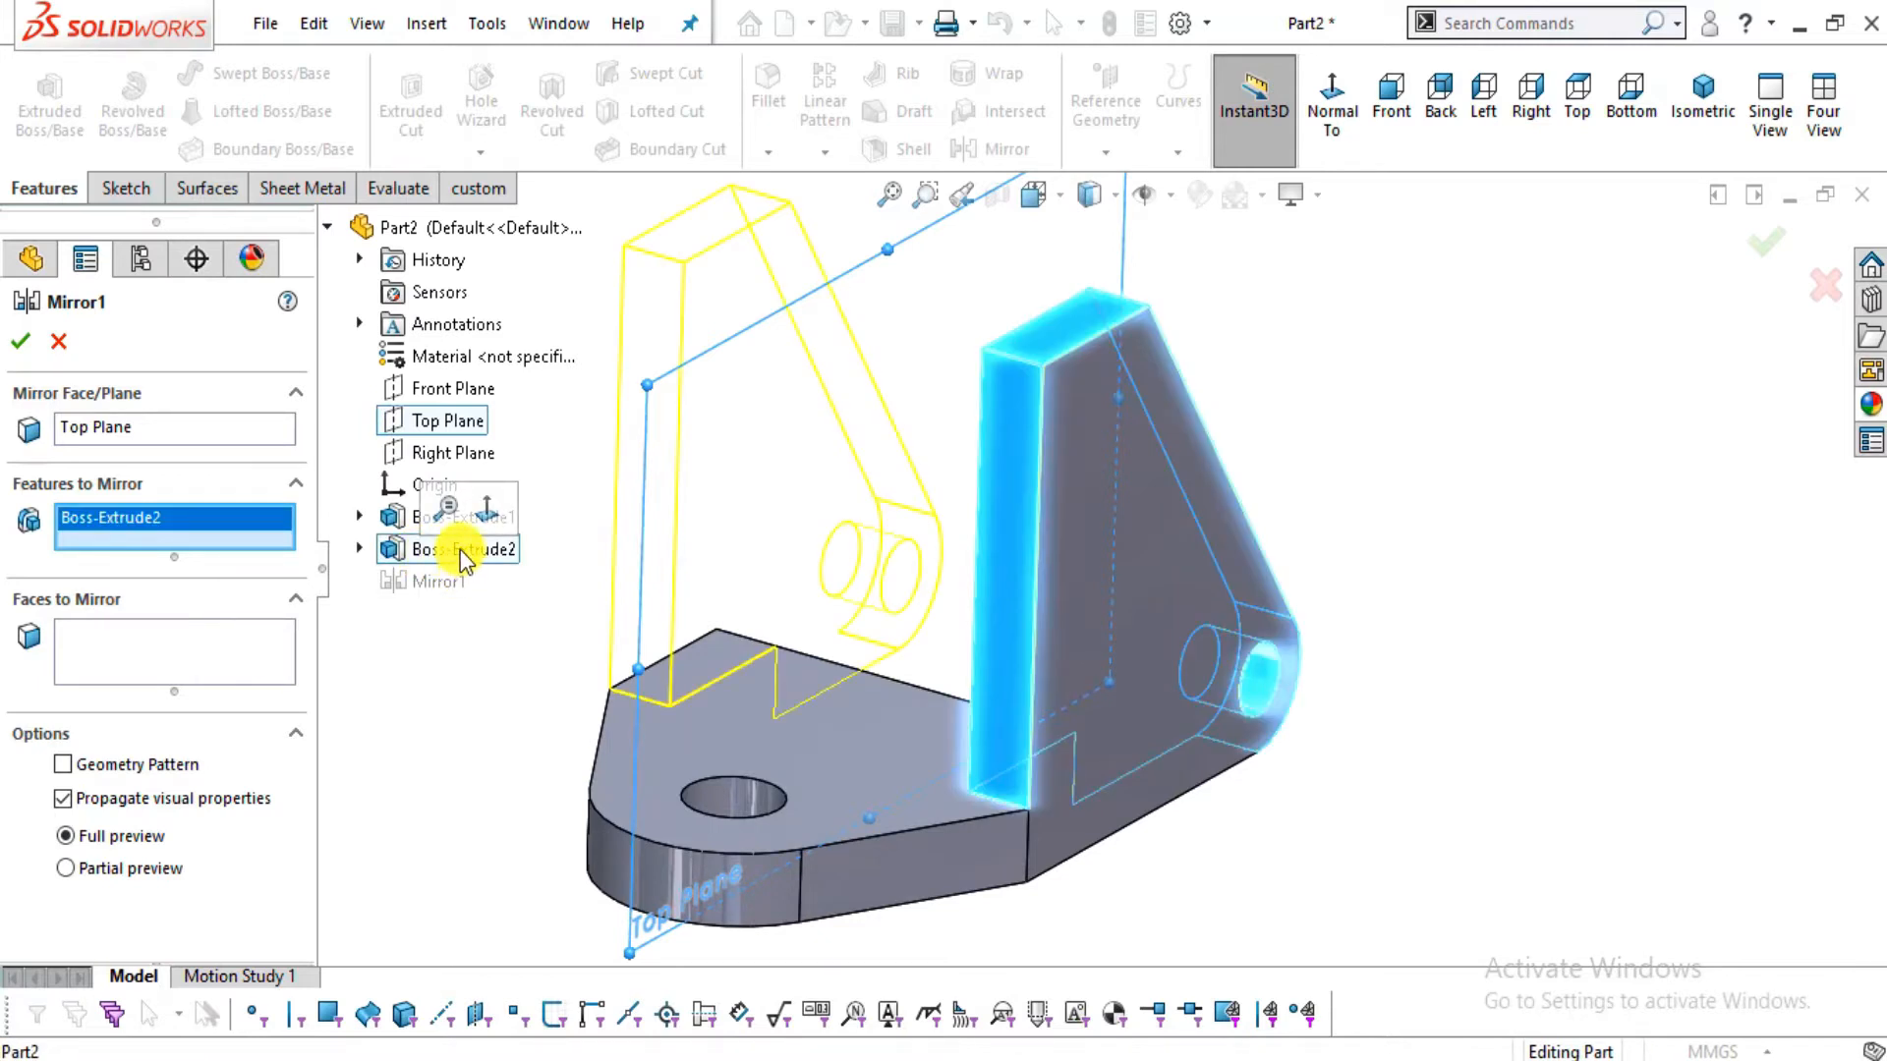
click(23, 344)
Start a new sketch on the top face of the mirrored side plate
middle_drag(1231, 777, 594, 829)
scroll(687, 548, down, 8)
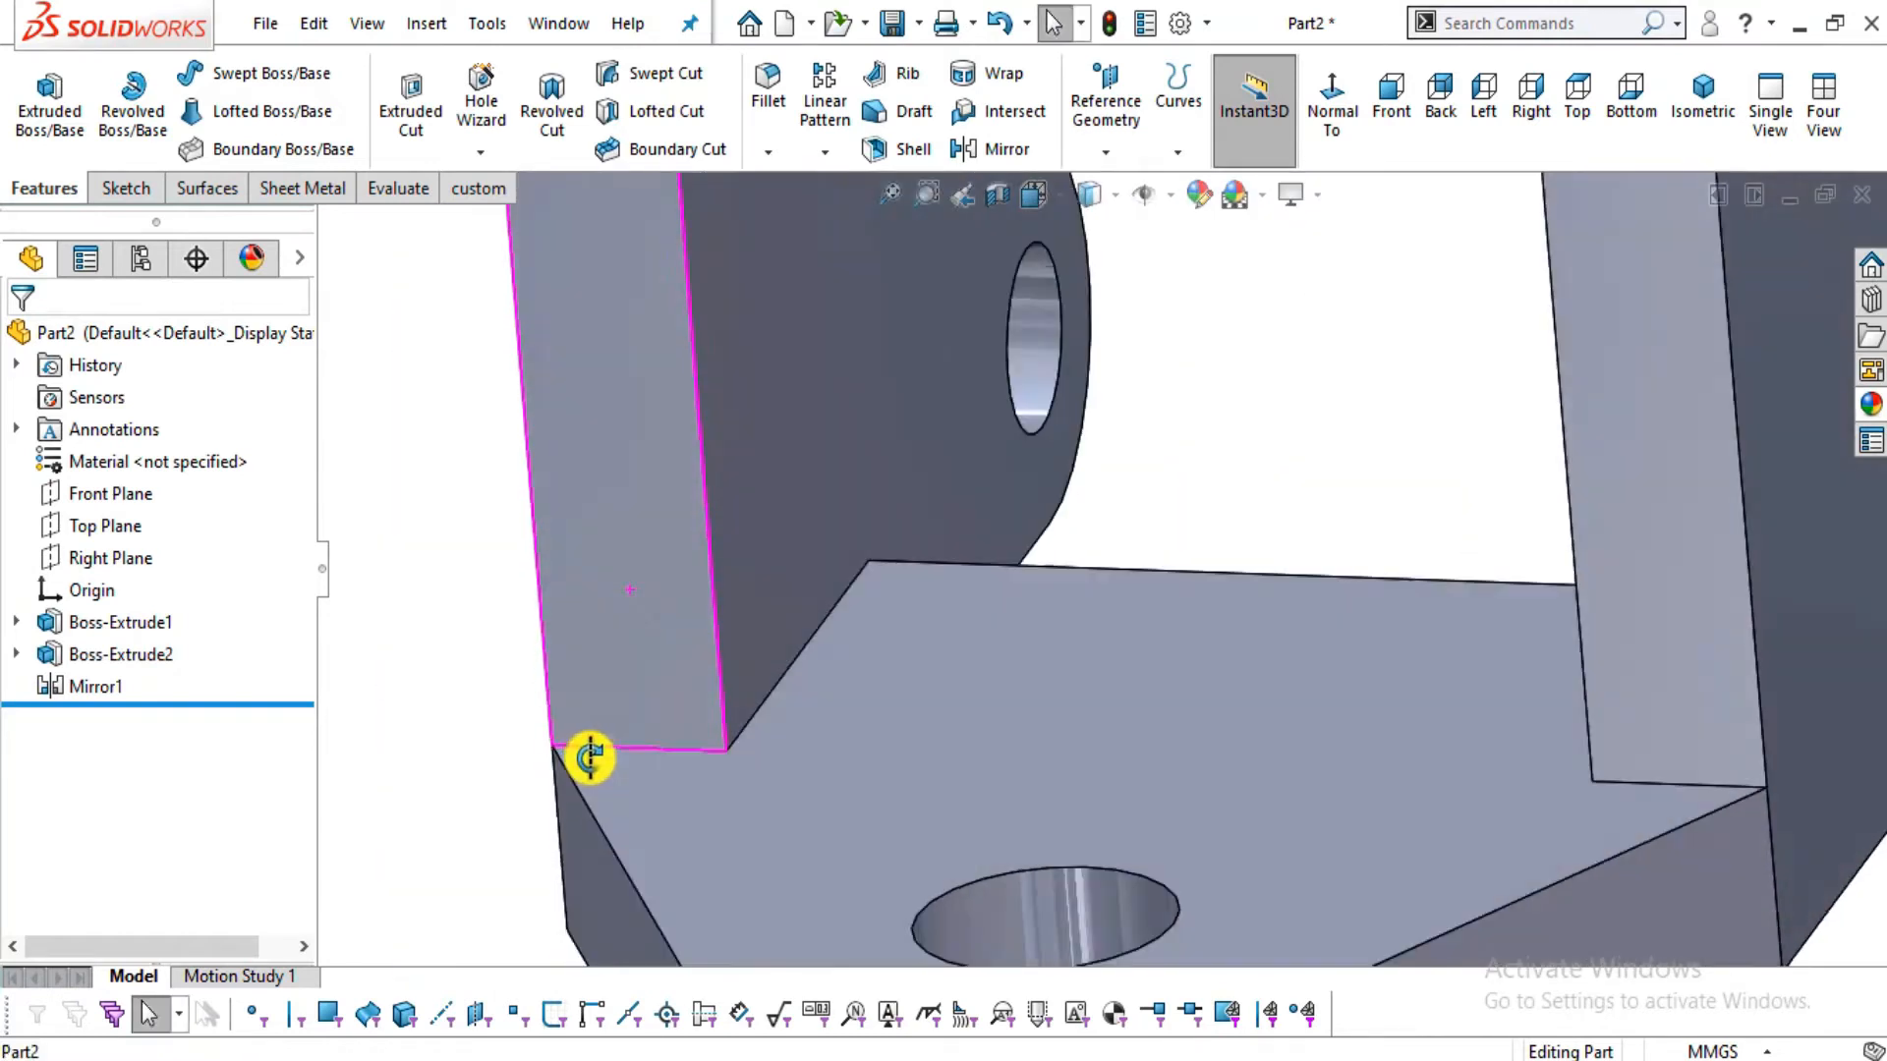
middle_drag(589, 756, 847, 729)
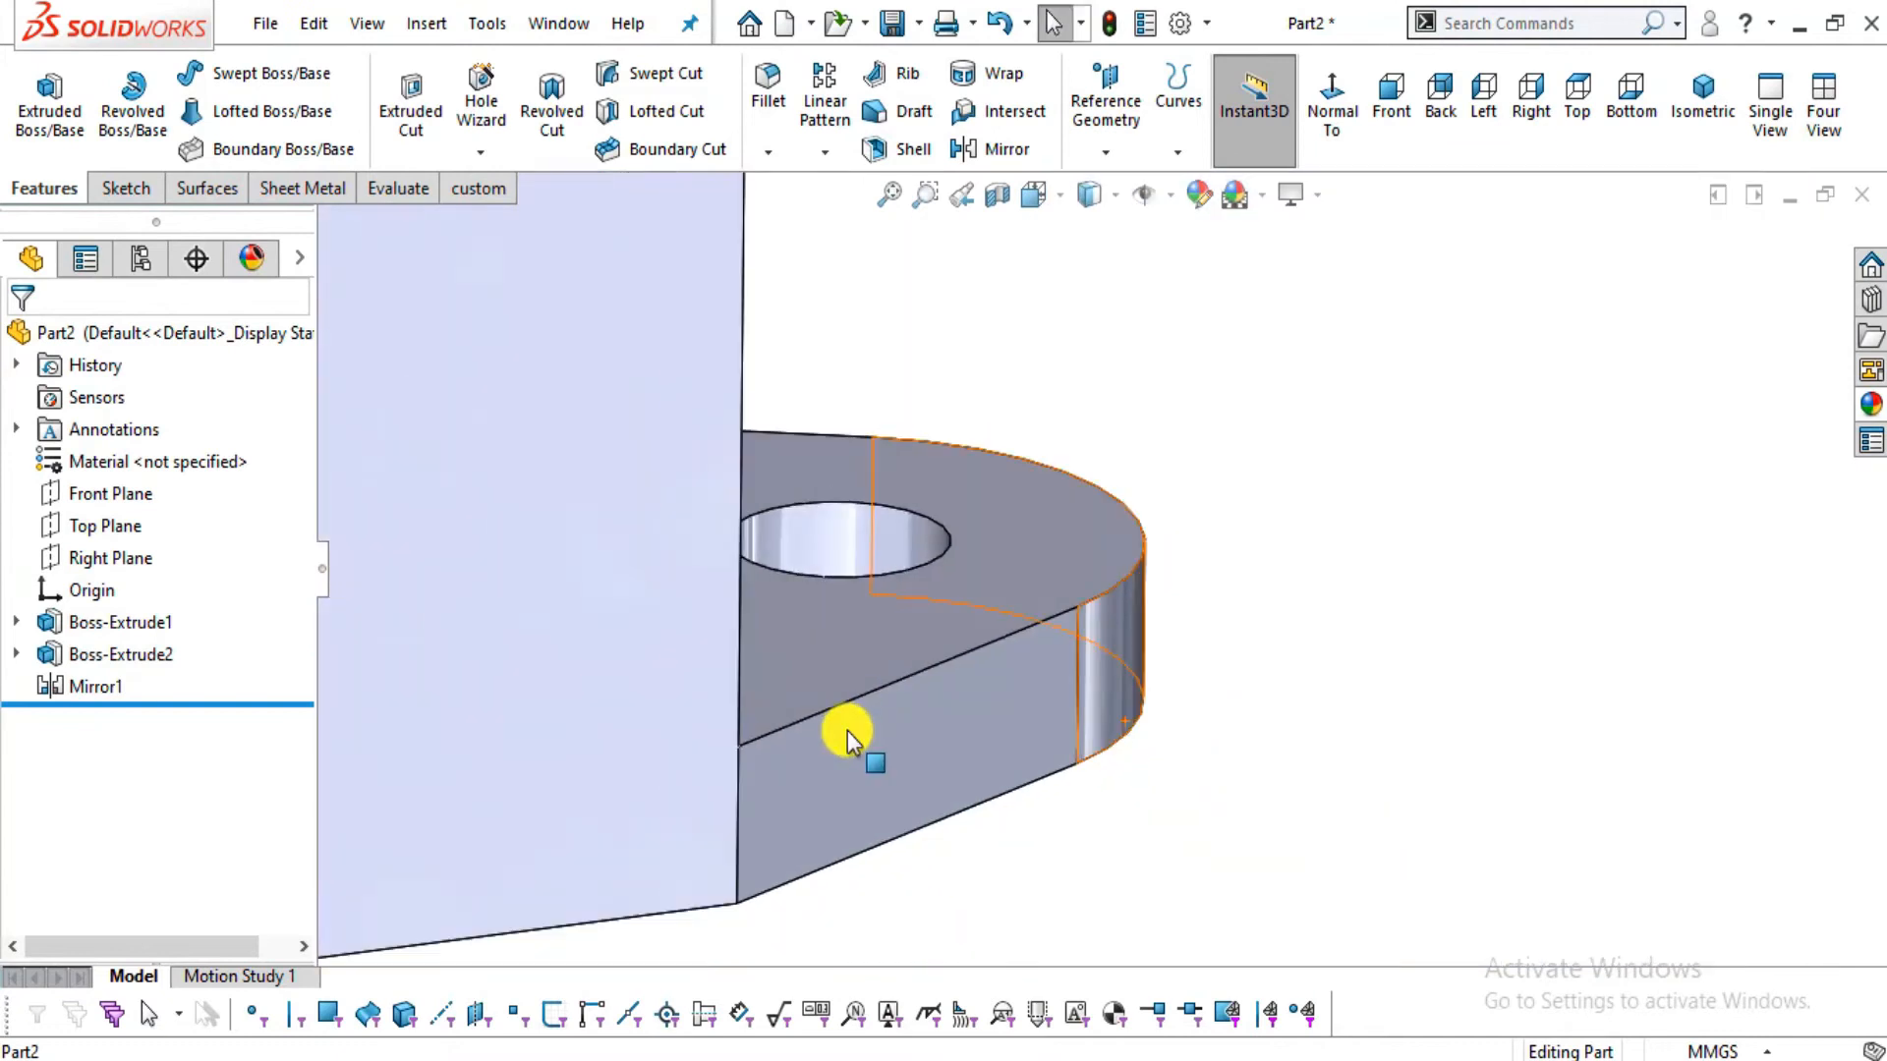
scroll(845, 648, up, 5)
scroll(1071, 228, down, 3)
scroll(1012, 300, up, 4)
scroll(982, 412, down, 3)
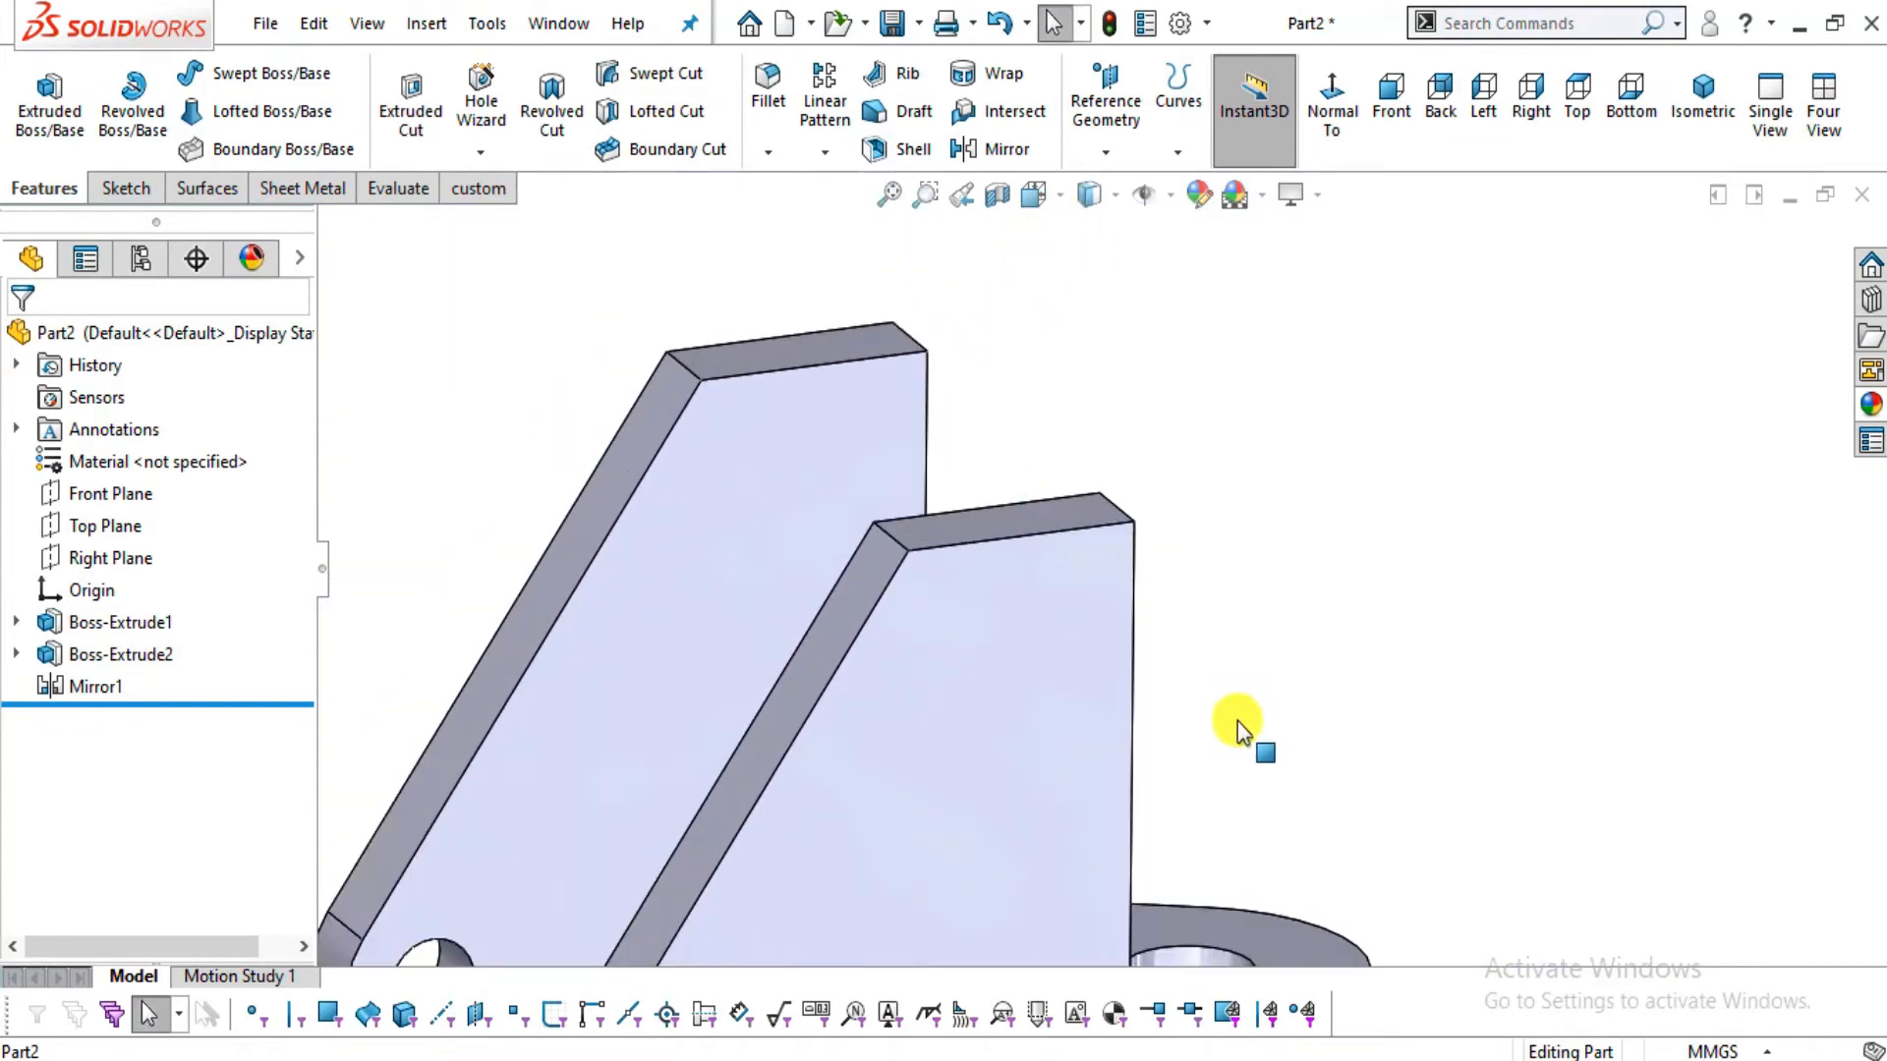
scroll(1140, 776, up, 2)
scroll(1130, 599, down, 5)
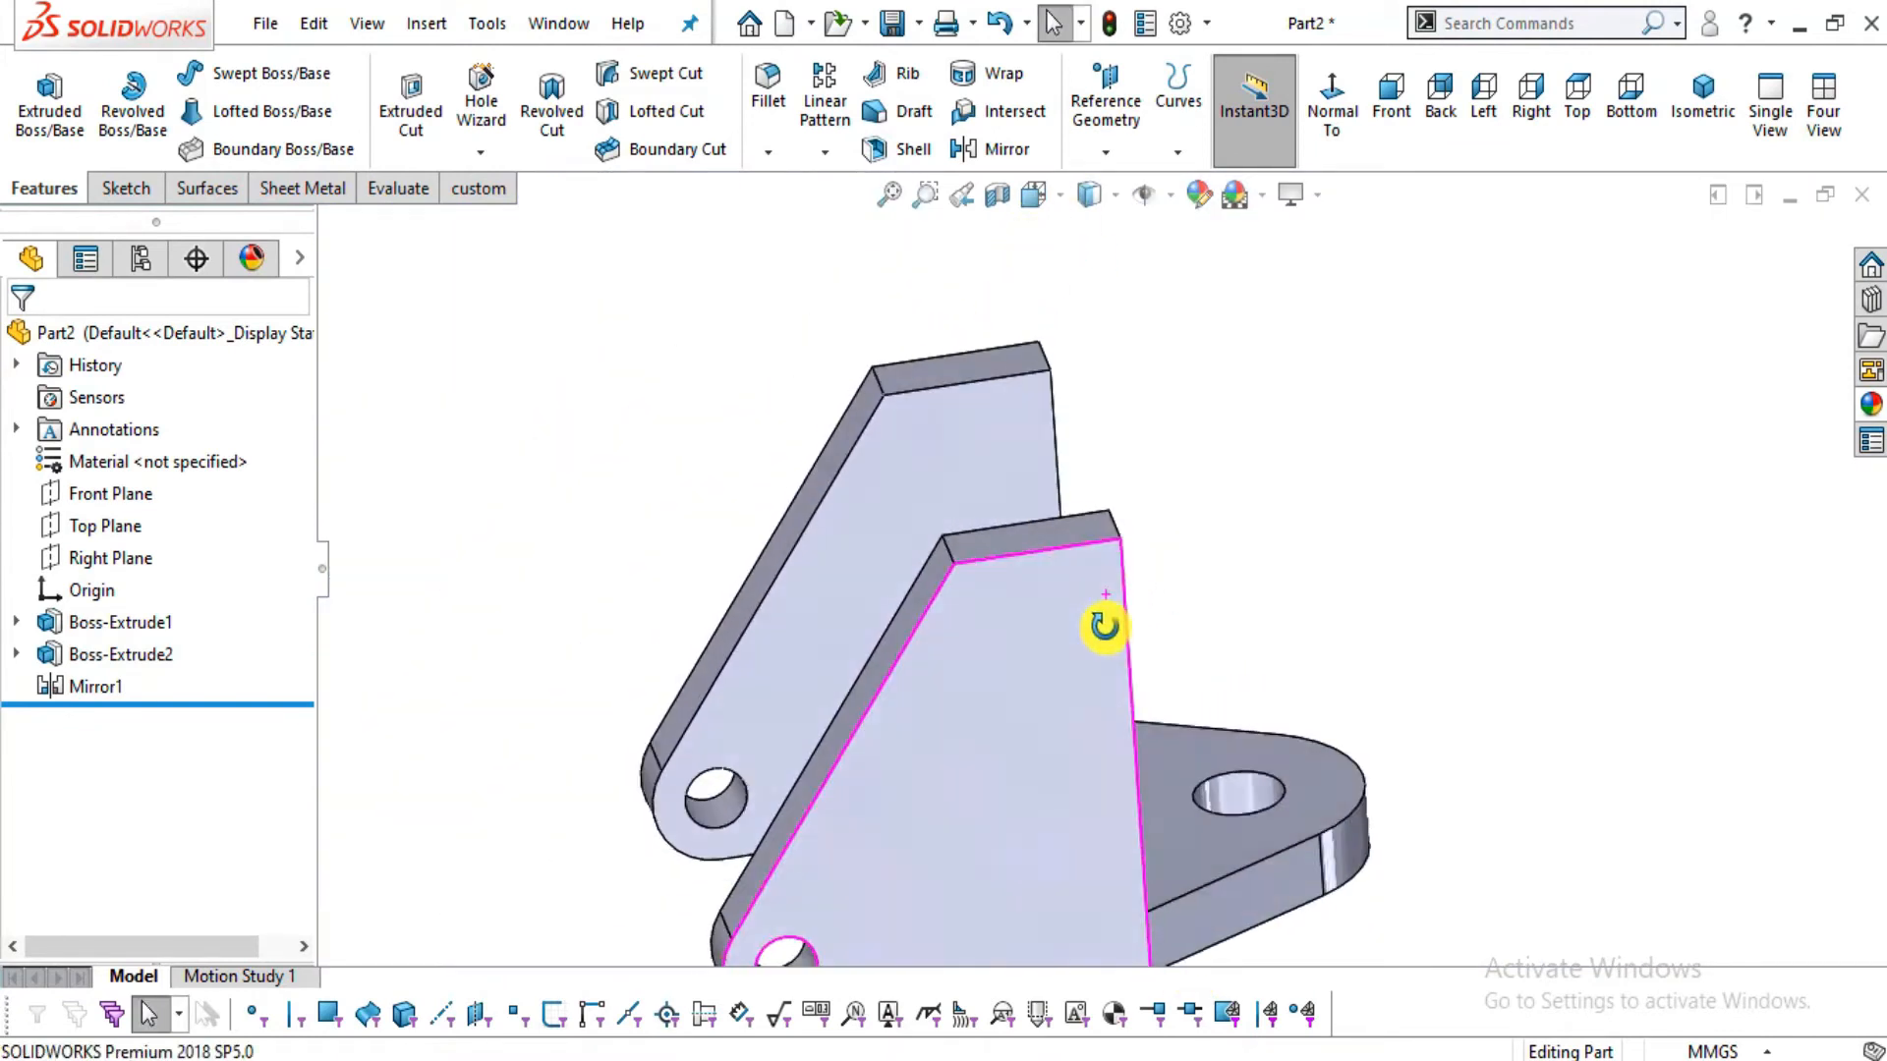
click(951, 486)
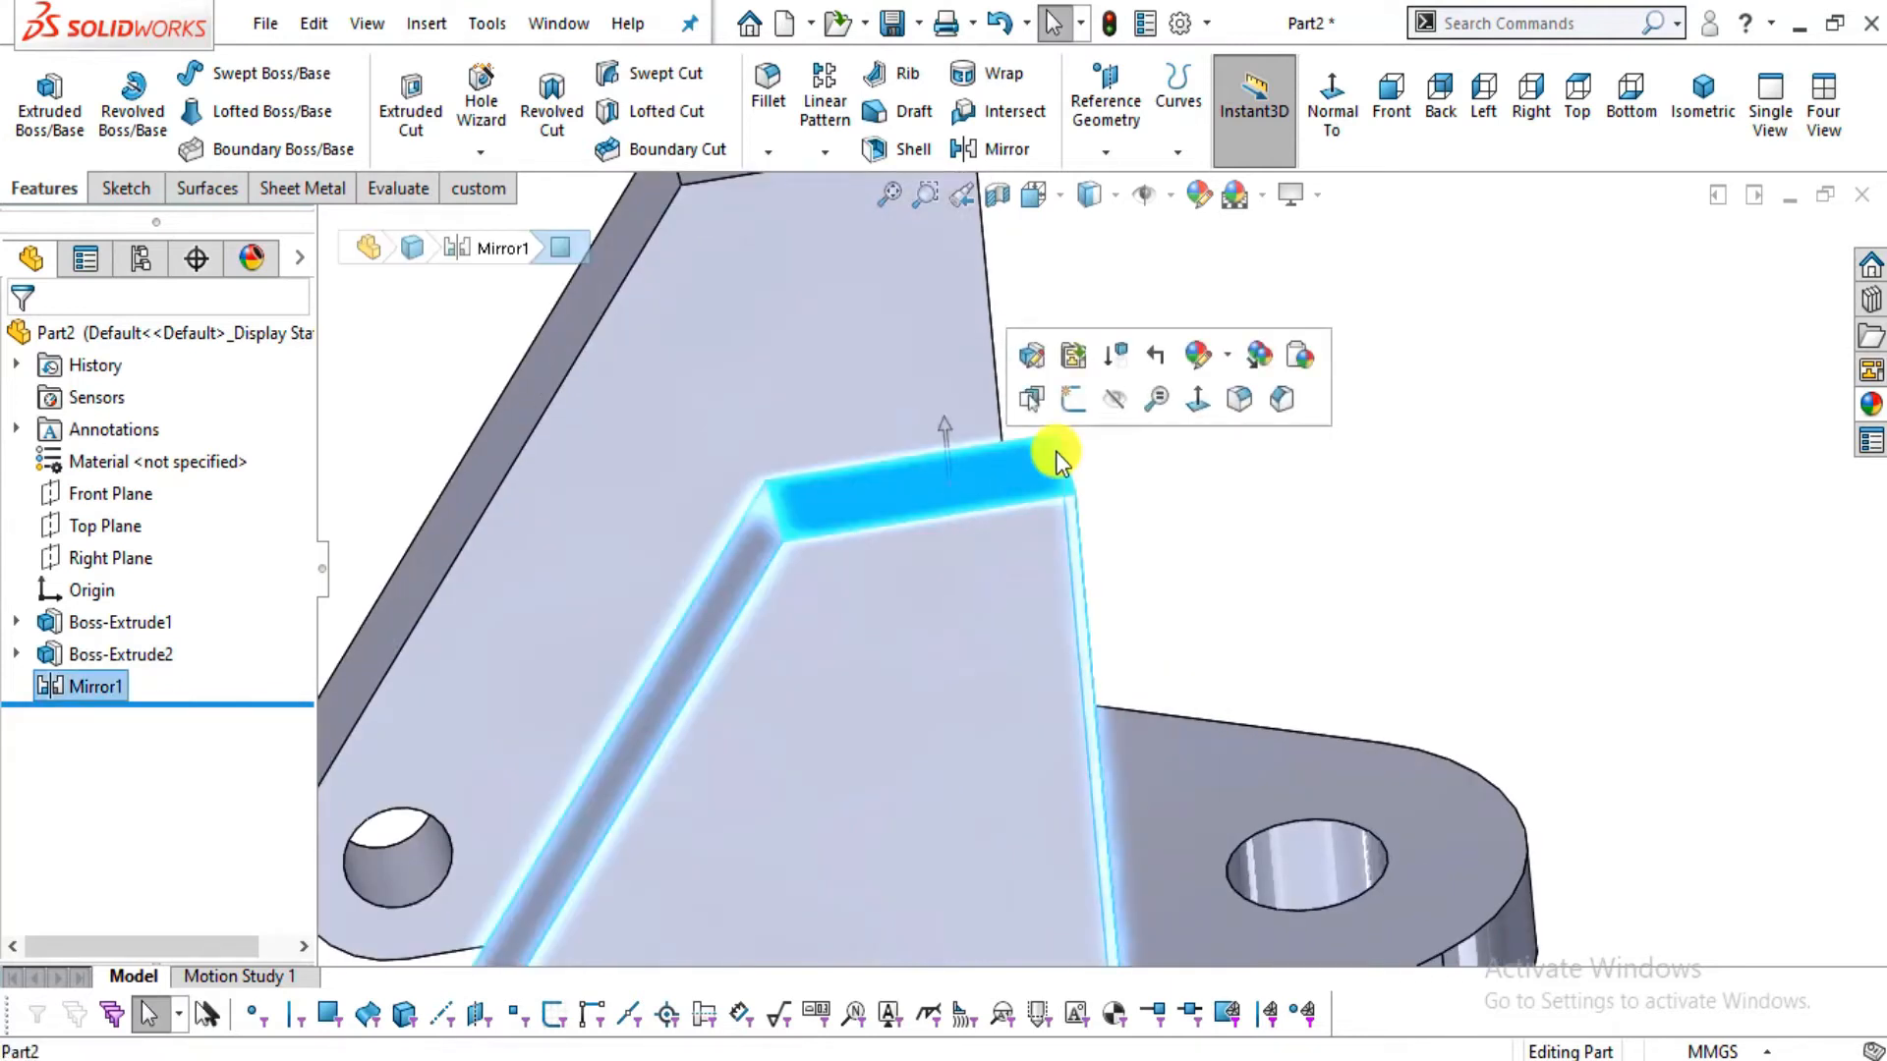
click(1077, 403)
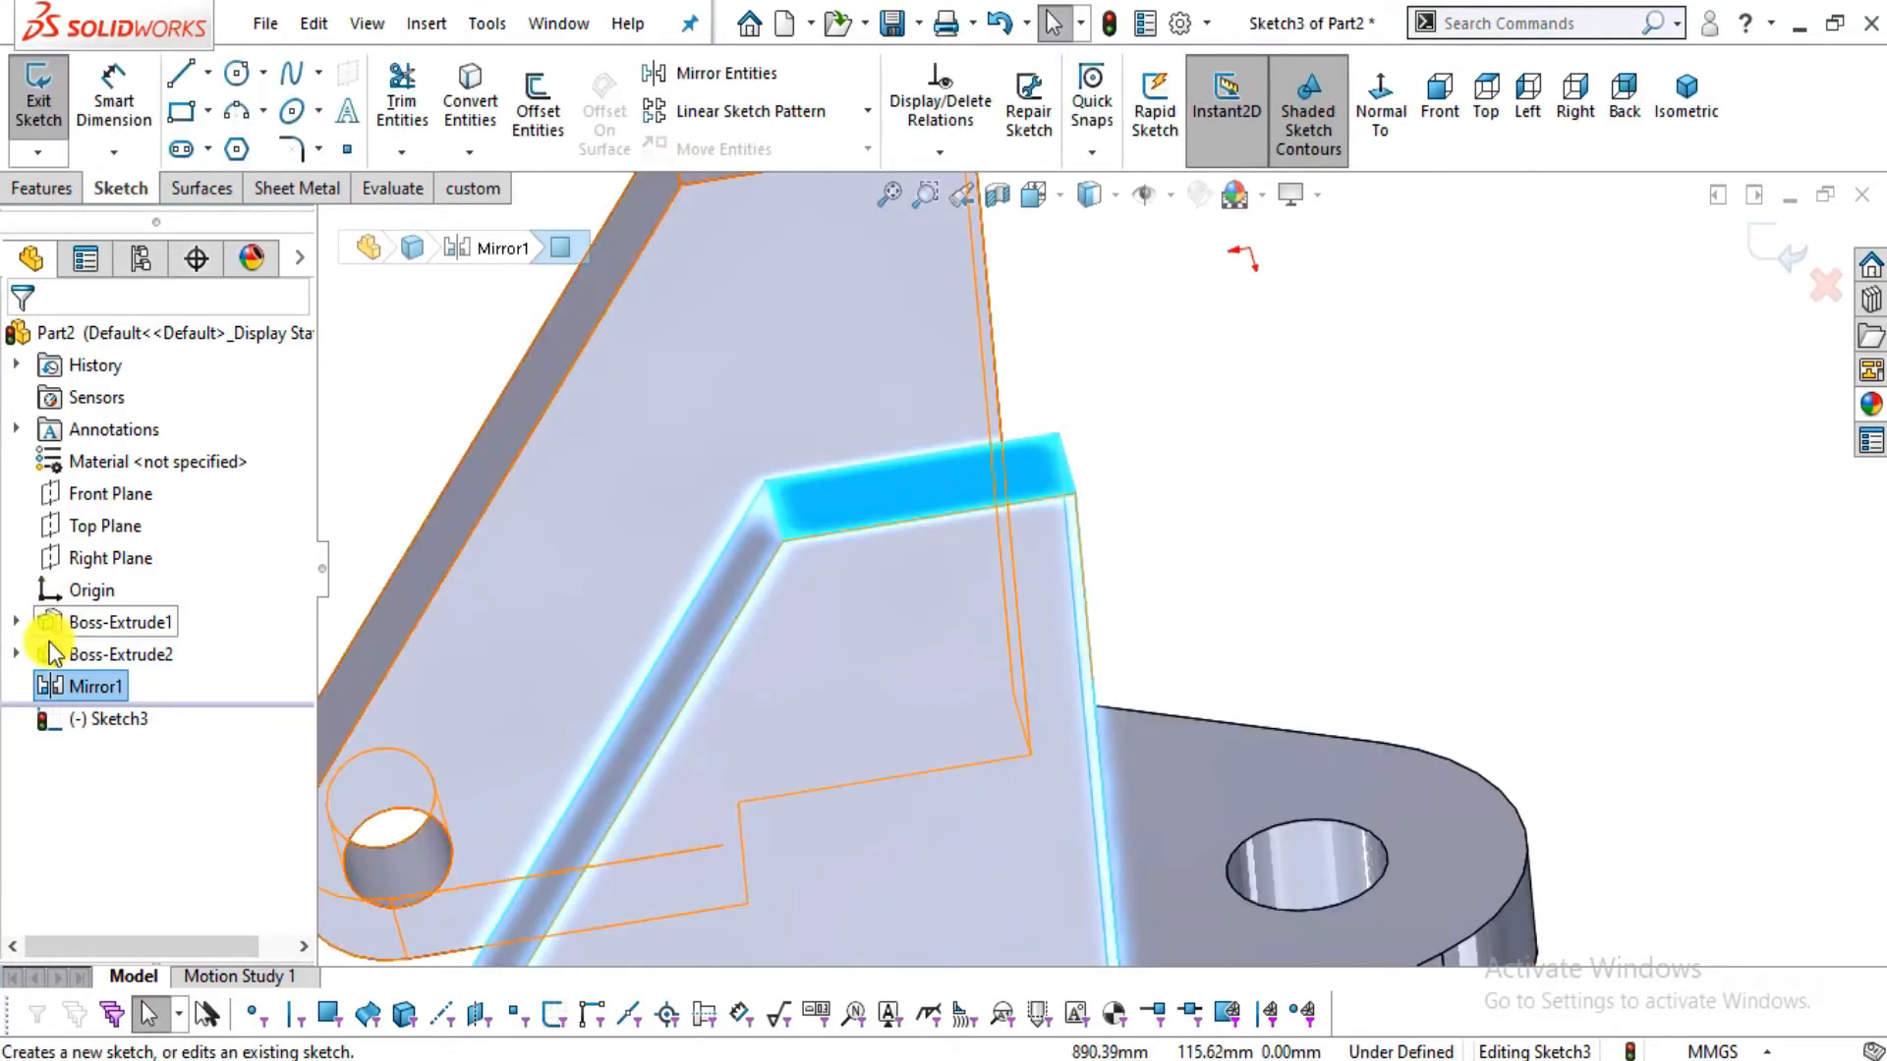
Show Sketch1, the lower plate's profile under Boss-Extrude1, in the model
click(17, 623)
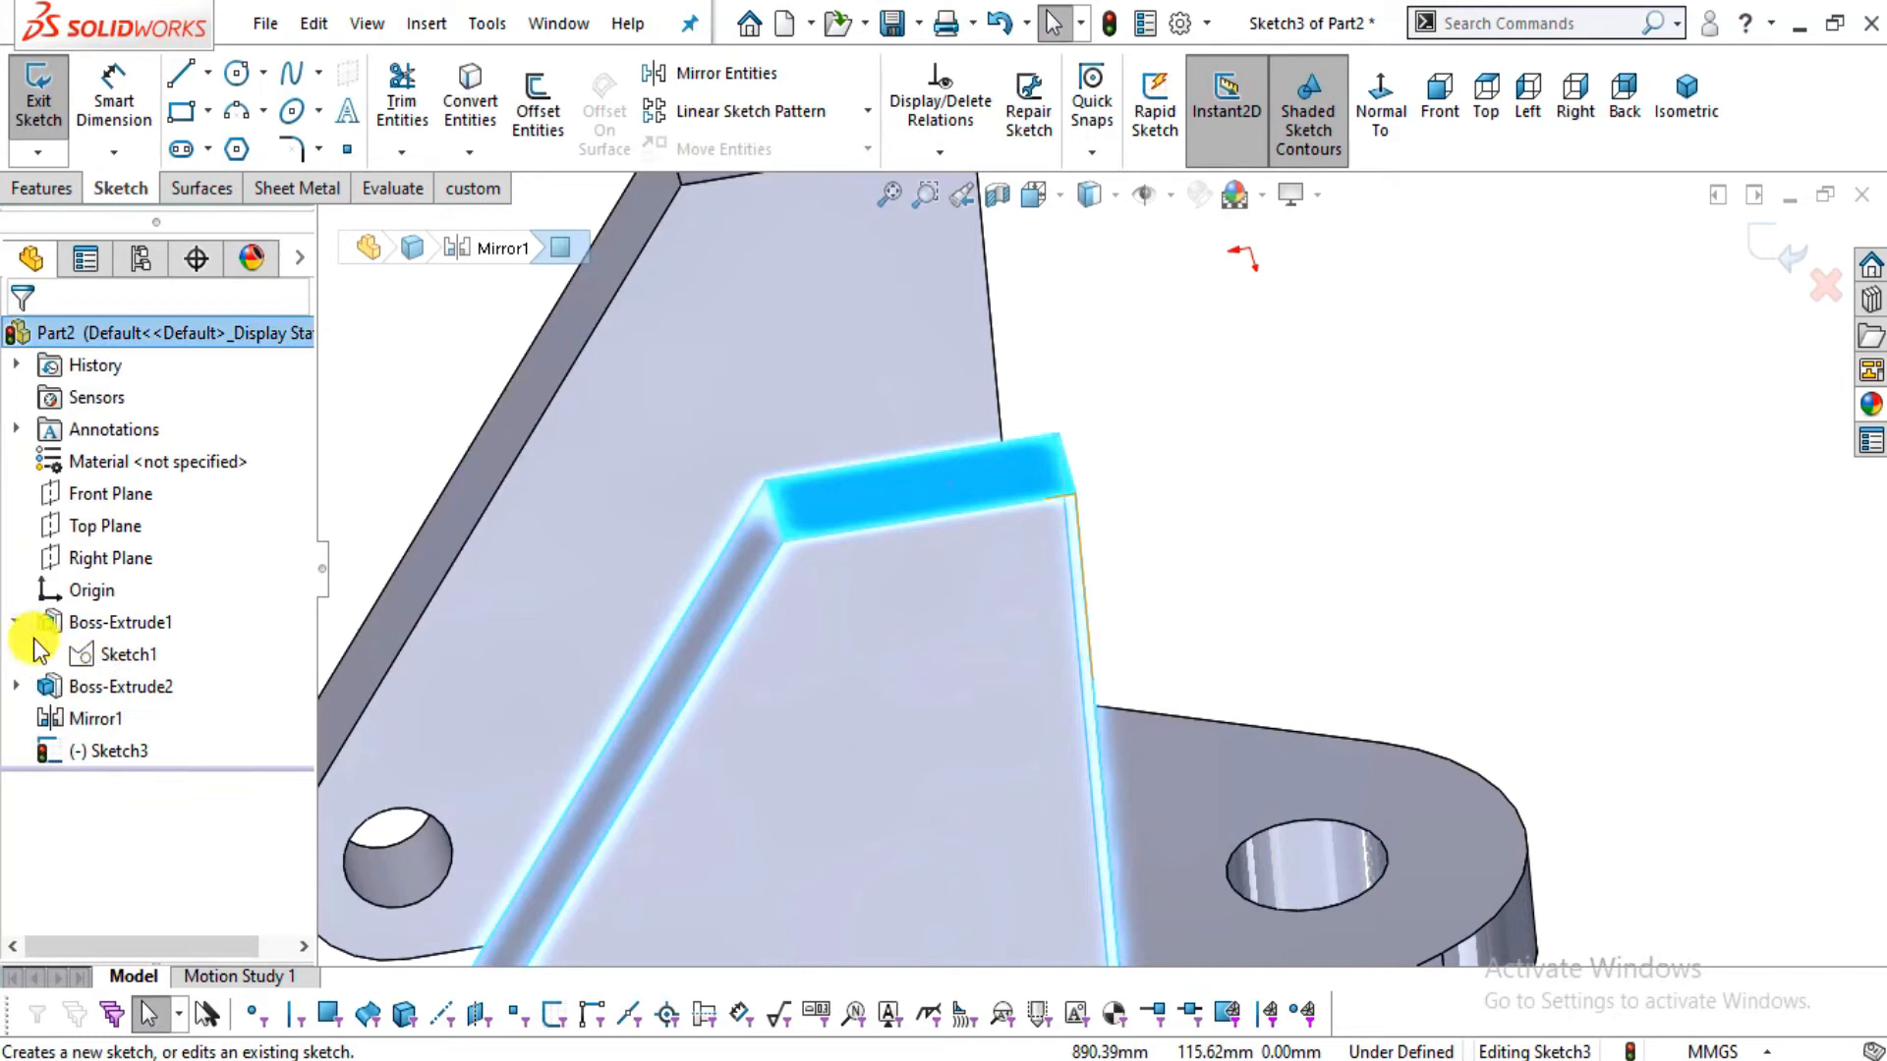
click(119, 656)
click(149, 621)
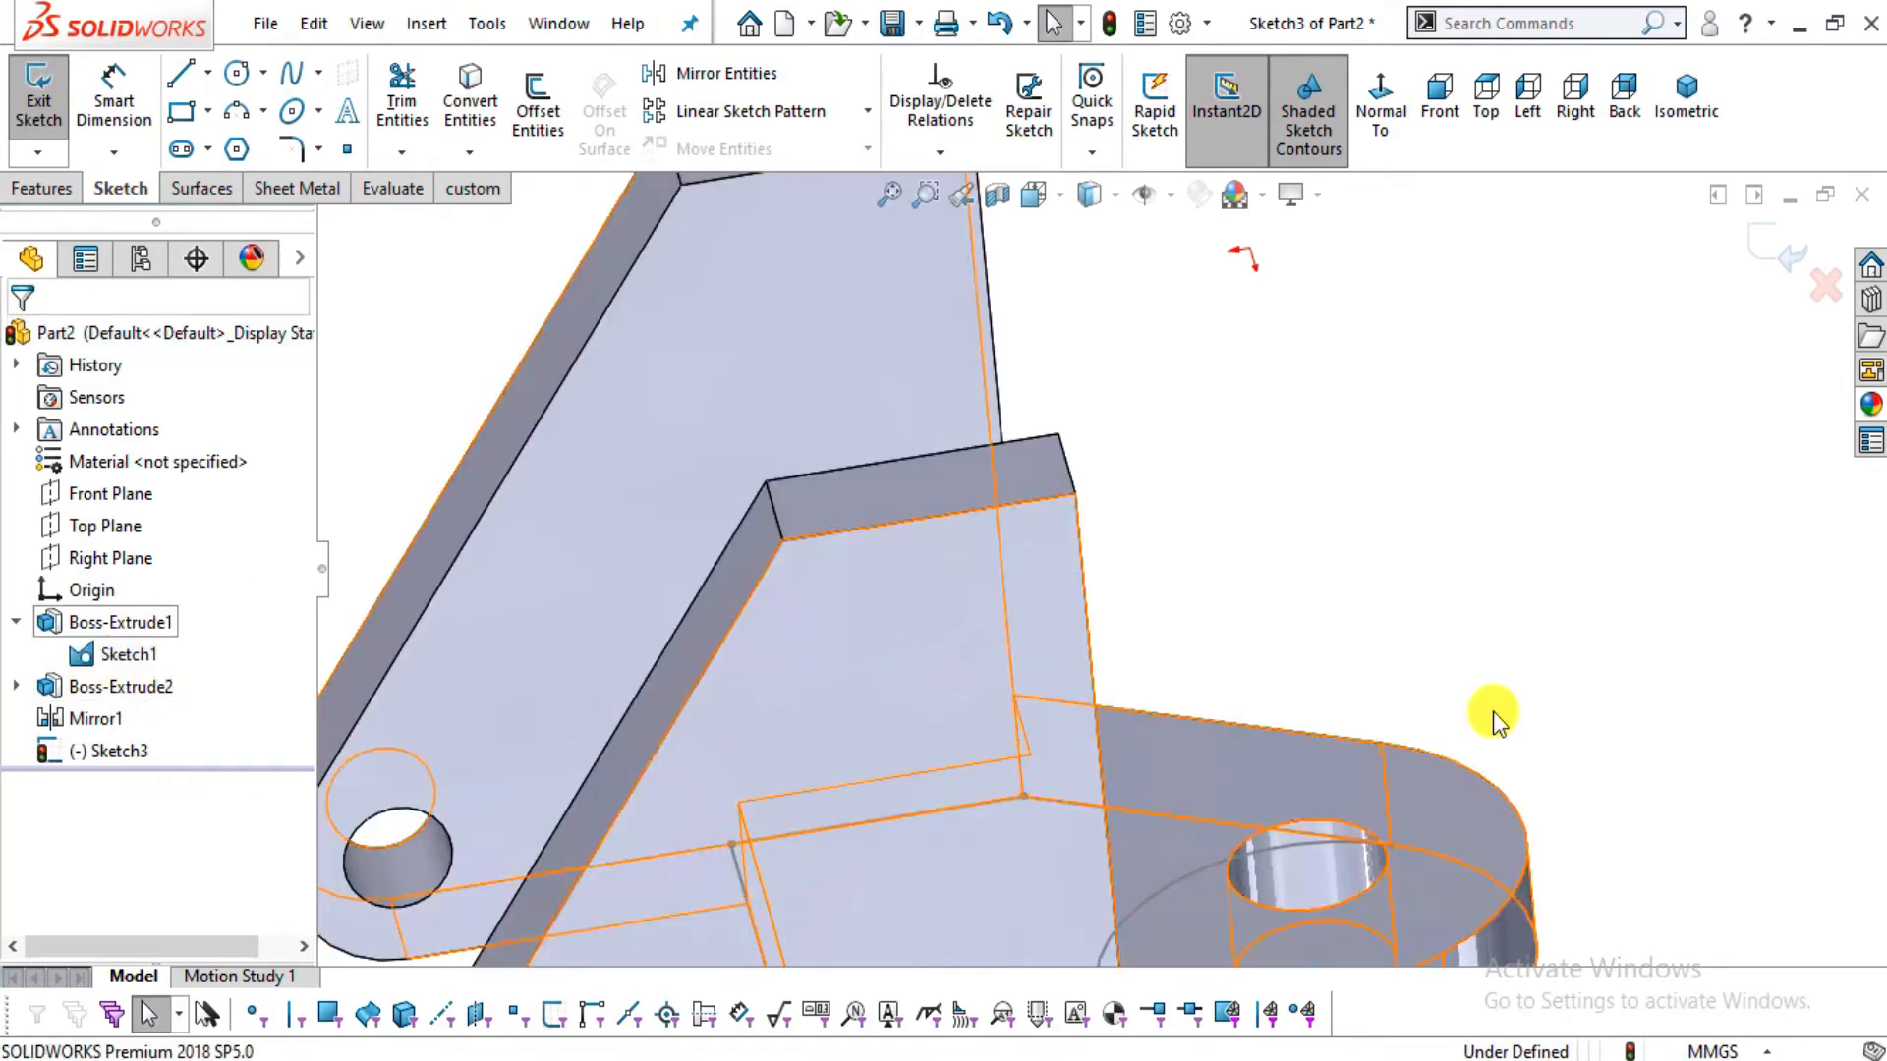
scroll(1545, 682, up, 4)
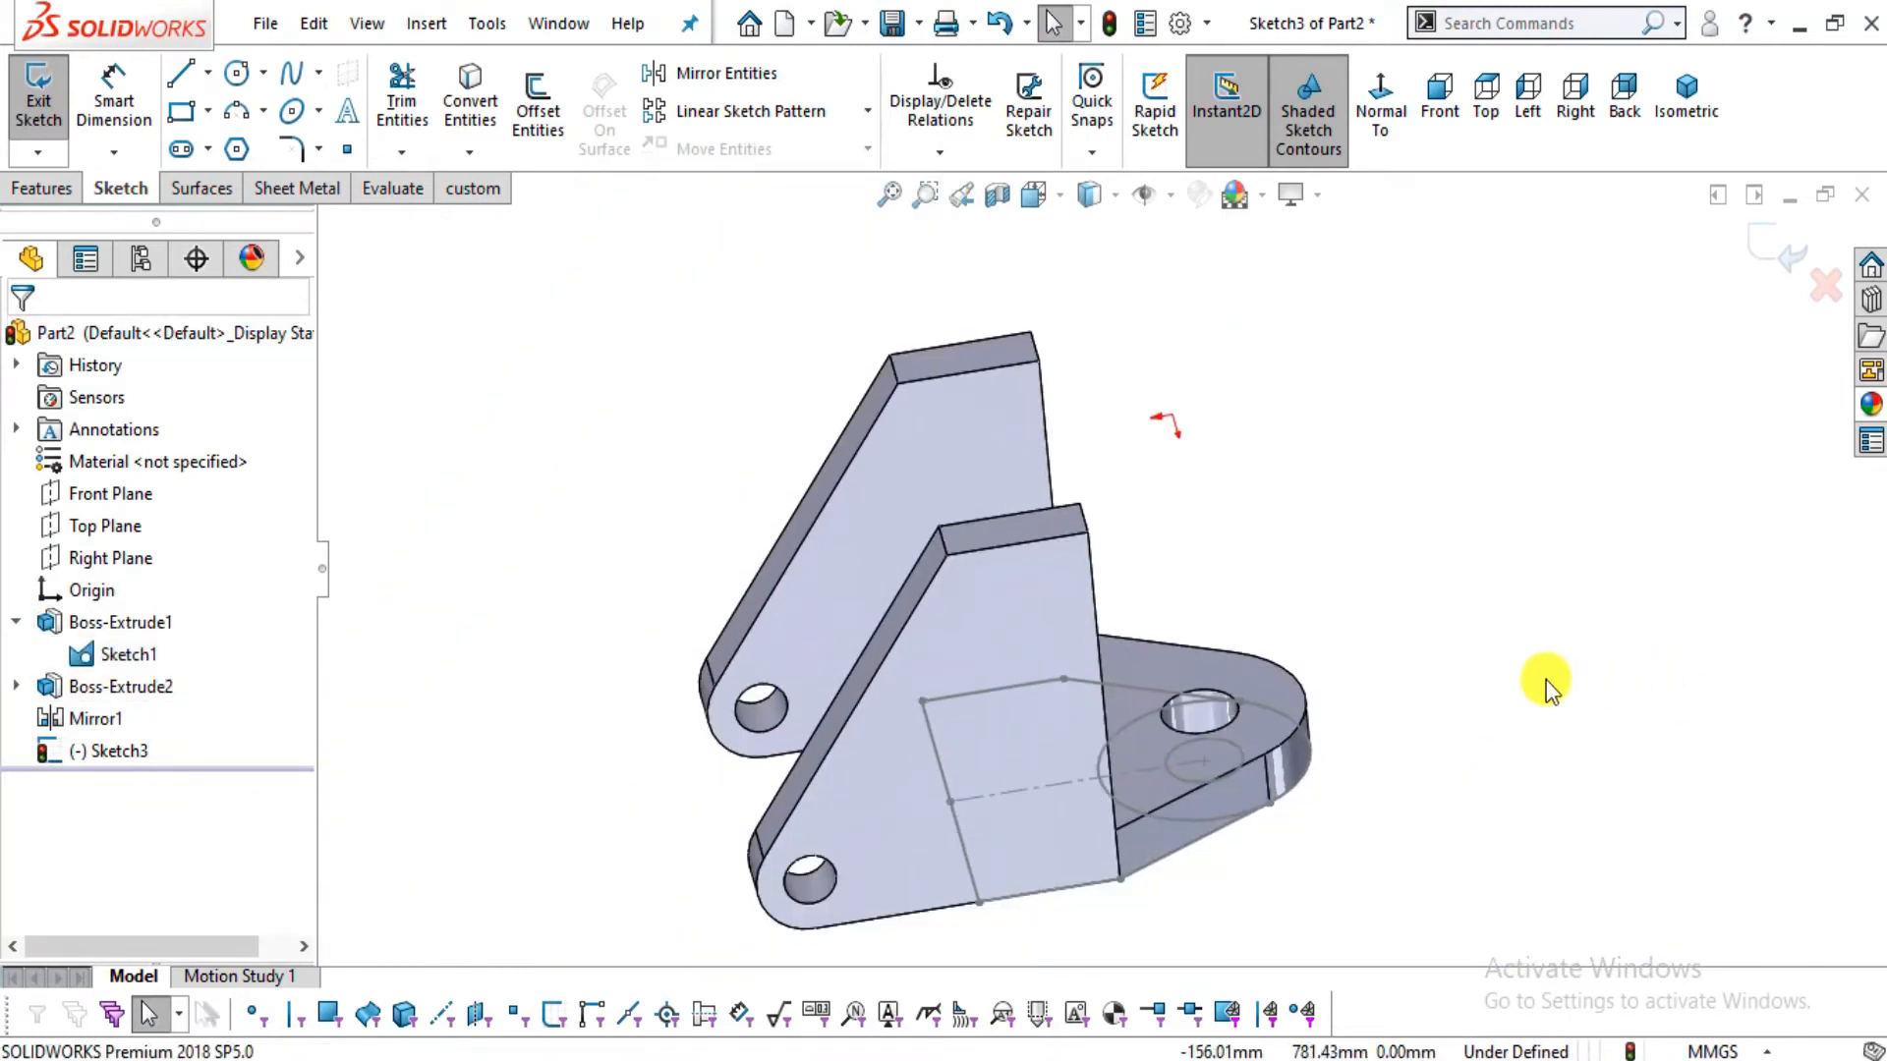
Convert all entities of Sketch1 into the new sketch at the top of the side plates
click(469, 104)
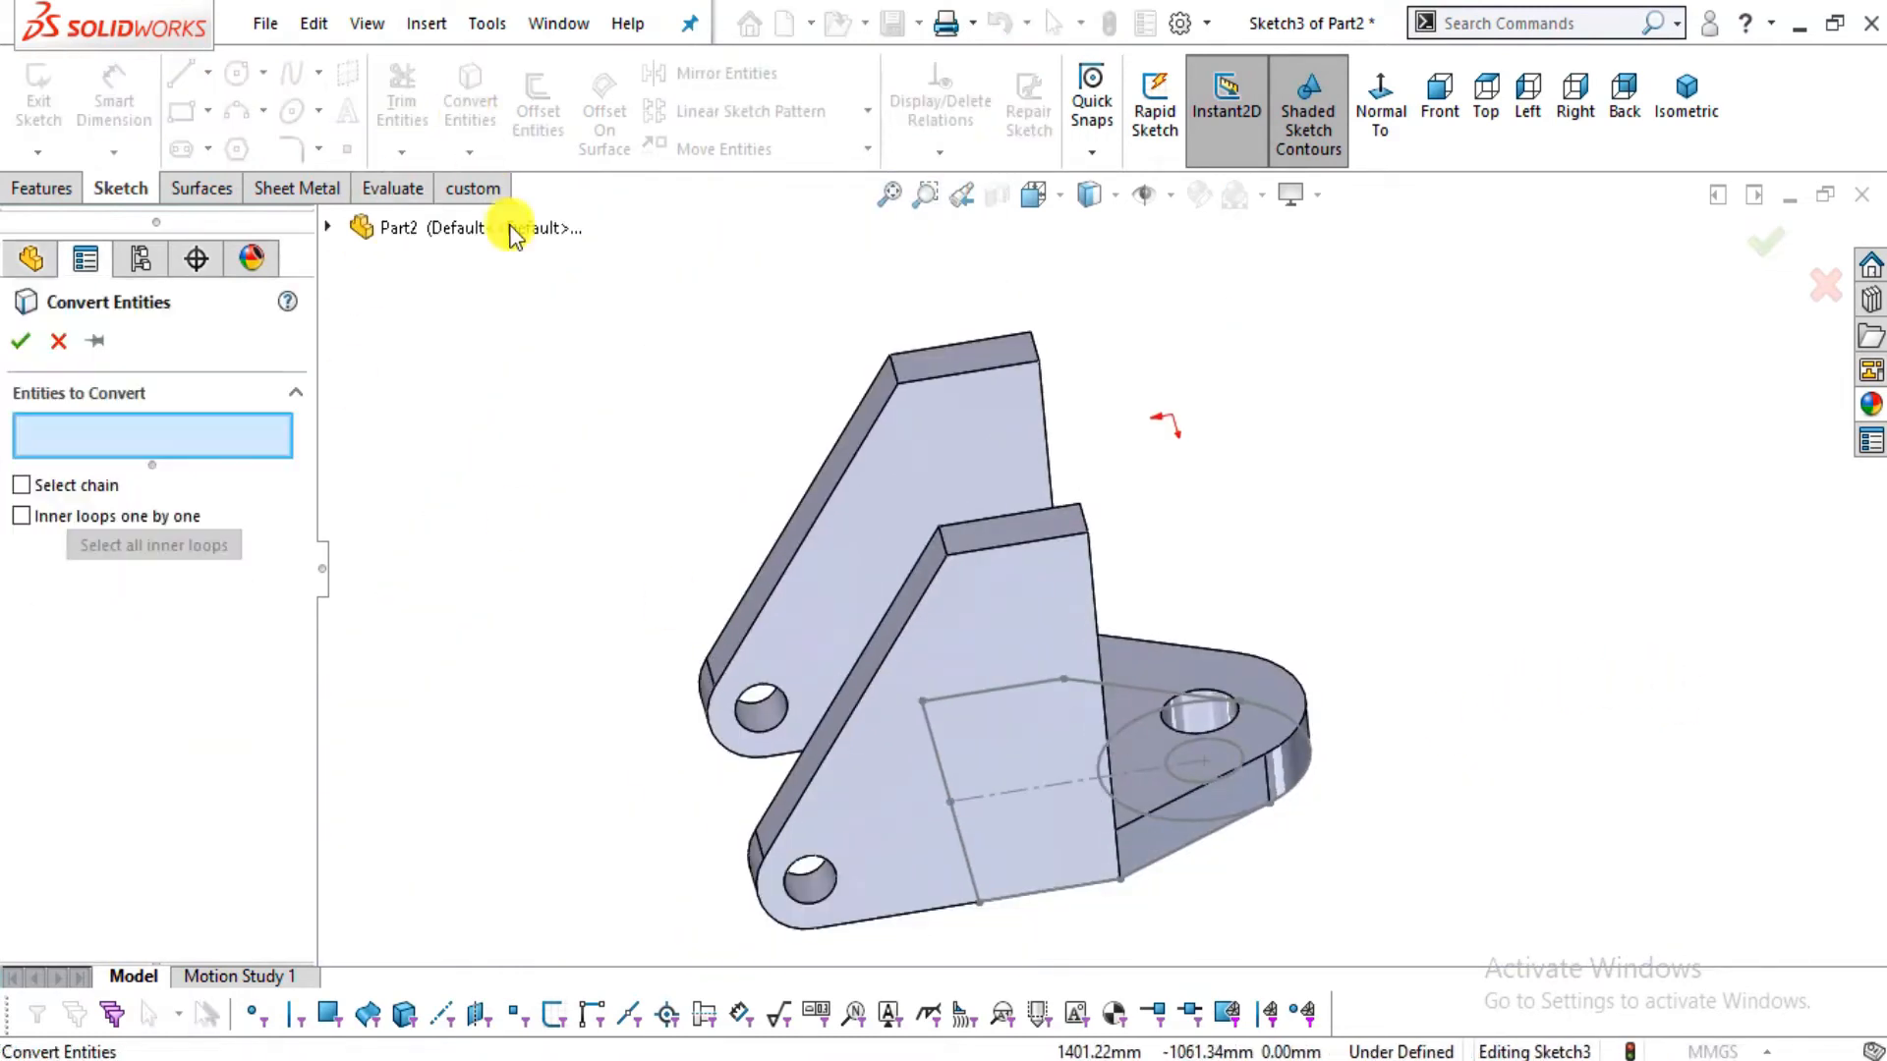
click(329, 229)
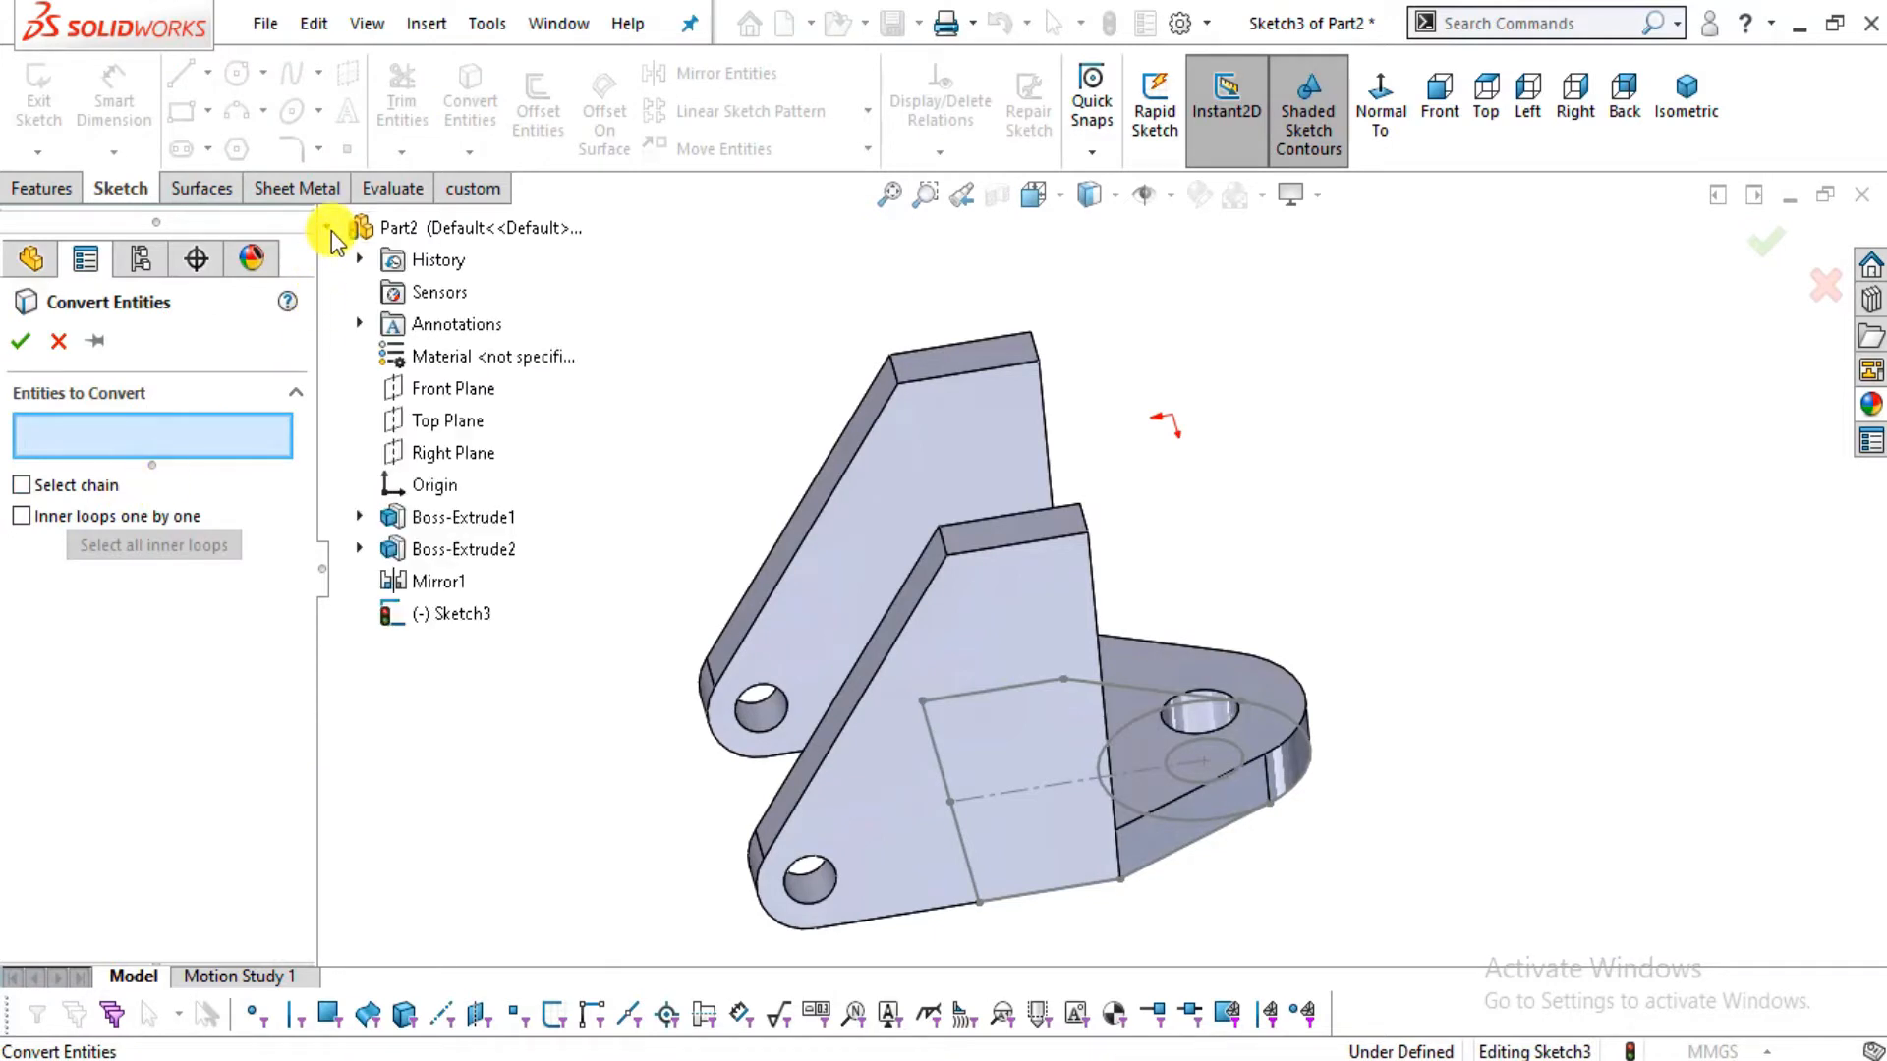
click(363, 519)
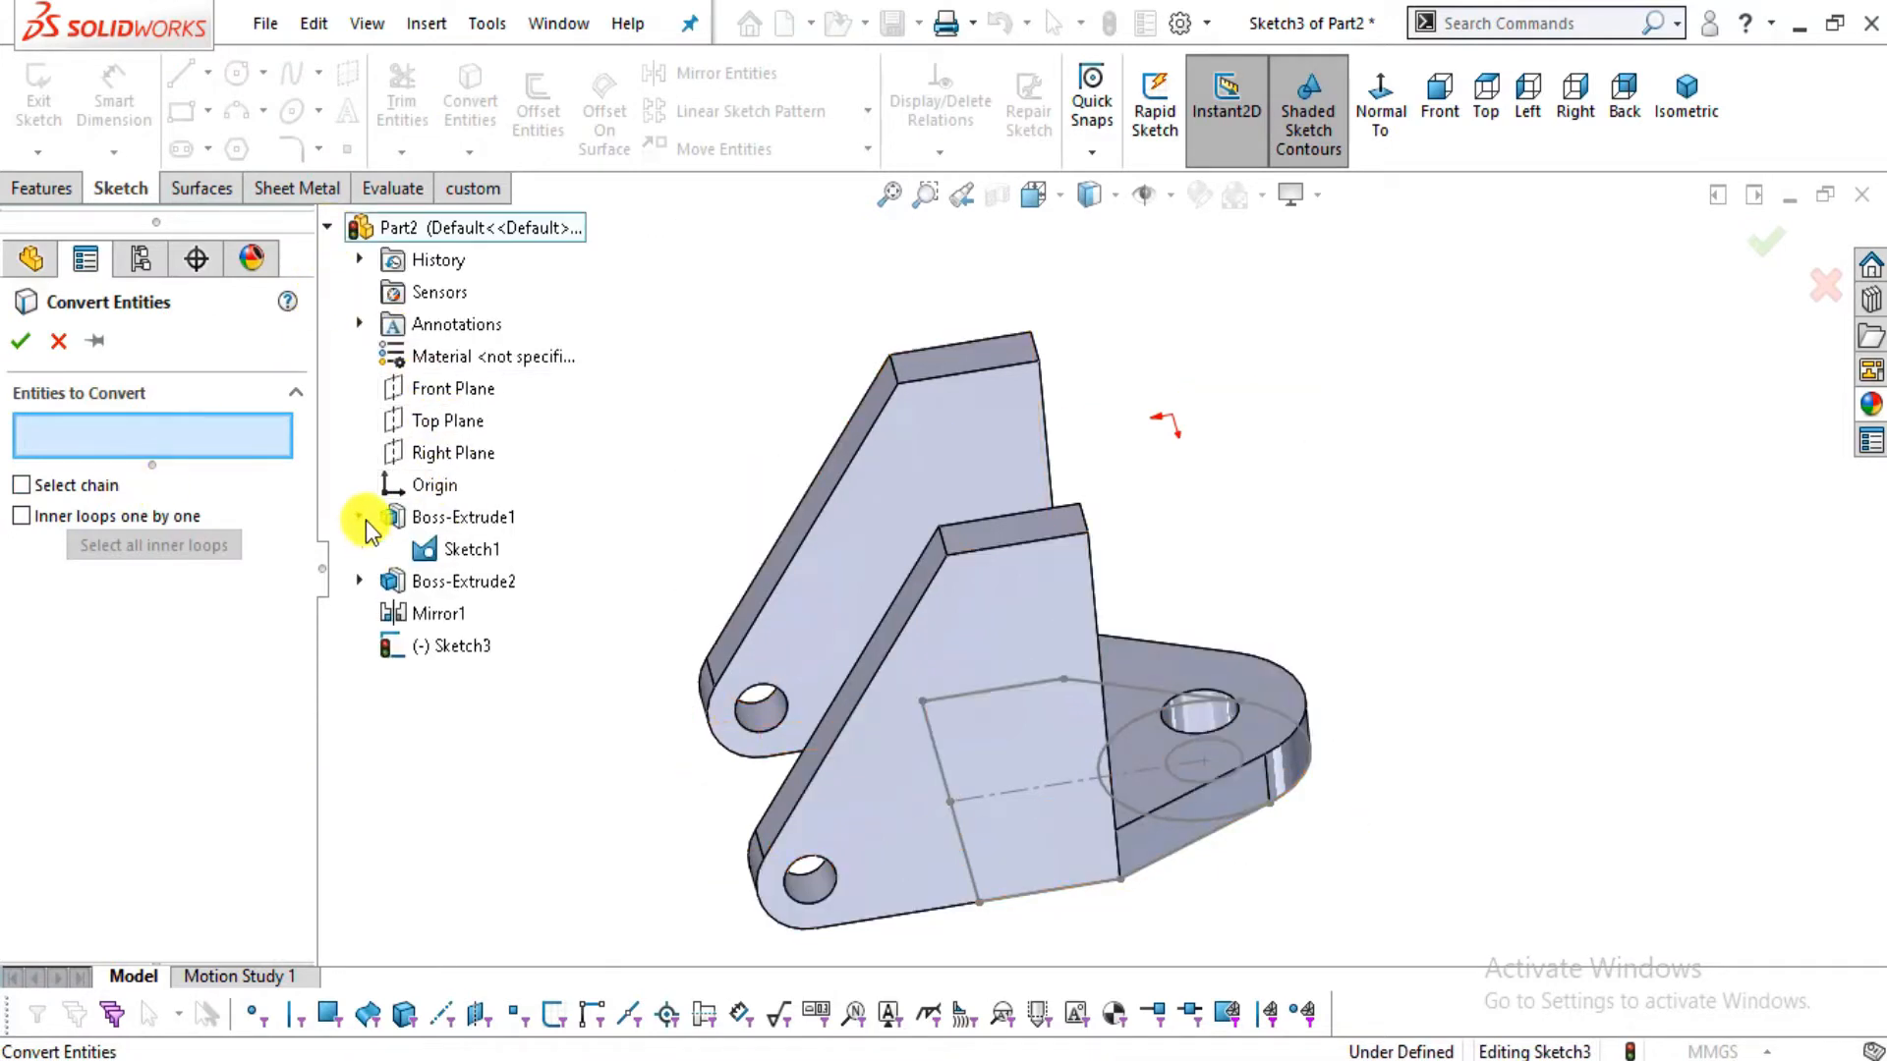
click(457, 551)
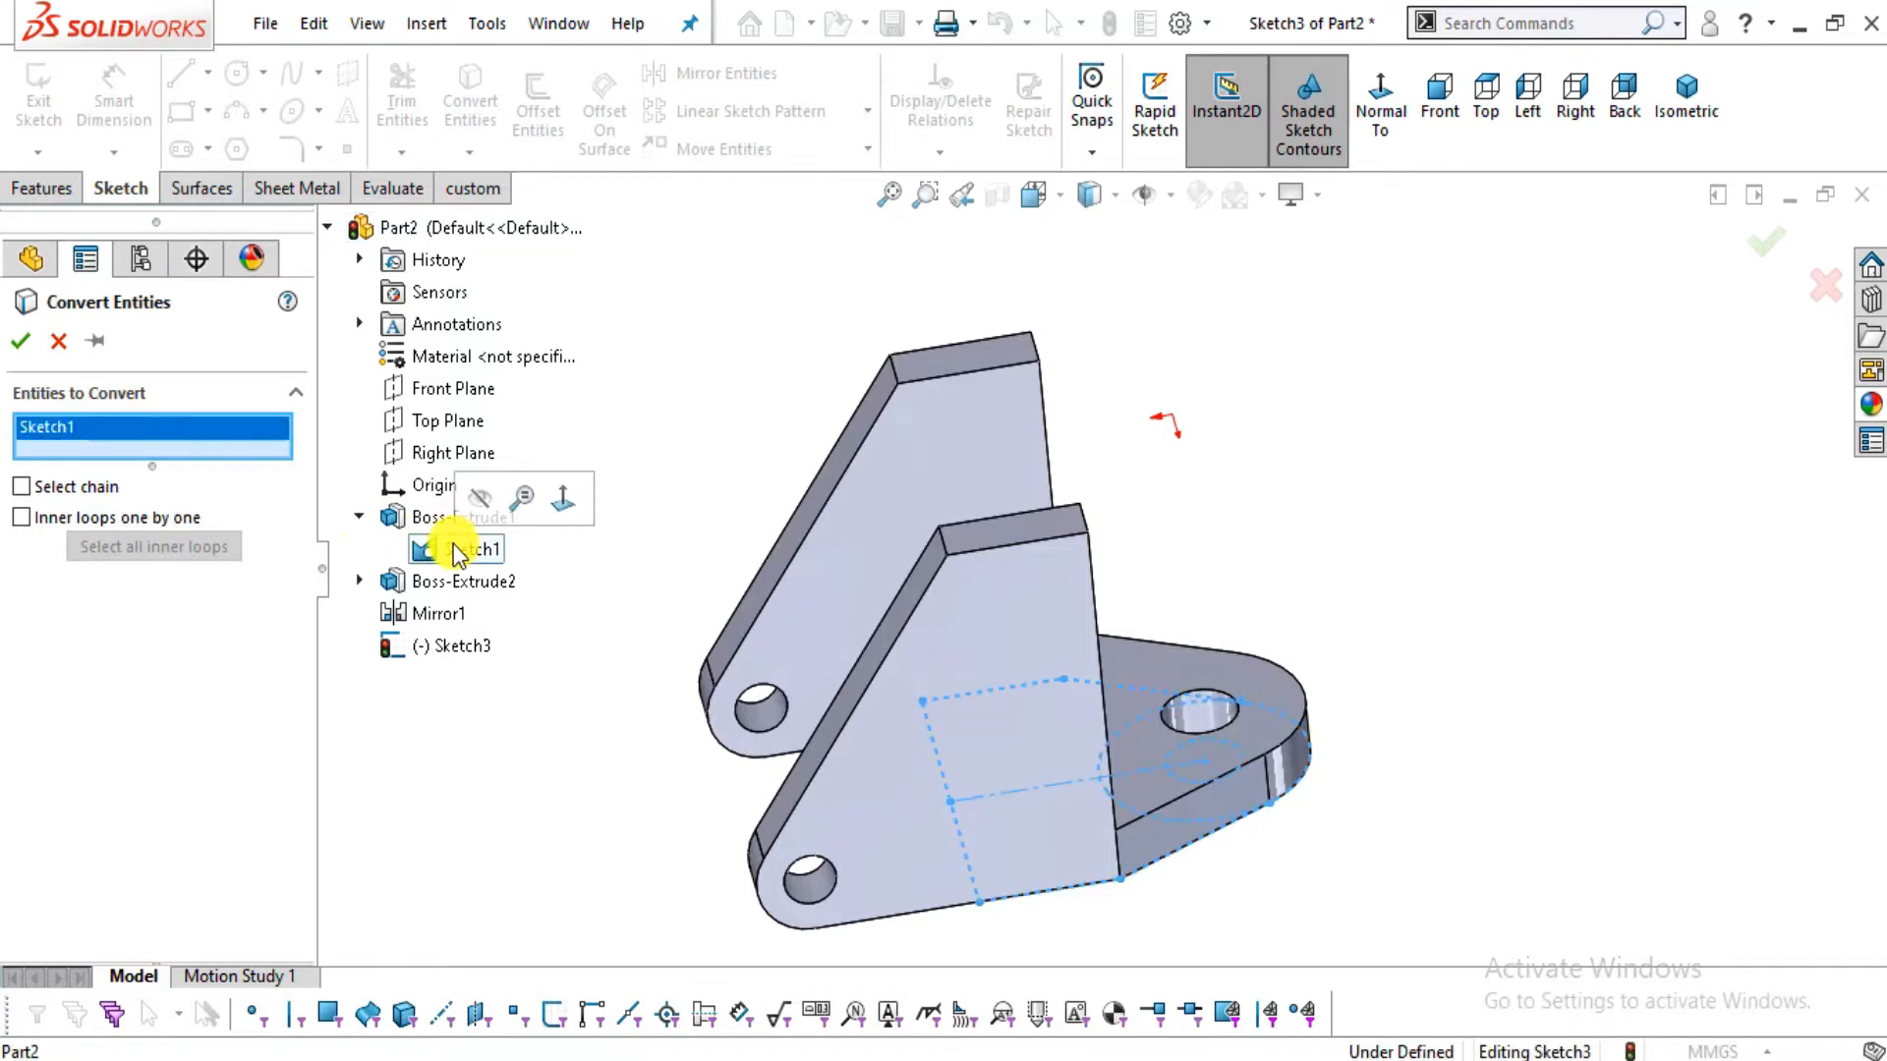
click(22, 343)
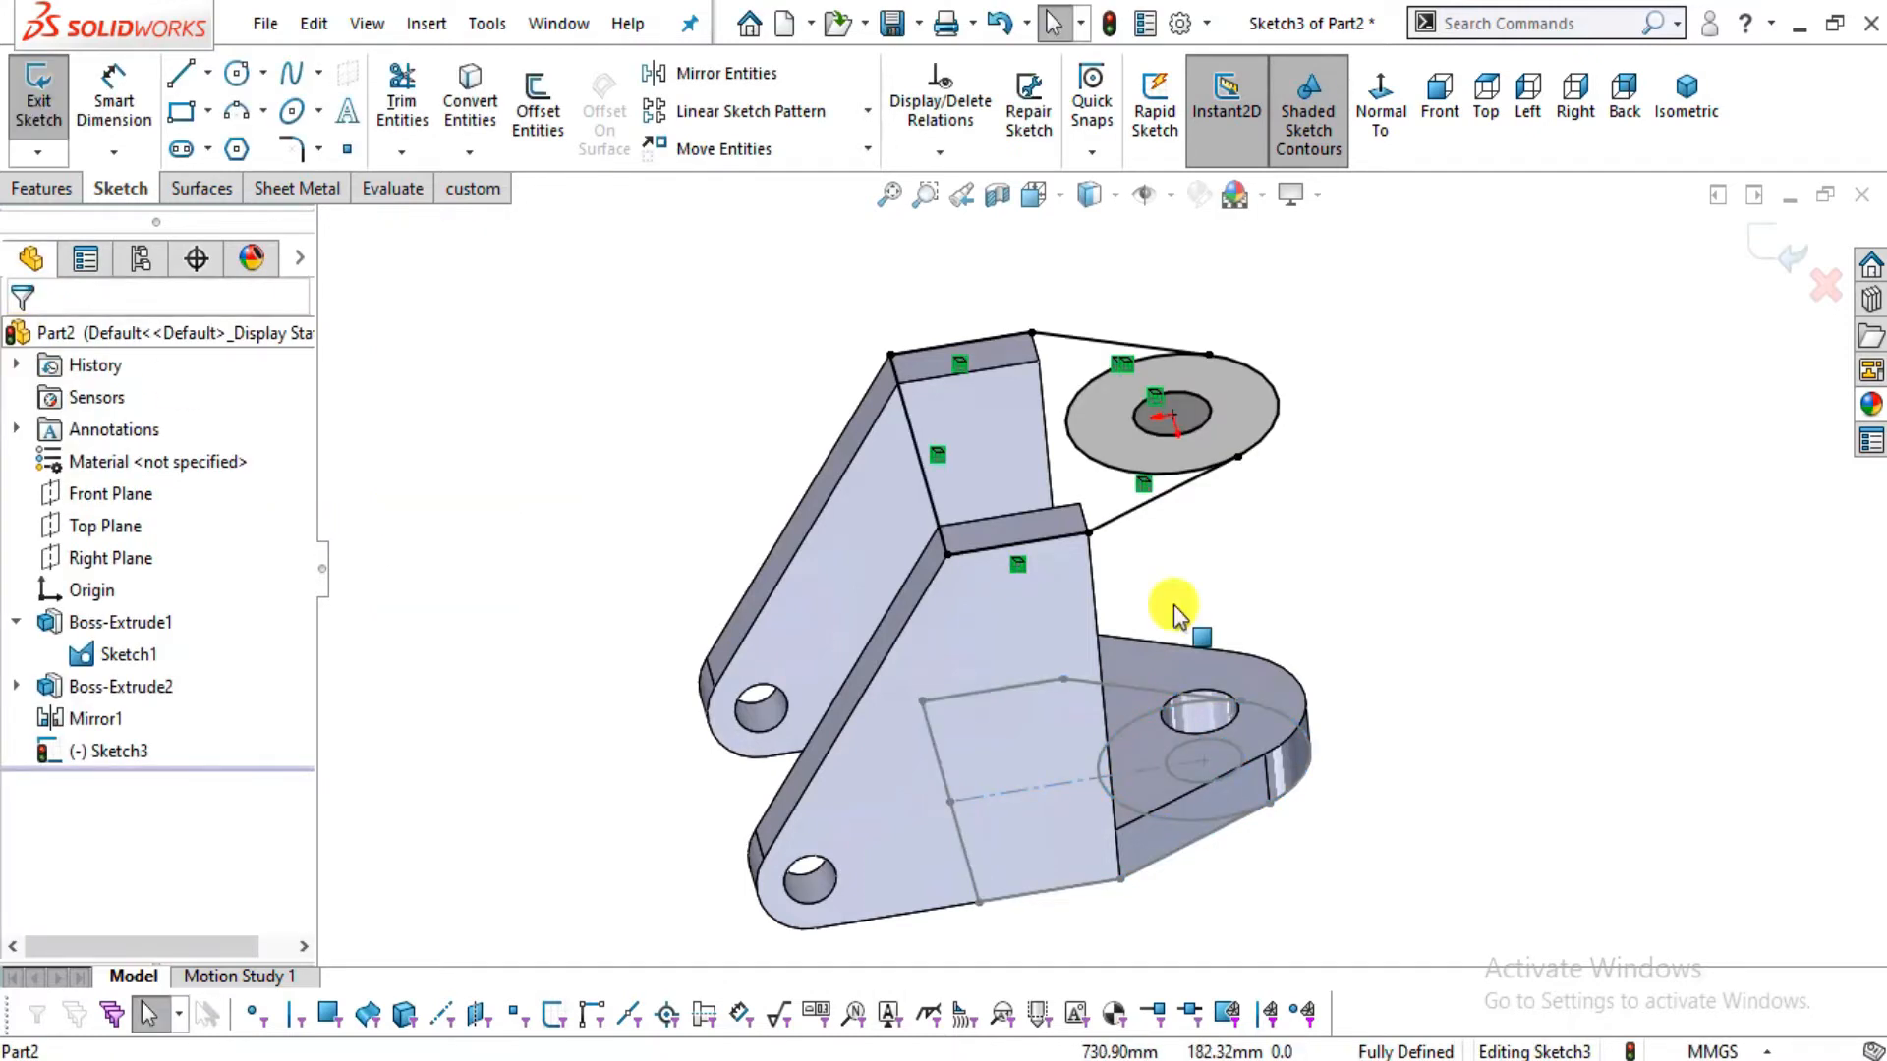
Extrude the two regions of the converted upper plate profile 105 mm with the result merged into the side plates
mouse_move(1438, 792)
middle_down()
mouse_move(1268, 630)
mouse_move(1070, 717)
mouse_move(1129, 653)
mouse_move(1094, 779)
middle_up()
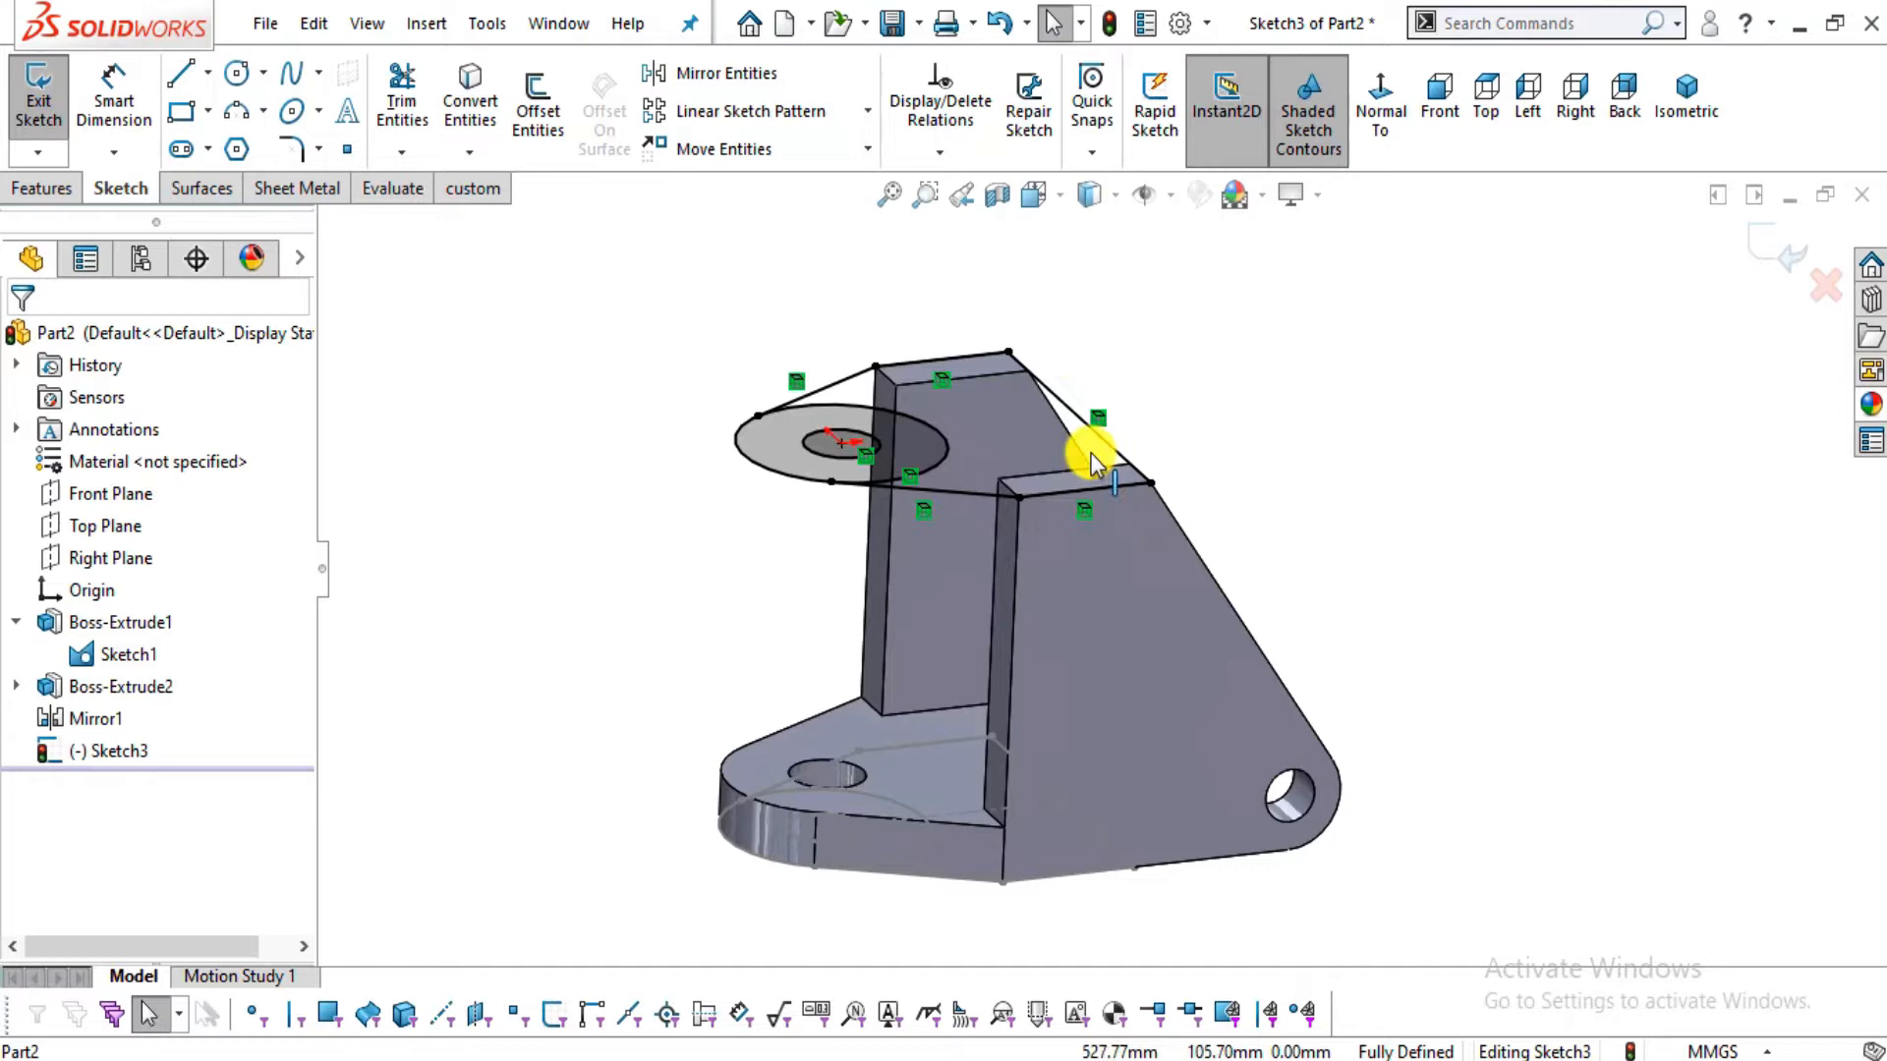
key(alt+Tab)
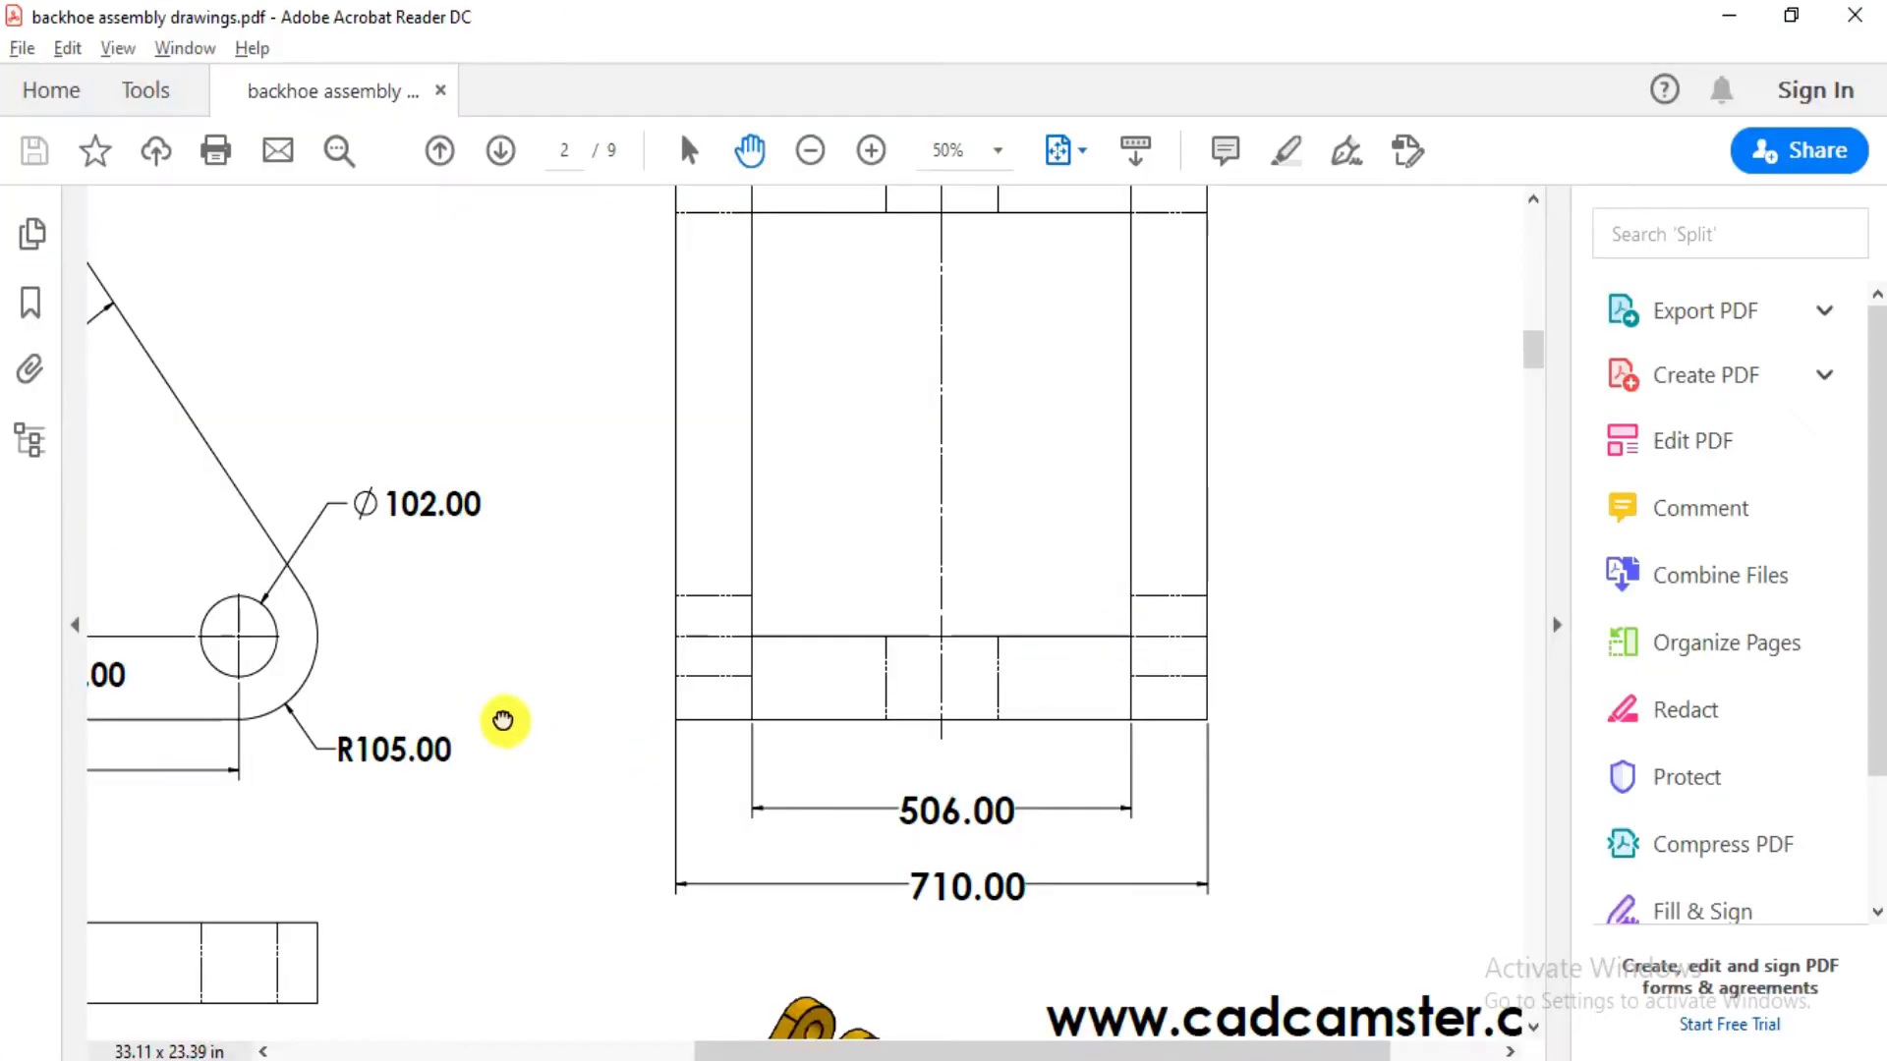
drag(503, 720, 1226, 694)
key(alt+Tab)
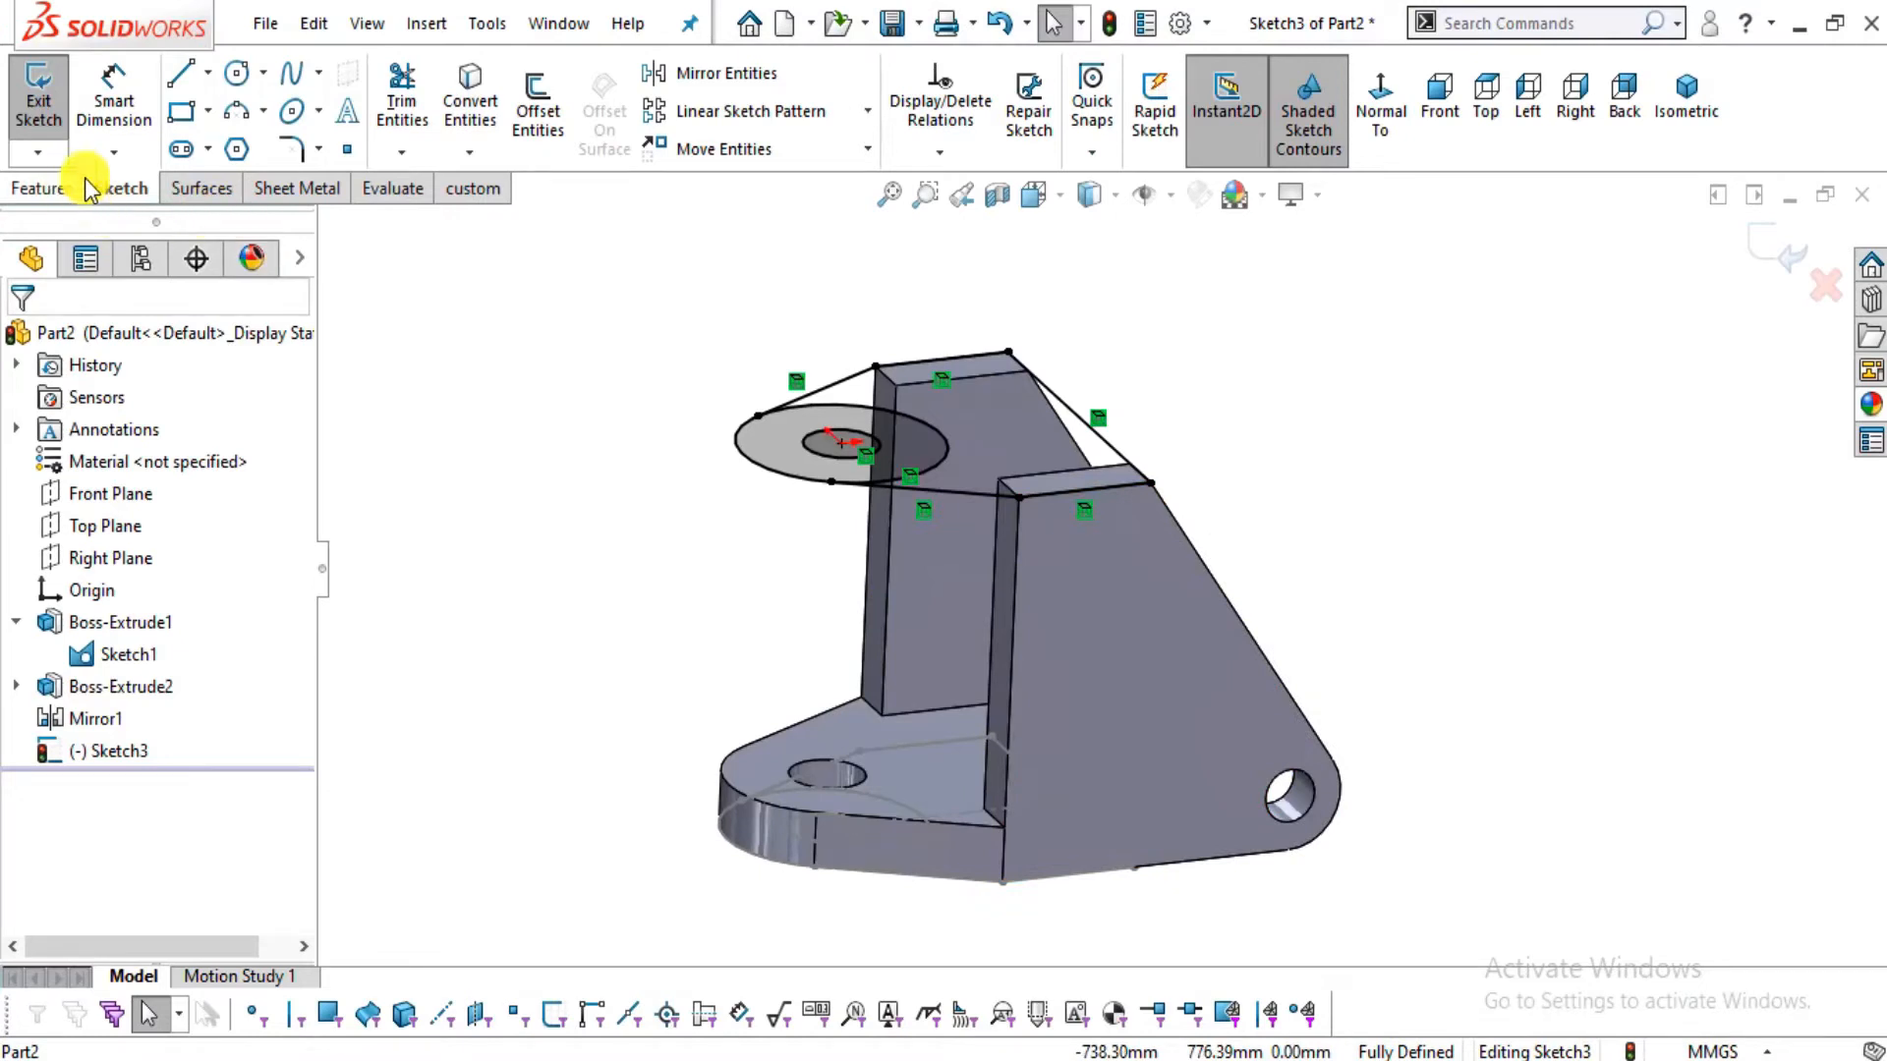
click(42, 188)
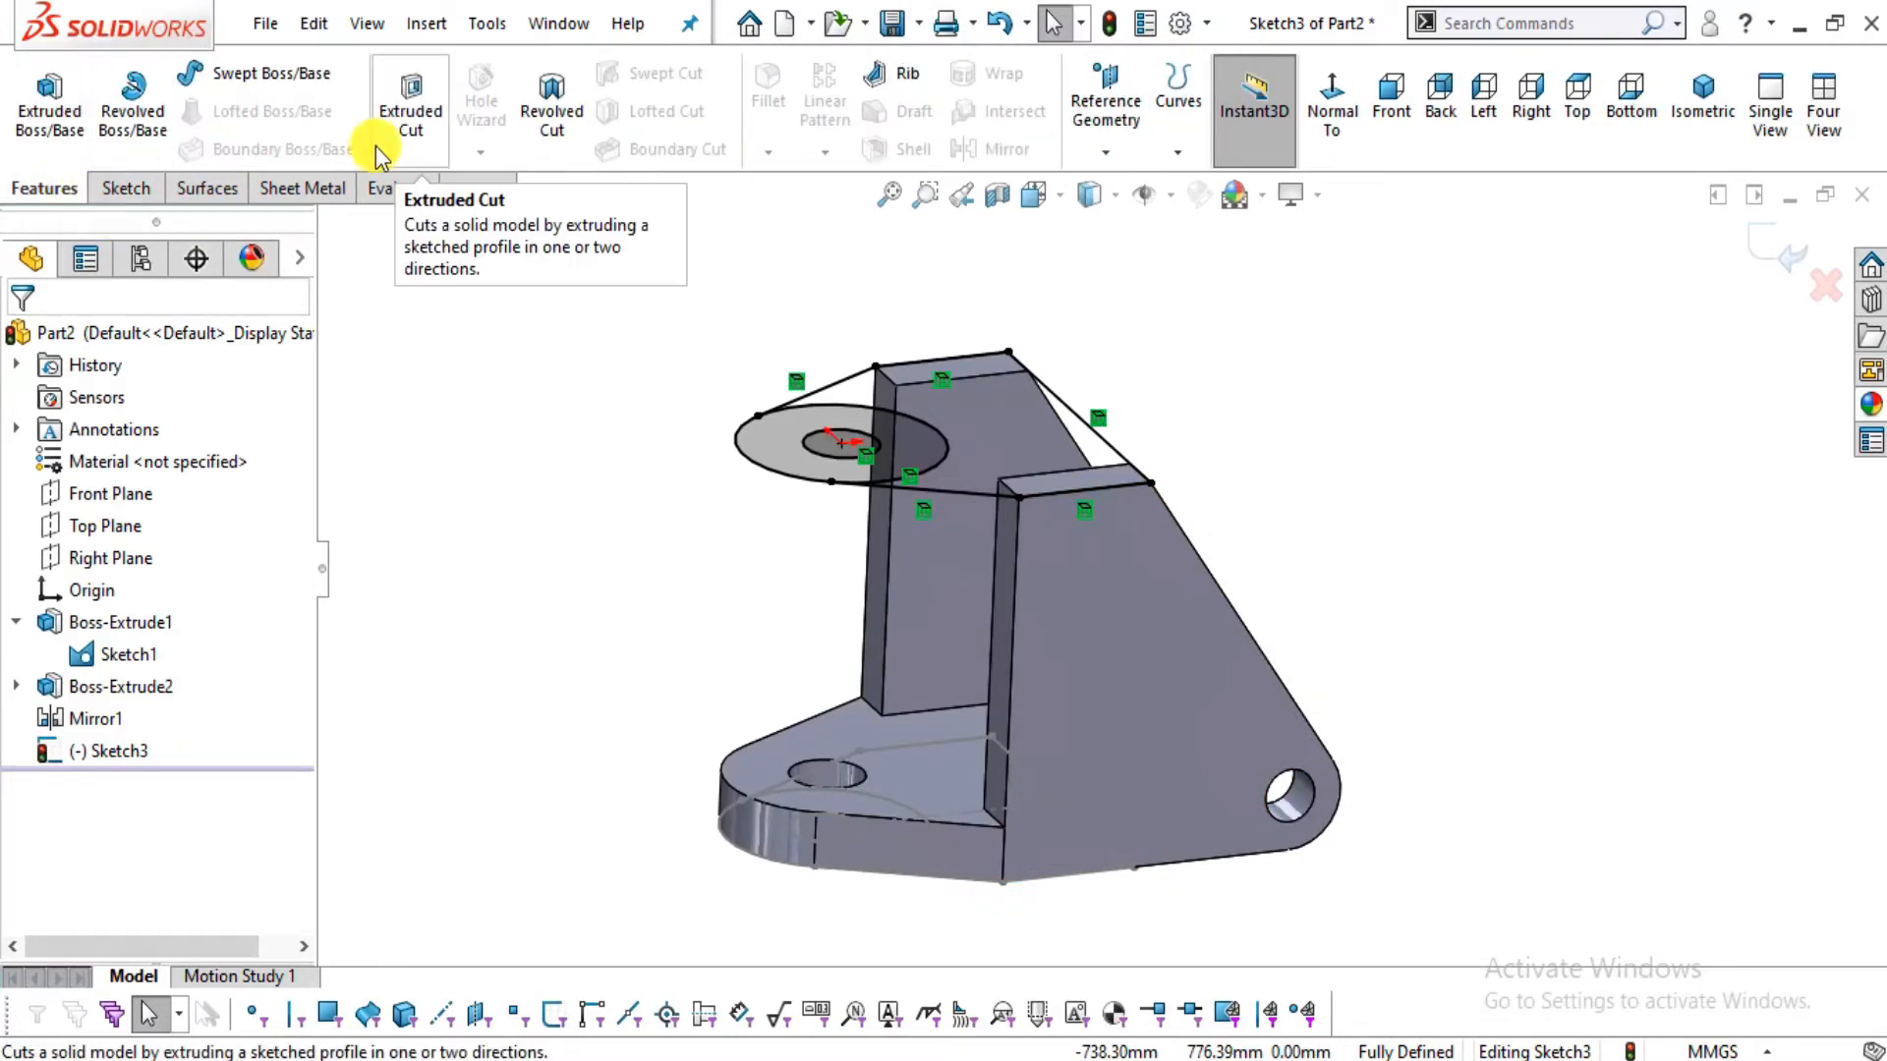
click(47, 116)
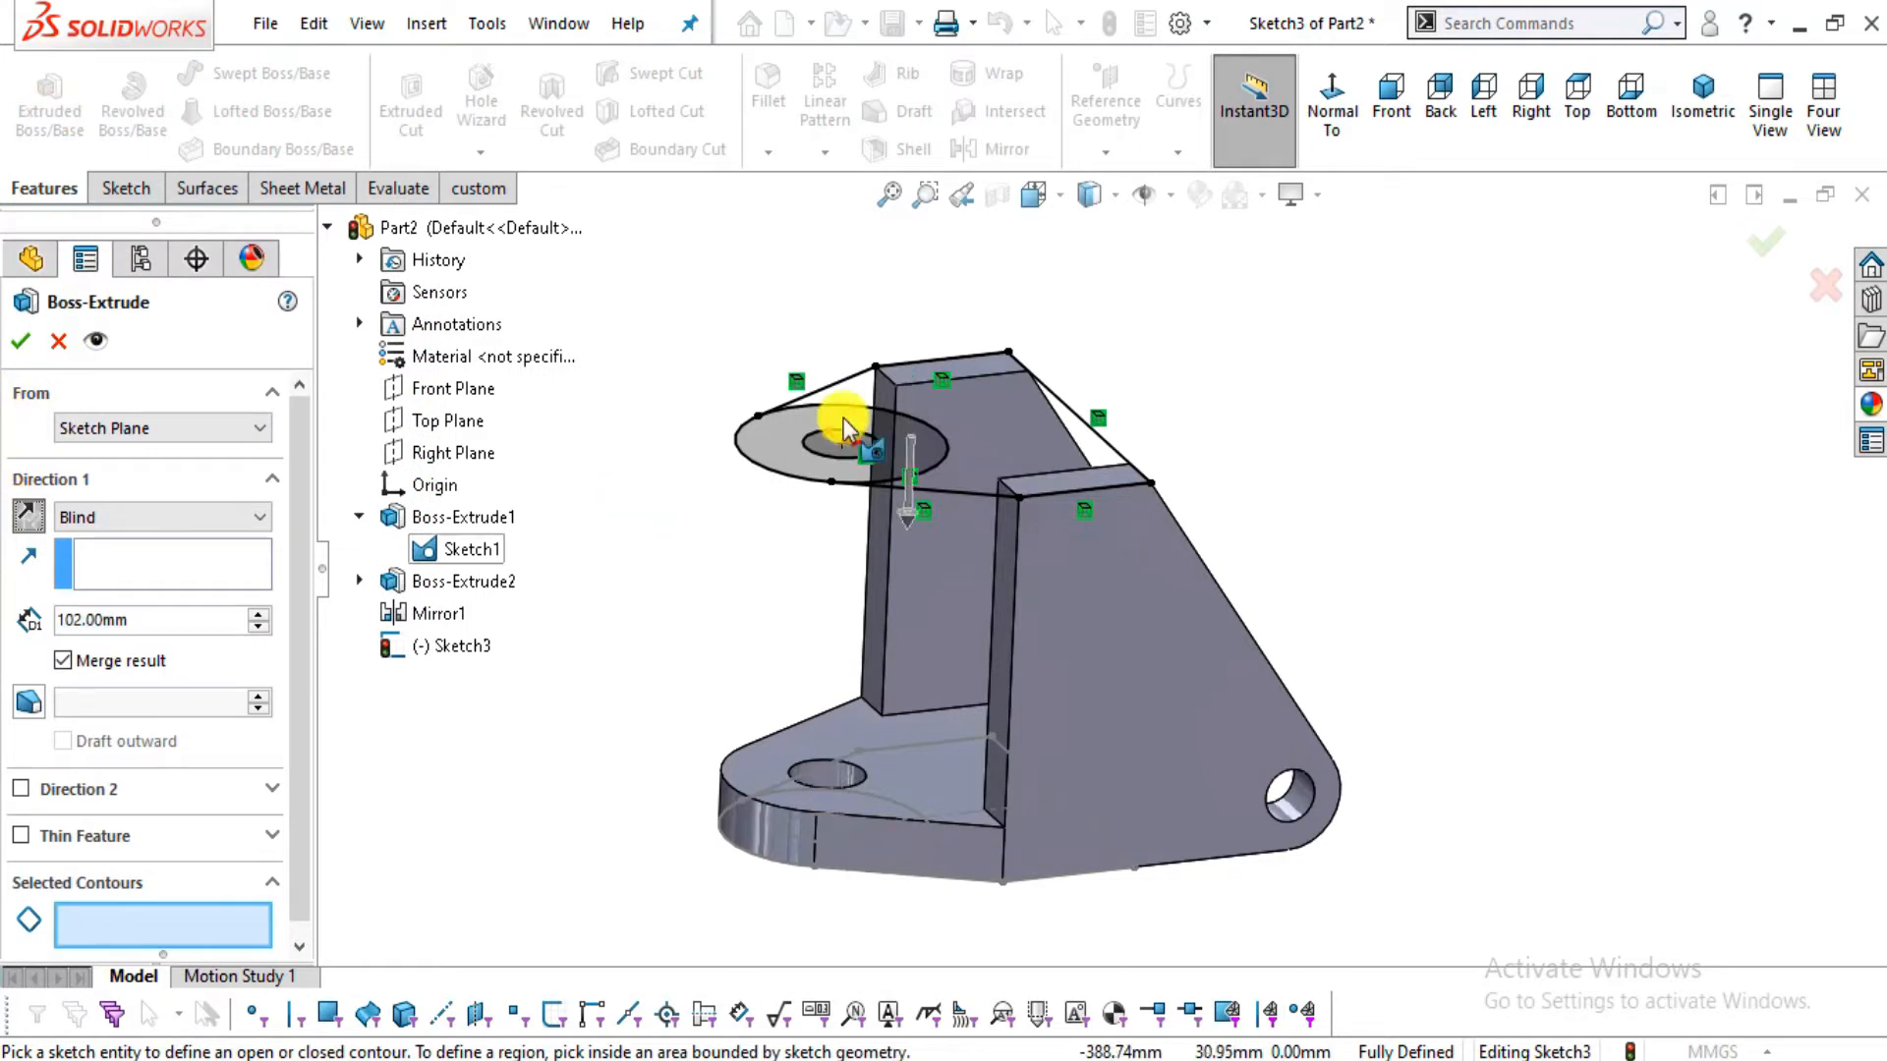
click(896, 438)
click(894, 433)
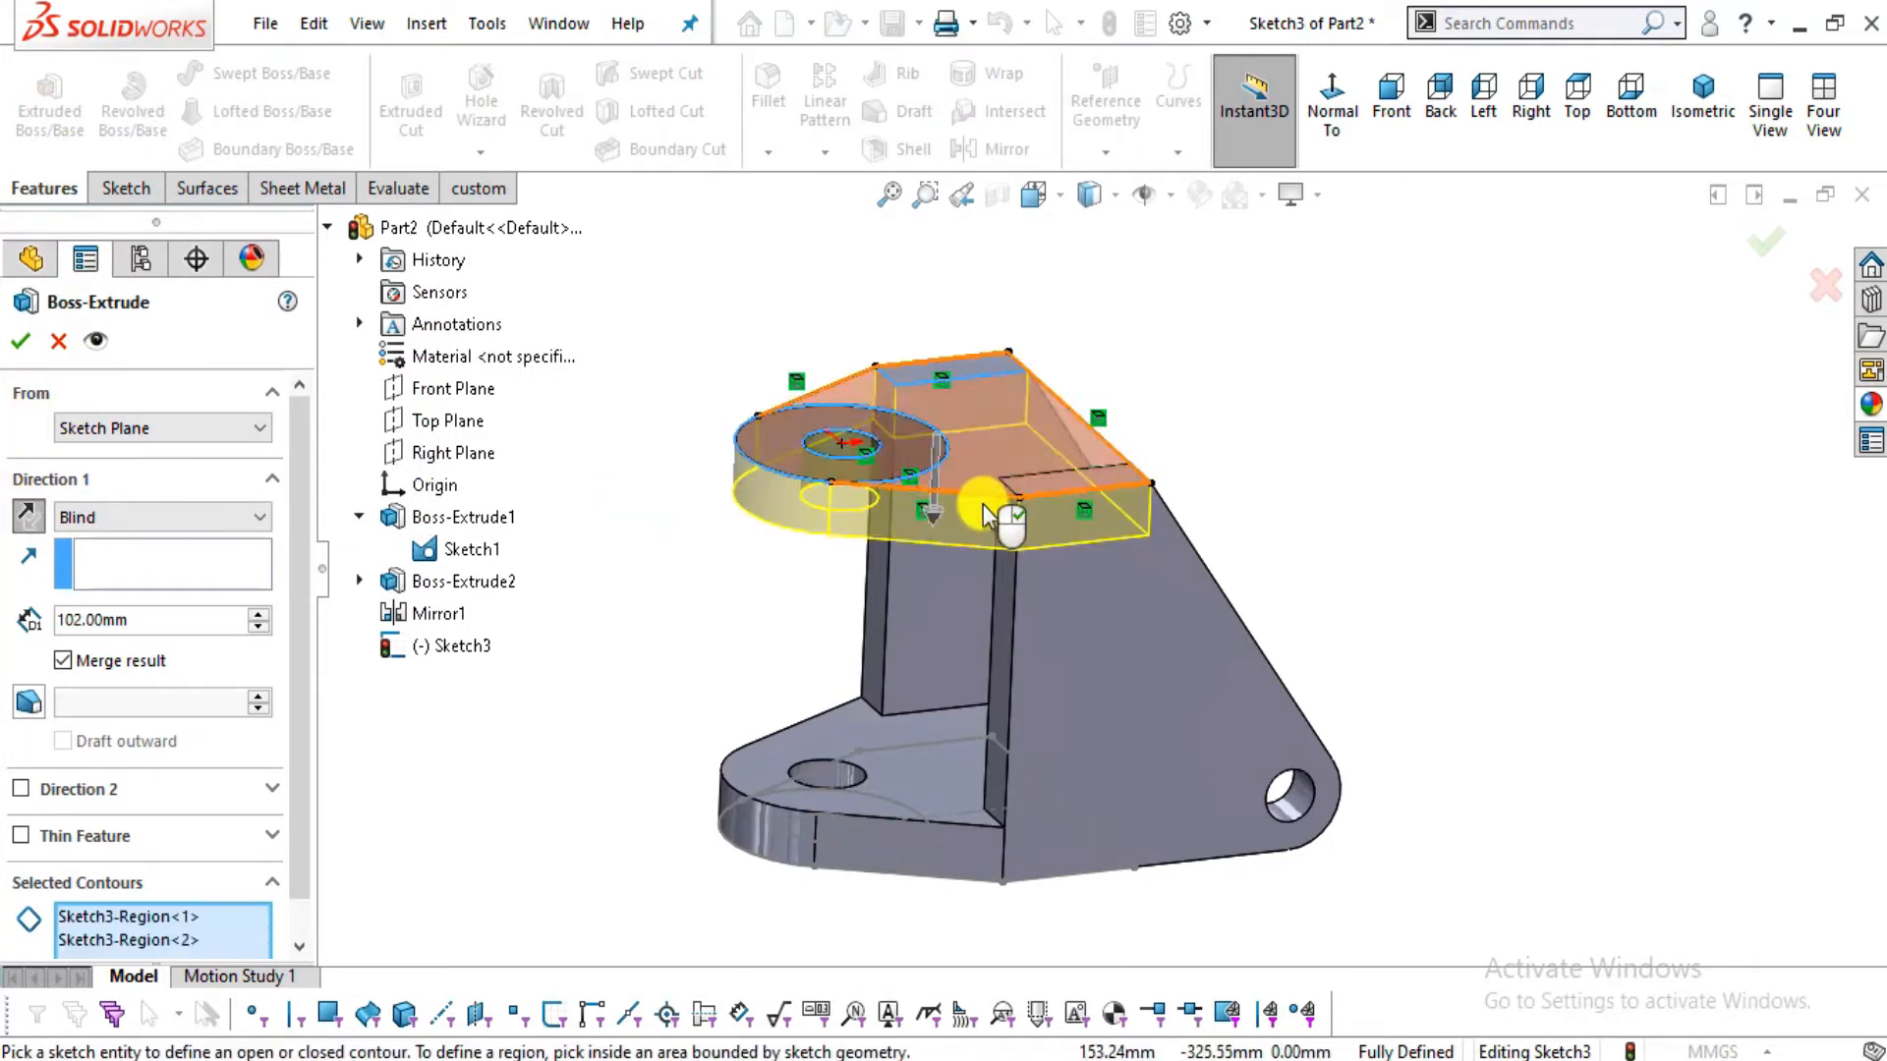
double_click(137, 618)
text(105)
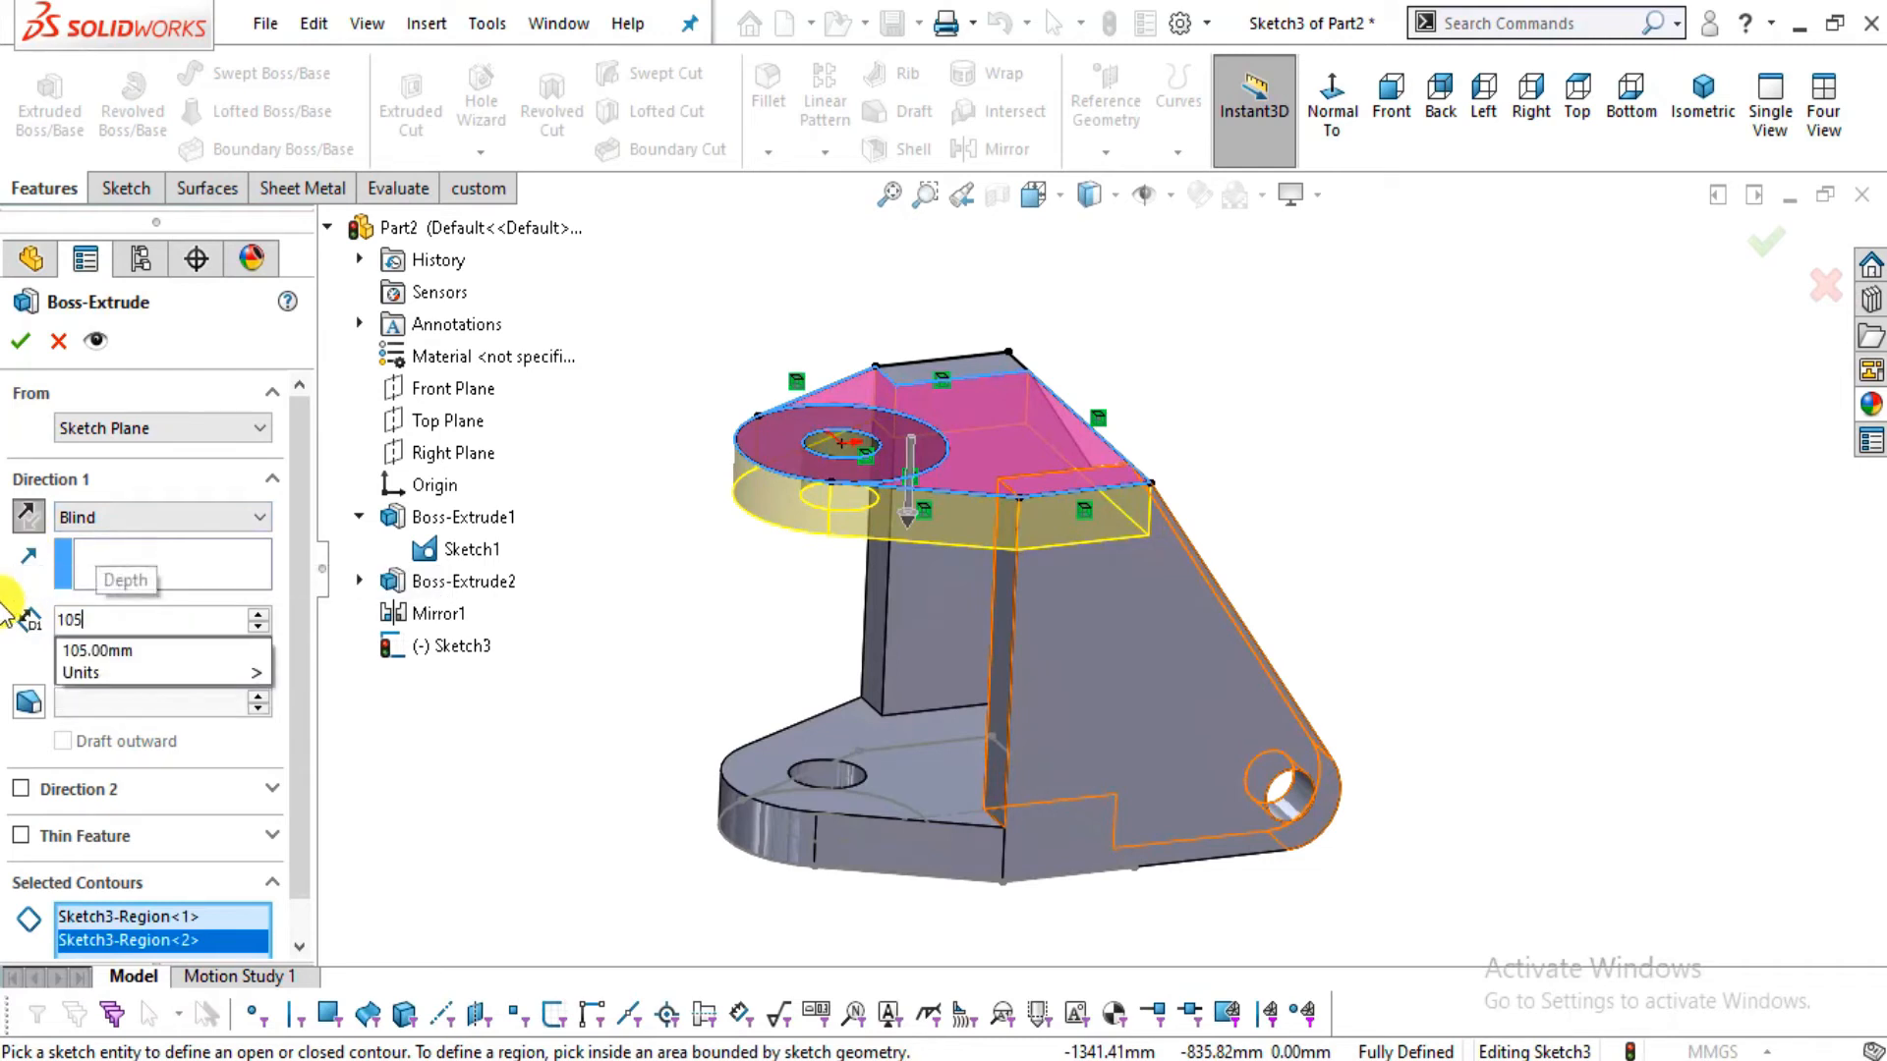
key(Return)
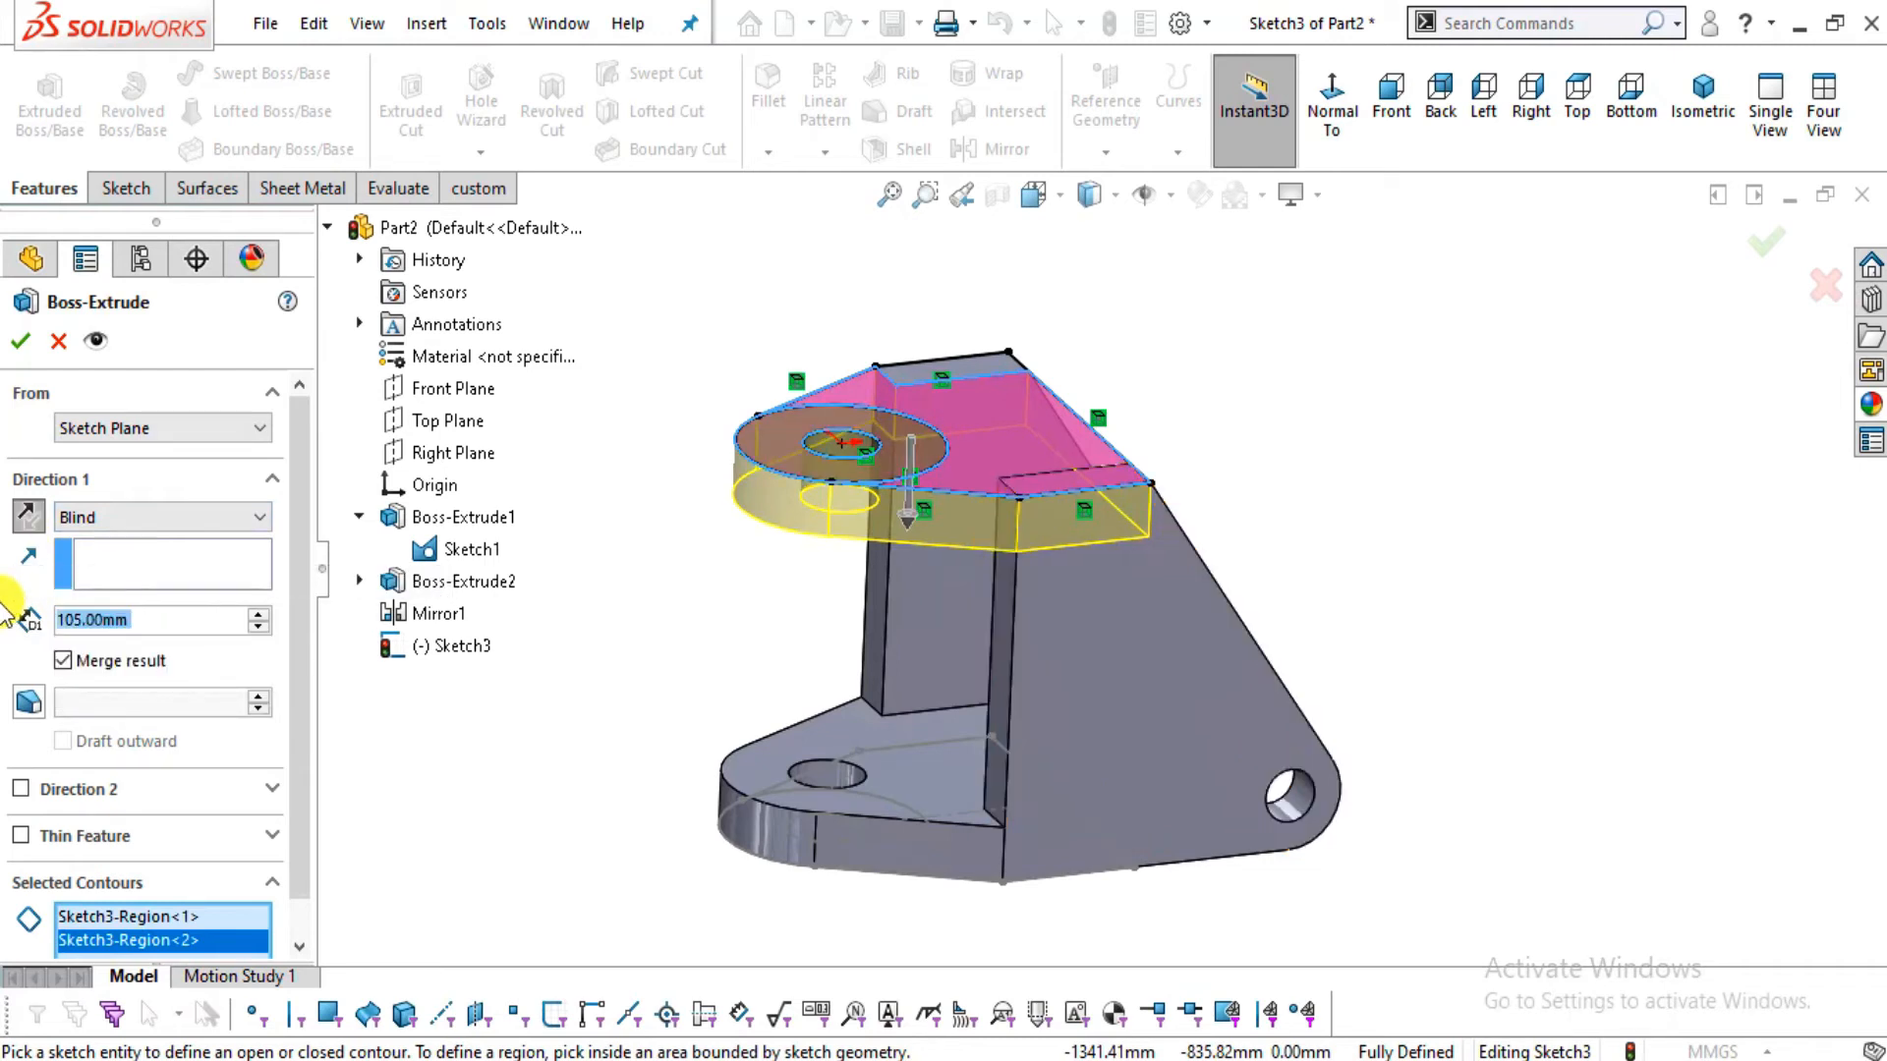
click(22, 341)
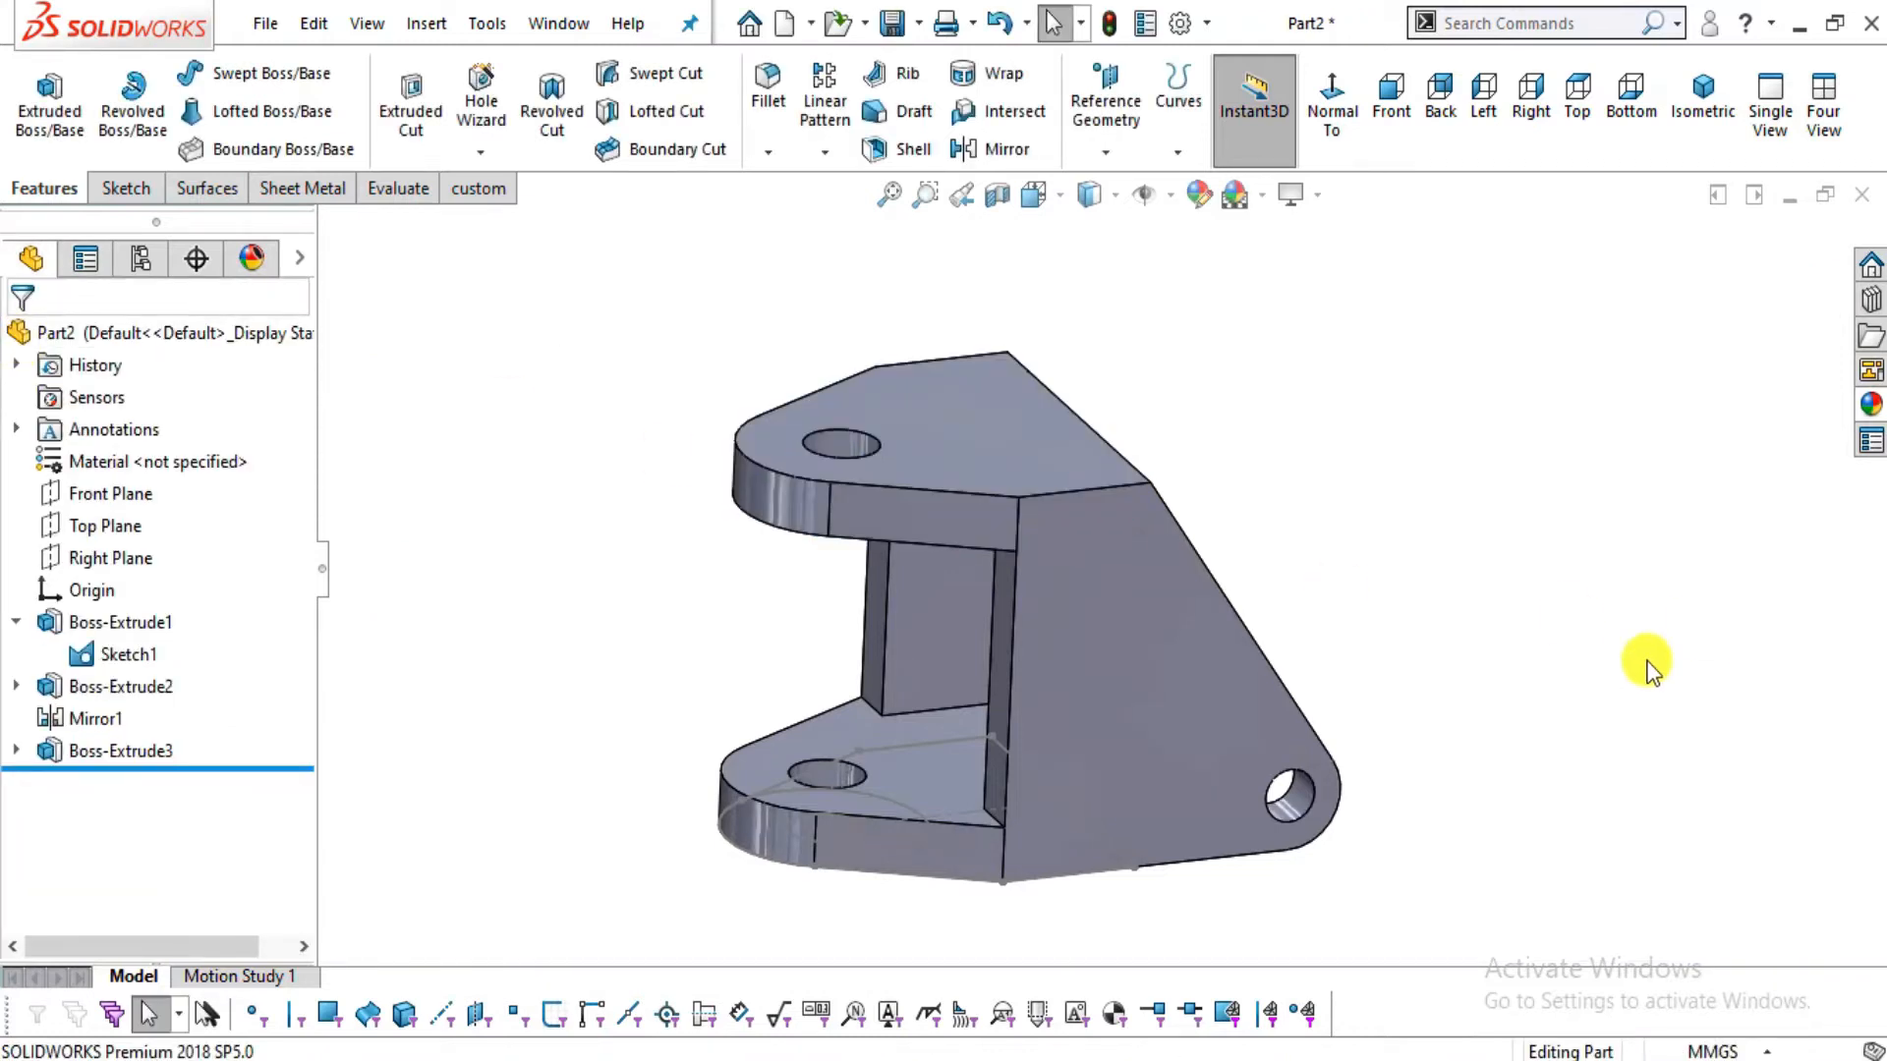
Hide Sketch1, the lower plate's profile under Boss-Extrude1, in the model
mouse_move(1329, 698)
middle_down()
mouse_move(1474, 662)
mouse_move(1348, 741)
middle_up()
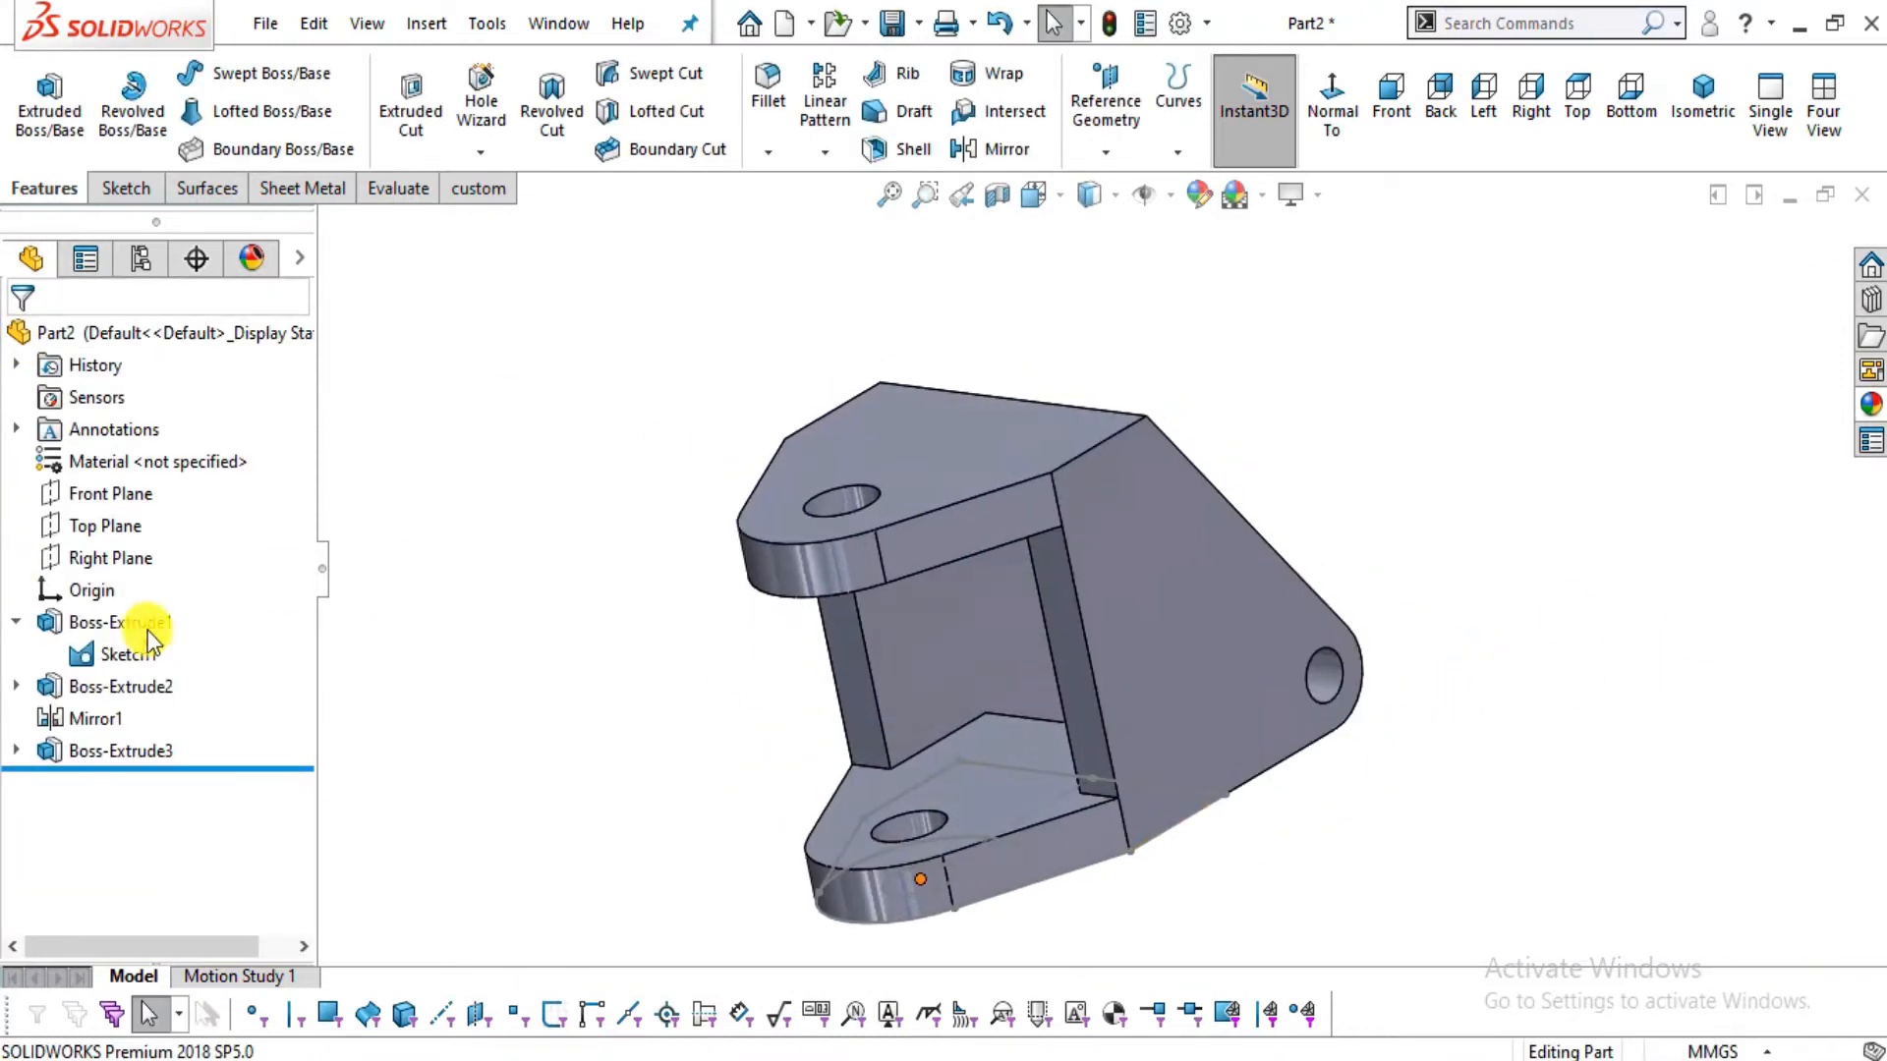
click(136, 656)
click(220, 619)
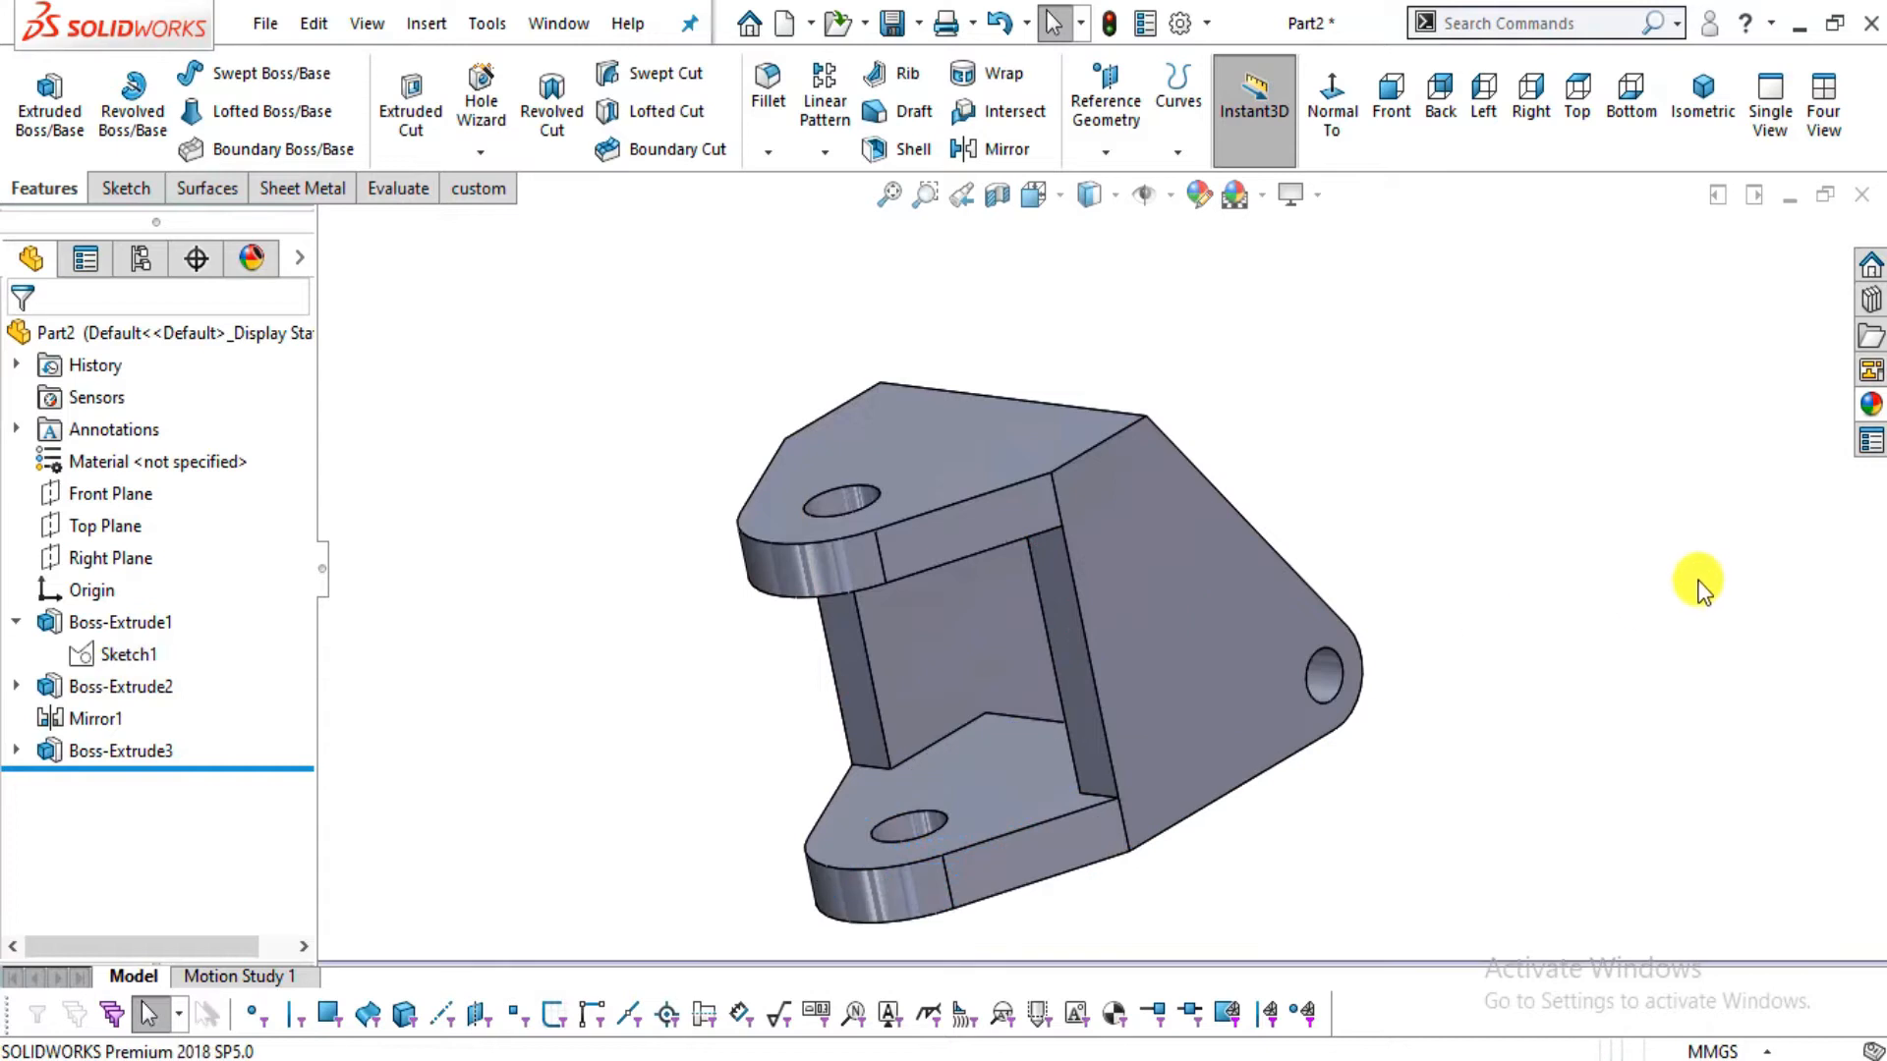
Check the Base drawing in the PDF and start a new sketch on the outer face of the side plate, viewed normal to it
mouse_move(1369, 518)
middle_down()
mouse_move(1145, 653)
mouse_move(1311, 615)
mouse_move(1314, 590)
mouse_move(1365, 572)
mouse_move(1327, 603)
mouse_move(1284, 583)
middle_up()
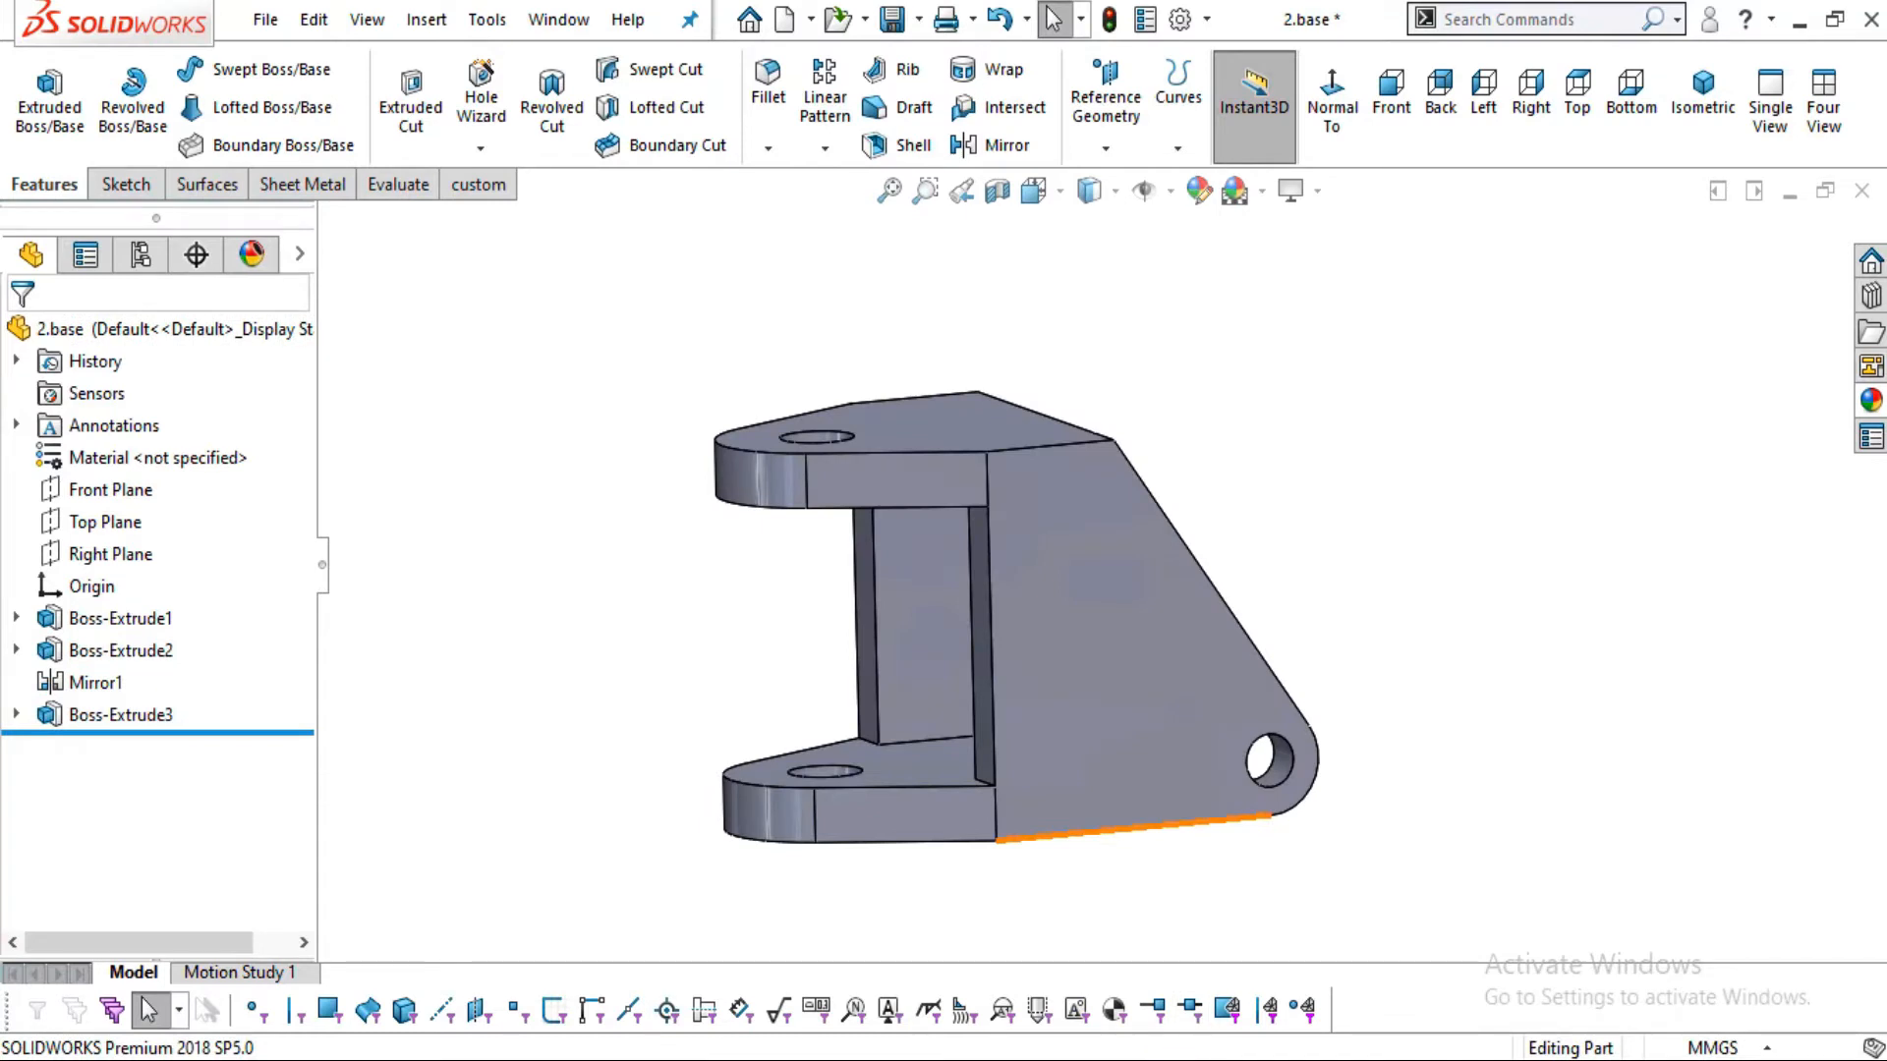
key(alt+Tab)
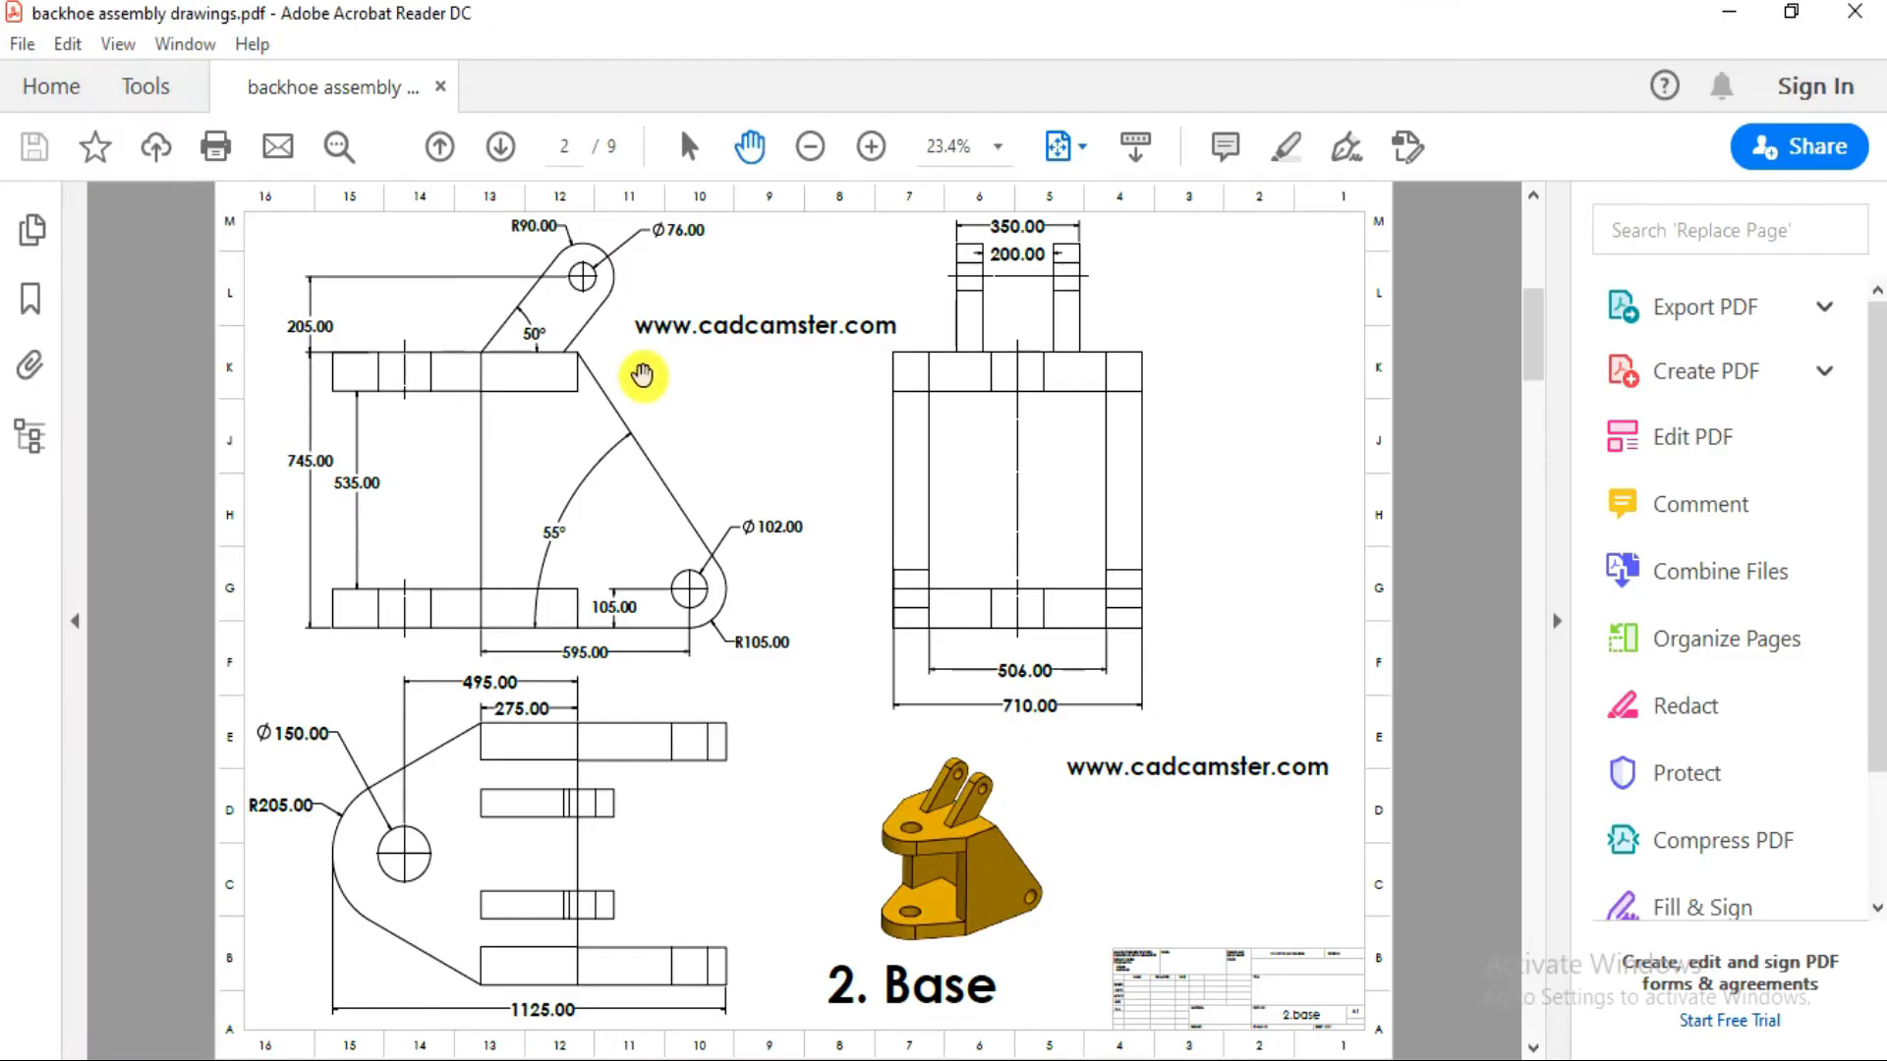
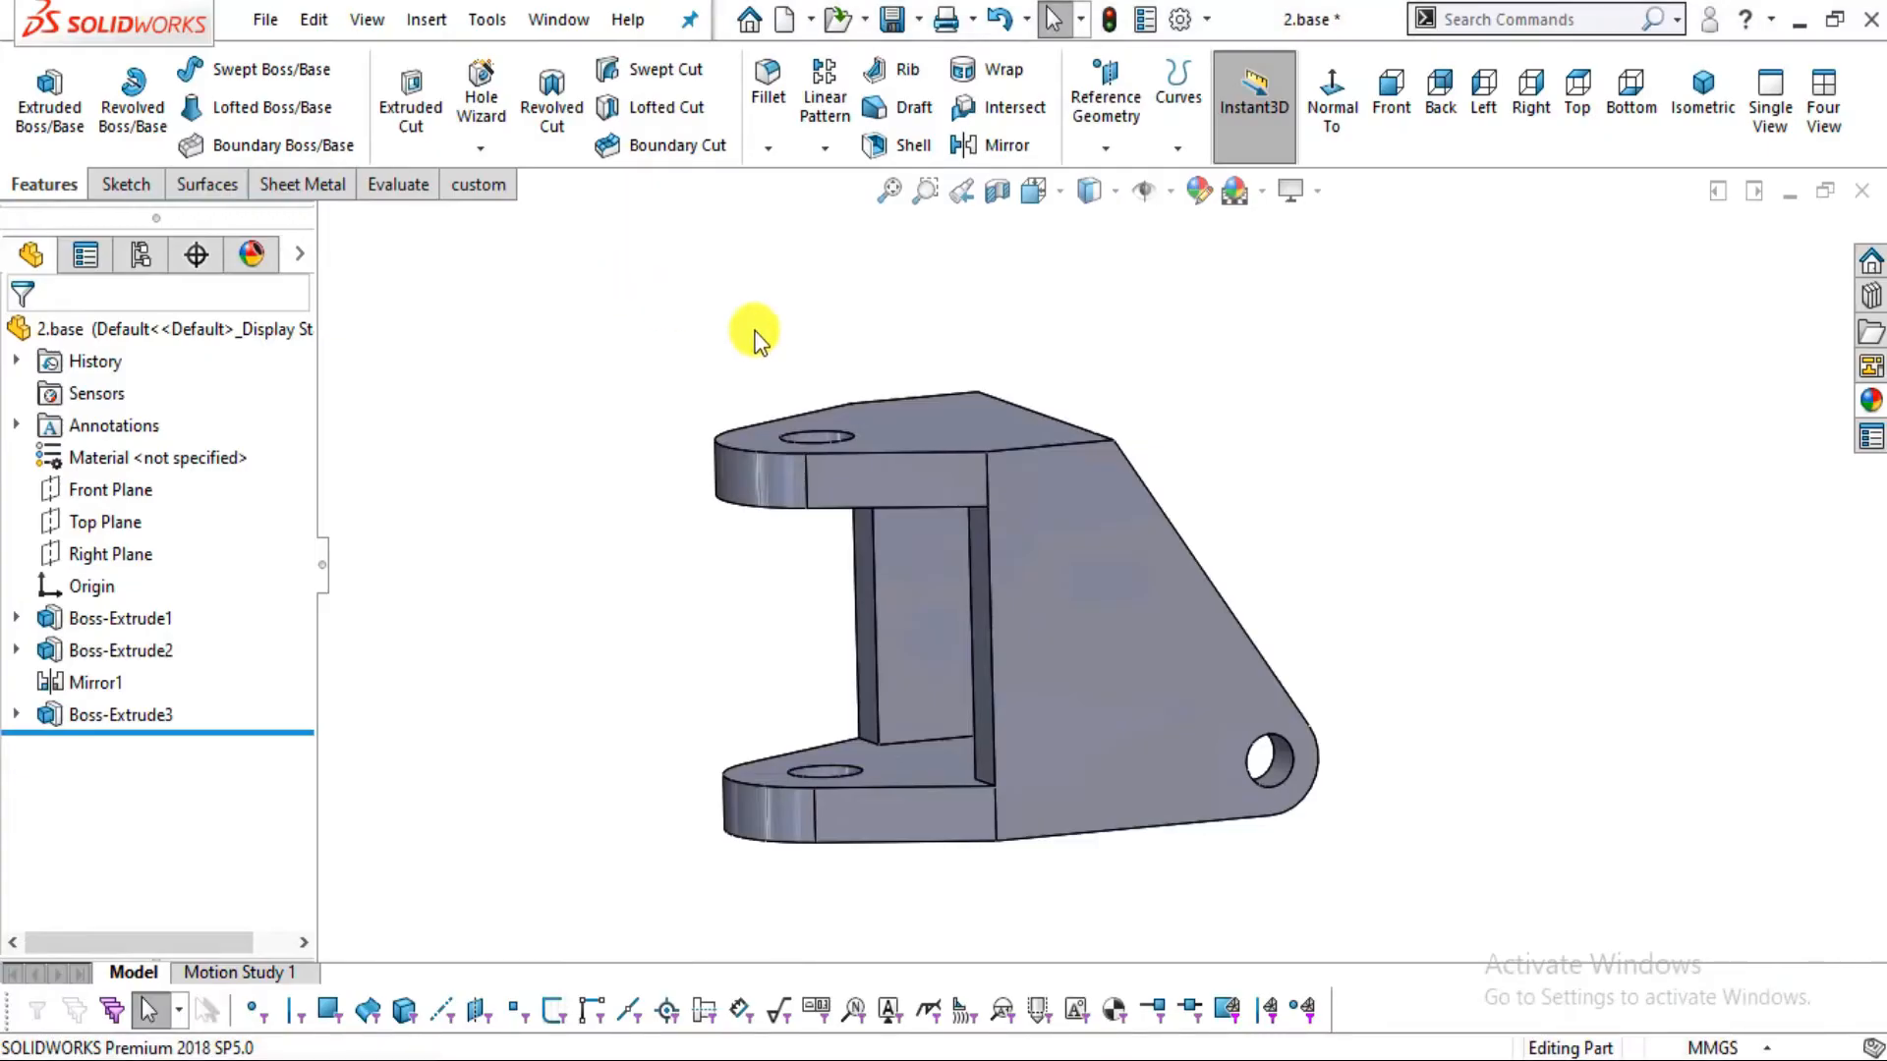
scroll(1137, 425, down, 3)
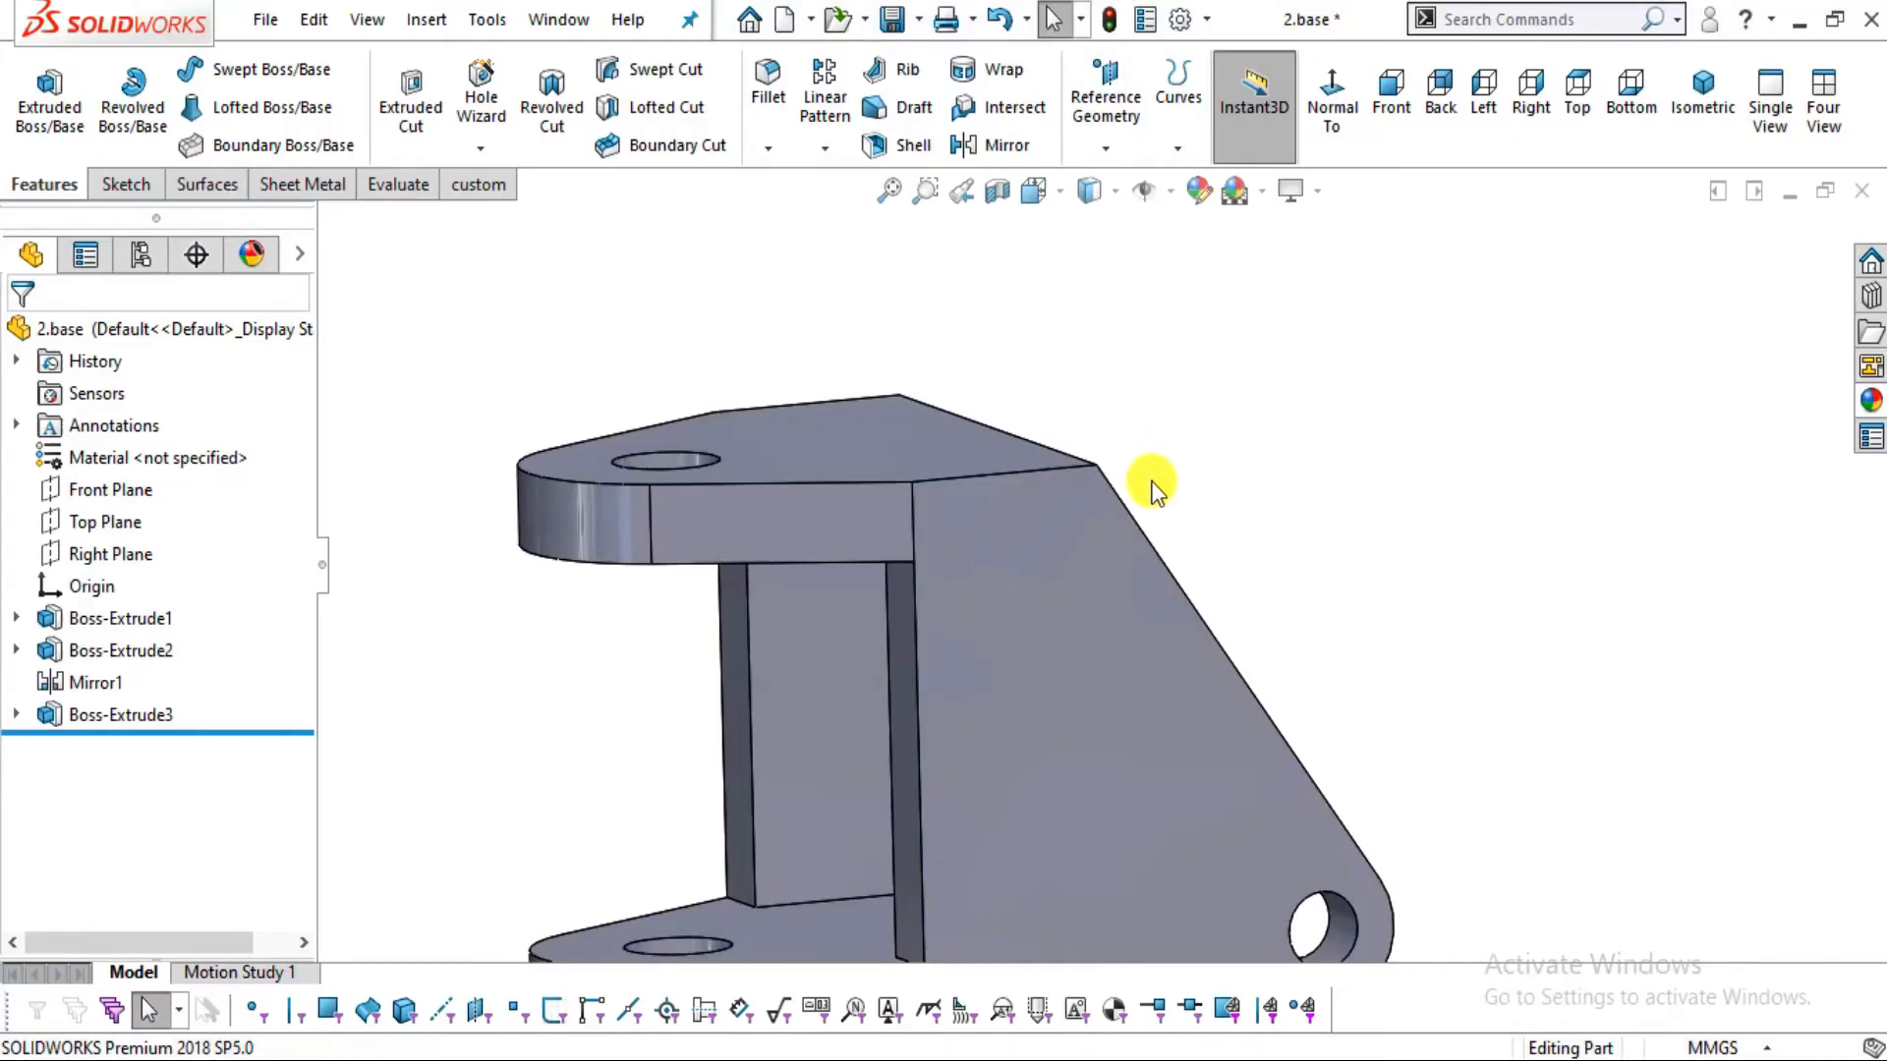
key(alt+Tab)
key(alt+Tab)
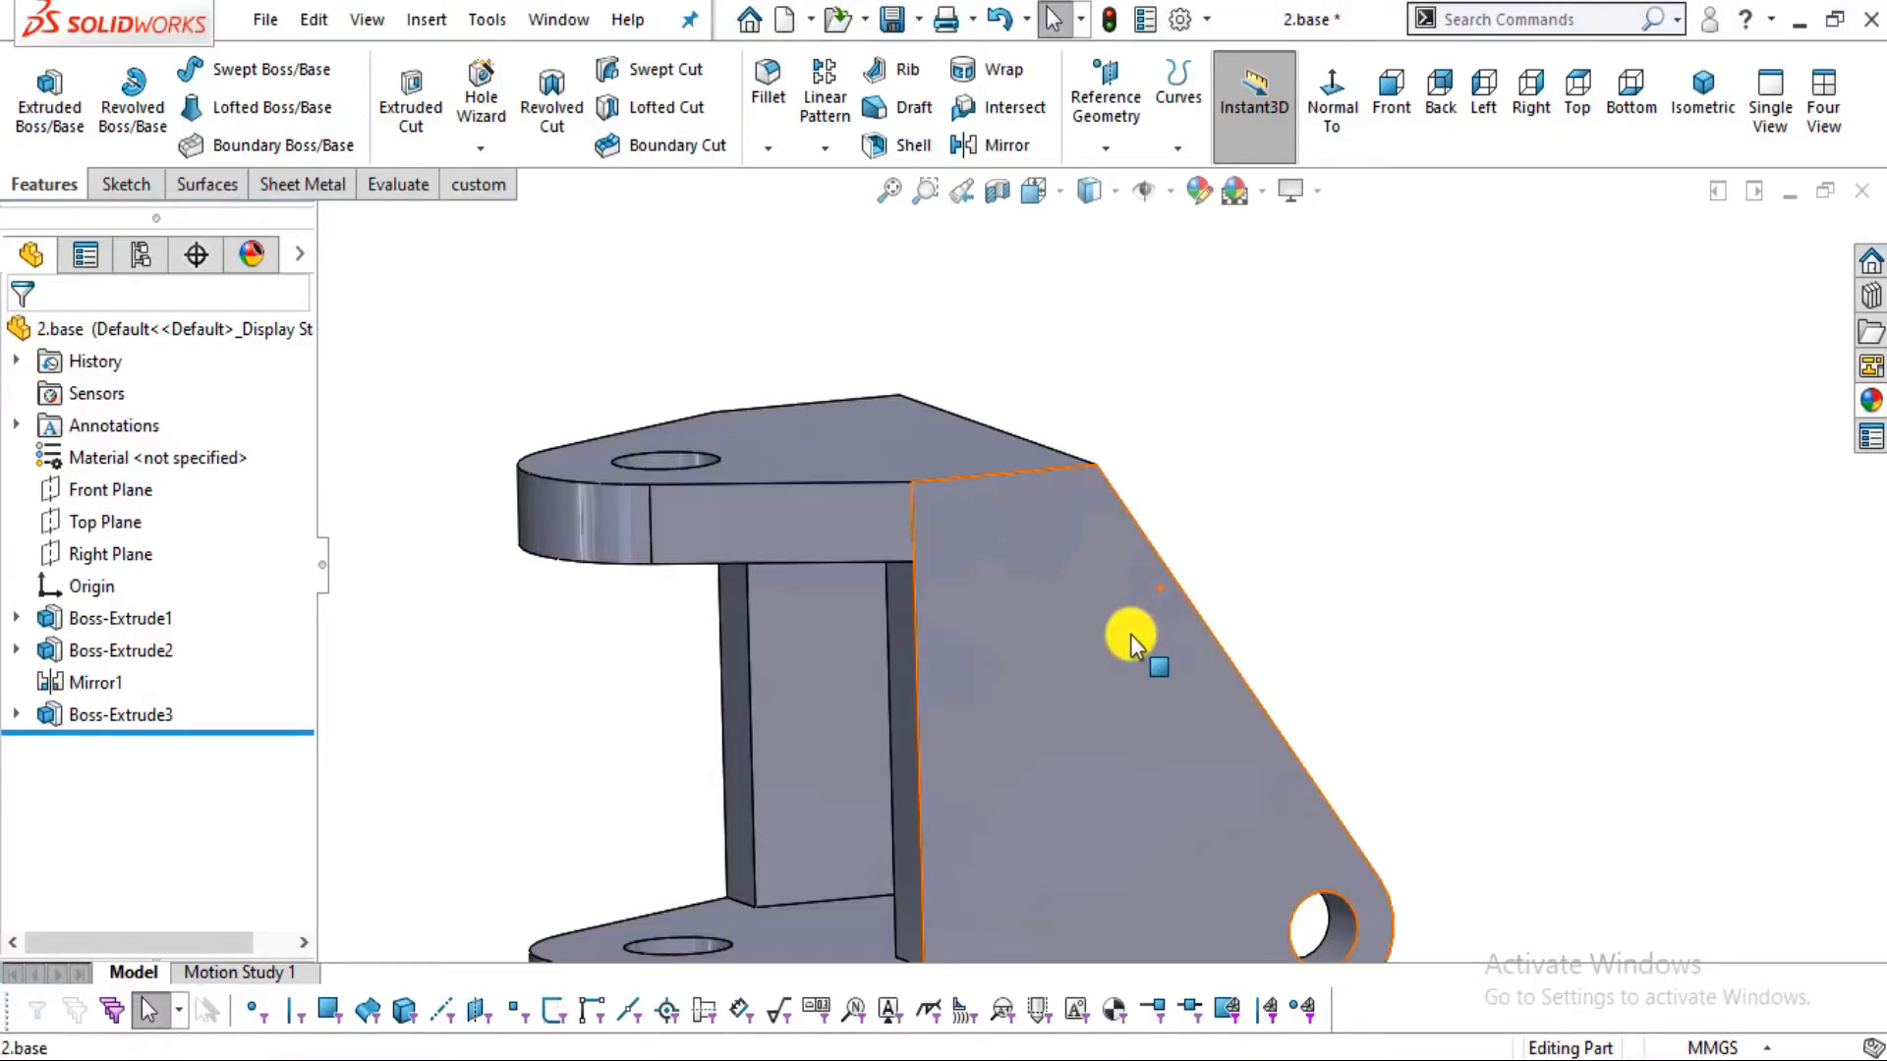
click(1130, 634)
click(1333, 110)
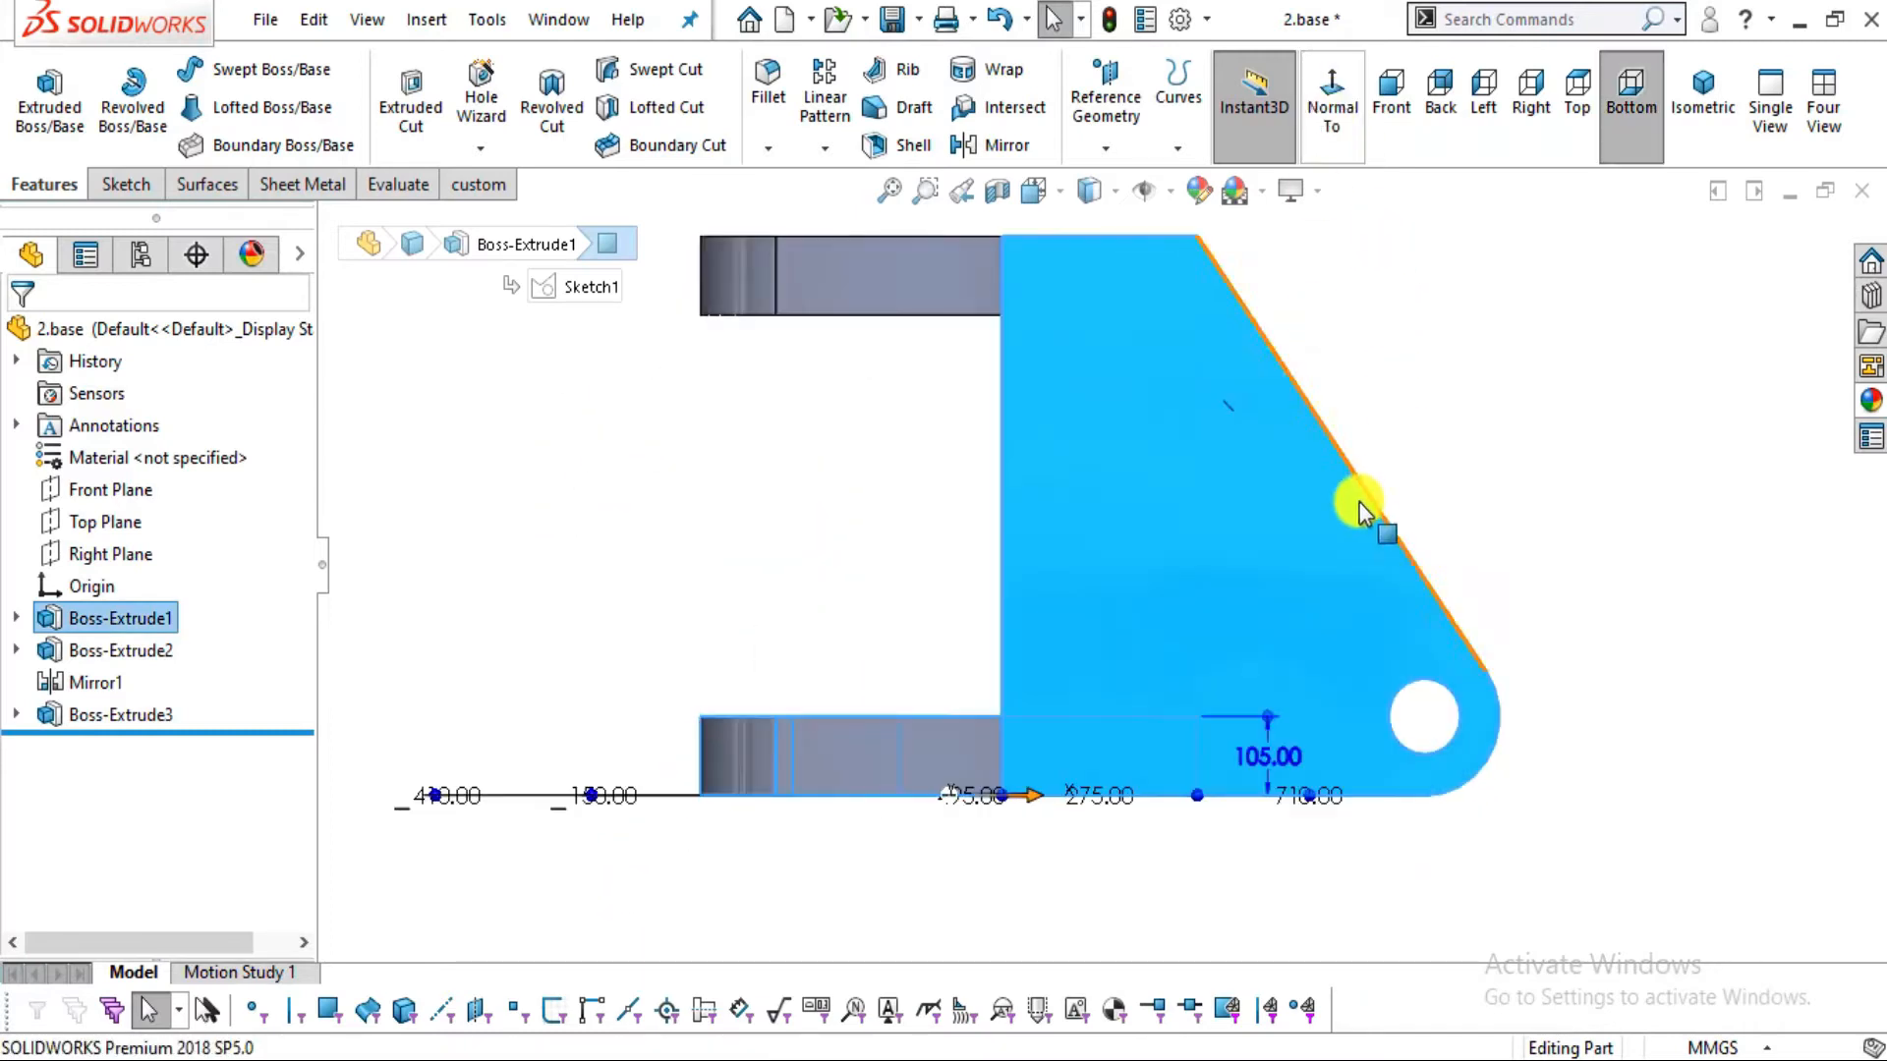
click(122, 183)
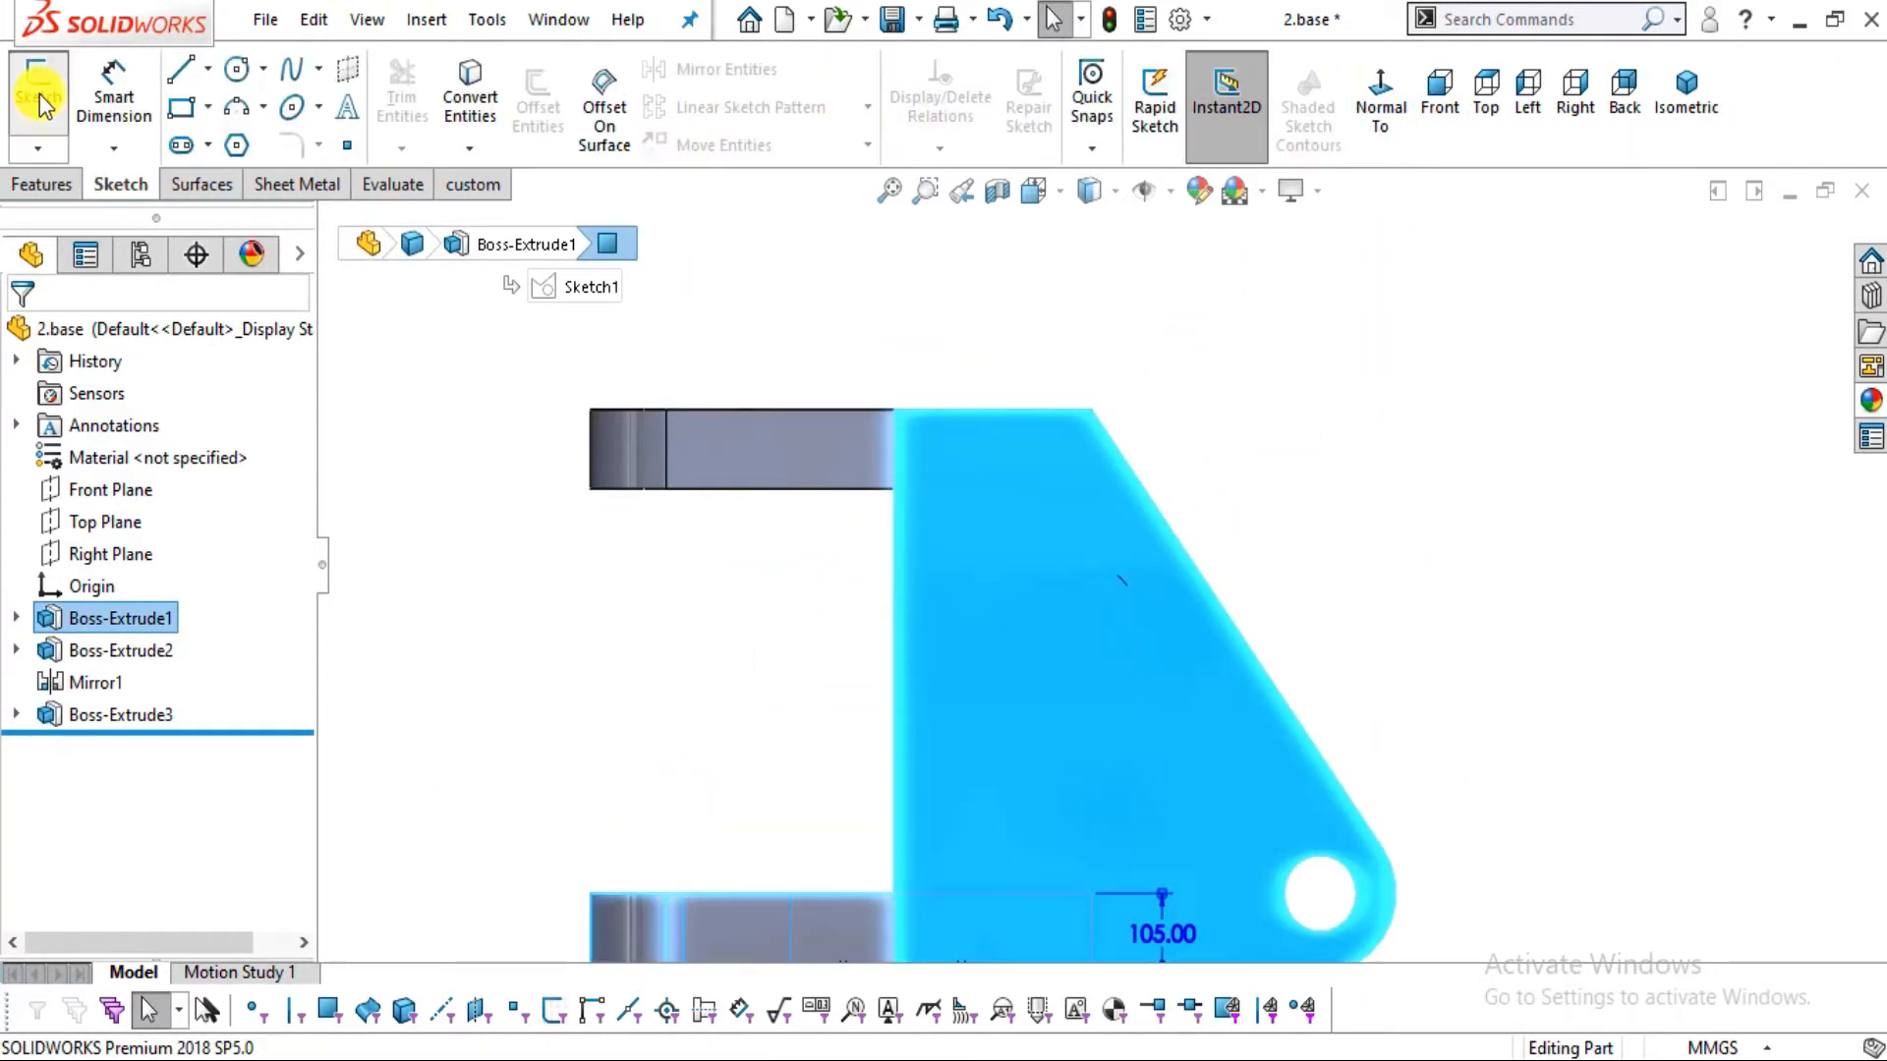
click(39, 92)
click(180, 69)
scroll(1020, 352, down, 3)
key(alt+Tab)
key(alt+Tab)
key(Escape)
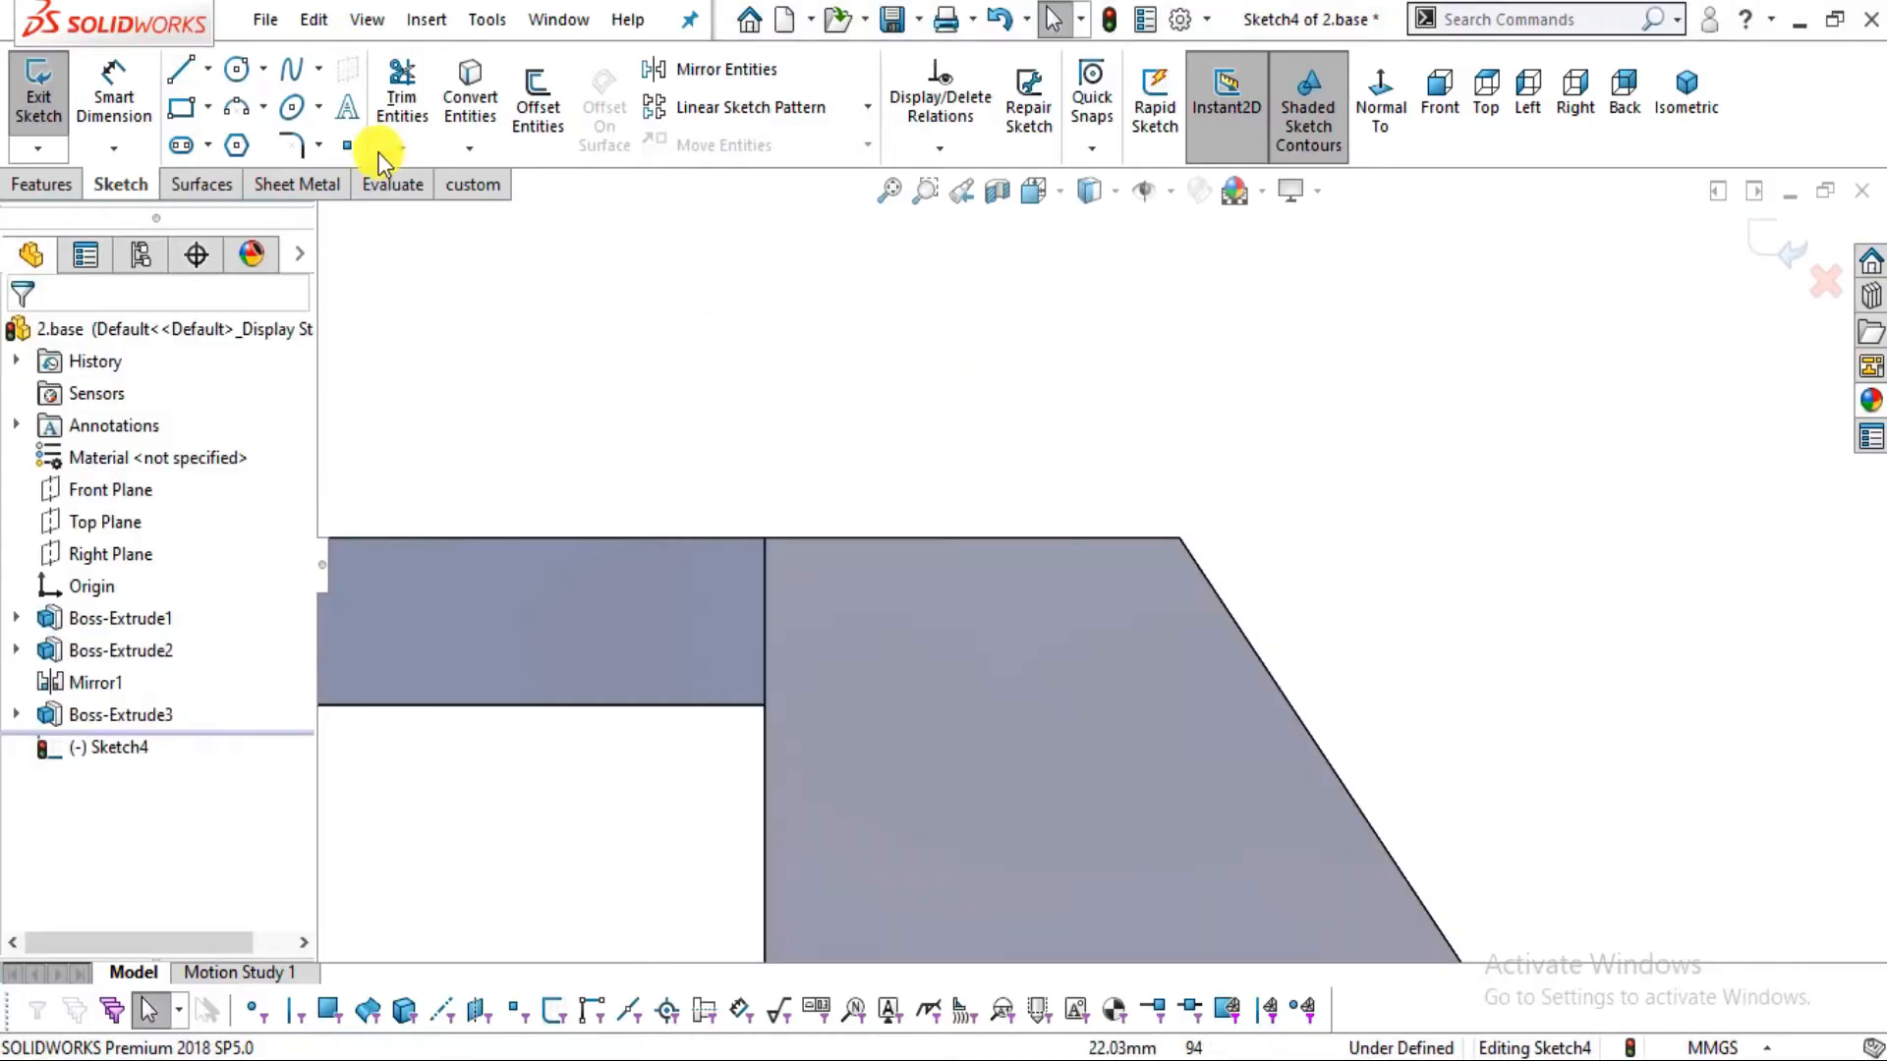
Sketch a slanted line about 285 mm long rising from the corner where the side plate's top edge meets the upper plate's front portion
click(180, 69)
scroll(960, 534, down, 2)
key(alt+Tab)
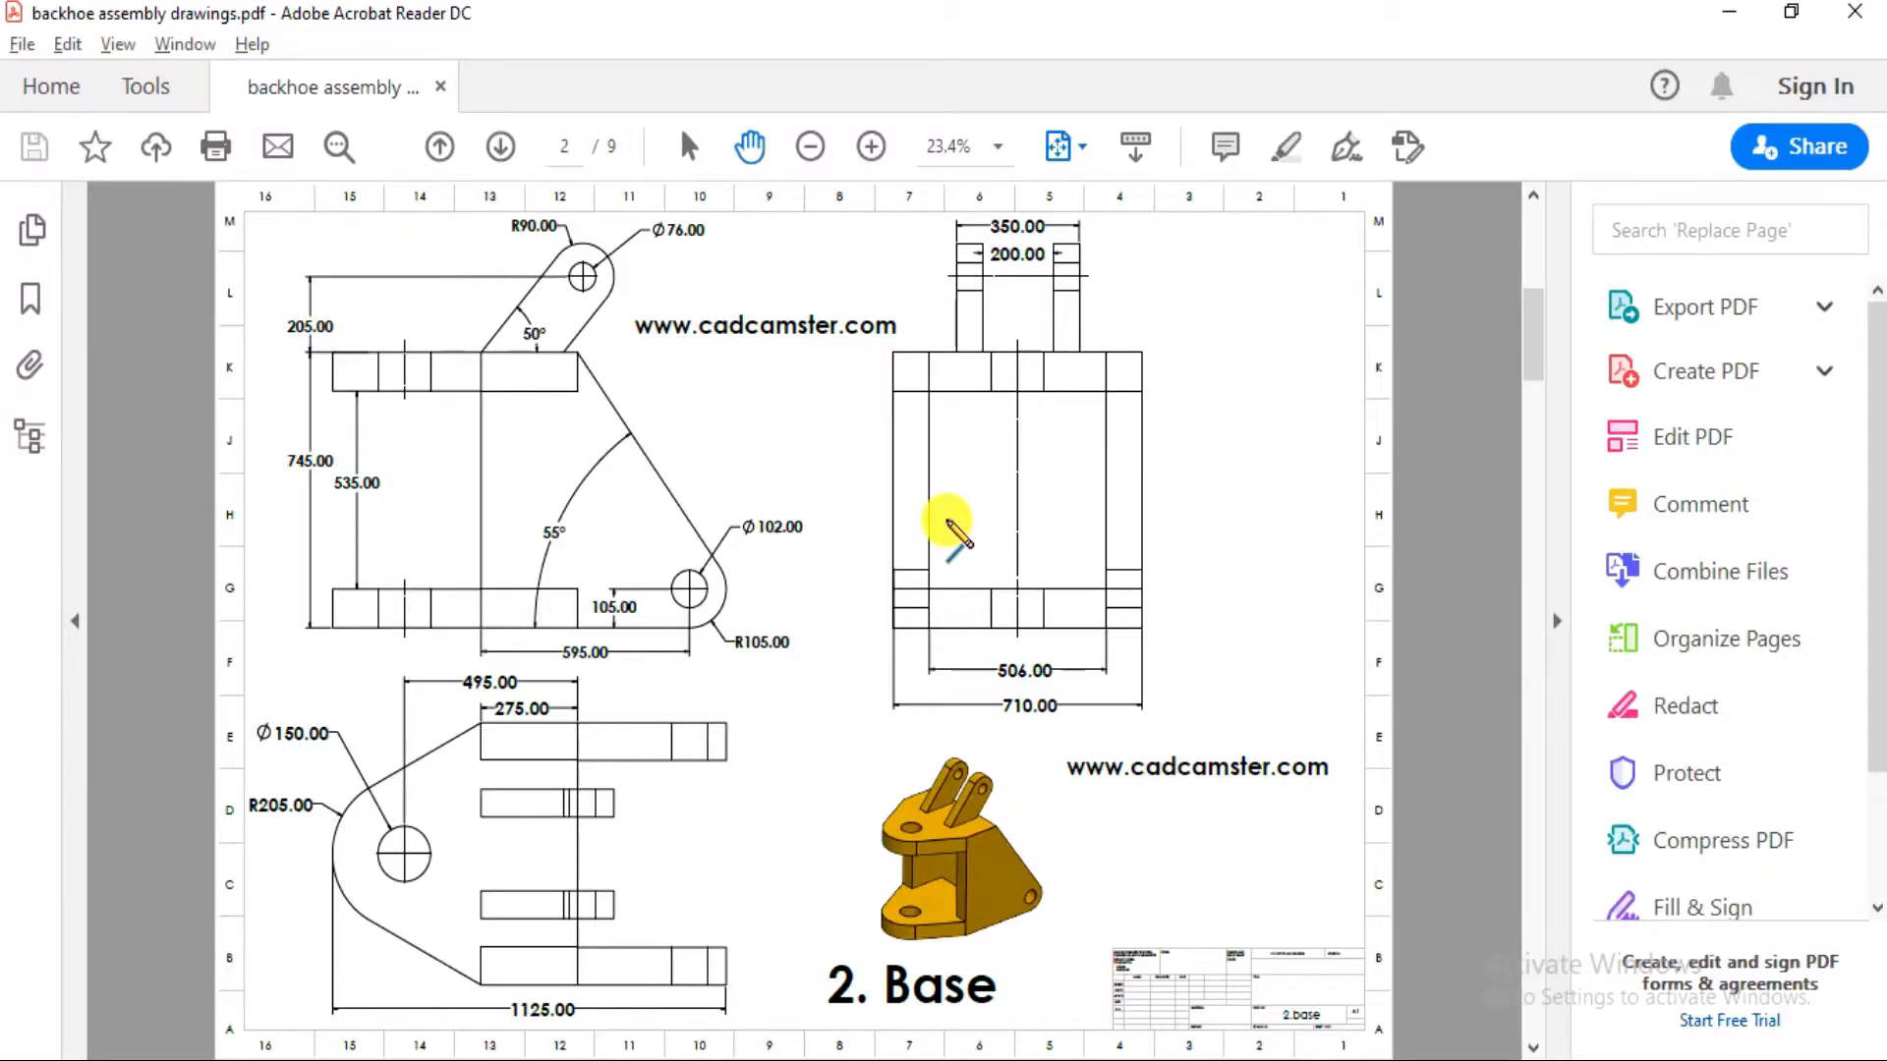
key(alt+Tab)
click(576, 614)
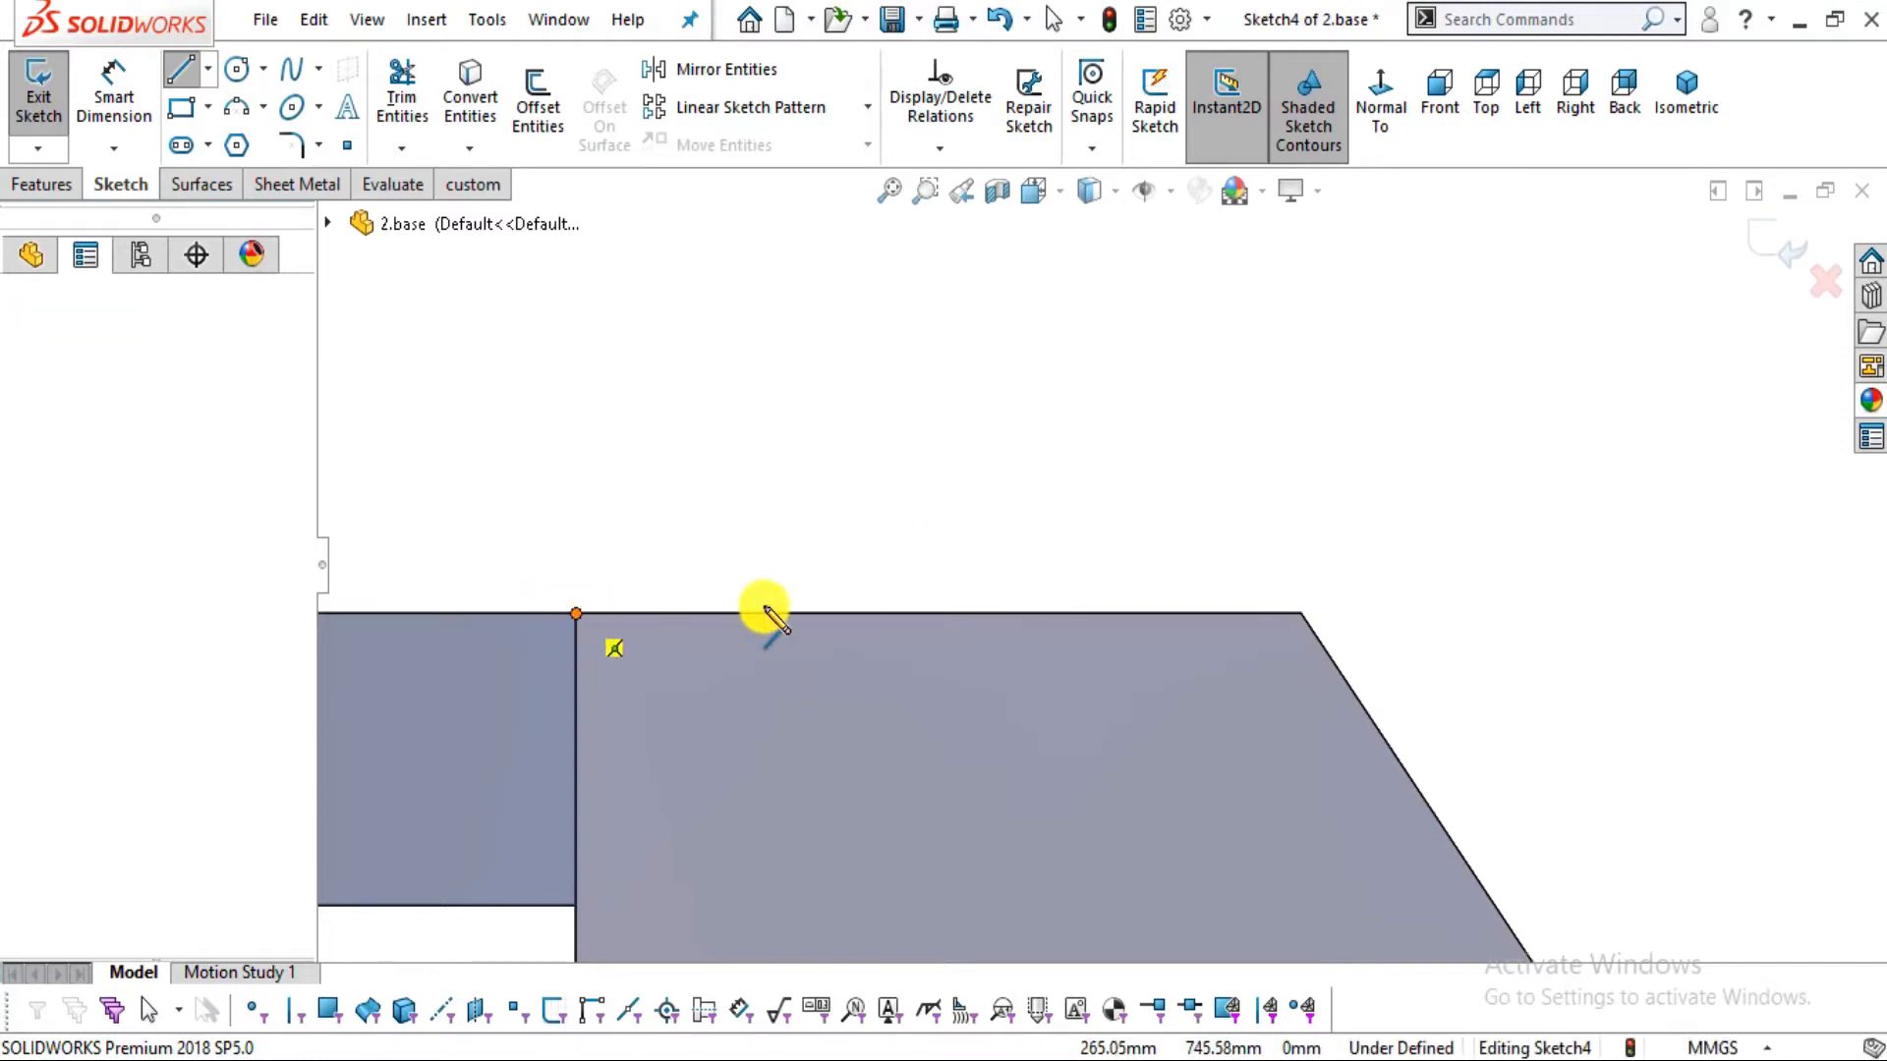
scroll(770, 611, up, 2)
scroll(1010, 281, up, 3)
scroll(1042, 315, down, 2)
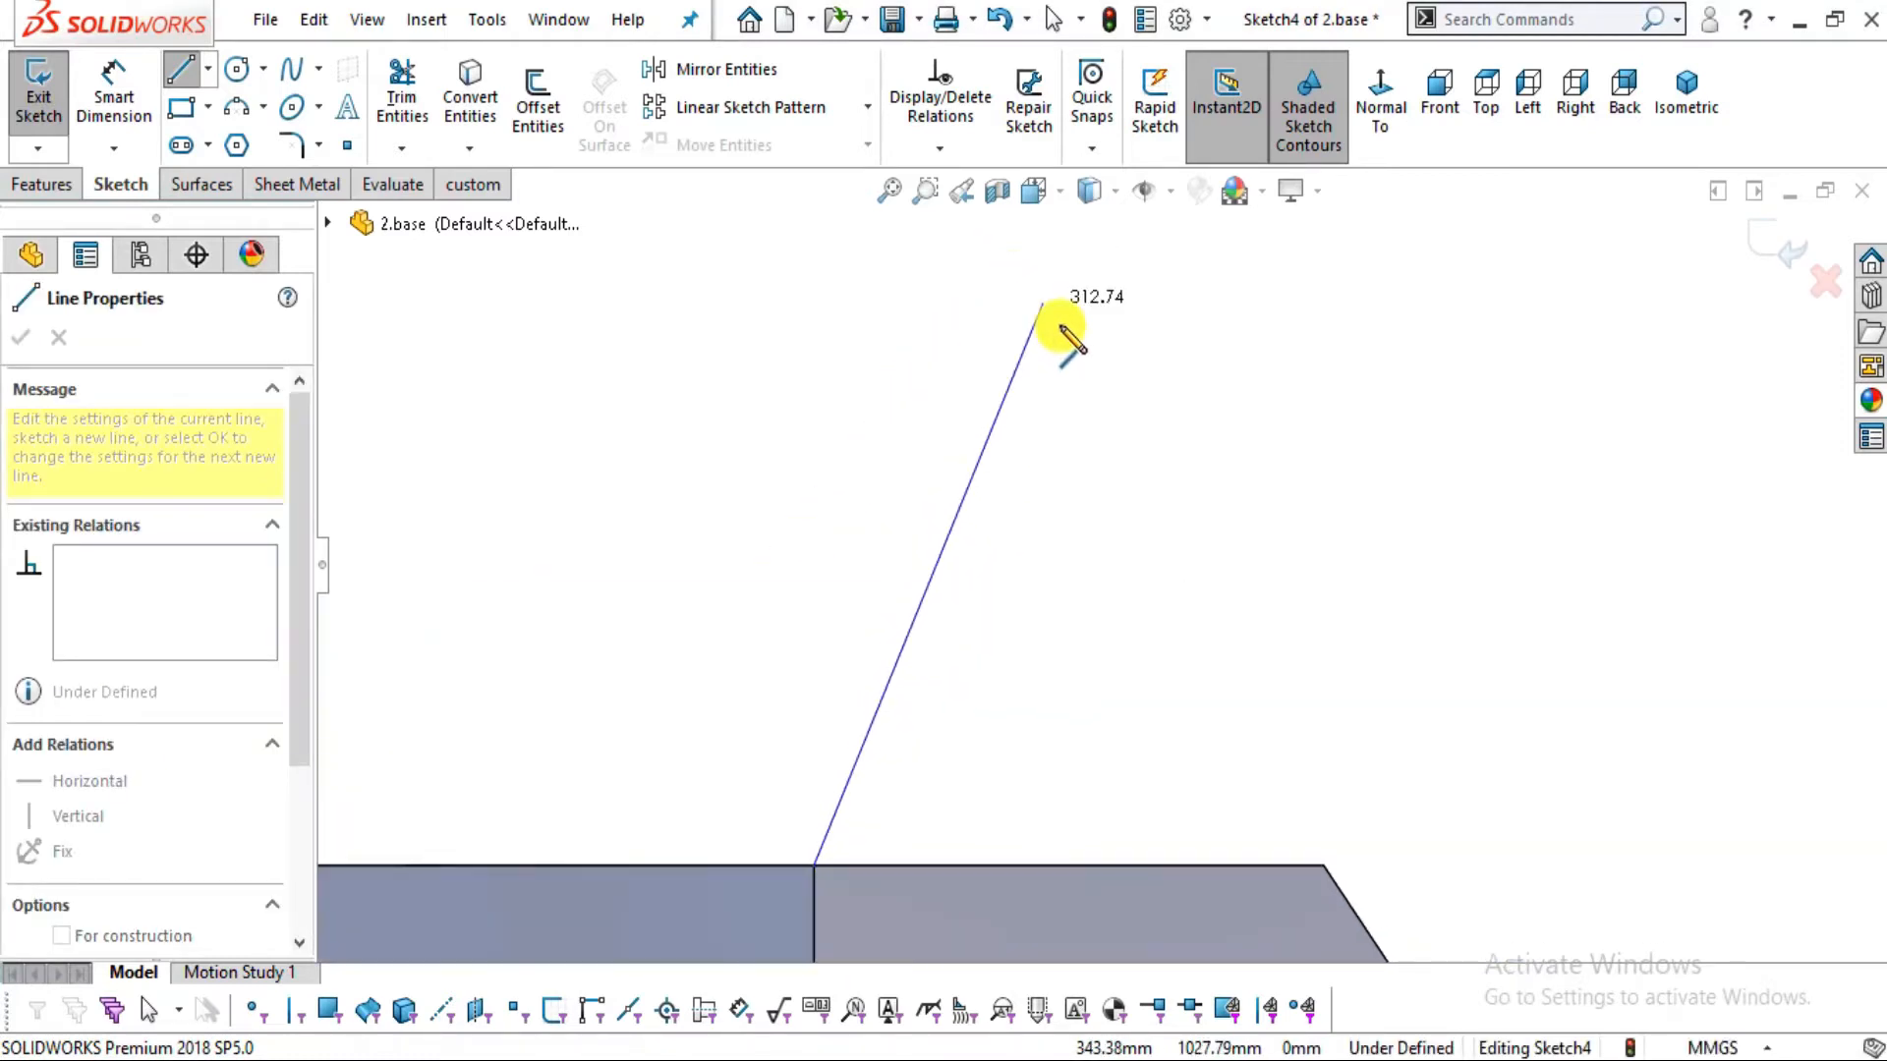
key(alt+Tab)
key(alt+Tab)
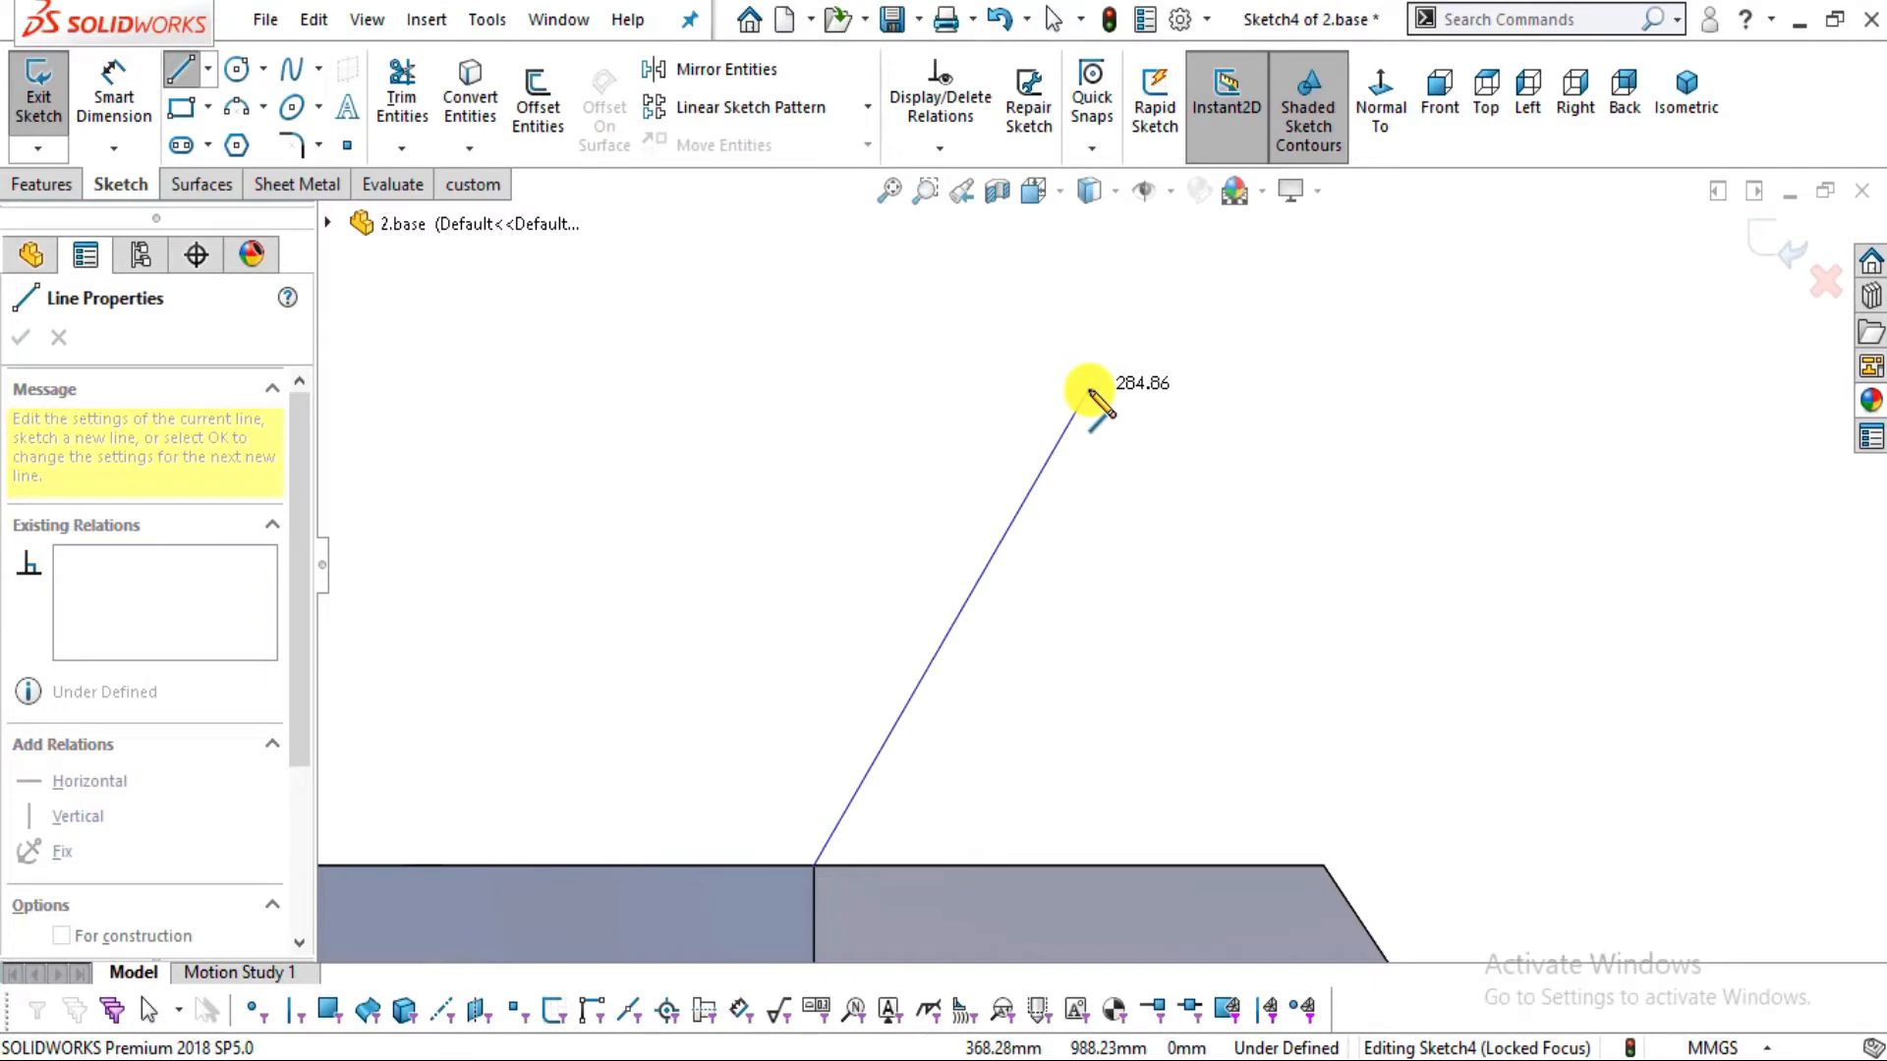
click(1089, 388)
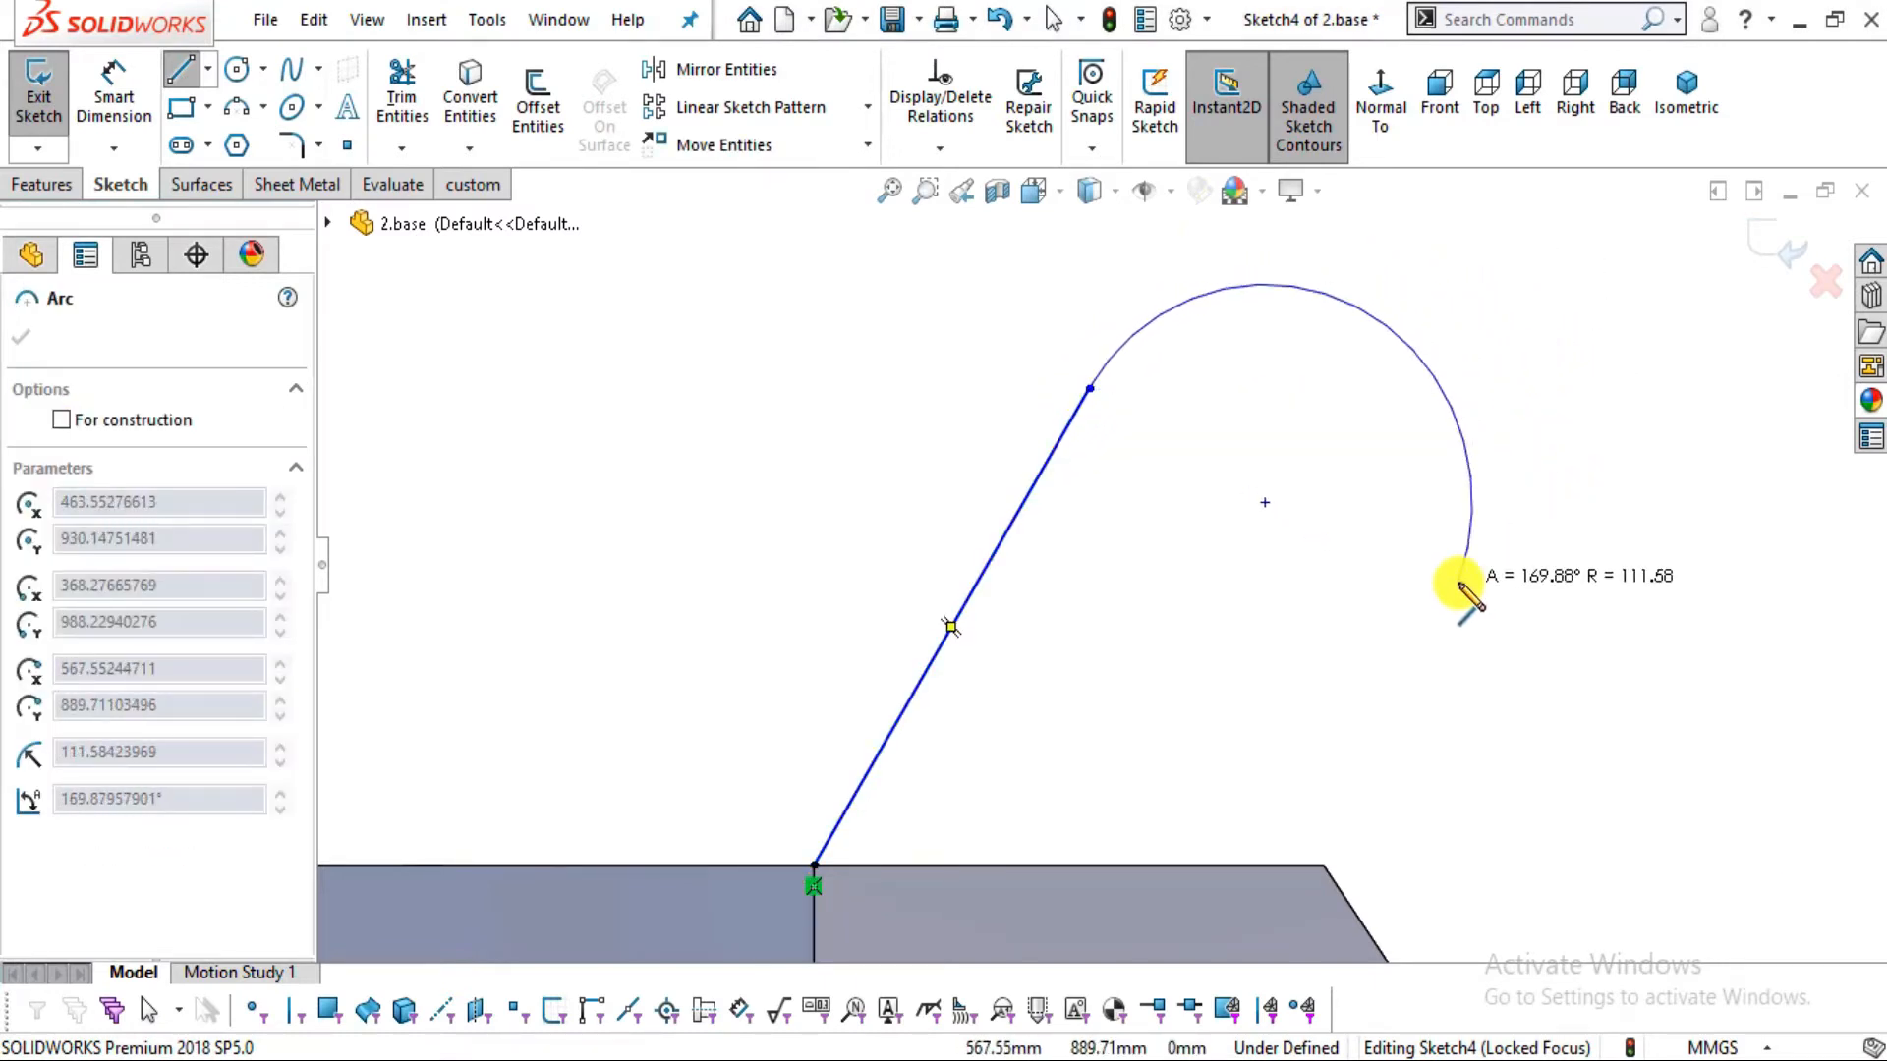
Add a tangent arc of about 108 mm radius and close the lug profile with a sloping line and a base line about 231 mm long
key(alt+Tab)
key(alt+Tab)
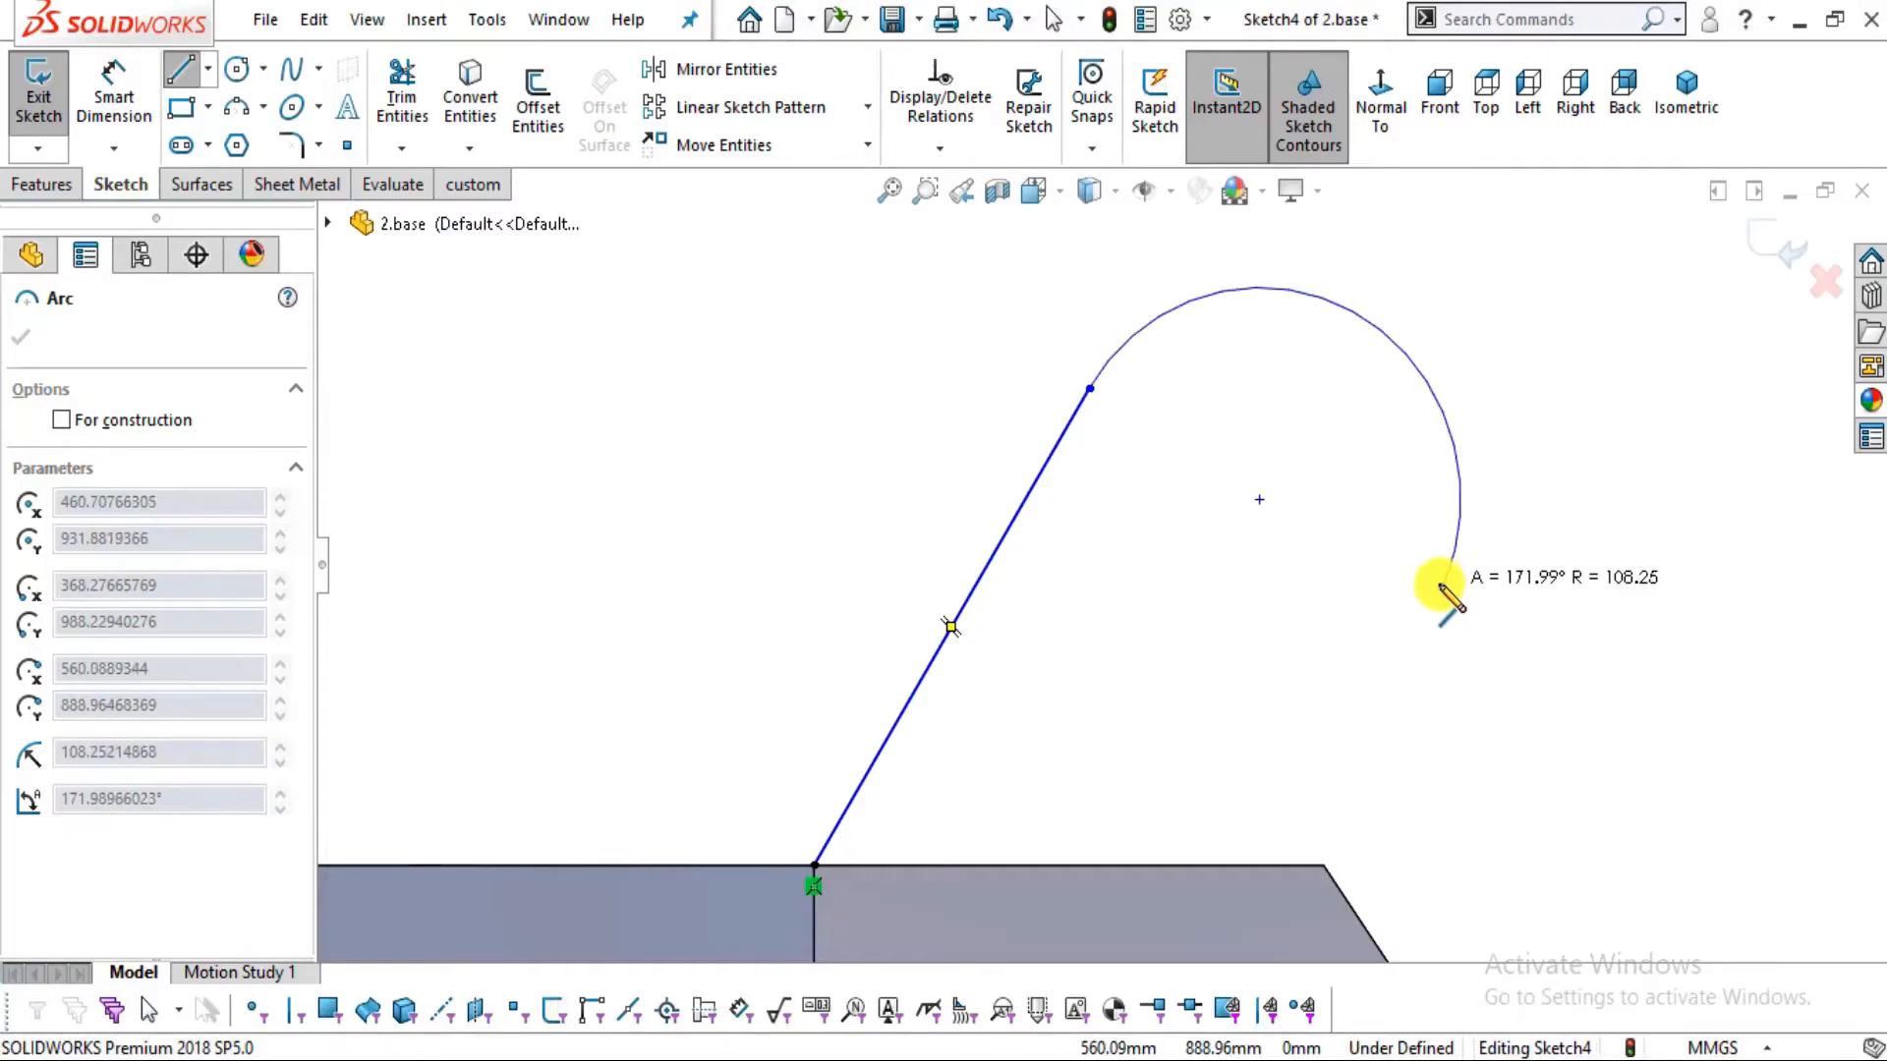
click(1439, 581)
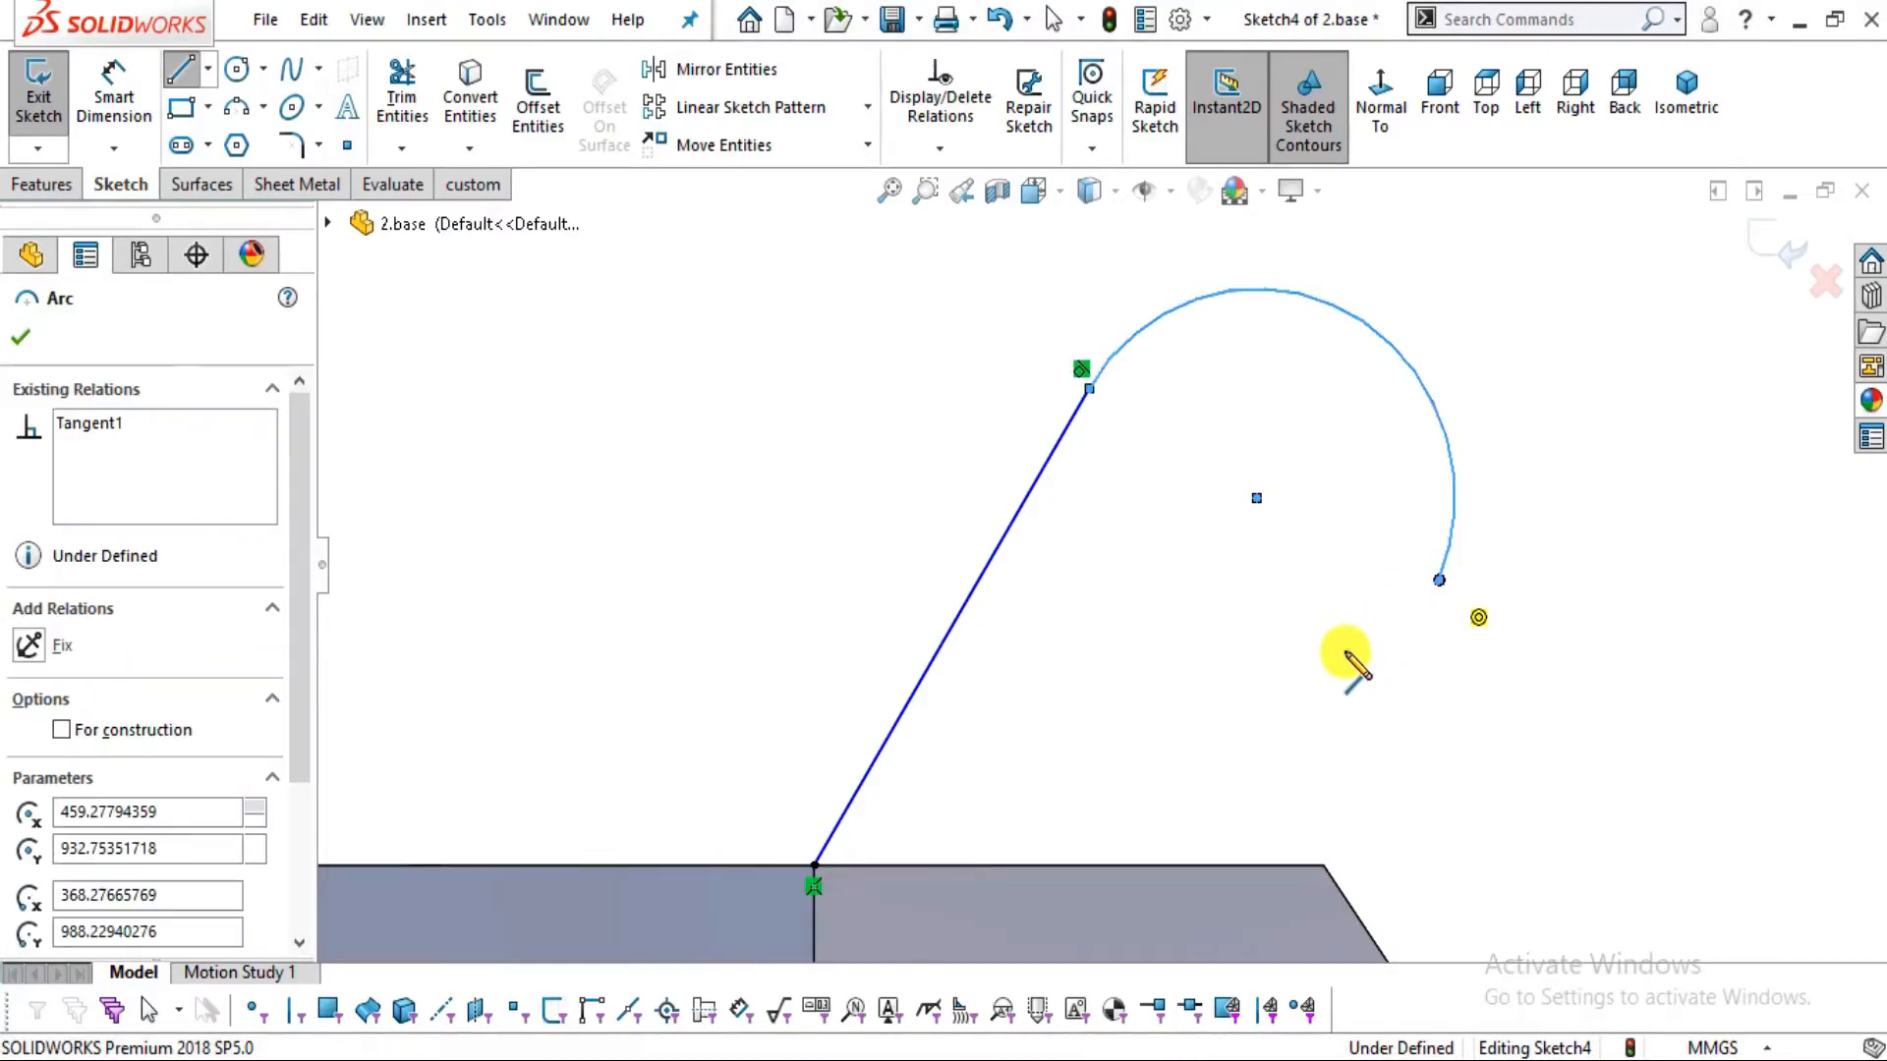
click(1243, 864)
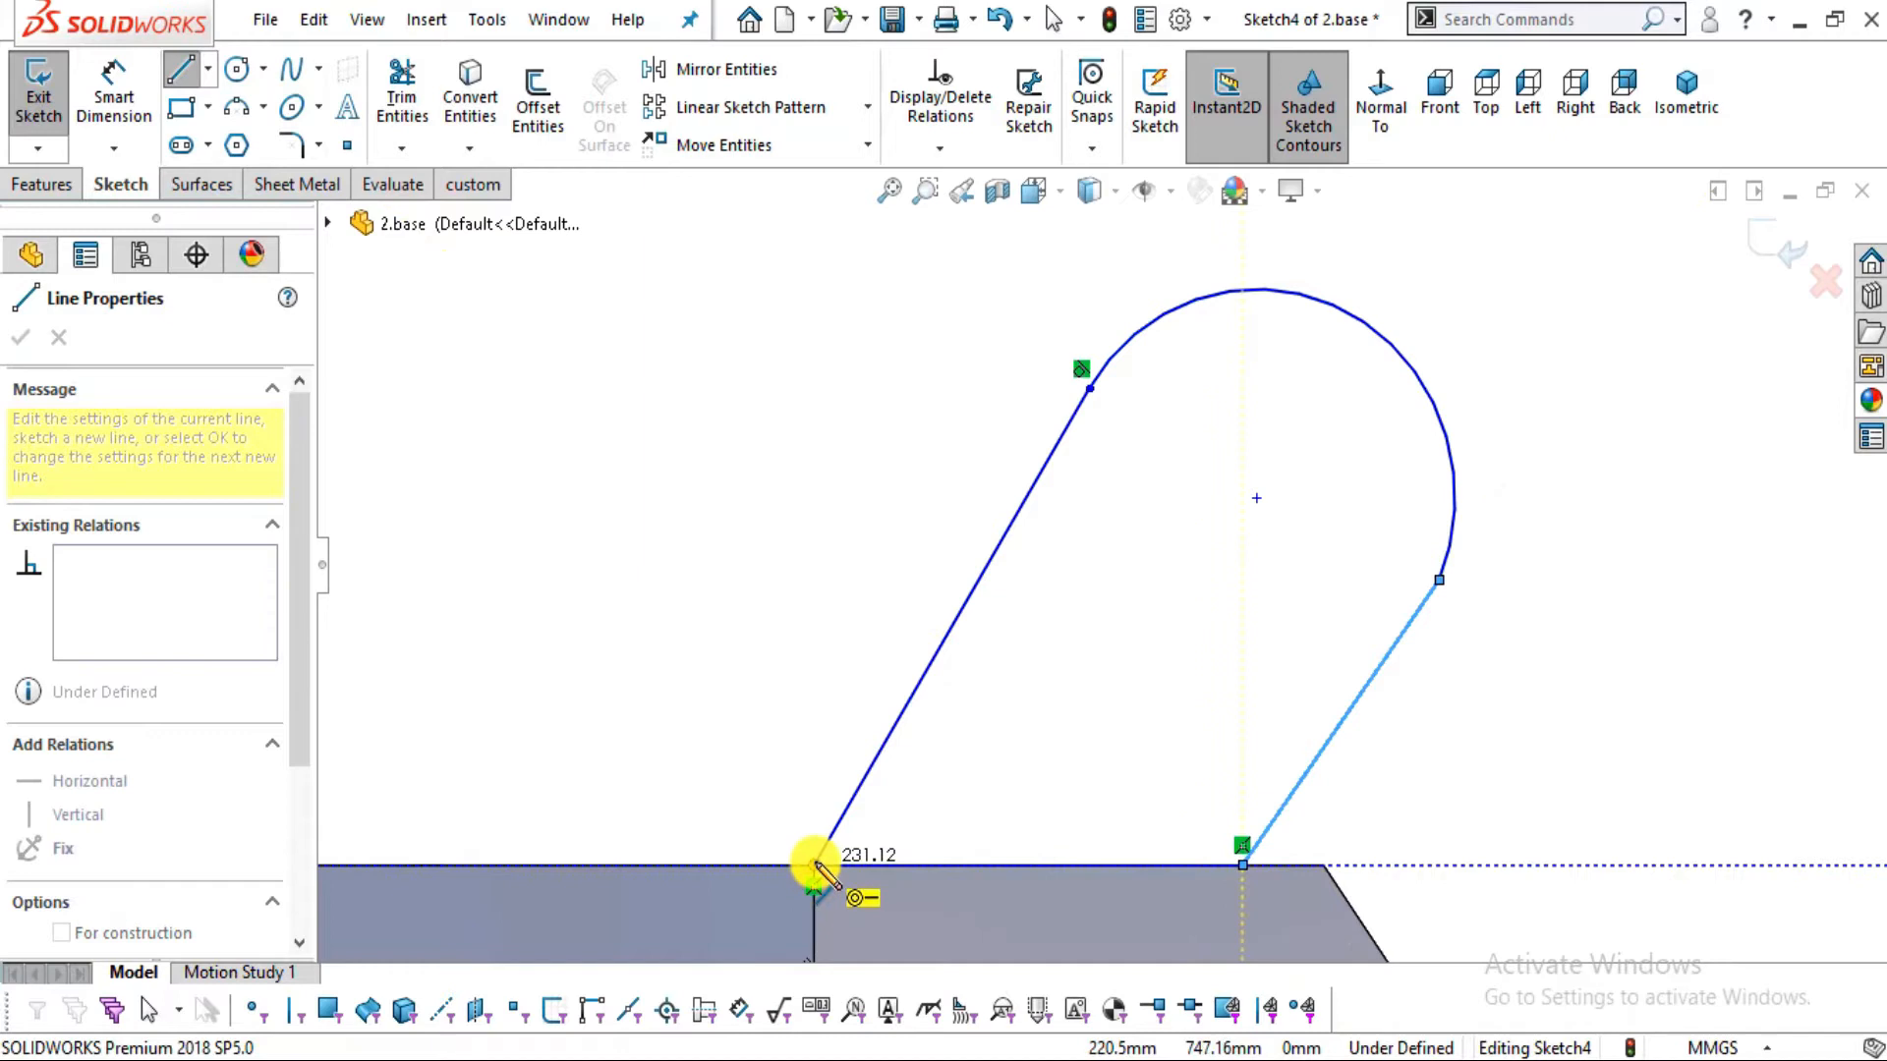
click(816, 865)
key(Escape)
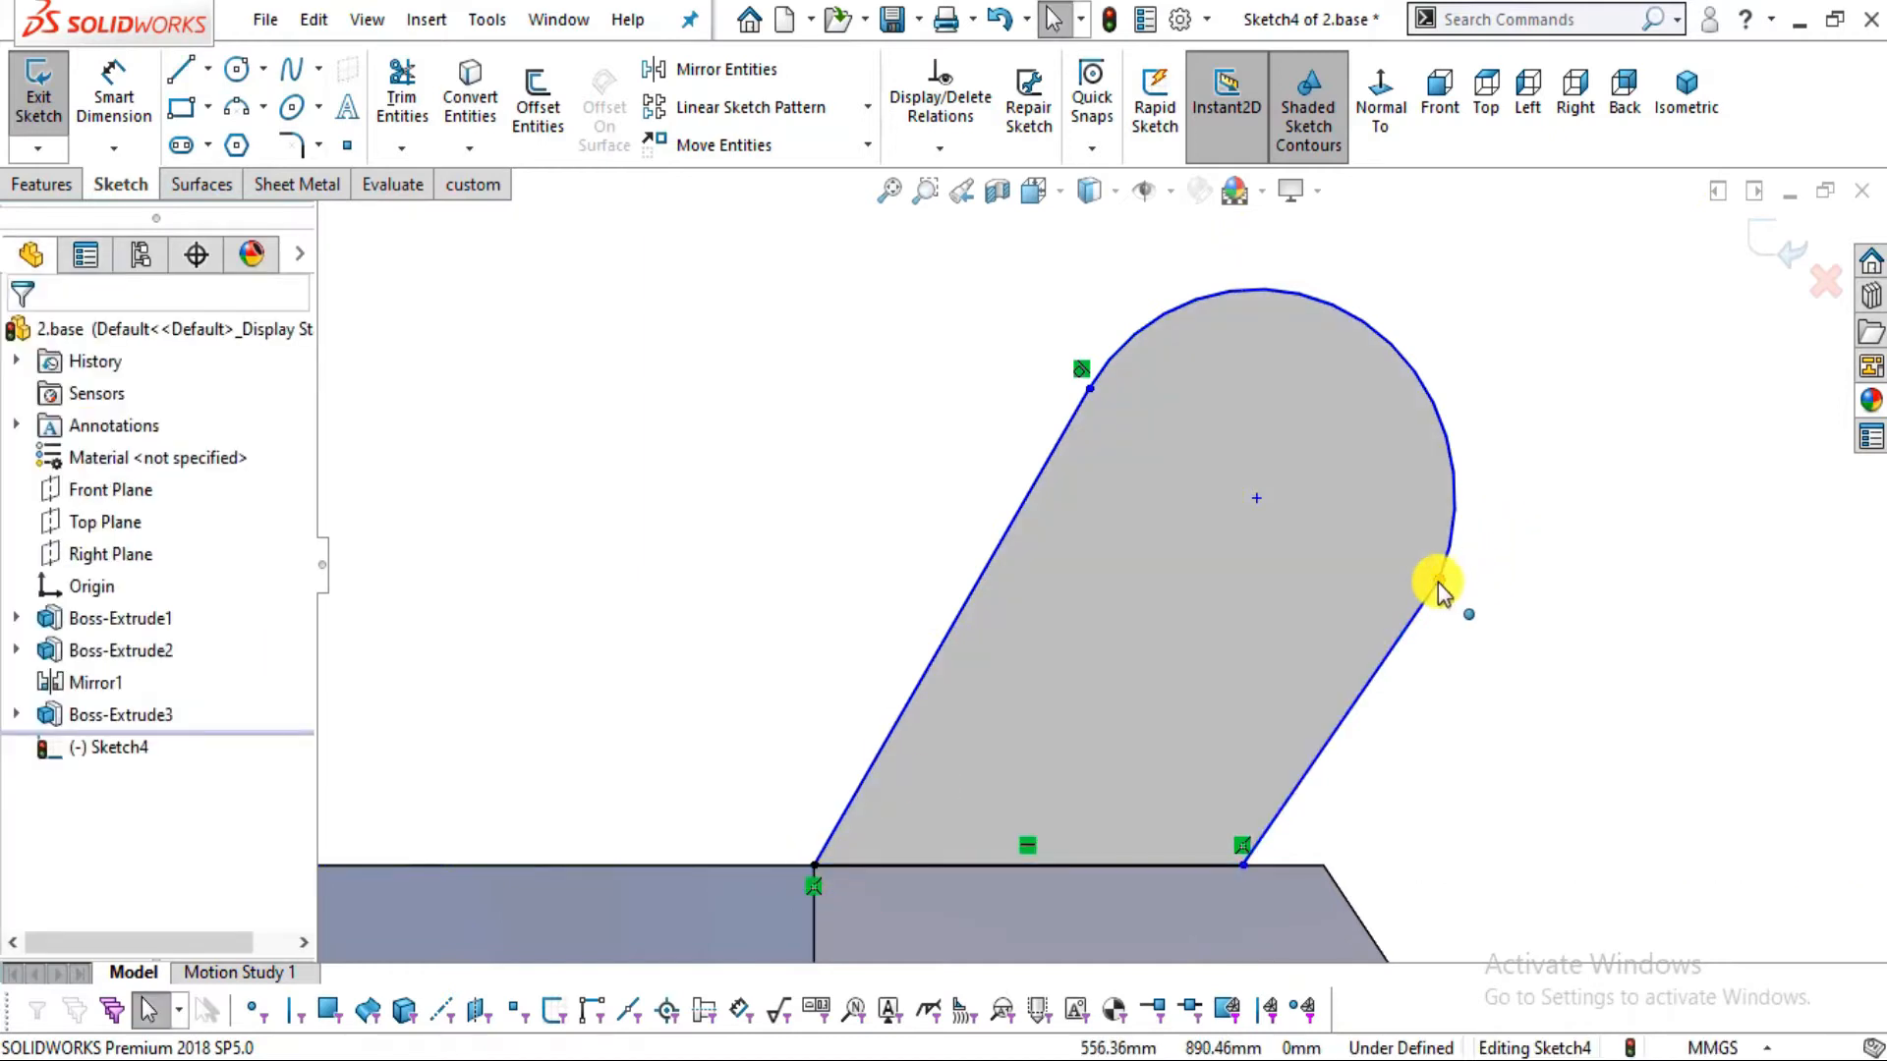
Make the lug's arc and its shorter sloping line tangent at their shared endpoint
click(1439, 579)
key(ctrl)
click(1530, 303)
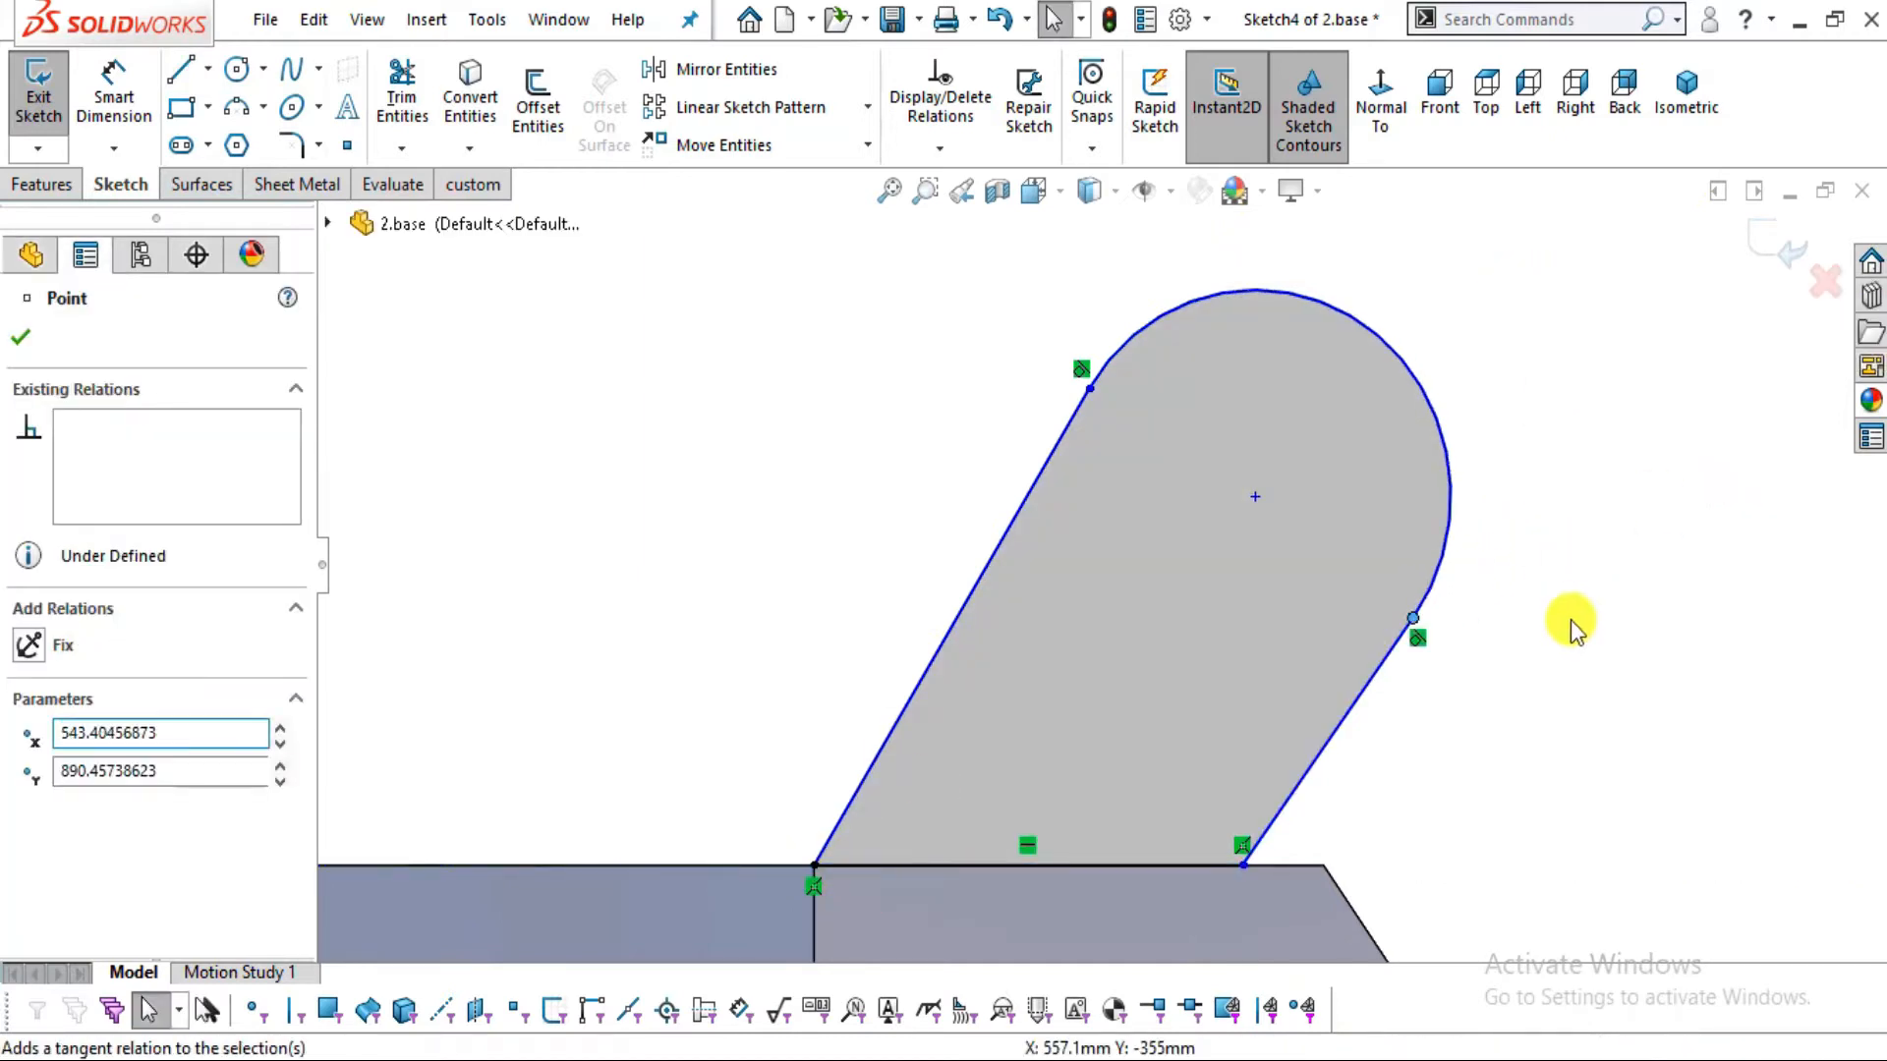
click(1569, 624)
Sketch a circle for the lug's pin hole, centred on the arc's centre point
click(236, 69)
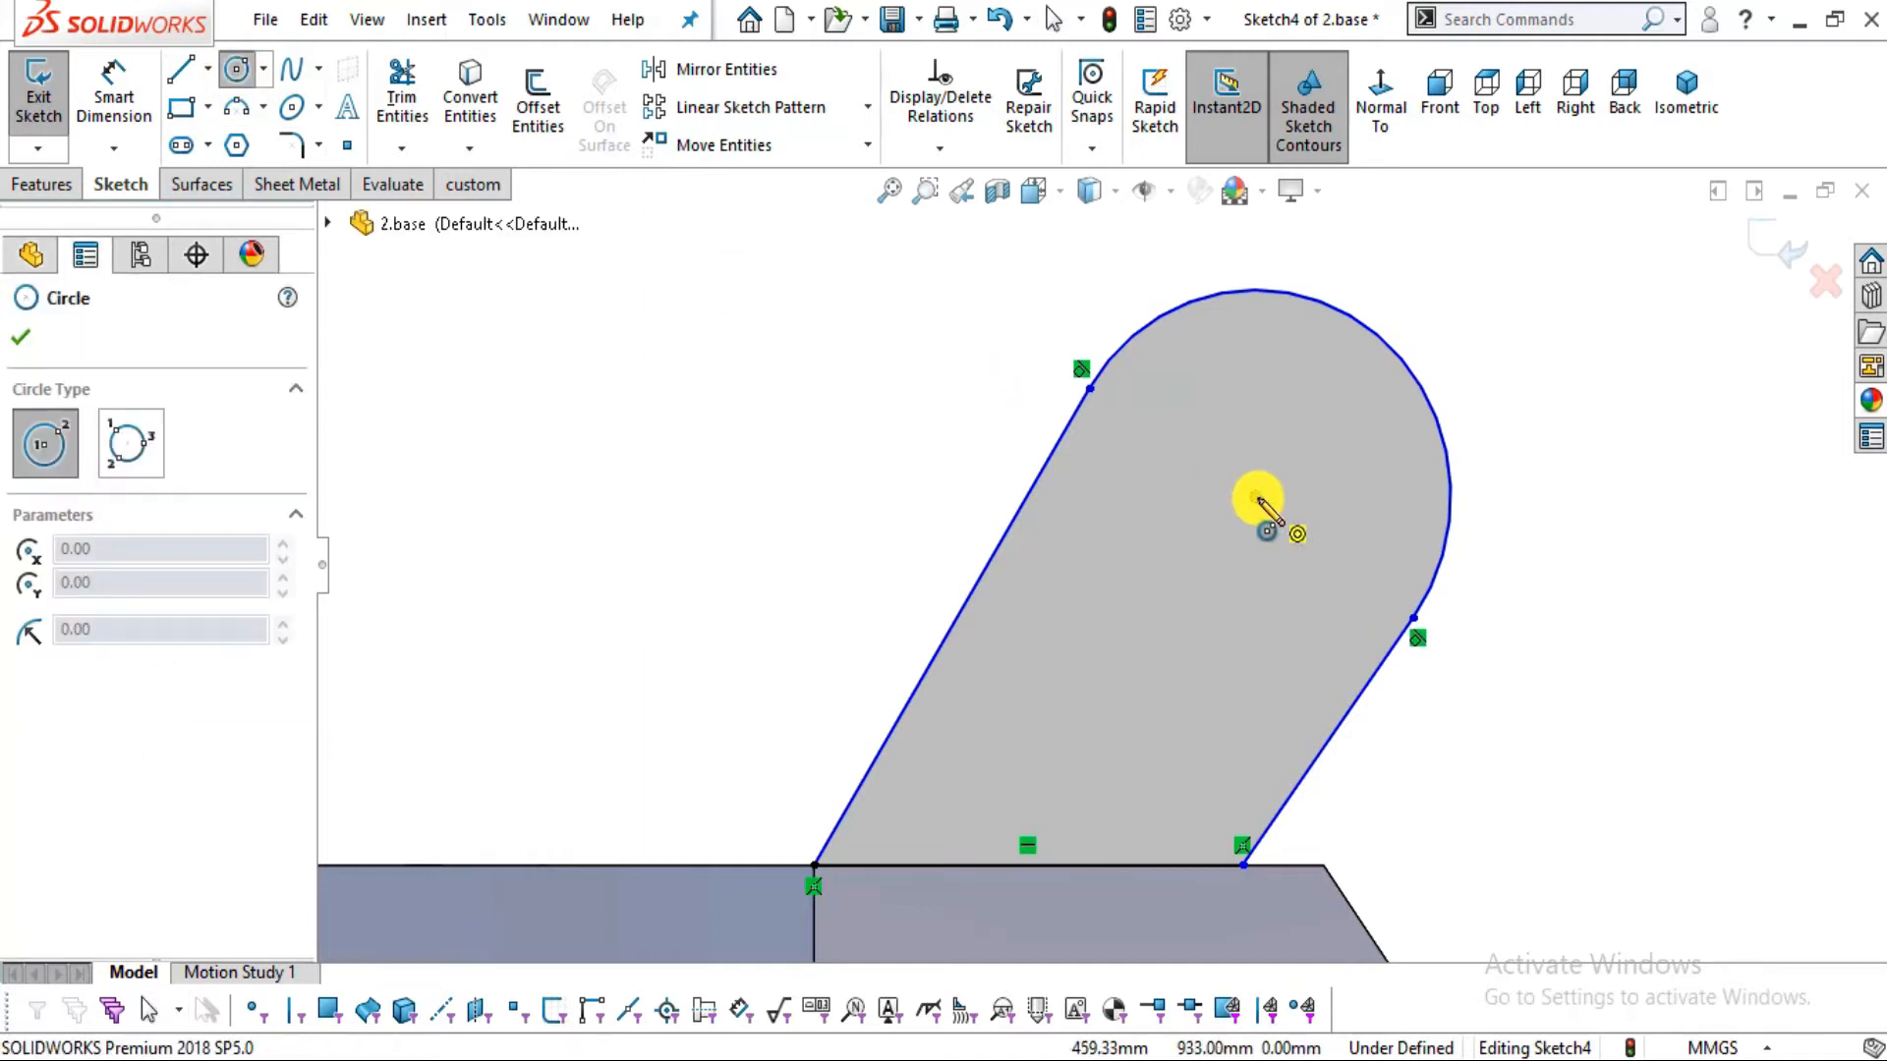
click(1255, 496)
click(1334, 576)
key(Escape)
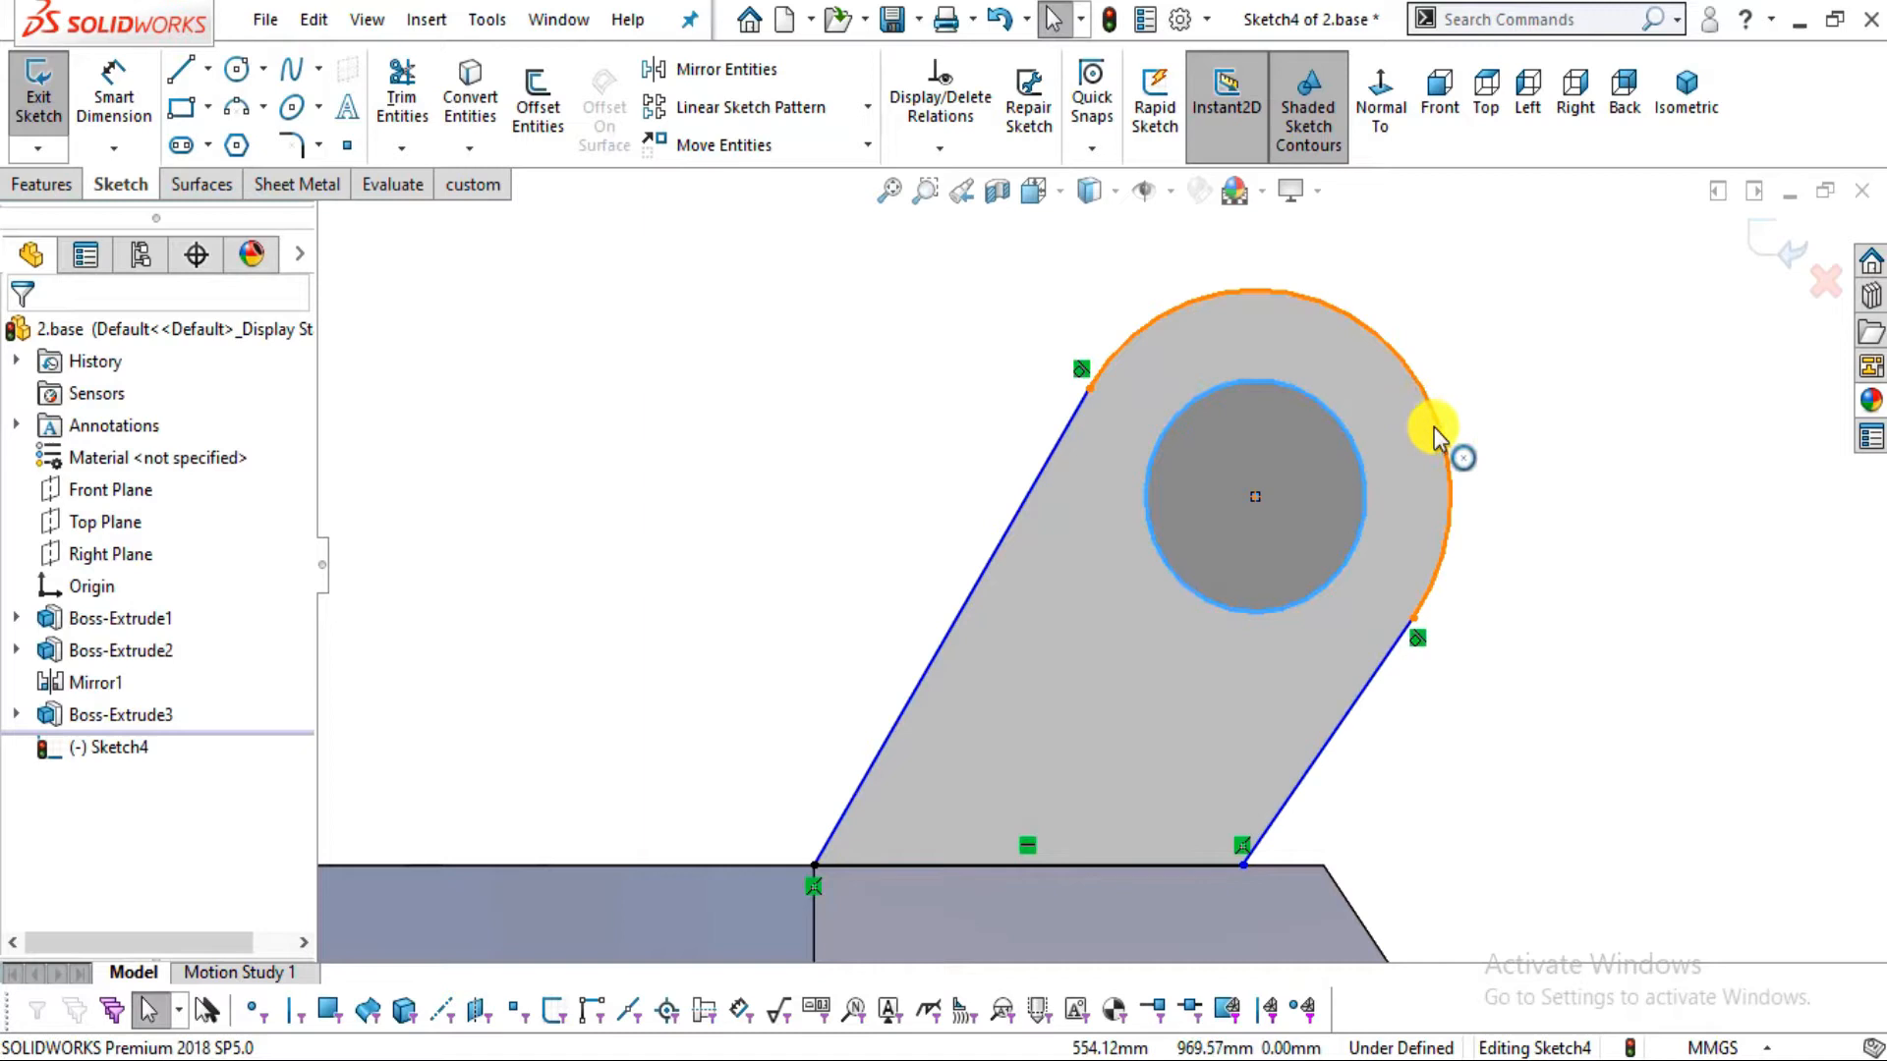
Dimension the angle between the lug's longer sloping line and its base line as 50°
click(114, 90)
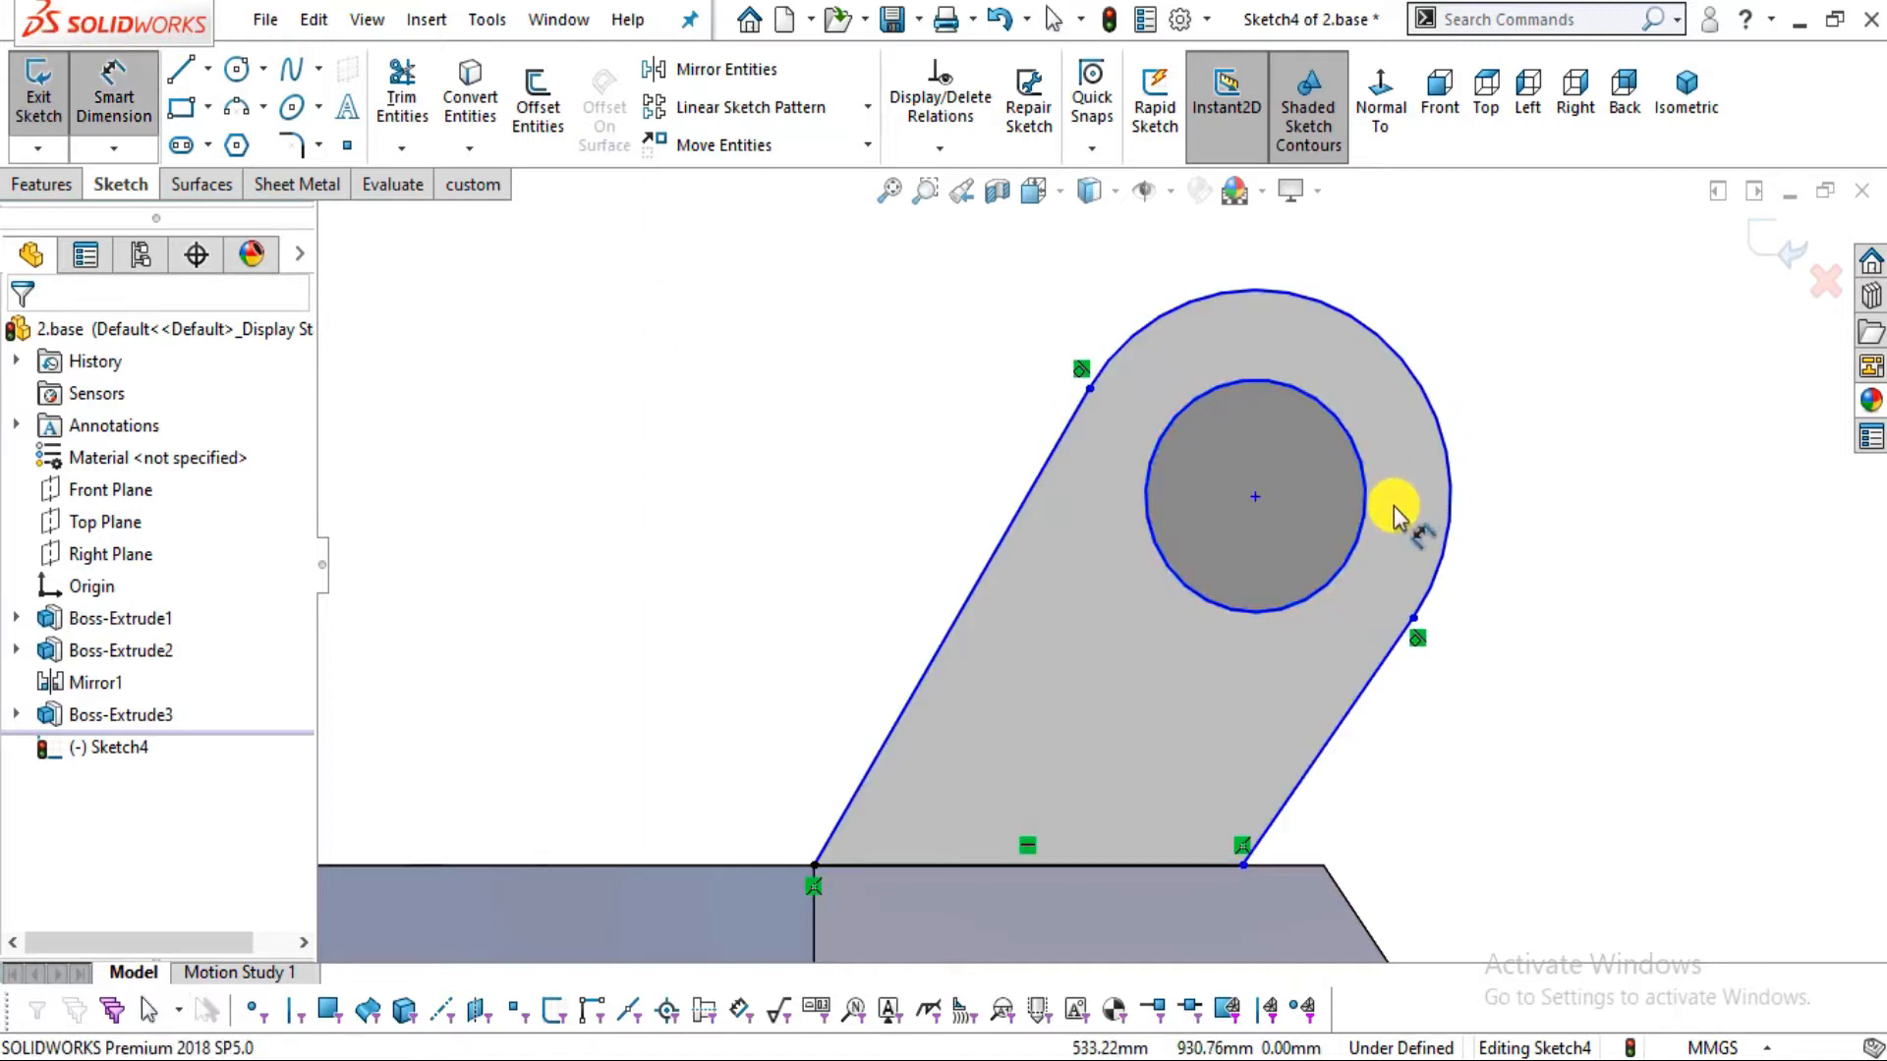
key(alt+Tab)
key(alt+Tab)
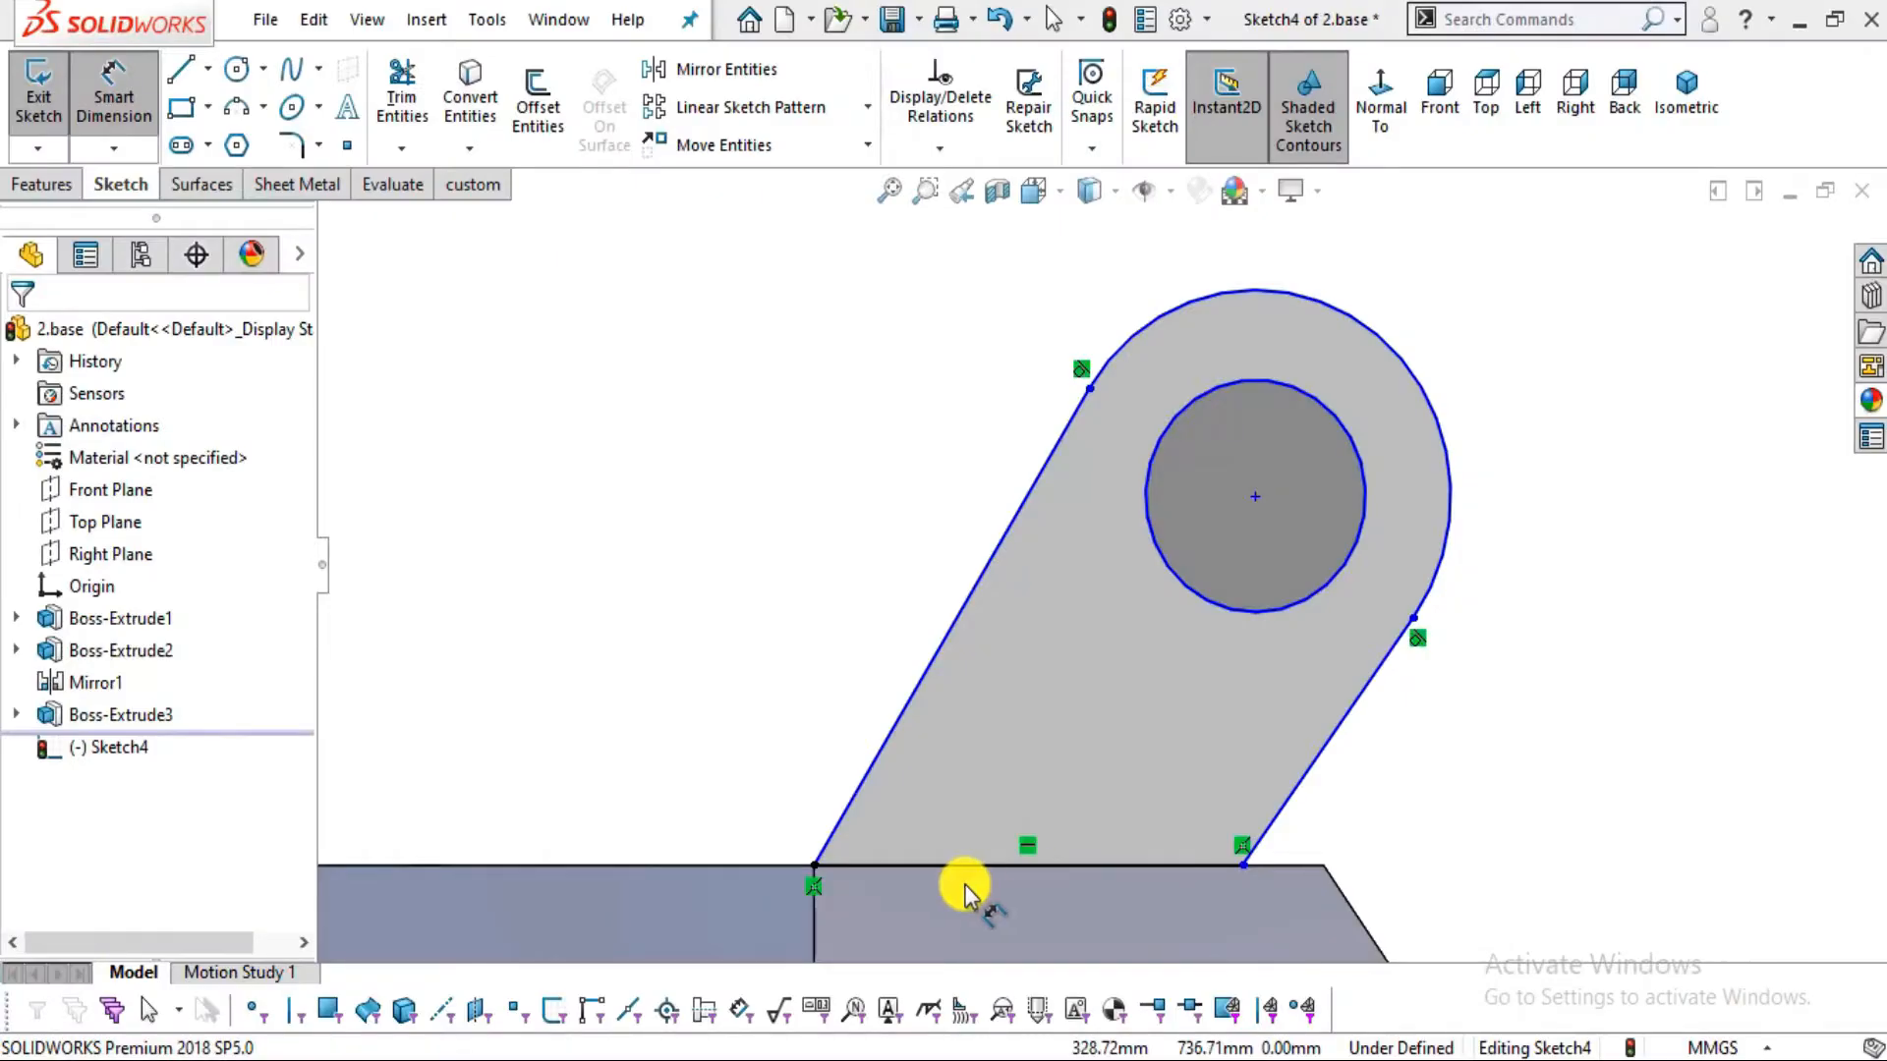
click(876, 763)
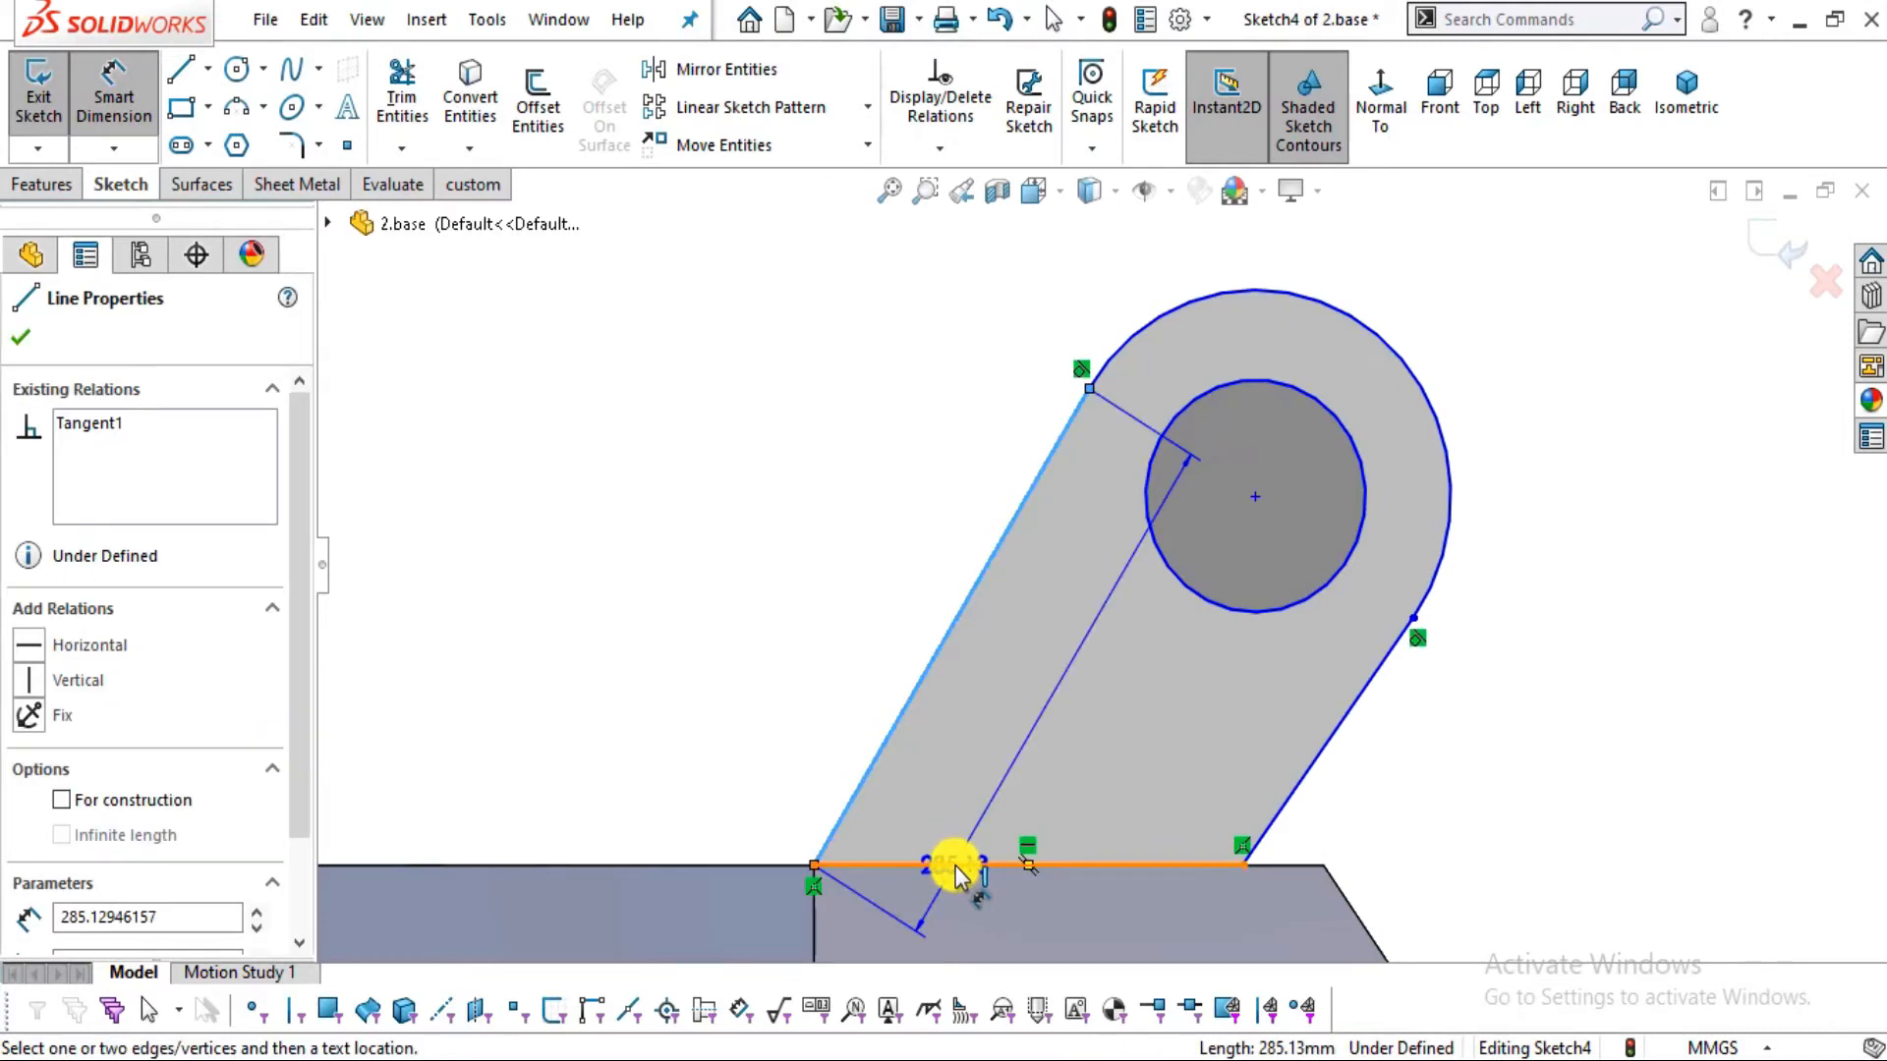
click(951, 866)
click(963, 783)
text(50)
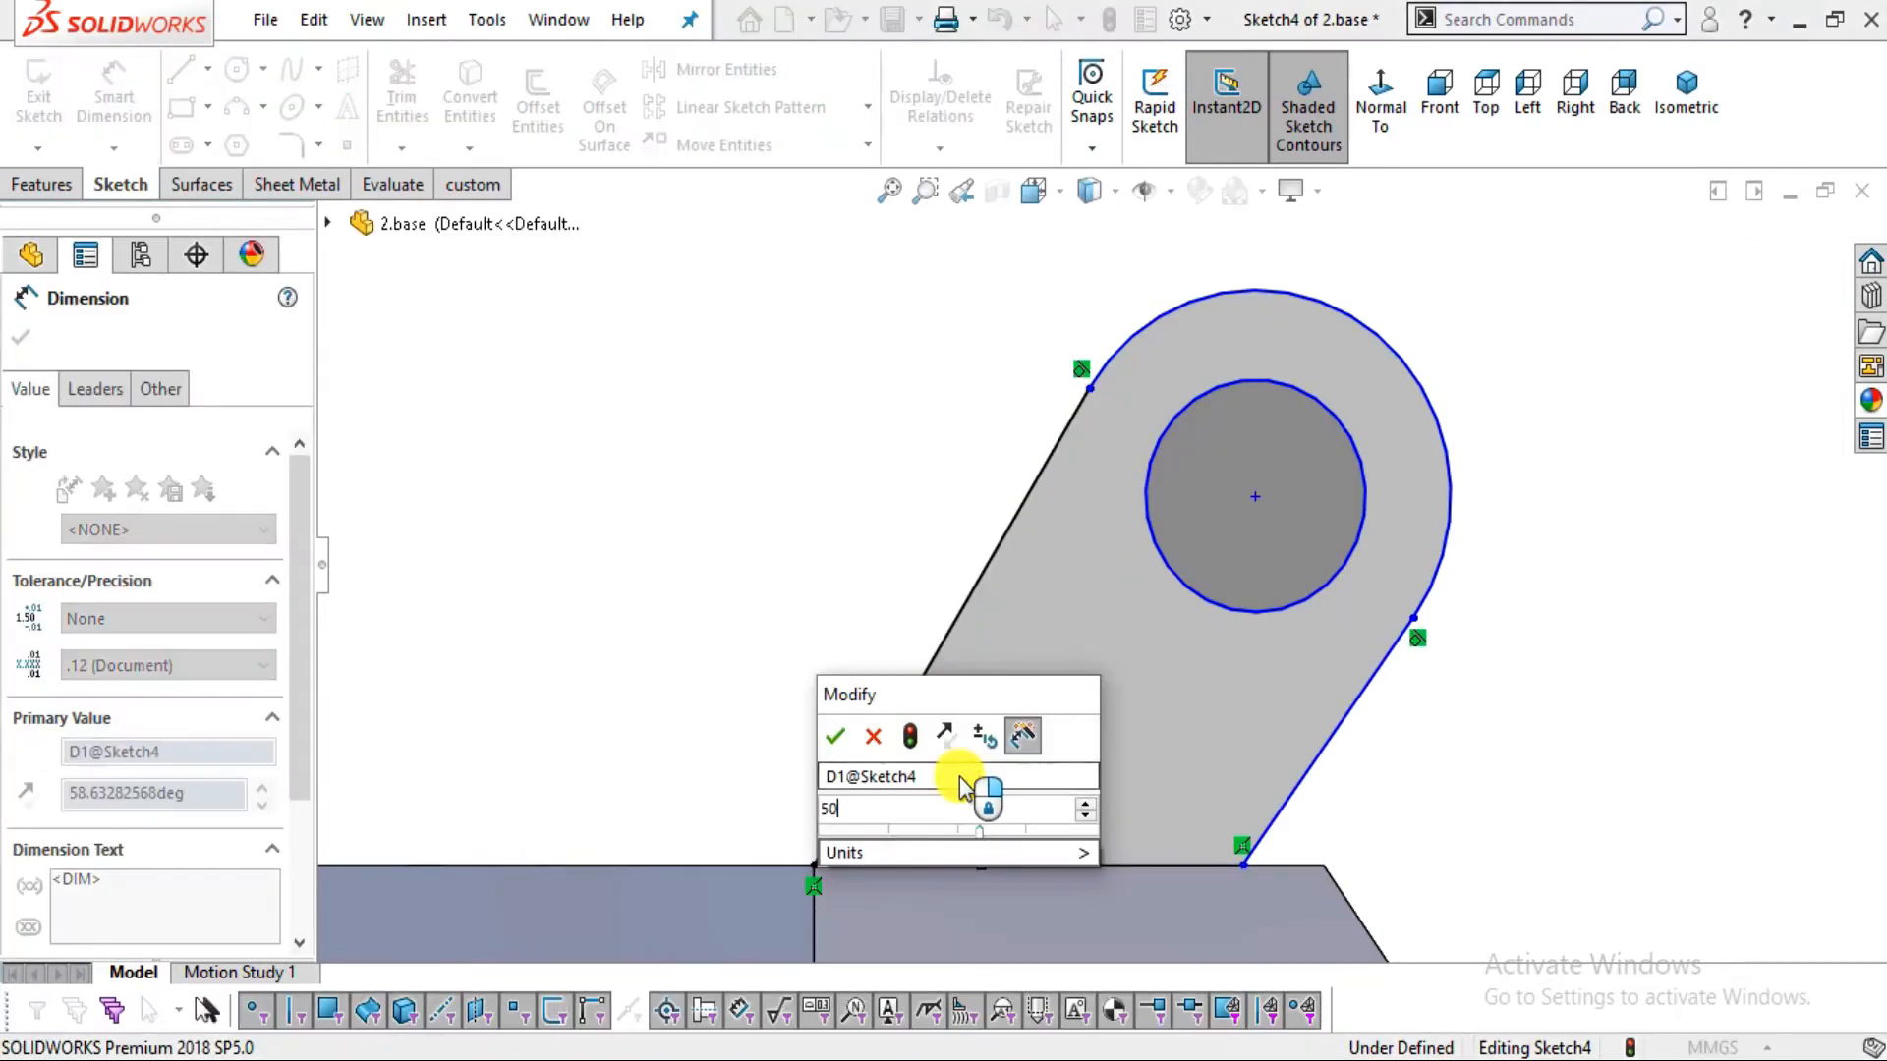
key(Return)
key(Escape)
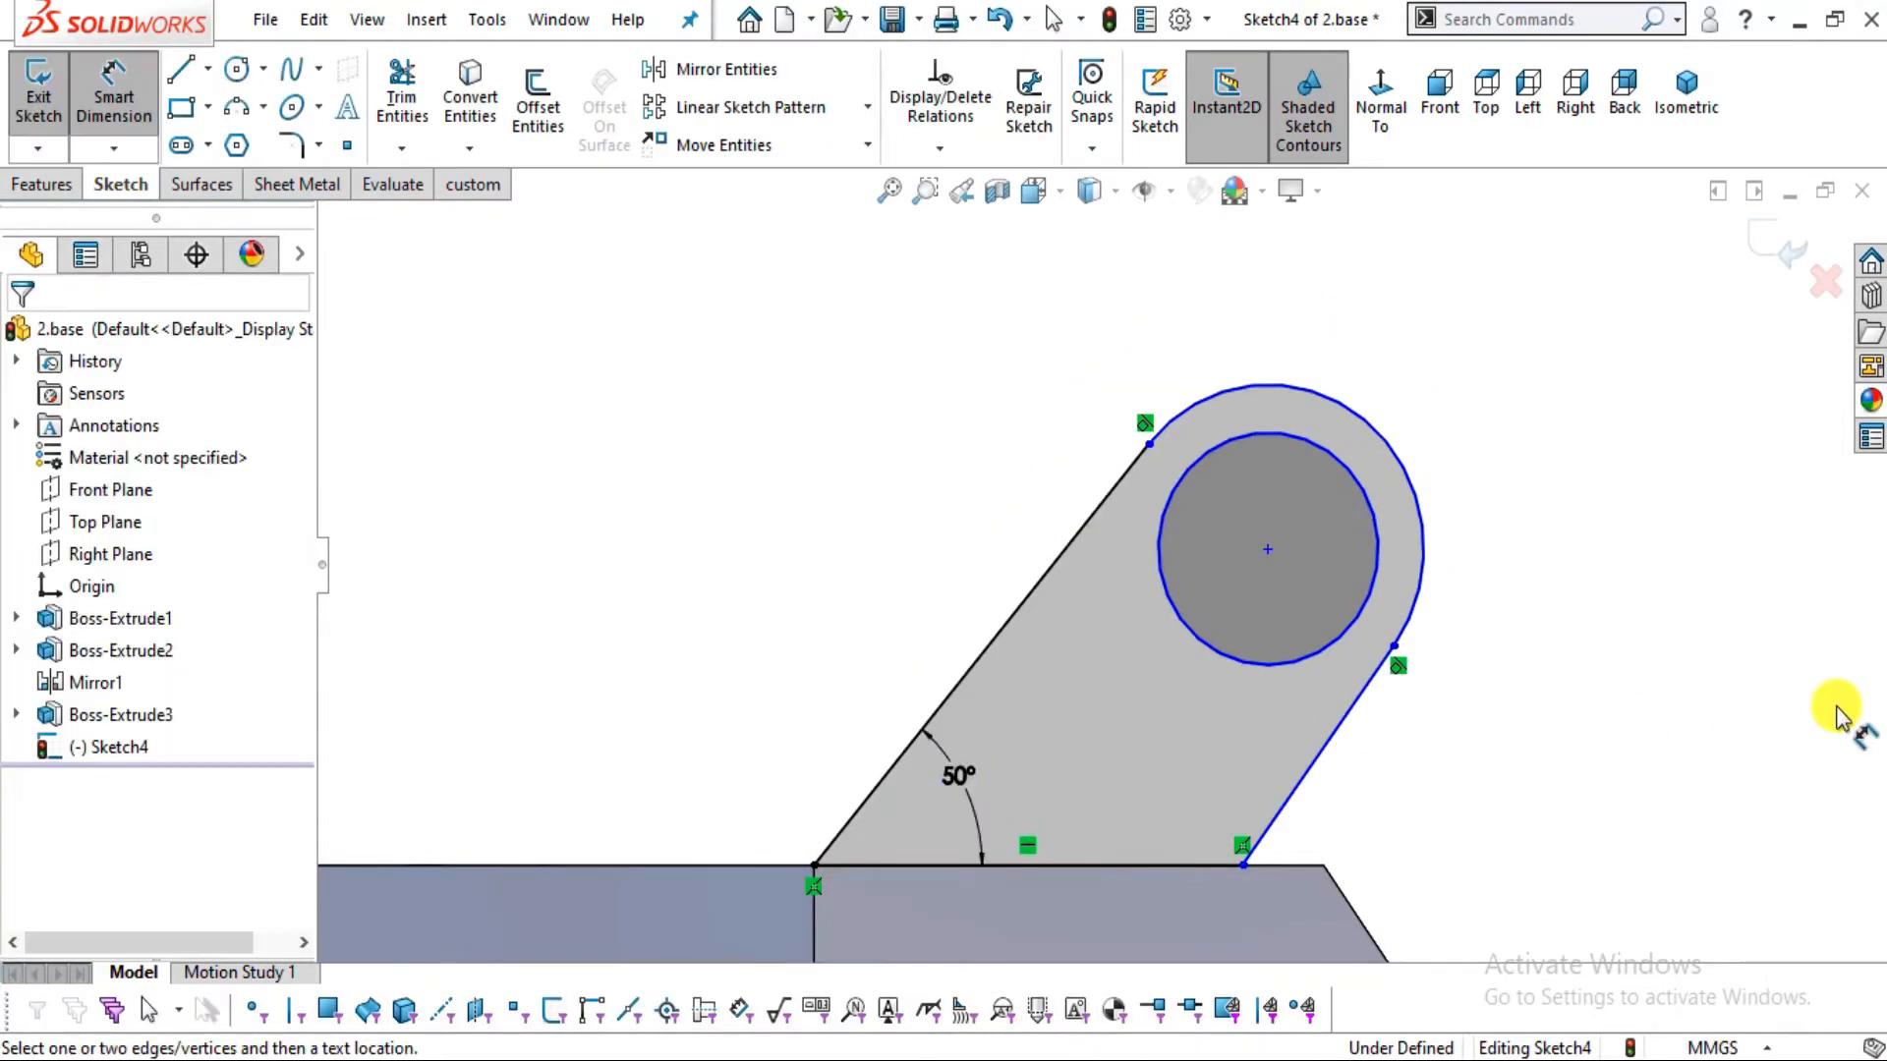
Dimension the lug's rounded end with a radius of 90 mm, as given in the PDF drawing
key(alt+Tab)
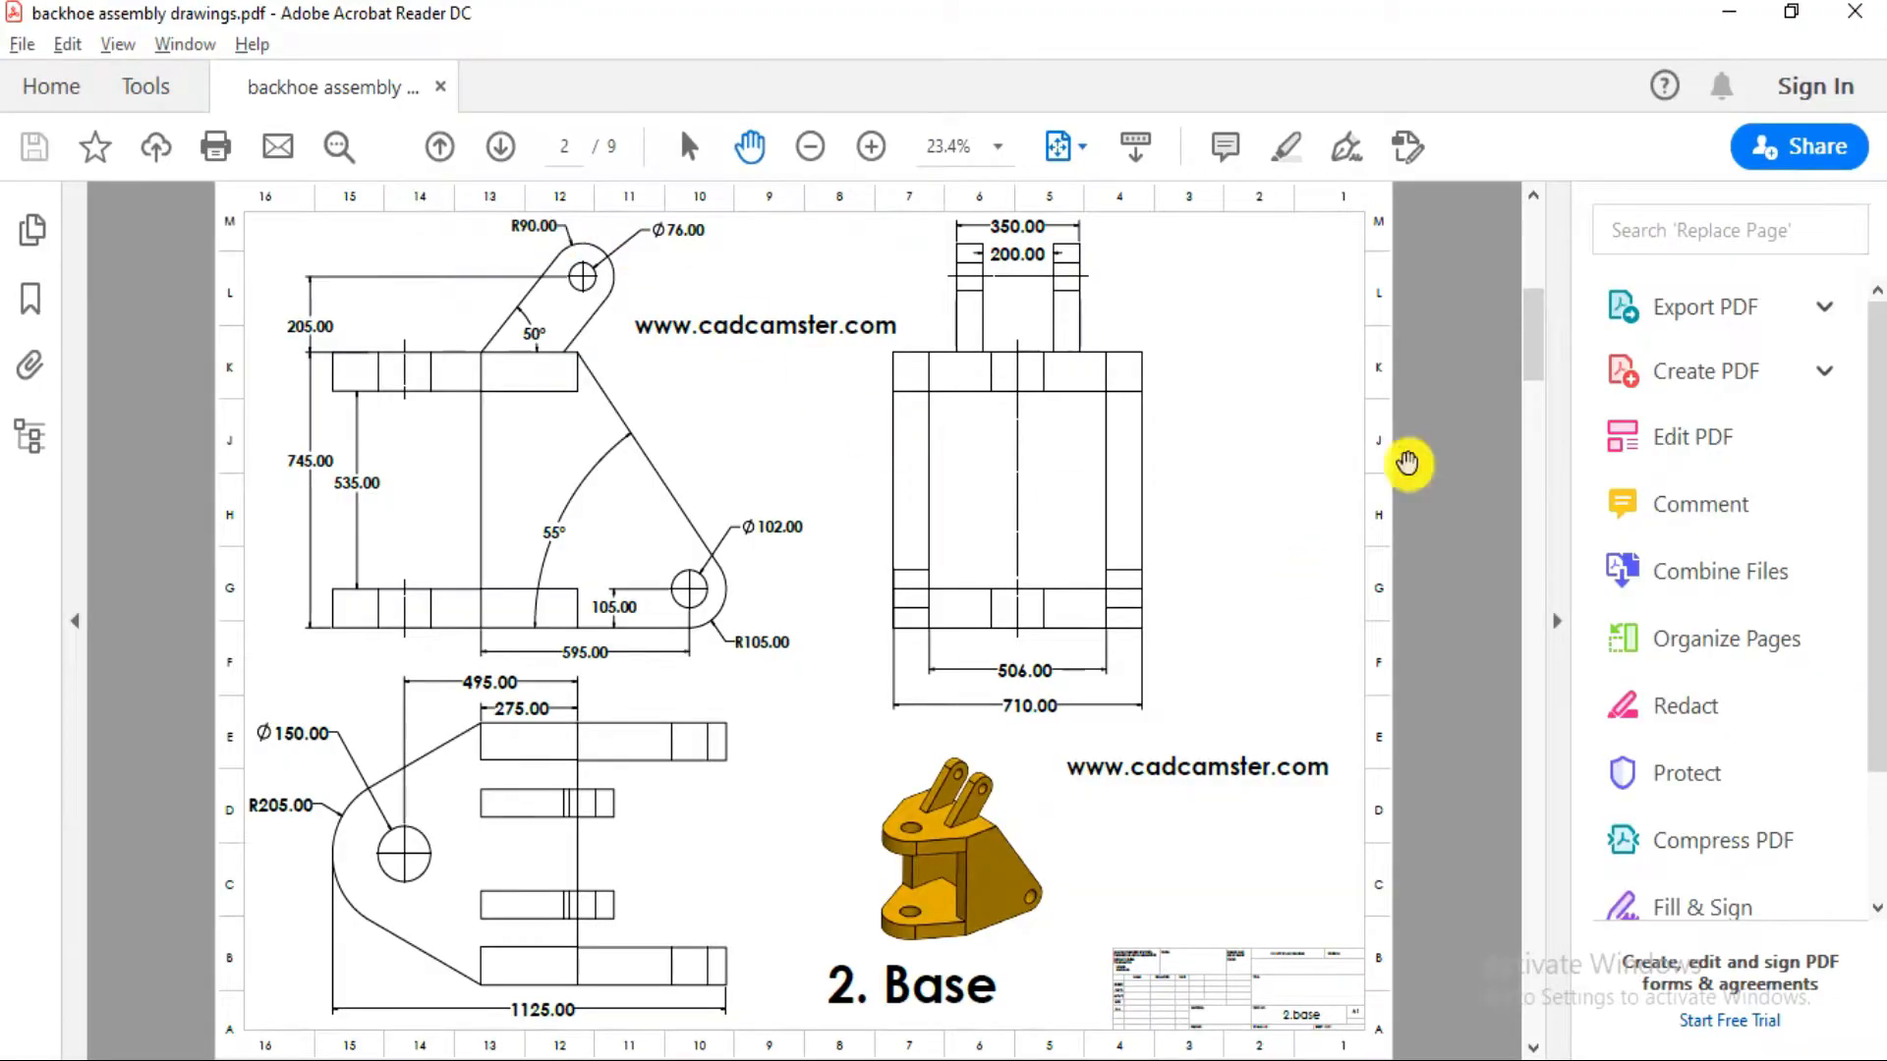
key(alt+Tab)
click(1420, 487)
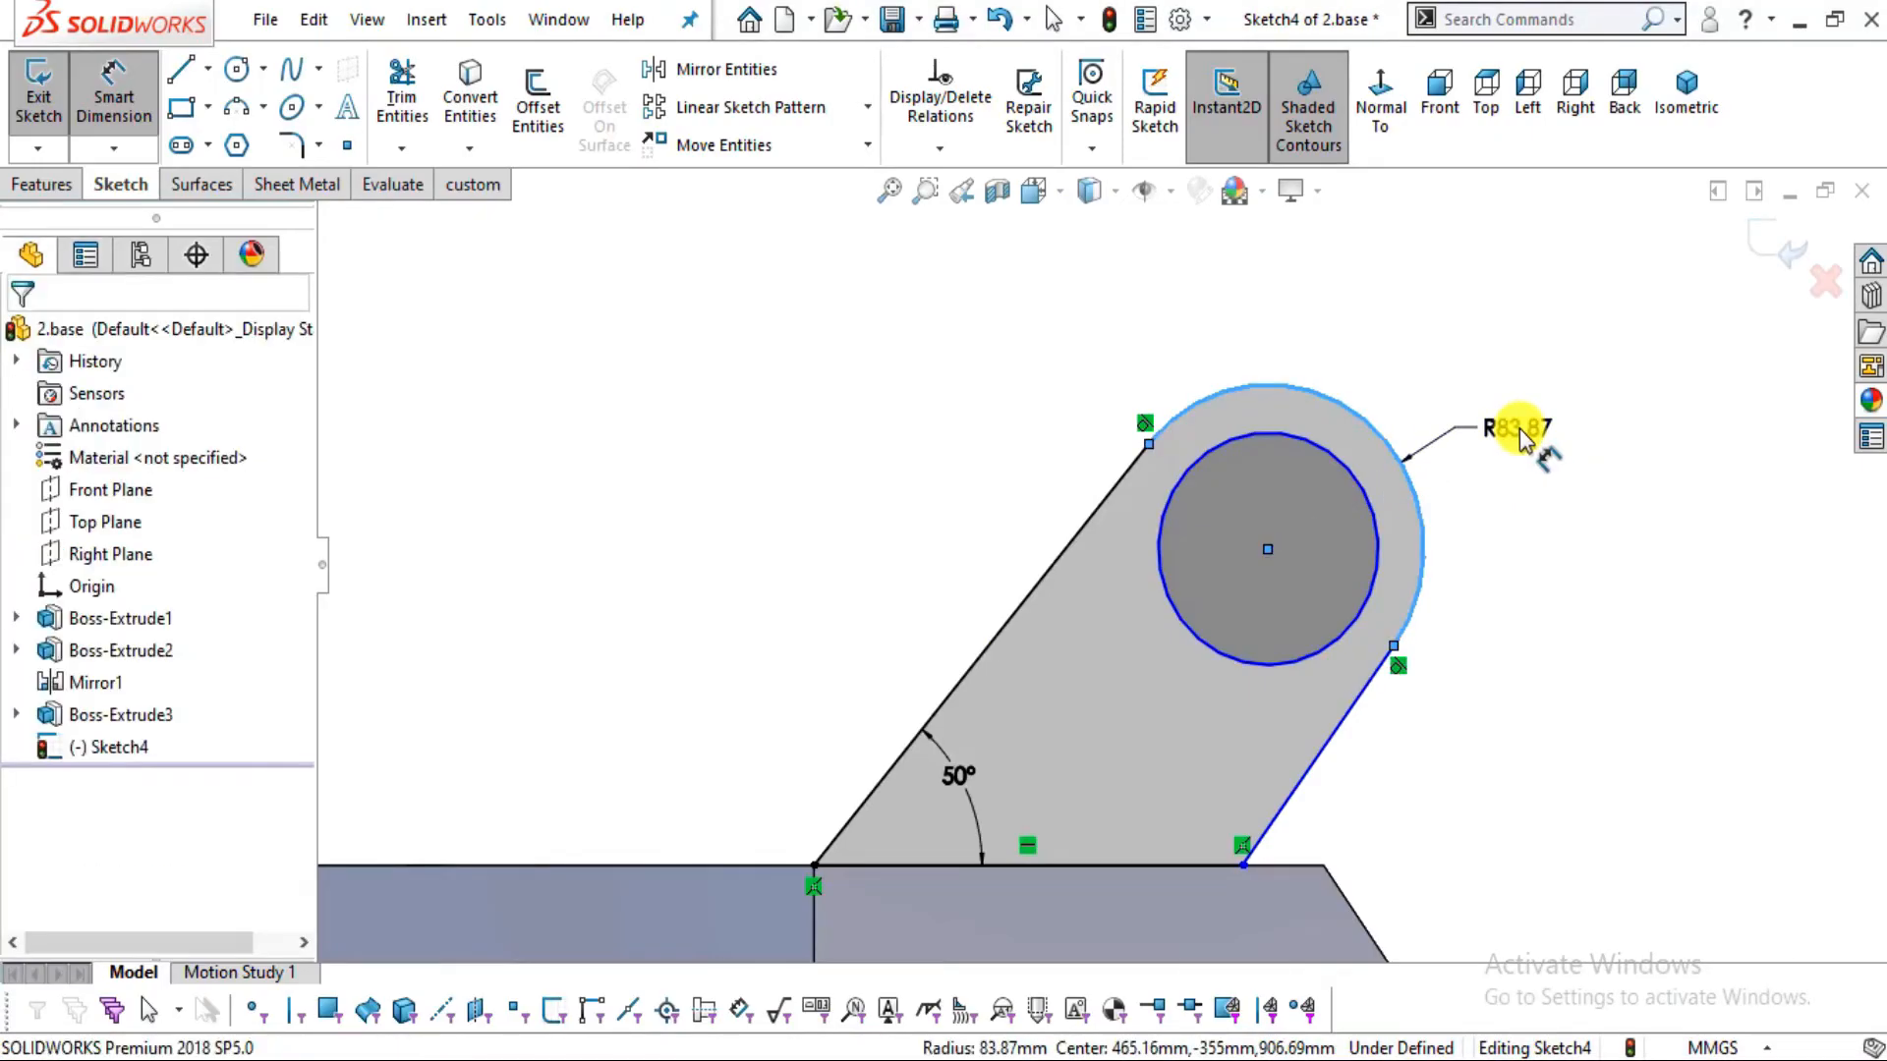
double_click(1523, 440)
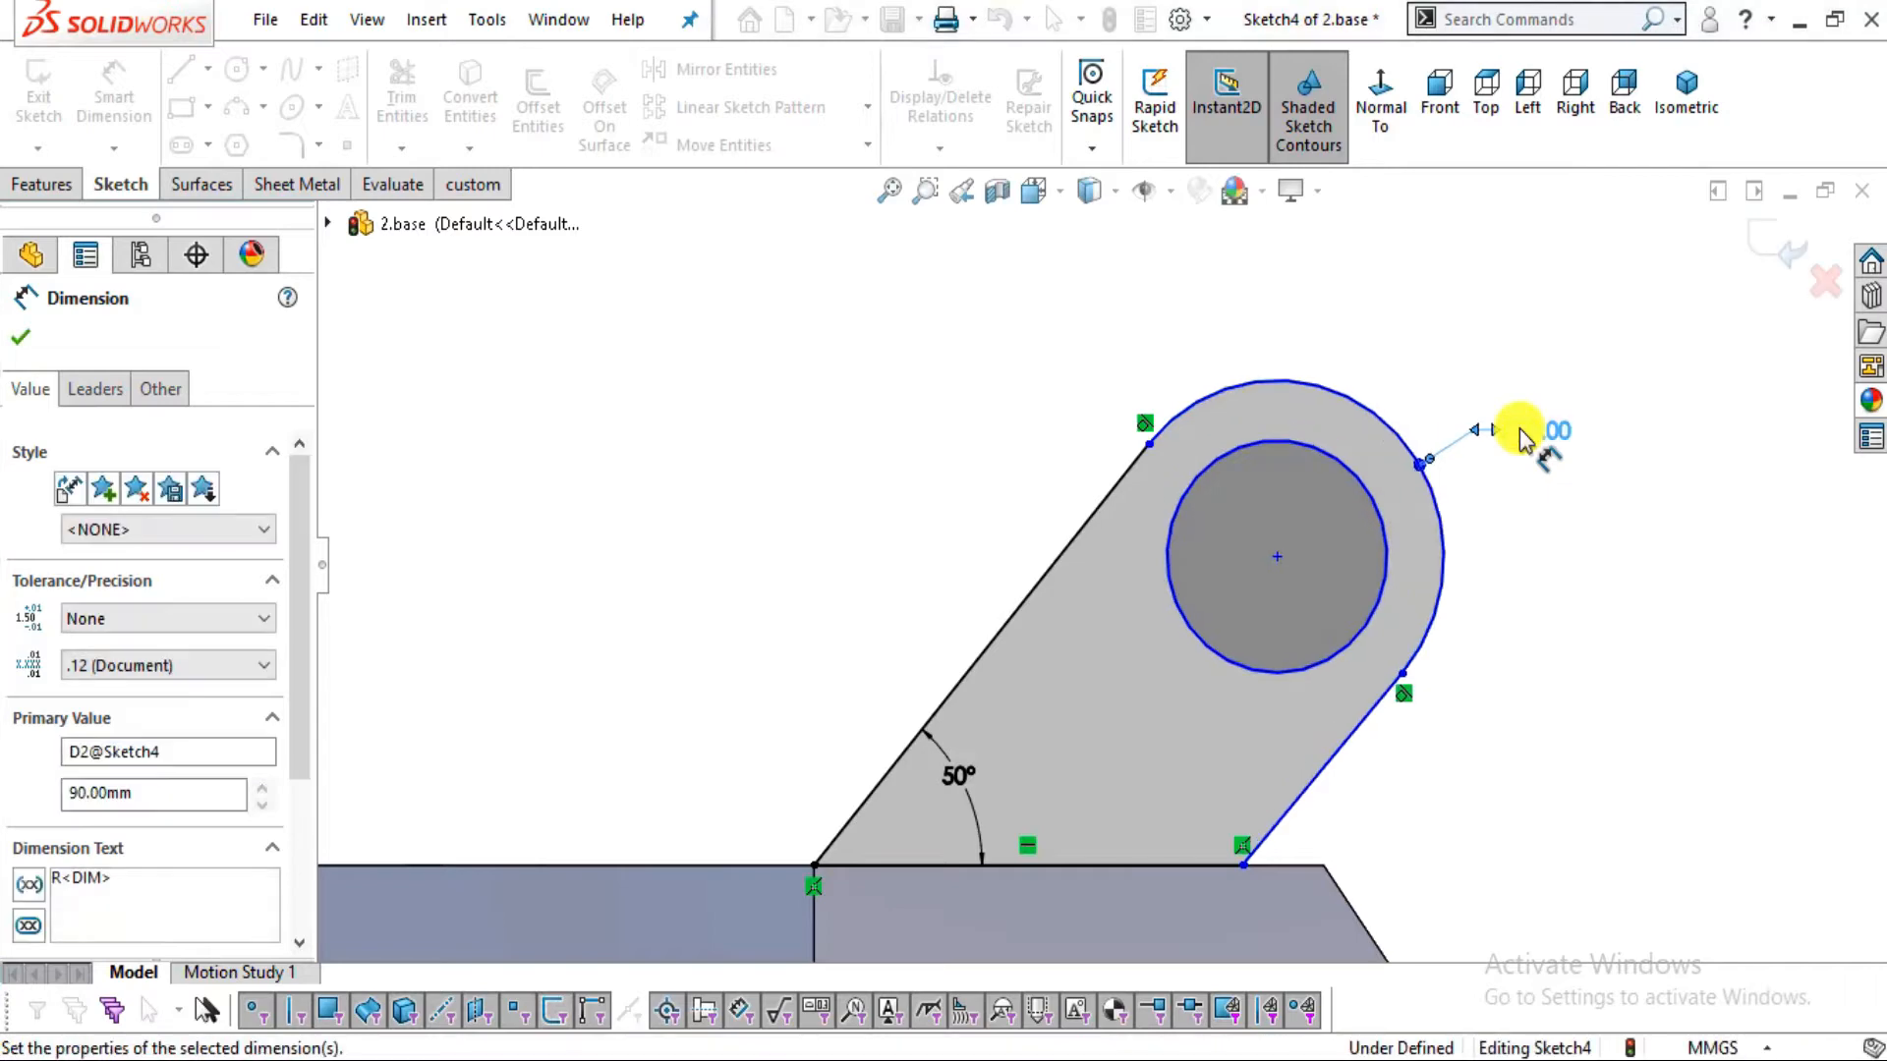
click(1576, 560)
Dimension the lug's pin hole with a diameter of 76 mm, as given in the PDF drawing
key(alt+Tab)
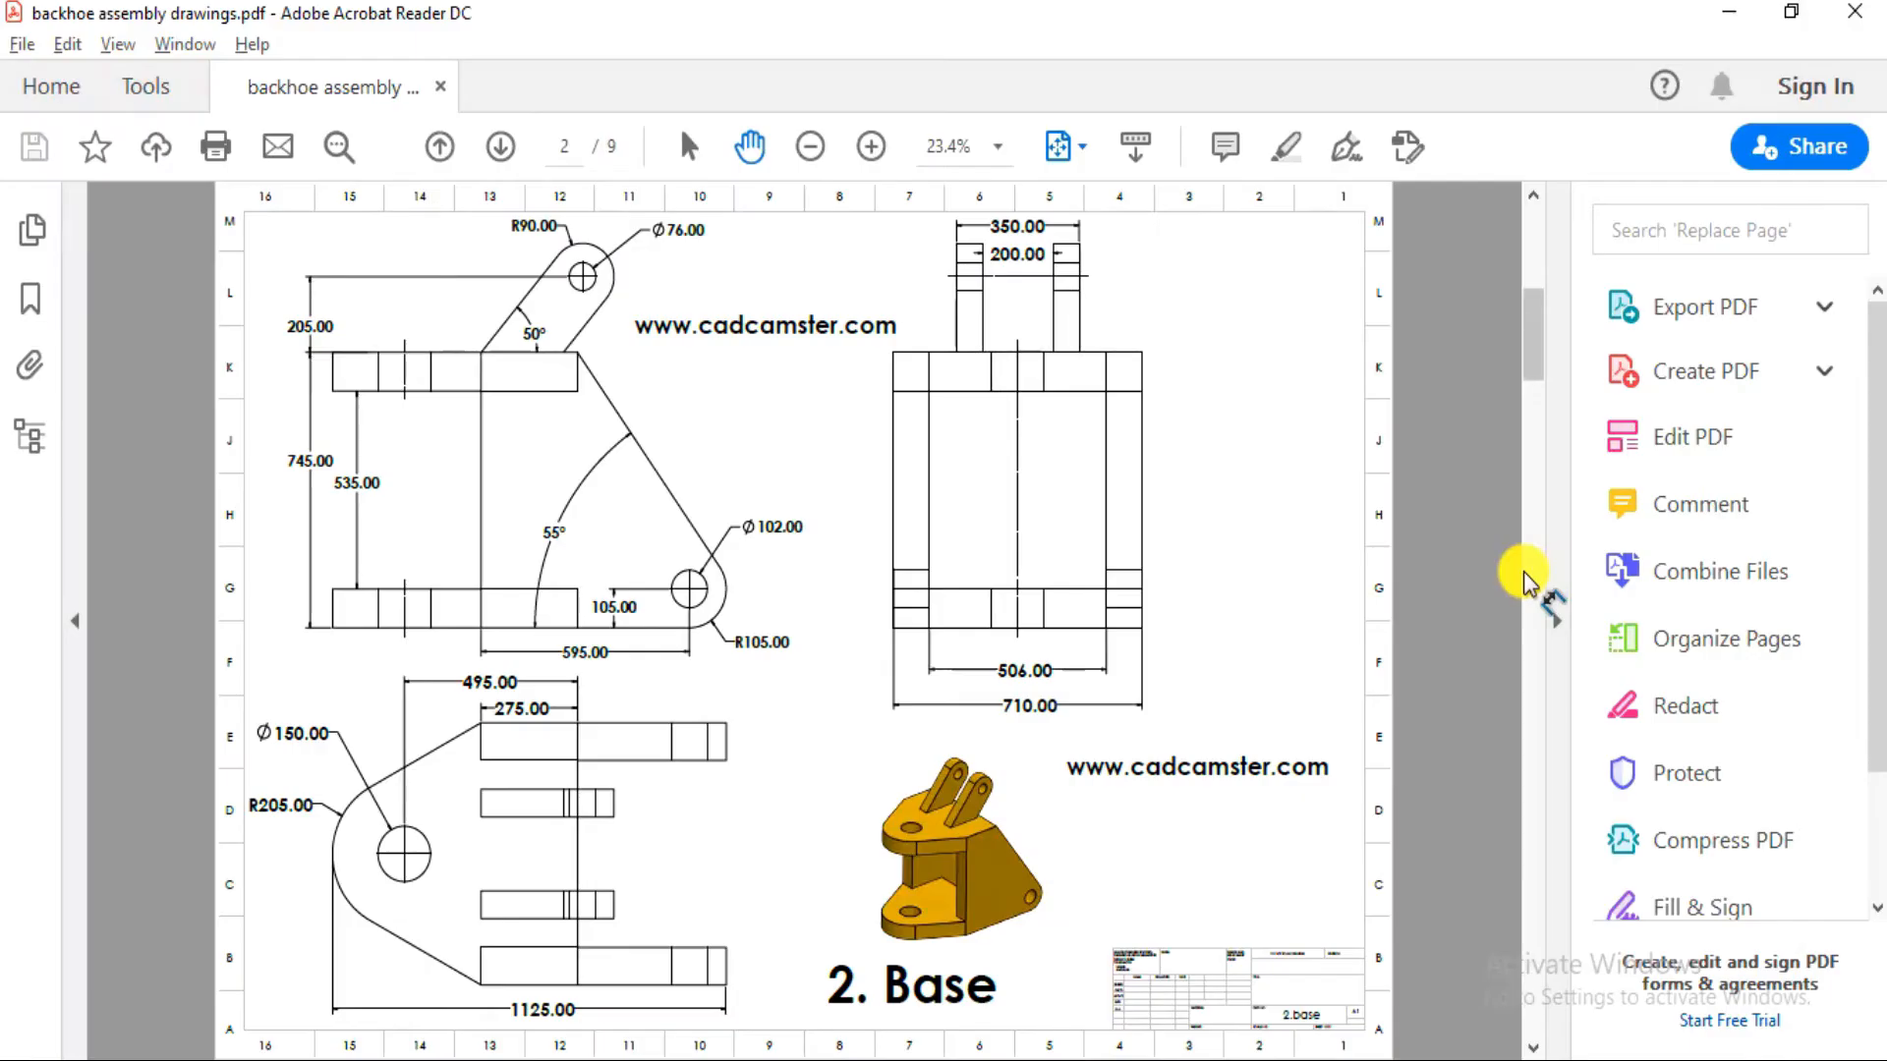
key(alt+Tab)
click(1376, 492)
click(1648, 663)
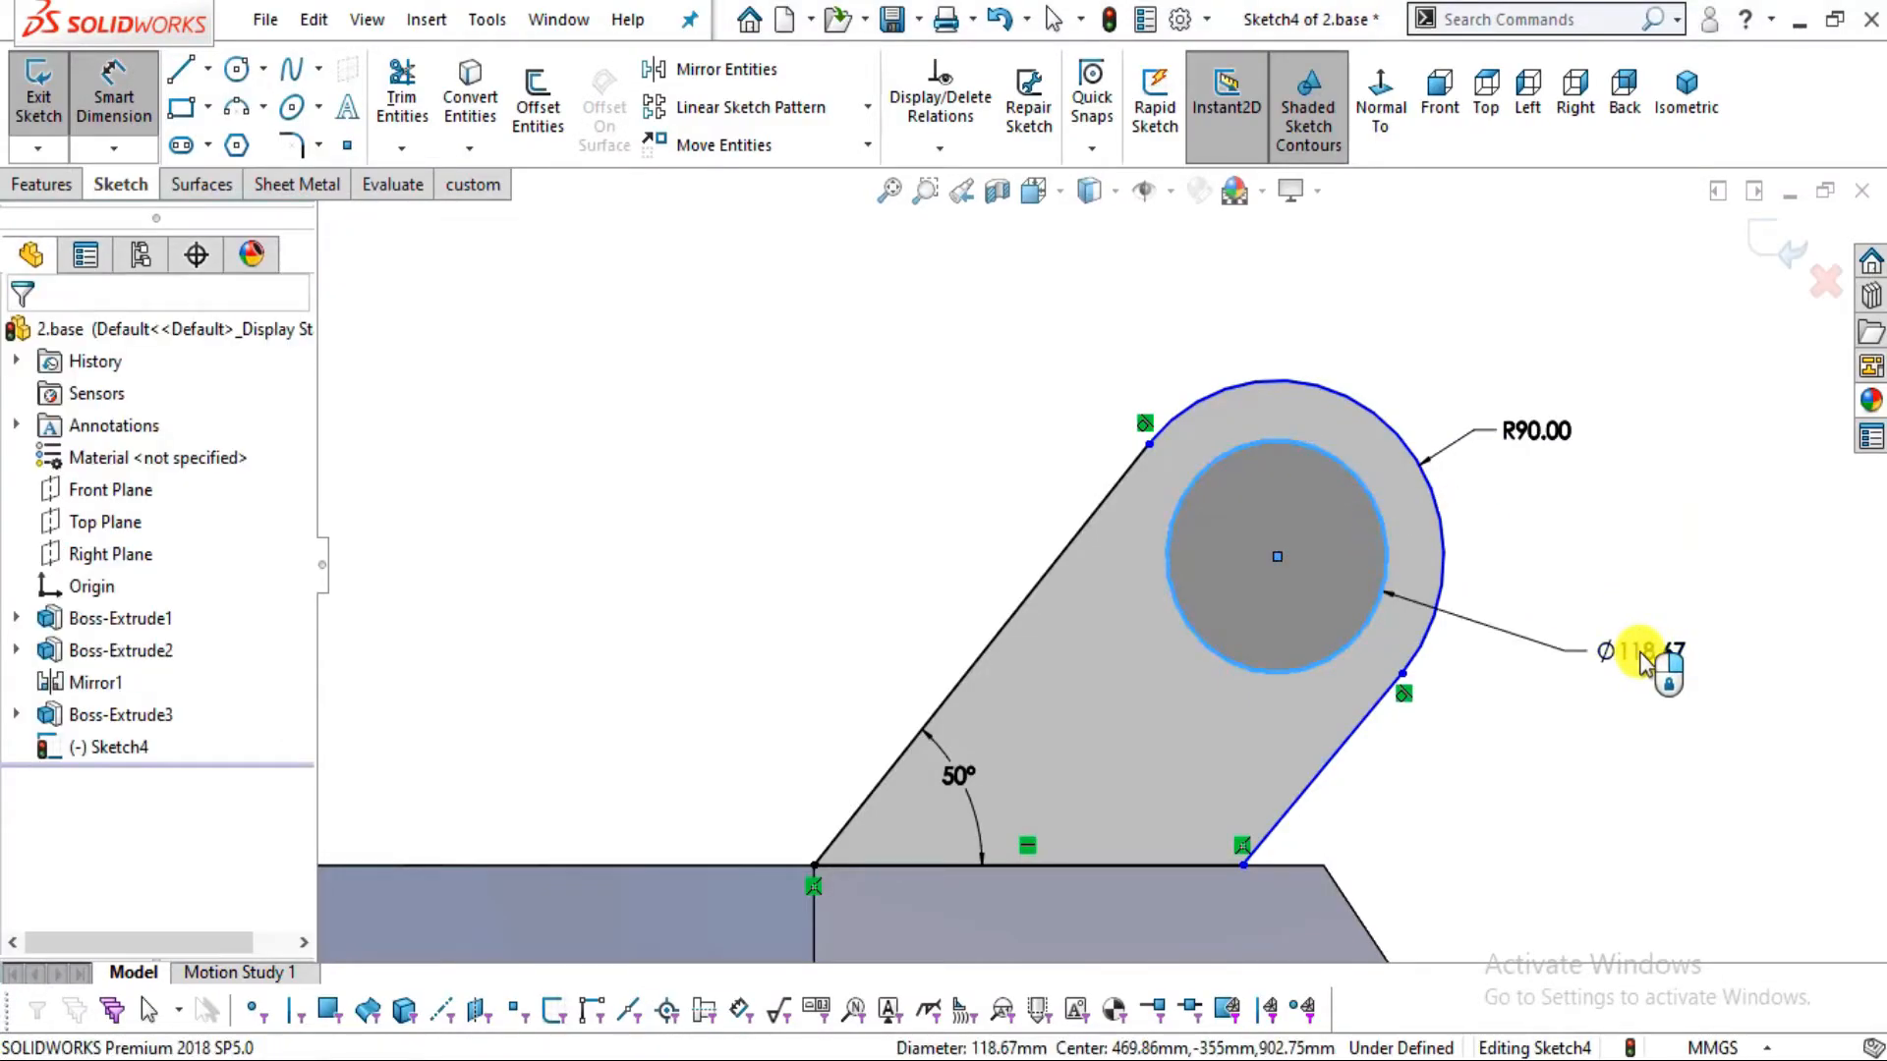
text(76)
key(Return)
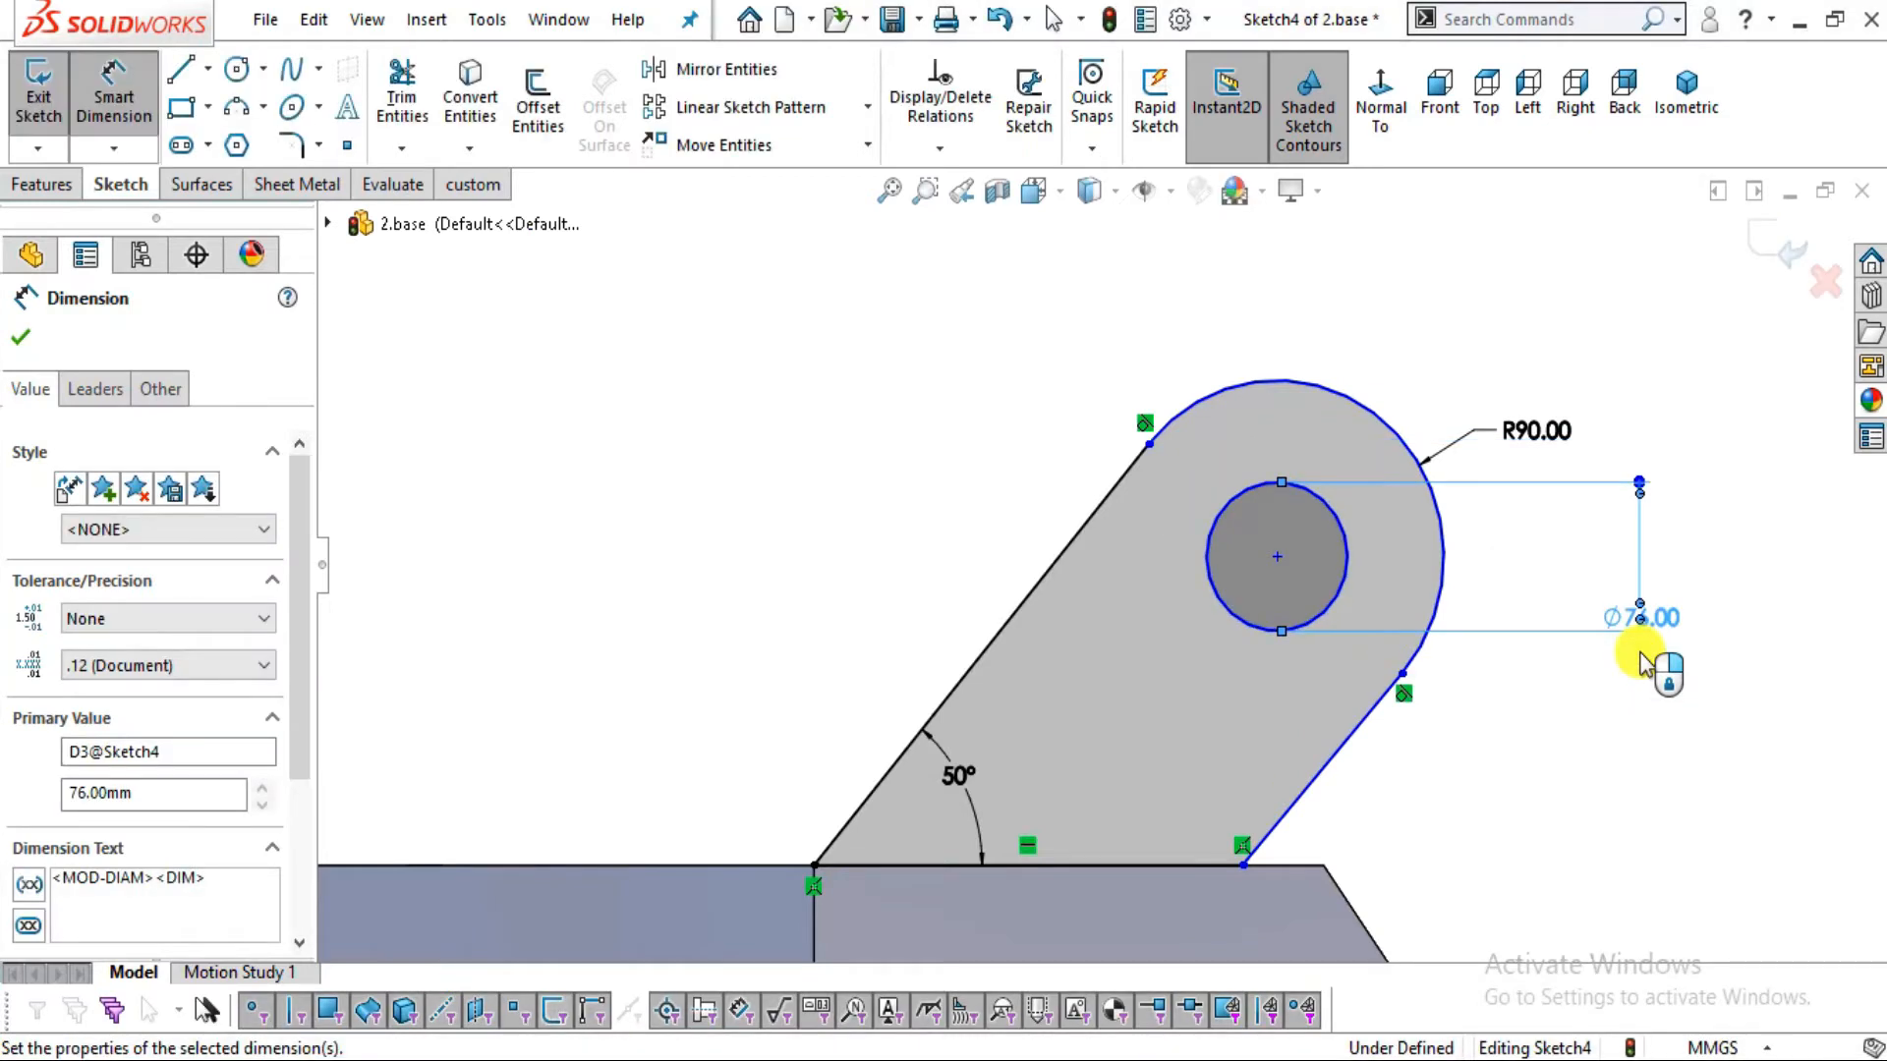
click(1647, 741)
Dimension the vertical distance from the lug's base line to the pin hole's centre as 205 mm
key(alt+Tab)
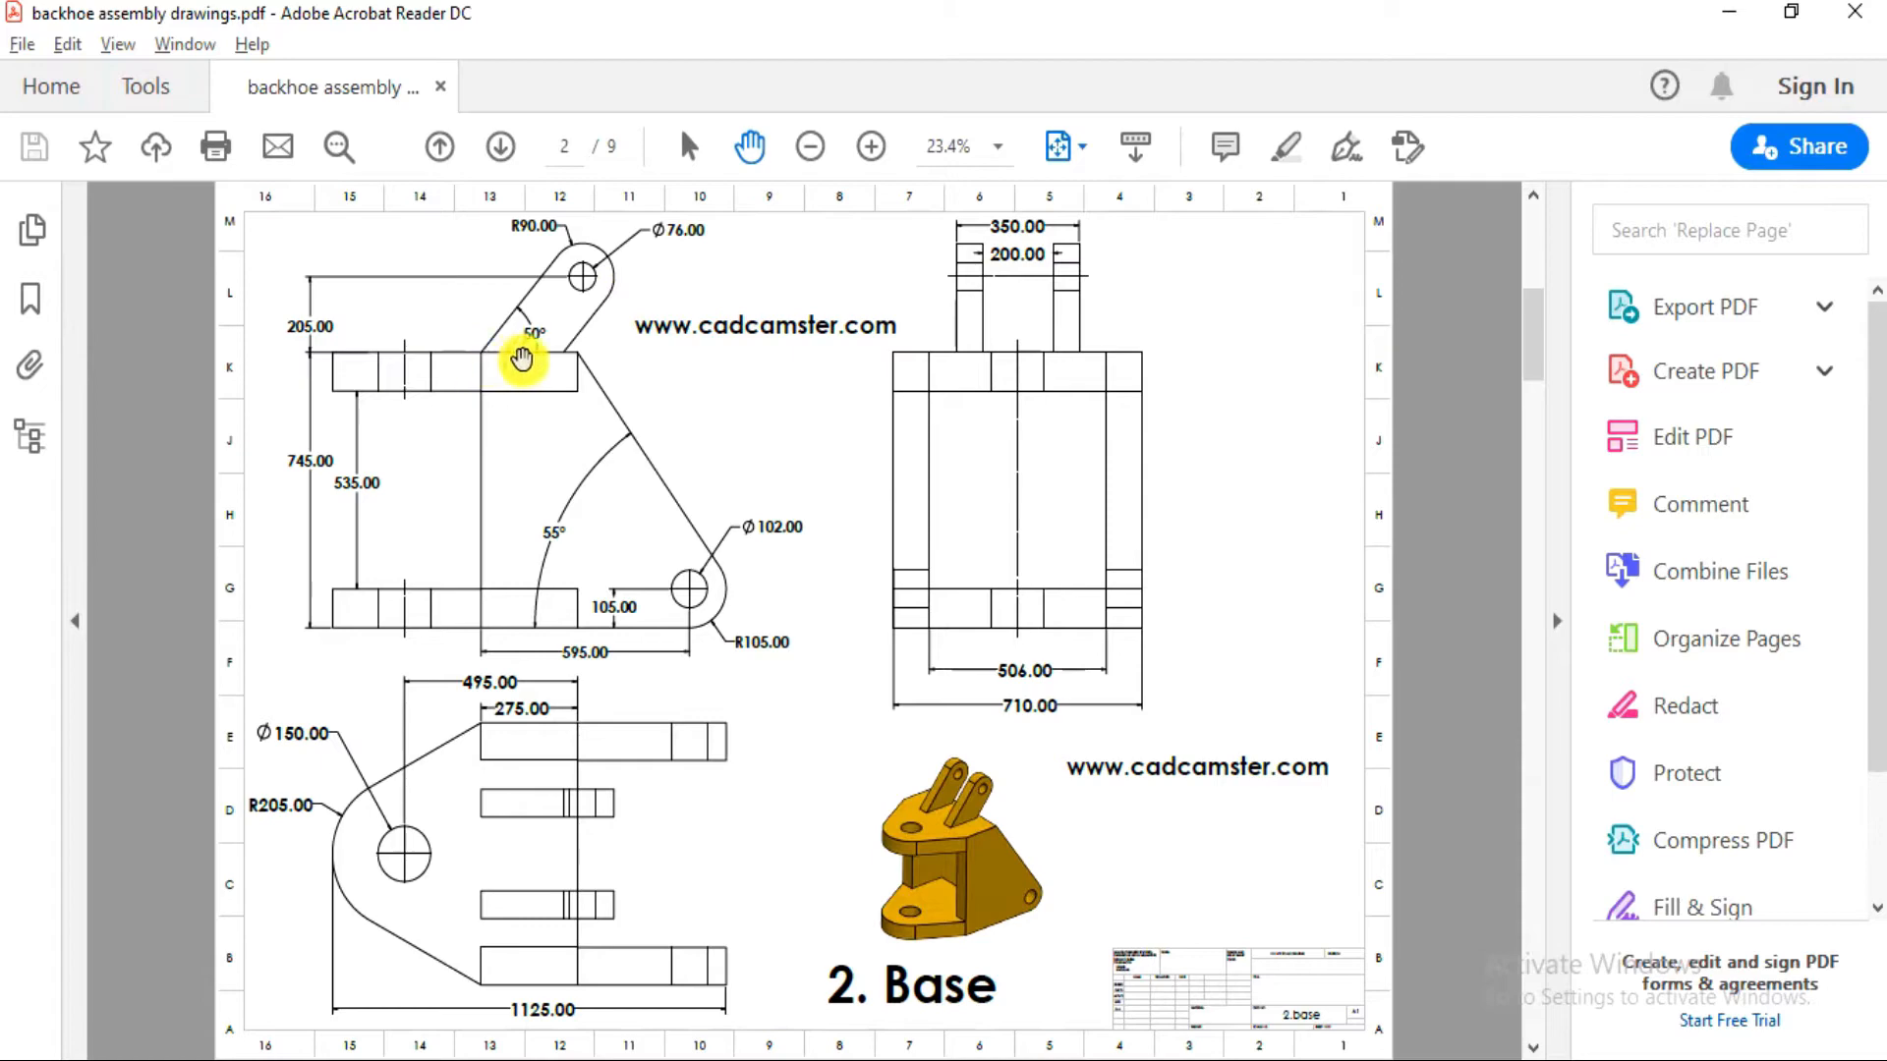
key(alt+Tab)
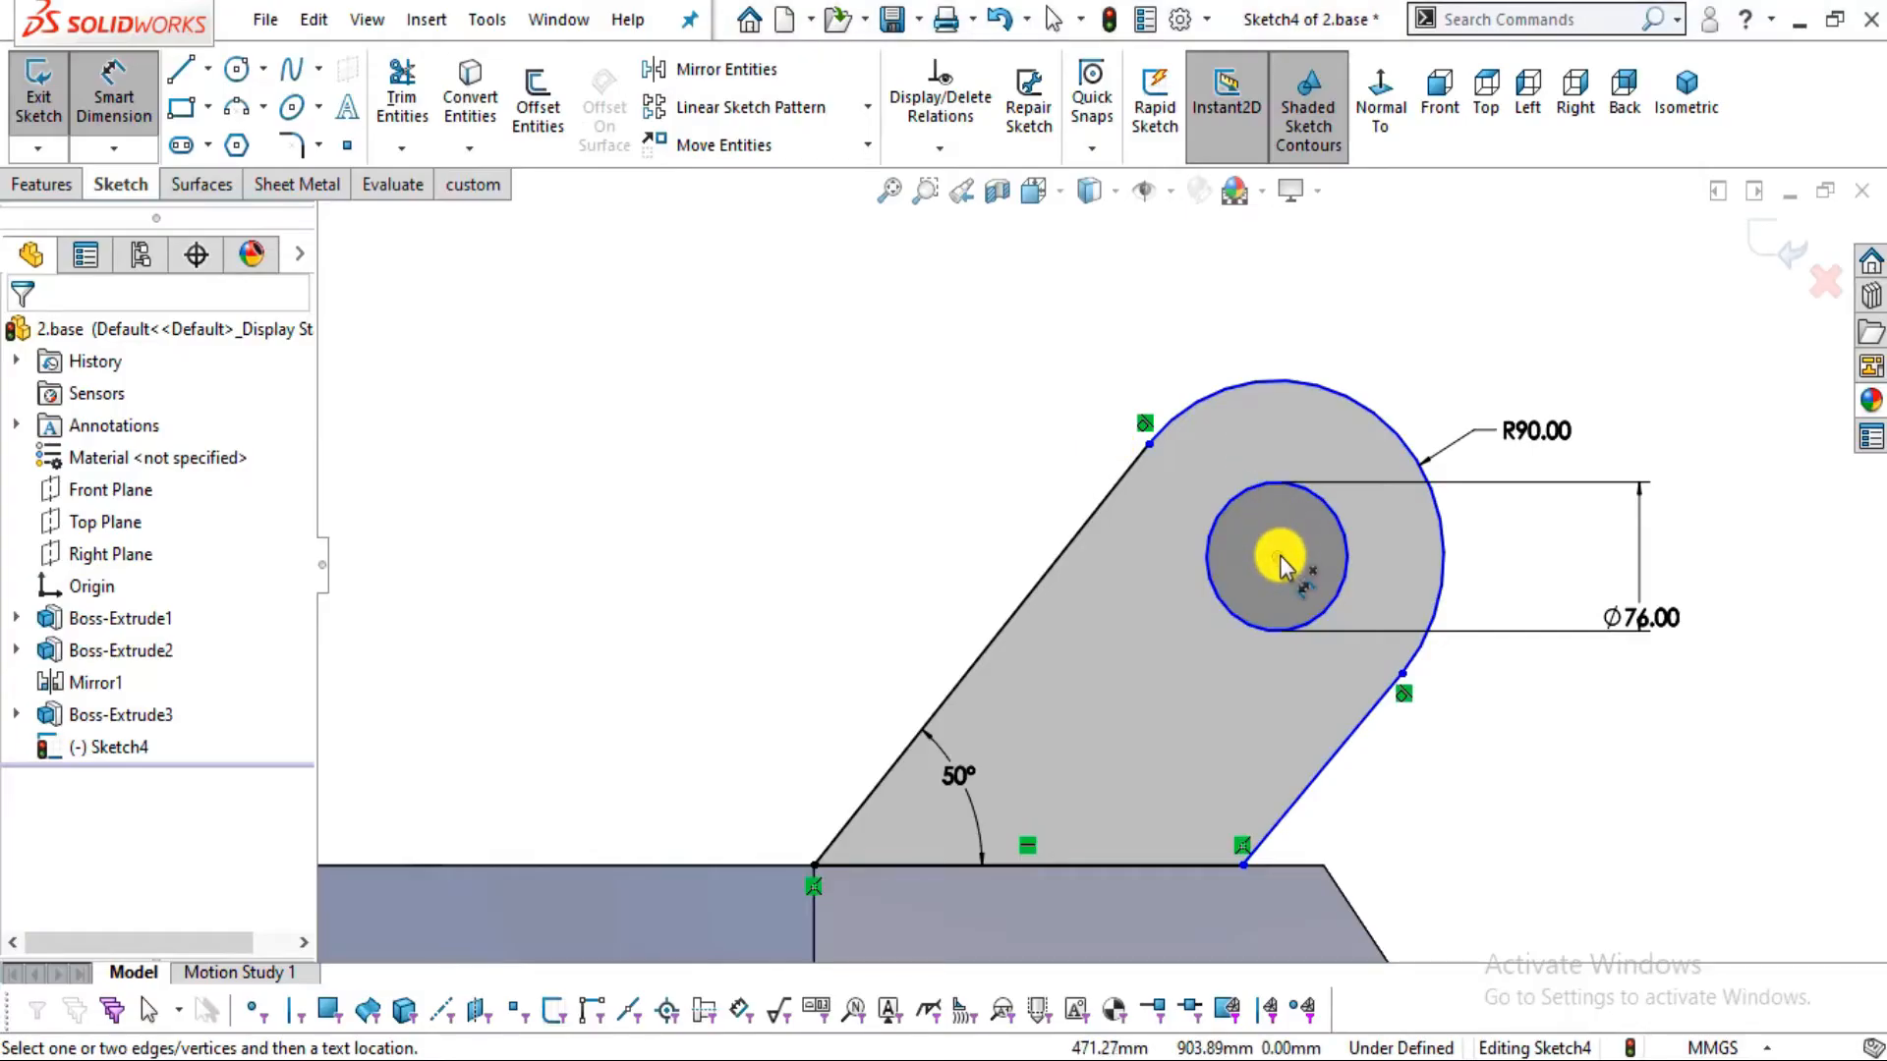
click(1277, 556)
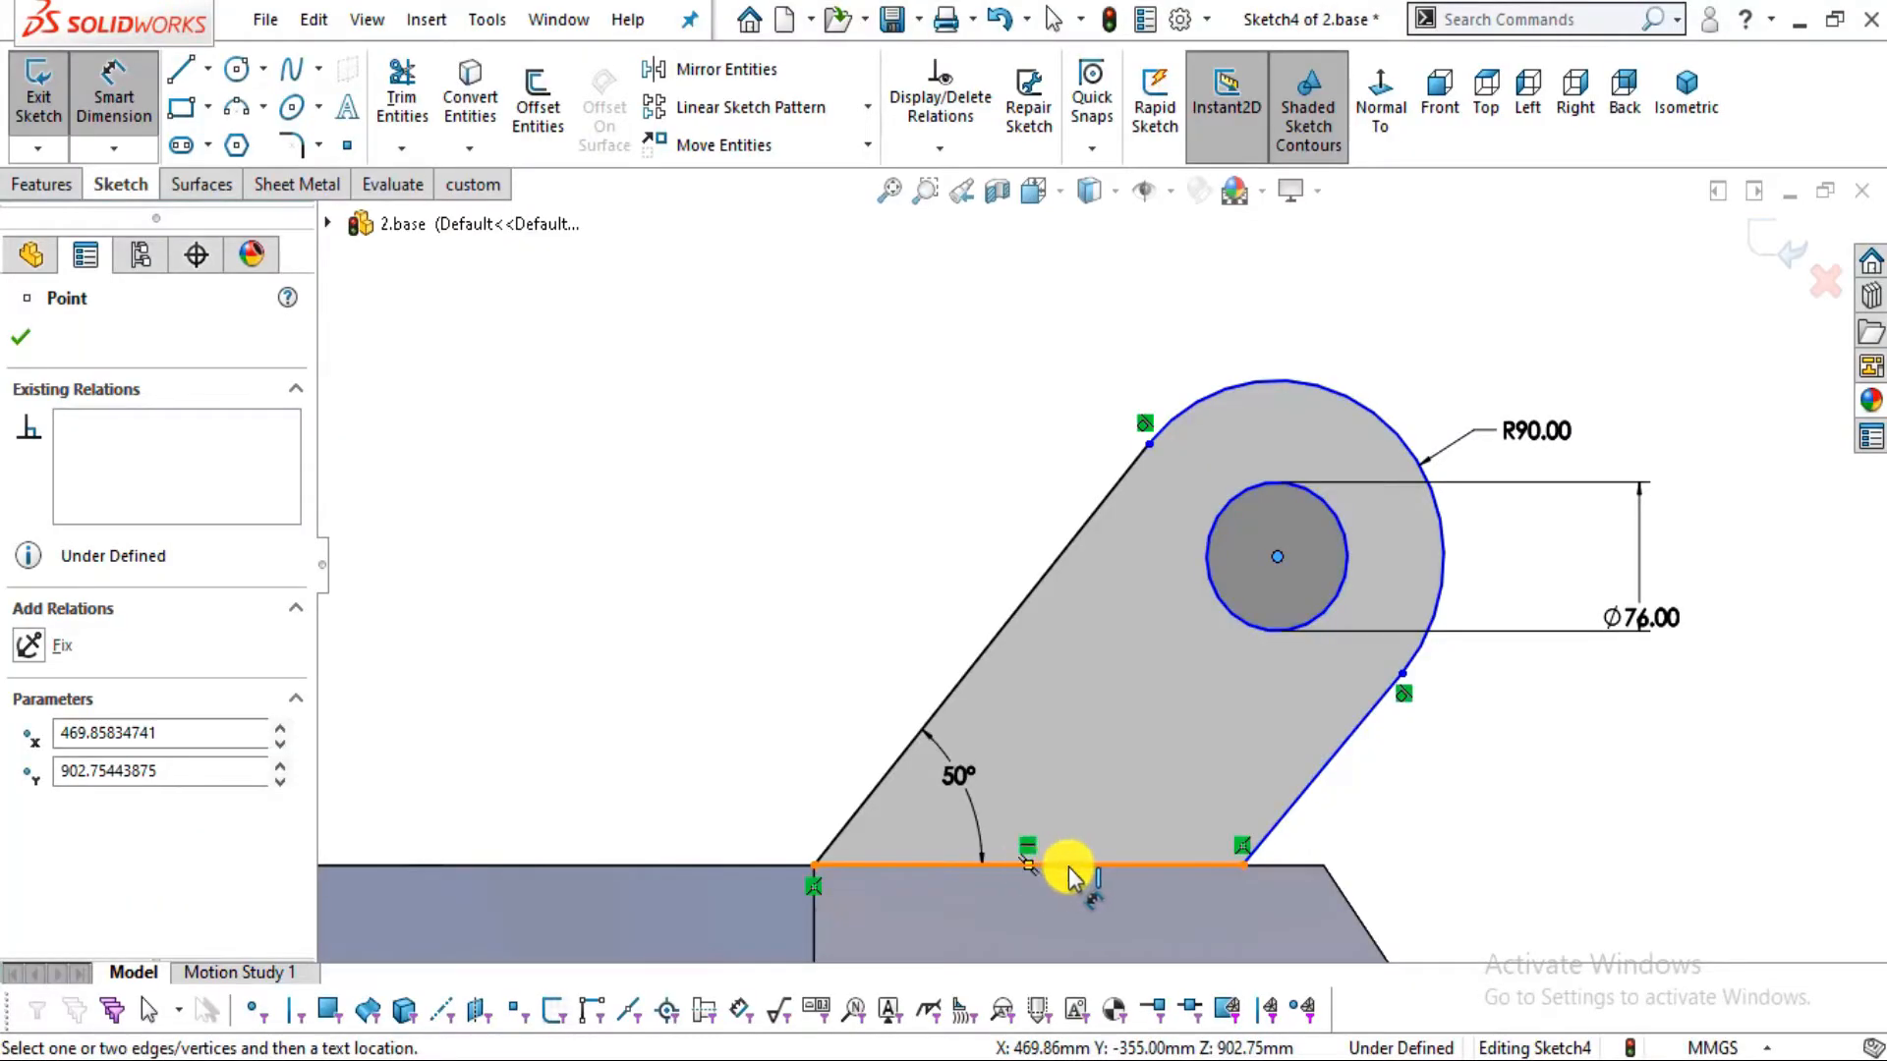
click(1037, 865)
click(1813, 715)
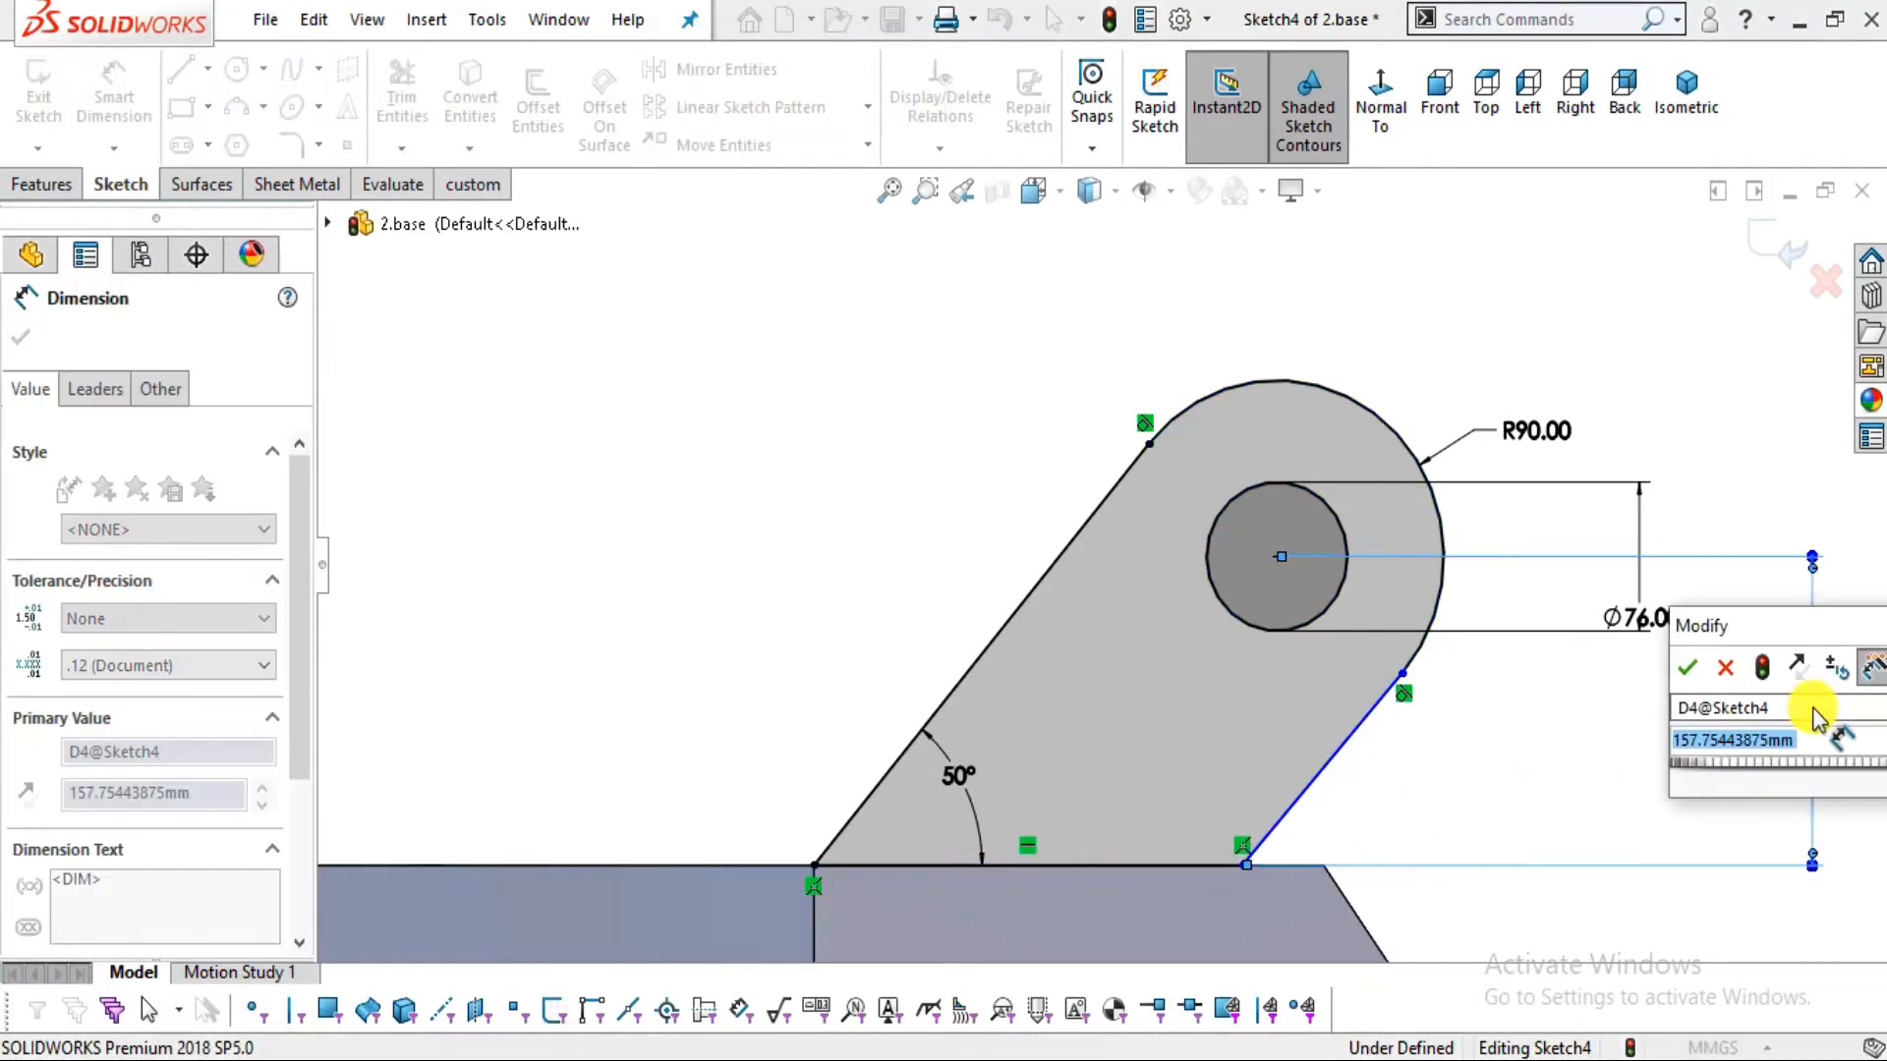
text(205)
key(Return)
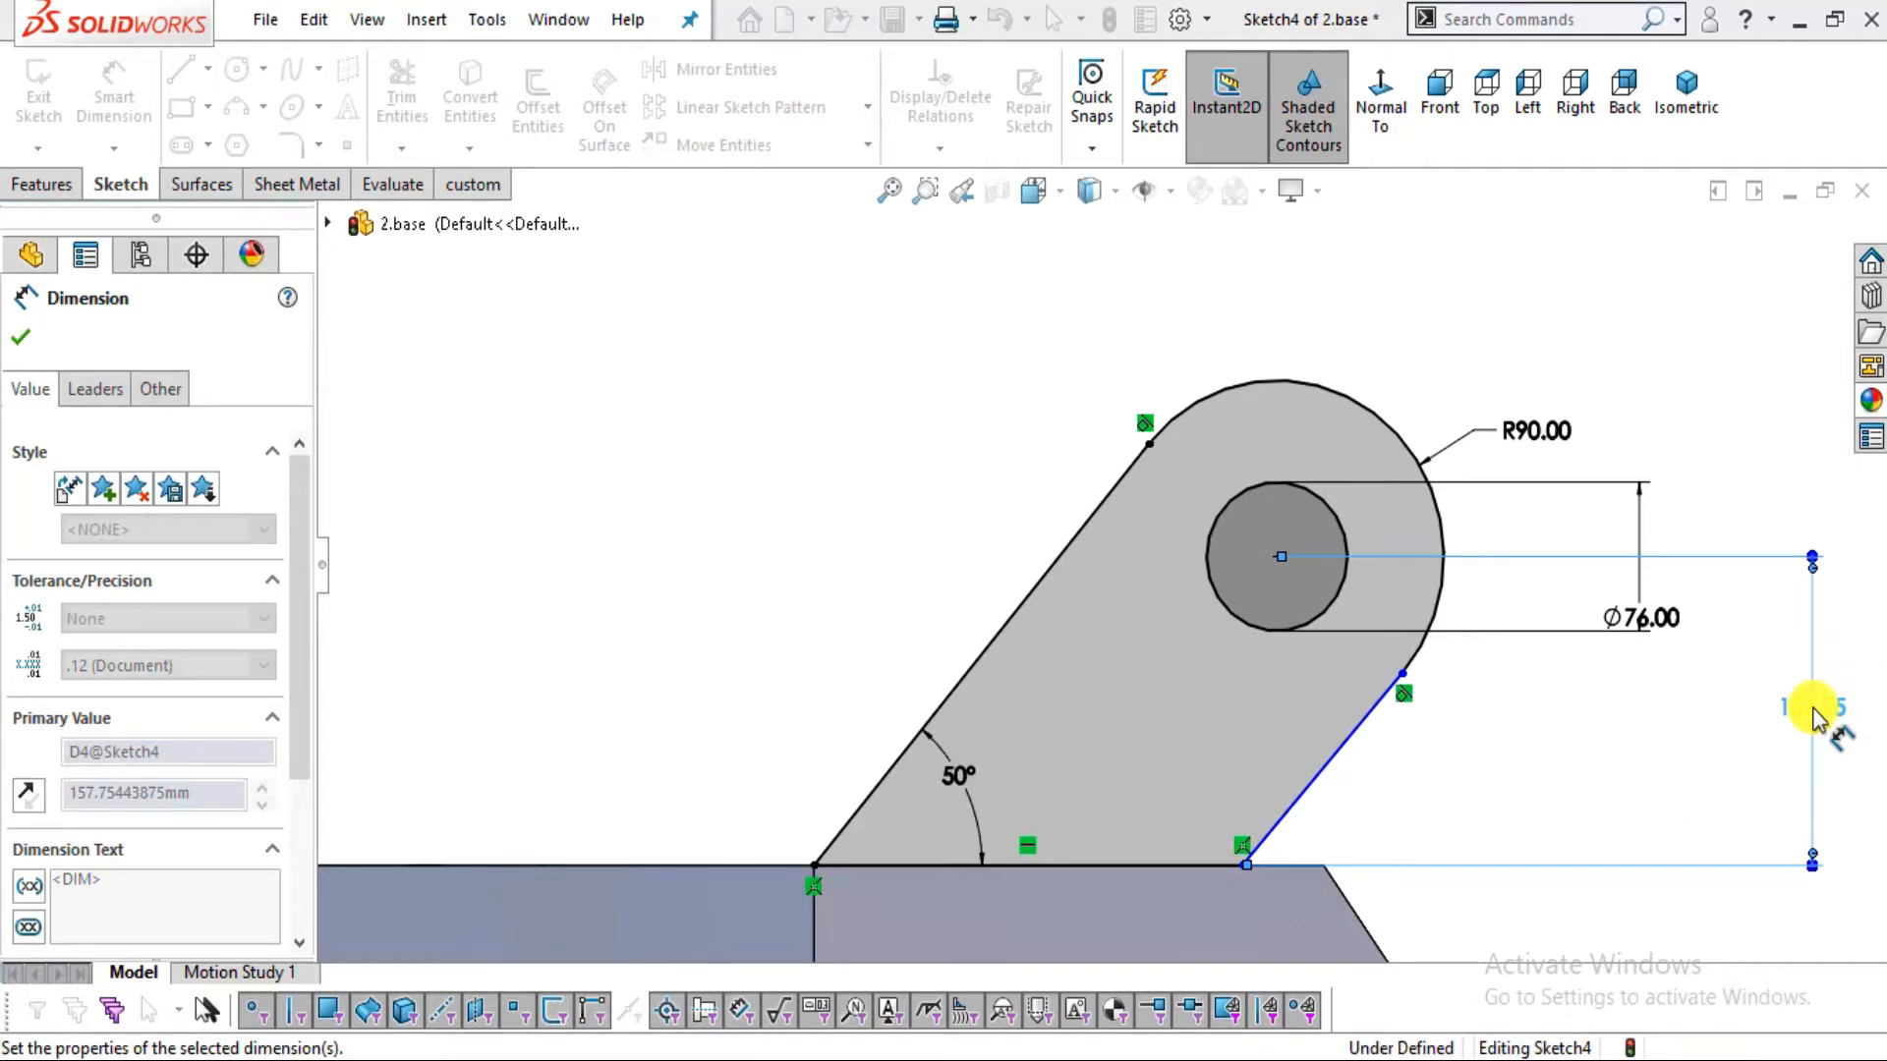
key(Escape)
Make the lug's two sloping side lines parallel to fully define the sketch
scroll(1424, 776, up, 3)
key(alt+Tab)
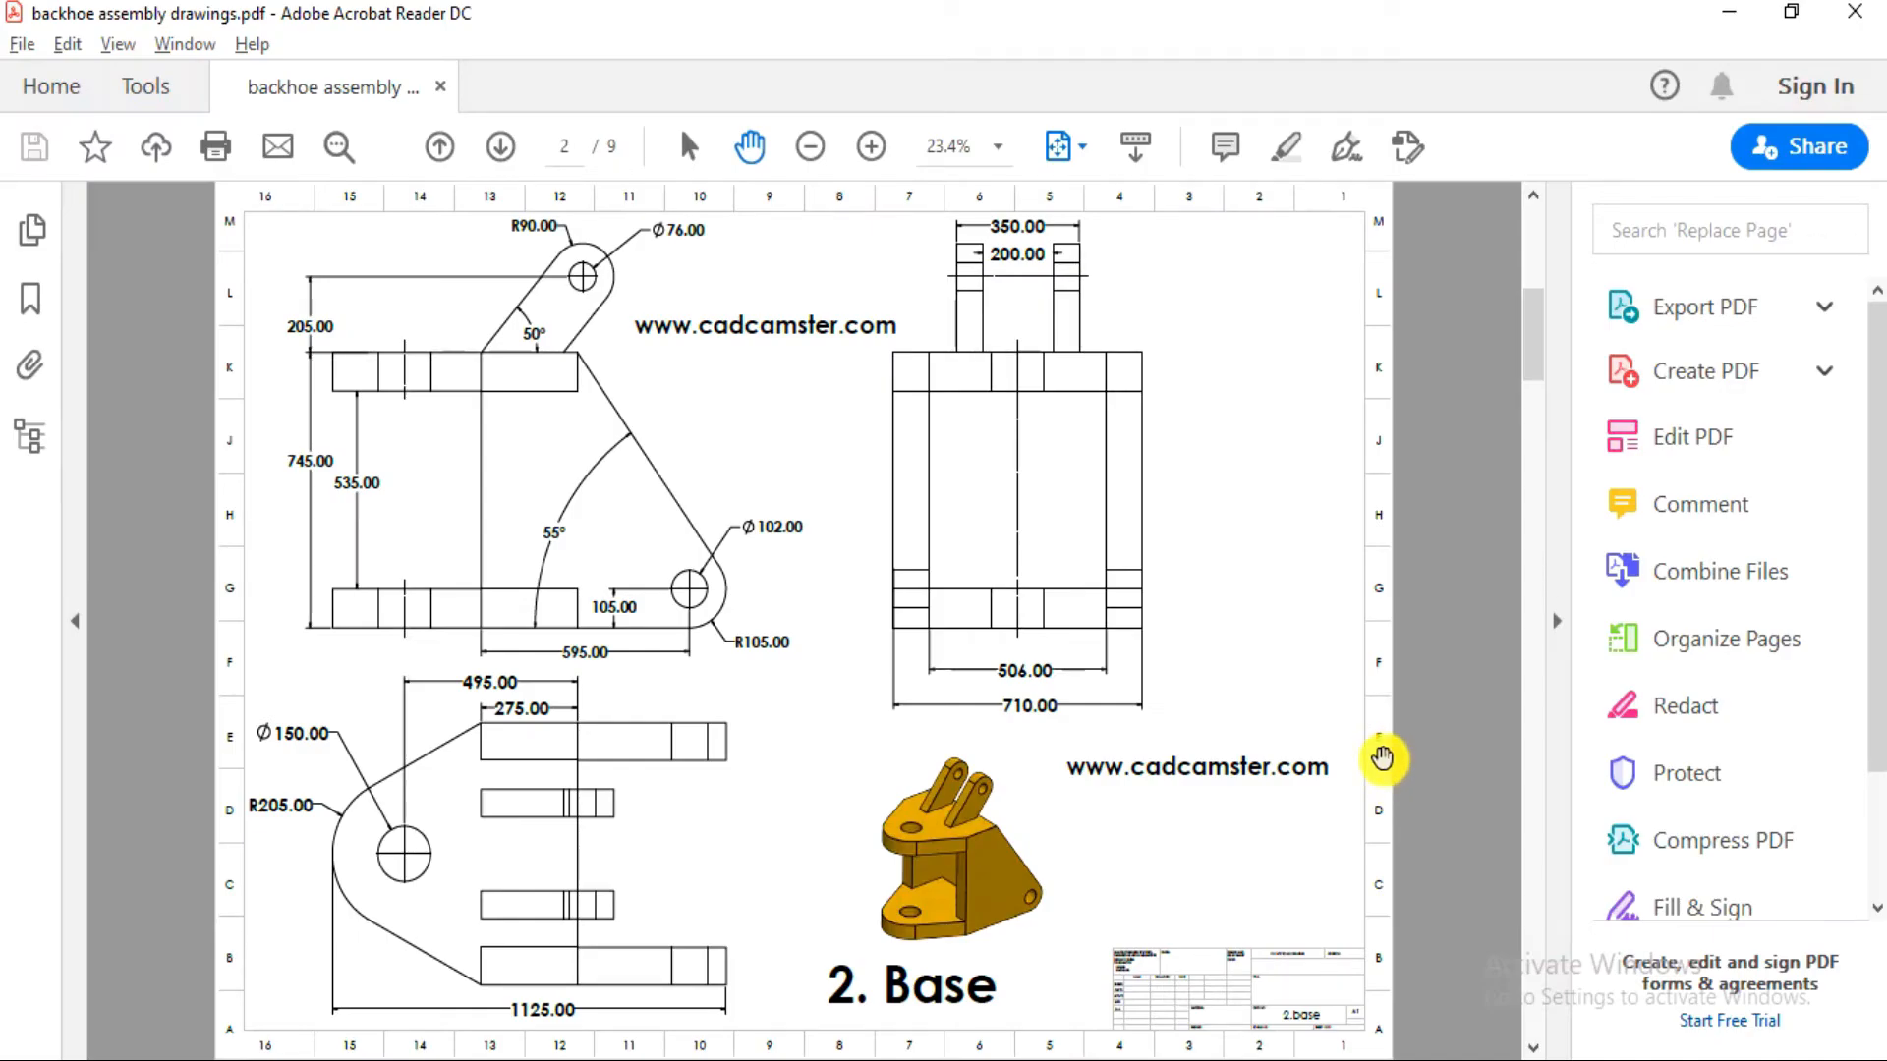
key(alt+Tab)
scroll(1356, 733, down, 1)
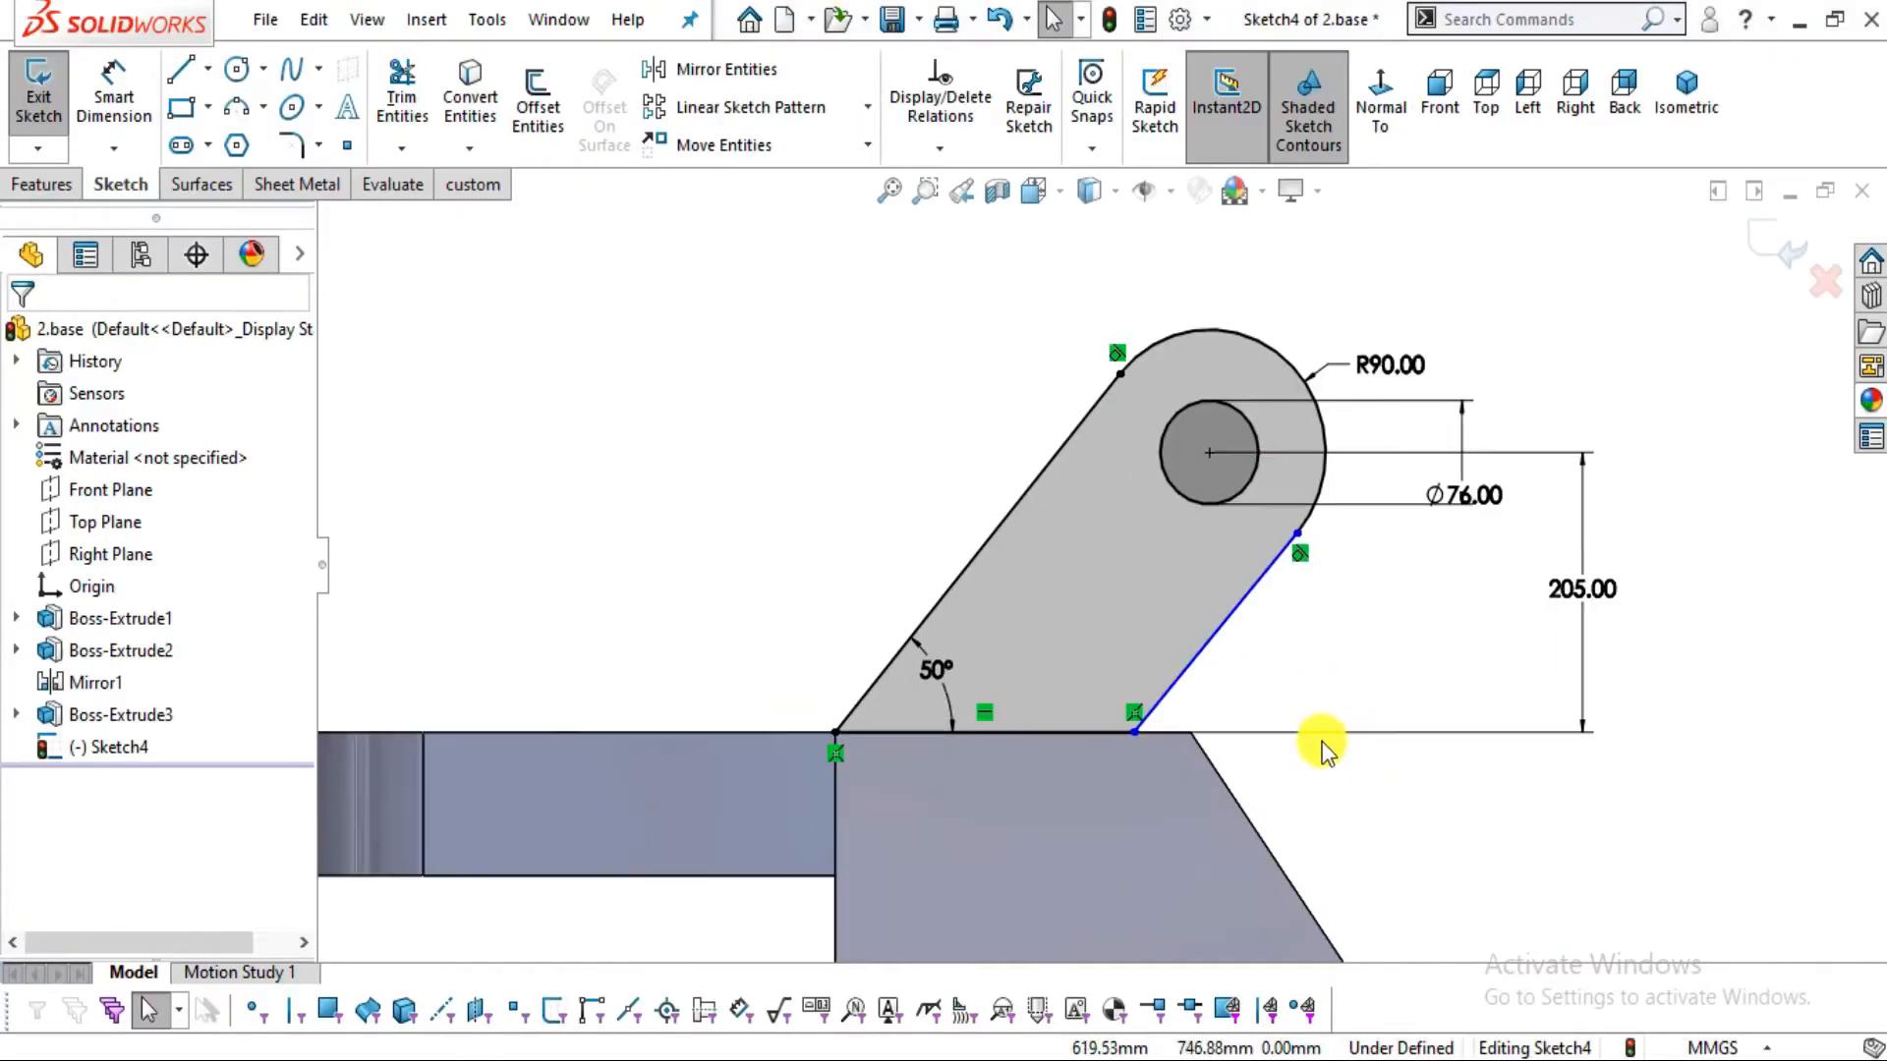
mouse_move(1299, 536)
mouse_down()
mouse_move(1264, 560)
mouse_move(1322, 540)
mouse_move(1311, 554)
mouse_up()
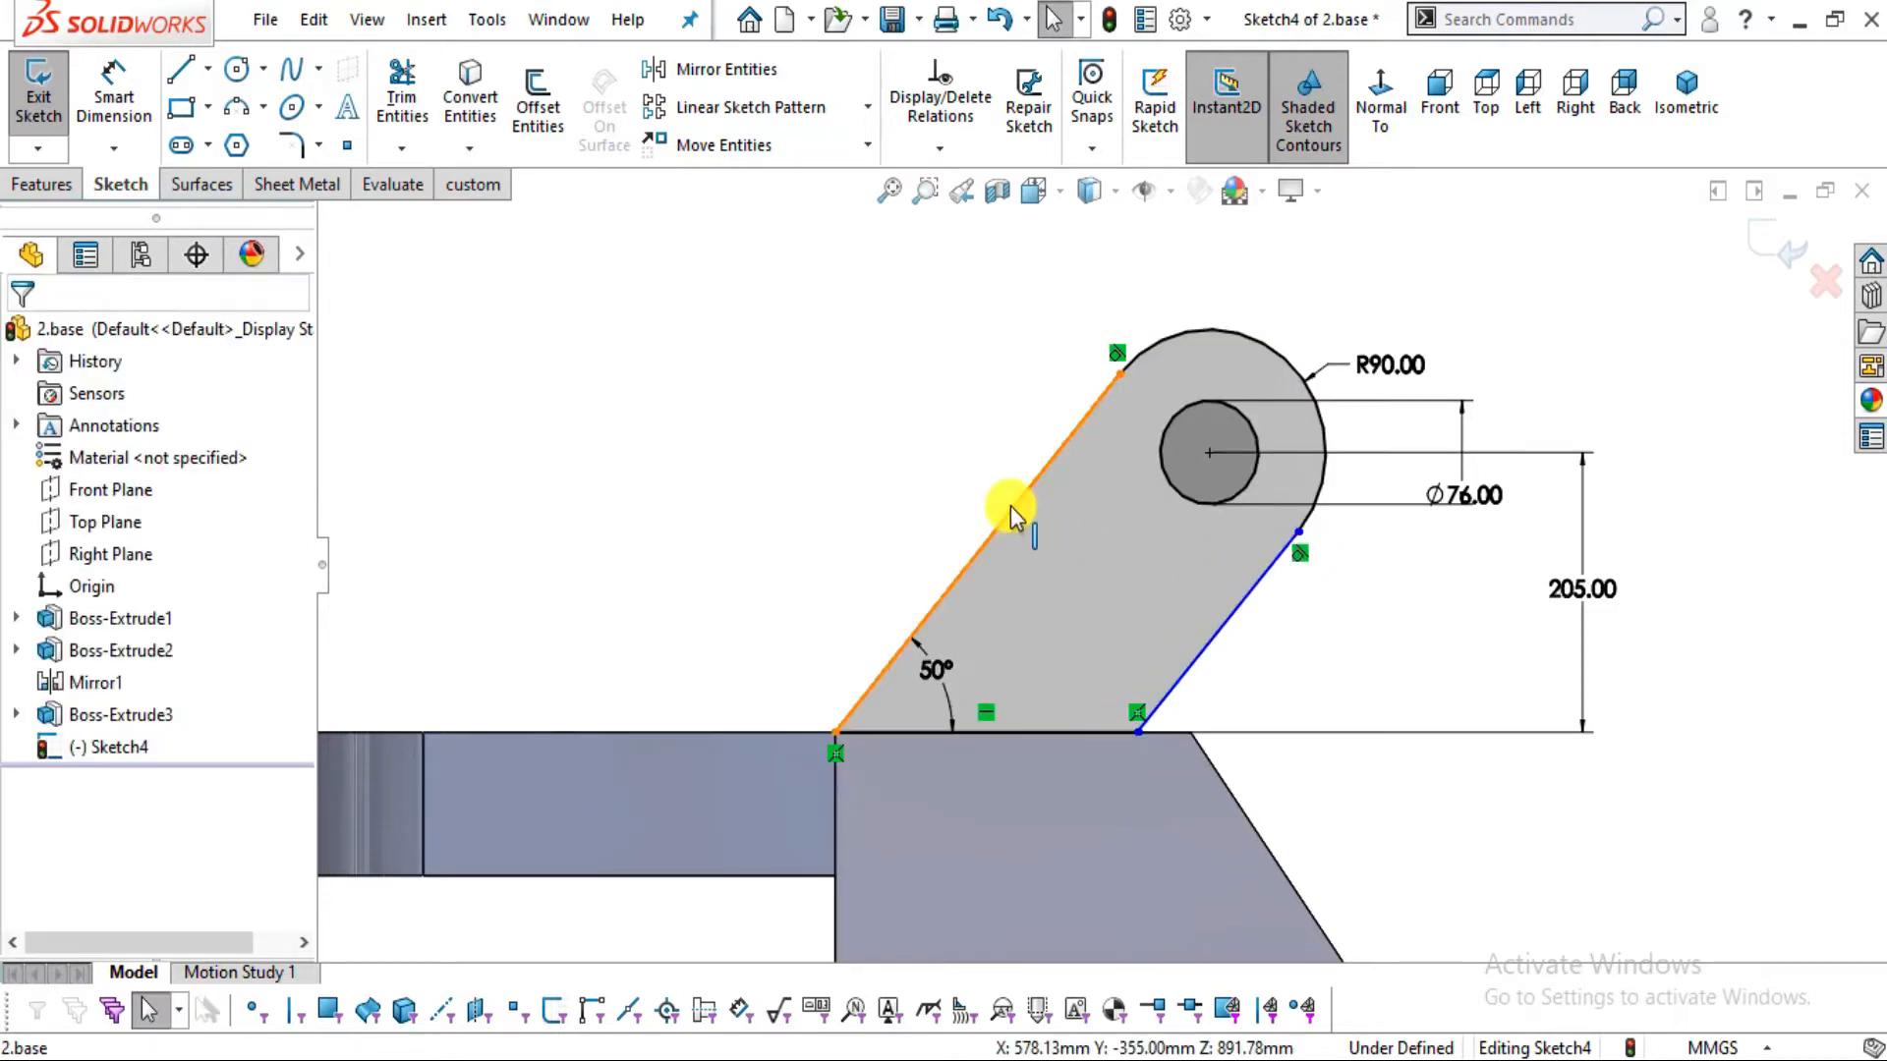
key(alt+Tab)
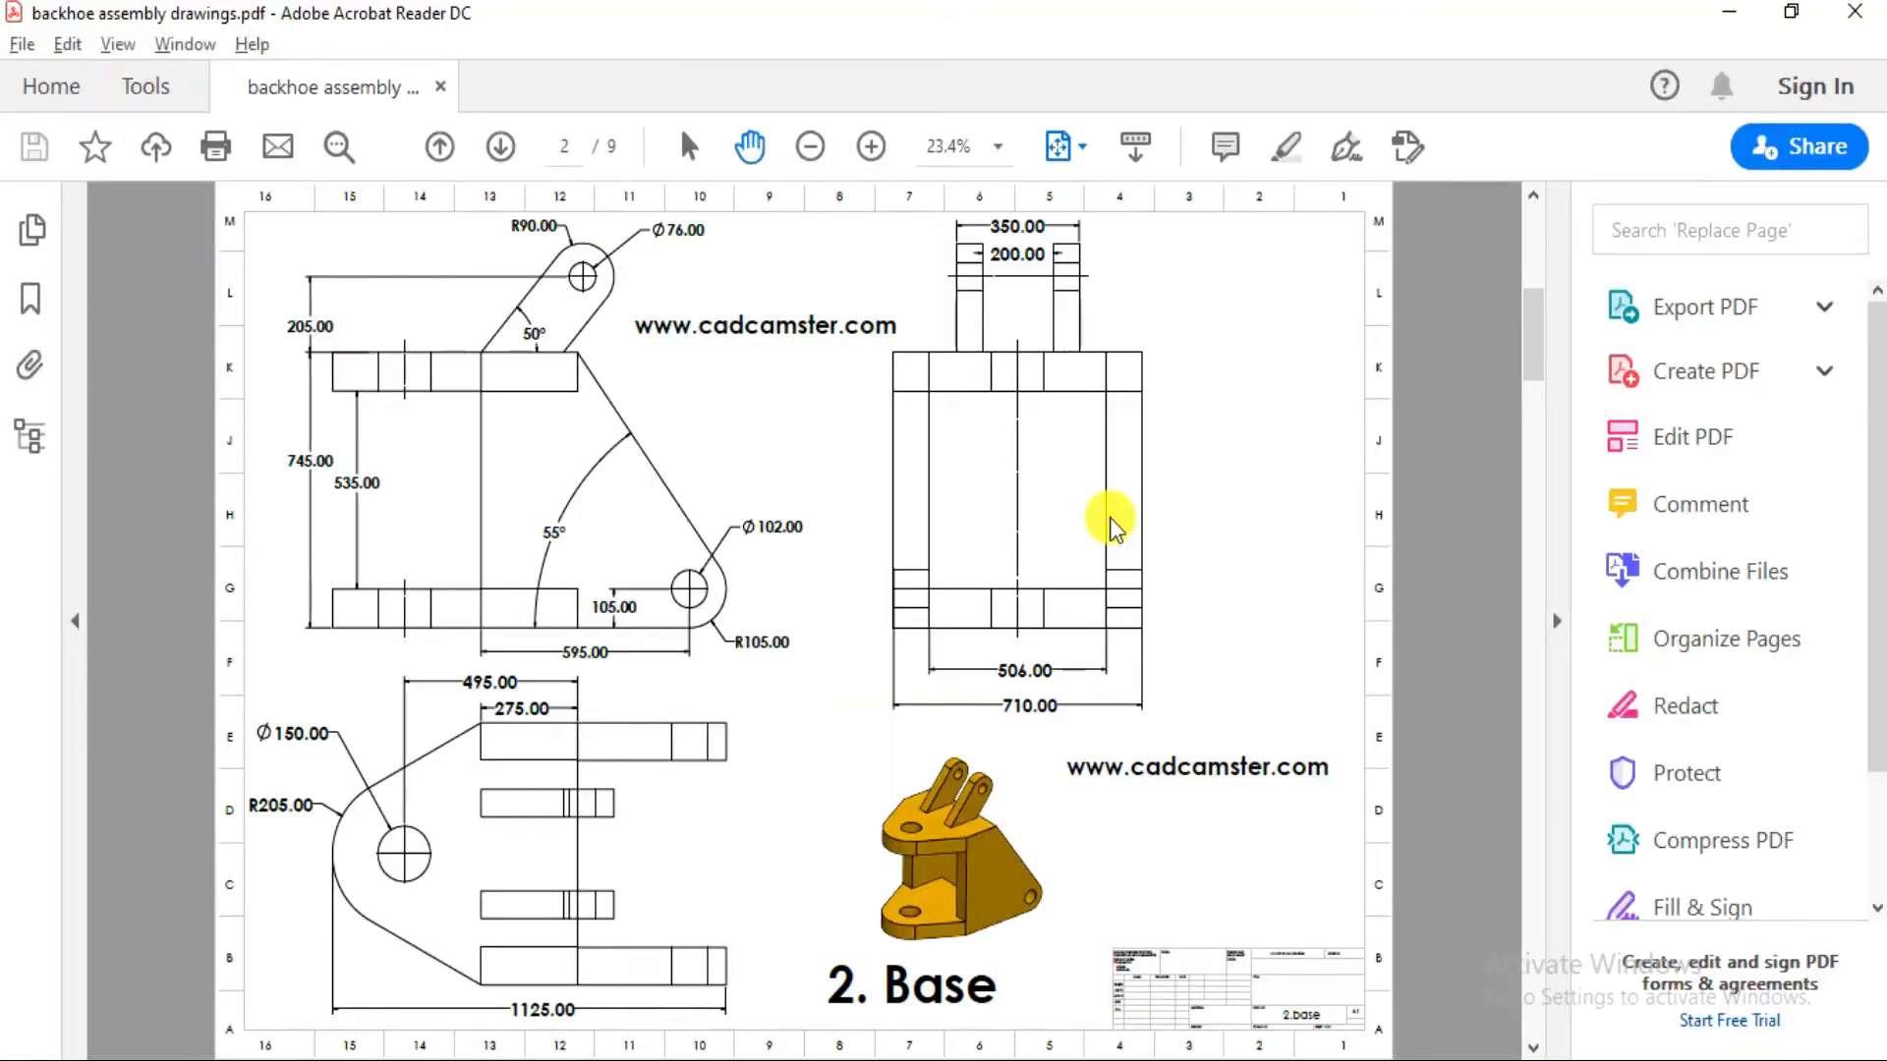
key(alt+Tab)
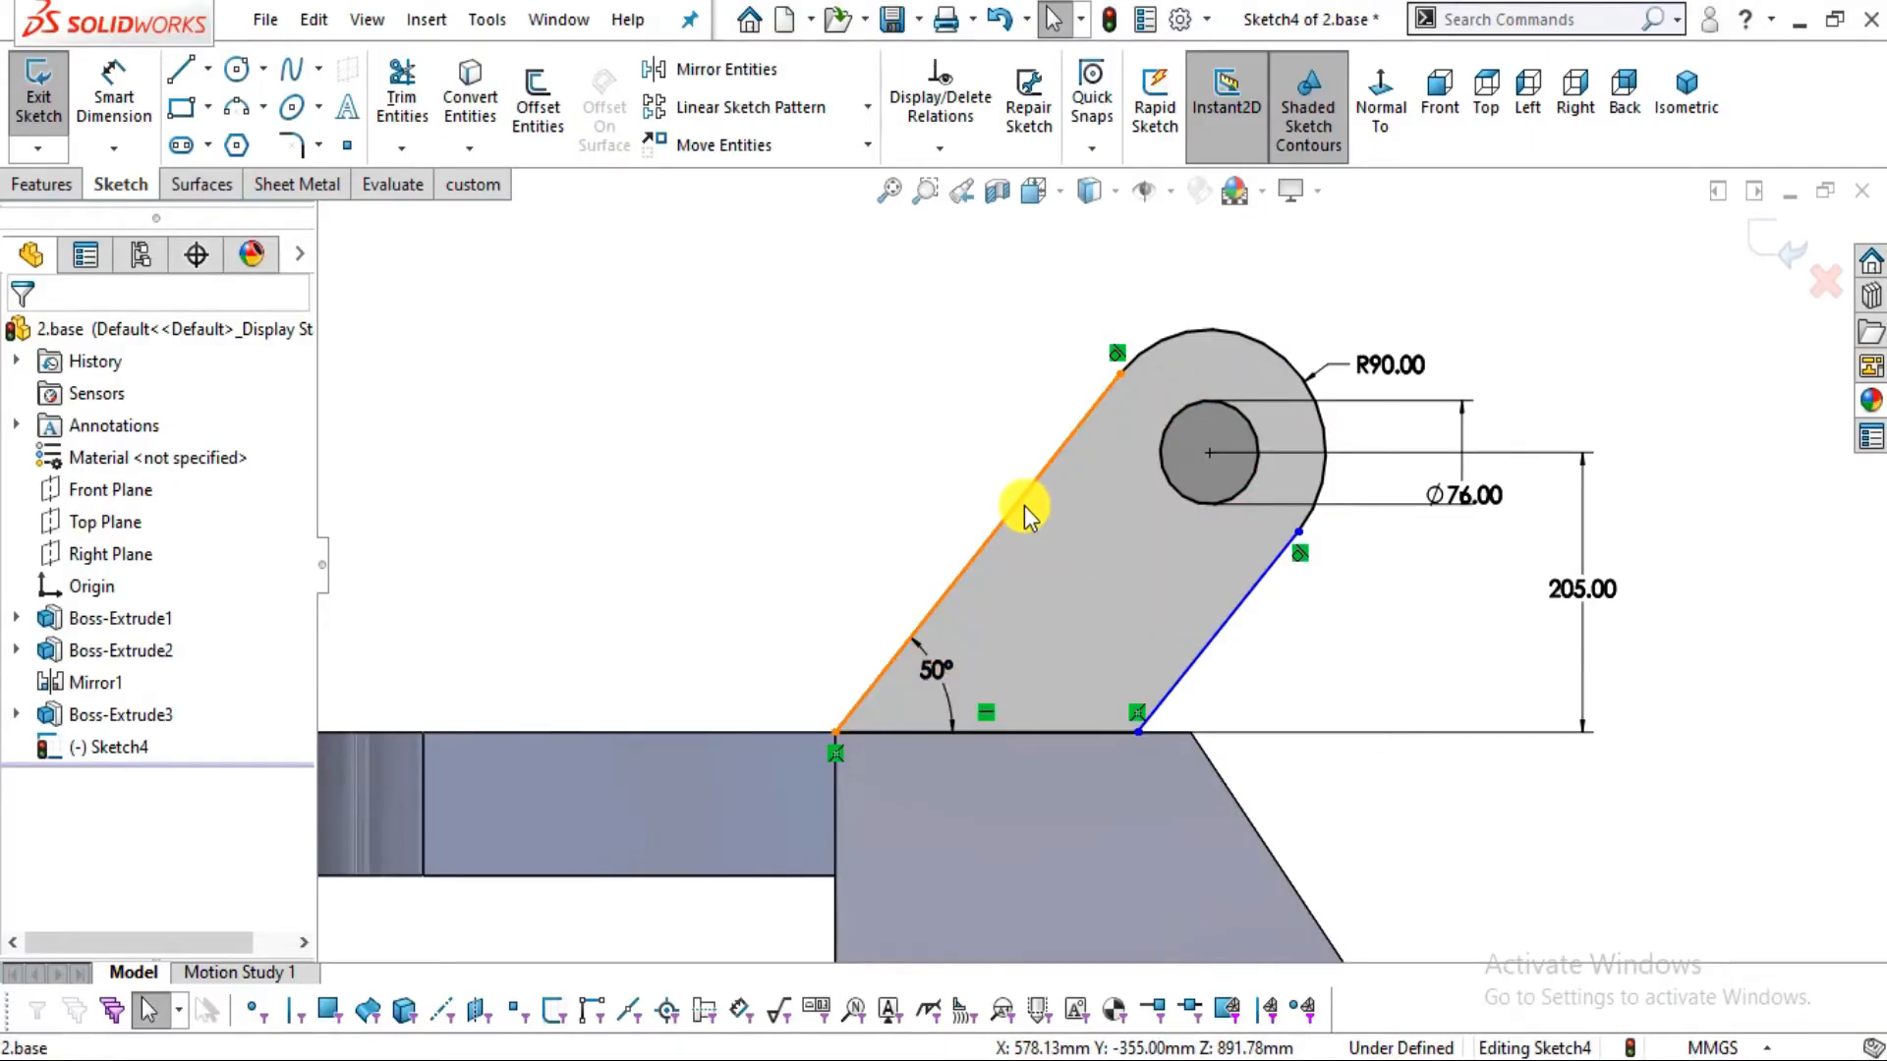
click(1024, 505)
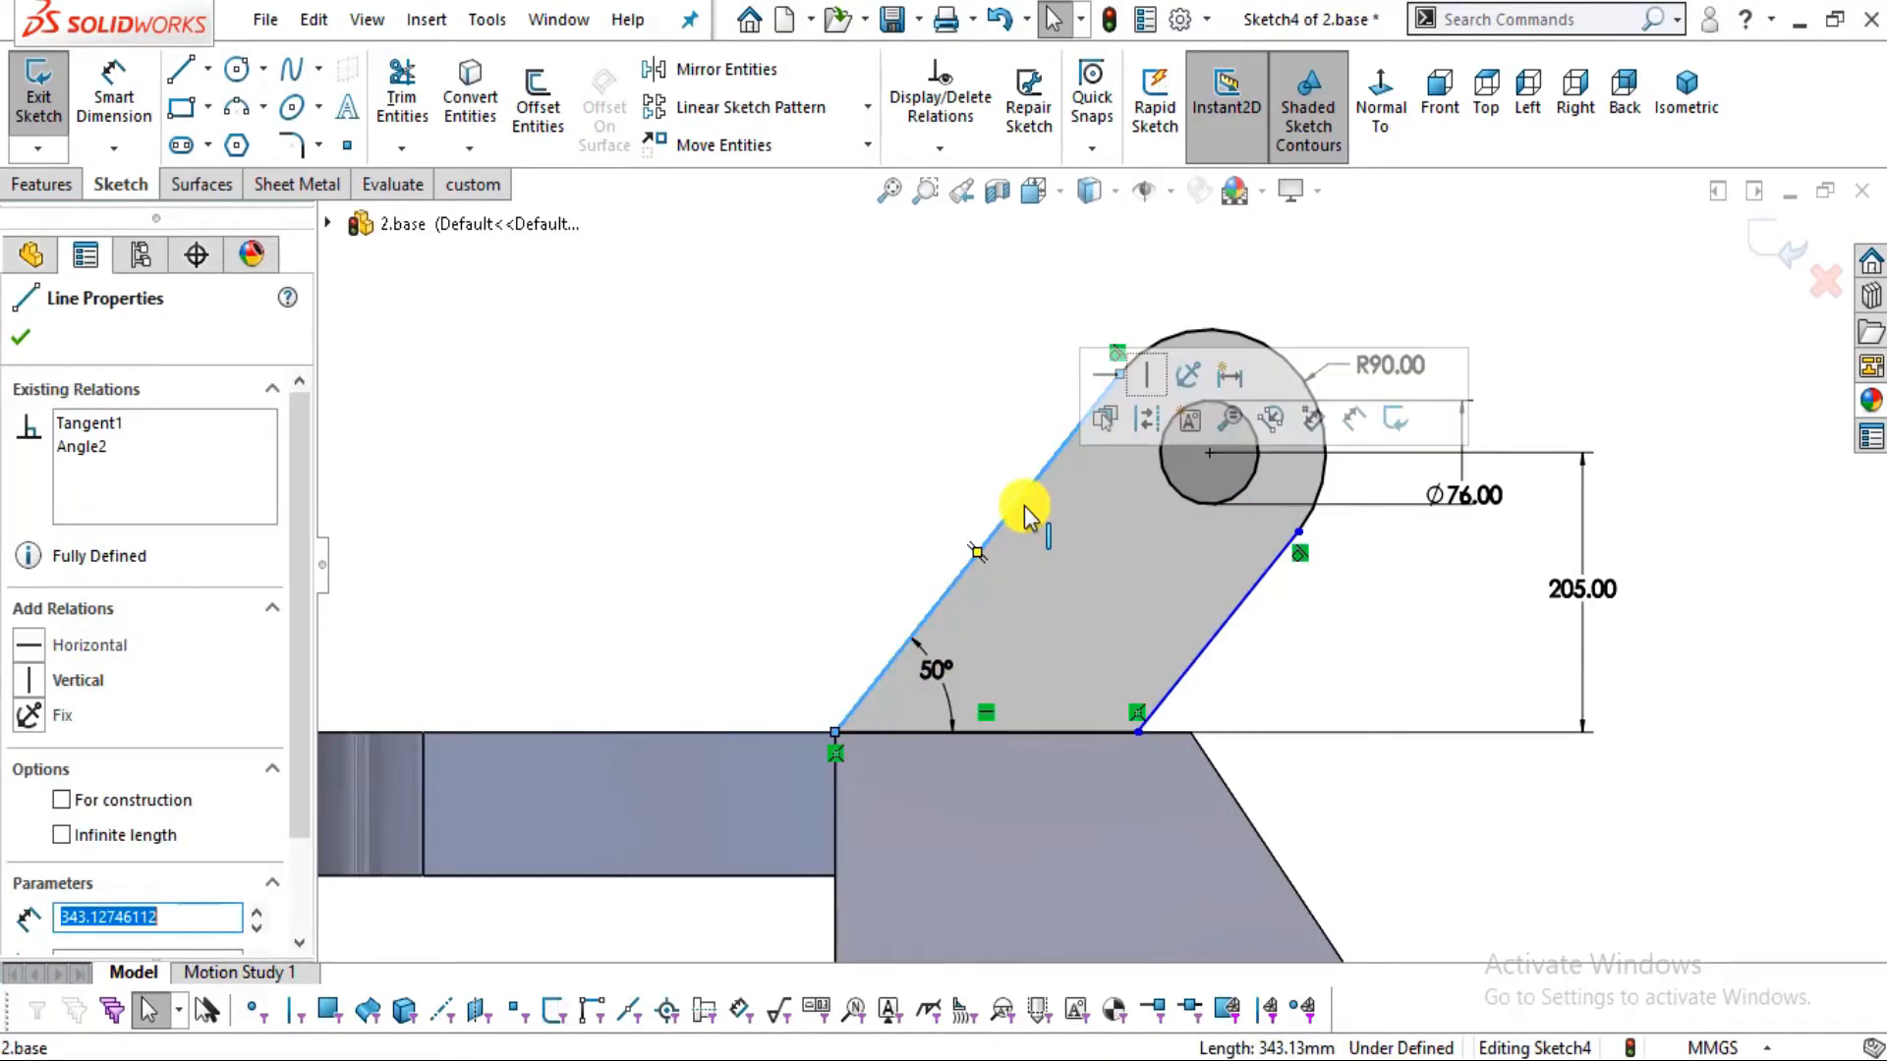
ctrl+click(1241, 599)
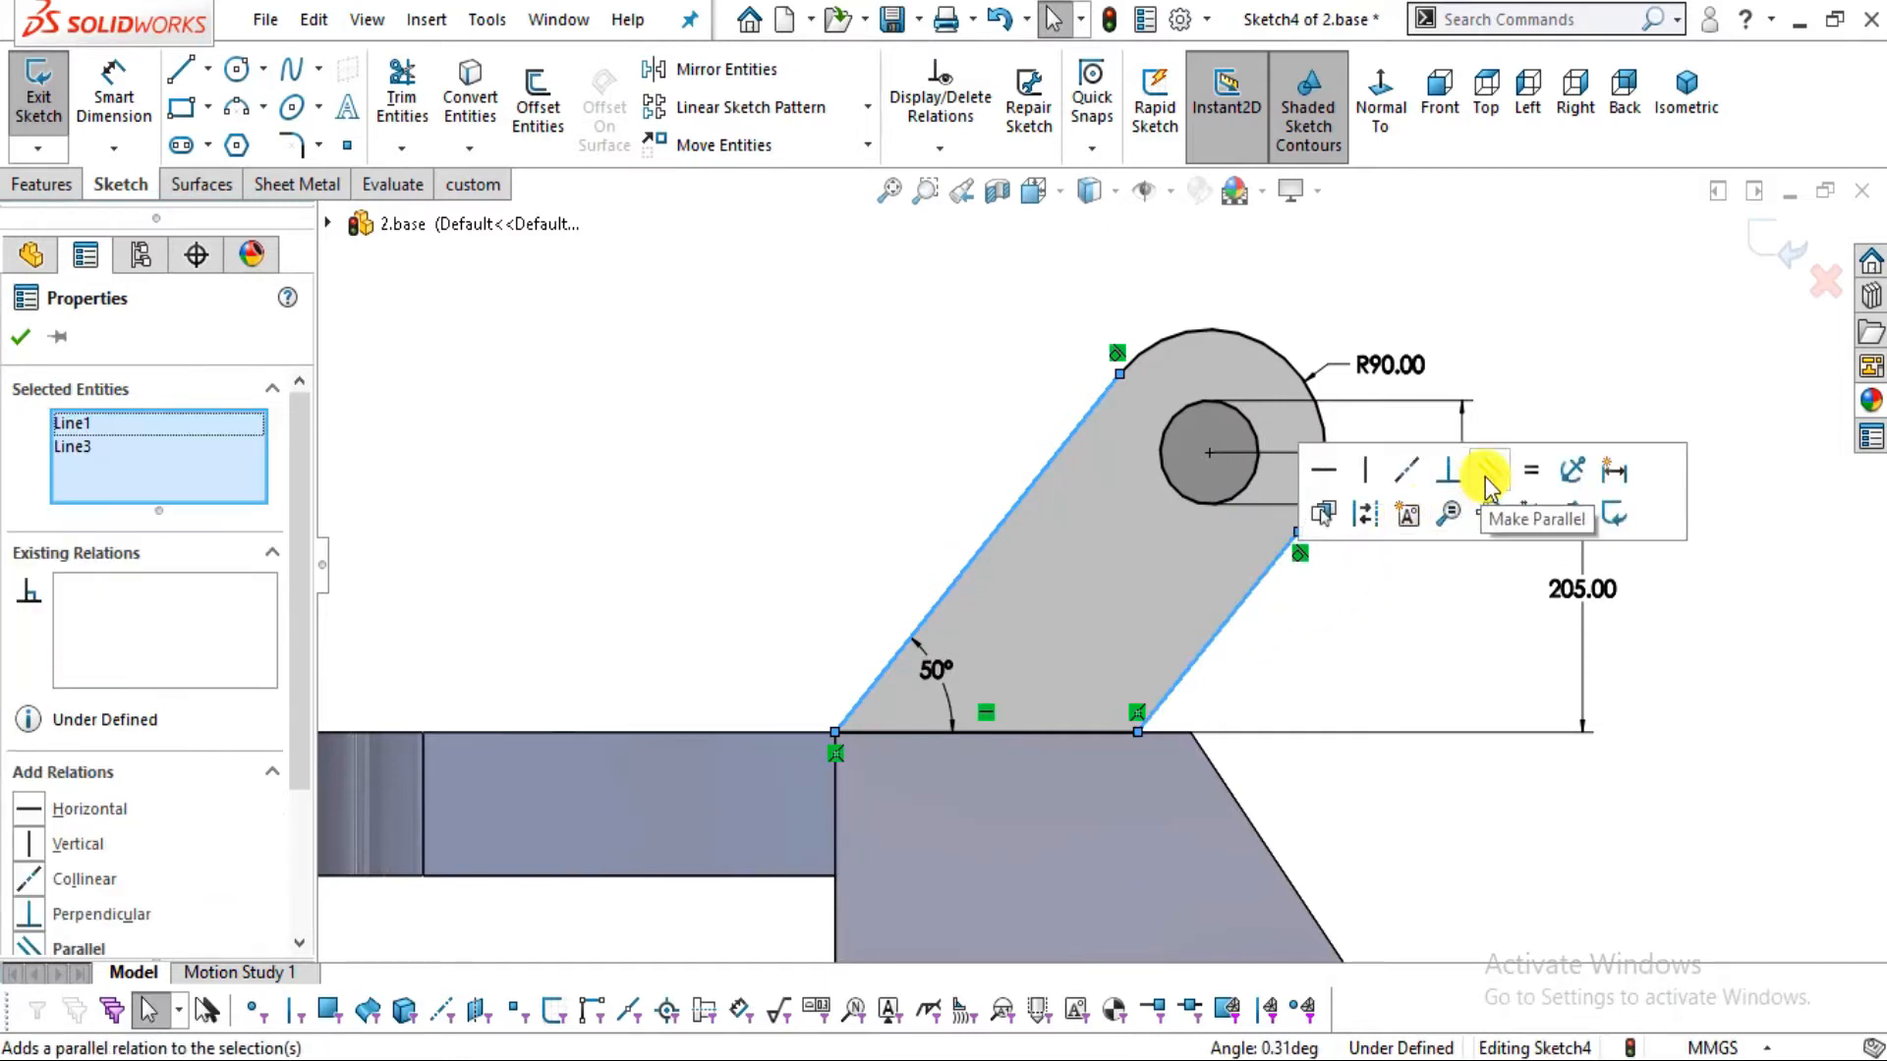
click(1485, 481)
click(1545, 653)
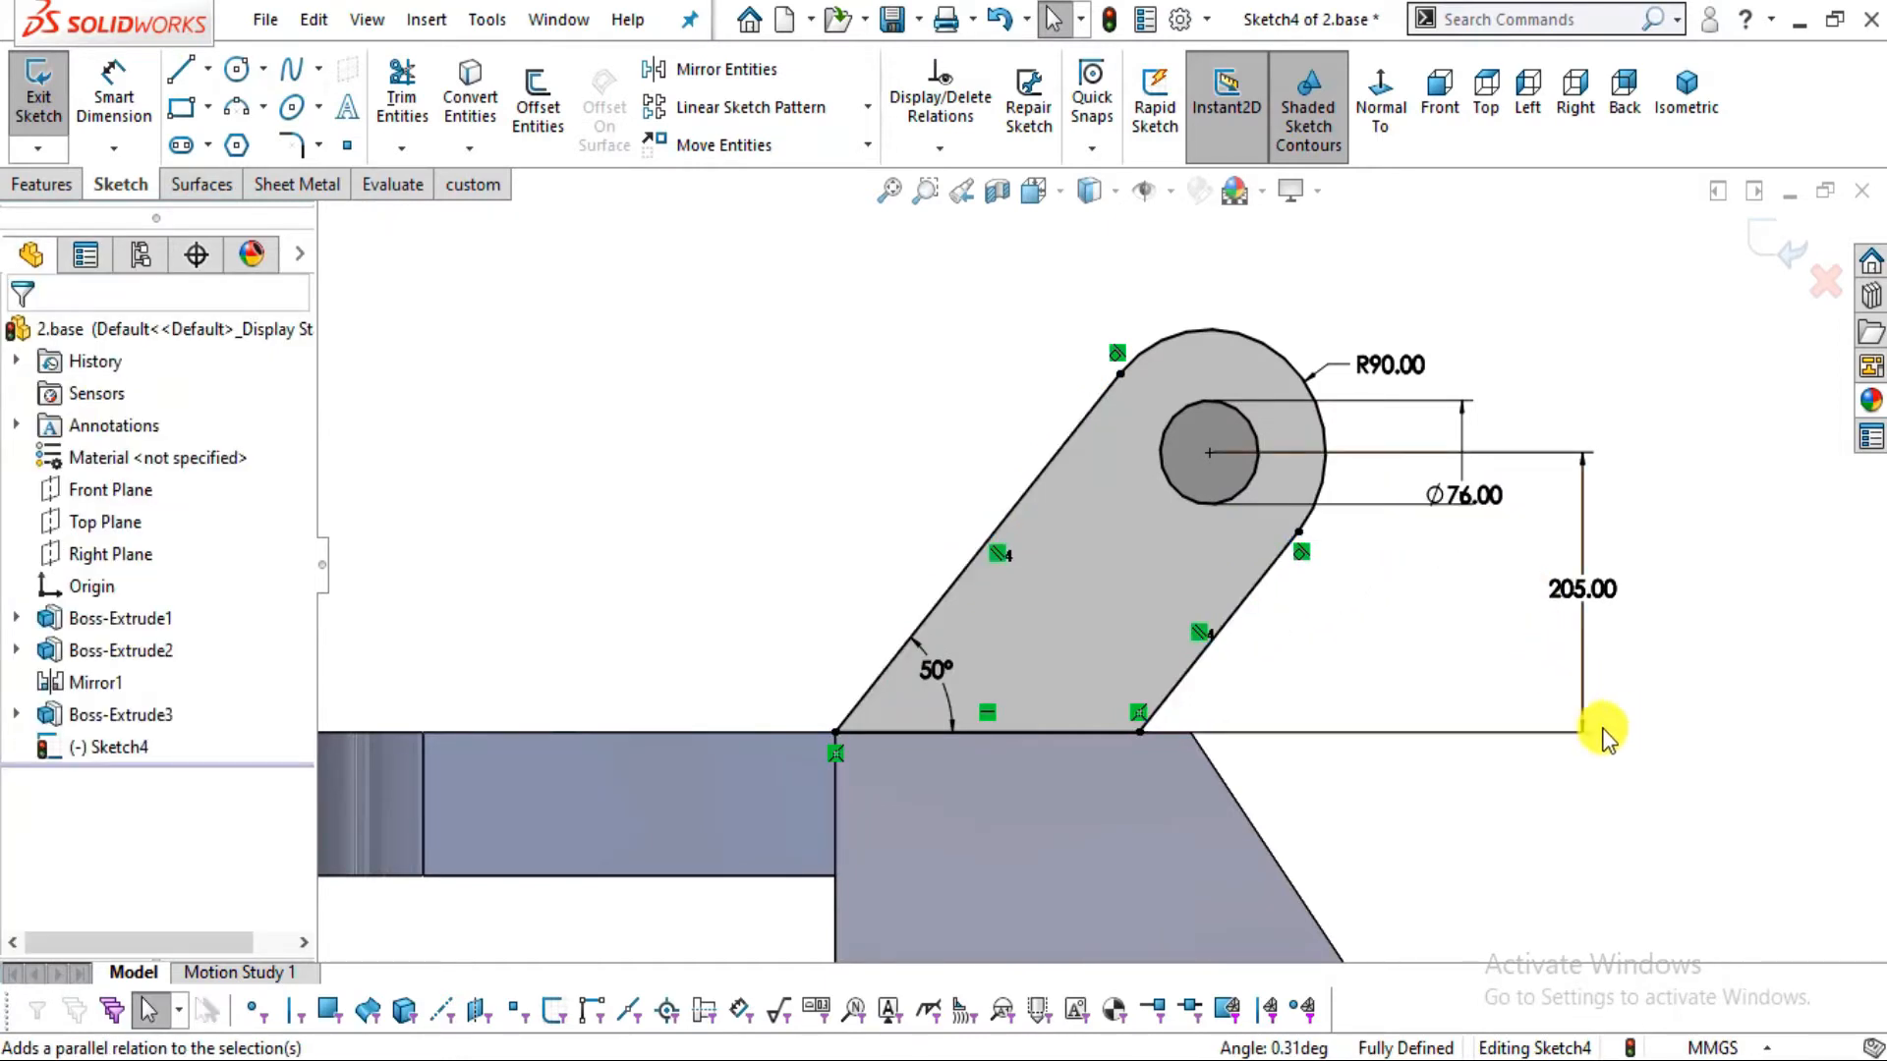
Start a boss extrude of the lug profile with its start condition set to Offset
scroll(1341, 713, up, 1)
scroll(1341, 712, up, 2)
scroll(1081, 565, down, 1)
middle_drag(1146, 652, 1311, 771)
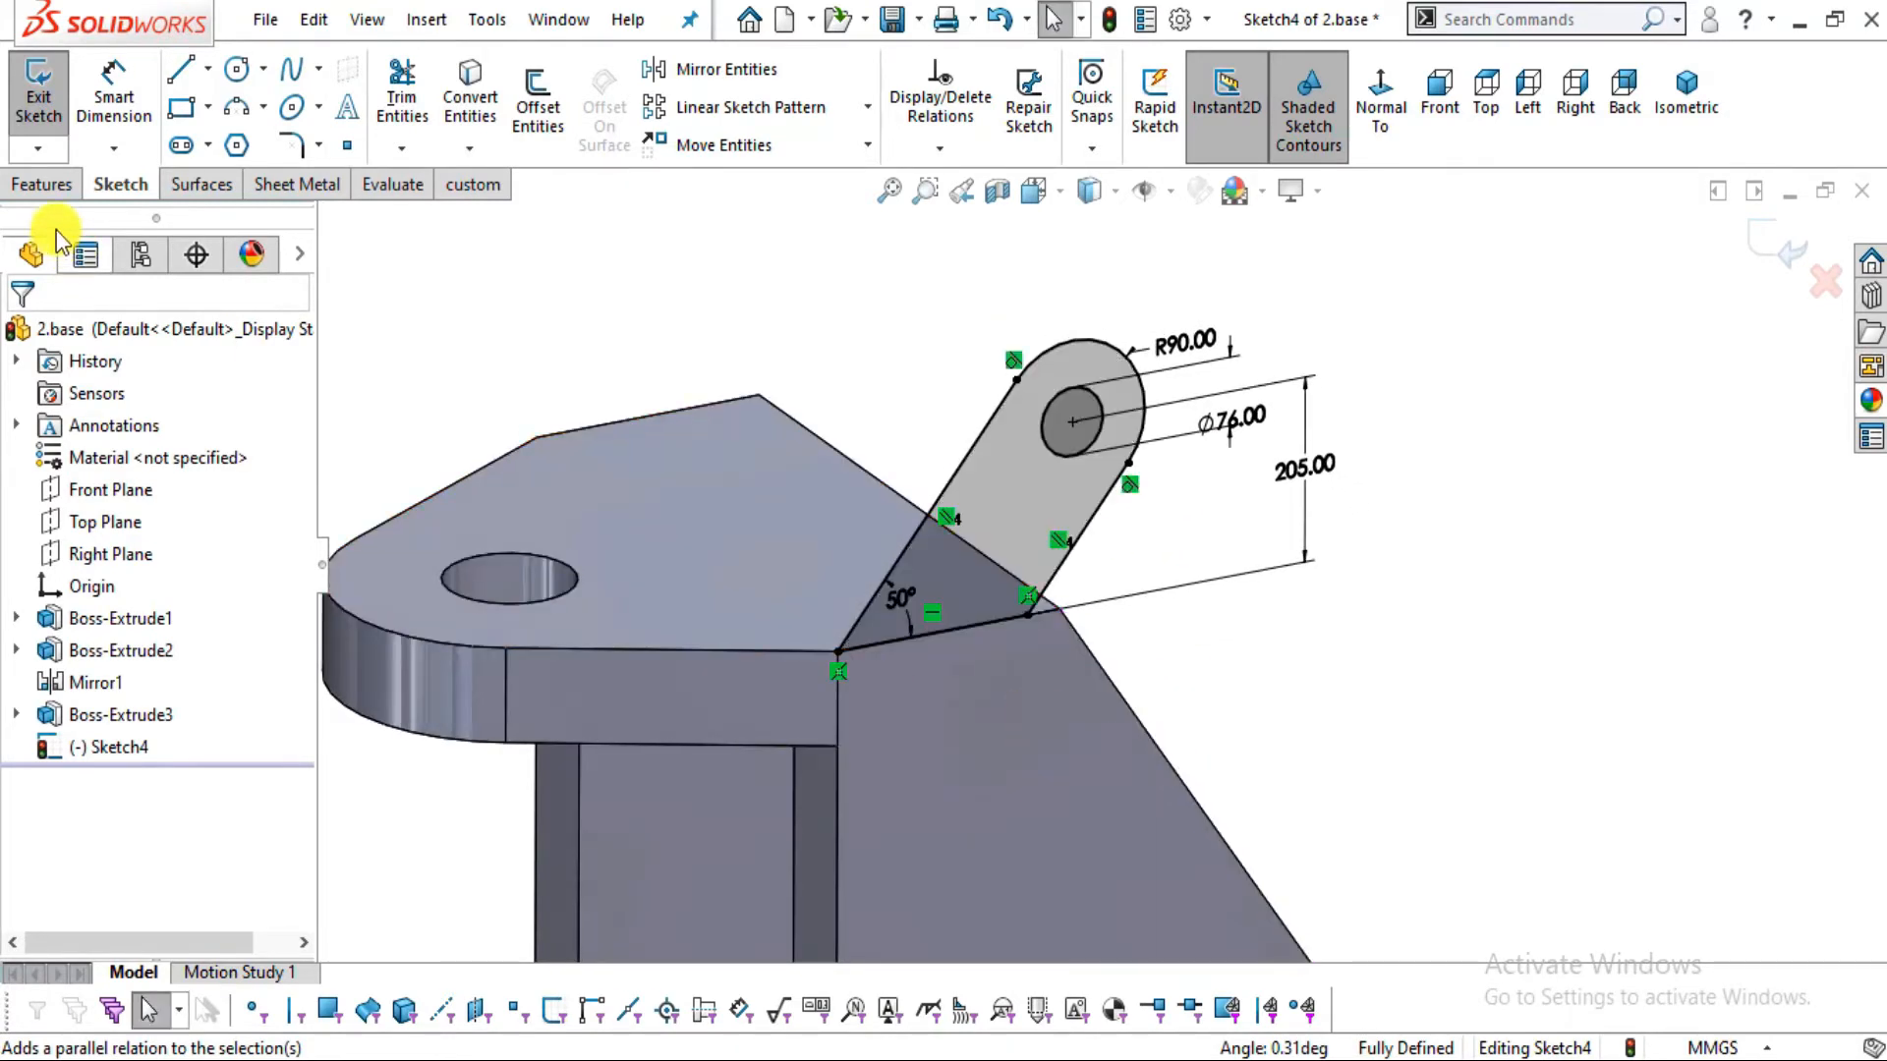
click(50, 190)
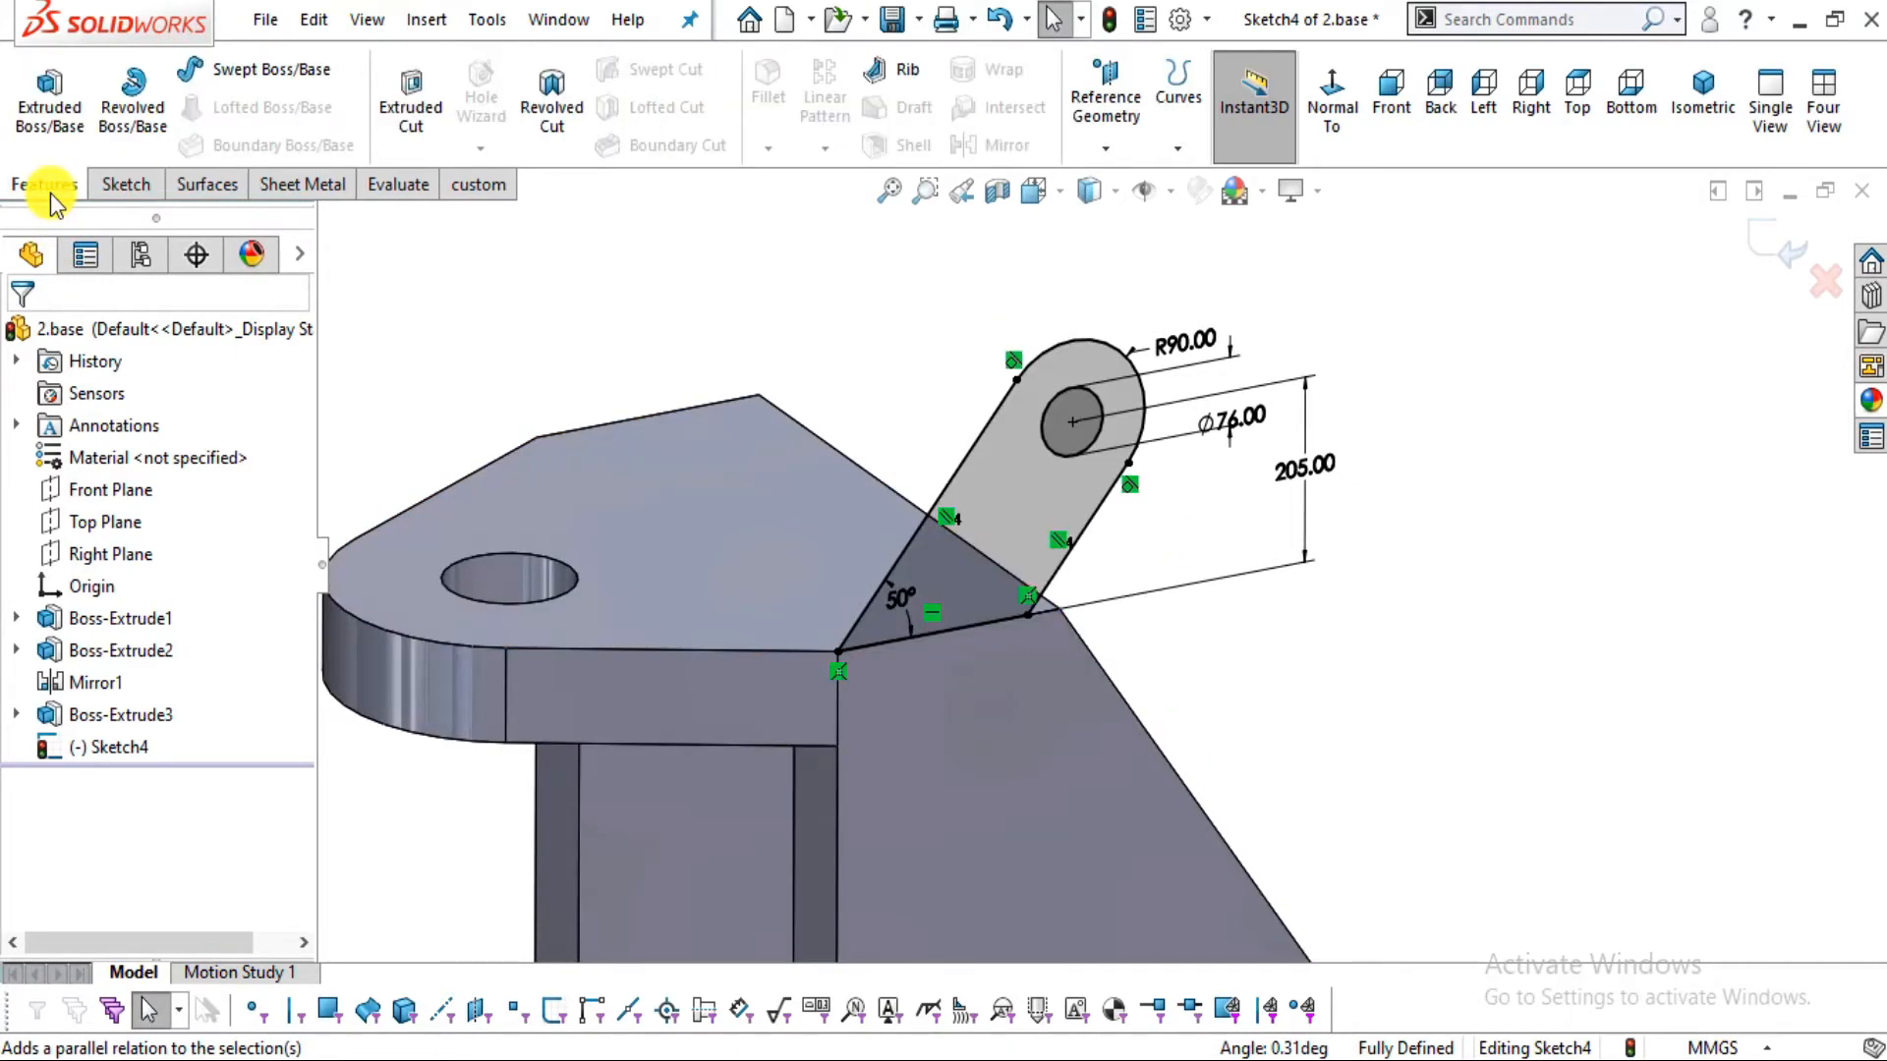
click(84, 126)
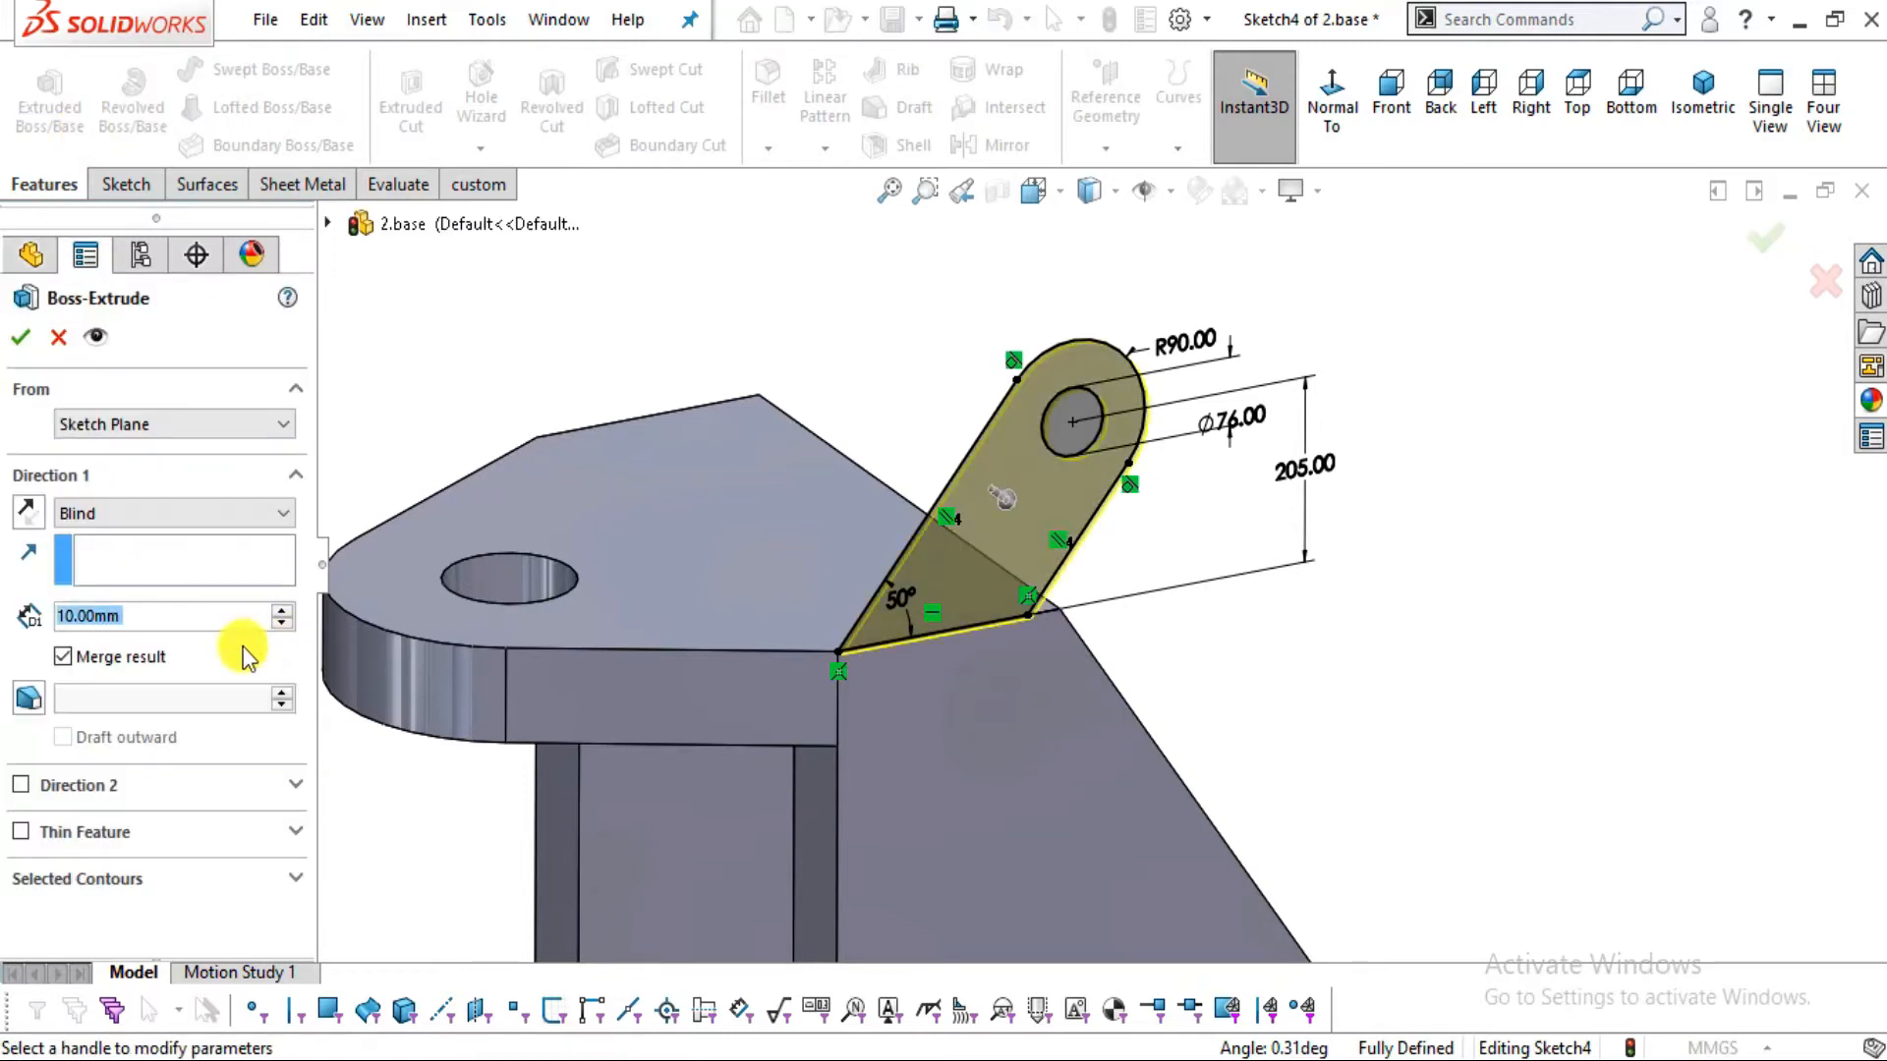
click(157, 424)
click(144, 497)
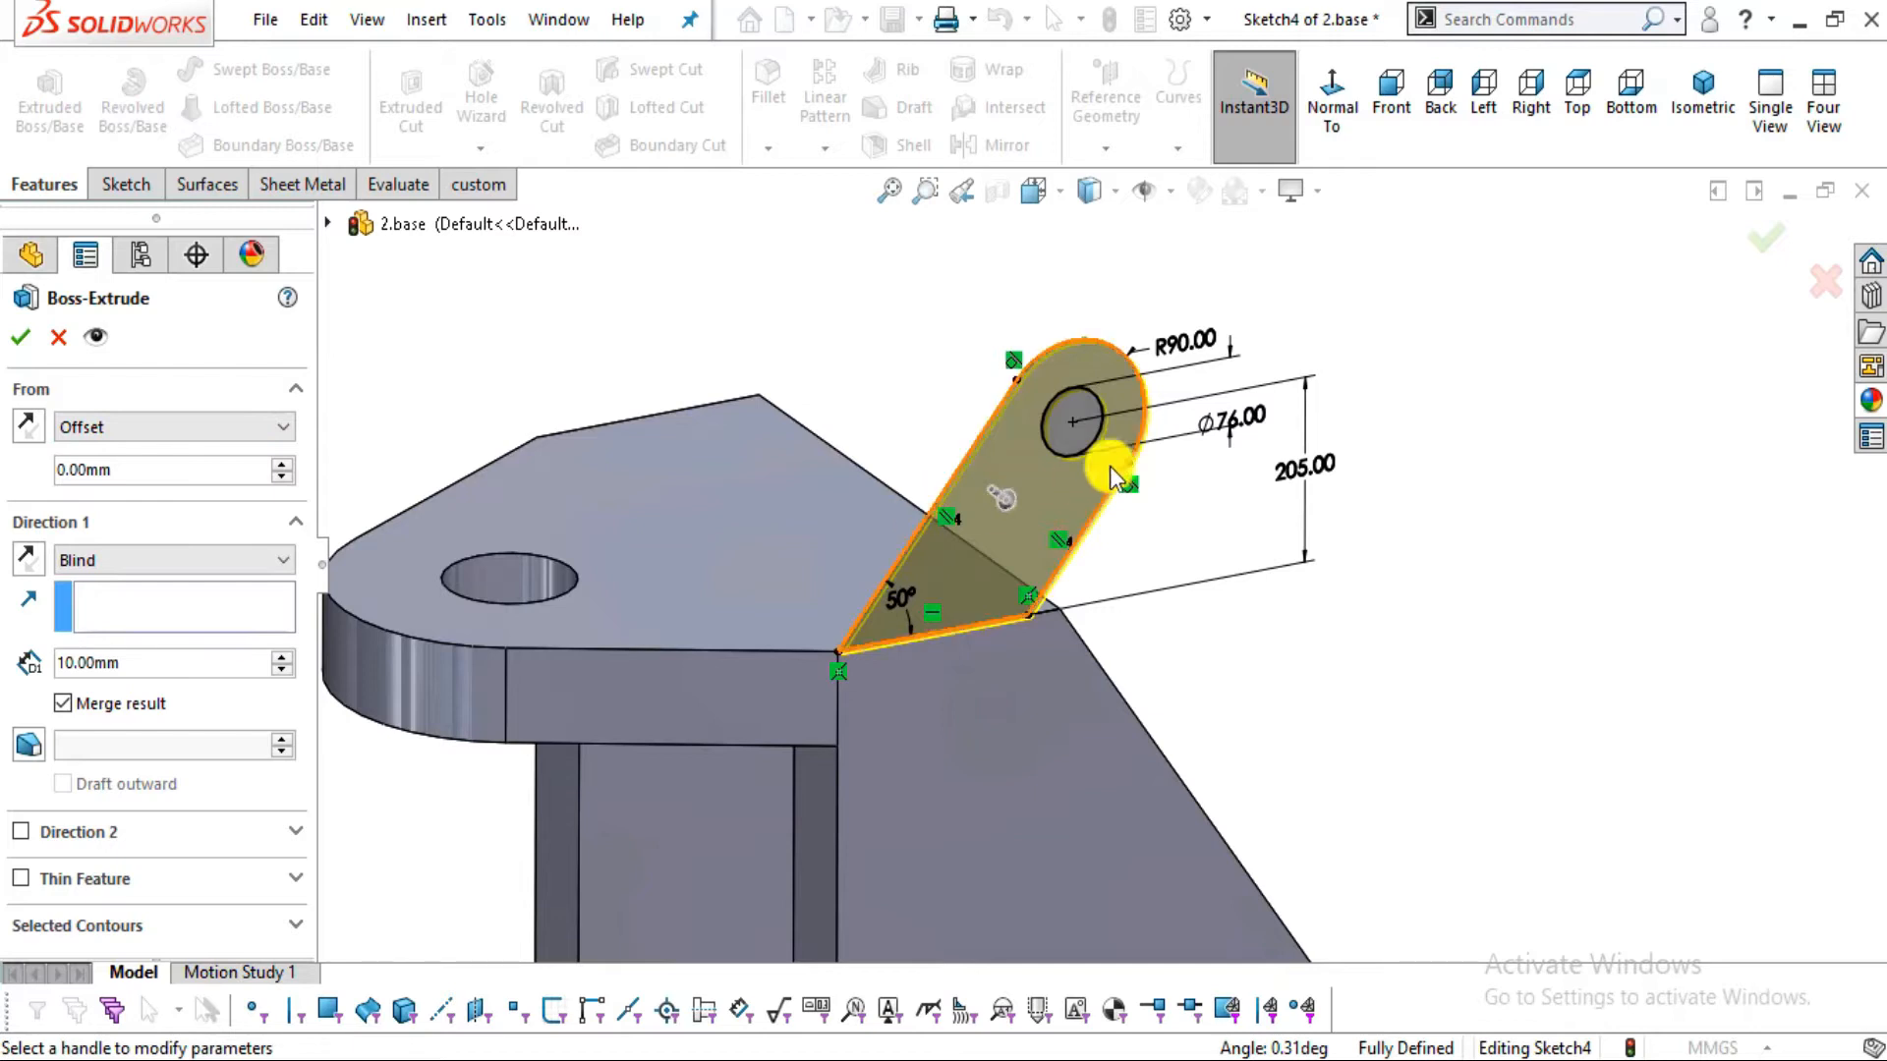
Set the lug extrude's start offset to 180 mm and reverse the offset so it goes inward over the upper plate
key(alt+Tab)
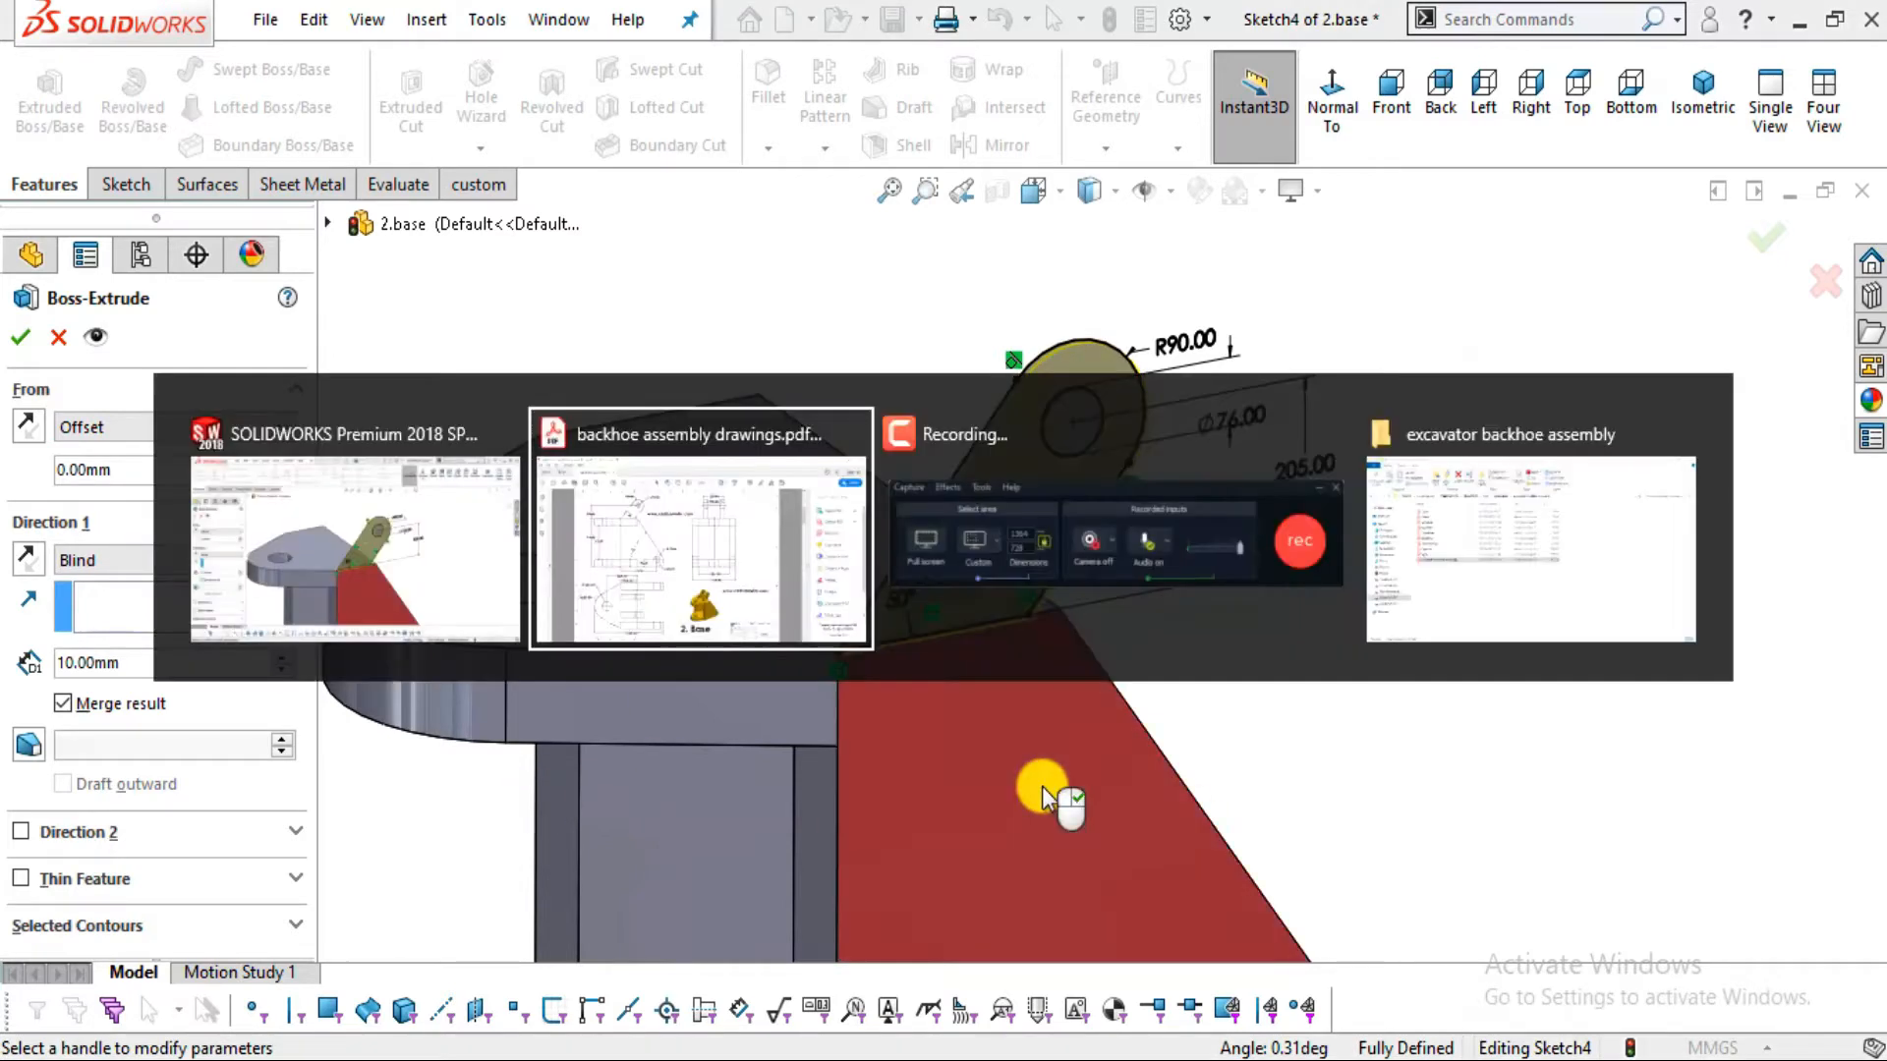
key(alt+Tab)
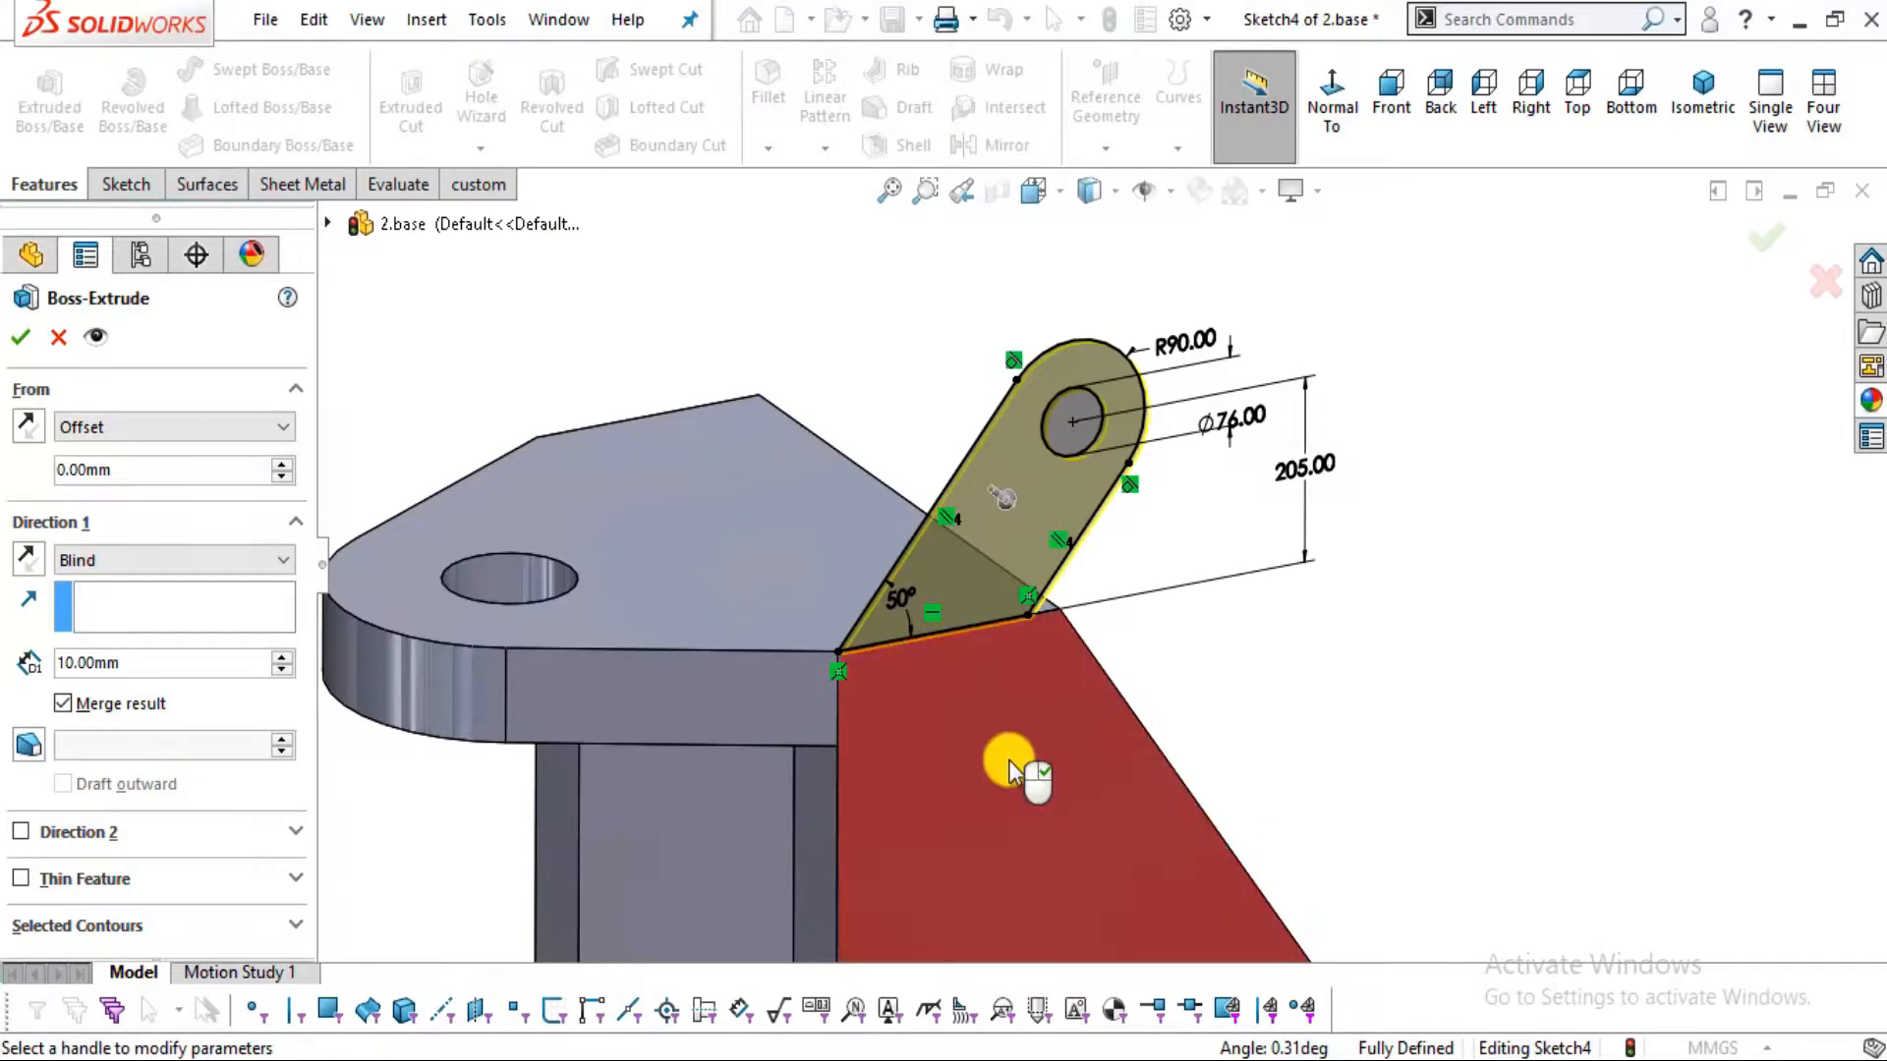
key(alt+Tab)
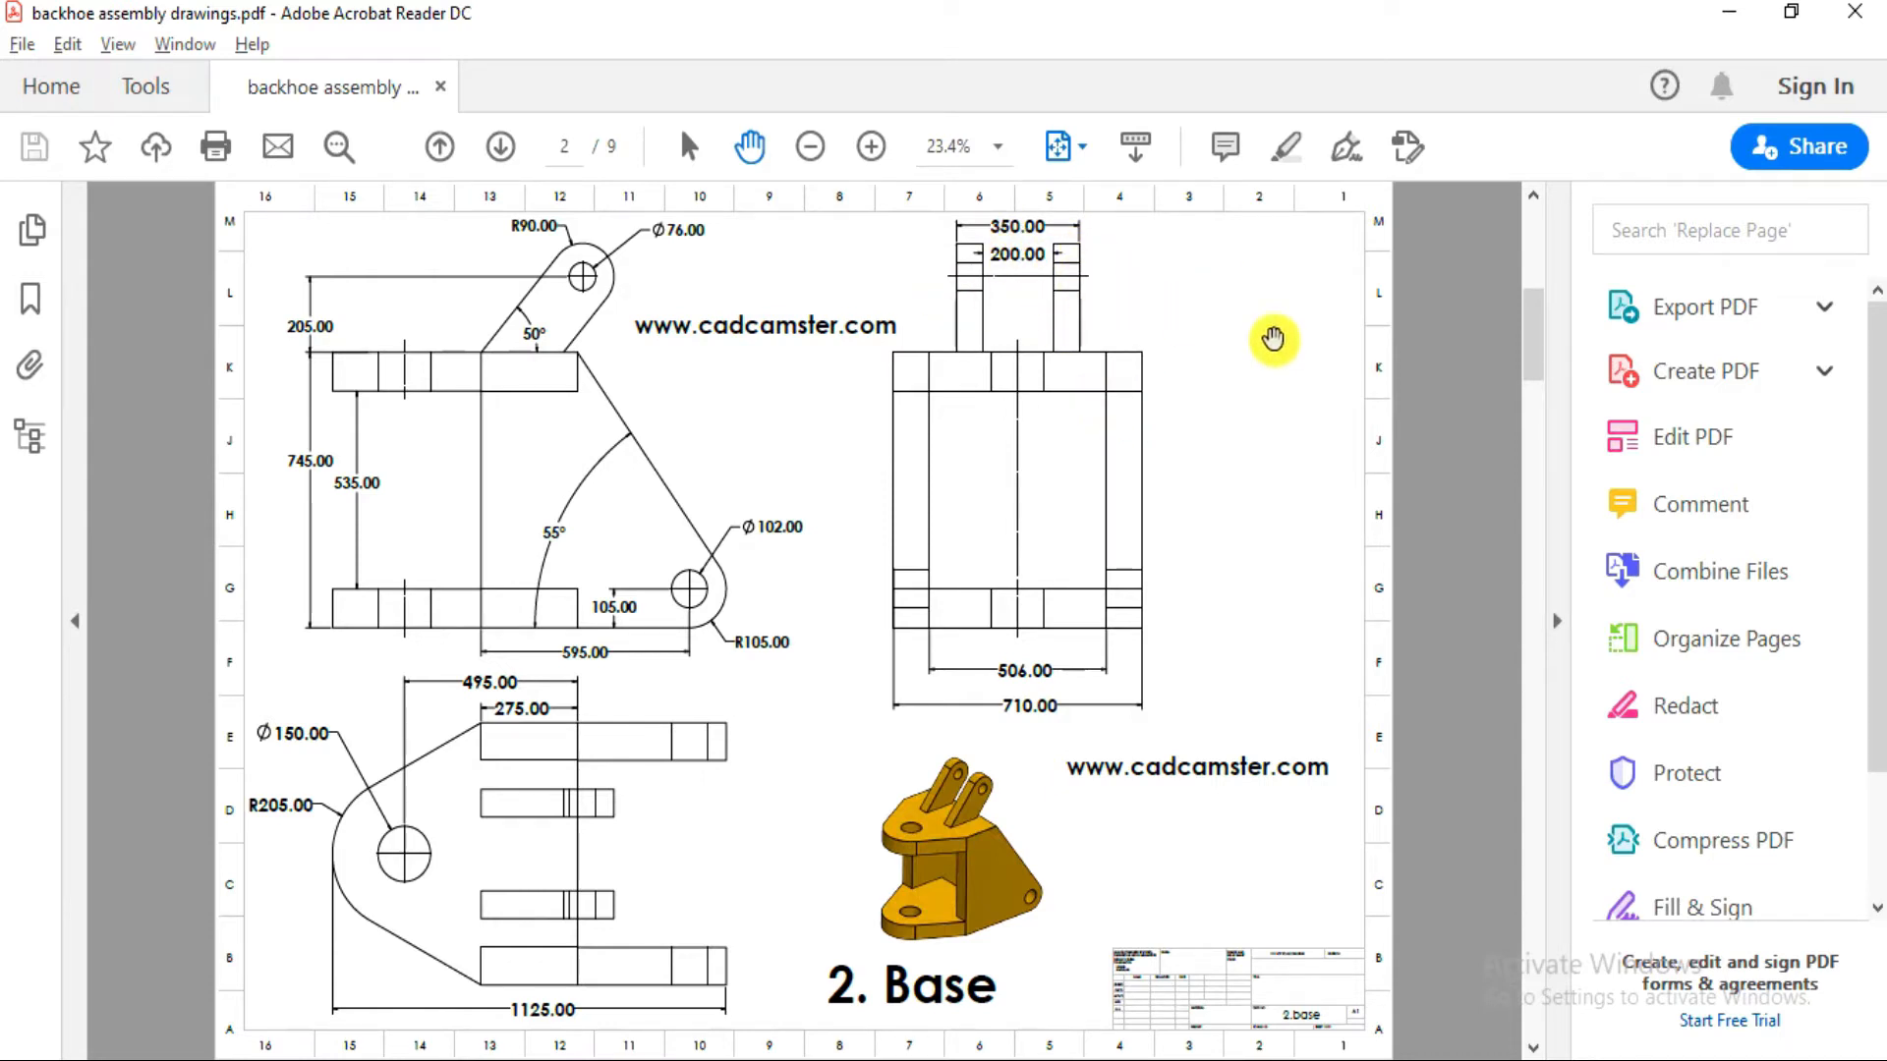
key(alt+Tab)
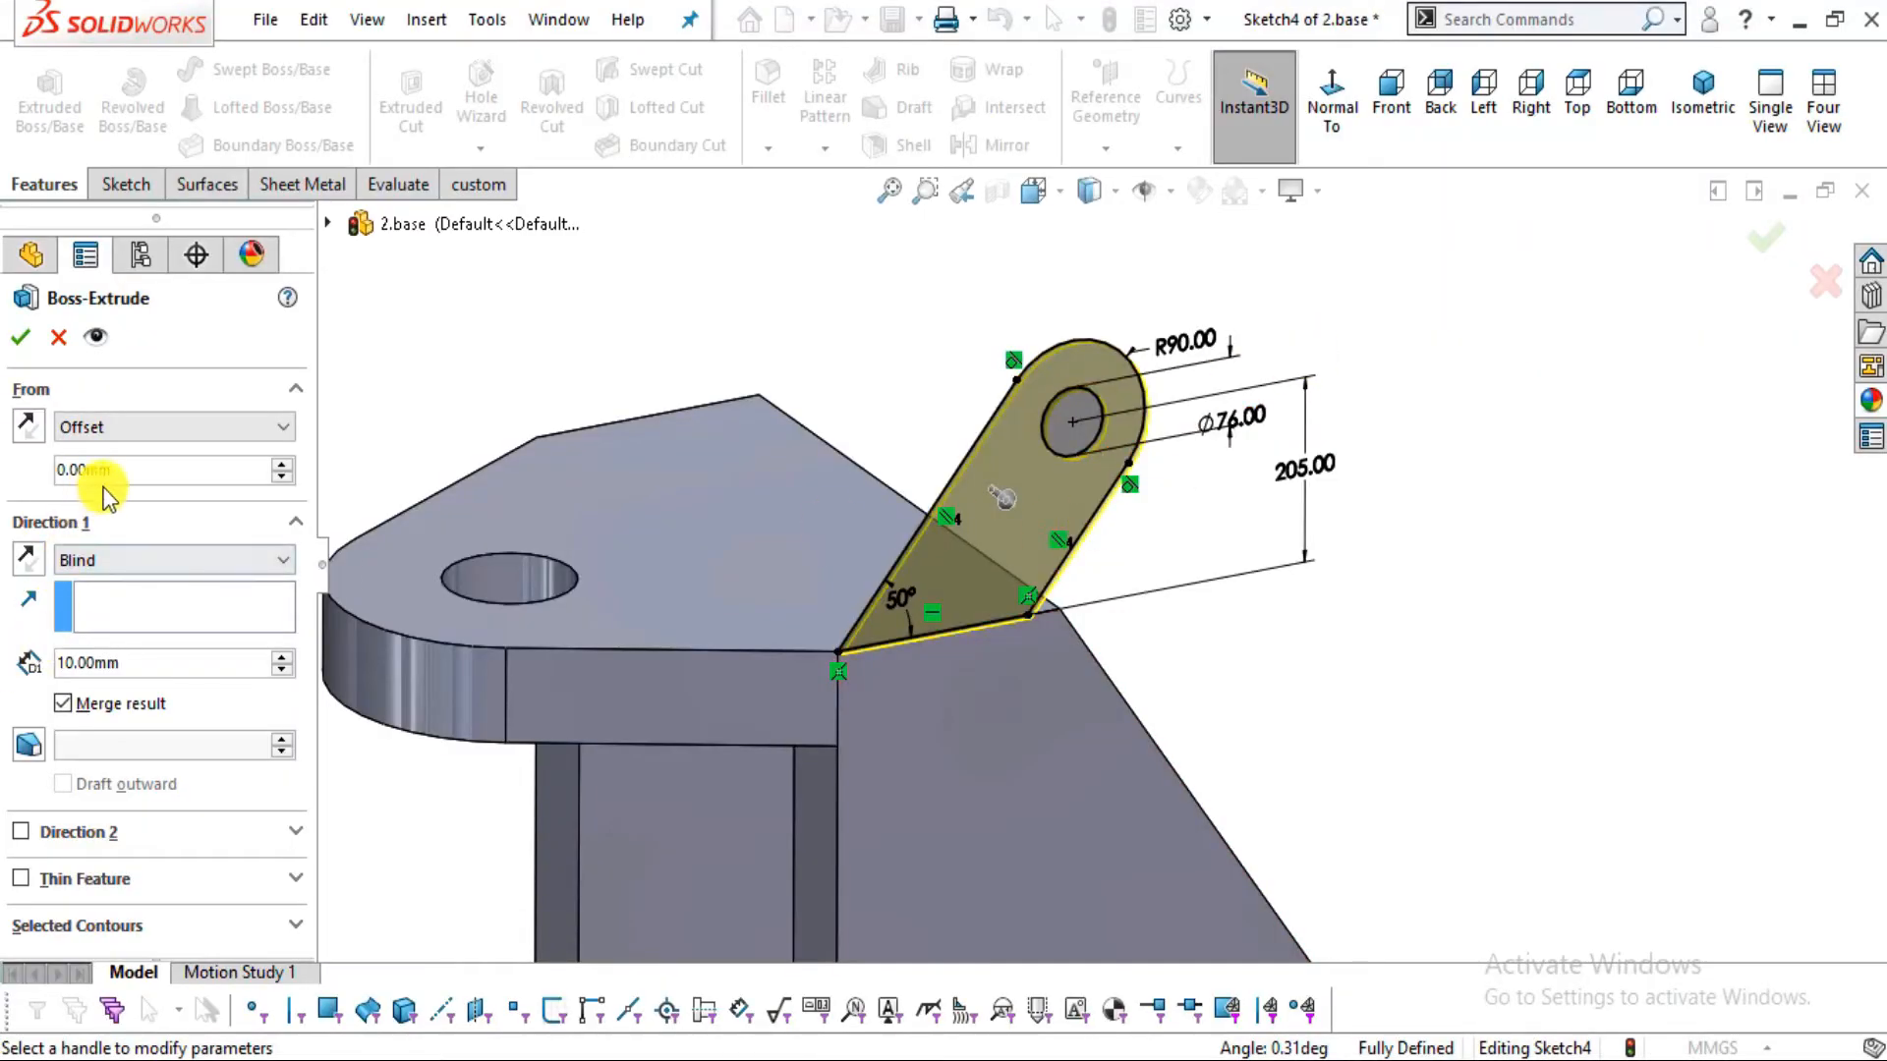
text(180)
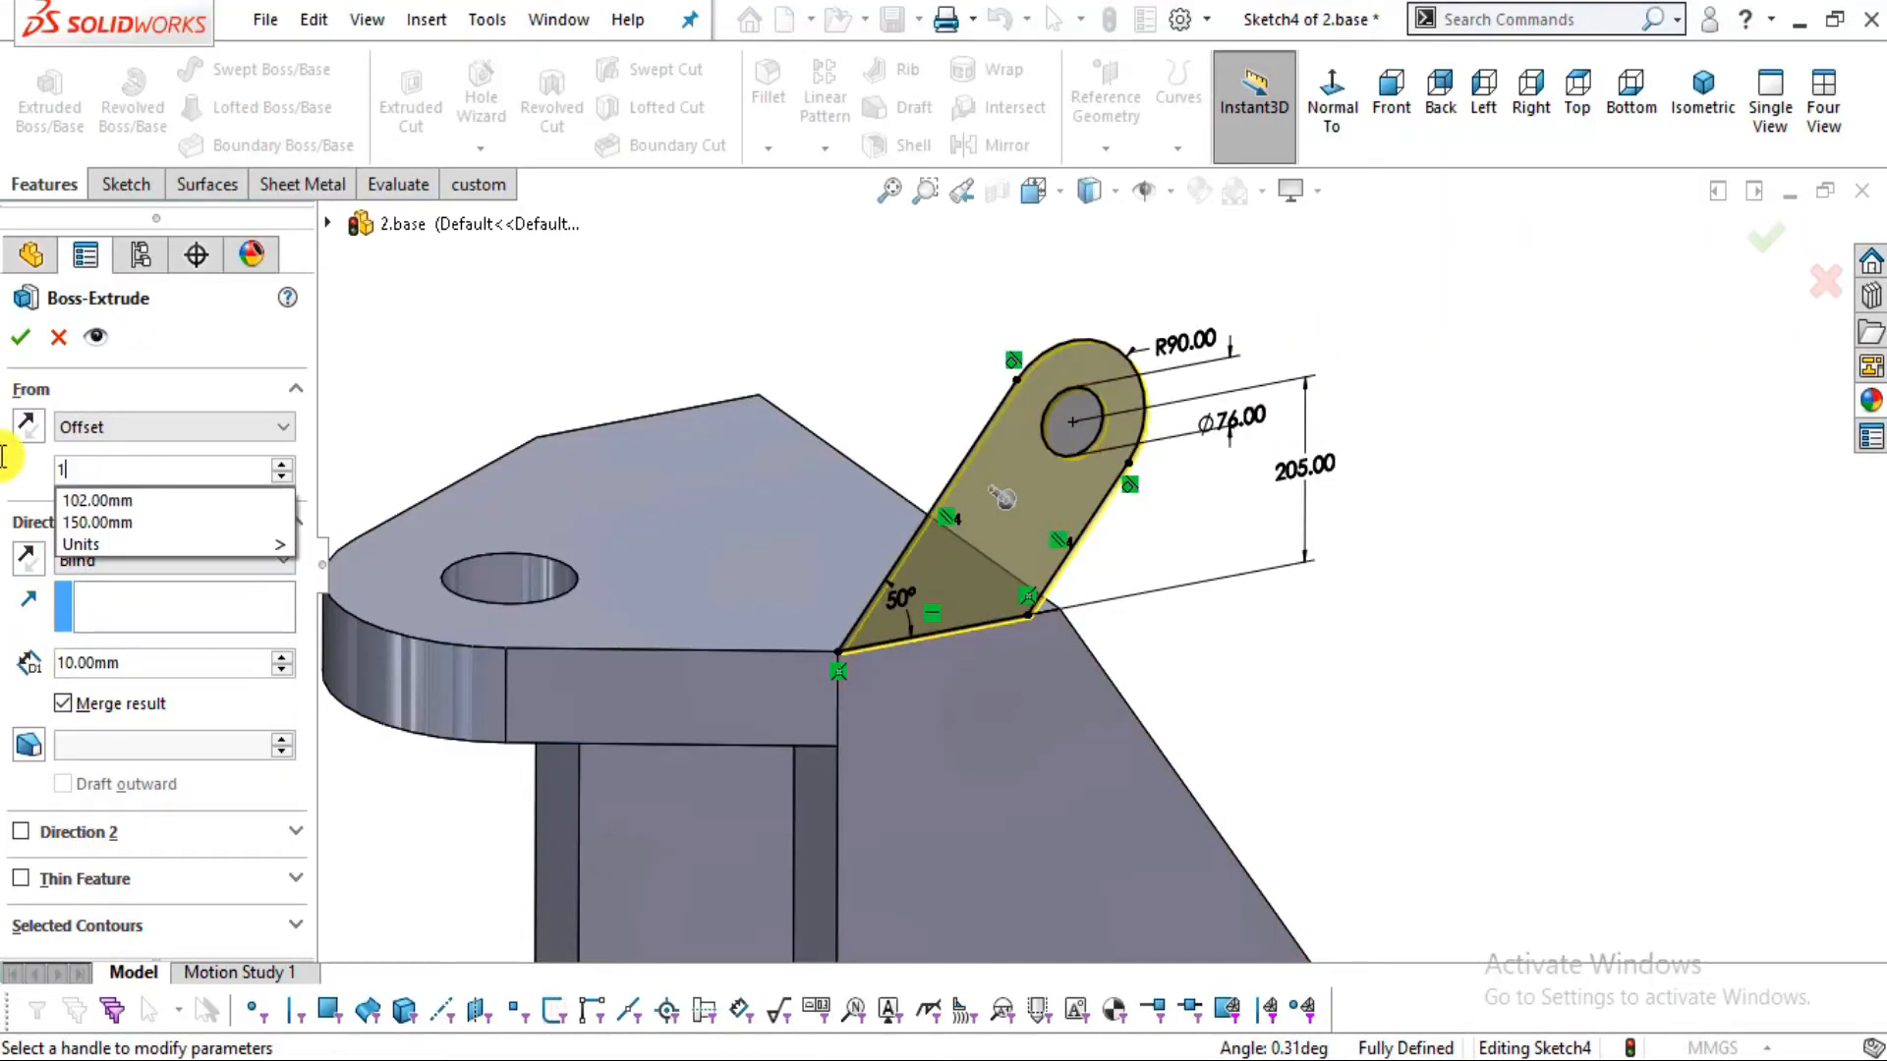
key(Return)
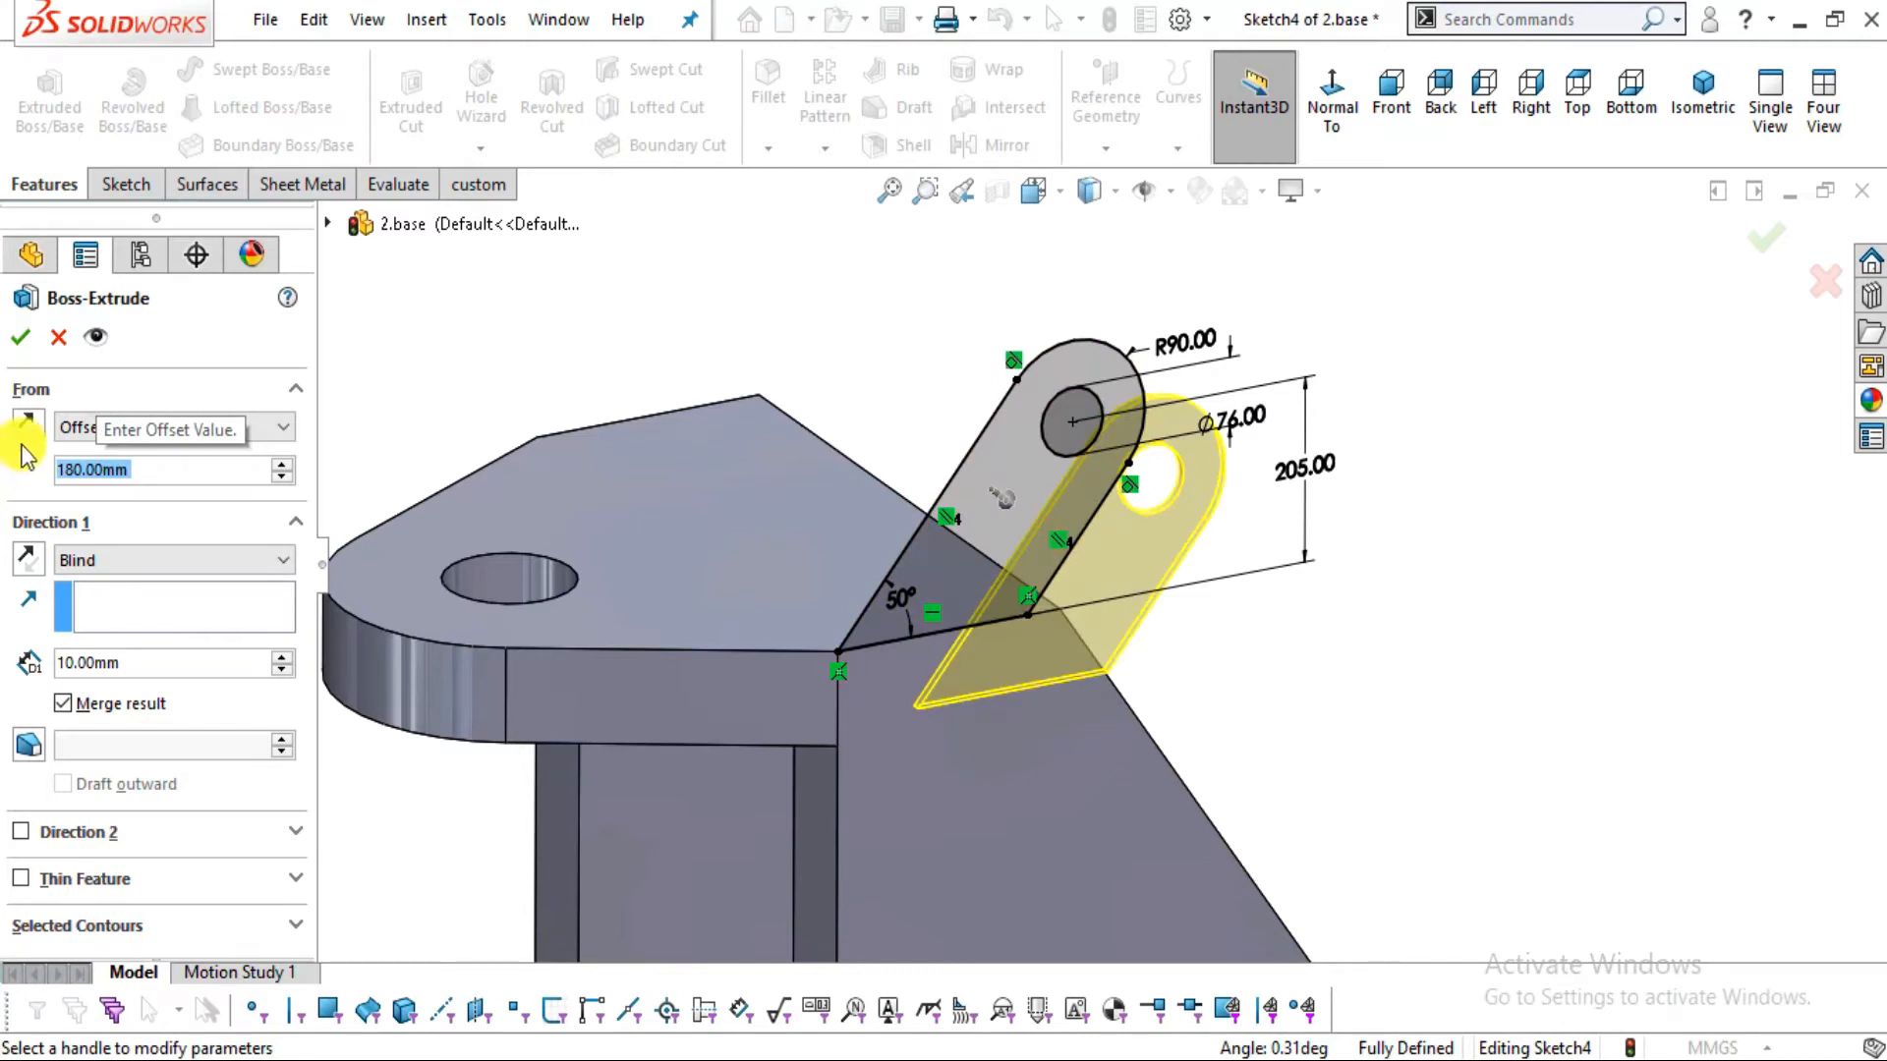
click(26, 429)
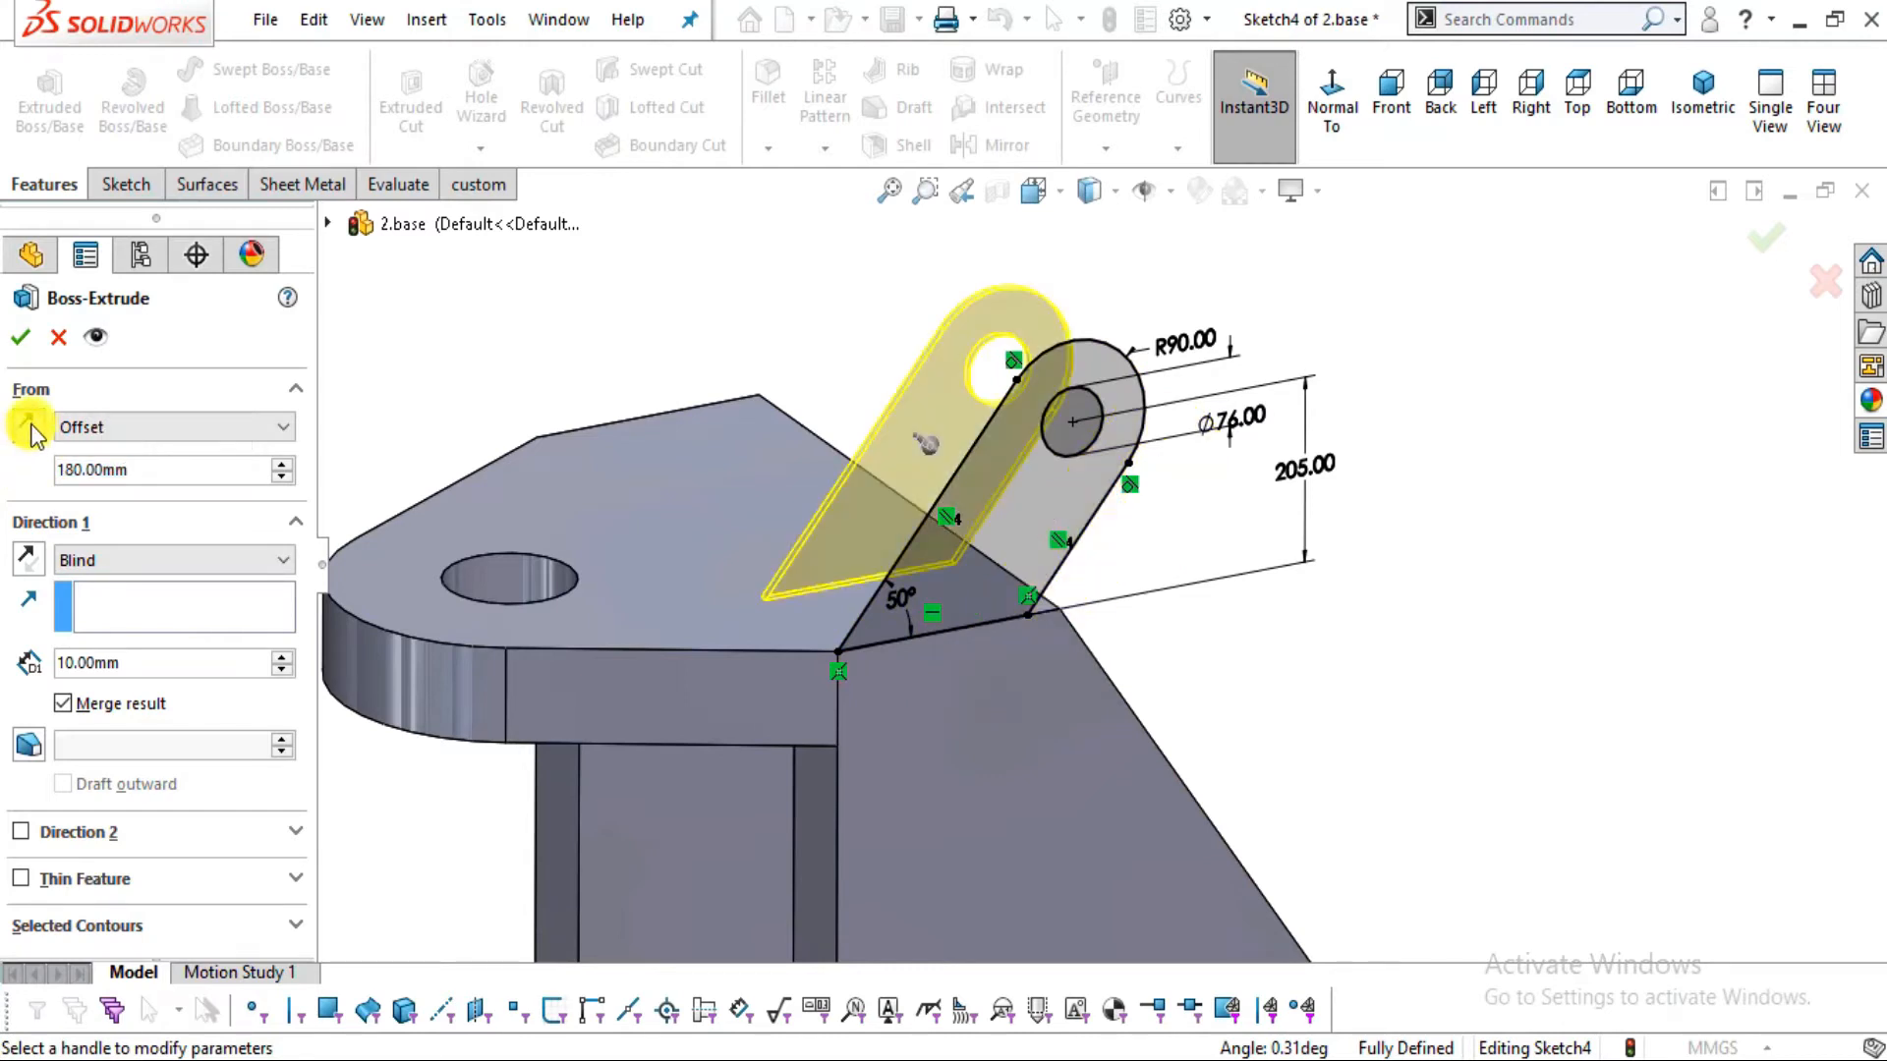
Extrude the offset lug profile 75 mm deep with the extrusion direction reversed, and finish the boss
double_click(128, 664)
text(75)
key(Return)
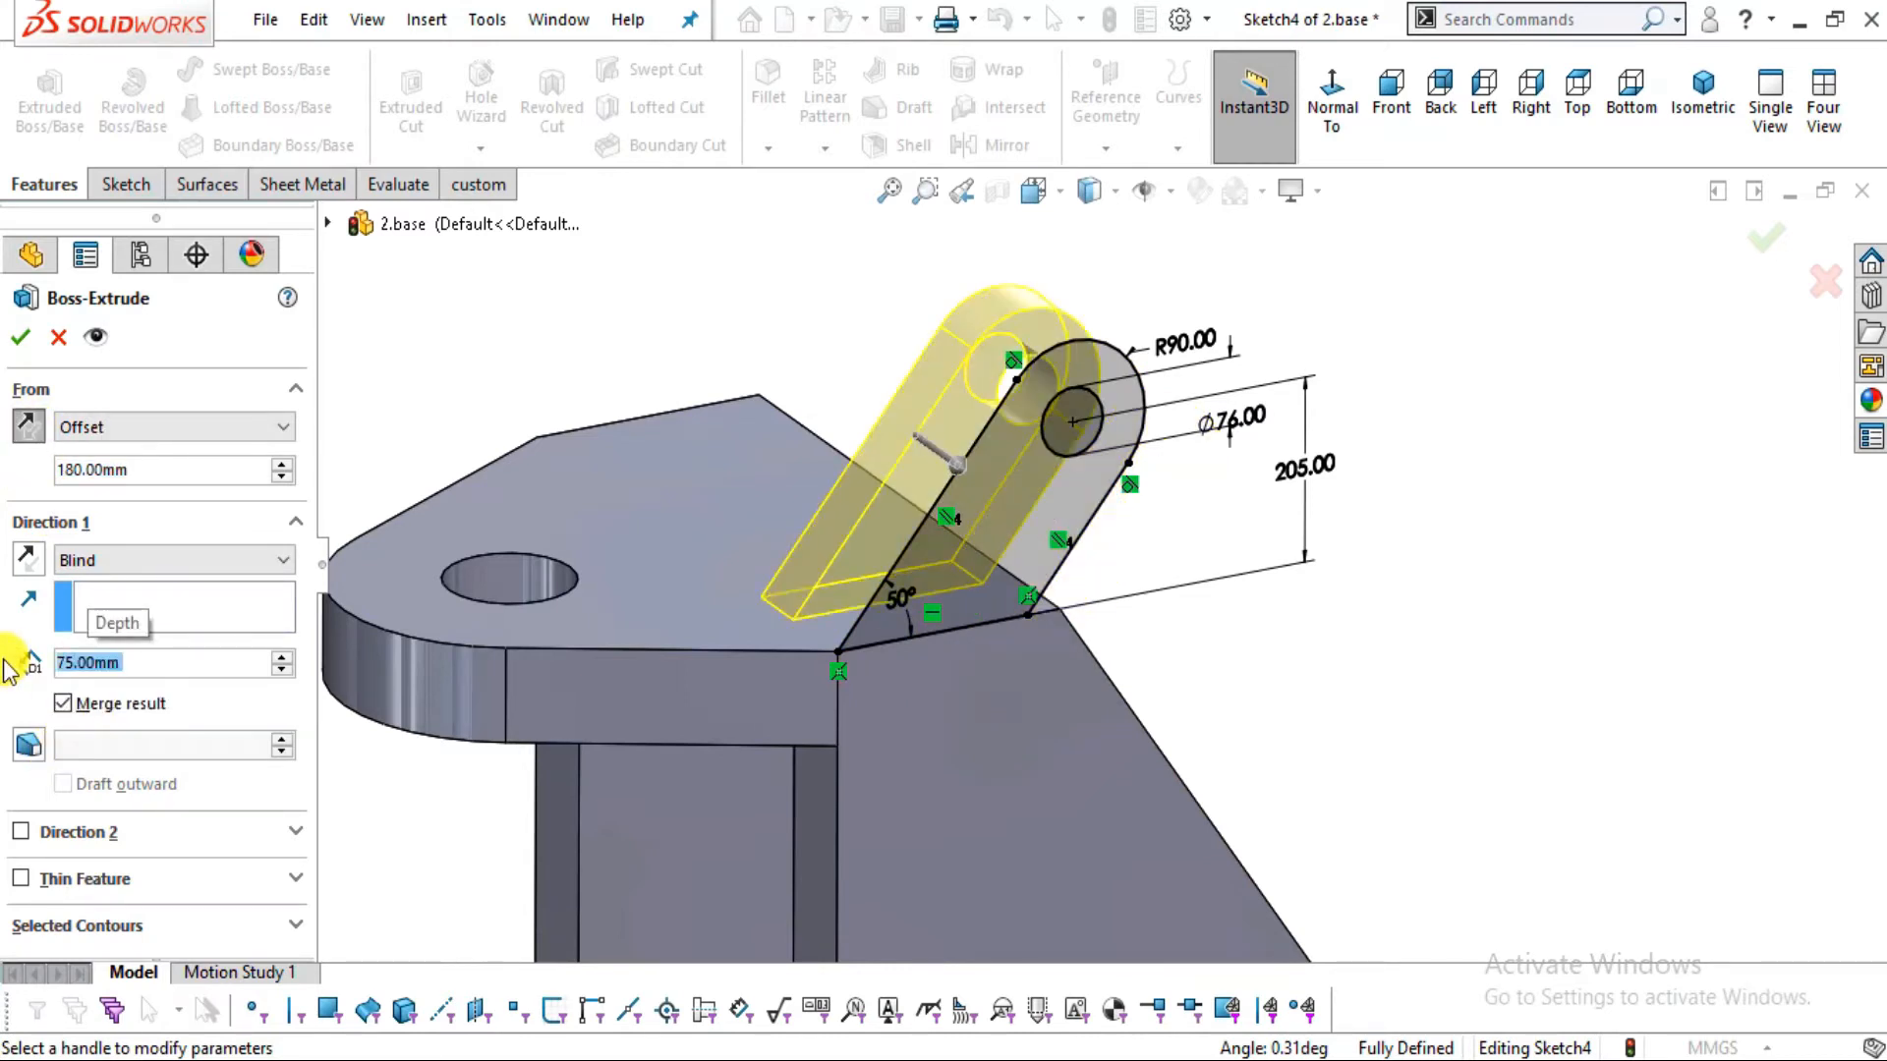
click(26, 559)
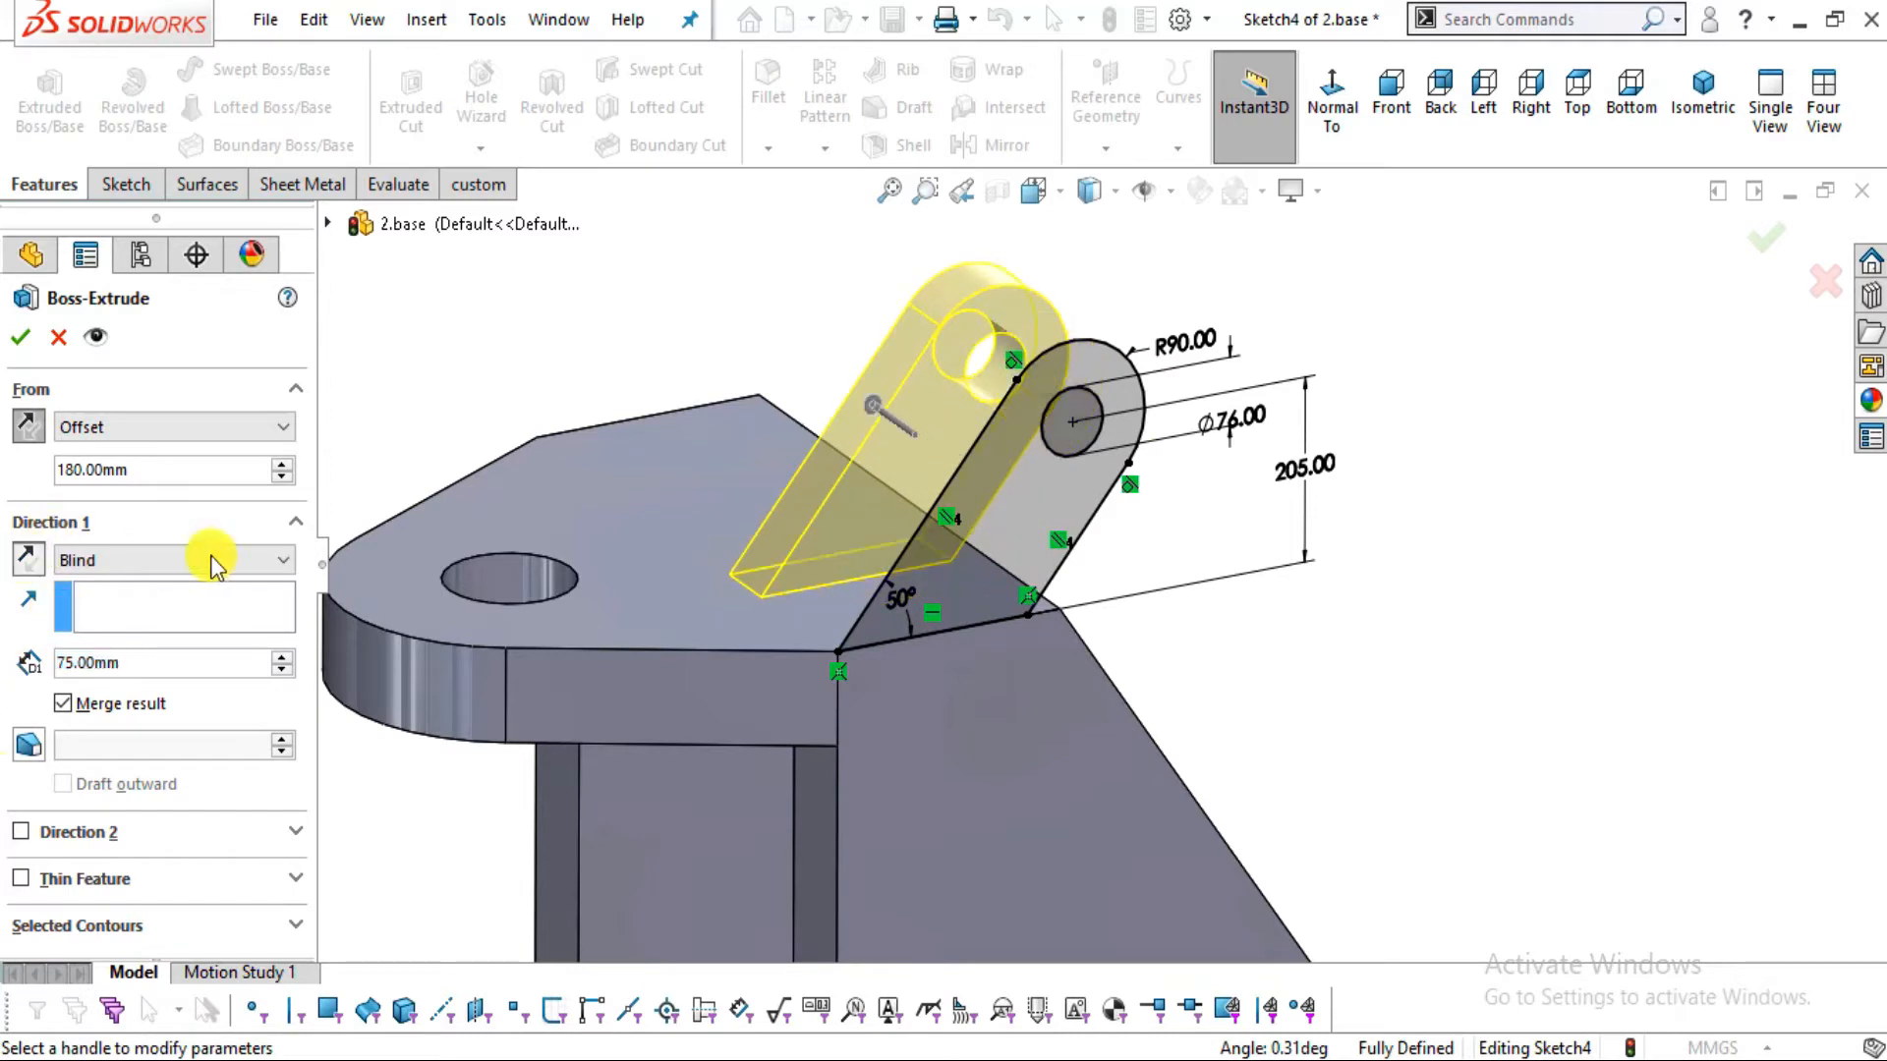
middle_drag(704, 592, 619, 602)
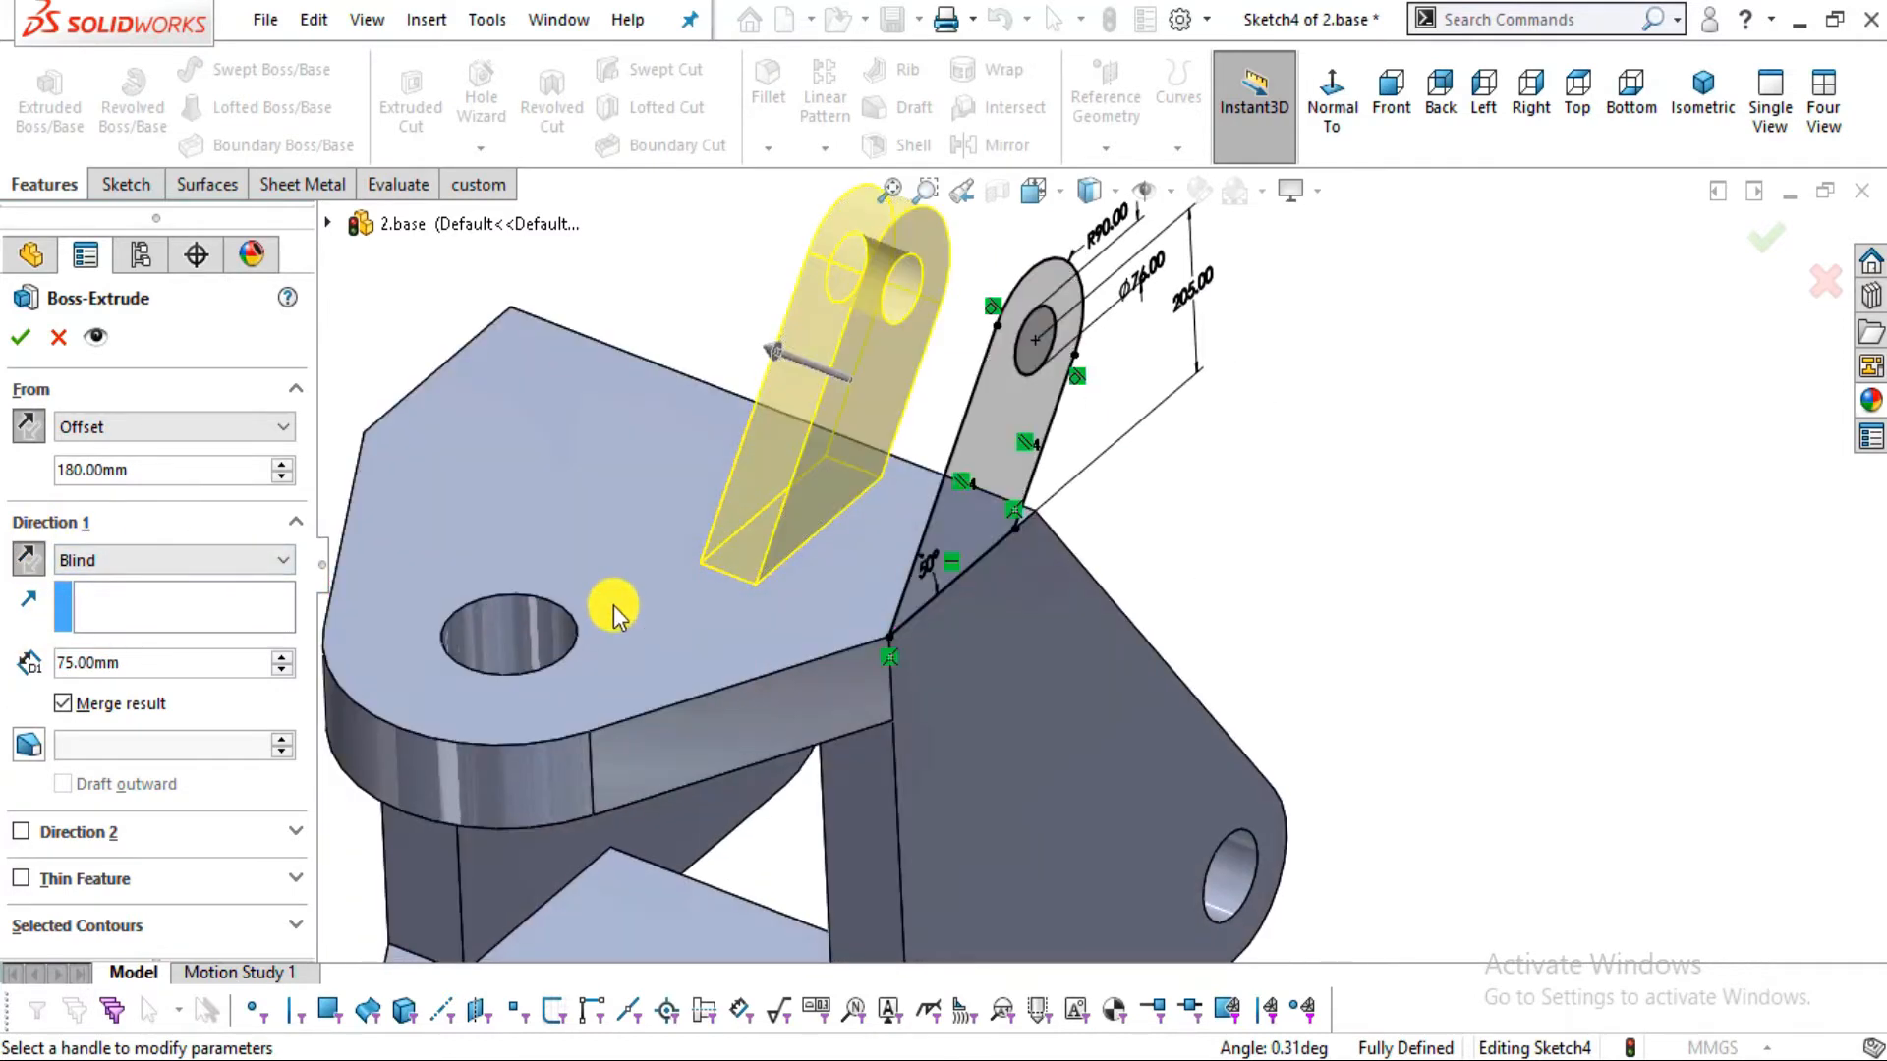
click(22, 339)
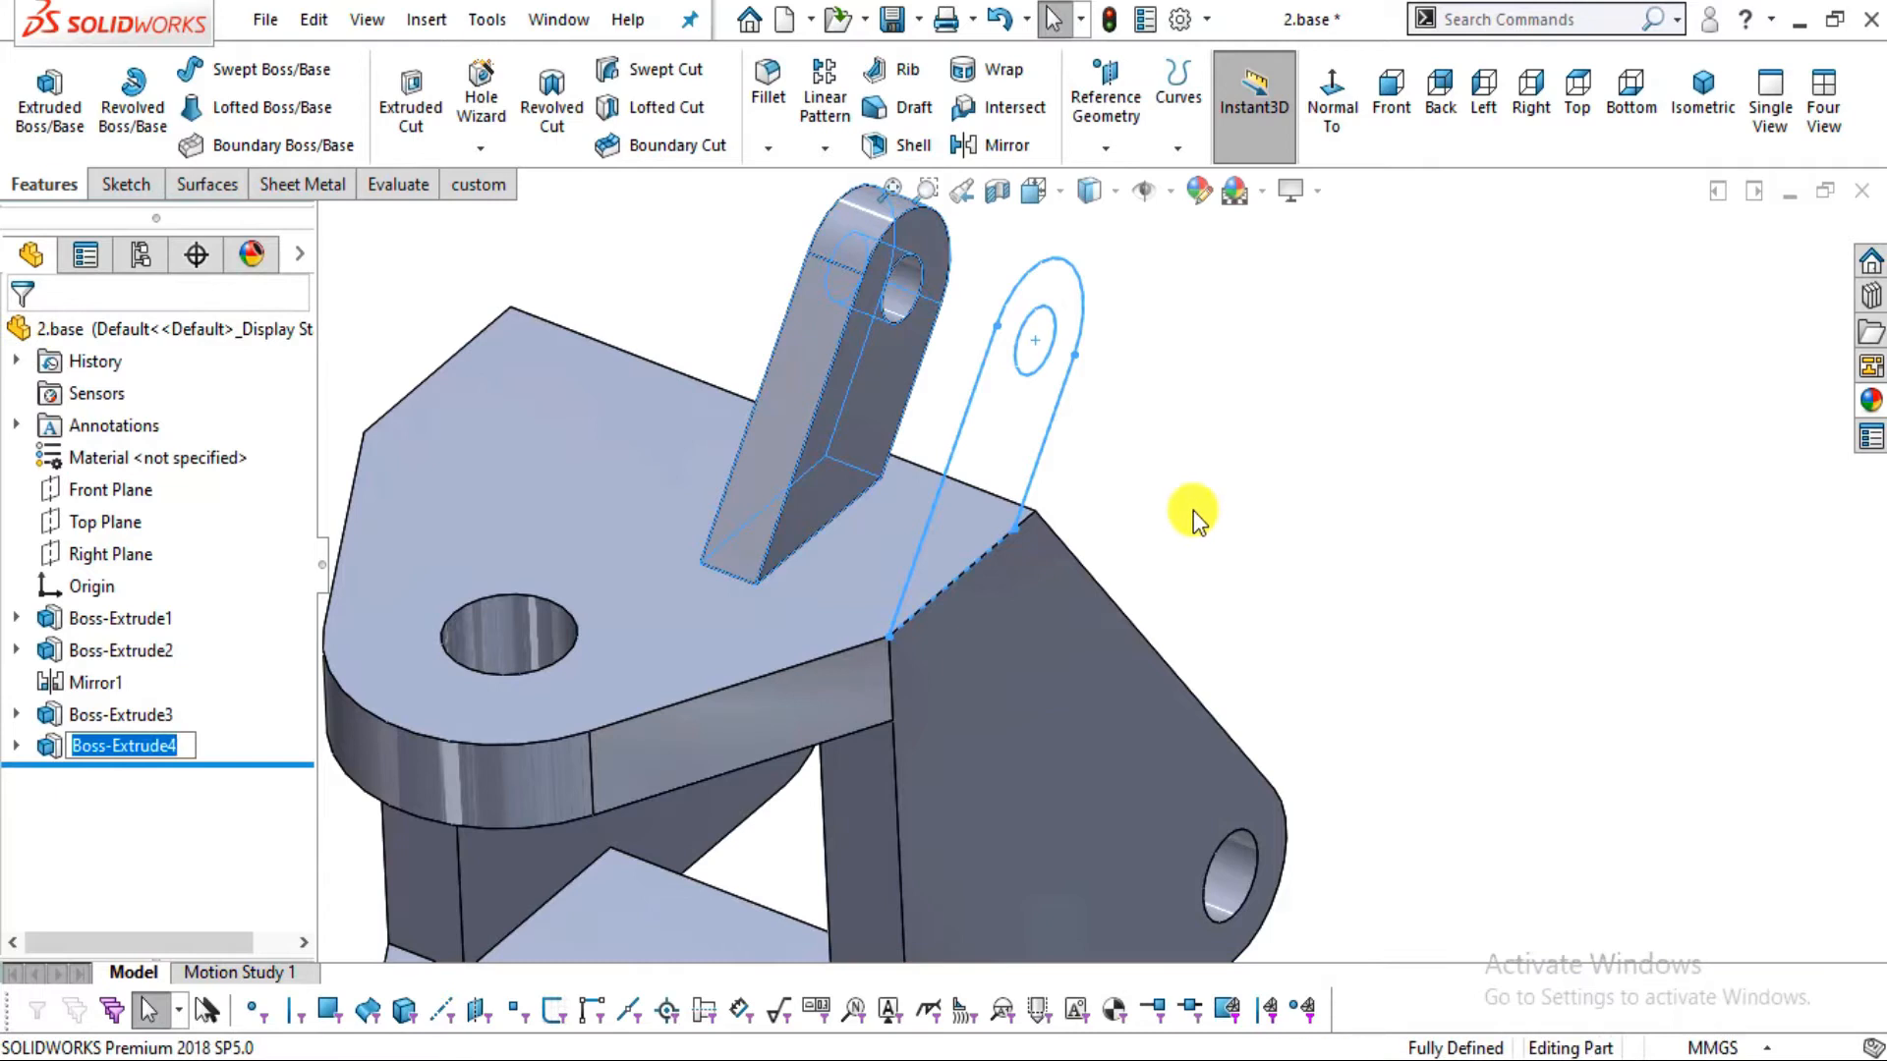
middle_drag(1193, 514, 1071, 588)
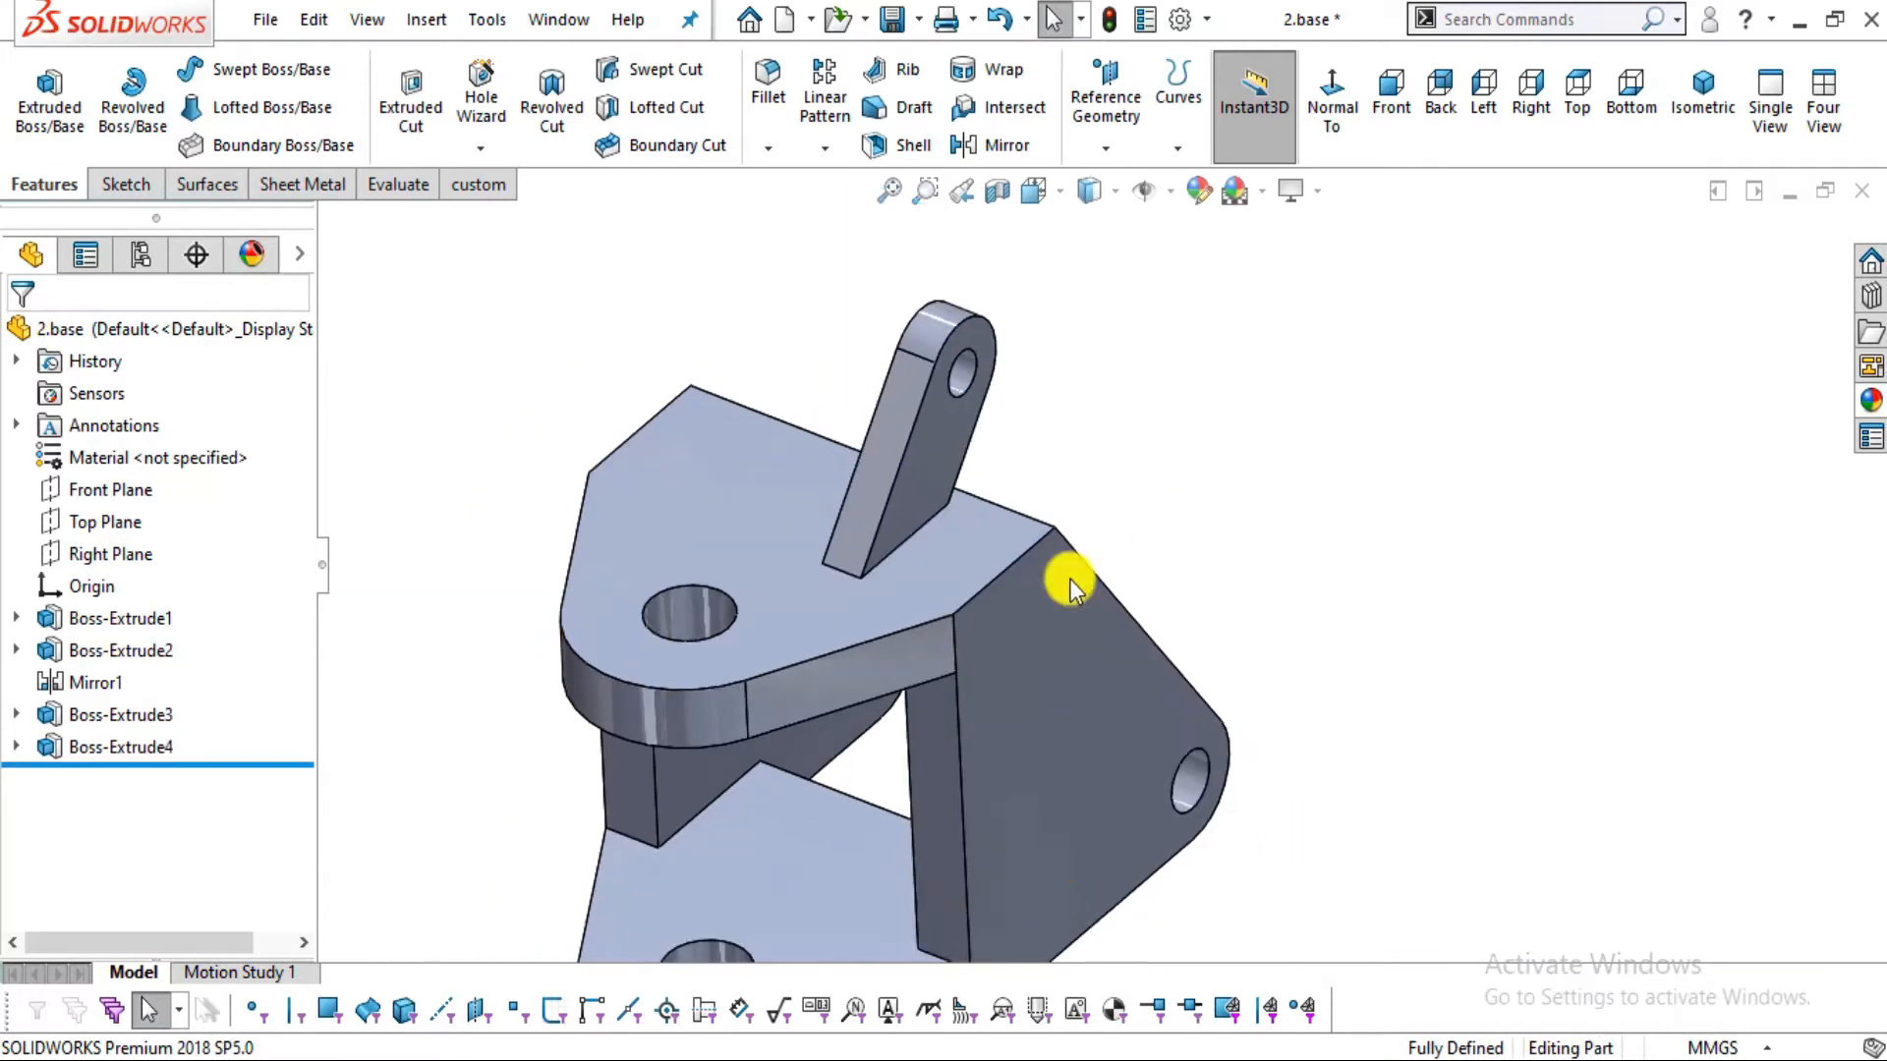
Mirror the extruded lug about the Top Plane to form the second lug on the upper plate
click(101, 527)
middle_drag(1010, 562, 1012, 511)
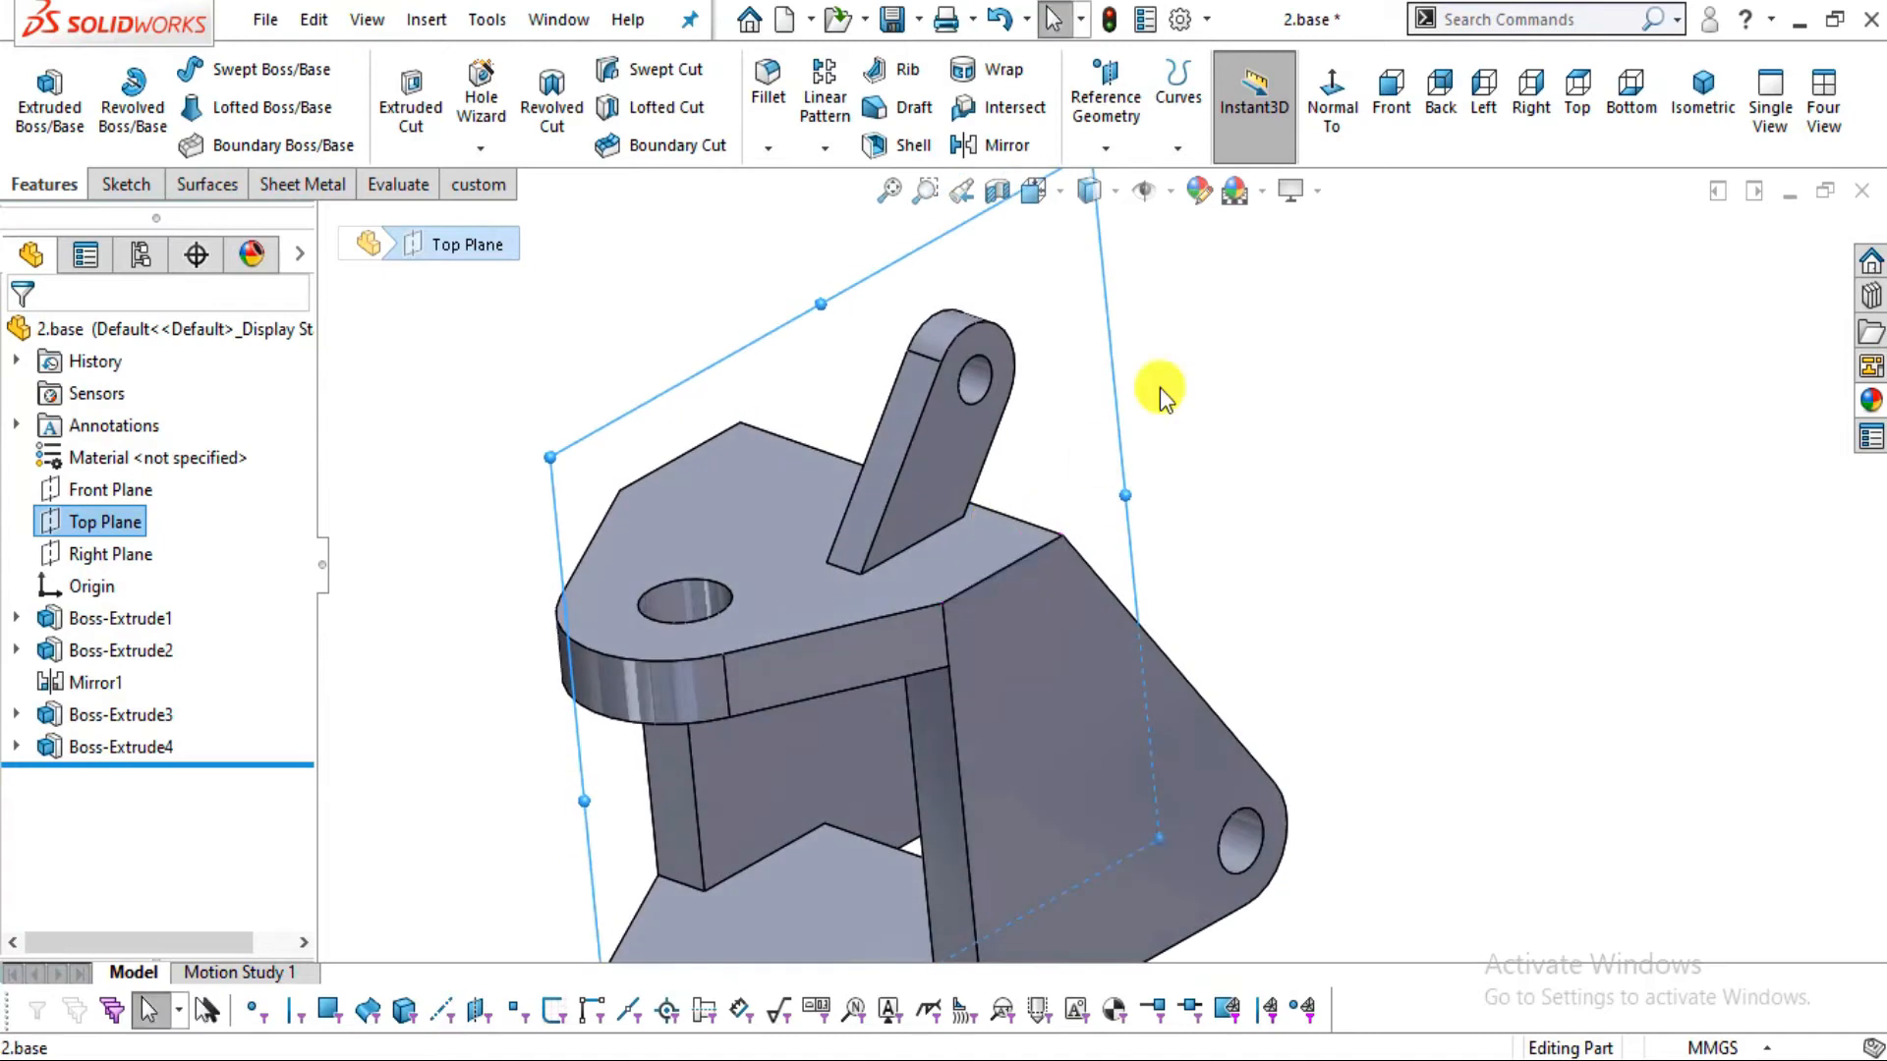
click(993, 146)
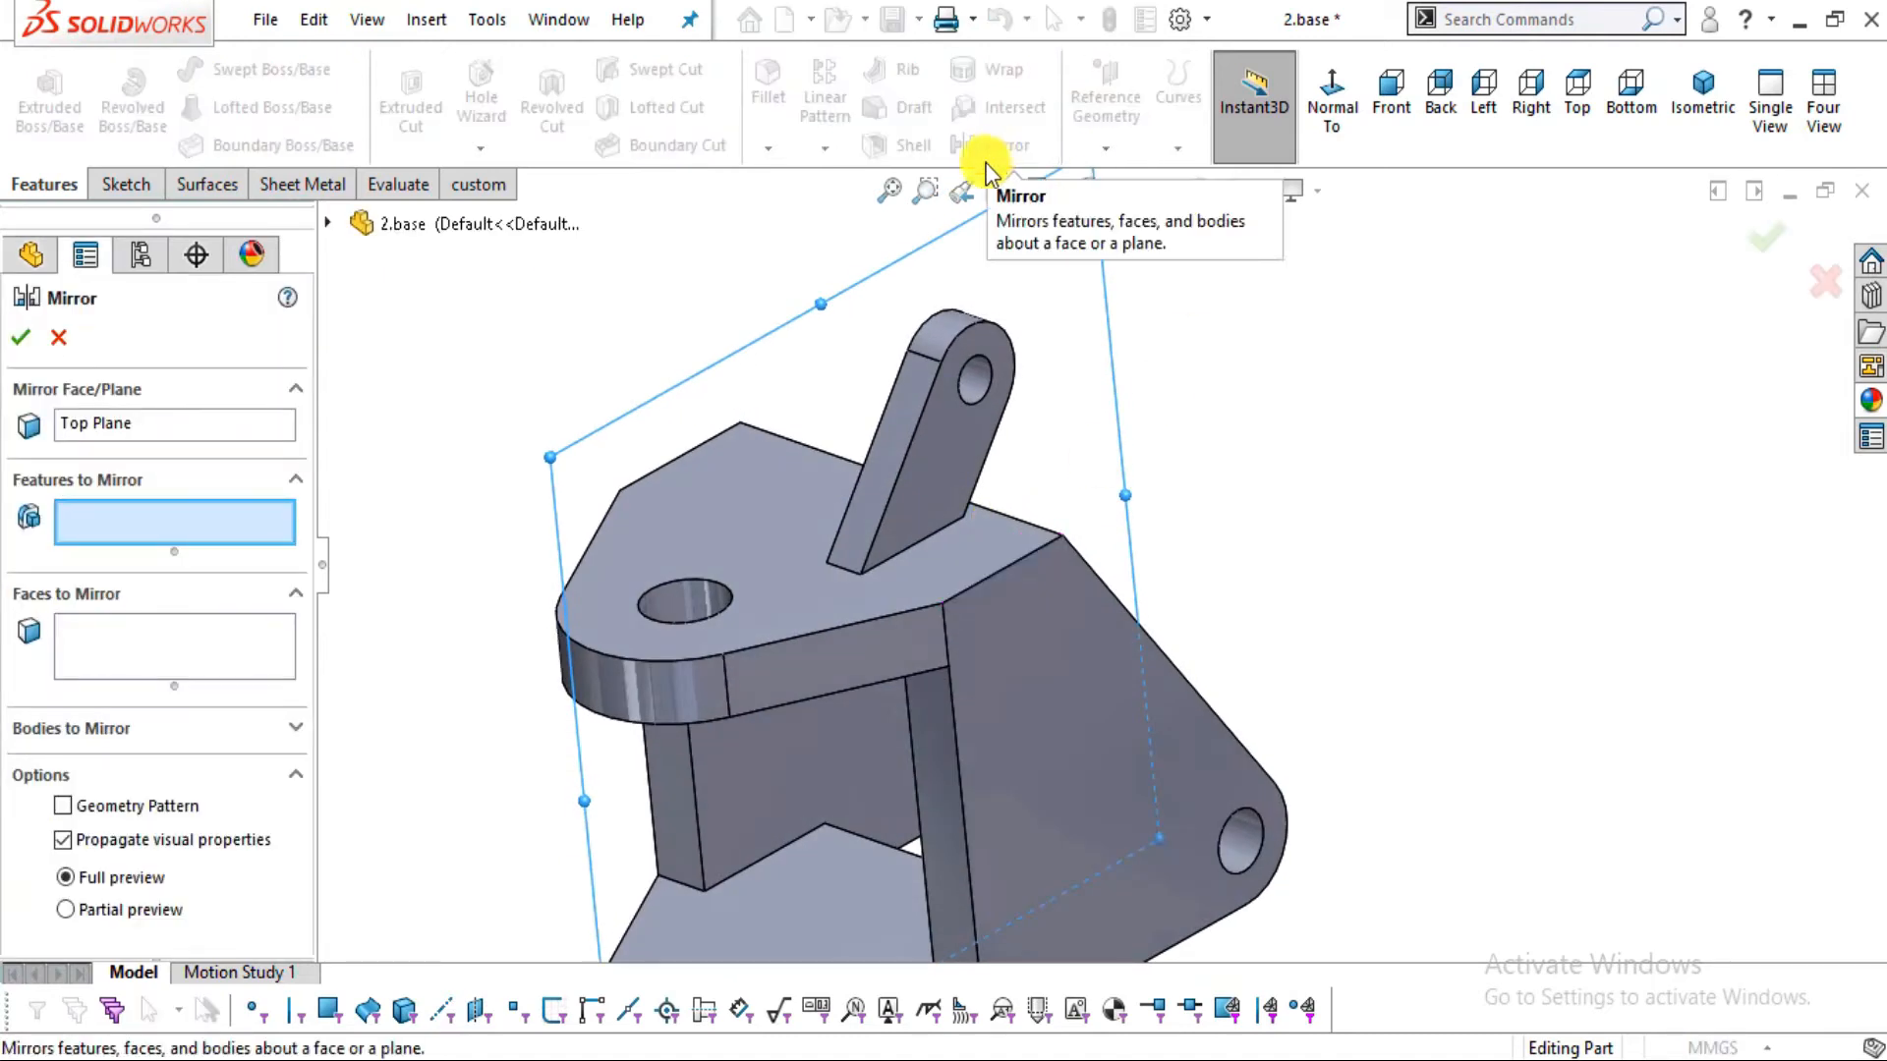
click(924, 461)
click(22, 339)
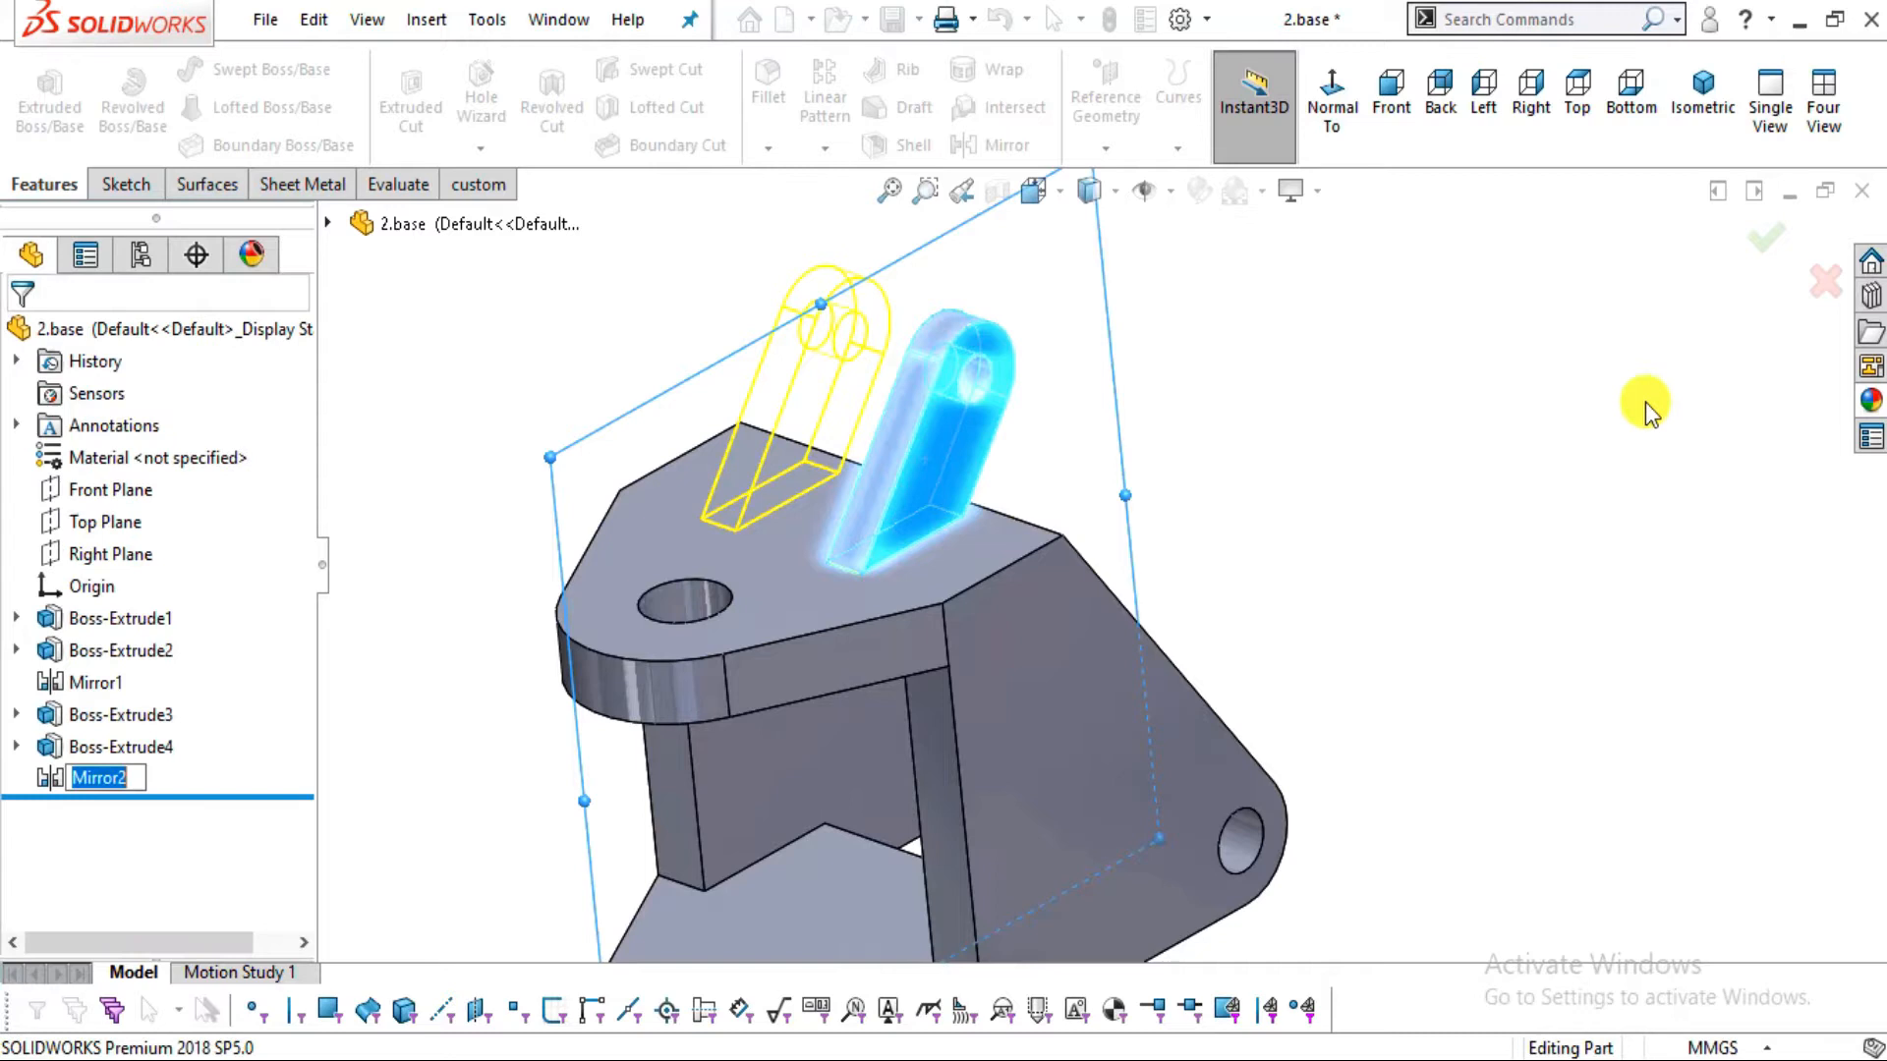
middle_drag(1166, 540, 1223, 466)
scroll(879, 275, down, 3)
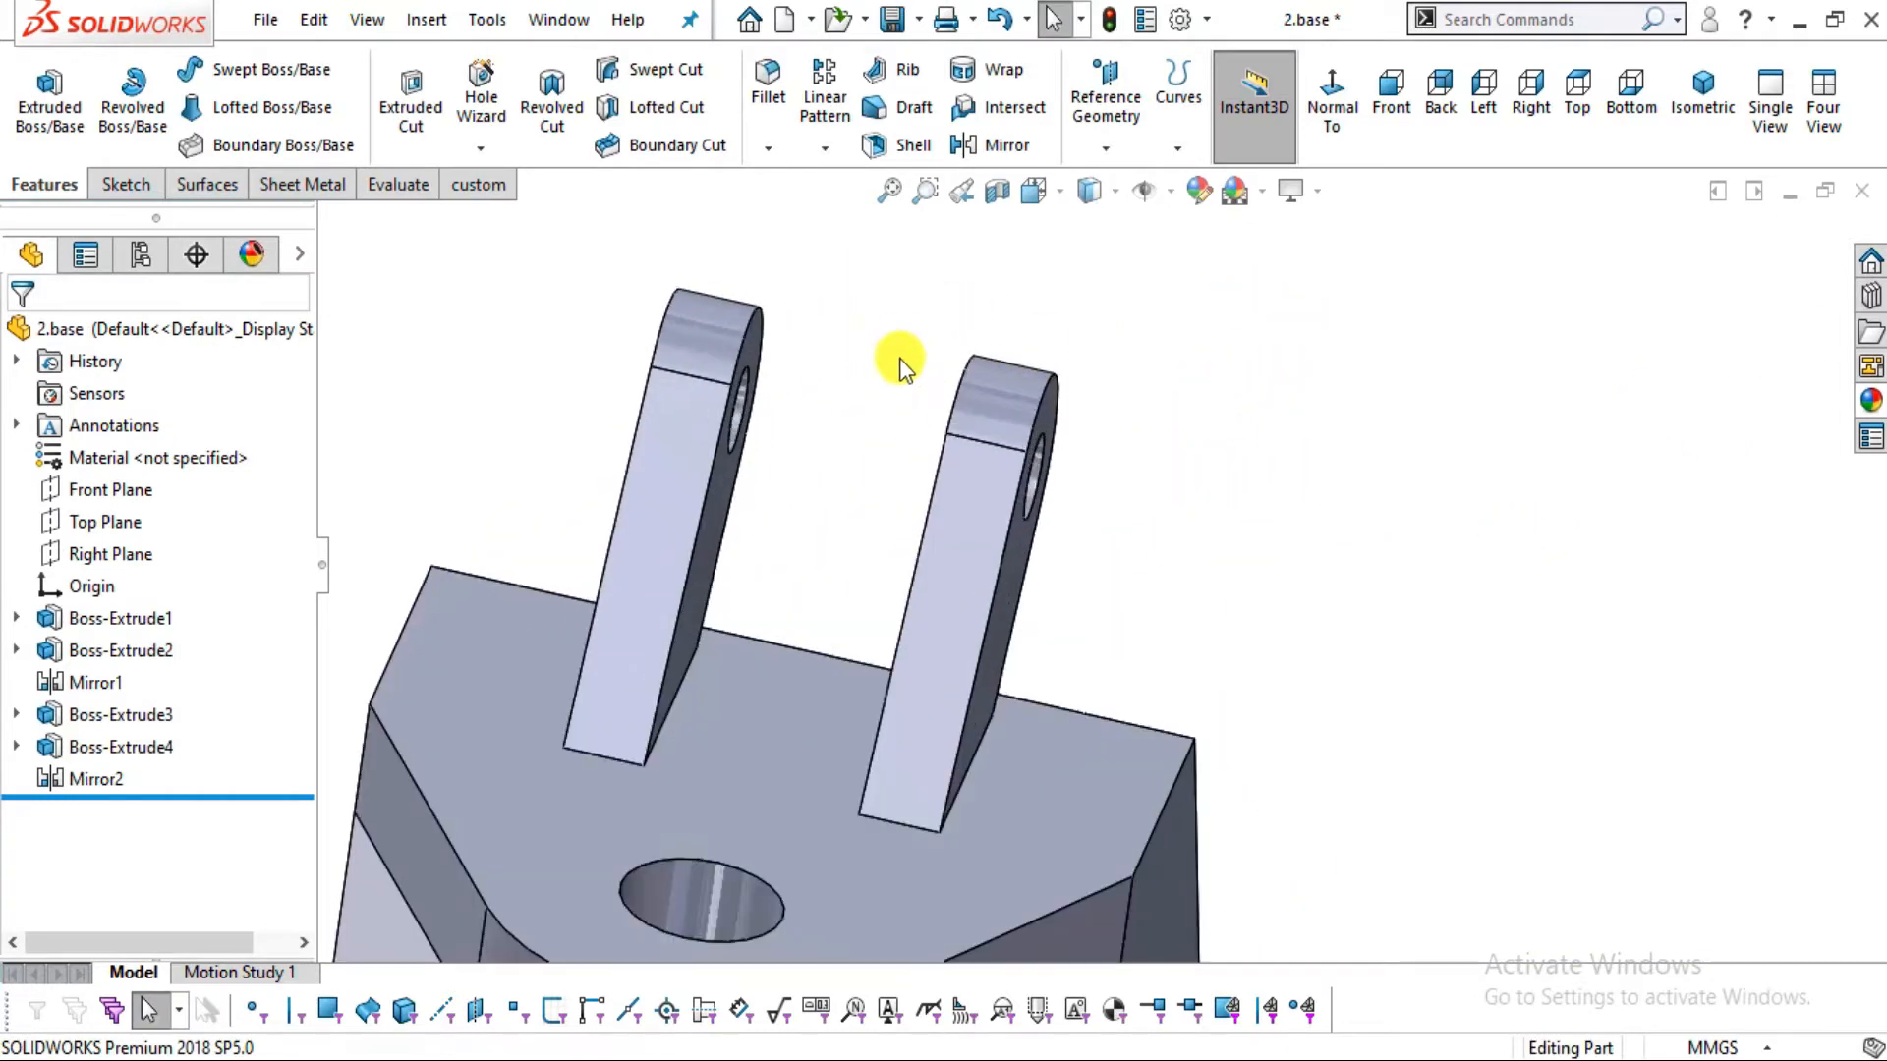
Check the lug spacing in the PDF base drawing and measure the distance between the lugs' inner faces on the model
key(alt+Tab)
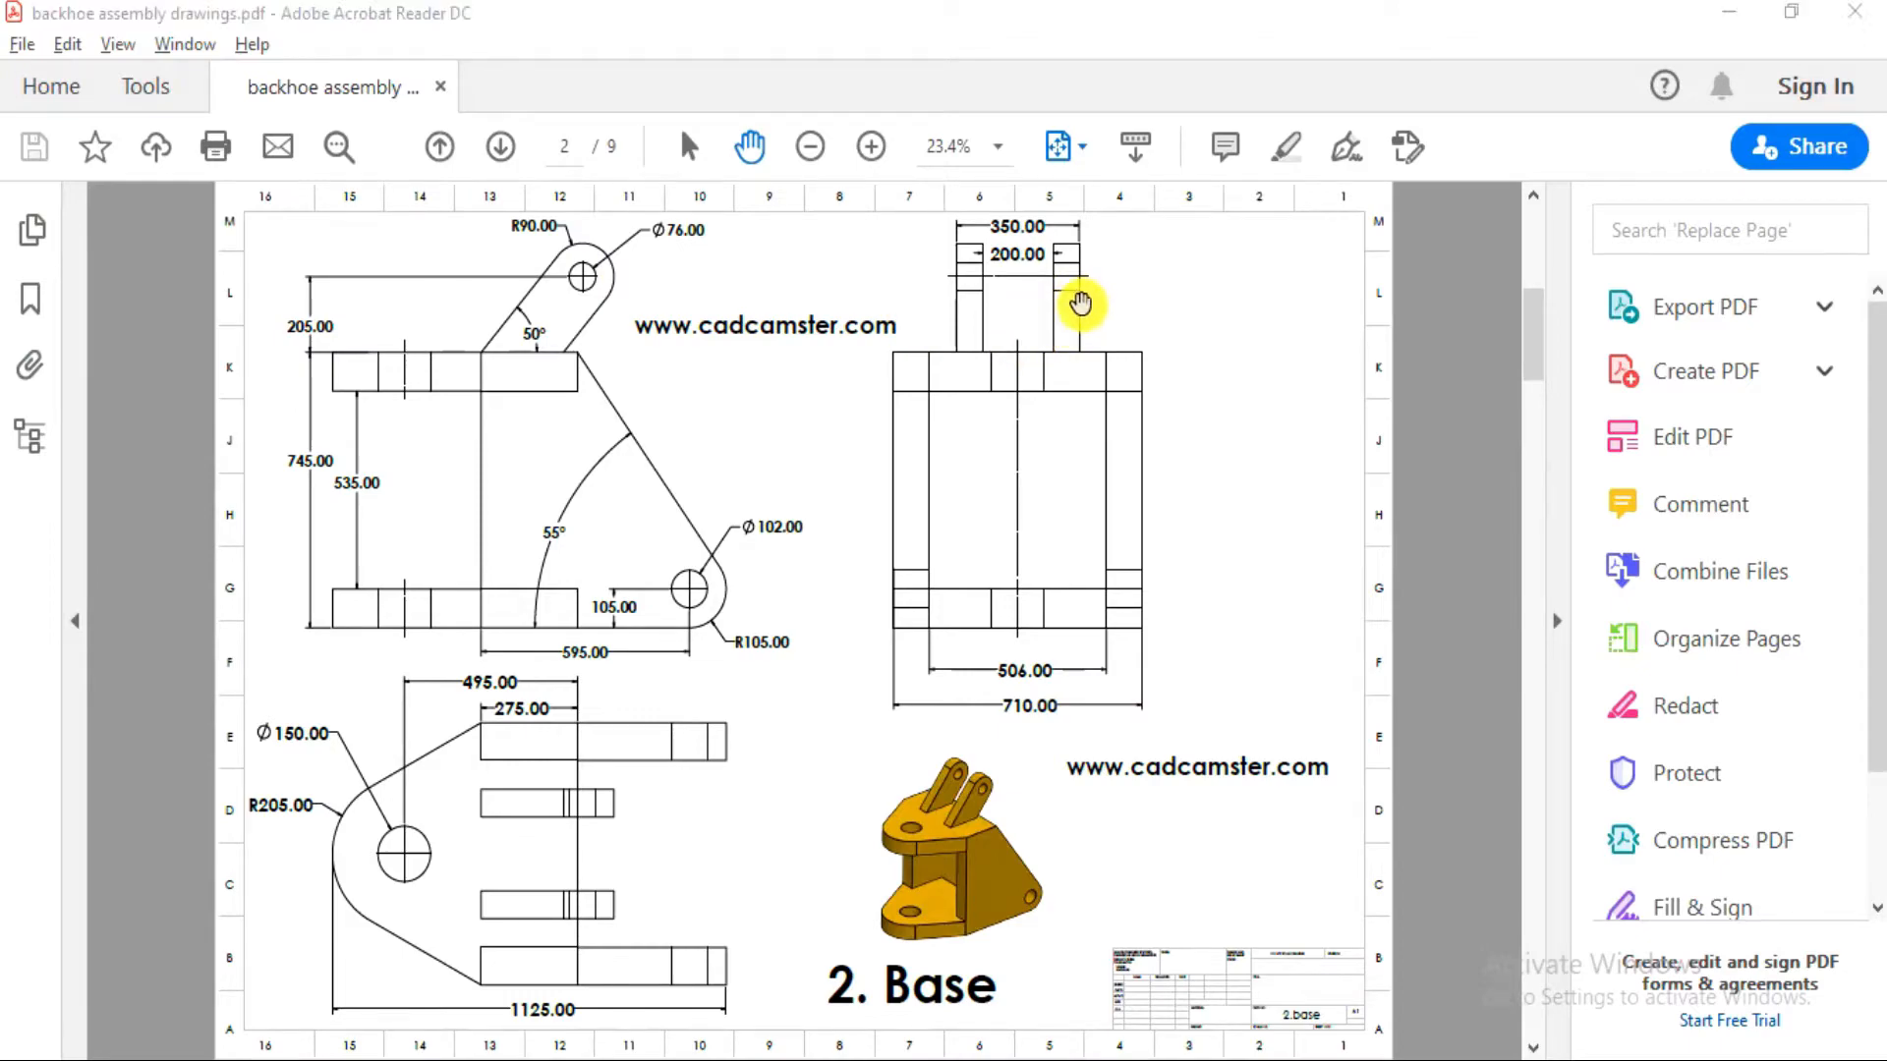
key(alt+Tab)
click(393, 186)
click(110, 104)
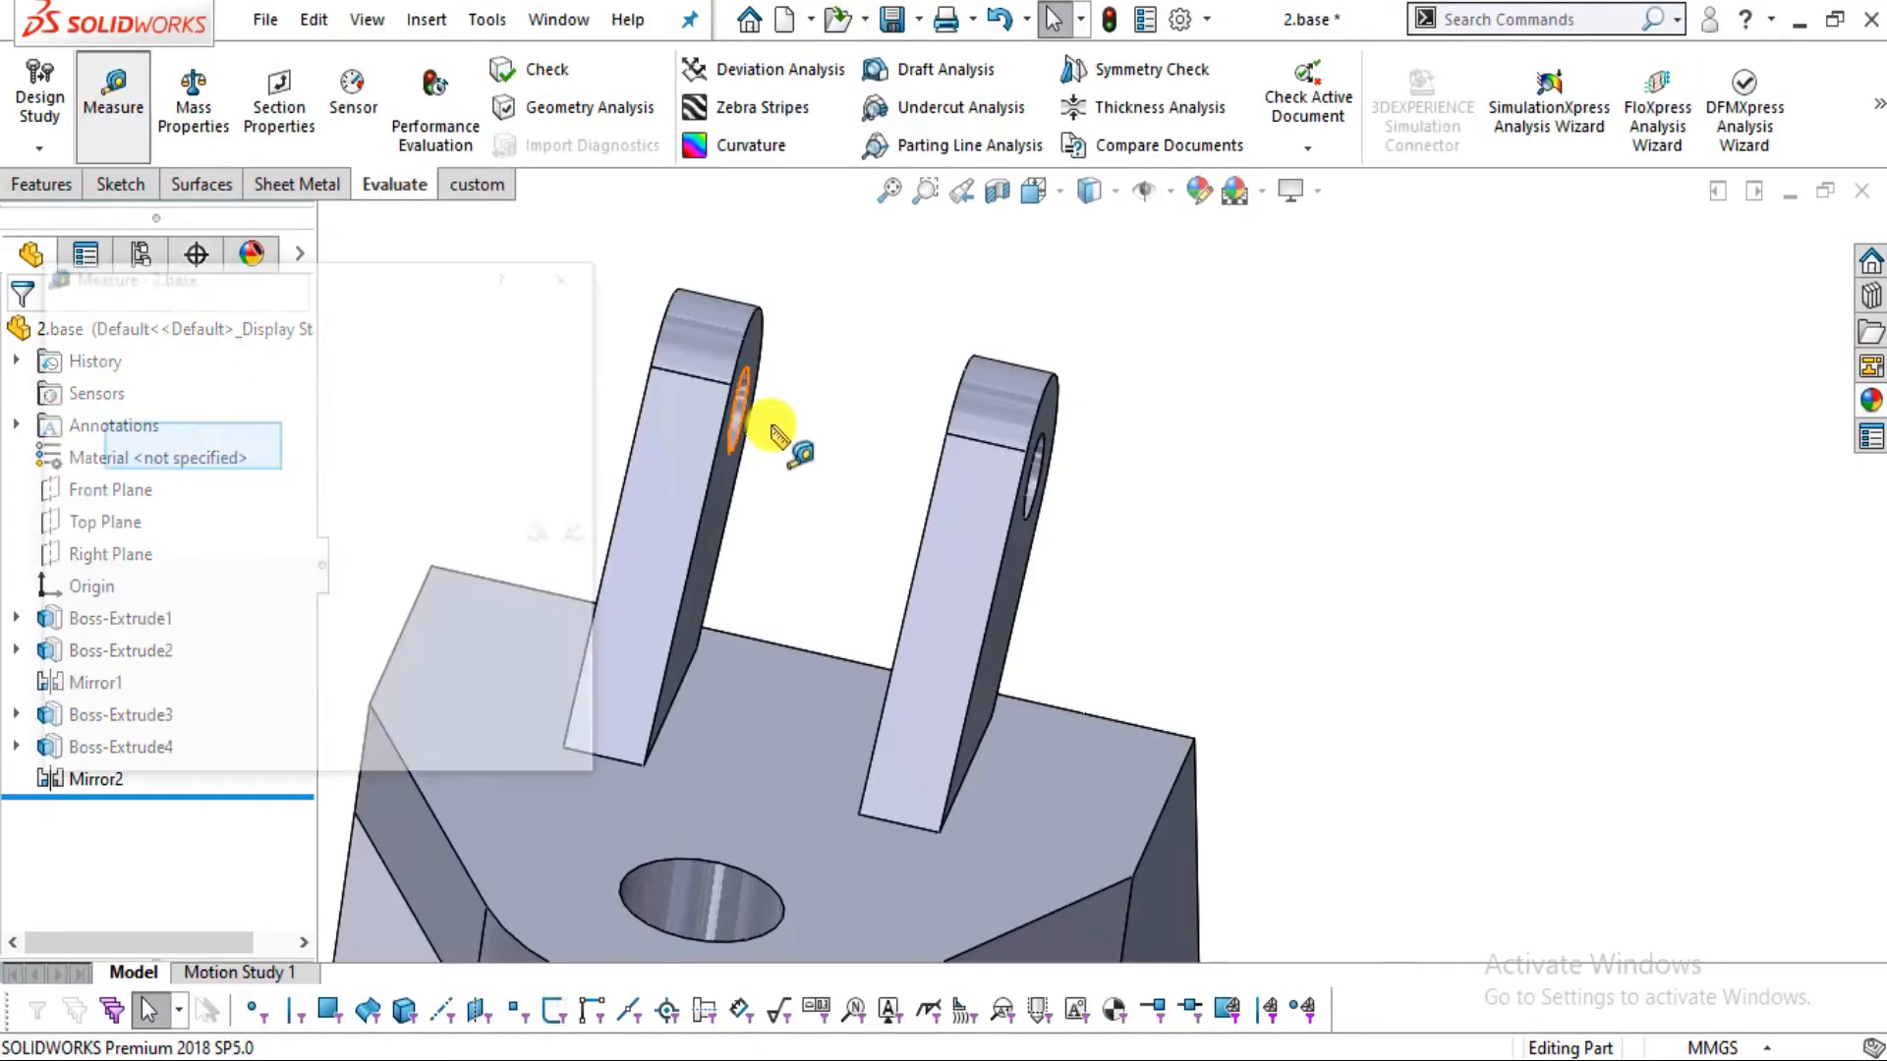
click(715, 475)
middle_drag(856, 561, 901, 555)
click(898, 557)
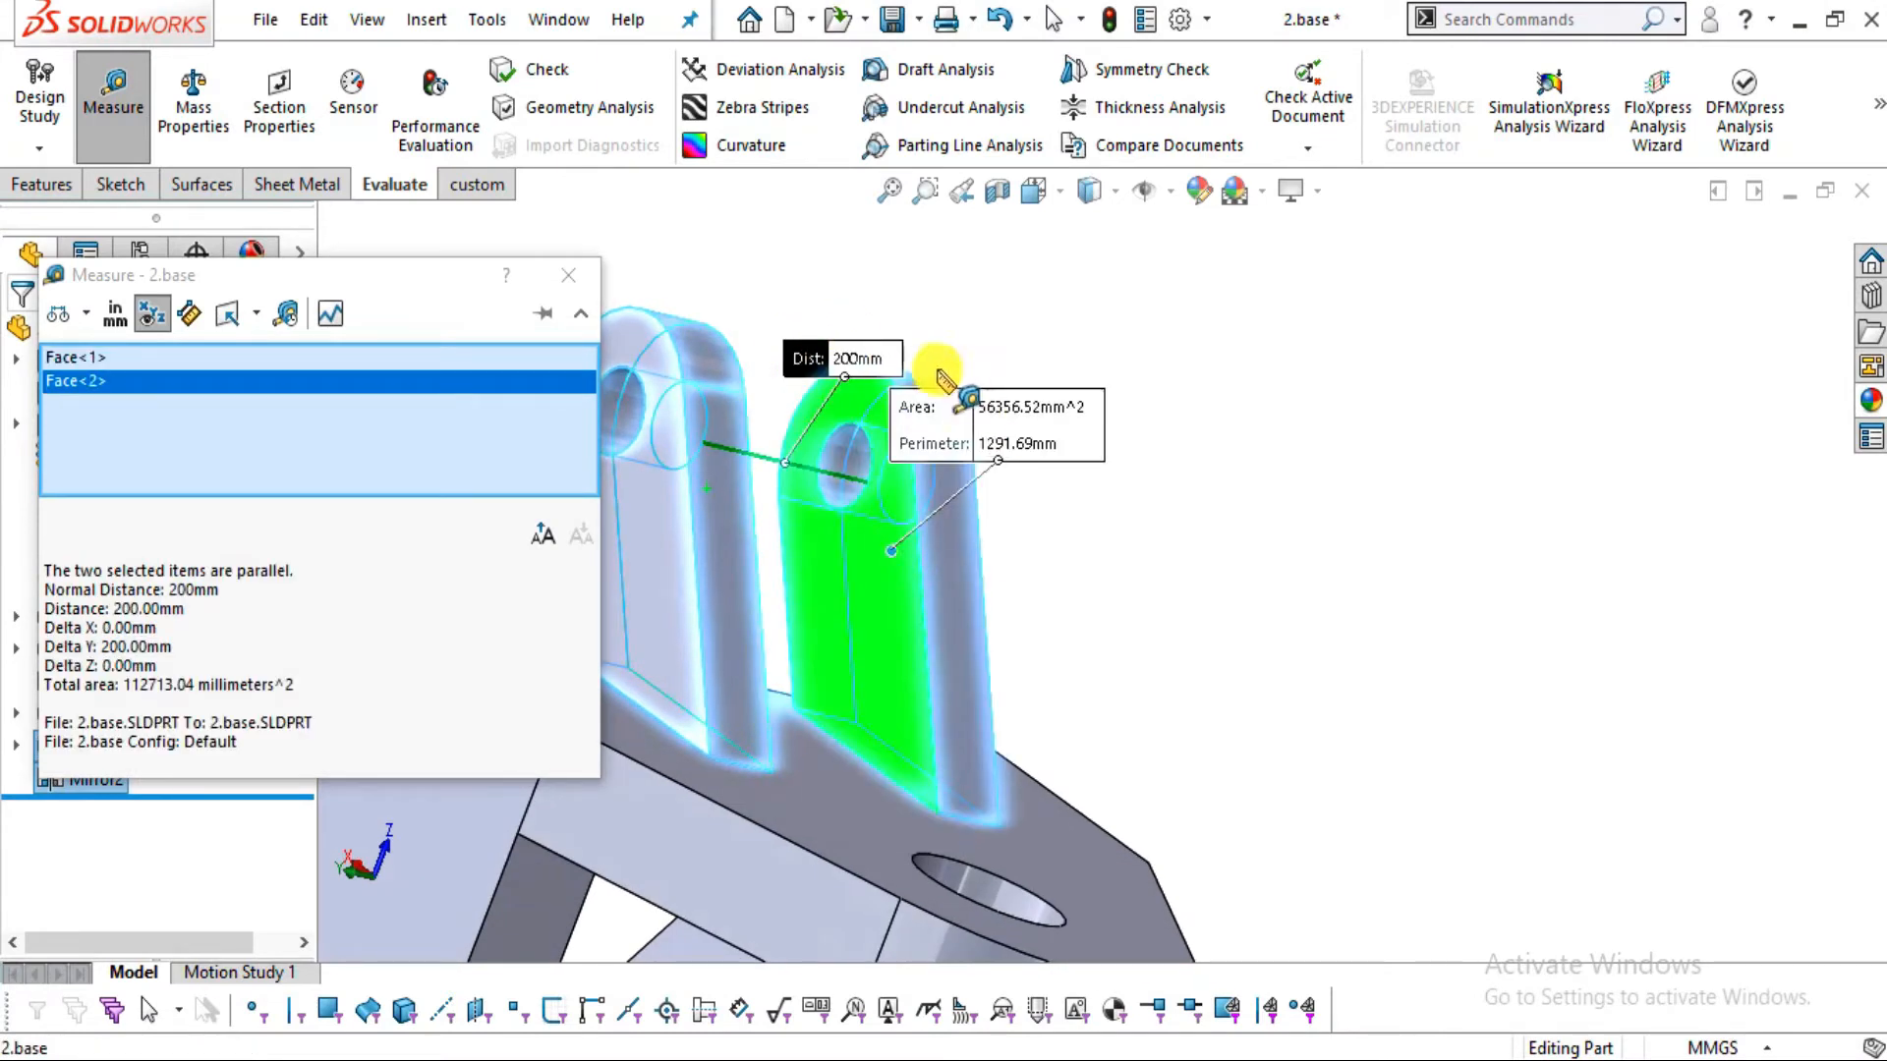
scroll(930, 570, up, 2)
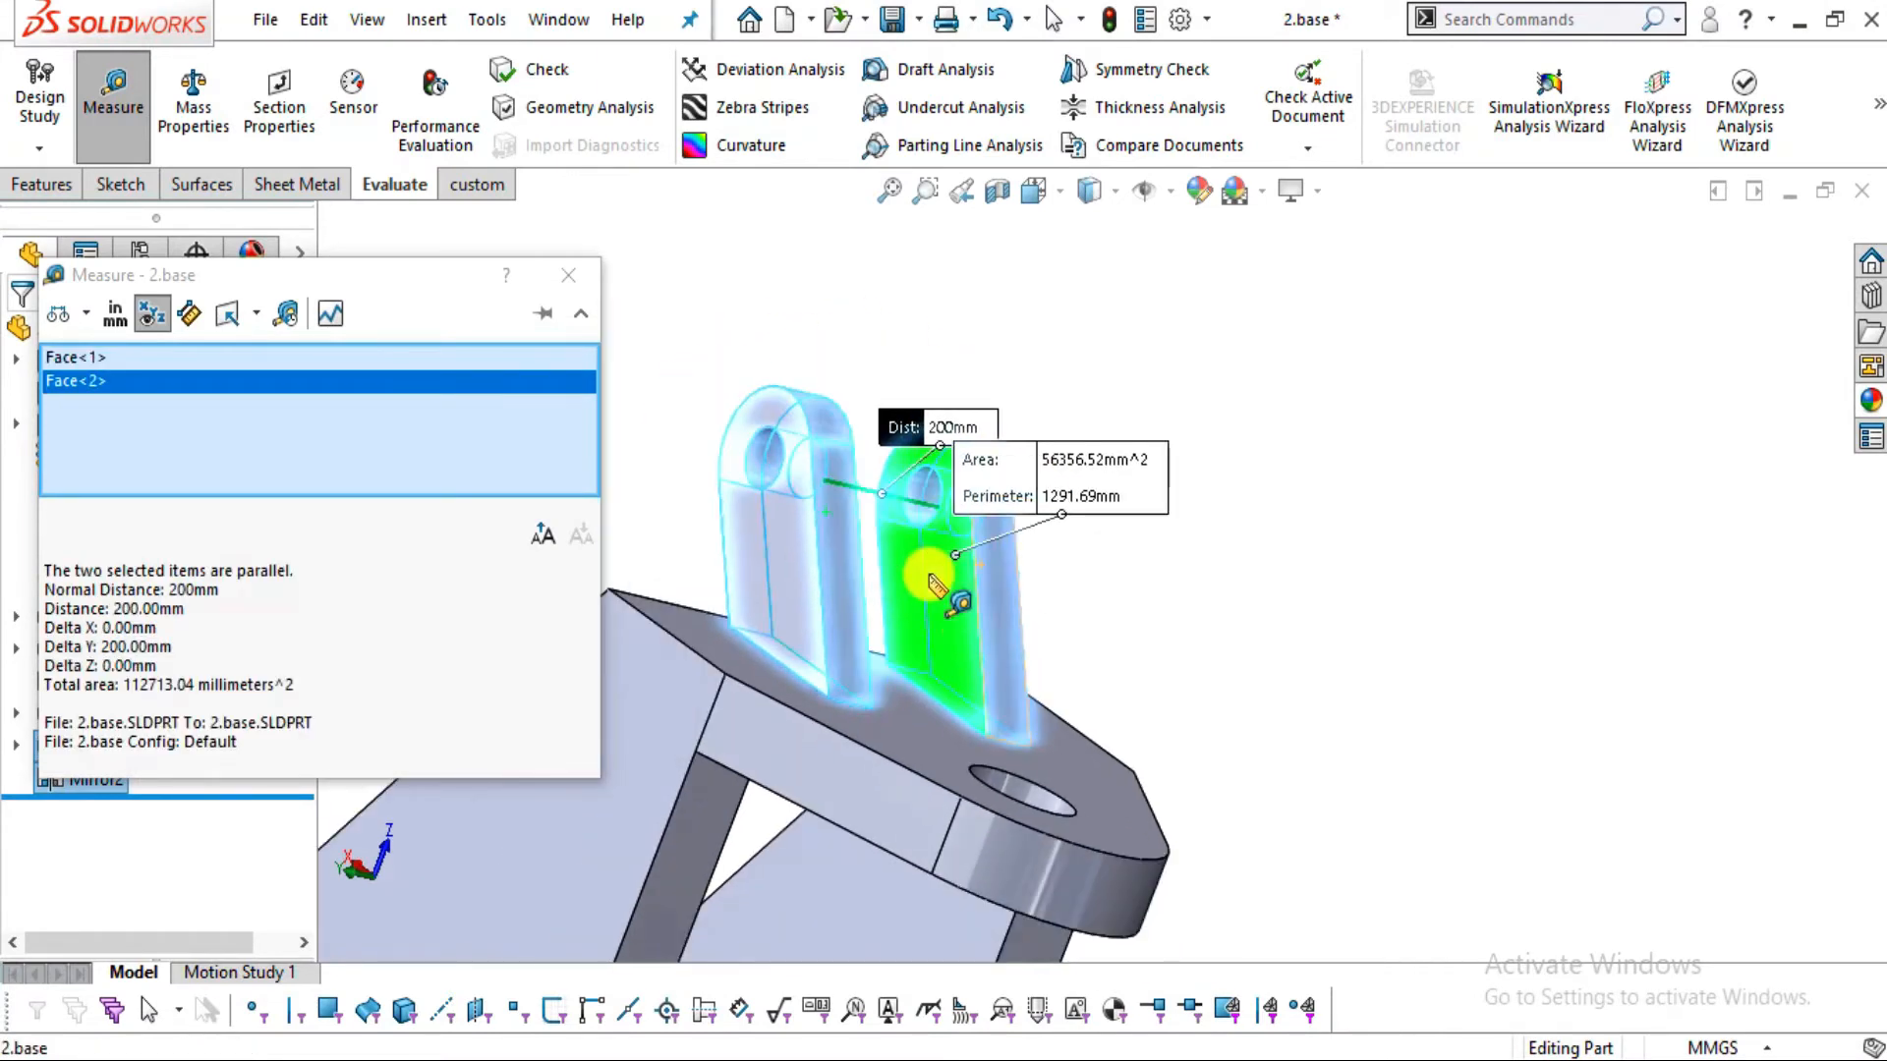
key(Escape)
Colour the whole base part golden orange, using red 255, blue 0 and a green value below 255, and save the part
scroll(1201, 649, up, 2)
middle_drag(1094, 686, 843, 627)
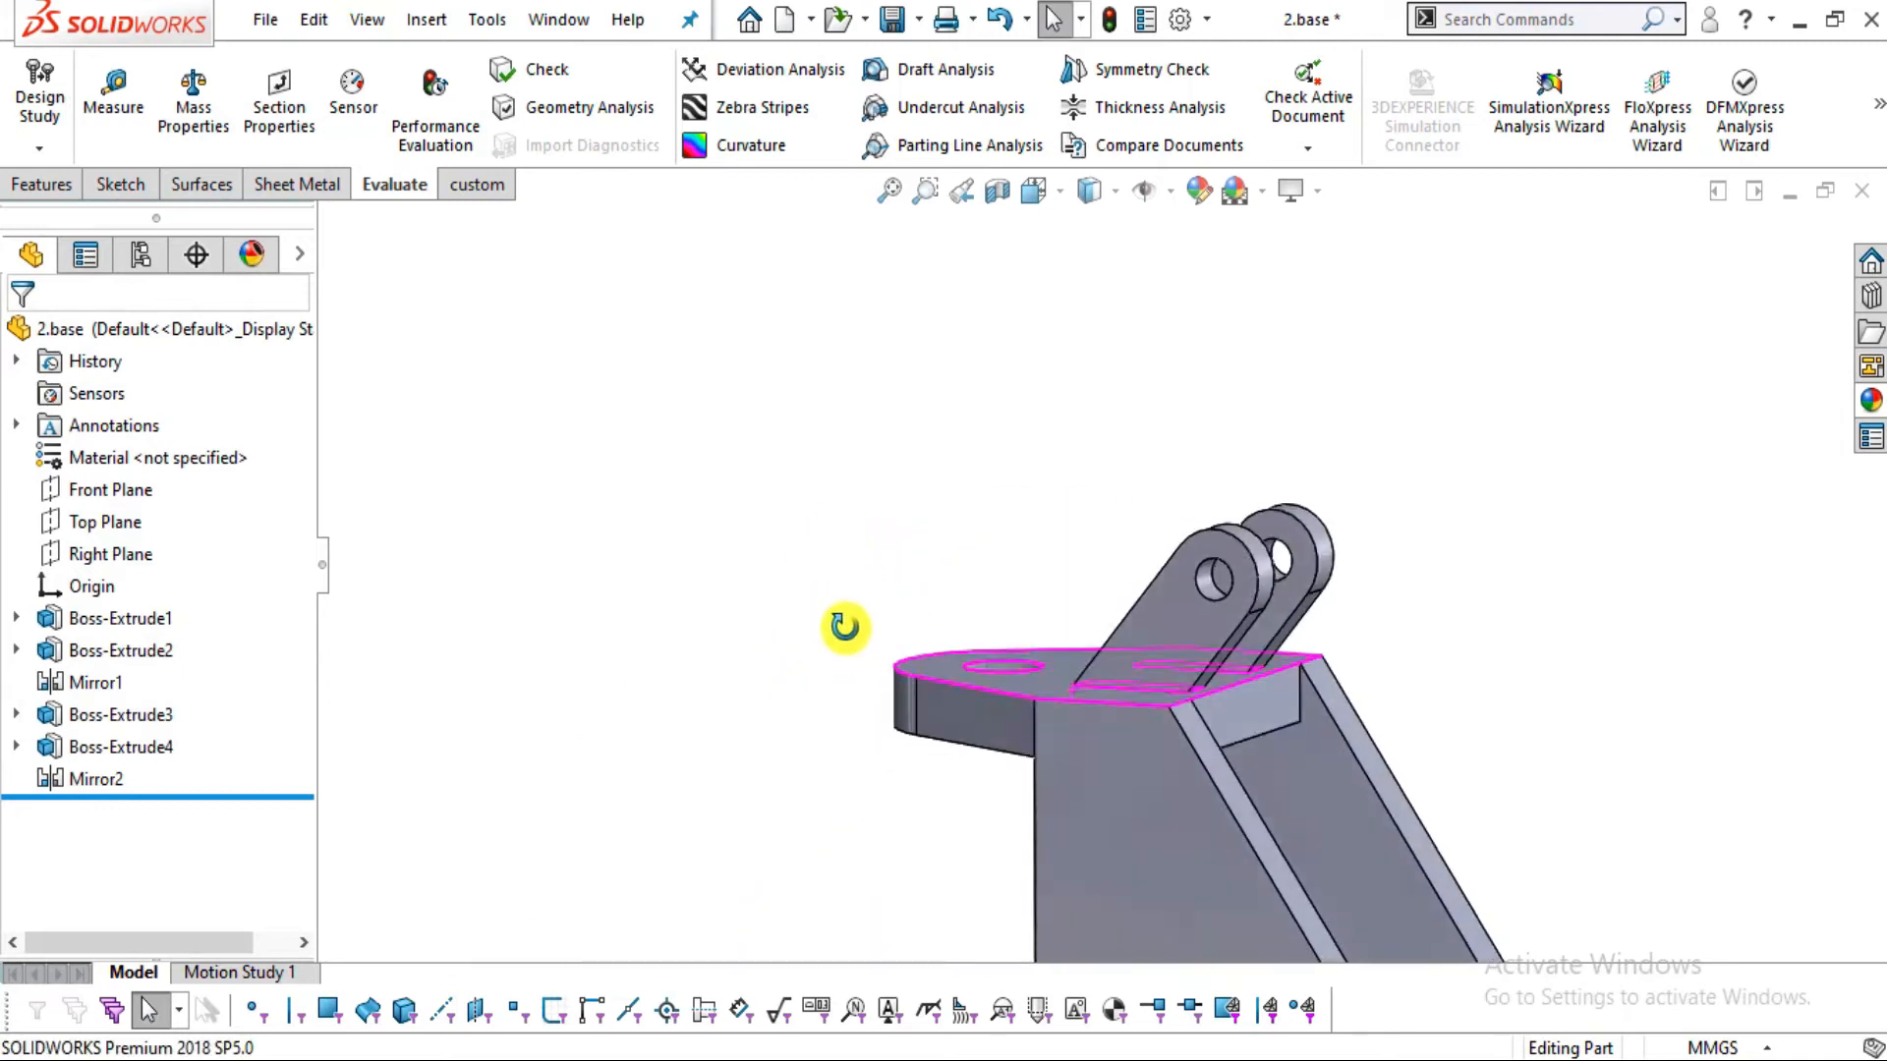
scroll(899, 644, up, 2)
middle_drag(1115, 651, 1234, 650)
scroll(1223, 733, down, 1)
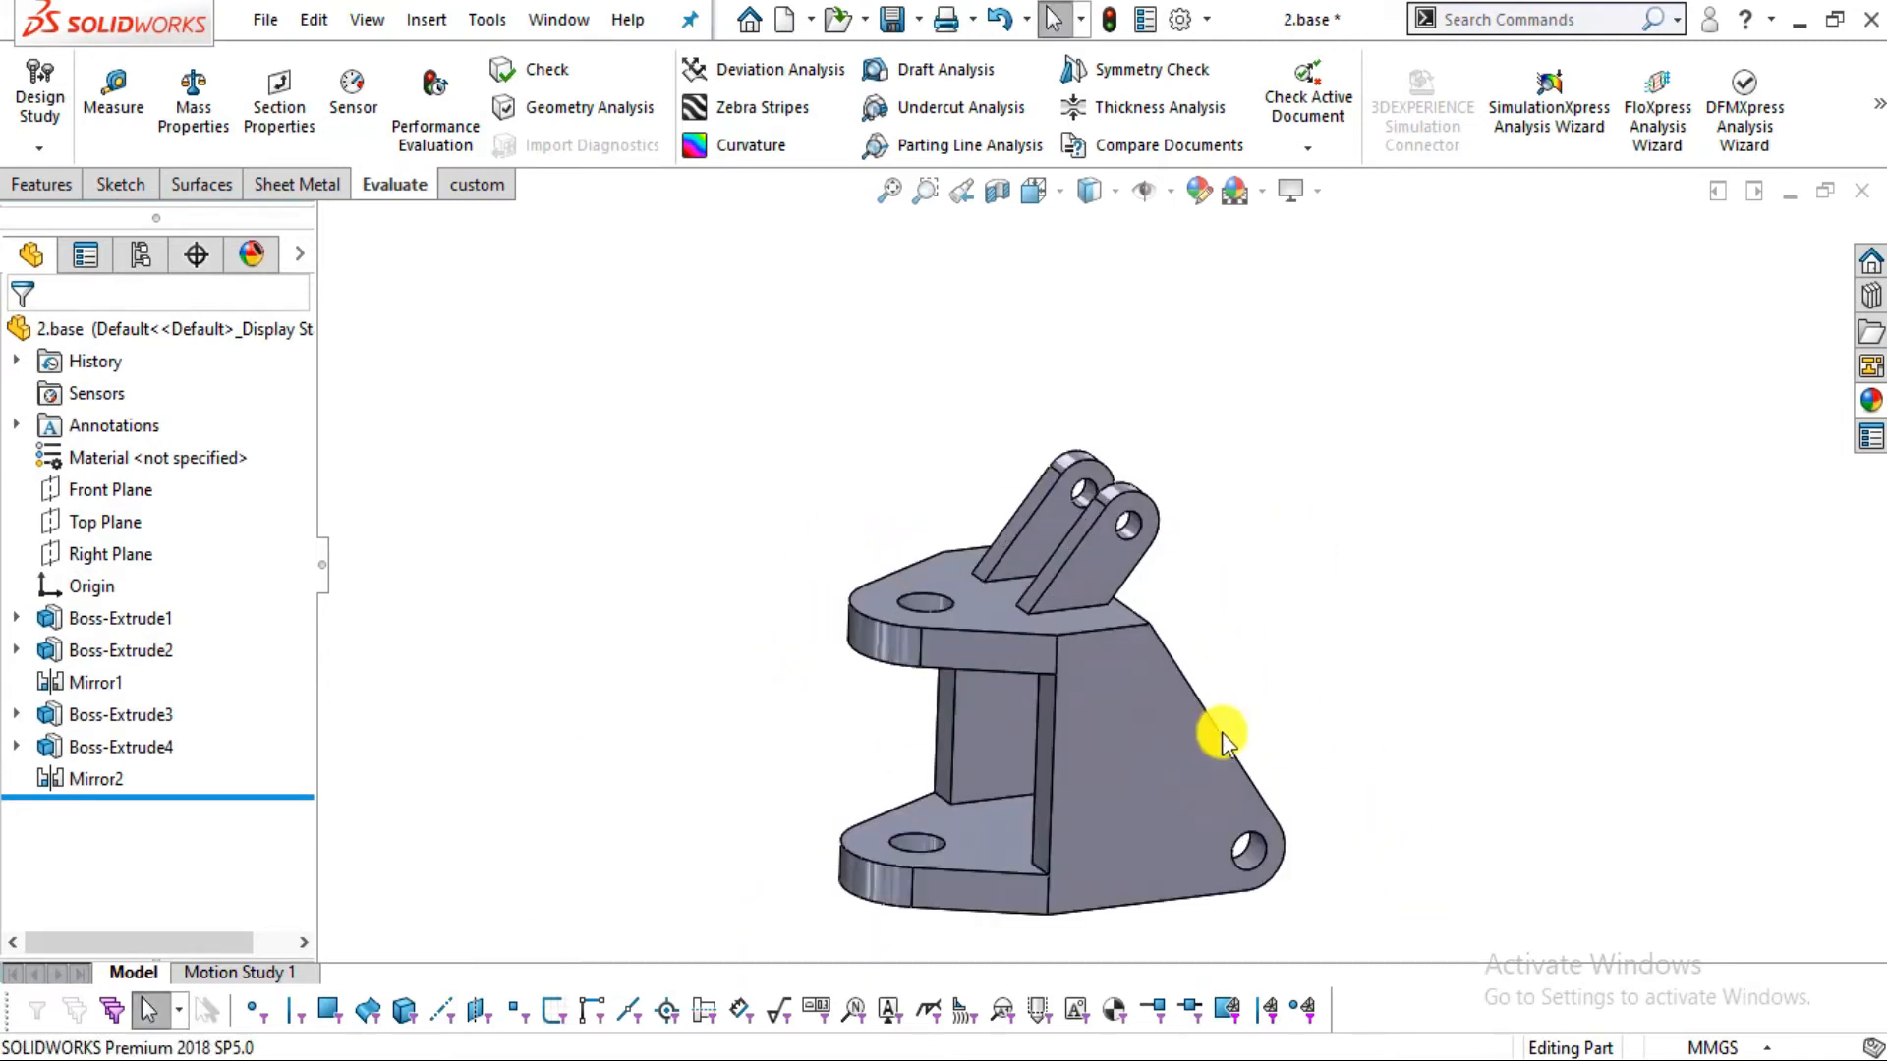
scroll(1196, 687, down, 3)
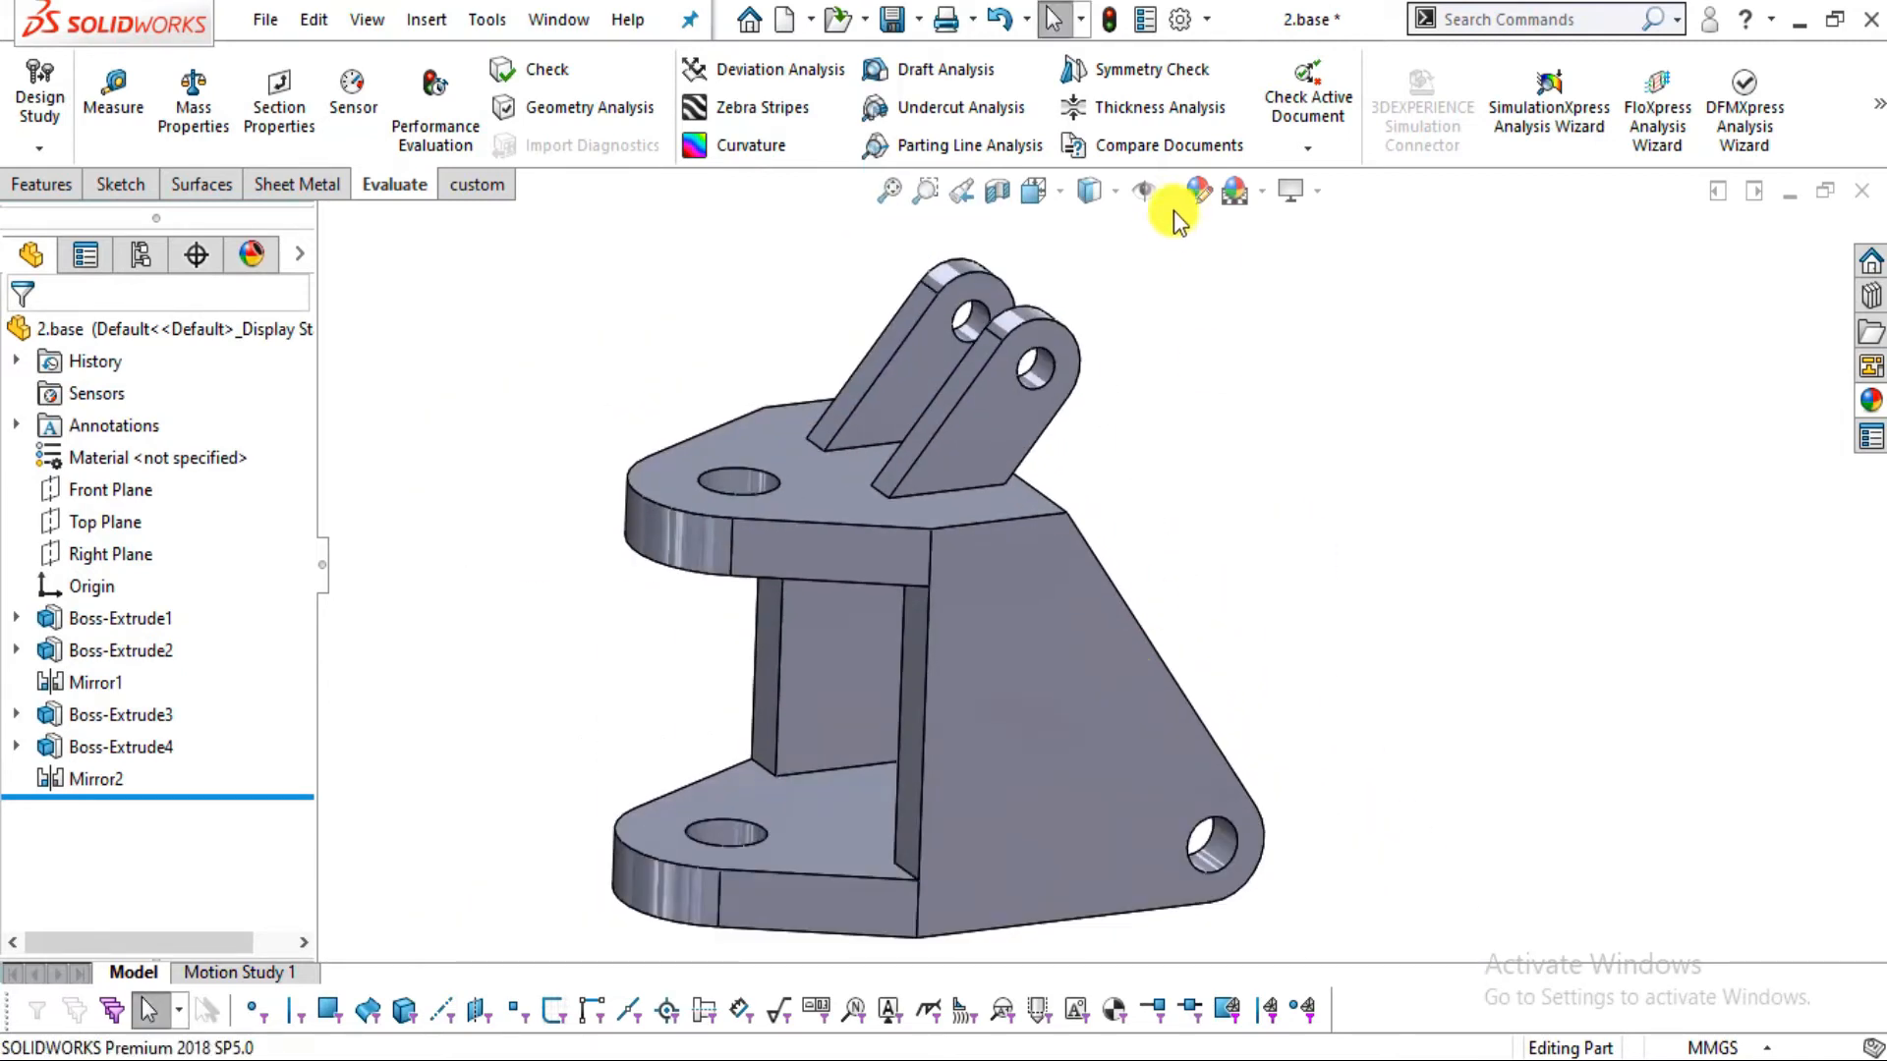
click(1196, 192)
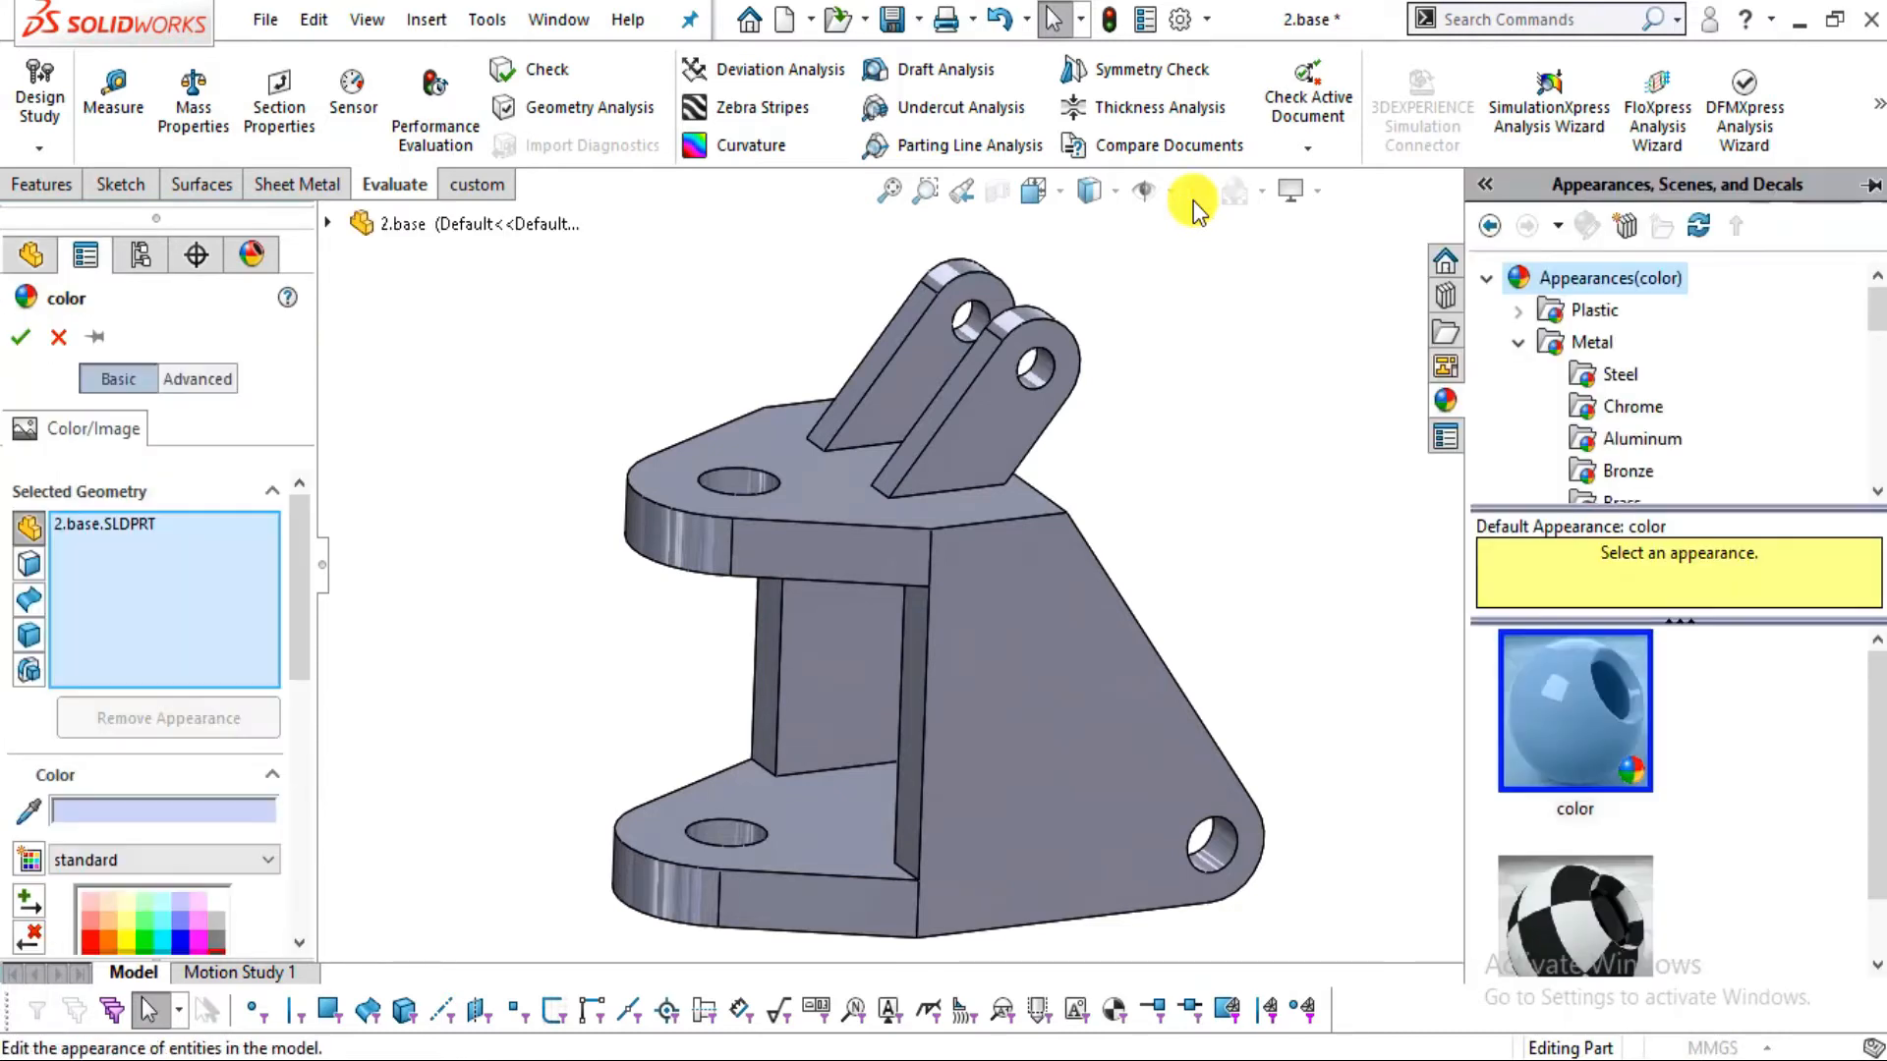
click(121, 939)
drag(301, 649, 305, 752)
scroll(308, 837, down, 1)
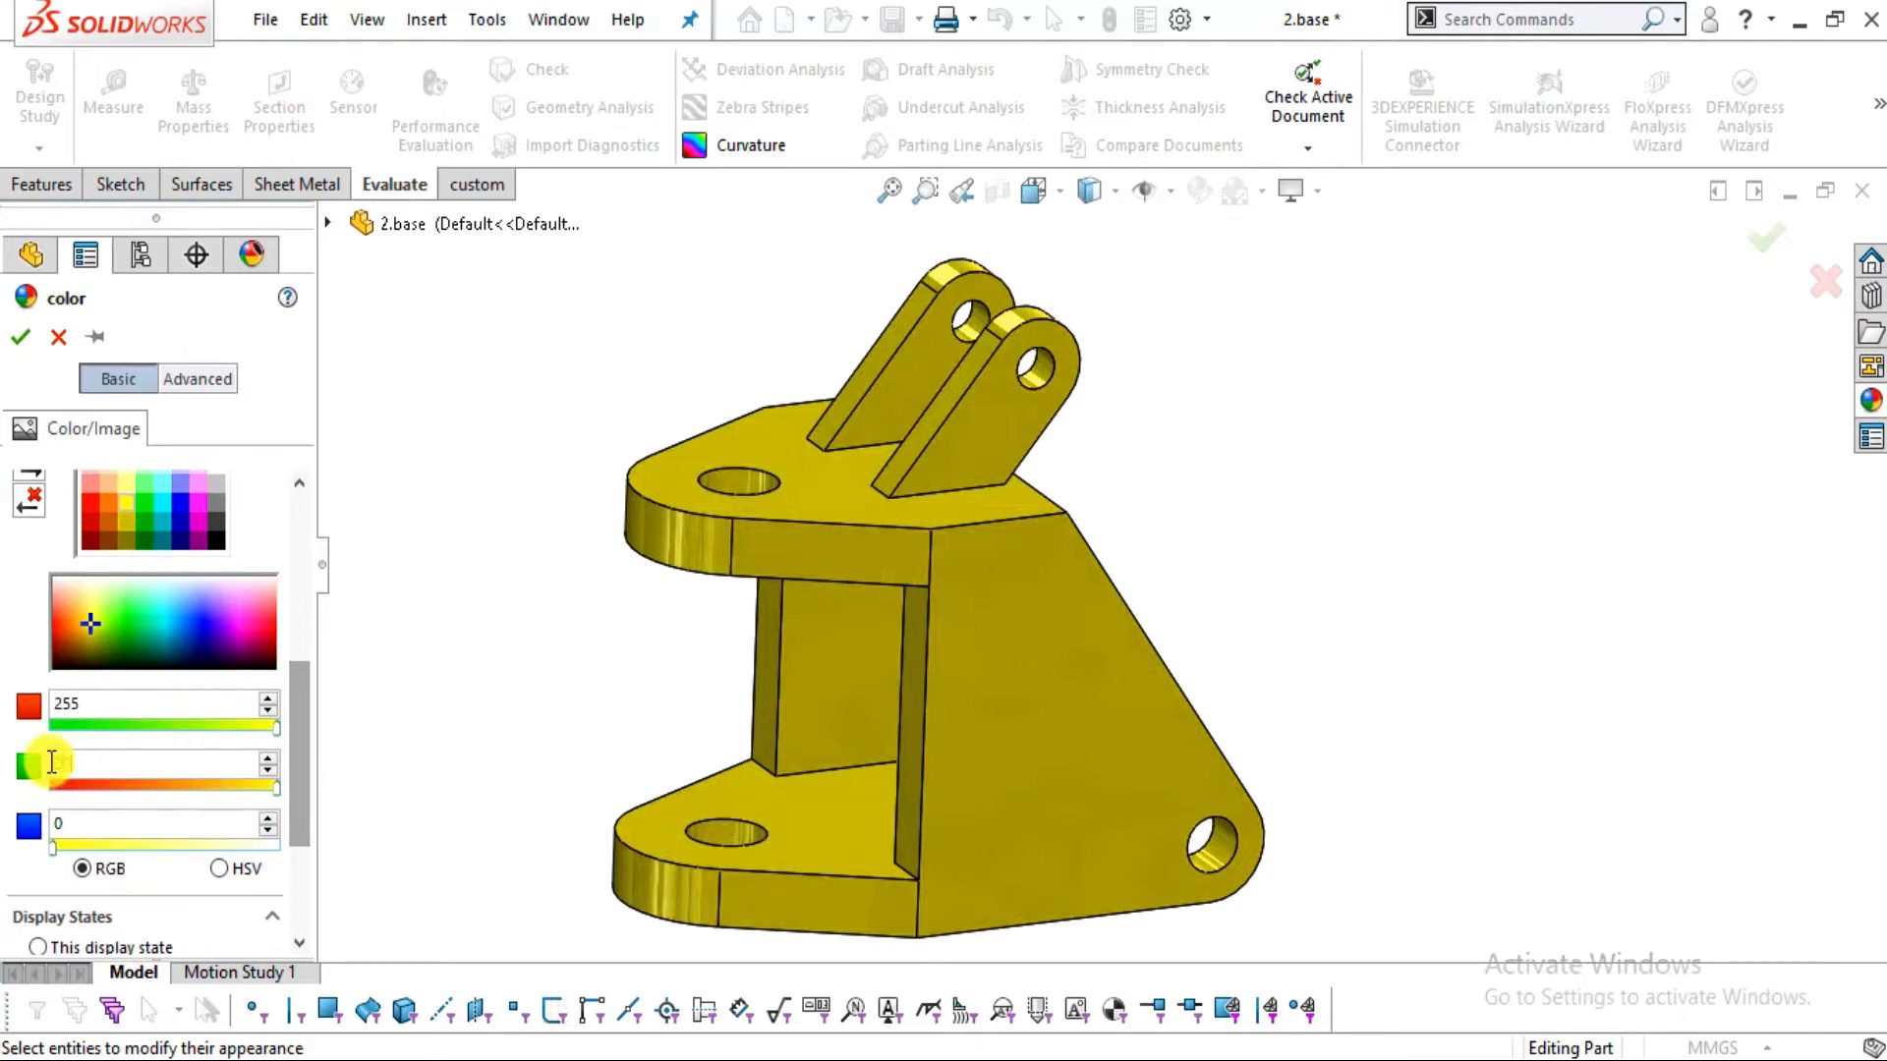
key(Return)
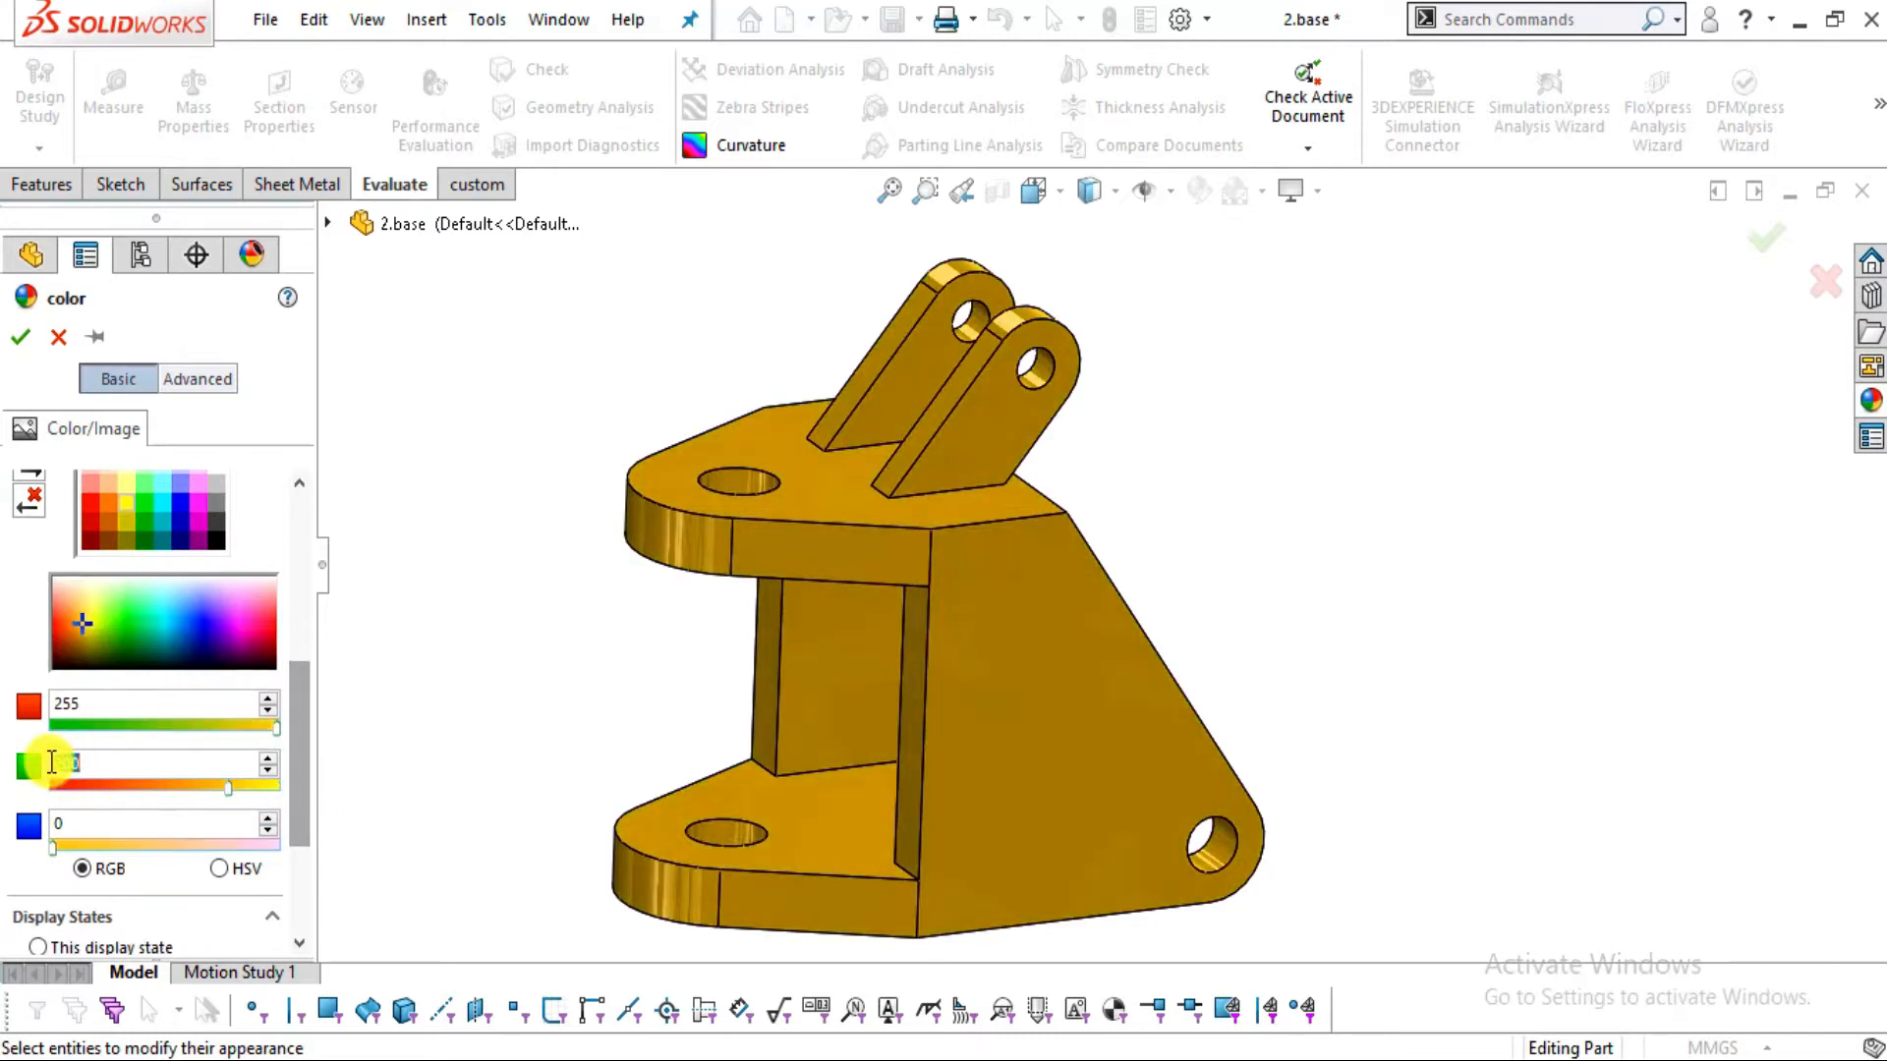
click(22, 338)
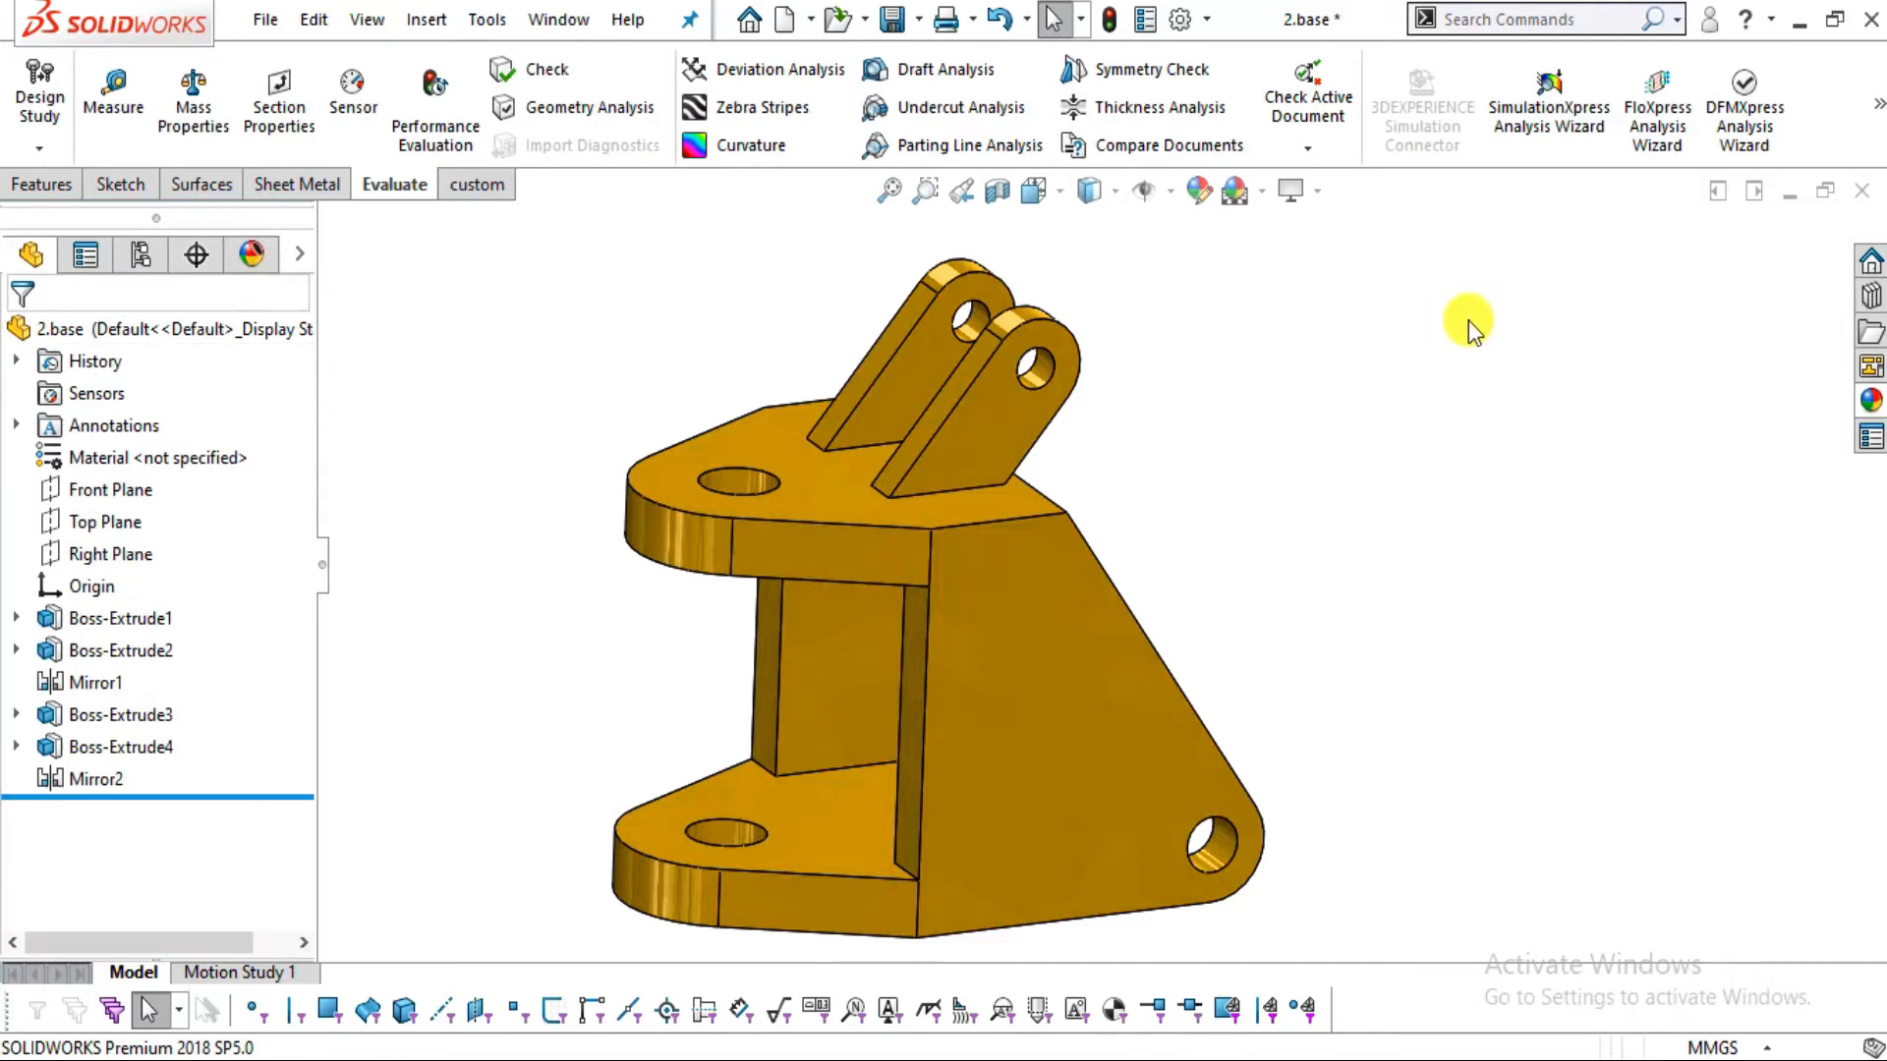
click(899, 22)
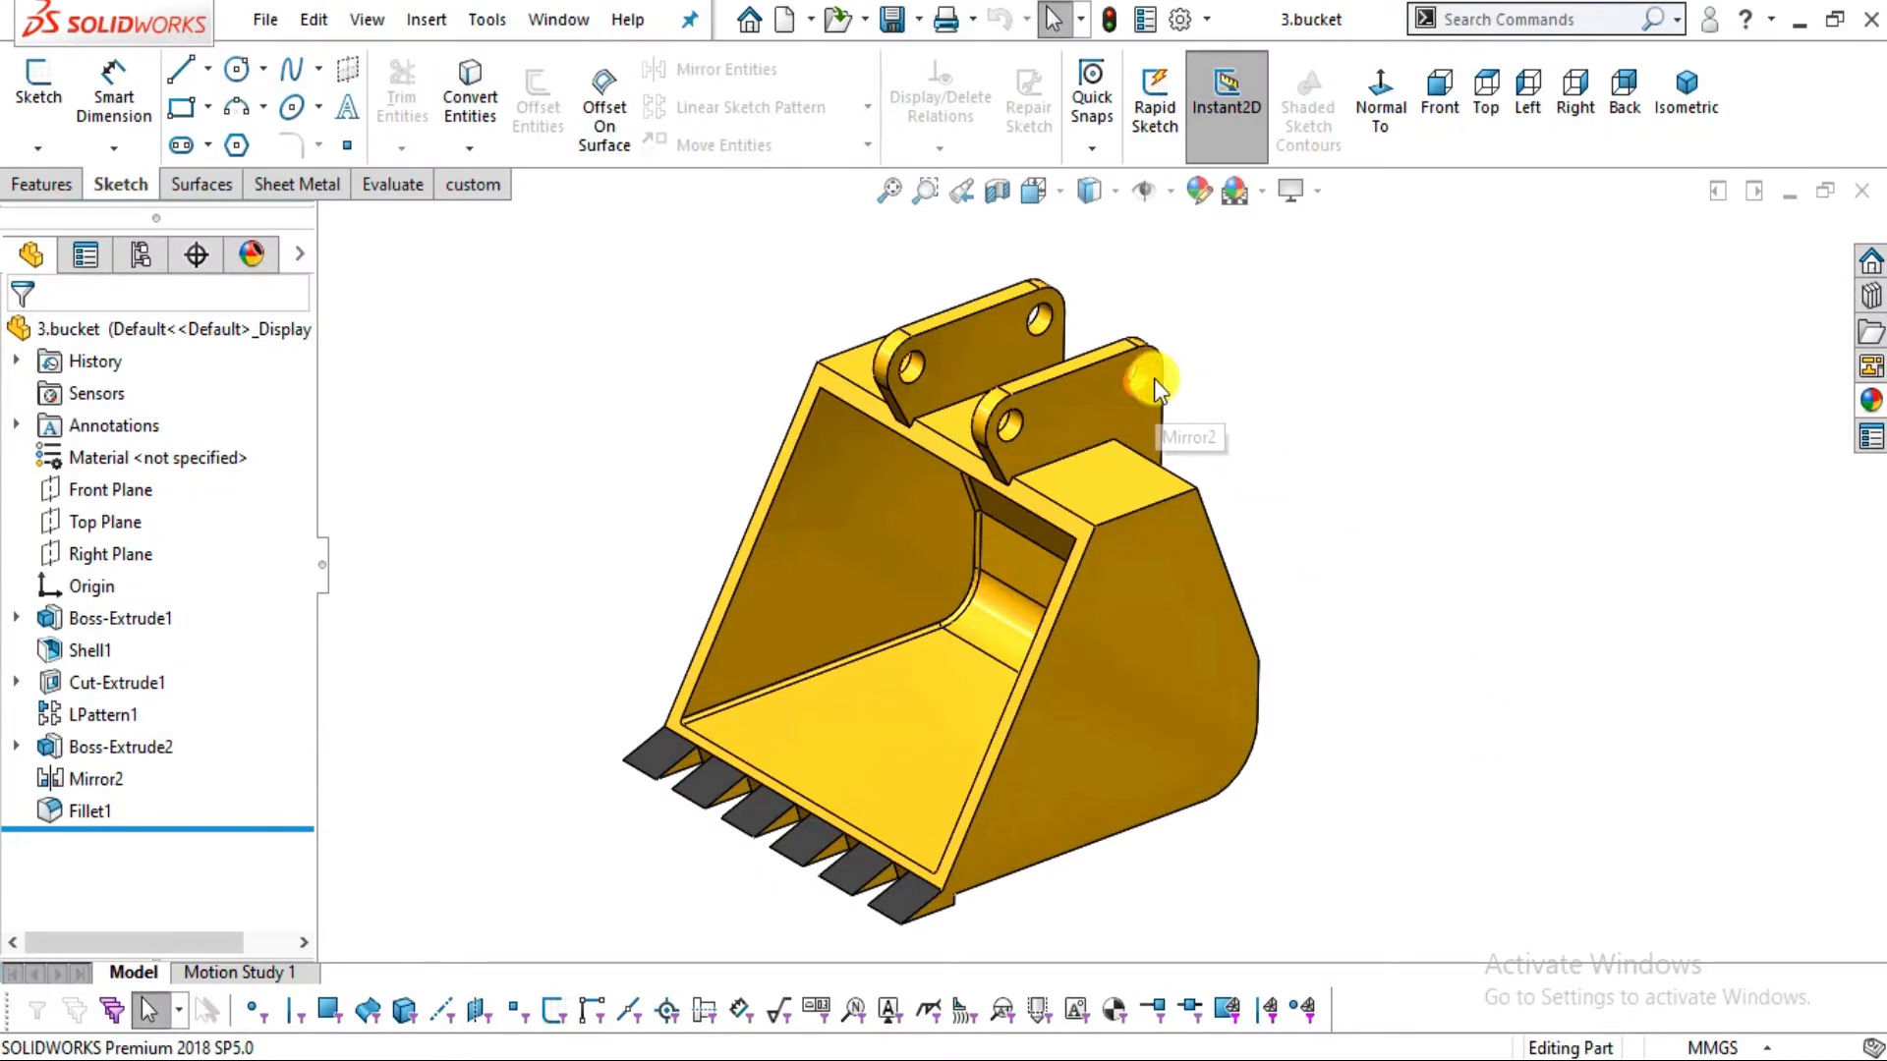
Examine the finished bucket model's shelled interior, inner edges, teeth and mounting lugs from several angles
middle_drag(1050, 871, 1094, 887)
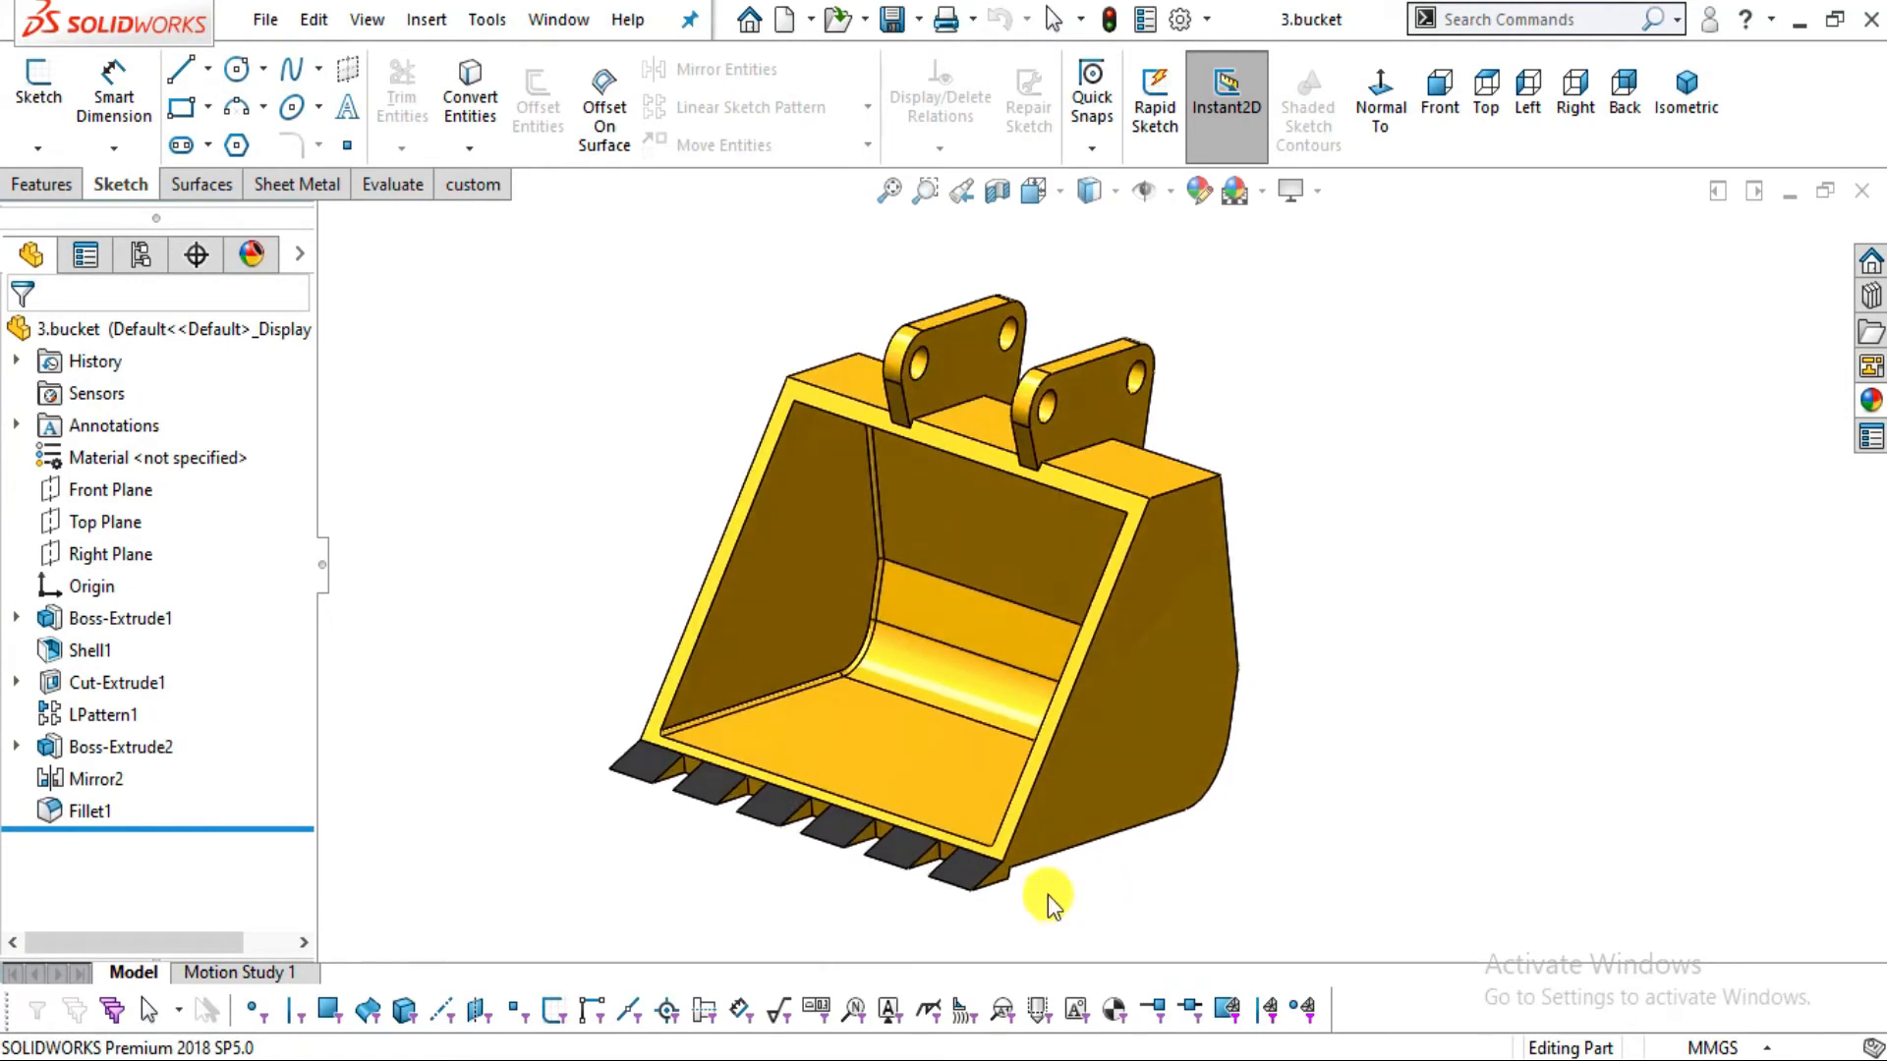
scroll(982, 865, down, 3)
click(775, 573)
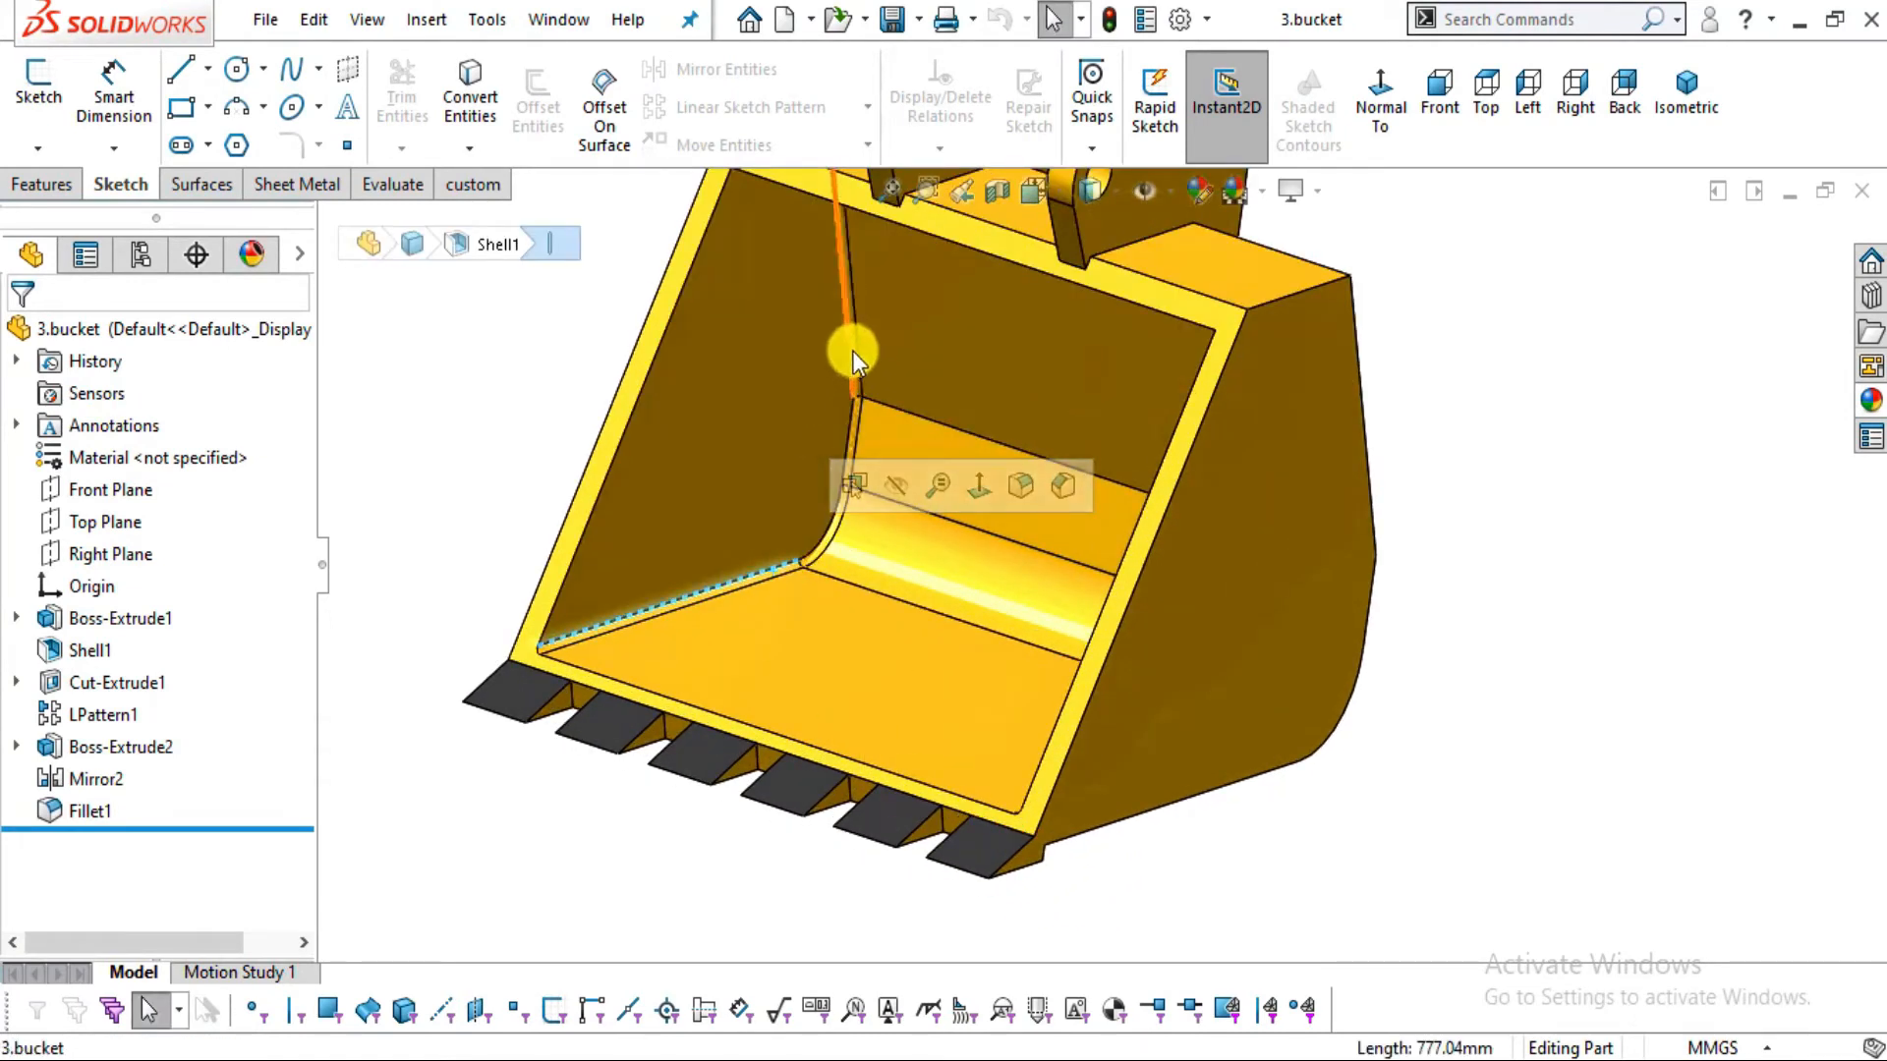
middle_drag(967, 546, 1112, 623)
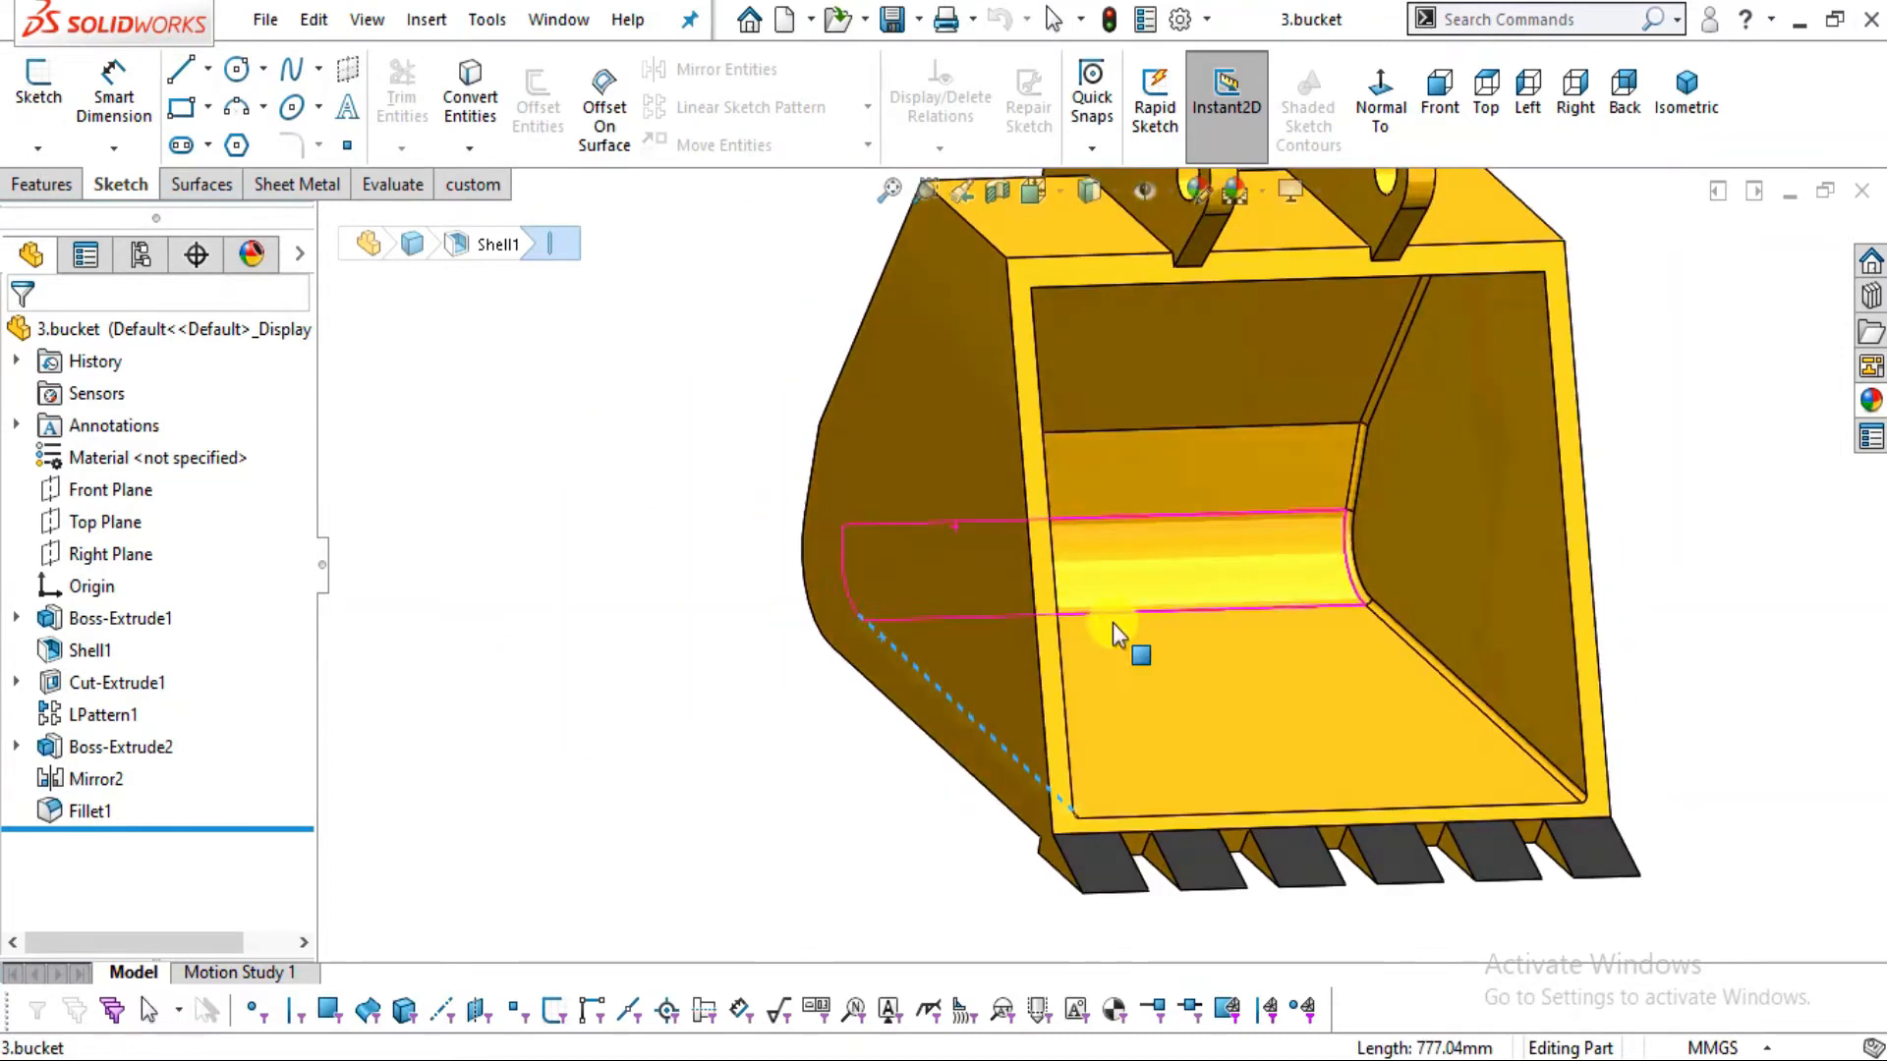
middle_drag(1221, 716, 1037, 641)
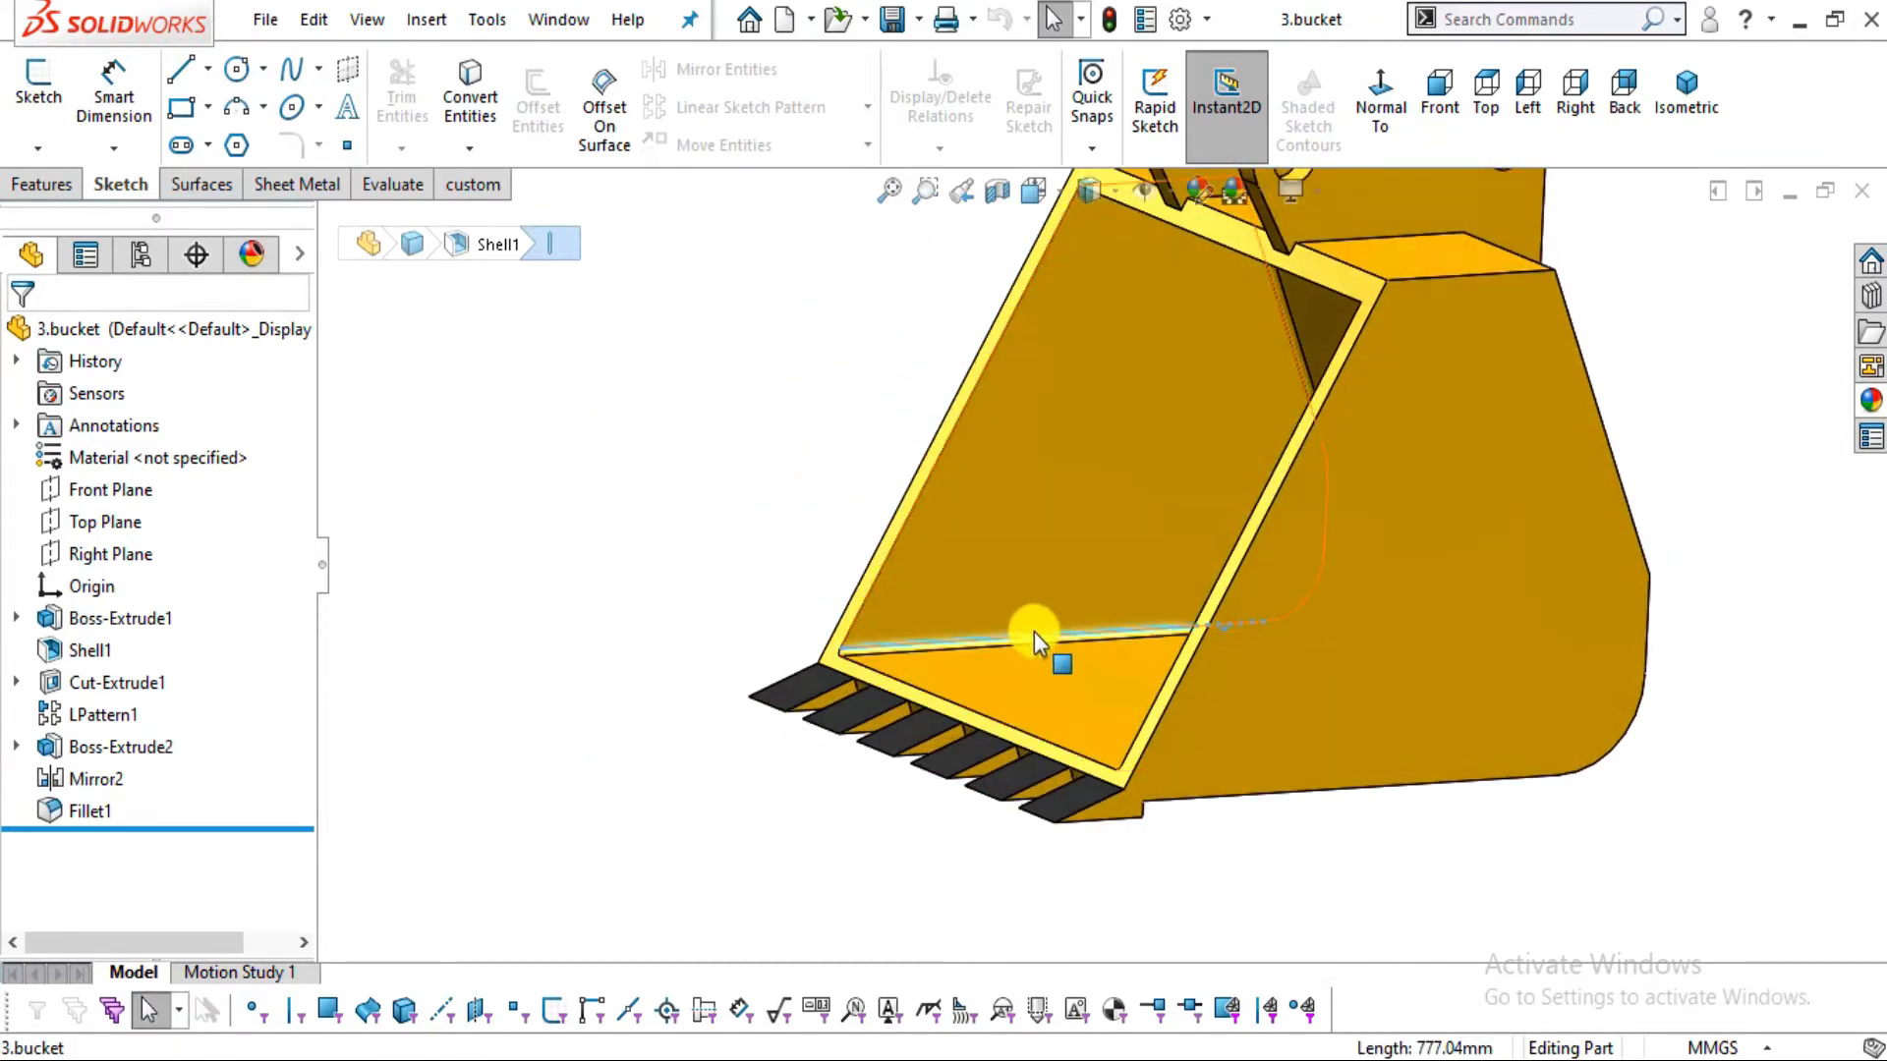
scroll(1104, 509, up, 3)
scroll(1218, 427, down, 3)
middle_drag(1163, 552, 1124, 598)
scroll(1132, 606, up, 2)
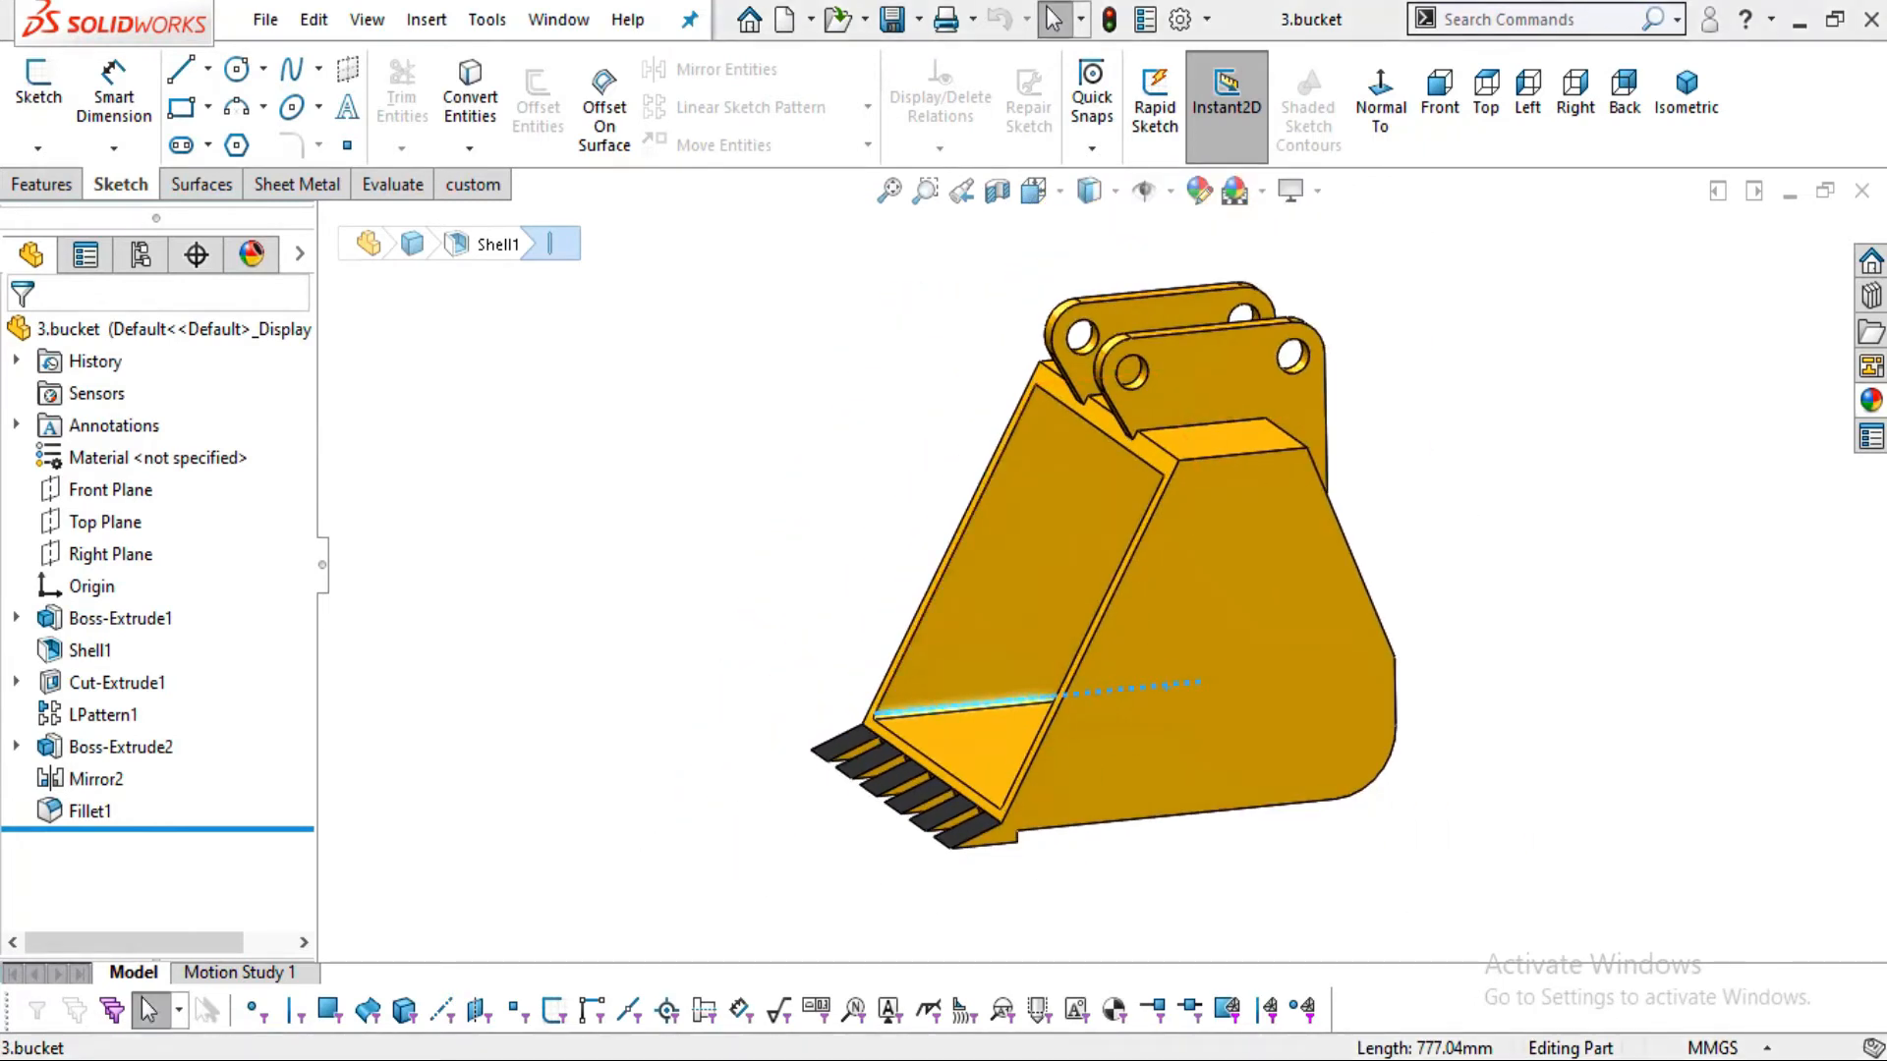
Switch to the PDF and study the bucket's dimensions in the views, section A-A and detail B on page 3
key(alt+Tab)
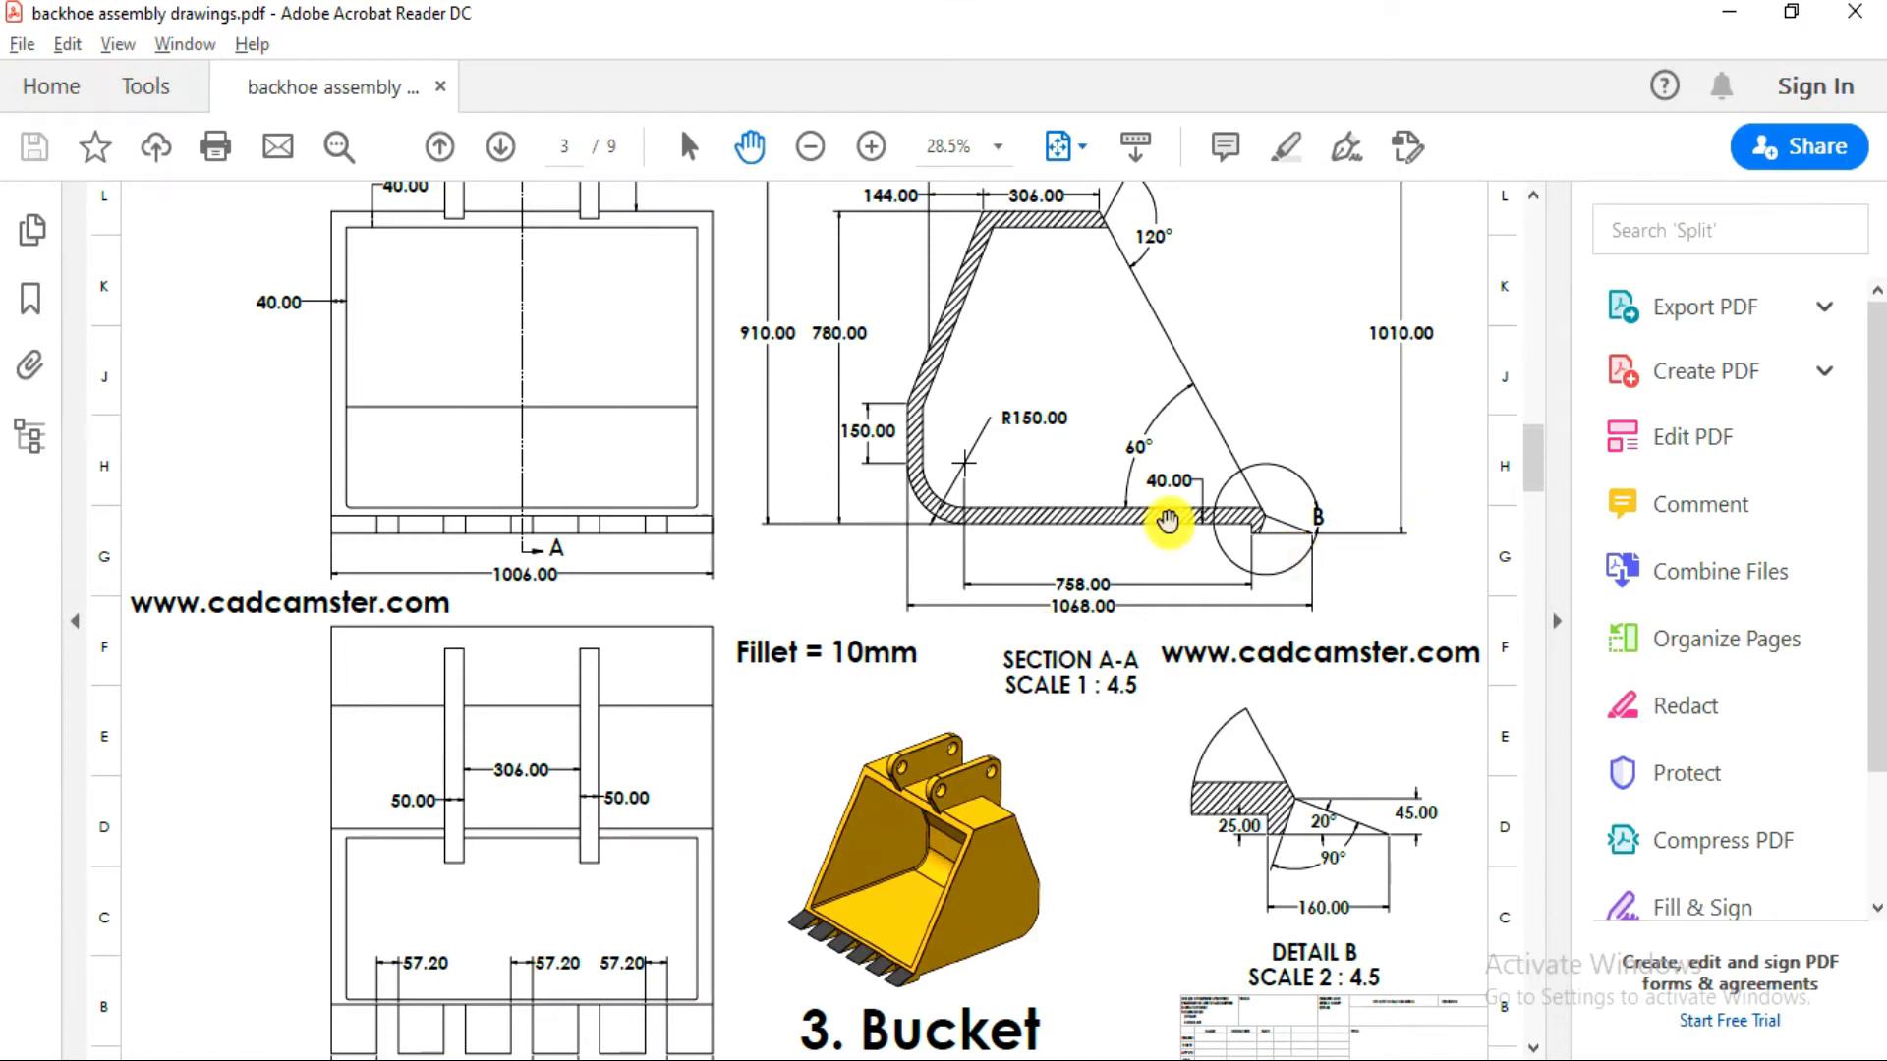
scroll(1167, 520, up, 1)
scroll(1167, 521, down, 1)
scroll(1167, 520, down, 1)
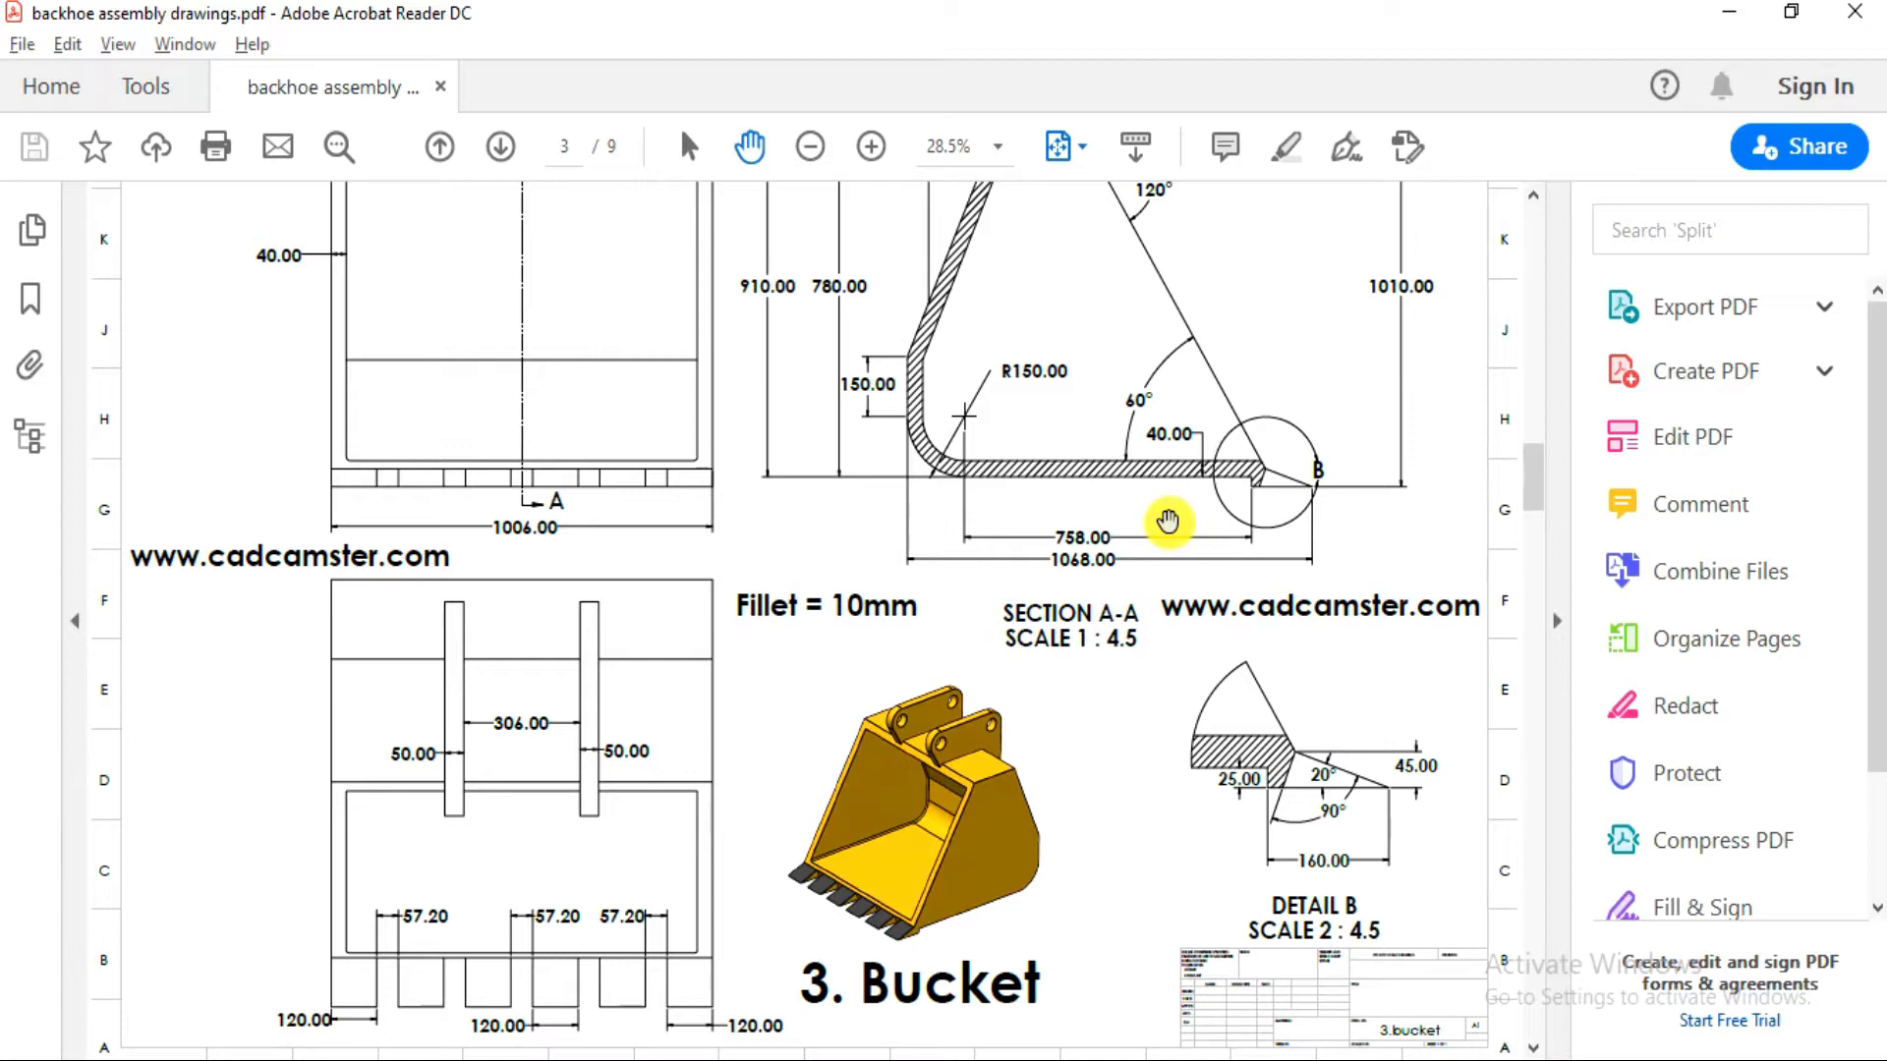
scroll(1167, 521, up, 2)
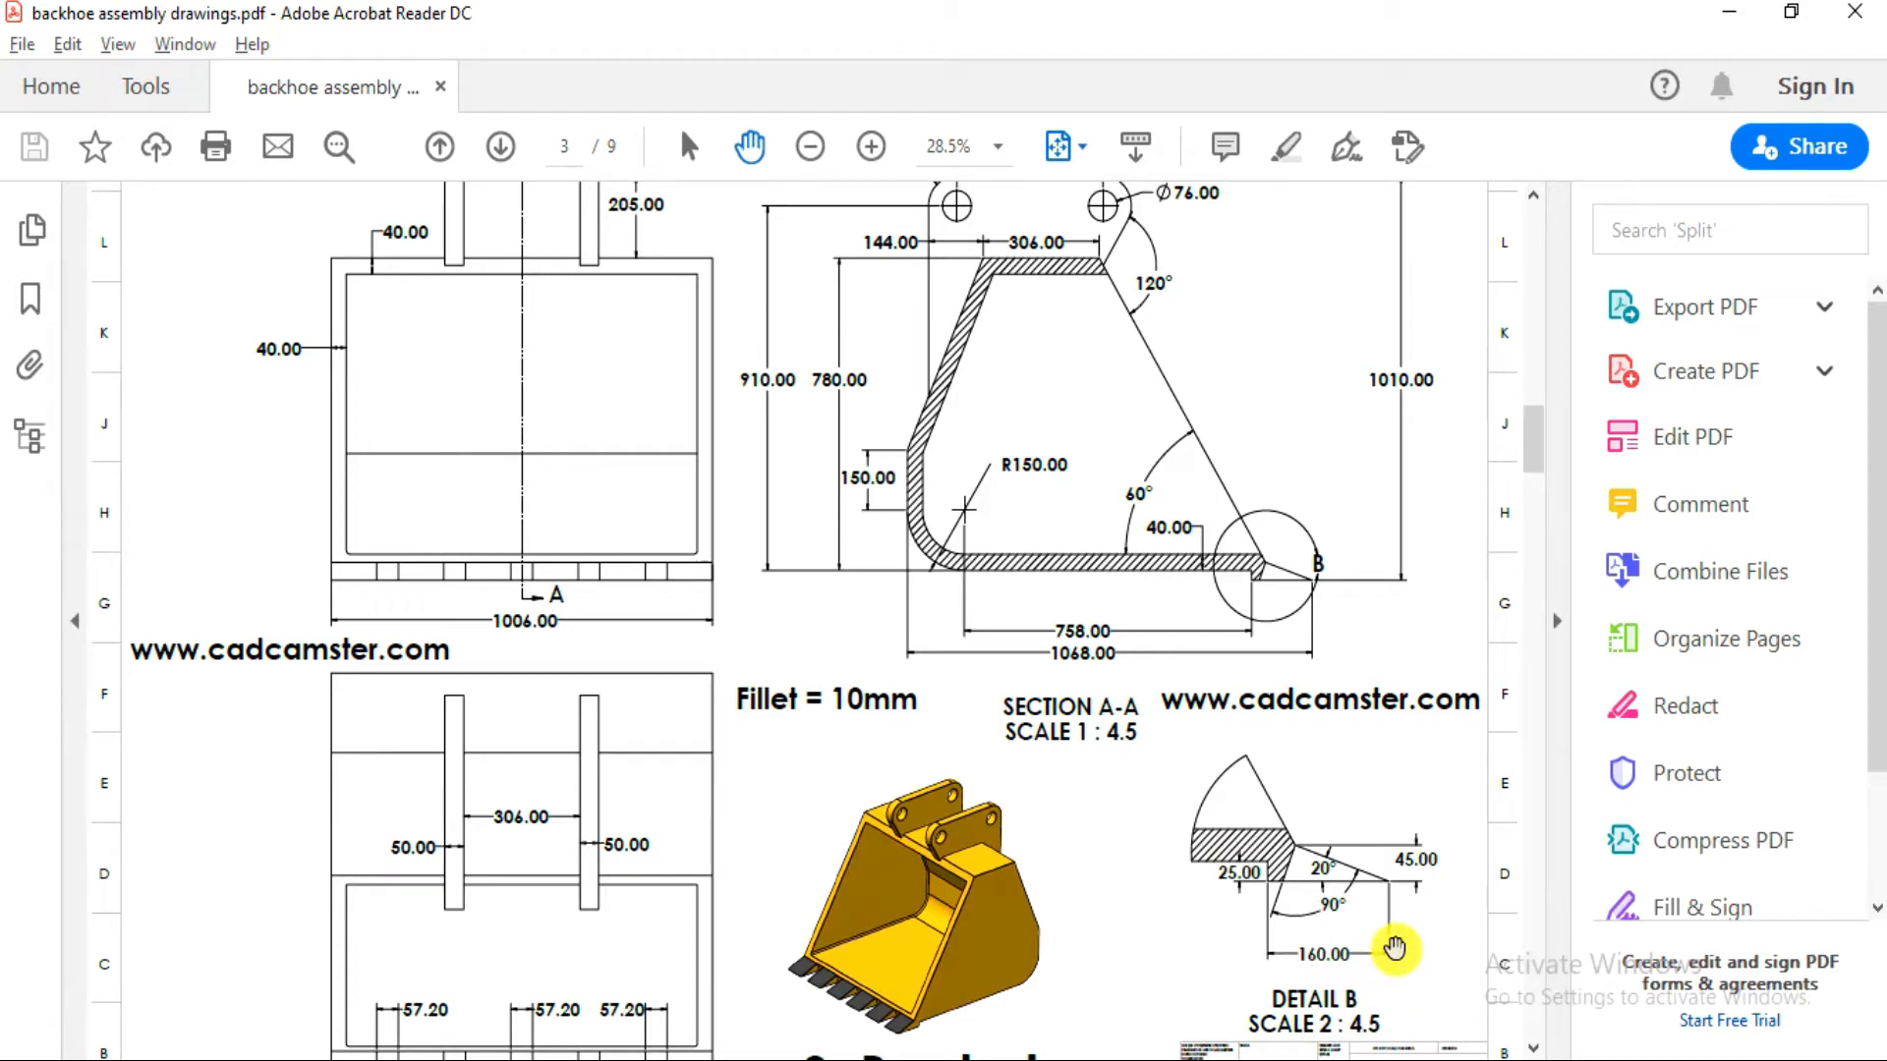
key(alt+Tab)
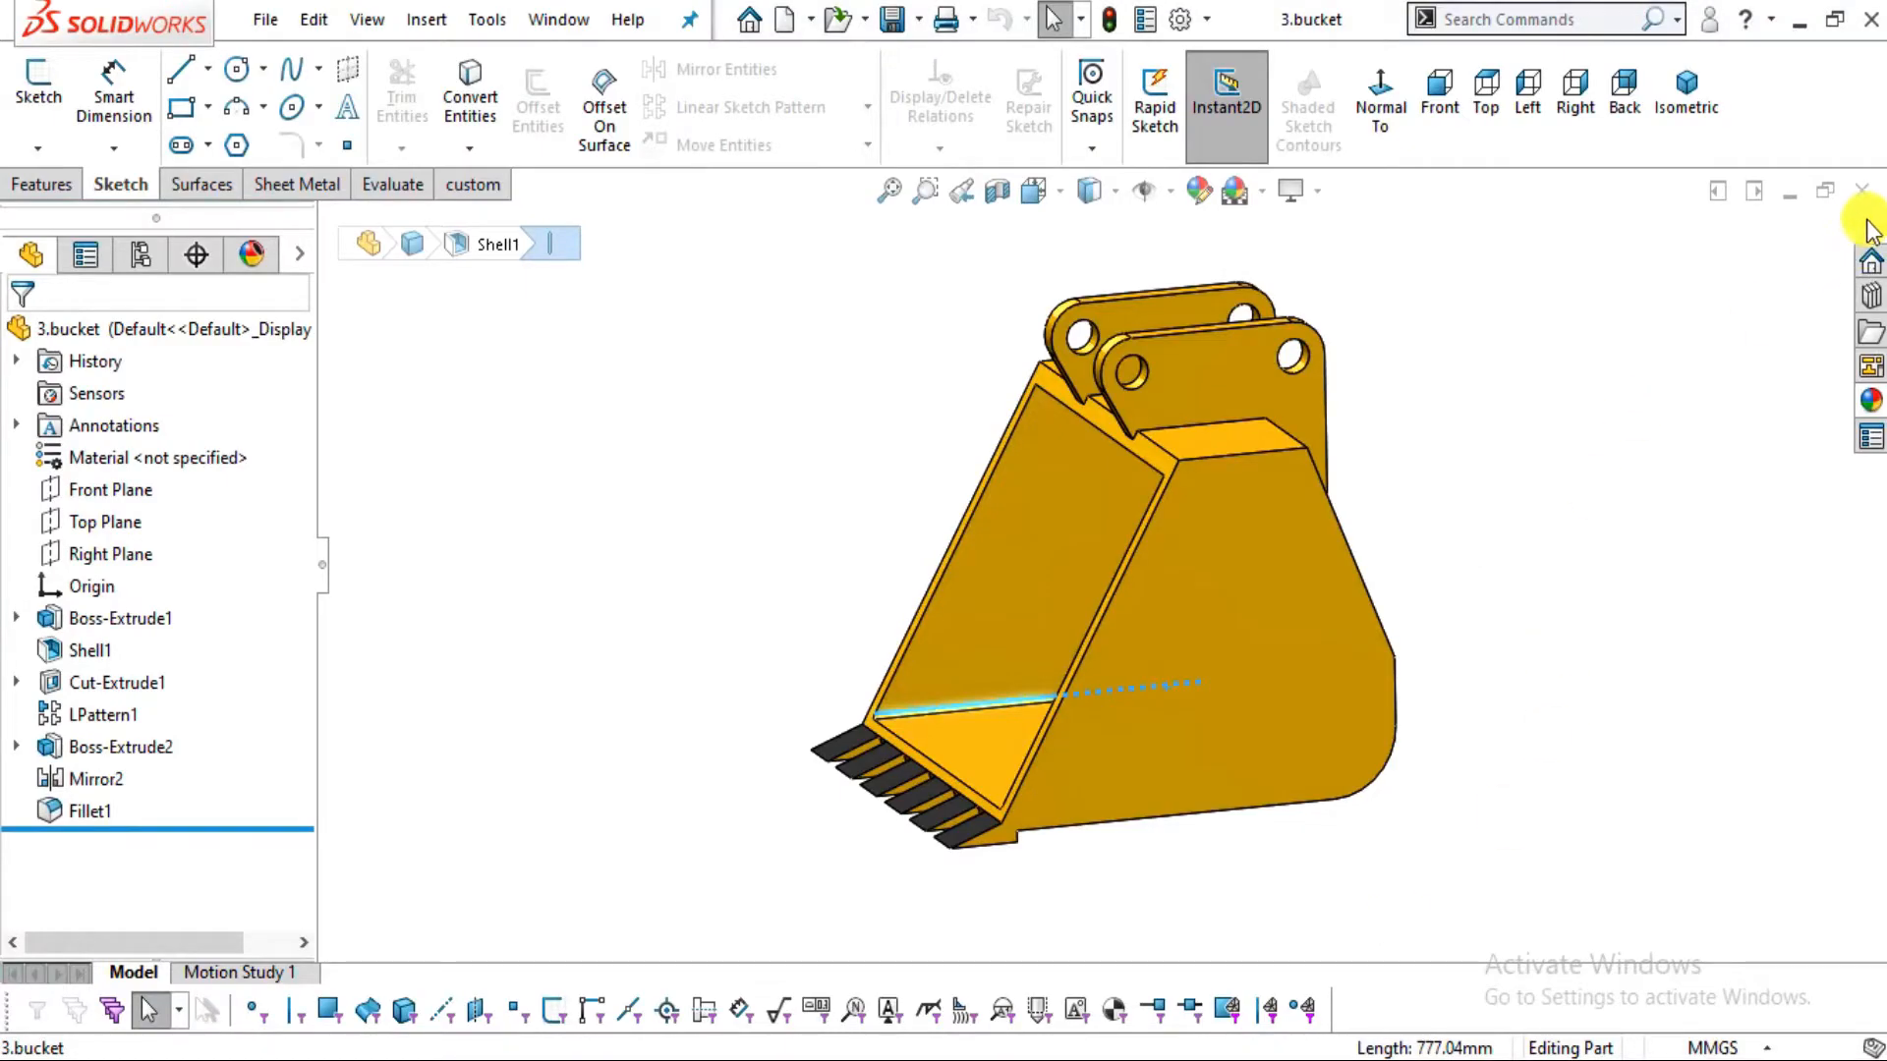
Close the bucket reference model and create a new part document
click(1862, 192)
click(258, 21)
click(300, 63)
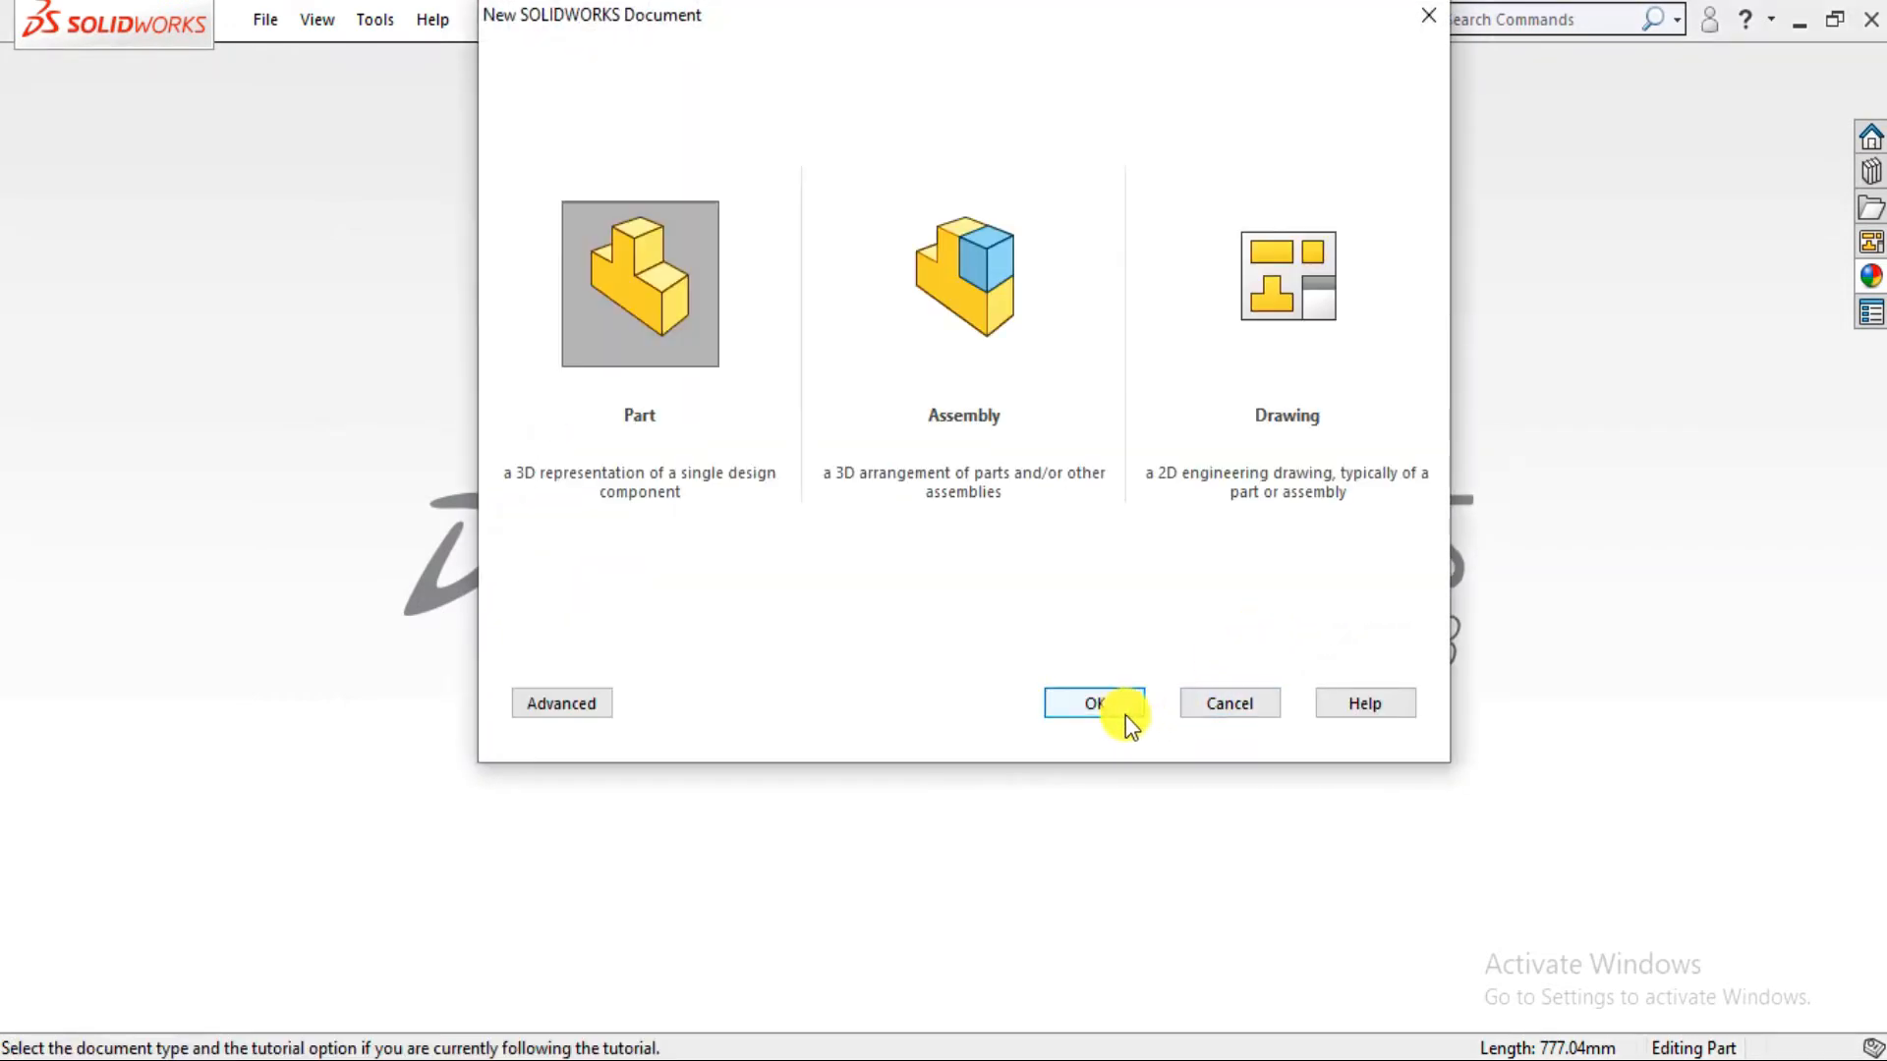
click(1092, 702)
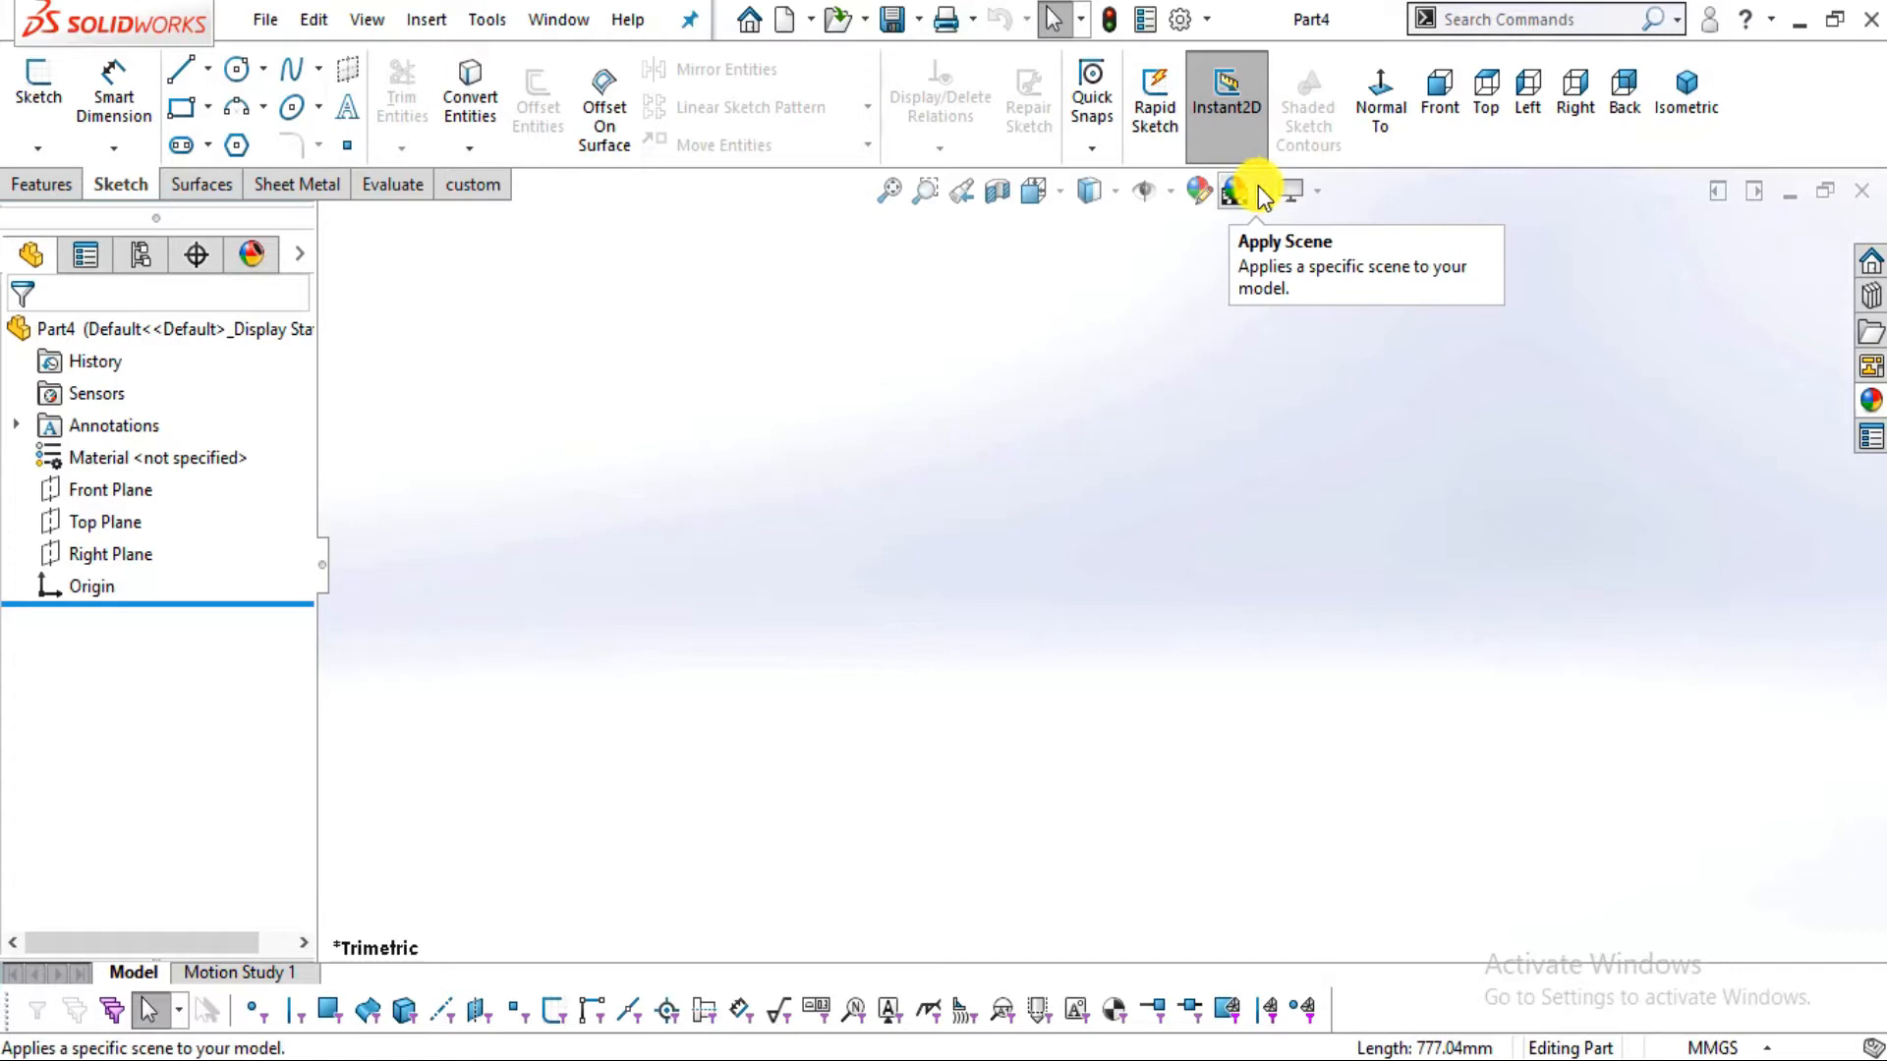
Give the new part a plain white scene background and check that its unit system is MMGS
click(1261, 193)
click(1306, 79)
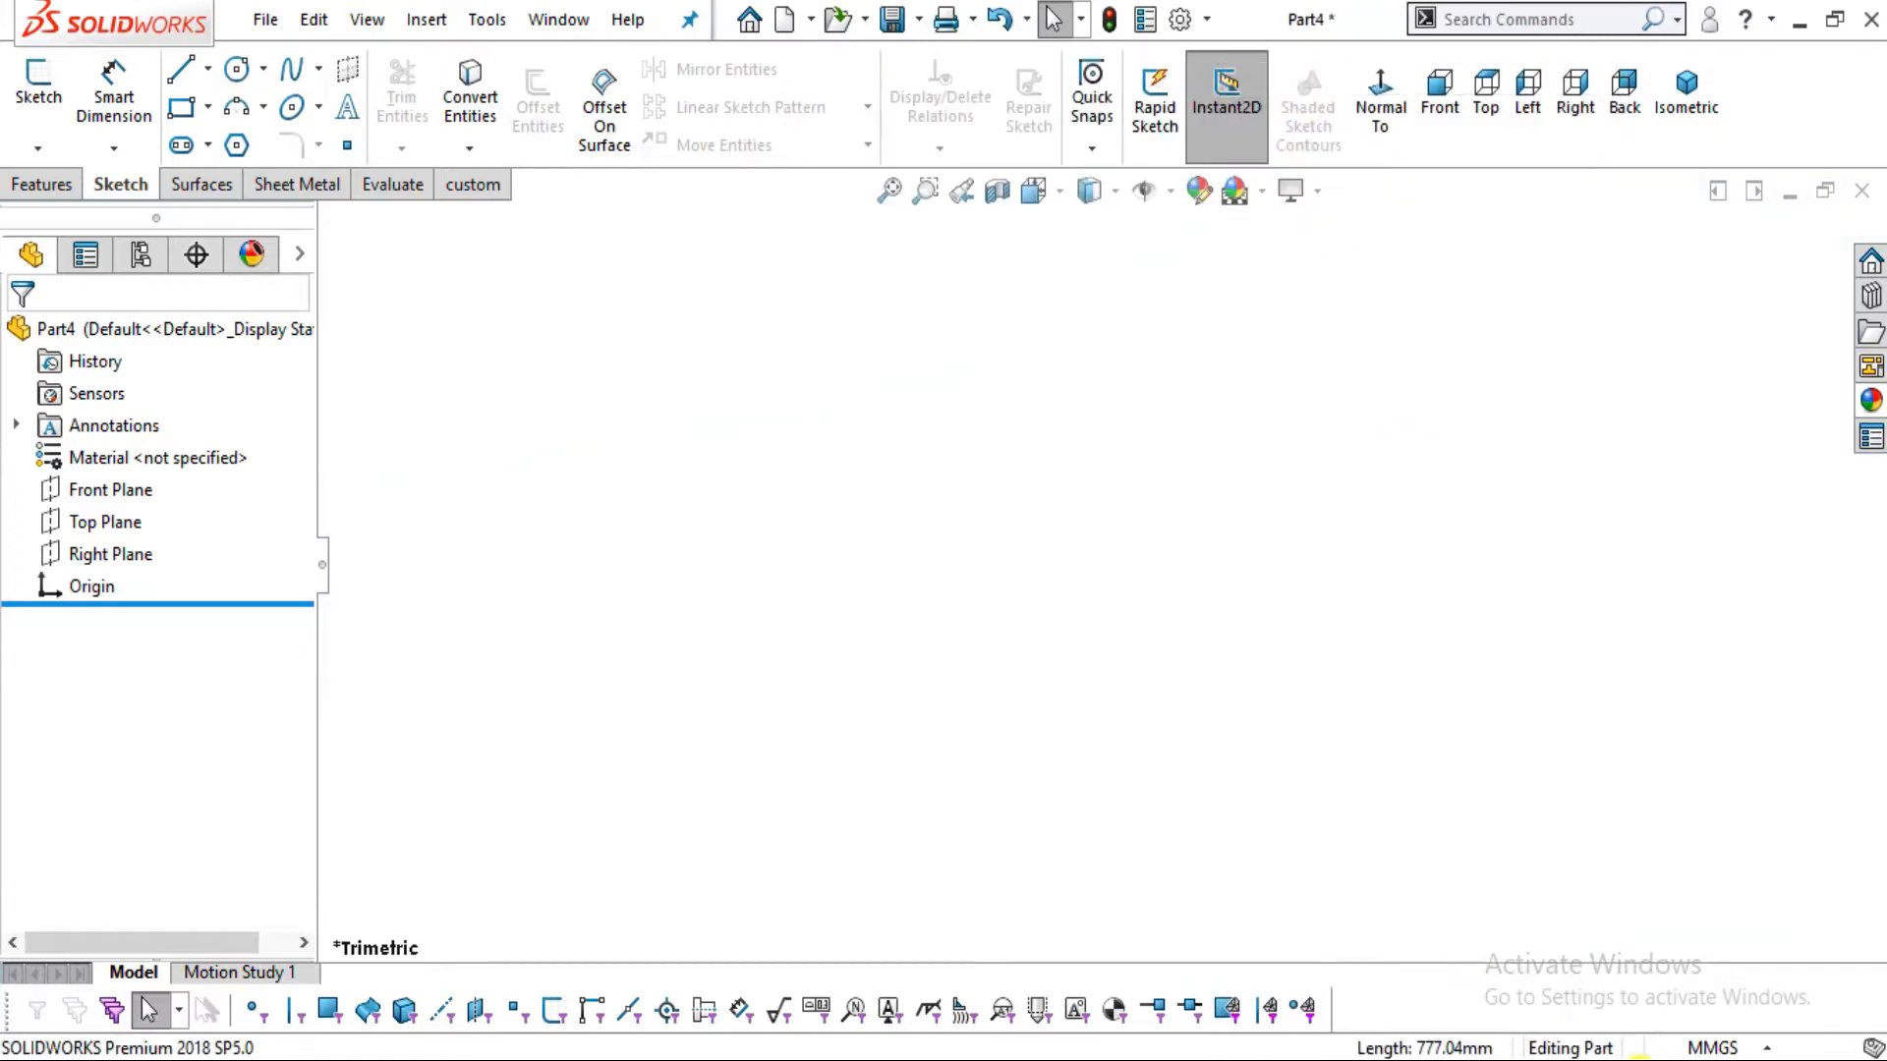
click(1697, 1047)
click(1697, 1048)
Start a sketch on the Front Plane, viewed face-on, with the Line tool ready at the origin
click(101, 489)
click(1380, 108)
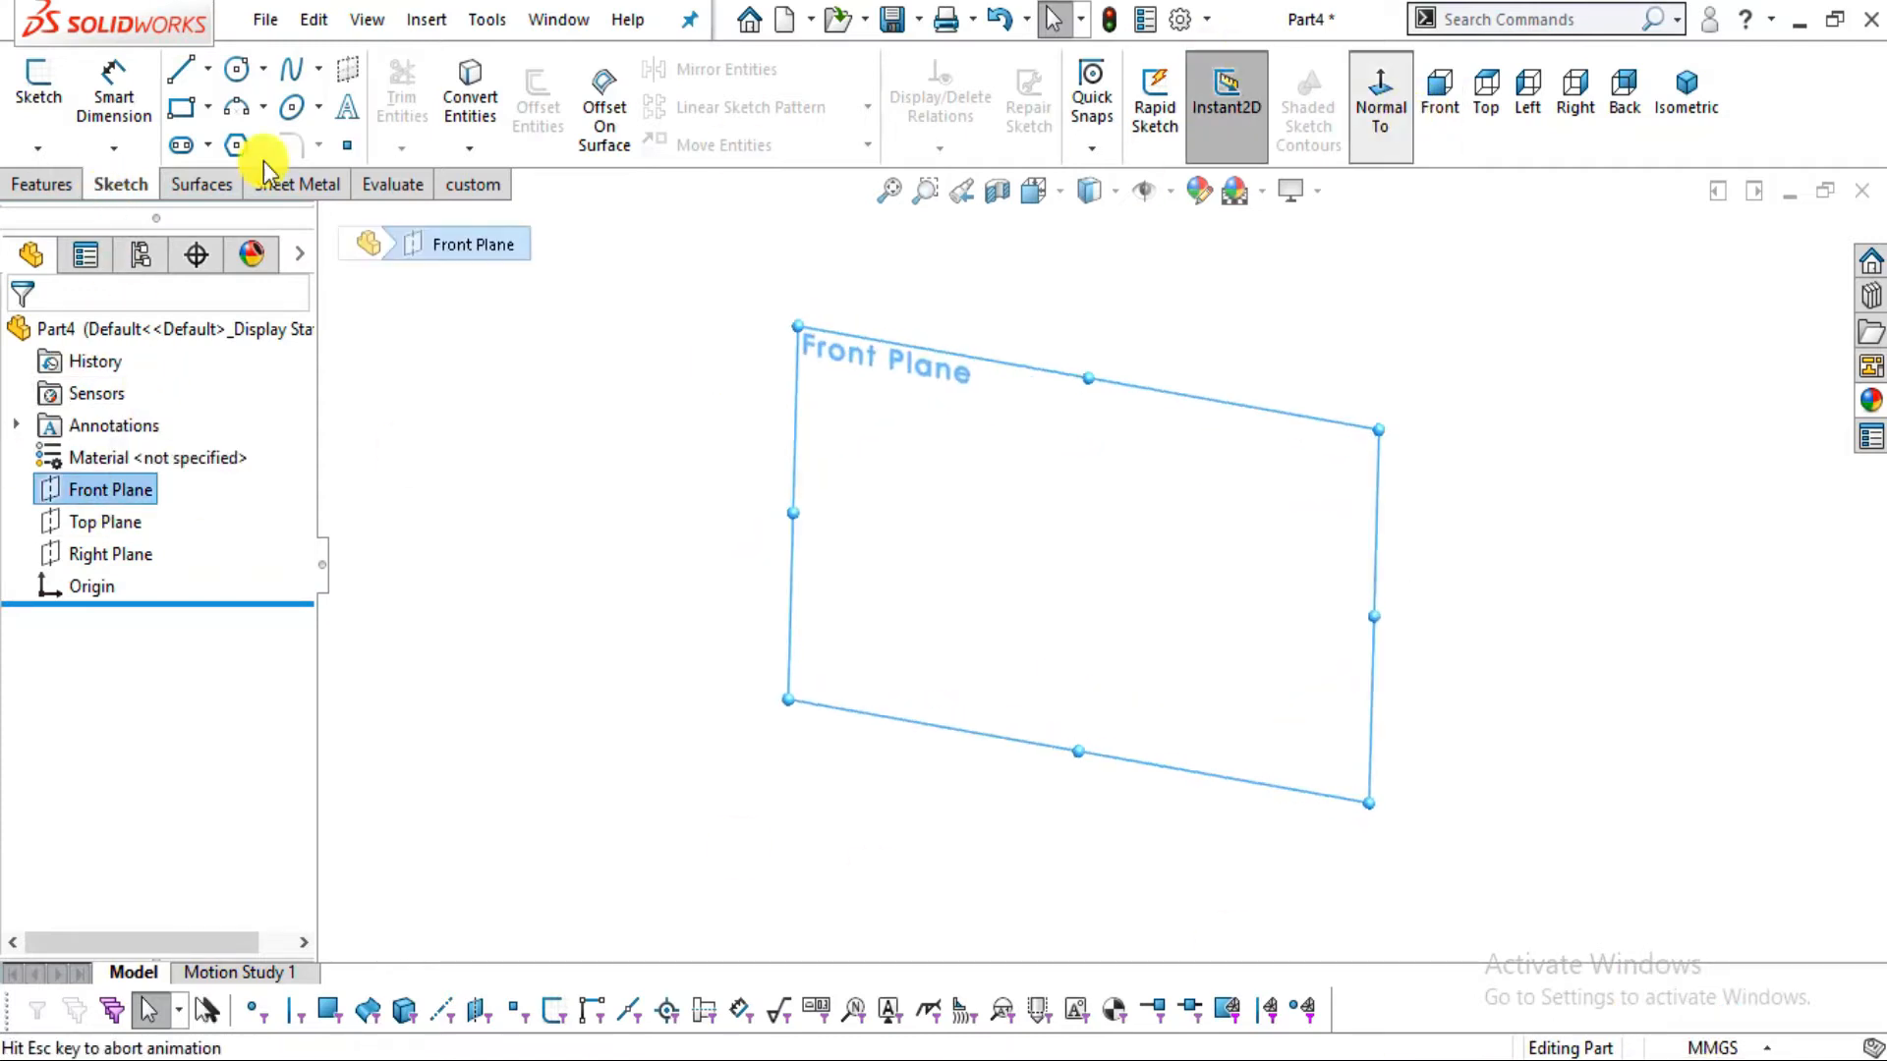
click(39, 84)
click(194, 68)
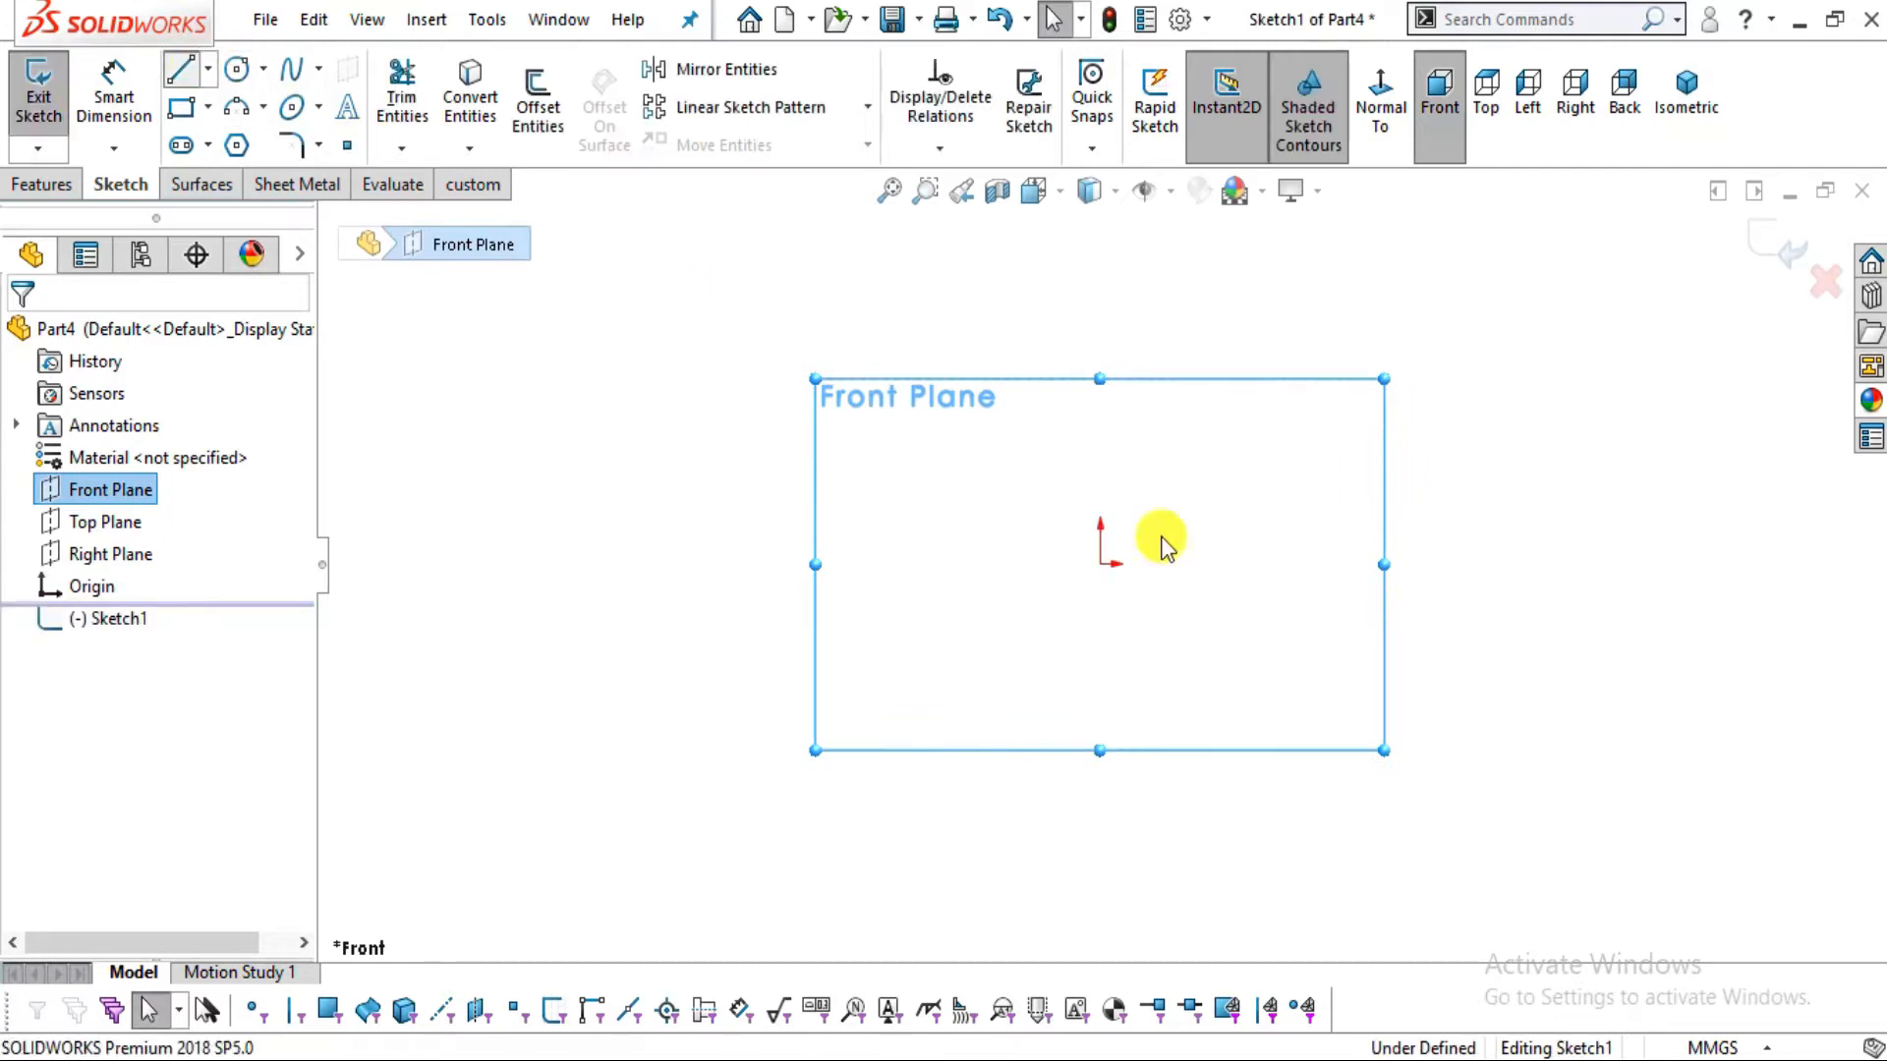
scroll(1112, 674, down, 2)
scroll(1120, 771, up, 3)
scroll(1090, 413, down, 5)
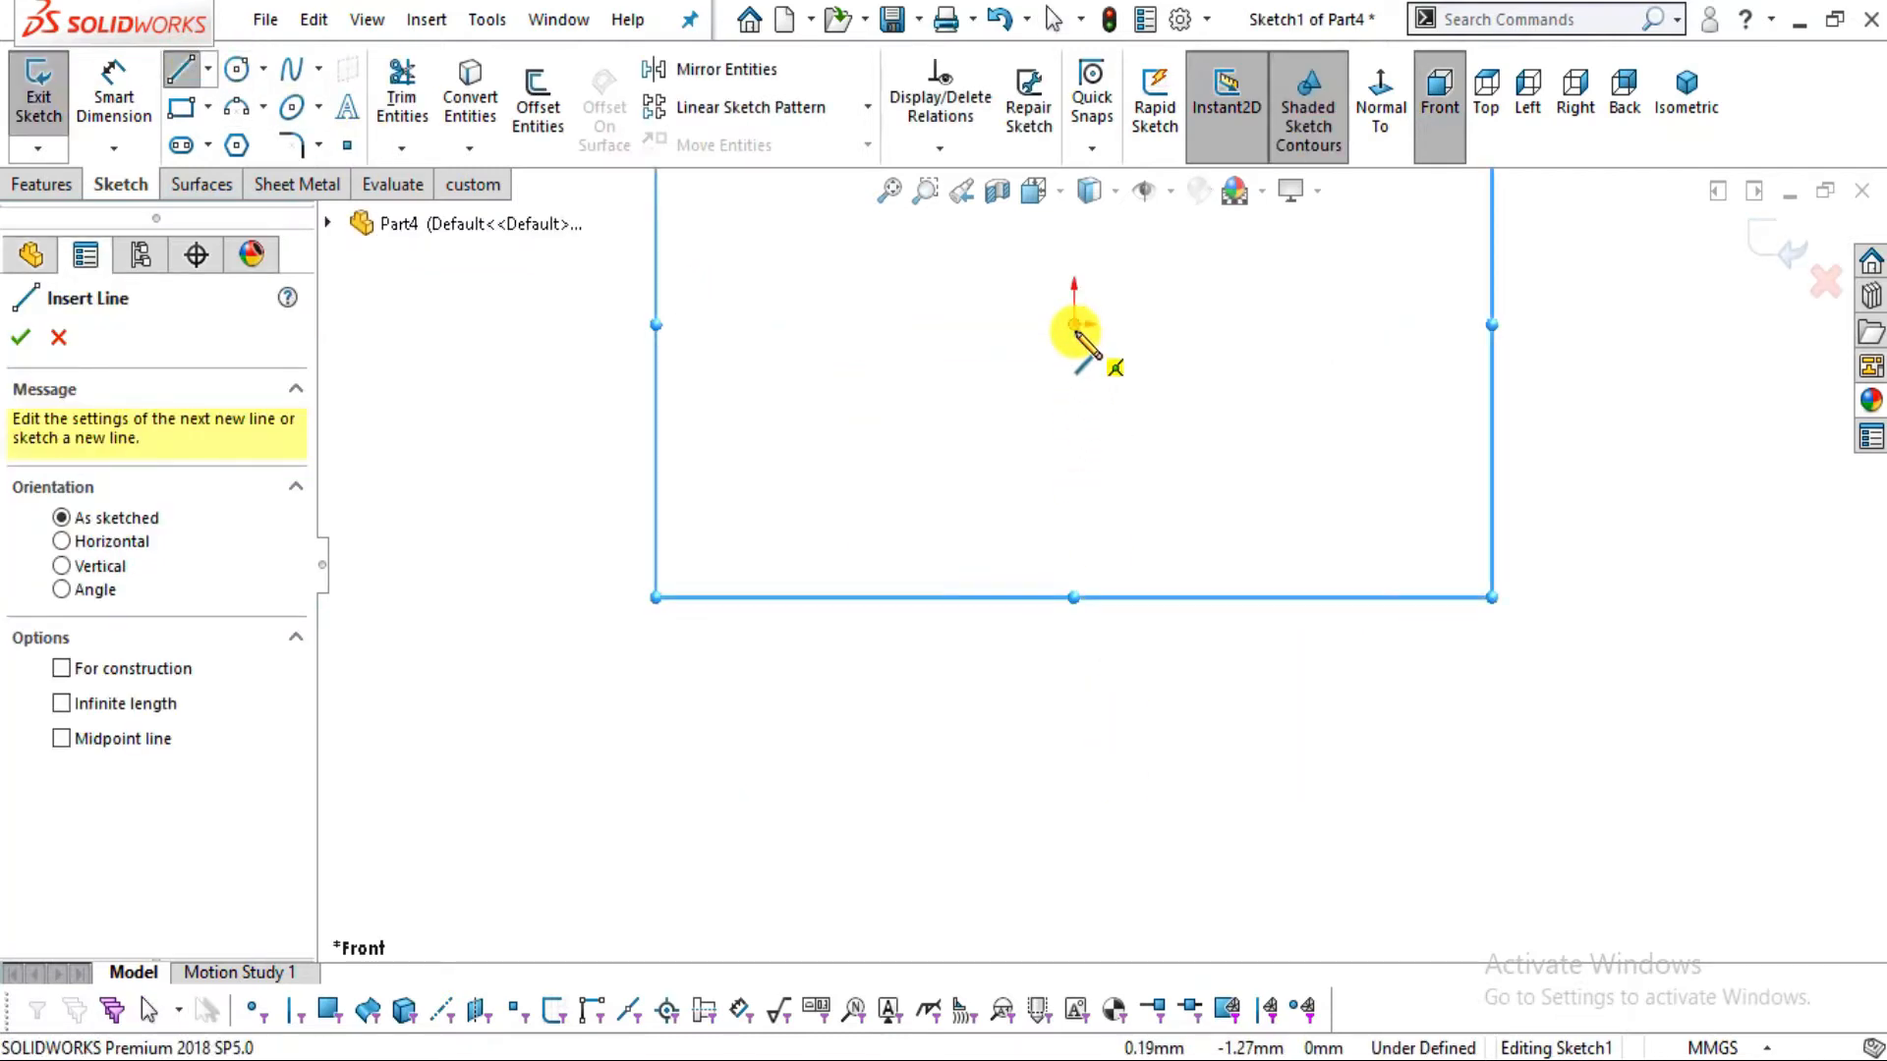
Switch to the PDF and check the bucket's side profile dimensions in the section view on page 3
key(alt+Tab)
drag(1057, 411, 927, 494)
ctrl+scroll(1061, 417, up, 2)
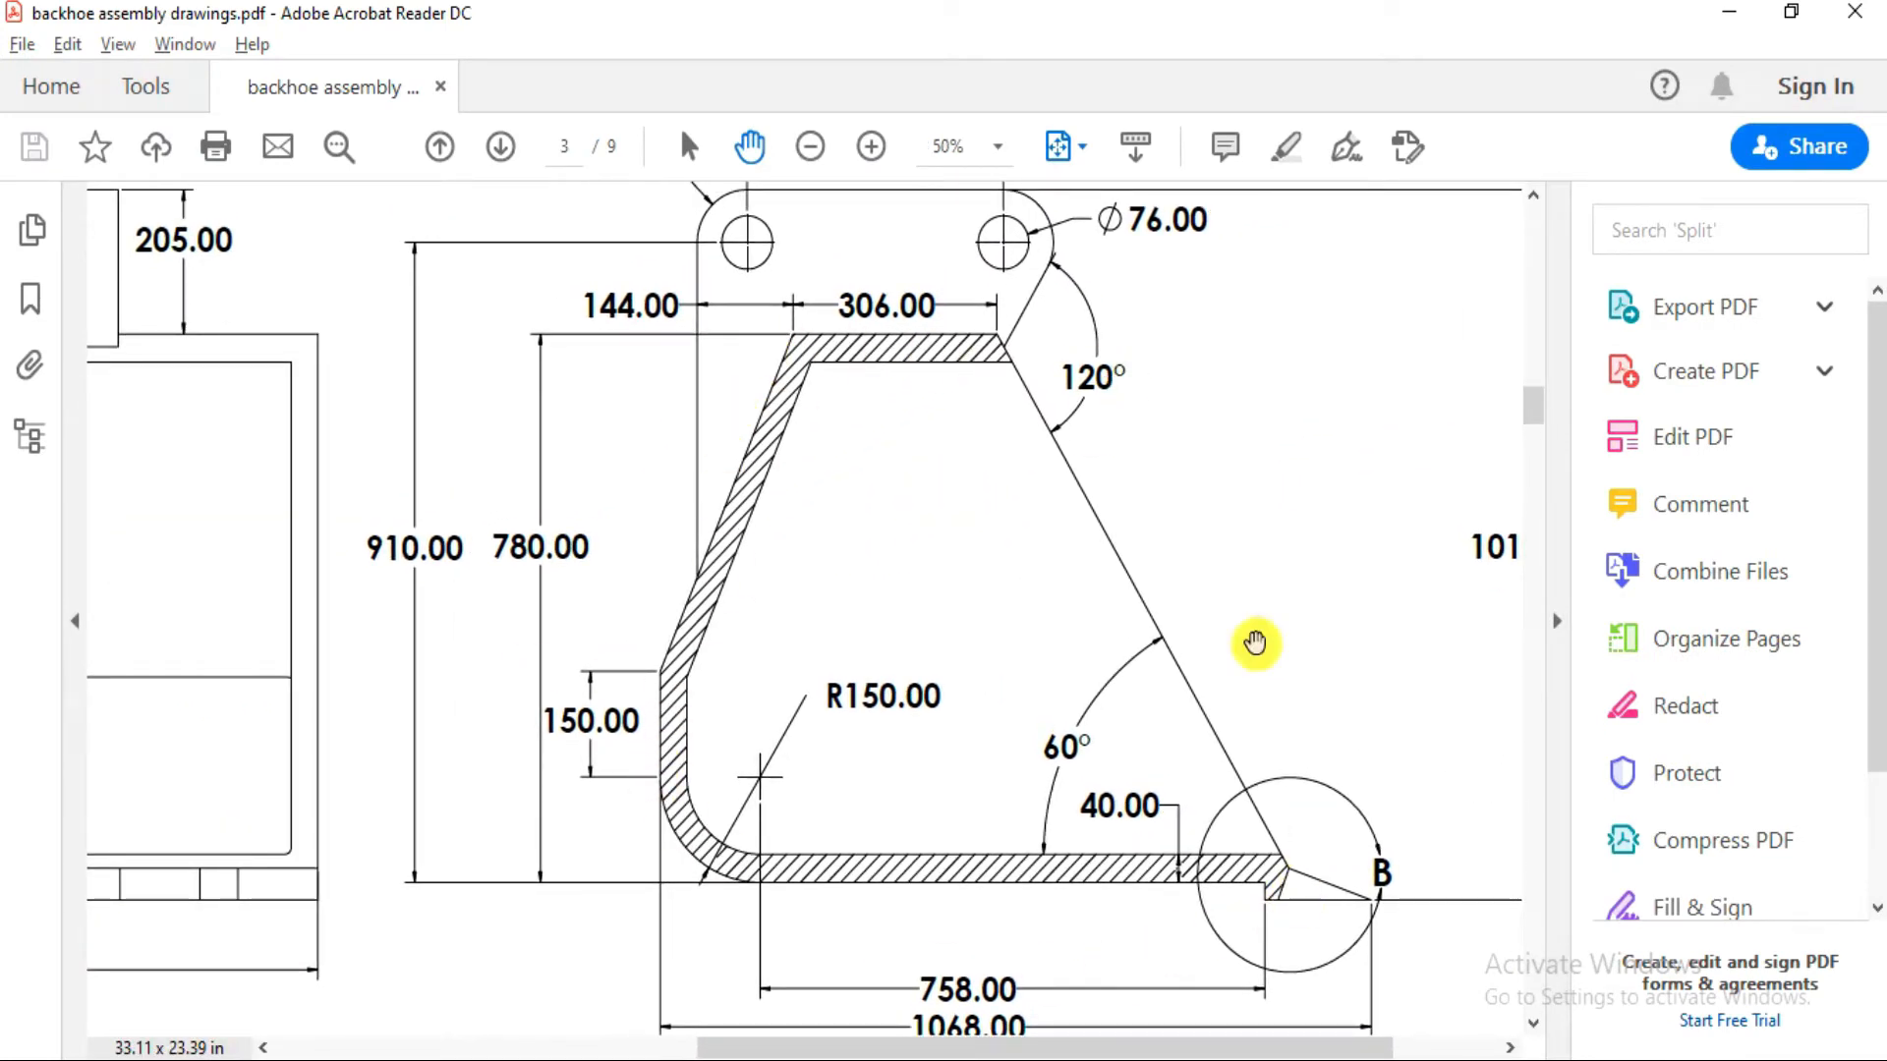
key(alt+Tab)
Sketch the bucket's upper outline from the origin: a horizontal line leftwards, a line sloping down and outward, and a vertical line about 46 mm long
click(1074, 324)
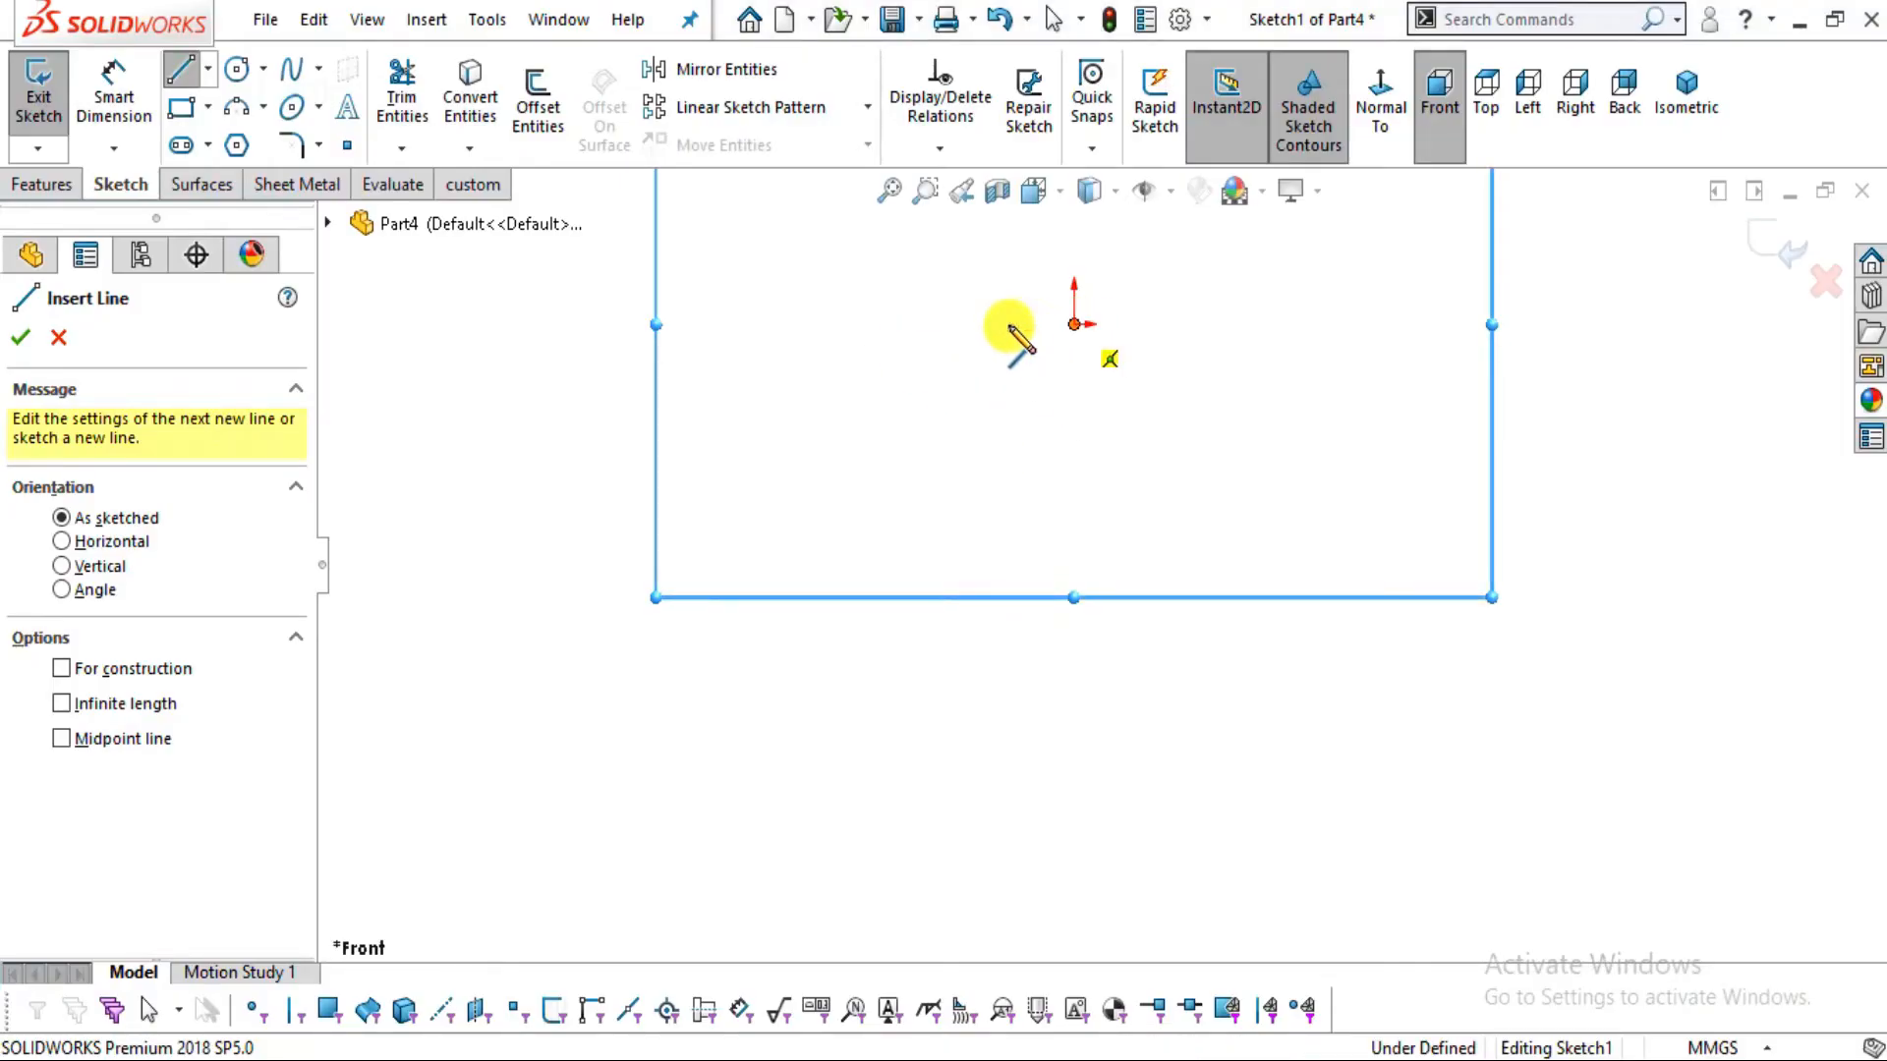
click(700, 325)
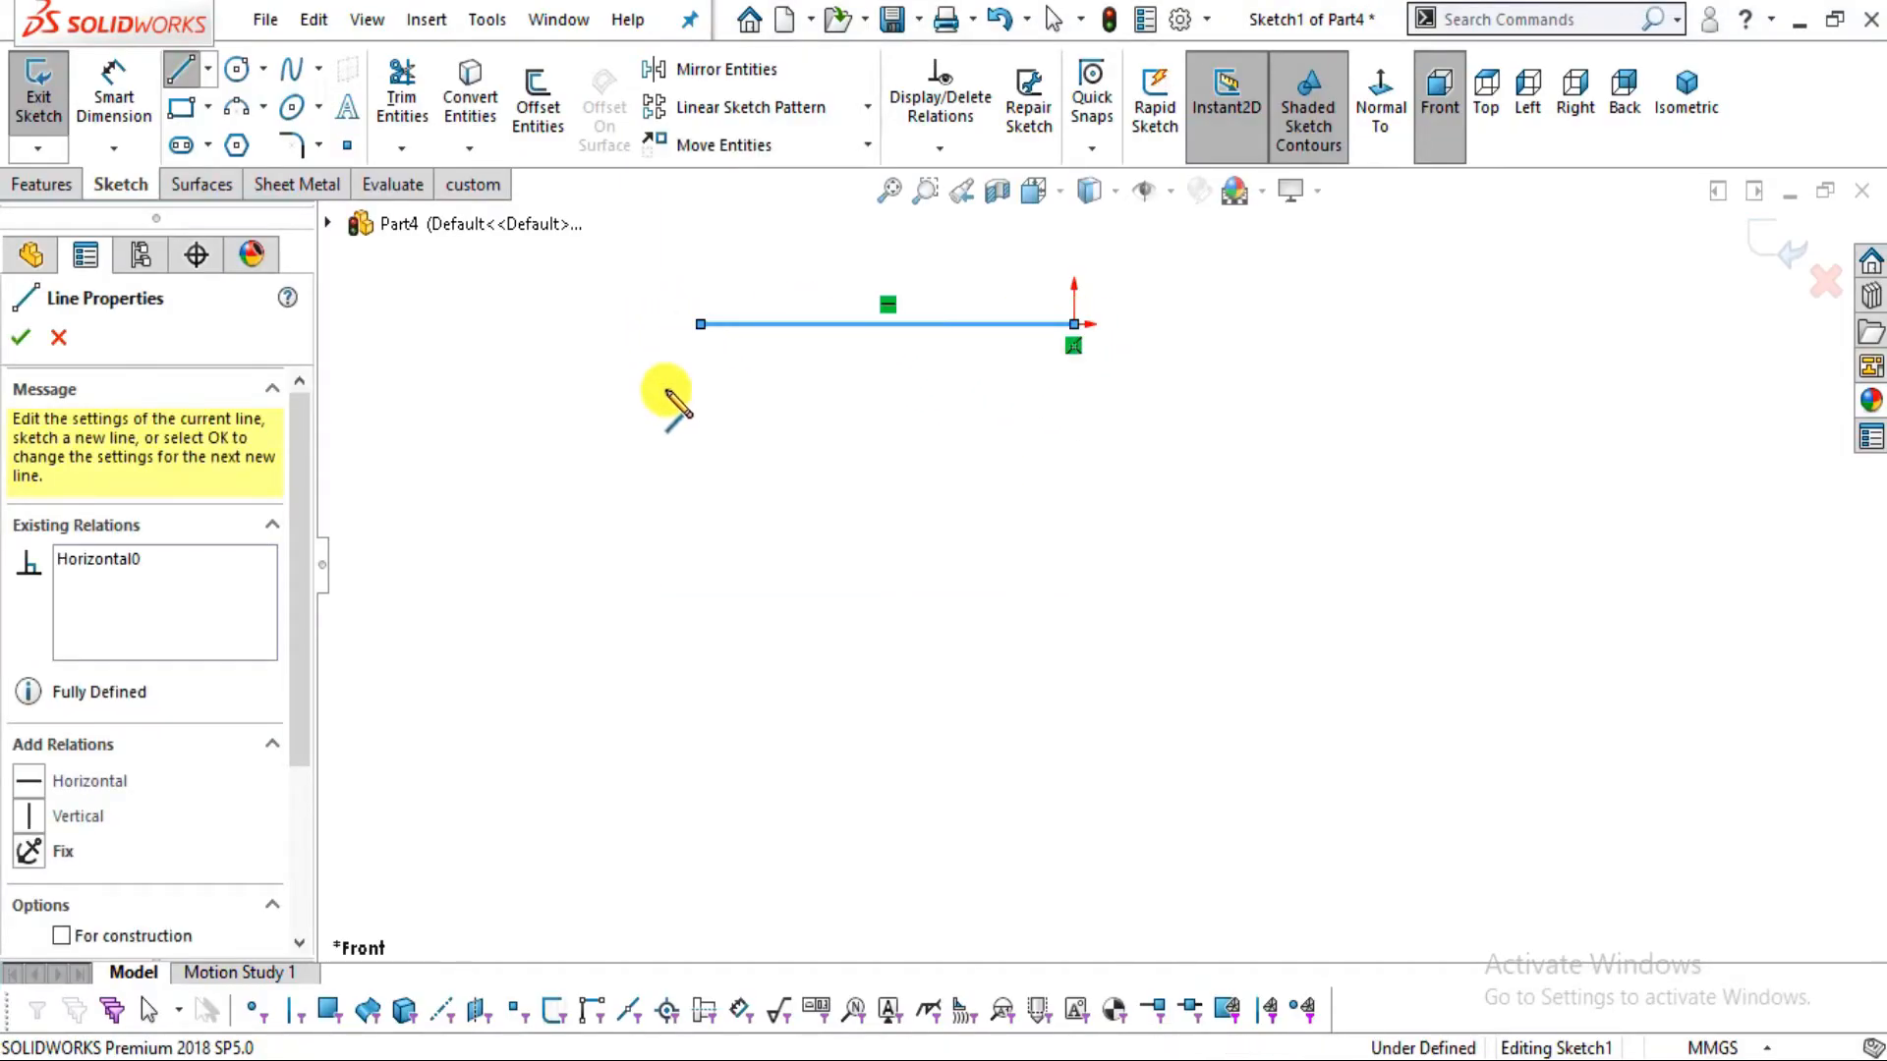
key(alt+Tab)
key(alt+Tab)
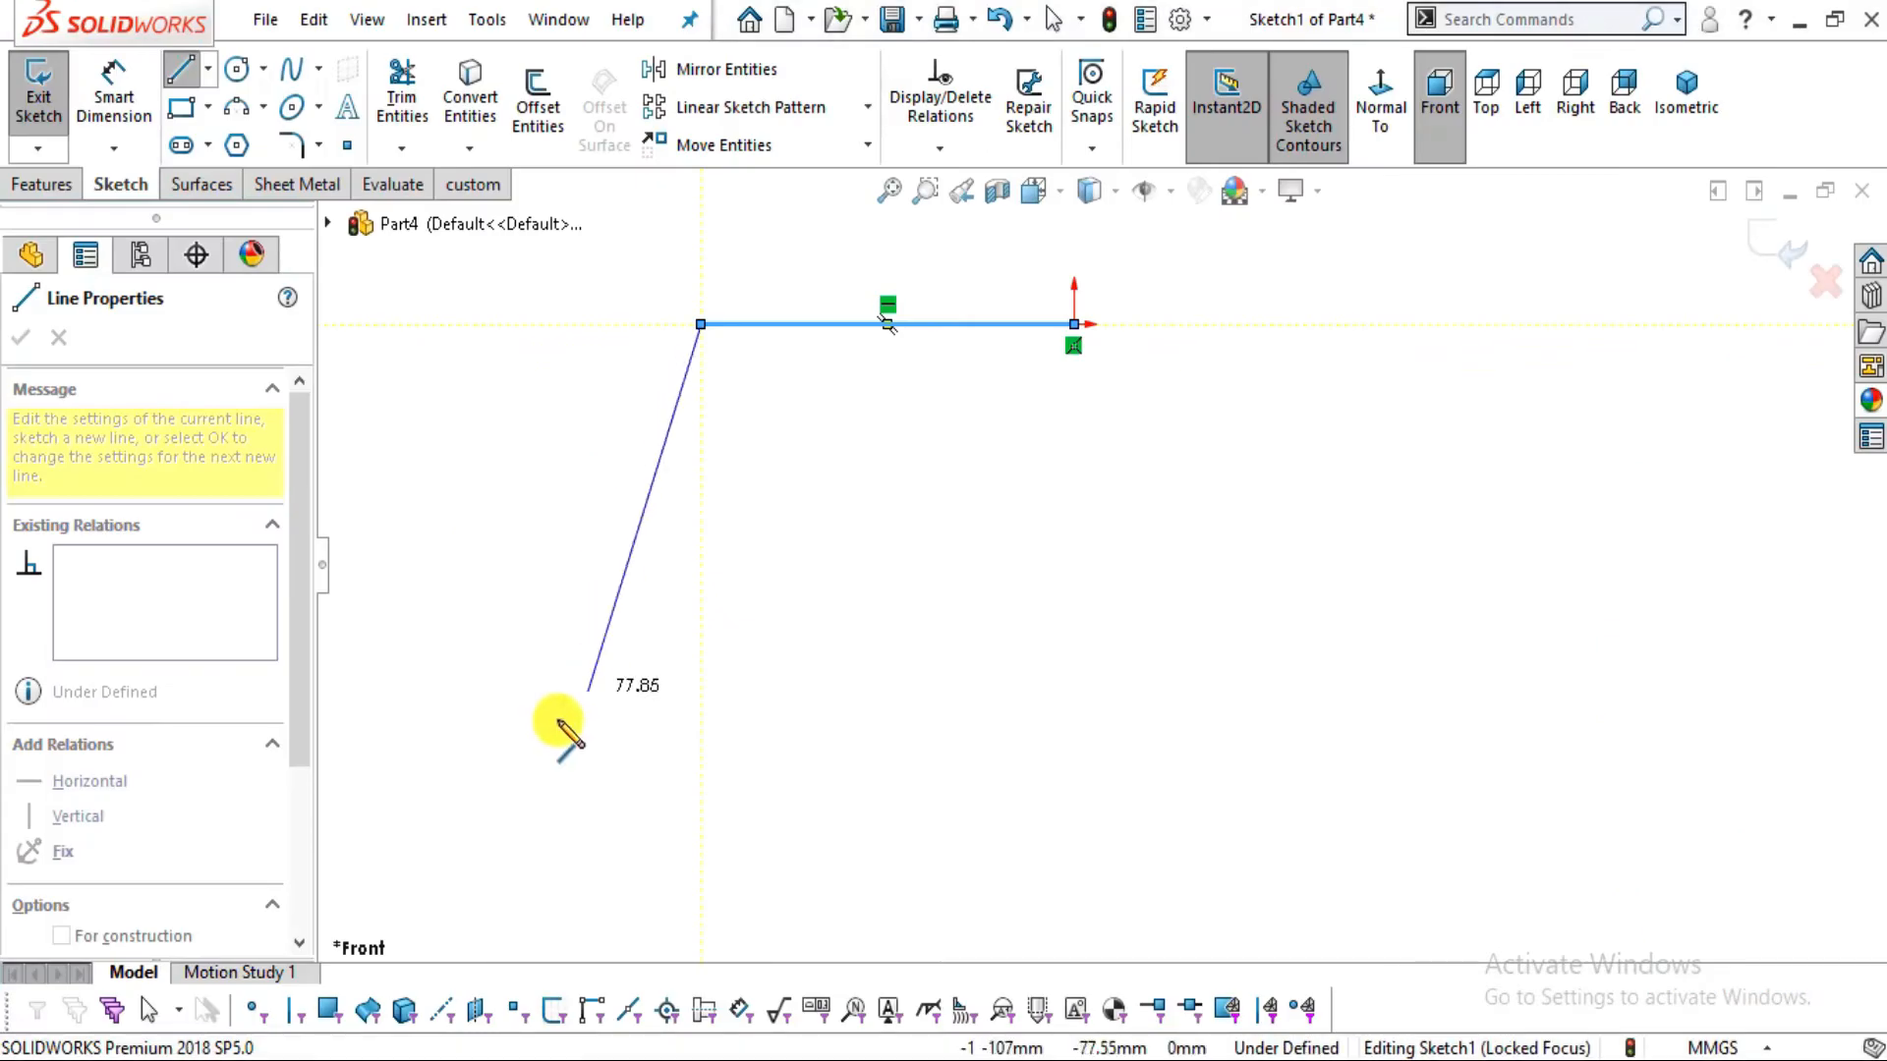
click(563, 678)
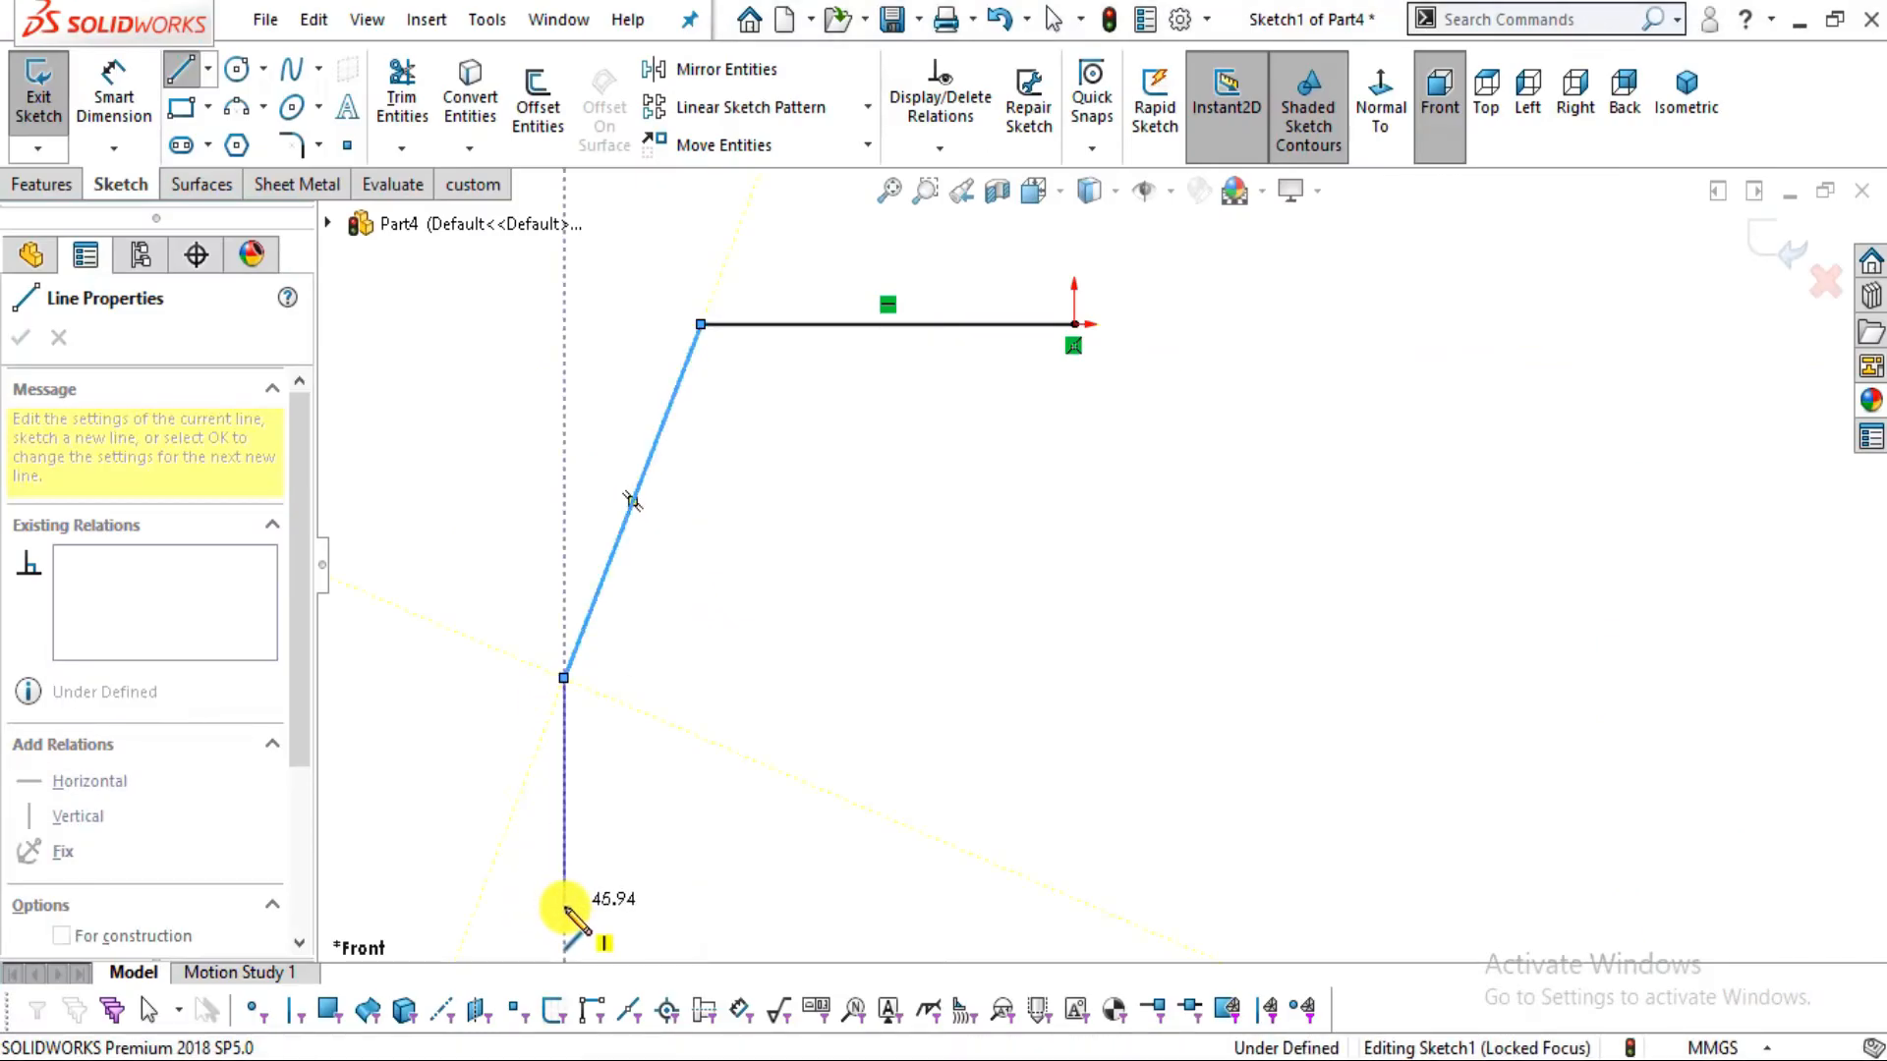
click(564, 908)
scroll(589, 880, up, 3)
Check the rounded lower corner in the PDF and add a tangent arc from the vertical line's lower end
key(alt+Tab)
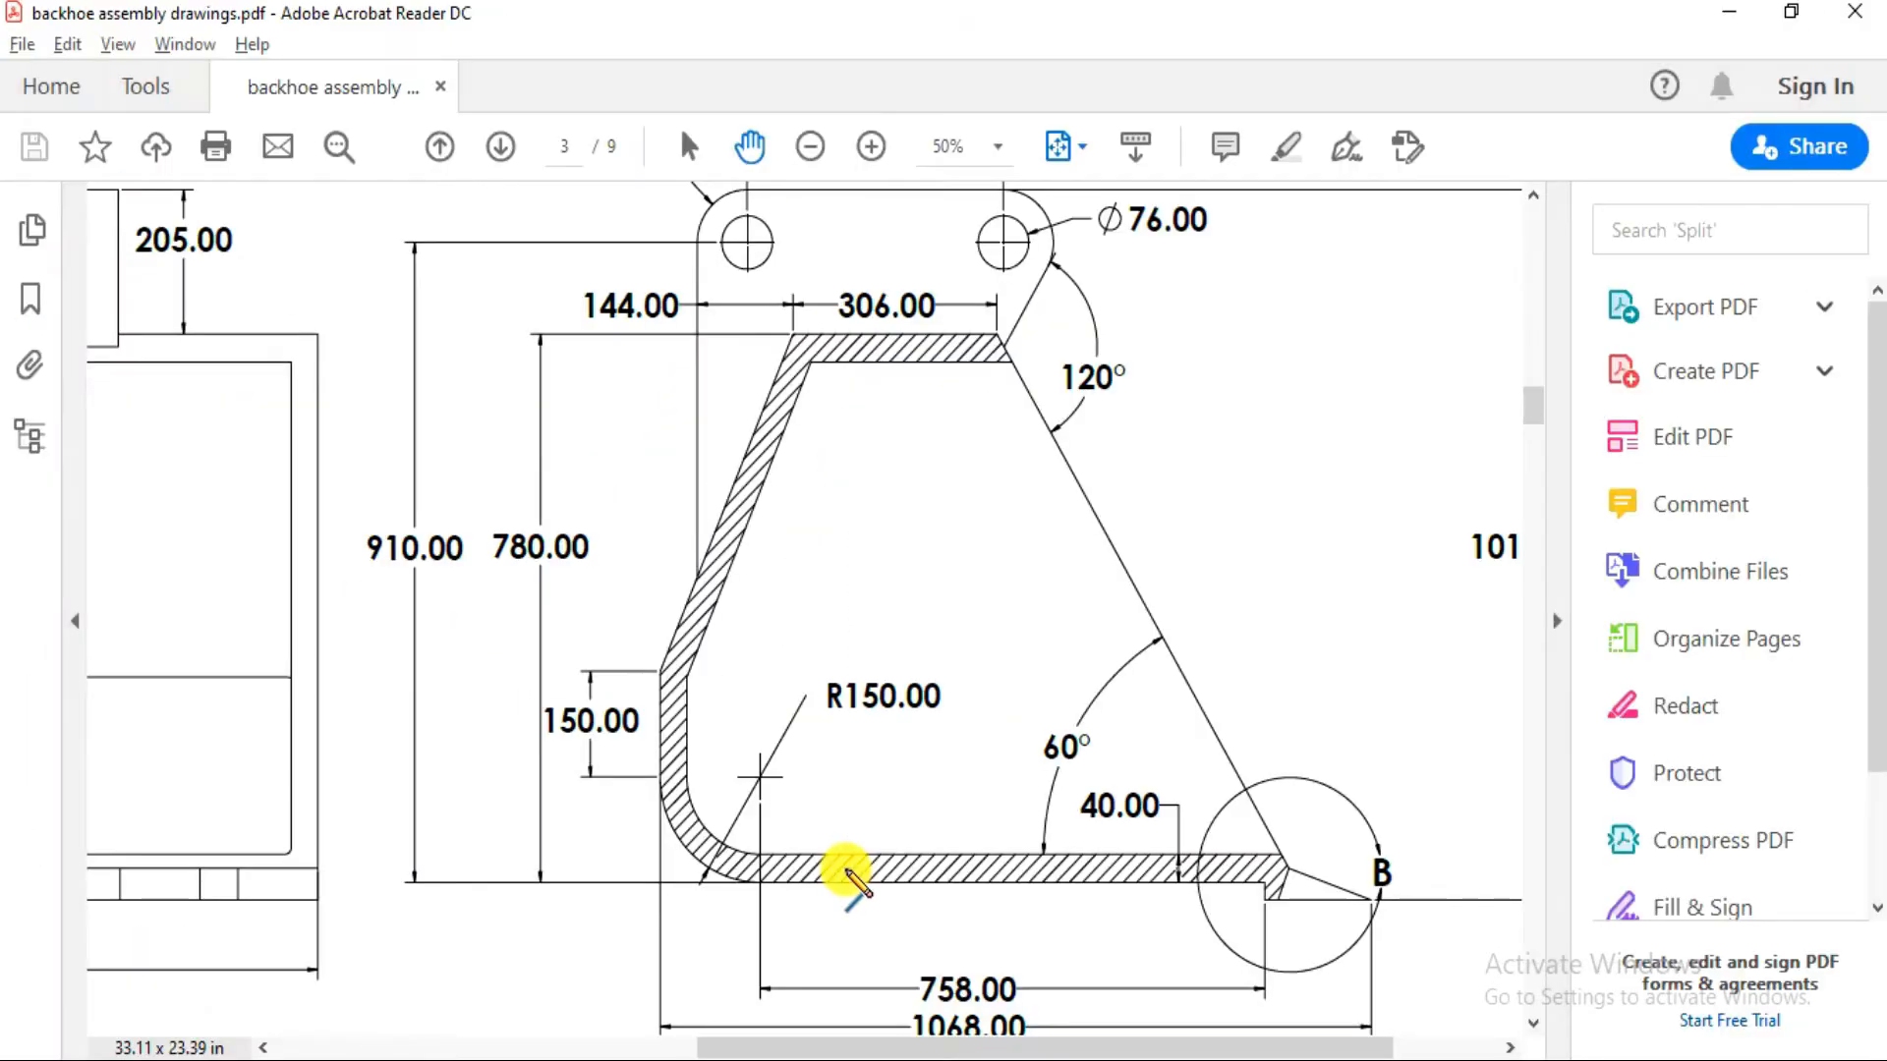
key(alt+Tab)
key(alt+Tab)
key(alt+Tab)
key(a)
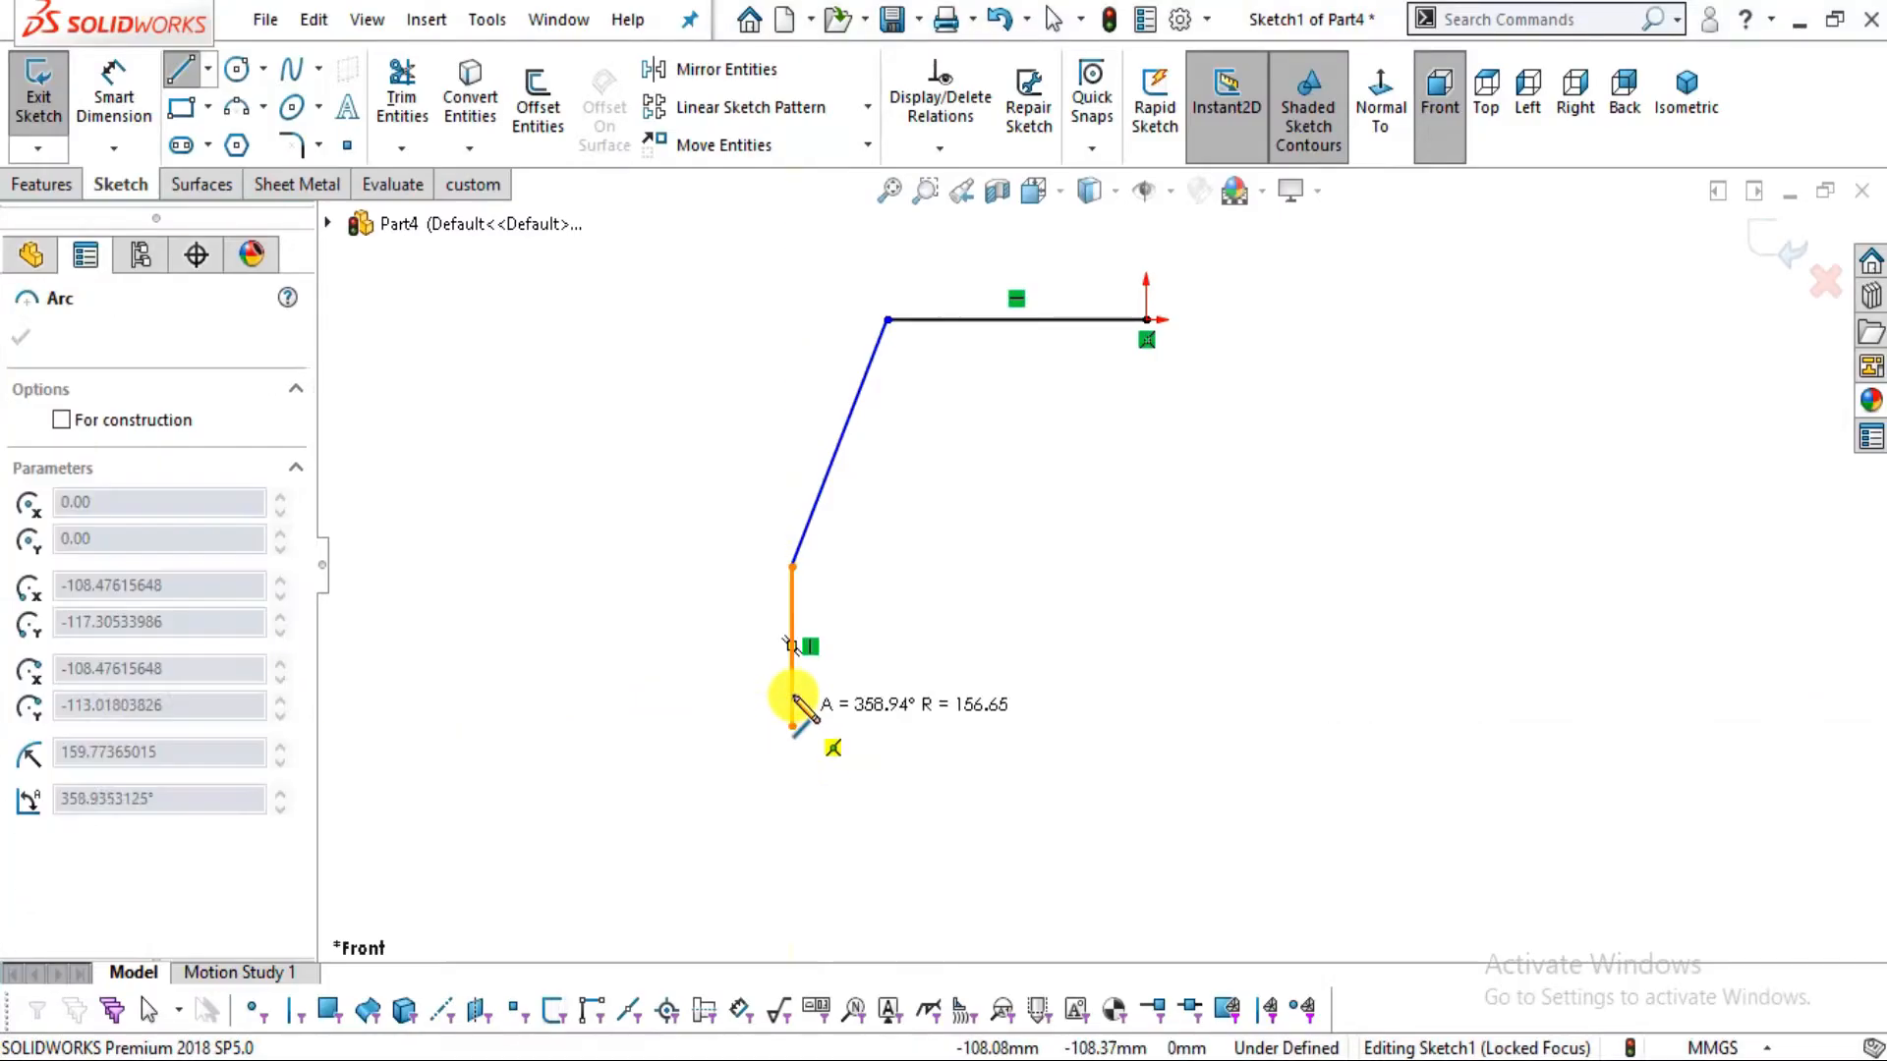
click(937, 890)
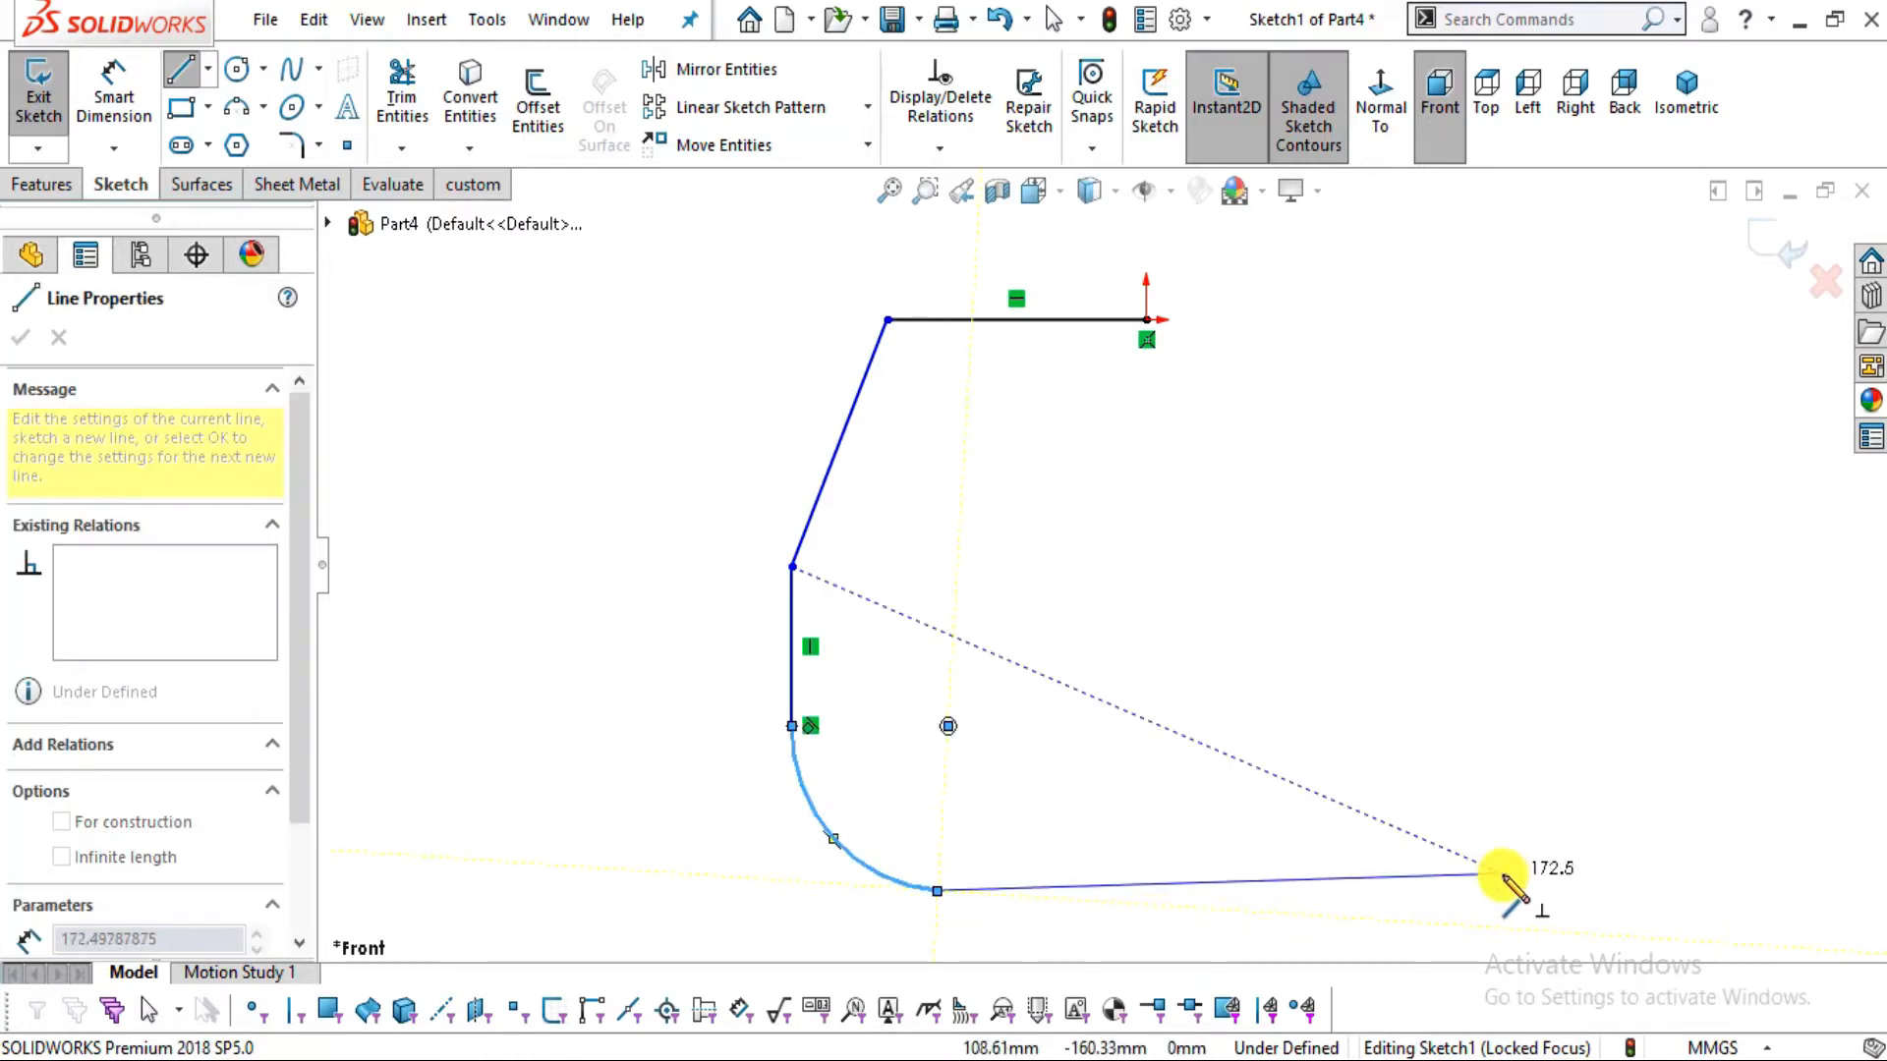
Sketch the horizontal bottom line from the arc's end and close the profile with a sloping line back to the origin
click(1527, 890)
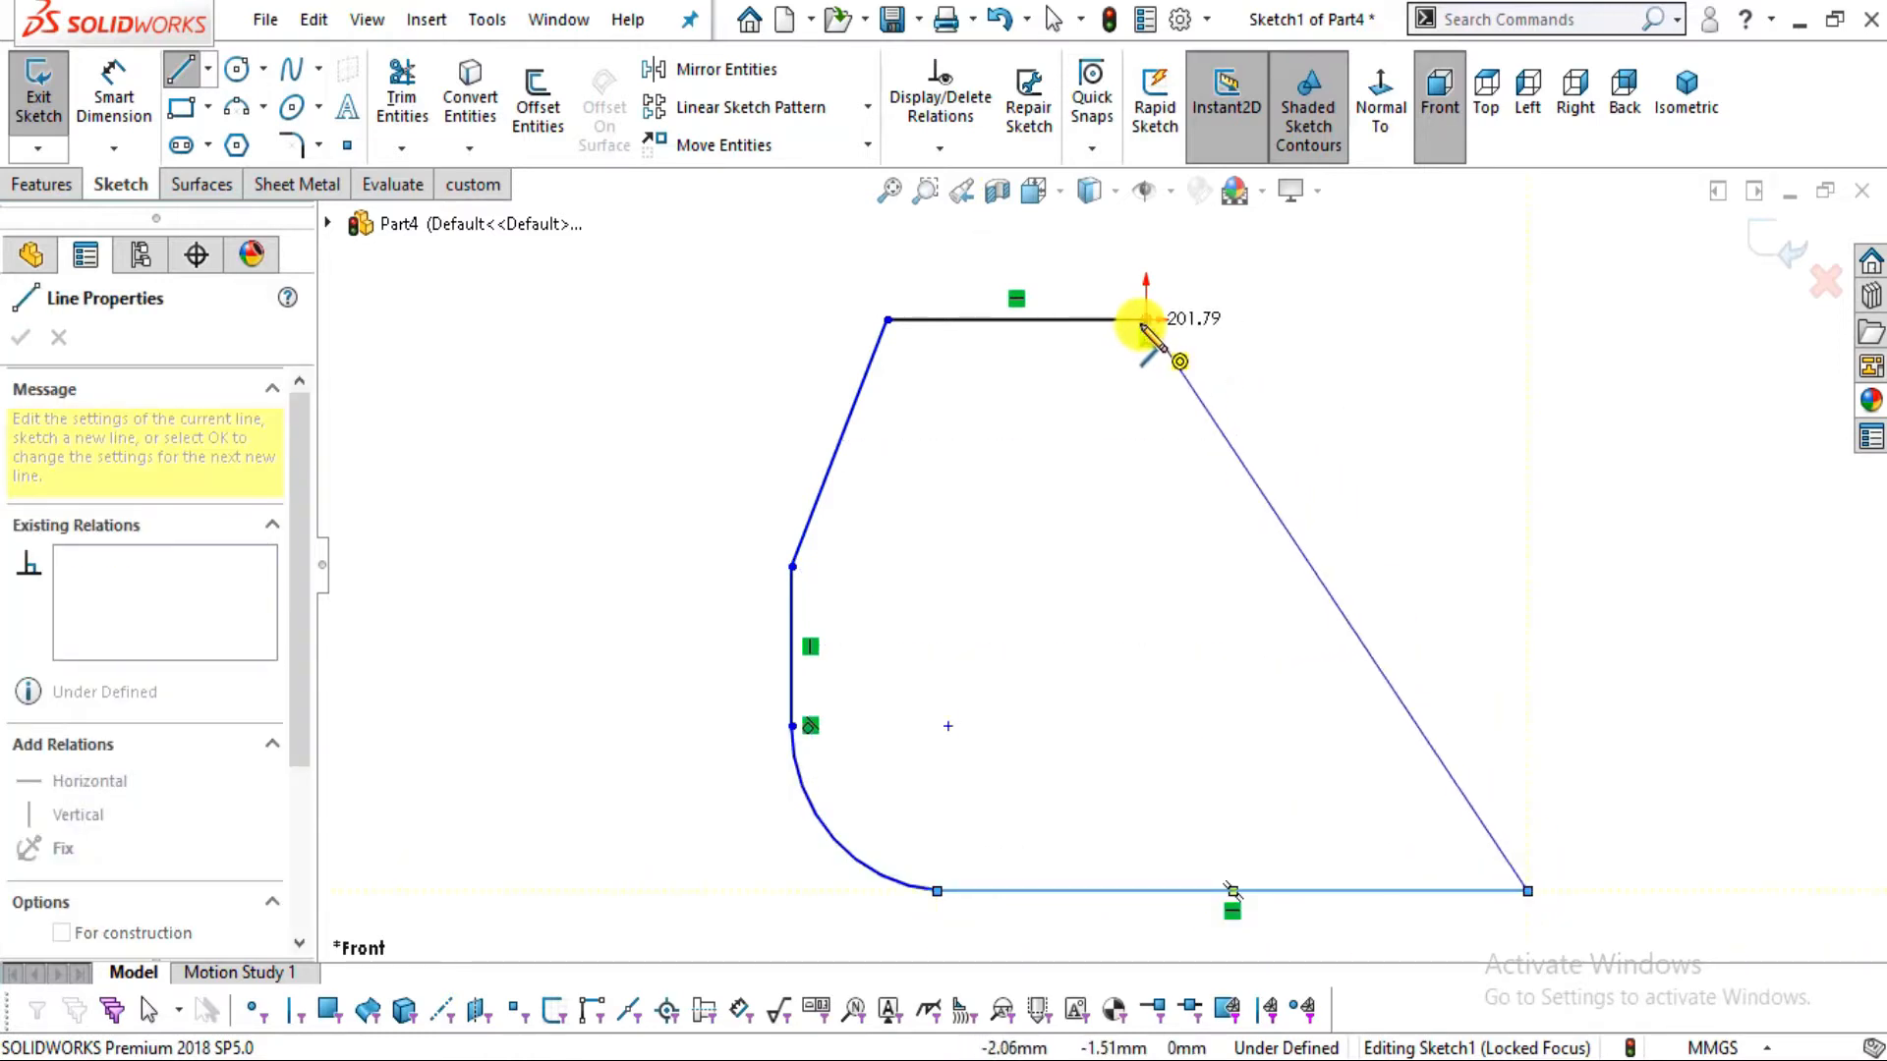
click(1145, 319)
key(Escape)
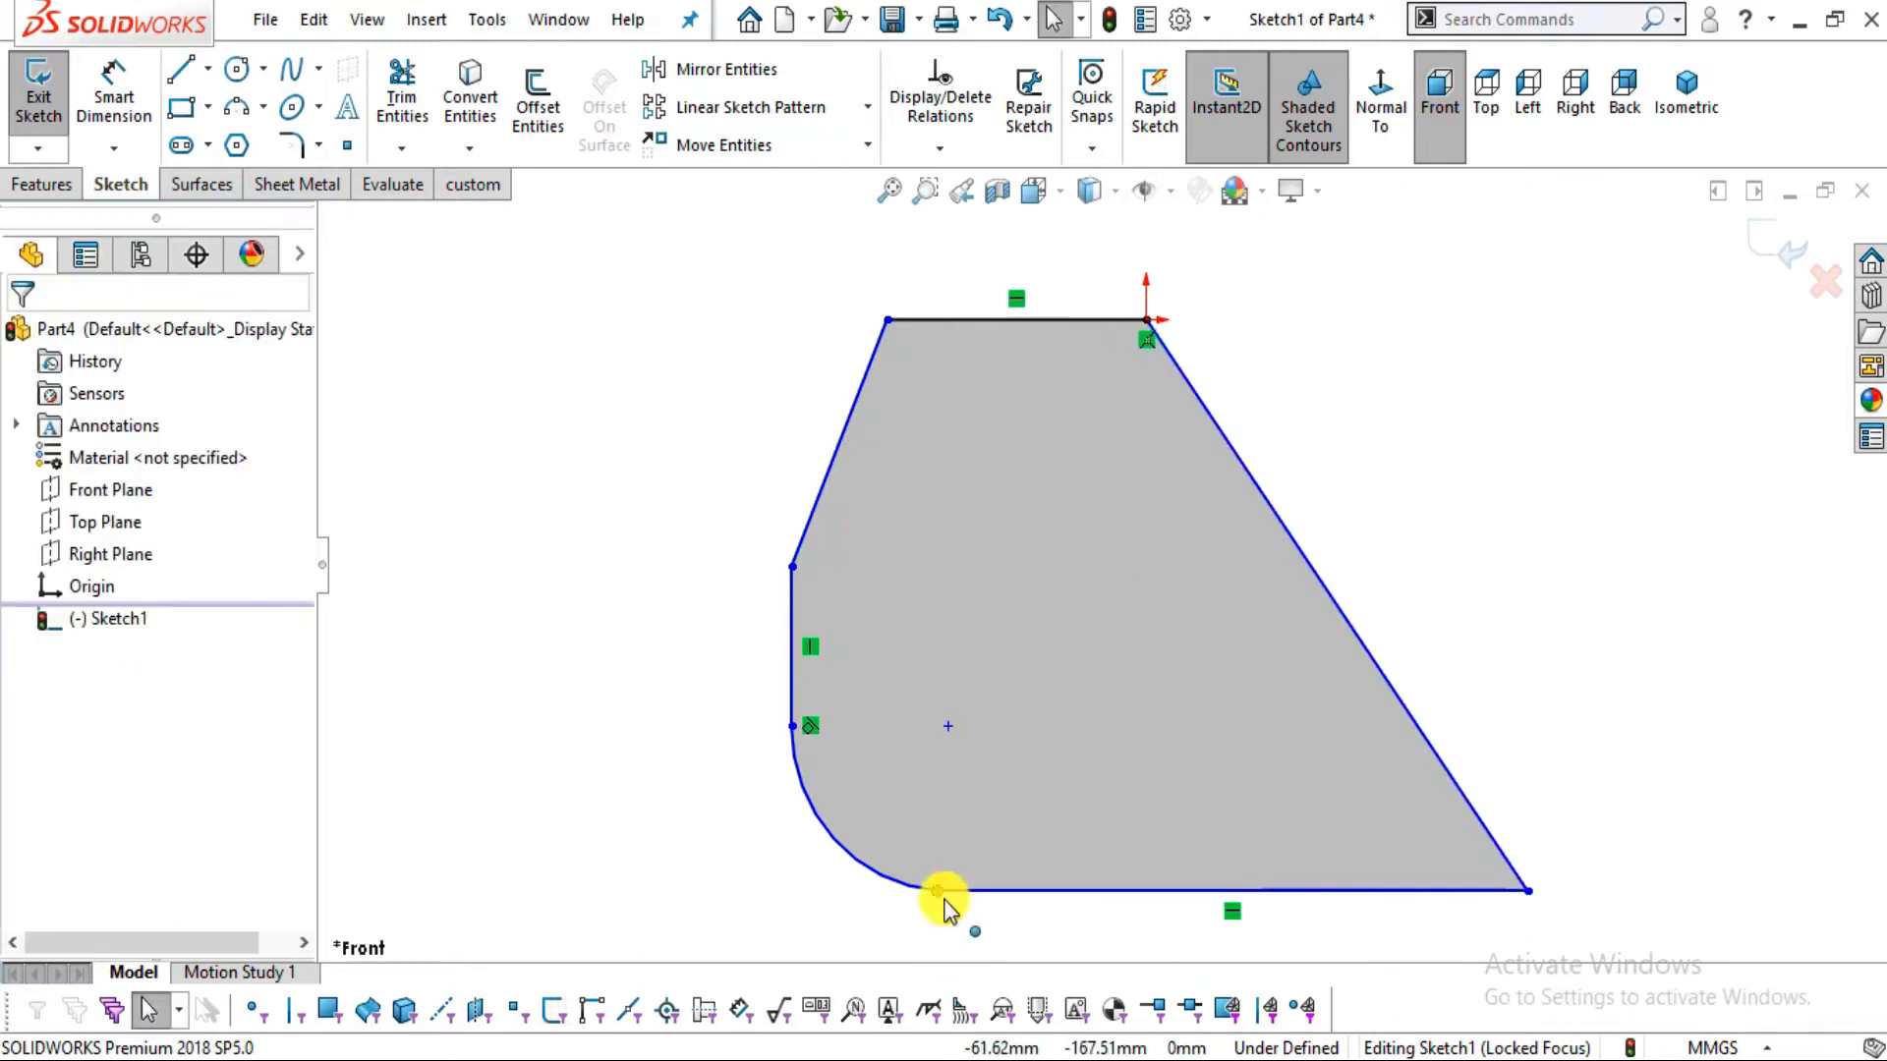
Make the corner arc tangent to the bottom line at their shared endpoint and compare the profile with the PDF
click(937, 890)
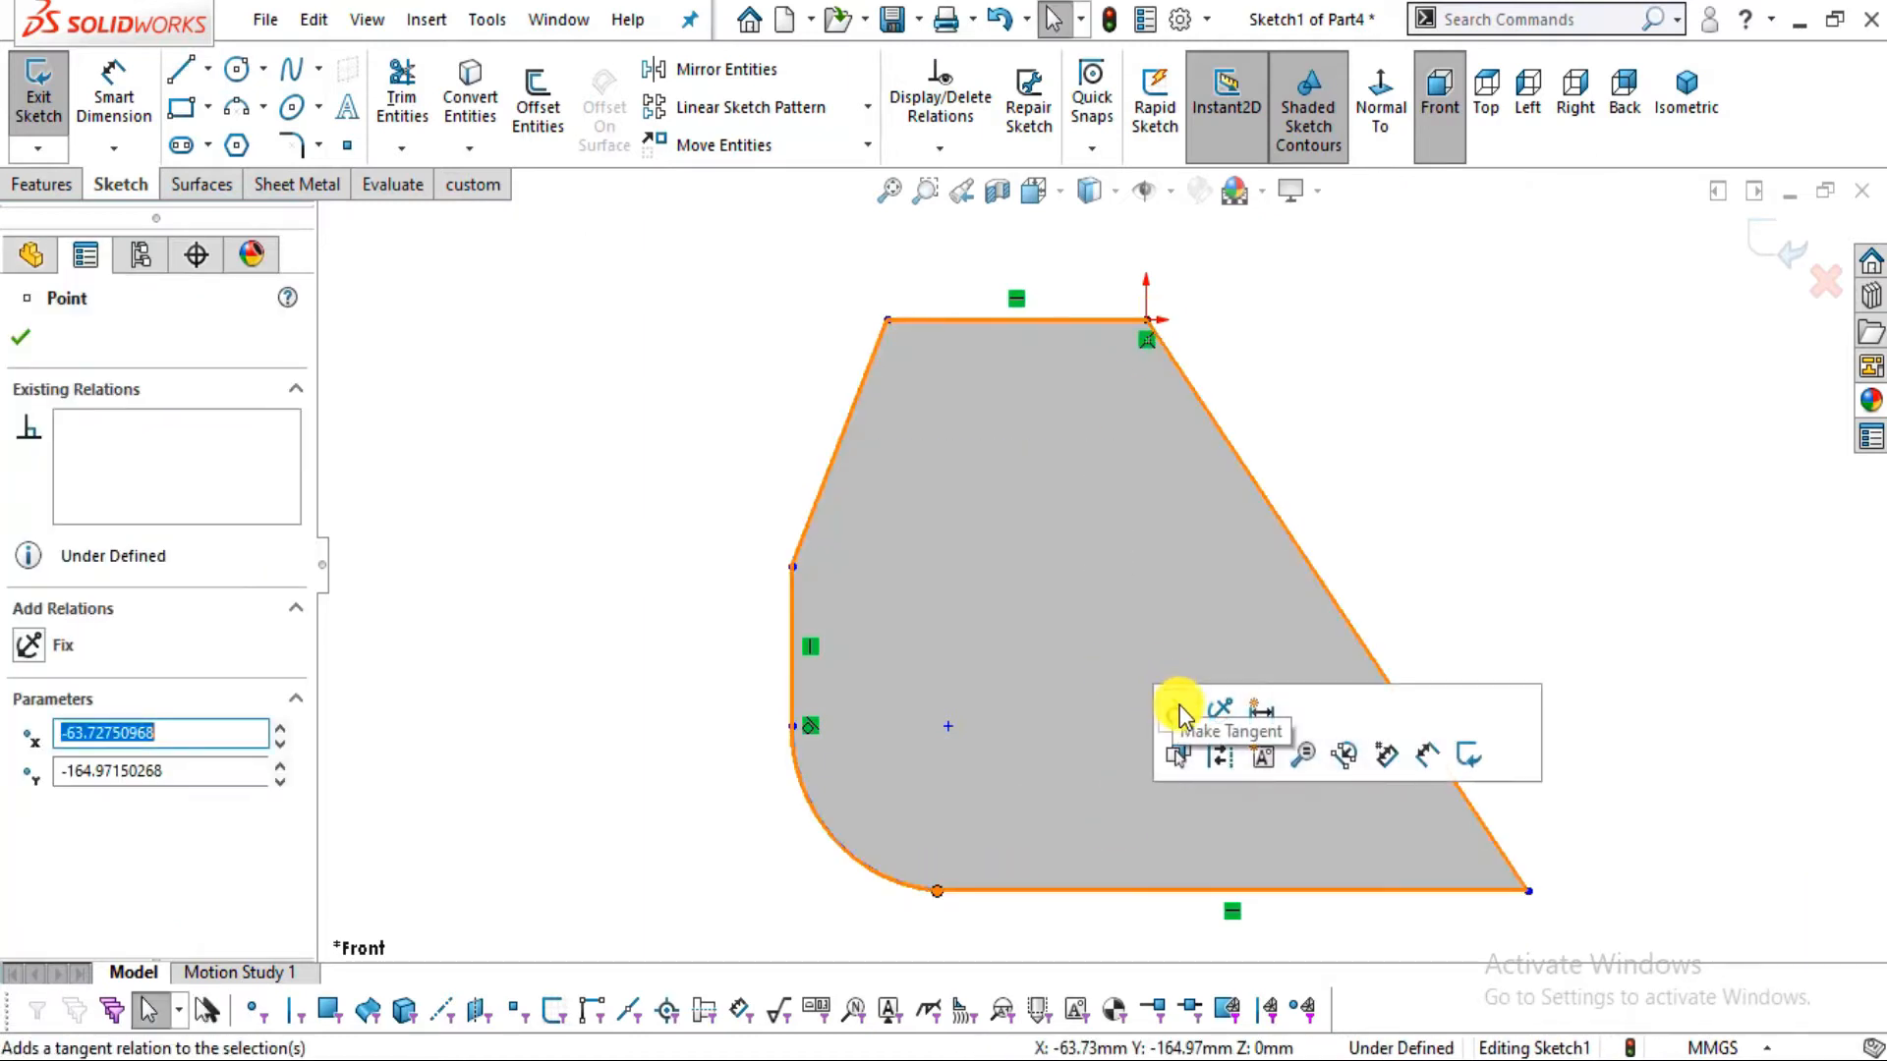
scroll(1578, 670, up, 2)
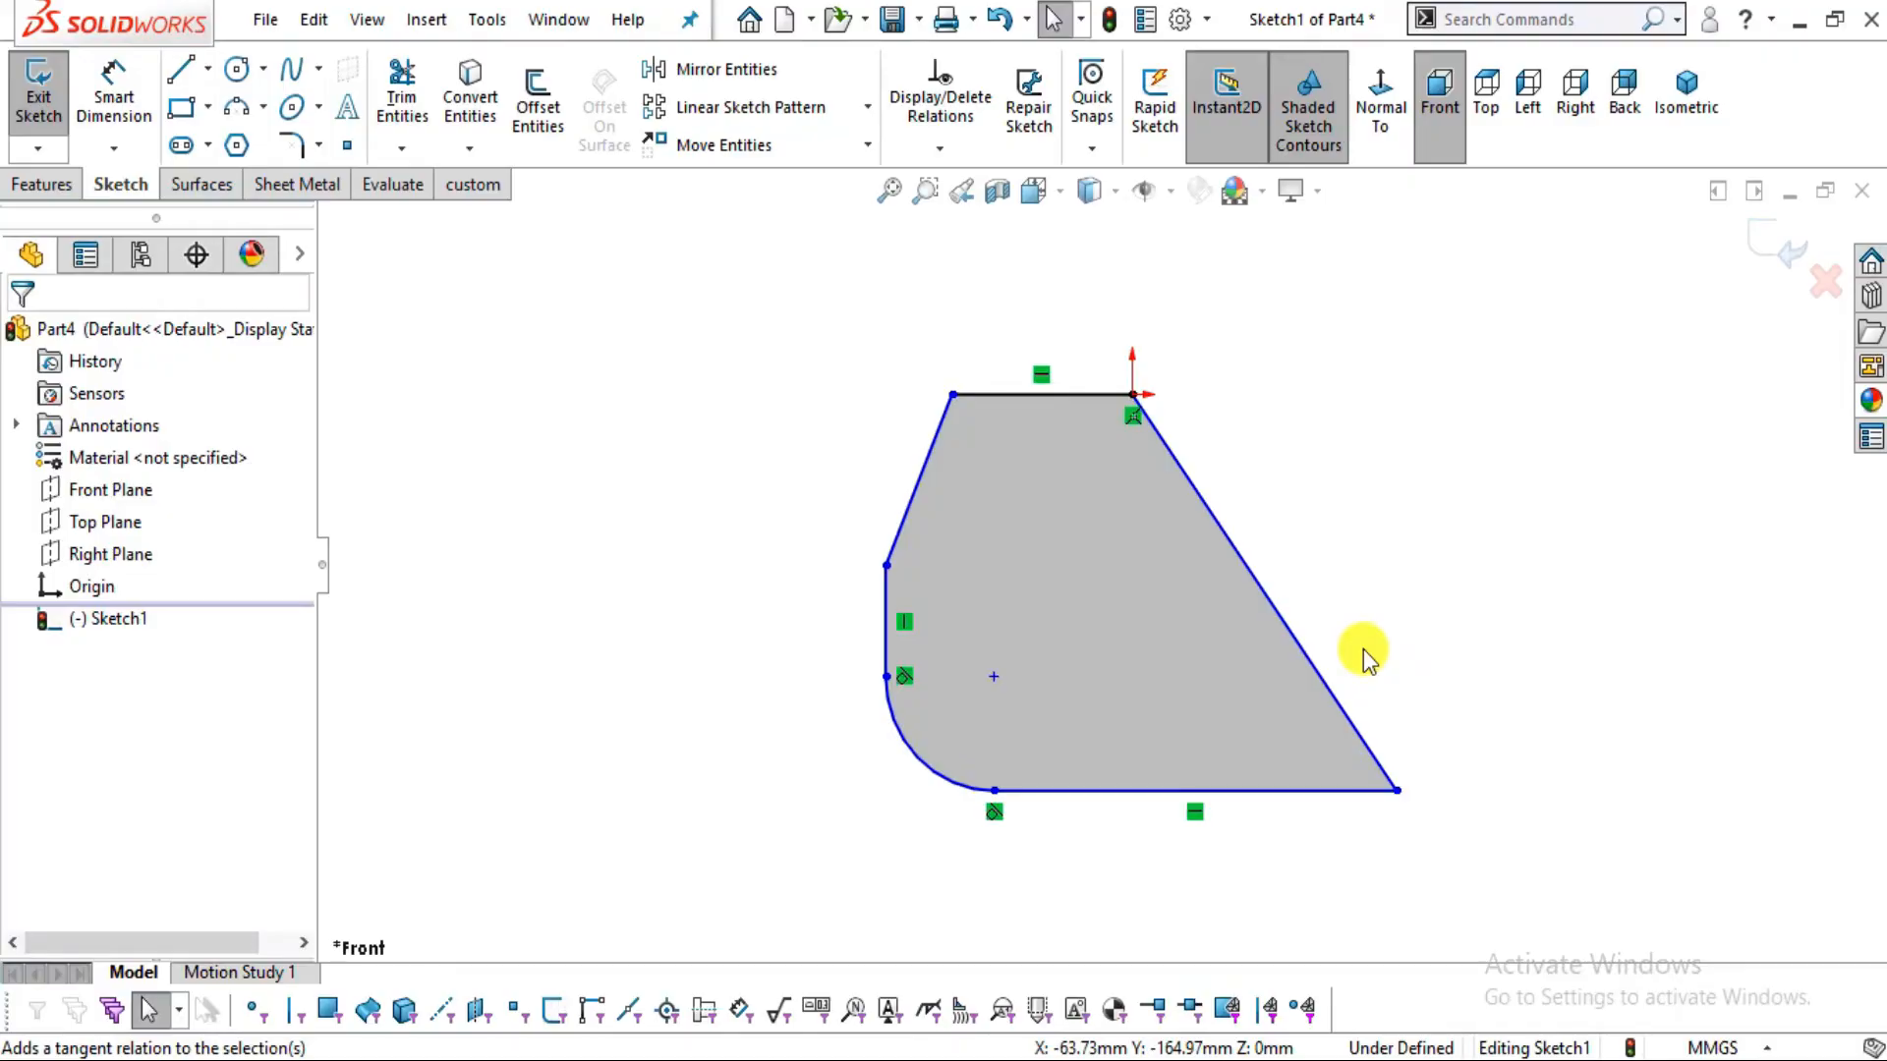
key(alt+Tab)
key(alt+Tab)
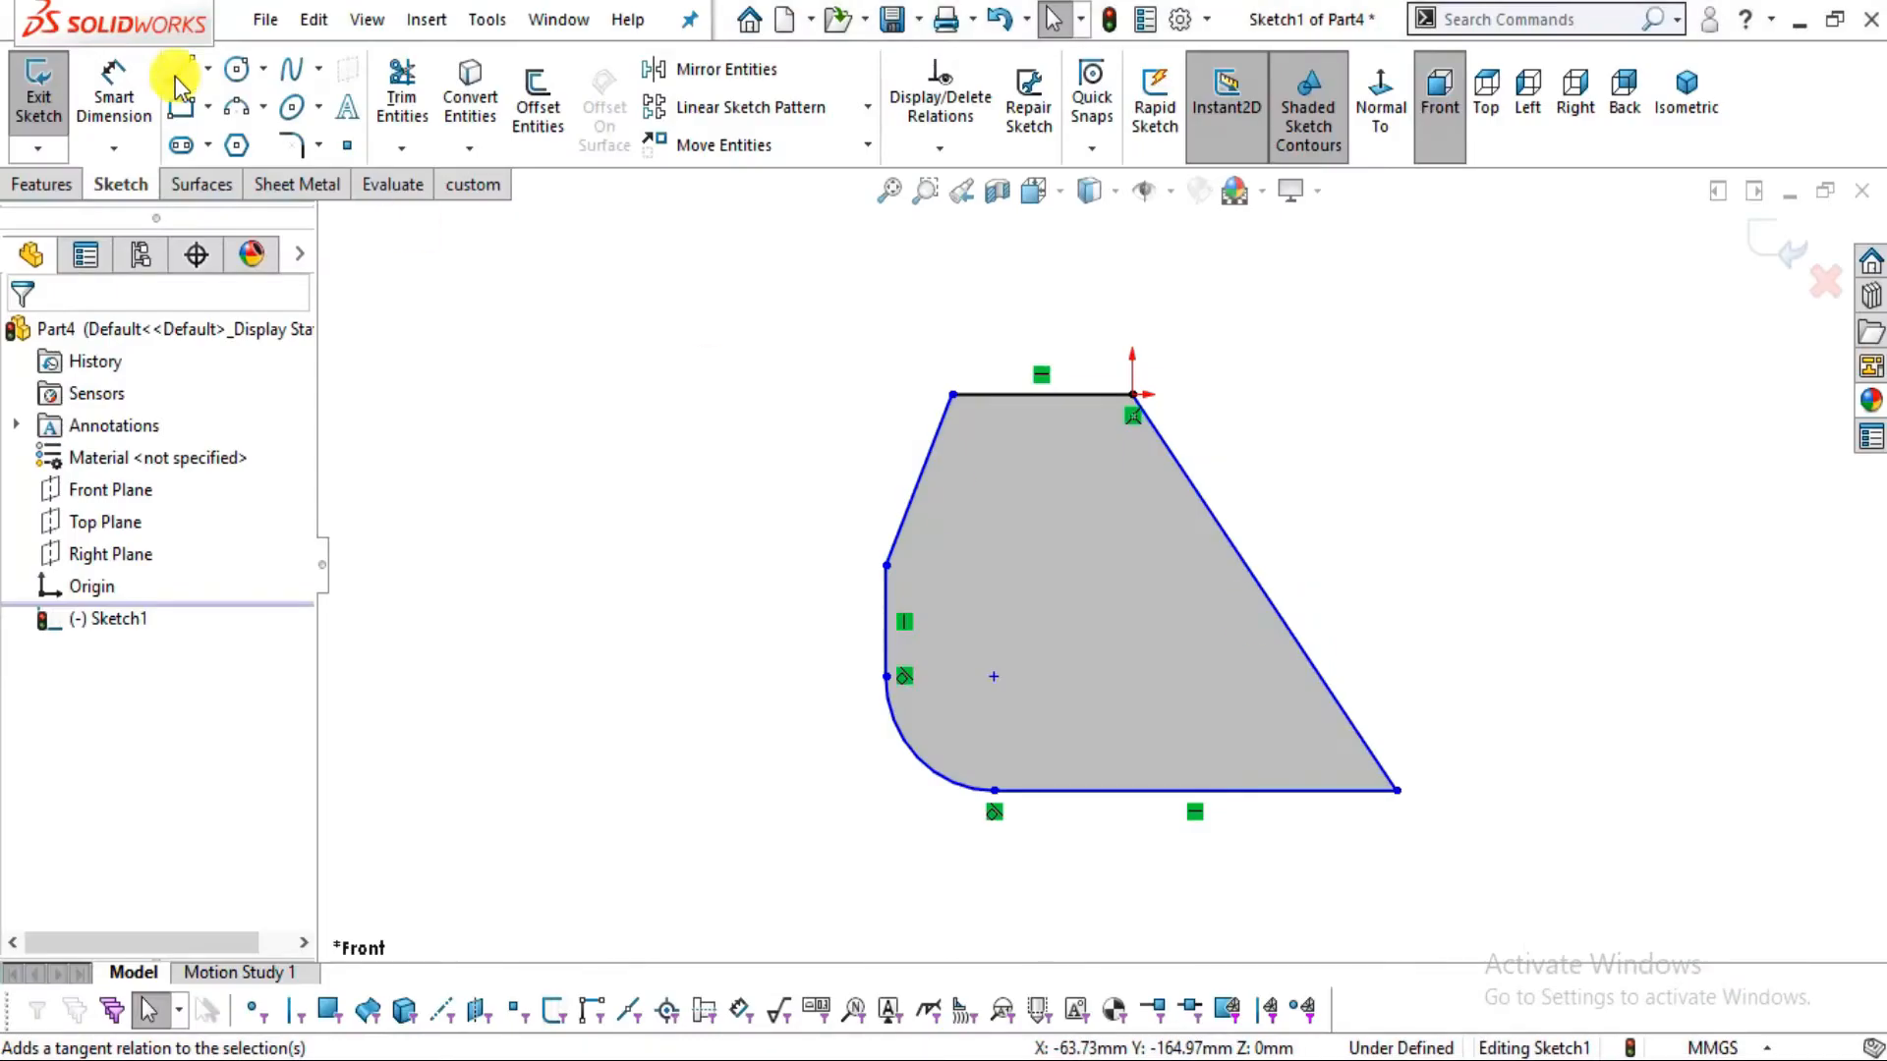
Dimension the vertical distance between the profile's upper and lower horizontal lines as 780 mm
click(114, 79)
key(alt+Tab)
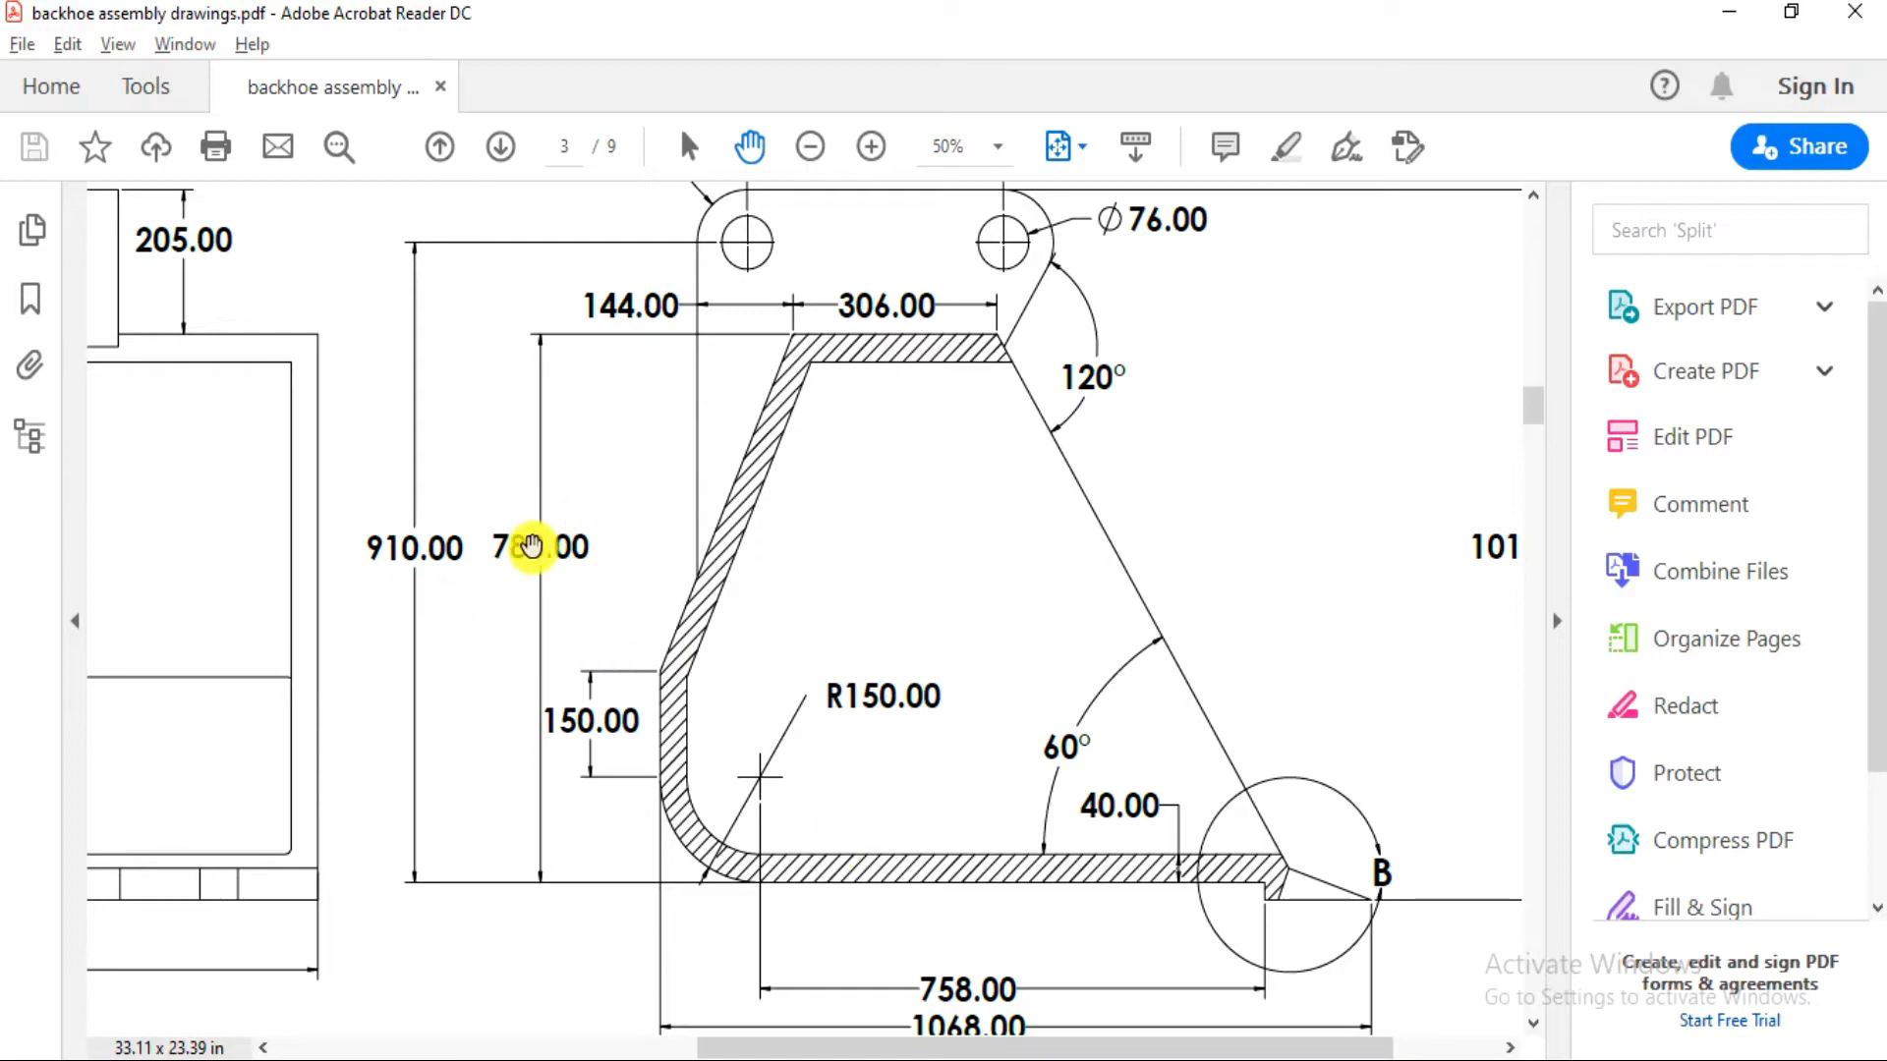
key(alt+Tab)
click(1049, 403)
click(1103, 789)
click(774, 644)
text(7)
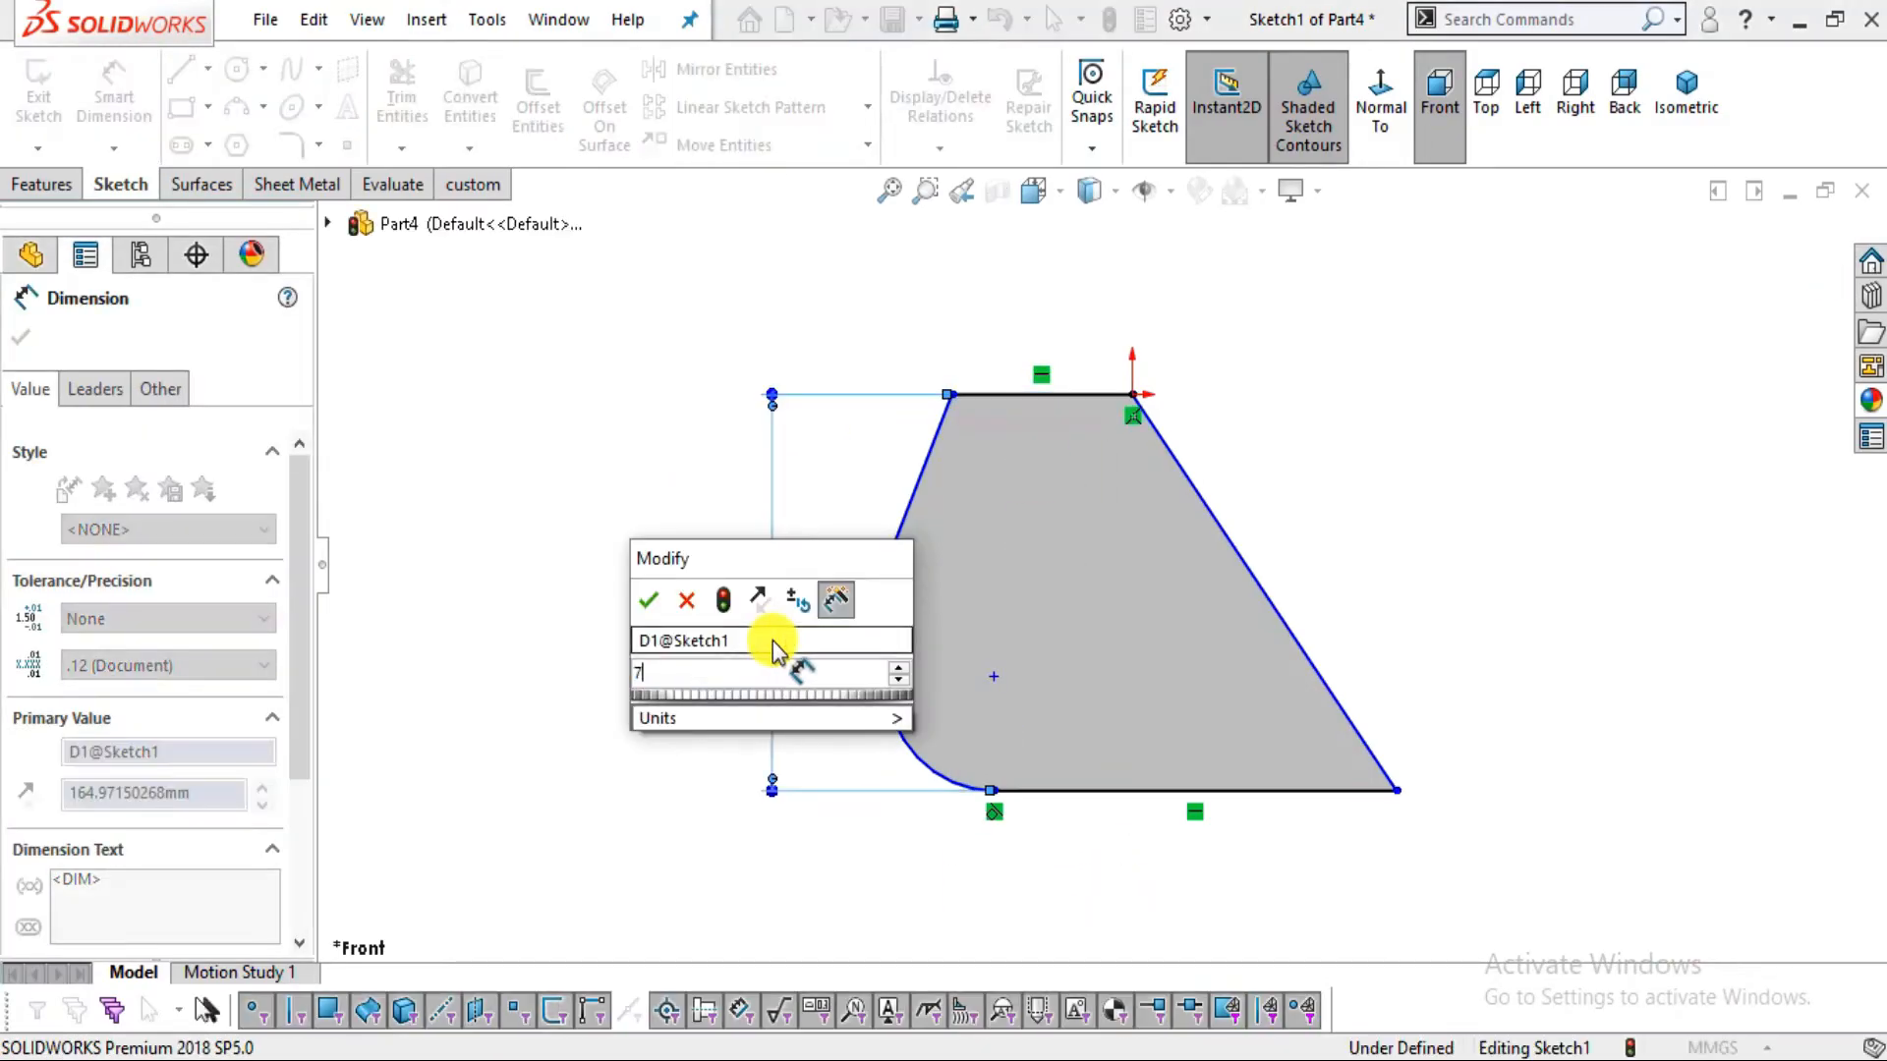
text(80)
key(Return)
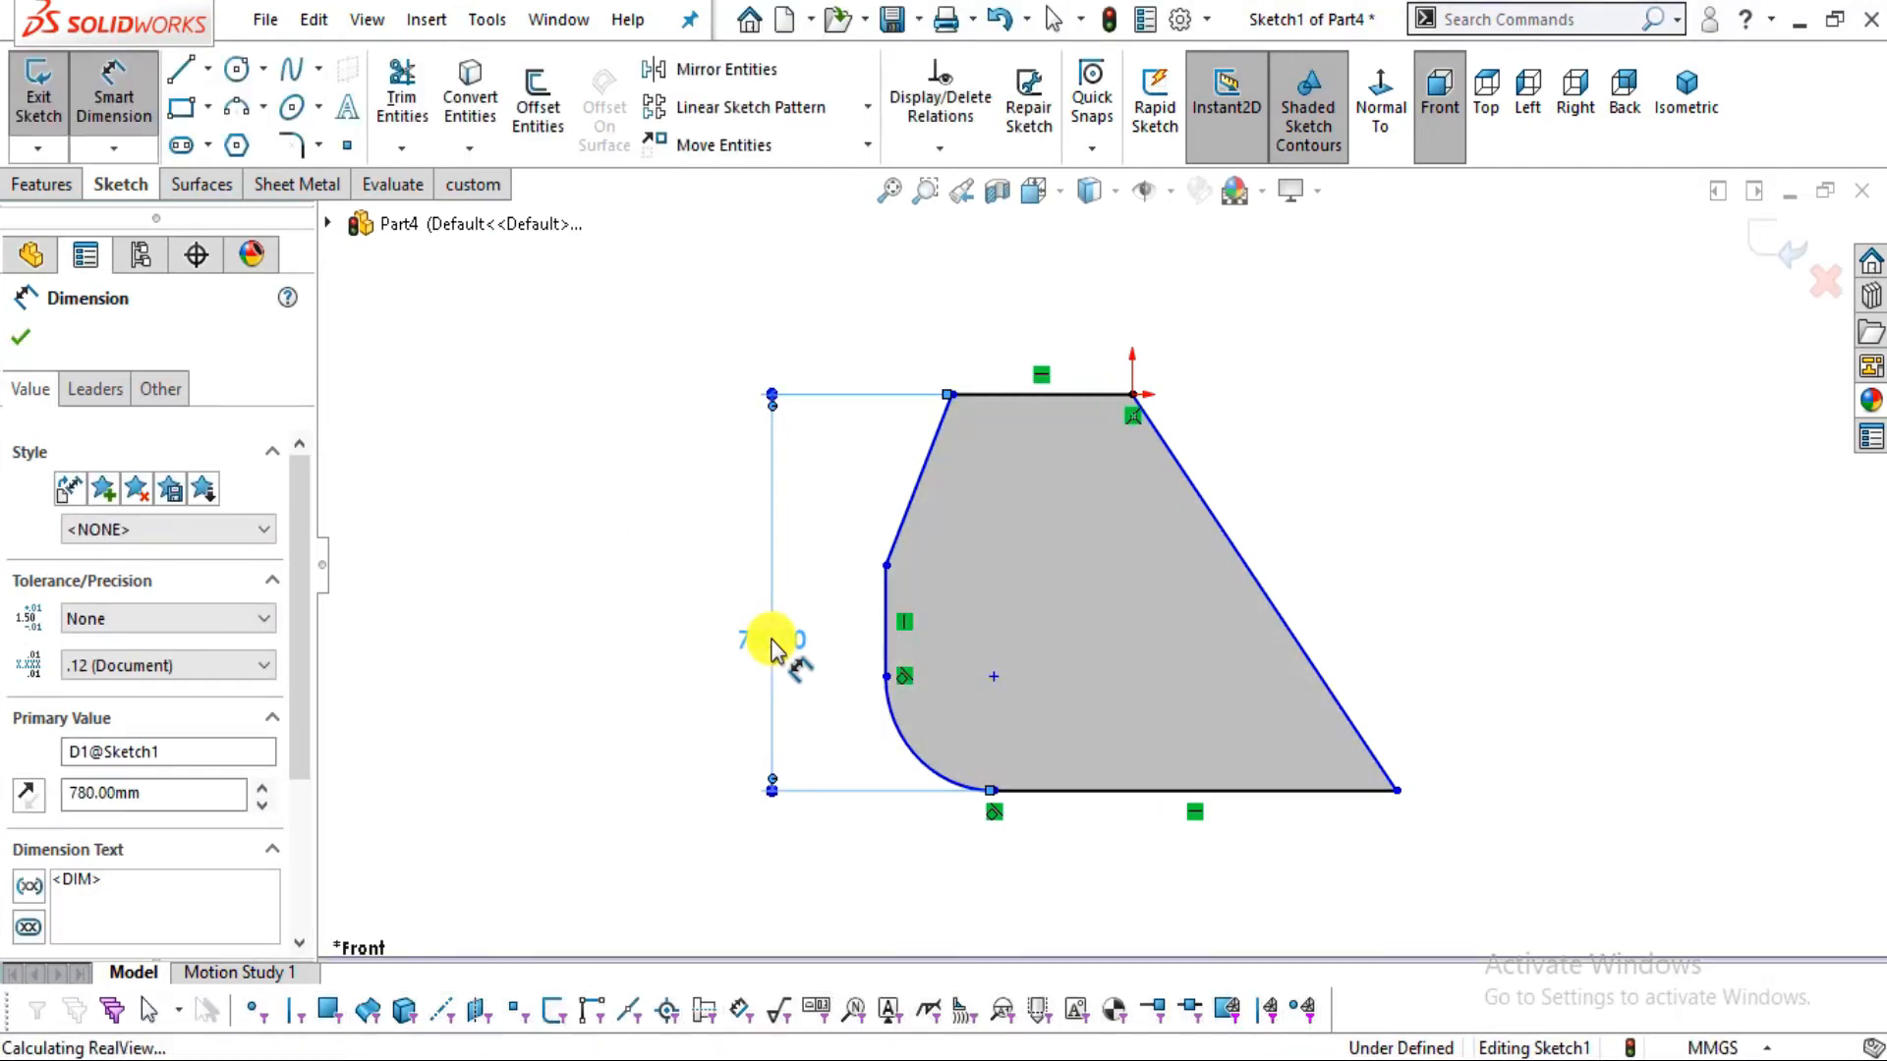
Dimension the upper horizontal line's length as 306 mm, checking the value against the PDF drawing
click(1088, 399)
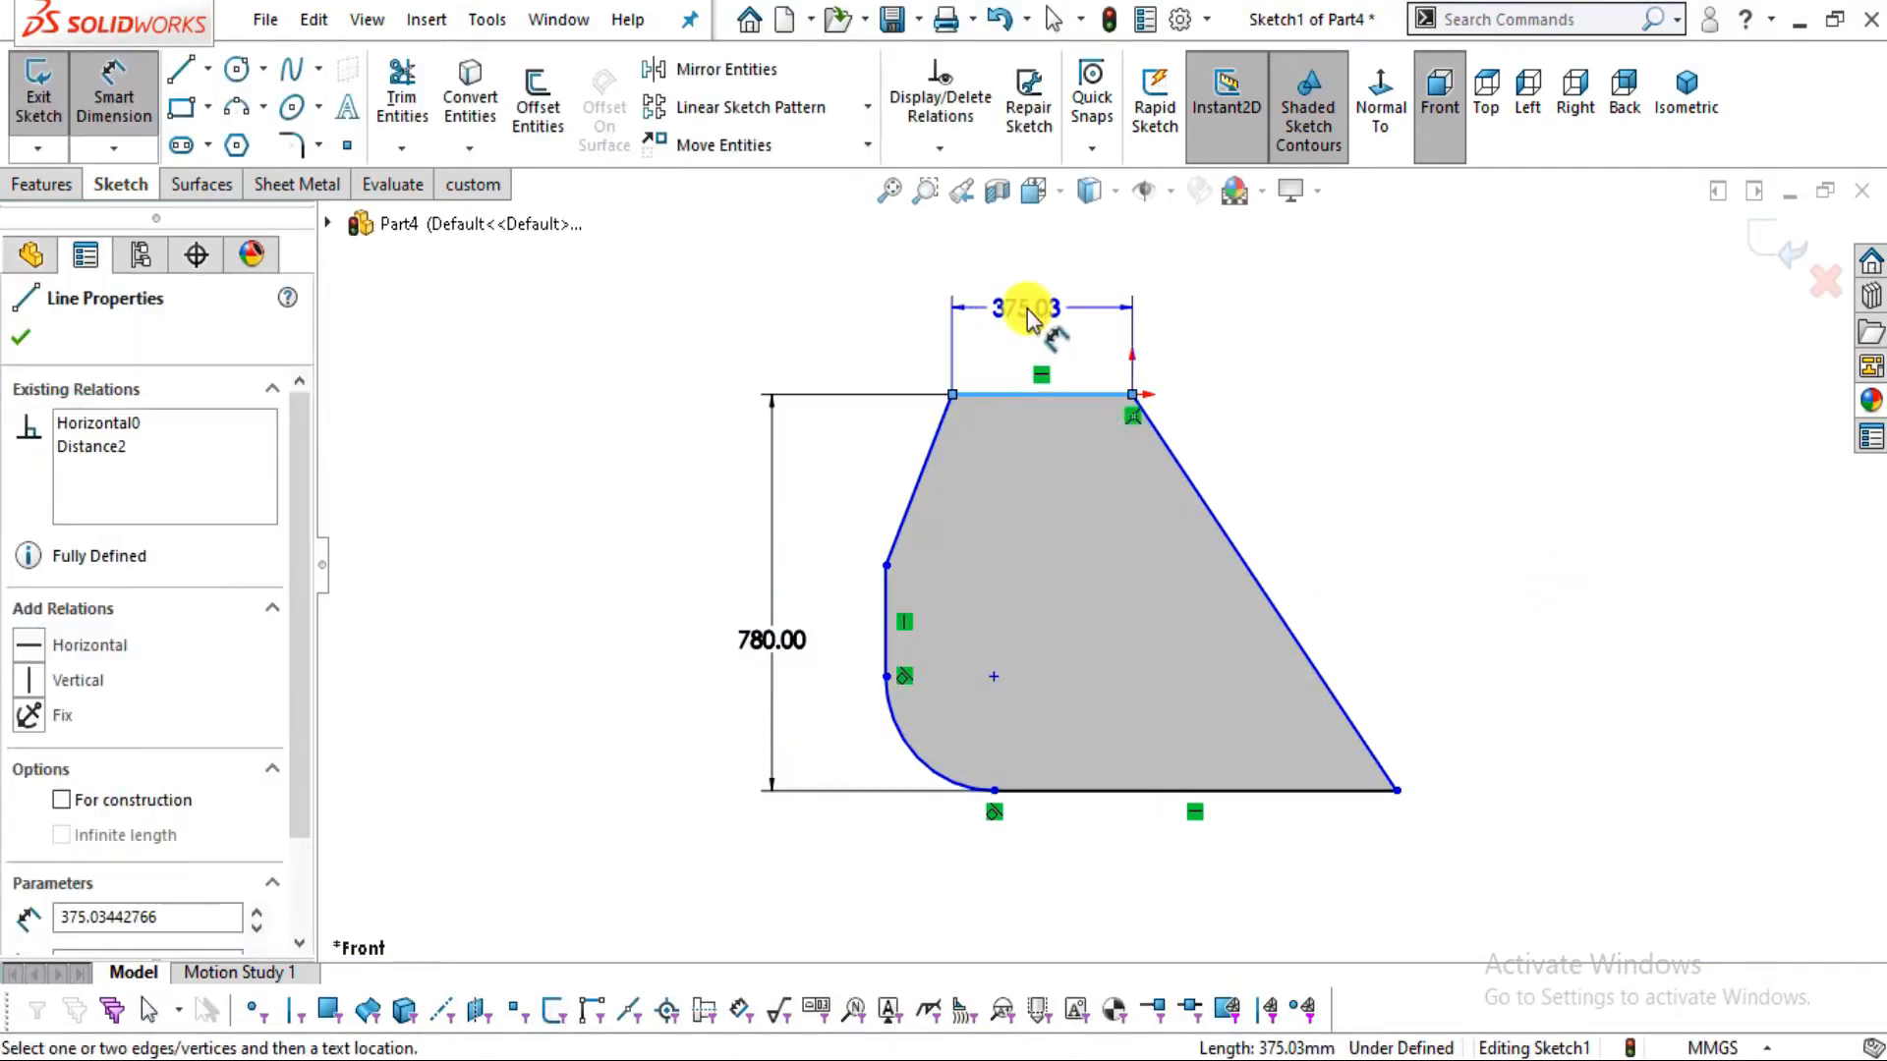
key(alt+Tab)
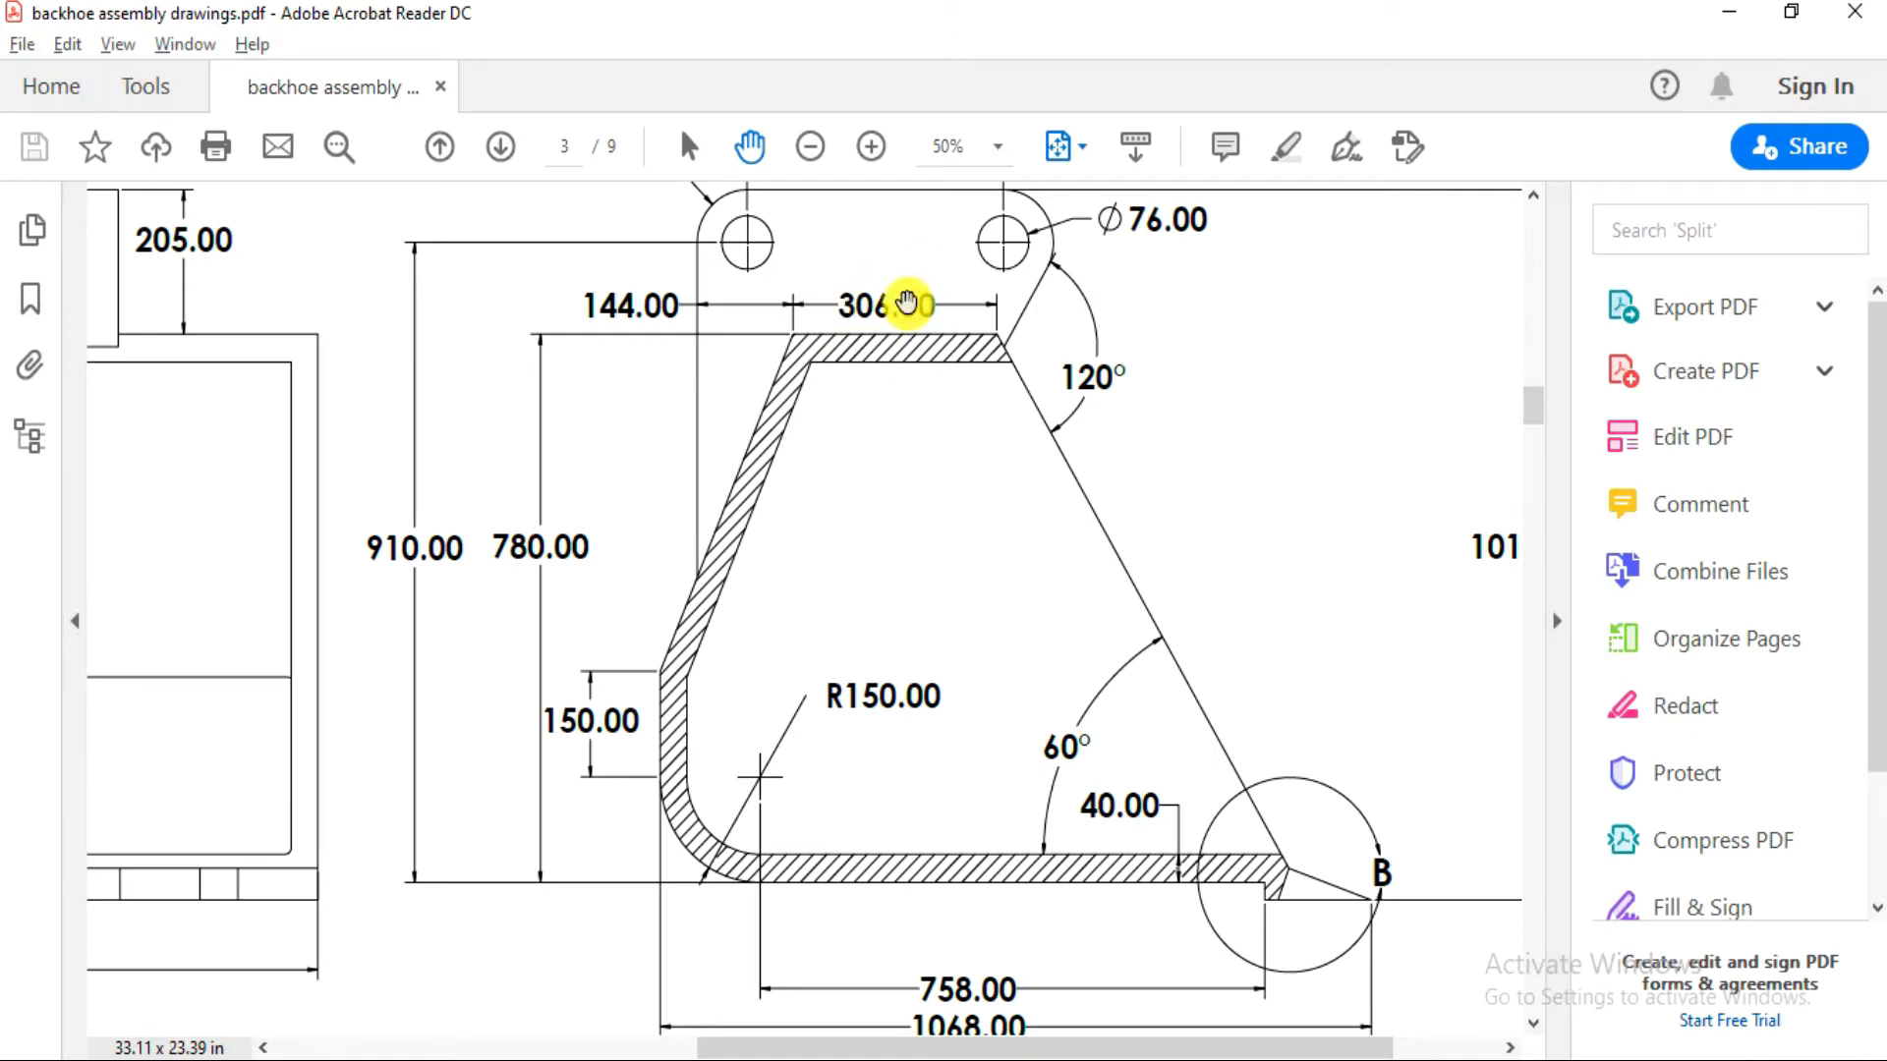
key(alt+Tab)
click(1012, 319)
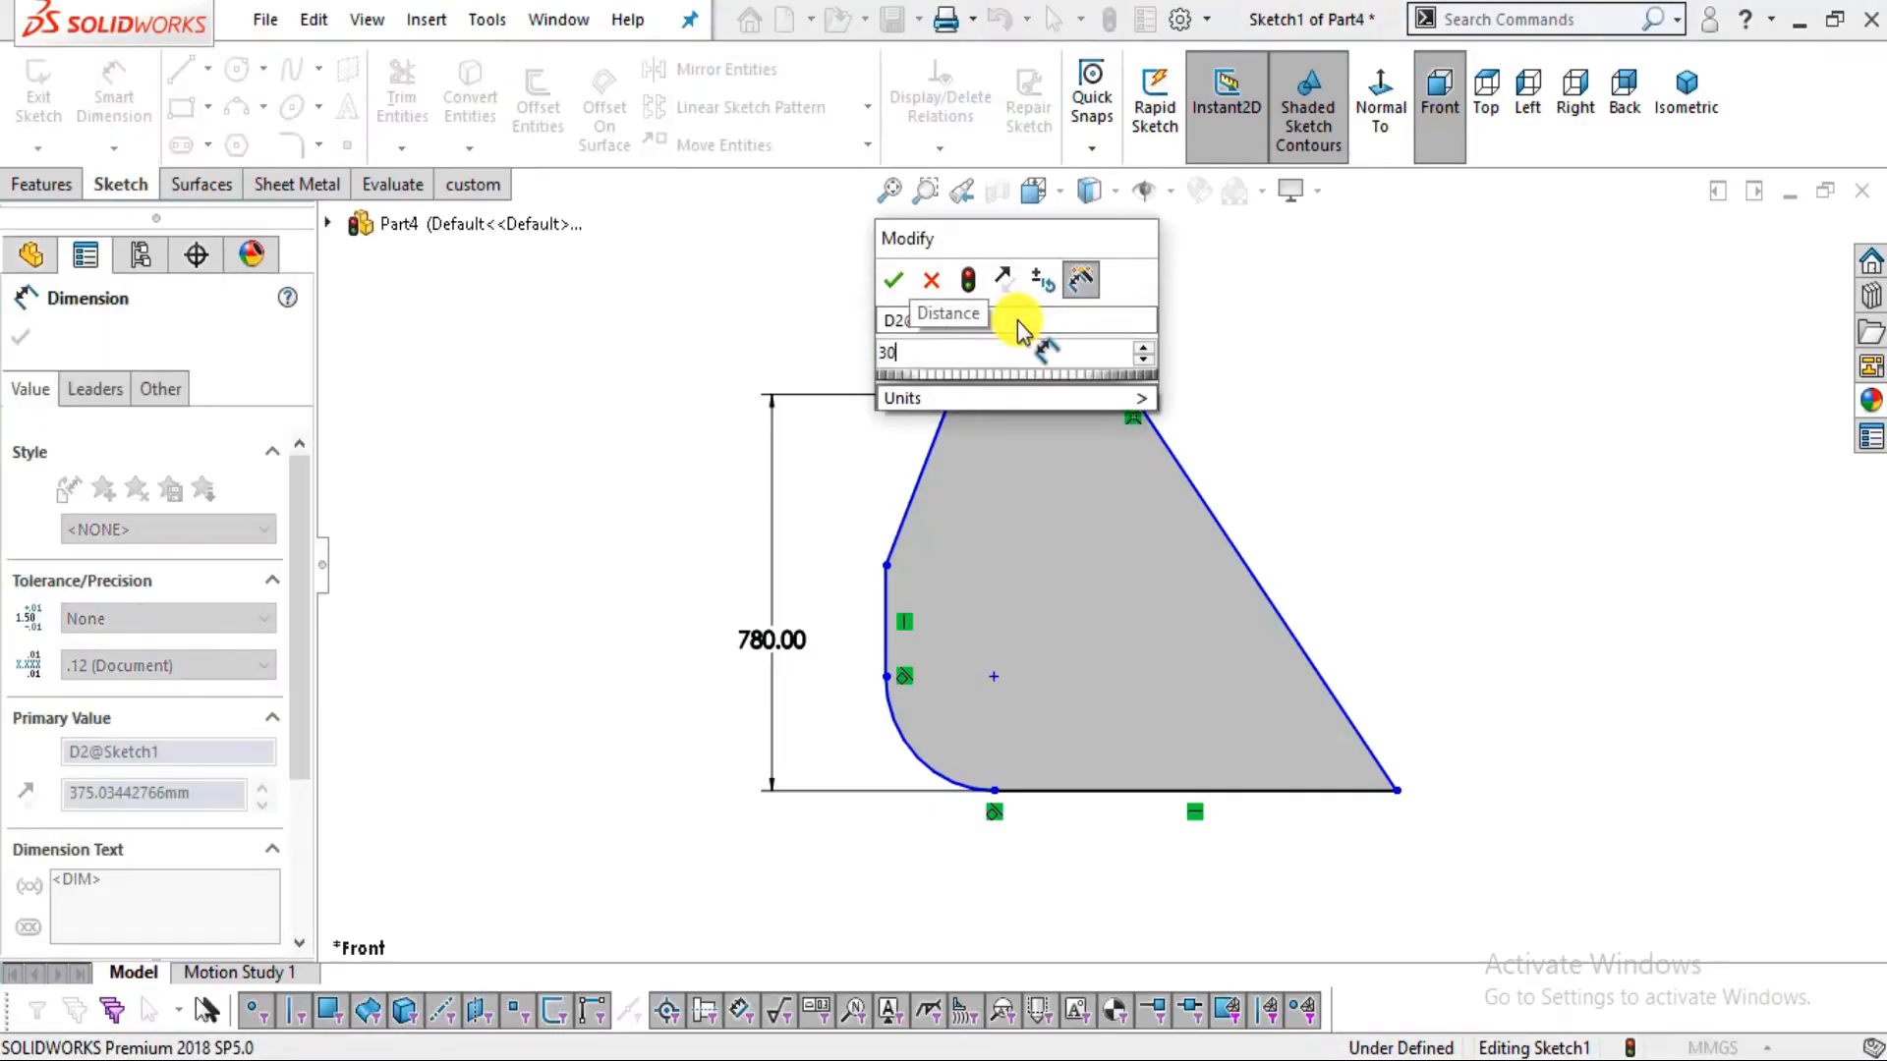
key(Return)
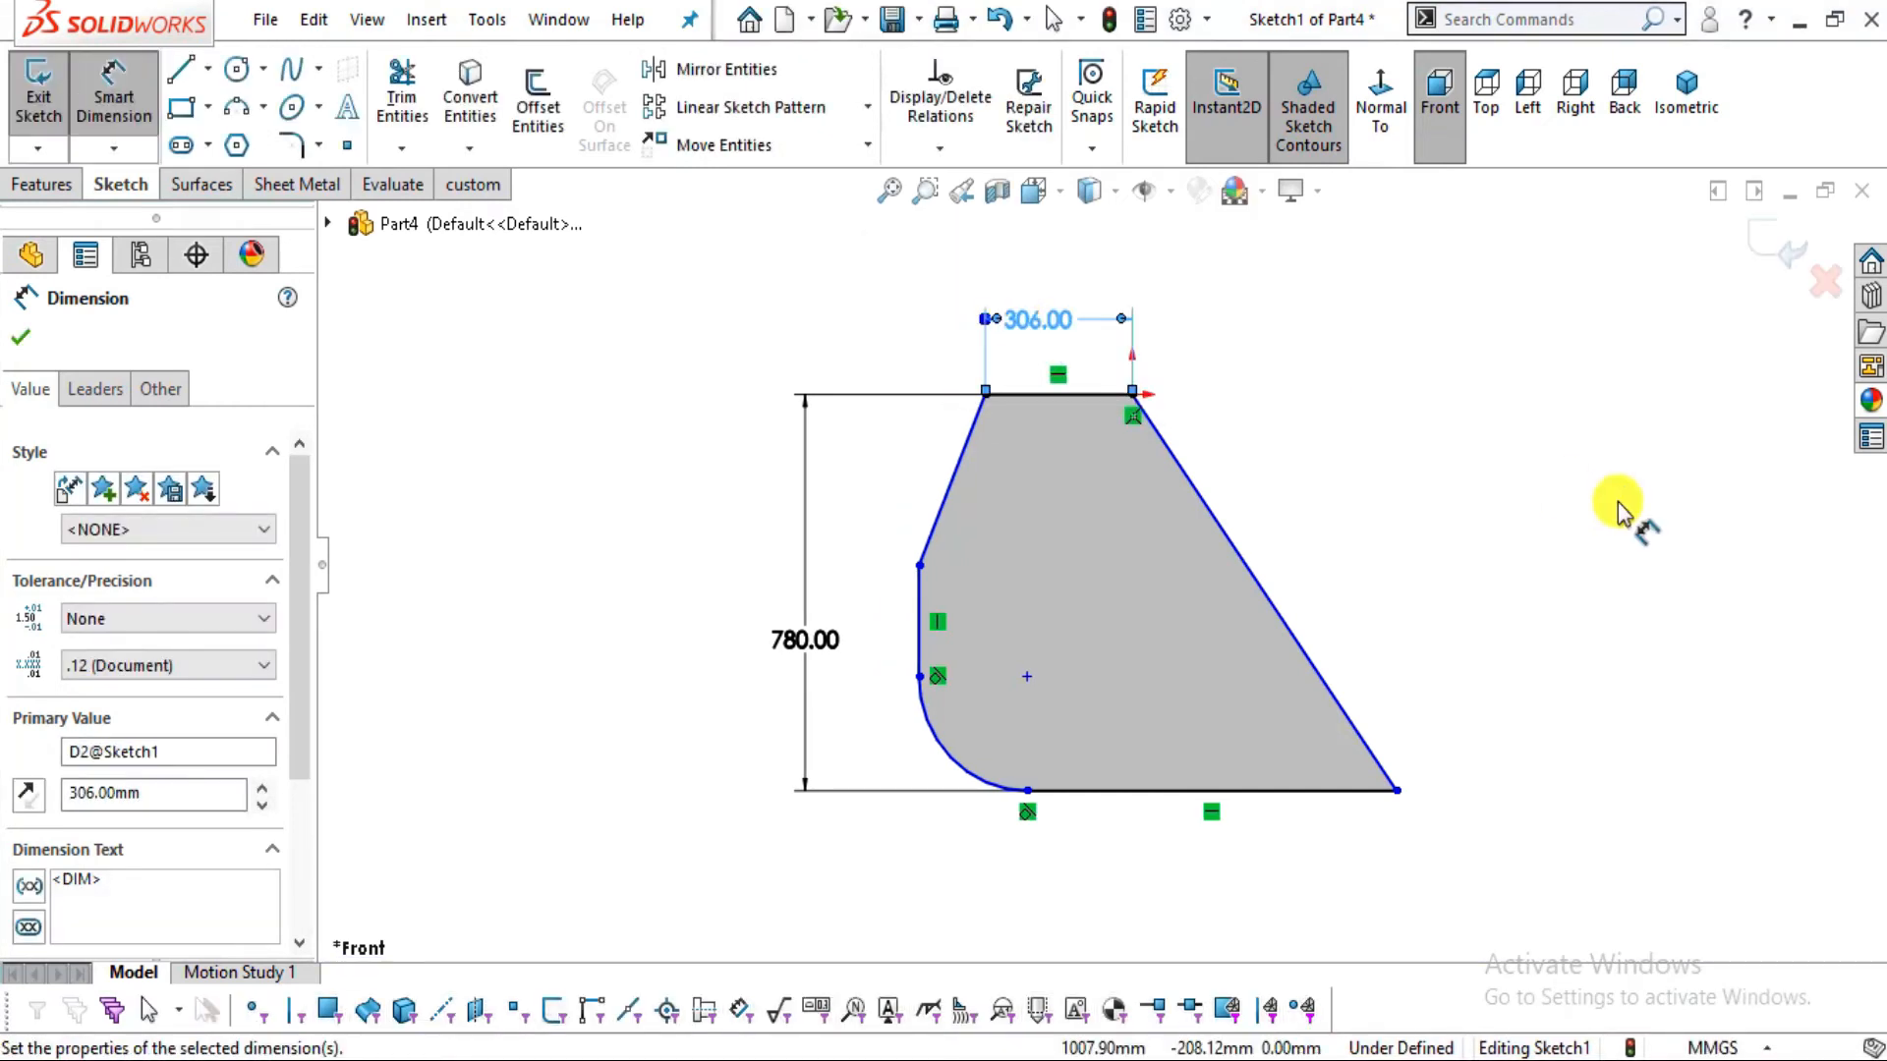
click(1617, 503)
Dimension the short vertical line on the profile's left side to a length of 150 mm
click(925, 623)
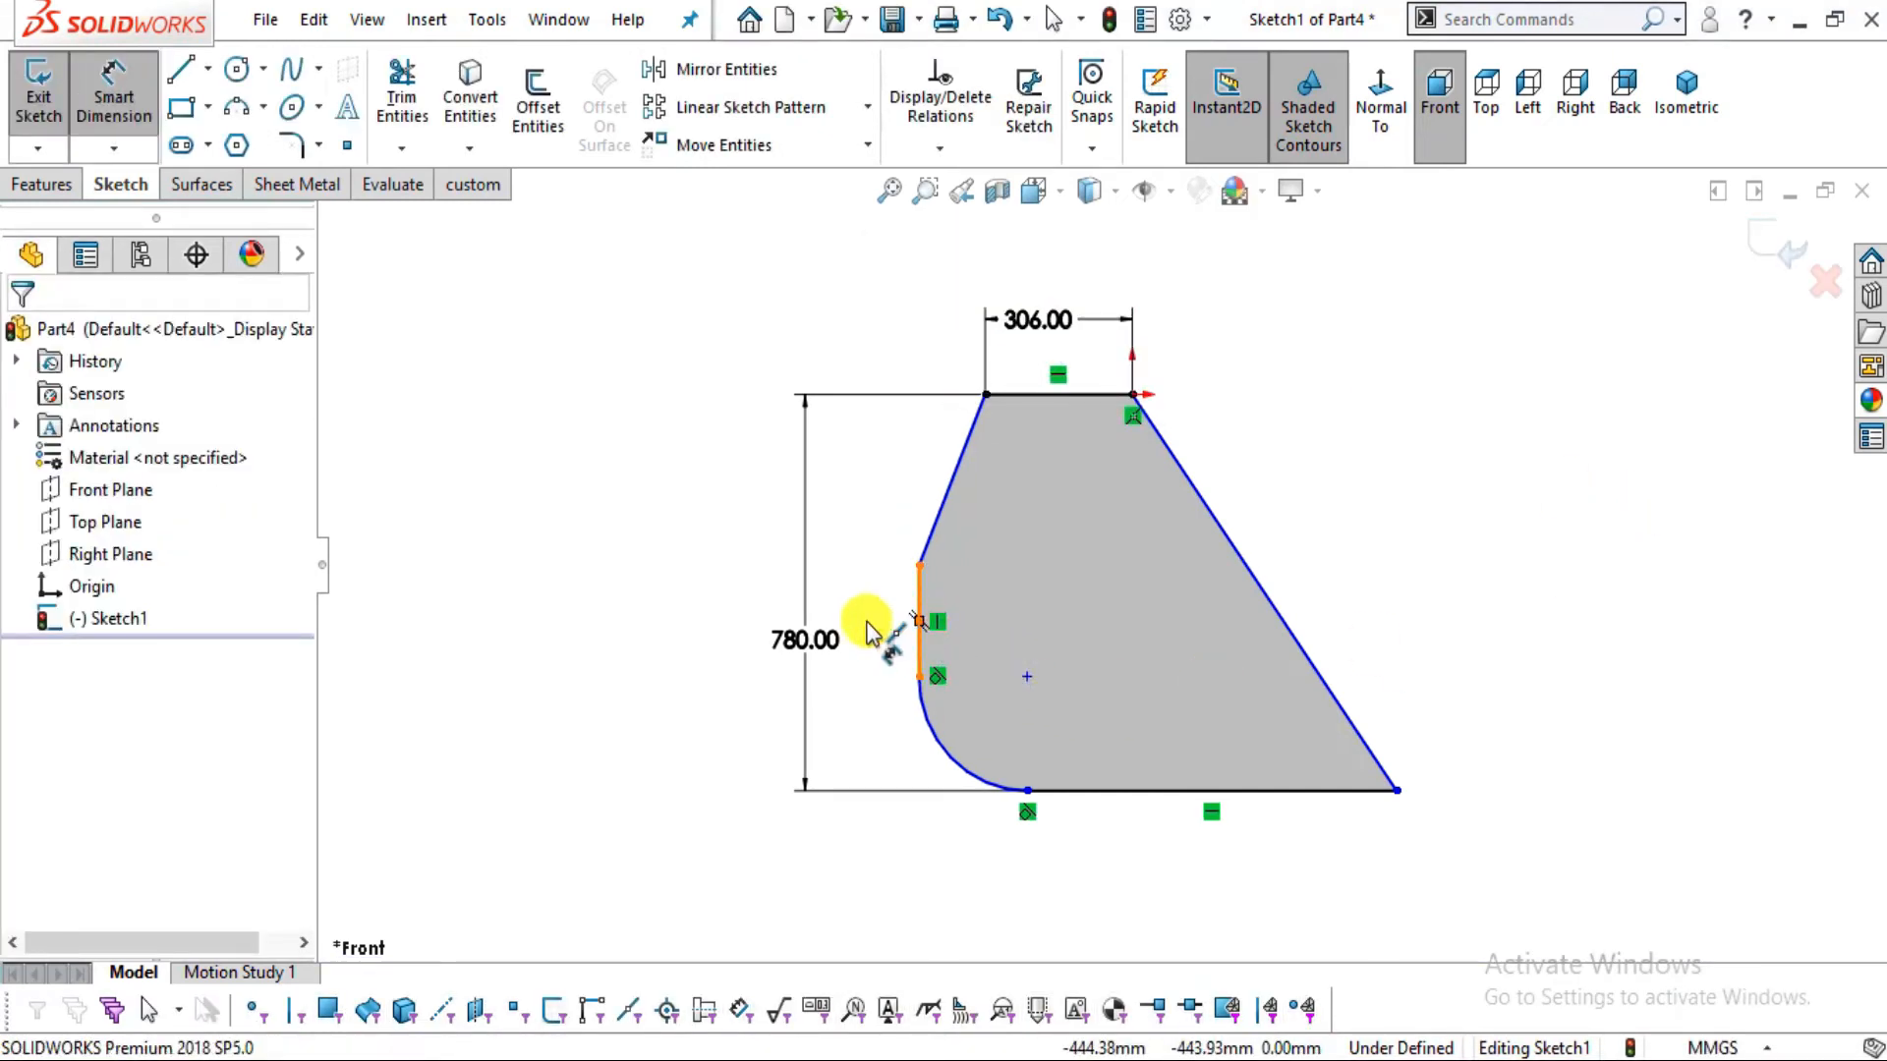
scroll(914, 593, down, 4)
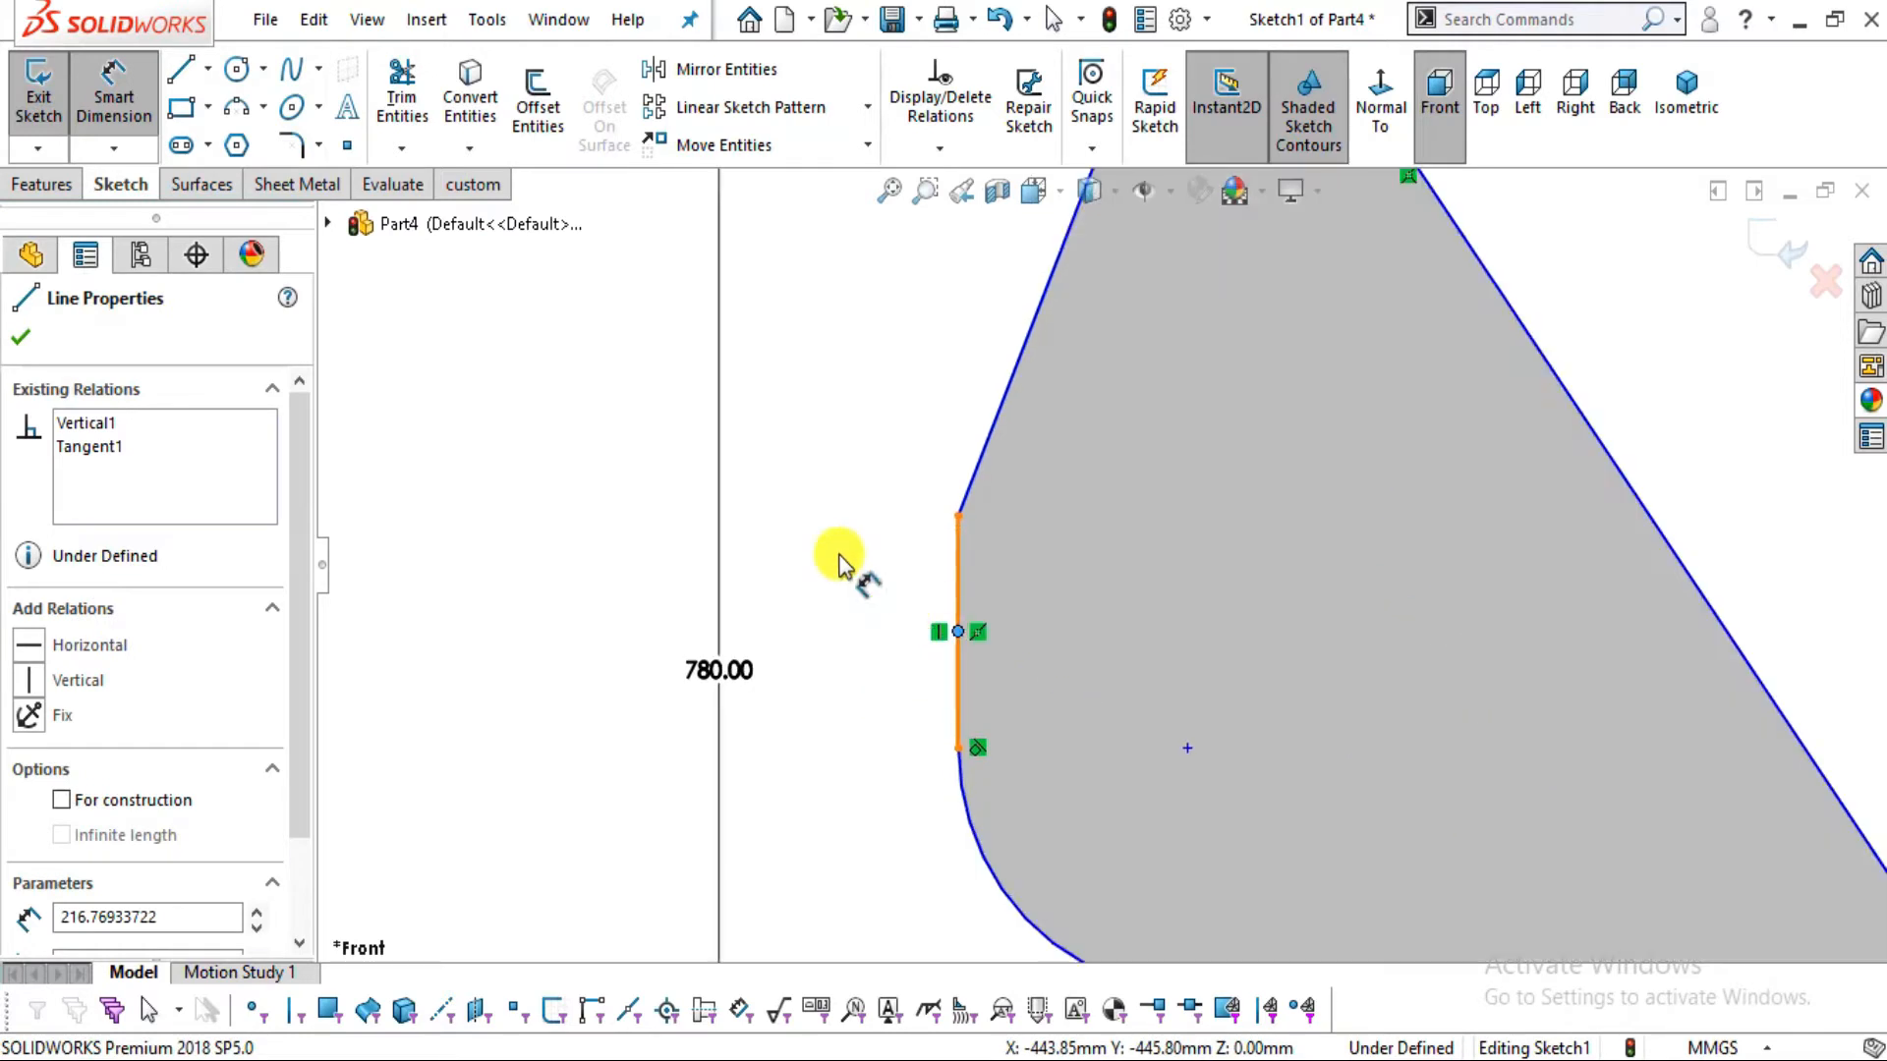
click(955, 570)
click(845, 593)
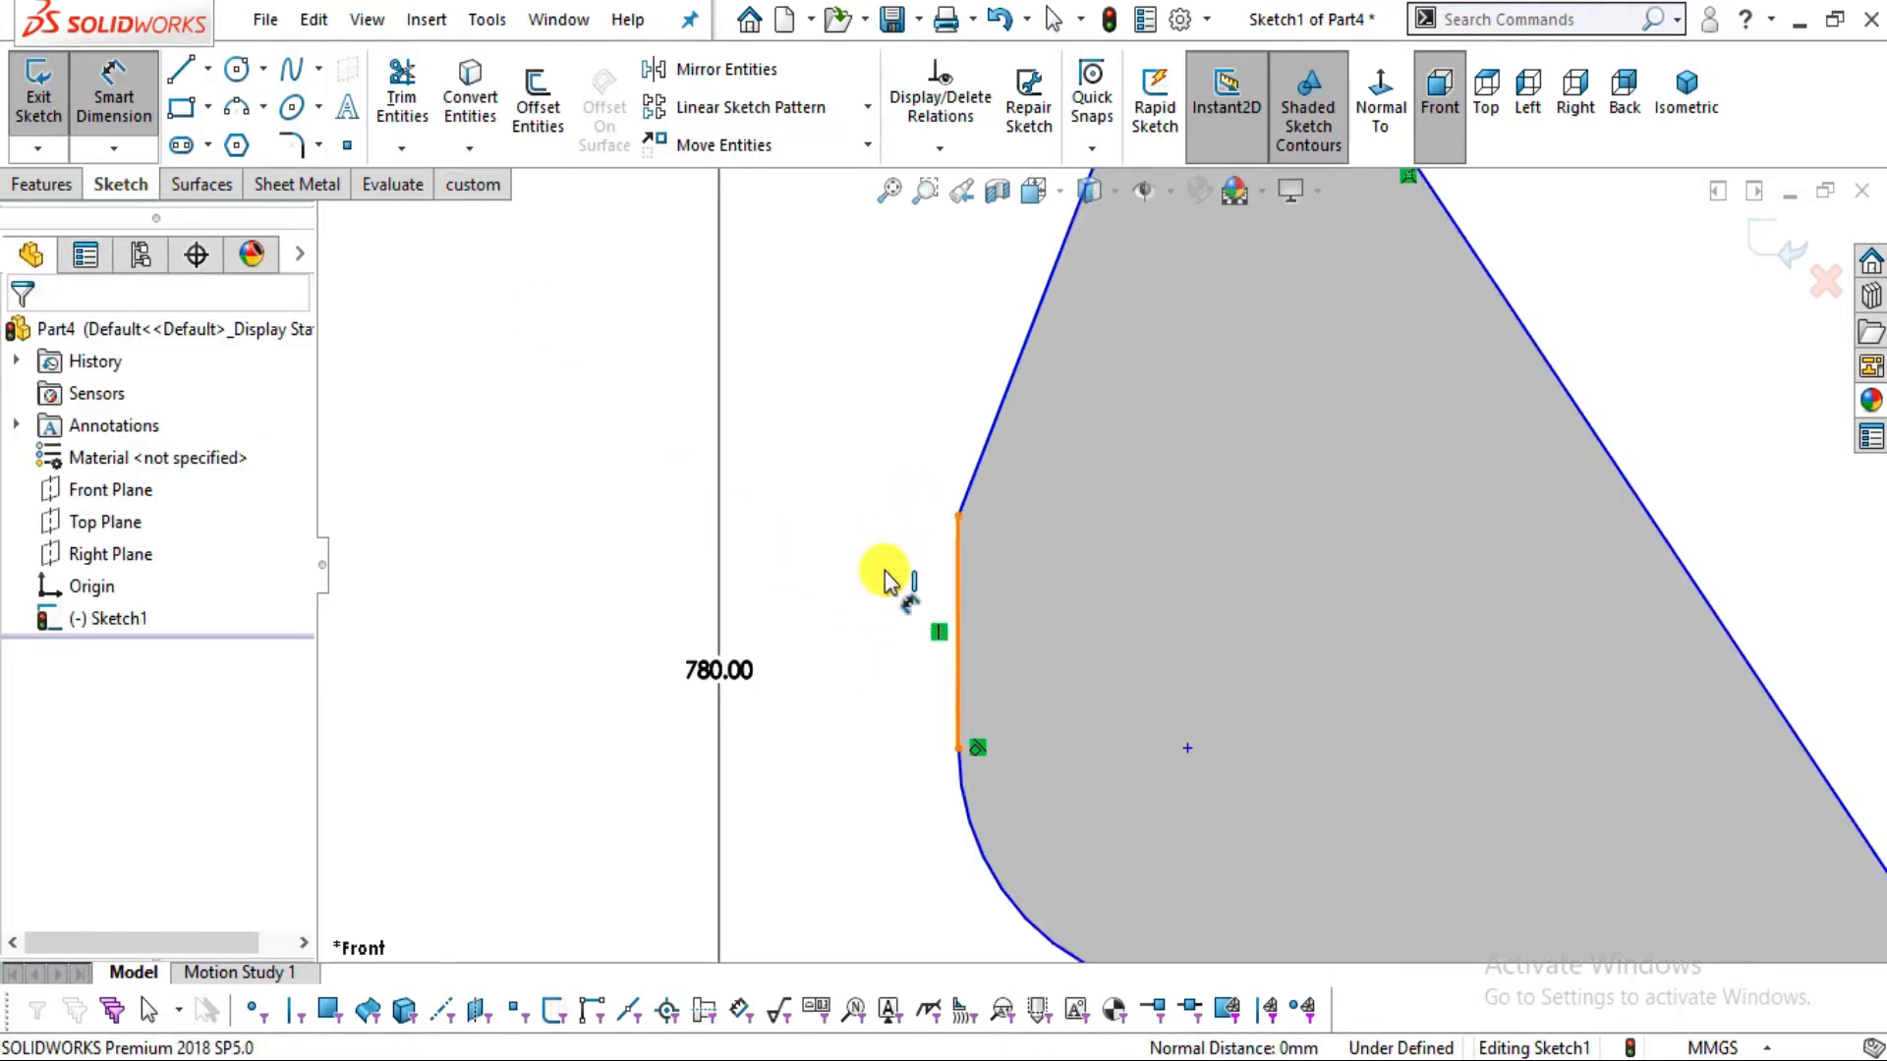
click(889, 580)
click(843, 570)
text(150)
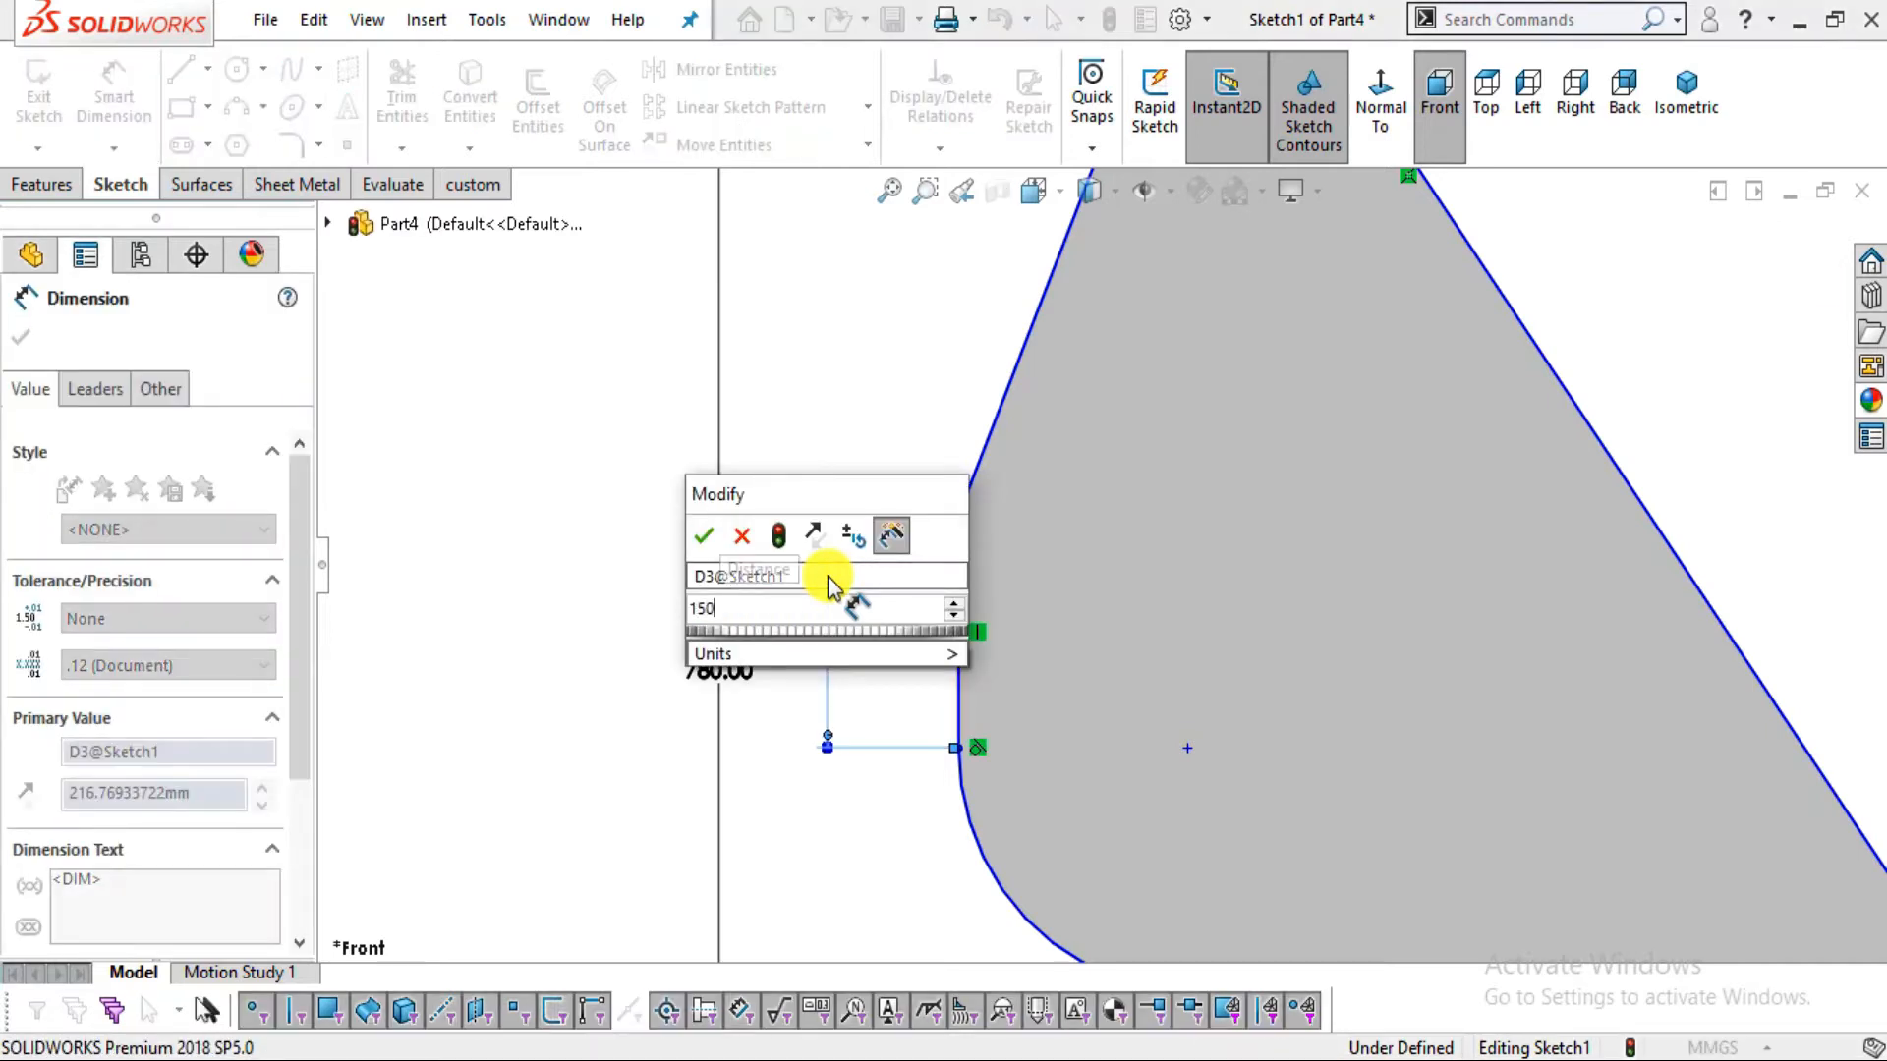
key(Return)
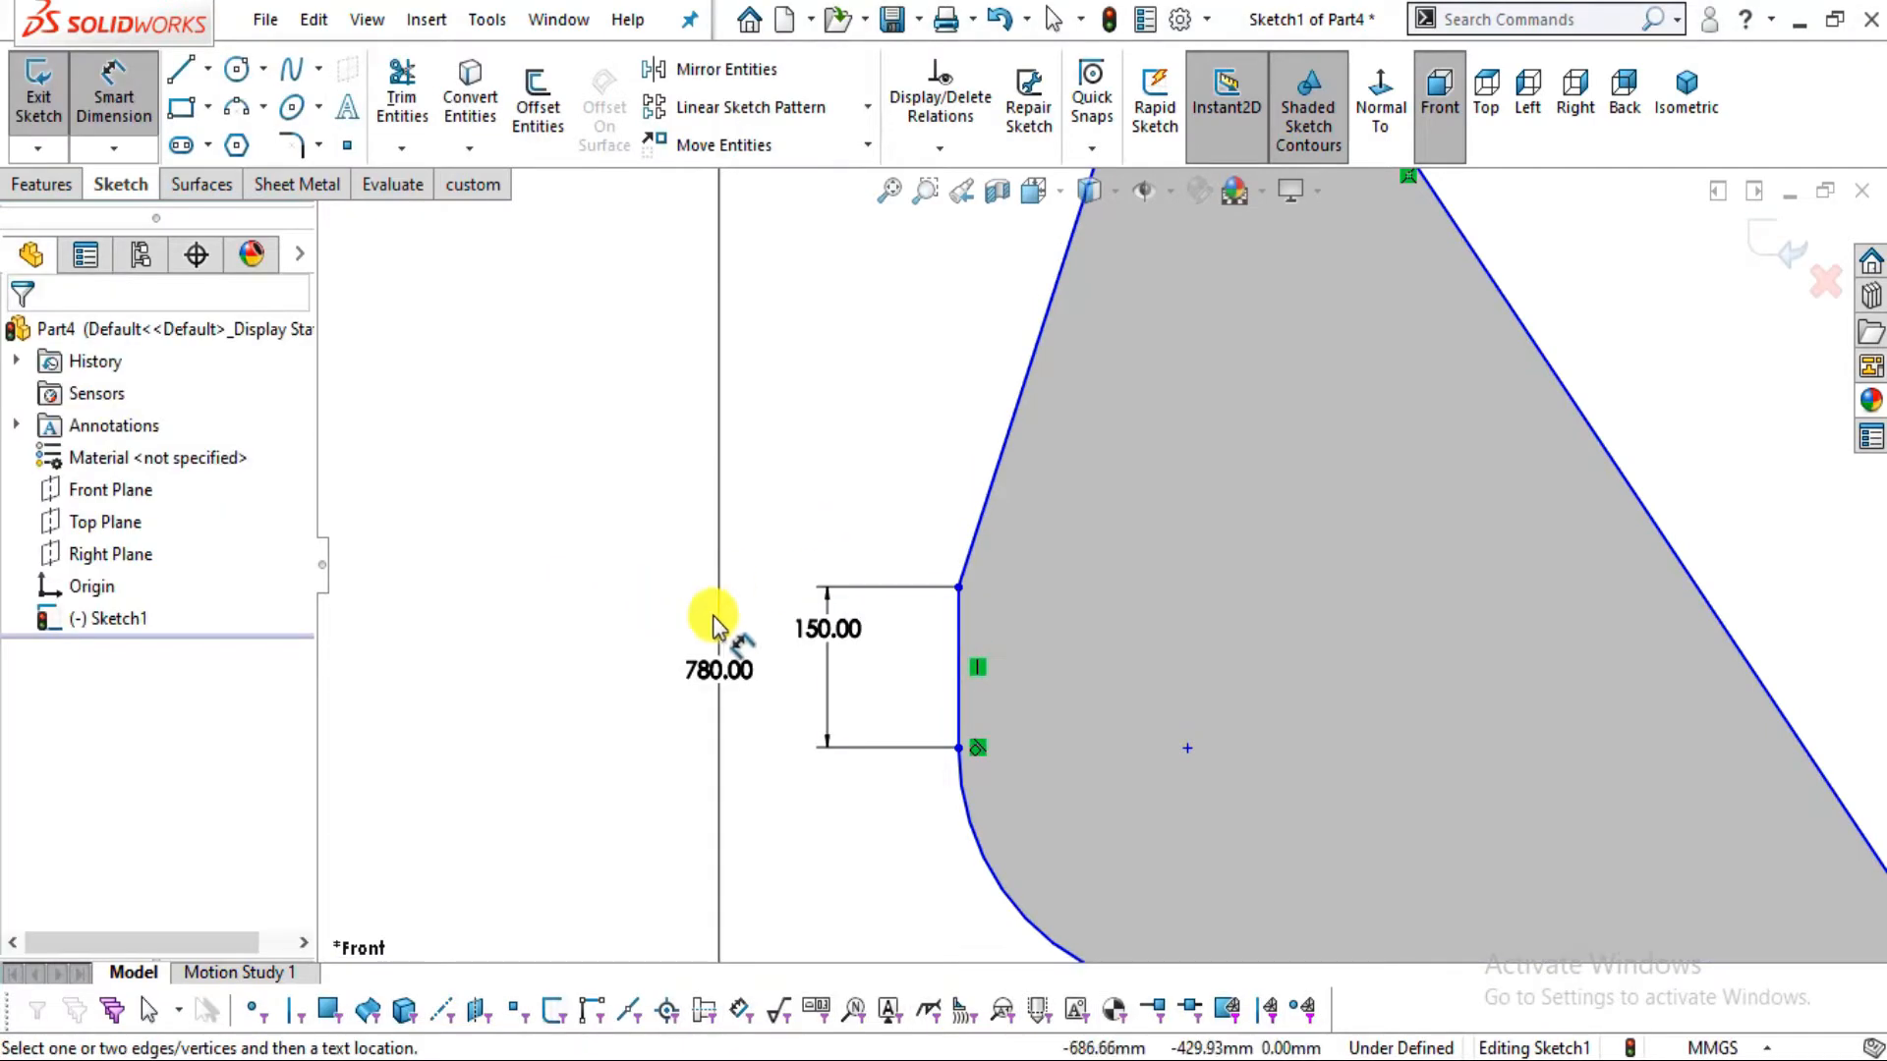
Check the corner radius in the PDF drawing and dimension the lower-left arc with a 150 mm radius
key(alt+Tab)
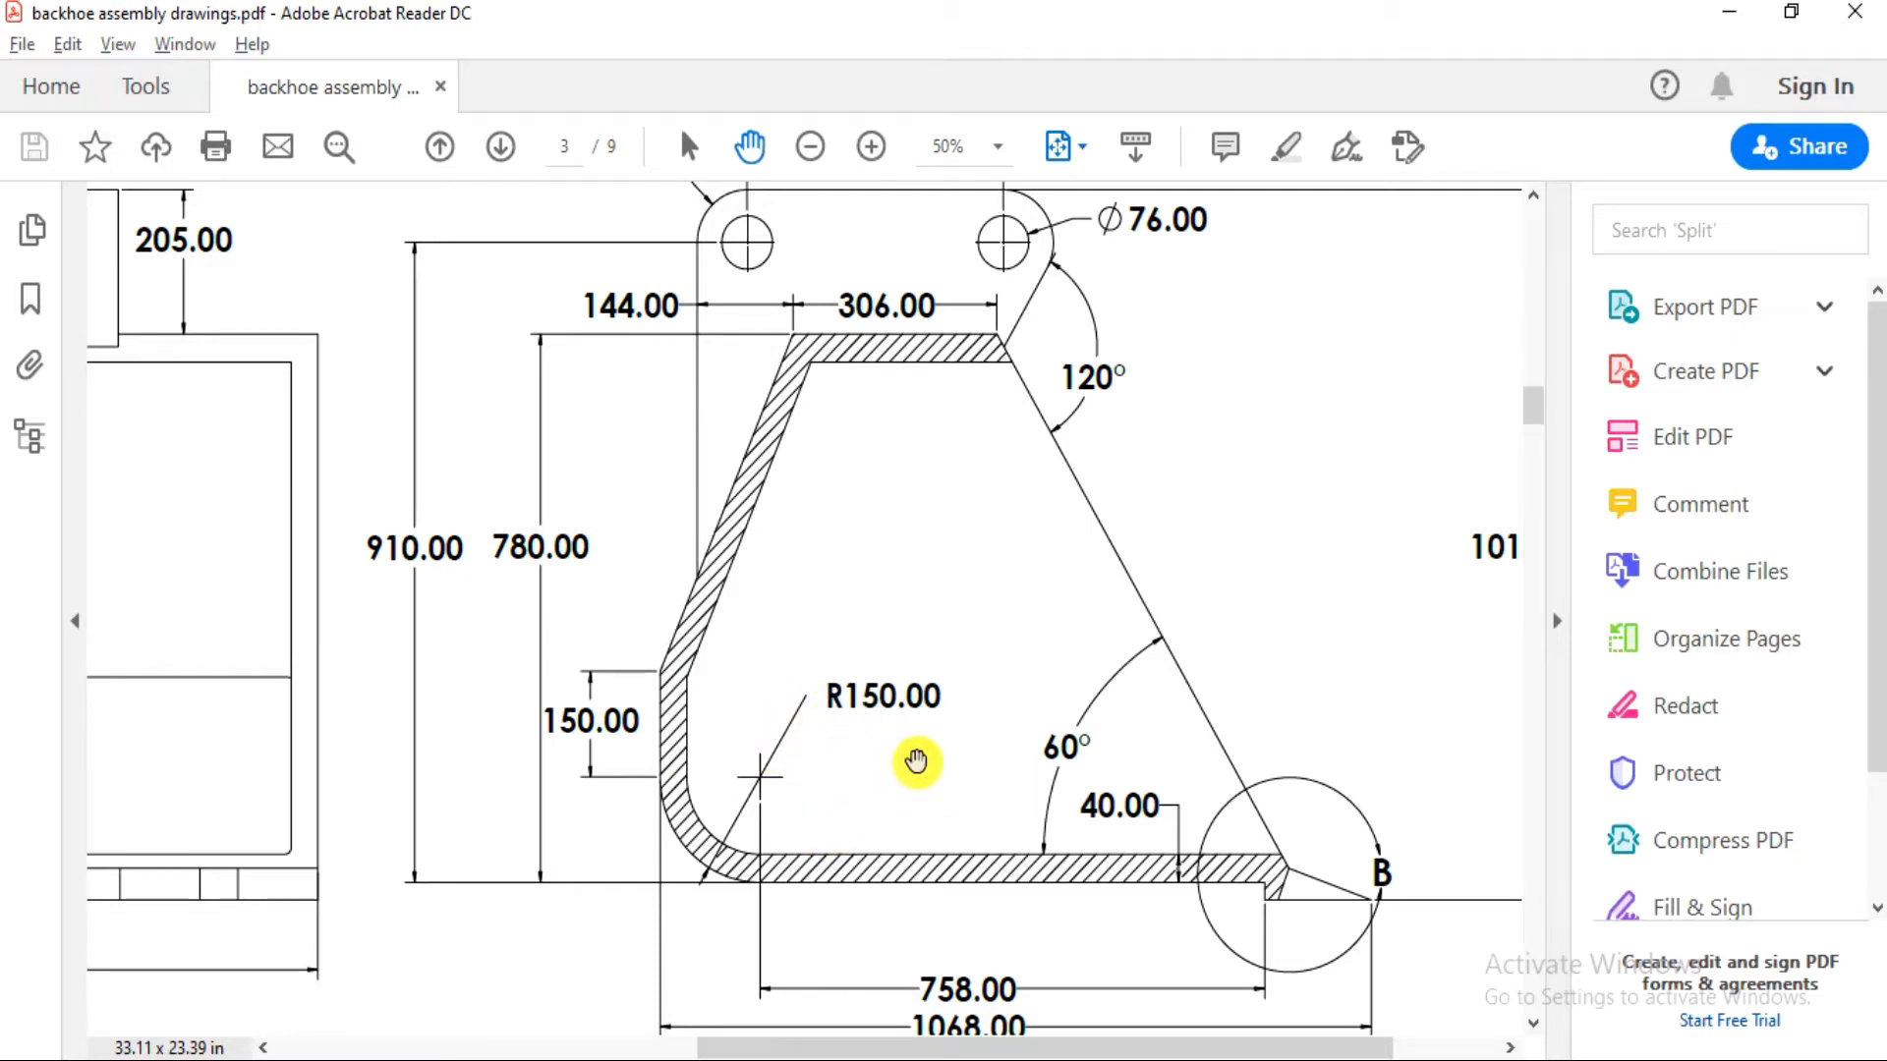
key(alt+Tab)
scroll(975, 811, up, 2)
click(1045, 812)
click(897, 820)
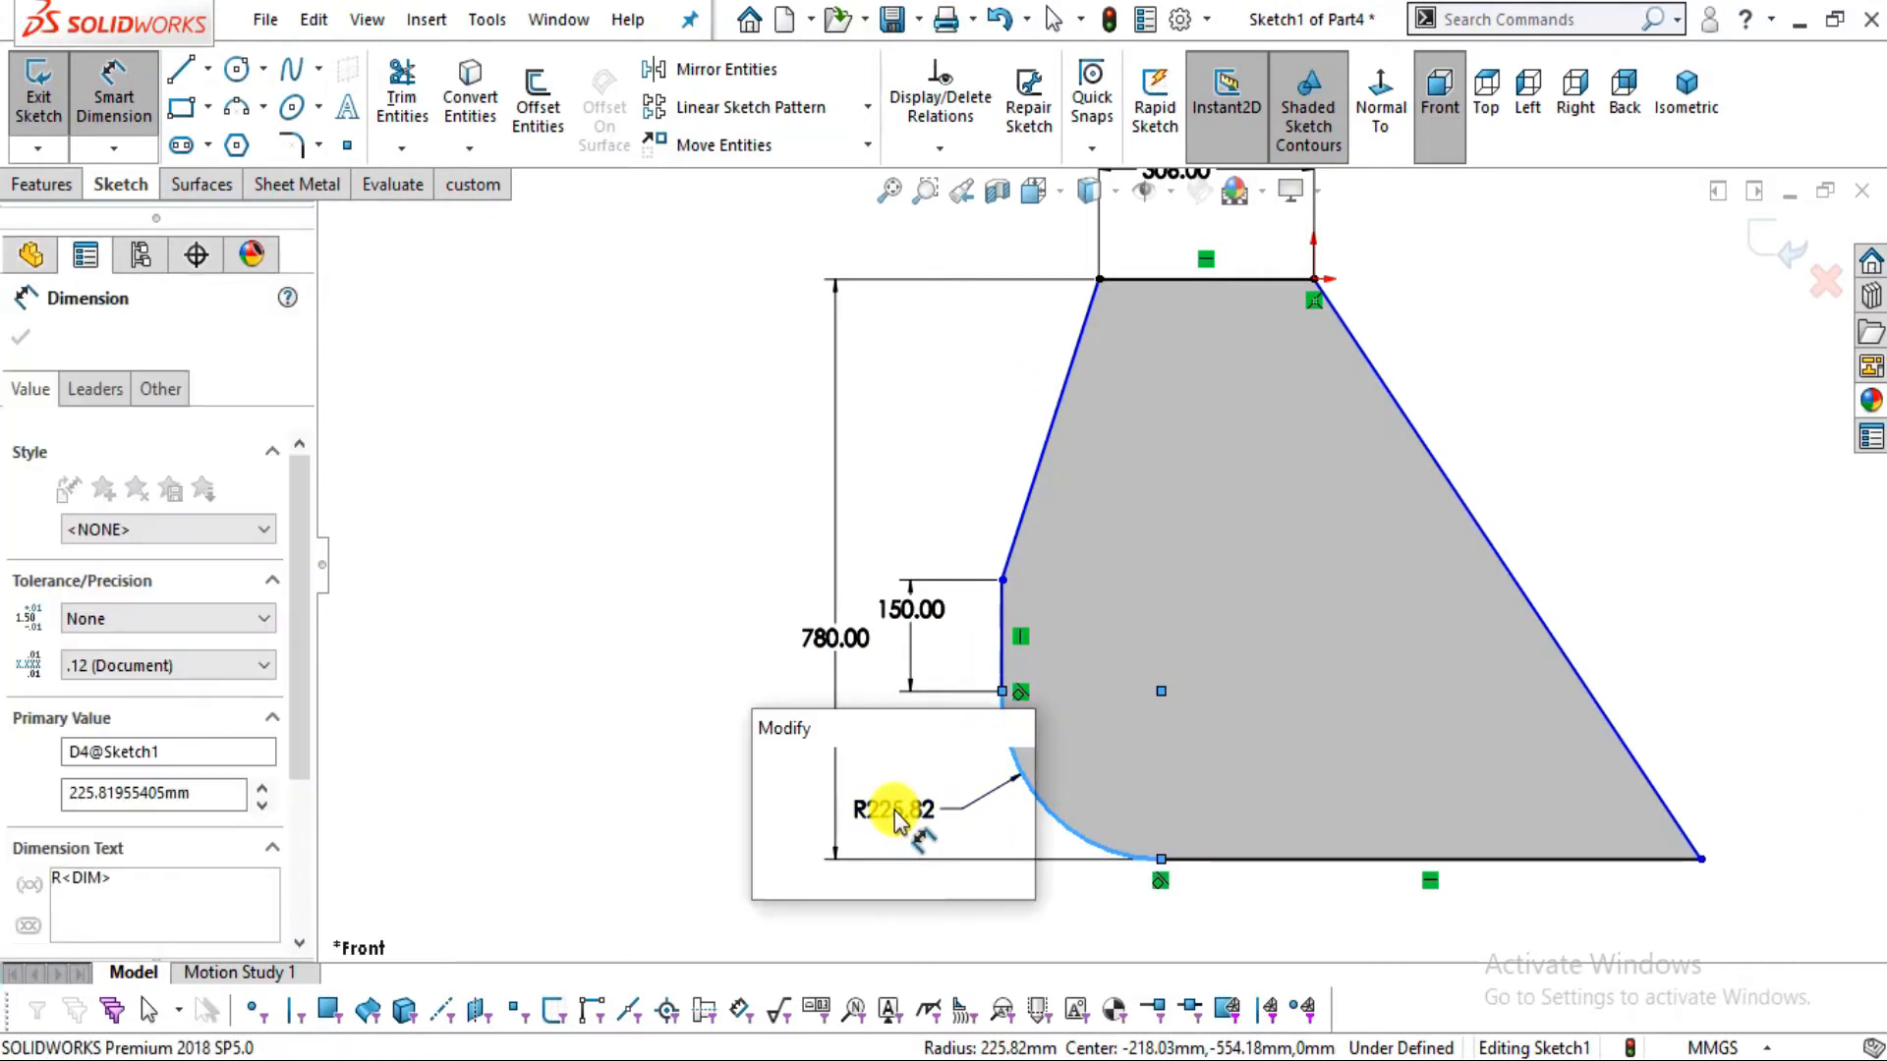
text(150)
key(Return)
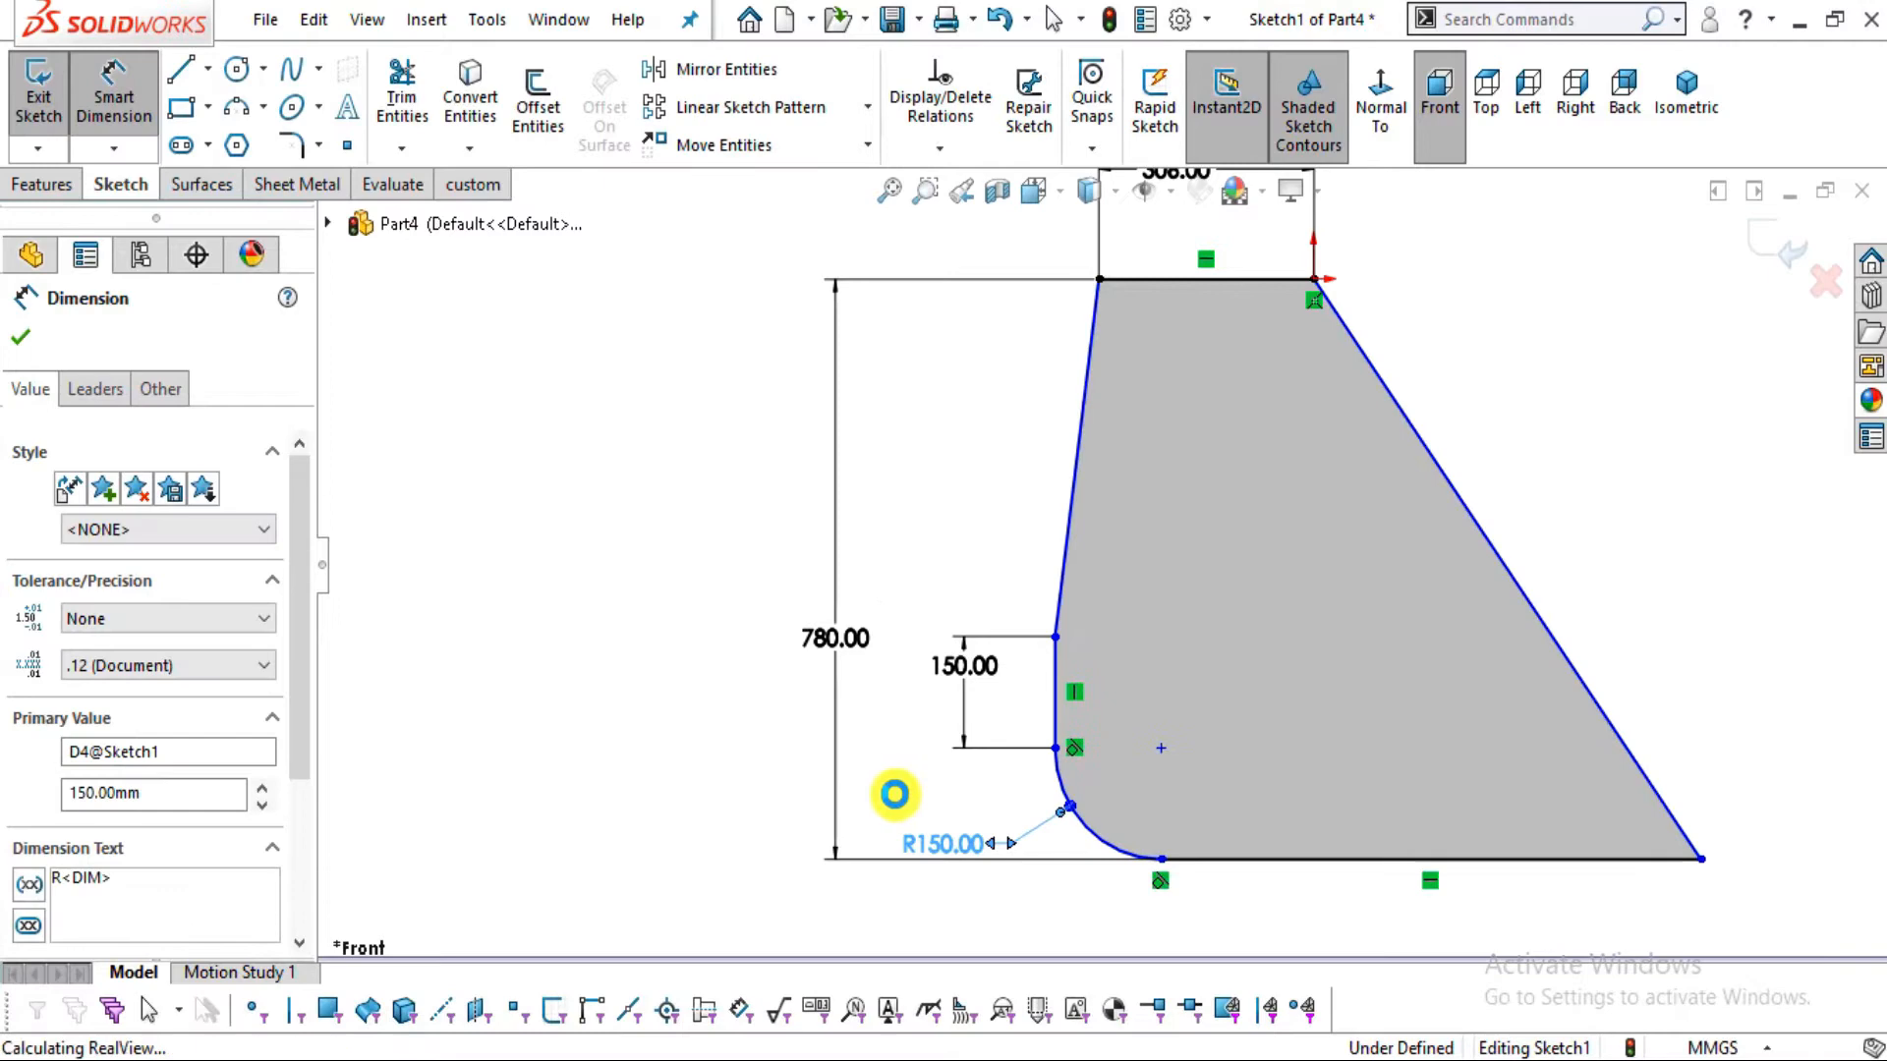
Dimension the angle between the slanted right edge and the bottom line as 60°, following the PDF drawing
scroll(1377, 859, down, 1)
key(alt+Tab)
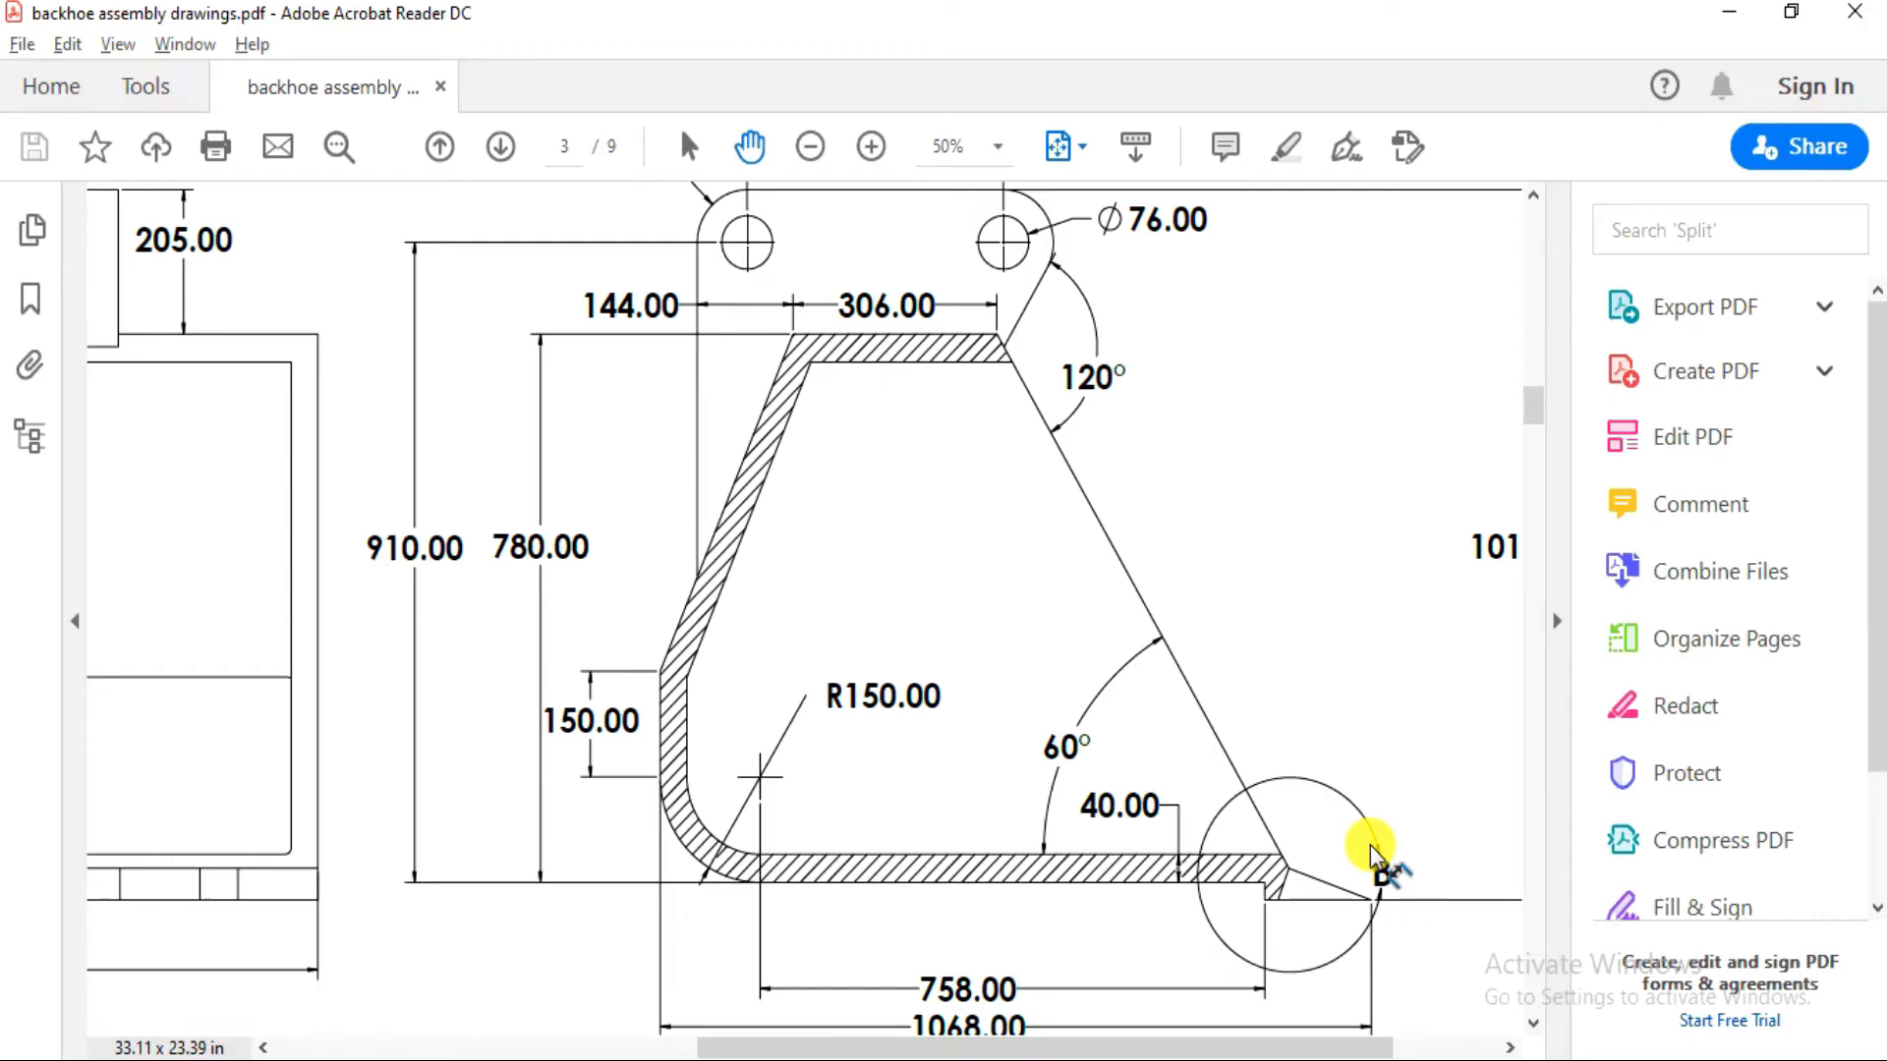
key(alt)
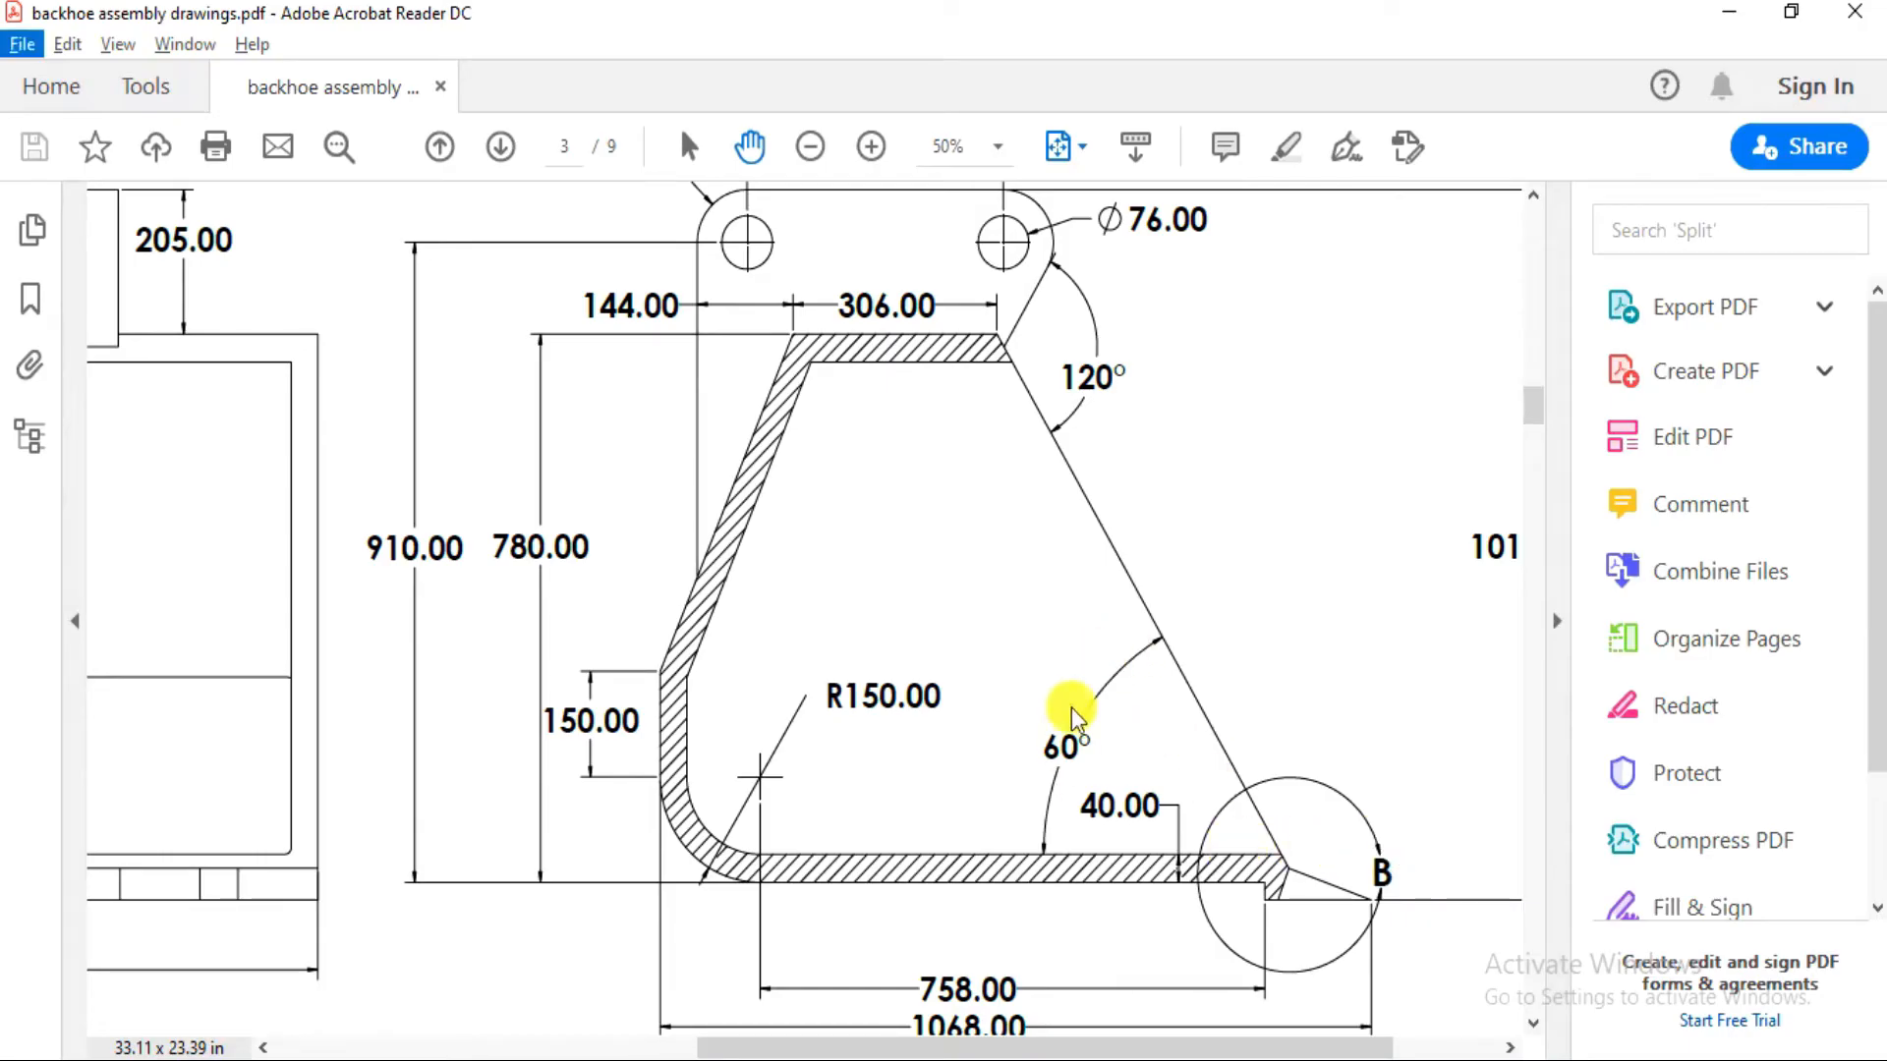
key(alt+Tab)
click(1481, 589)
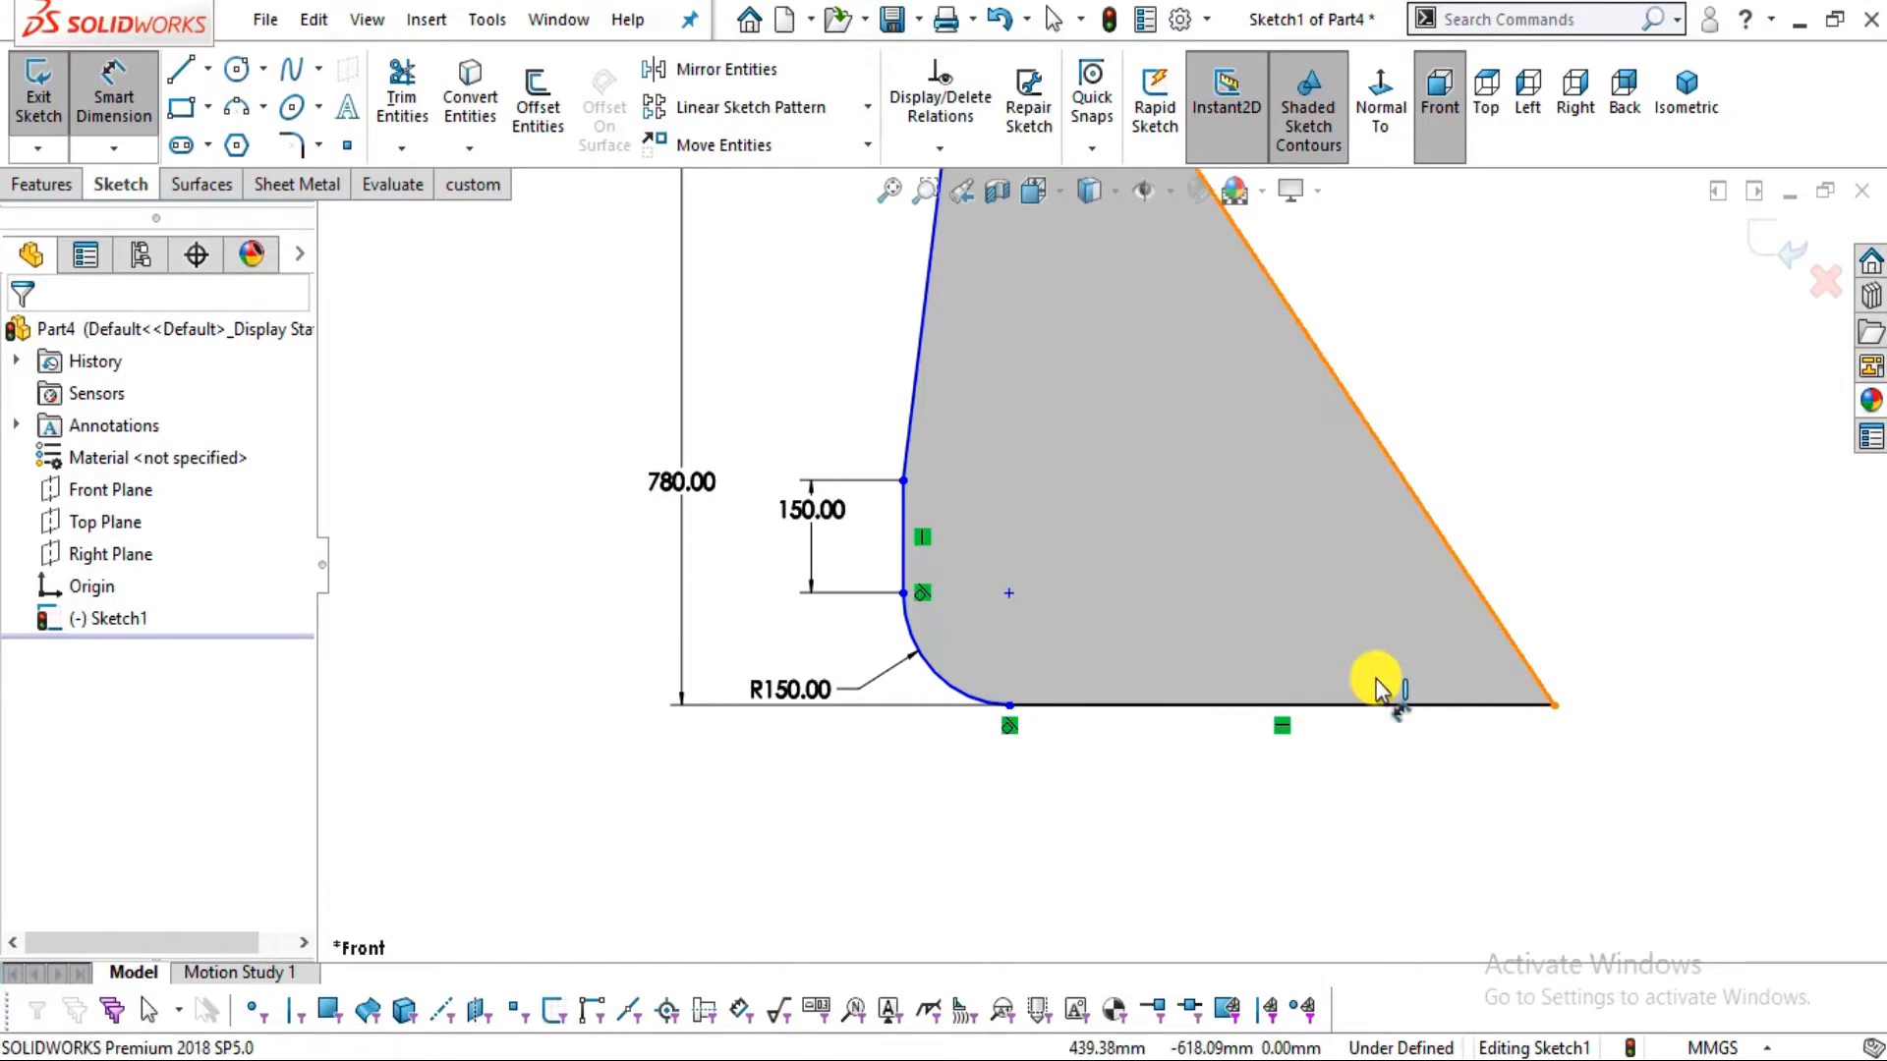
click(1373, 708)
click(1265, 570)
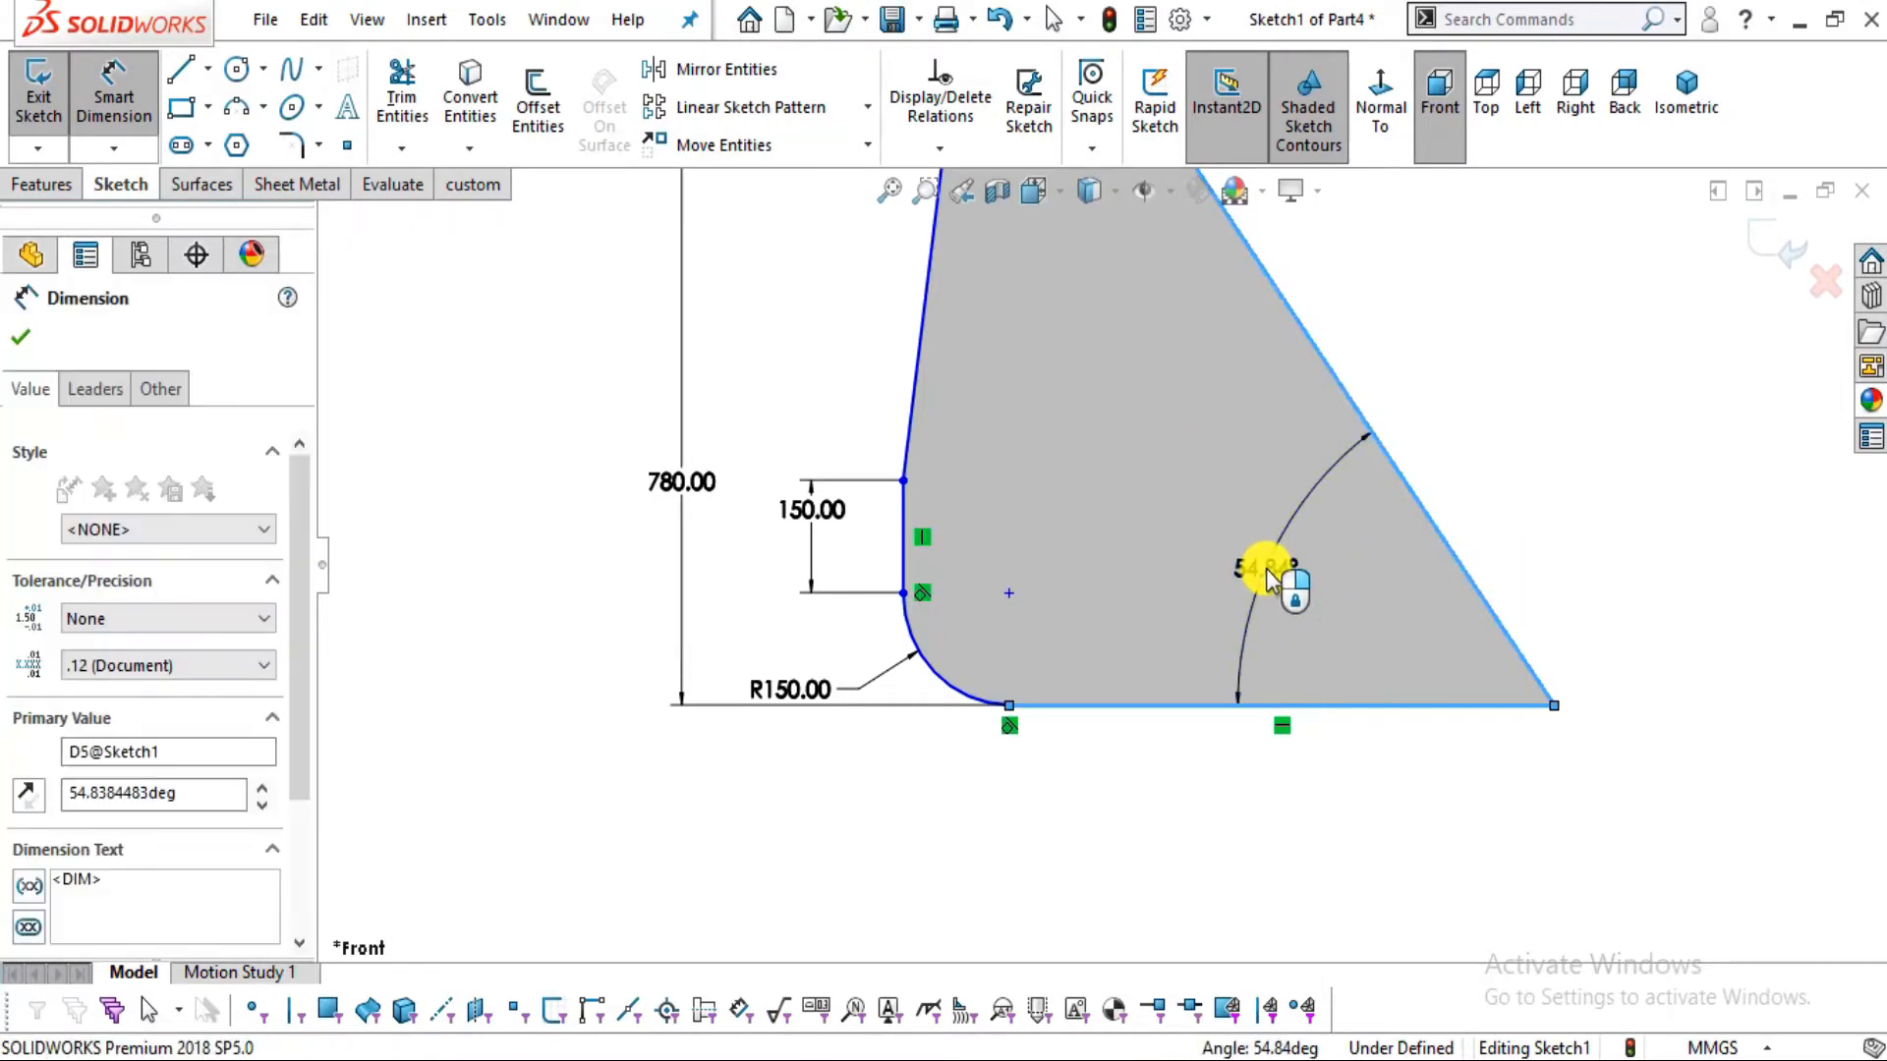
text(60)
key(Return)
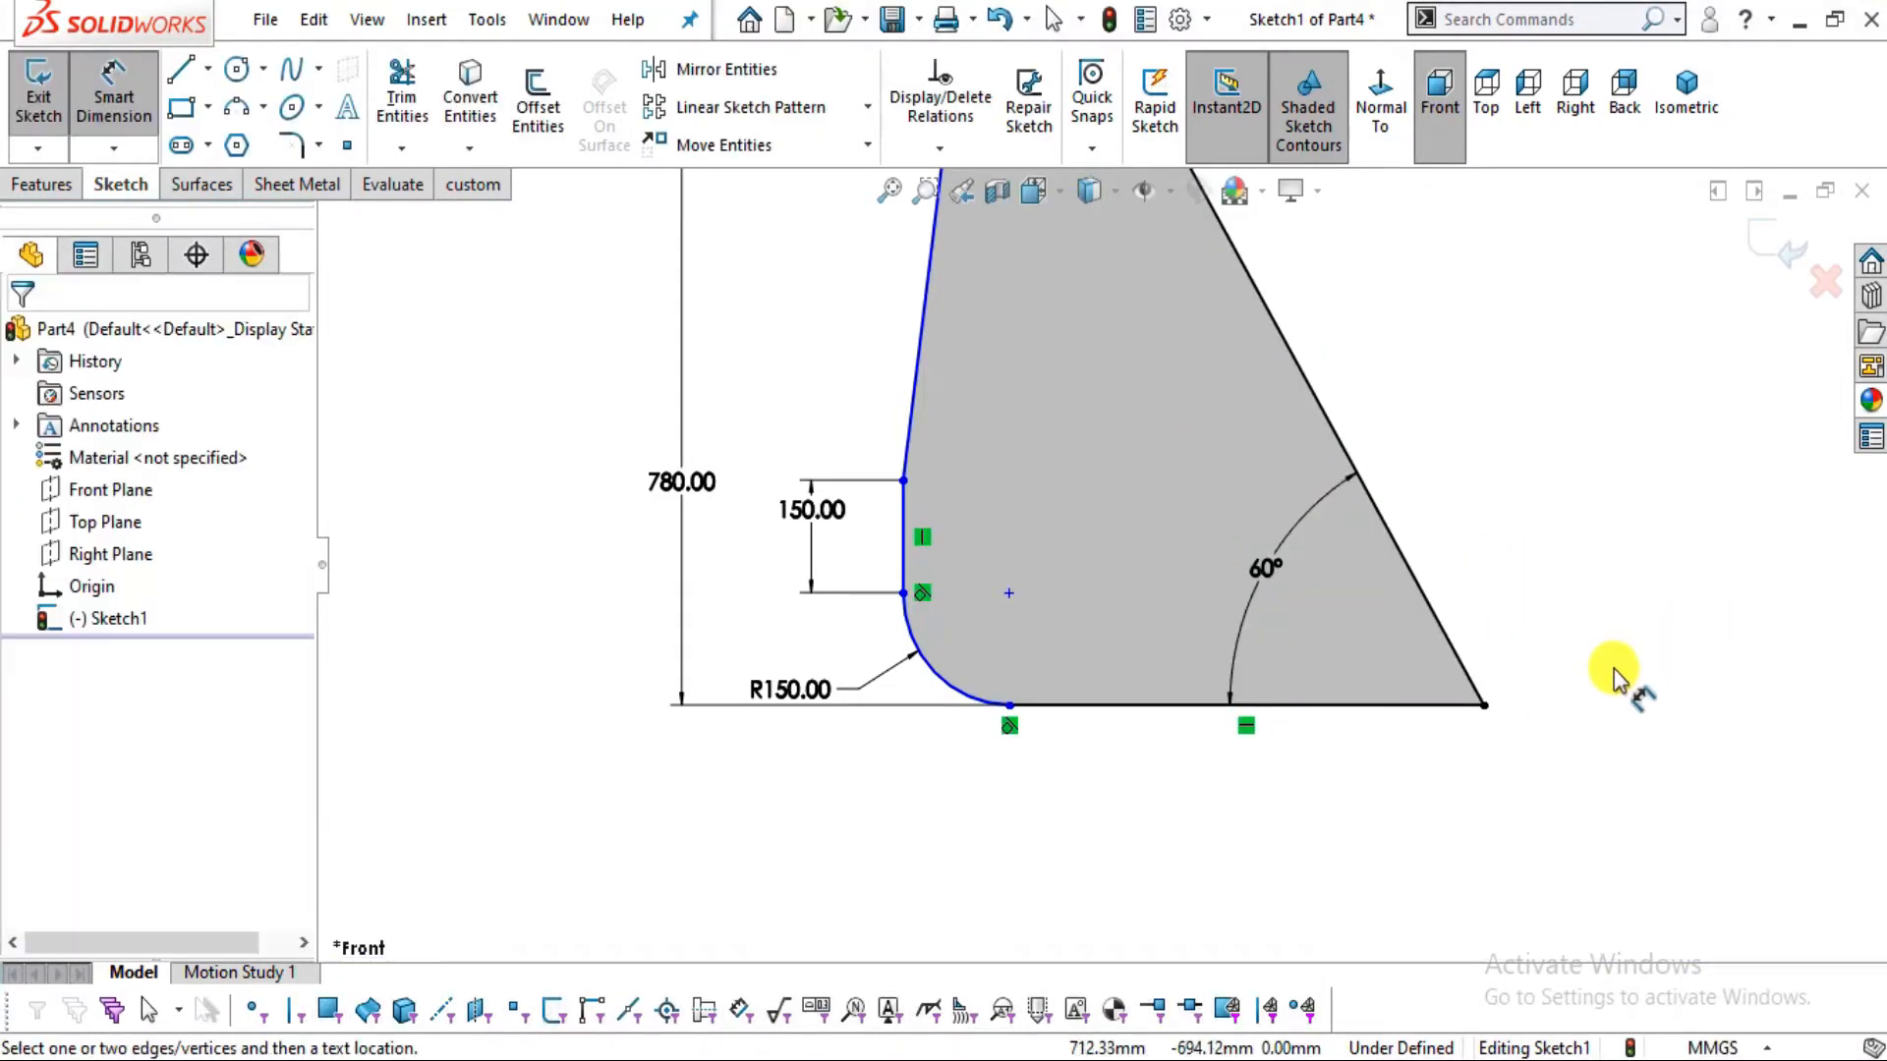
Sketch the lip at the lower-right corner: a vertical line about 50 mm down, a horizontal line outward, and a diagonal back to the slanted edge
key(alt+Tab)
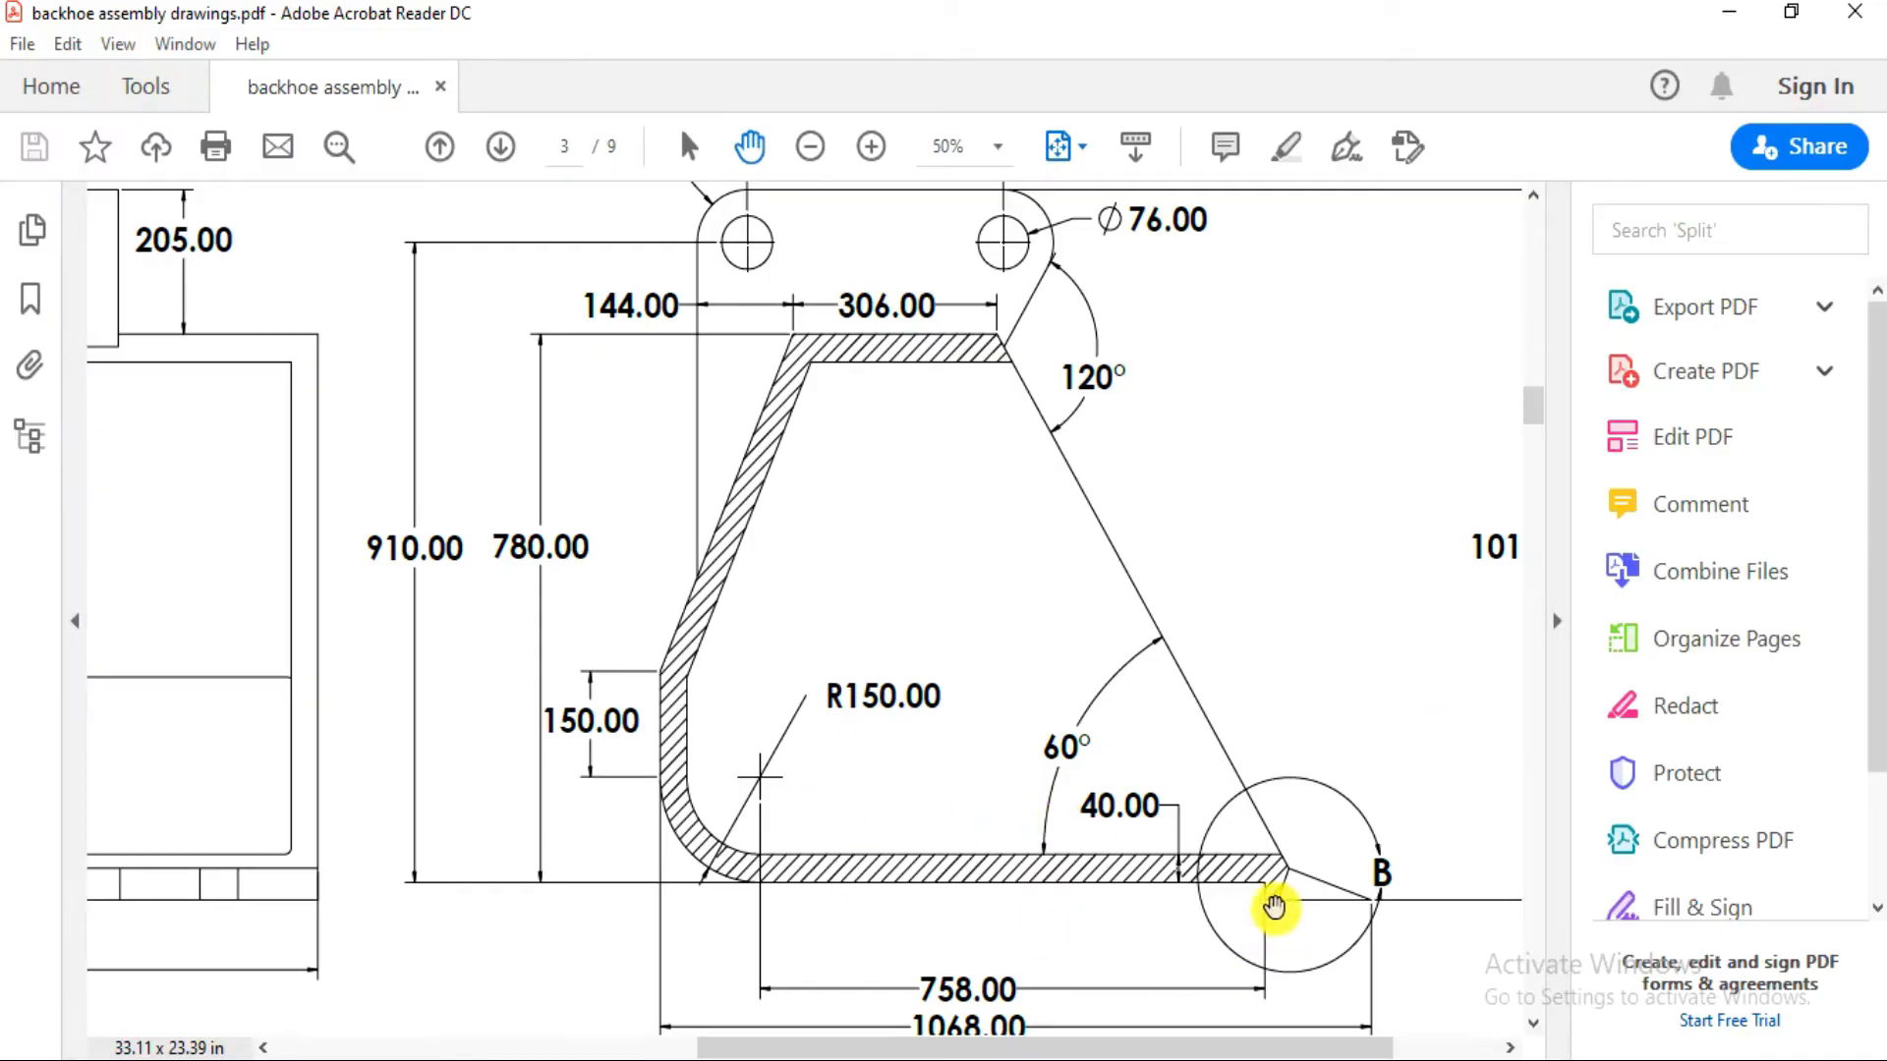
scroll(1295, 926, down, 3)
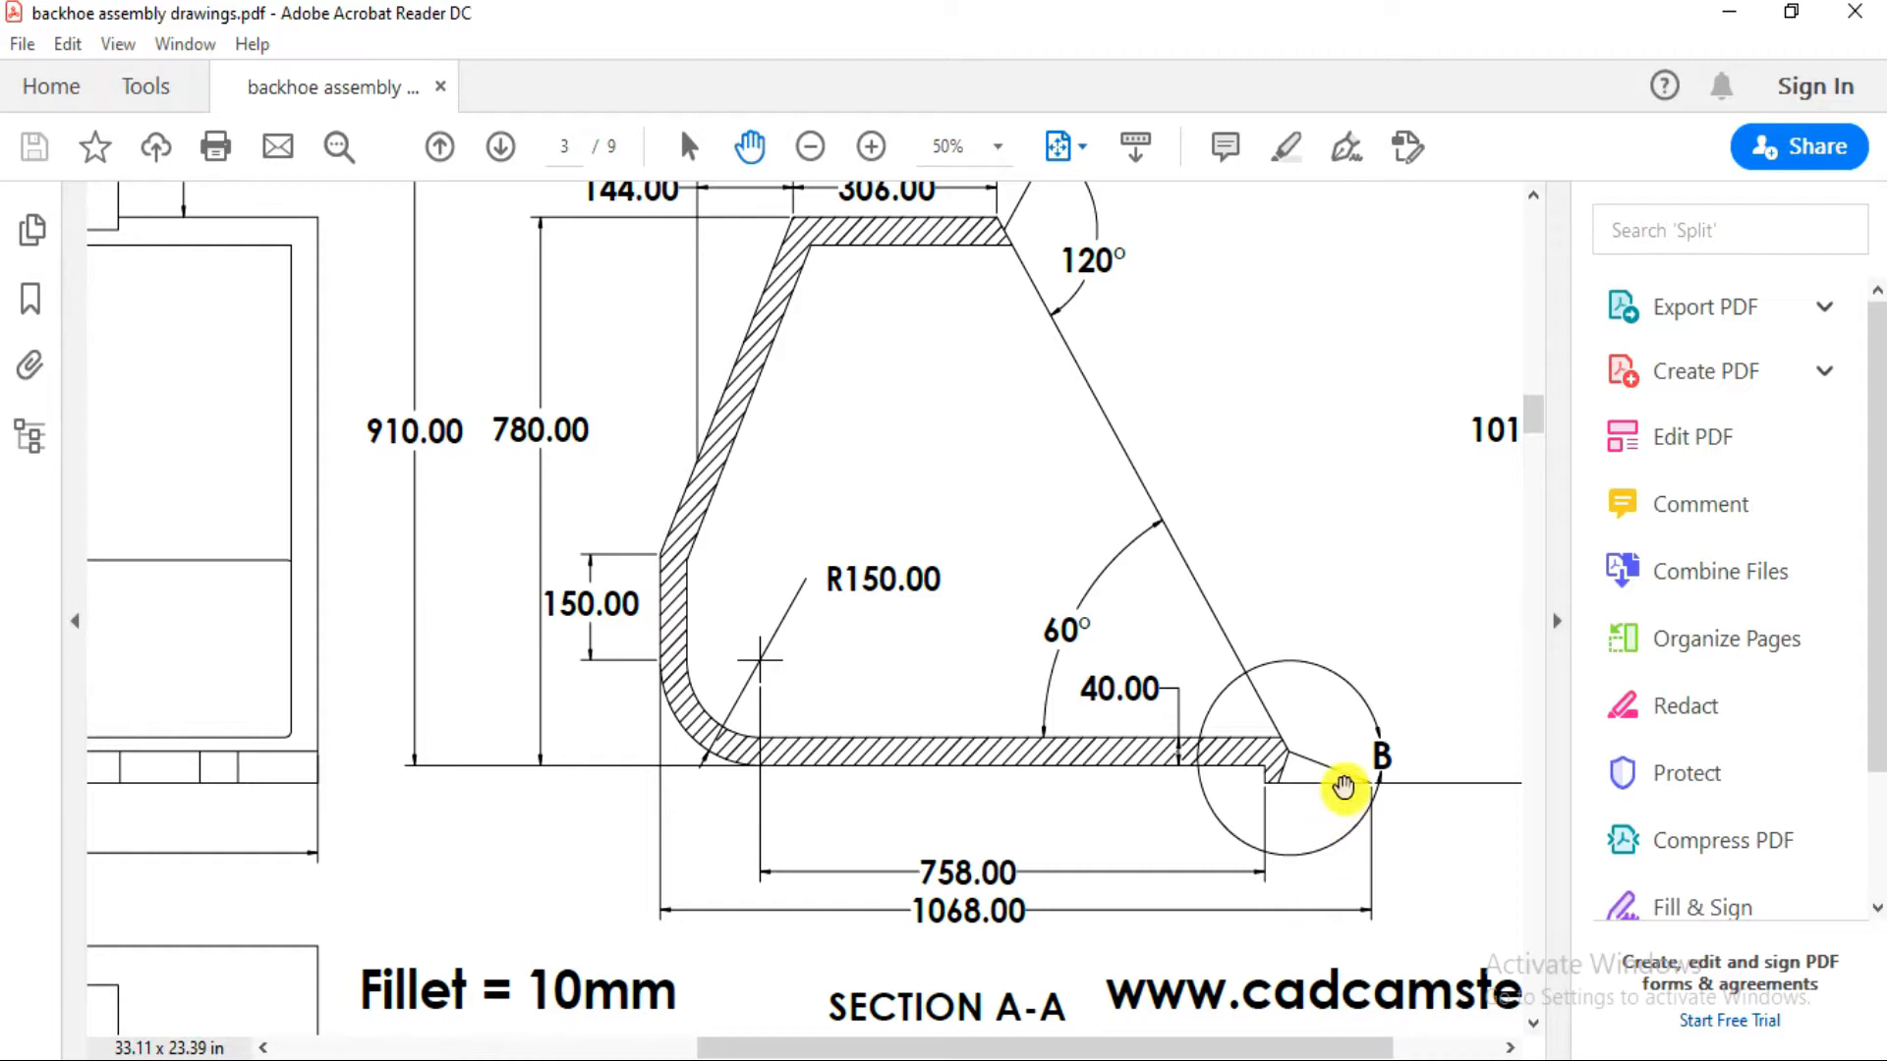
key(alt+Tab)
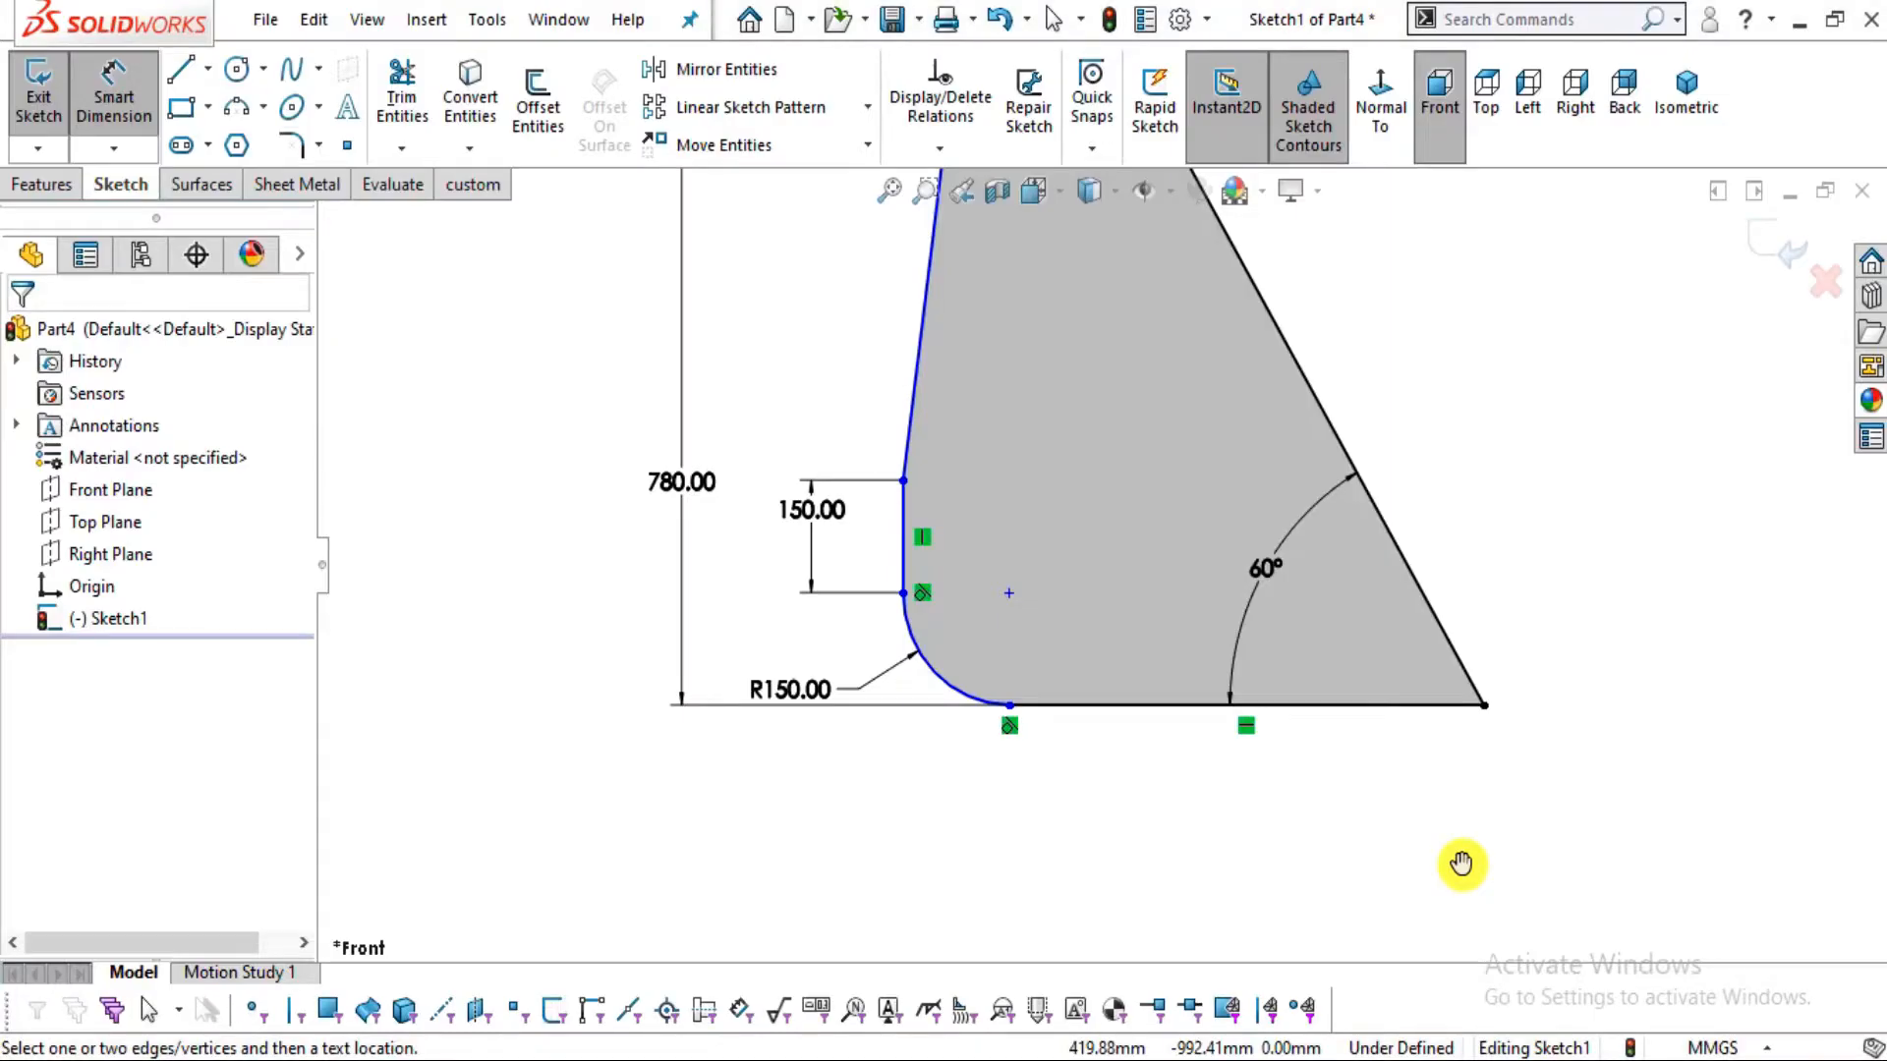
click(181, 71)
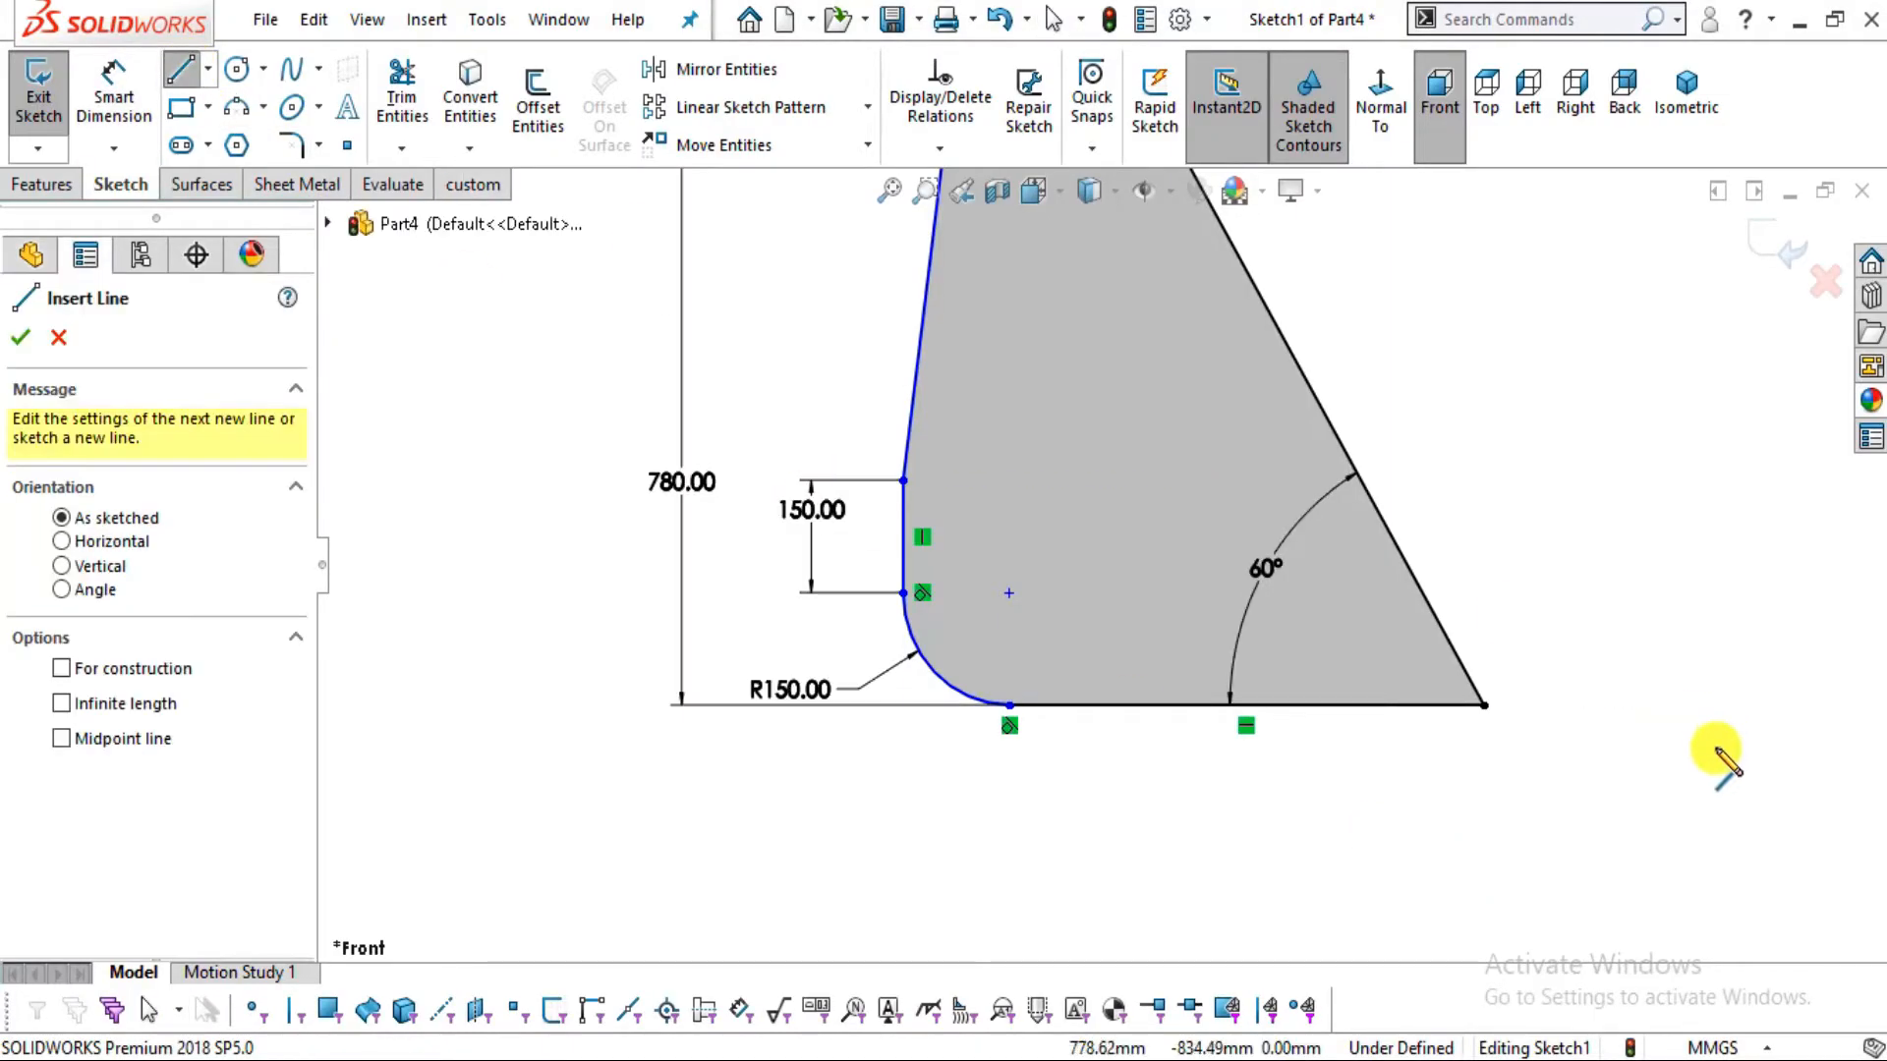
scroll(1222, 547, down, 2)
scroll(1255, 674, down, 2)
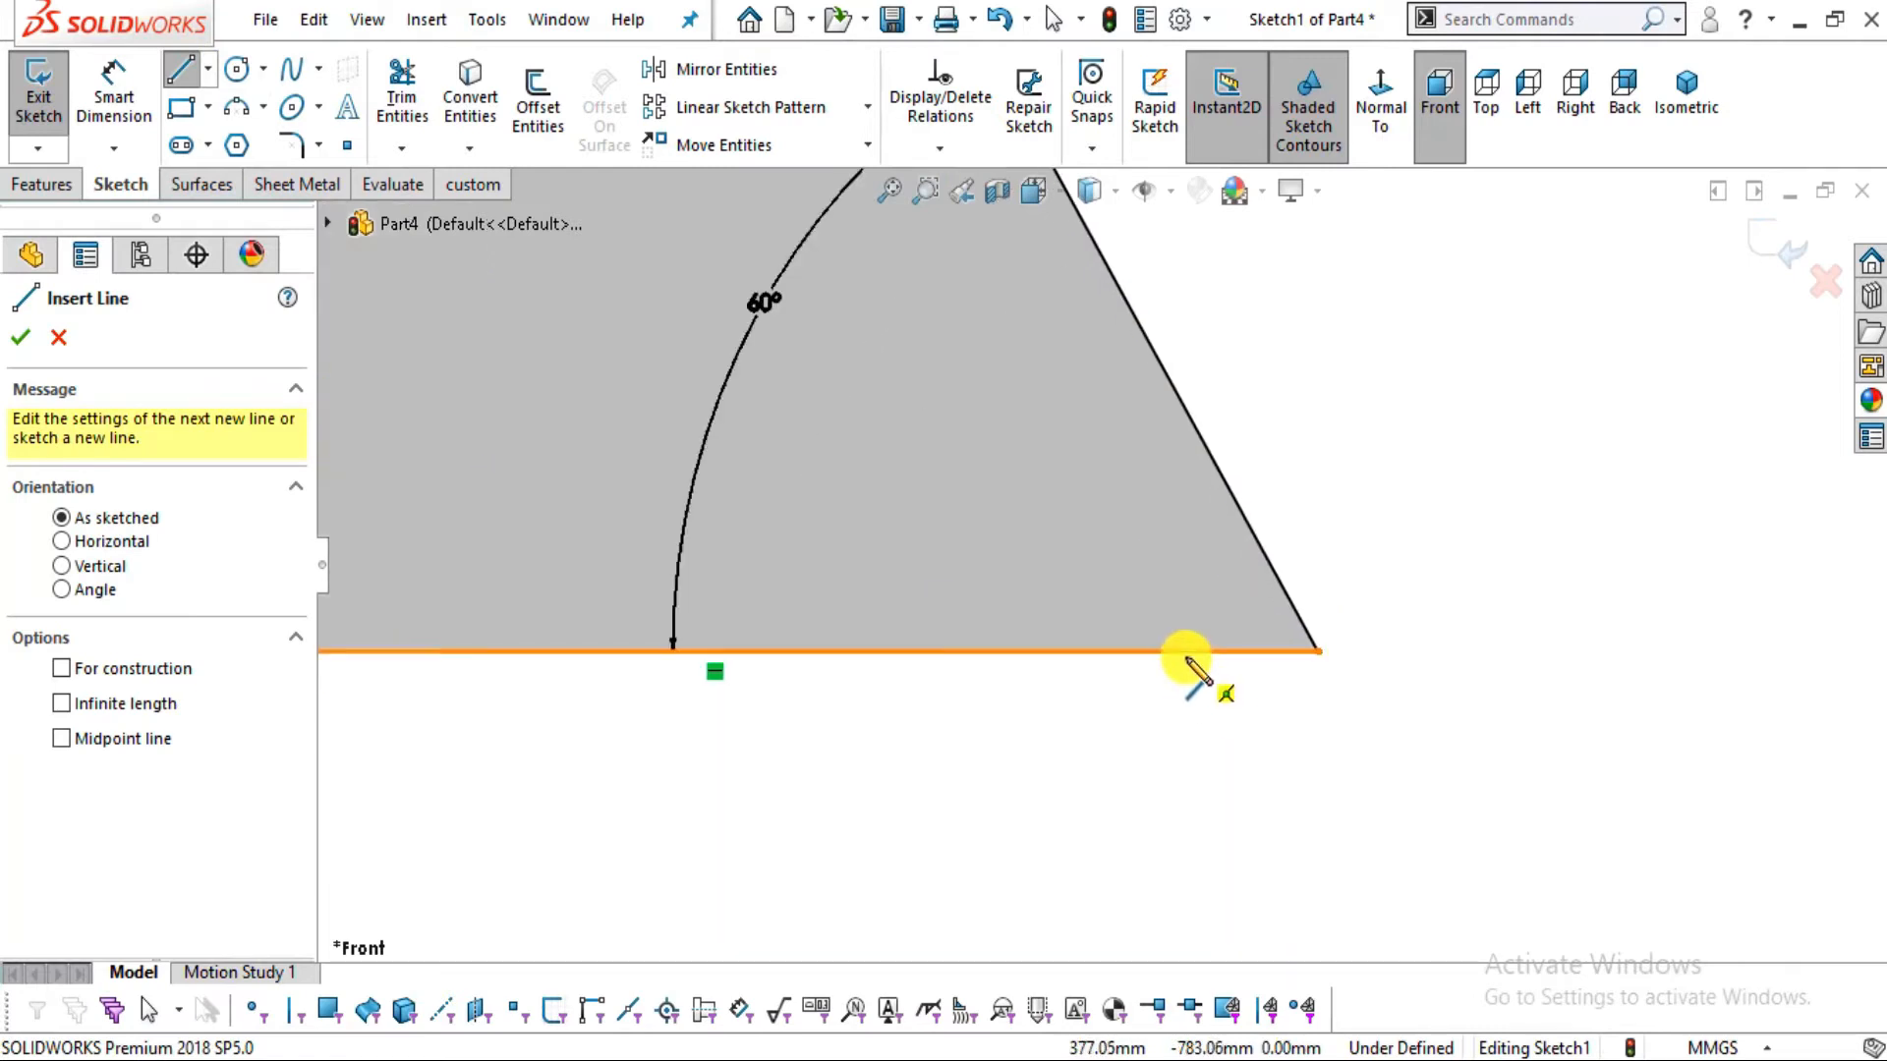
click(1186, 652)
click(1185, 749)
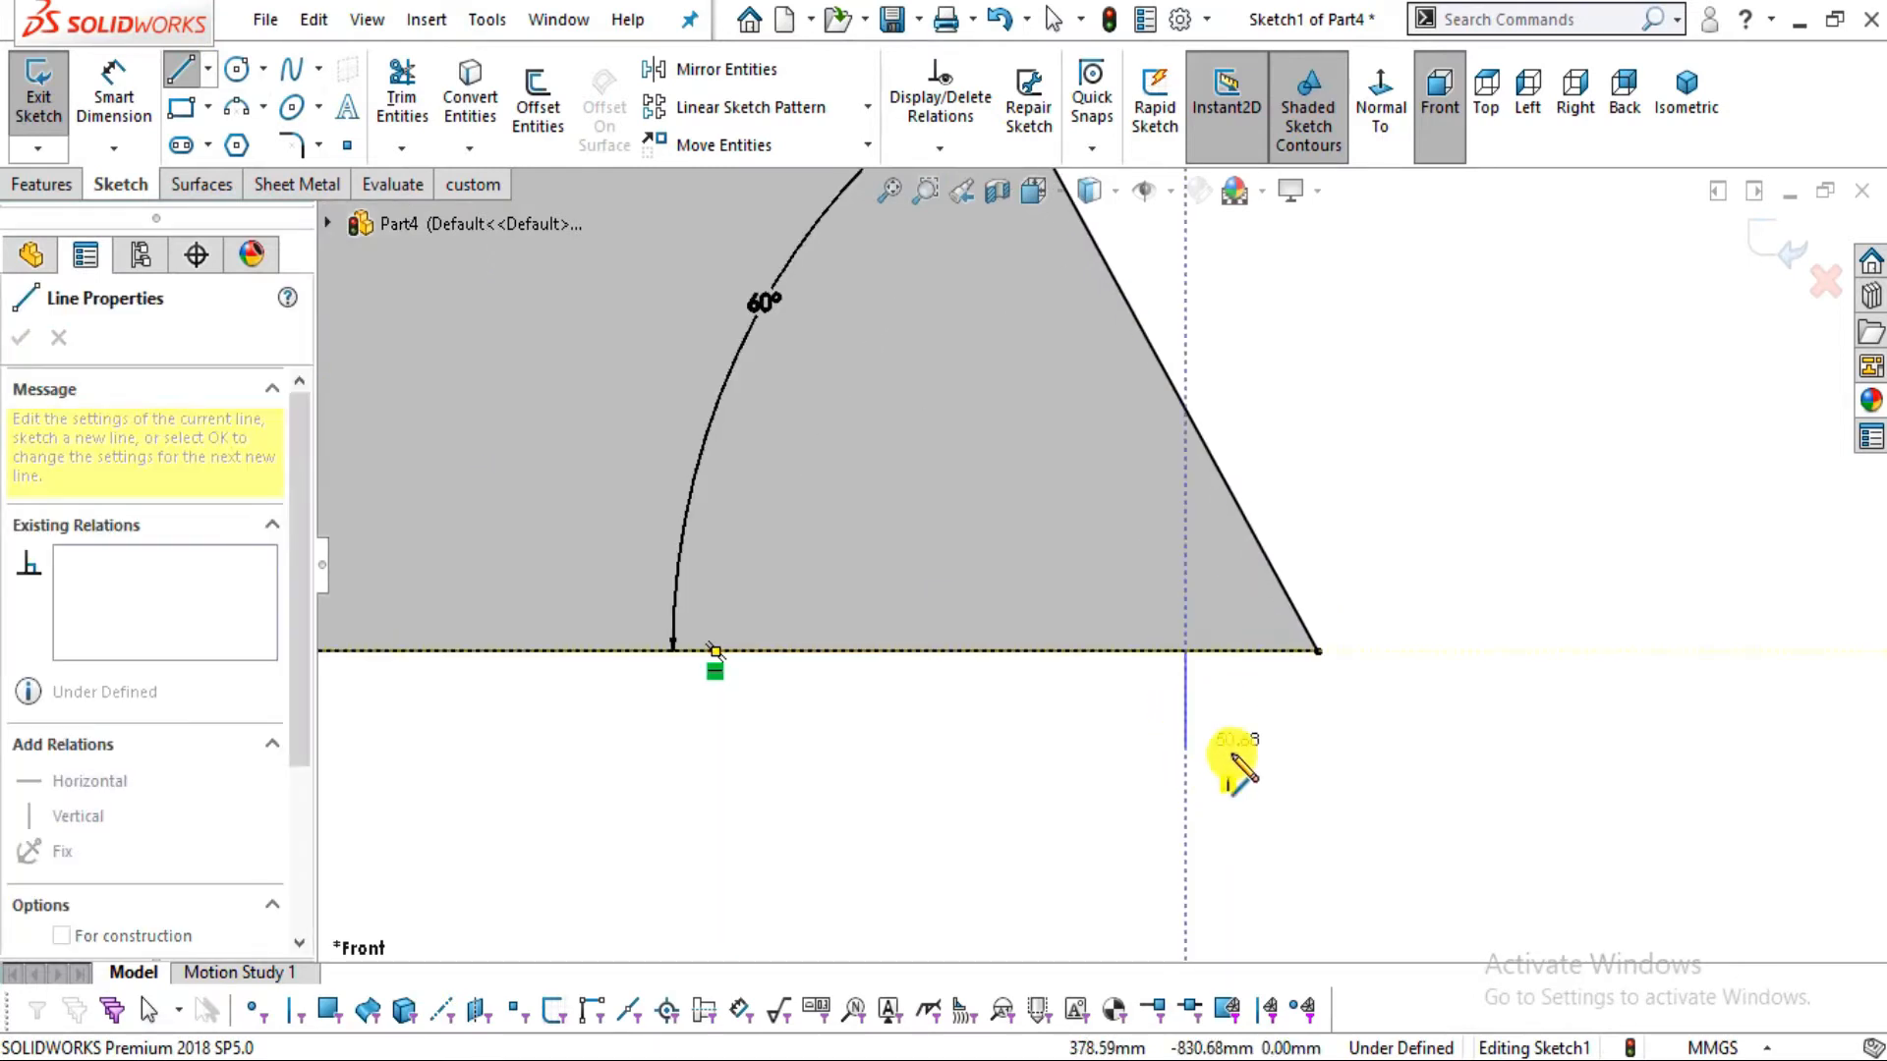
click(1565, 749)
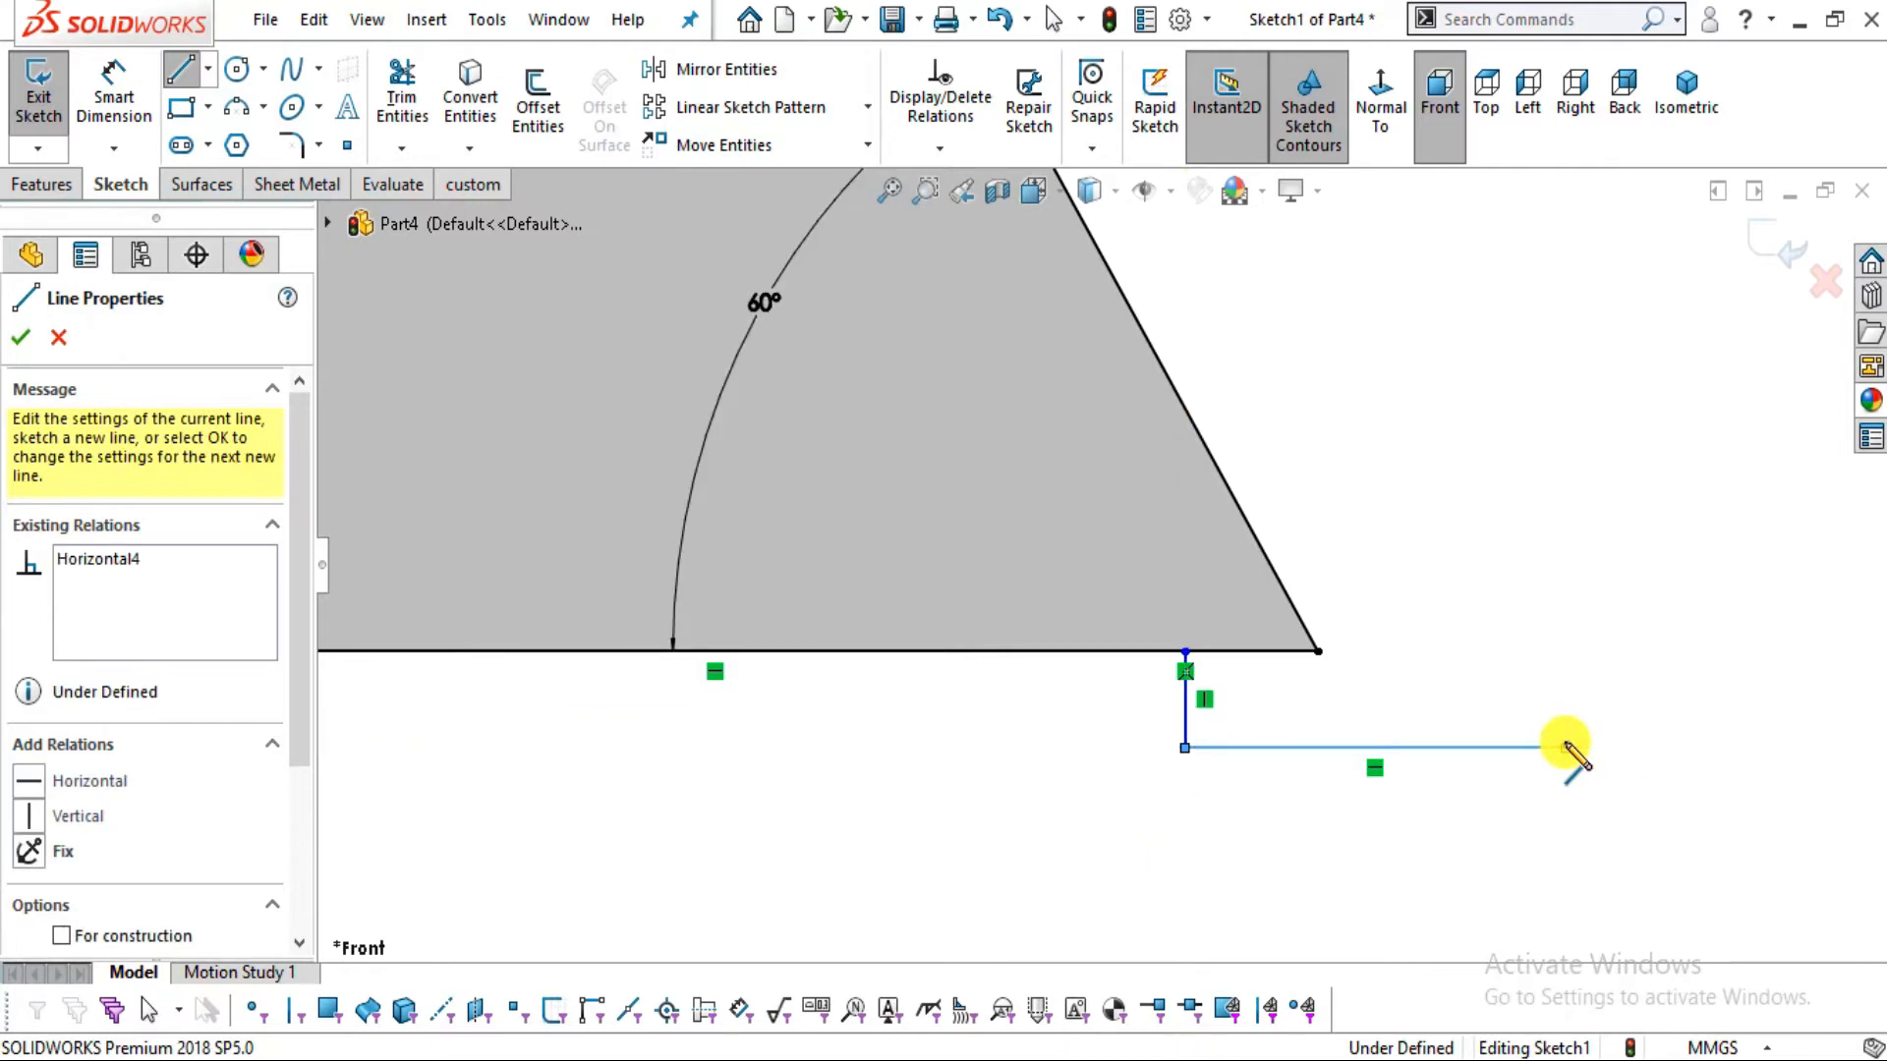
click(1240, 503)
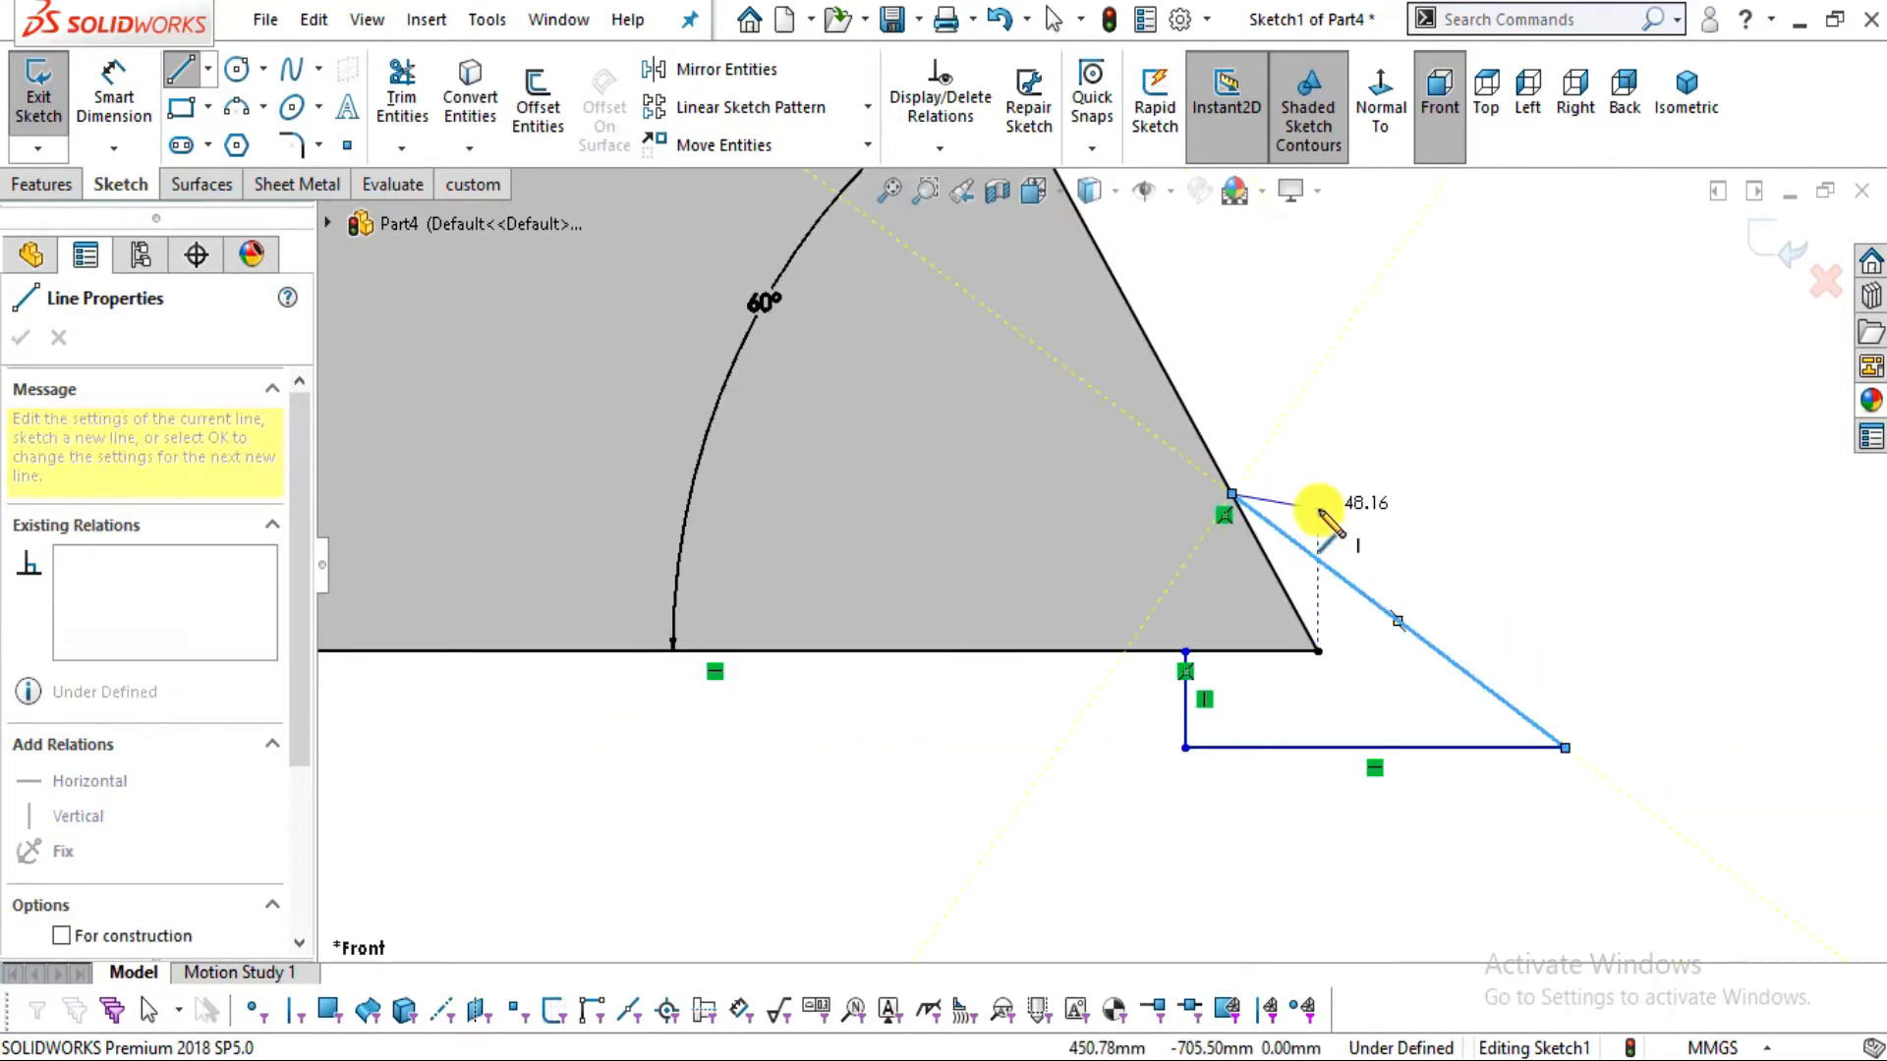
key(Escape)
scroll(1508, 604, up, 4)
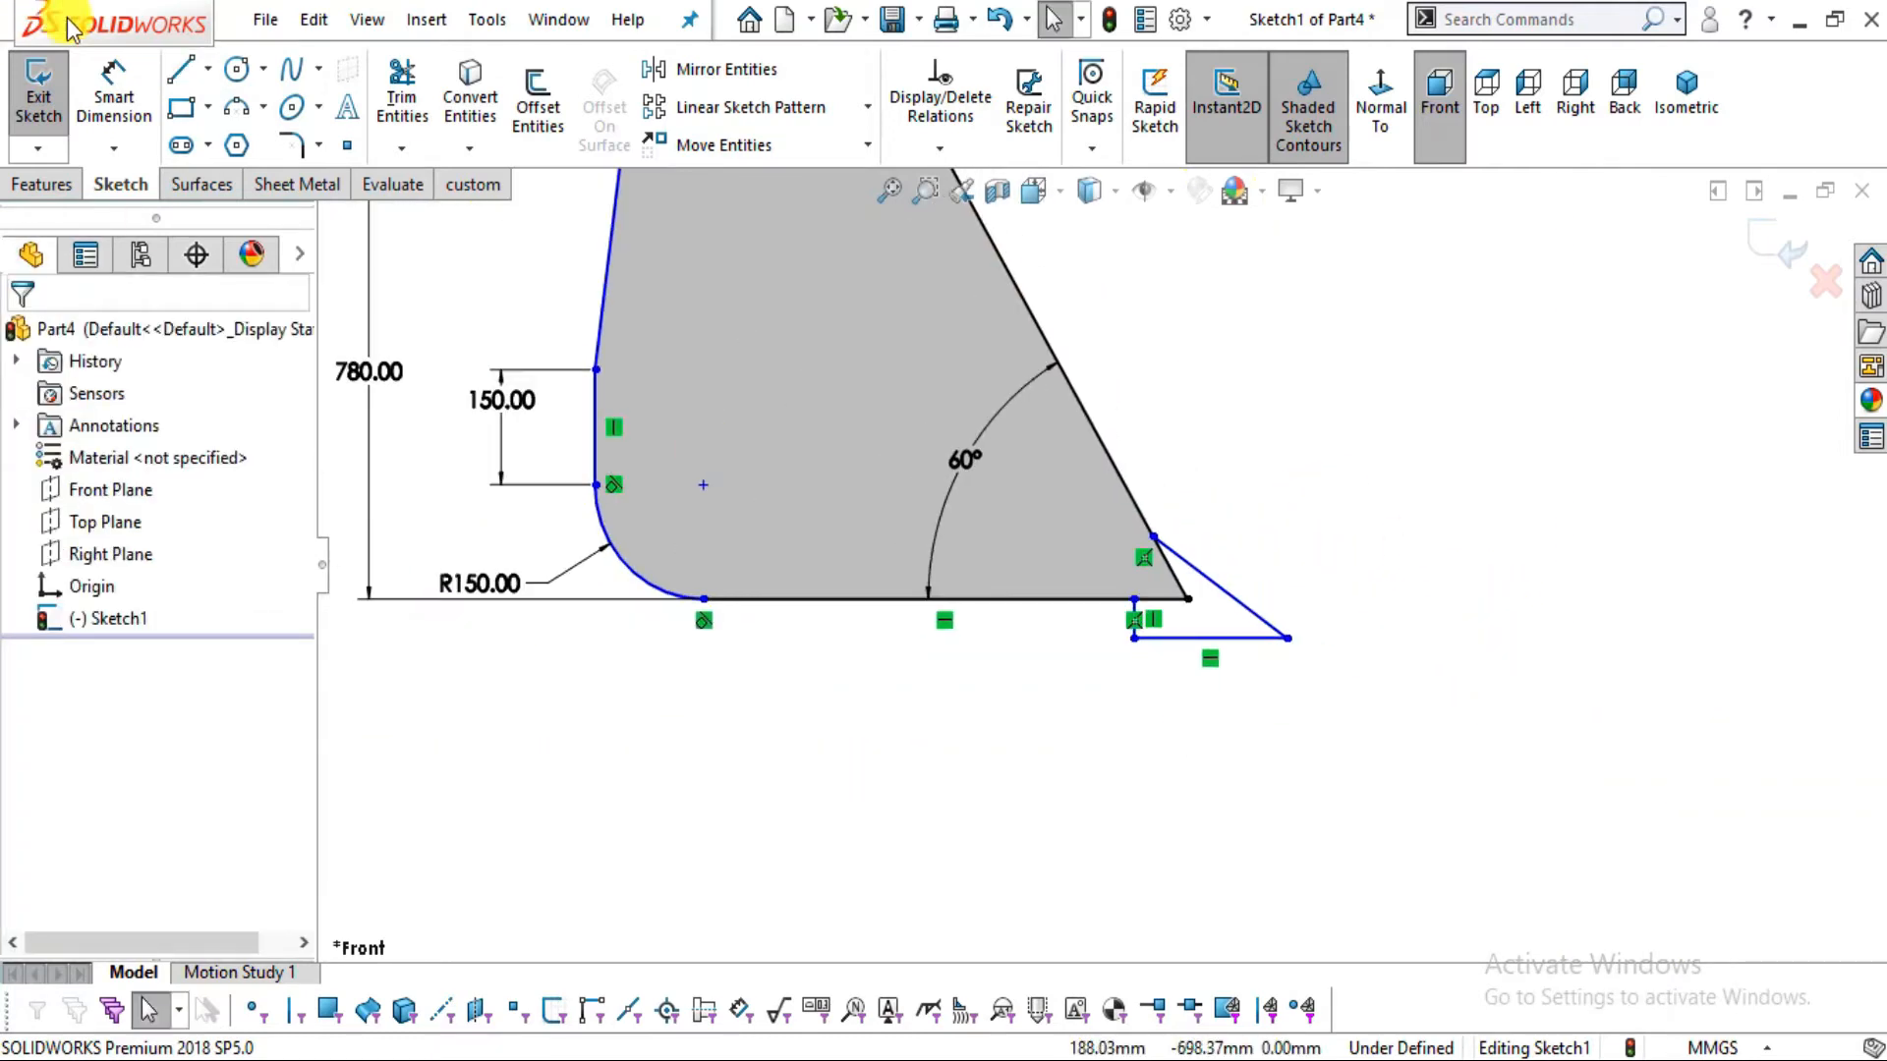
Dimension the horizontal distance from the arc's centre to the lip's short vertical line as 758 mm
click(114, 89)
scroll(796, 457, up, 2)
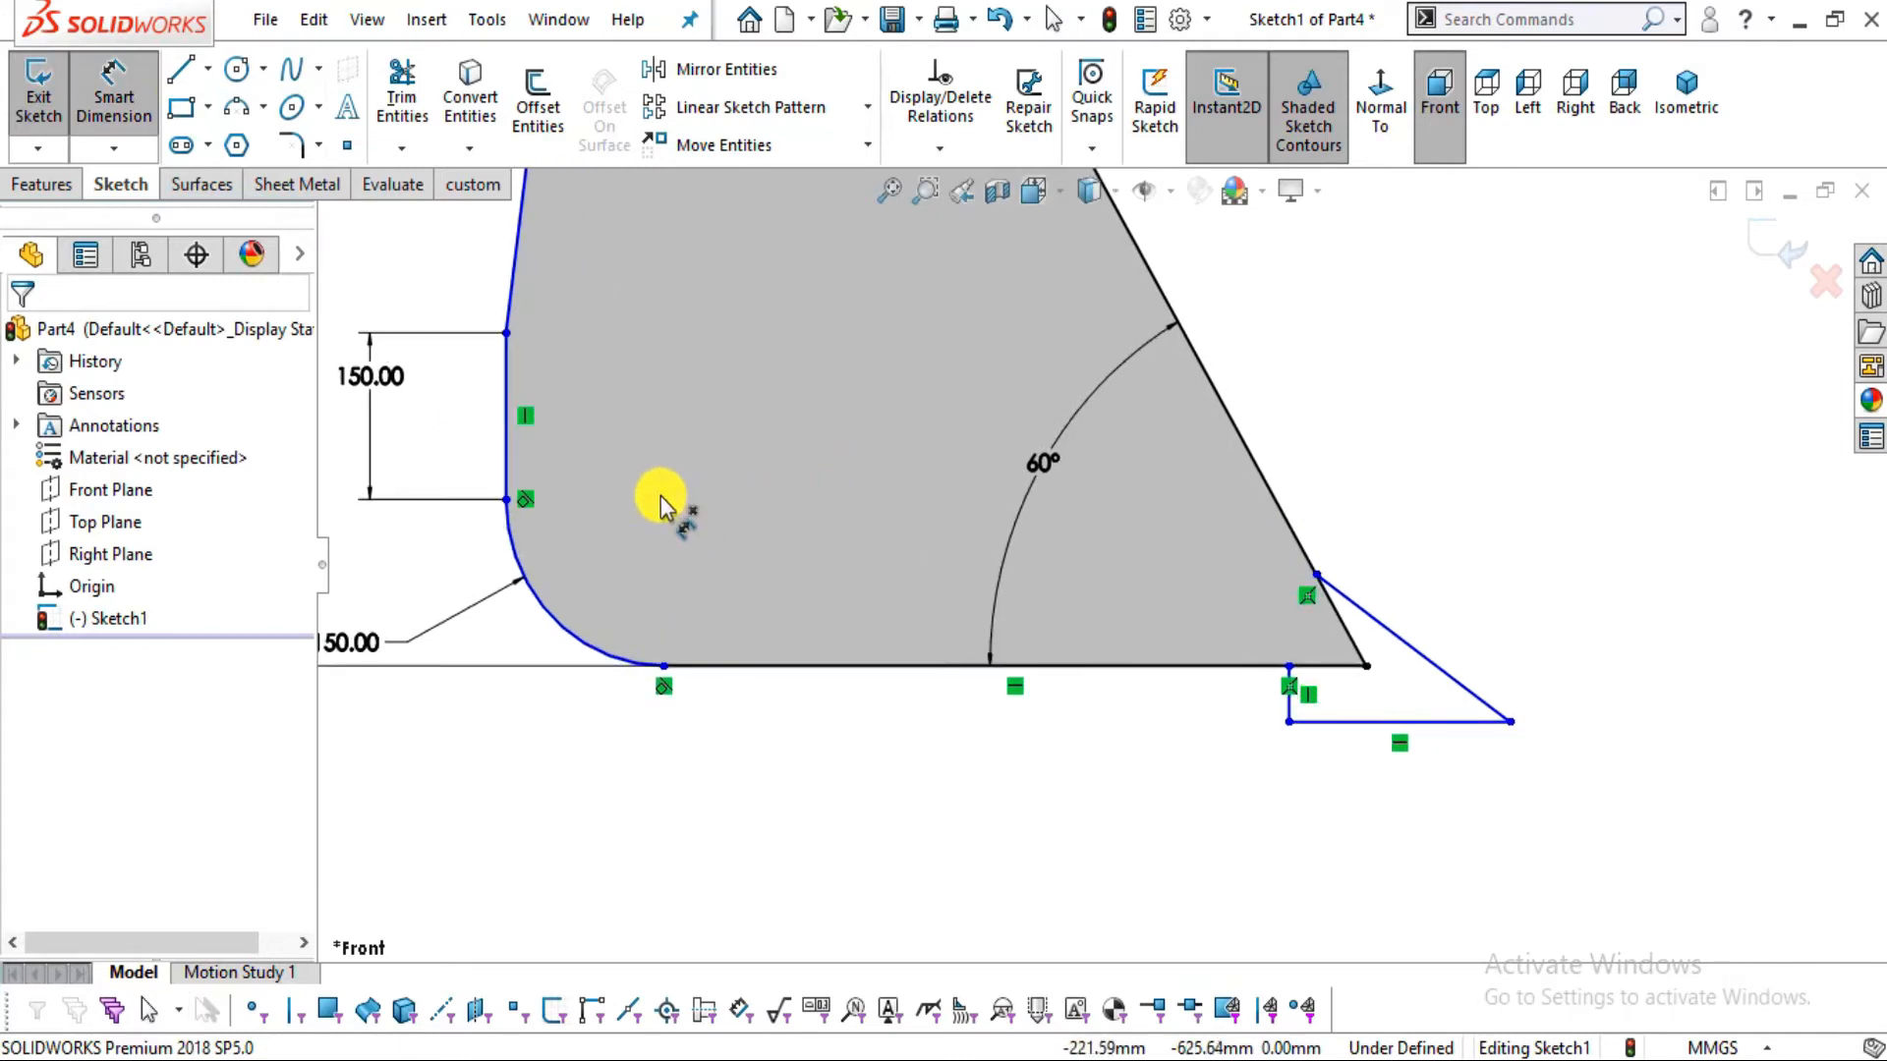
click(662, 498)
key(alt+Tab)
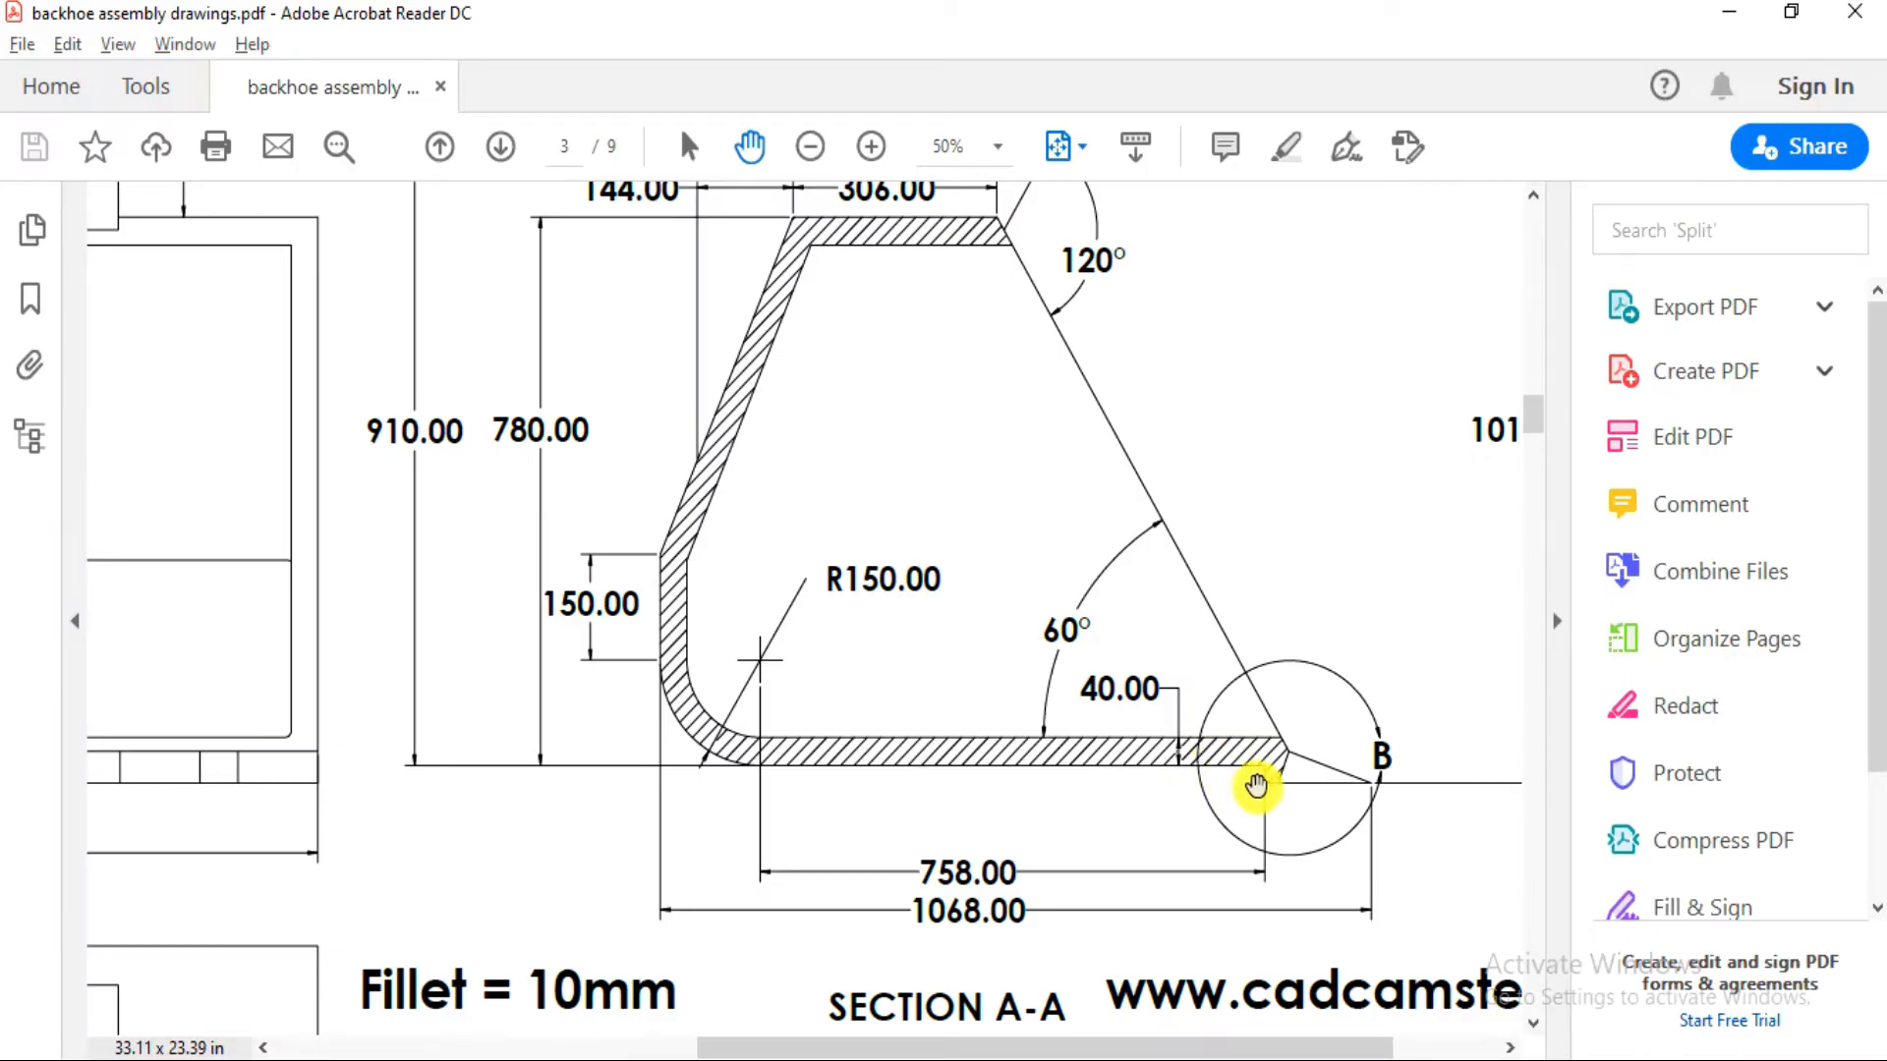
key(alt+Tab)
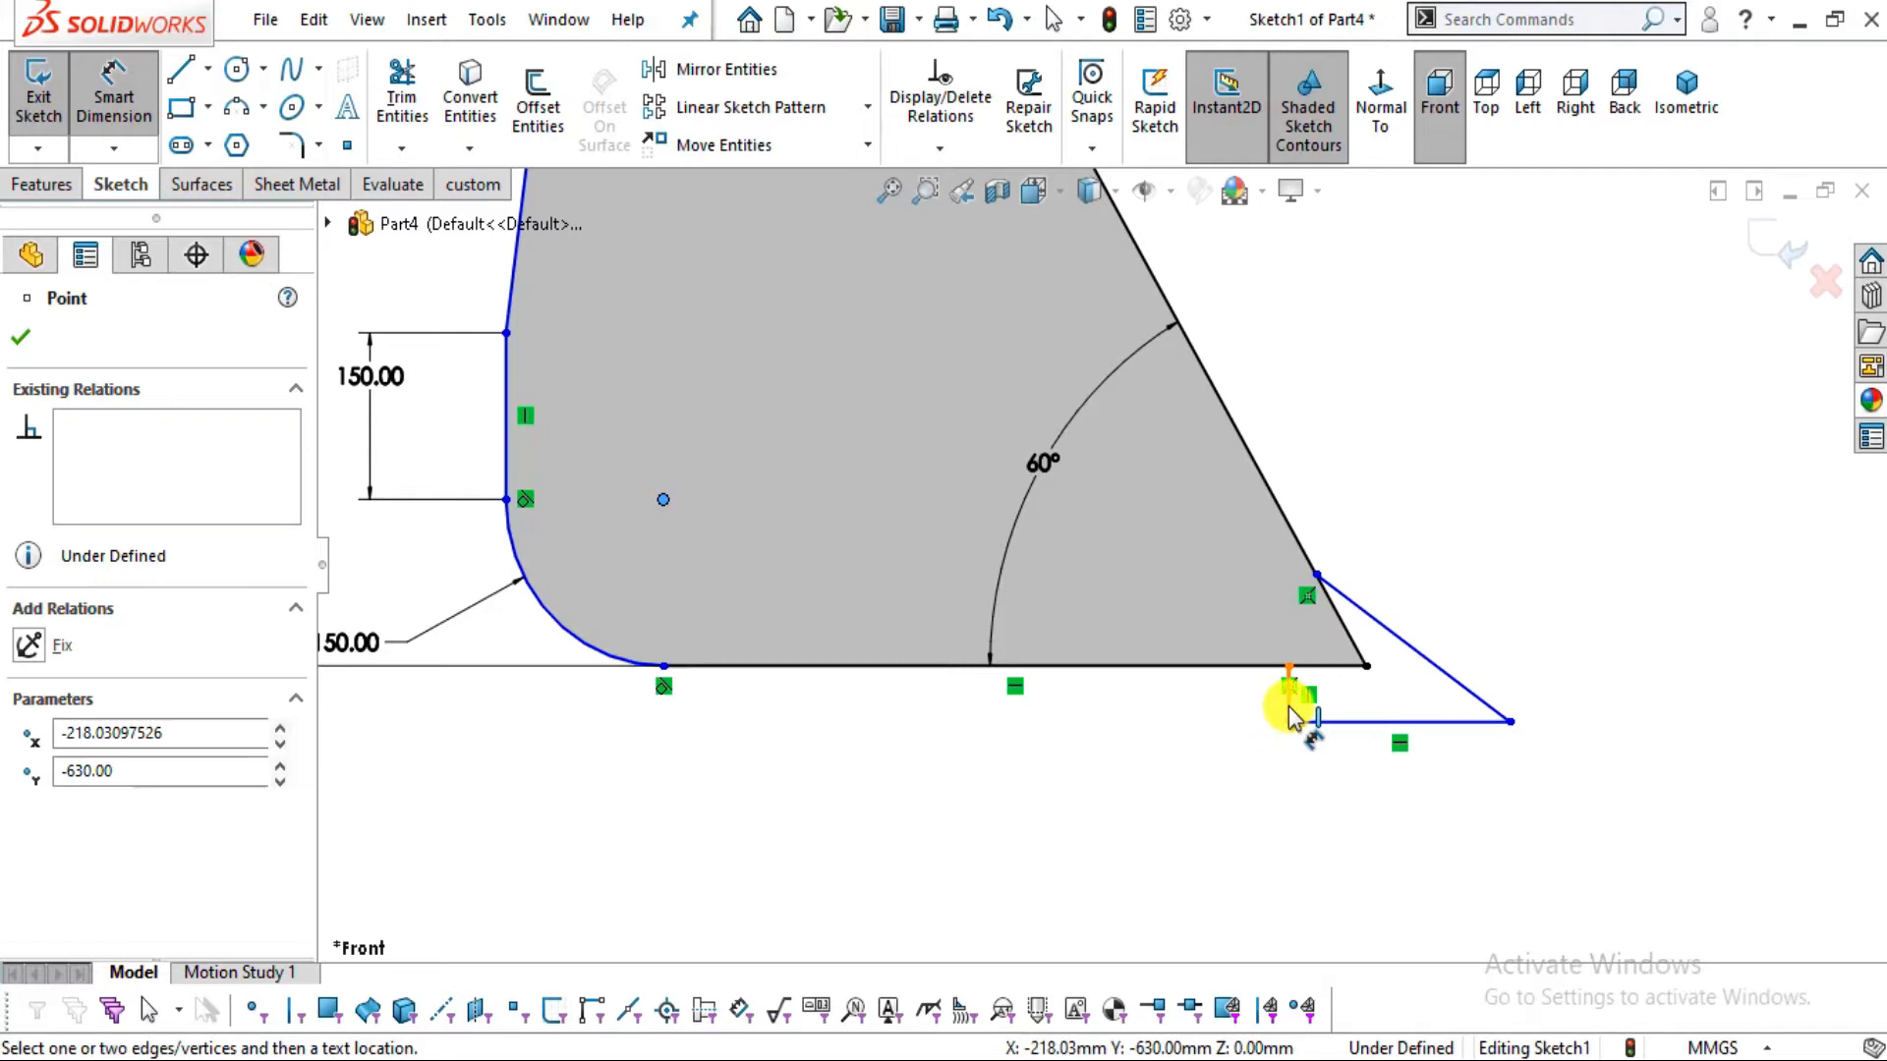
click(1292, 717)
key(alt+Tab)
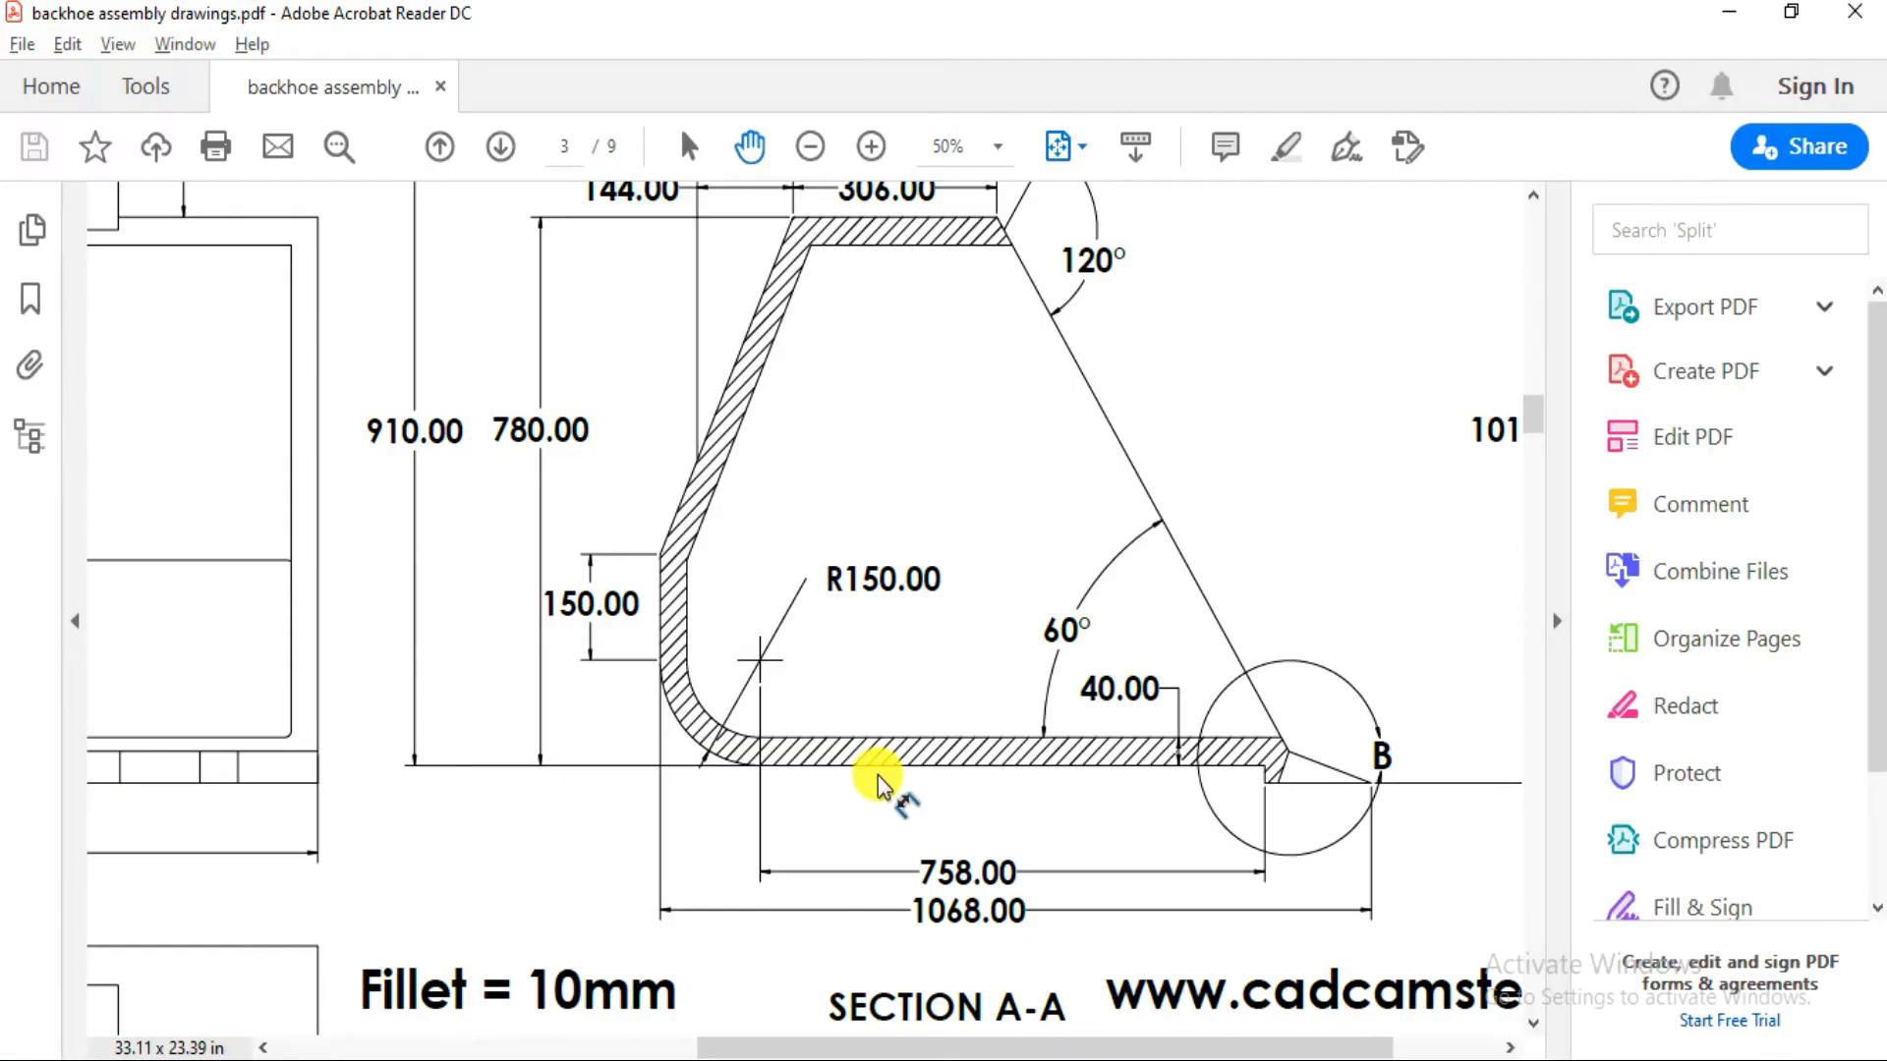
key(alt+Tab)
click(896, 765)
text(7)
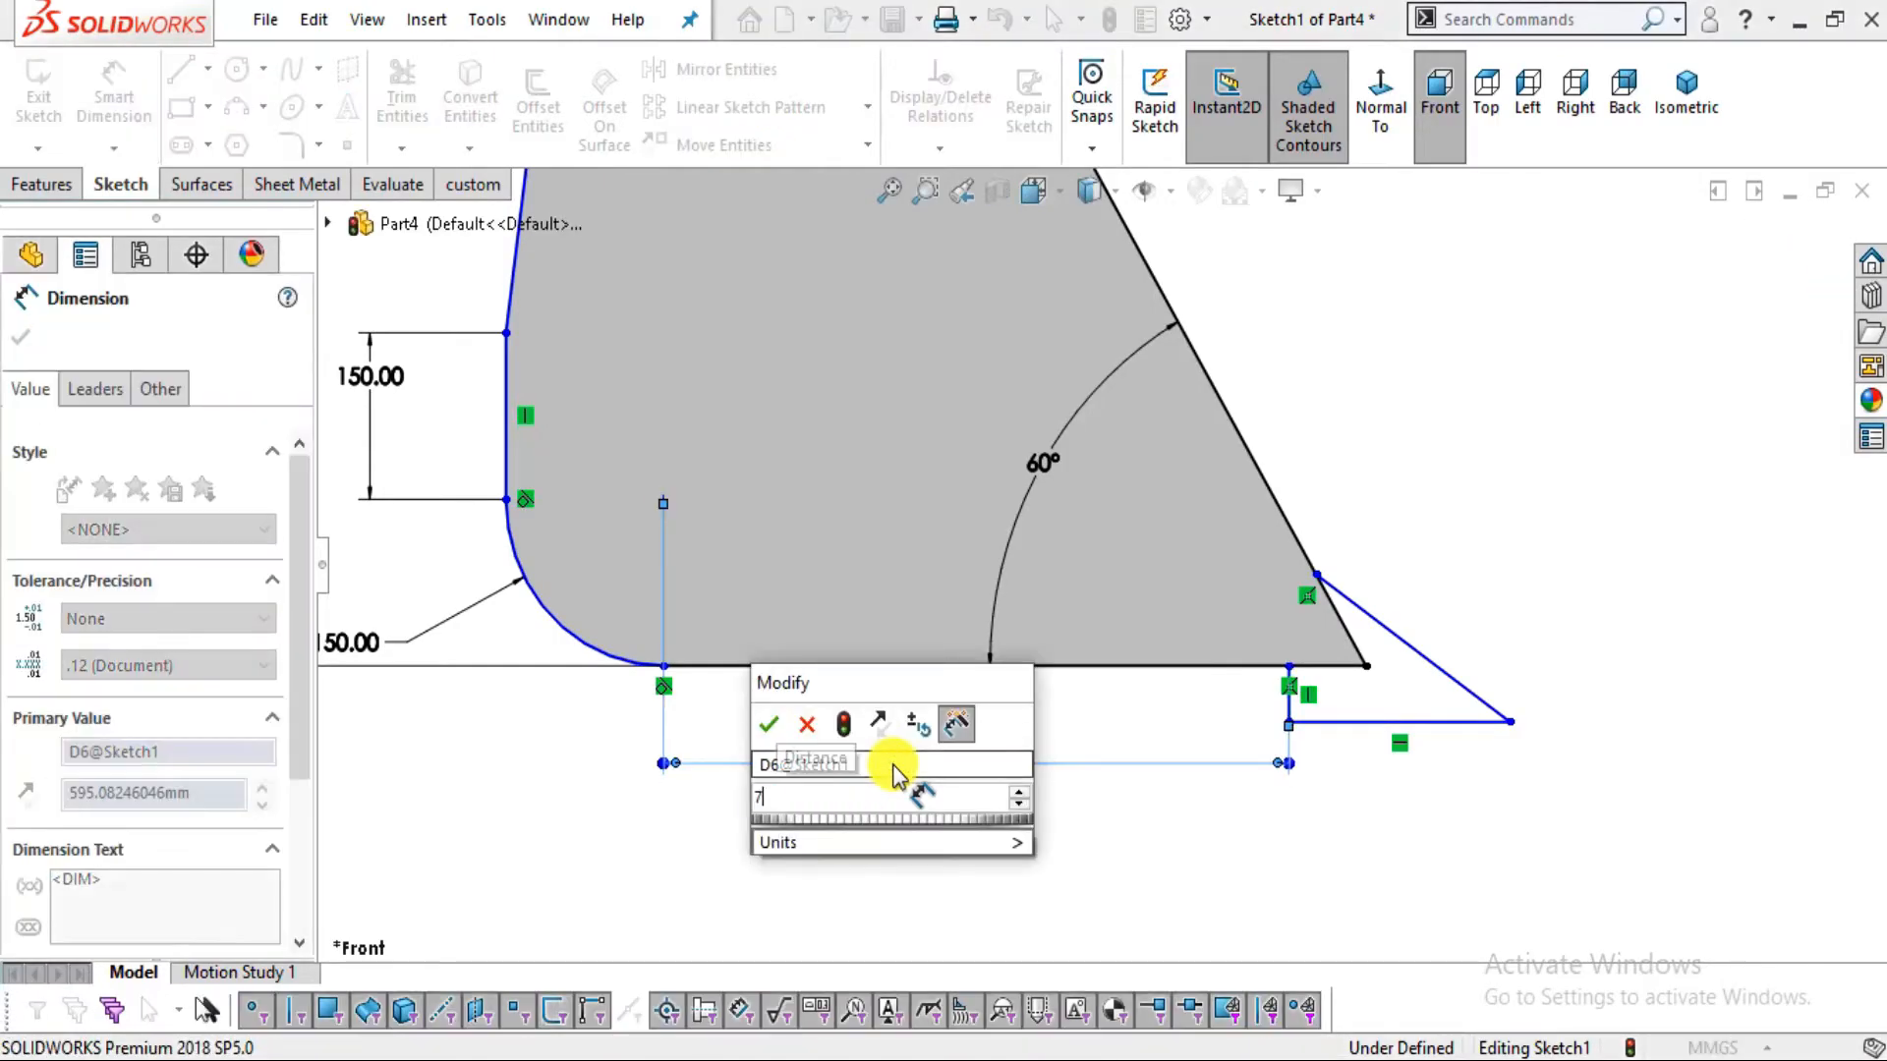
text(58)
key(Return)
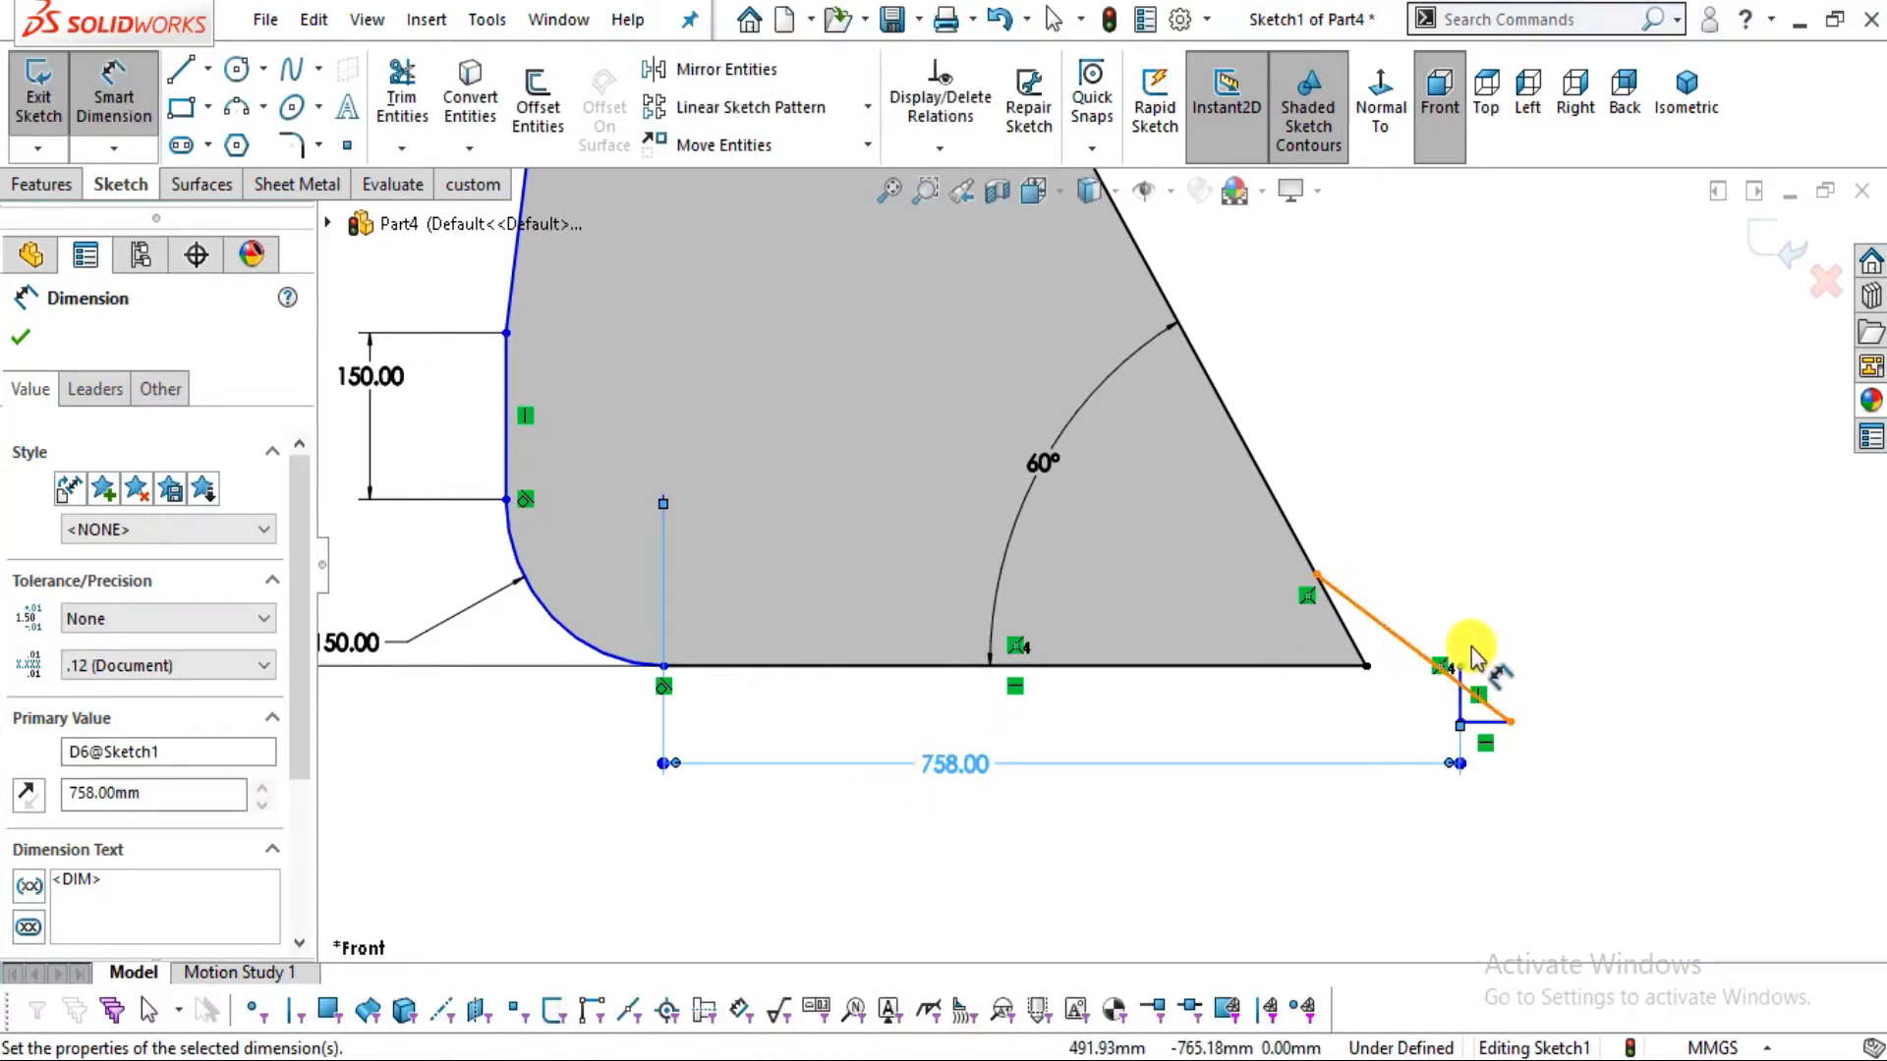
Move the upper endpoint of the lip's short vertical line along the baseline to just inside the profile's lower-right corner
key(Escape)
scroll(1474, 693, down, 2)
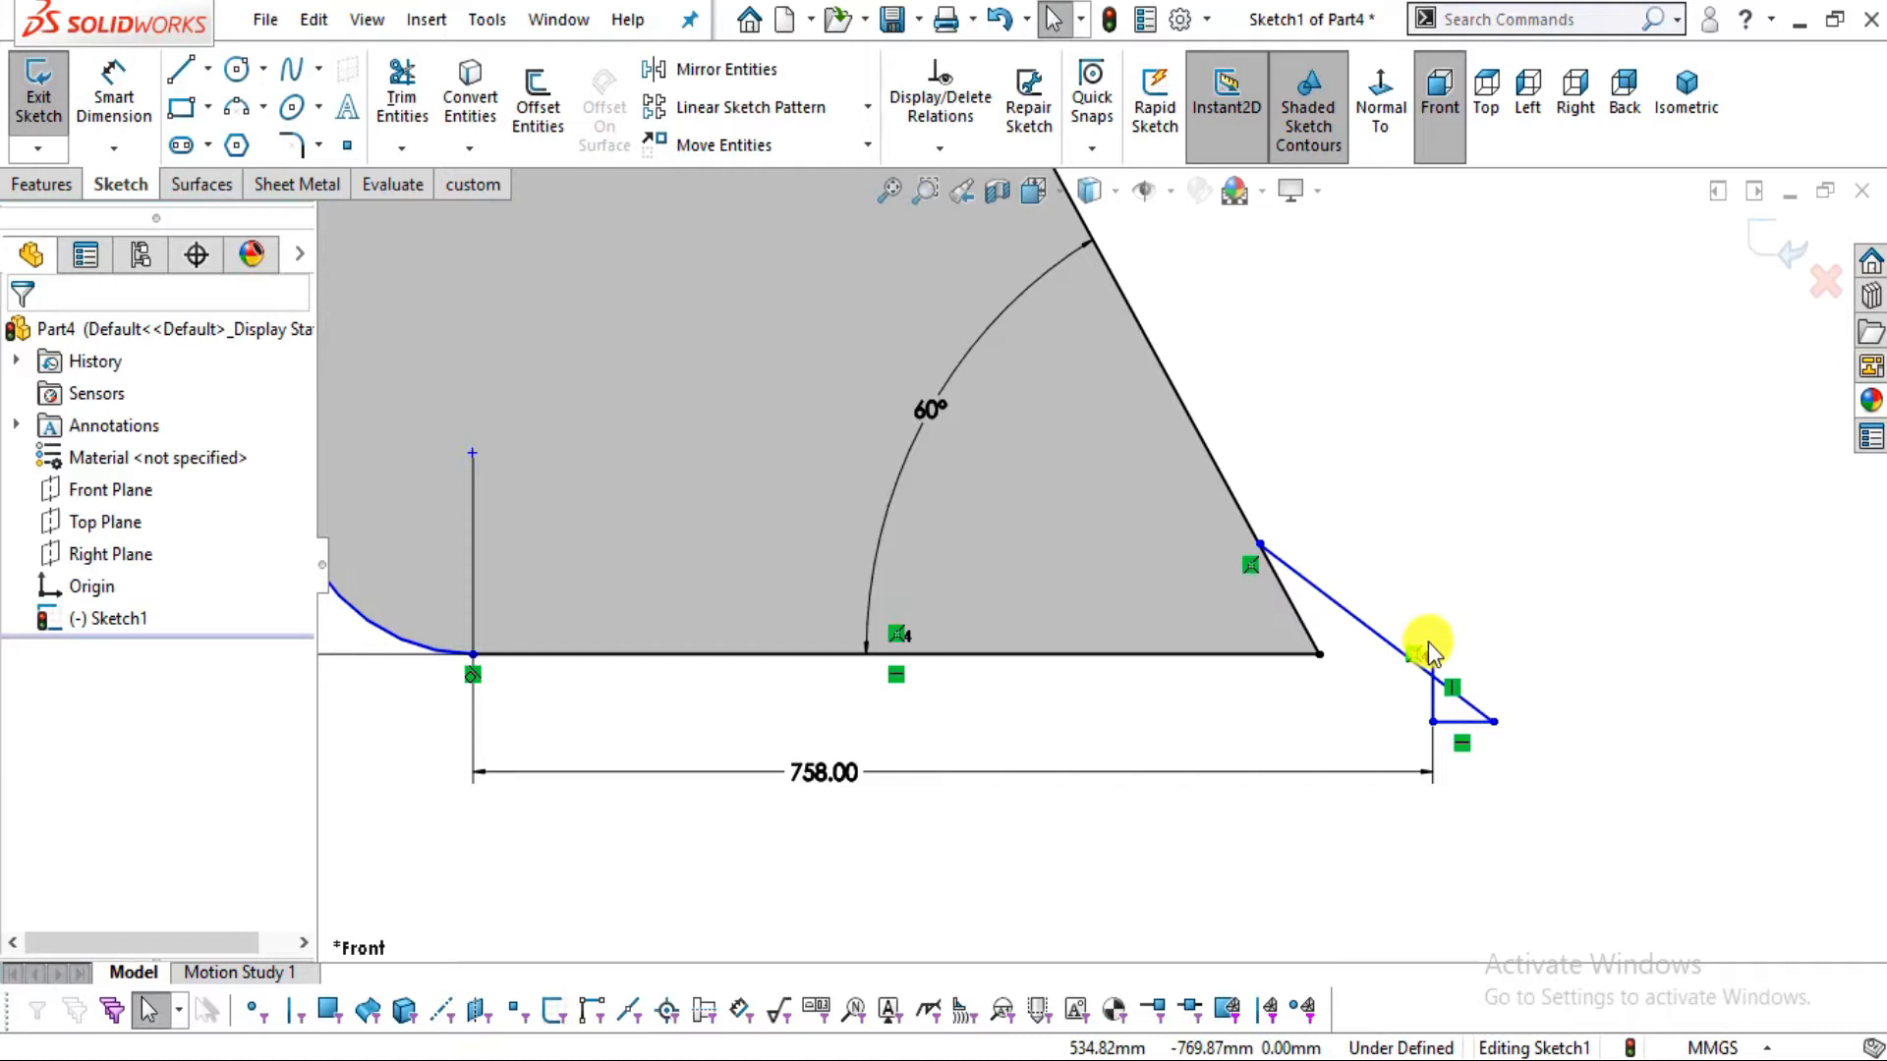
drag(1439, 659, 1259, 653)
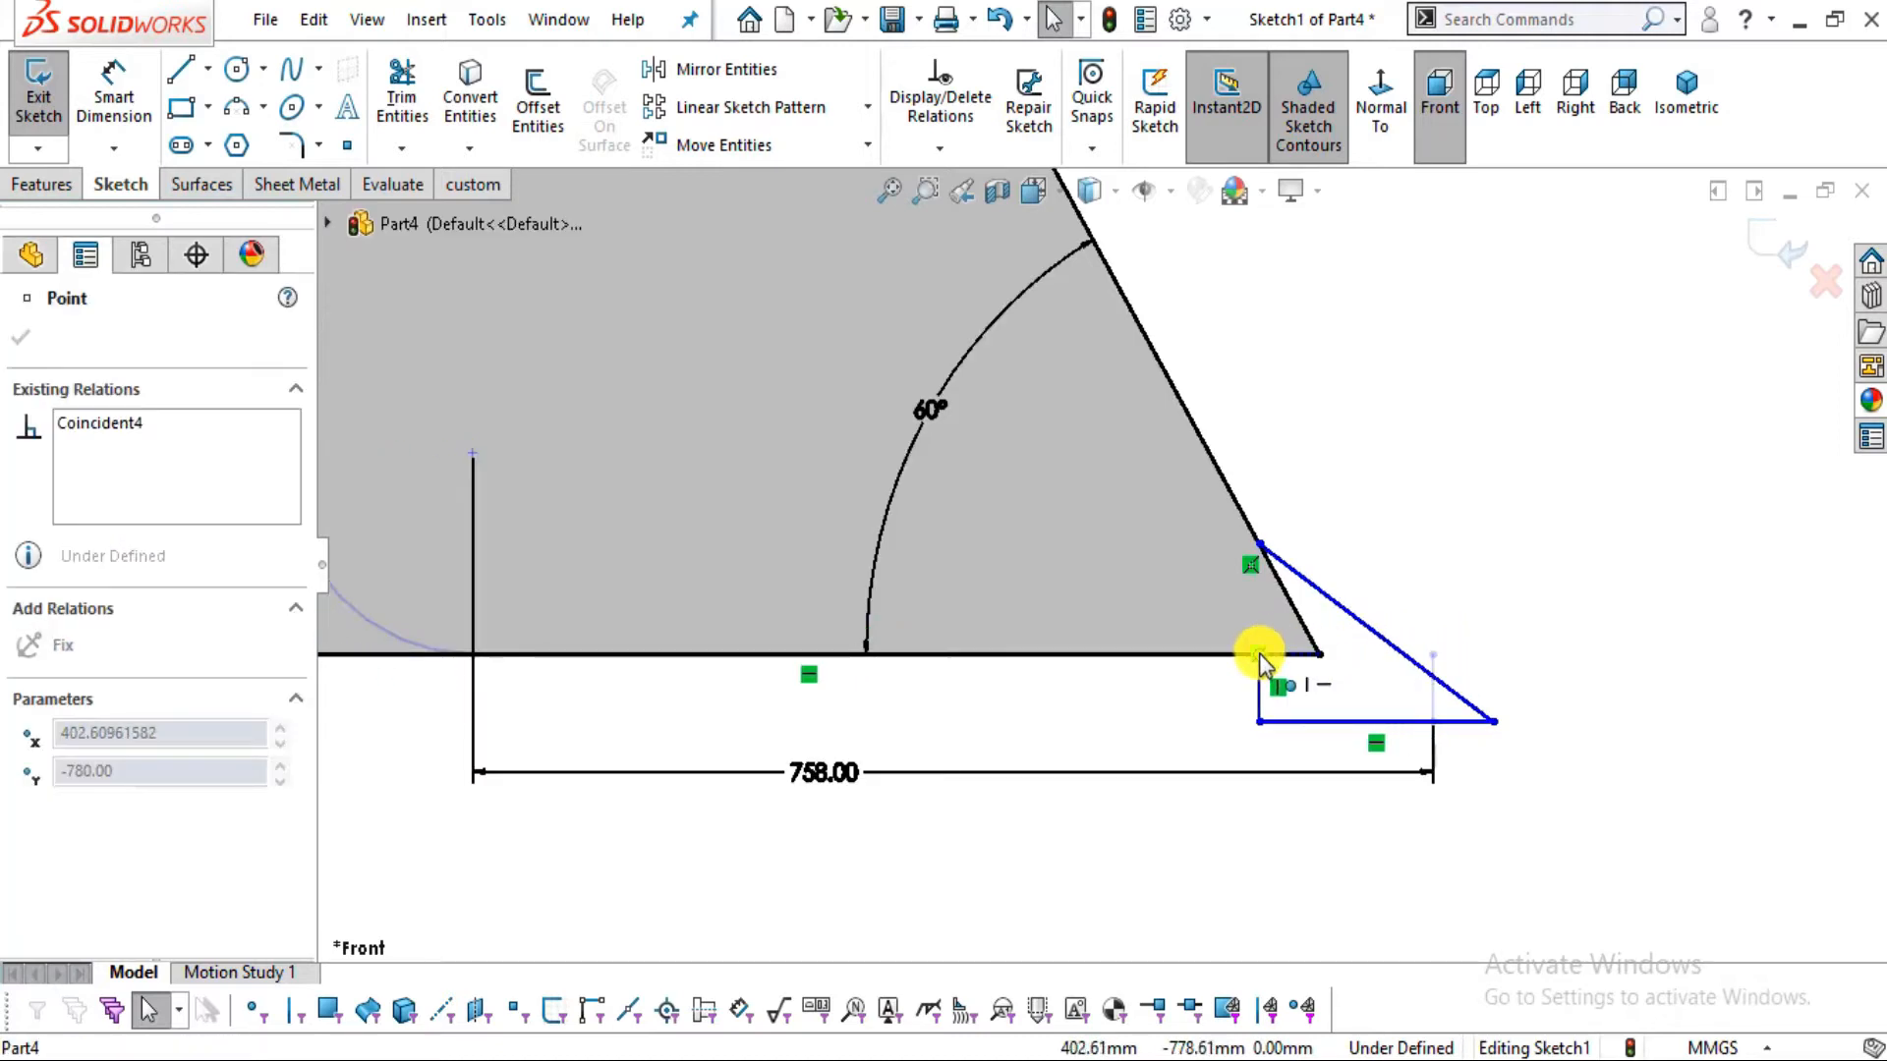
click(1503, 737)
scroll(1504, 737, up, 3)
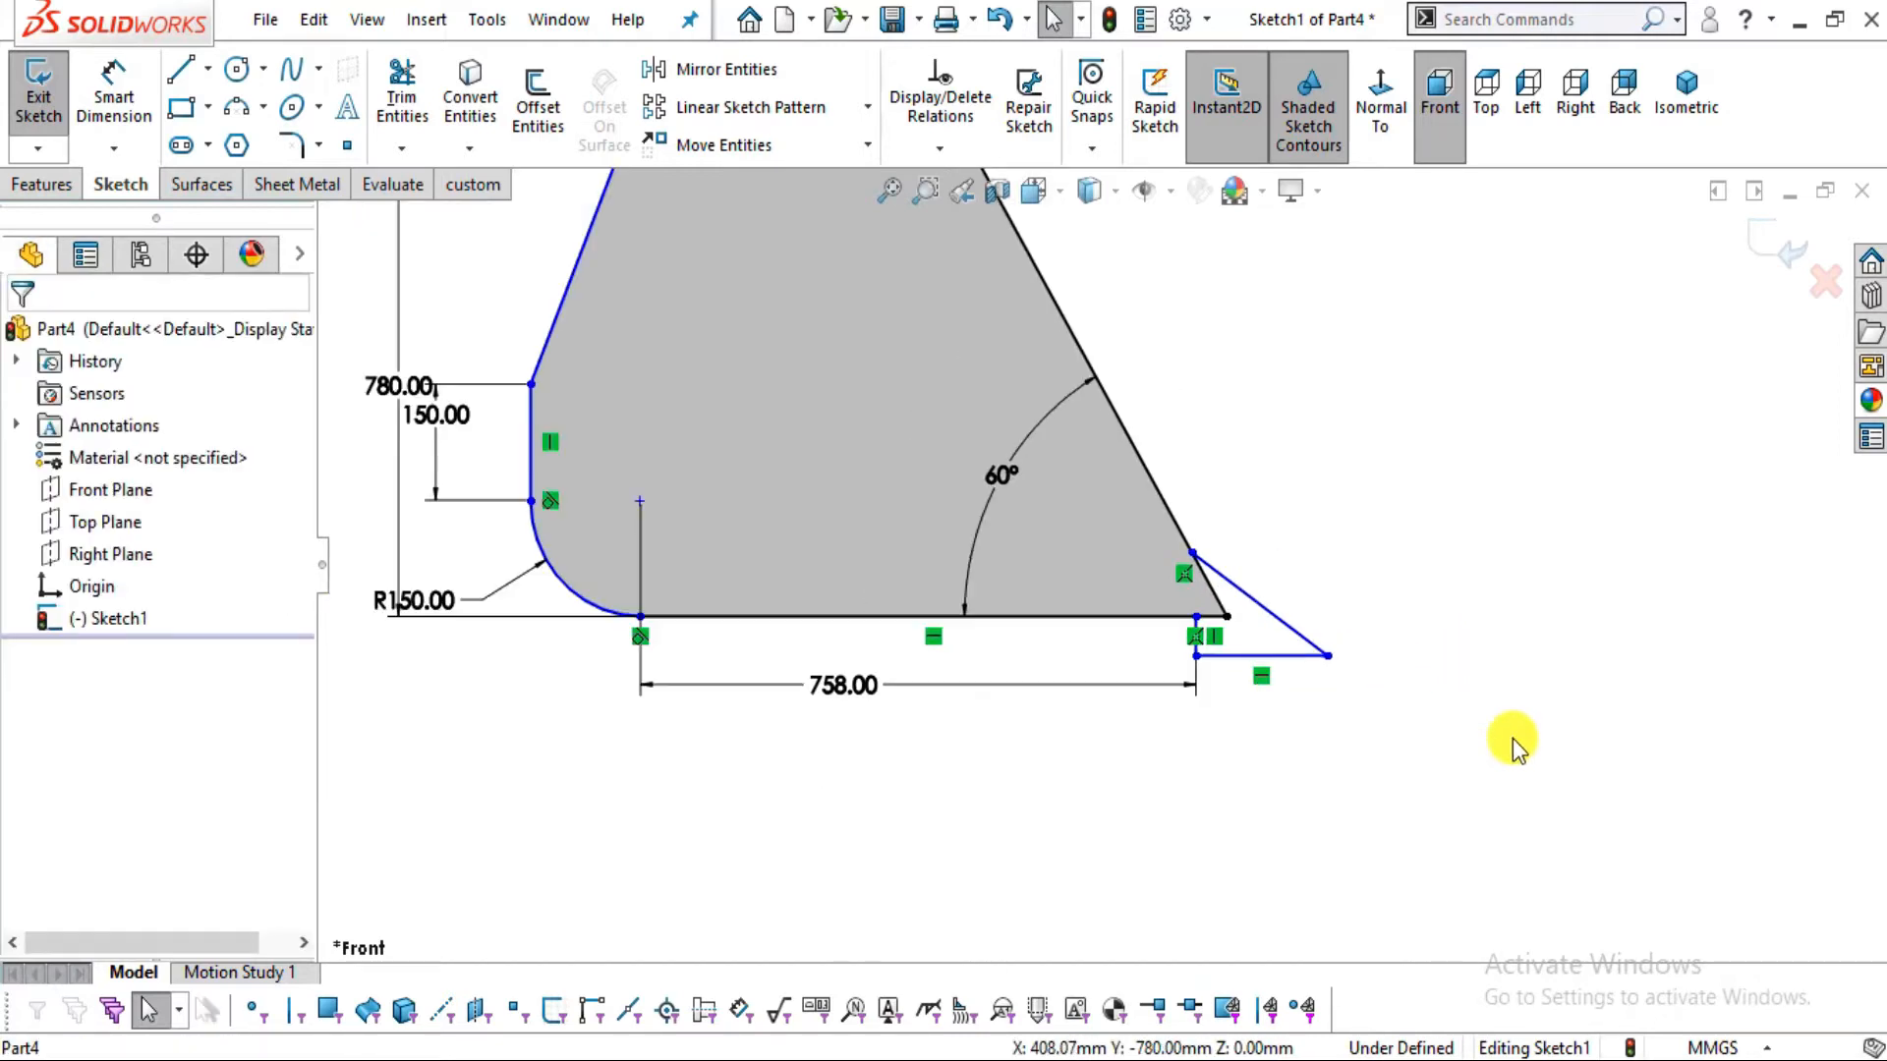
scroll(1171, 687, down, 4)
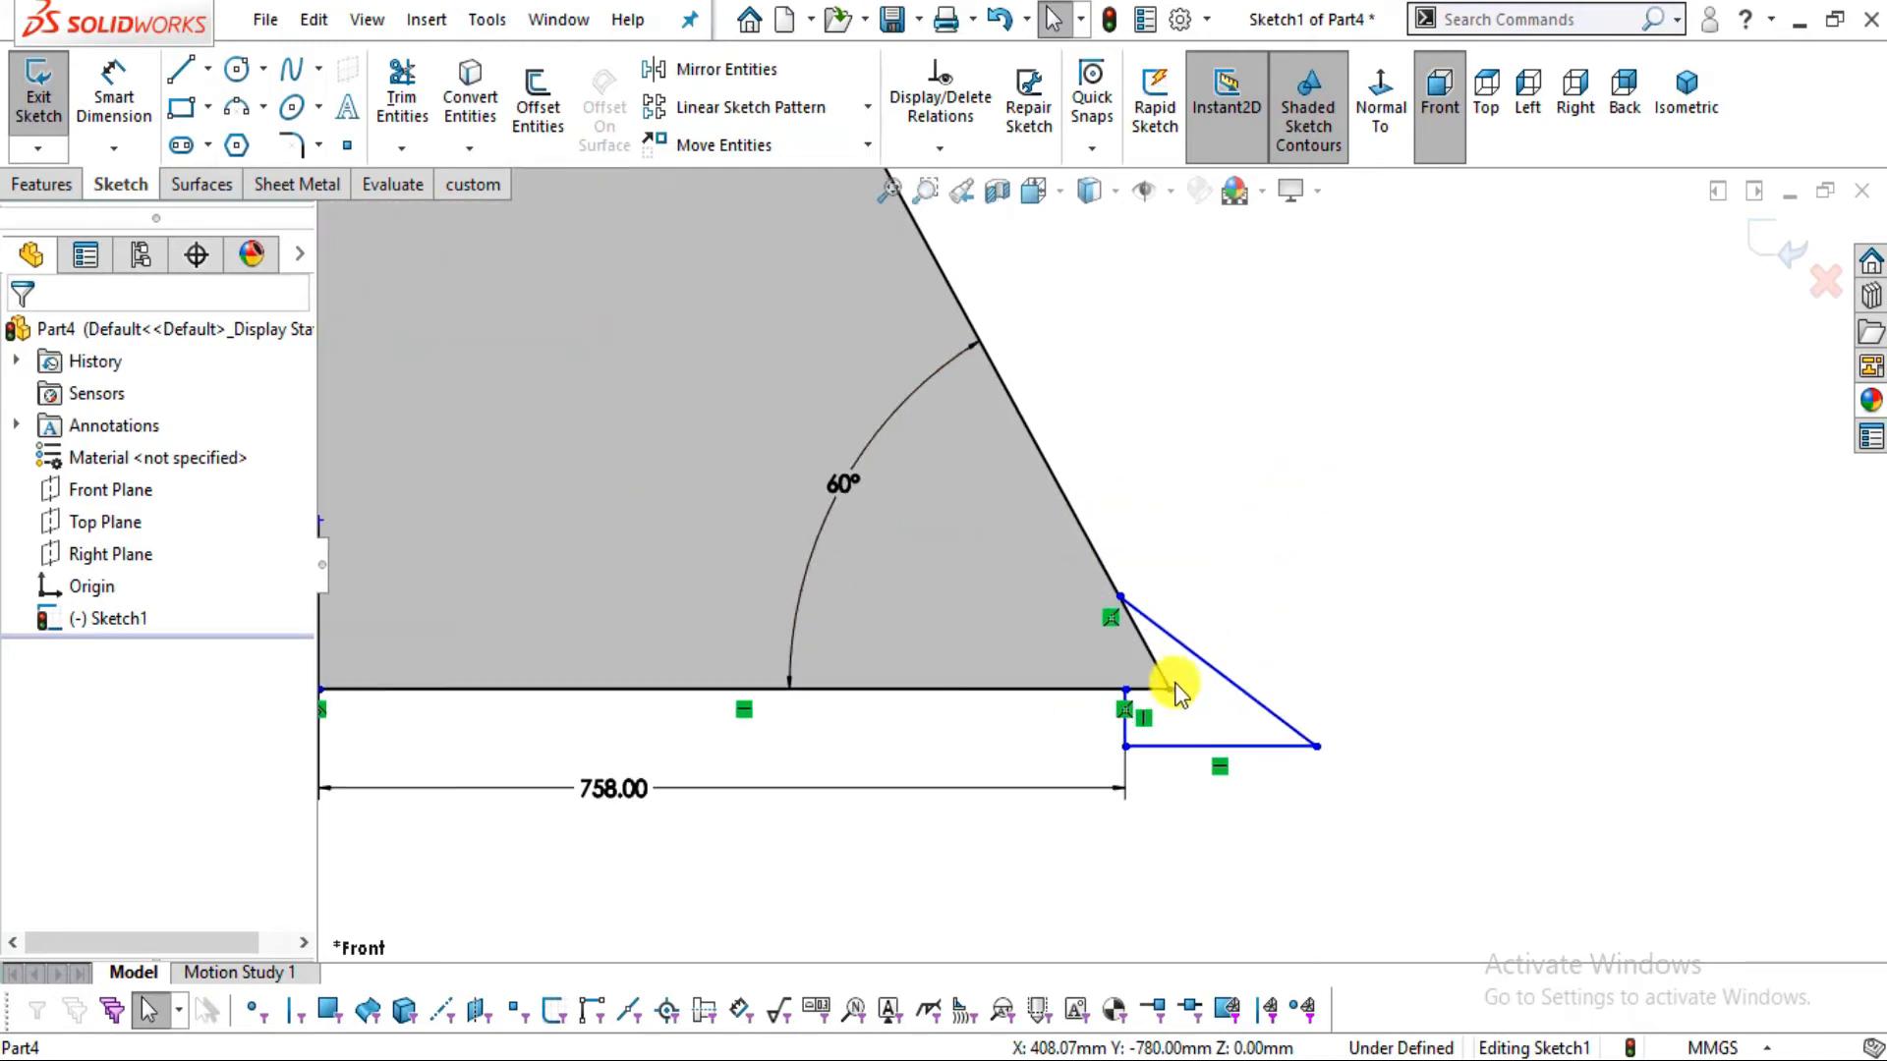
drag(1093, 697, 1086, 687)
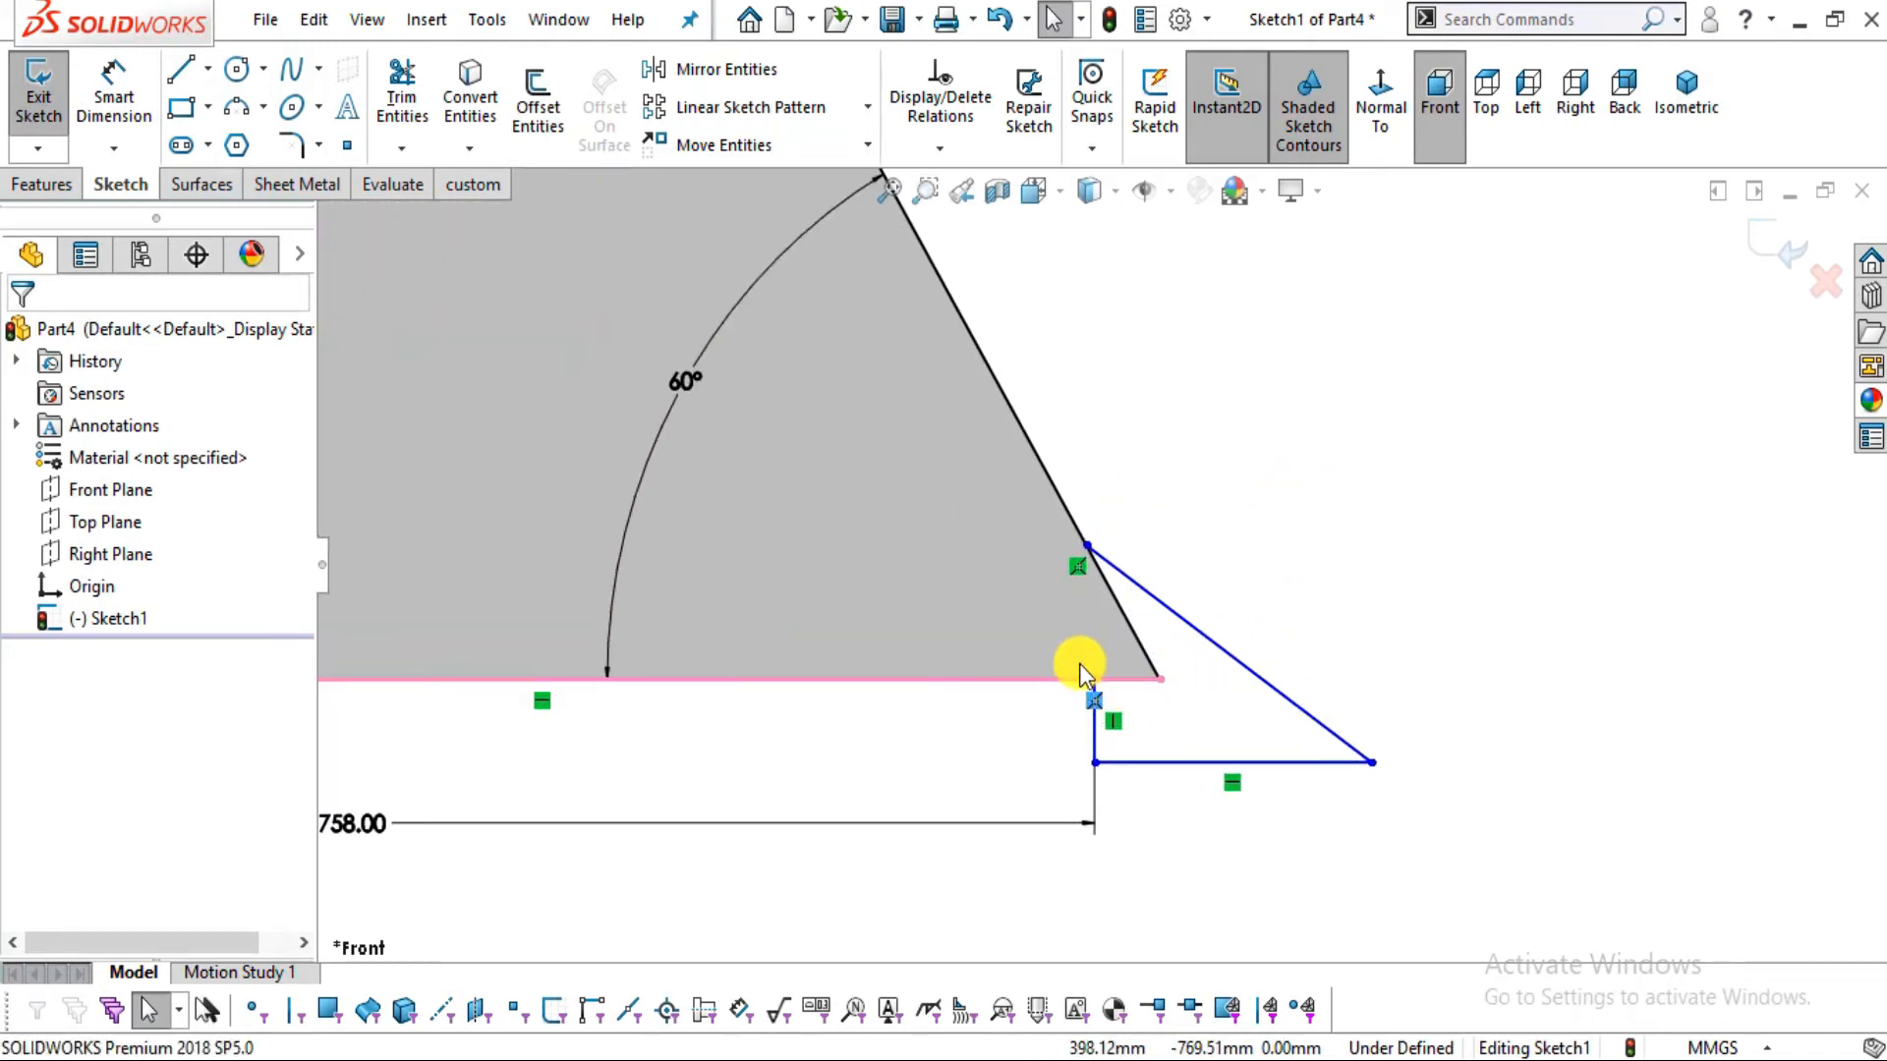
Dimension the overall horizontal distance from the profile's left vertical edge to the lip's tip as 1068 mm, following the PDF drawing
scroll(1264, 640, up, 2)
click(114, 87)
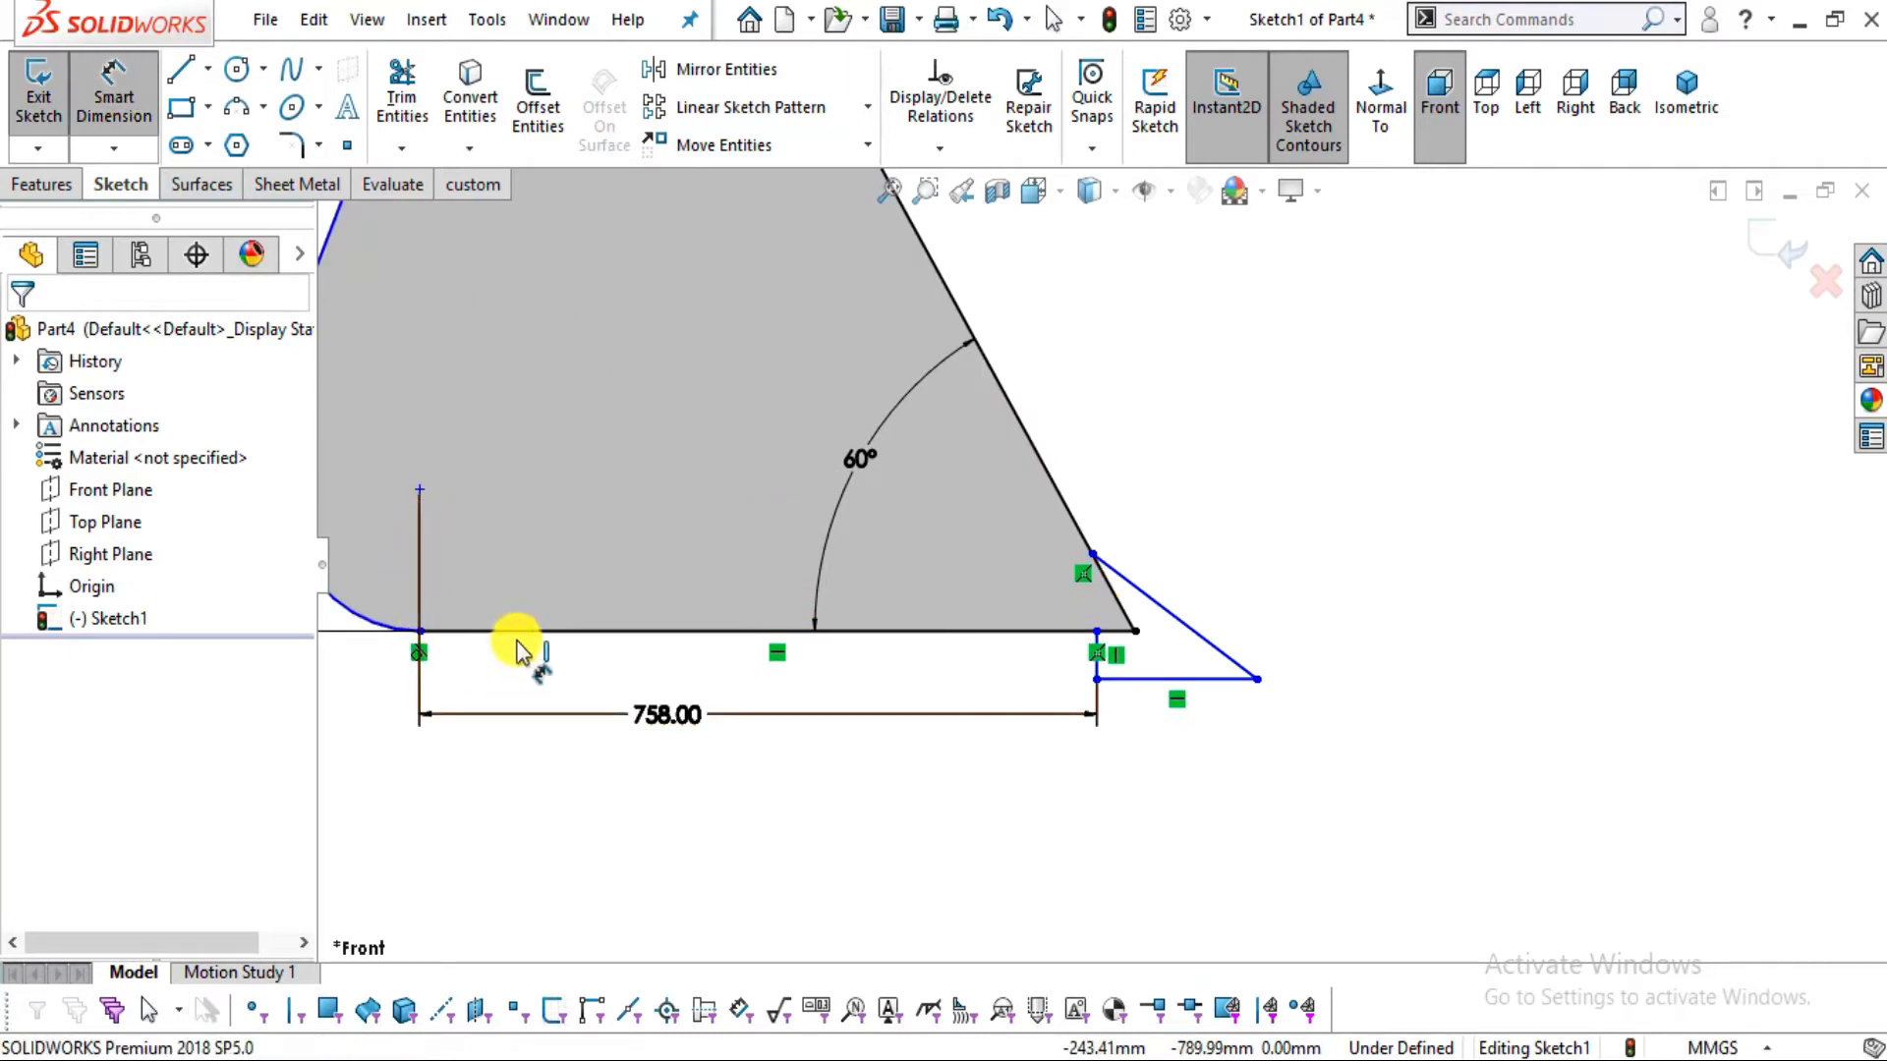
scroll(514, 640, up, 2)
click(533, 481)
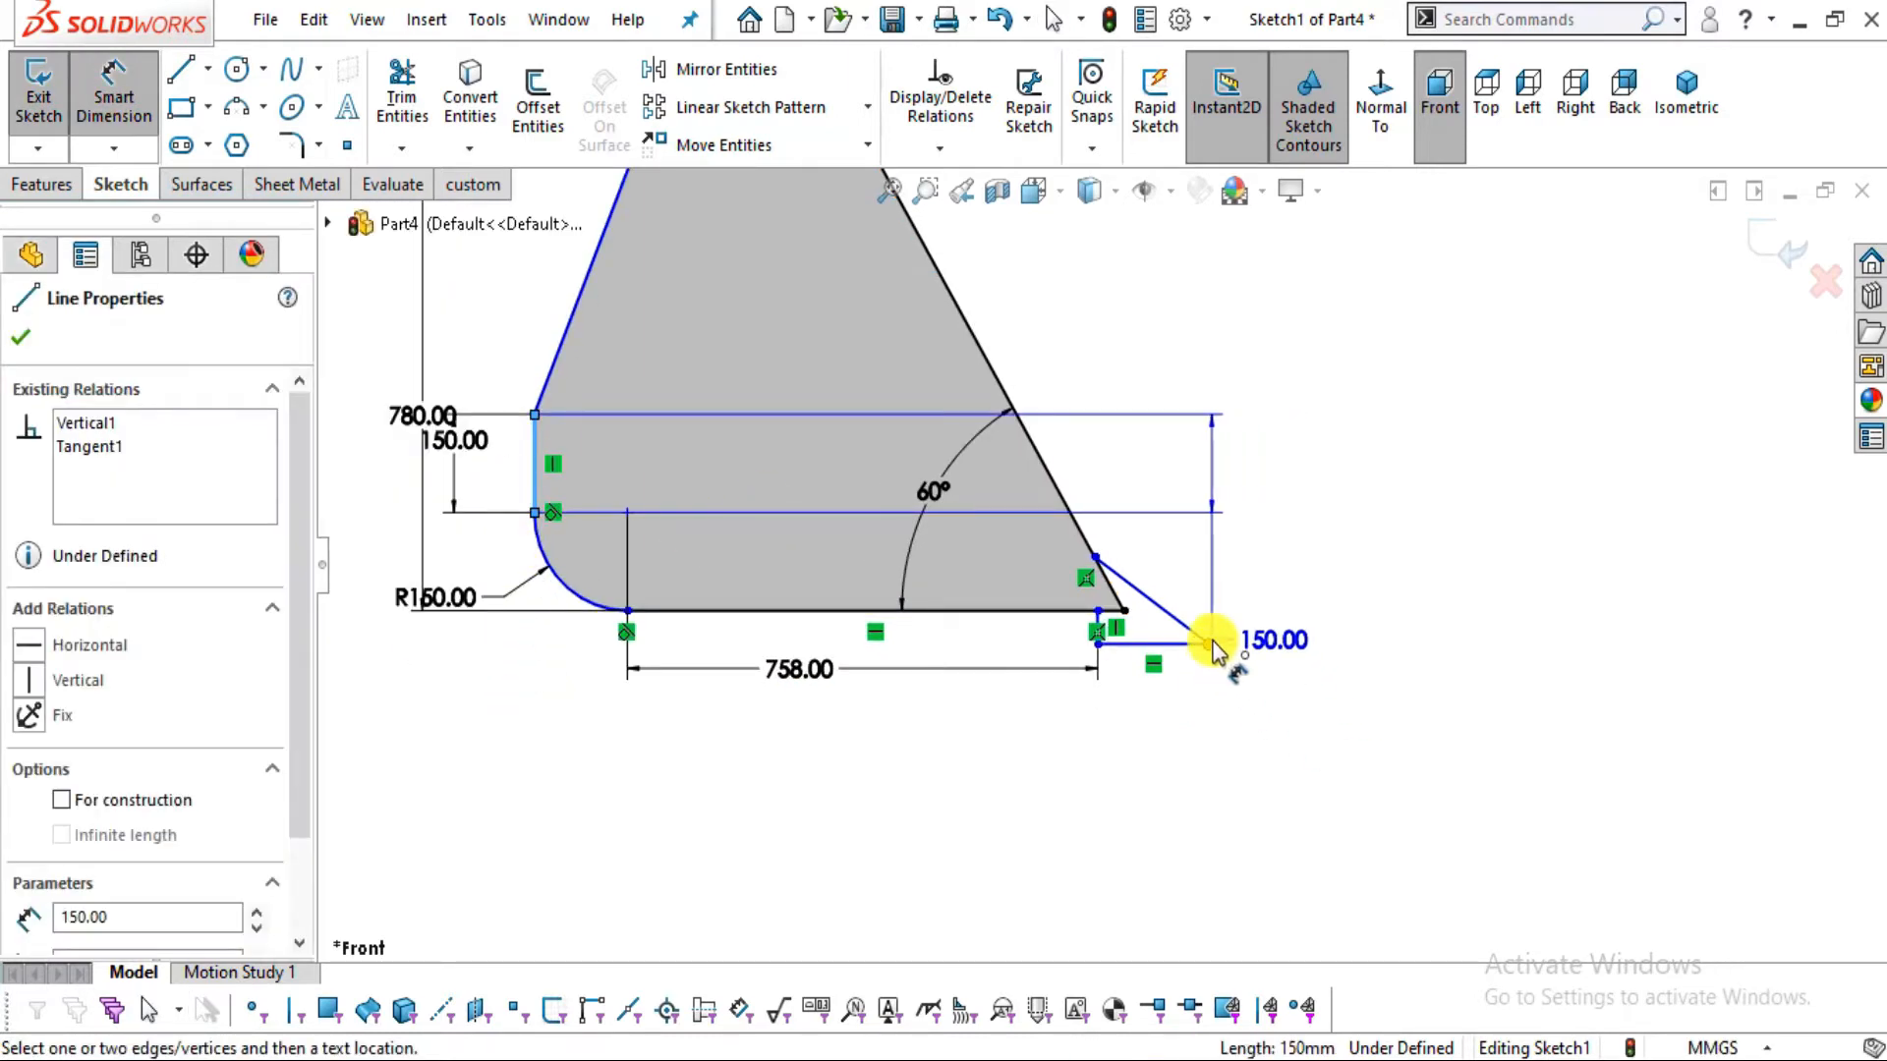
click(1209, 644)
scroll(776, 727, down, 2)
scroll(776, 729, down, 1)
key(alt+Tab)
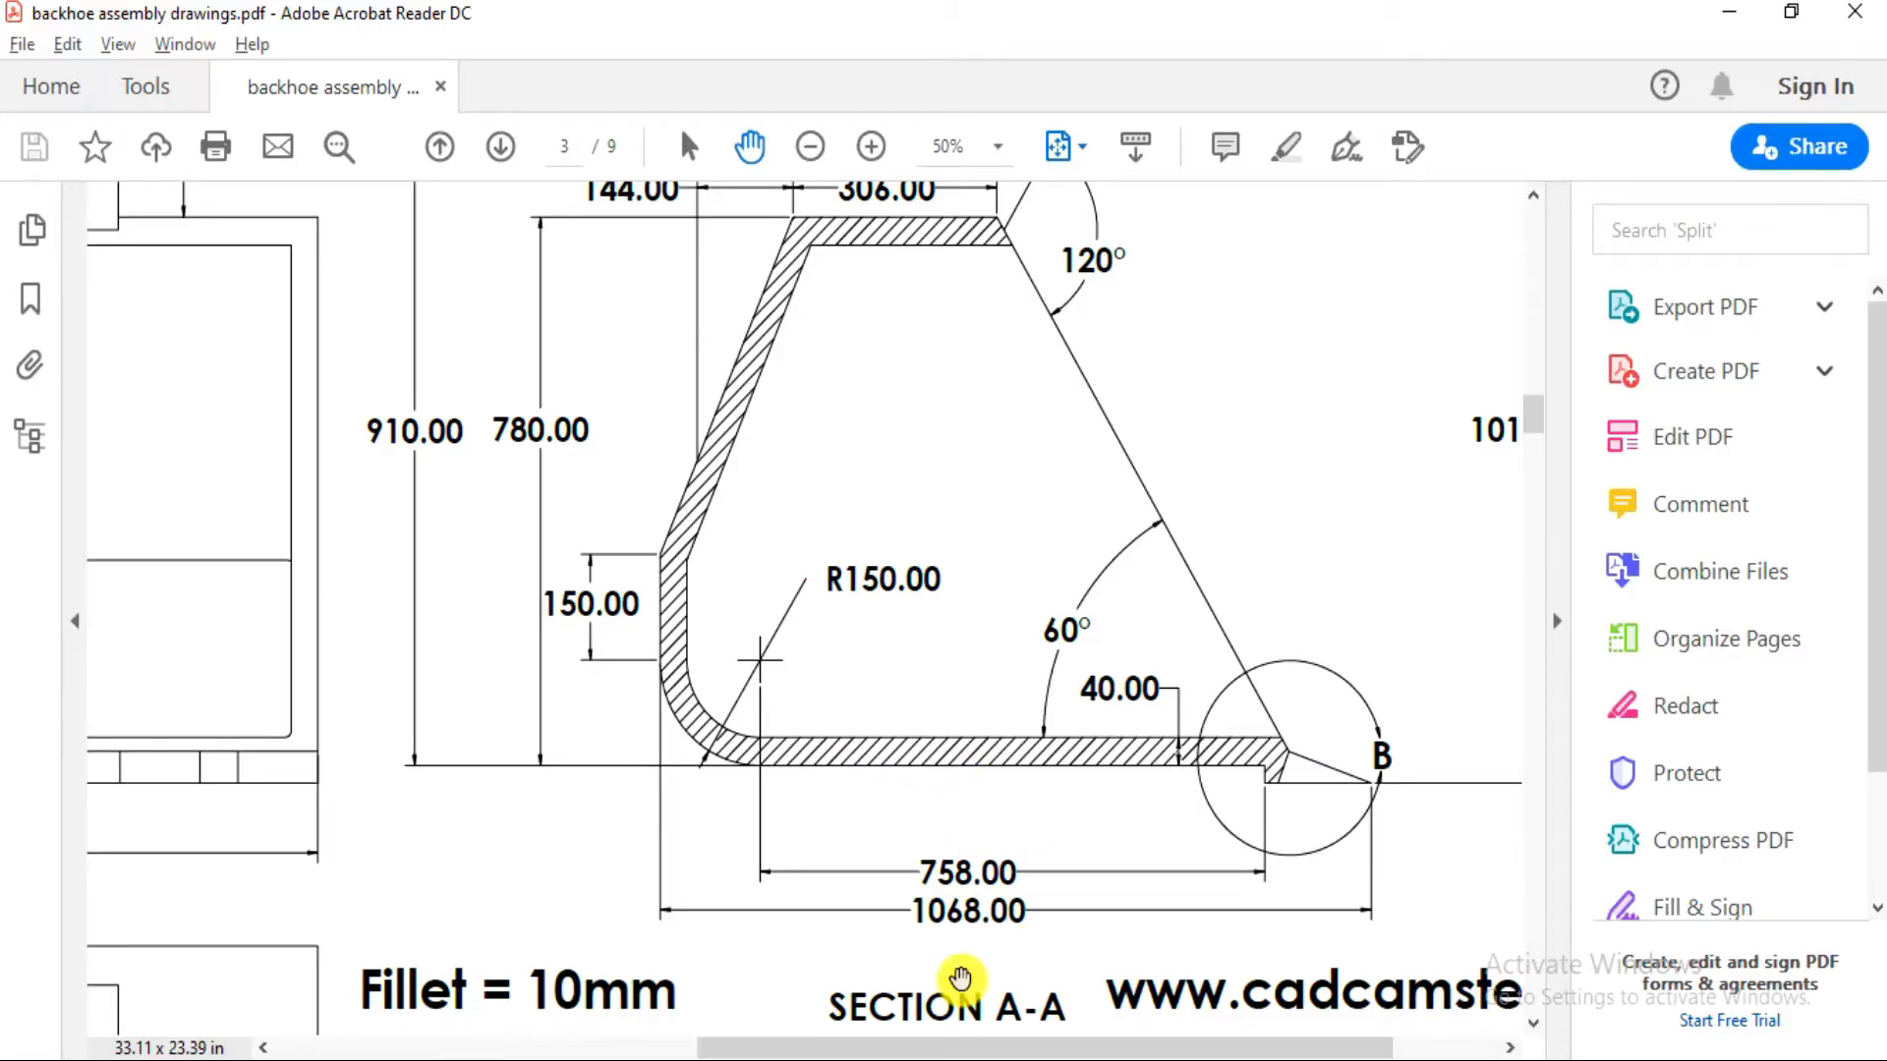
key(alt+Tab)
click(947, 750)
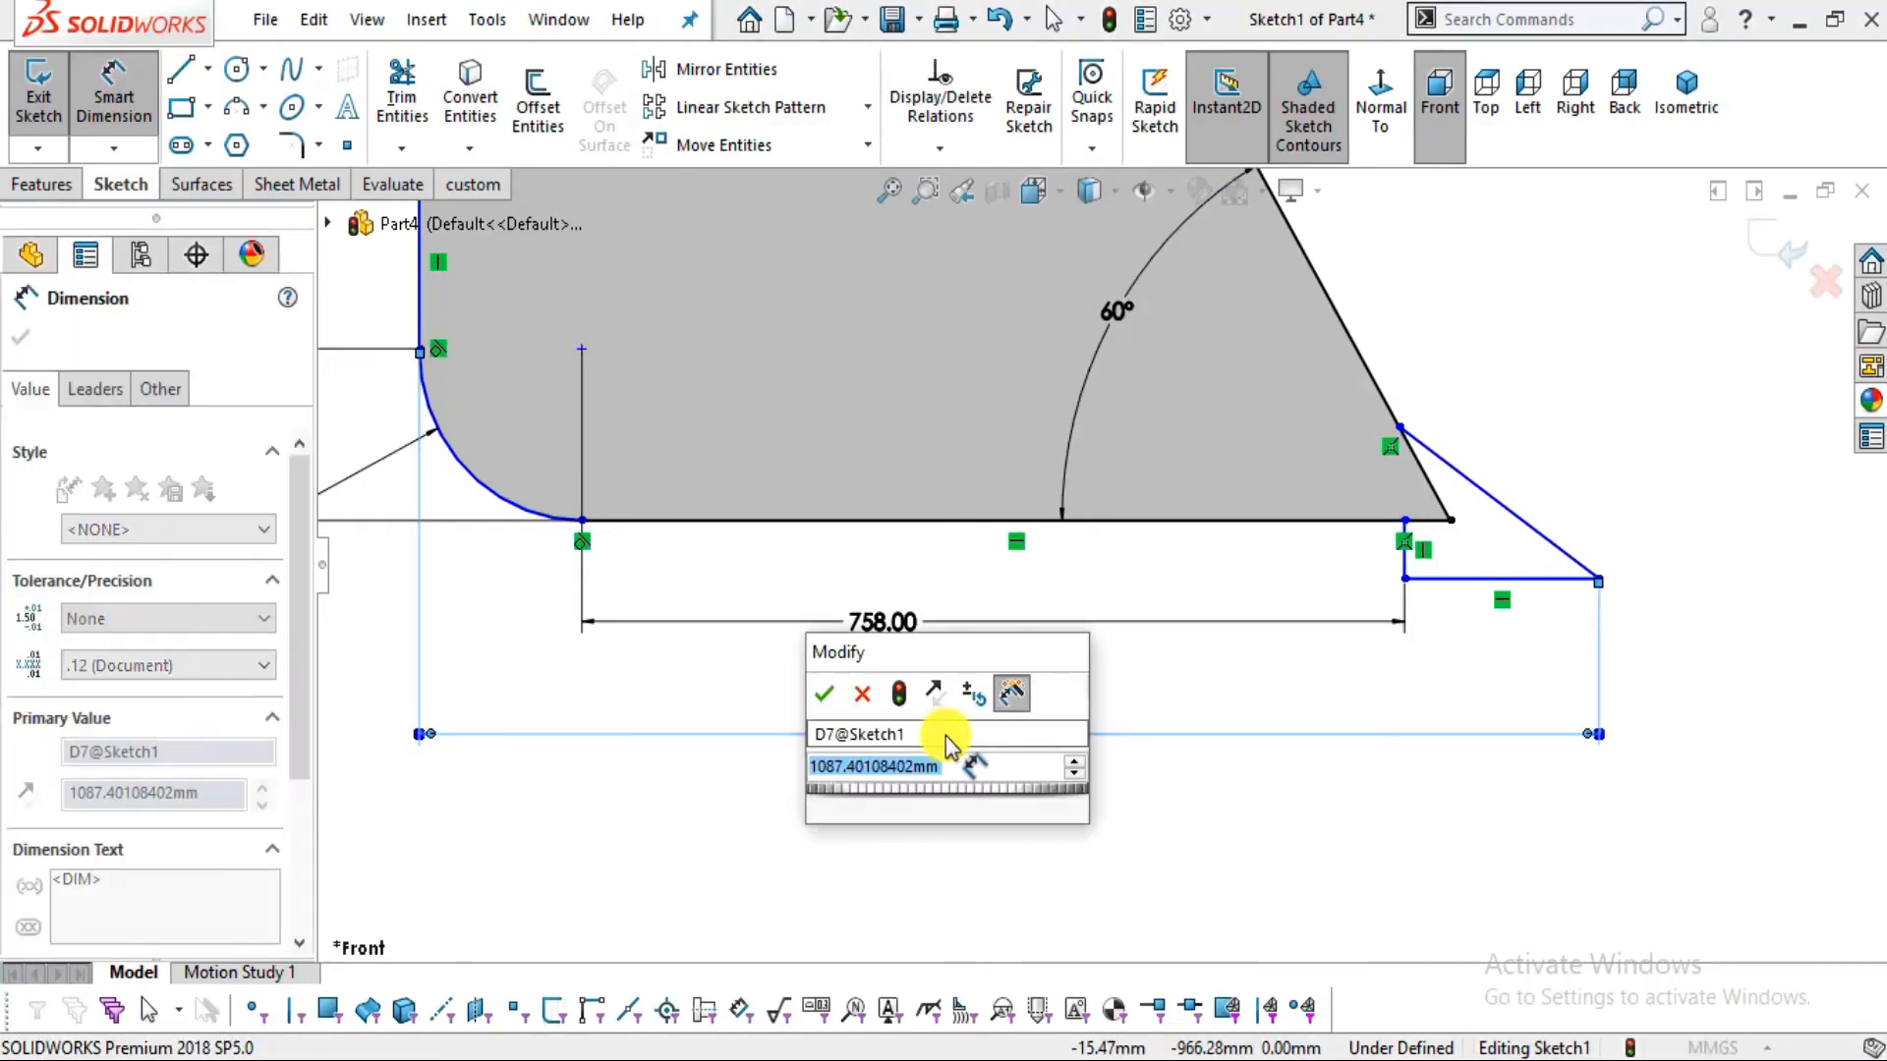
text(1068)
key(Return)
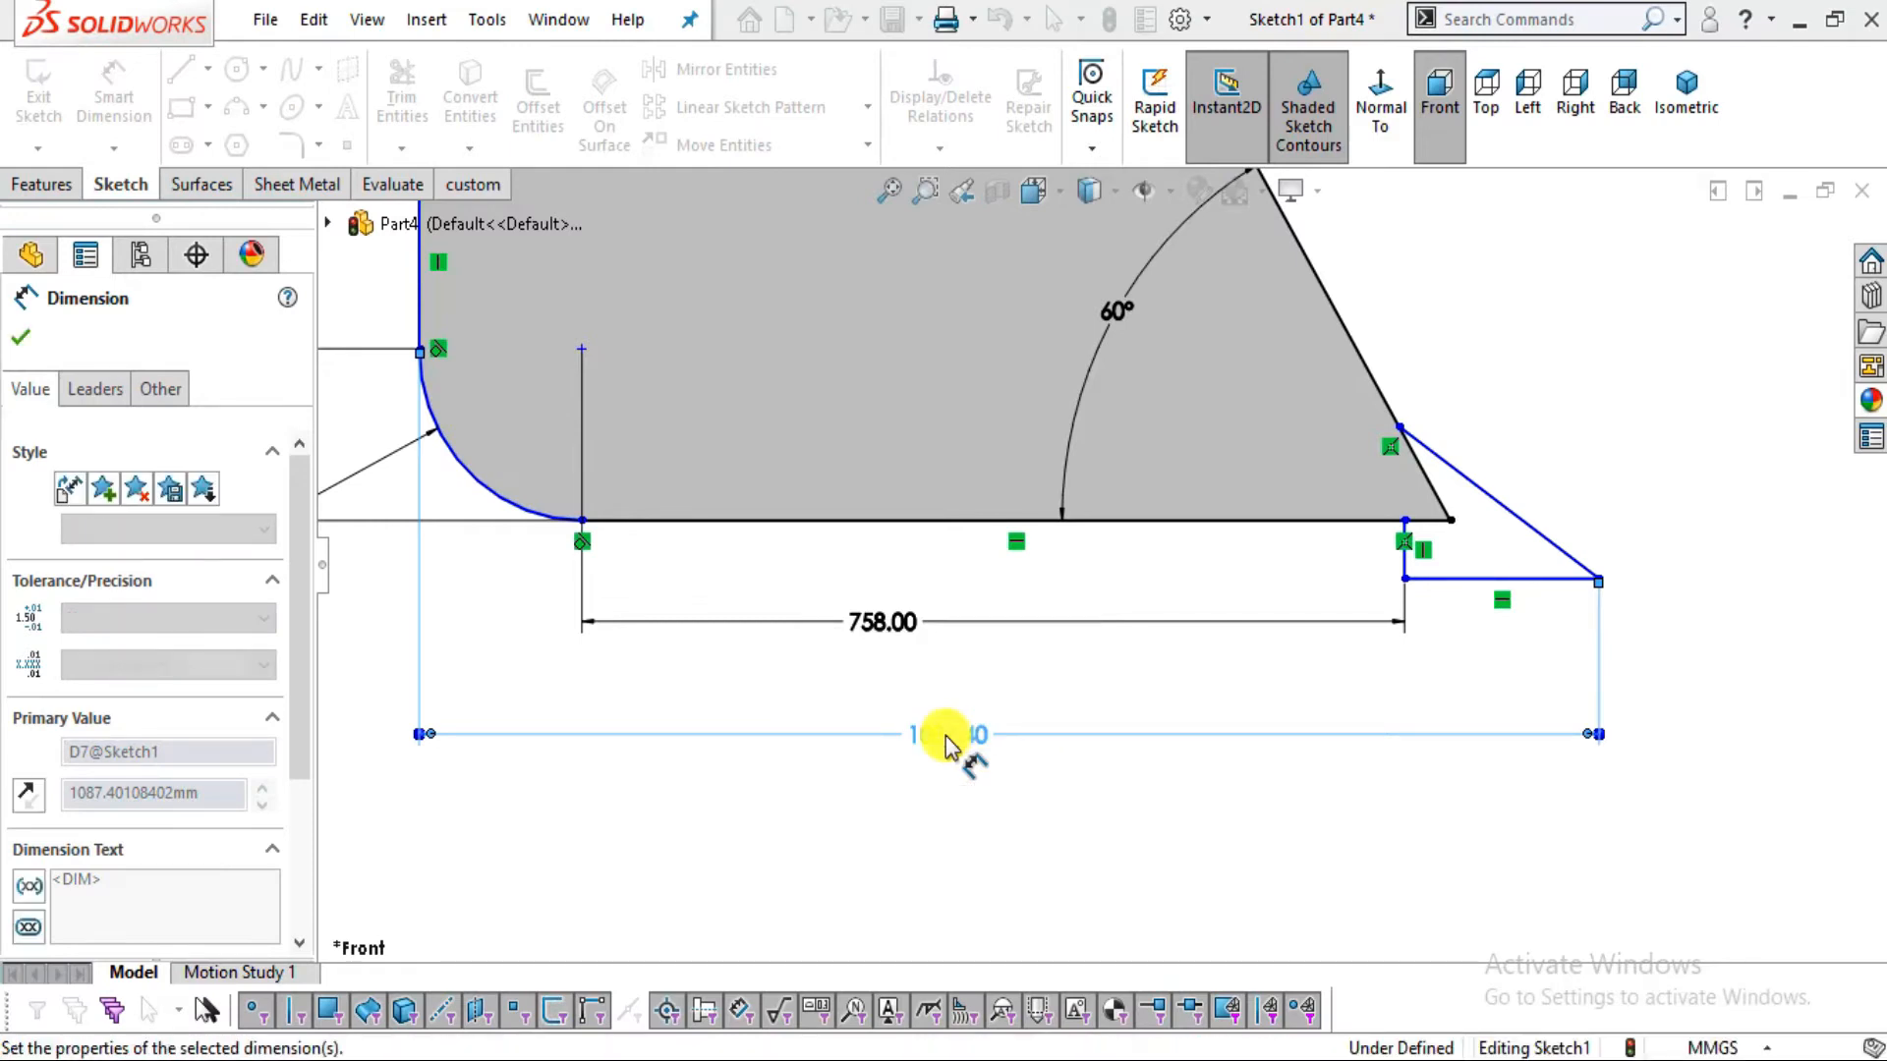
key(Escape)
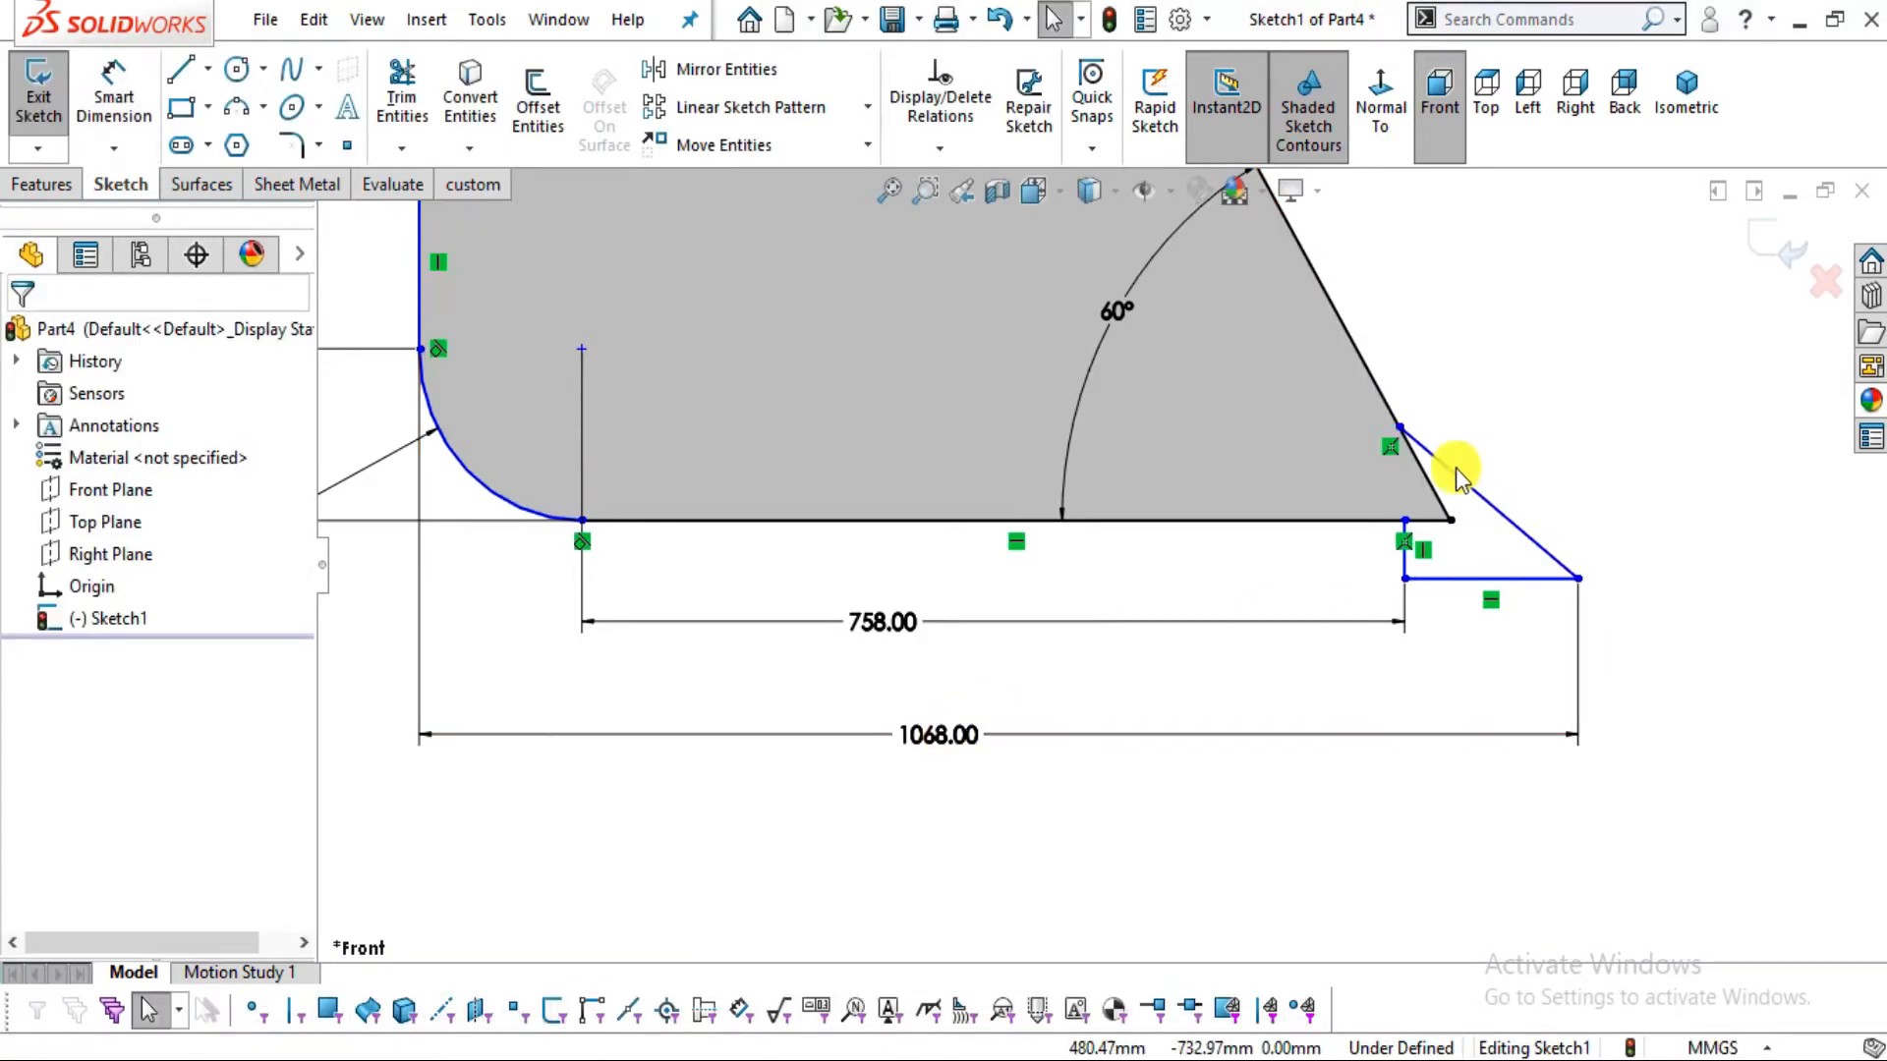
Check Detail B in the PDF drawing and dimension the lip's short vertical line as 25 mm
scroll(1375, 616, up, 3)
scroll(1258, 415, down, 2)
scroll(1410, 636, down, 1)
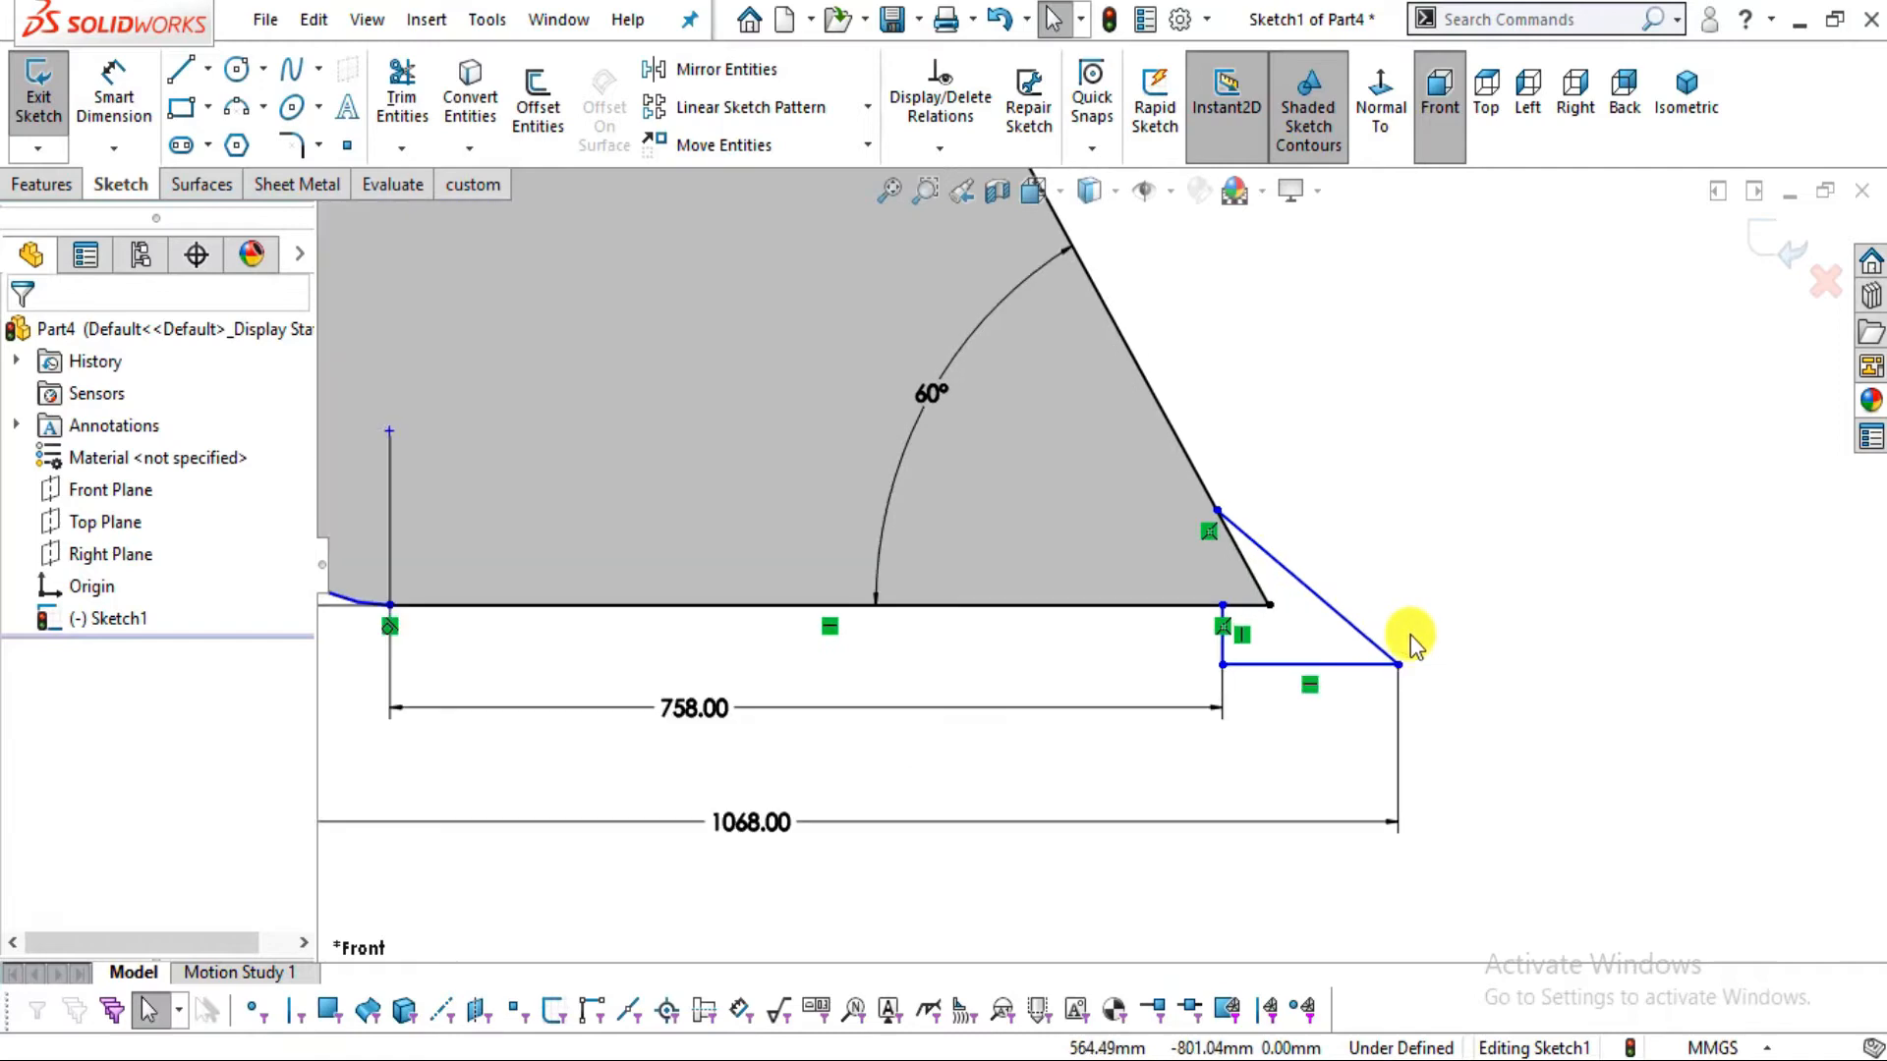
scroll(1410, 636, down, 1)
click(100, 116)
scroll(1289, 728, down, 2)
key(alt+Tab)
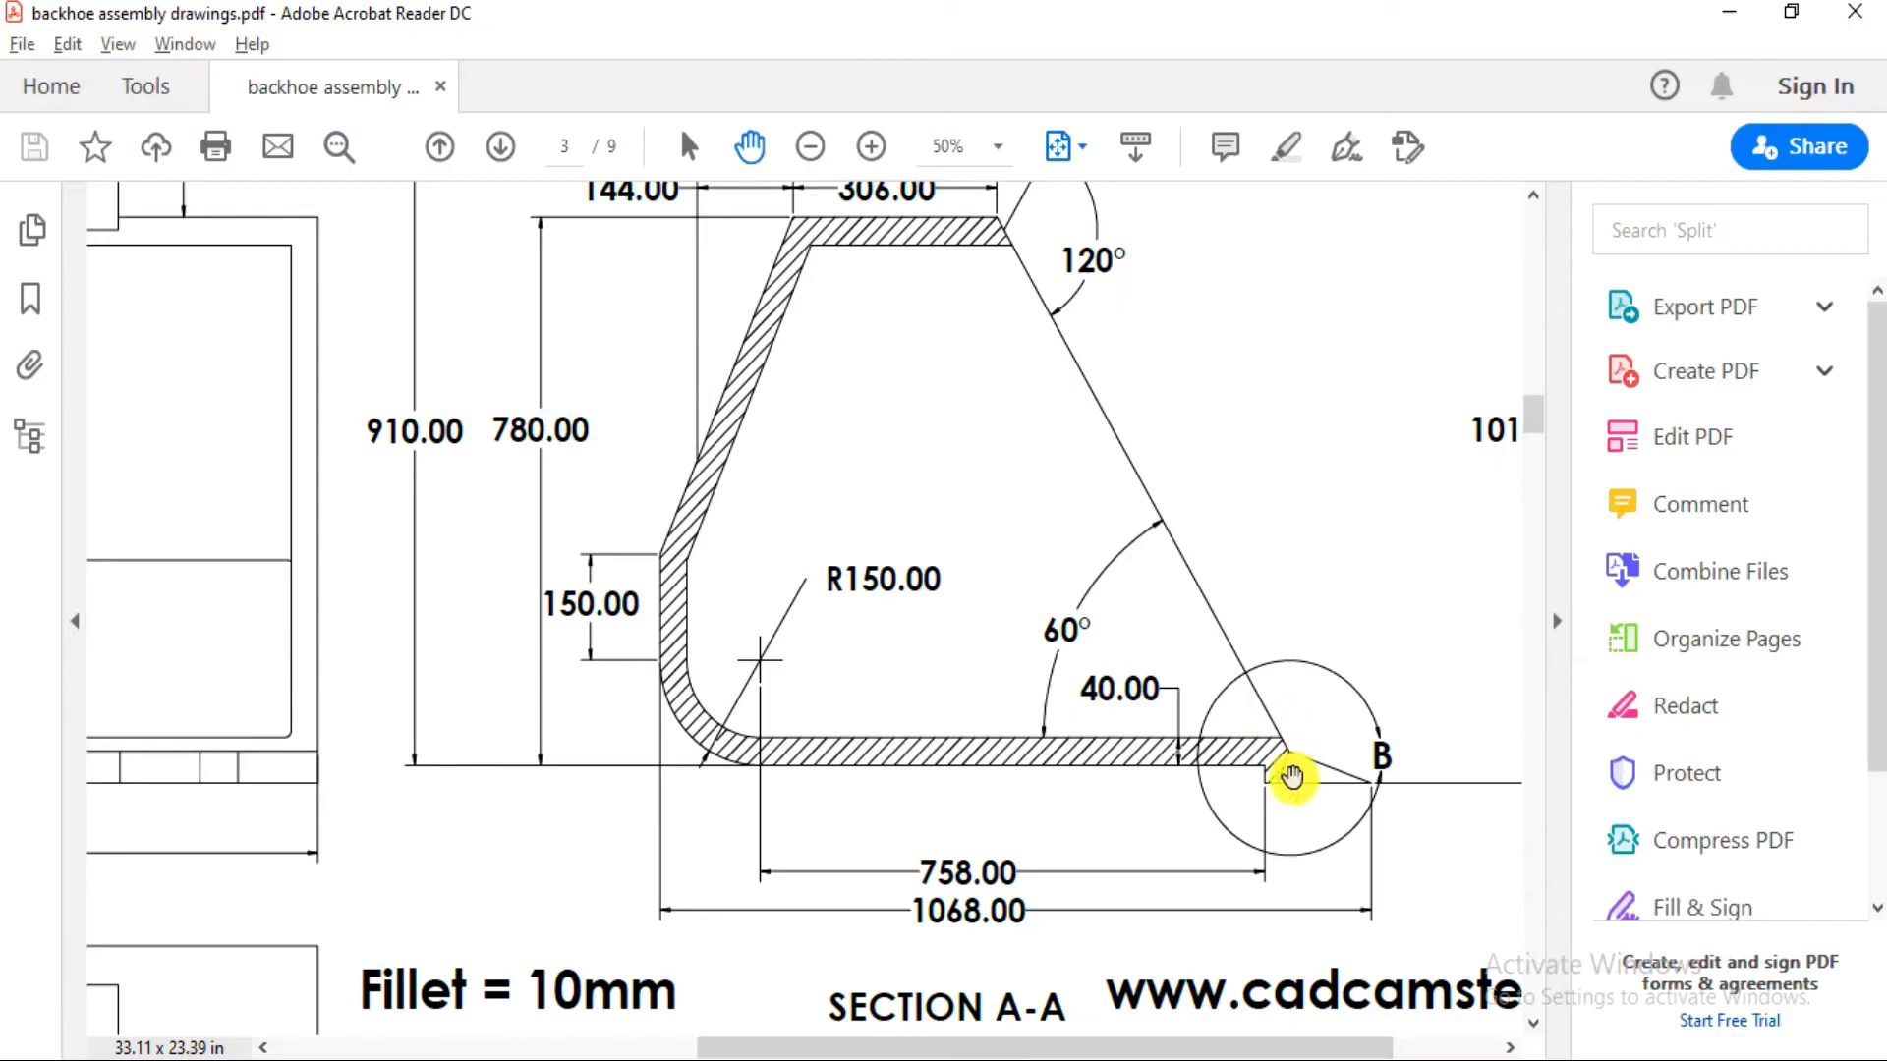
drag(1046, 800, 779, 316)
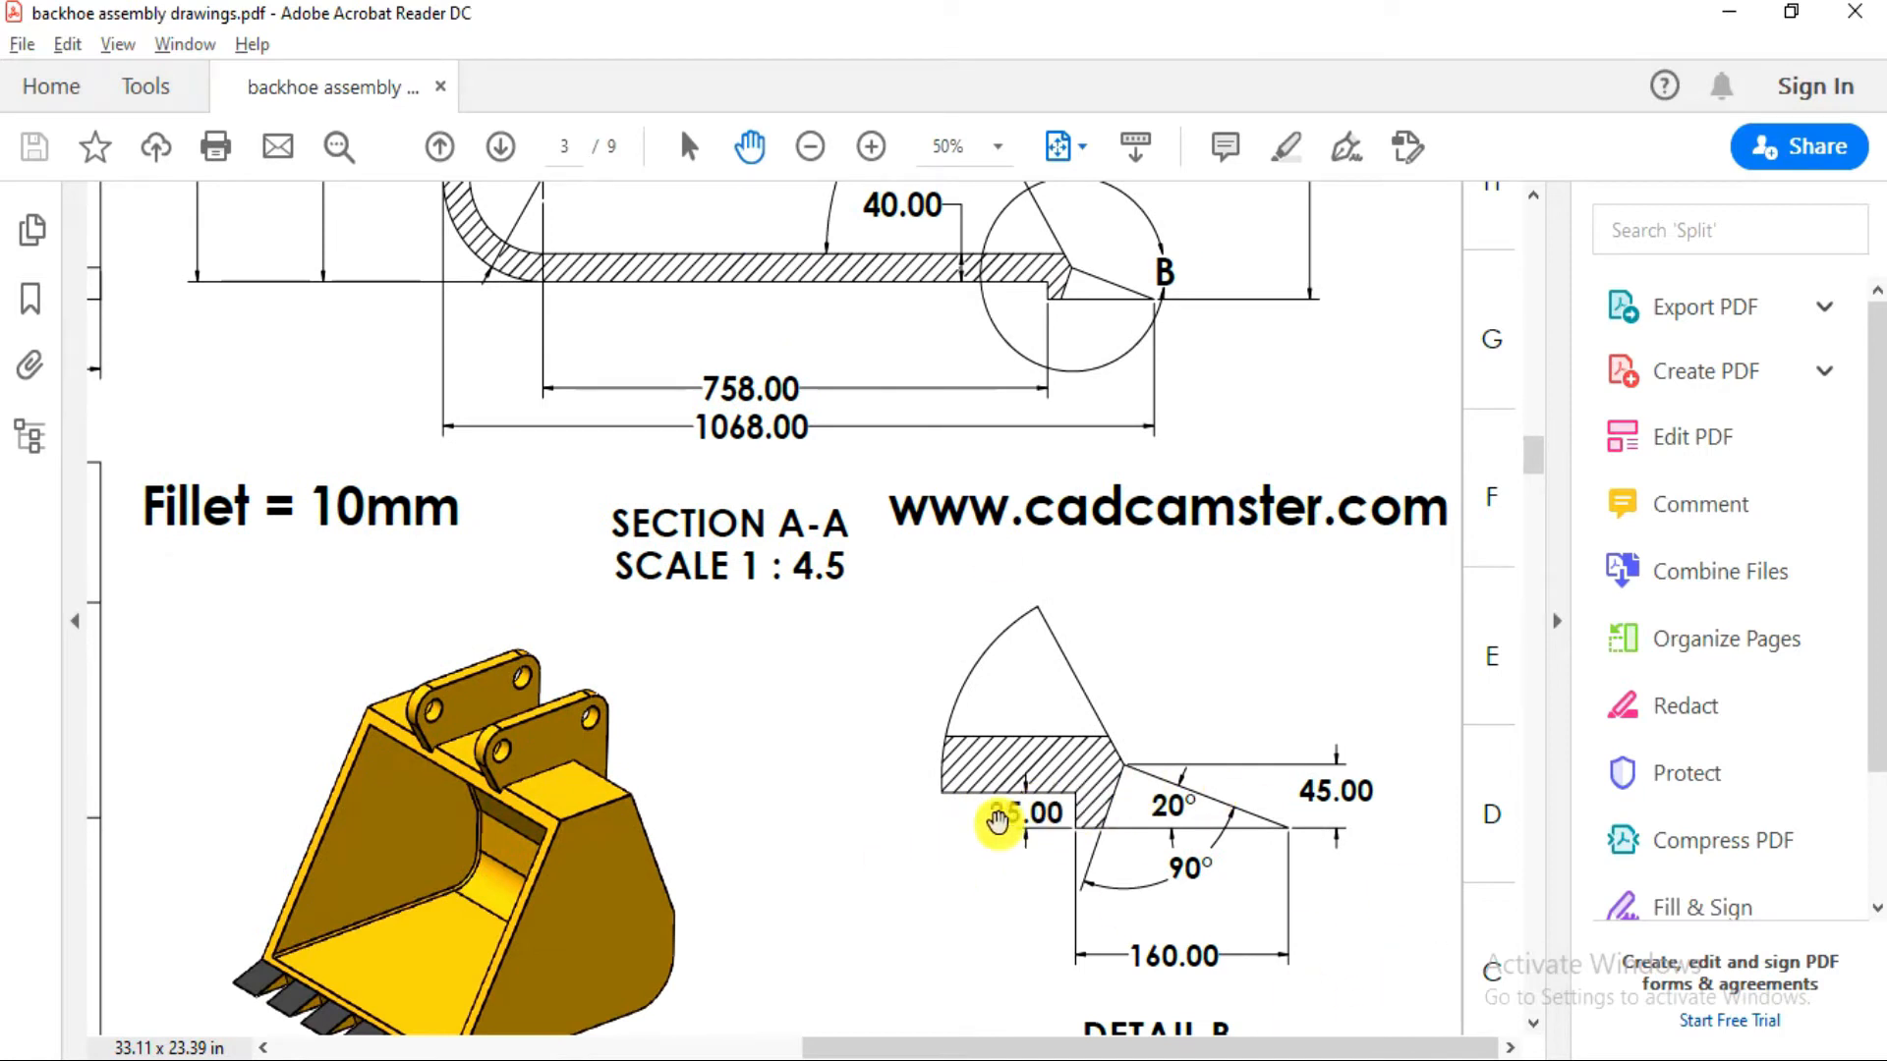
key(alt+Tab)
click(1098, 595)
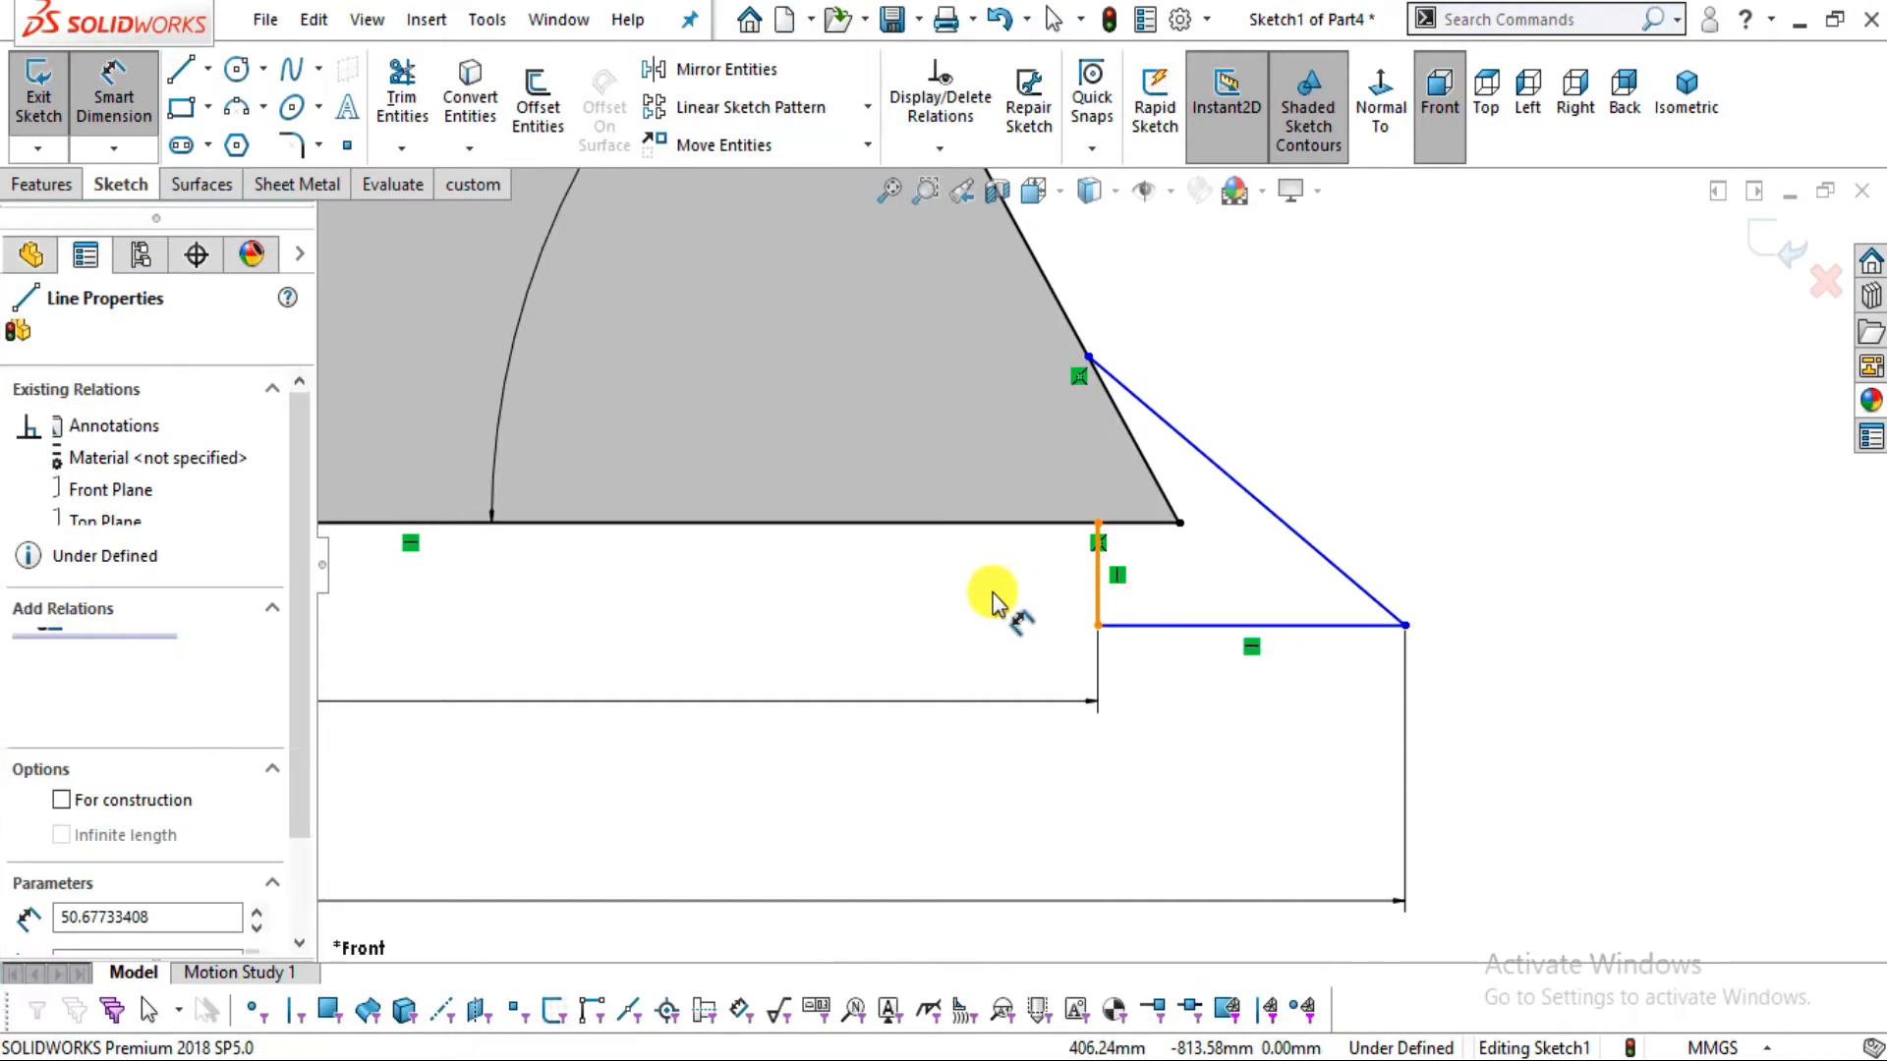
click(986, 594)
text(25)
key(Return)
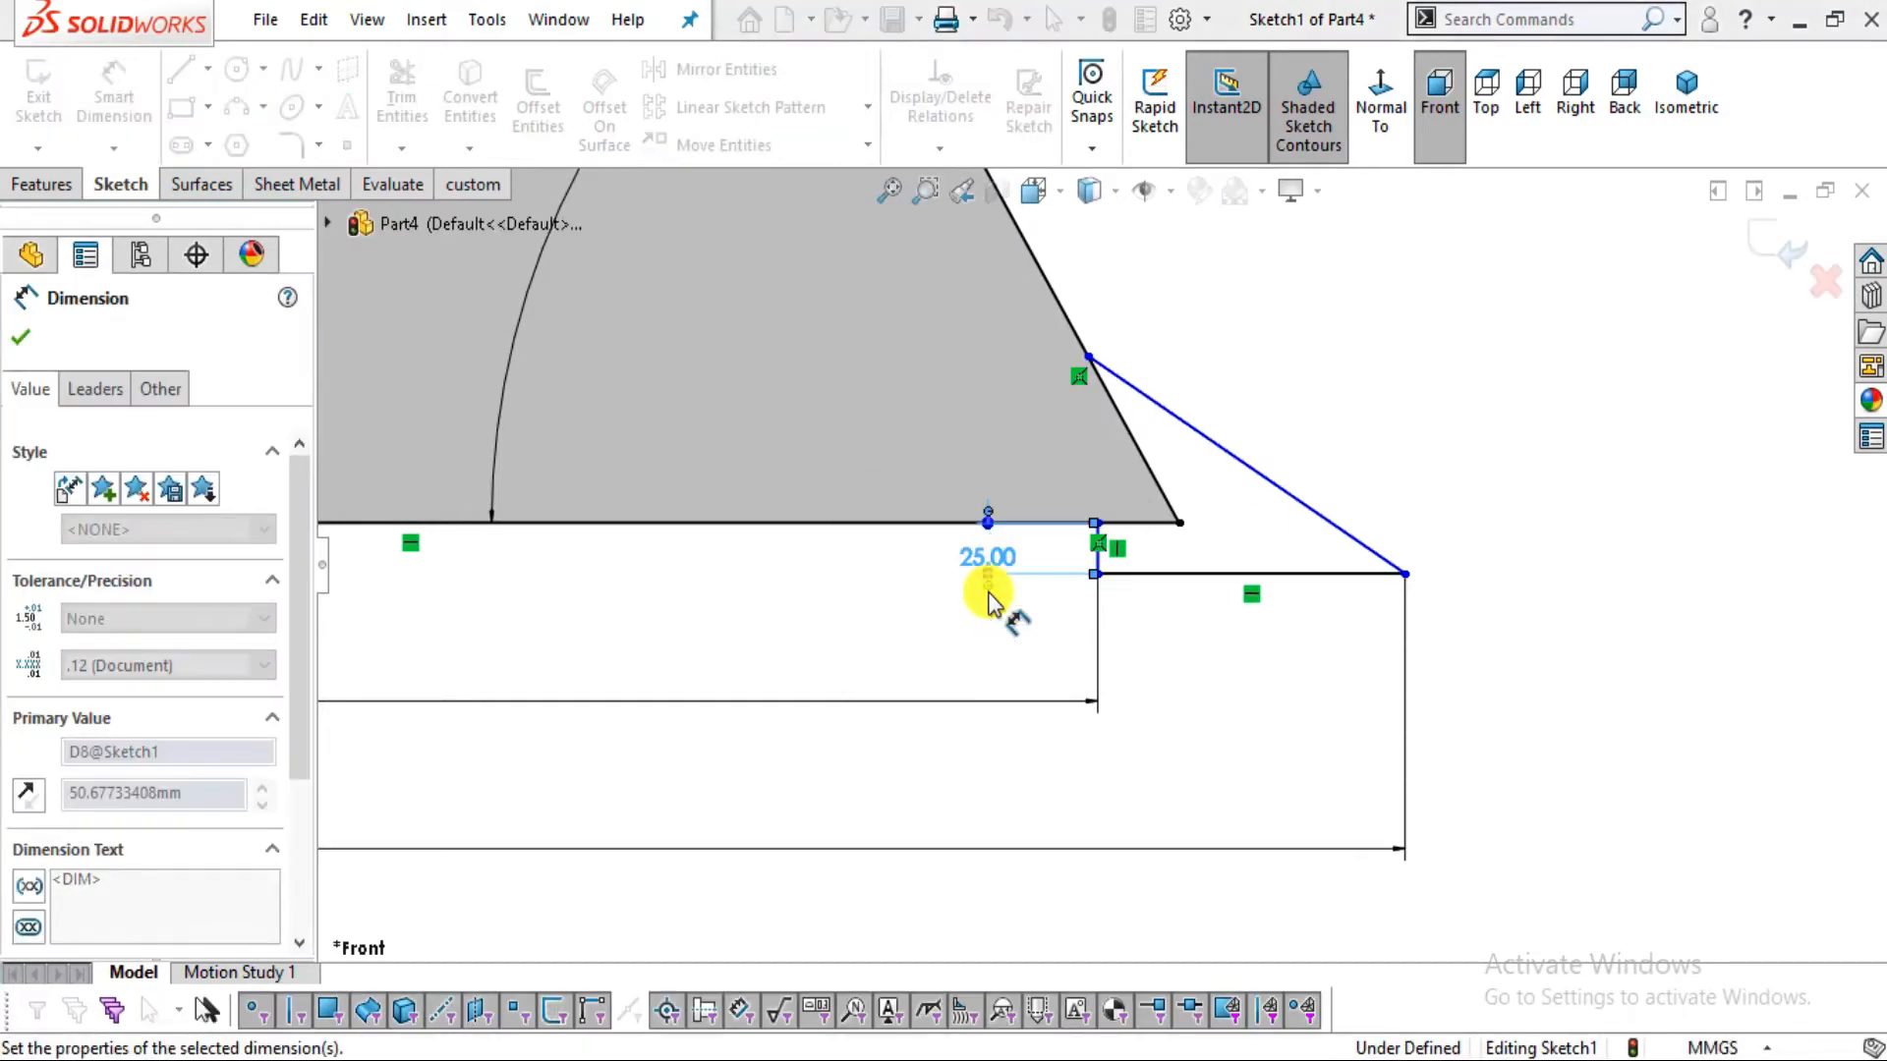
Dimension the angle between the lip's diagonal and its horizontal line as 20°, following Detail B in the PDF
key(alt+Tab)
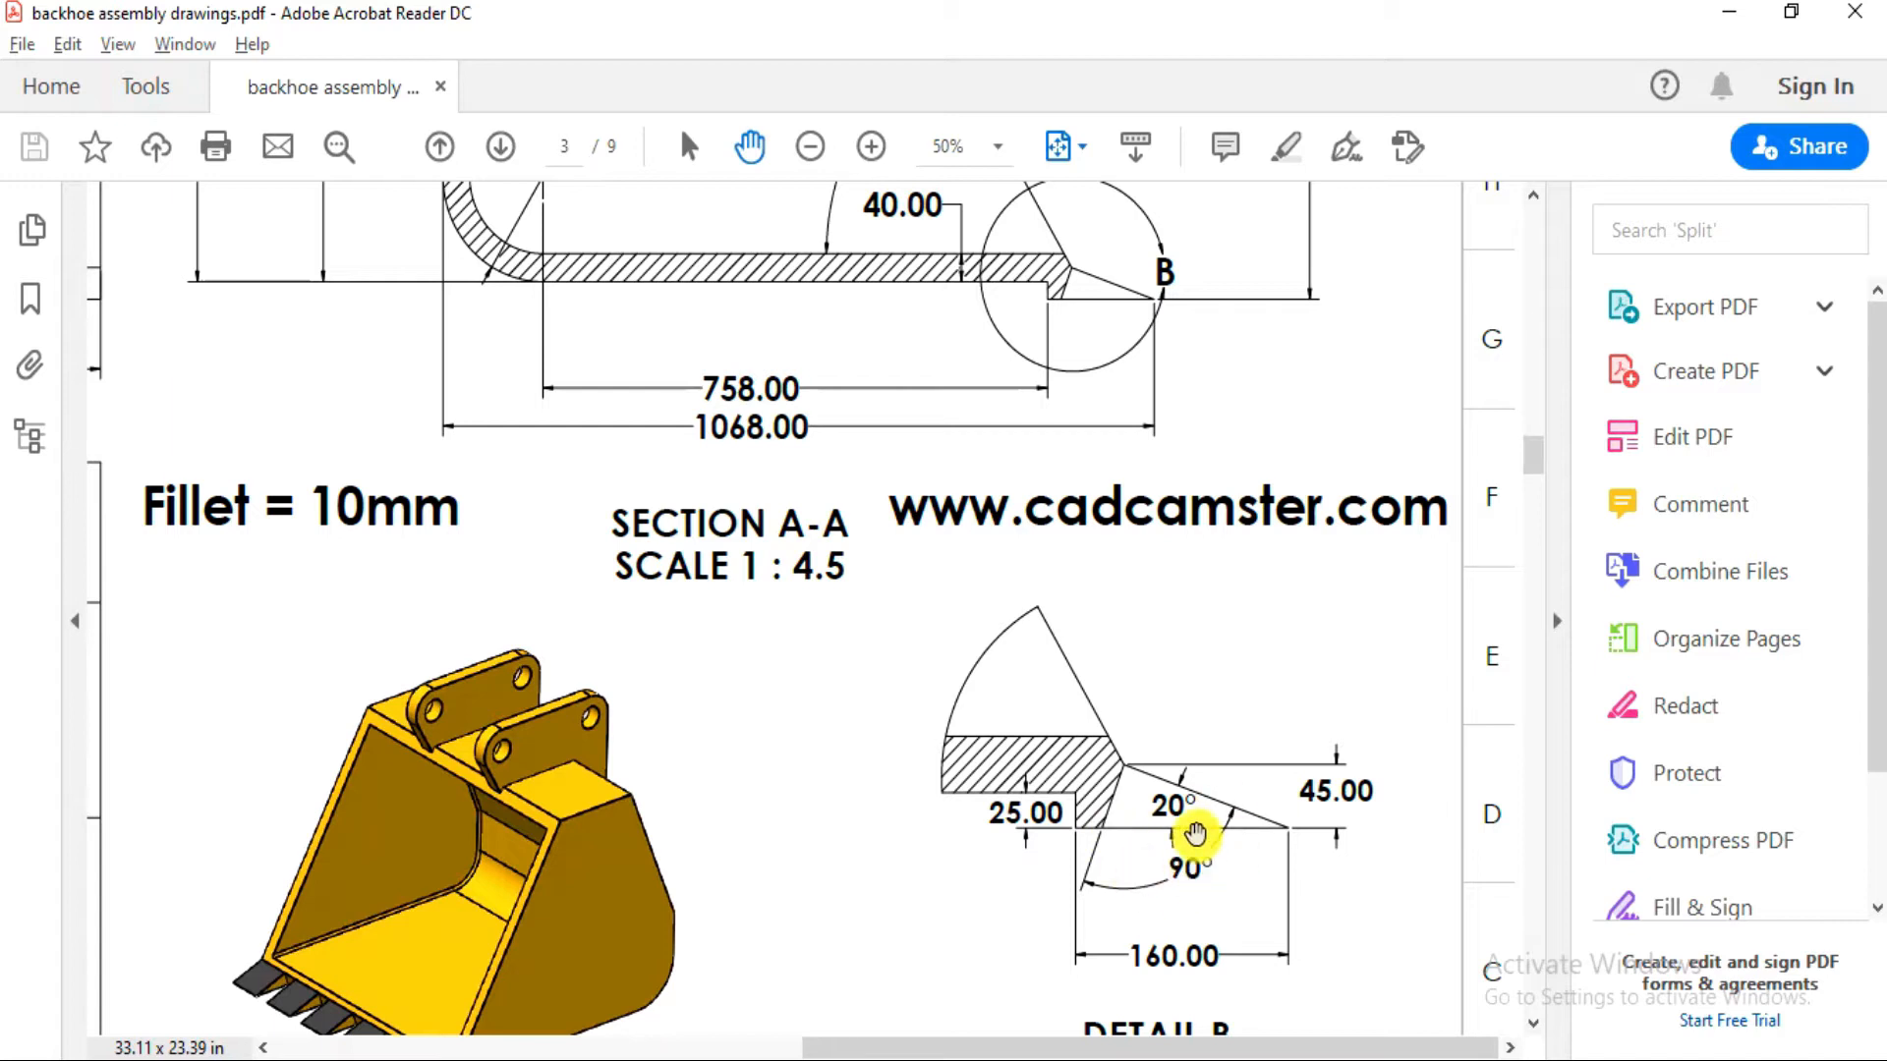
key(alt+Tab)
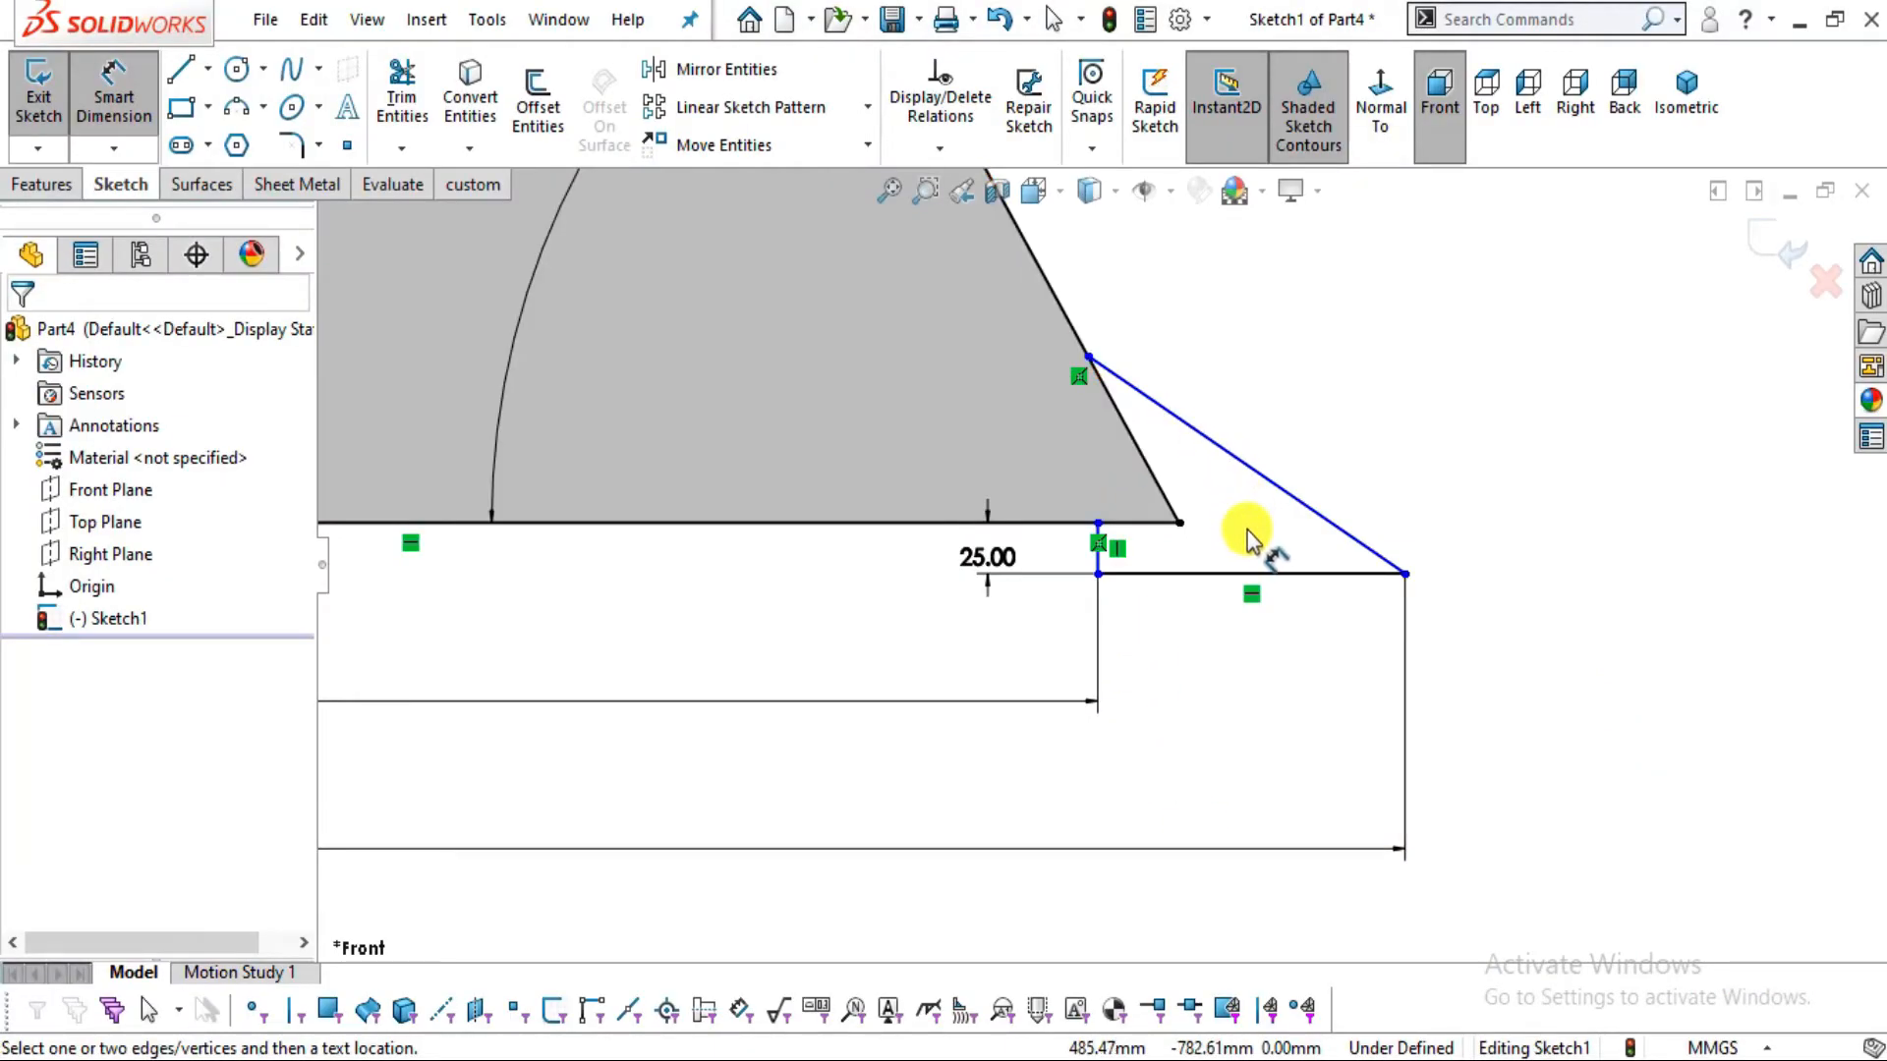
key(alt+Tab)
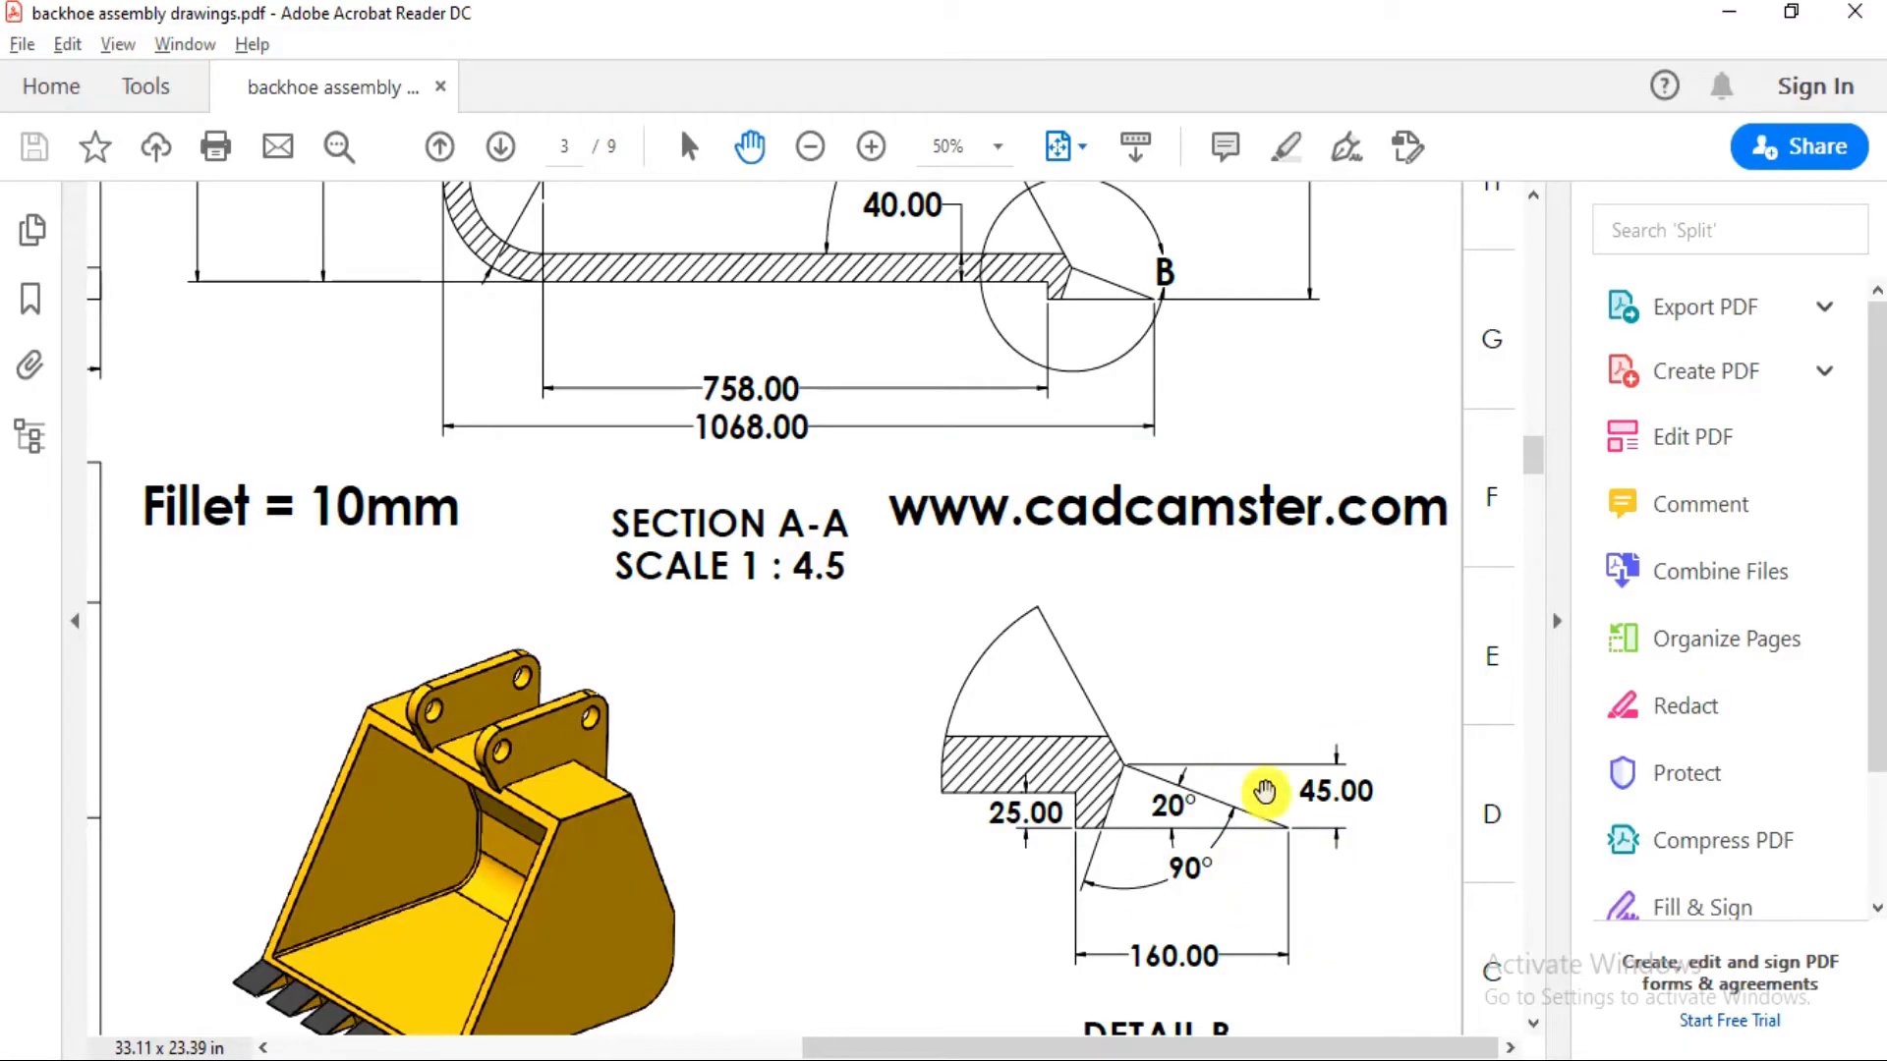
key(alt+Tab)
click(1329, 523)
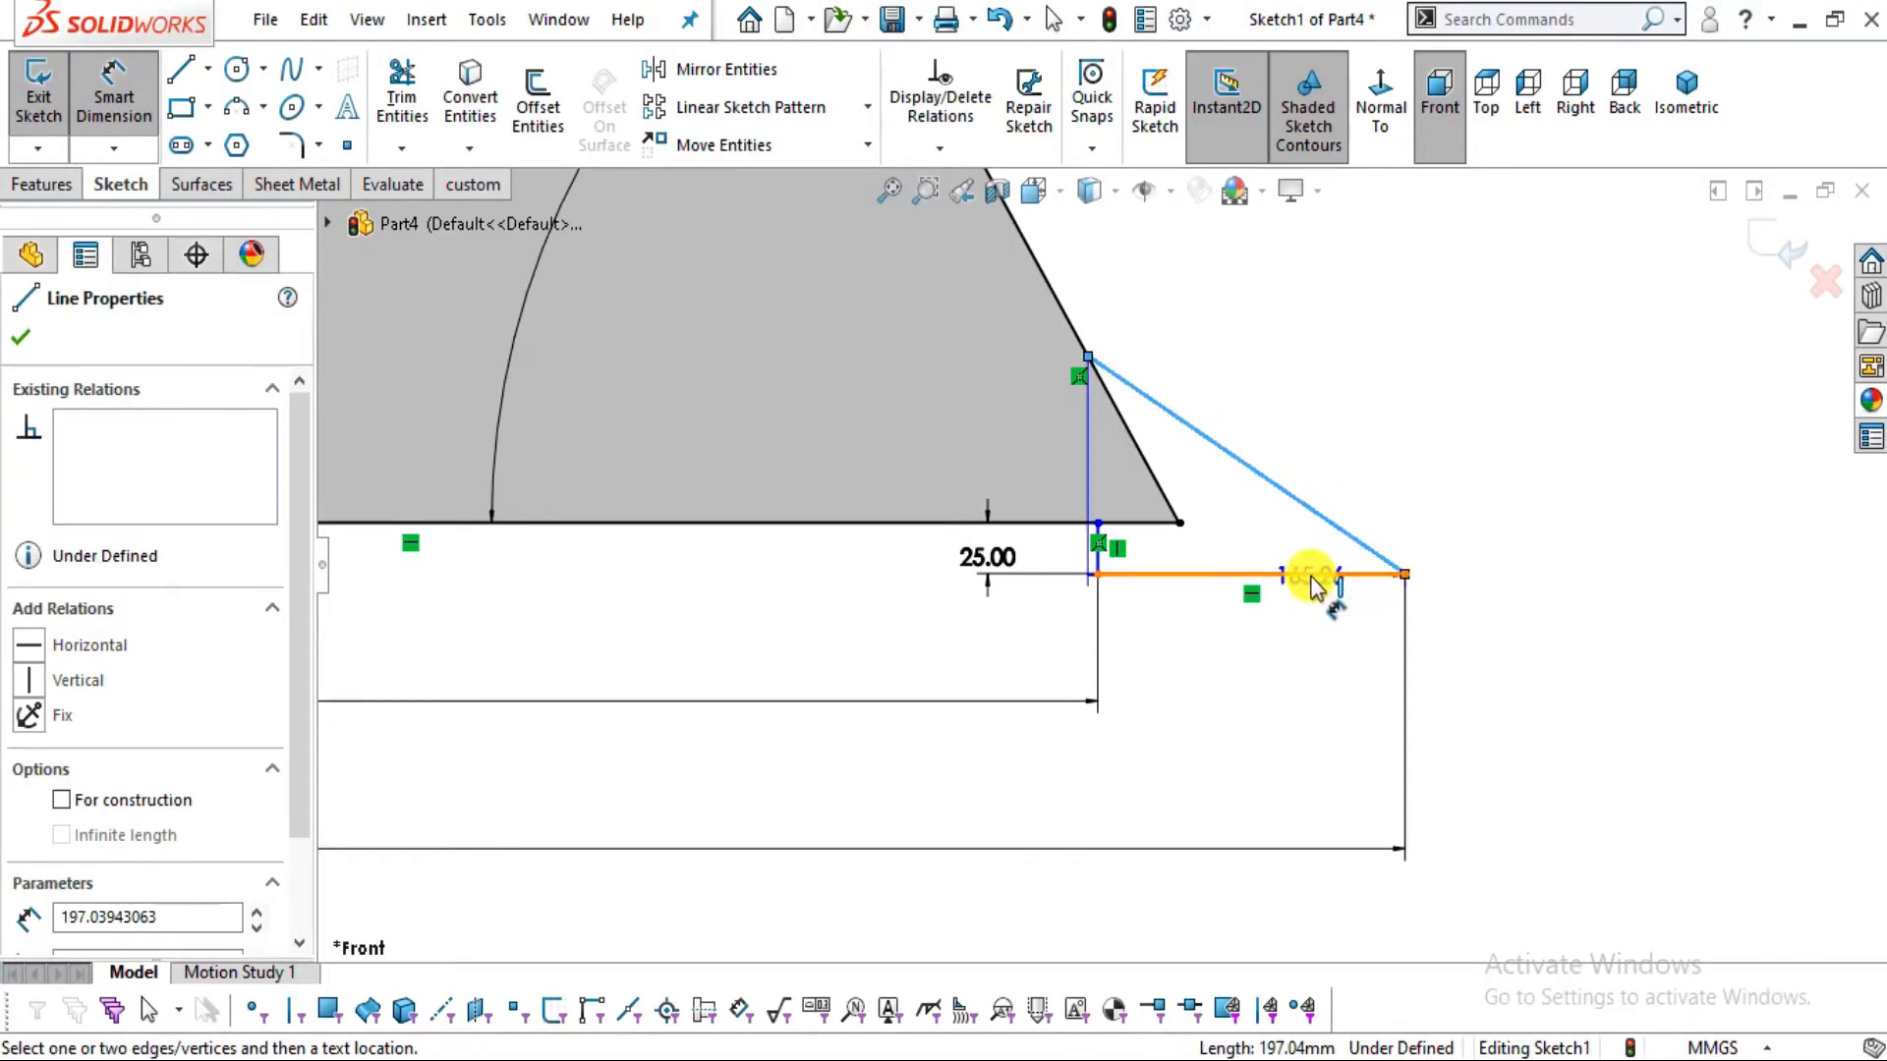
click(1314, 578)
click(1276, 527)
text(20)
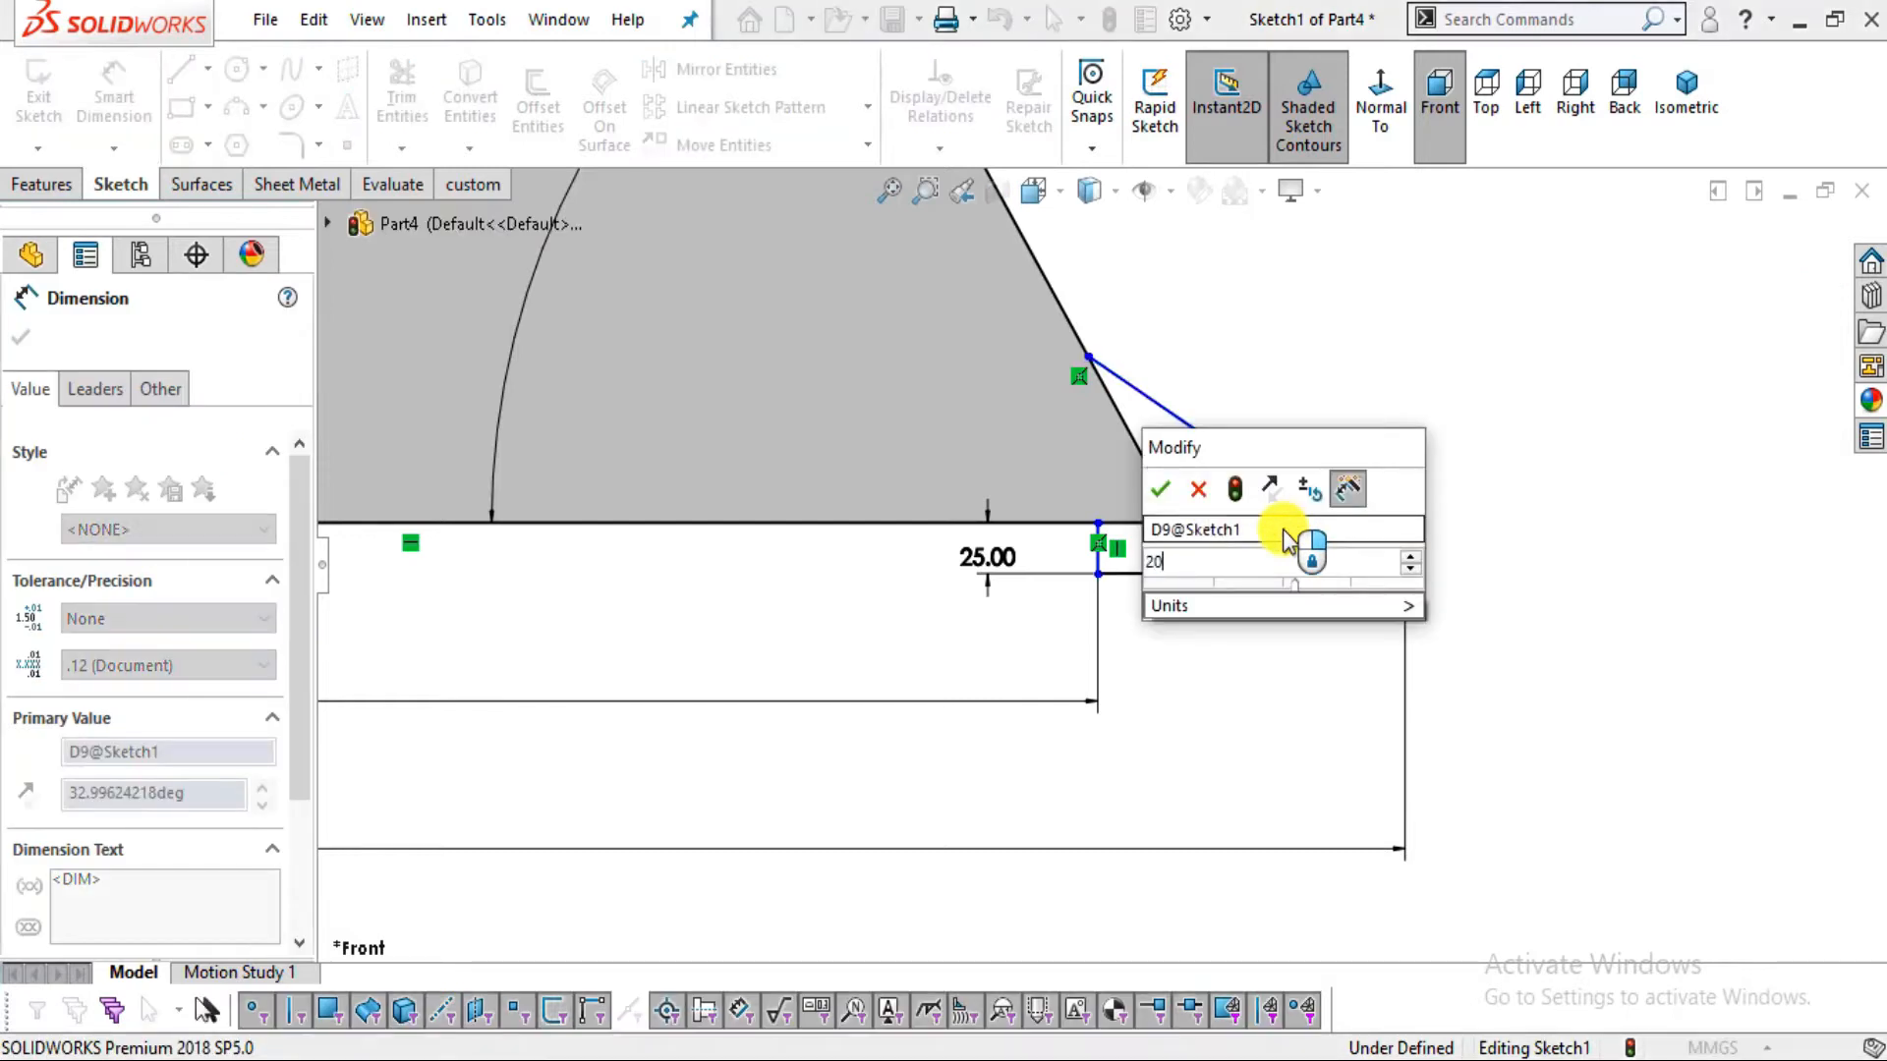
key(Return)
click(1566, 556)
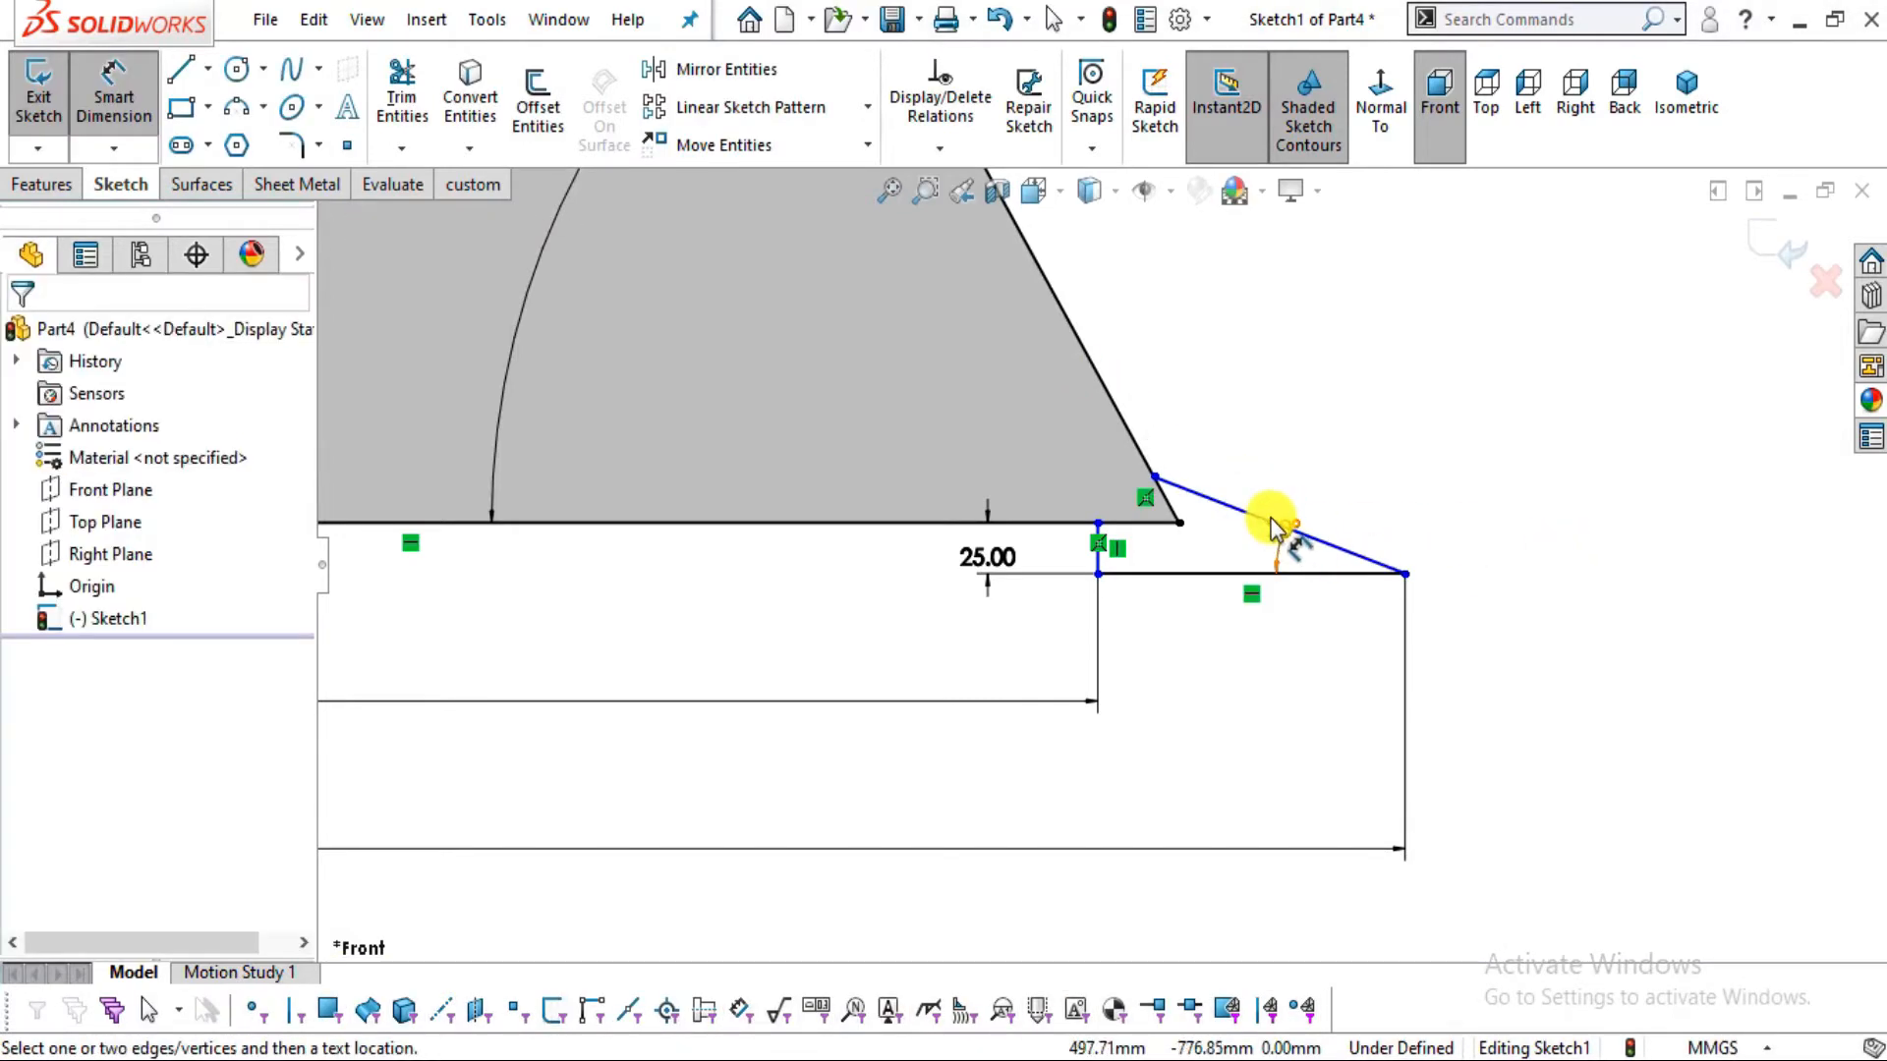
scroll(1274, 528, down, 4)
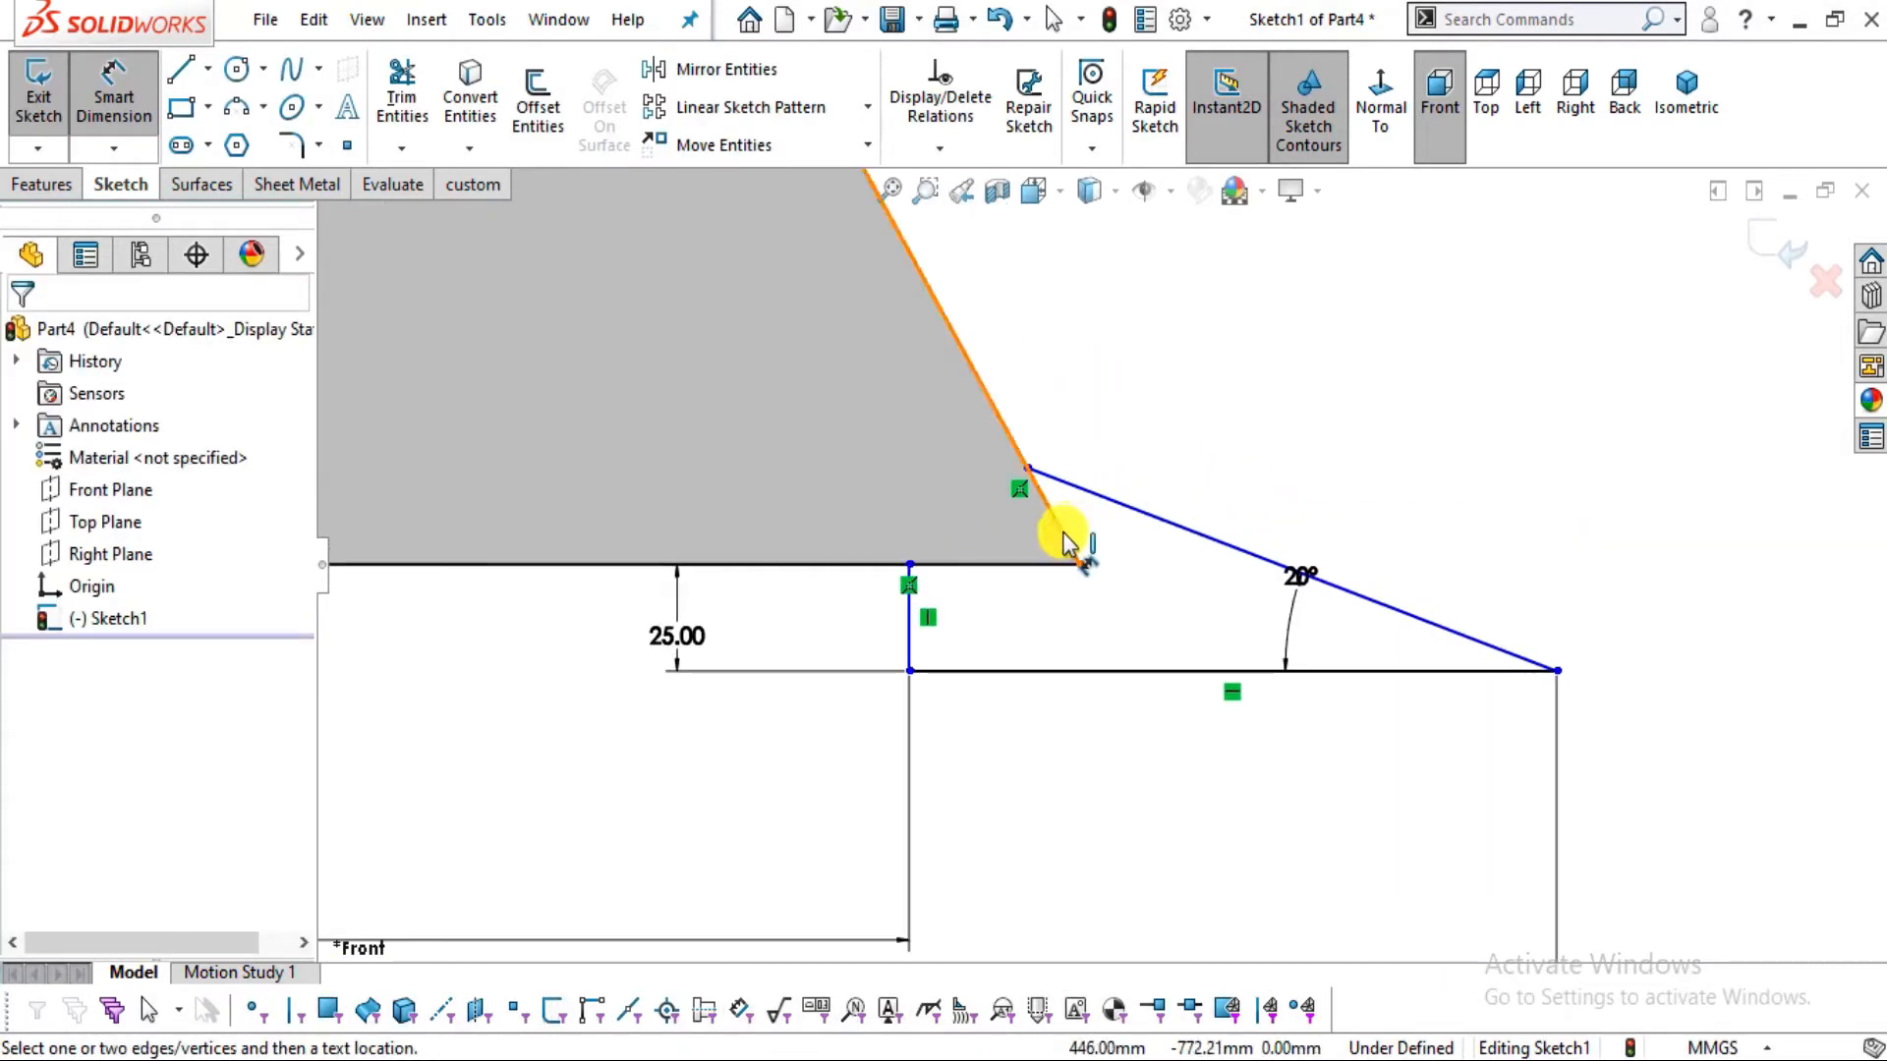
click(1069, 543)
click(1184, 535)
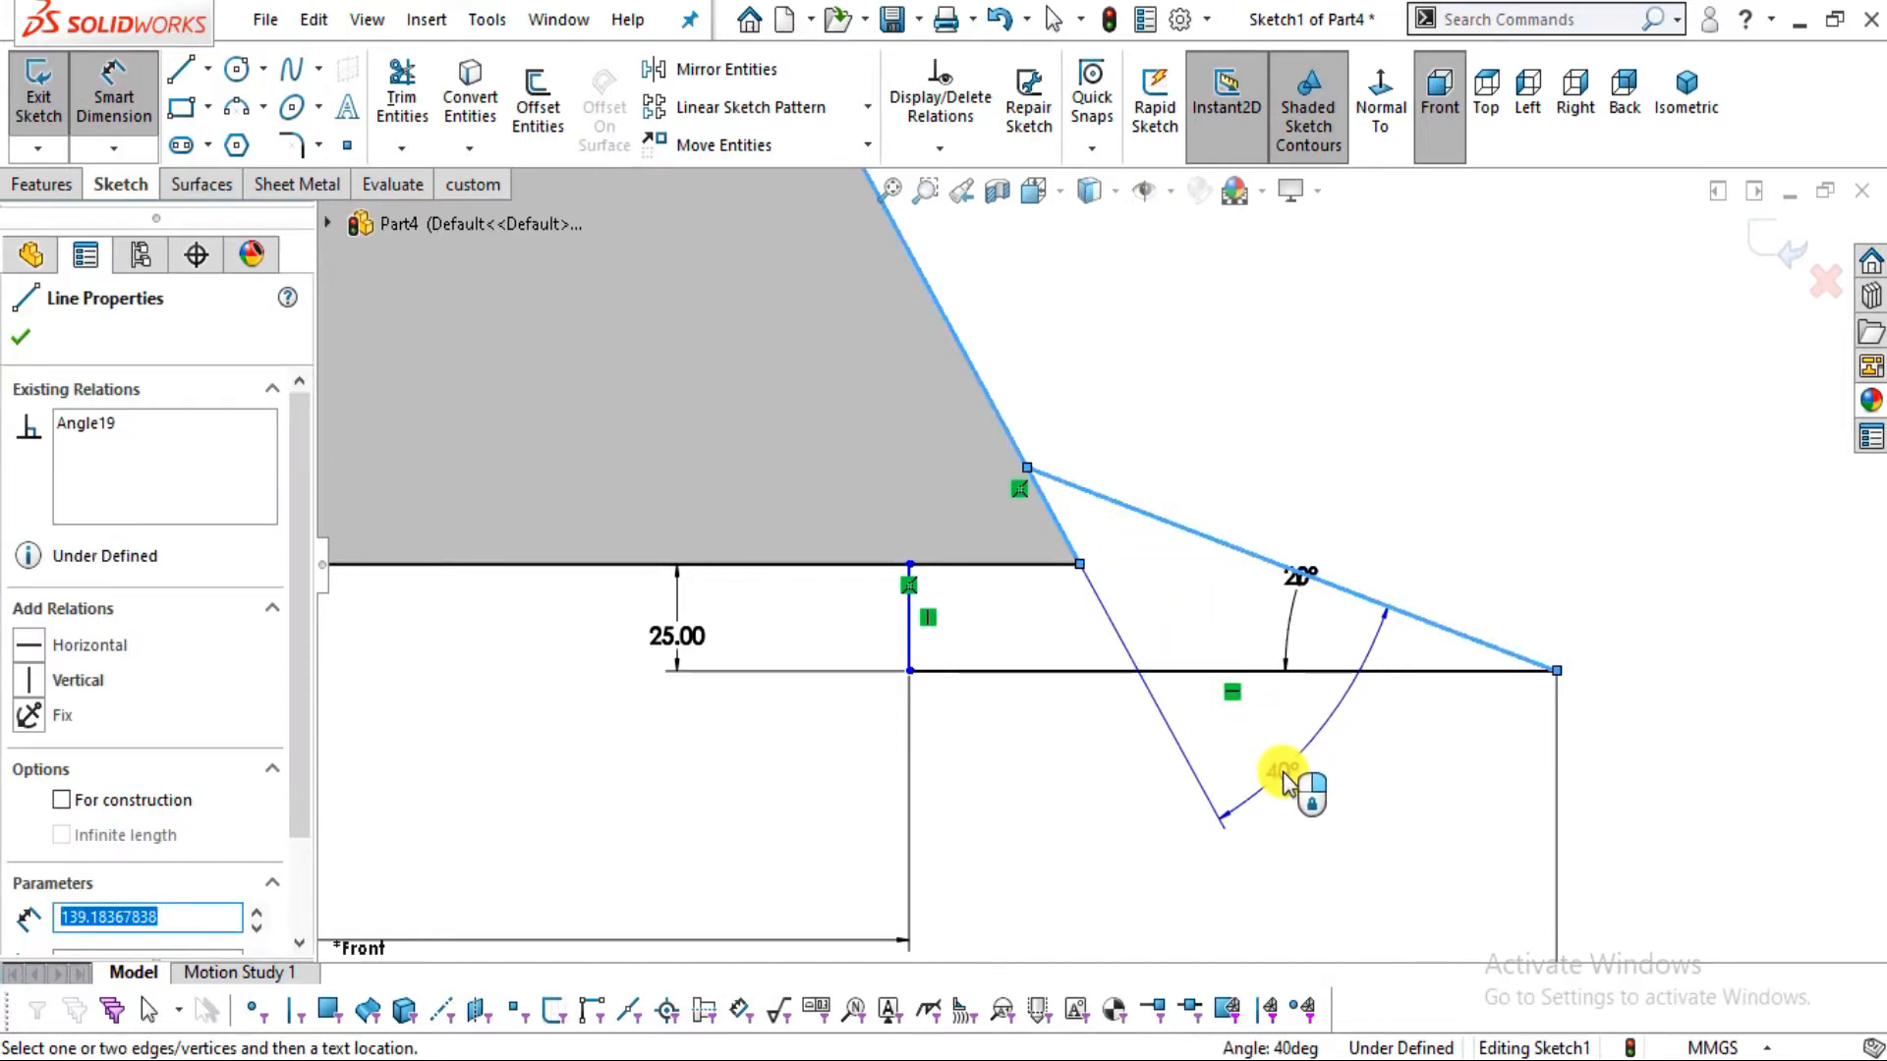
key(alt+Tab)
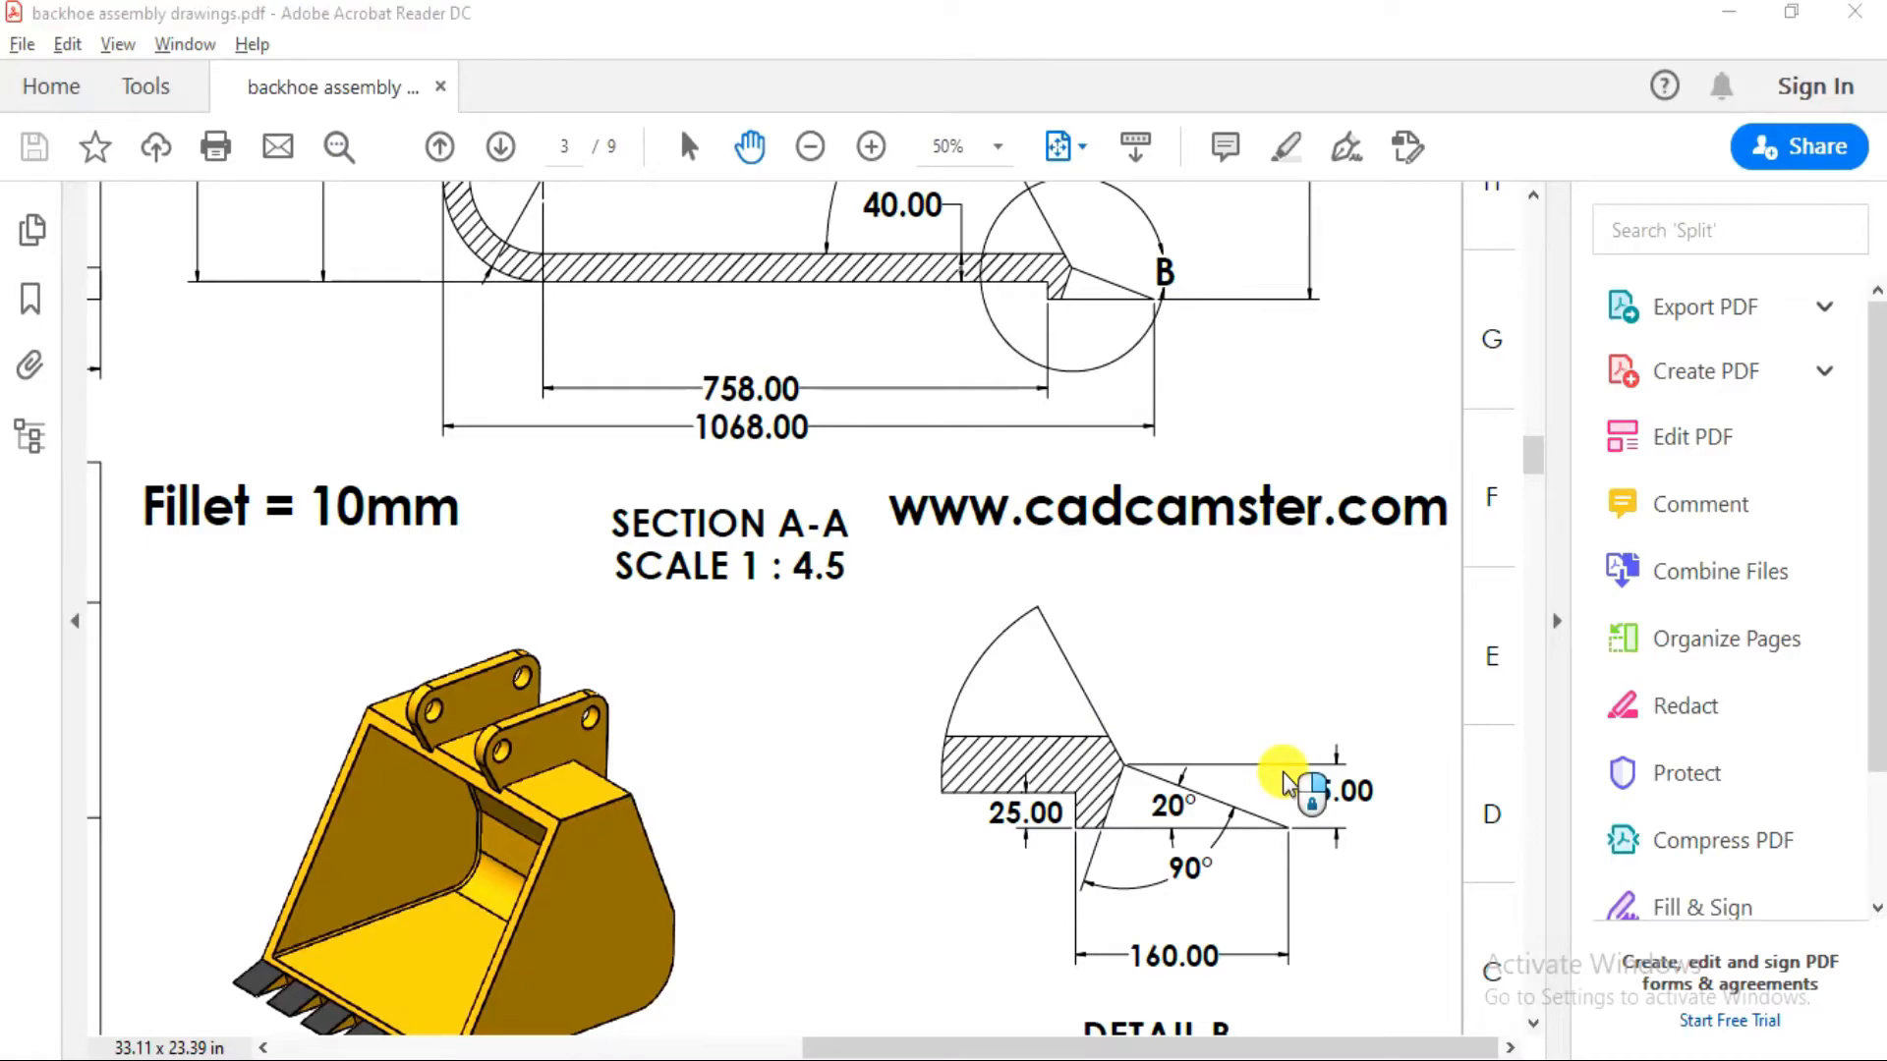
key(alt+Tab)
key(Escape)
key(Escape)
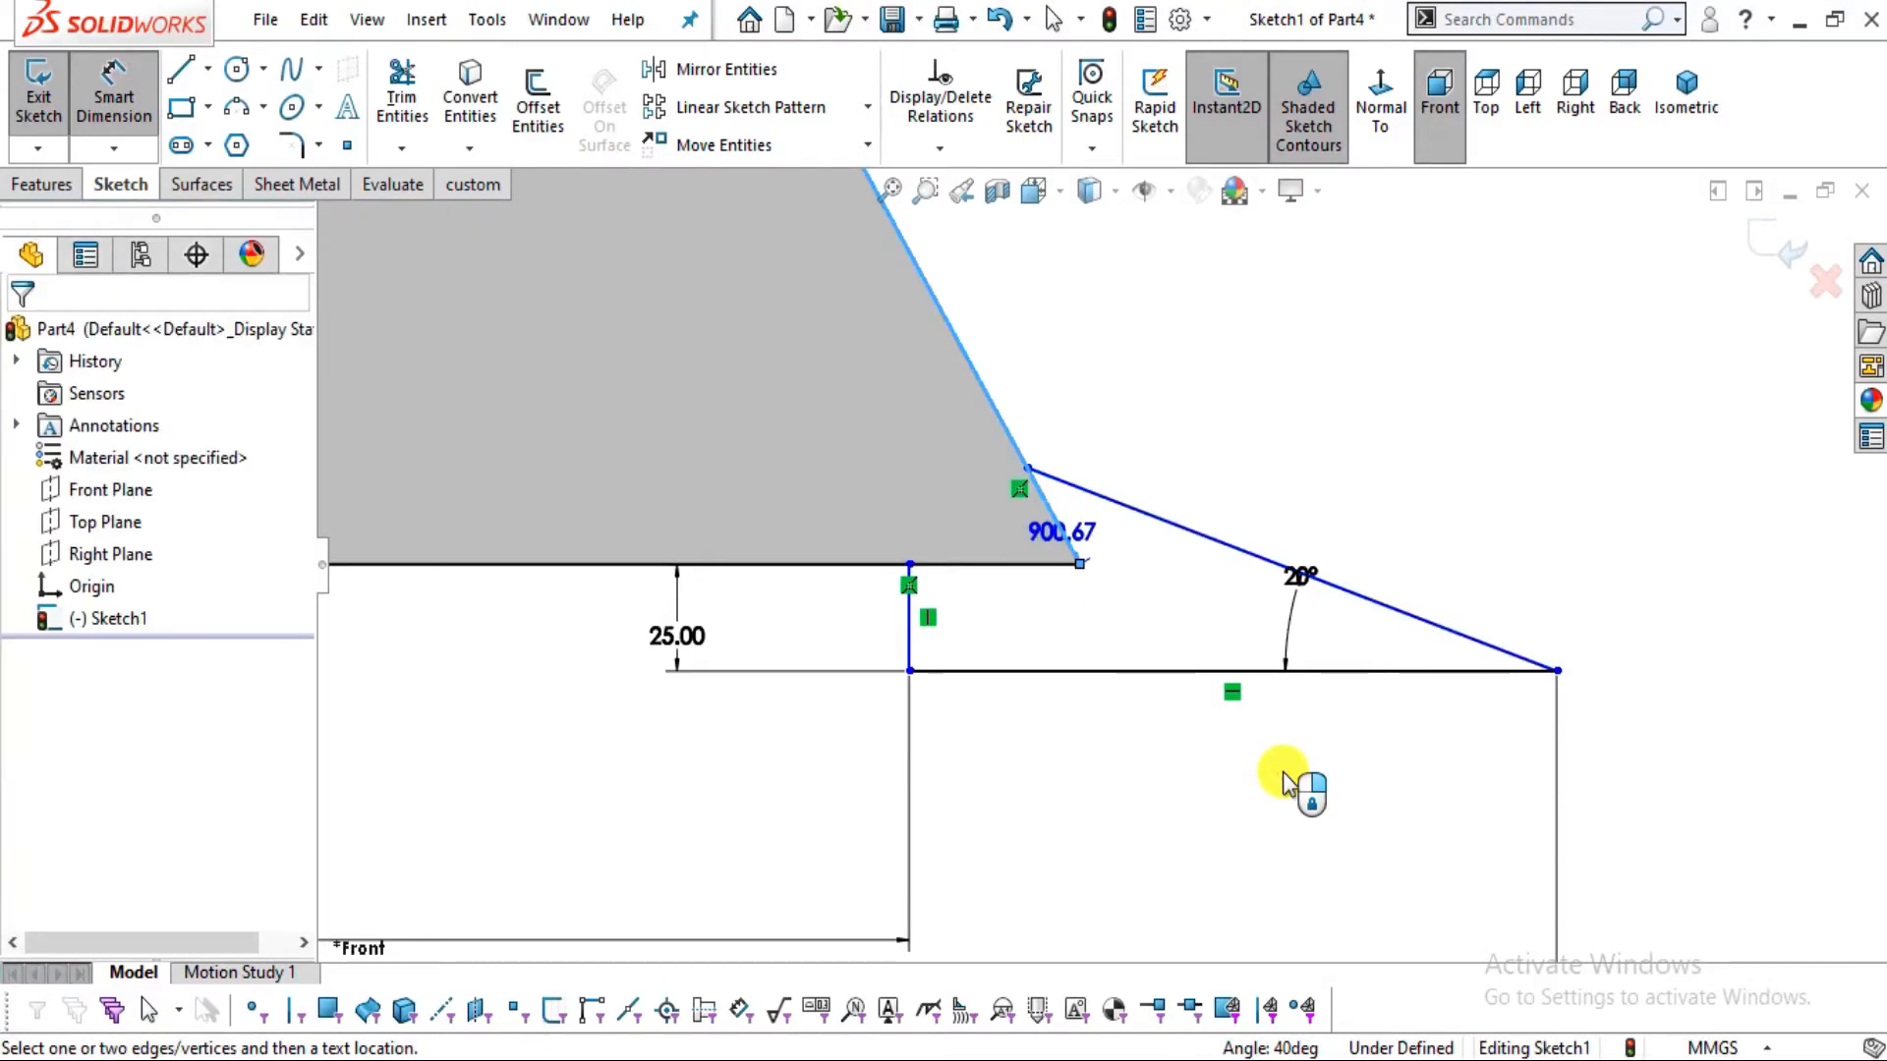
Check Detail B in the PDF and dimension the vertical distance from the diagonal's upper endpoint to the lip's horizontal line as 45 mm
scroll(1388, 415, up, 3)
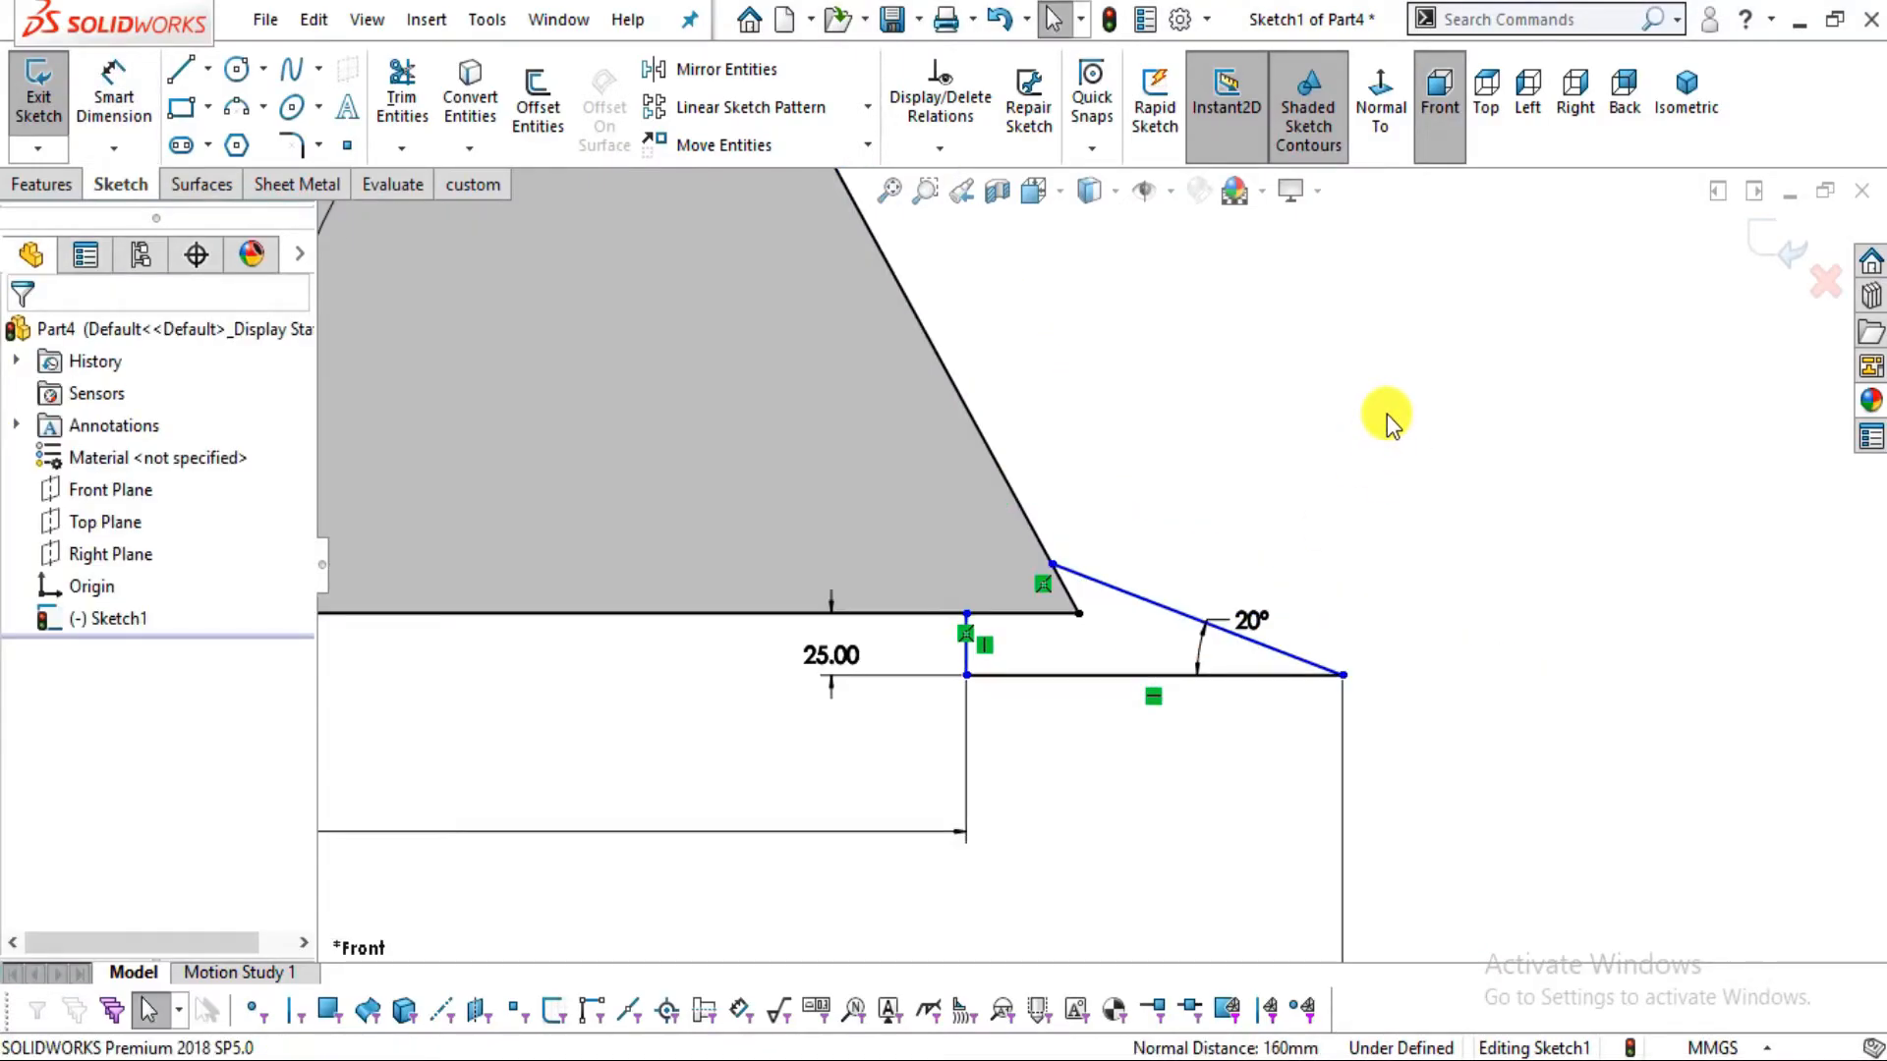
key(alt+Tab)
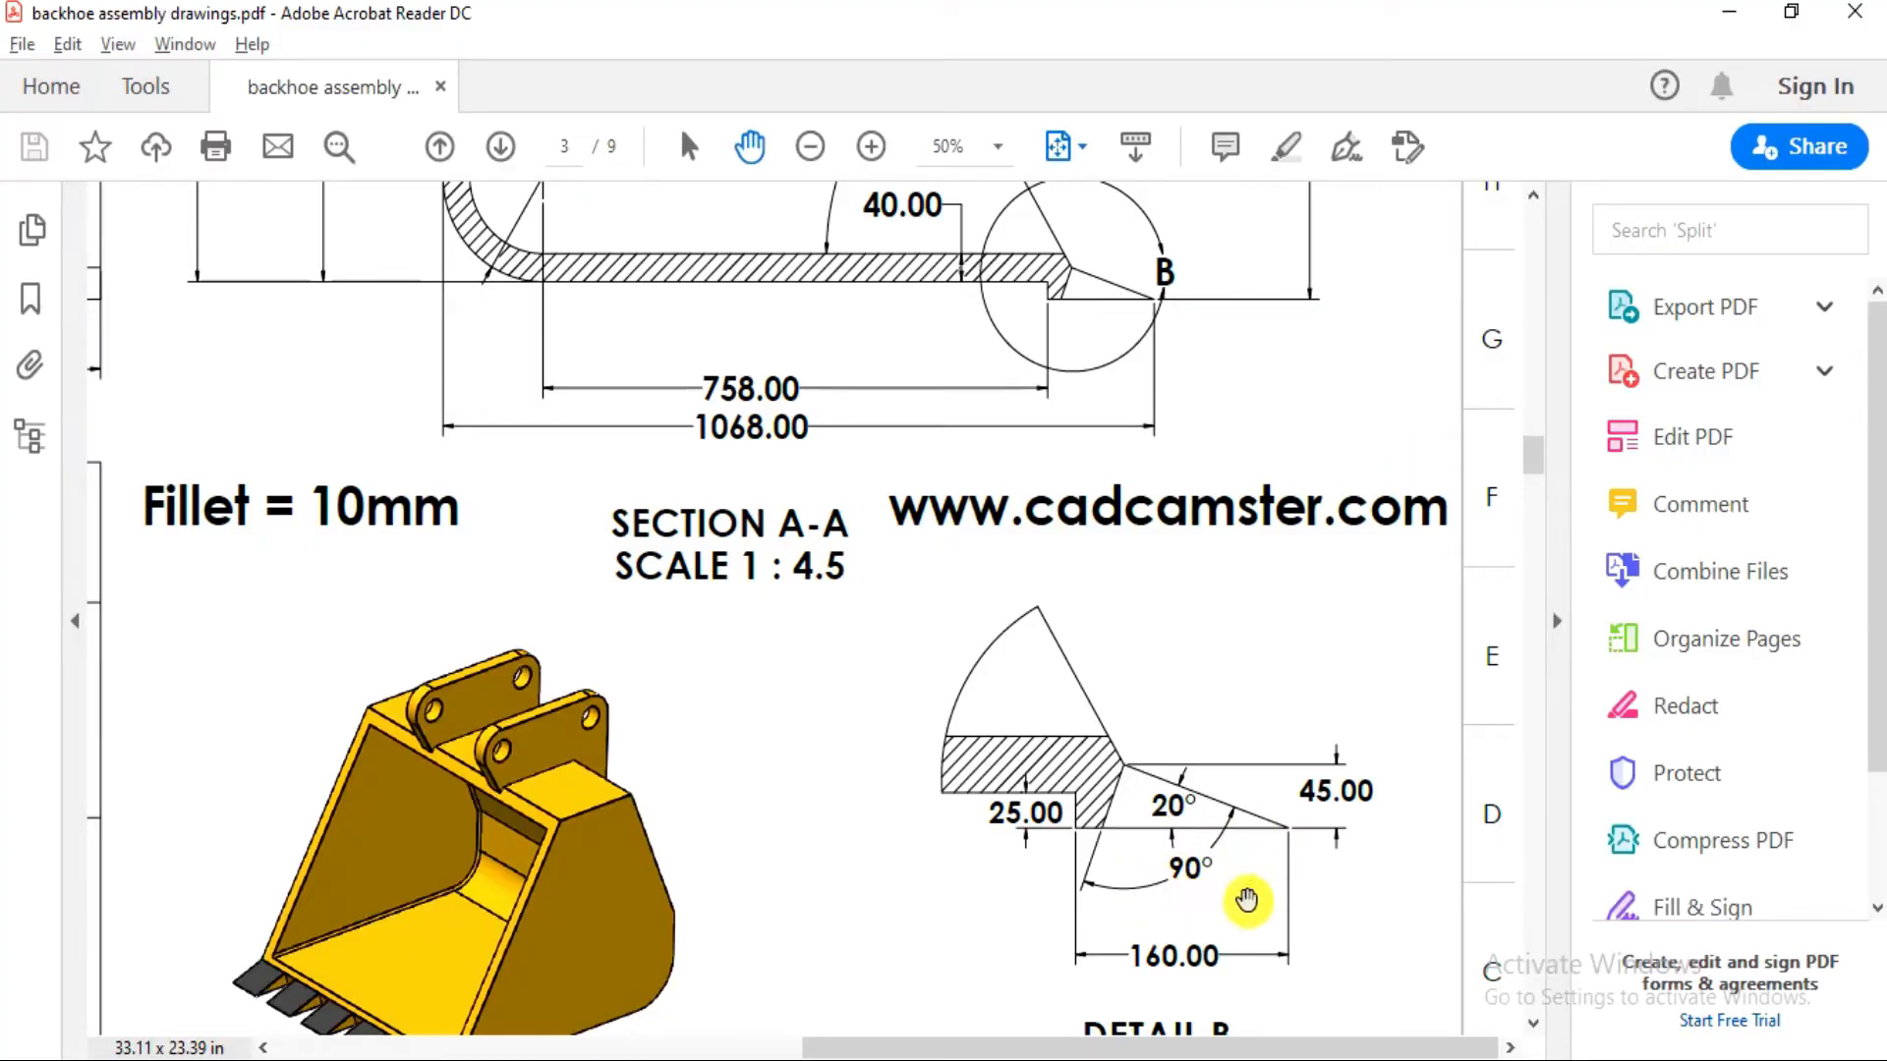
key(alt+Tab)
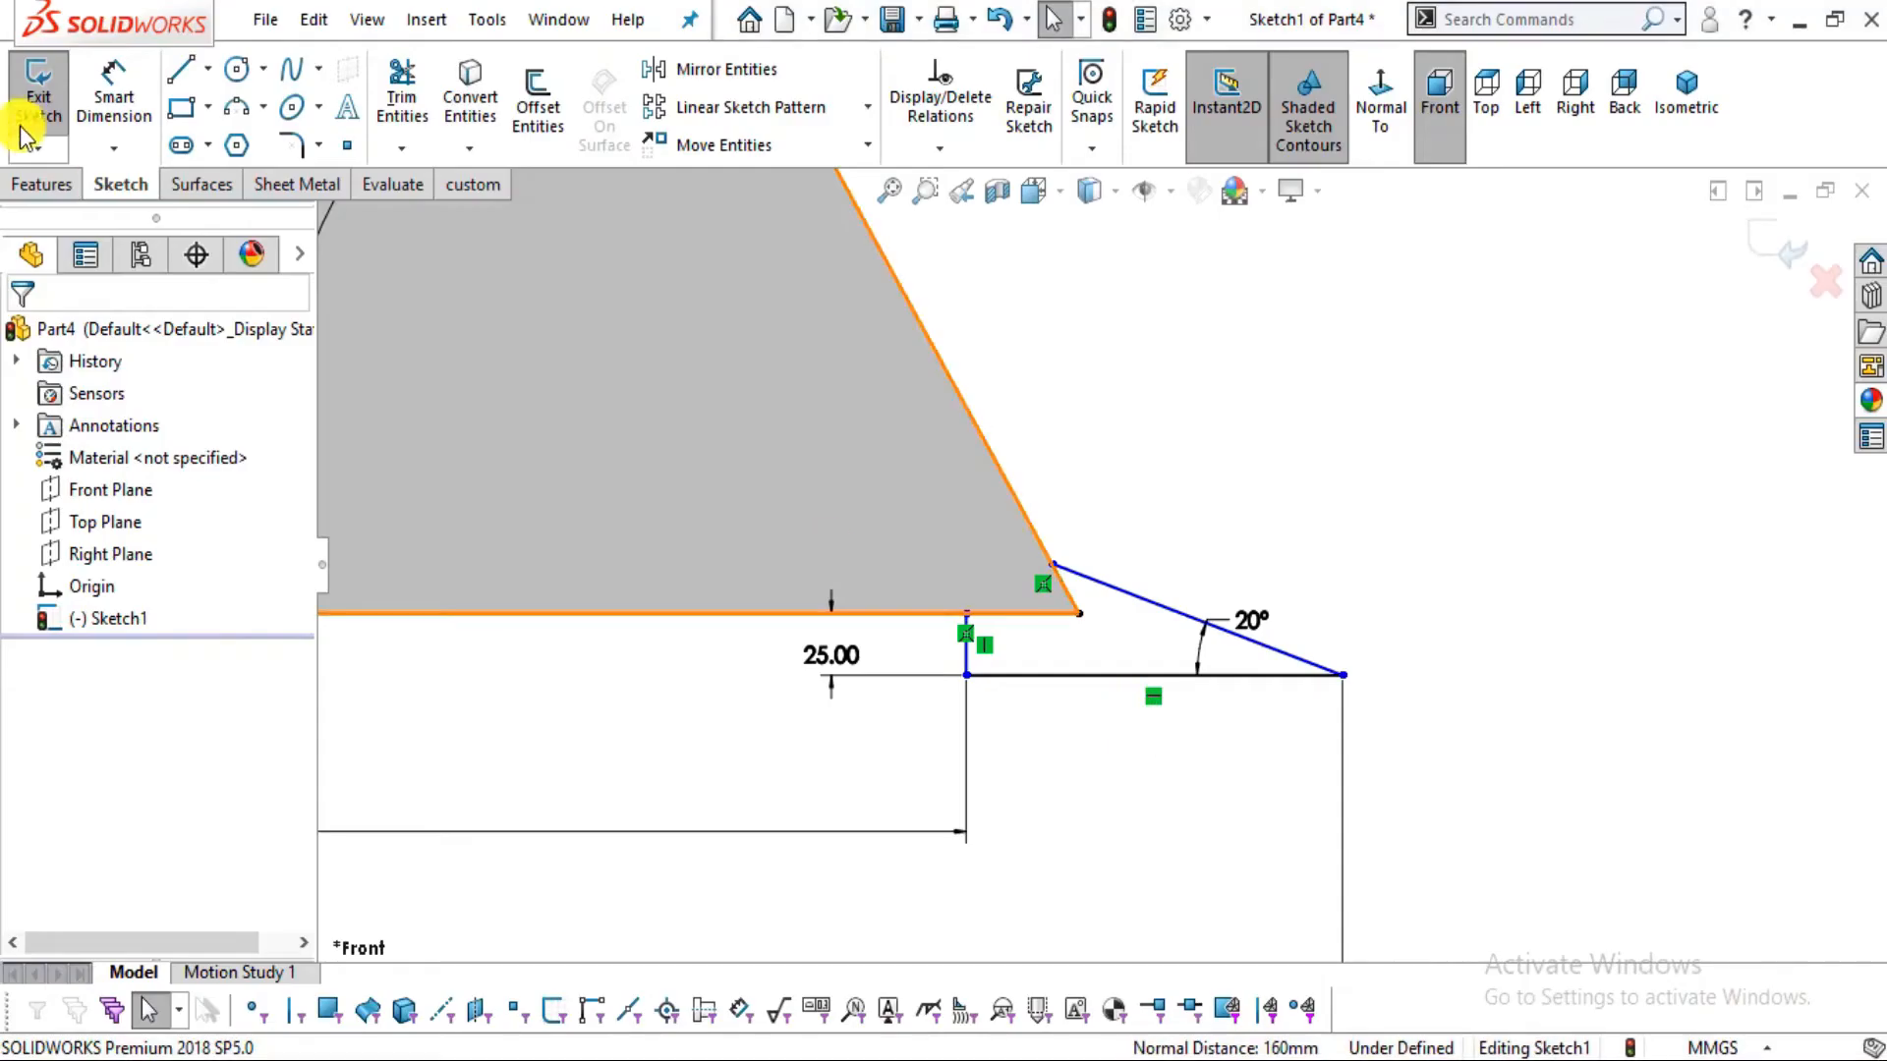
click(128, 84)
scroll(1235, 702, down, 2)
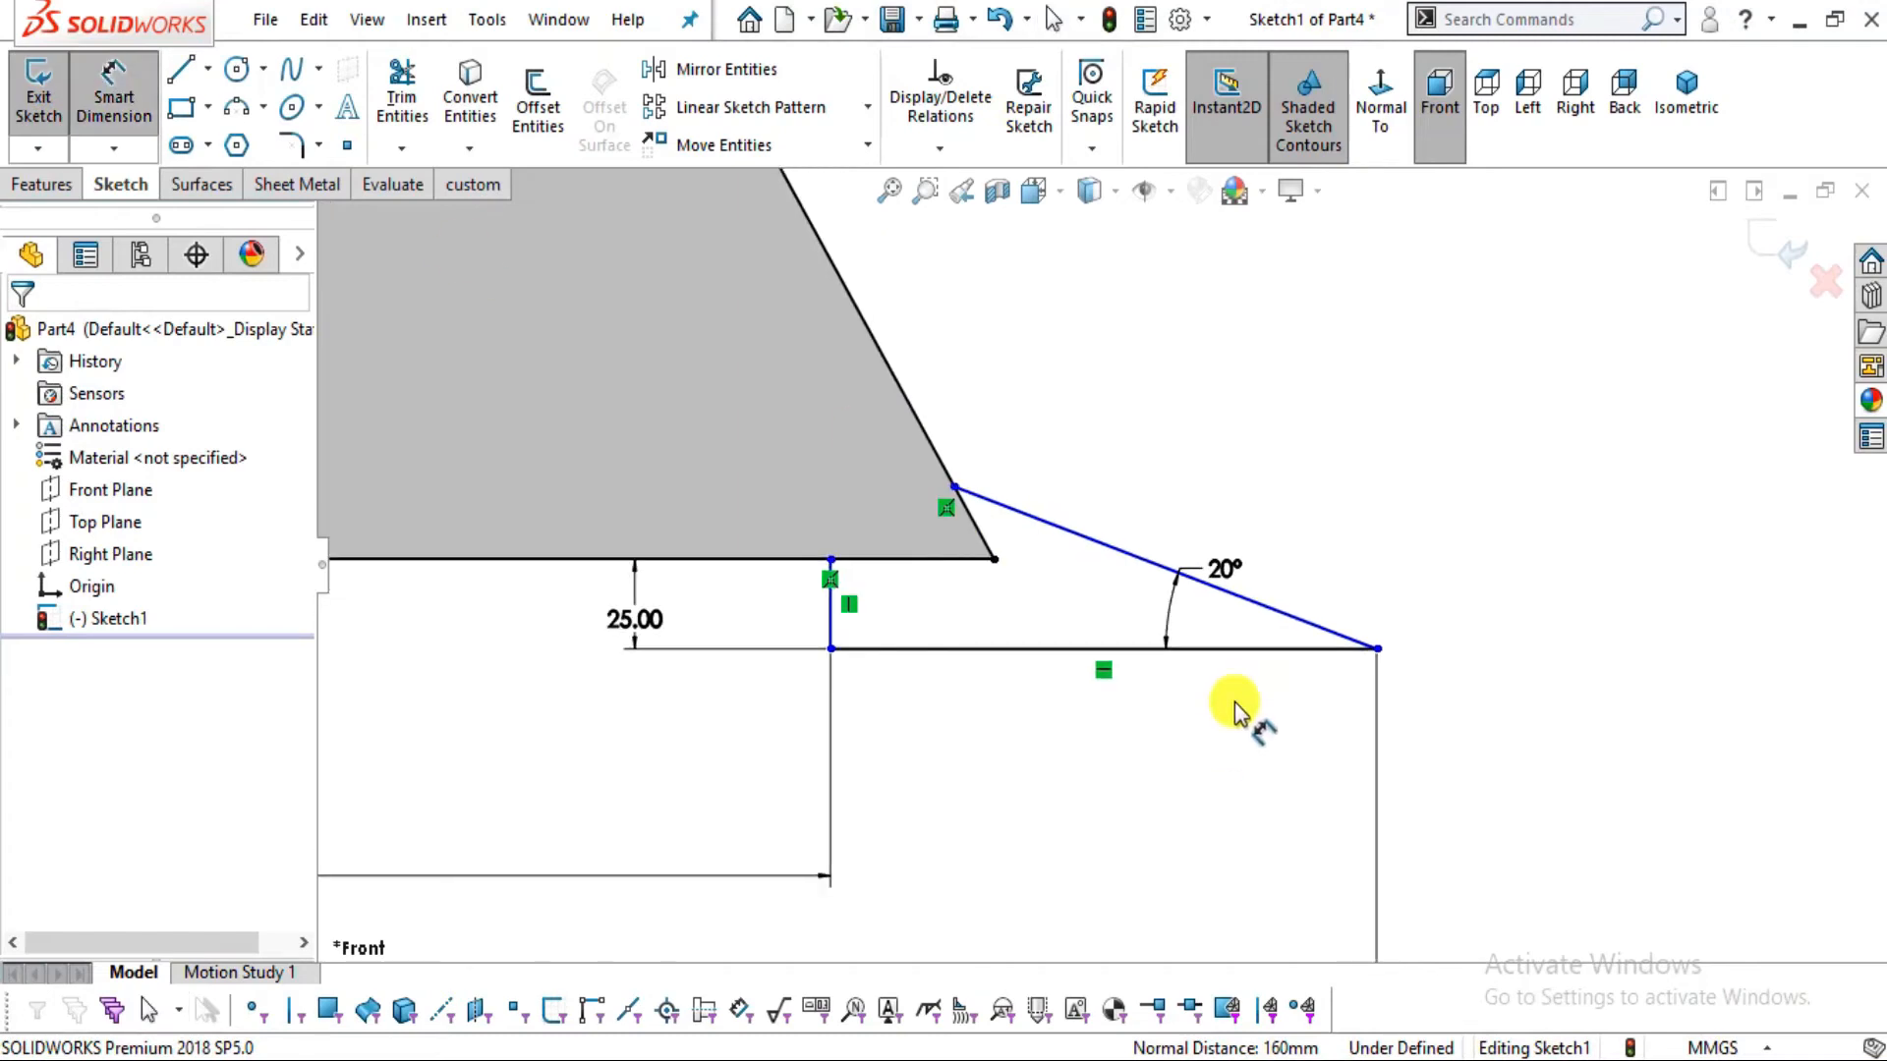
click(953, 489)
click(1020, 664)
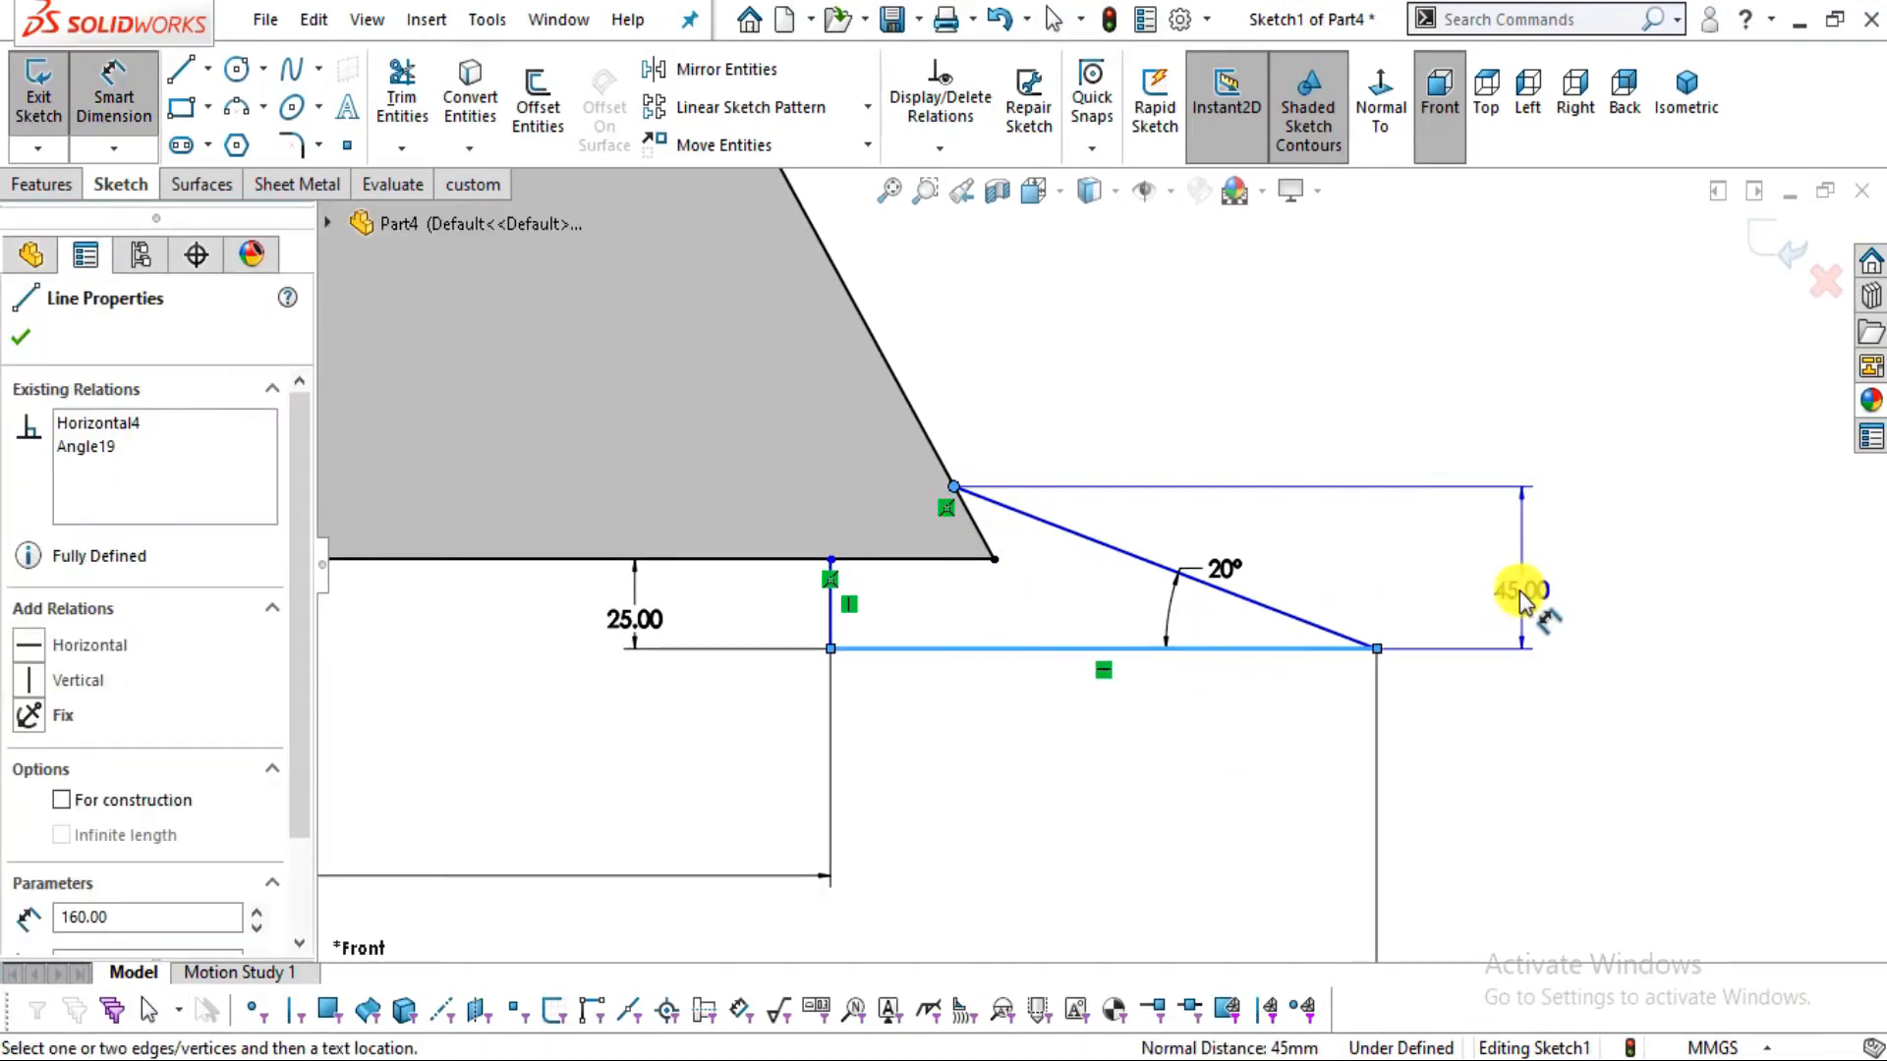
click(1523, 605)
click(1396, 549)
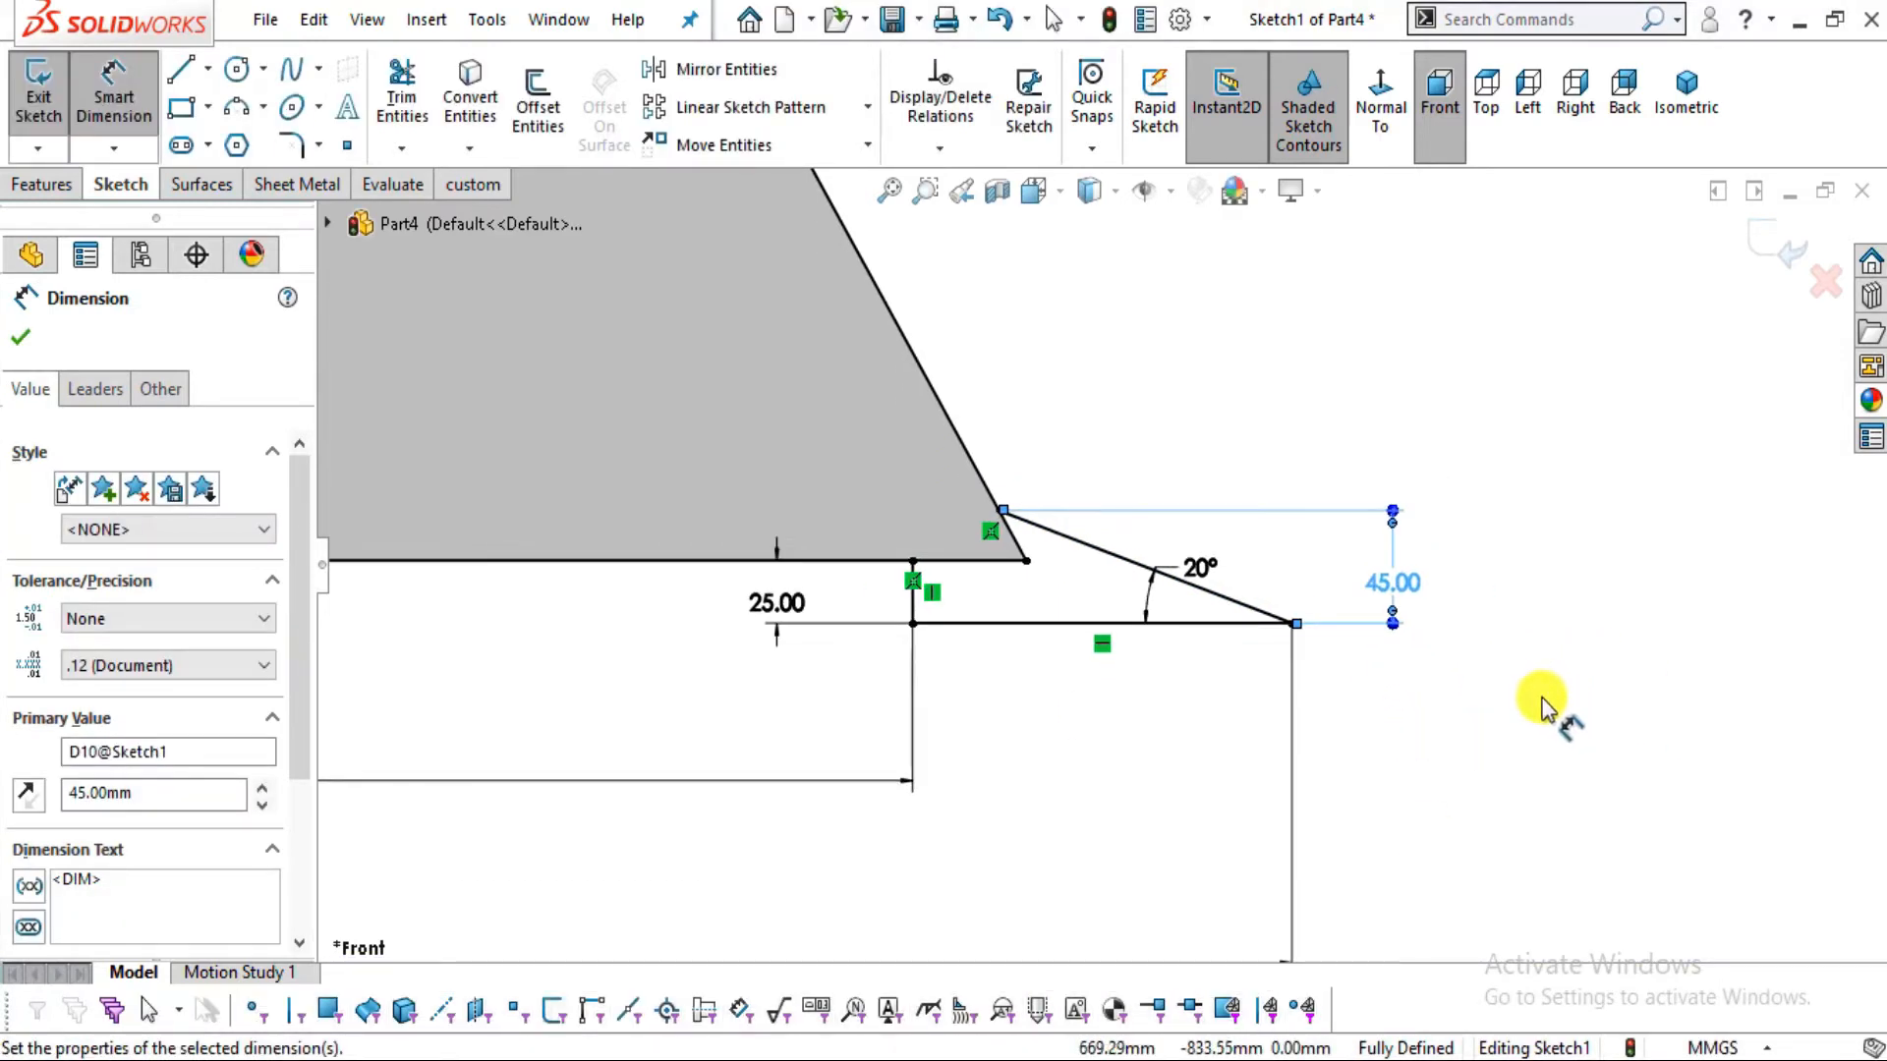
Check the horizontal distance from the lip's short vertical line to its tip against Detail B with a trial dimension
key(alt+Tab)
key(alt+Tab)
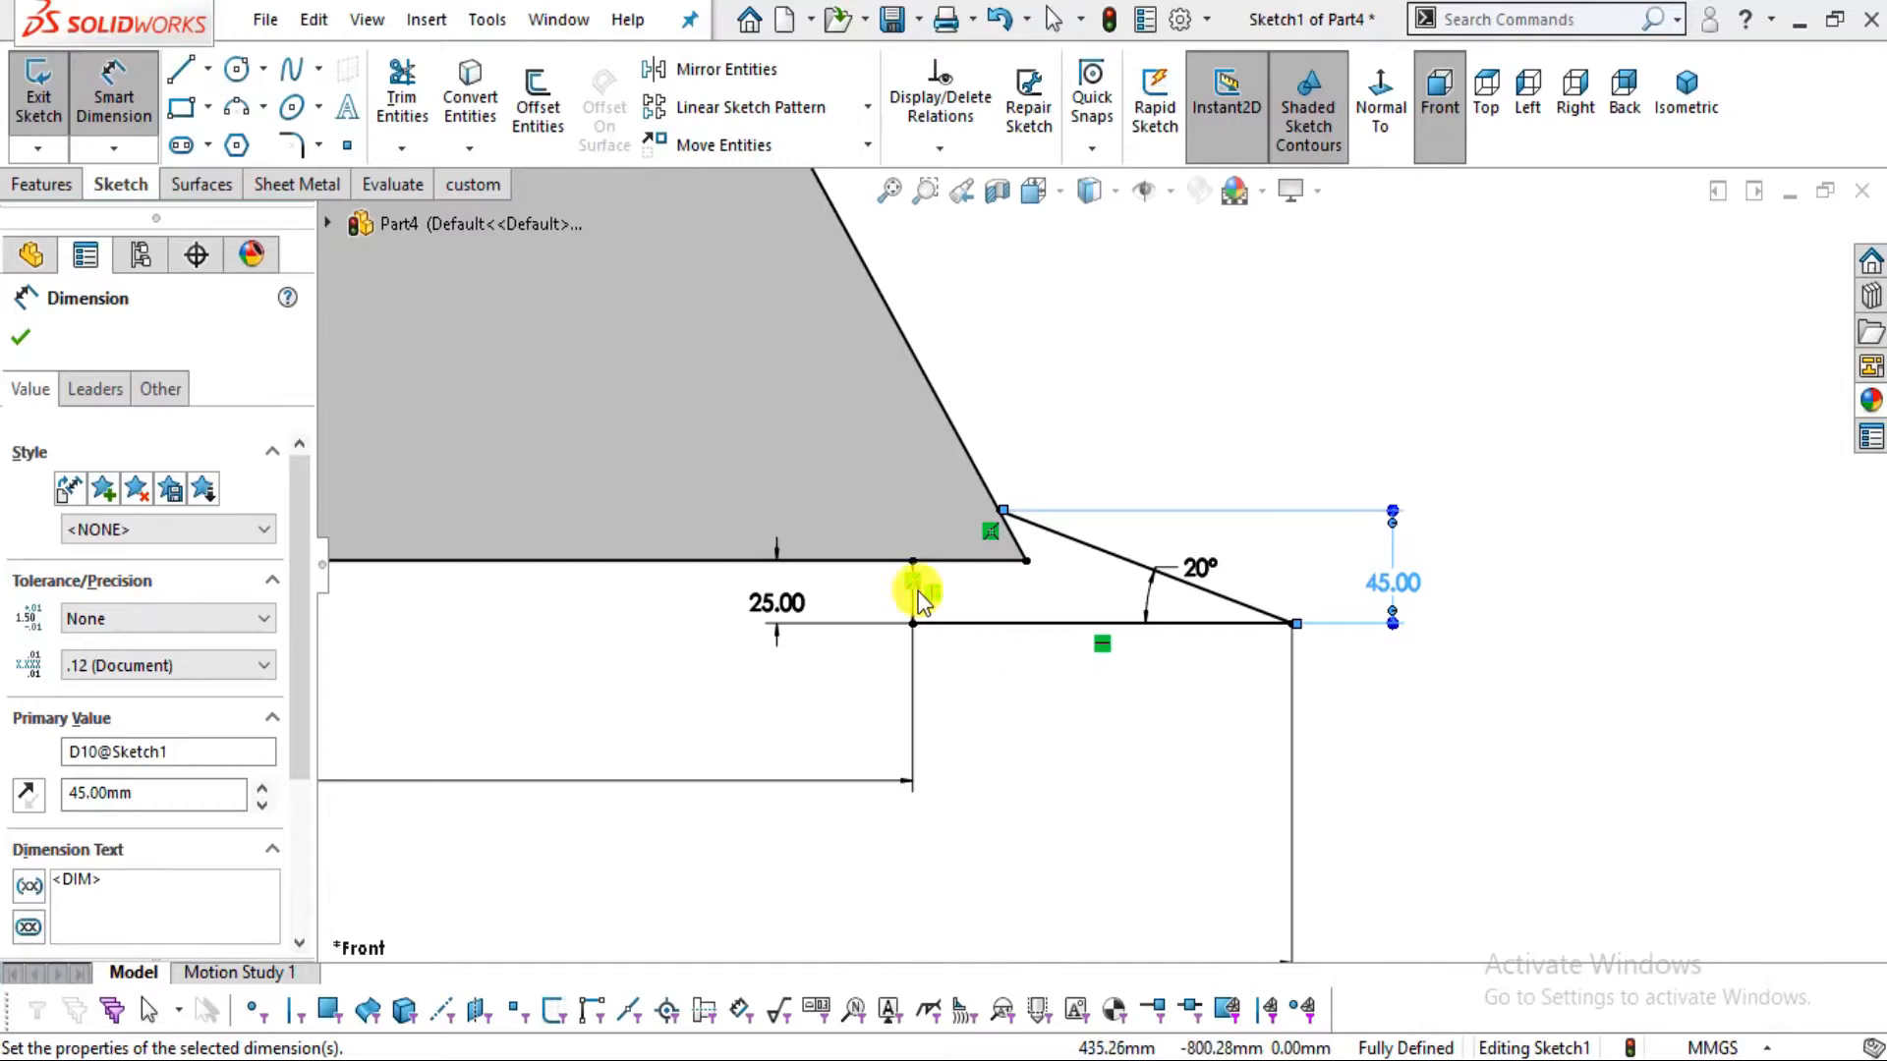
click(910, 597)
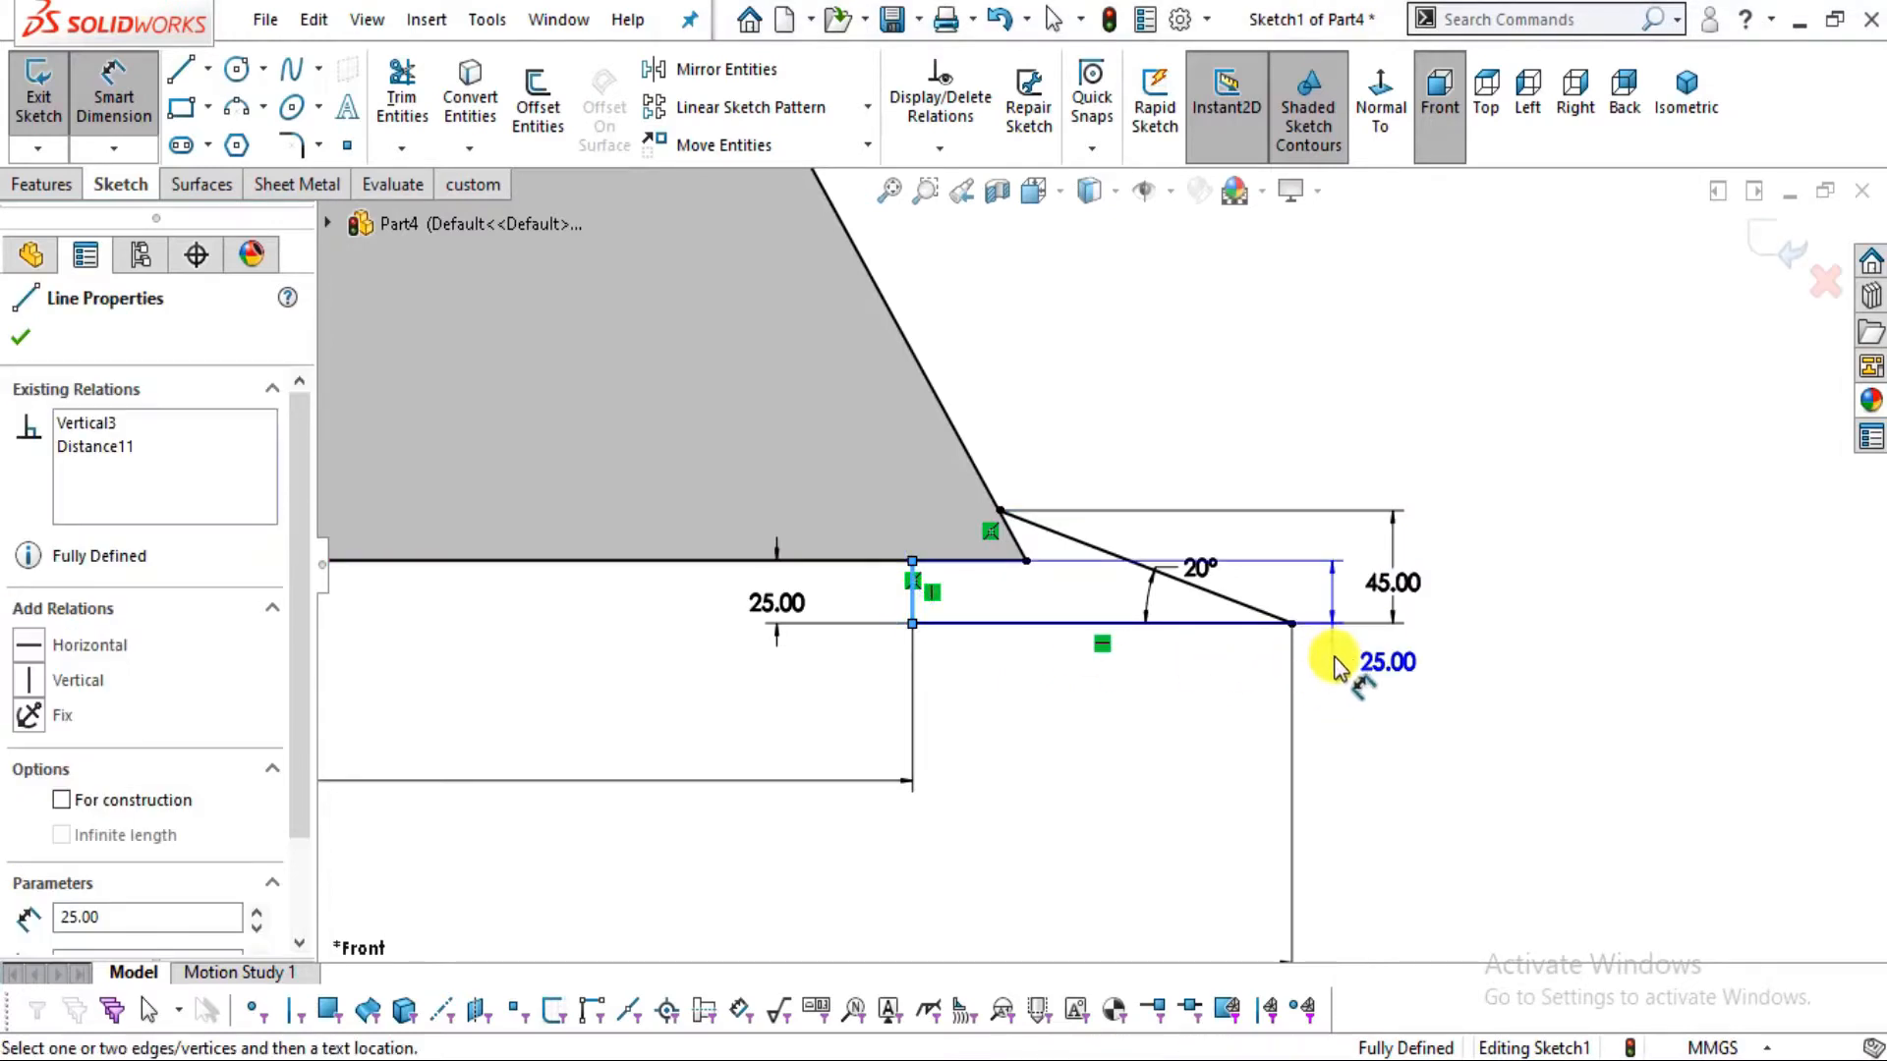
click(1291, 623)
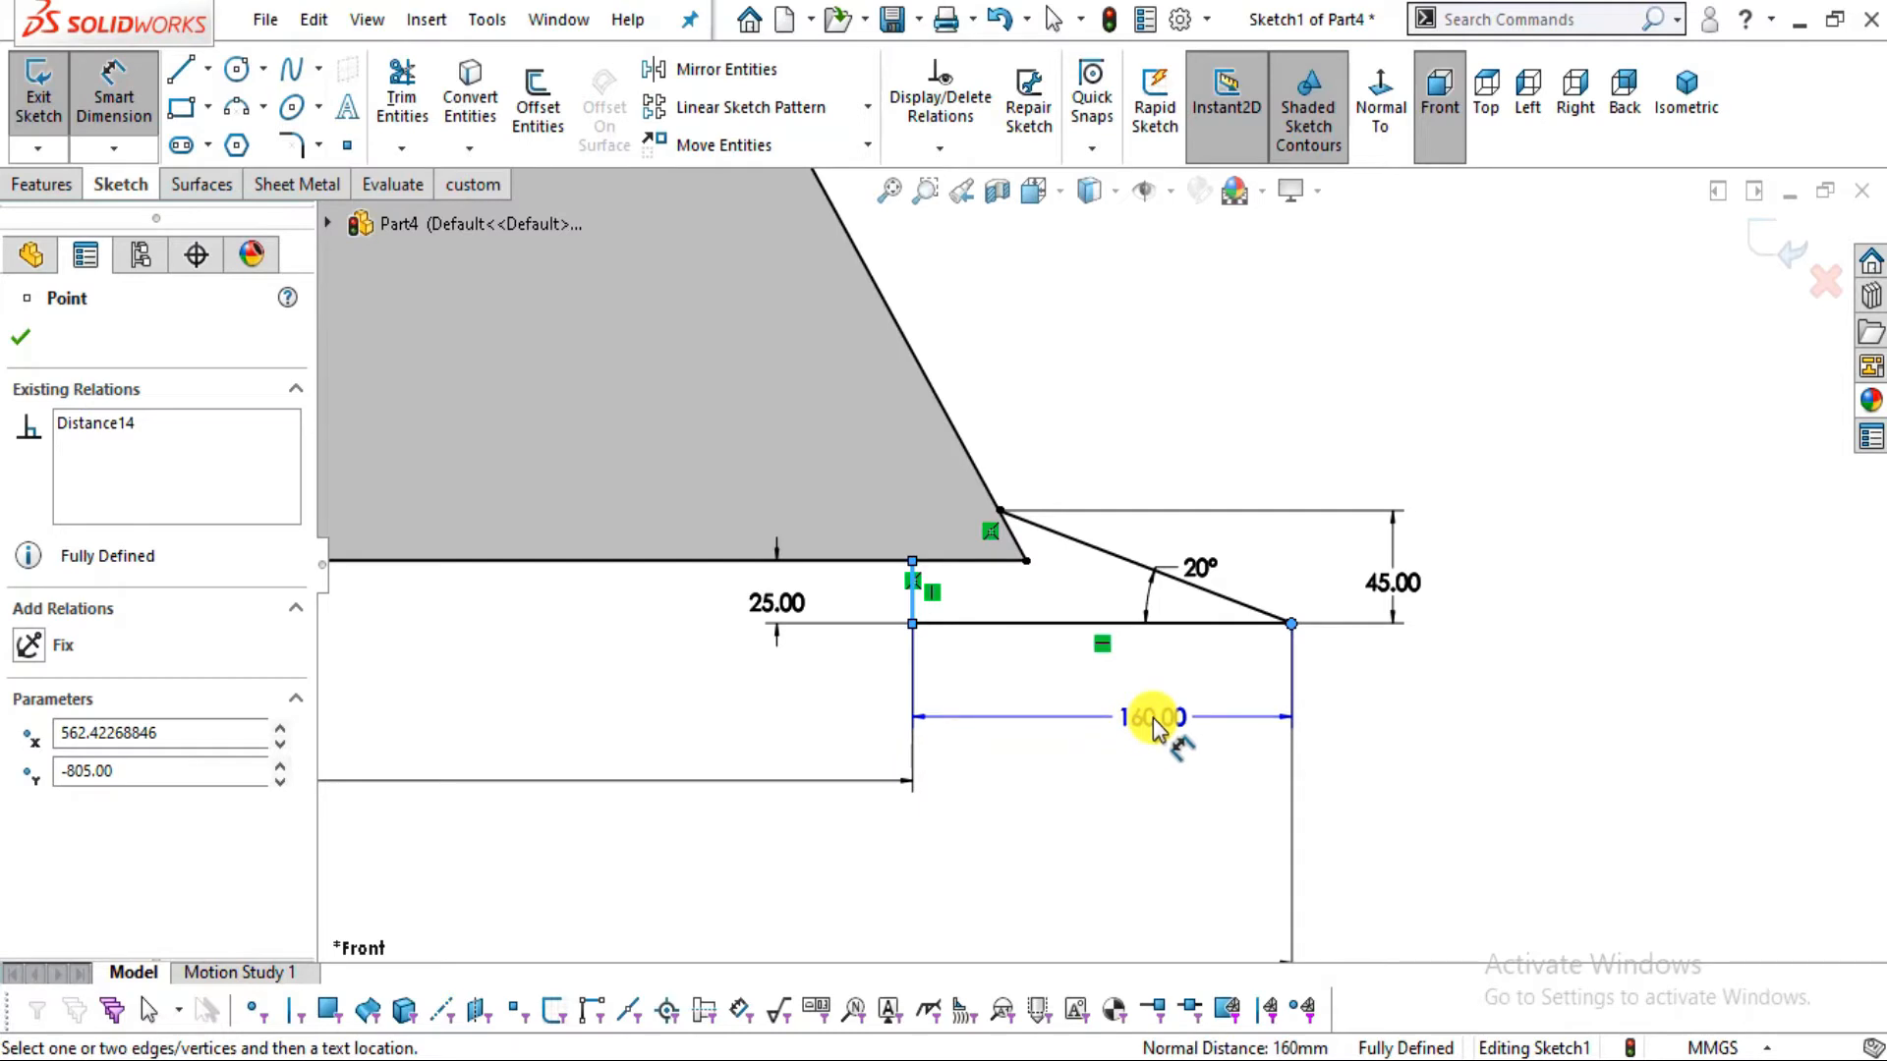
key(Escape)
scroll(1424, 708, up, 2)
key(Escape)
key(Escape)
scroll(1435, 719, up, 4)
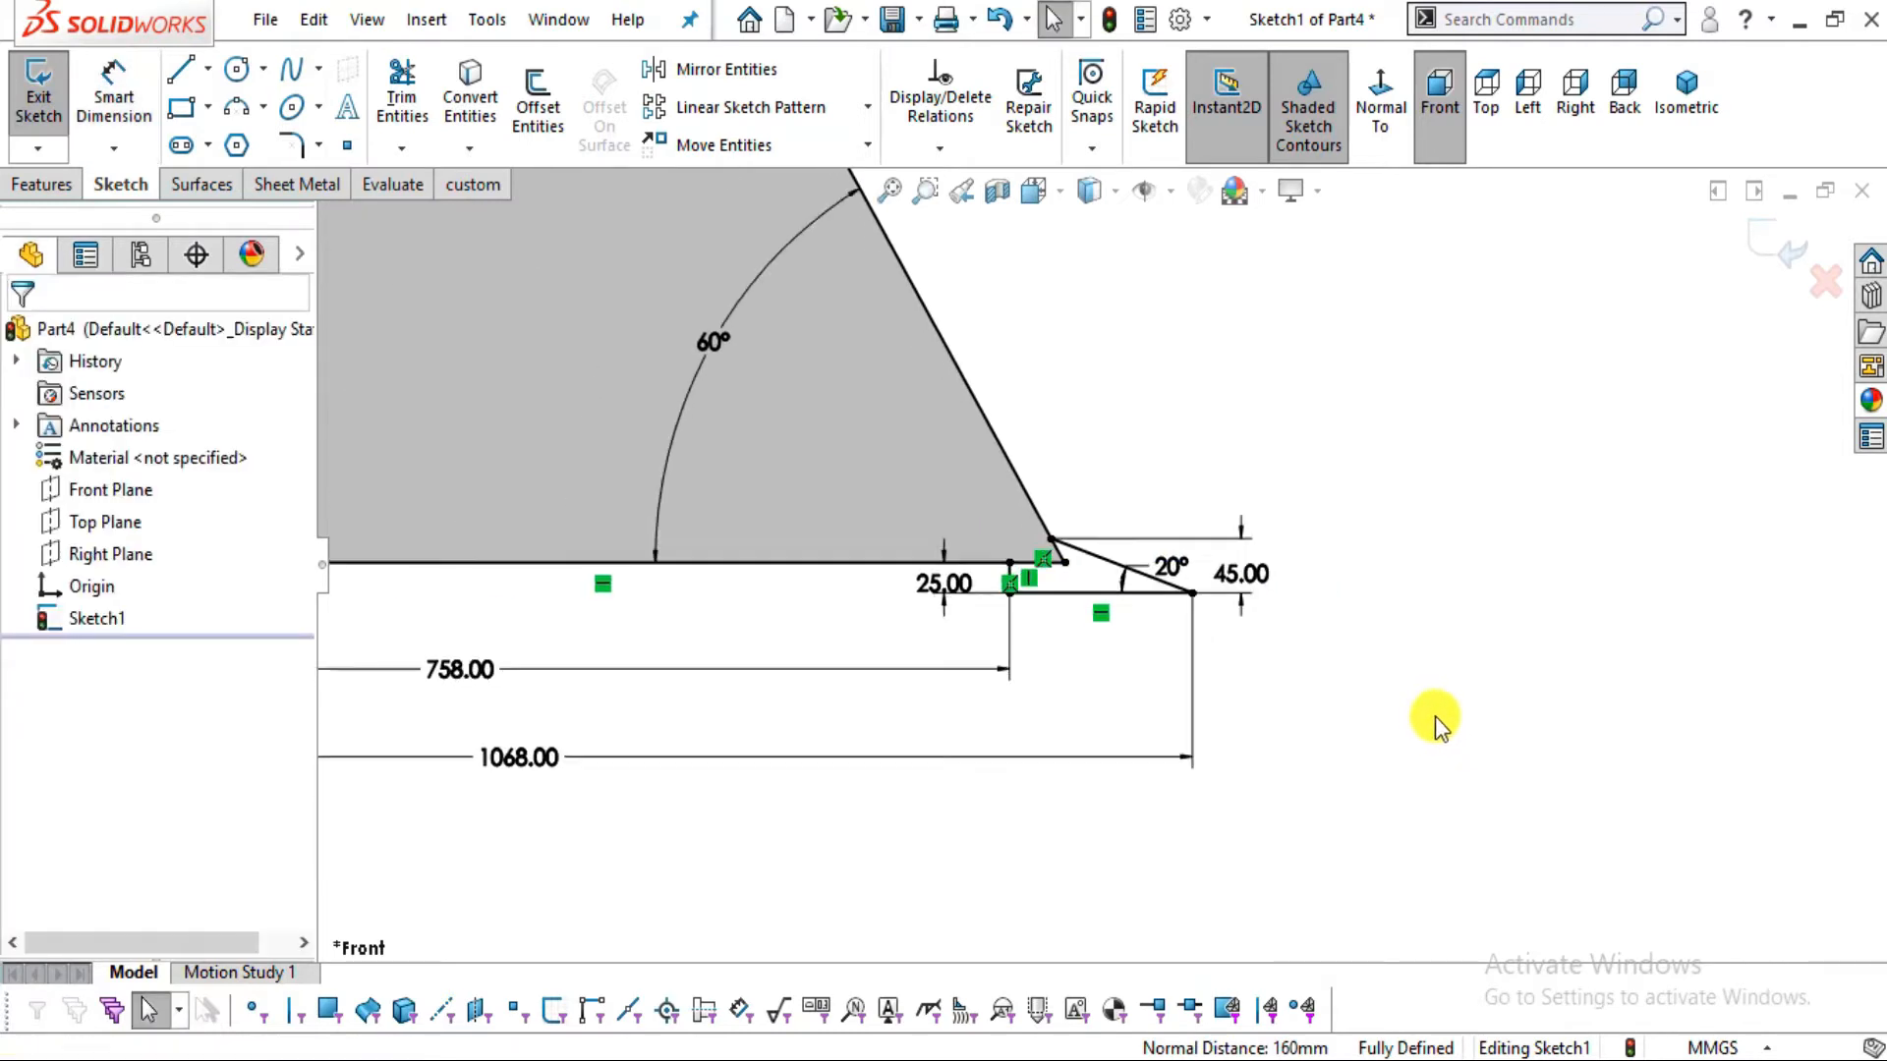
Start an Extruded Boss from the sketch, selecting the main bucket region and the lip region as contours
scroll(990, 358, up, 4)
scroll(1011, 357, down, 2)
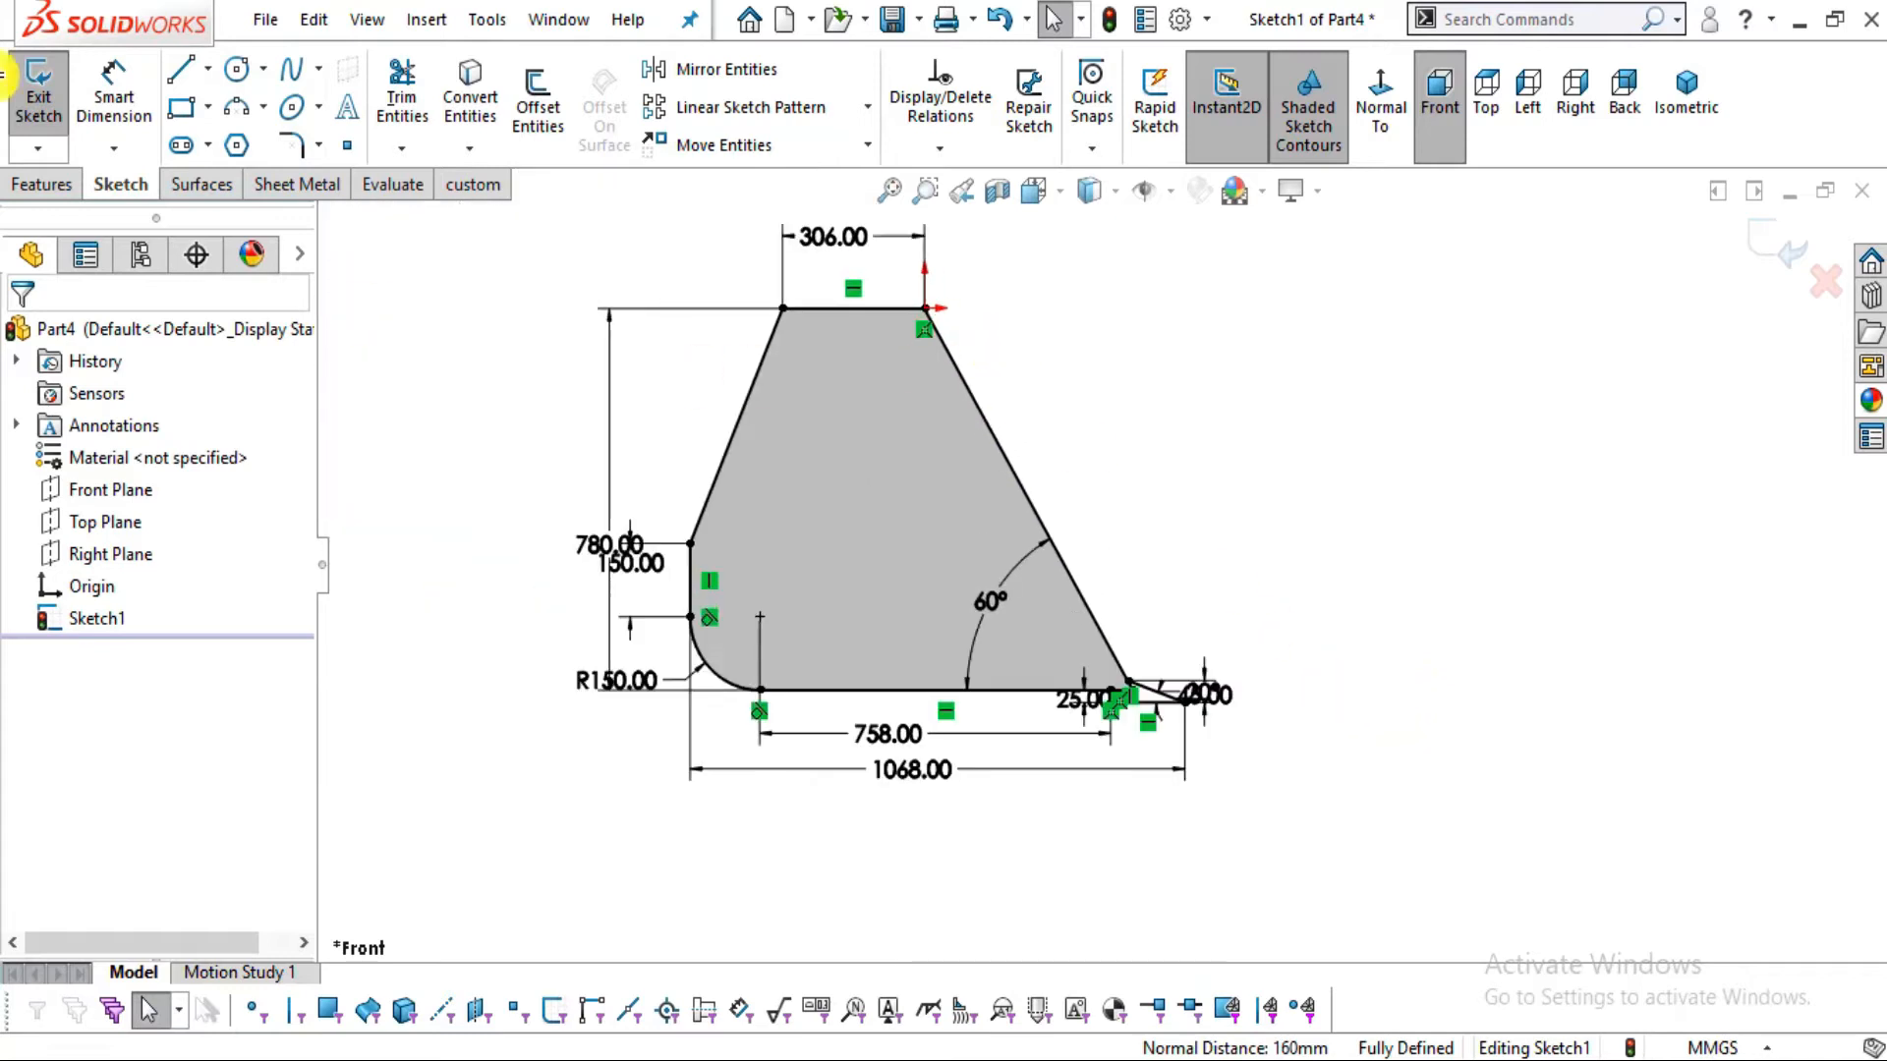
click(67, 185)
click(74, 103)
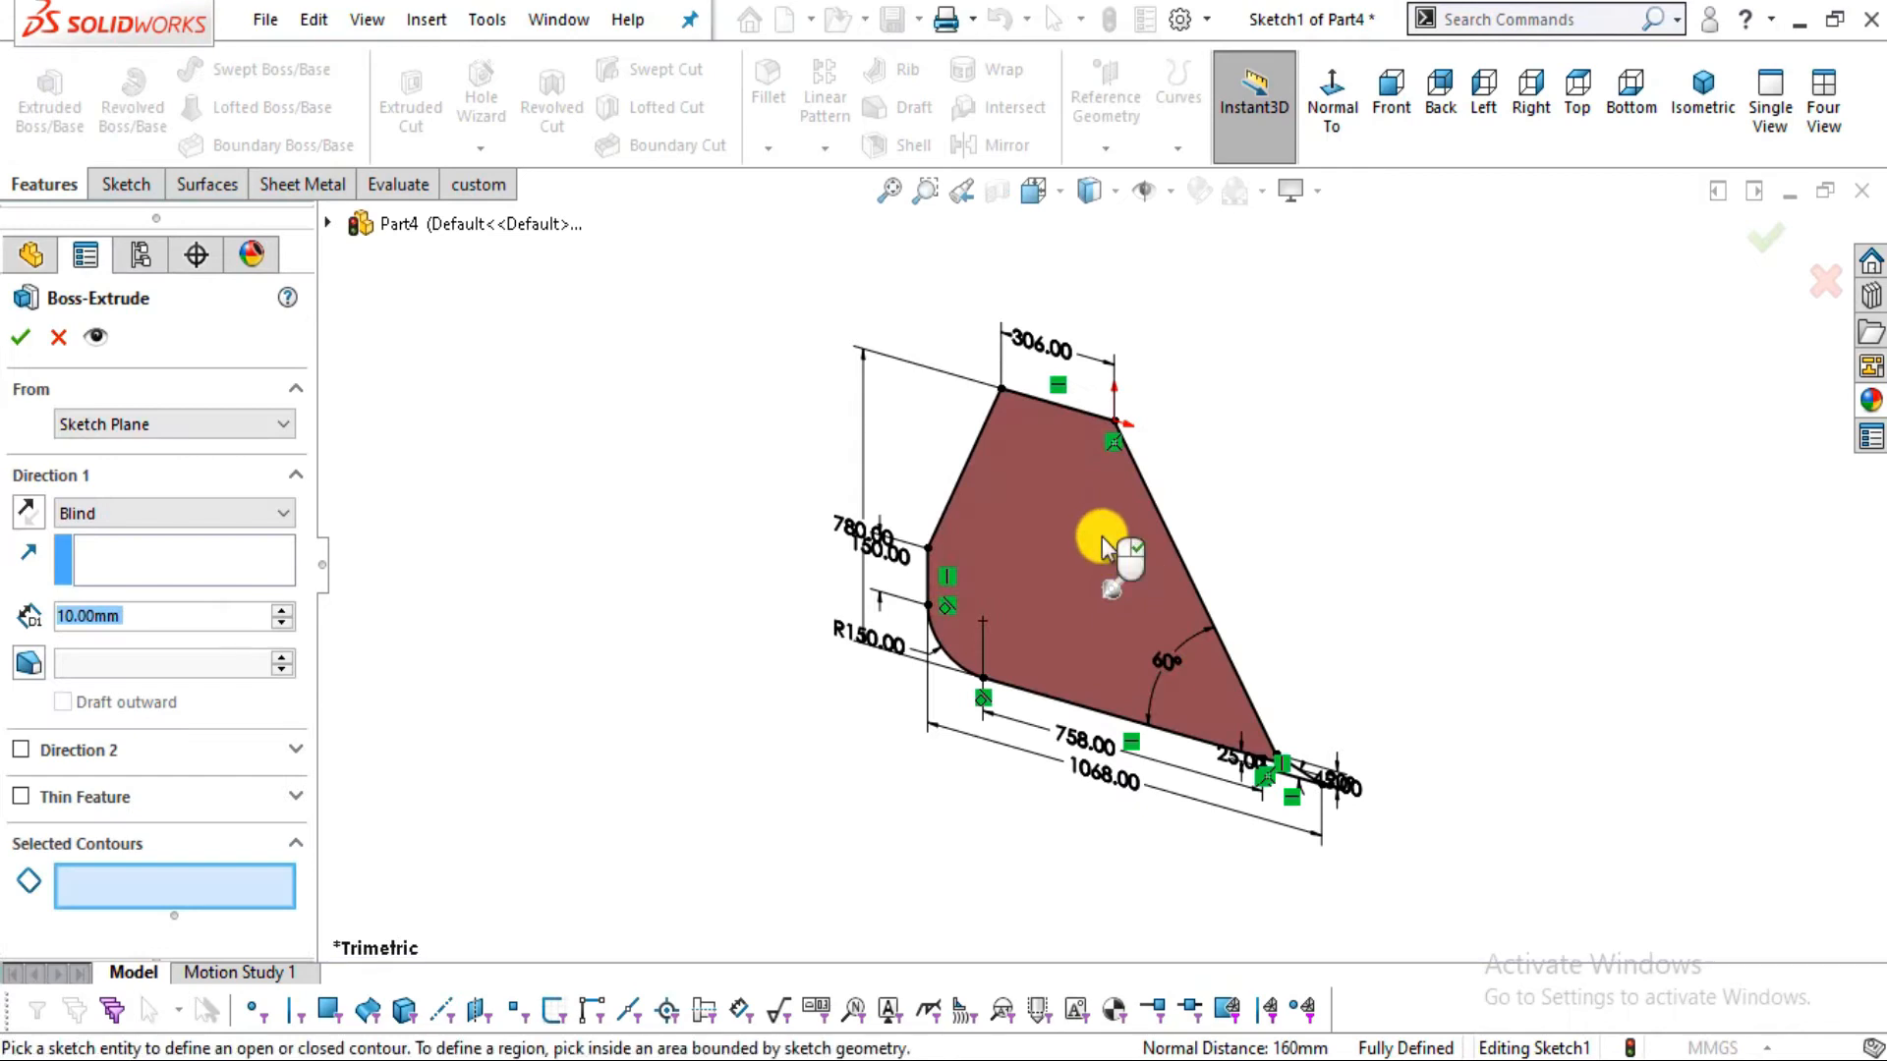
scroll(1028, 535, down, 4)
click(912, 374)
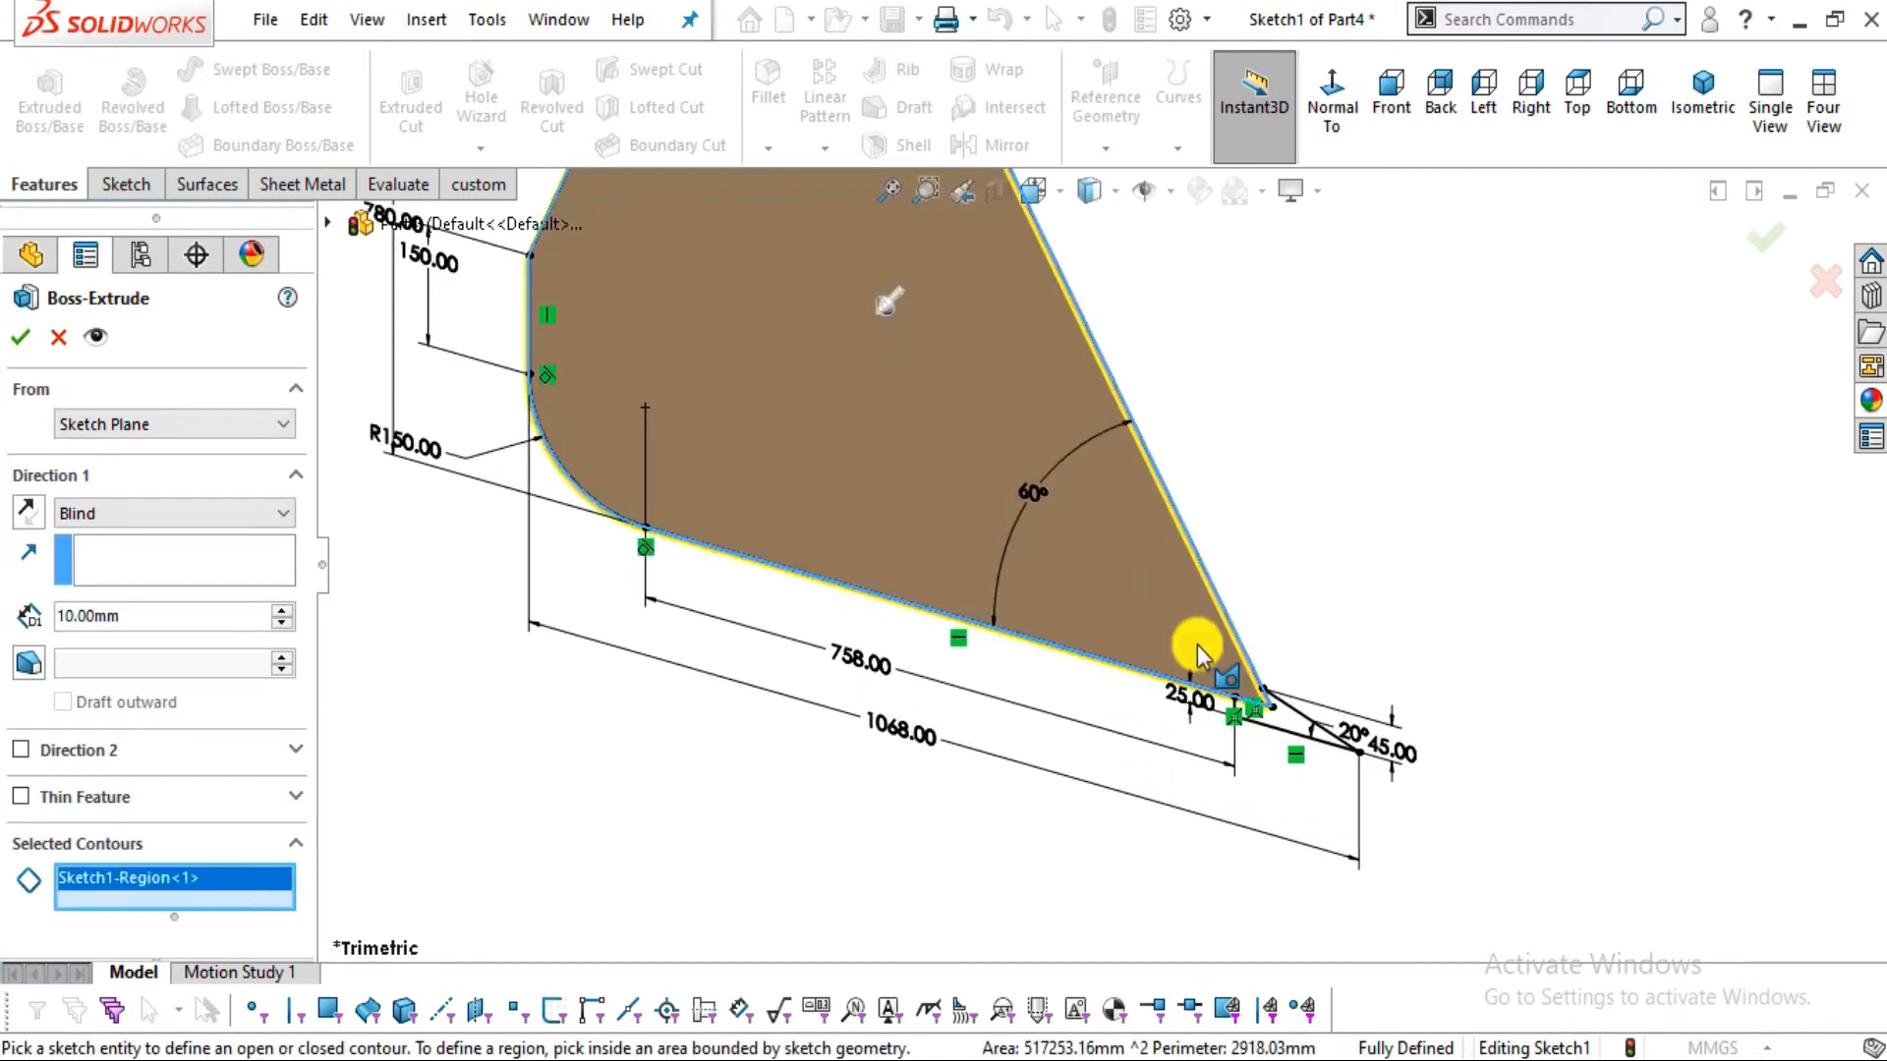
scroll(1263, 739, down, 4)
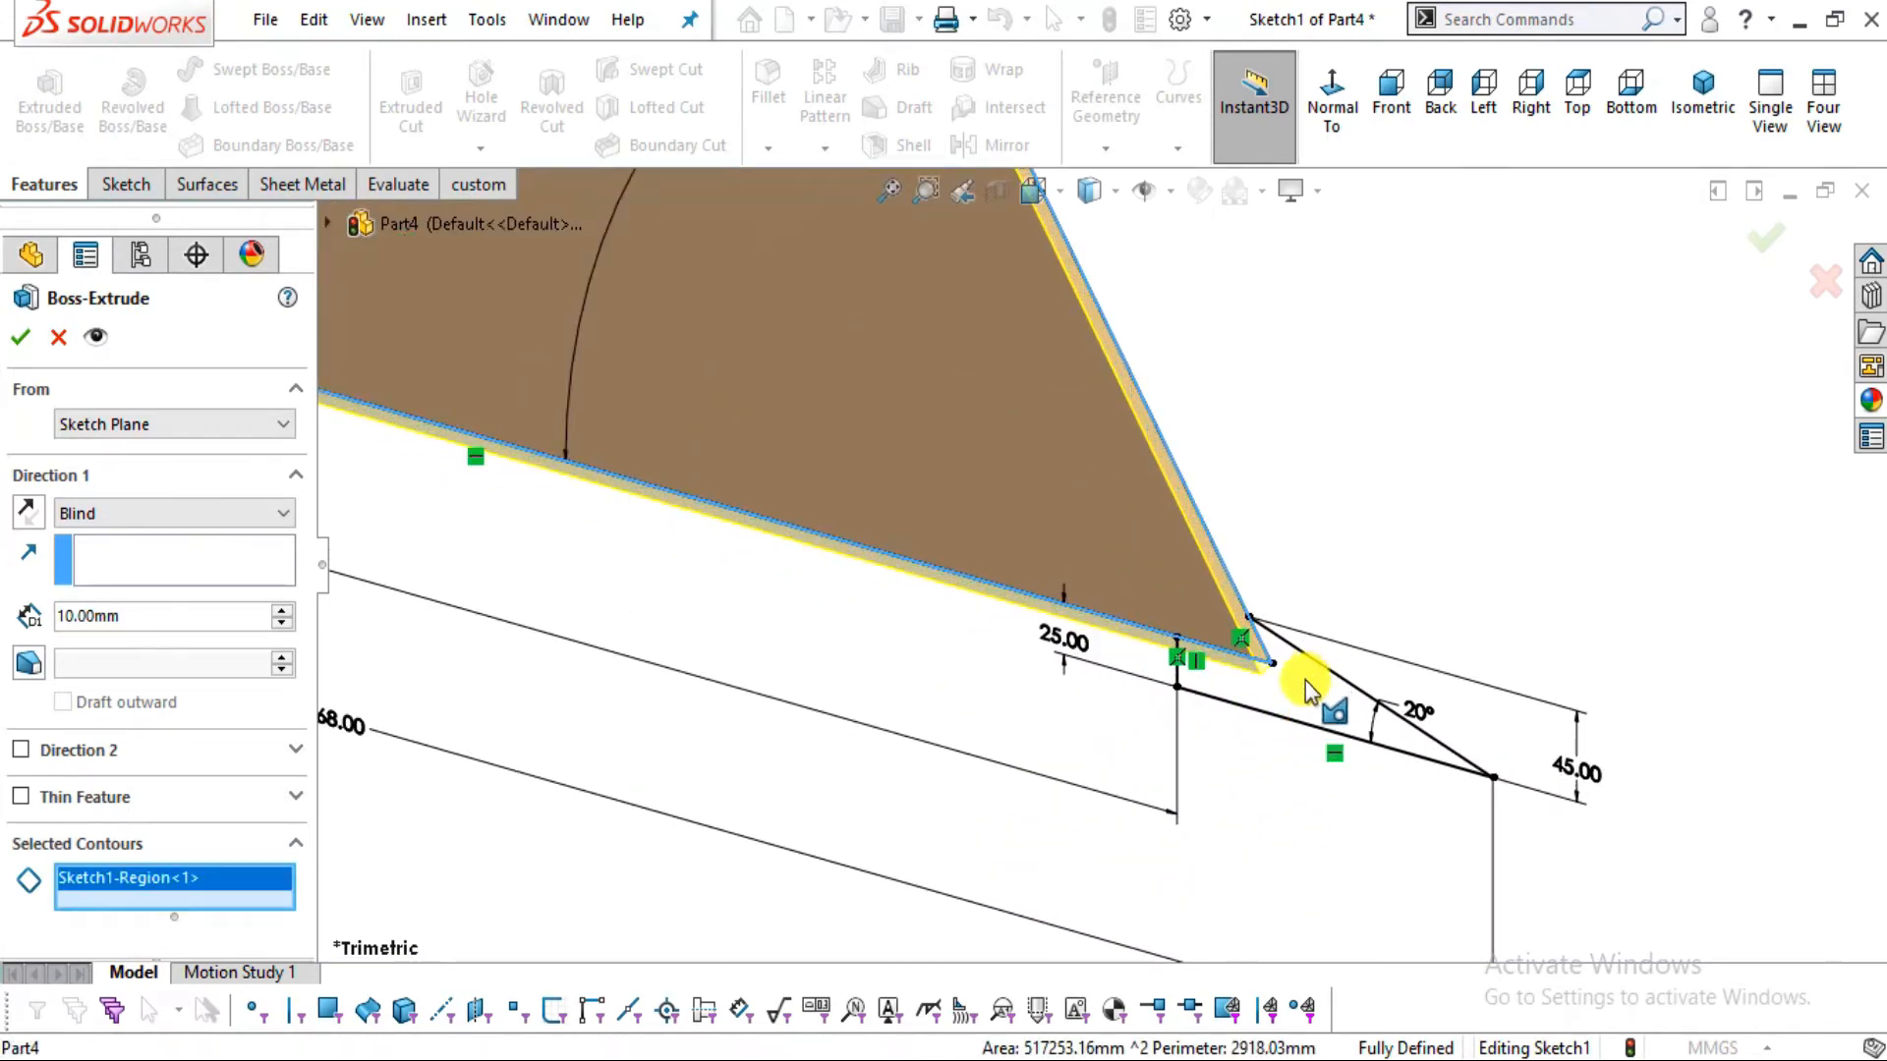
click(1309, 678)
scroll(1450, 453, up, 2)
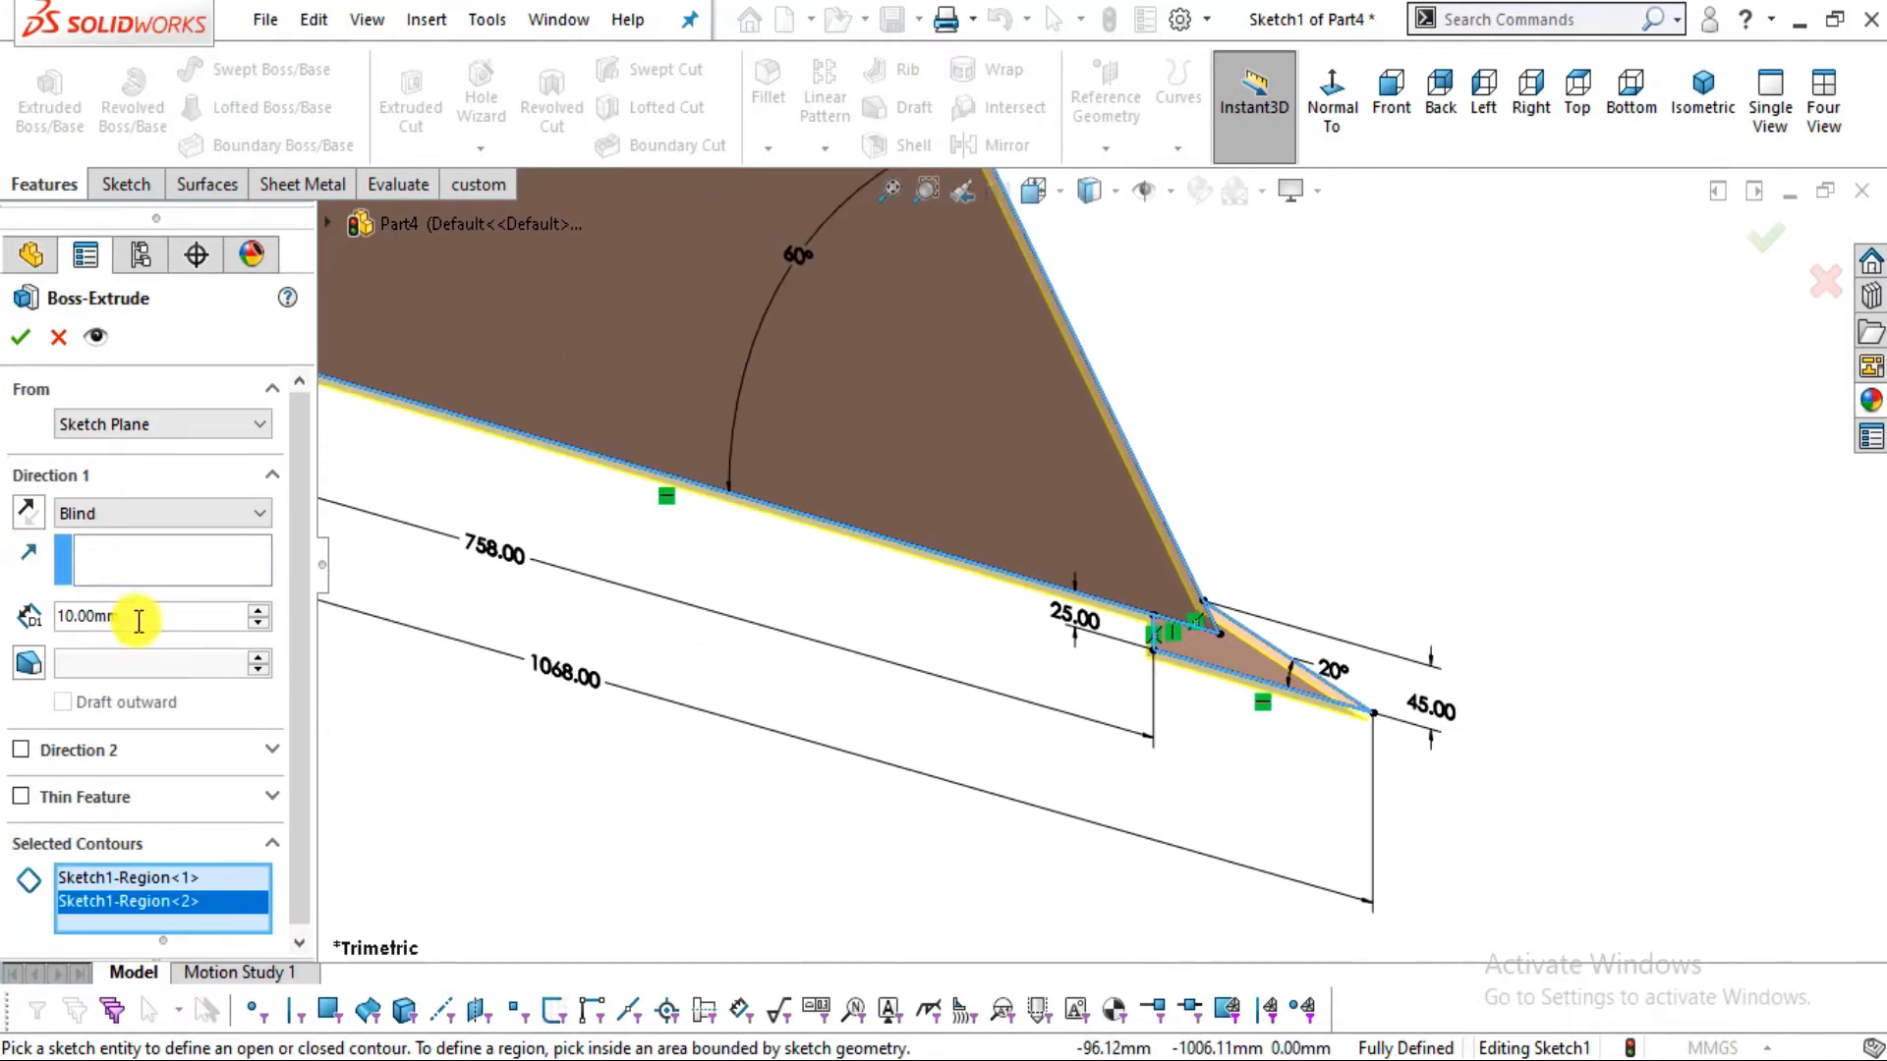
Set the extrusion depth to 1006 mm with the Mid Plane end condition
text(1)
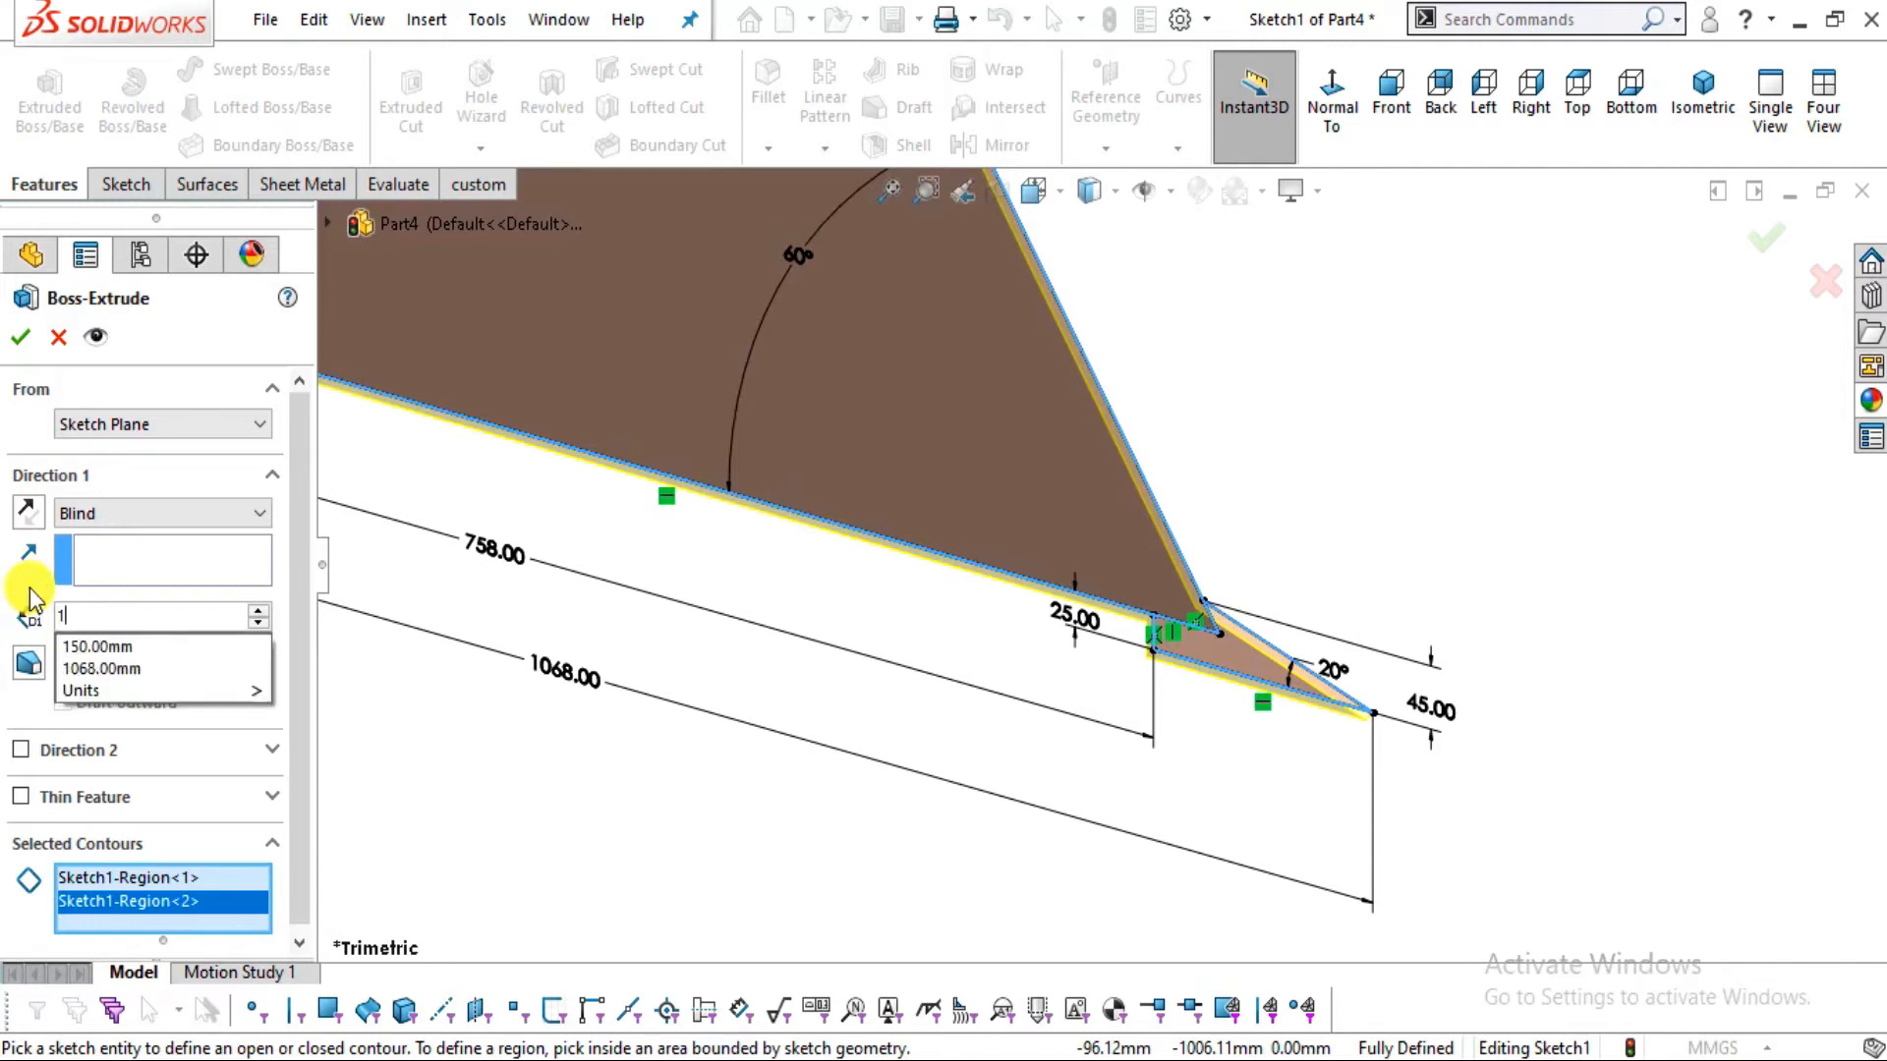
text(006)
key(Return)
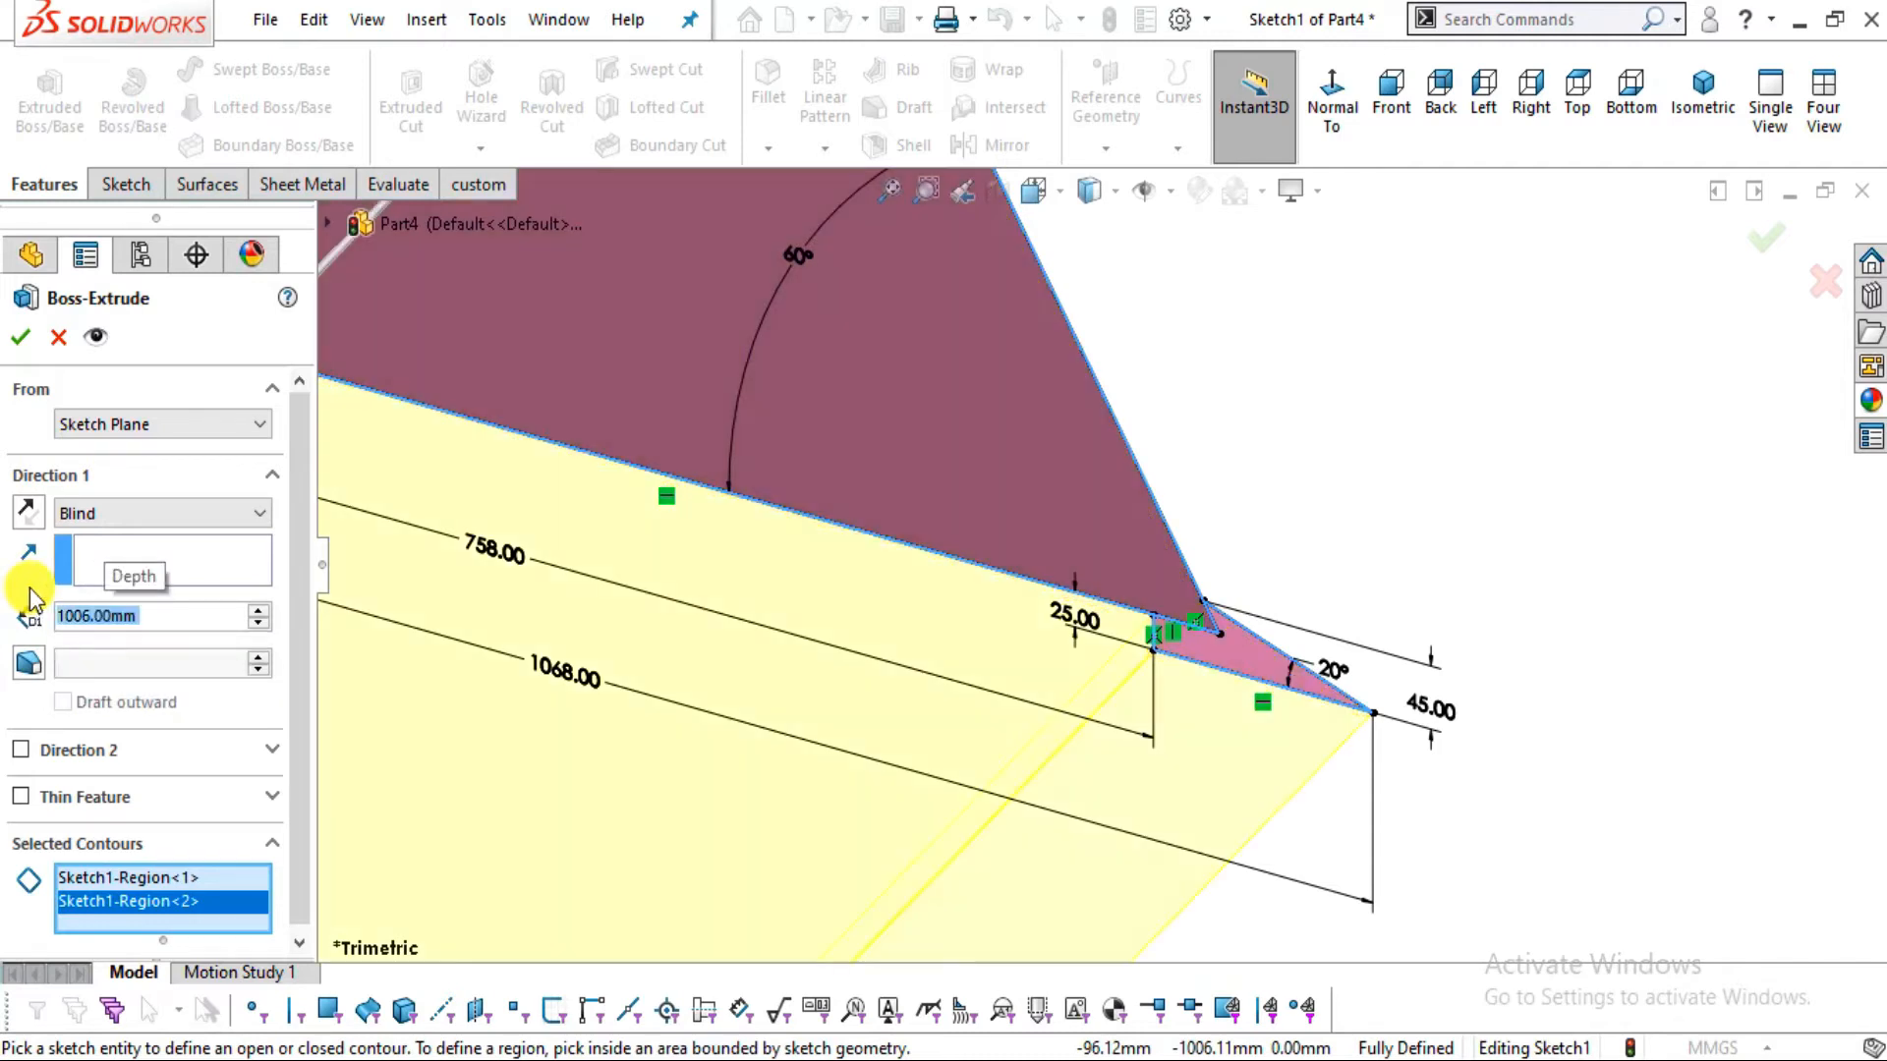
click(93, 512)
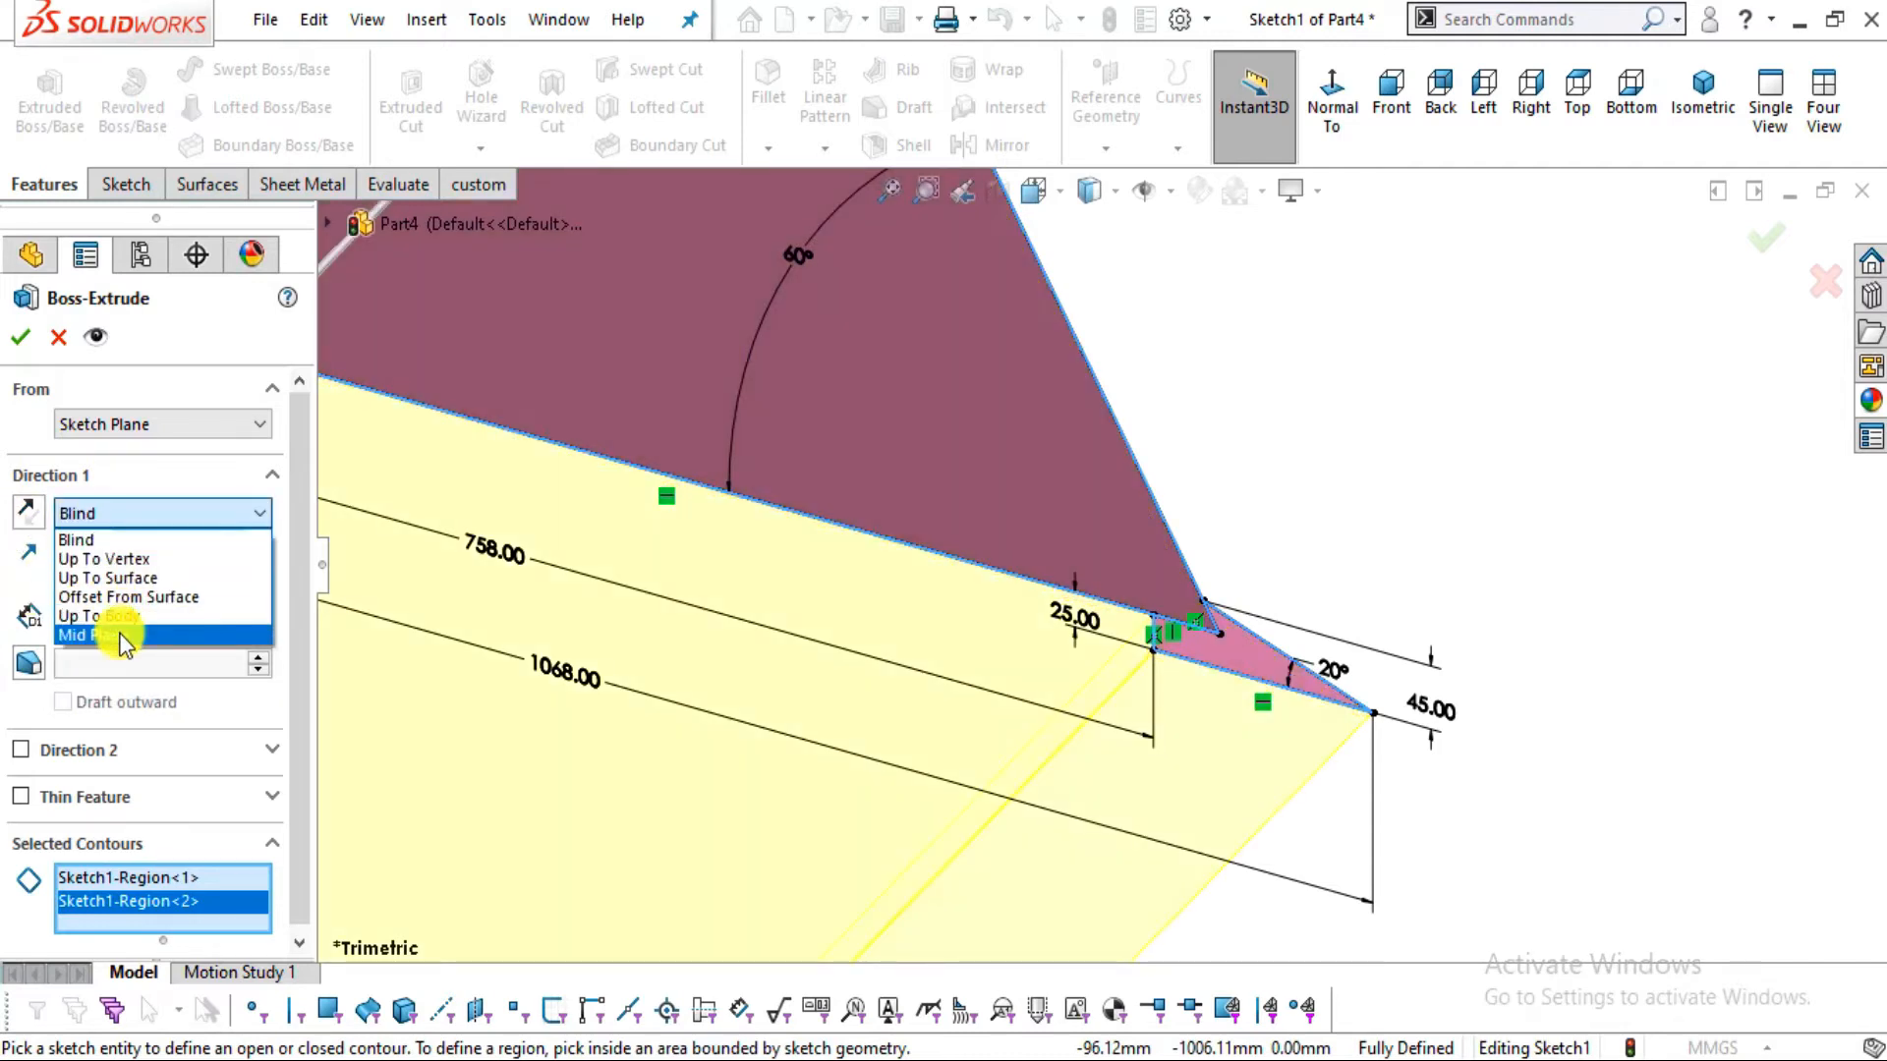
click(88, 634)
Check the bucket's overall width in the PDF's front view and complete the extrusion
key(alt+Tab)
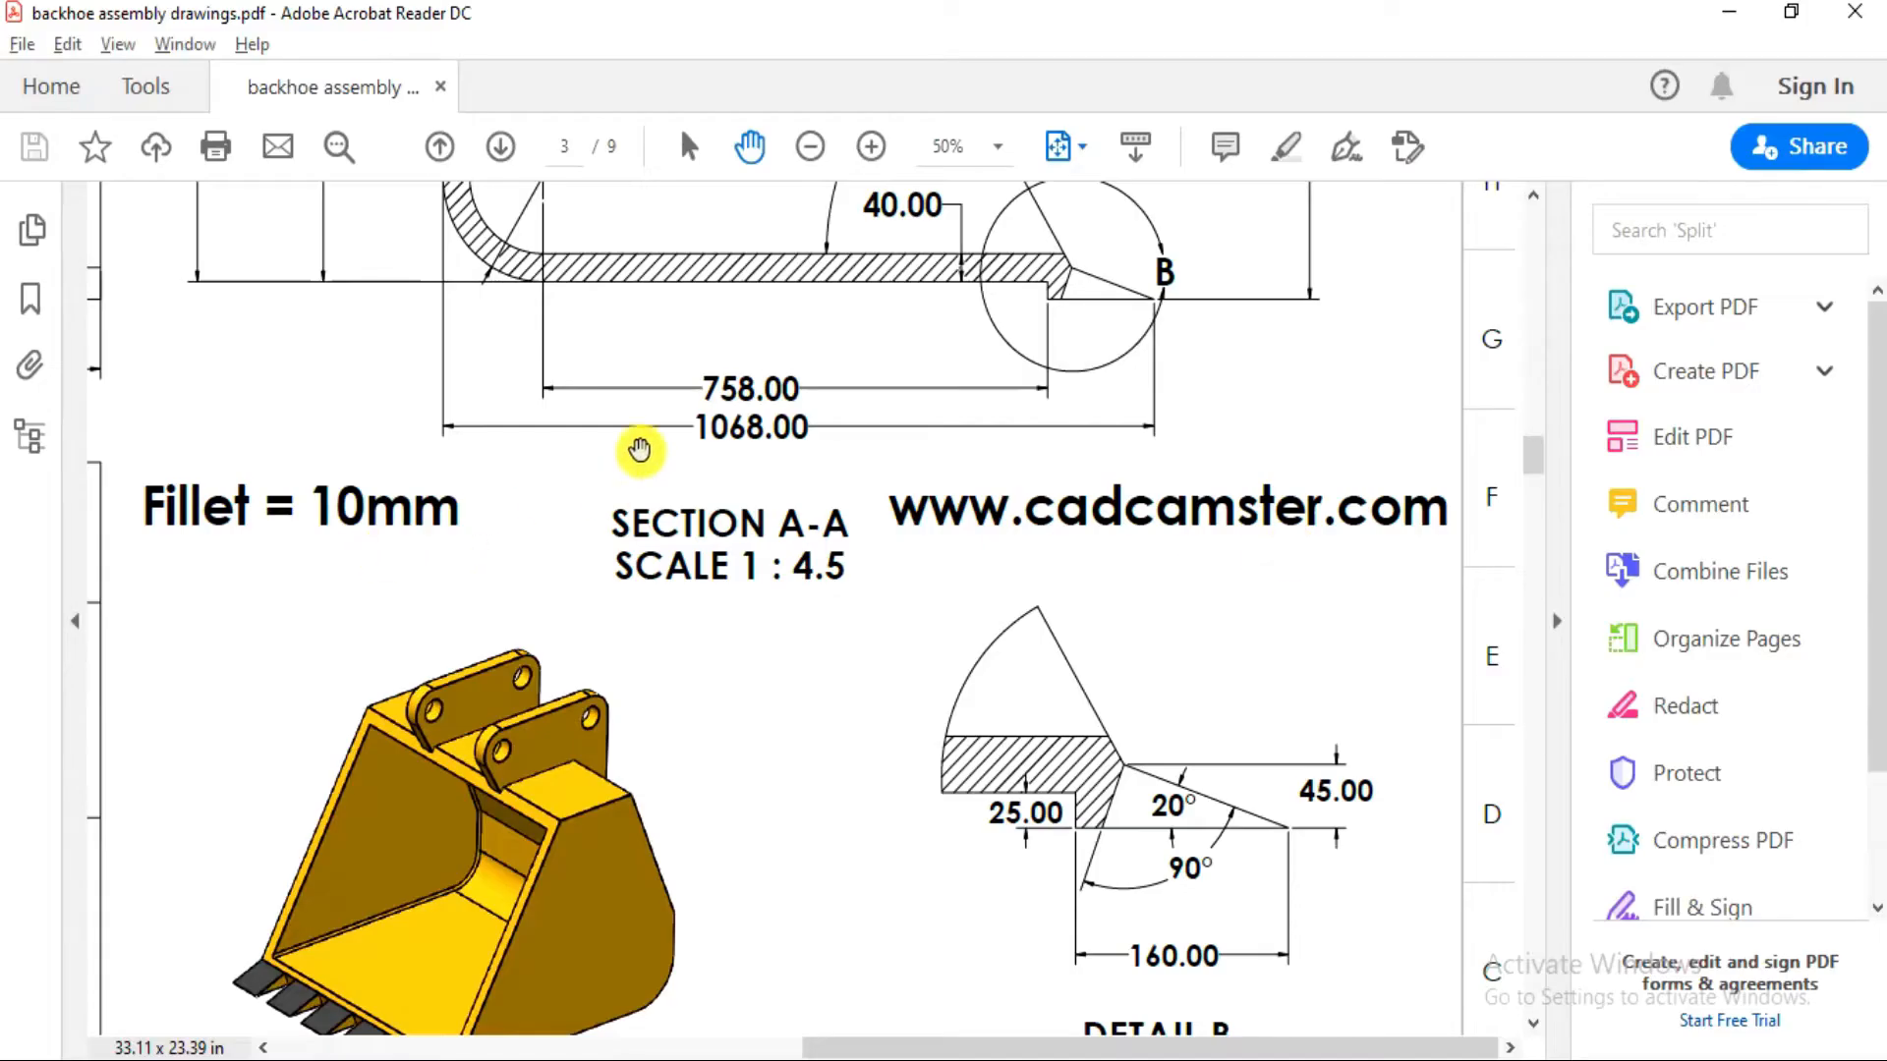
mouse_move(610, 403)
mouse_down()
mouse_move(898, 662)
mouse_move(1284, 780)
mouse_move(1351, 761)
mouse_up()
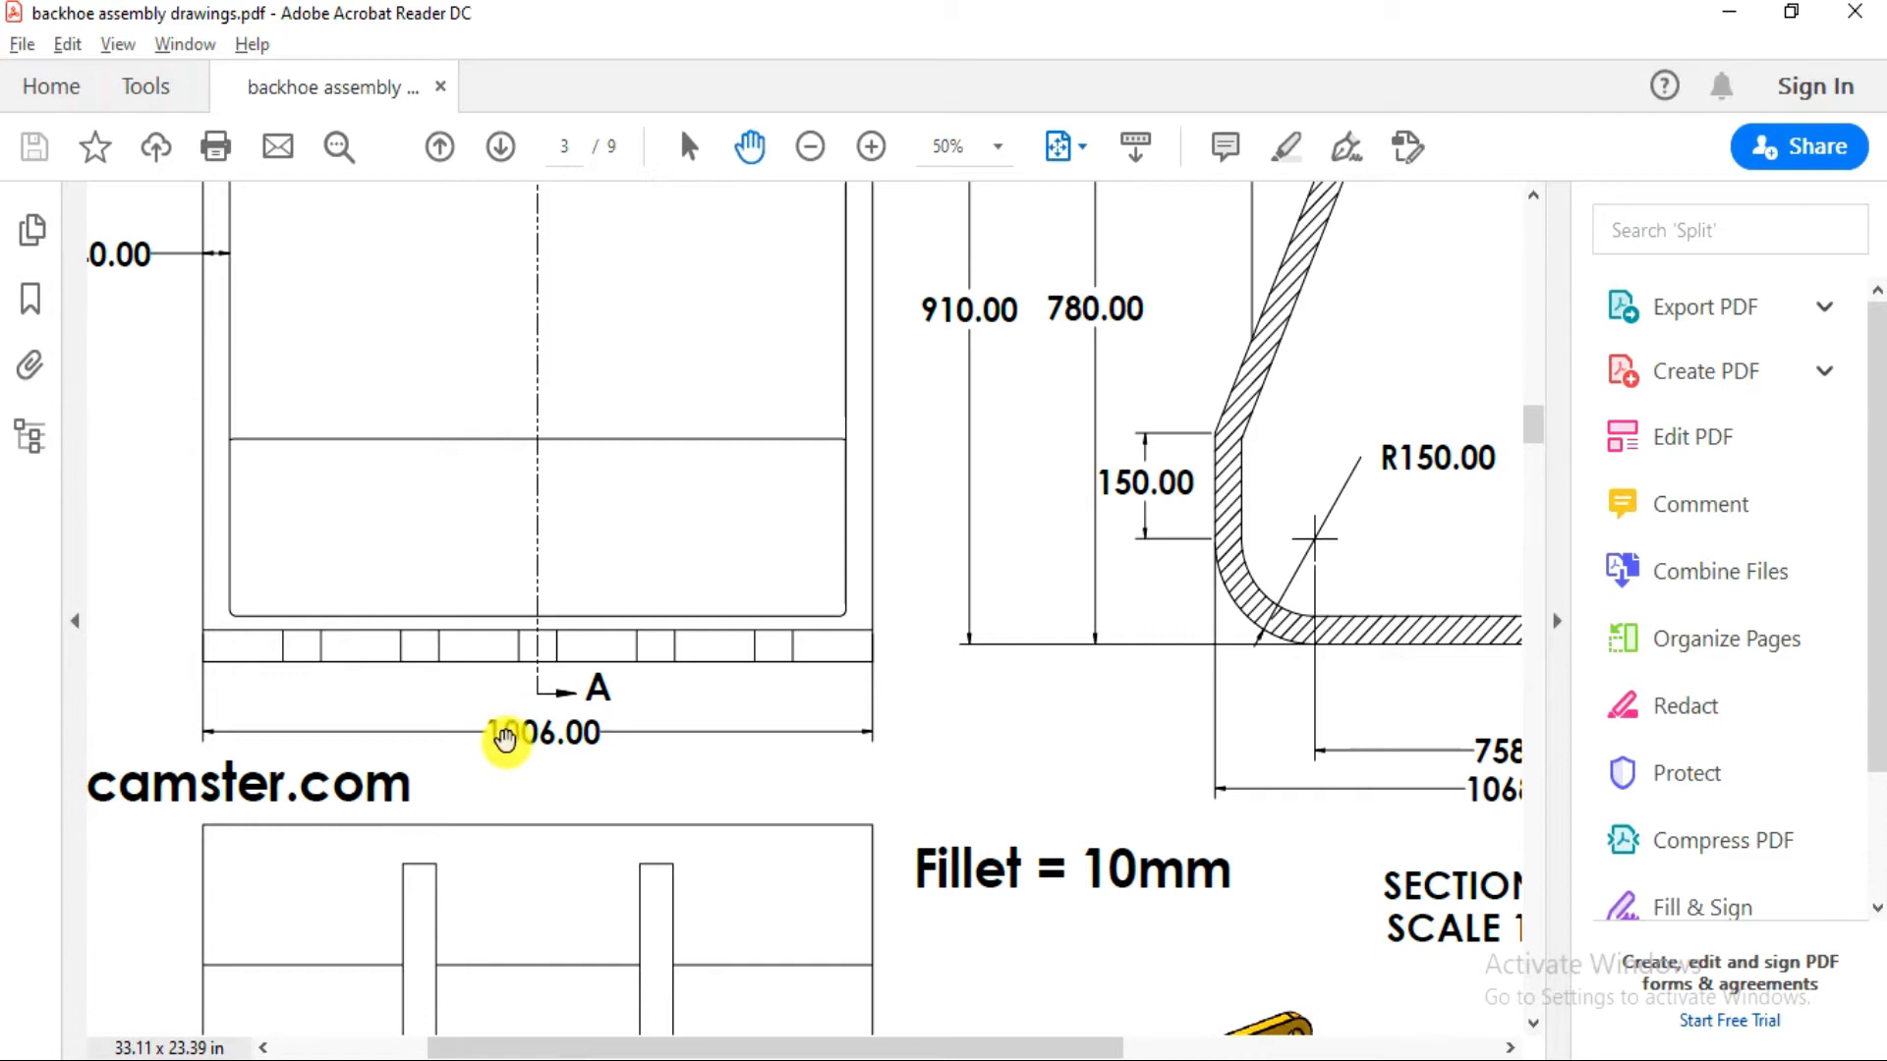
ctrl+scroll(504, 736, down, 3)
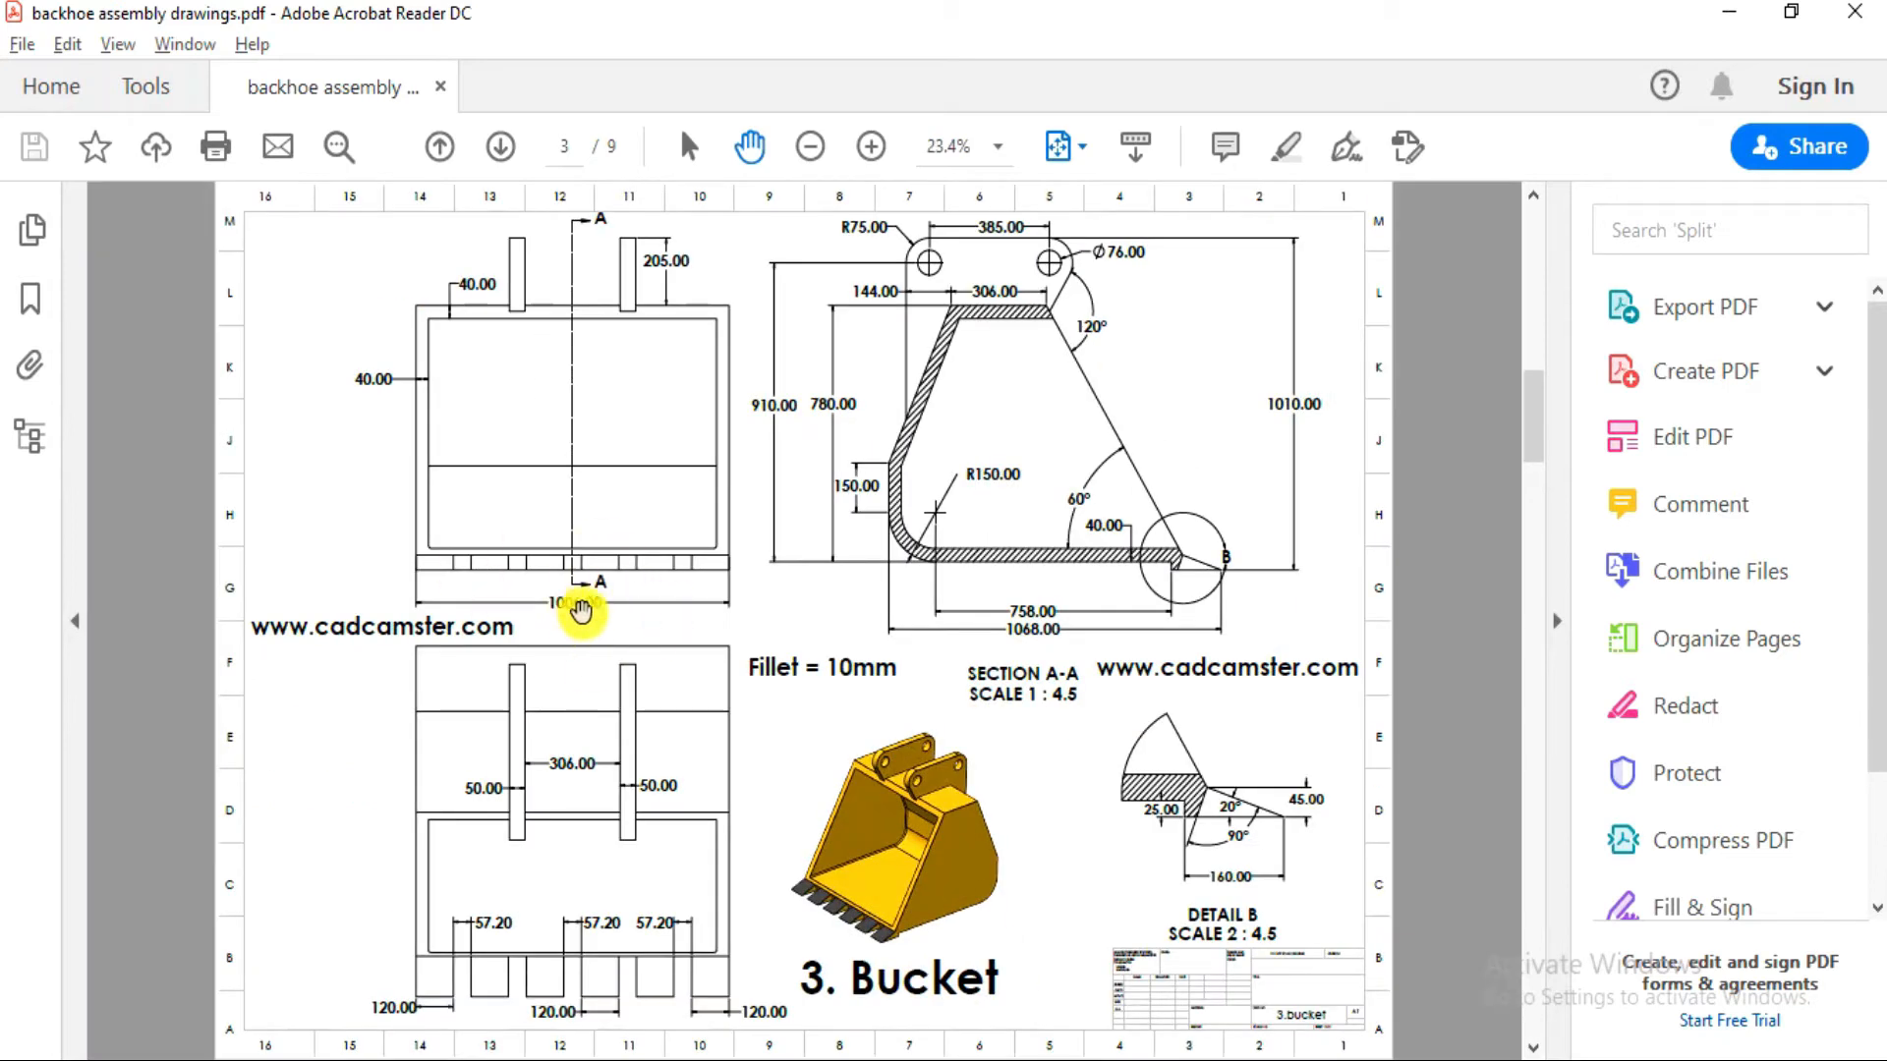
key(alt+Tab)
scroll(1219, 614, up, 5)
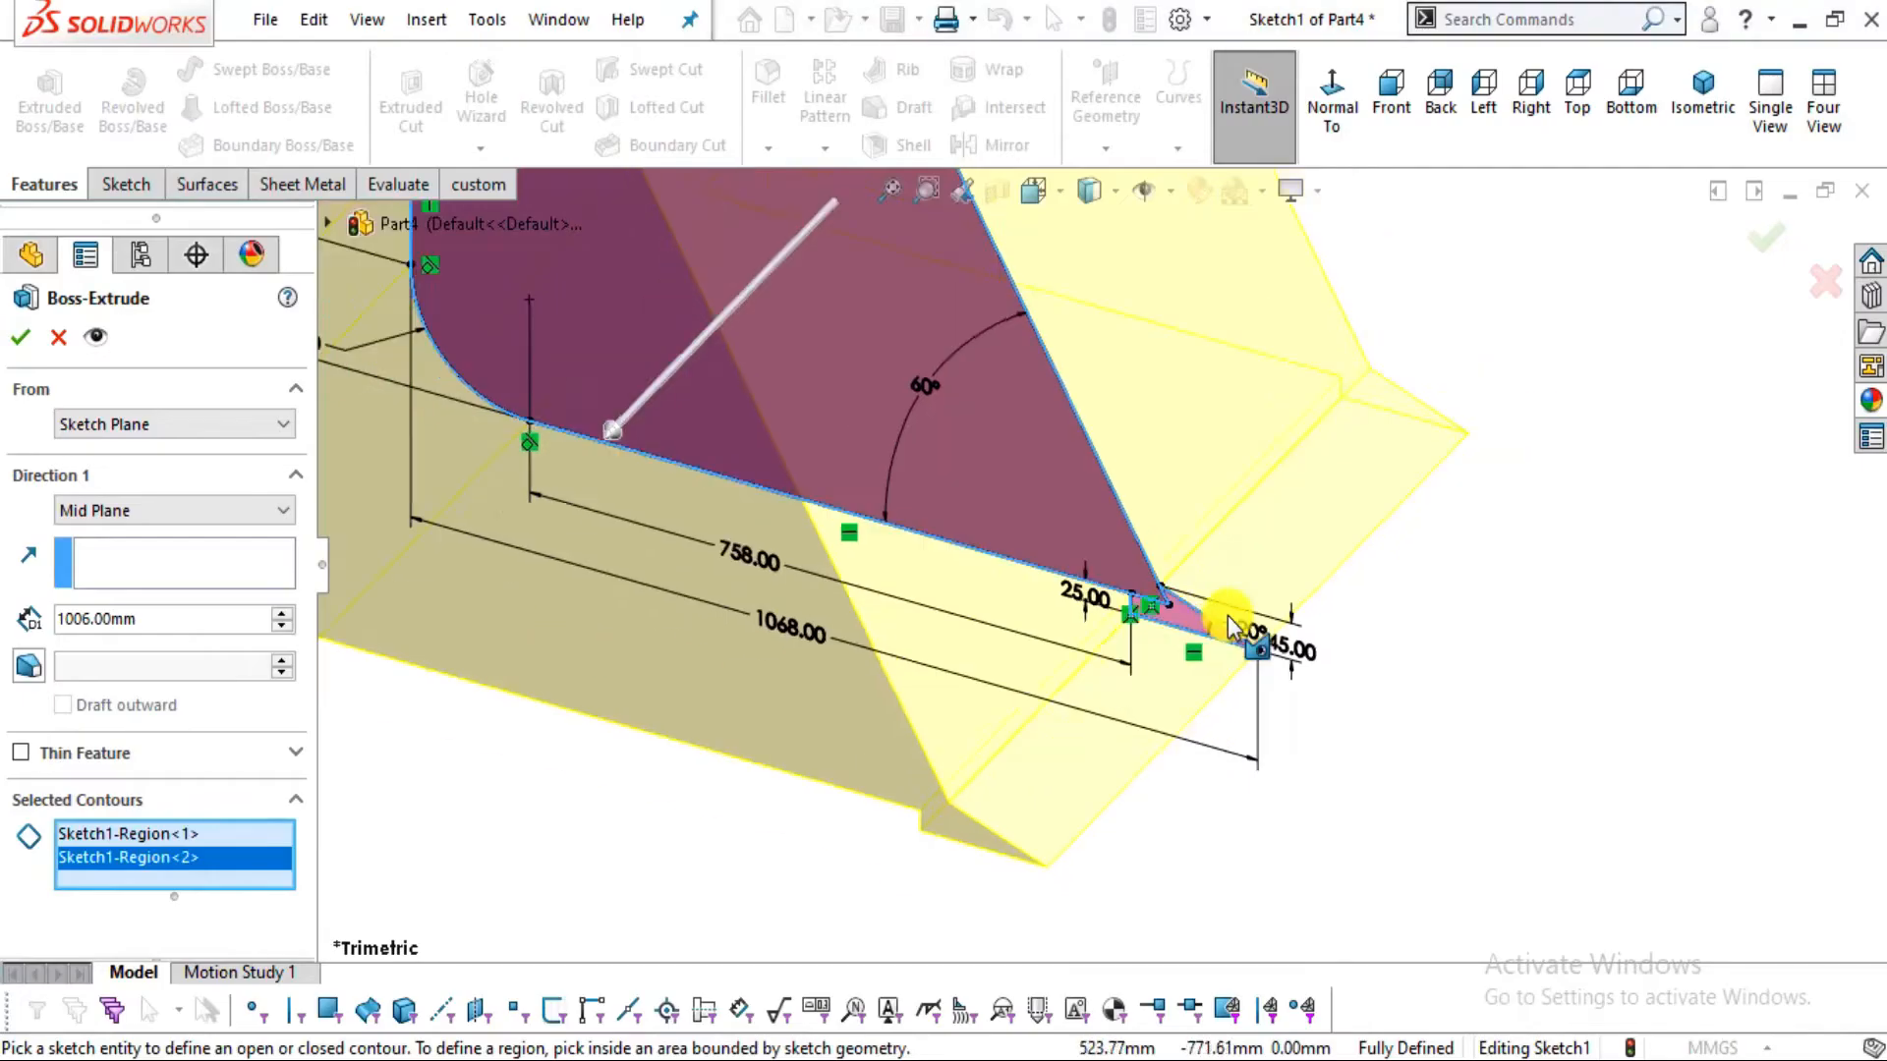
scroll(1113, 312, down, 2)
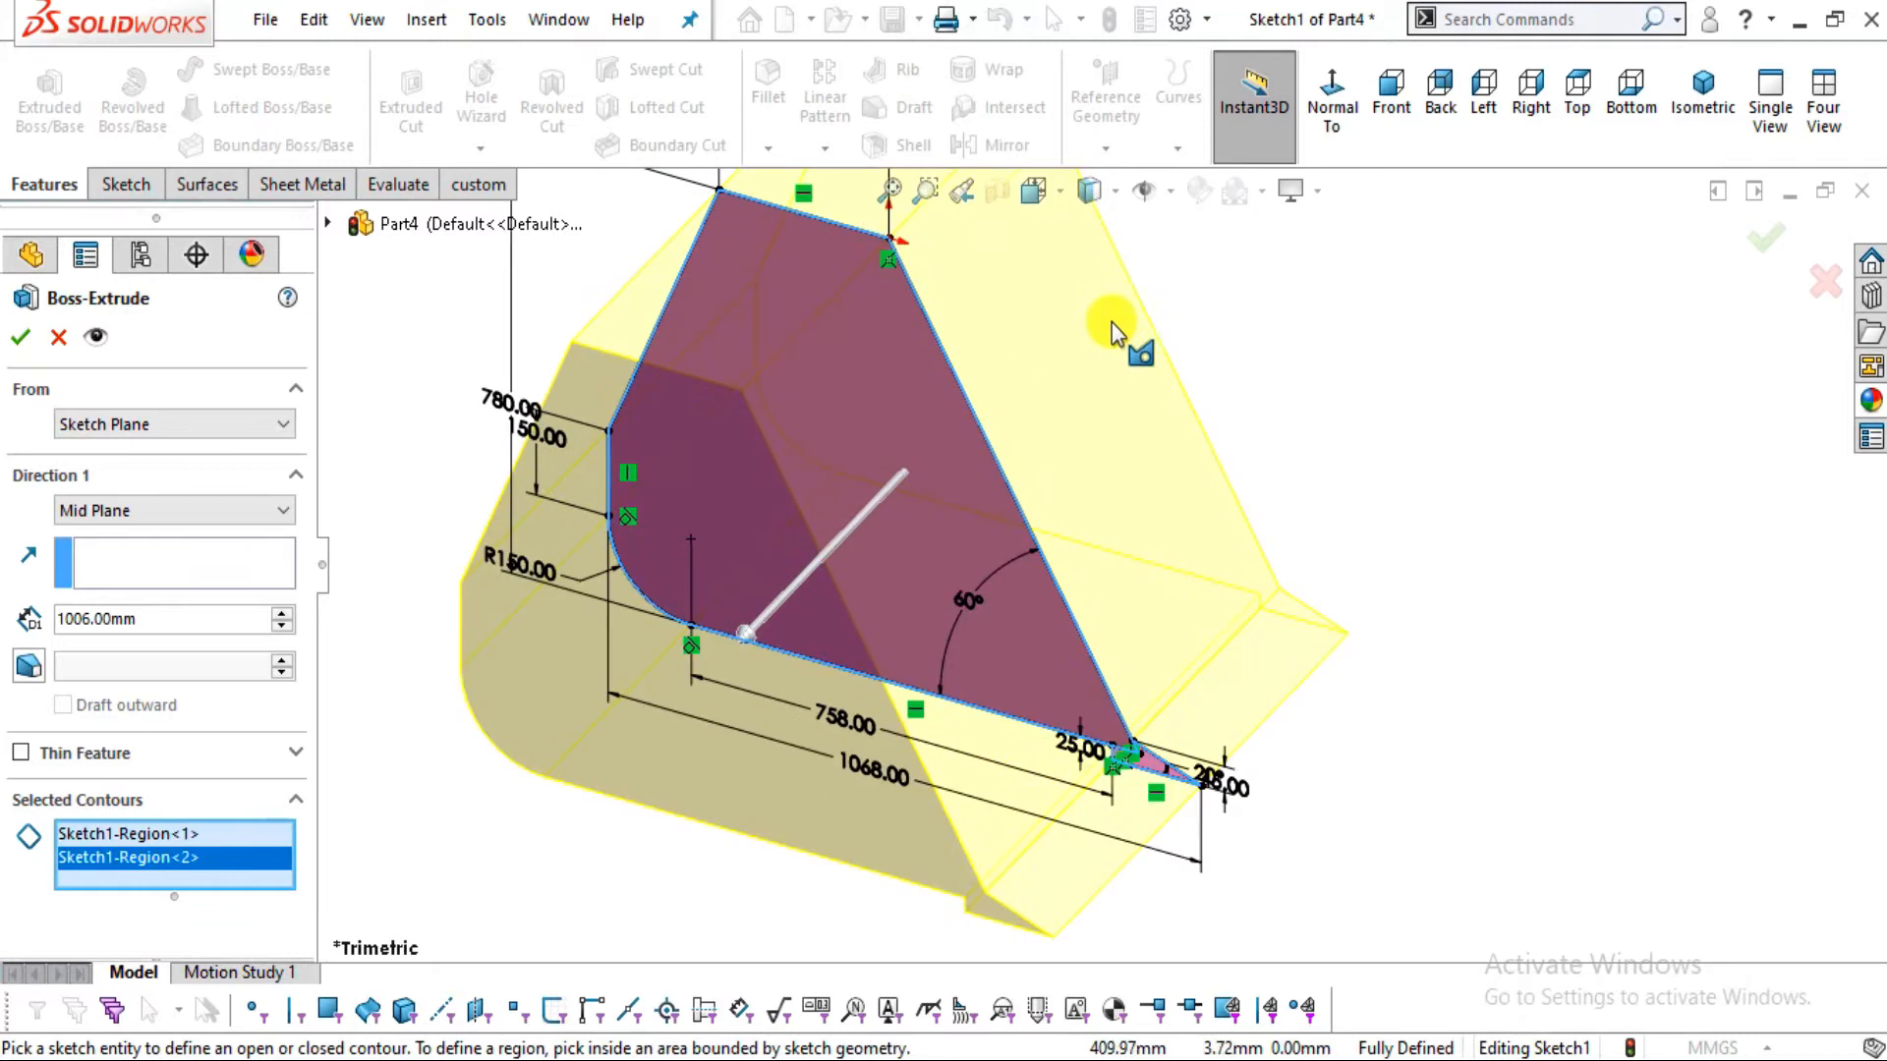
click(21, 338)
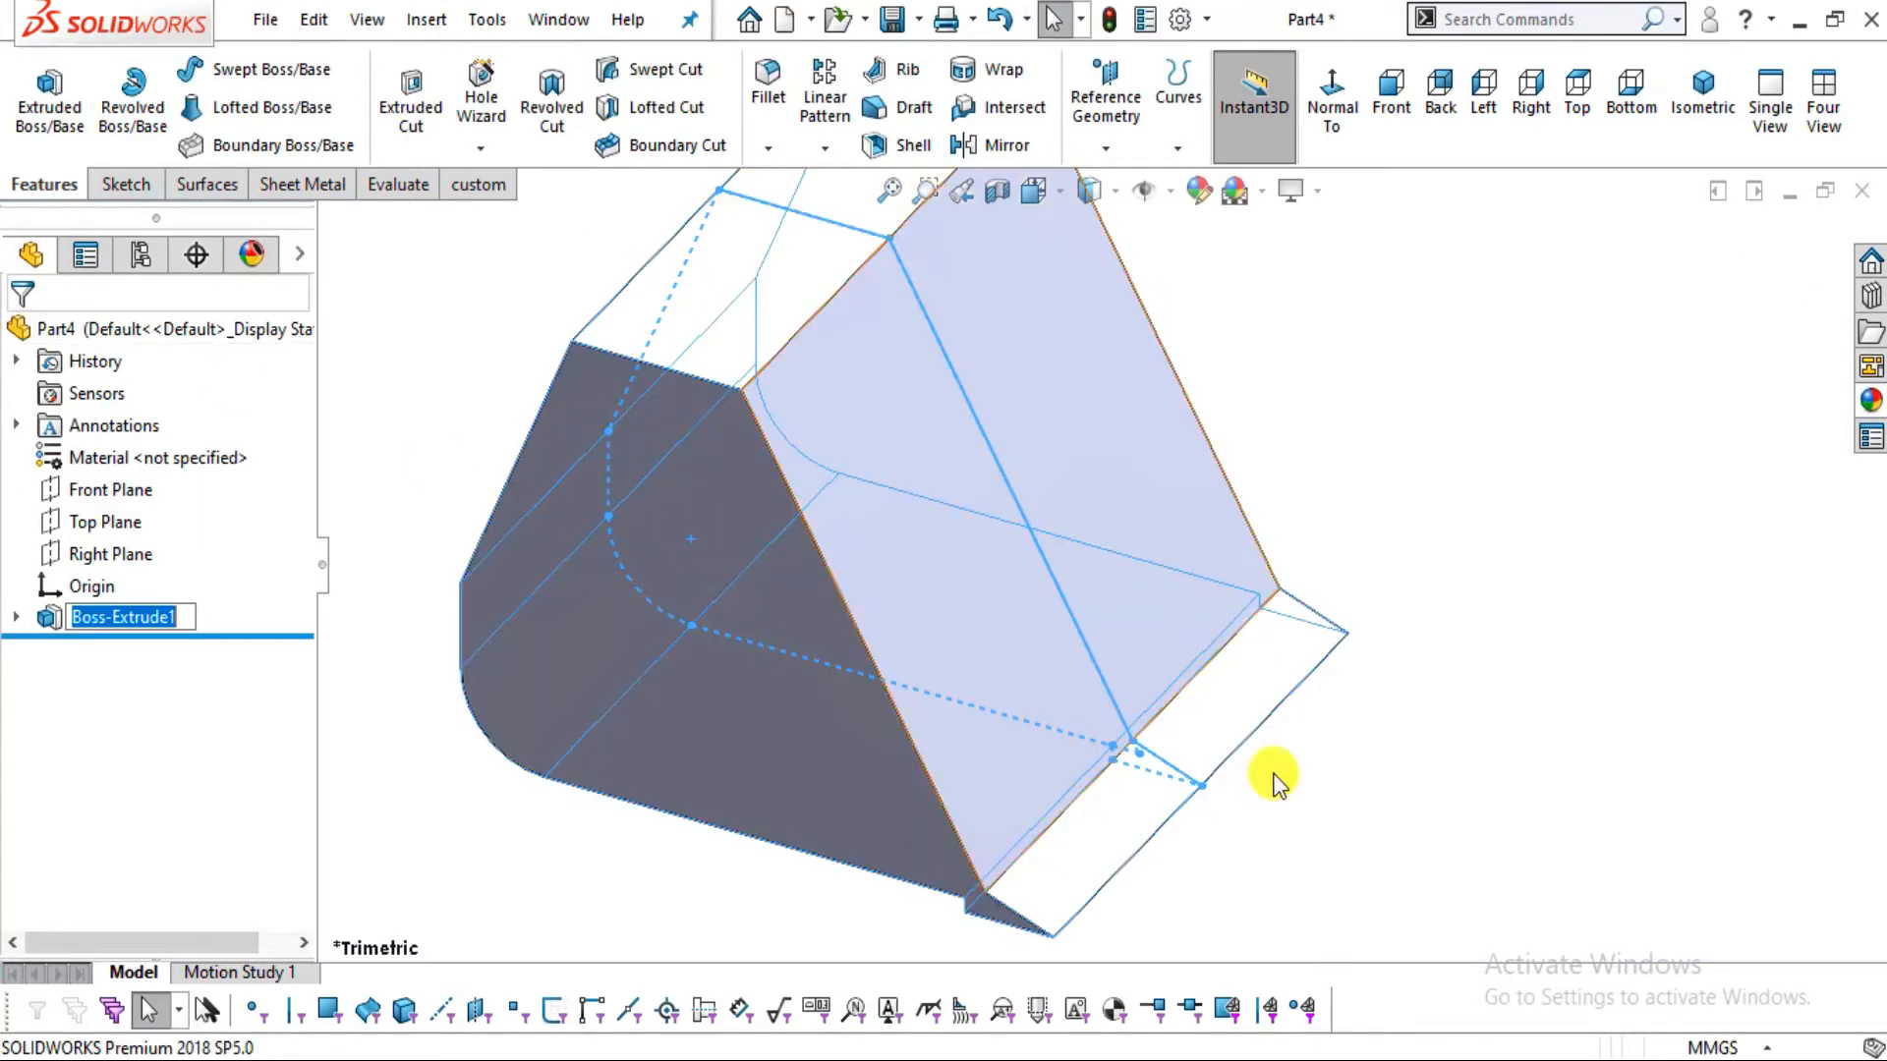
Shell the bucket with a 40 mm wall thickness as given in the PDF, removing the large slanted opening face
click(1255, 842)
middle_drag(1200, 808, 1130, 550)
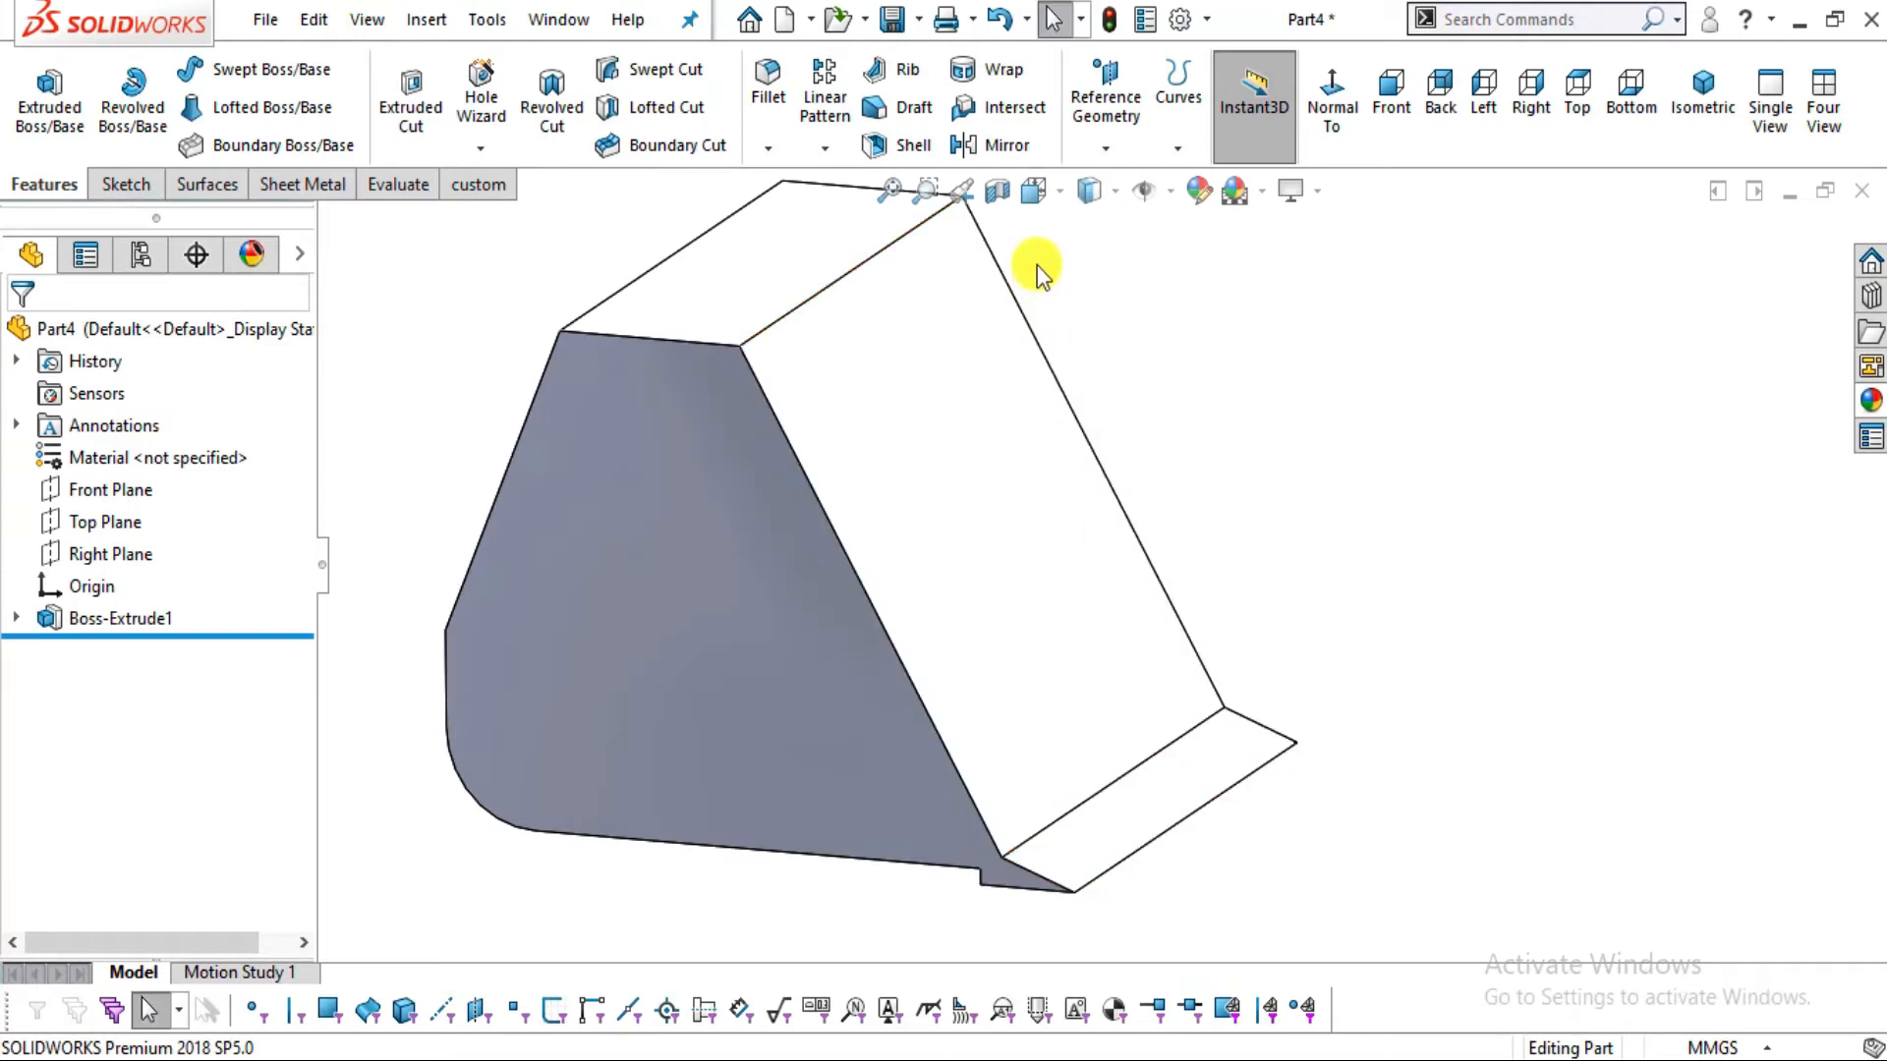
click(906, 154)
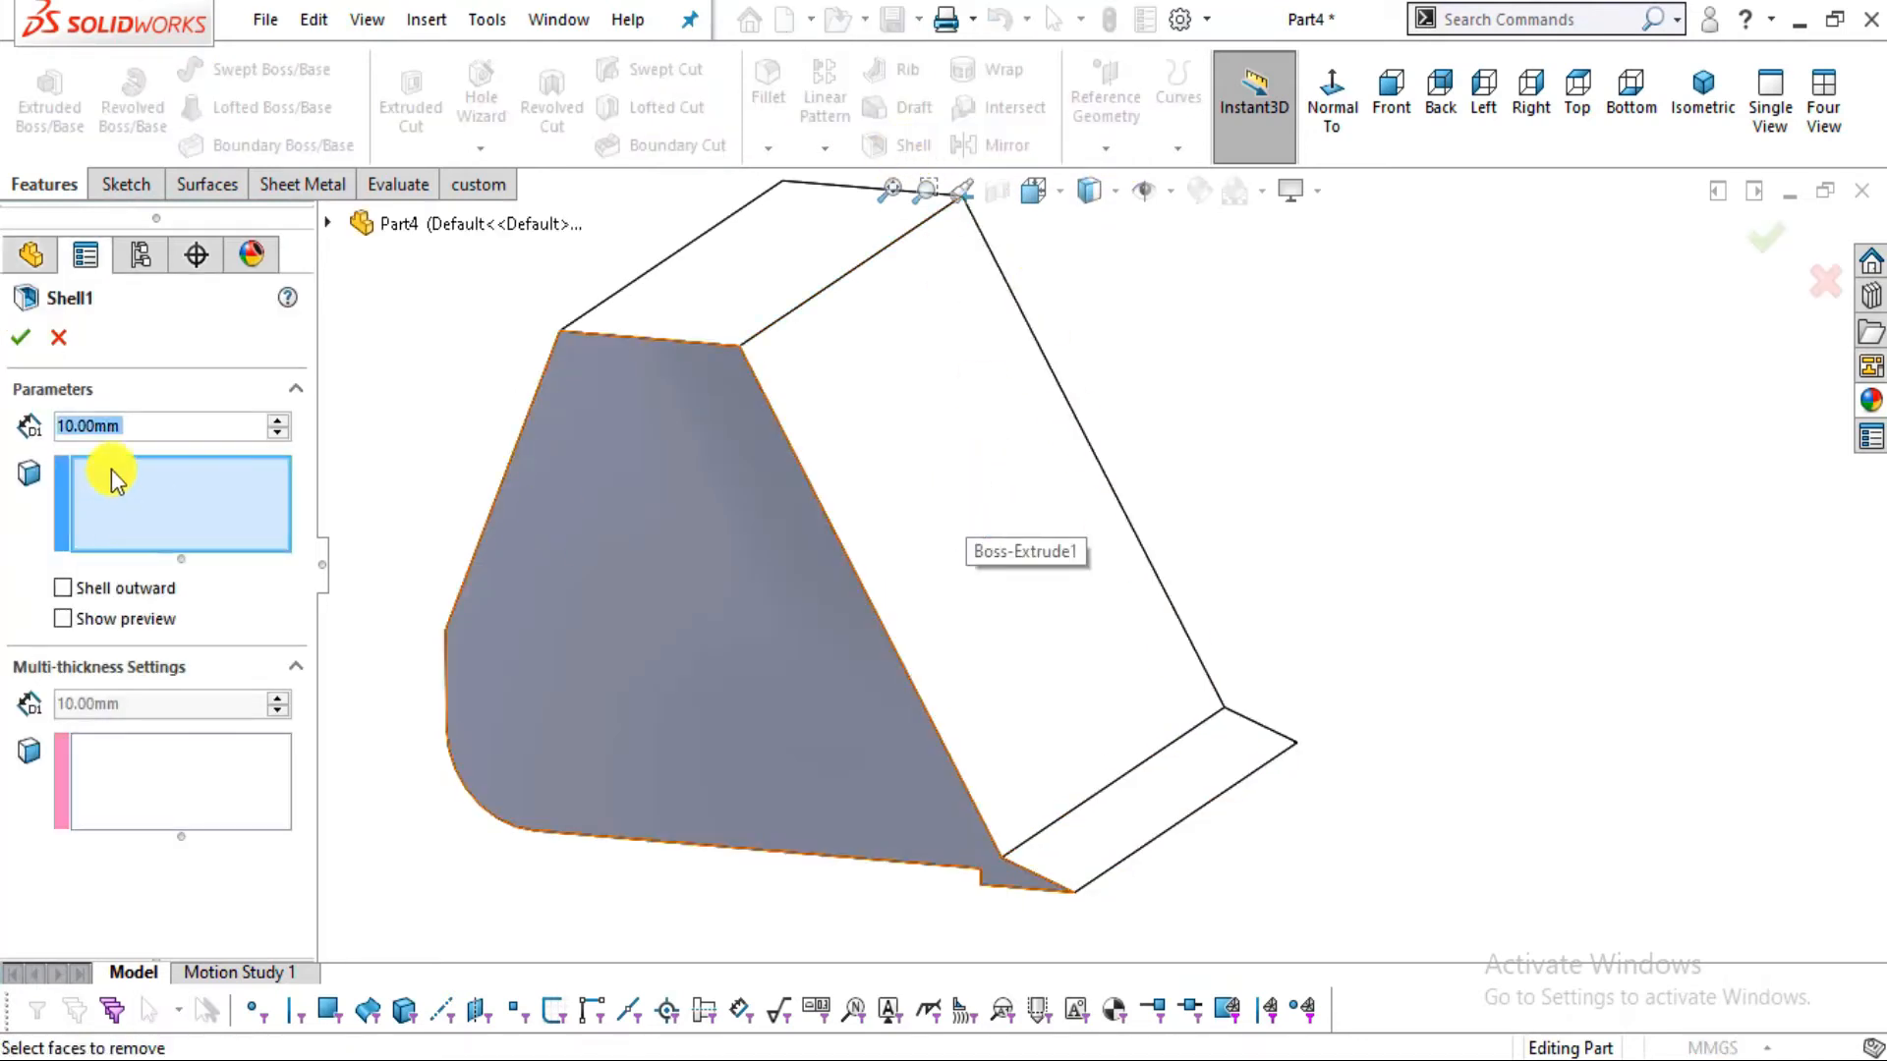
click(905, 524)
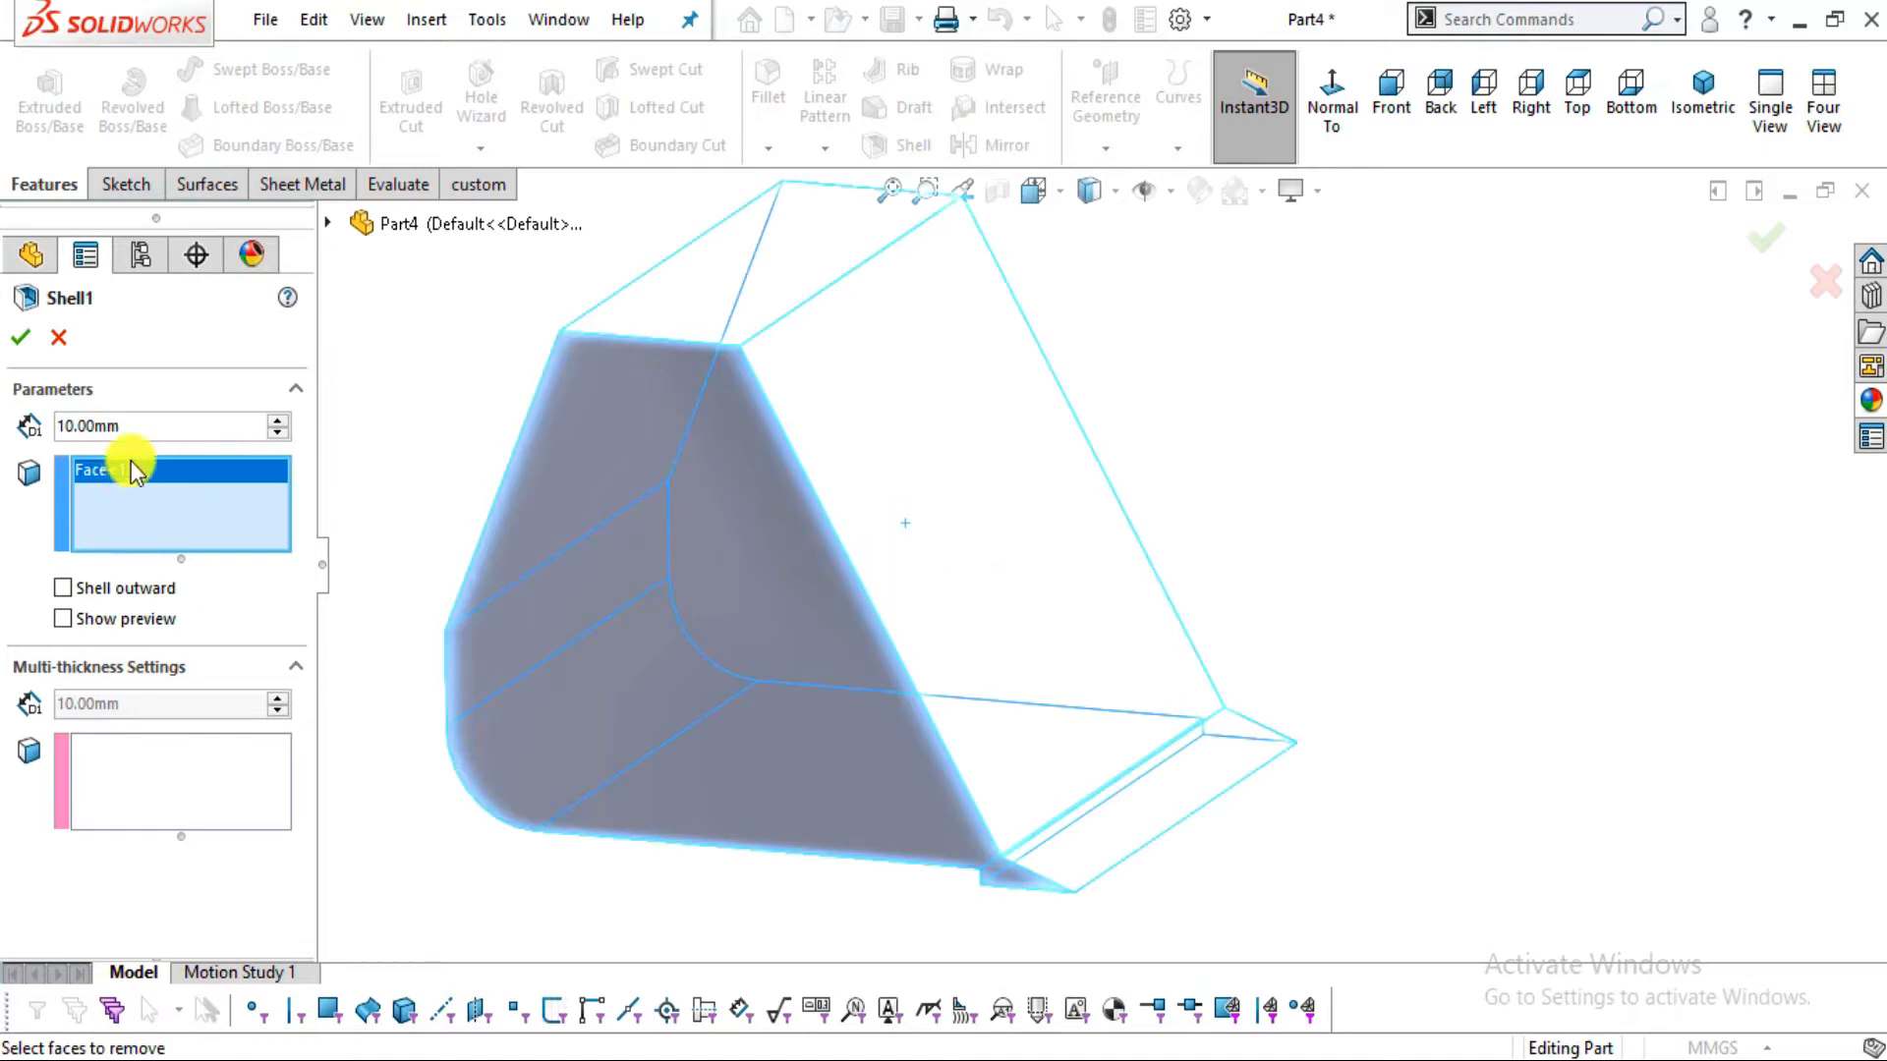
key(alt+Tab)
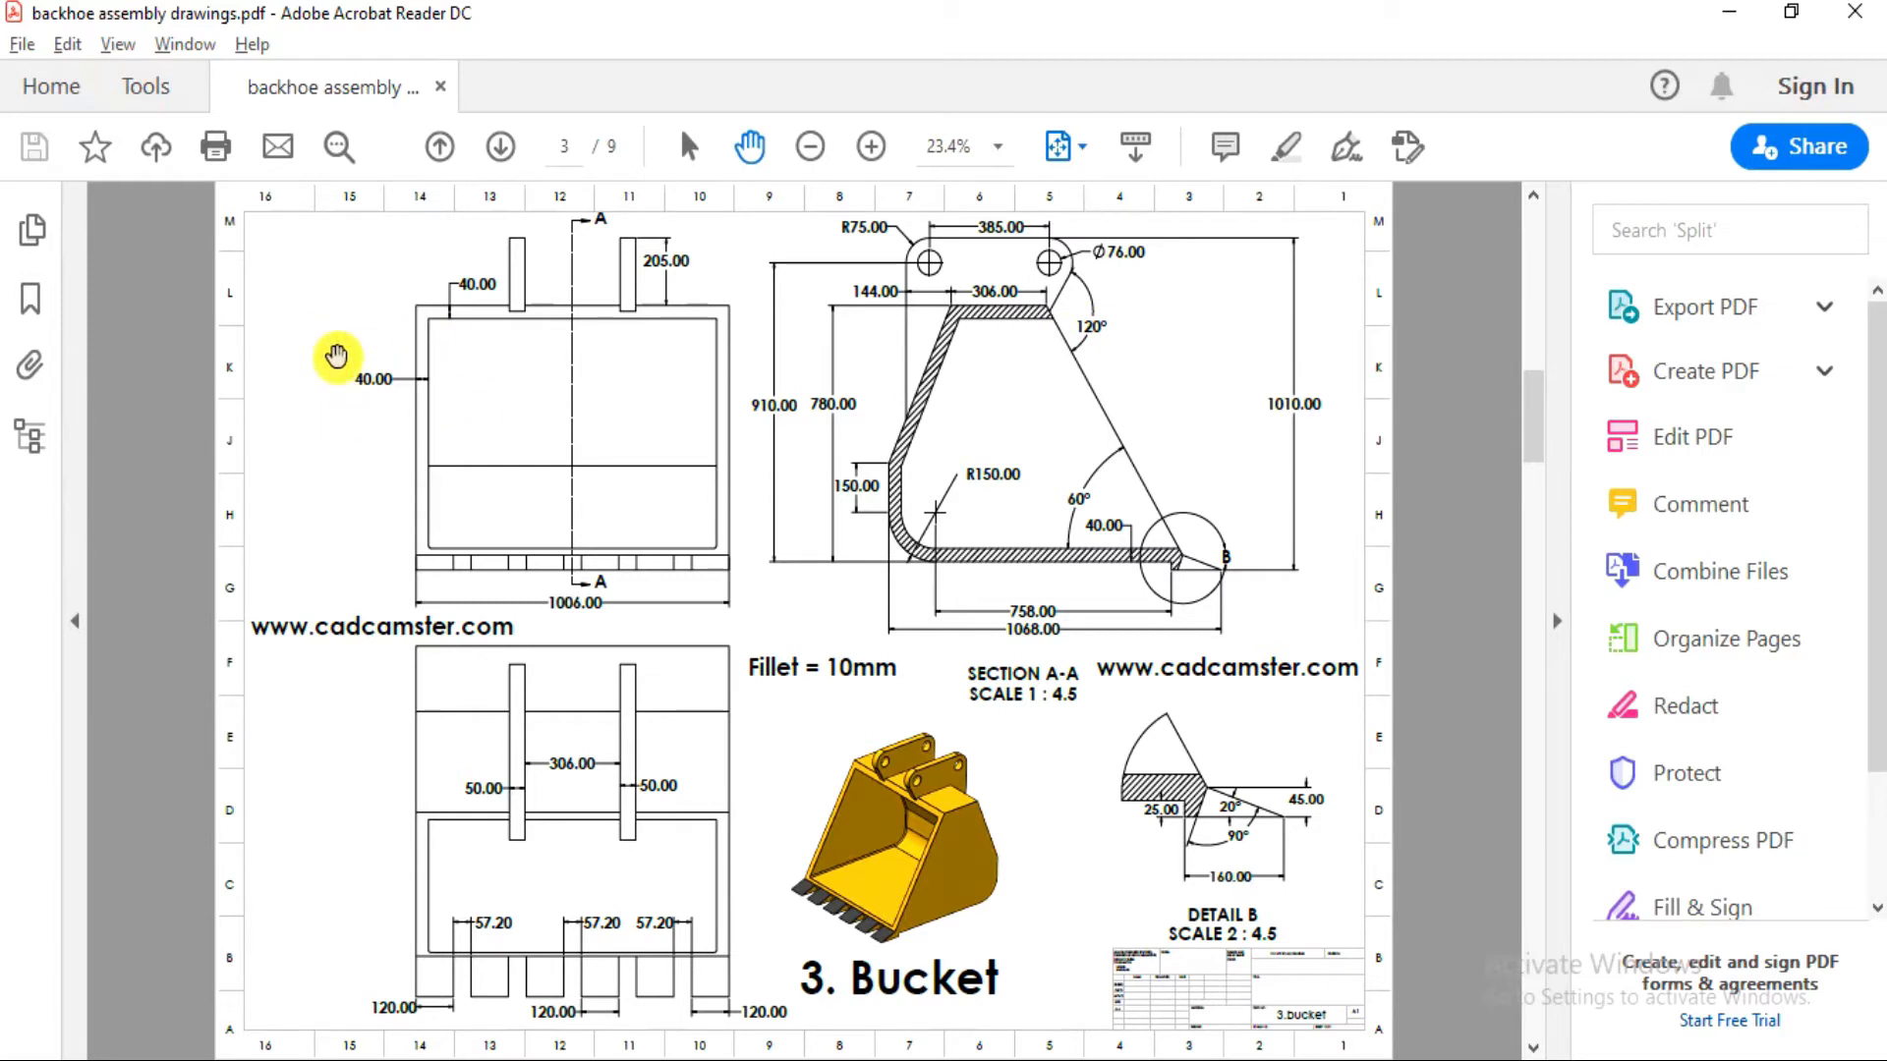
ctrl+scroll(354, 356, up, 1)
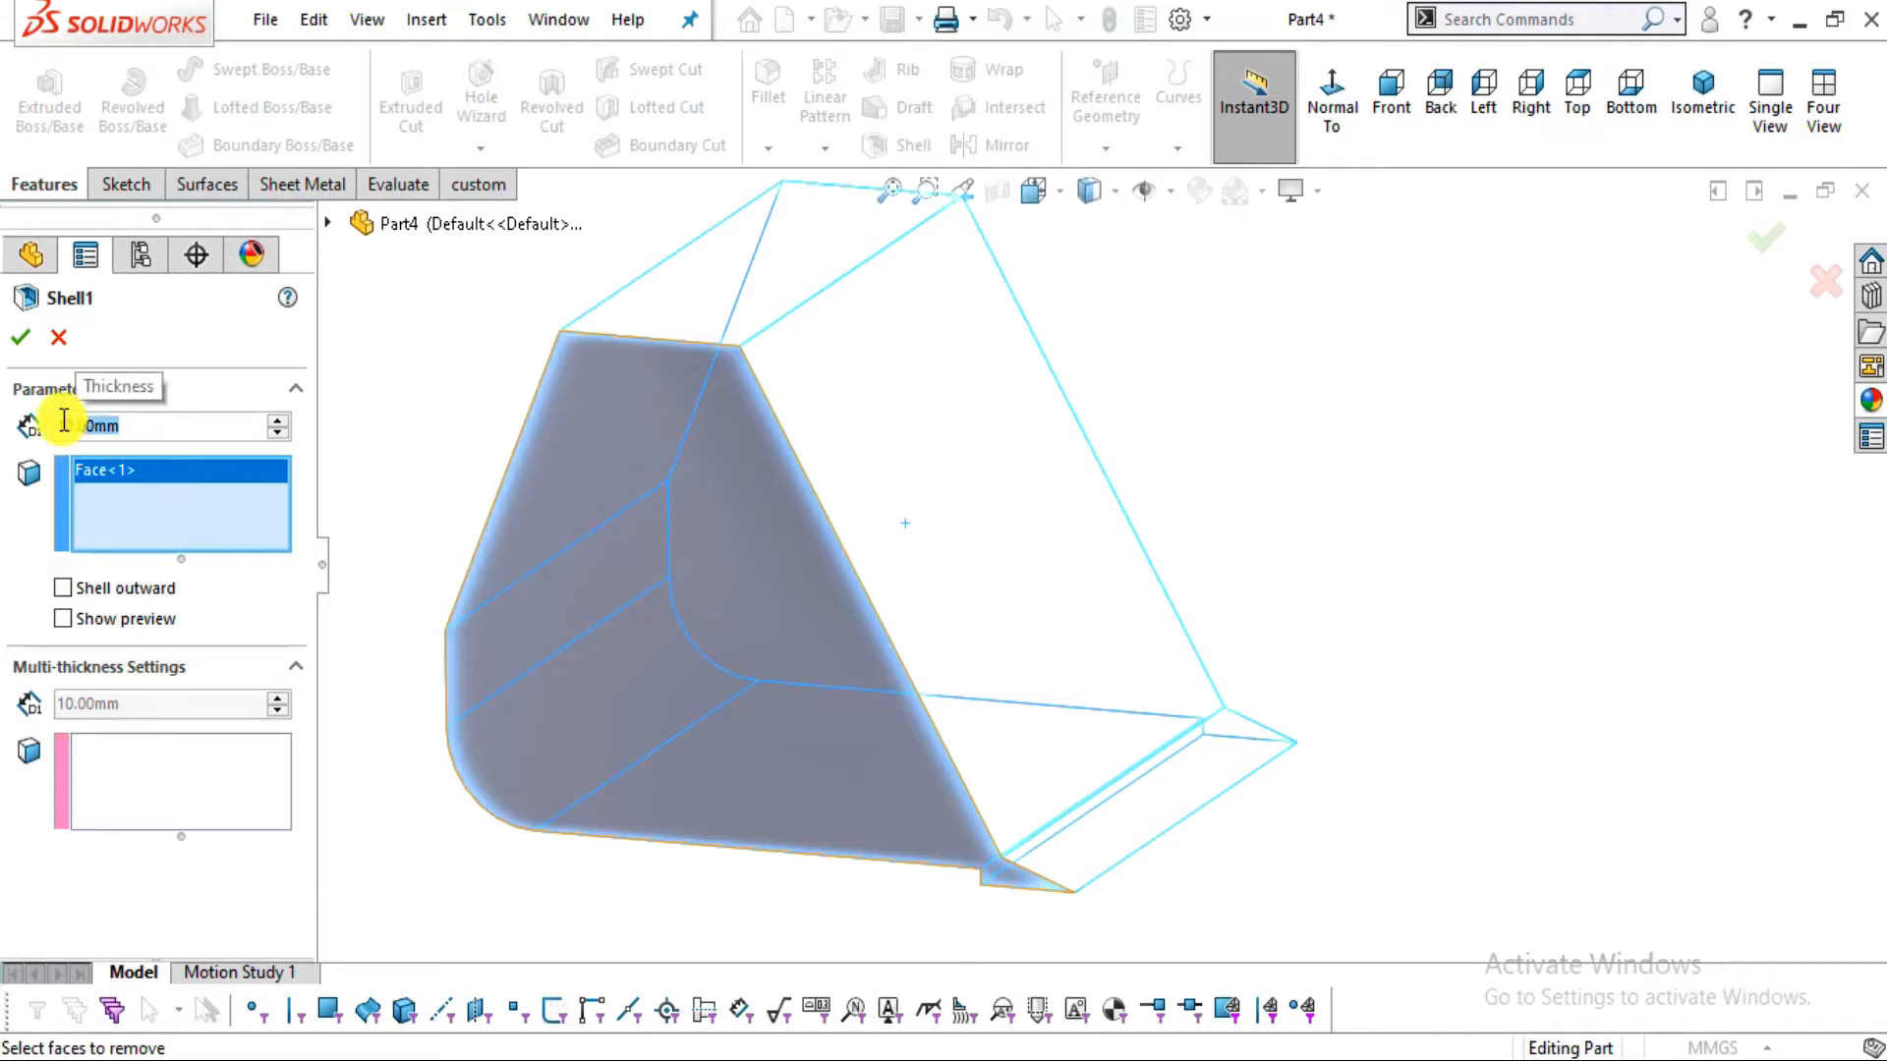
text(1)
key(BackSpace)
text(20)
key(Return)
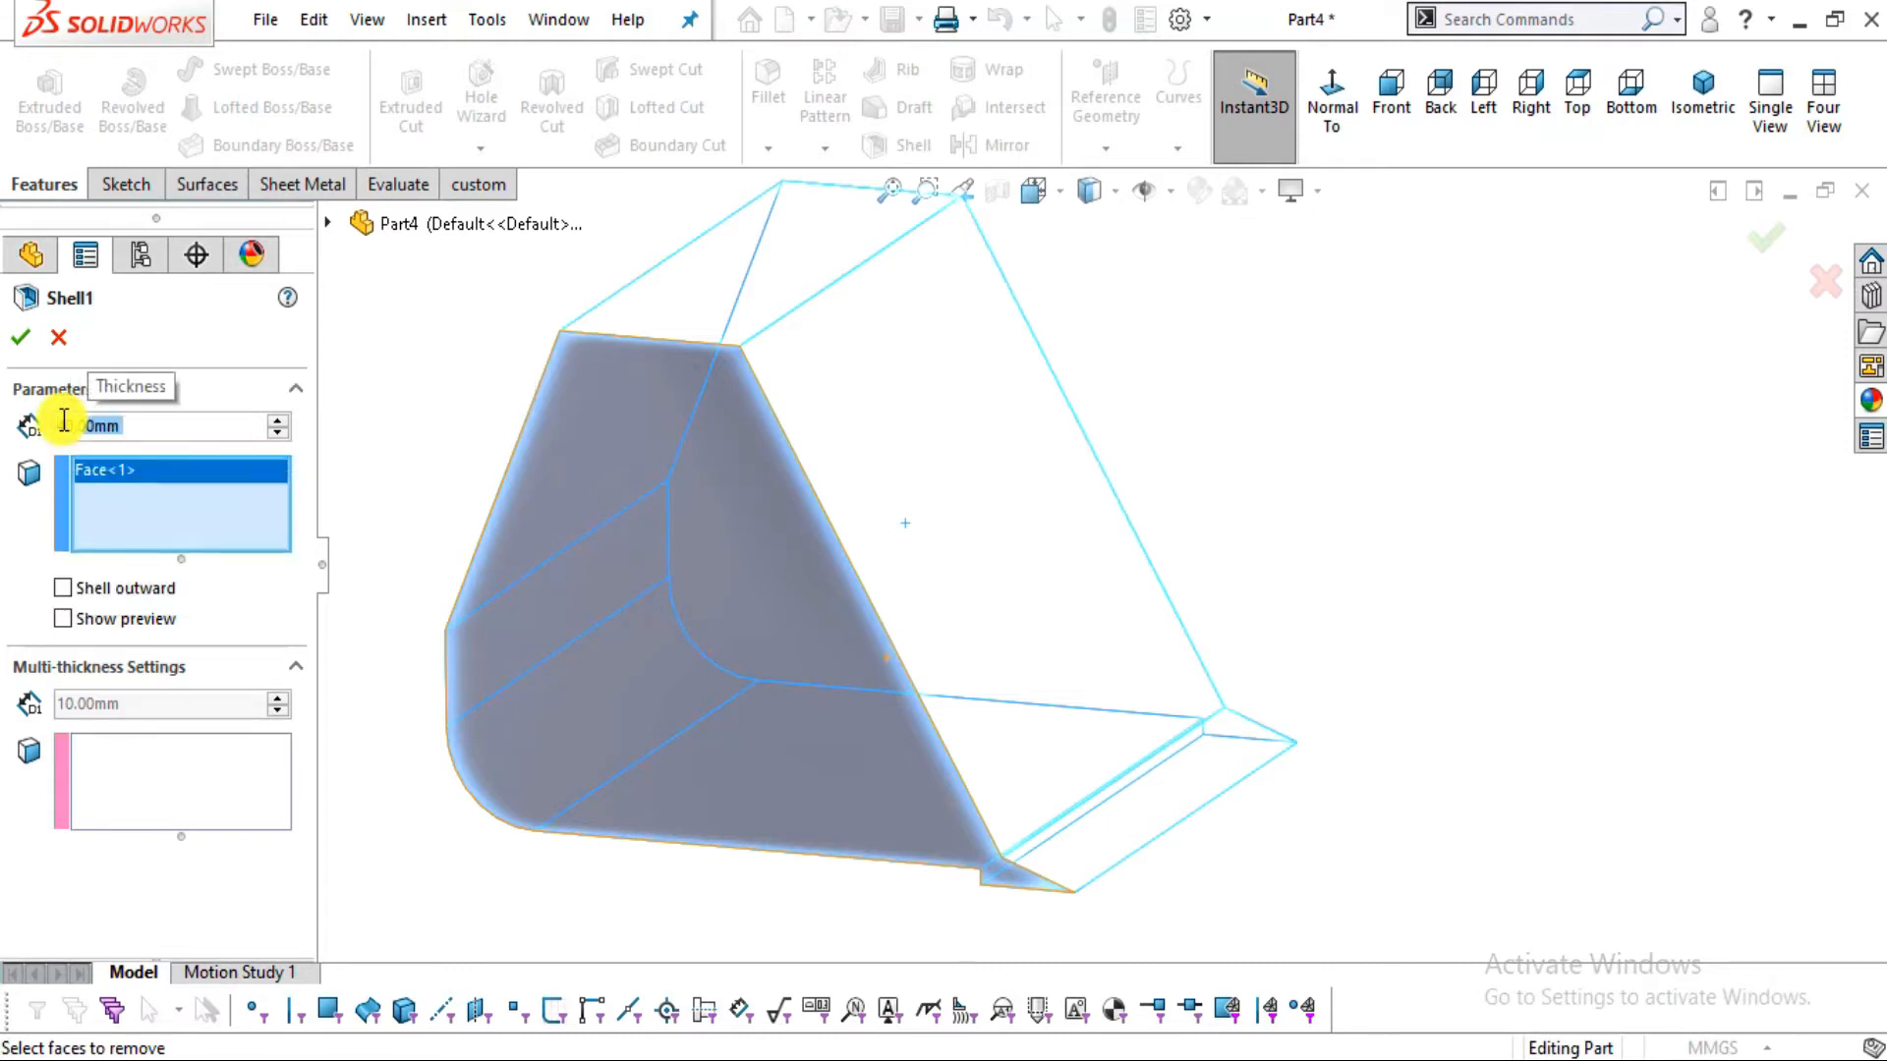
click(22, 339)
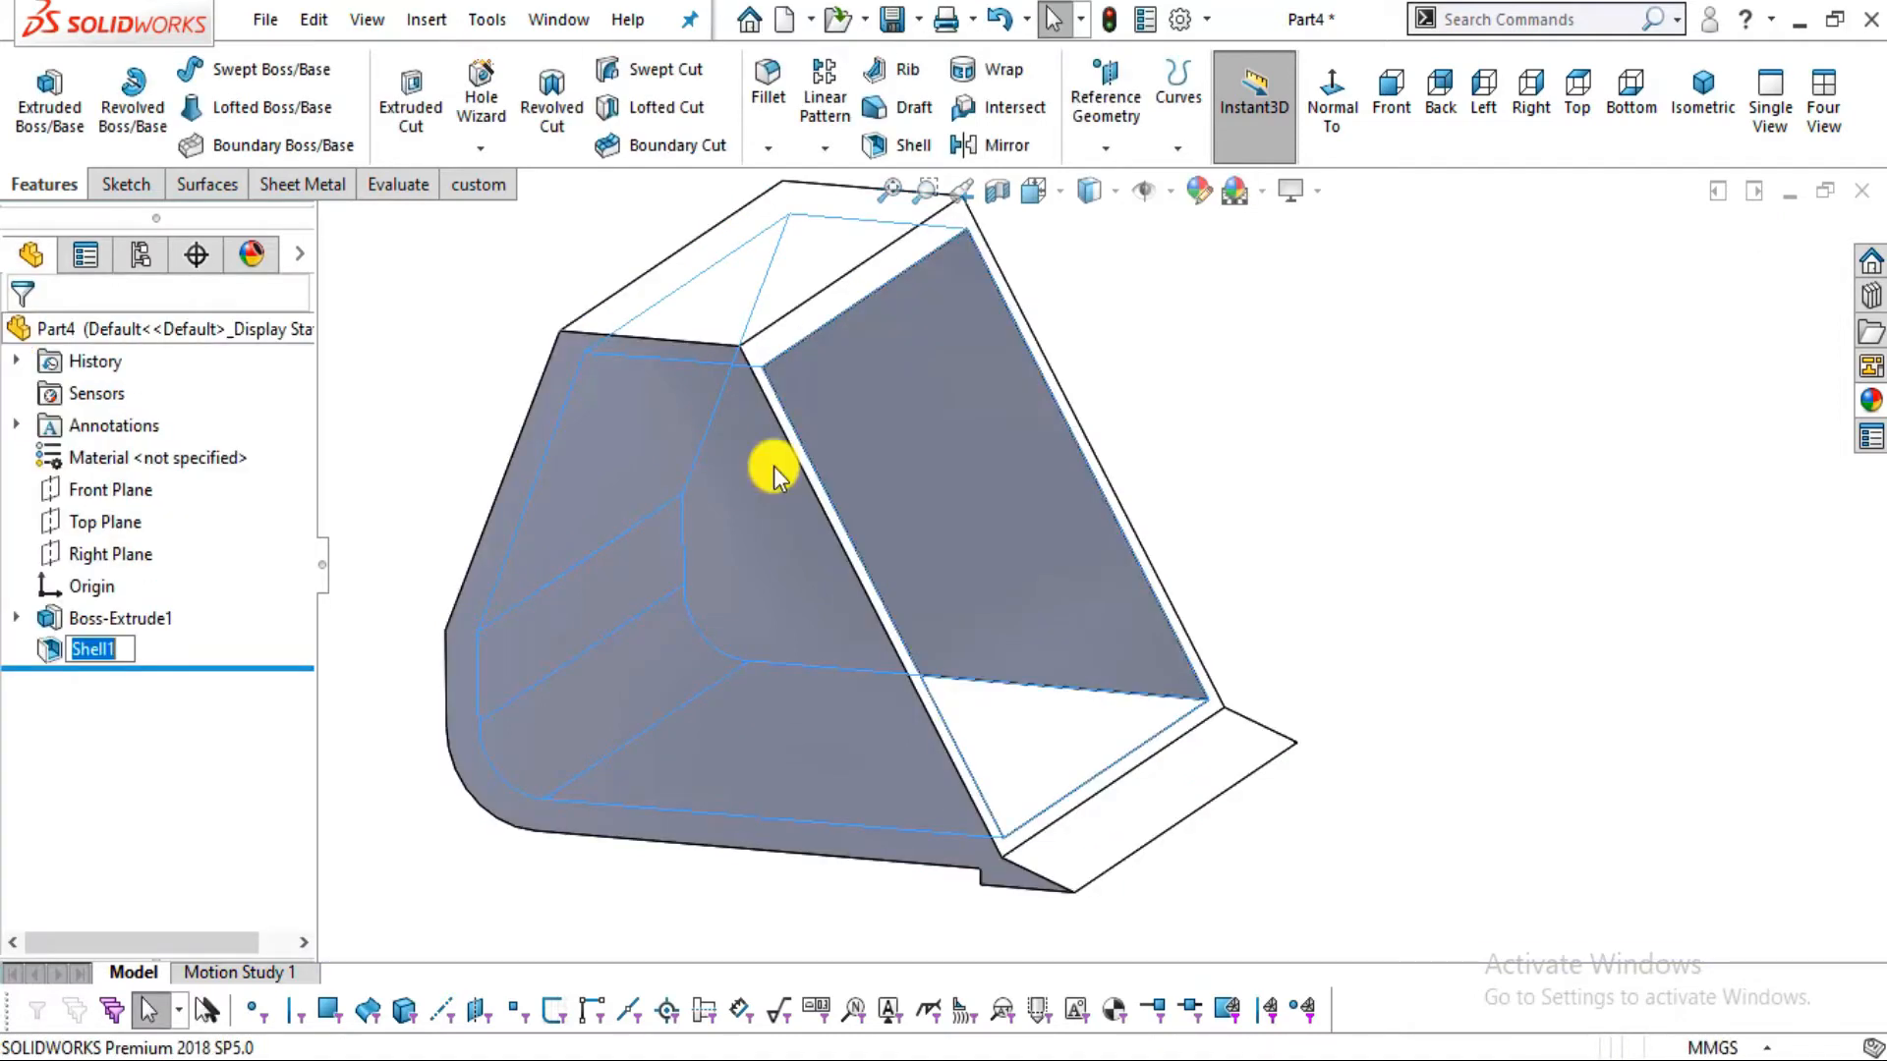
Examine the shelled bucket's lip up close and compare it with section A-A and the fillet note in the PDF
middle_drag(1213, 547, 1036, 914)
scroll(1040, 833, down, 5)
middle_drag(1028, 770, 847, 626)
key(alt+Tab)
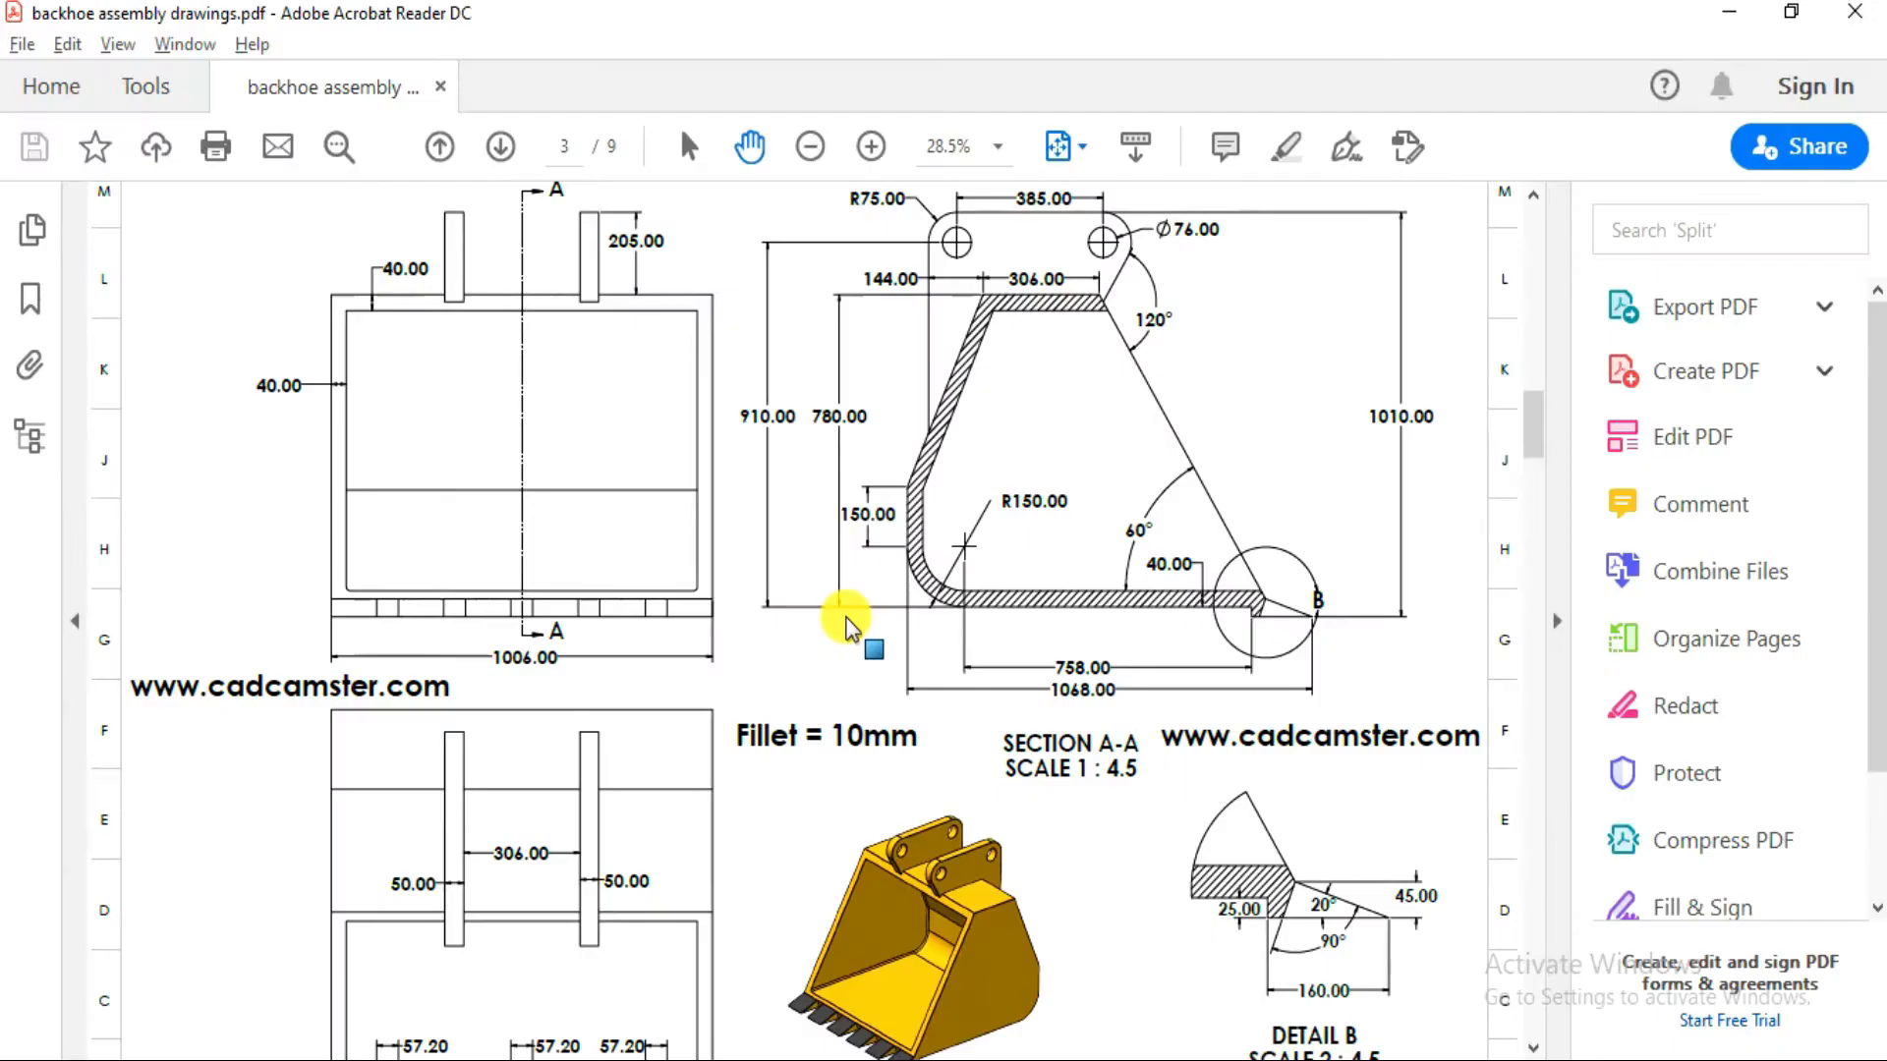
key(alt+Tab)
key(alt+Tab)
key(alt+Tab)
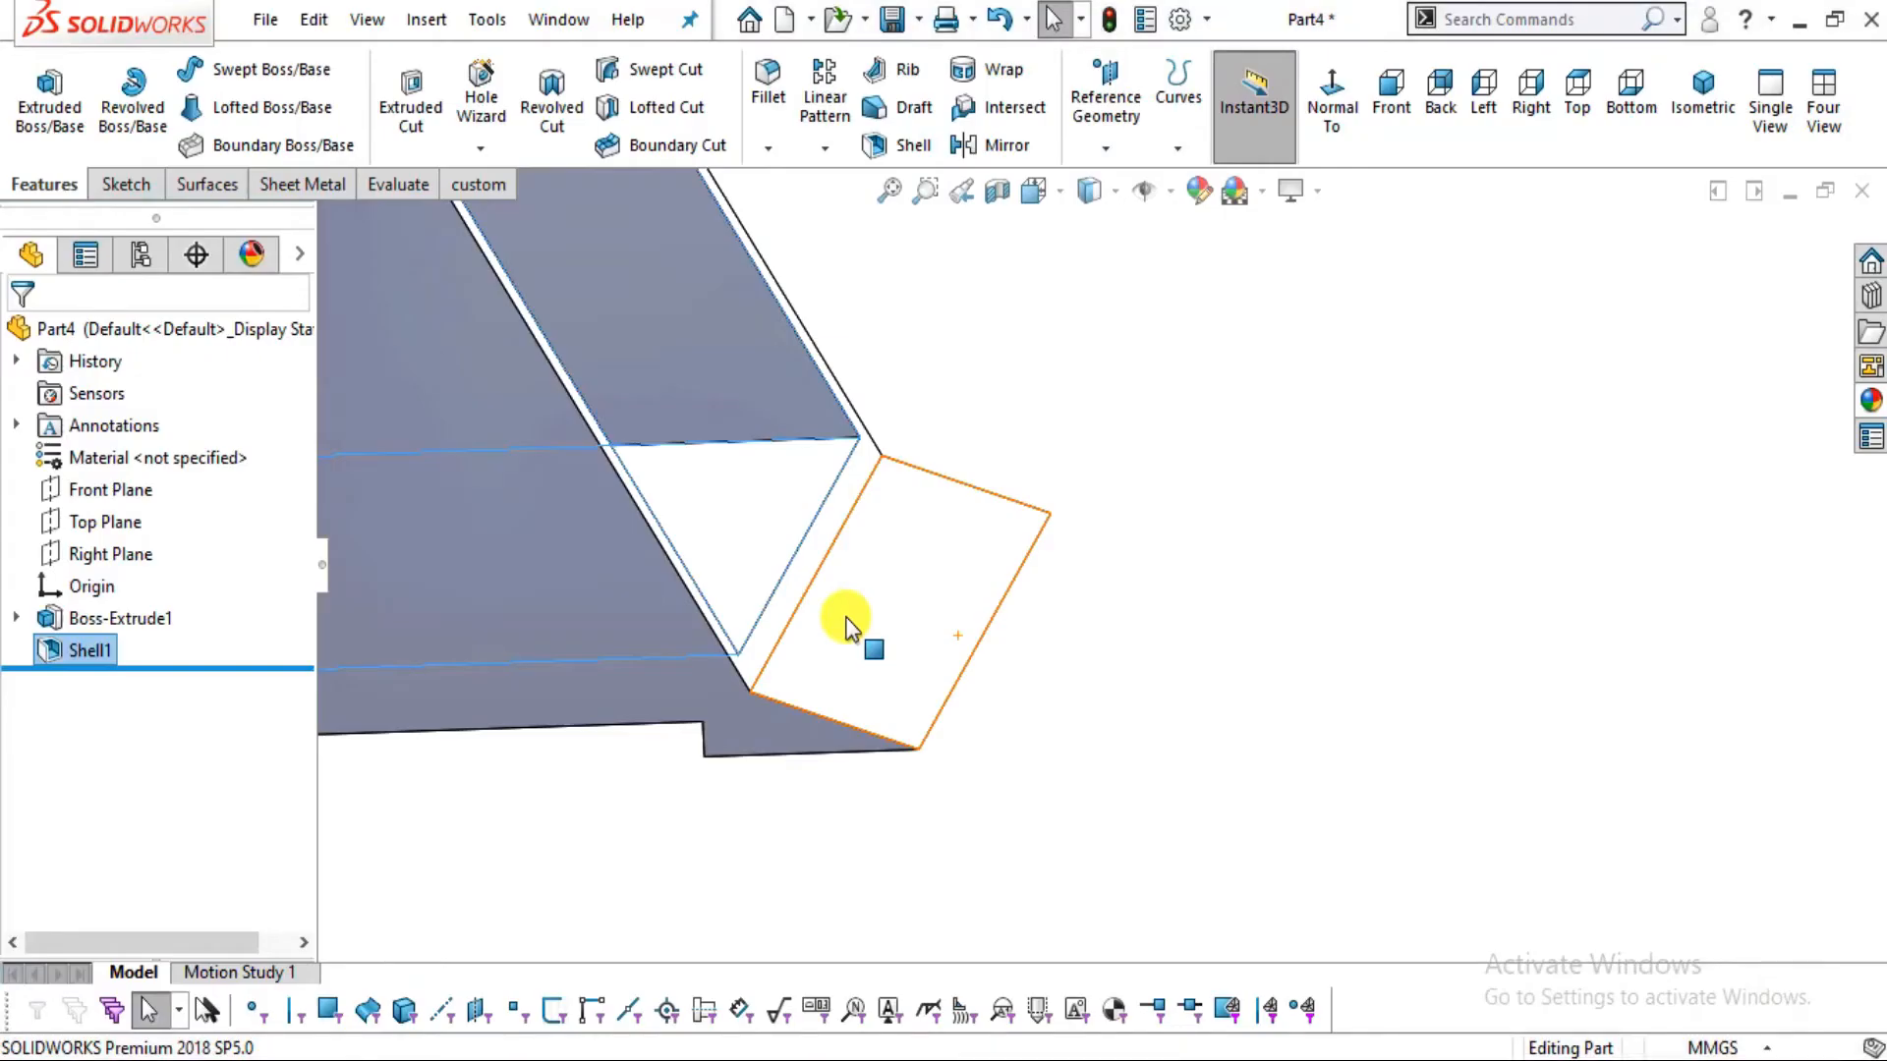
Start a 10 mm symmetric Fillet, selecting the bottom and slanted back inner edges along one side wall
middle_drag(952, 646, 840, 541)
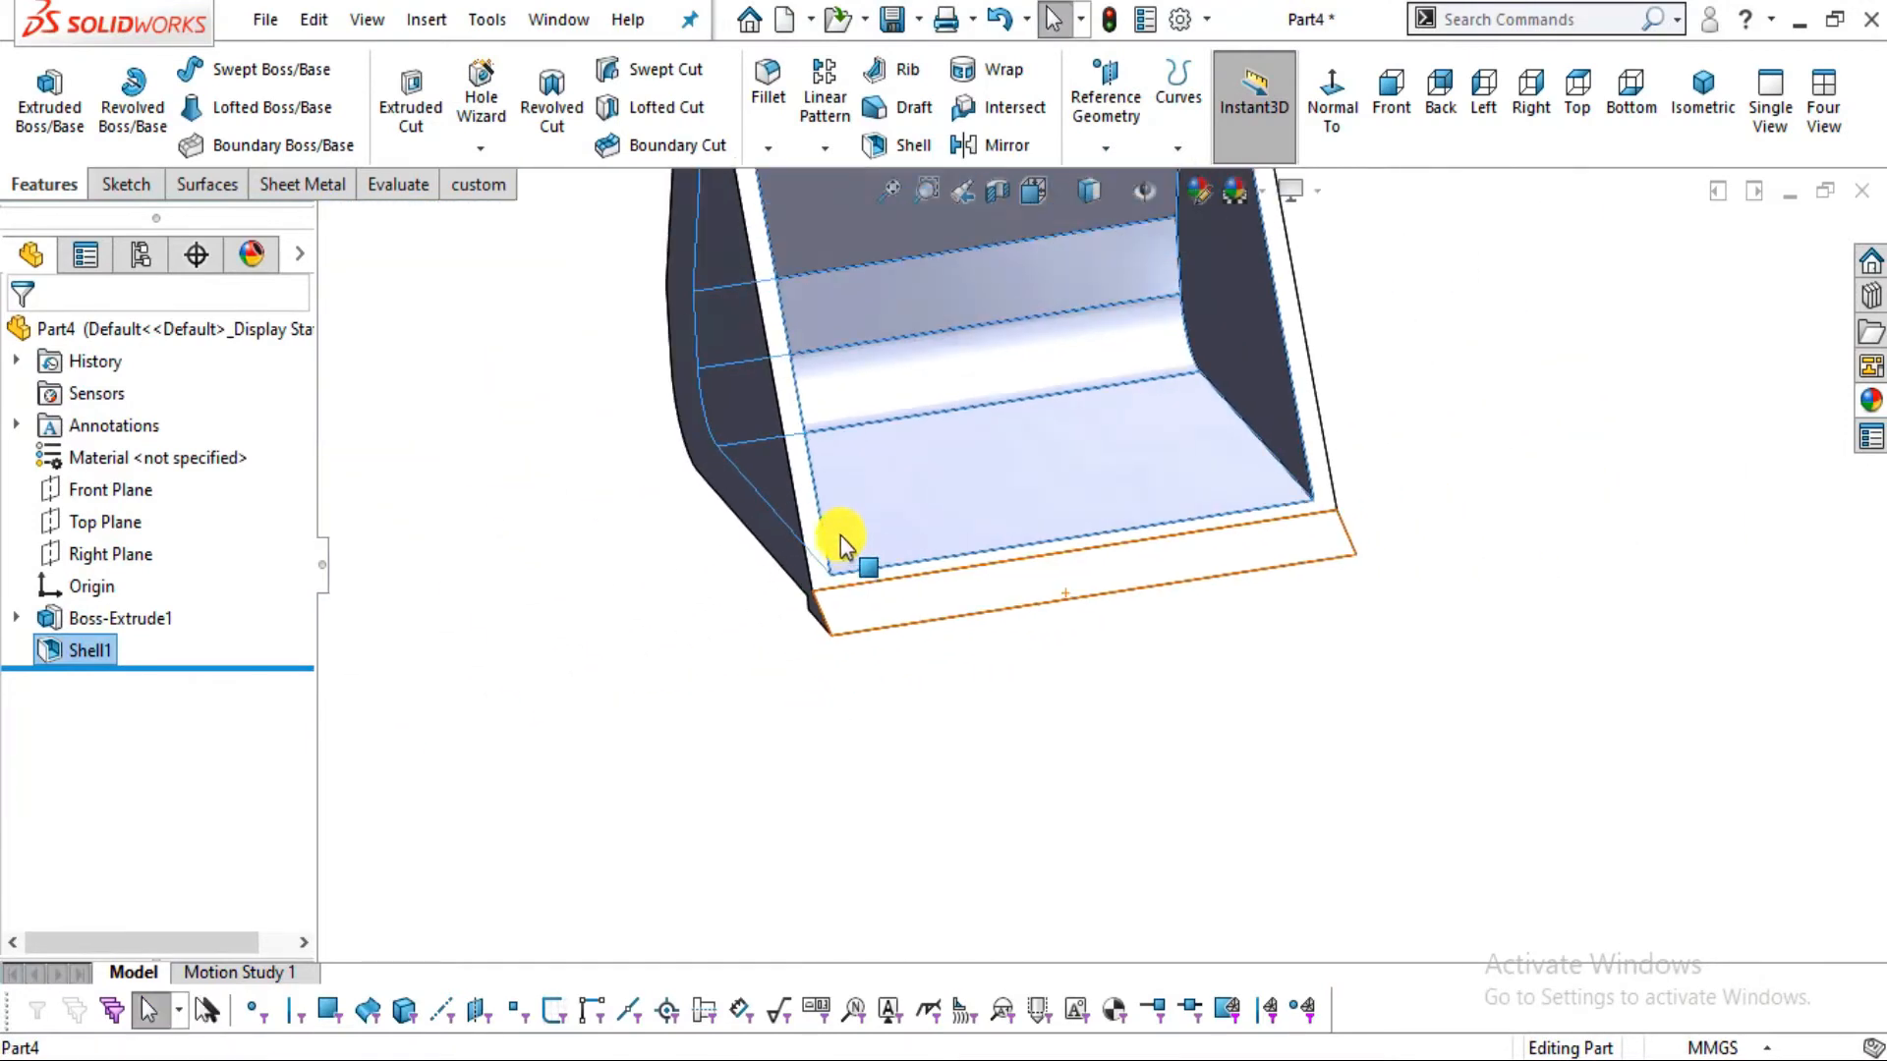
click(782, 104)
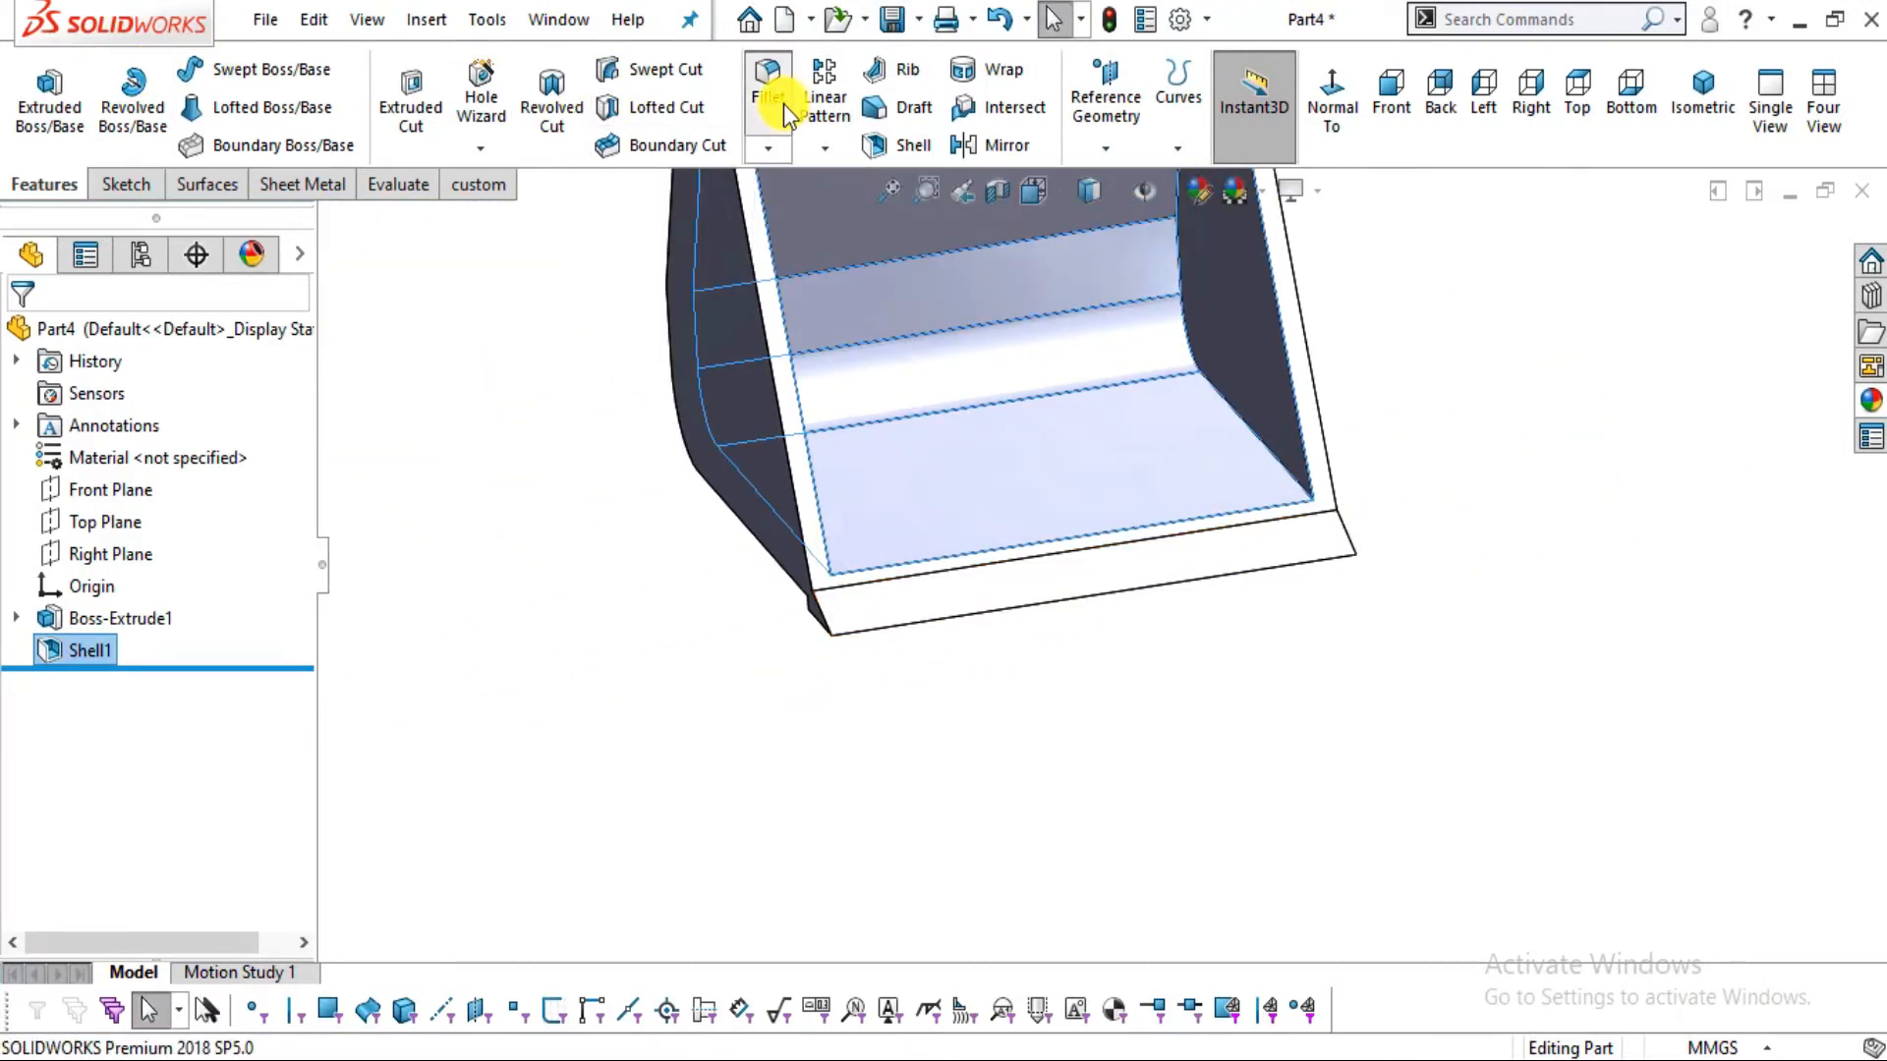
middle_drag(977, 484, 829, 446)
click(829, 446)
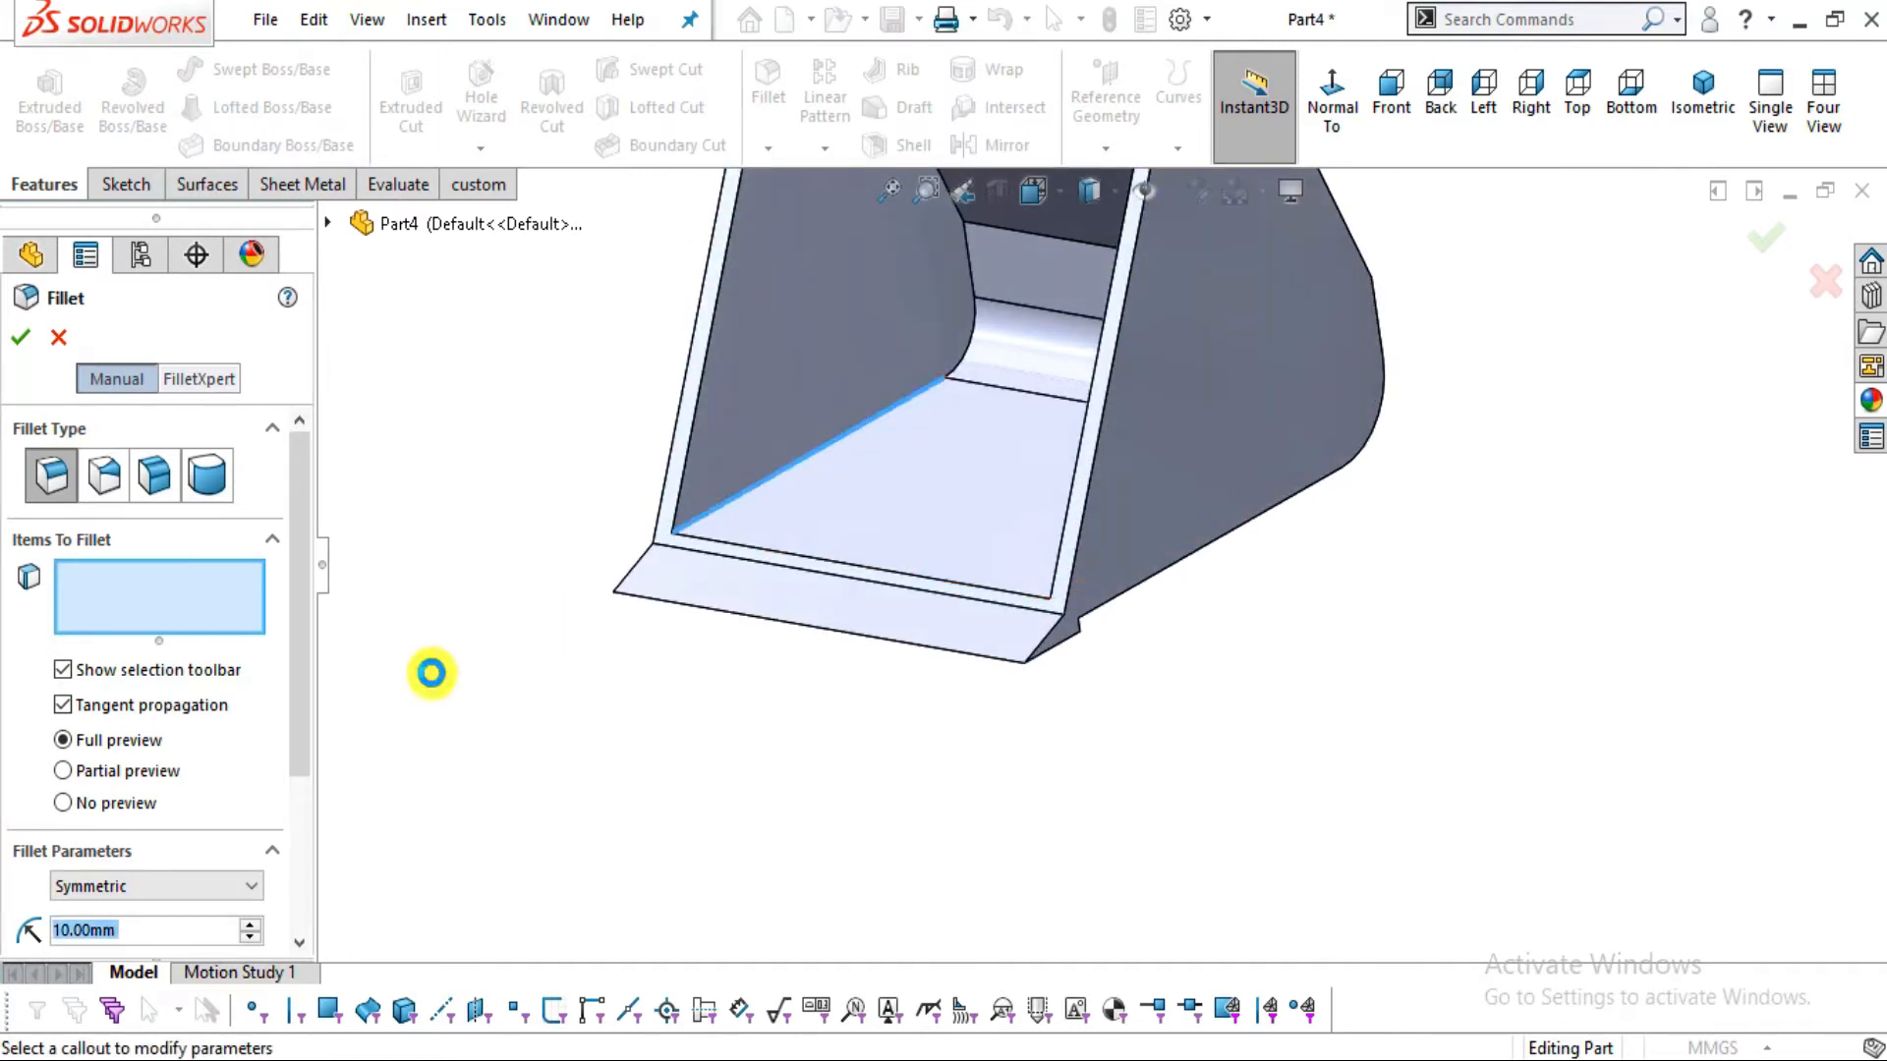
scroll(1066, 380, up, 2)
scroll(1065, 392, down, 5)
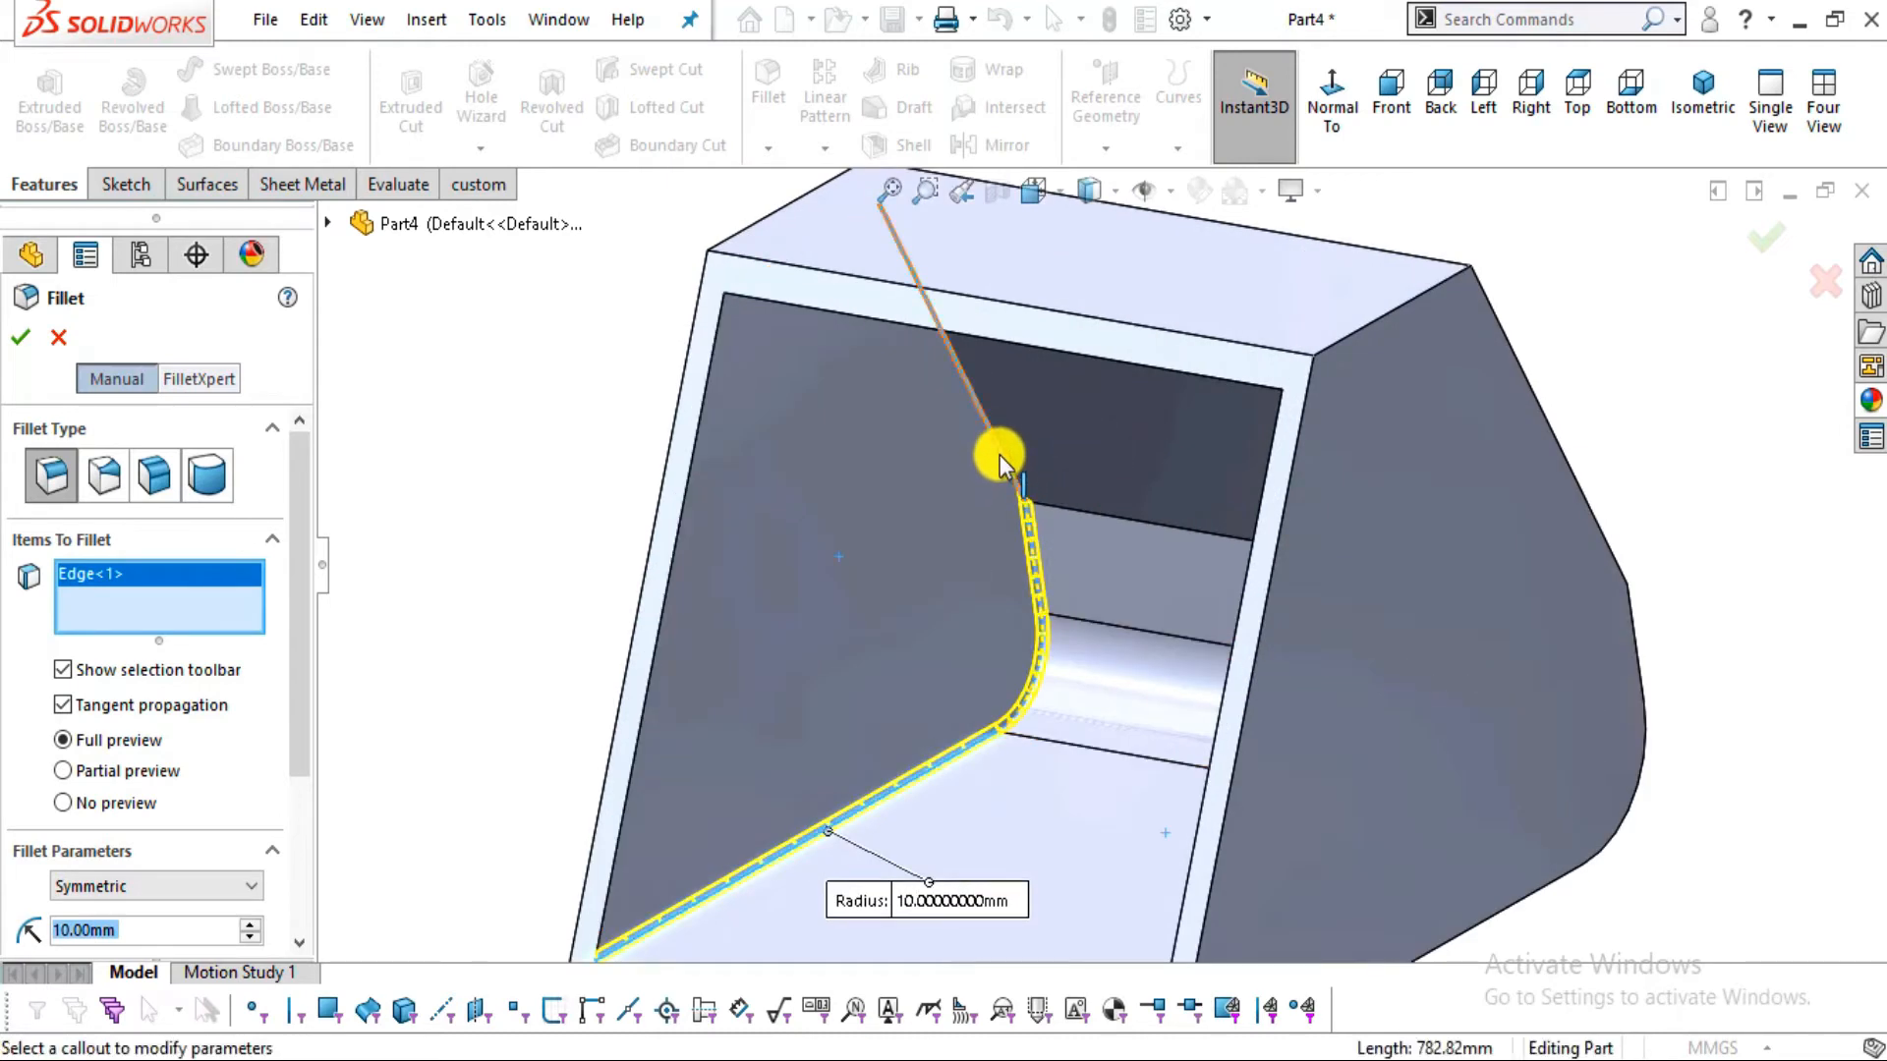
click(1000, 456)
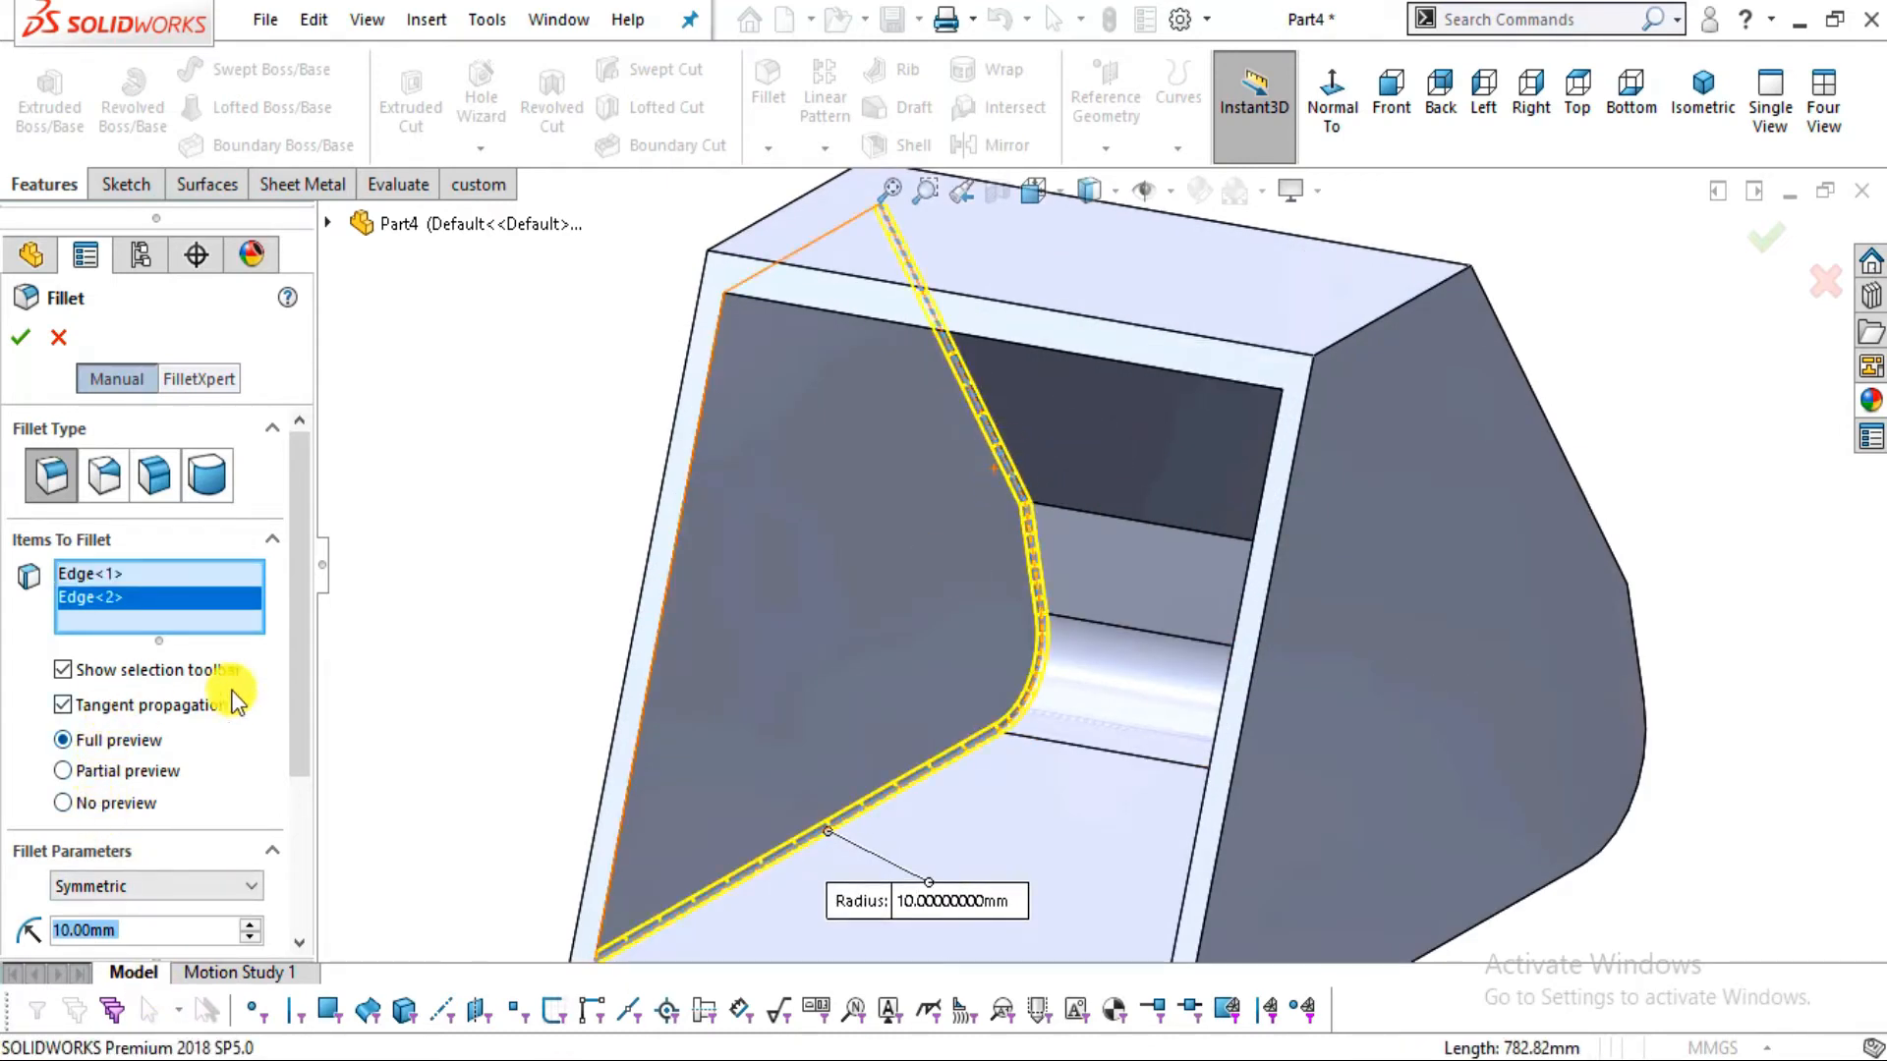
Add the opposite side wall's bottom and slanted back inner edges to the 10 mm fillet selection
key(f)
middle_drag(1209, 754, 1373, 716)
scroll(1207, 706, down, 4)
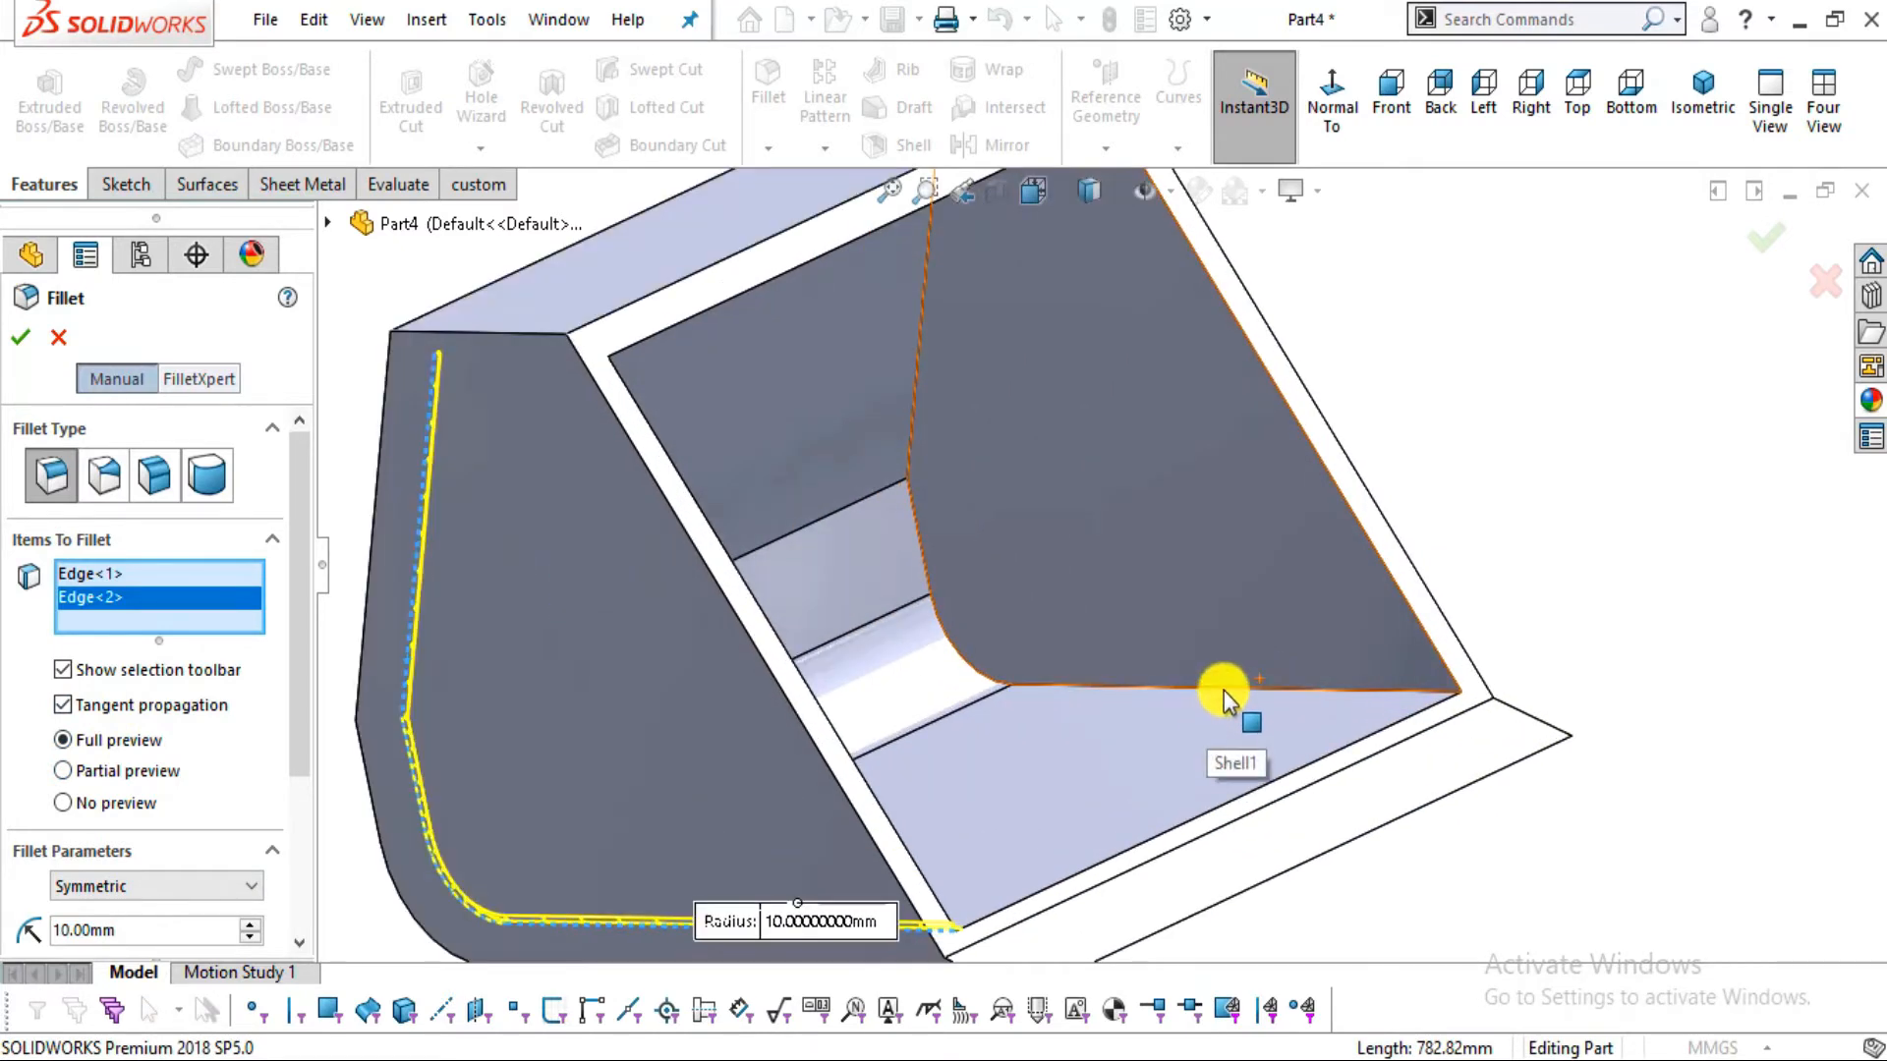
click(1223, 690)
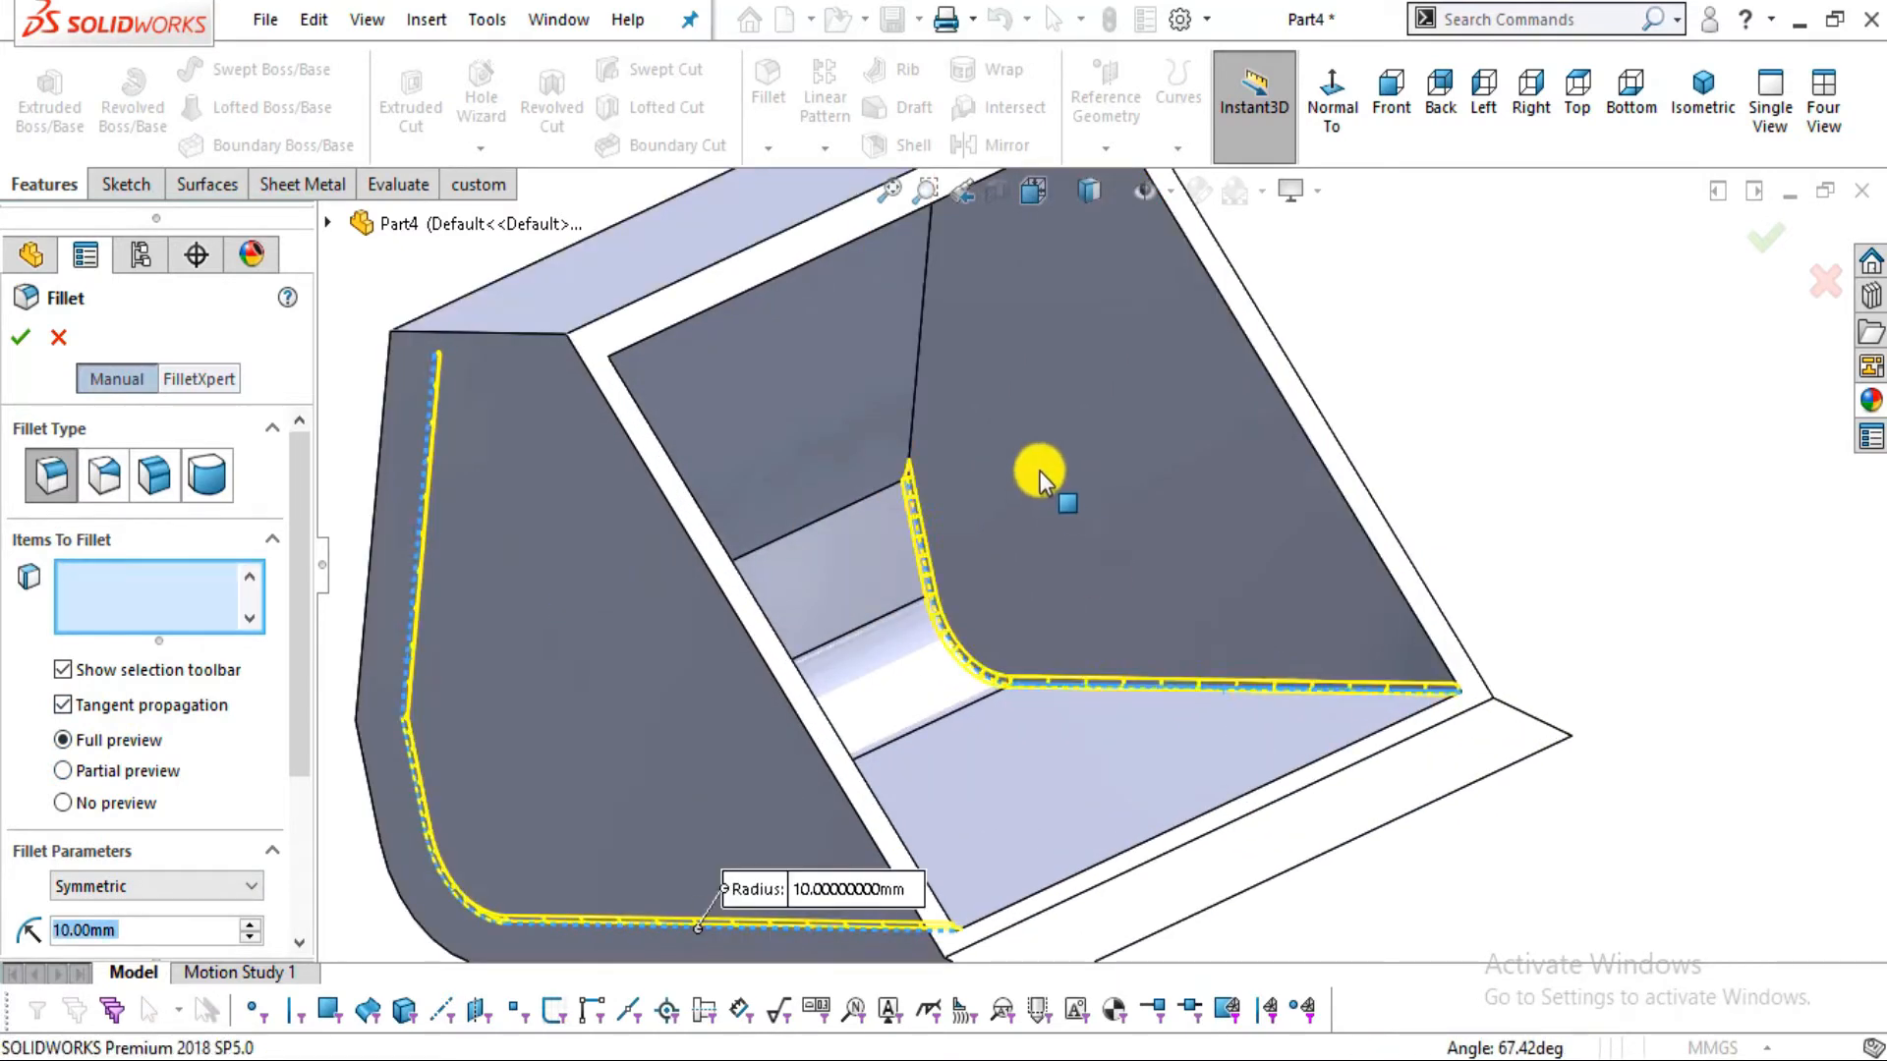
click(916, 361)
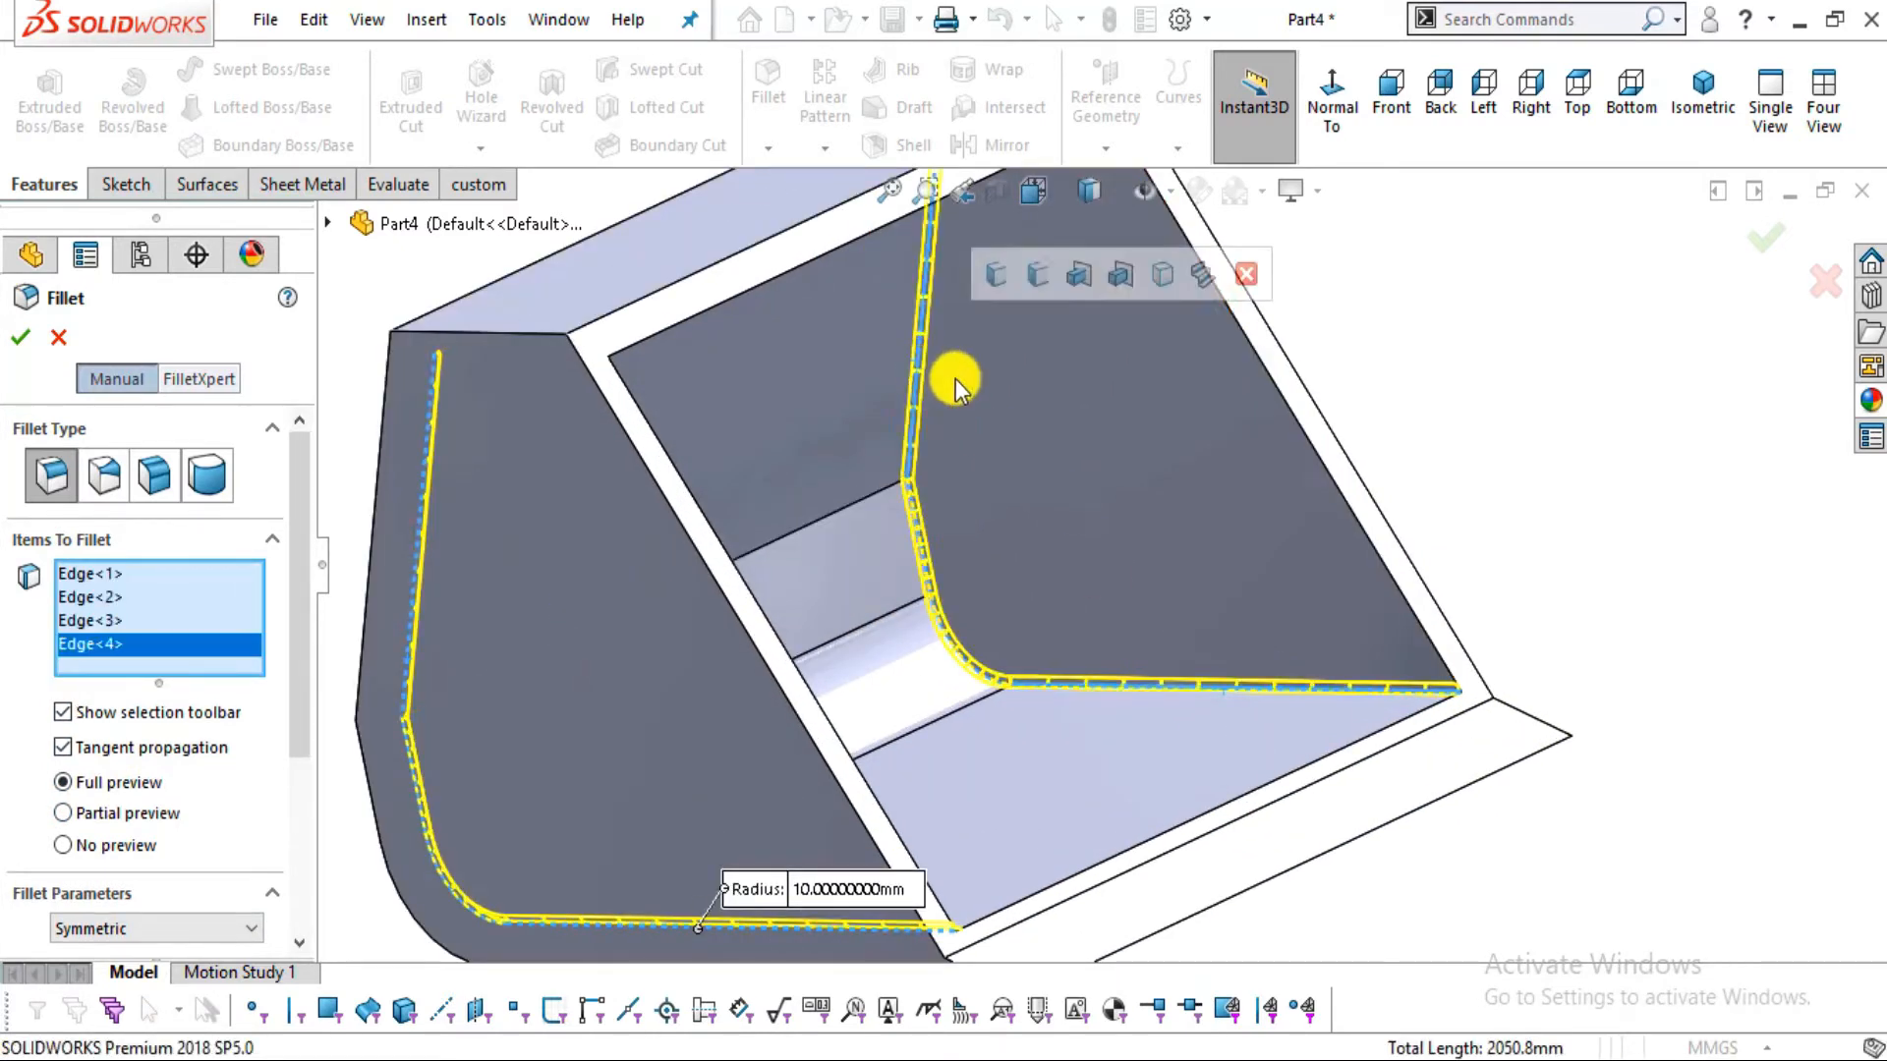
Apply the 10 mm fillet to the selected inner edges along both side walls
click(23, 349)
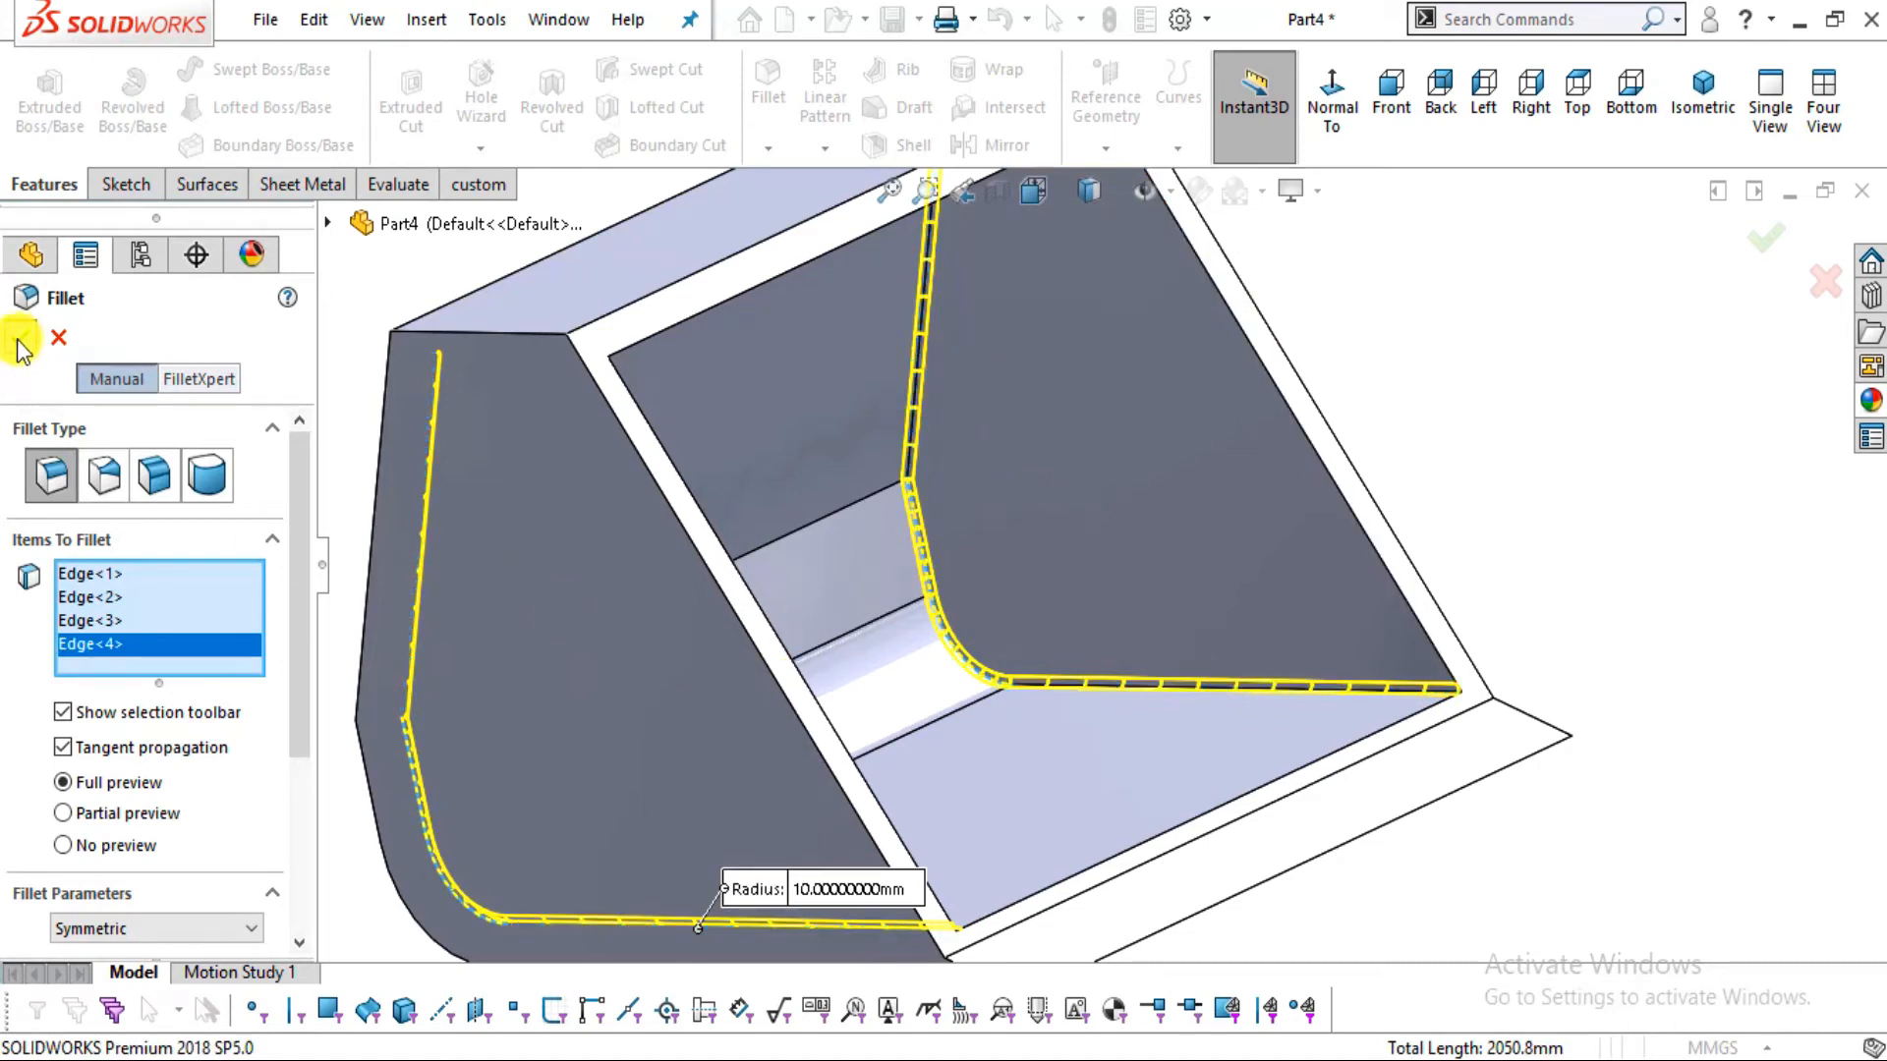
scroll(912, 592, up, 3)
middle_drag(1478, 674, 1078, 725)
scroll(918, 695, down, 4)
middle_drag(1073, 627, 1373, 724)
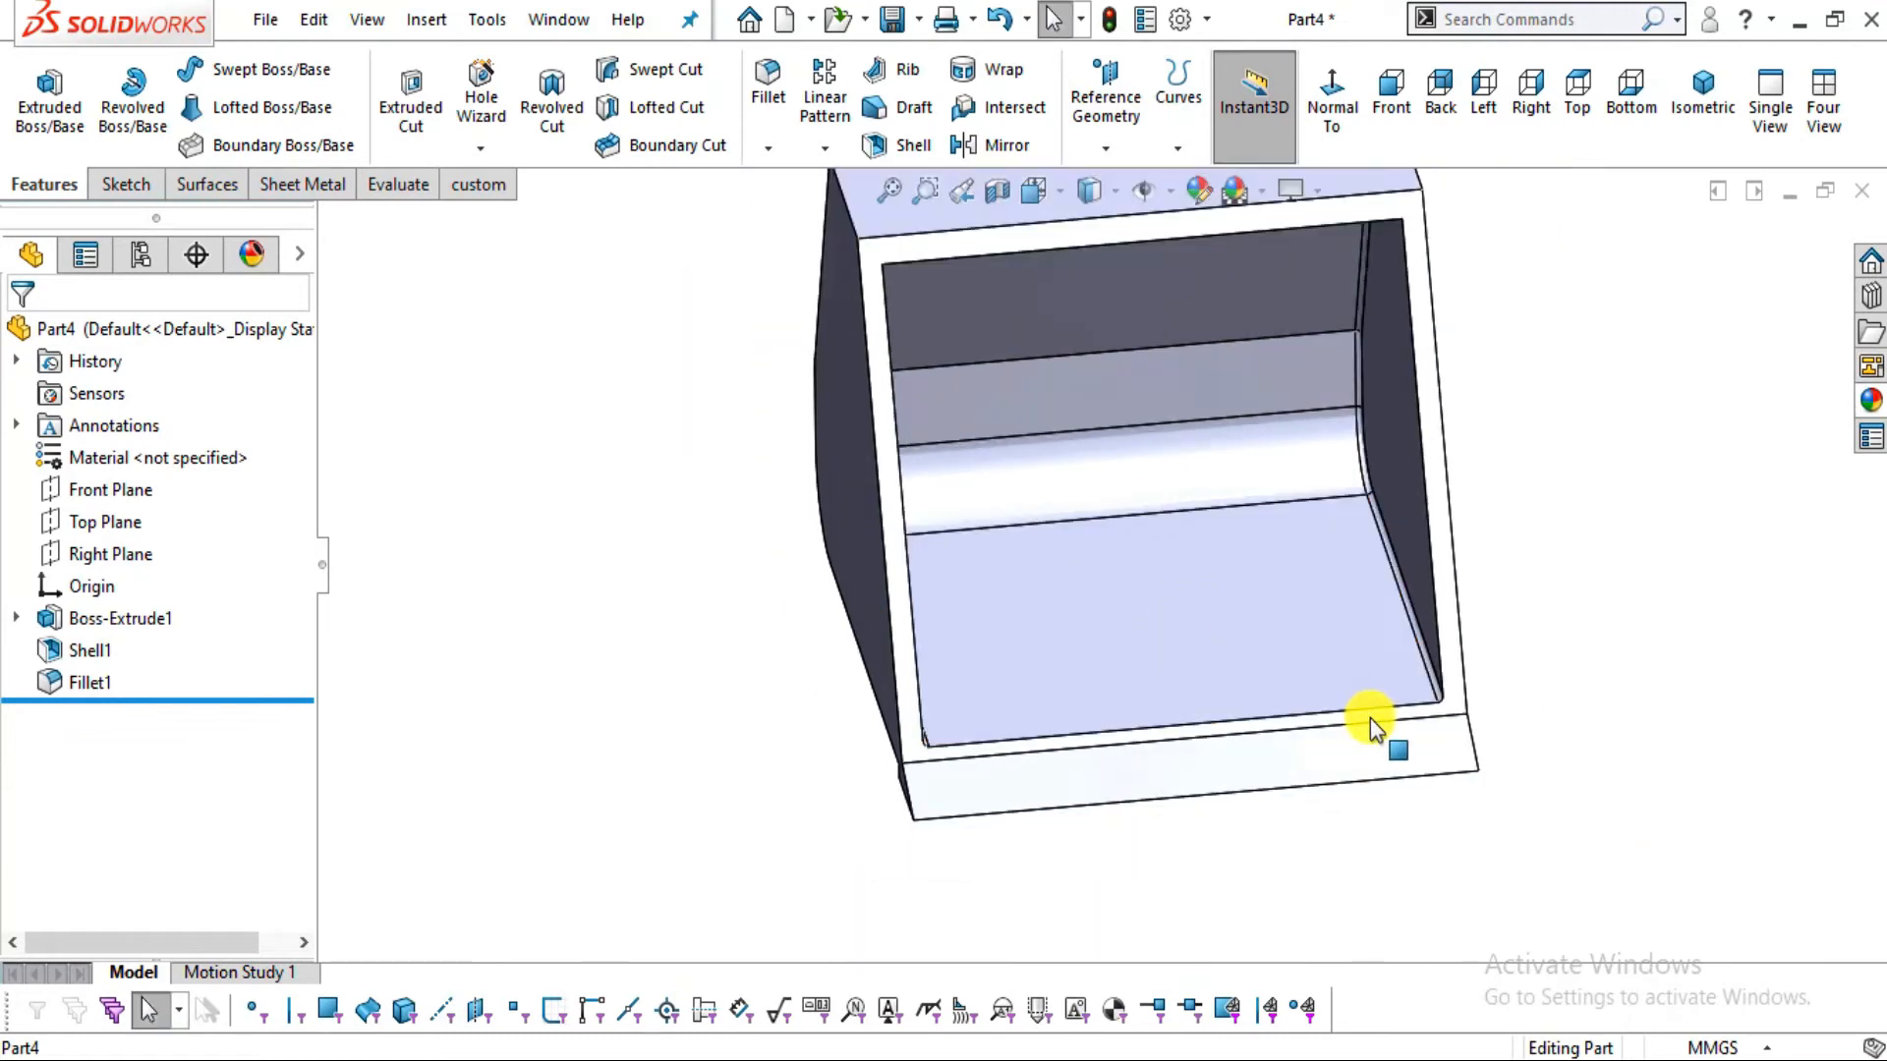
Sketch a rectangle about 132 × 77 mm on the bucket's sloped front lip face, spanning between its two long edges near one end
click(1415, 752)
click(1673, 658)
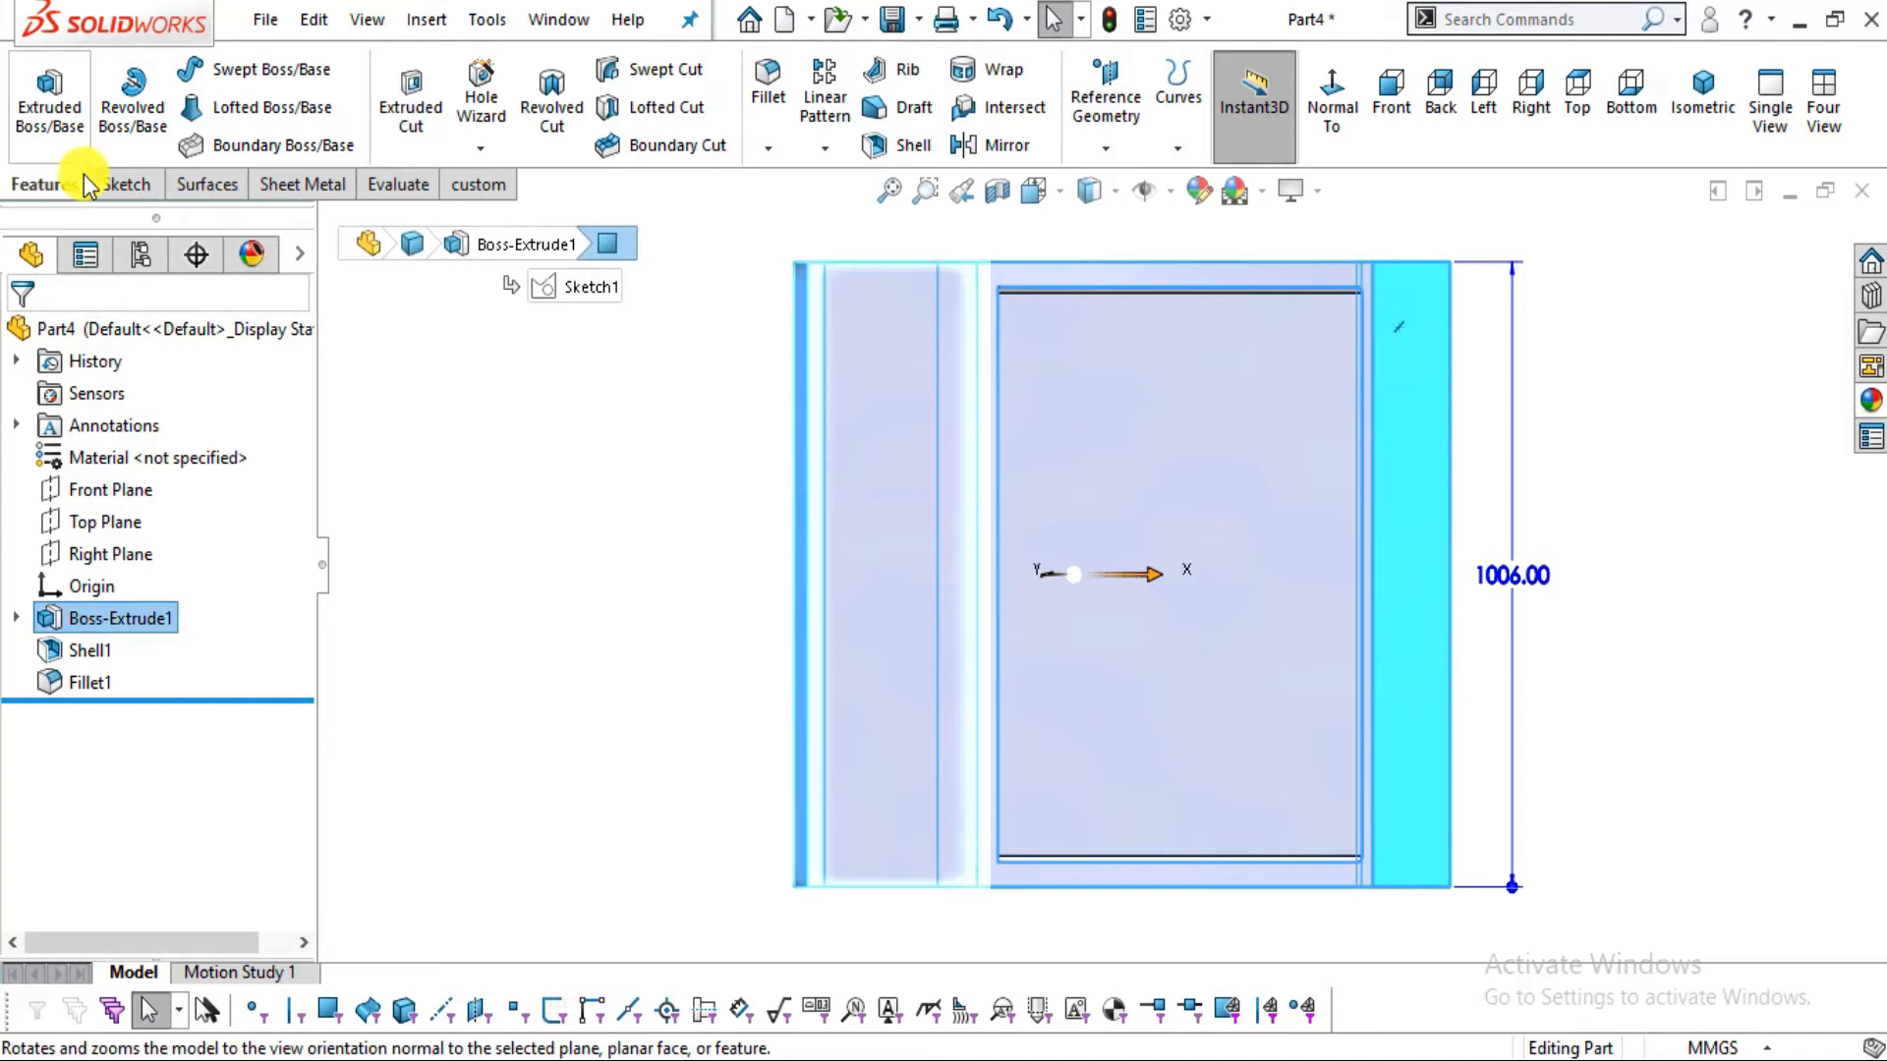
click(120, 183)
click(61, 99)
scroll(1364, 291, down, 5)
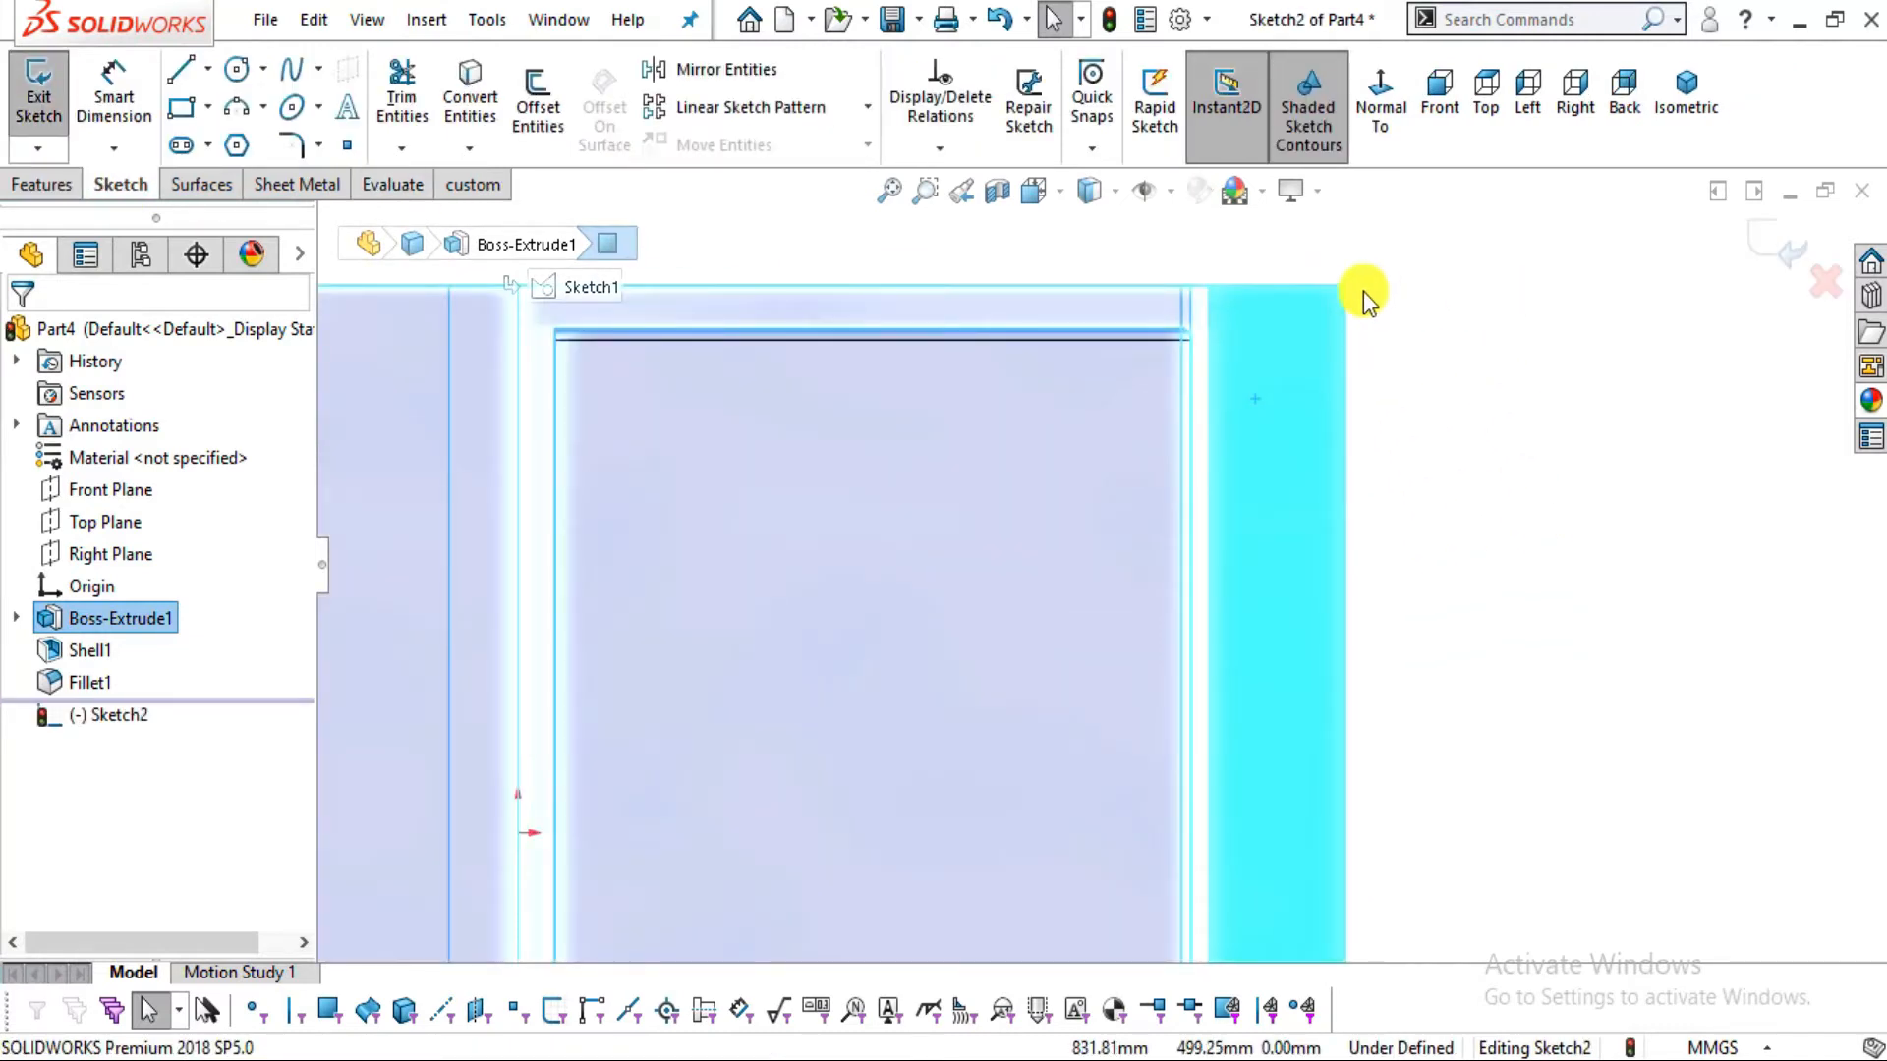
click(1472, 403)
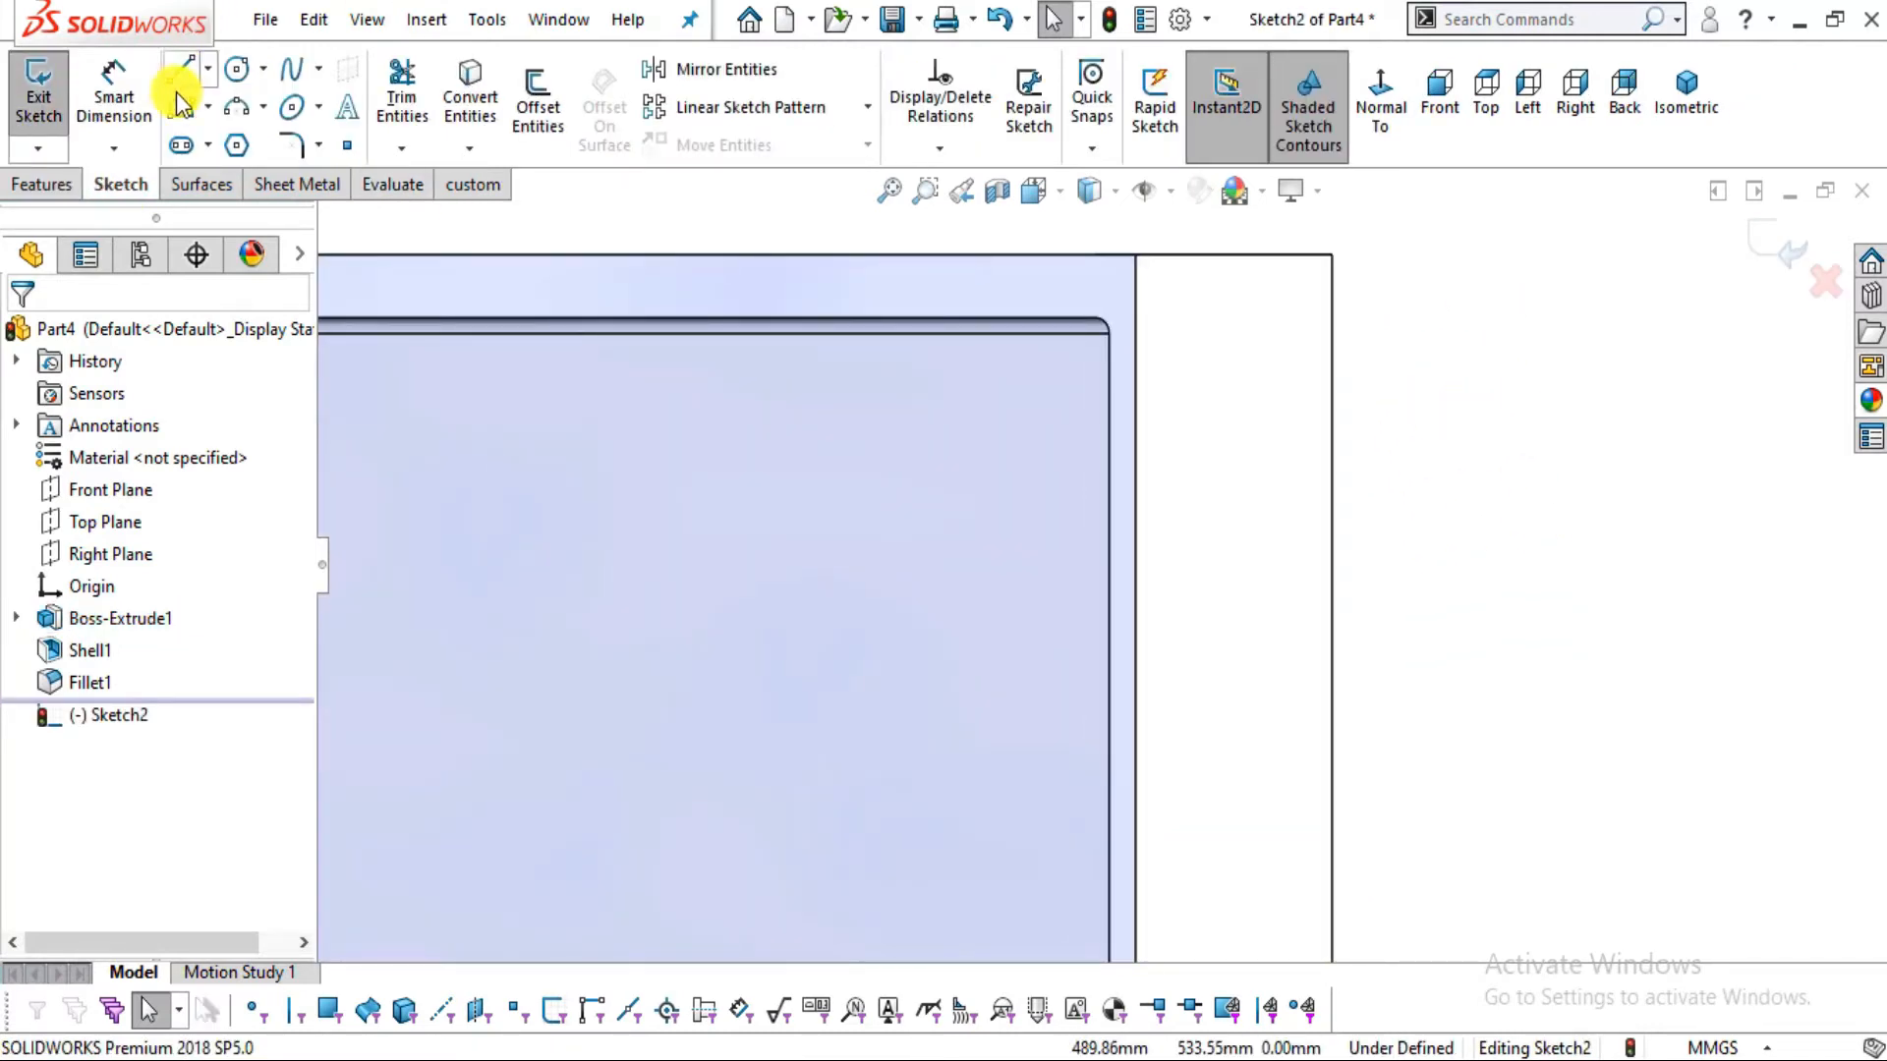
click(1135, 350)
click(1334, 471)
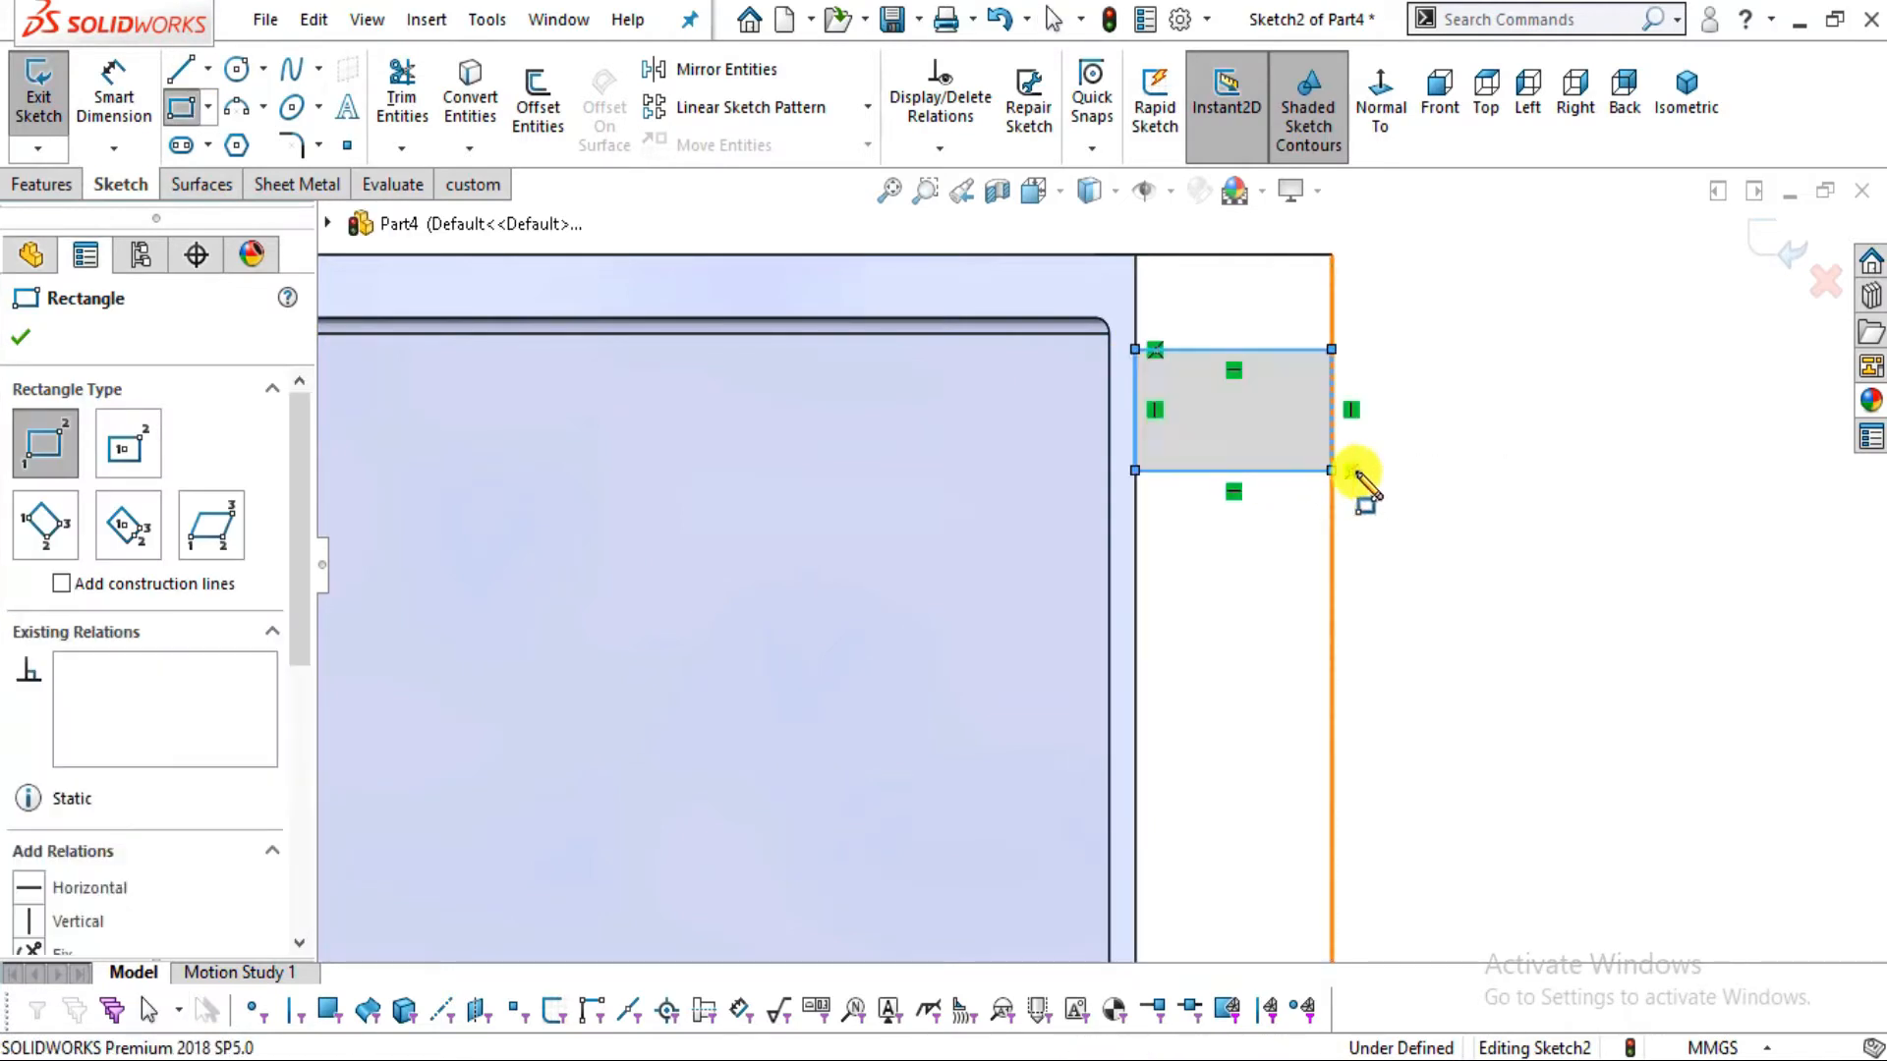
key(Escape)
scroll(1387, 479, up, 2)
Examine the tooth widths and gaps along the lip in the bucket's top view in the PDF drawing
key(alt+Tab)
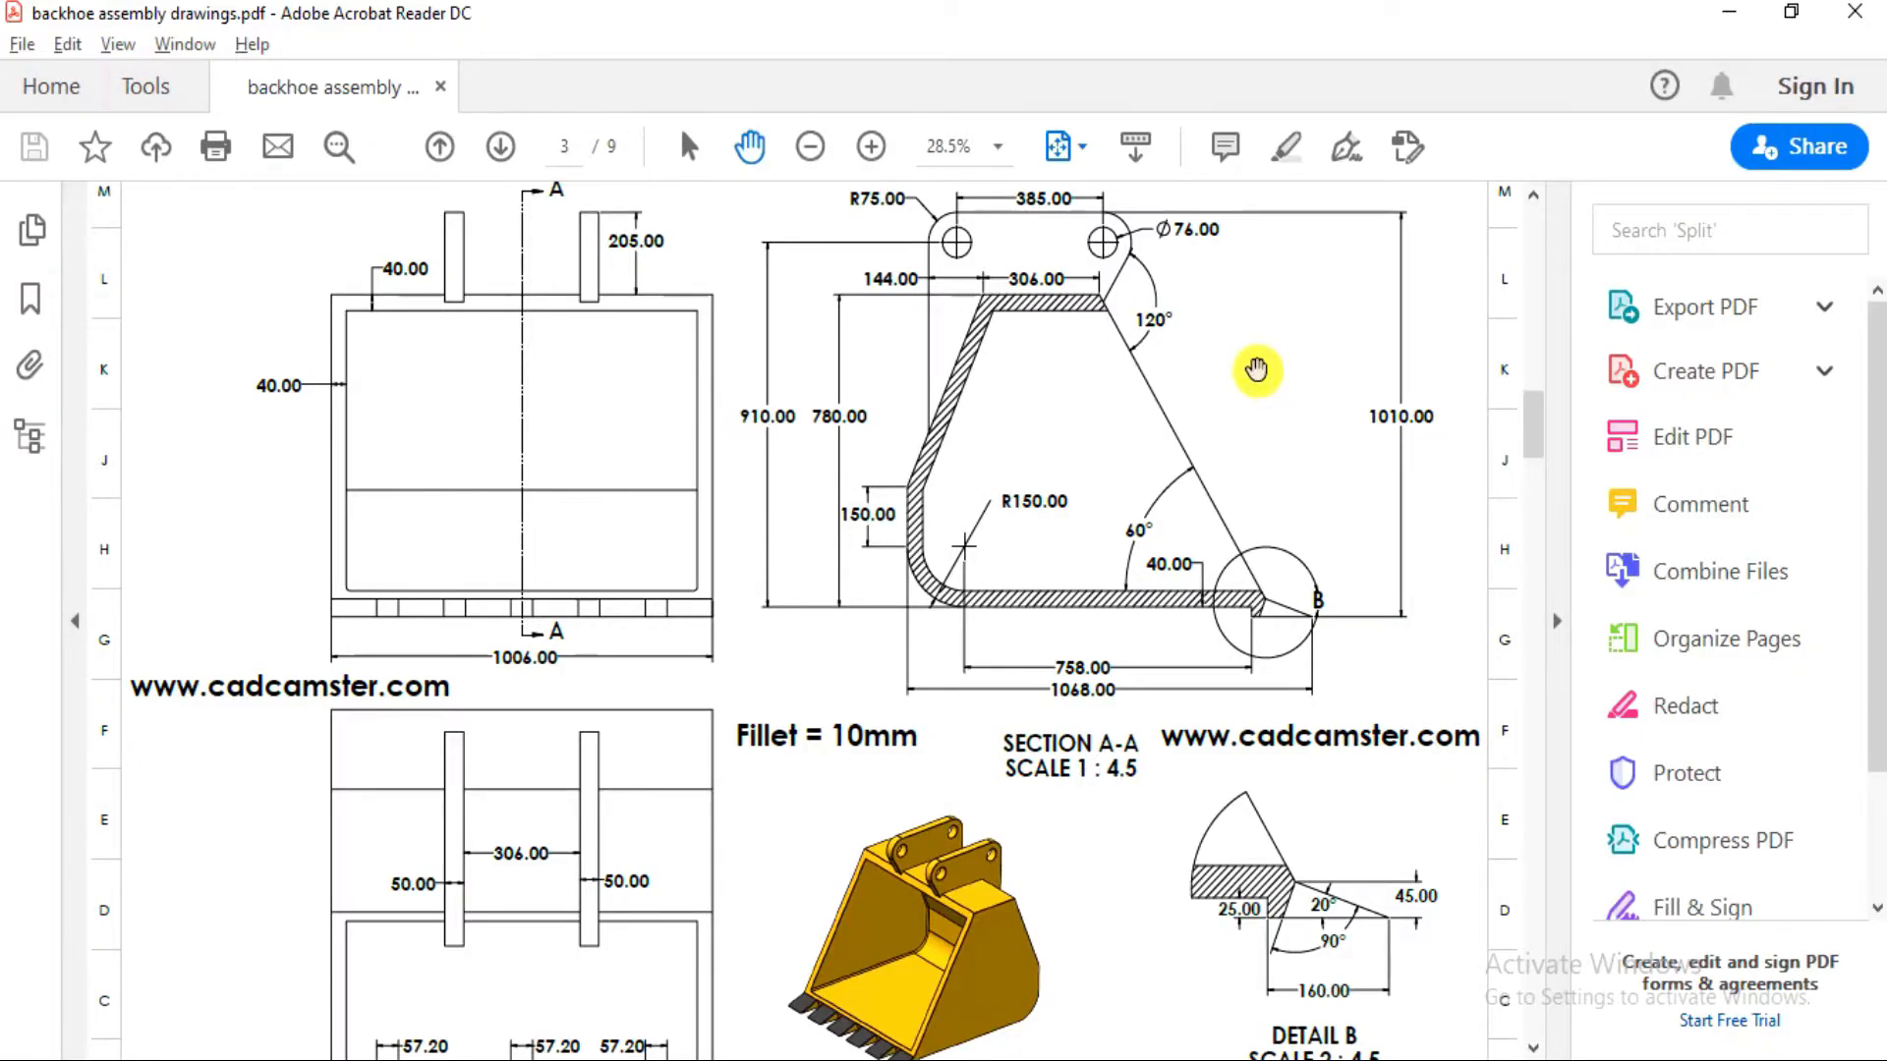
scroll(799, 842, down, 3)
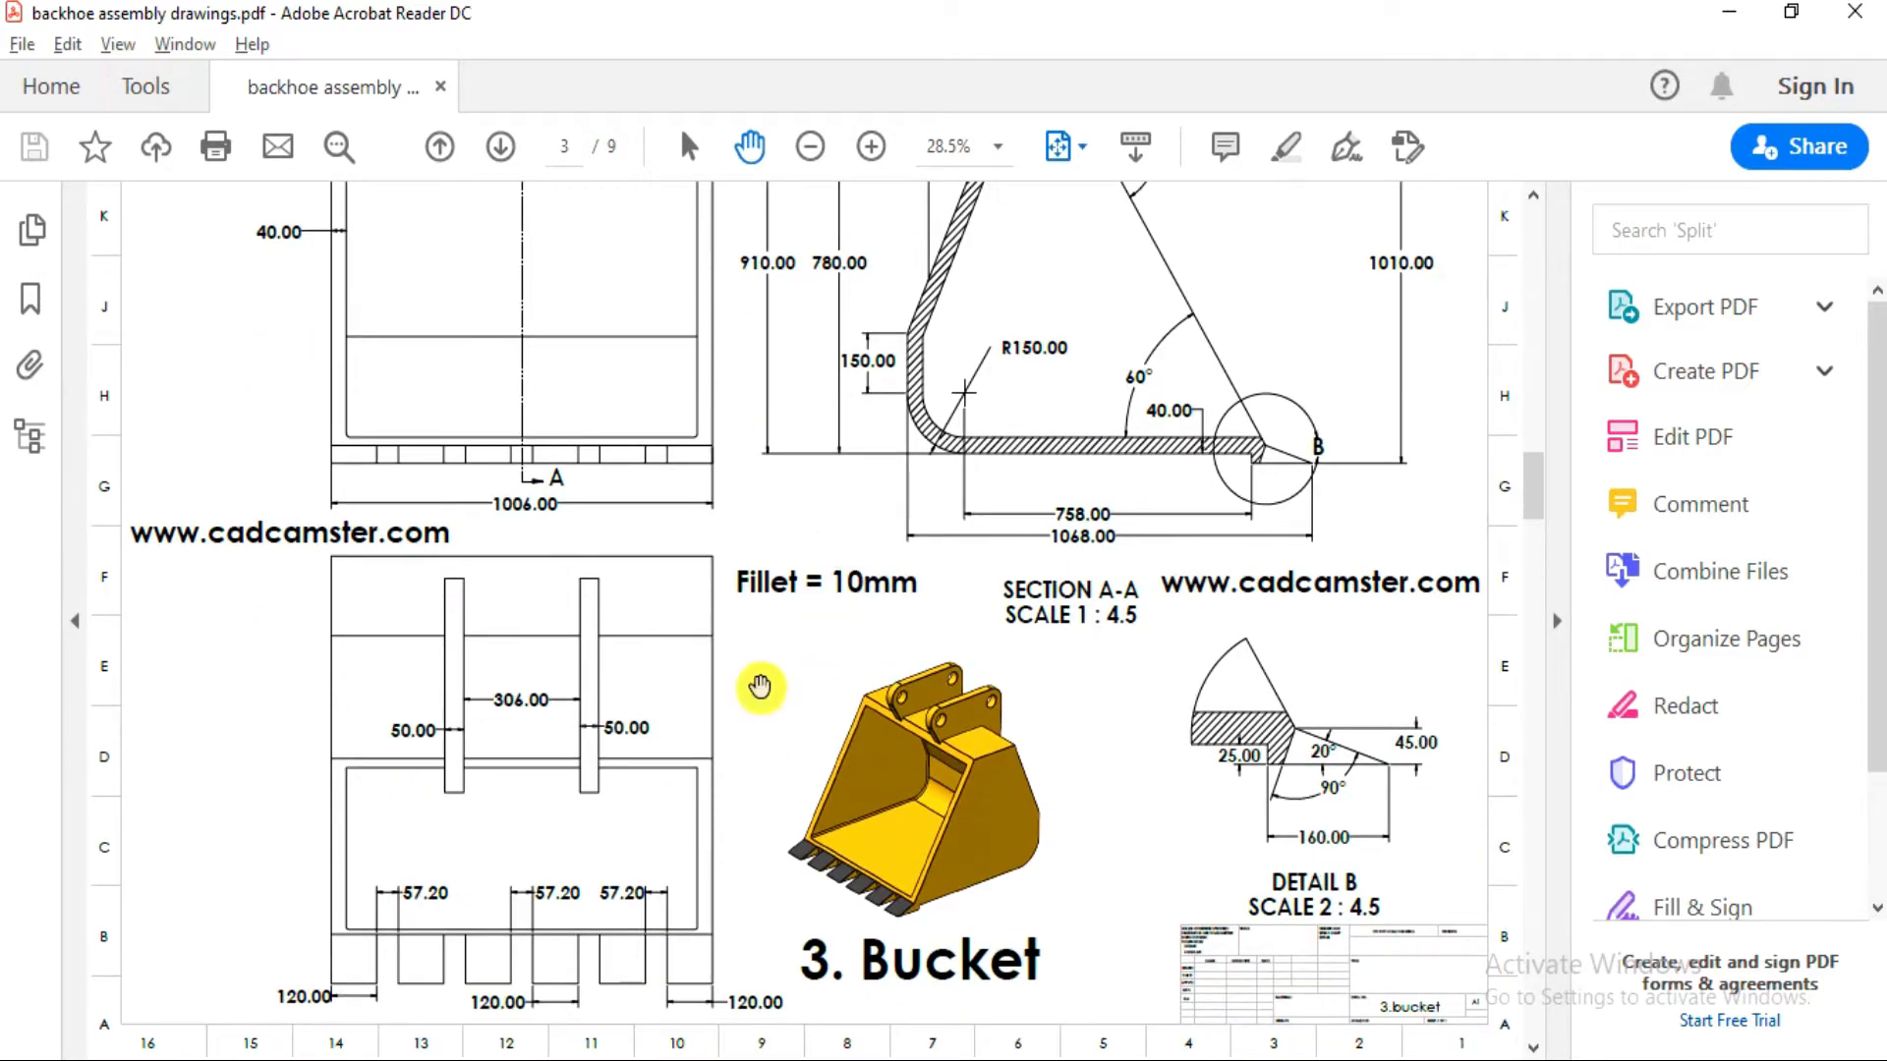
ctrl+scroll(609, 955, up, 2)
scroll(661, 787, down, 5)
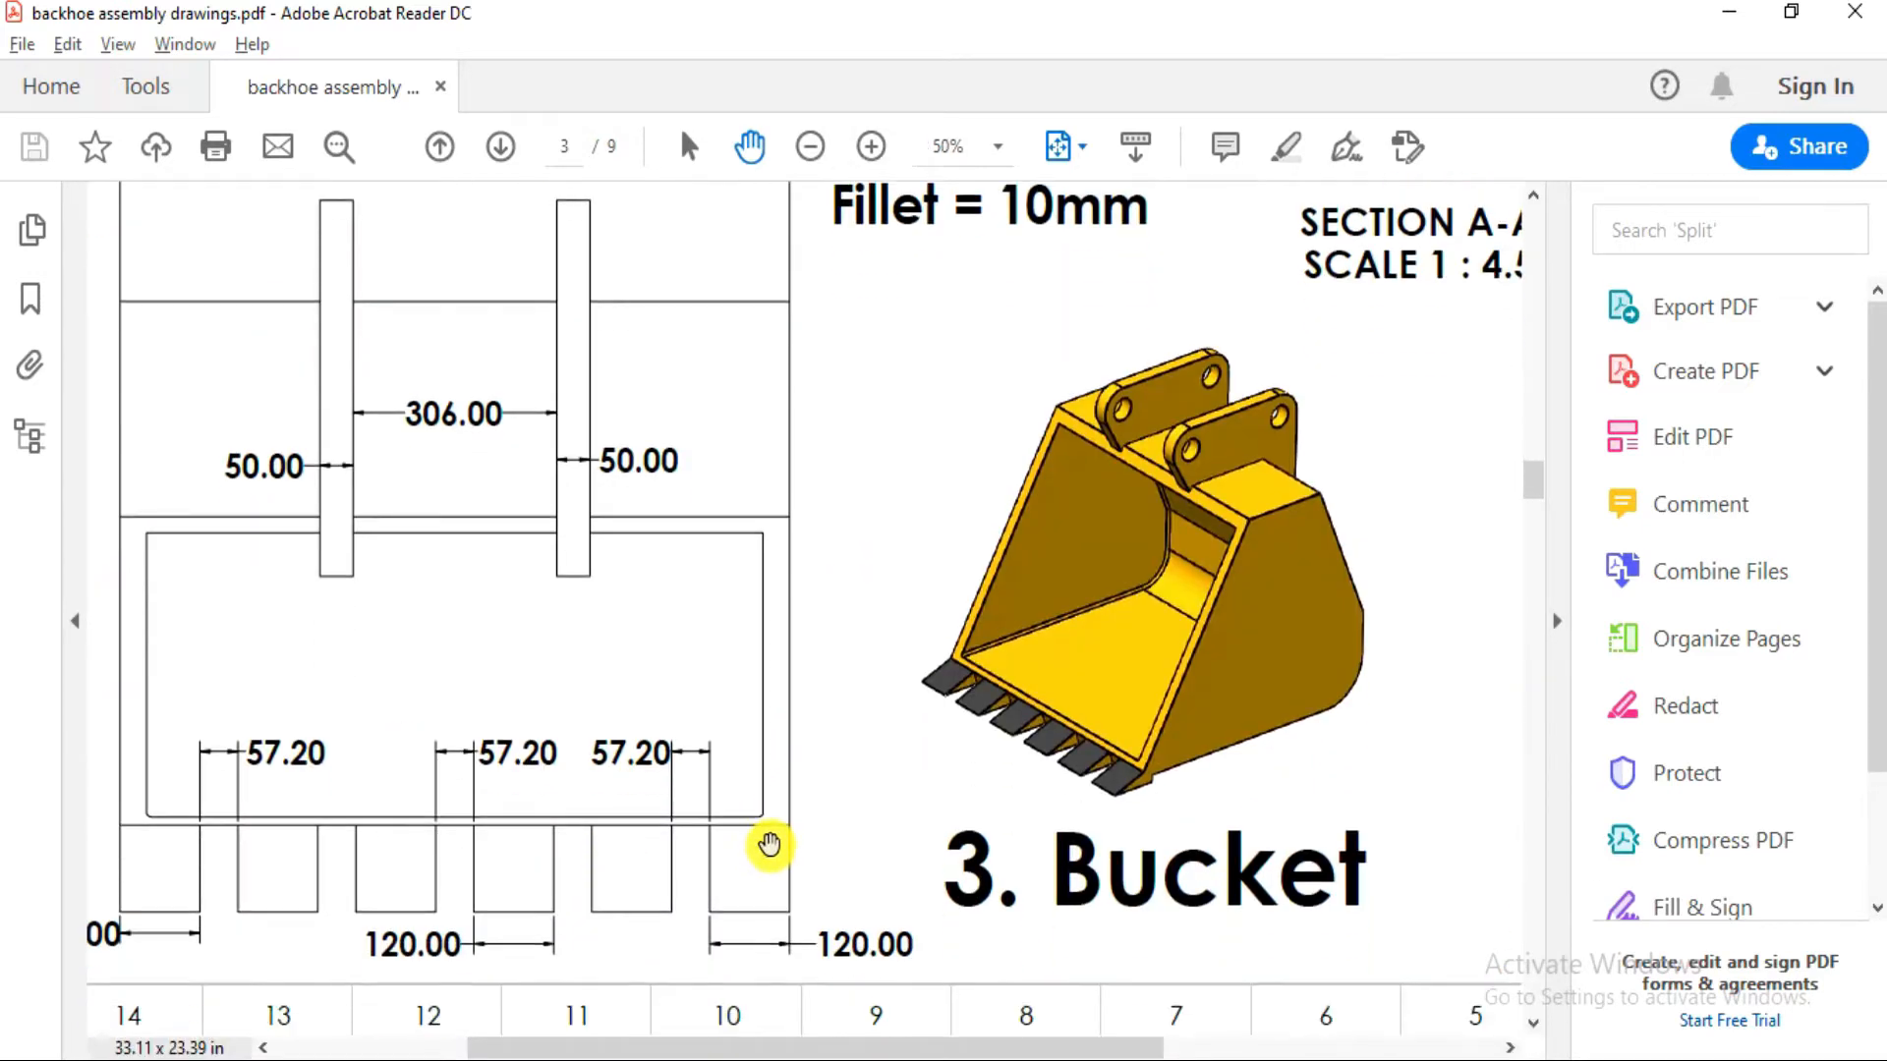
scroll(767, 833, up, 5)
drag(824, 825, 1007, 698)
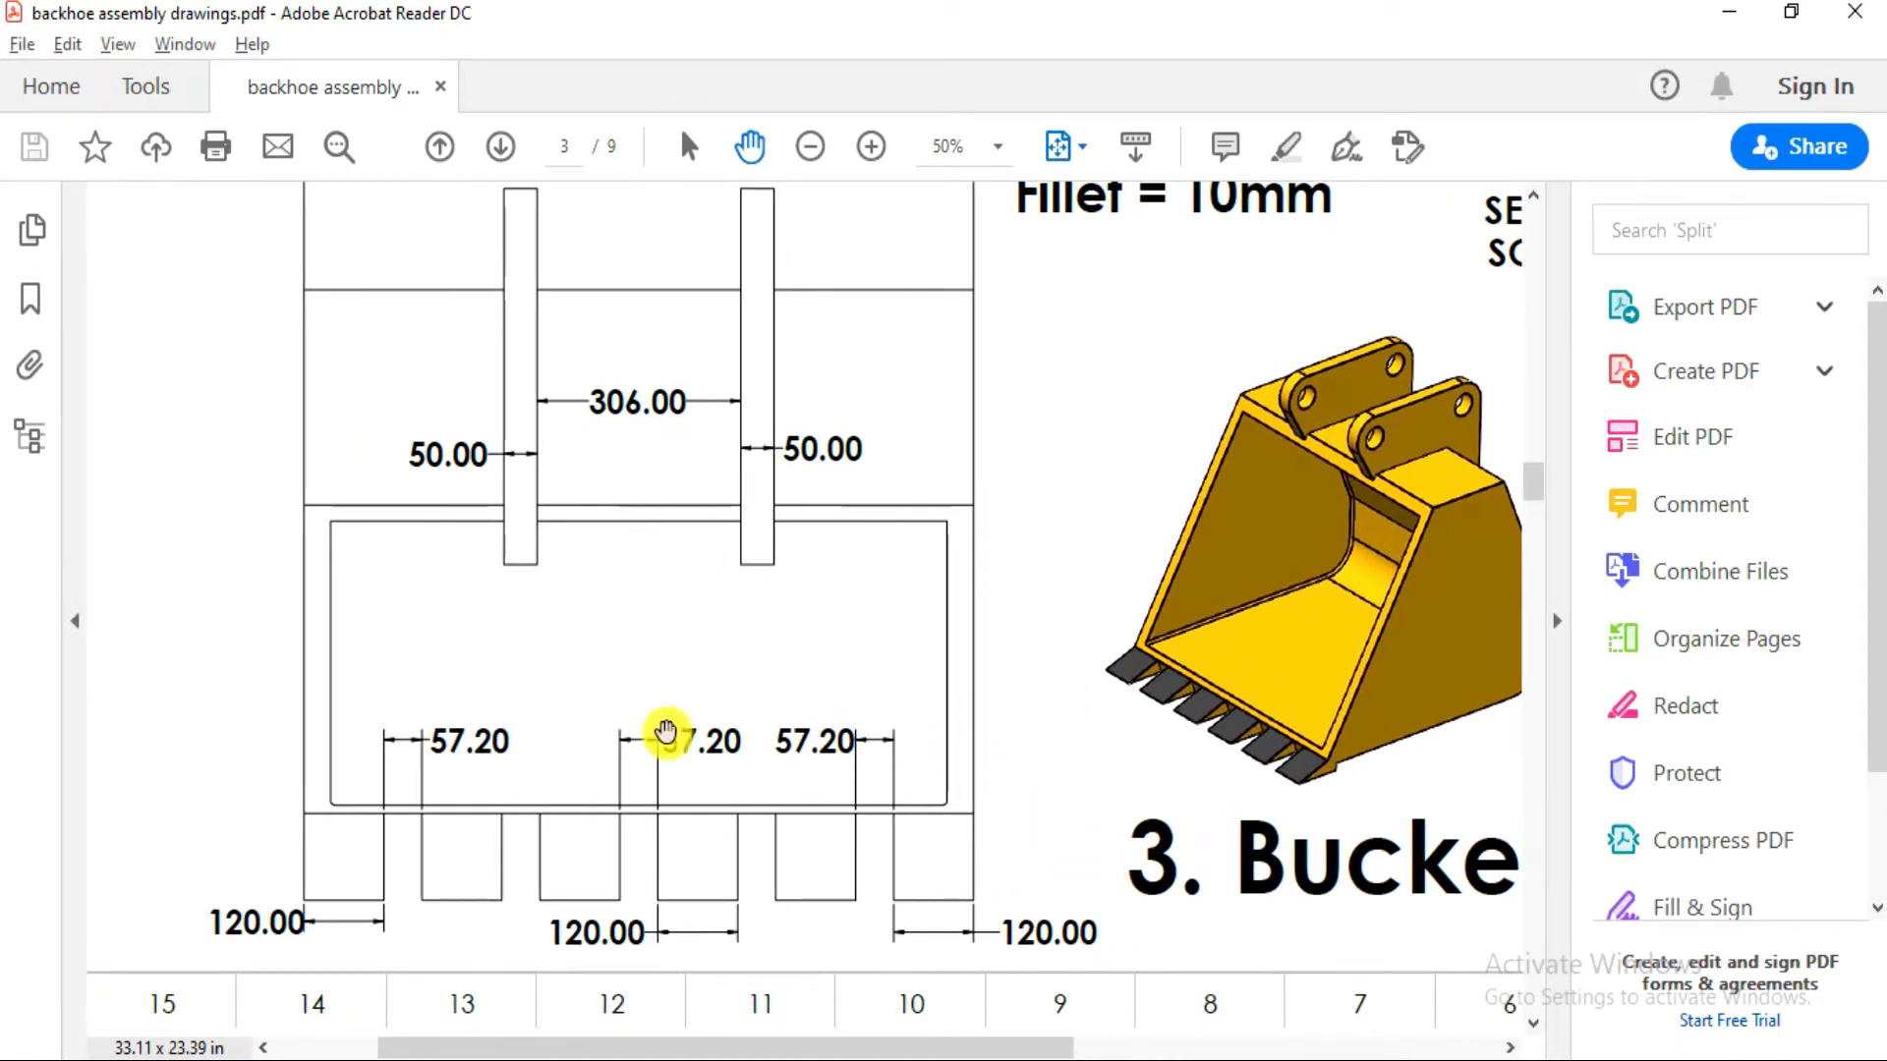
key(alt+Tab)
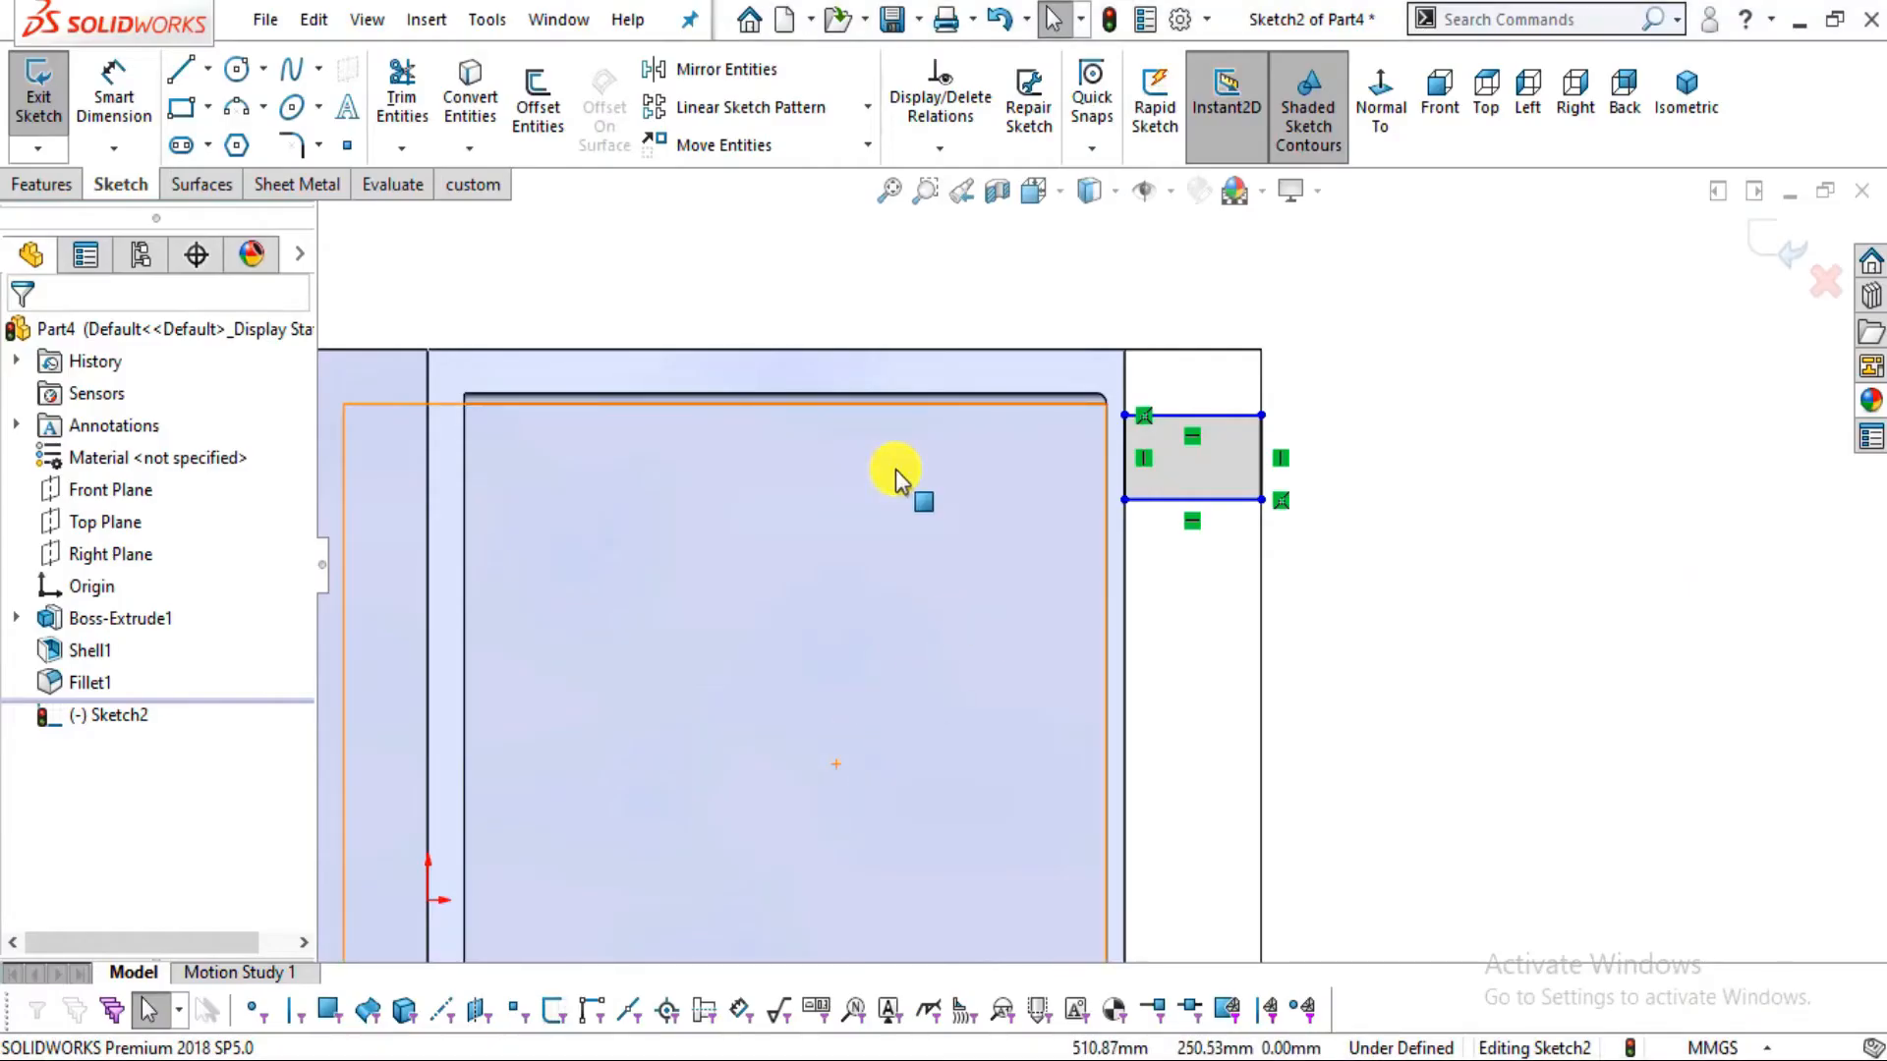
Dimension the rectangle's side along the lip as 57.20 mm
click(115, 124)
scroll(1185, 492, down, 2)
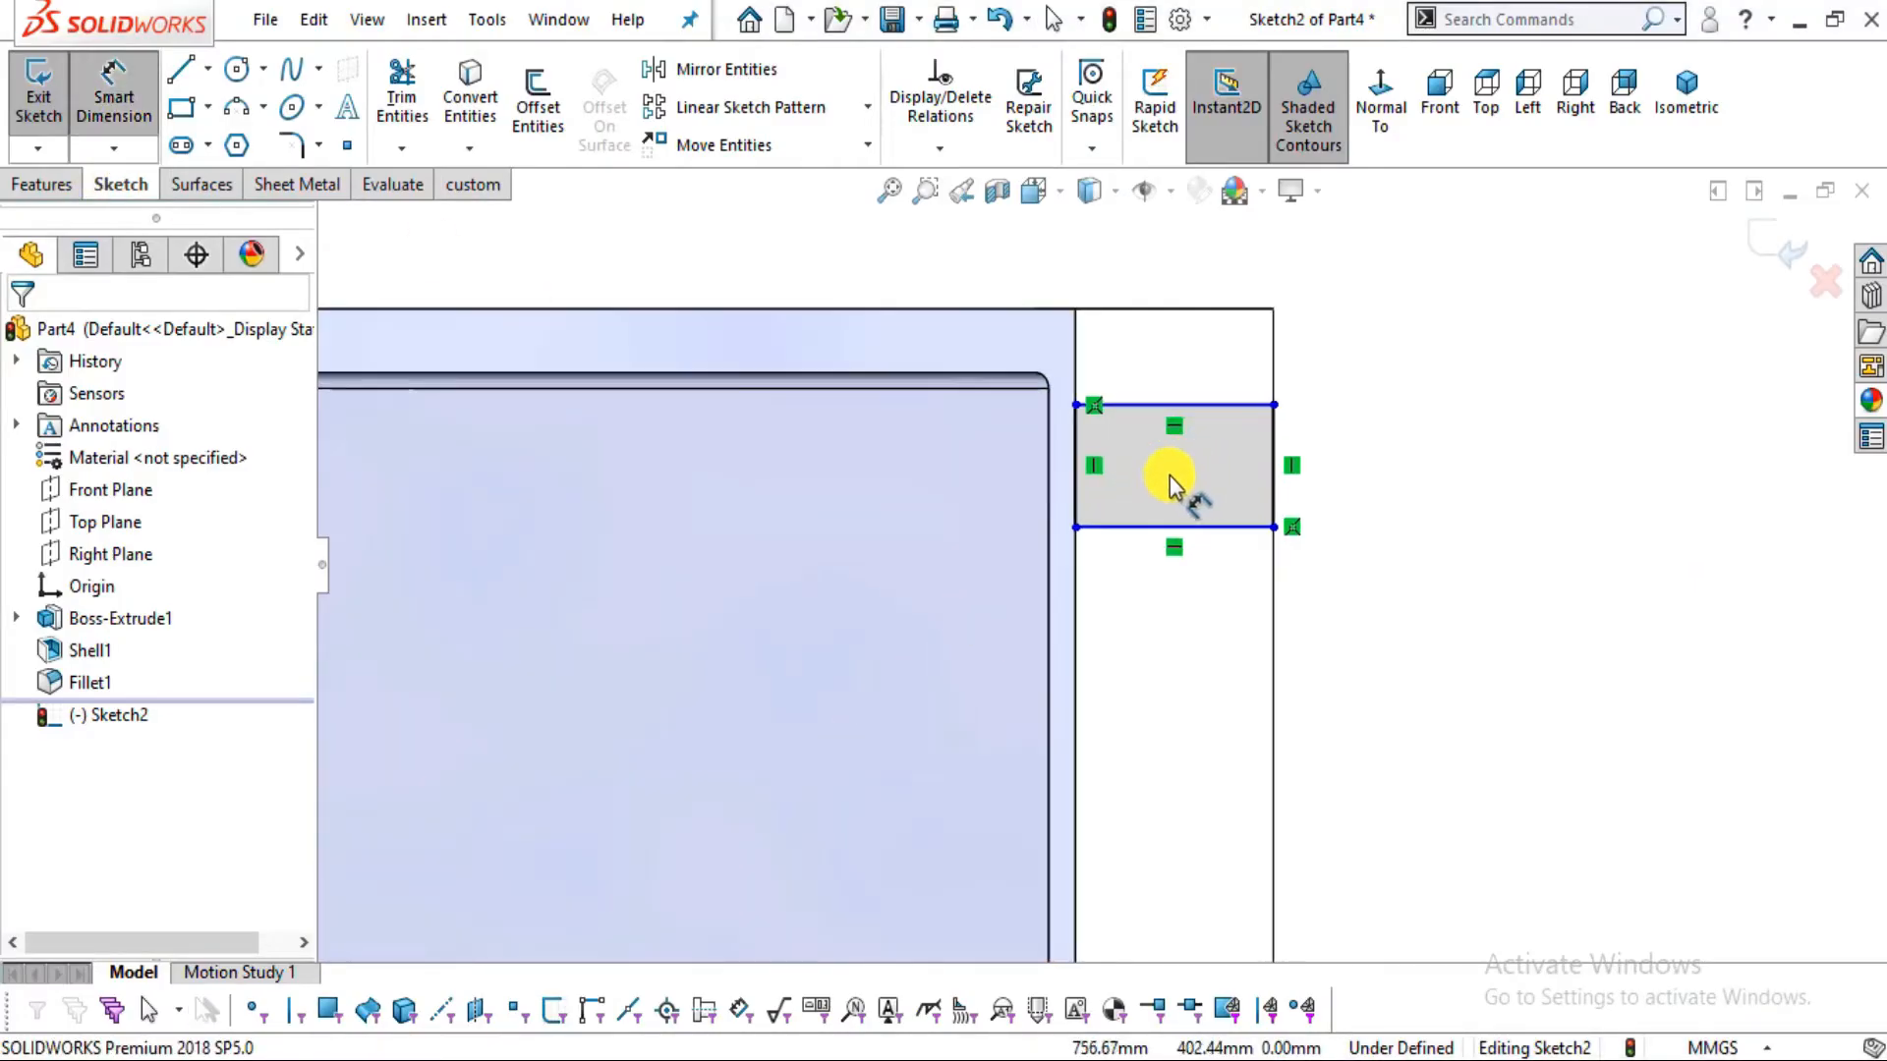
click(1074, 462)
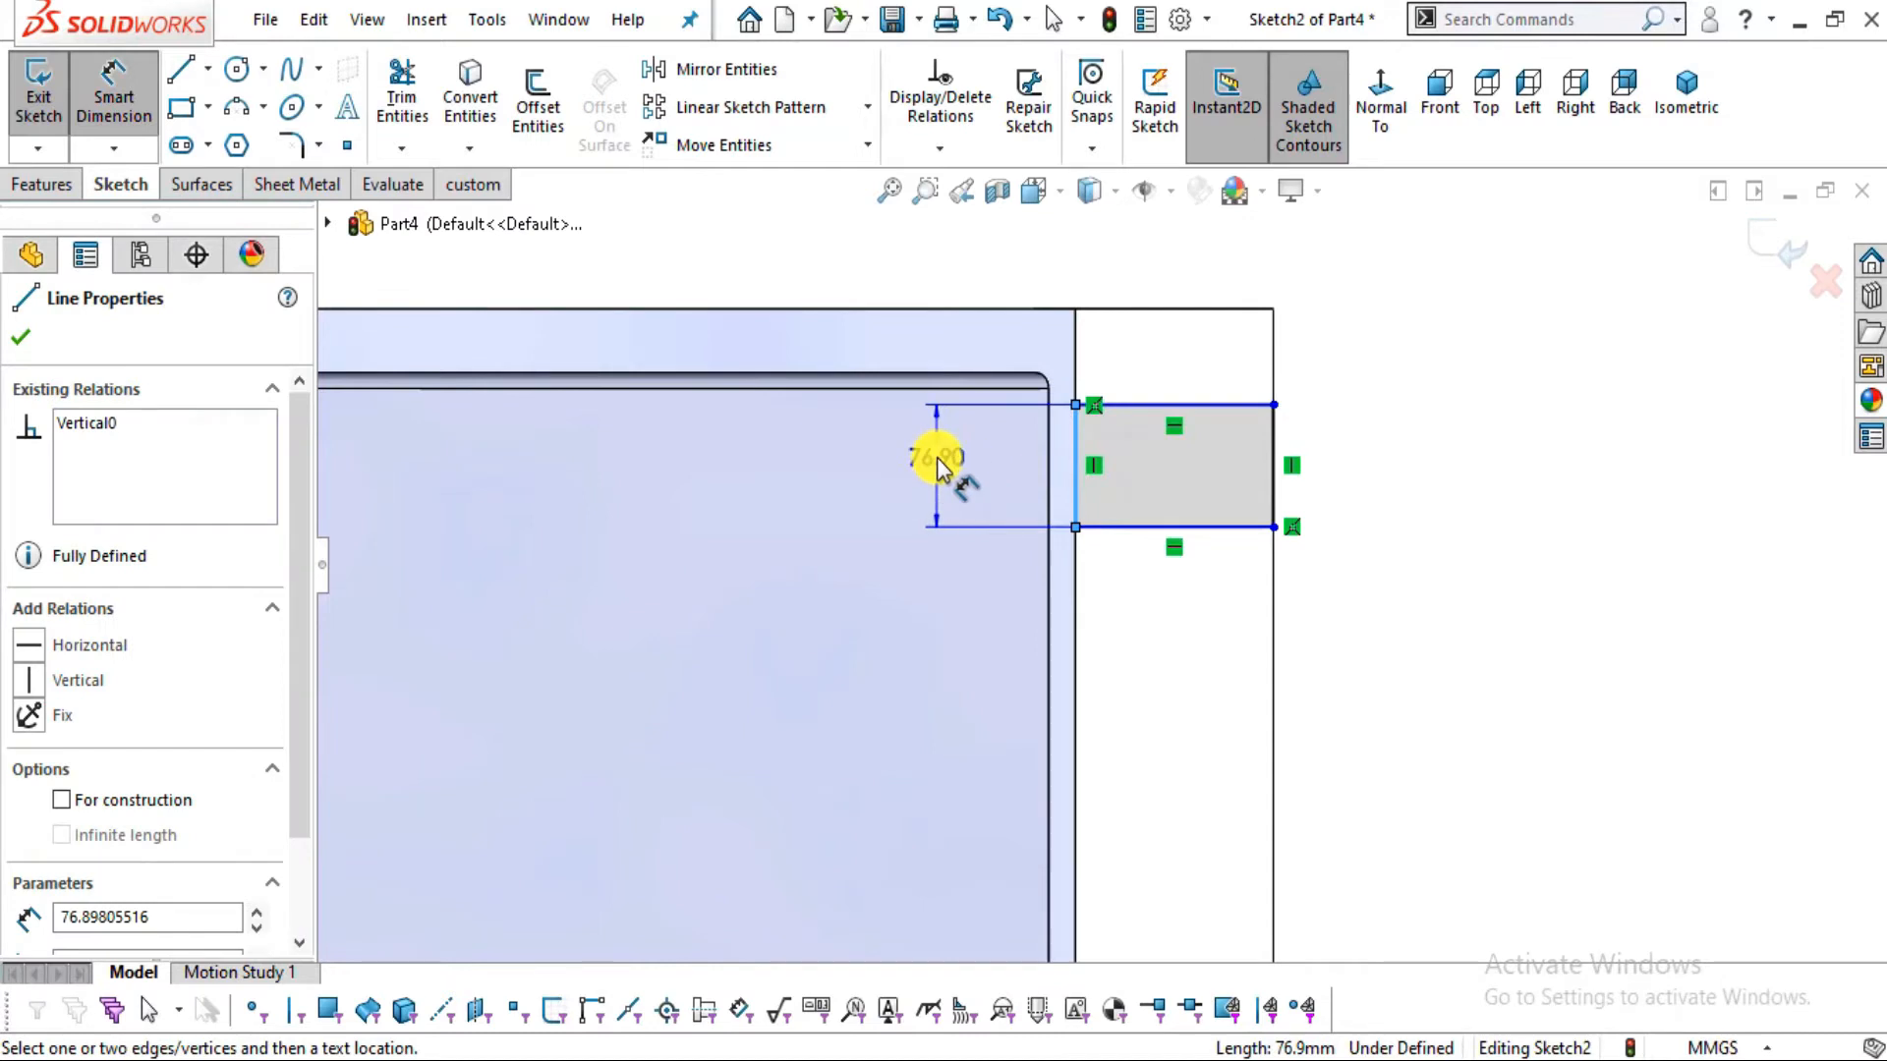
click(935, 465)
text(57.20)
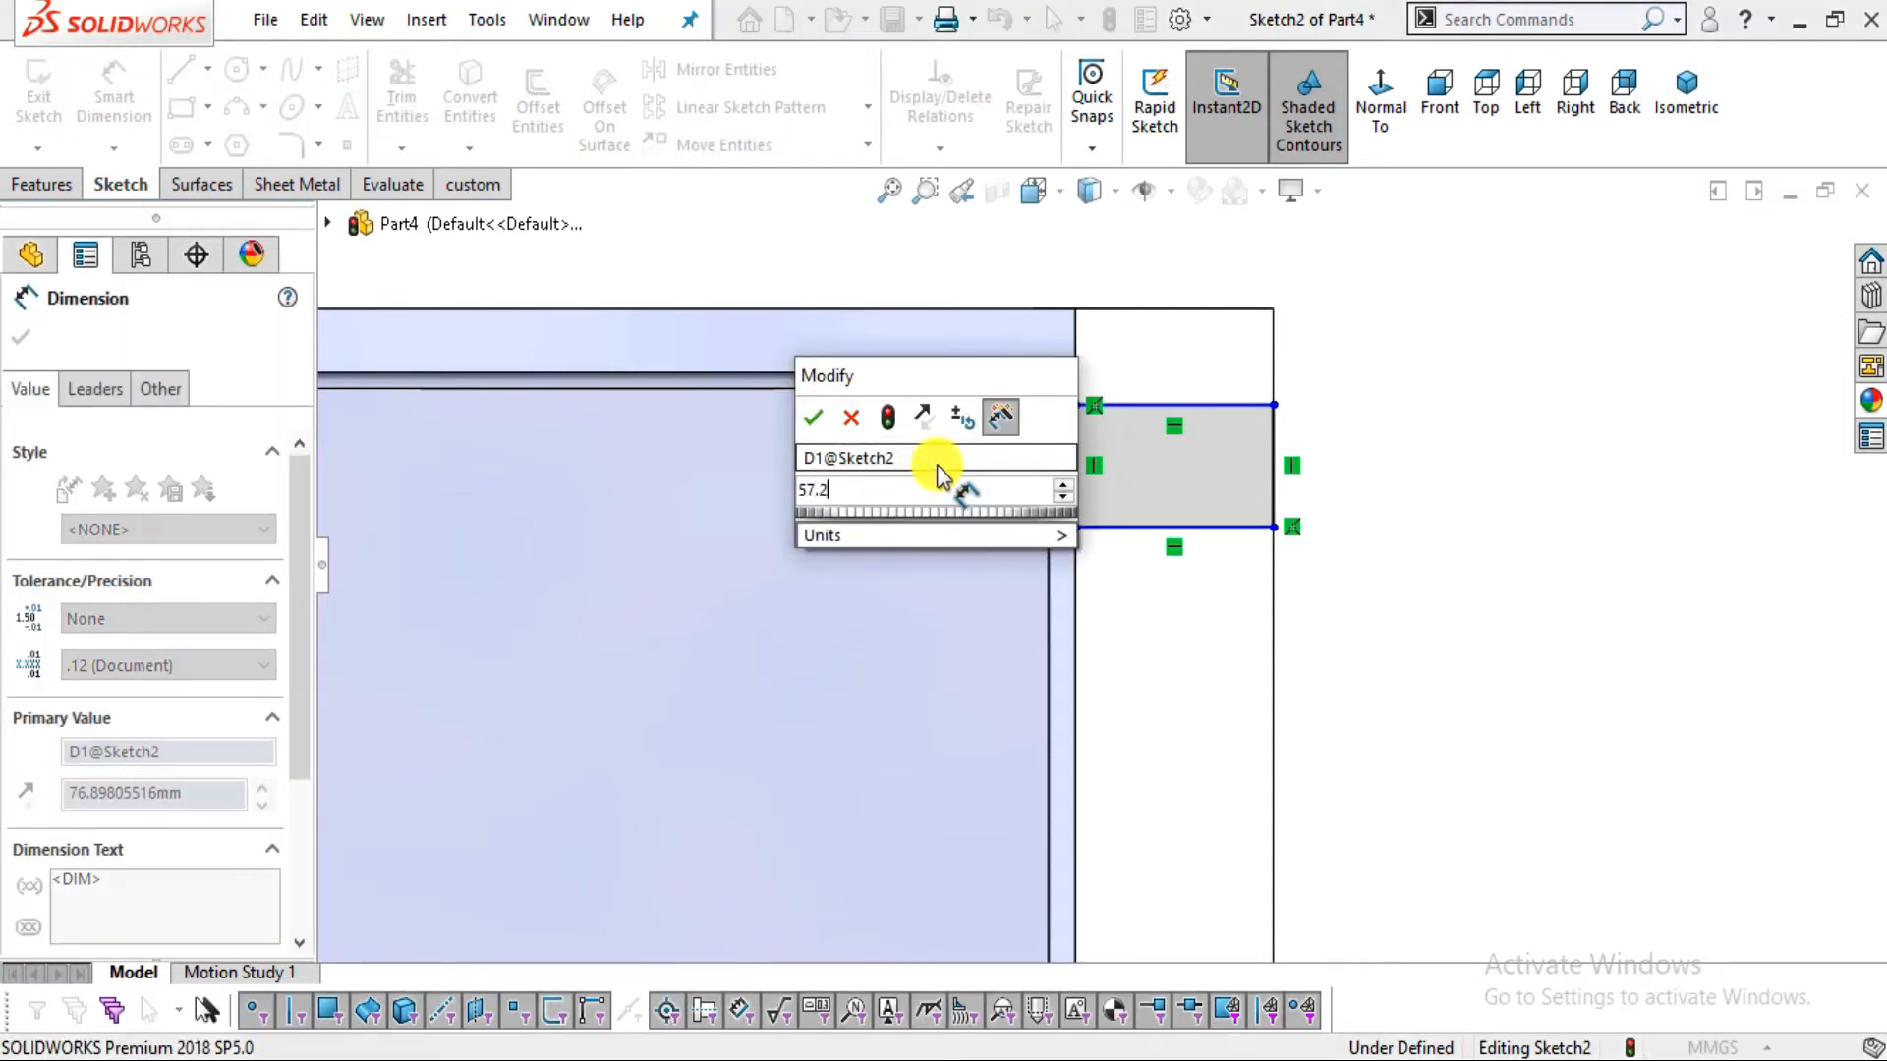
key(Return)
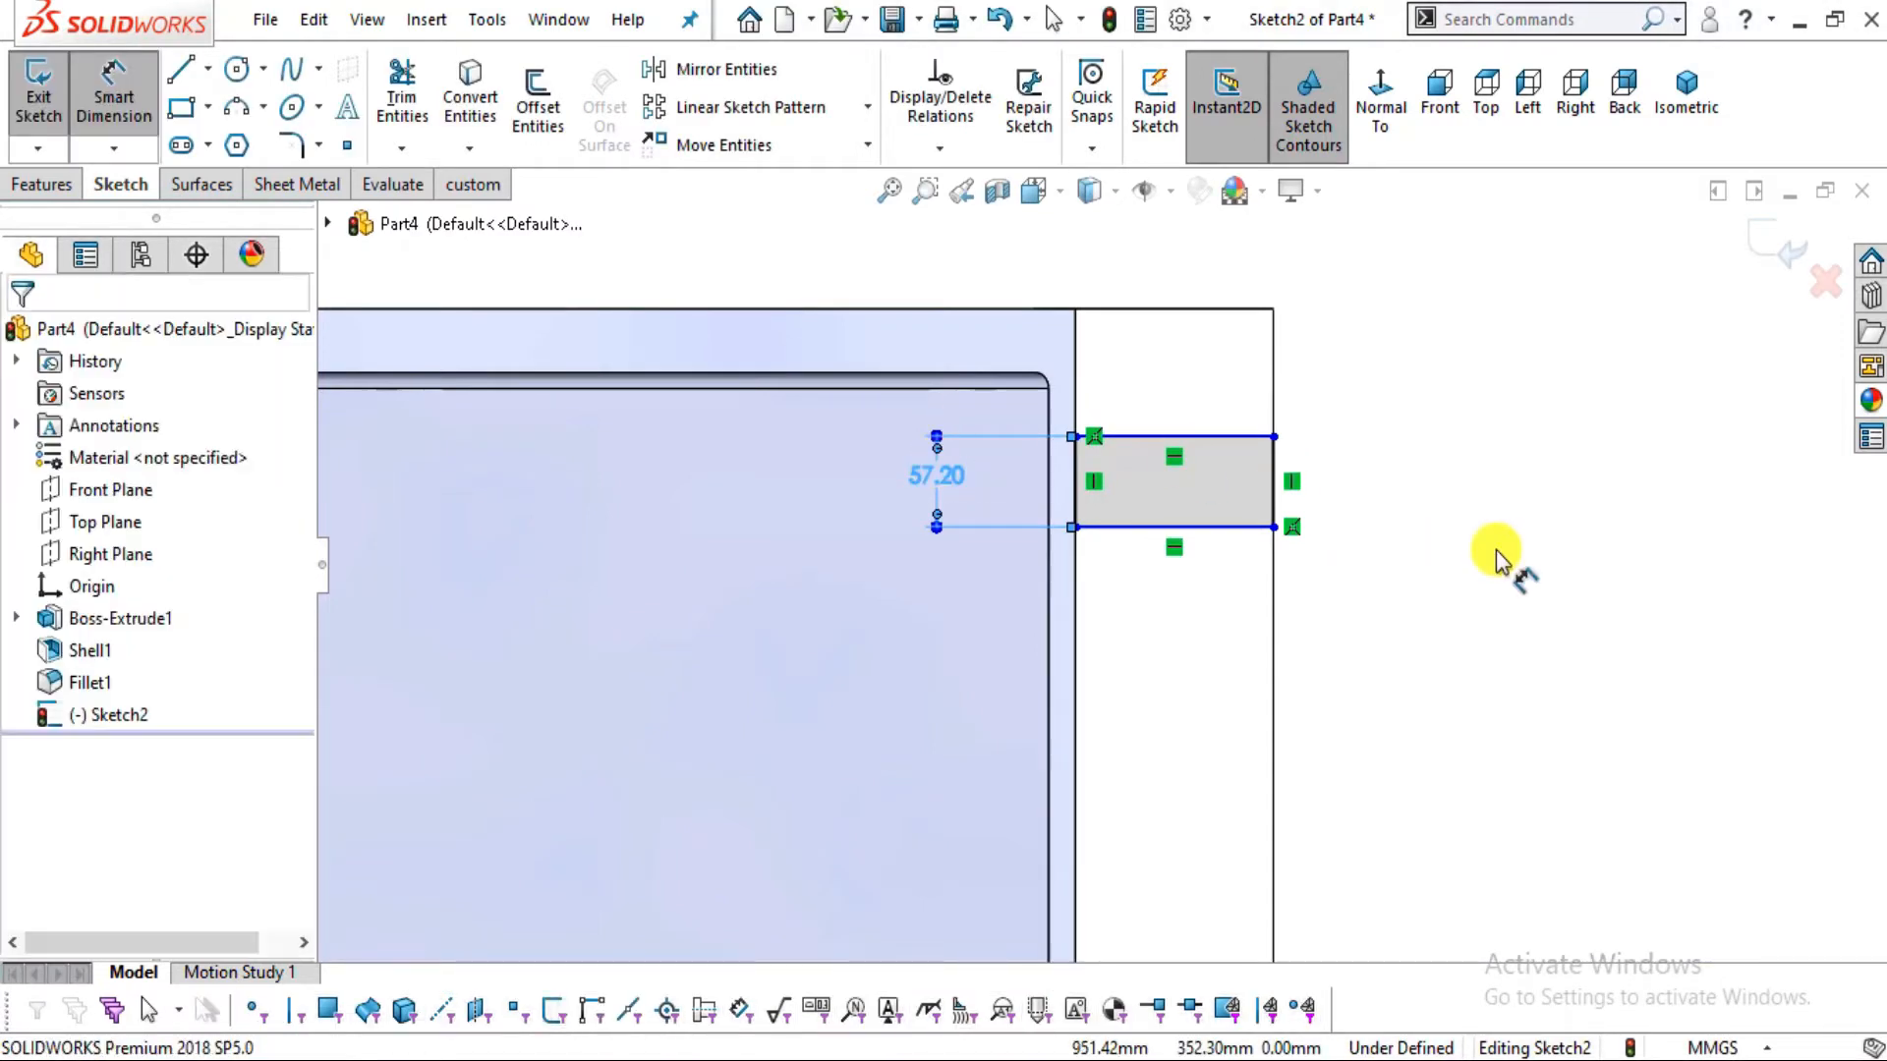
Dimension the rectangle 120 mm from the lip's end edge, using the tooth width in the PDF
key(alt+Tab)
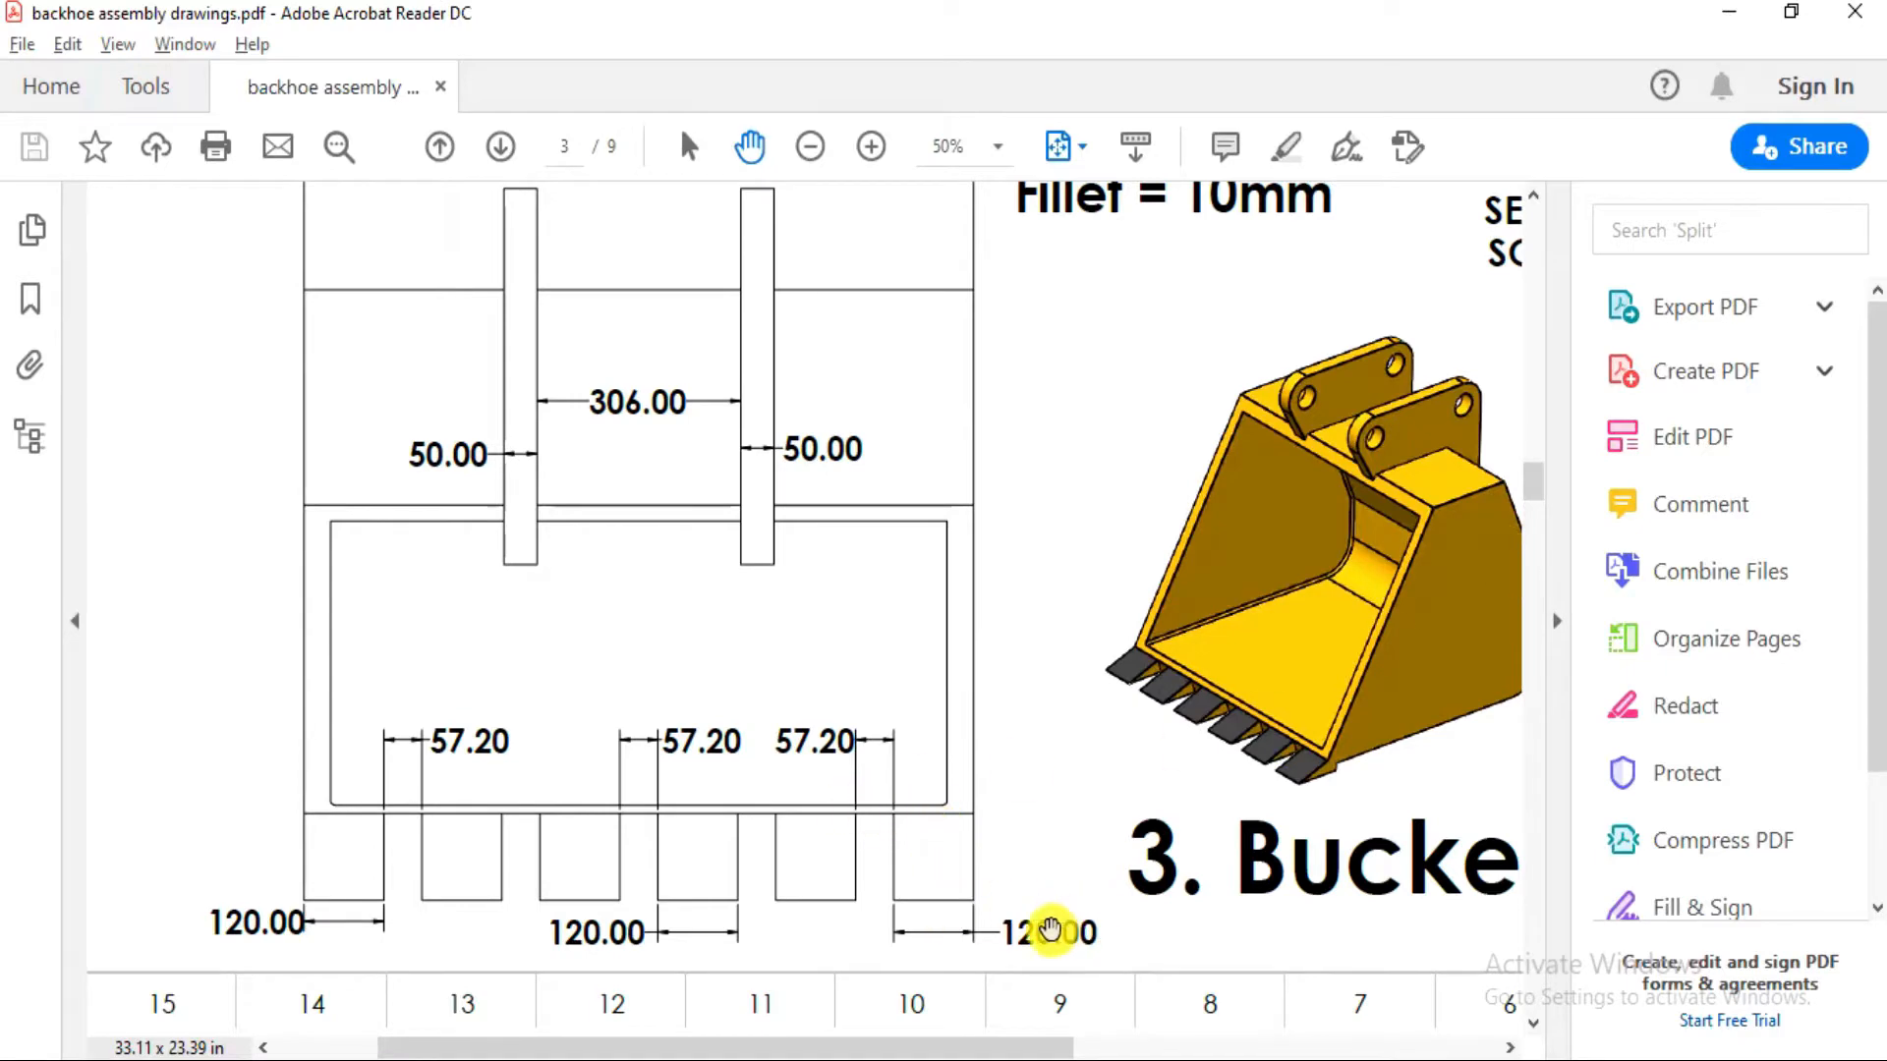
key(alt+Tab)
click(1199, 309)
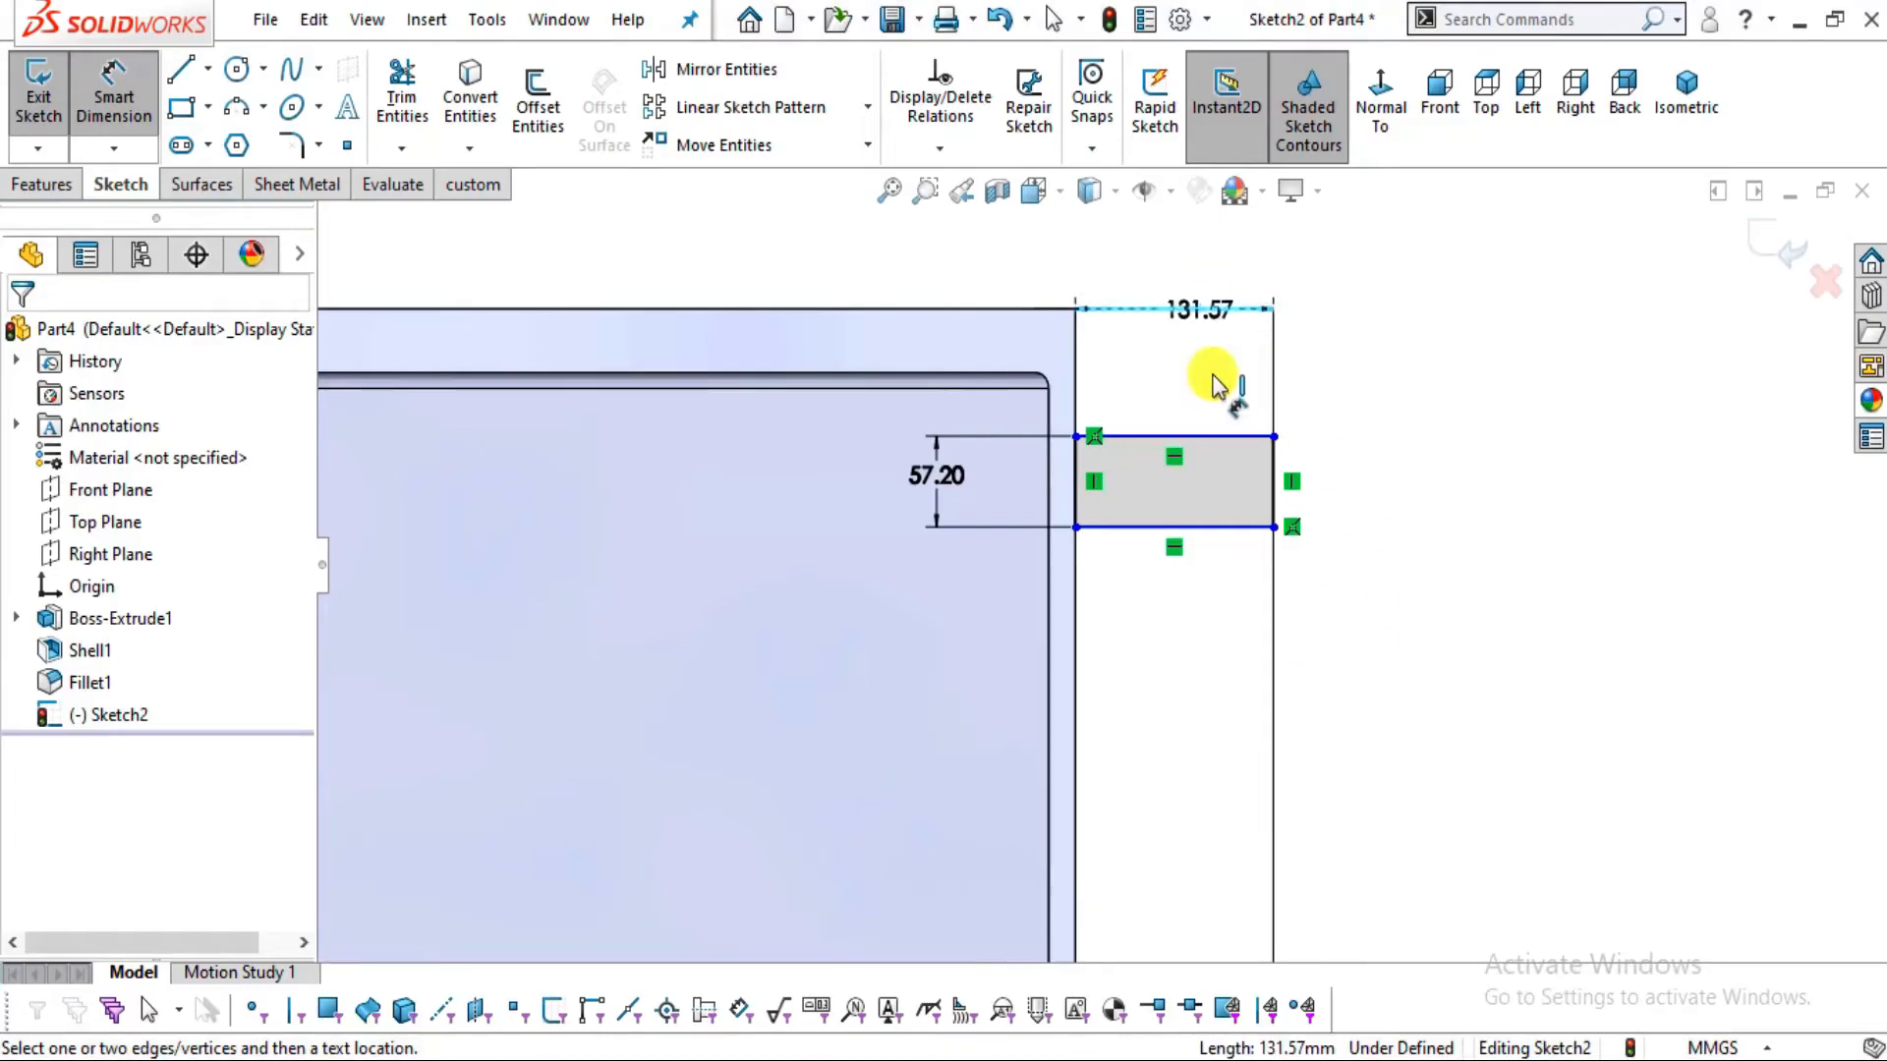
click(1223, 434)
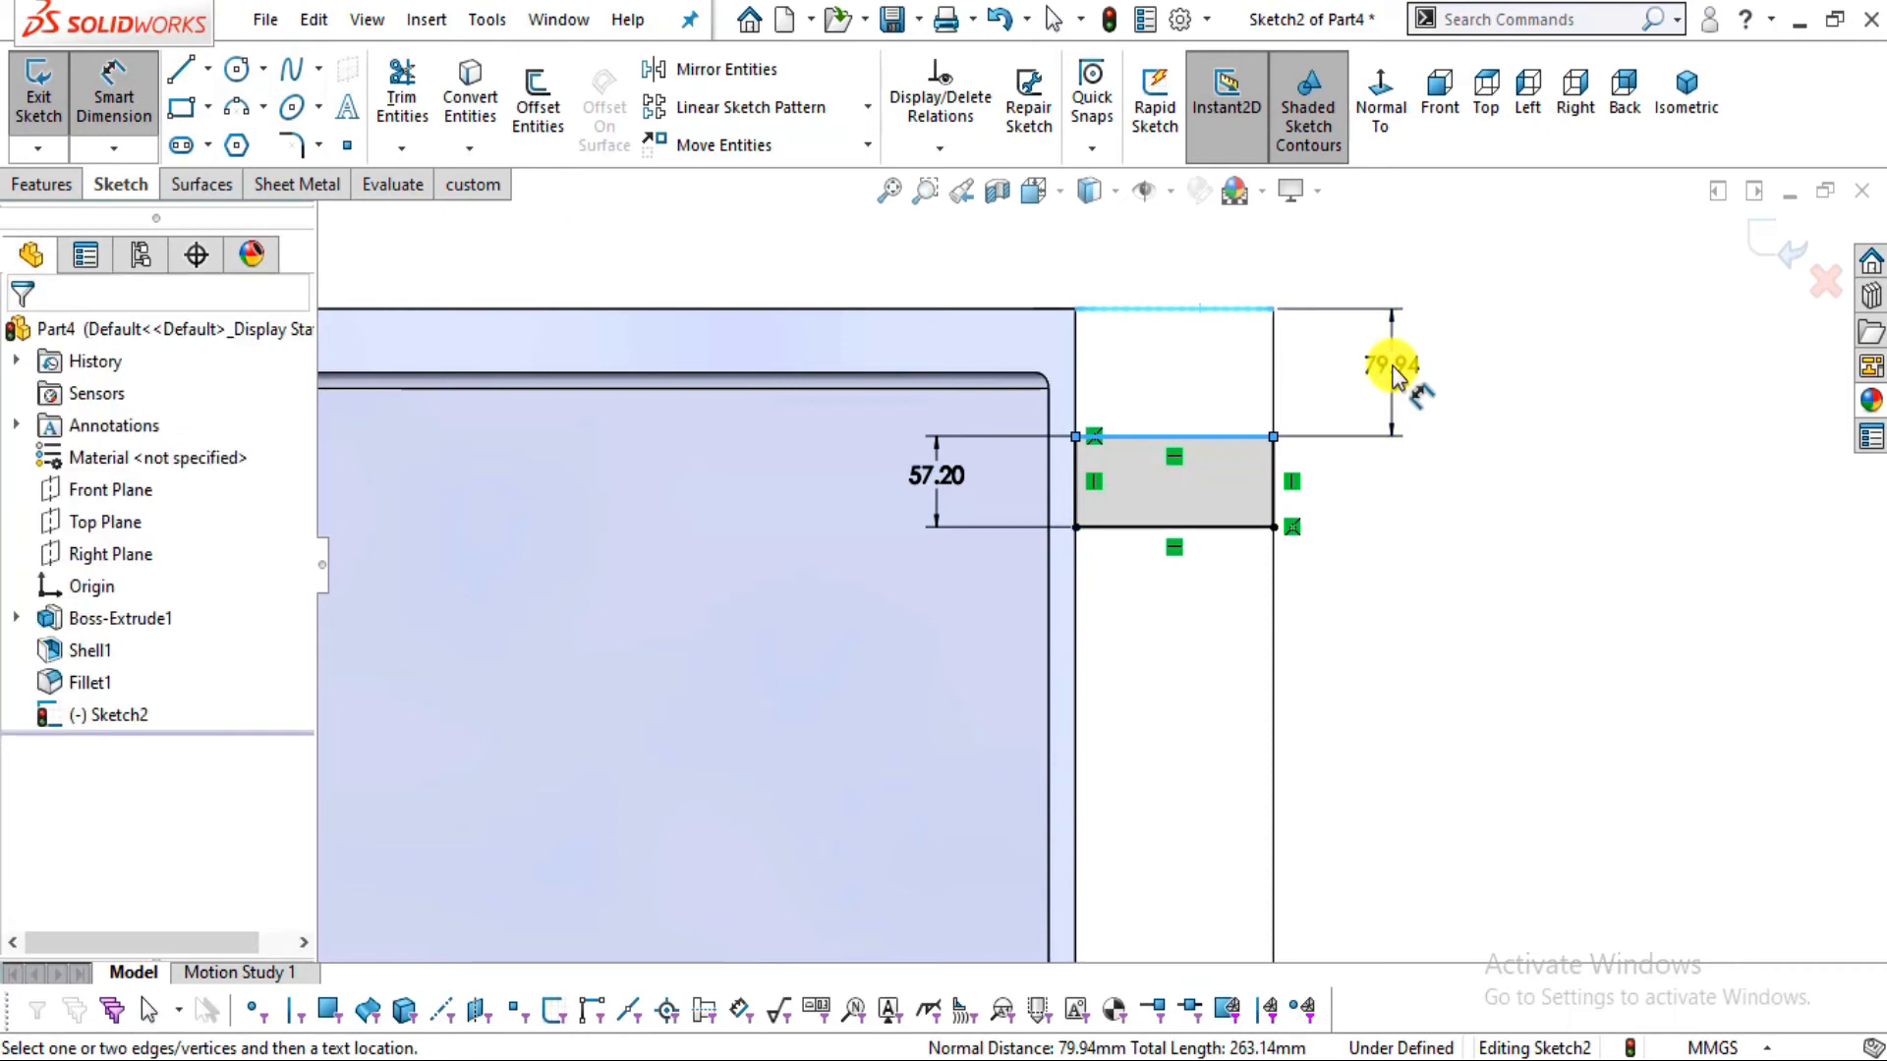
click(1392, 369)
text(120)
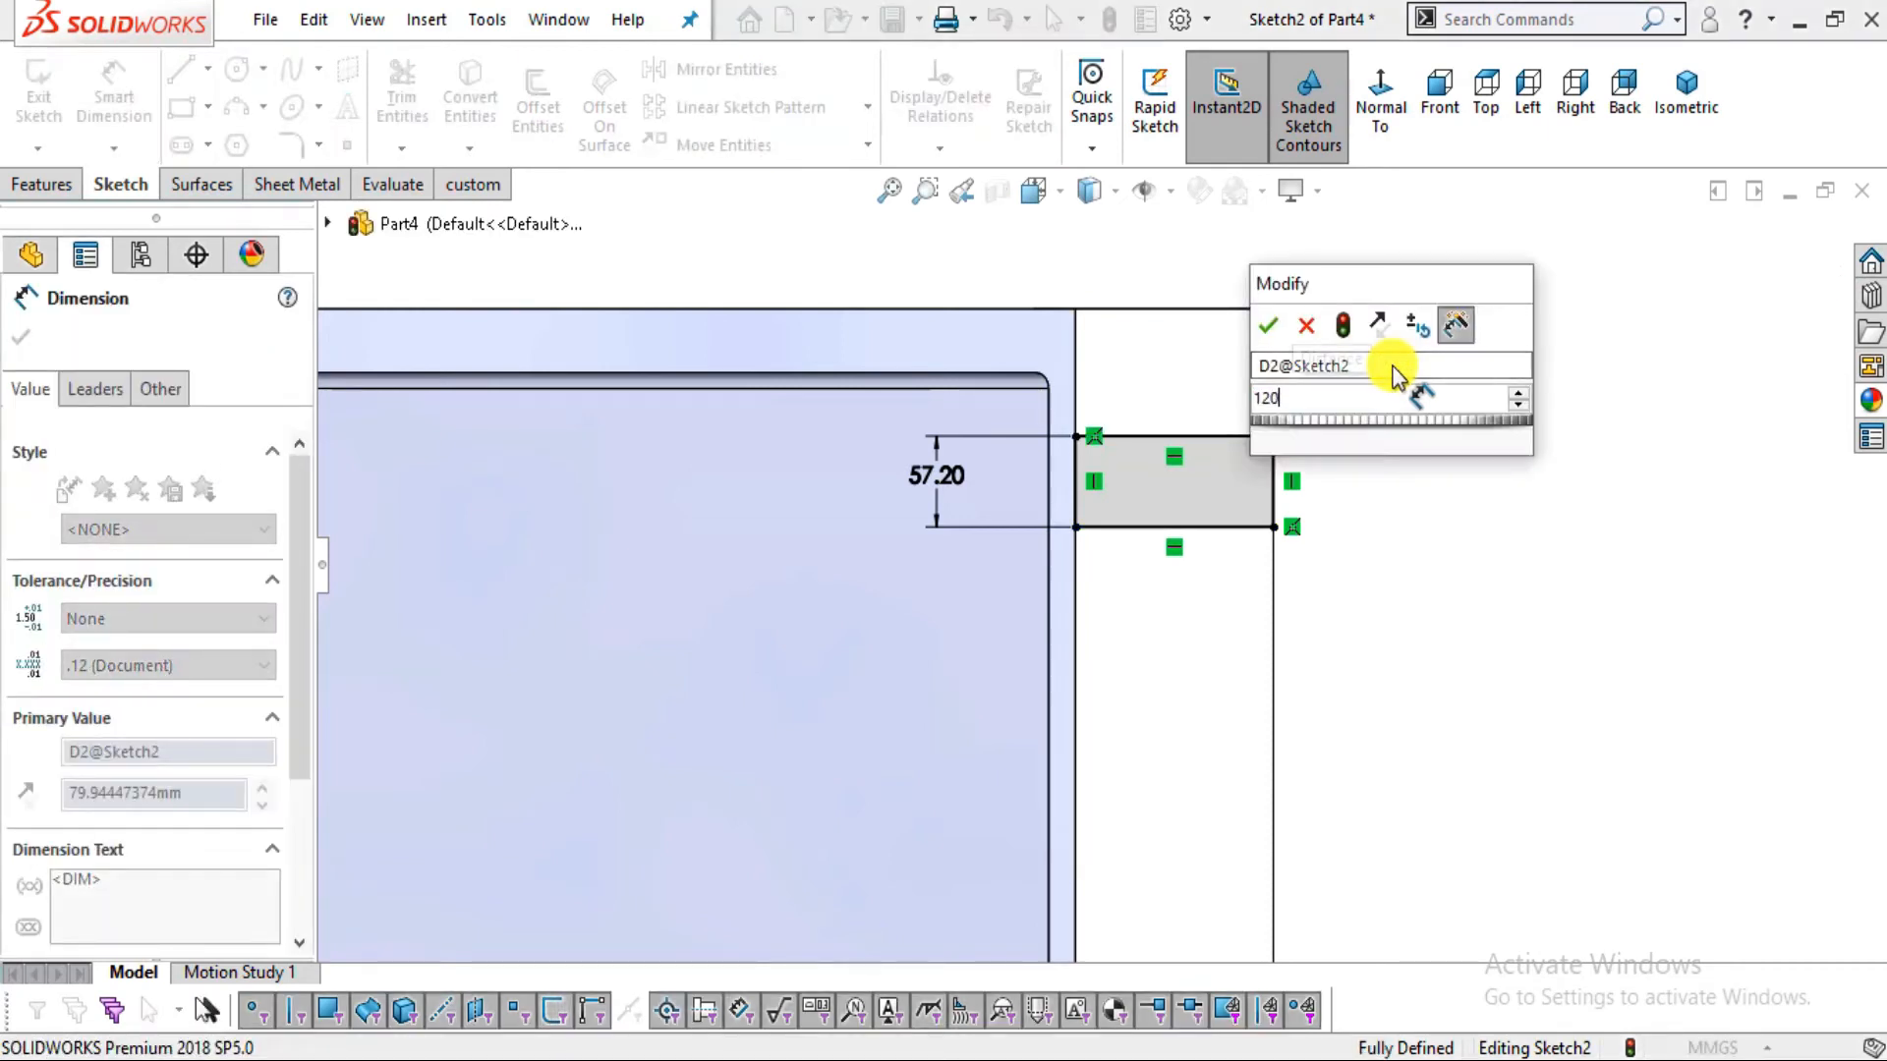
key(Return)
key(Escape)
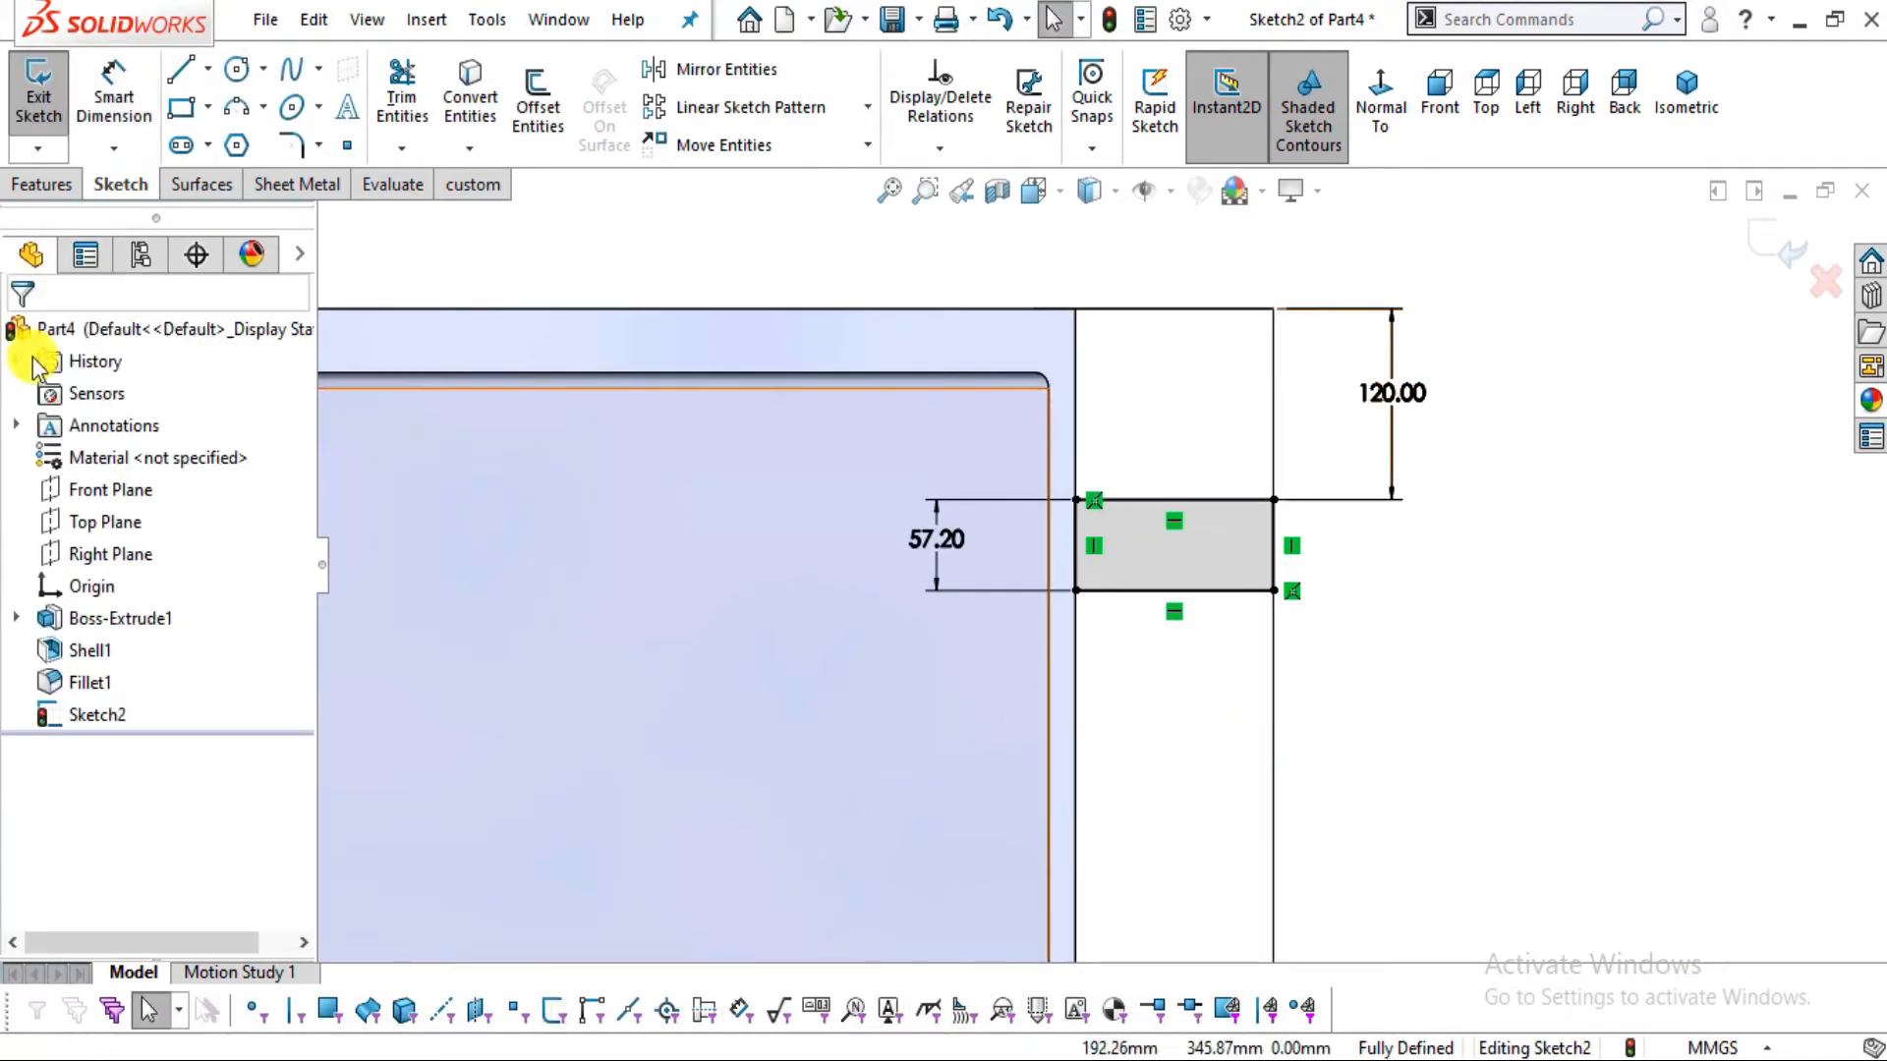
Cut the rectangle through the lip with a blind Extruded Cut 1006 mm deep to form the first tooth gap
click(63, 188)
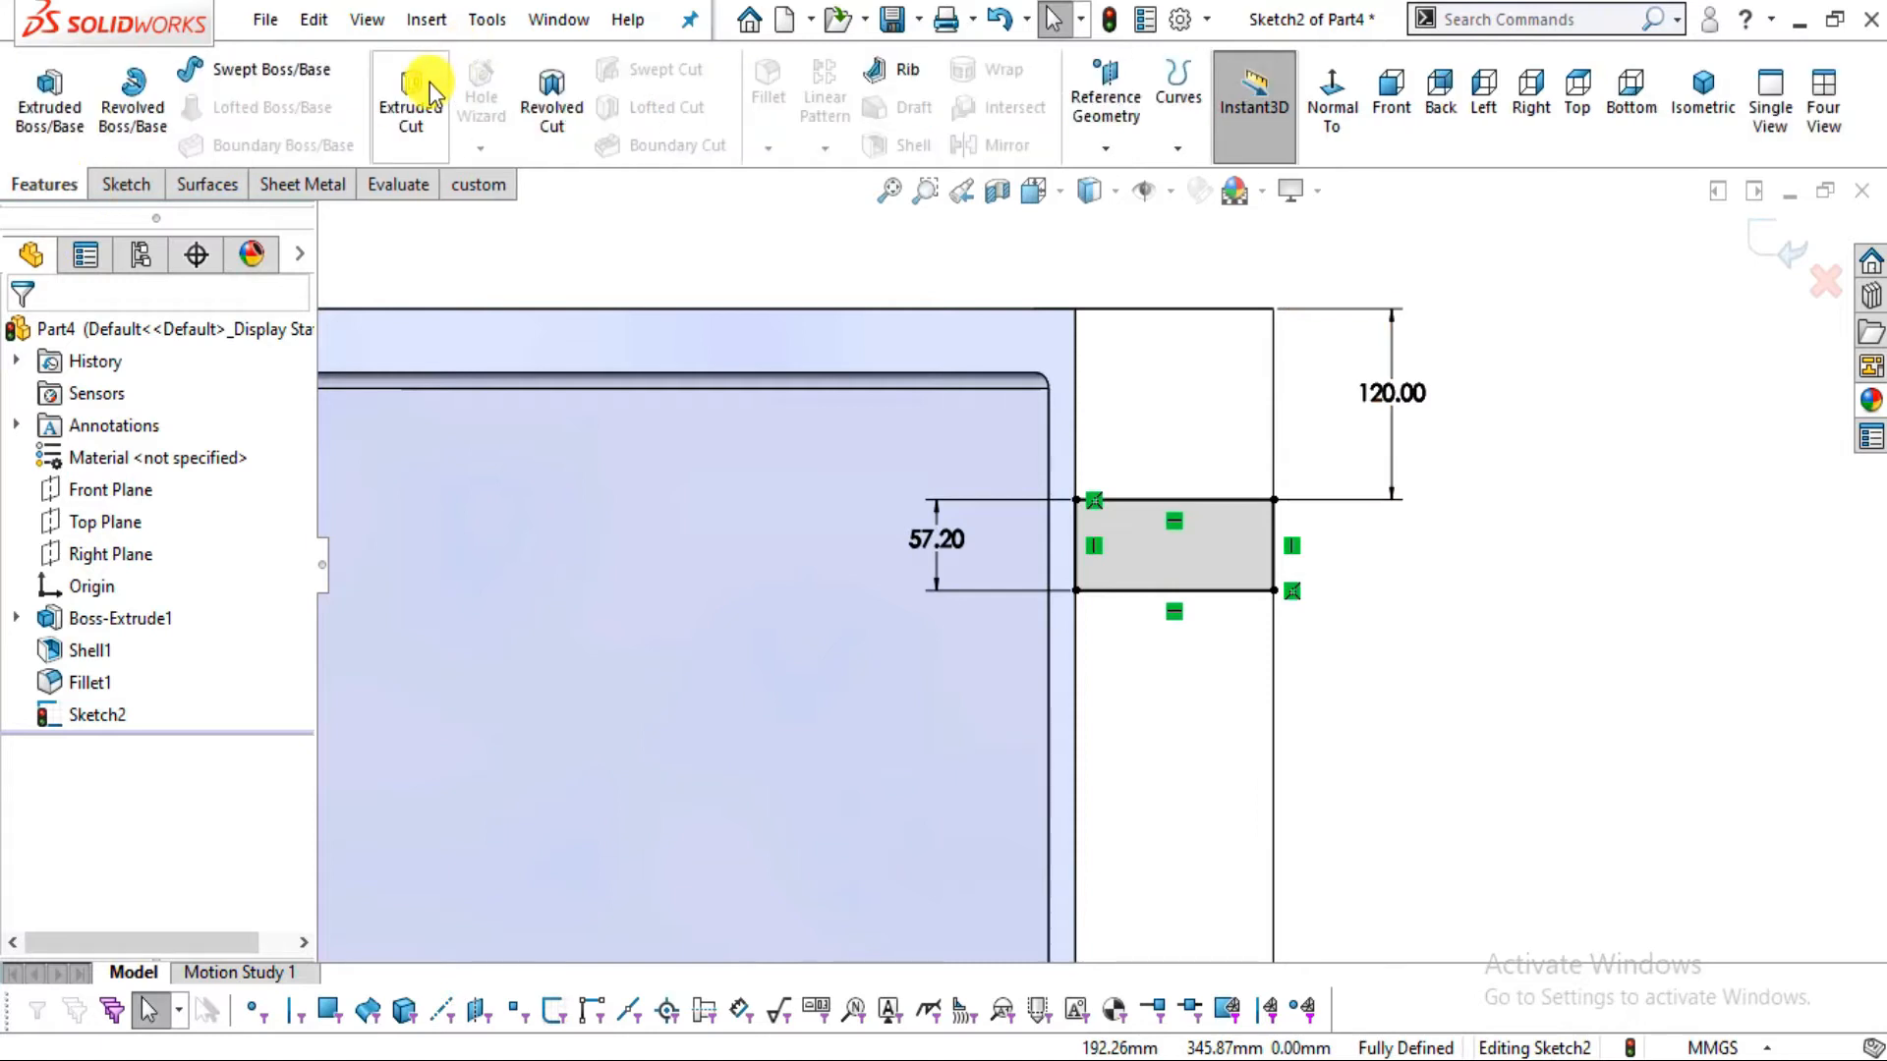
click(411, 125)
middle_drag(1348, 703, 1069, 905)
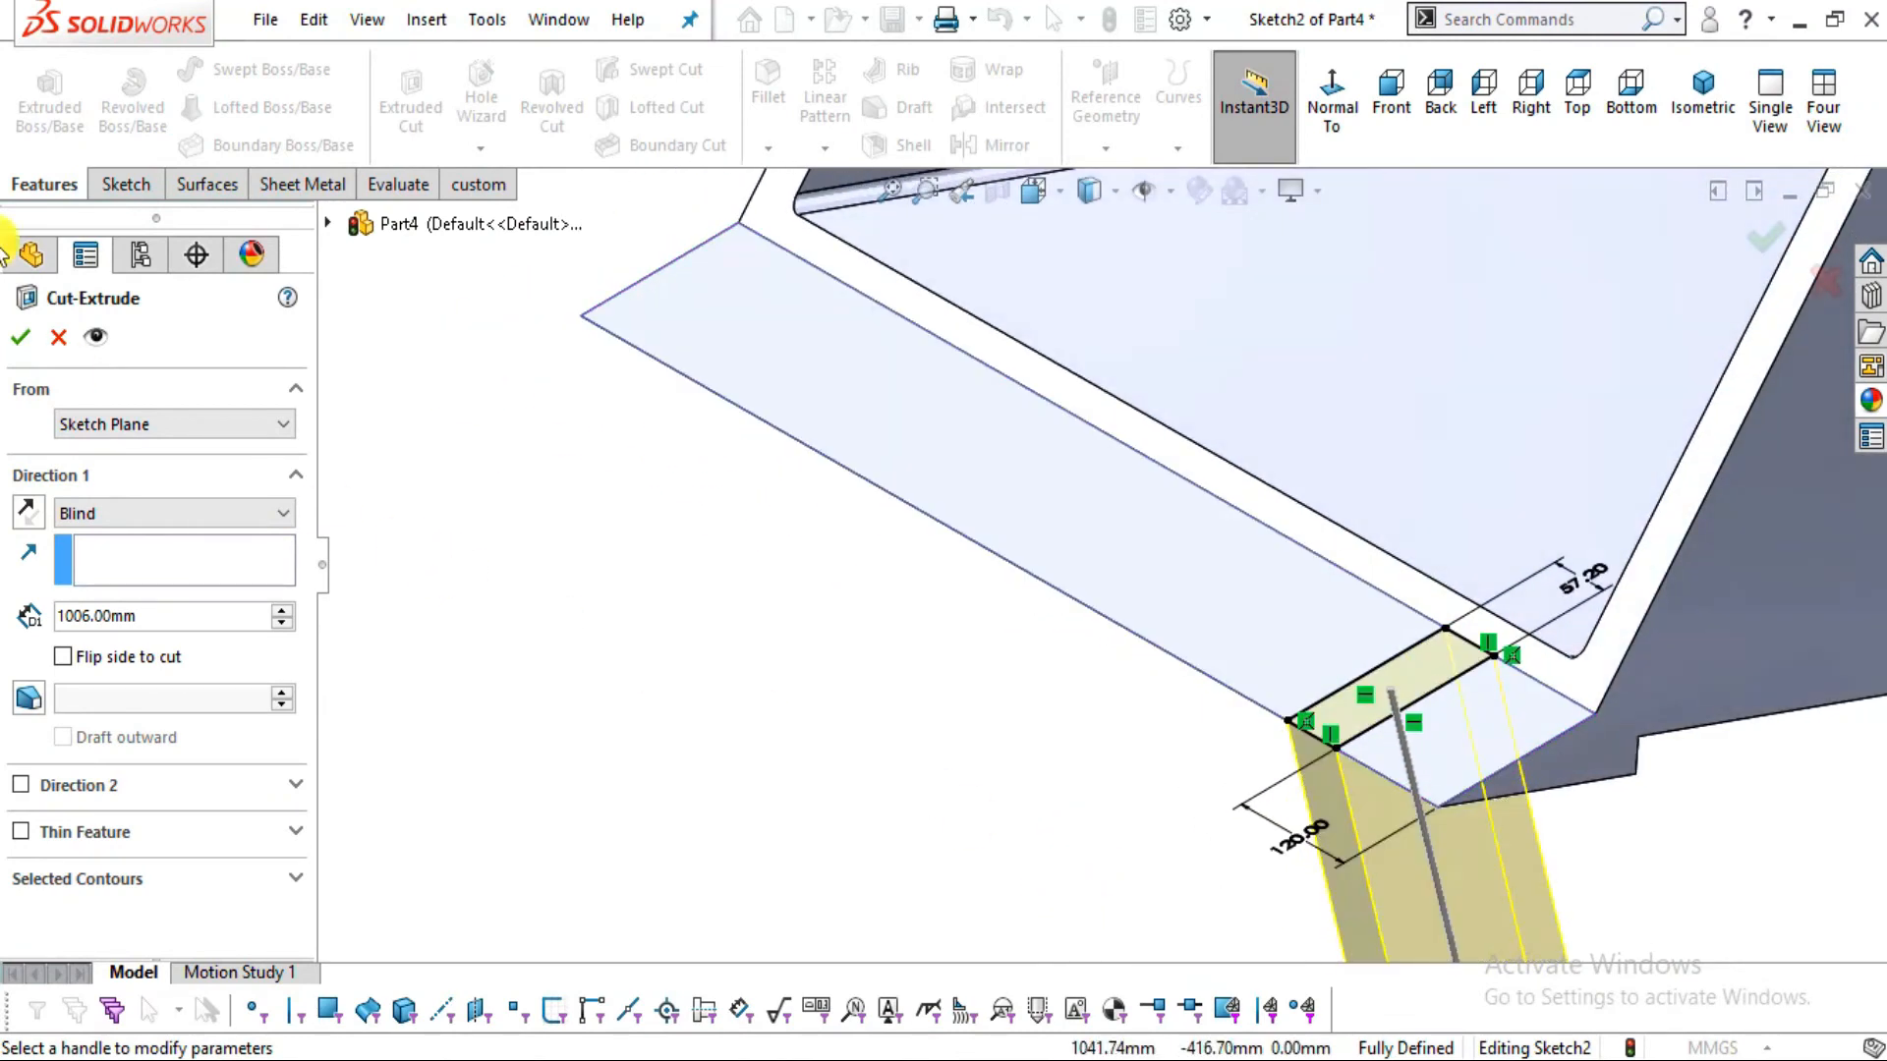
click(24, 346)
middle_drag(1504, 708, 1513, 786)
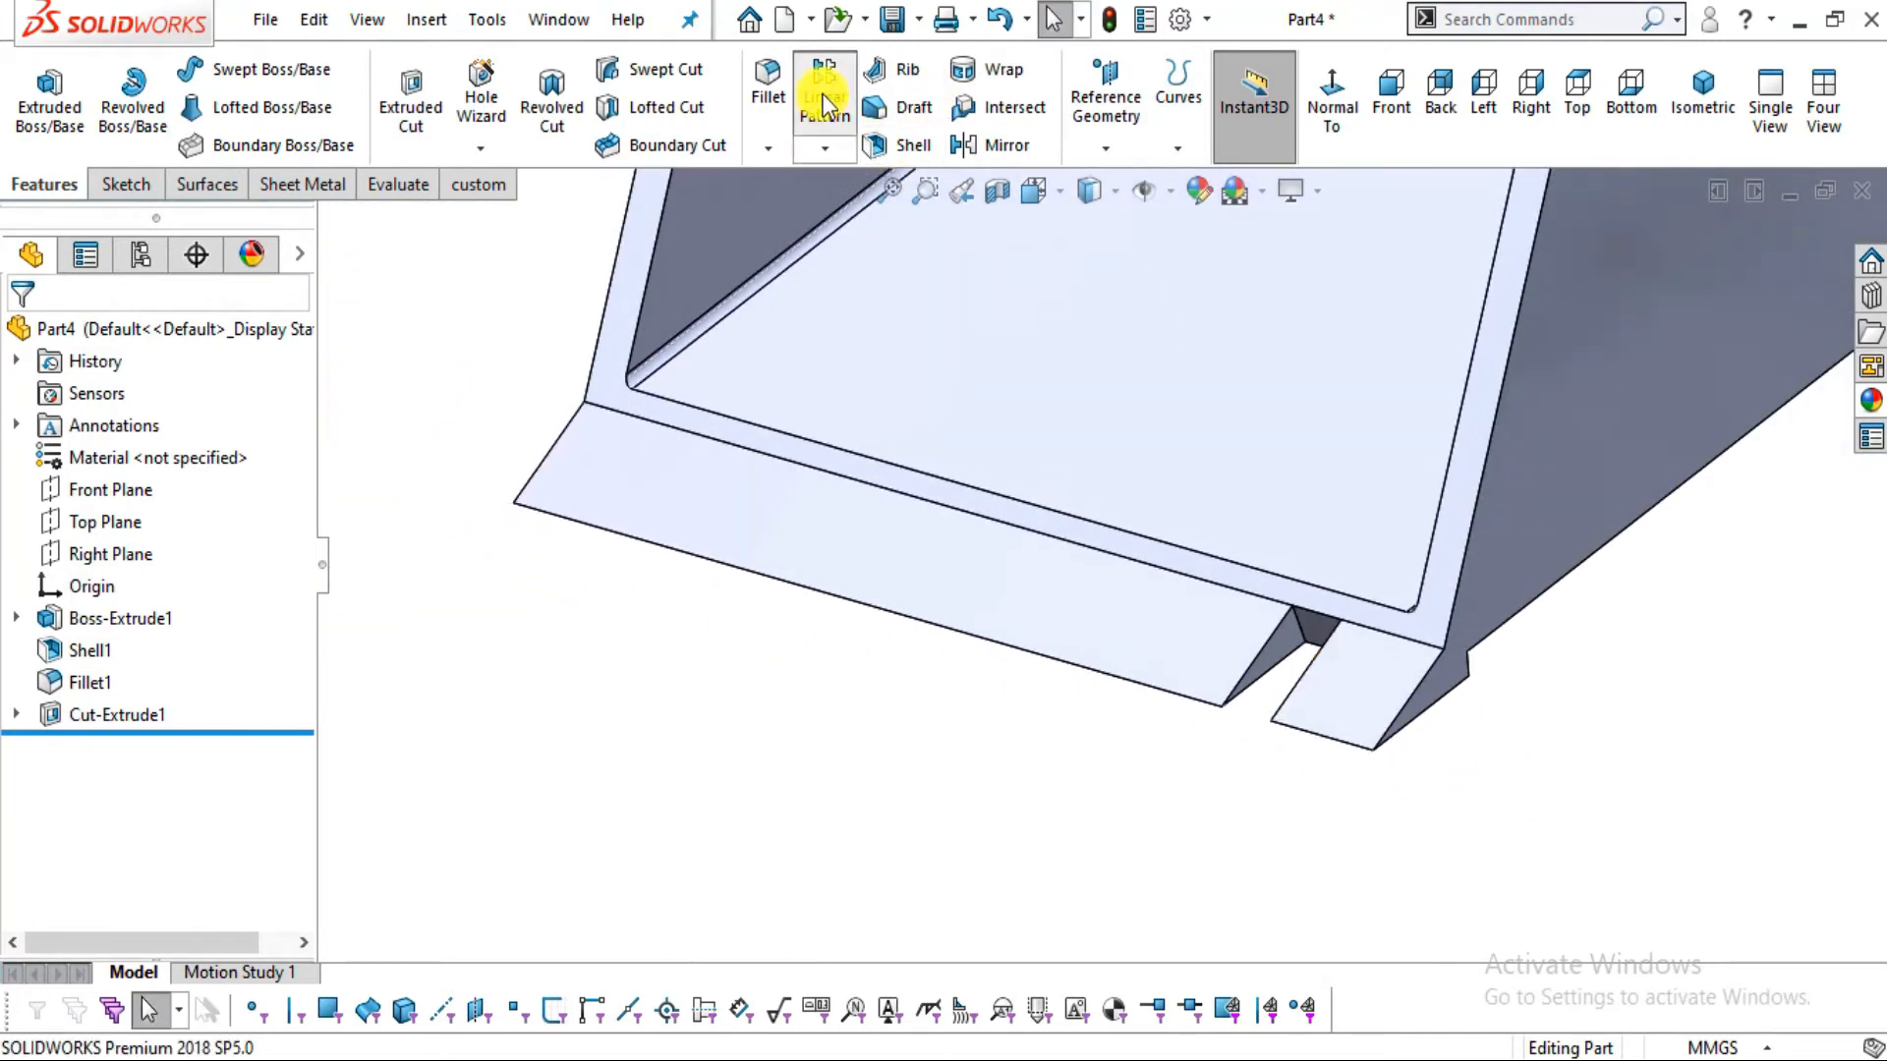
Start a Linear Pattern of the tooth-gap cut, using the long edge between lip and opening frame as Direction 1
click(824, 103)
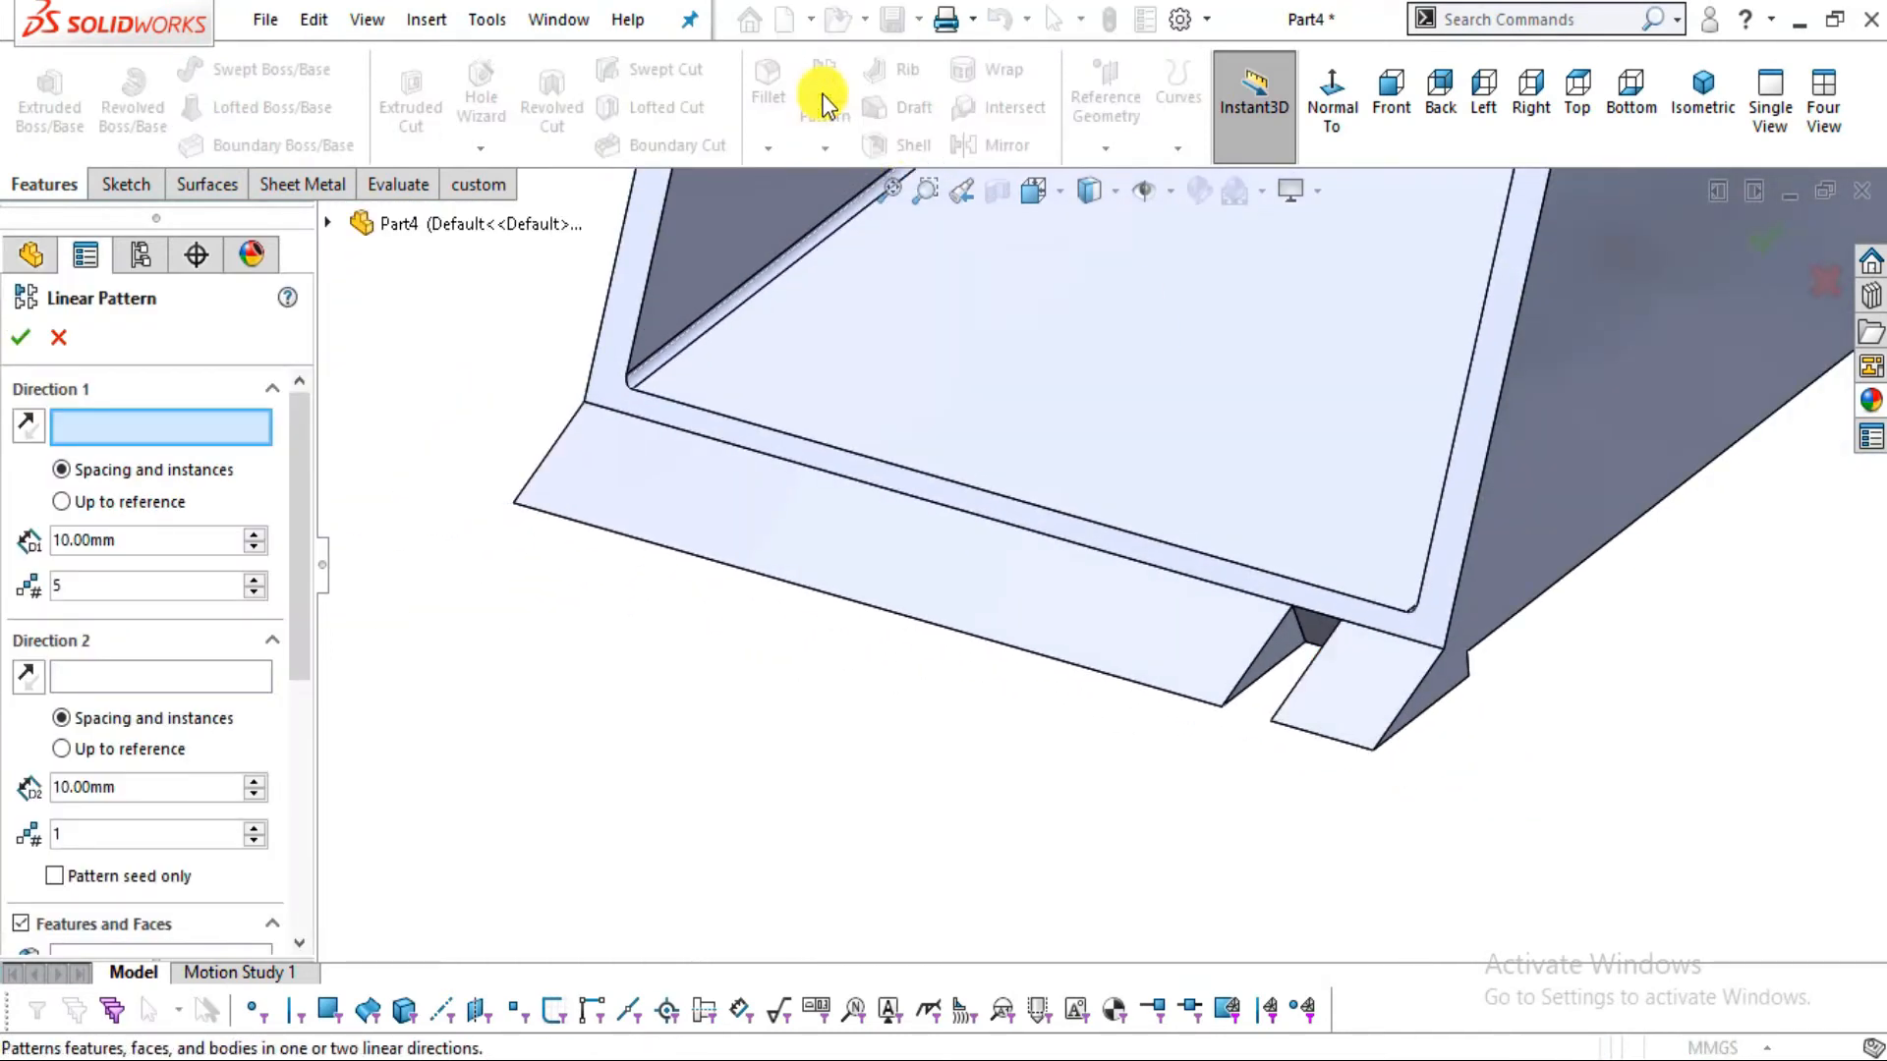
click(1169, 584)
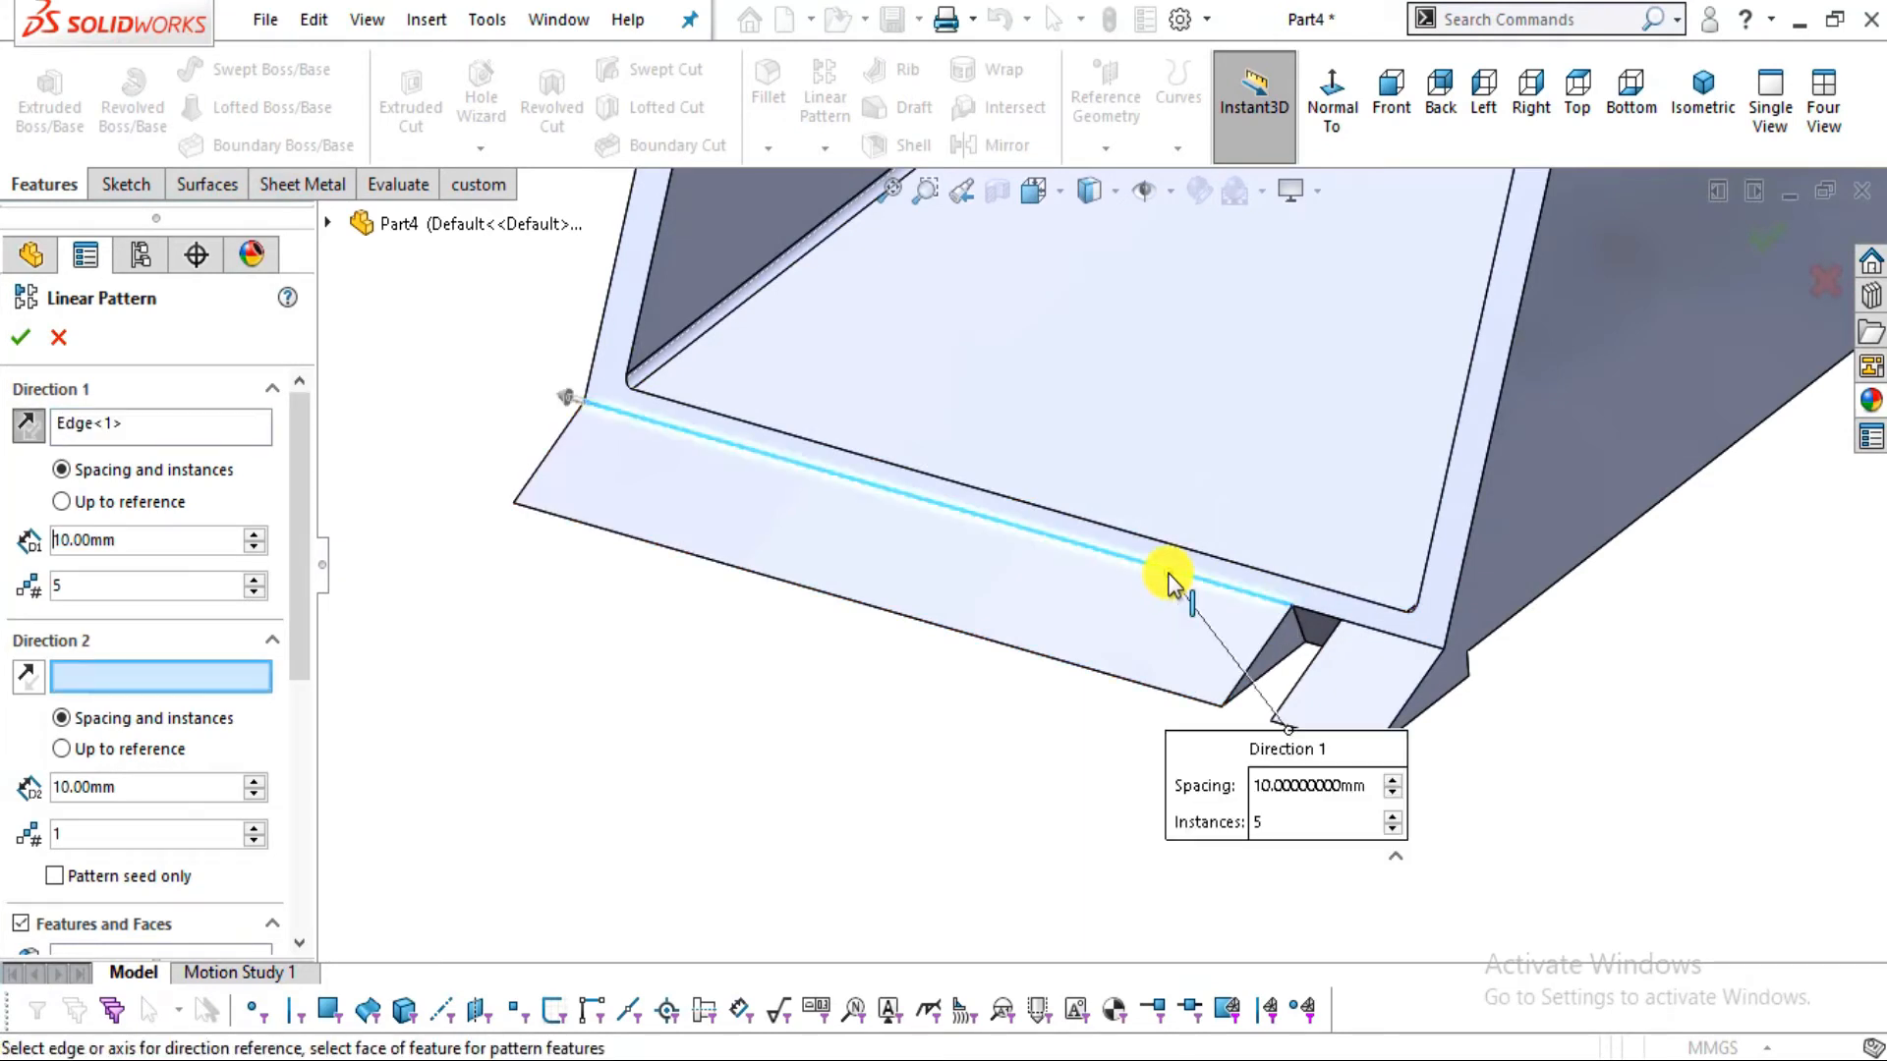
key(alt+Tab)
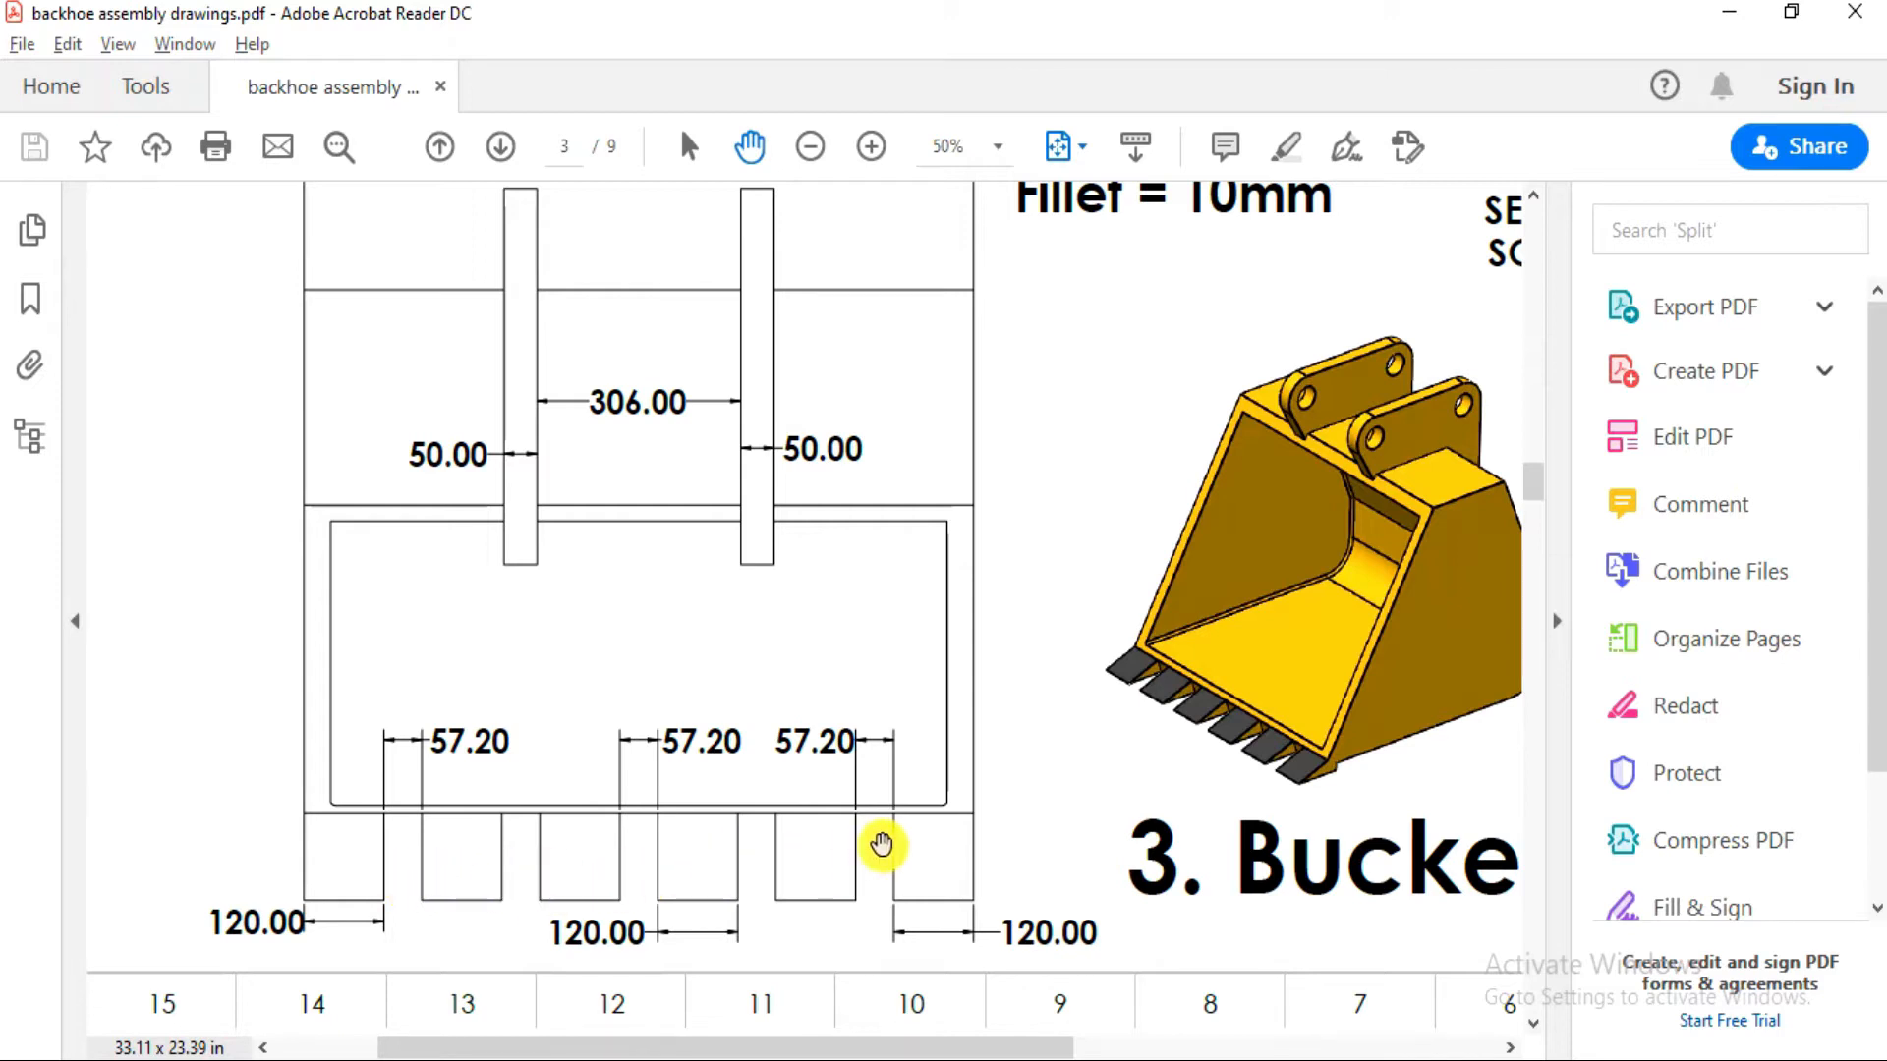
key(alt+Tab)
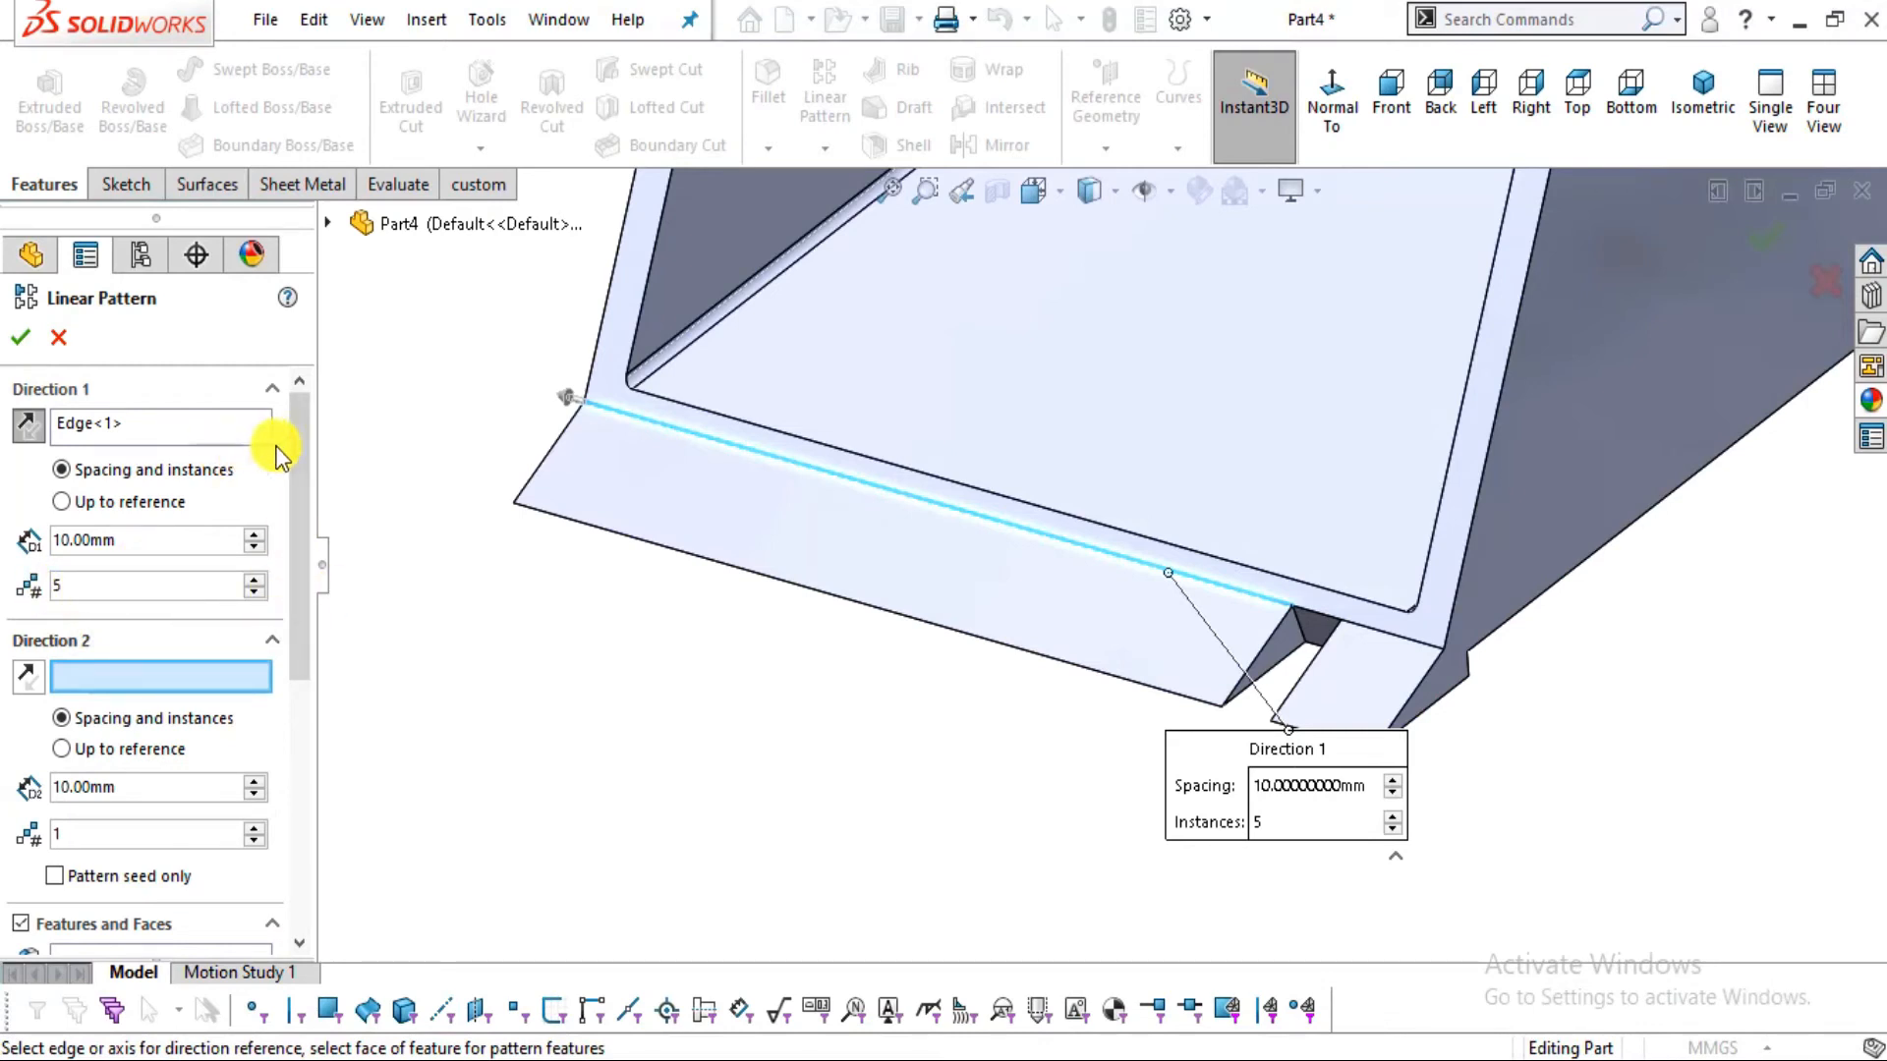
drag(297, 438, 298, 558)
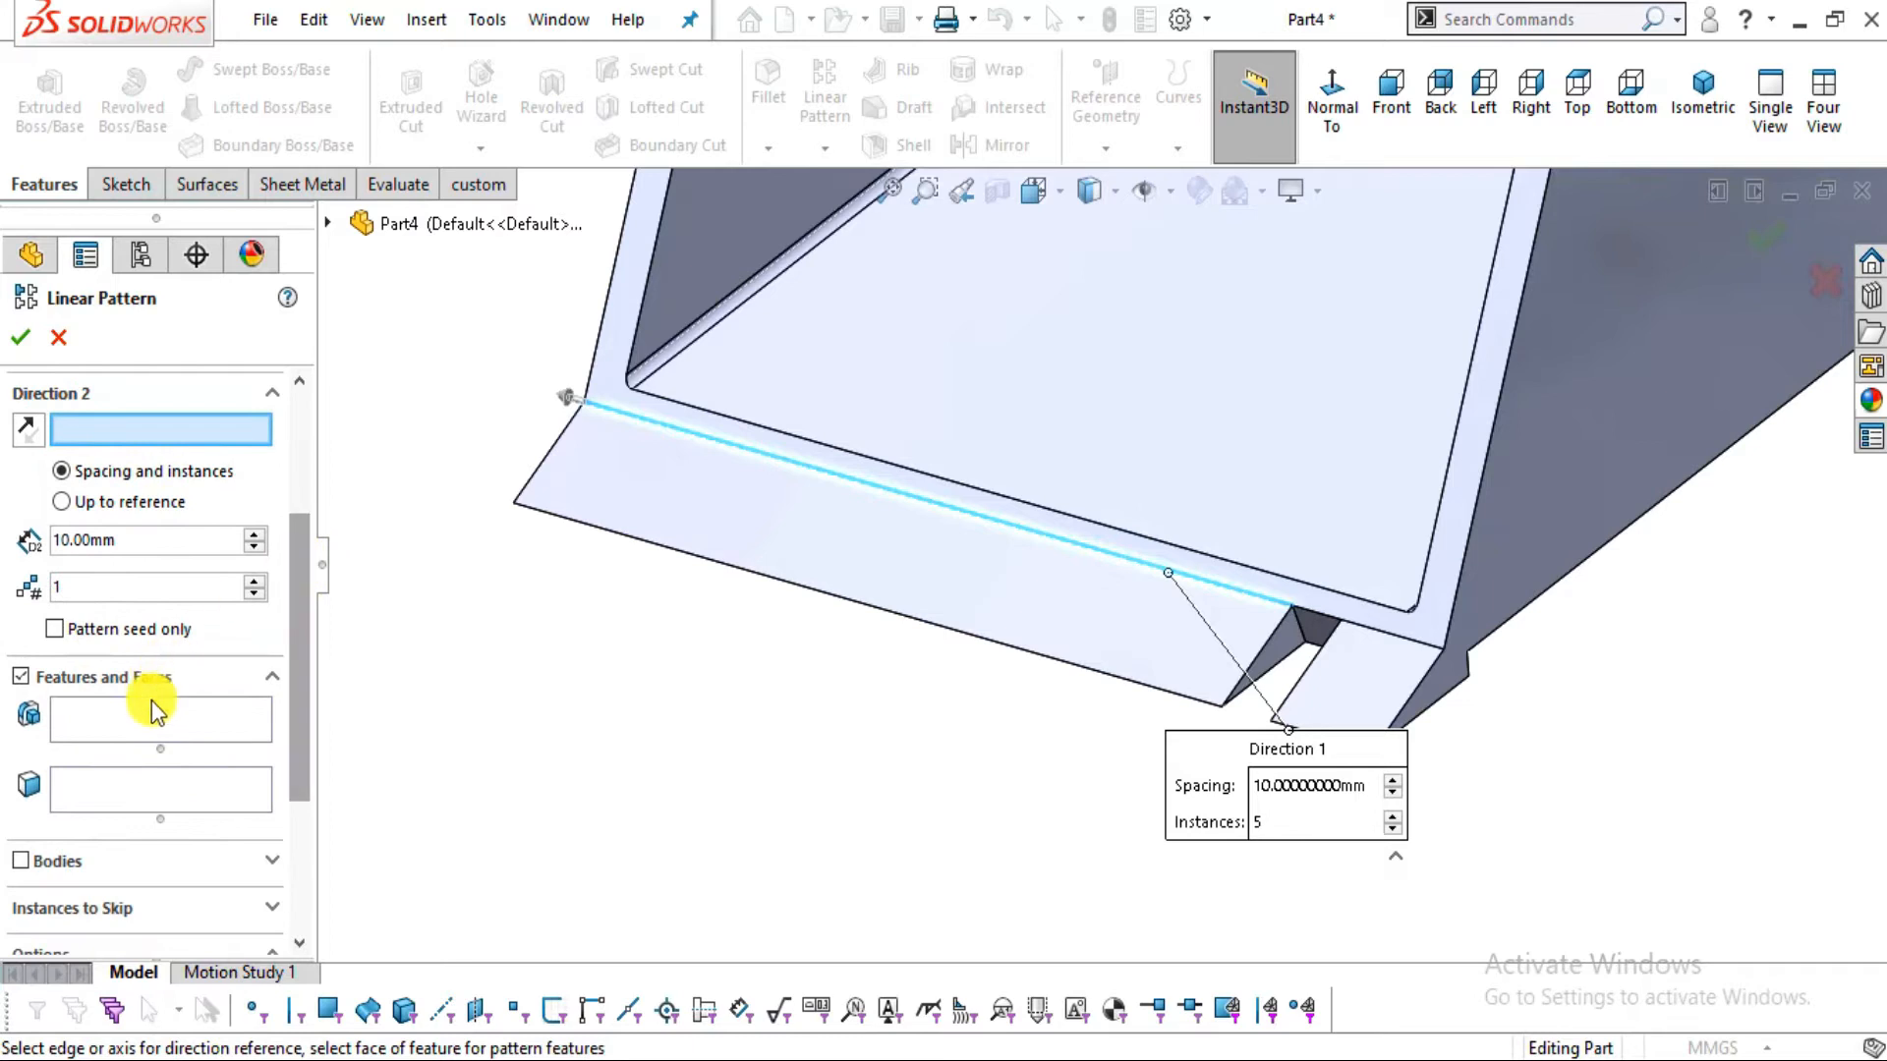
click(152, 716)
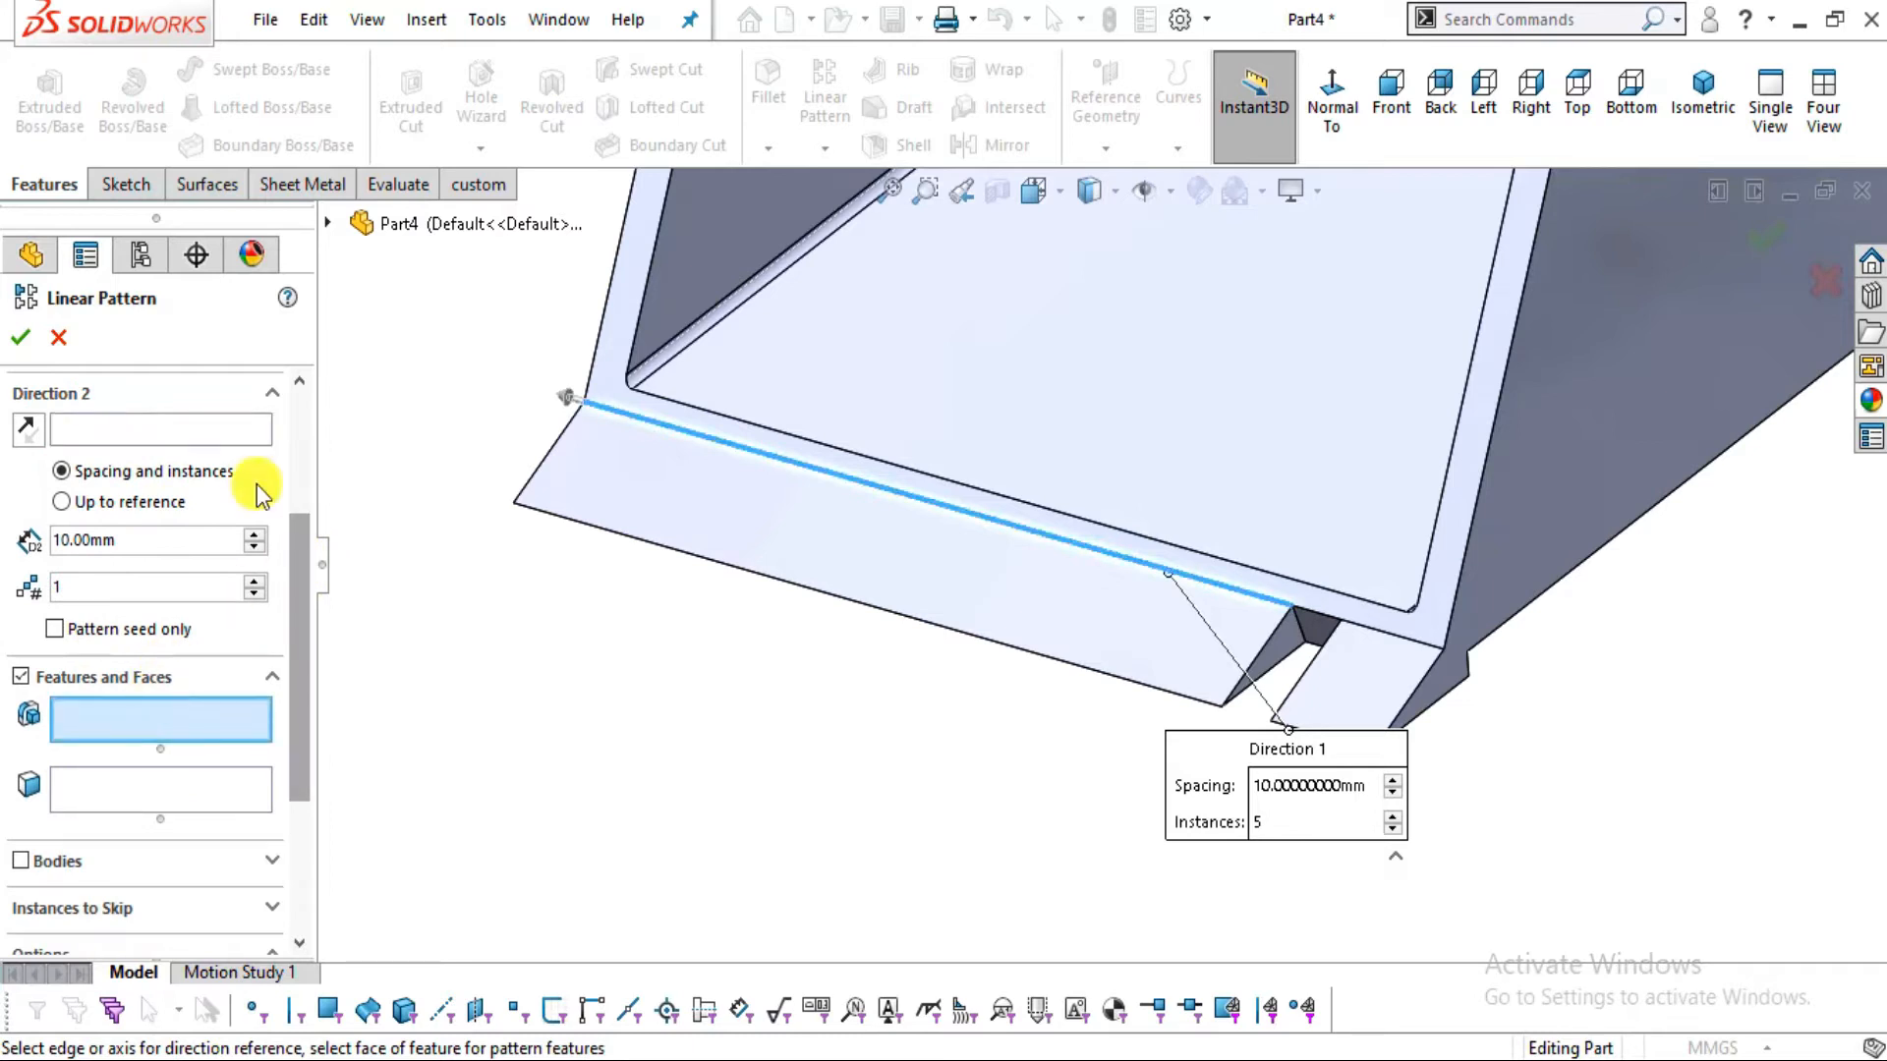
click(325, 222)
click(423, 606)
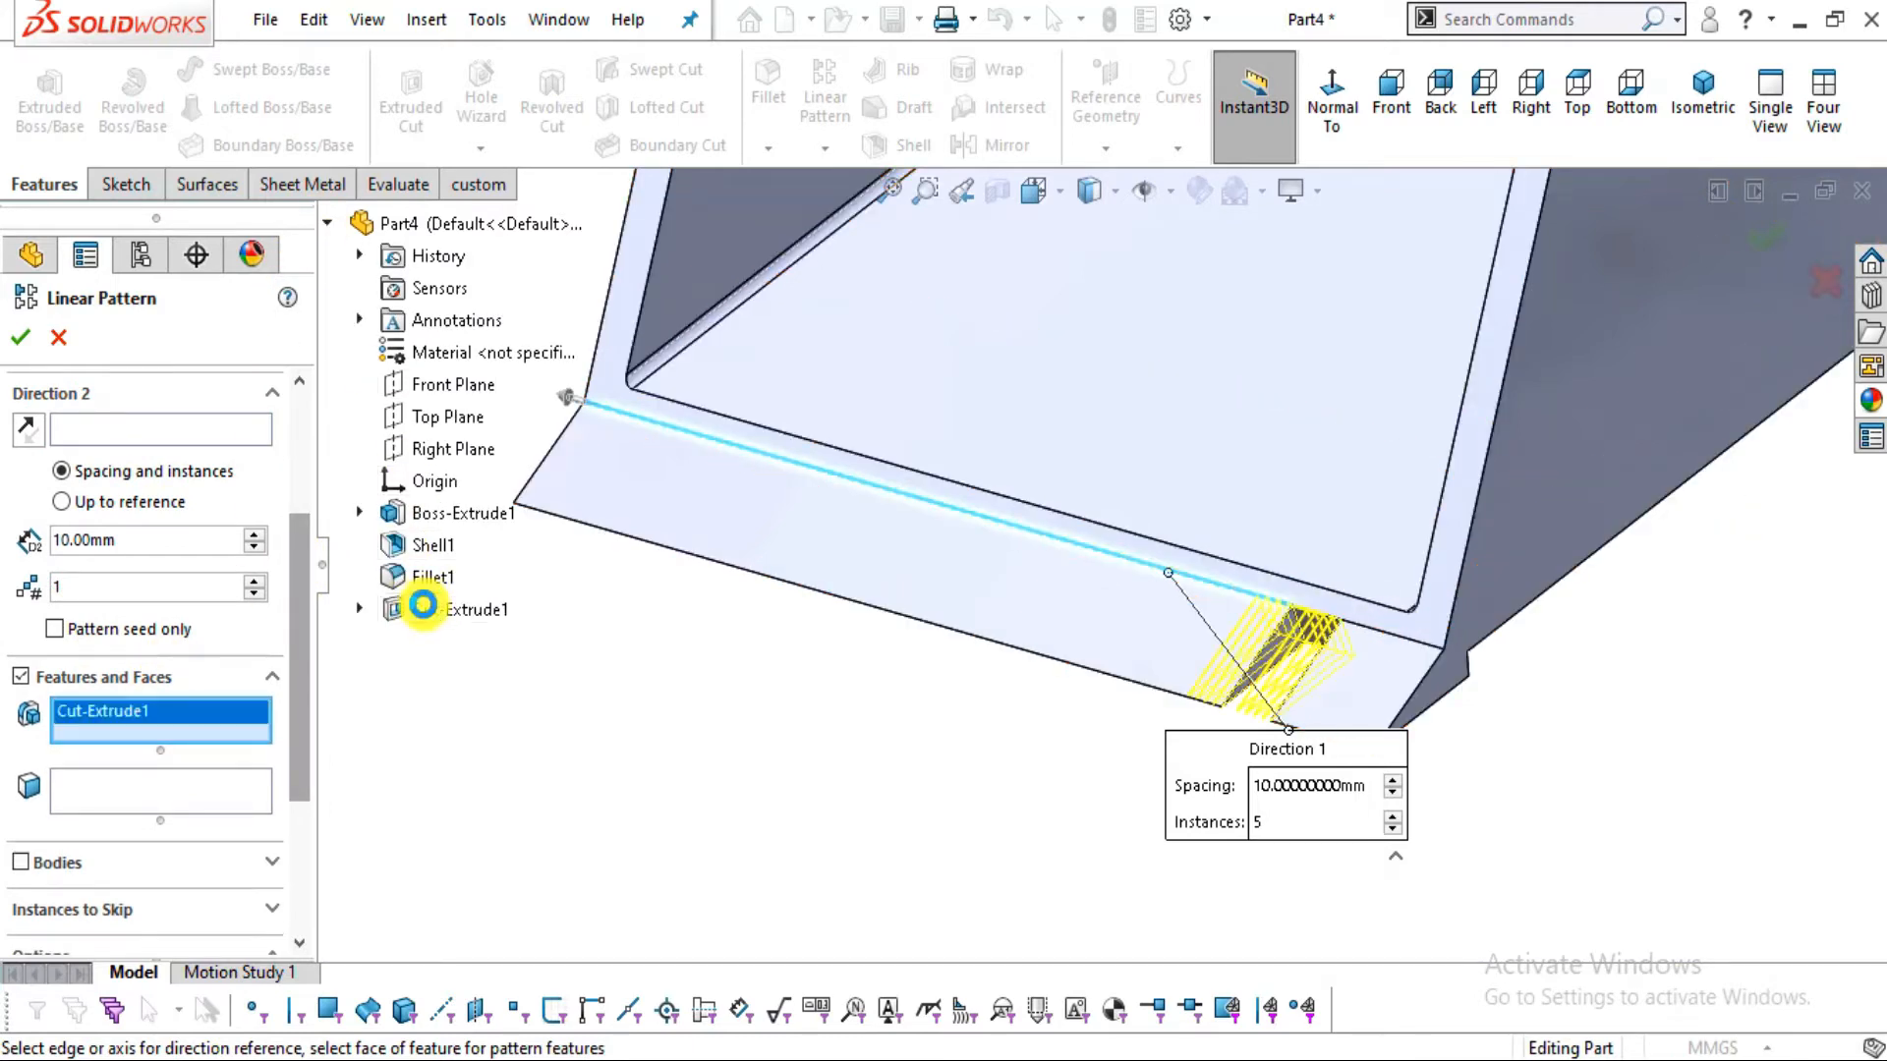
drag(295, 623, 324, 499)
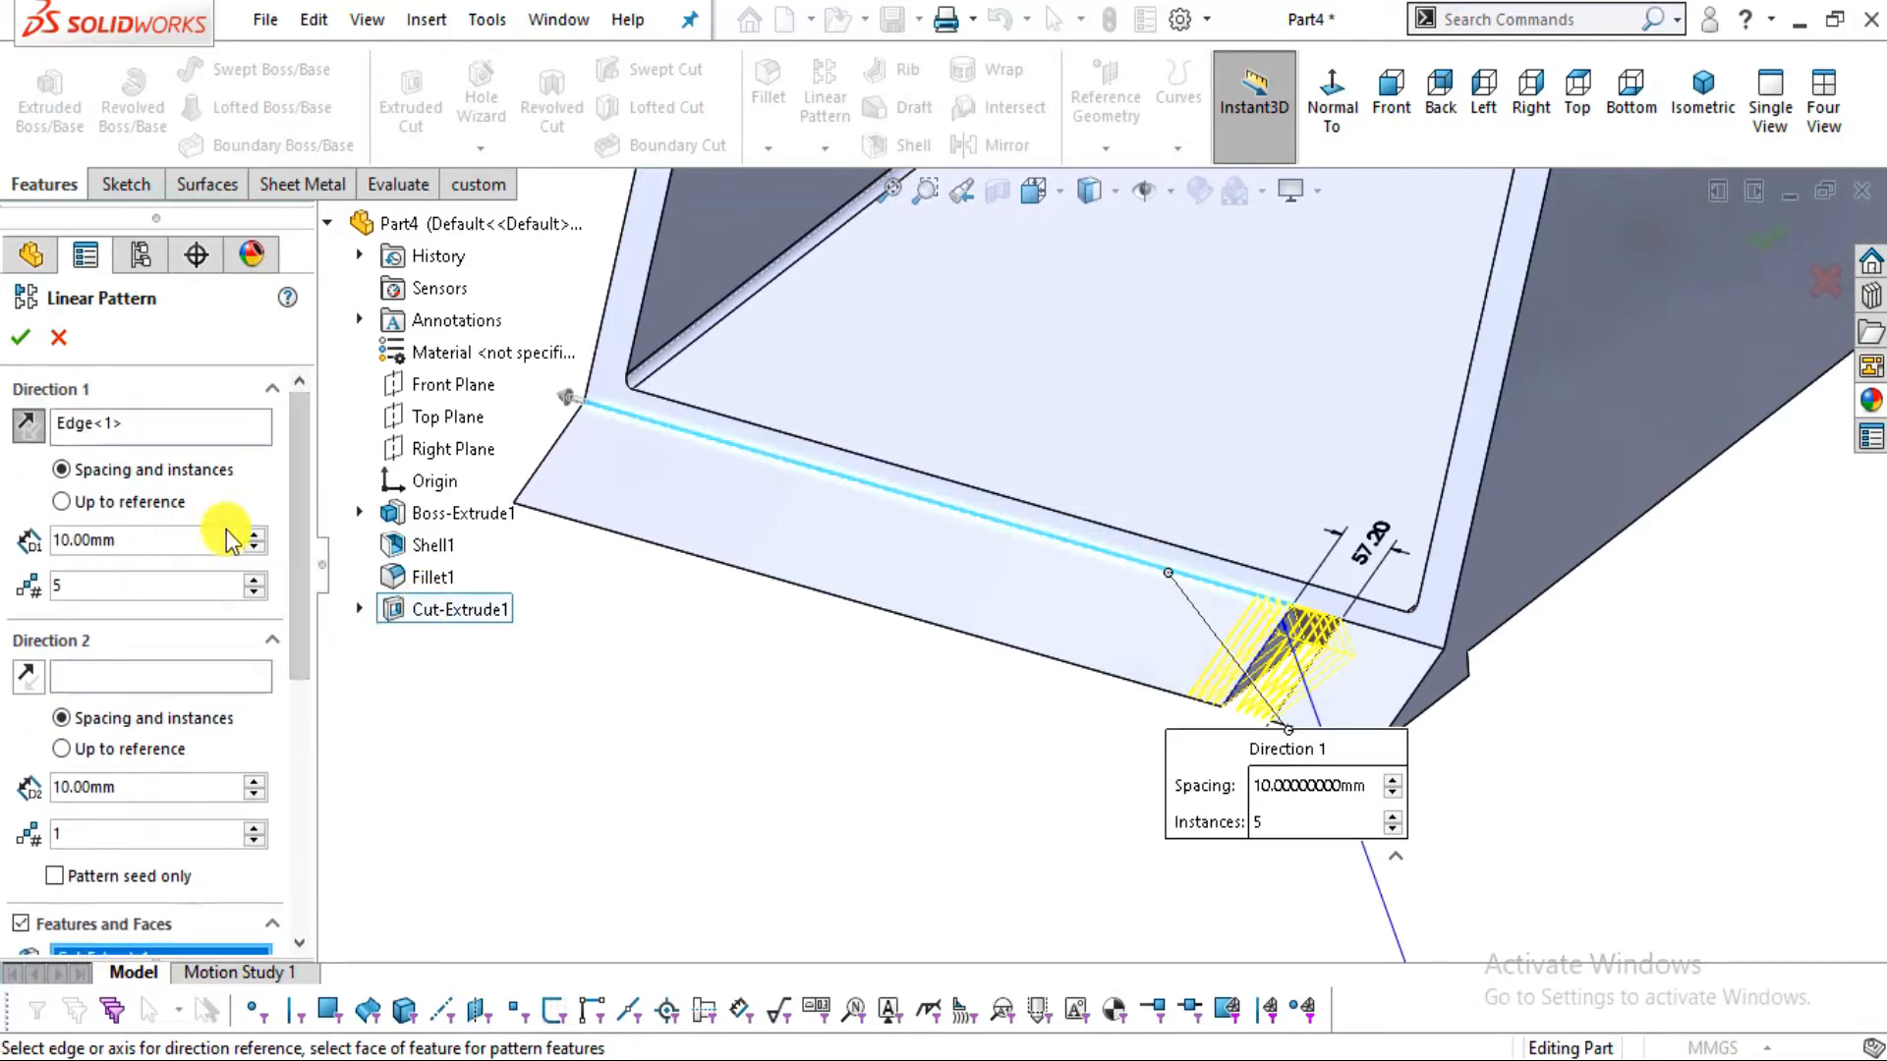
Set the Direction 1 spacing to 57.20 + 120 mm from the PDF dimensions and complete the tooth-gap pattern with 5 instances
key(alt+Tab)
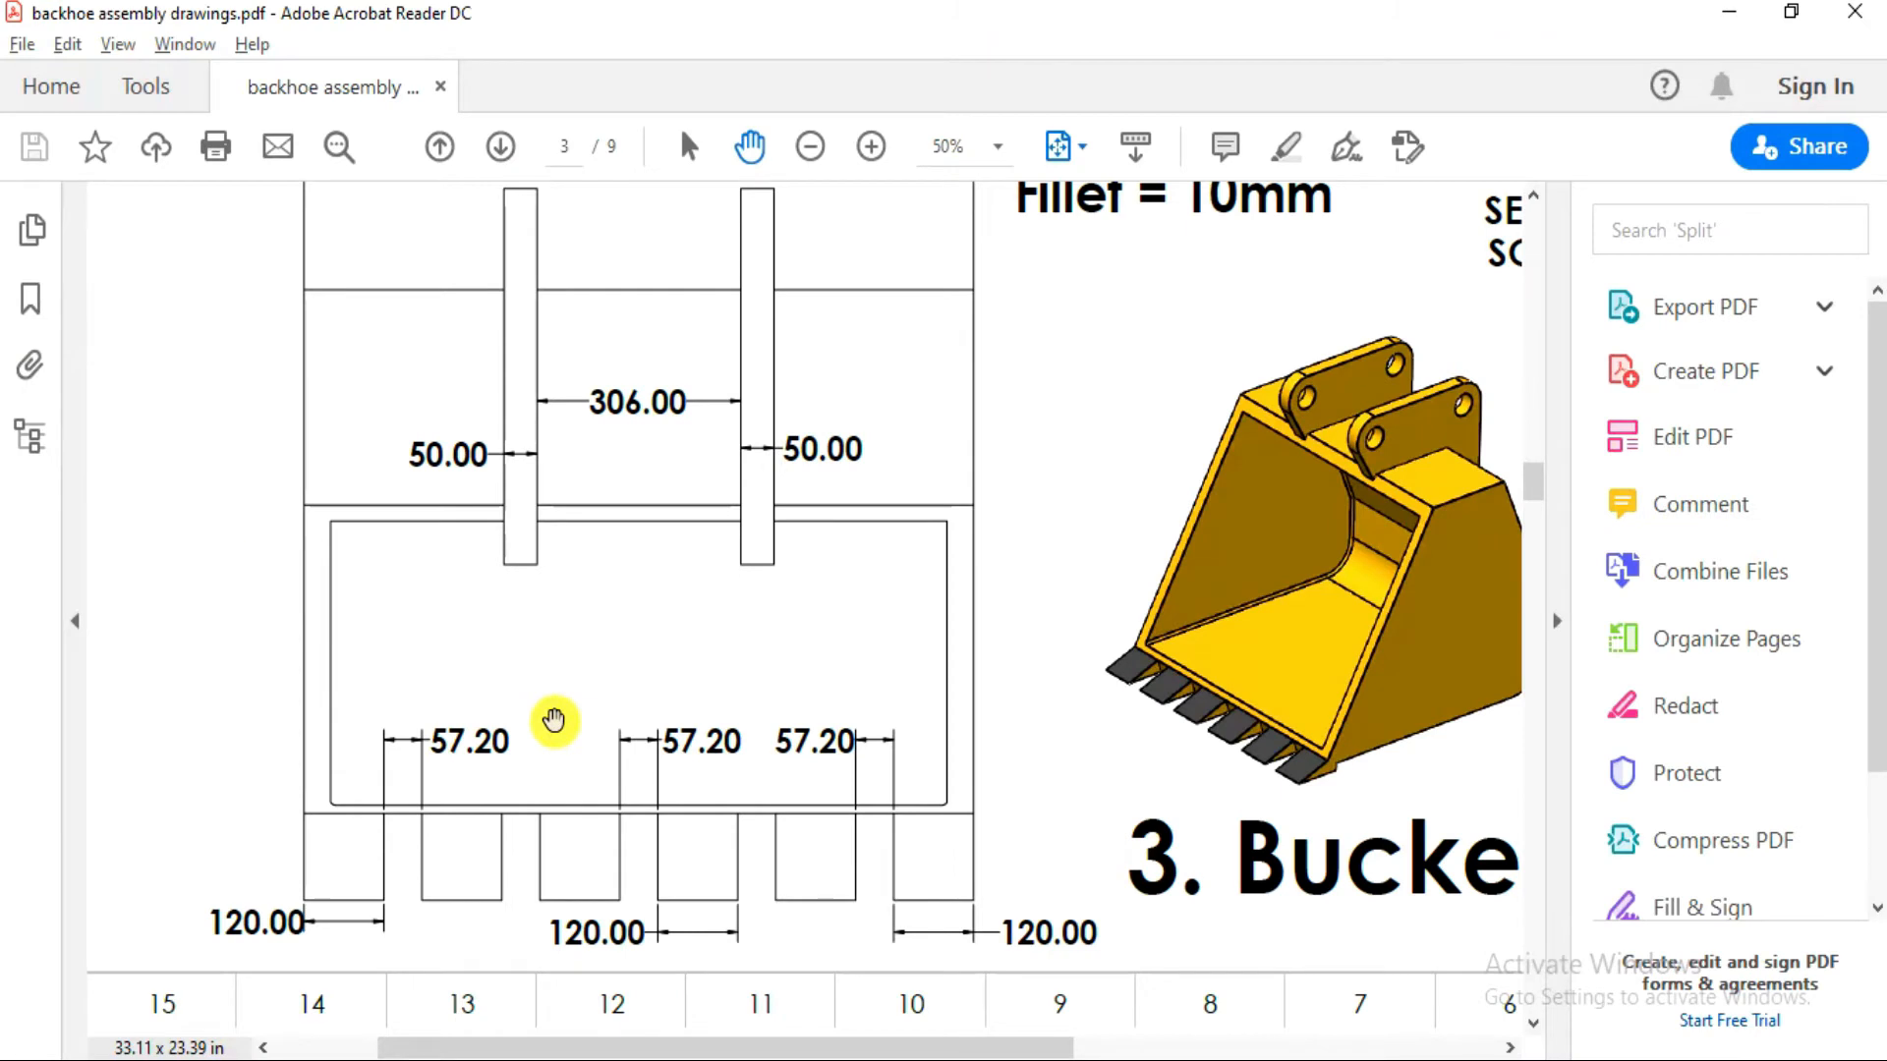
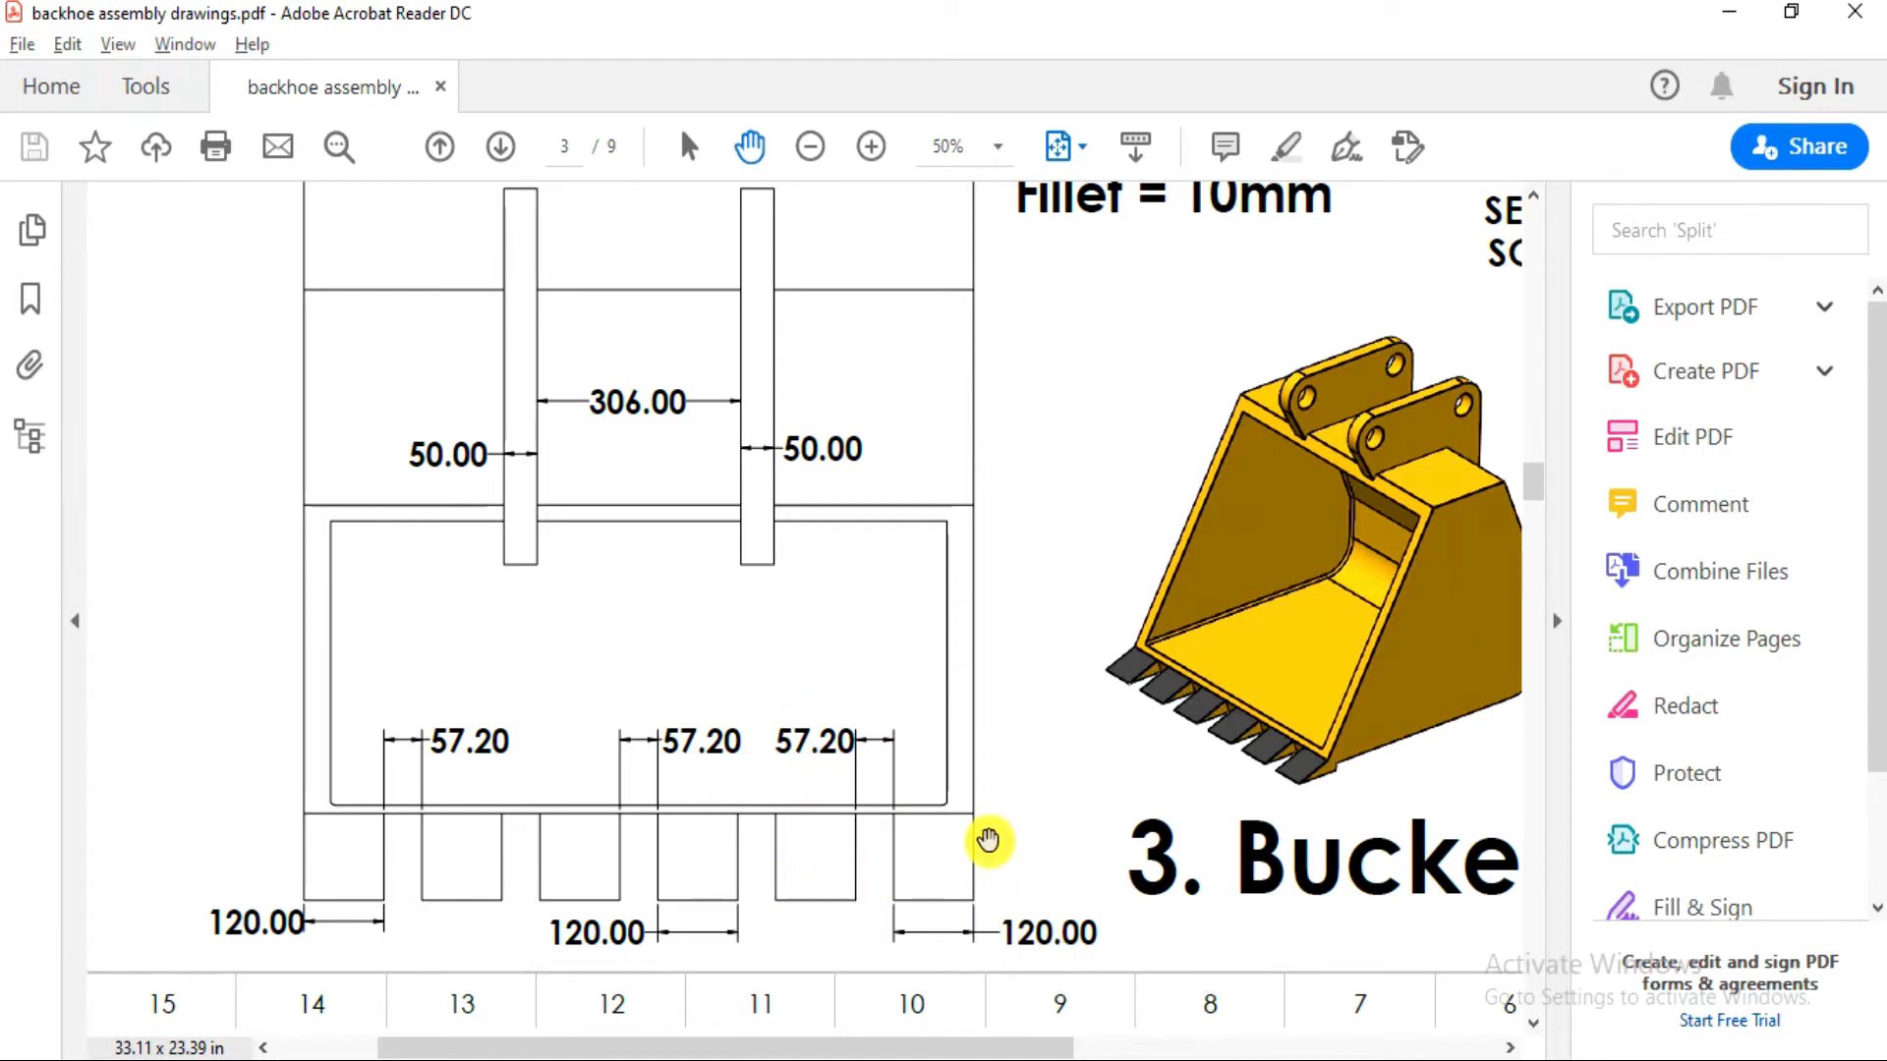
key(alt+Tab)
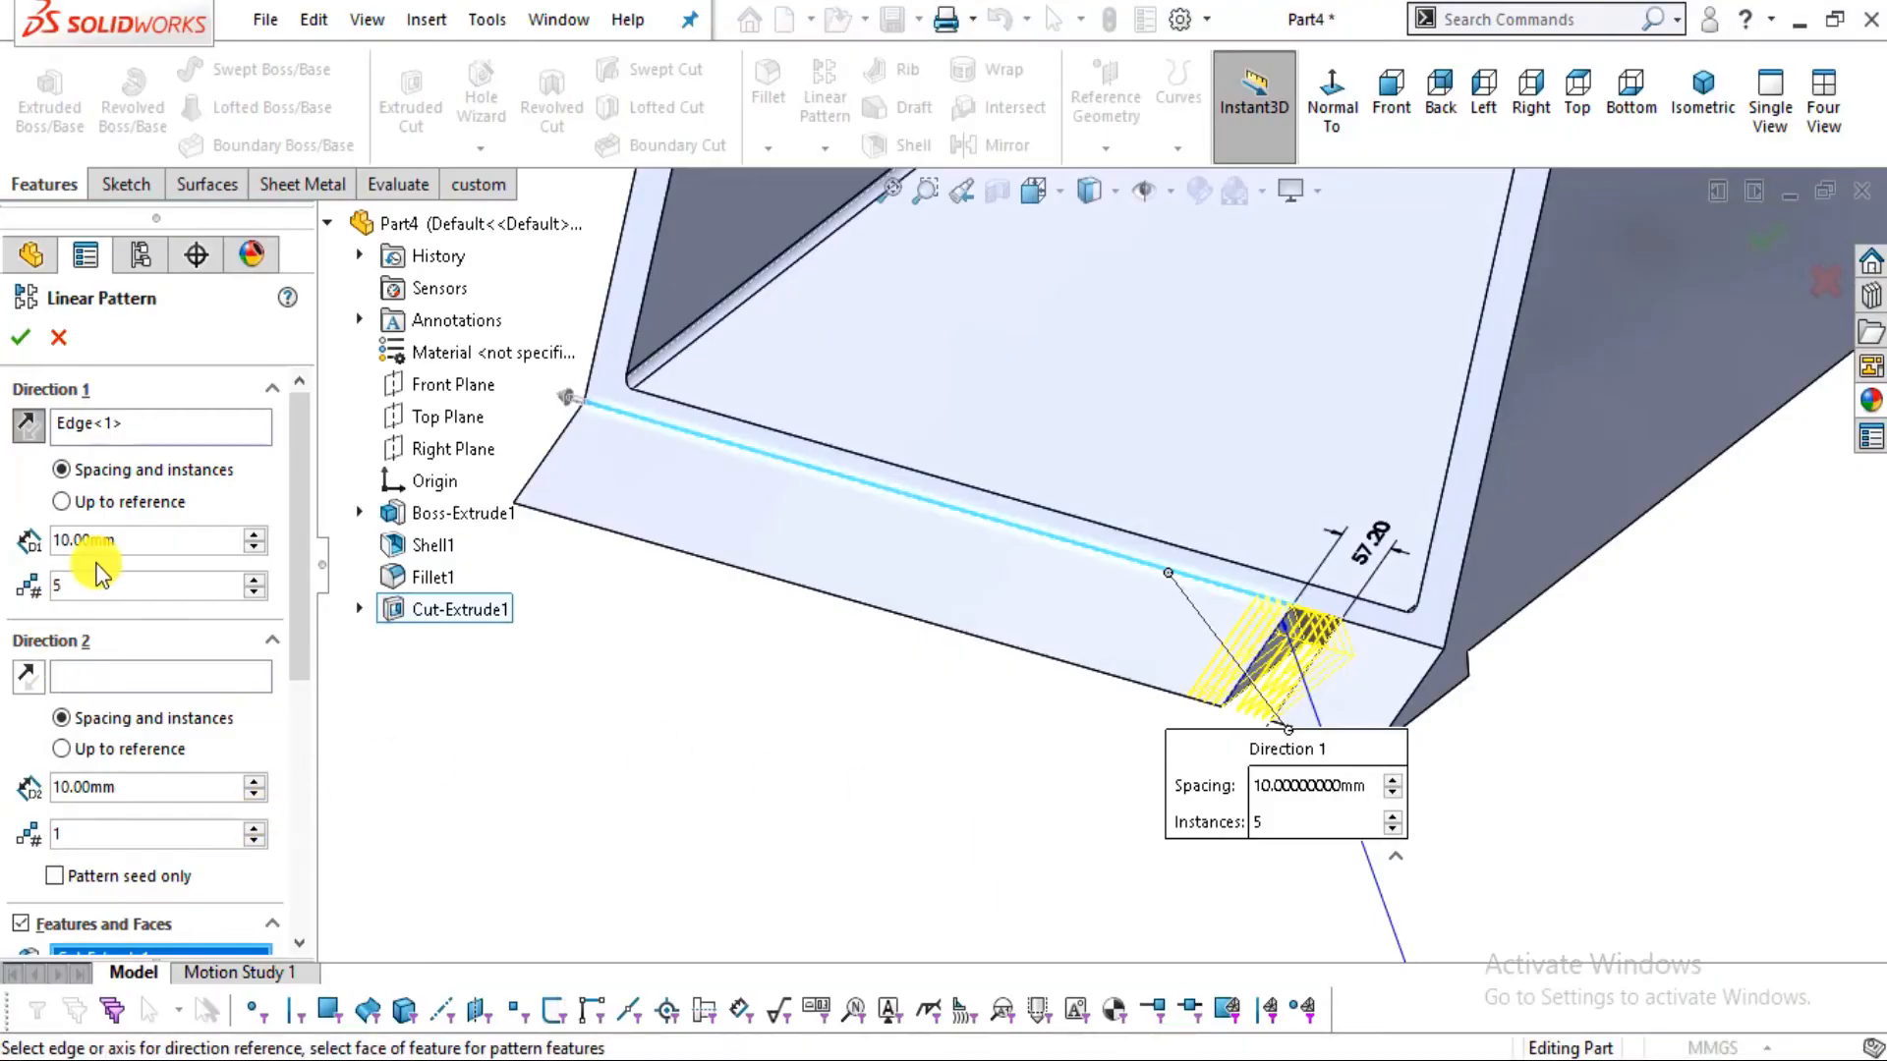
drag(119, 539, 4, 540)
text(57.20)
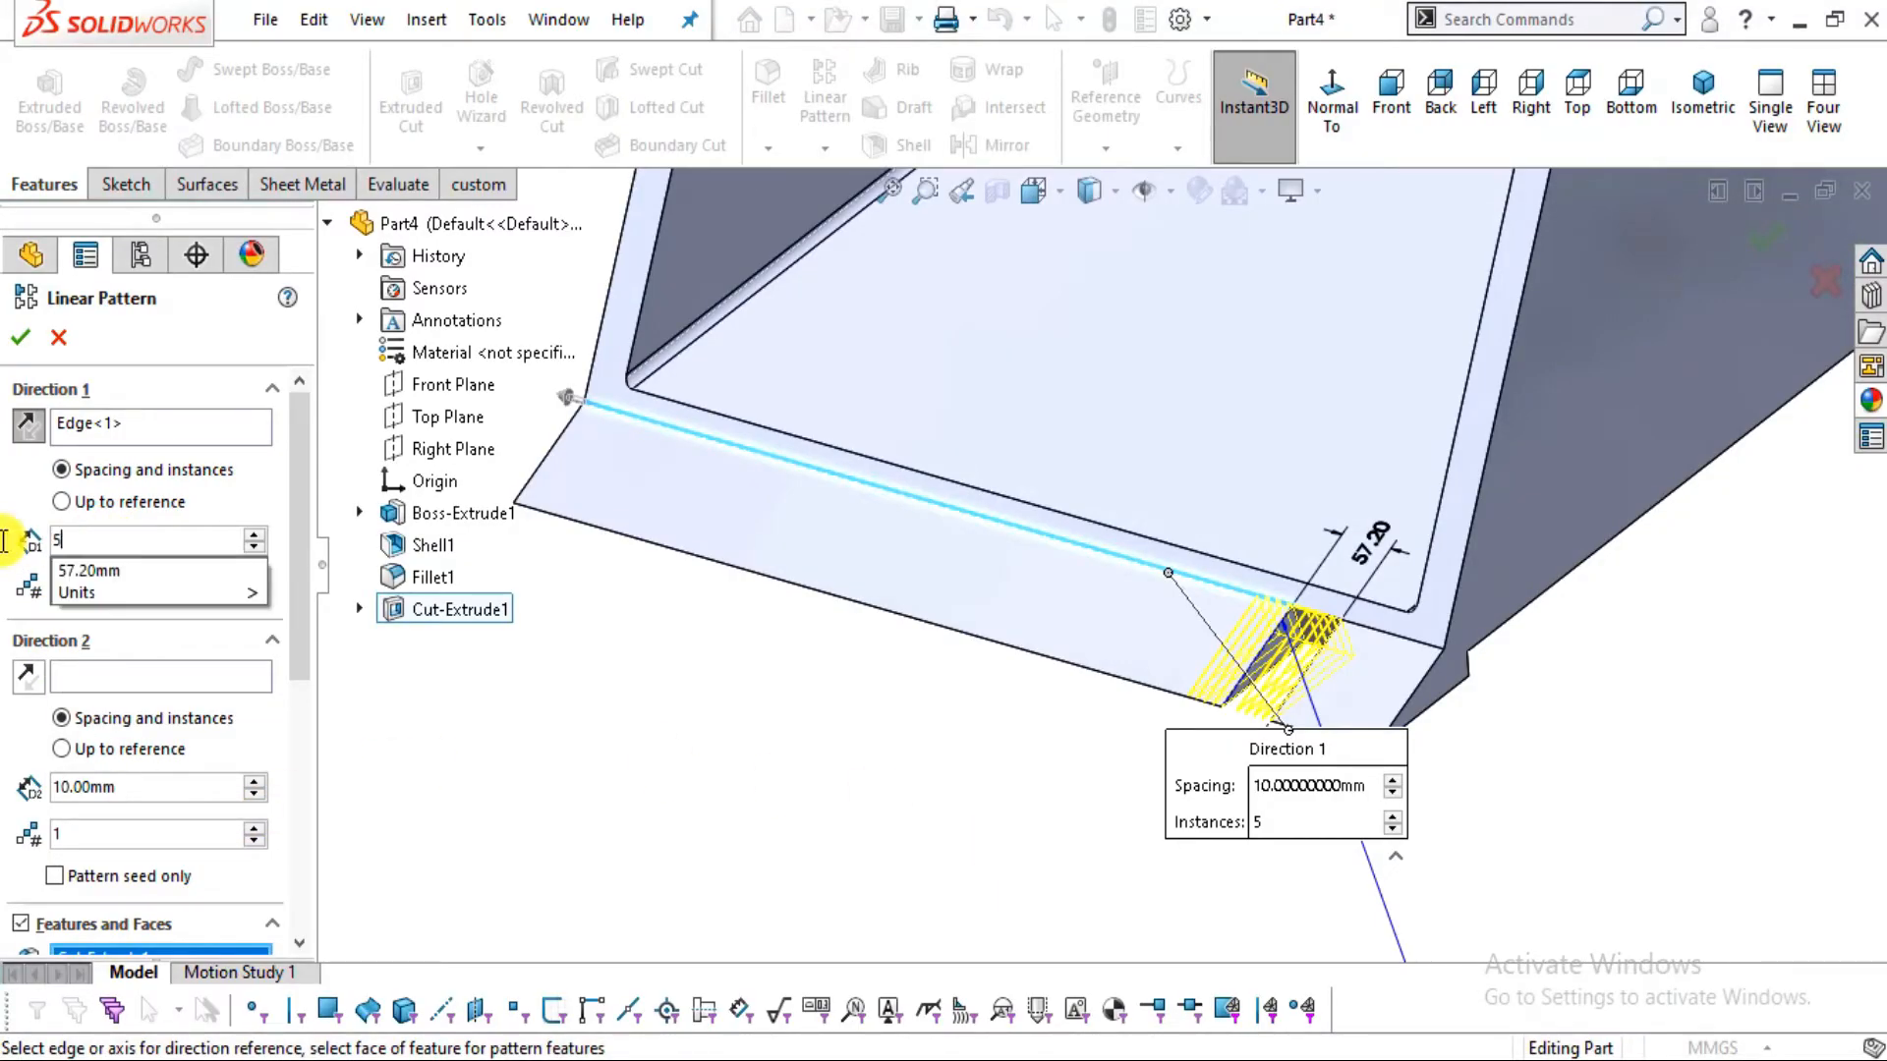
key(Return)
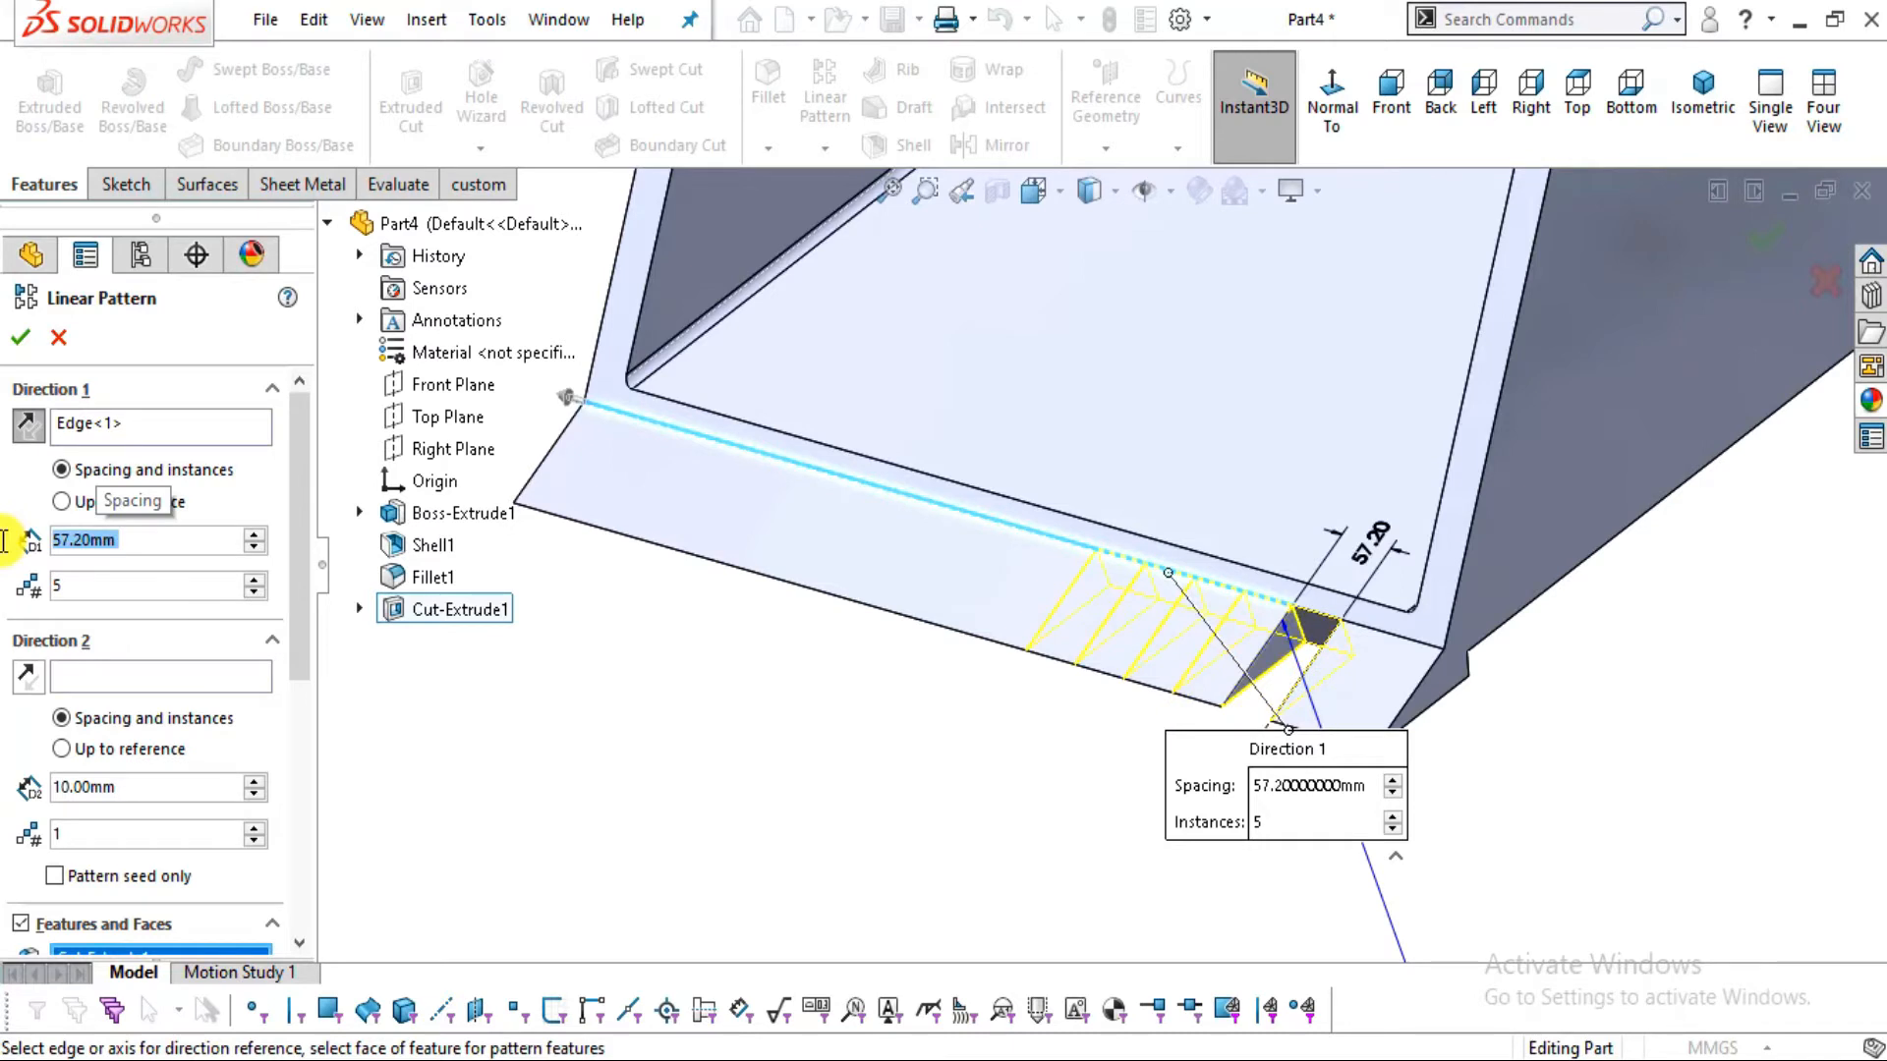
click(165, 543)
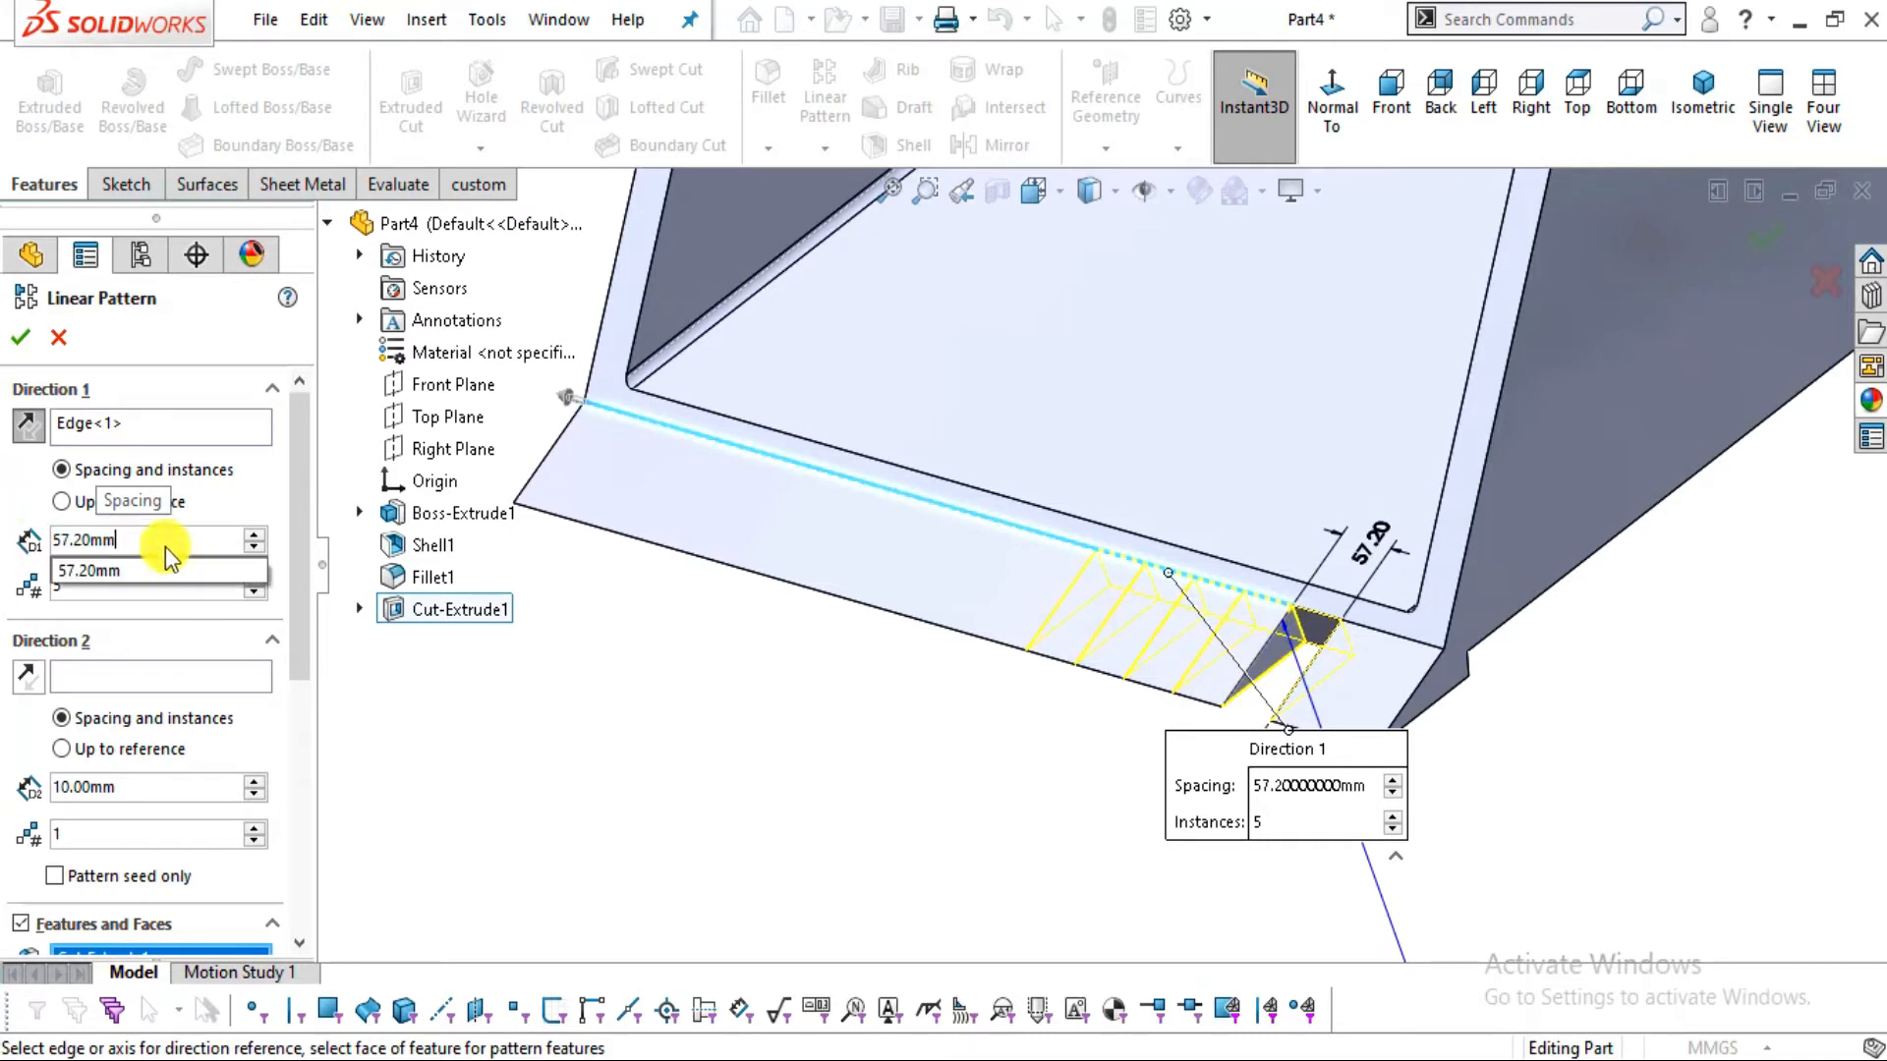
text(+120)
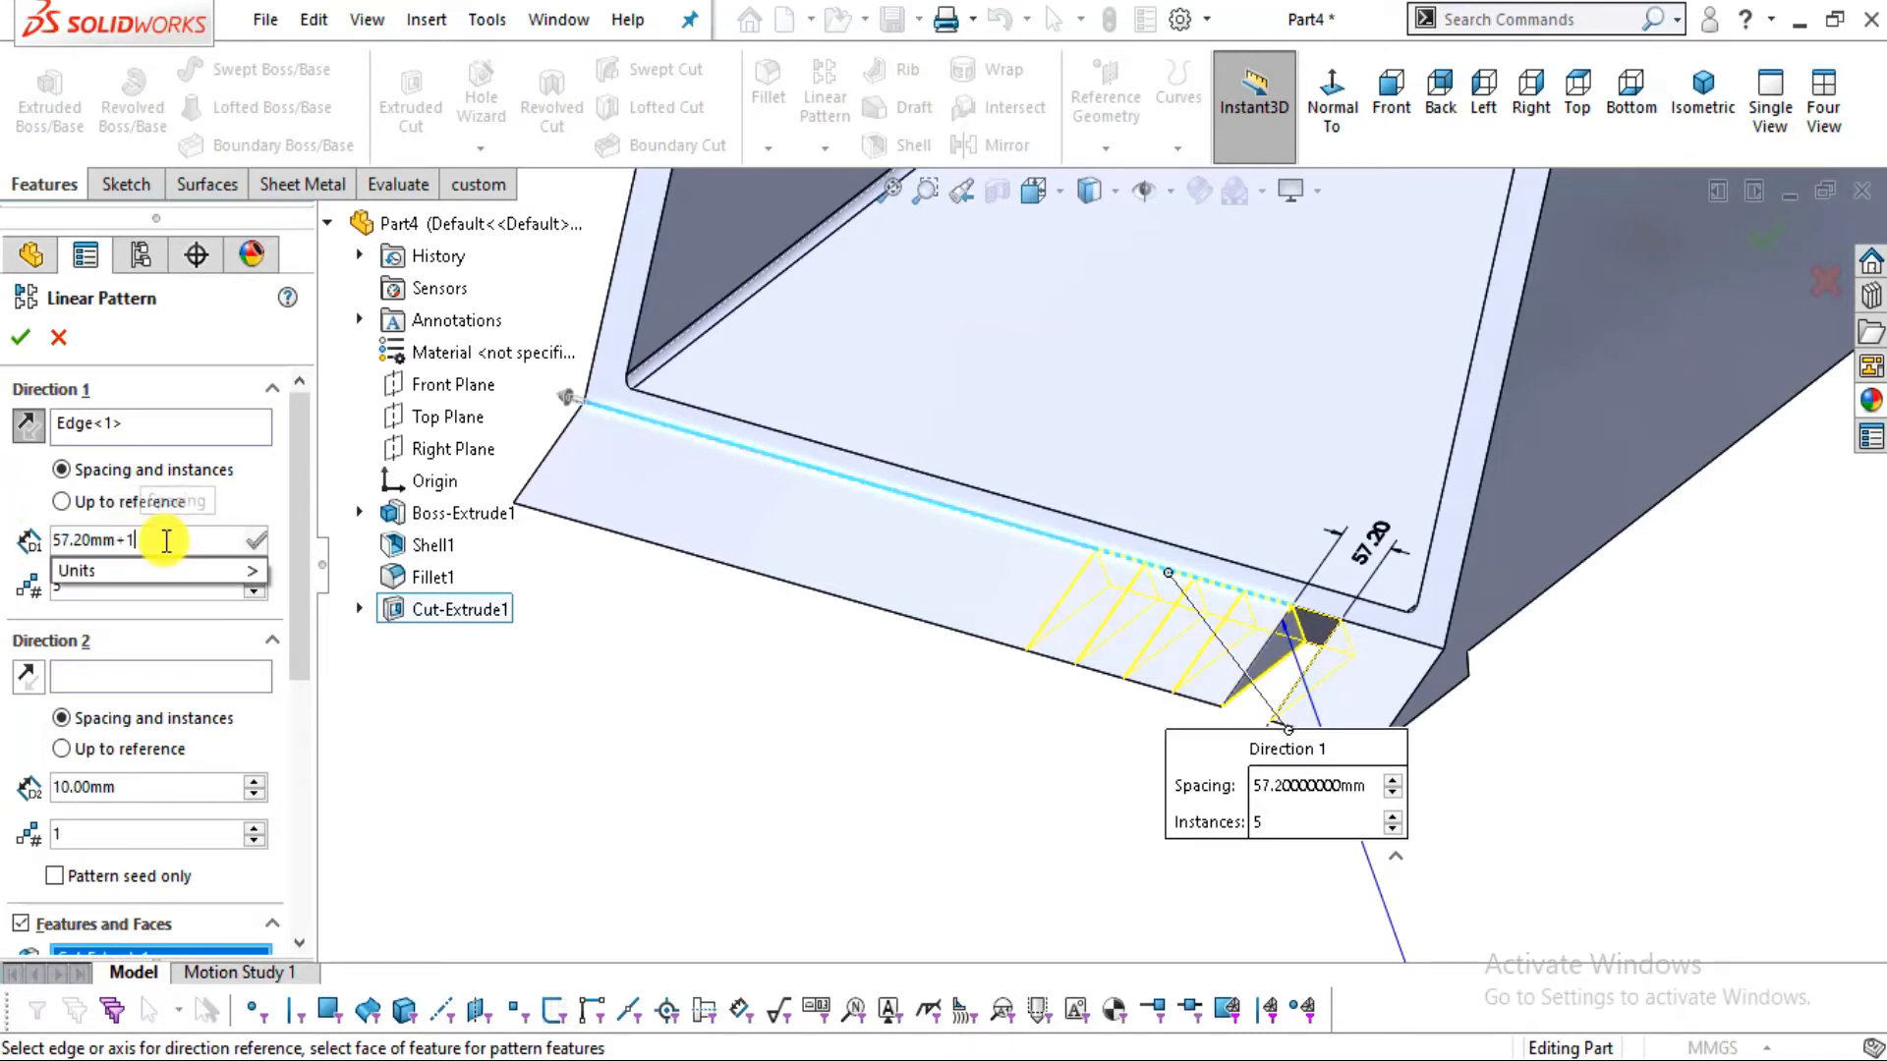
key(Return)
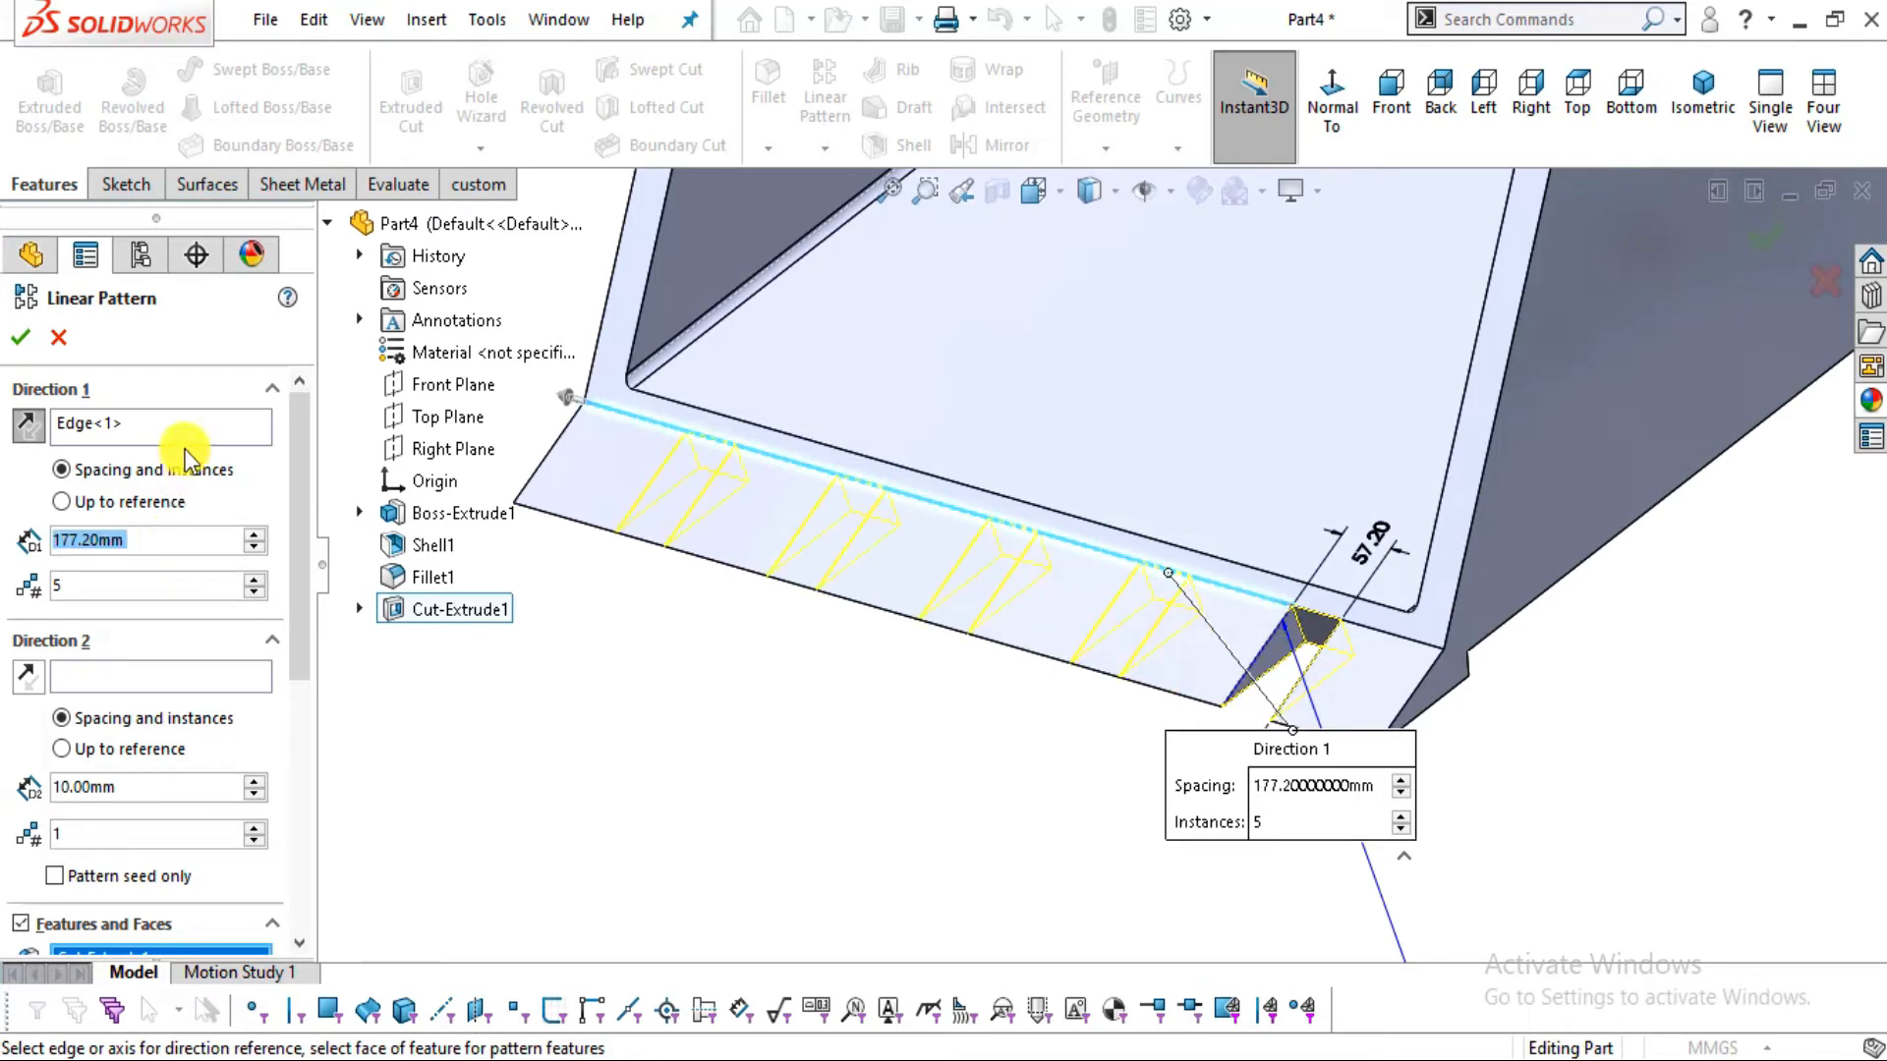
click(27, 339)
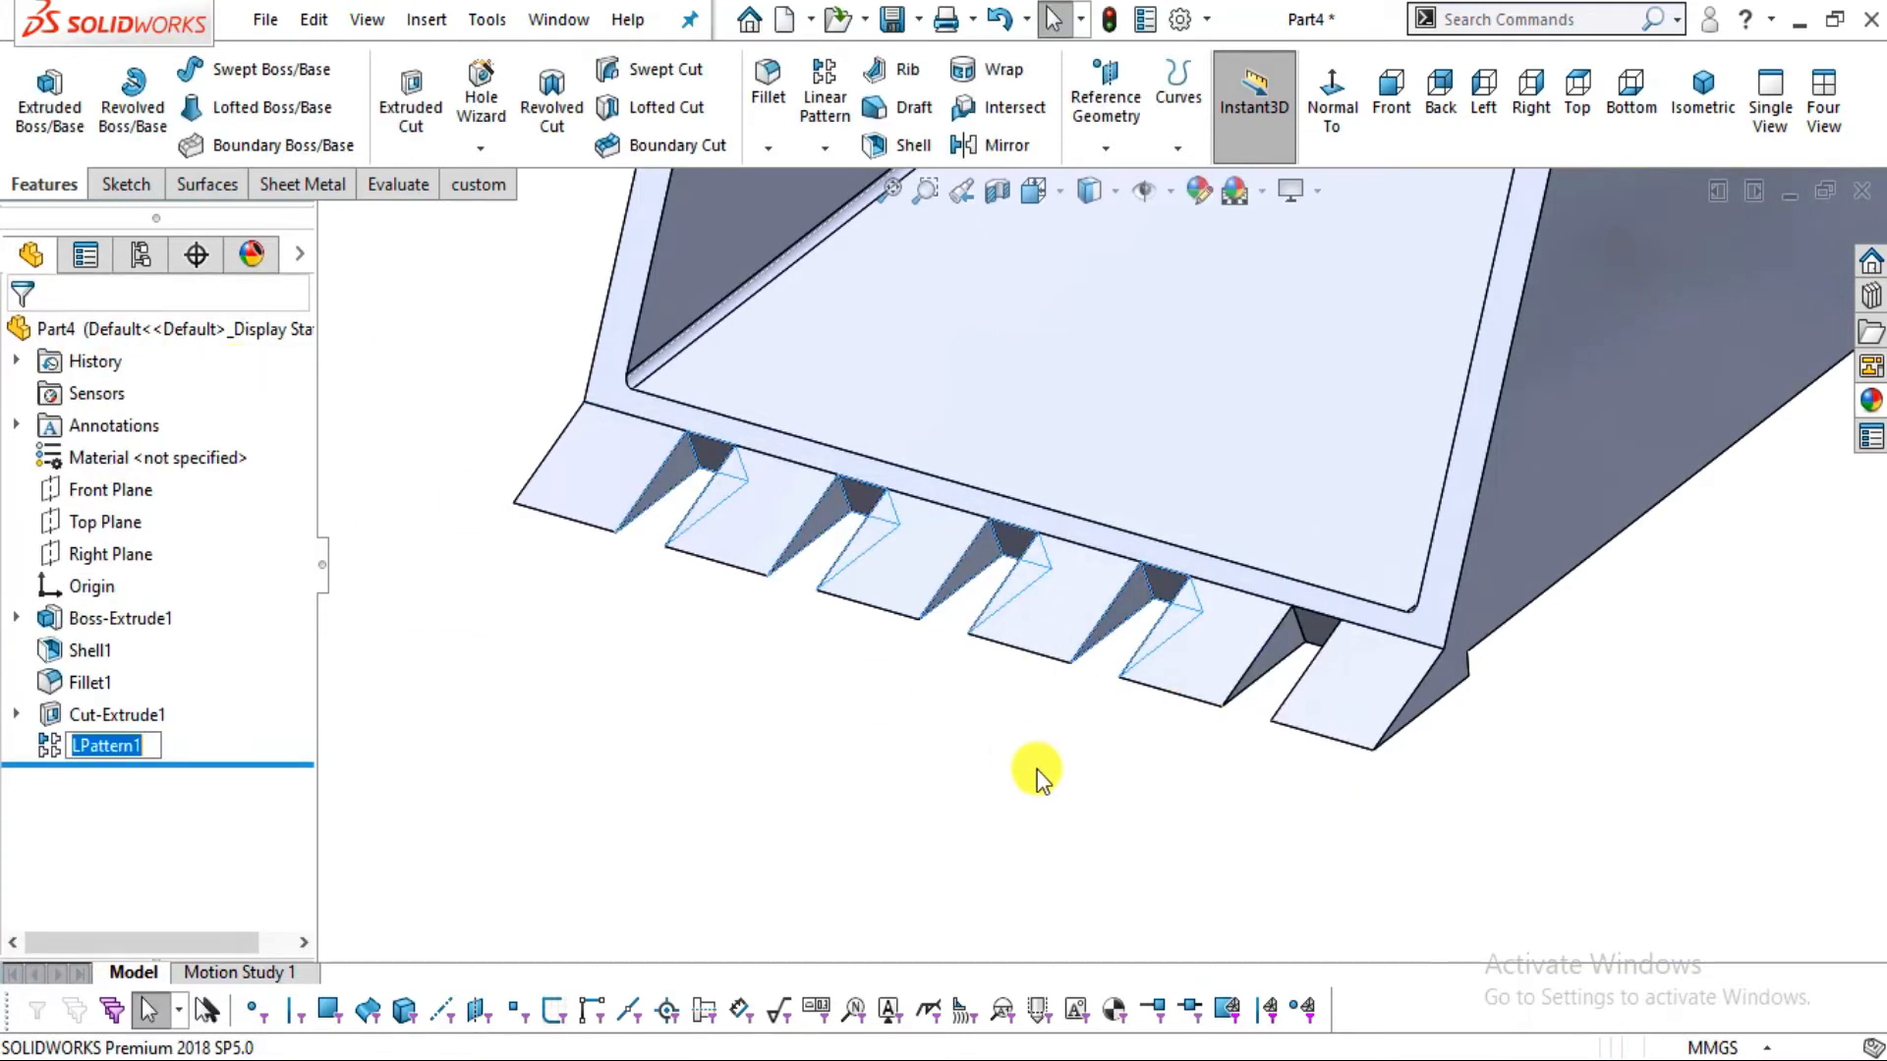
Examine the patterned lip teeth on the bucket, and the hinge ear dimensions in the PDF's front and section views
middle_drag(1104, 737, 1049, 733)
scroll(1071, 862, down, 5)
scroll(909, 750, up, 4)
middle_drag(909, 750, 948, 432)
scroll(1061, 560, up, 3)
mouse_move(1061, 560)
middle_down()
mouse_move(1095, 442)
mouse_move(1046, 582)
middle_up()
key(alt+Tab)
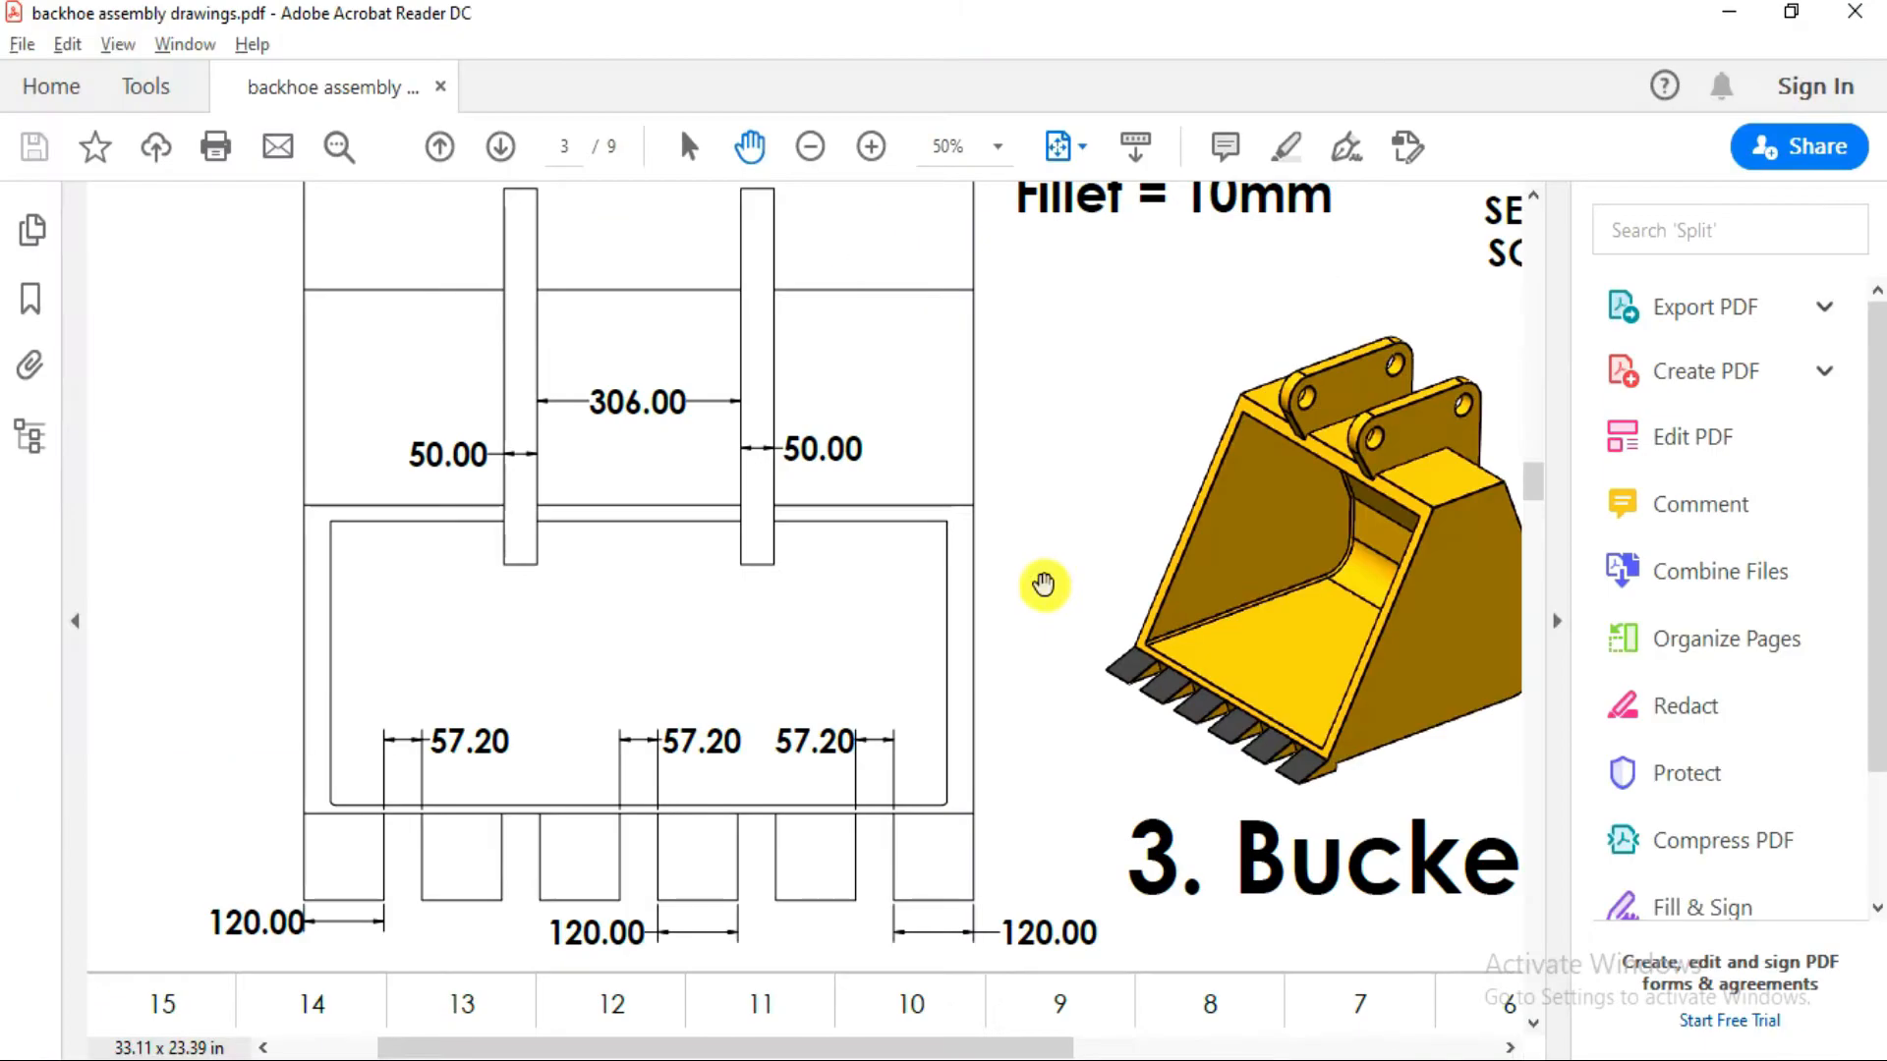
scroll(1009, 629, up, 3)
scroll(1009, 629, up, 3)
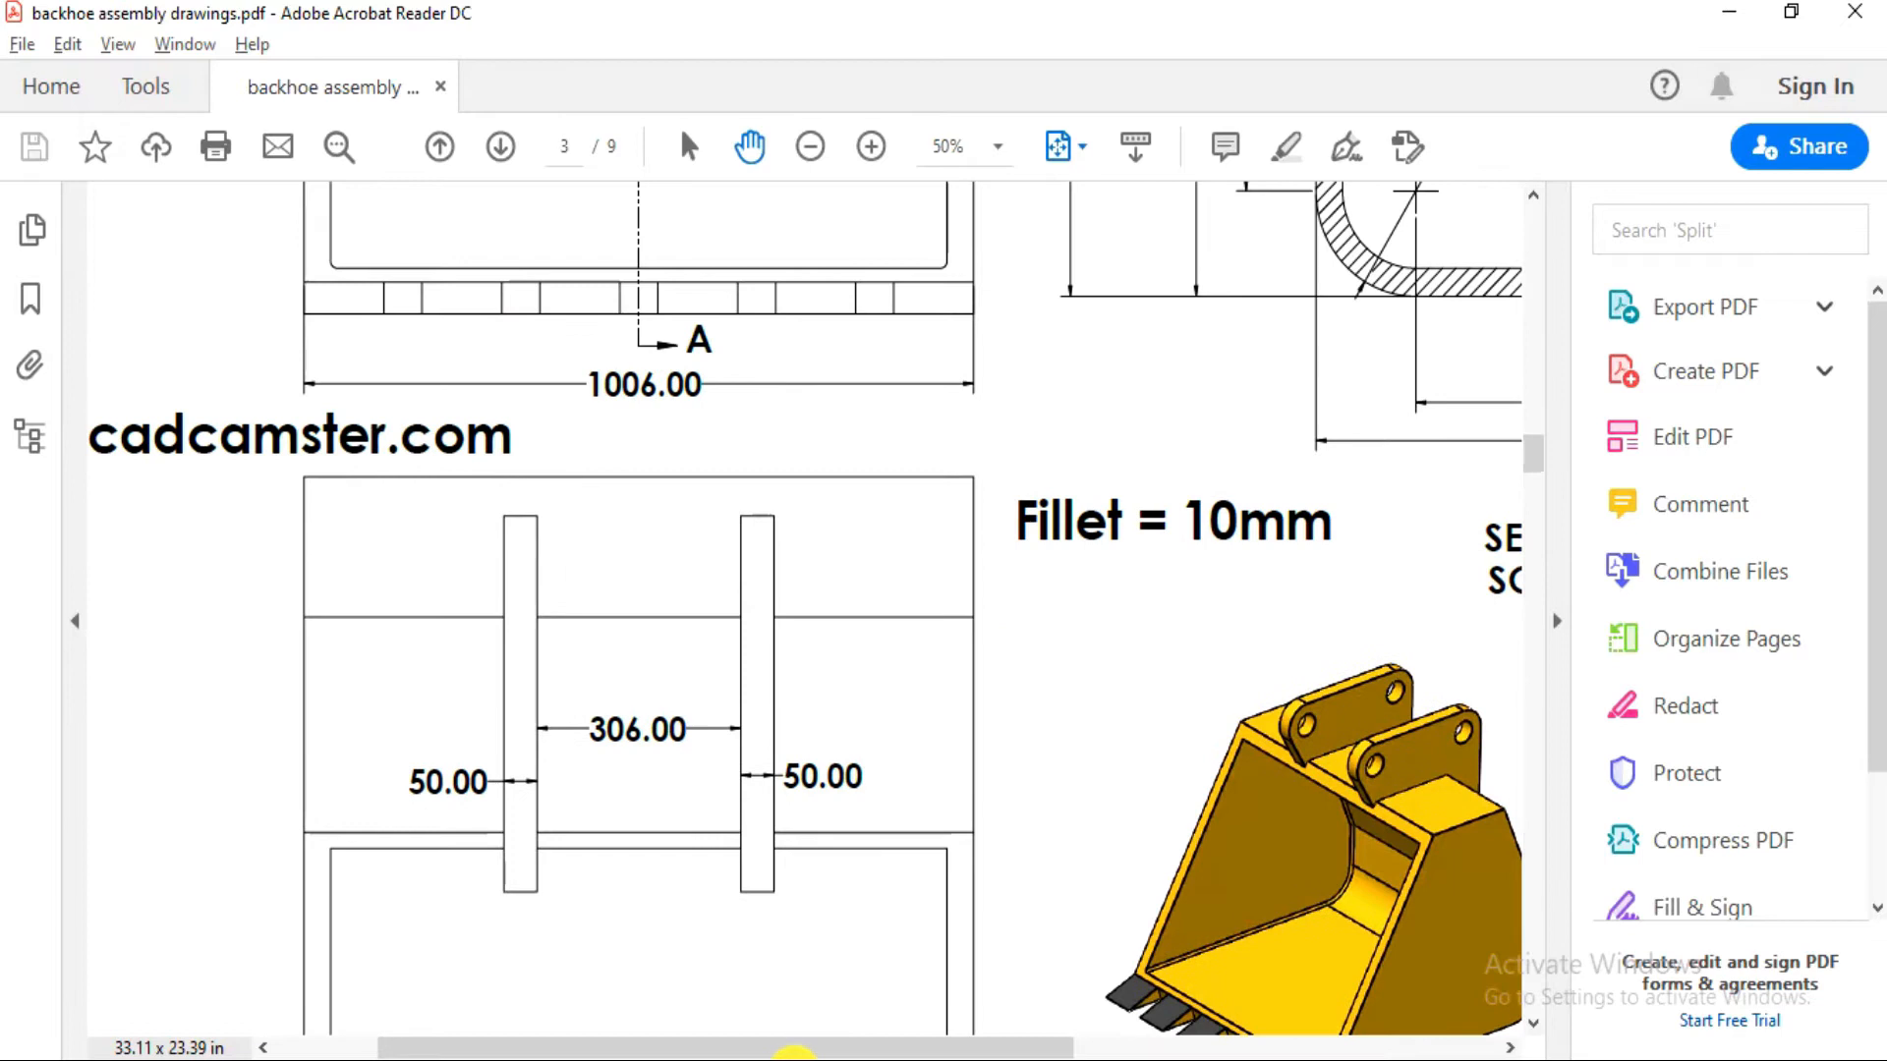
ctrl+scroll(758, 762, down, 3)
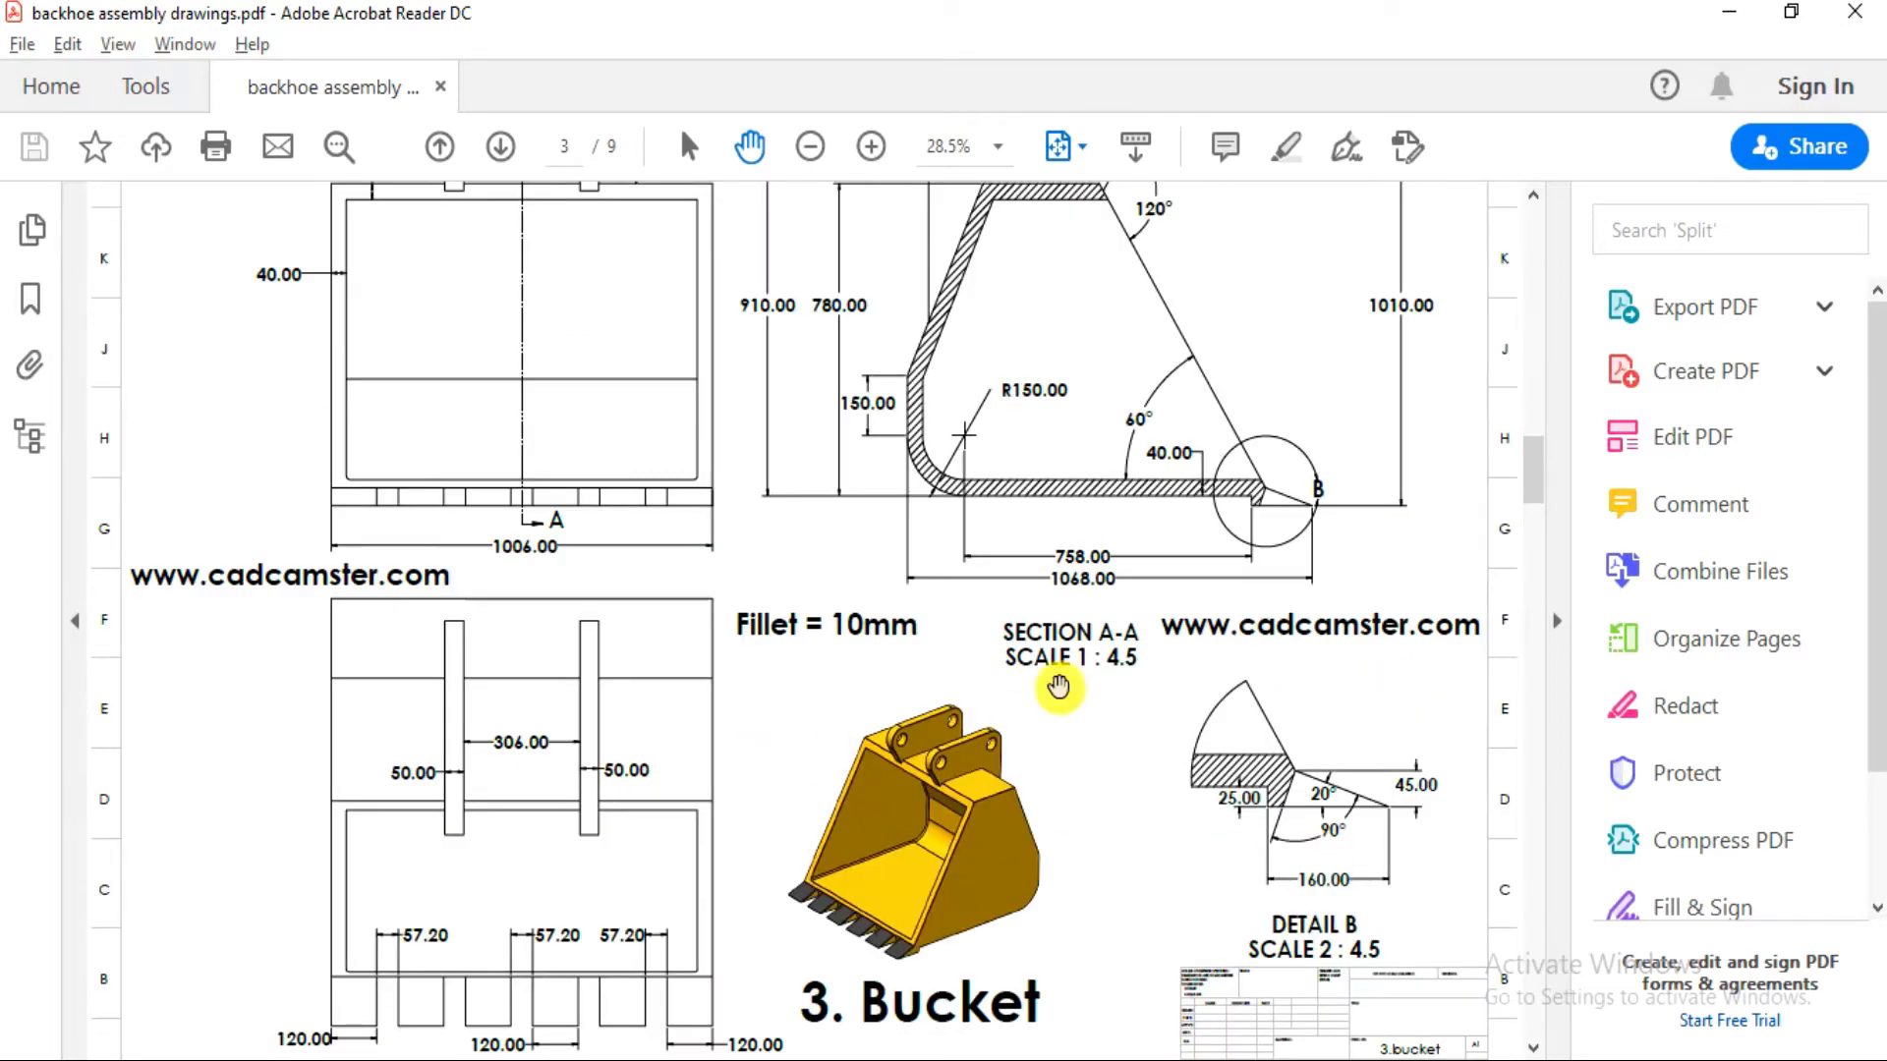
scroll(1058, 686, up, 15)
scroll(1081, 656, down, 13)
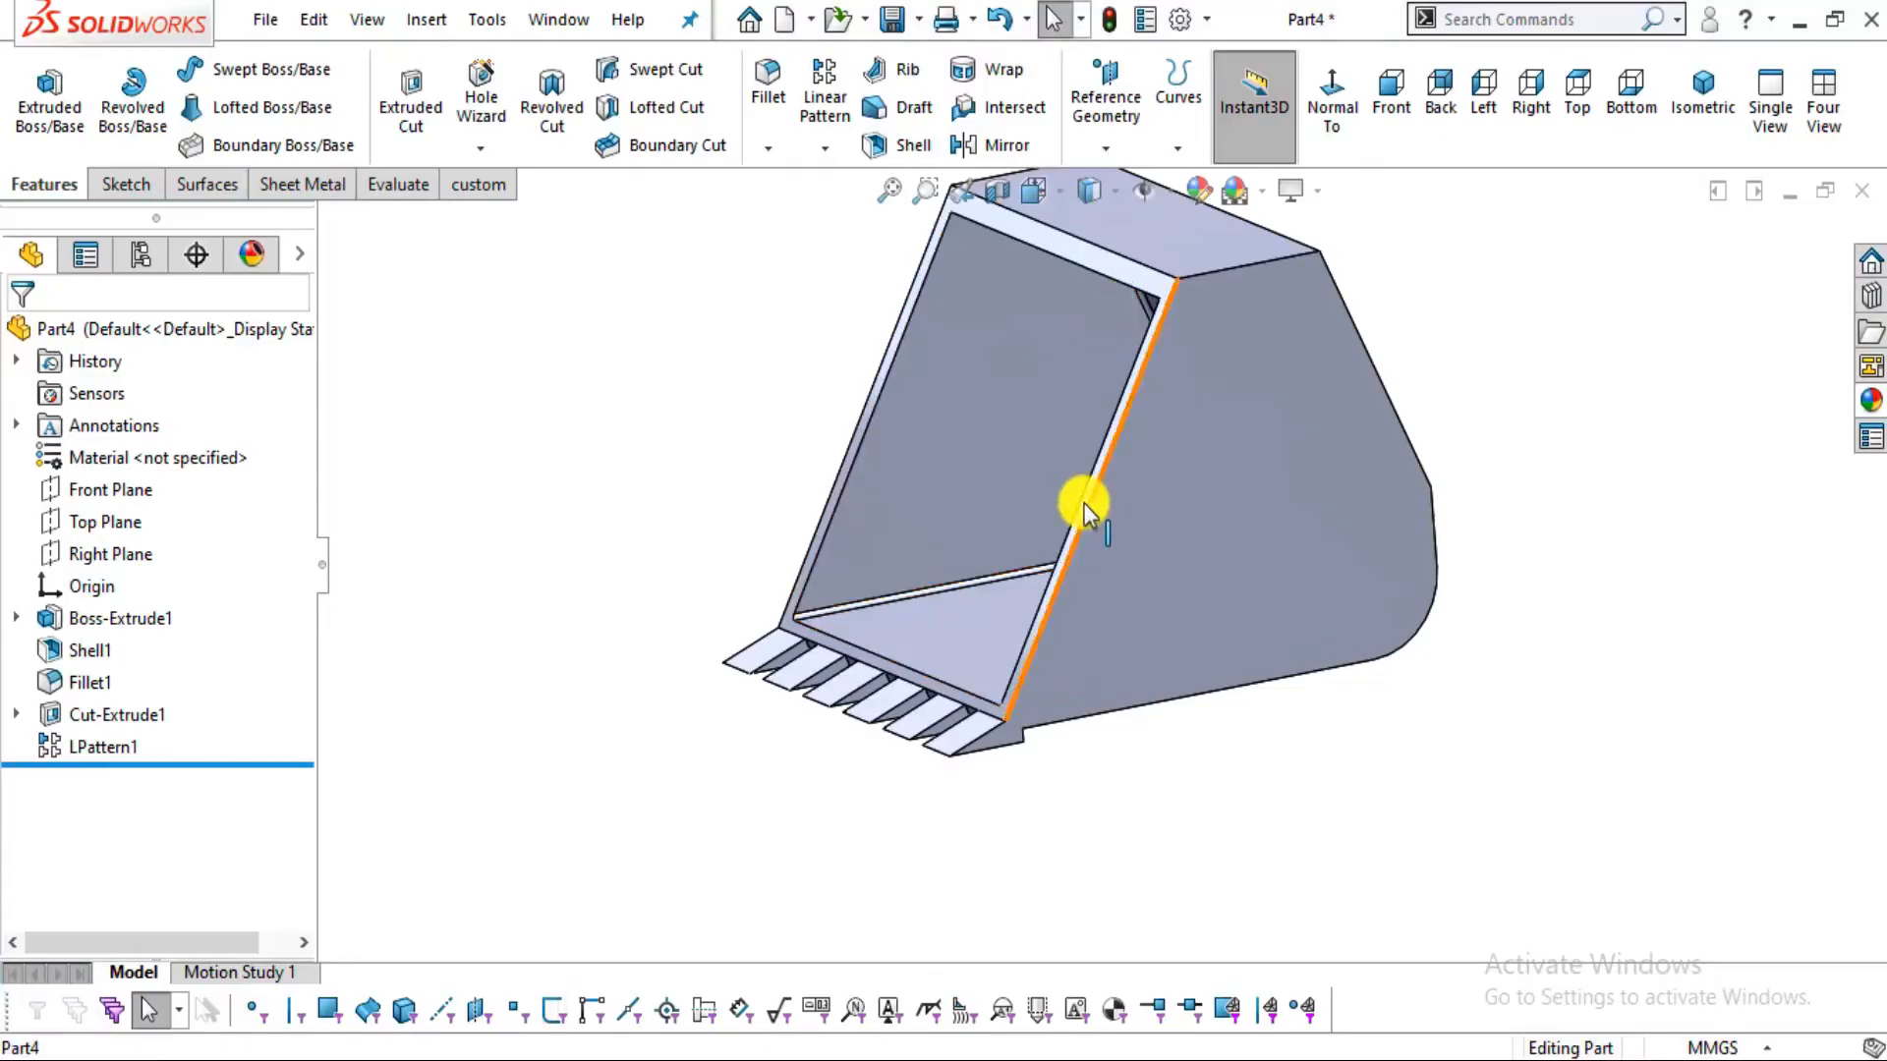
mouse_move(1083, 503)
middle_down()
mouse_move(894, 488)
mouse_move(1229, 455)
middle_up()
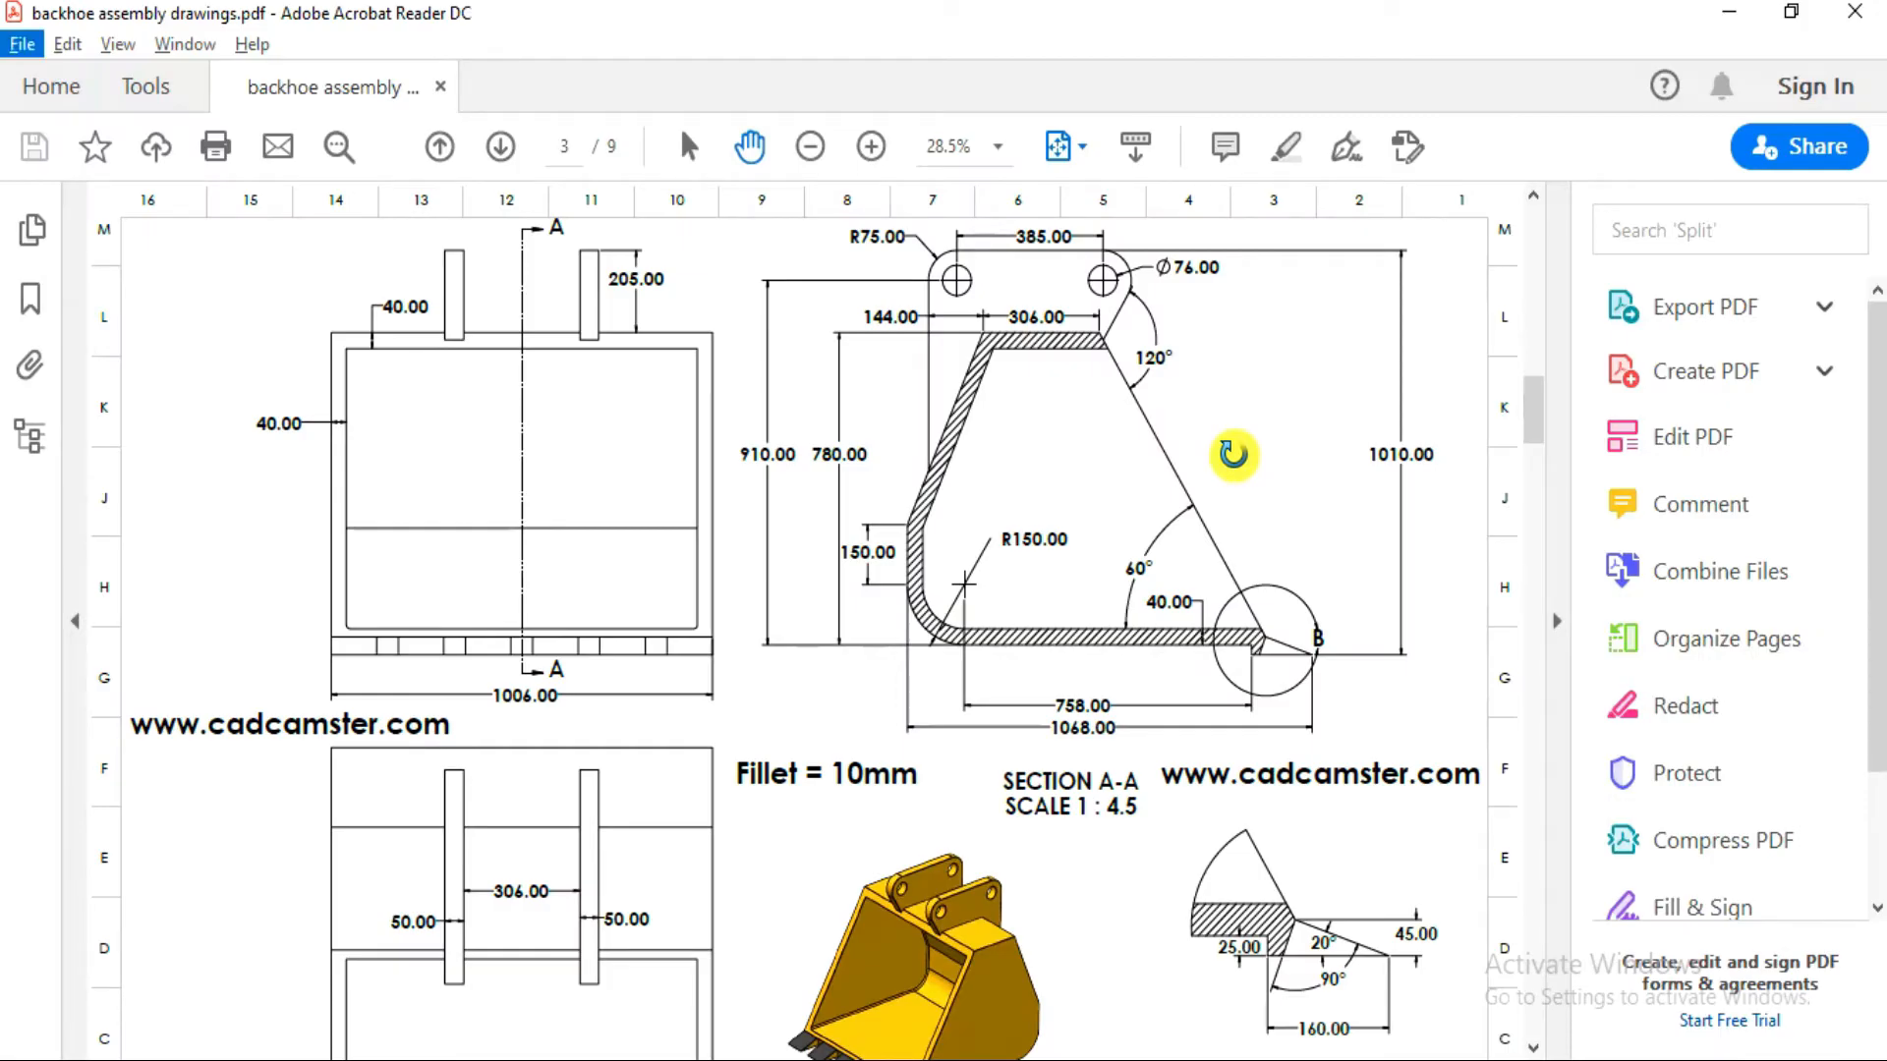
key(alt+Tab)
Start a sketch on the bucket's flat side face, viewed normal to that face
click(1124, 492)
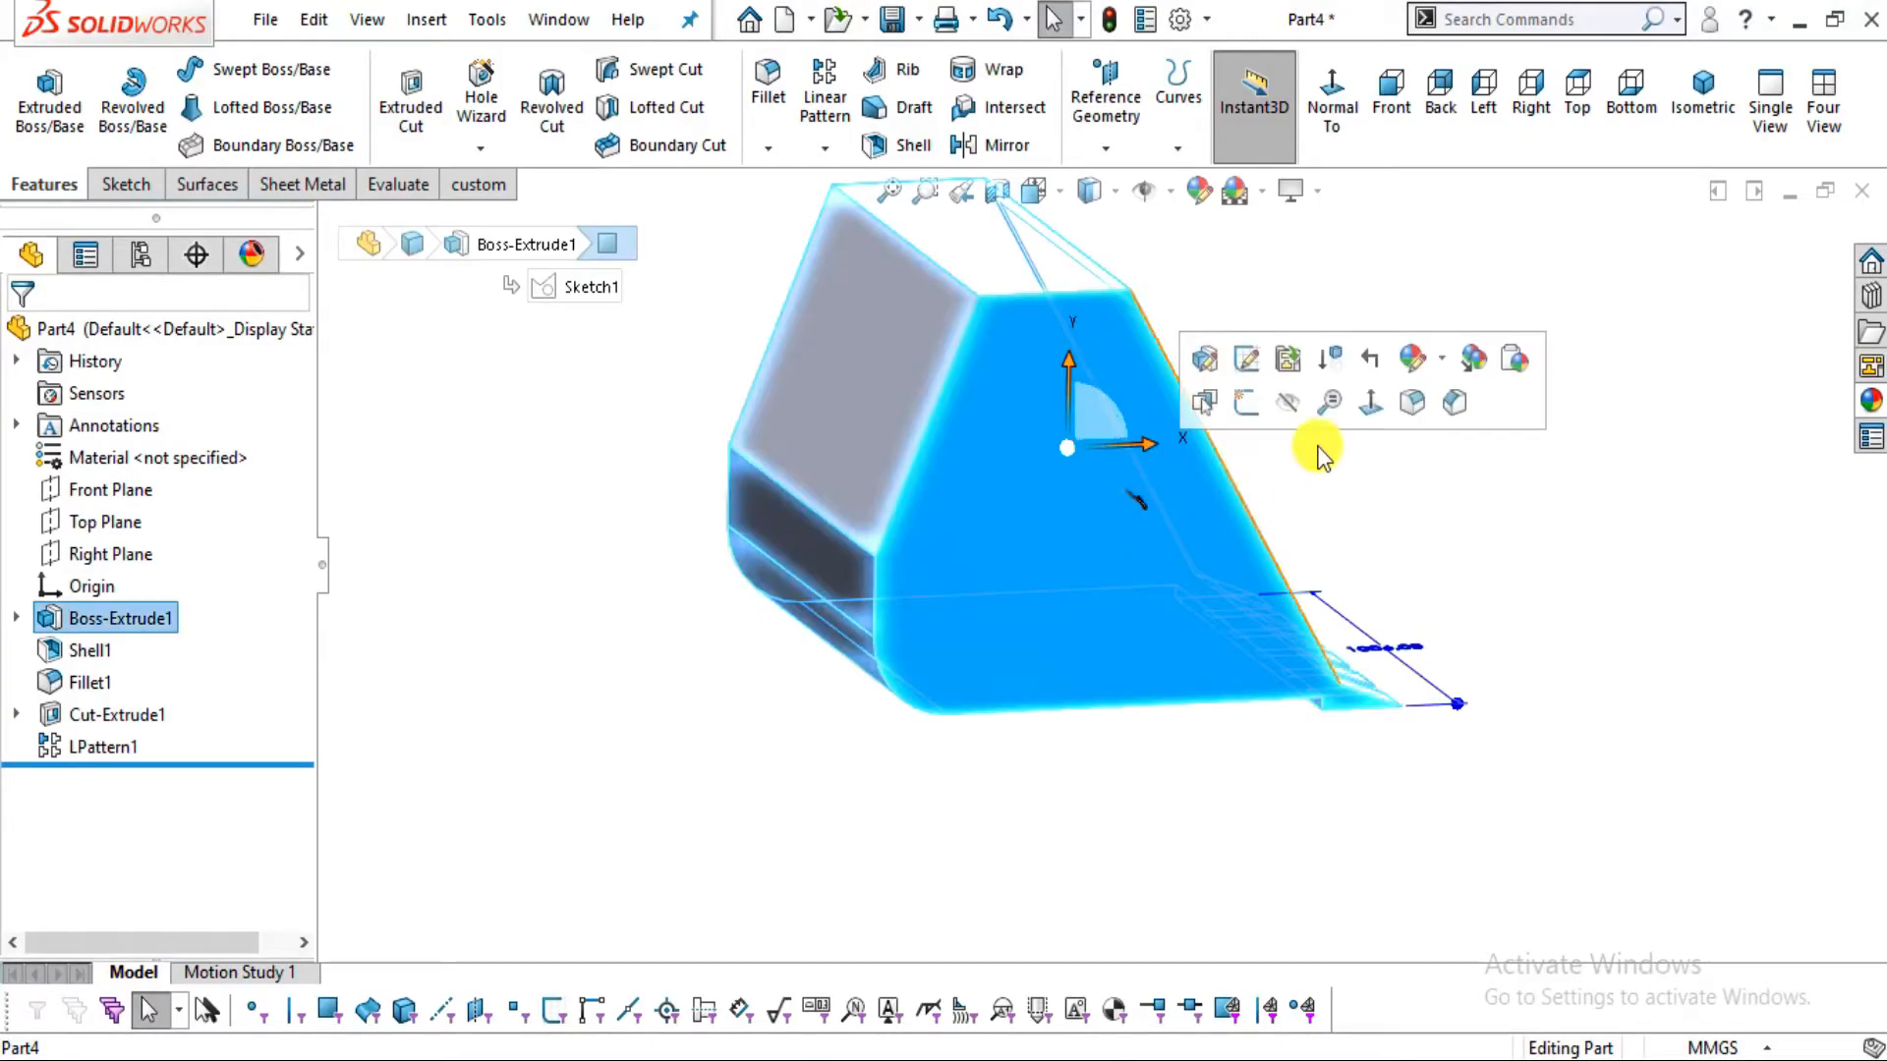
click(1372, 404)
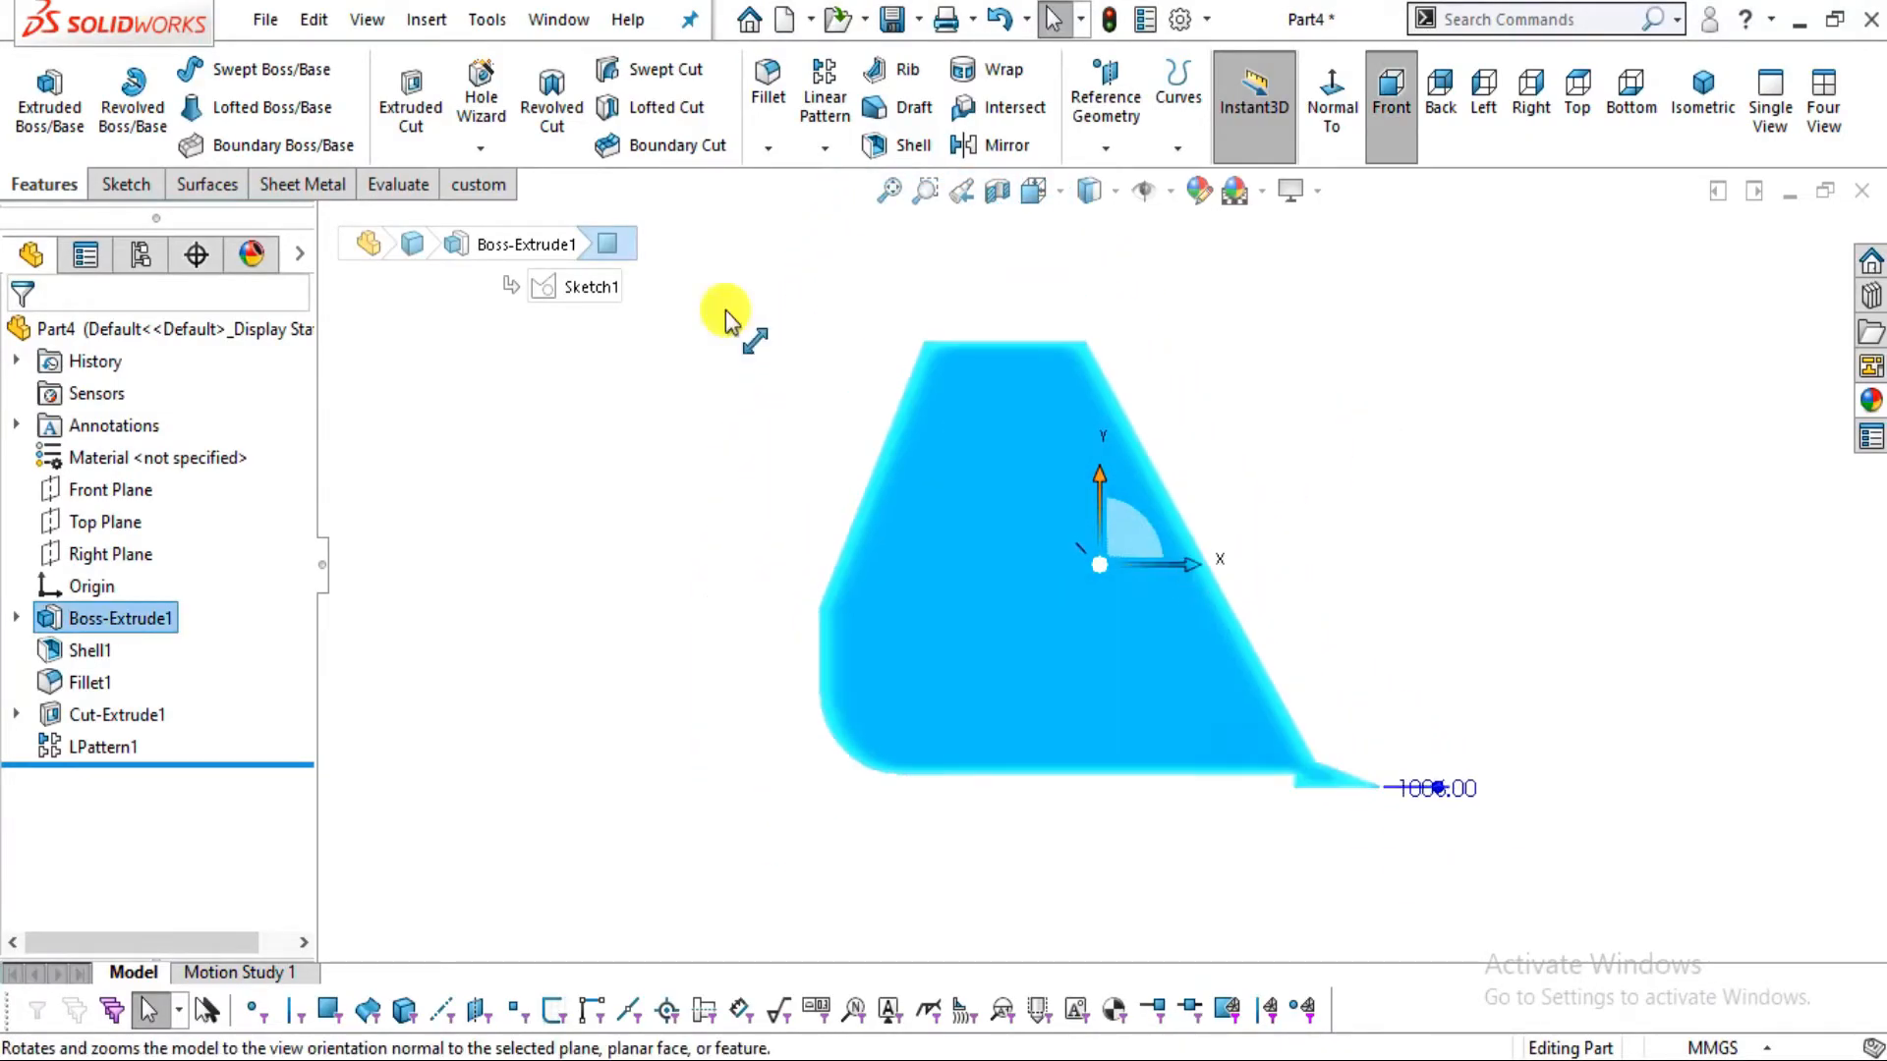
click(145, 186)
click(37, 90)
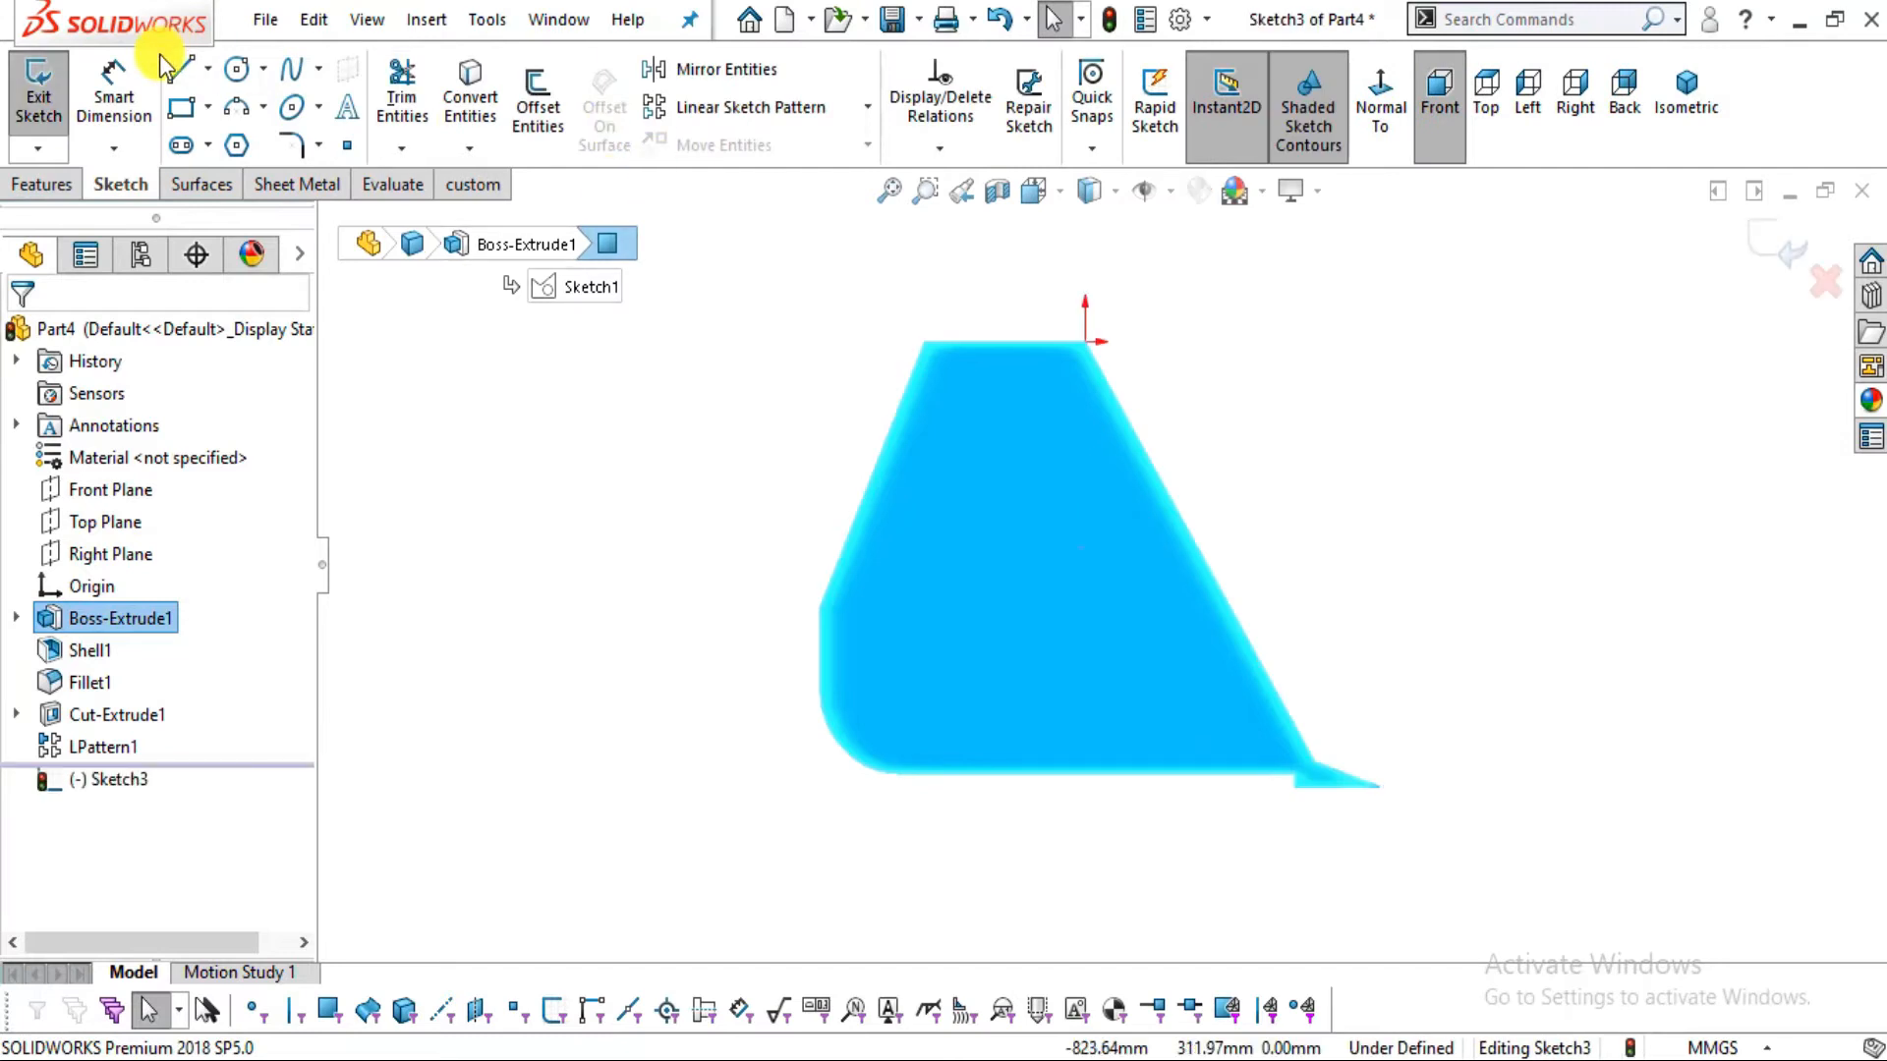
key(Escape)
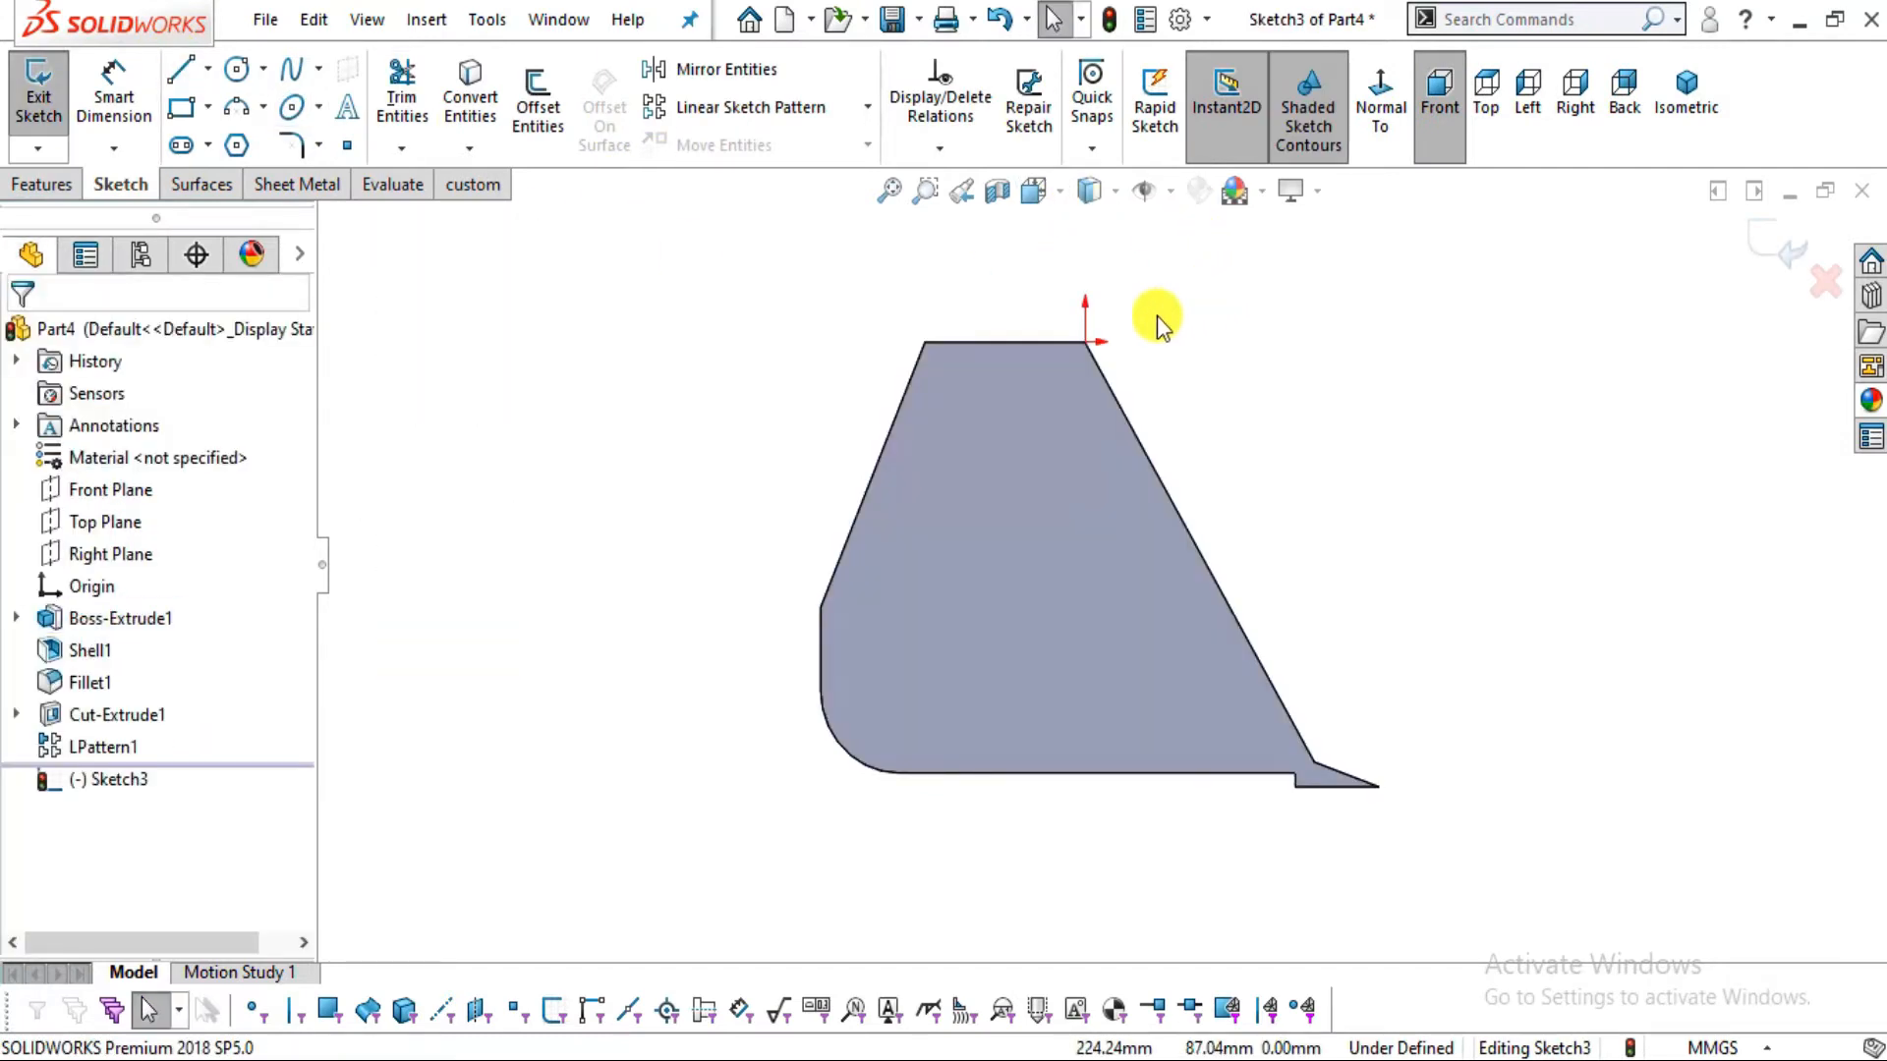
Sketch a slanted line from the origin corner to about 171 mm across and 255 mm up, continued by a tangent arc curving back
click(189, 75)
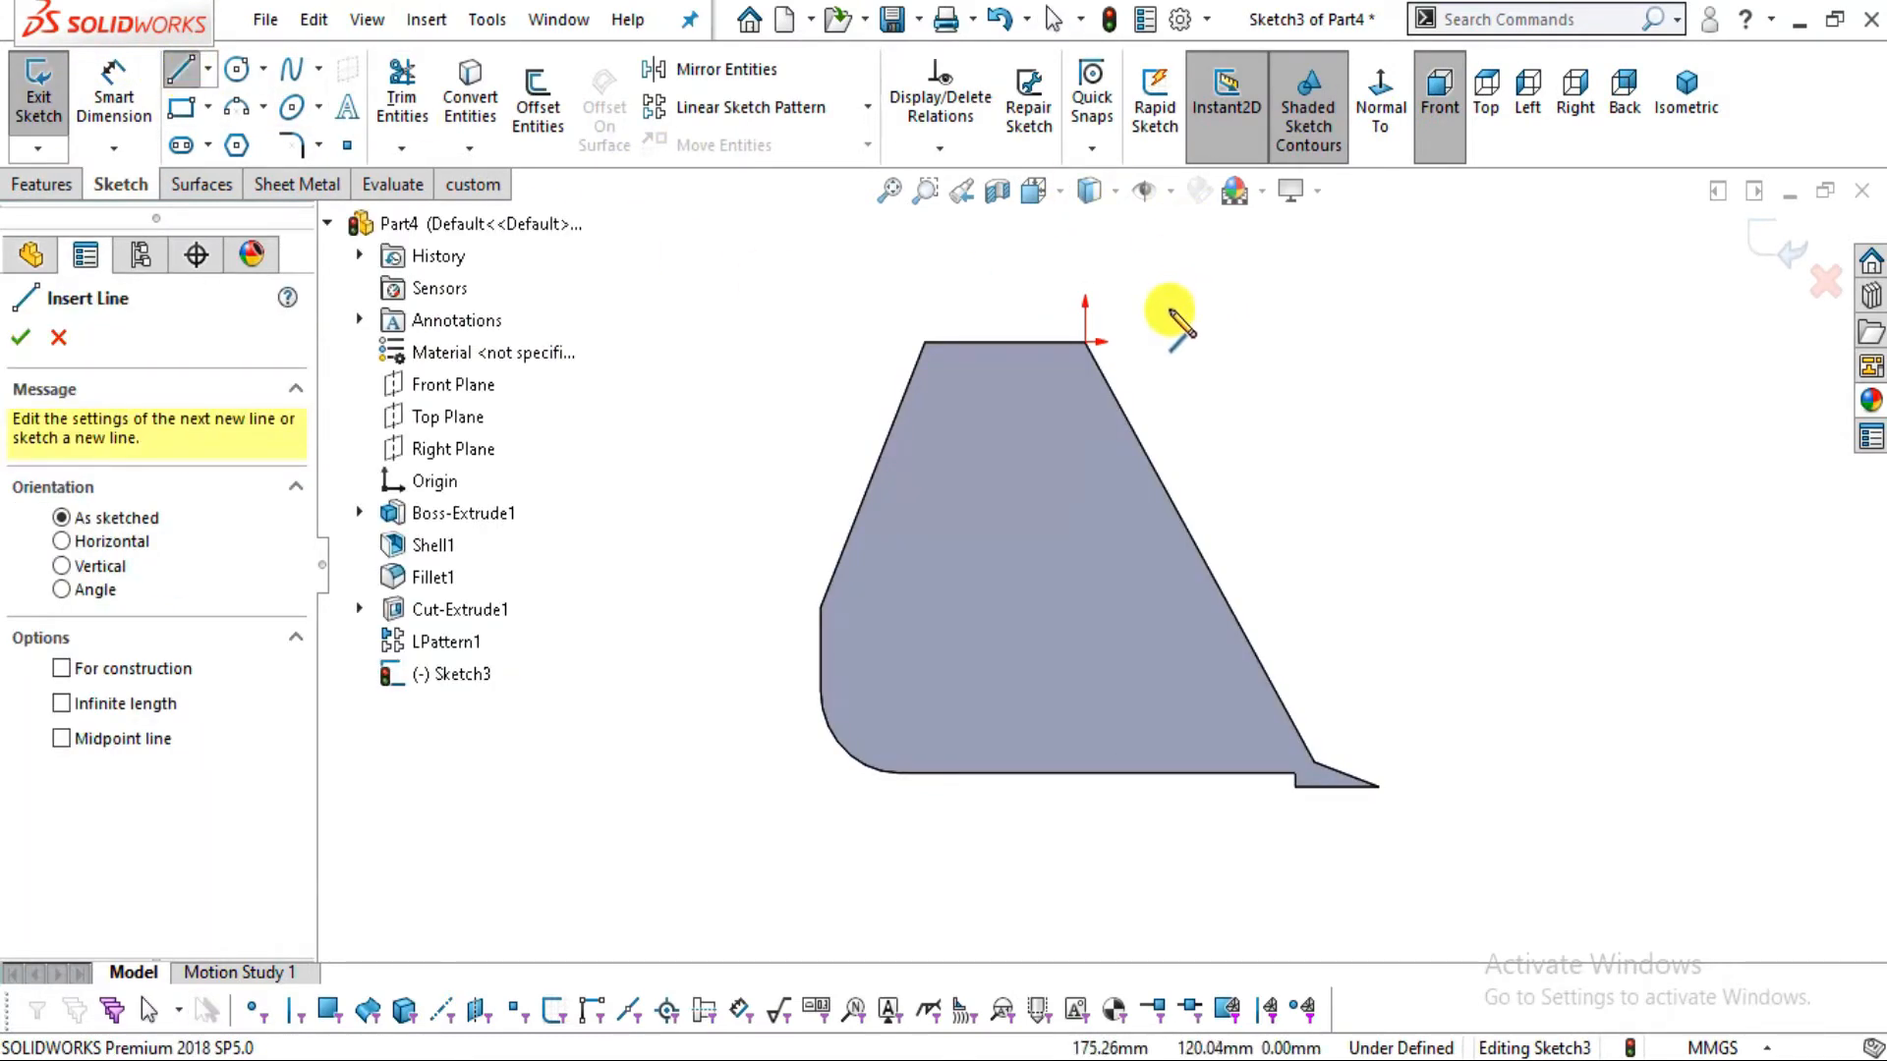
scroll(1171, 317, down, 3)
key(alt+Tab)
key(alt+Tab)
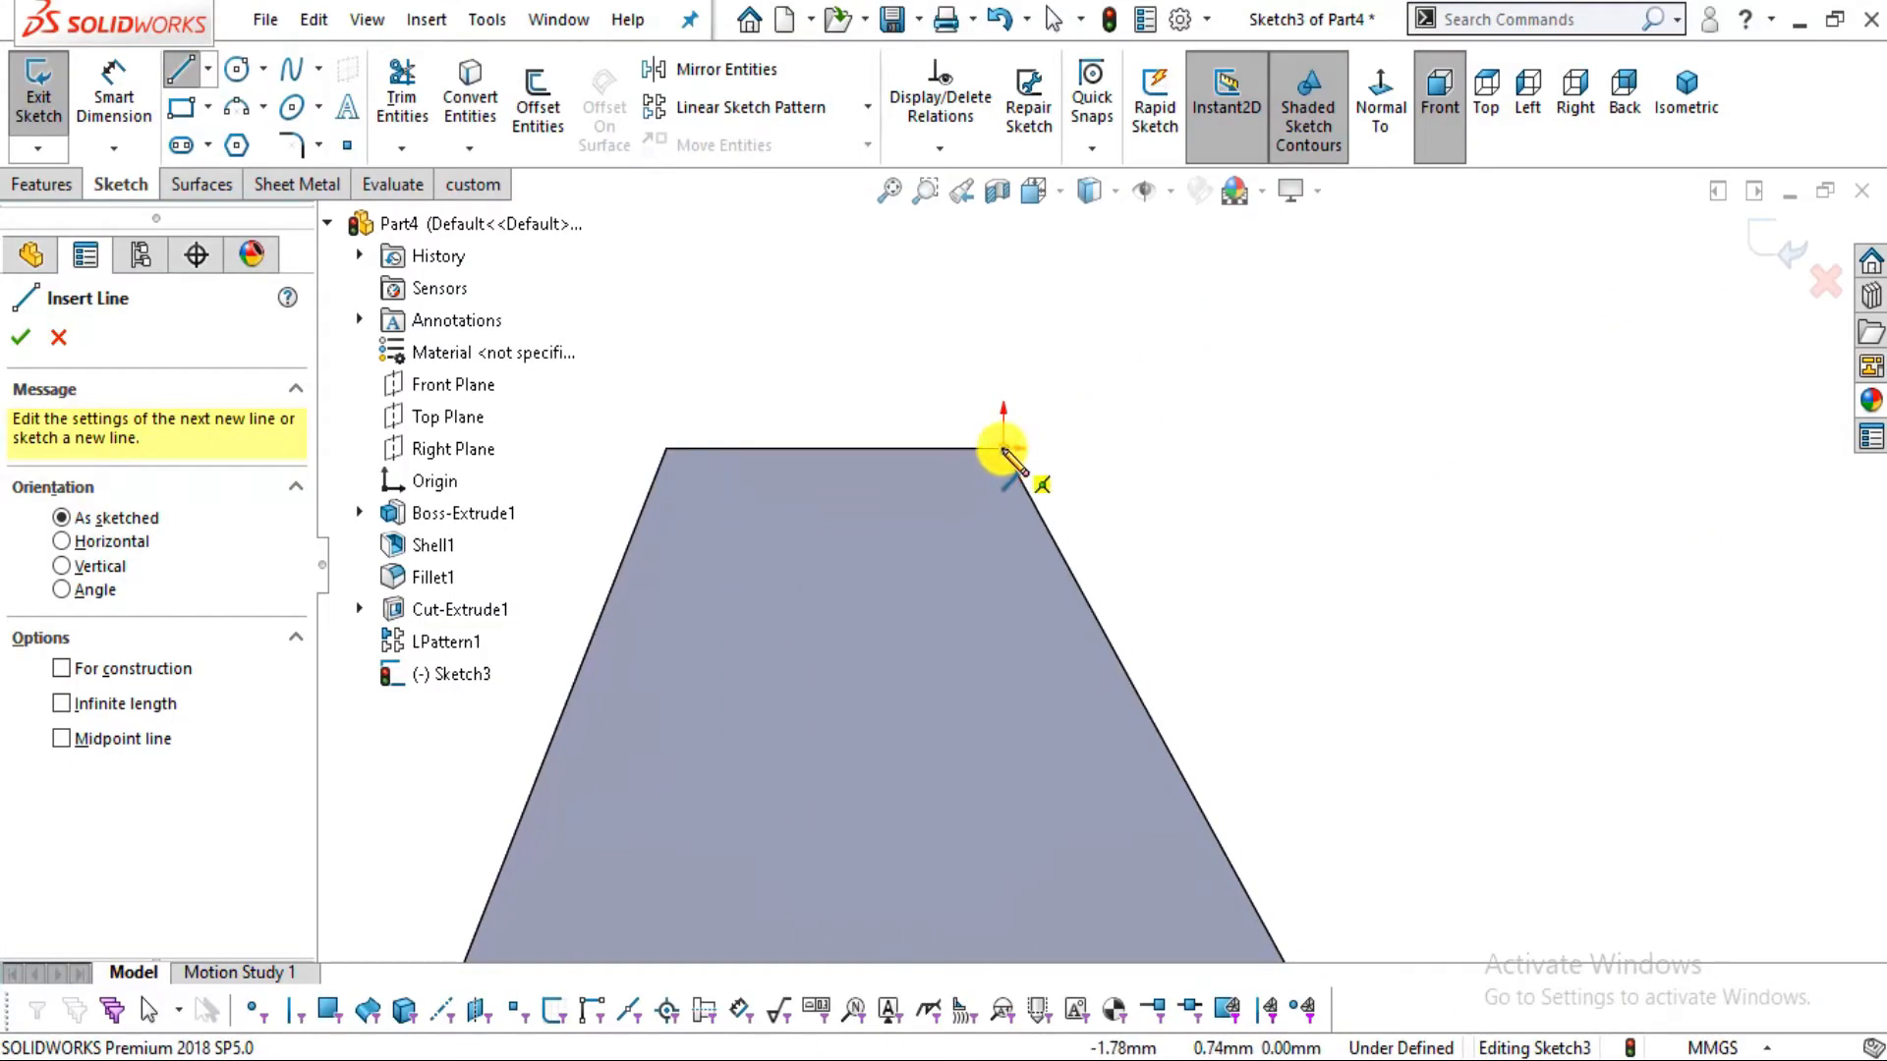
click(1003, 451)
scroll(1165, 280, up, 1)
click(1167, 285)
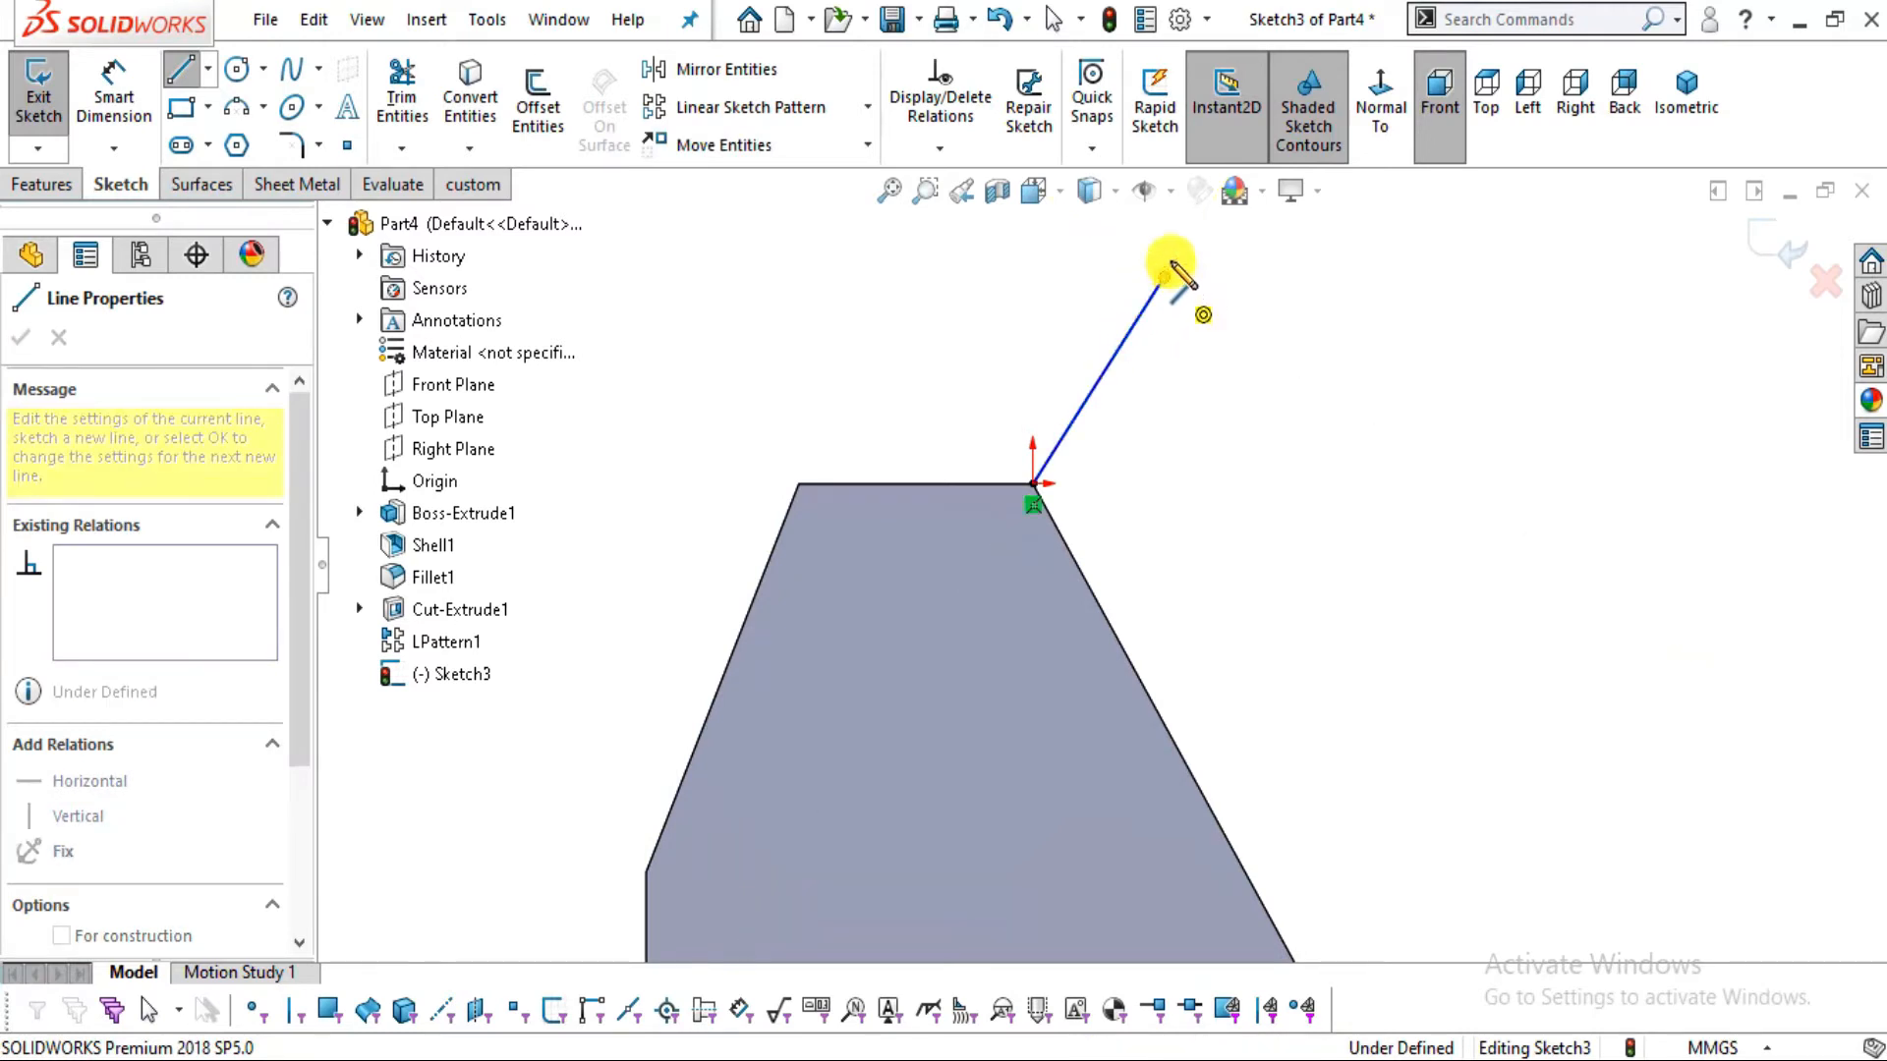
scroll(1158, 239, up, 1)
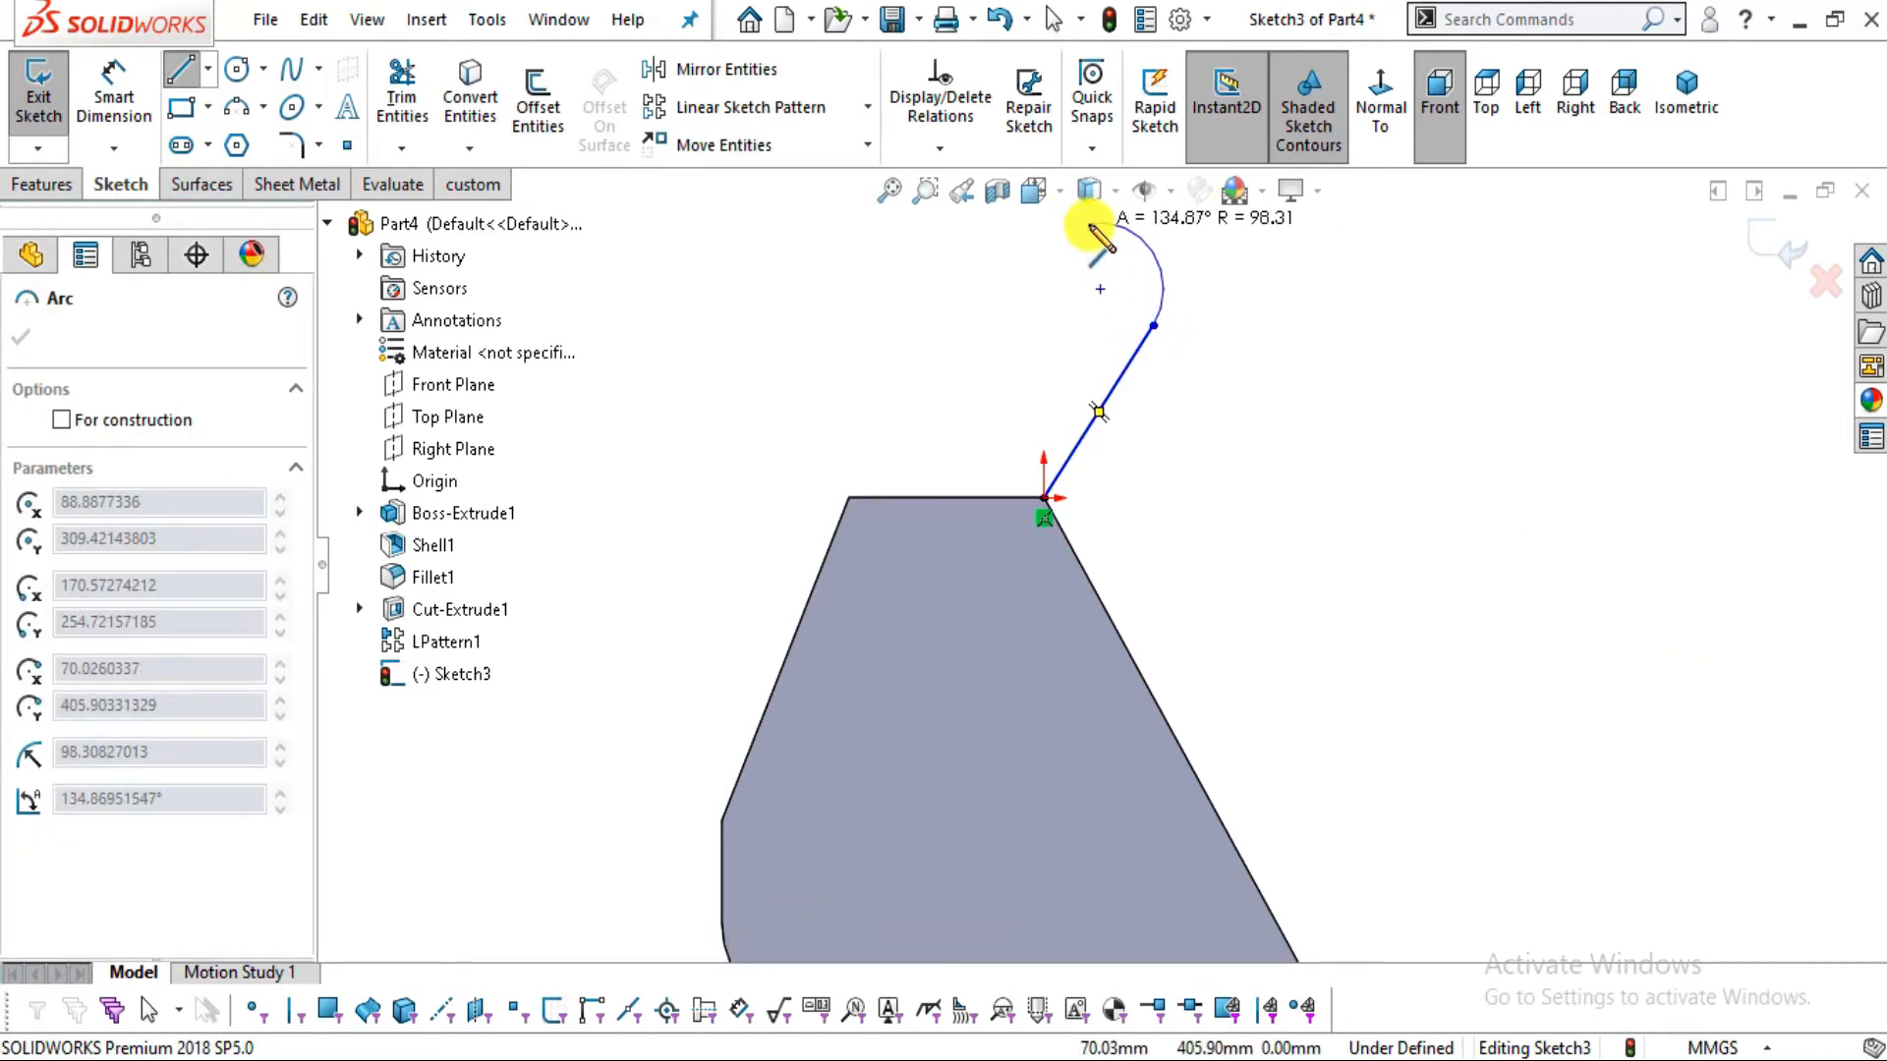
key(alt+Tab)
key(alt+Tab)
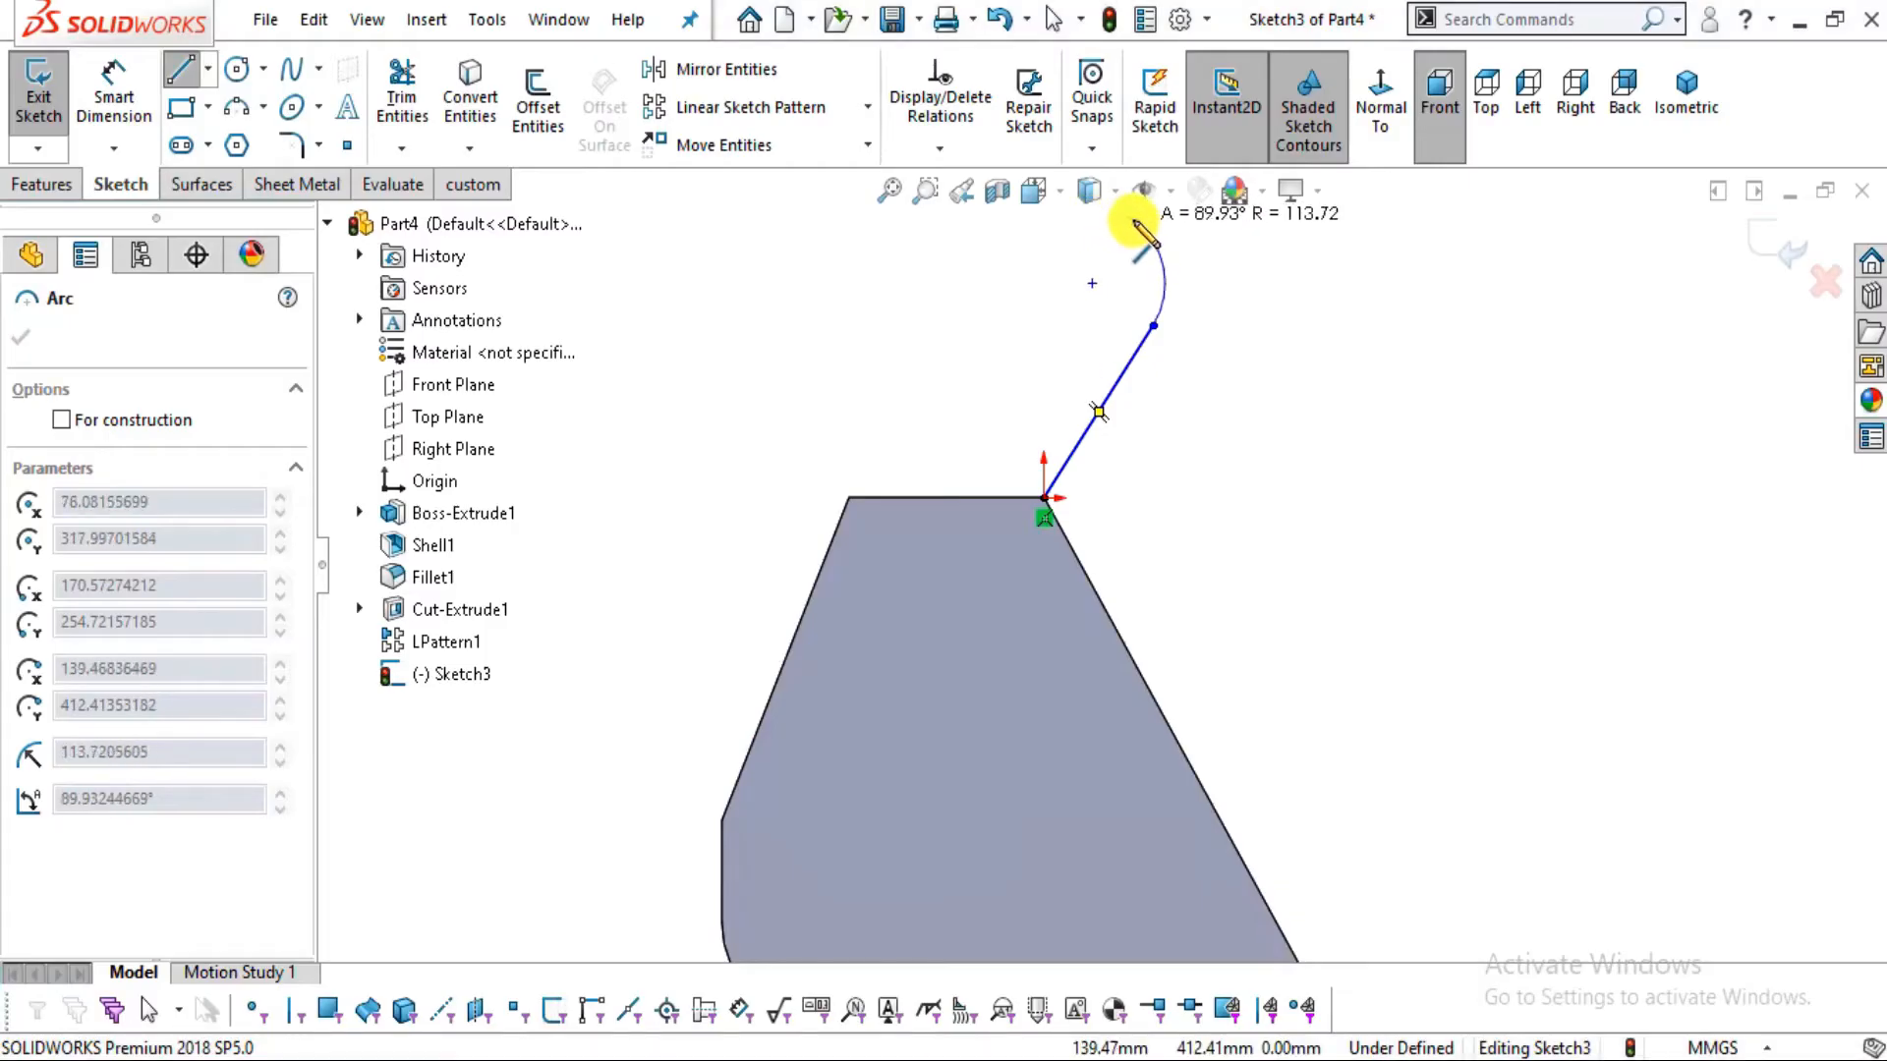
click(1116, 218)
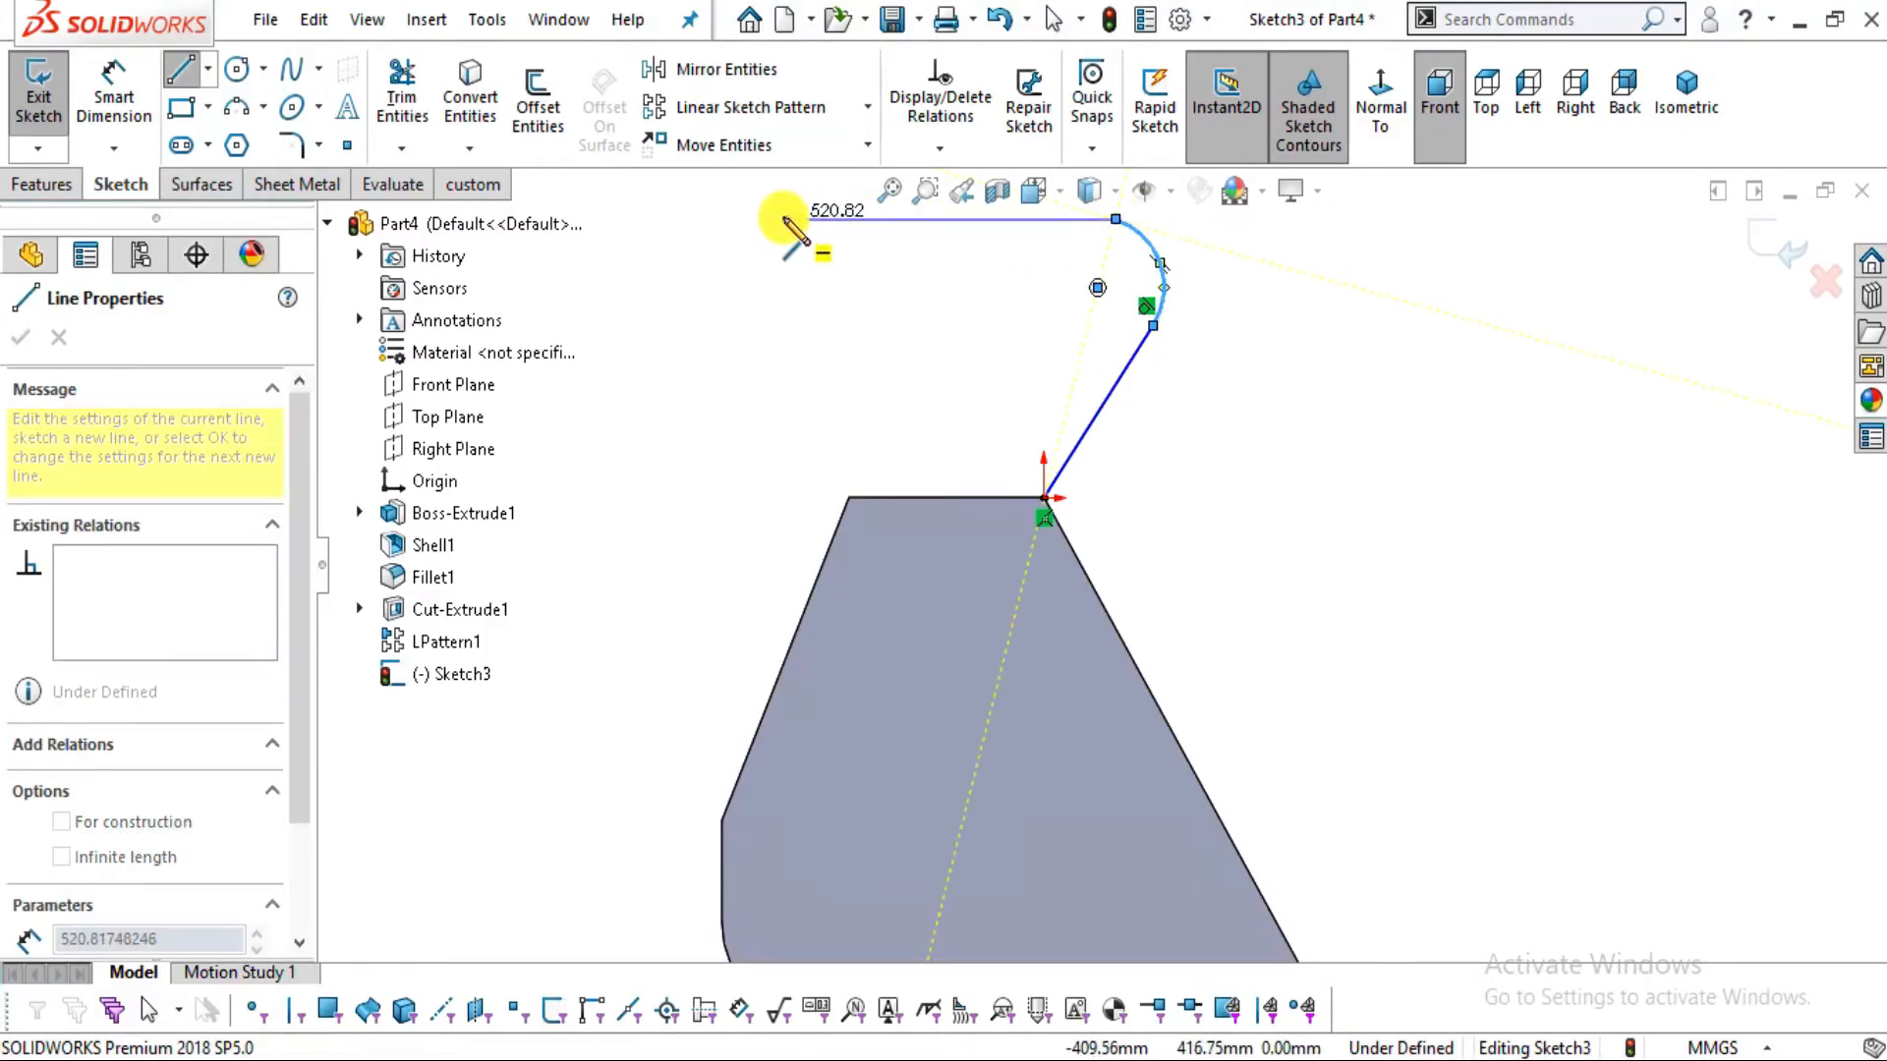
Continue the ear outline with a horizontal line about 694 mm long, a tangent corner arc and a vertical line down beside the body
click(687, 221)
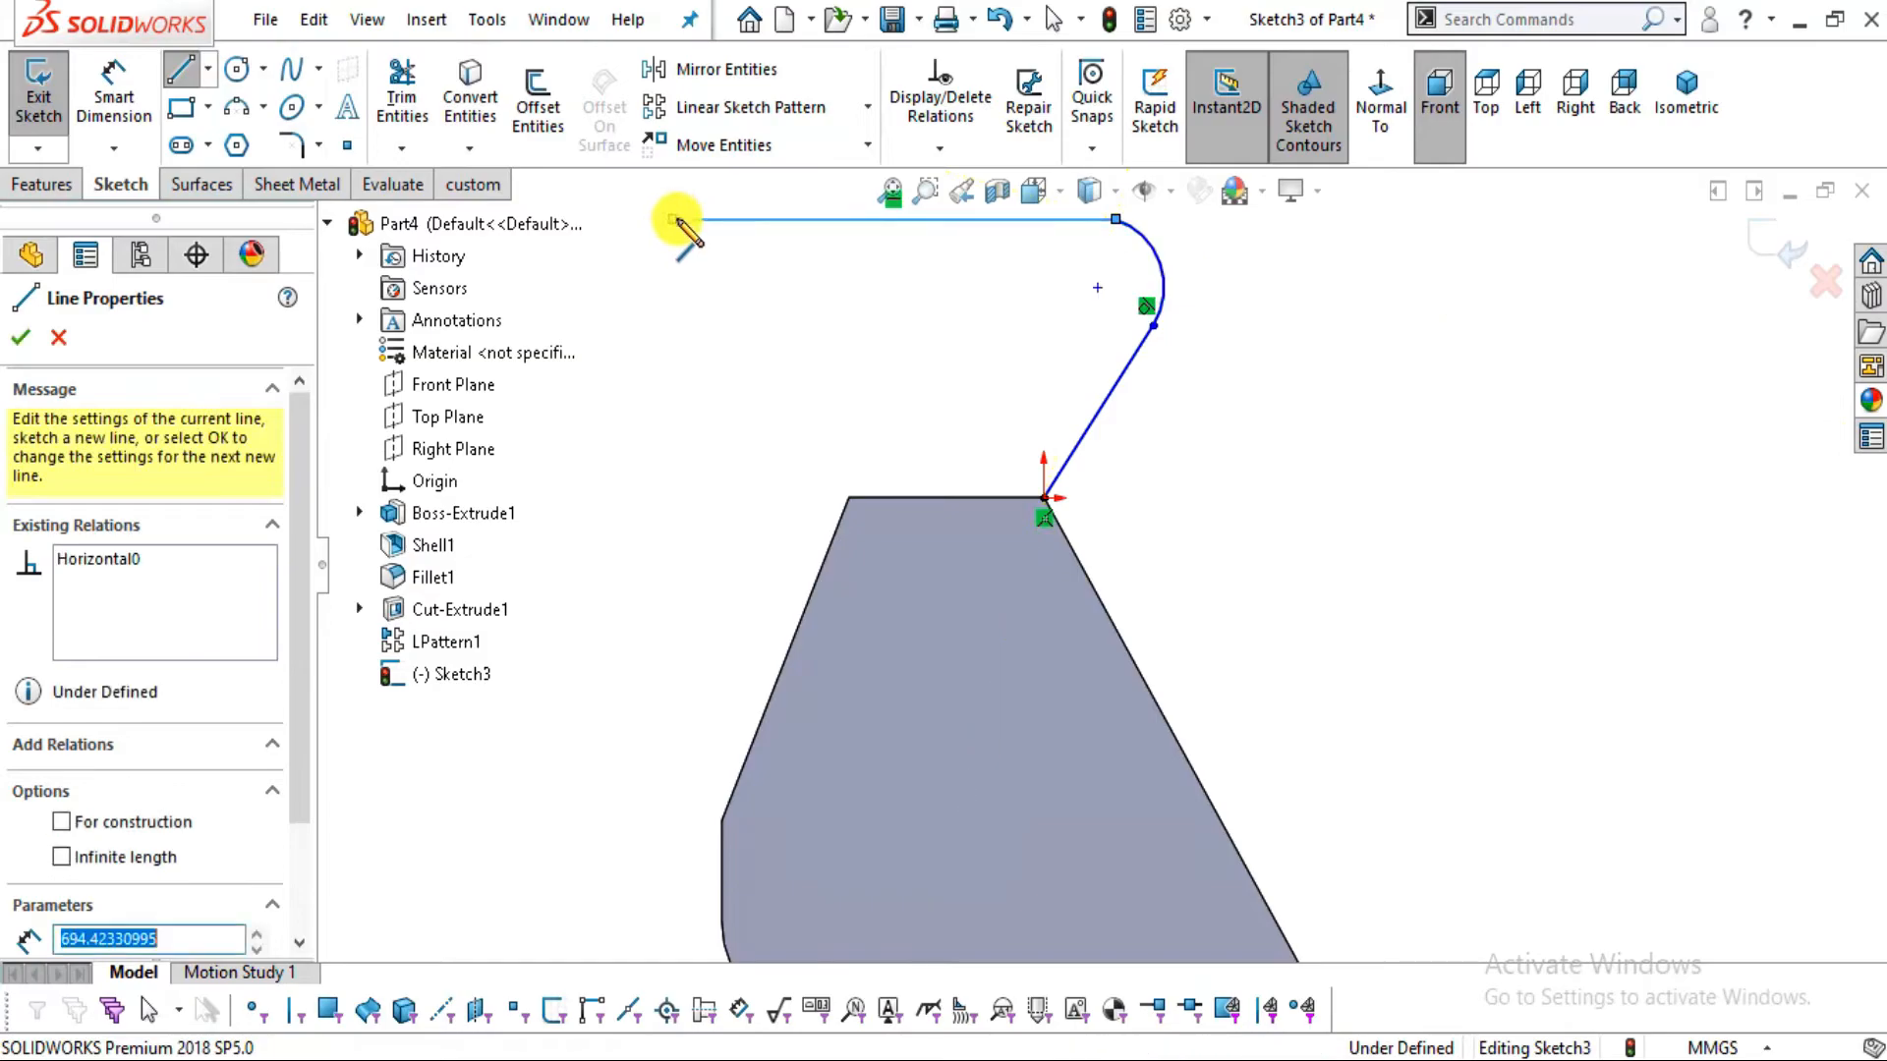
key(alt+Tab)
key(alt+Tab)
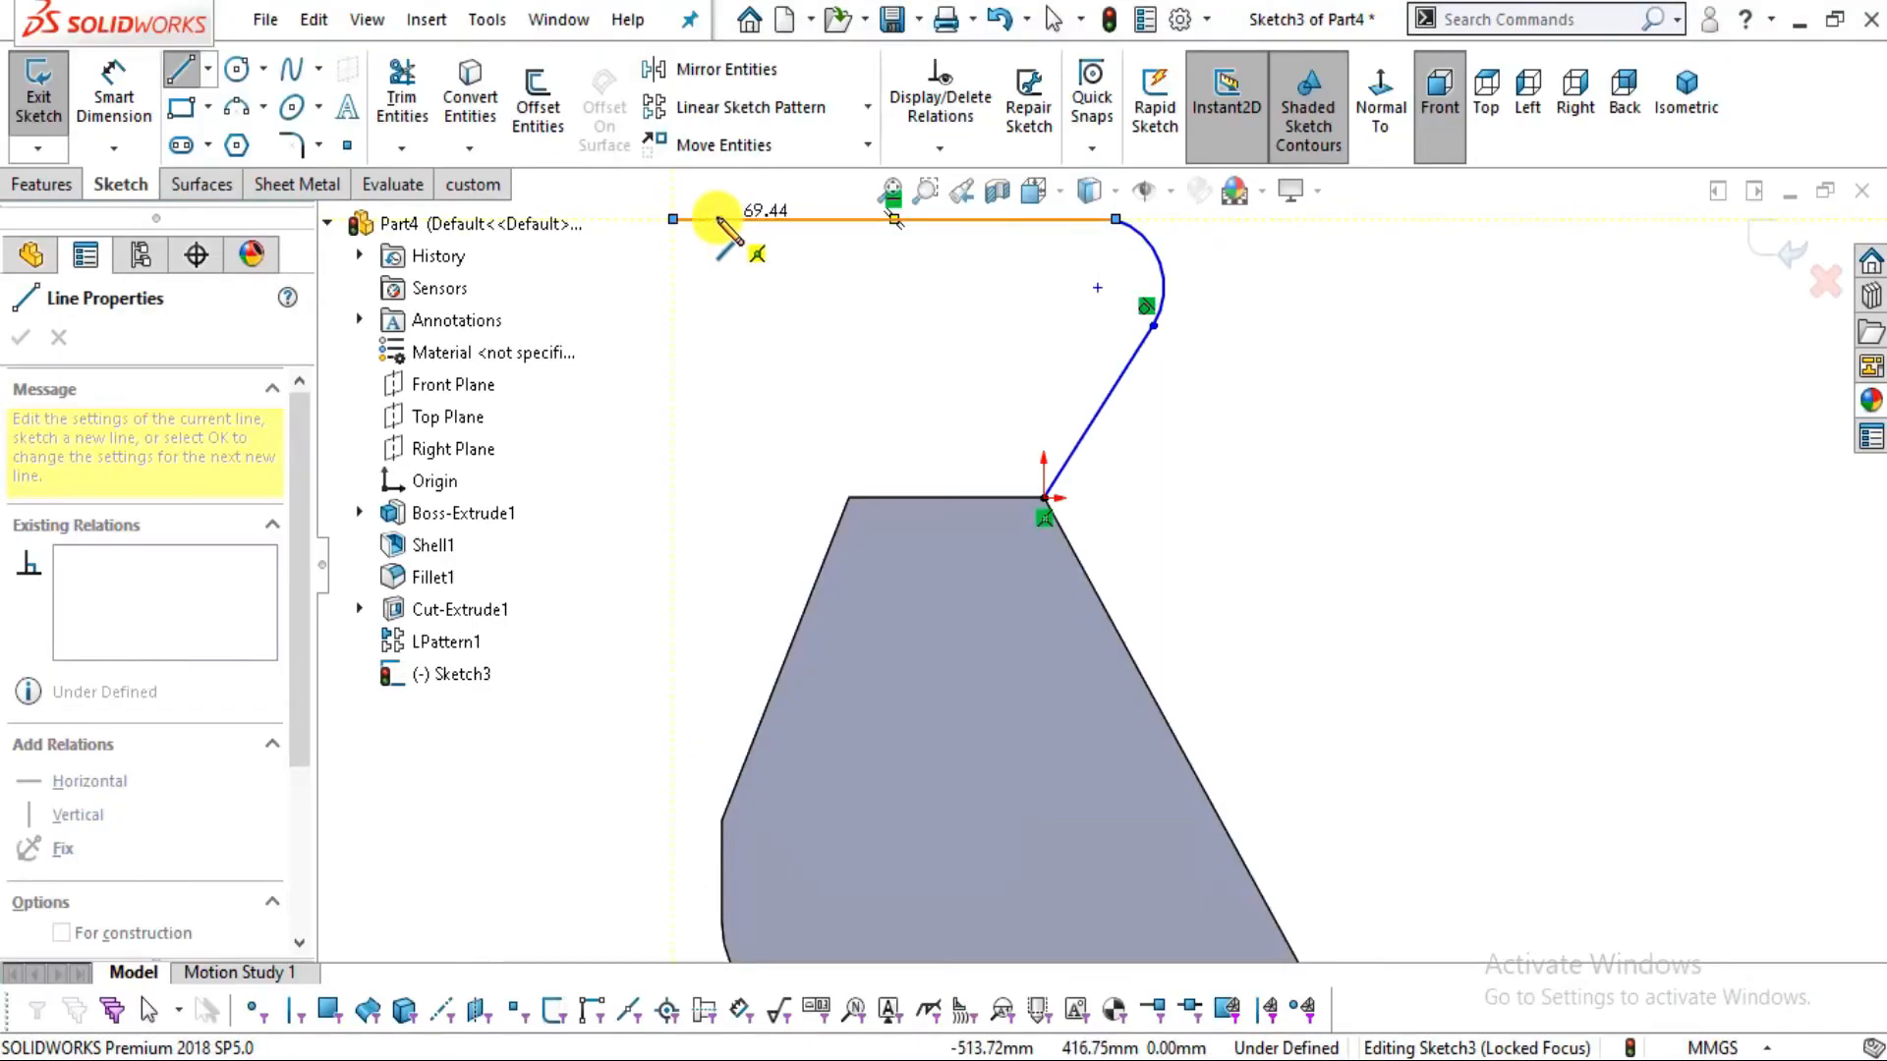
key(alt+Tab)
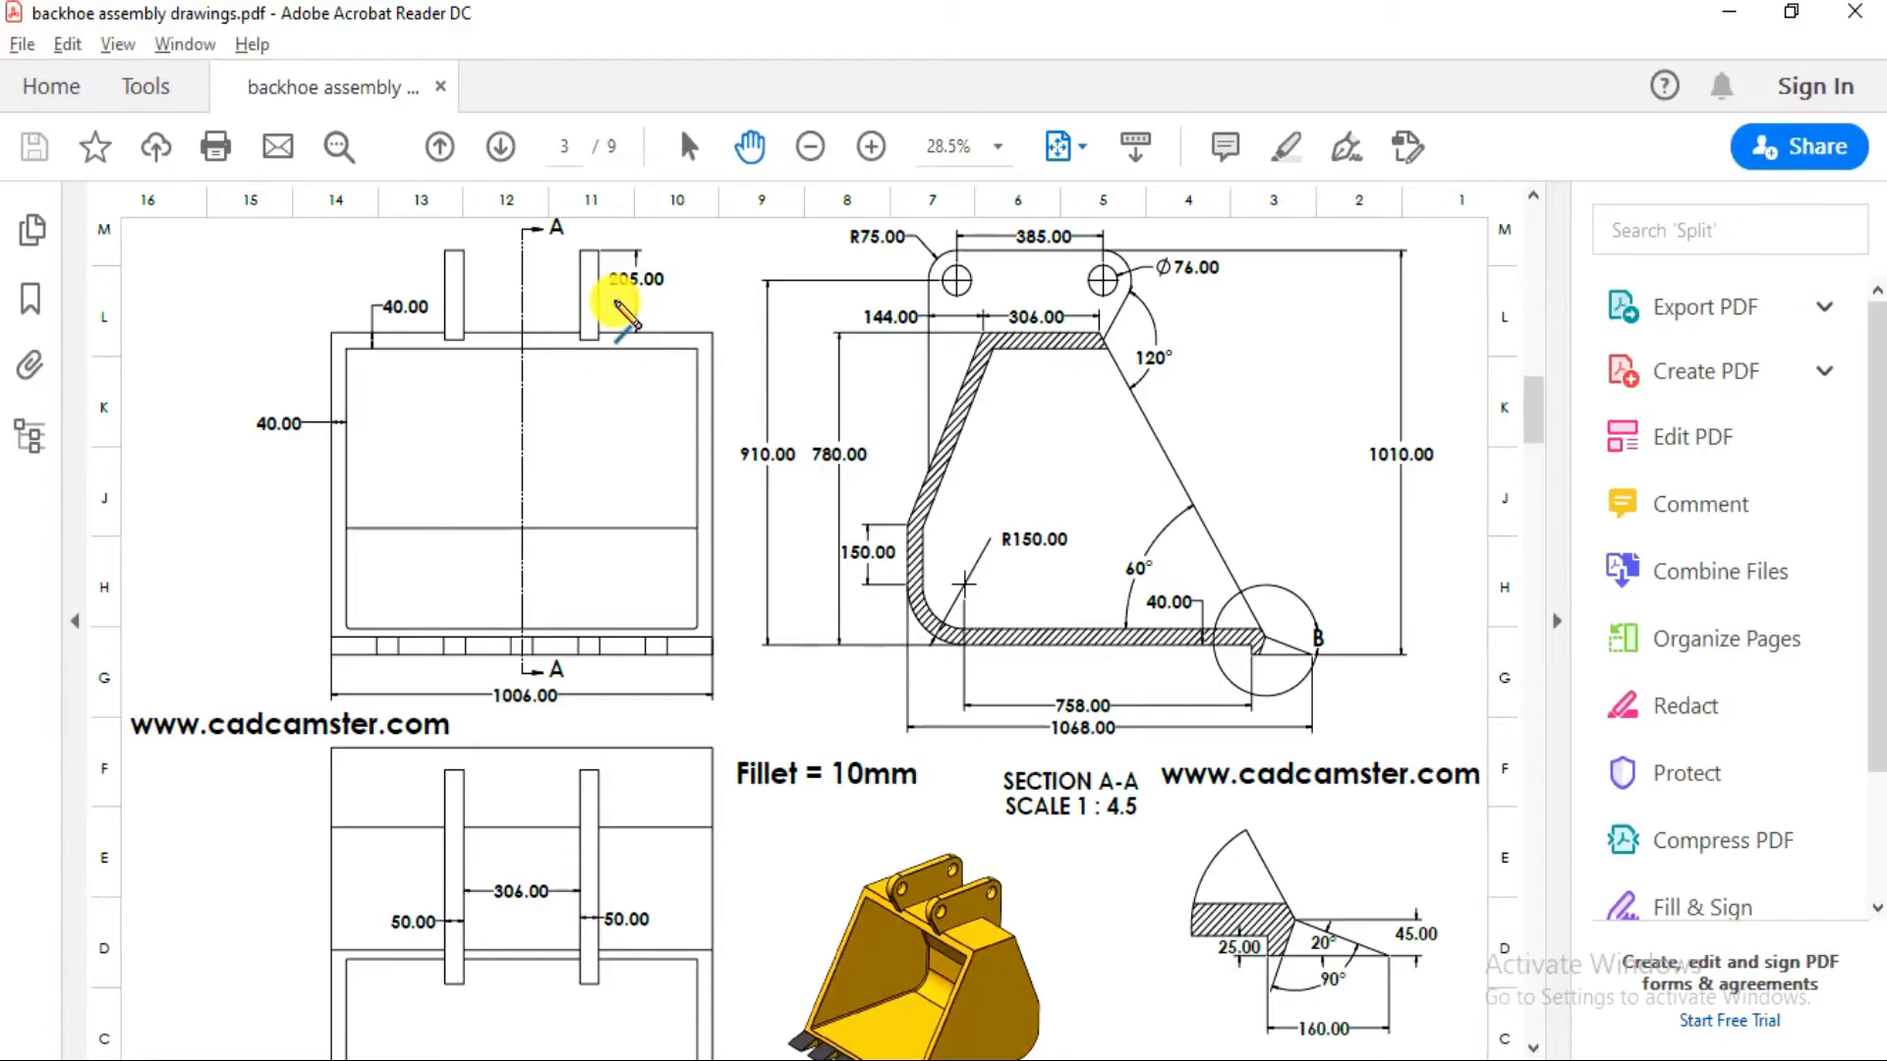
key(alt+Tab)
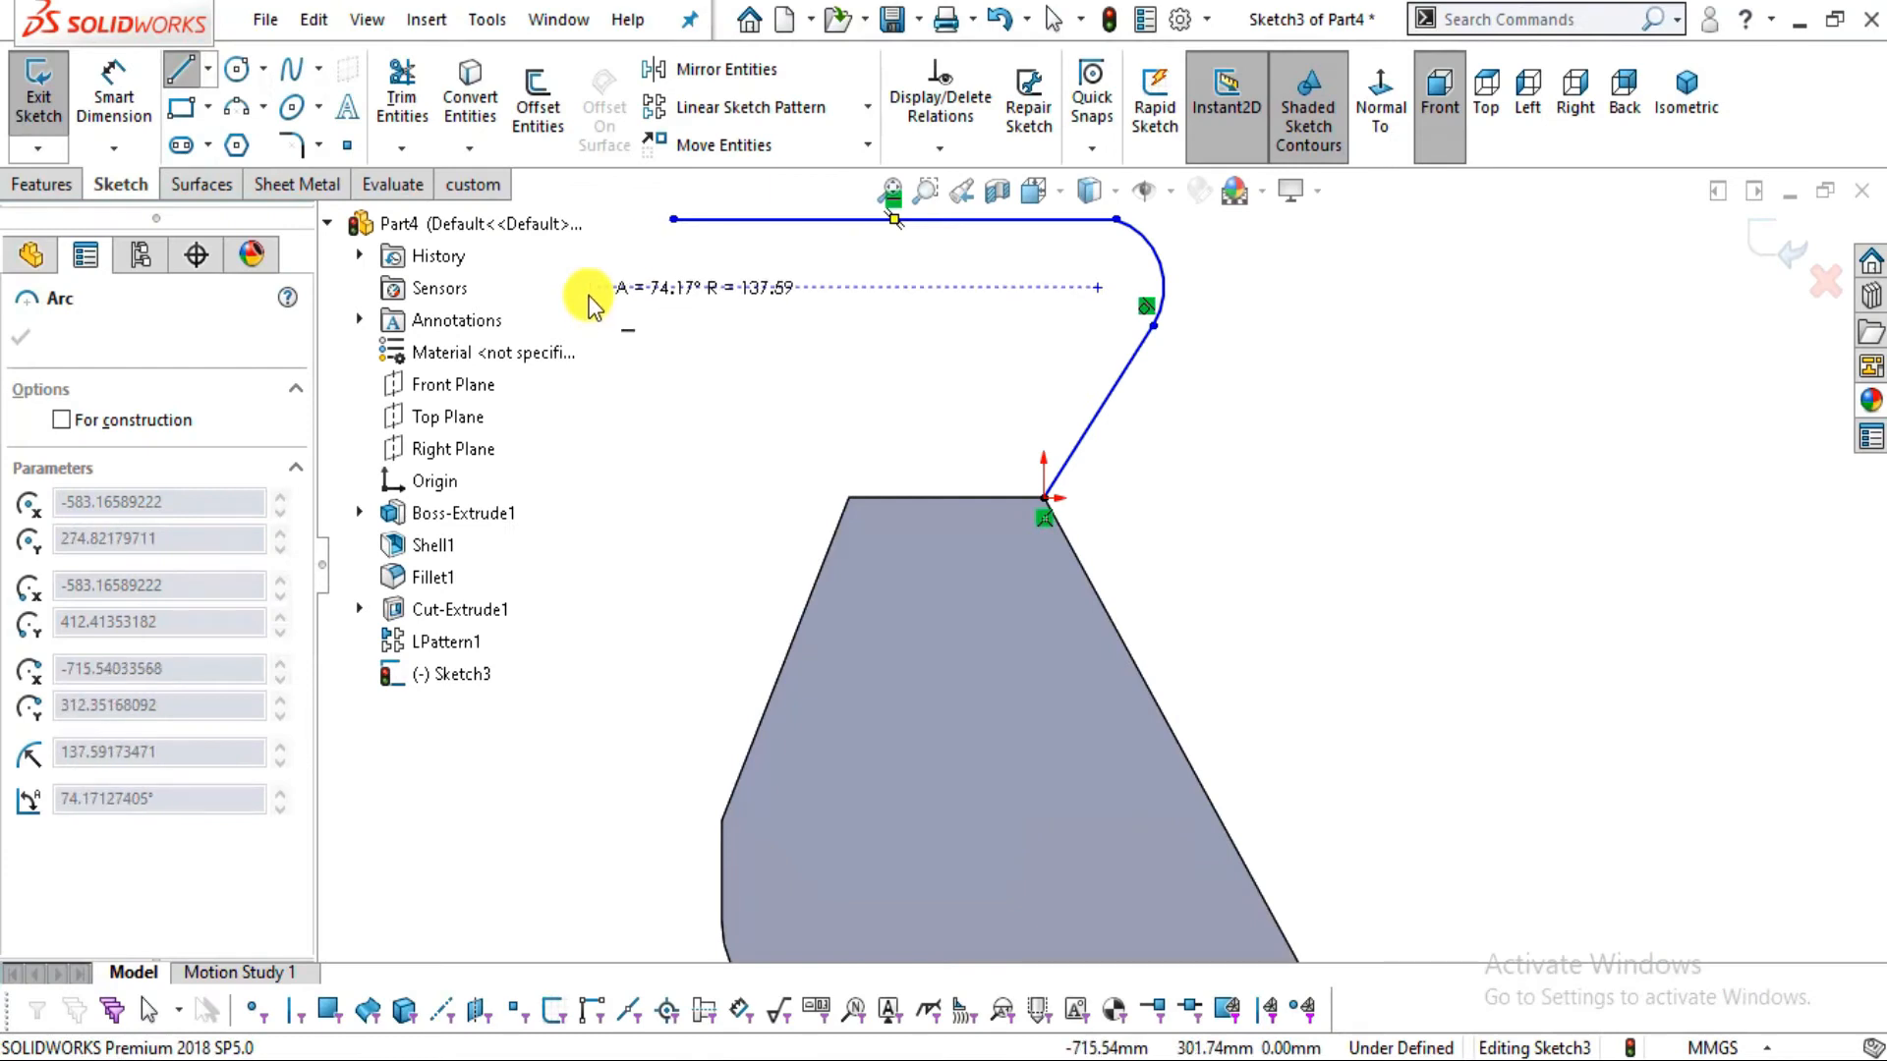
click(605, 289)
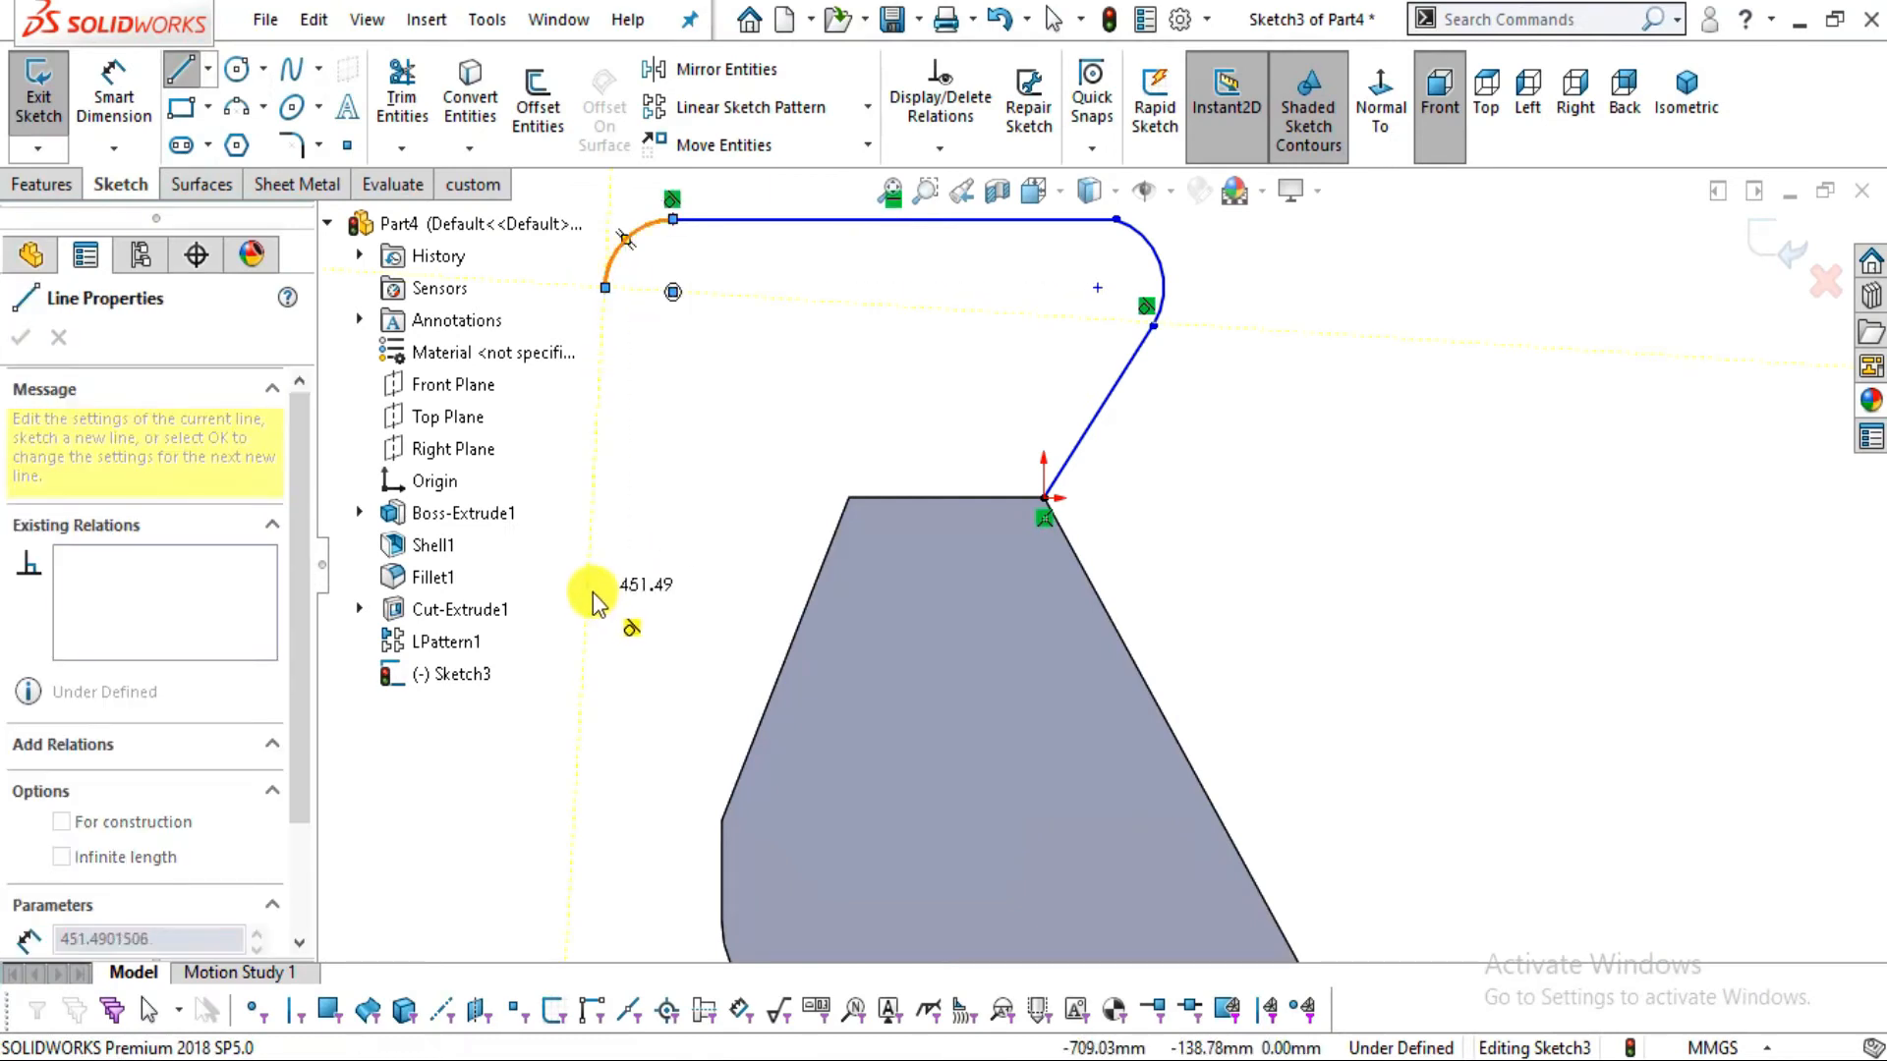
click(605, 576)
key(Escape)
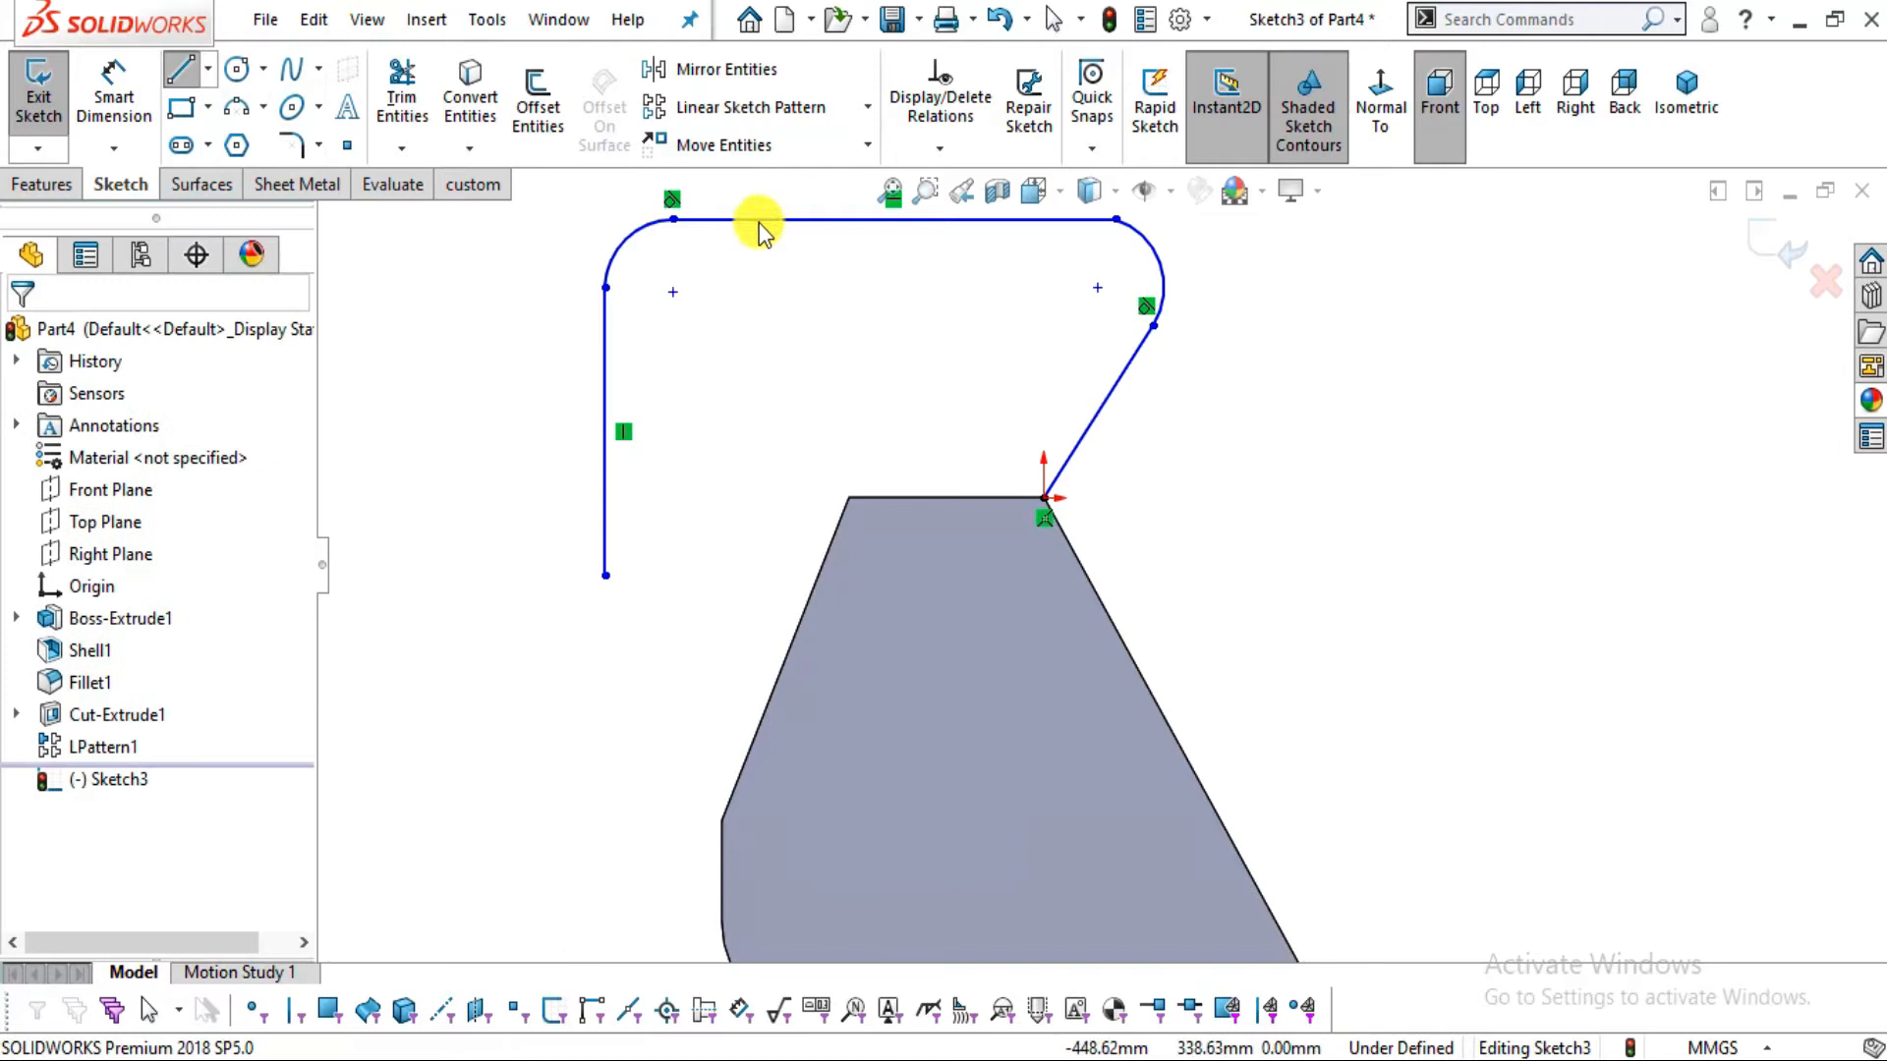
Shorten the ear's horizontal line by moving its endpoint at the rear arc inward, and undo a trial shift of the vertical line
drag(672, 219, 810, 200)
key(Escape)
drag(603, 310, 753, 375)
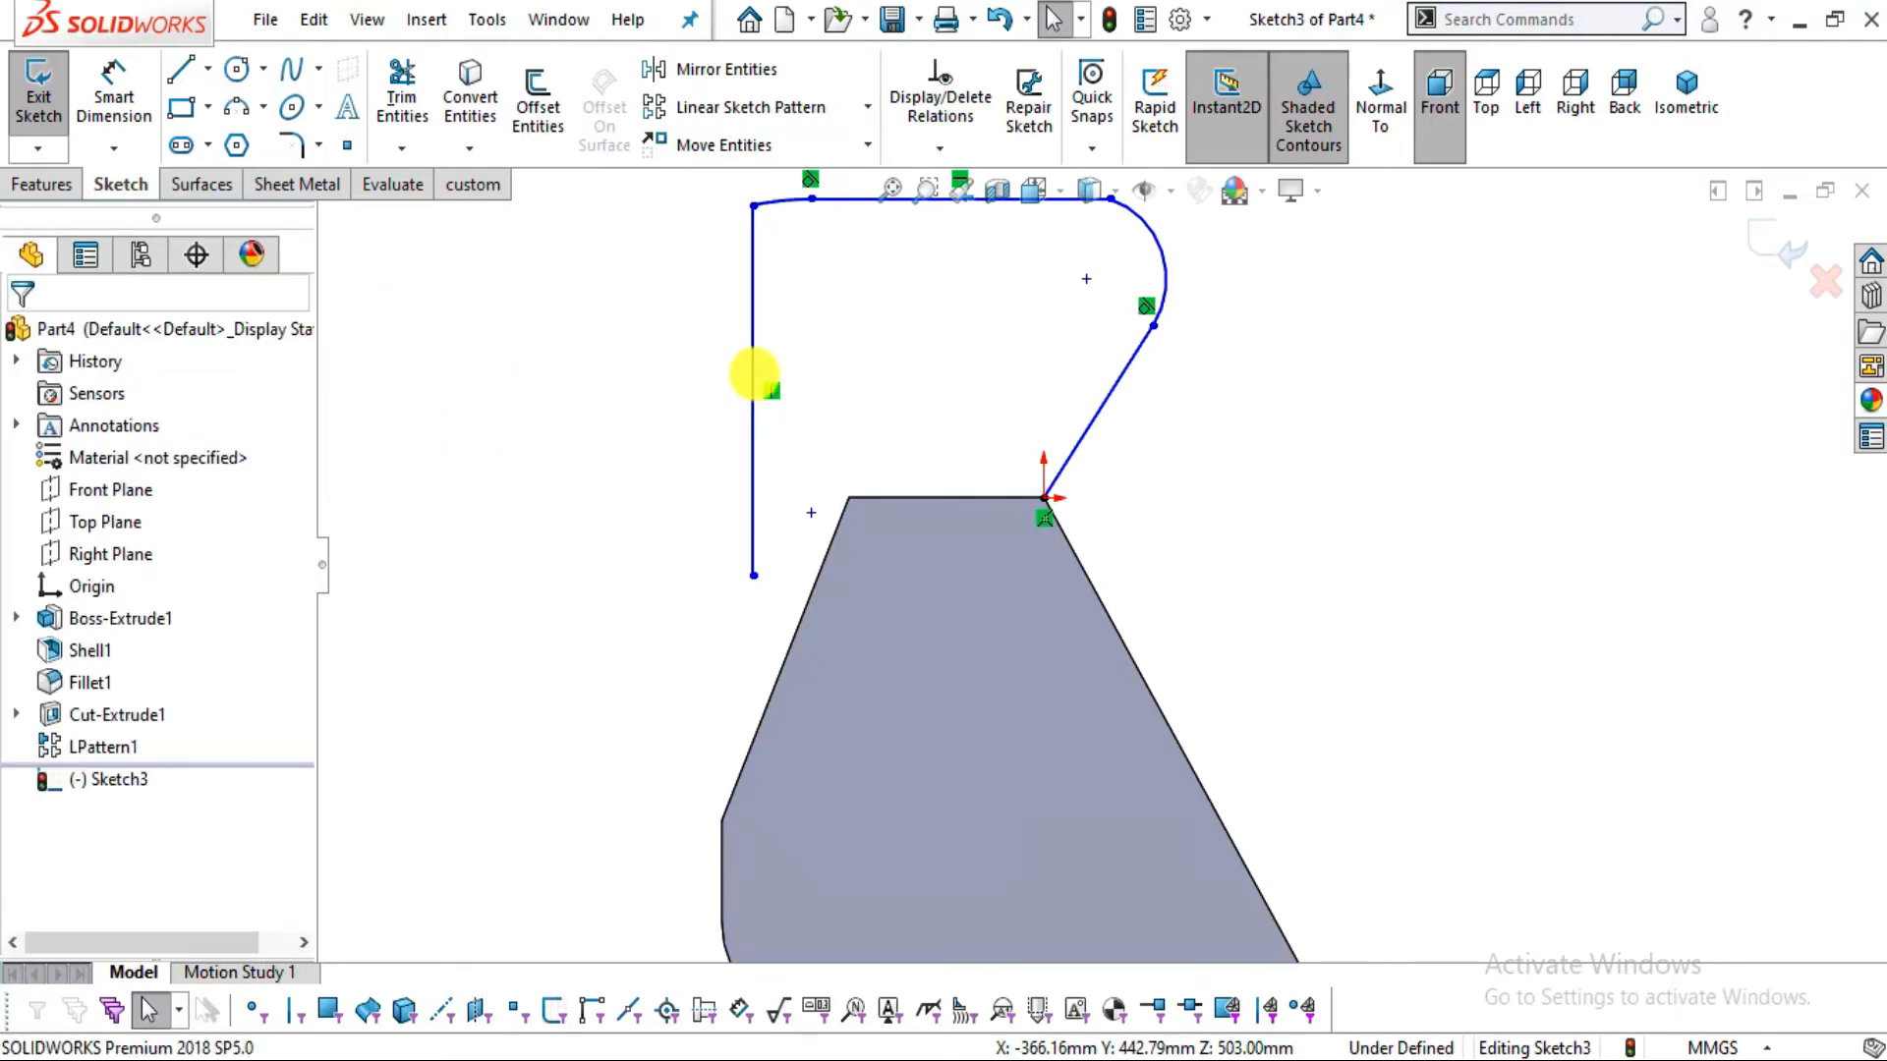
key(ctrl+z)
scroll(823, 326, up, 1)
scroll(823, 327, up, 1)
key(Escape)
scroll(1079, 364, down, 2)
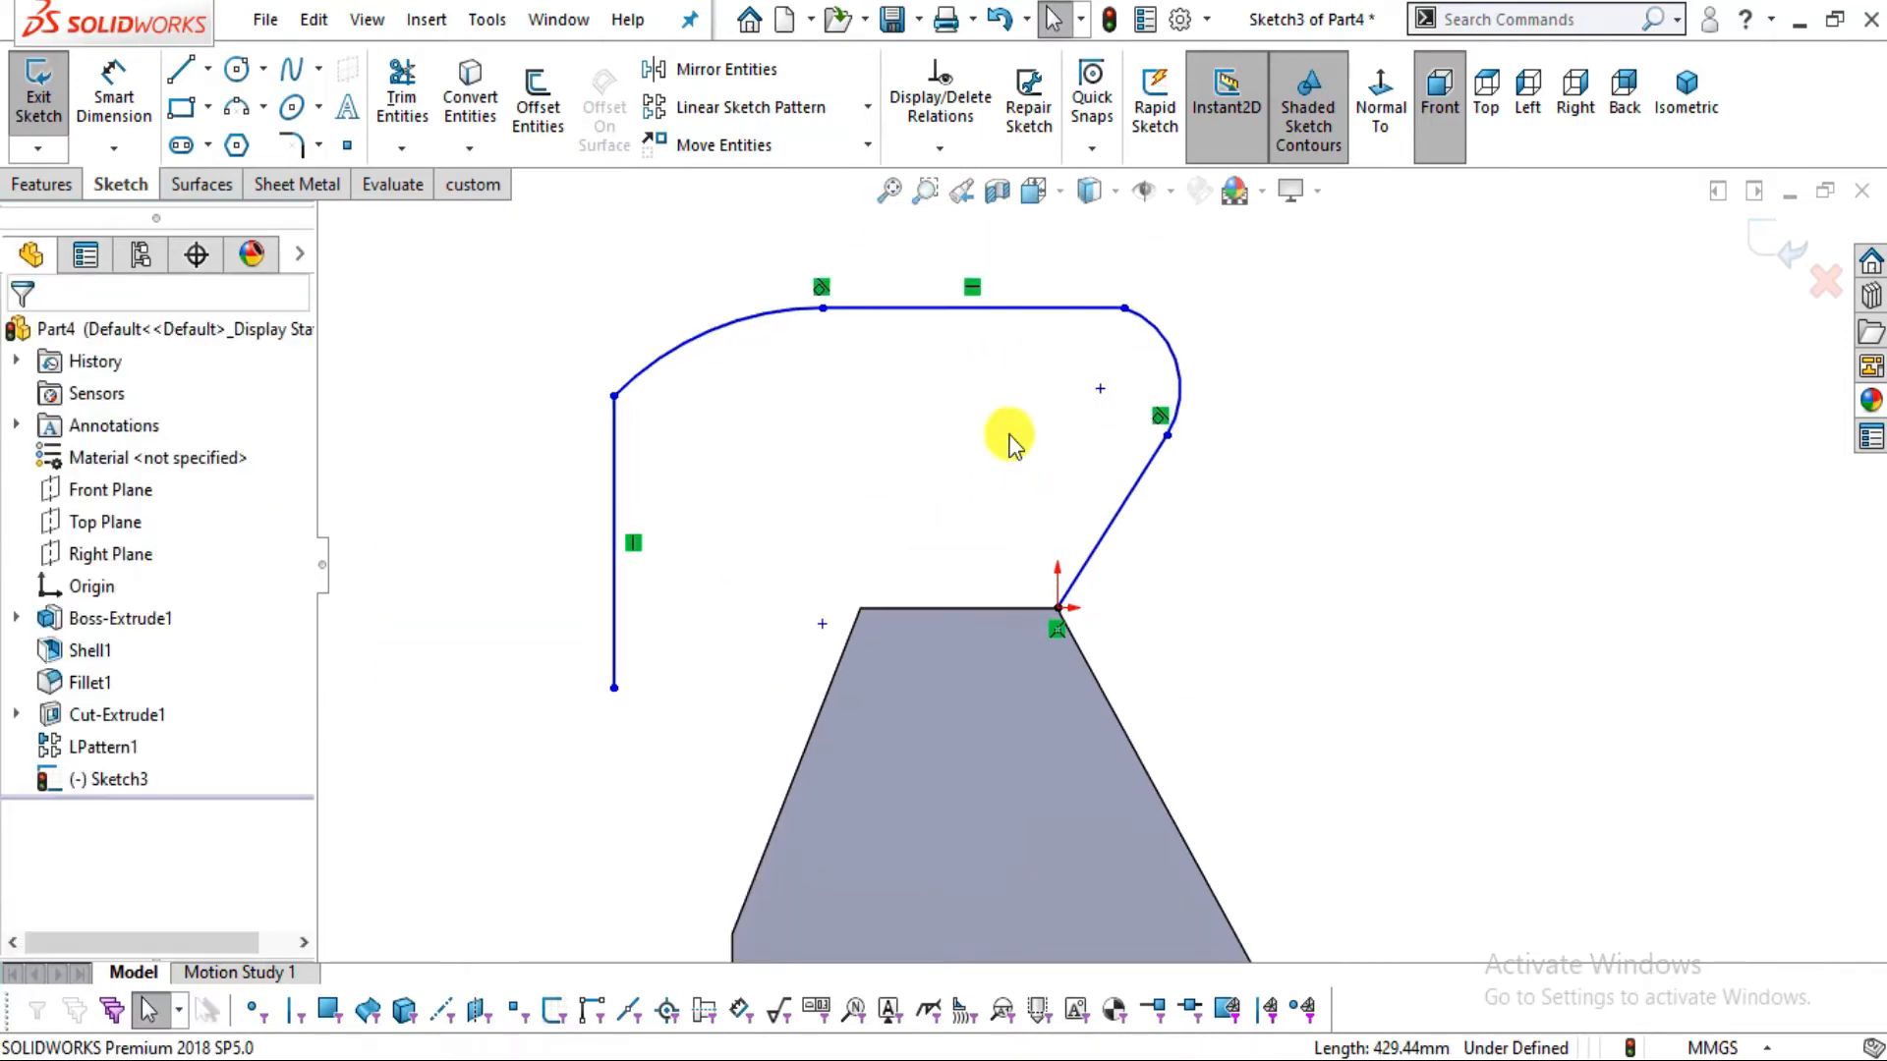
Attach the vertical line's lower end to the body's sloped rear edge and make its upper end tangent to the rear arc
mouse_move(614, 688)
mouse_down()
mouse_move(682, 884)
mouse_move(753, 881)
mouse_up()
key(Escape)
scroll(806, 349, down, 2)
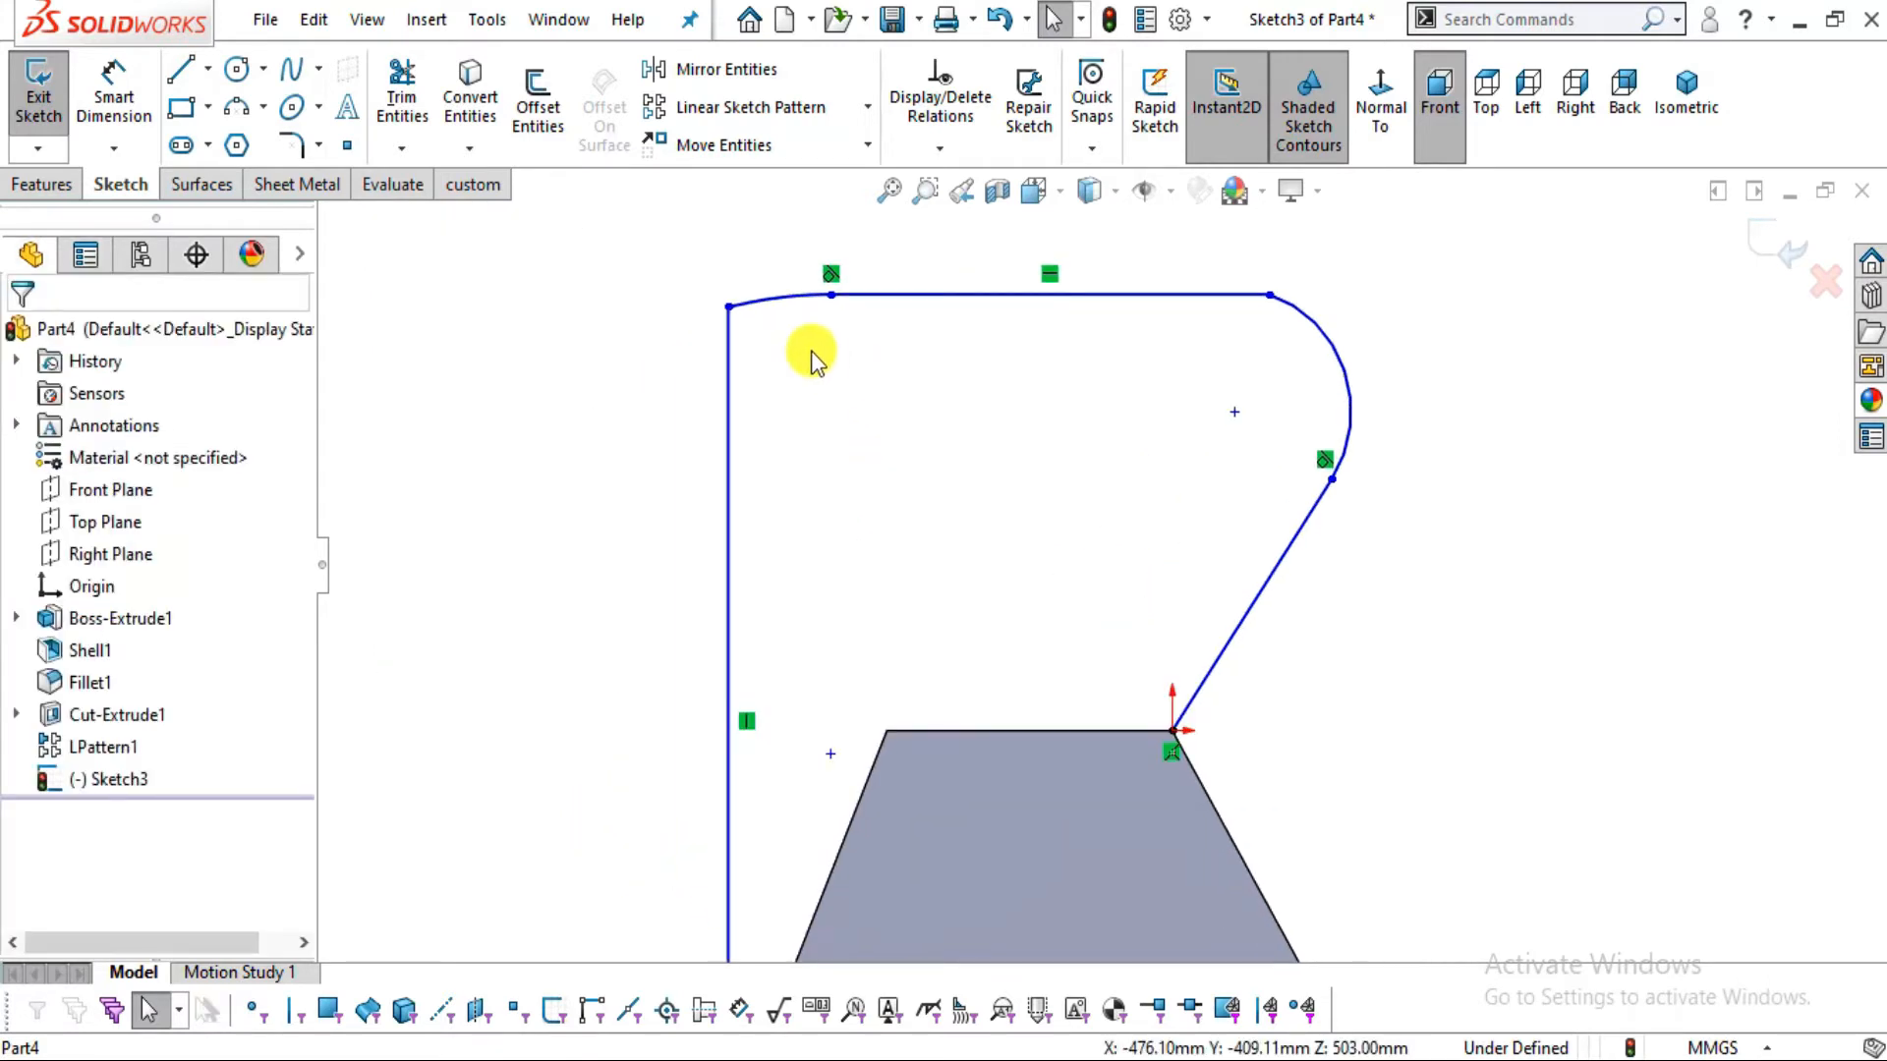
click(728, 312)
click(922, 152)
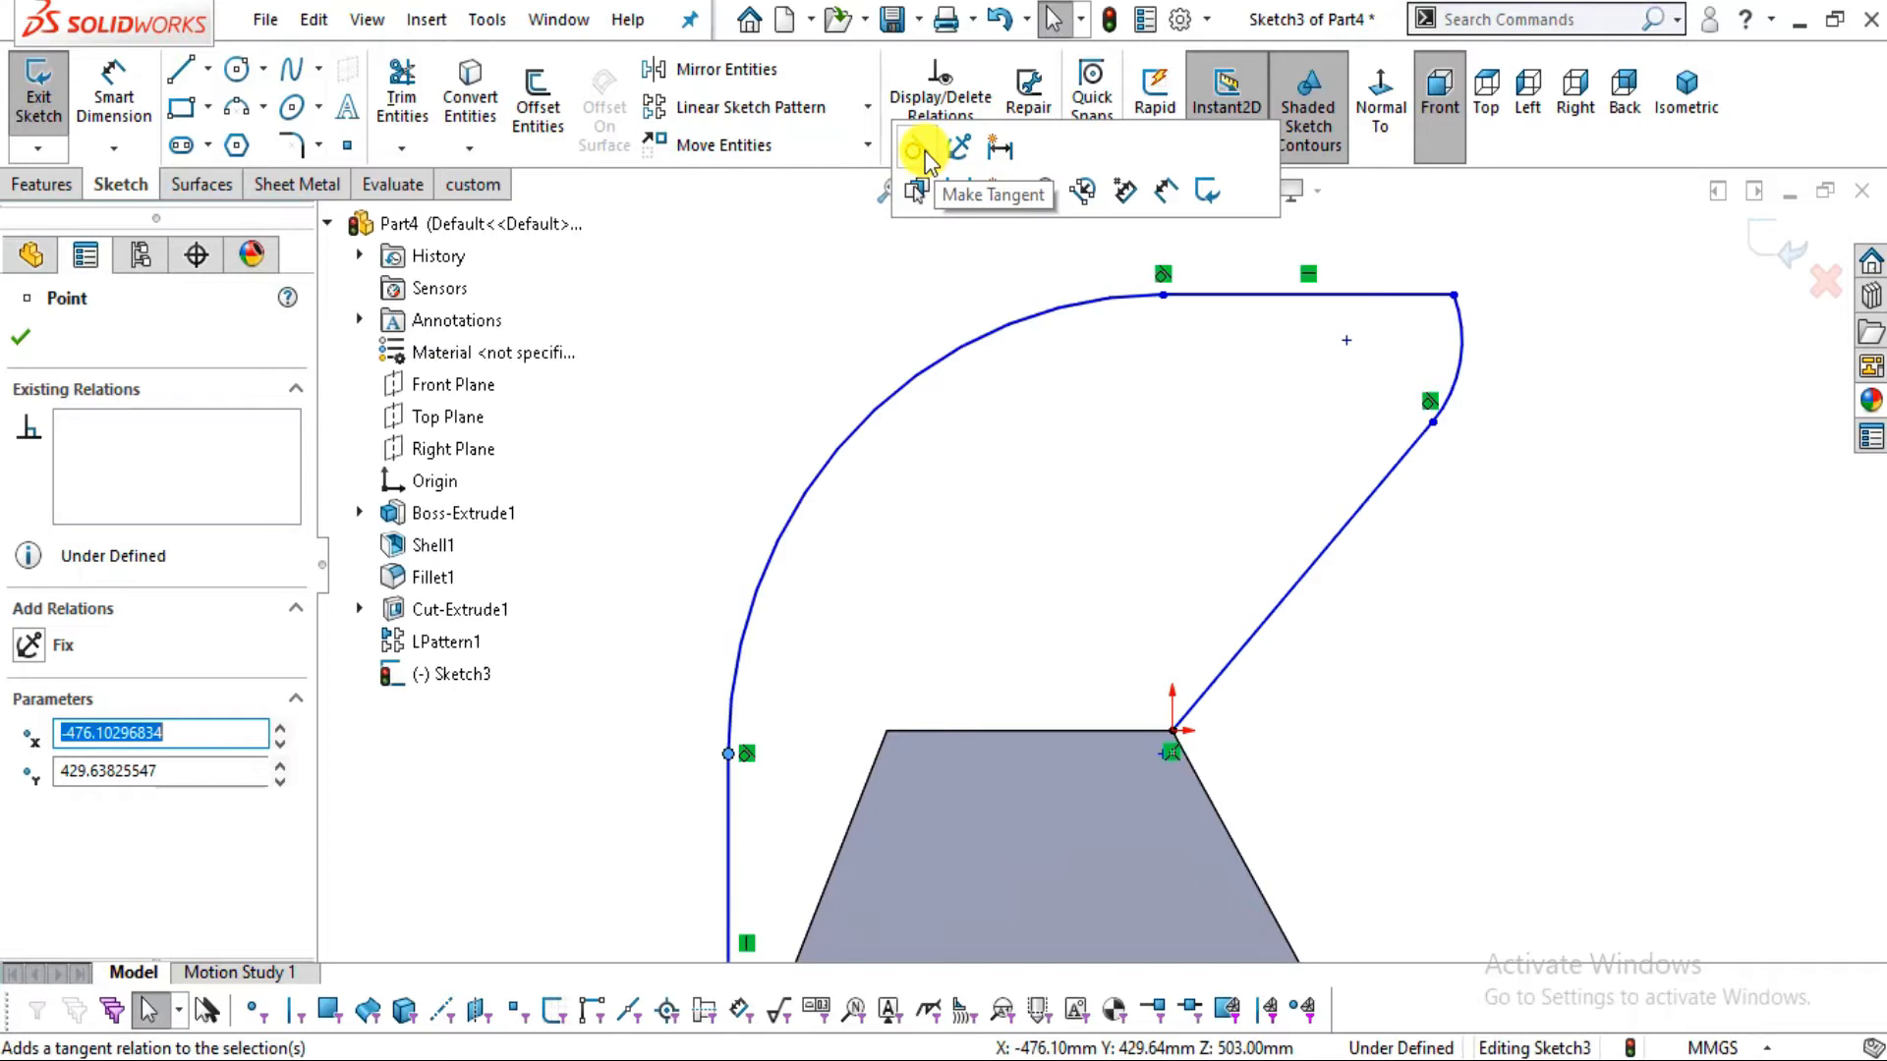
key(Escape)
scroll(1167, 509, up, 2)
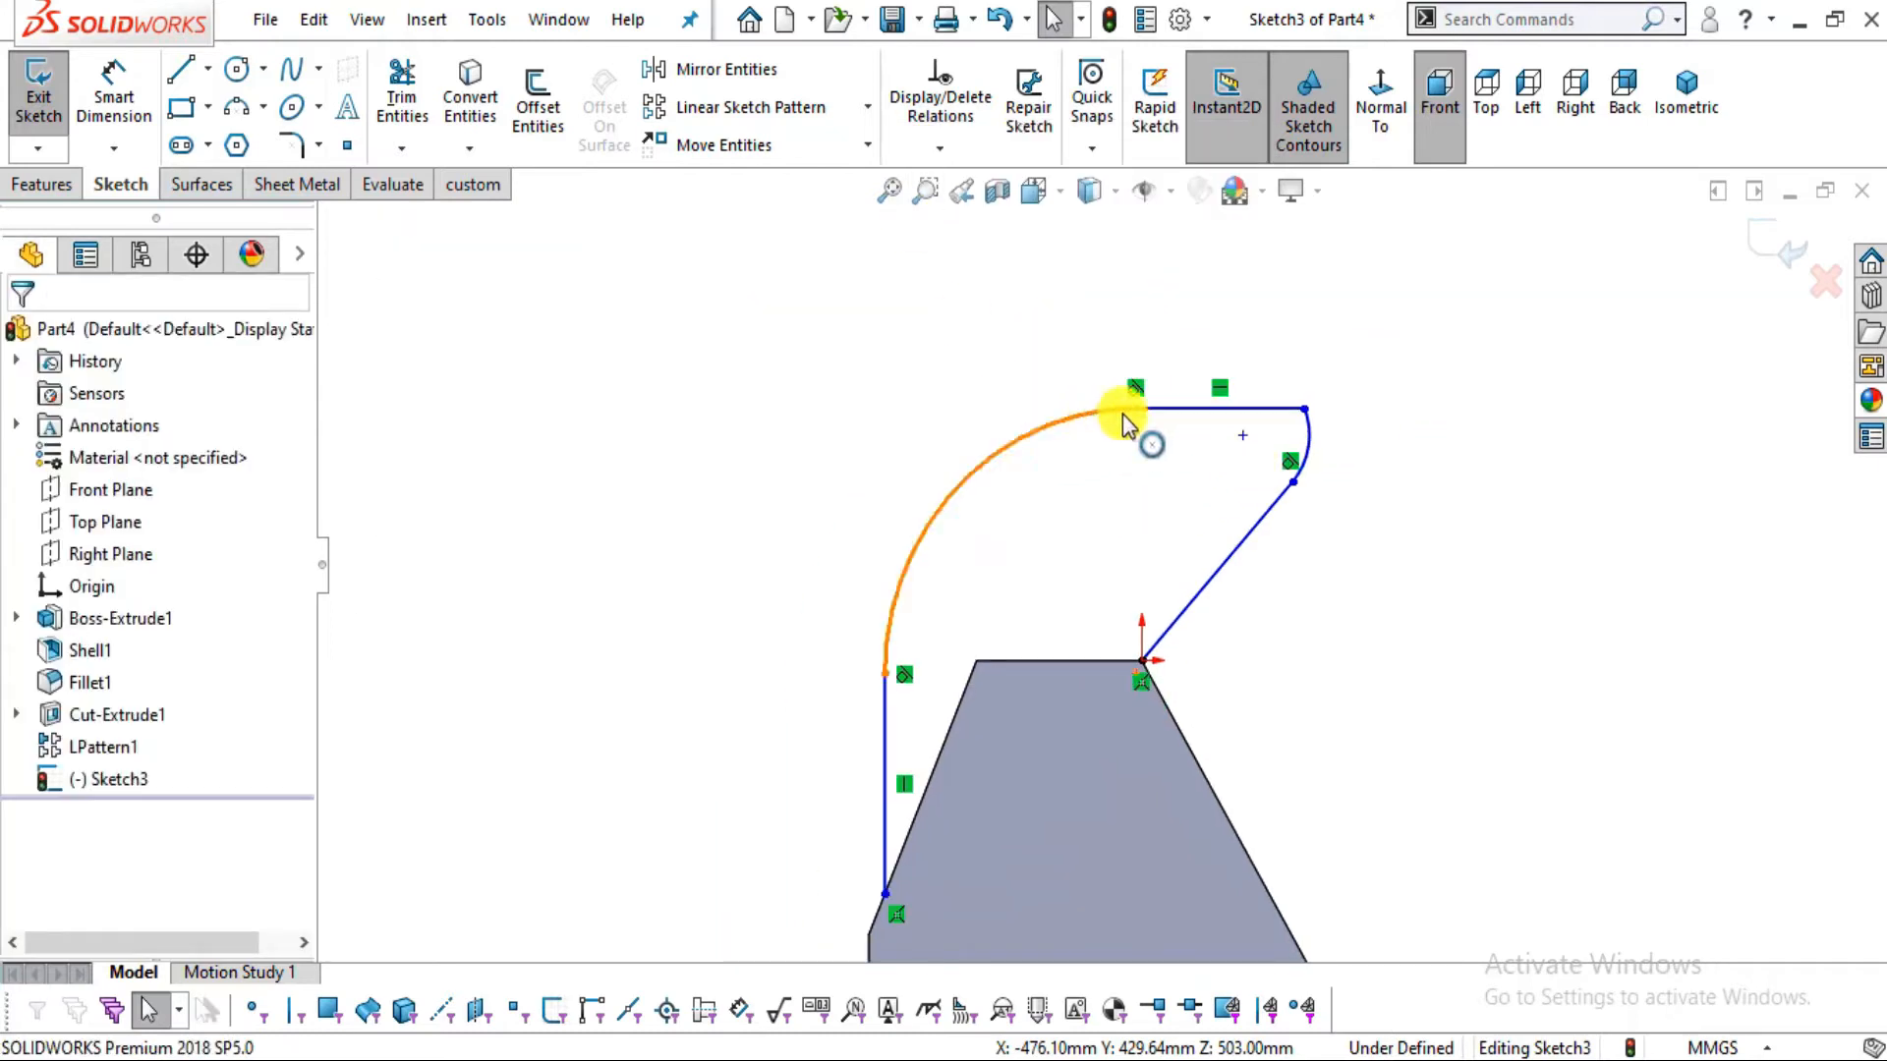
Lengthen the ear's horizontal line by moving its rear endpoint outward, and make its front end tangent to the front arc
drag(1138, 414, 946, 419)
click(1307, 413)
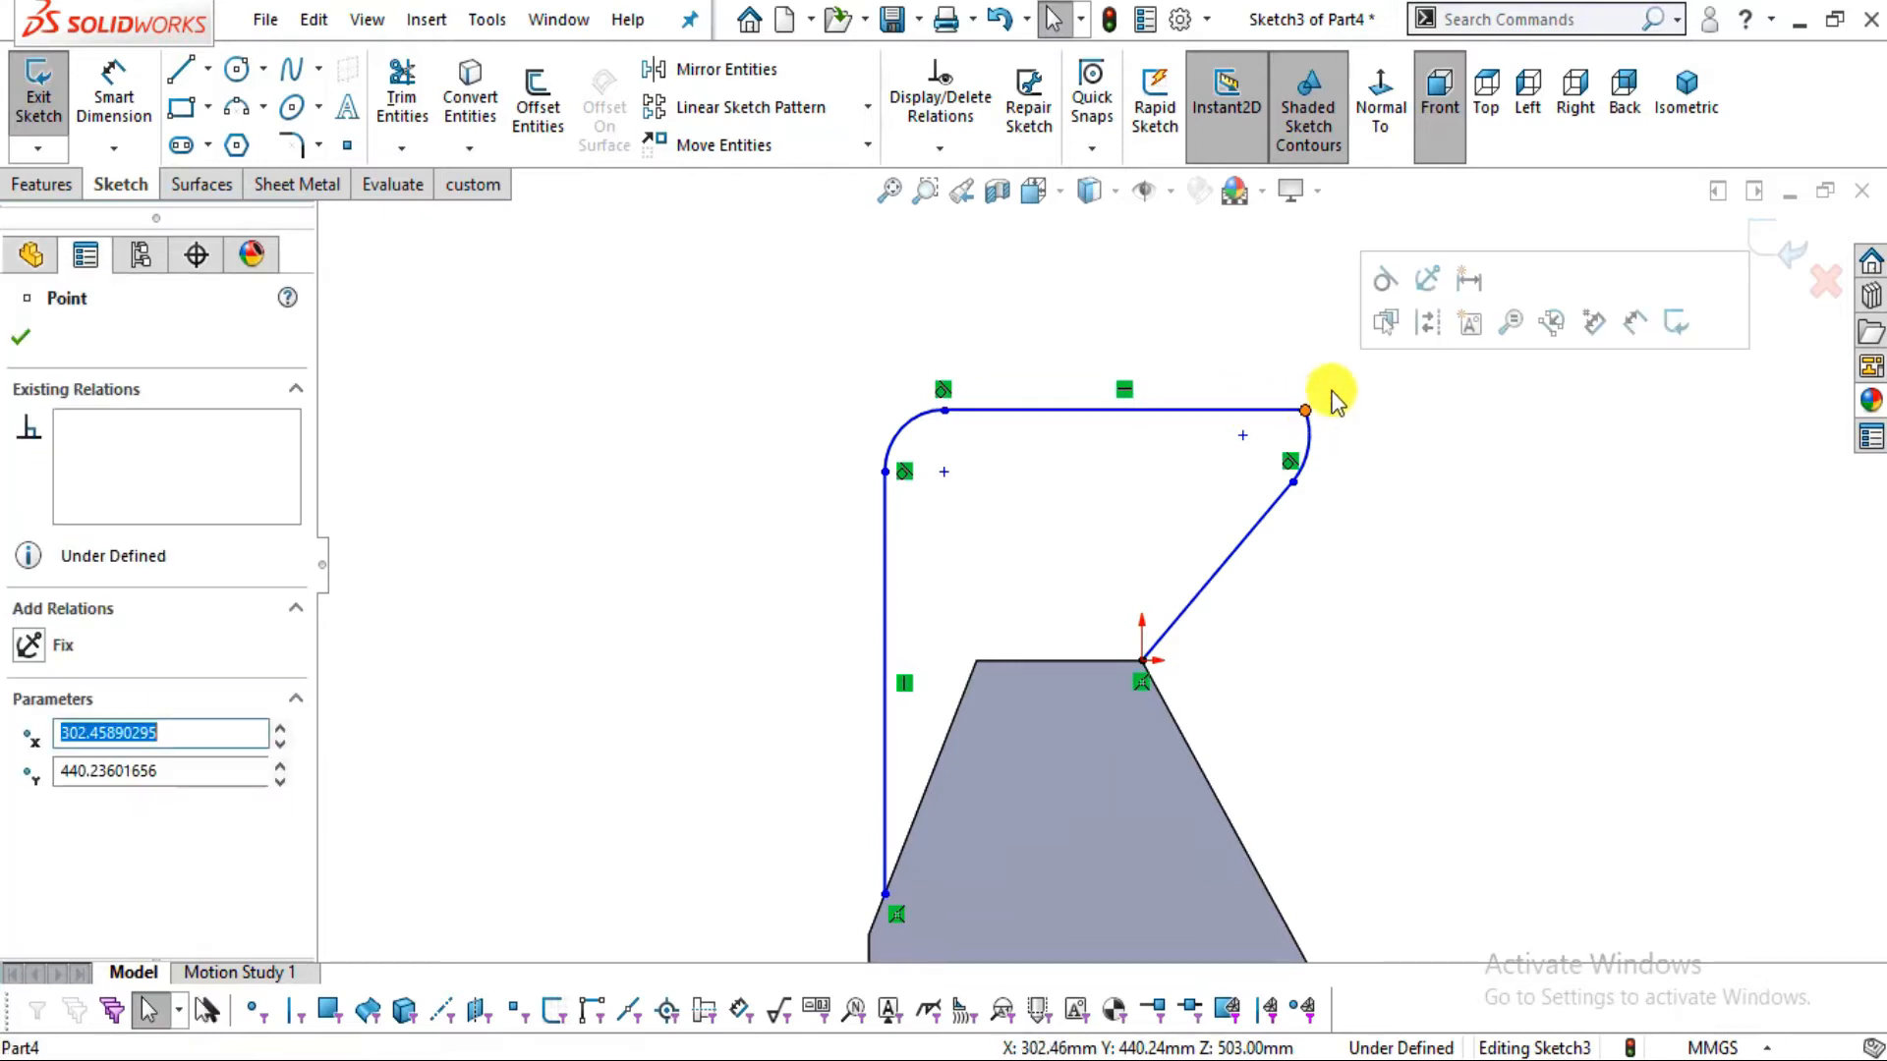
click(1374, 282)
scroll(1234, 671, up, 2)
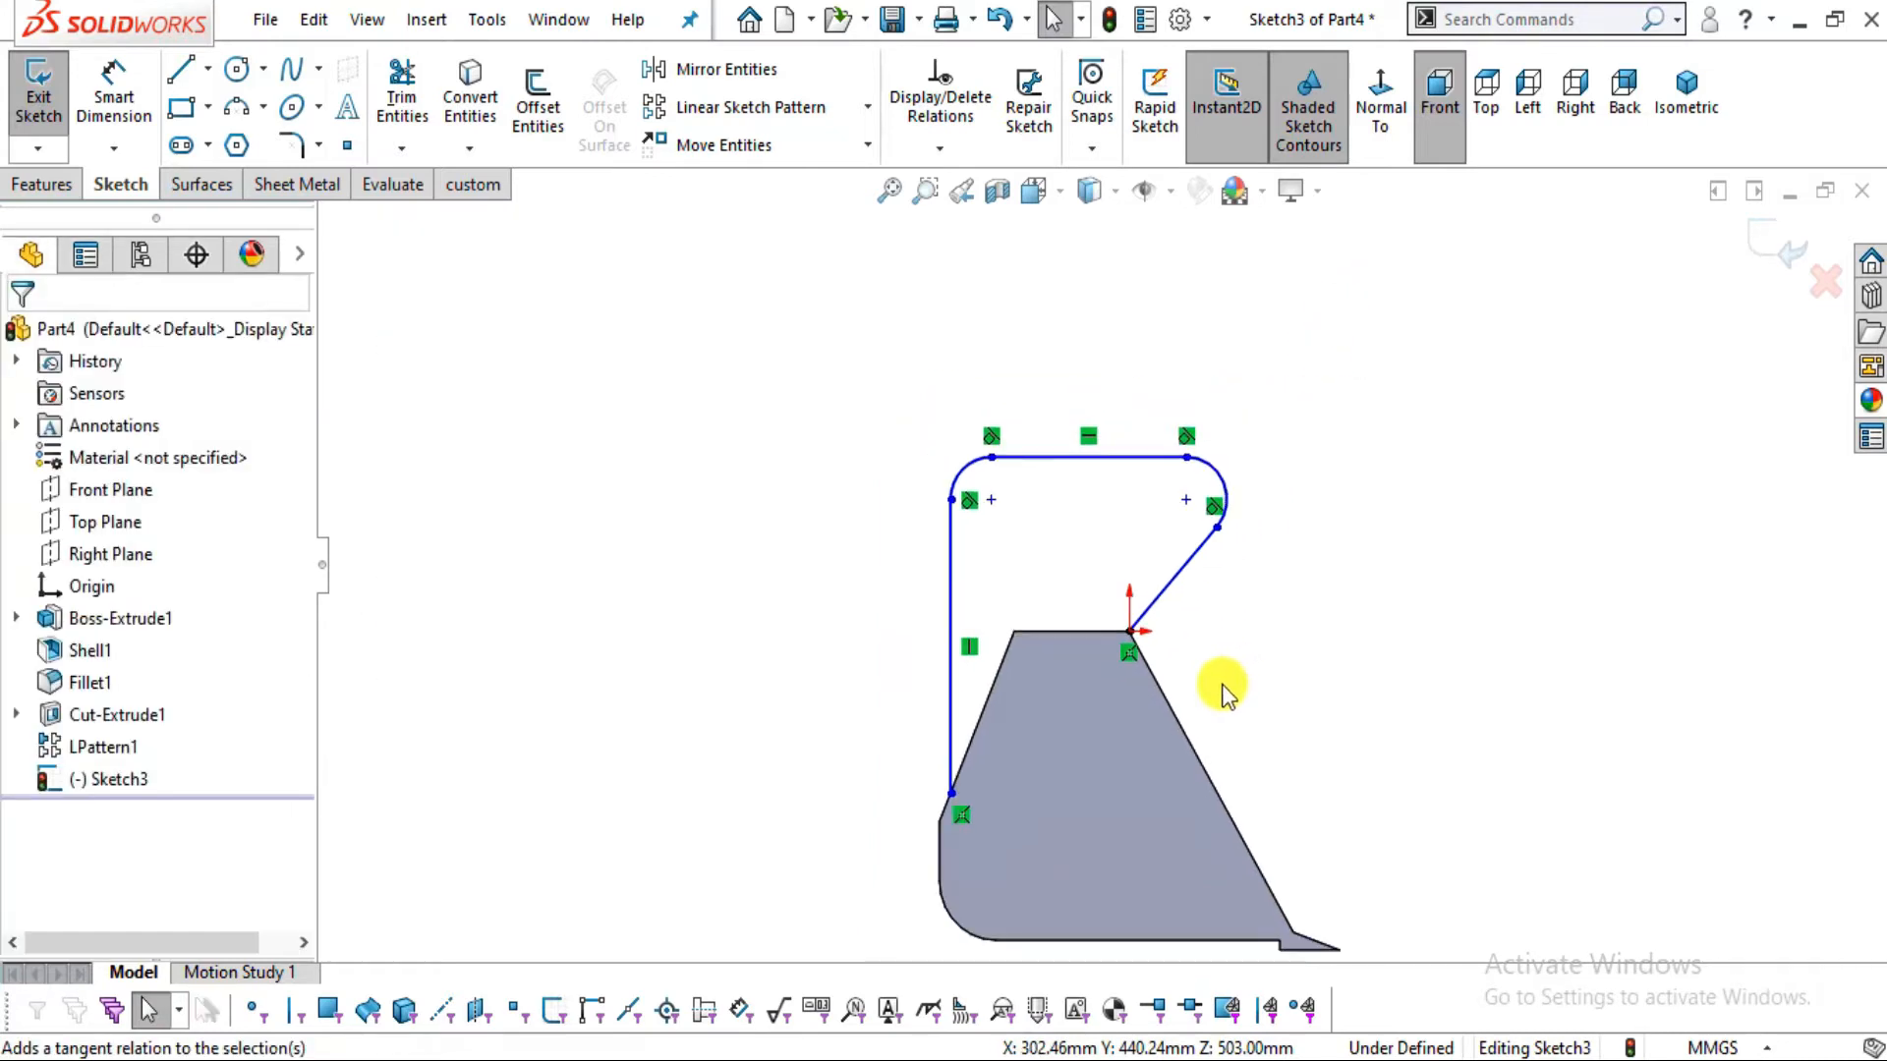
Close the ear outline with lines from the vertical line's lower end along the body's sloped rear edge and top edge to the origin
scroll(1225, 686, down, 4)
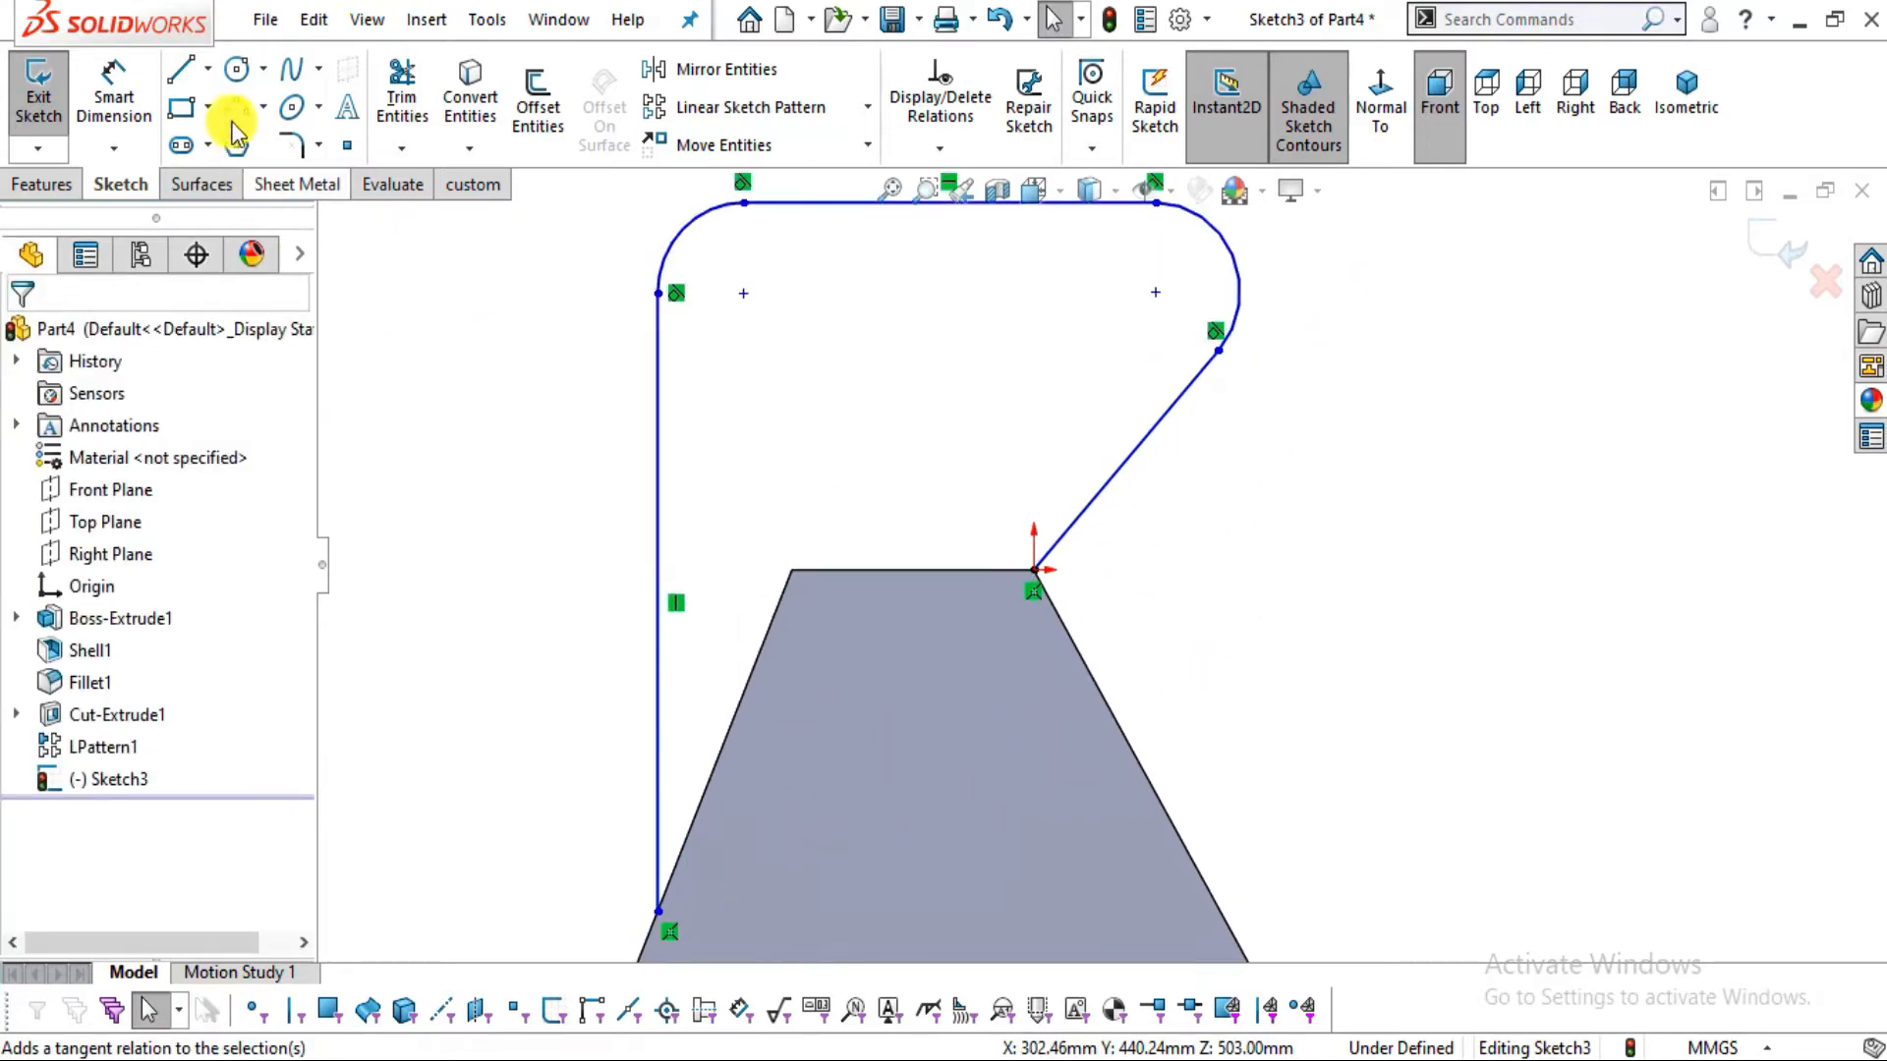
click(179, 69)
click(657, 912)
click(792, 570)
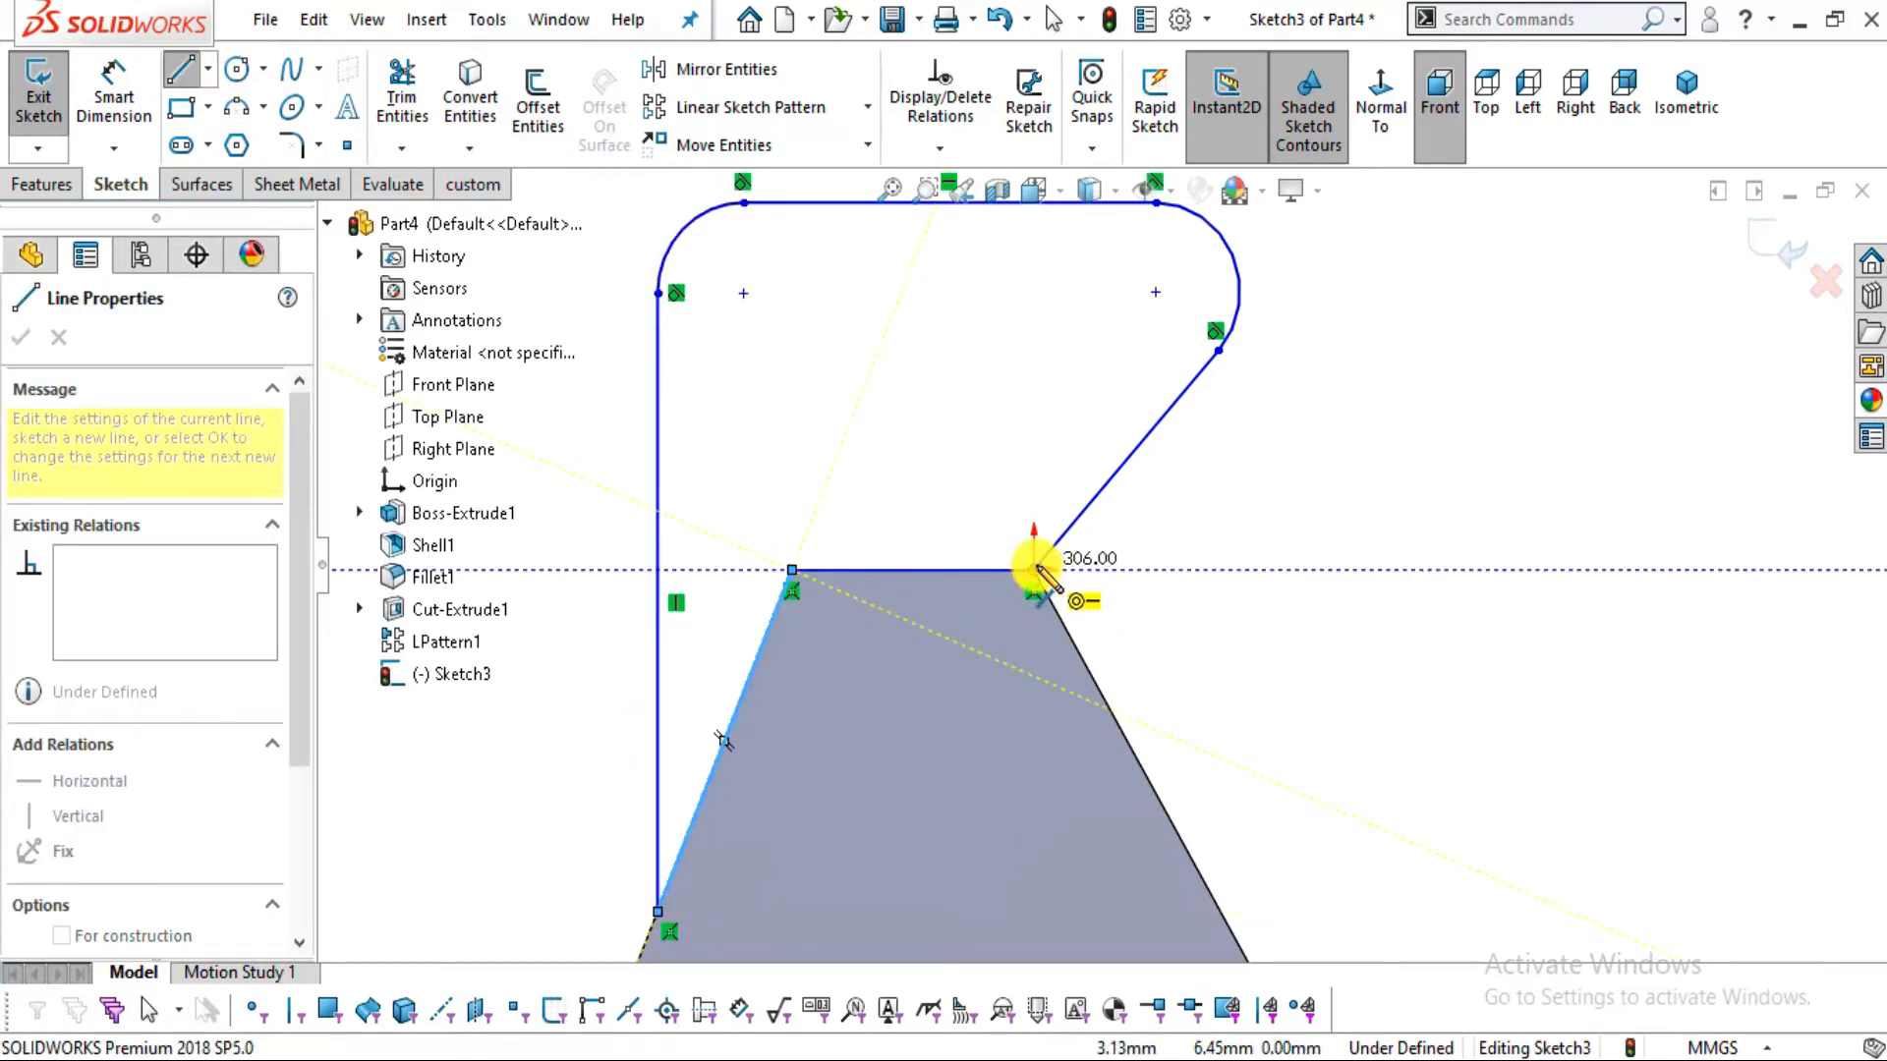
click(1035, 570)
key(Escape)
Check the ear dimensions in the PDF drawing and set the horizontal distance between the two arc centers to 385 mm
scroll(1255, 560, up, 3)
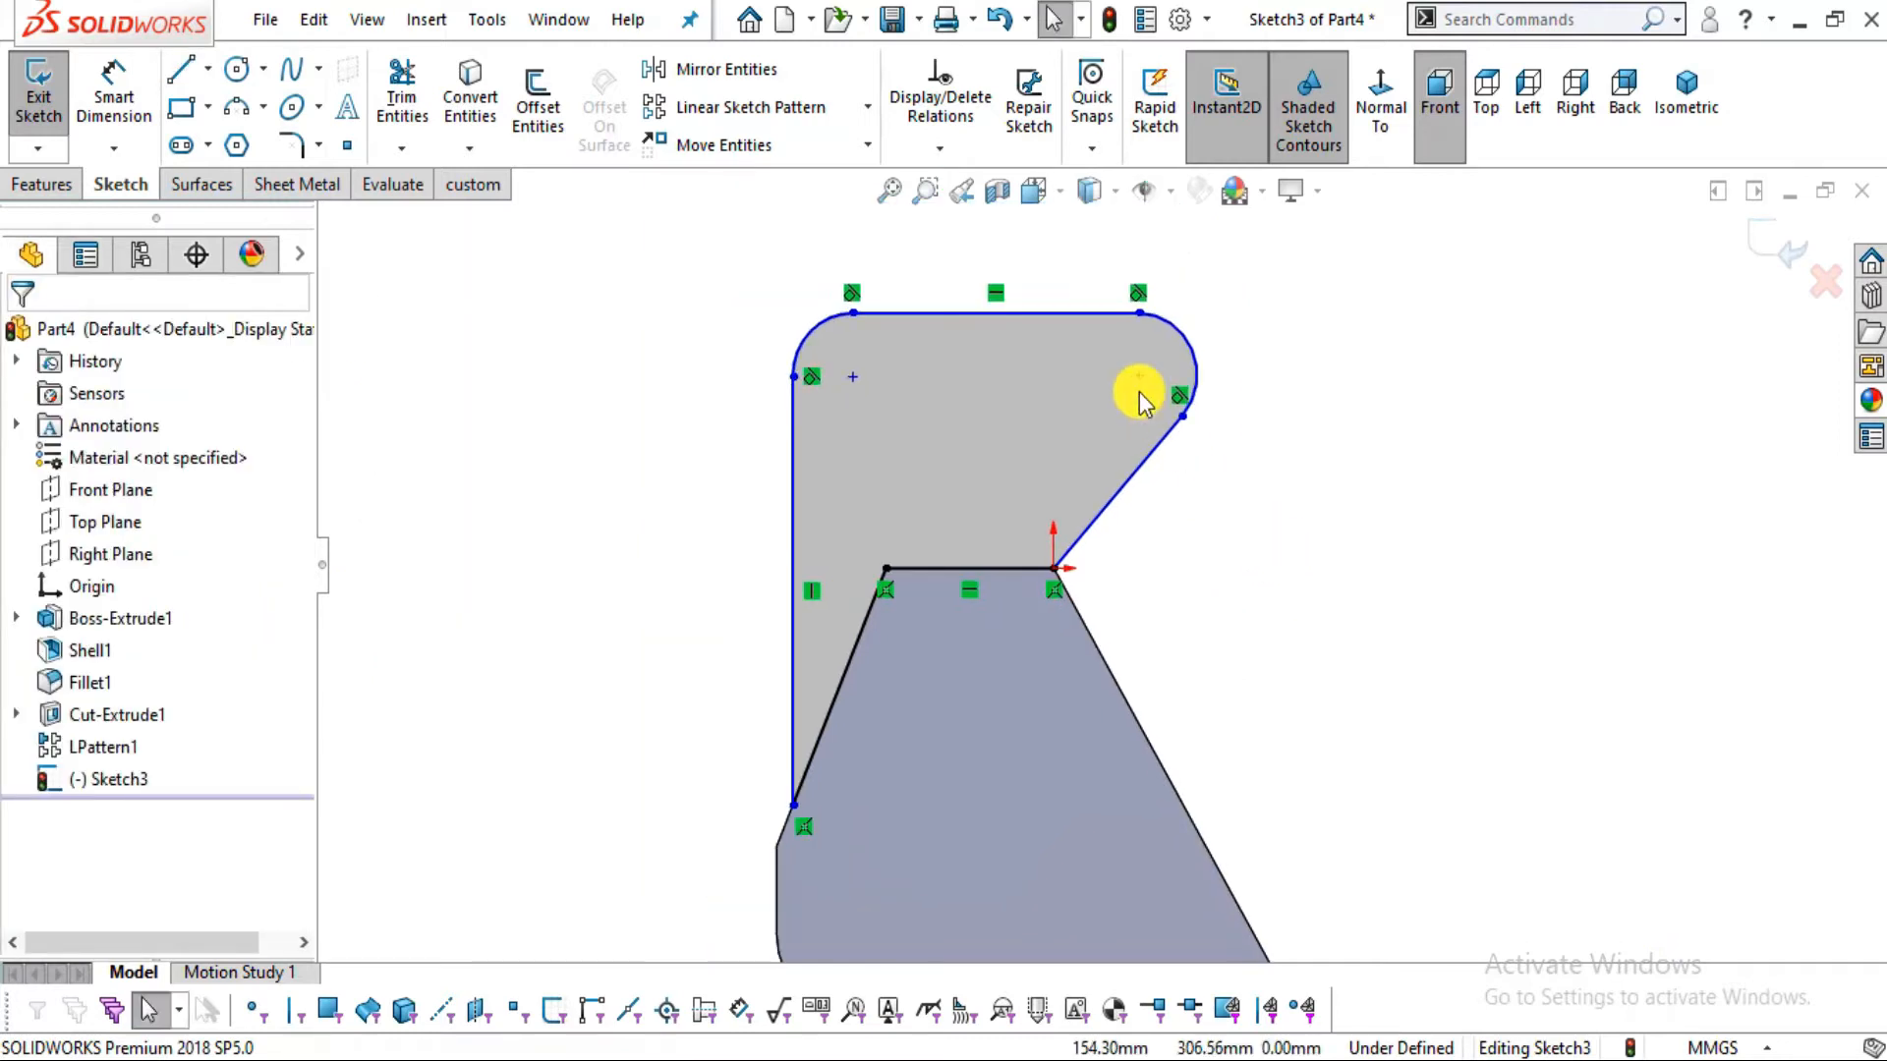
key(alt+Tab)
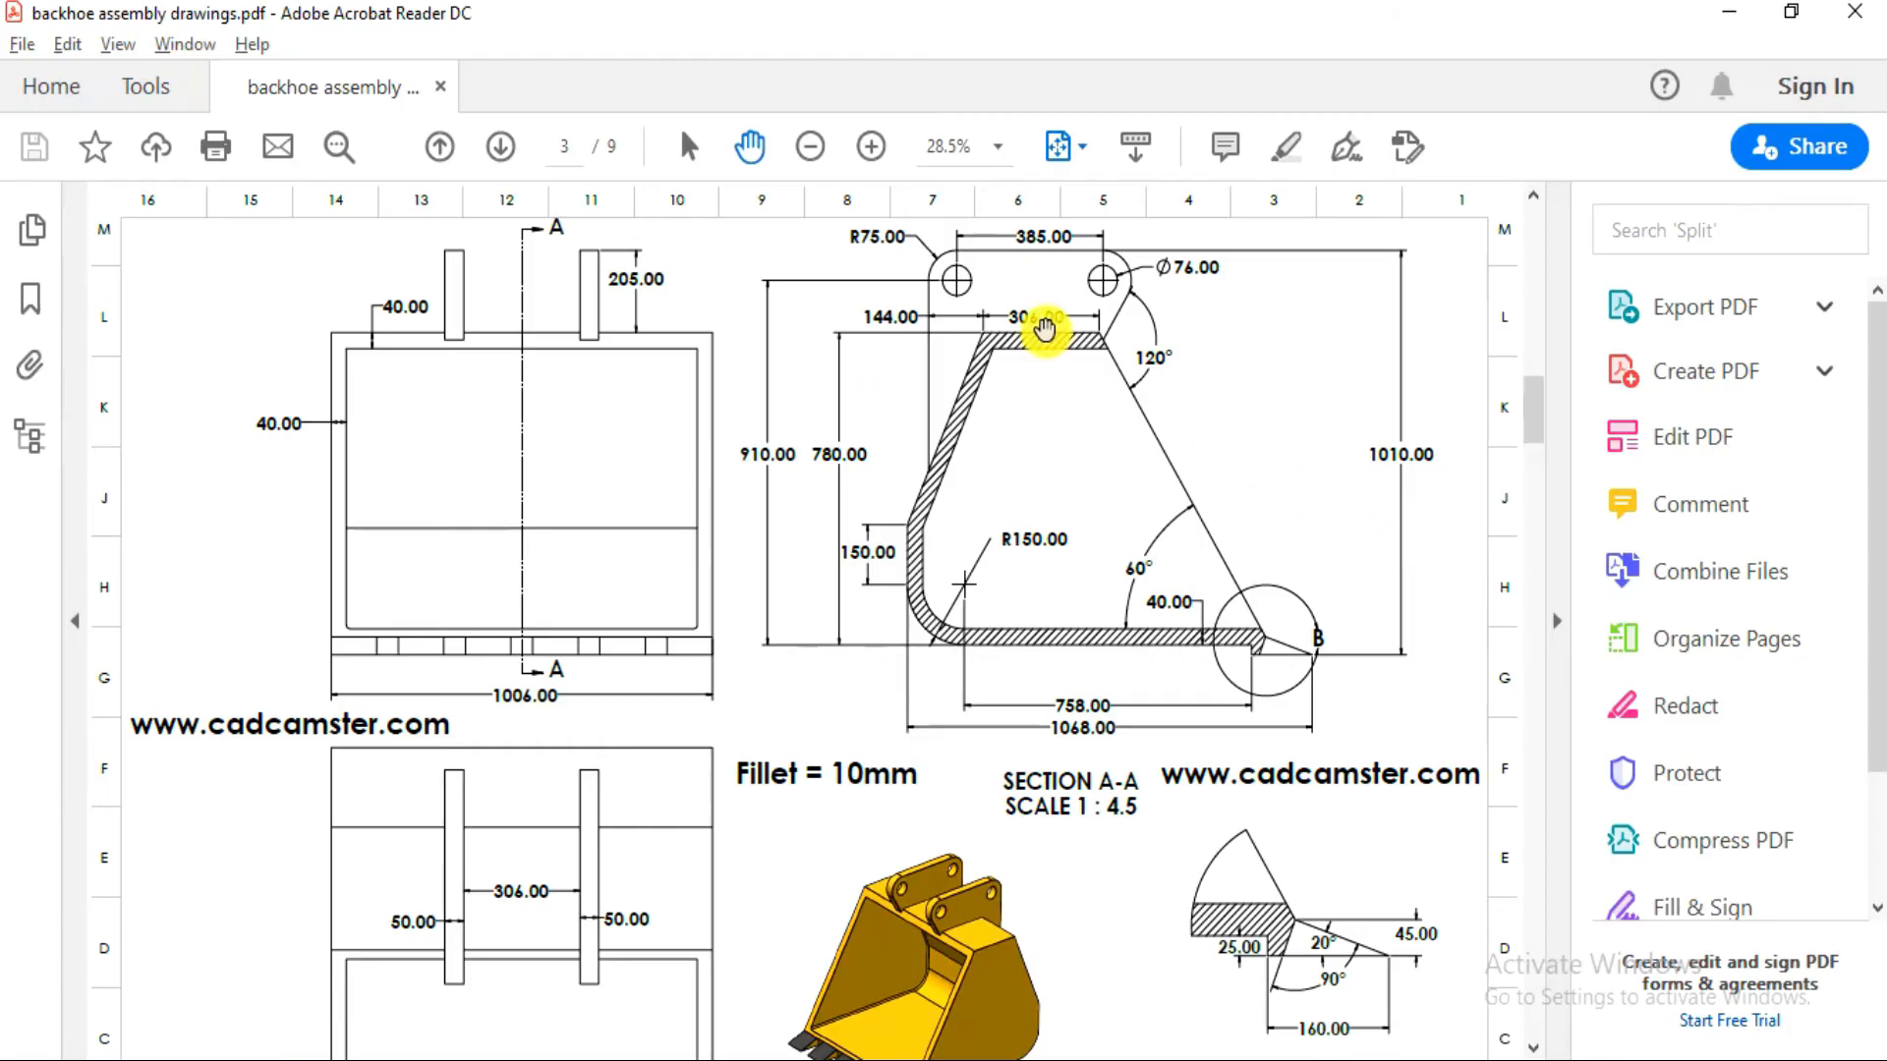
ctrl+scroll(1040, 245, up, 3)
mouse_move(1011, 402)
mouse_down()
mouse_move(964, 484)
mouse_move(887, 550)
mouse_up()
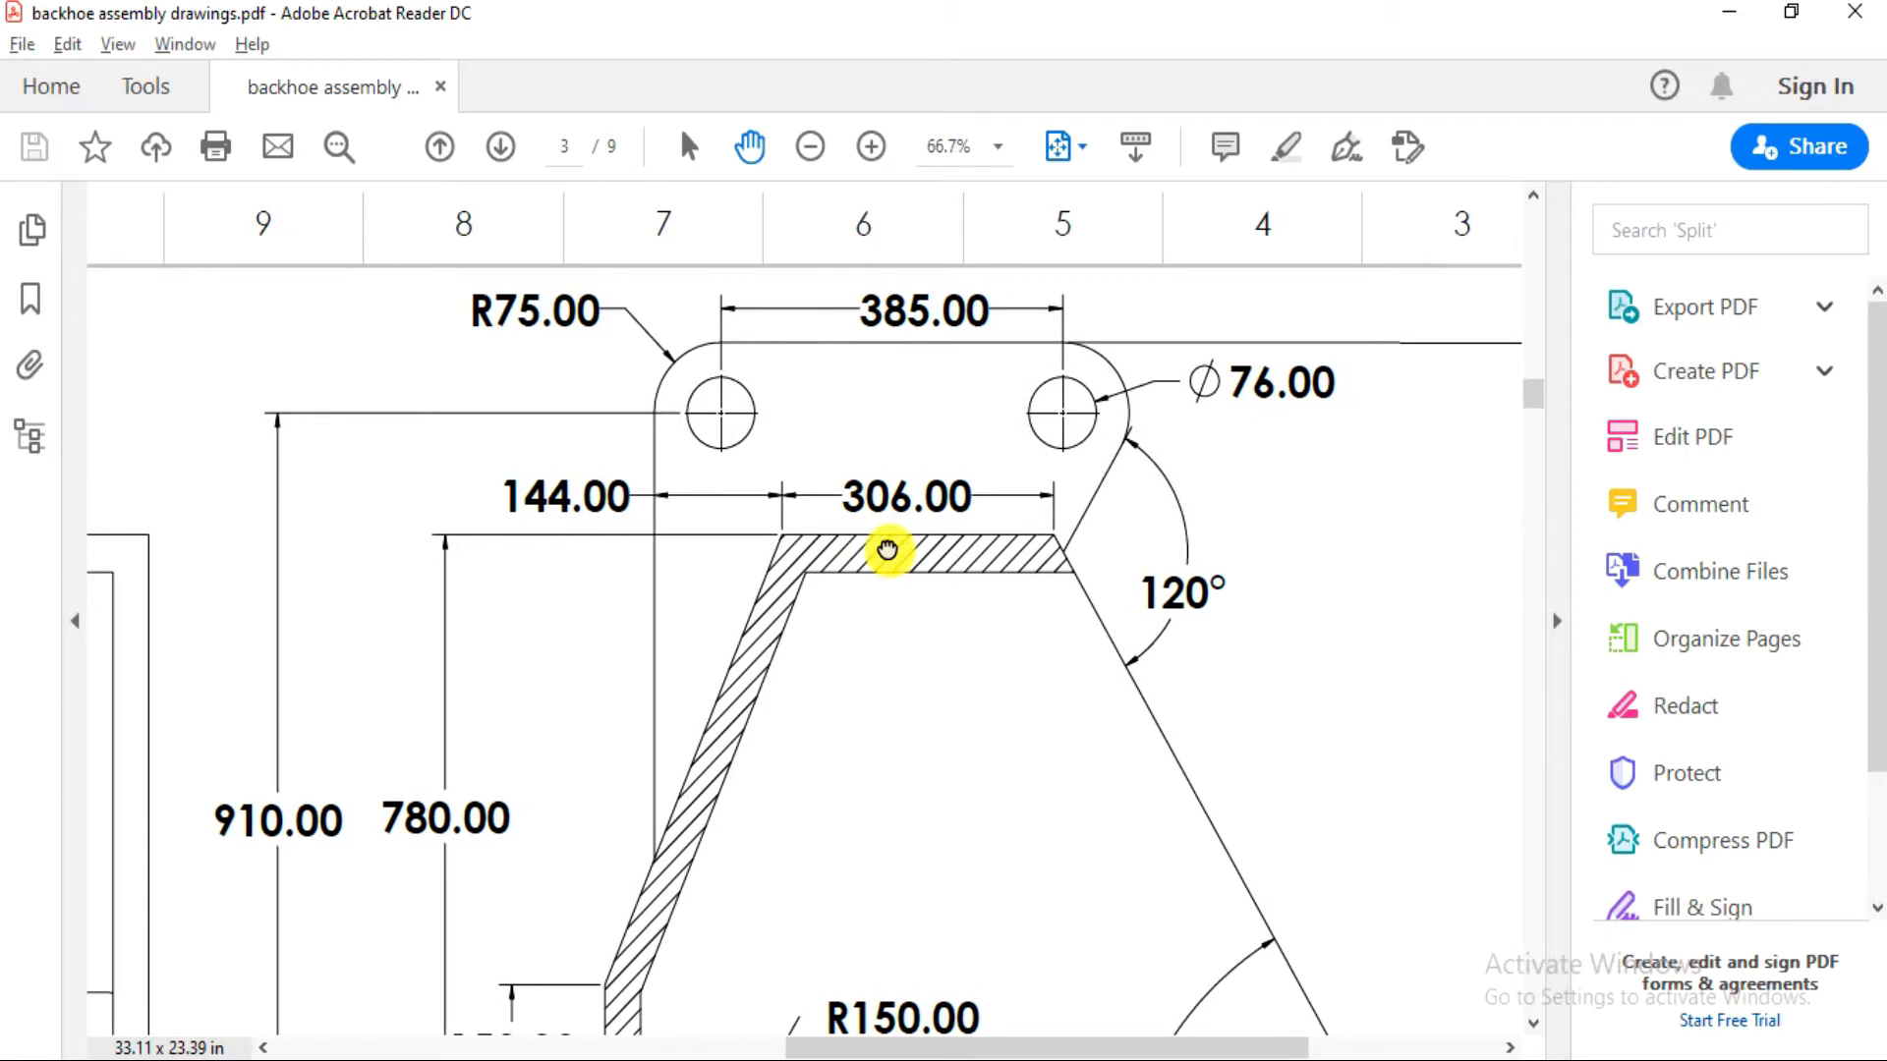
key(alt+Tab)
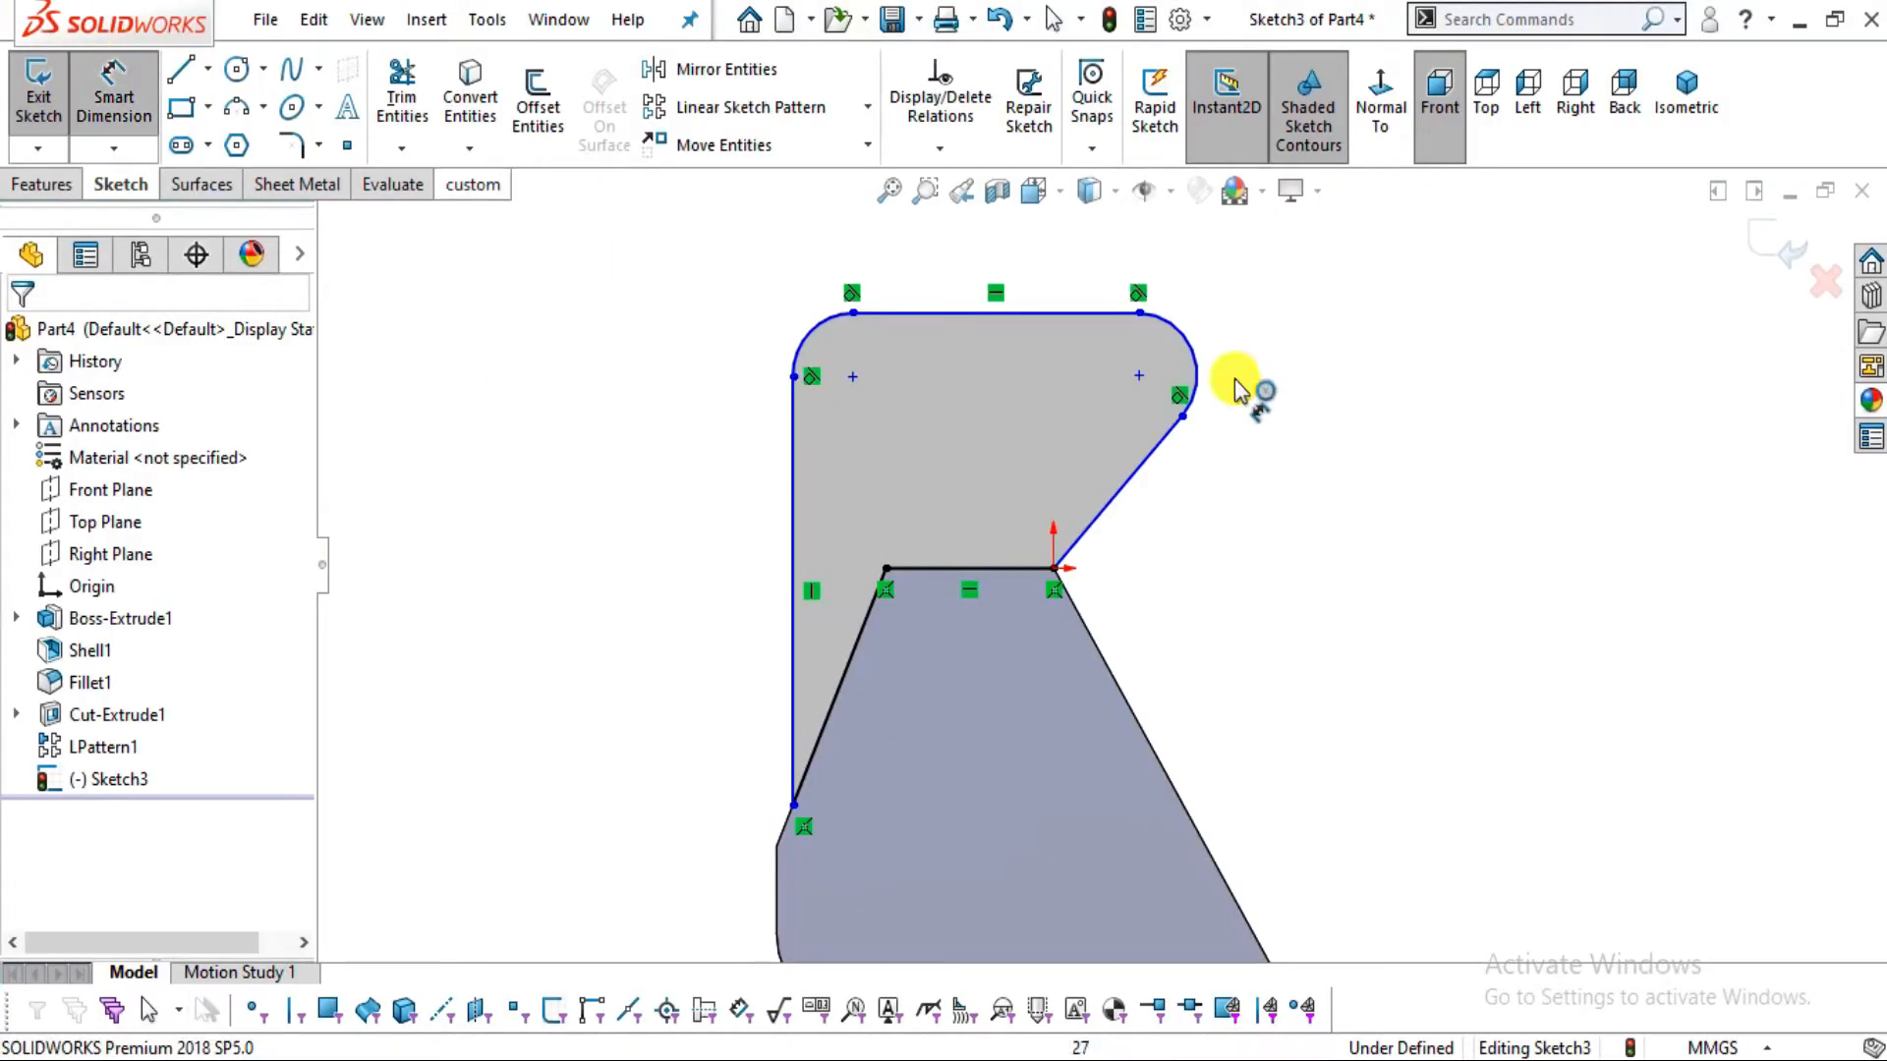
key(alt+Tab)
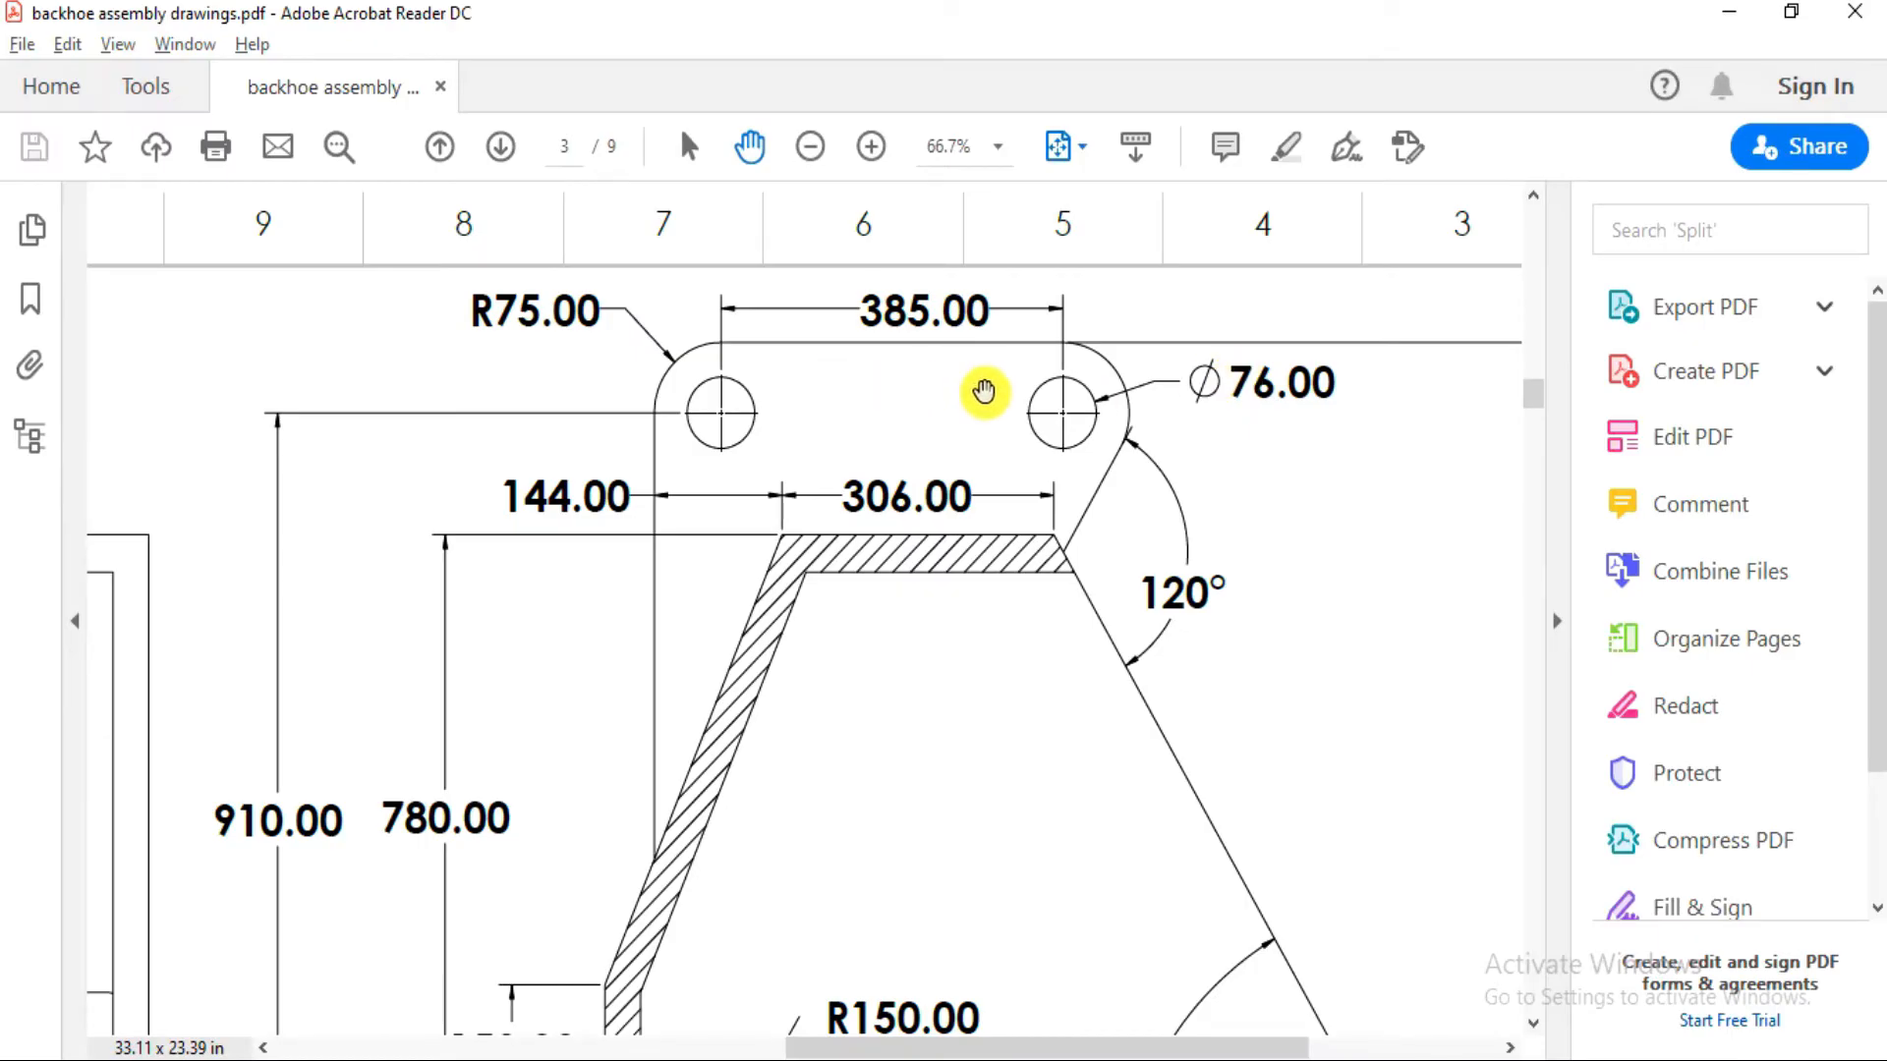
key(alt+Tab)
click(853, 377)
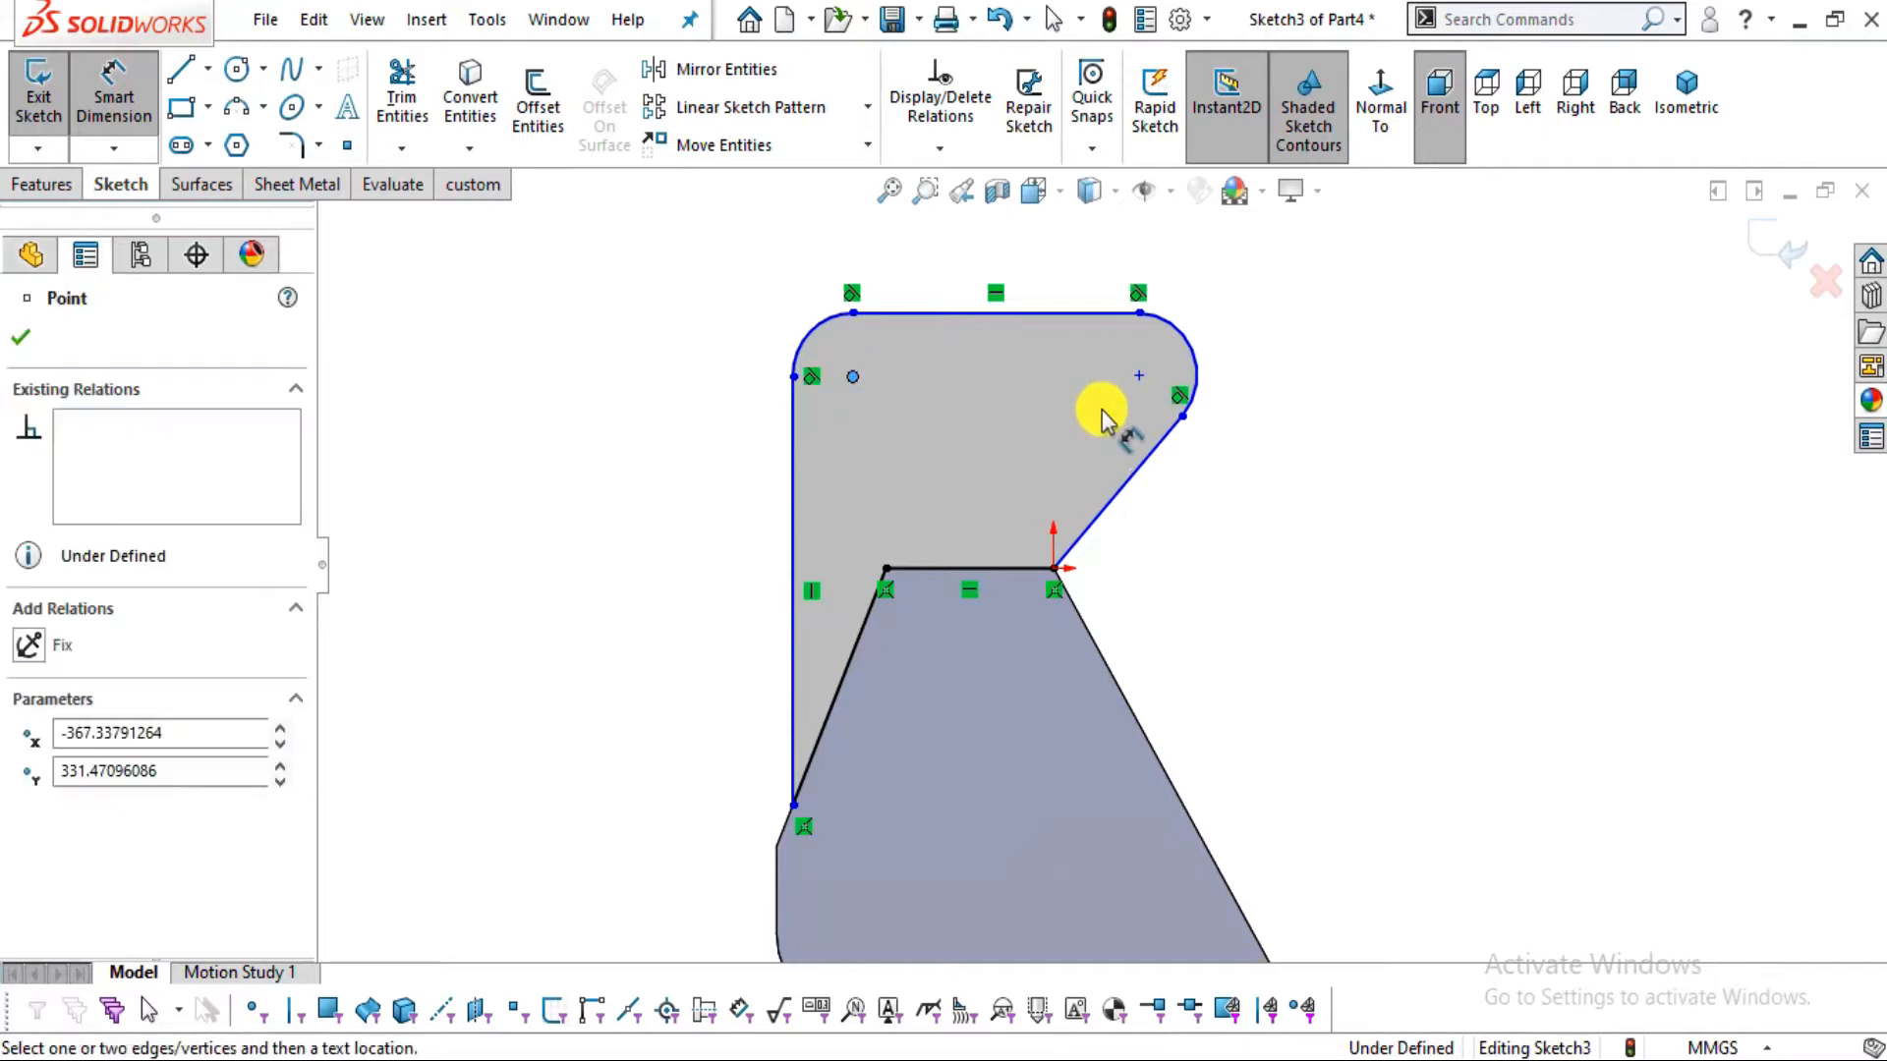
click(1147, 373)
click(1000, 257)
text(385)
key(Return)
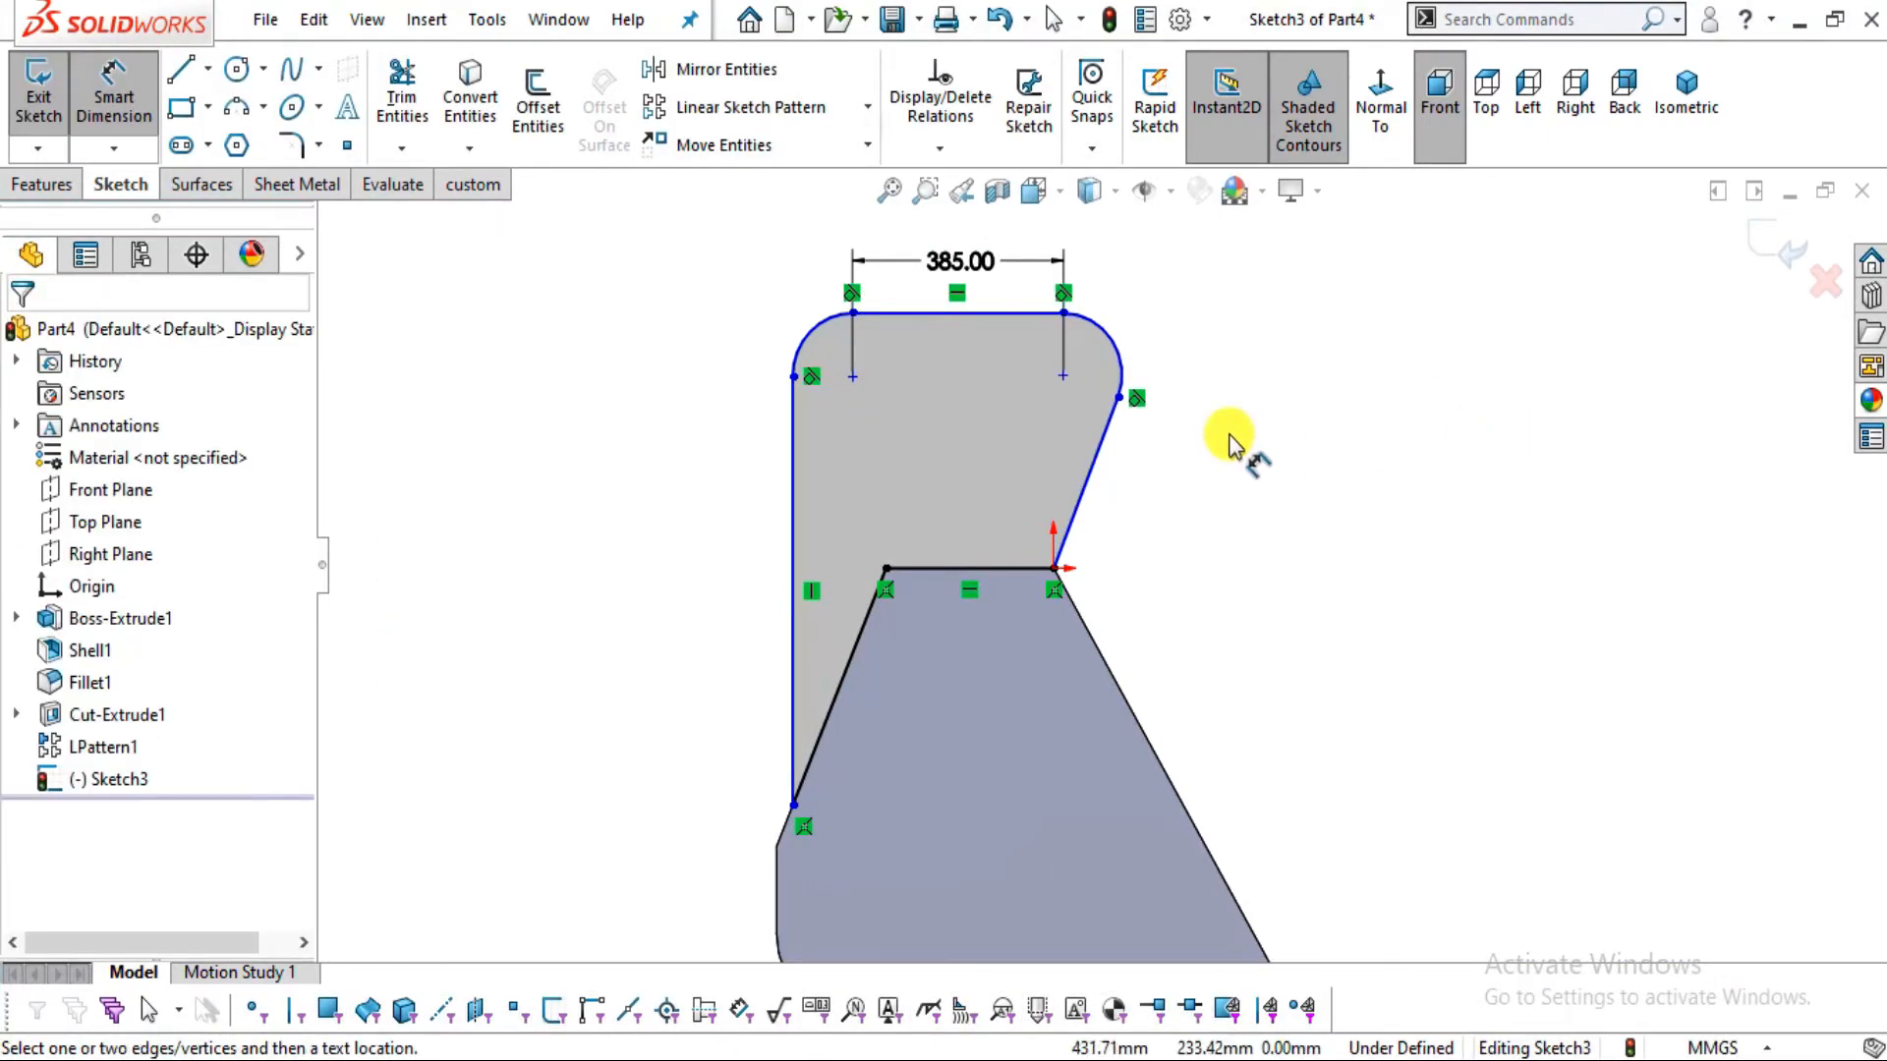
Dimension both corner arcs of the ear outline with a 75 mm radius, as given in the PDF drawing
key(alt+Tab)
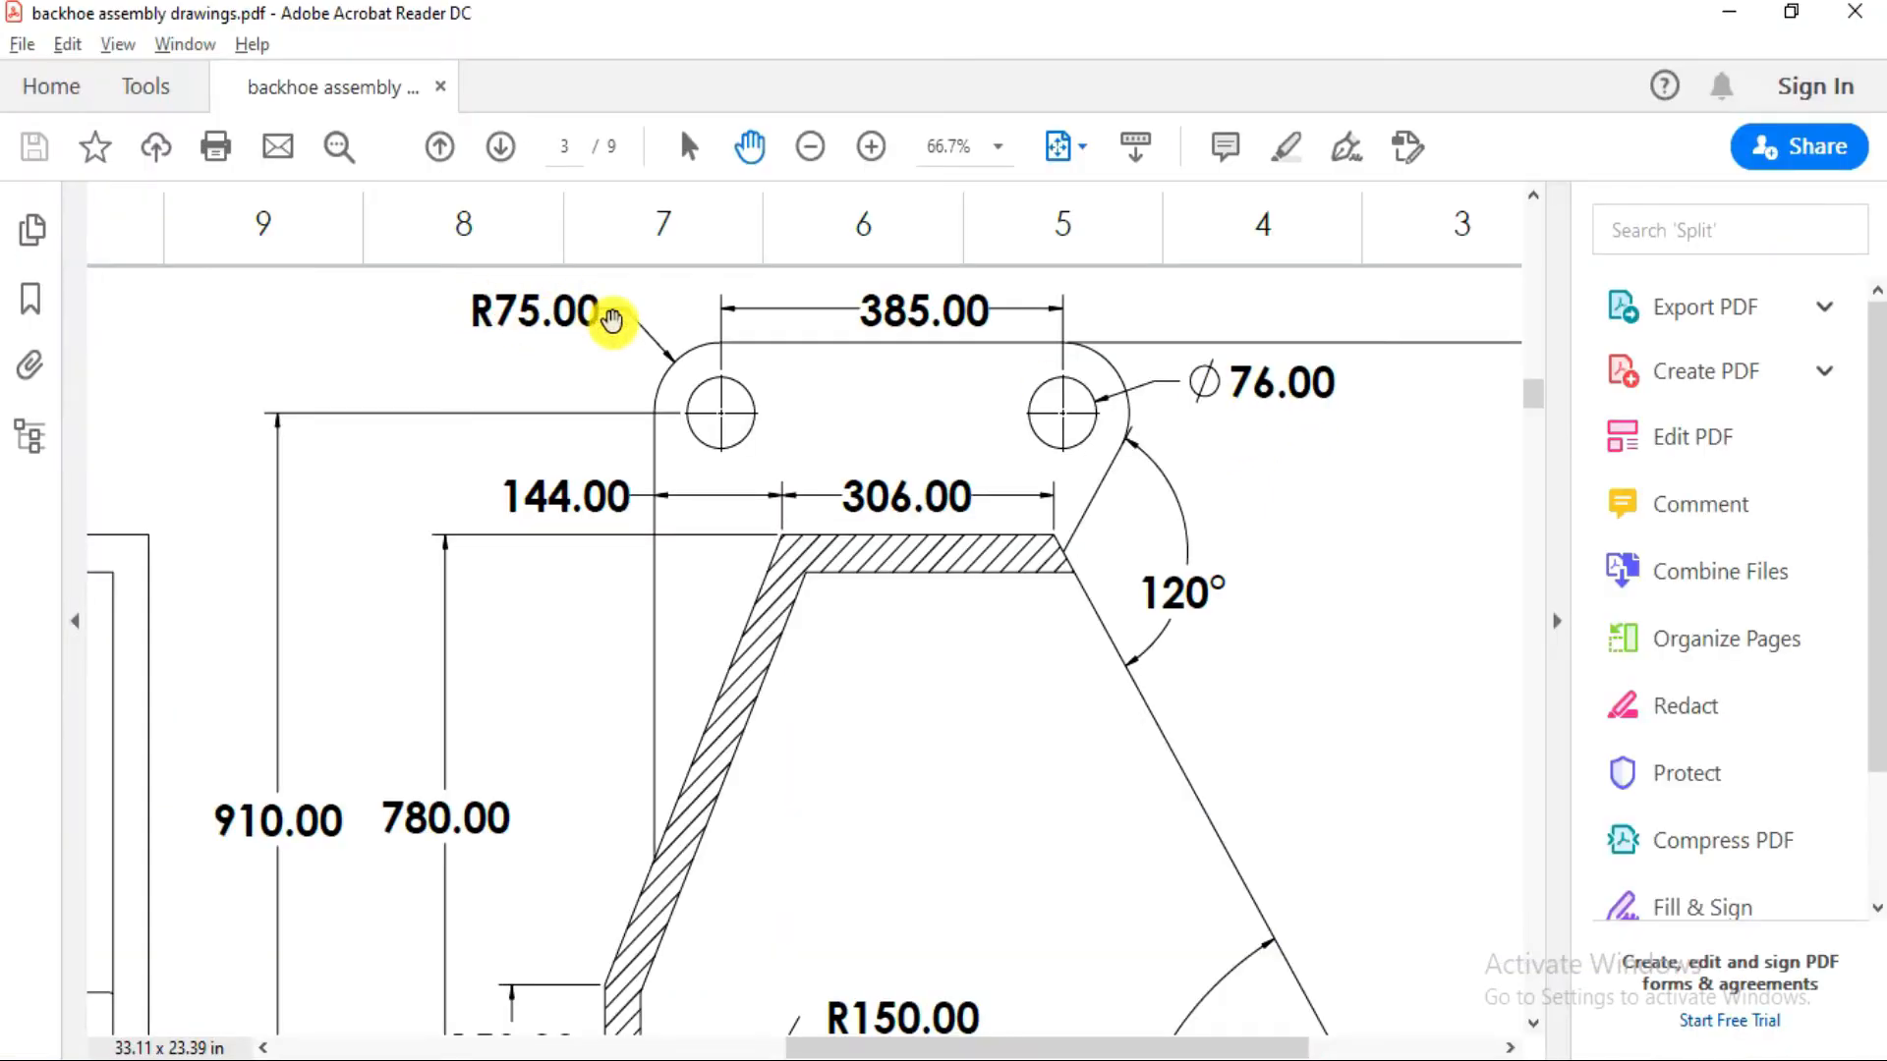
key(alt+Tab)
click(807, 344)
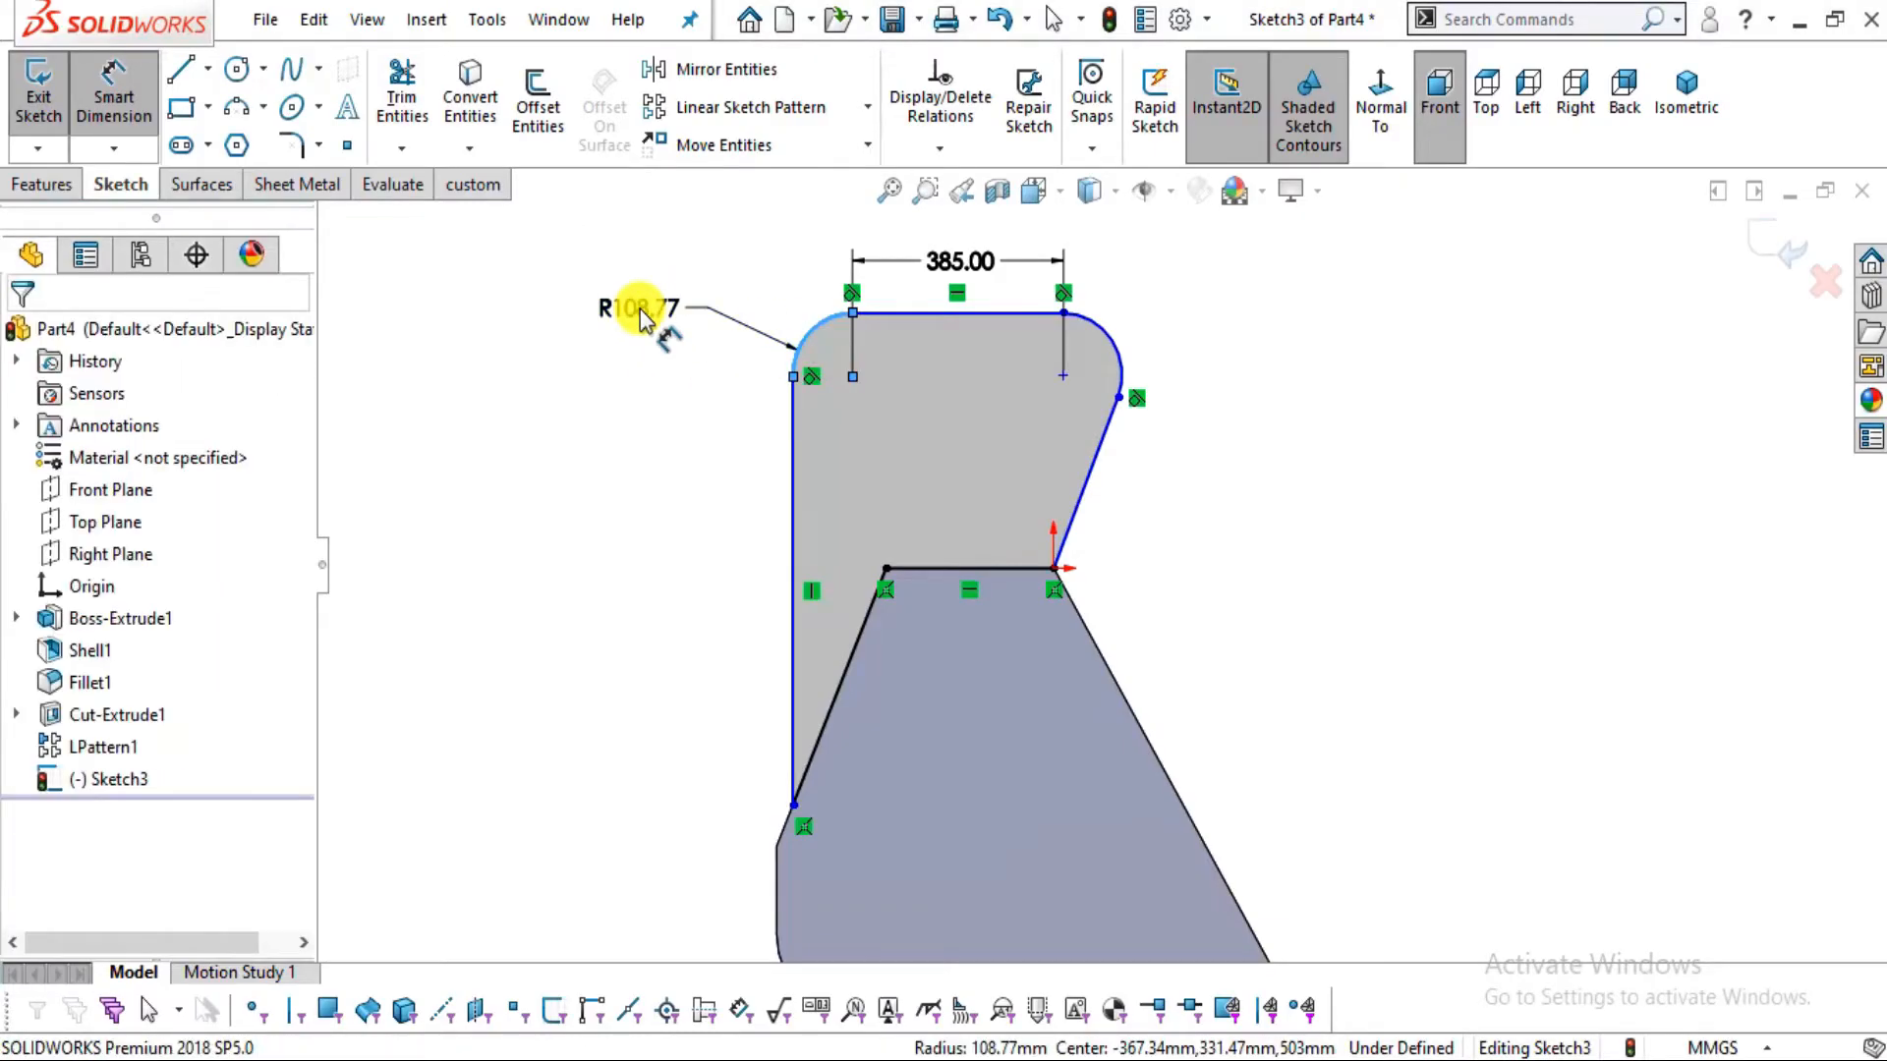
click(649, 313)
text(75)
key(Return)
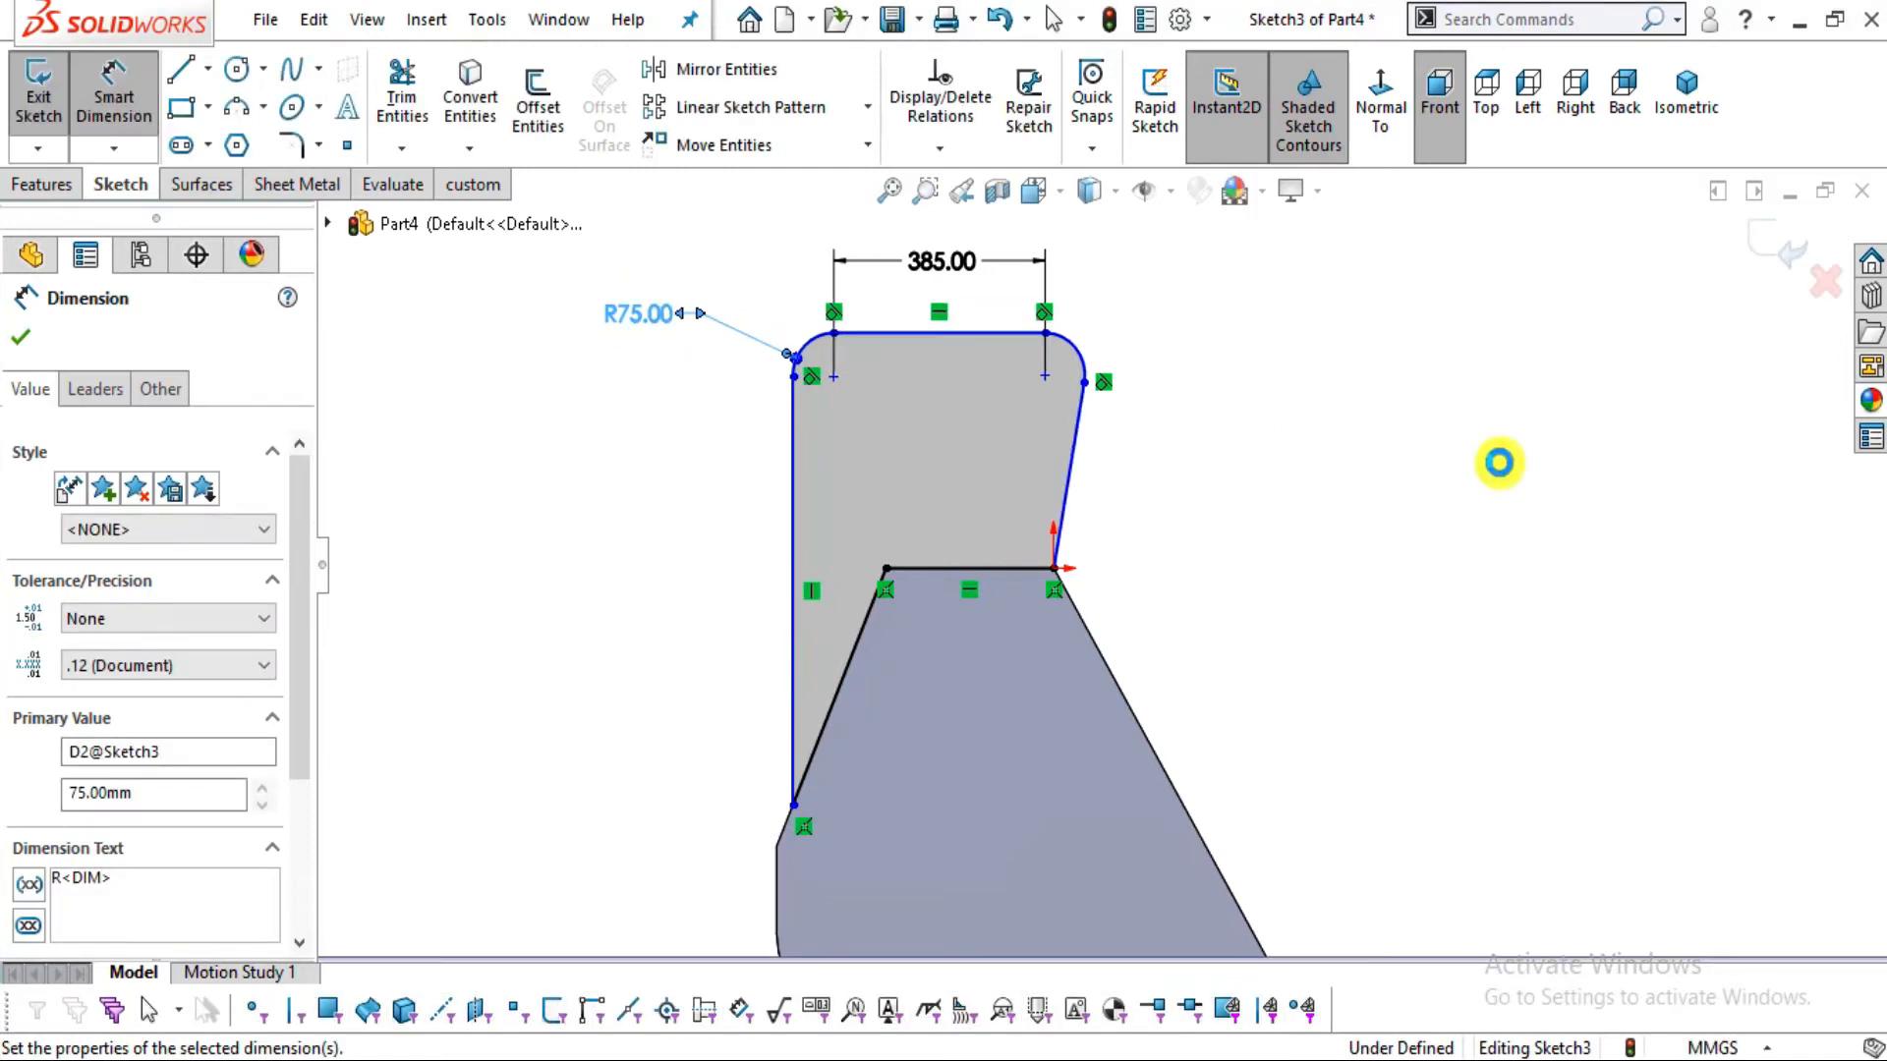
click(1081, 356)
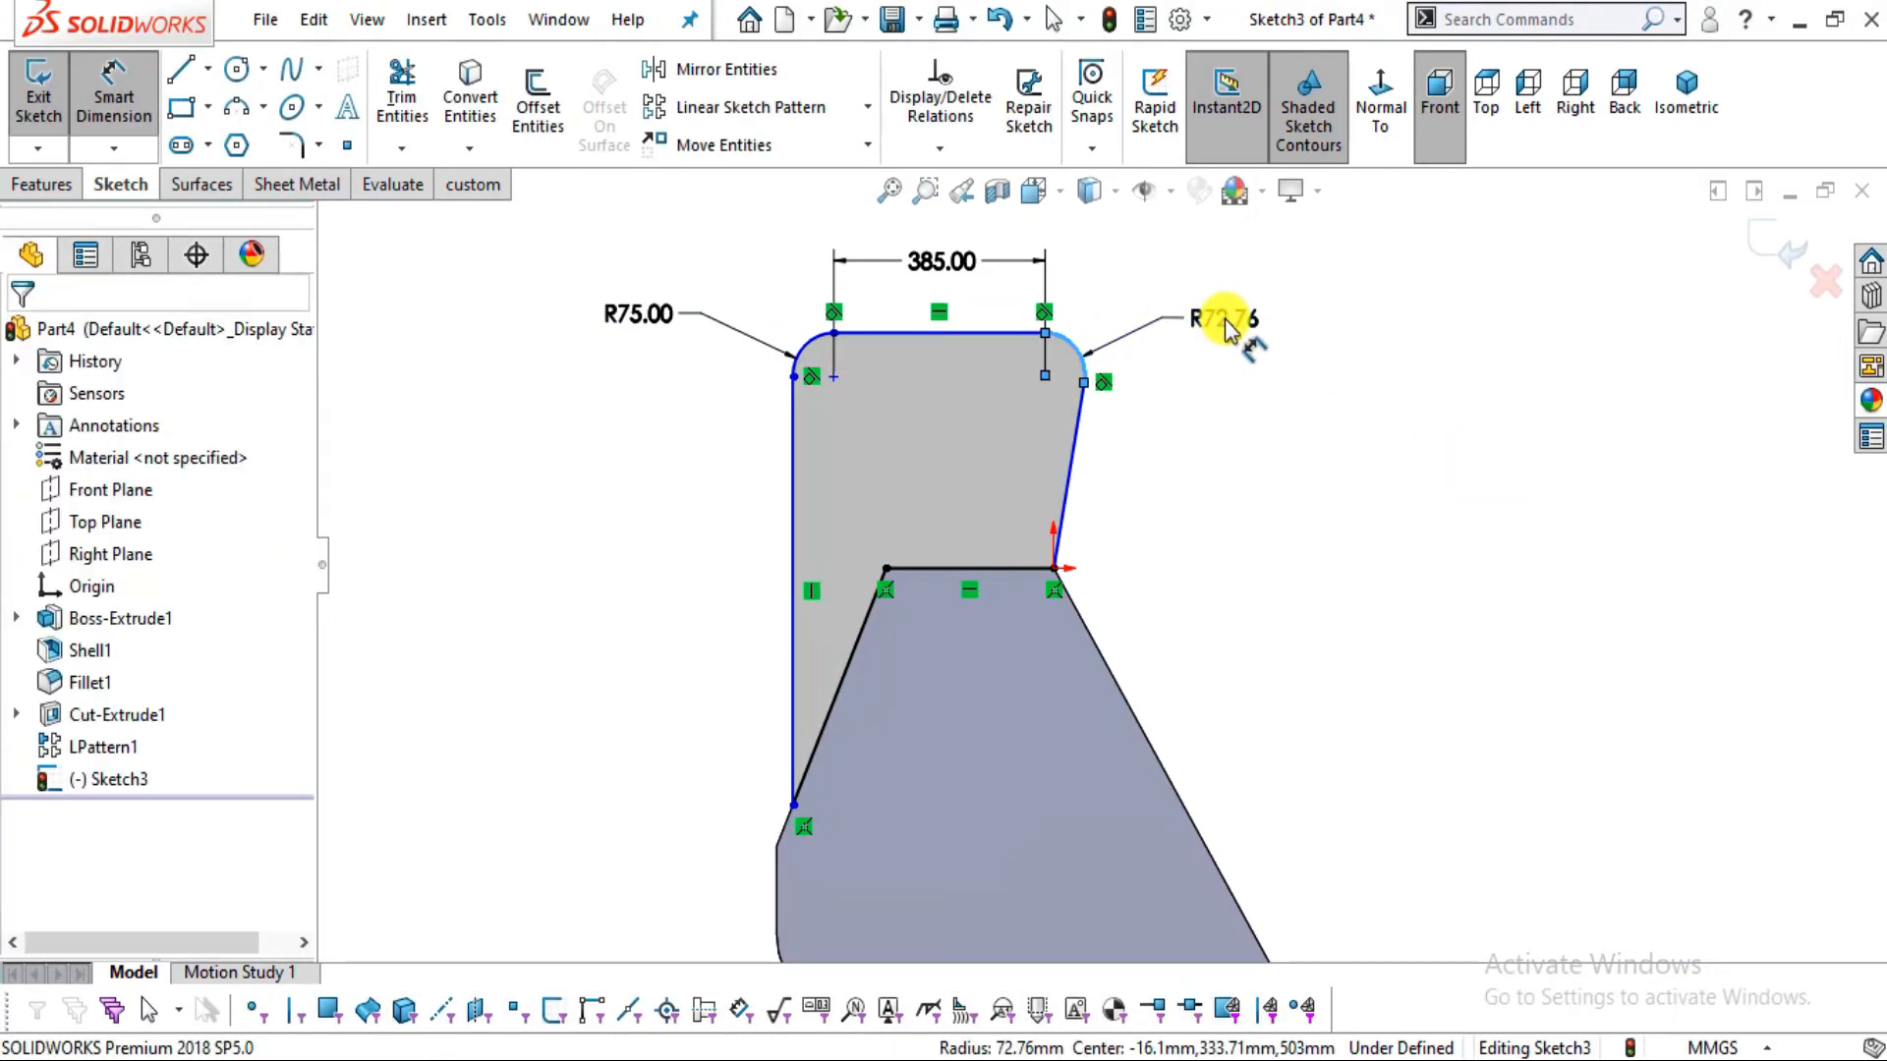
click(1229, 327)
text(75)
key(Return)
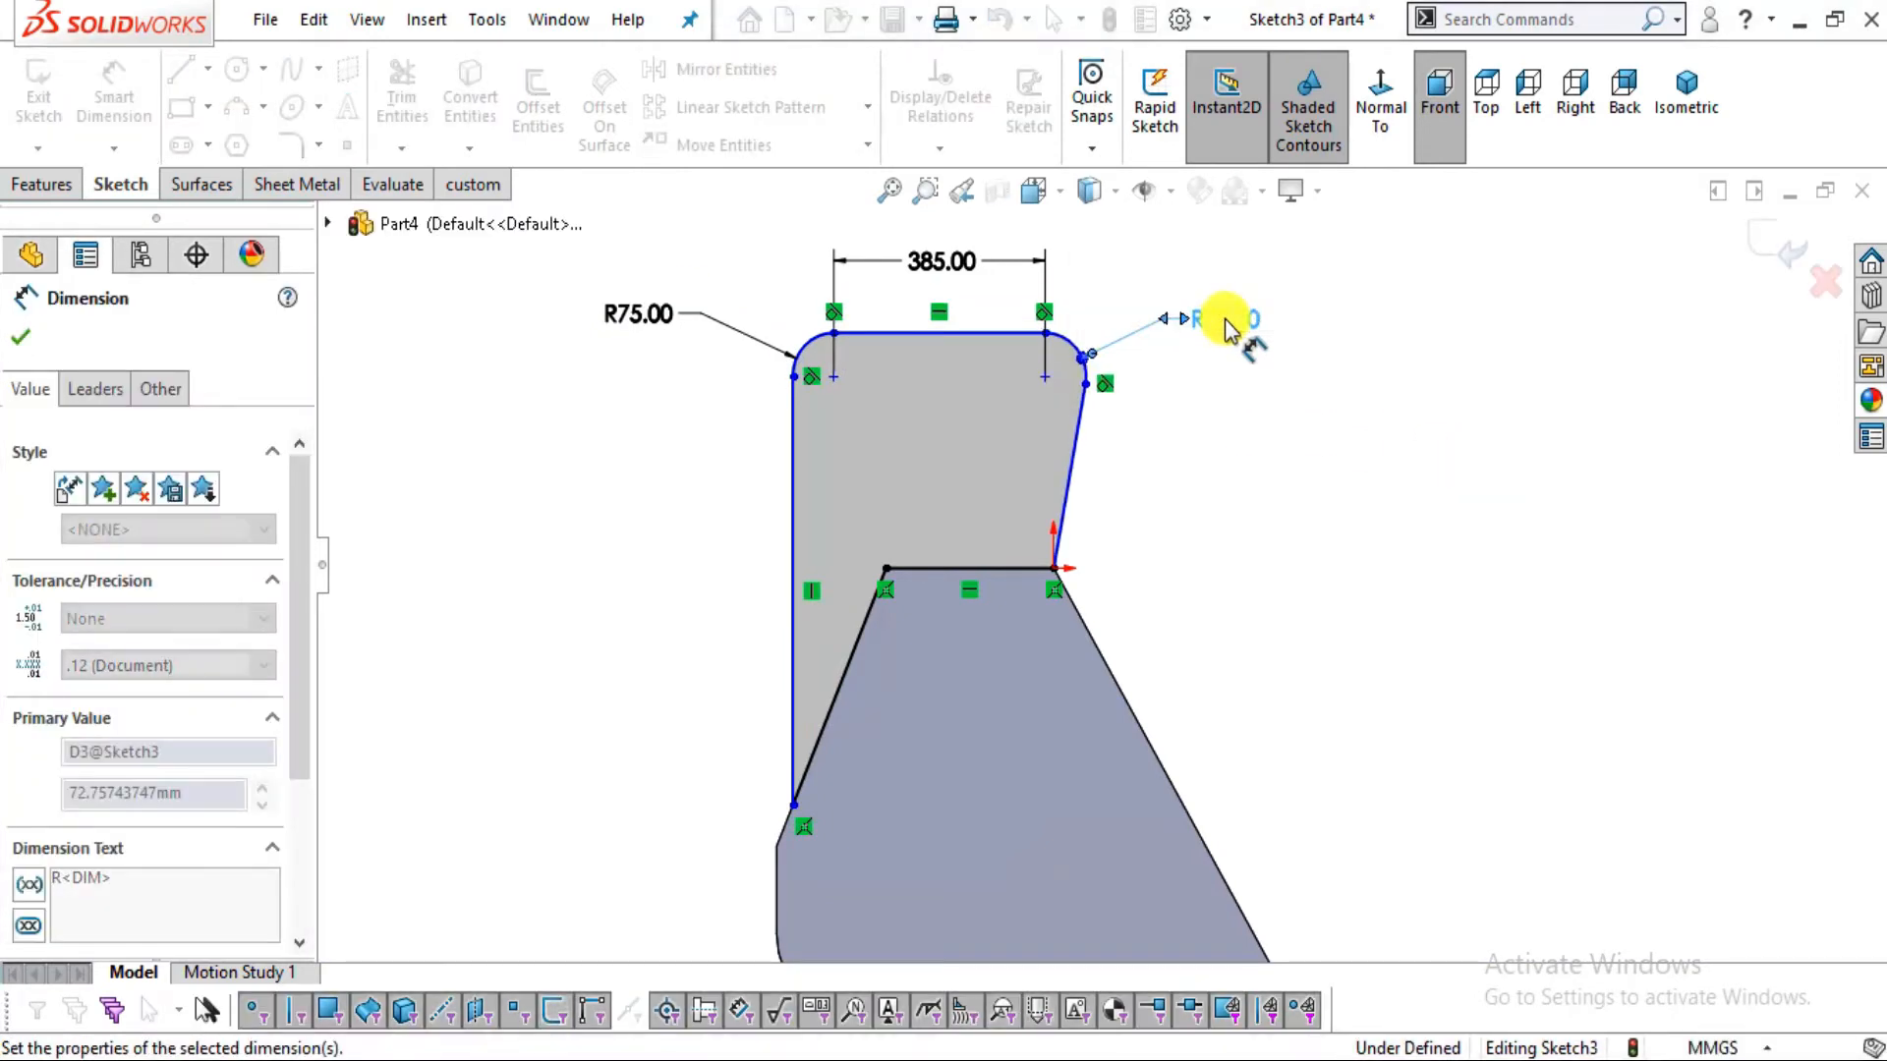
Check the slanted line's attachment in the PDF drawing and delete the coincident relation at the origin corner
key(alt+Tab)
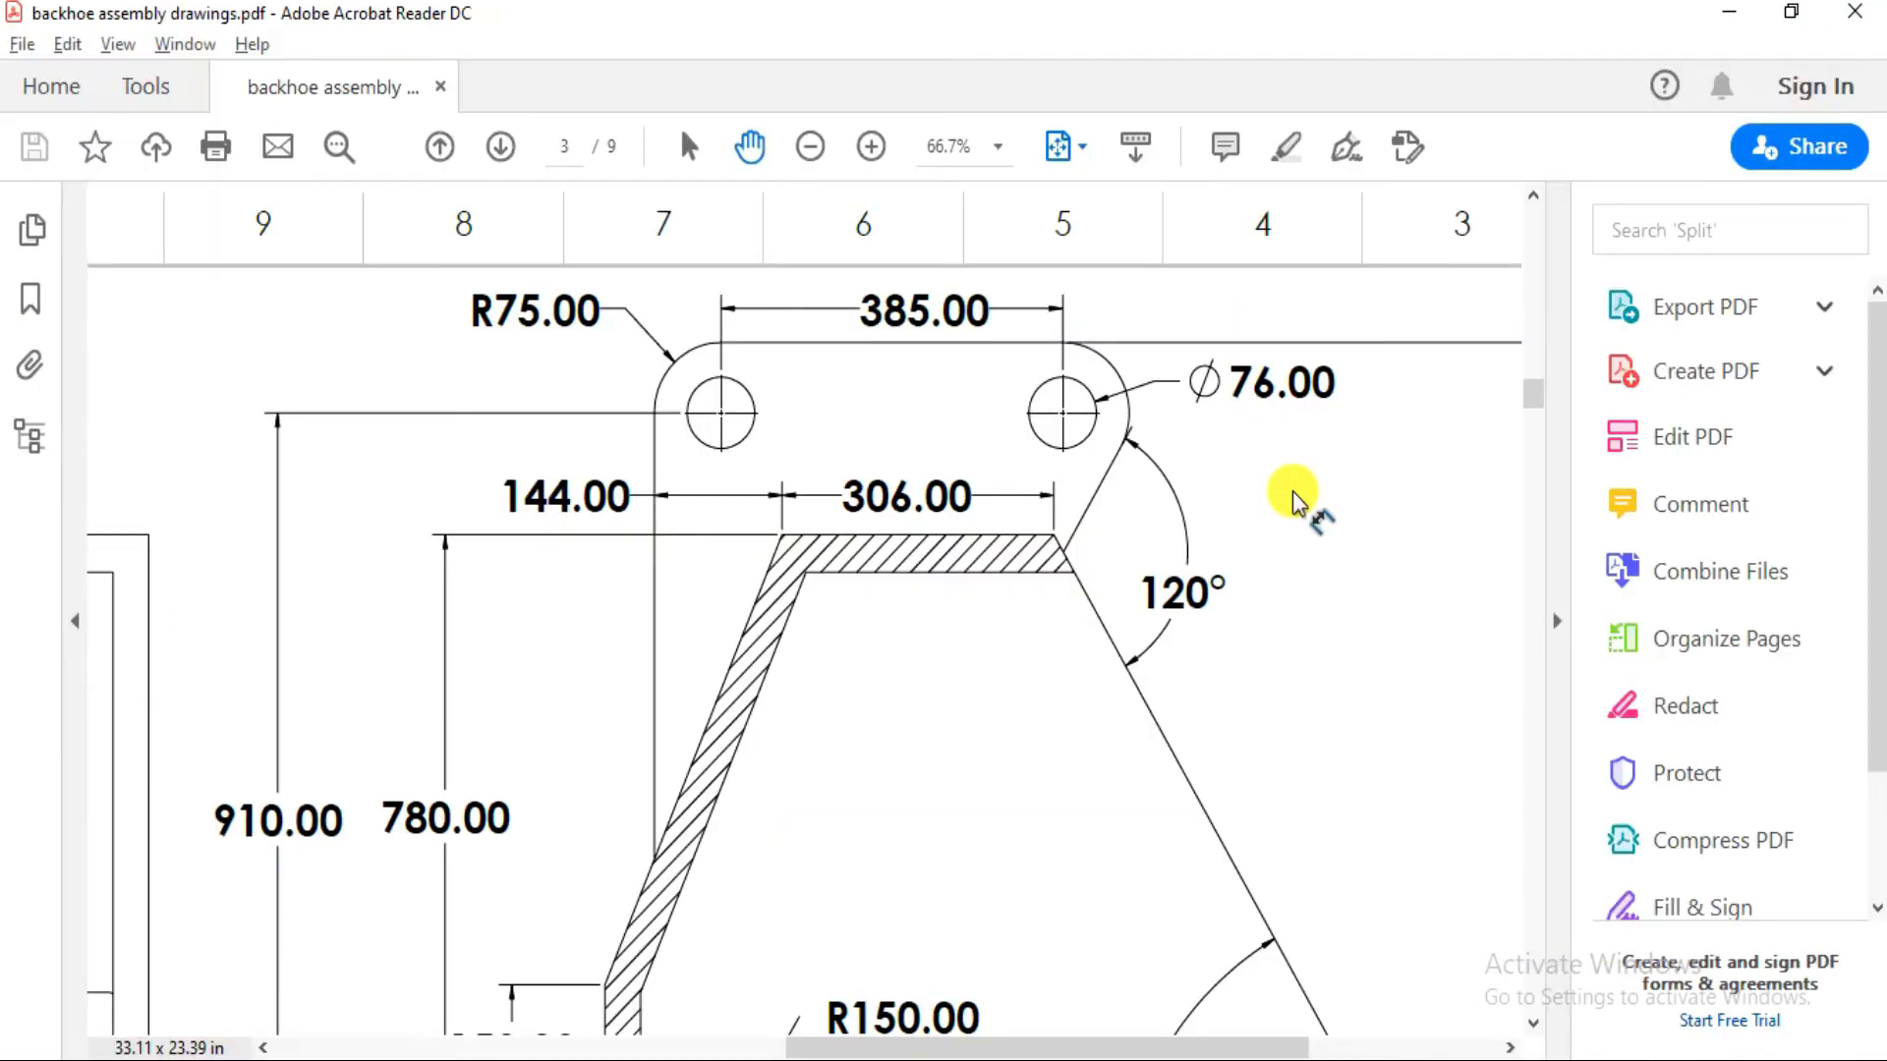
key(alt+Tab)
scroll(1101, 570, down, 3)
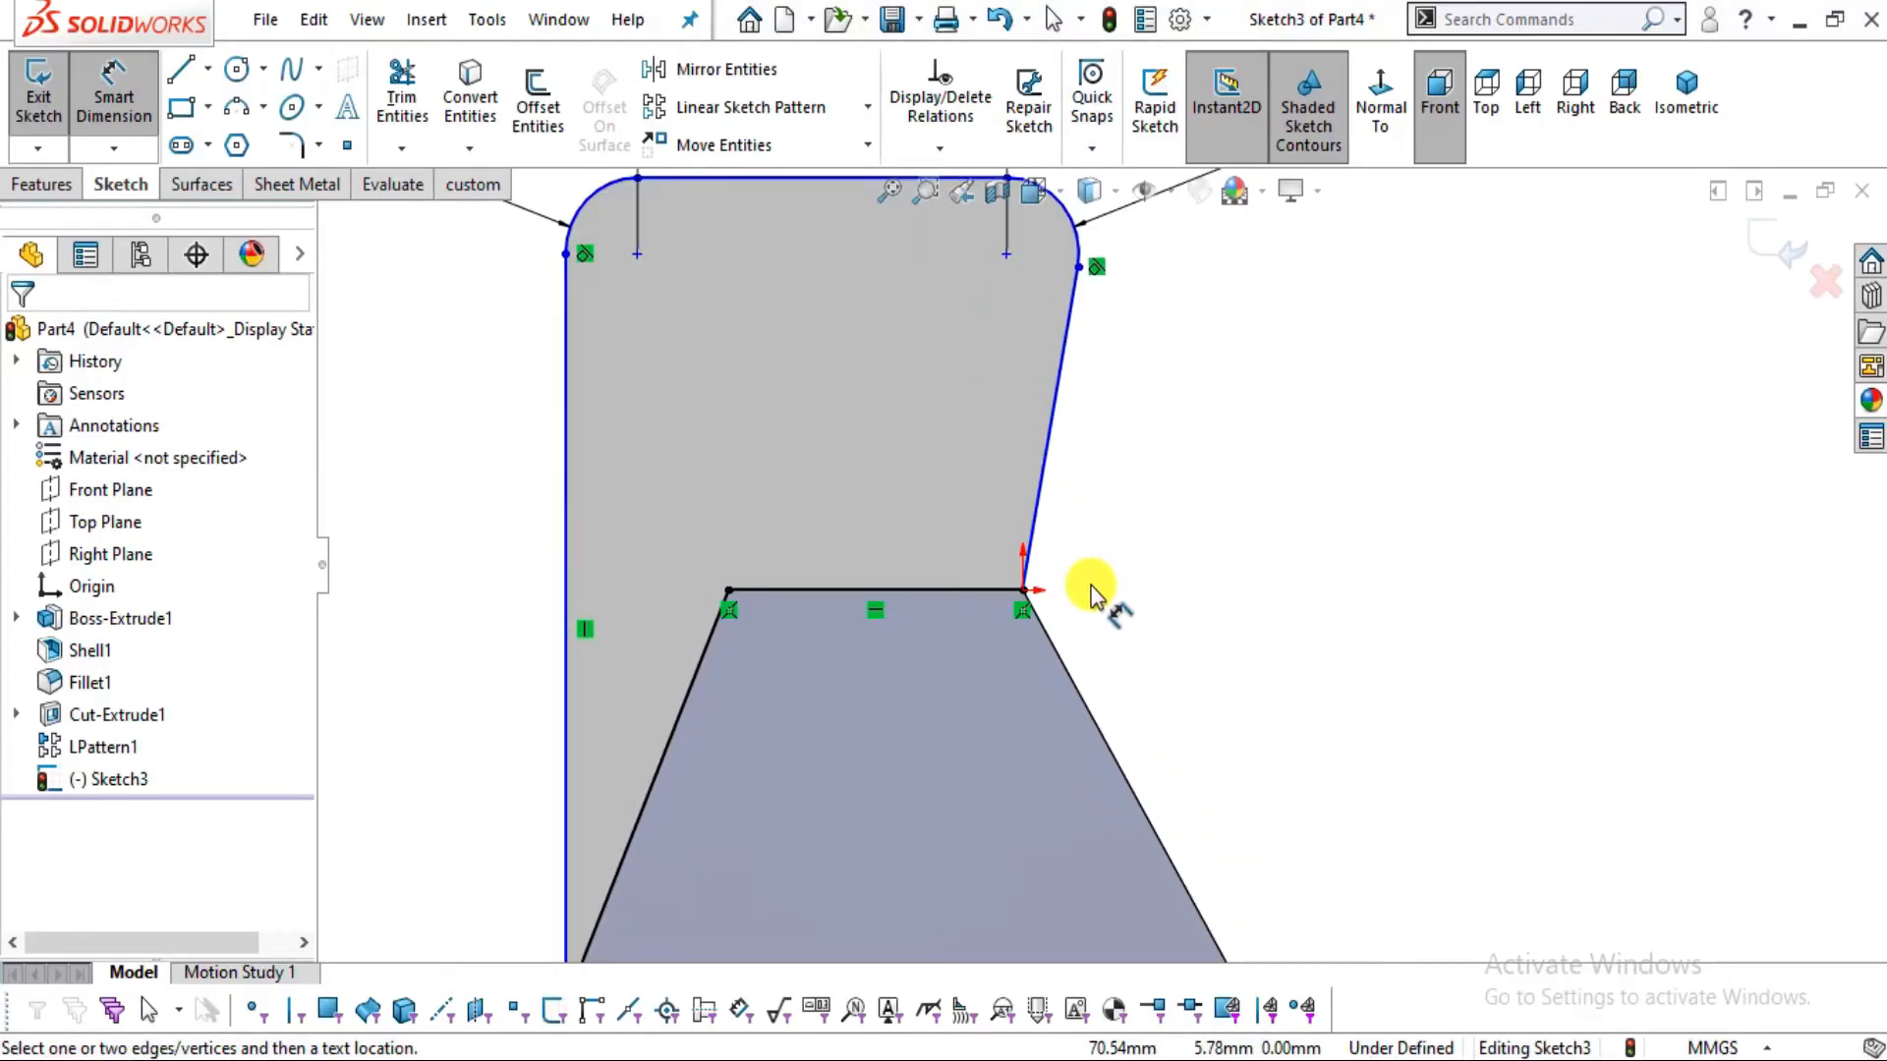
key(alt+Tab)
key(alt+Tab)
scroll(1071, 609, down, 2)
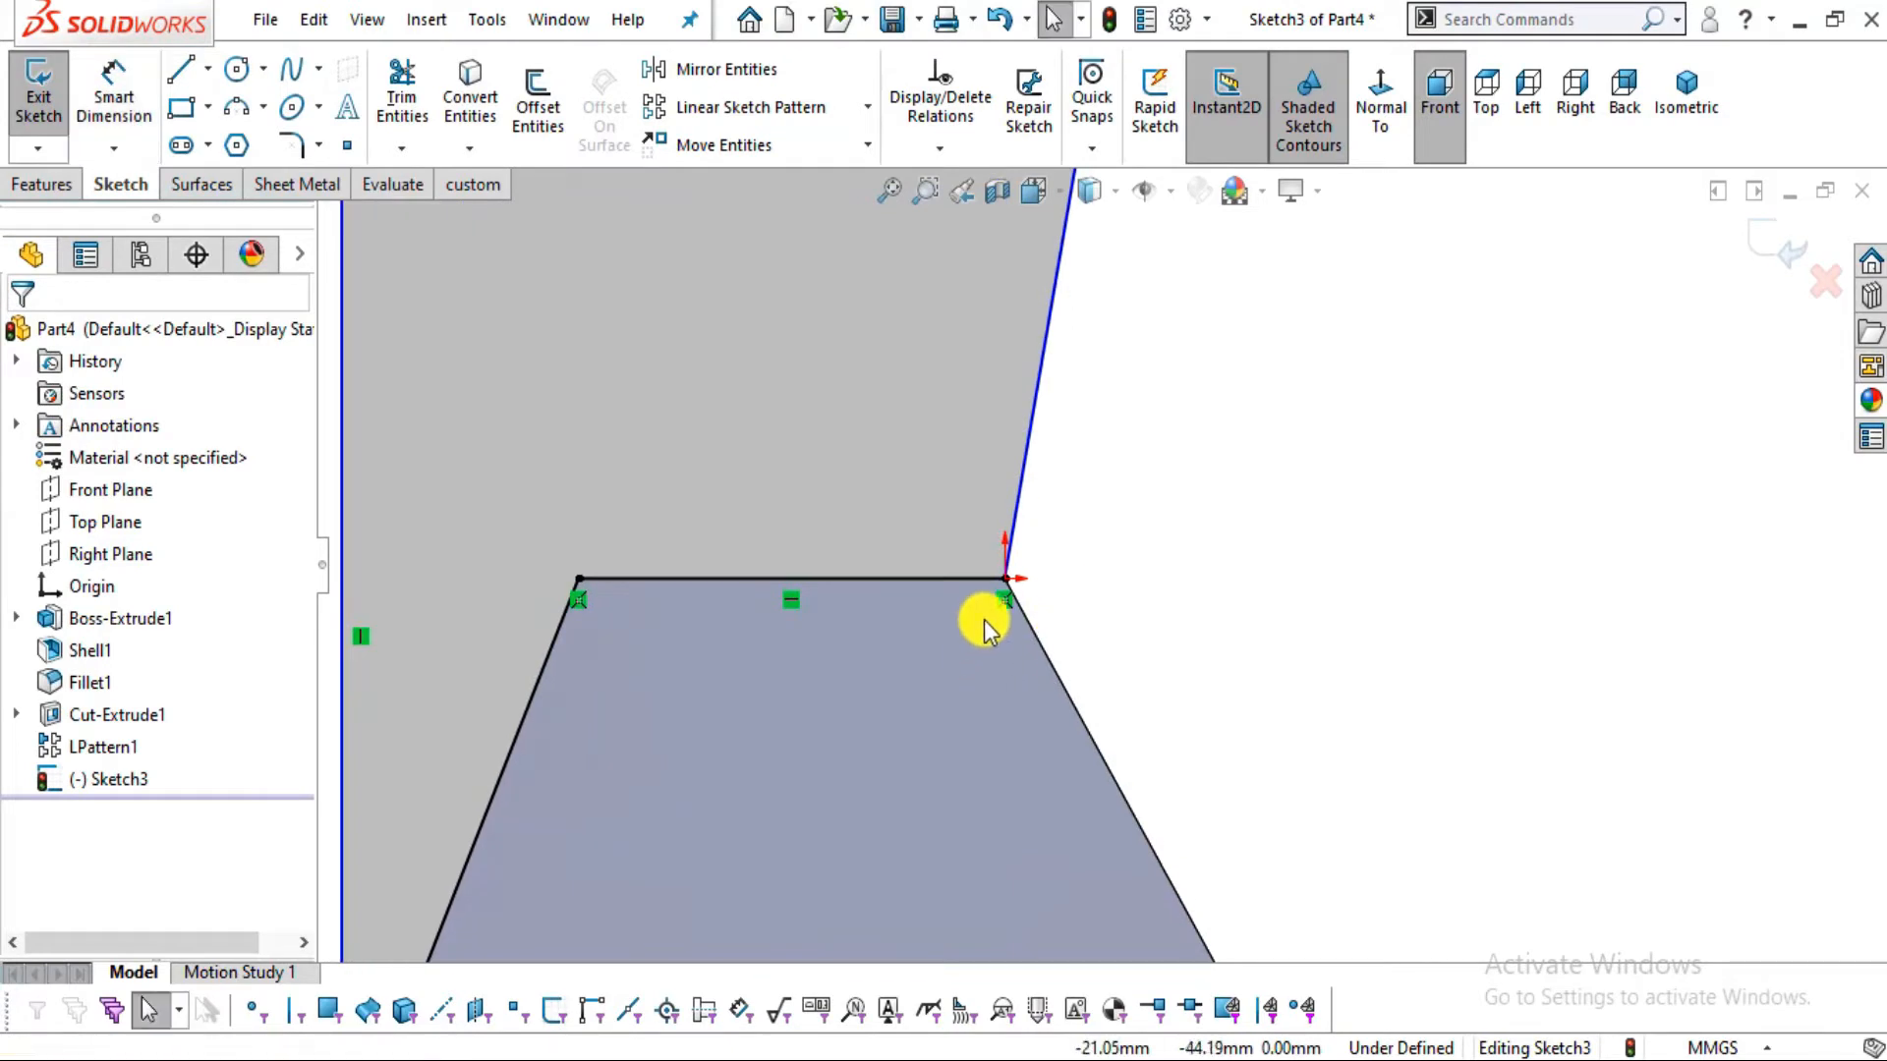
right_click(1005, 605)
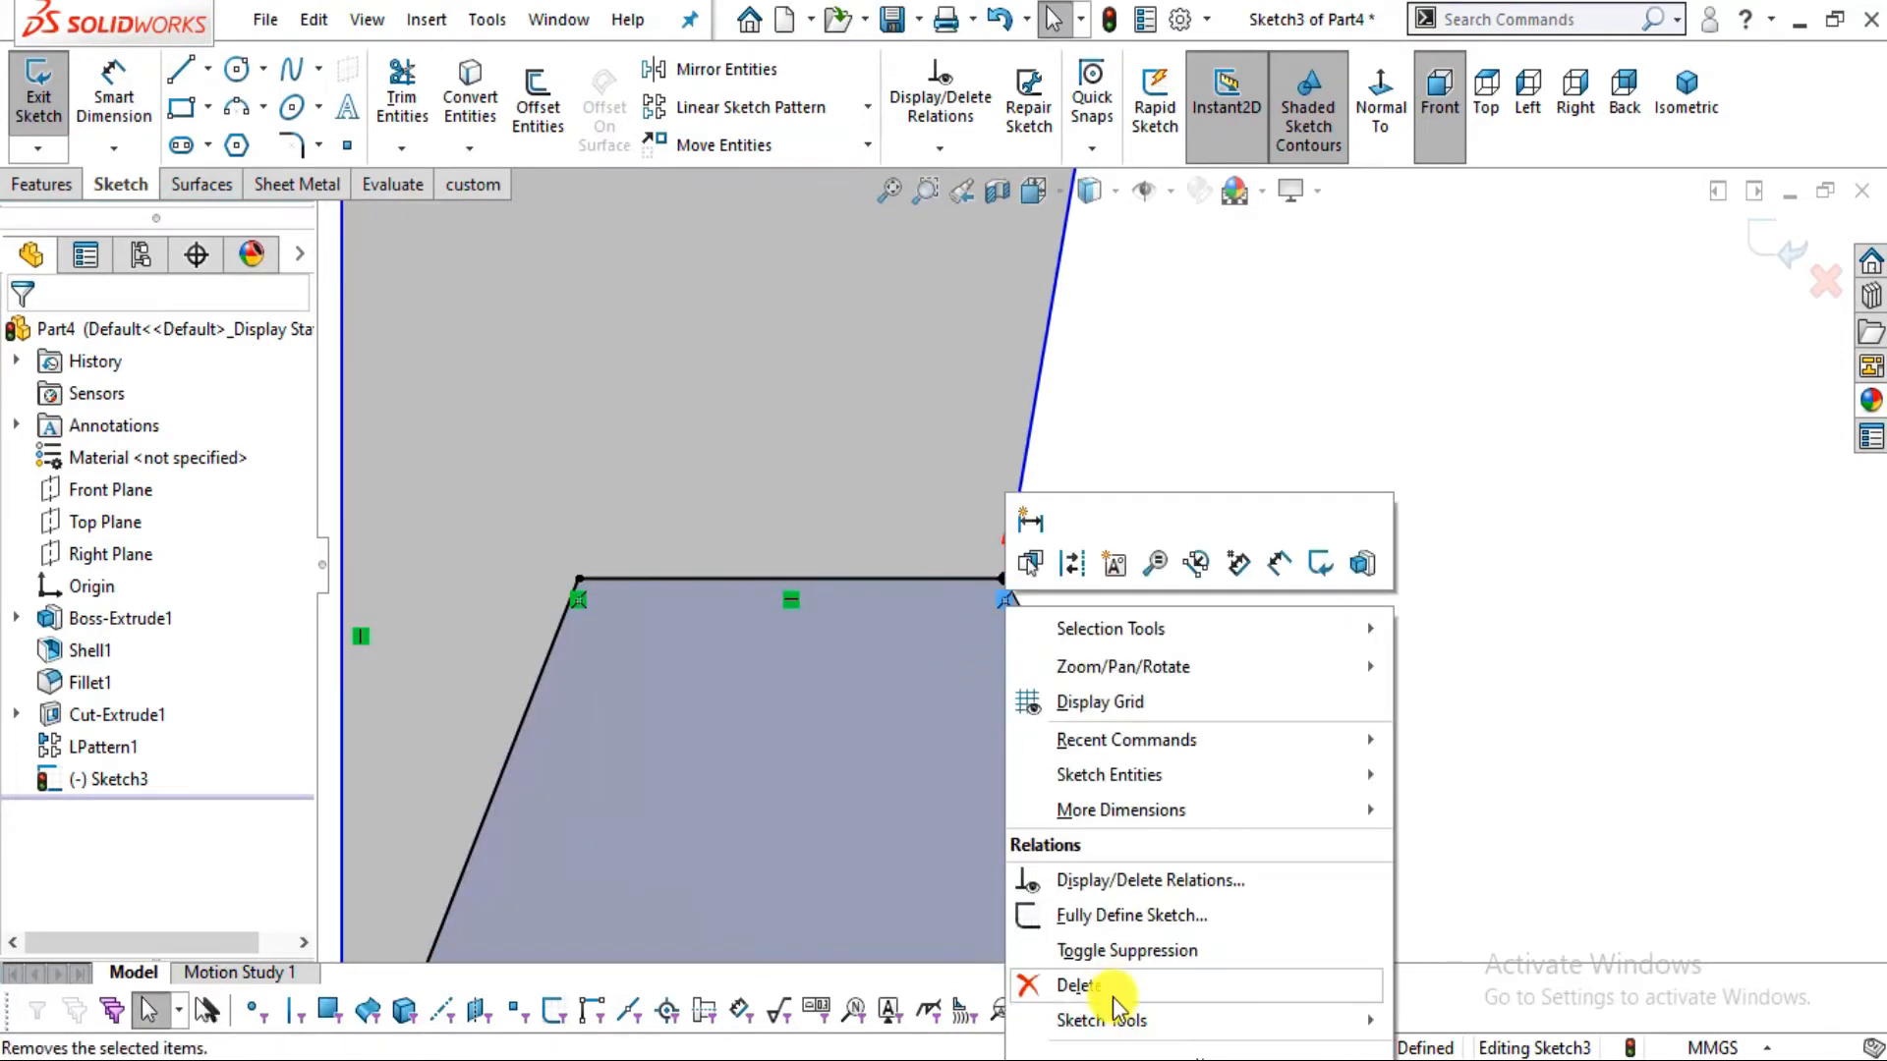
click(1078, 985)
Try to move the slanted line's lower end onto the body's sloped front edge, and return it to the origin corner
key(alt+Tab)
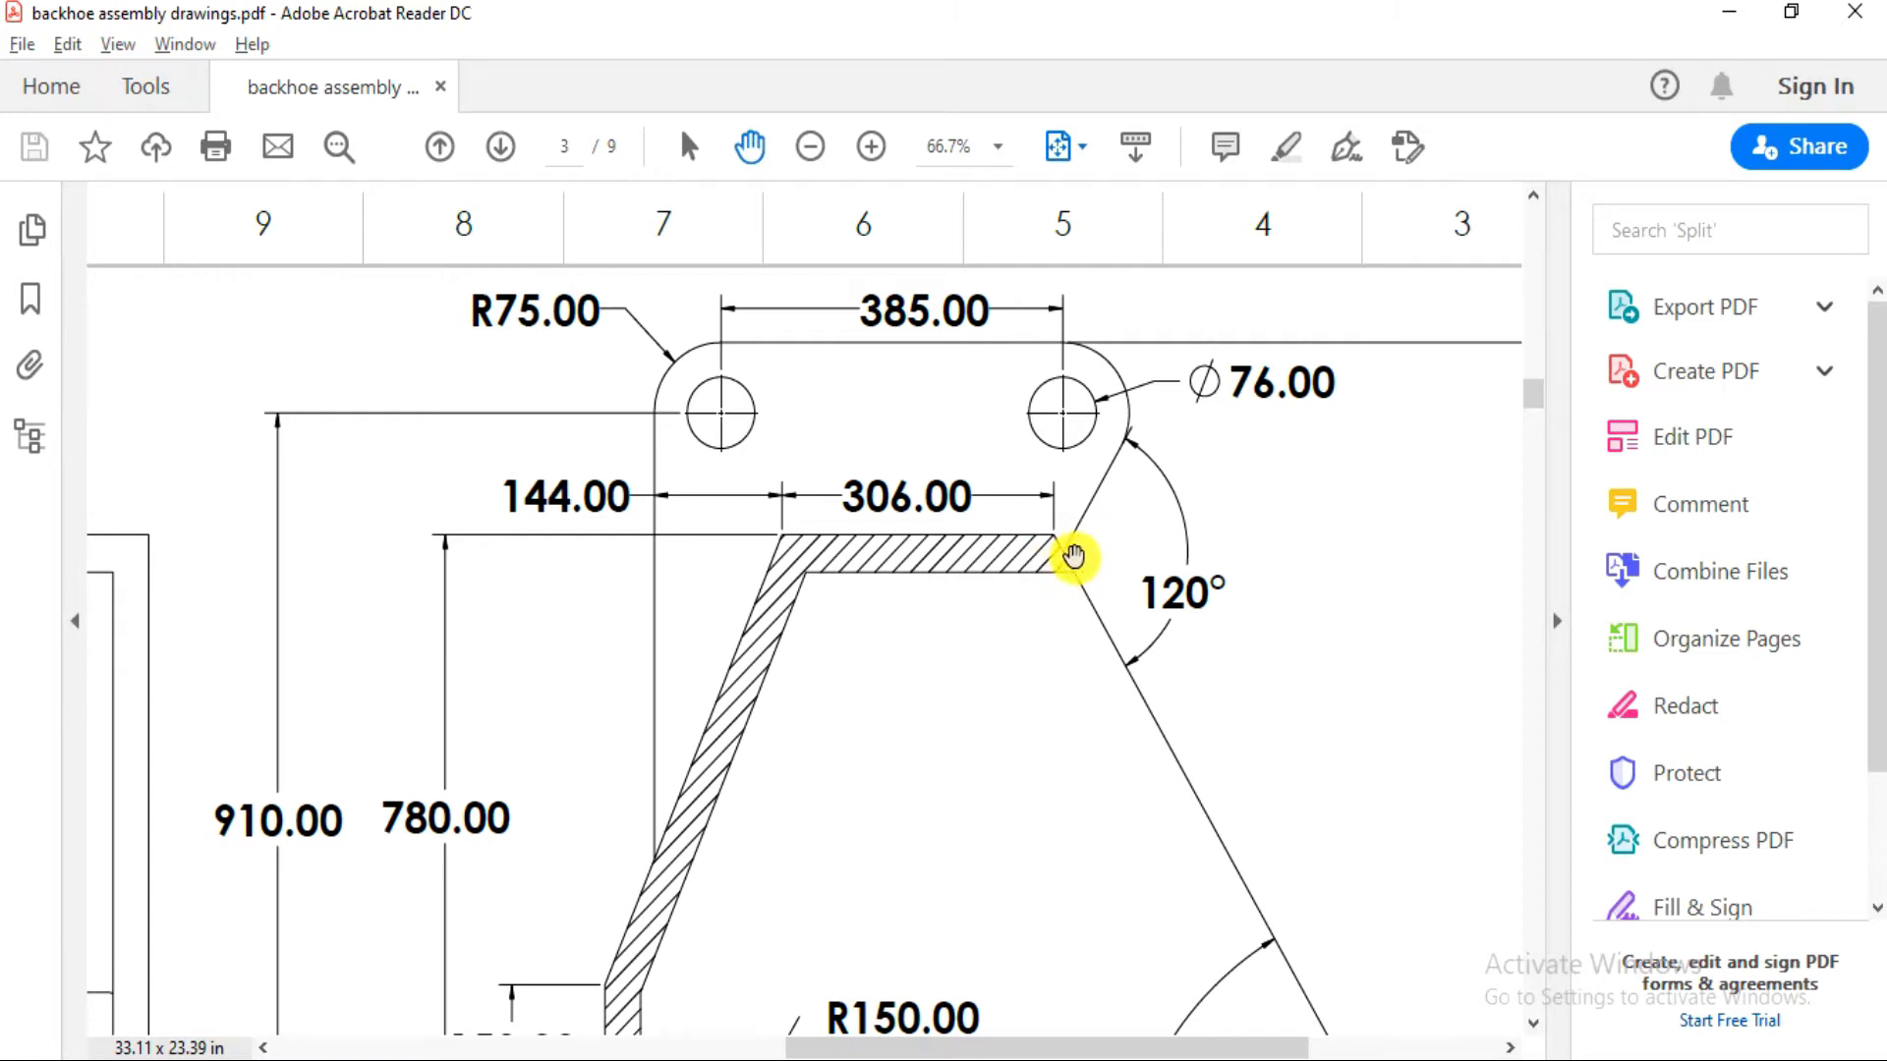
key(alt+Tab)
scroll(1090, 590, down, 2)
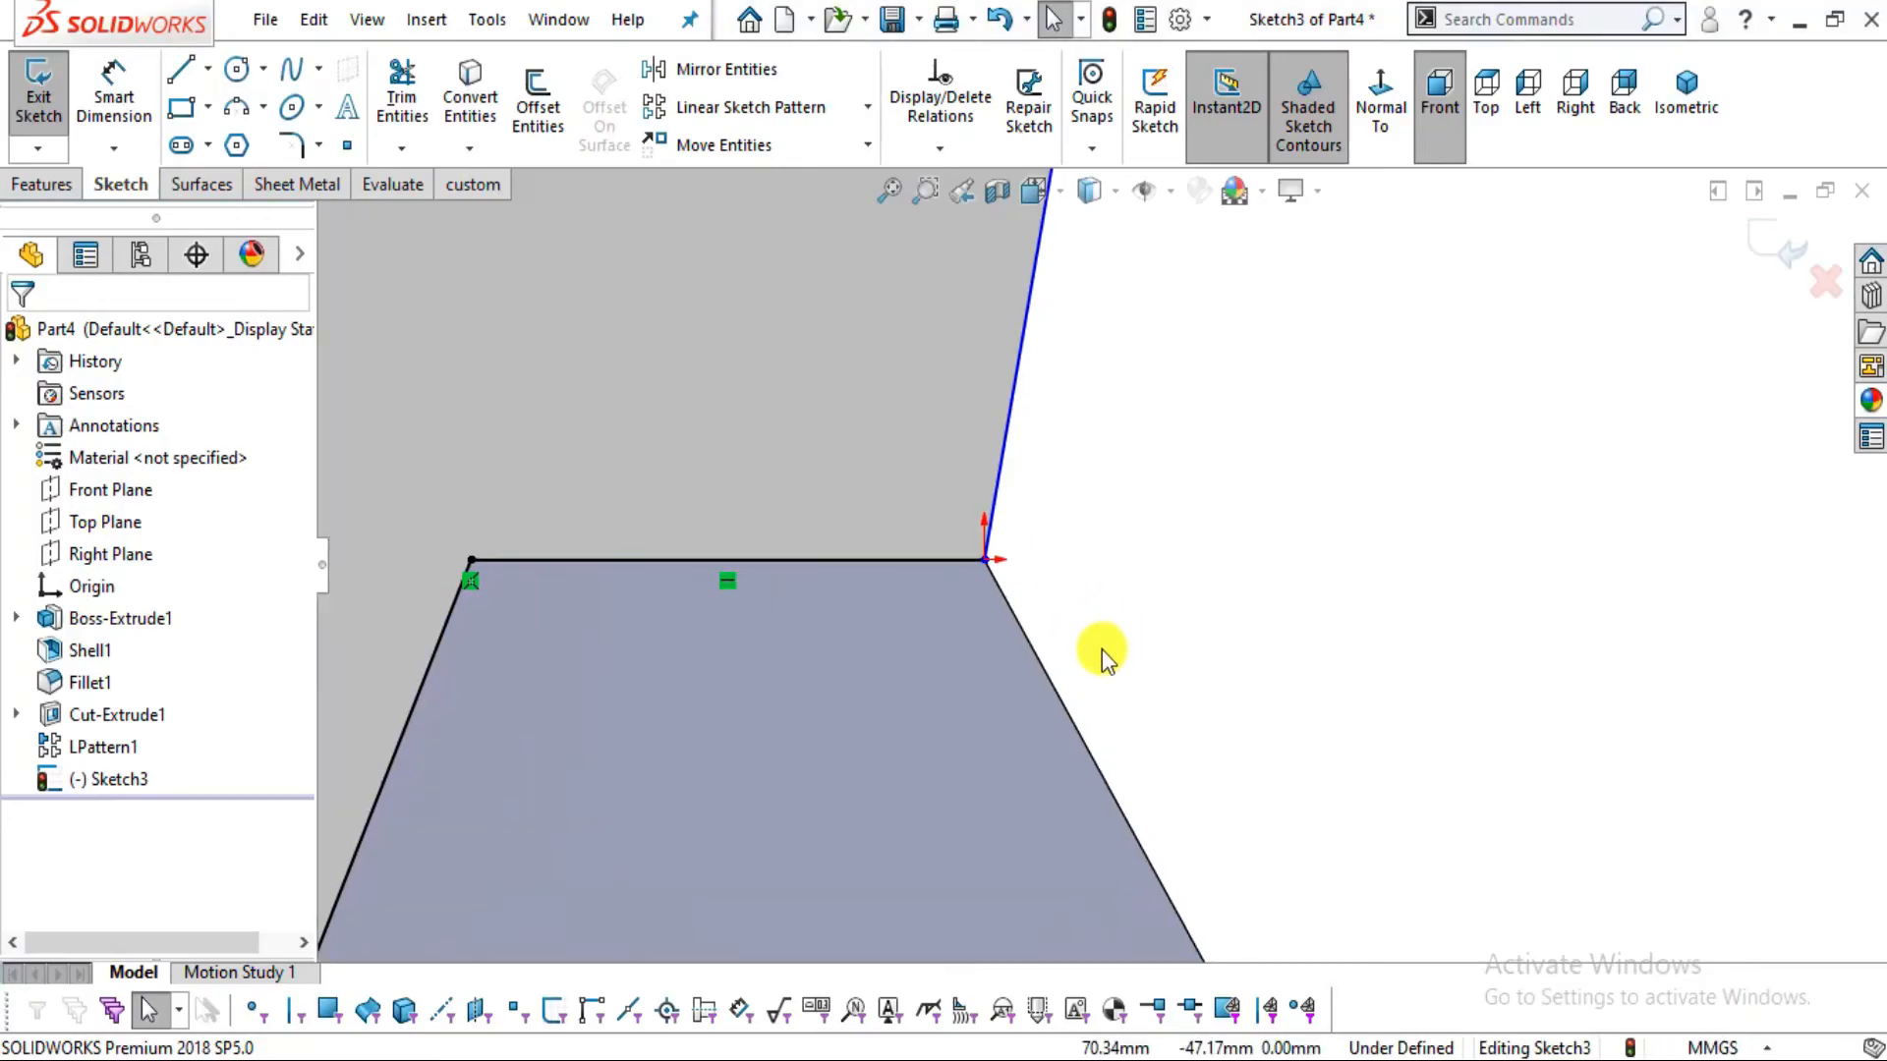
mouse_move(965, 539)
mouse_down()
mouse_move(1012, 549)
mouse_move(994, 586)
mouse_up()
key(Escape)
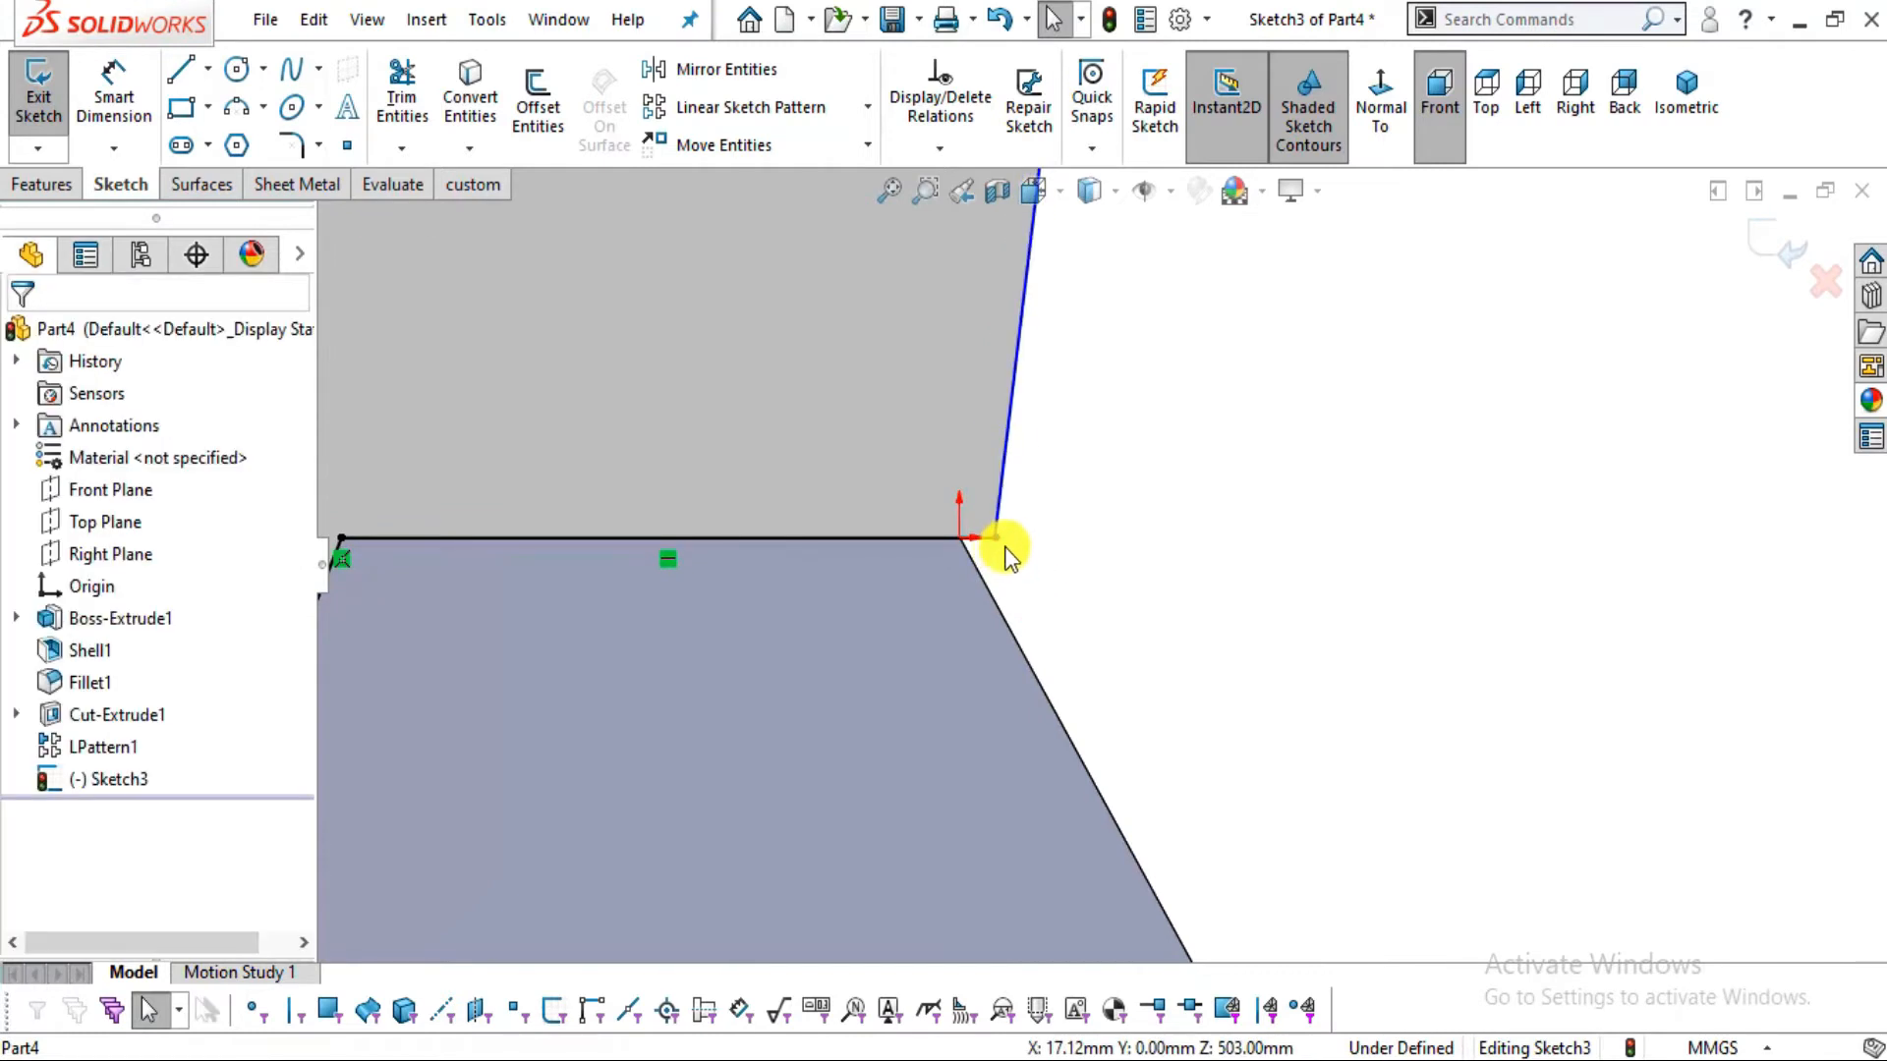
click(993, 540)
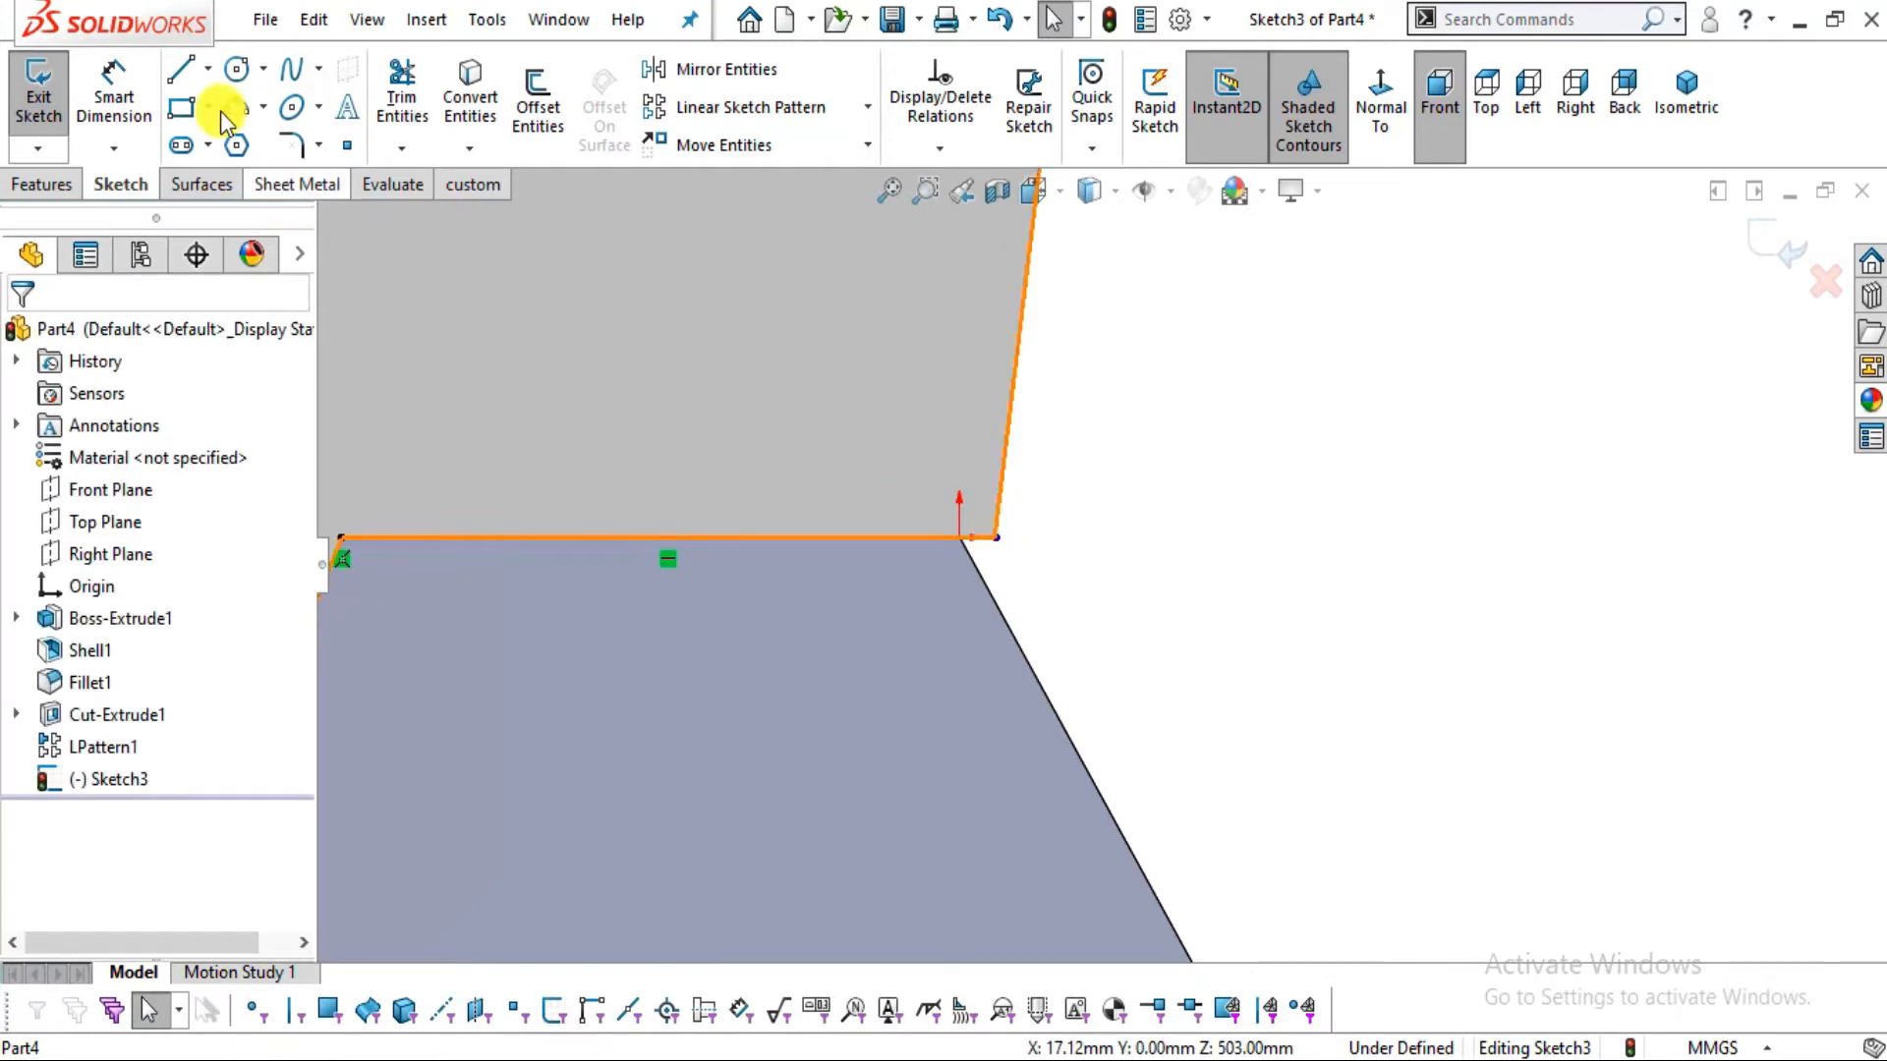
click(185, 78)
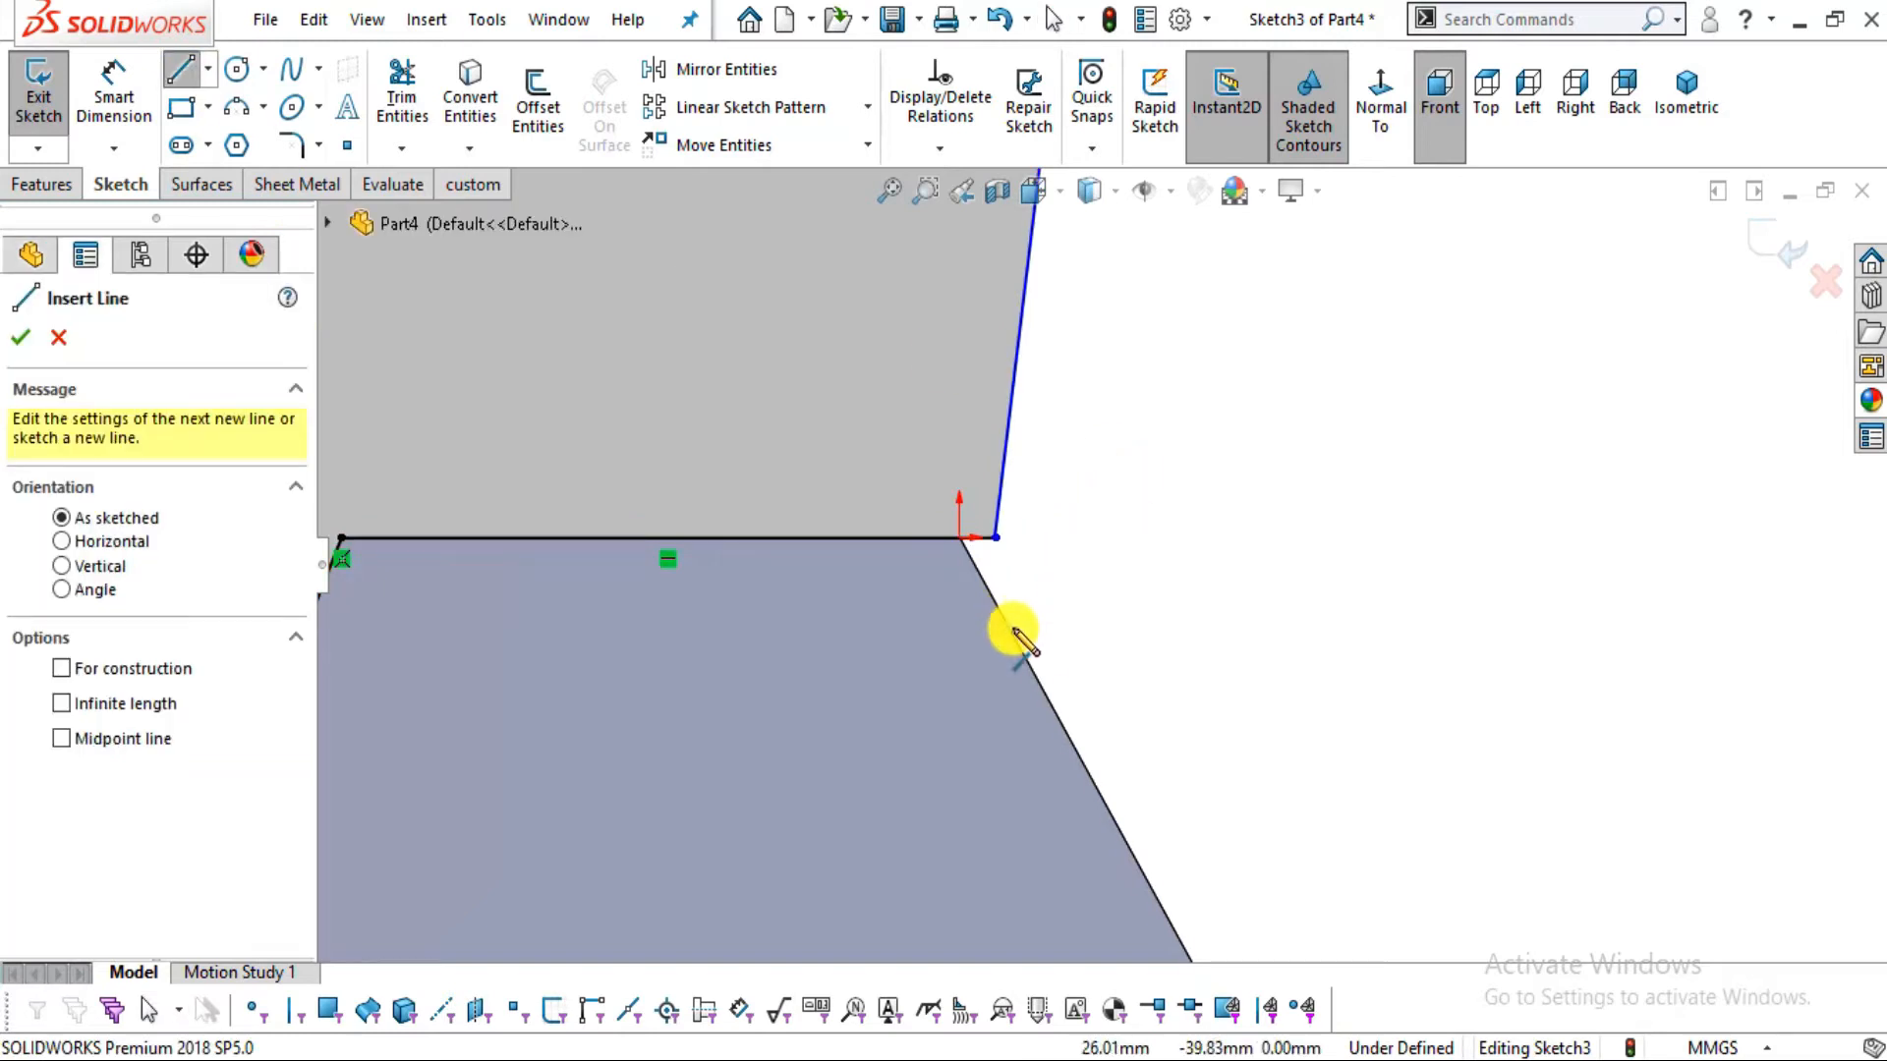
key(Escape)
drag(999, 539, 959, 537)
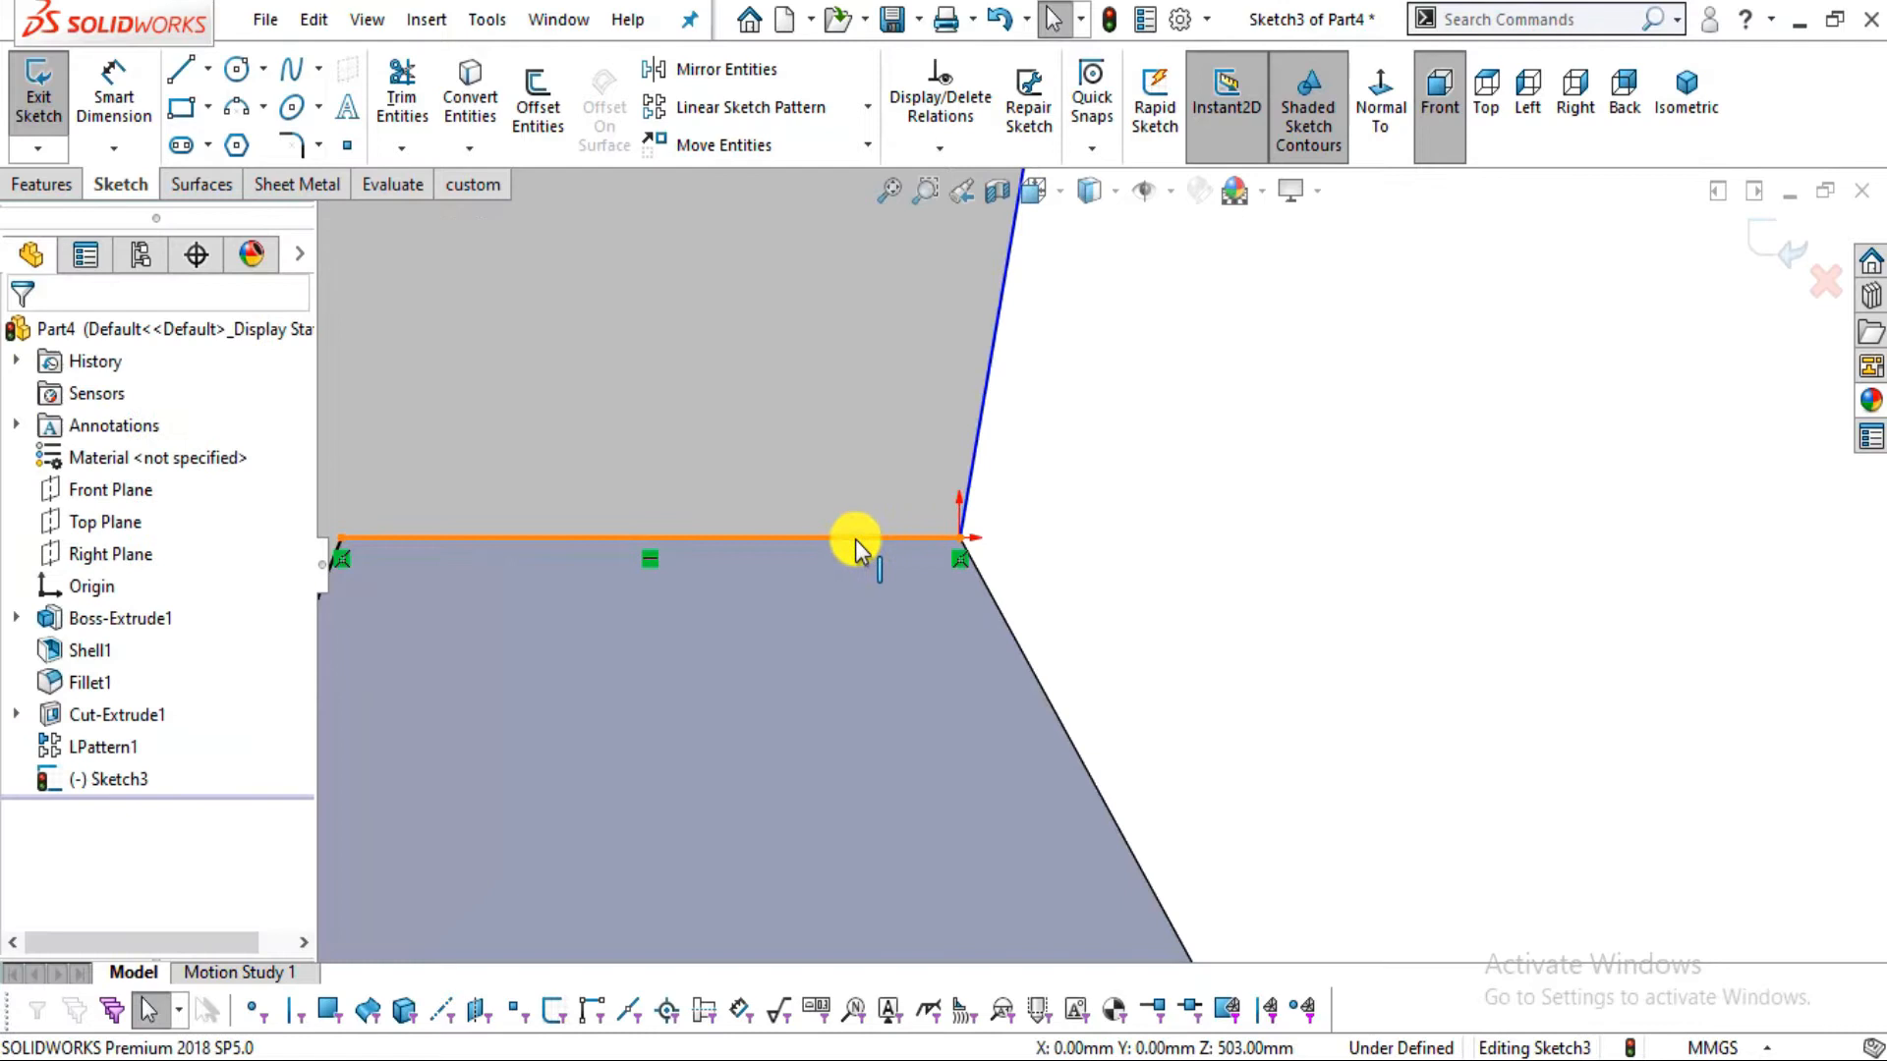
Delete the sketch line running along the body's top edge
click(855, 540)
right_click(881, 537)
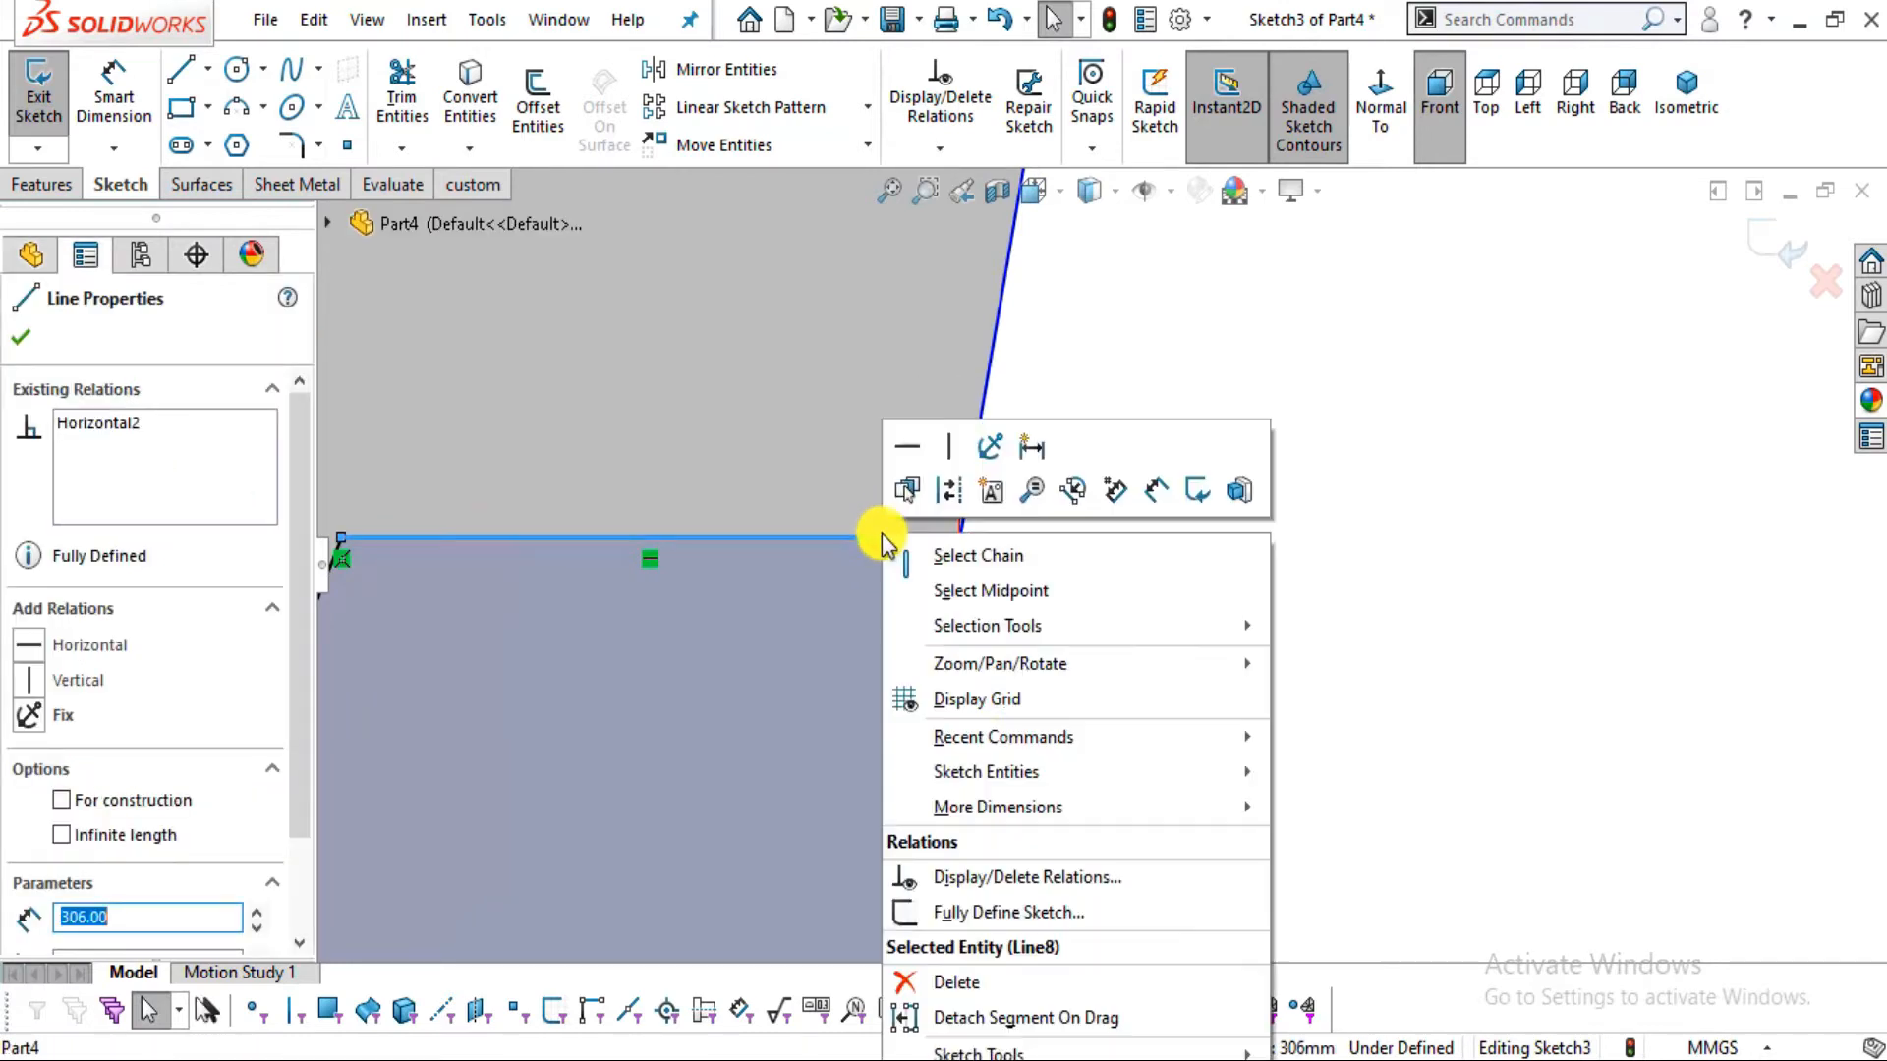
click(946, 985)
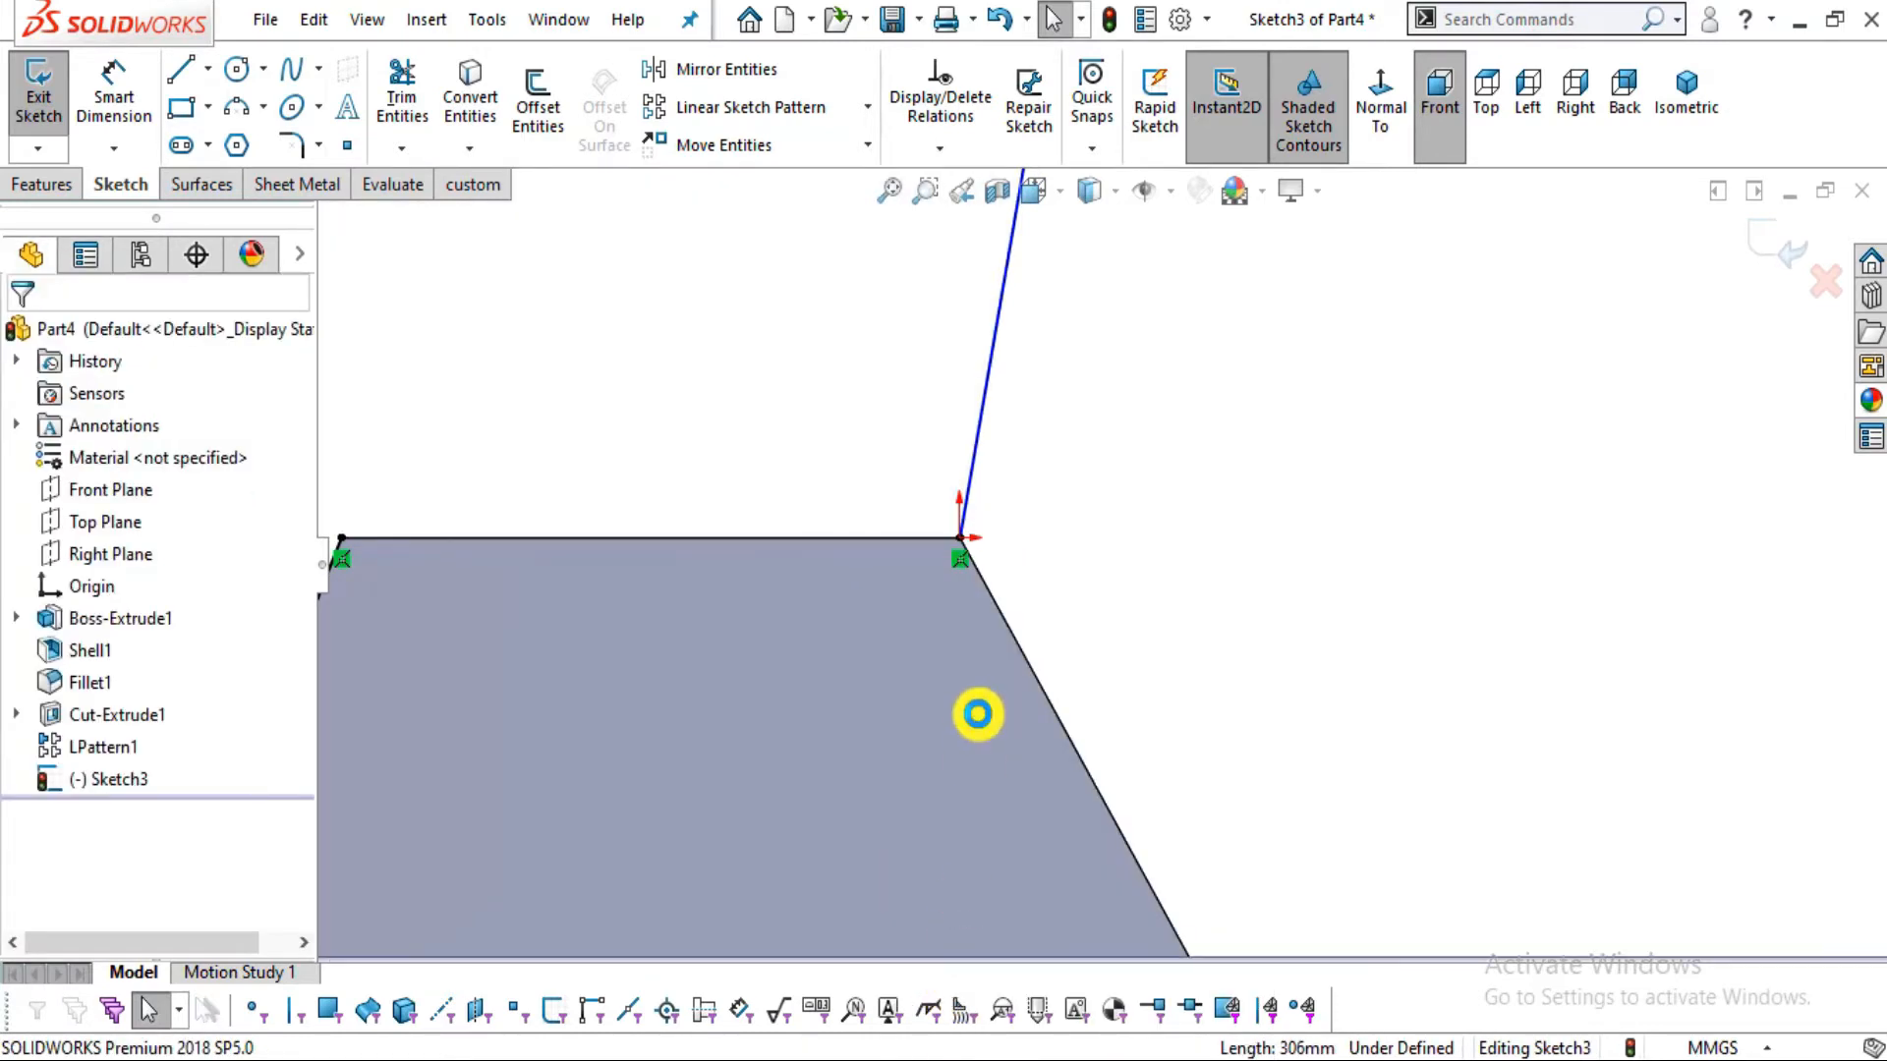
Delete the slanted line's coincident relation at the origin and move its lower end onto the sloped front edge, about 65 mm below the origin
right_click(1006, 564)
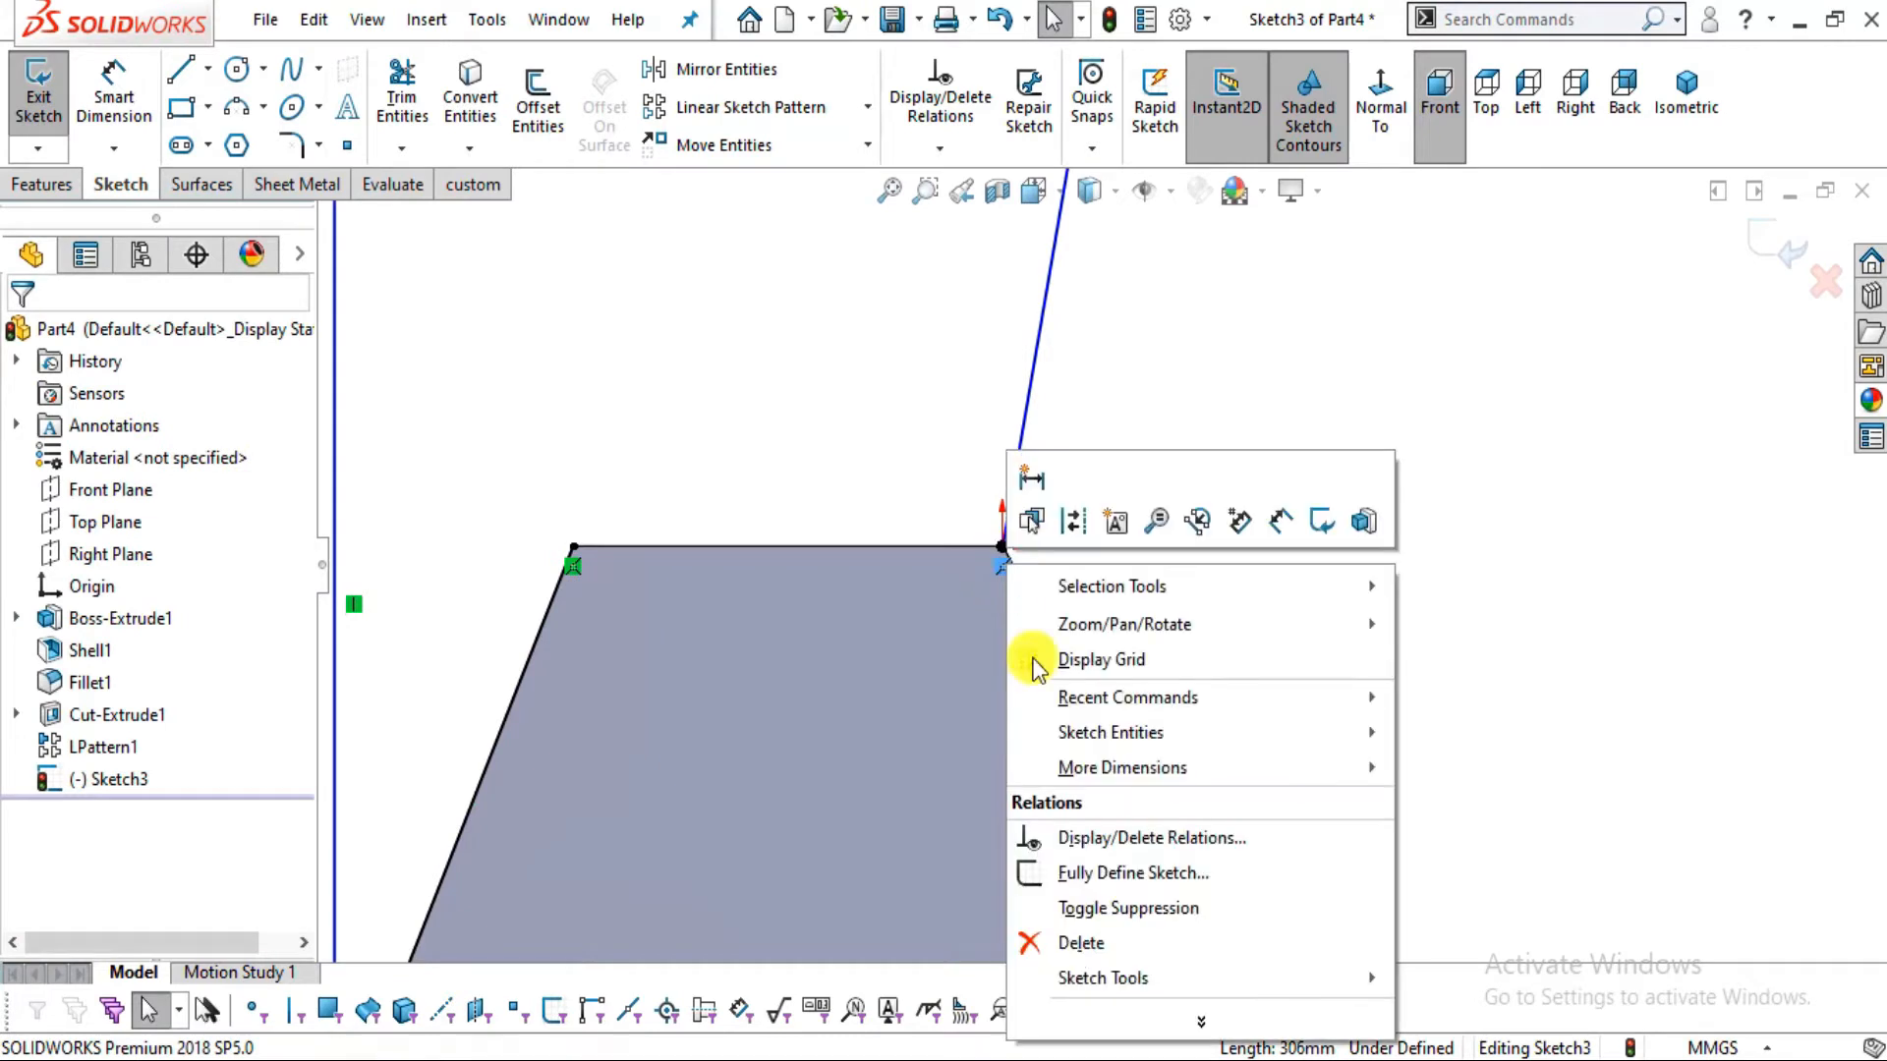
click(1028, 944)
drag(998, 567, 1061, 681)
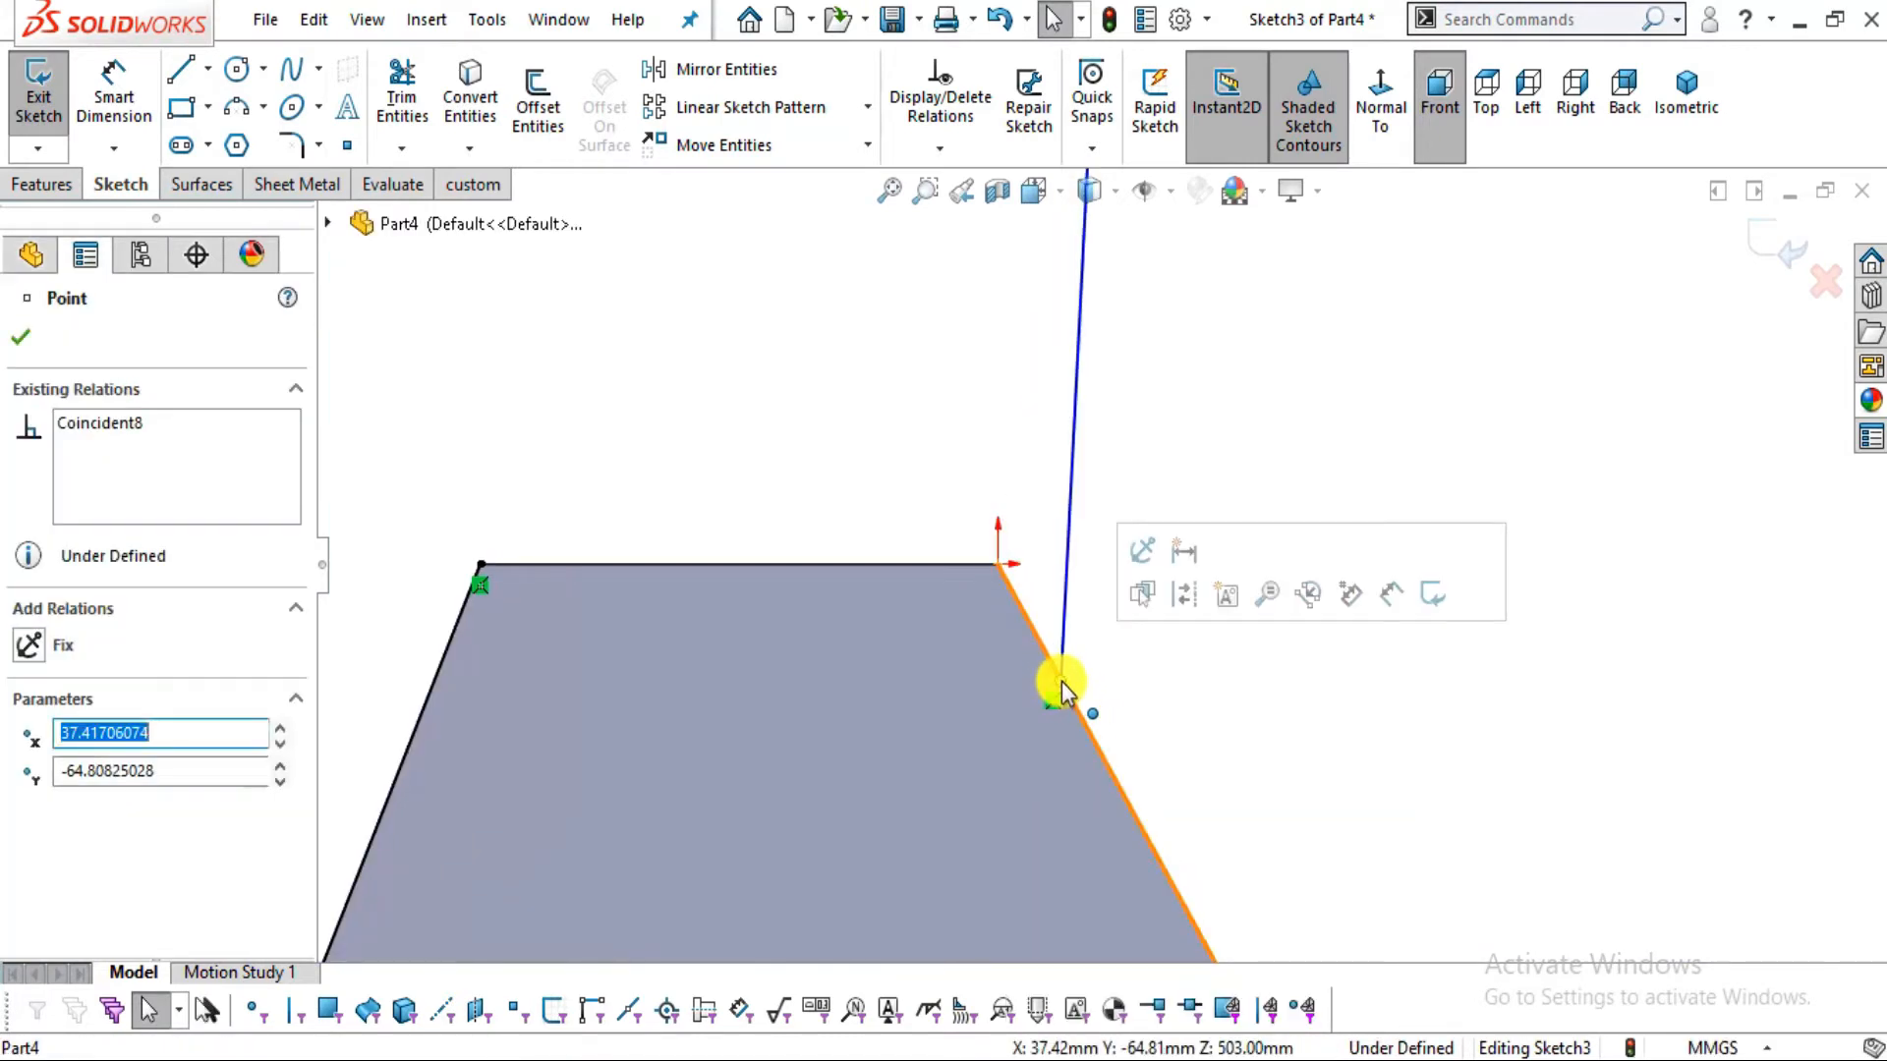
key(Escape)
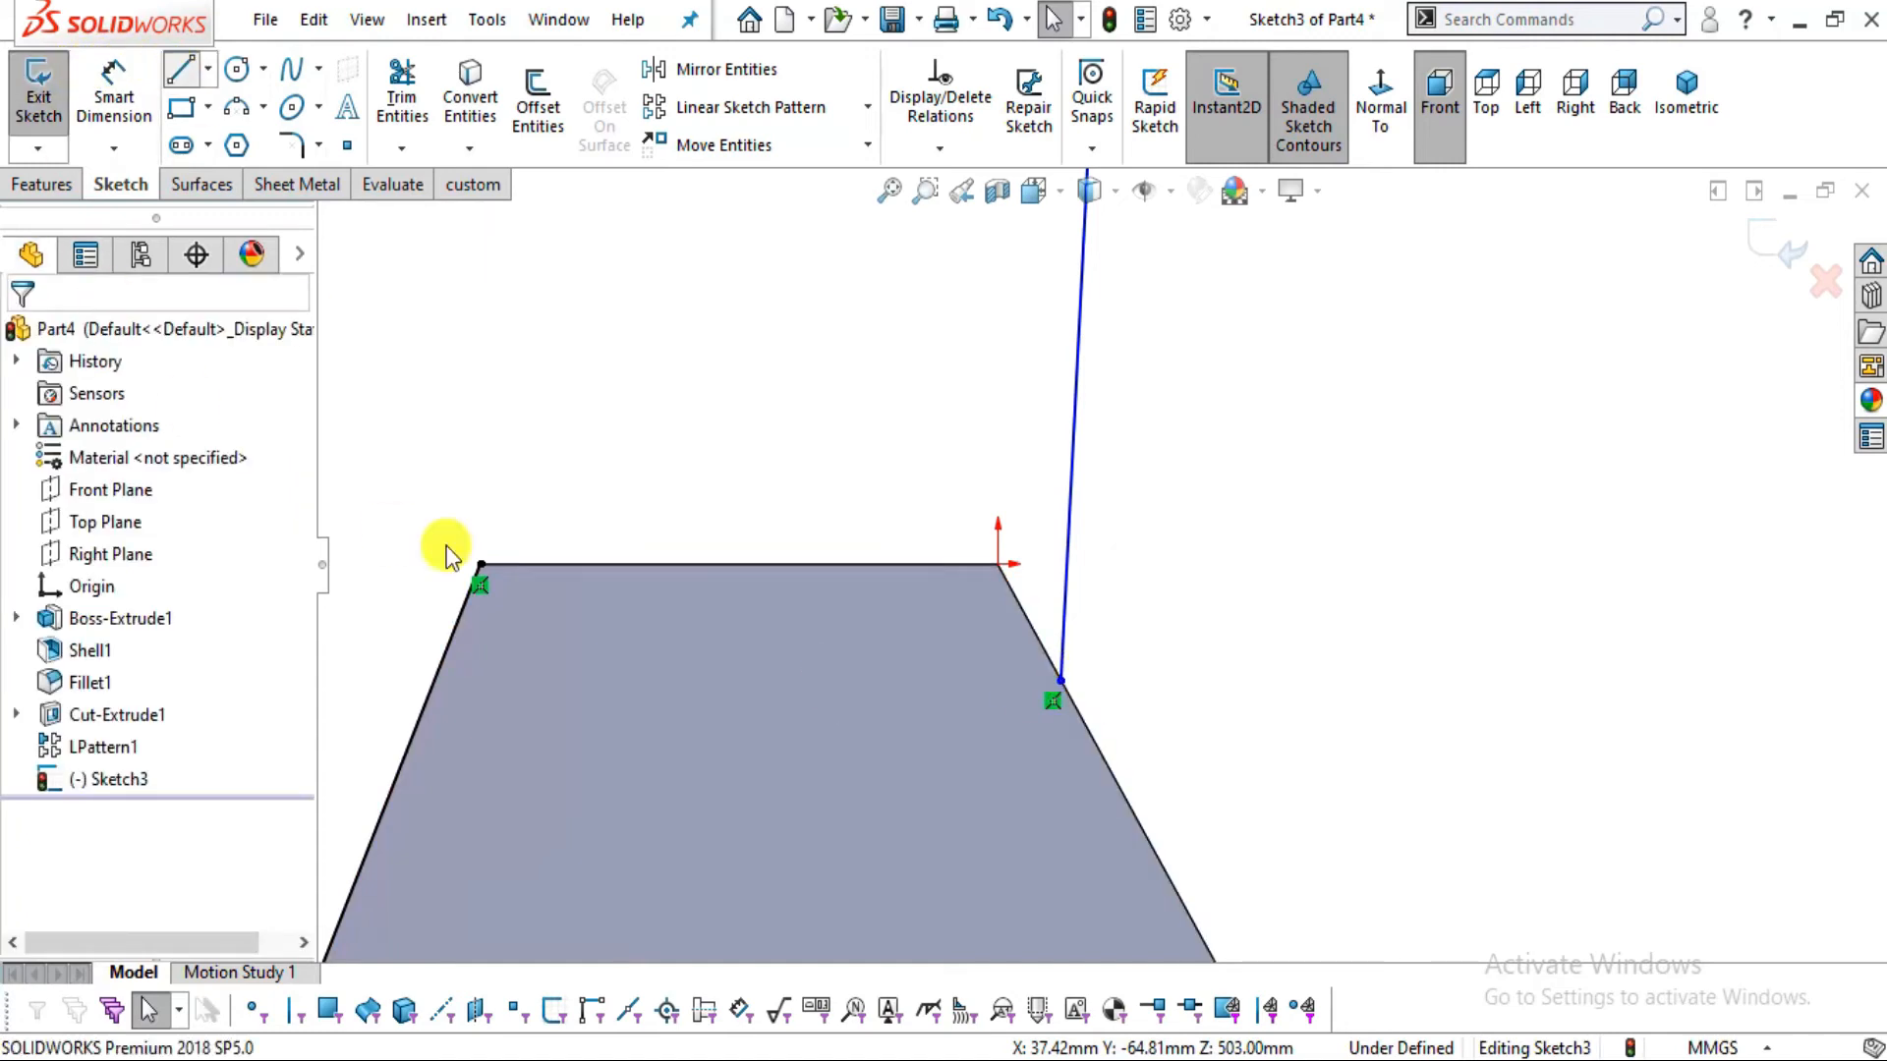
Reclose the outline with lines from the rear top corner to the origin and down the front edge to the slanted line's lower end
click(482, 565)
click(998, 565)
click(1062, 680)
click(1243, 658)
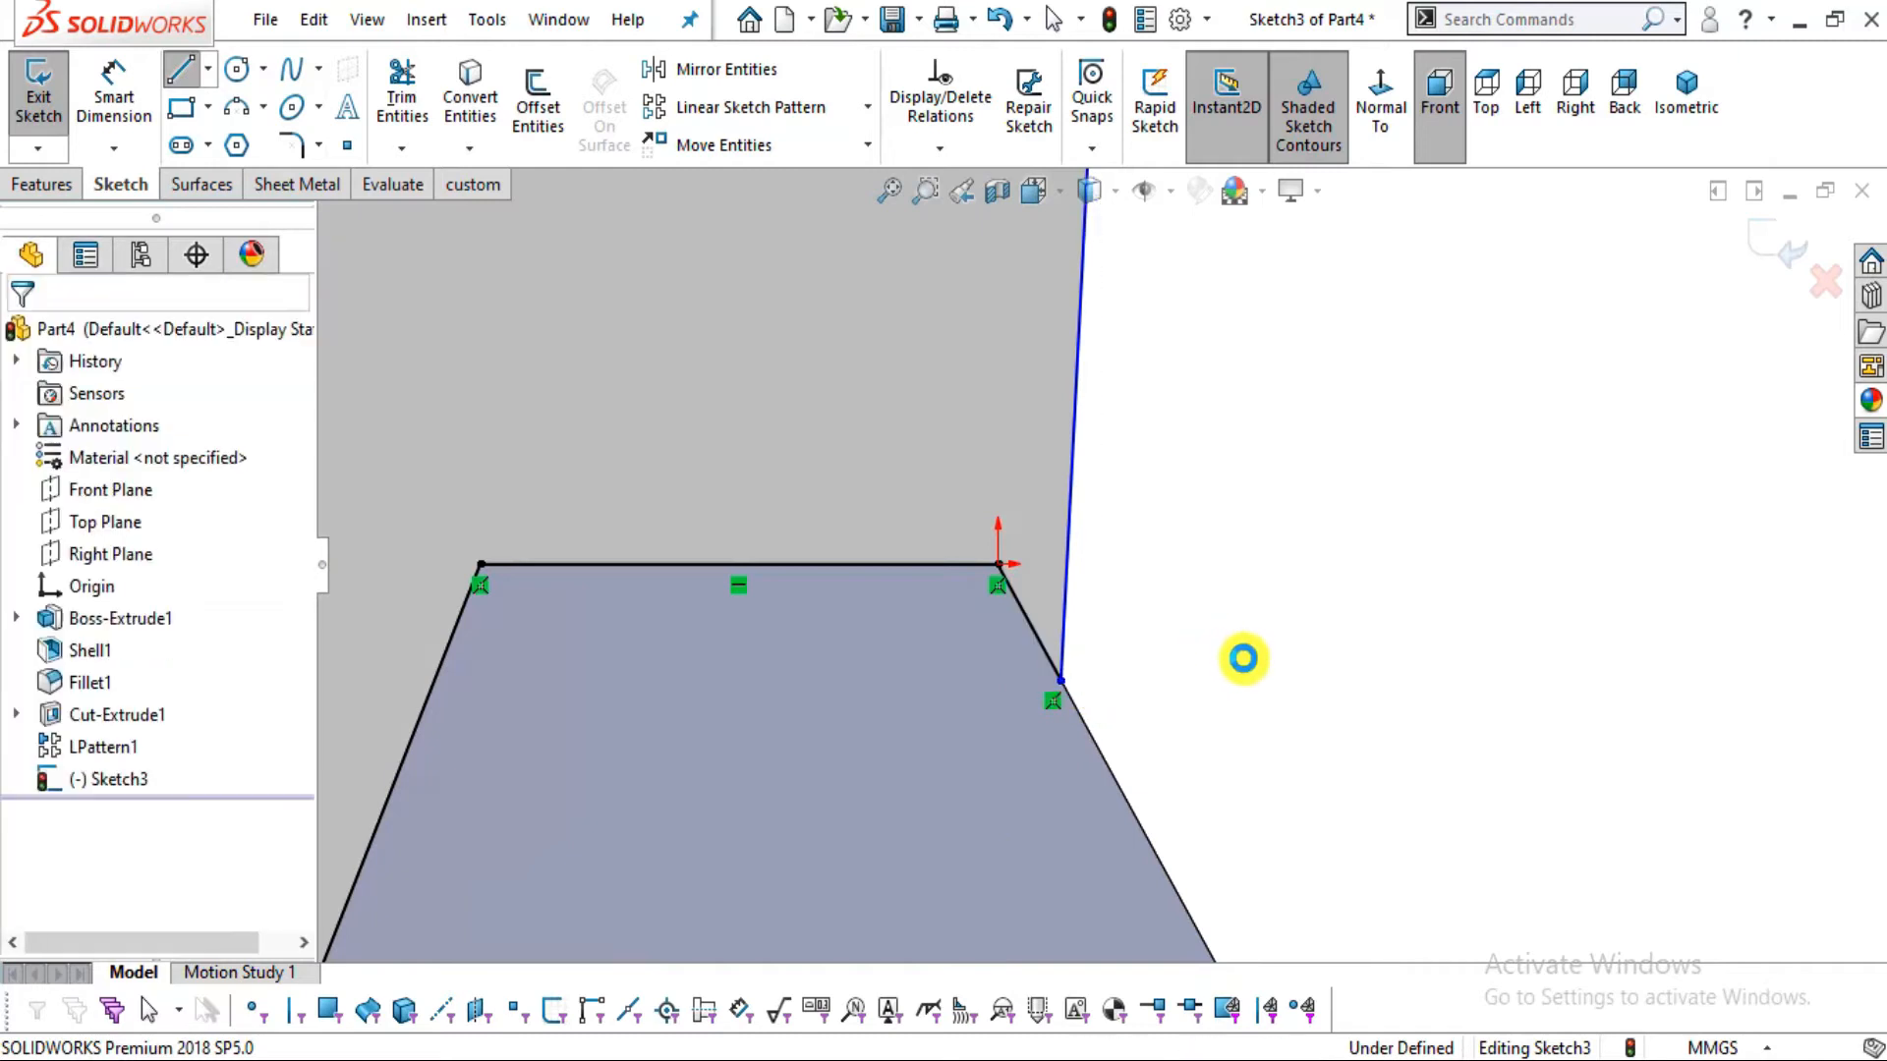
Dimension the angle between the slanted line and the body's sloped front edge at 120°, as given in the PDF drawing
scroll(1243, 658, up, 4)
key(alt+Tab)
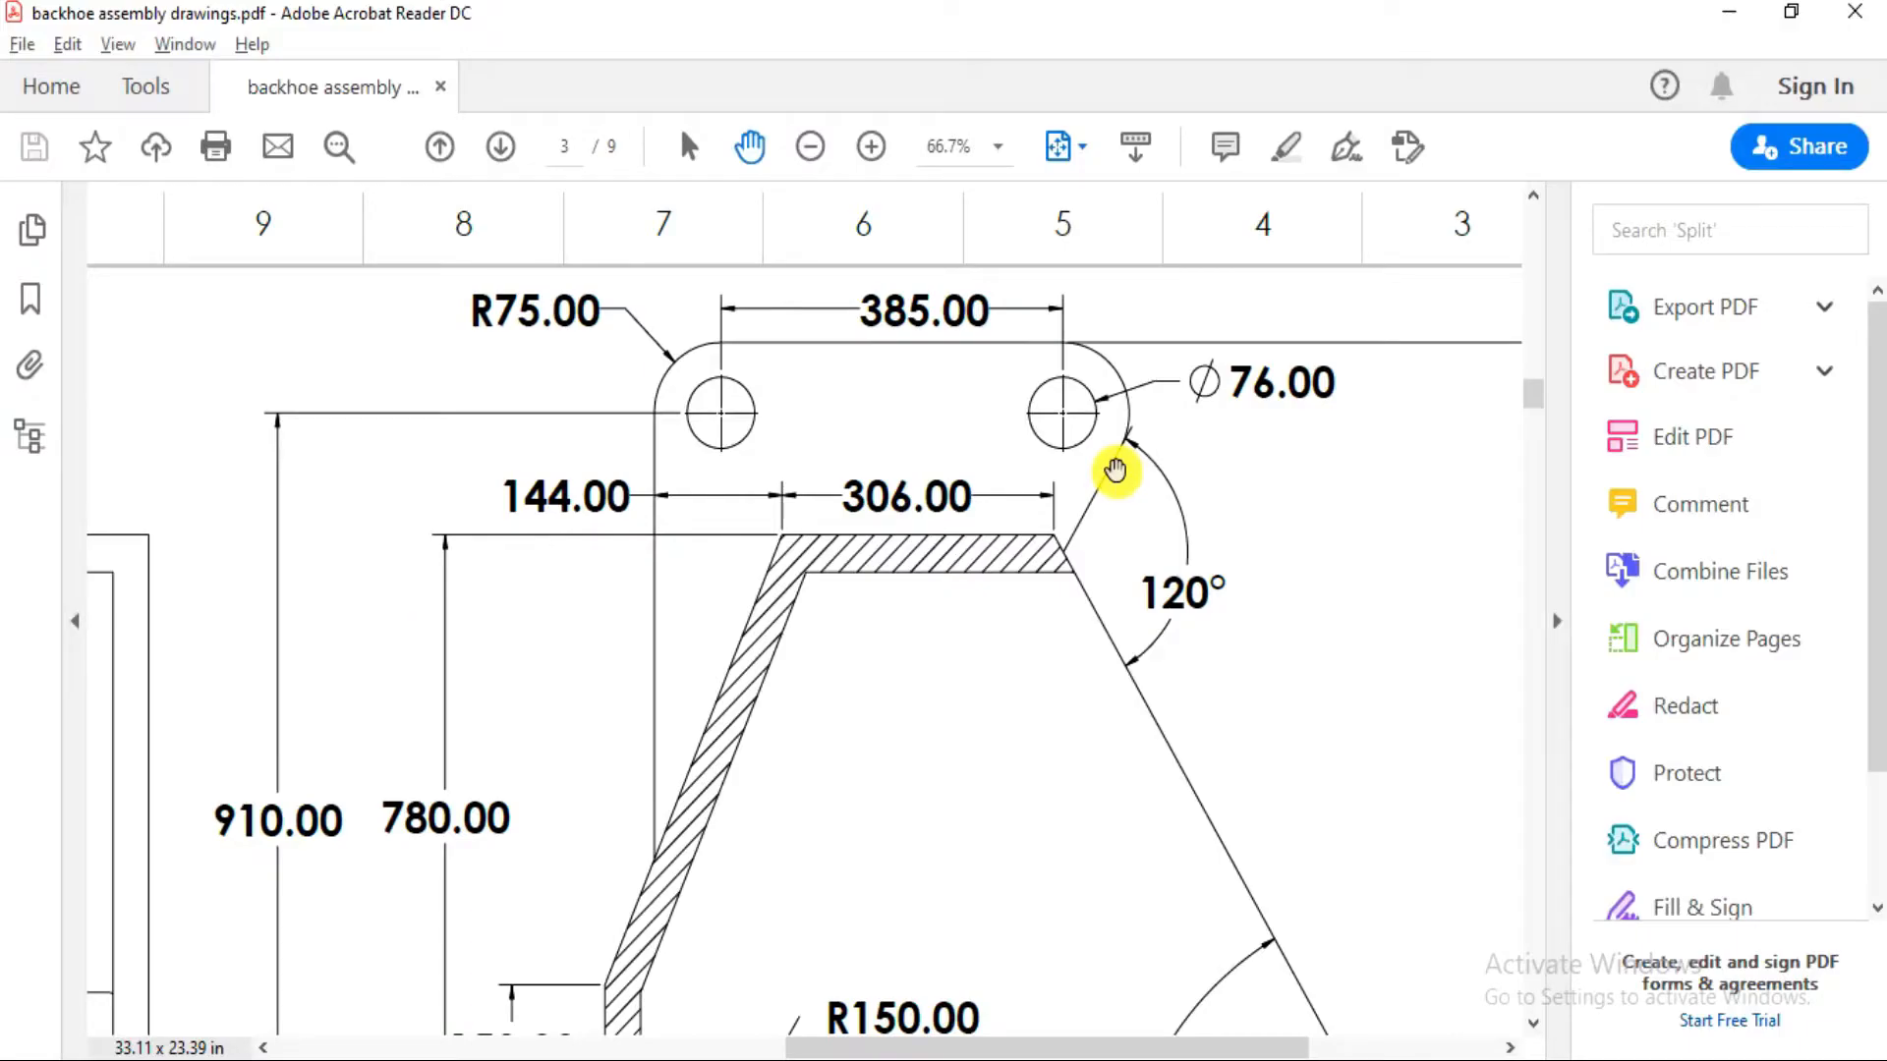
key(alt+Tab)
click(114, 96)
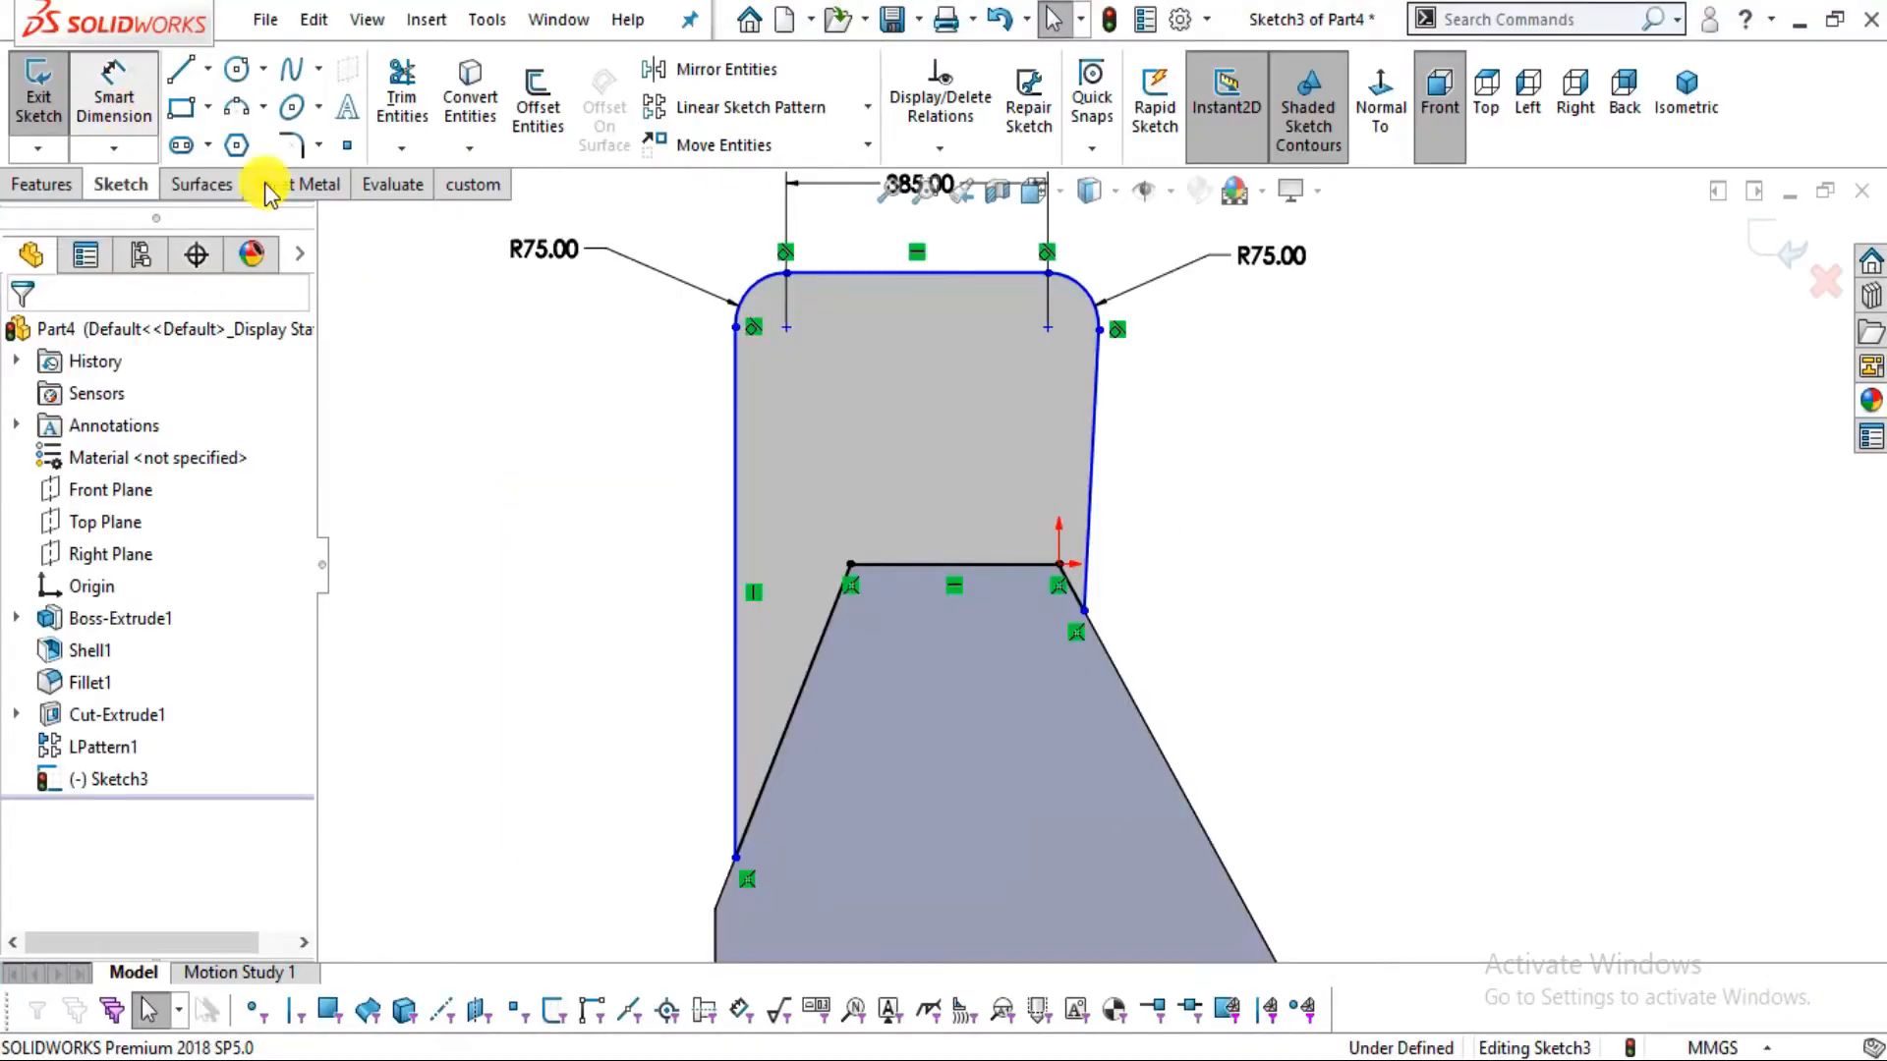
click(1090, 452)
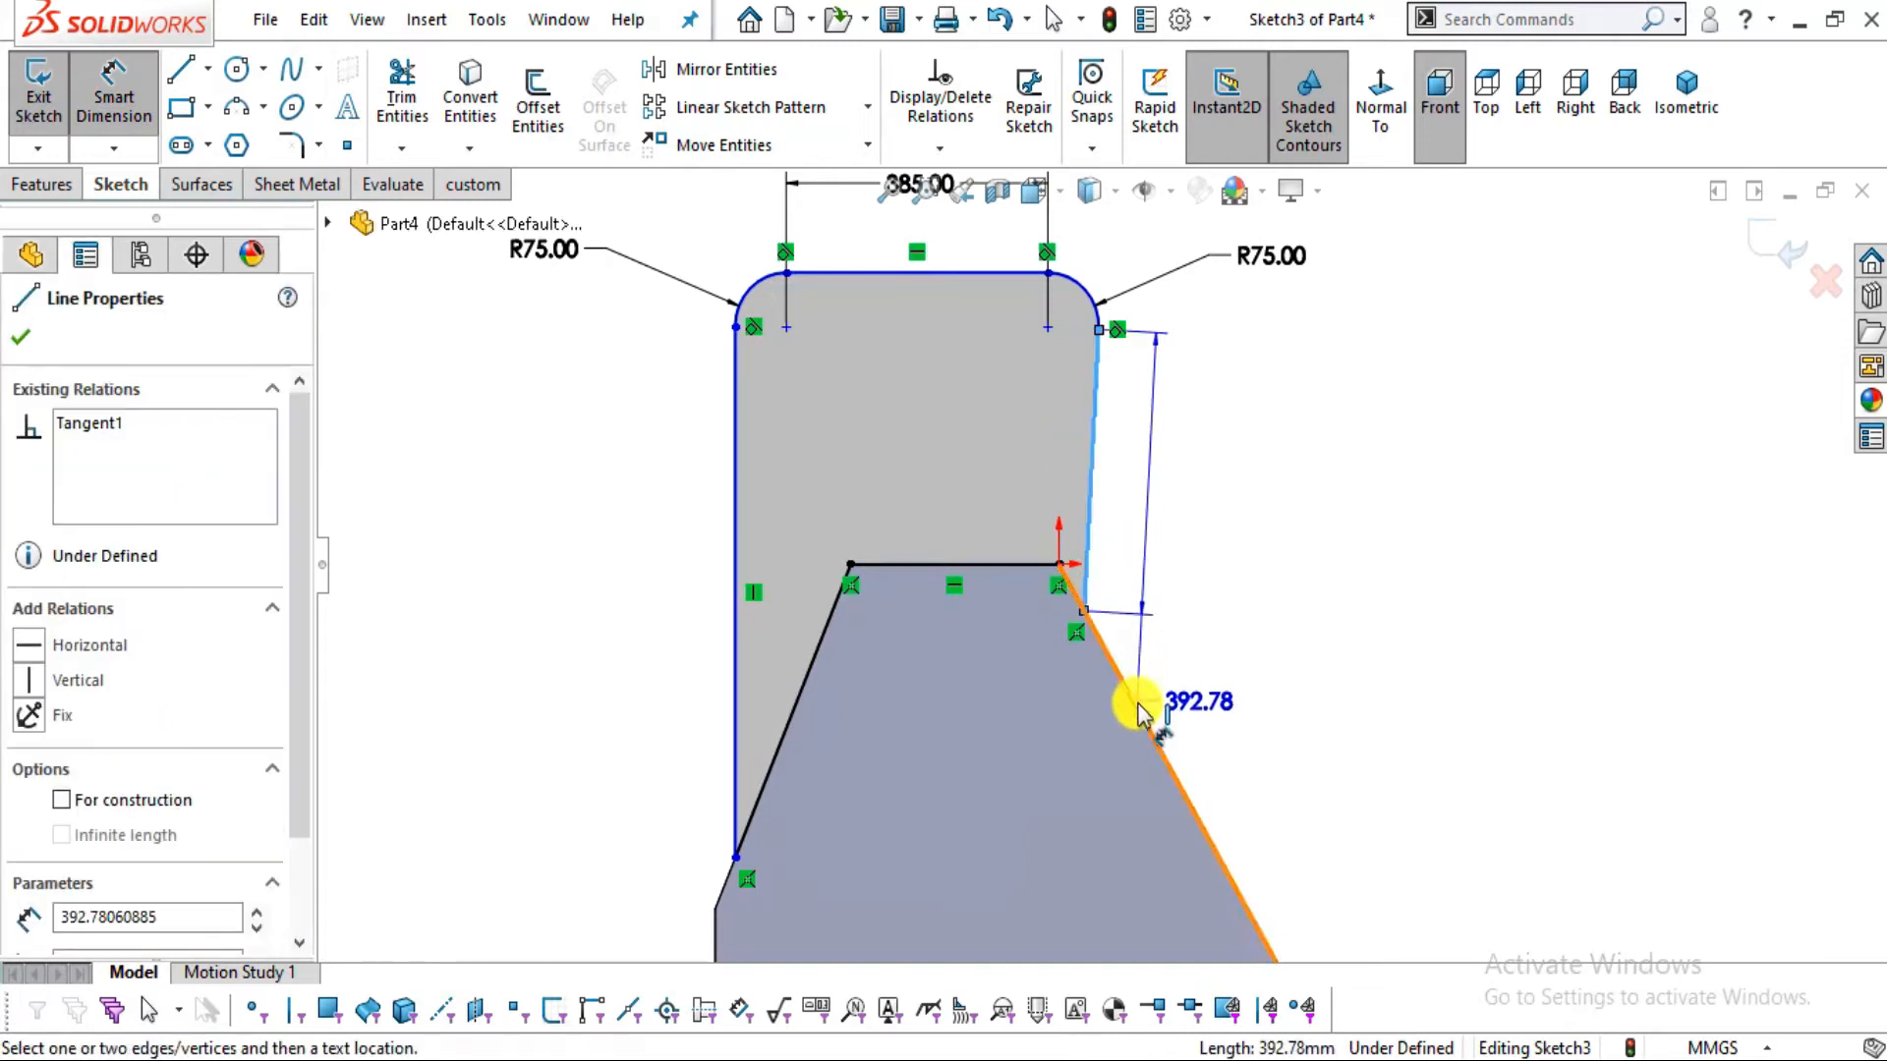
click(1138, 698)
click(1172, 589)
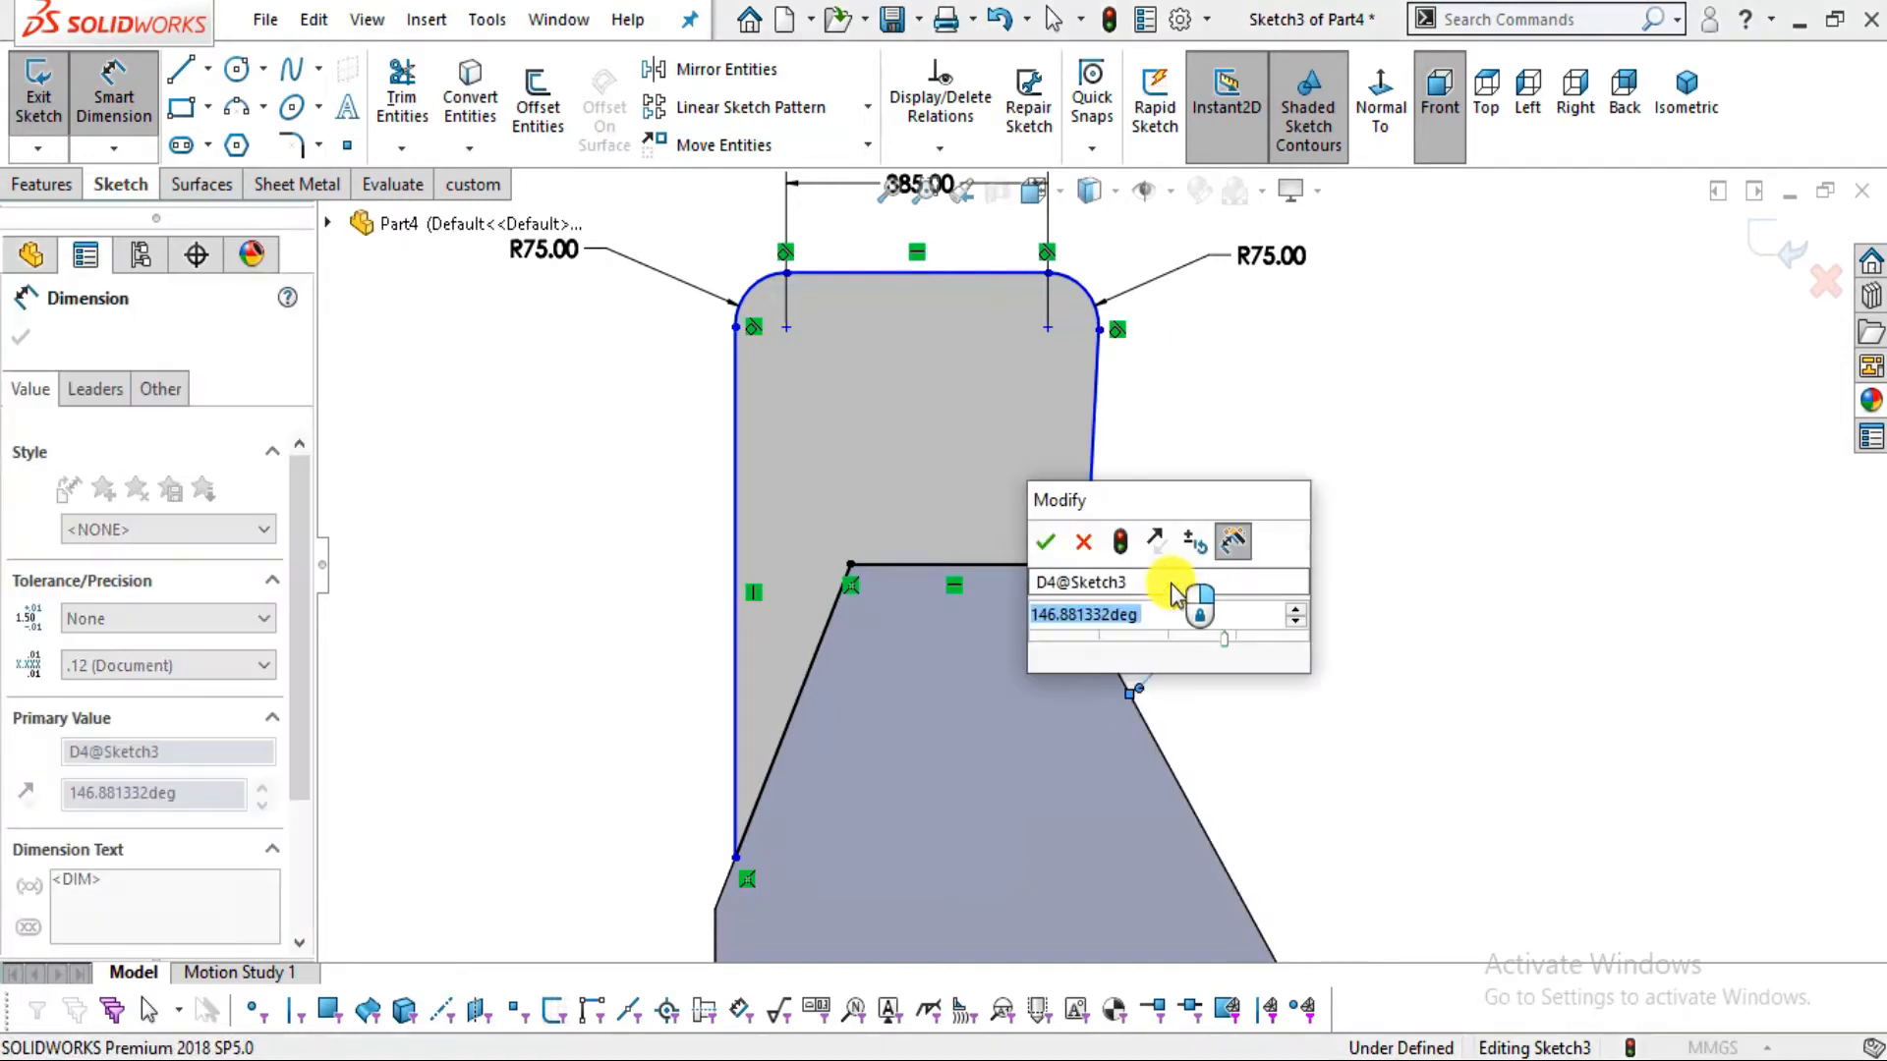
text(12)
key(Return)
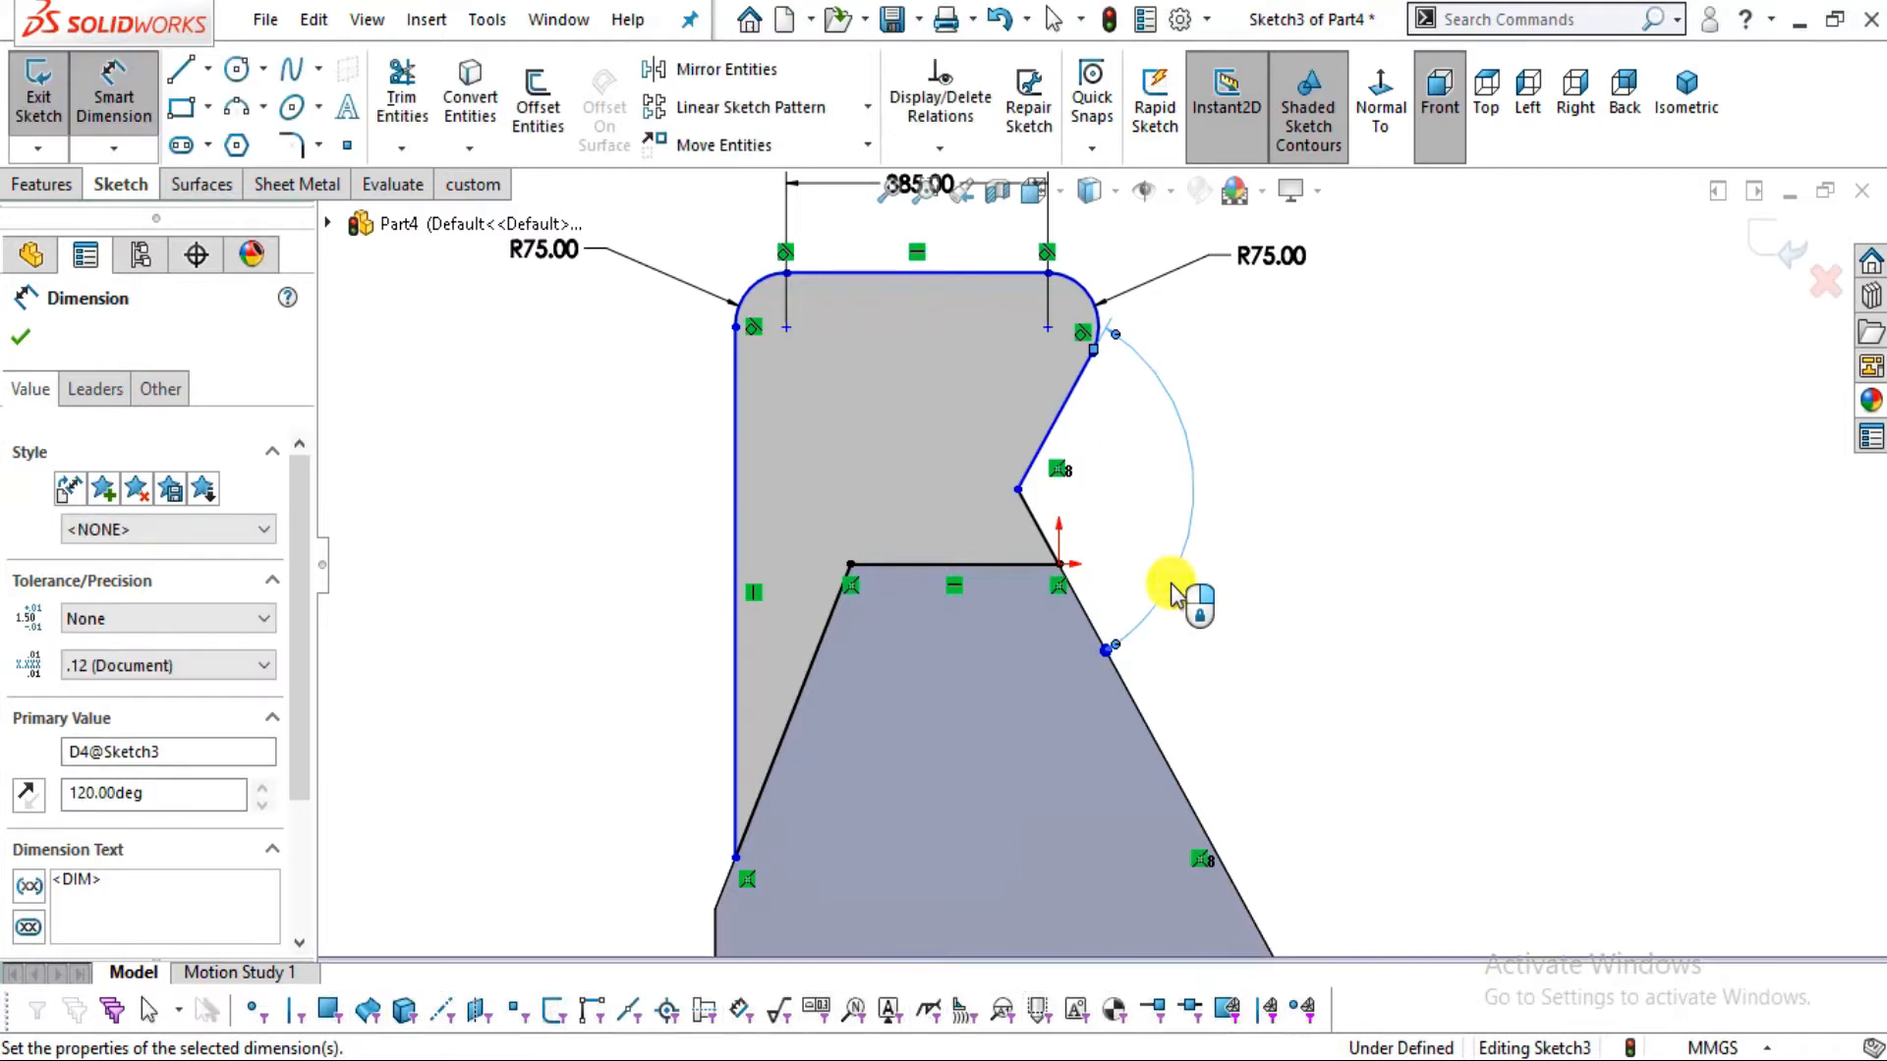
key(Escape)
Move the slanted line's lower end back onto the body's sloped front edge, just below the origin
scroll(1137, 551, down, 1)
mouse_move(997, 481)
mouse_down()
mouse_move(1040, 534)
mouse_move(1135, 565)
mouse_move(1104, 540)
mouse_up()
scroll(1104, 632, down, 2)
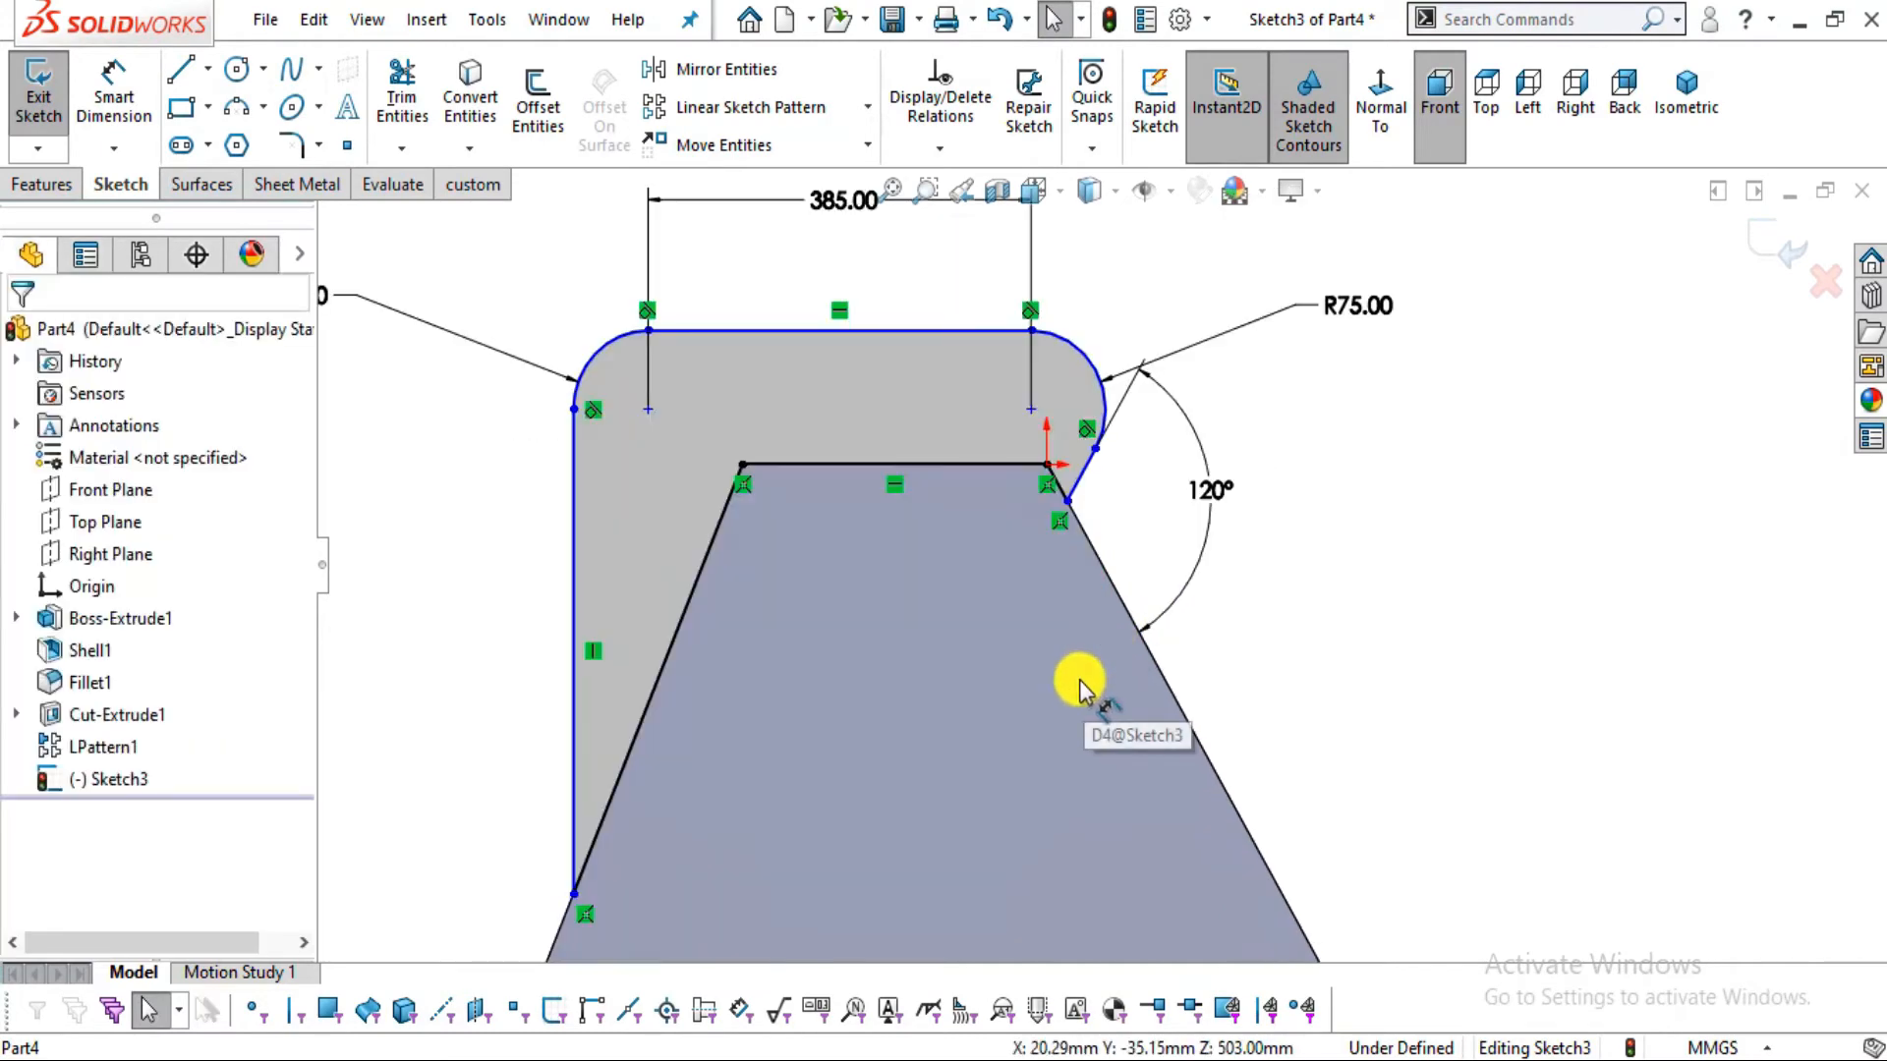
Dimension the horizontal distance from the outline's vertical rear line to the body's rear top corner at 144 mm, following the PDF drawing
key(alt+Tab)
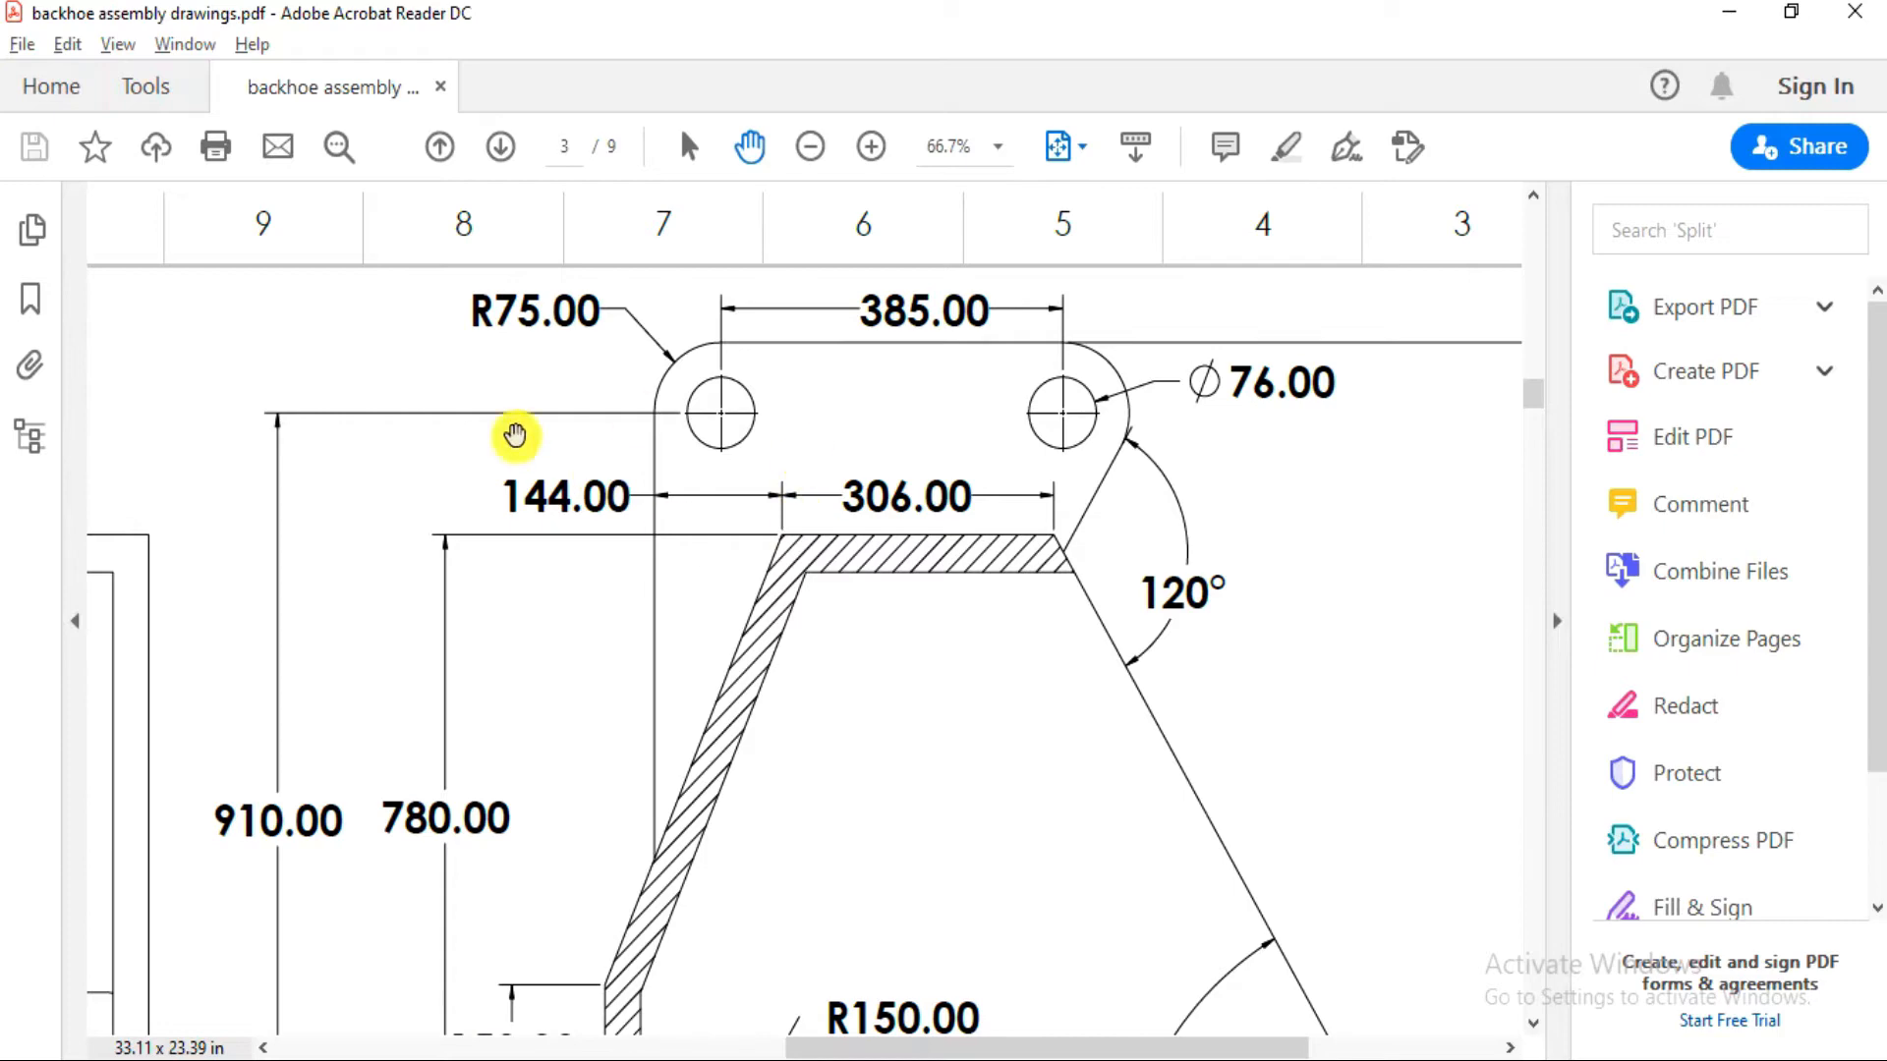
key(alt+Tab)
click(114, 98)
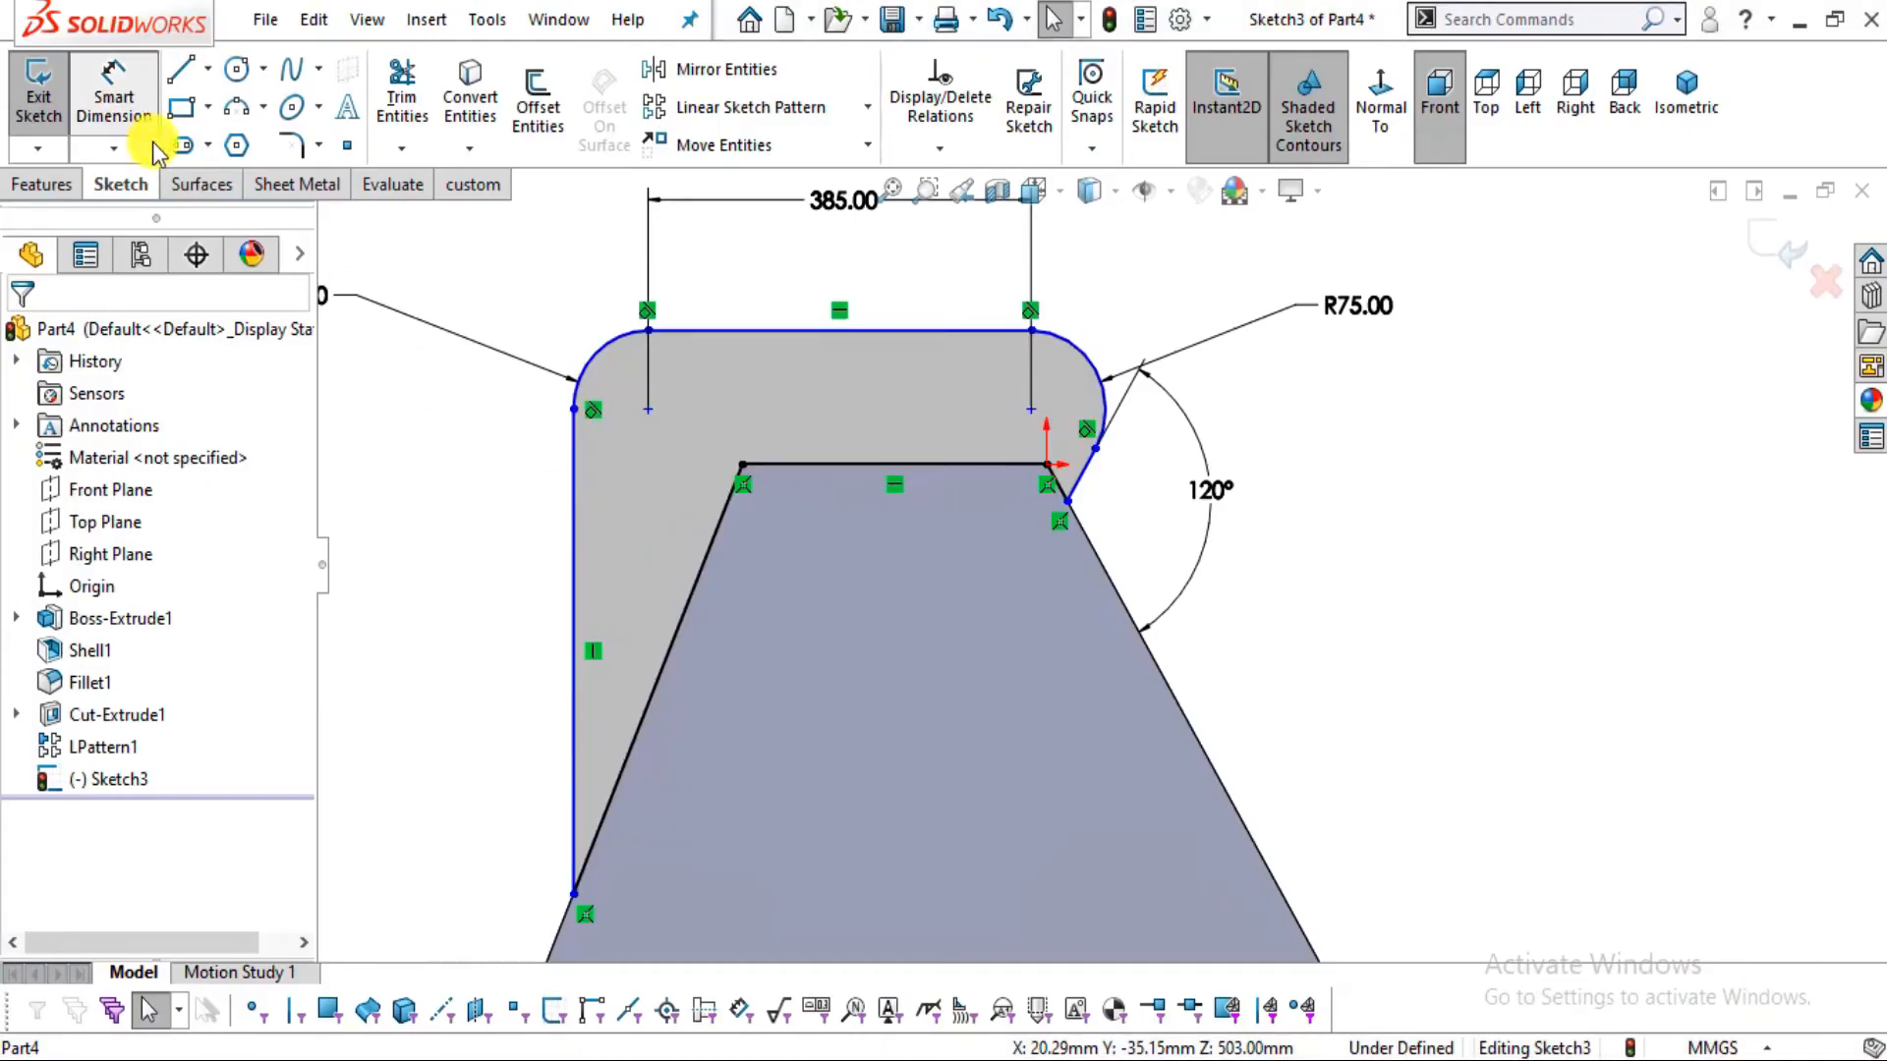
click(573, 488)
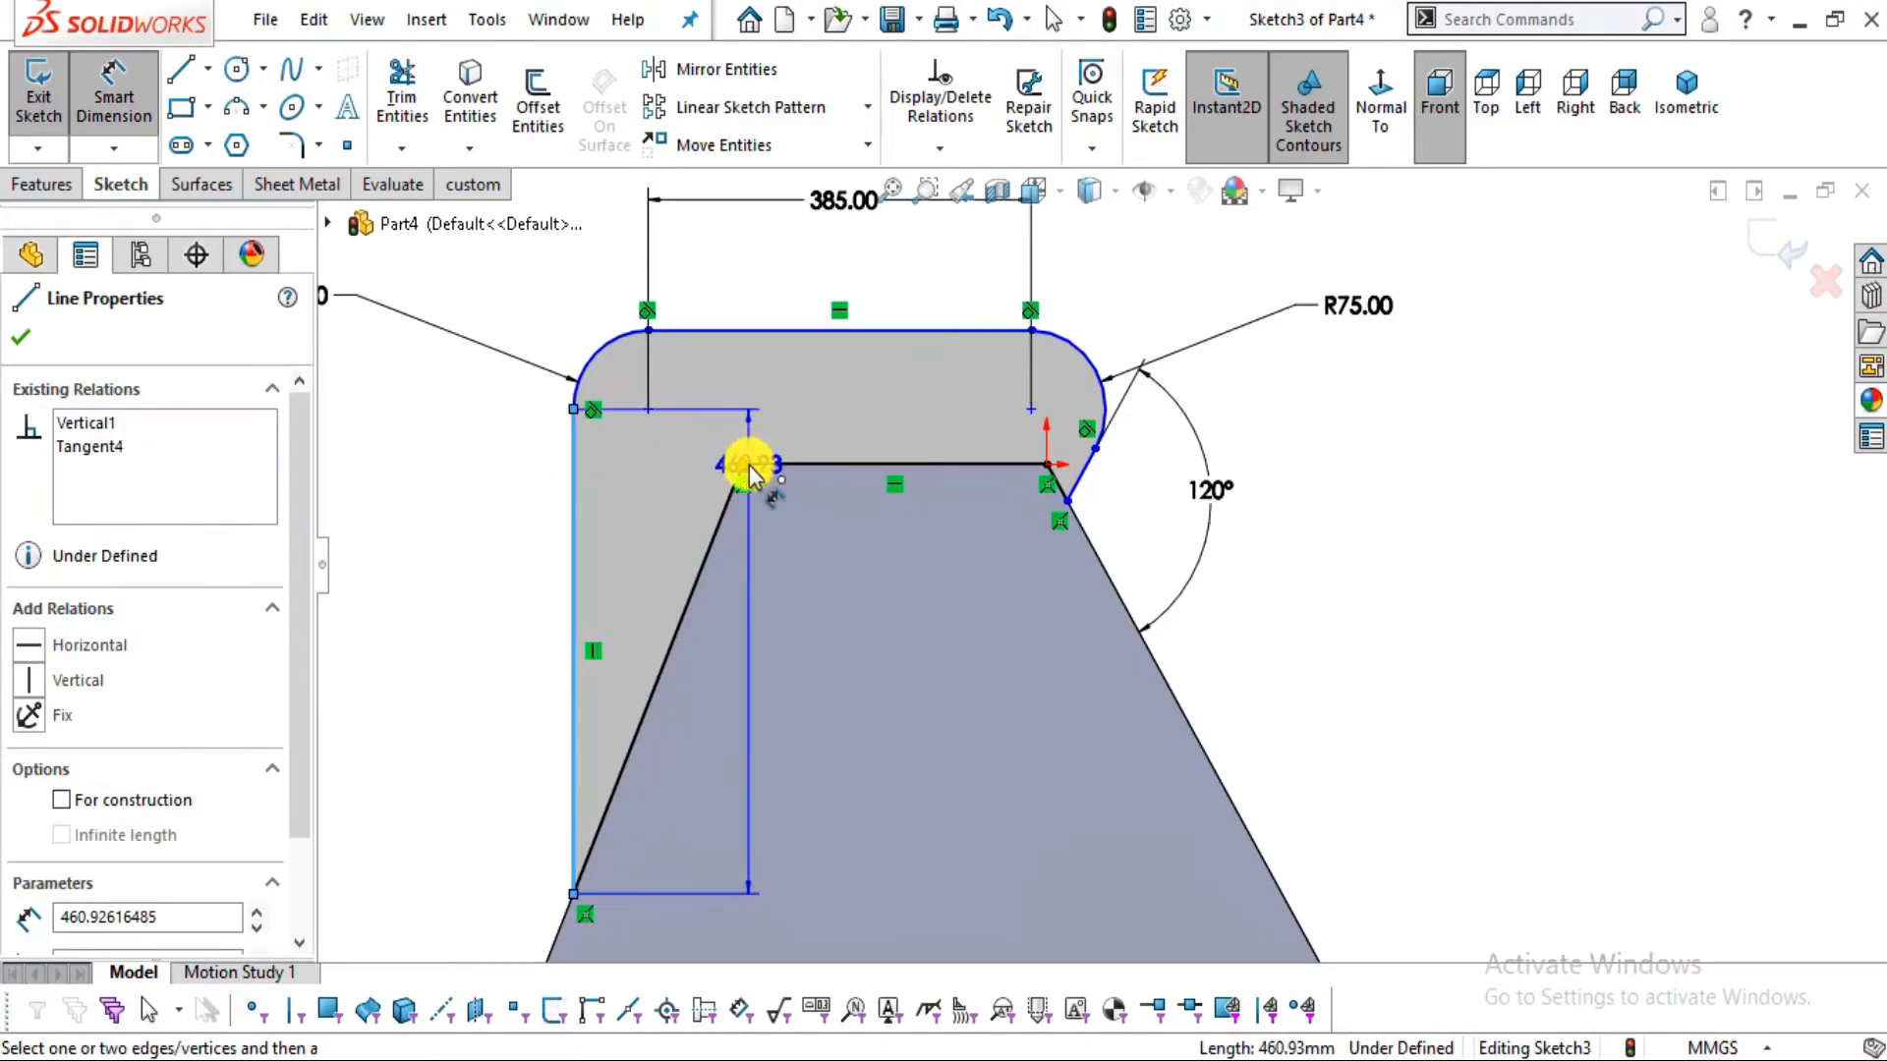
click(742, 464)
key(alt+Tab)
key(alt+Tab)
click(653, 494)
text(144)
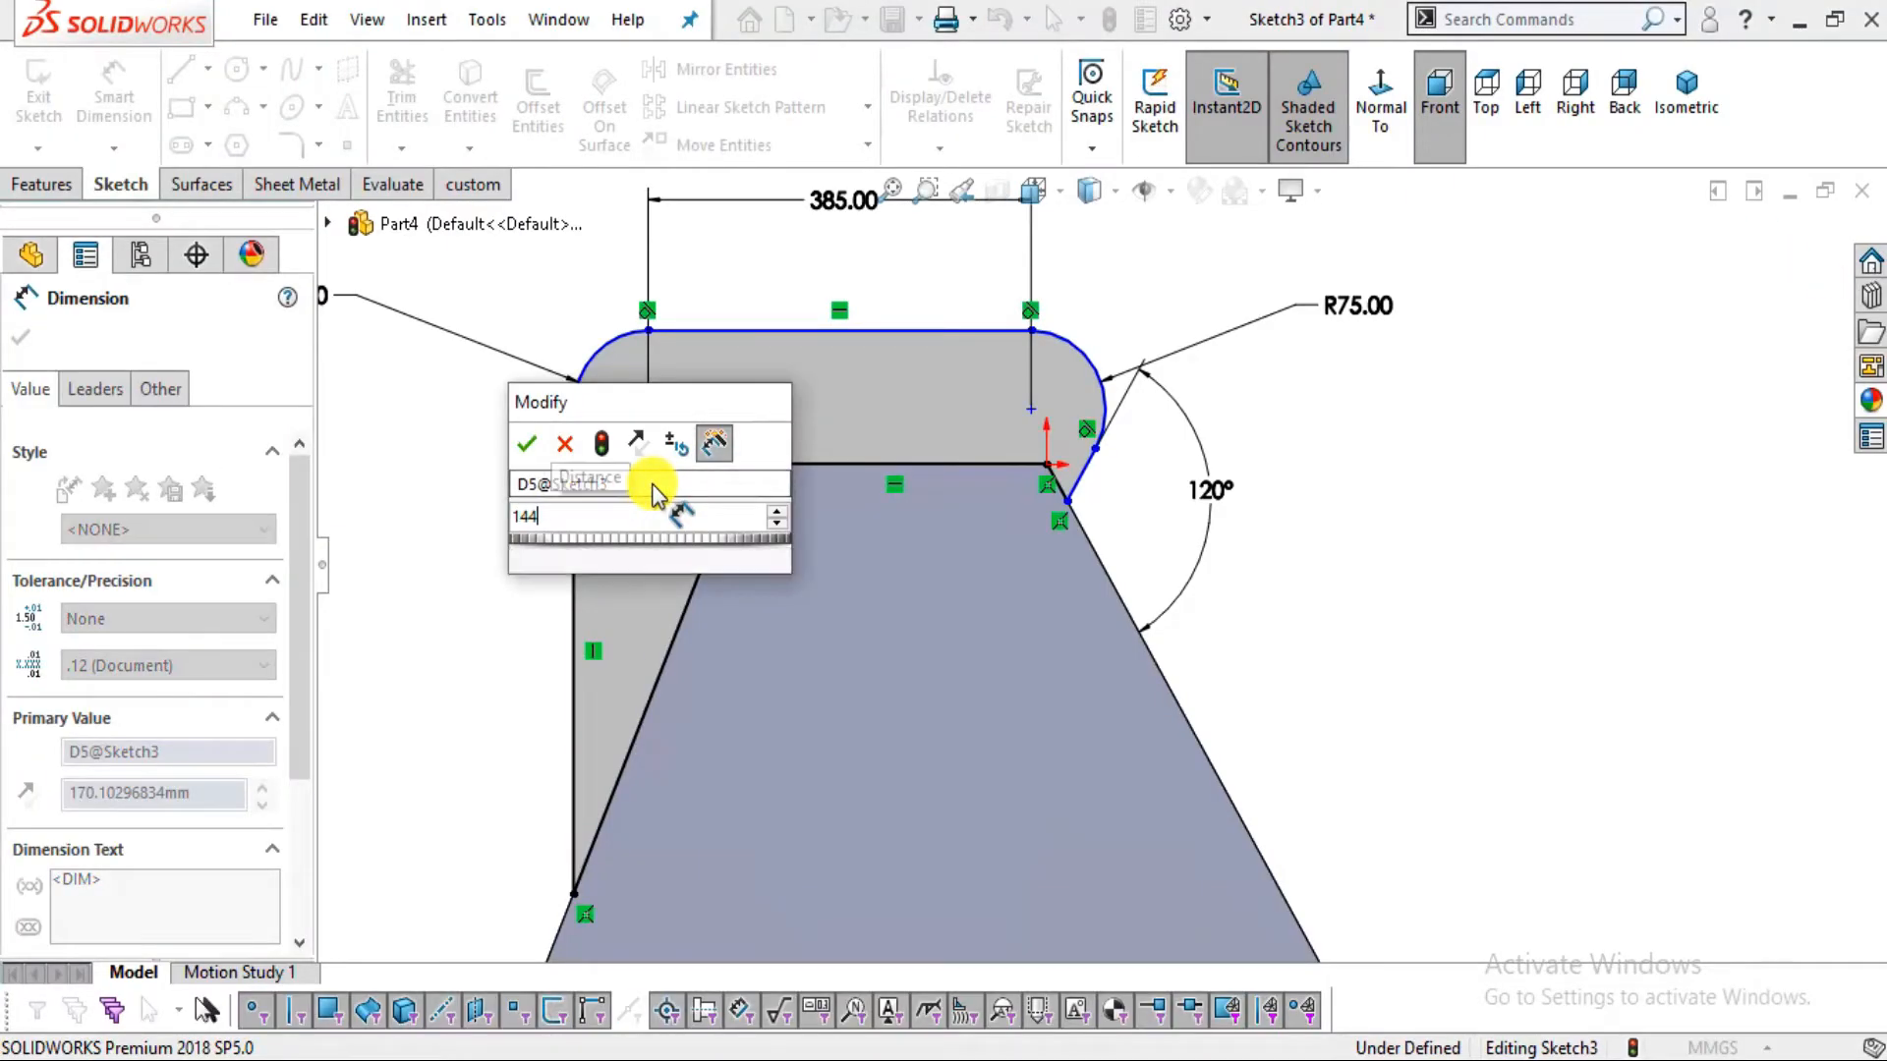
key(Return)
key(Escape)
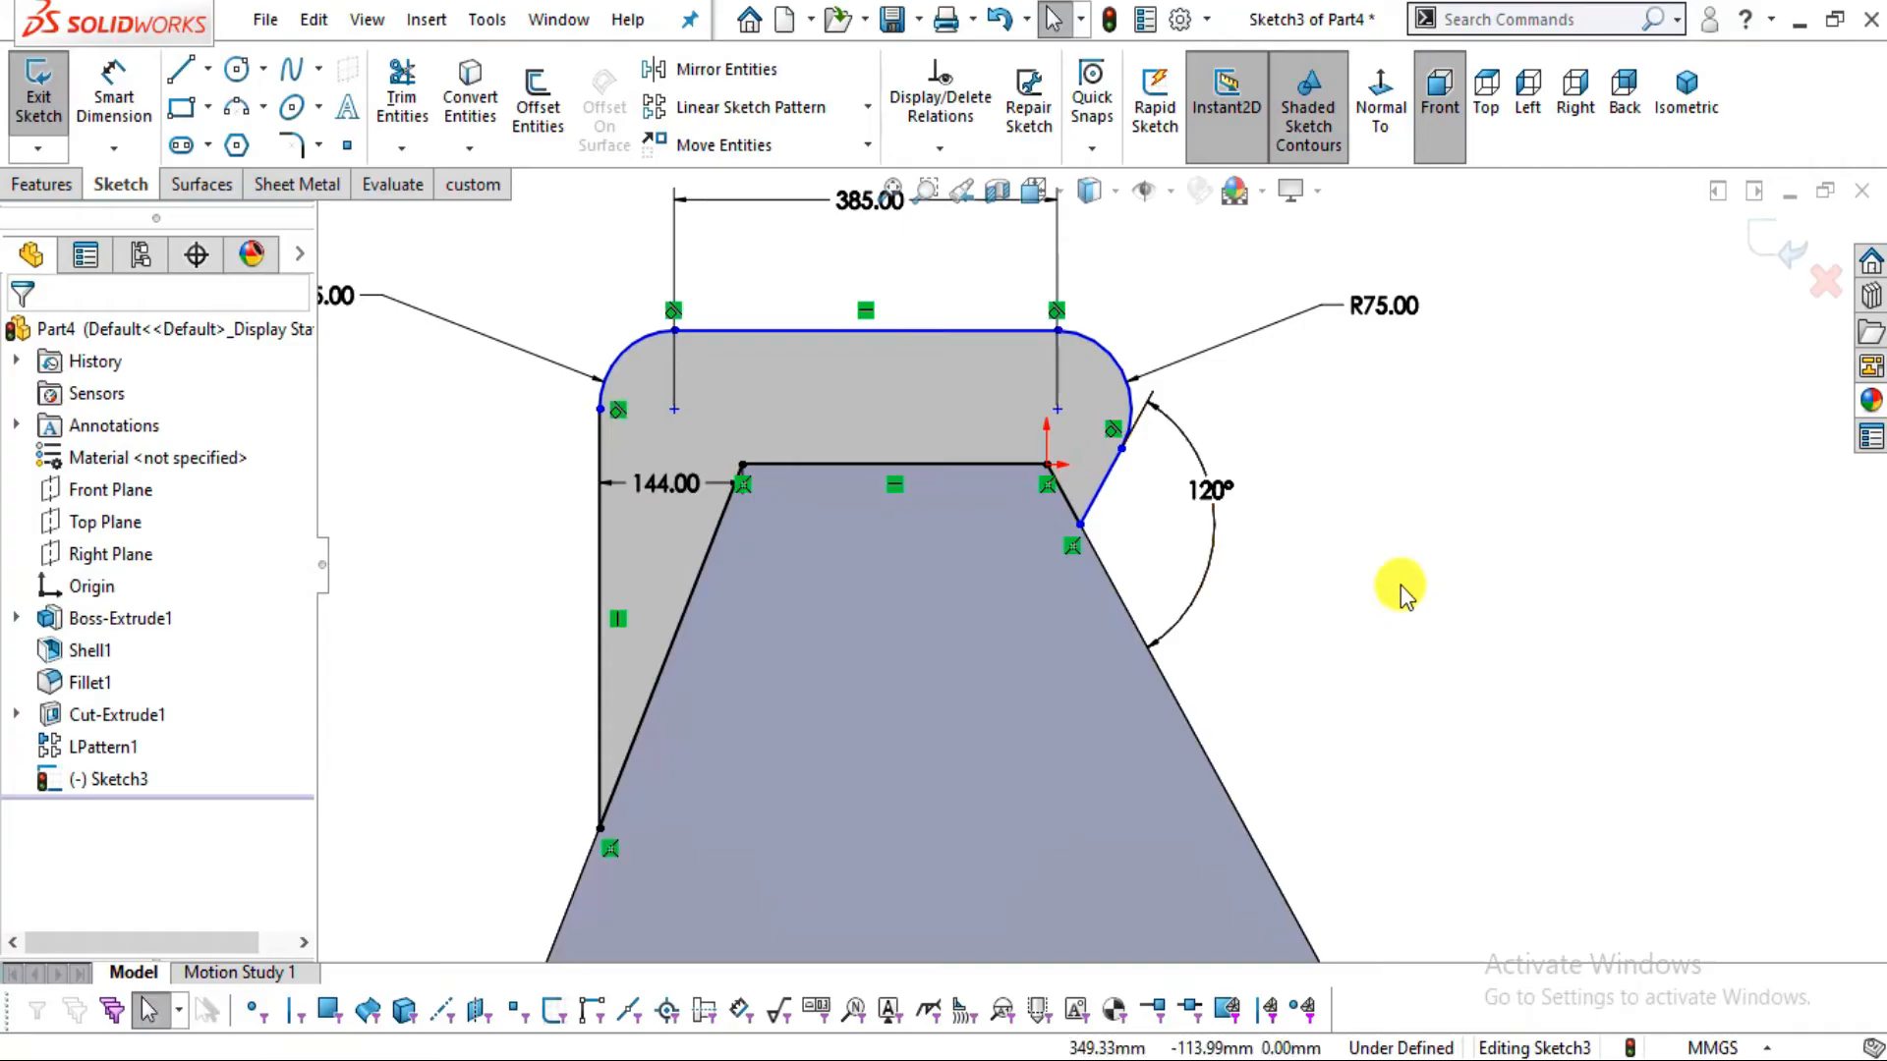
Check the ear height in the PDF drawing and dimension the rear arc's centre 910 mm above the body's bottom edge
key(alt+Tab)
scroll(977, 623, down, 1)
scroll(786, 422, down, 3)
scroll(471, 511, up, 1)
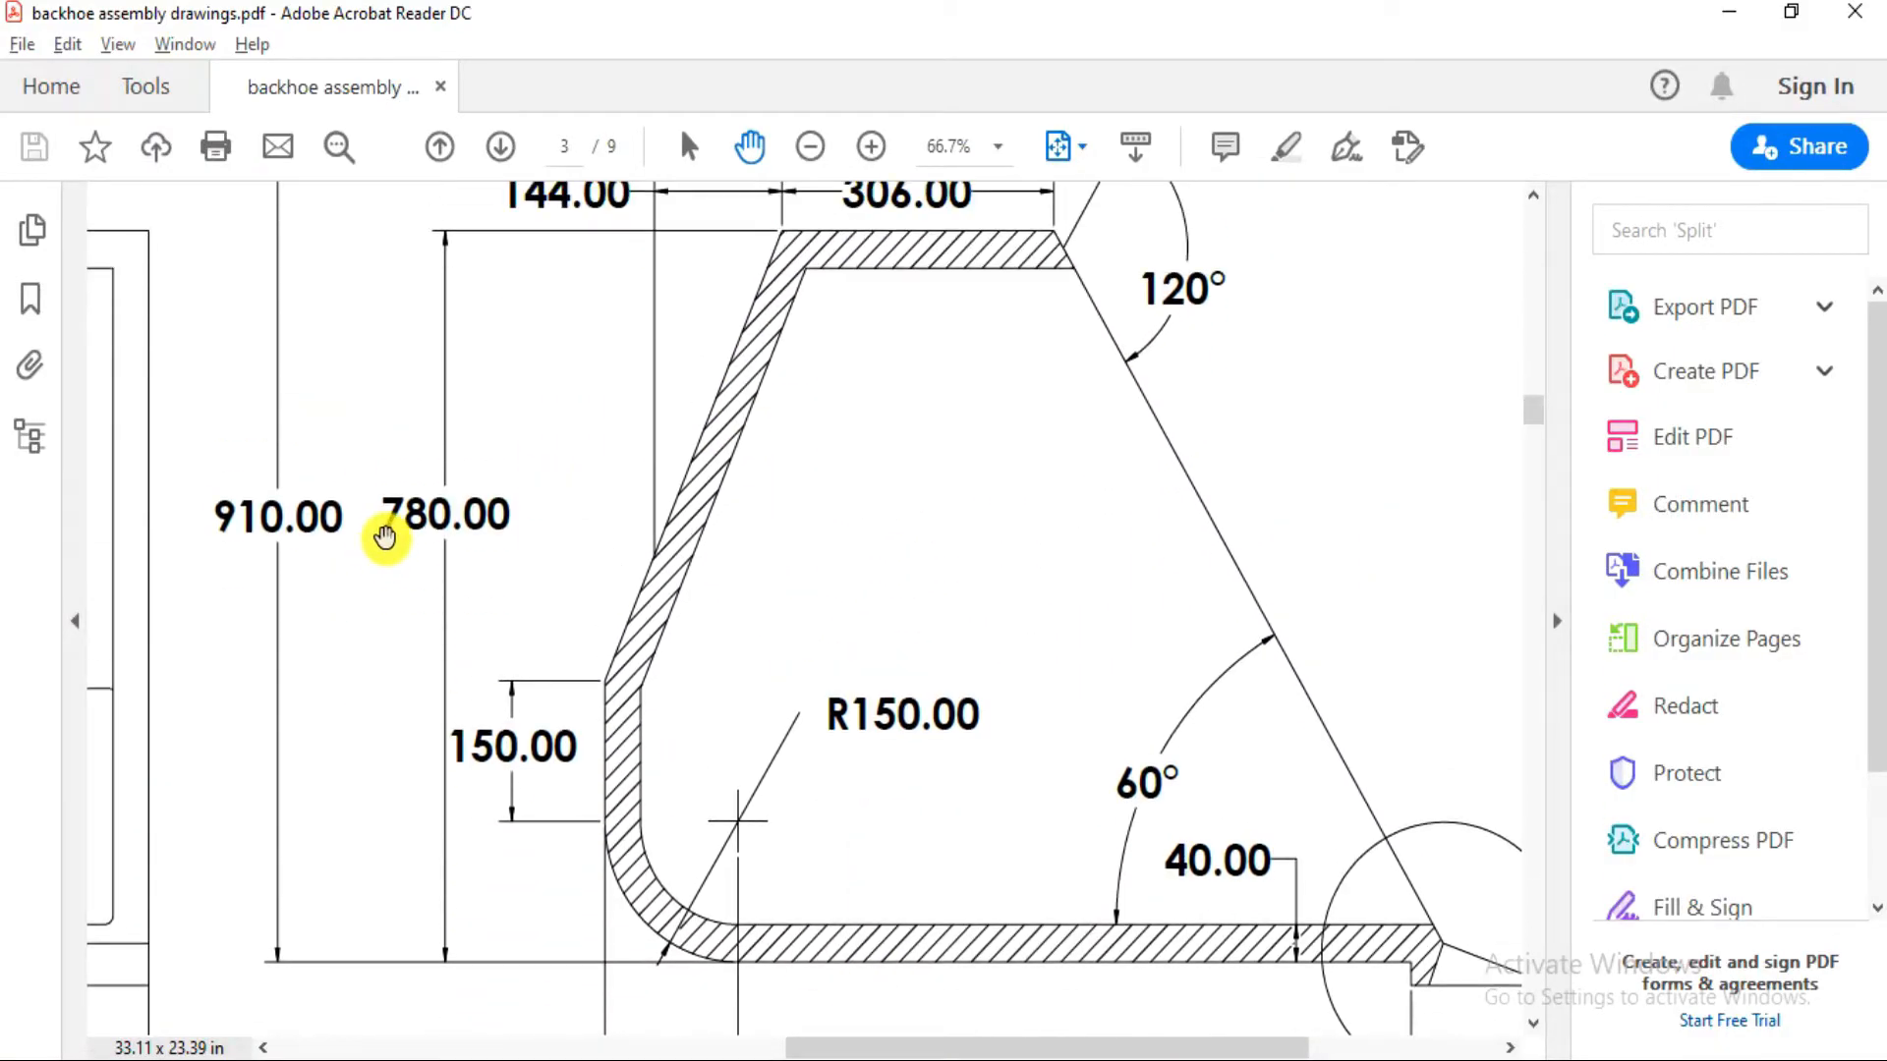
scroll(324, 544, up, 1)
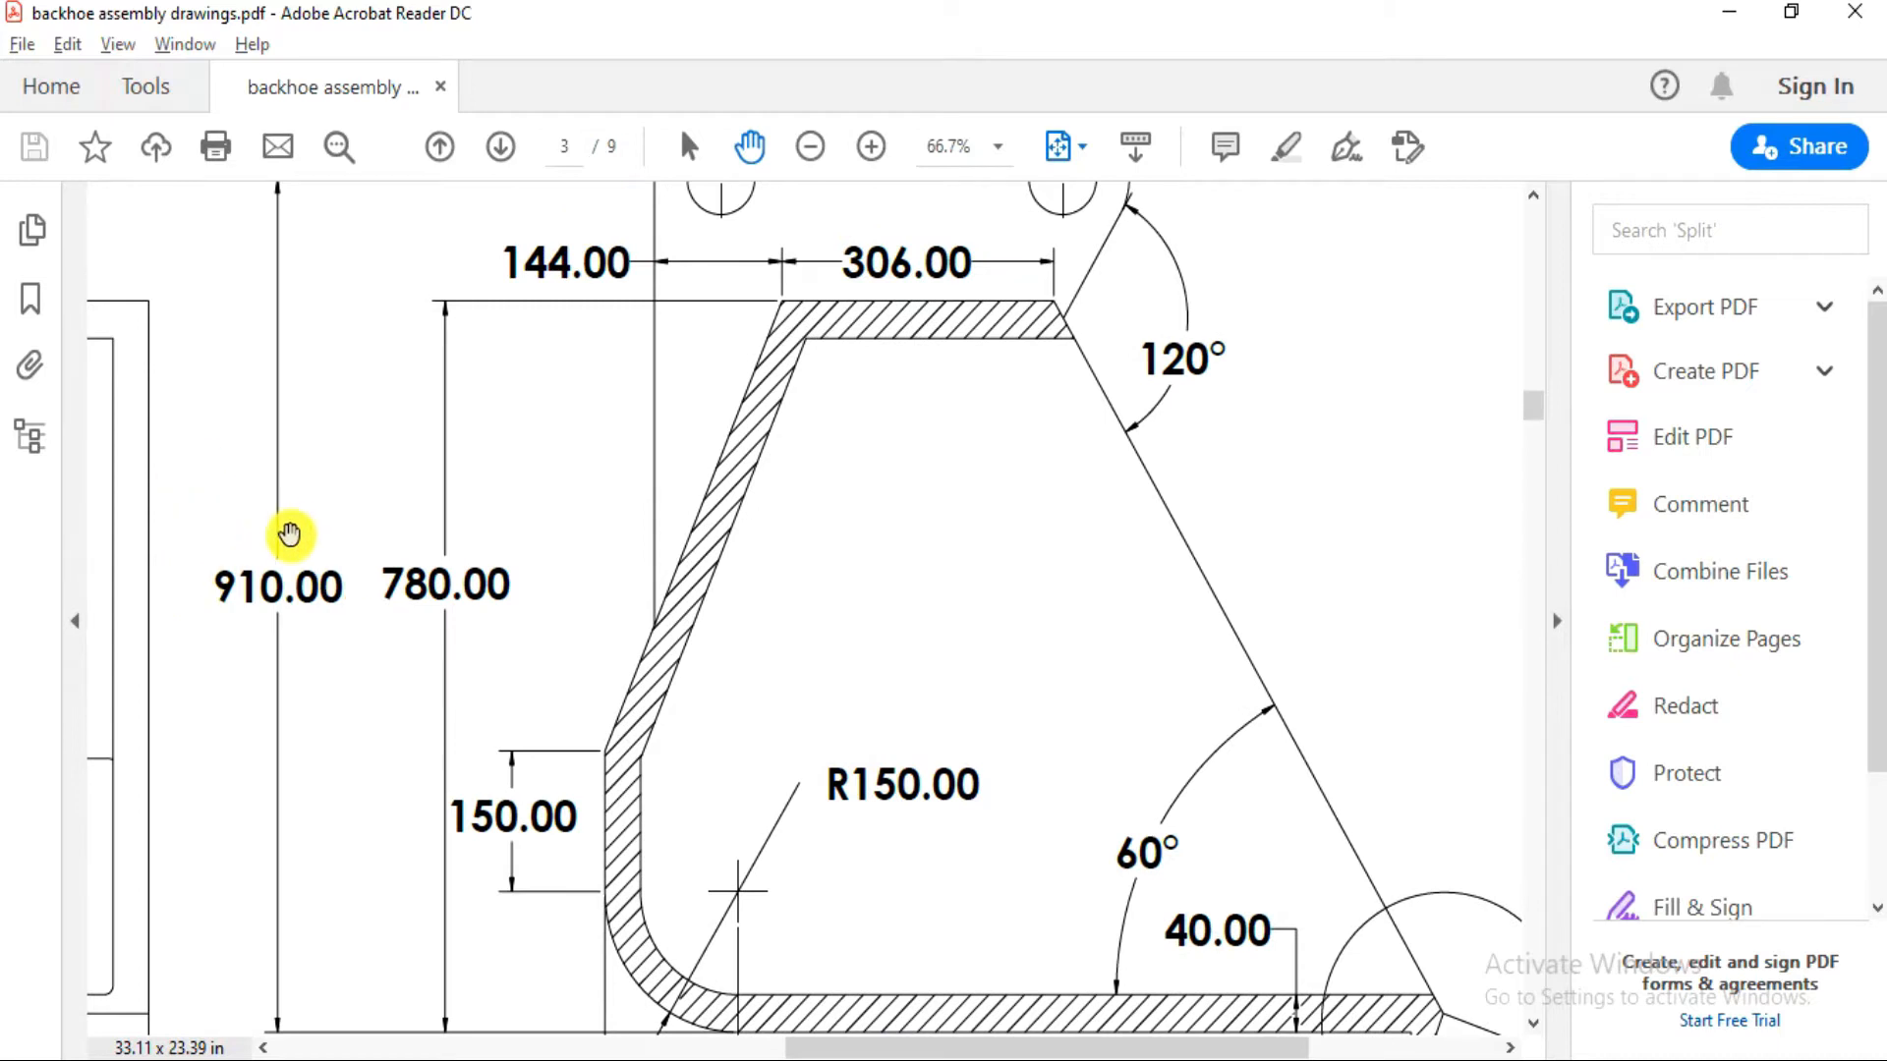
scroll(551, 665, up, 2)
key(alt+Tab)
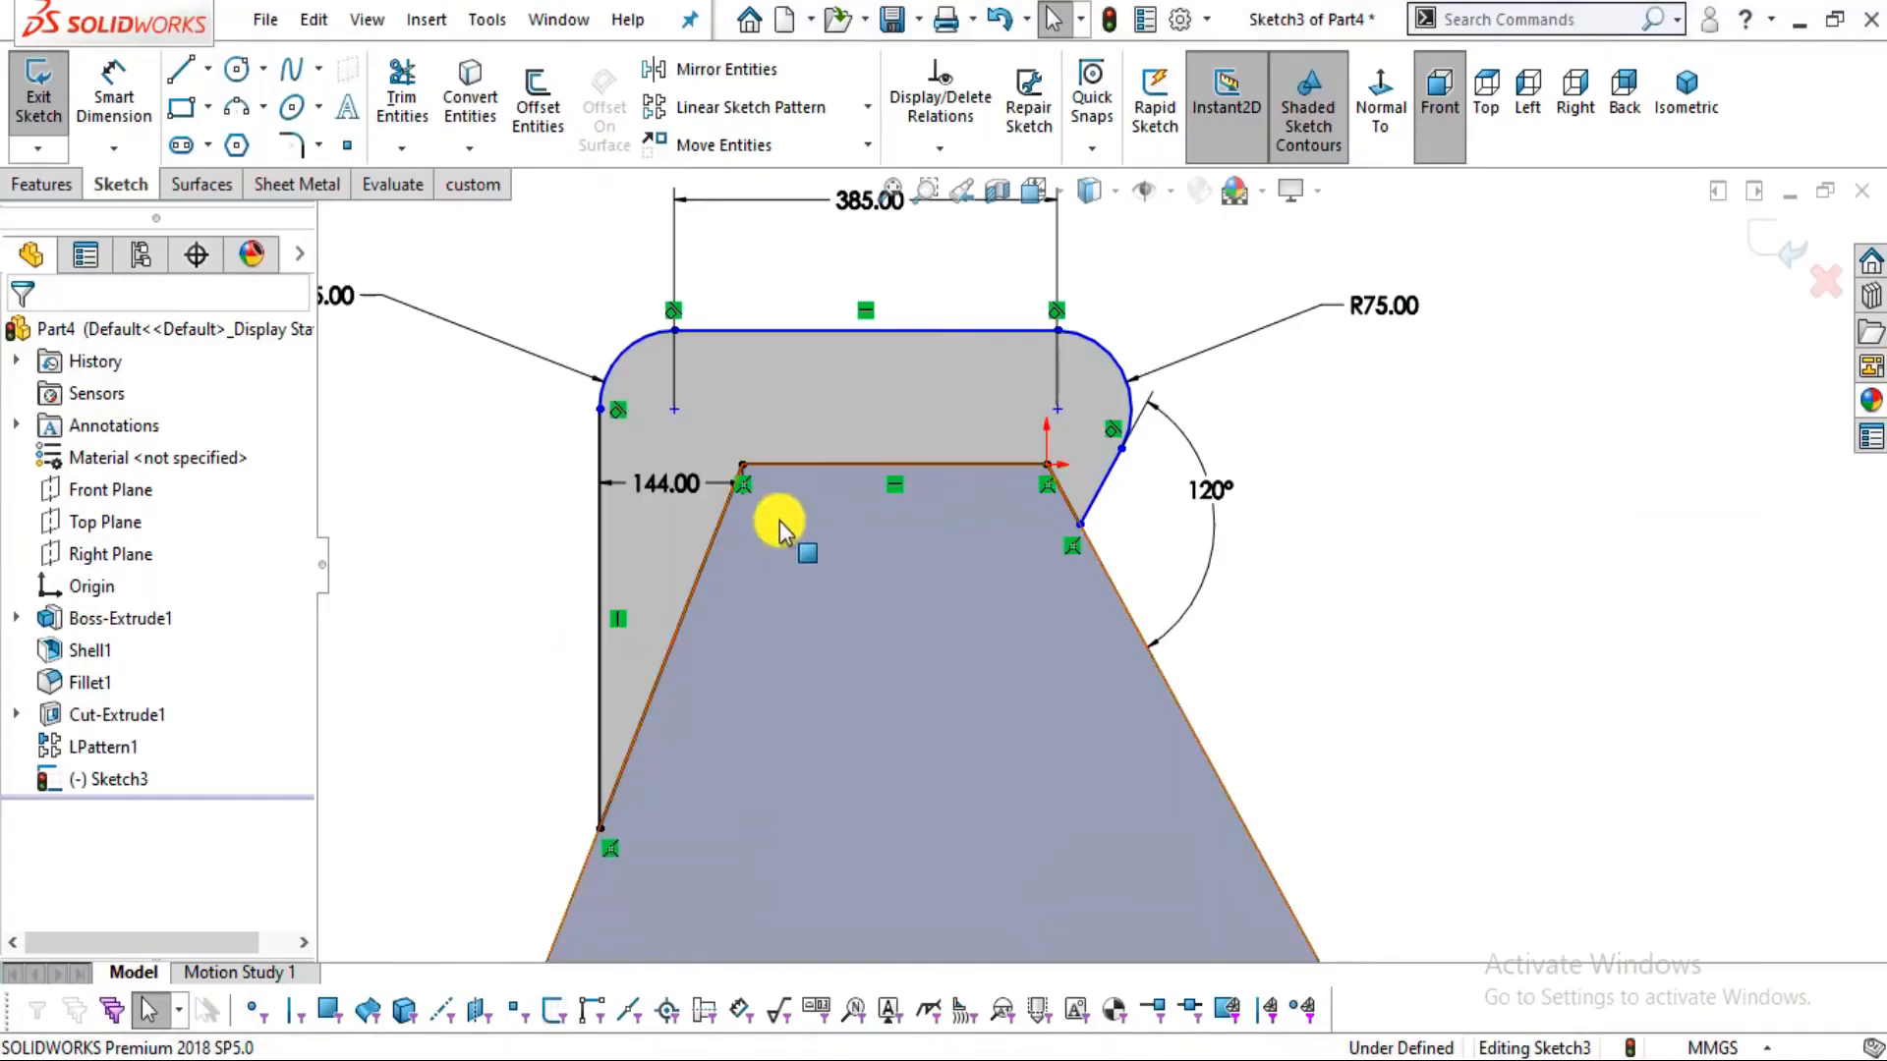
click(674, 410)
click(114, 93)
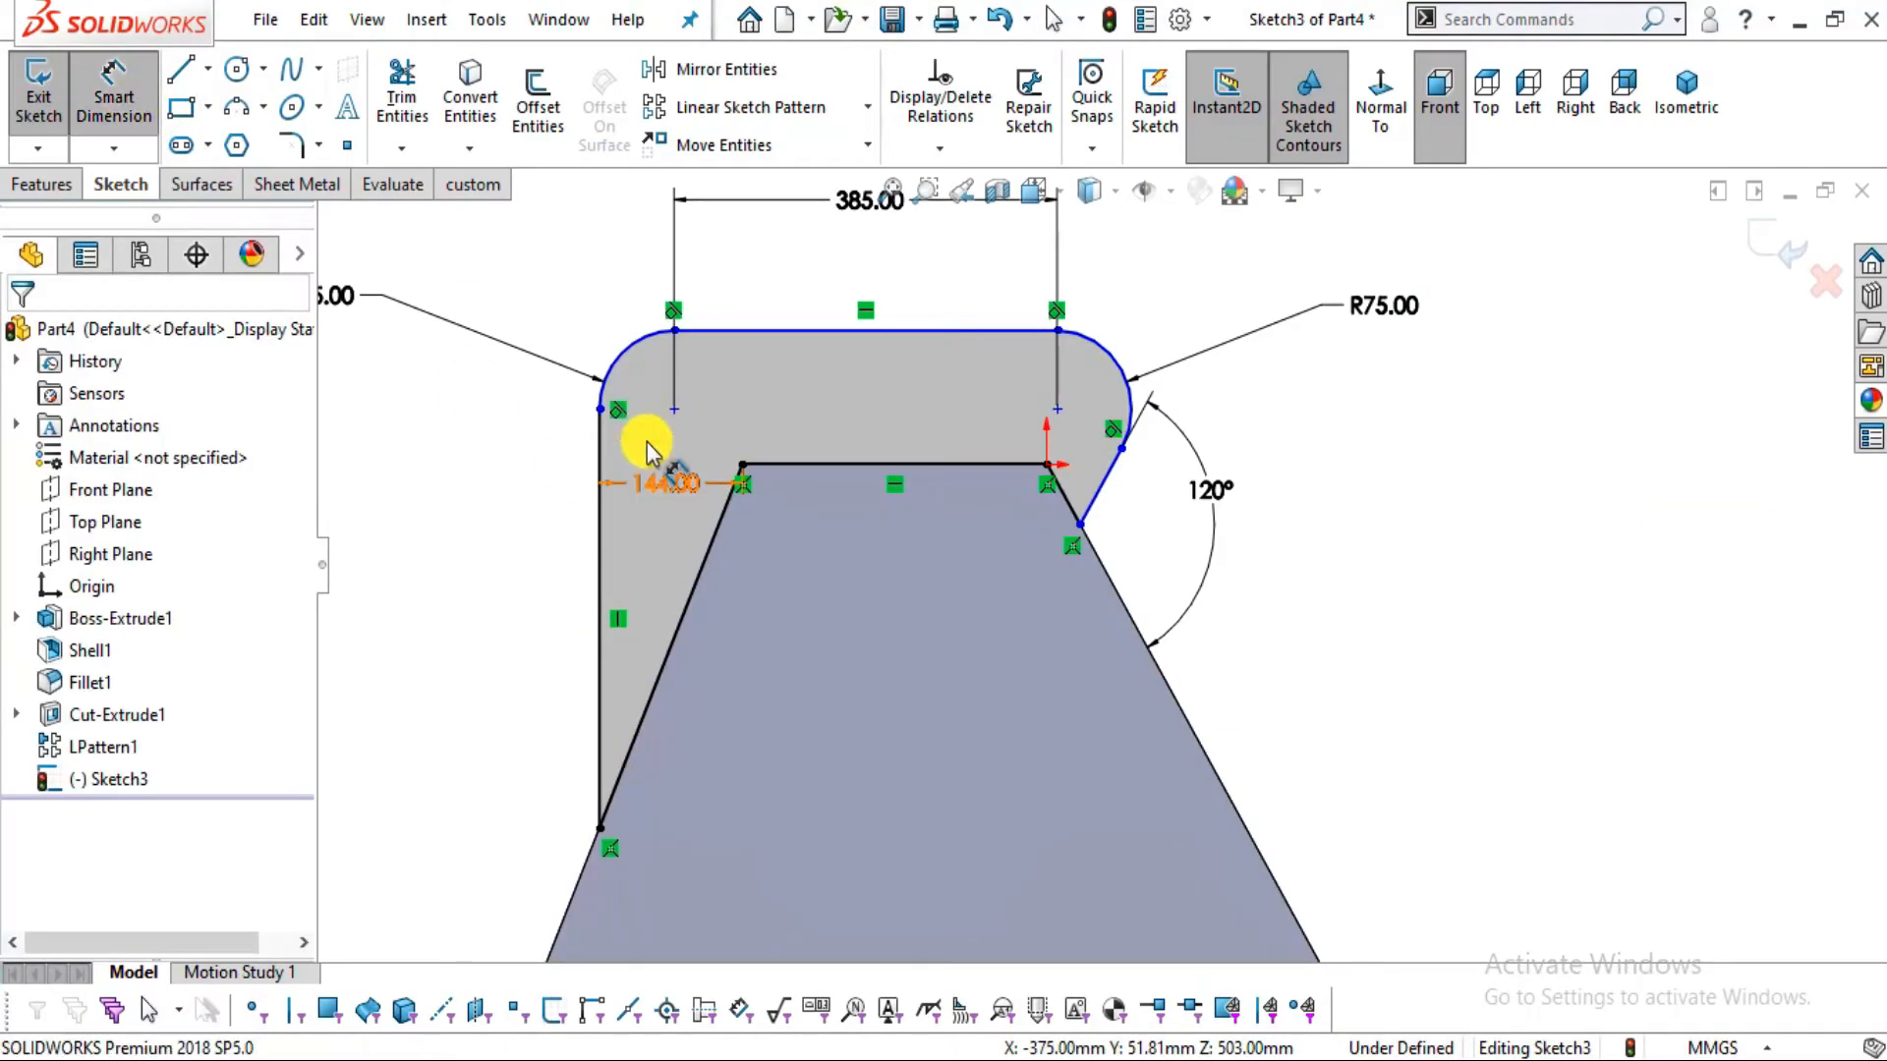
click(674, 410)
scroll(1340, 577, up, 5)
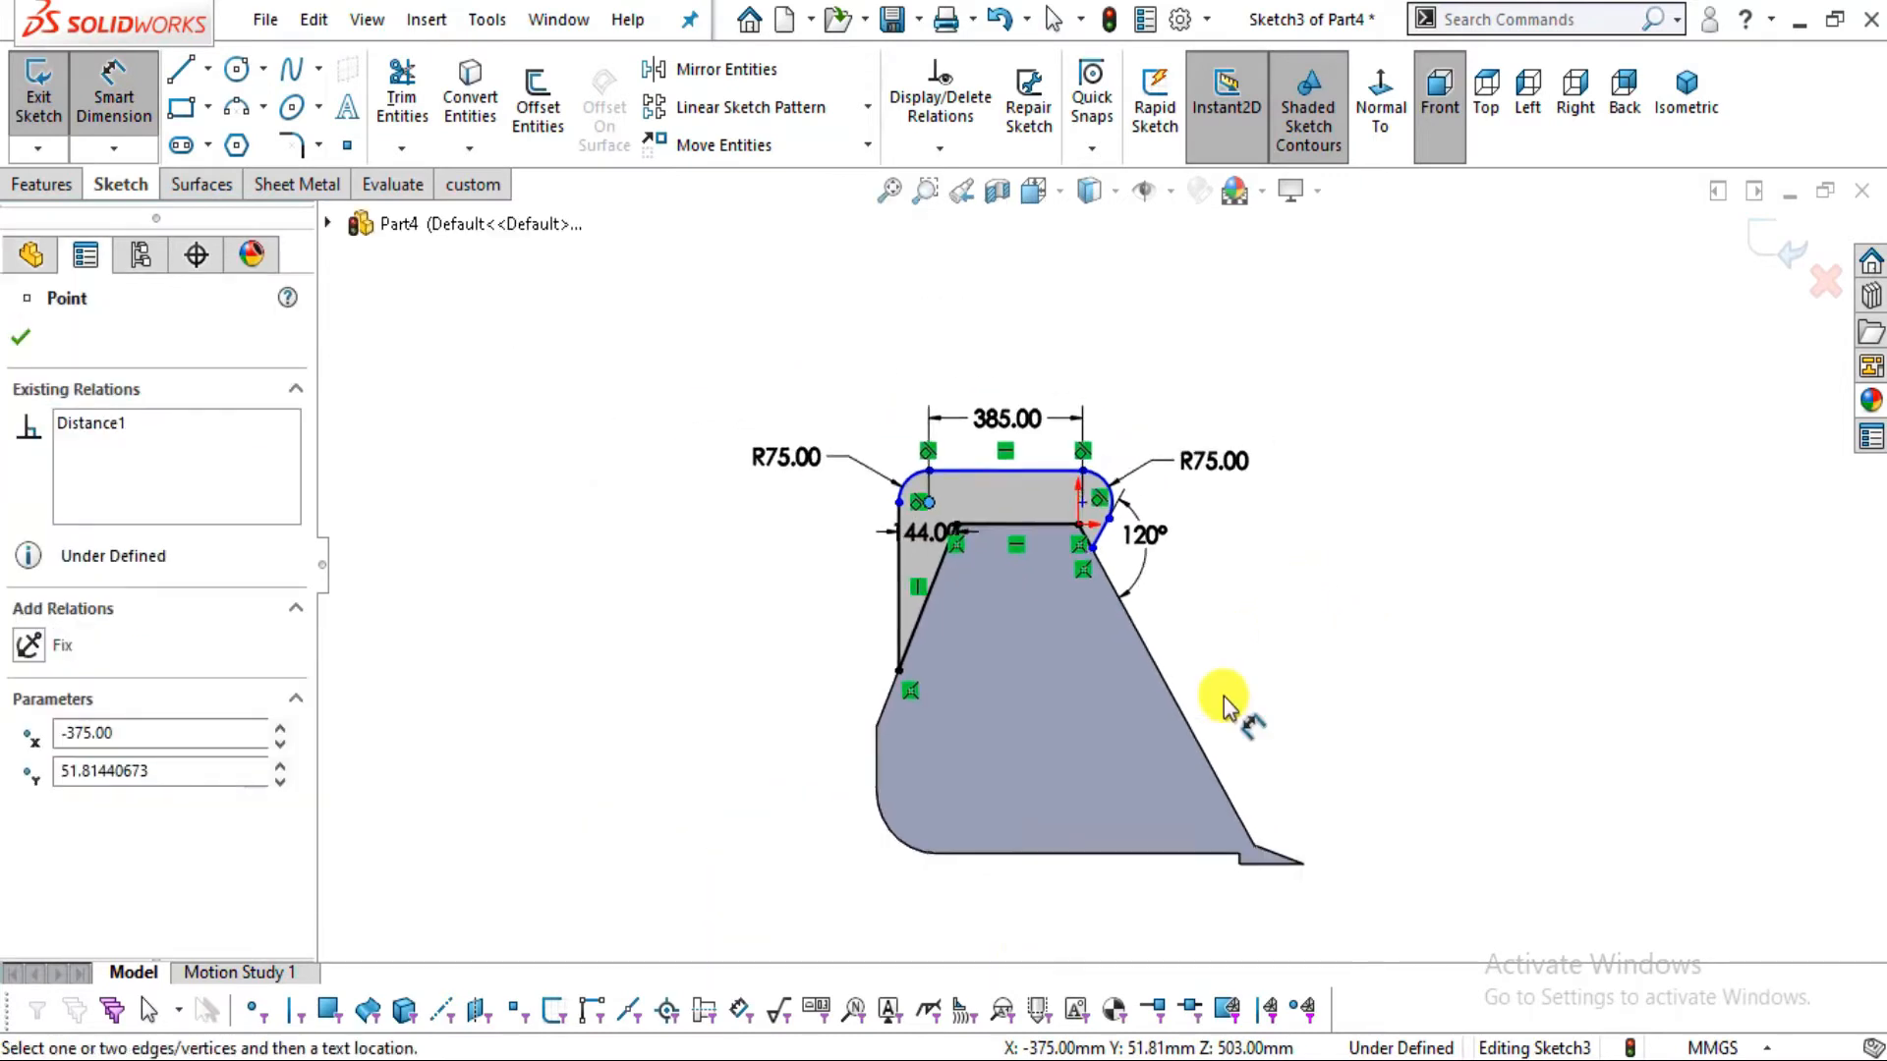
click(1032, 810)
scroll(881, 678, down, 3)
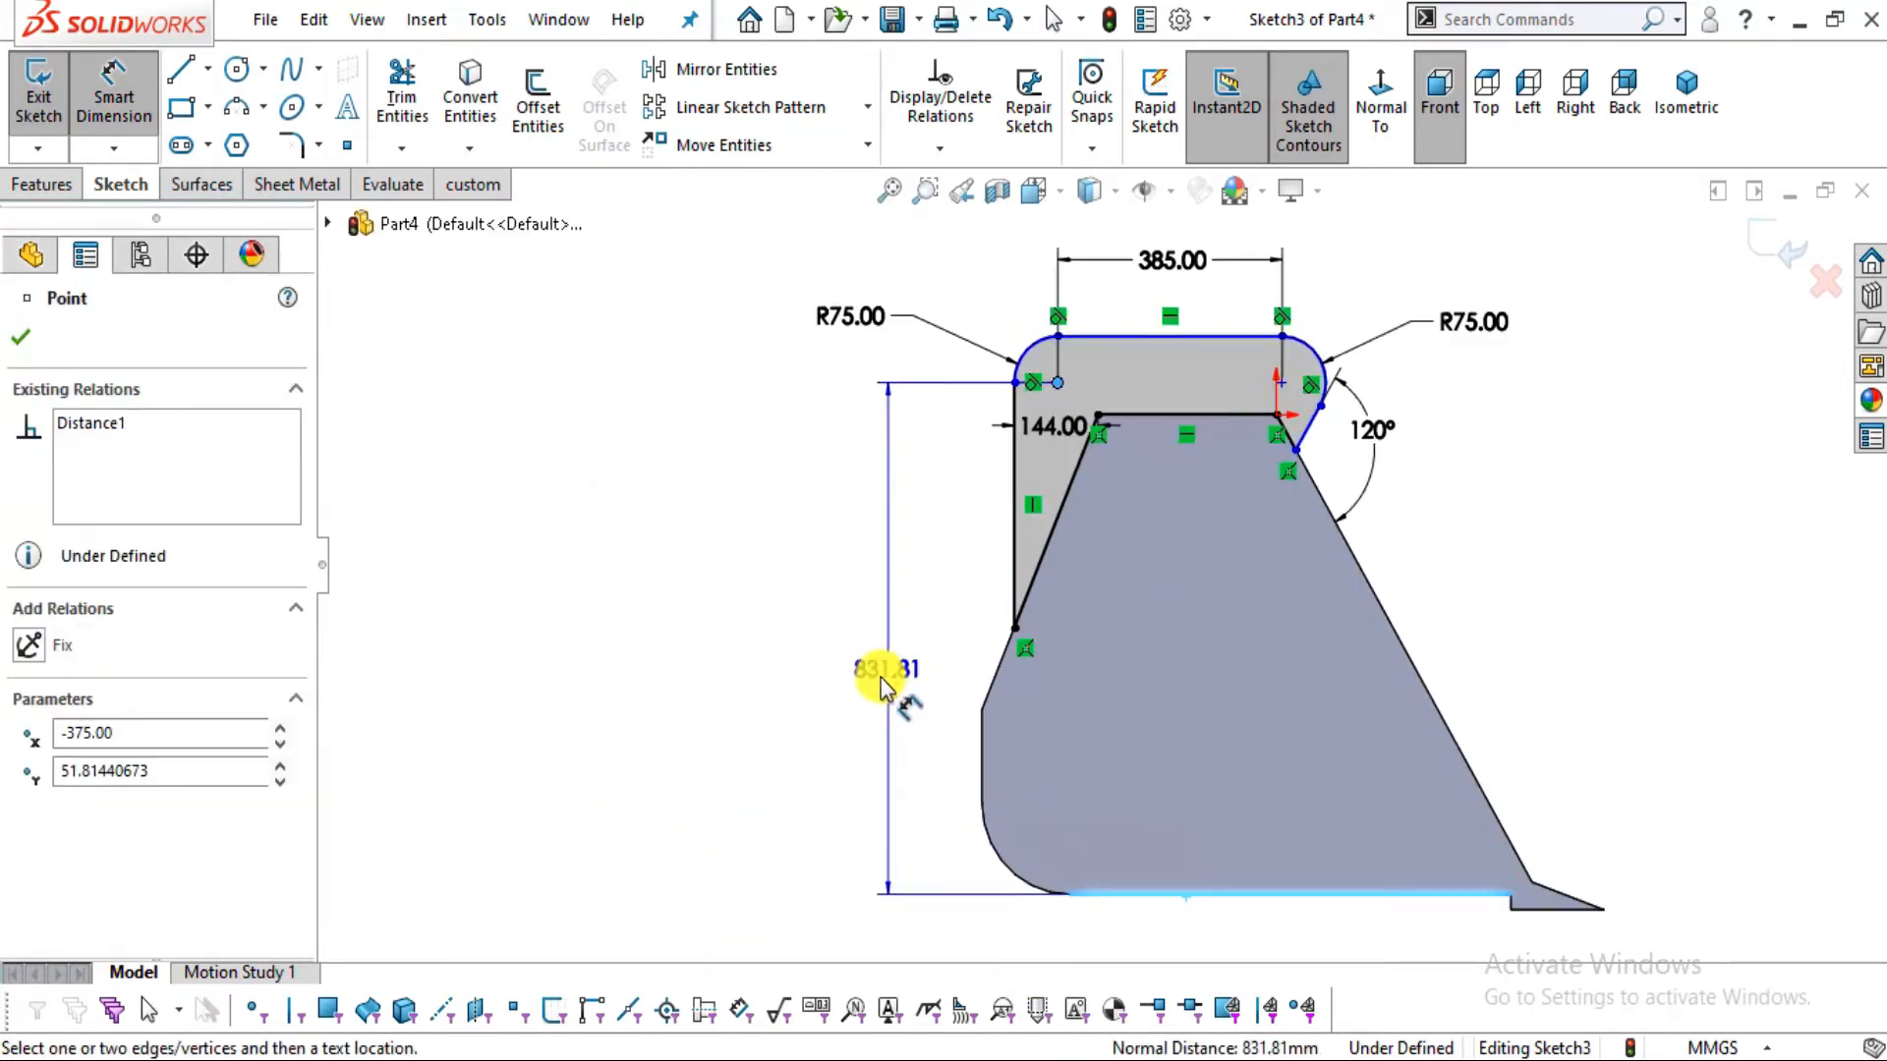
click(881, 678)
text(910)
key(Return)
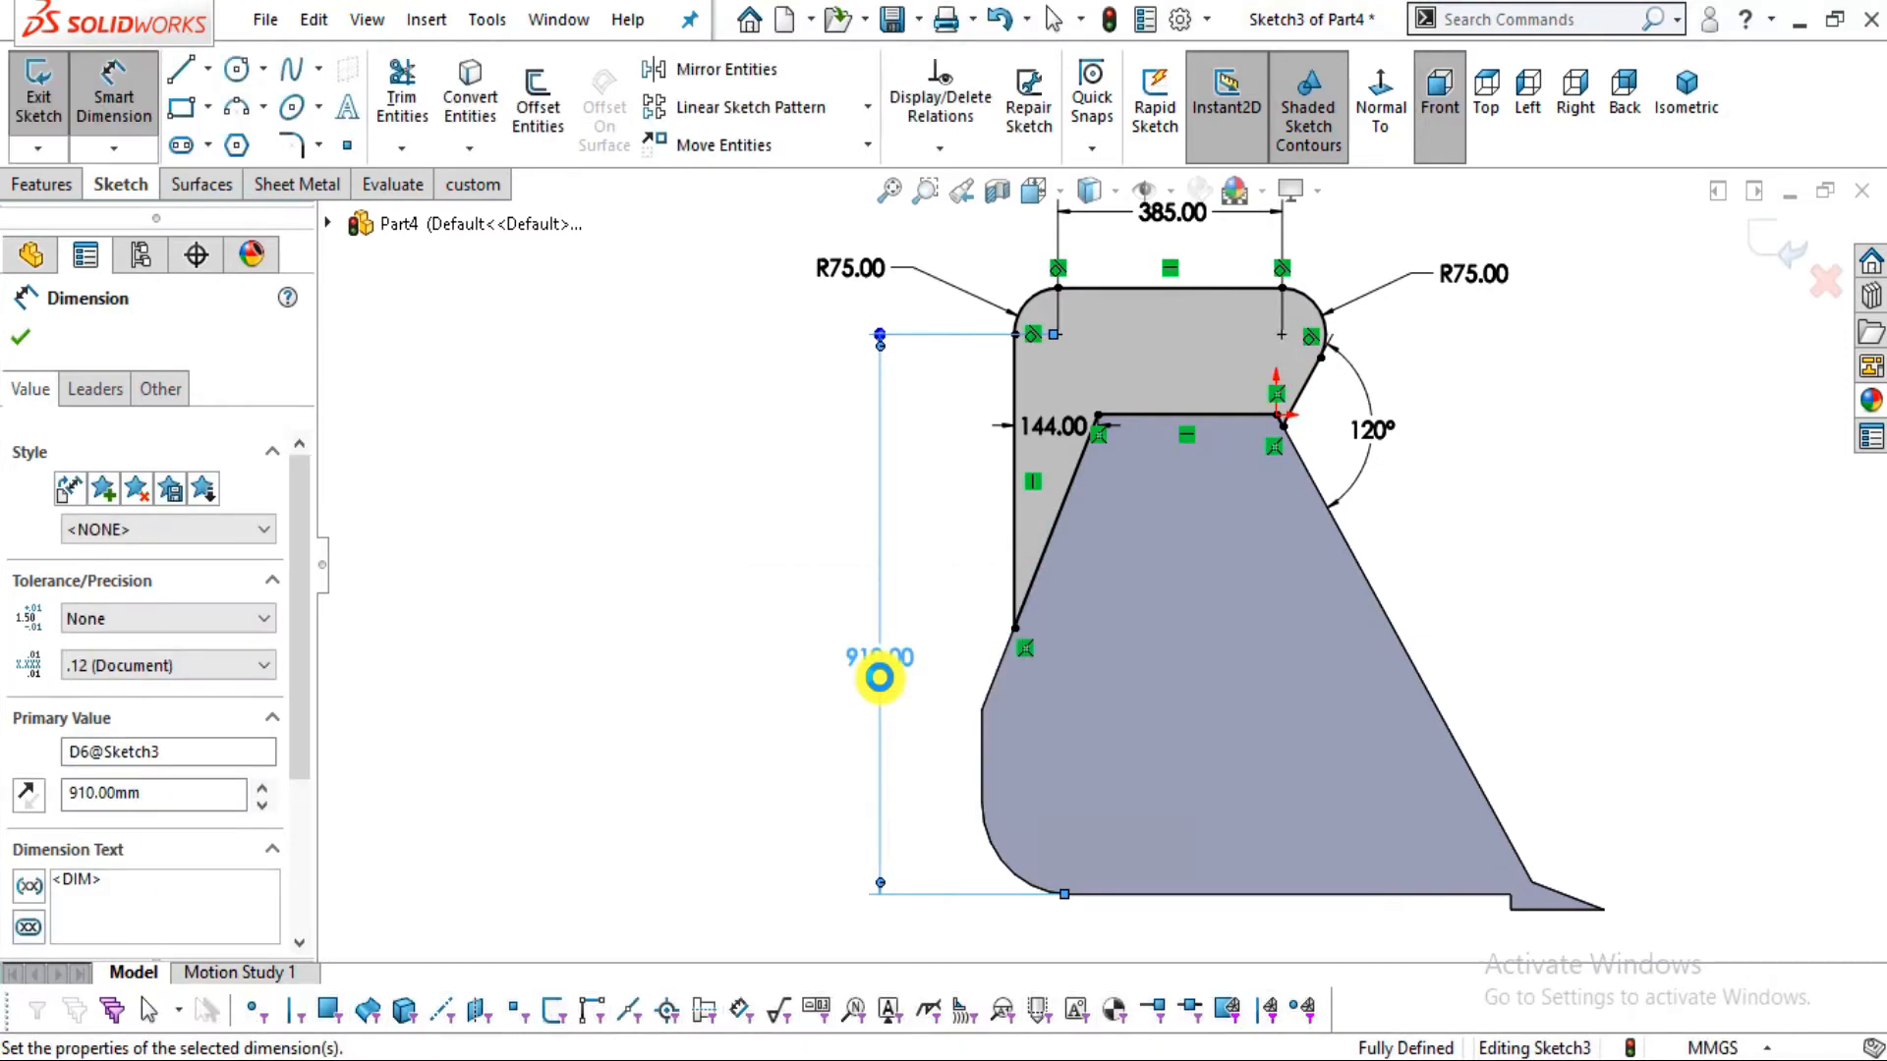
key(Escape)
key(Escape)
Sketch a circle on the centre of each R75 corner arc, the rear one about 74 mm in diameter
scroll(1360, 396, down, 2)
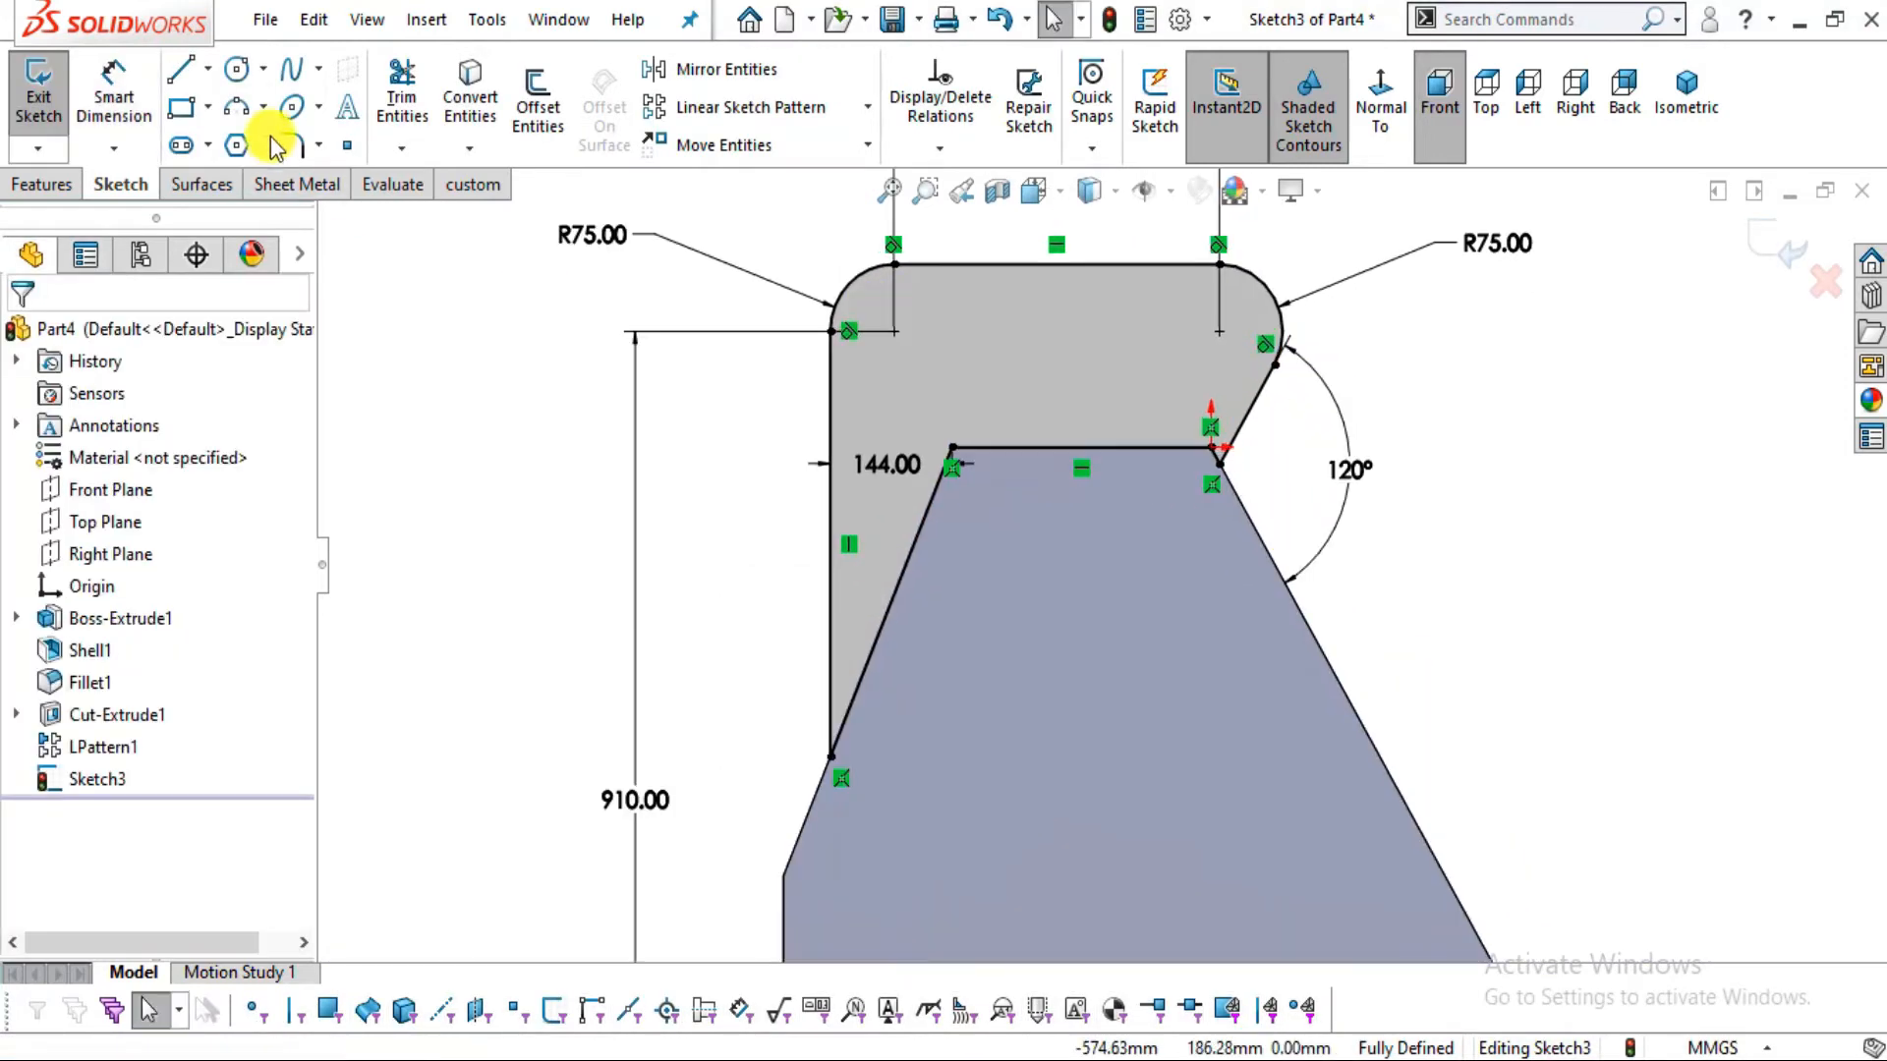
click(253, 84)
scroll(1074, 350, down, 3)
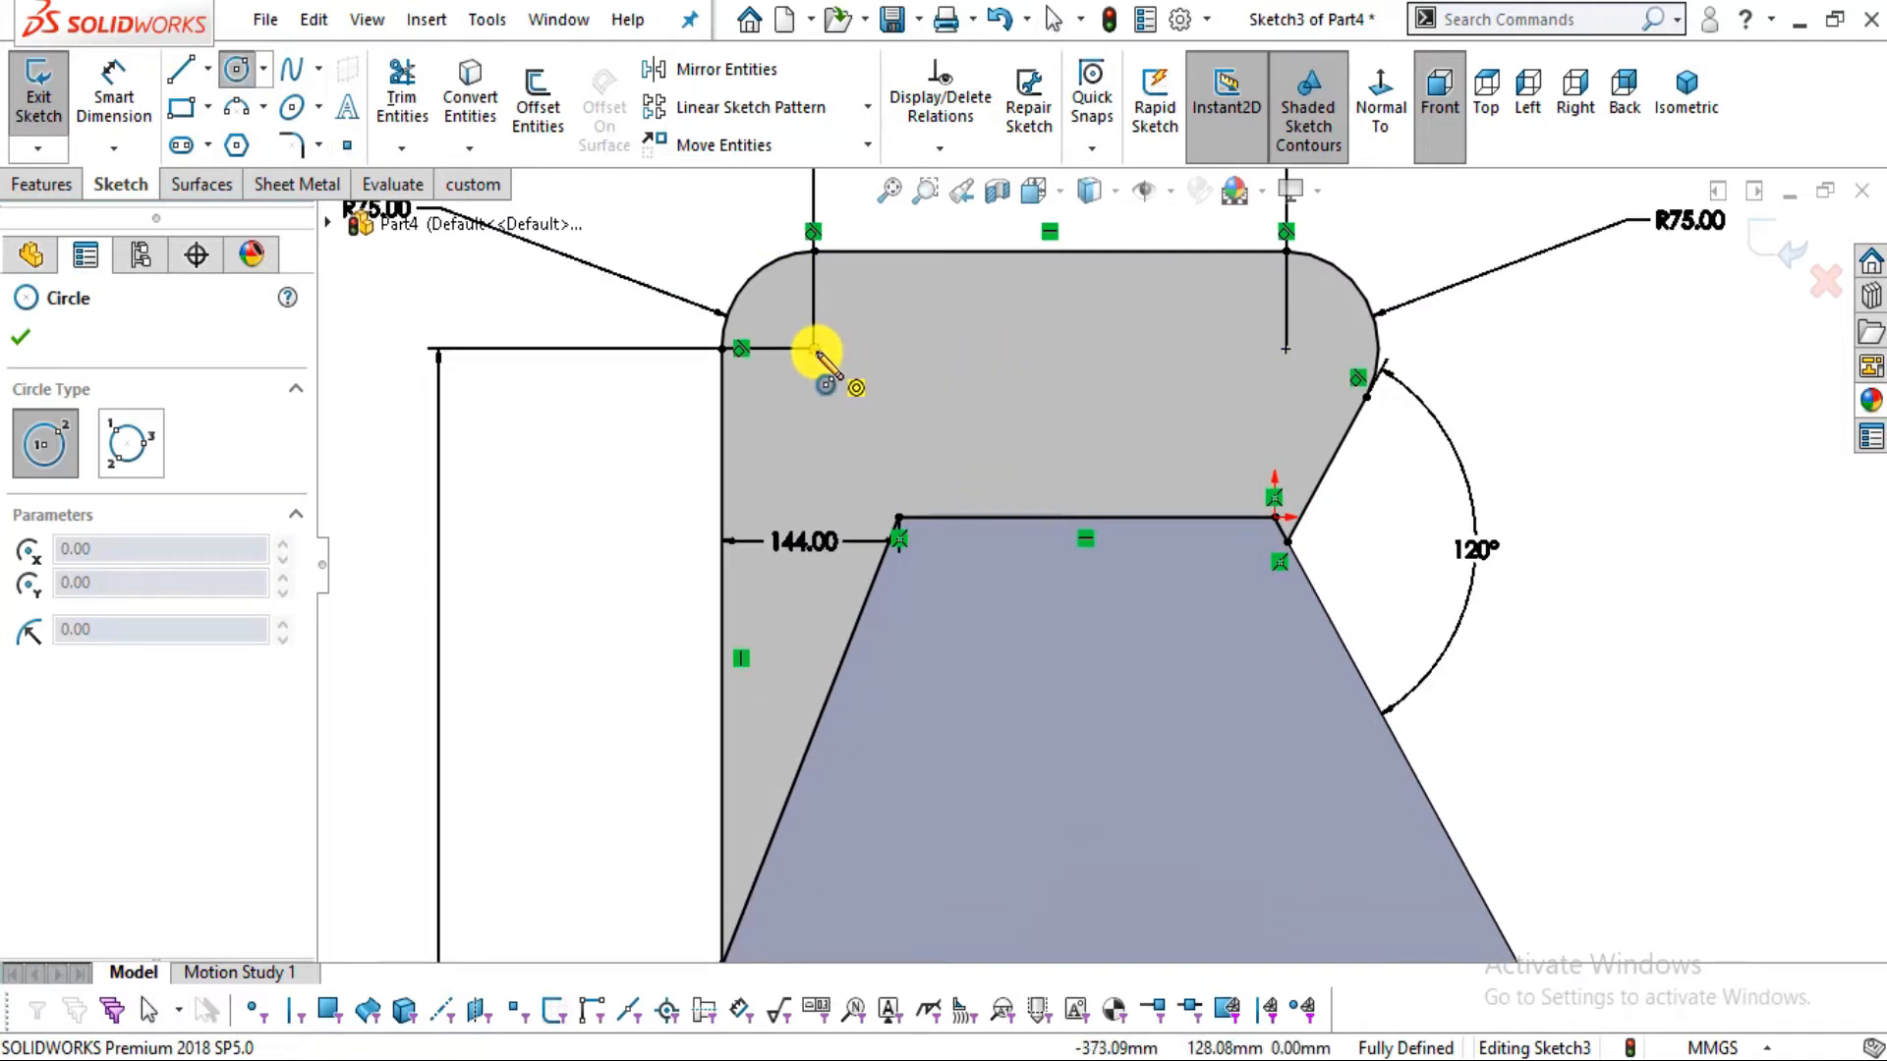
click(814, 349)
click(854, 371)
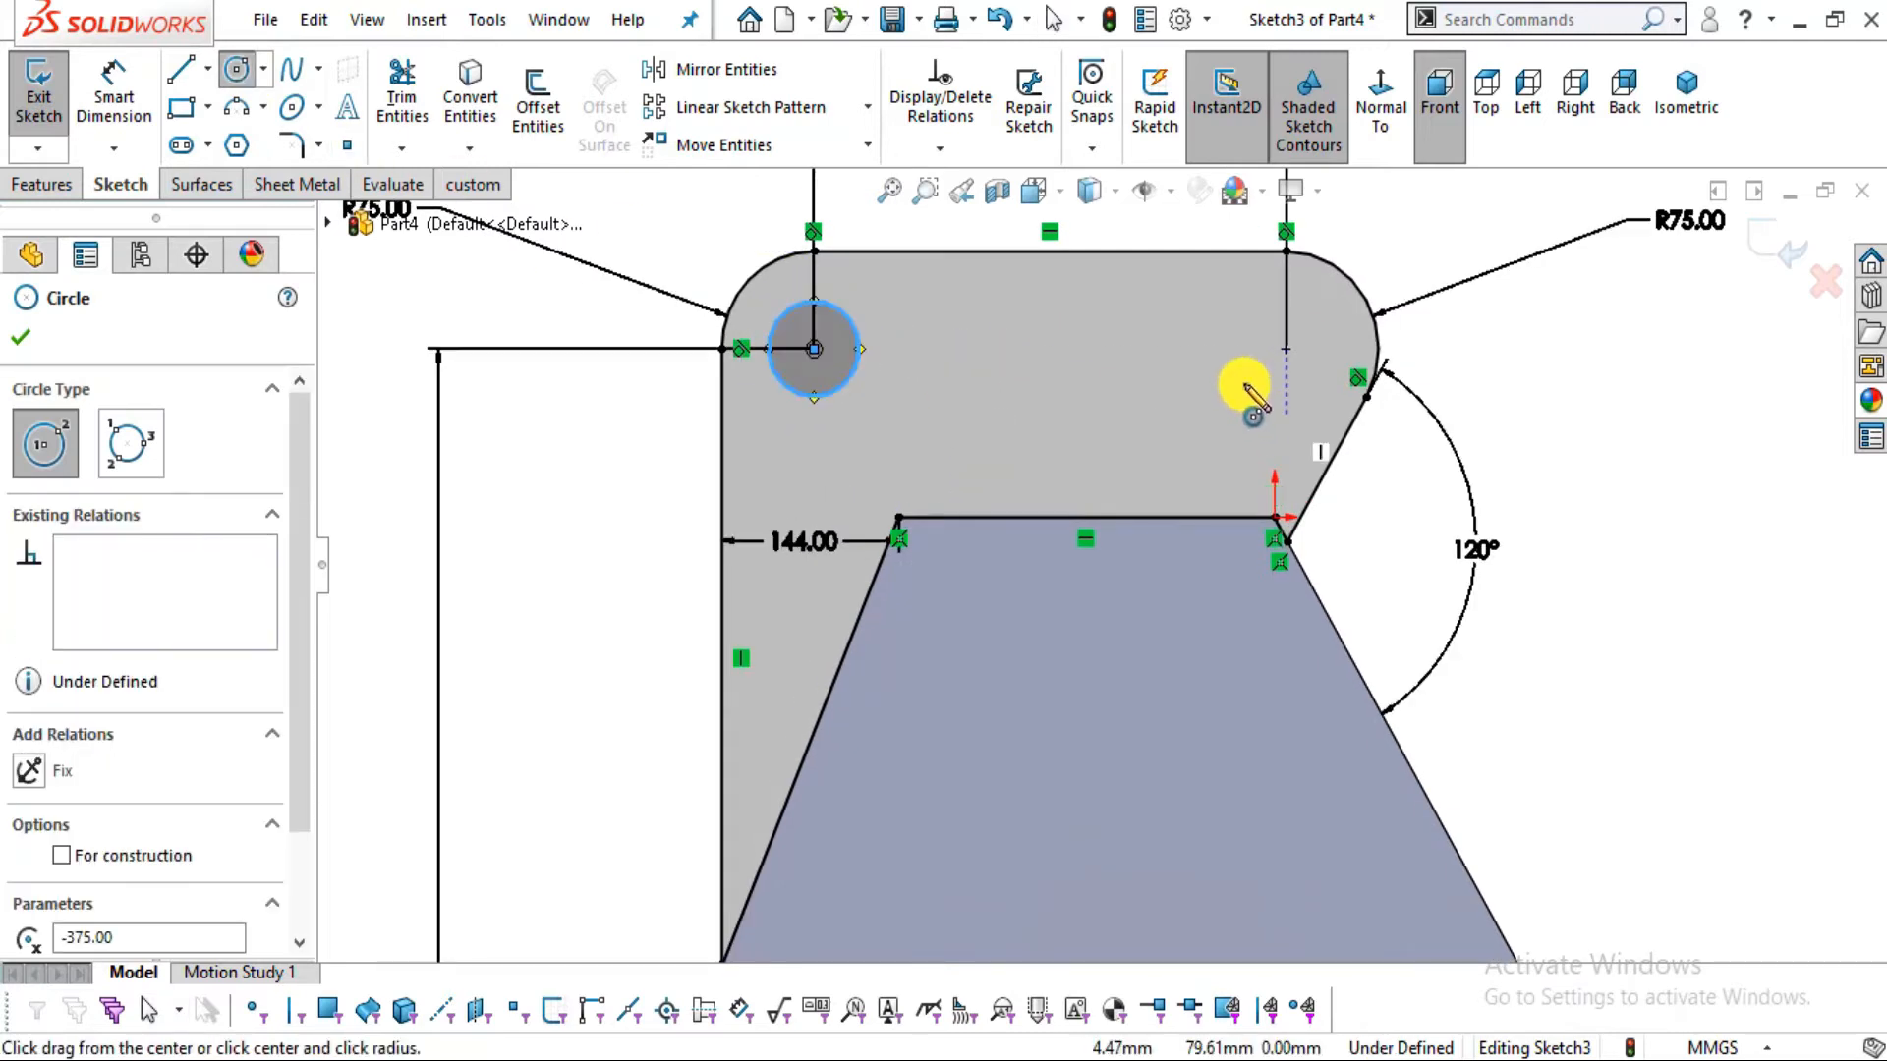
click(1286, 349)
click(1313, 379)
key(Escape)
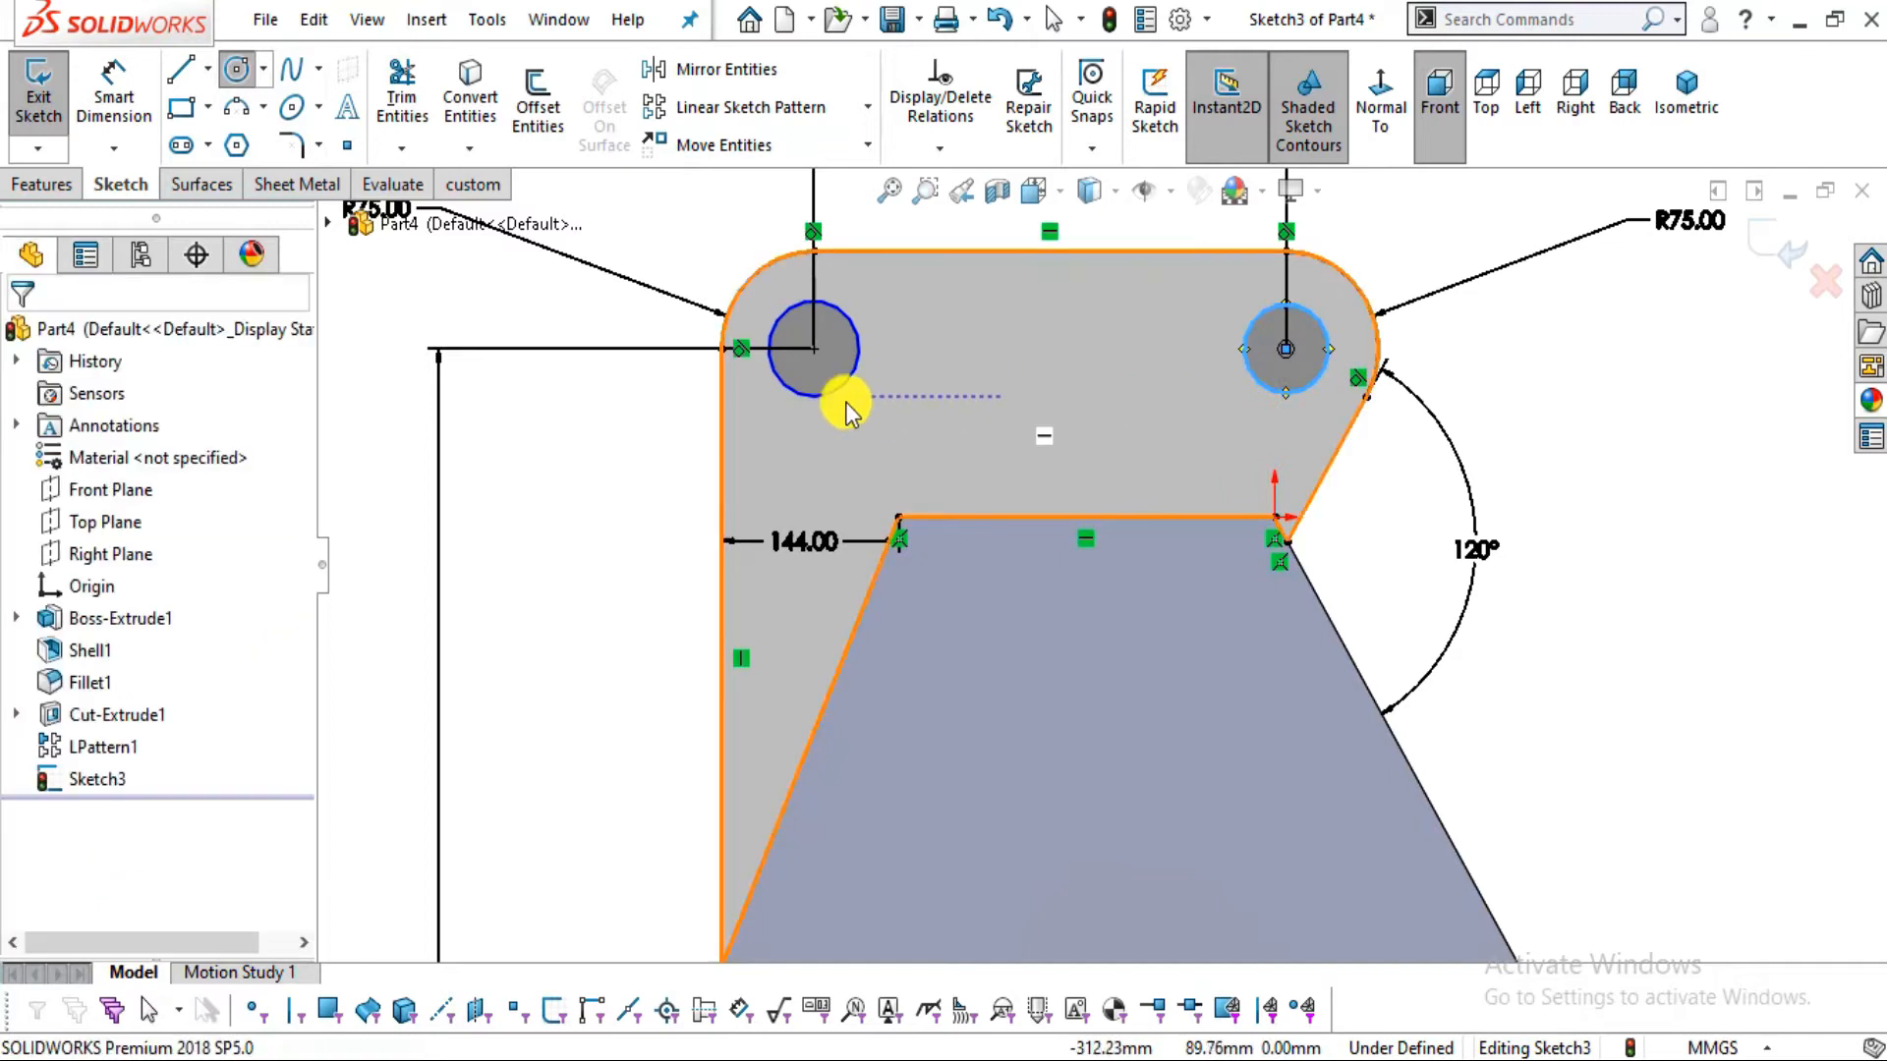
Make the two hinge hole circles equal and set the rear circle's diameter to 76 mm
click(818, 393)
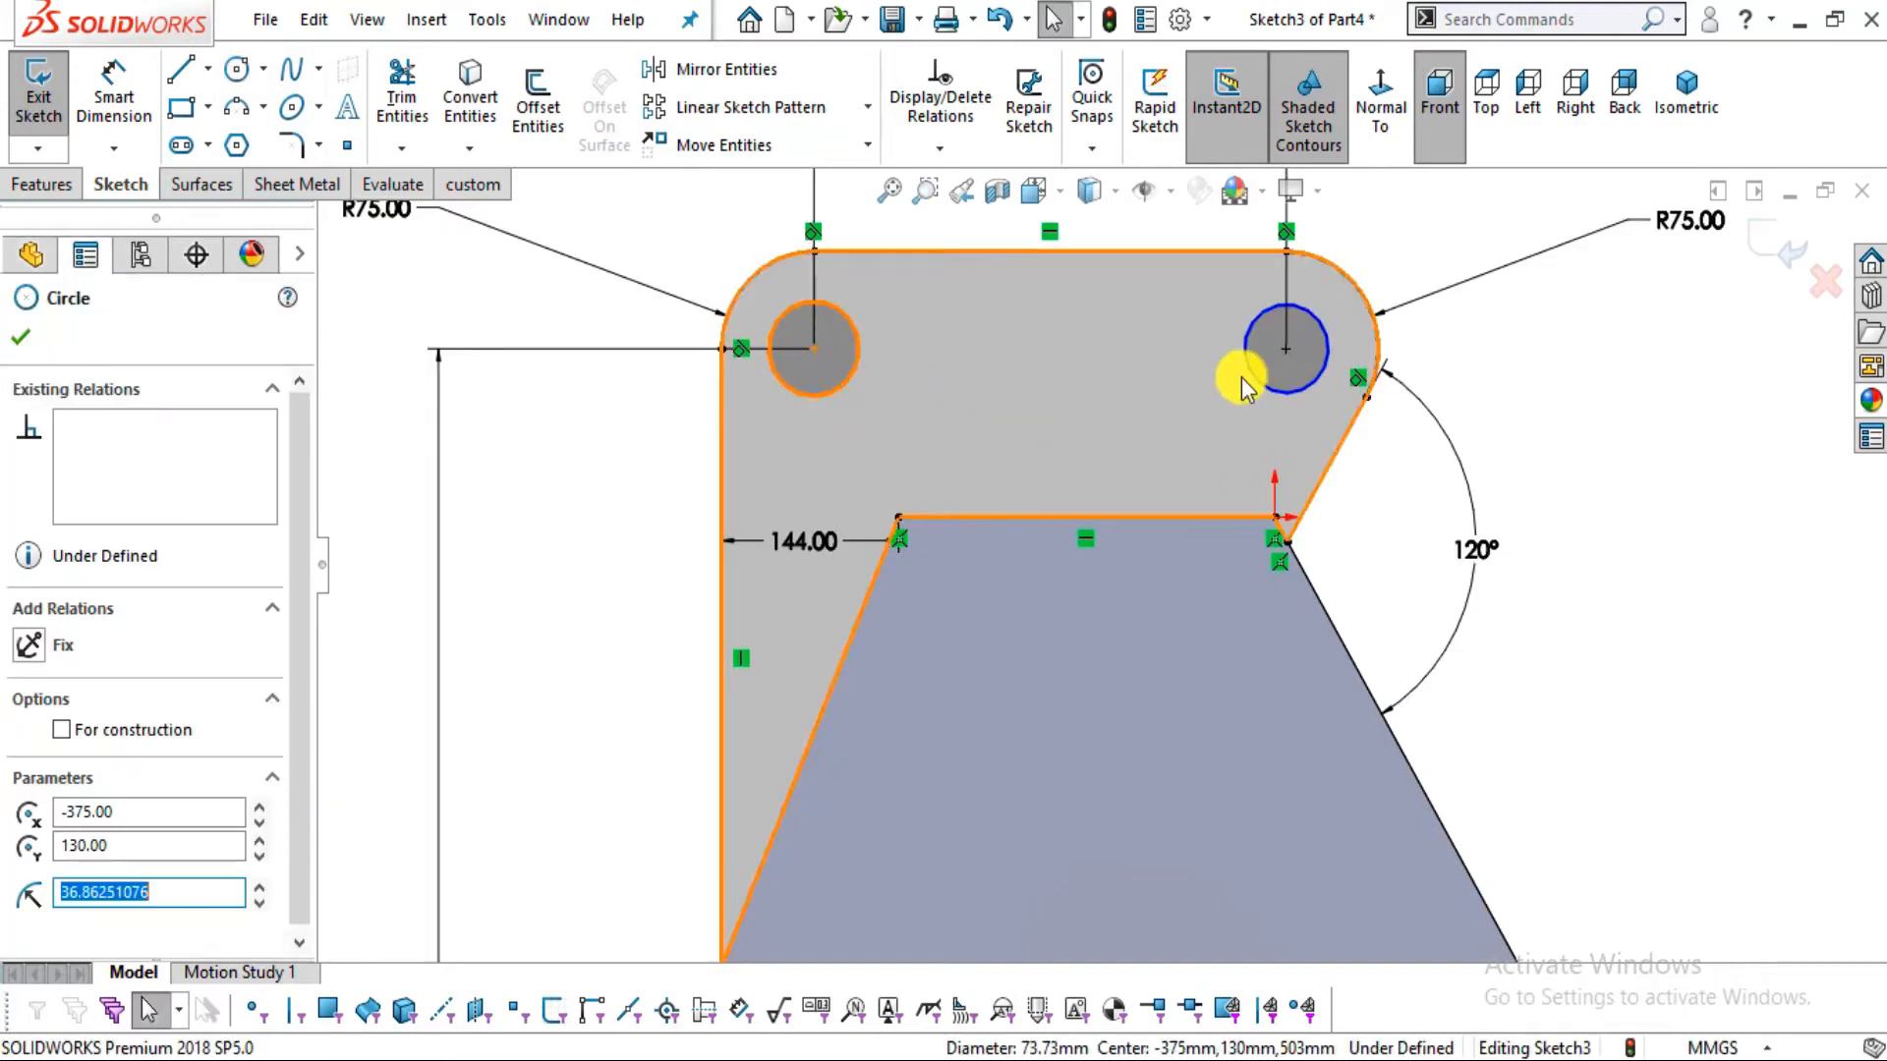
ctrl+click(1306, 386)
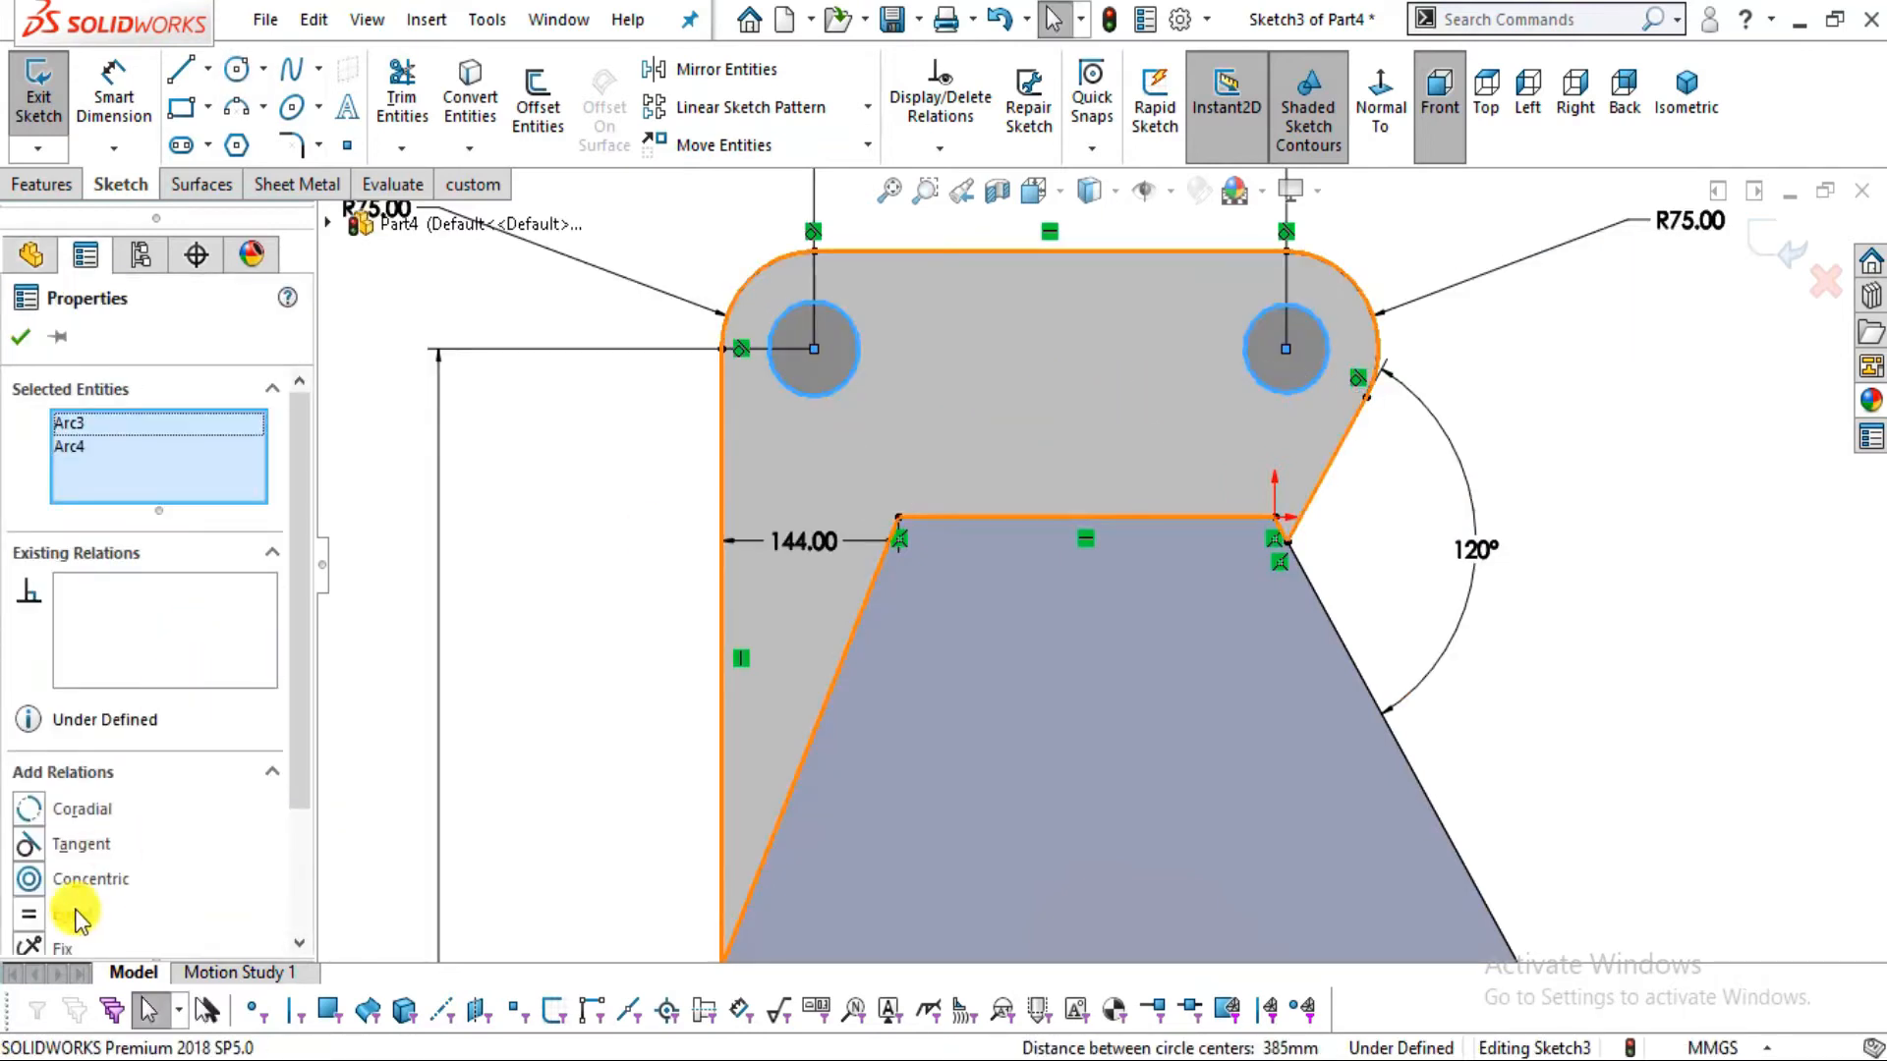
click(150, 103)
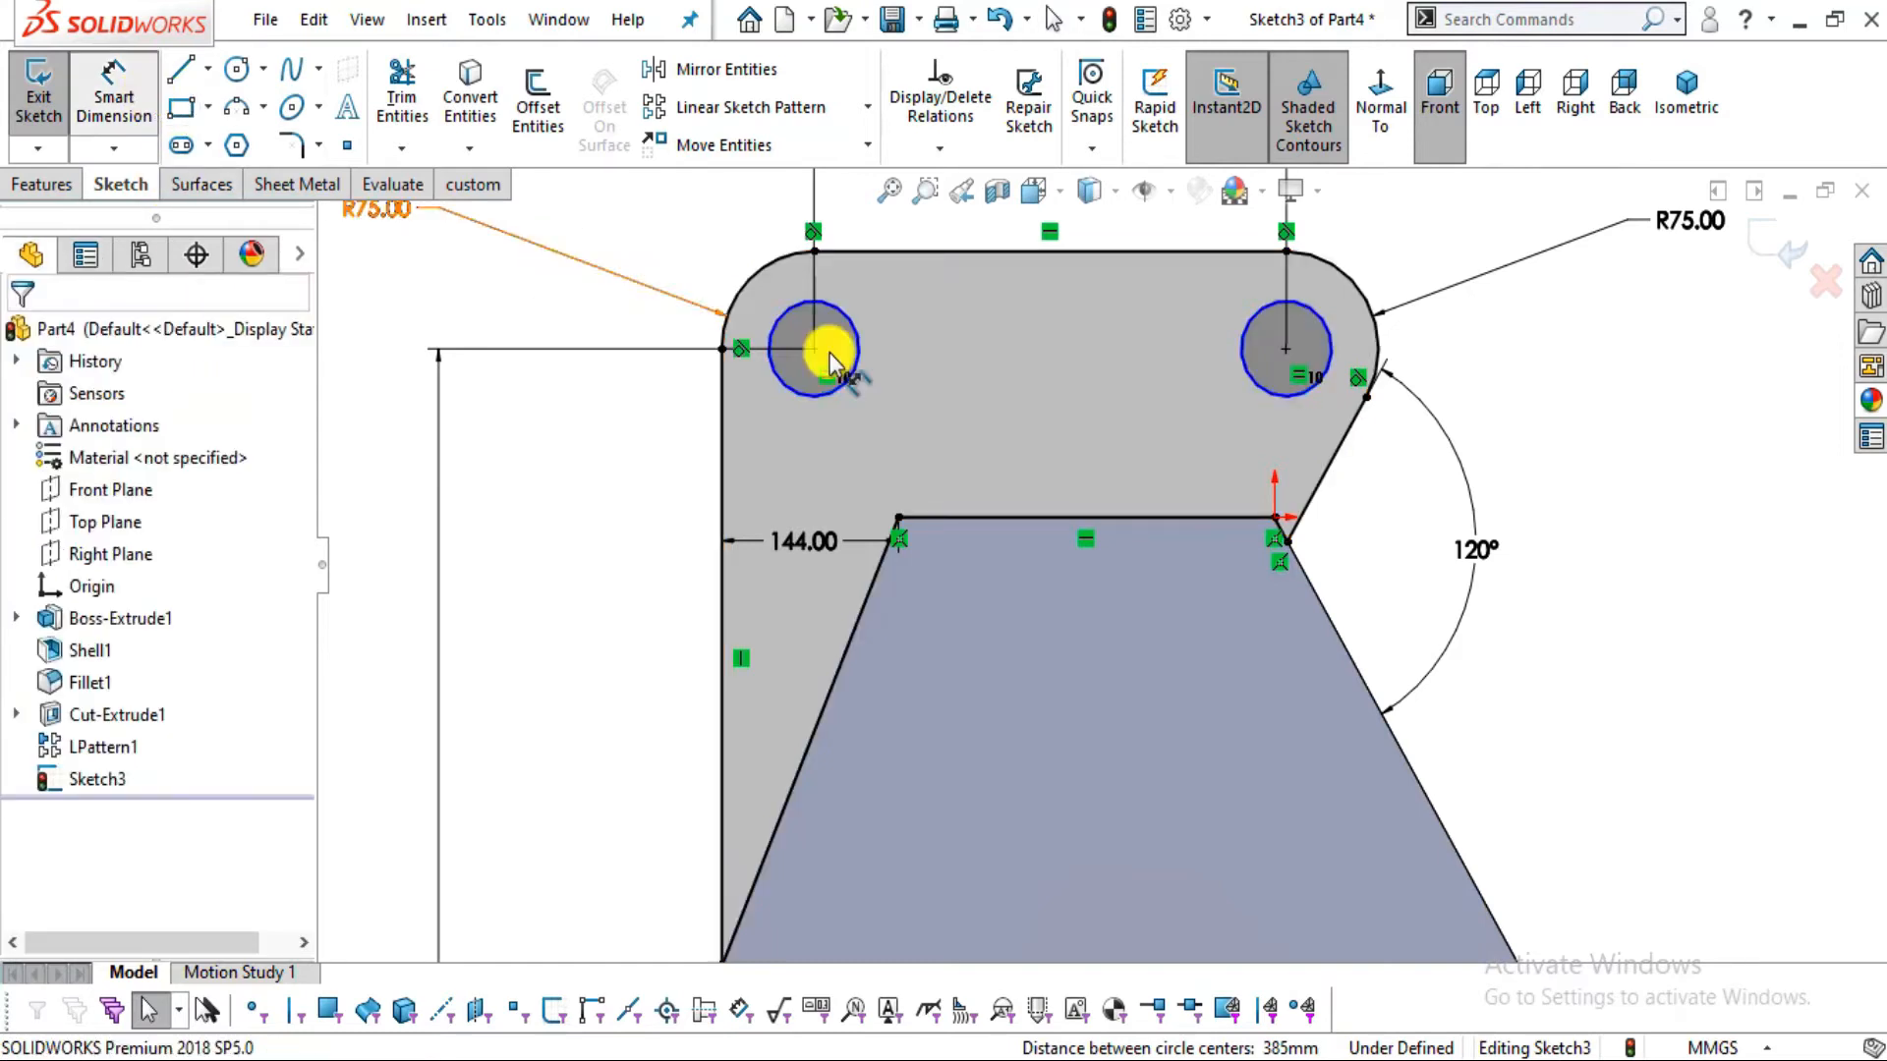
click(791, 391)
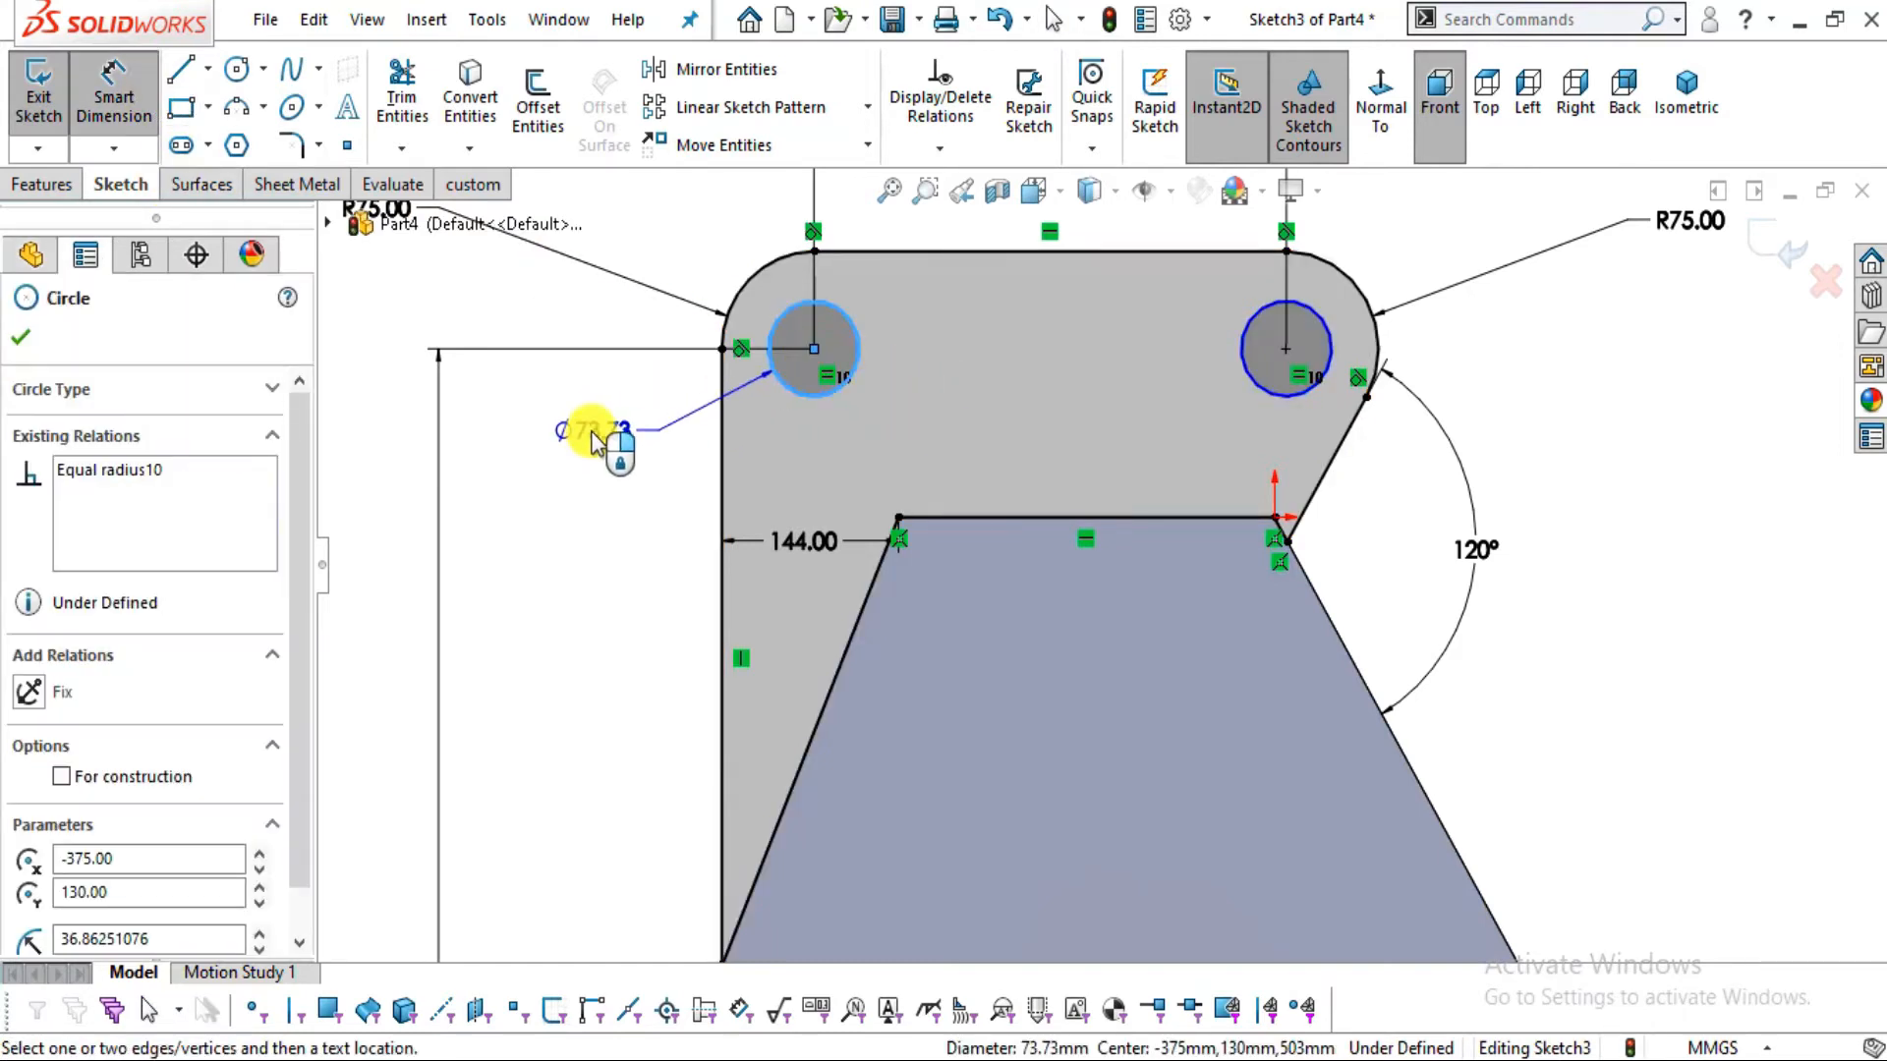
click(592, 442)
text(6)
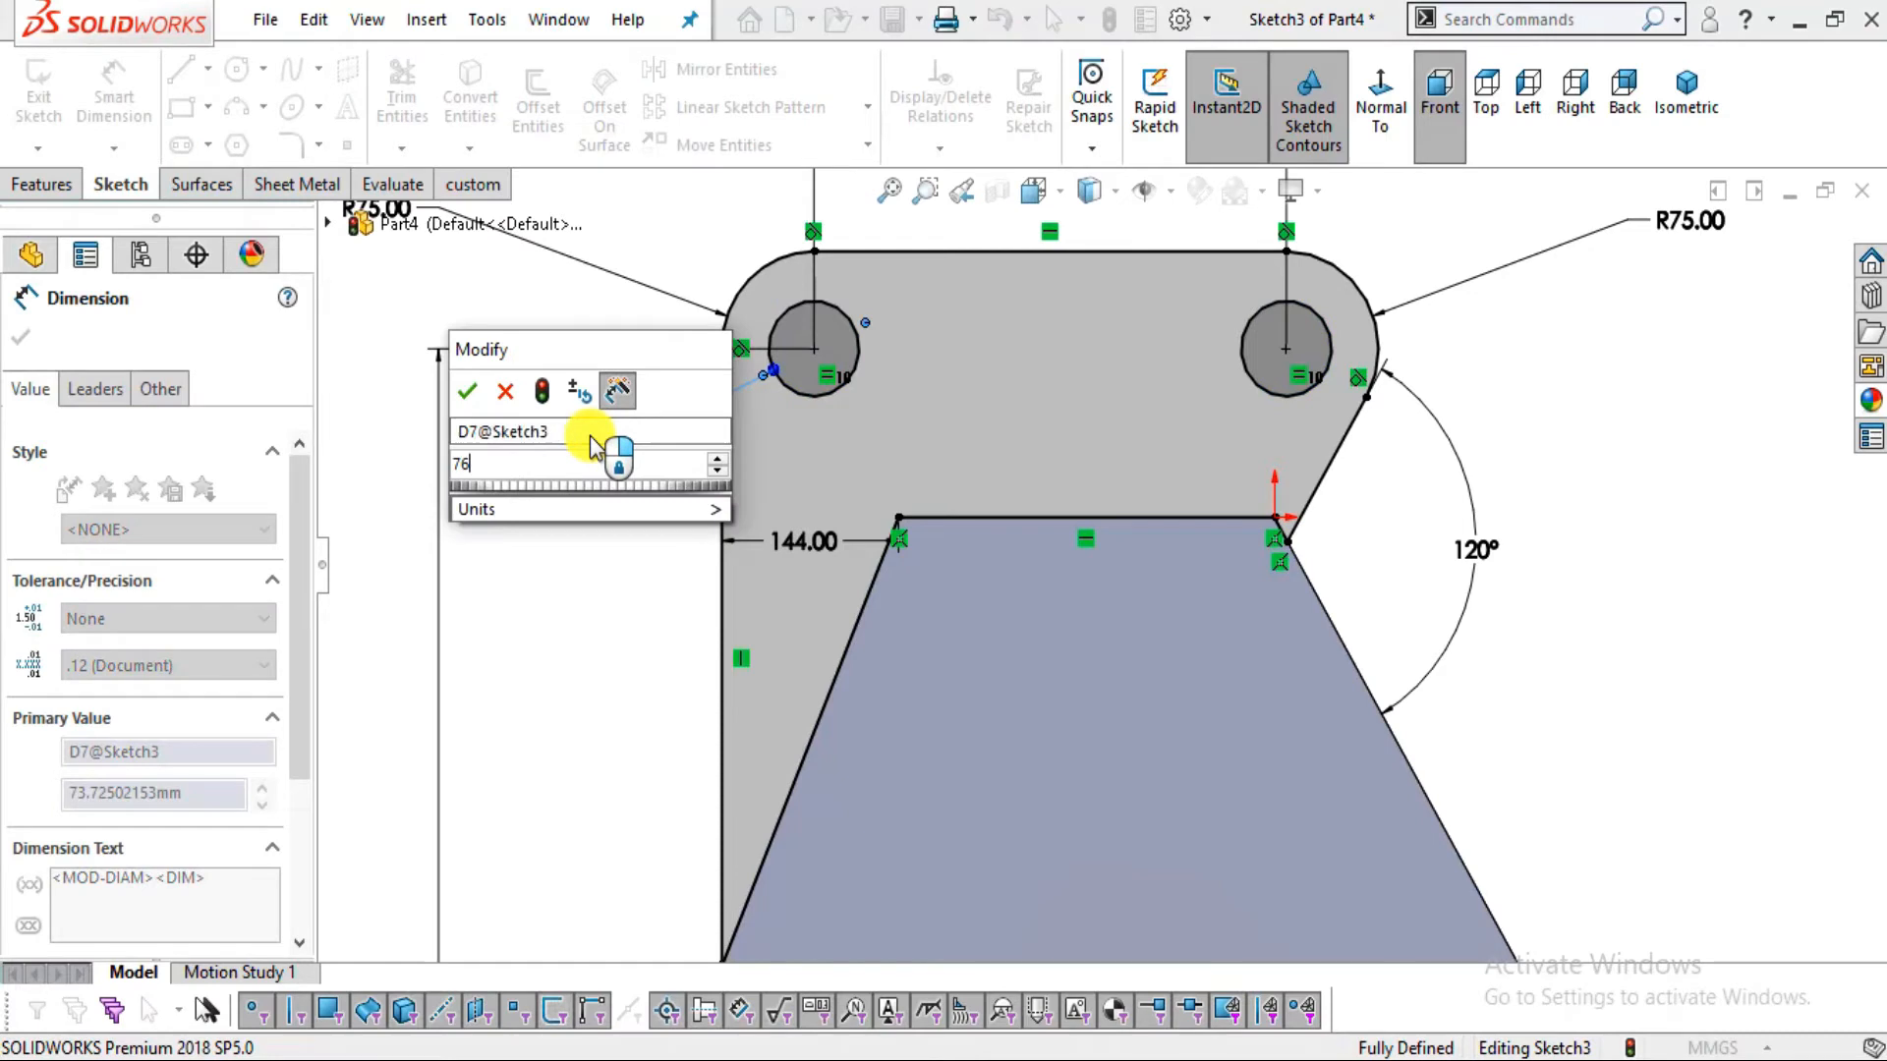
key(Return)
key(Escape)
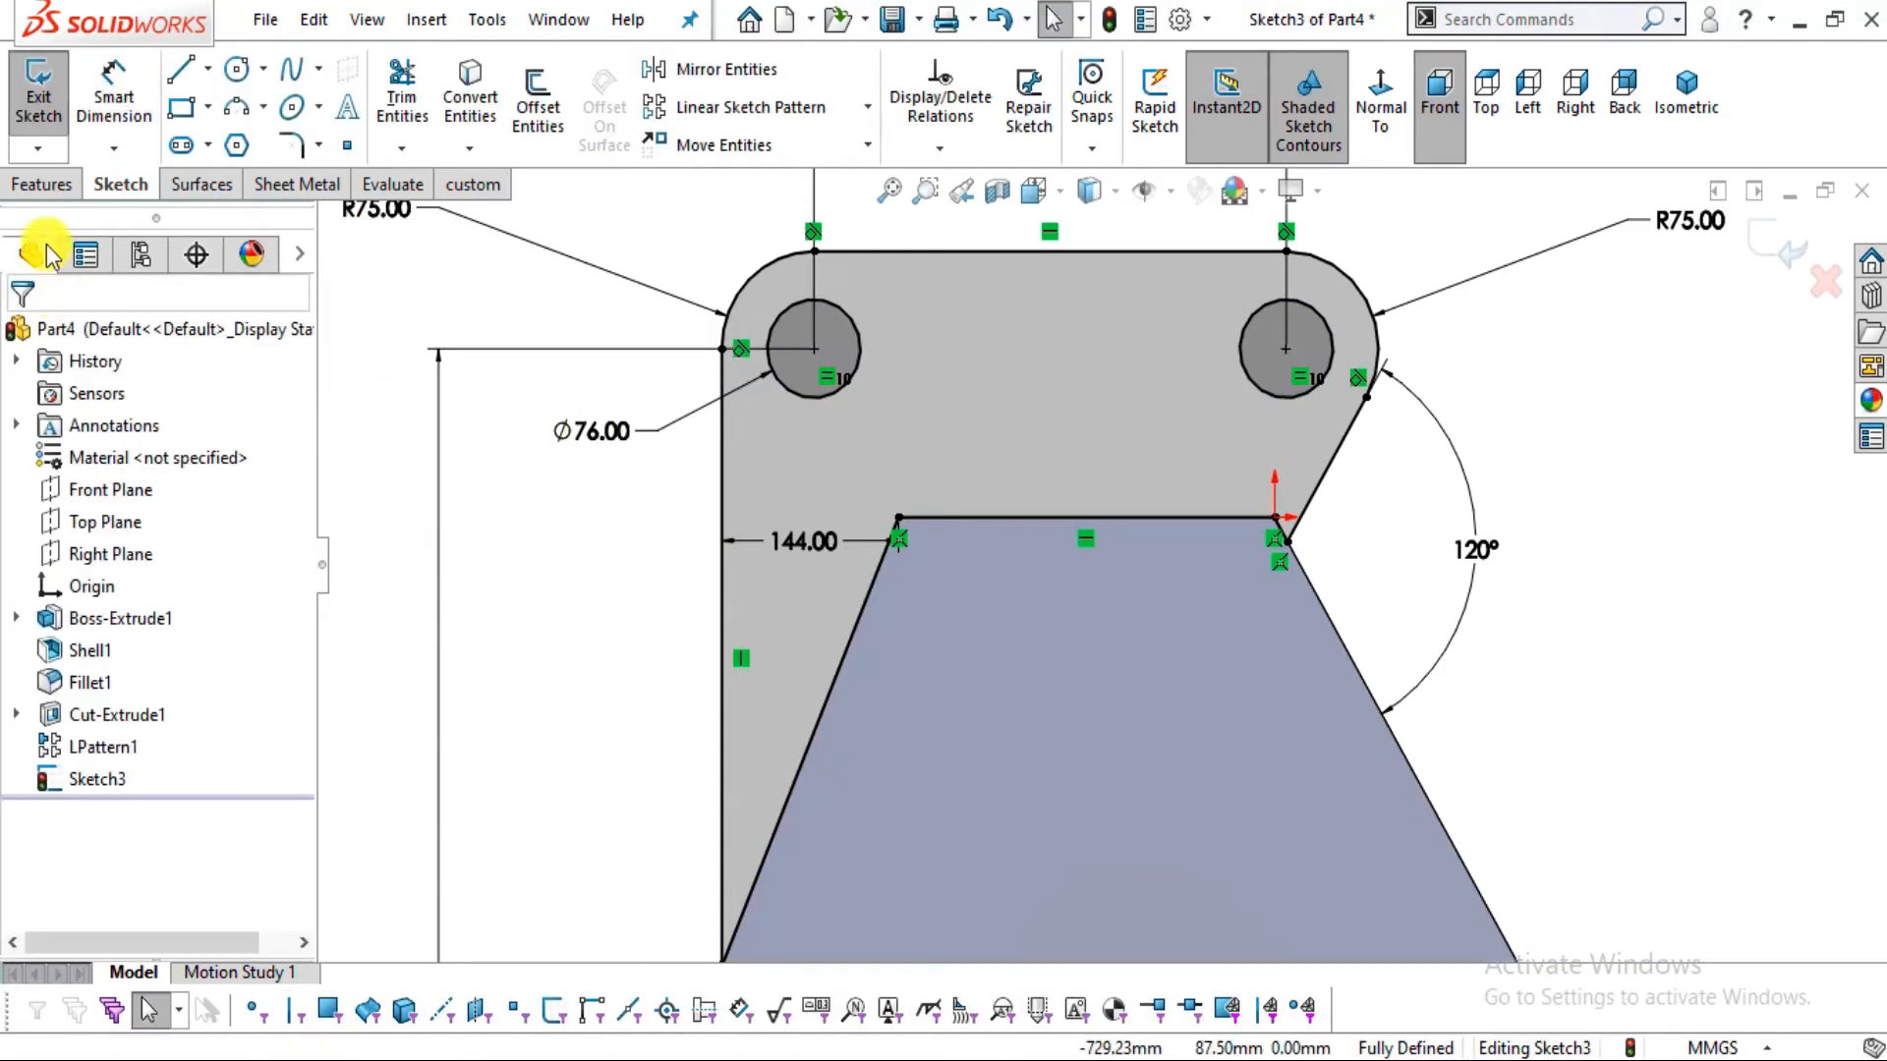
Start a blind boss extrusion of the hinge ear sketch, with its direction reversed across the bucket body
click(41, 184)
scroll(1047, 506, up, 3)
mouse_move(1078, 665)
middle_down()
mouse_move(1129, 665)
mouse_move(1103, 740)
mouse_move(1184, 771)
middle_up()
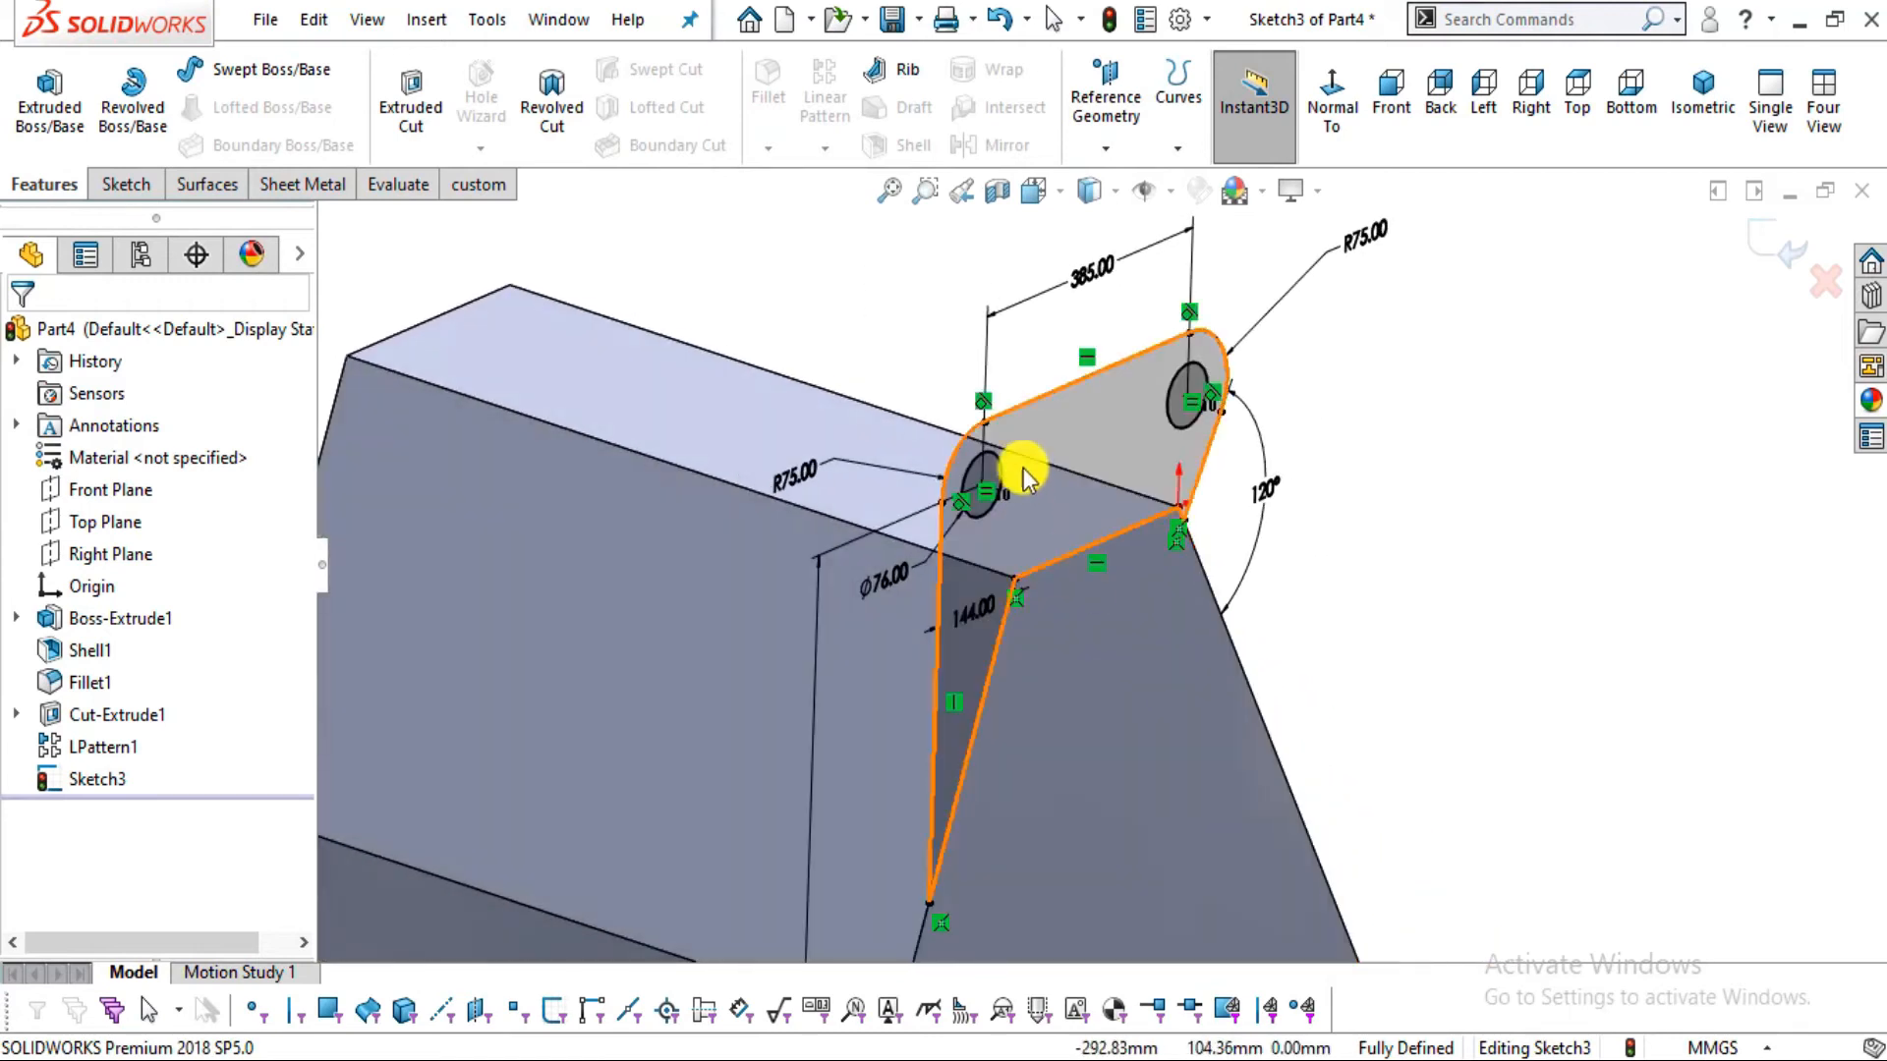
click(1052, 484)
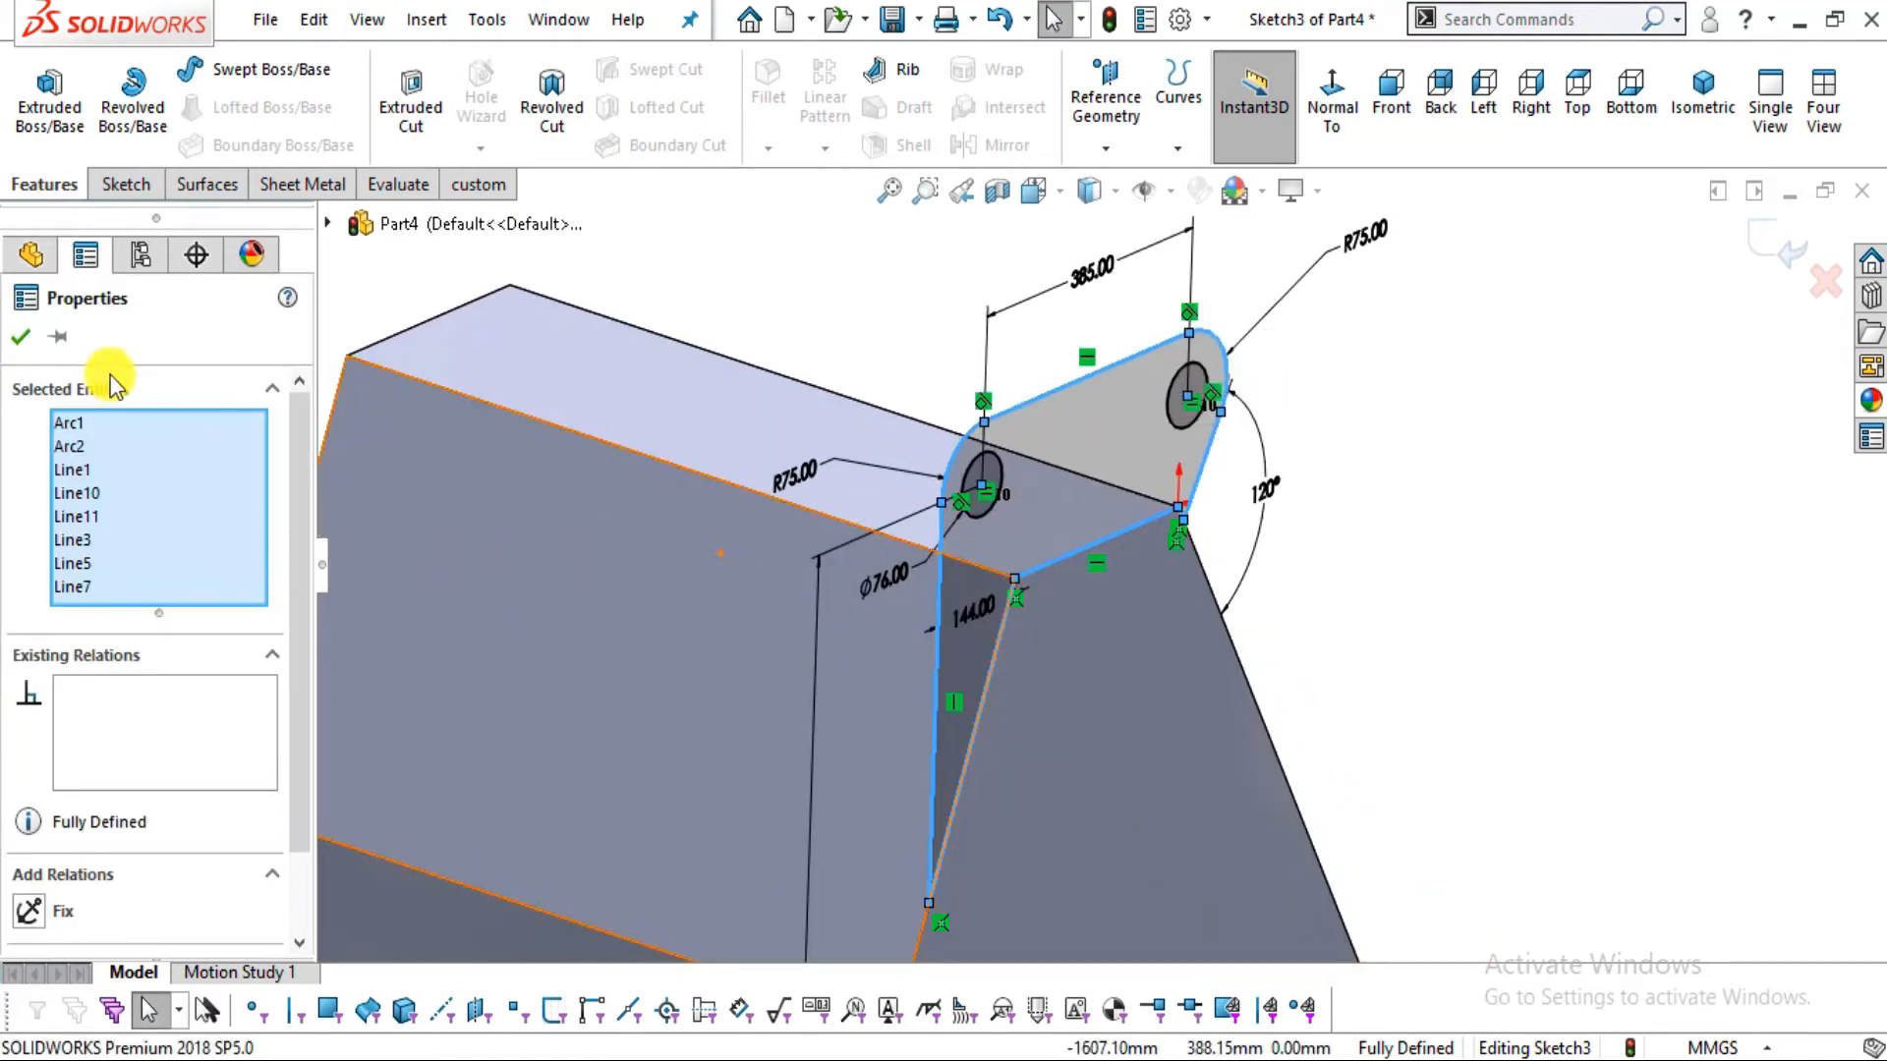
key(Escape)
click(49, 109)
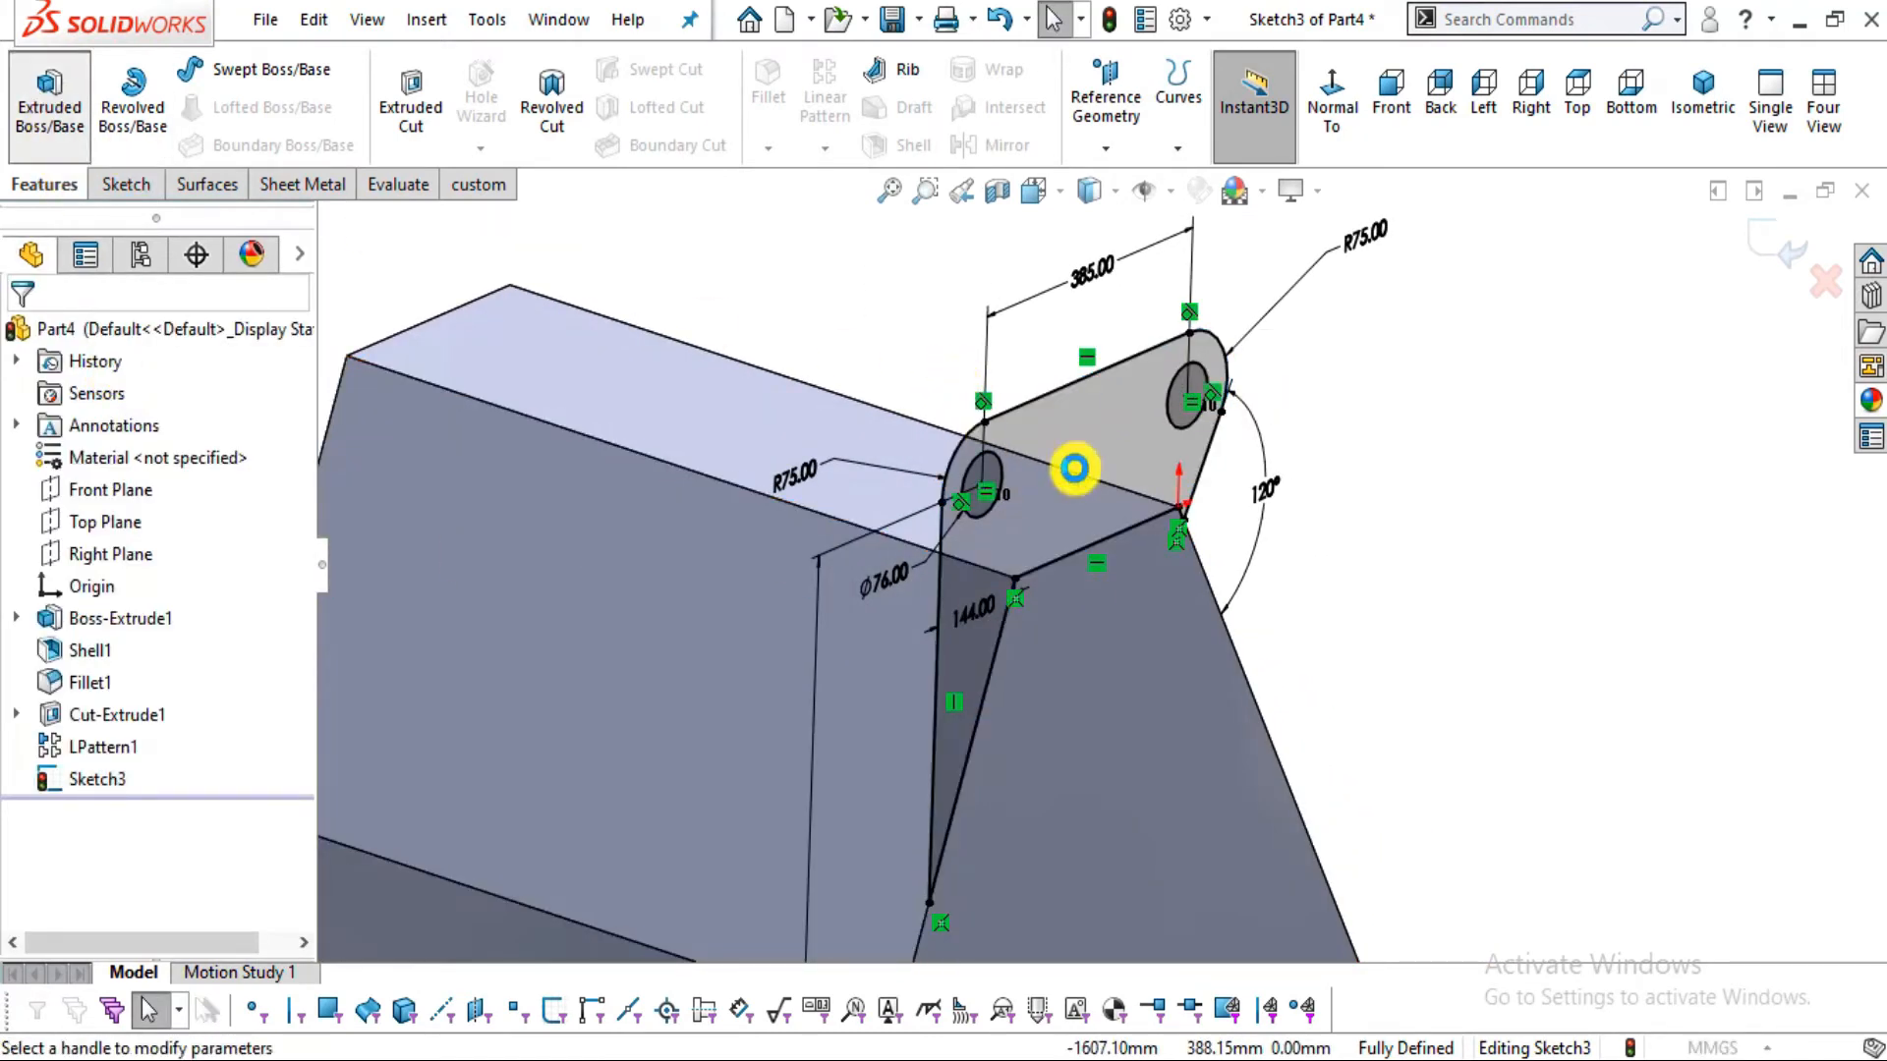
click(33, 513)
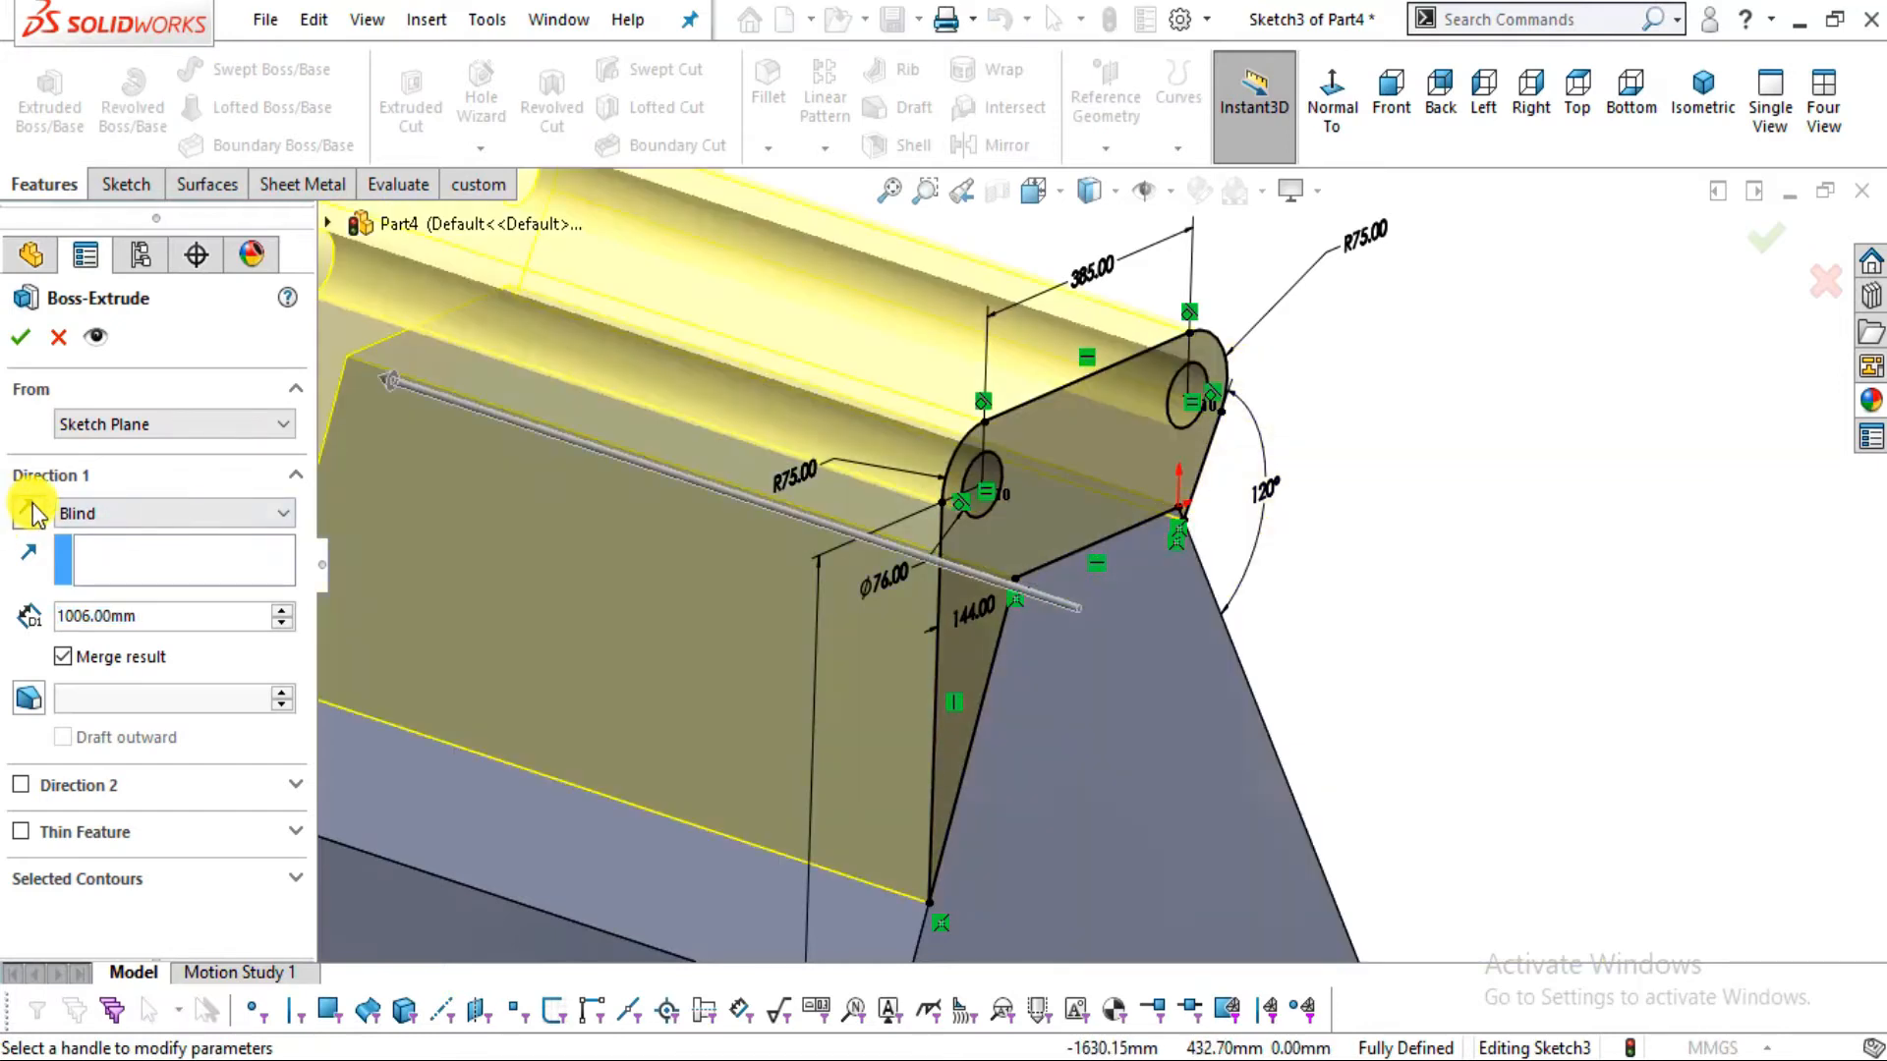
scroll(1140, 582, up, 1)
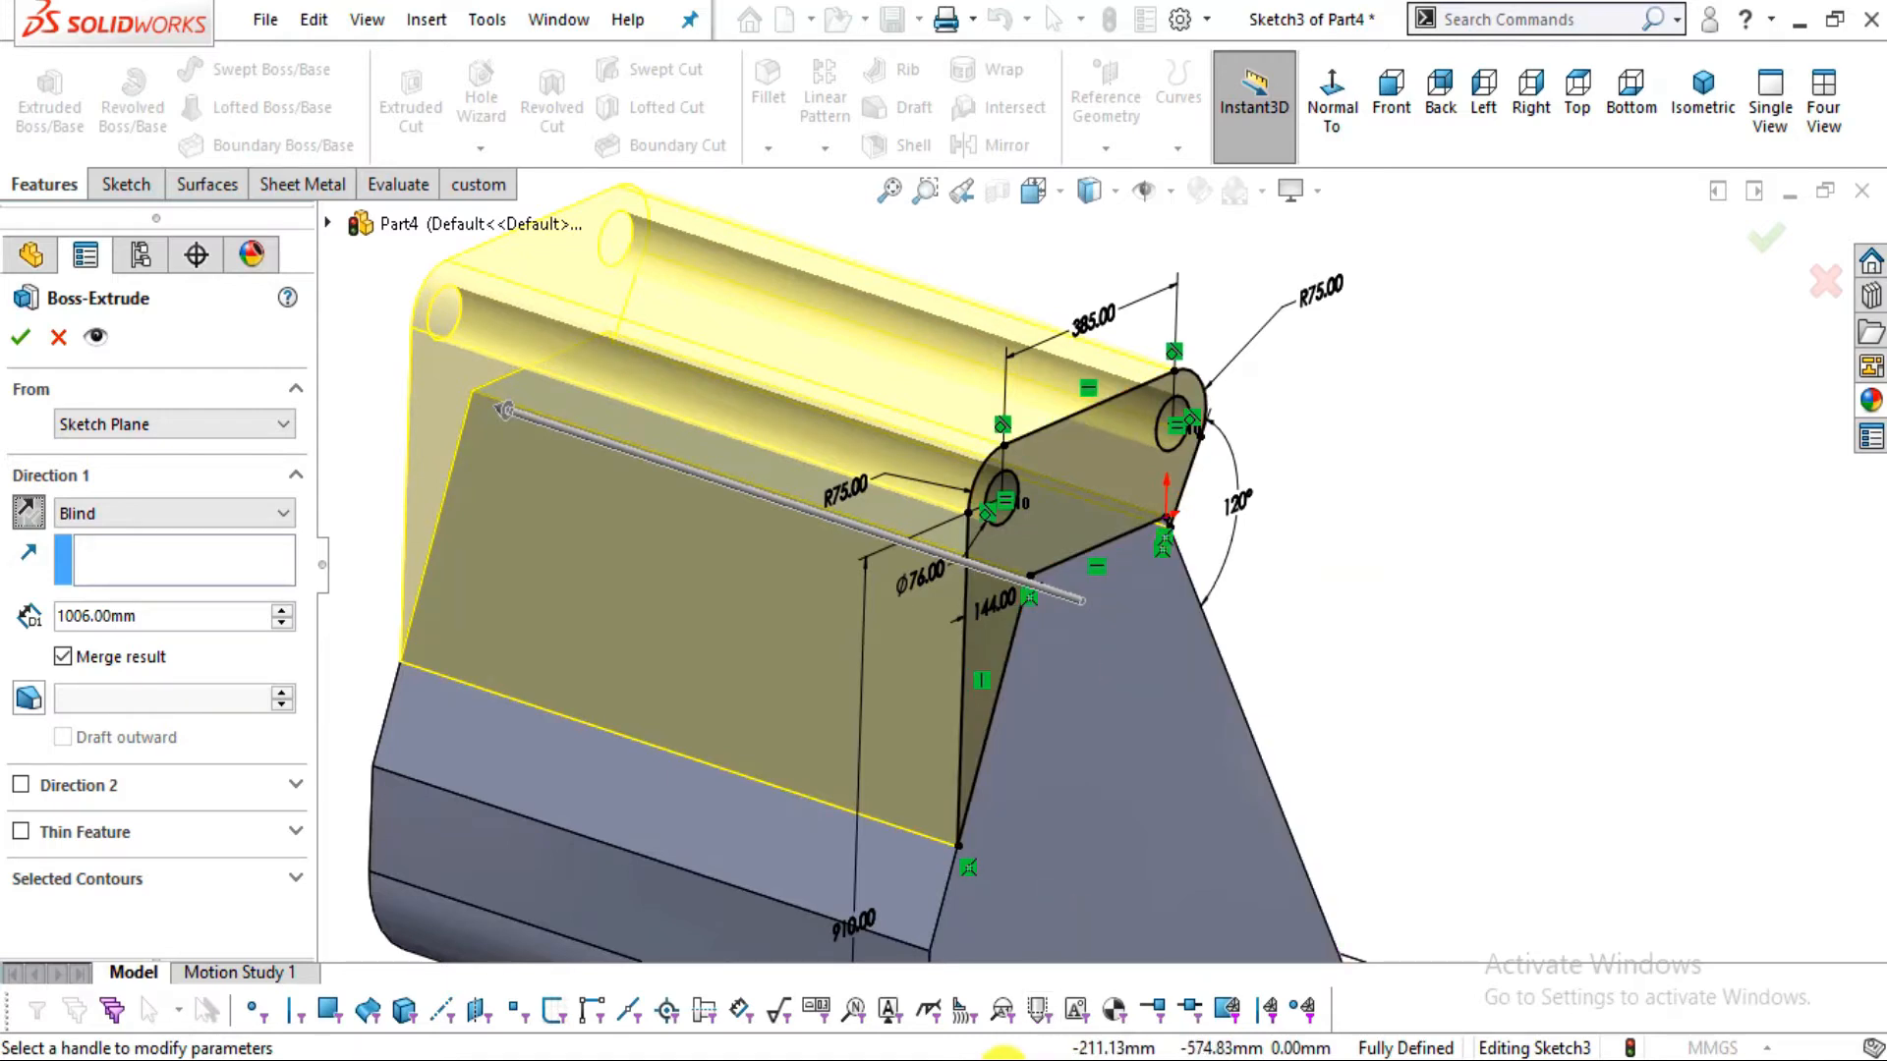
Examine the bucket's front and top views in the PDF drawing for the hinge ears' thickness and spacing
key(alt+Tab)
drag(888, 610, 1141, 582)
ctrl+scroll(1055, 596, down, 1)
mouse_move(248, 580)
mouse_down()
mouse_move(534, 770)
mouse_move(544, 758)
mouse_up()
ctrl+scroll(543, 757, down, 2)
drag(594, 462, 602, 261)
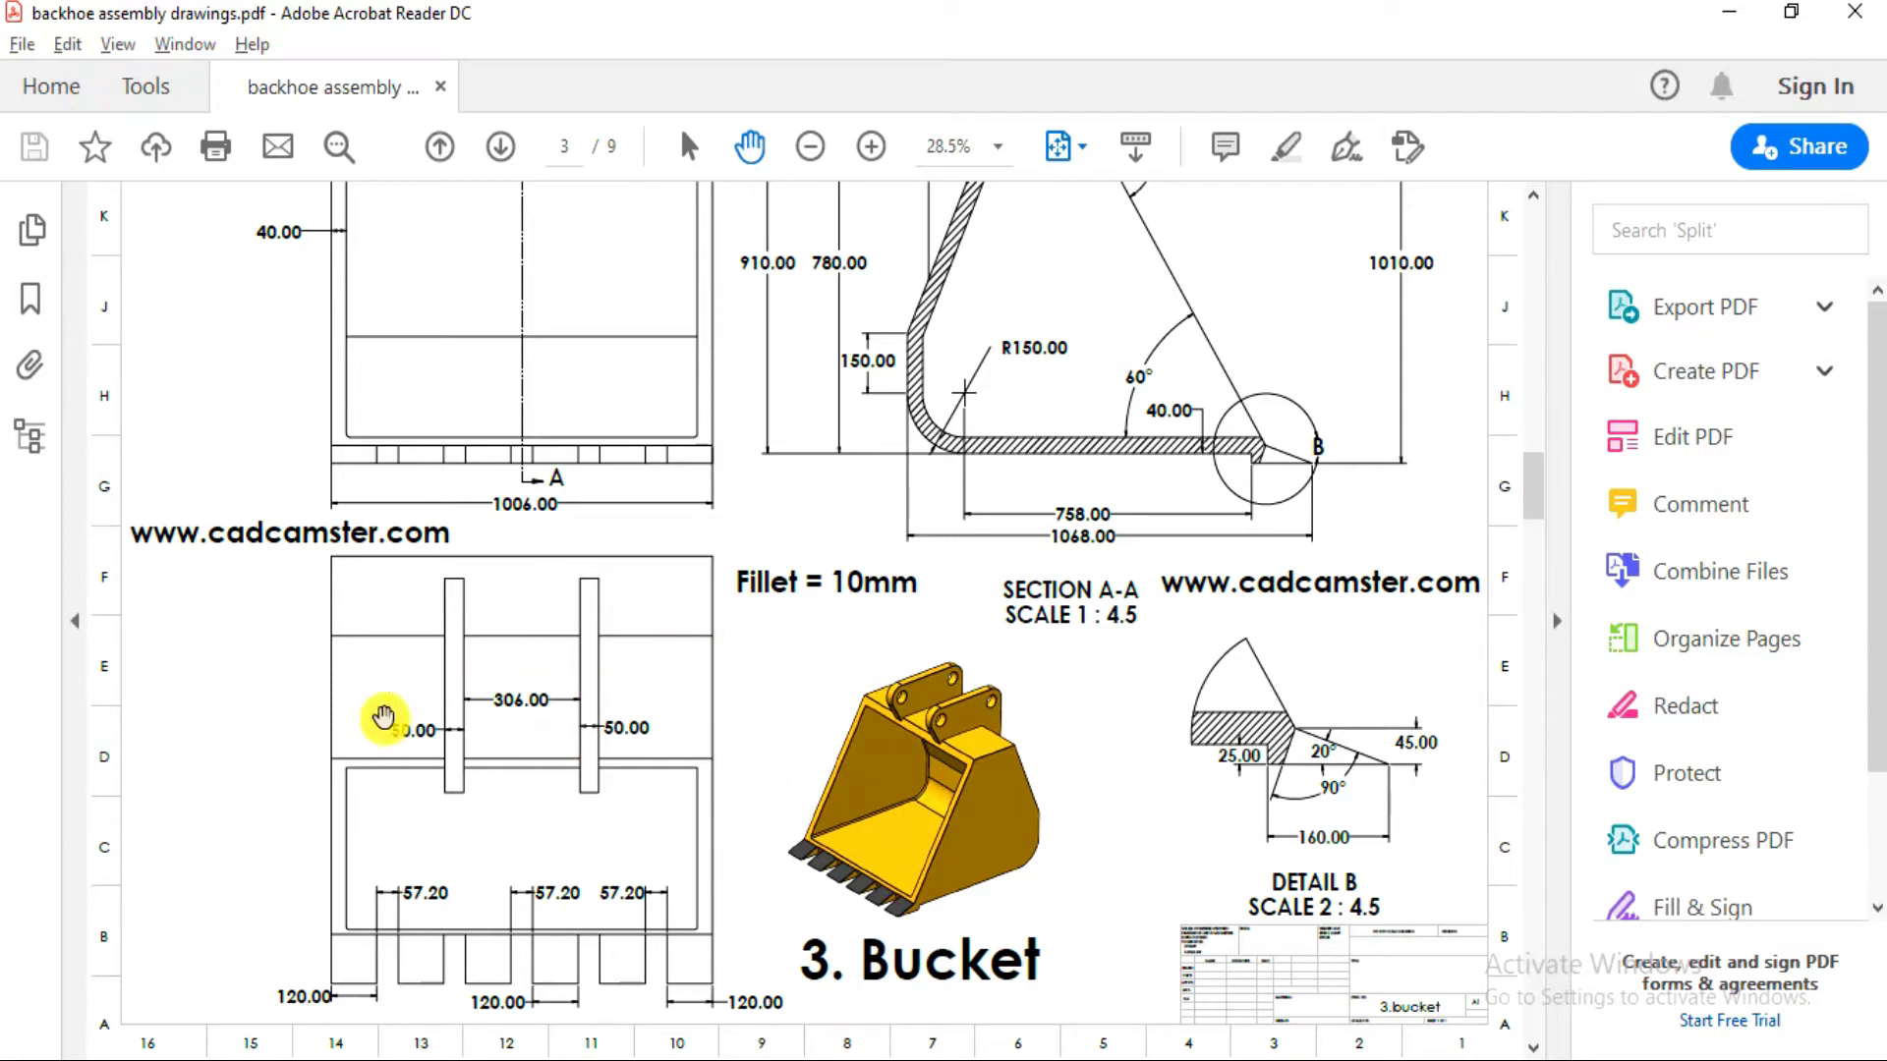
drag(517, 716, 547, 816)
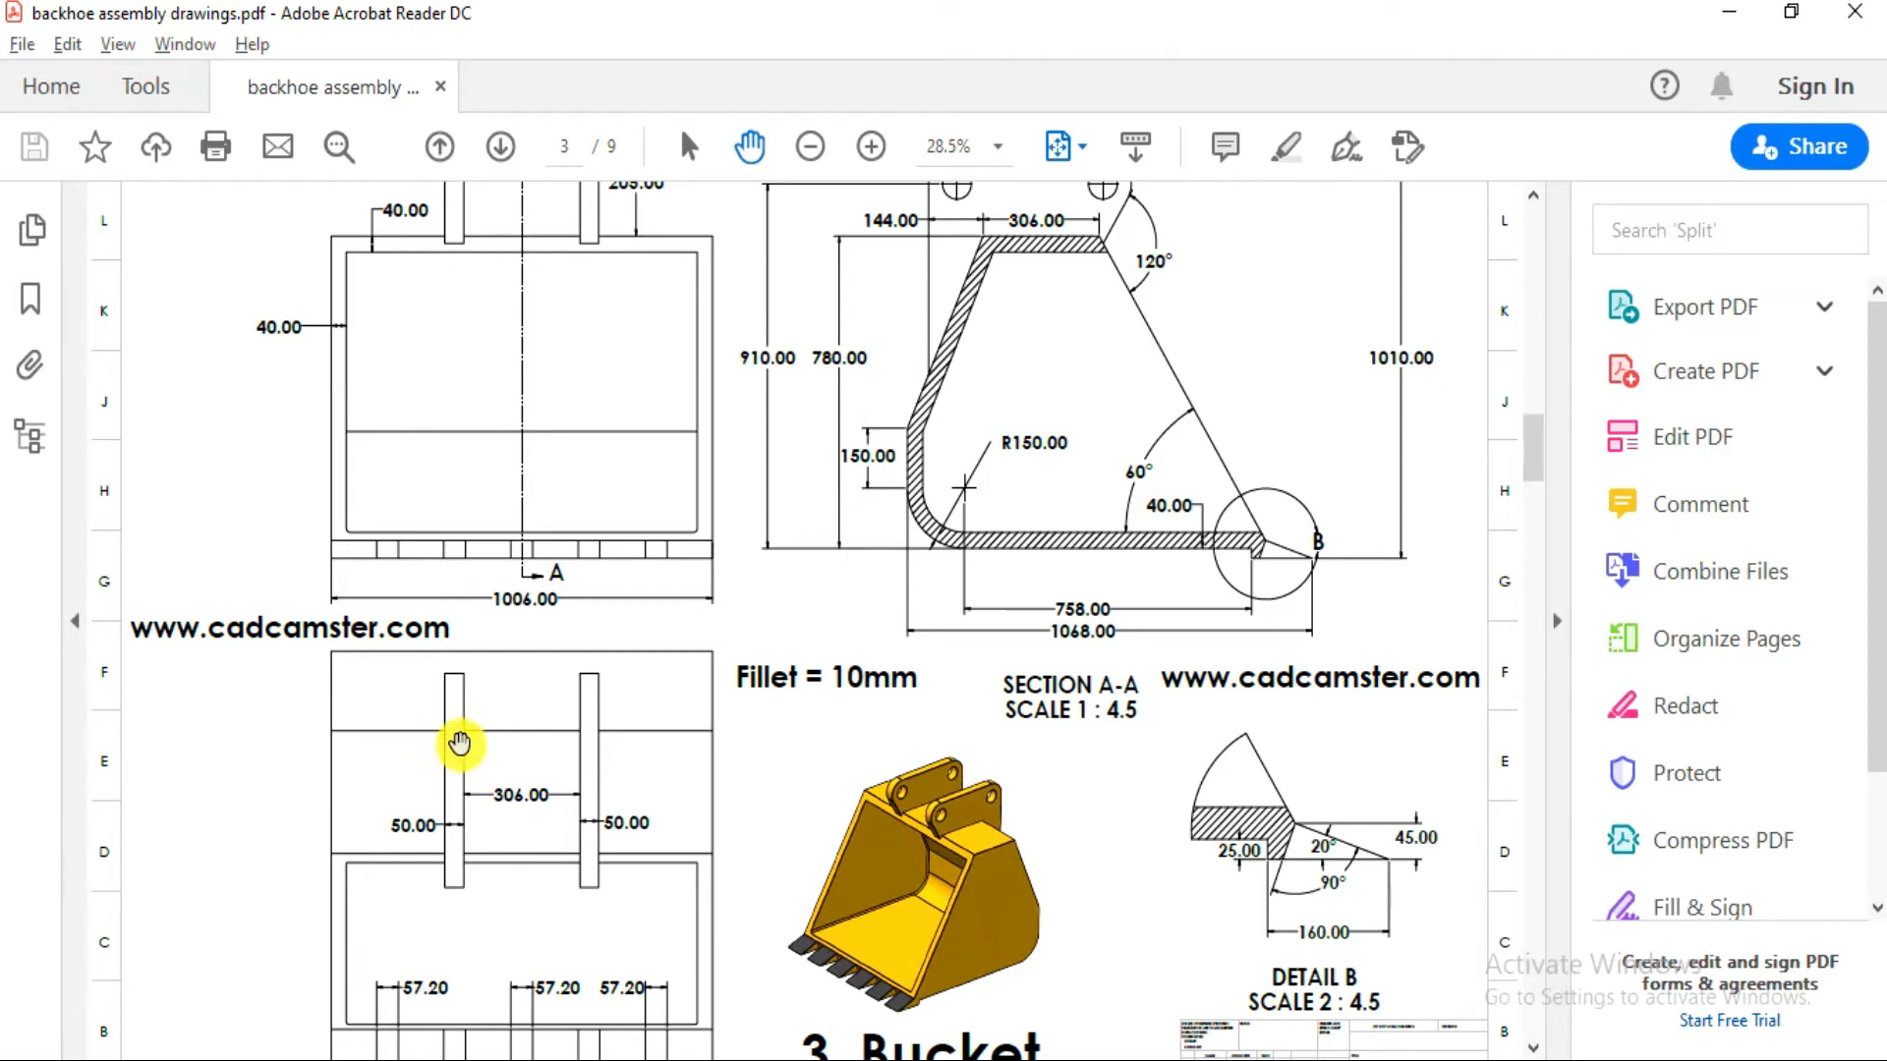
Start the hinge ear extrusion at a 300 mm offset from the sketch plane, with the offset reversed towards the bucket's middle
key(alt+Tab)
click(115, 437)
click(118, 507)
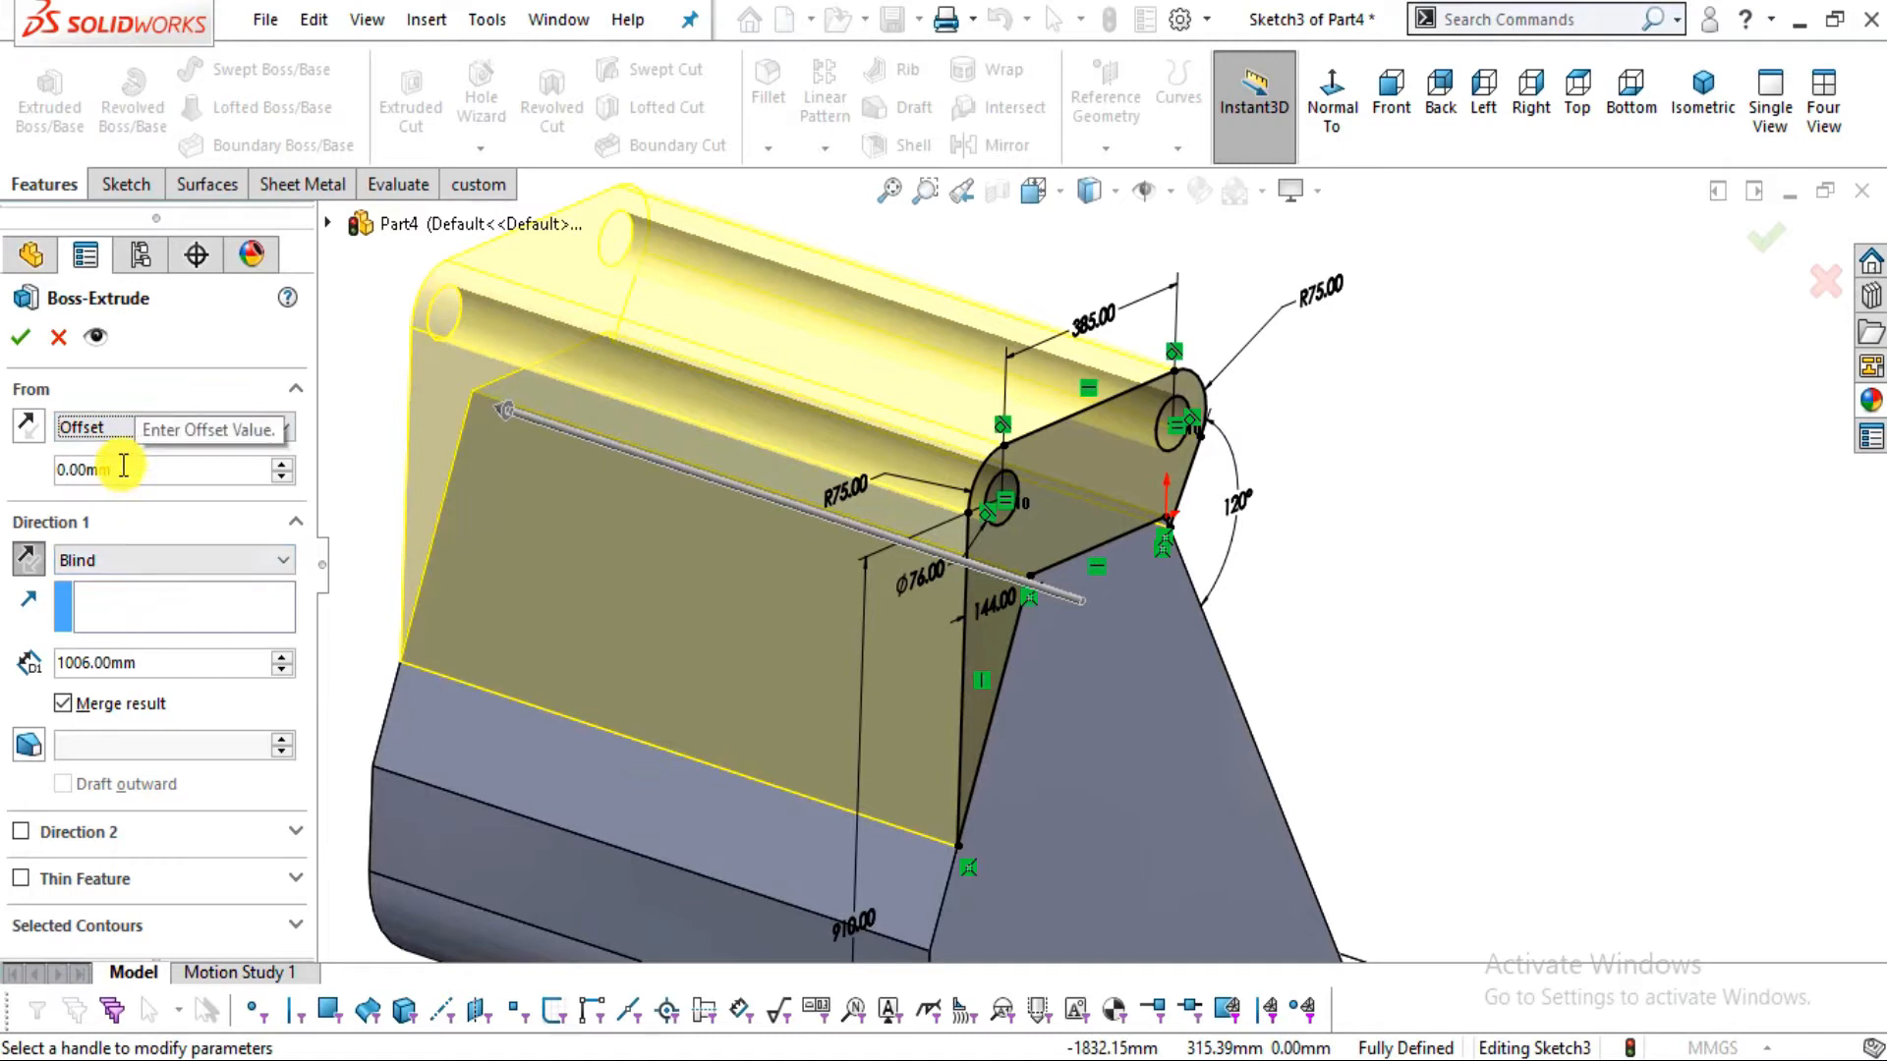
double_click(123, 469)
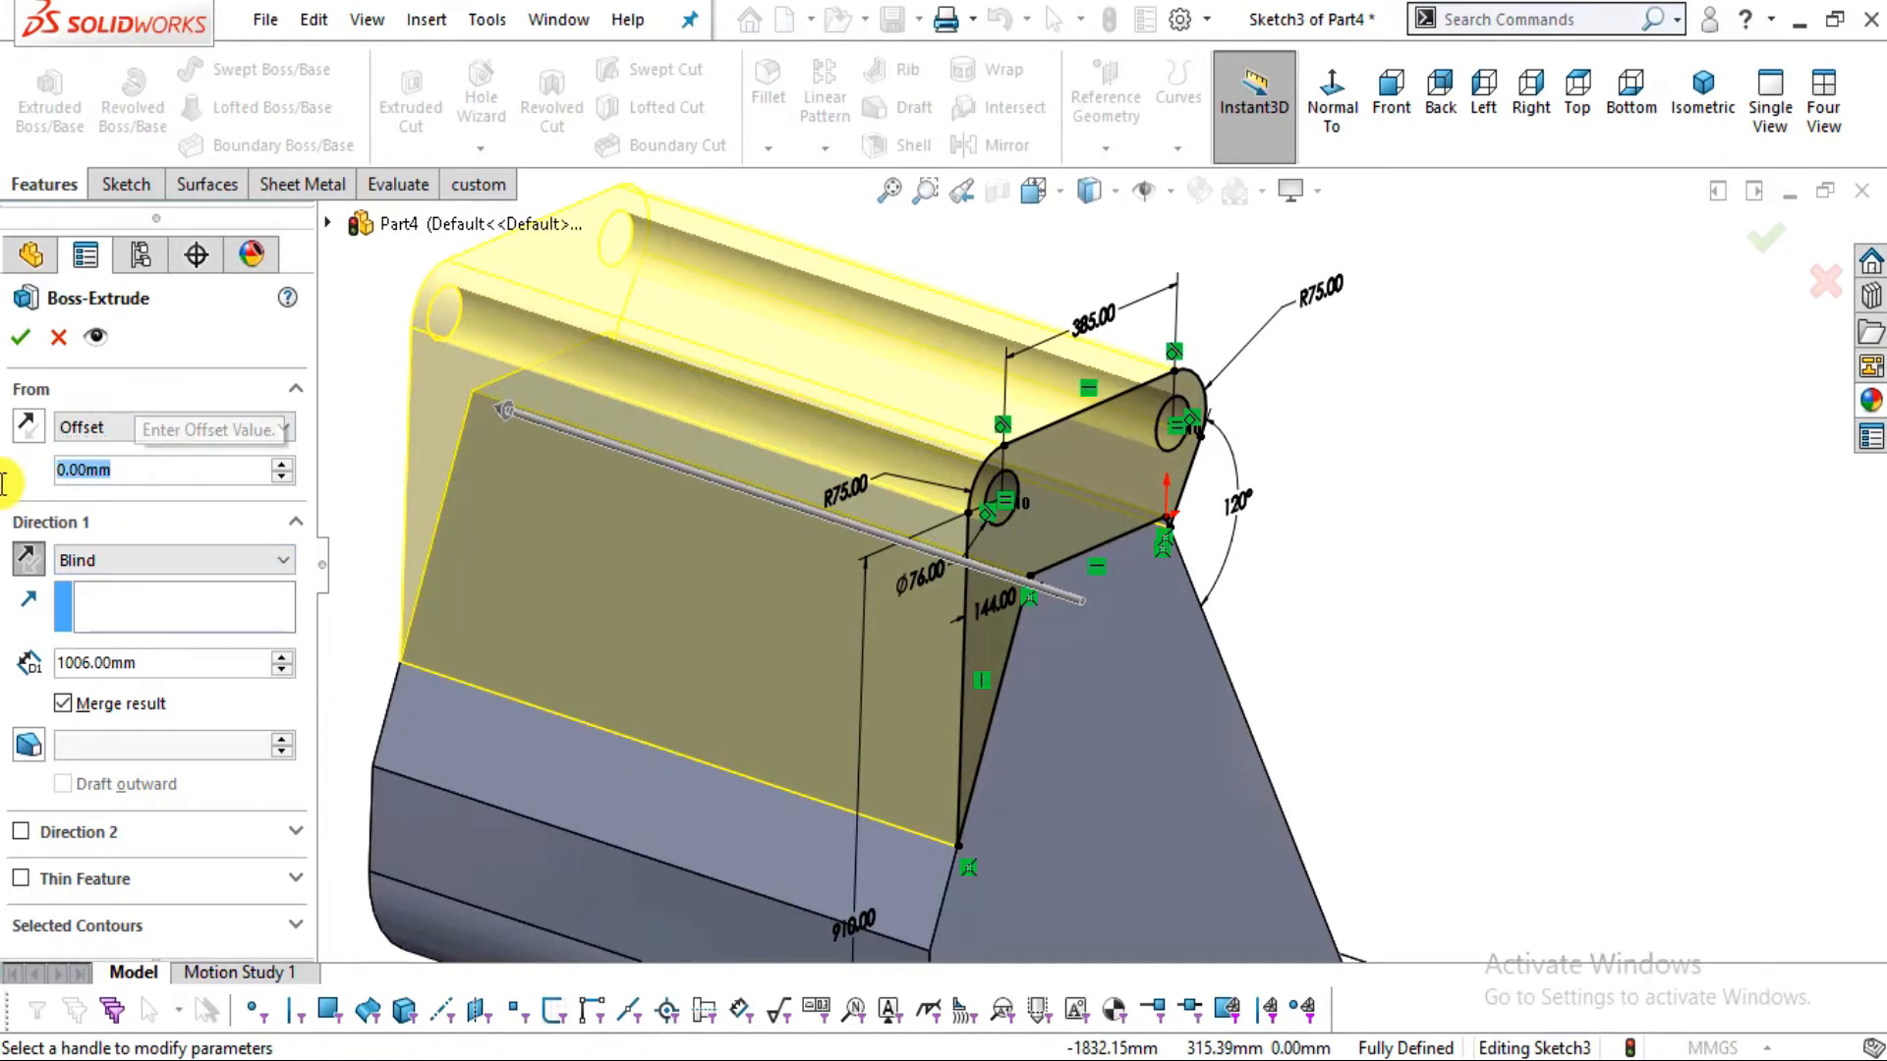
text(300)
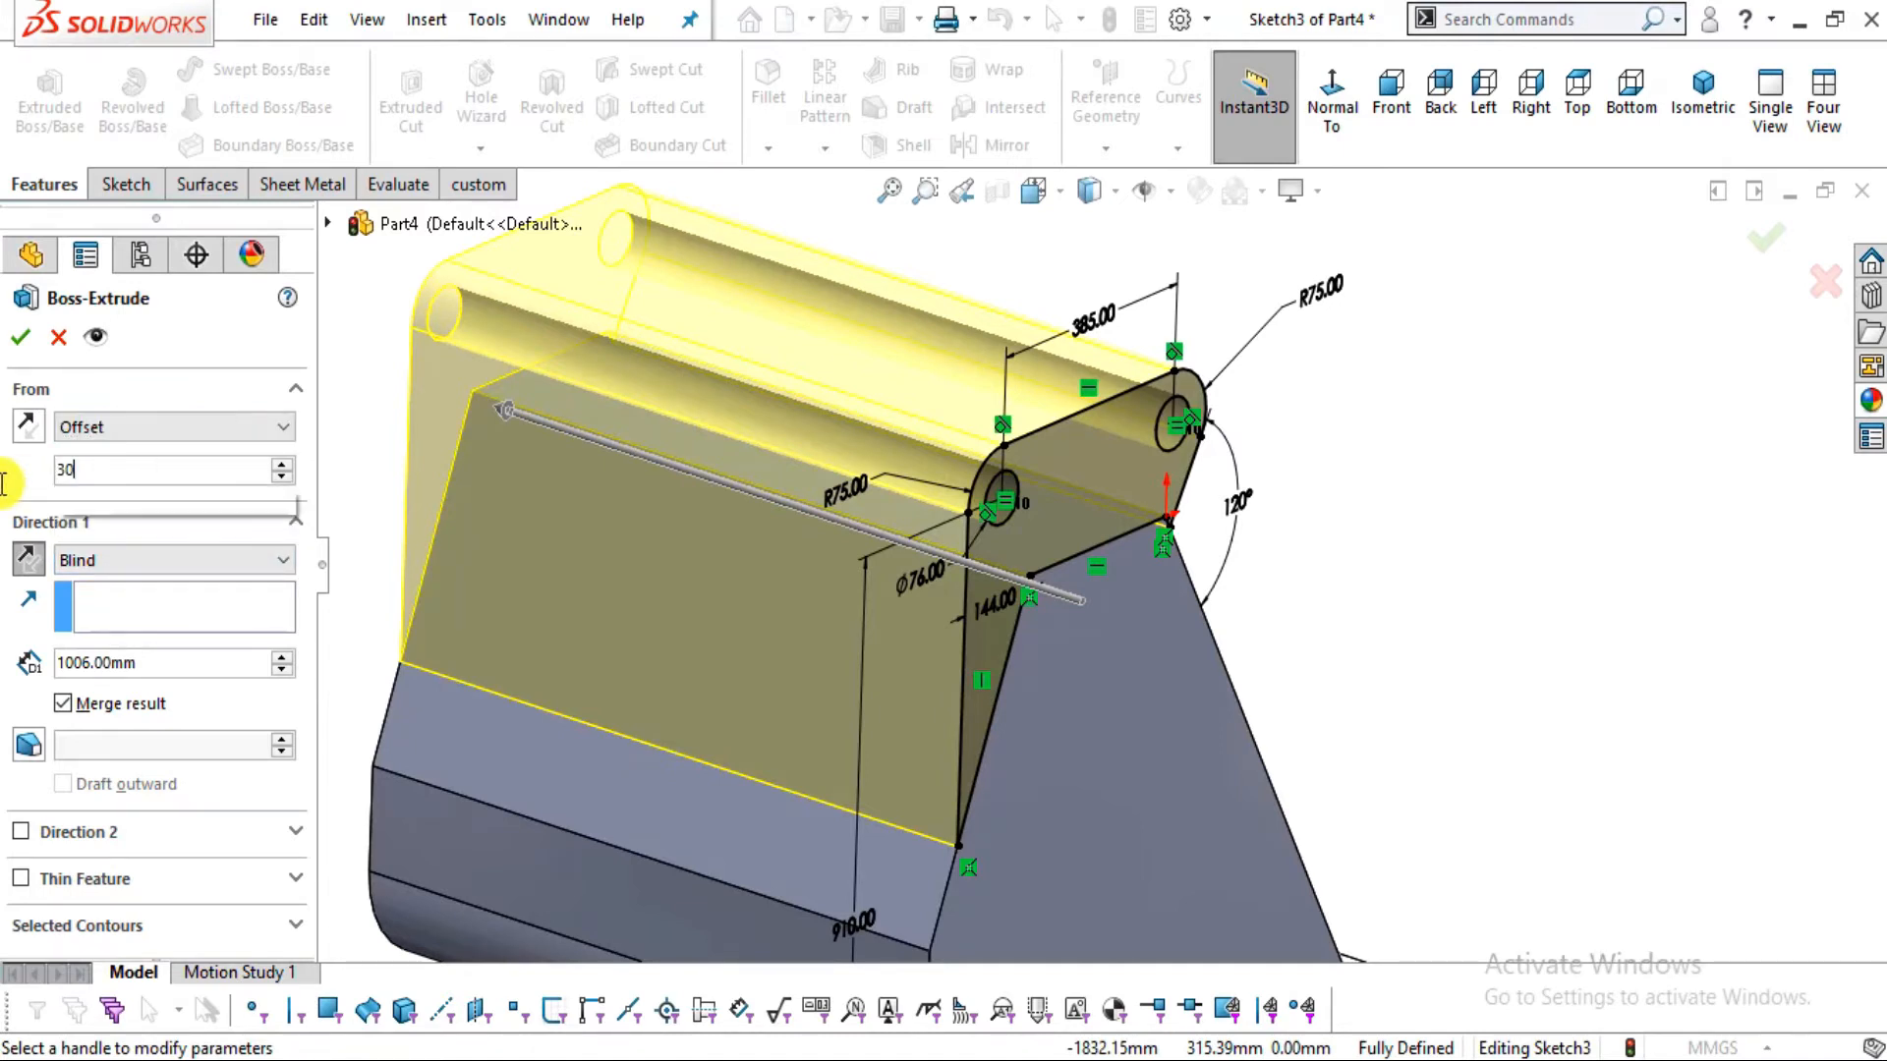
key(Return)
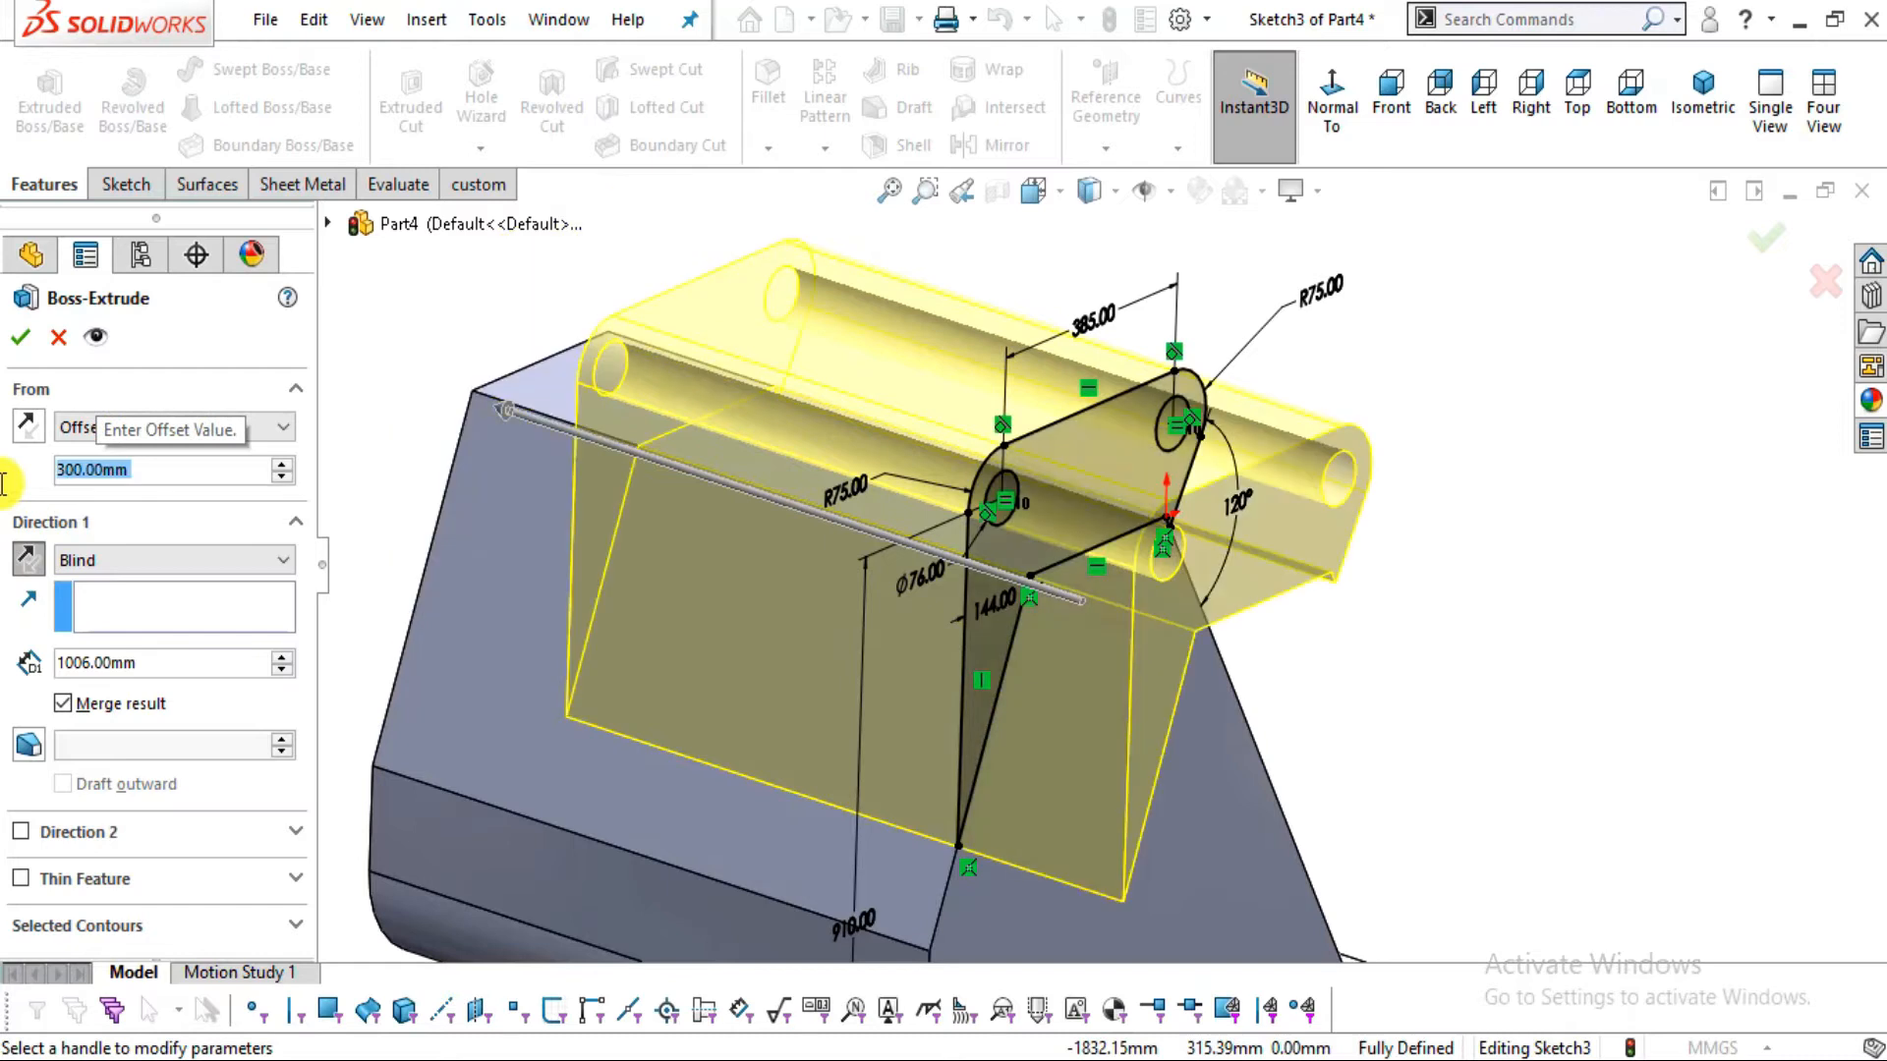
click(29, 428)
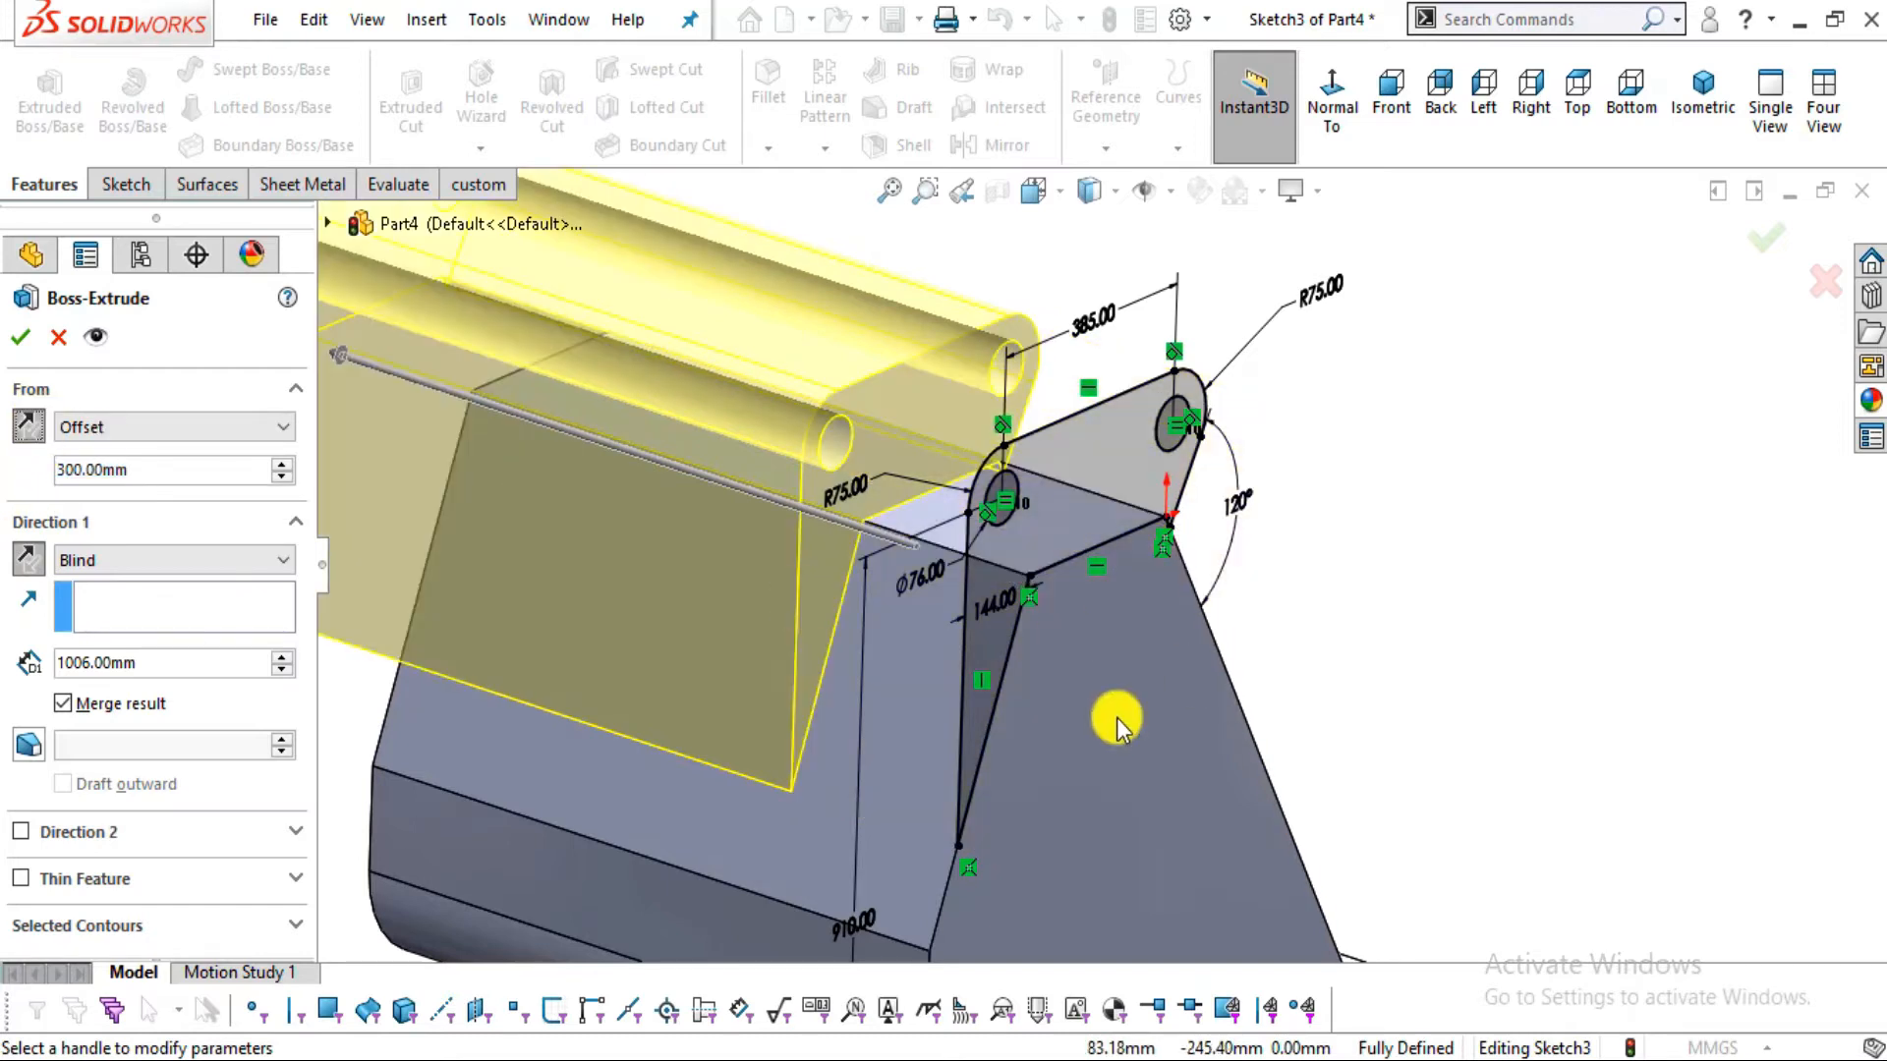
Set the hinge ear's blind extrusion depth to 50 mm, as given in the PDF drawing, and finish the feature
key(alt+Tab)
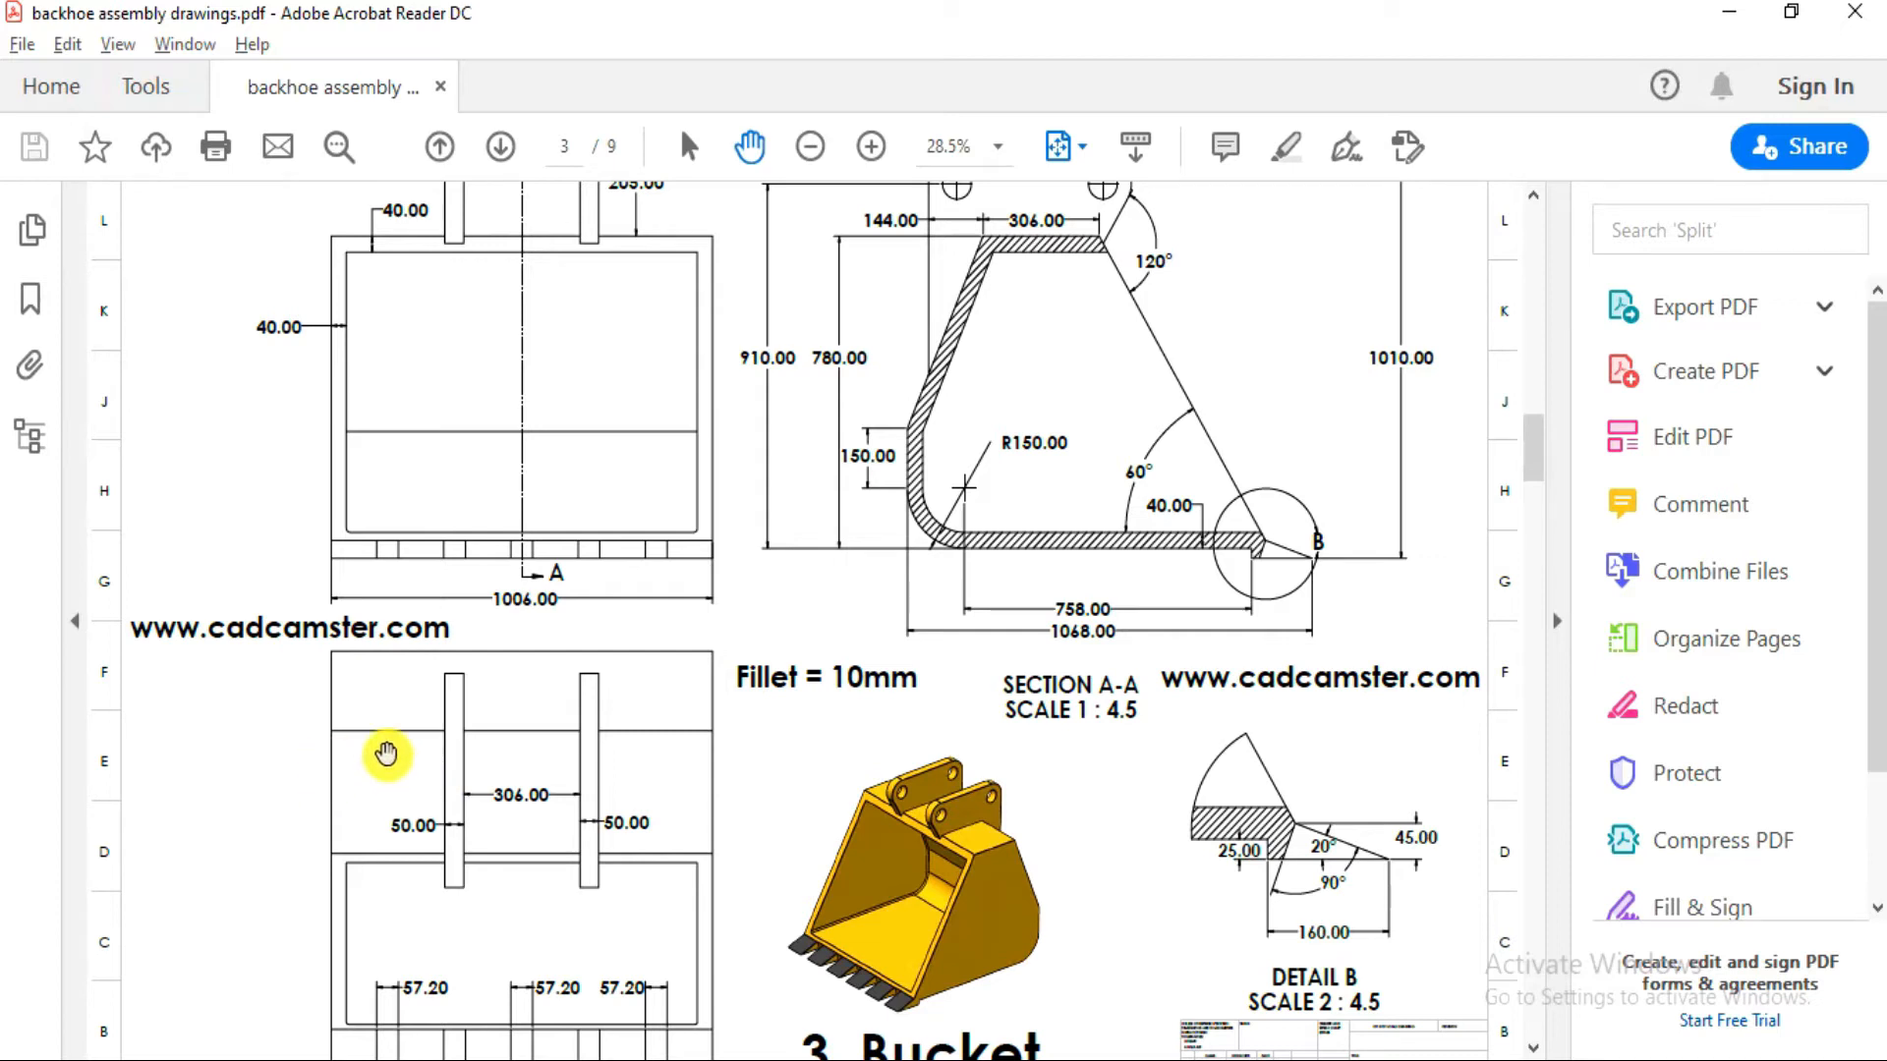
key(alt+Tab)
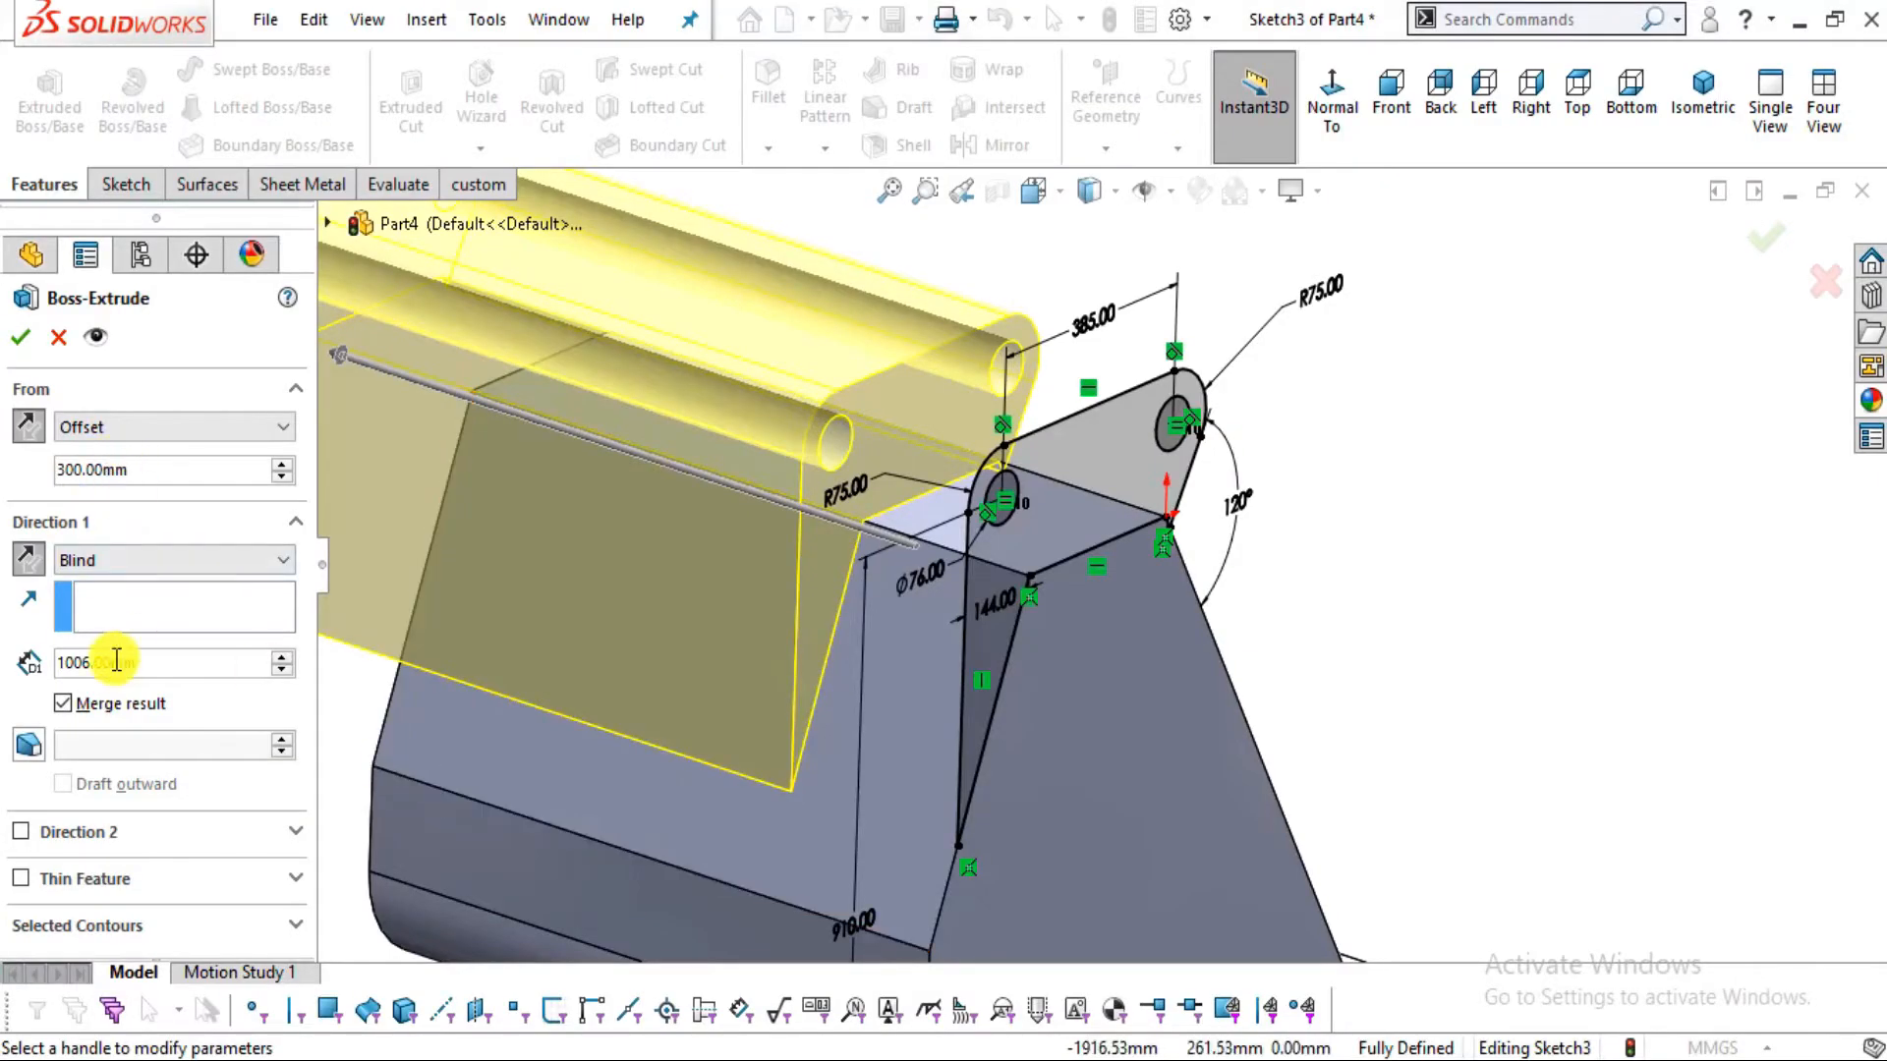
double_click(116, 660)
text(50)
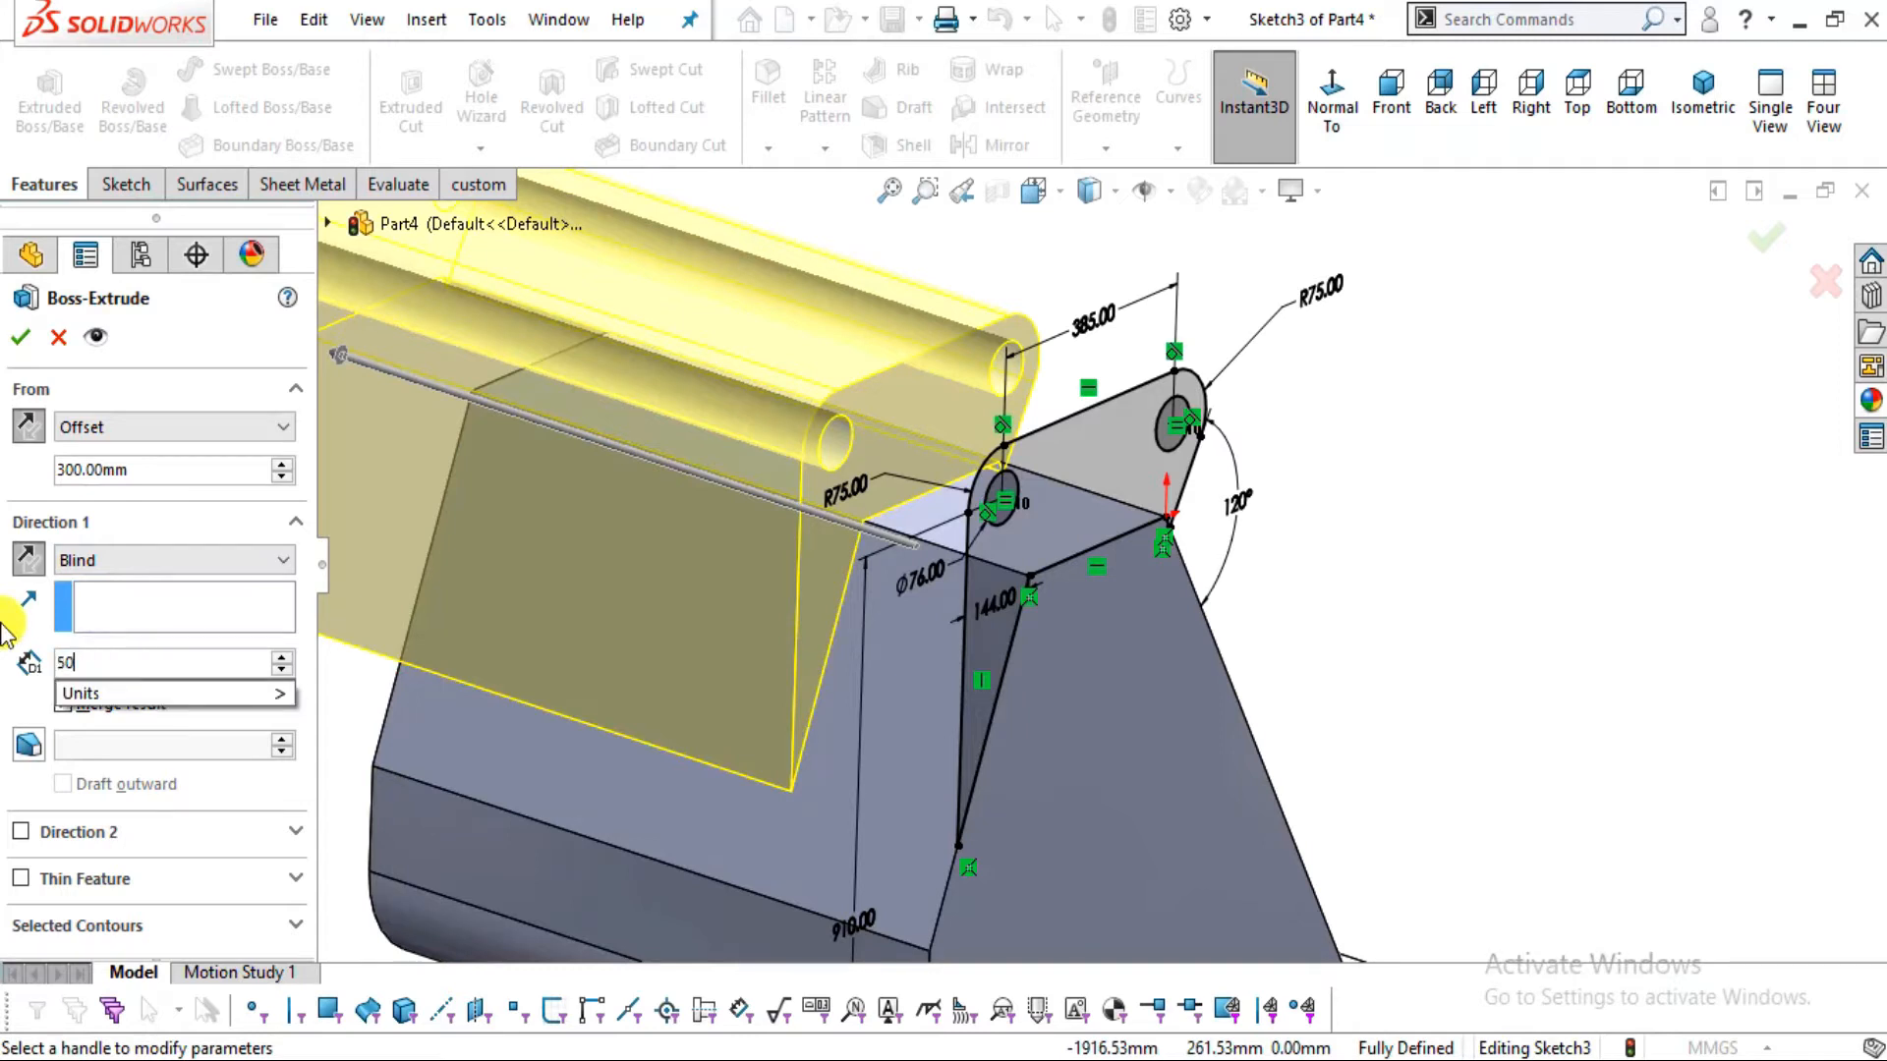
key(Return)
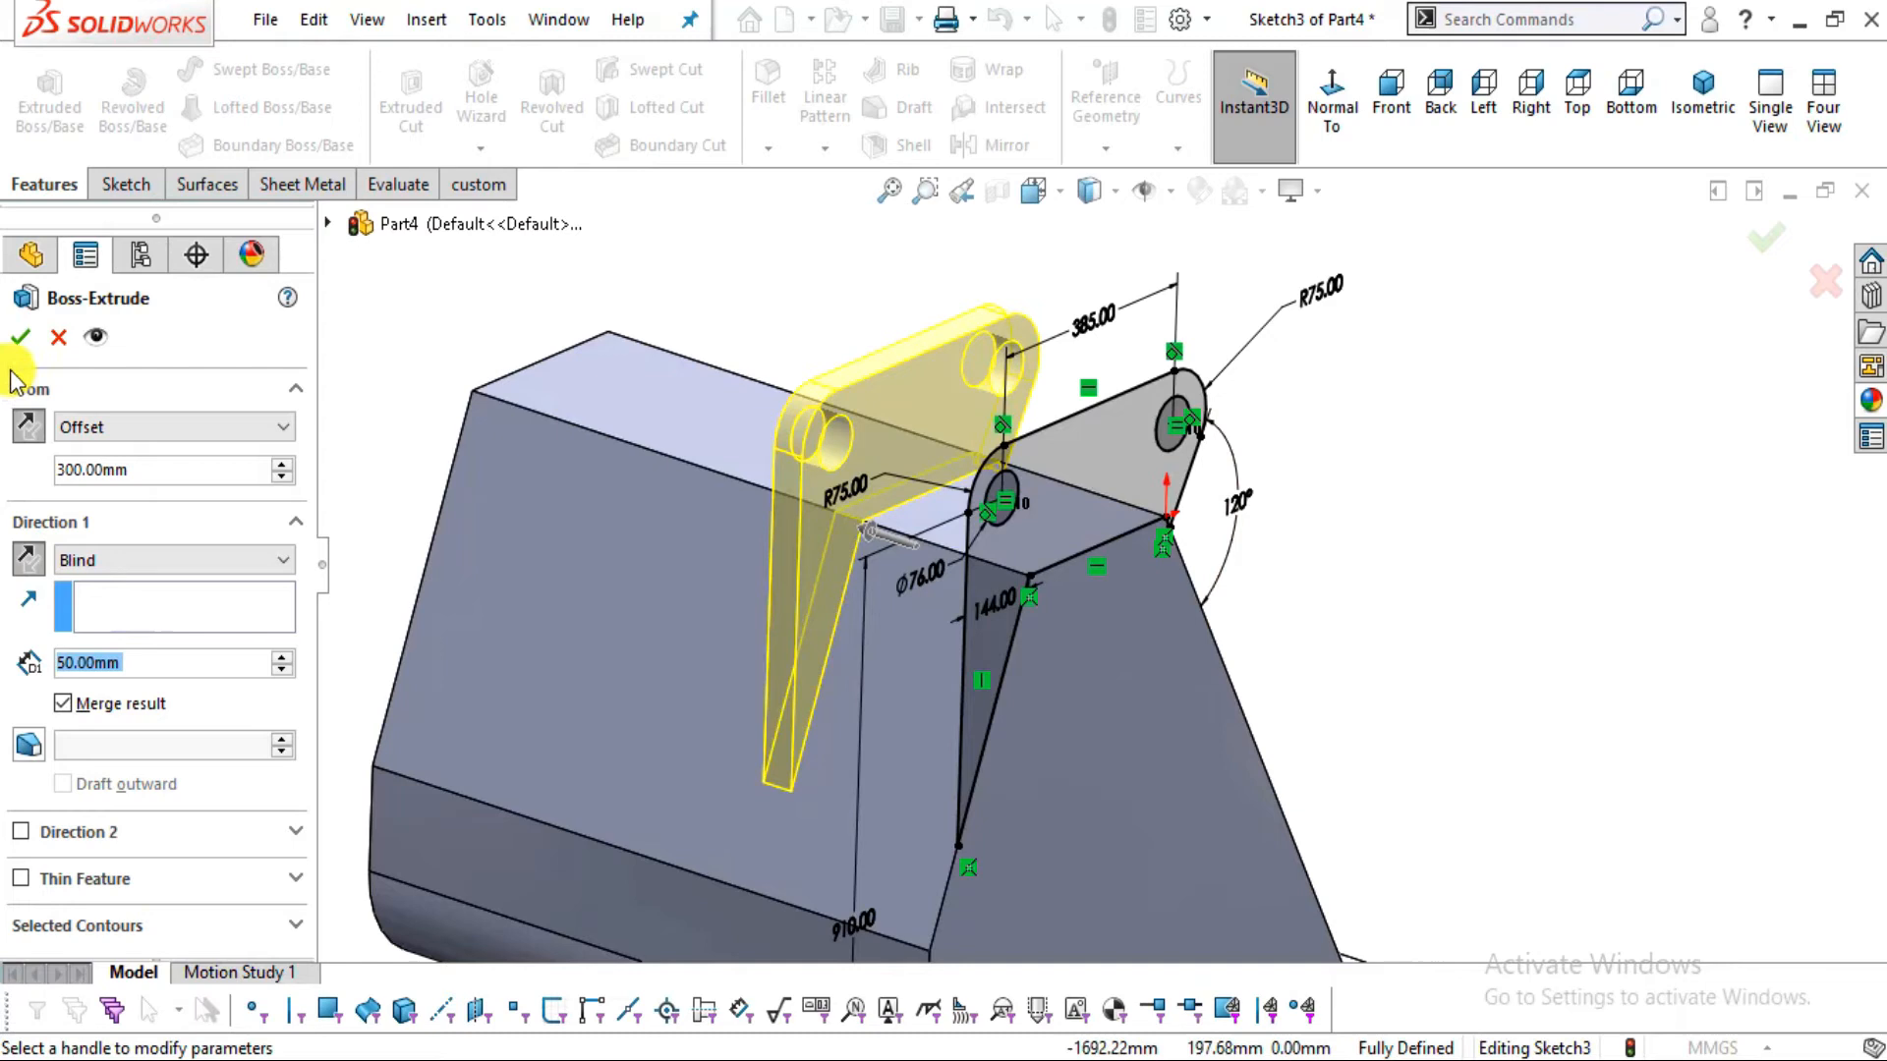
click(20, 339)
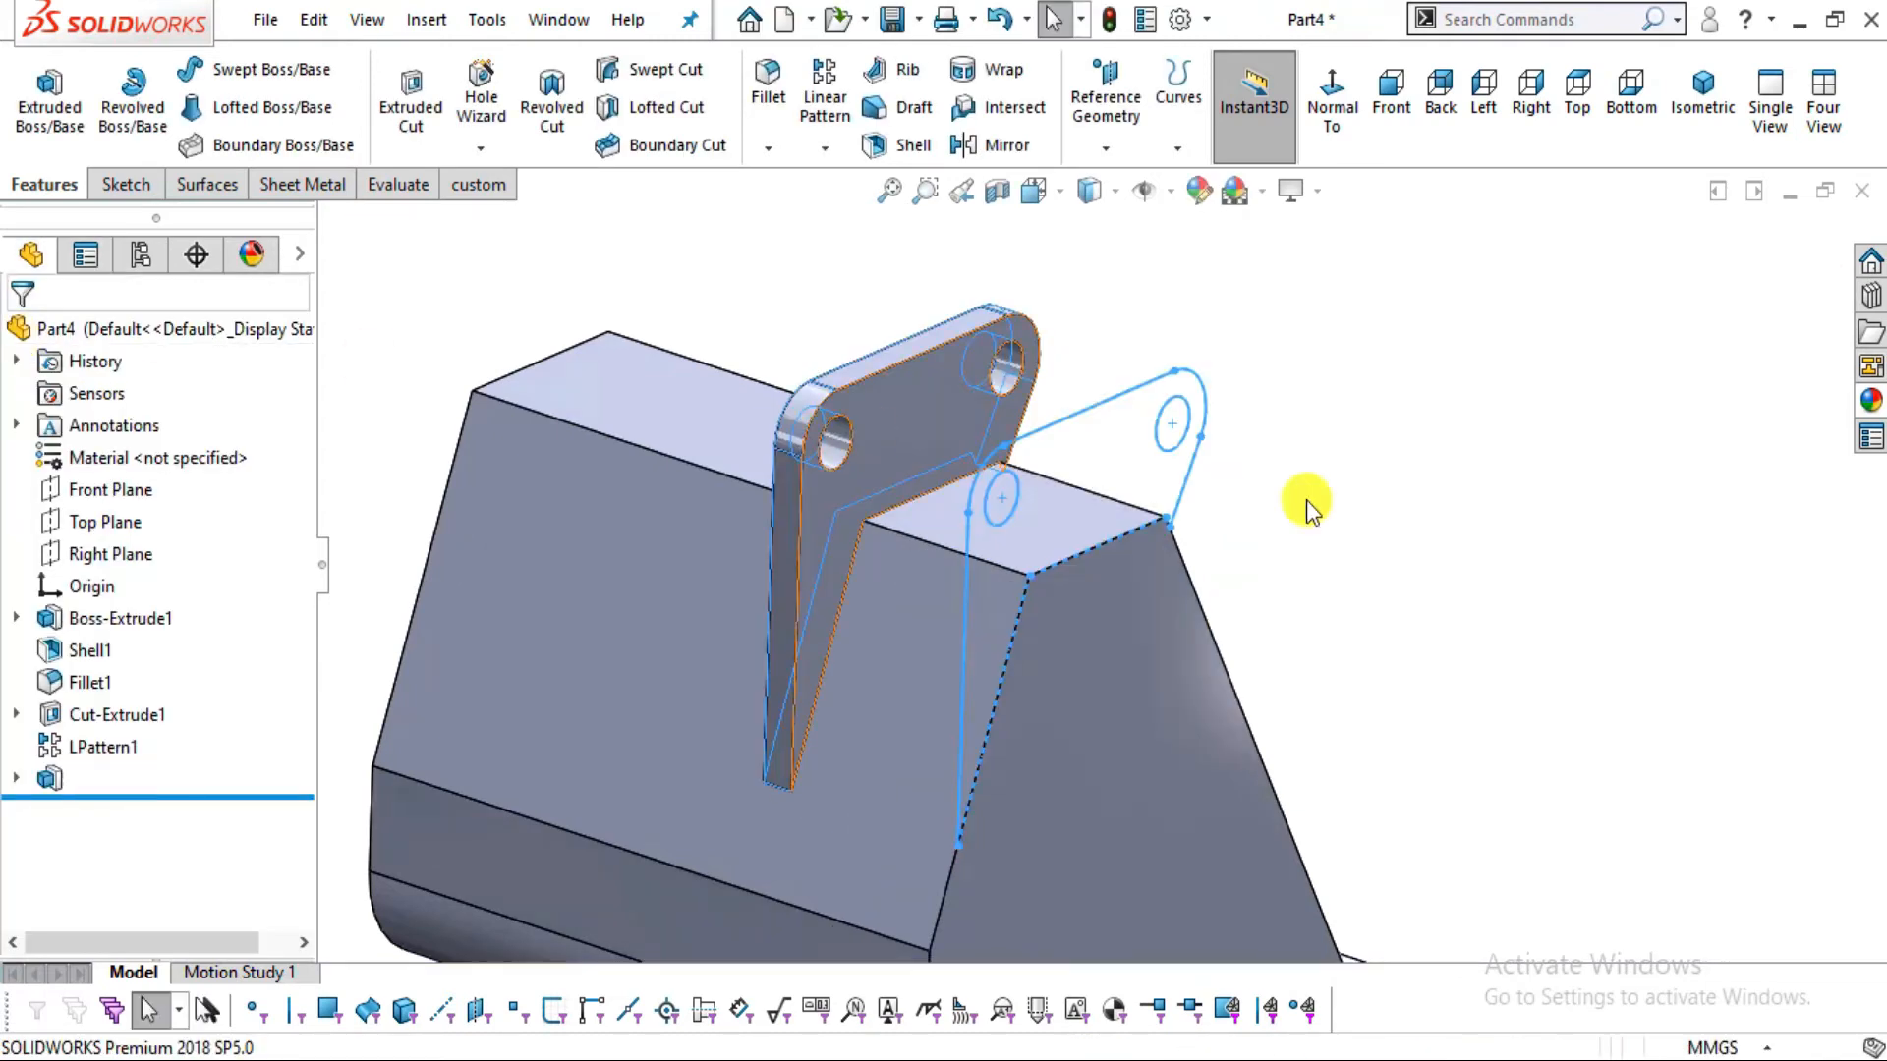
Mirror the hinge ear extrusion about the Front Plane to make the second ear
click(983, 141)
click(334, 222)
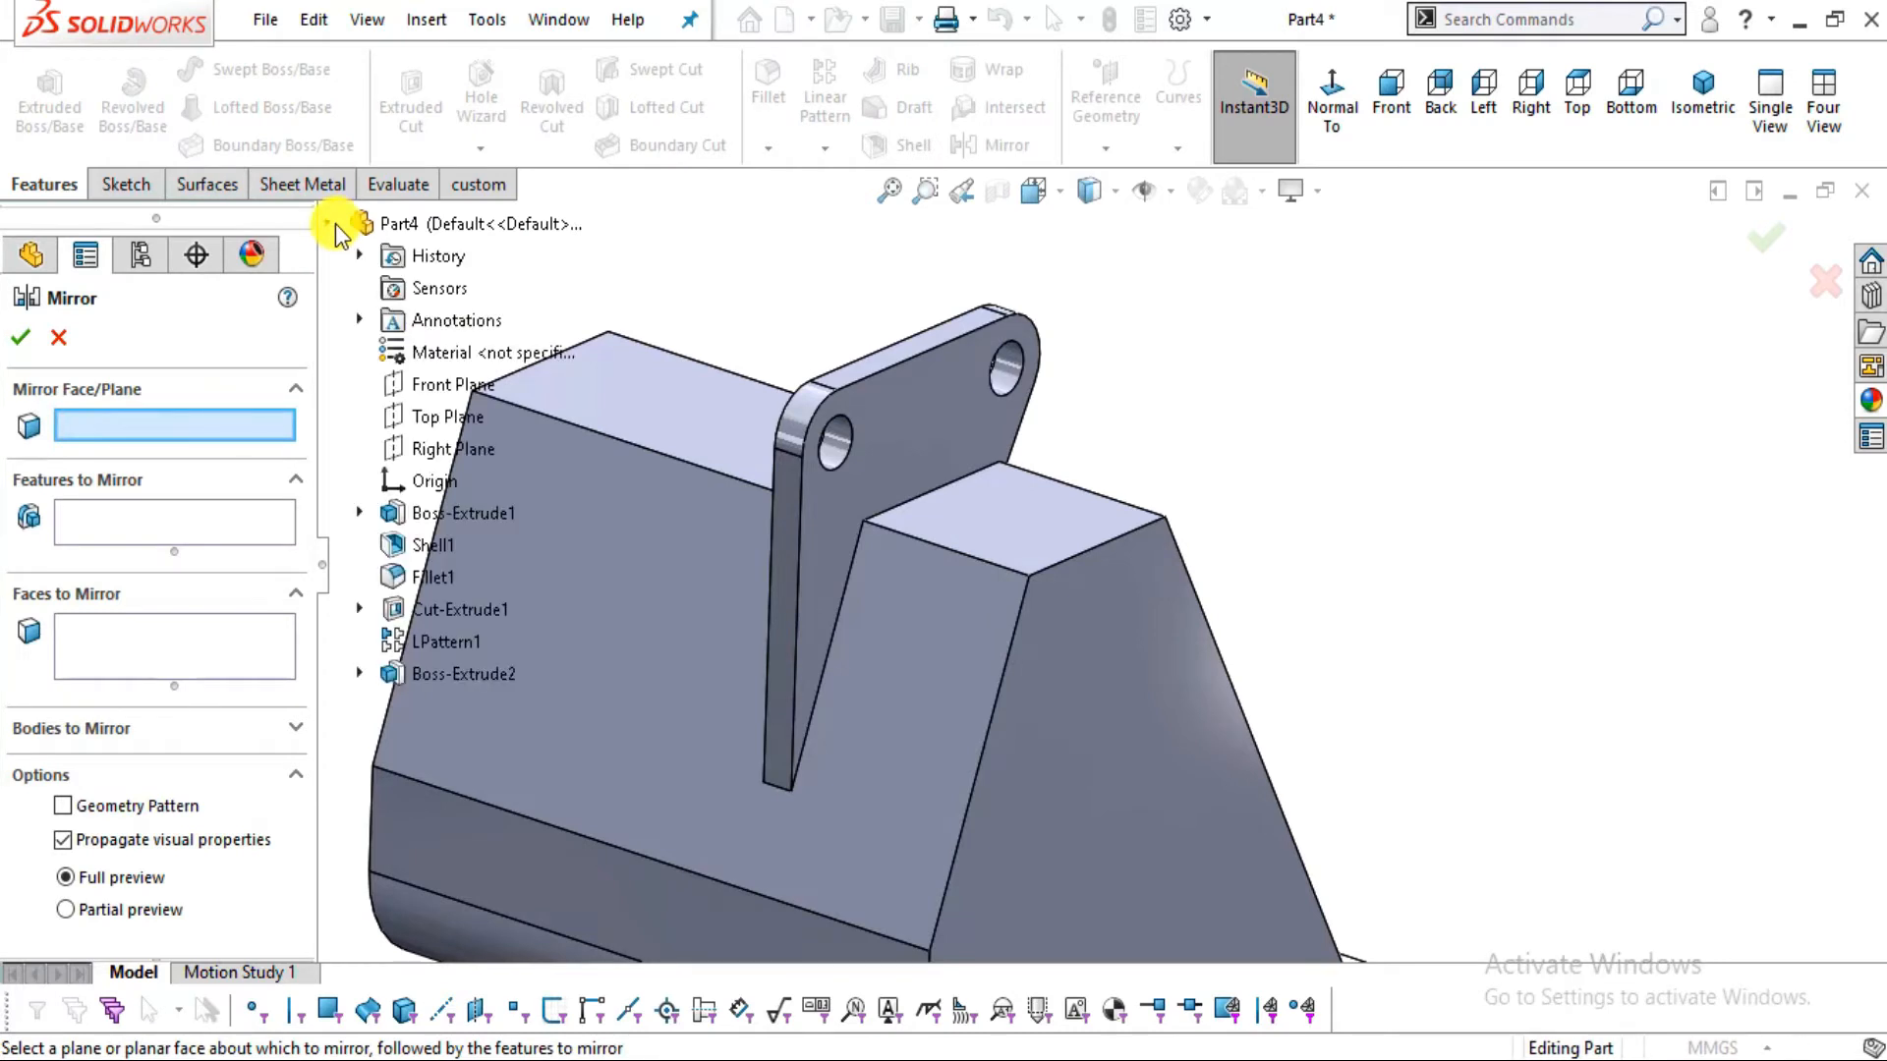
click(430, 393)
scroll(1086, 526, up, 3)
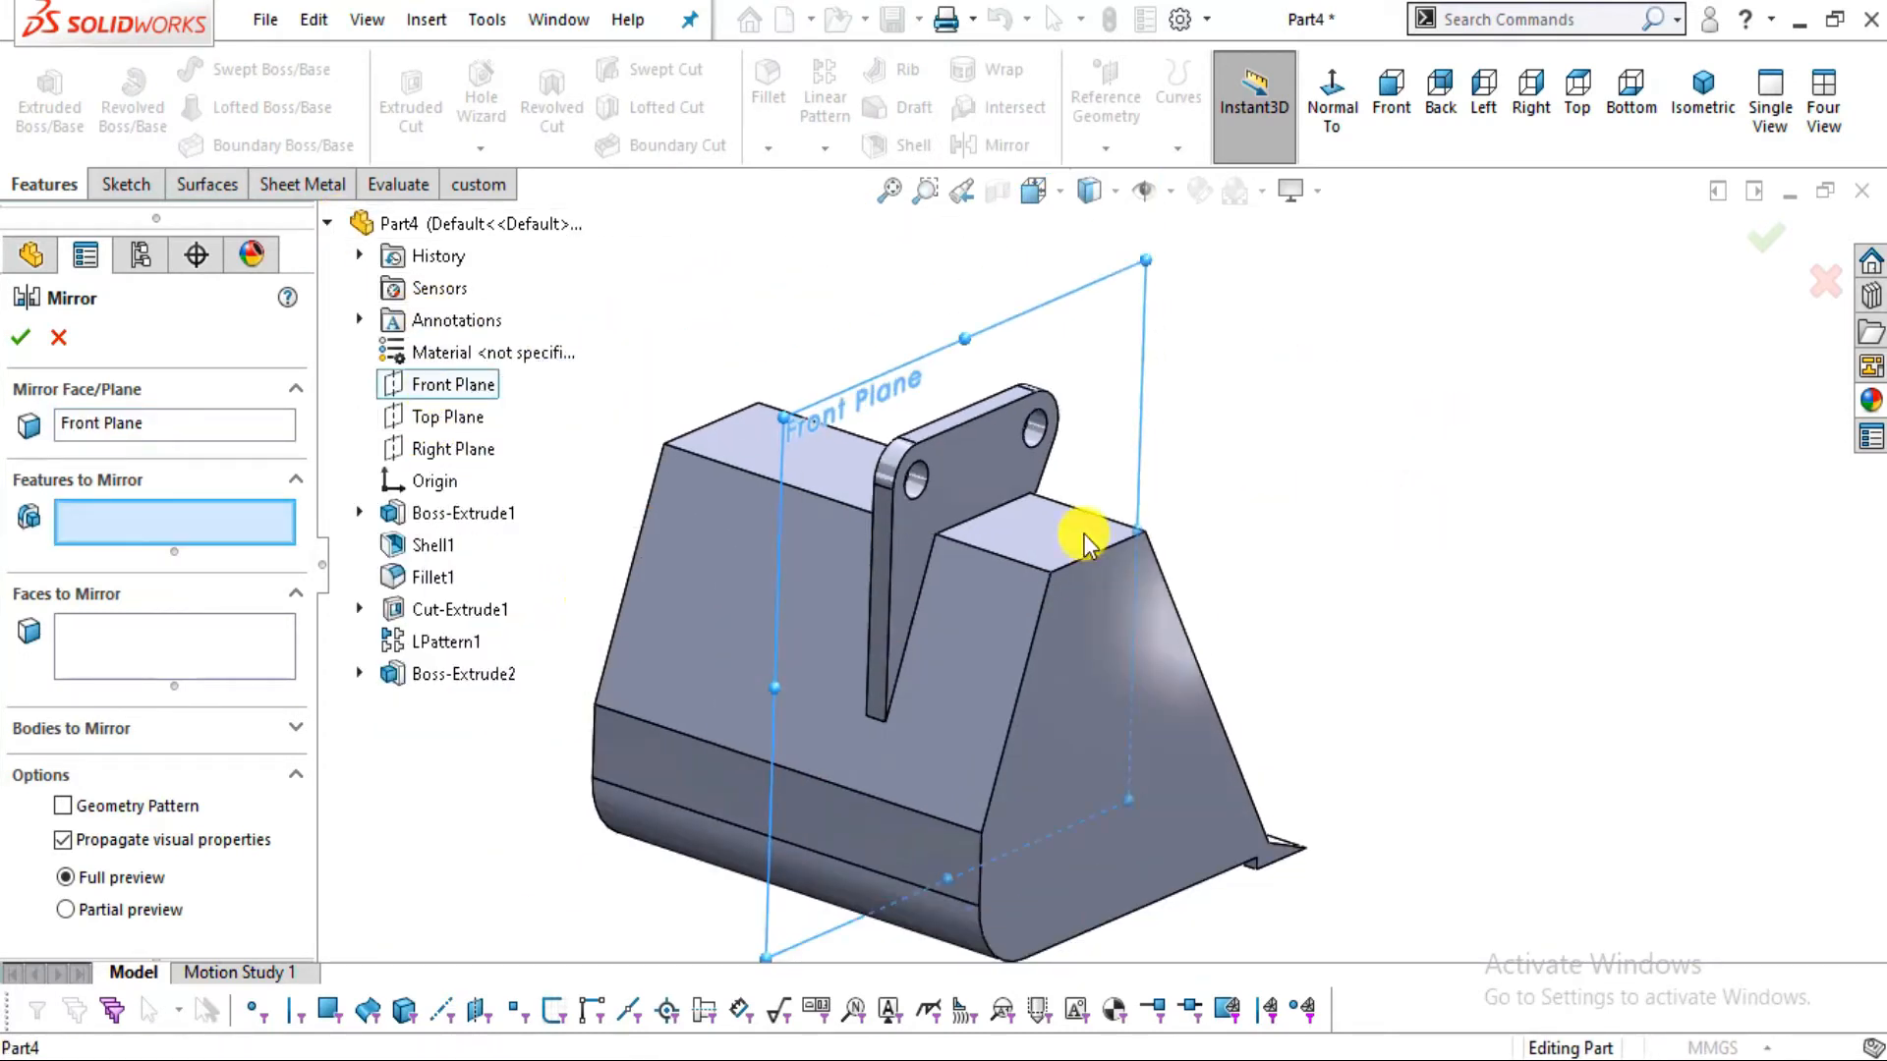
click(444, 672)
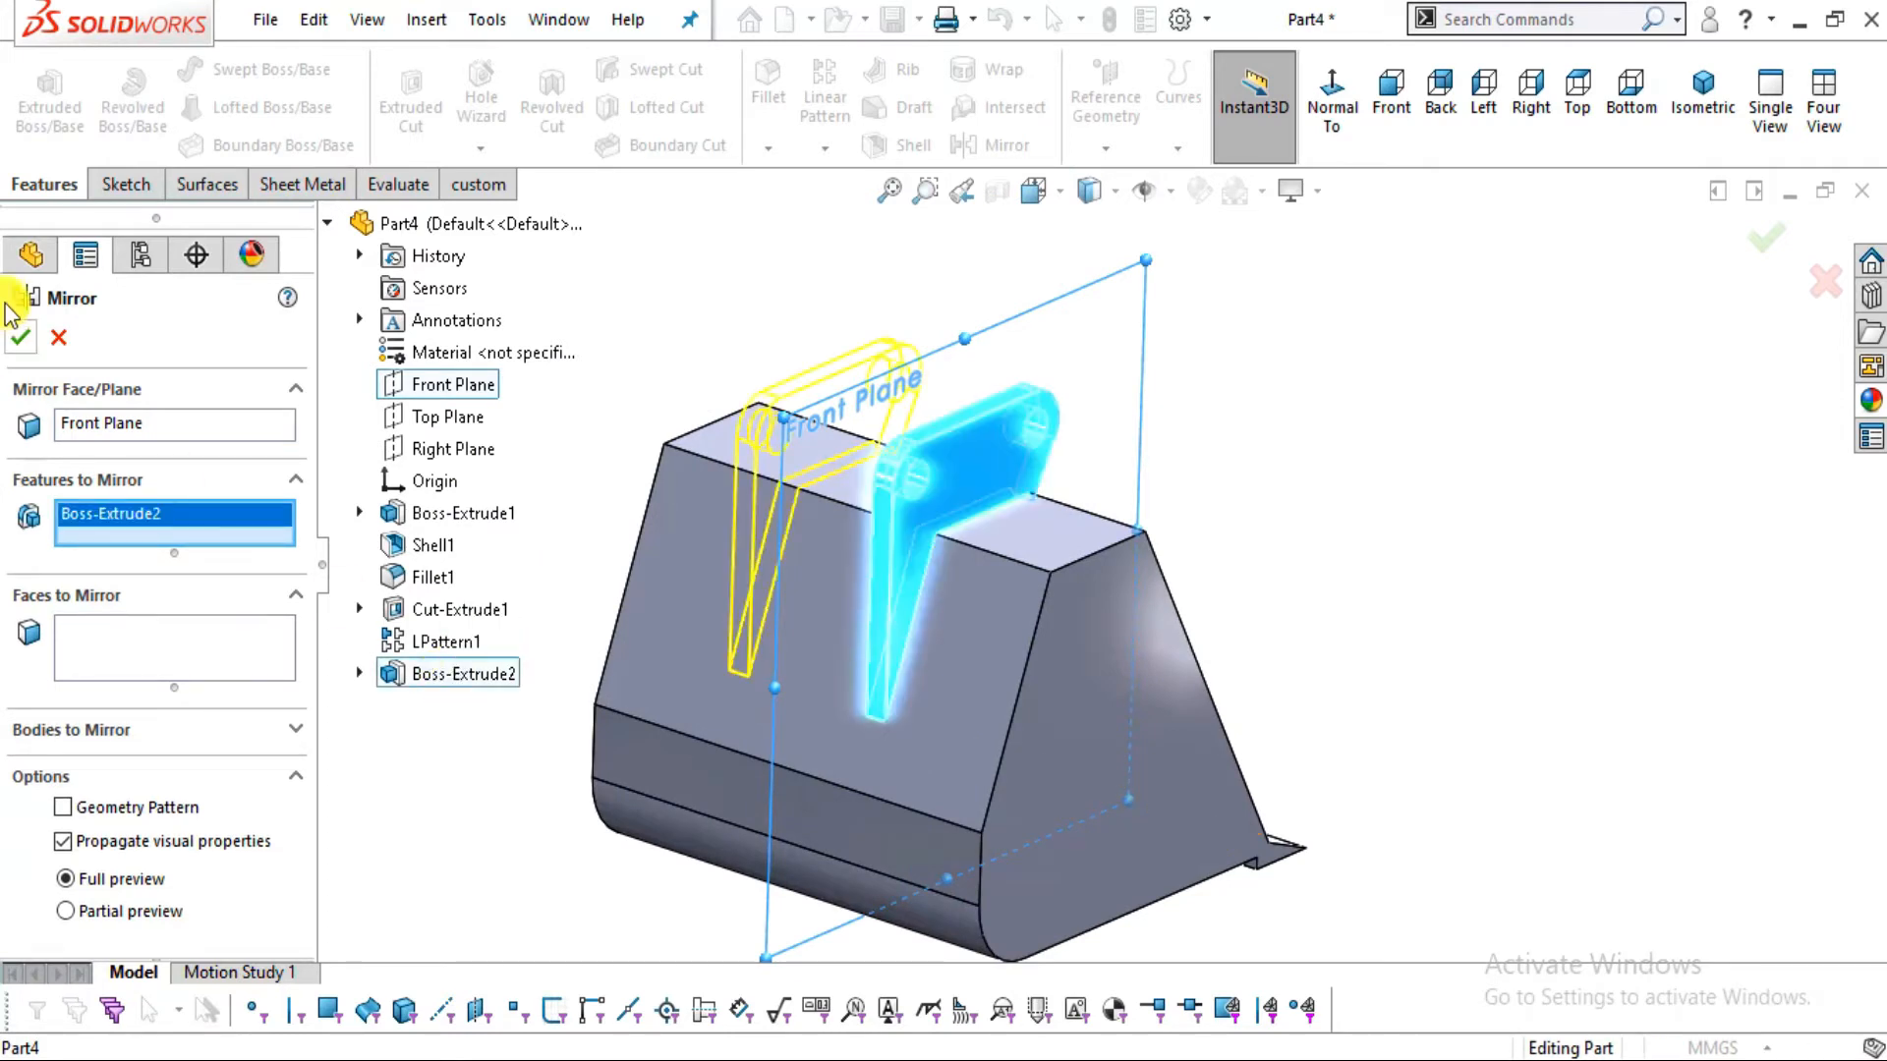
click(23, 337)
Measure the distance between the facing inner faces of the two hinge ears and compare it with the PDF drawing
middle_drag(897, 639, 943, 590)
click(396, 185)
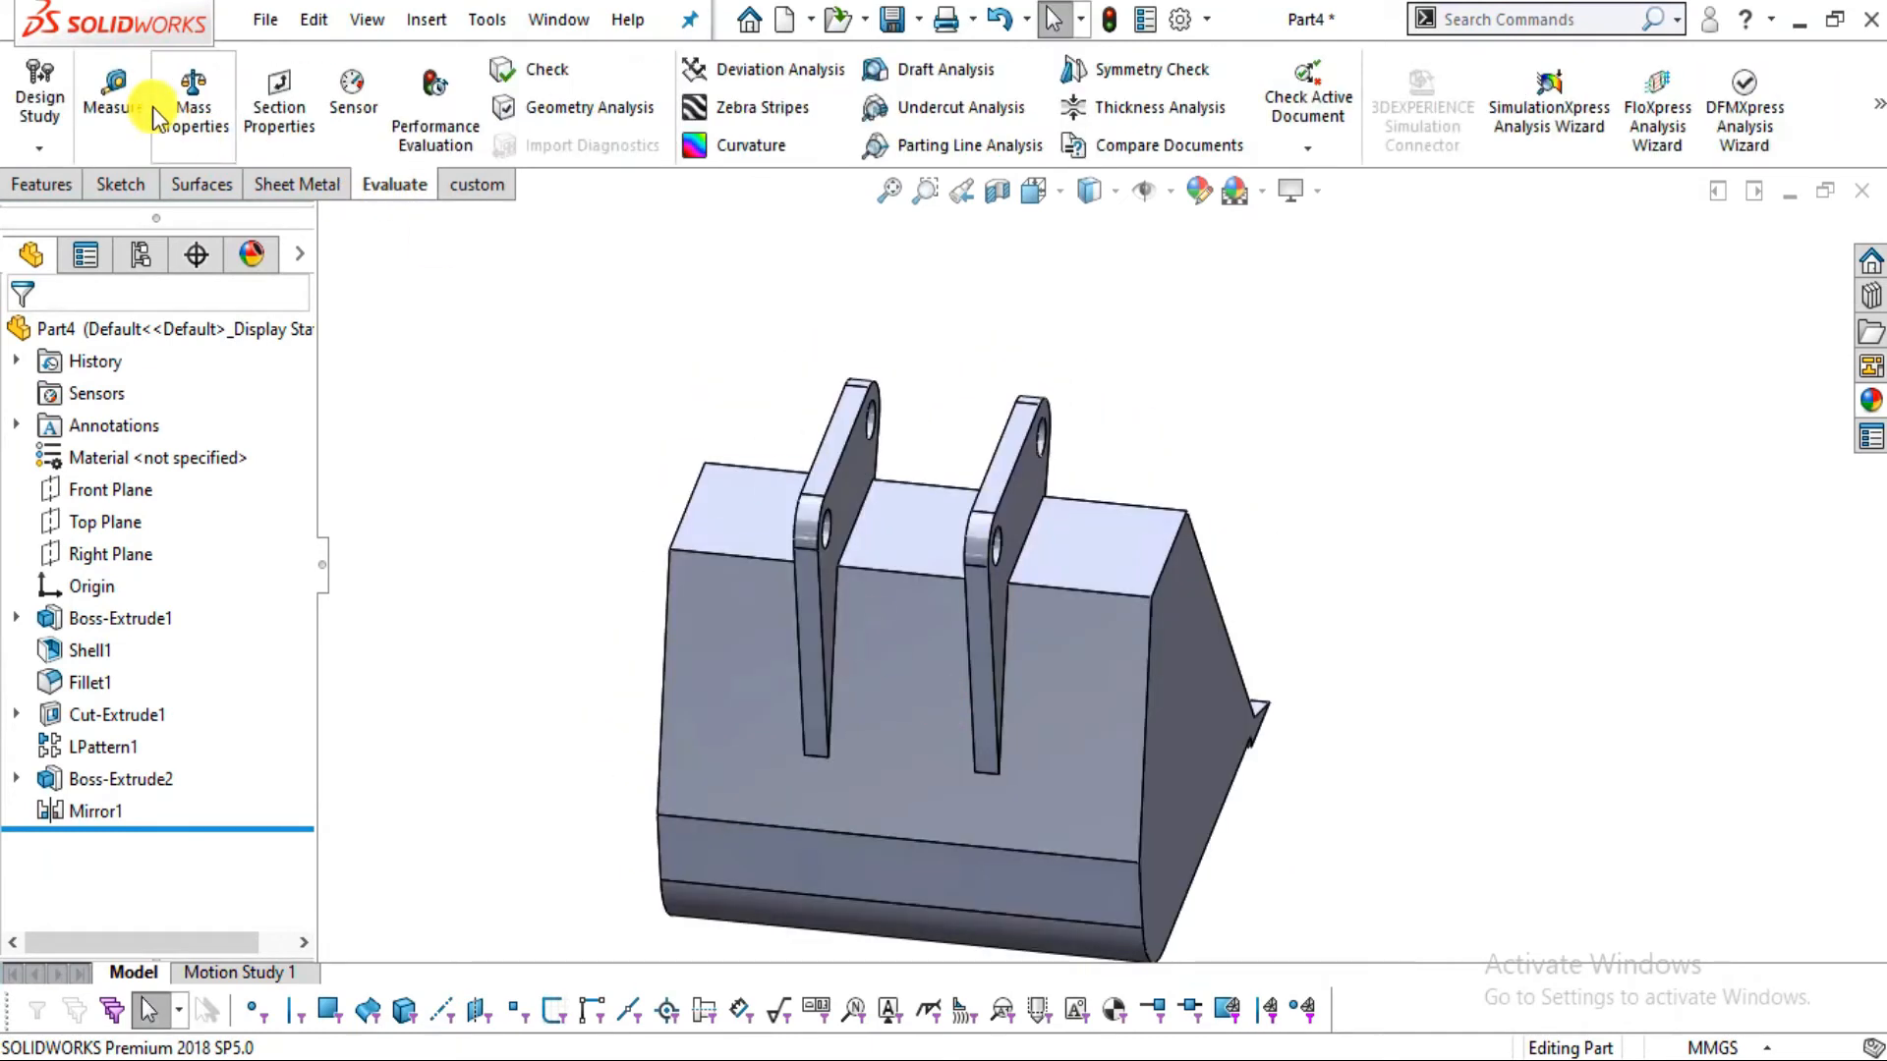
scroll(959, 634, down, 3)
click(774, 335)
middle_drag(919, 430, 1027, 360)
click(1050, 369)
middle_drag(981, 550, 1216, 574)
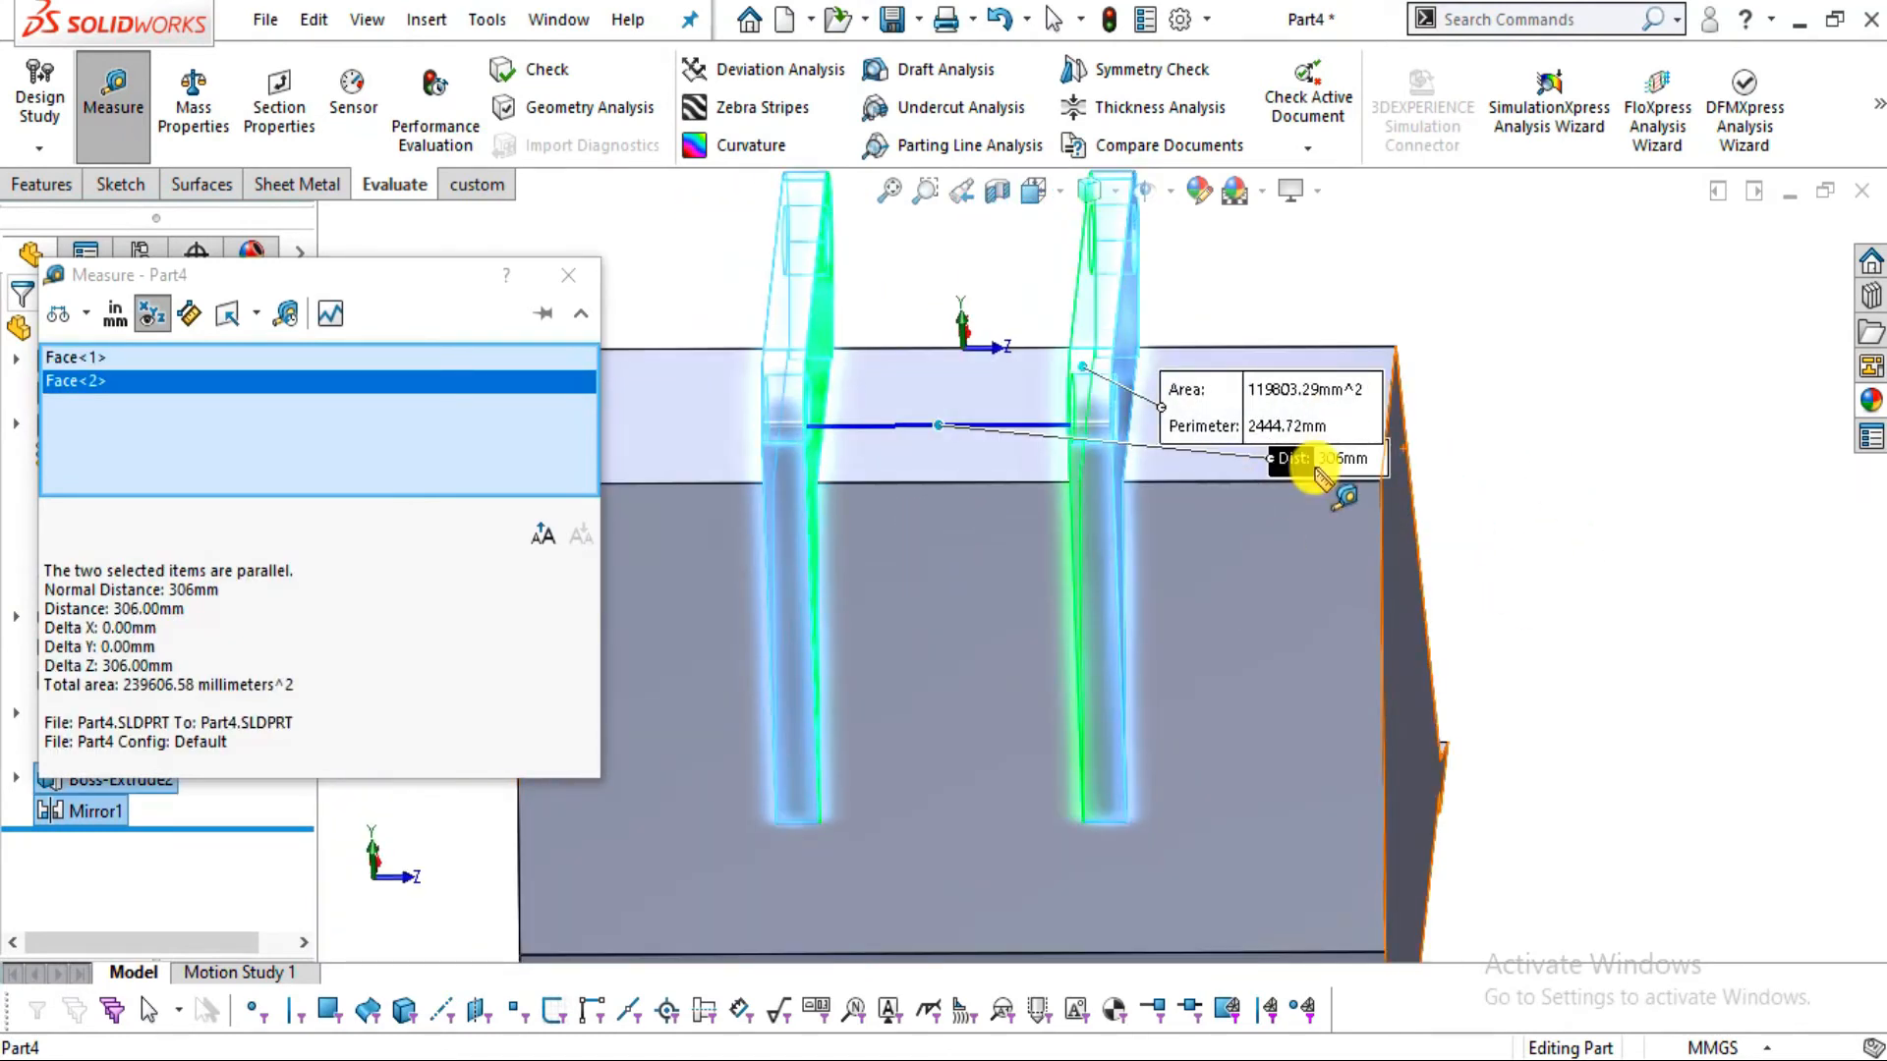
key(alt+Tab)
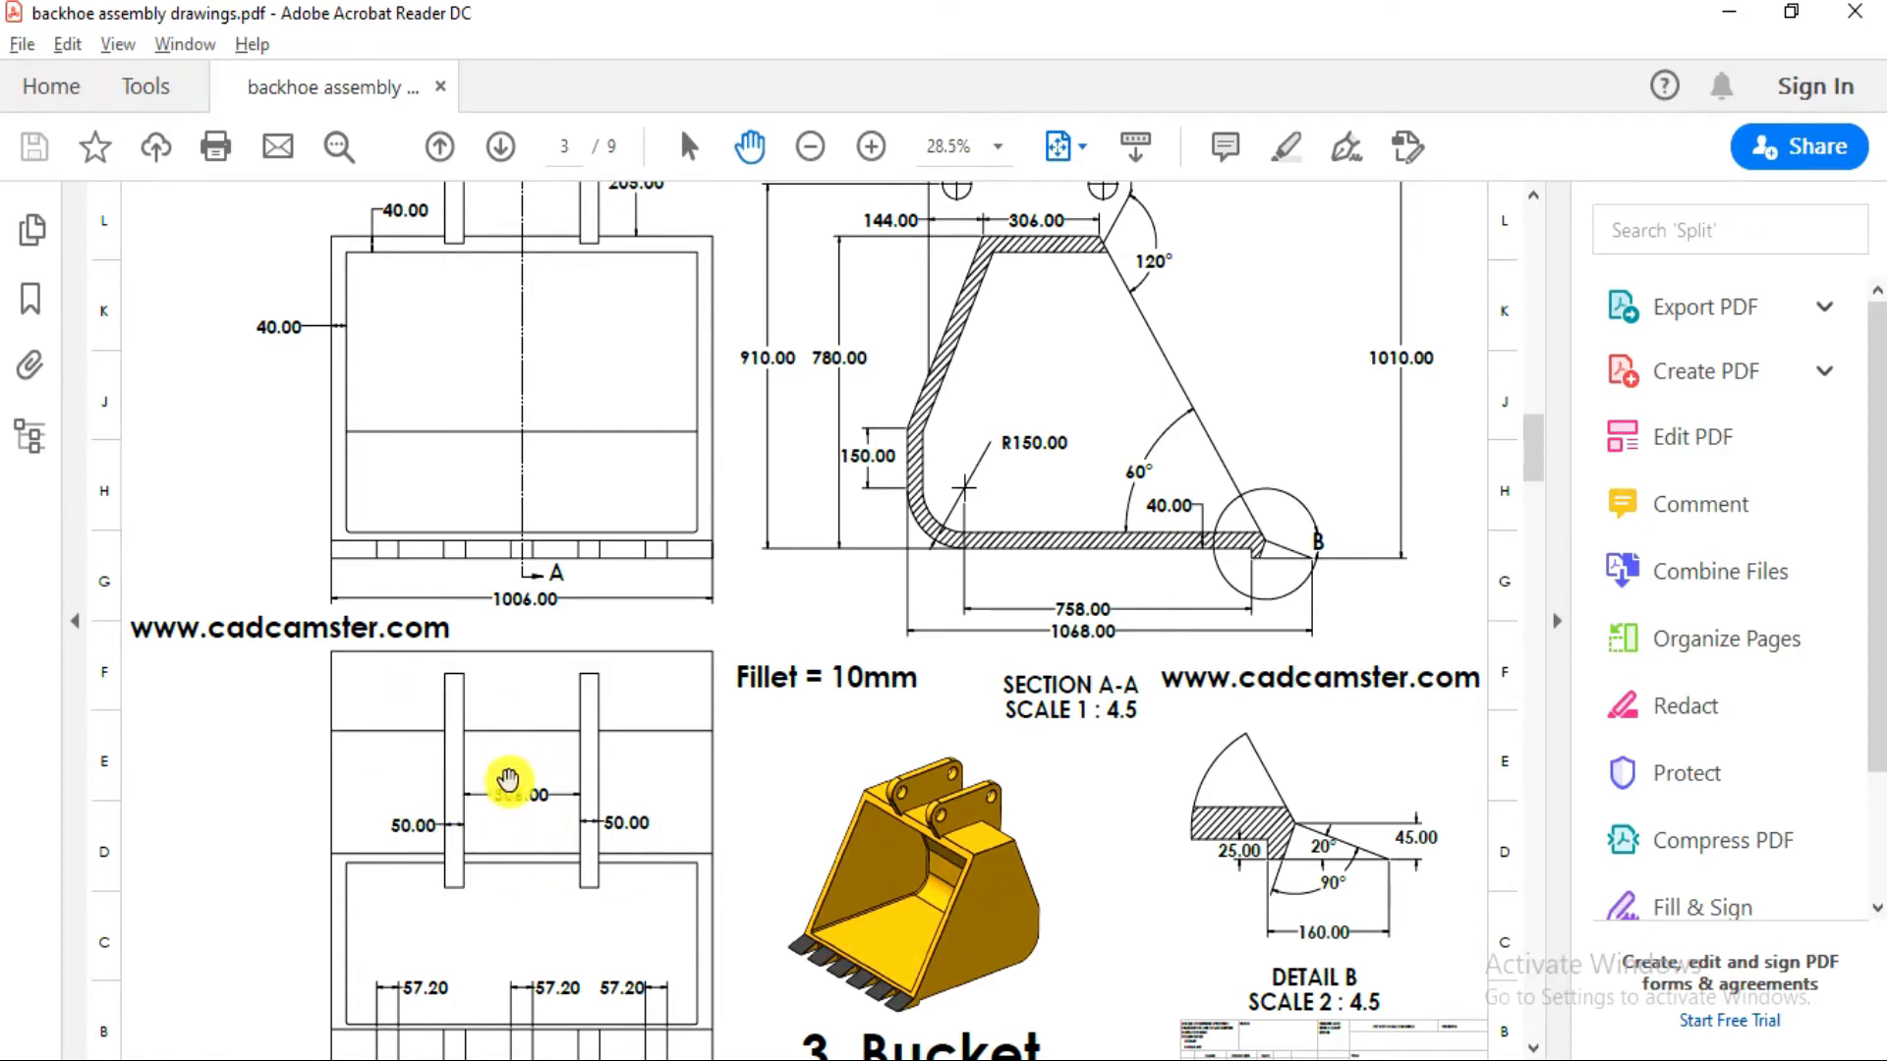
key(alt+Tab)
right_click(131, 424)
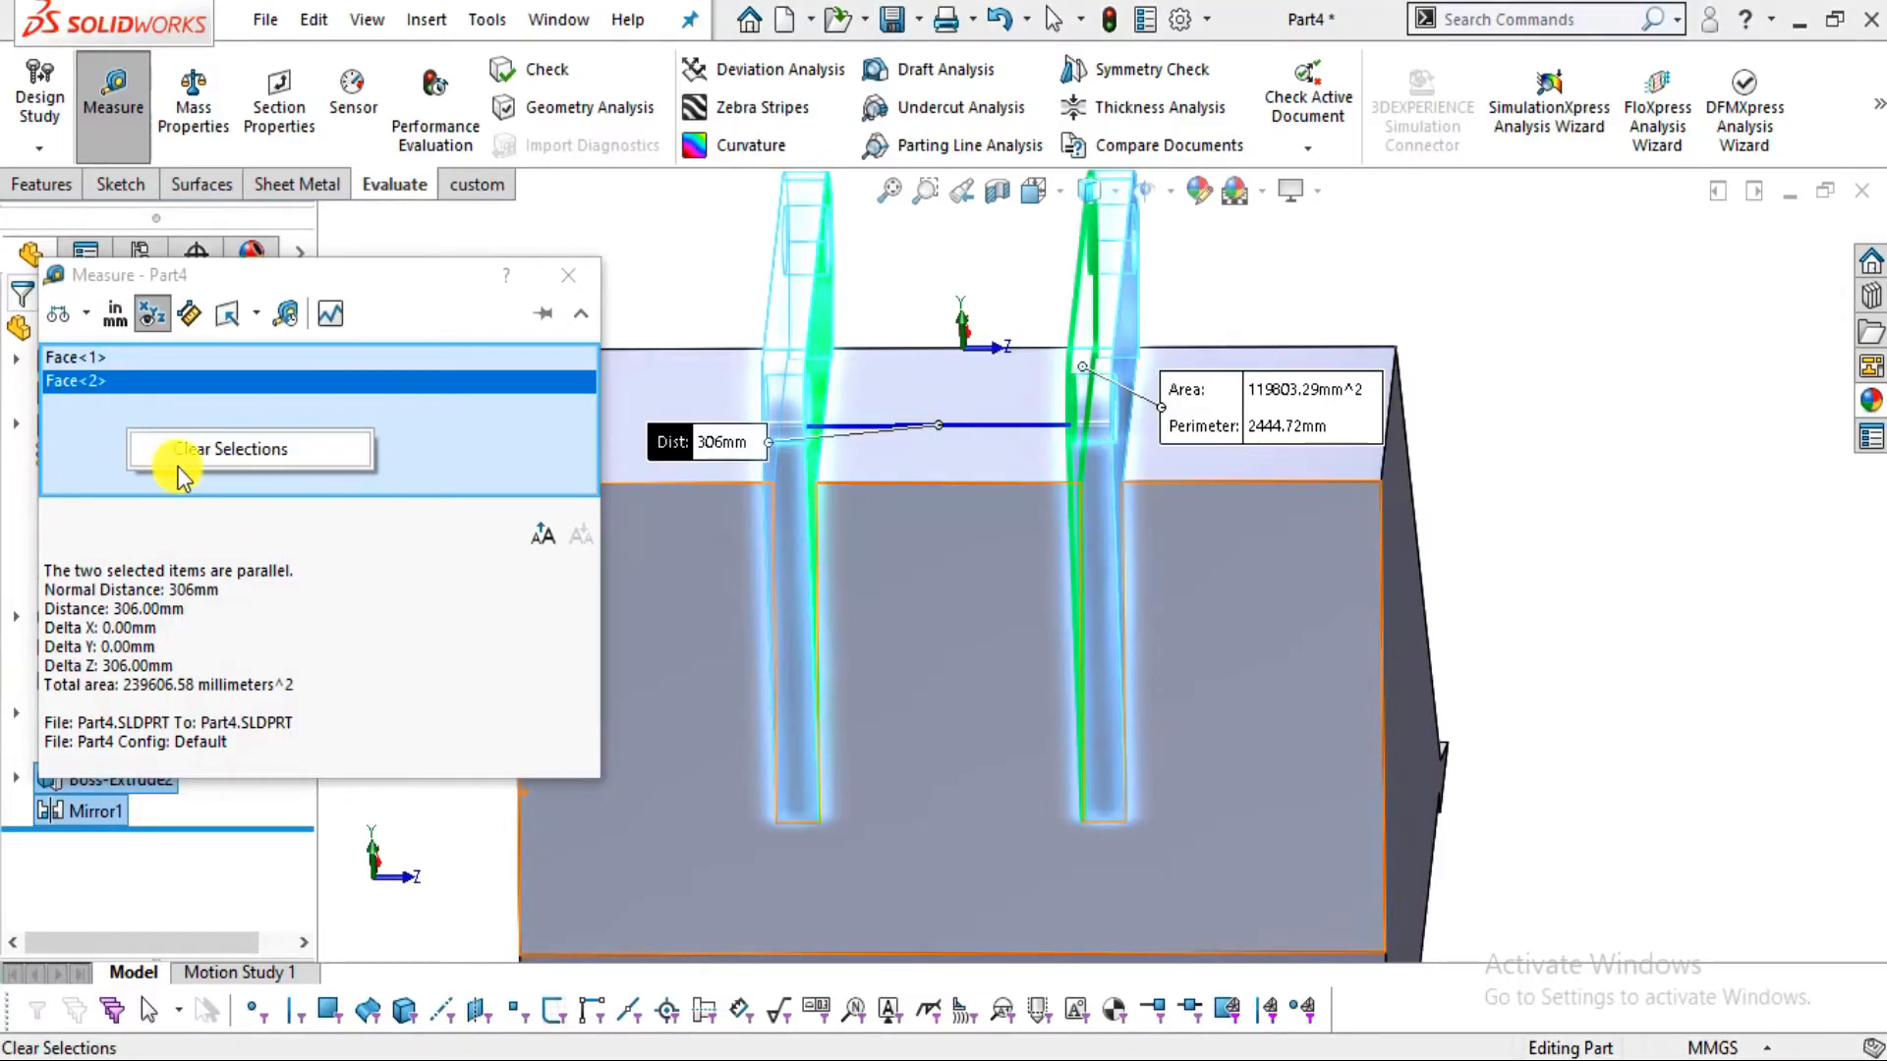
click(196, 447)
scroll(976, 462, up, 3)
key(Escape)
Apply an orange-yellow colour to the whole bucket part, with red 255, green 200 and blue 0
middle_drag(1129, 581, 750, 552)
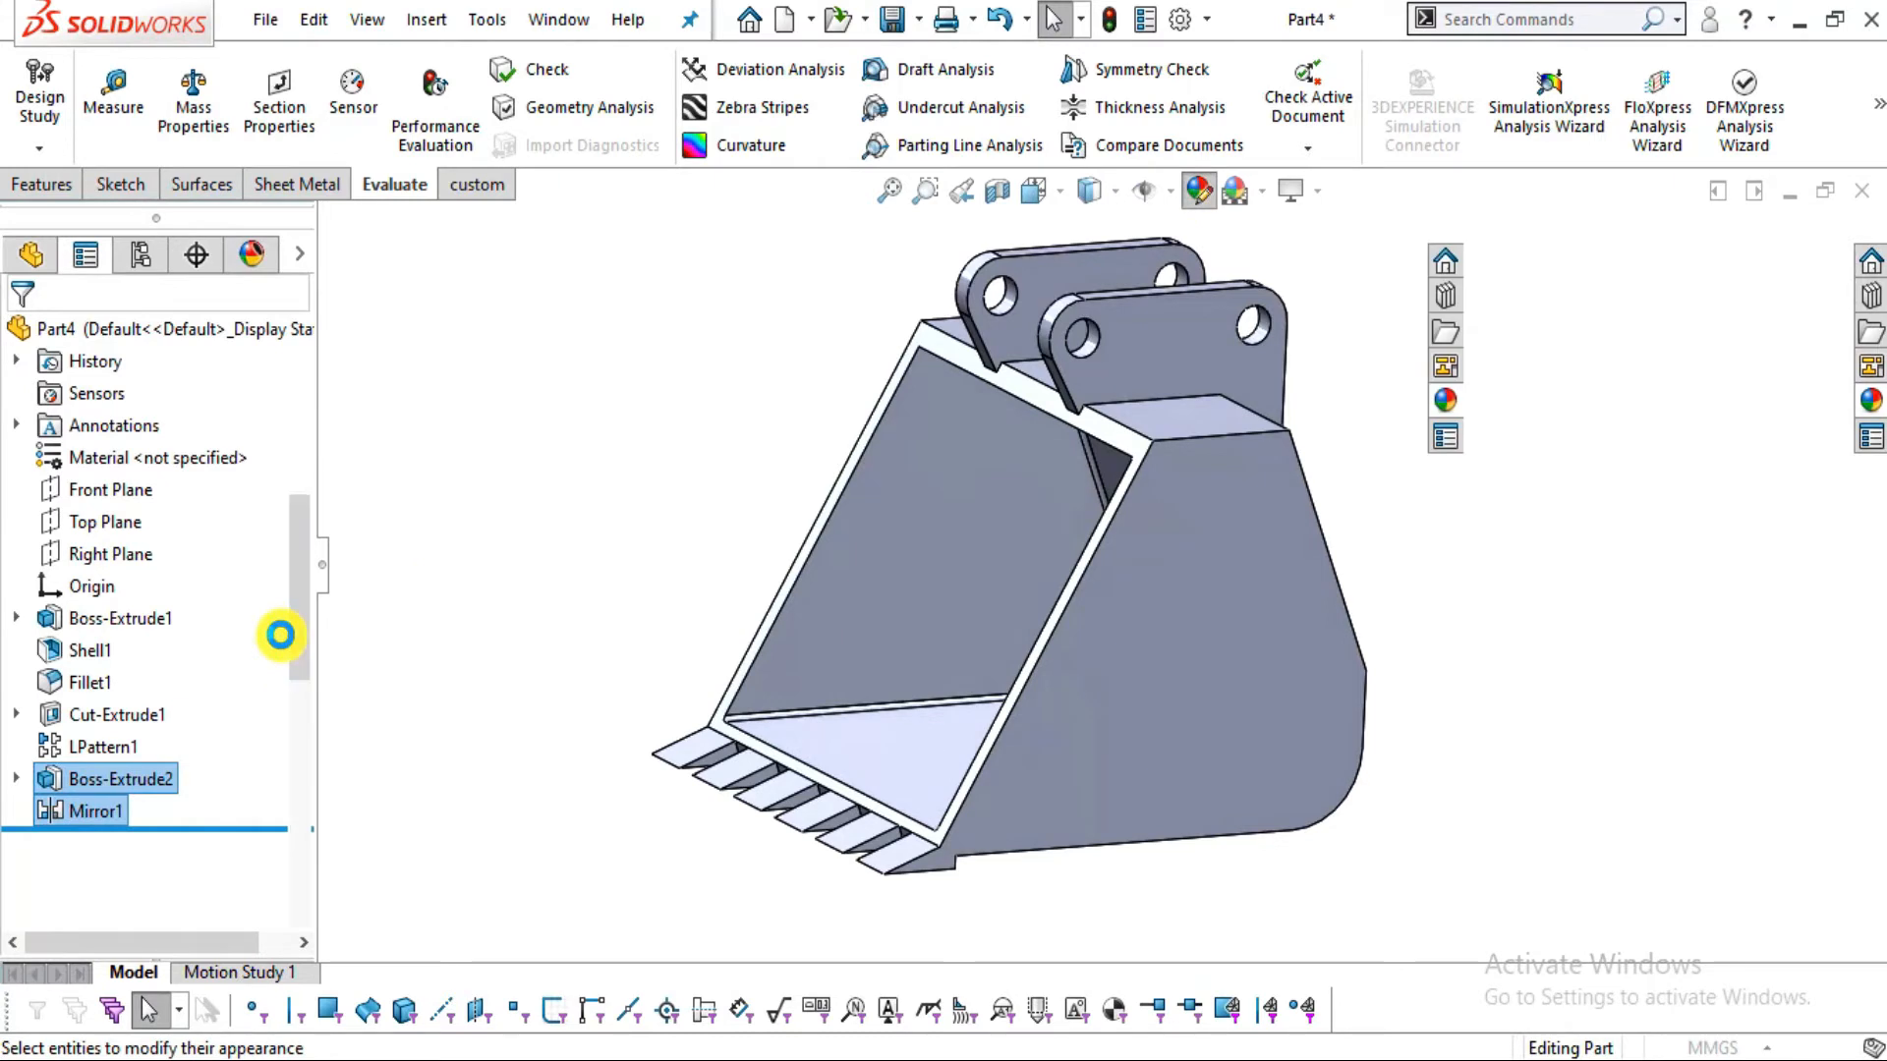
click(127, 923)
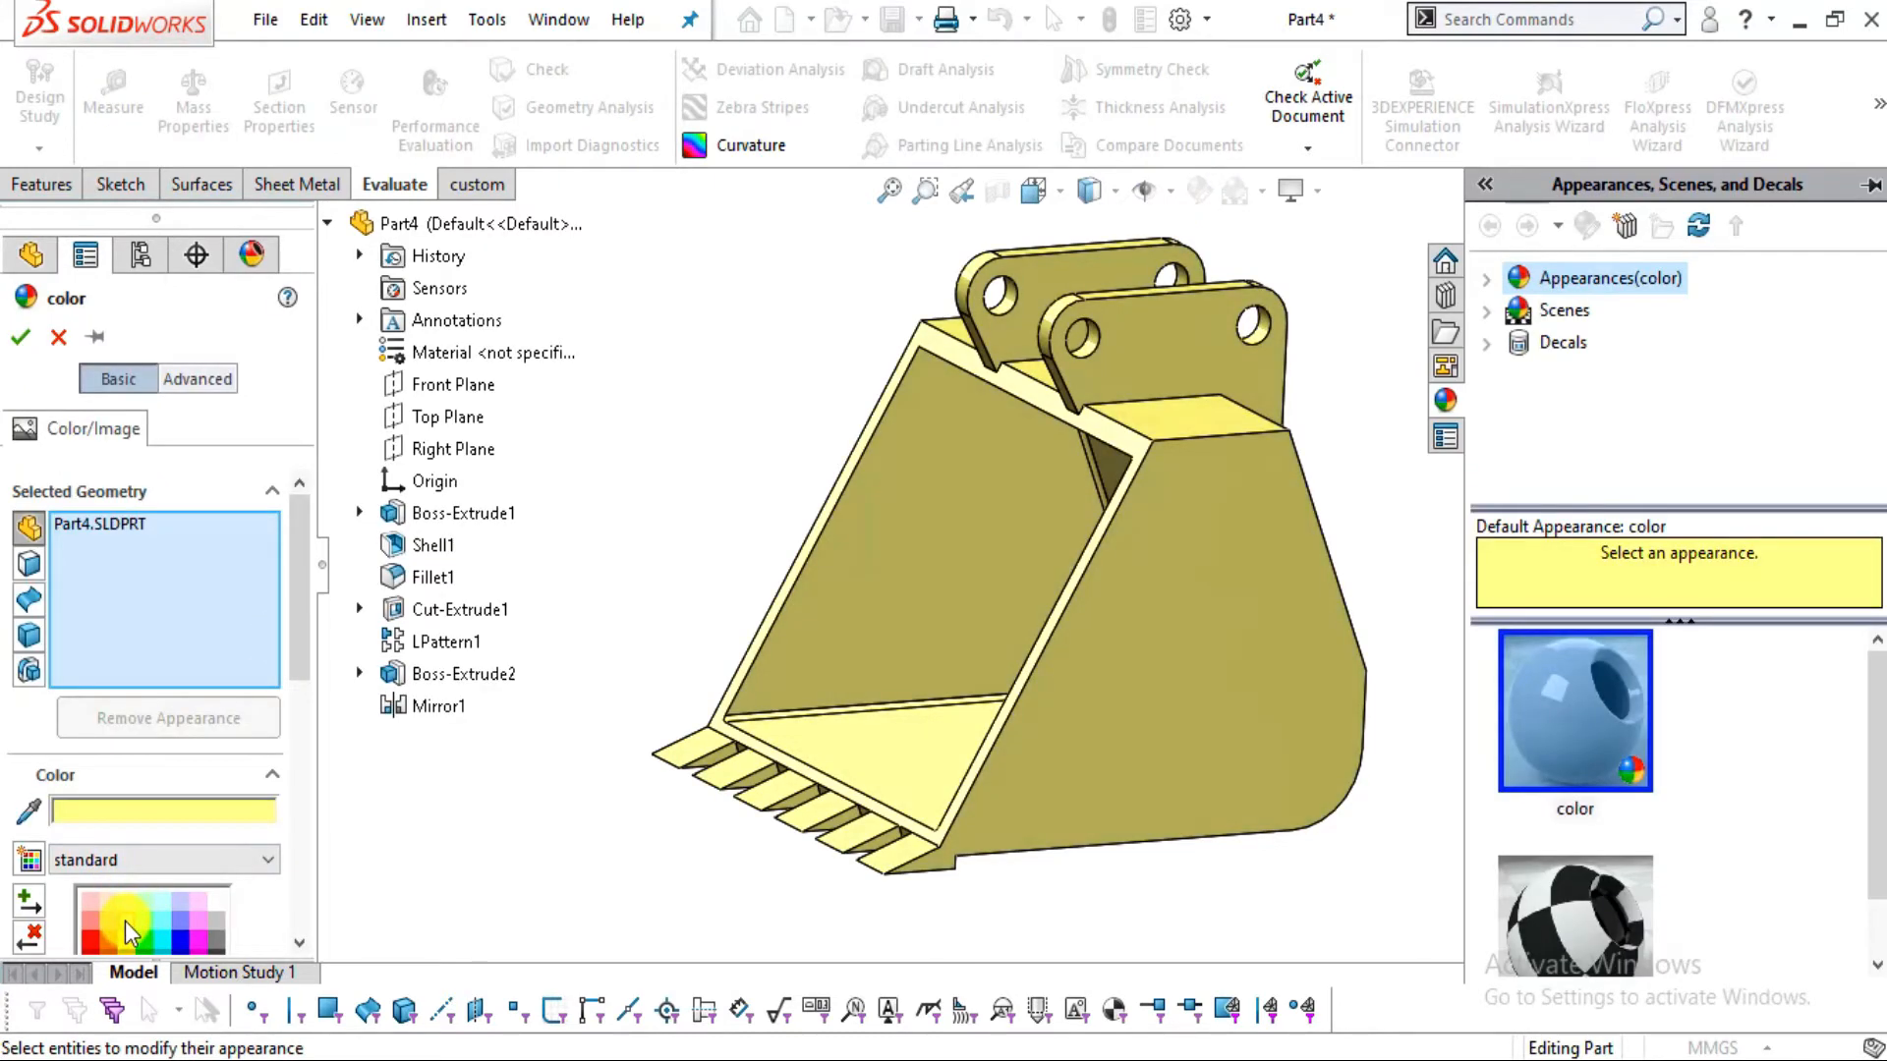
drag(304, 675, 286, 800)
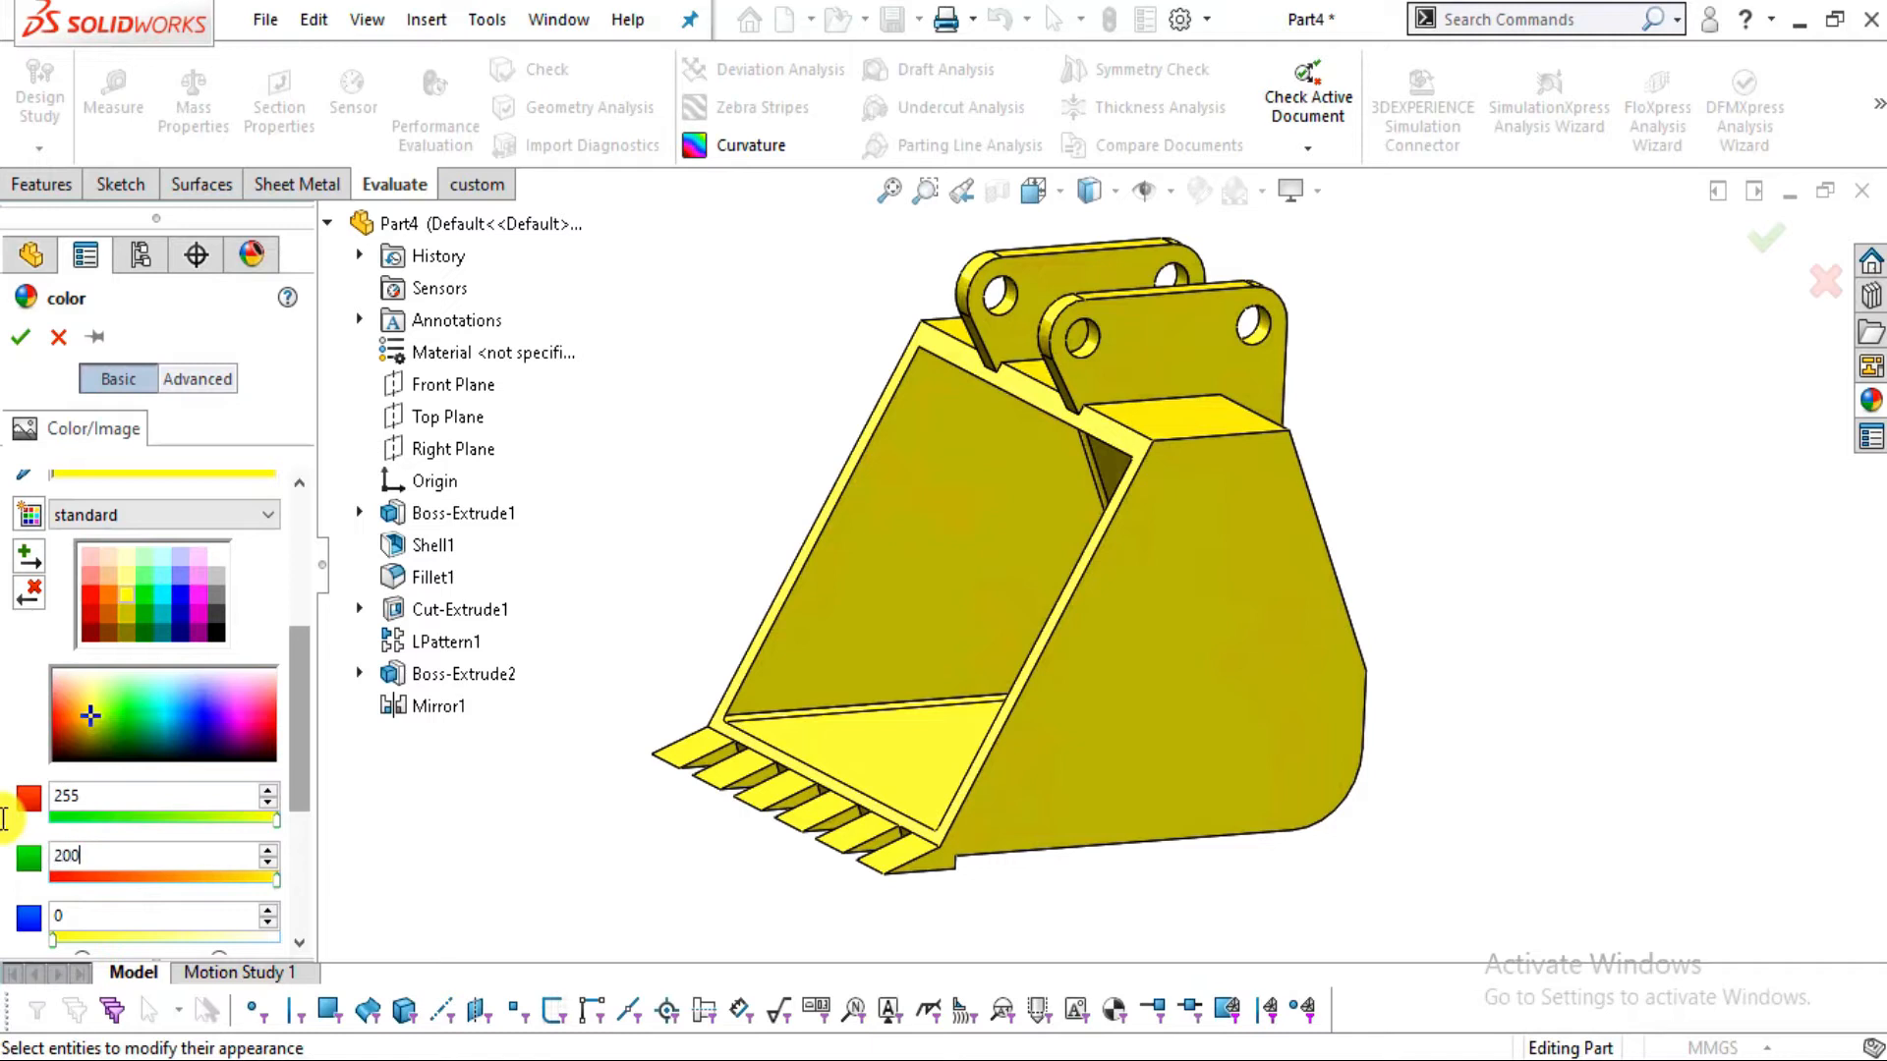
key(Return)
key(Return)
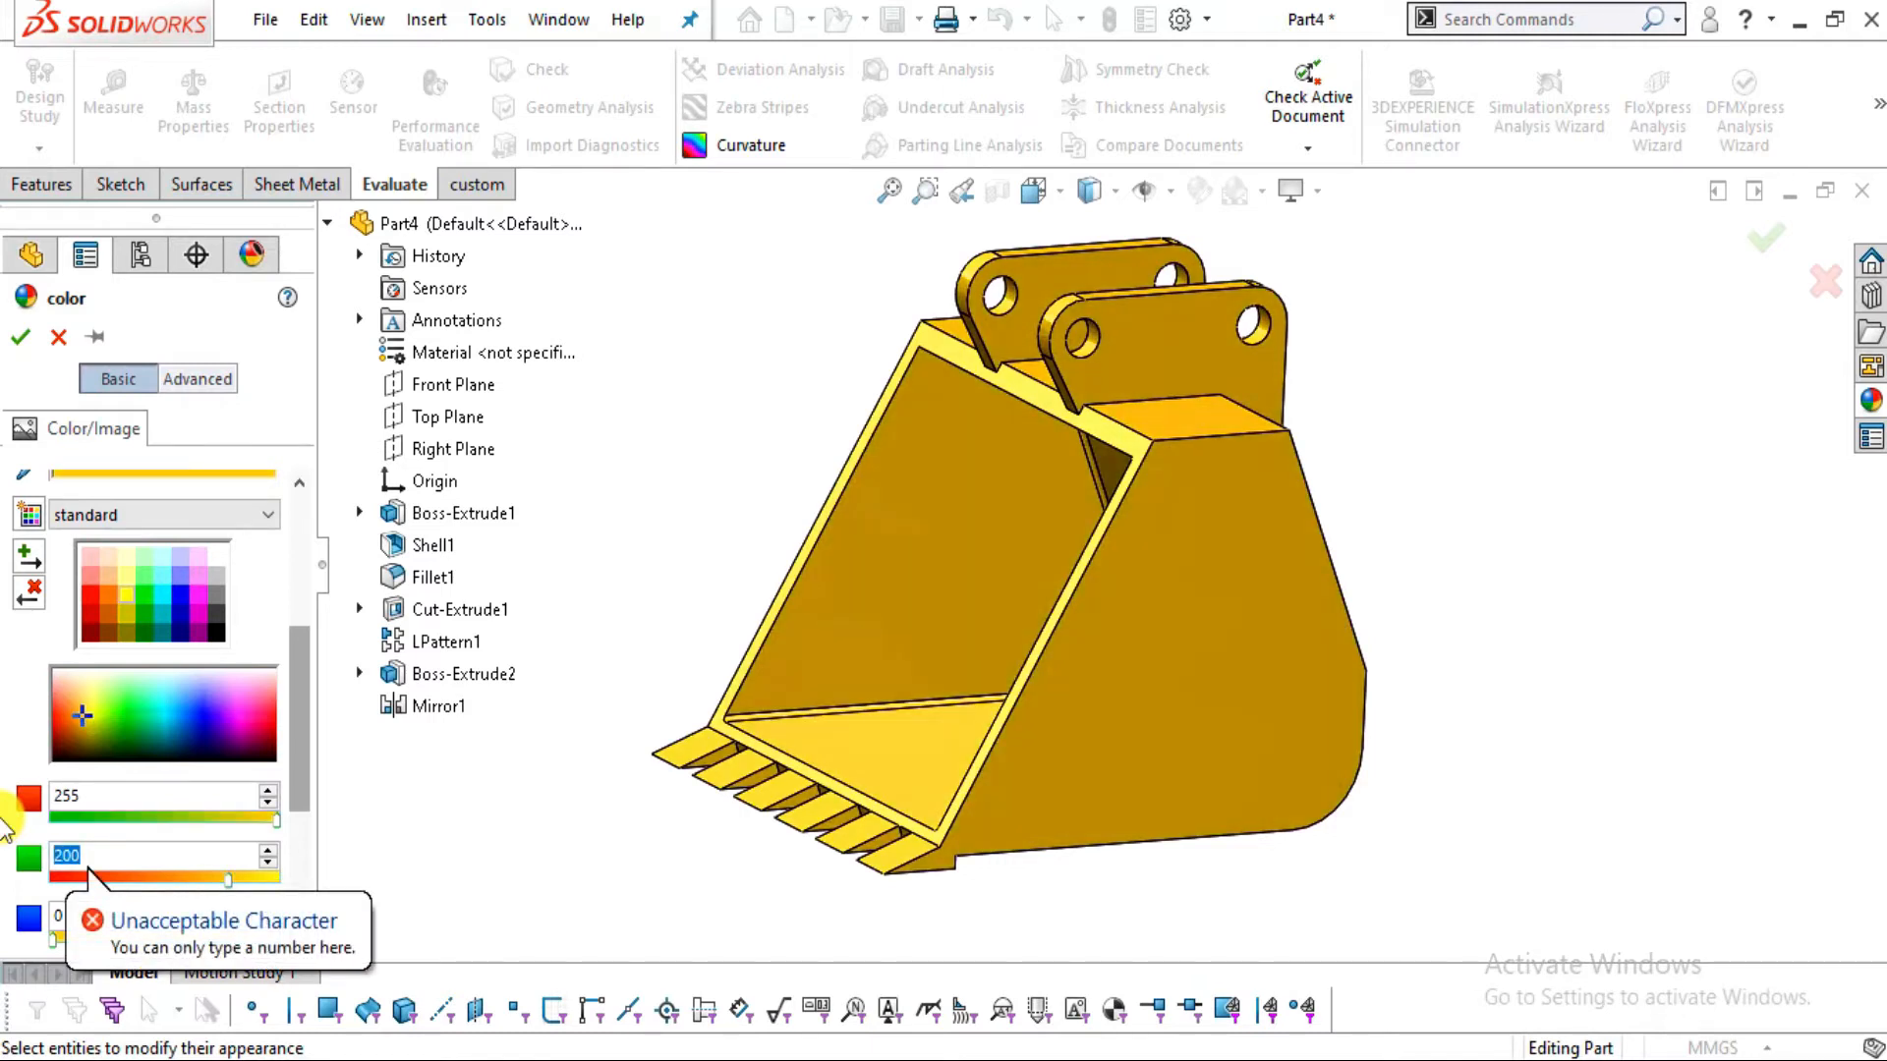
click(20, 337)
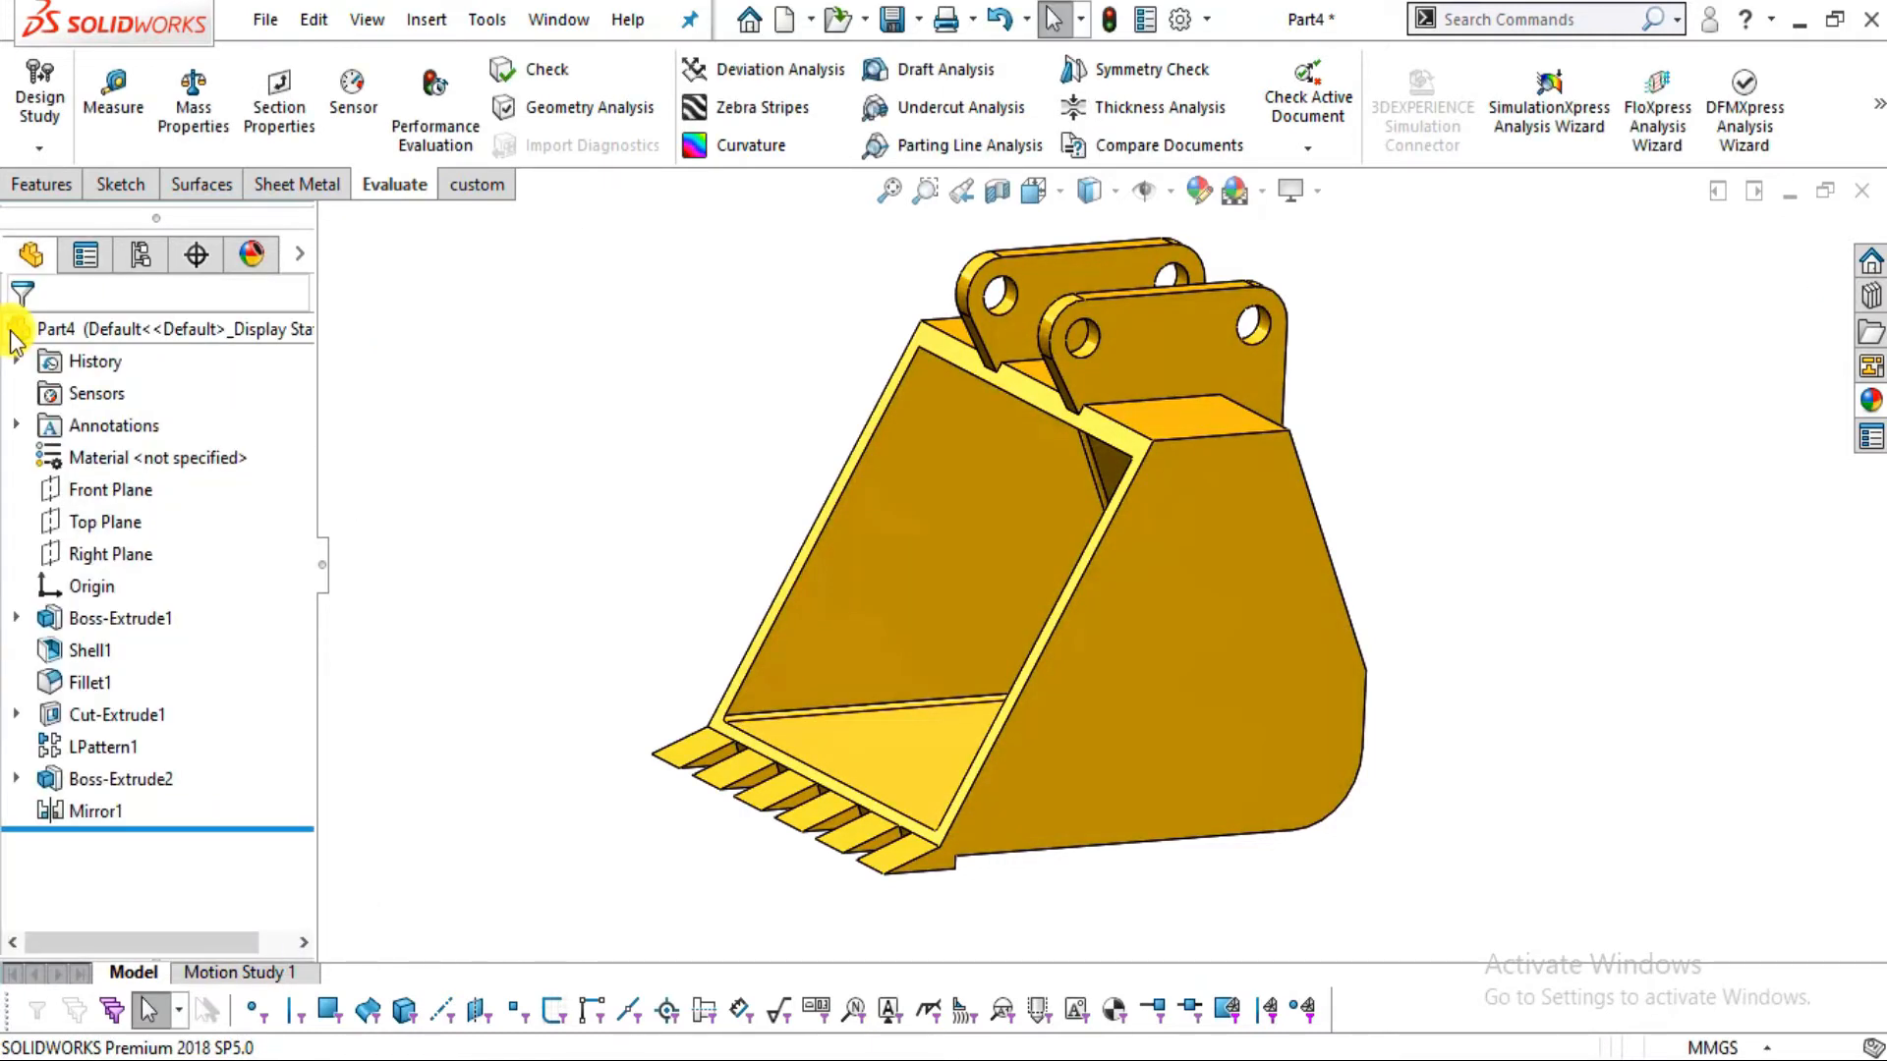
Save the part as 3.bucket in the backhoe assembly folder on the desktop
middle_drag(1436, 680, 1394, 717)
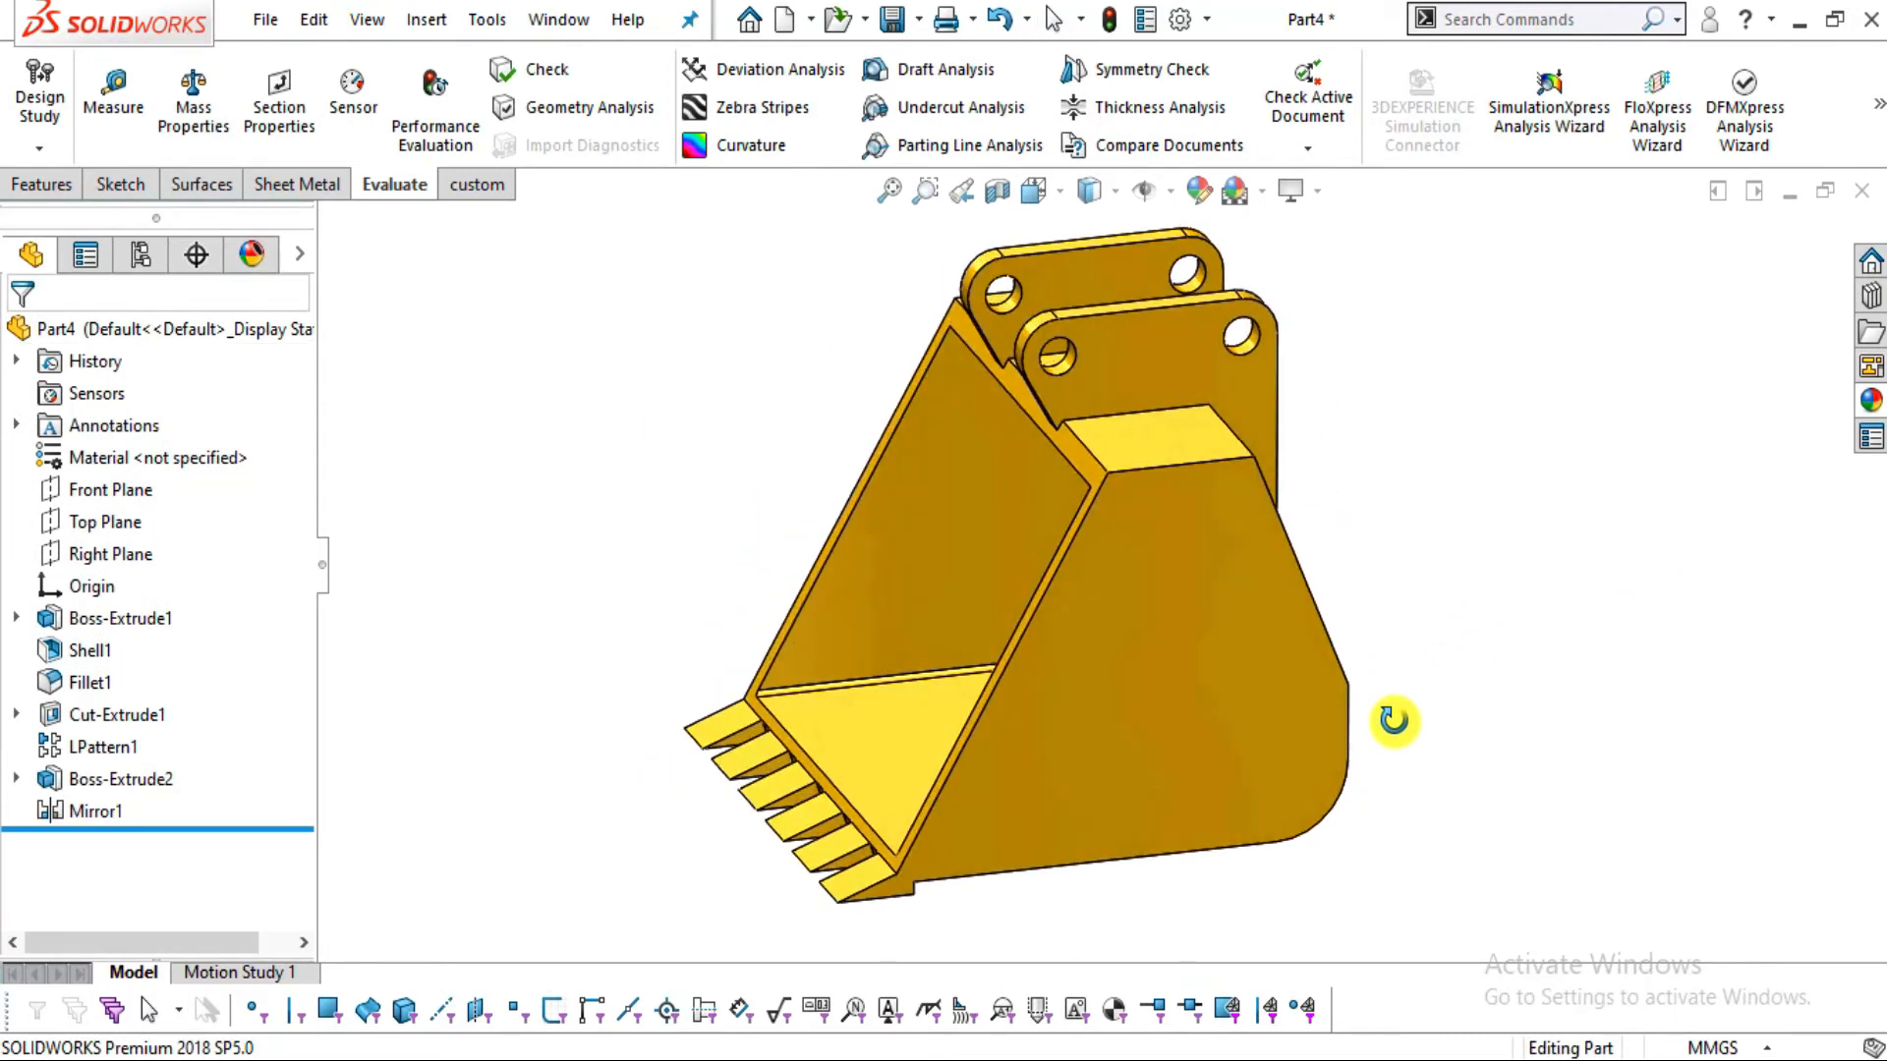
click(266, 20)
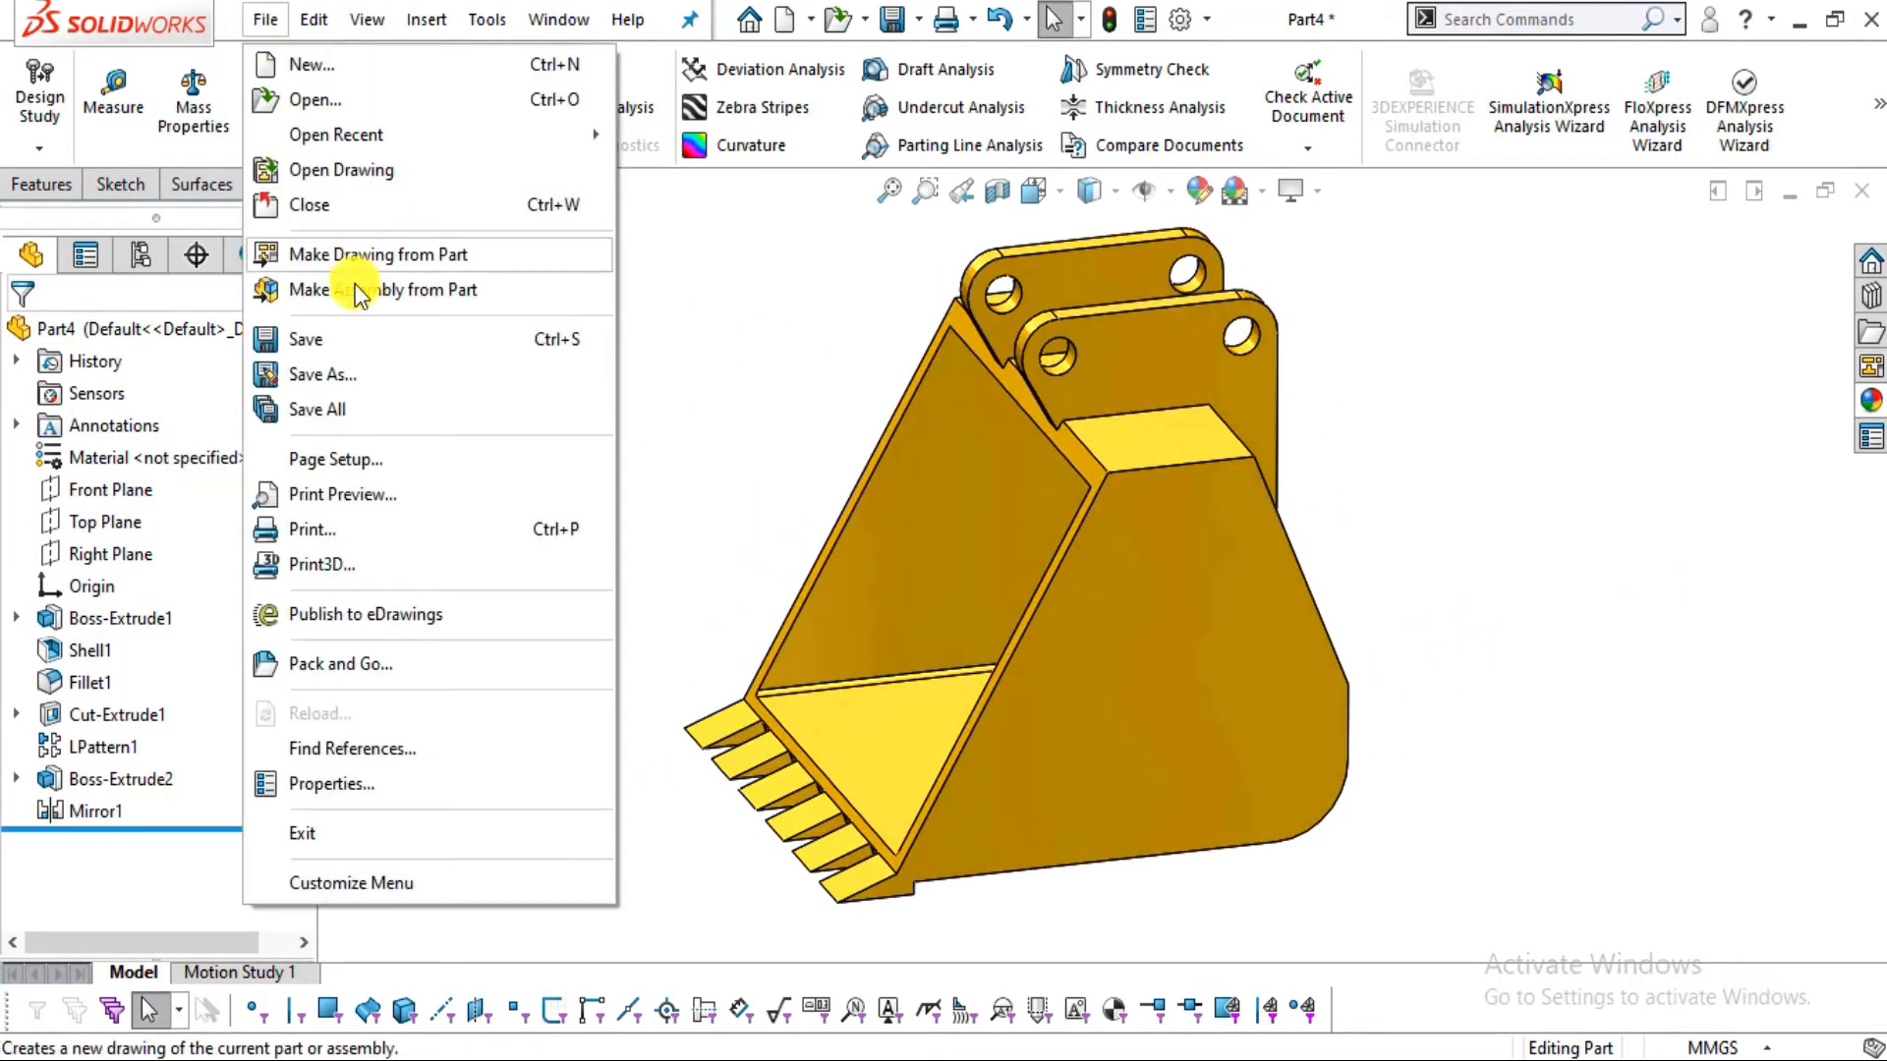
click(728, 253)
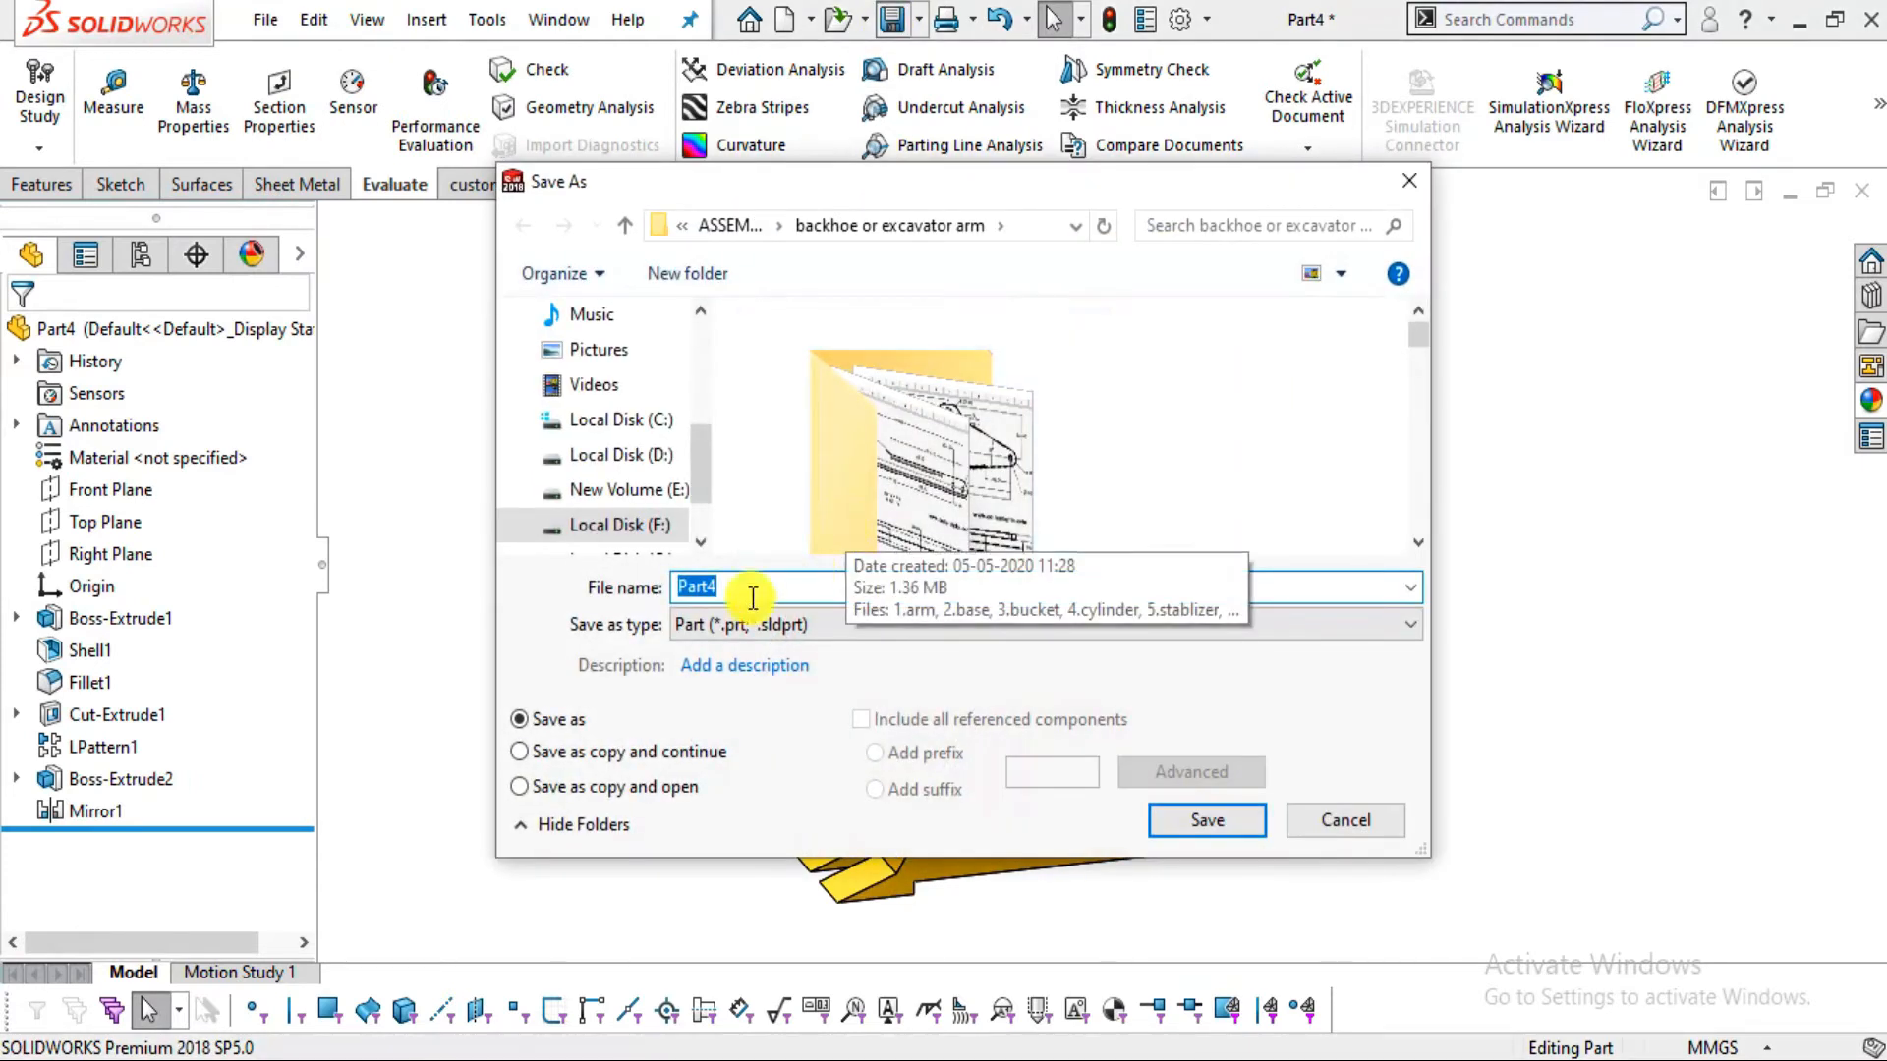
scroll(591, 374, up, 2)
click(600, 348)
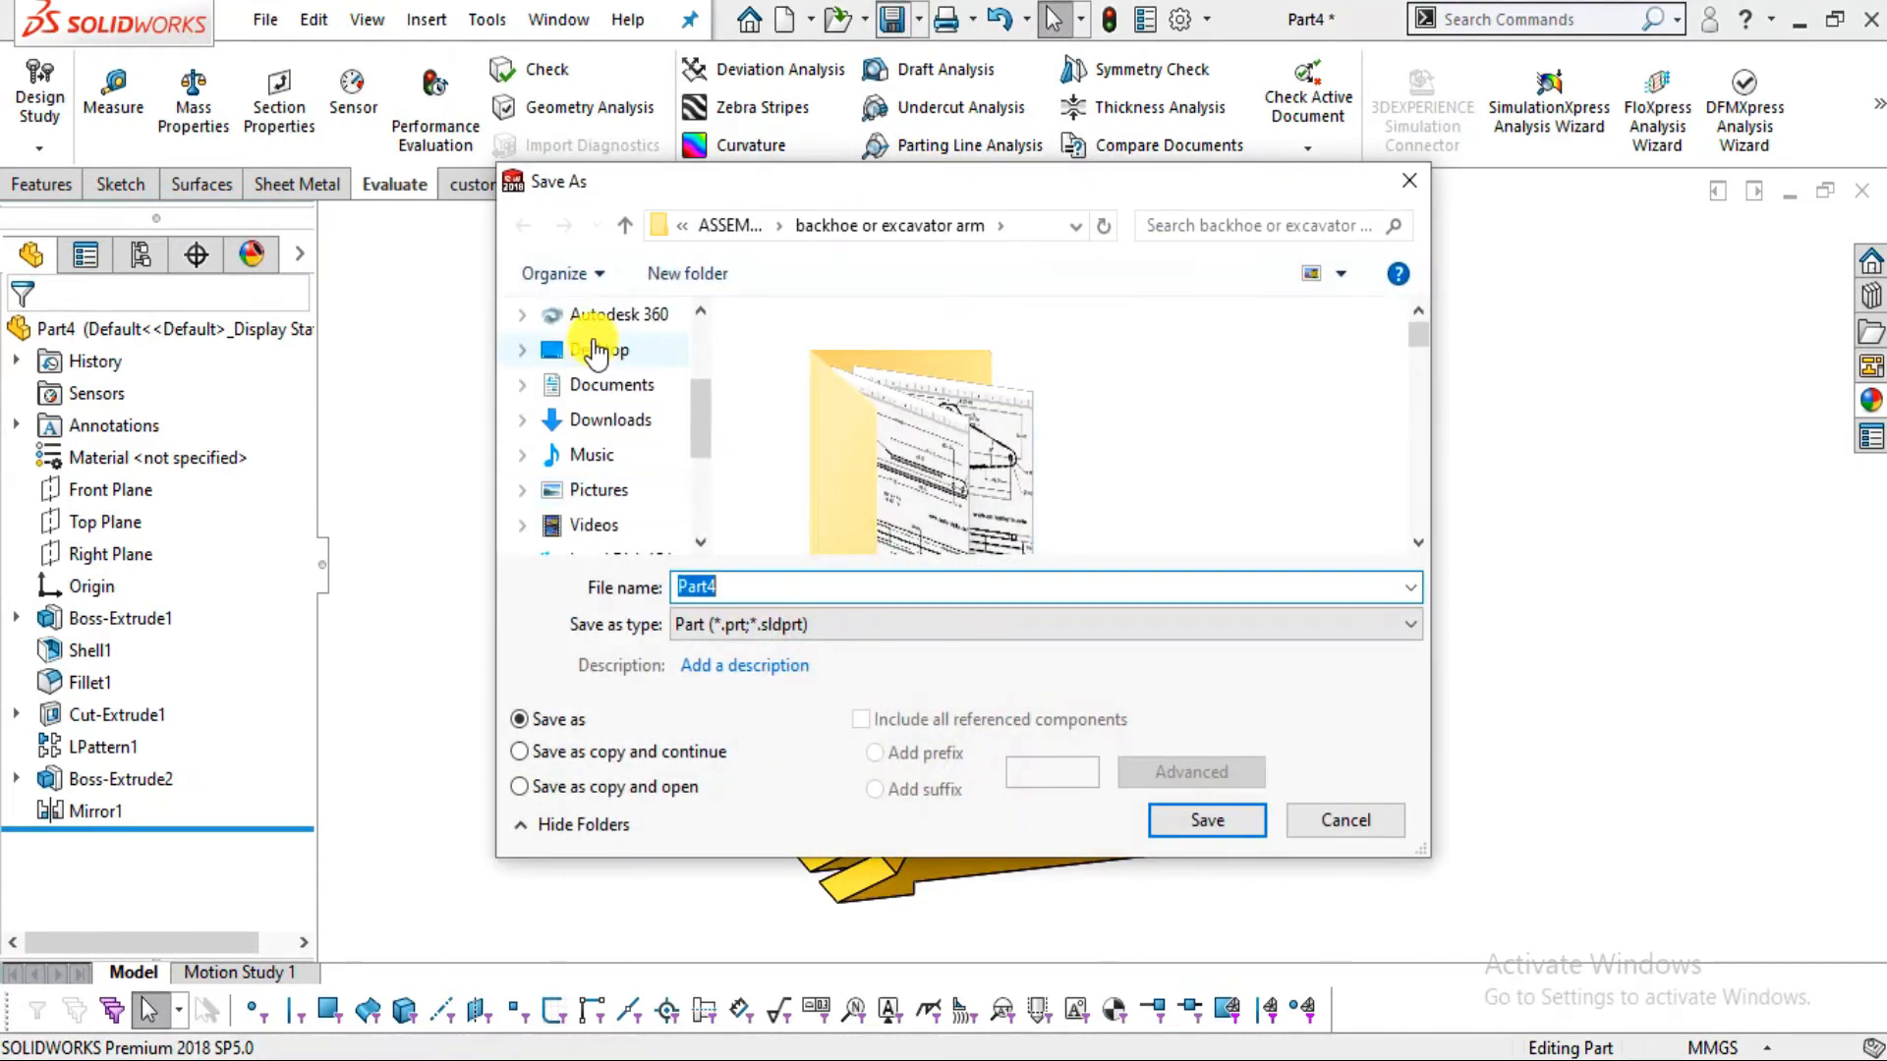
scroll(1007, 413, up, 3)
double_click(1289, 393)
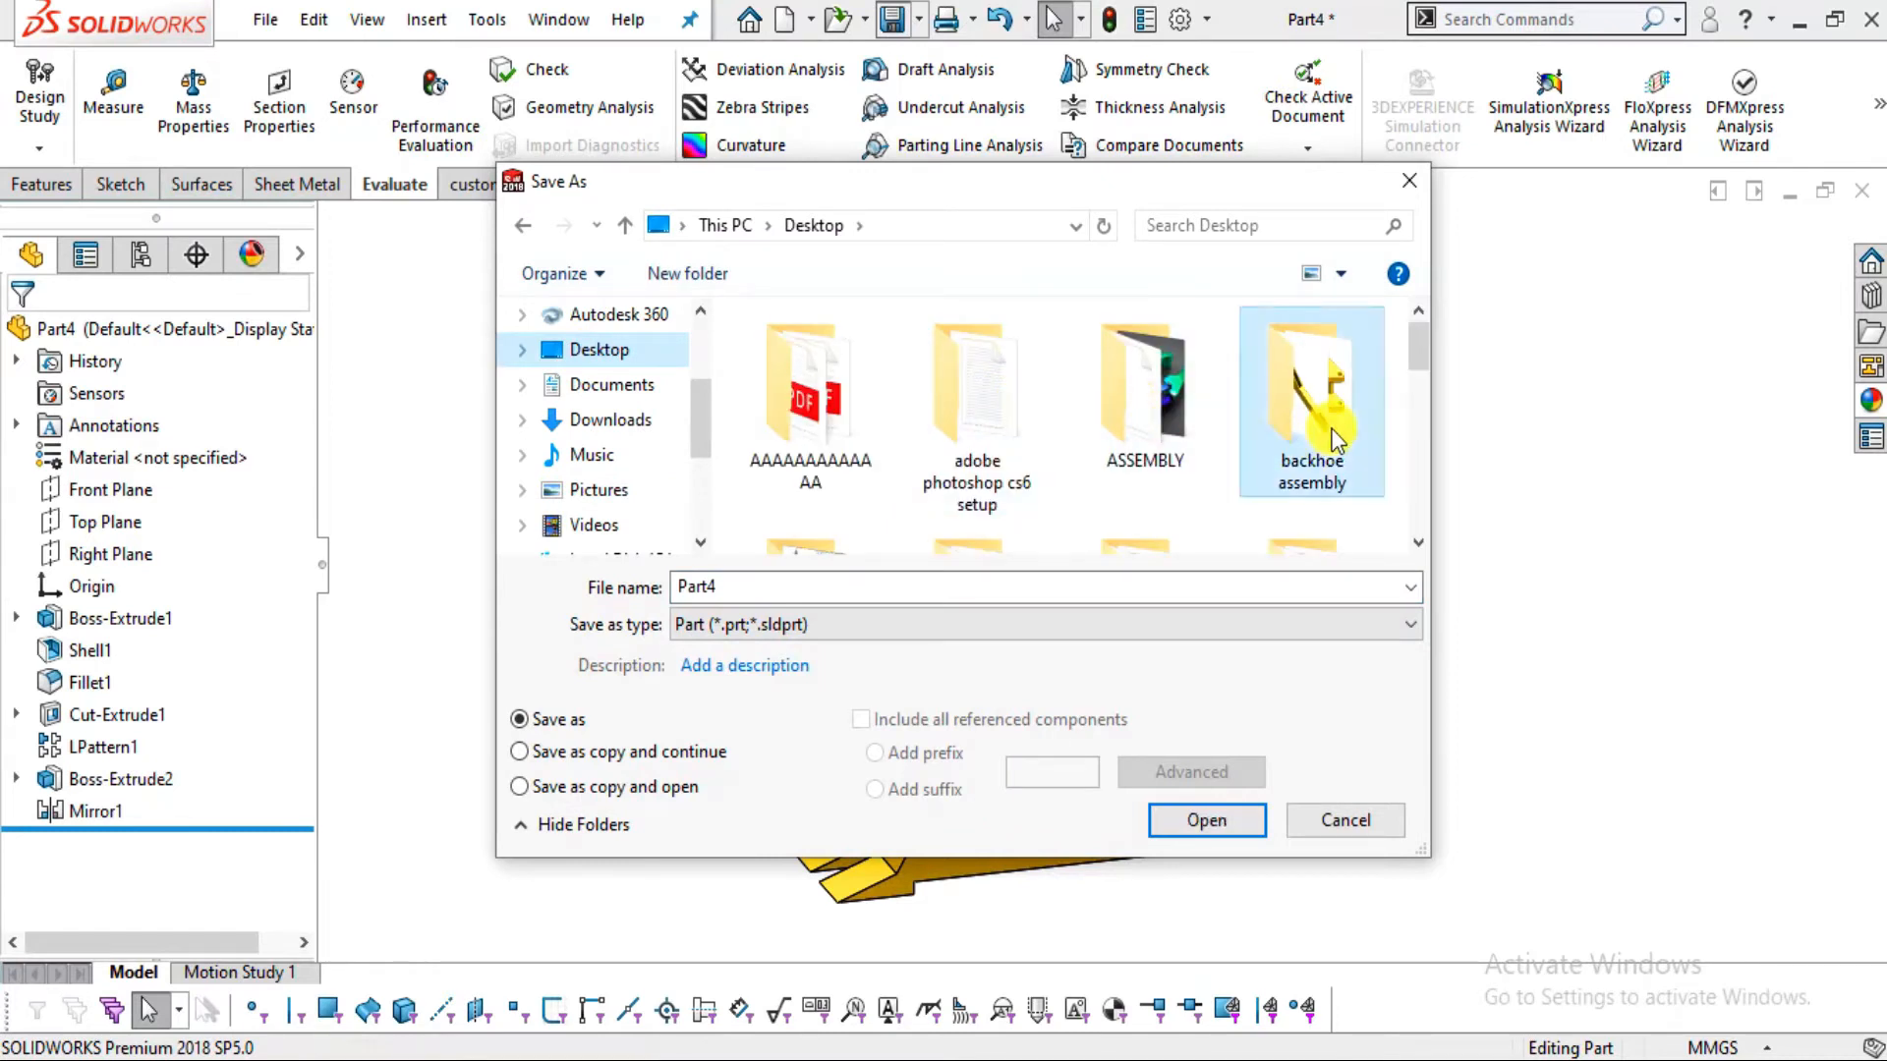
click(828, 596)
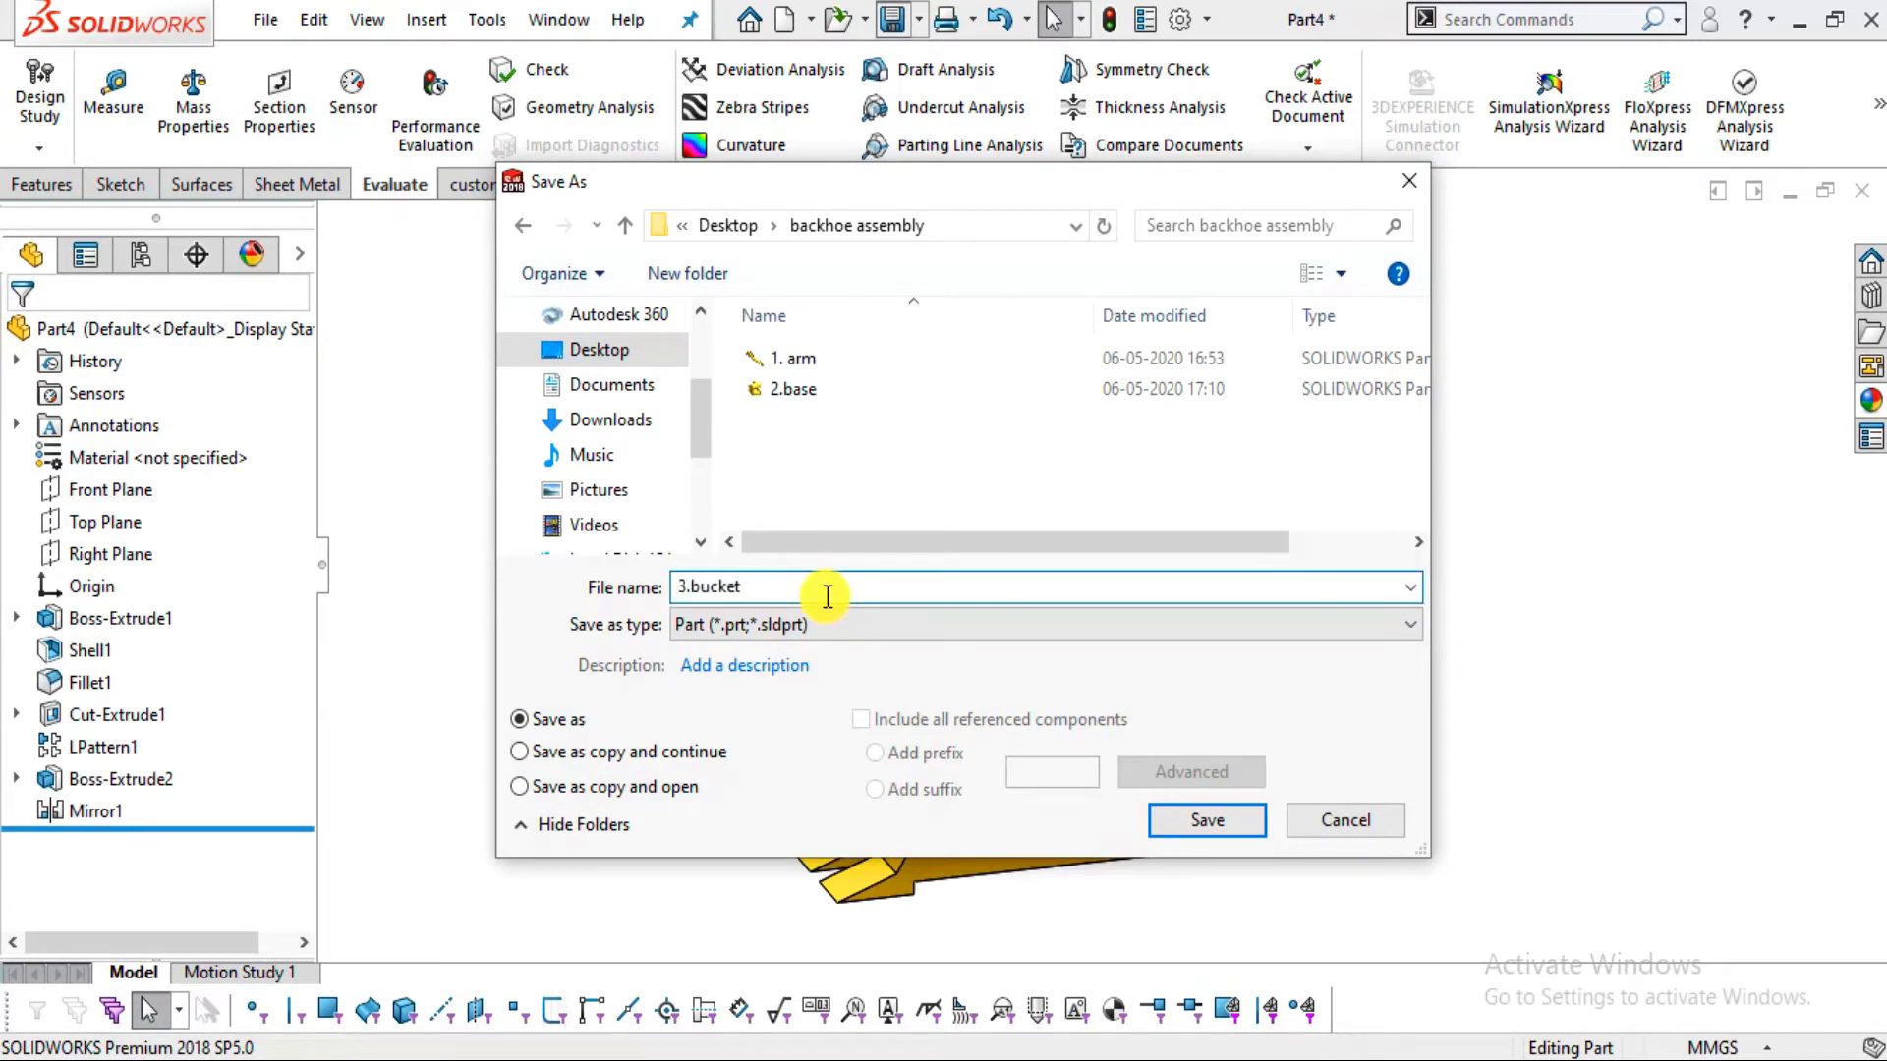
click(1211, 827)
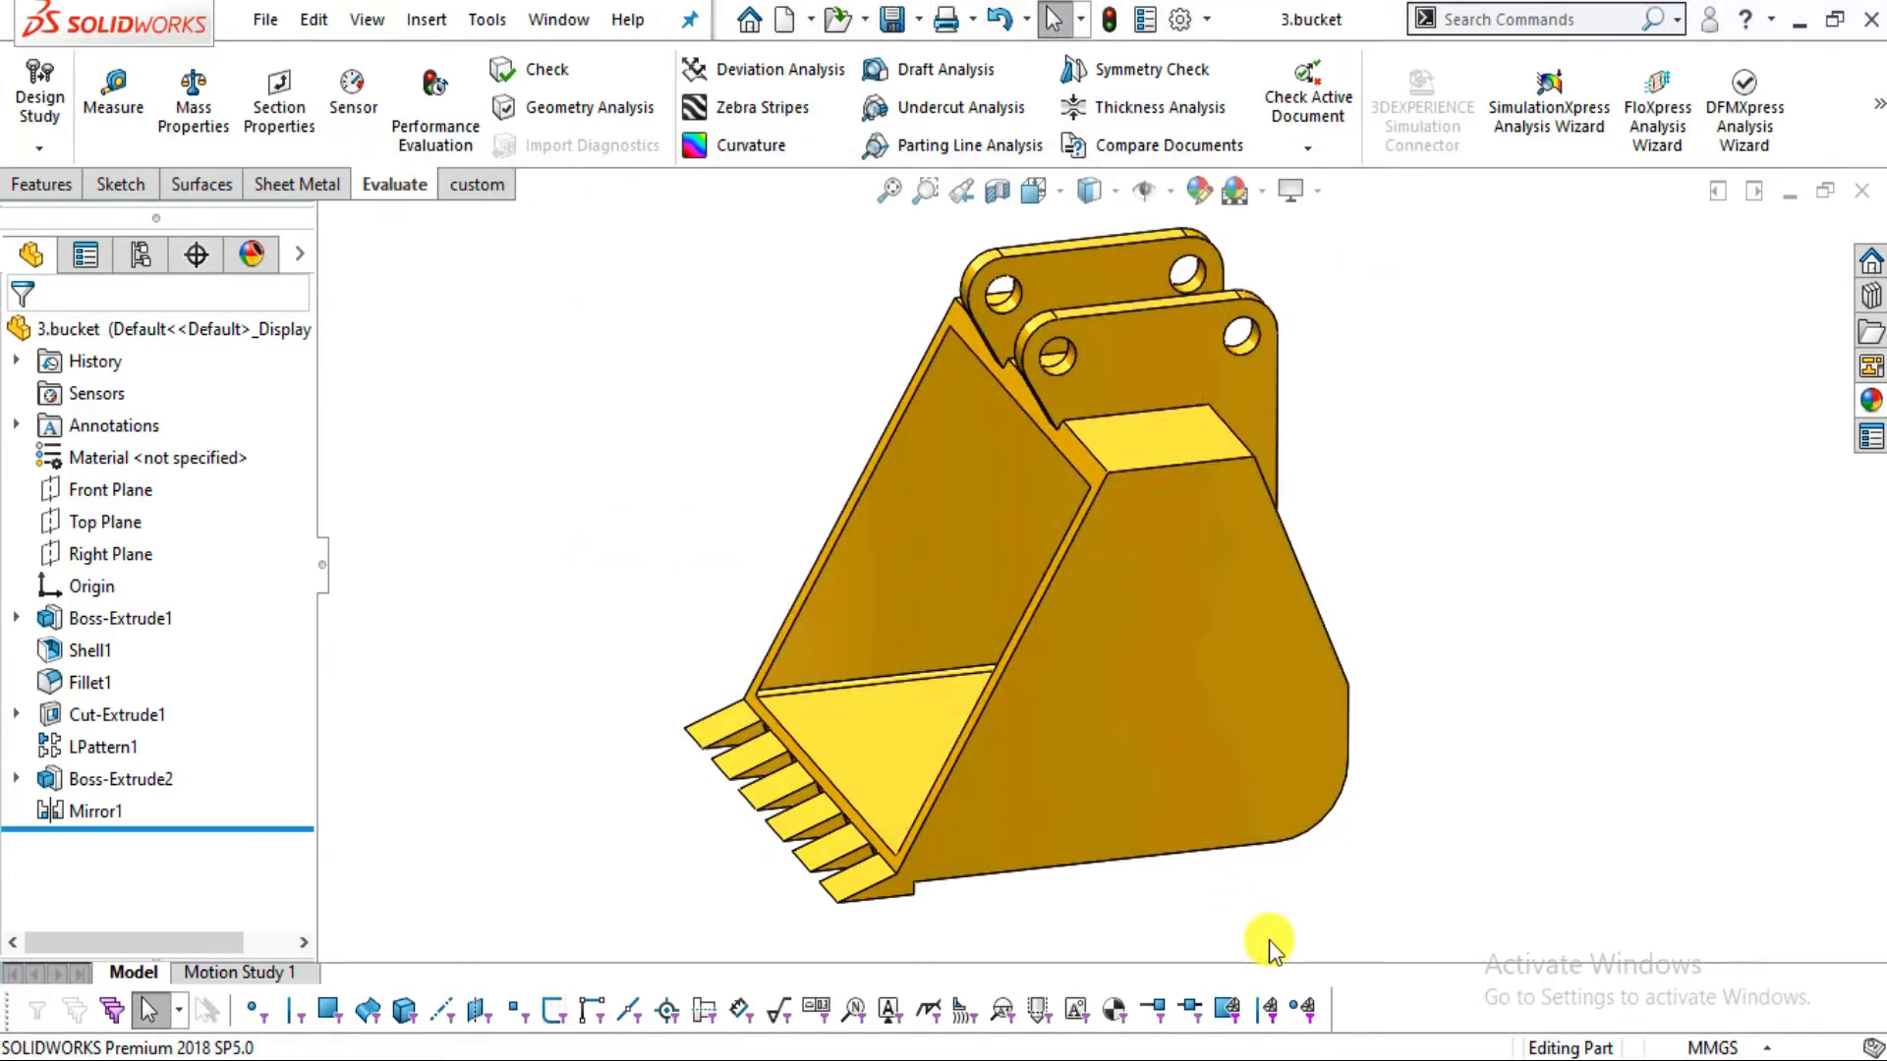
Examine the cylinder's dimensions on page 4 of the PDF drawing and compare its shape with the finished 4.cylinder model
key(alt+Tab)
scroll(1083, 794, down, 5)
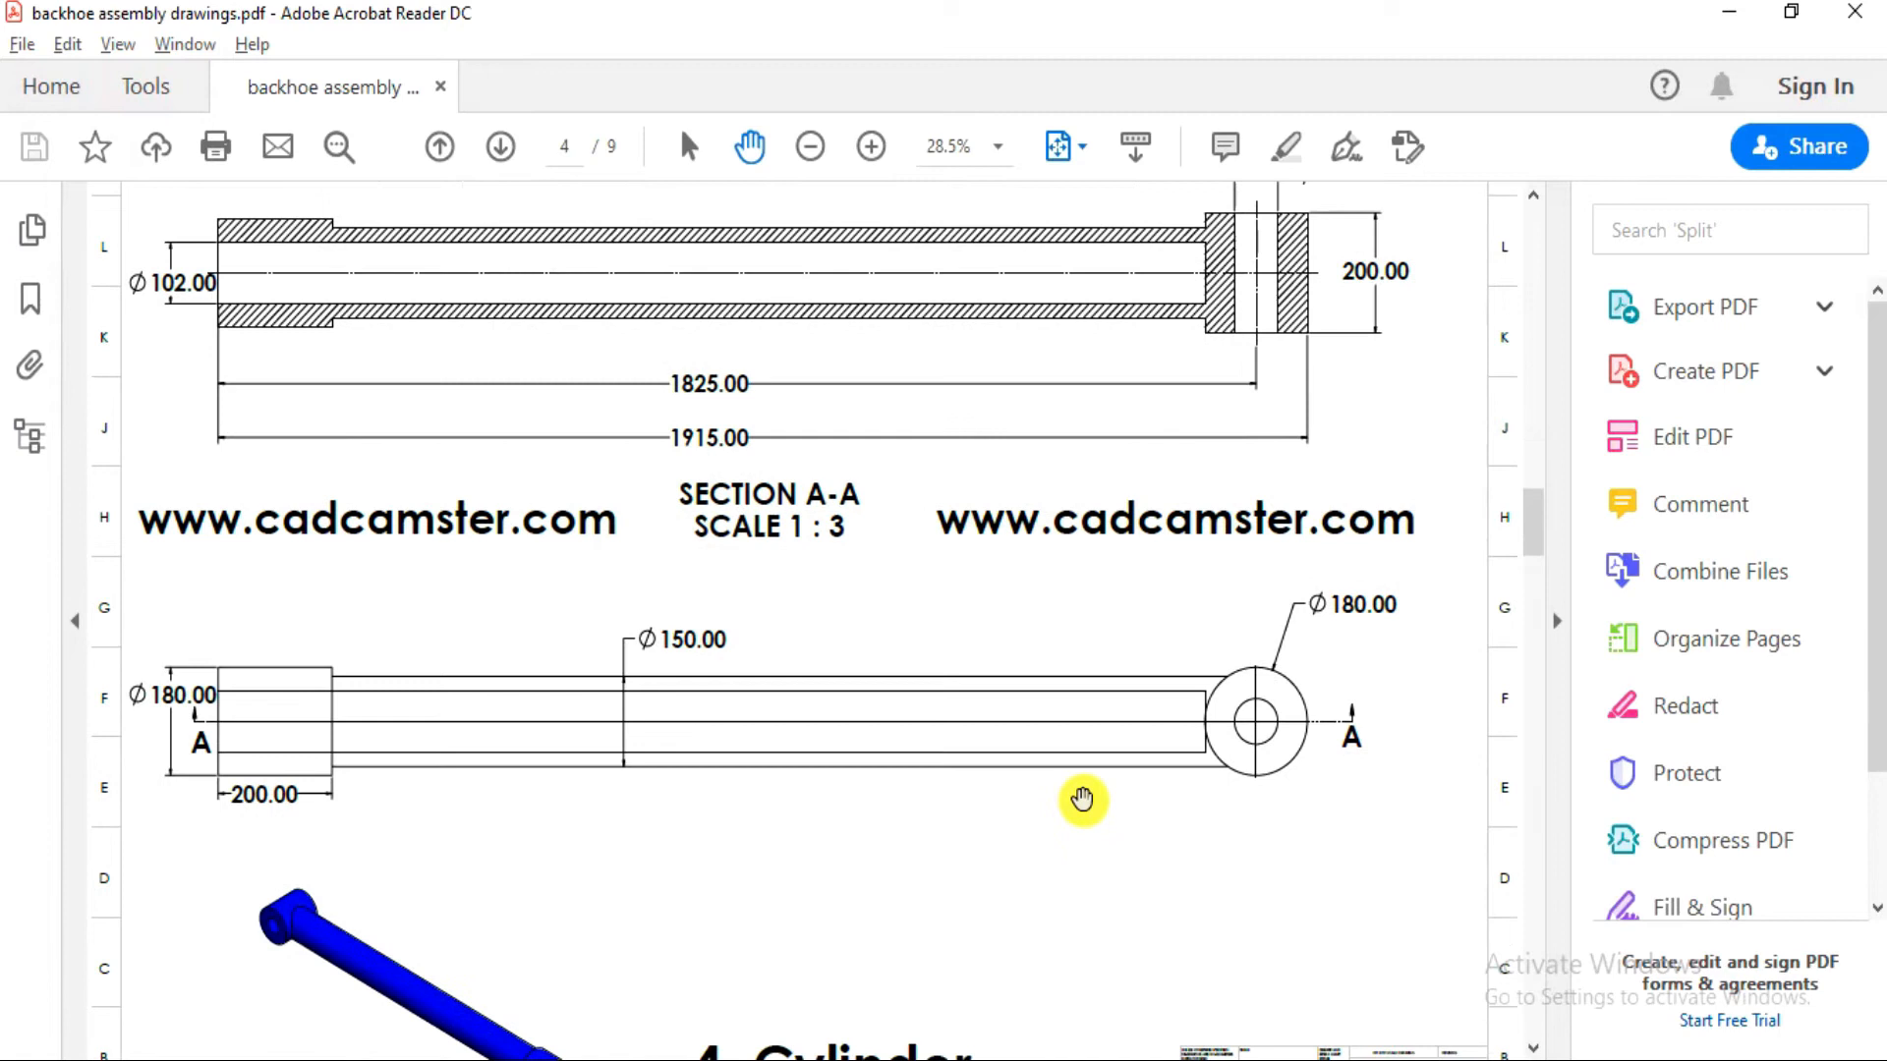
scroll(1078, 799, down, 1)
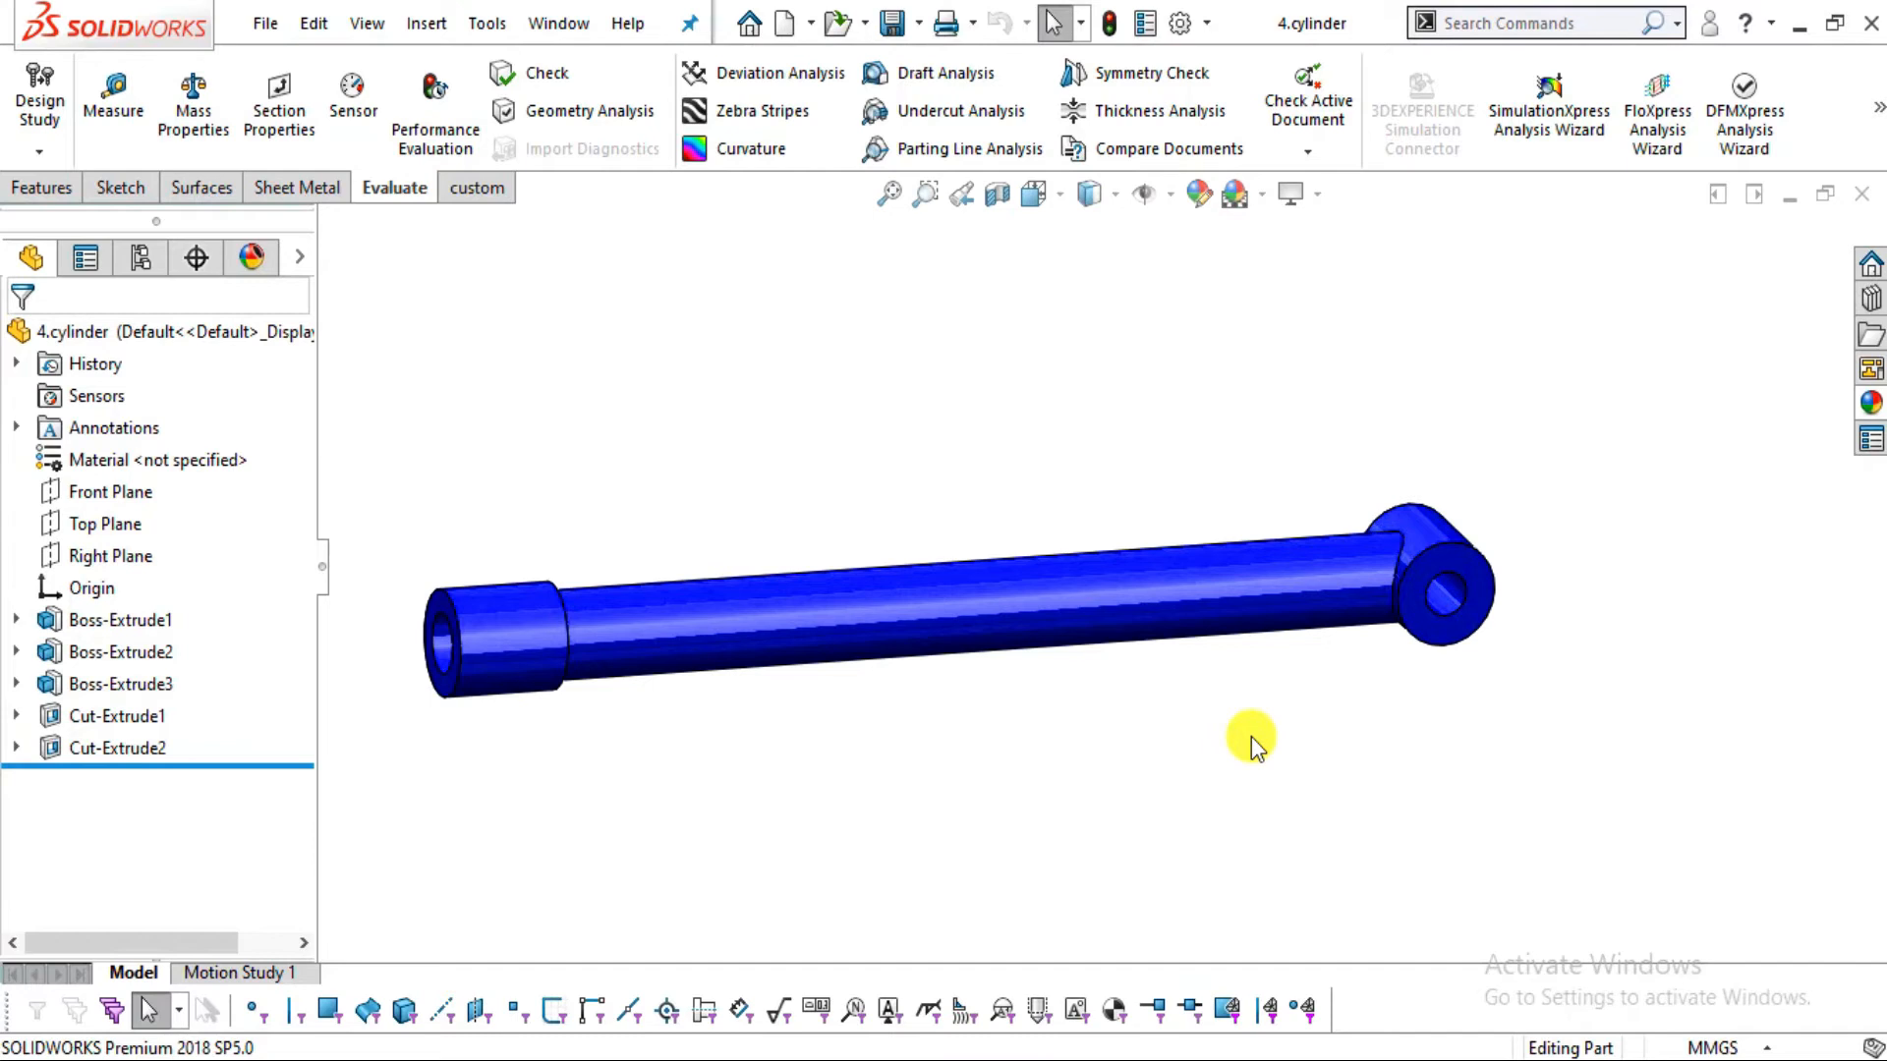
middle_drag(934, 661, 977, 665)
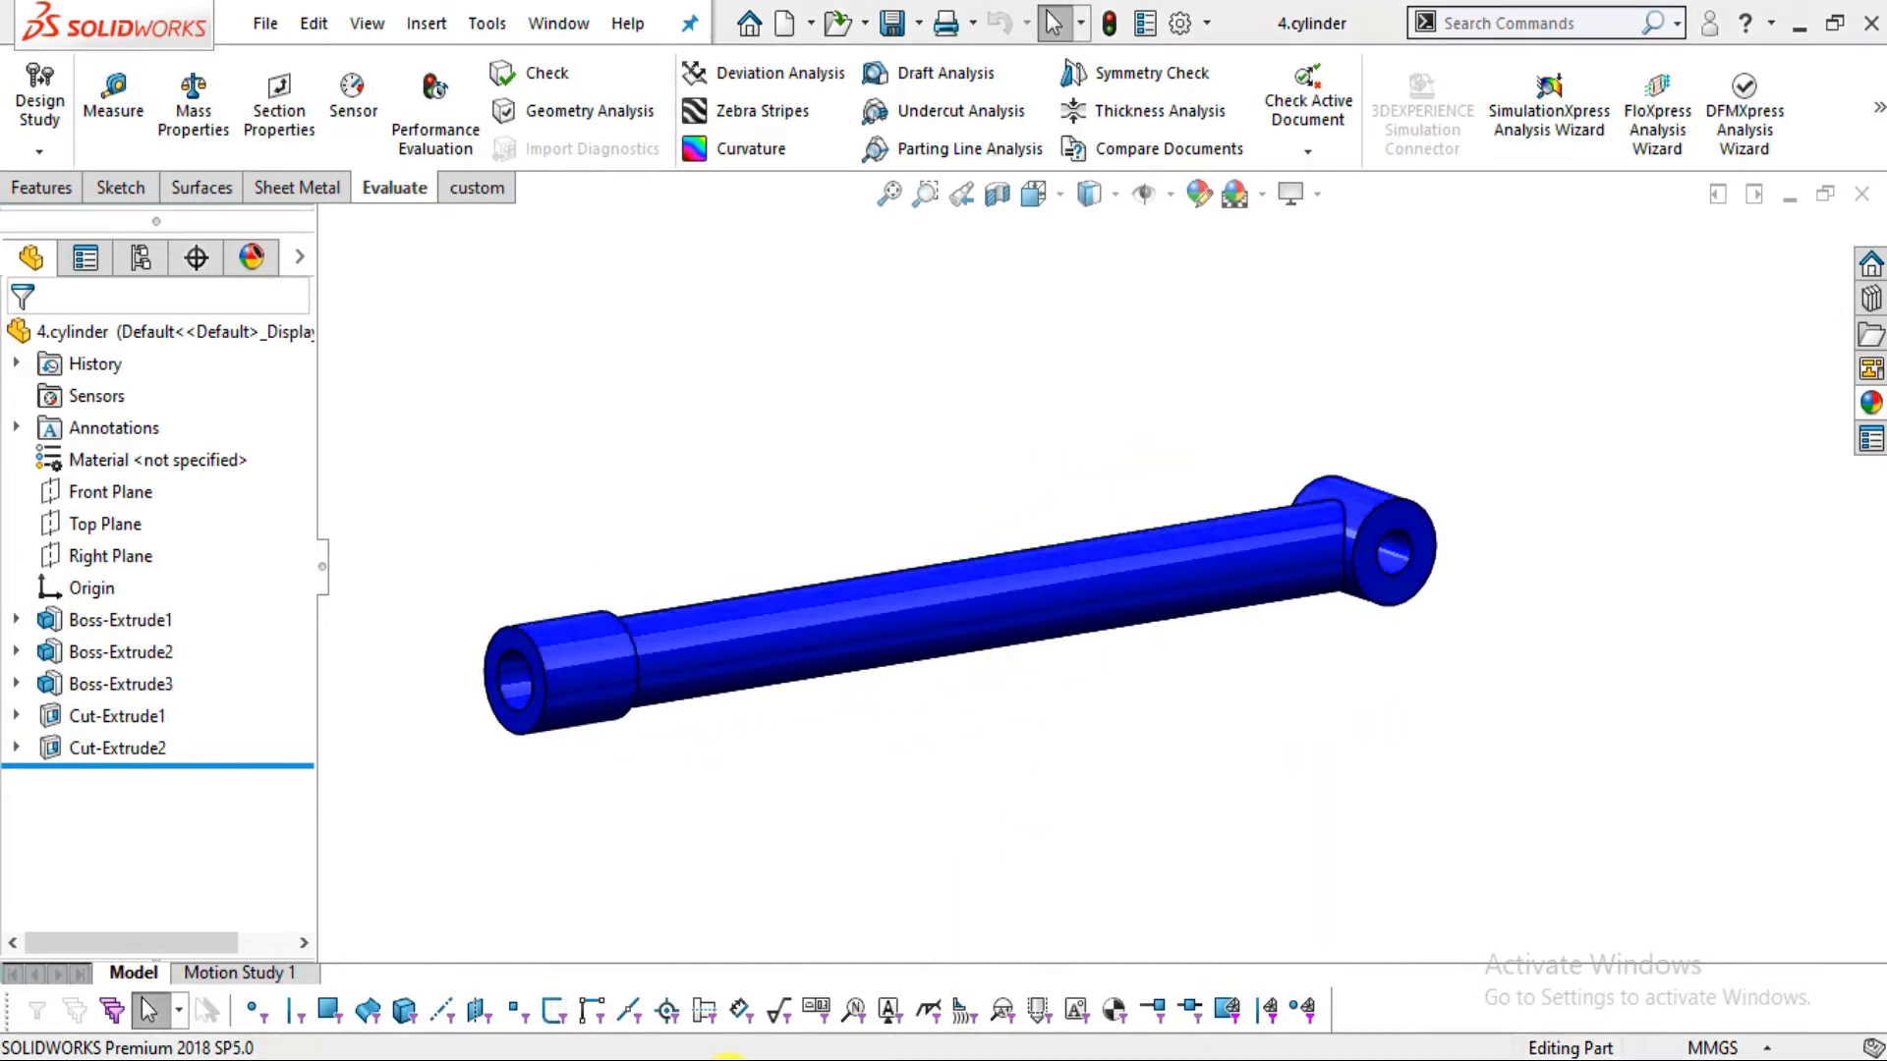
click(906, 1059)
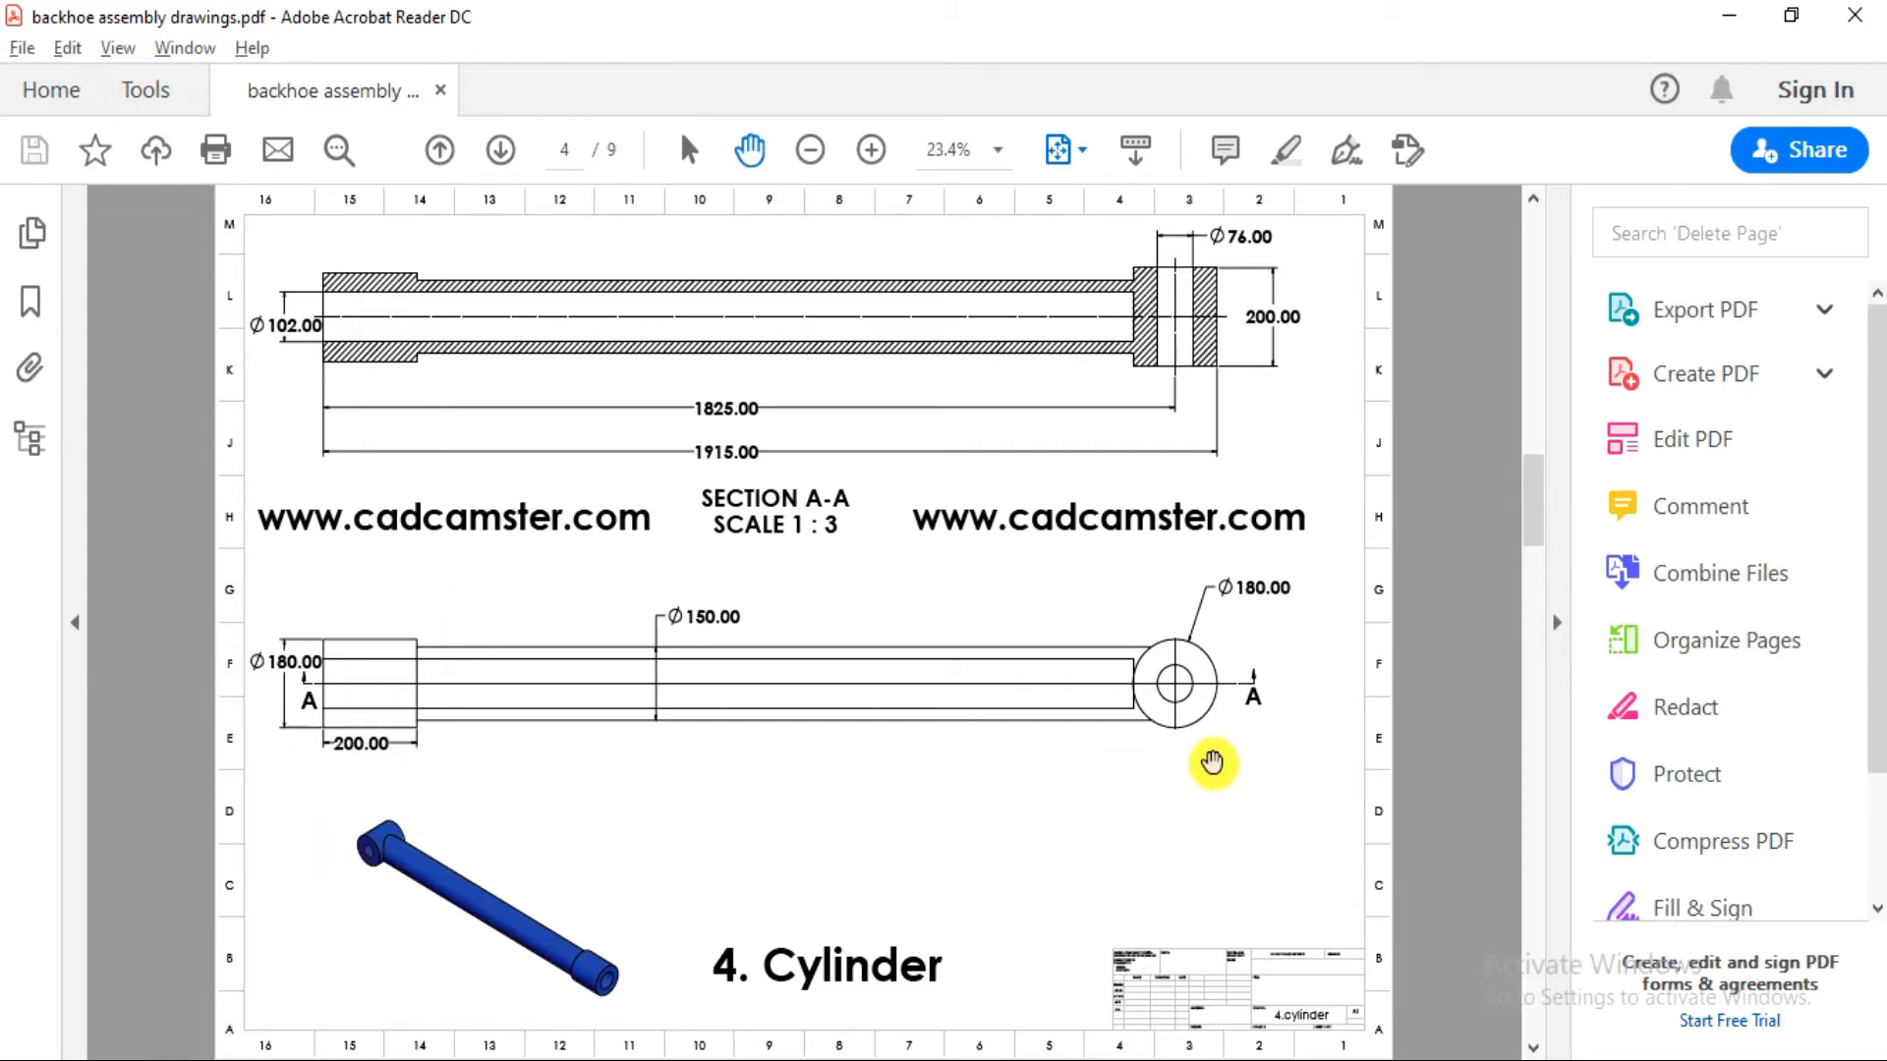
key(alt+Tab)
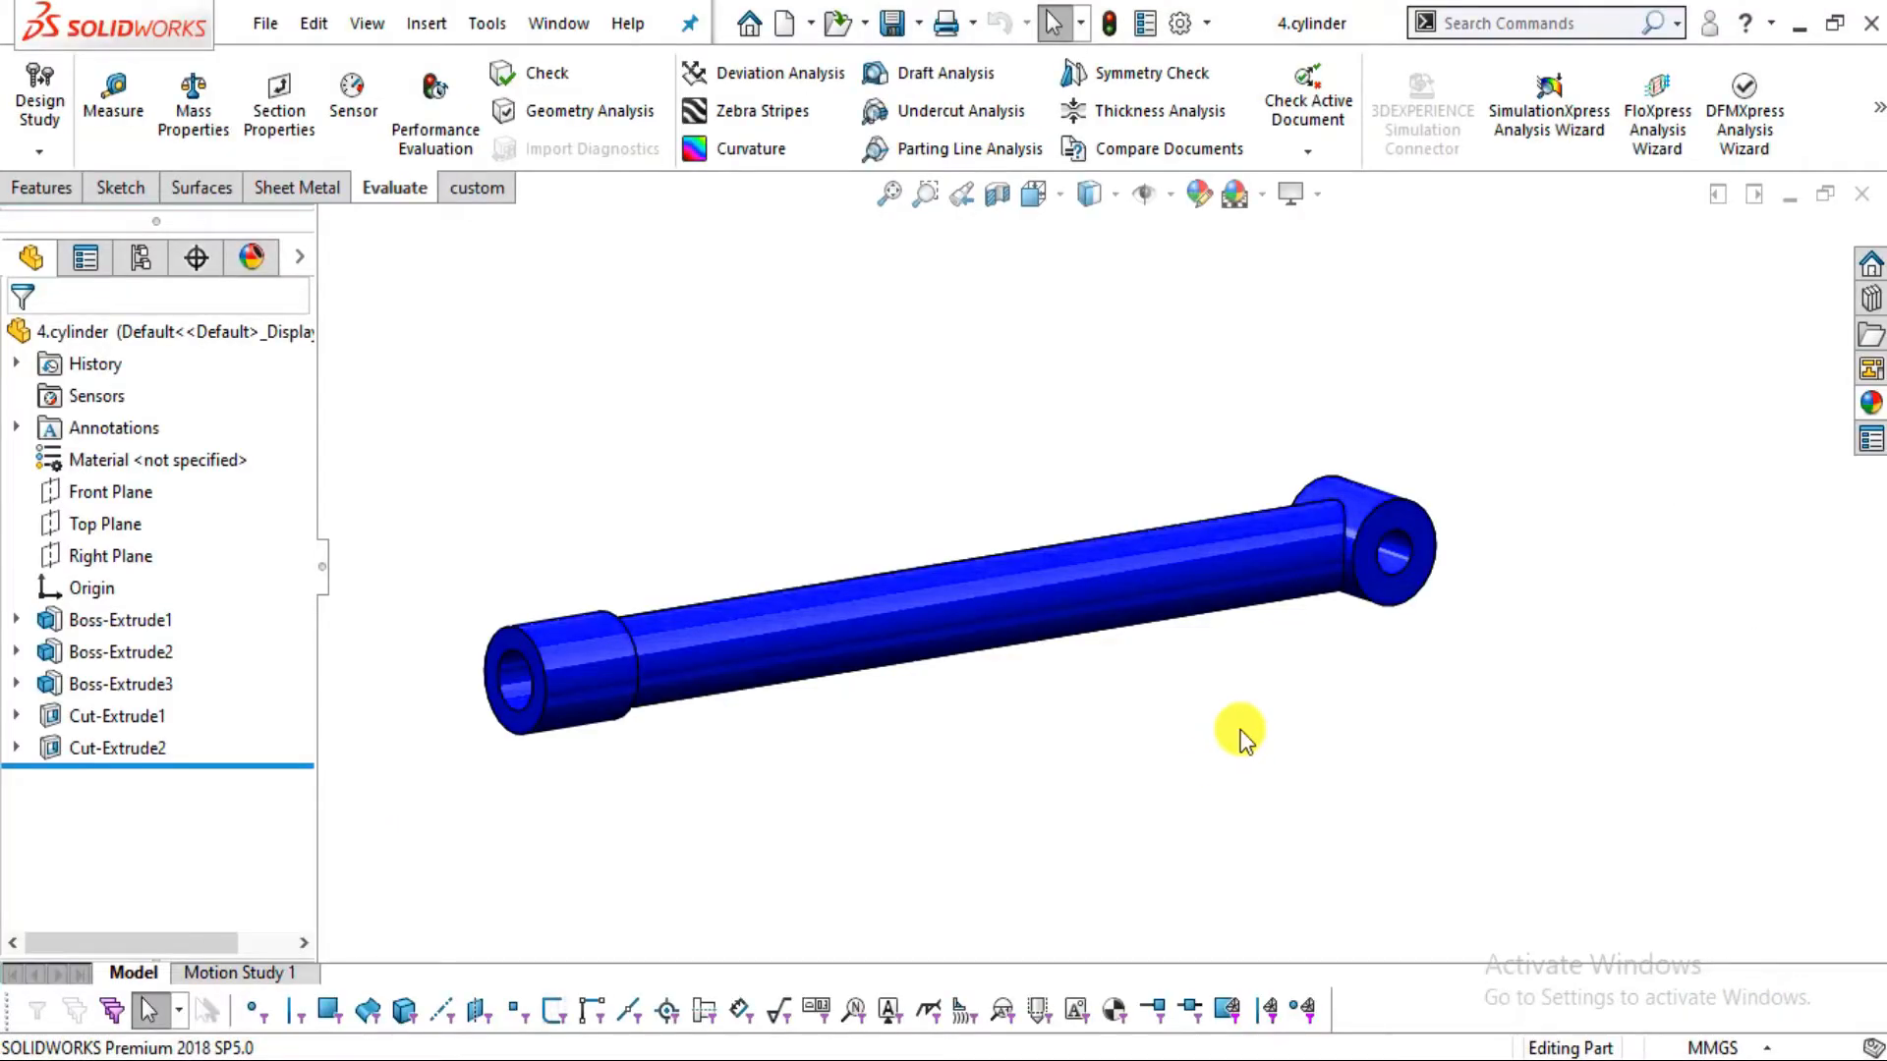
Close the finished 4.cylinder model and create a new part document
click(1864, 209)
click(265, 23)
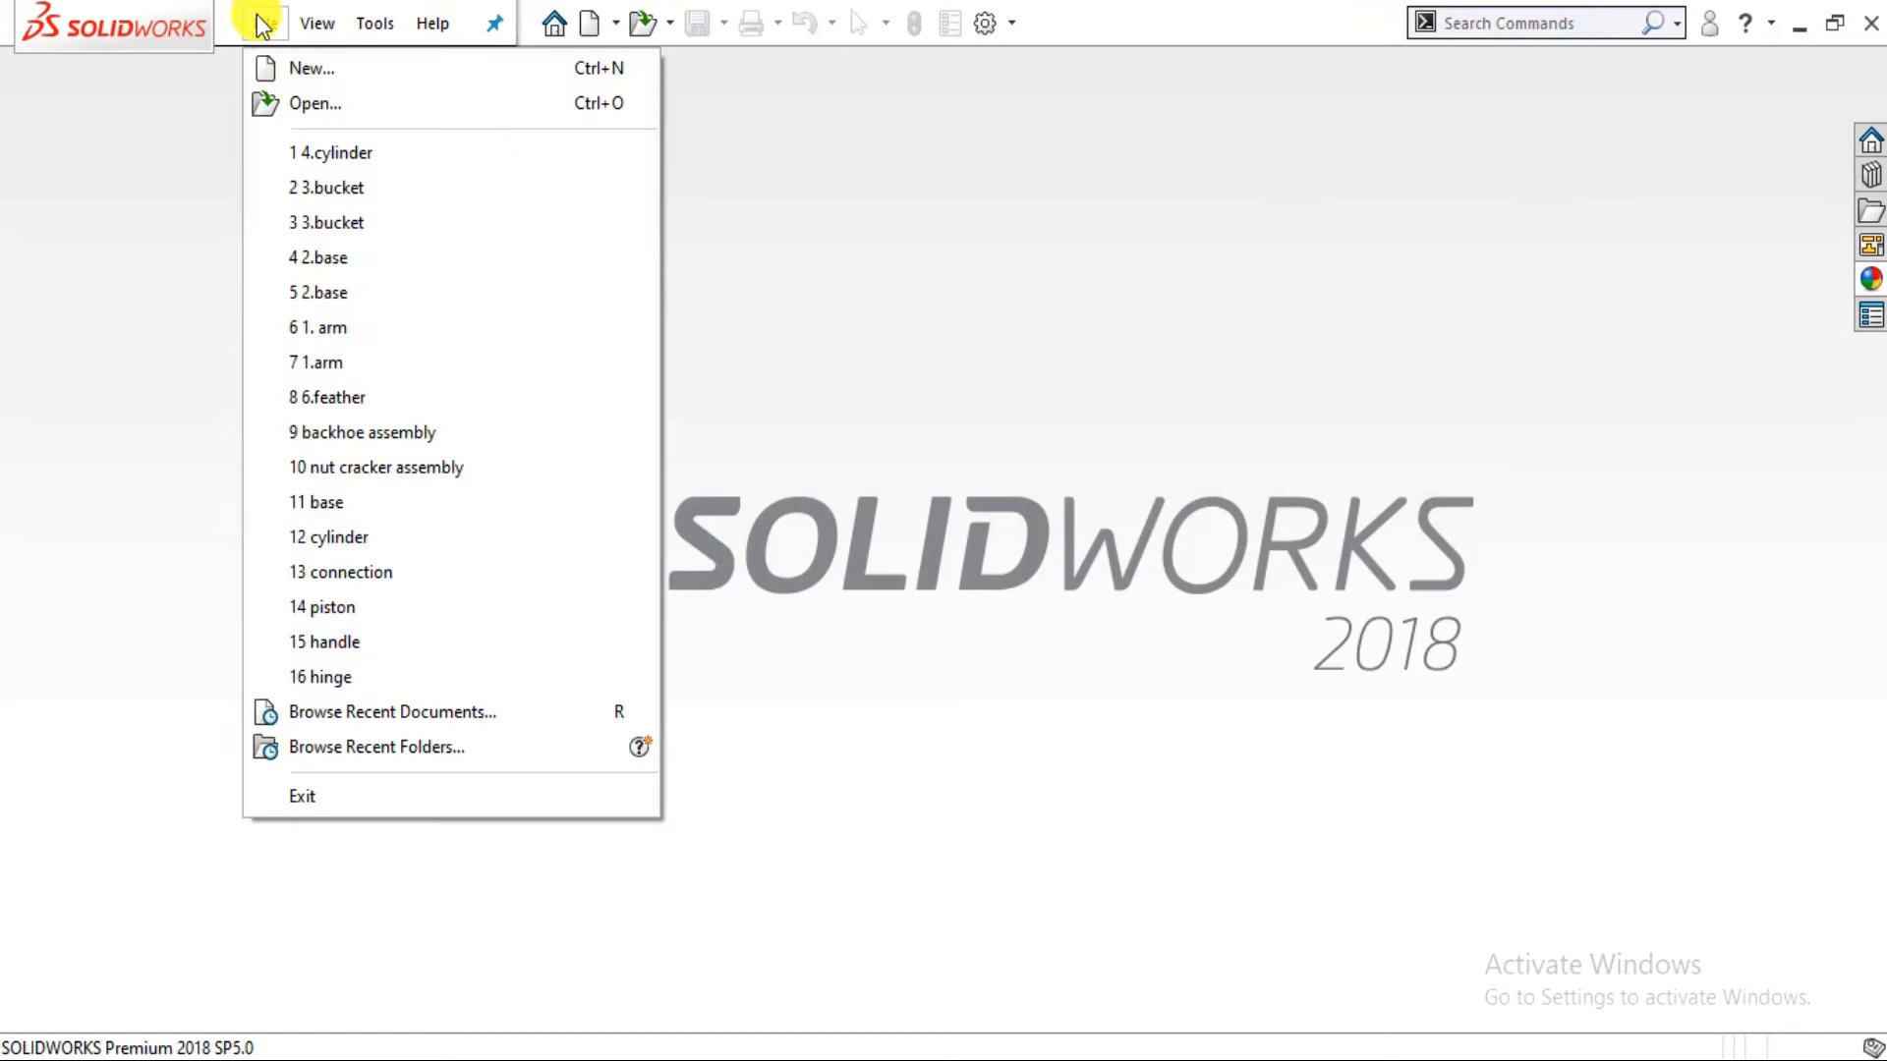
click(295, 71)
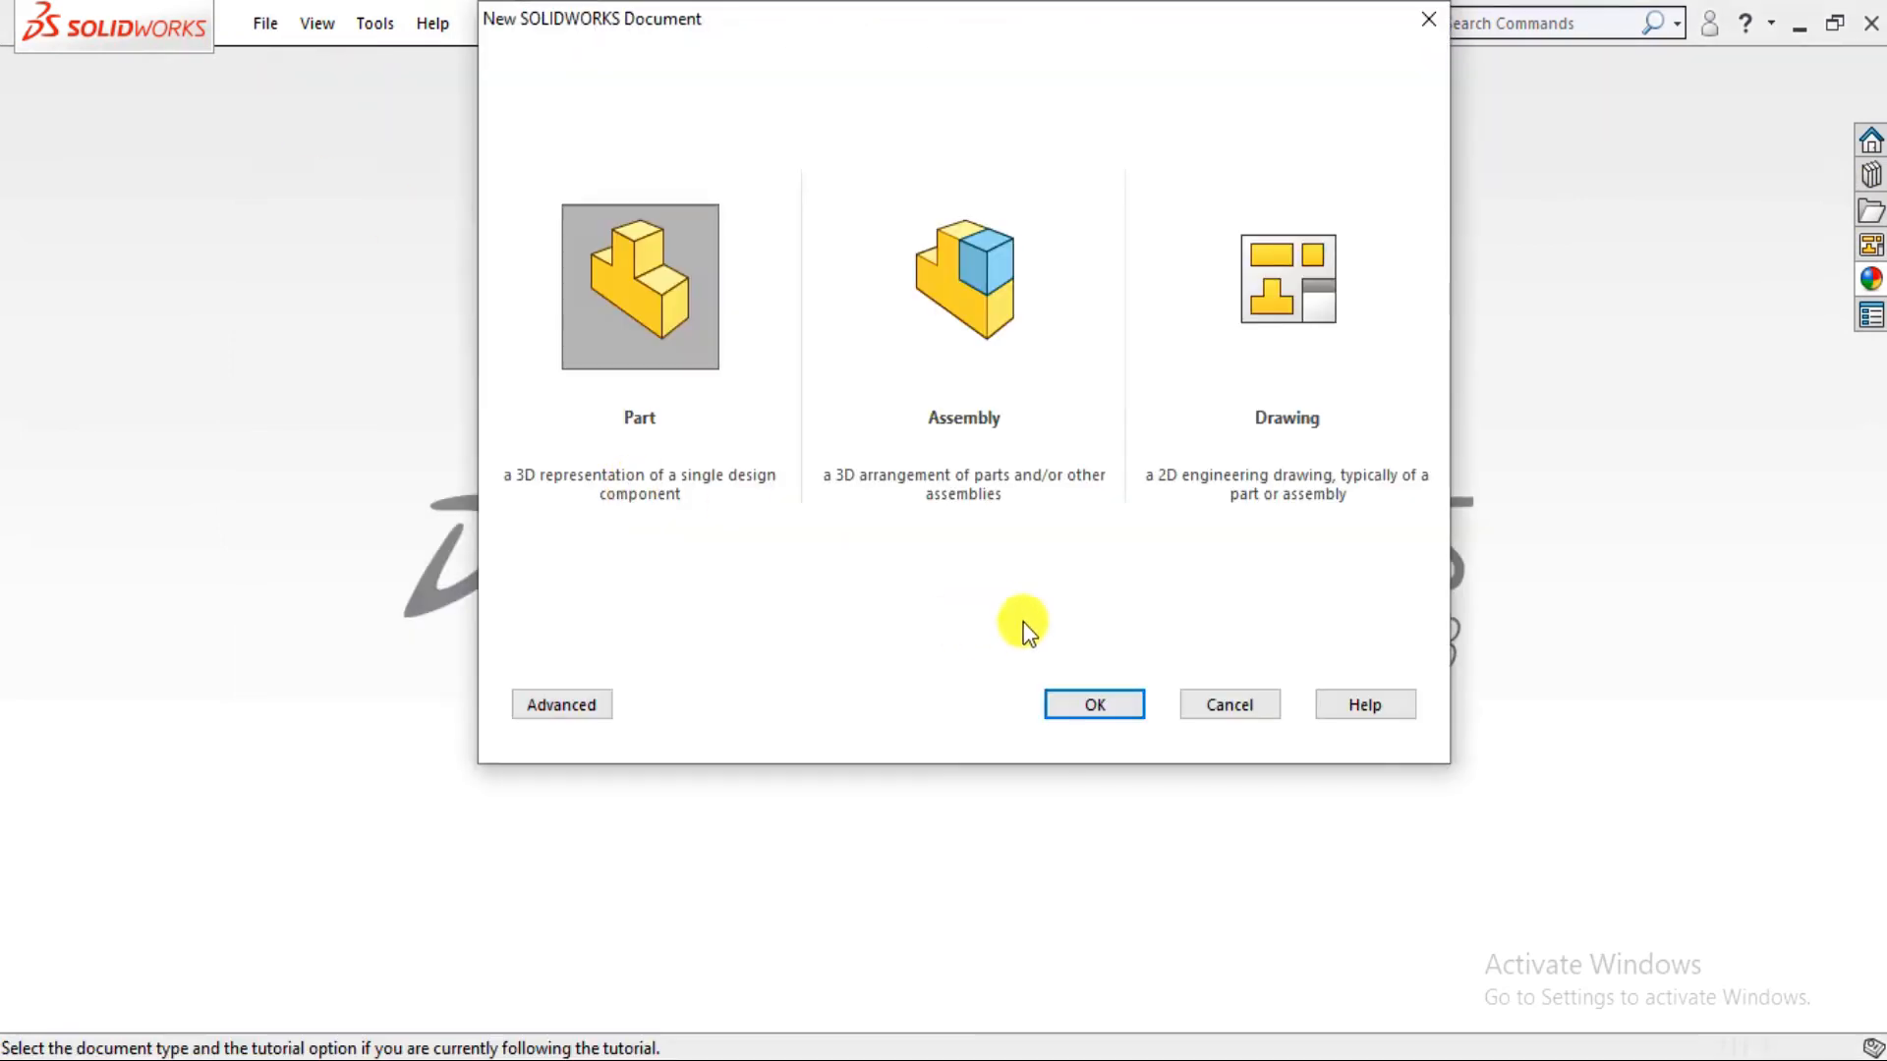
click(1113, 706)
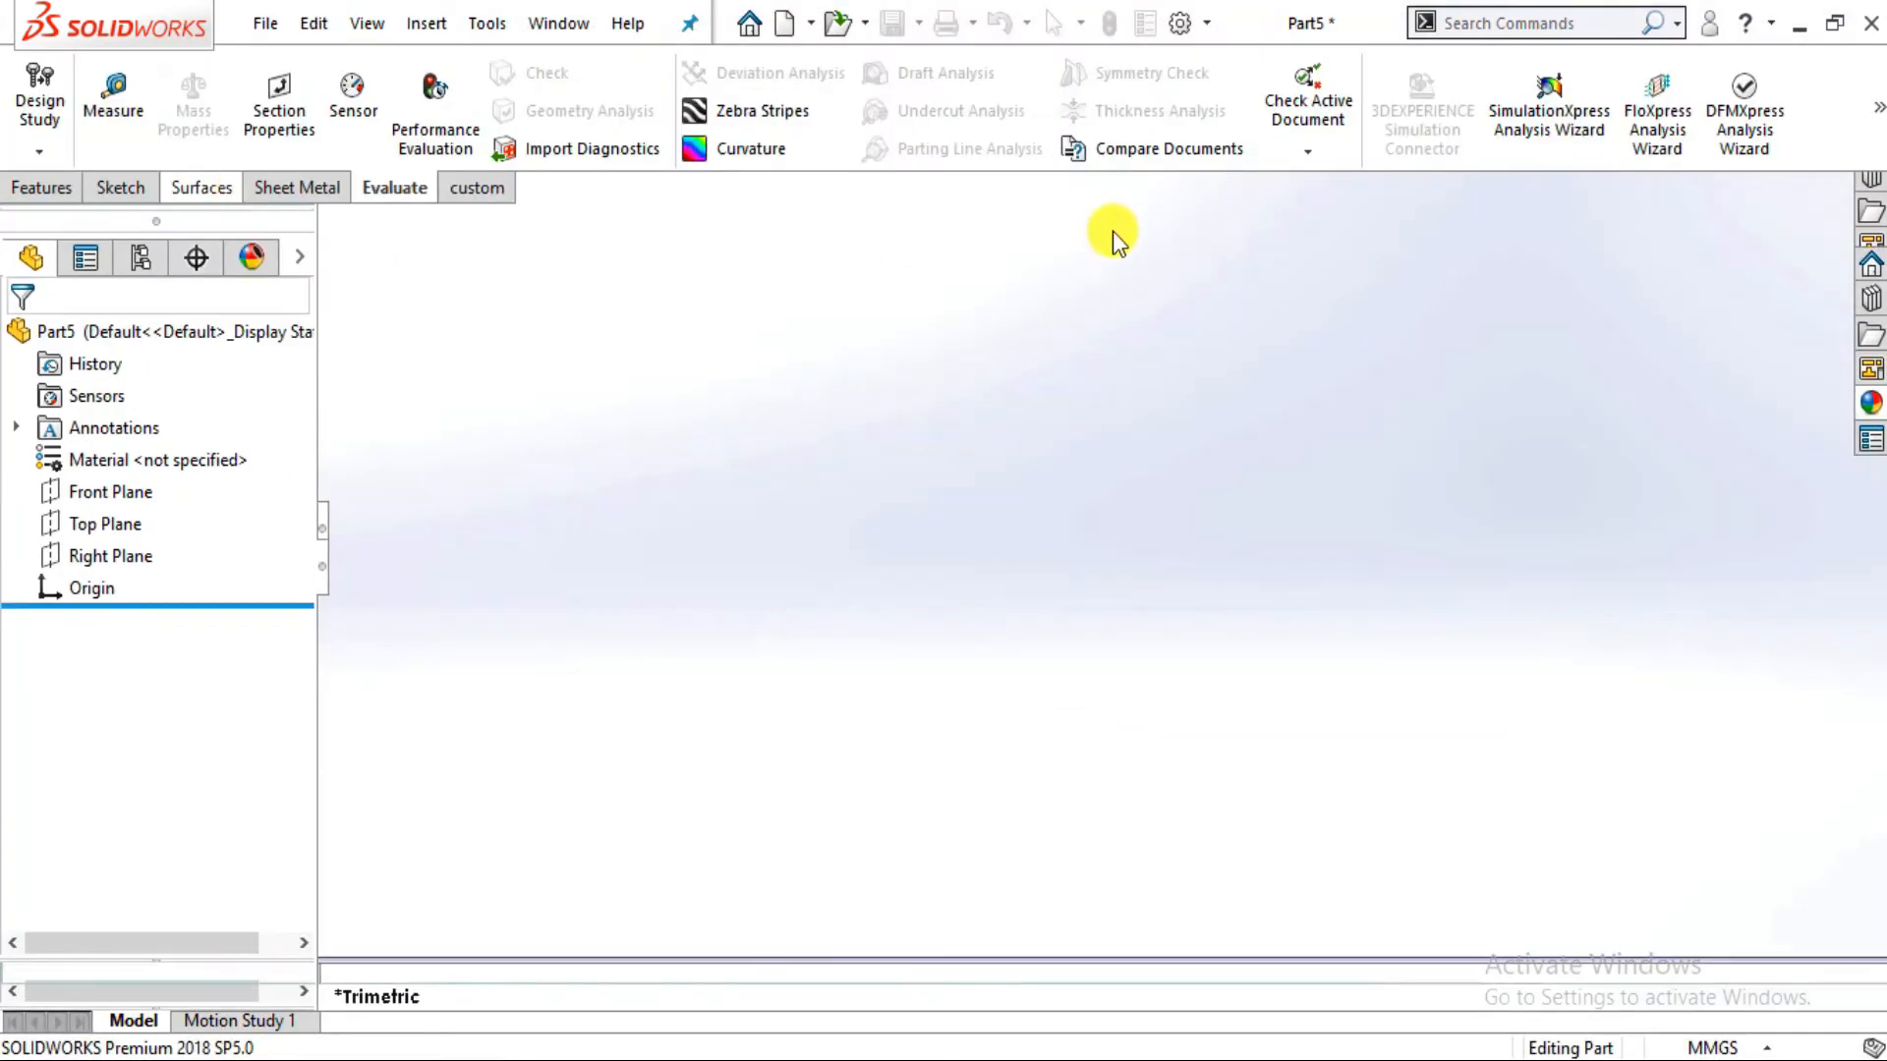
Change the new part's graphics background to plain white
click(1263, 194)
click(1304, 83)
click(1760, 1044)
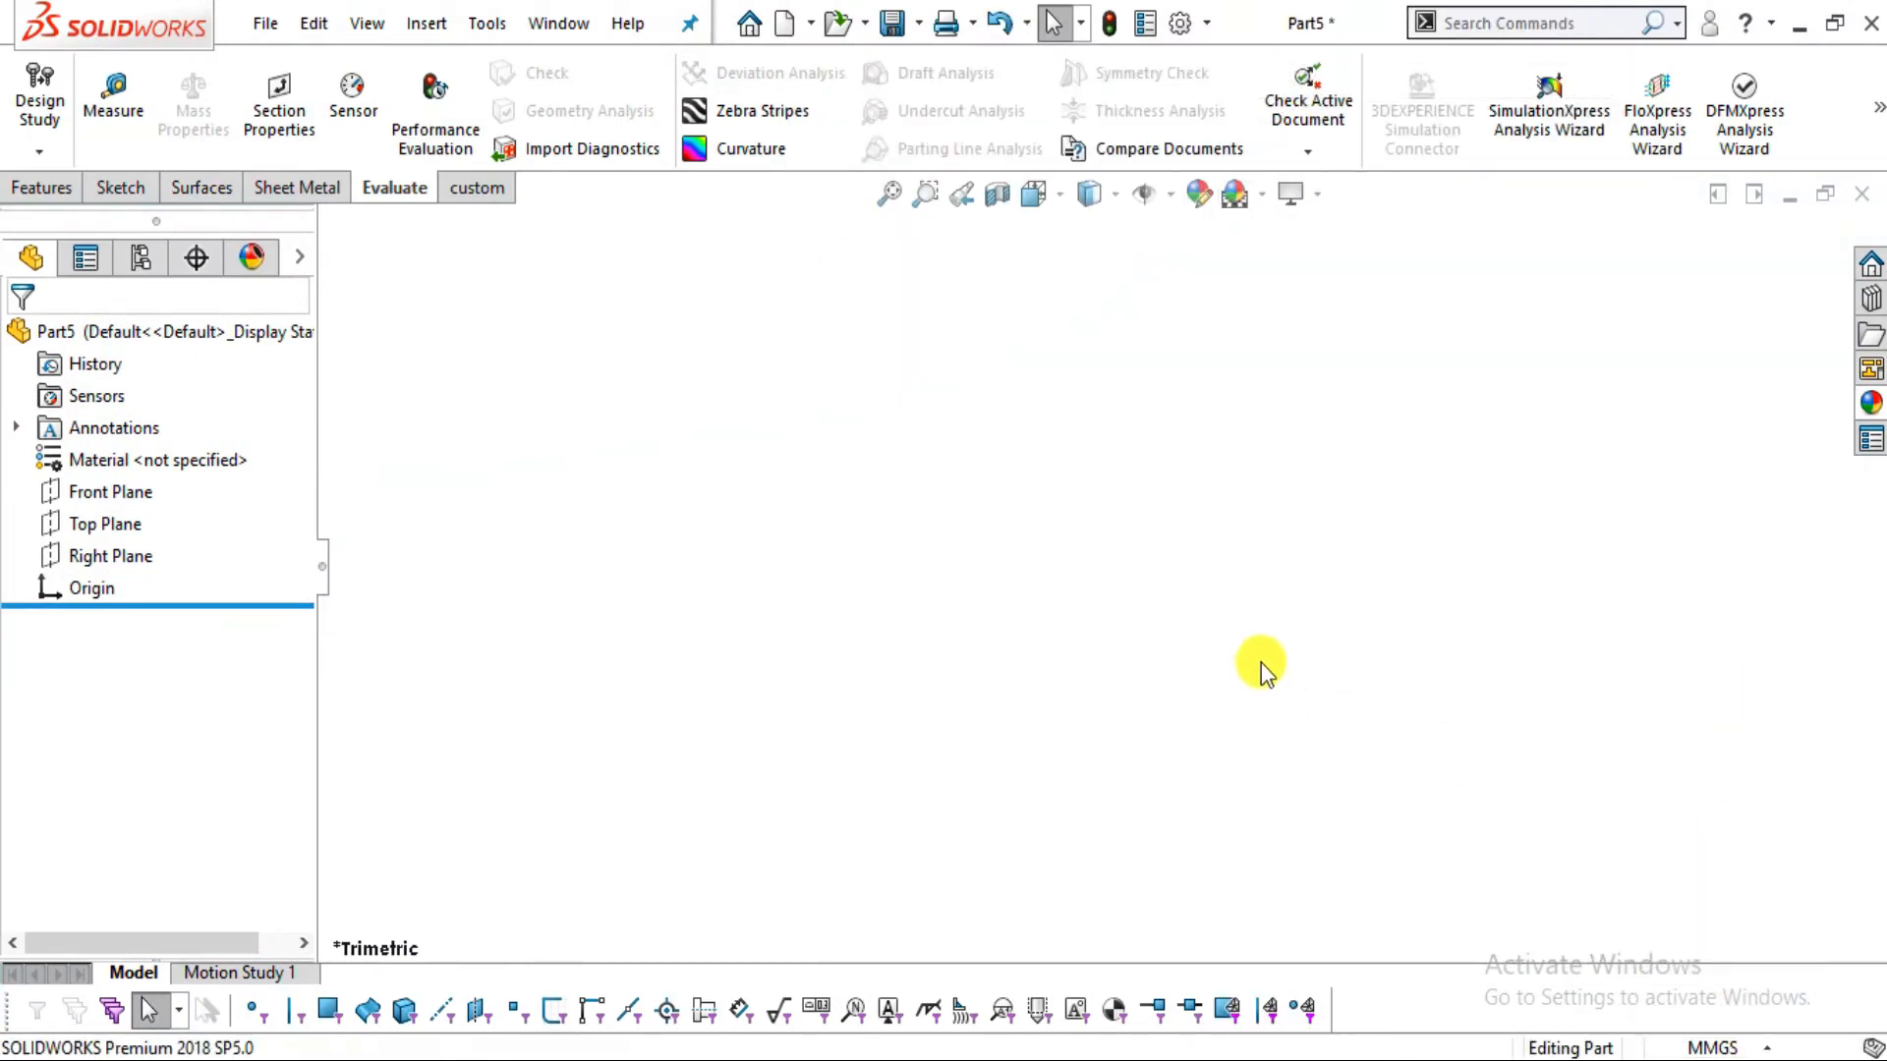
Sketch a circle of about 91 mm diameter centred on the origin on the Front Plane
click(123, 187)
click(236, 72)
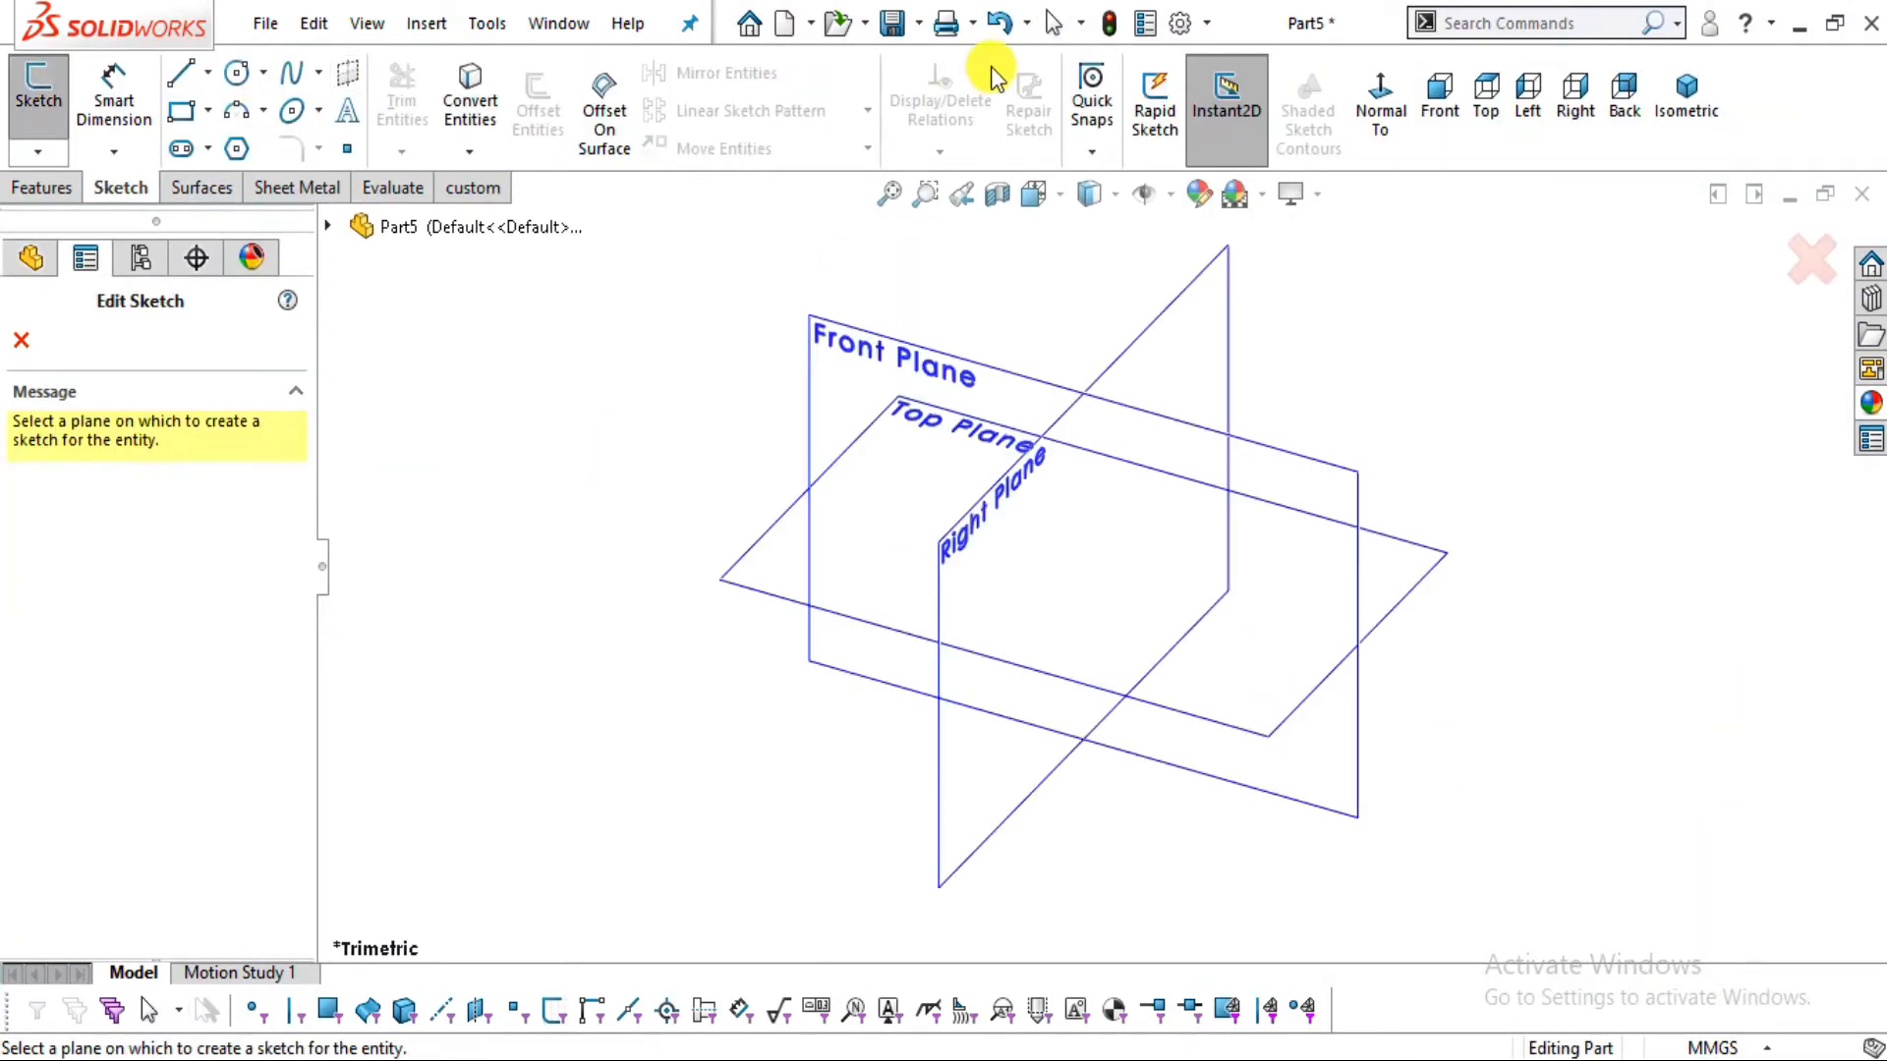
click(901, 360)
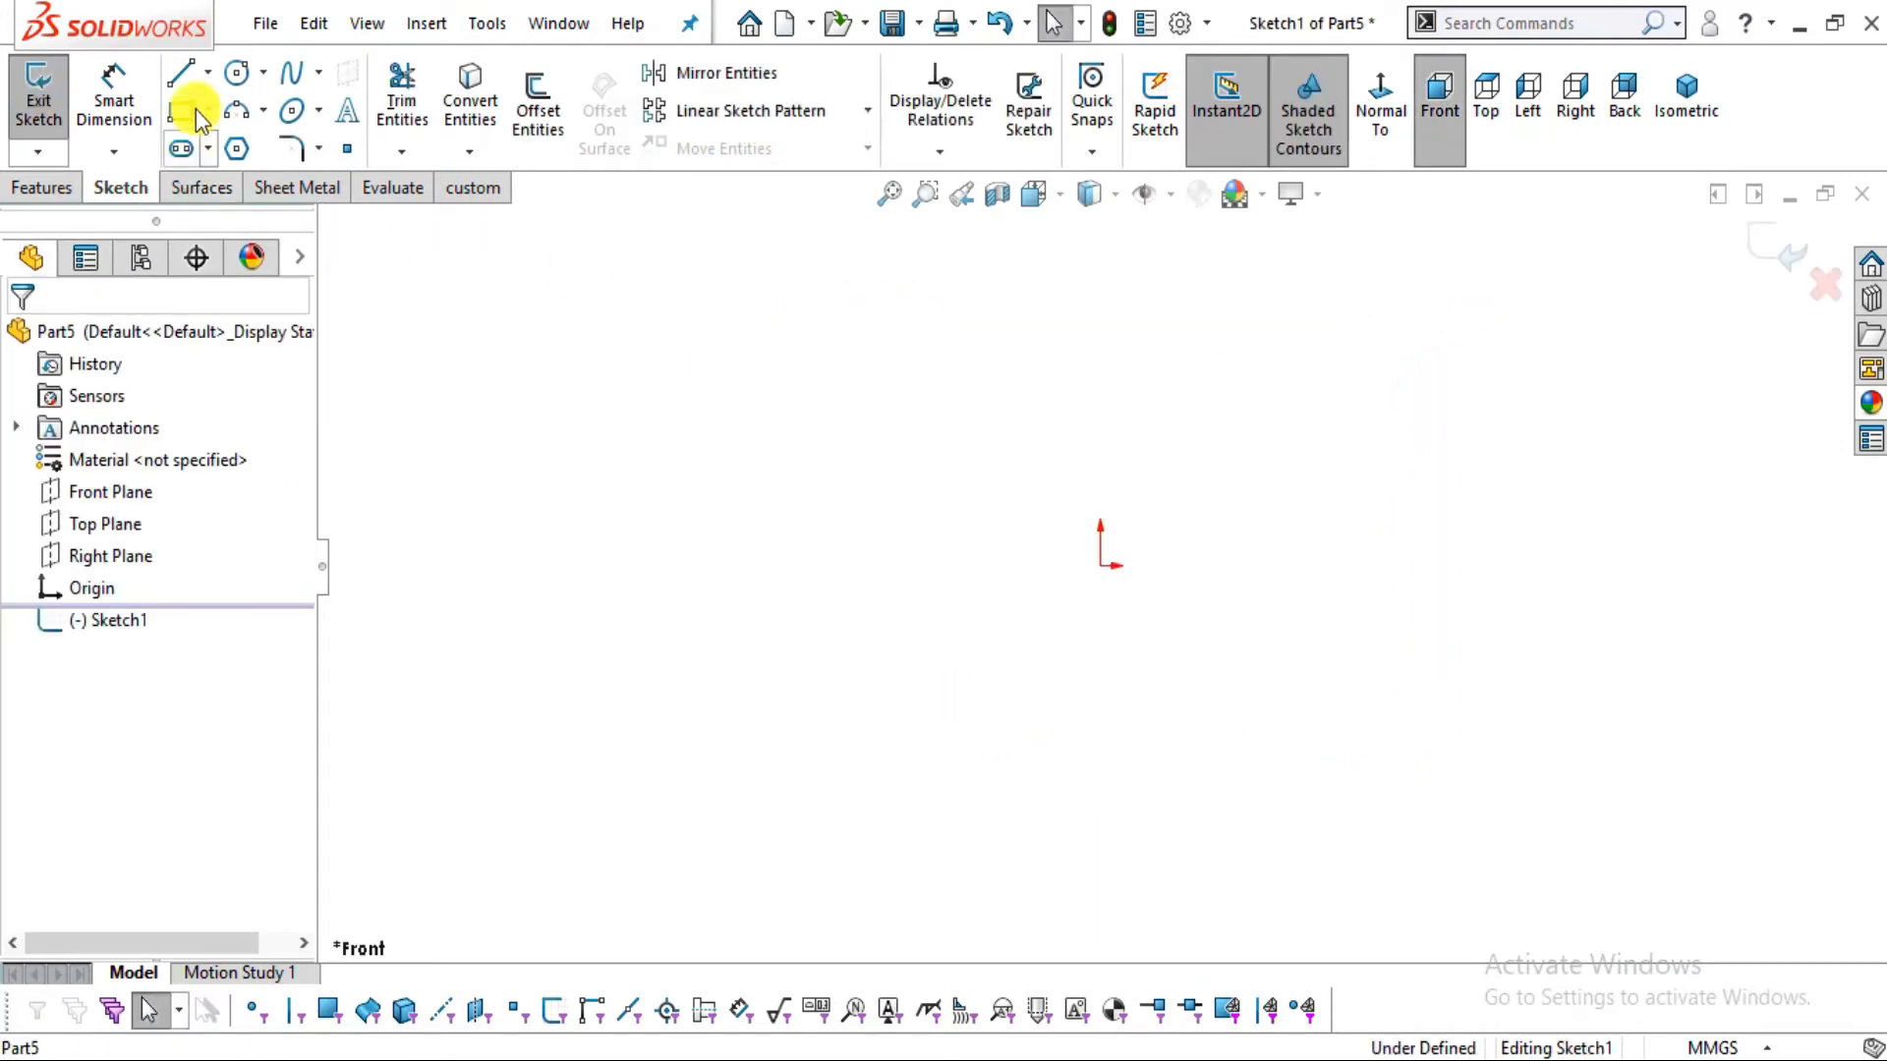
click(236, 73)
click(1101, 566)
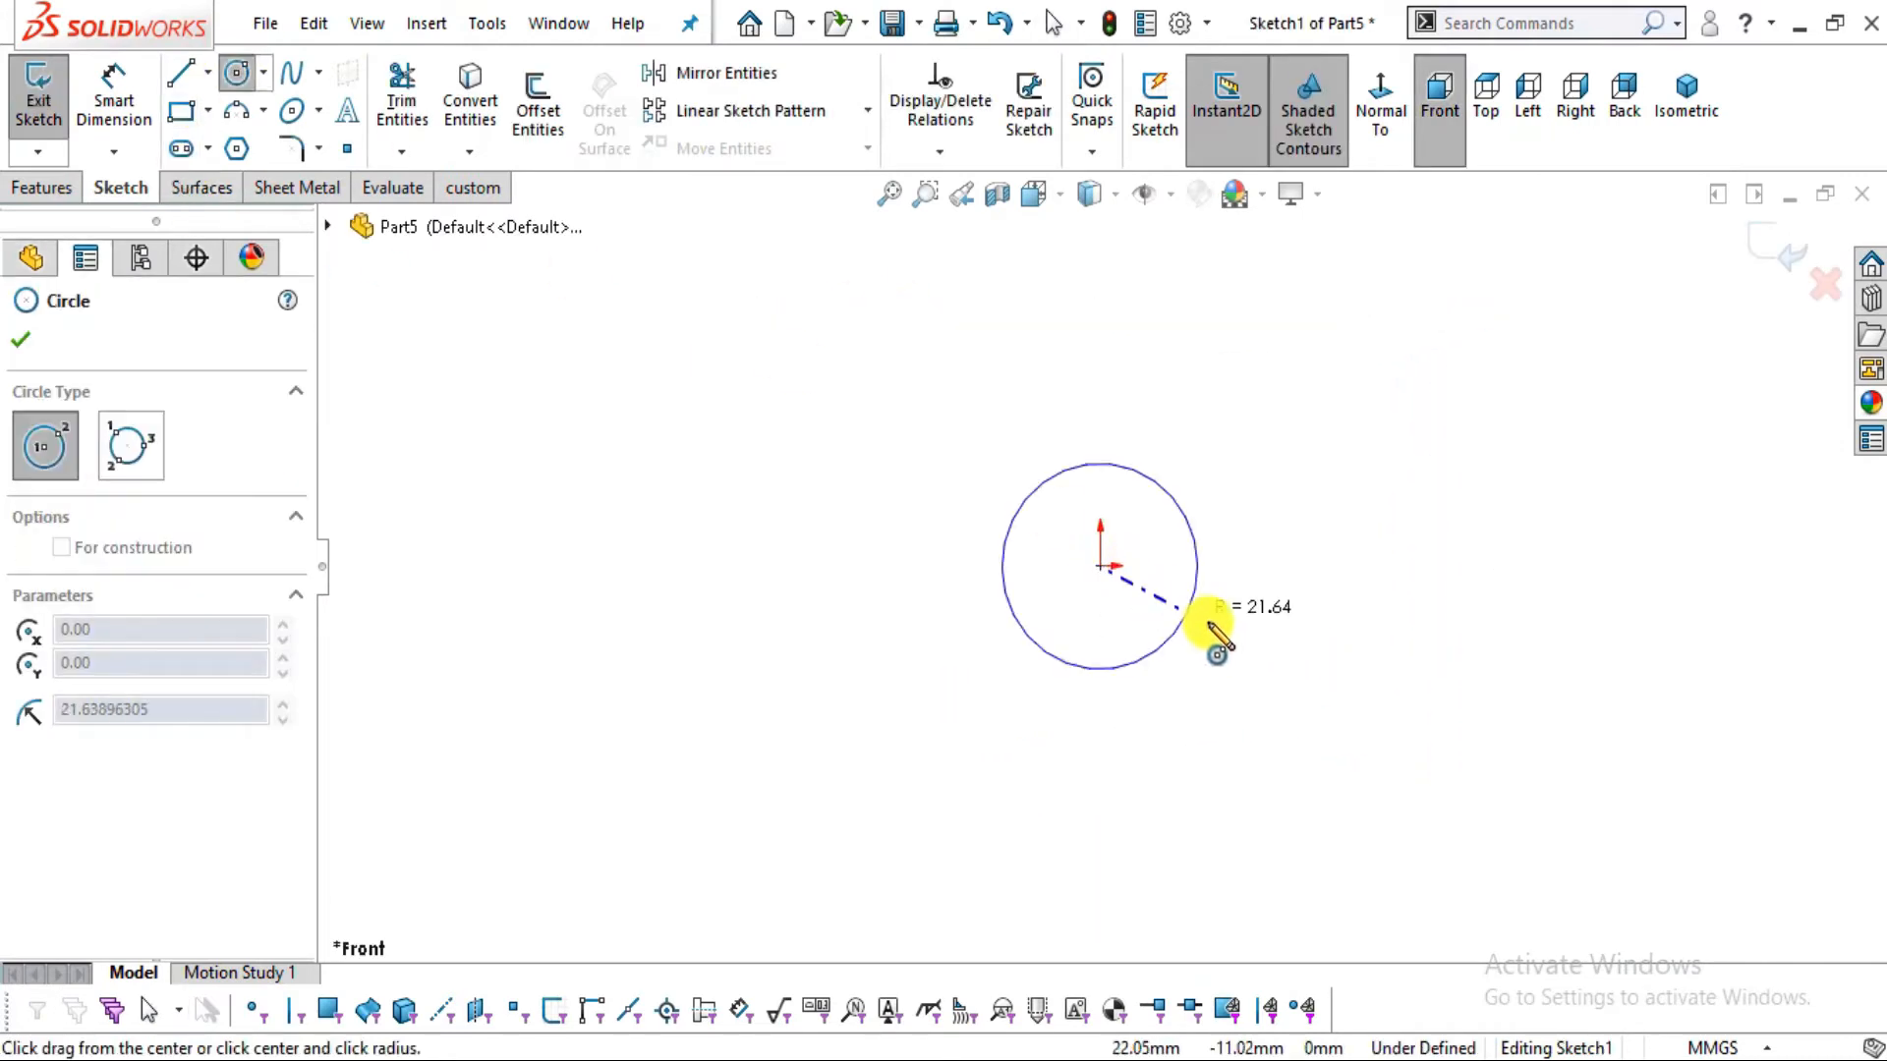
click(1270, 678)
click(21, 342)
Dimension the circle's diameter as 180 mm, following the cylinder page of the PDF drawing
click(114, 98)
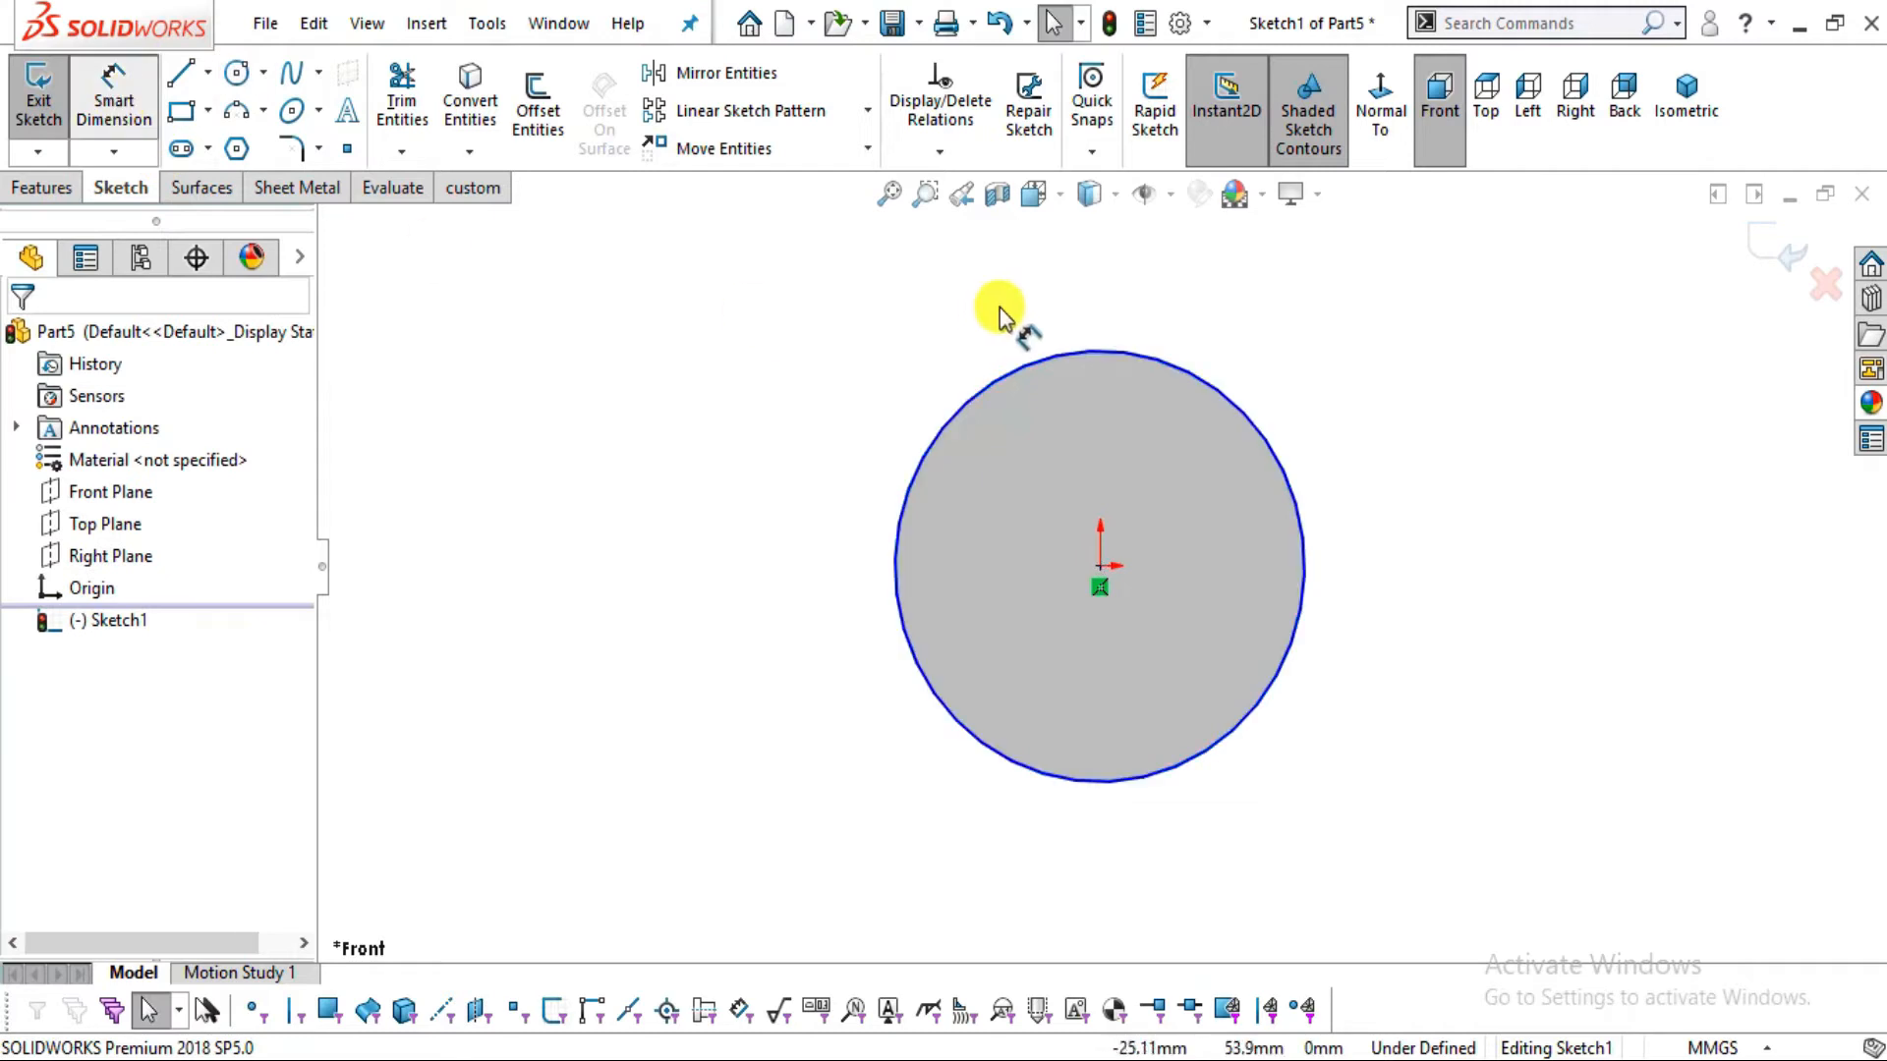
click(1223, 399)
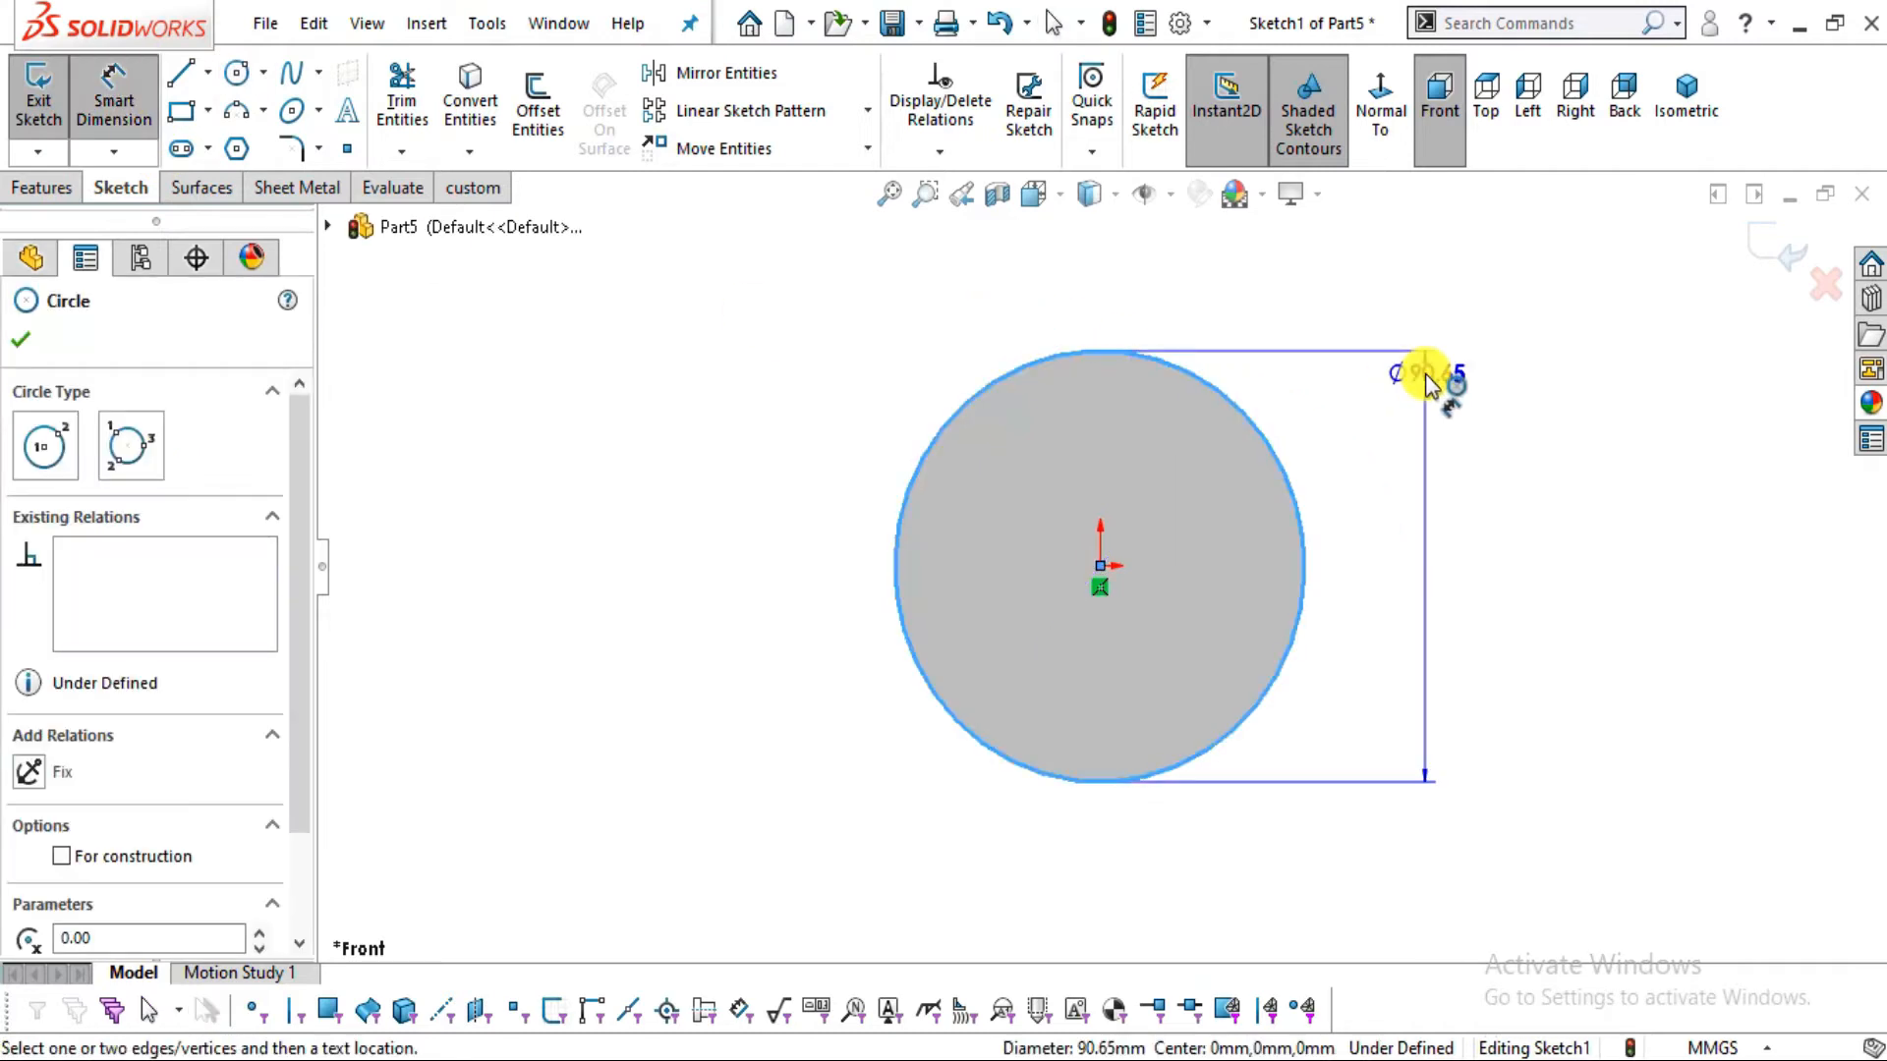
key(alt+Tab)
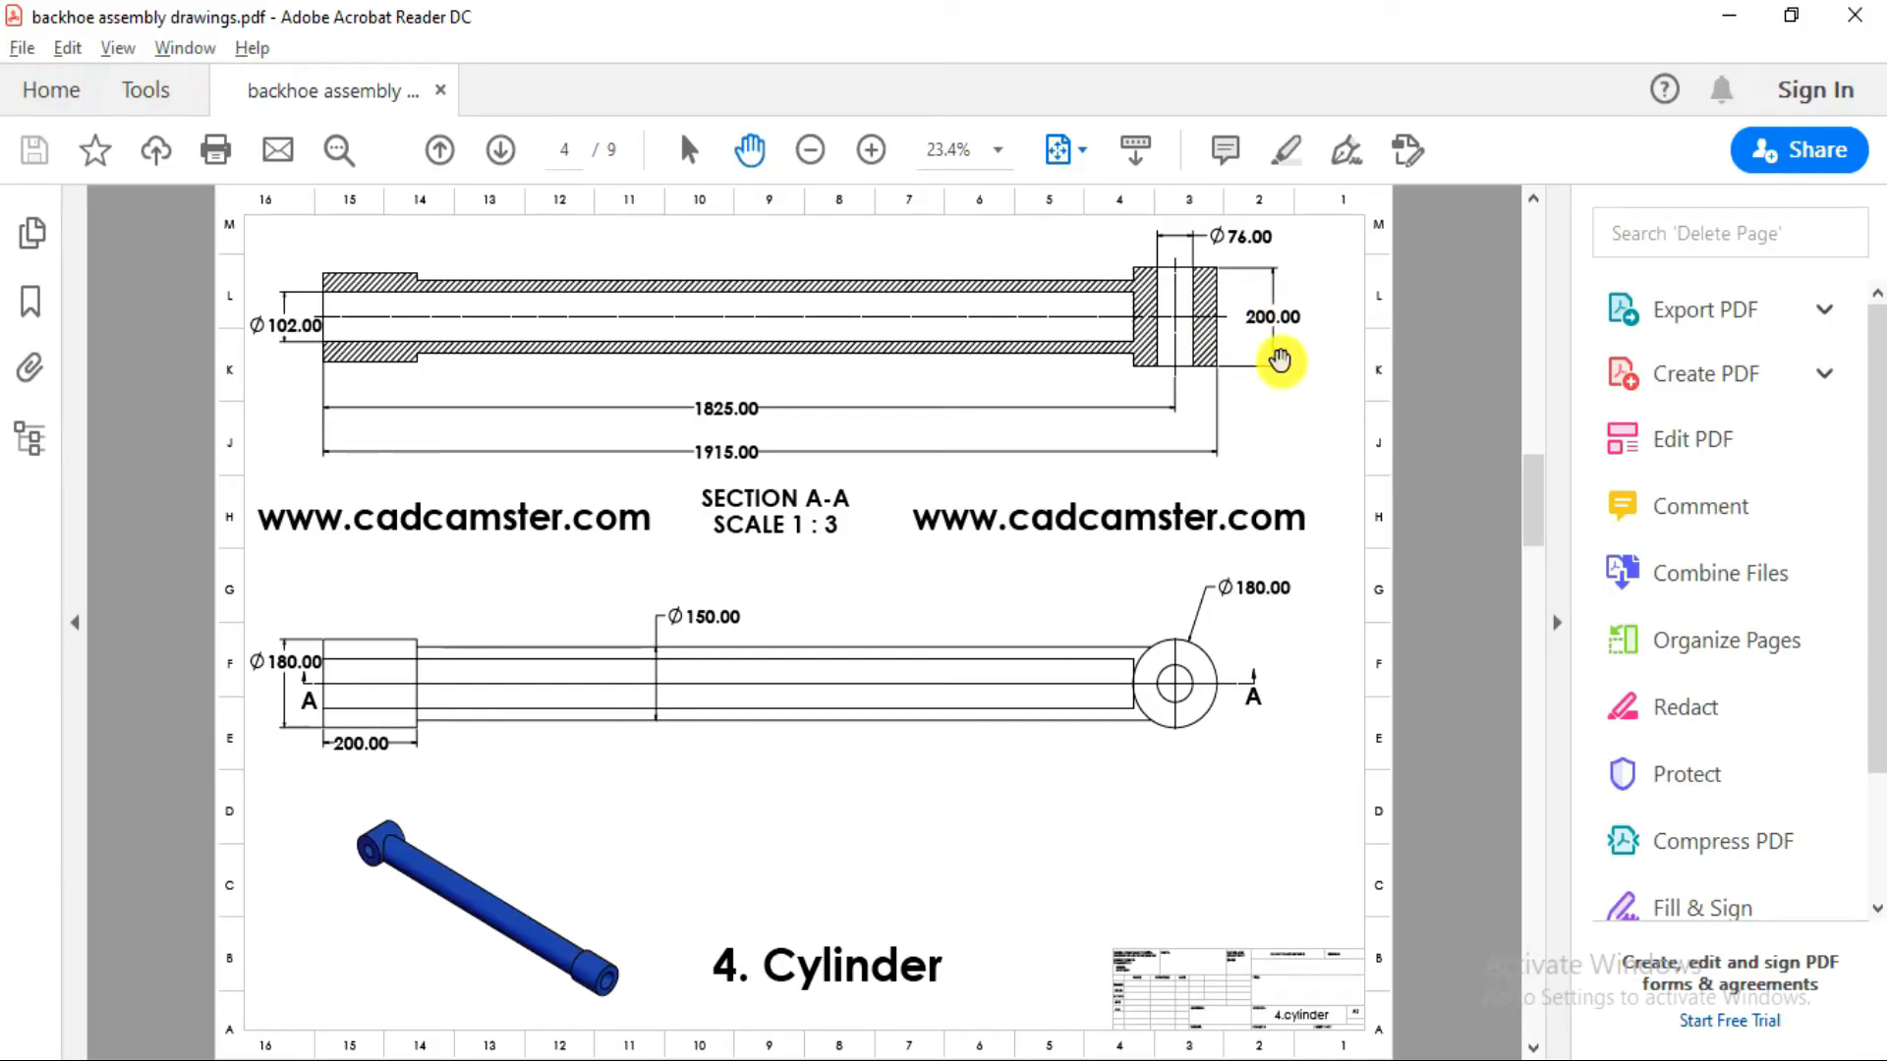
key(alt+Tab)
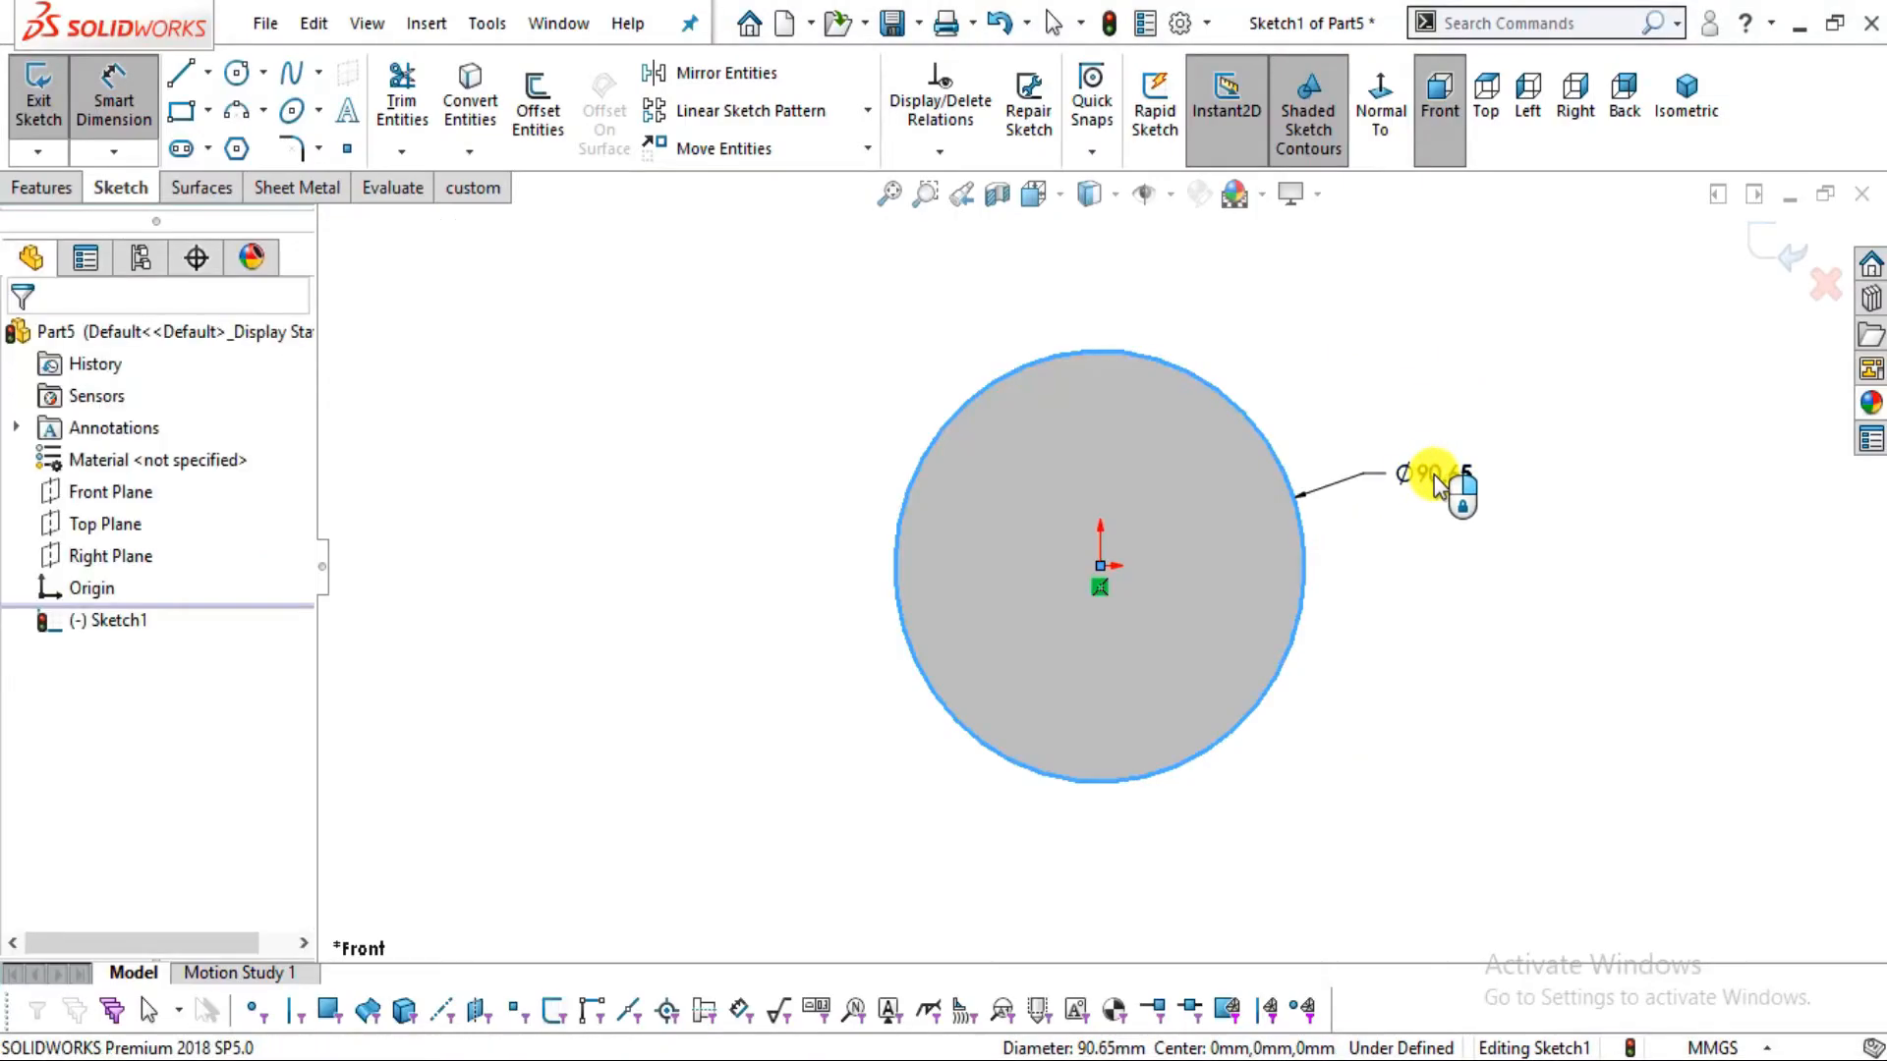
click(1434, 475)
text(180)
key(Return)
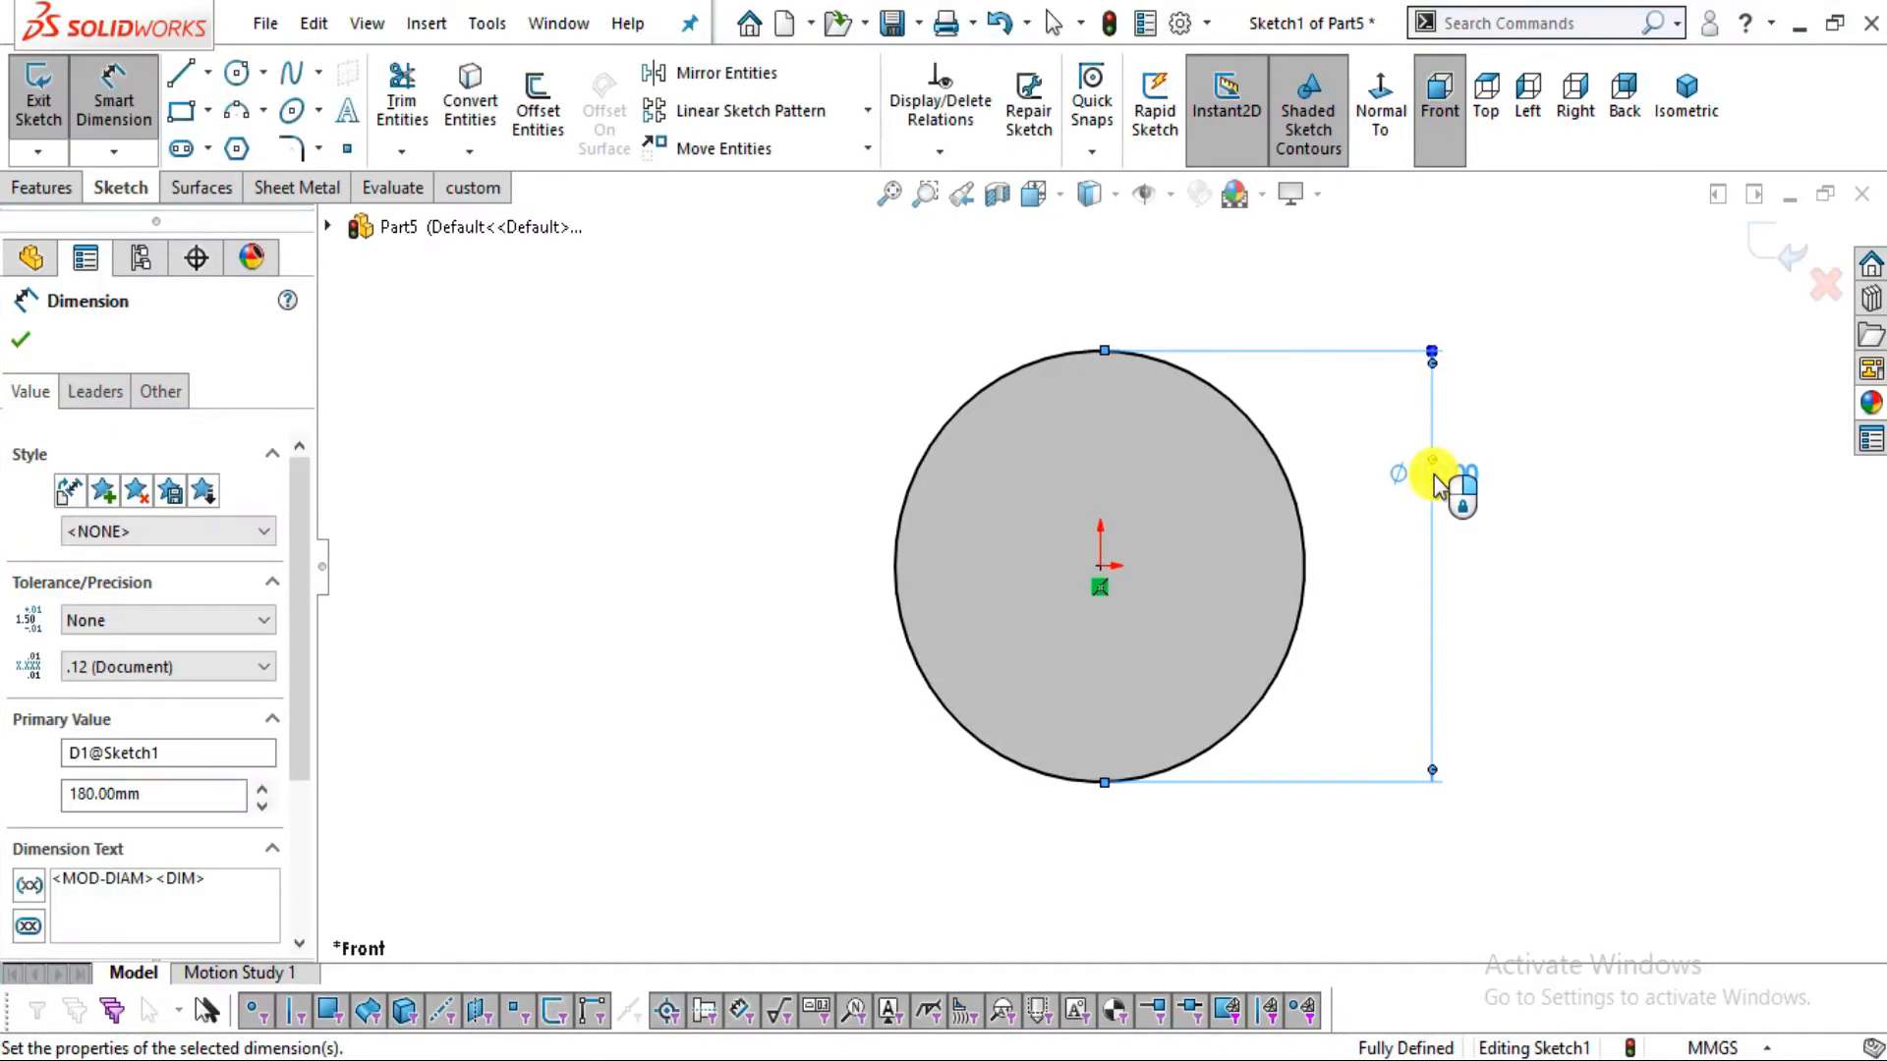
key(Escape)
Extrude the 180 mm circle as a boss with the Mid Plane end condition and a depth of 200 mm, per the PDF drawing
key(alt+Tab)
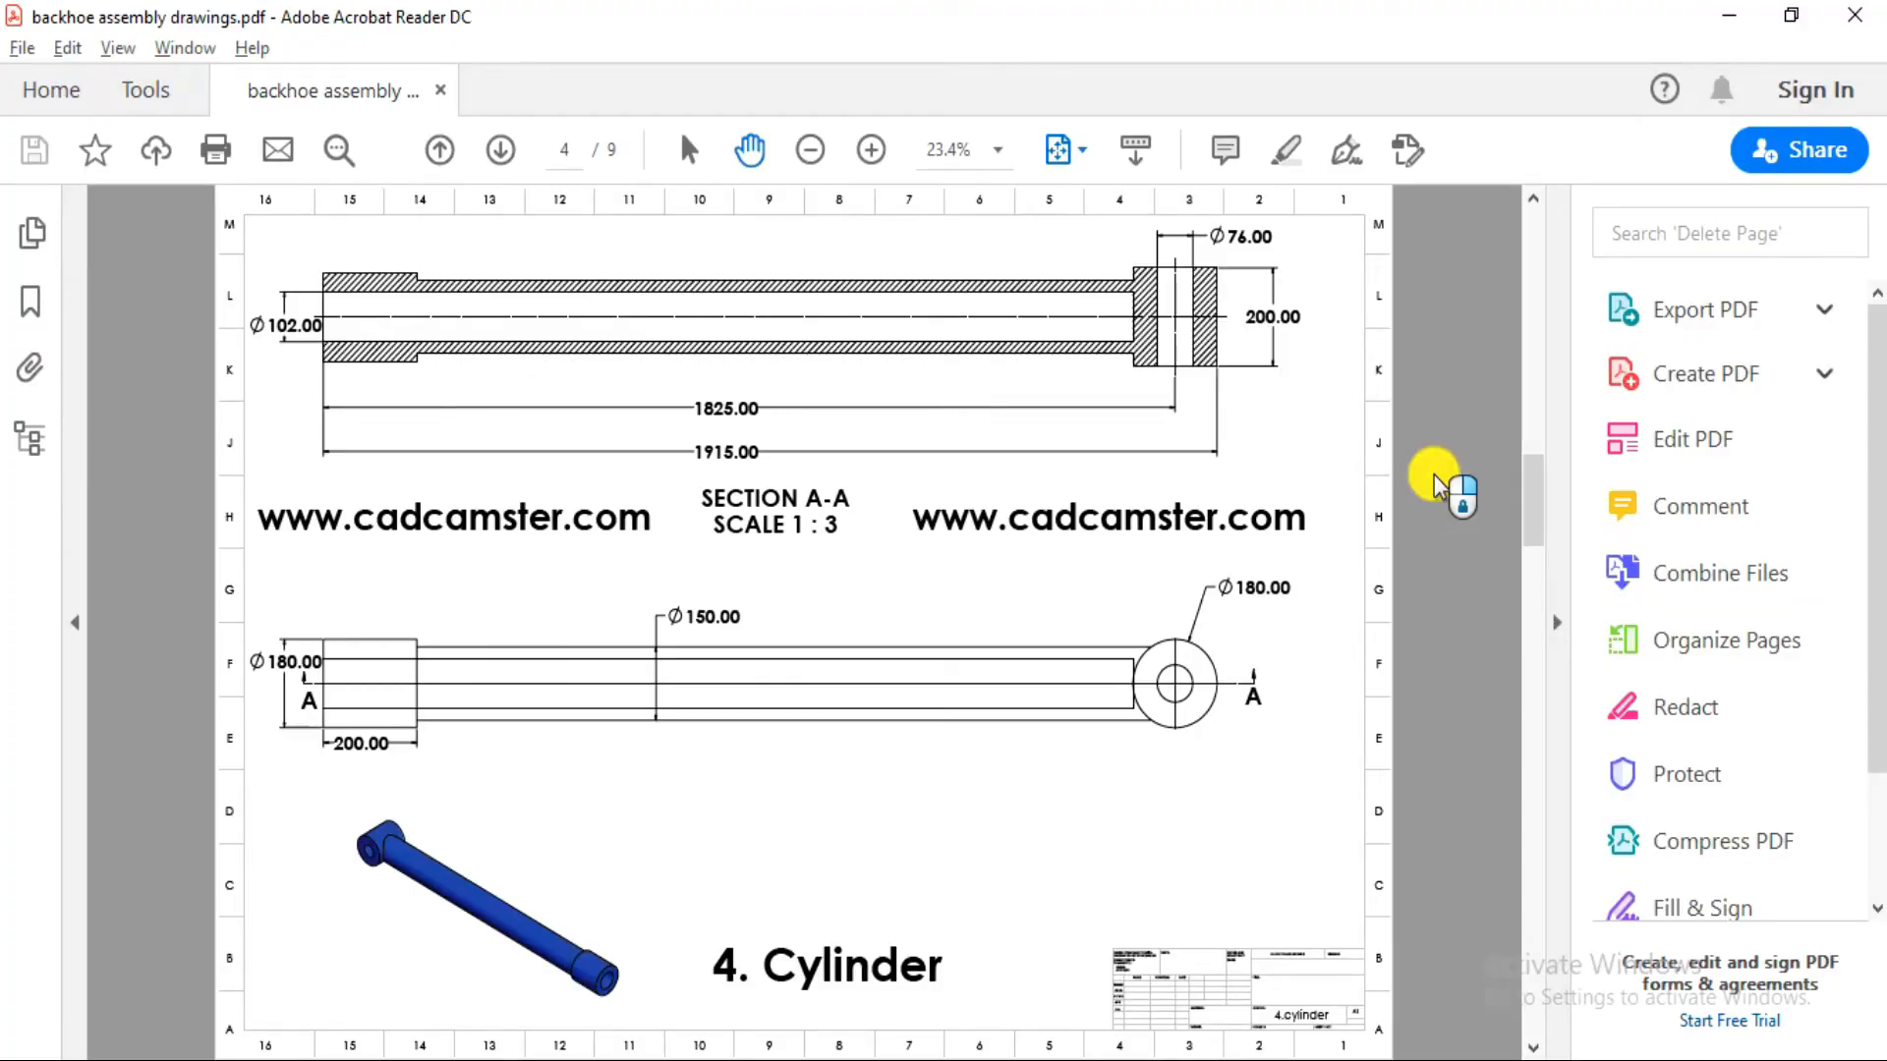
key(alt+Tab)
click(57, 187)
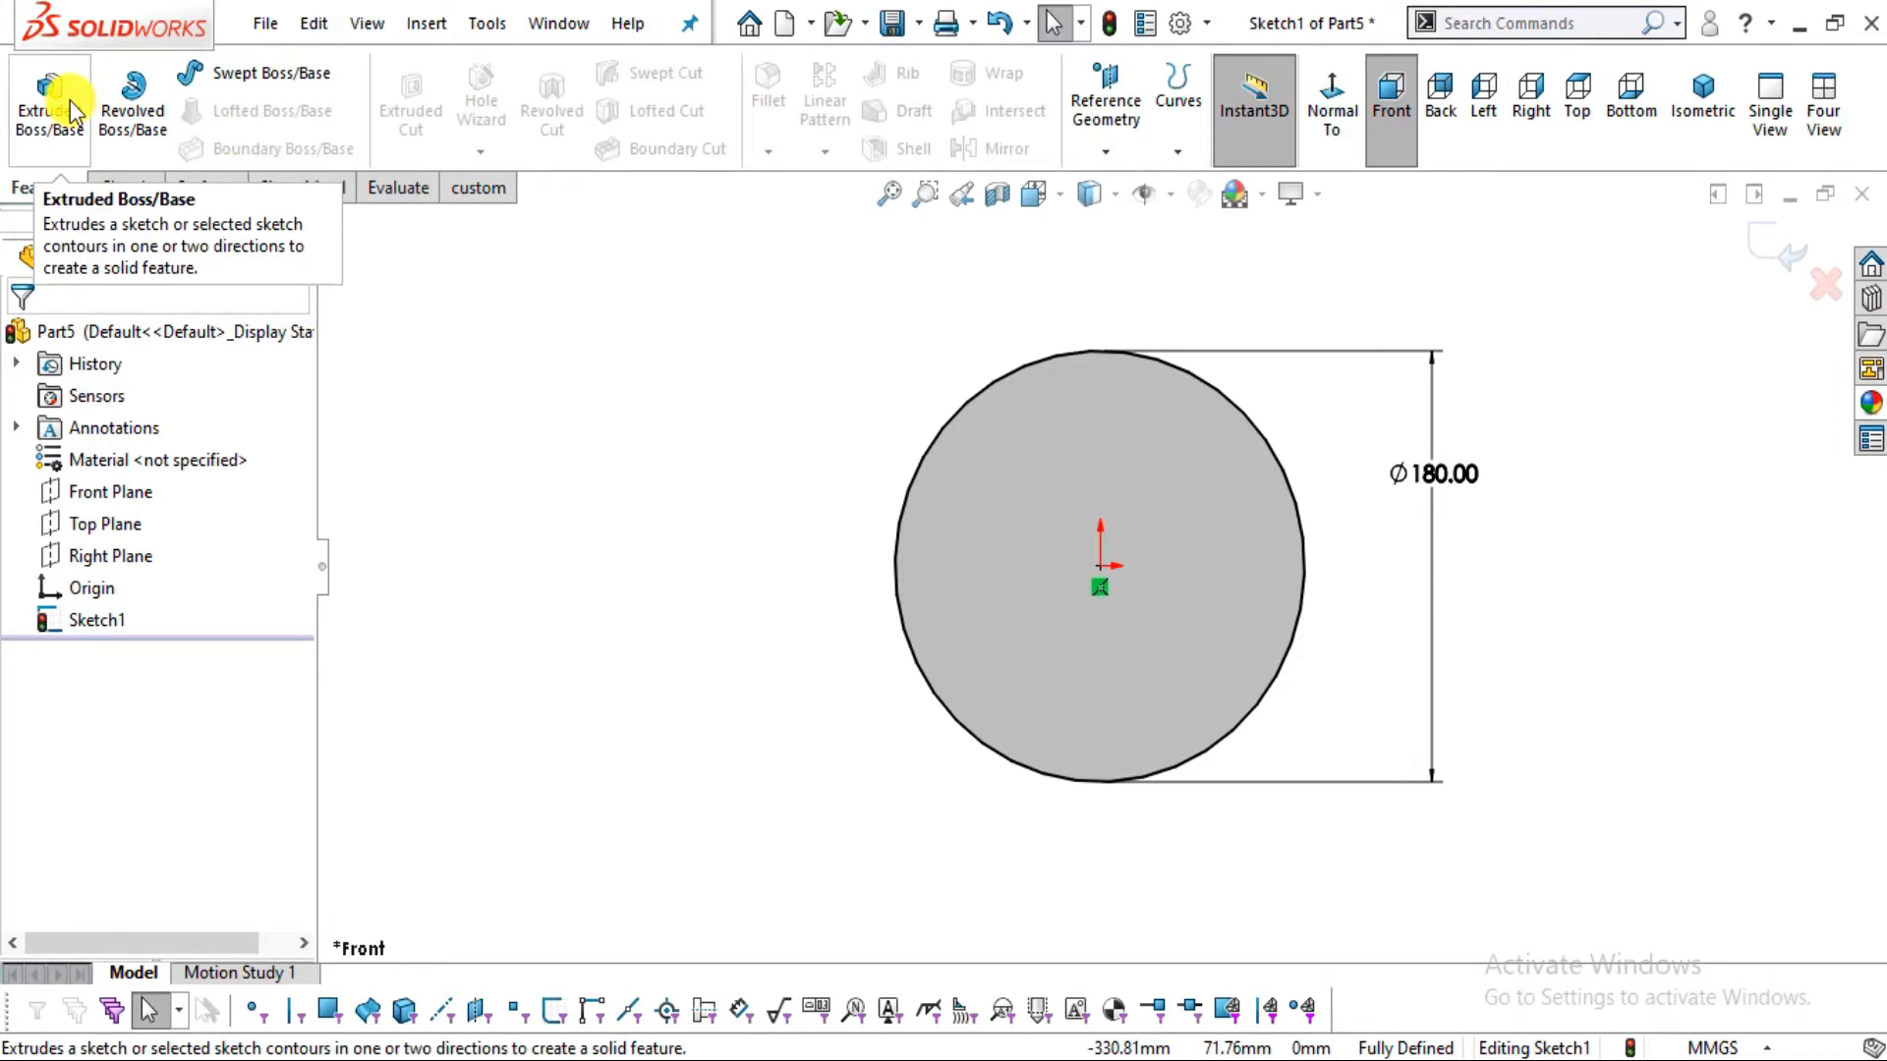
click(49, 103)
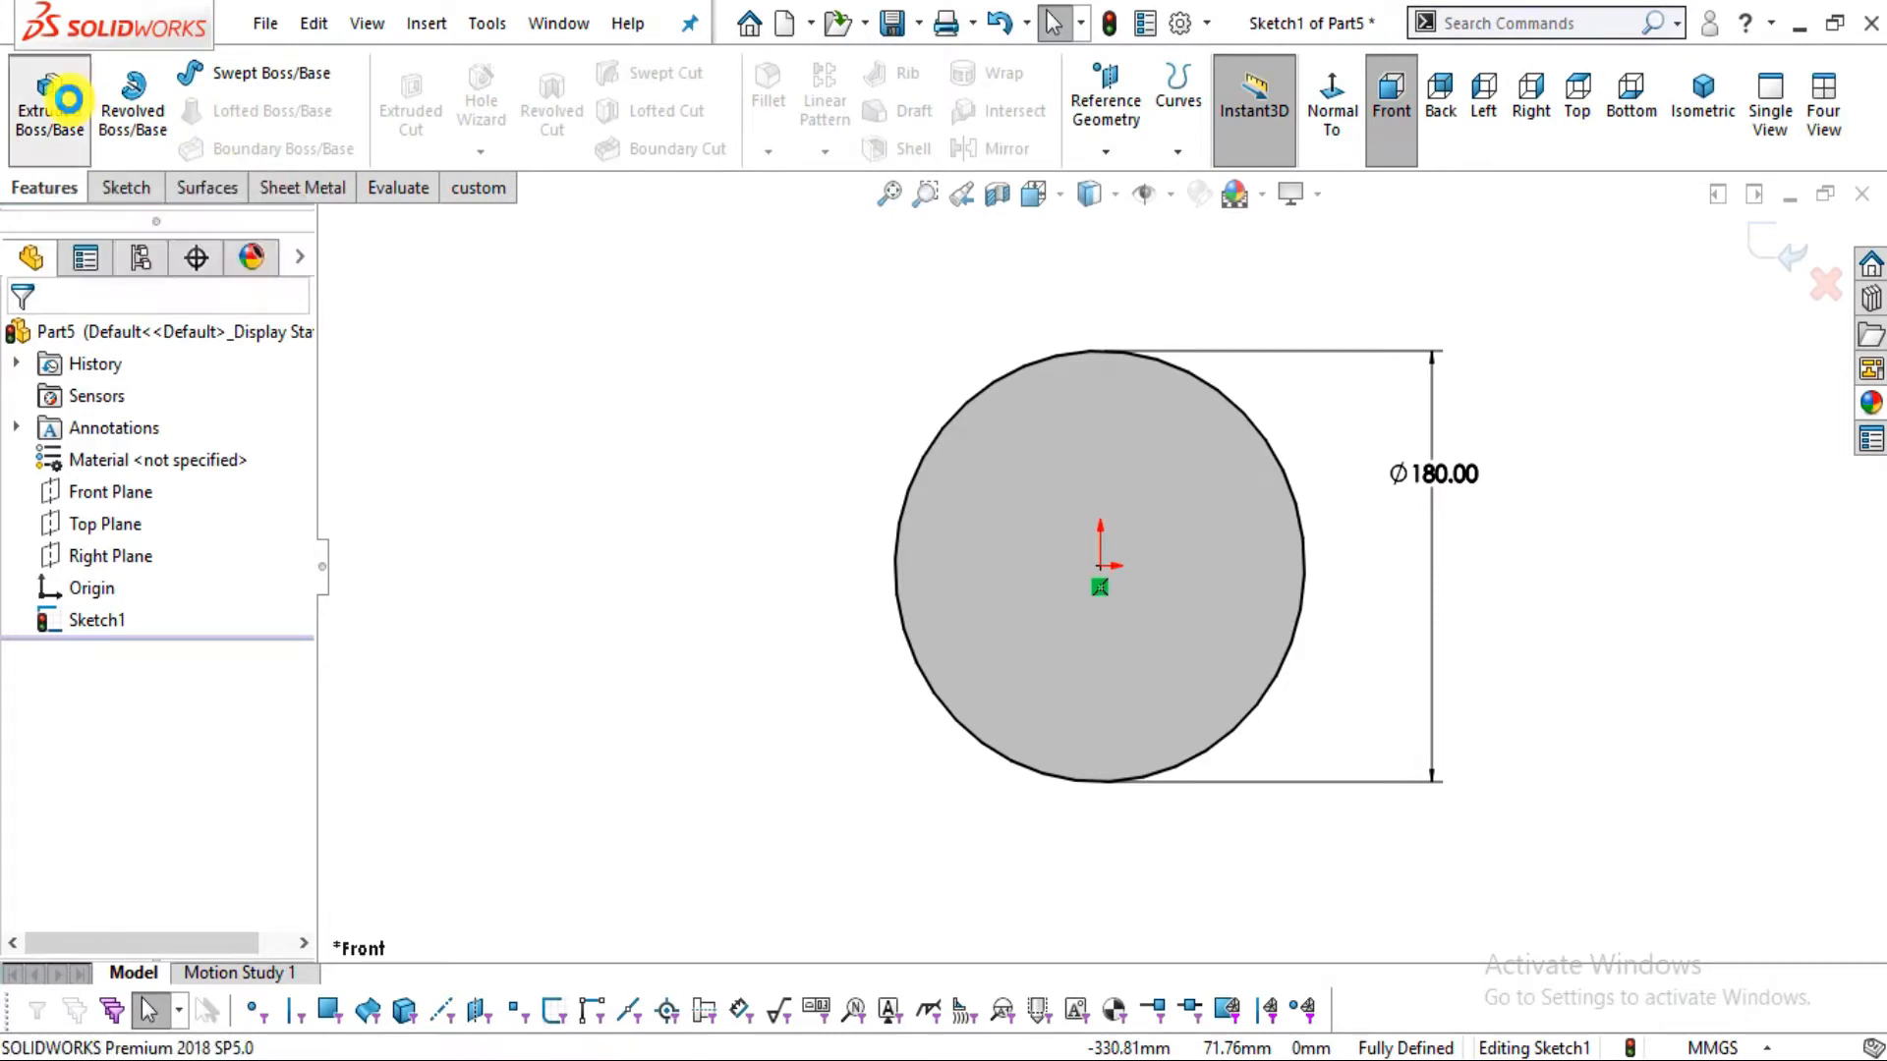
click(147, 515)
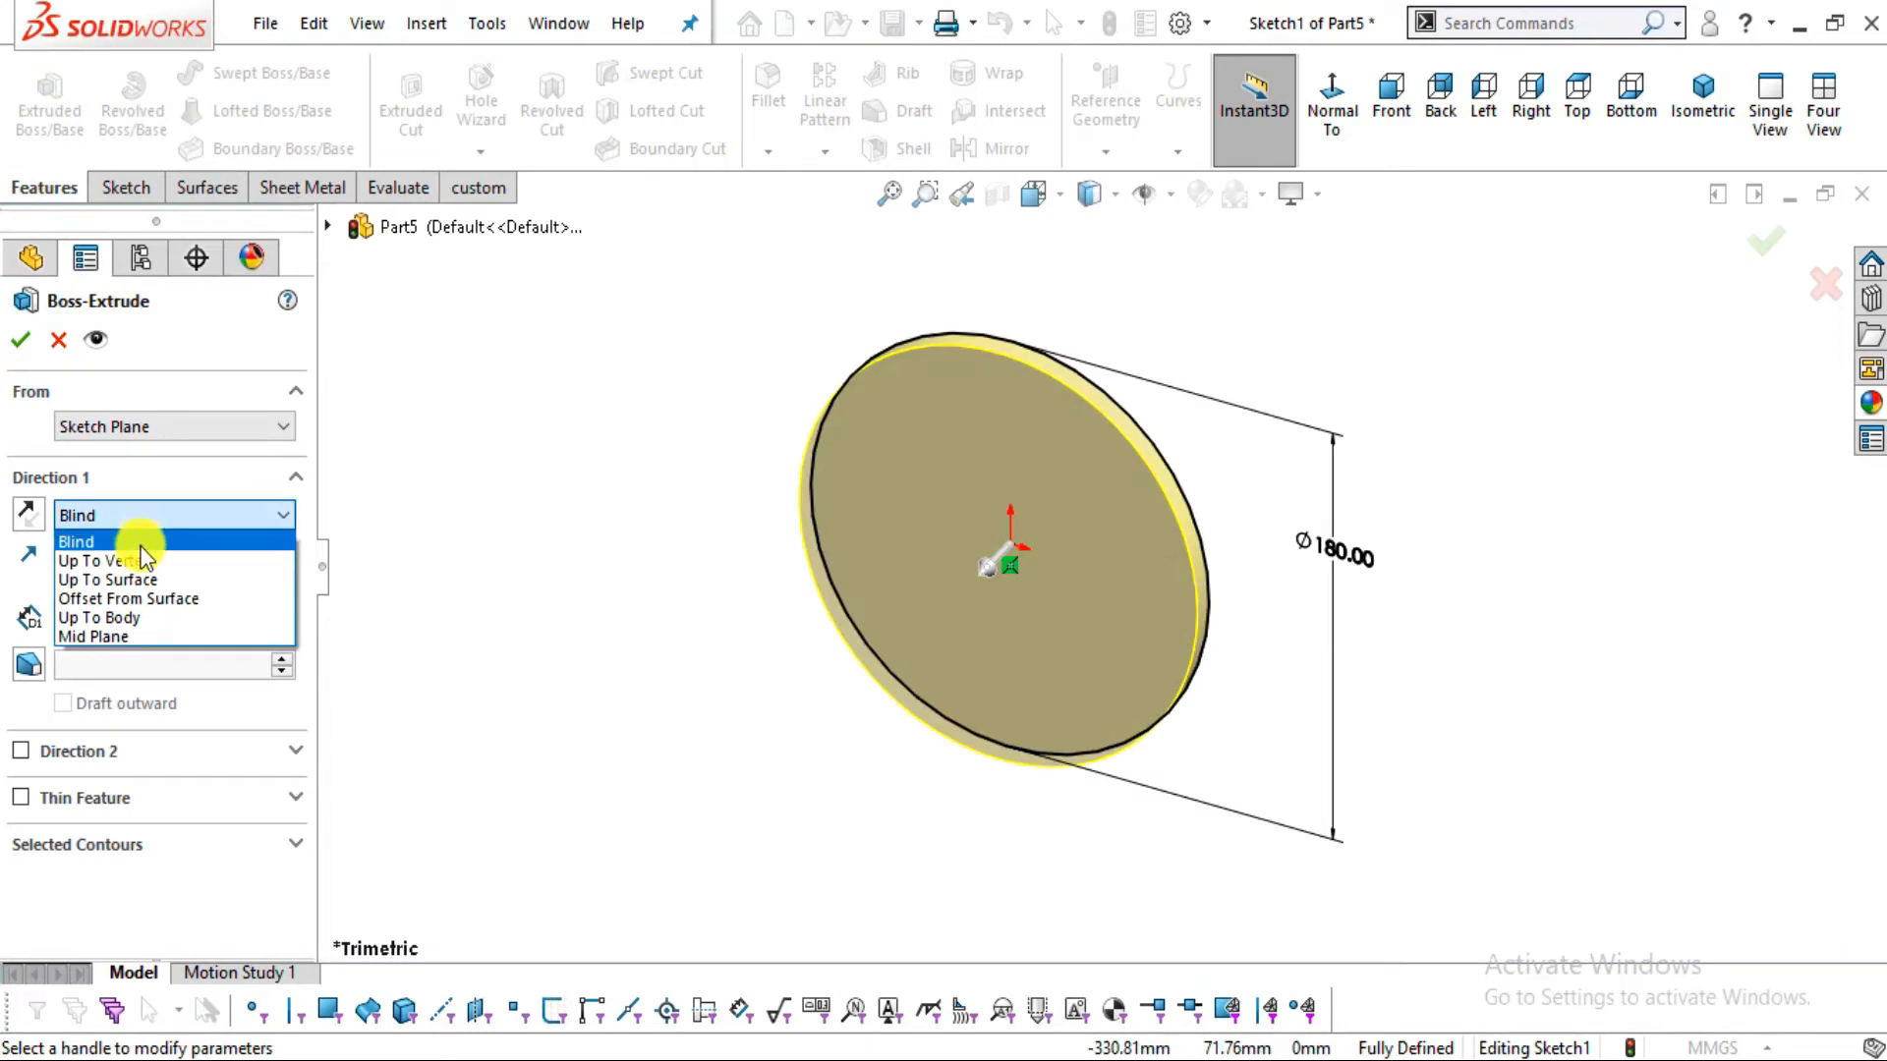
click(132, 633)
key(alt+Tab)
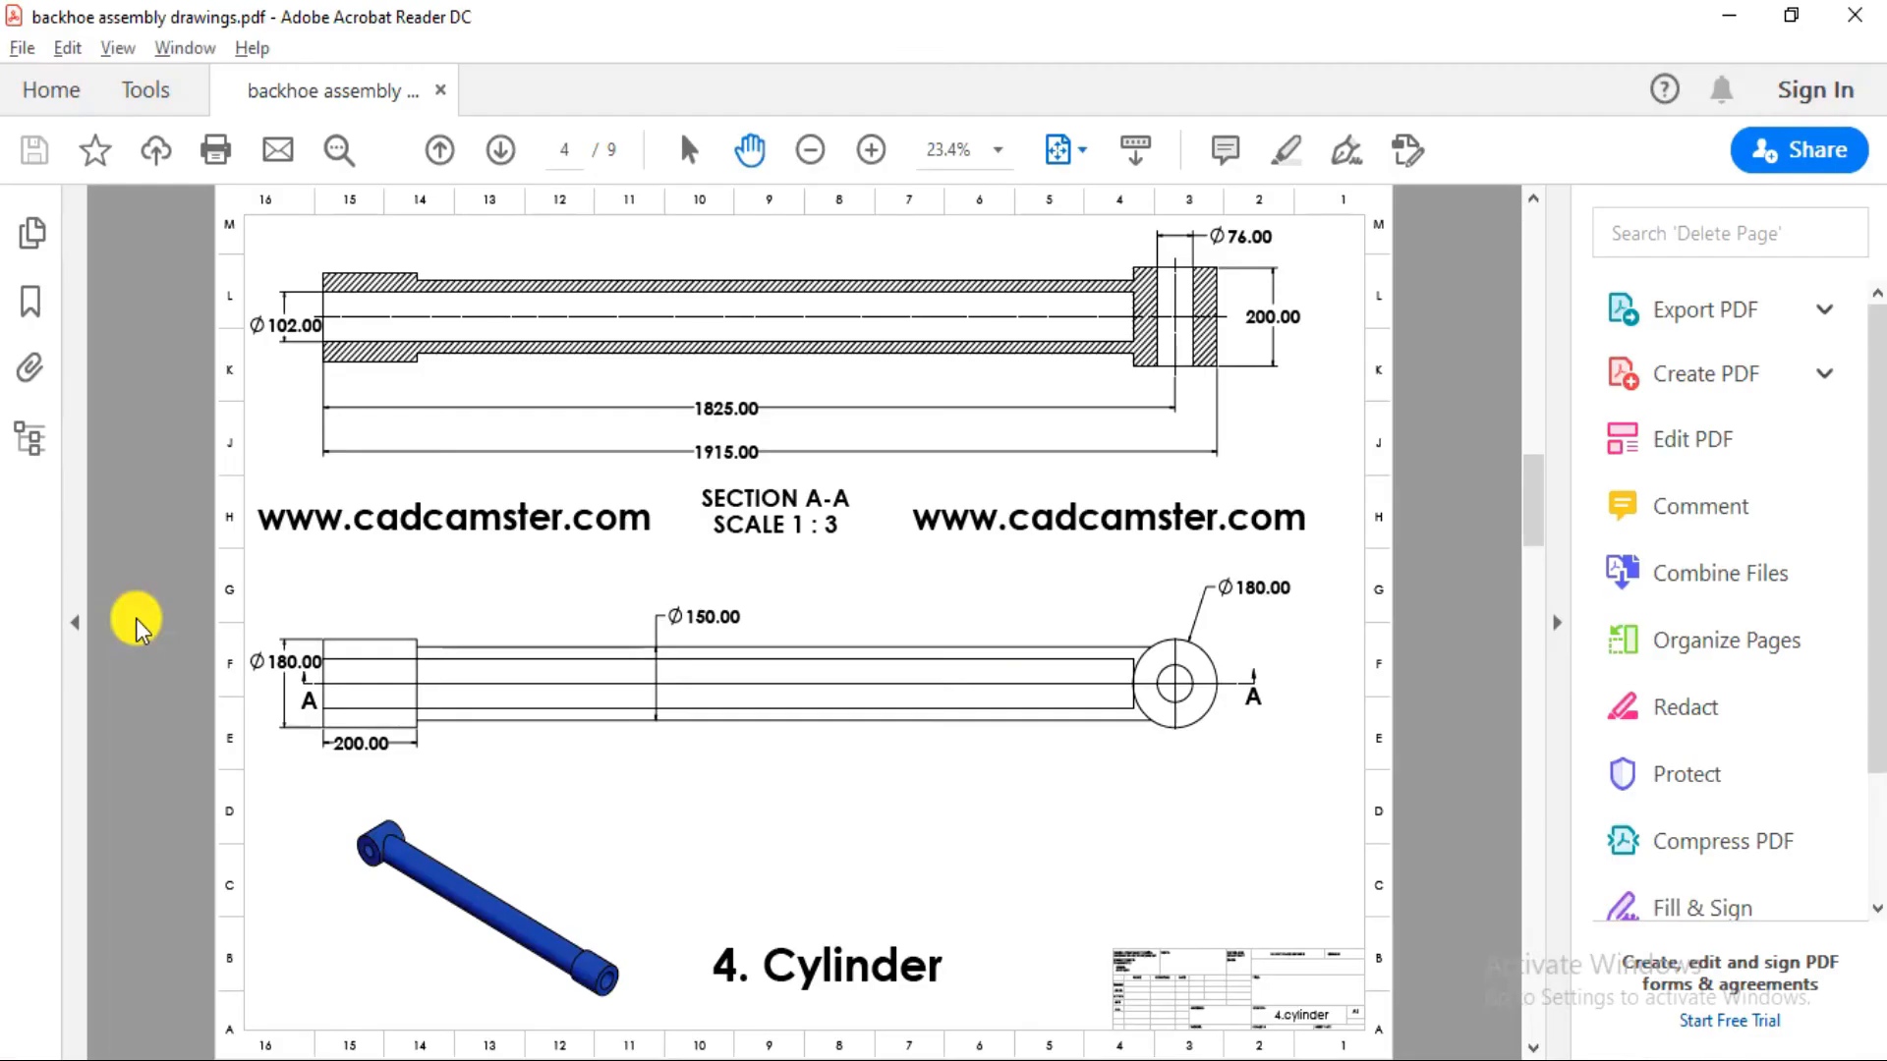
key(alt+Tab)
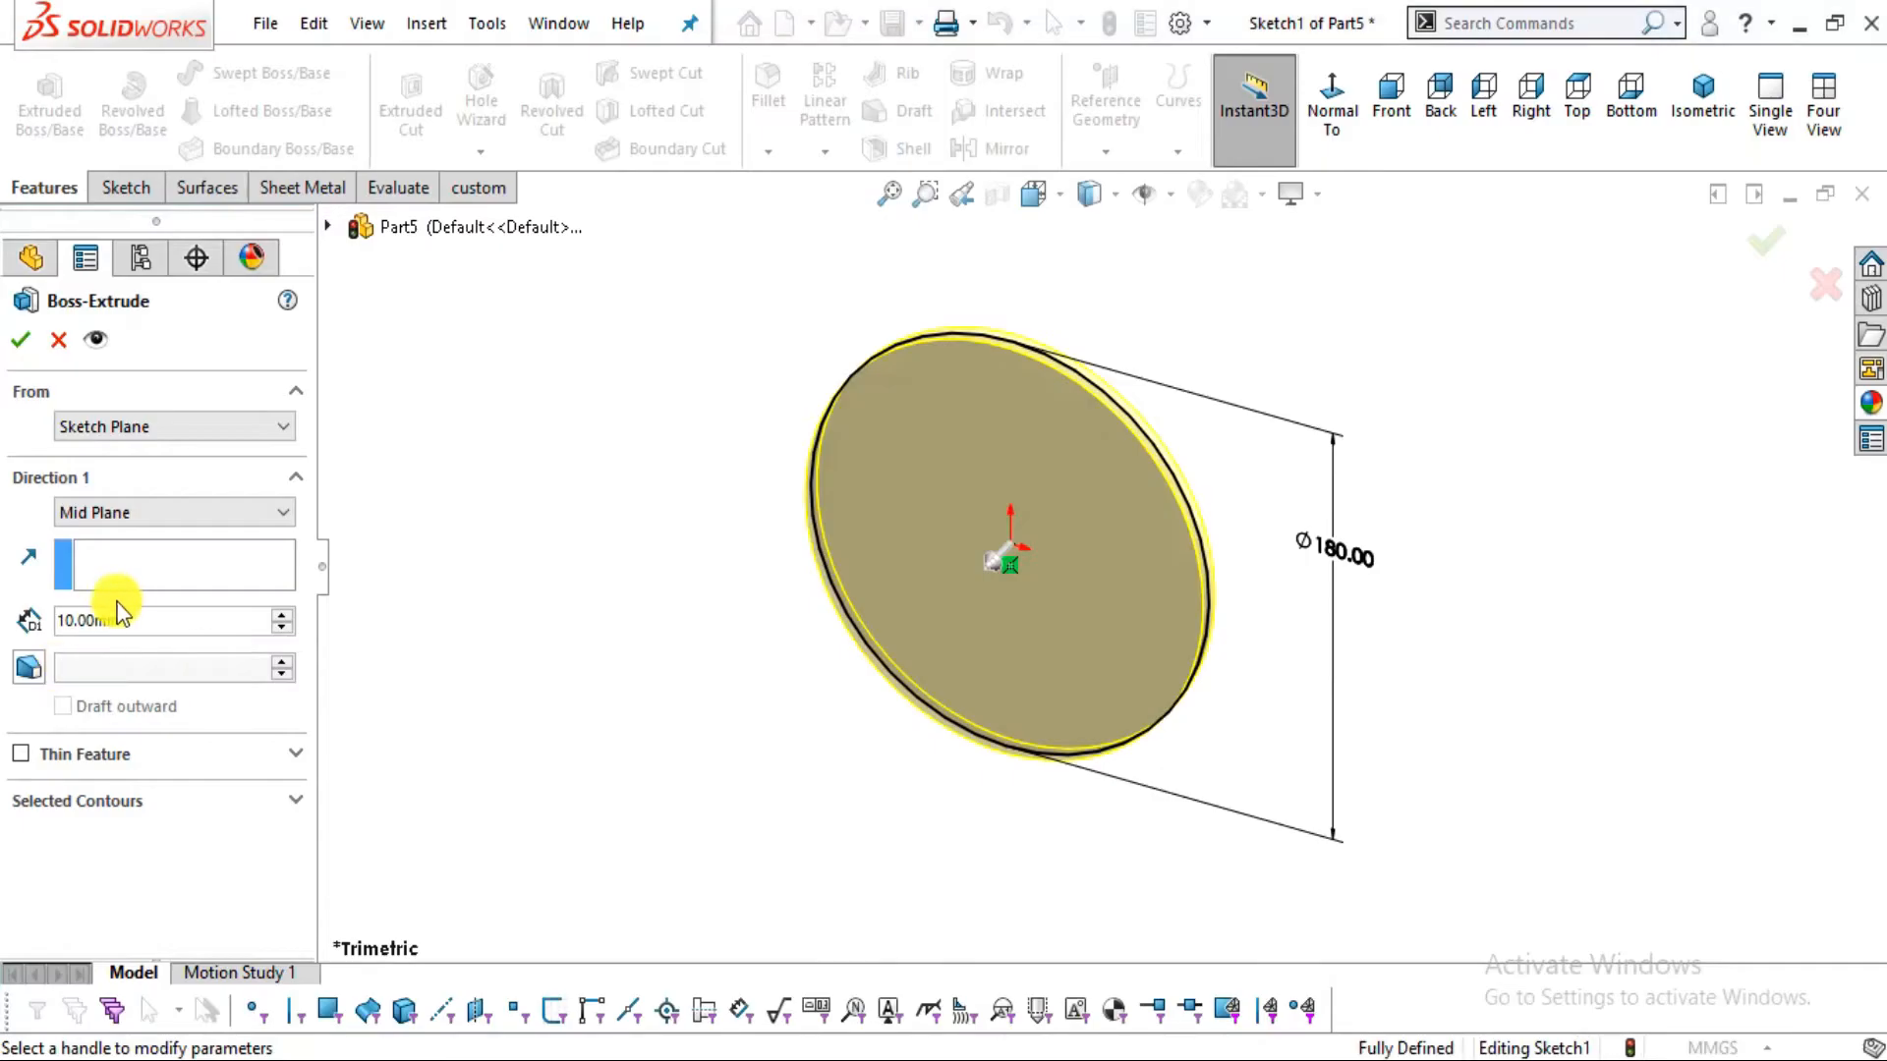
click(127, 622)
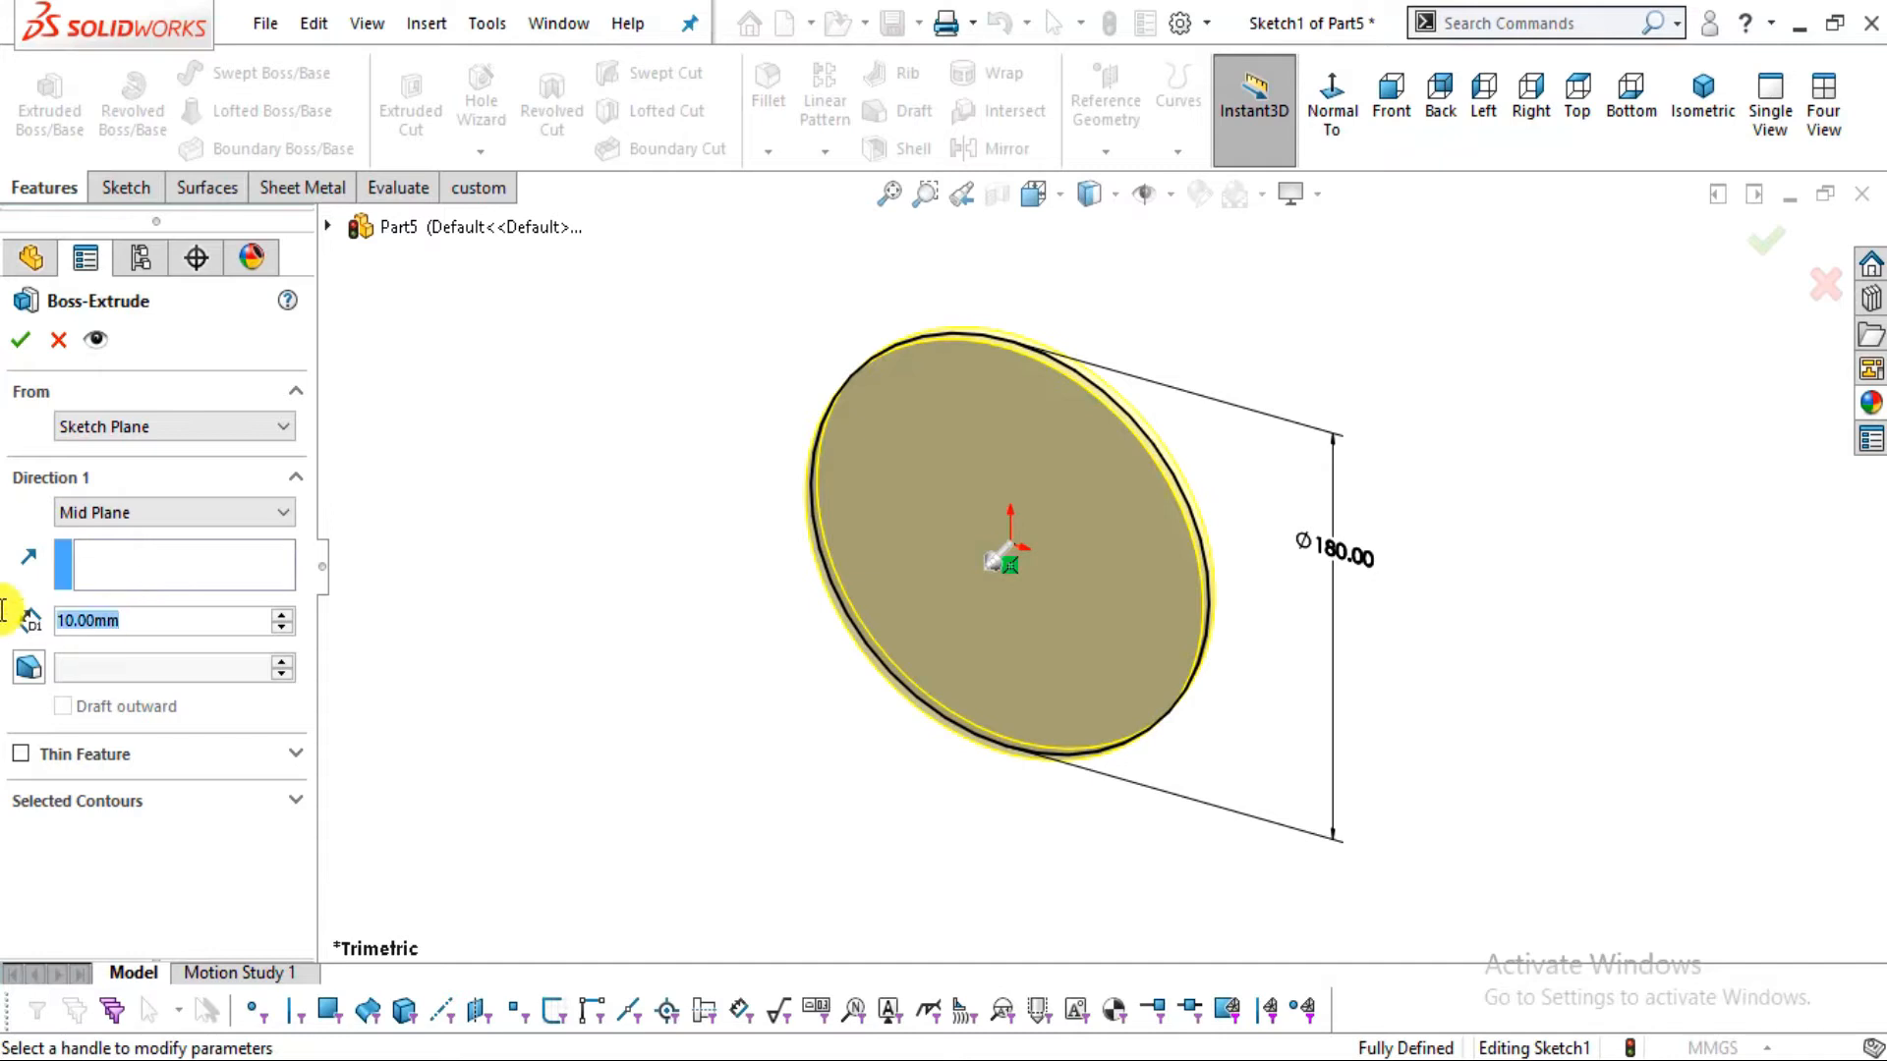
text(200)
key(Return)
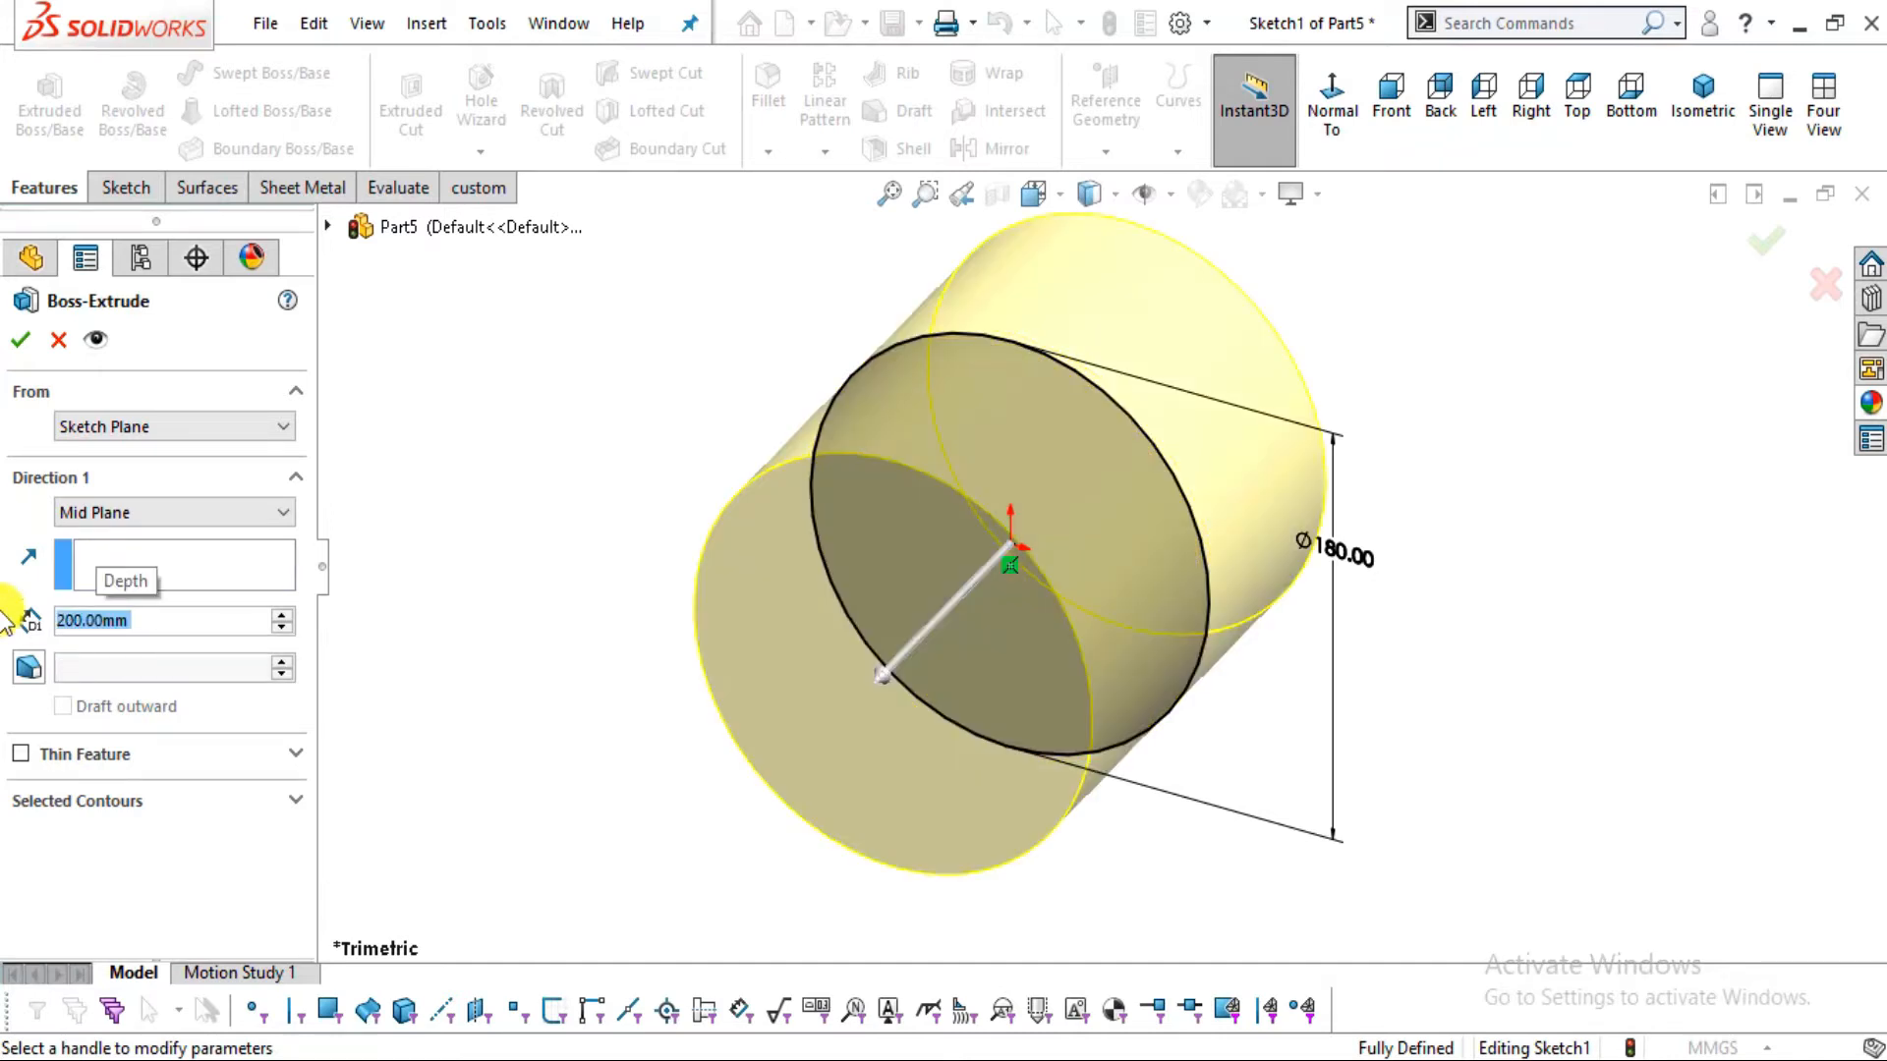
click(19, 339)
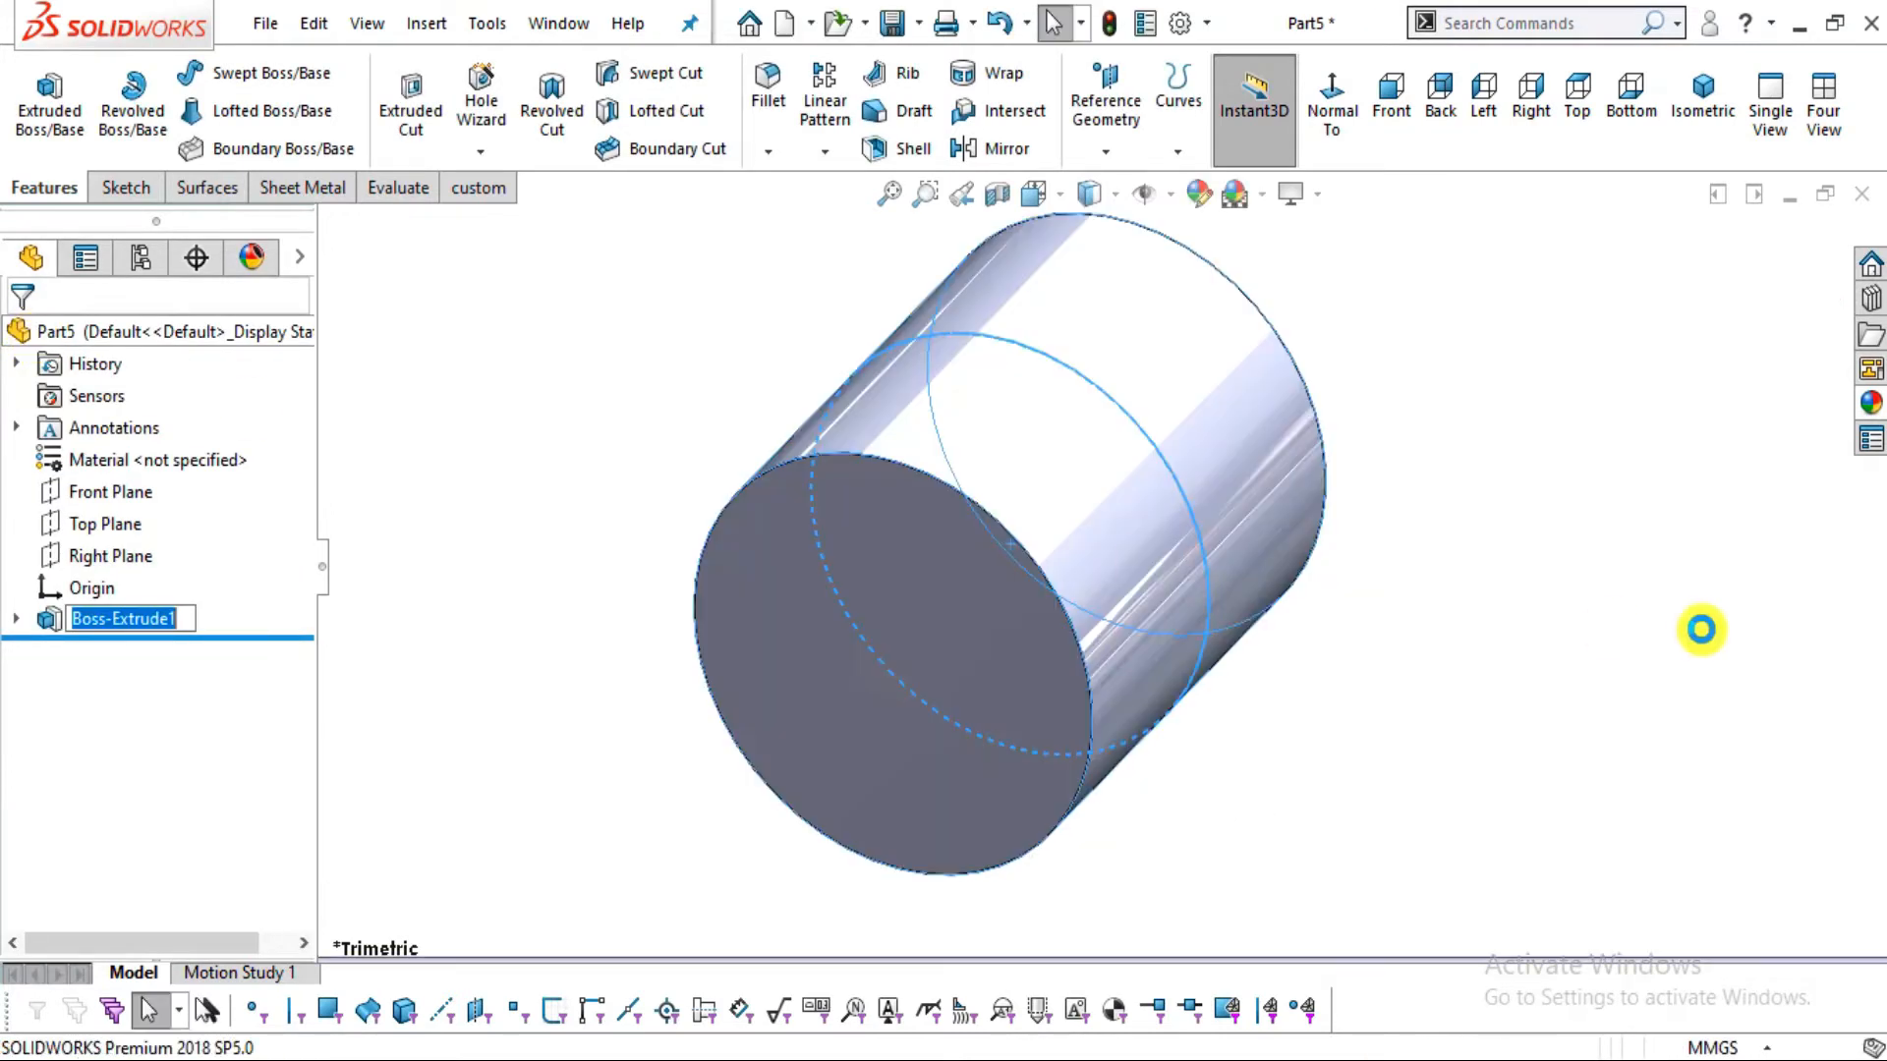
click(1315, 662)
Sketch a circle of about 124 mm diameter centred on the origin on the Right Plane
scroll(1315, 663, up, 2)
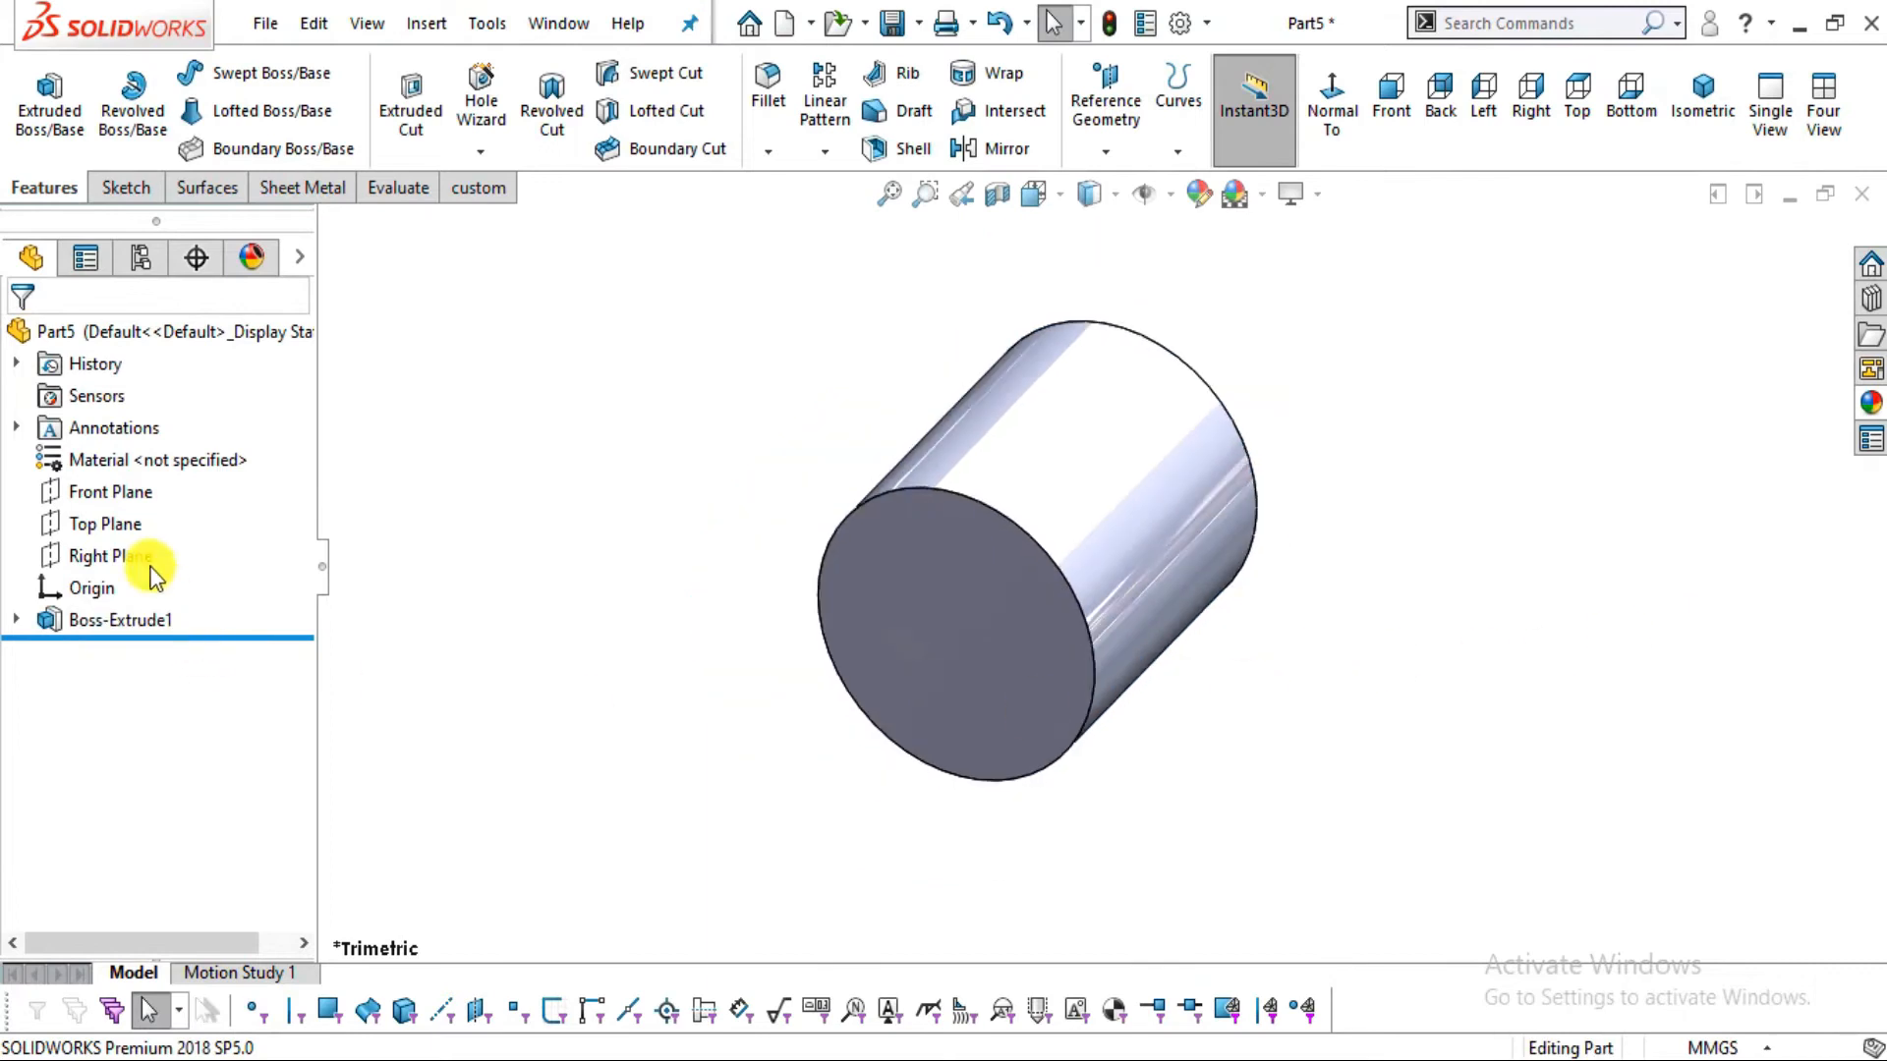
click(98, 556)
click(1332, 110)
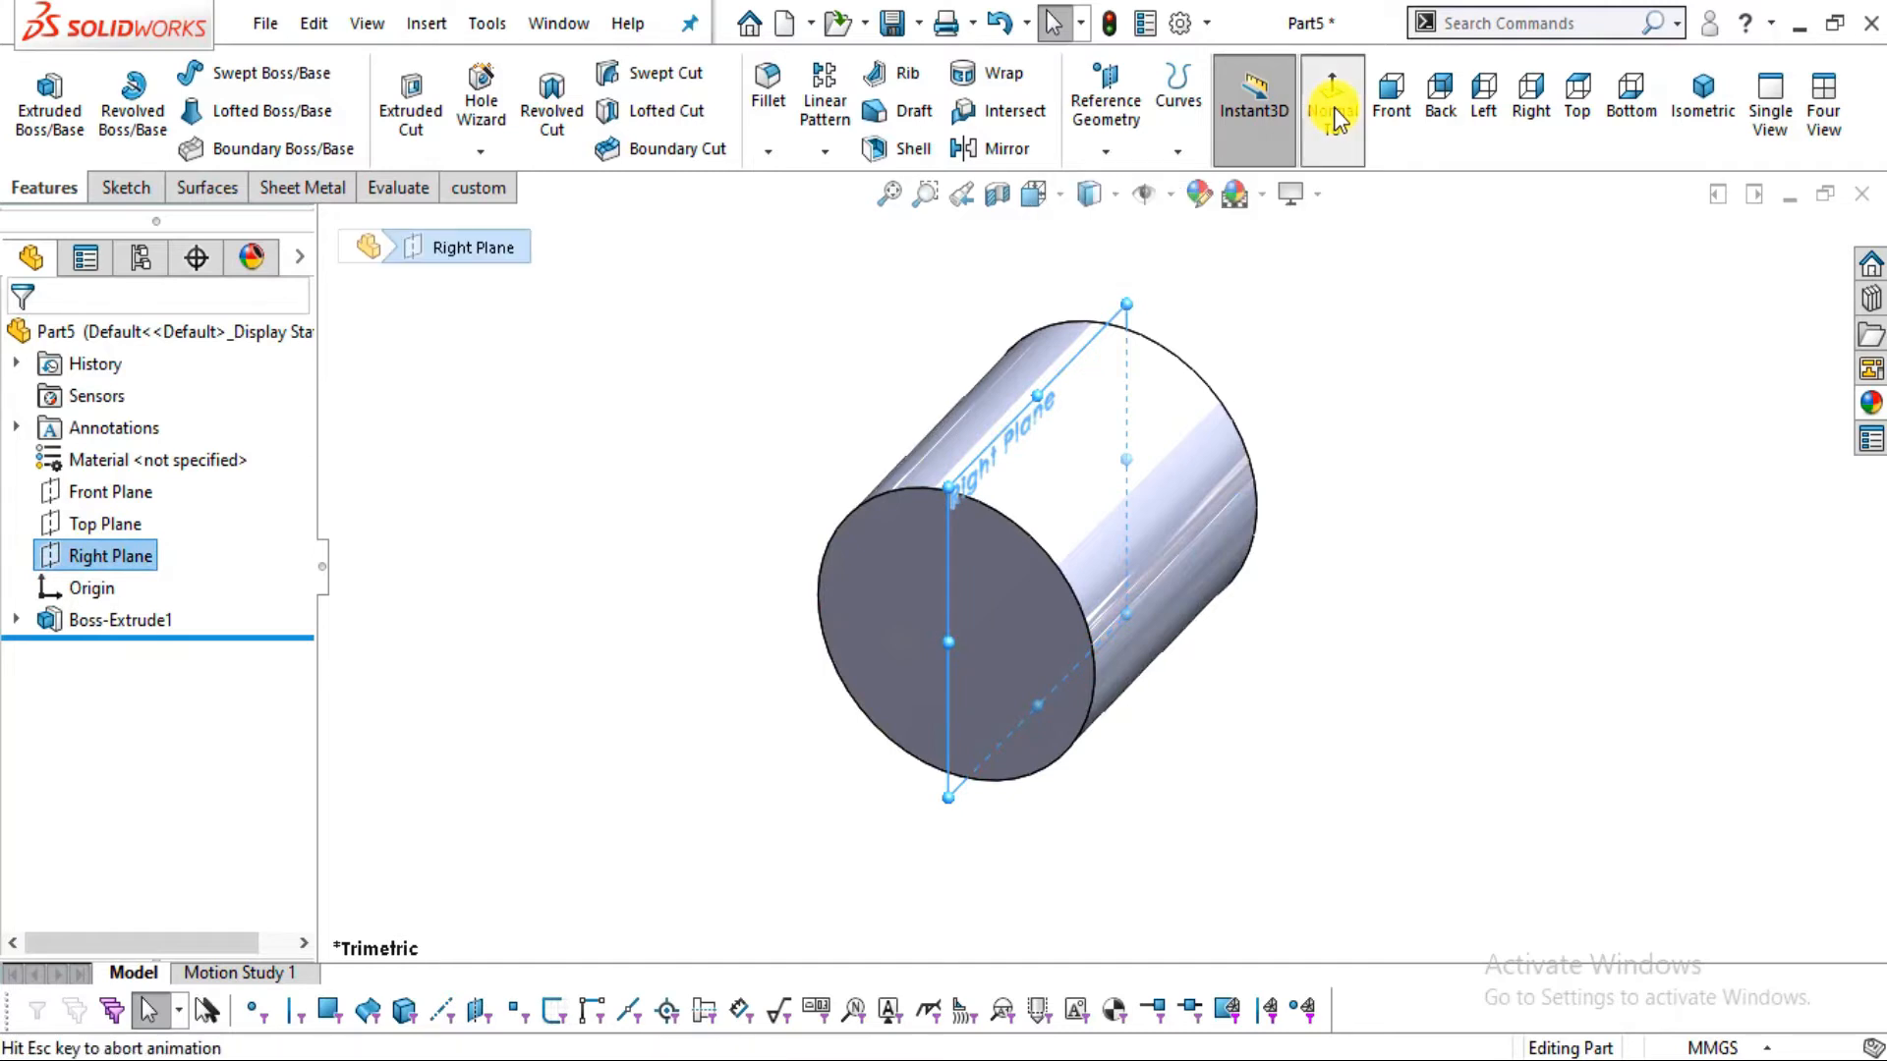
click(126, 187)
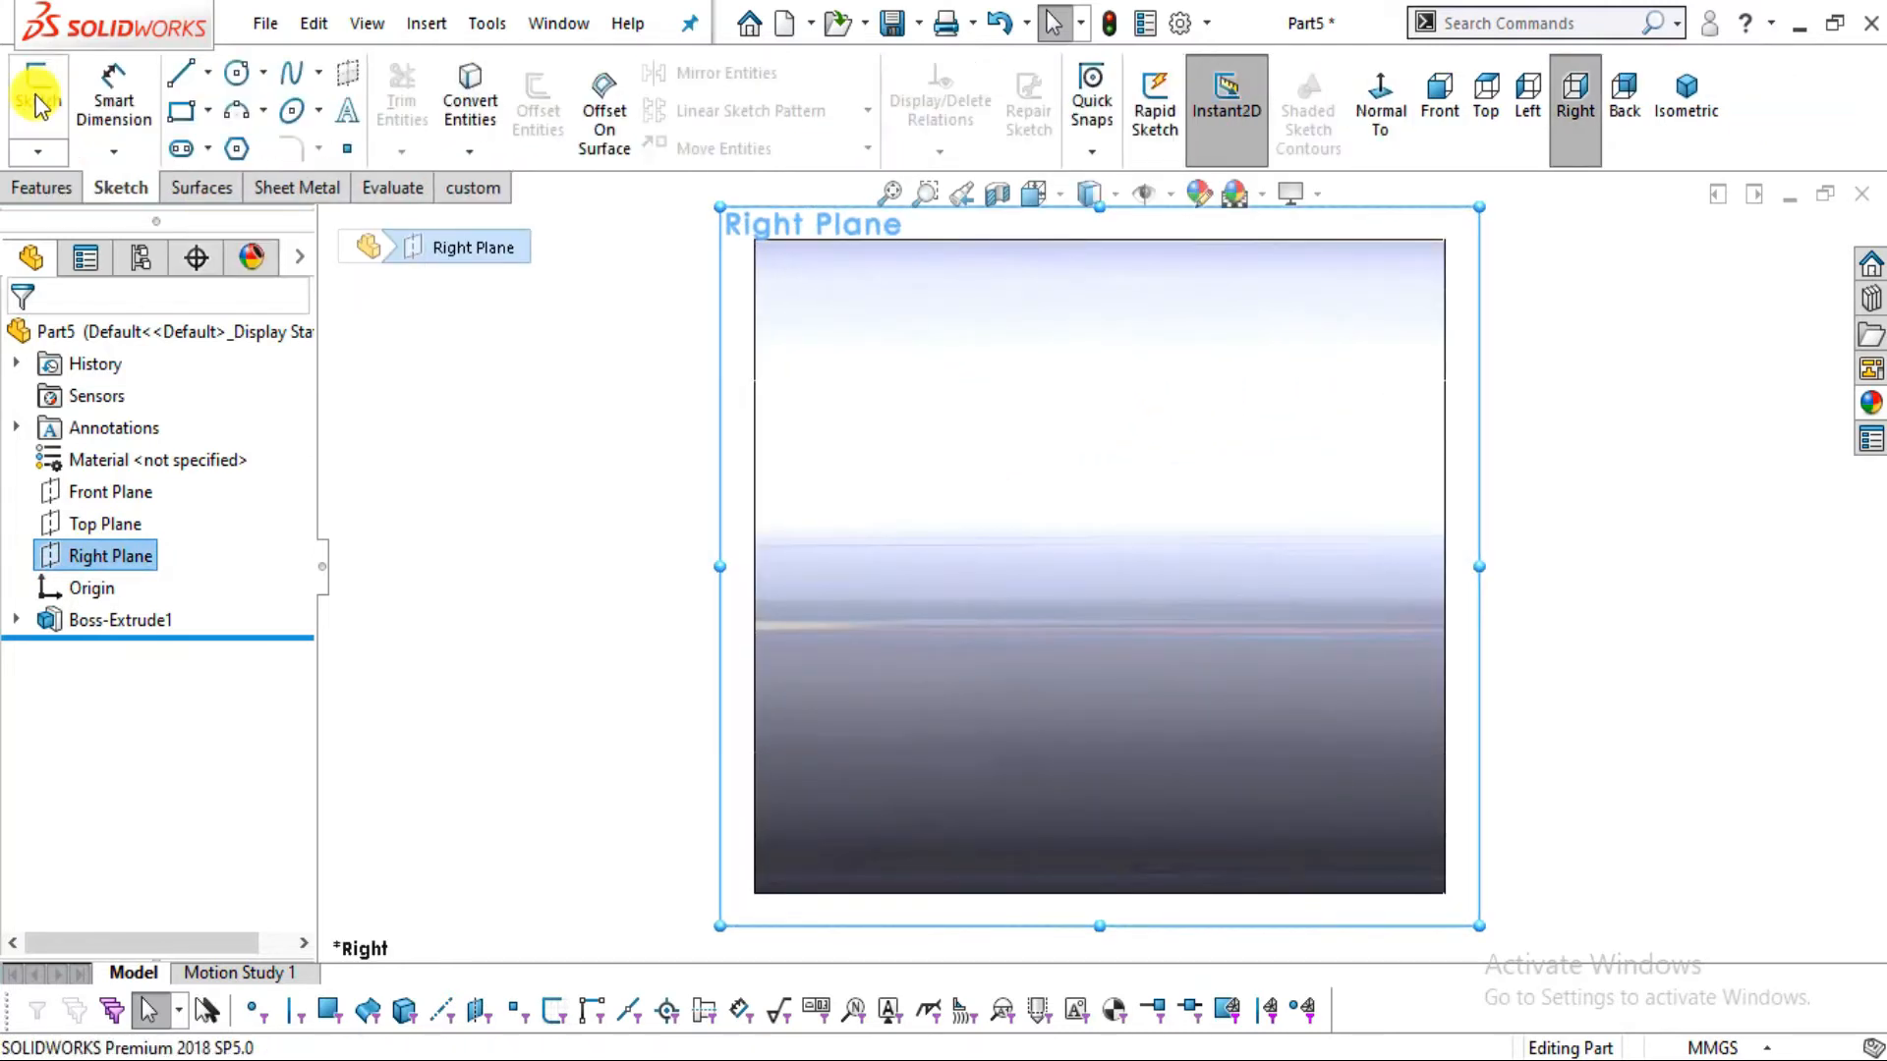
click(37, 106)
click(237, 72)
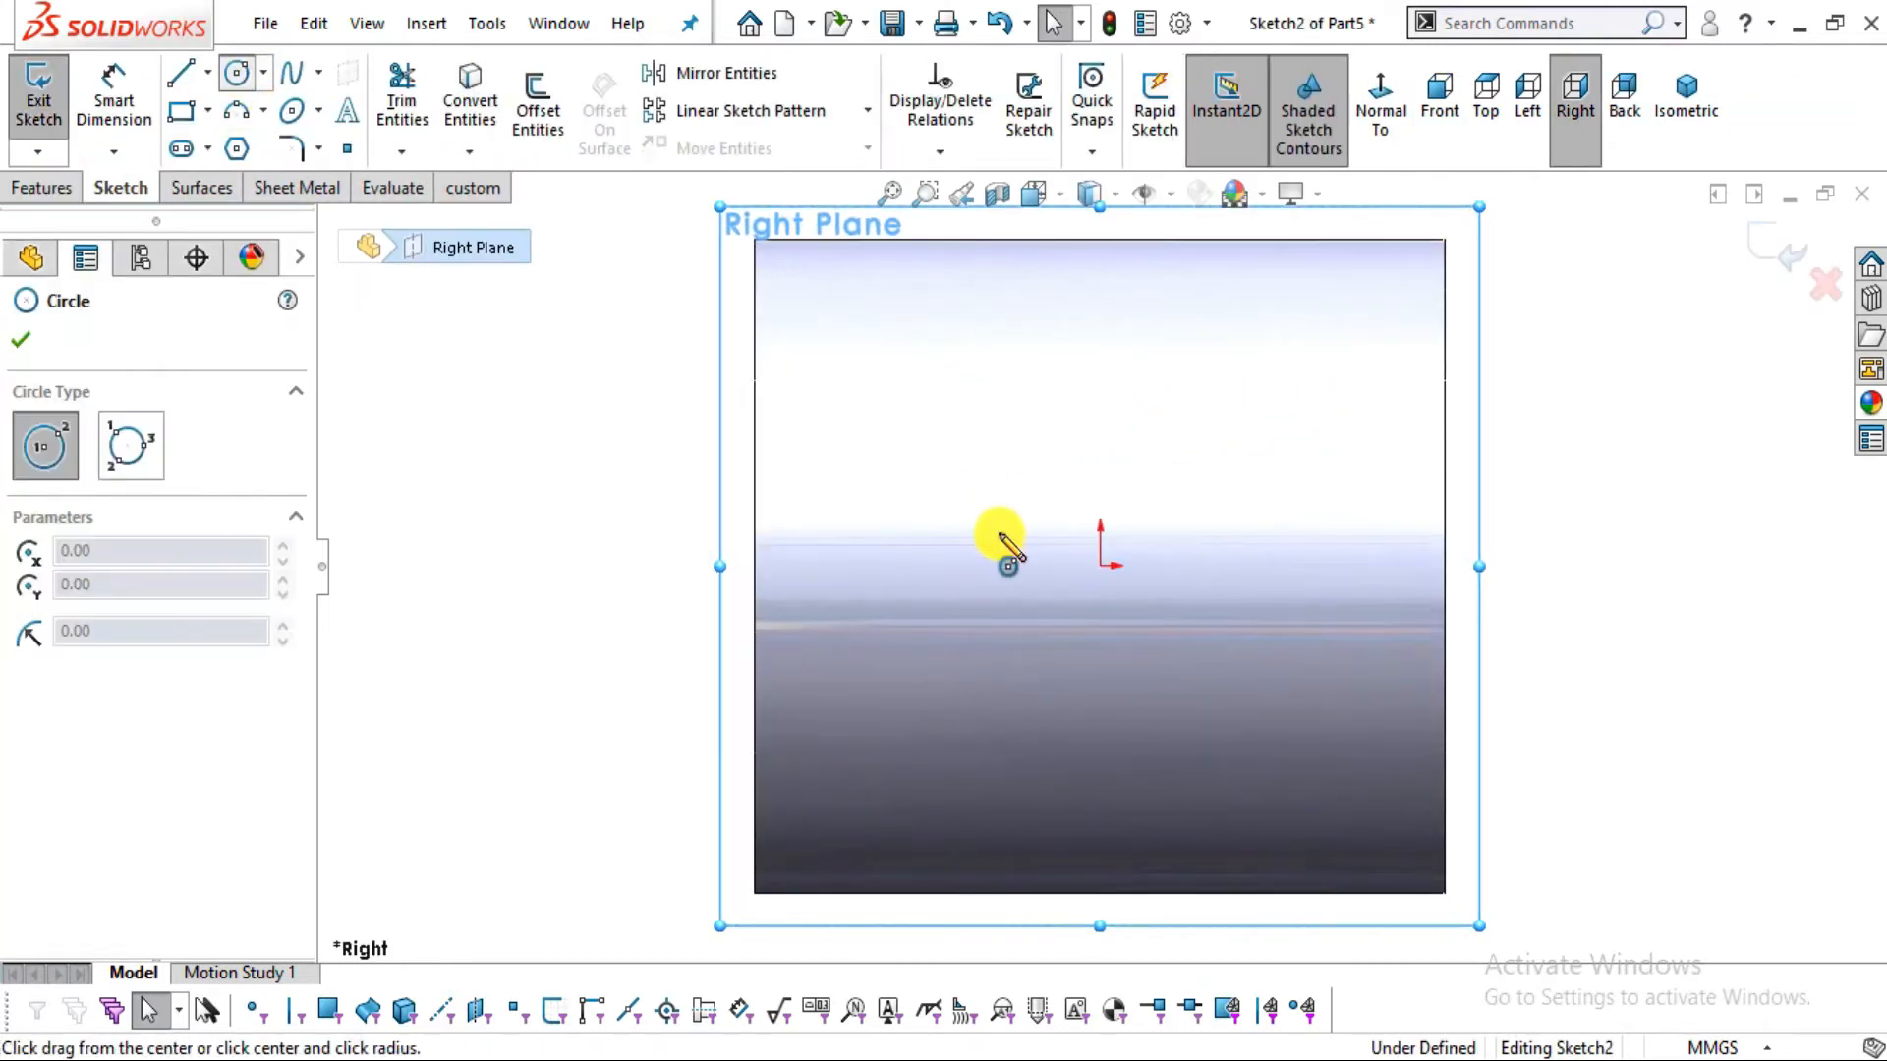
click(1100, 566)
click(1253, 718)
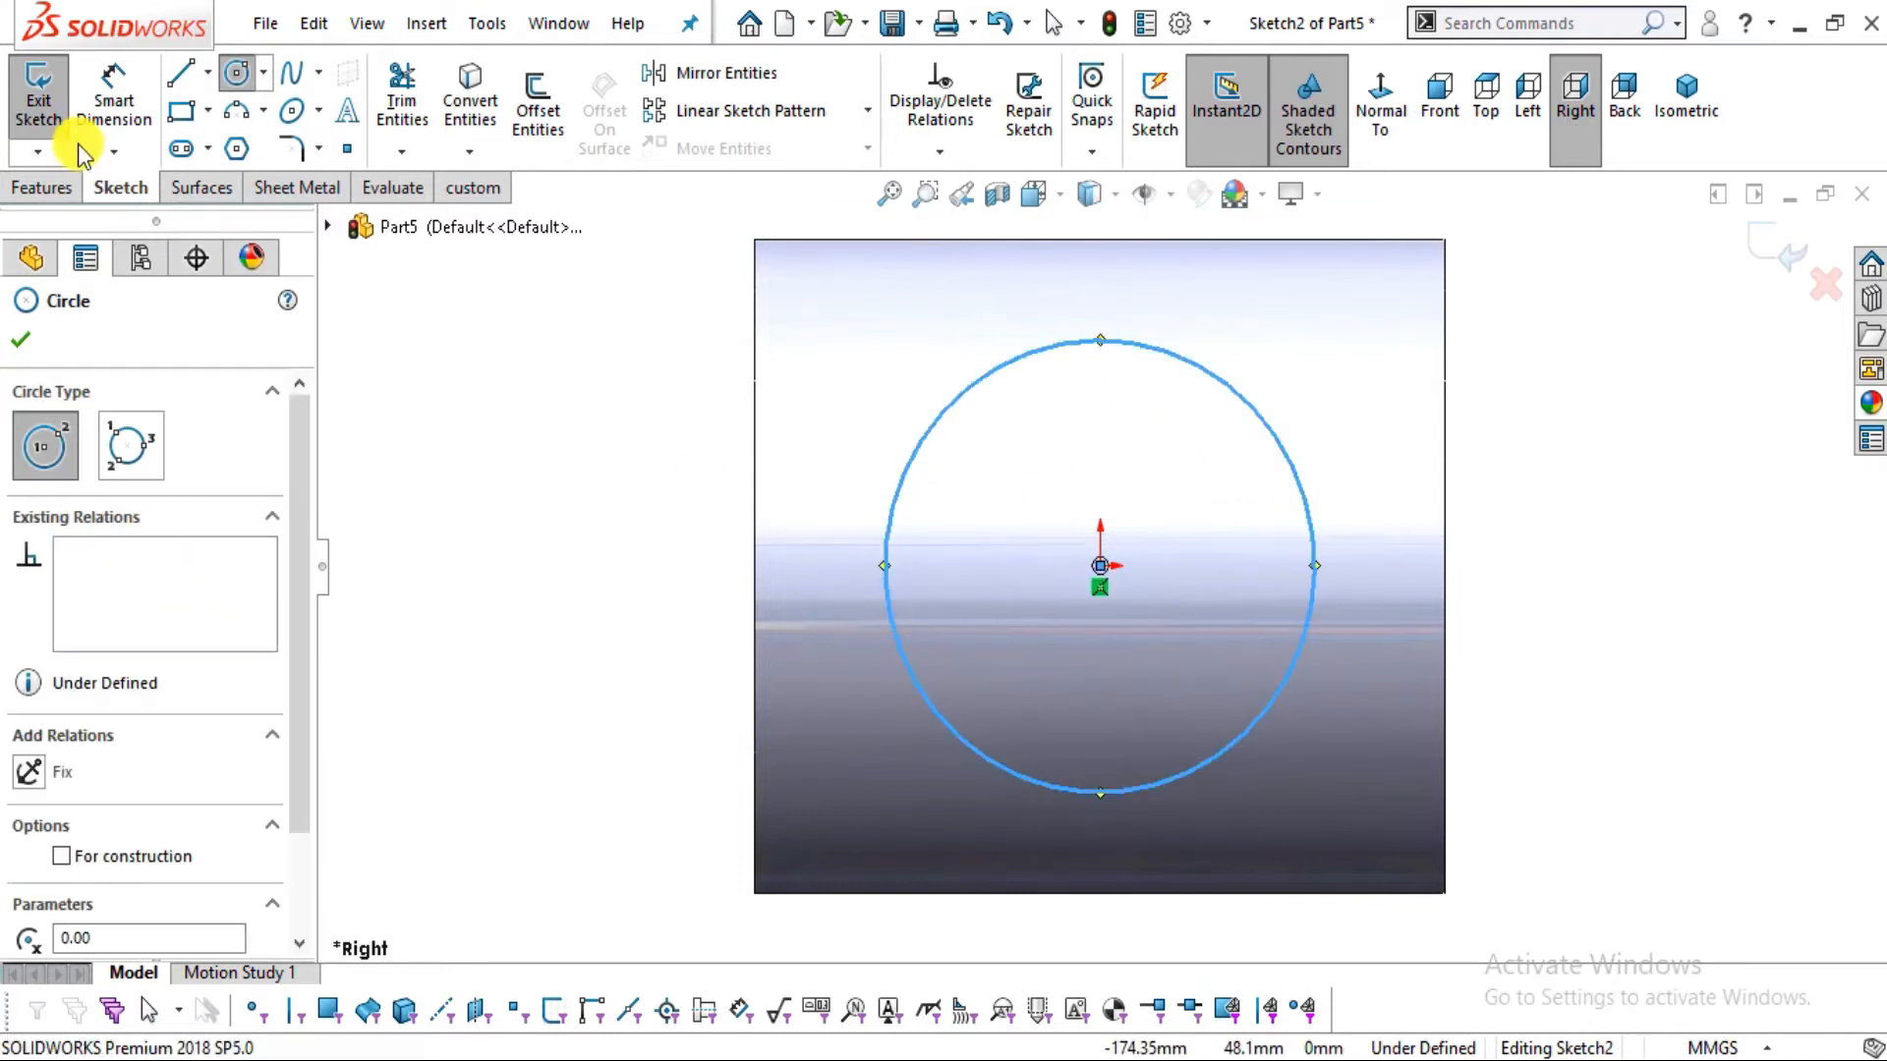
click(40, 188)
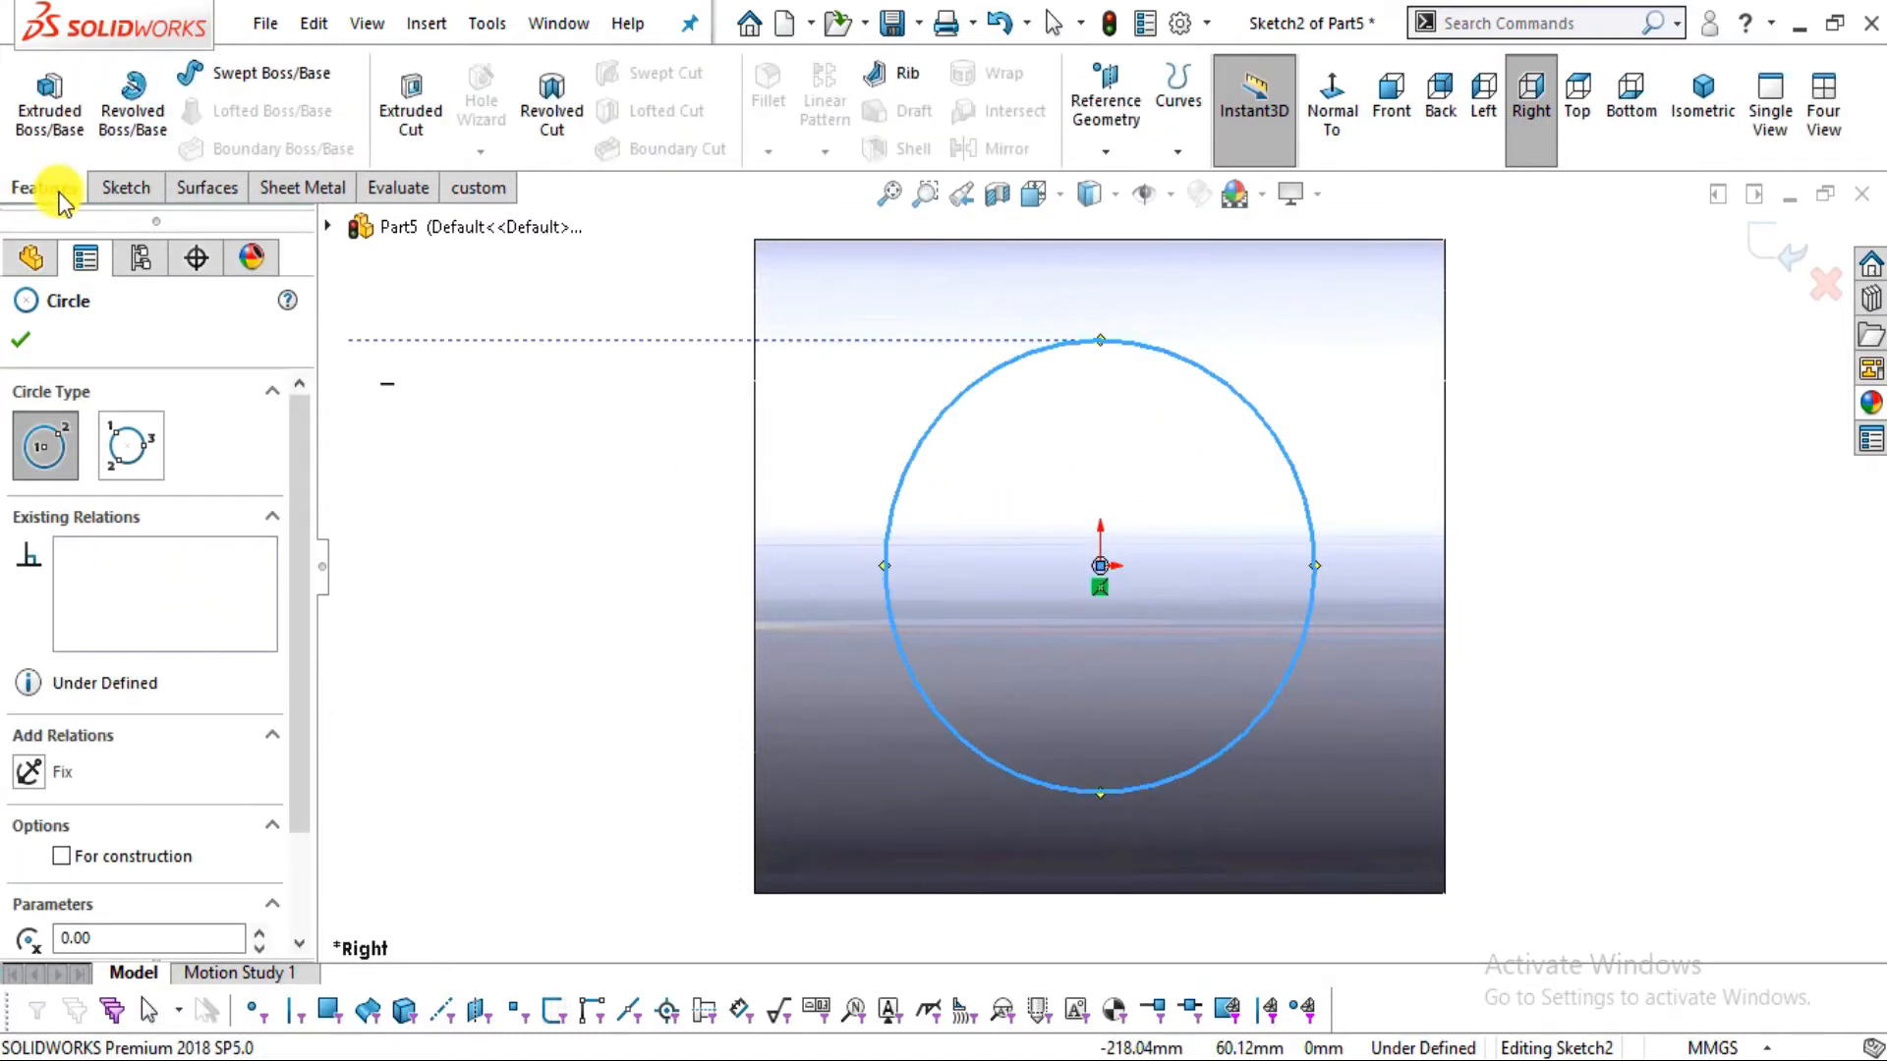
click(54, 126)
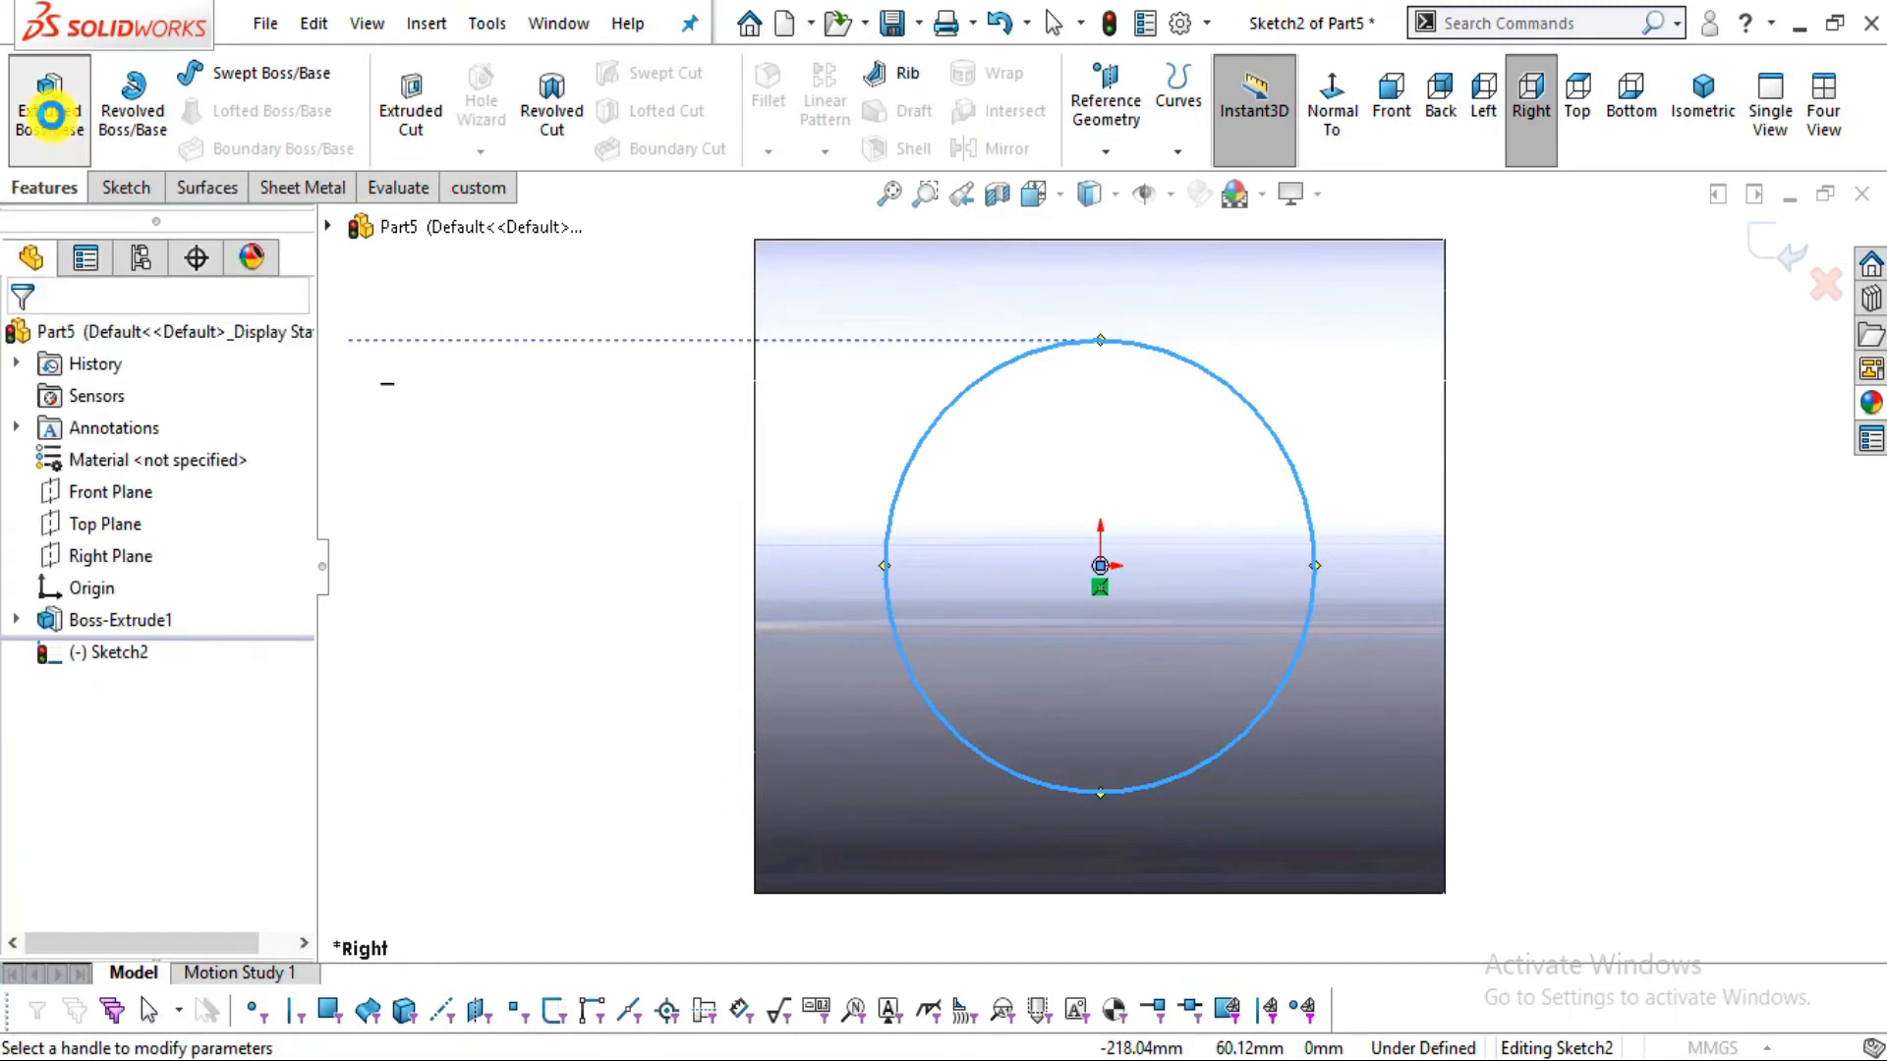
click(58, 339)
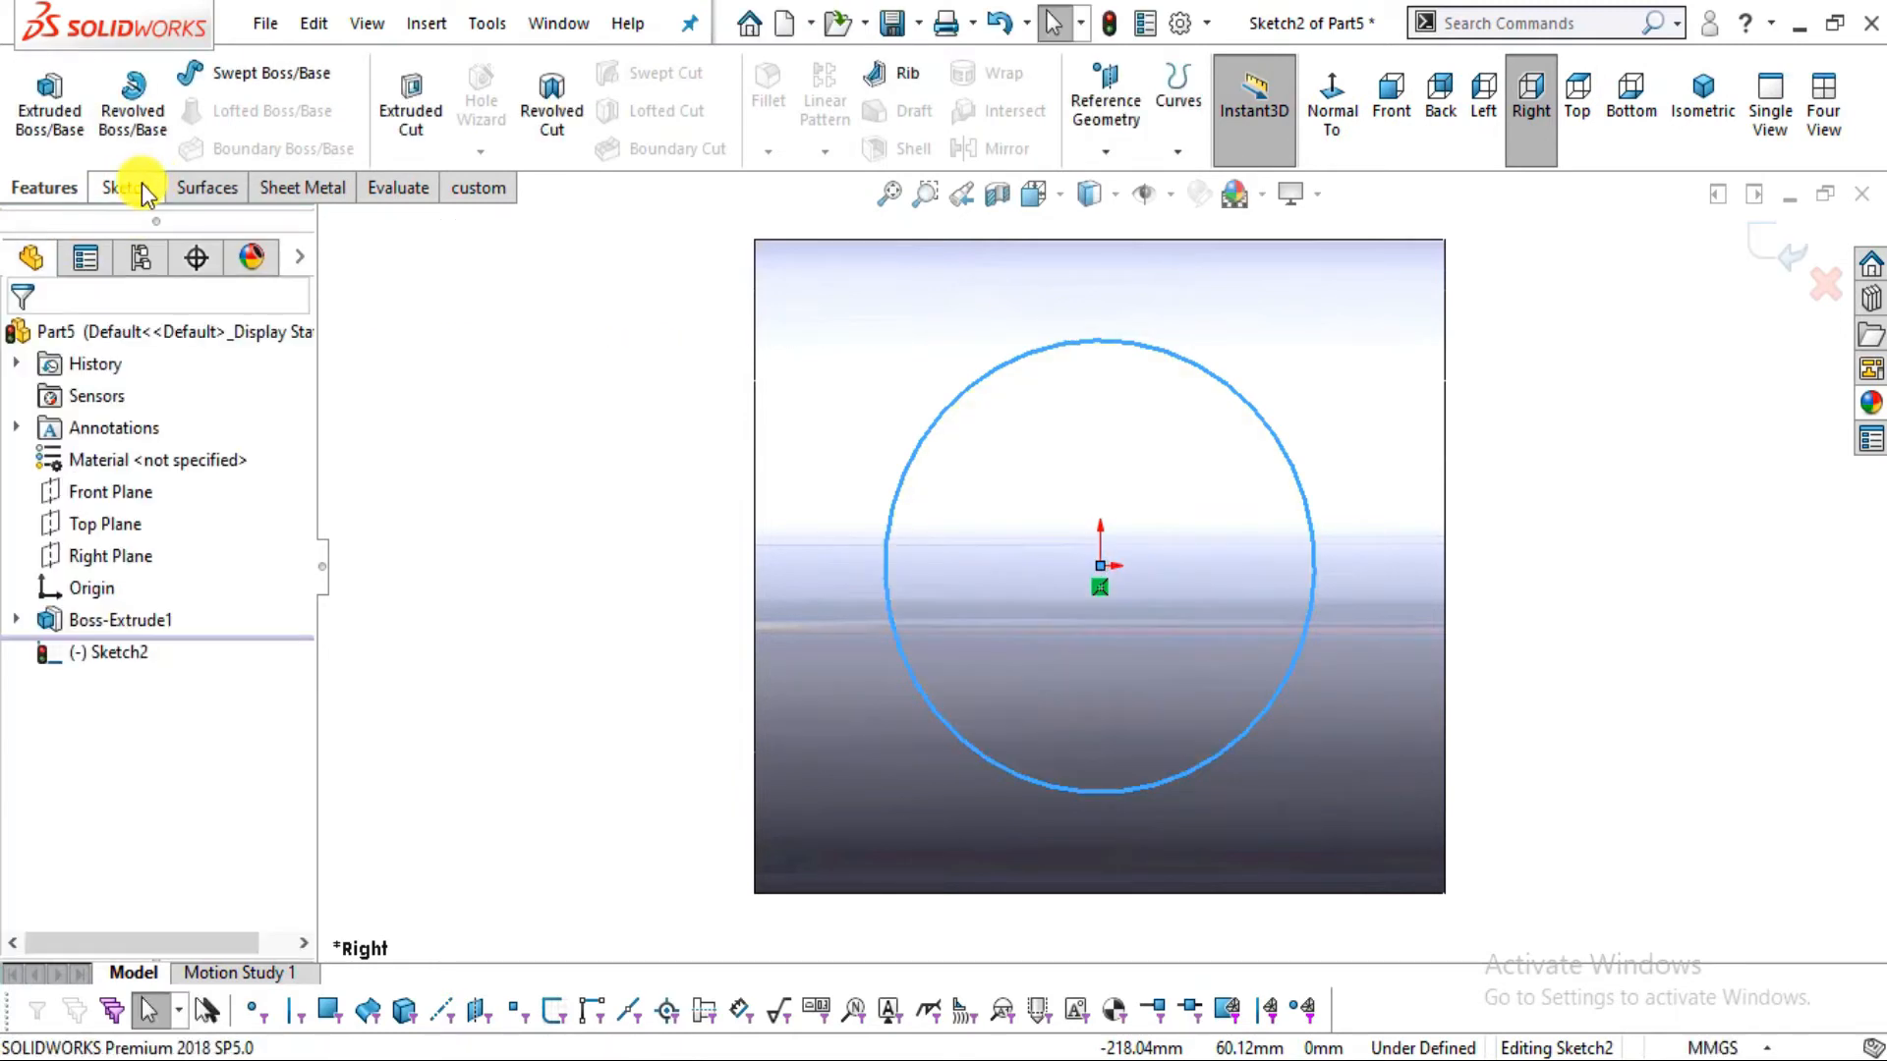
Dimension the Right Plane circle's diameter as 150 mm, following the tube diameter in the PDF drawing
click(1276, 439)
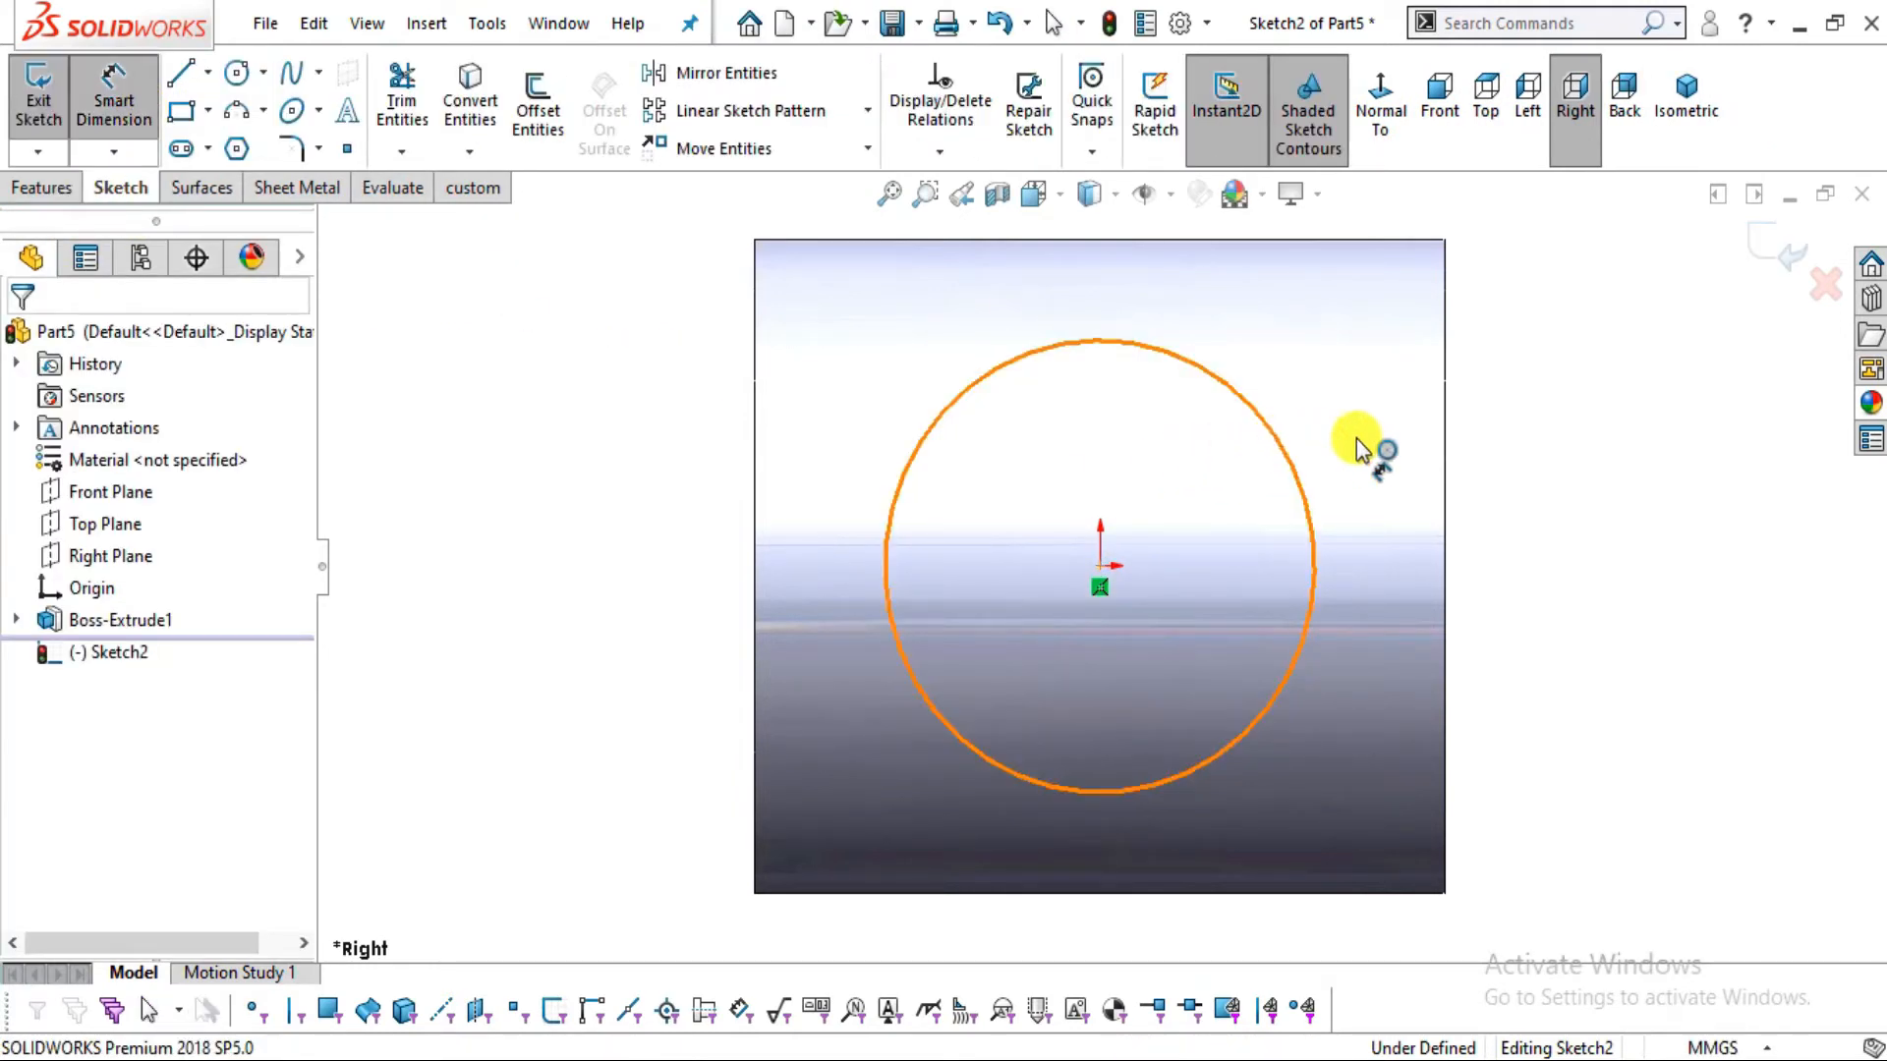
scroll(1562, 472, up, 2)
key(alt+Tab)
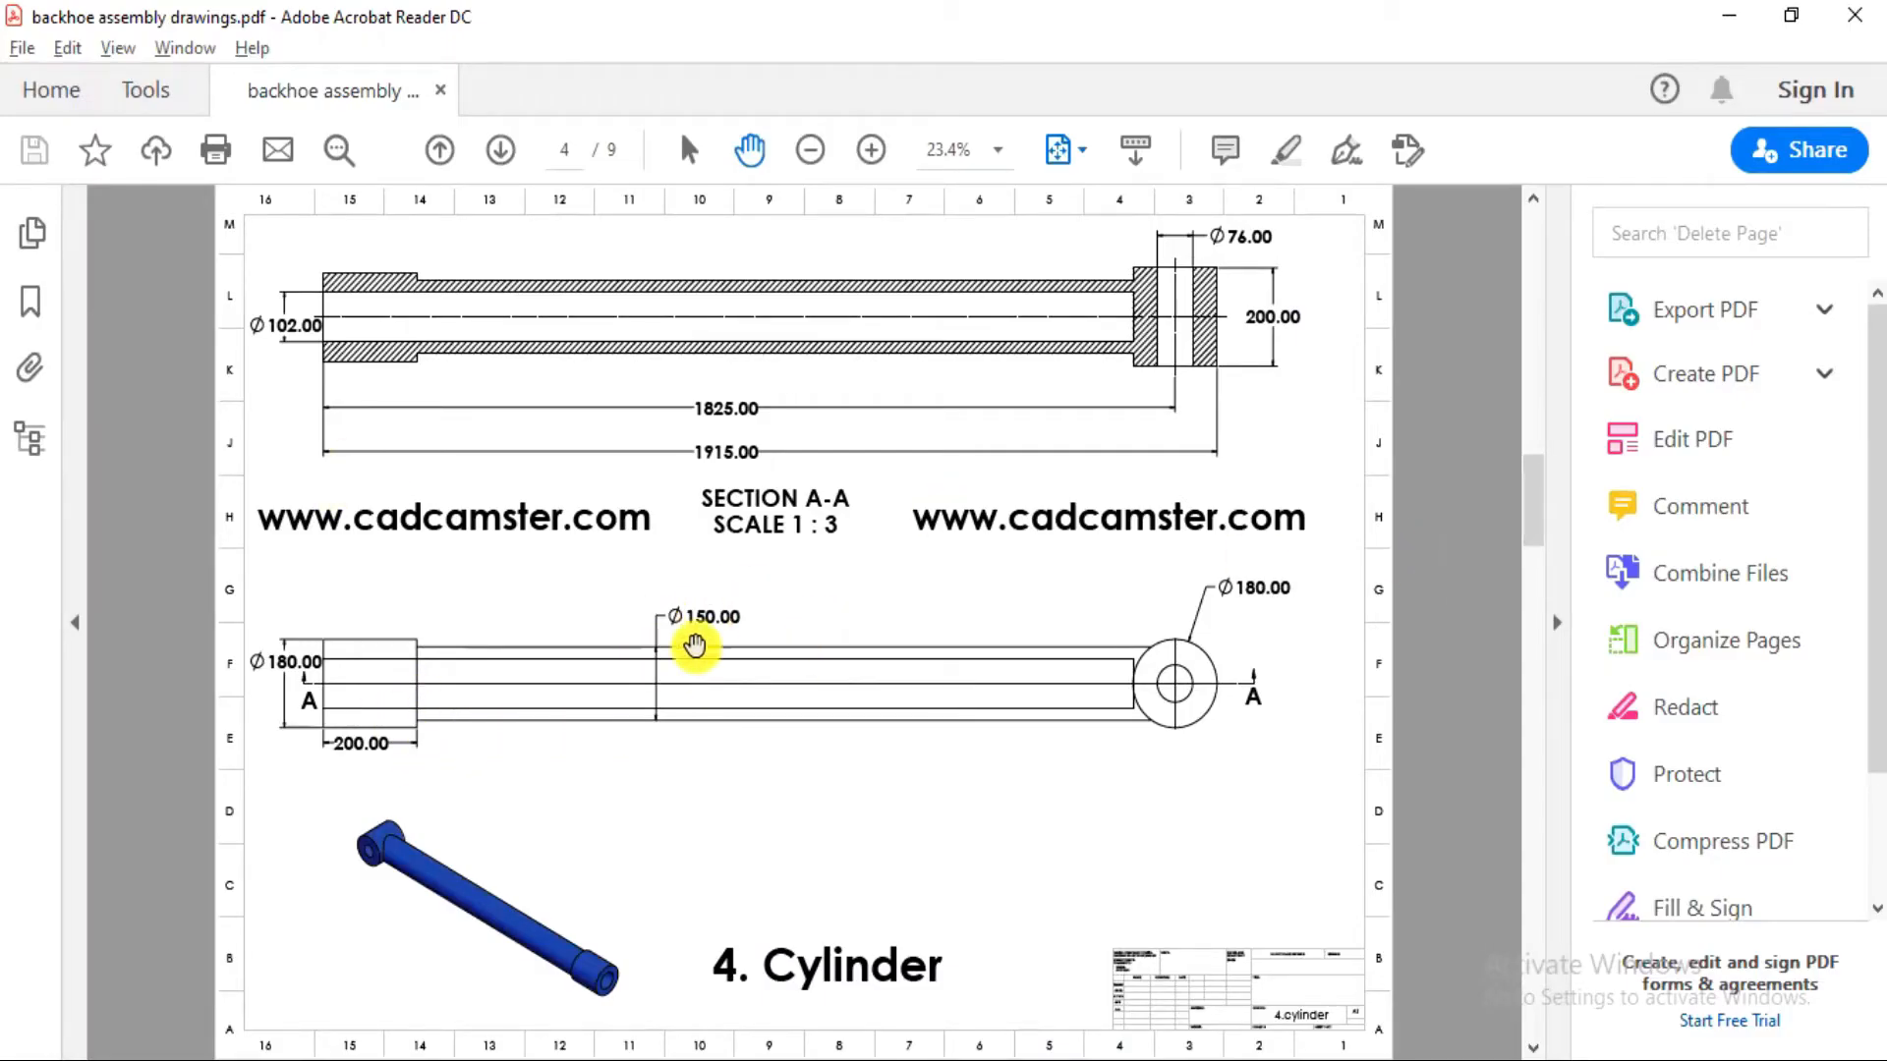
key(alt+Tab)
click(1551, 538)
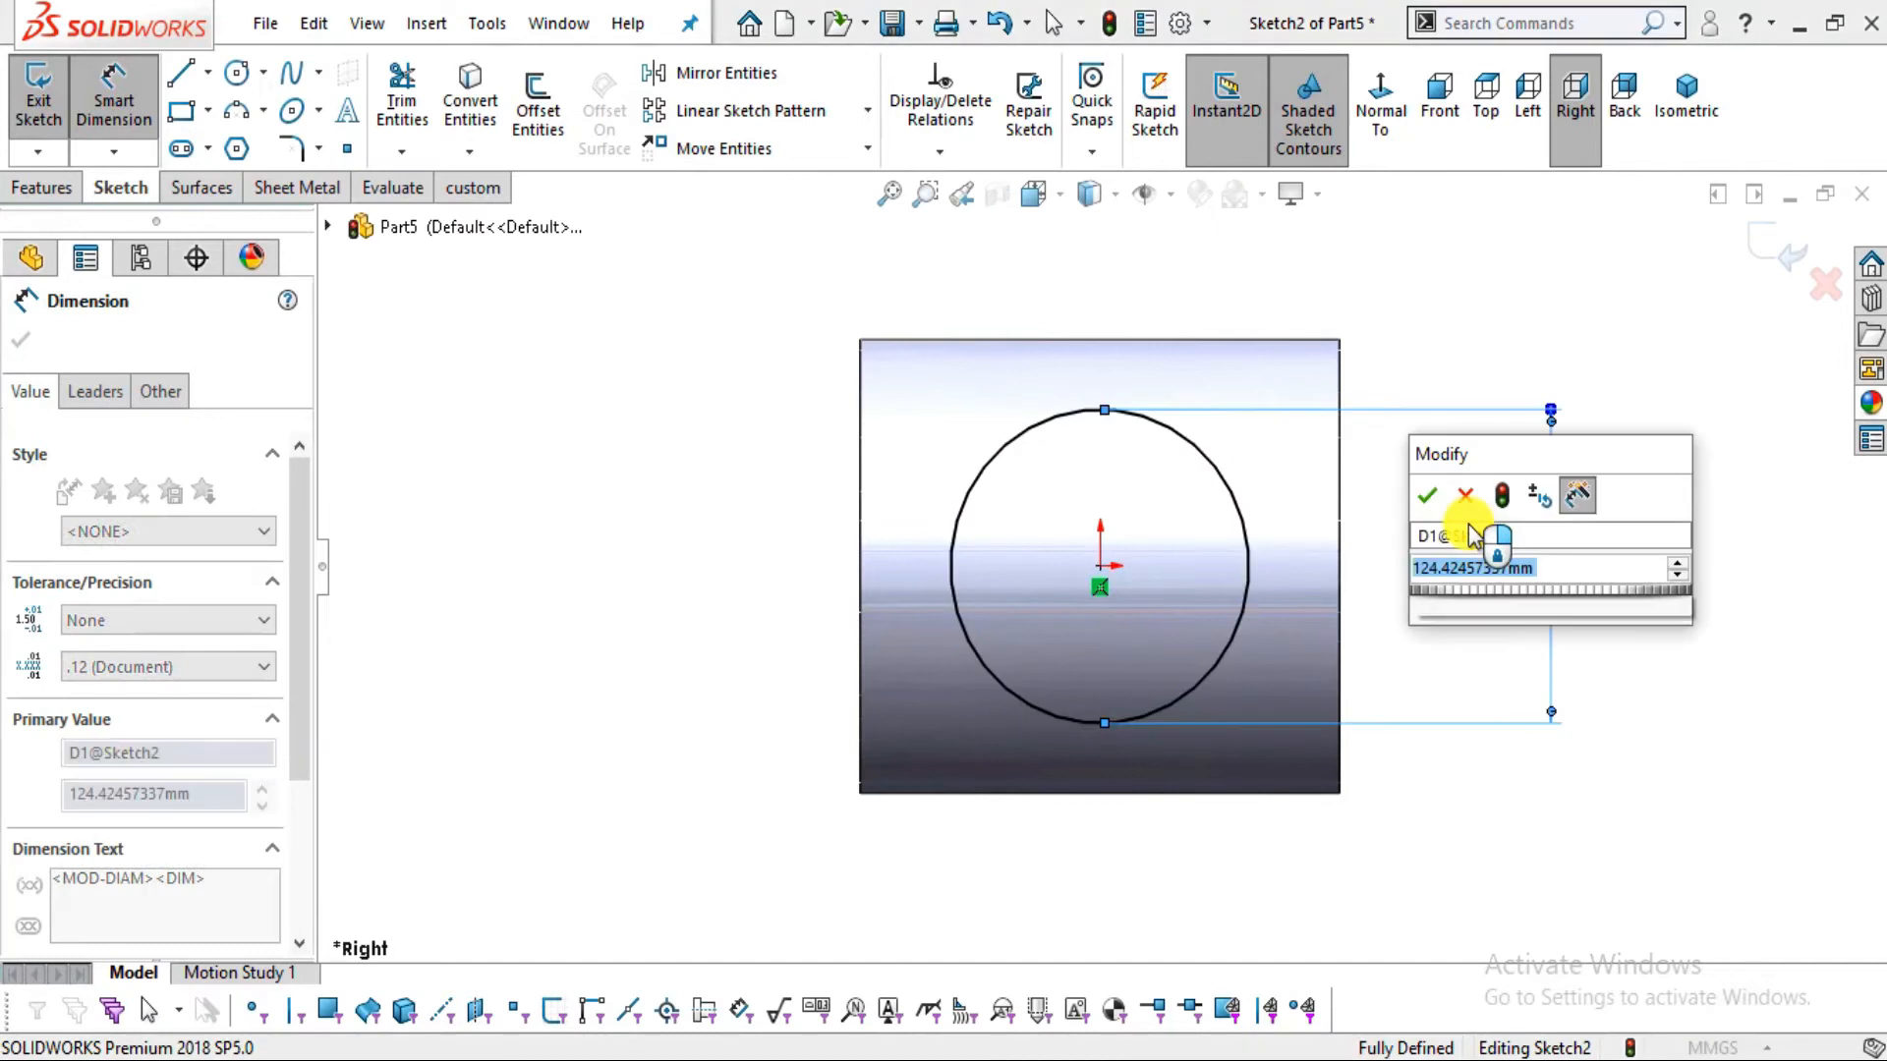
text(150)
key(Return)
click(331, 246)
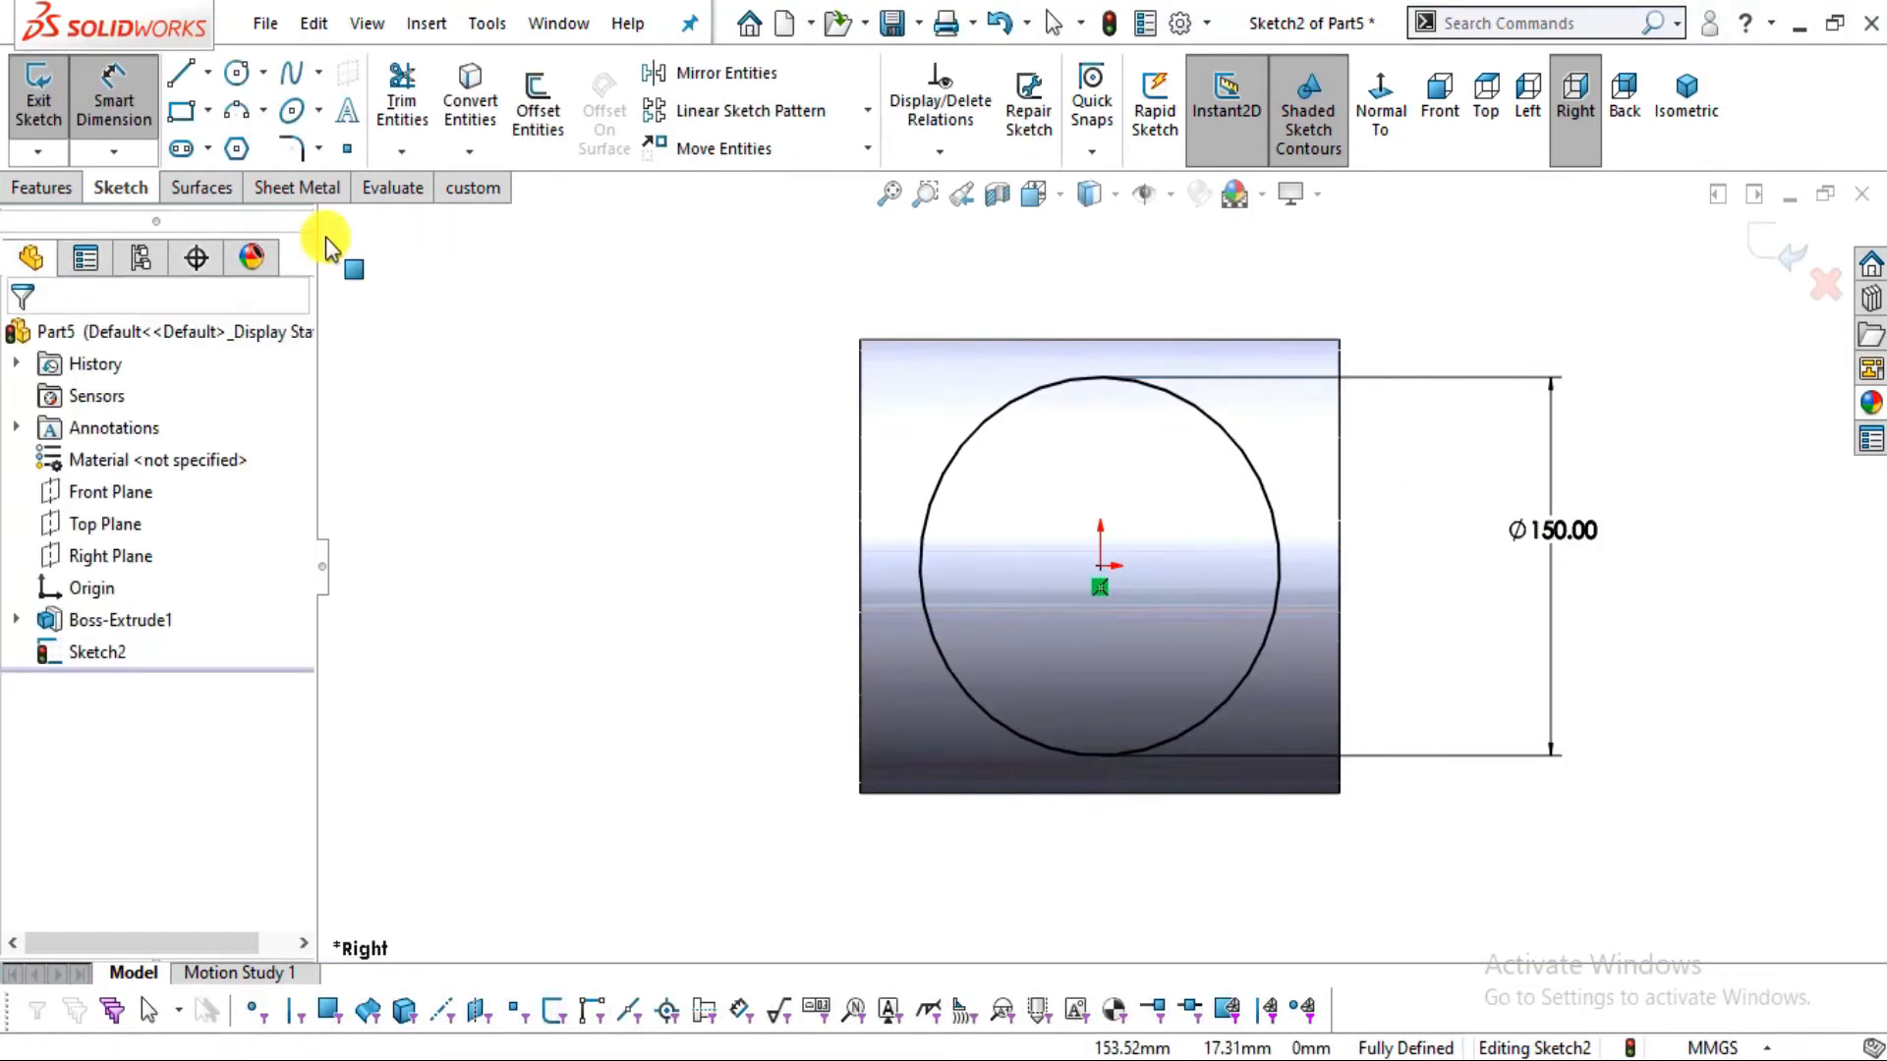
Extrude the 150 mm circle as a blind boss with a depth of 1825 mm, per the PDF drawing
click(39, 187)
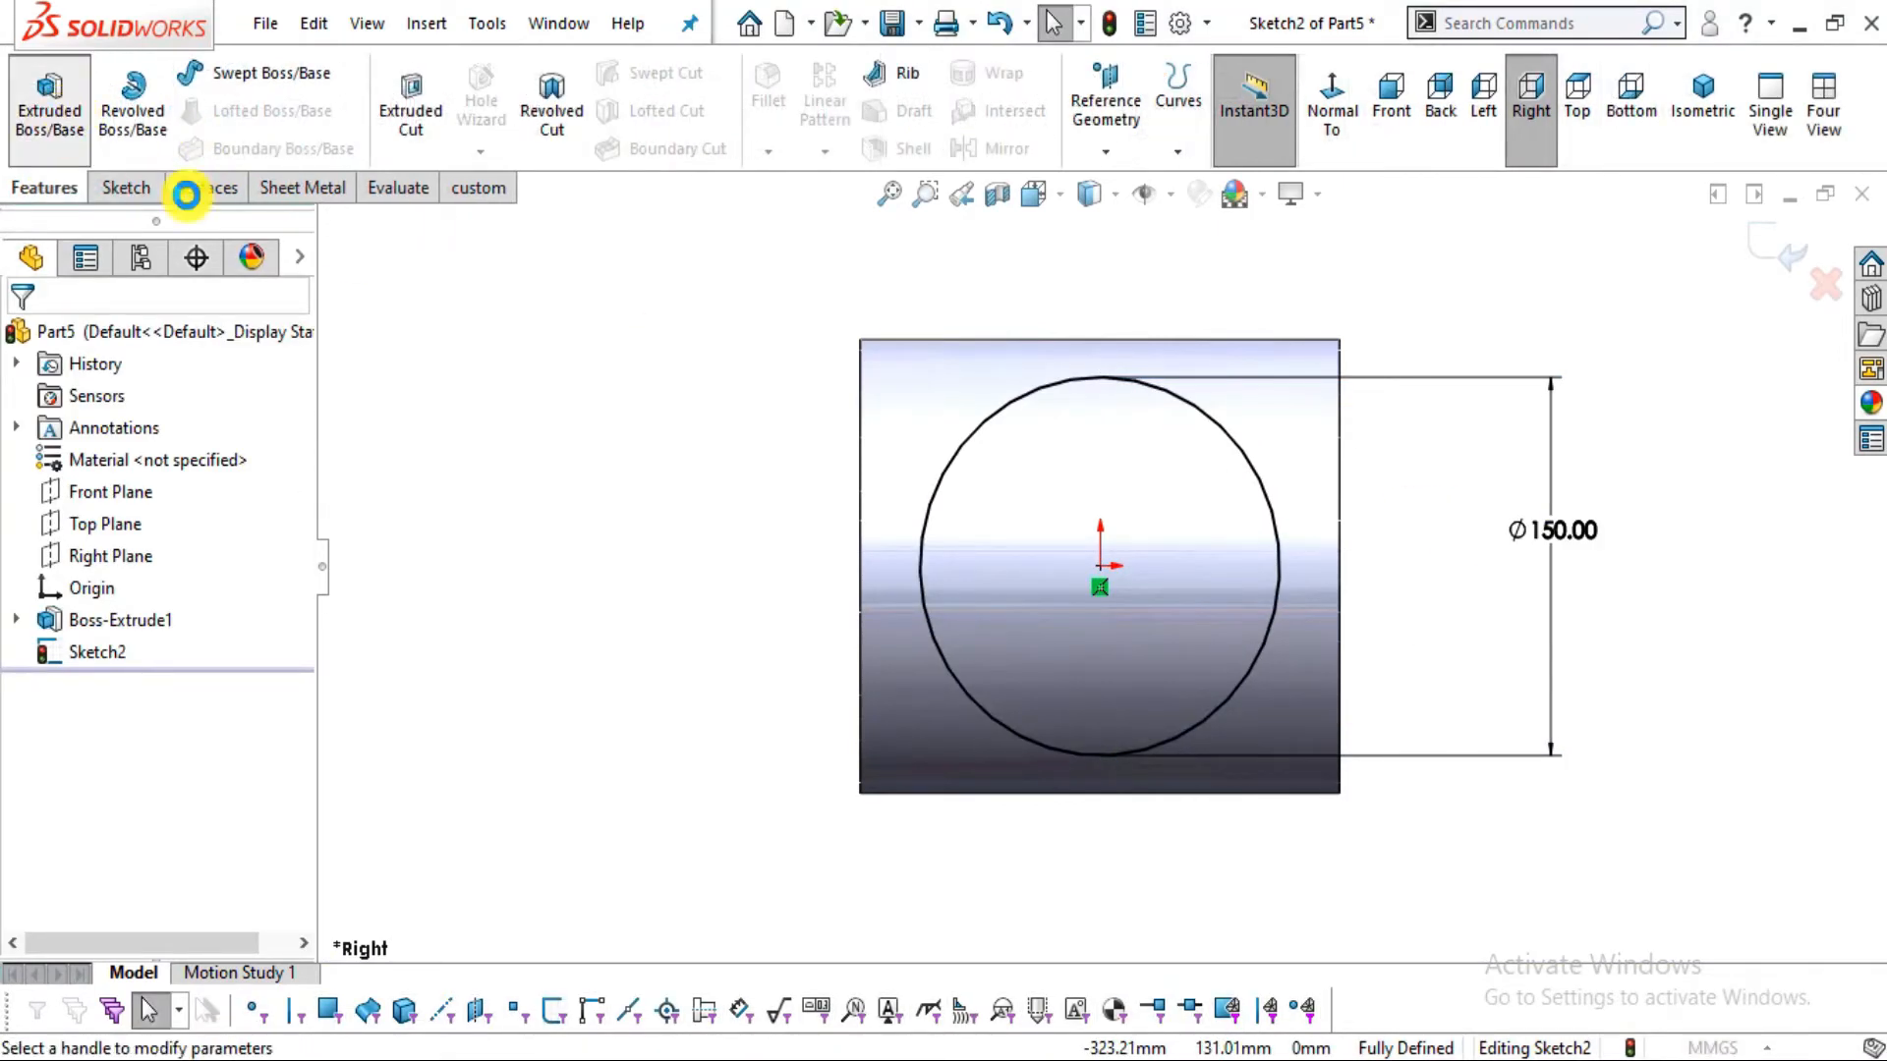
scroll(1288, 644, up, 8)
mouse_move(1112, 688)
middle_down()
mouse_move(960, 719)
mouse_move(961, 856)
middle_up()
scroll(1097, 643, down, 3)
key(alt+Tab)
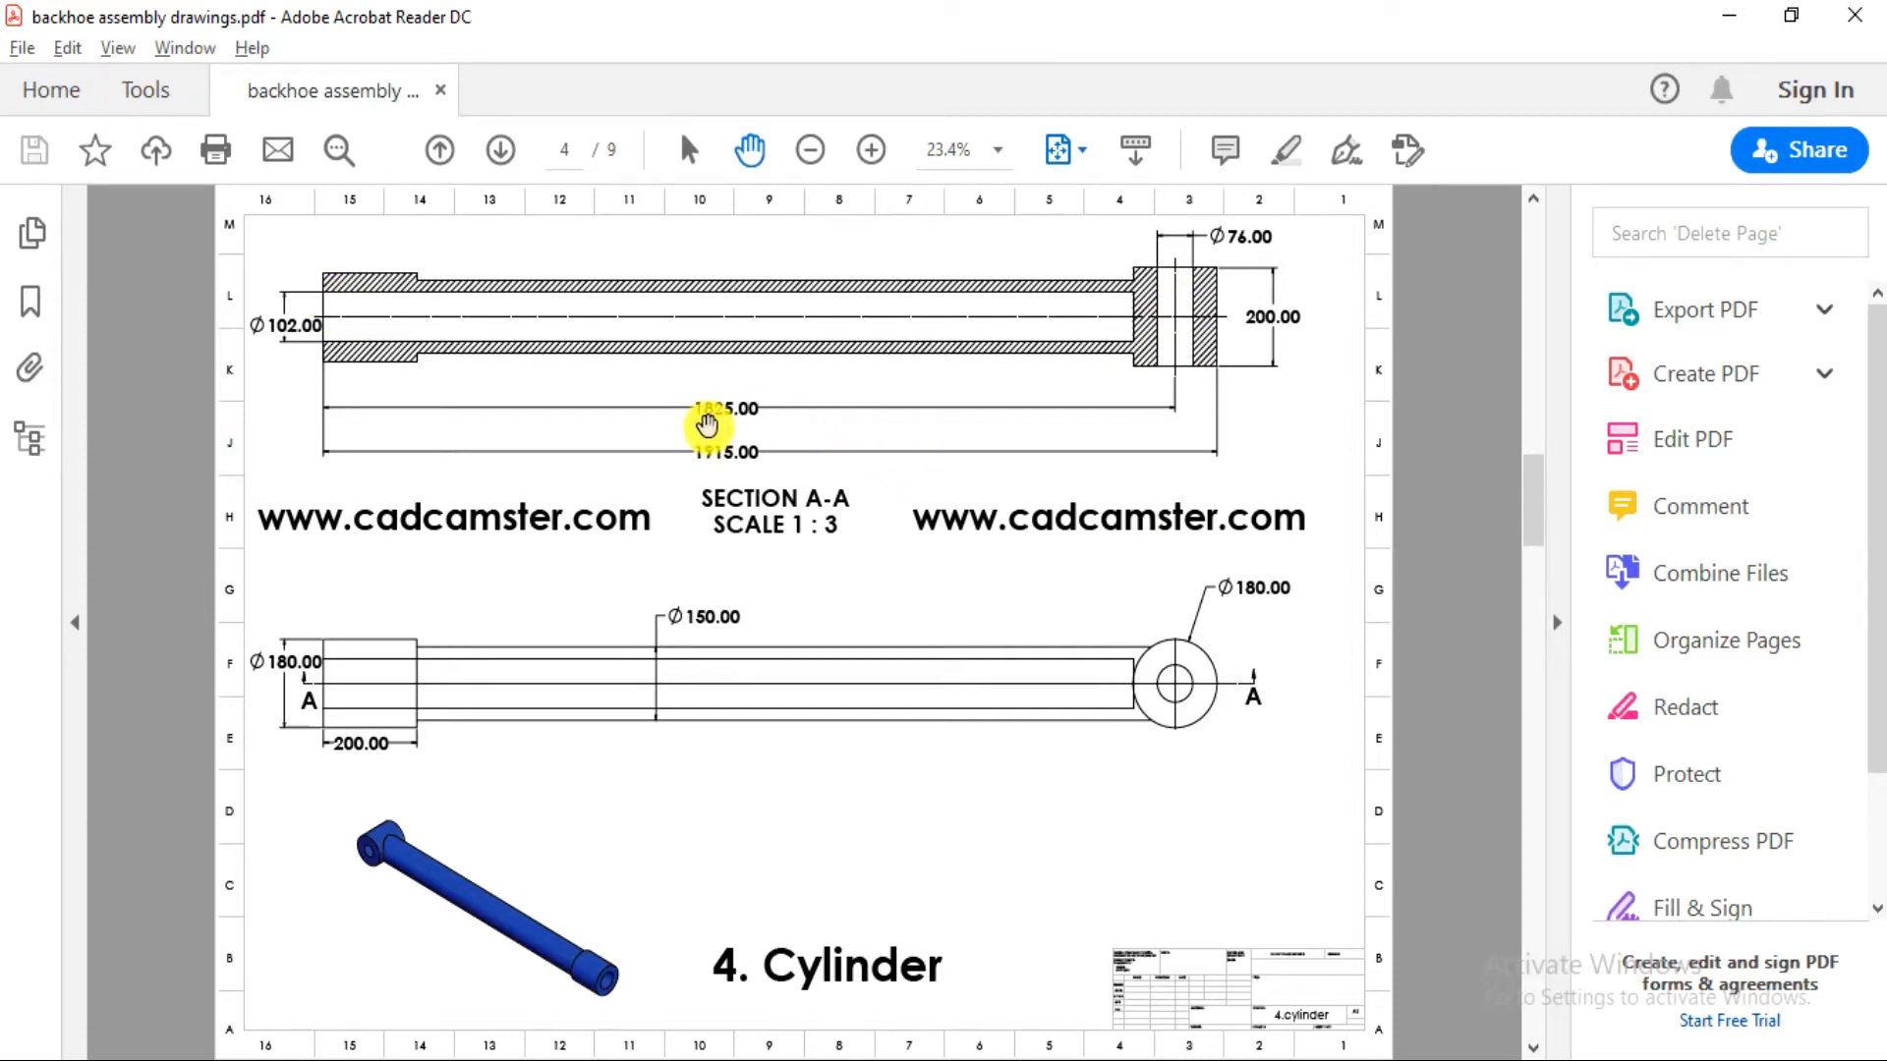
key(alt+Tab)
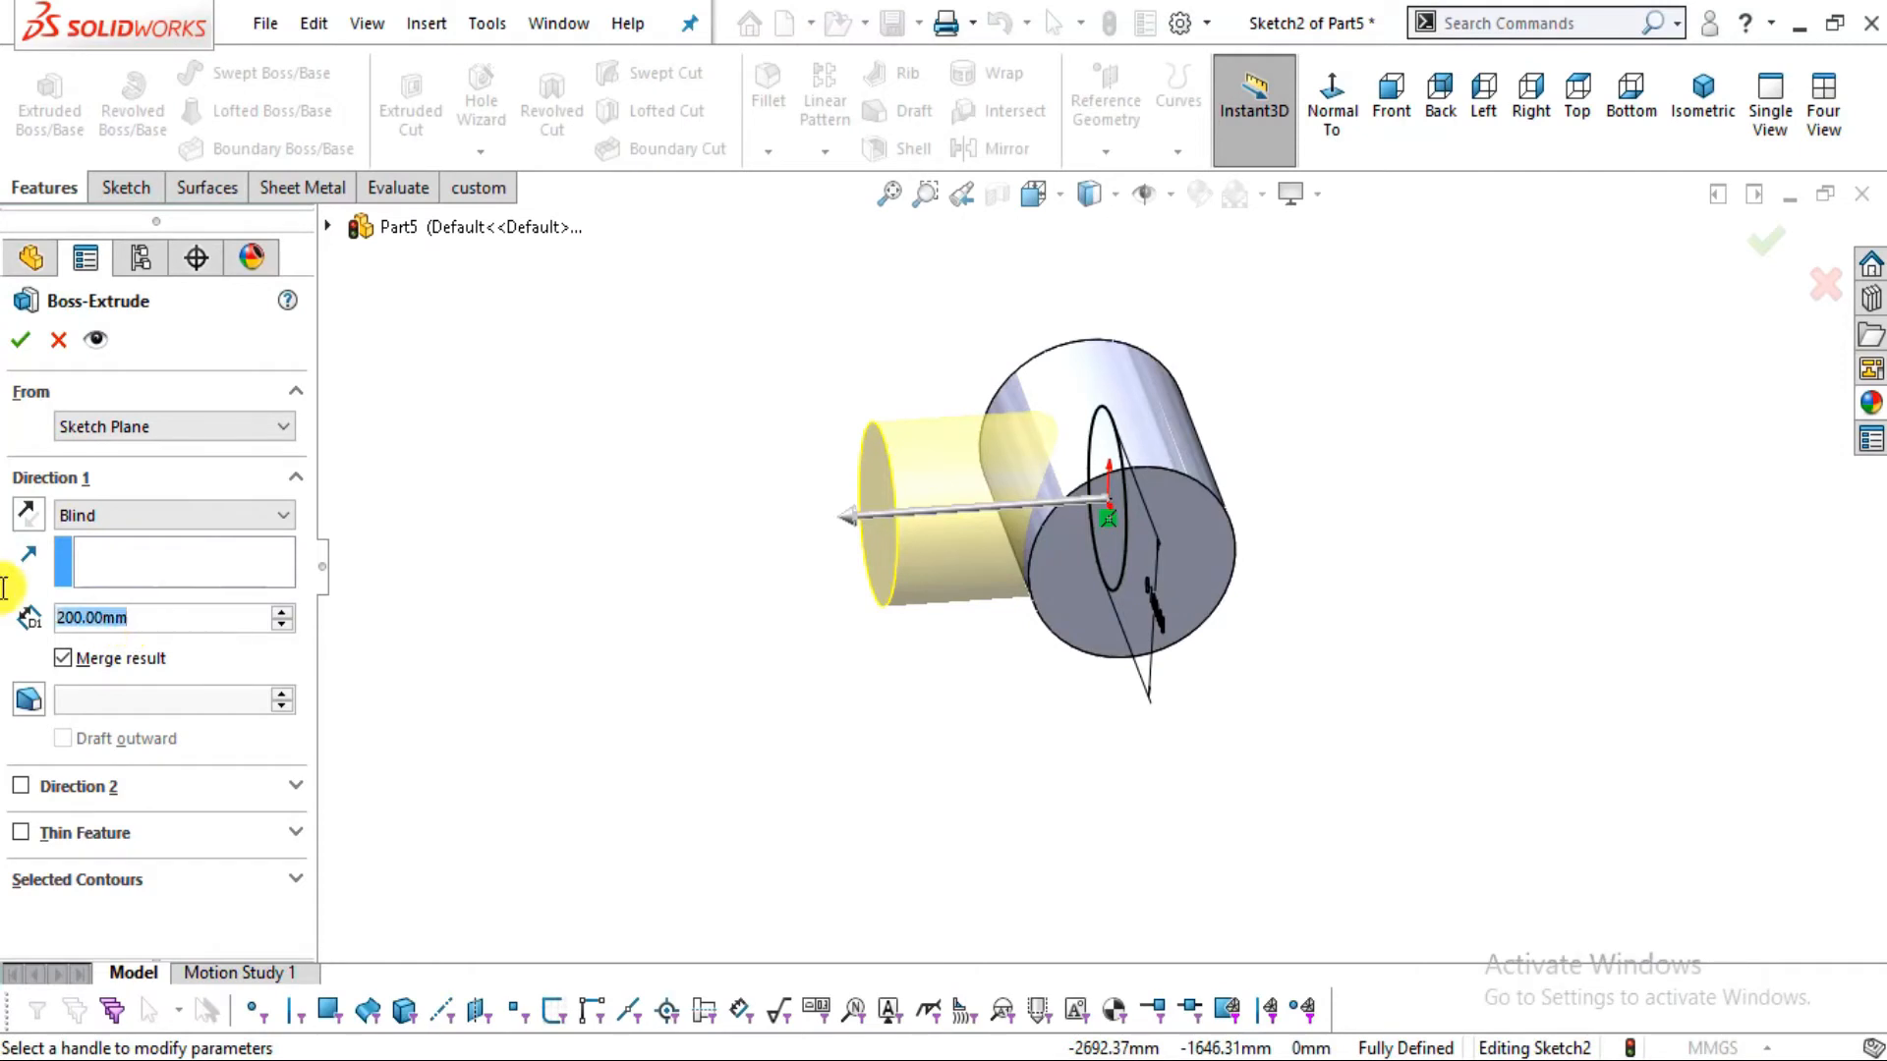
text(1825)
key(Return)
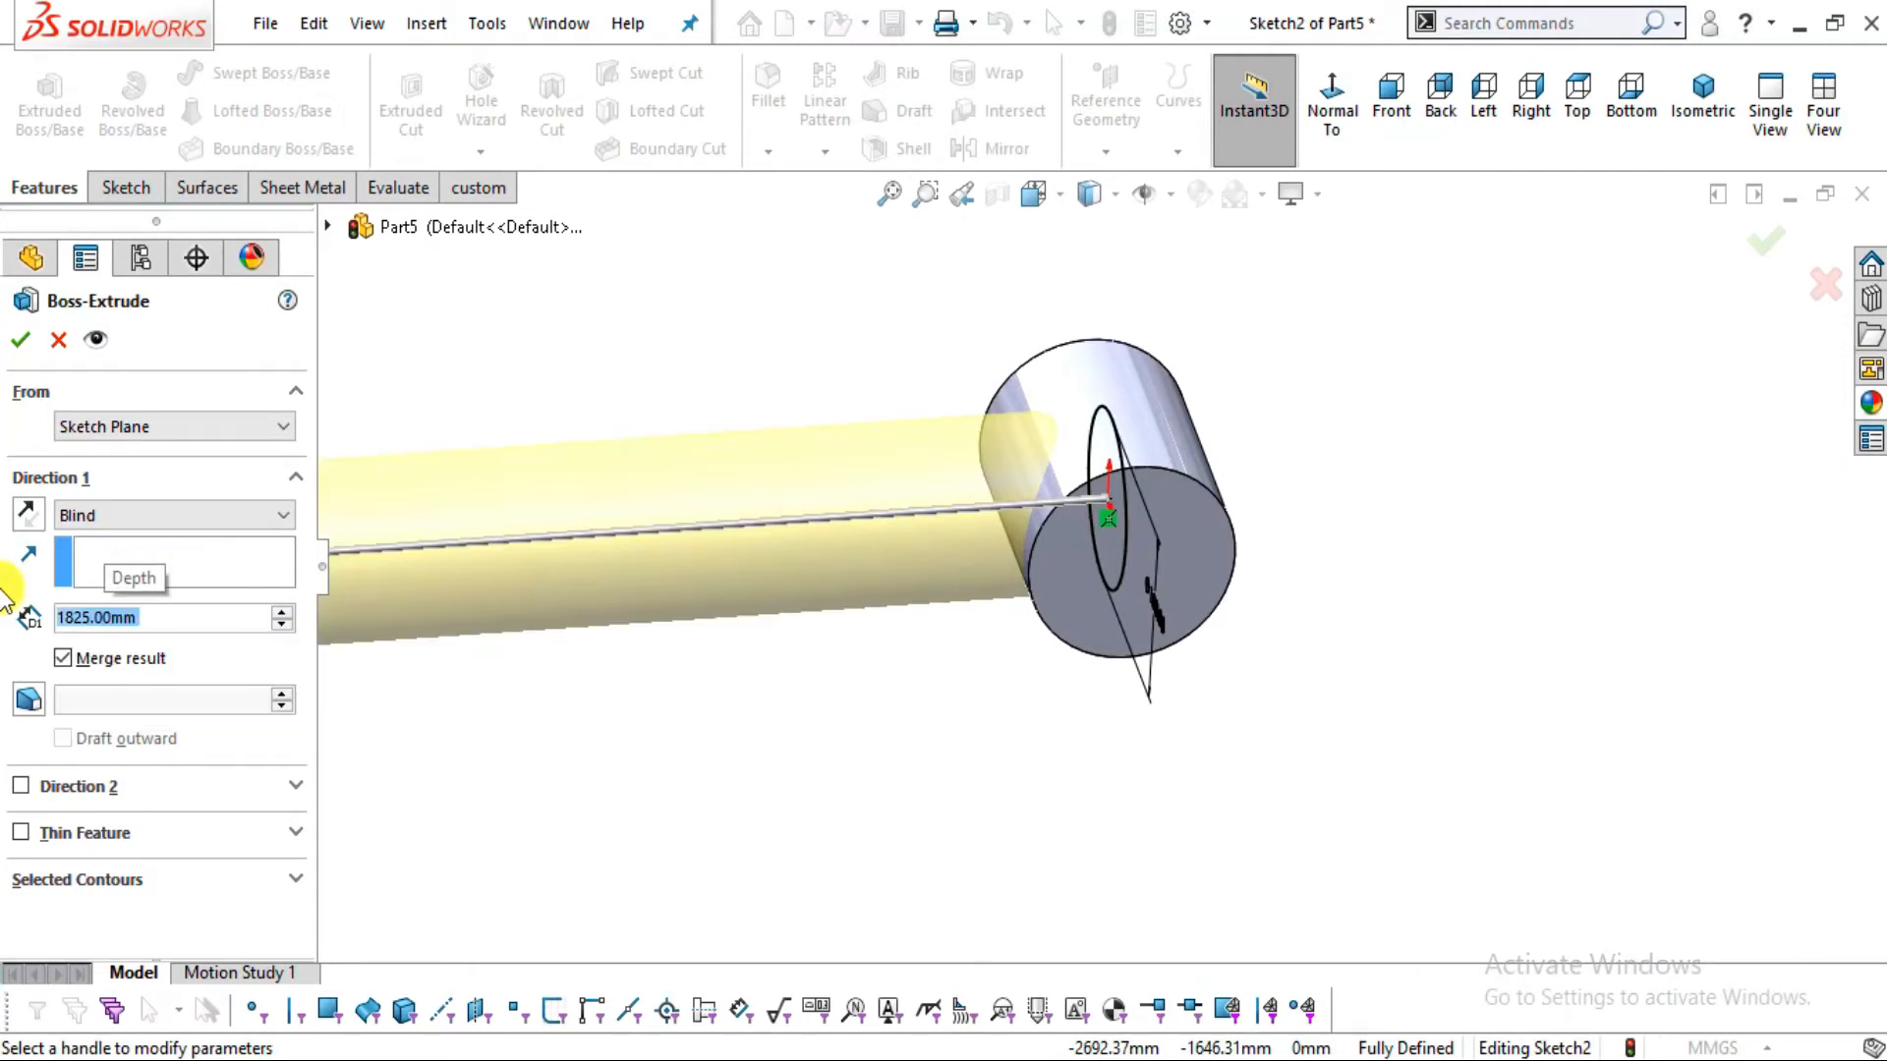
scroll(993, 708, up, 5)
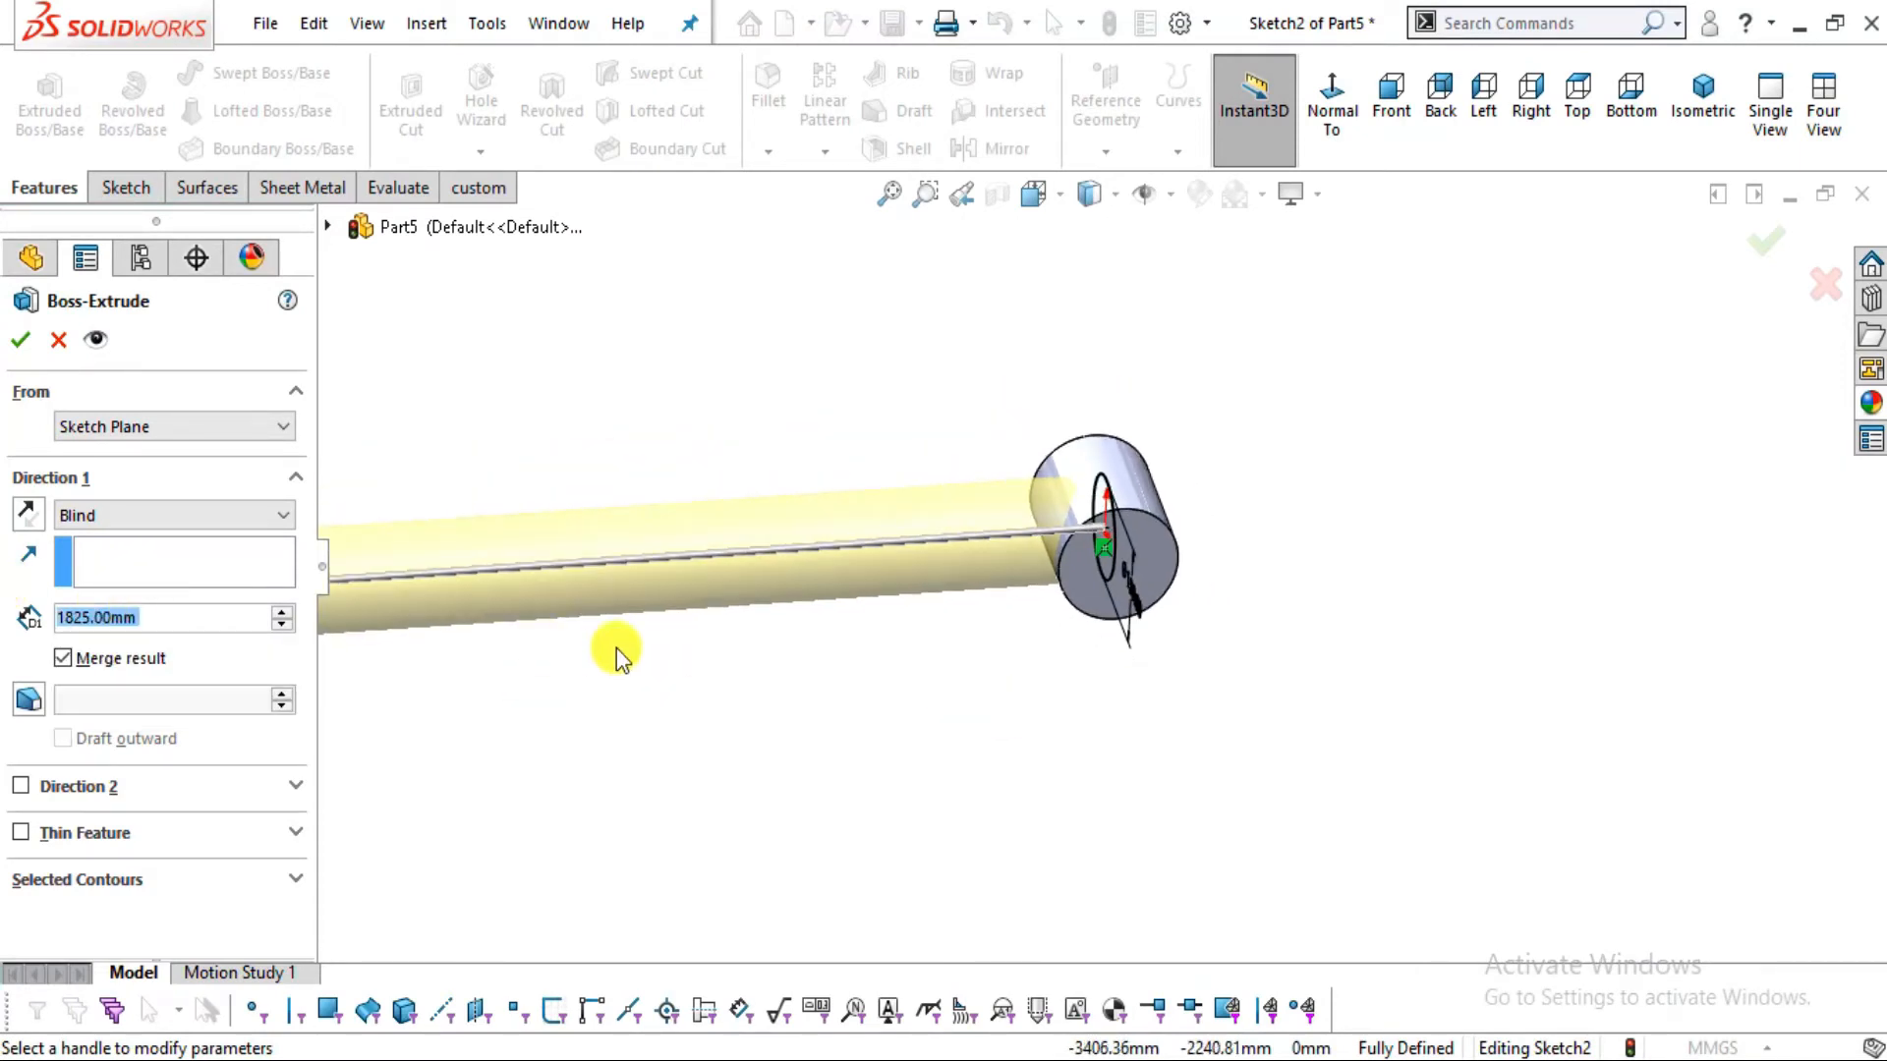
click(18, 344)
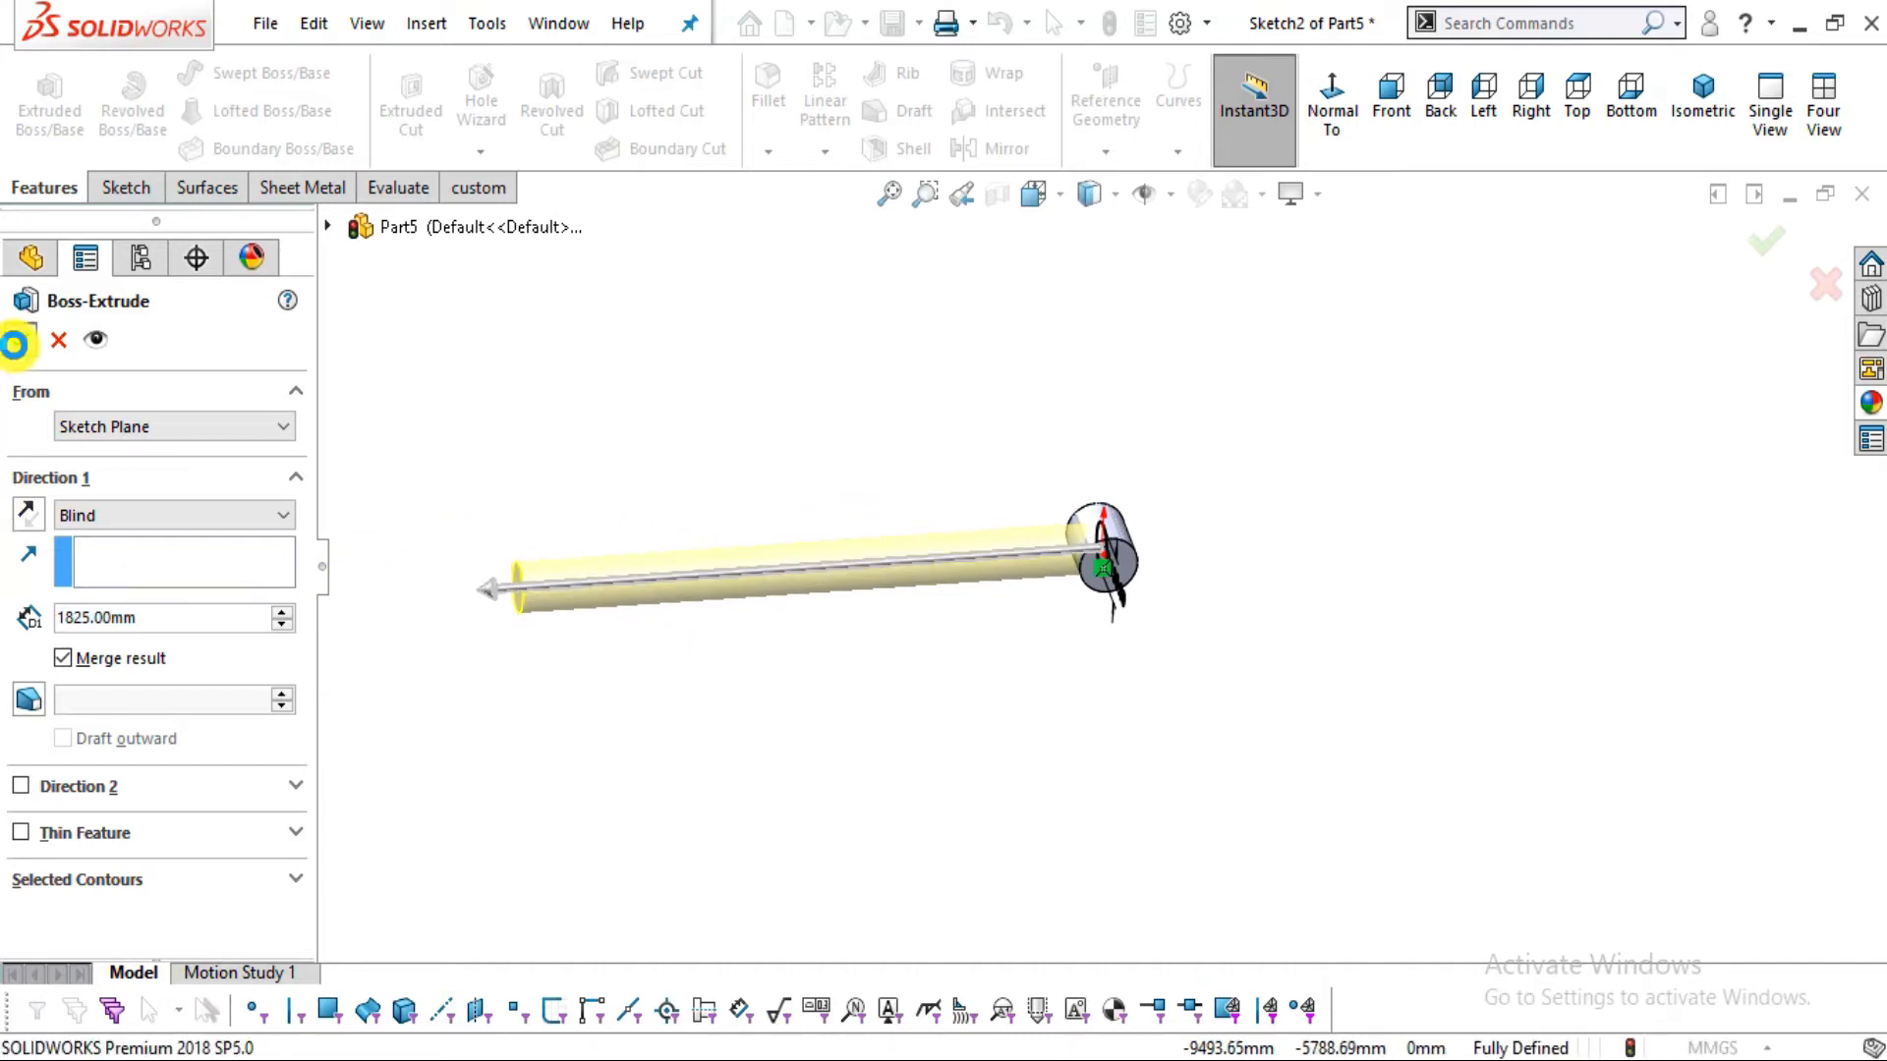
Sketch a circle of about 134 mm diameter centred on the origin on the cross boss's flat end face
scroll(910, 540, down, 3)
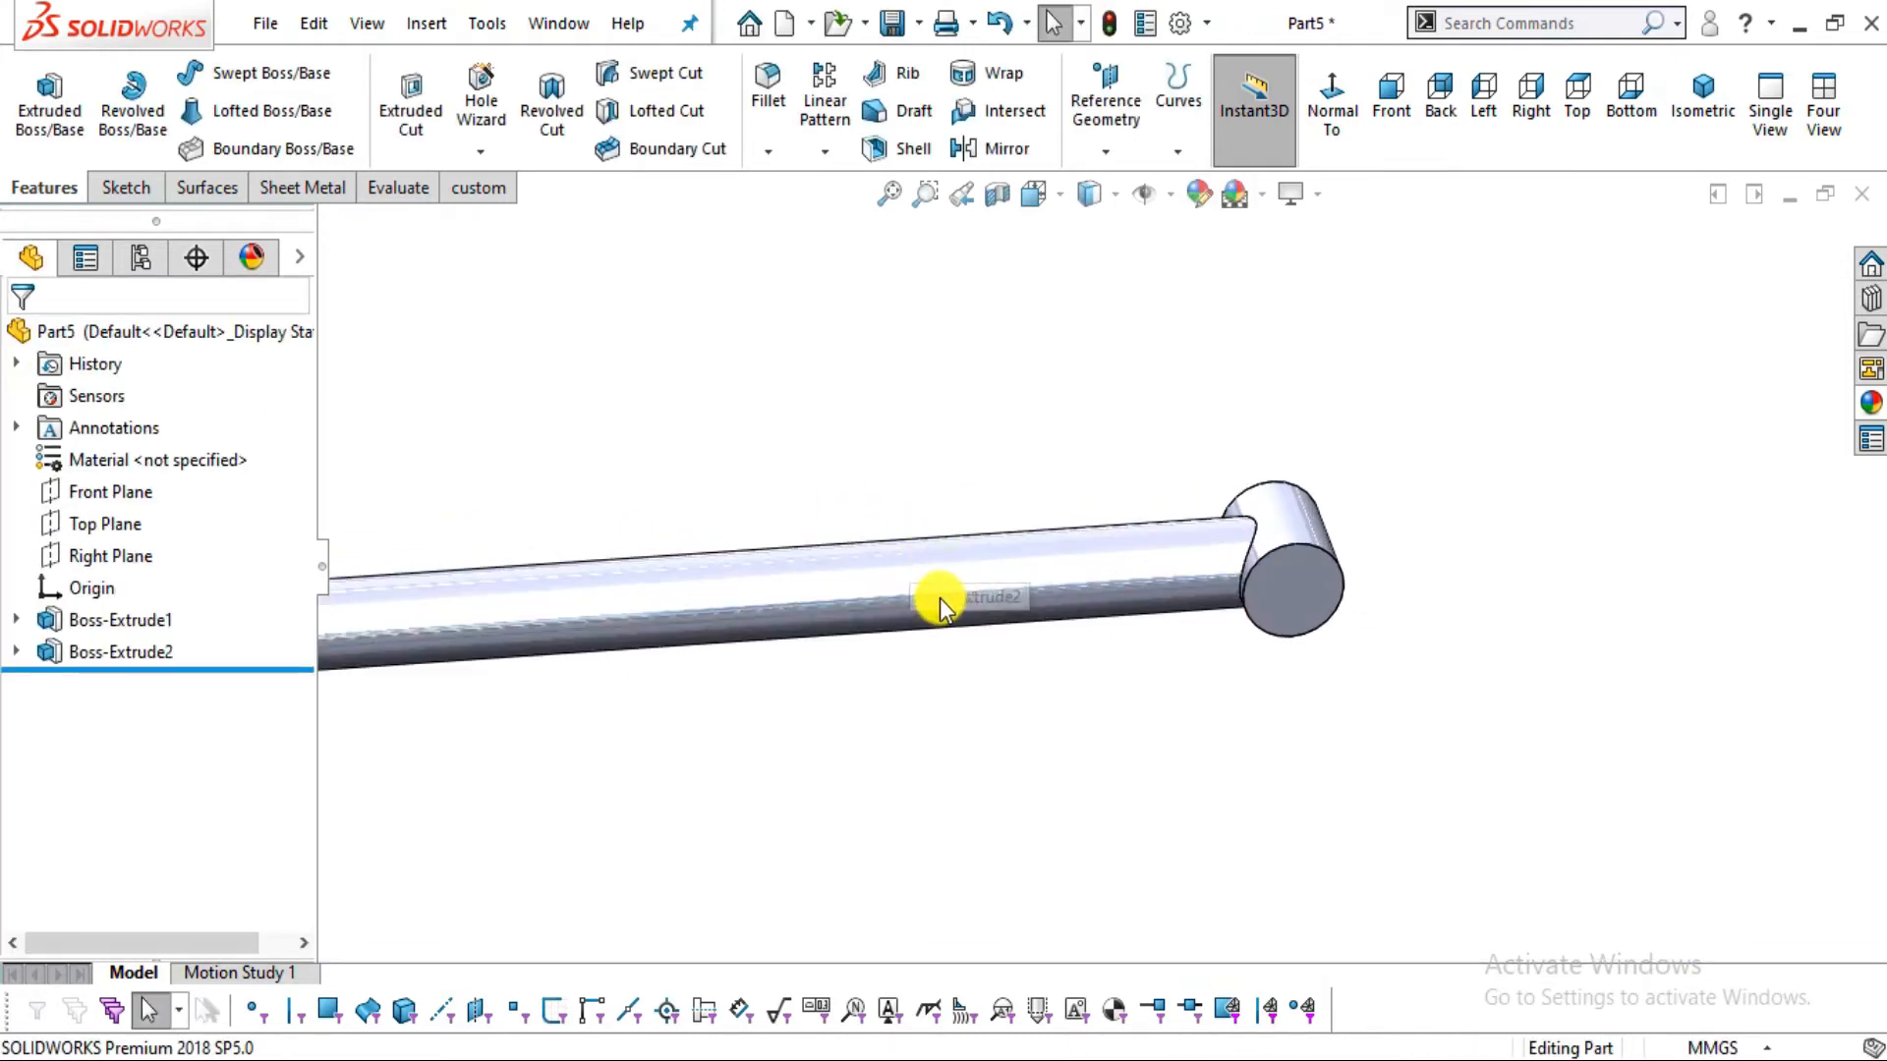
scroll(1014, 597, up, 3)
middle_drag(950, 548, 990, 573)
scroll(1032, 492, down, 2)
click(1169, 538)
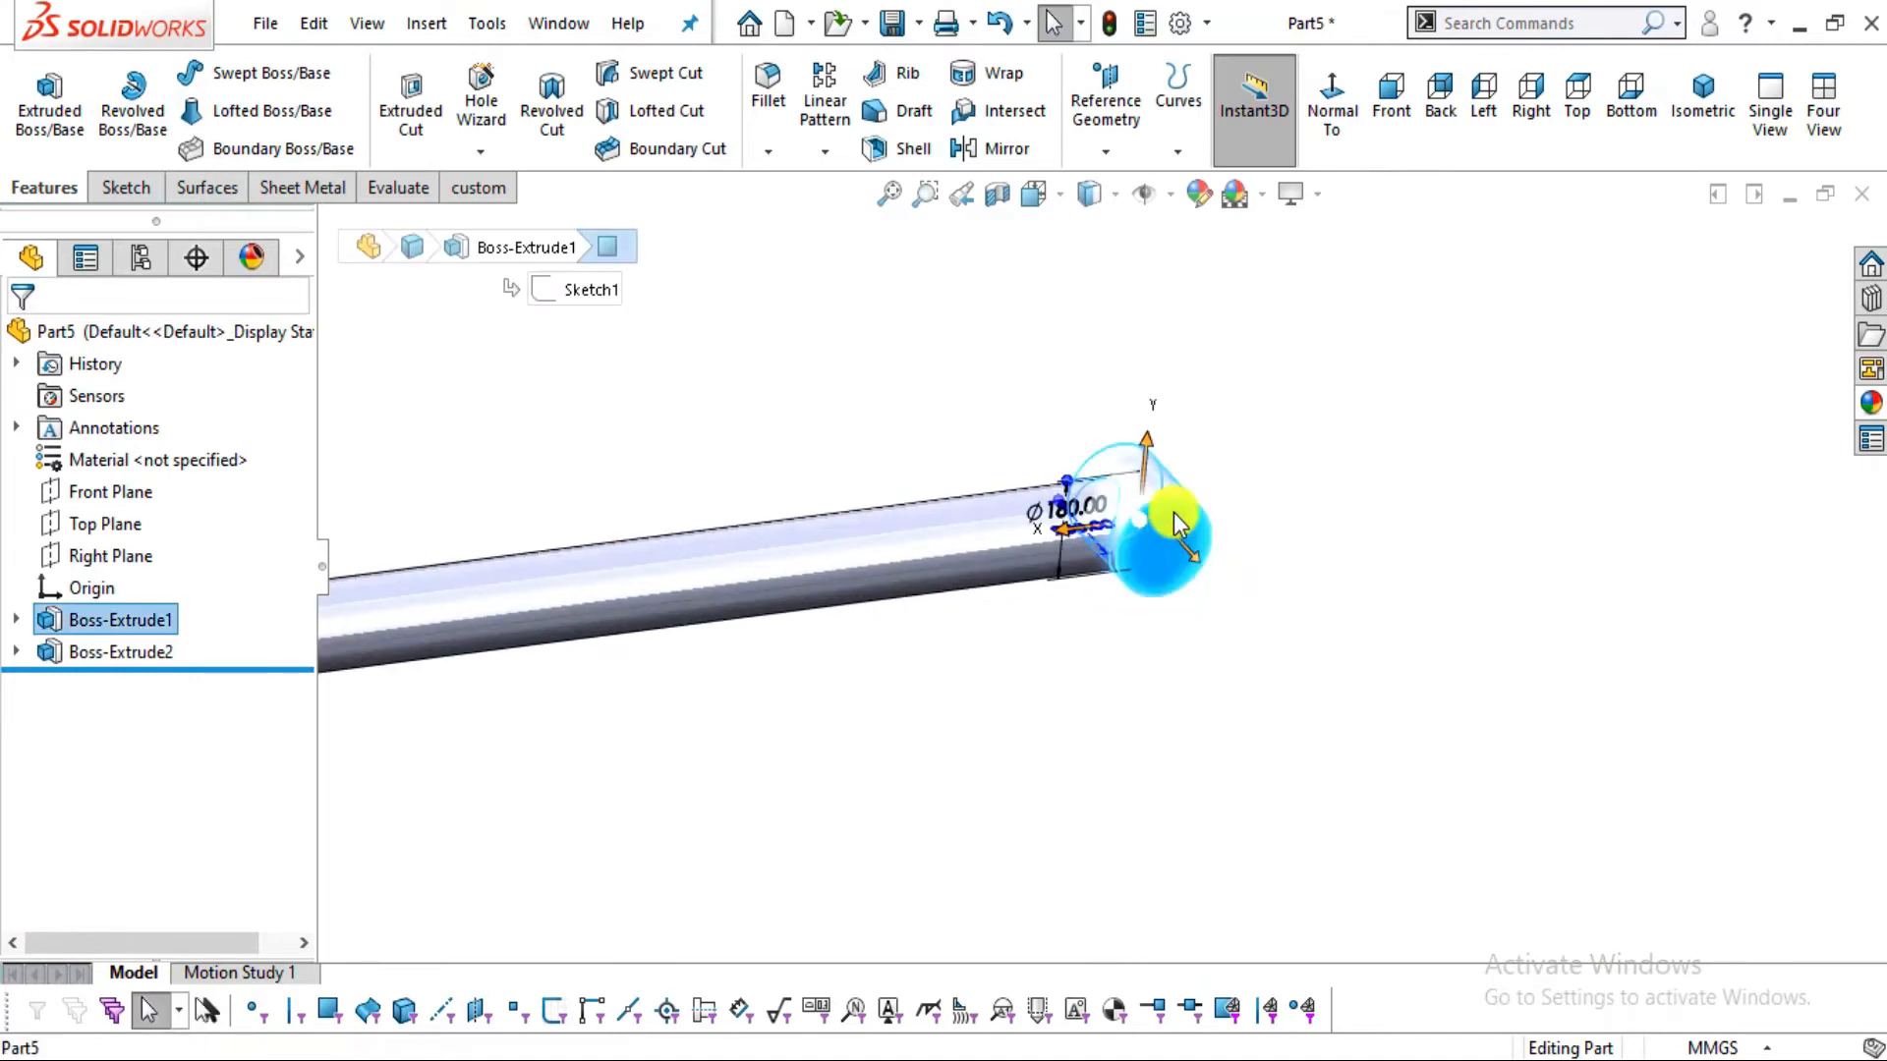
scroll(1169, 526, down, 3)
click(126, 187)
click(71, 93)
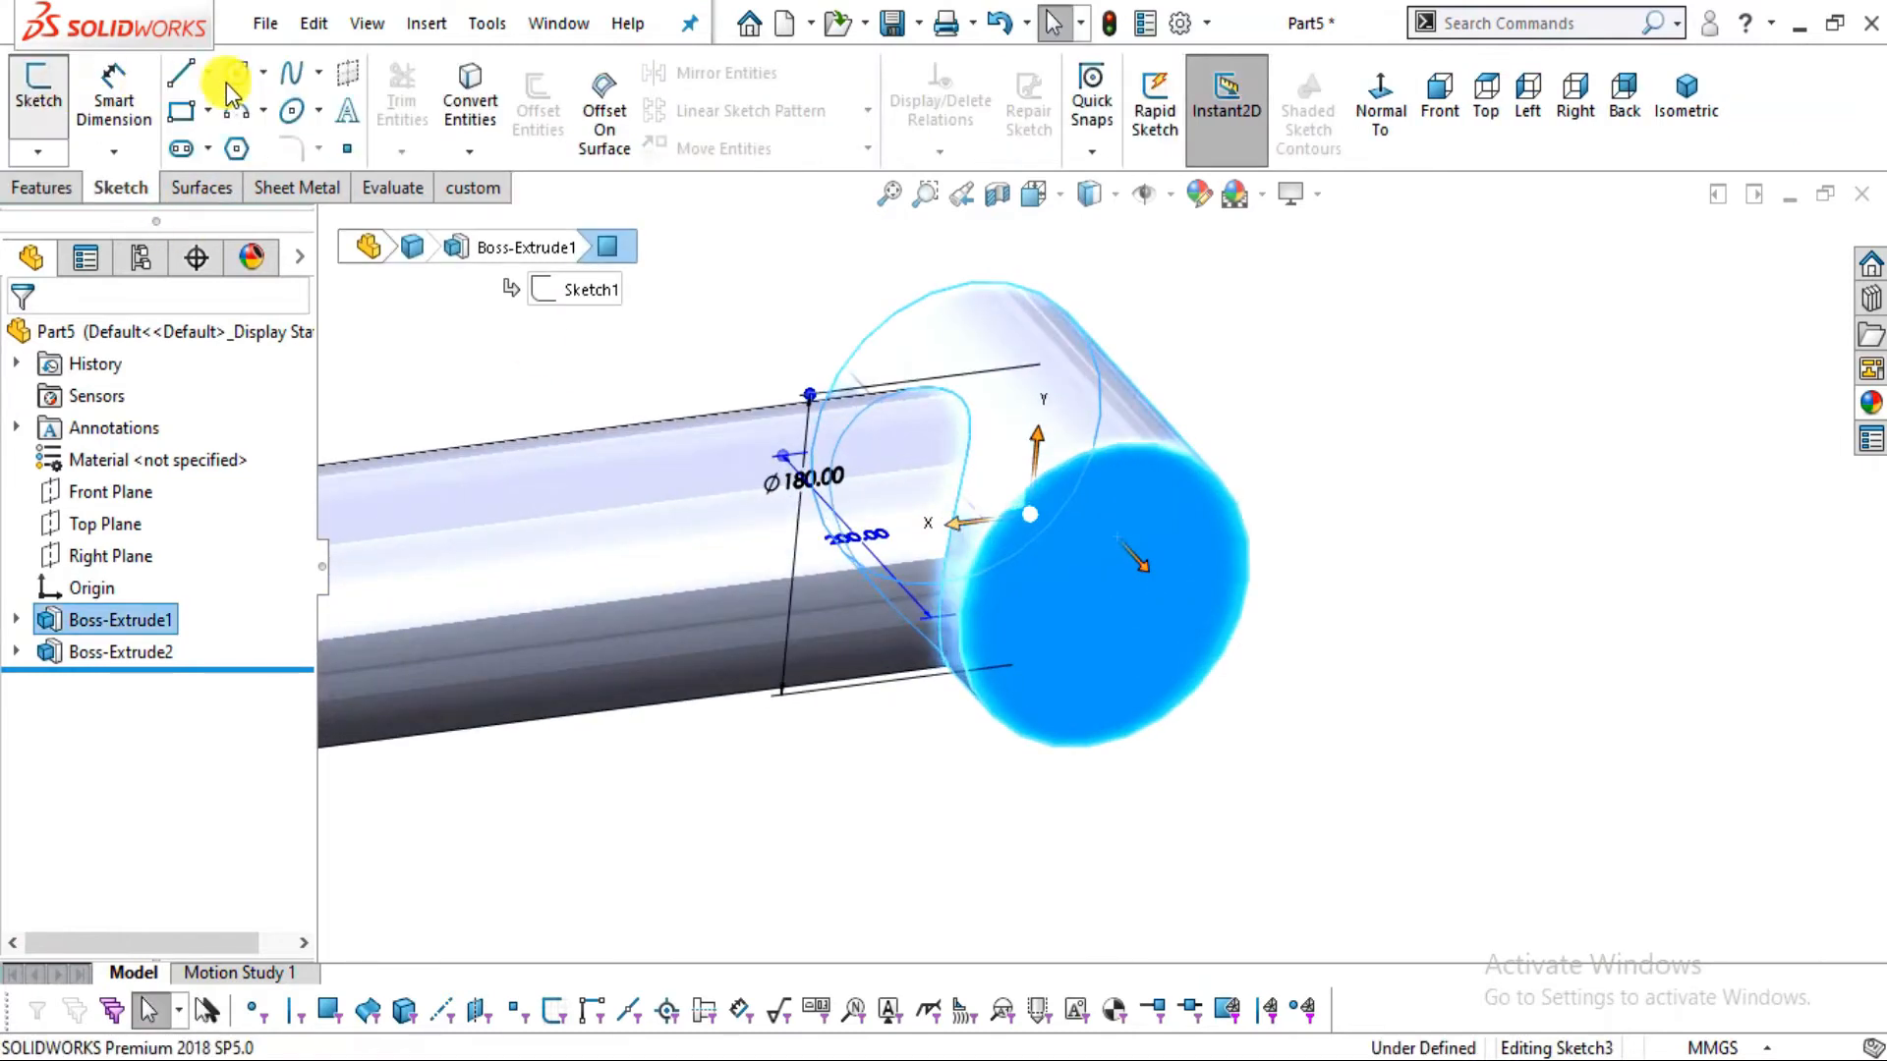
click(236, 72)
scroll(1094, 587, down, 2)
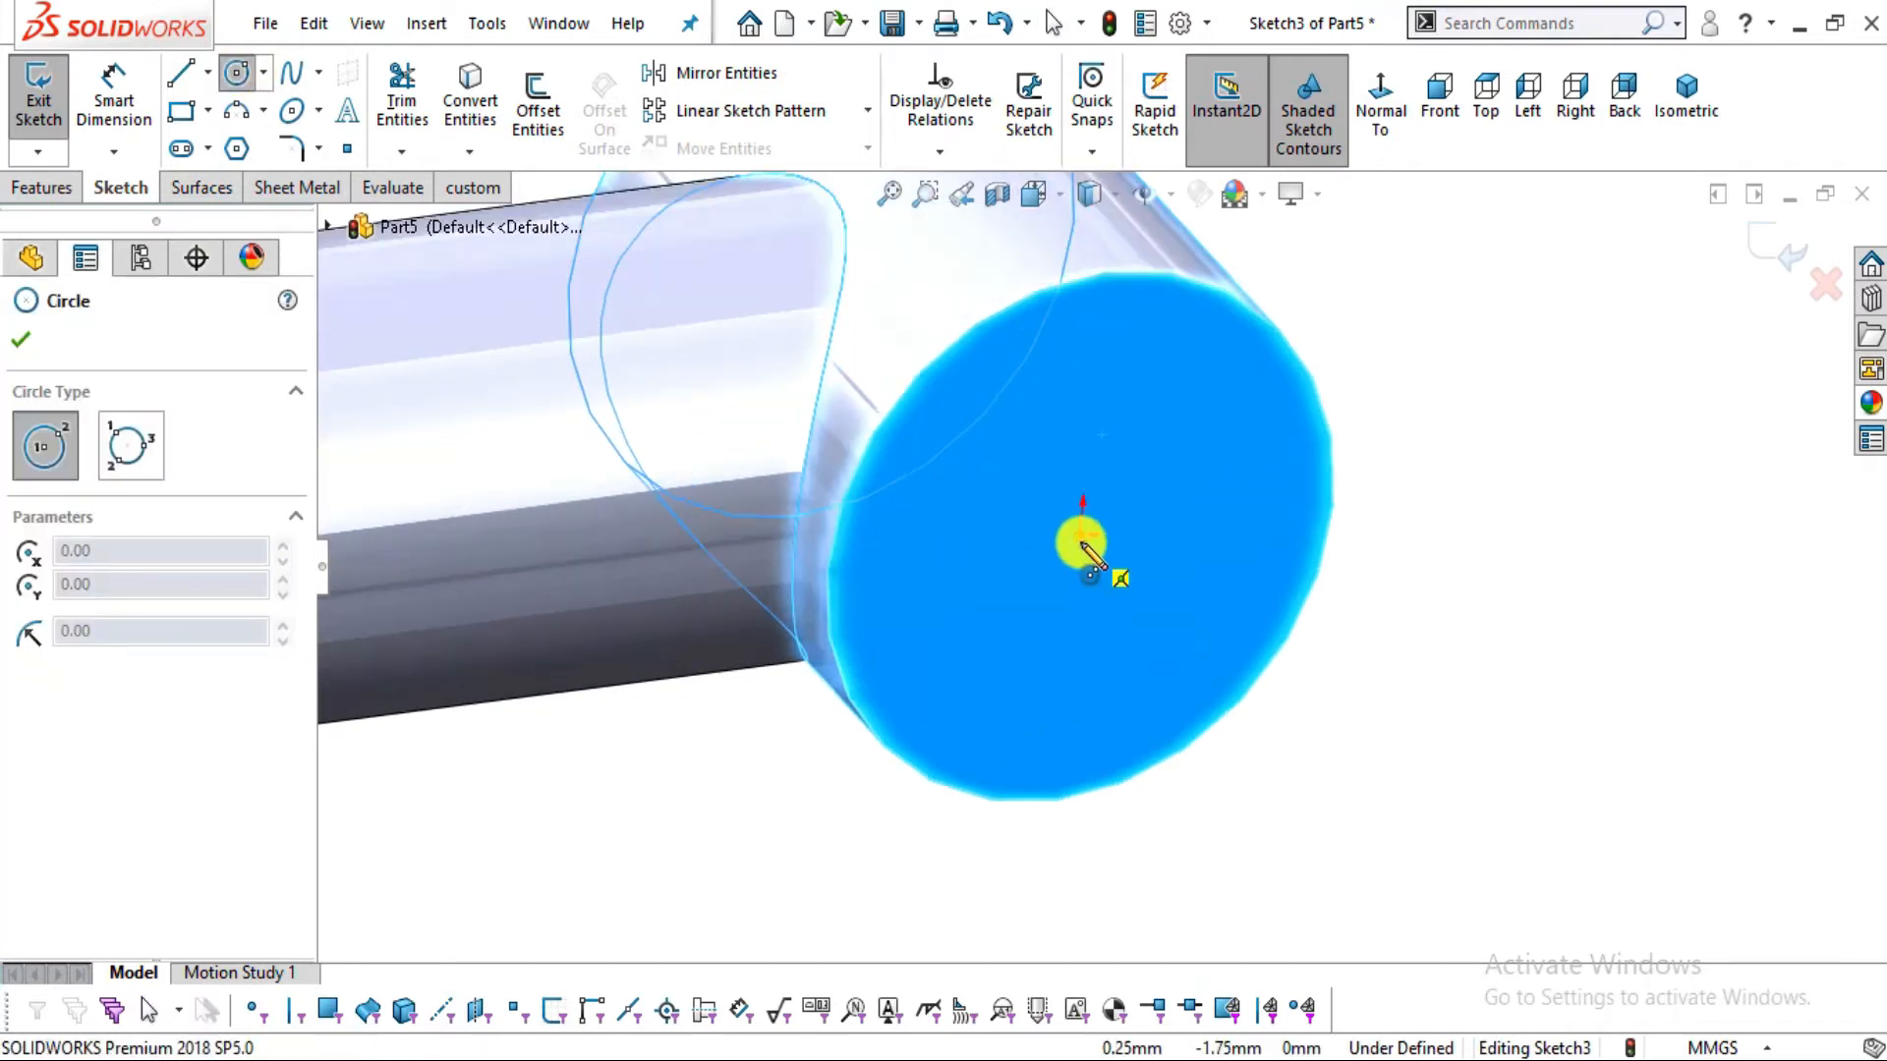
click(1081, 537)
click(1180, 685)
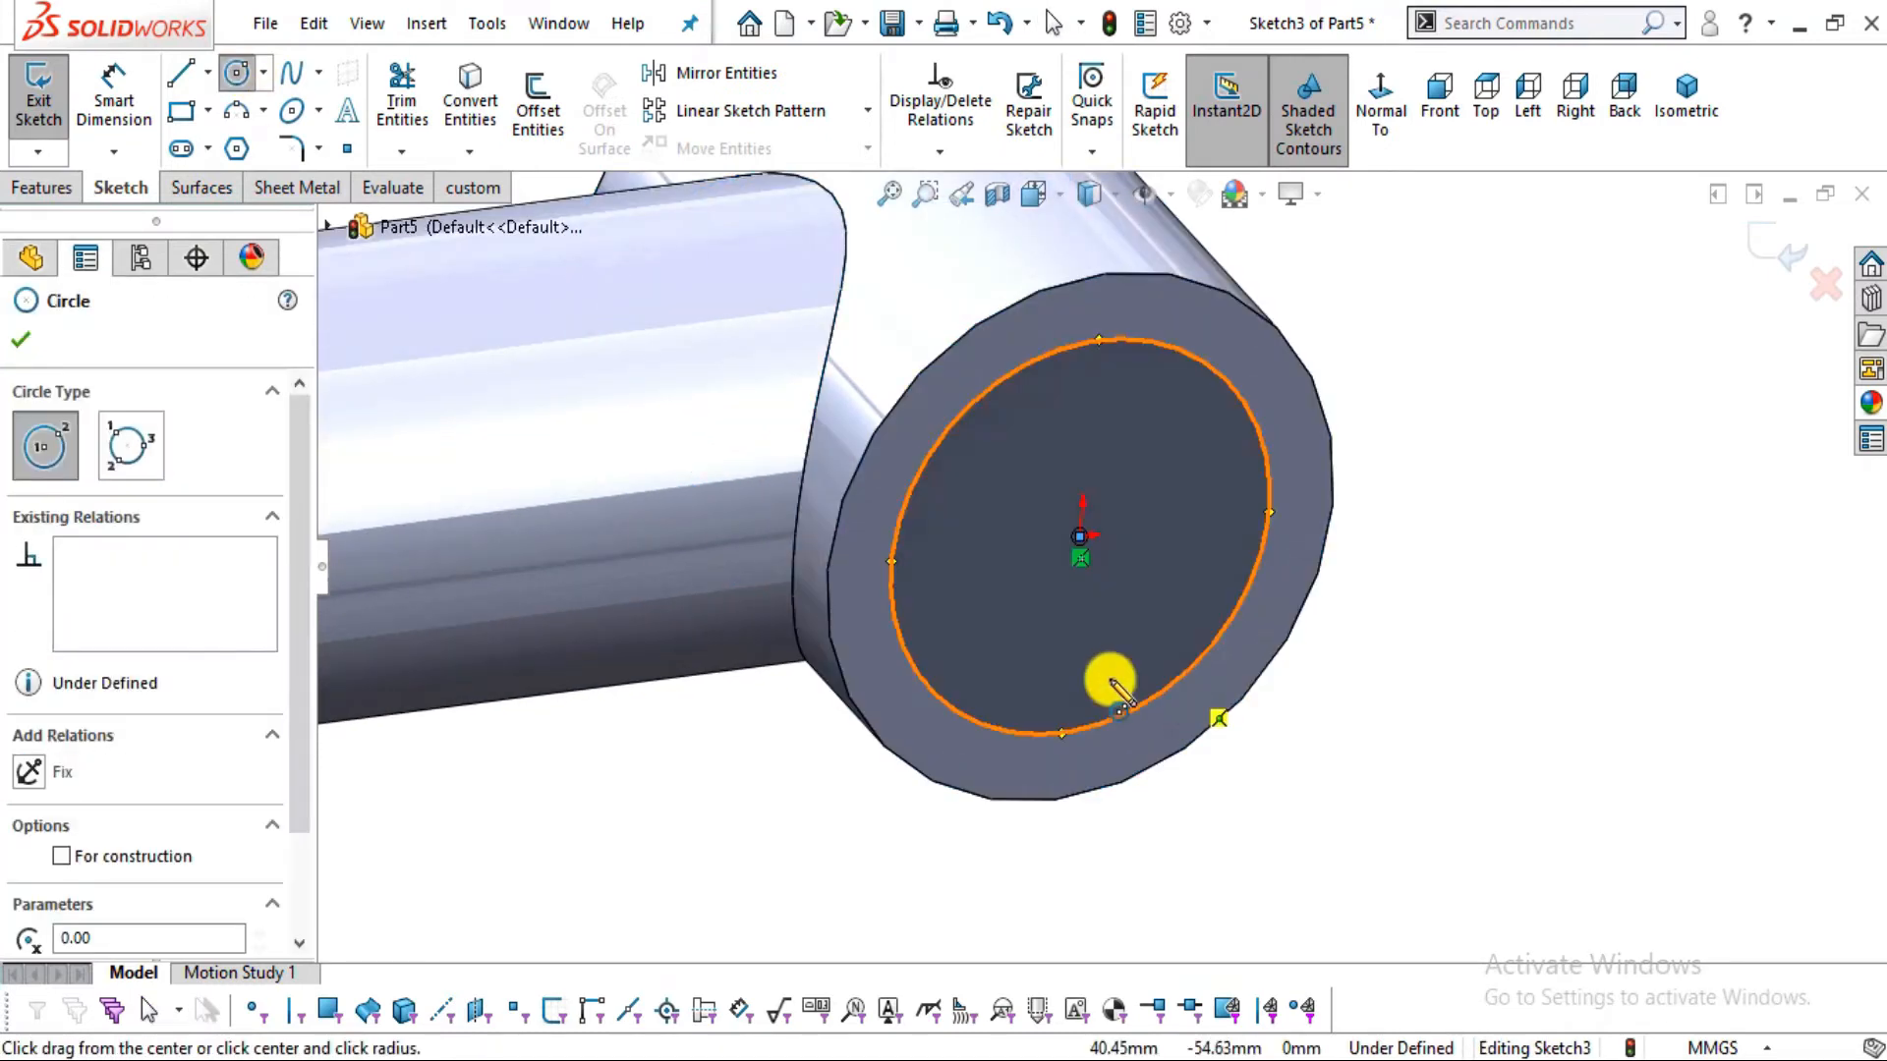
Dimension the circle on the cross boss's end face as 76 mm in diameter, following the PDF drawing
click(41, 187)
click(126, 186)
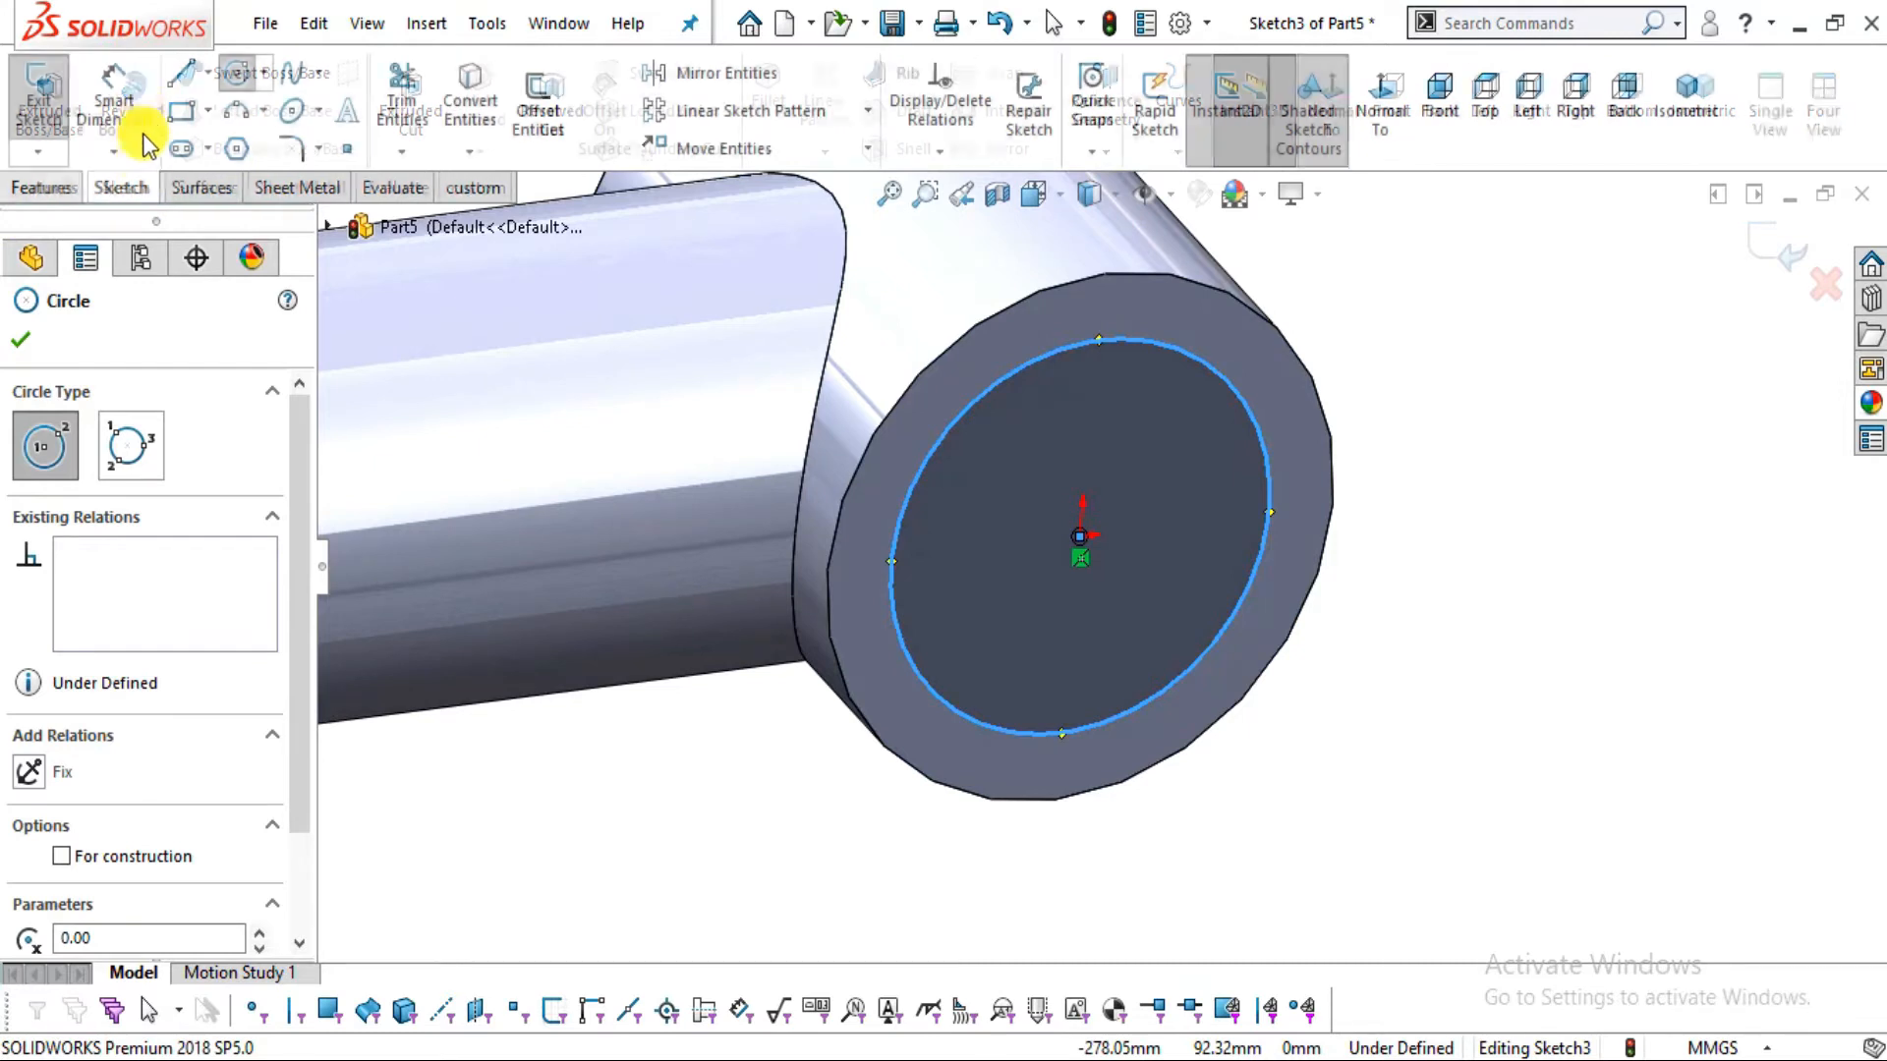
key(Escape)
click(1272, 521)
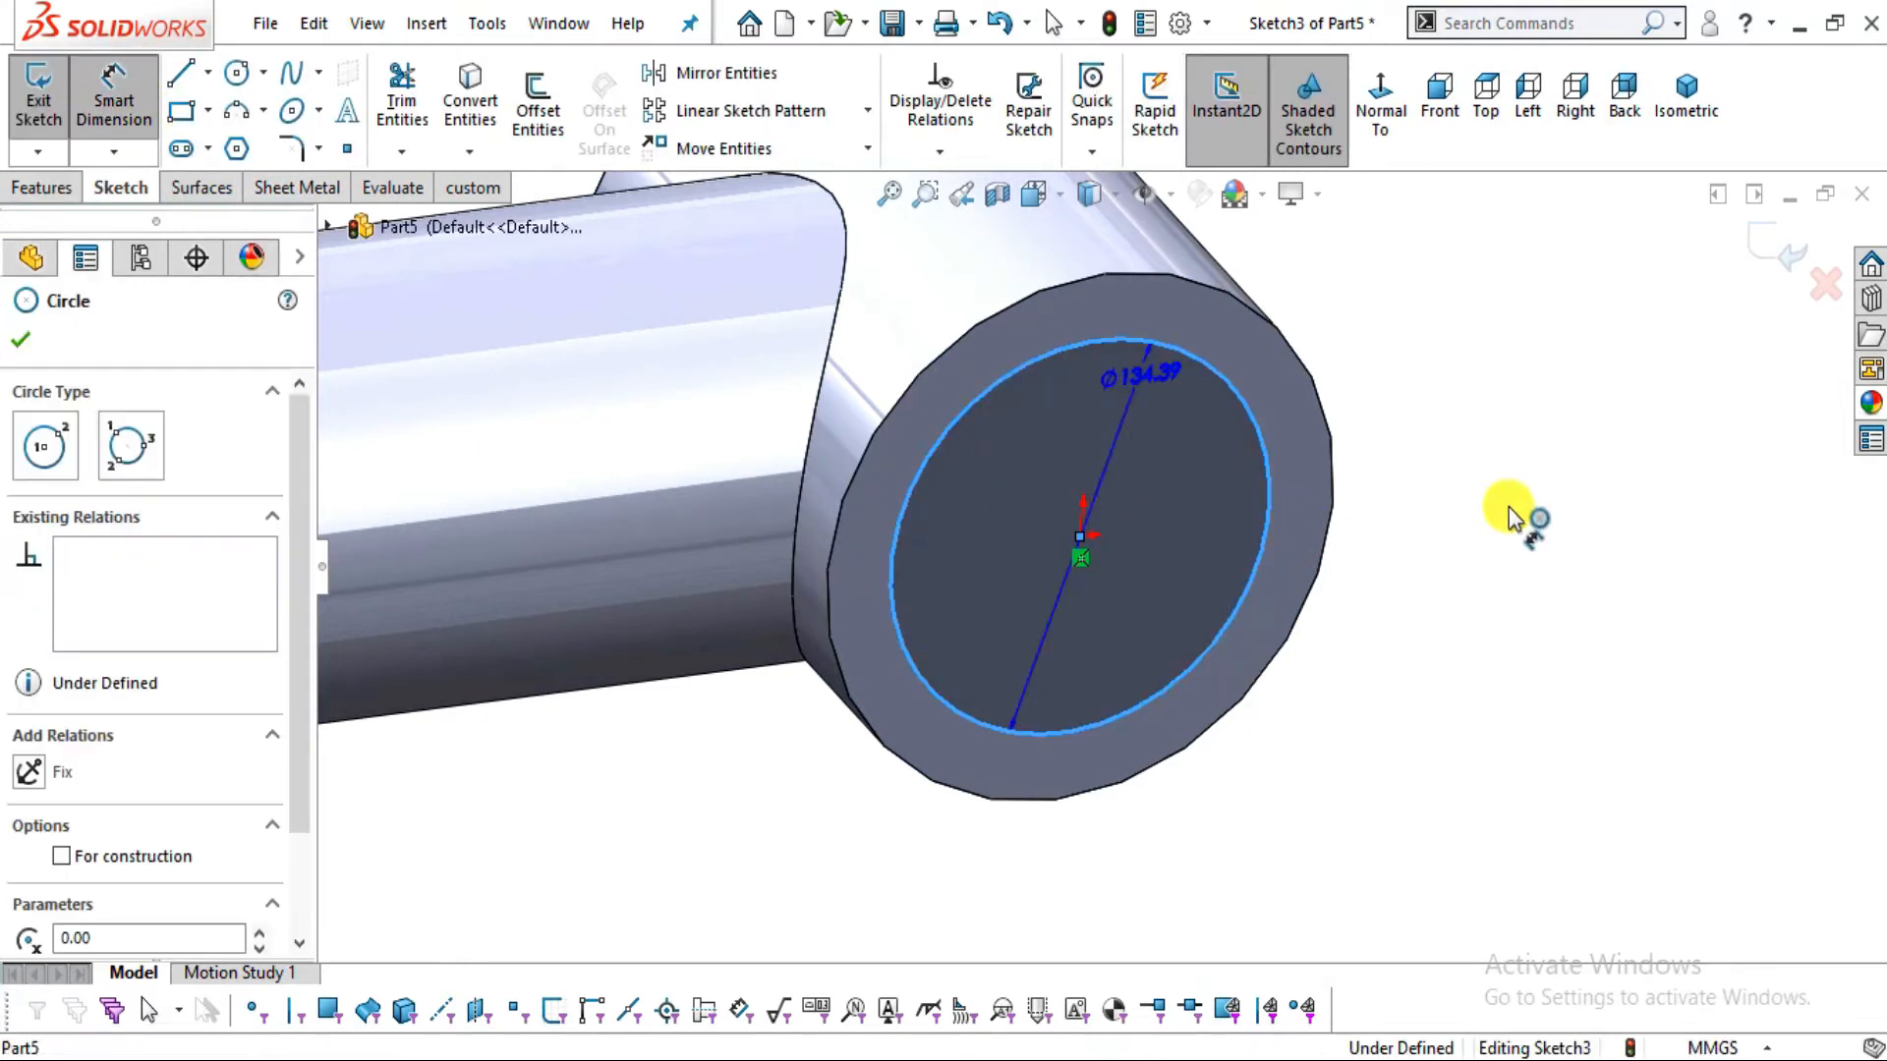
key(alt+Tab)
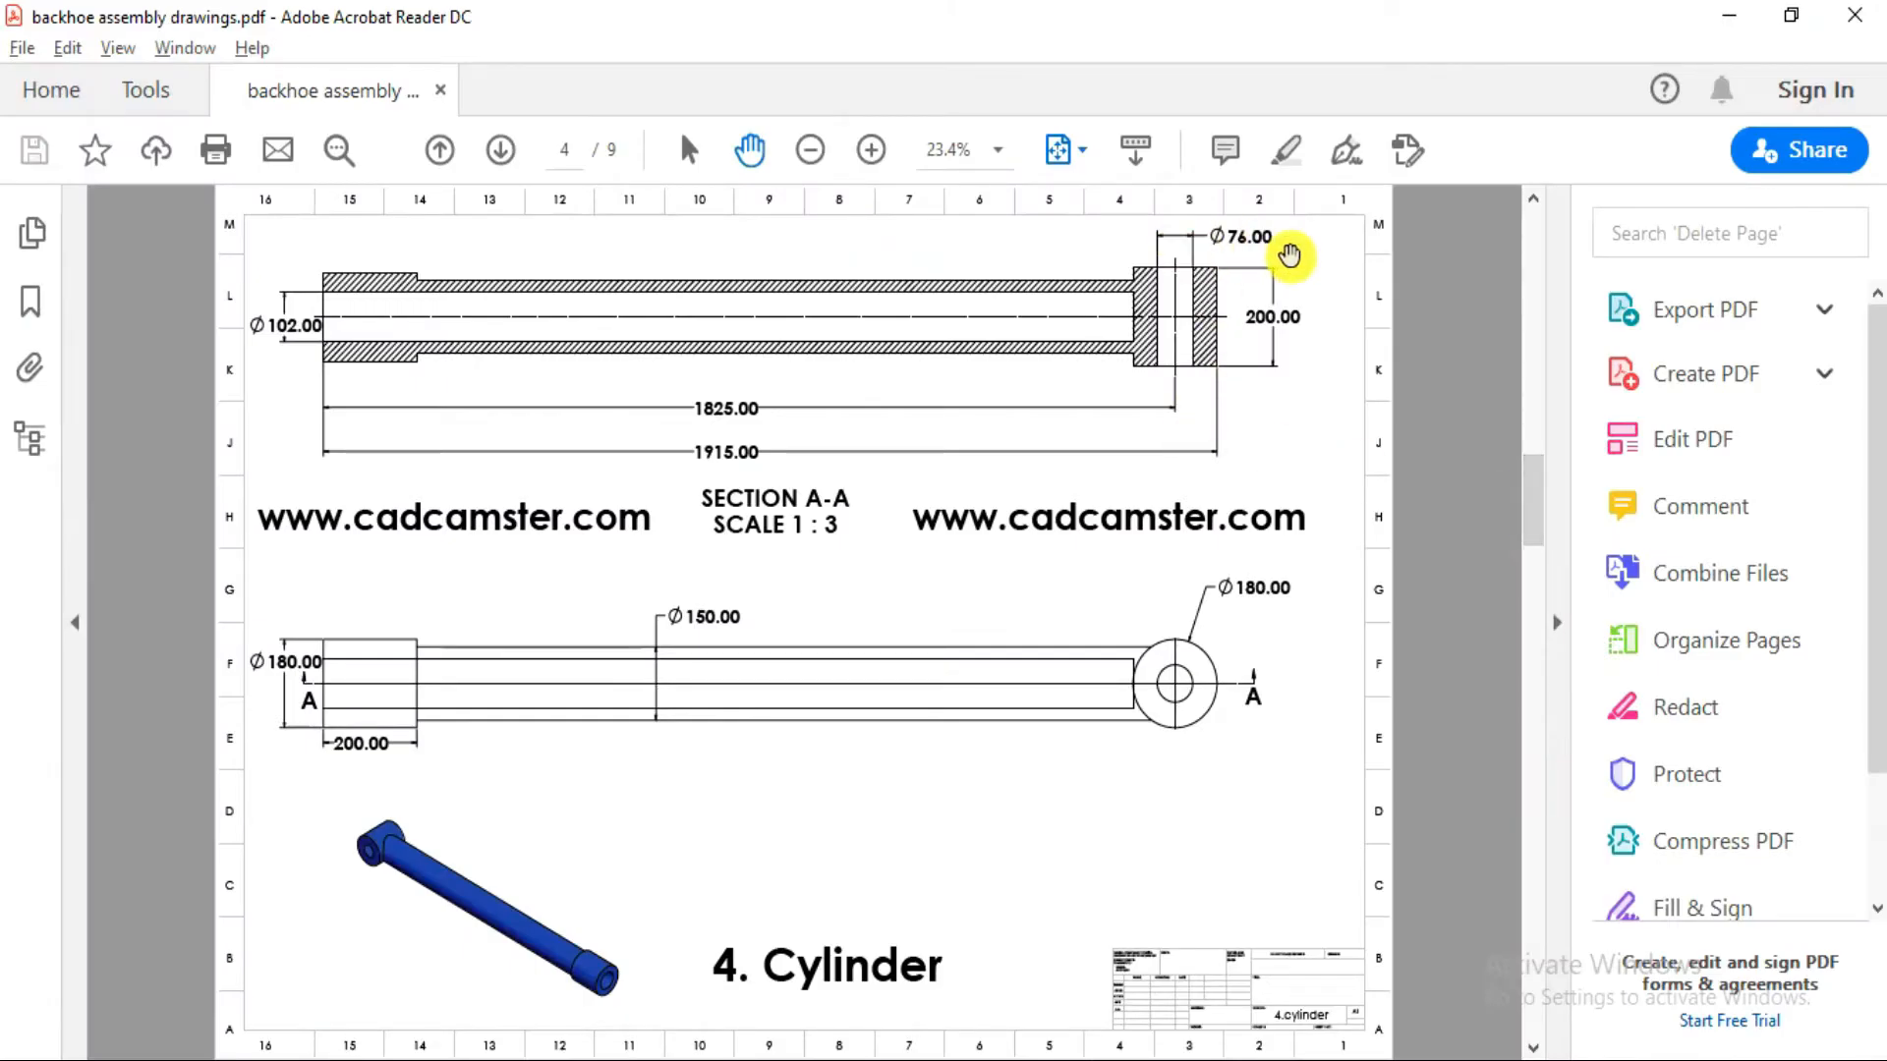
key(alt+Tab)
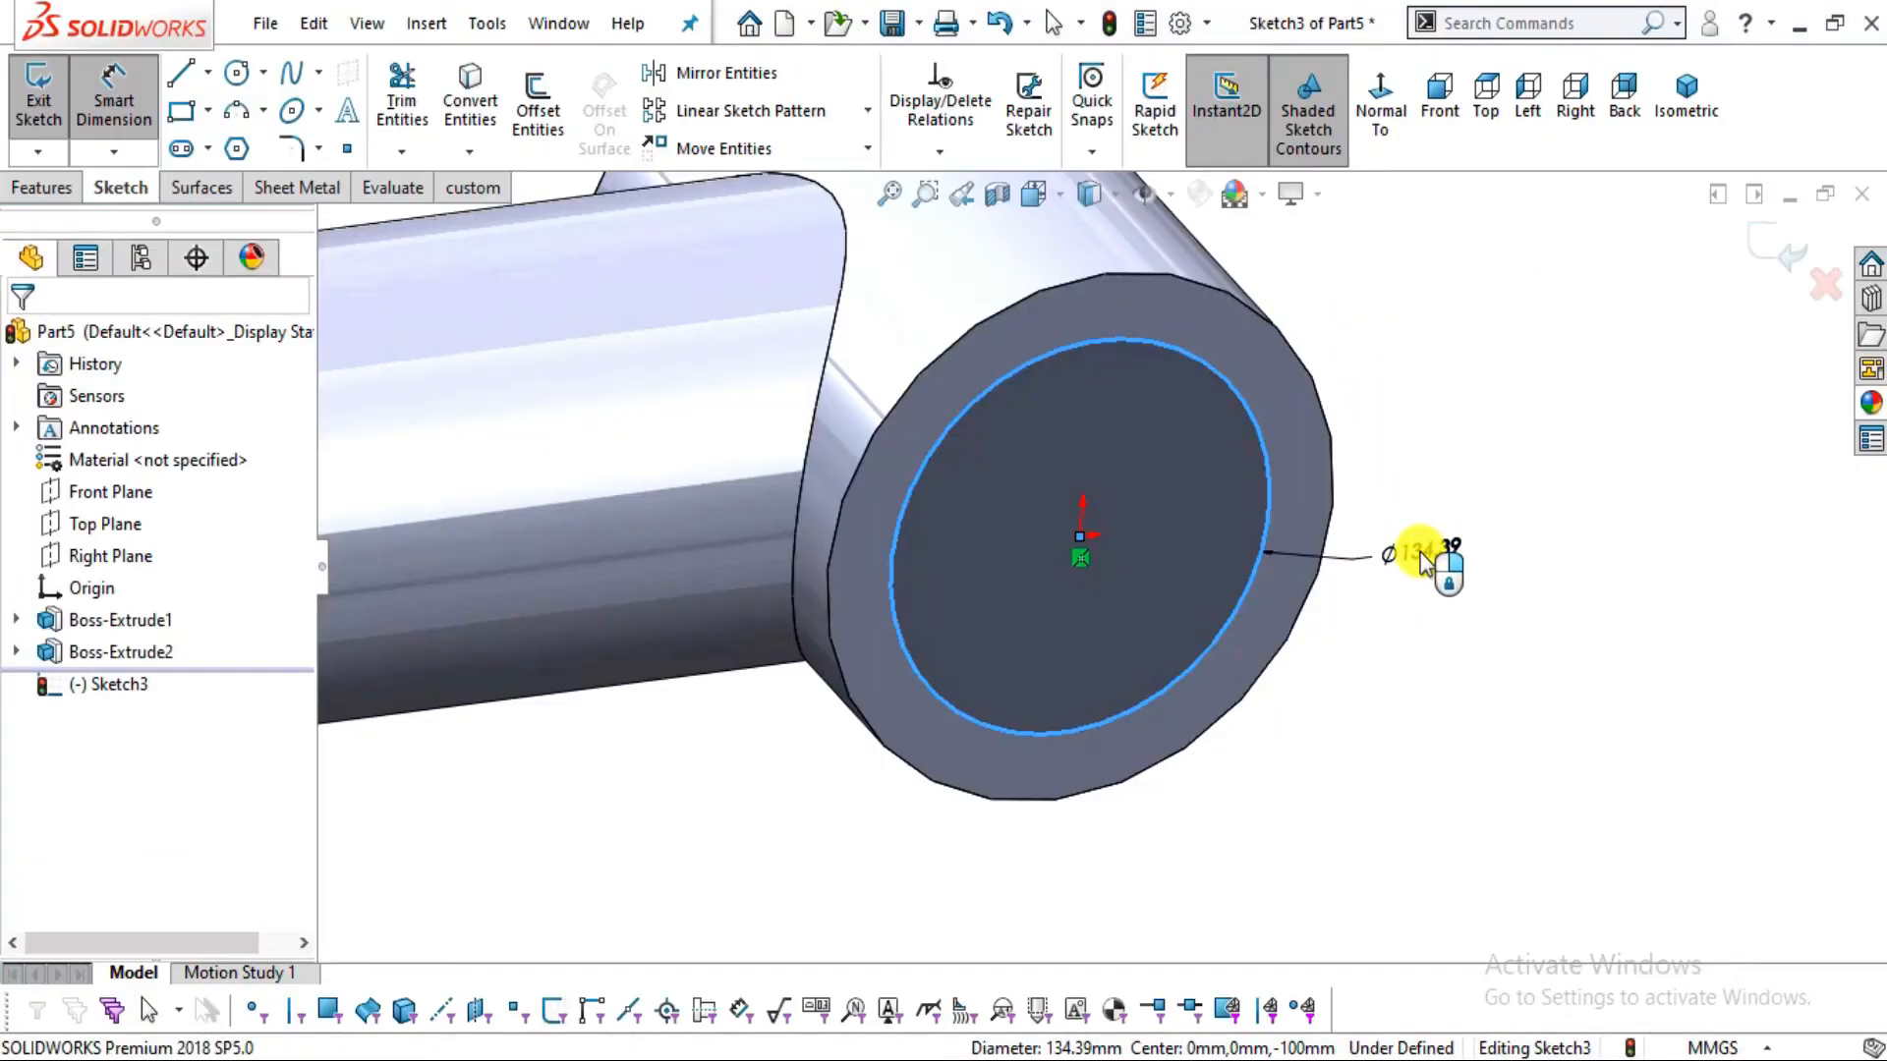
click(1429, 558)
text(76)
key(Return)
key(Escape)
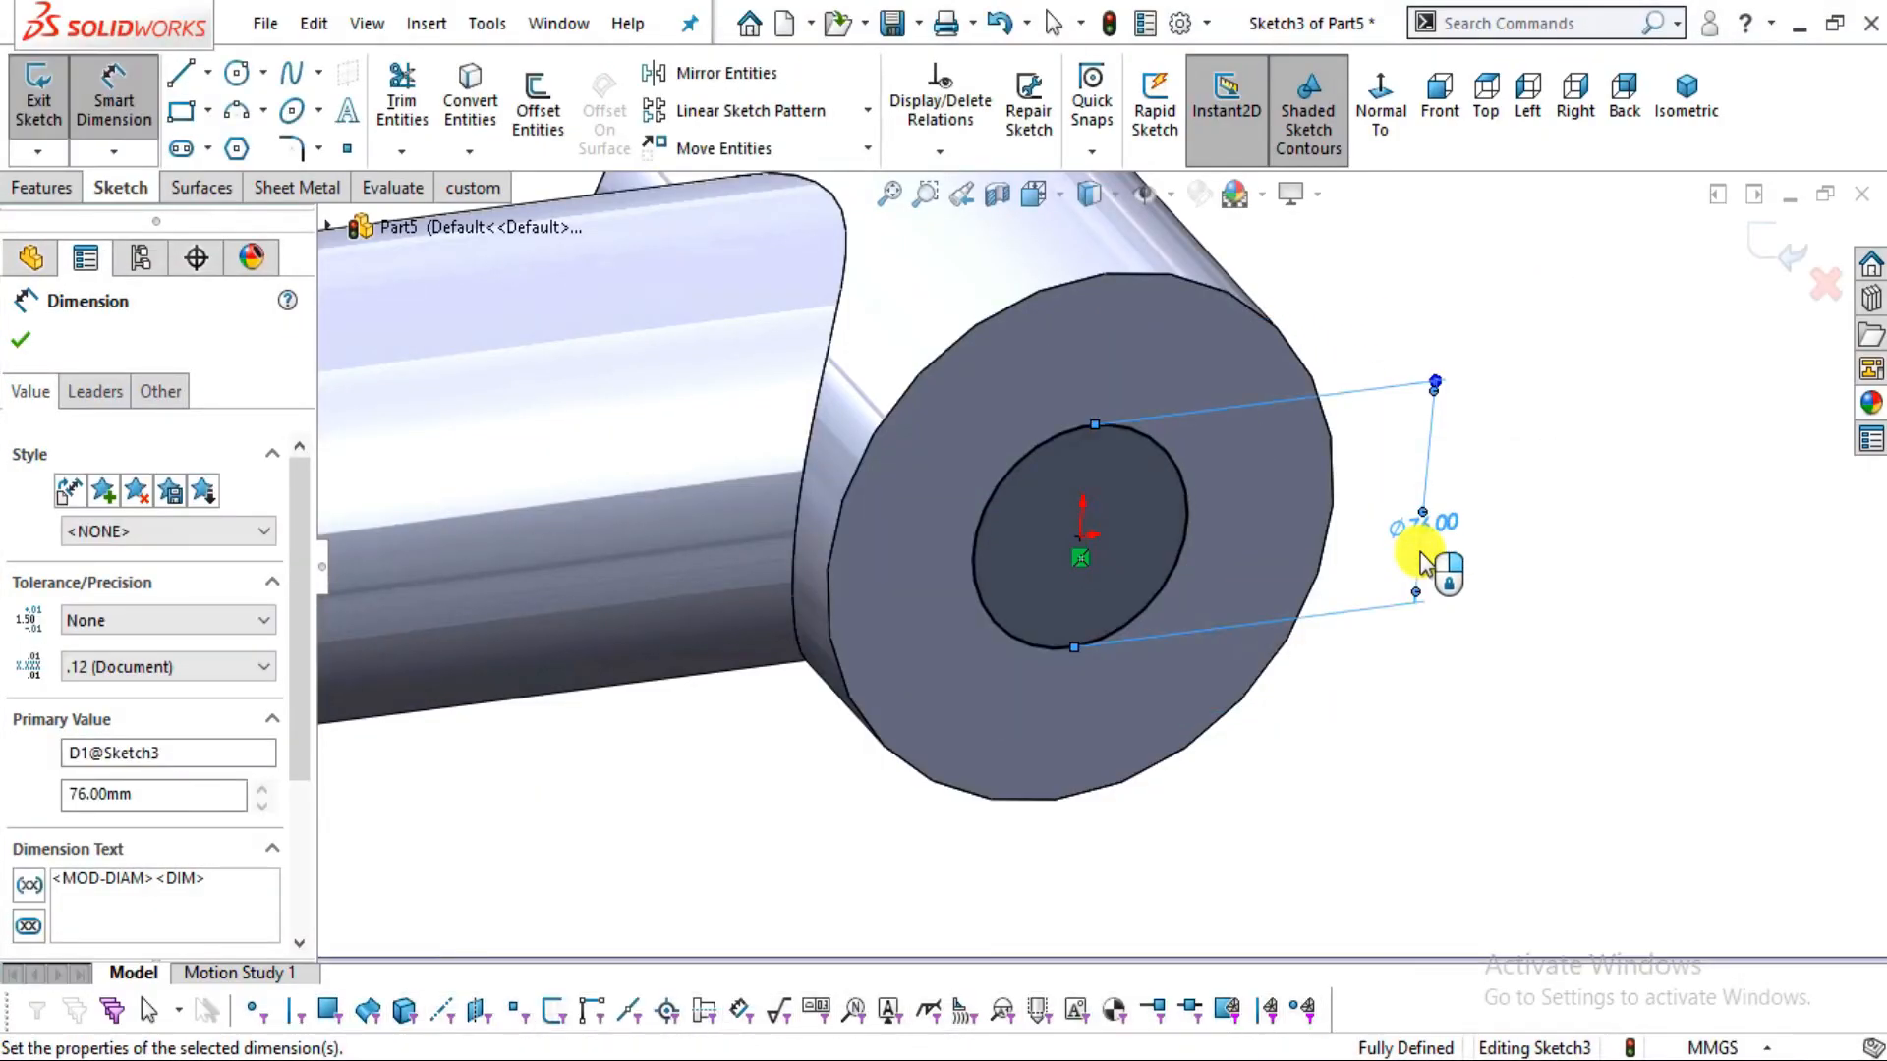
Cut the 76 mm circle through the cross boss with the Through All - Both end condition
click(39, 192)
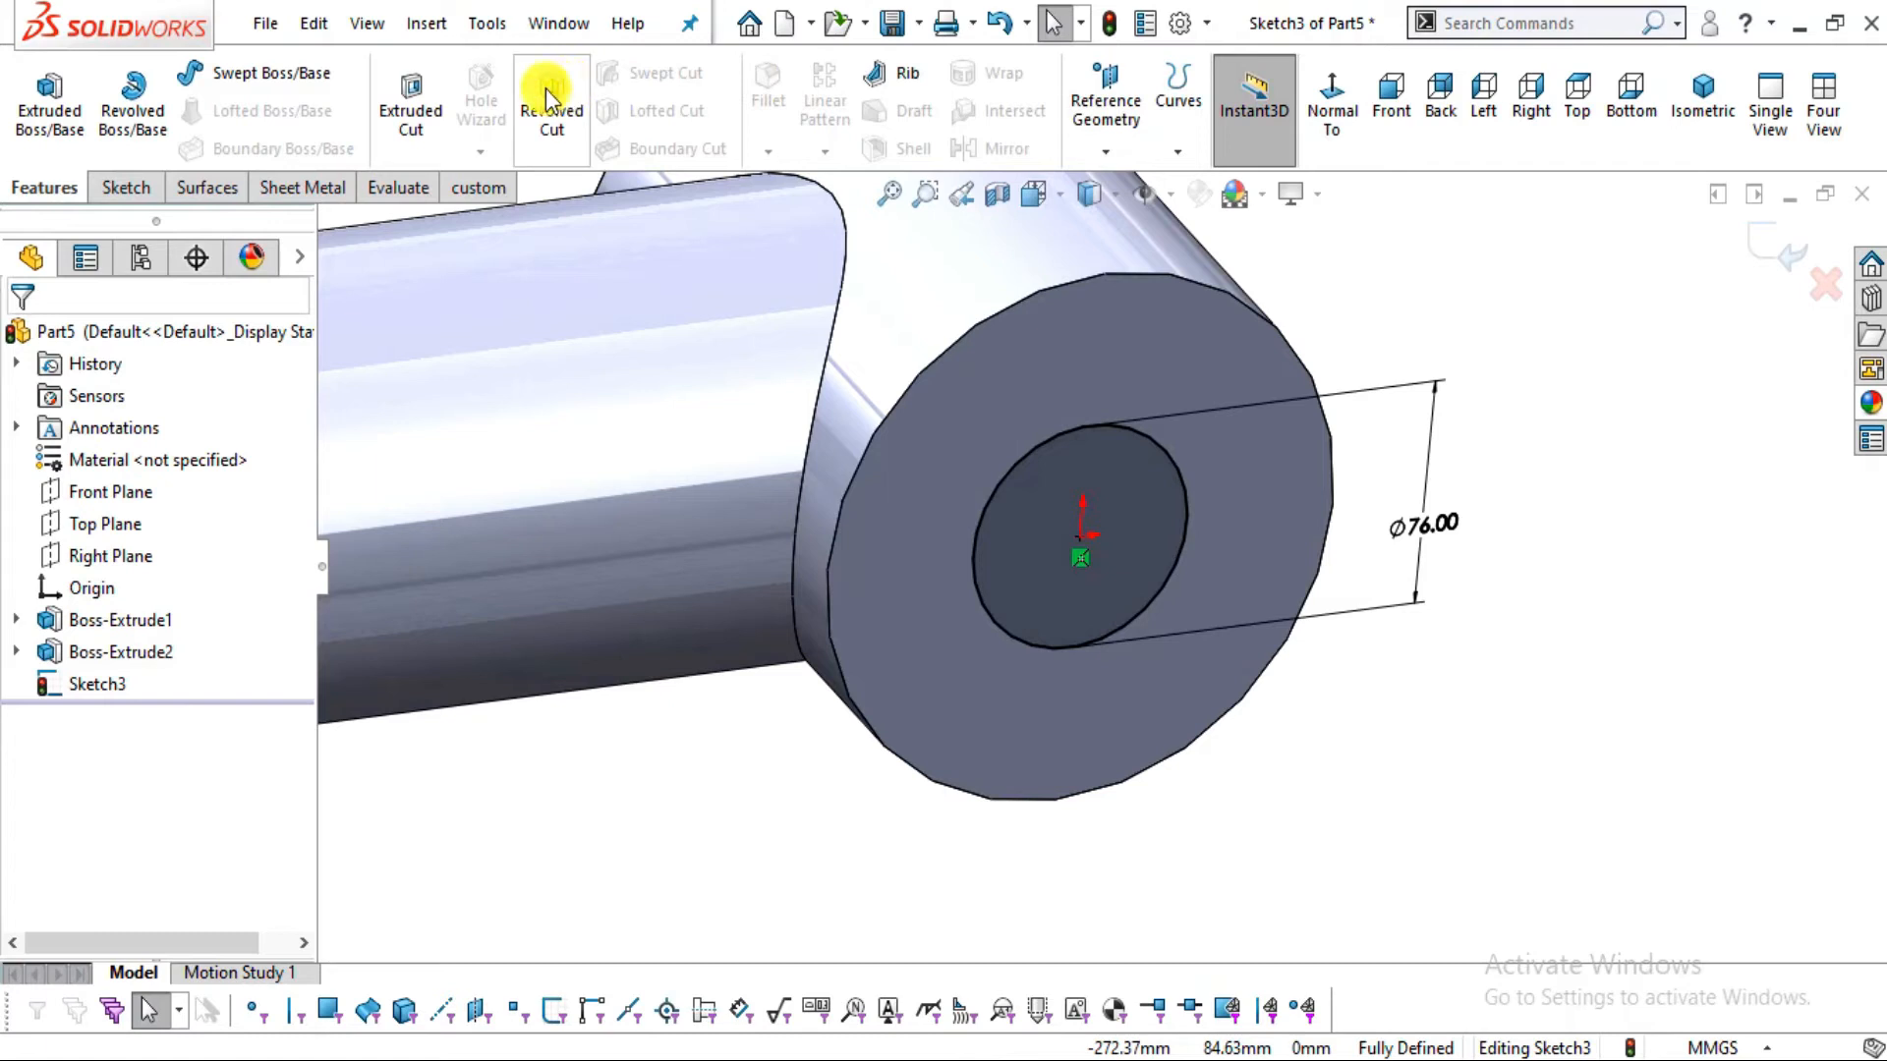
click(406, 98)
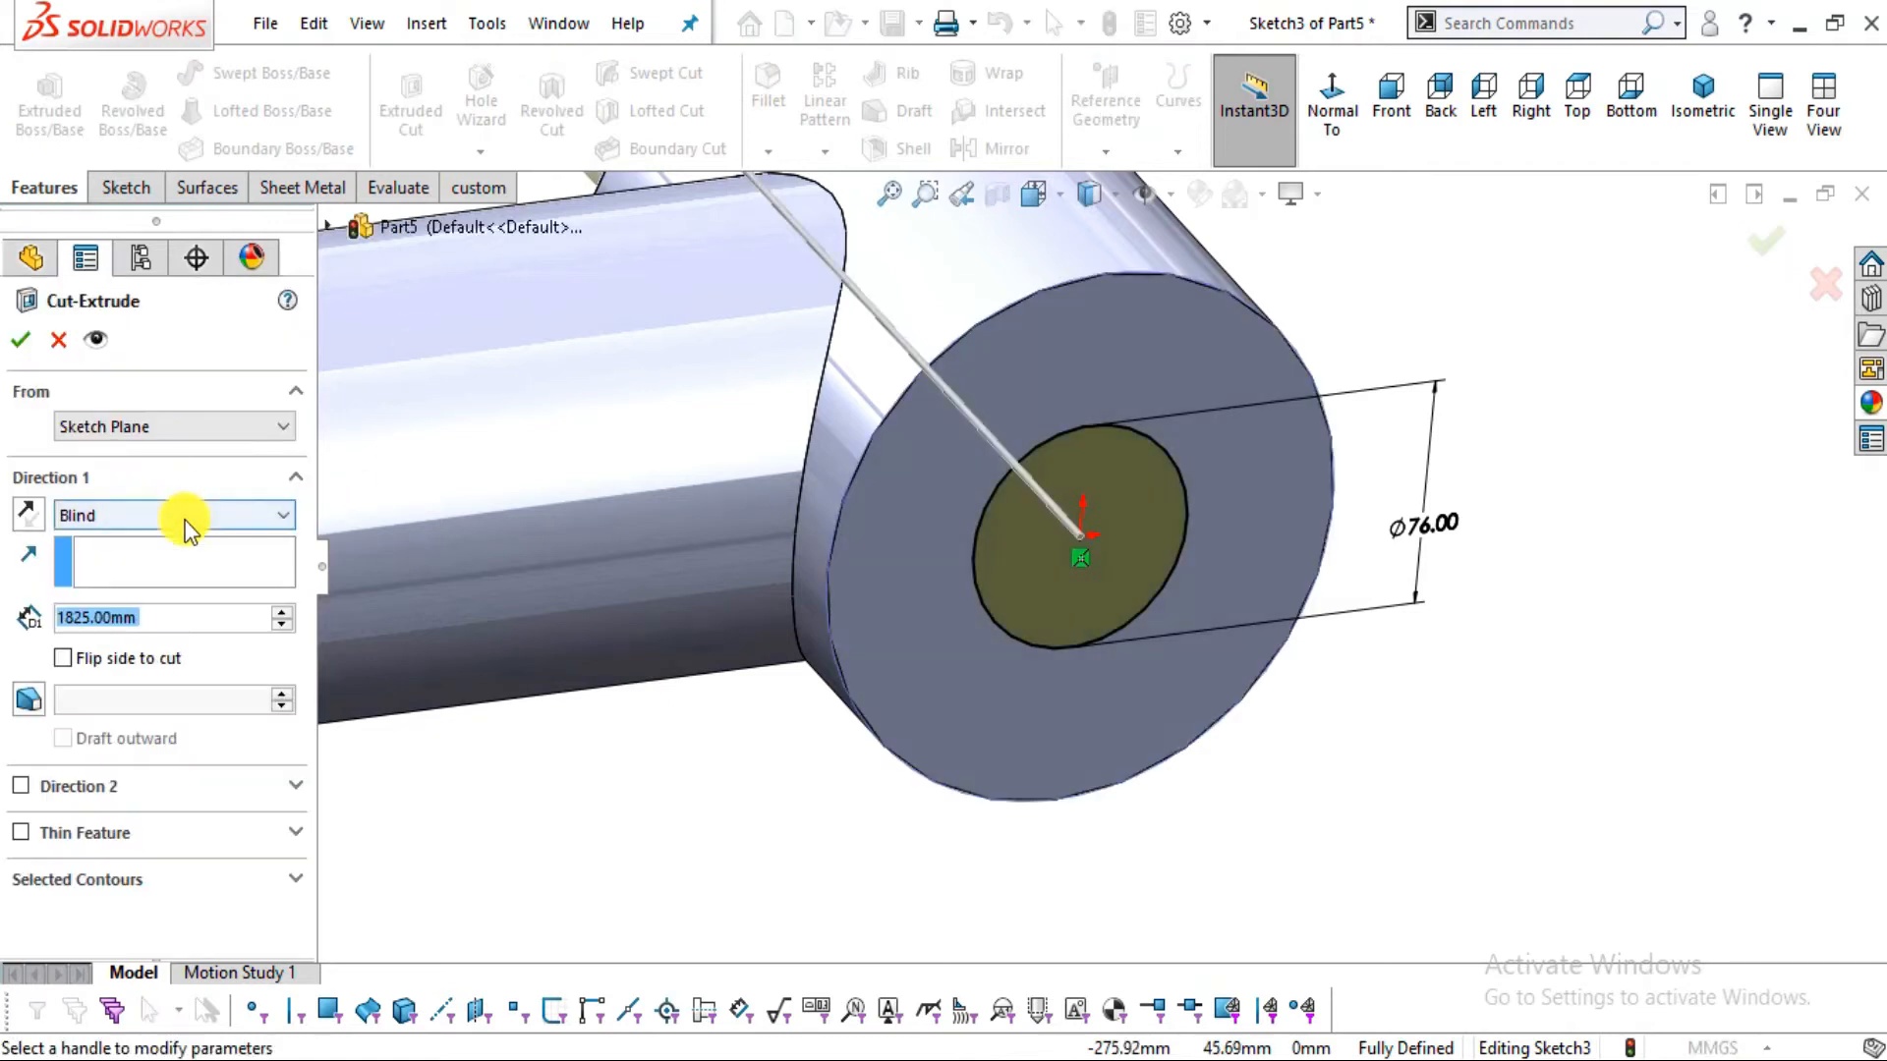
click(190, 516)
click(155, 576)
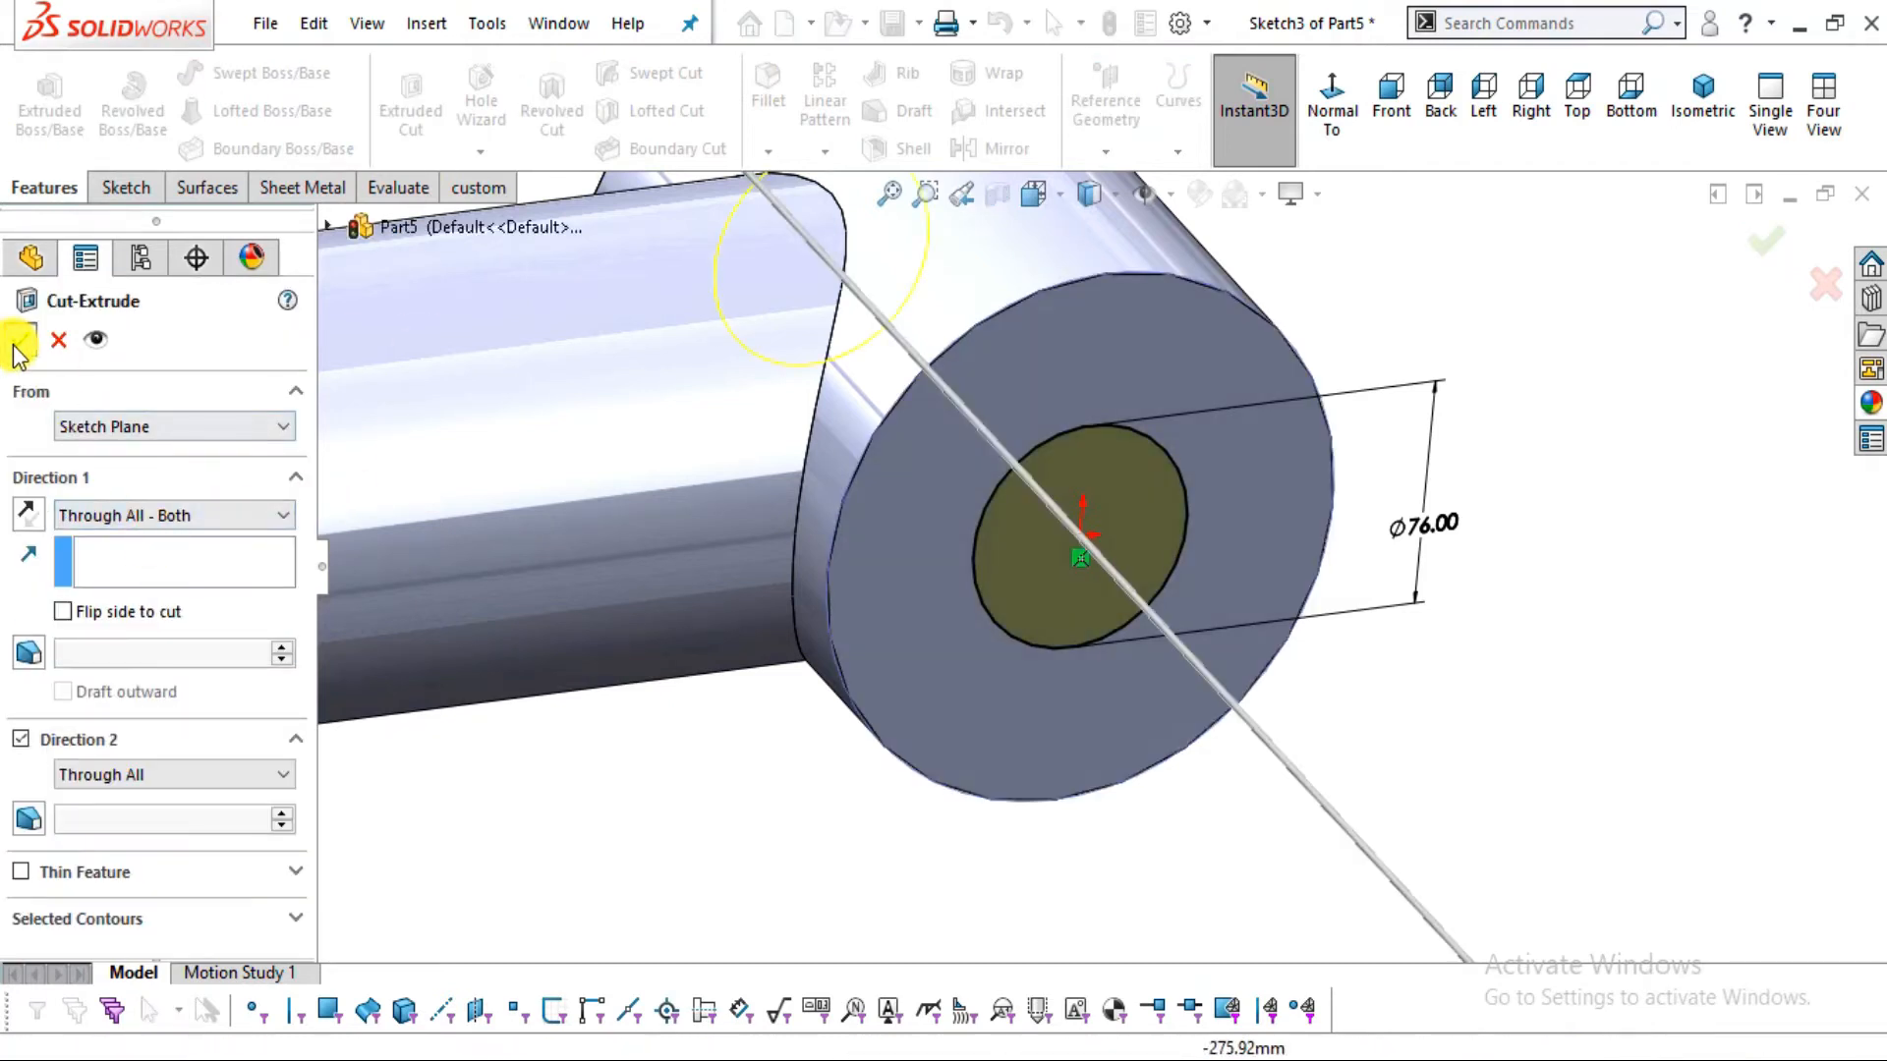
click(23, 339)
Sketch a circle of about 119 mm diameter centred on the free end face of the long tube
scroll(1159, 623, up, 3)
mouse_move(992, 692)
middle_down()
mouse_move(851, 534)
mouse_move(977, 569)
mouse_move(969, 622)
mouse_move(783, 741)
mouse_move(819, 671)
mouse_move(922, 740)
mouse_move(610, 717)
middle_up()
scroll(969, 622, up, 3)
scroll(968, 629, up, 5)
click(607, 717)
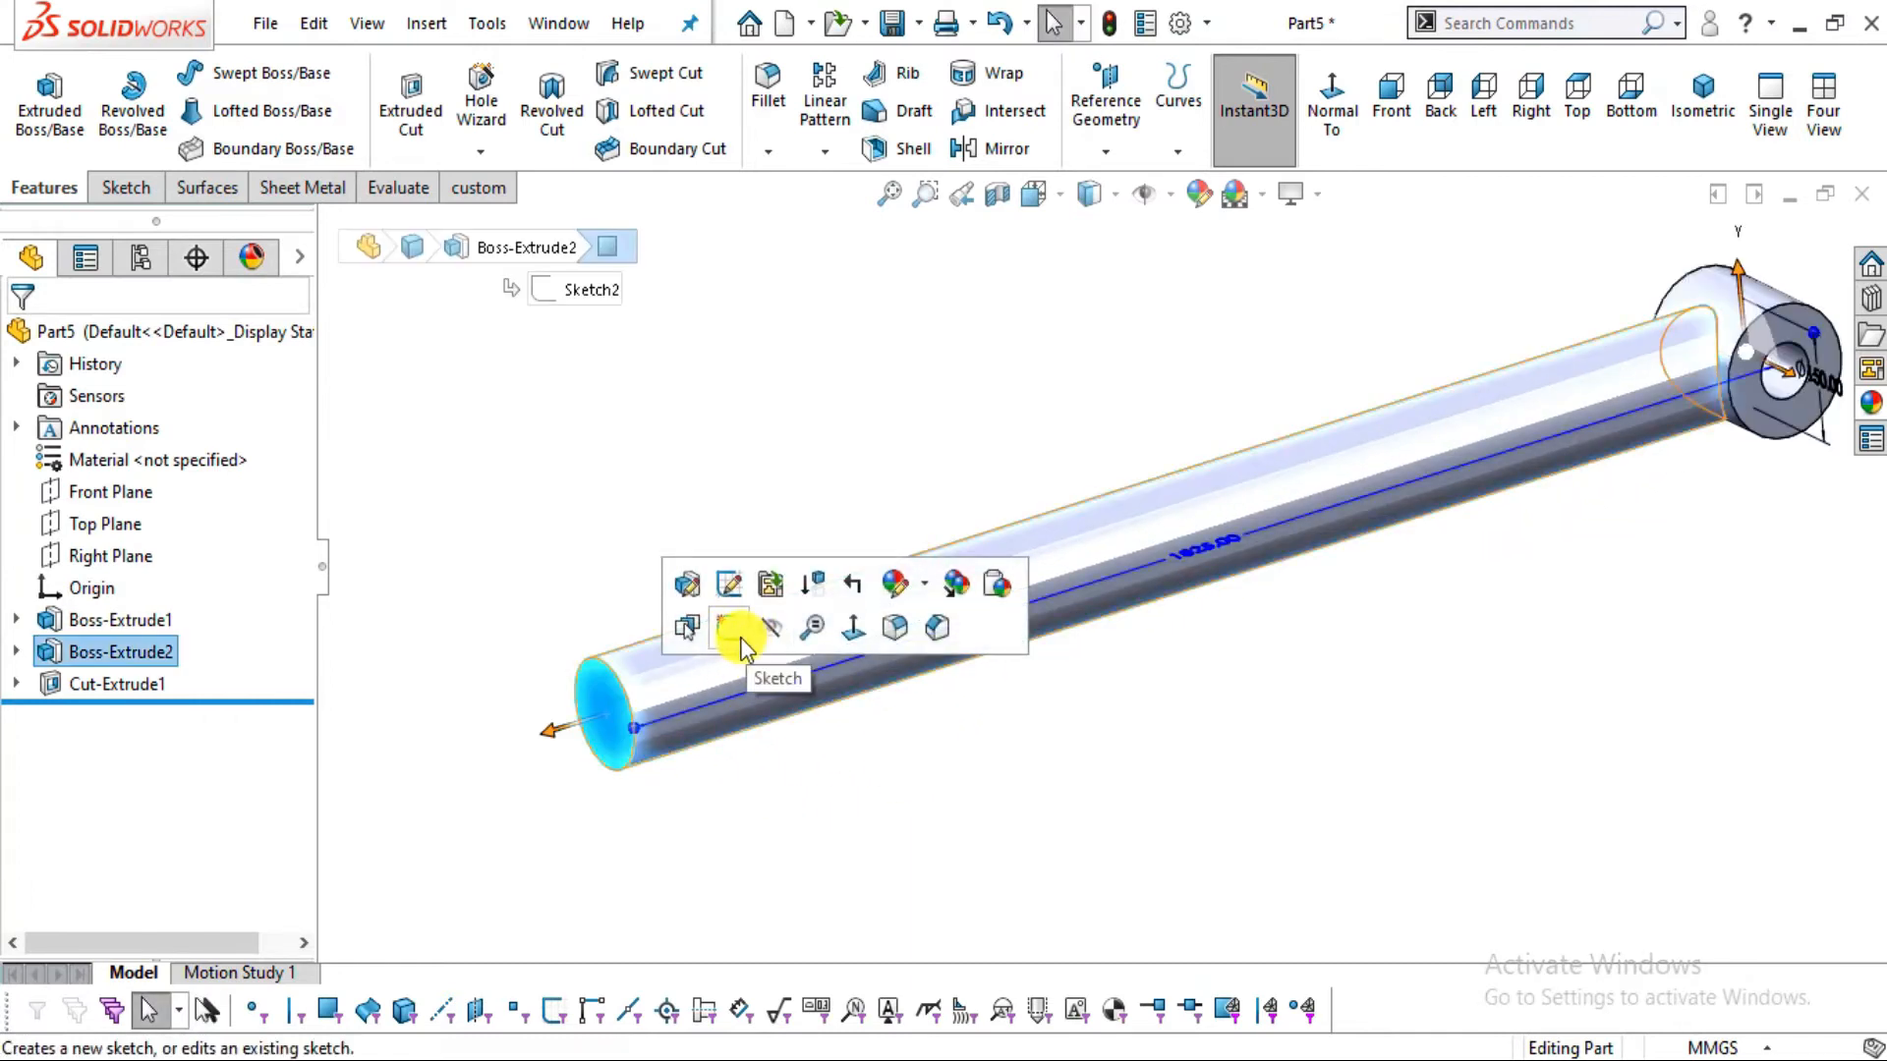
click(742, 649)
click(235, 72)
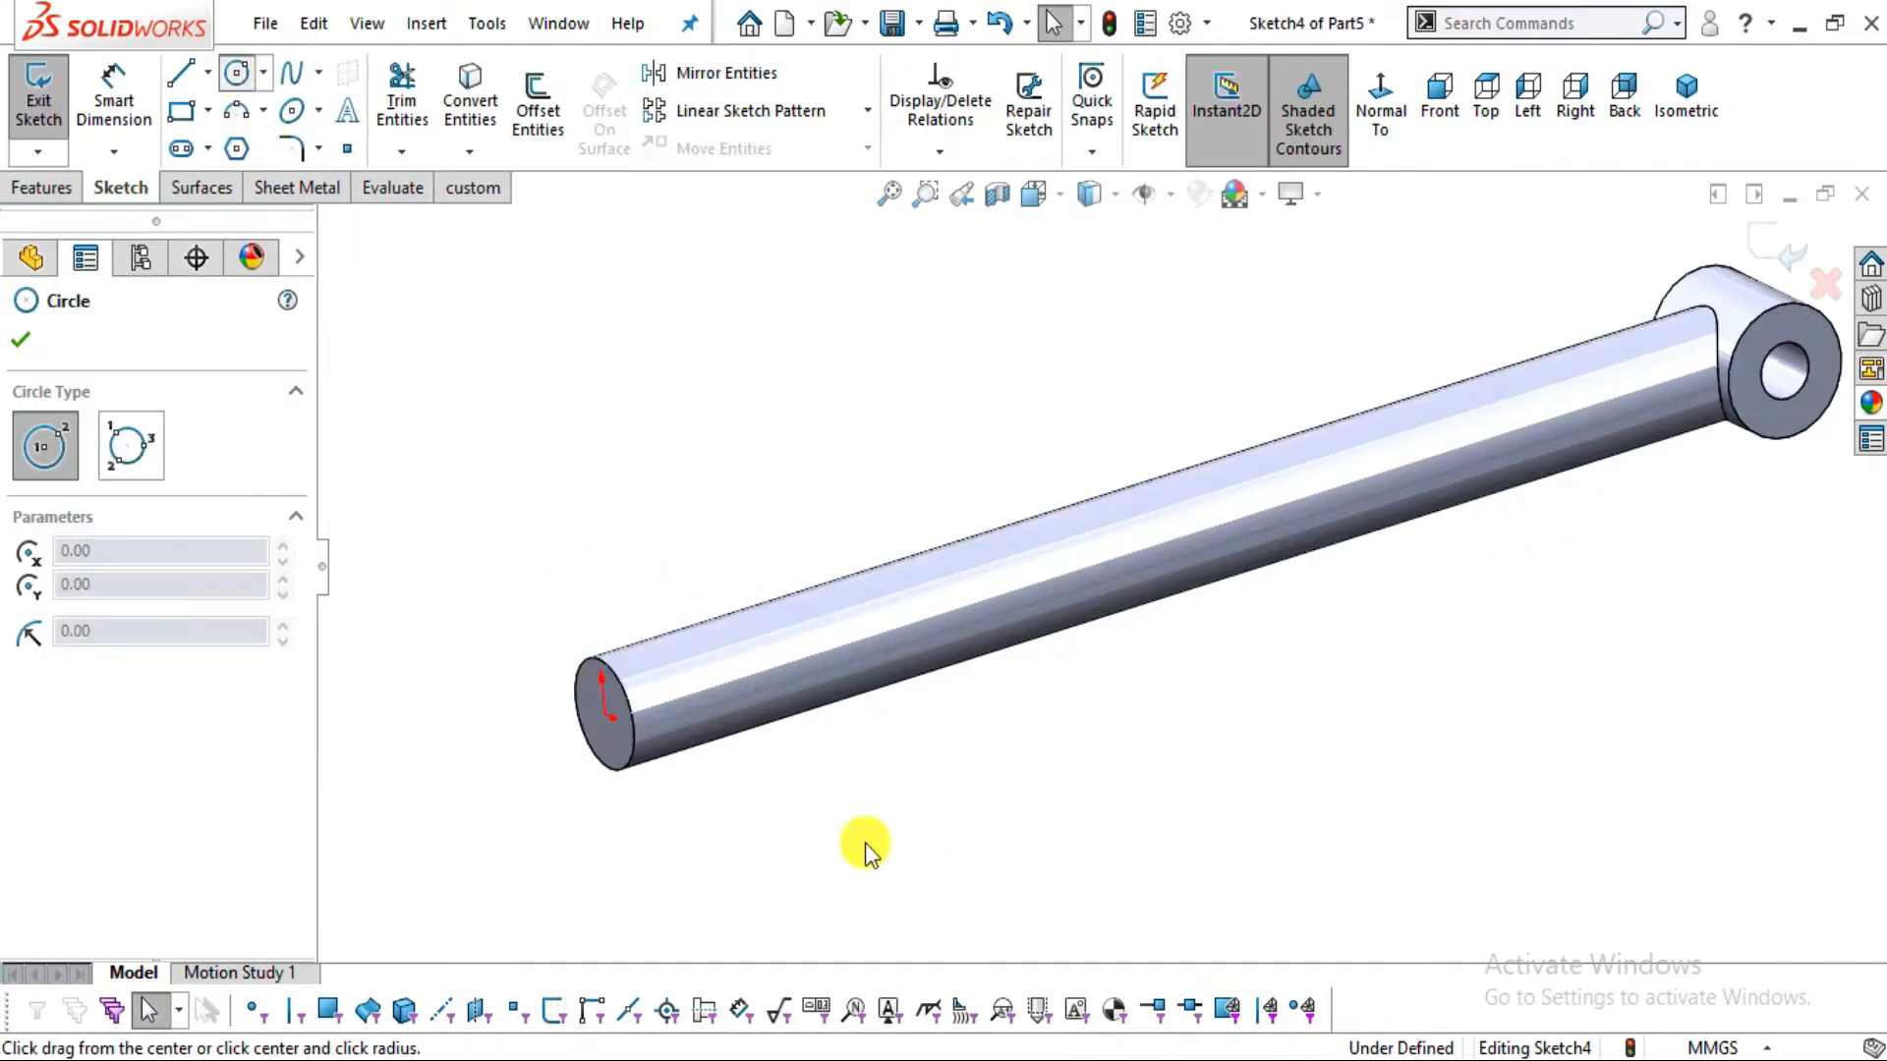
scroll(619, 590, down, 8)
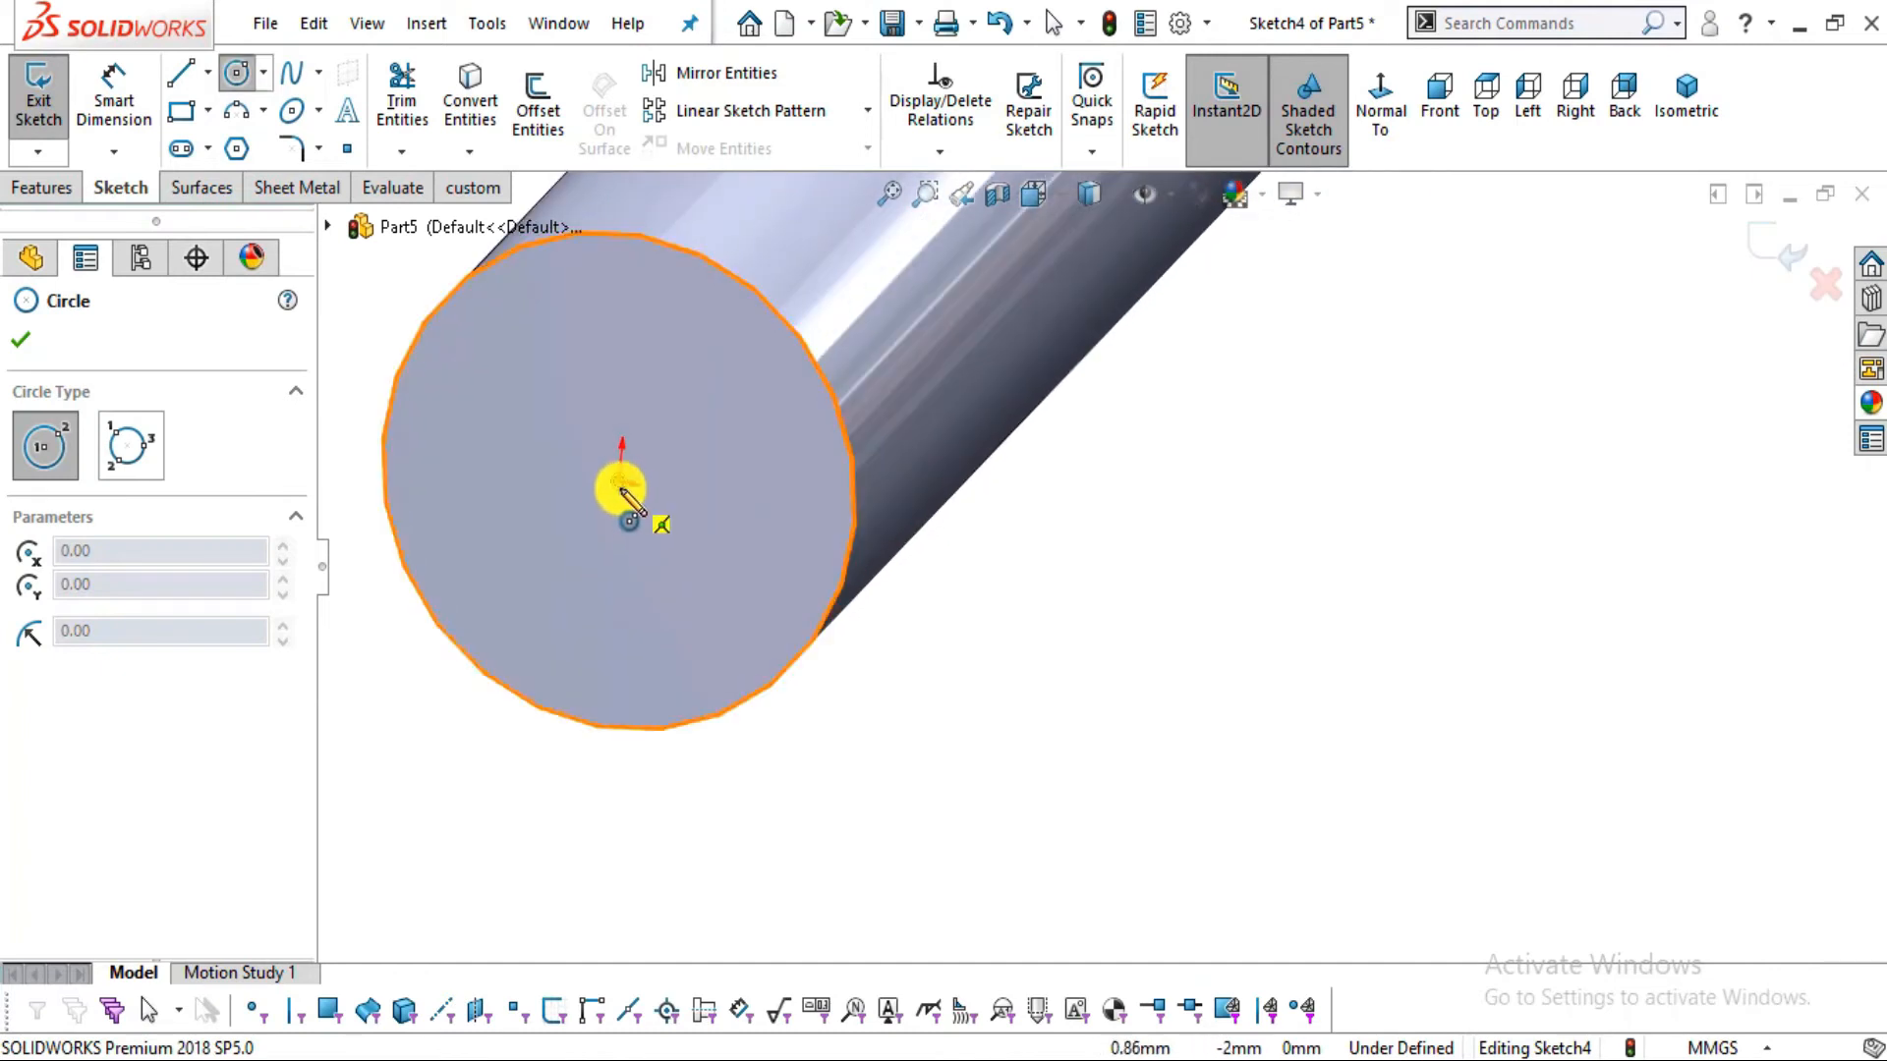
click(619, 484)
click(741, 639)
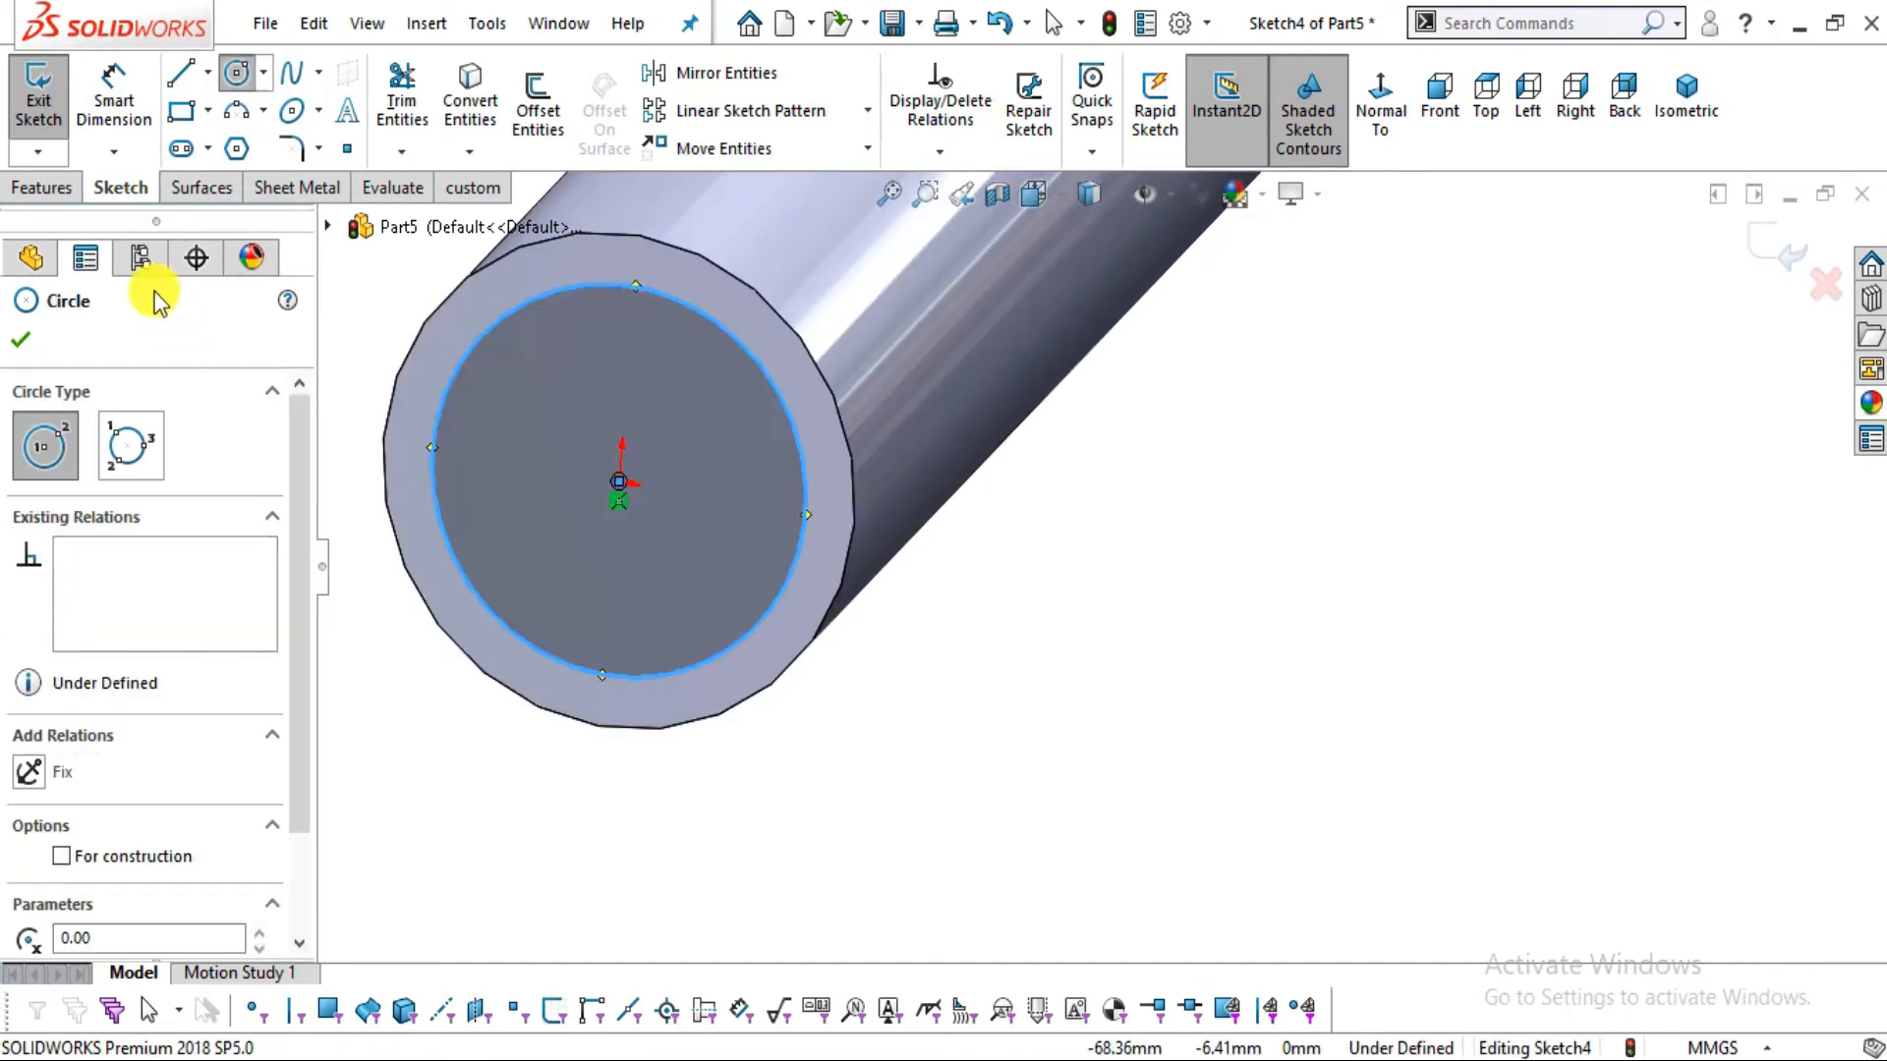
Dimension the circle on the tube's end face as 102 mm in diameter, following the PDF drawing
click(114, 92)
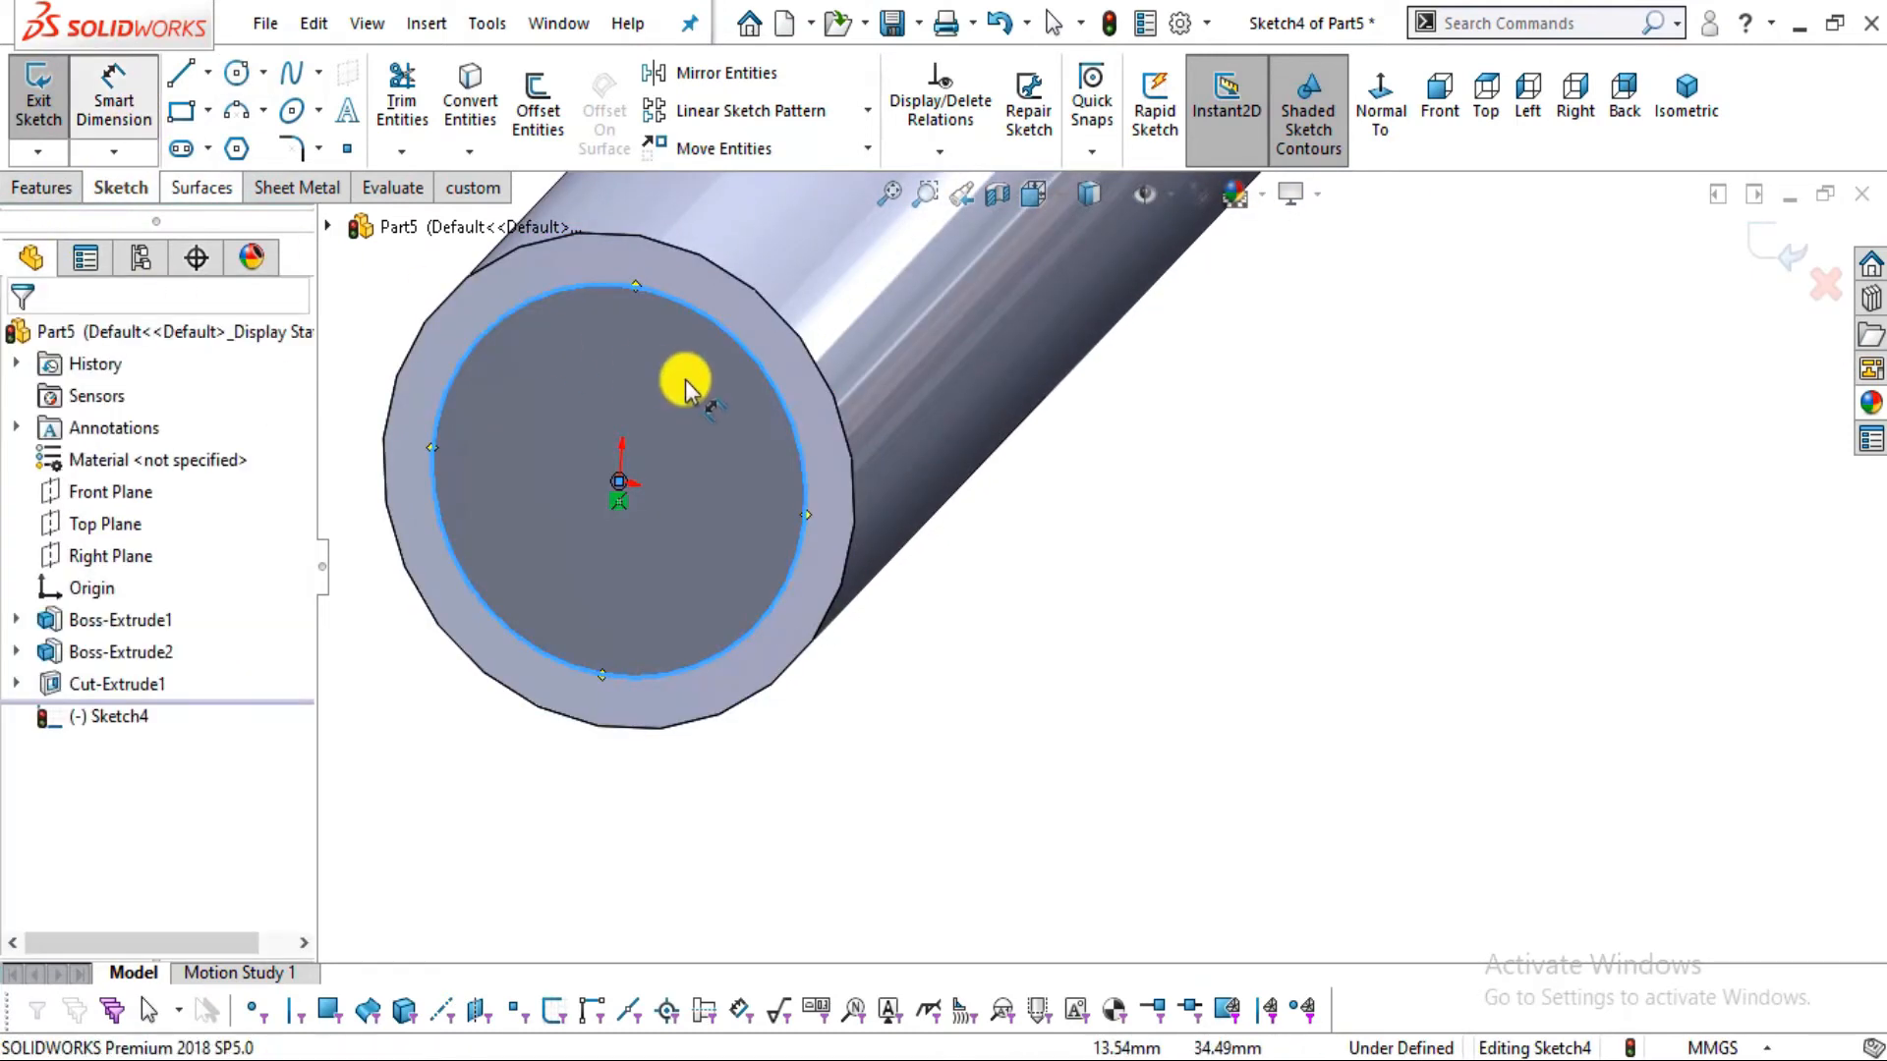
click(772, 387)
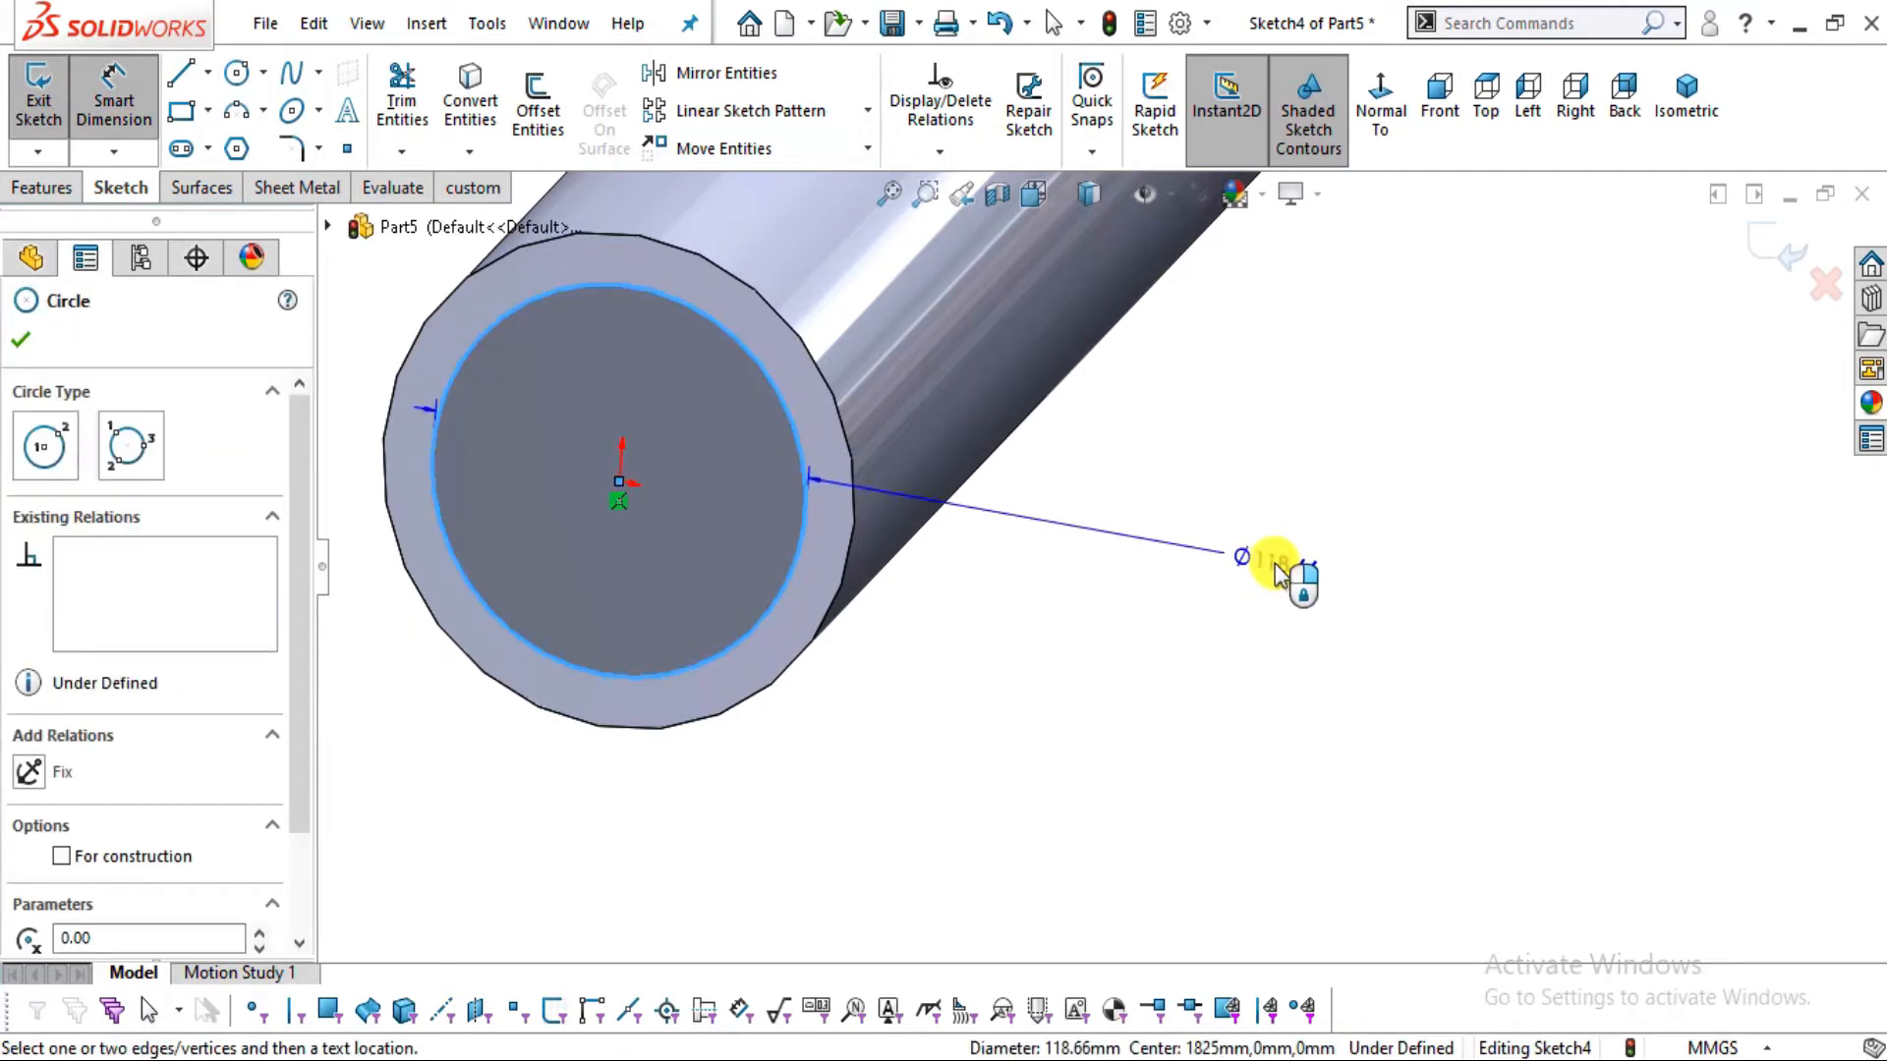
key(alt+Tab)
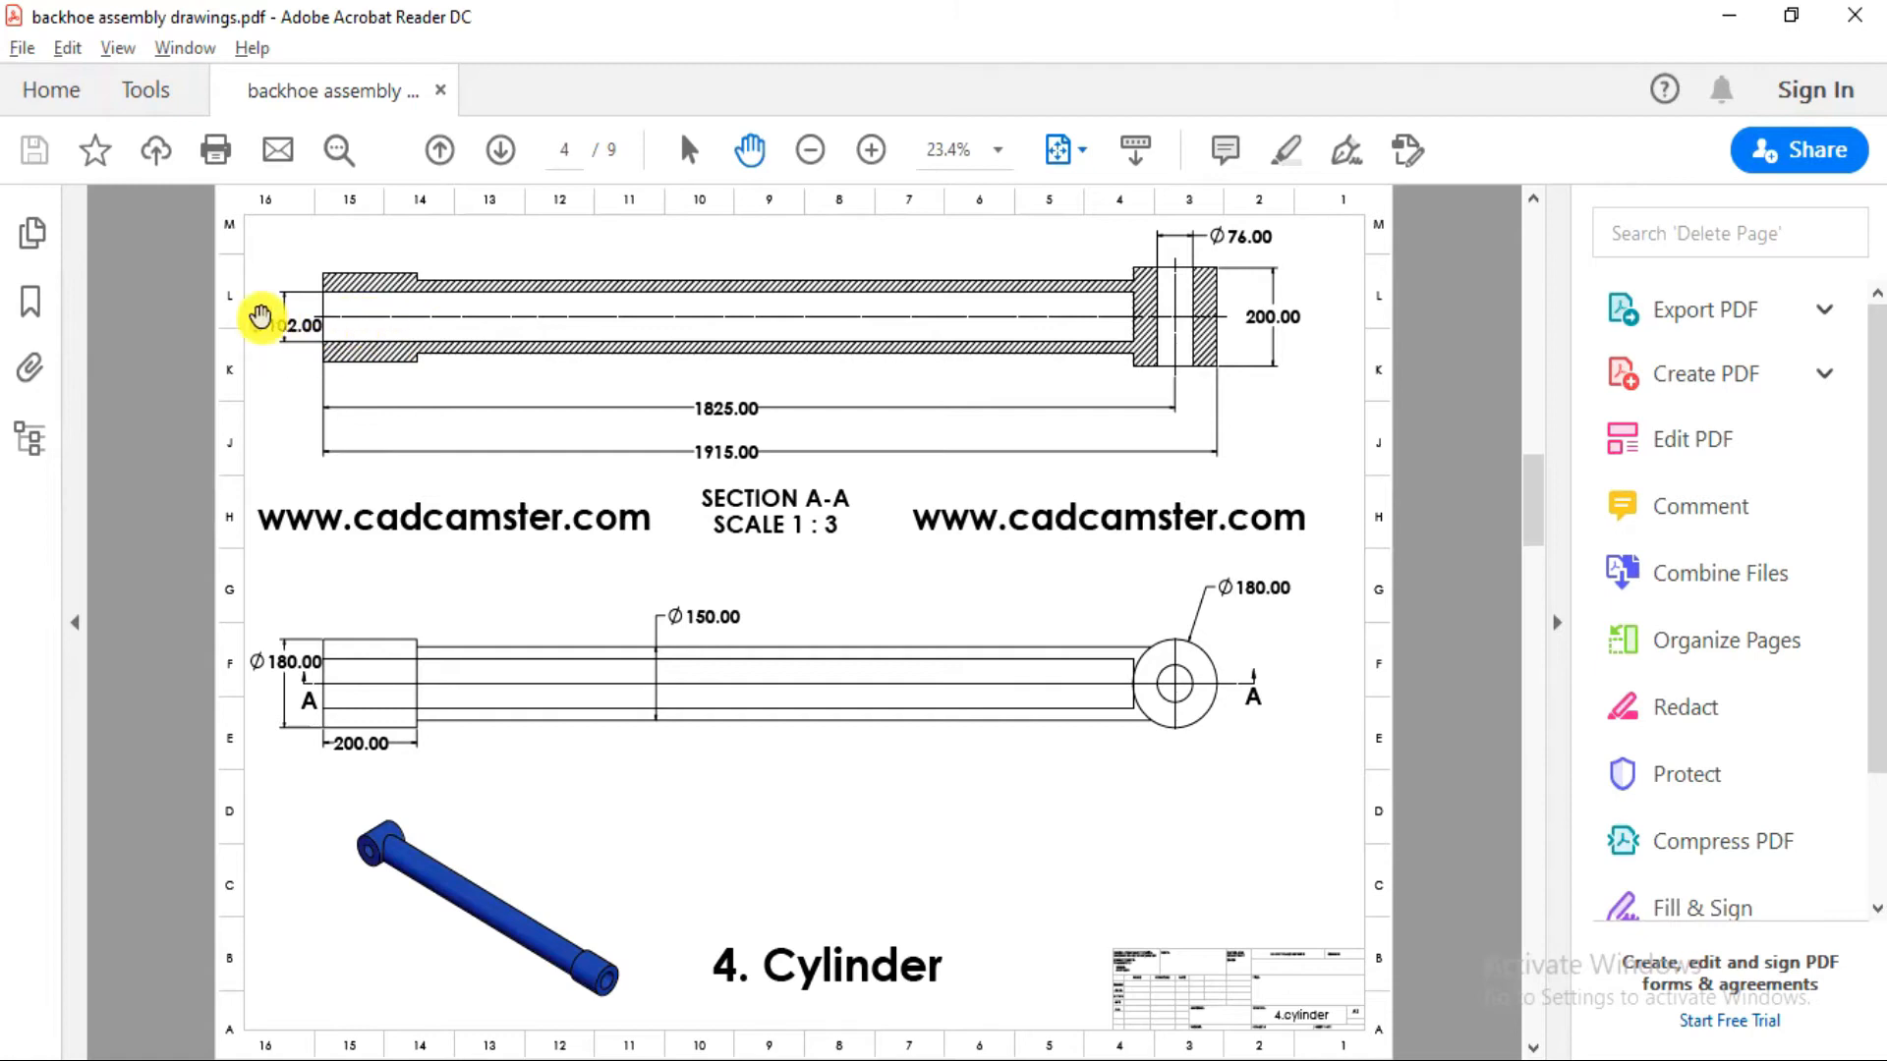
key(alt+Tab)
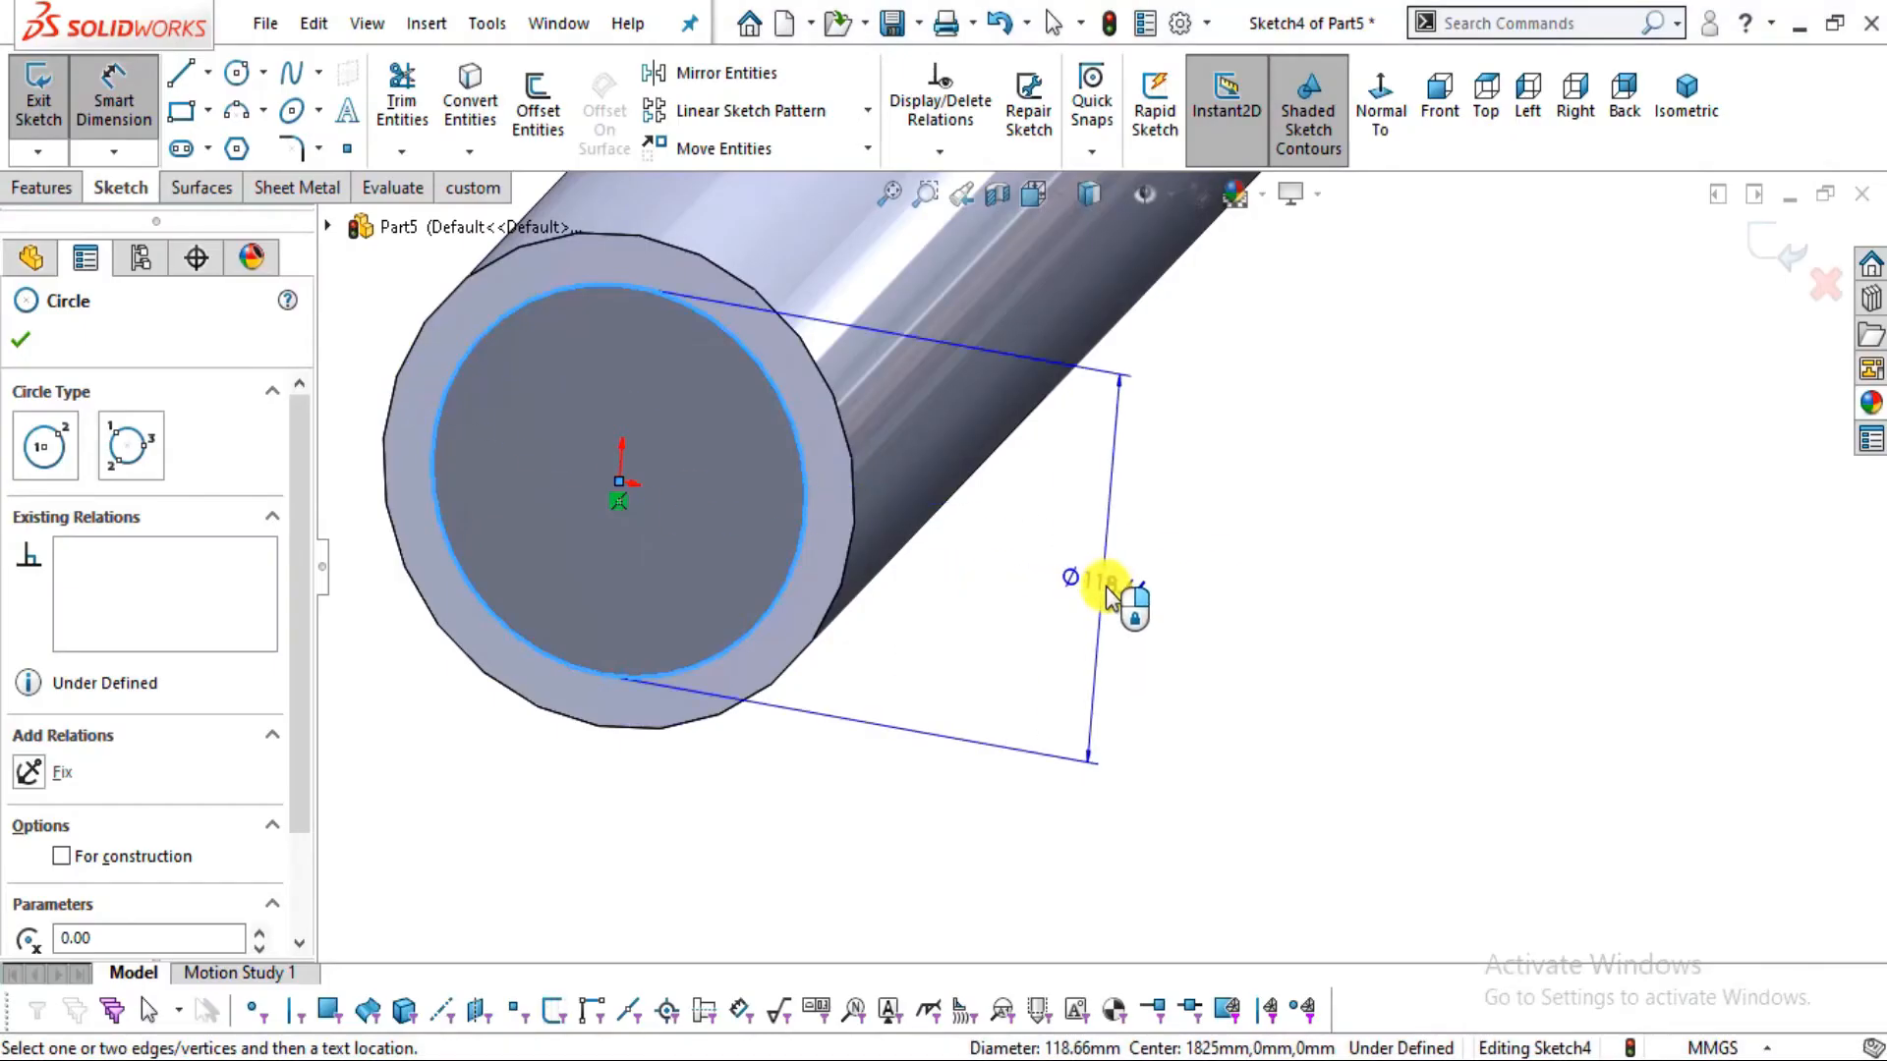
click(1113, 595)
text(102)
key(Return)
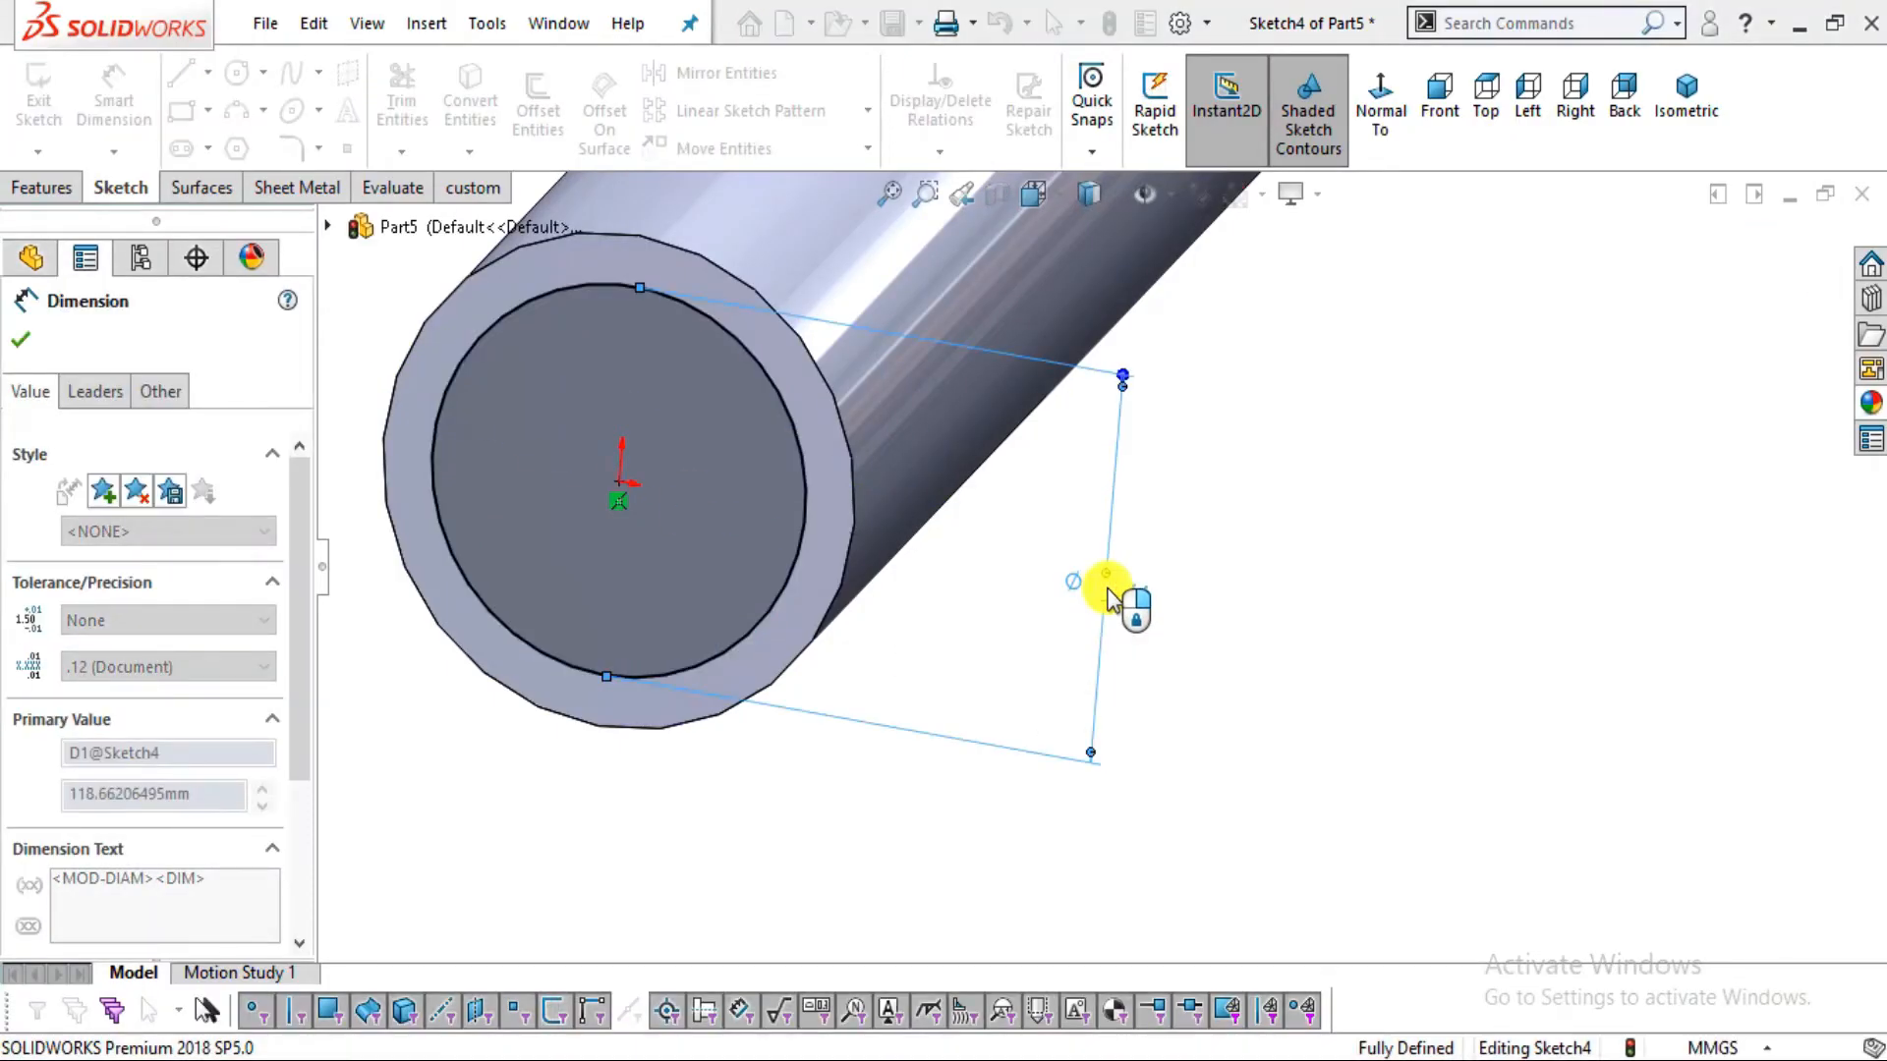
key(Escape)
Start an extruded cut from the 102 mm circle and check the bore's depth against the cylinder section view in the PDF drawing
click(41, 186)
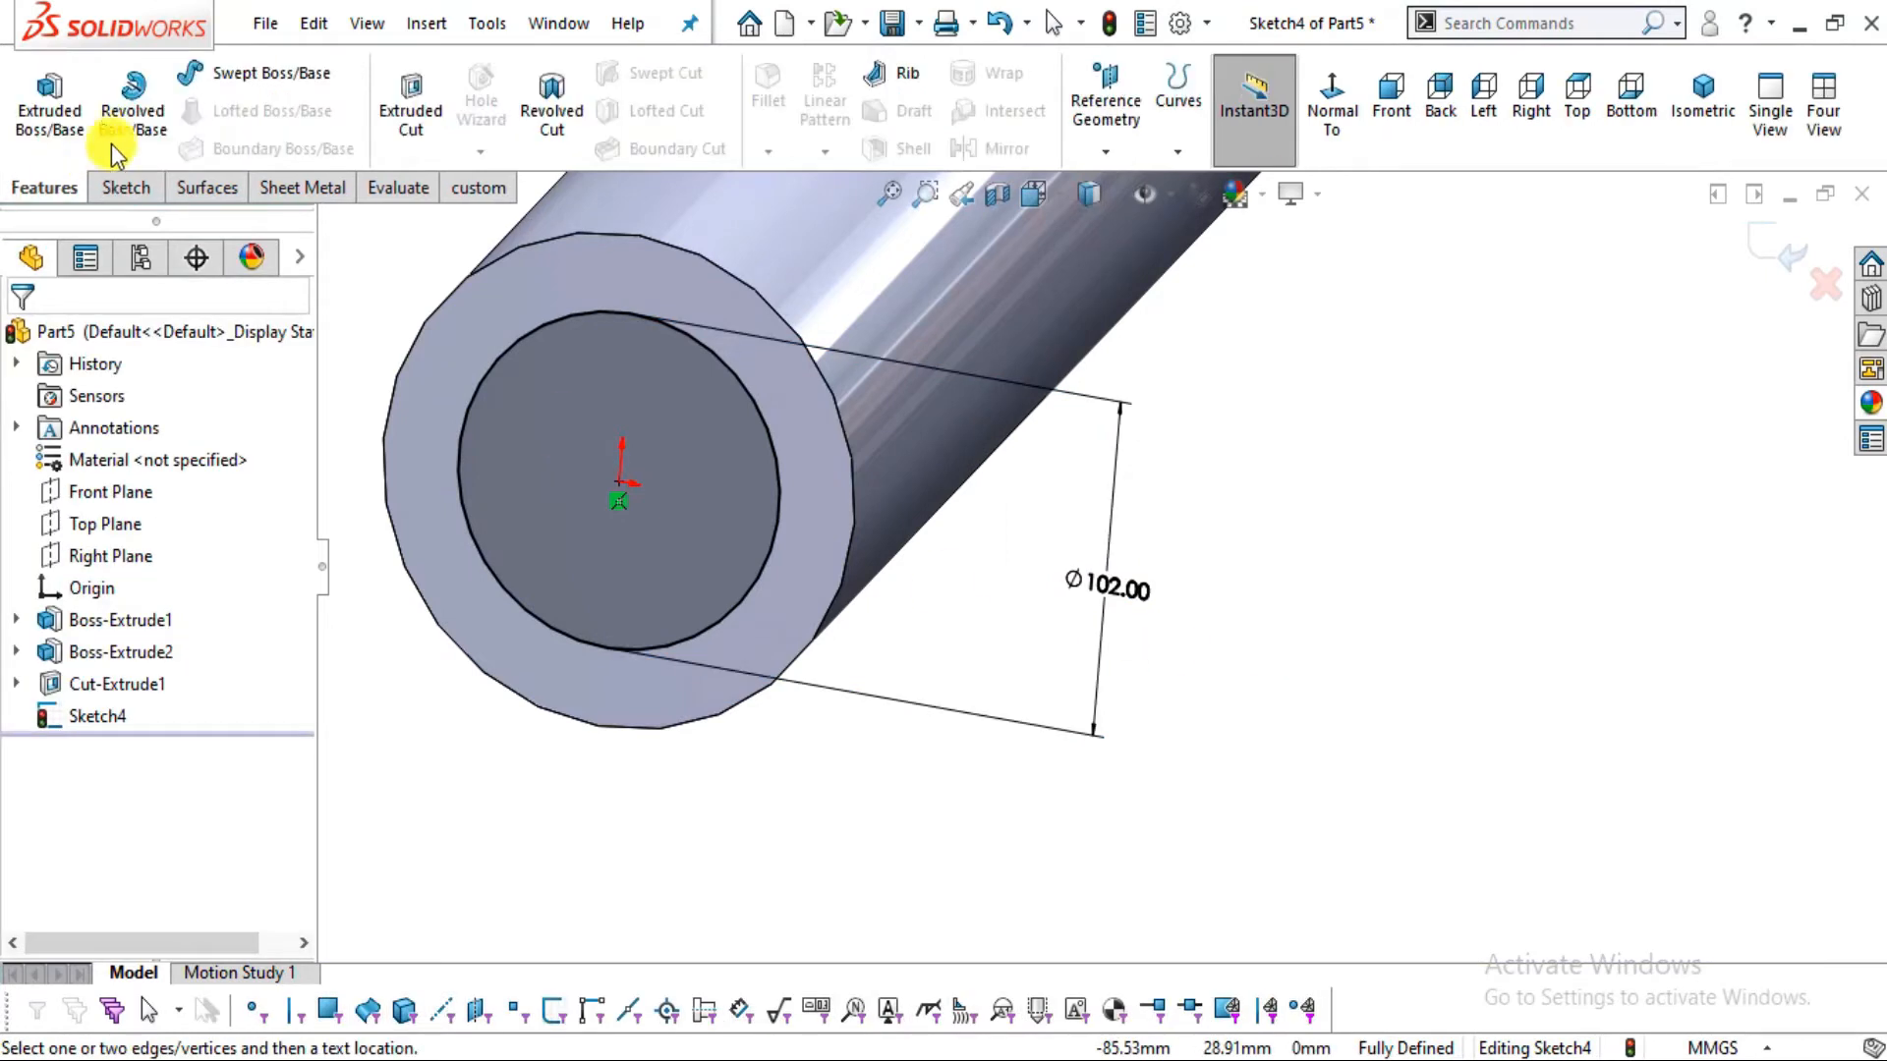
click(423, 114)
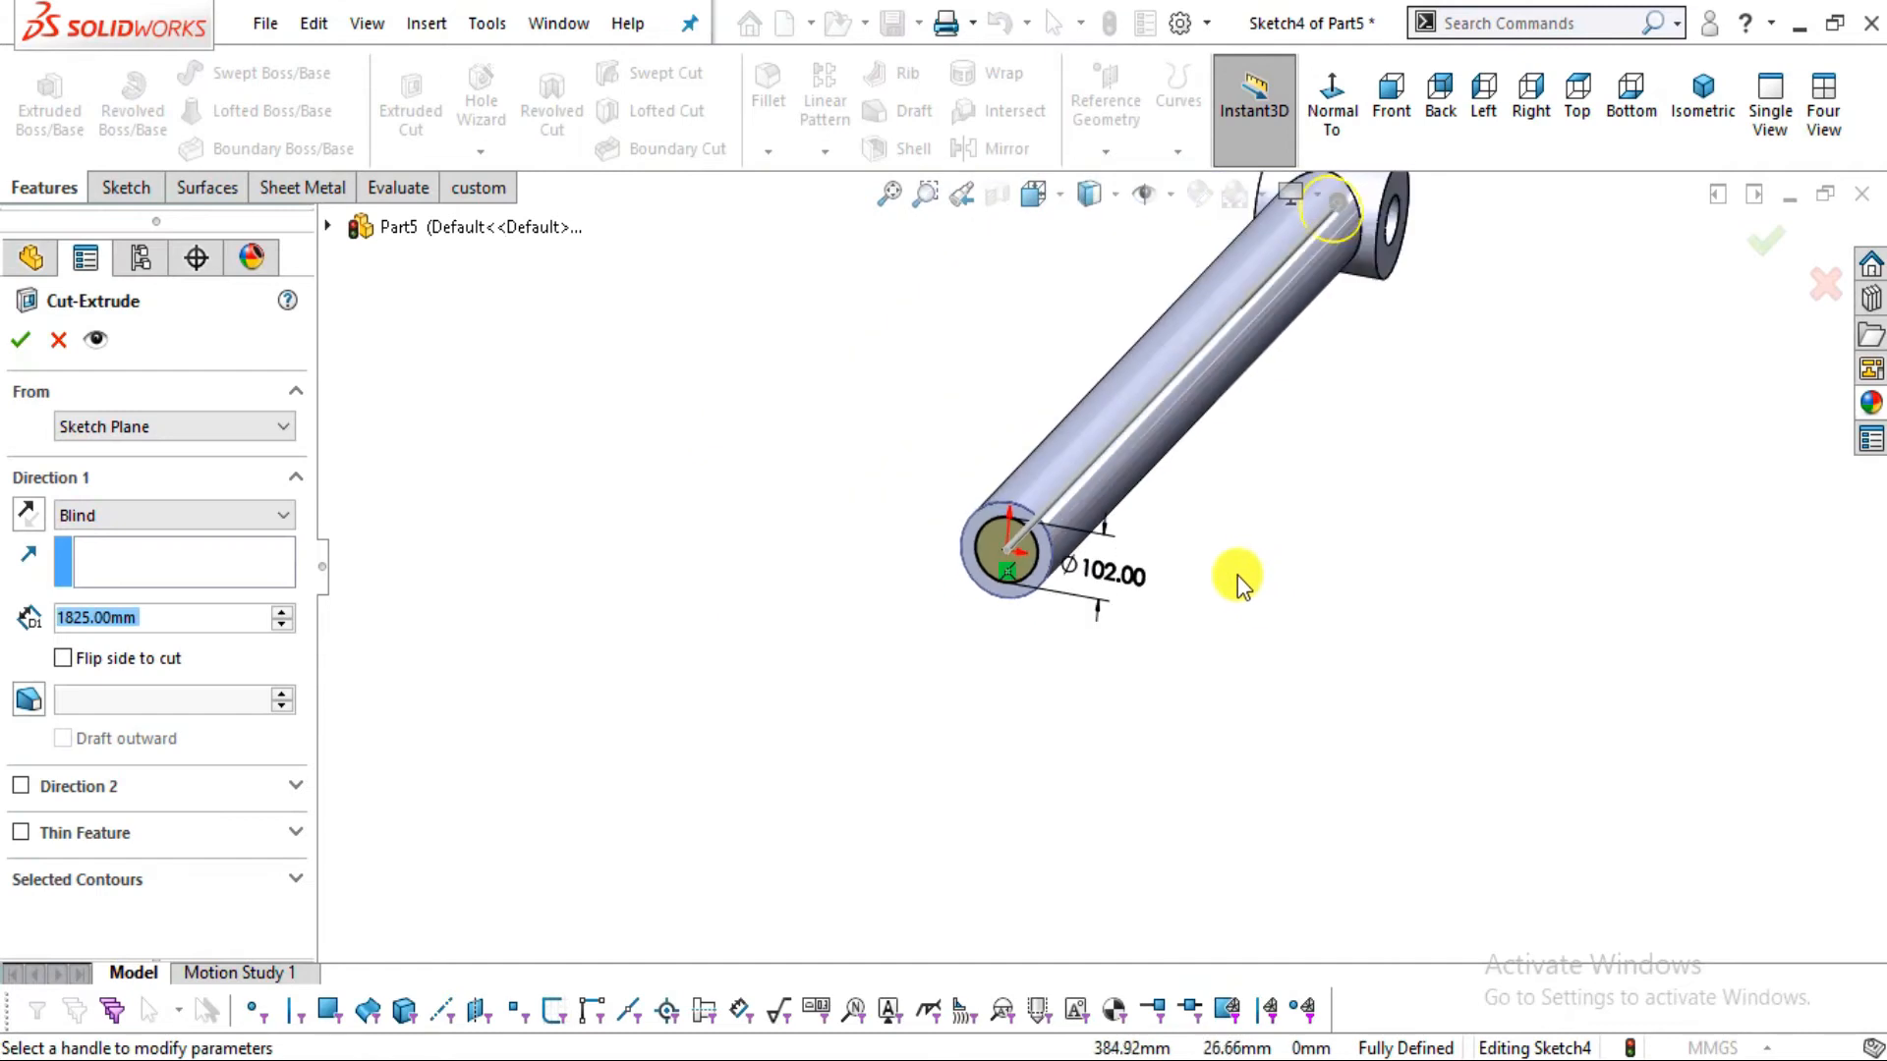
middle_drag(1331, 432, 1174, 342)
scroll(1659, 455, down, 4)
middle_drag(1366, 403, 1236, 451)
key(alt+Tab)
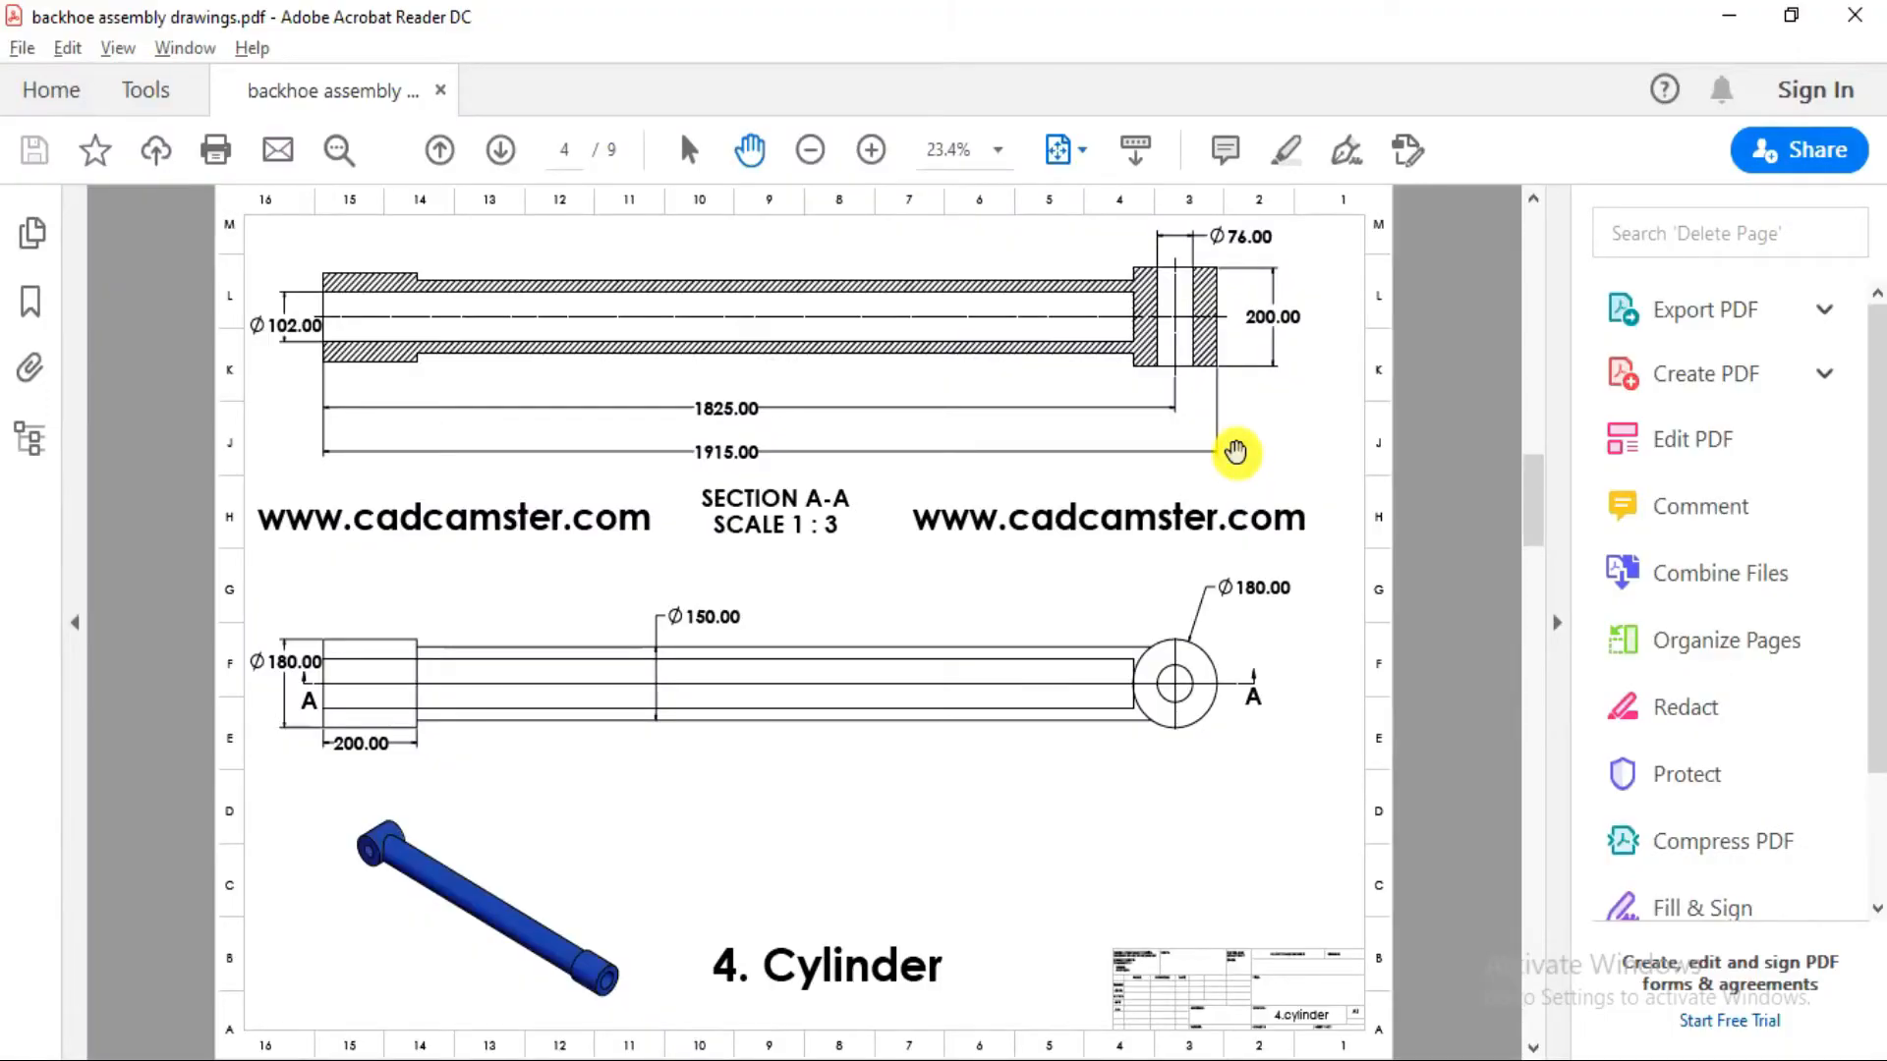
key(alt+Tab)
key(alt+Tab)
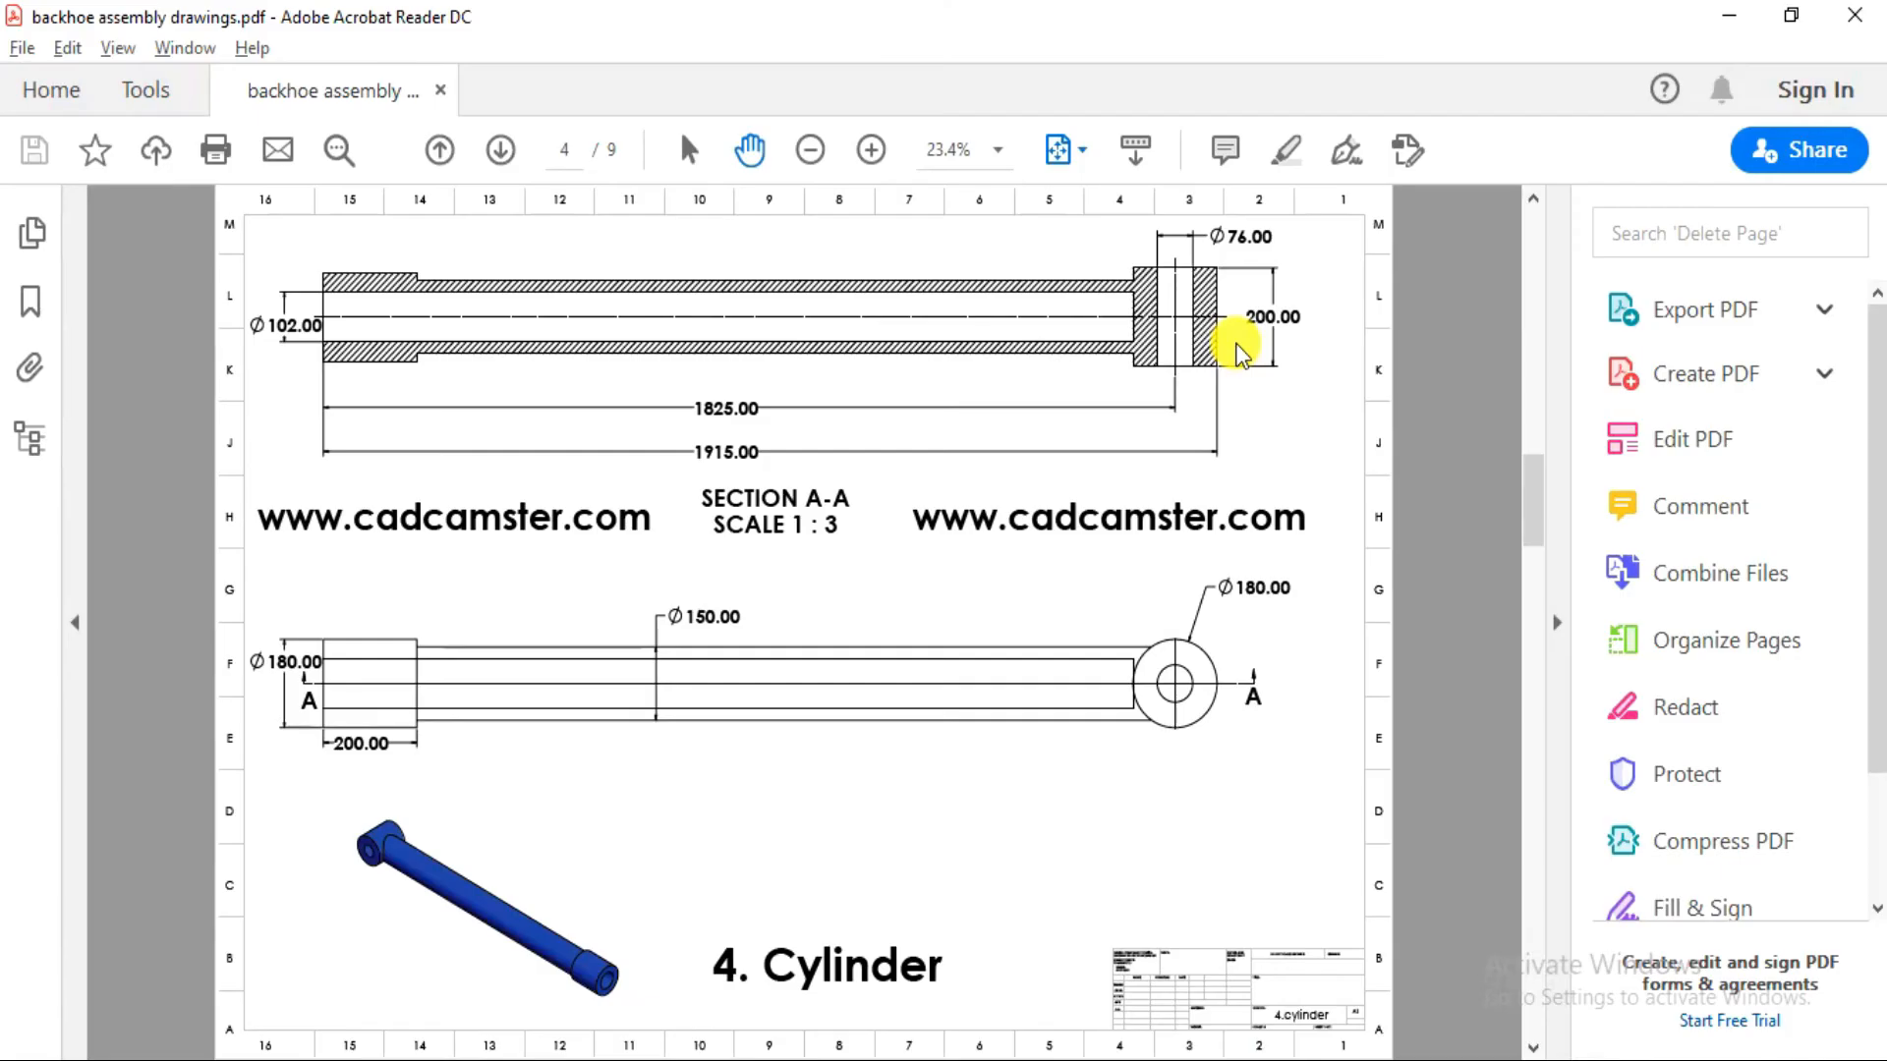
key(alt+Tab)
middle_drag(1238, 363, 1251, 409)
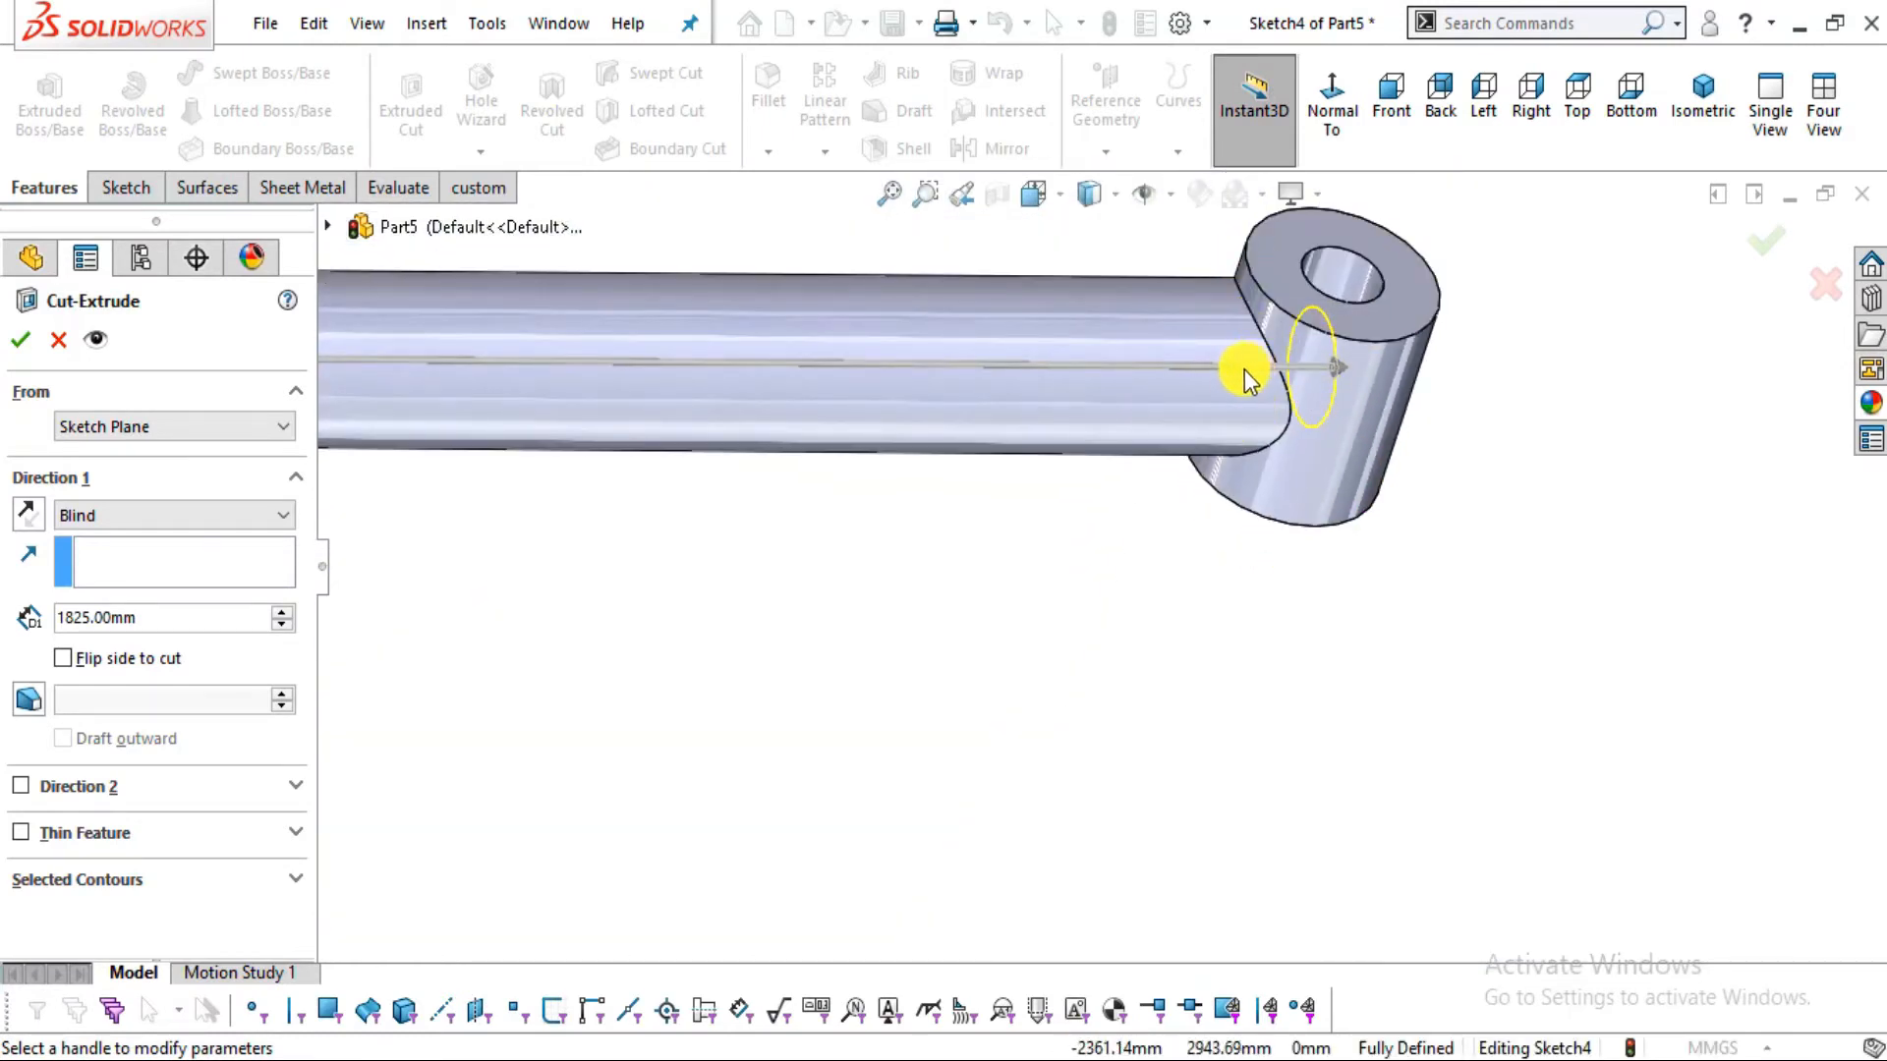
key(alt+Tab)
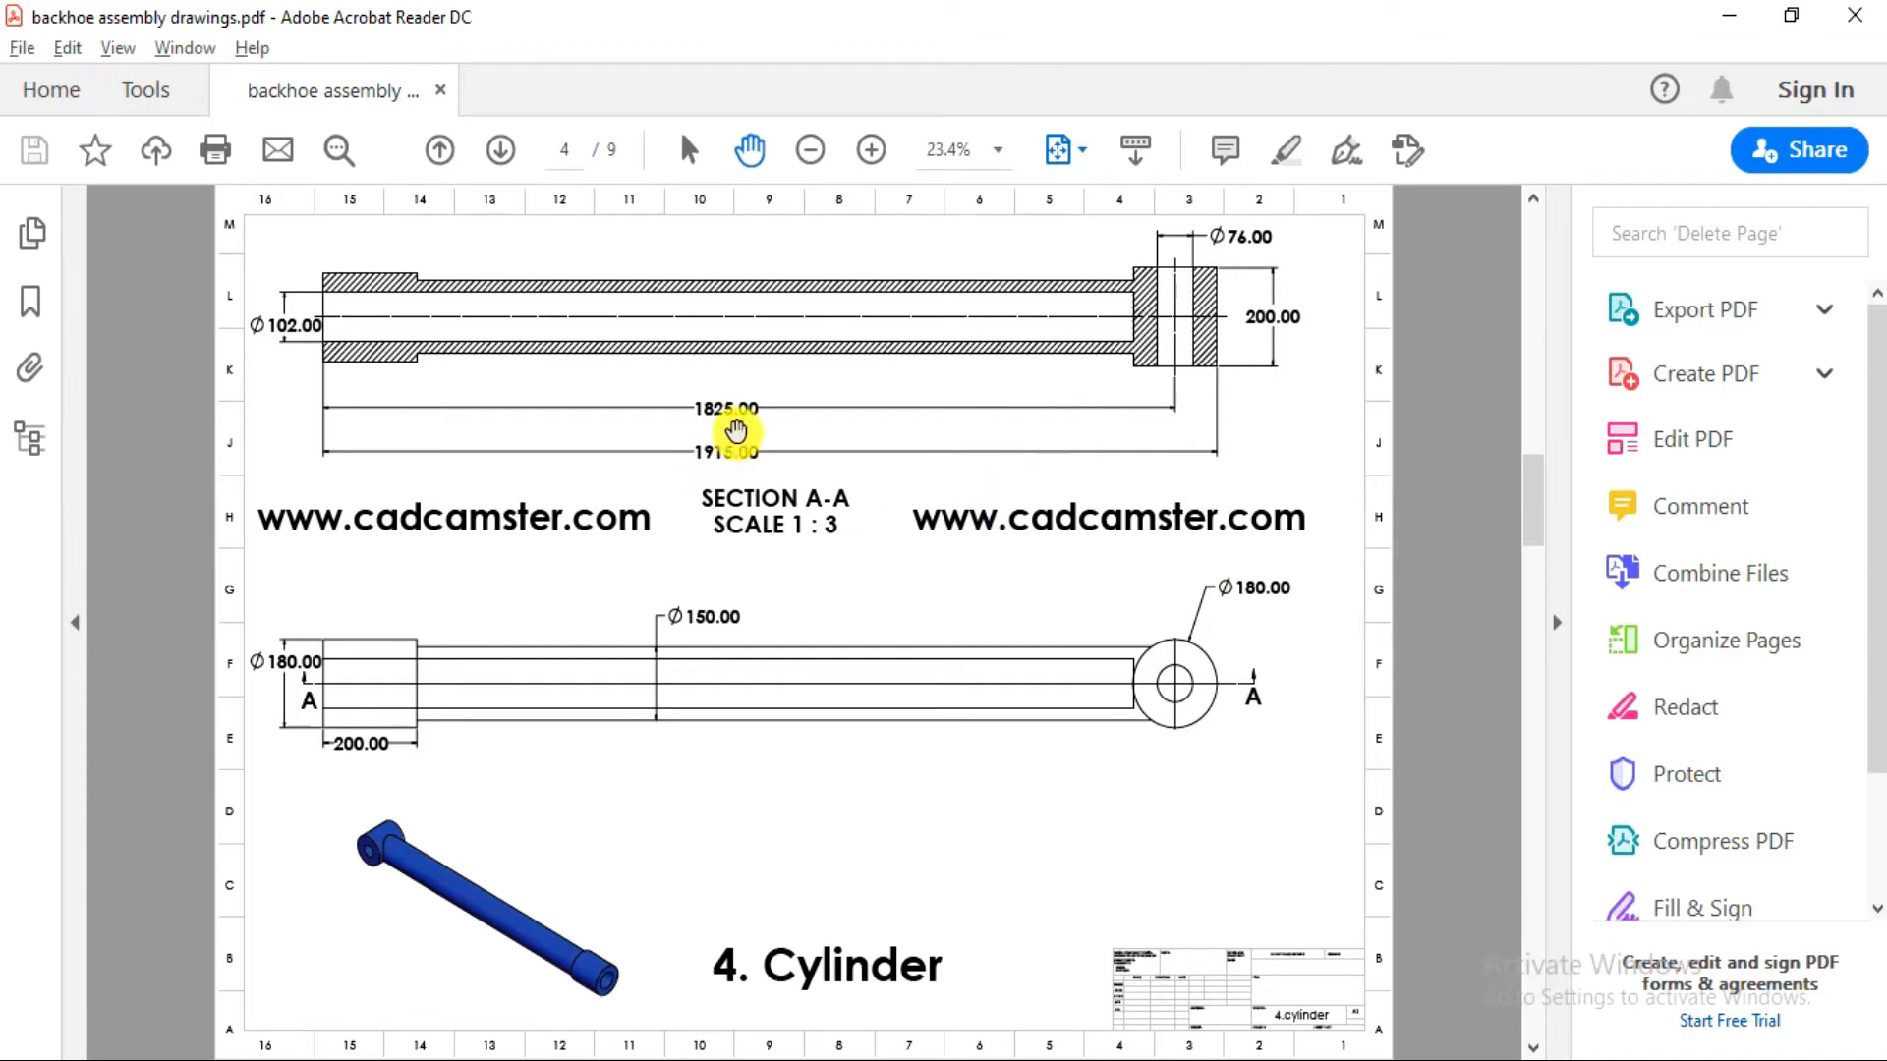
key(alt+Tab)
Try to shorten the bore cut by adding a subtraction to its 1825 mm depth
double_click(153, 617)
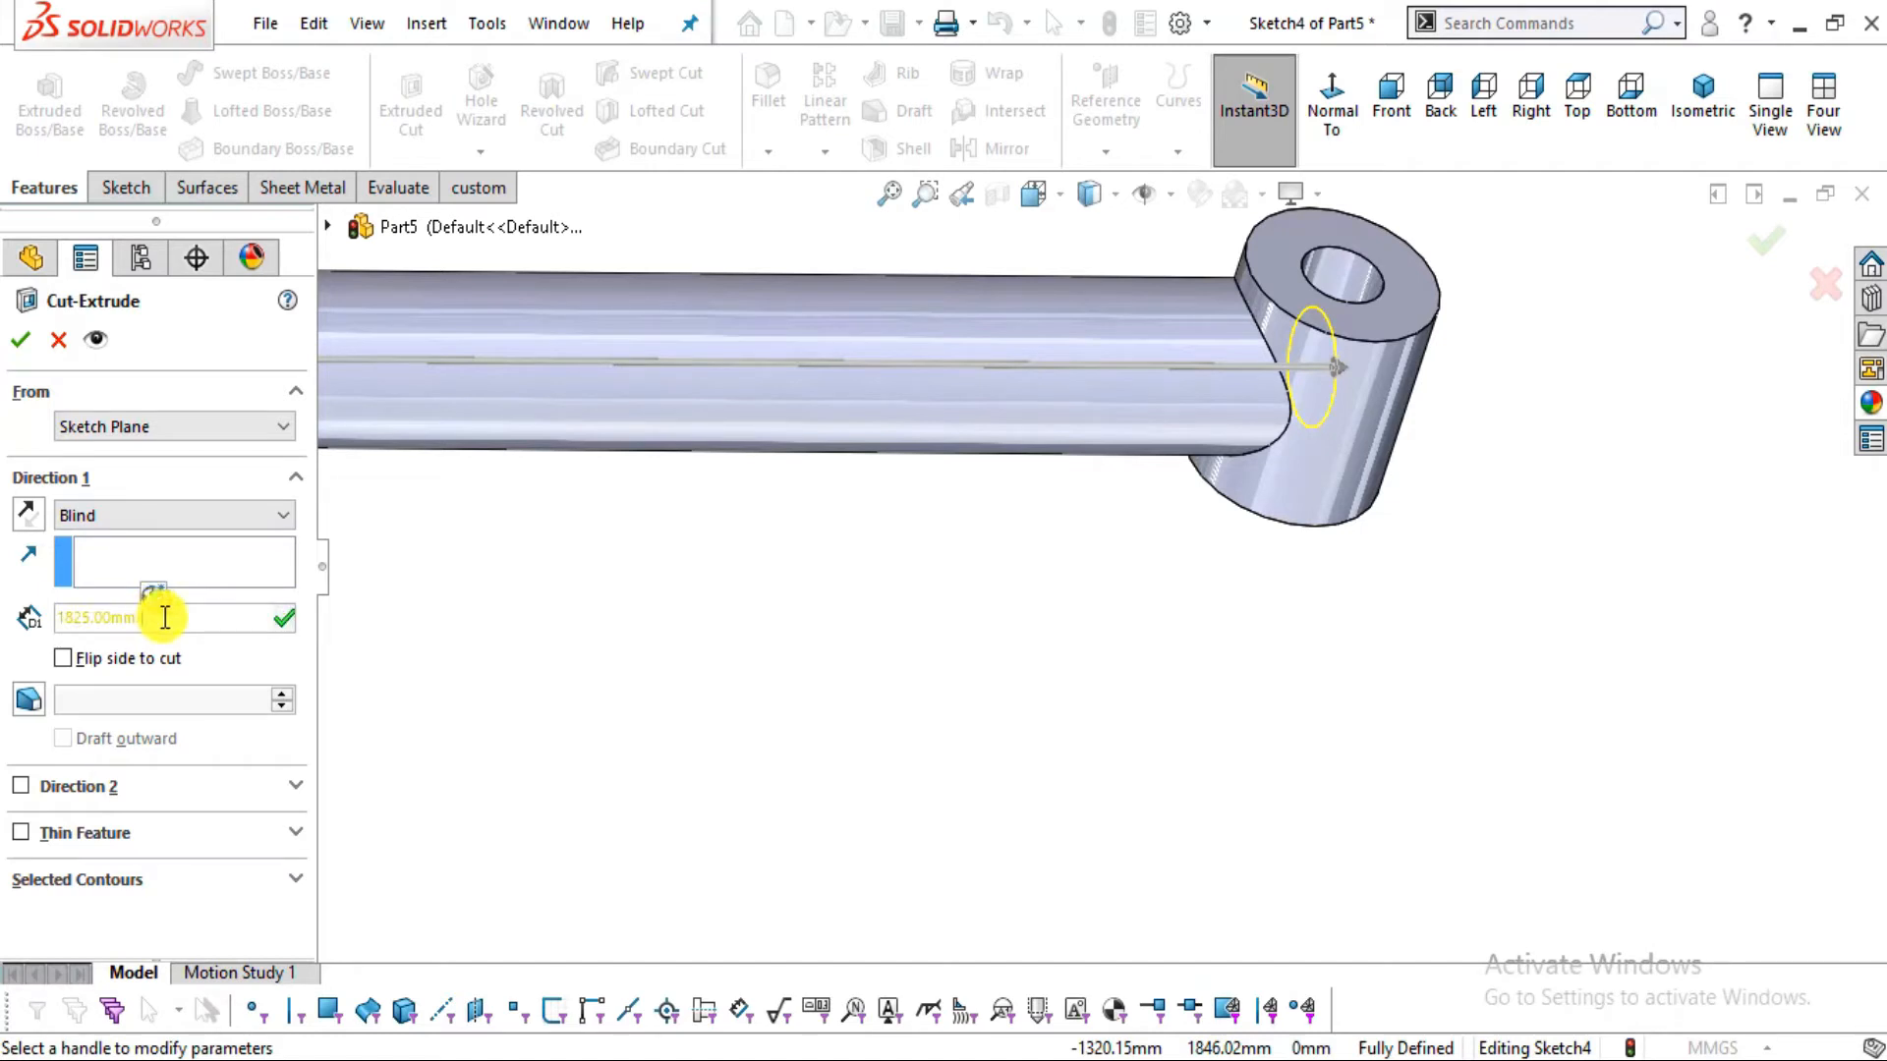
text(-)
key(Return)
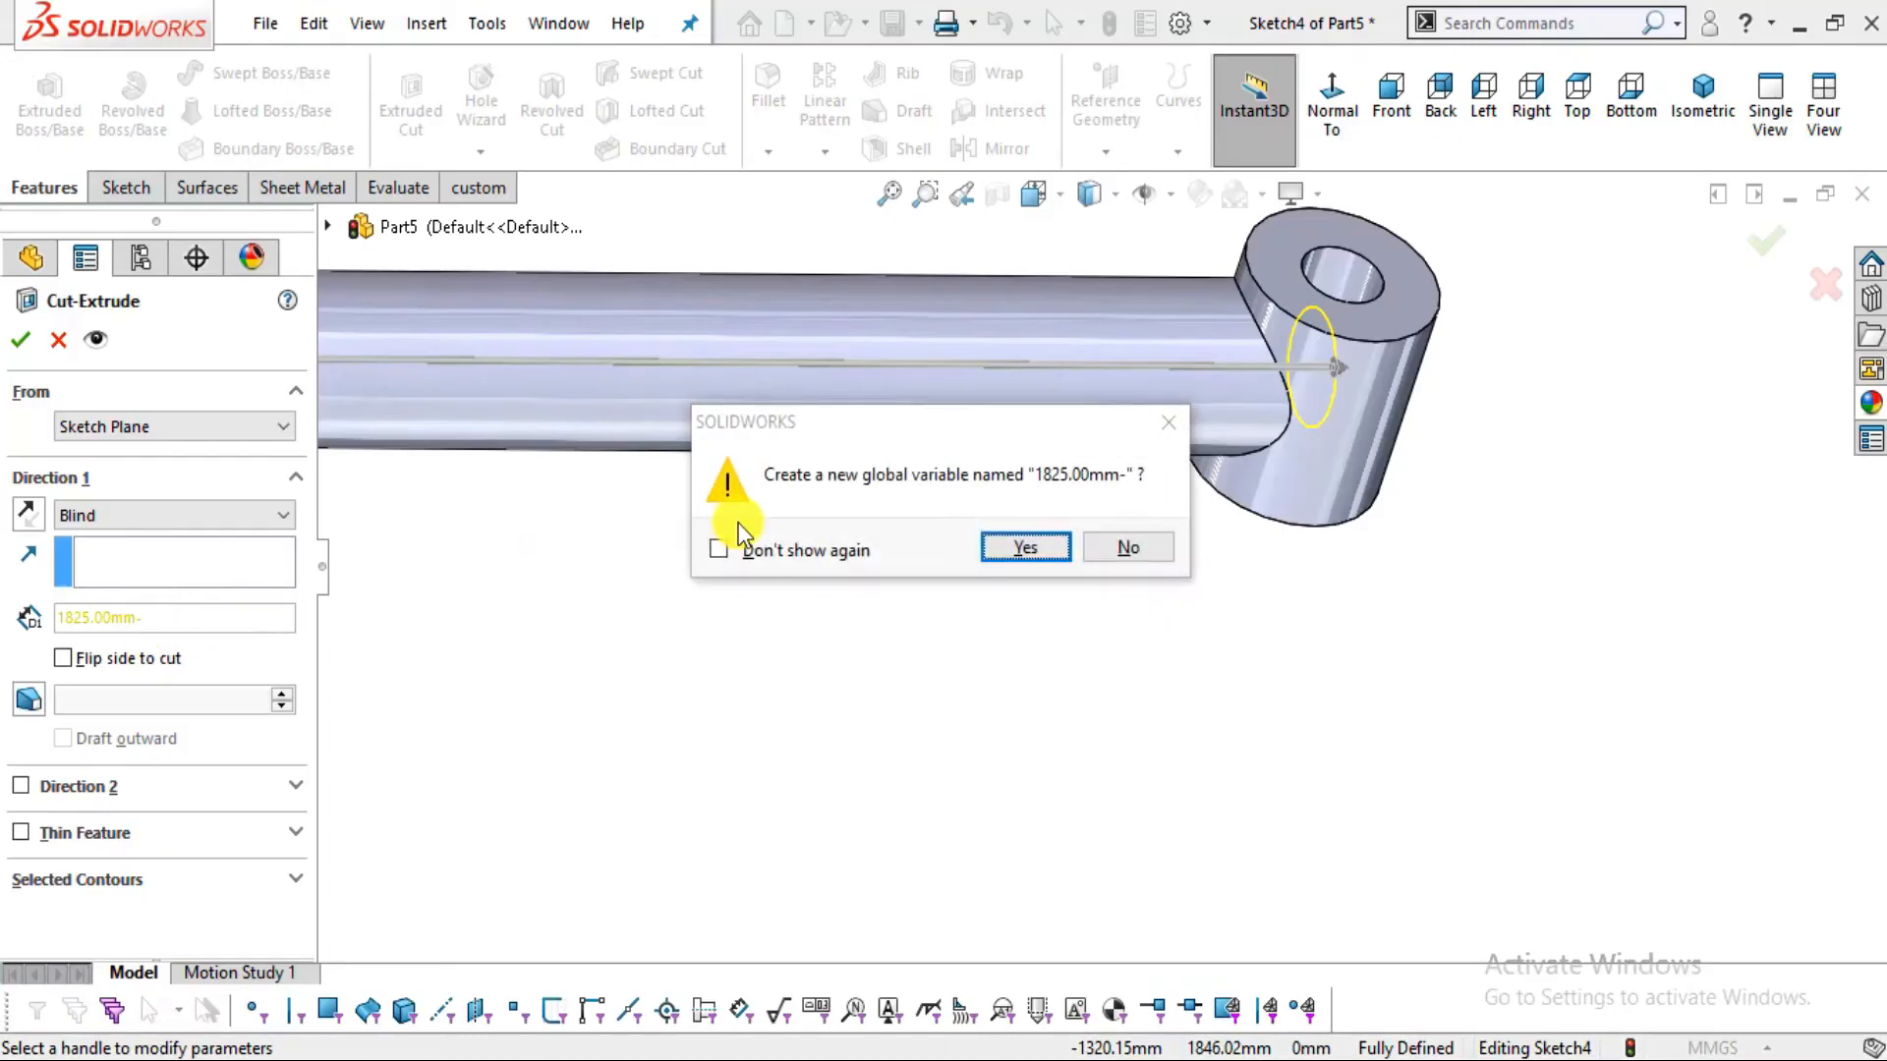
click(1121, 547)
click(187, 621)
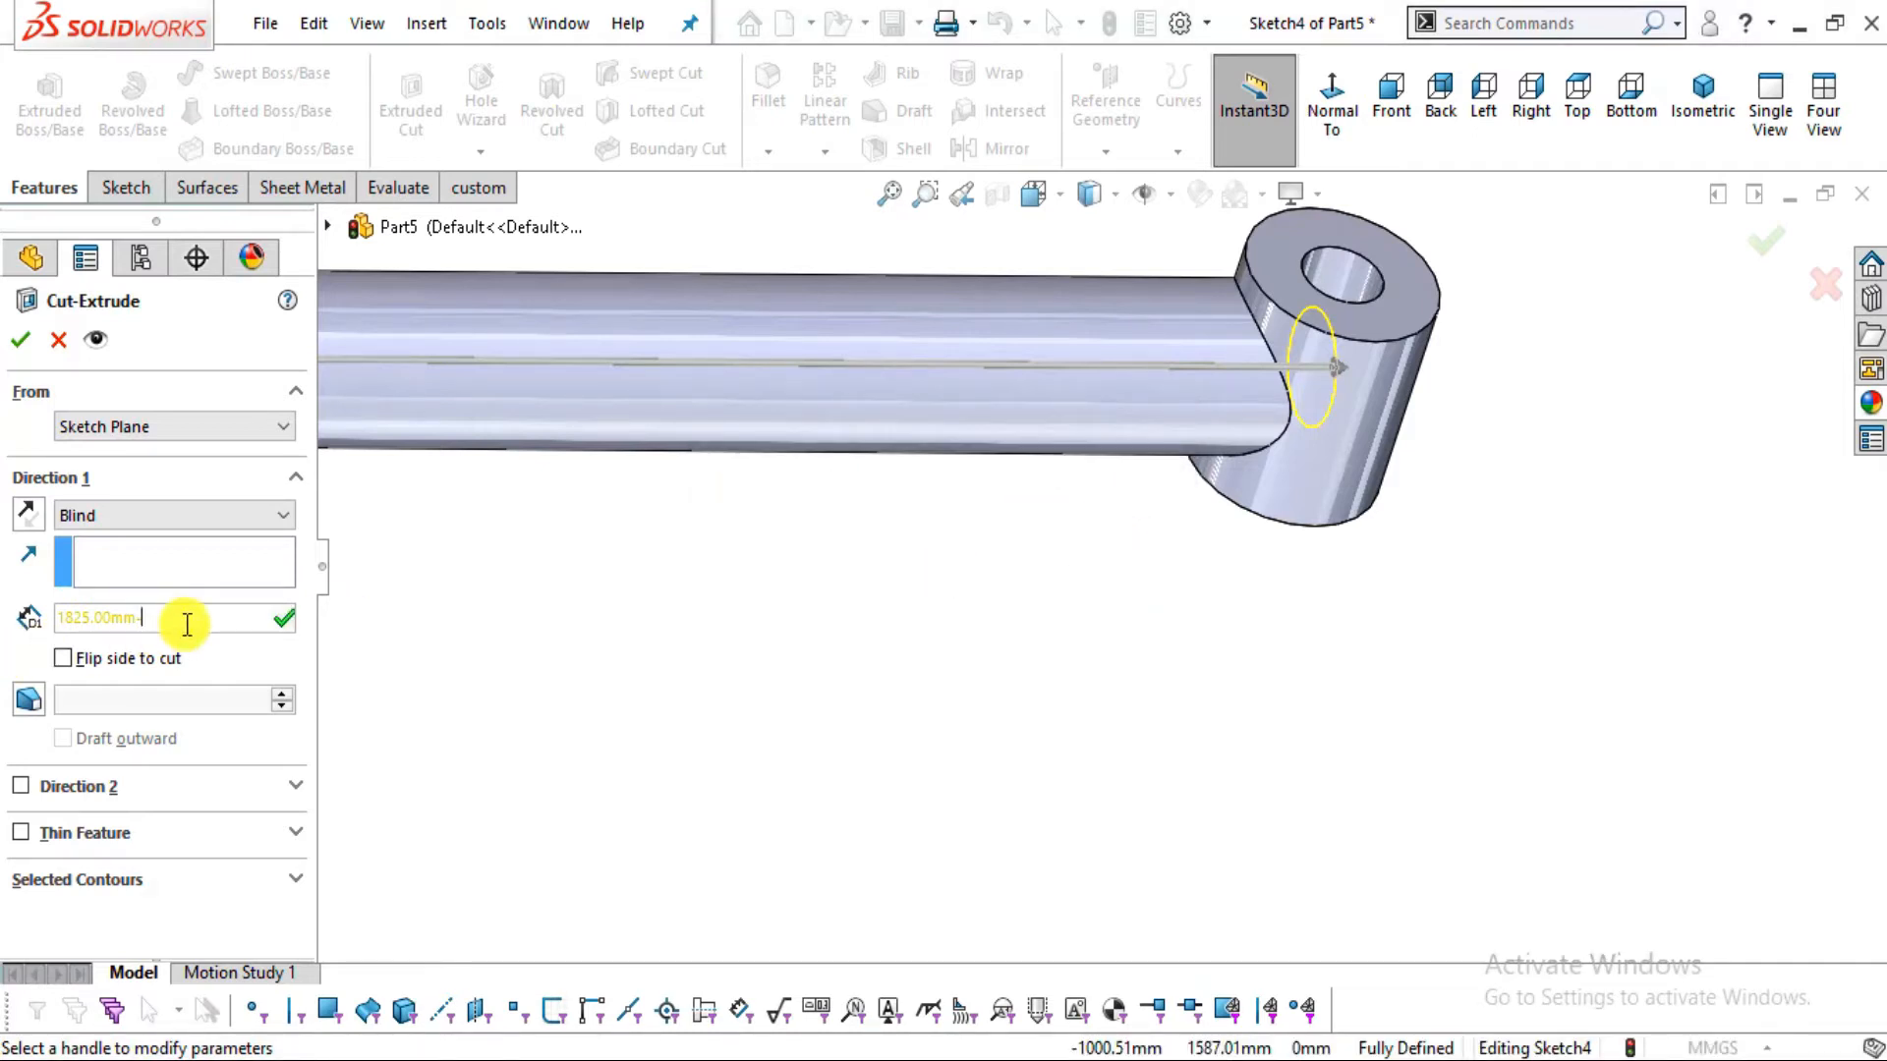
key(Return)
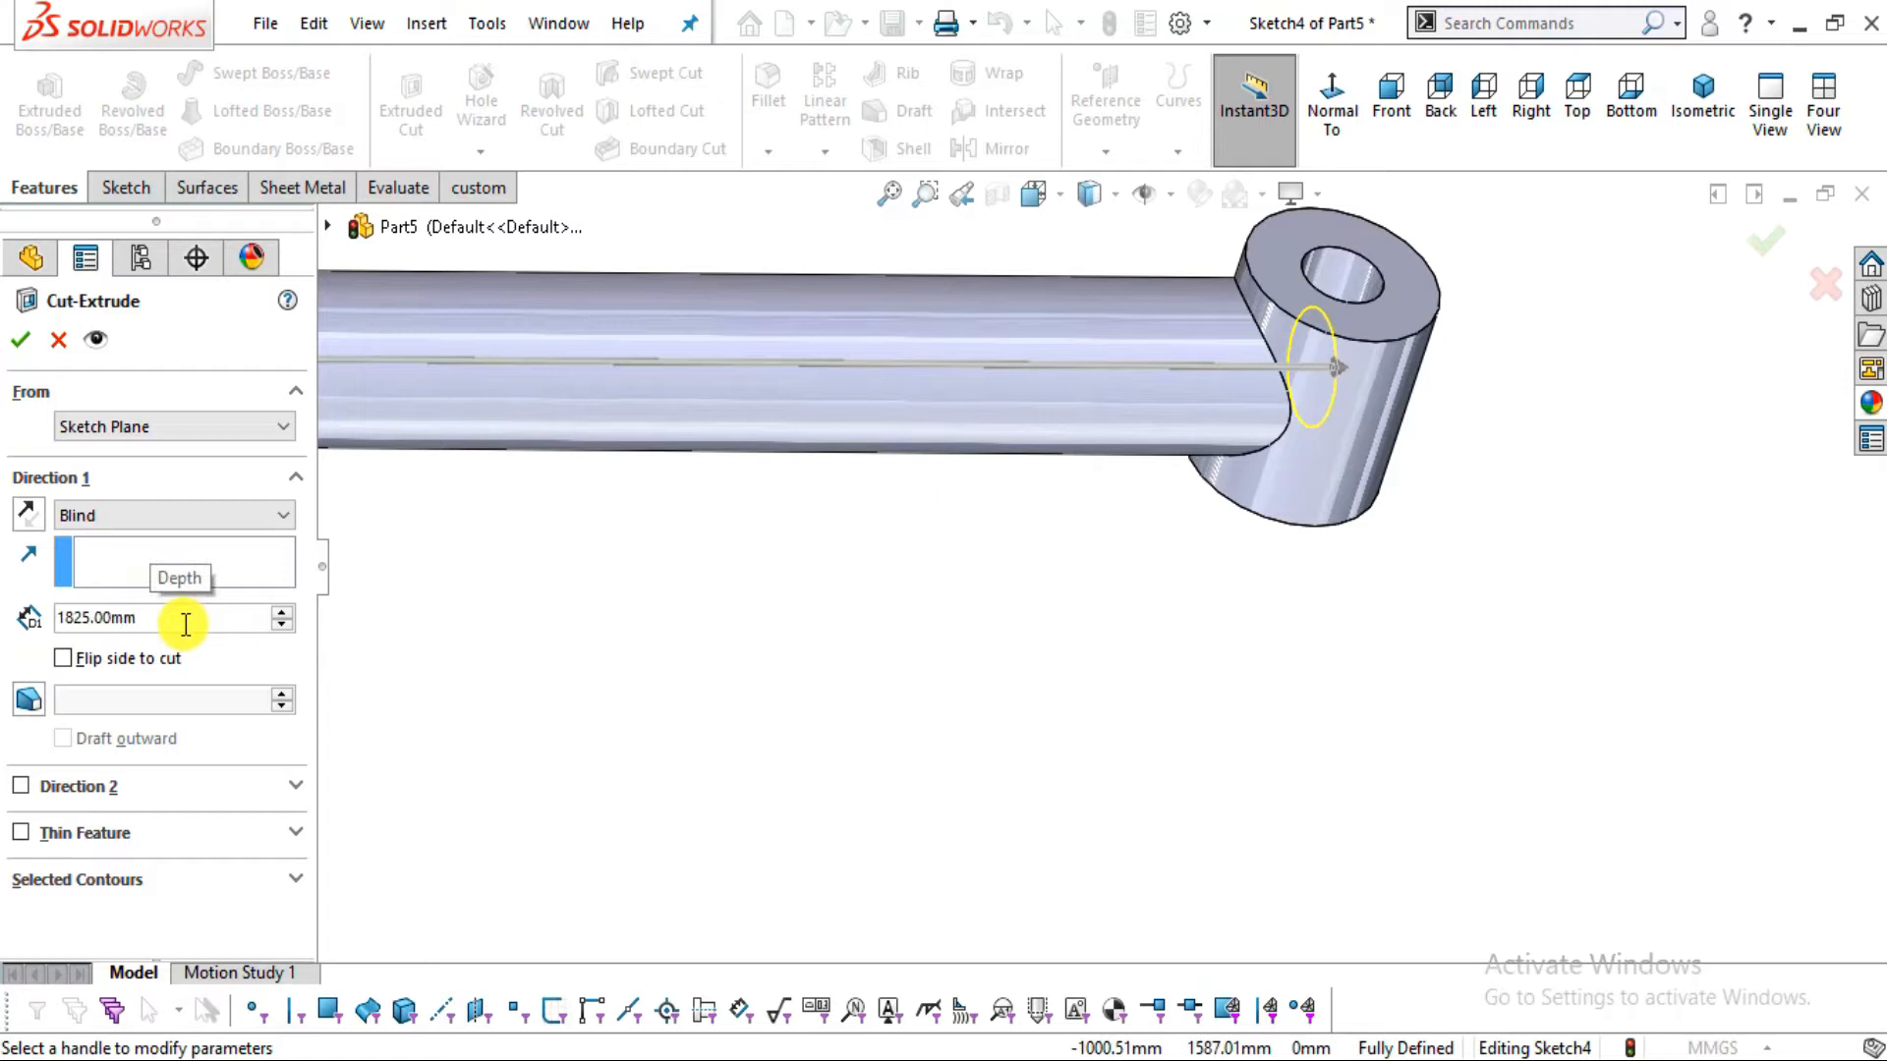
Check the cylinder drawing and finish the blind bore cut in the tube with a depth of 1825-90 mm
text(-)
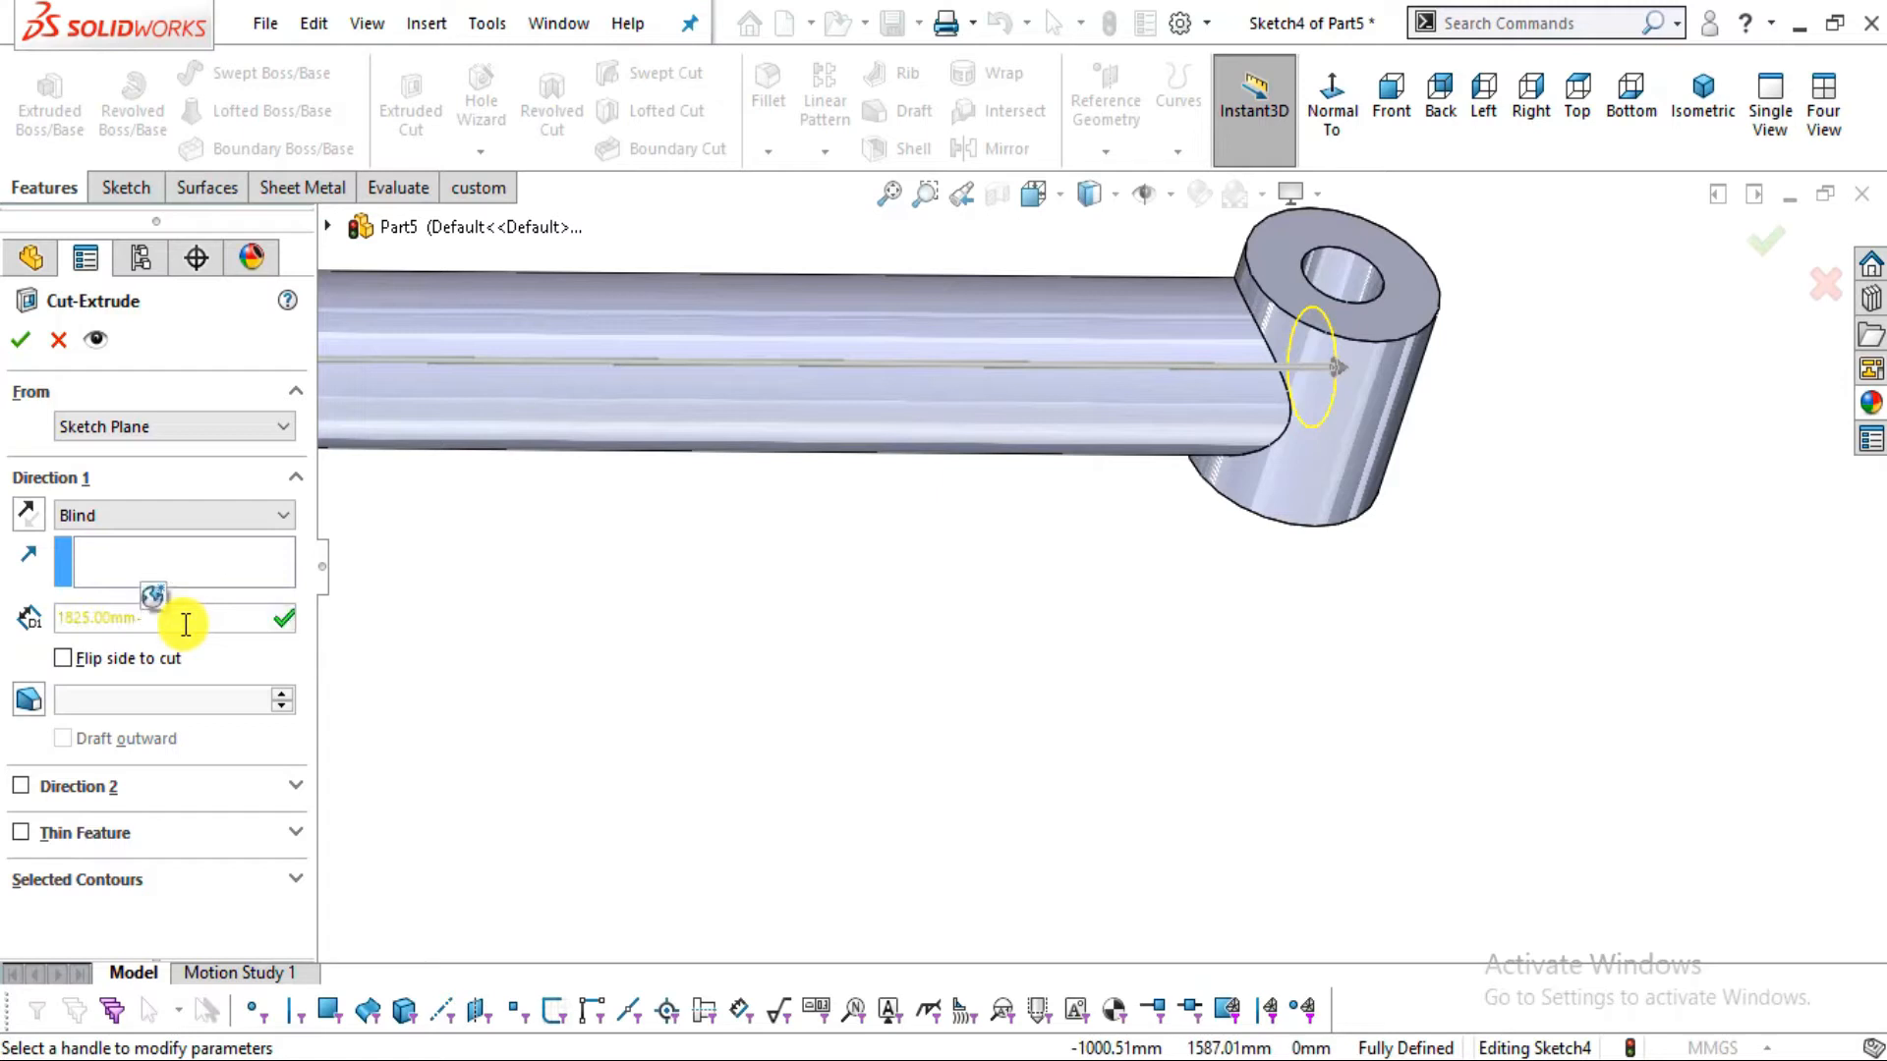
key(alt+Tab)
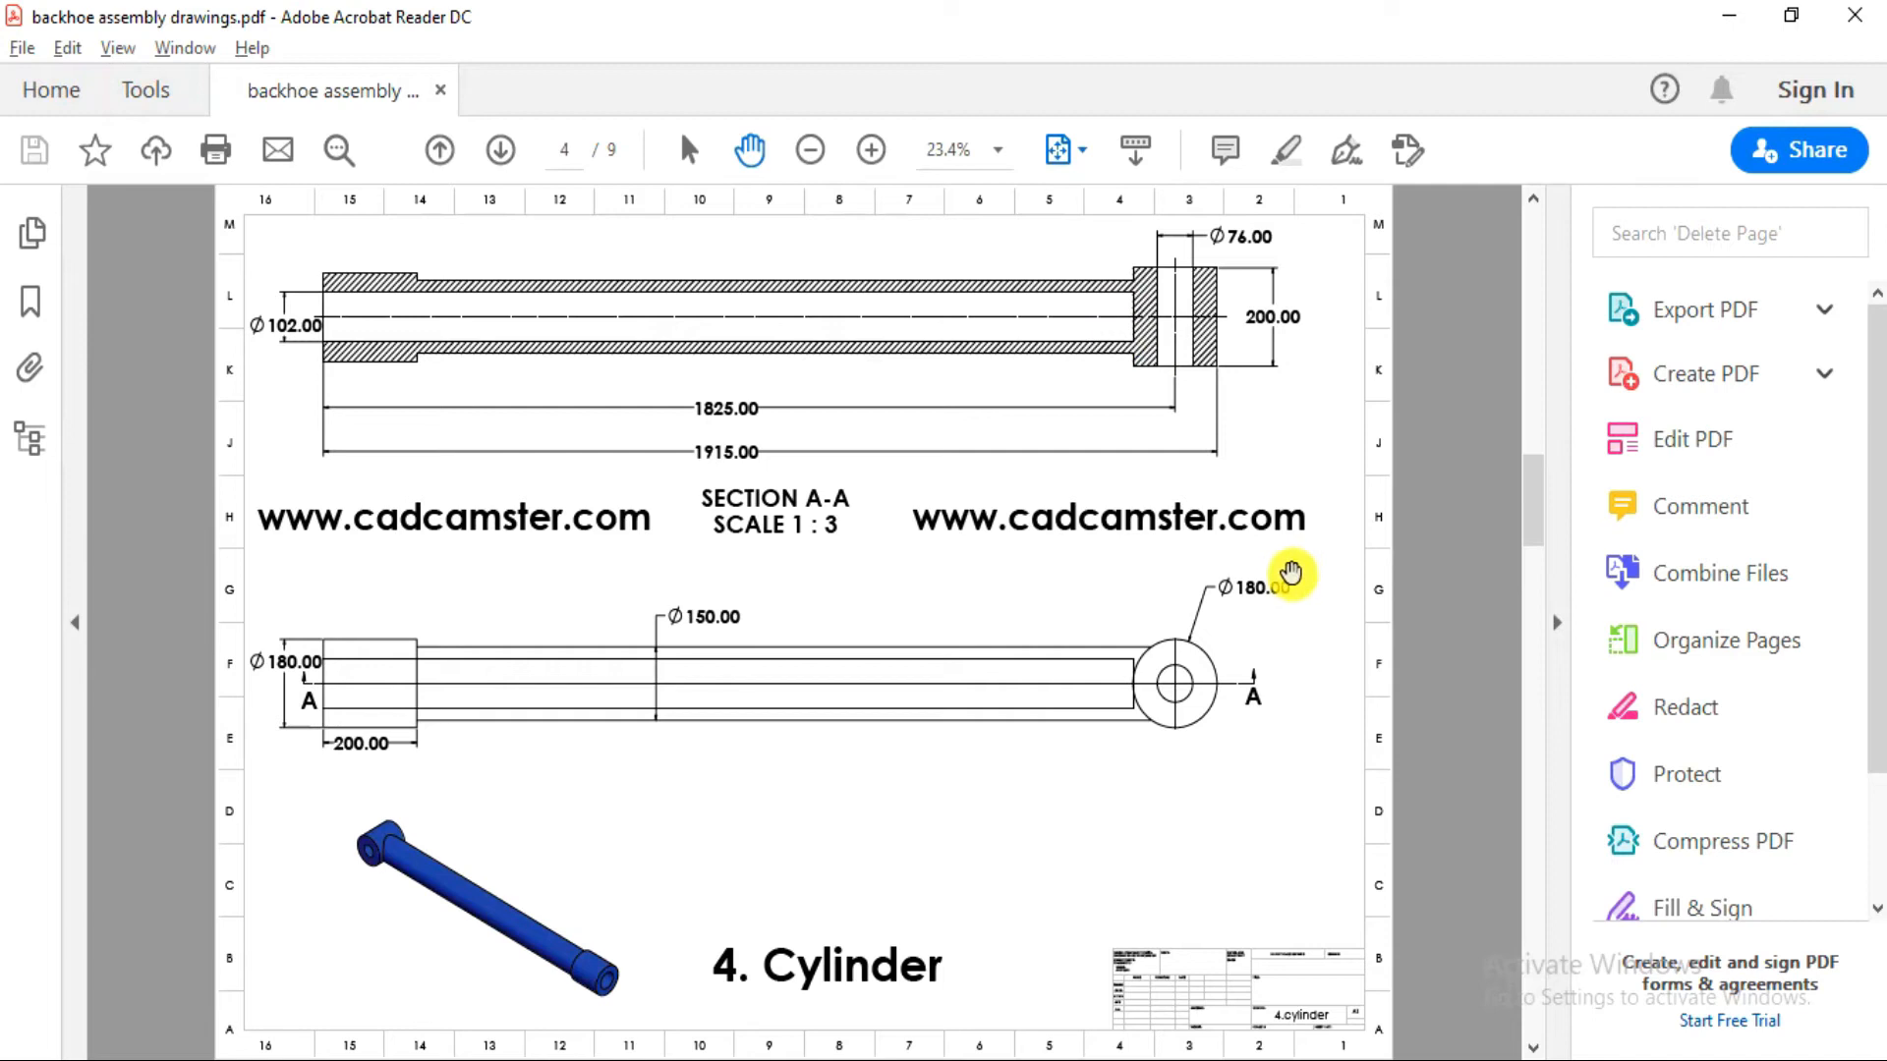
key(alt+Tab)
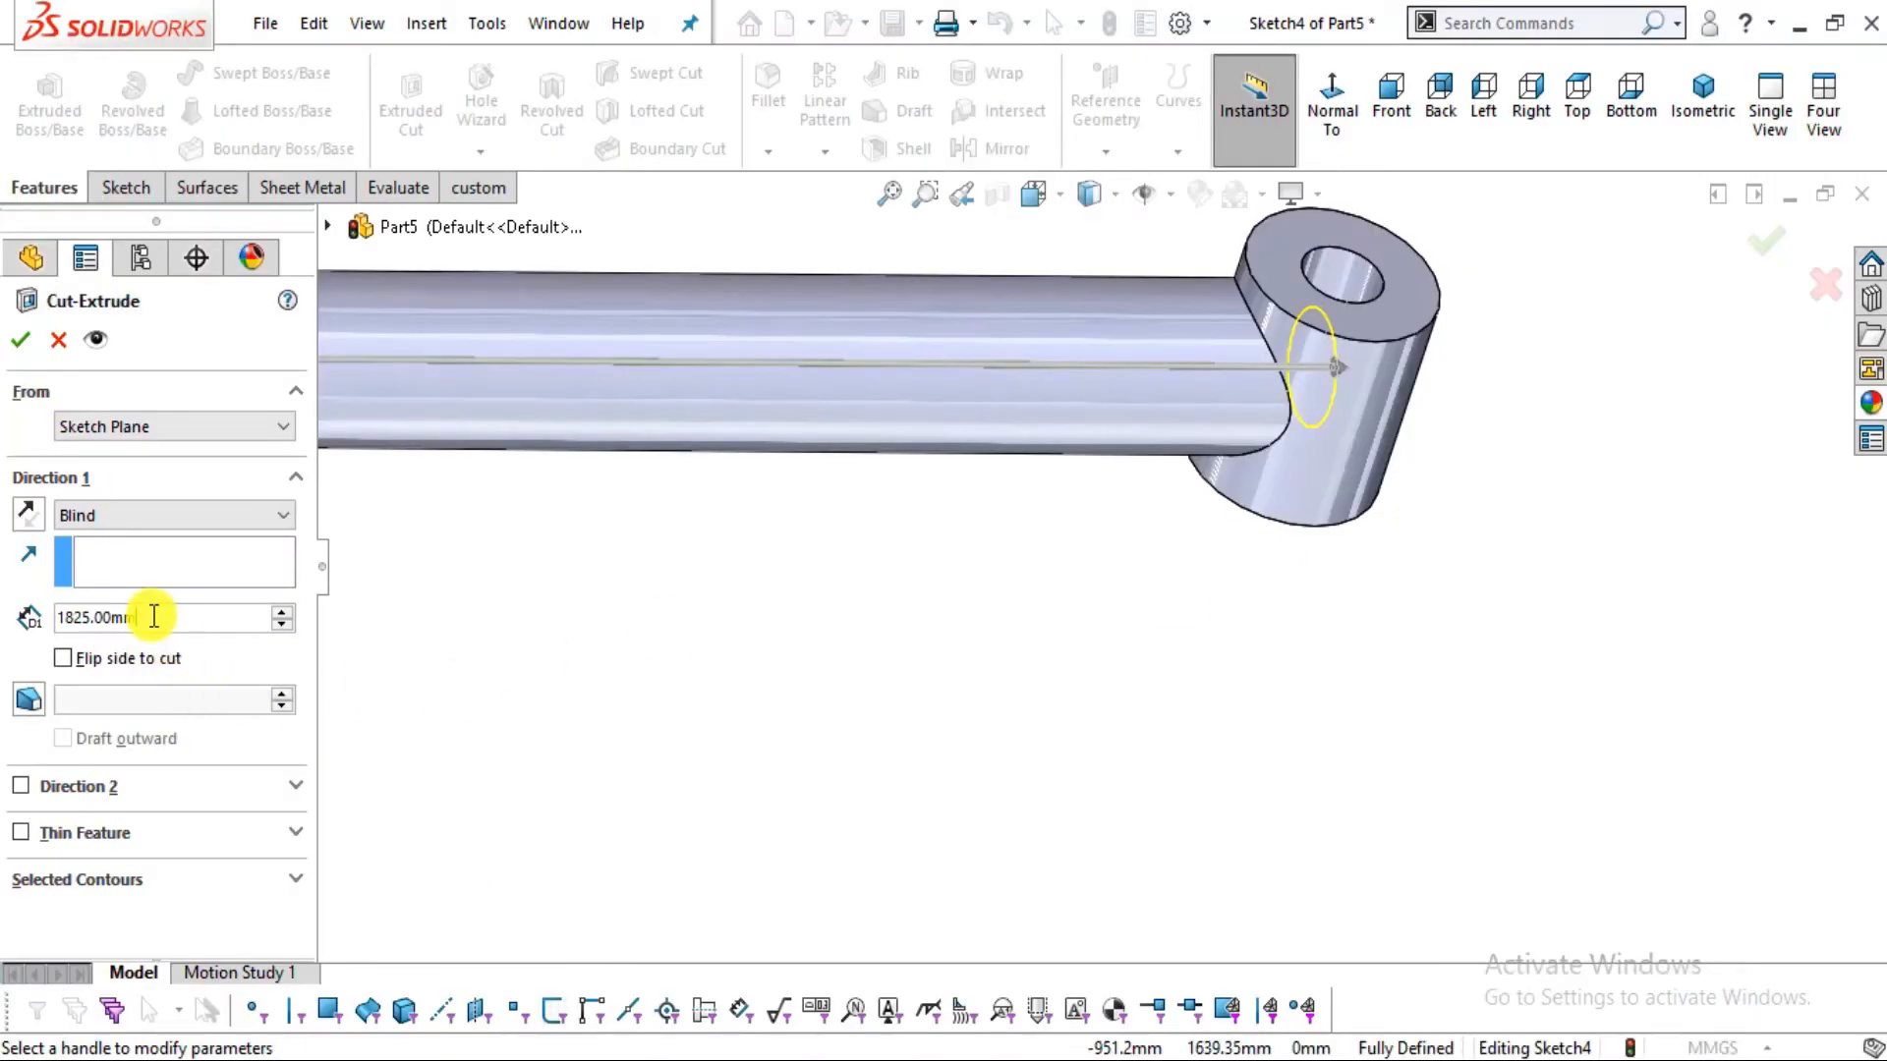
key(BackSpace)
key(BackSpace)
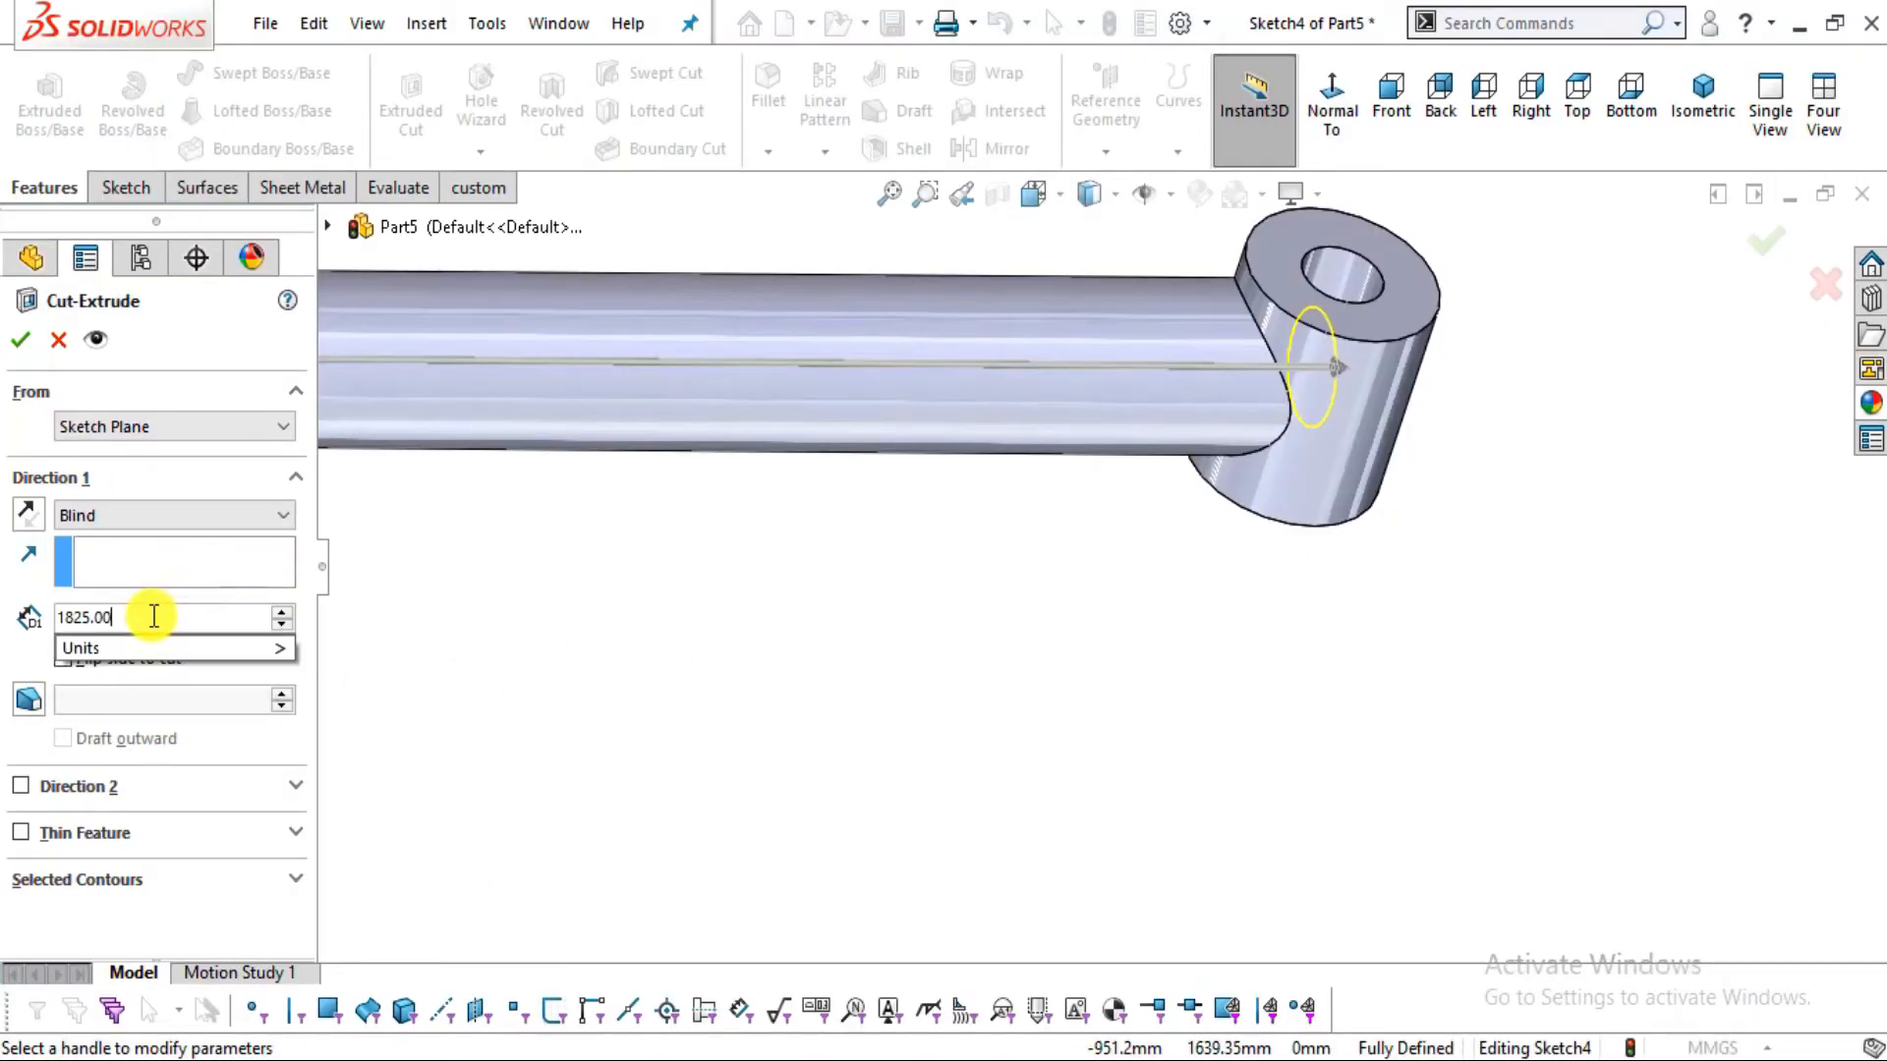
key(BackSpace)
key(BackSpace)
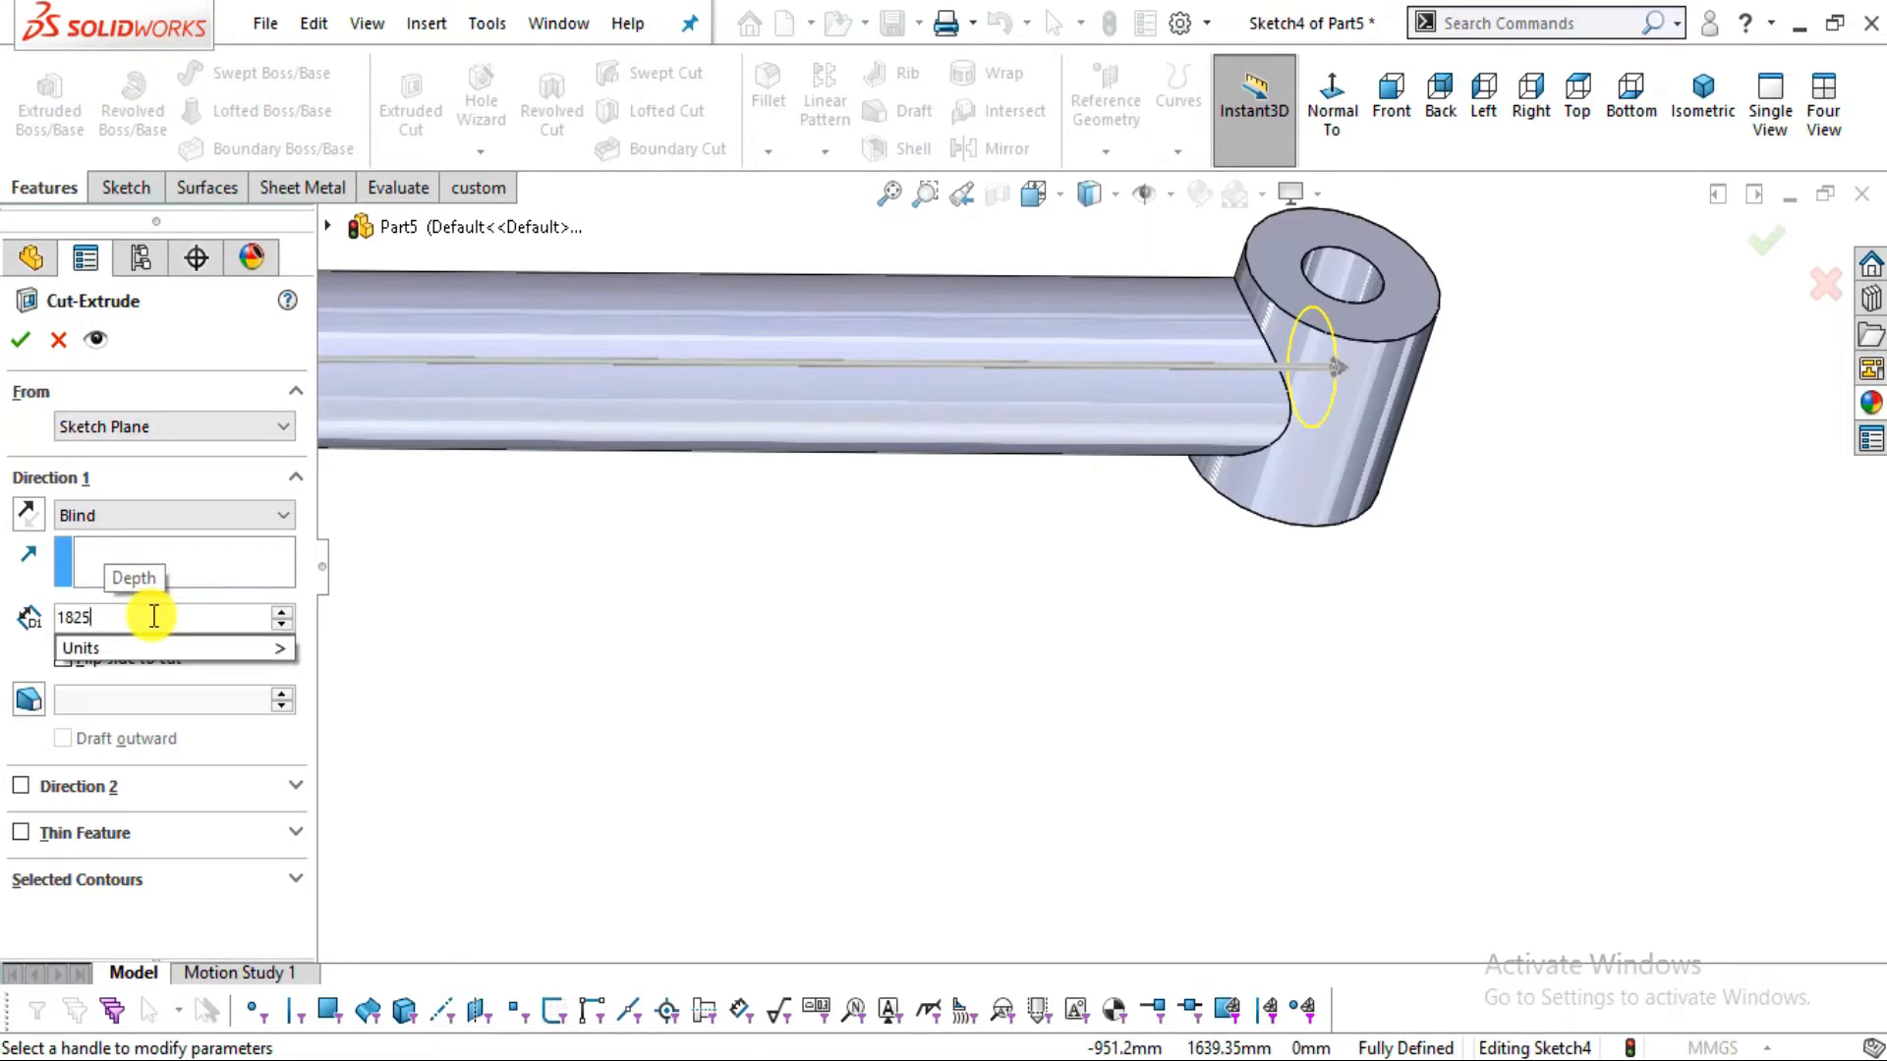
text(-90)
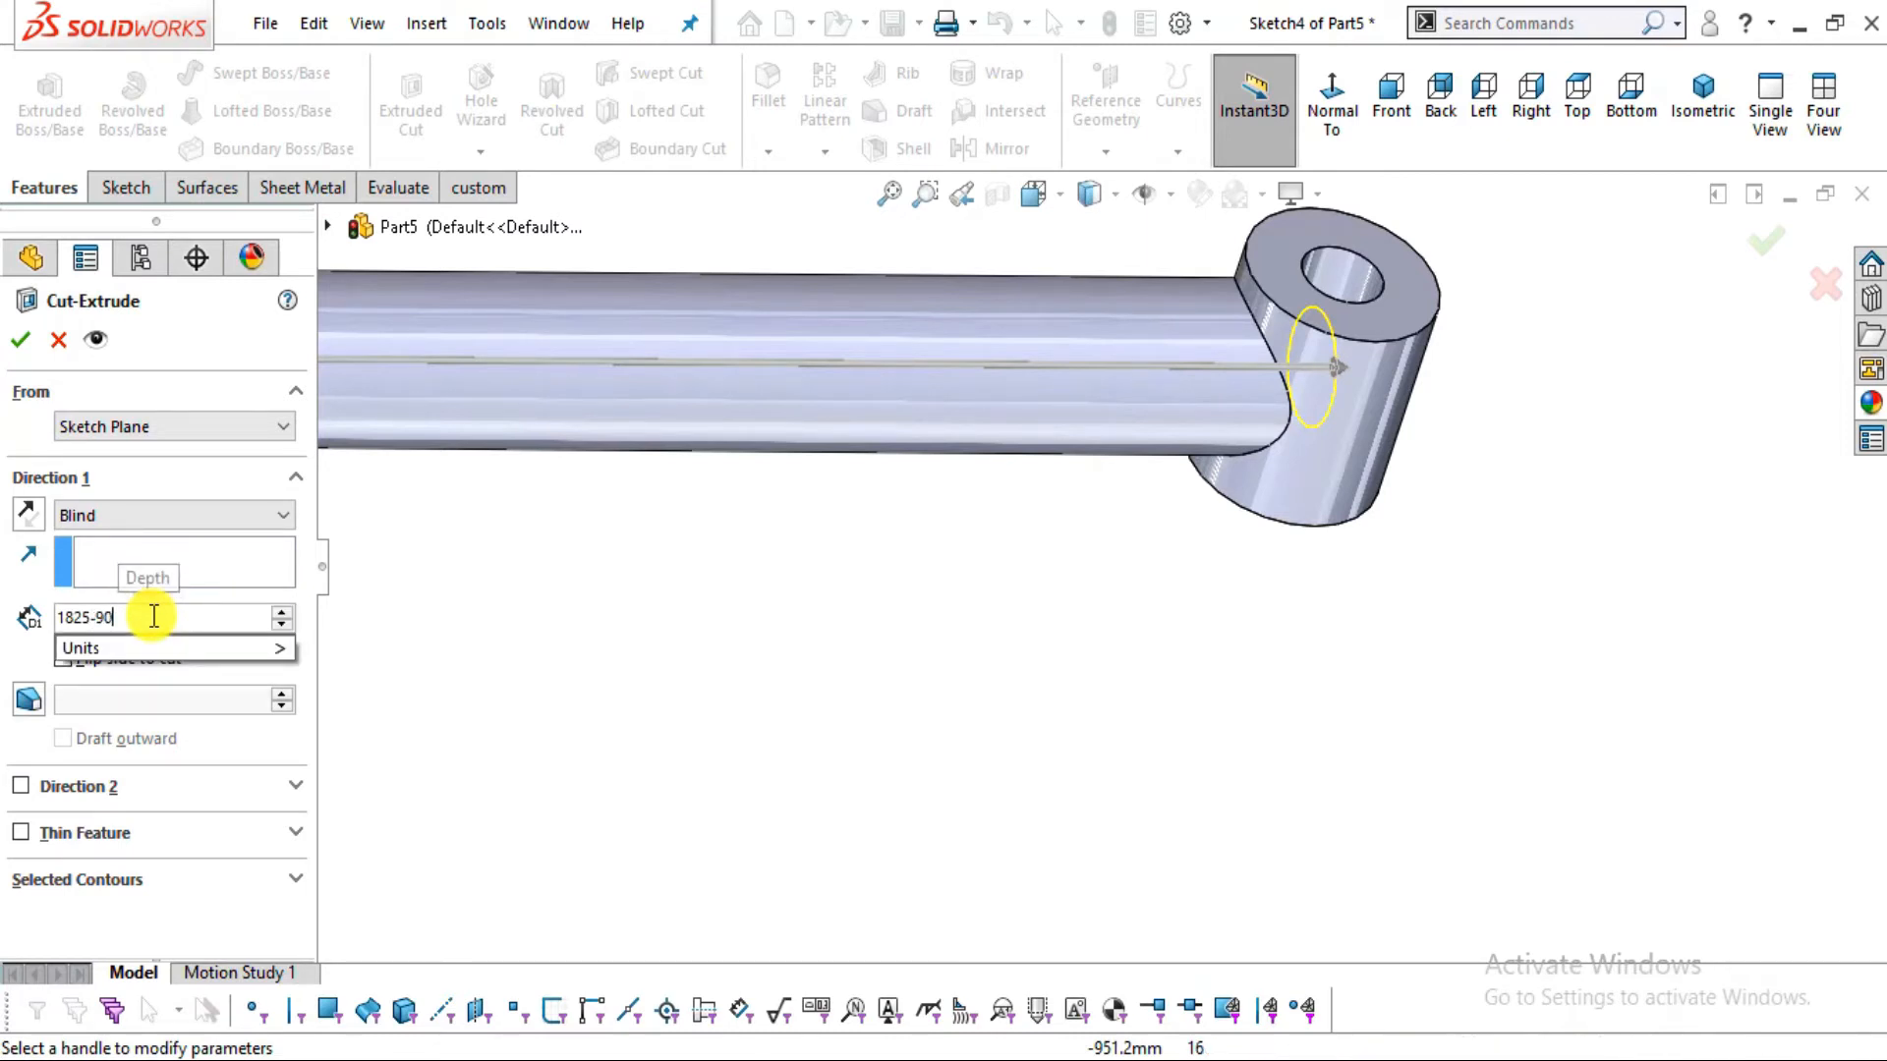
key(Return)
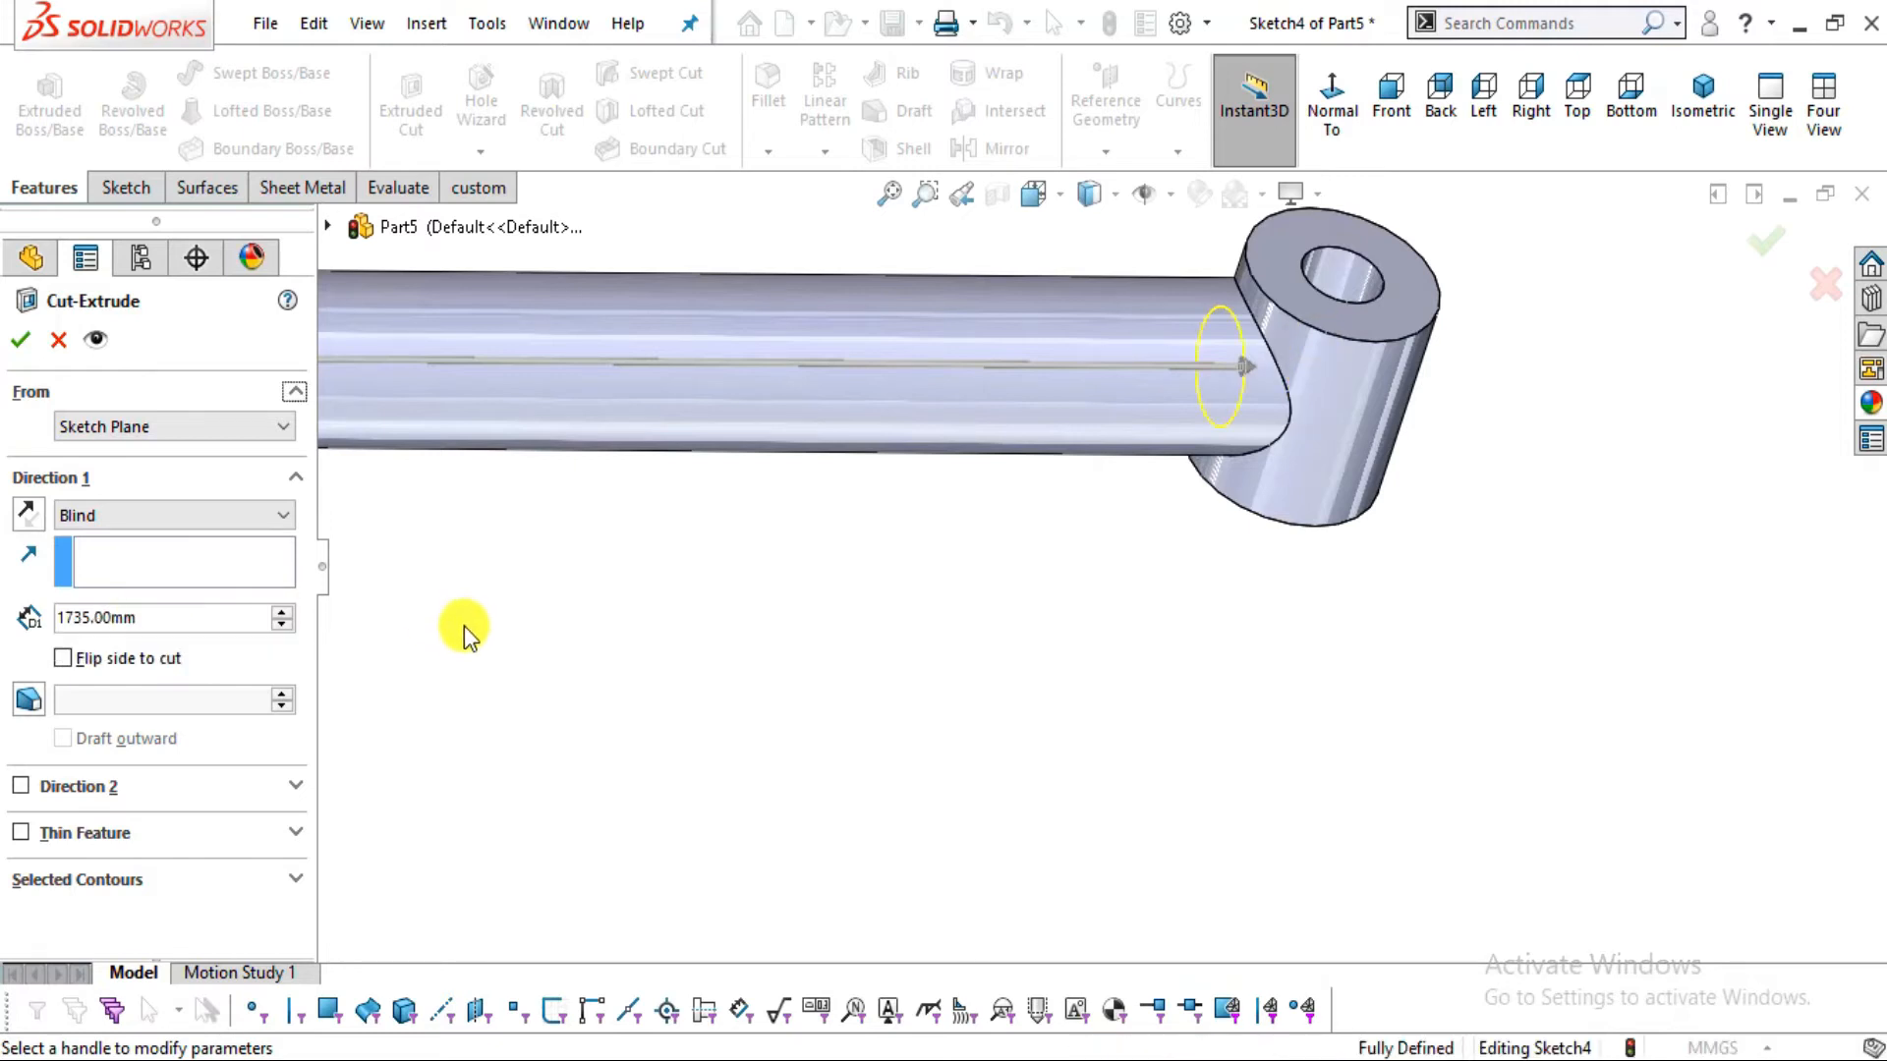
click(21, 342)
Sketch a circle of about 113 mm radius on the tube's open end face, centred on the bore
middle_drag(1304, 350, 1524, 645)
scroll(1427, 594, up, 4)
middle_drag(971, 525, 939, 475)
click(932, 438)
scroll(726, 640, down, 5)
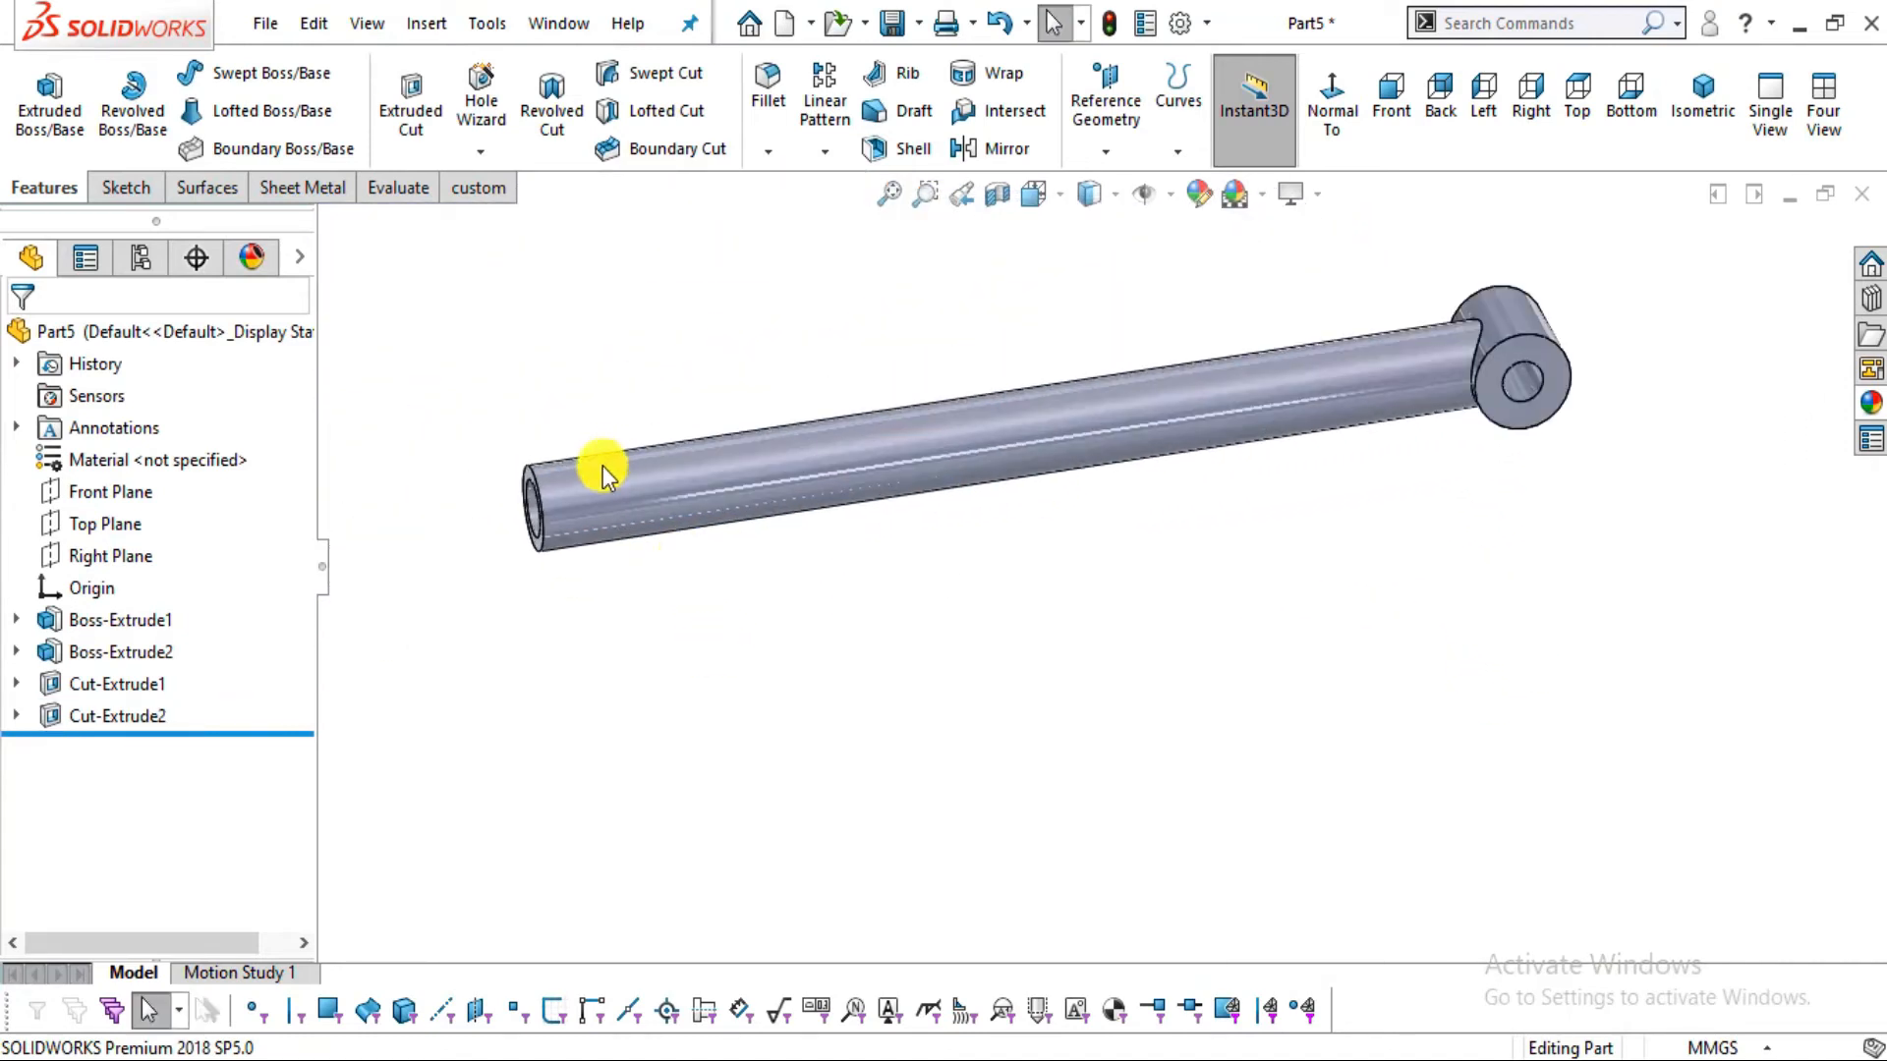
middle_drag(691, 570, 603, 539)
click(604, 539)
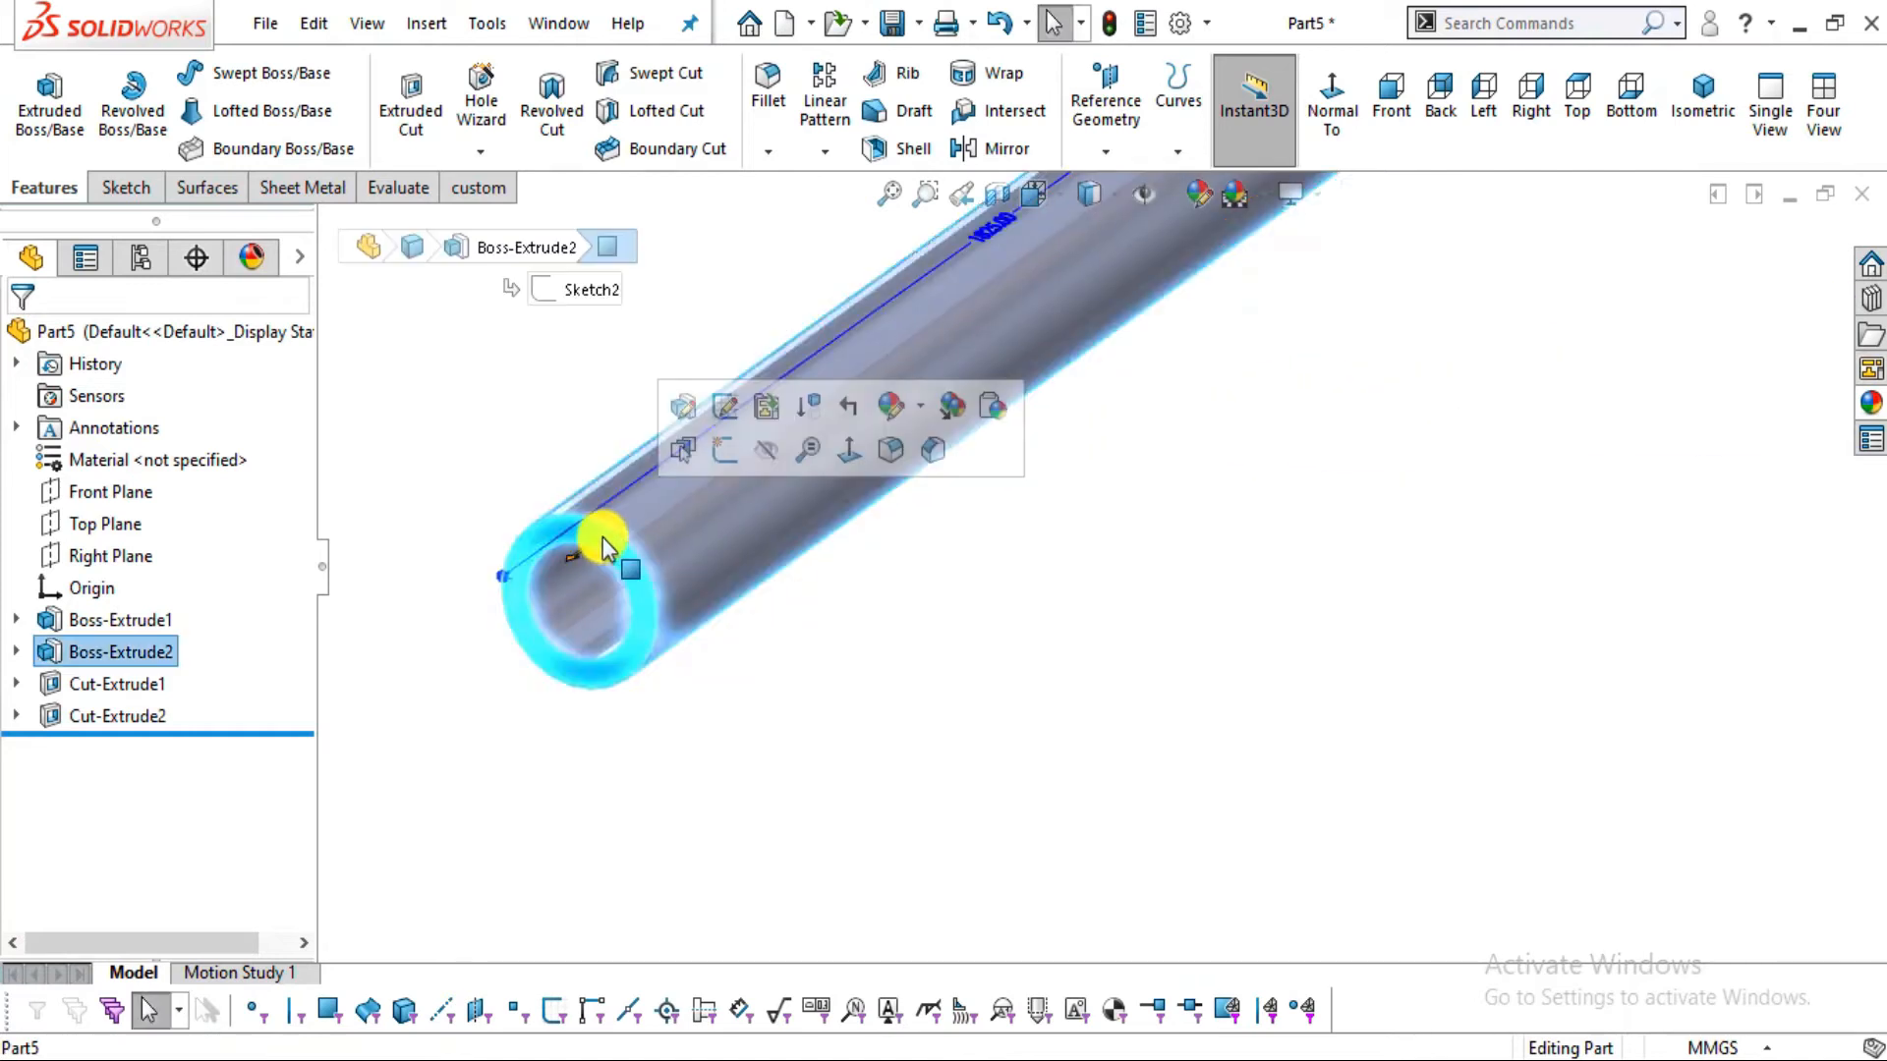
click(735, 458)
click(236, 72)
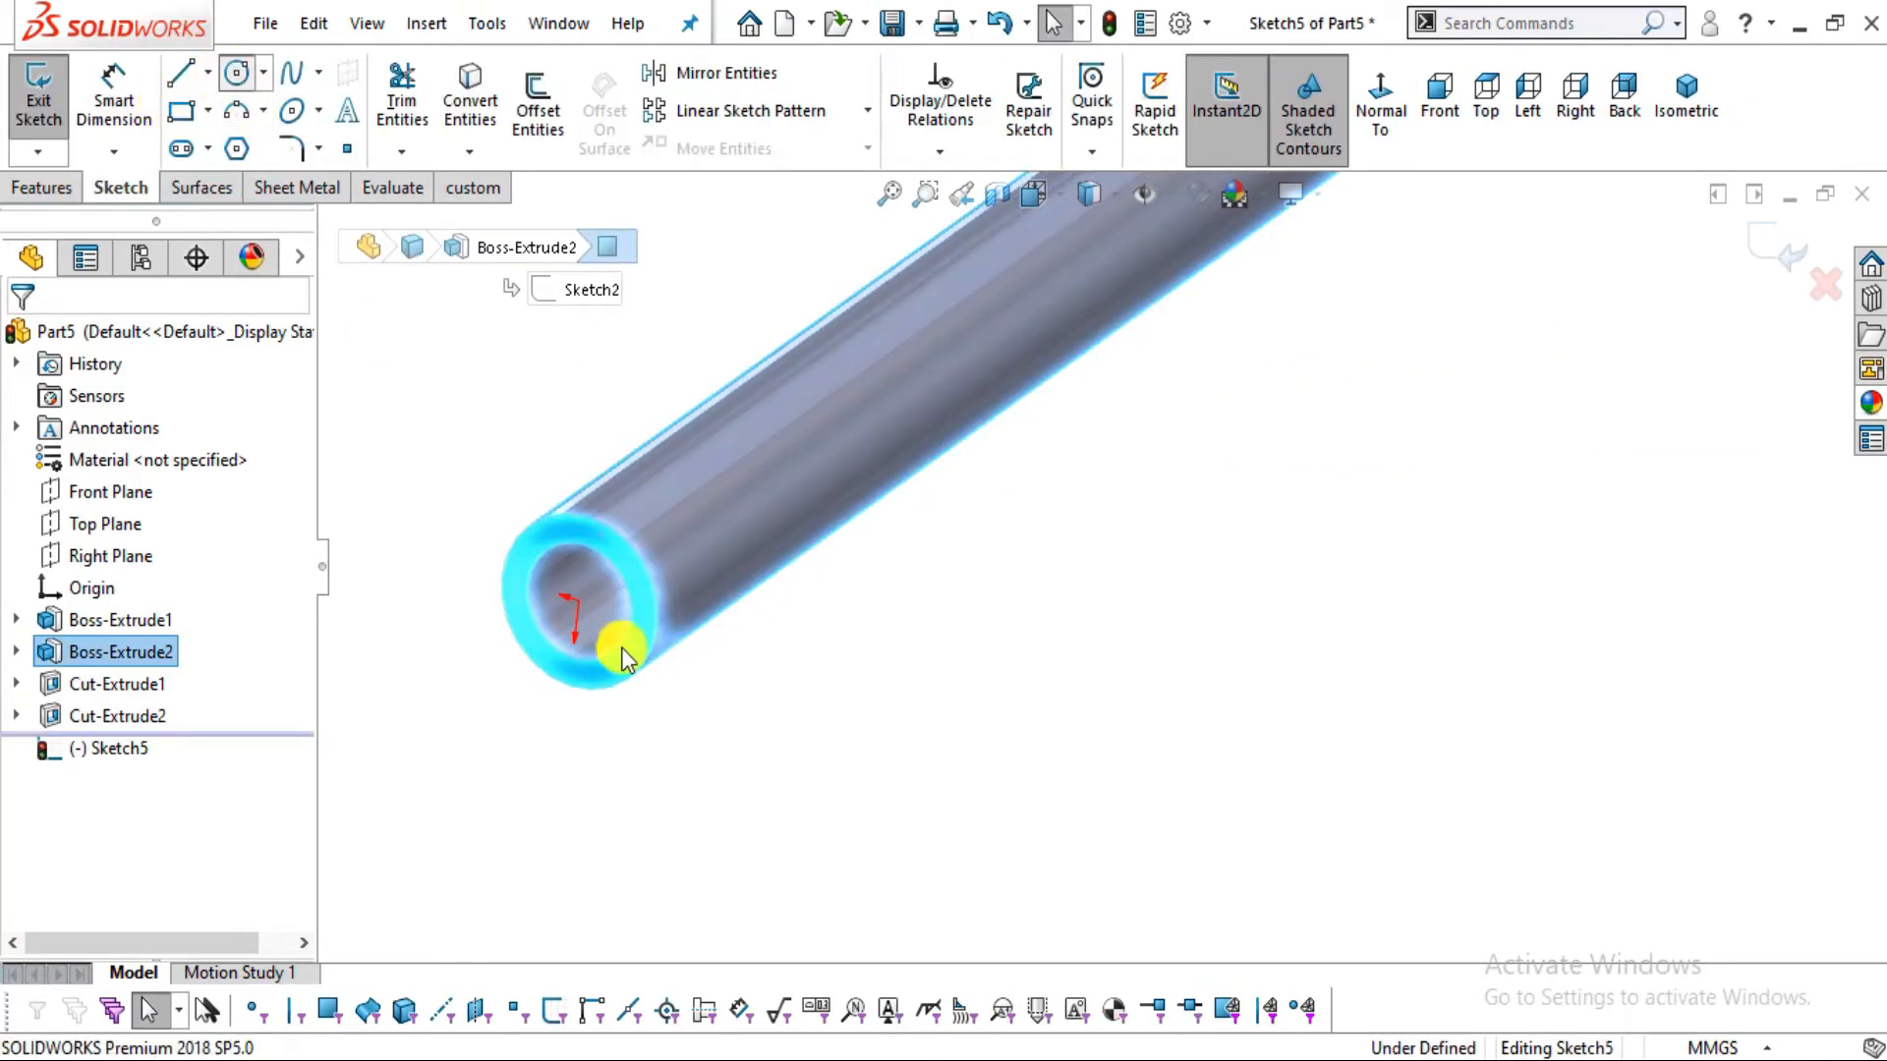
click(580, 601)
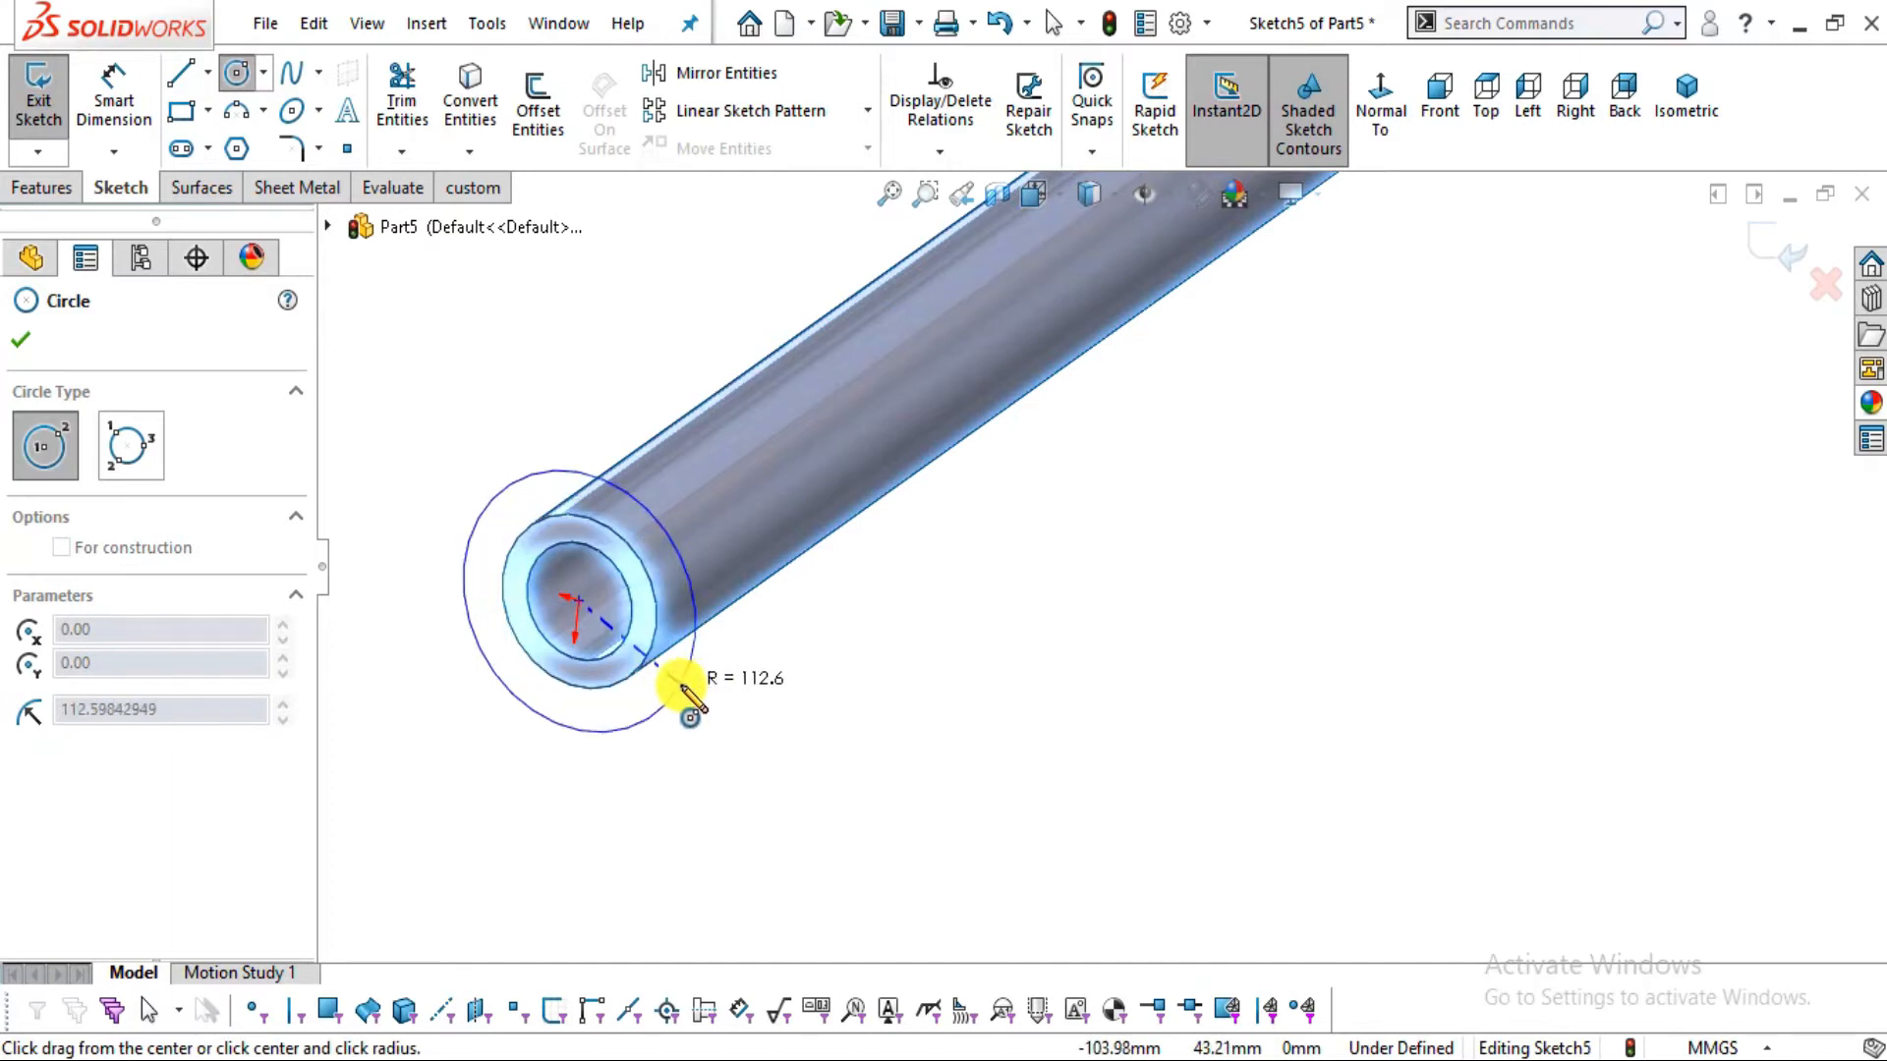
click(678, 691)
Dimension the end-face circle's diameter as 180 mm, taking the value from the cylinder drawing
click(31, 258)
click(114, 99)
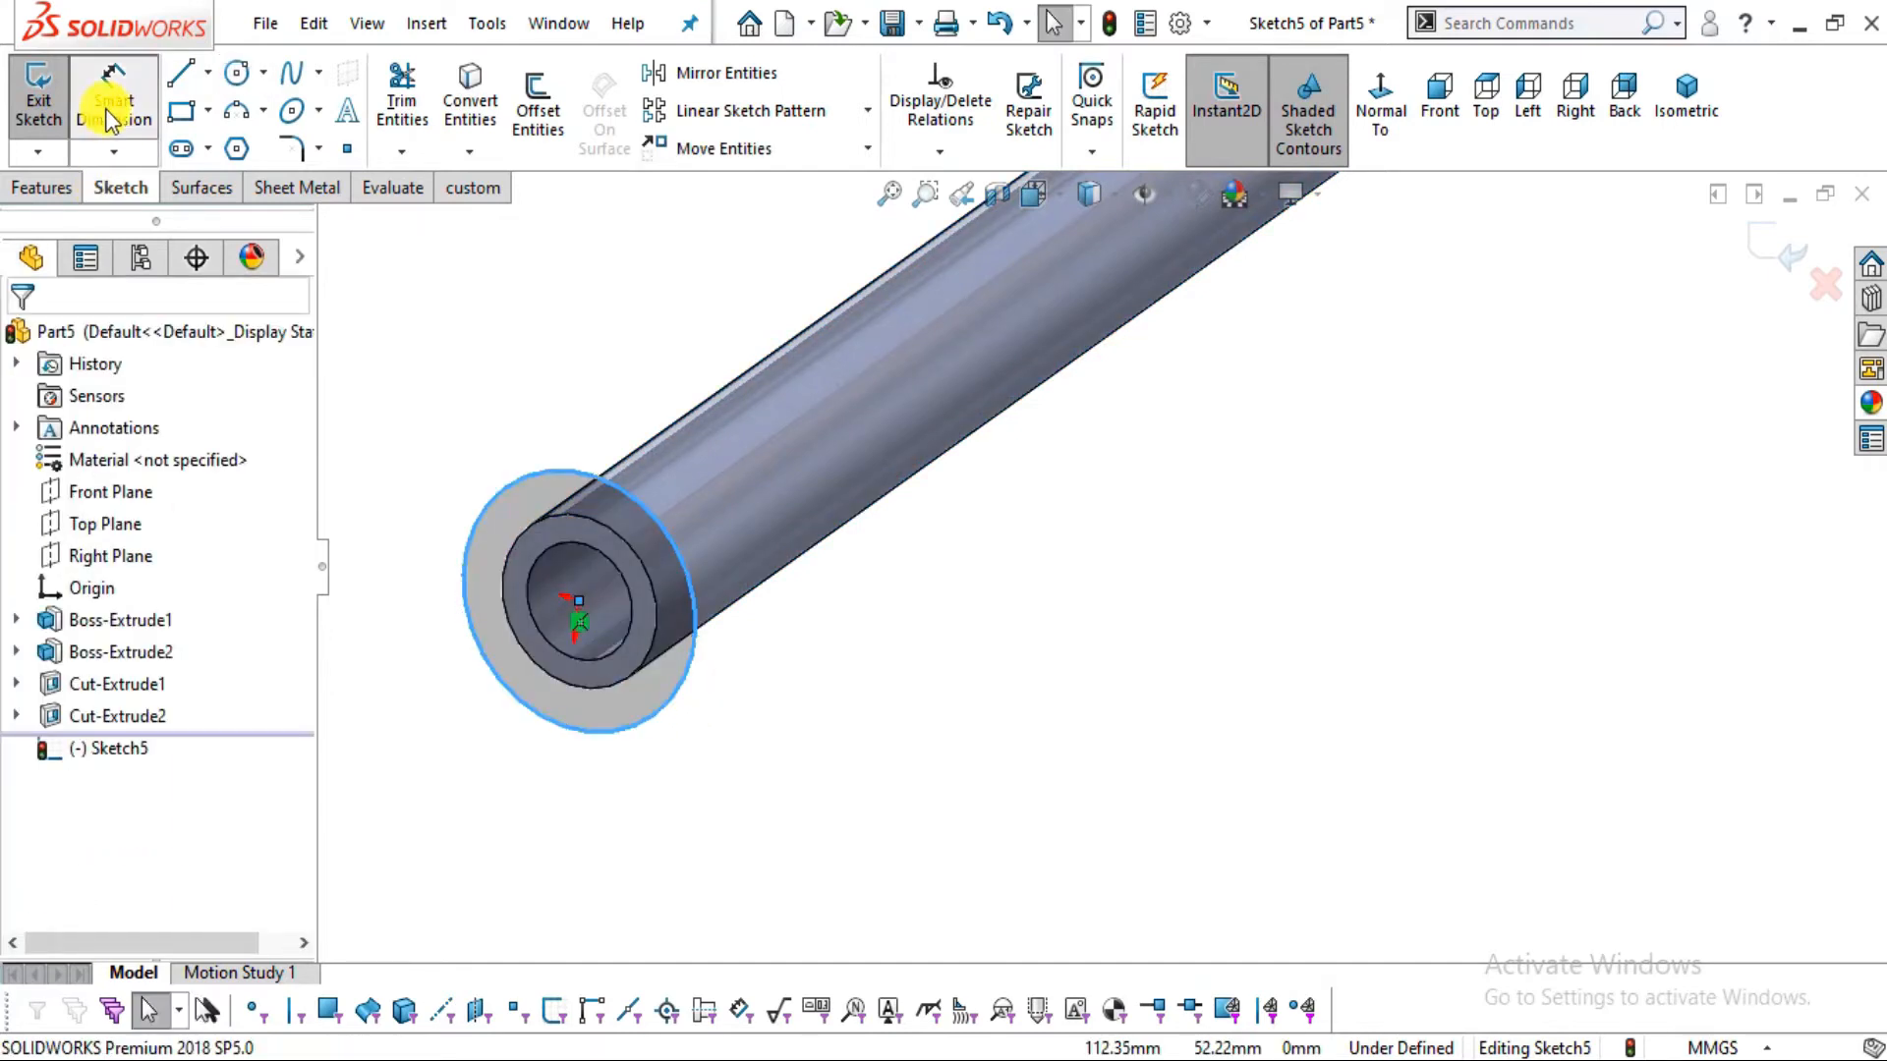
click(615, 485)
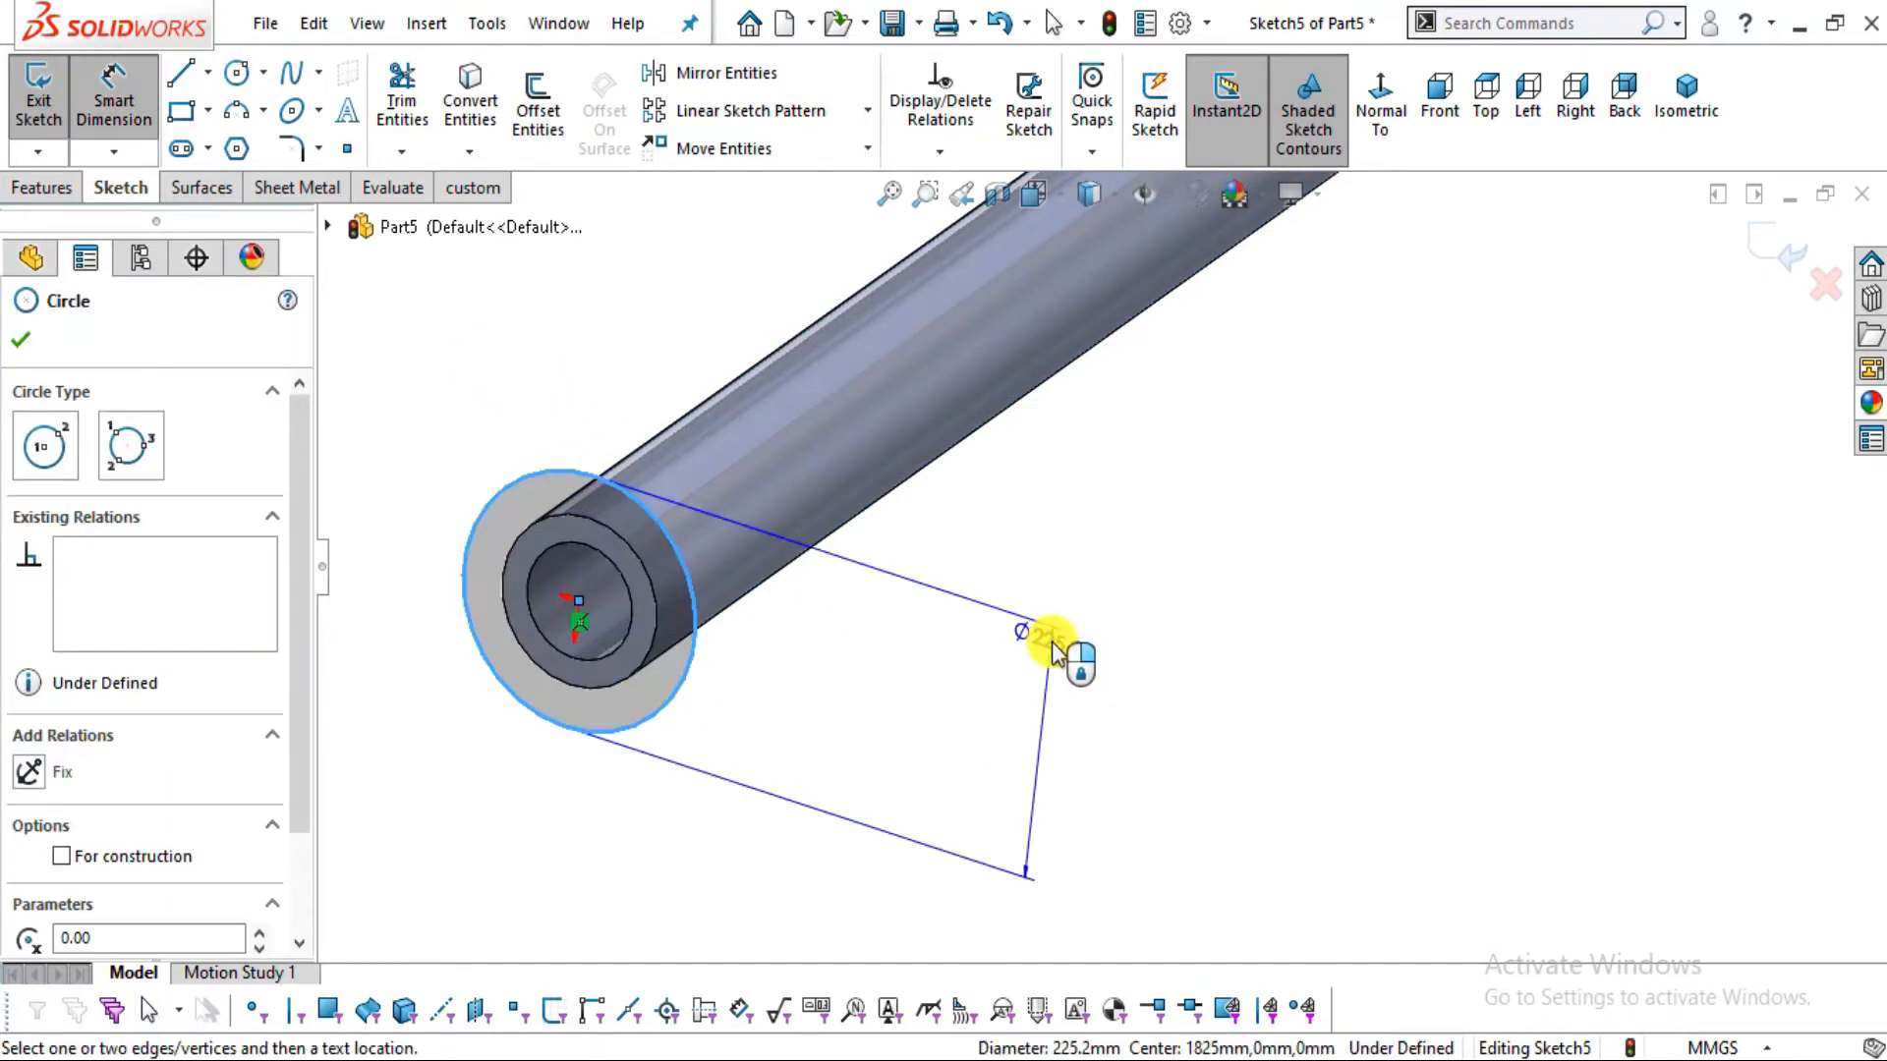
key(alt+Tab)
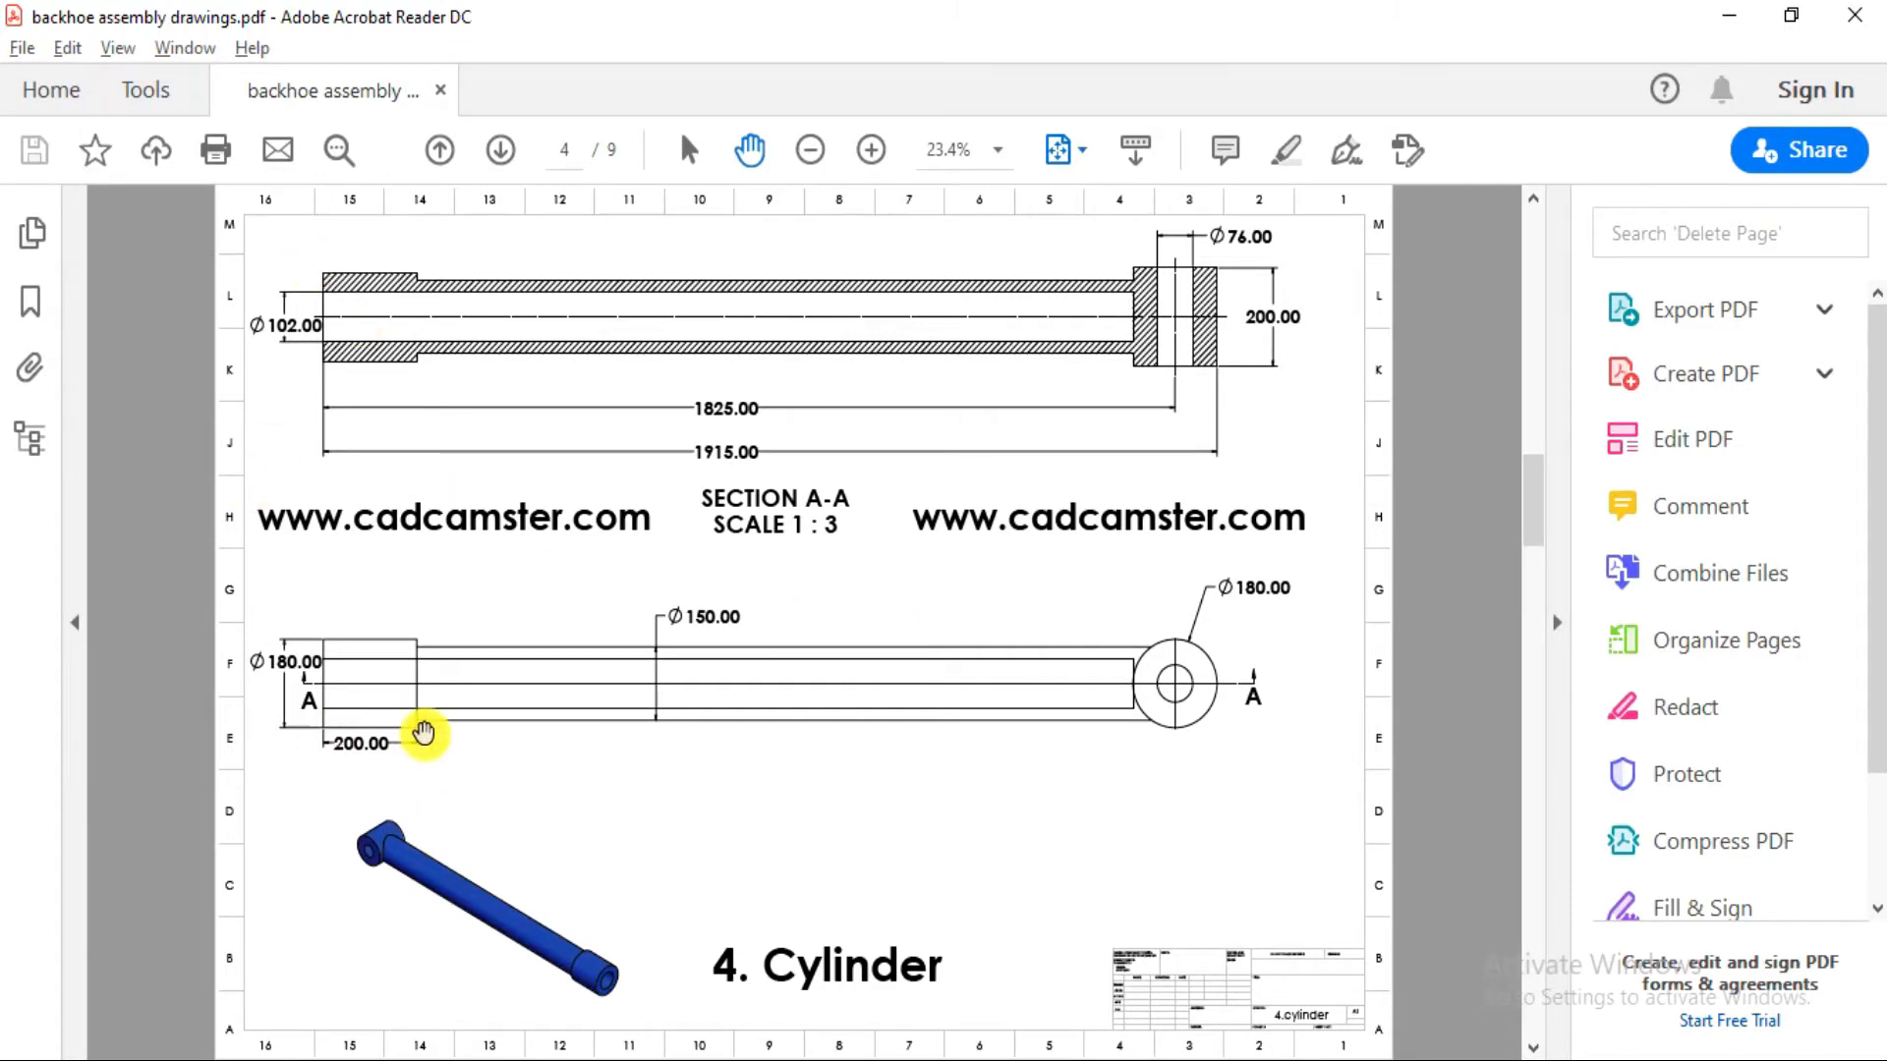
key(alt+Tab)
click(881, 674)
text(180)
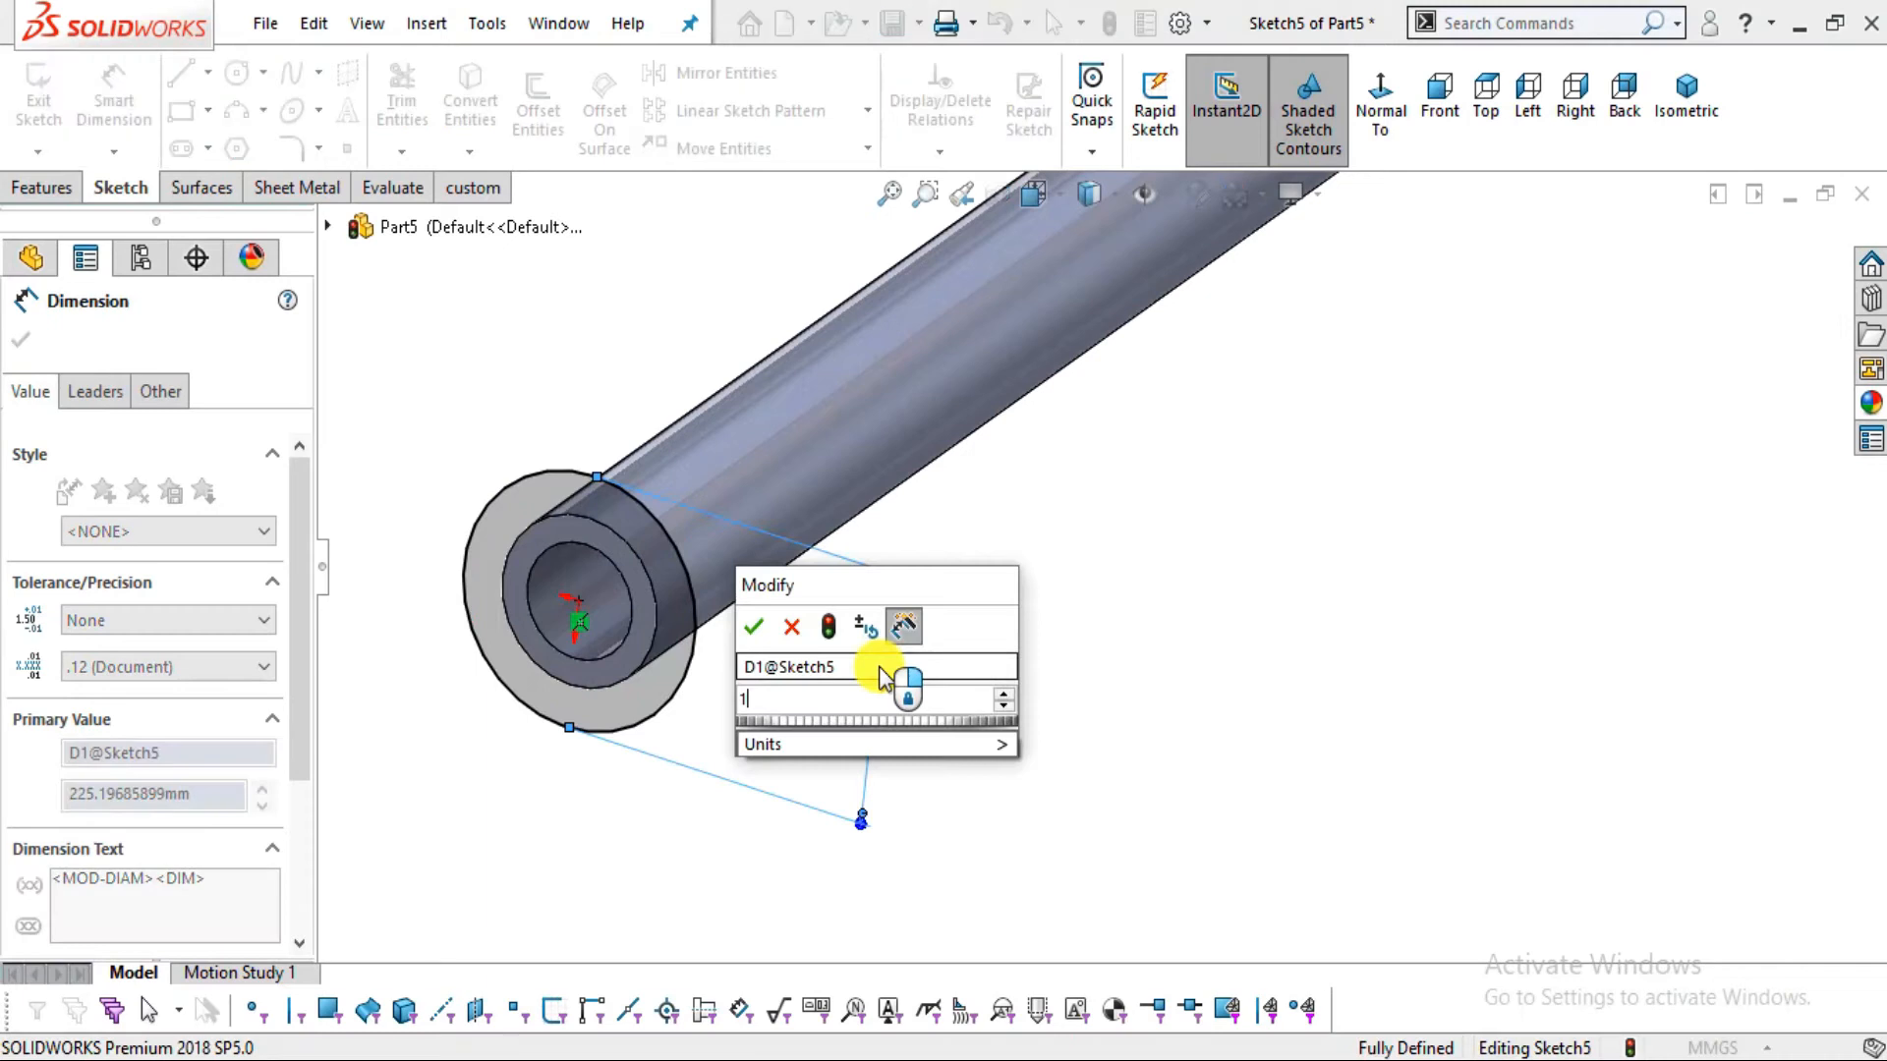
key(Return)
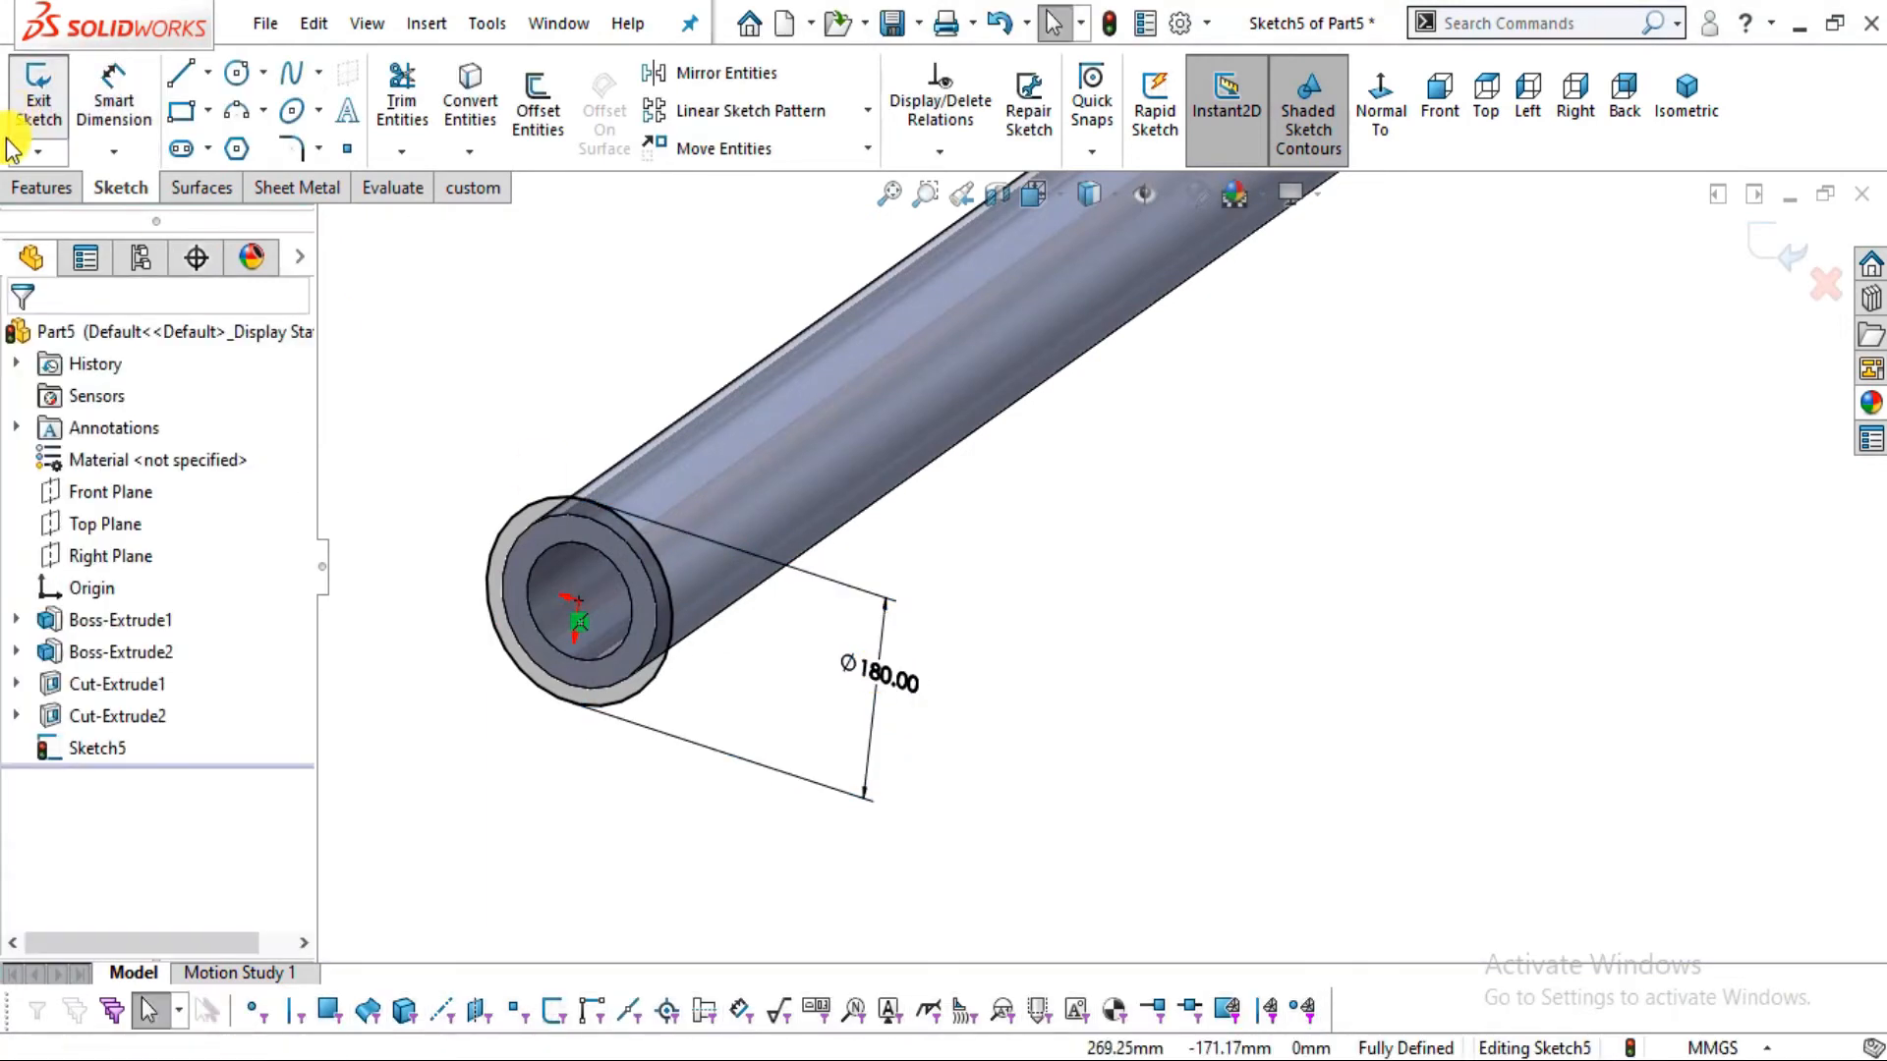
click(37, 98)
click(50, 104)
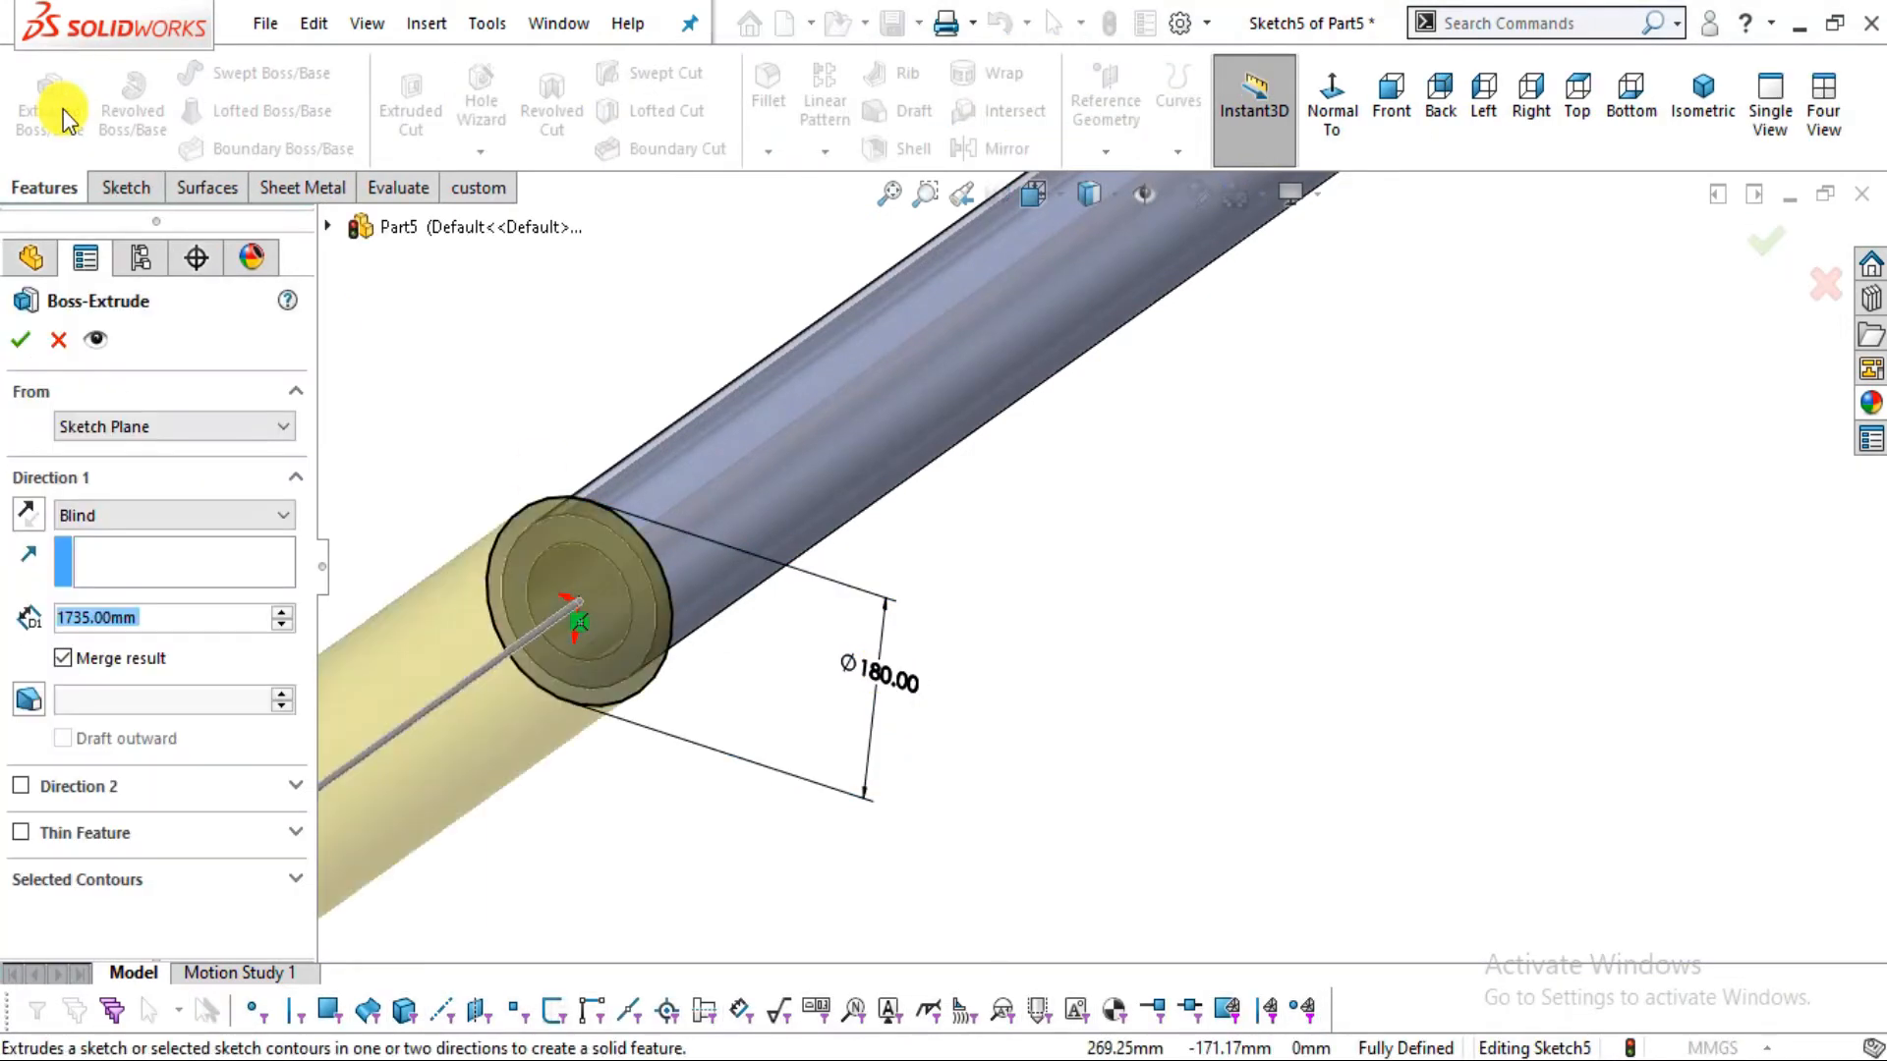
click(28, 513)
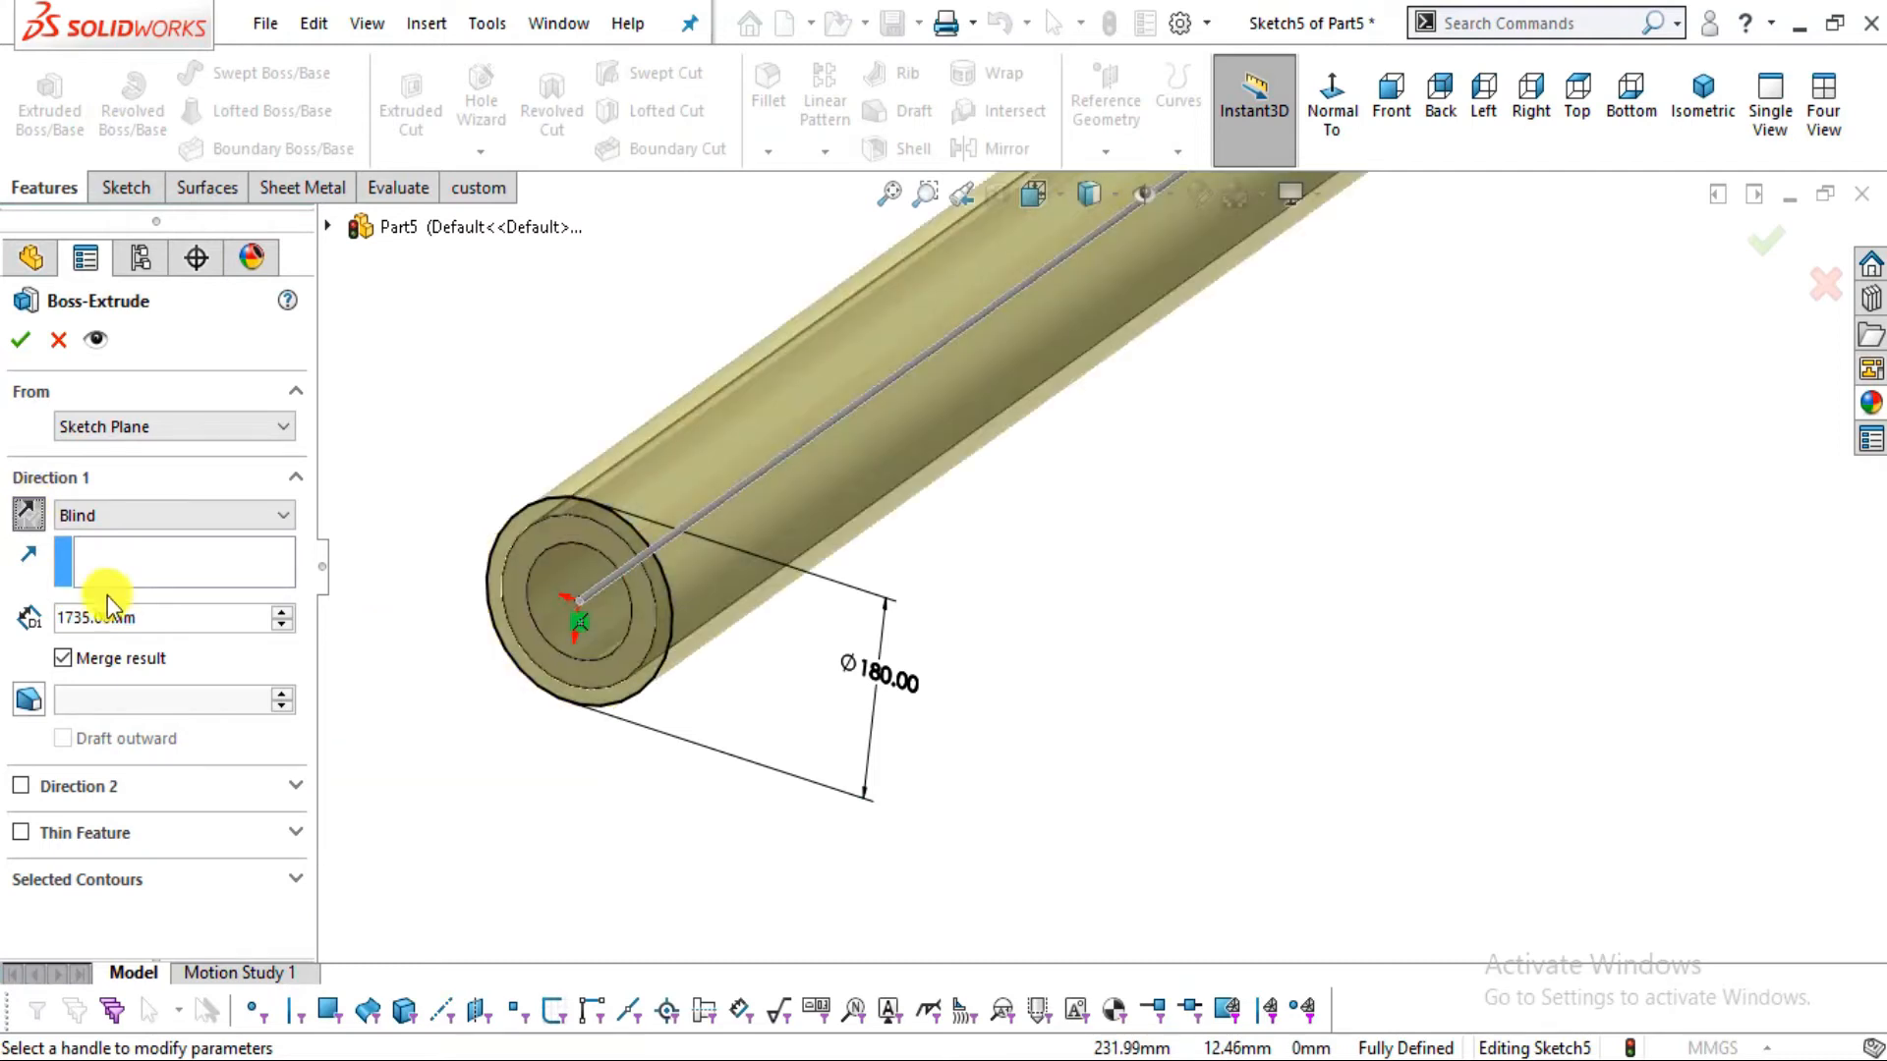
text(200)
key(Return)
key(alt+Tab)
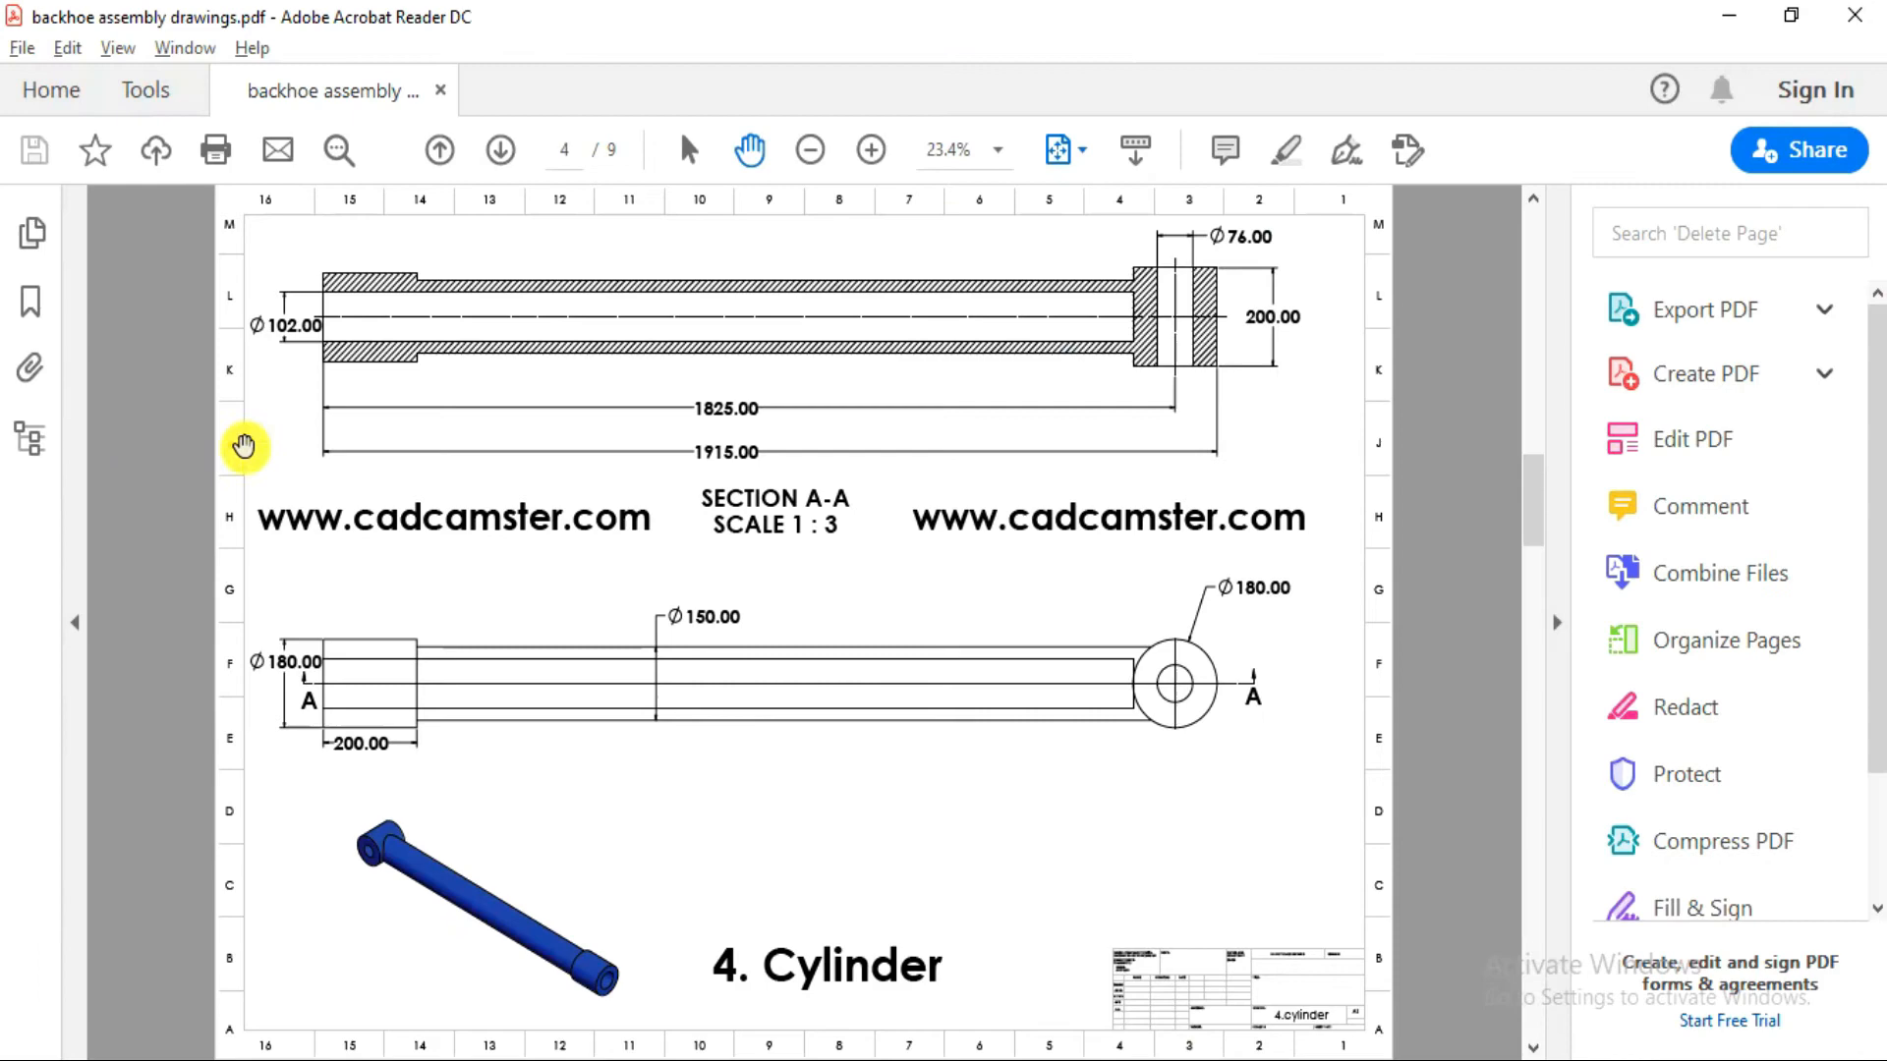
key(alt+Tab)
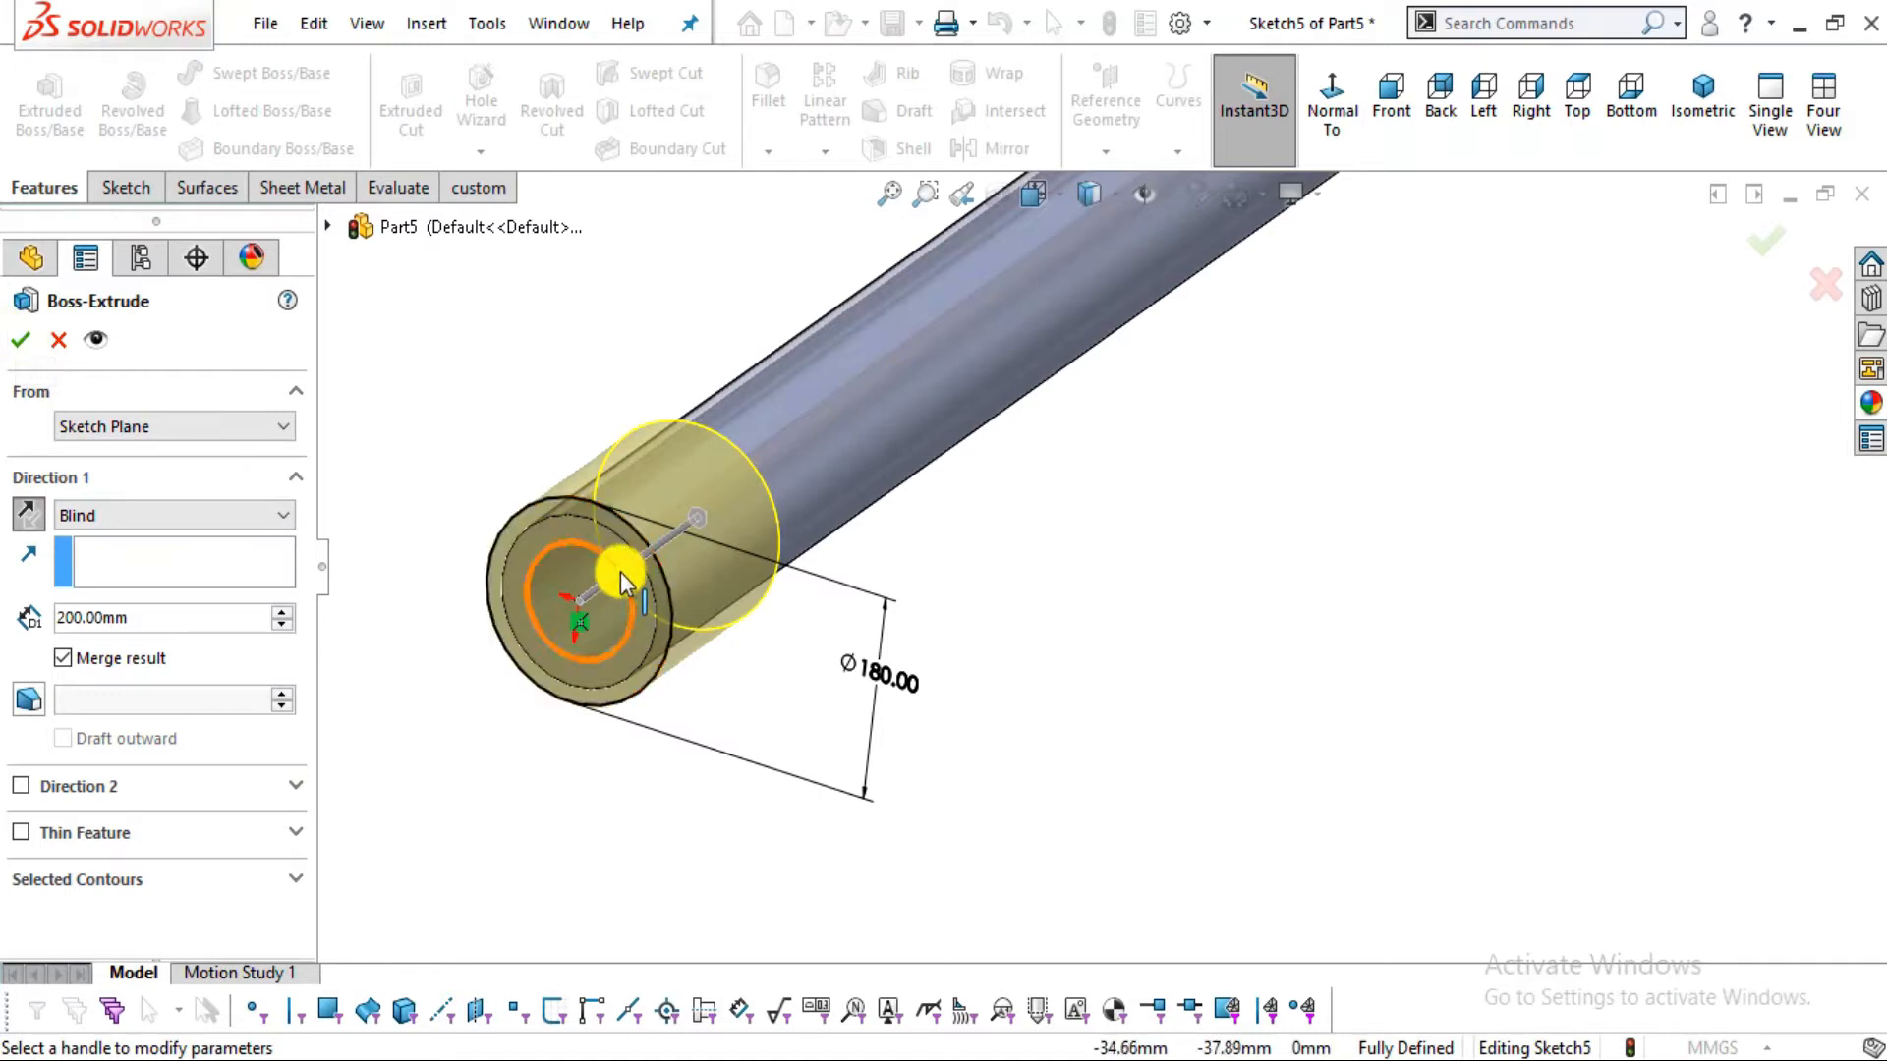
scroll(626, 580, down, 2)
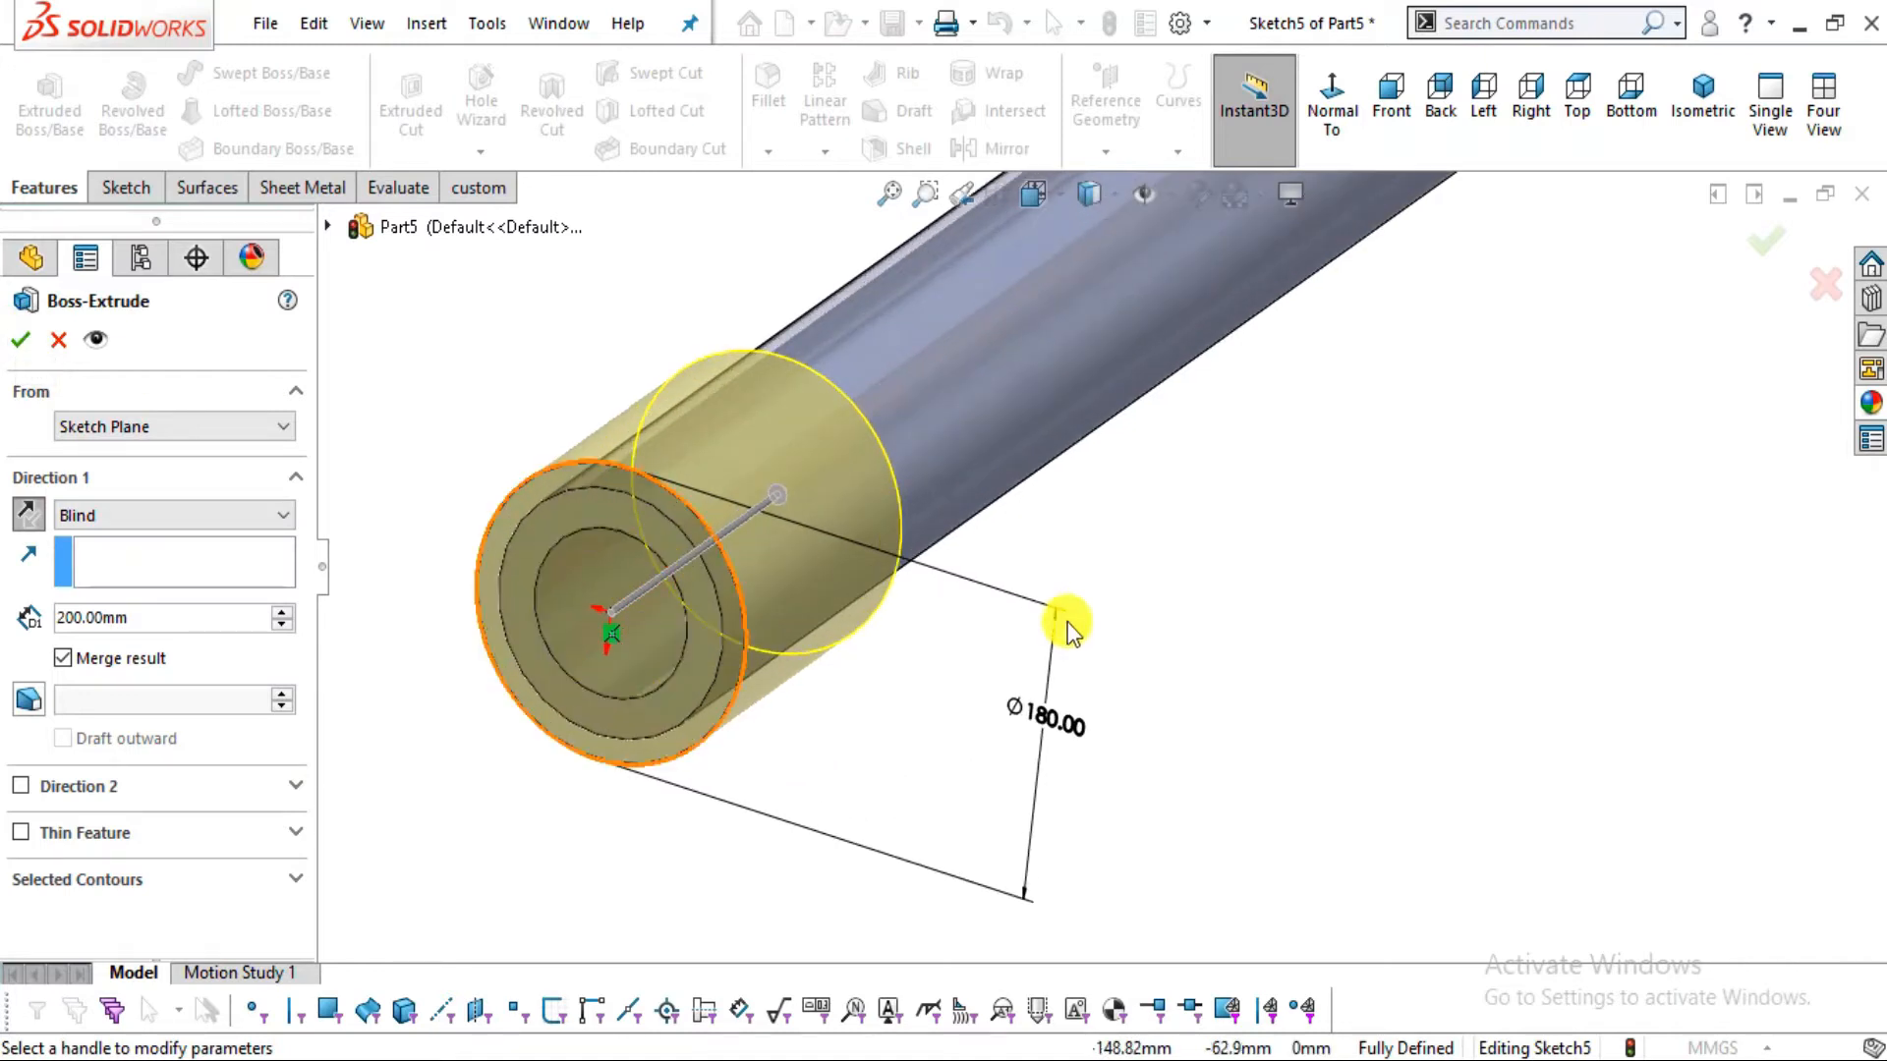
key(Escape)
Convert the tube's inner bore edge into a circle in the end-face sketch
click(652, 550)
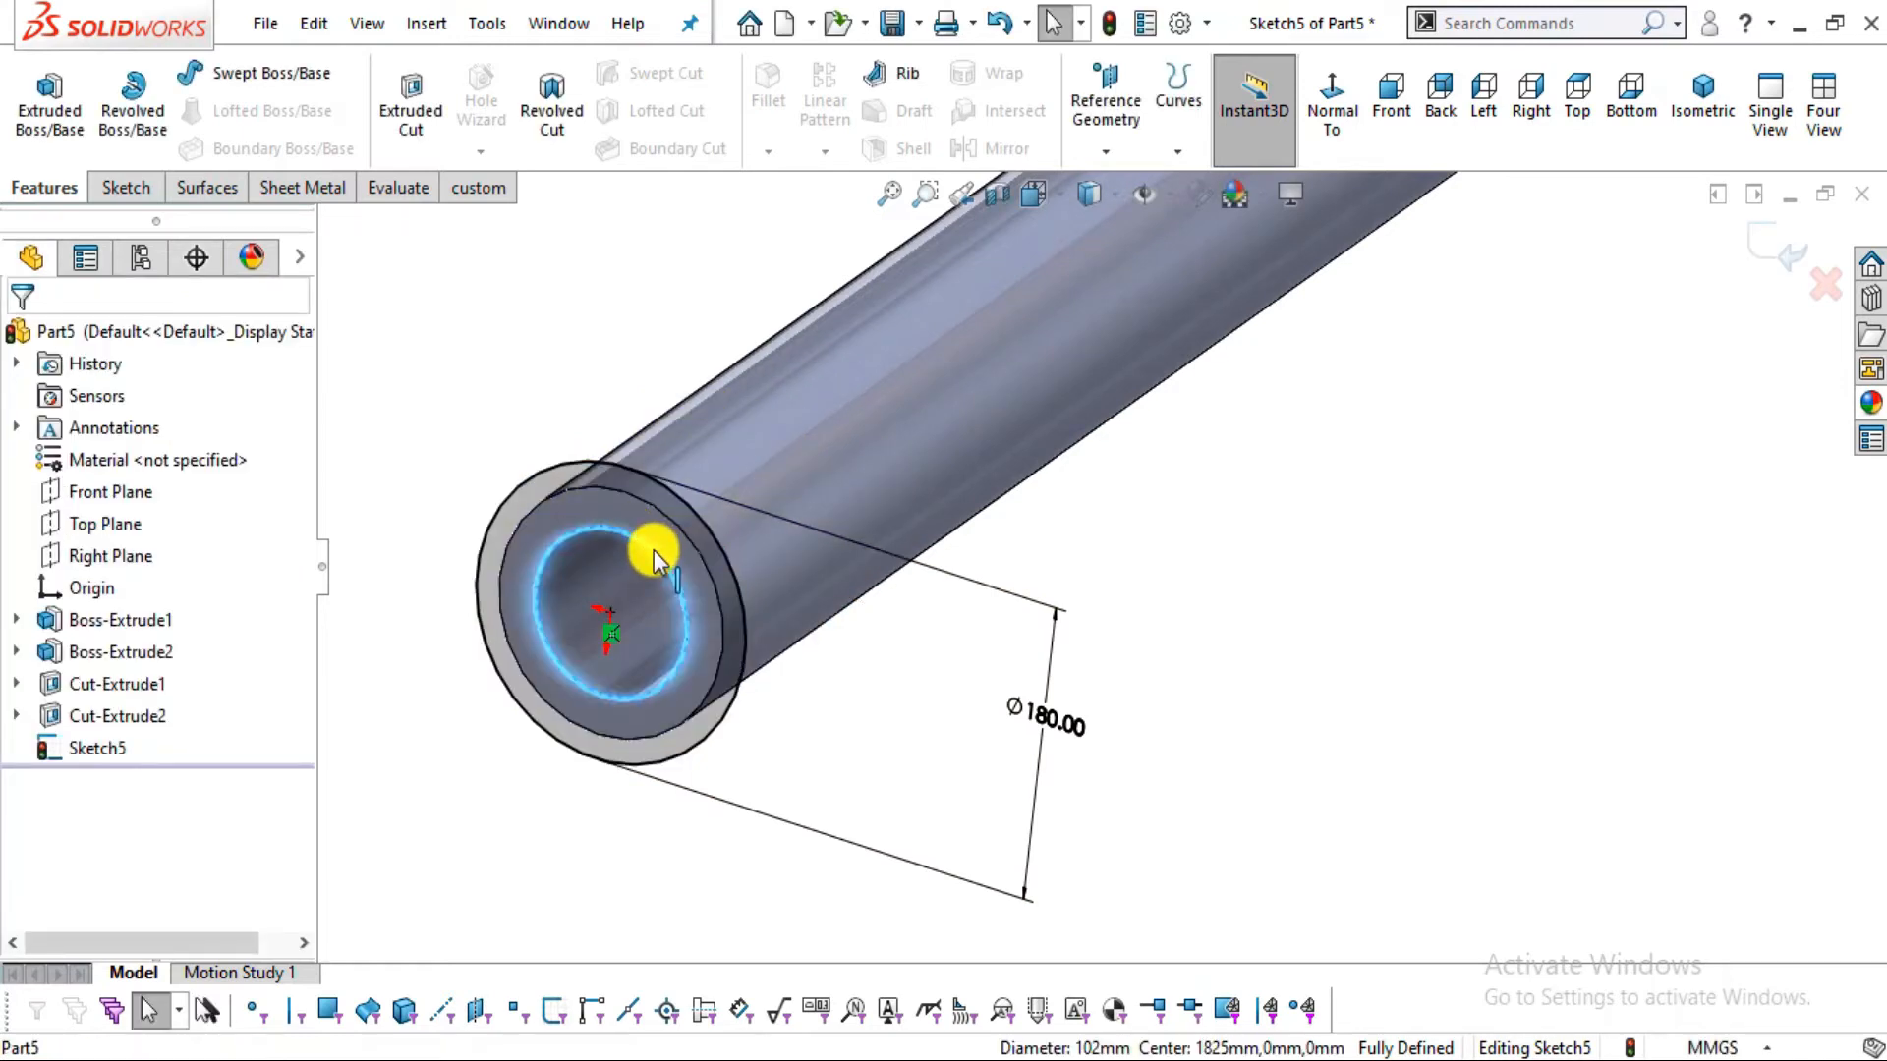
click(120, 197)
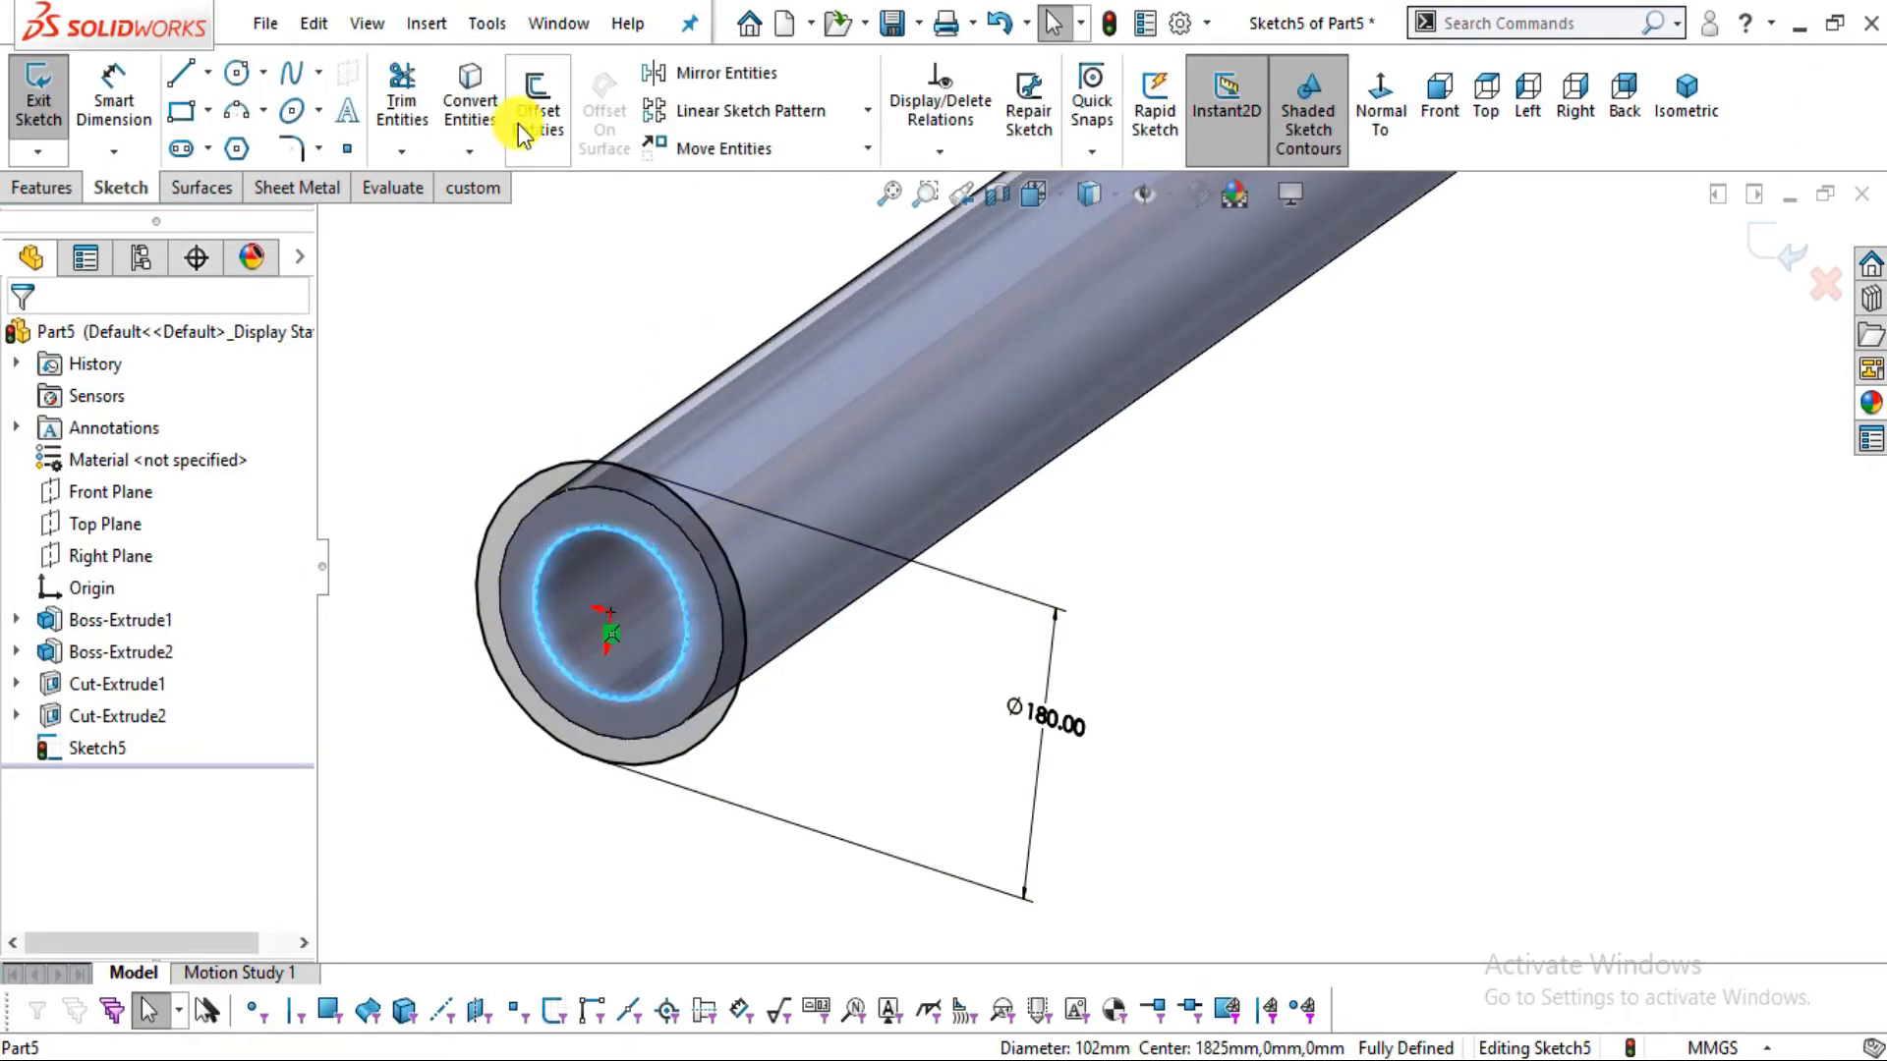
click(472, 113)
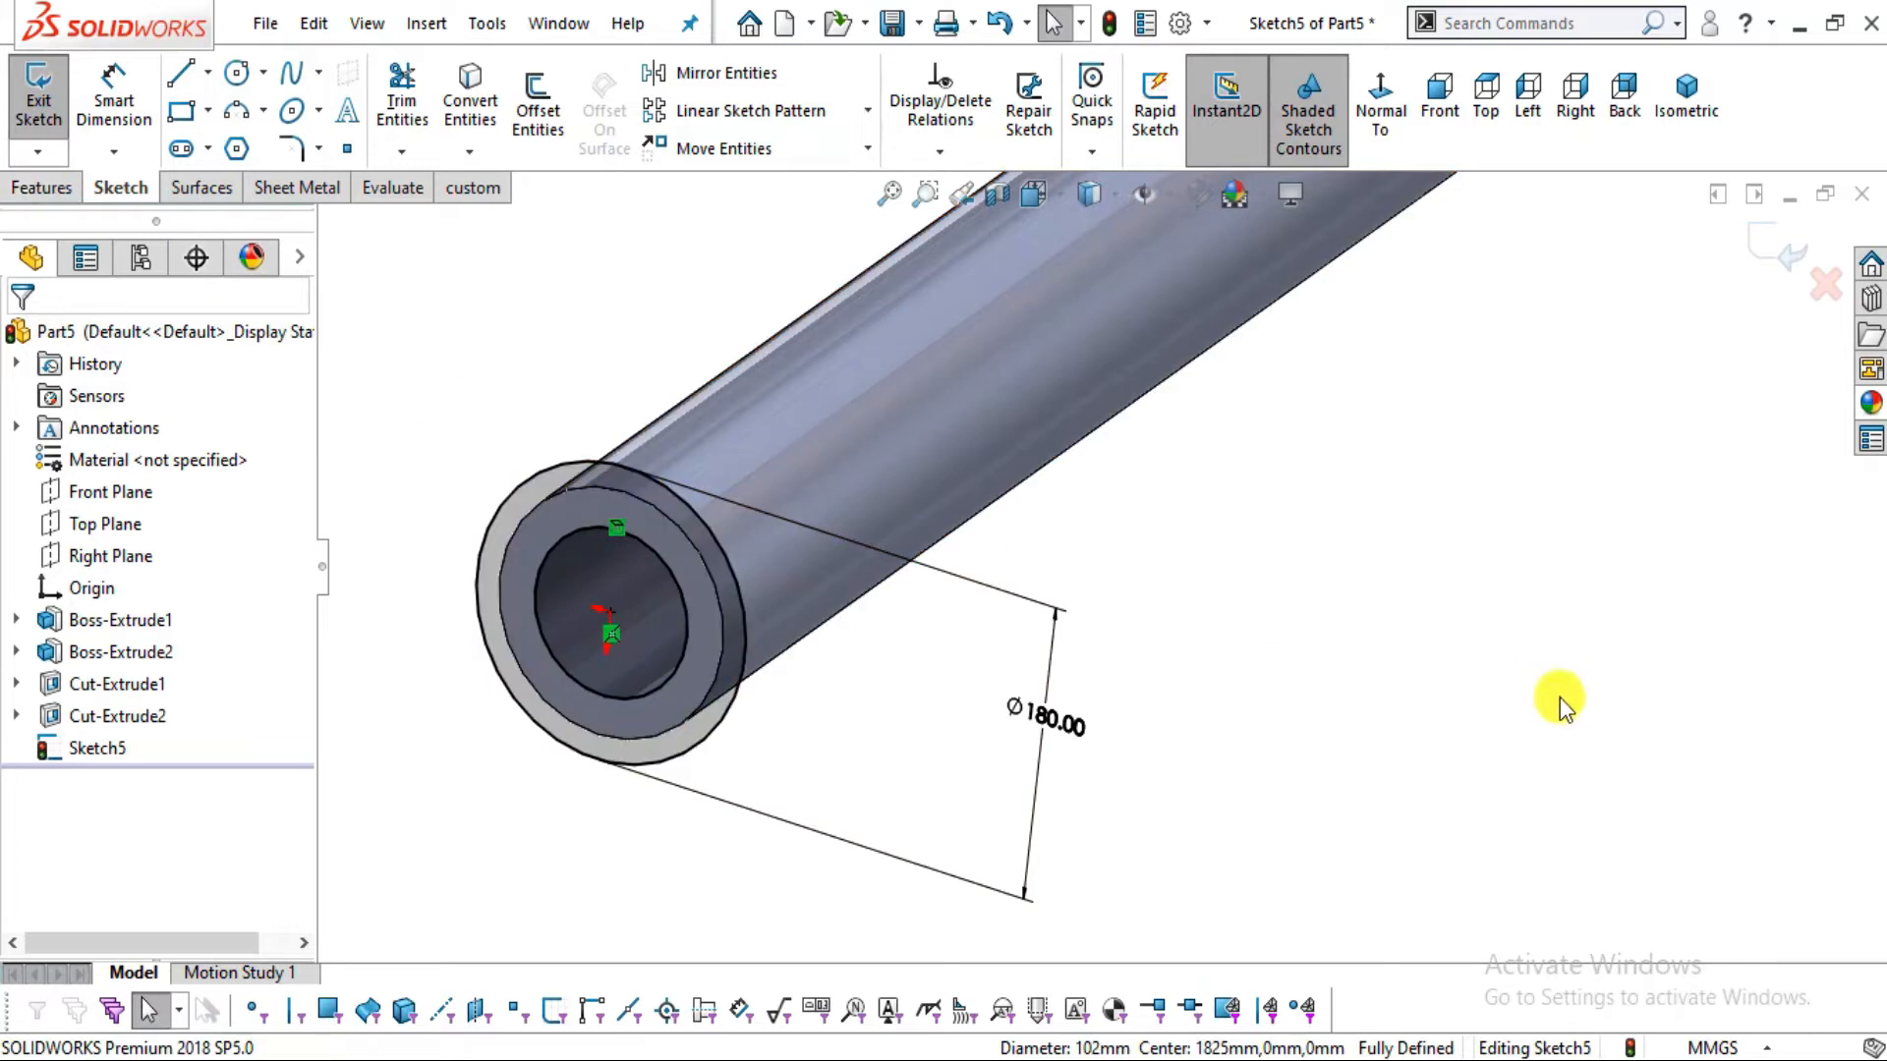
Extrude the ring between the two circles 200 mm in the reversed direction, back along the tube, with merged result
click(44, 189)
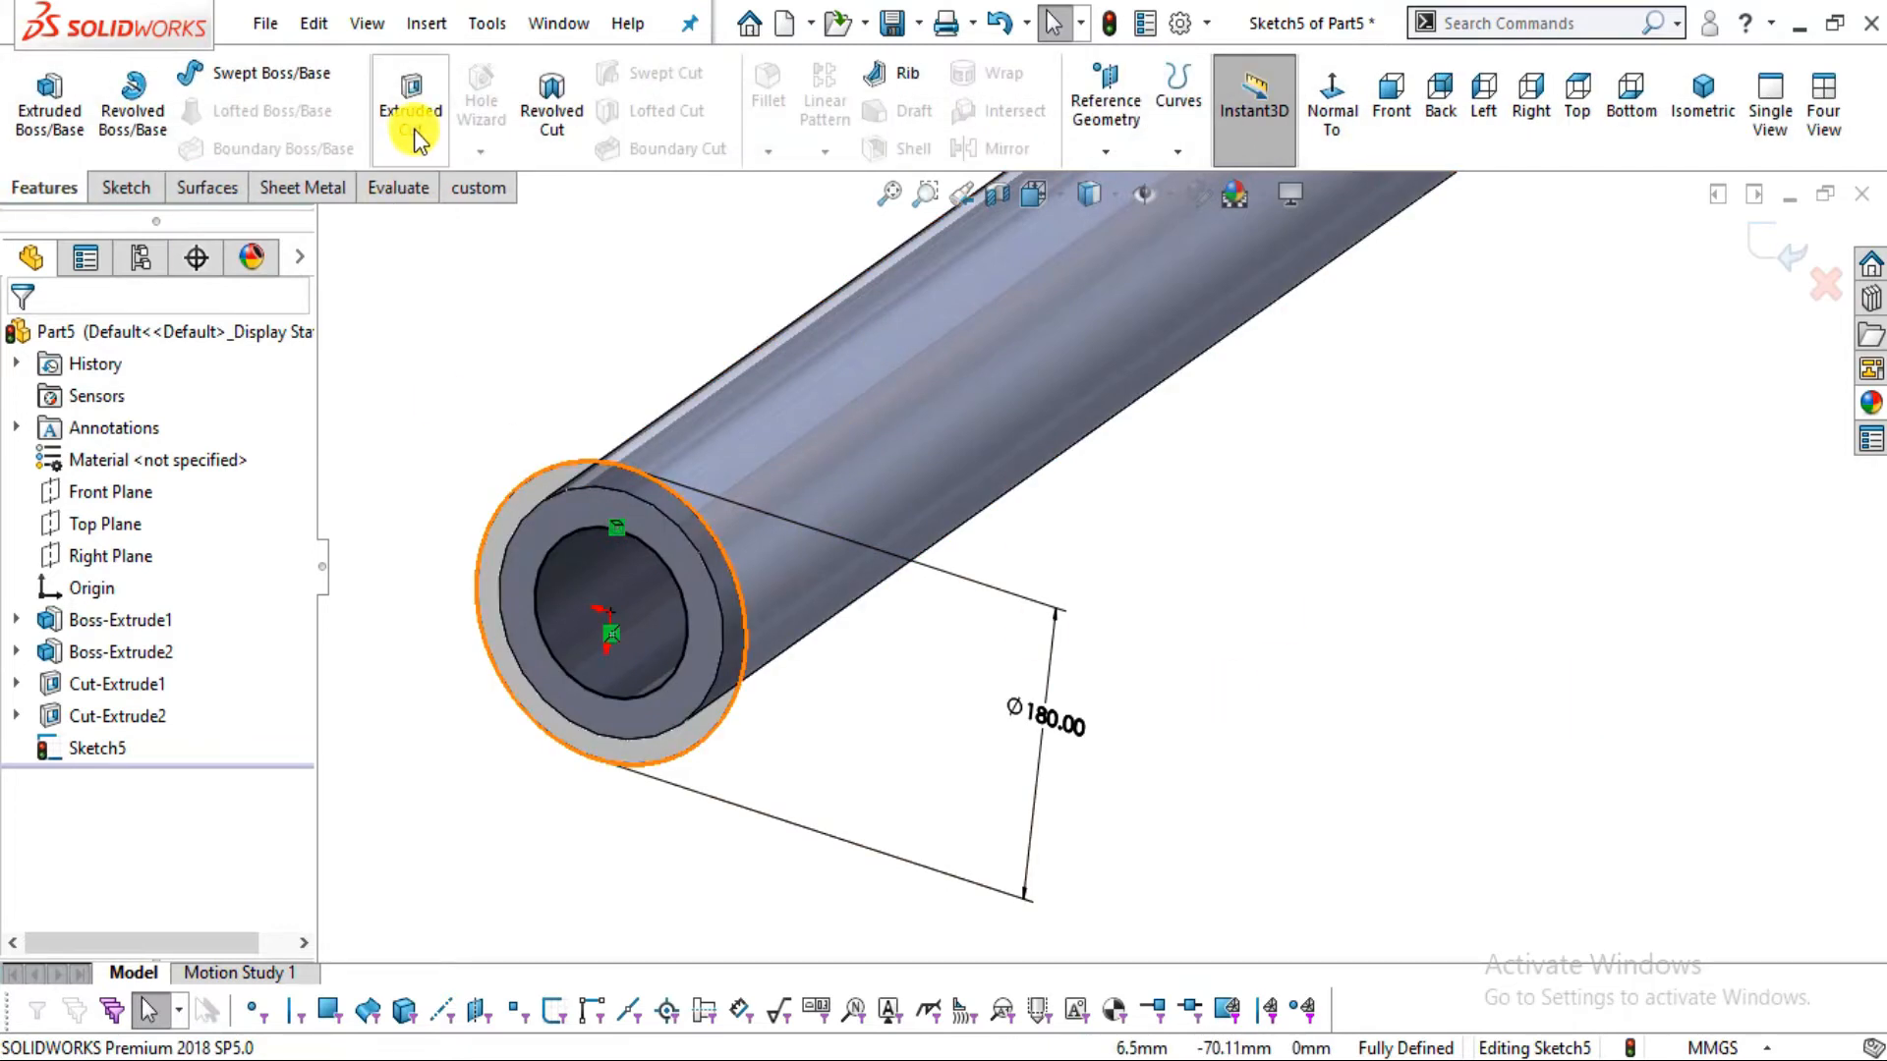
click(50, 115)
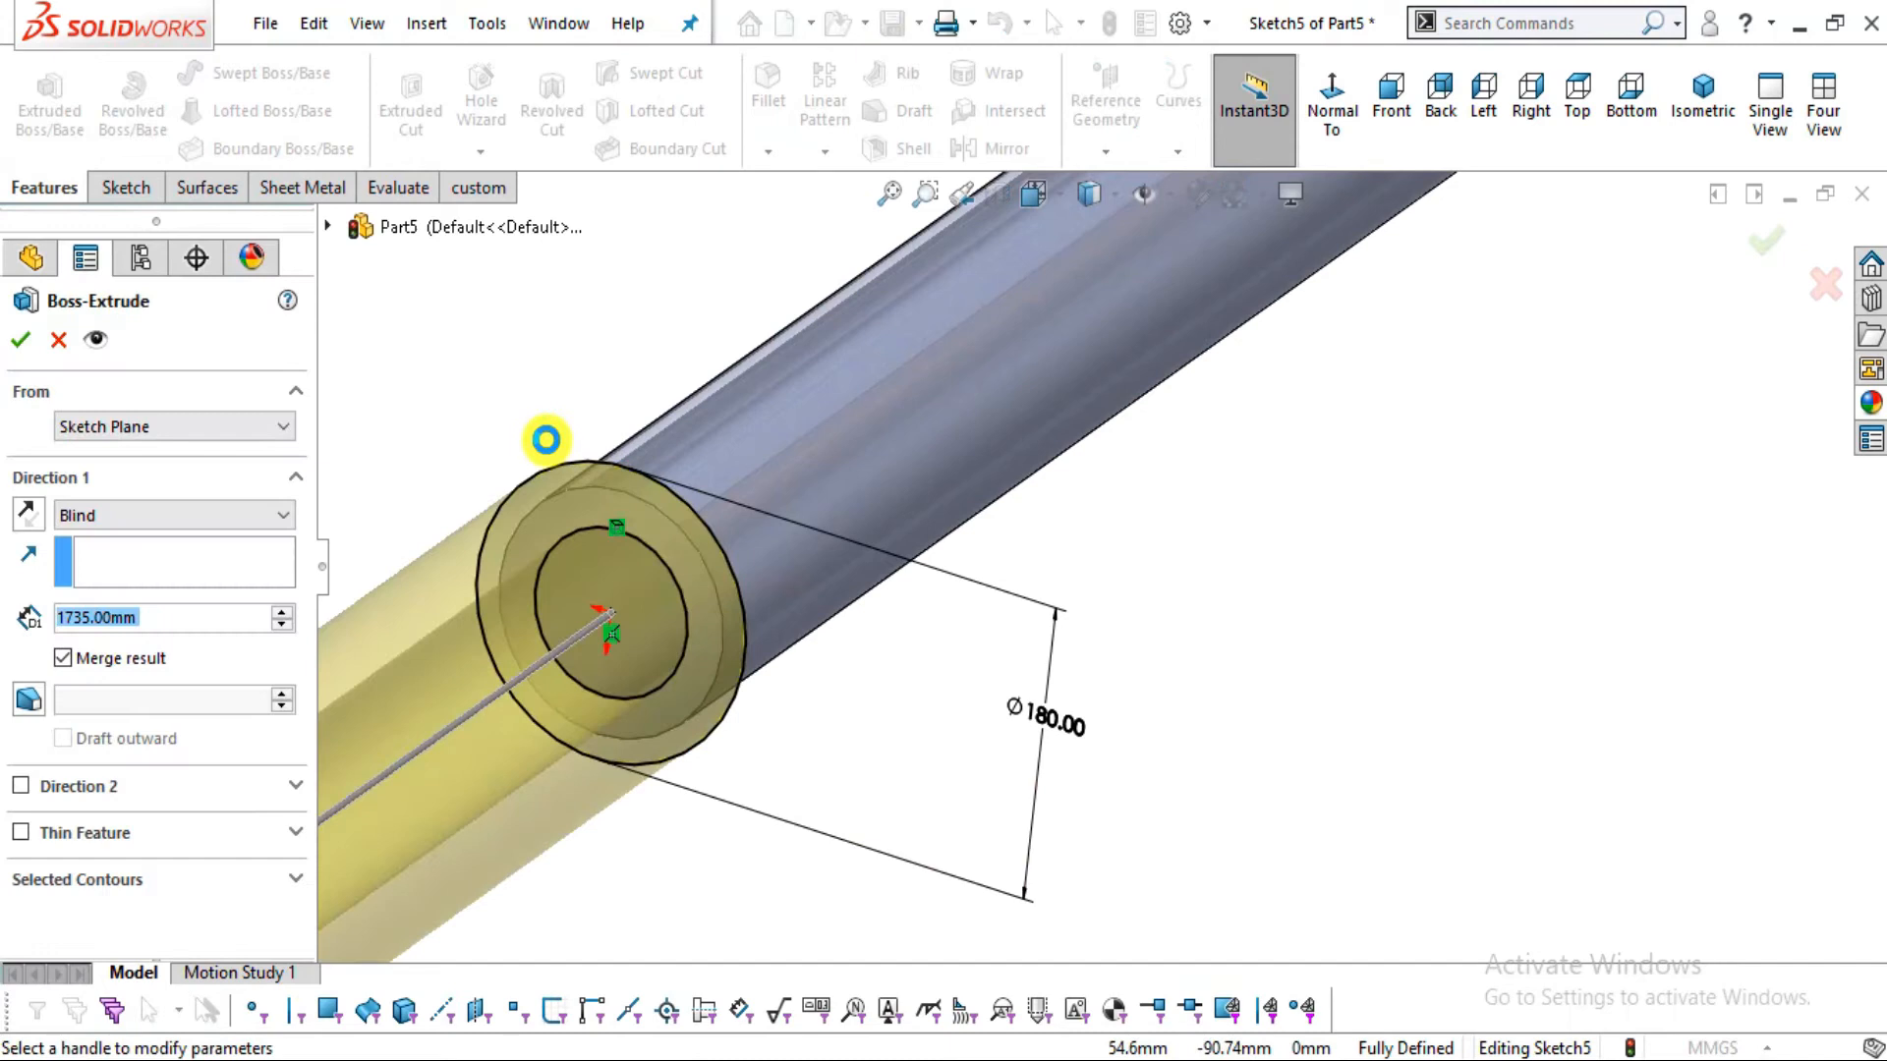
click(27, 512)
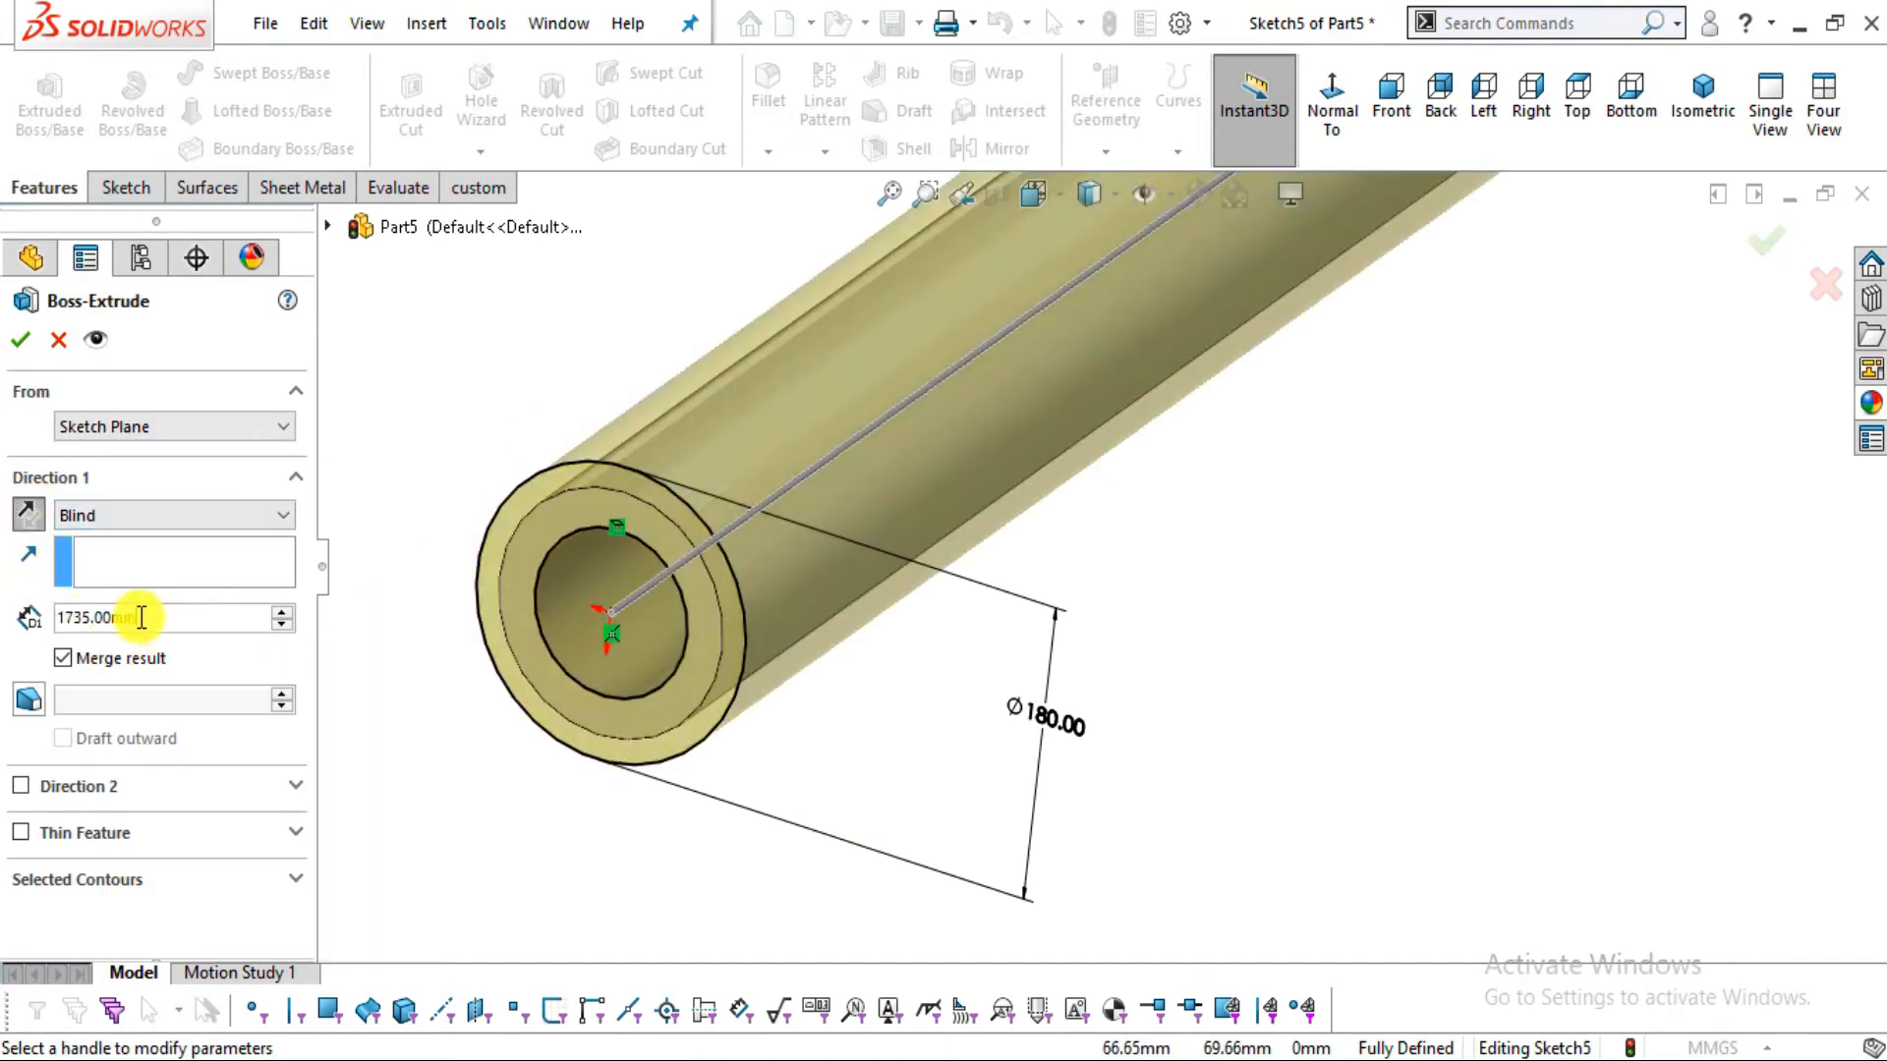
drag(142, 617, 4, 607)
text(200)
key(Return)
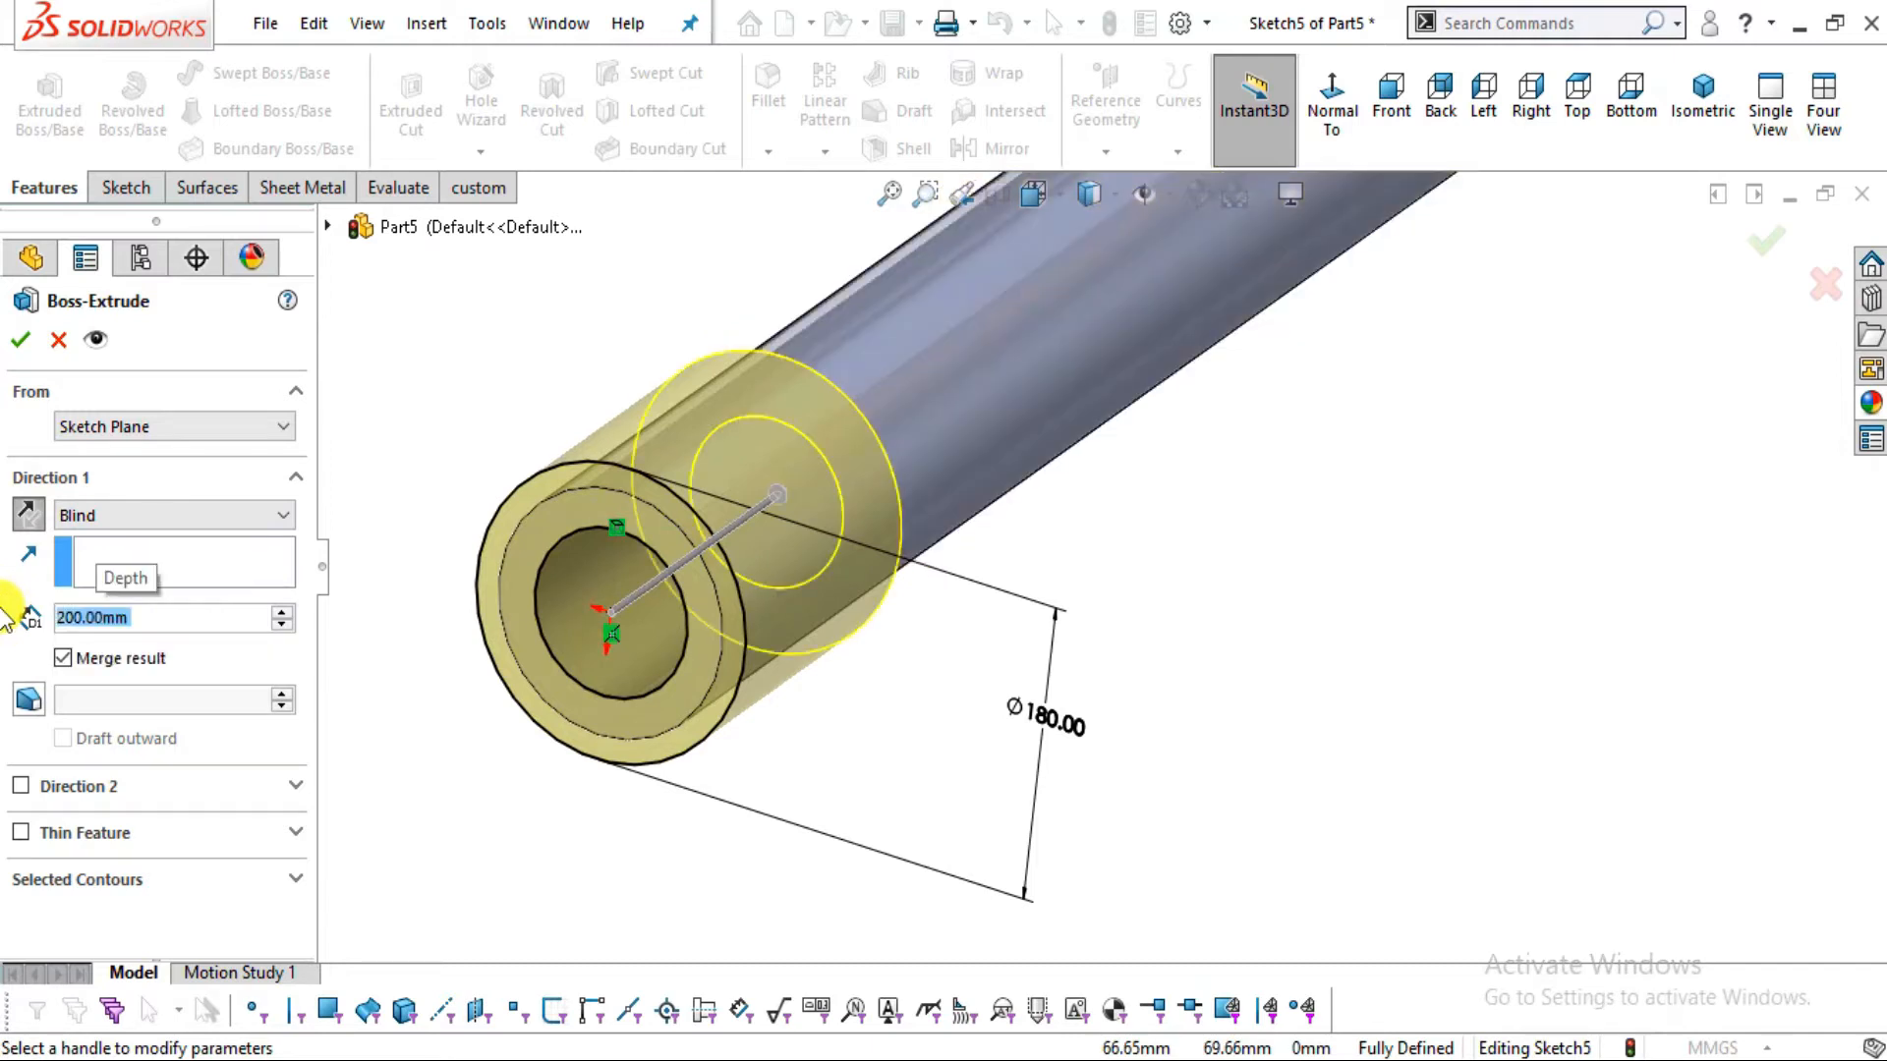
click(22, 341)
Inspect the collar, bore and cross boss with hidden lines visible, and restore the shaded-with-edges display
middle_drag(973, 658, 853, 554)
scroll(855, 556, up, 4)
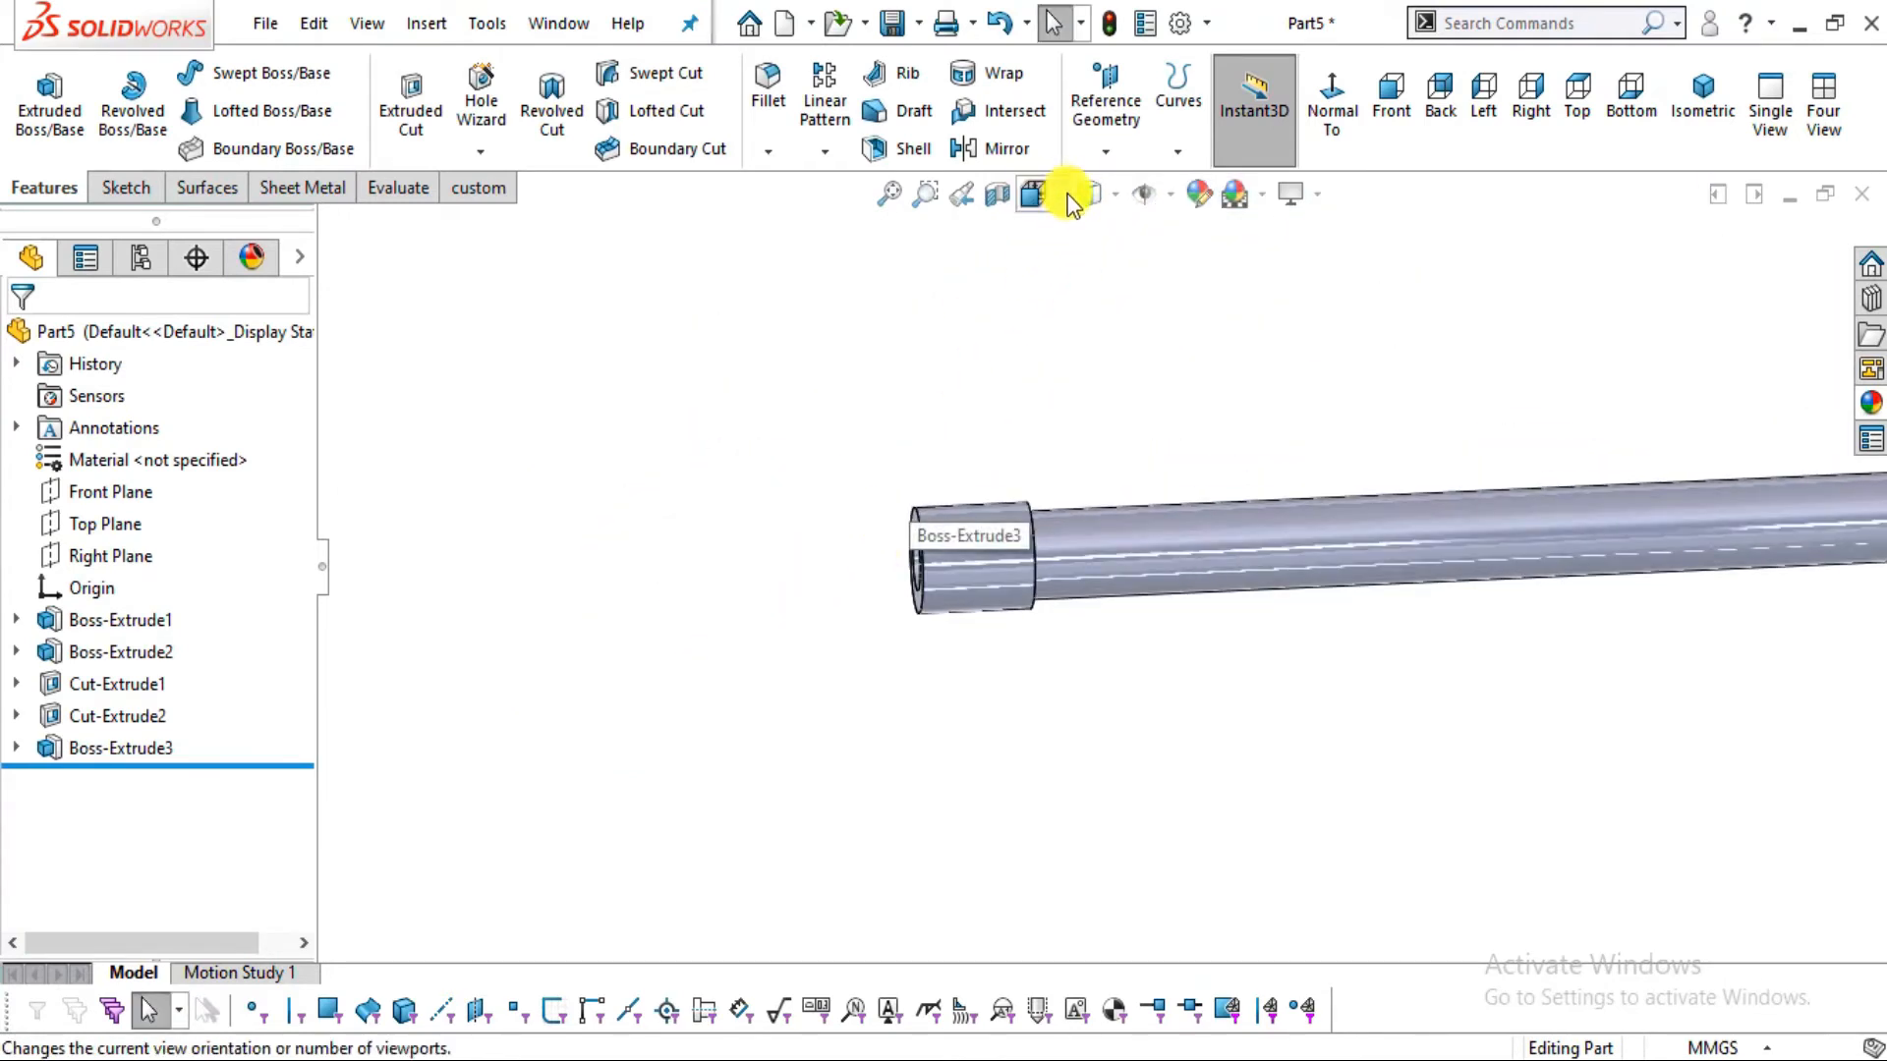
click(1112, 195)
click(1082, 356)
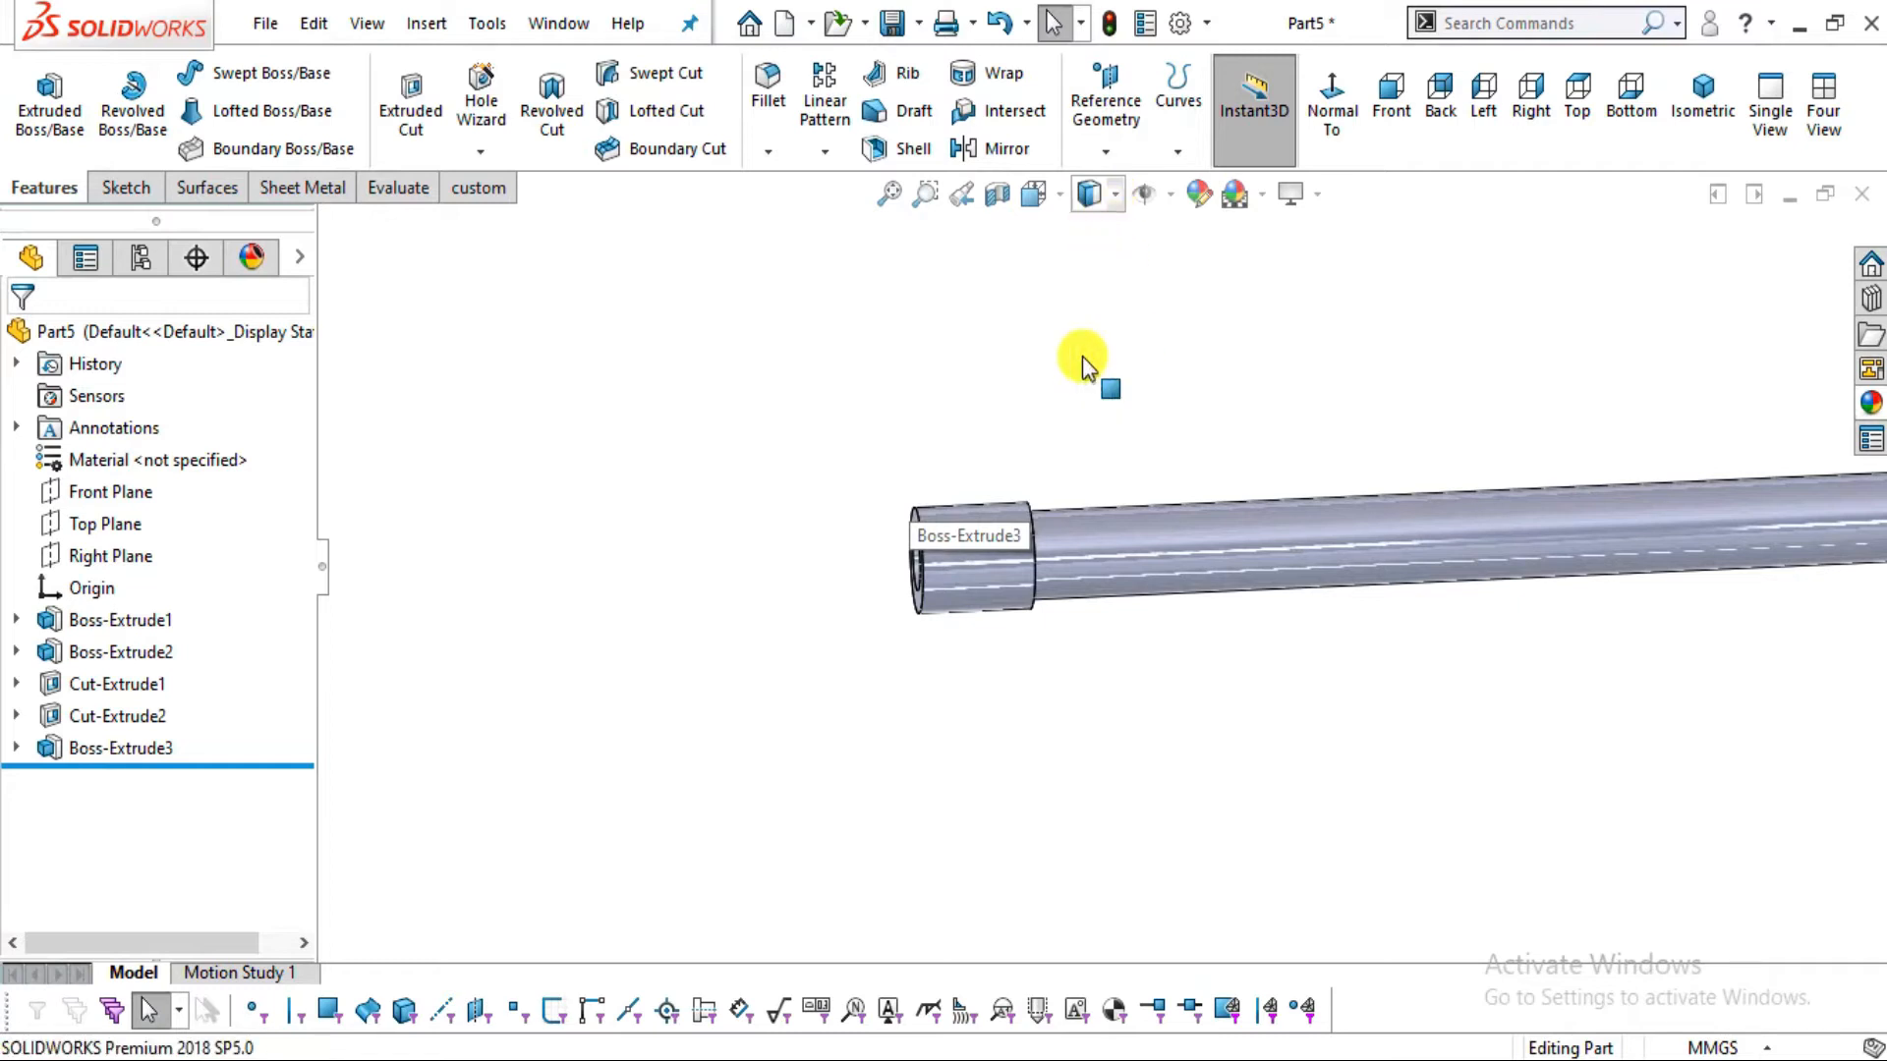
scroll(1044, 423, up, 3)
scroll(1611, 536, down, 5)
middle_drag(1545, 521, 1567, 615)
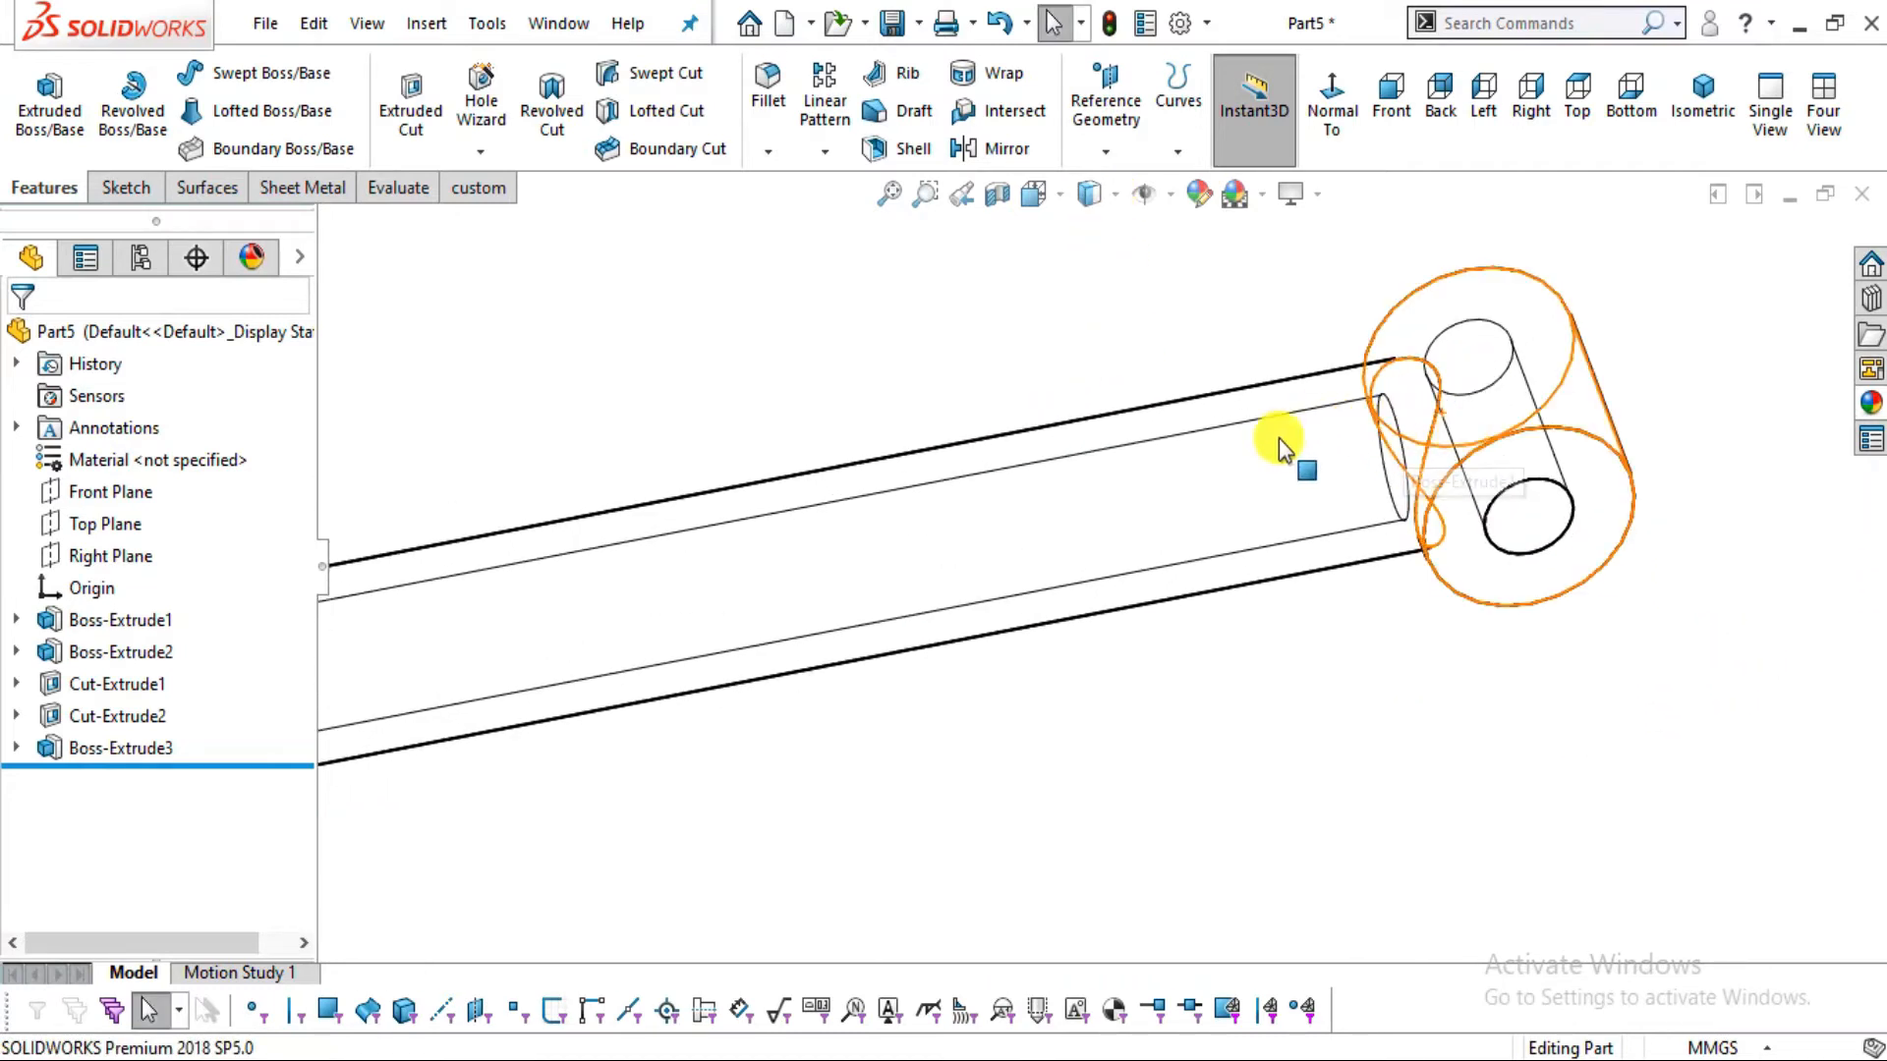
scroll(1164, 499, up, 5)
scroll(735, 623, down, 6)
middle_drag(773, 670, 826, 522)
click(1089, 195)
click(1097, 239)
key(f)
Apply a blue colour to the whole part and switch to the drawing PDF in Acrobat Reader
click(1210, 204)
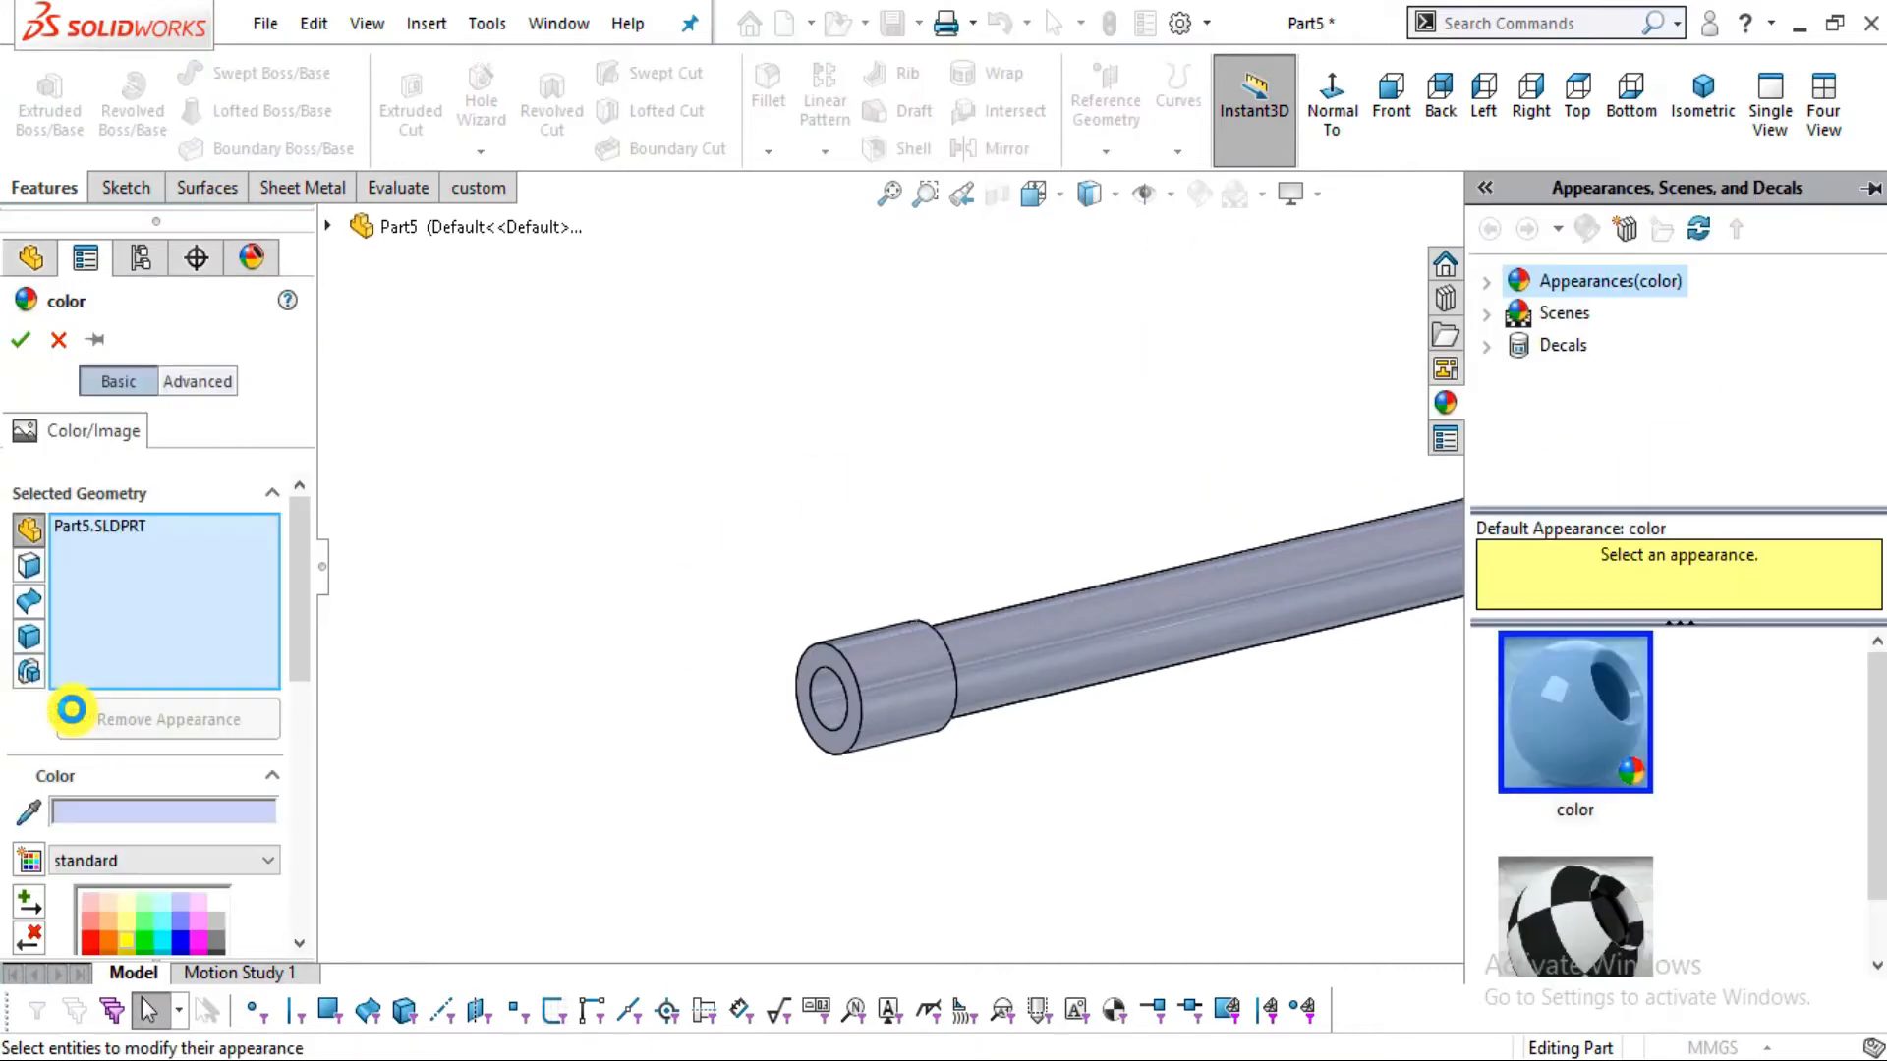
click(179, 945)
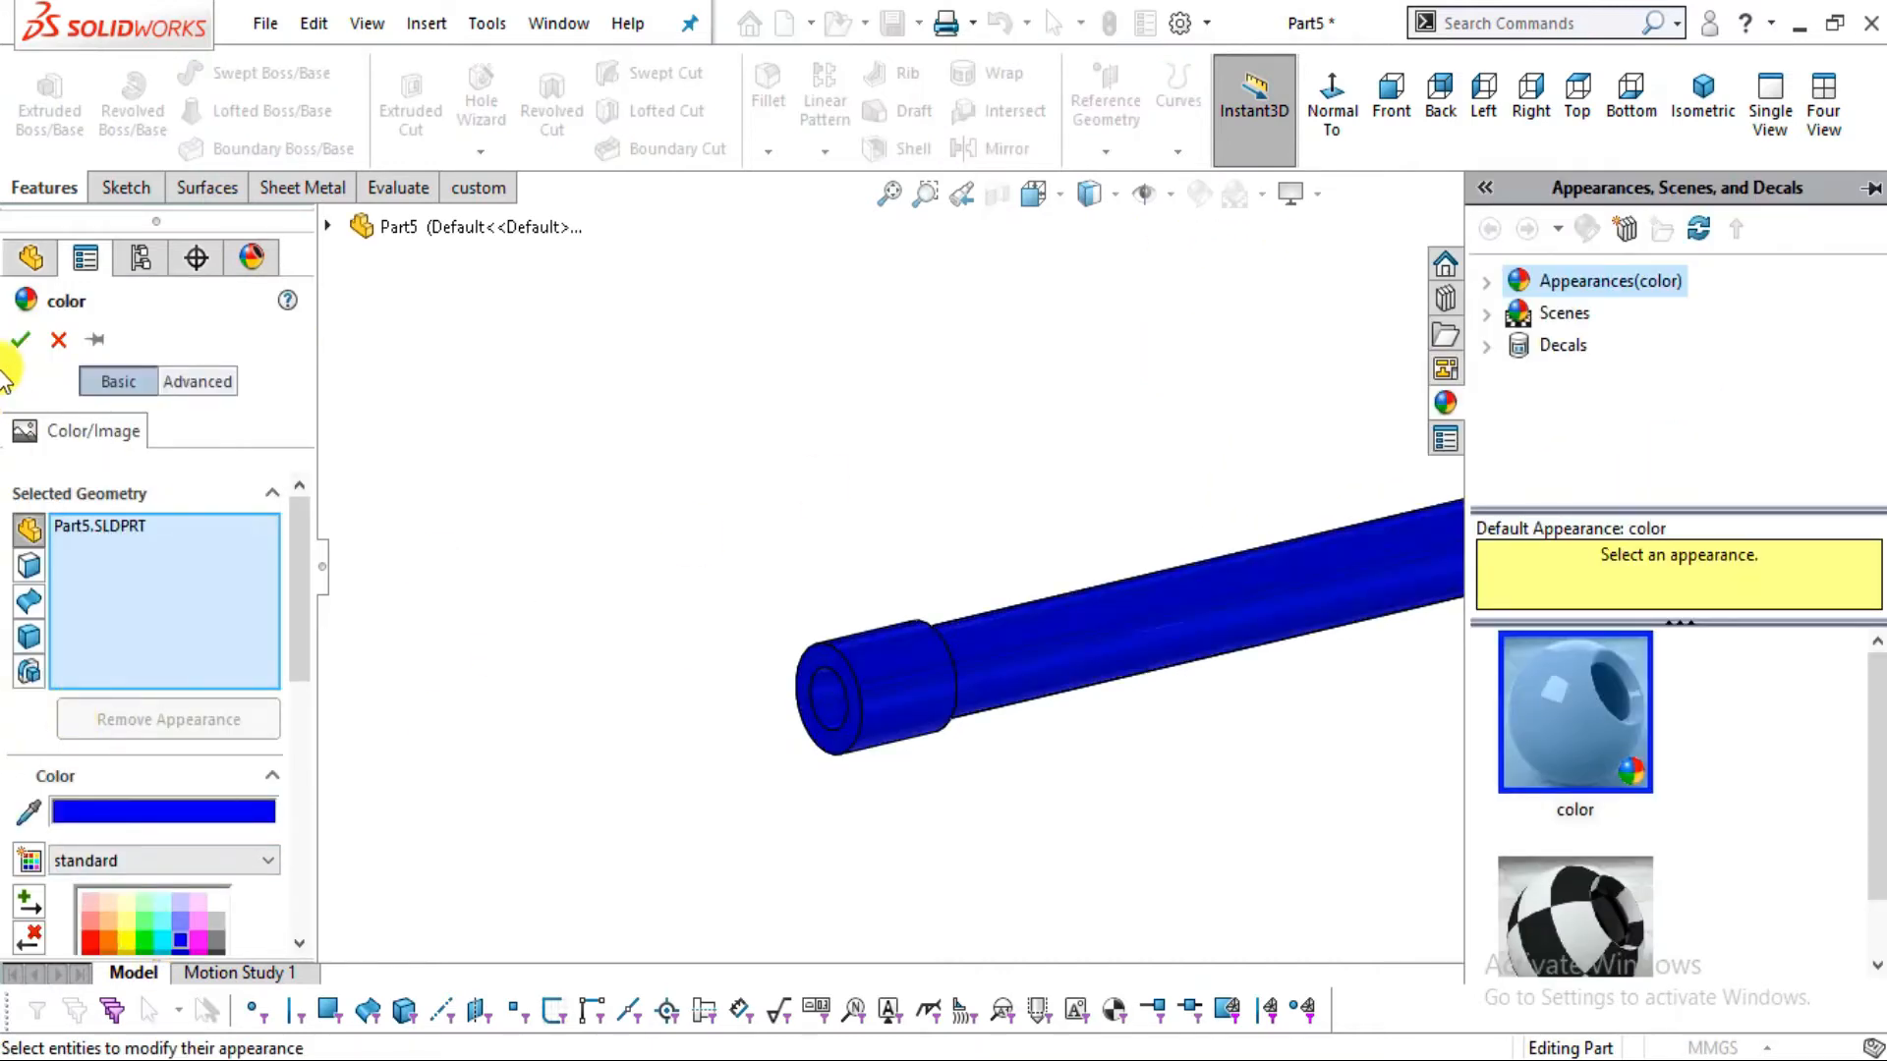
click(19, 339)
scroll(609, 373, up, 3)
middle_drag(632, 395, 1143, 776)
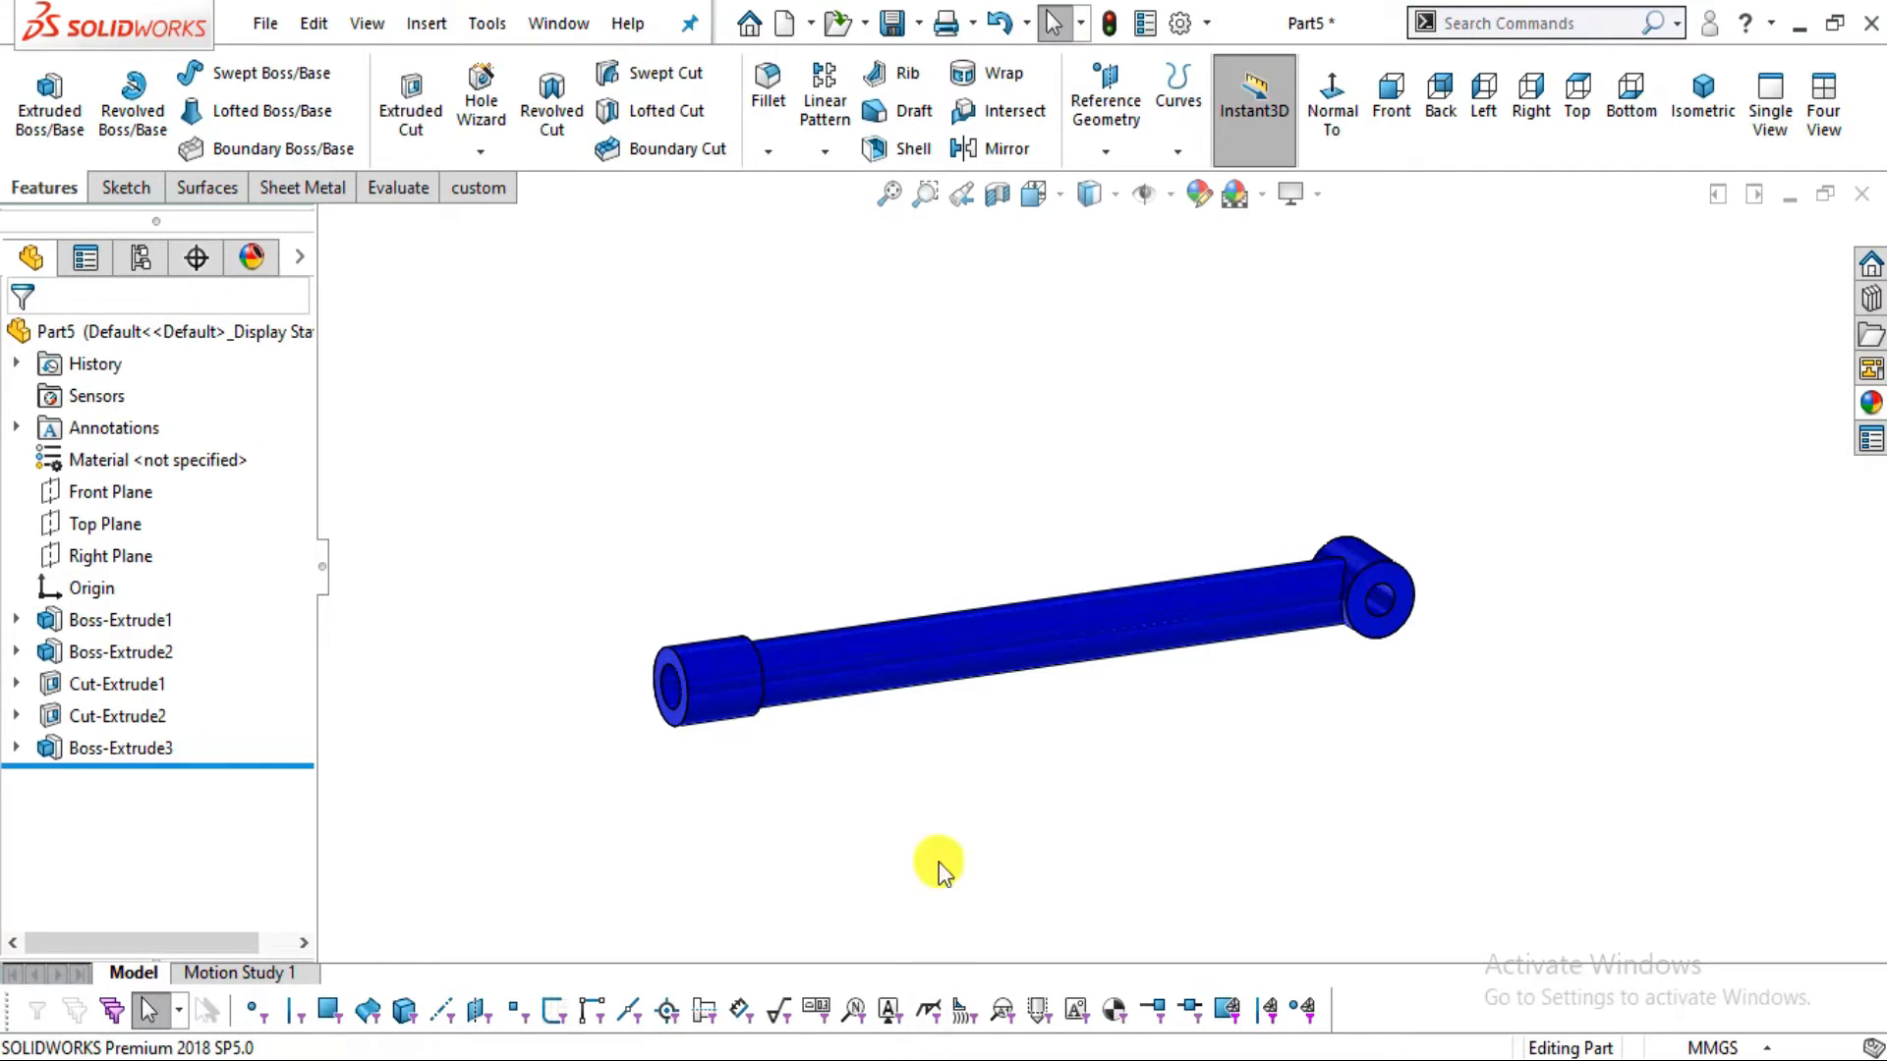
key(alt+Tab)
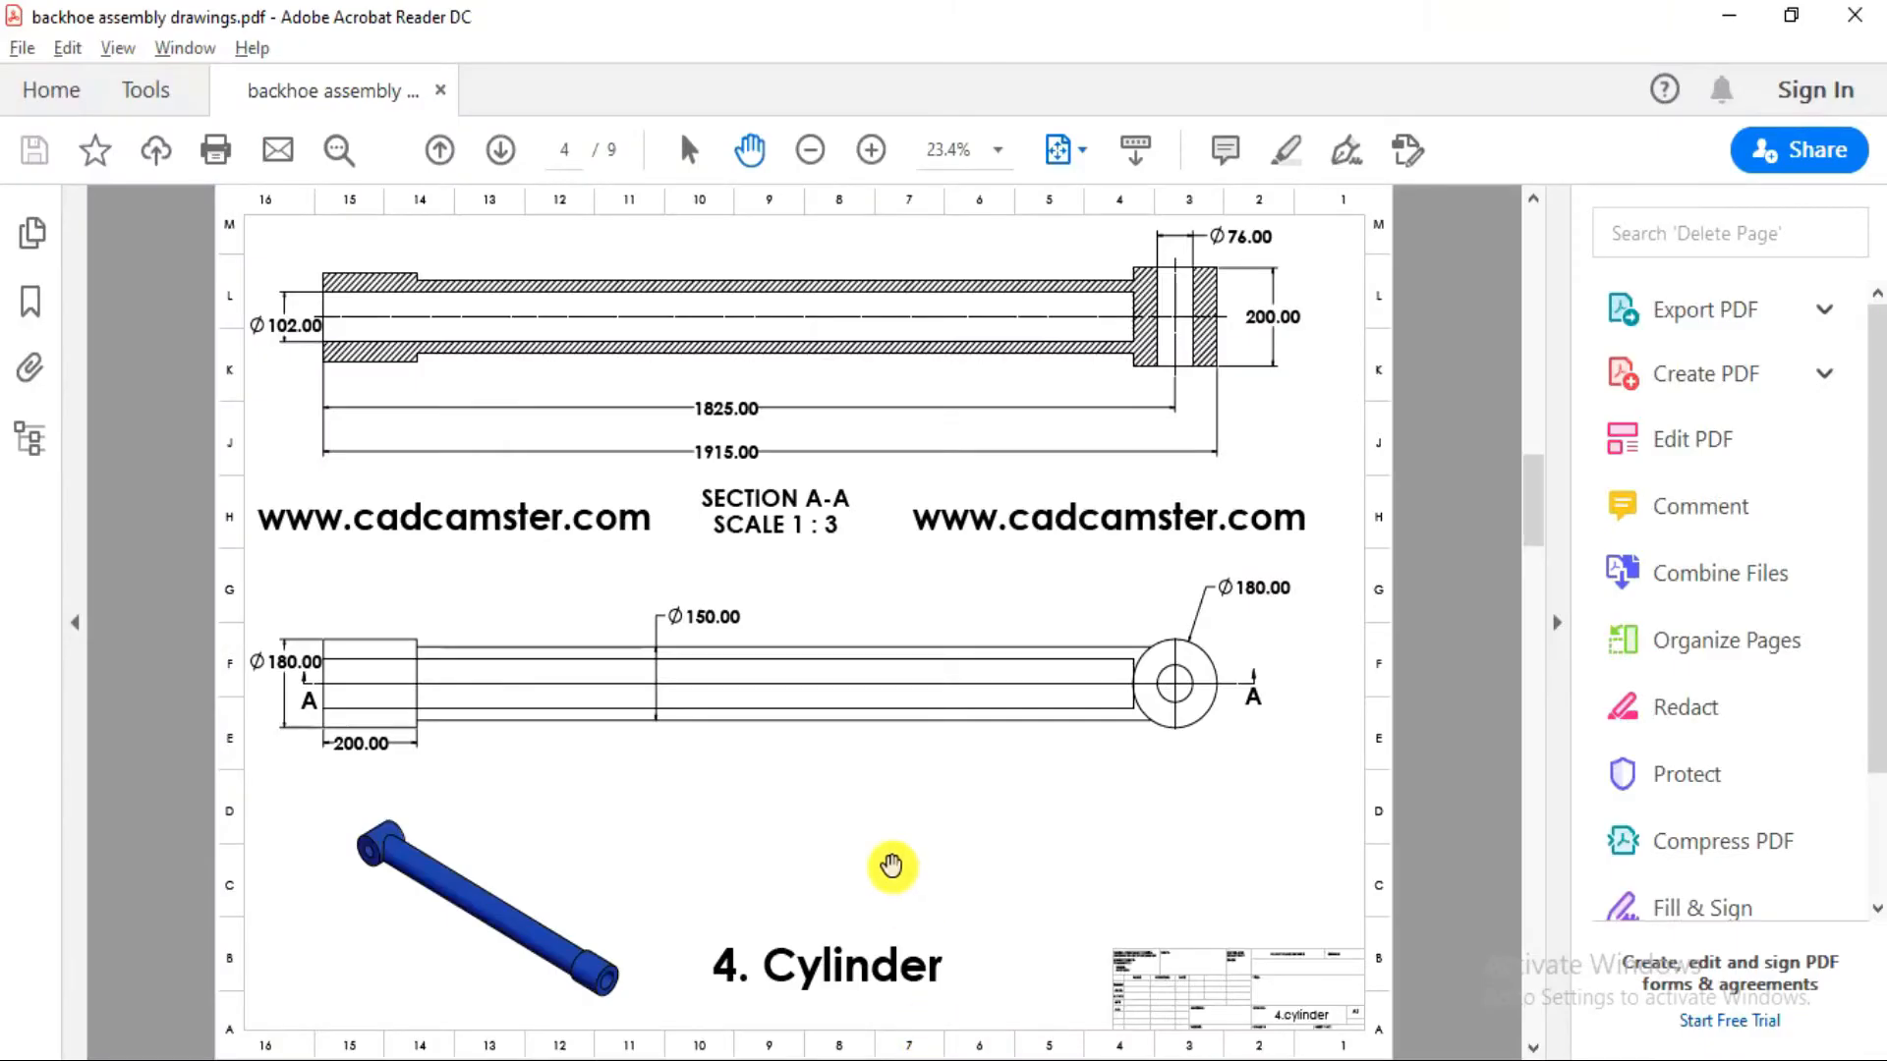
Switch to SolidWorks and save the part as 4.cylinder in the backhoe assembly folder on the Desktop
key(alt+Tab)
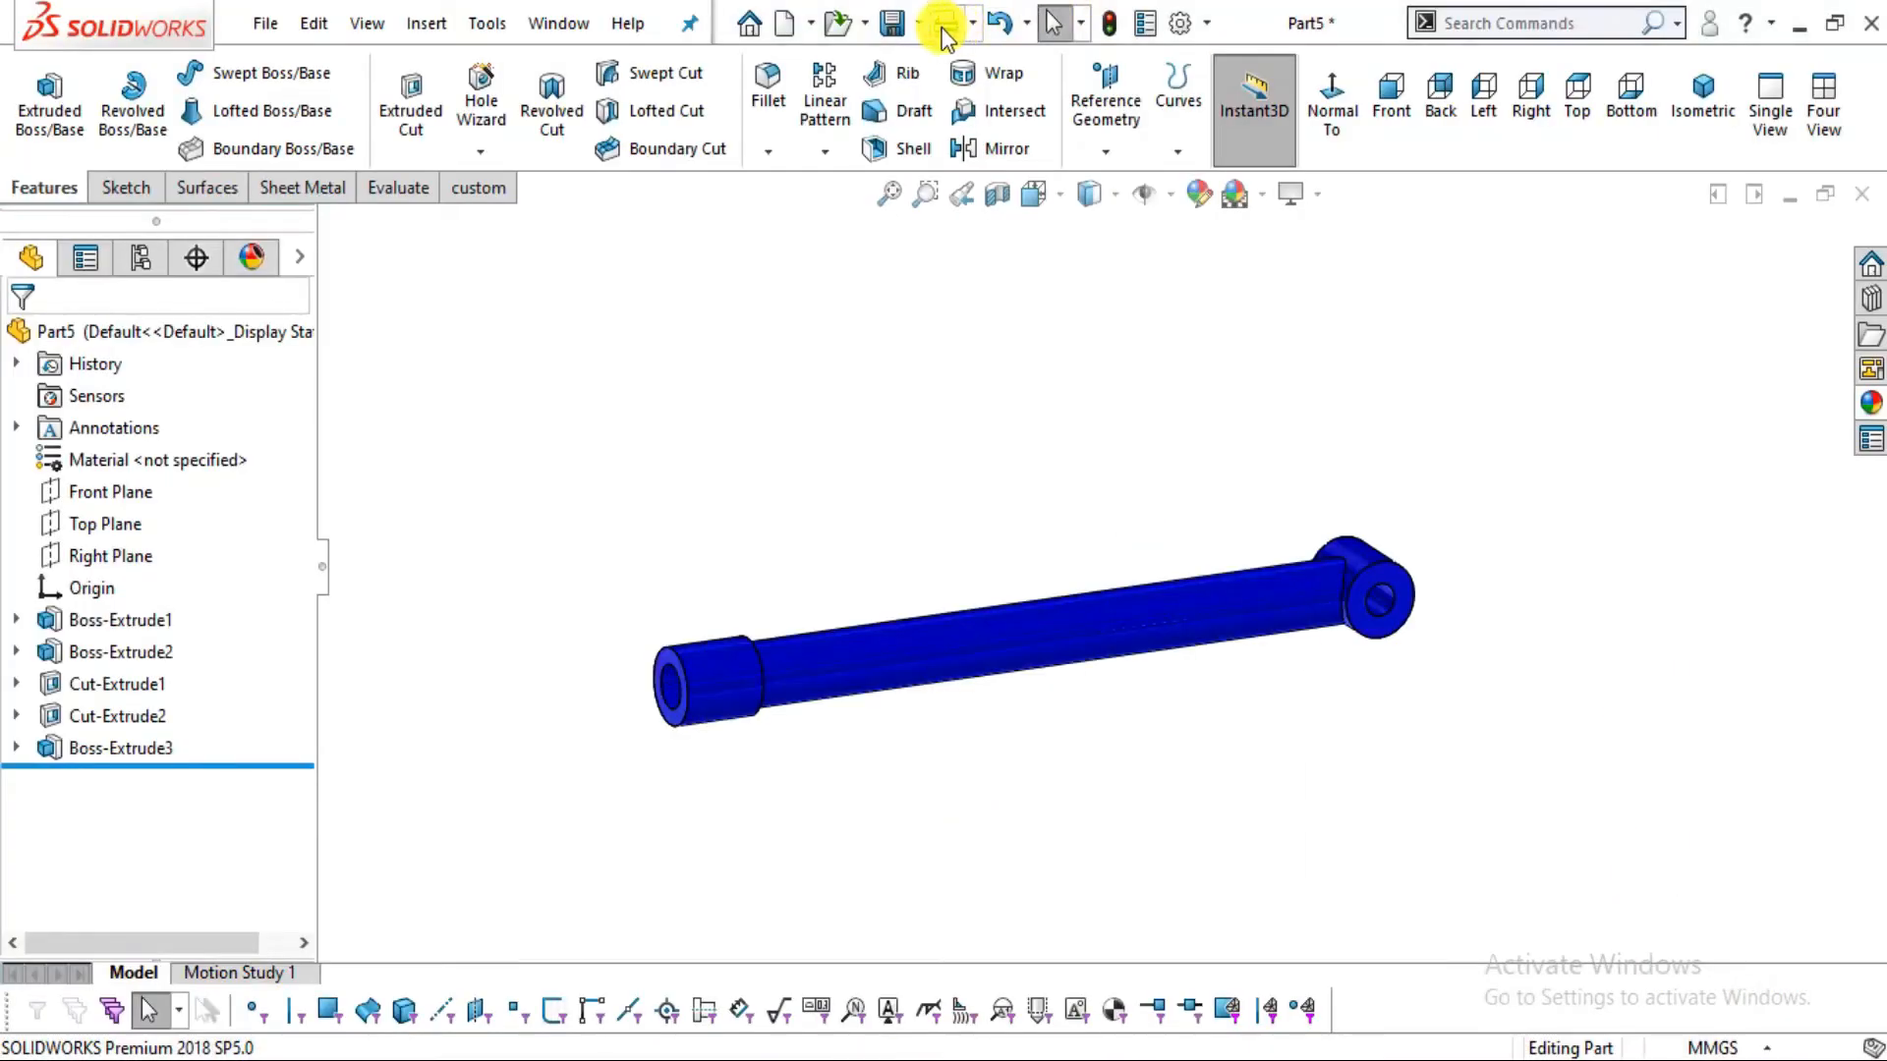
click(892, 26)
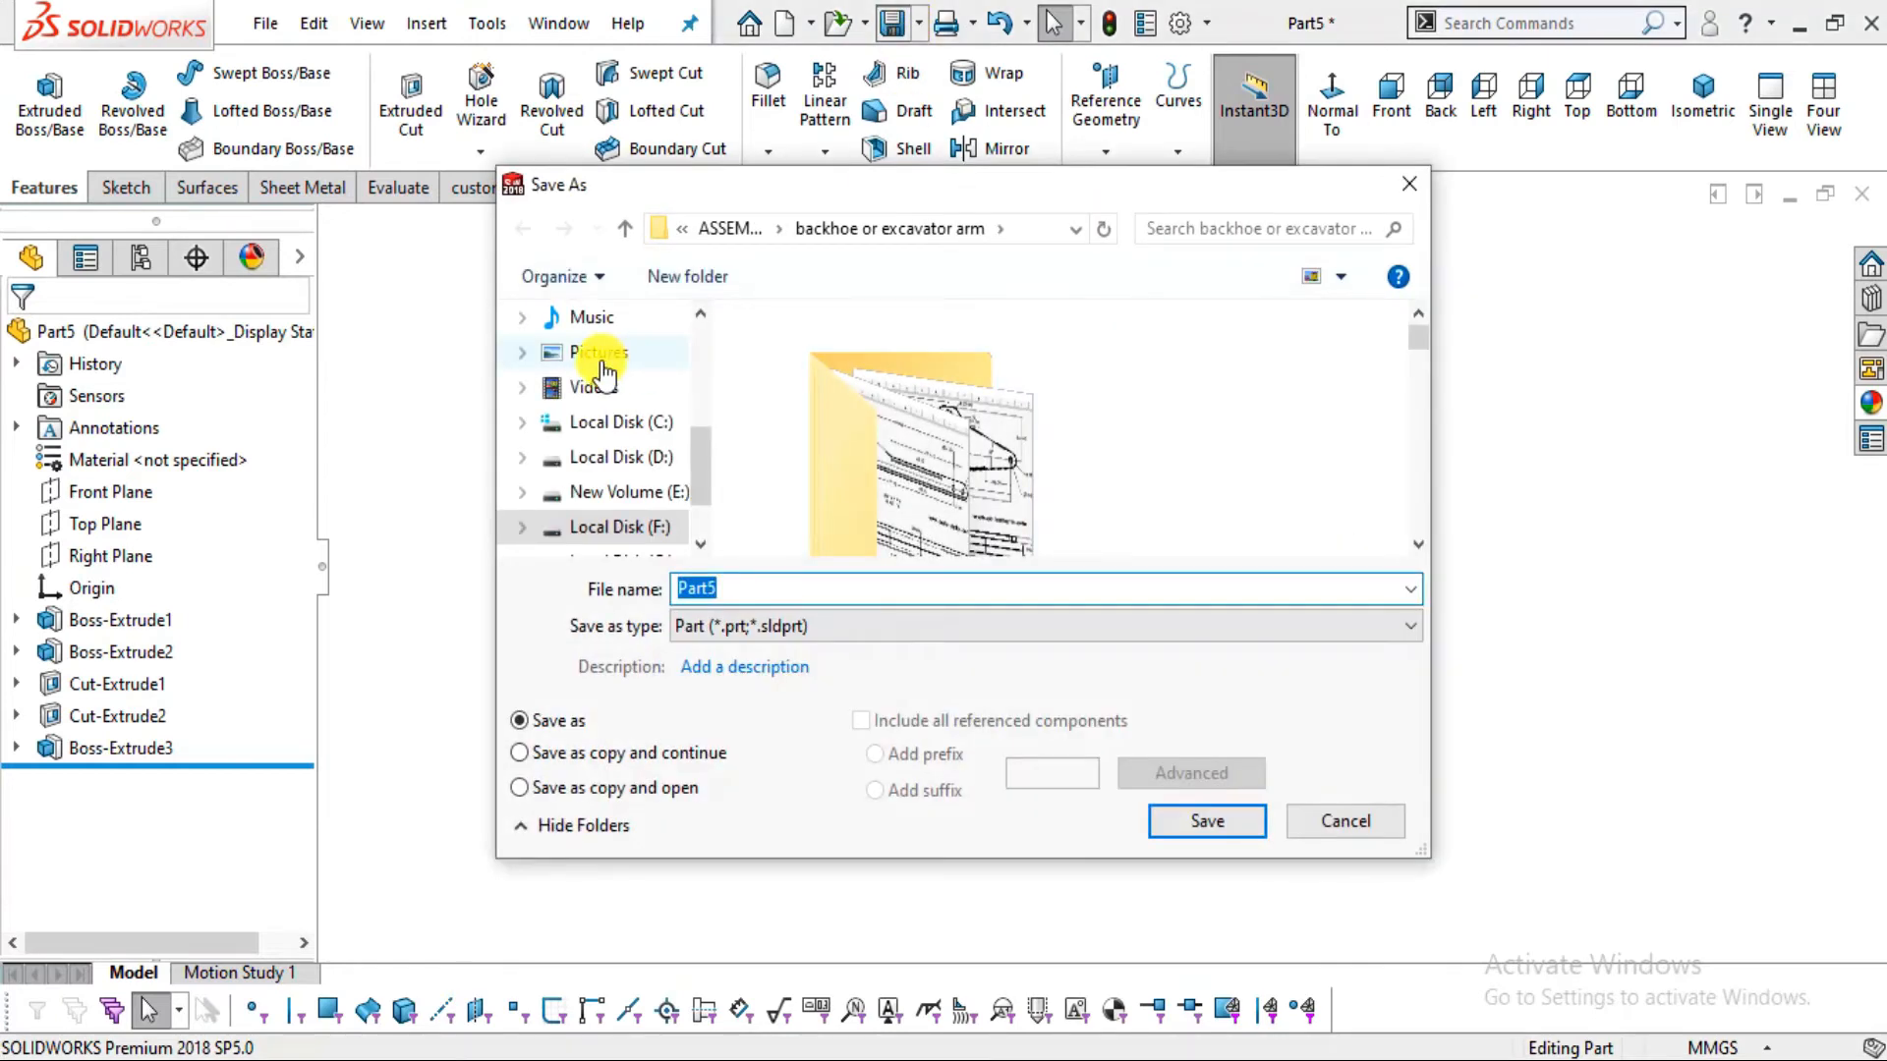
scroll(589, 358, up, 2)
click(1139, 403)
click(1301, 425)
double_click(1300, 424)
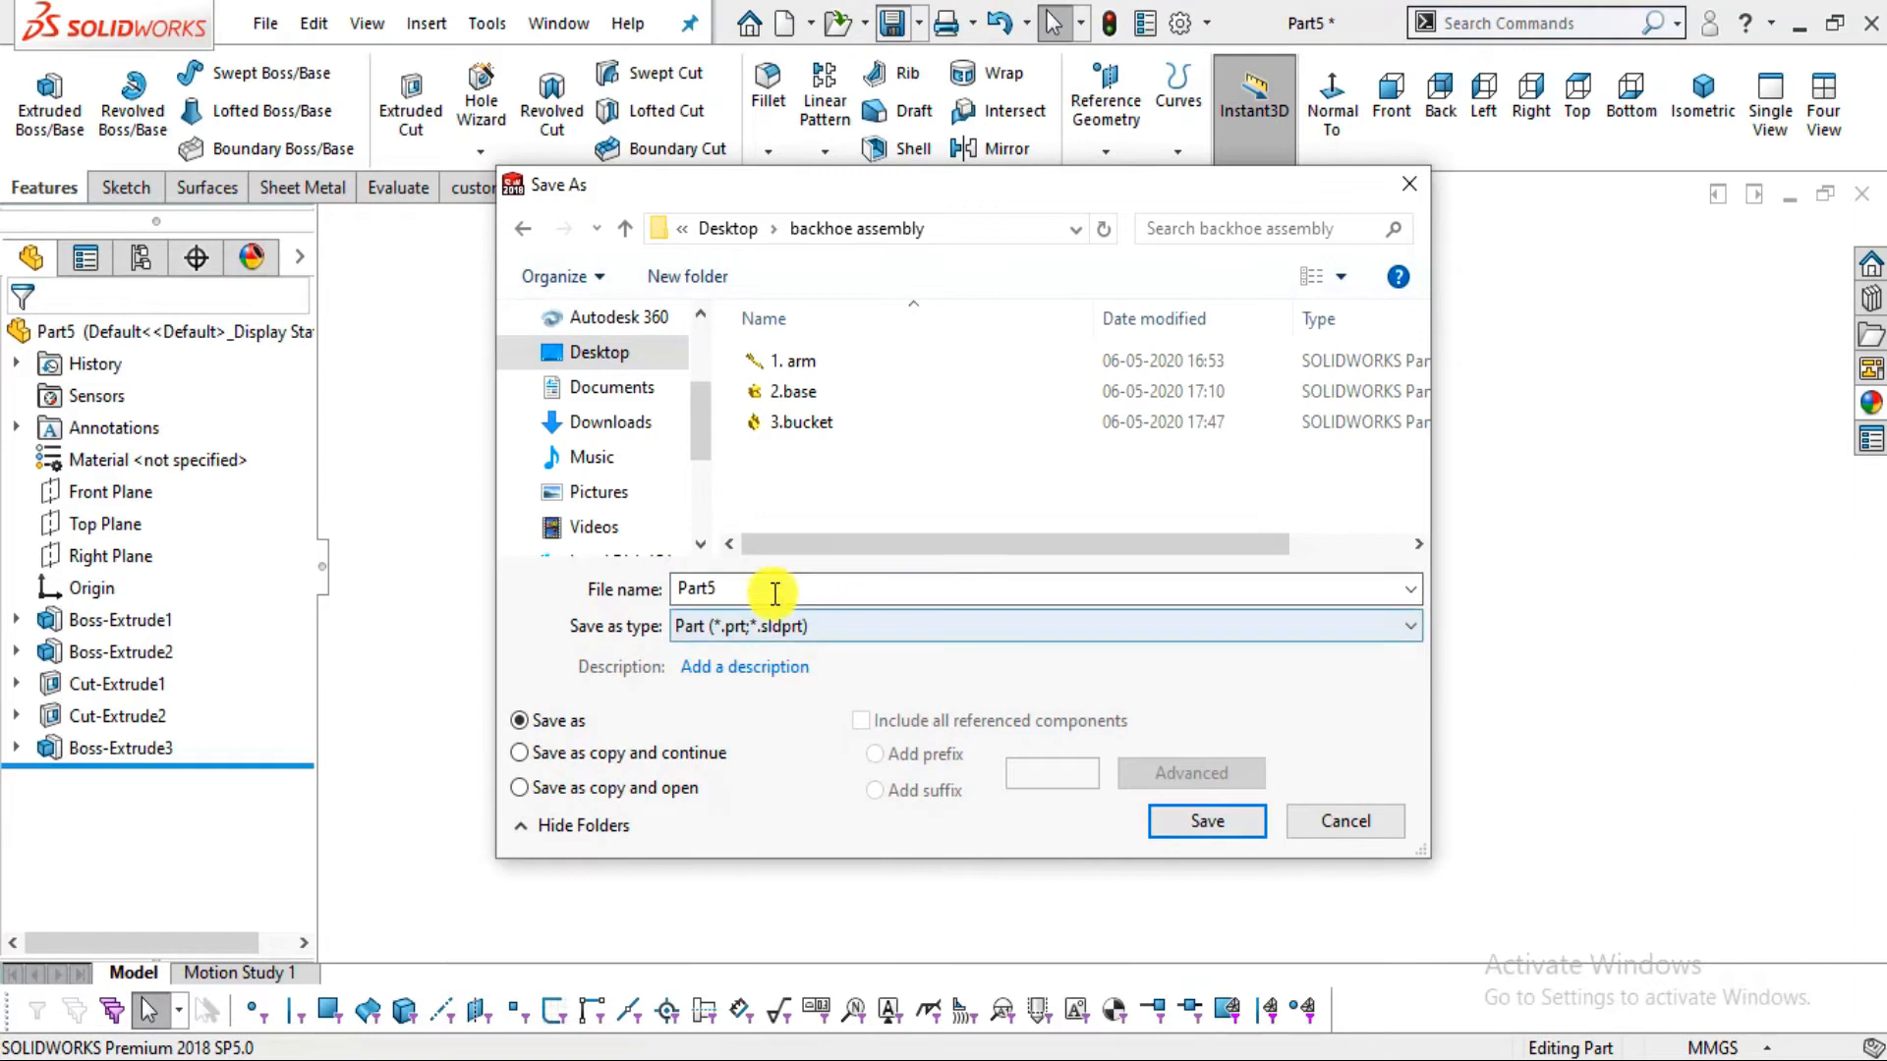
double_click(696, 587)
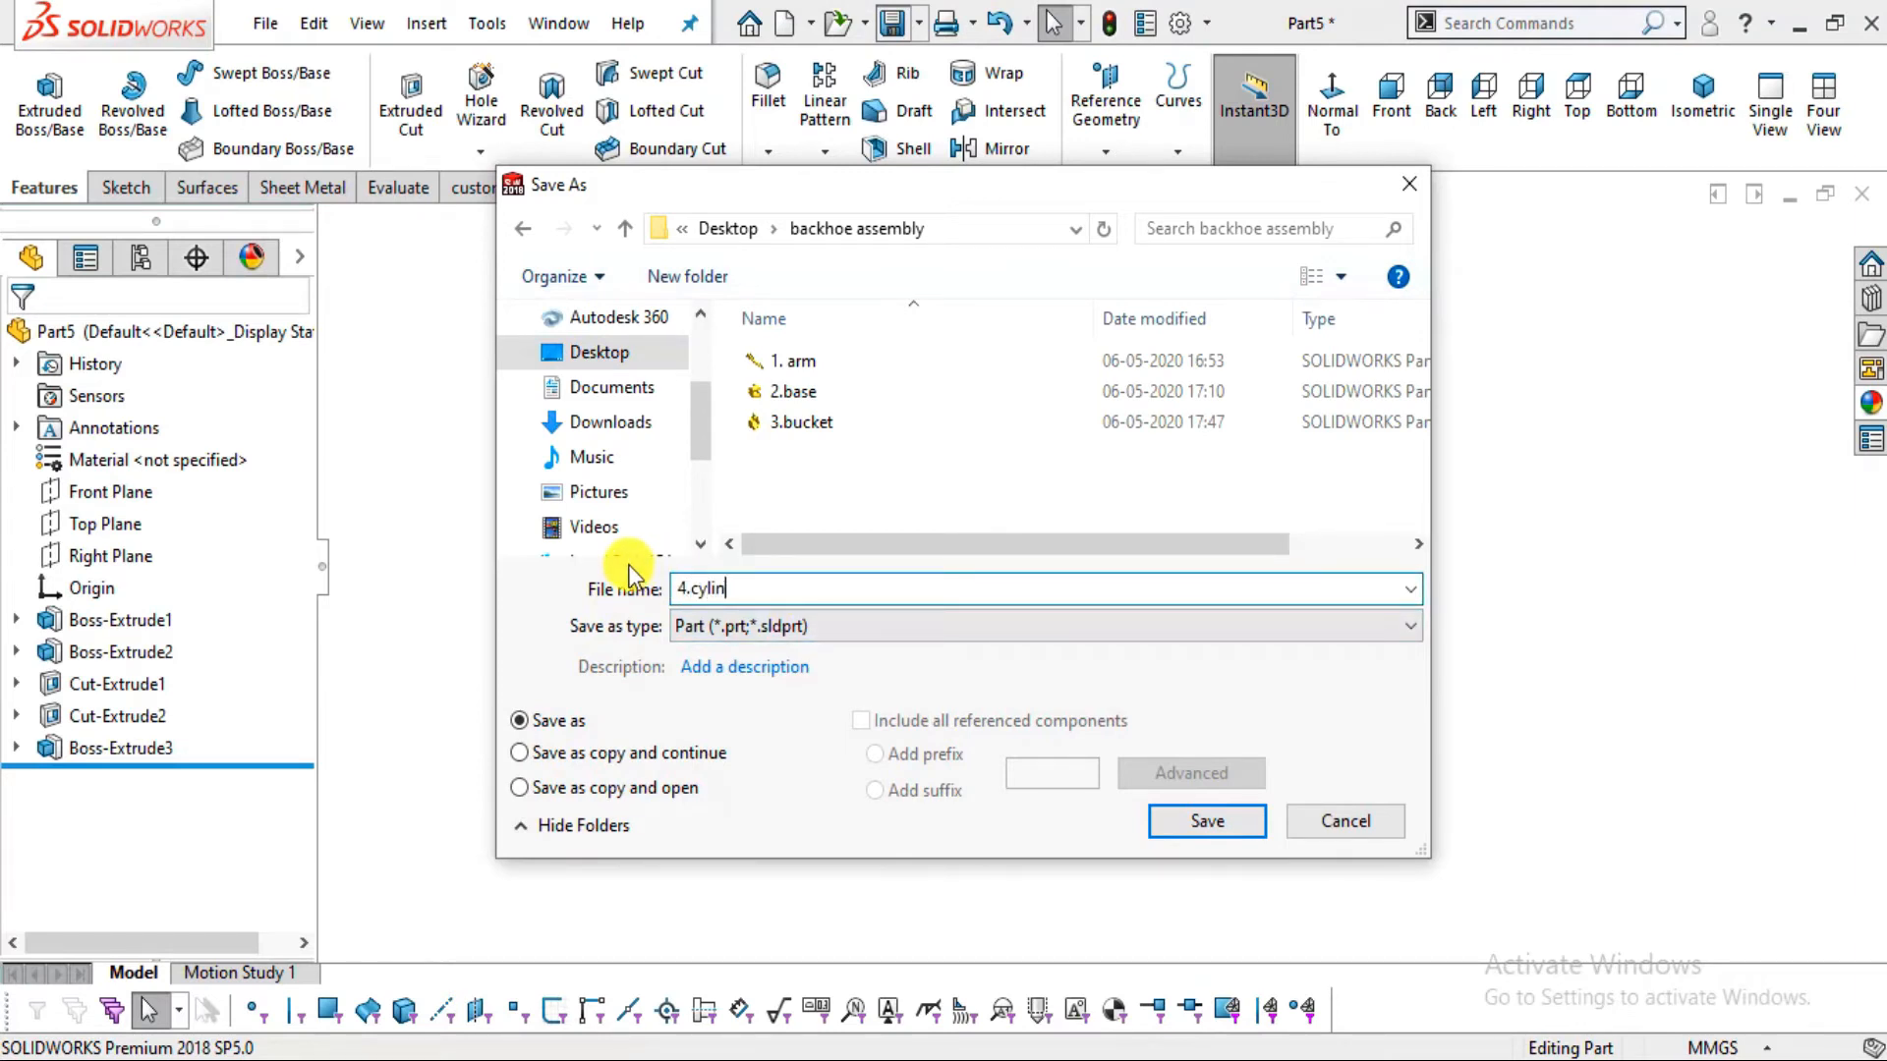
click(1200, 820)
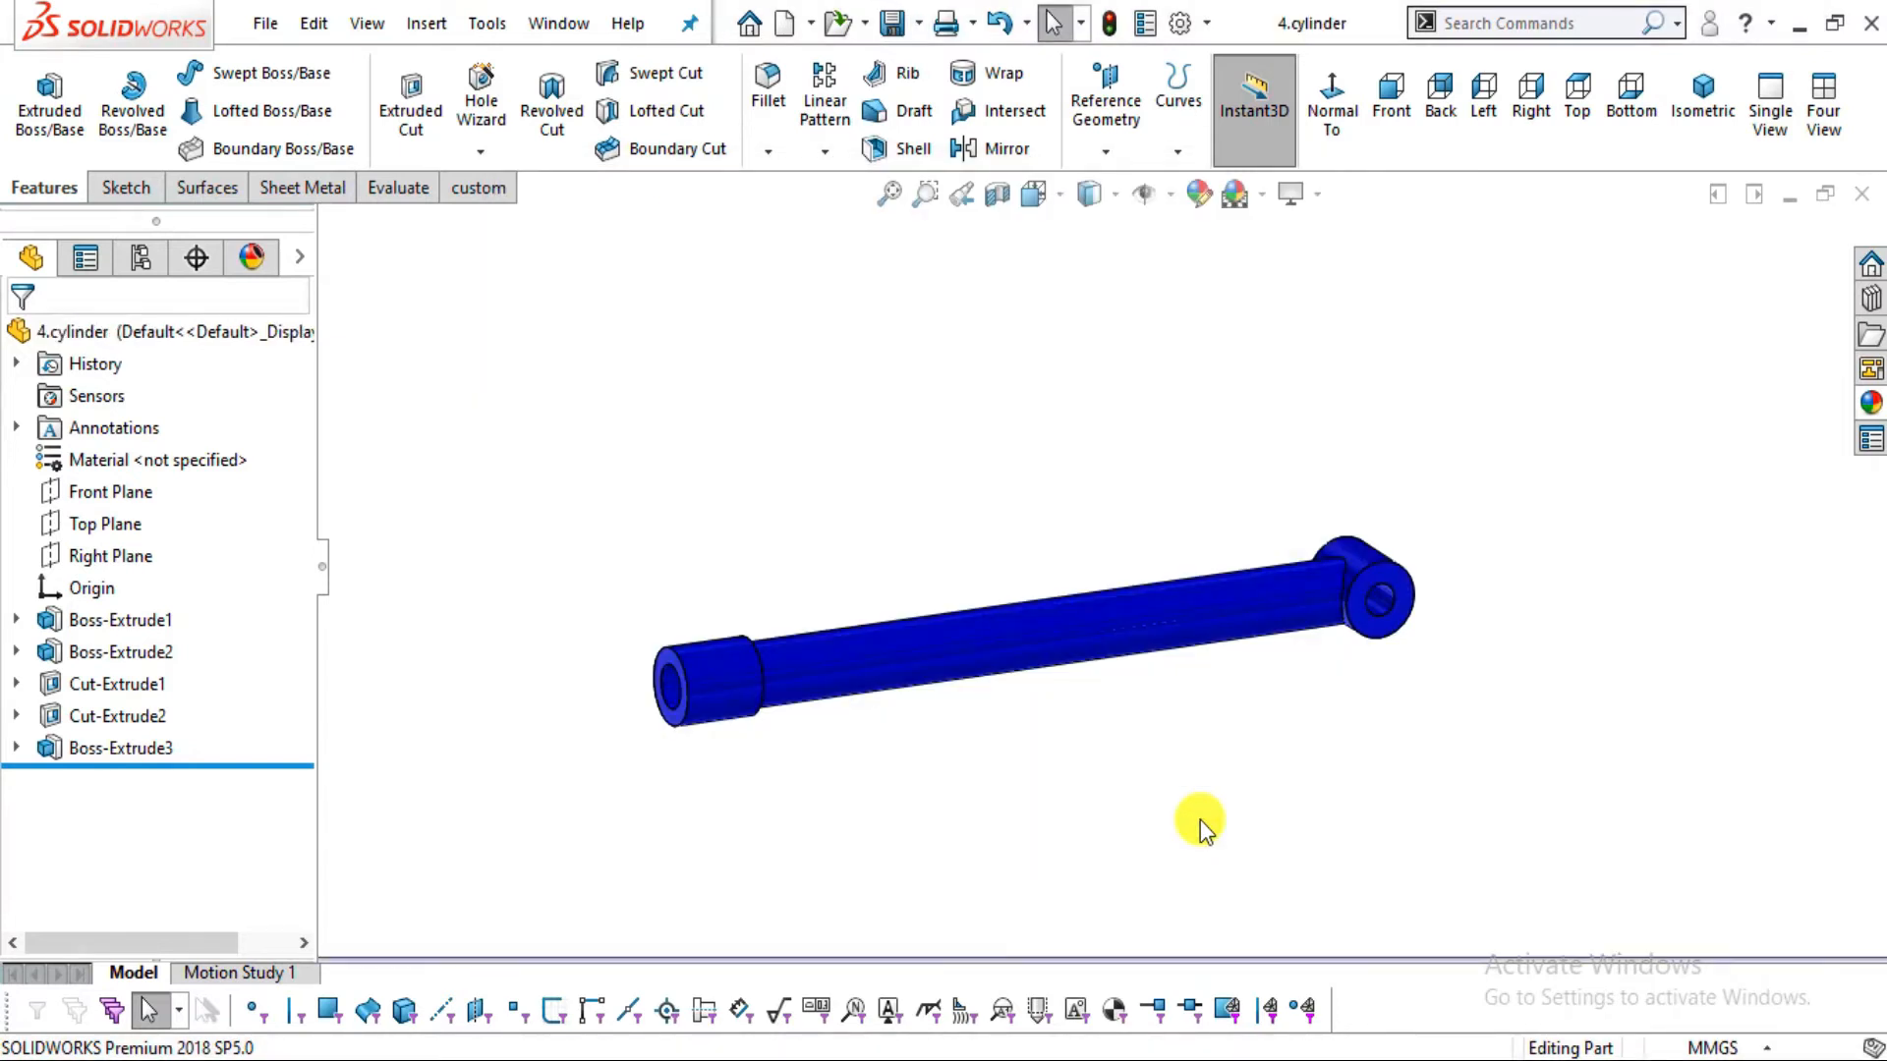
Switch to the drawing PDF to find the Stablizer sheet, and inspect the finished stabilizer model in SolidWorks
click(929, 1059)
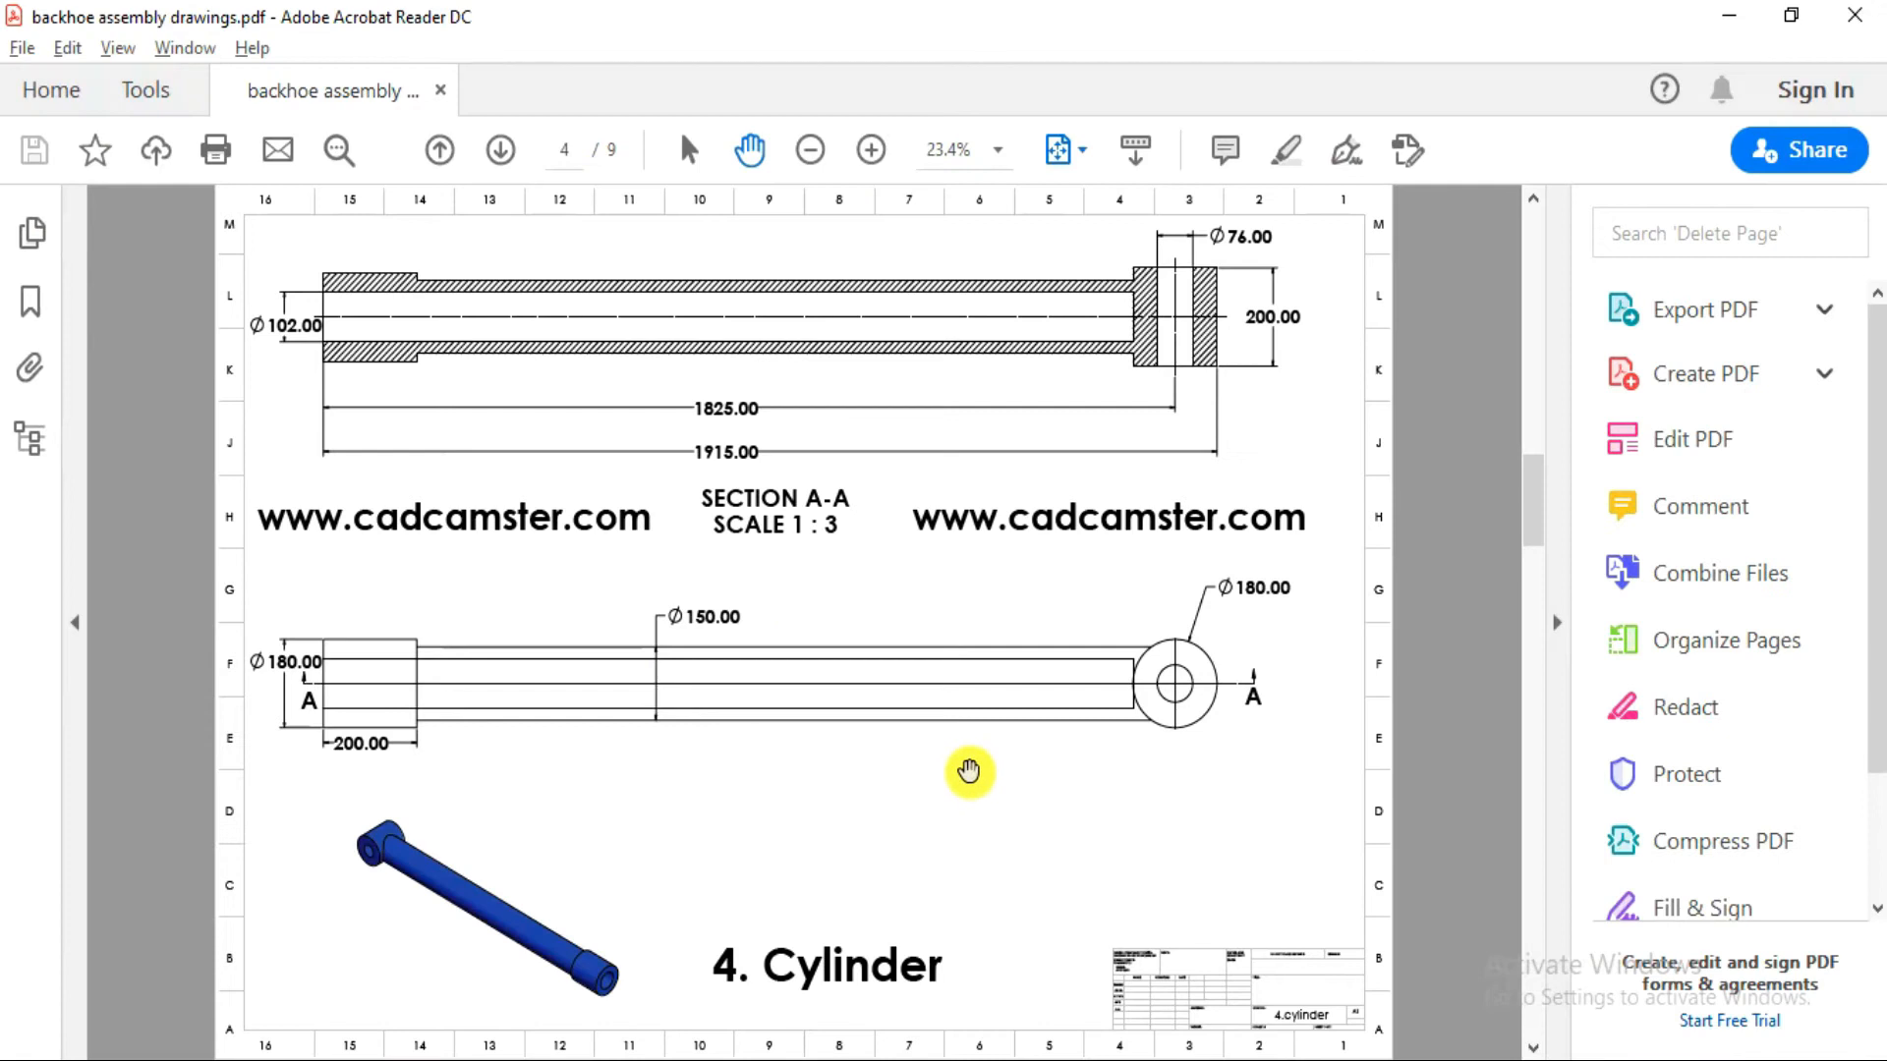
scroll(968, 772, up, 2)
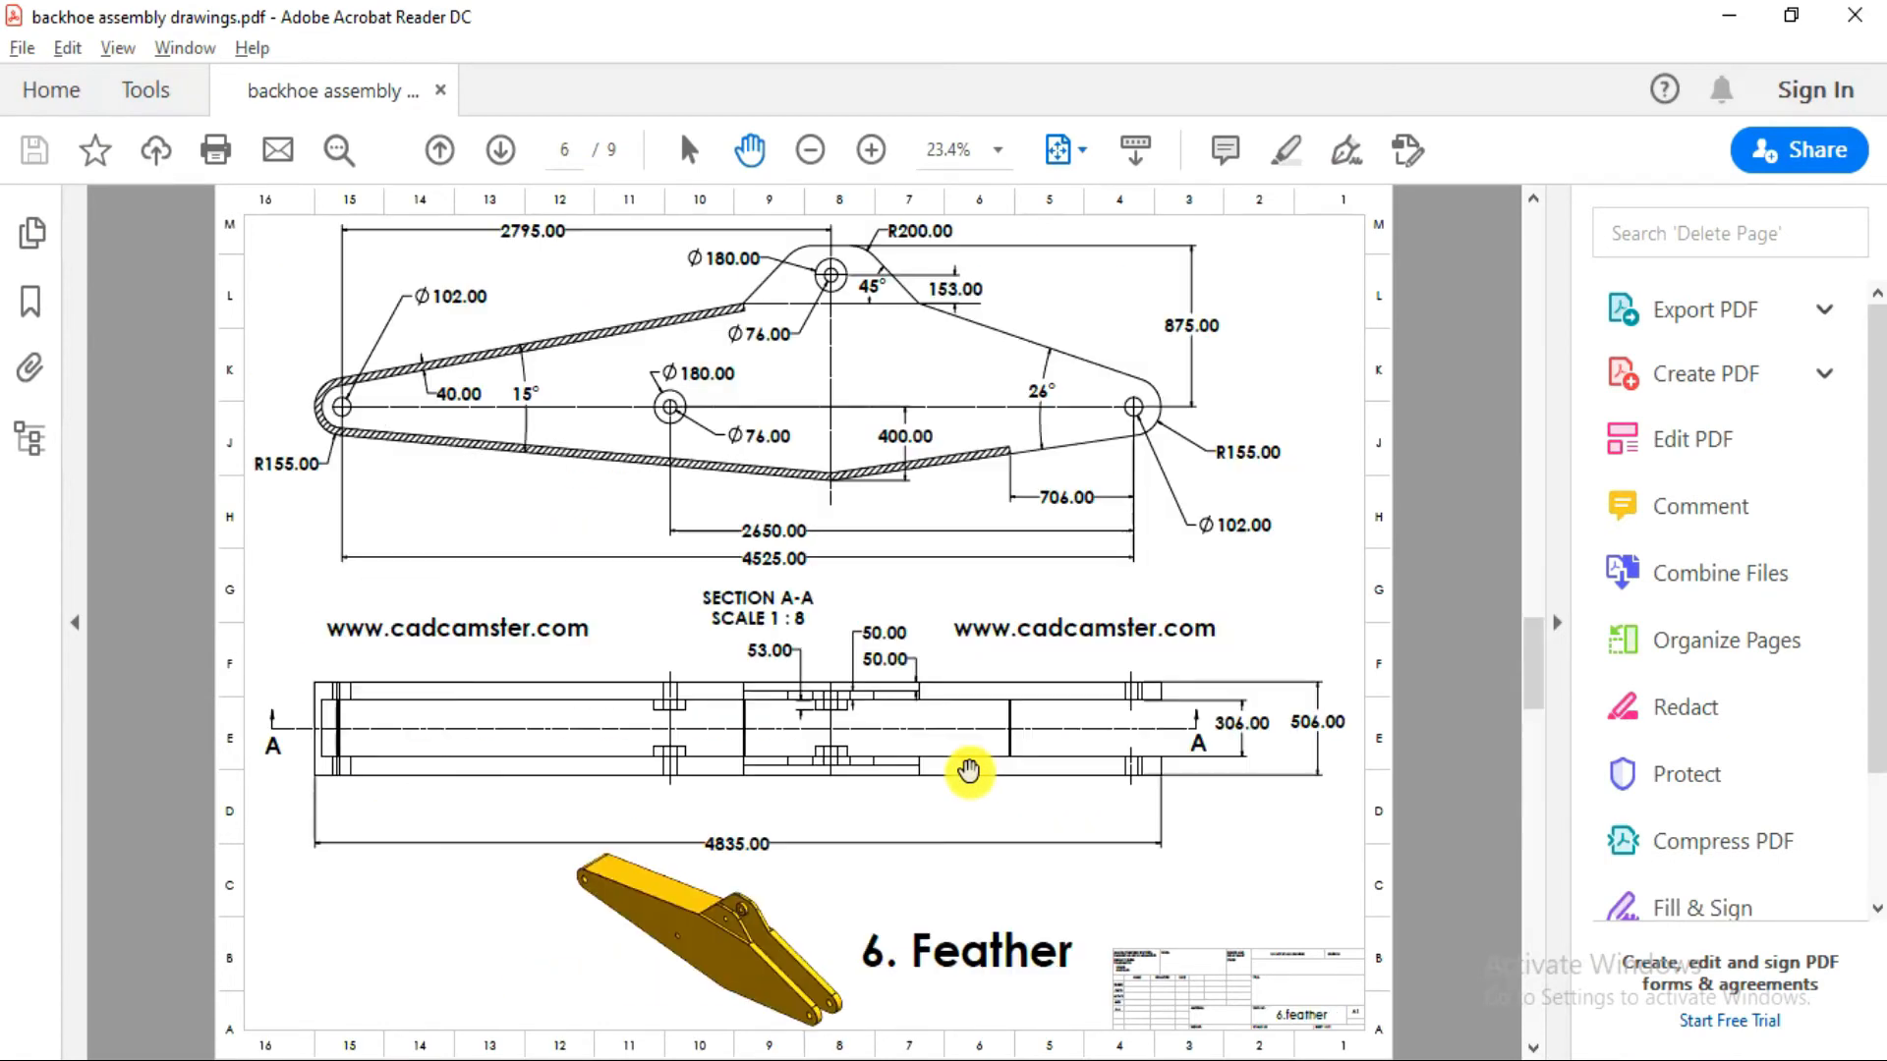
scroll(968, 771, up, 1)
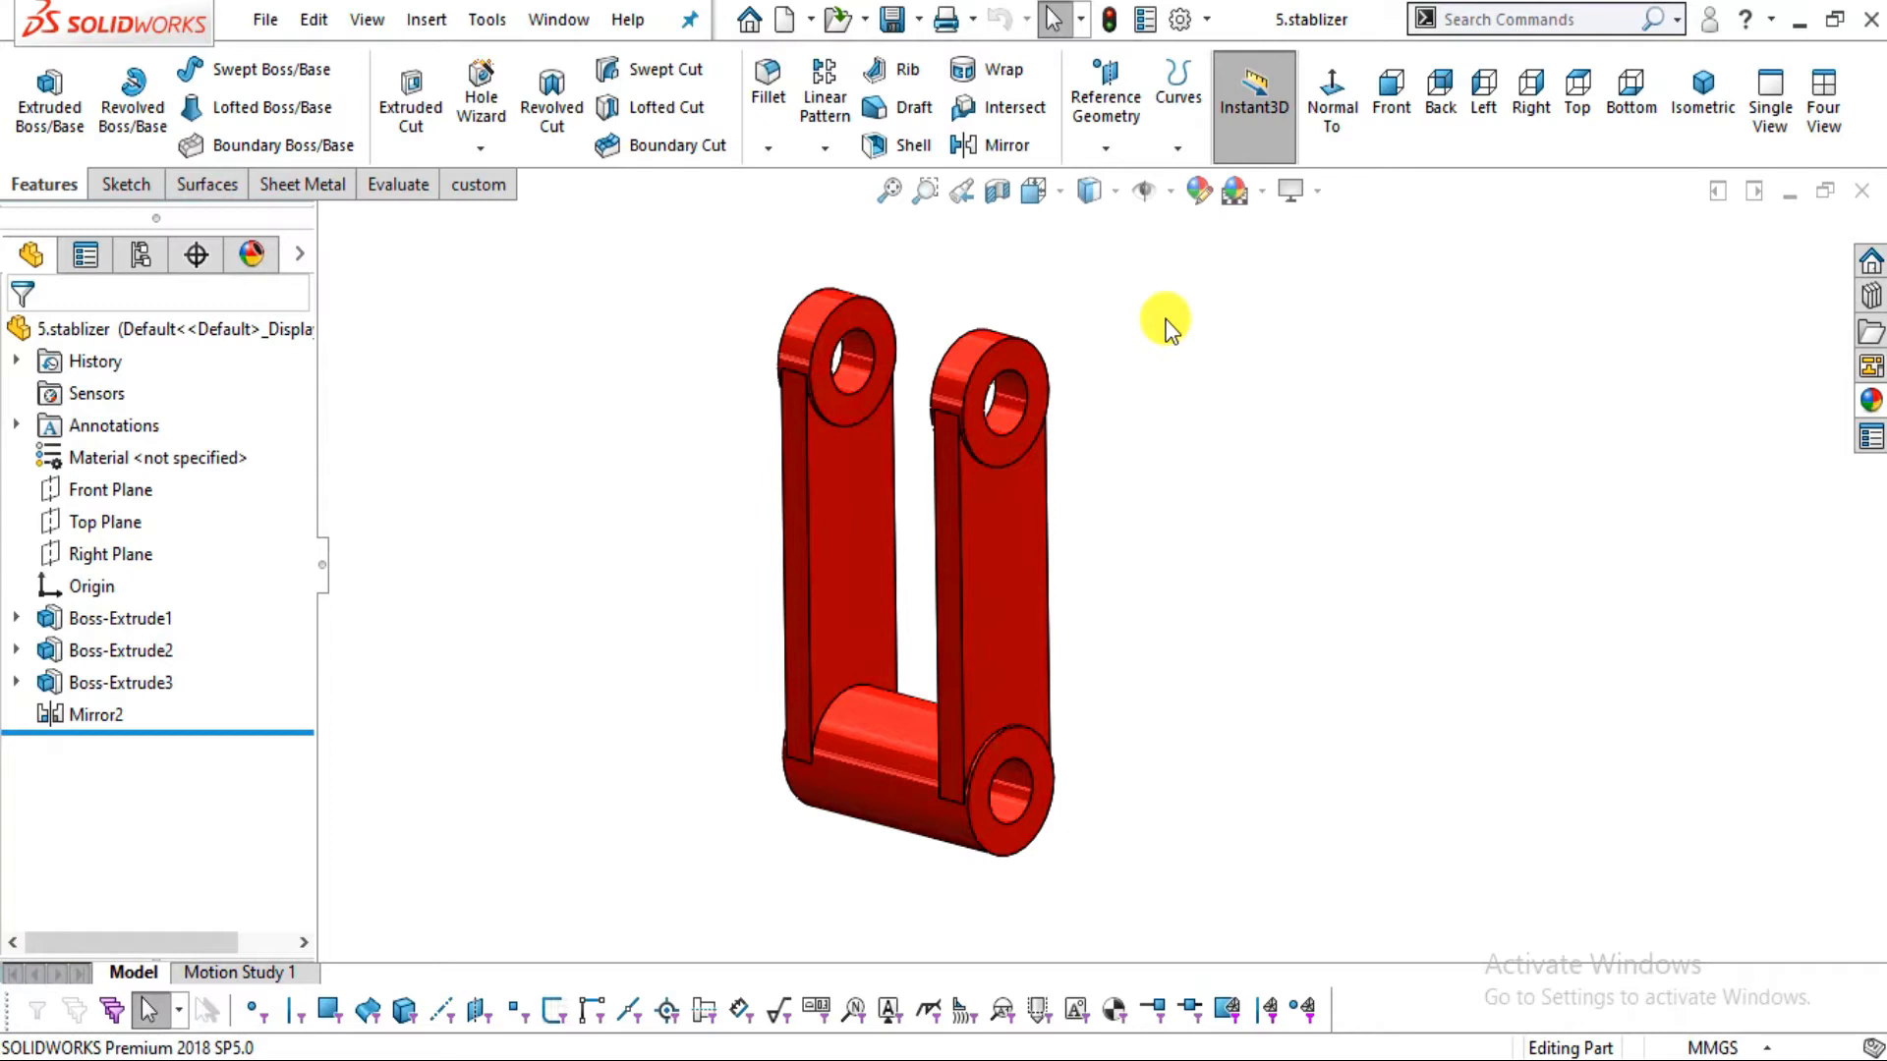
middle_drag(971, 800, 926, 750)
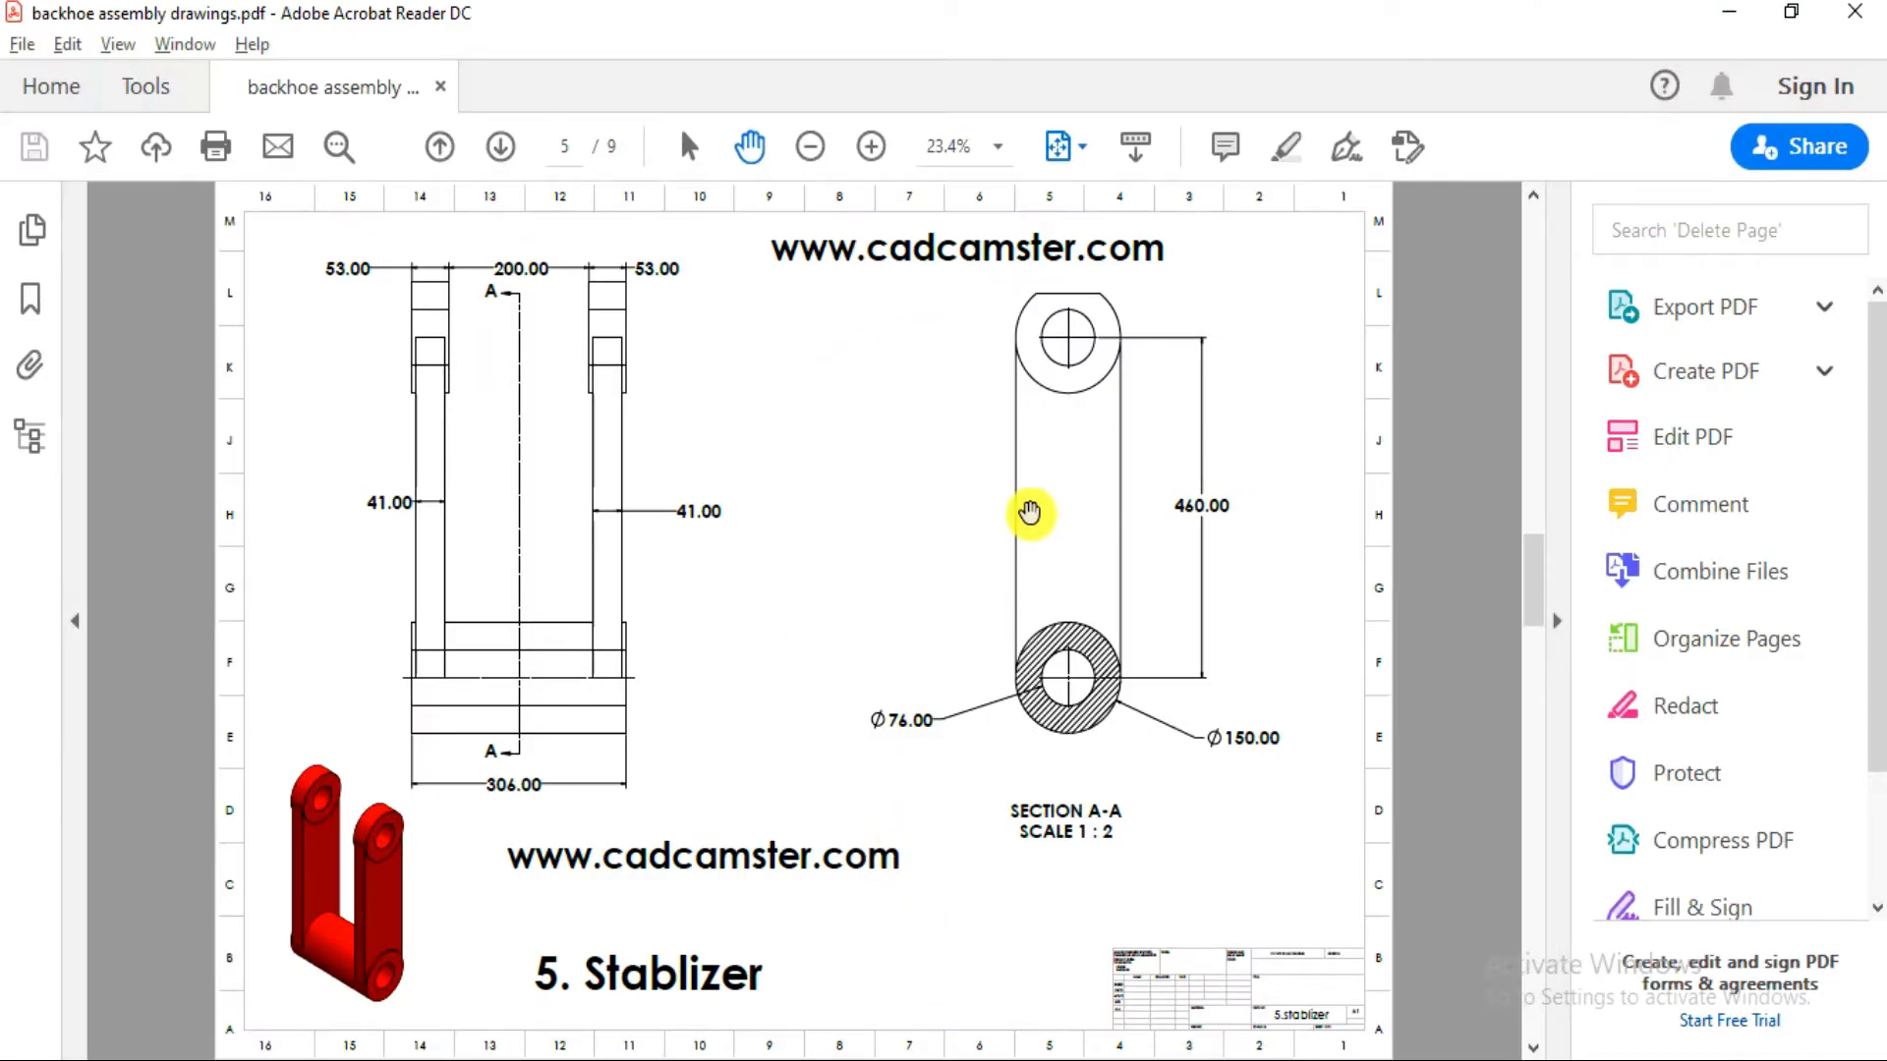
Examine the Stablizer drawing's overall width, arm thicknesses, boss widths, centre distance, diameters and pictorial view
ctrl+scroll(981, 317, up, 1)
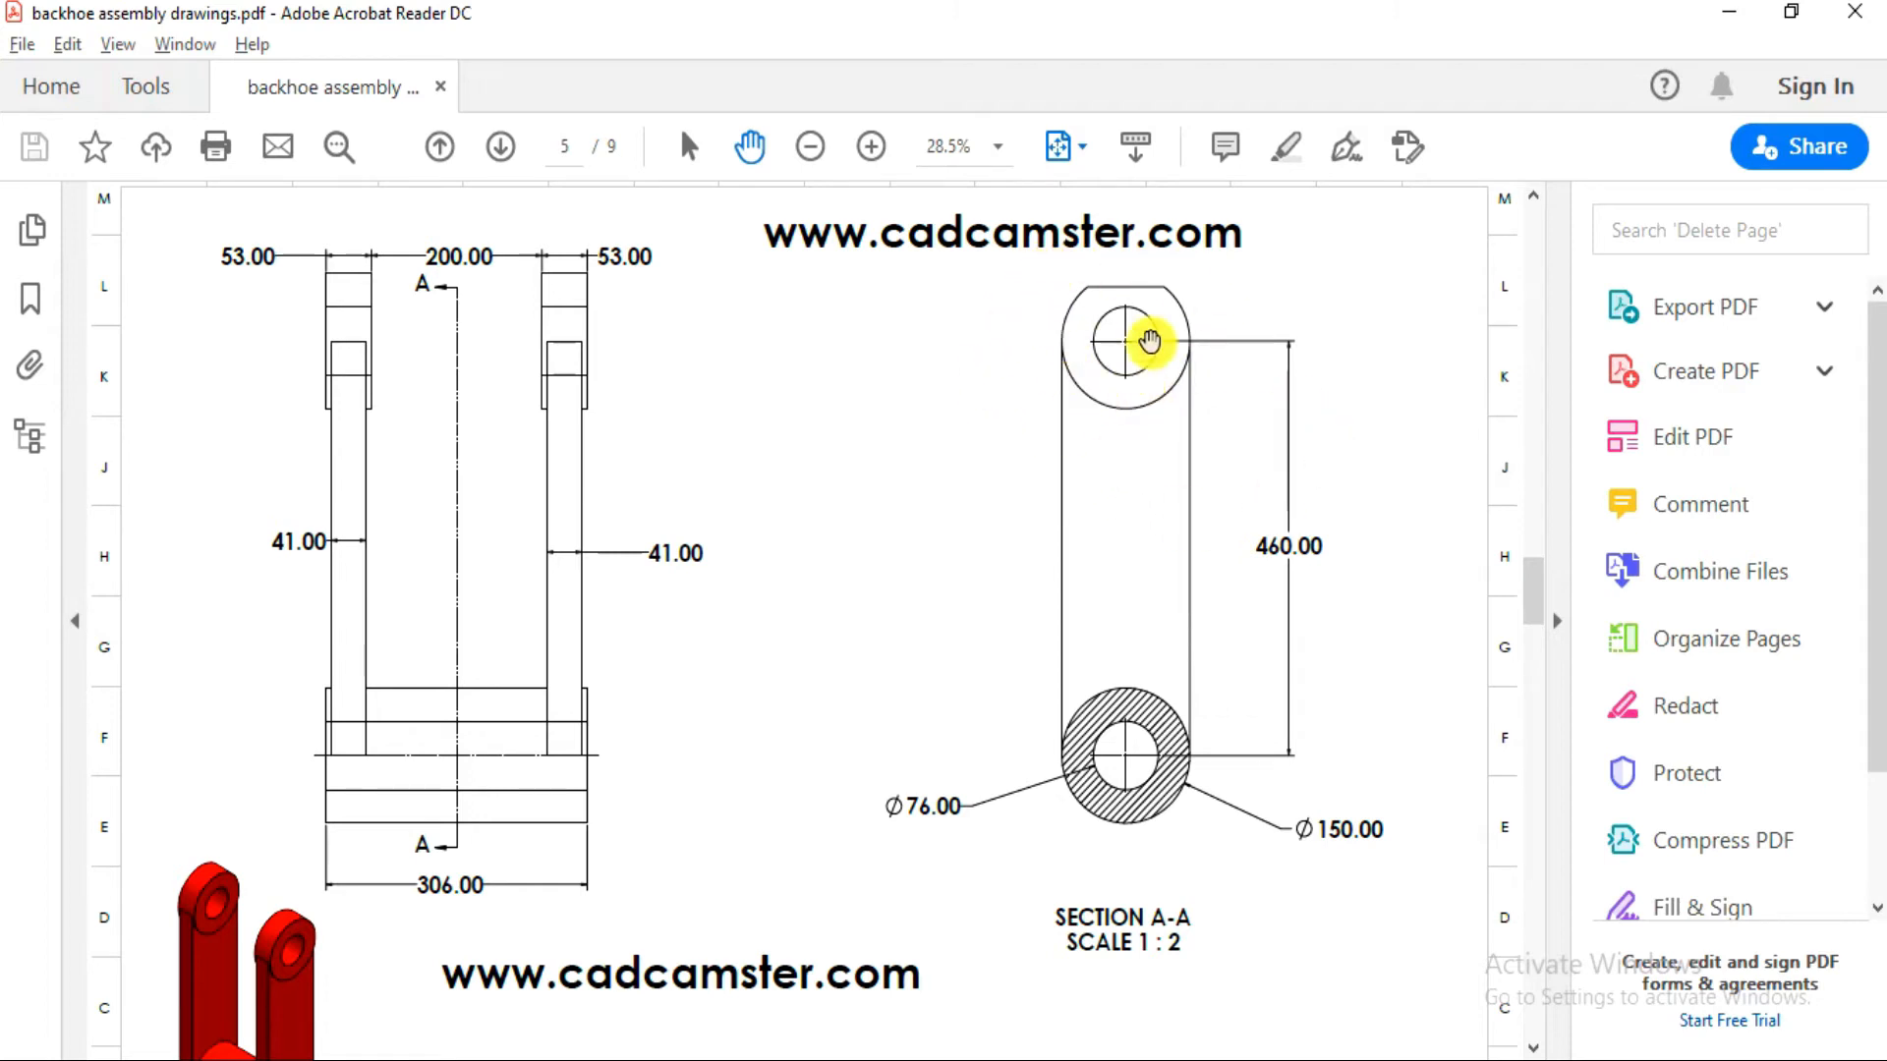
click(444, 976)
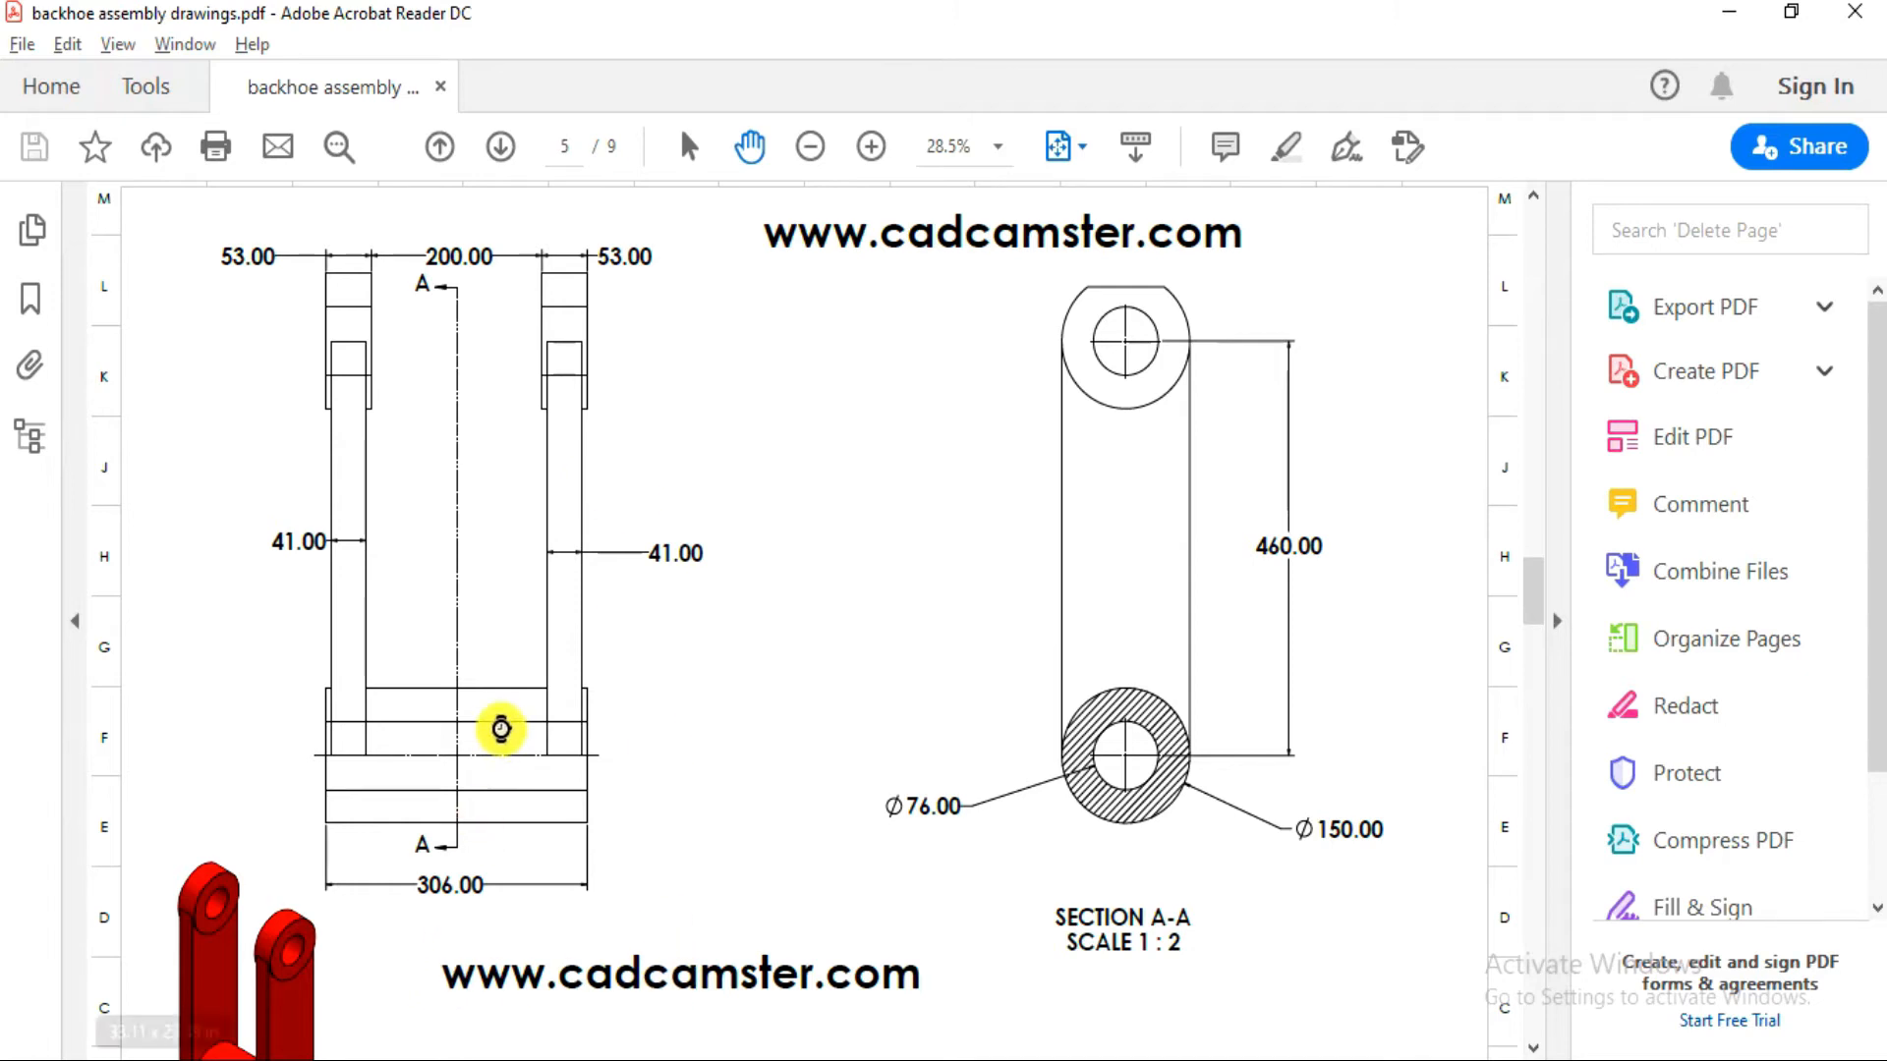
click(1867, 17)
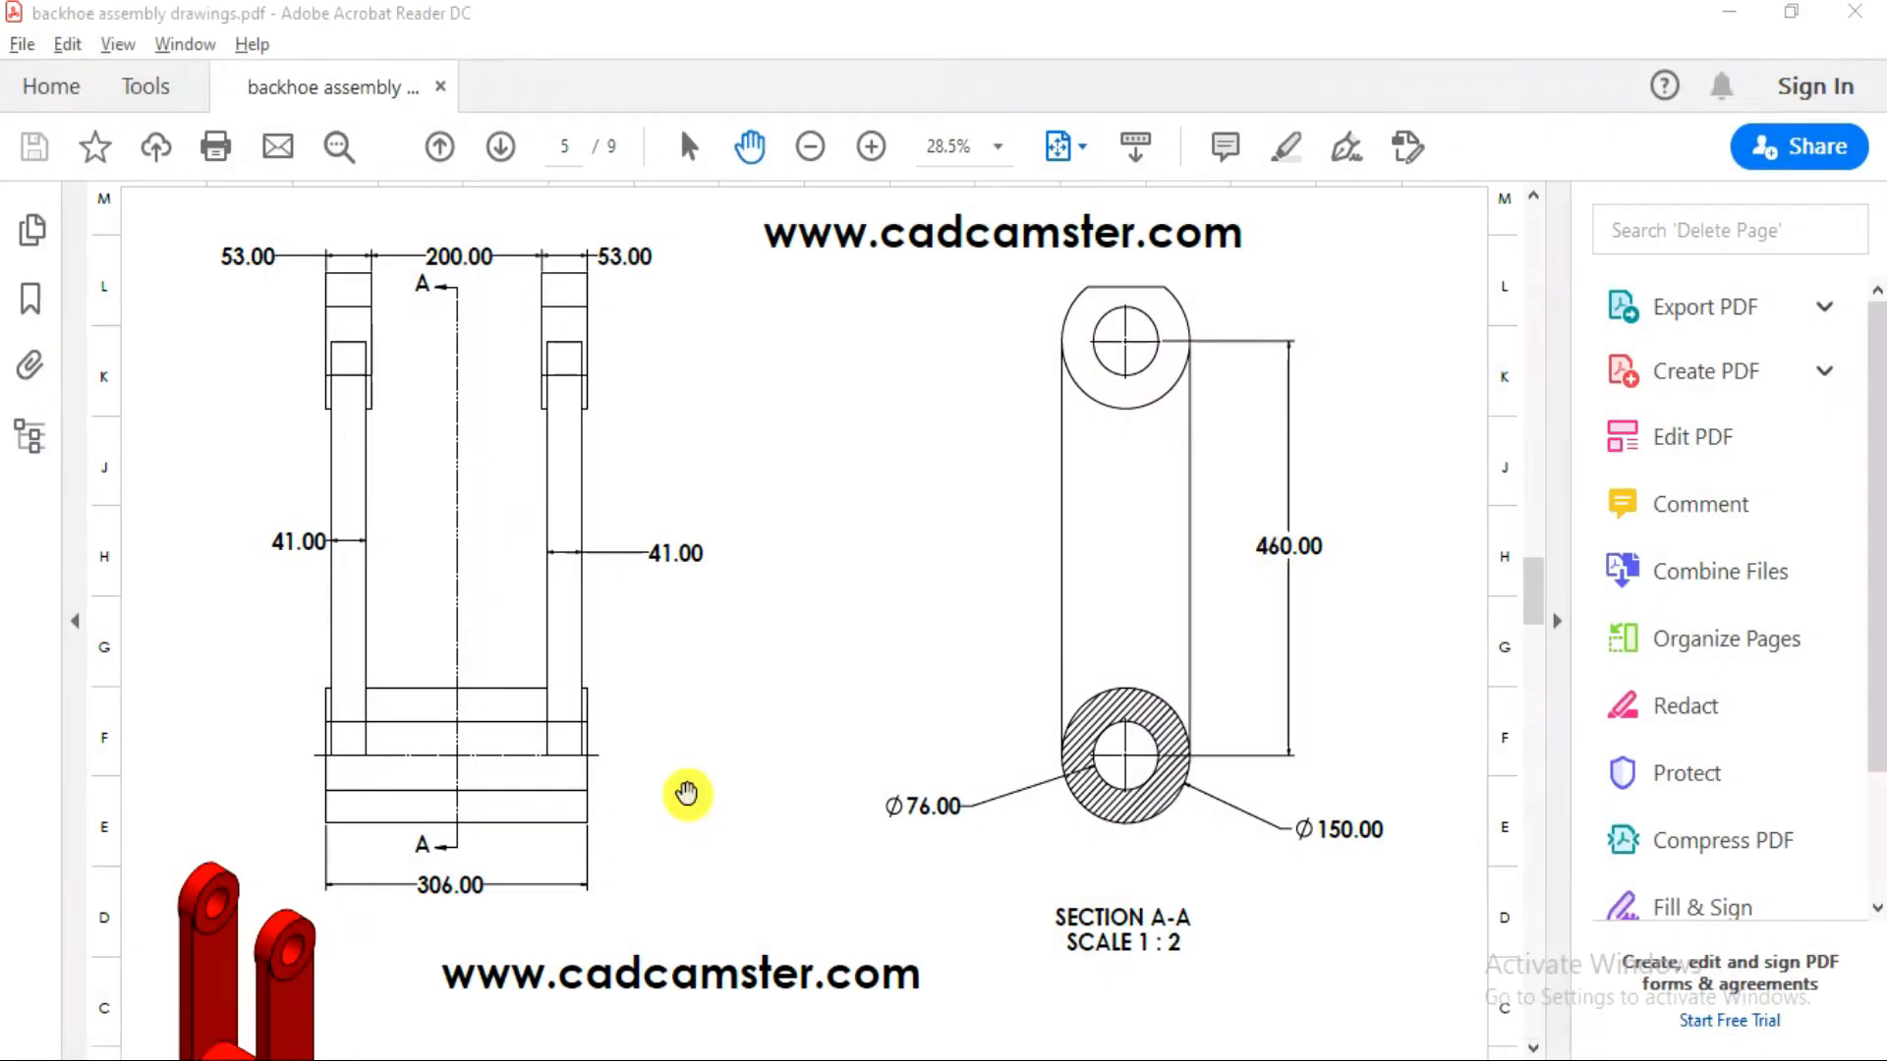
scroll(363, 872, down, 2)
scroll(236, 919, down, 1)
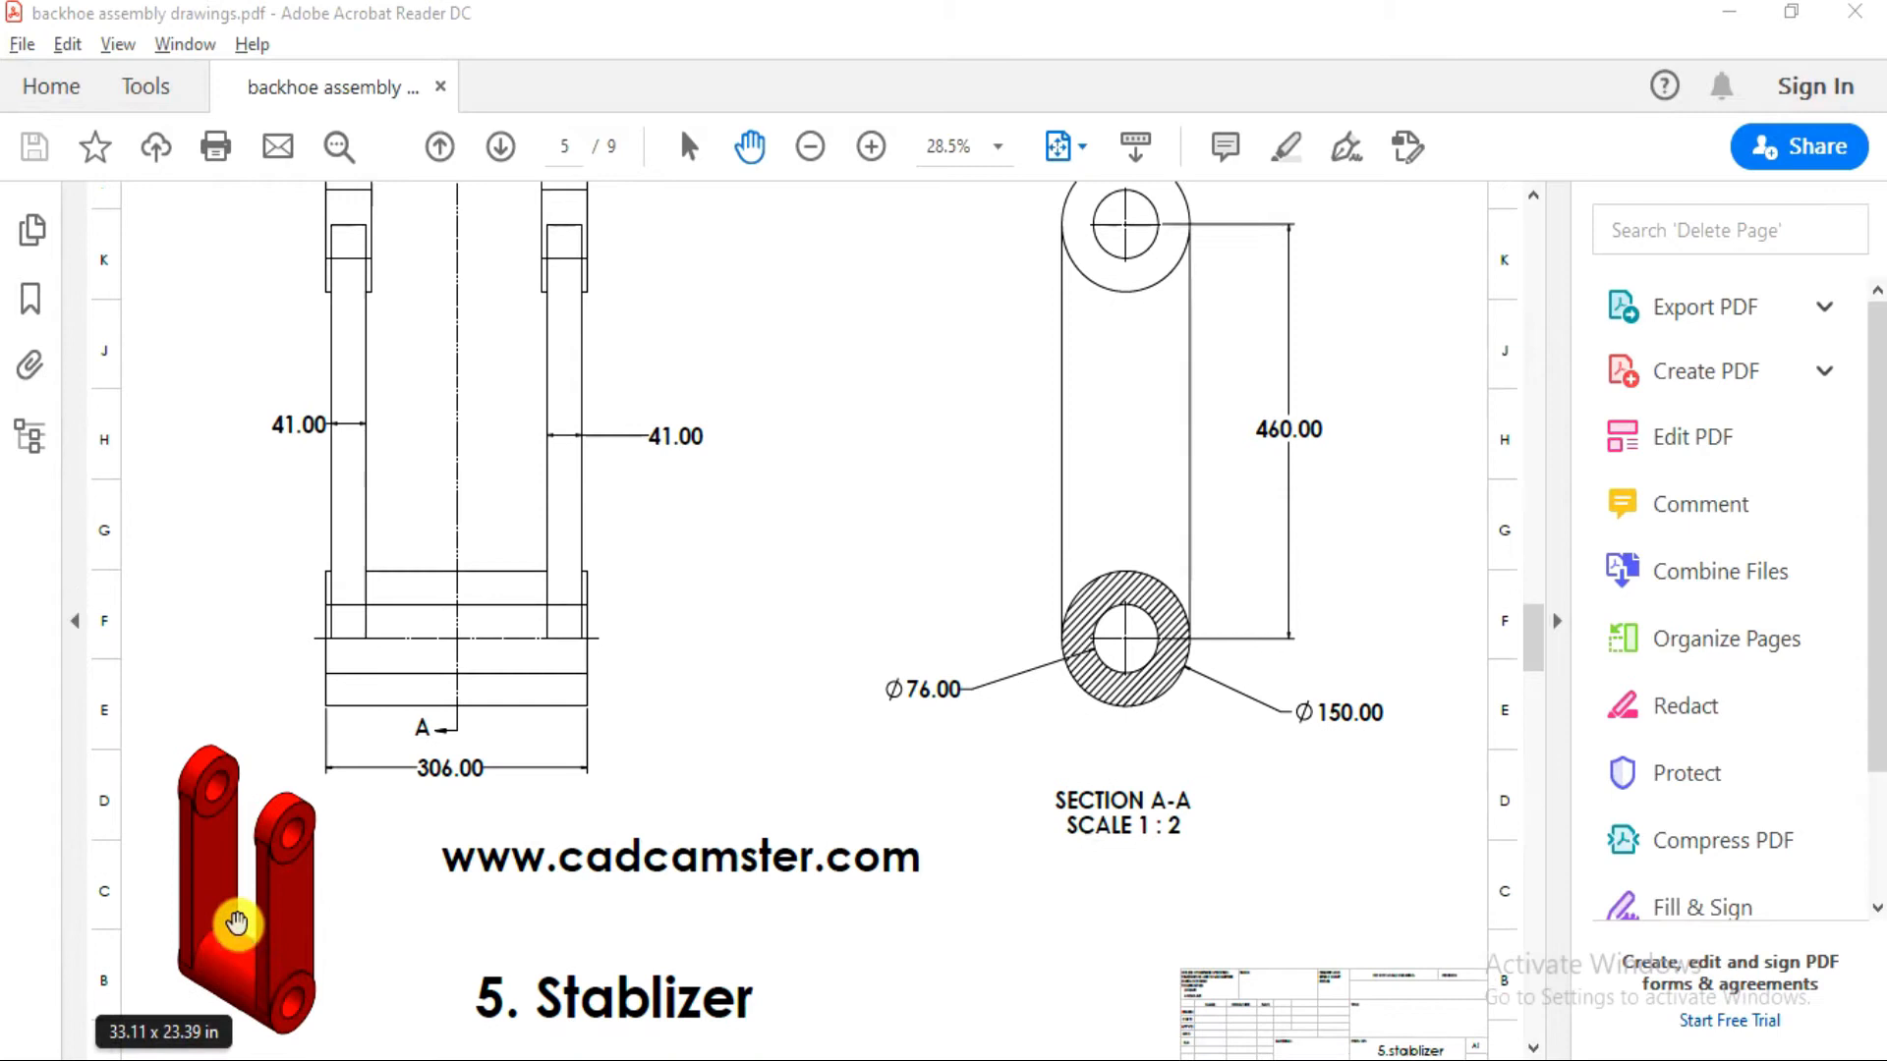
scroll(813, 670, up, 2)
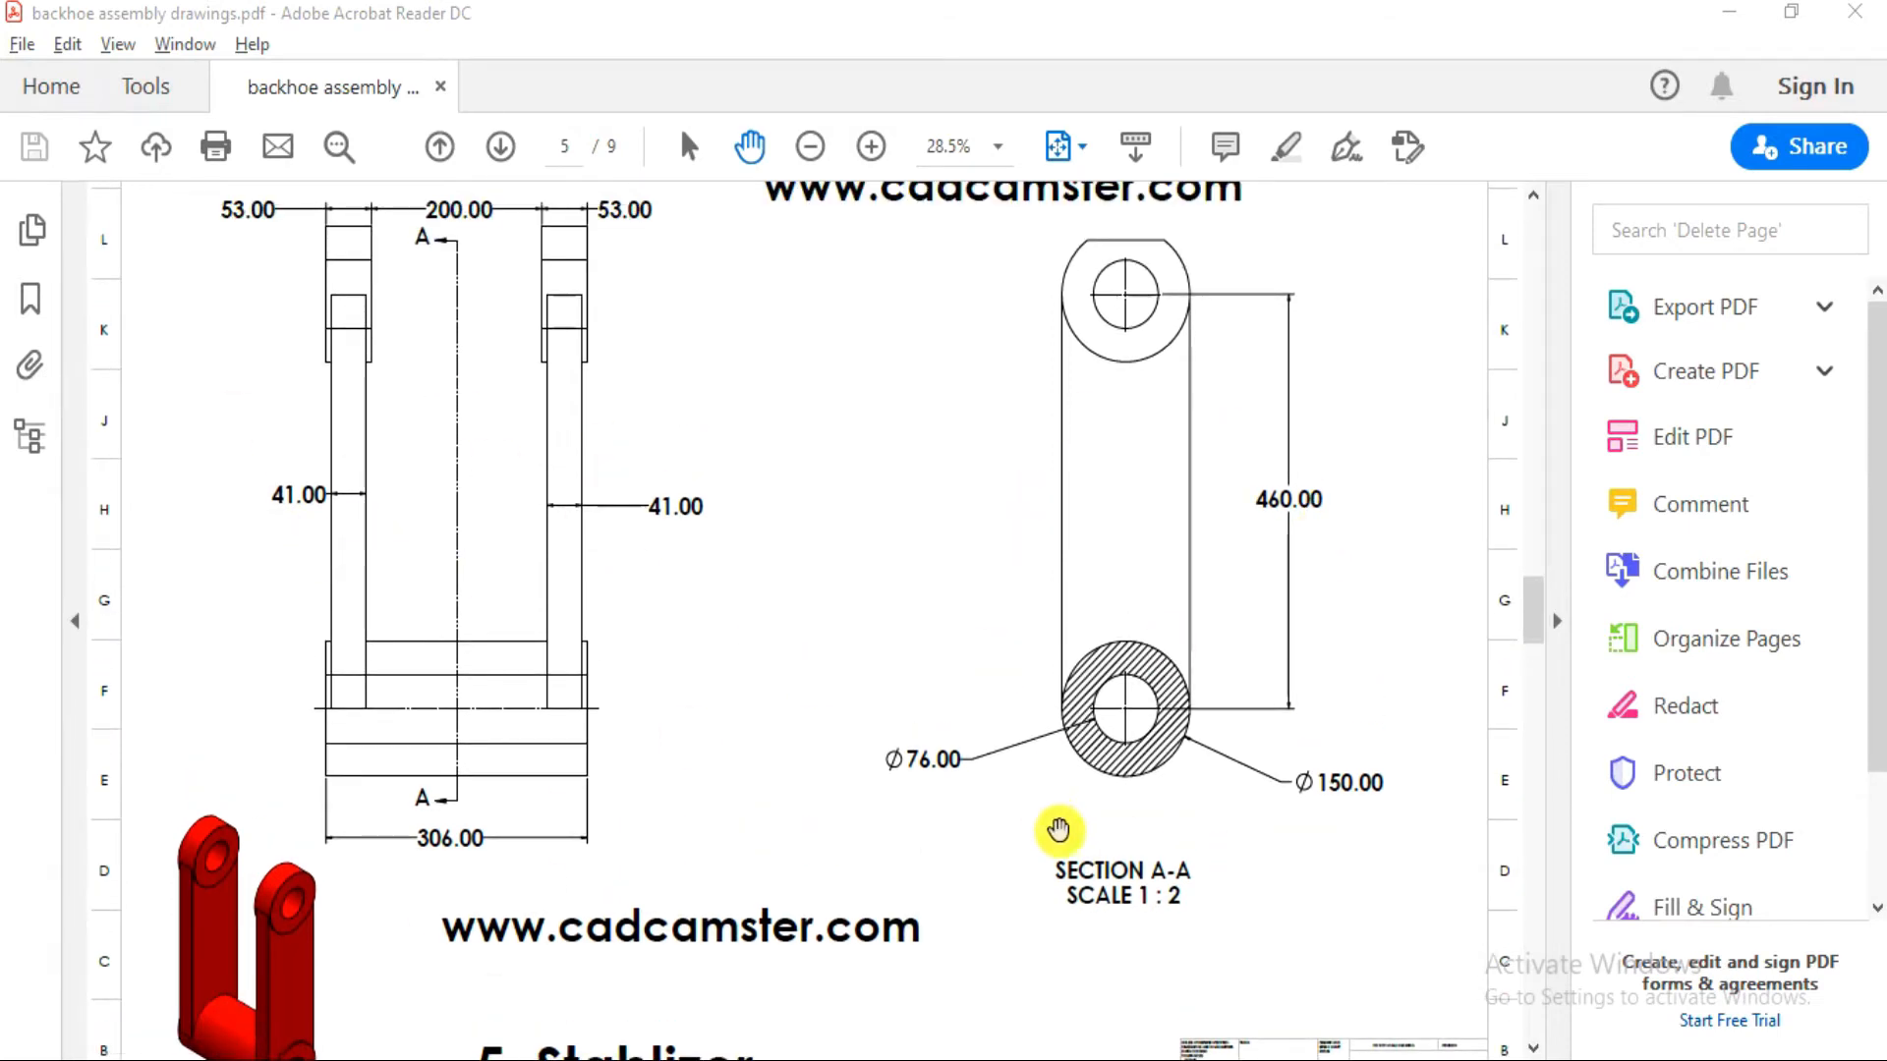
scroll(793, 773, up, 1)
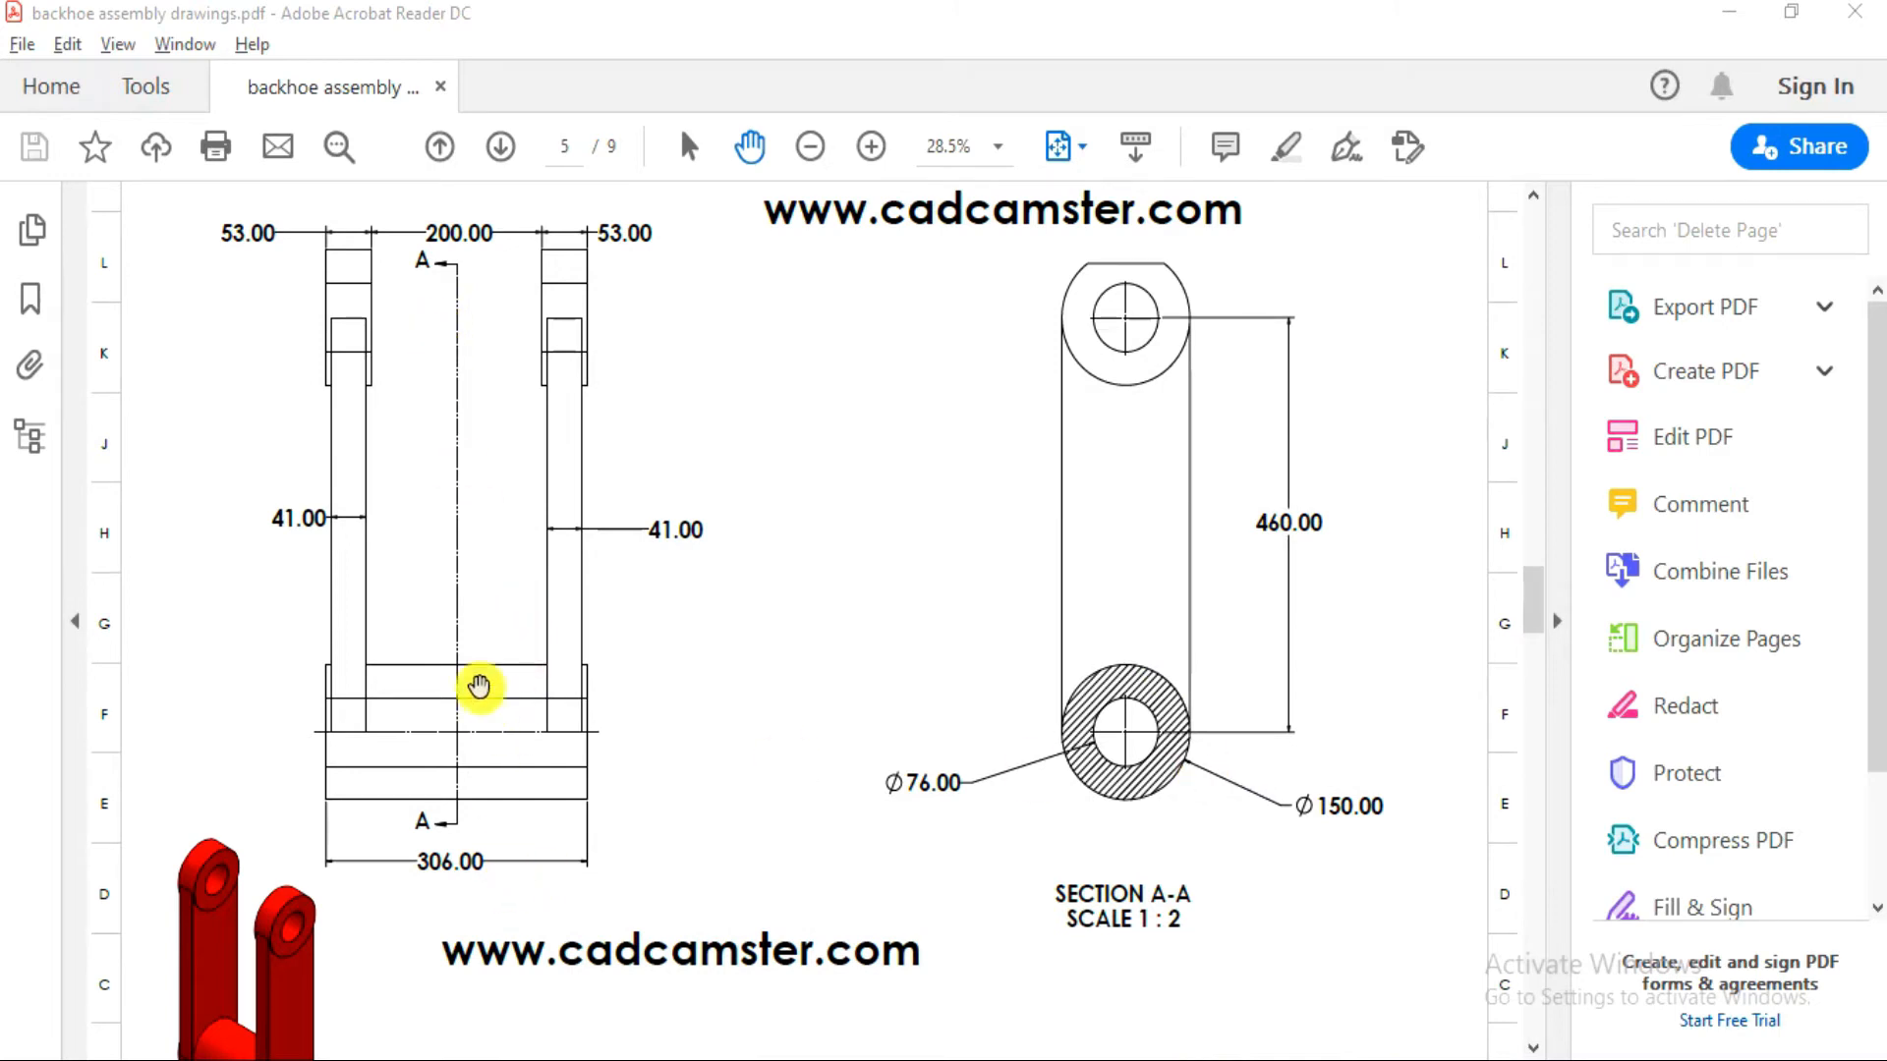
scroll(461, 709, down, 3)
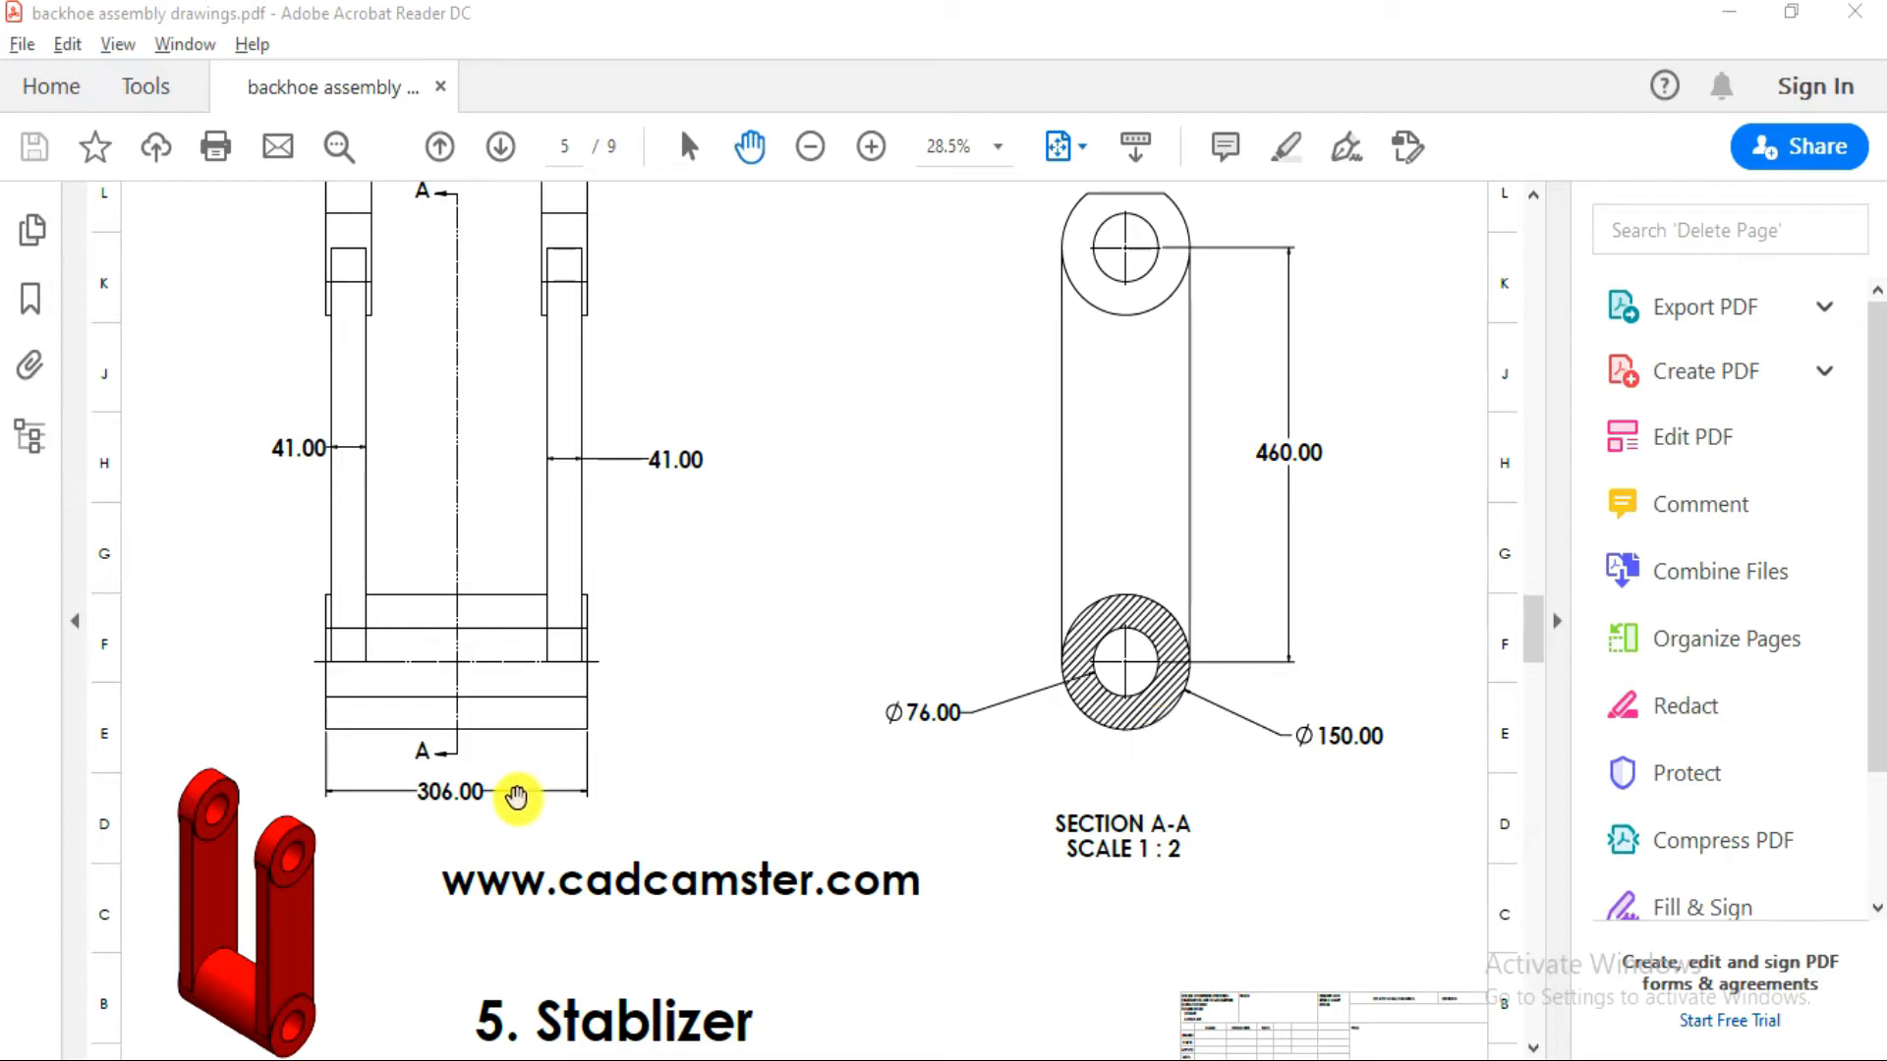
scroll(516, 794, up, 1)
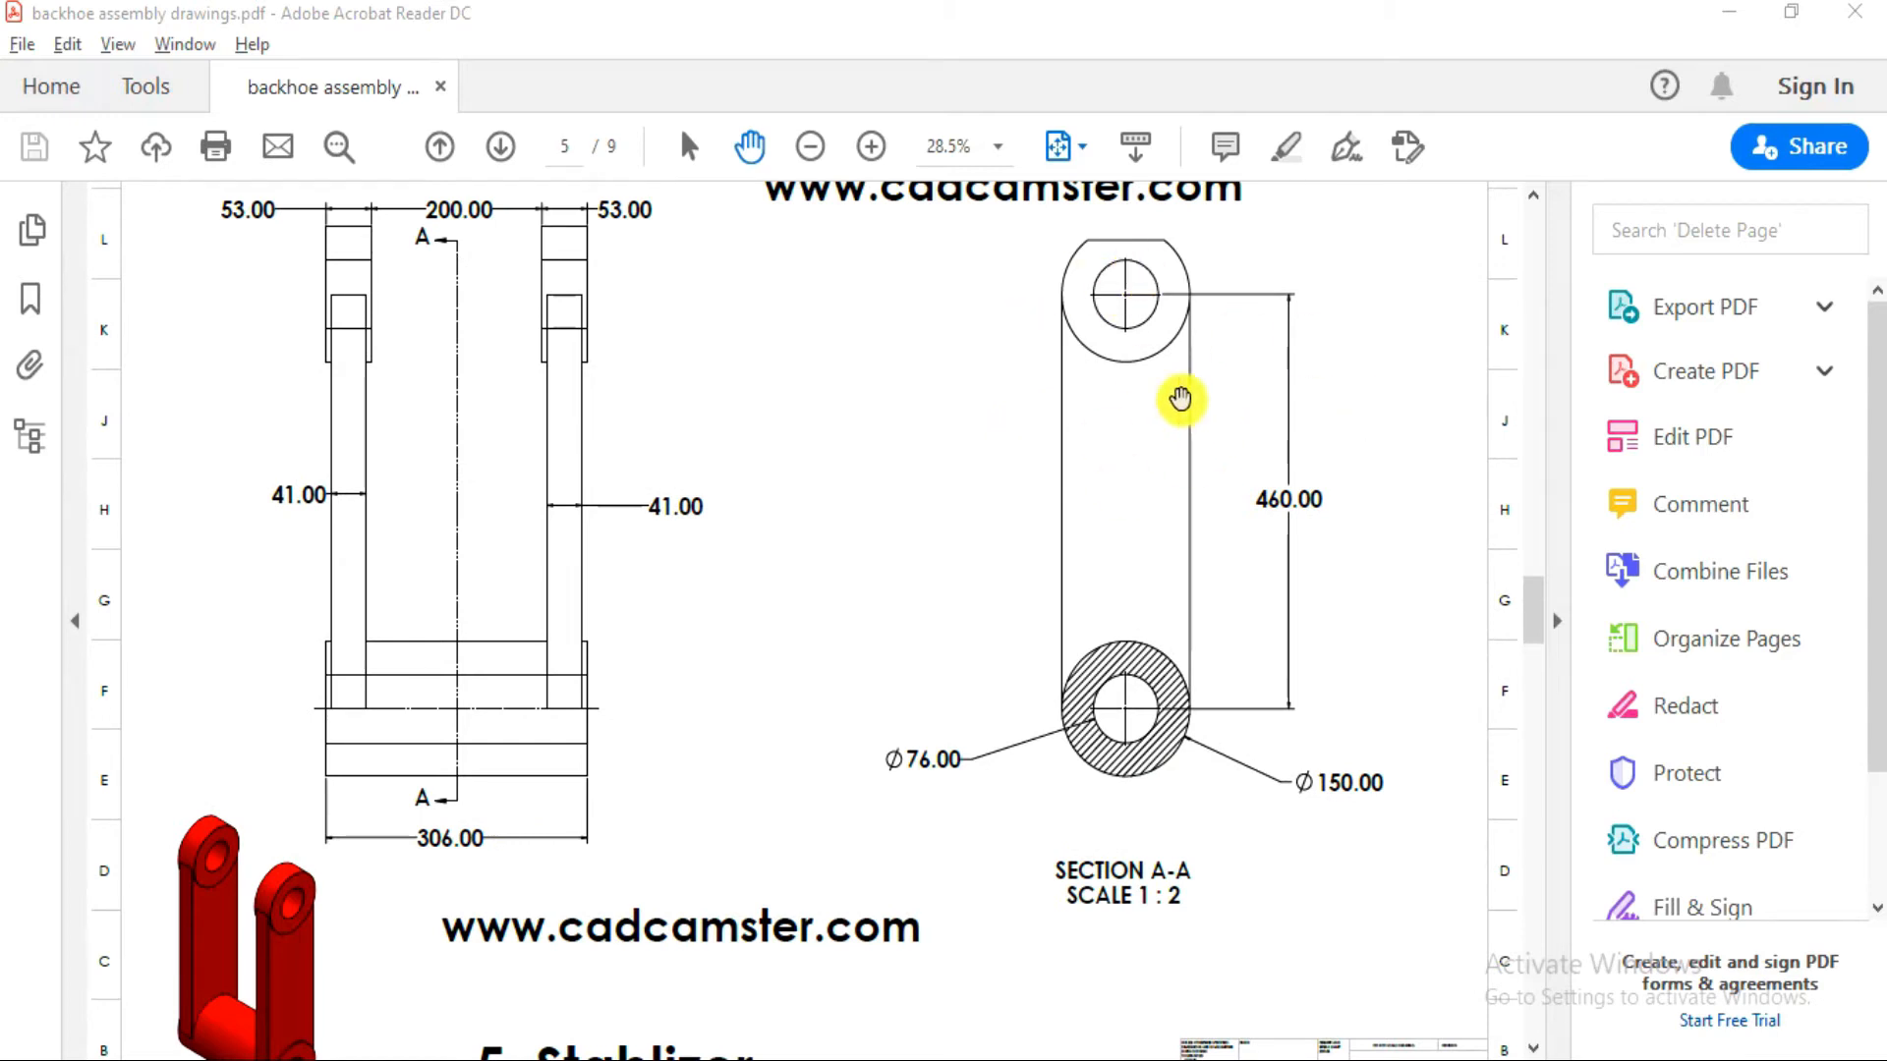
scroll(511, 417, up, 1)
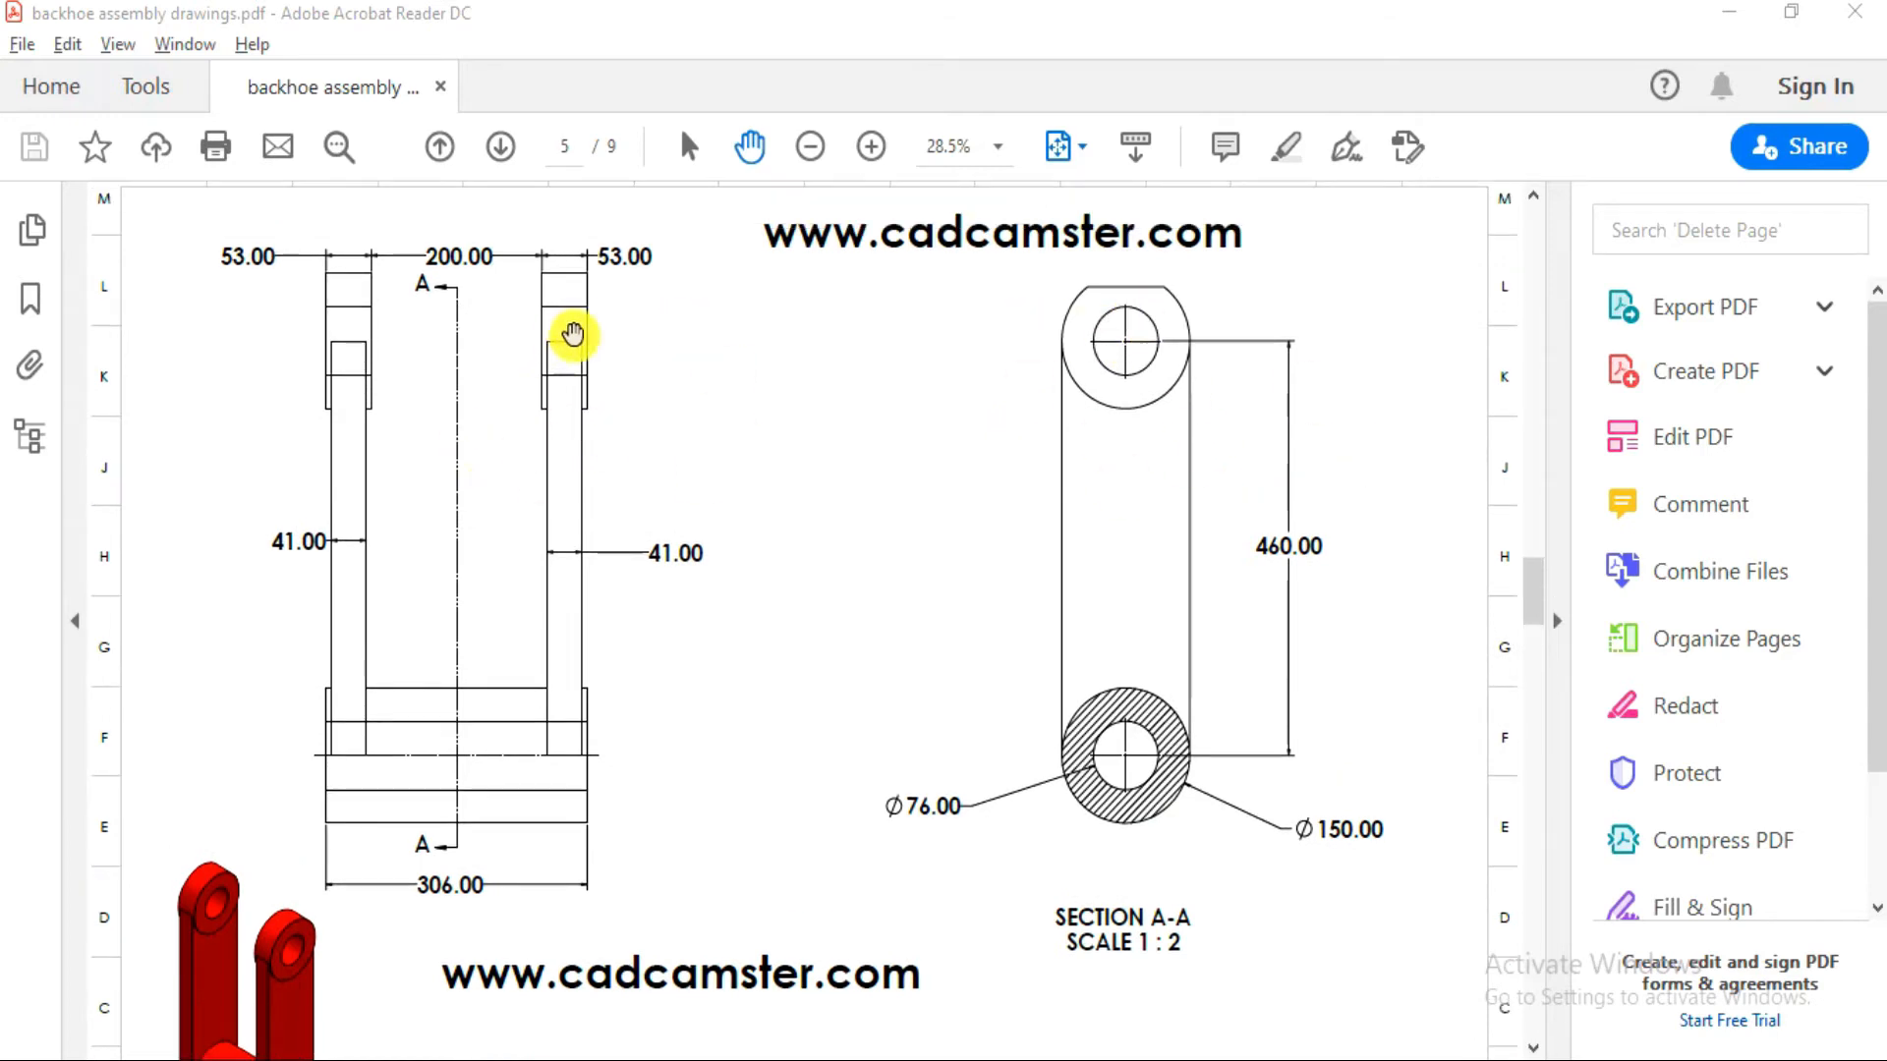
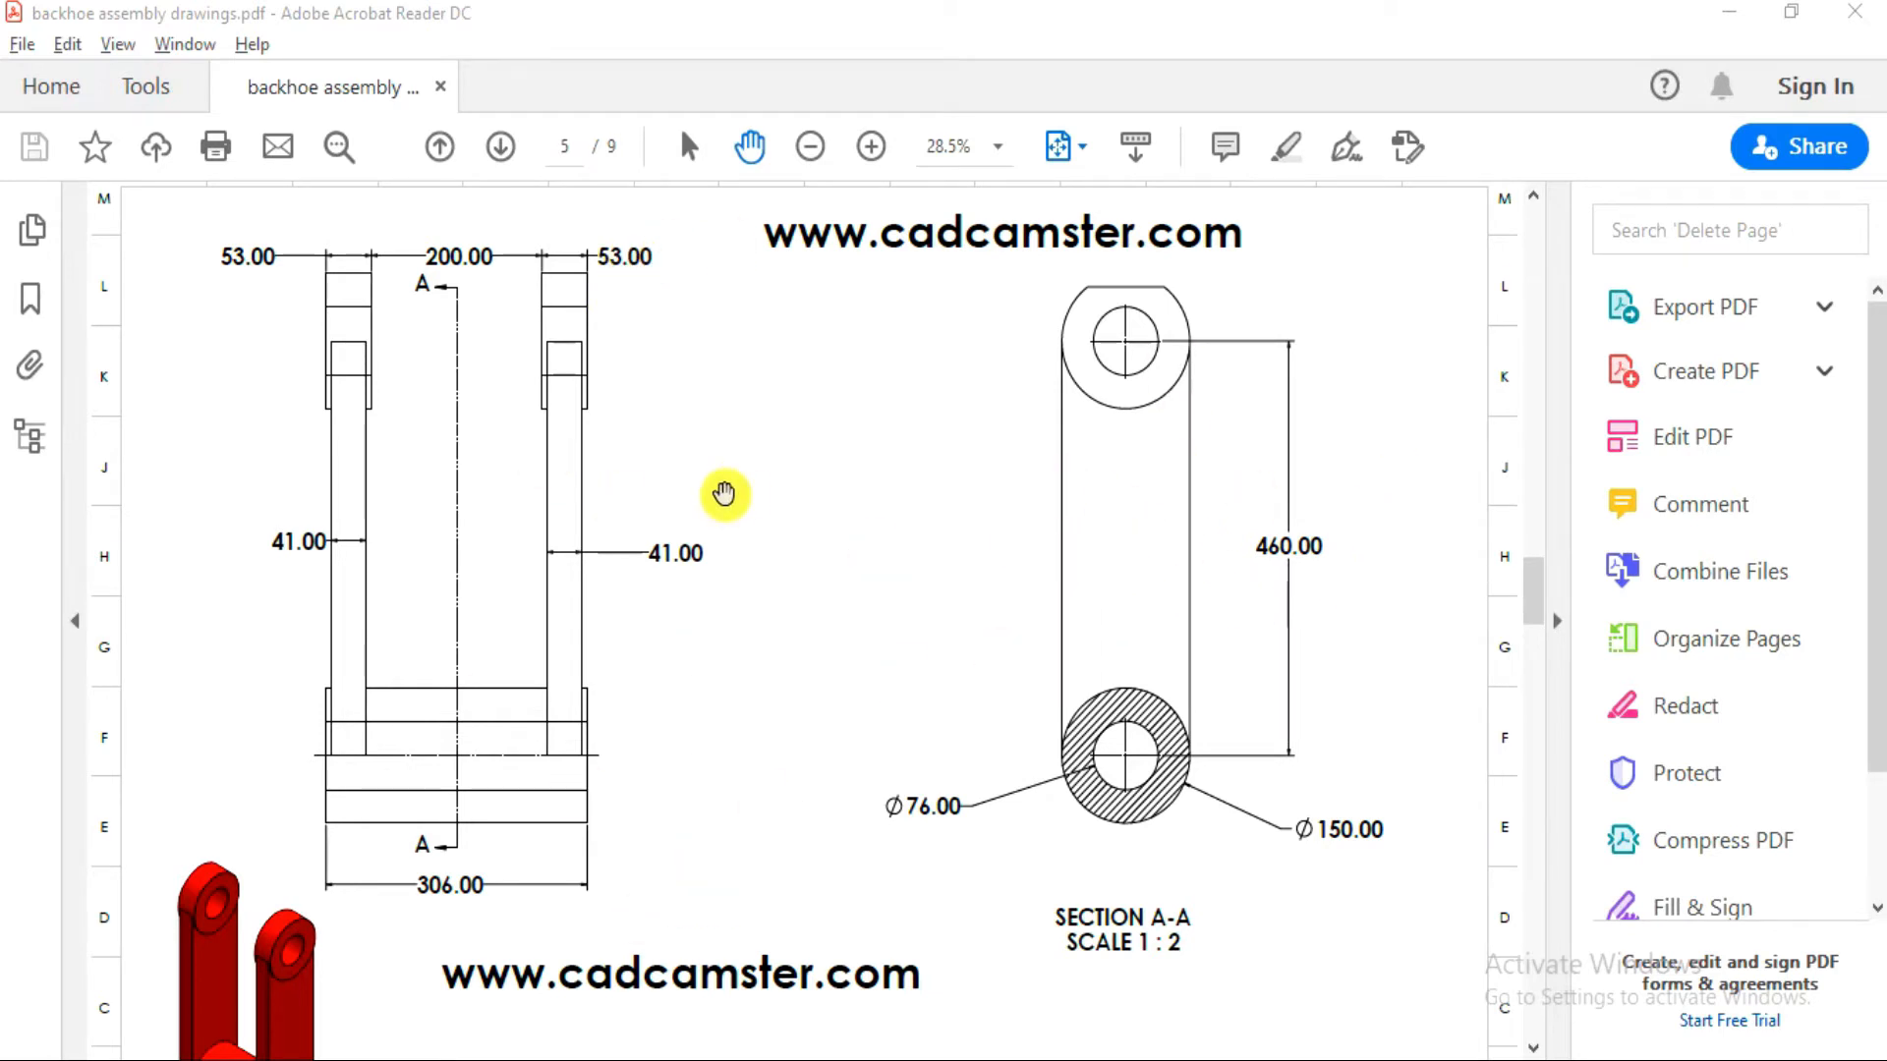
Switch to SolidWorks, close the finished stabilizer part and create a new part document with a plain white background
click(968, 1059)
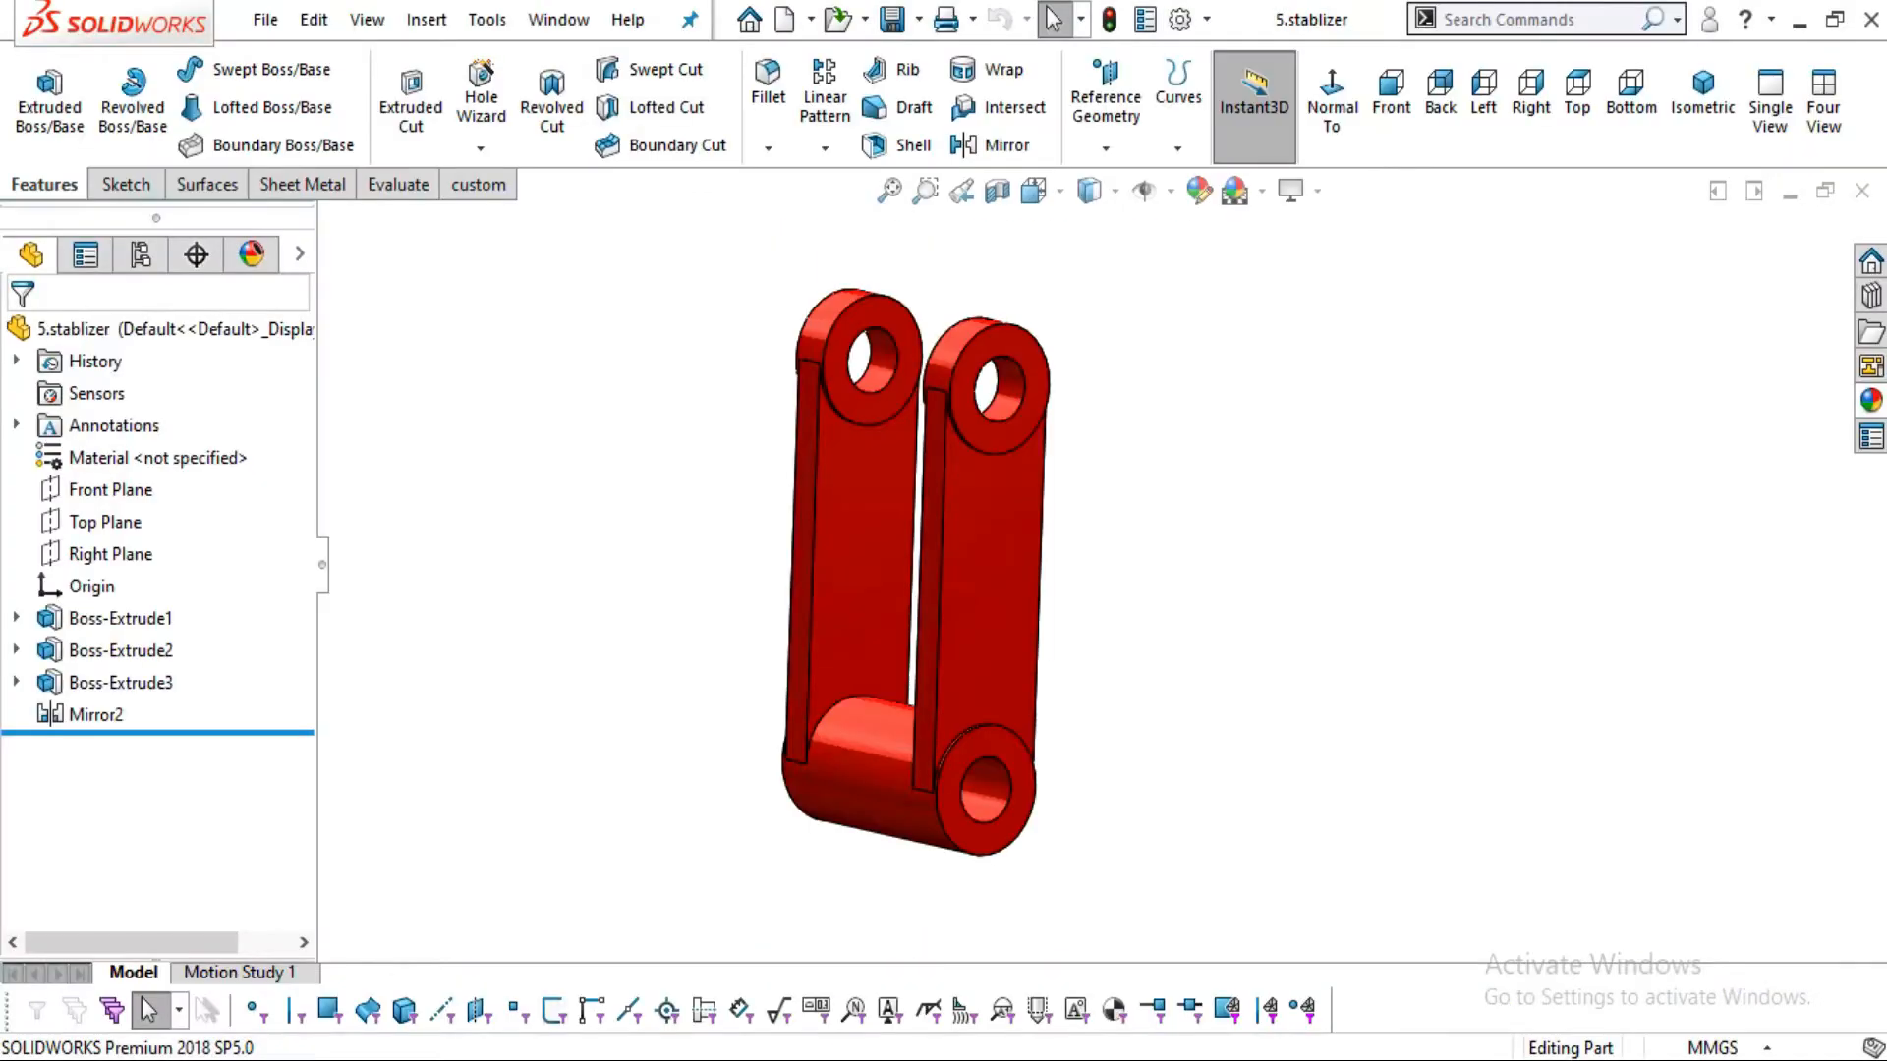
key(ctrl+w)
click(265, 19)
click(277, 55)
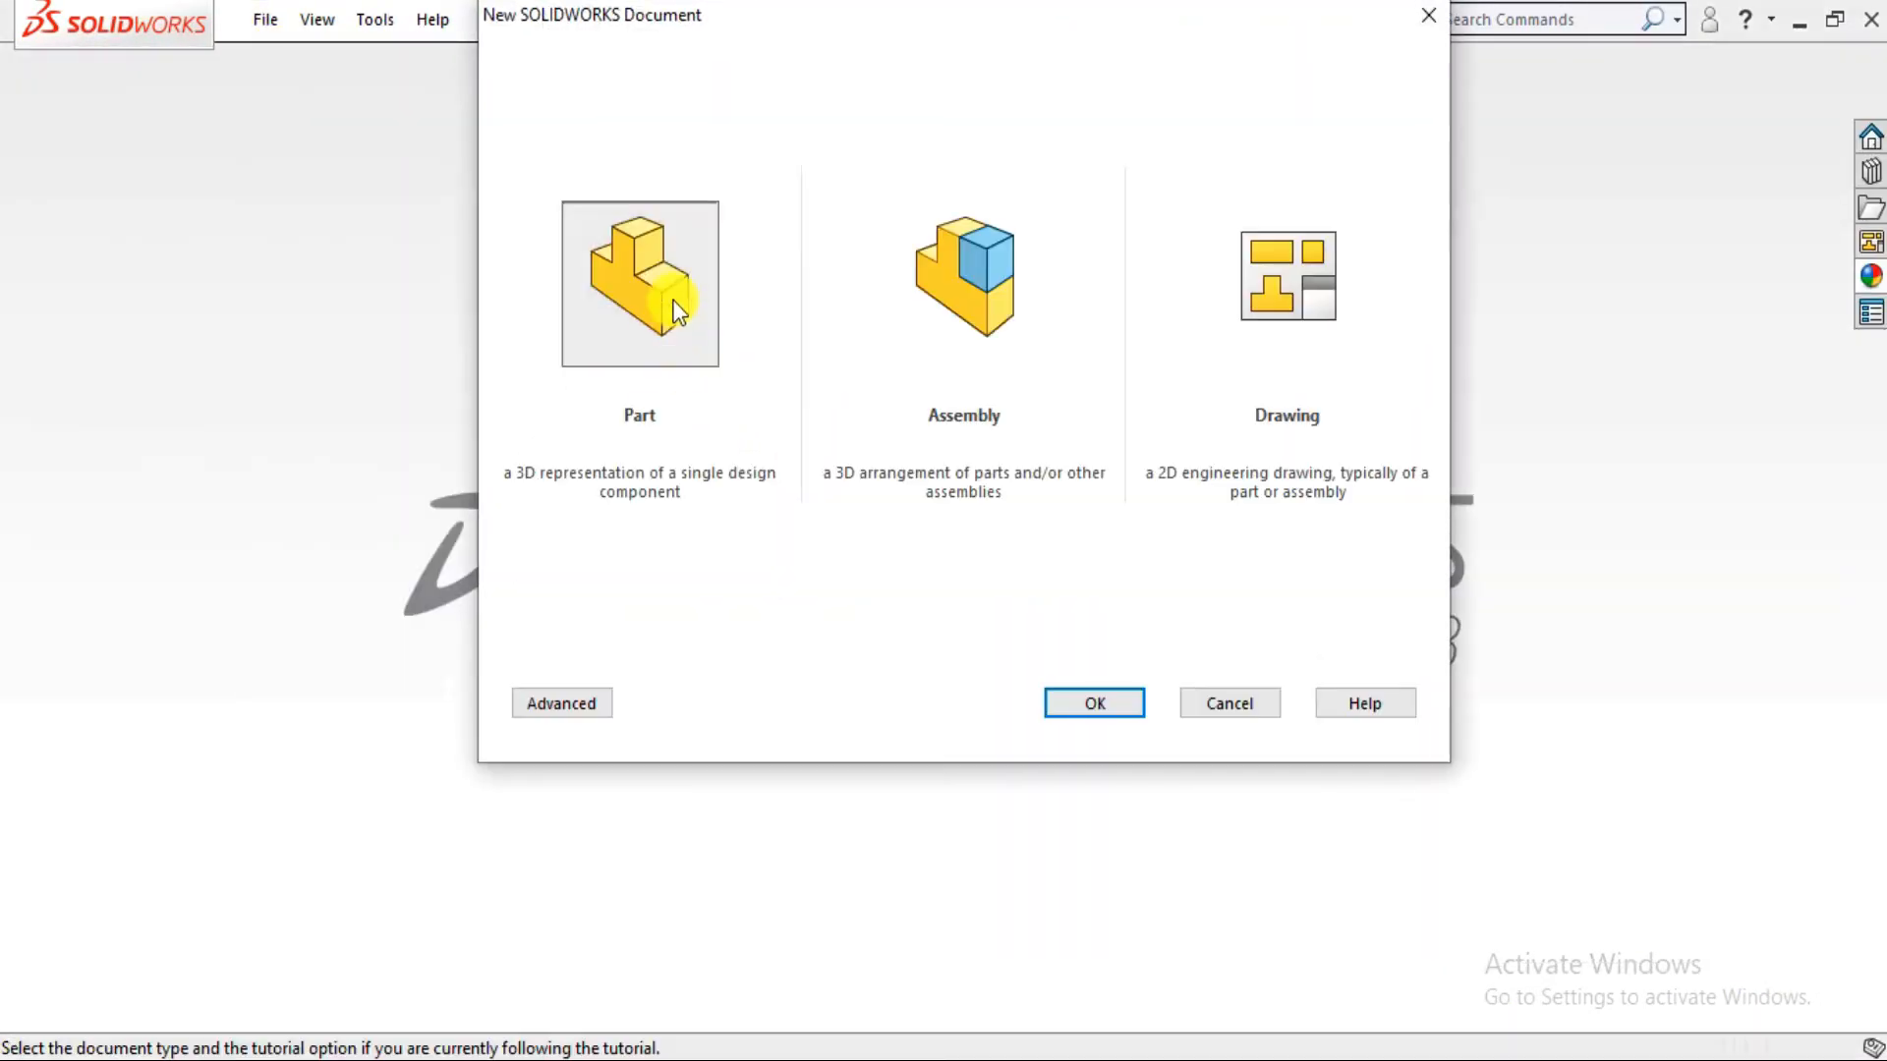
click(1090, 689)
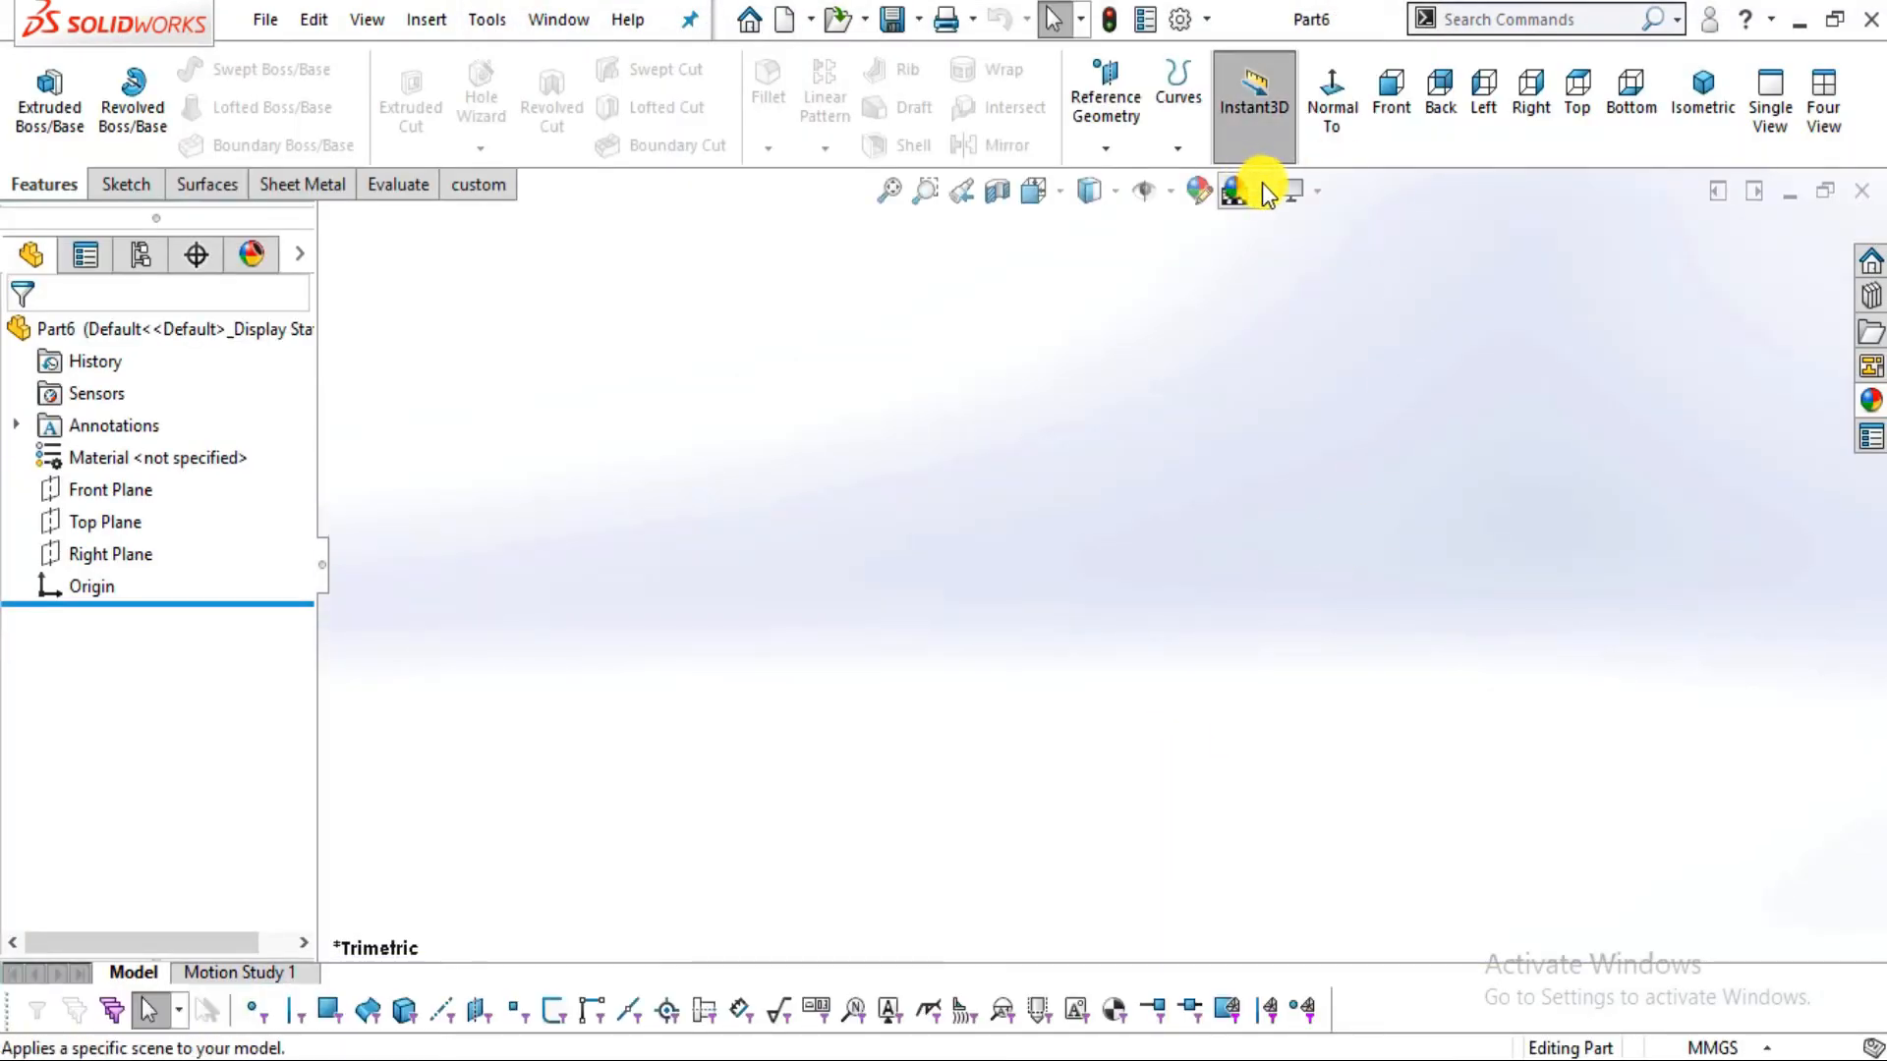
click(1264, 192)
click(1278, 72)
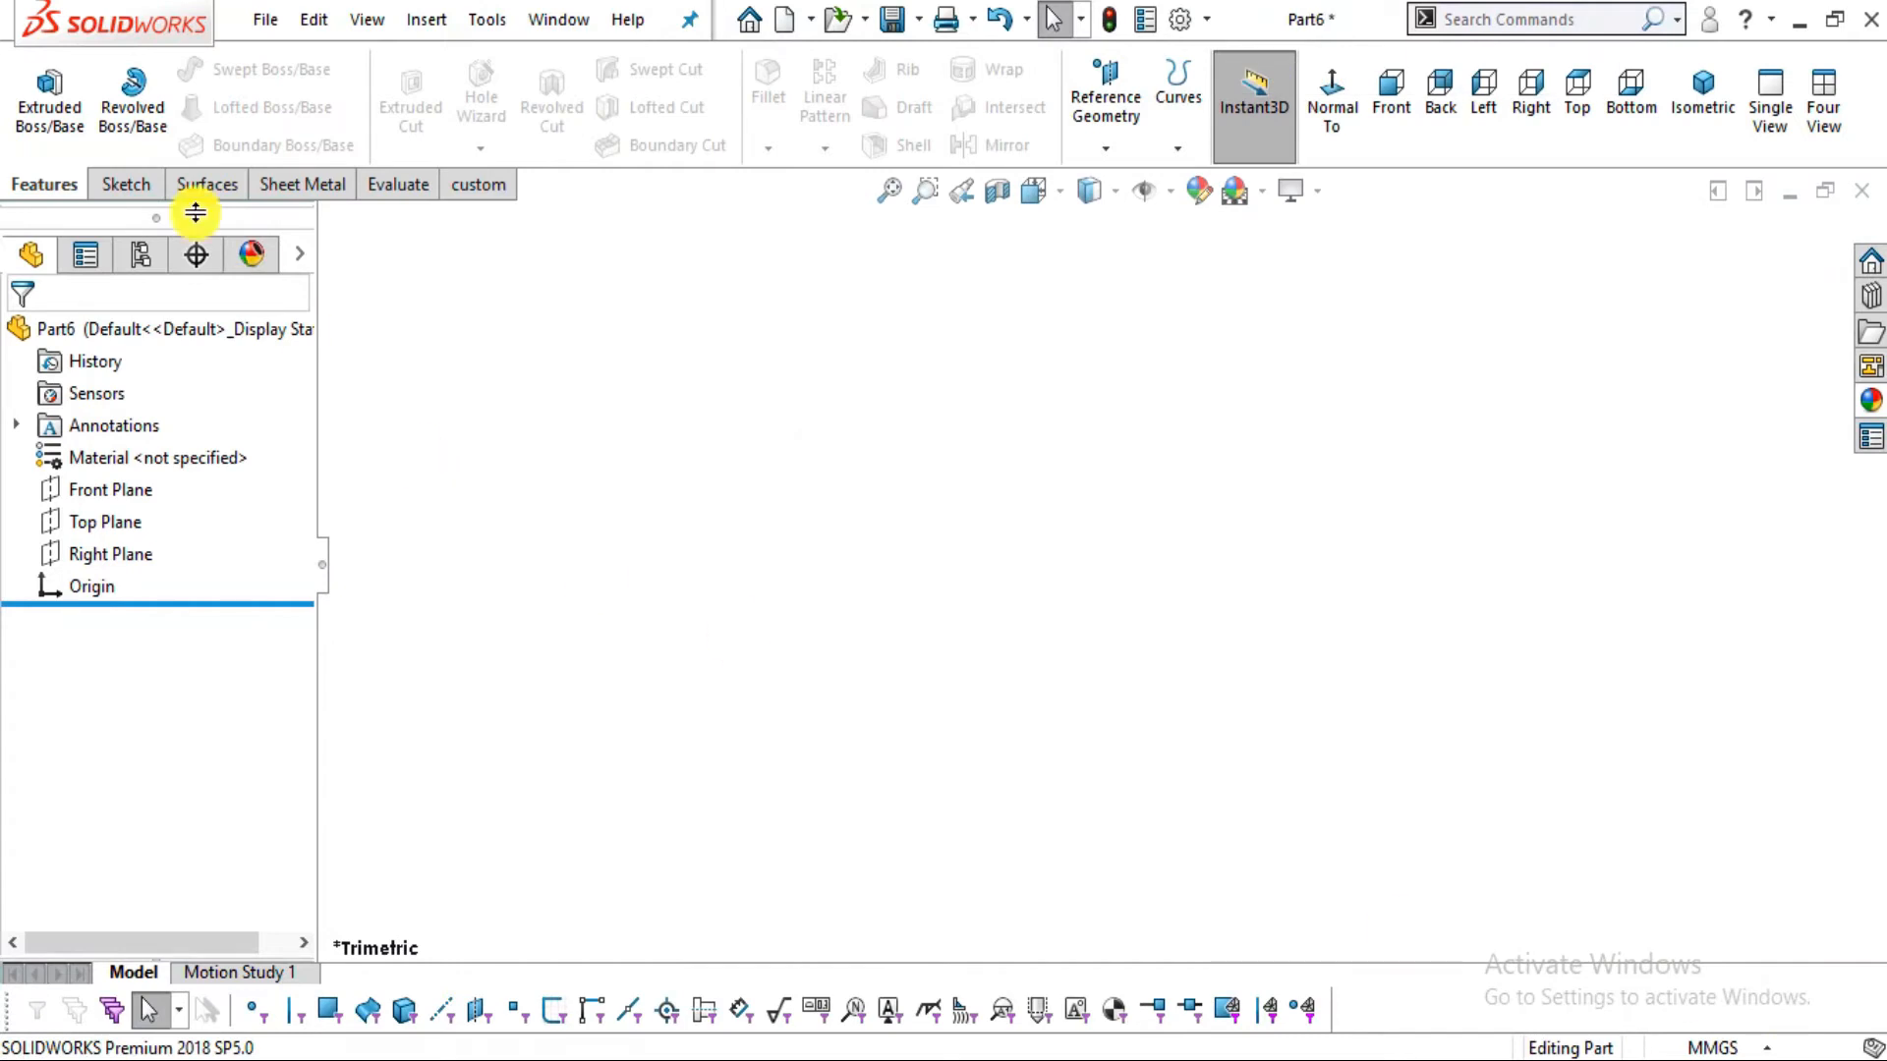
Sketch two concentric circles centred on the origin of the Front Plane, about 146 mm and 79 mm in diameter
click(98, 490)
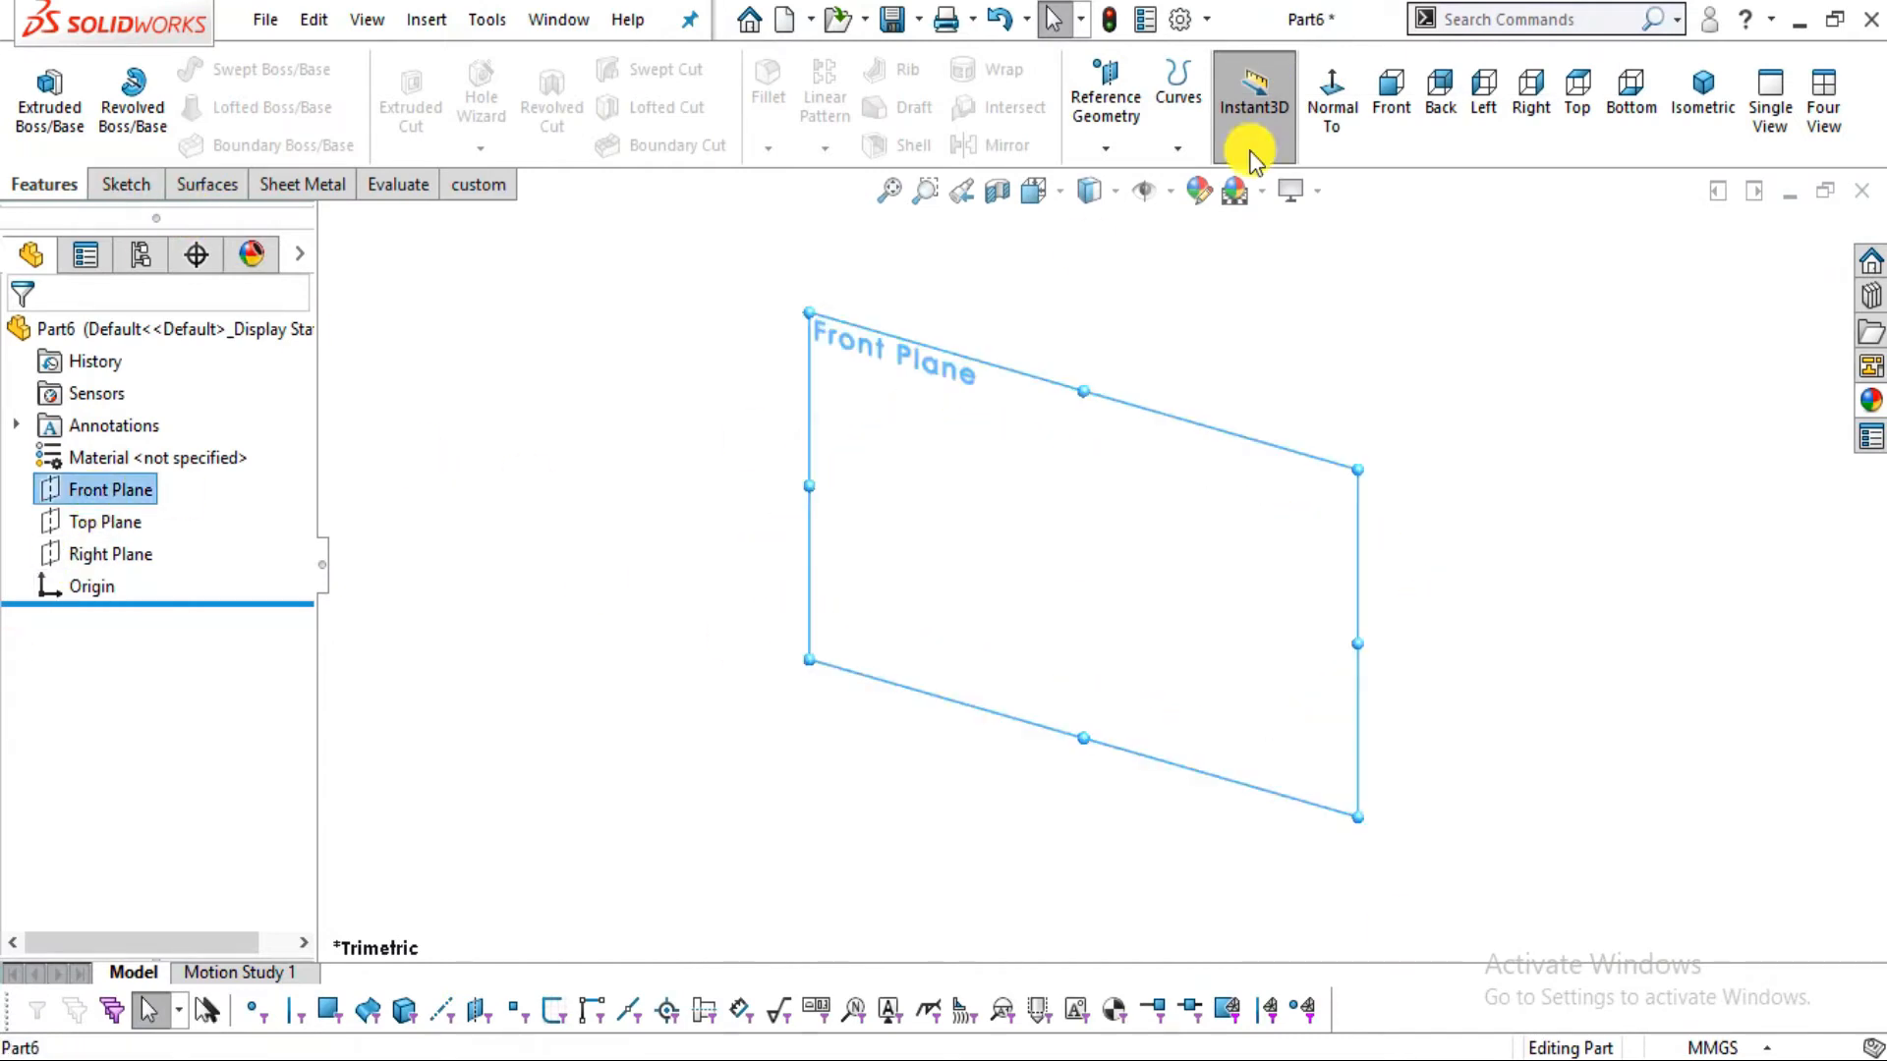
click(1330, 103)
click(121, 185)
click(37, 94)
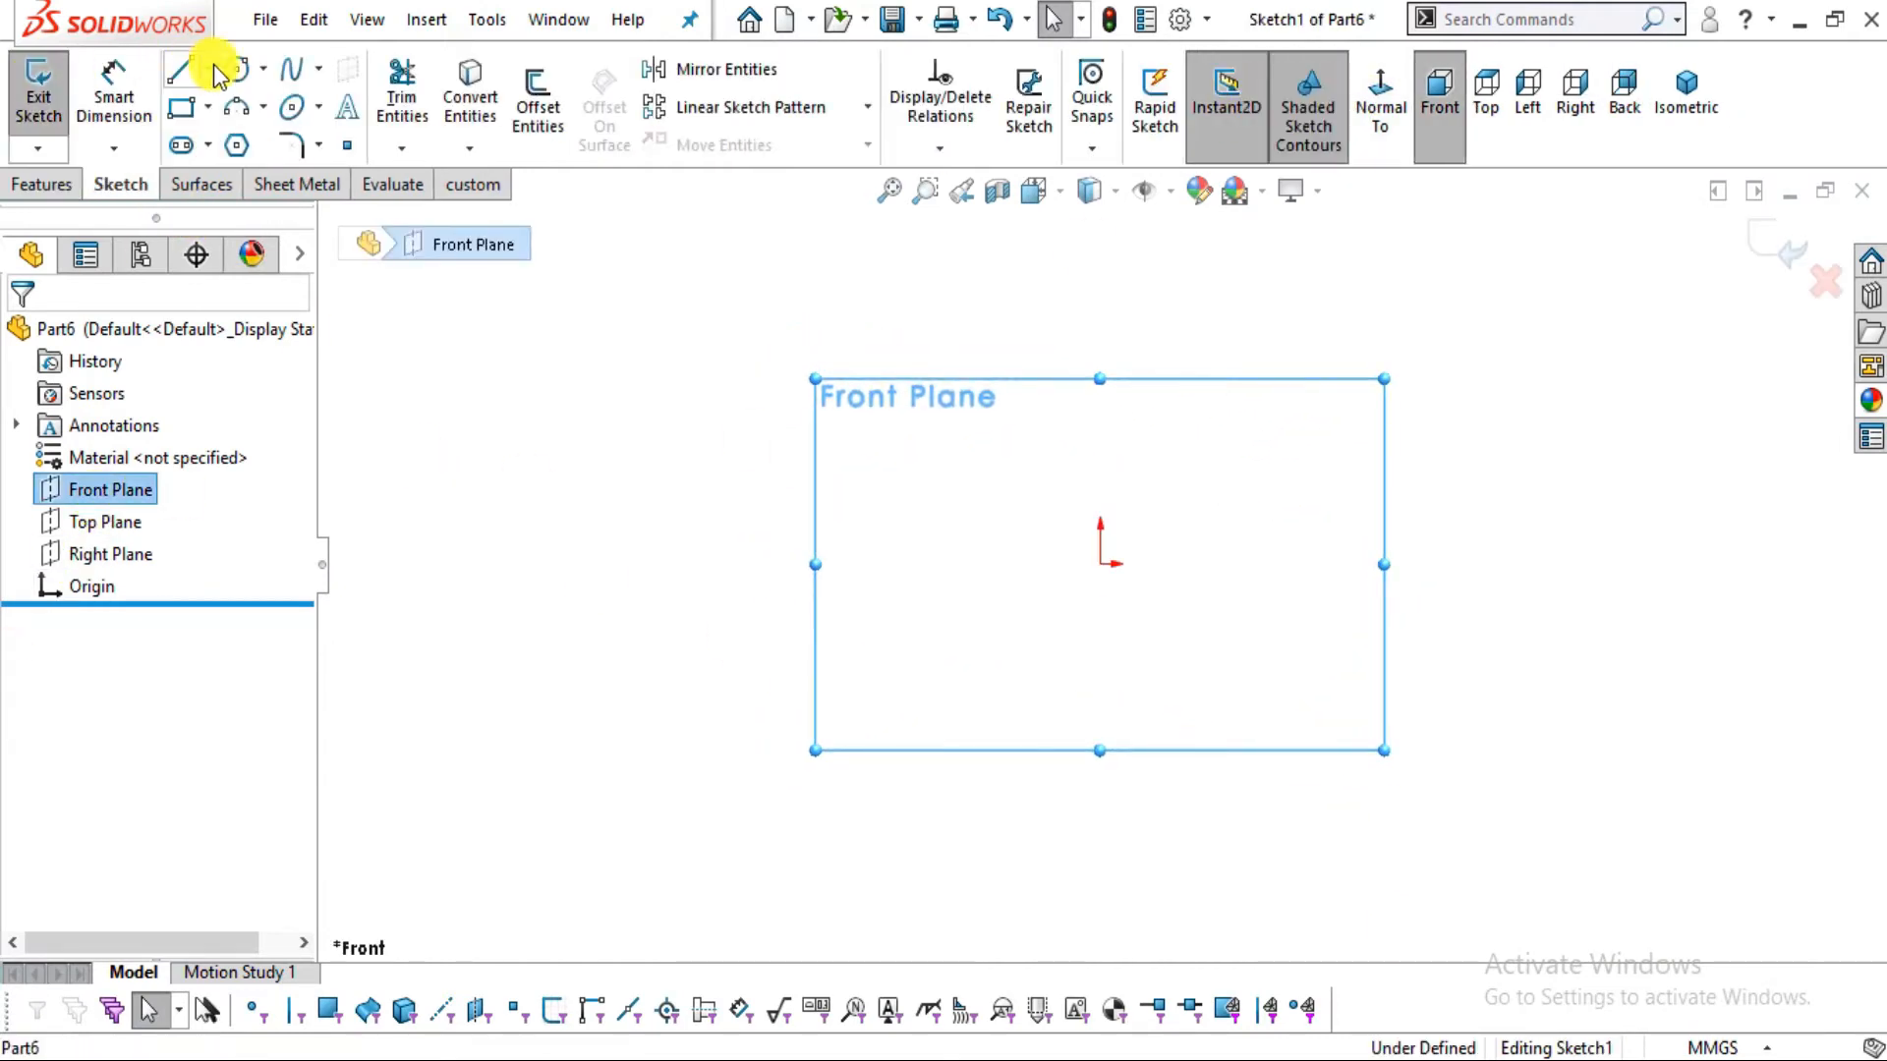
click(236, 69)
click(1101, 563)
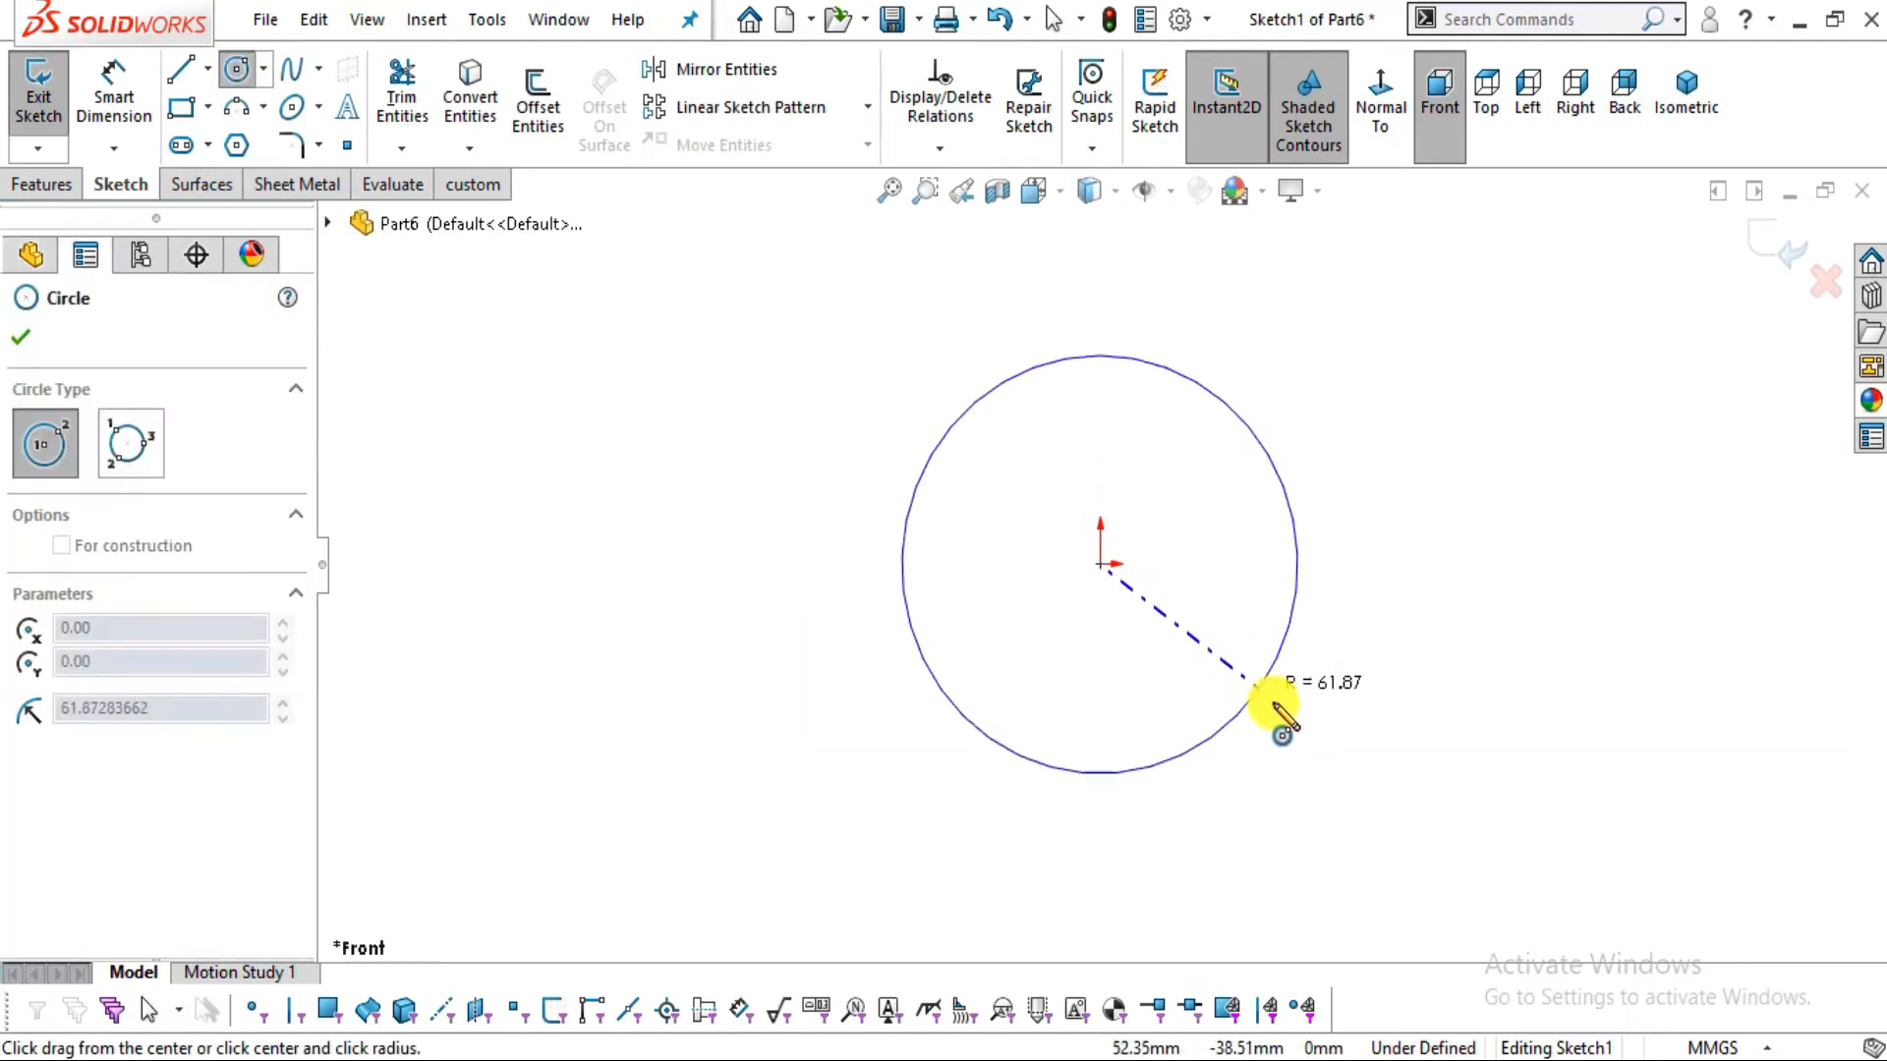
click(1279, 715)
drag(1099, 558, 1201, 634)
click(18, 344)
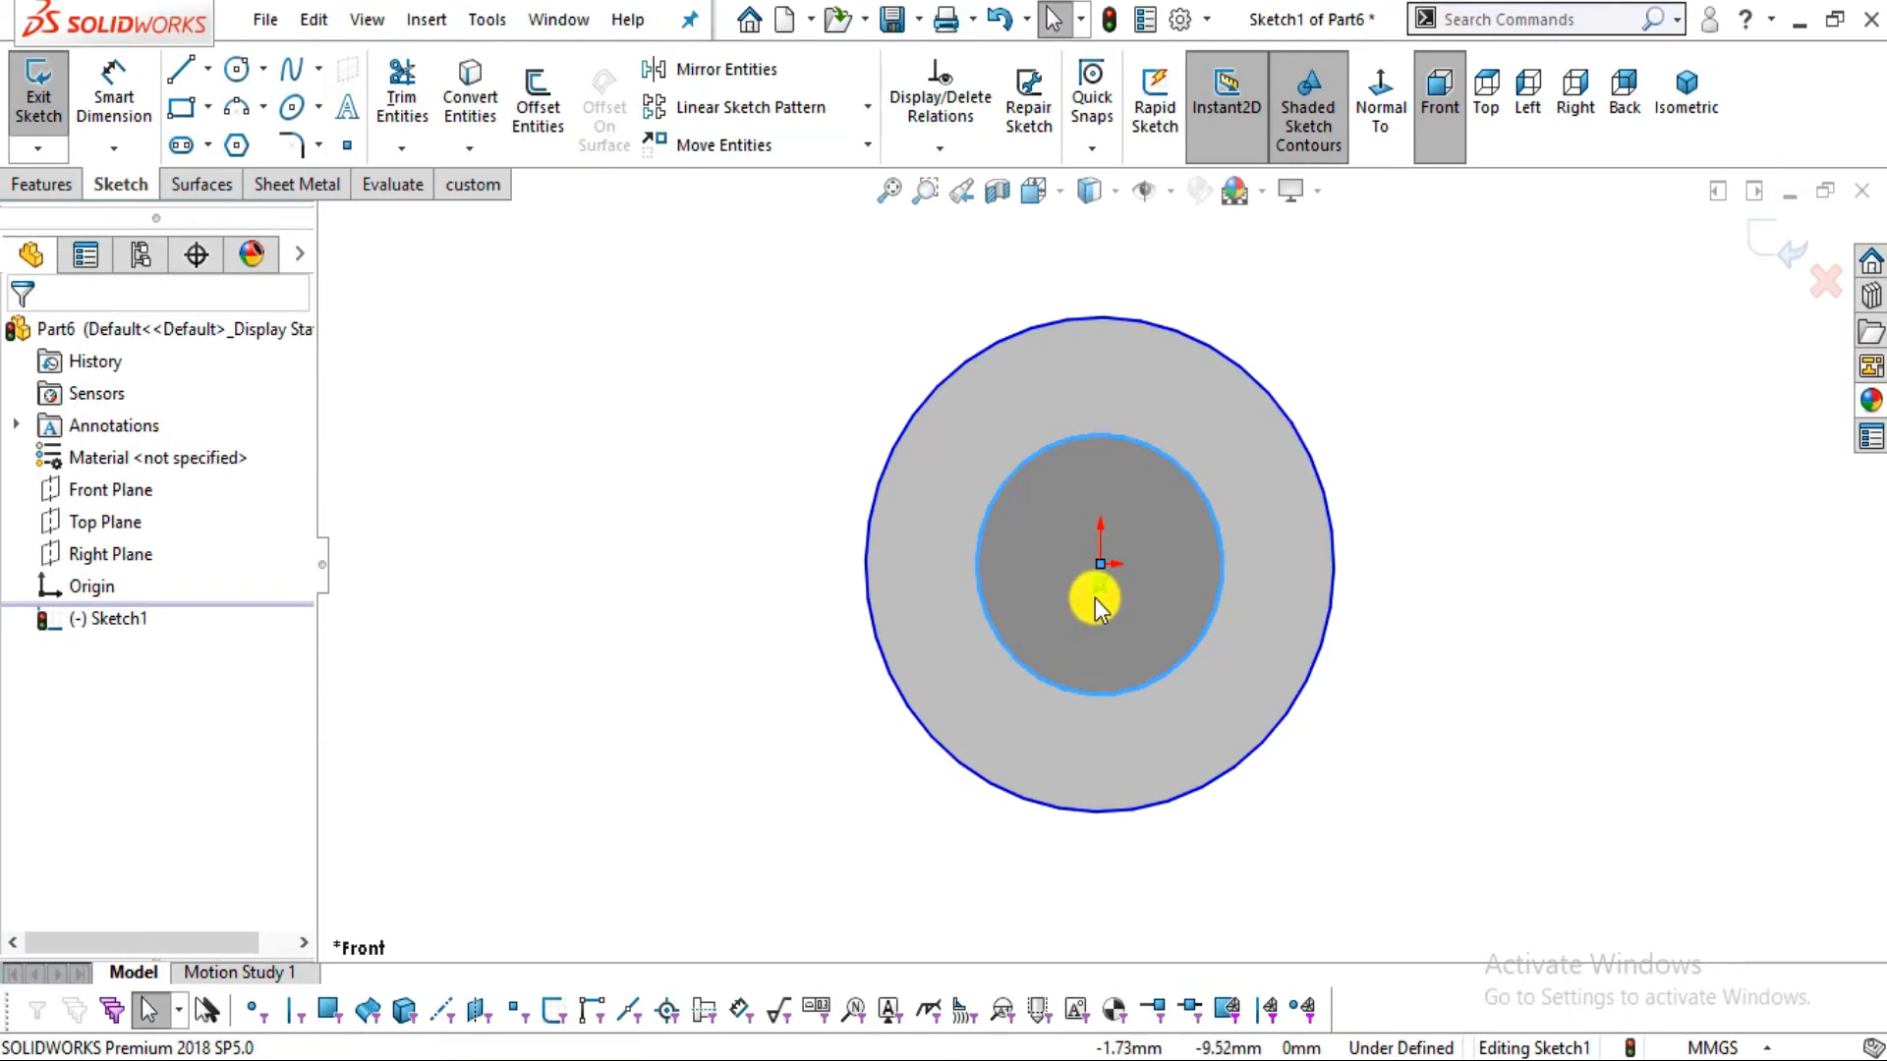
Check the boss diameters in the drawing PDF and dimension the outer circle at 150 mm diameter
click(114, 88)
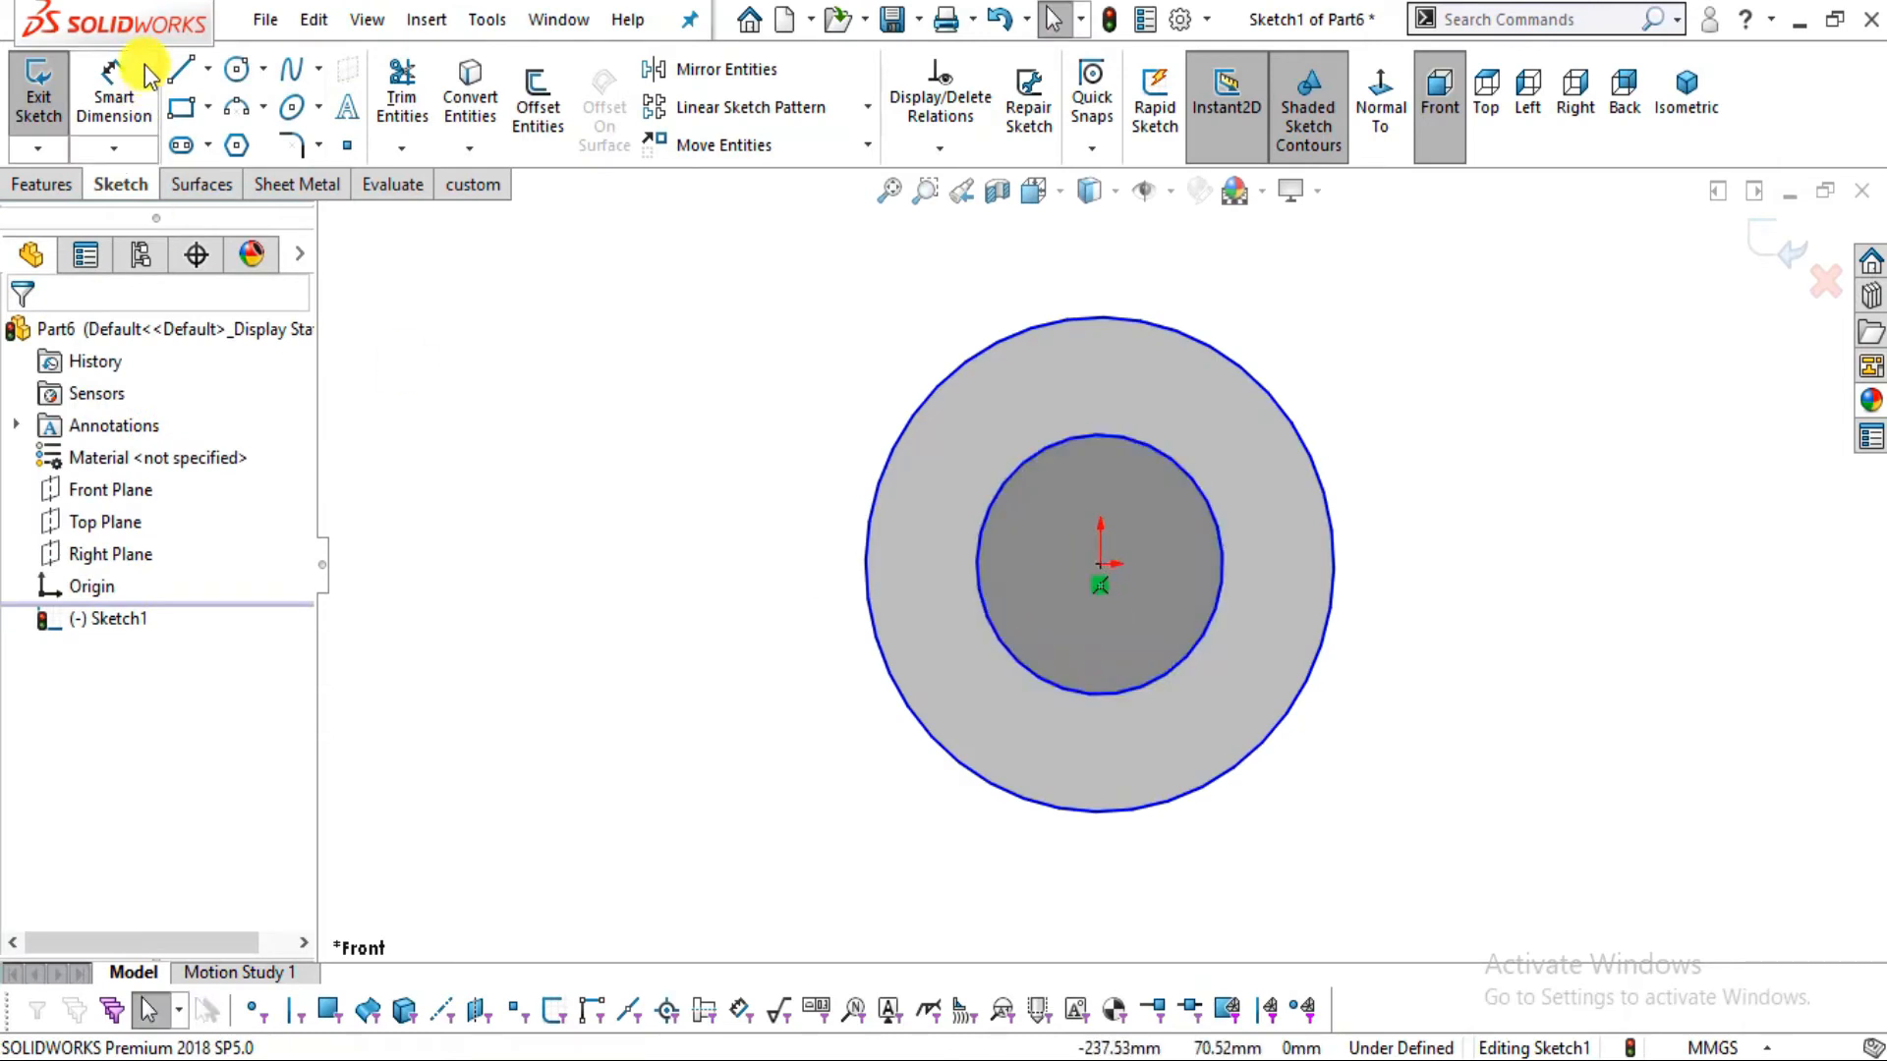
key(alt+Tab)
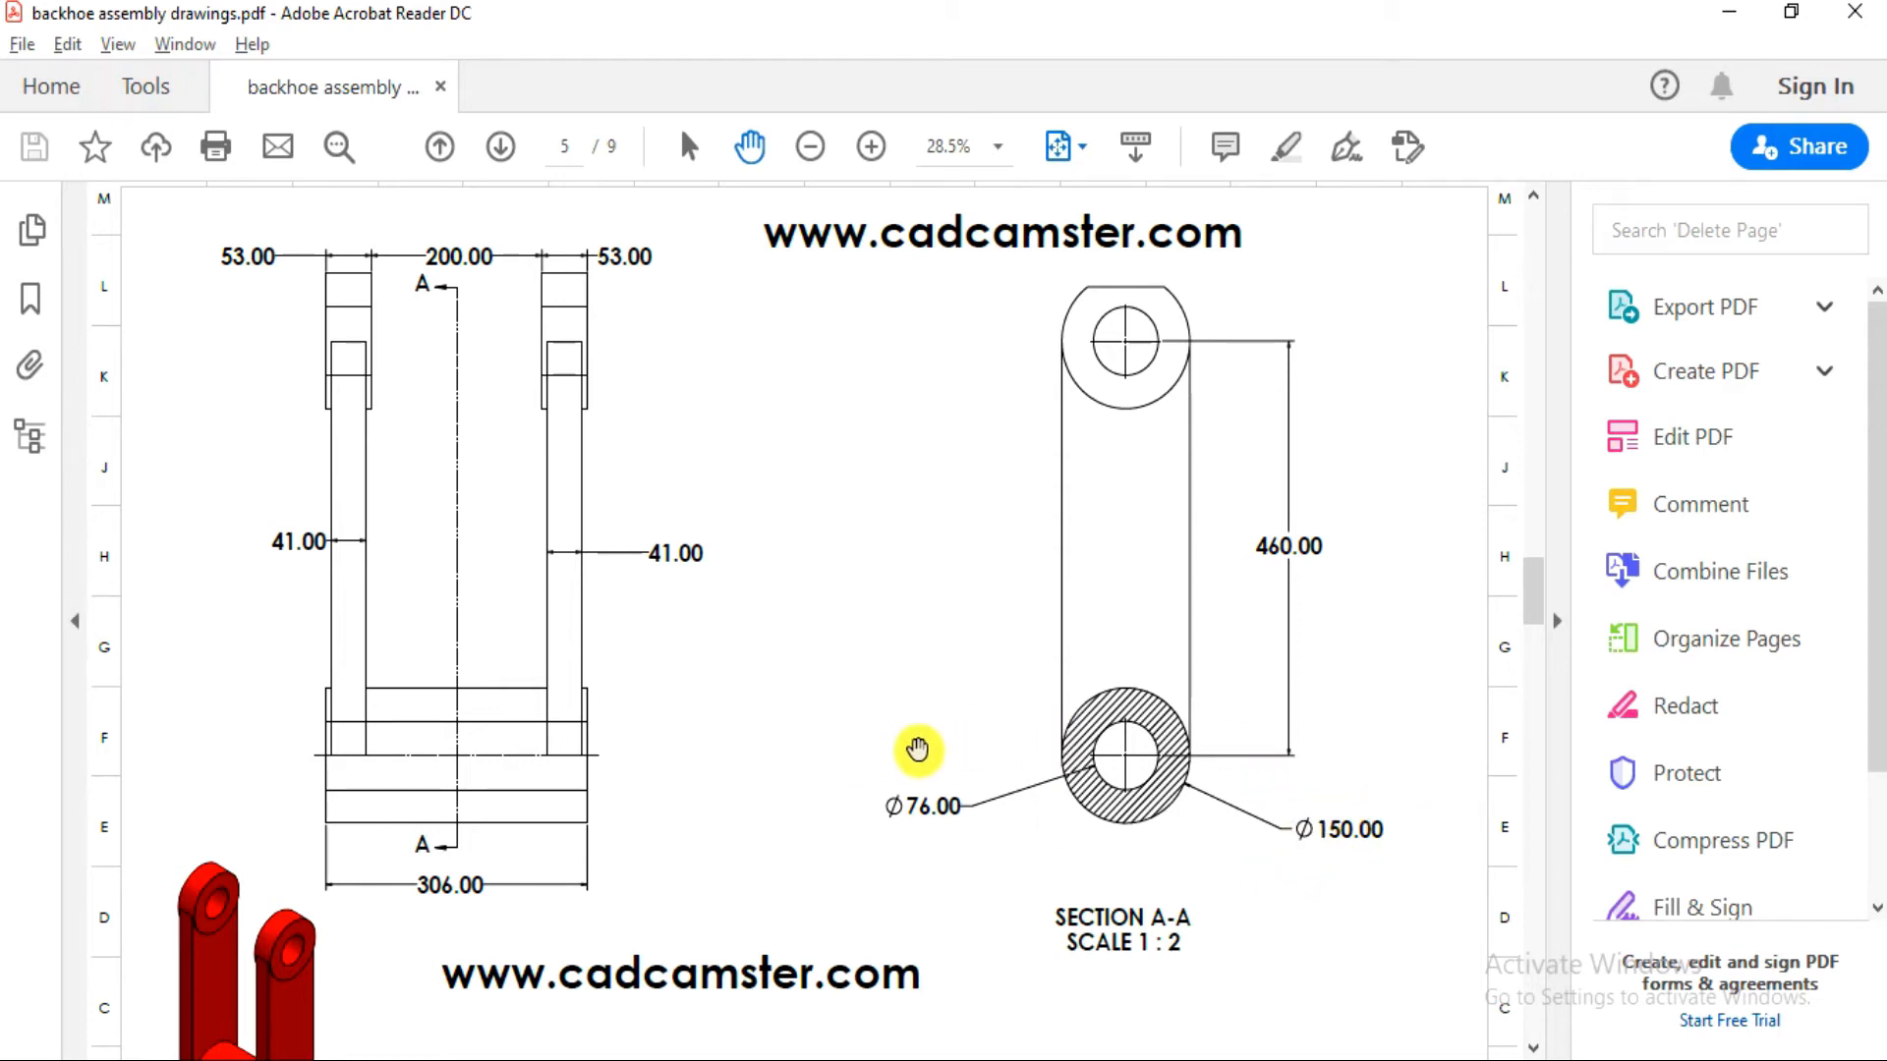
key(alt+Tab)
click(1334, 556)
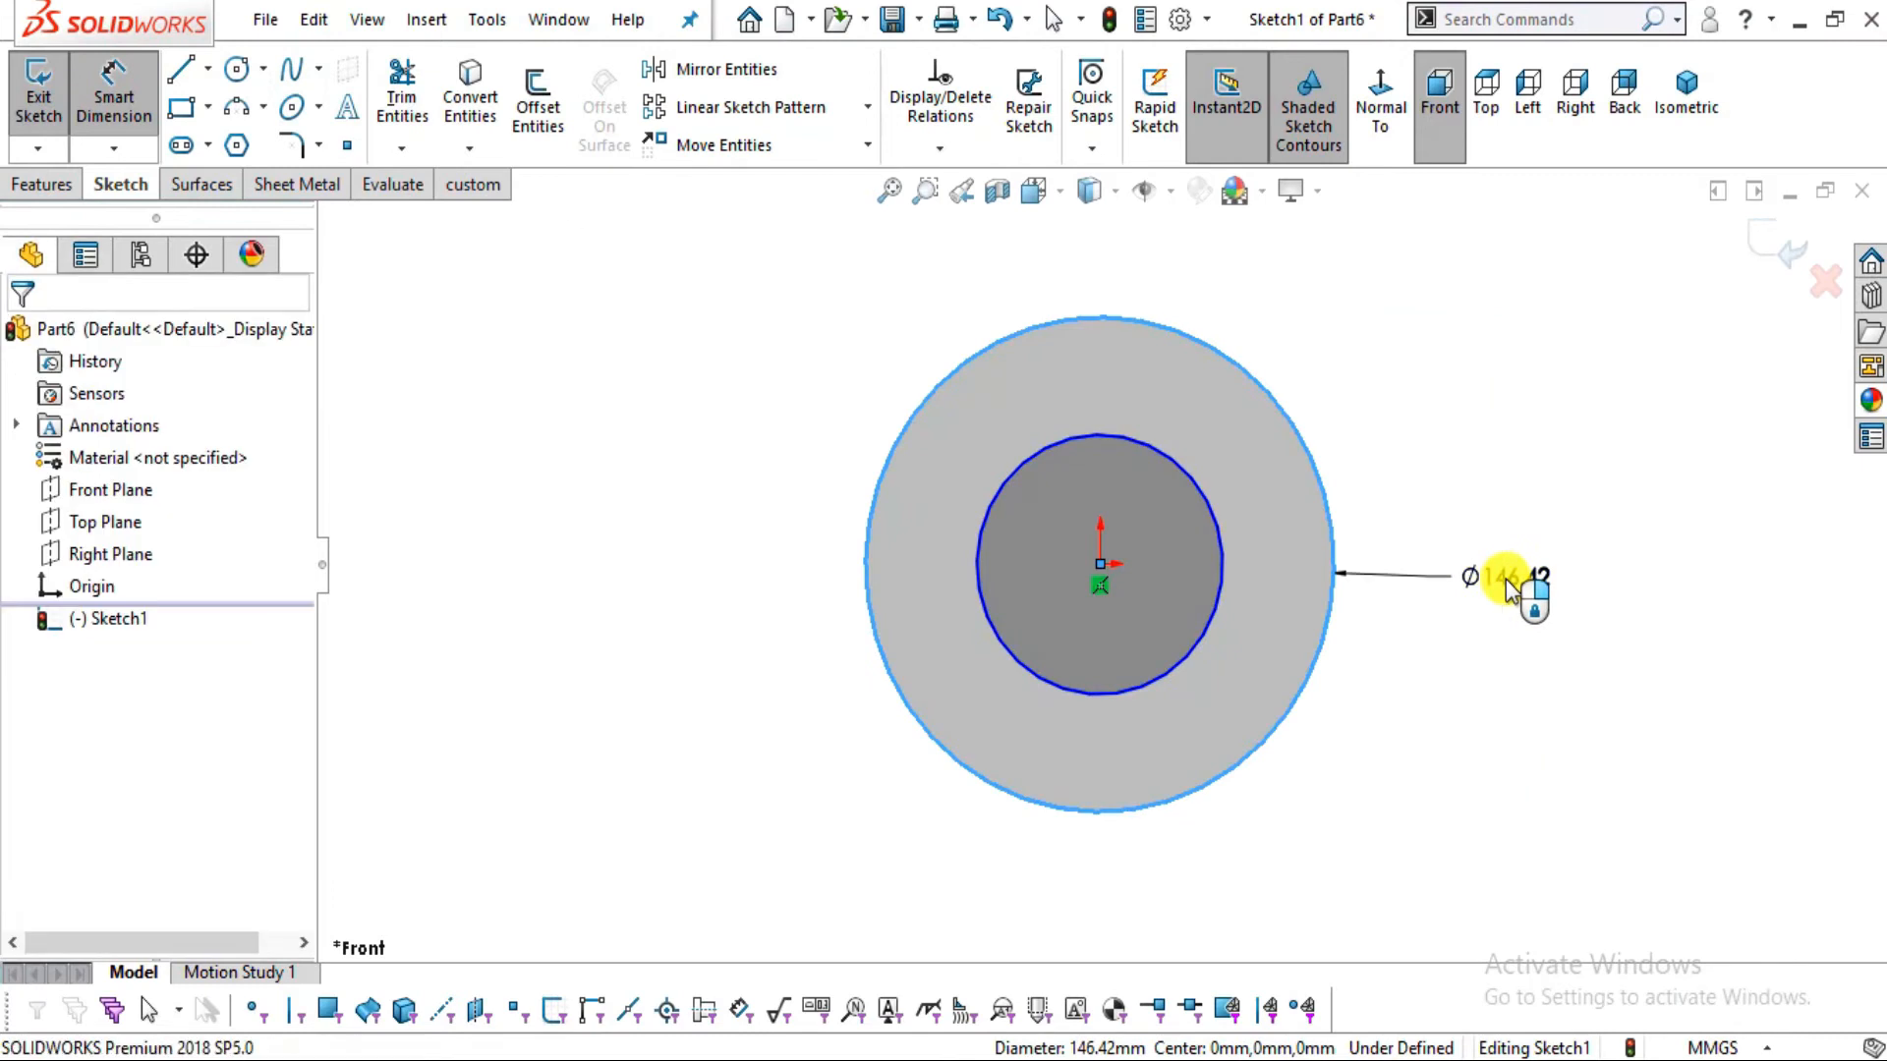
click(1507, 587)
text(150)
key(Return)
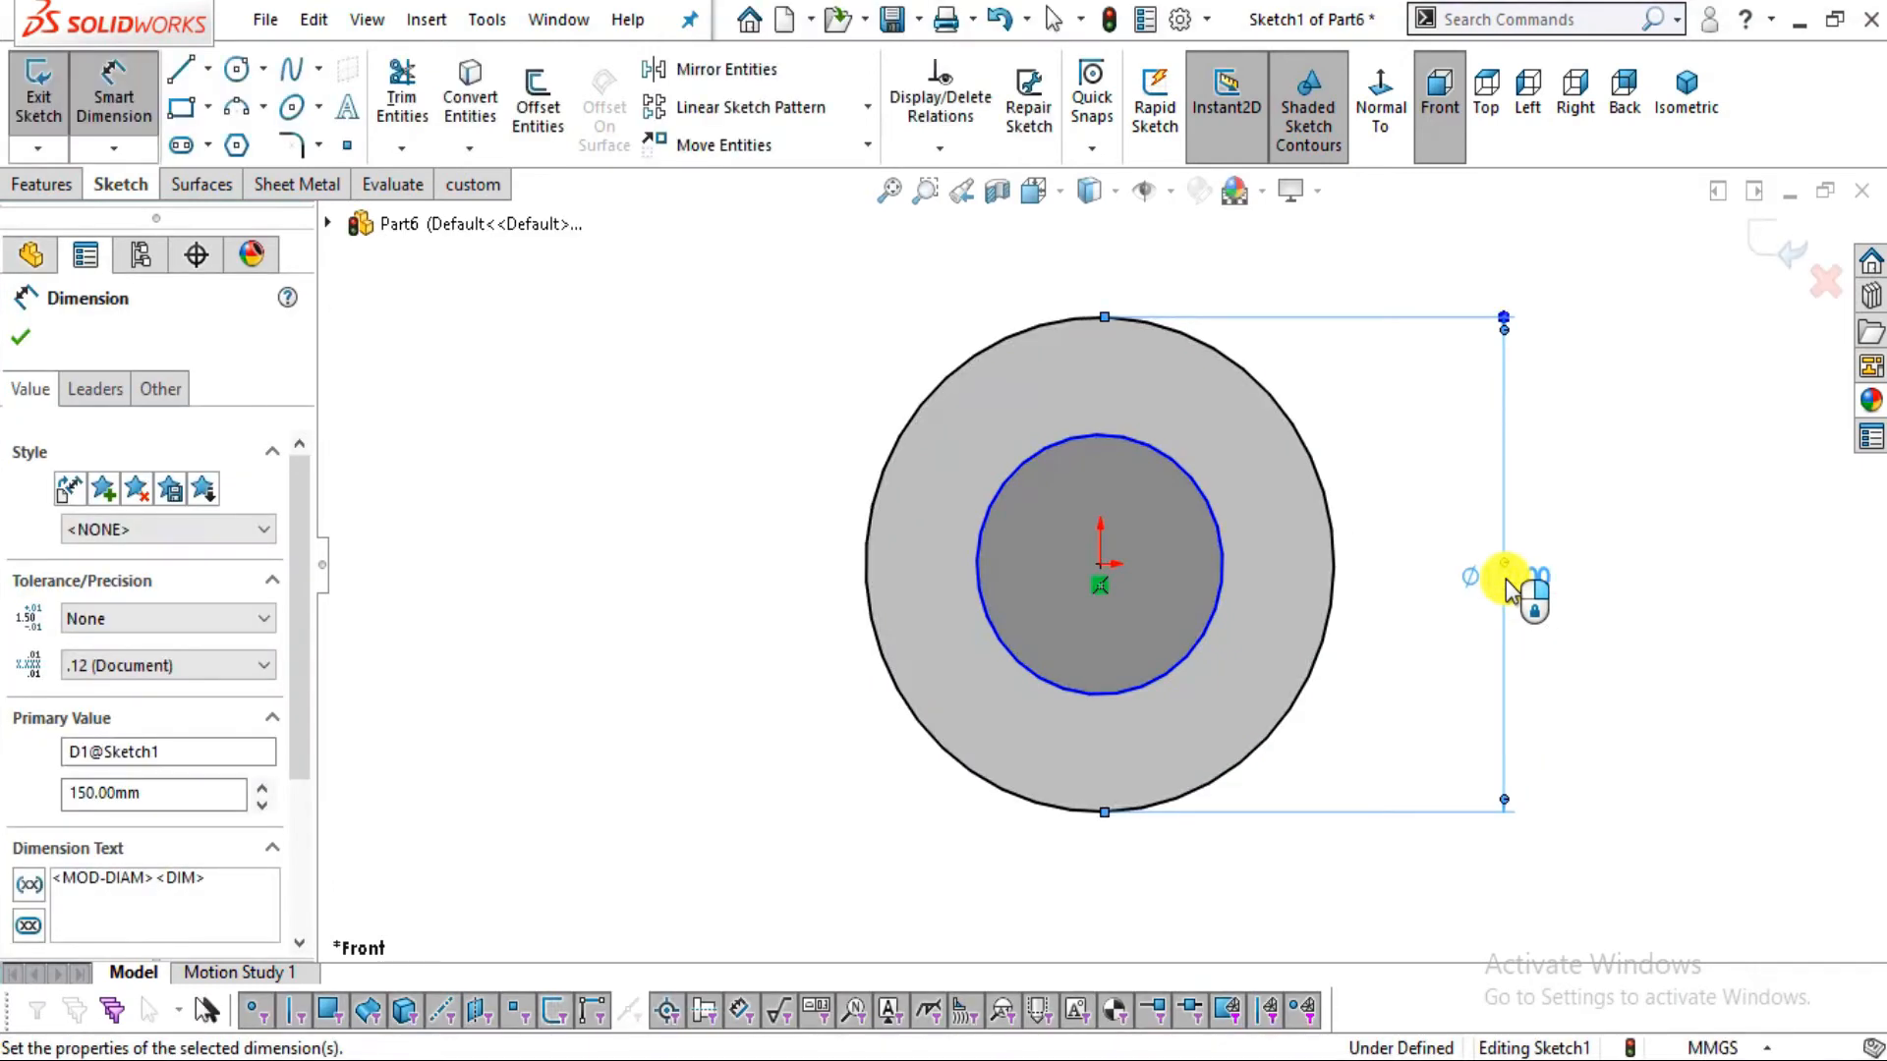
click(539, 855)
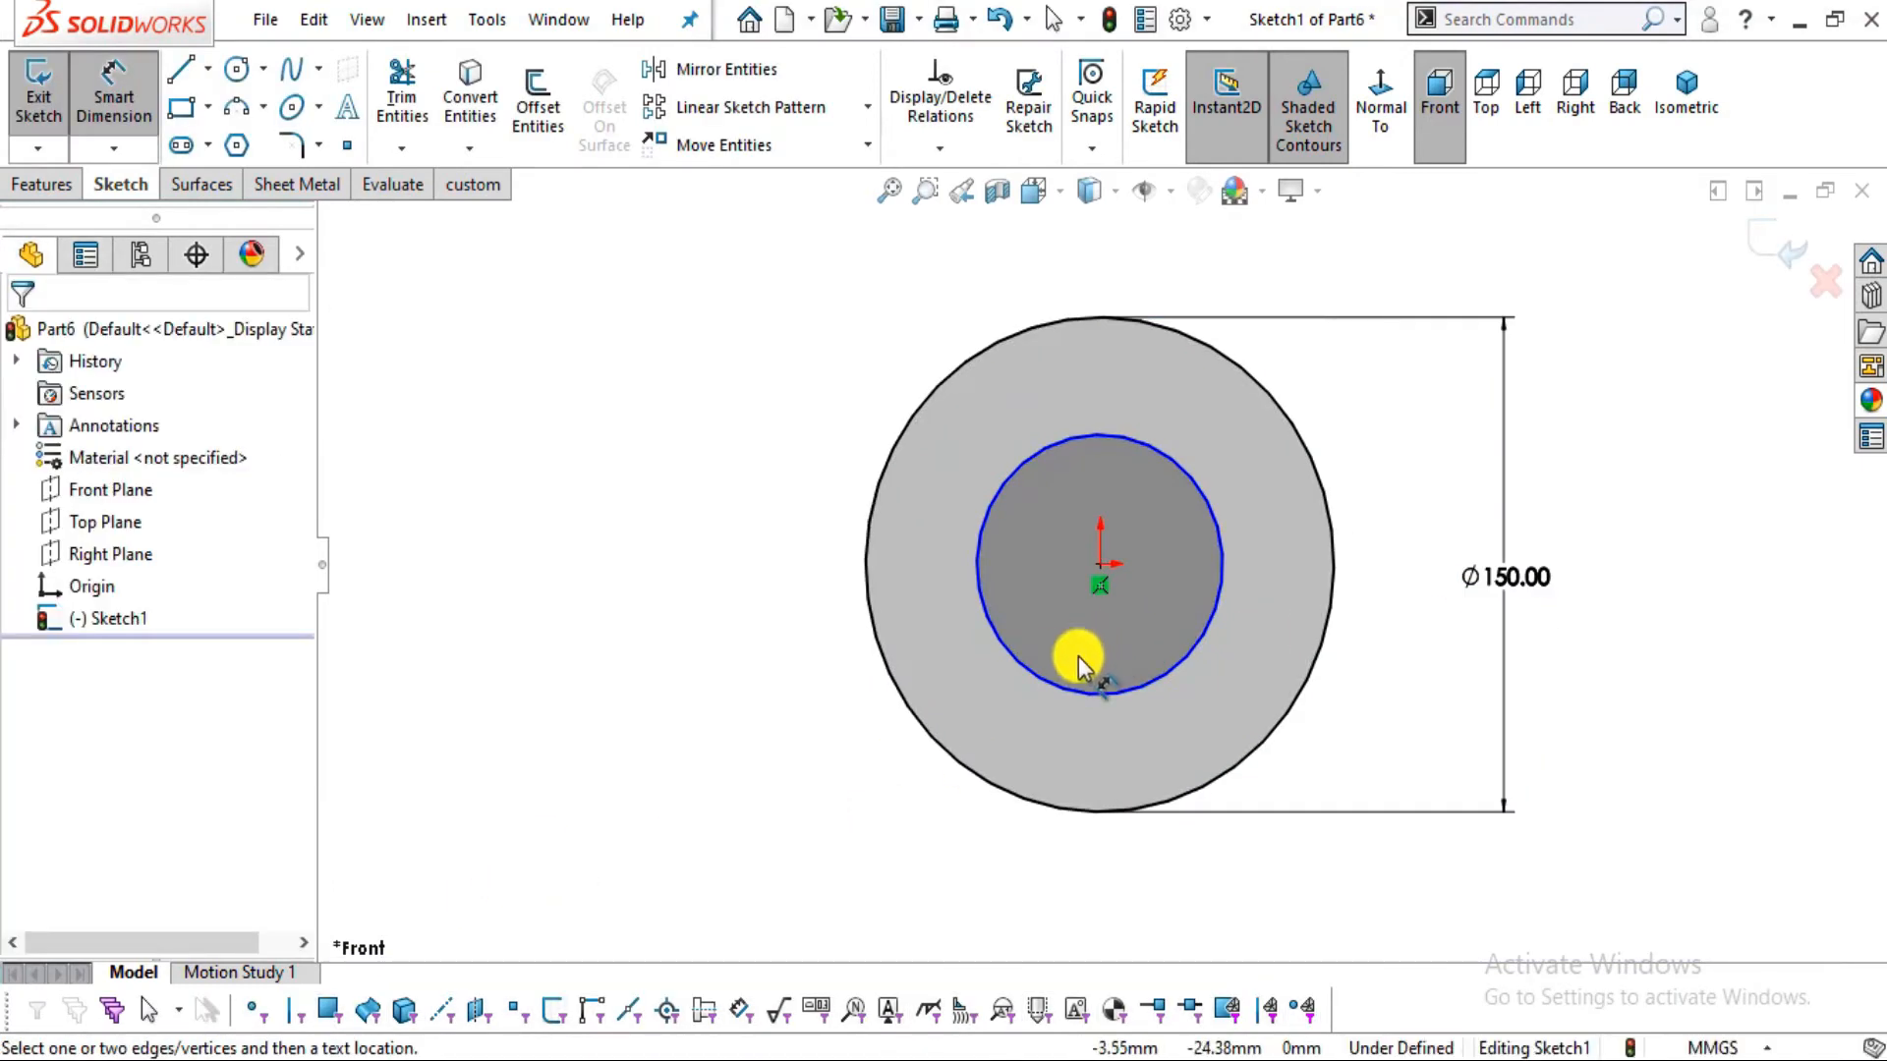
Dimension the inner circle at 76 mm diameter and check the drawing PDF for the boss width
click(698, 644)
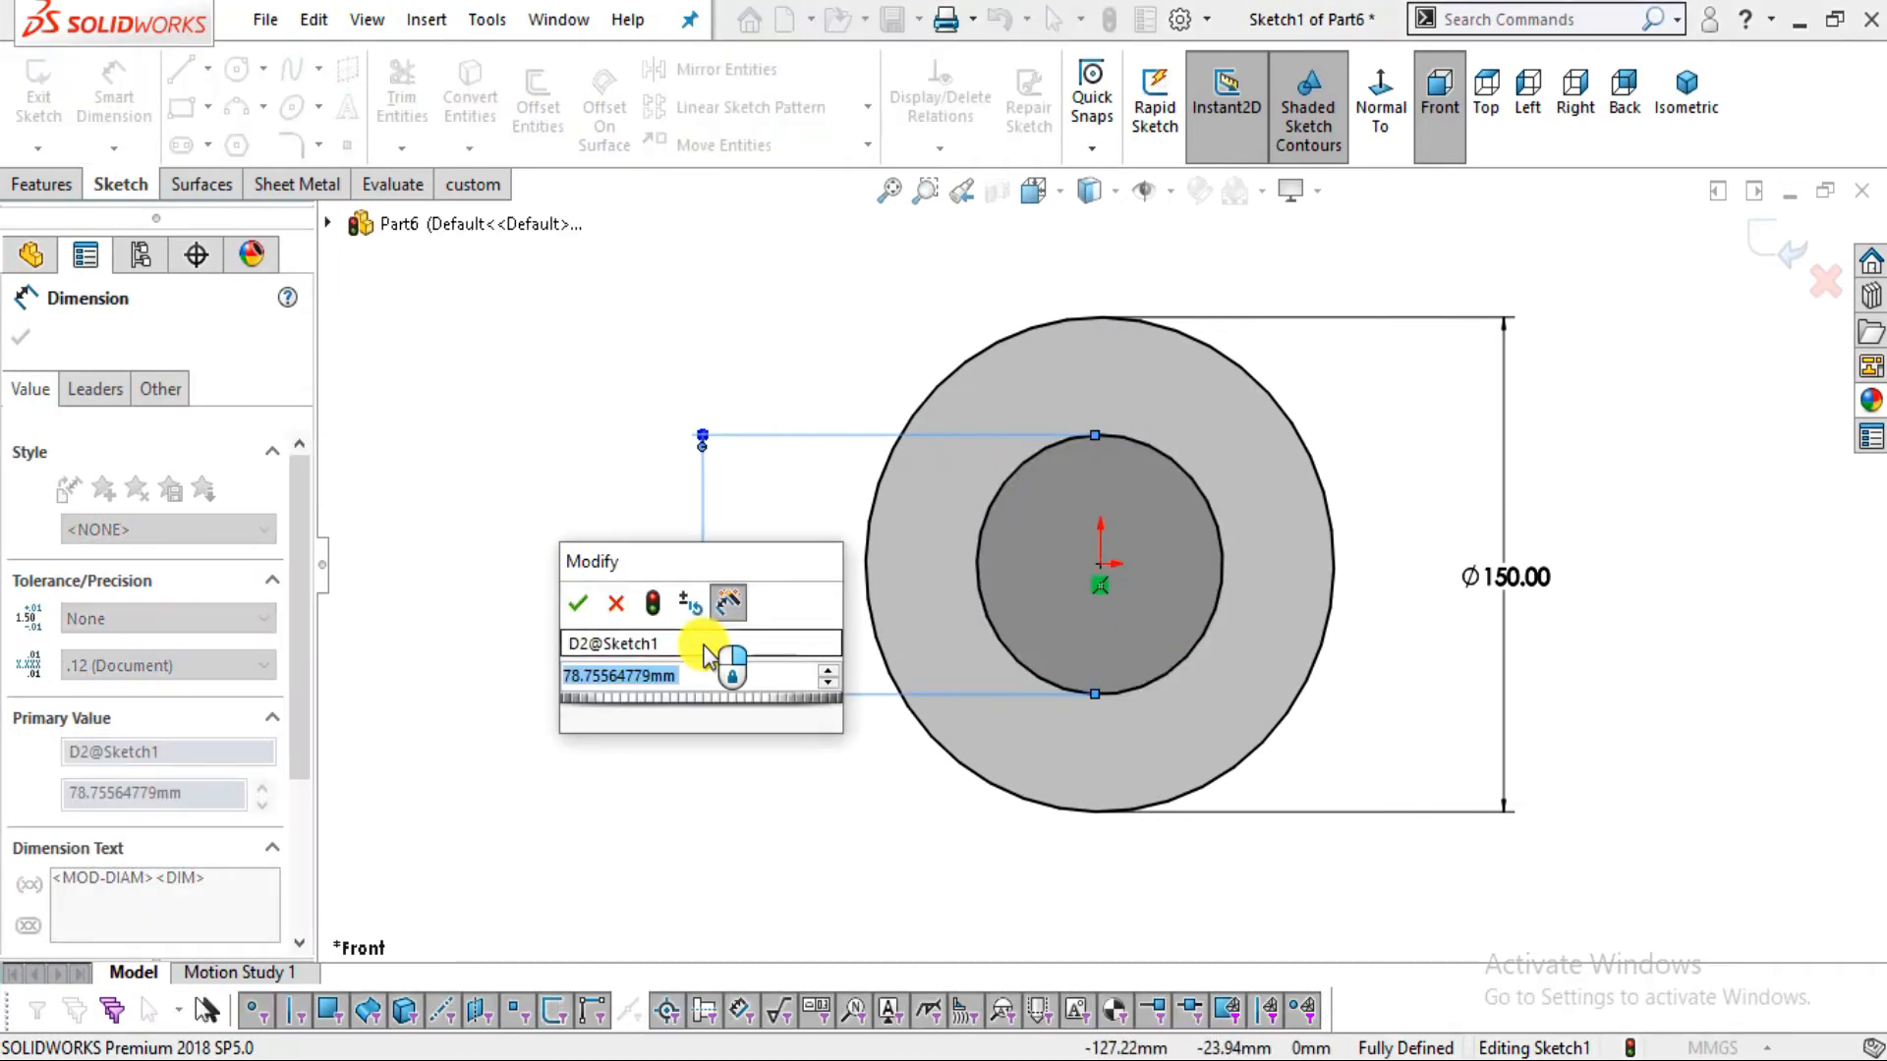
text(76)
key(Return)
key(alt+Tab)
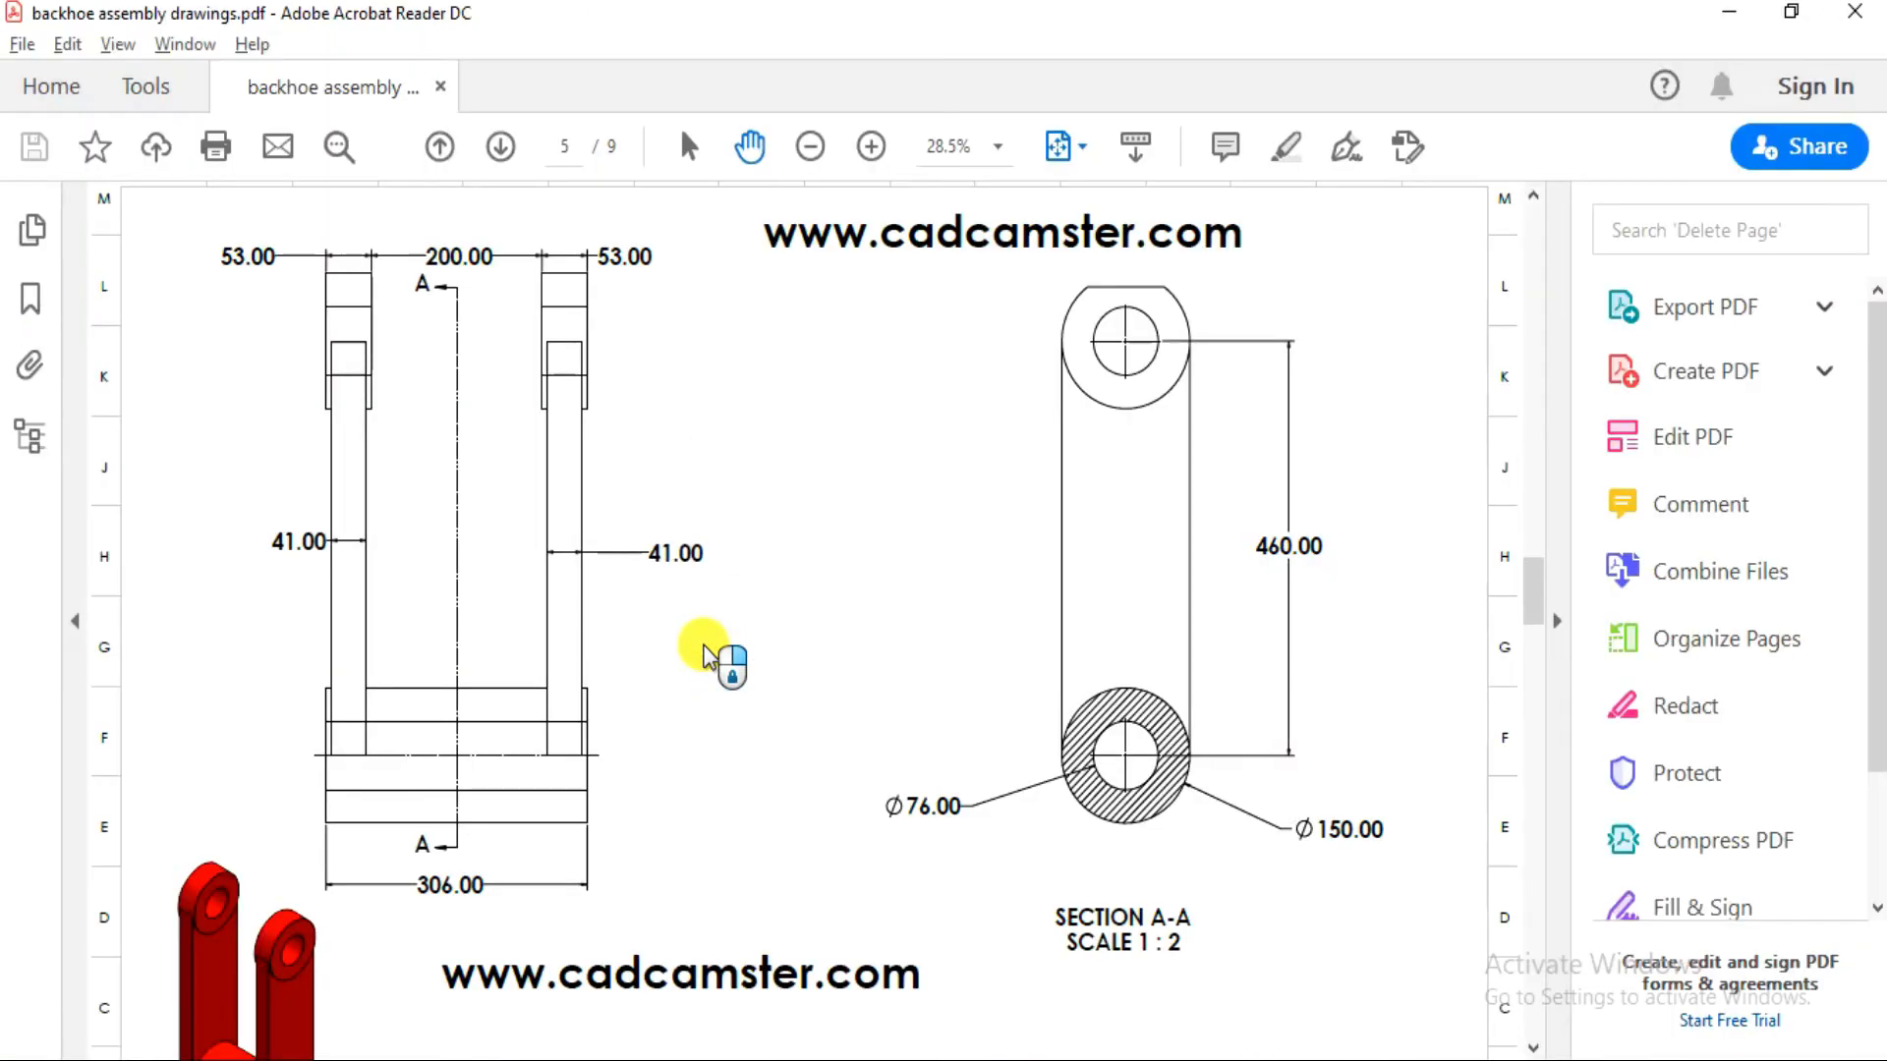
key(alt+Tab)
key(Escape)
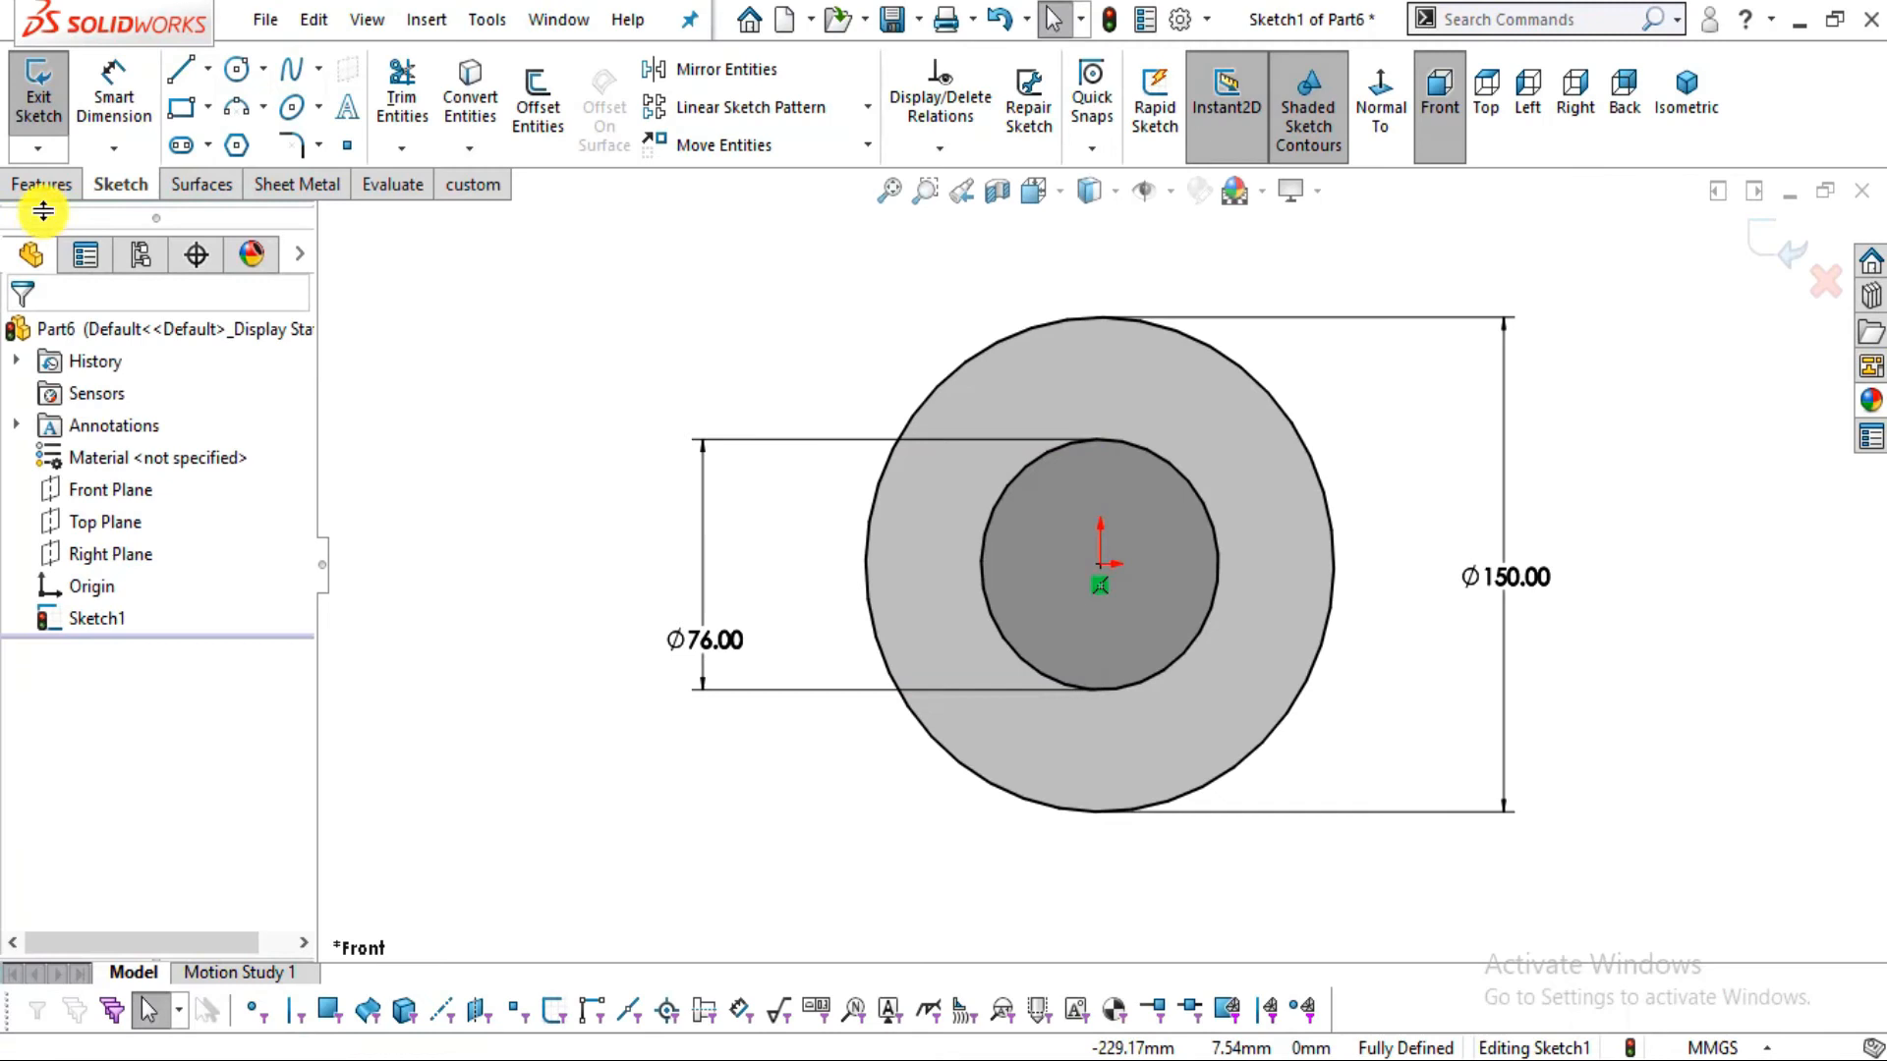
Begin a boss extrusion of the ring sketch, check its width in the drawing PDF and set the depth to 306 mm
click(48, 108)
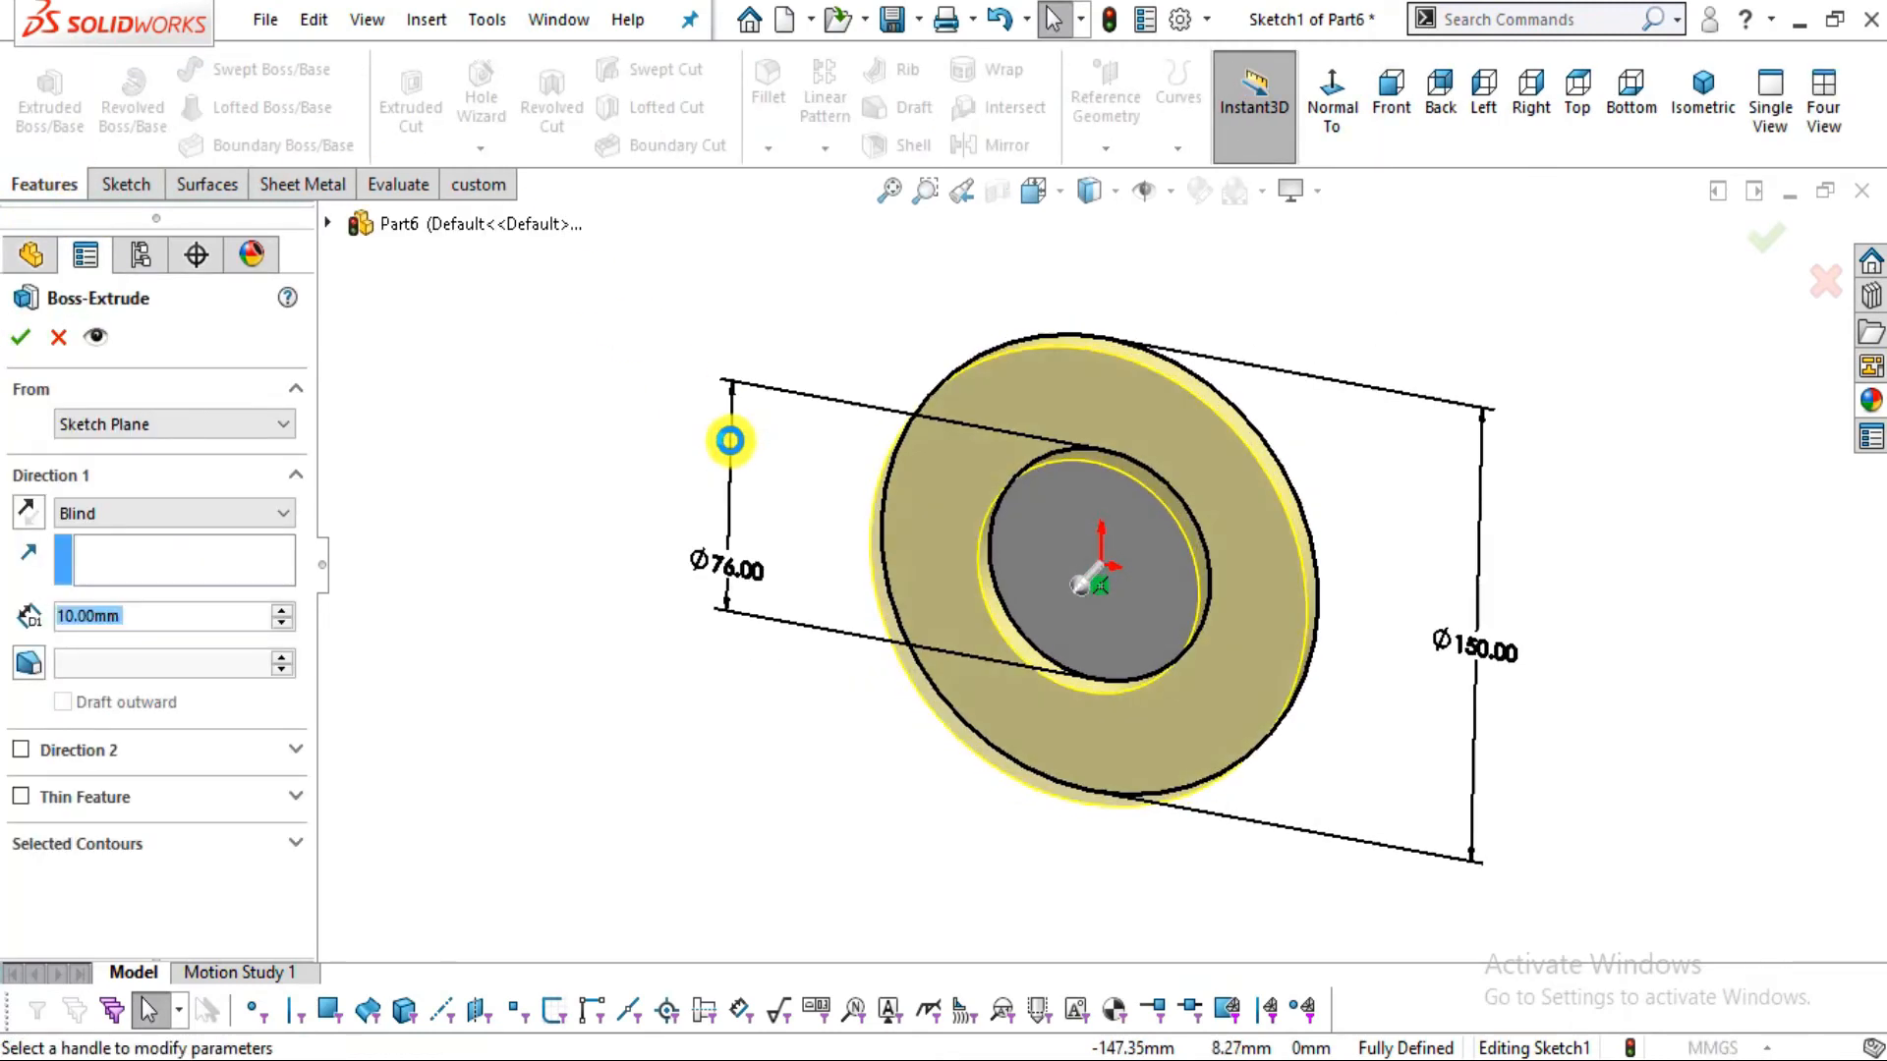
key(alt+Tab)
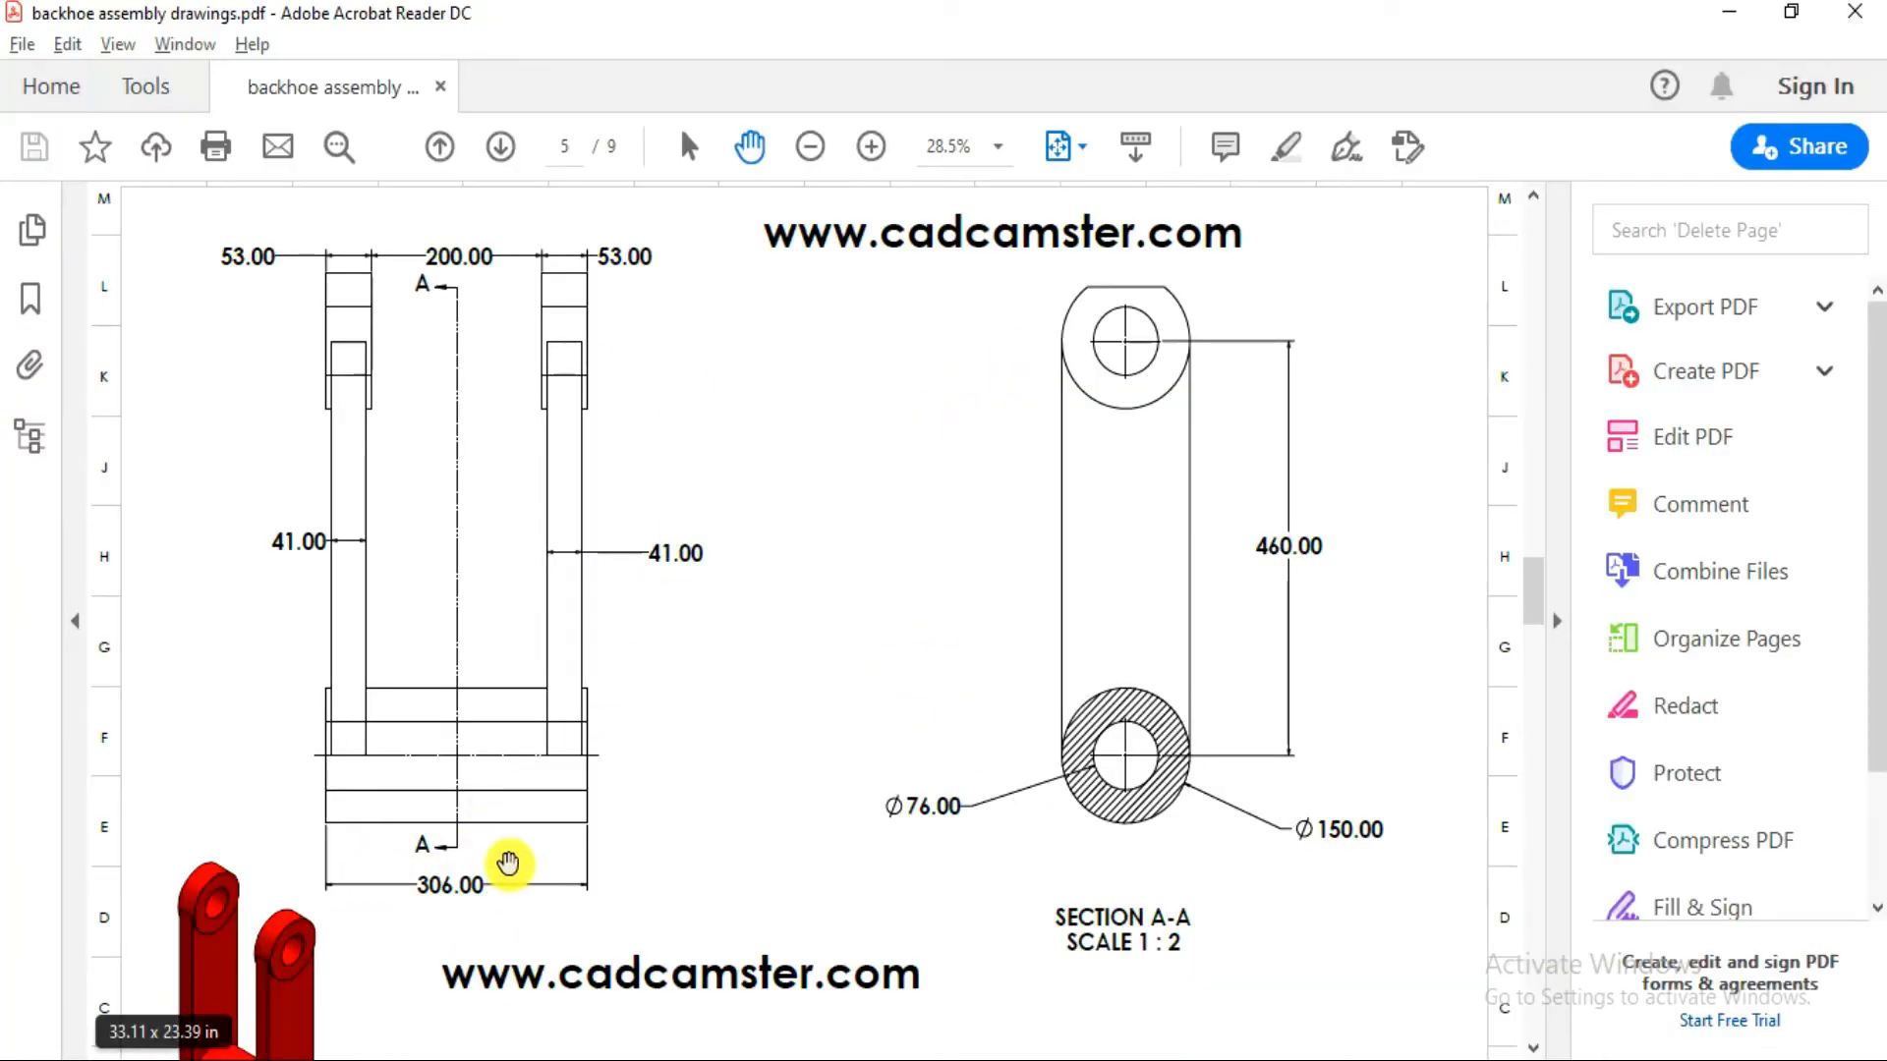
key(alt+Tab)
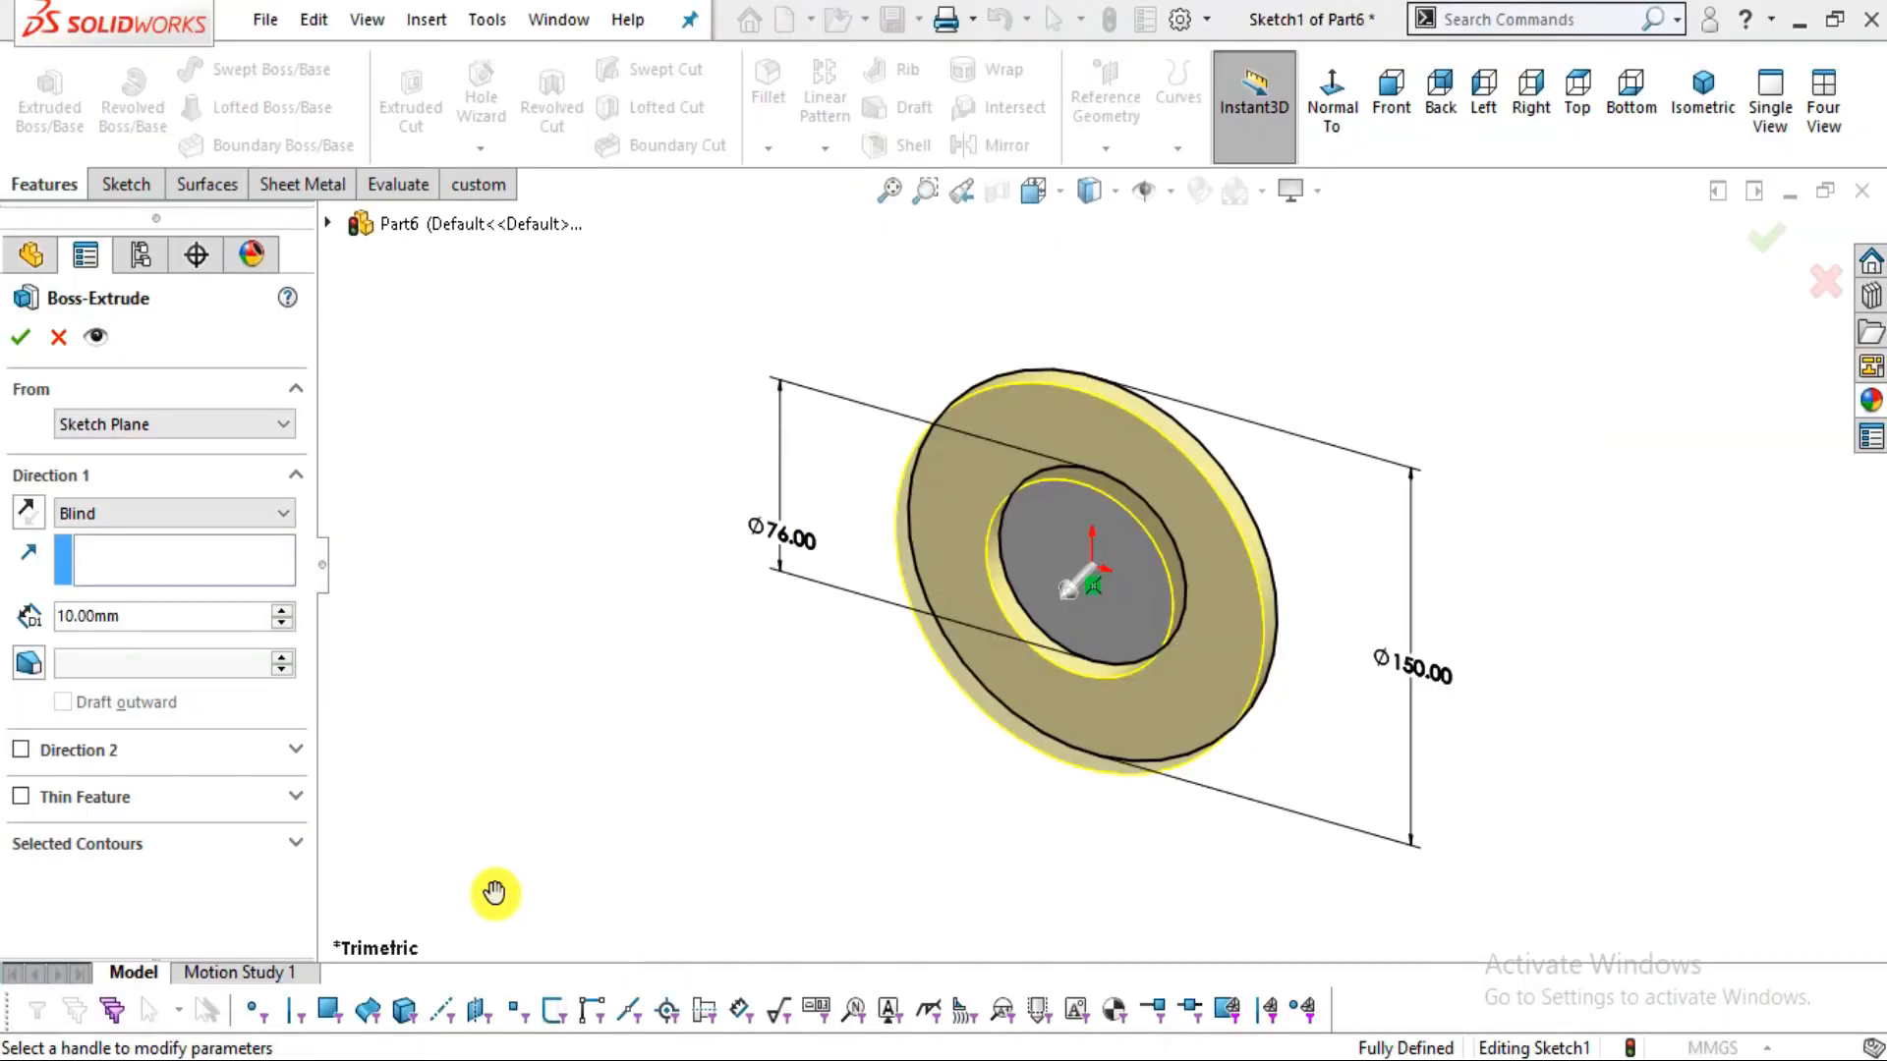
text(306)
key(Return)
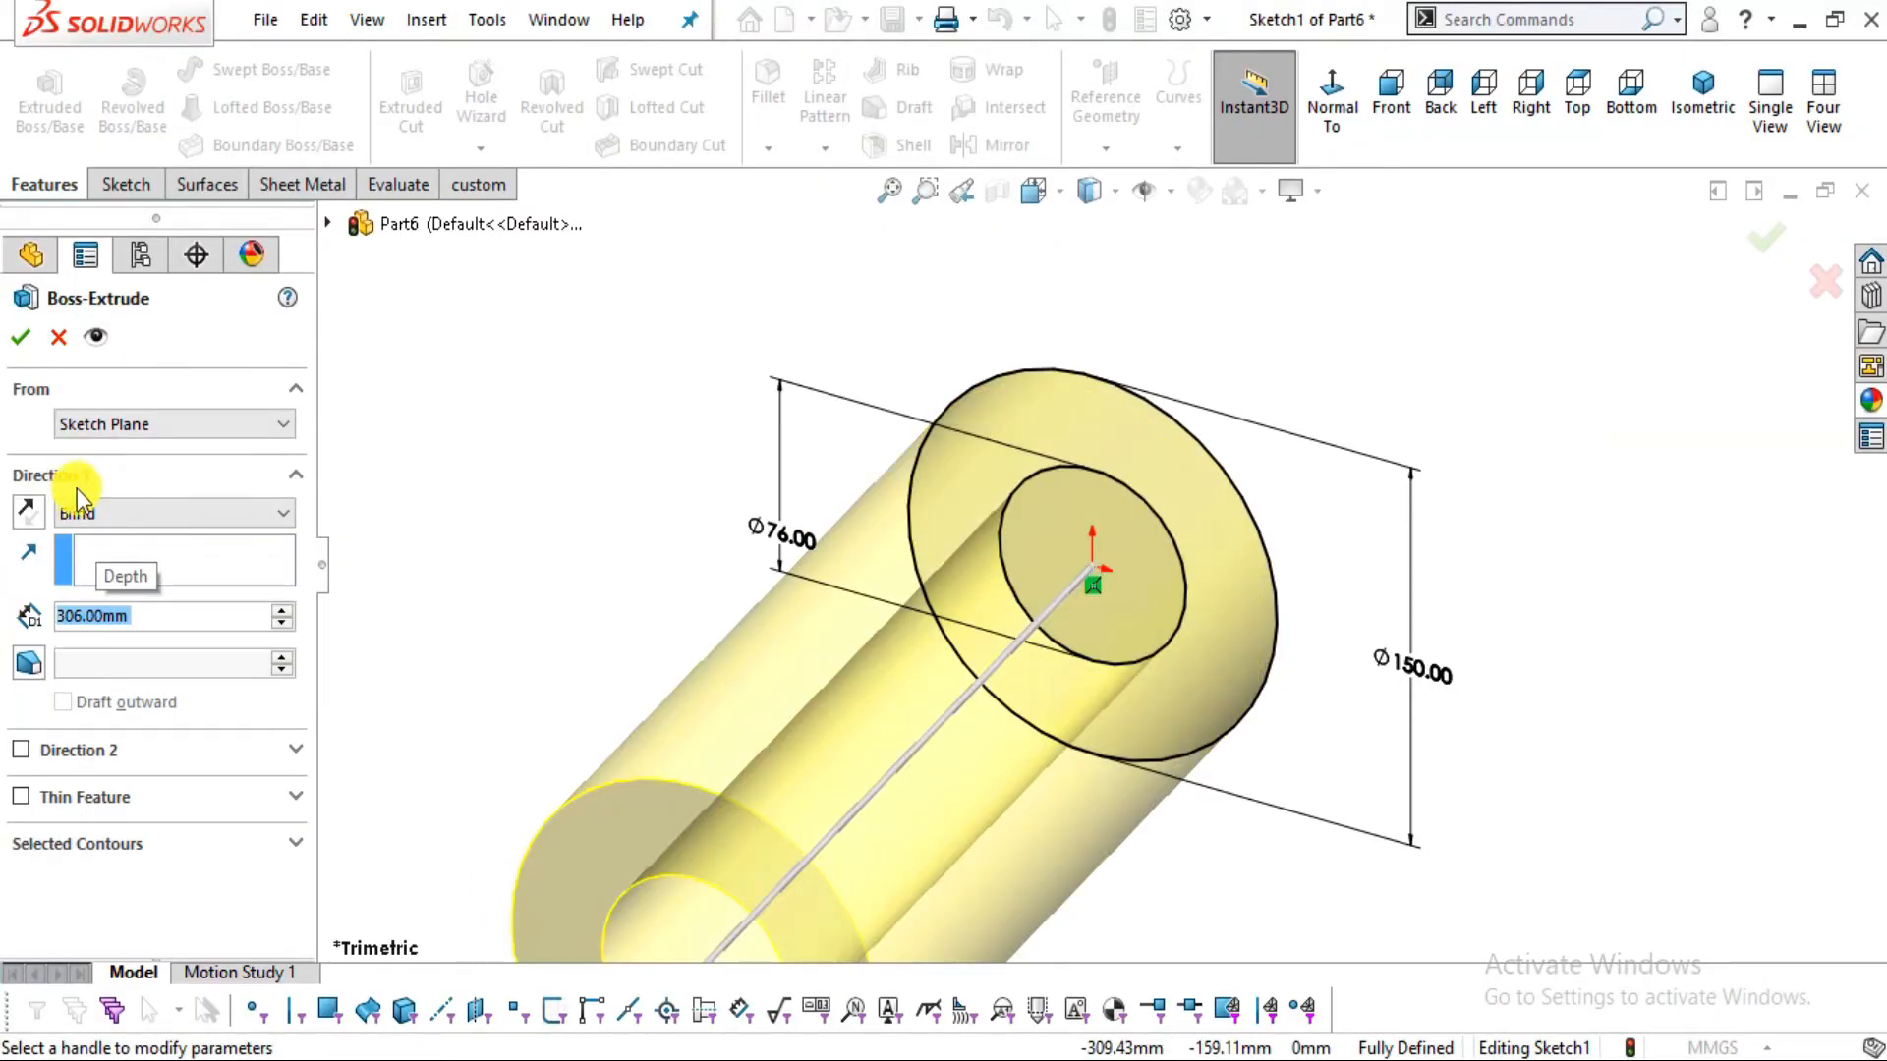
Make the ring extrusion symmetric with the Mid Plane end condition, keep its total depth at 306 mm and finish it
click(108, 513)
click(113, 623)
click(137, 529)
click(118, 625)
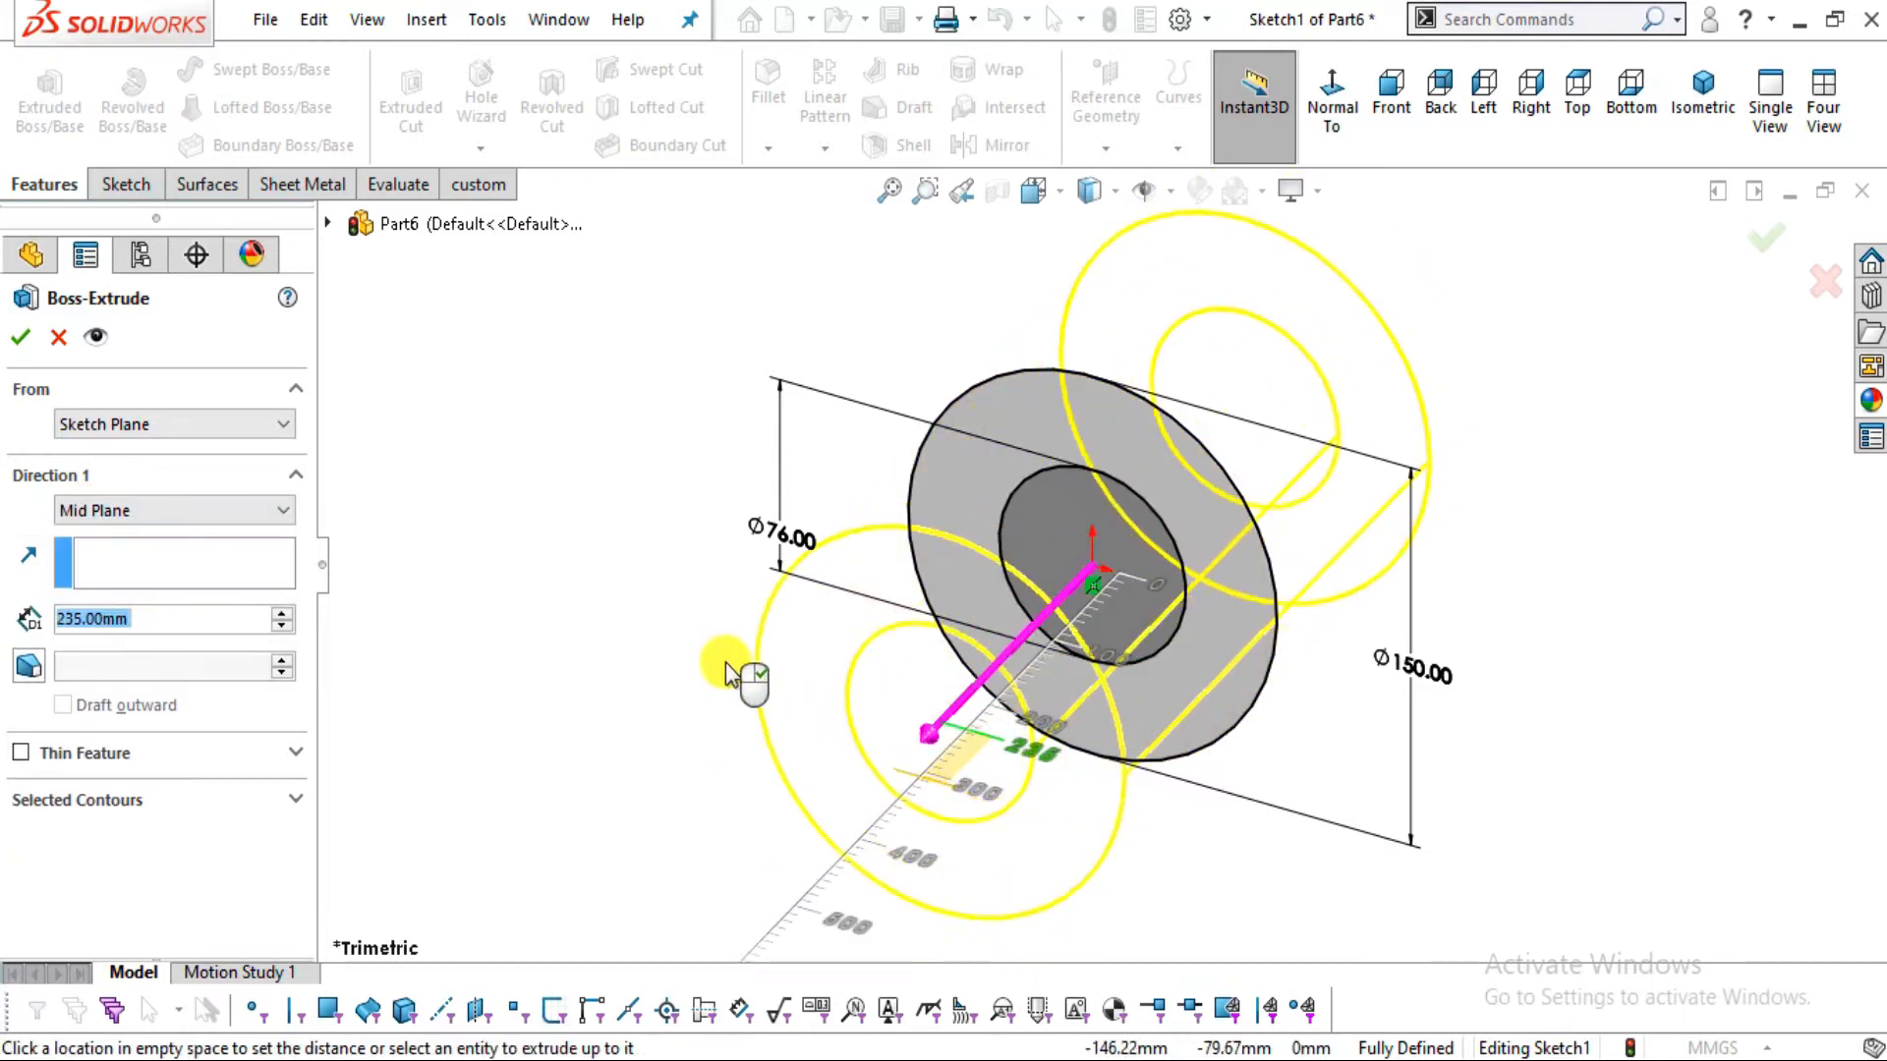
click(693, 661)
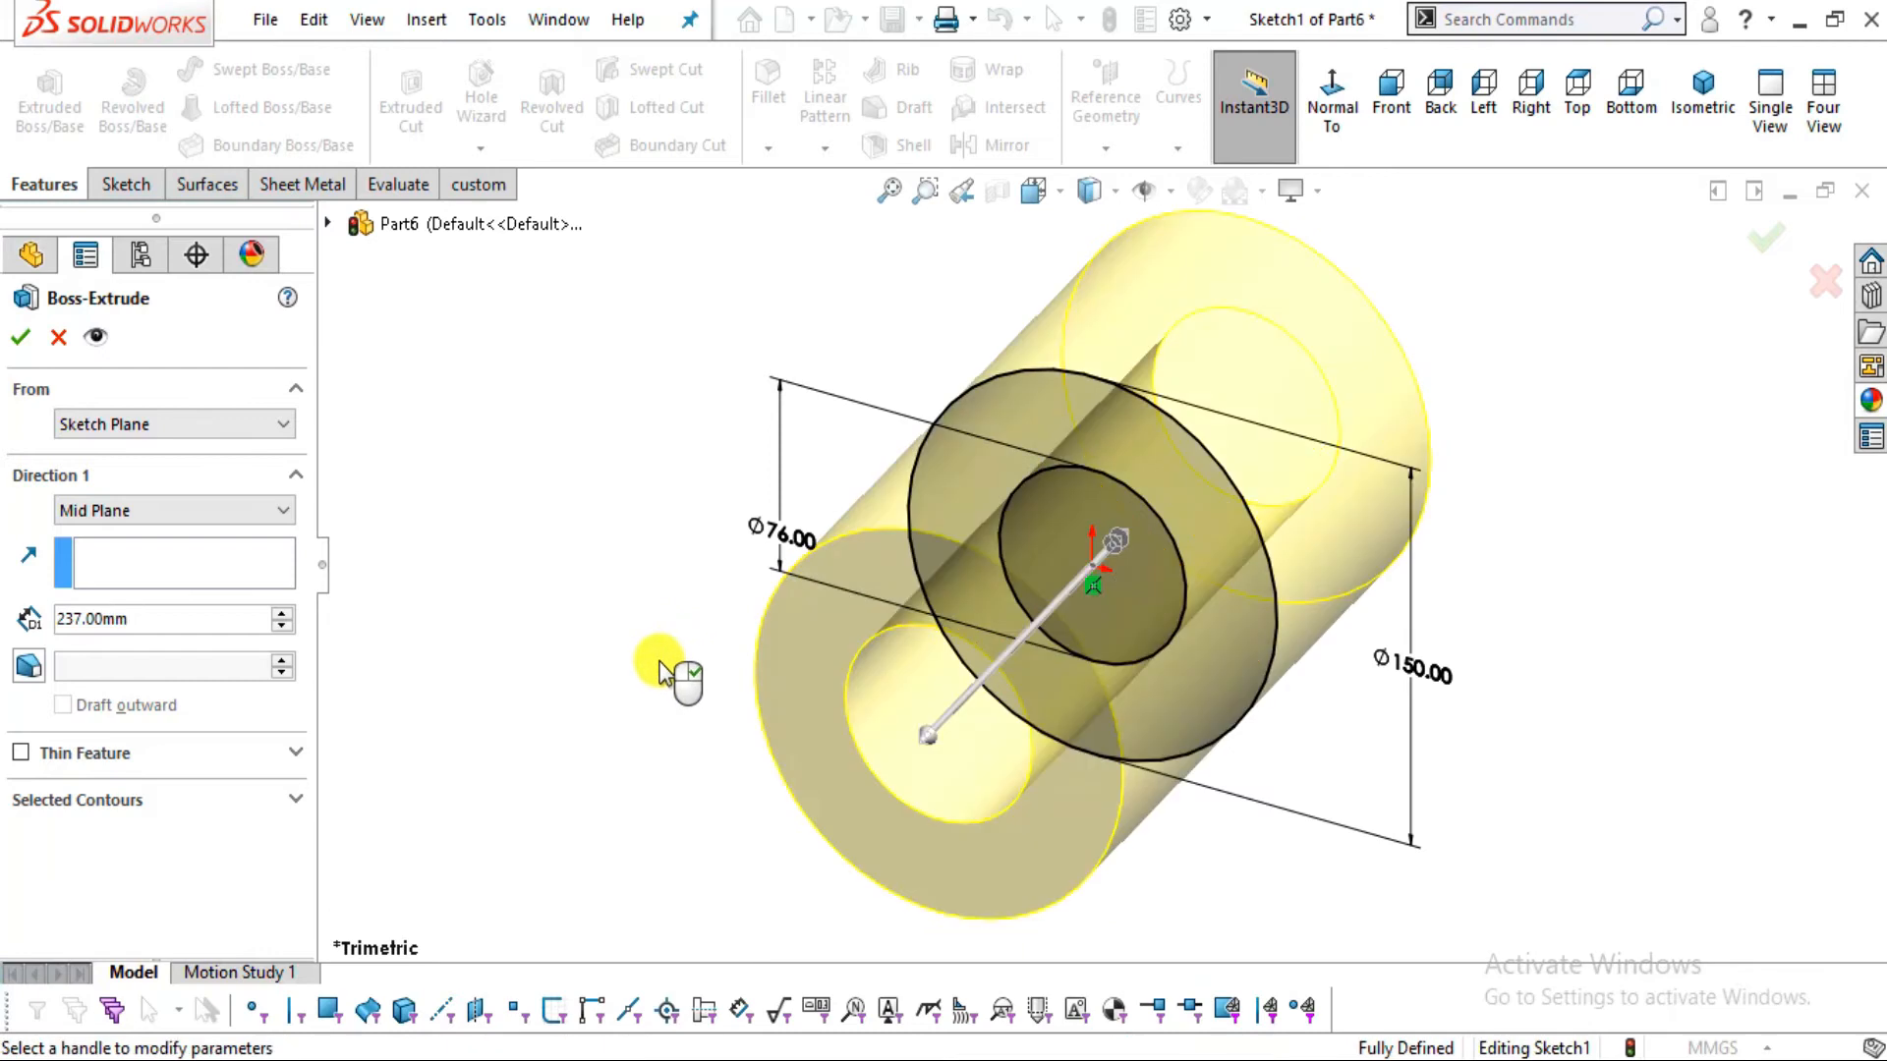
drag(134, 634, 48, 624)
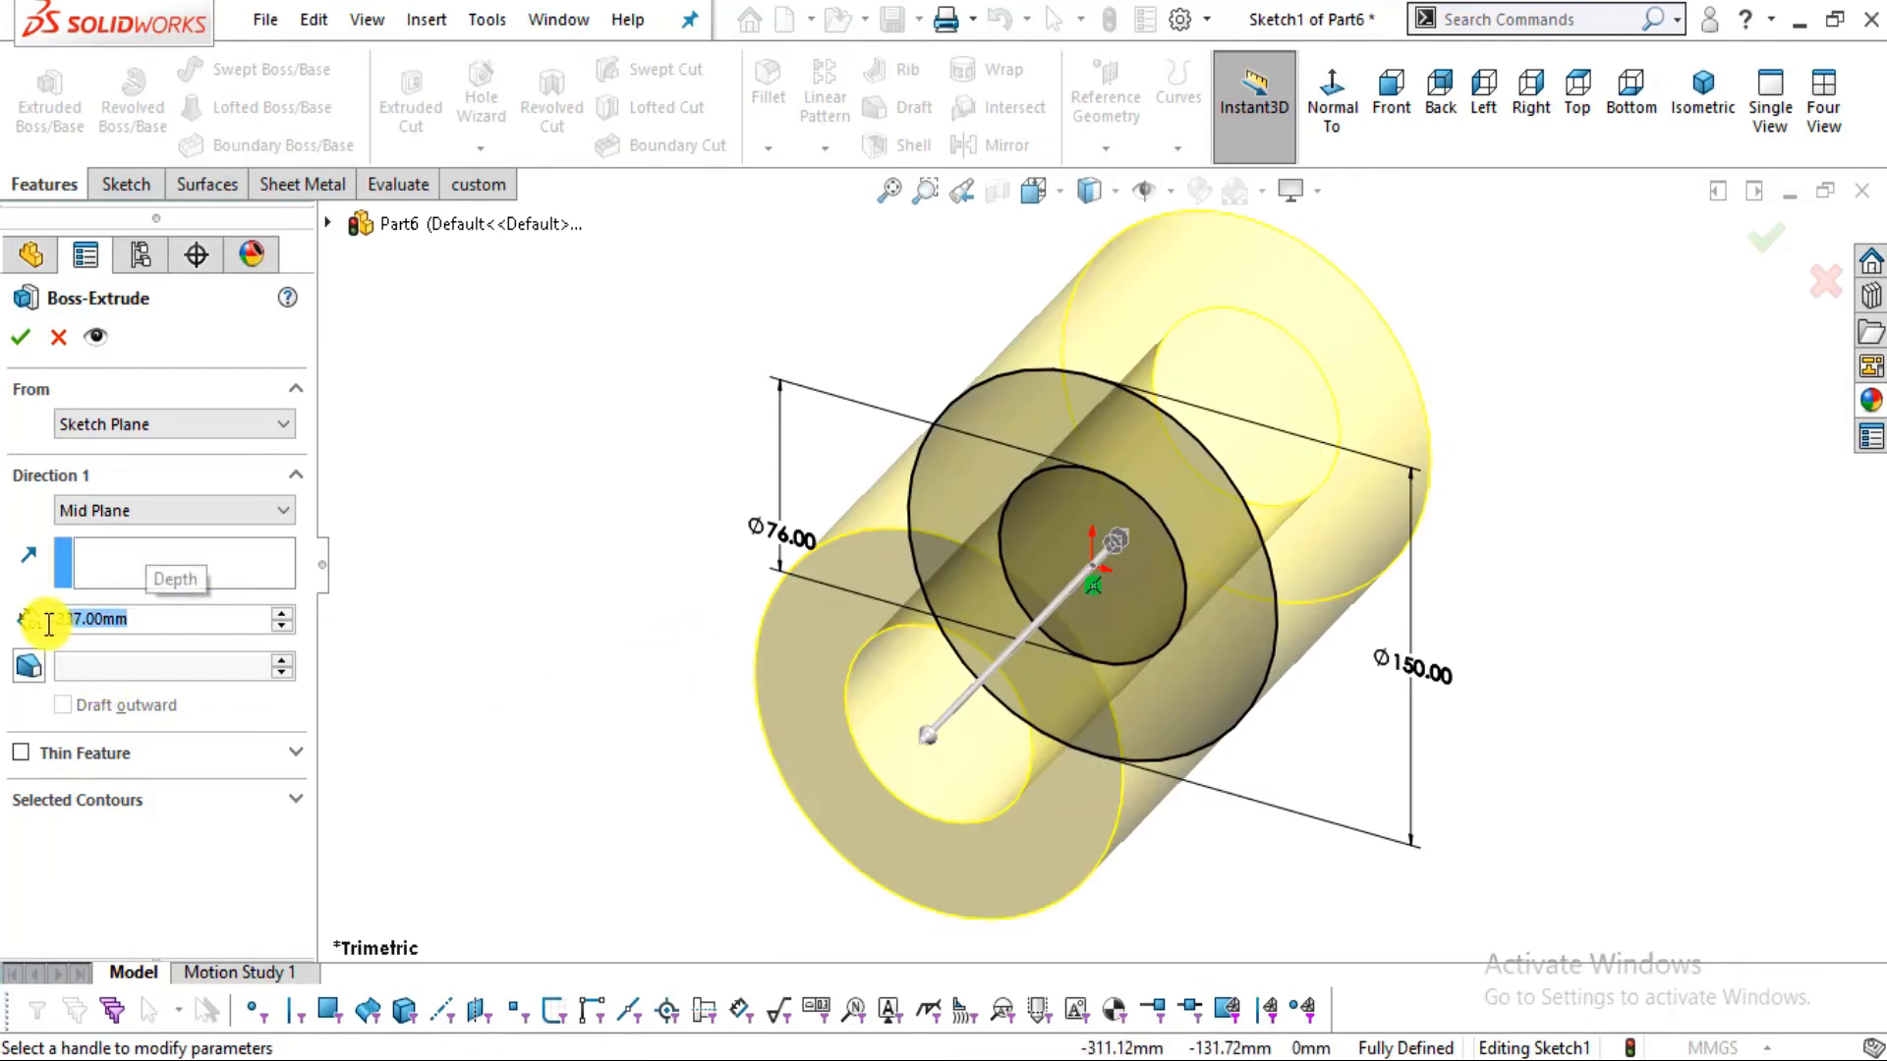
key(BackSpace)
key(Return)
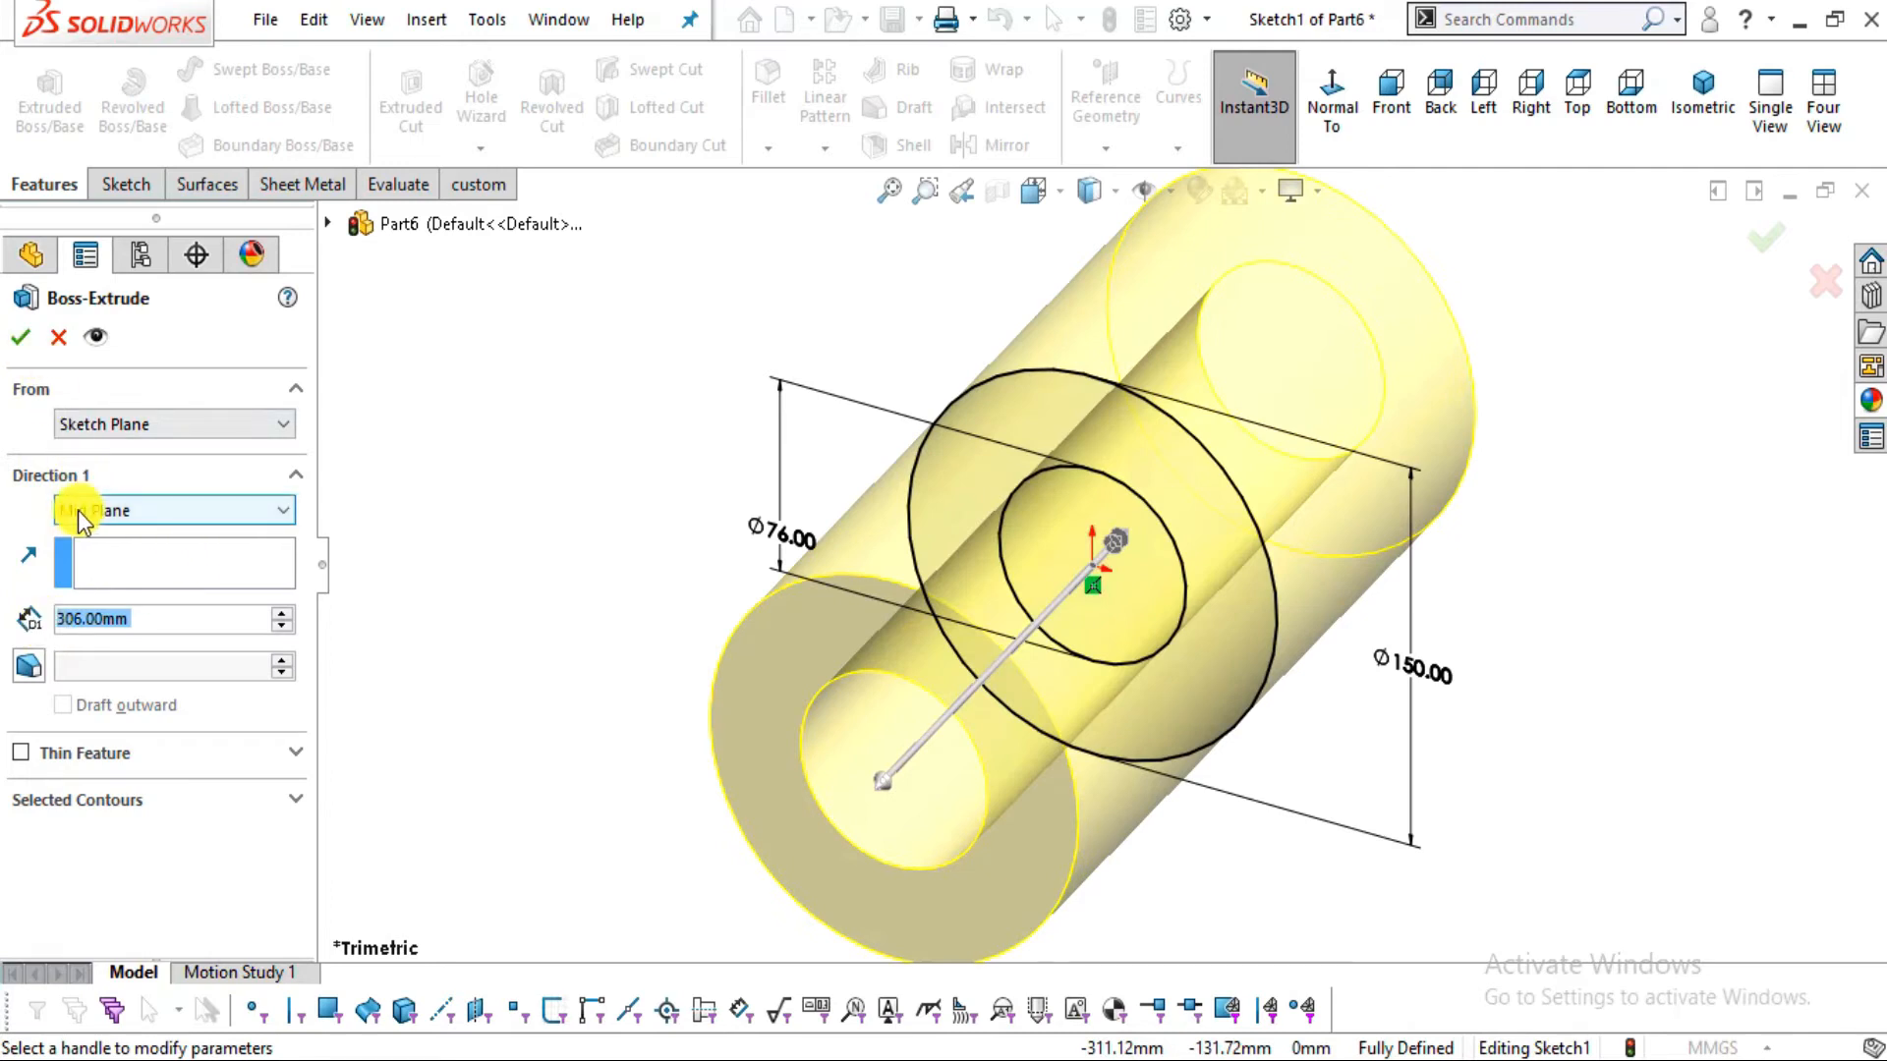
click(22, 338)
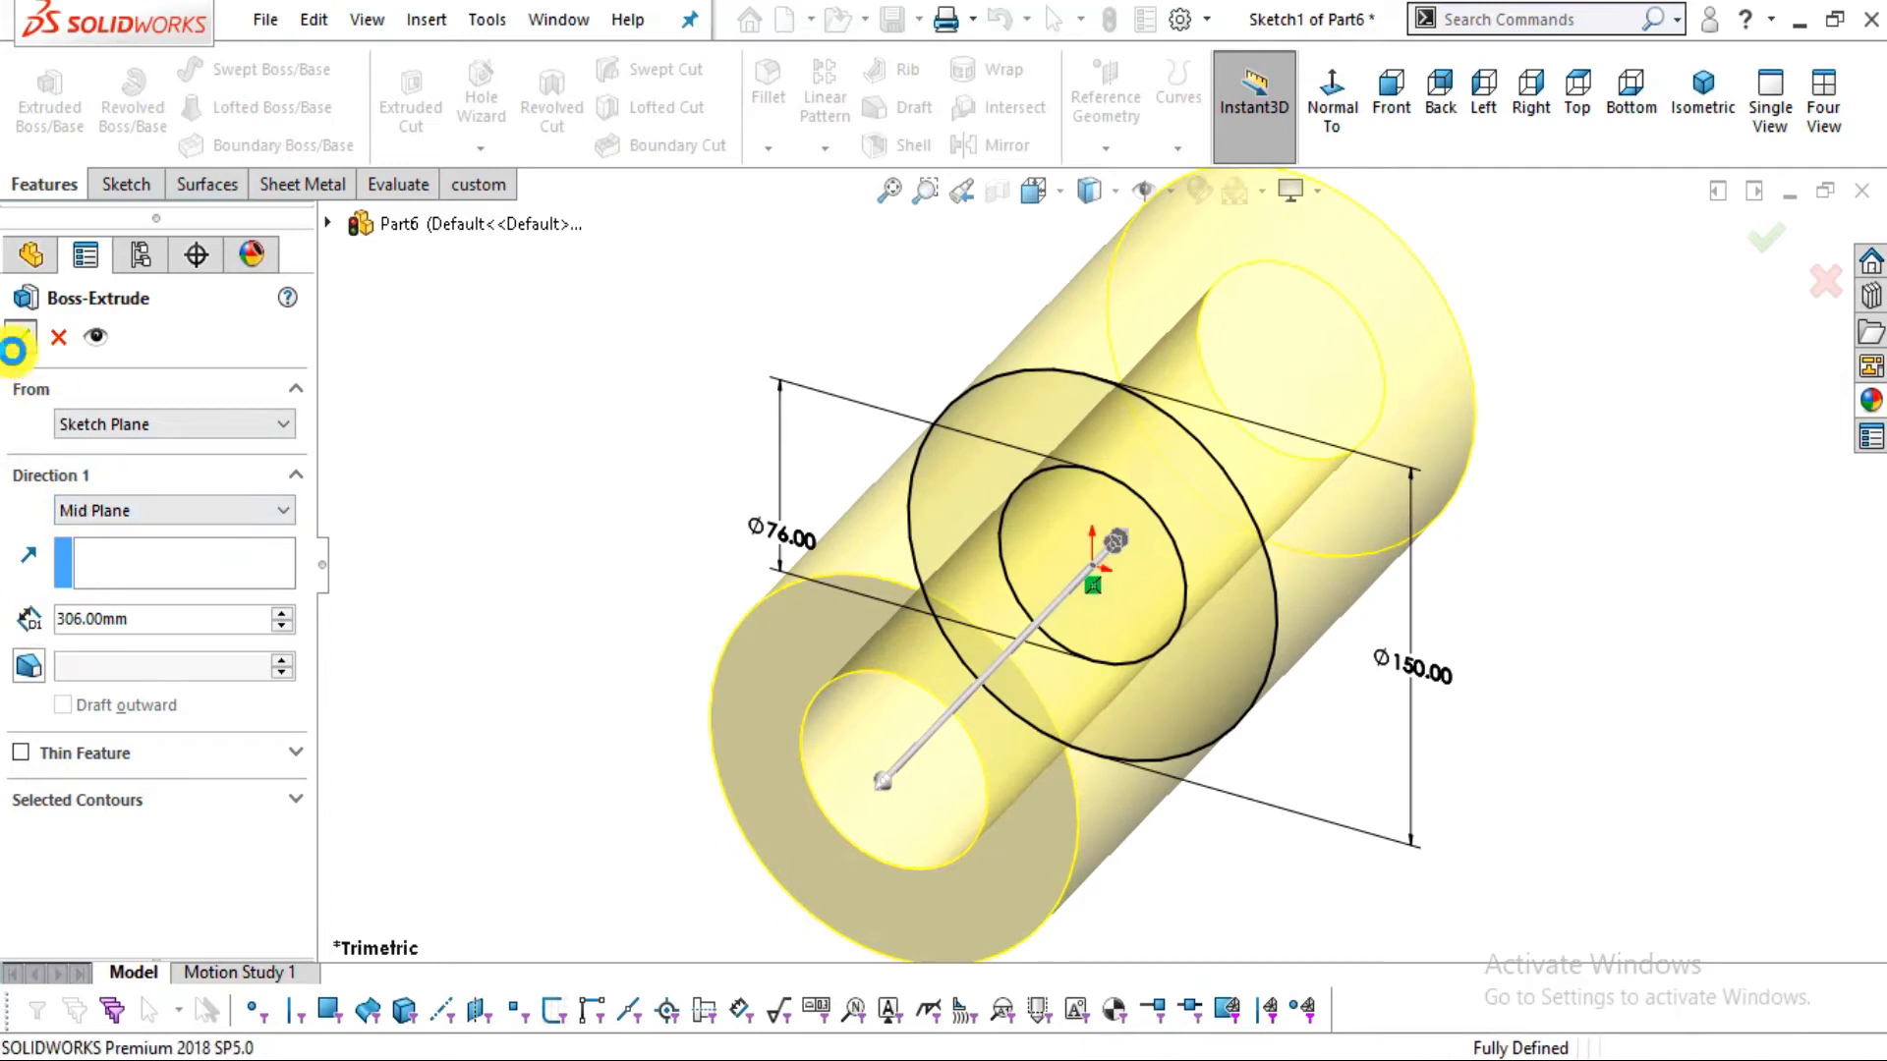
Start a new sketch on the flat ring-shaped end face of the tube, viewed face-on
middle_drag(1212, 547, 1023, 527)
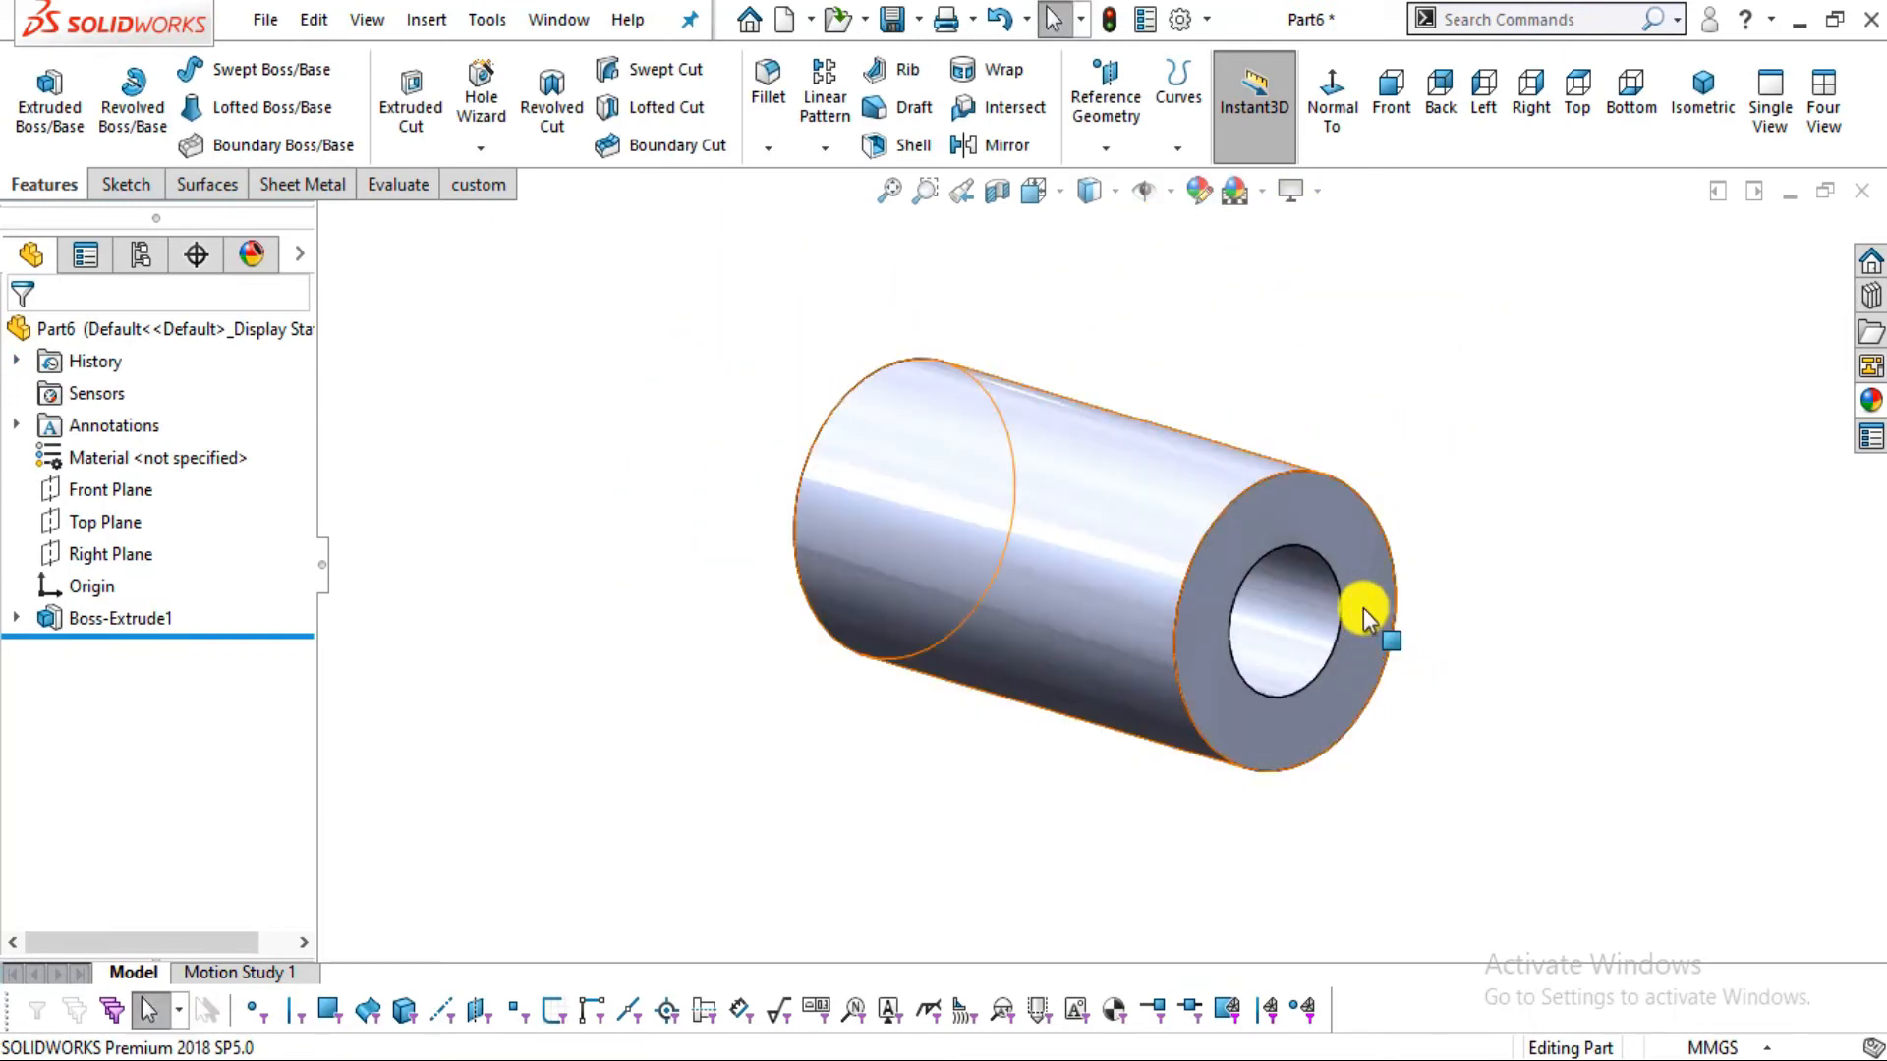
click(1398, 645)
click(1619, 514)
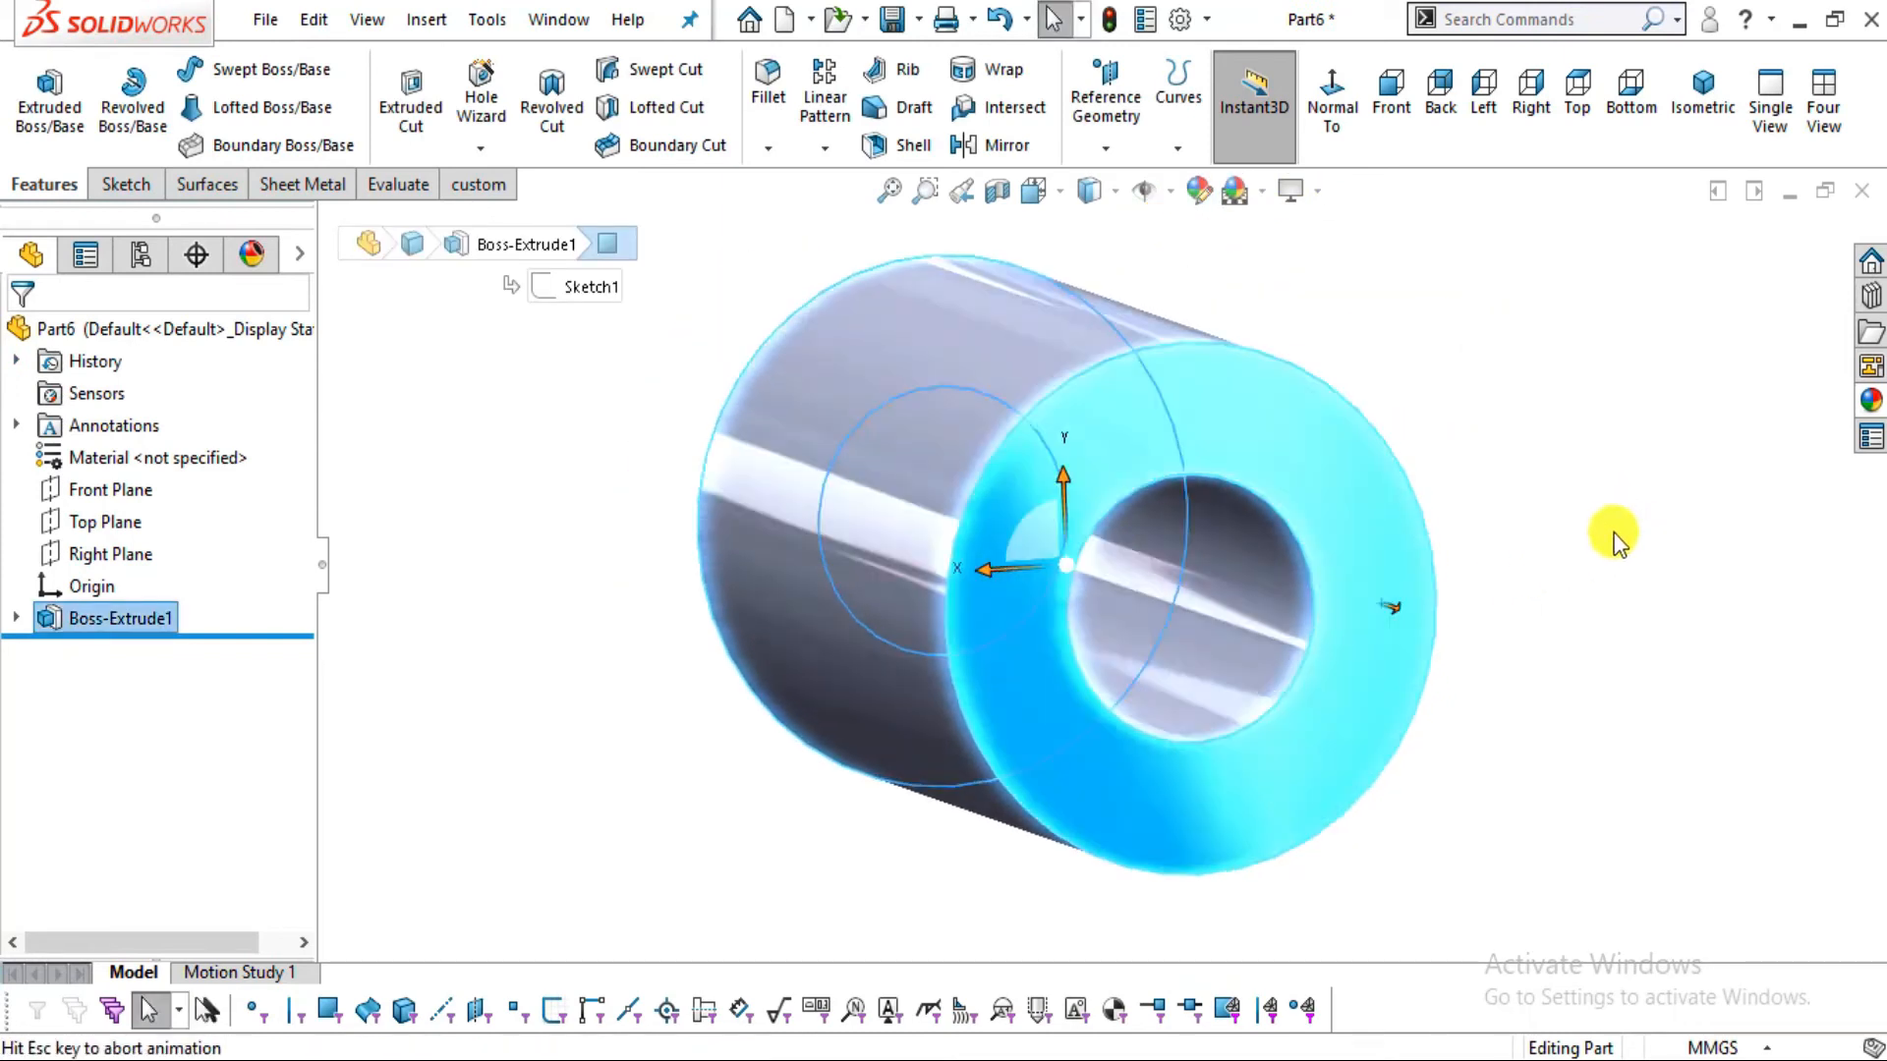
click(126, 184)
click(39, 94)
scroll(1145, 657, up, 3)
scroll(1111, 359, down, 3)
Draw a vertical centerline about 332 mm long upward from the origin
click(207, 69)
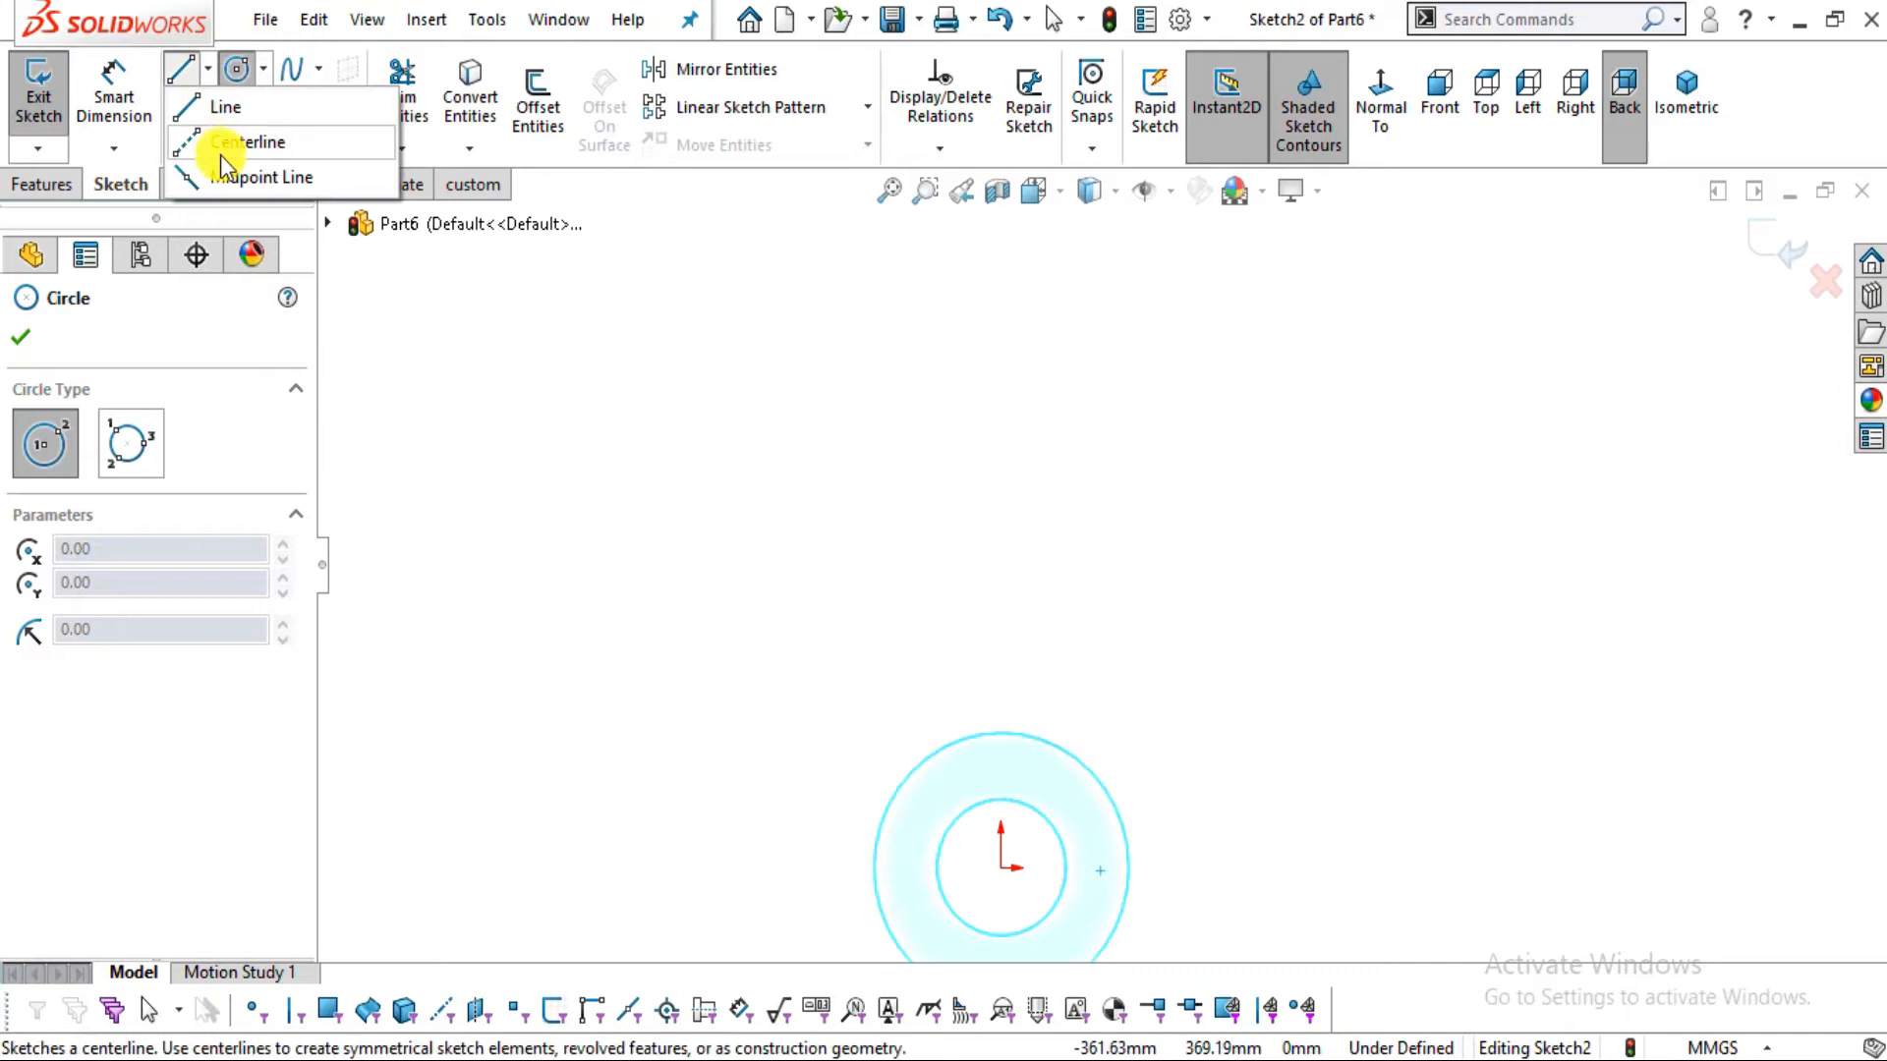
click(201, 145)
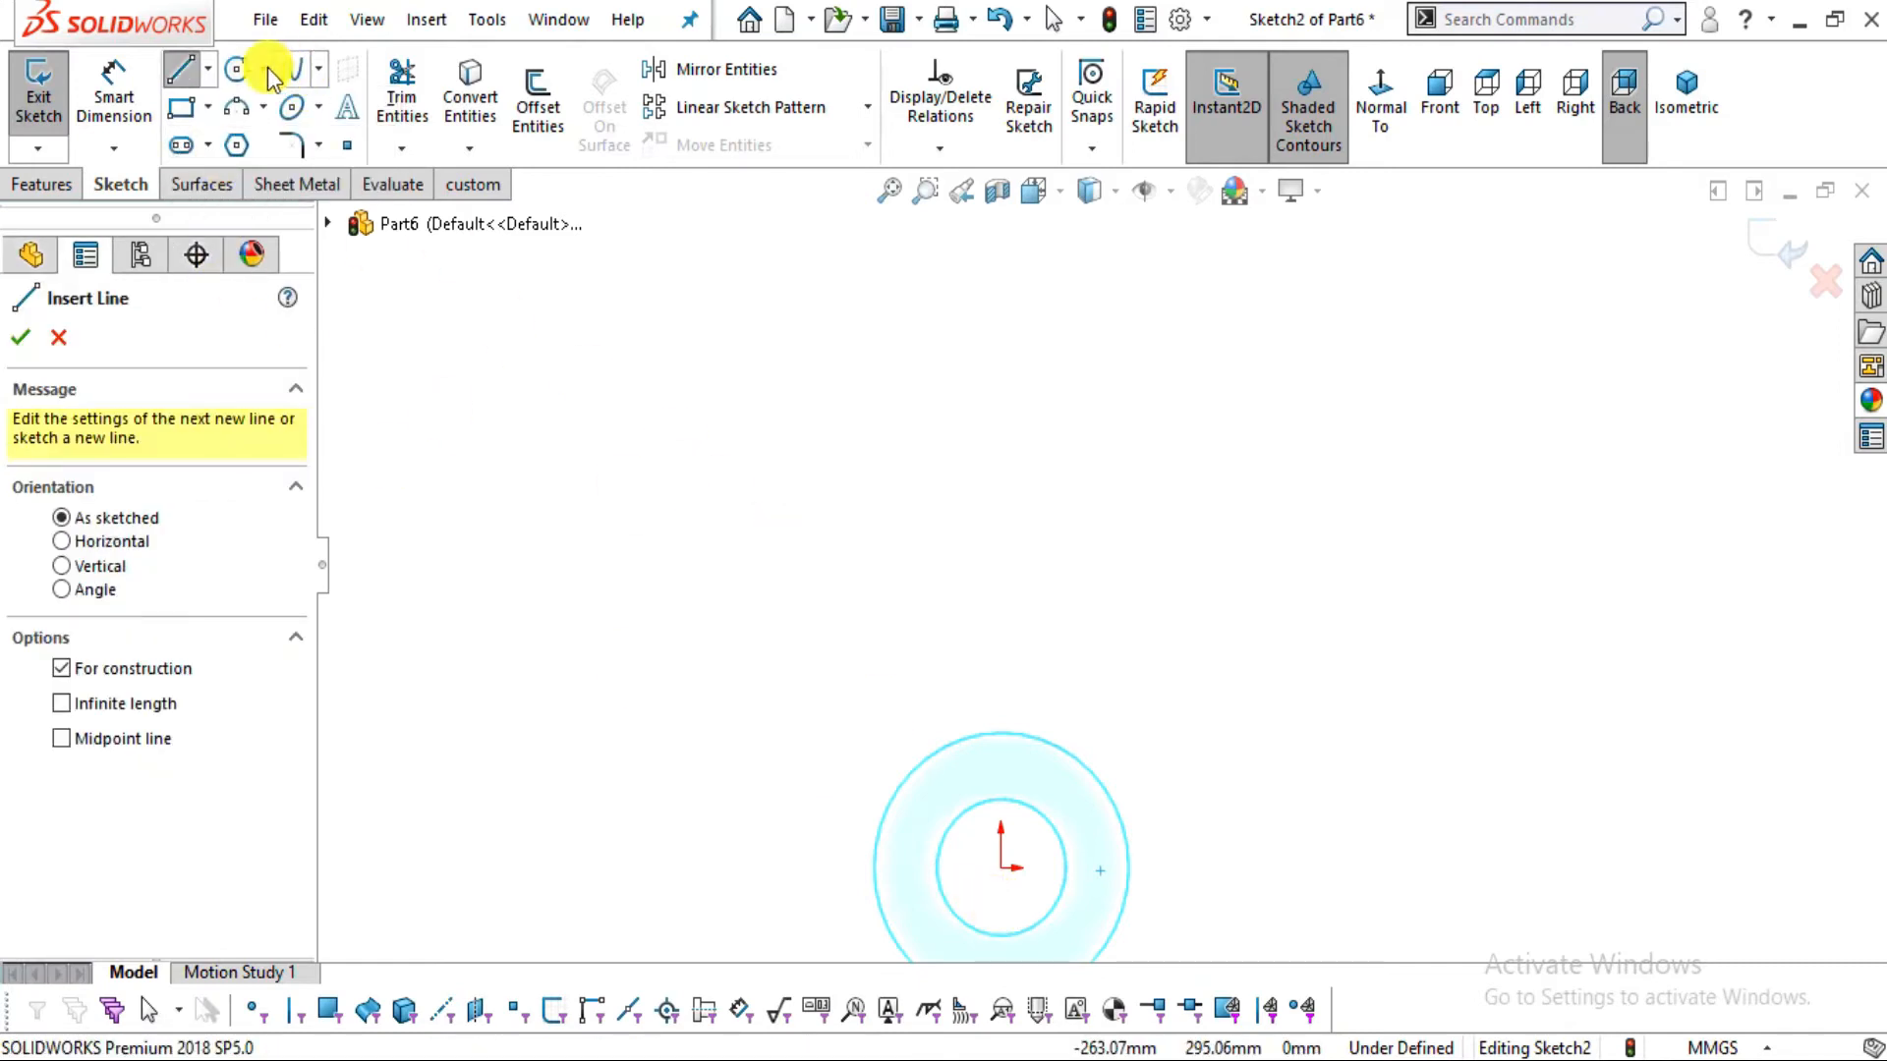
click(207, 68)
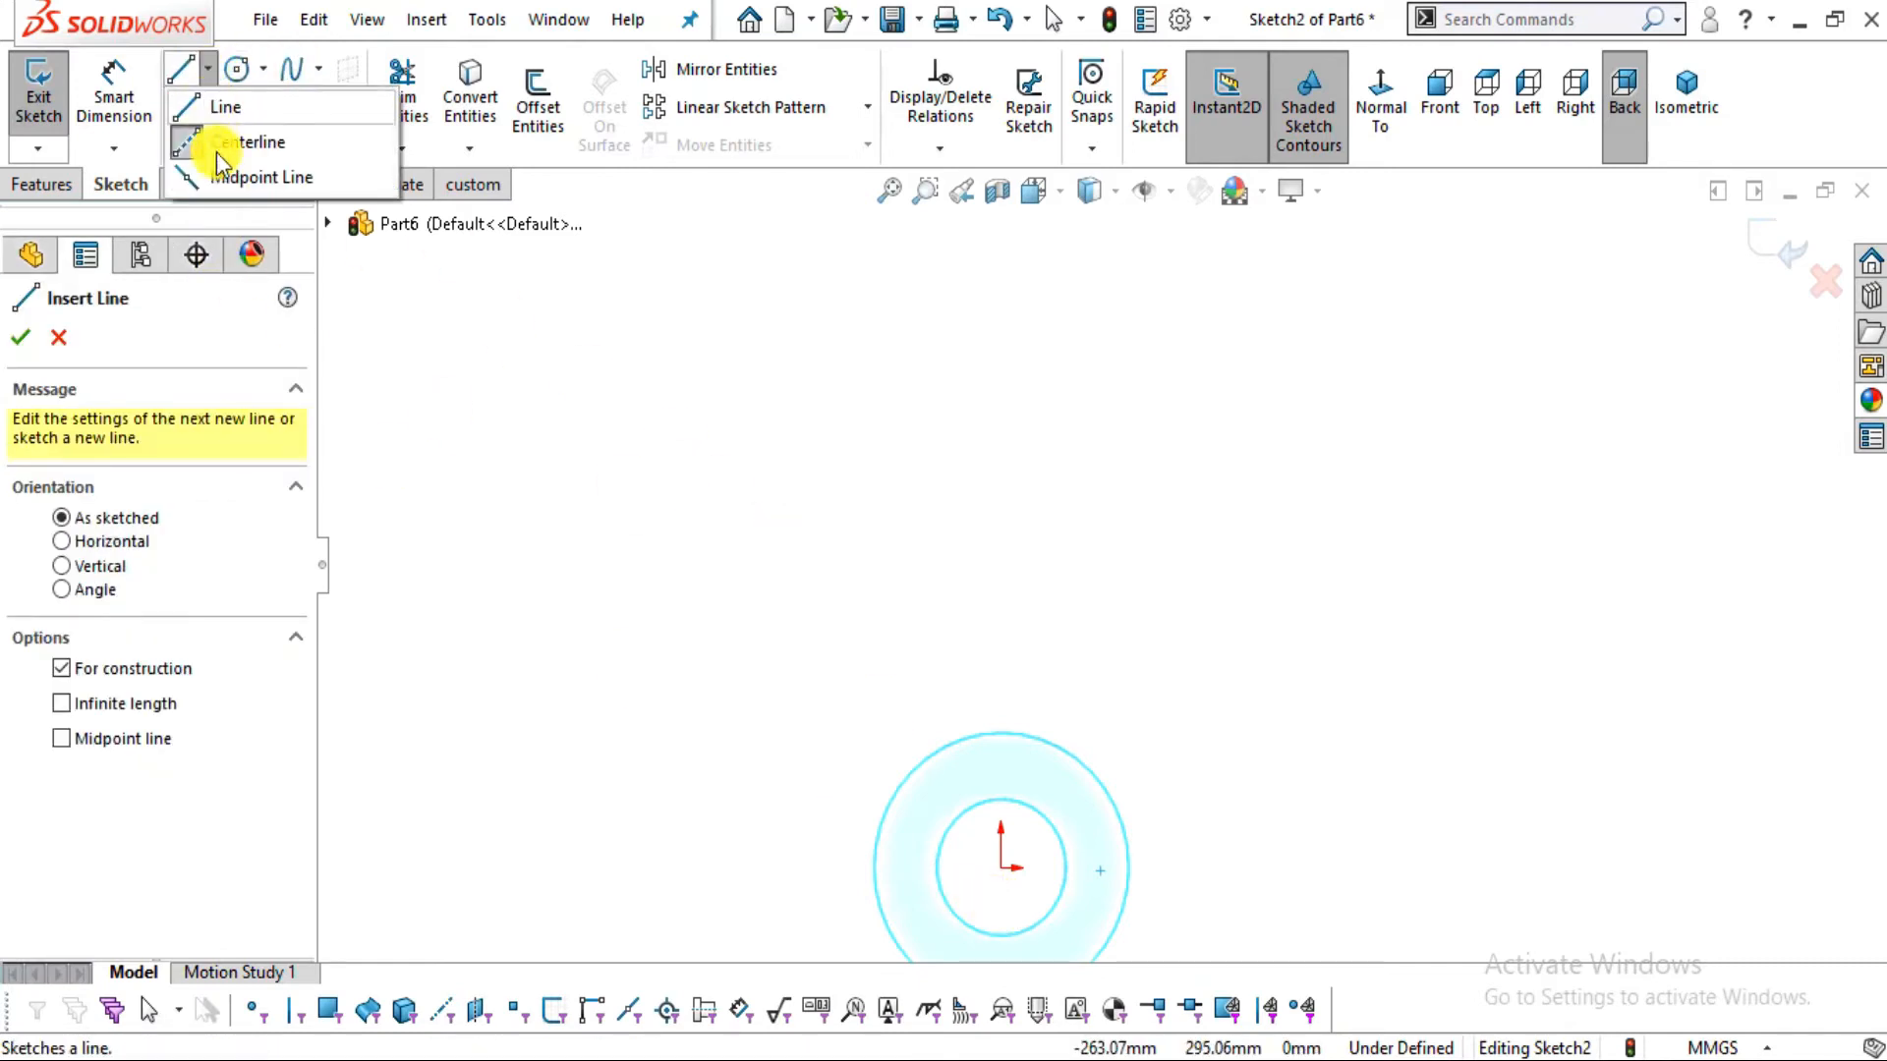
click(1000, 872)
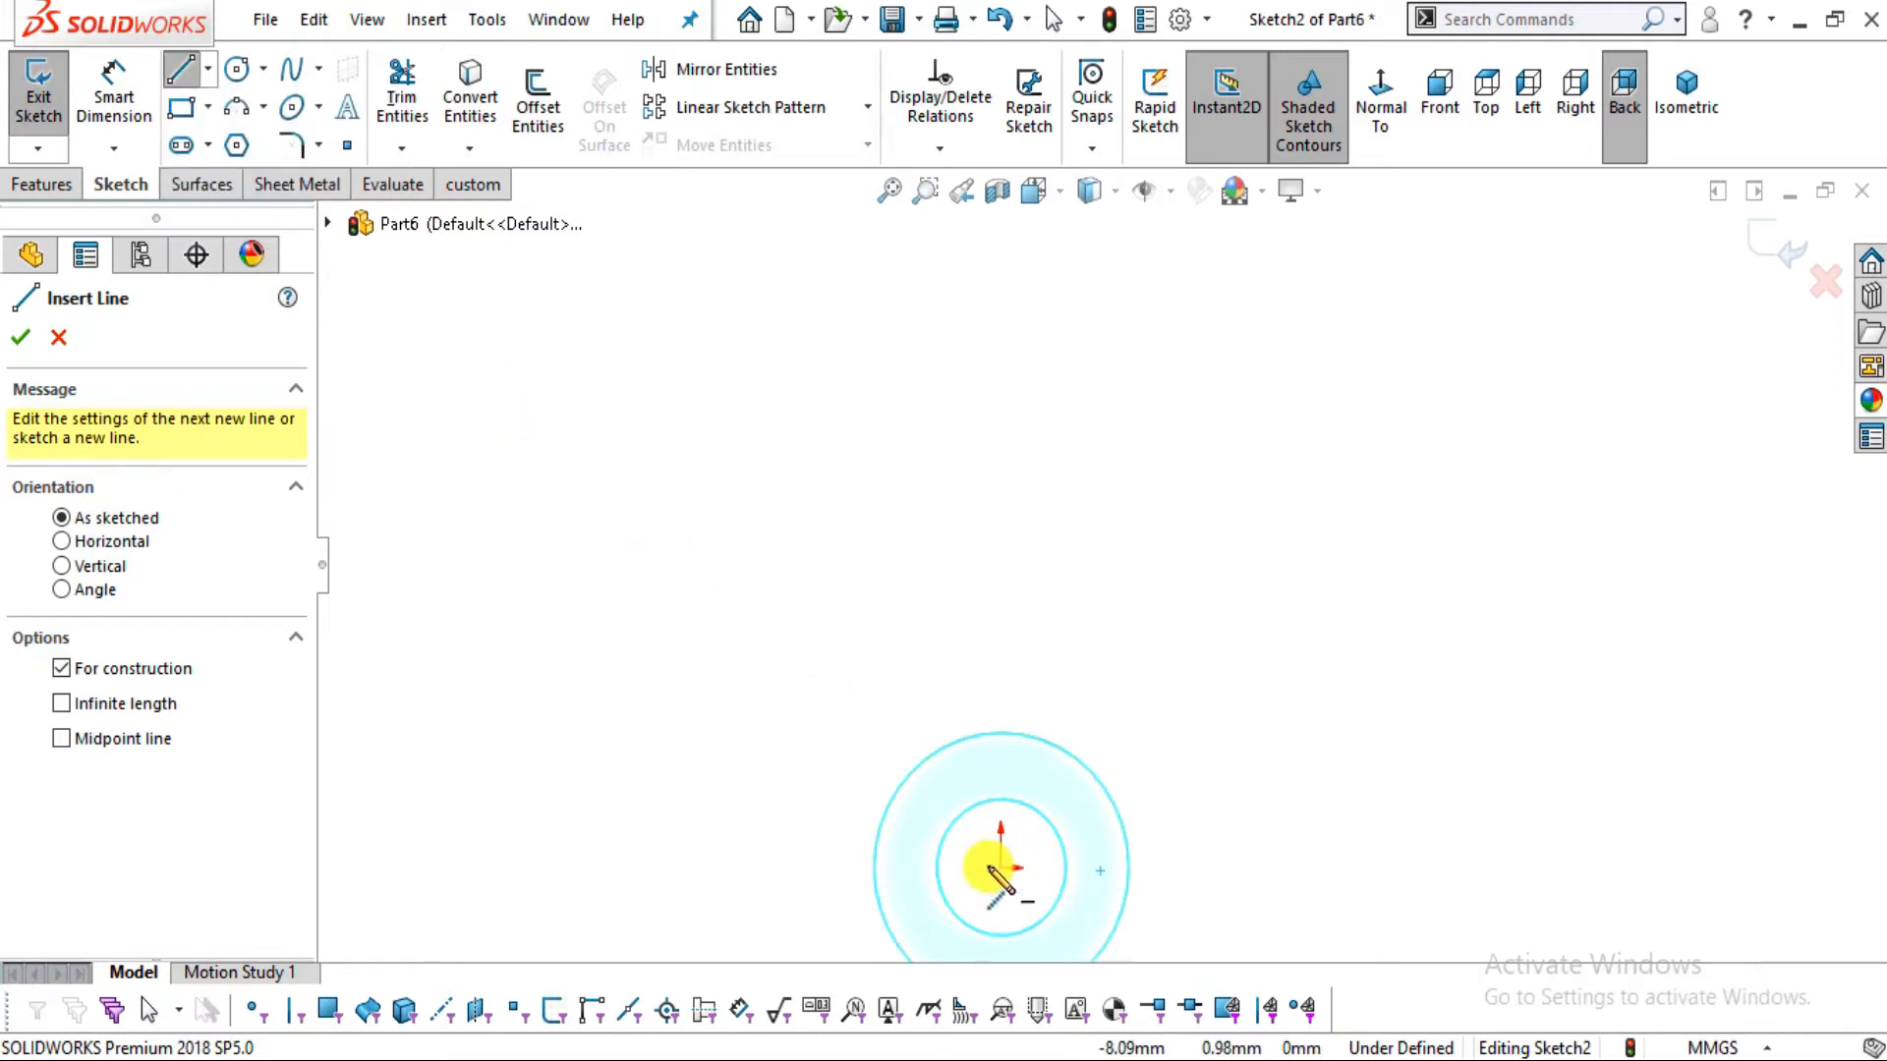
click(999, 869)
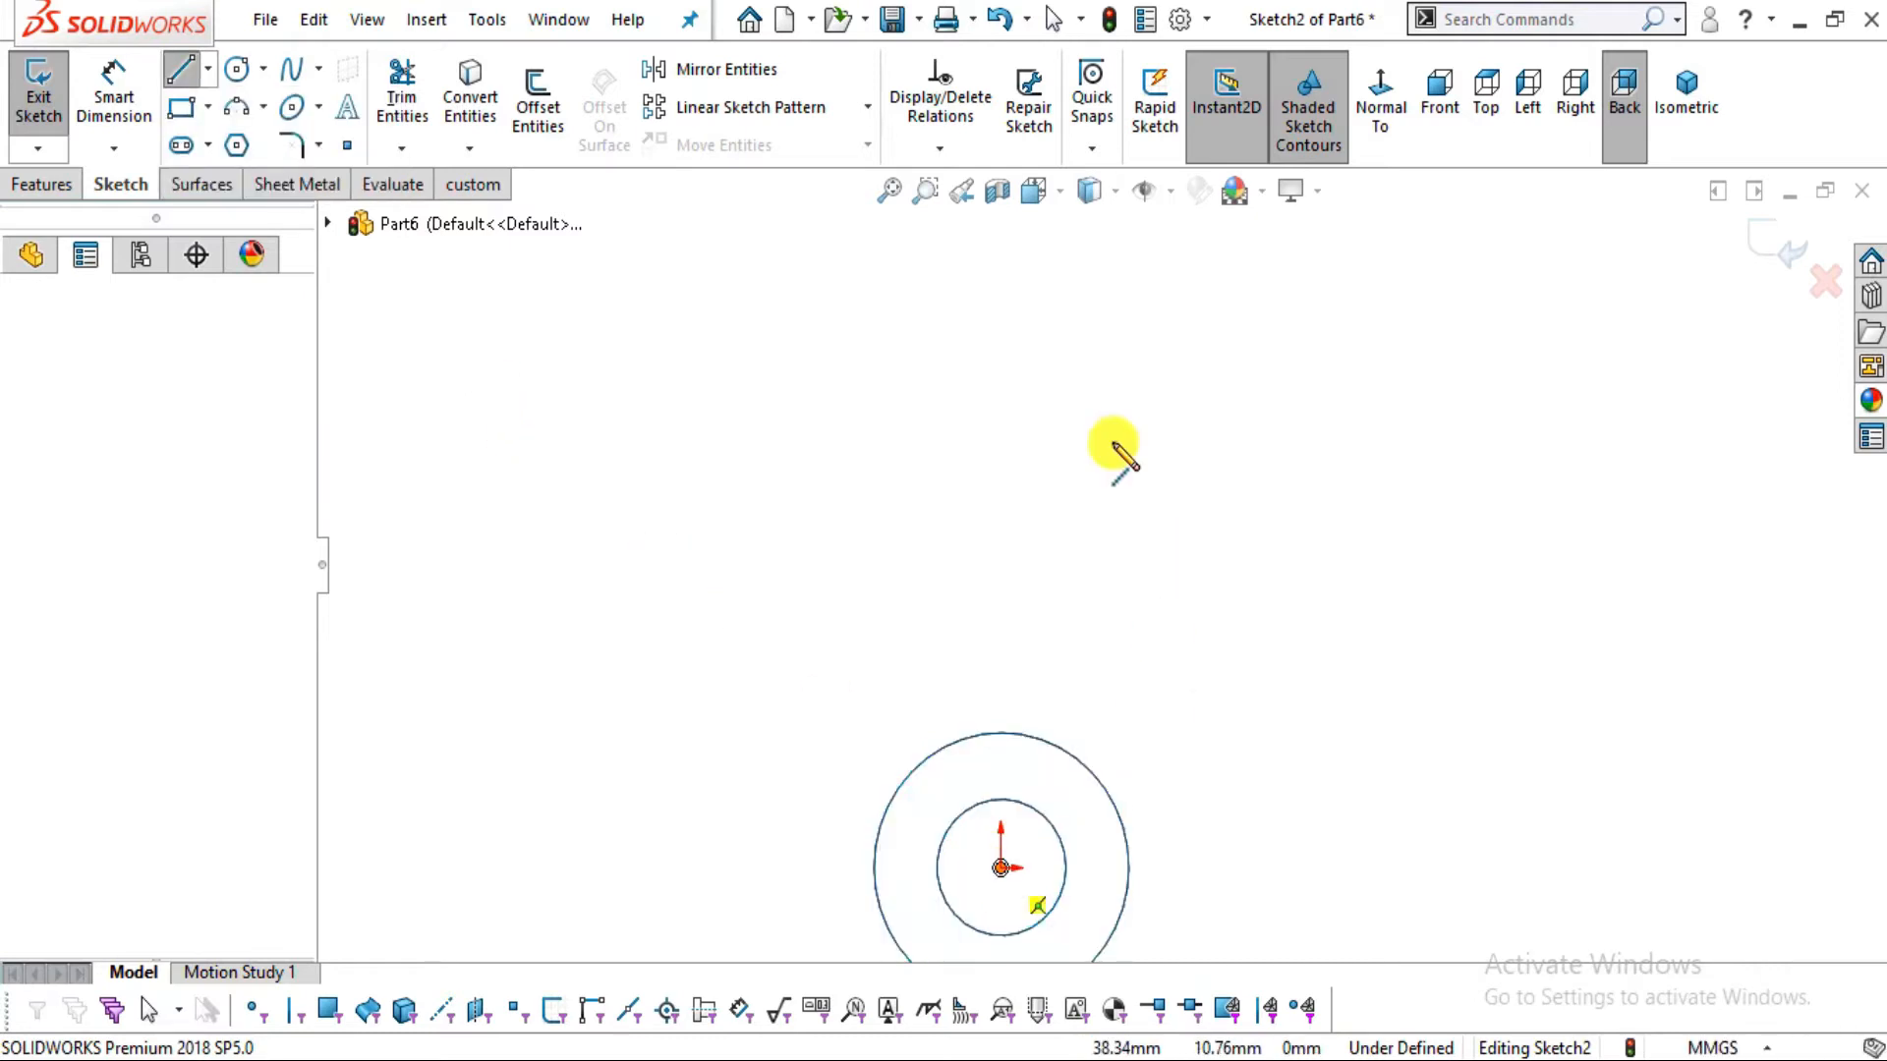
click(1002, 278)
key(Escape)
key(Escape)
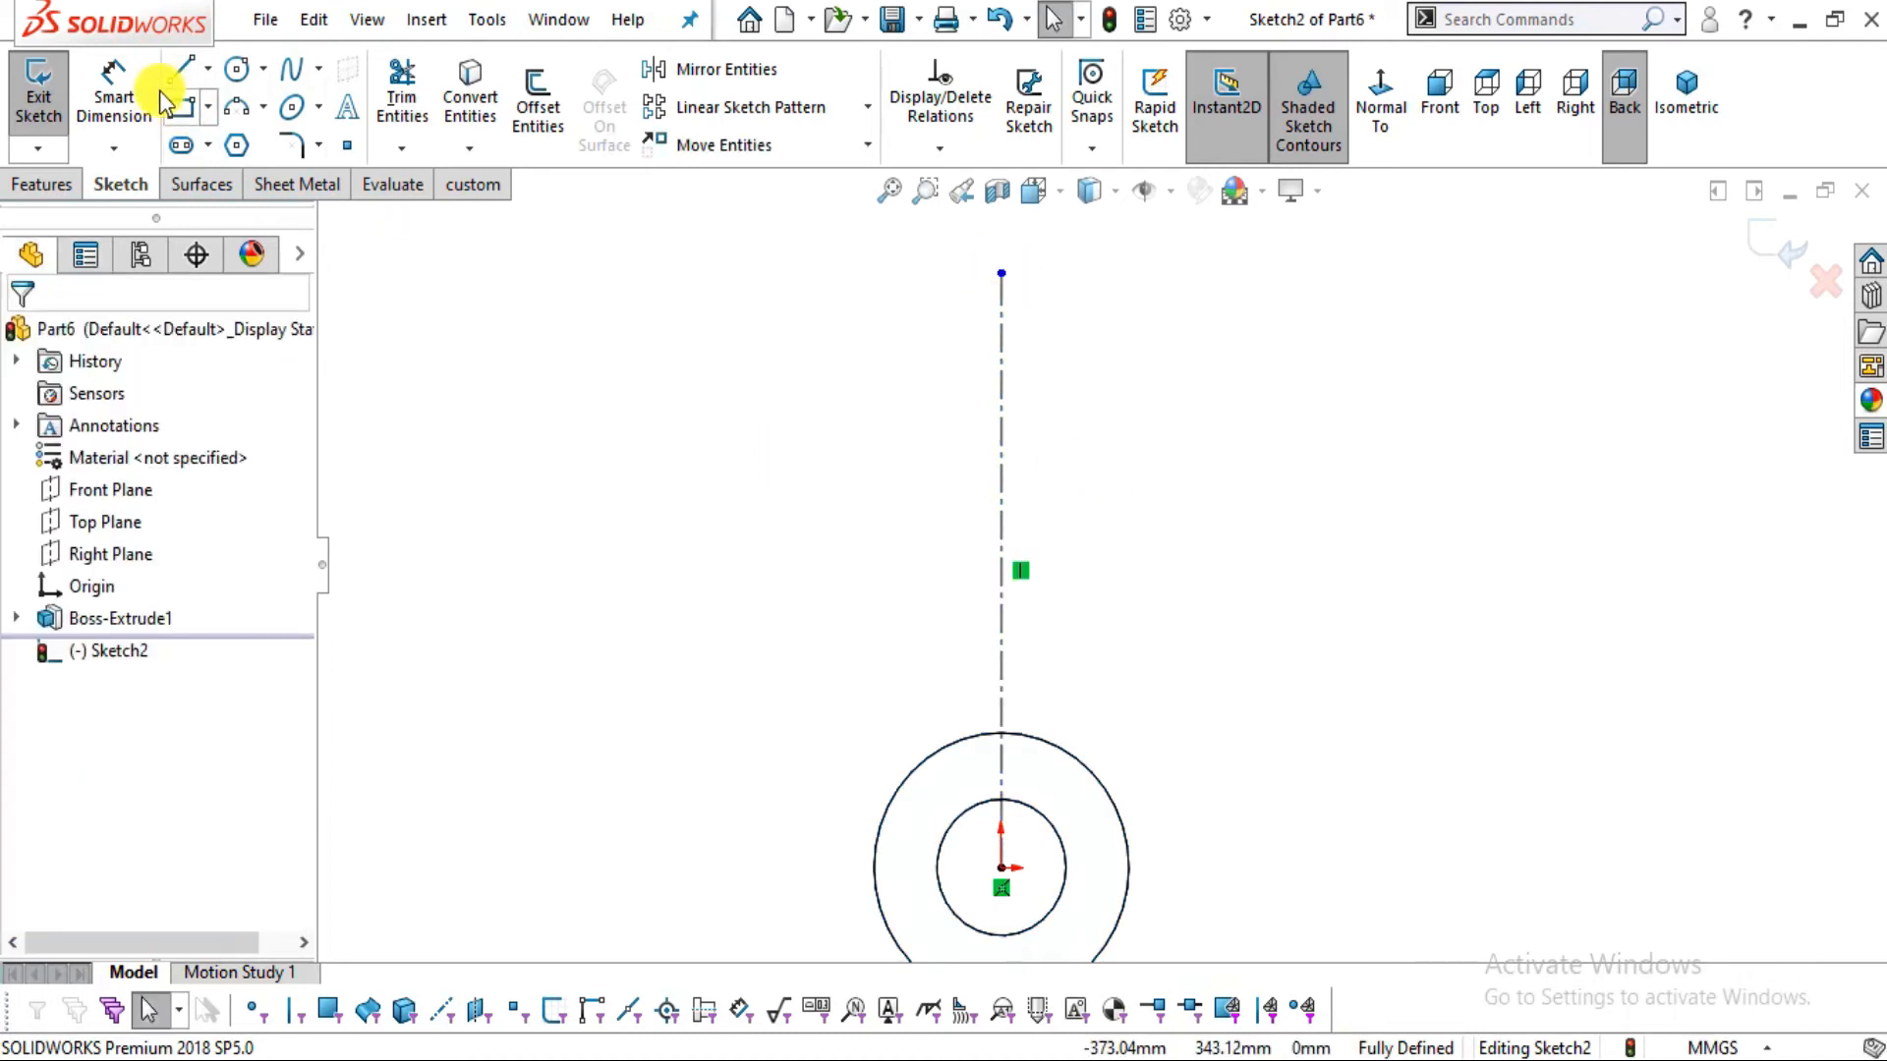
Check the hole centre distance in the drawing PDF and dimension the vertical centerline's length at 460 mm
click(118, 99)
key(alt+Tab)
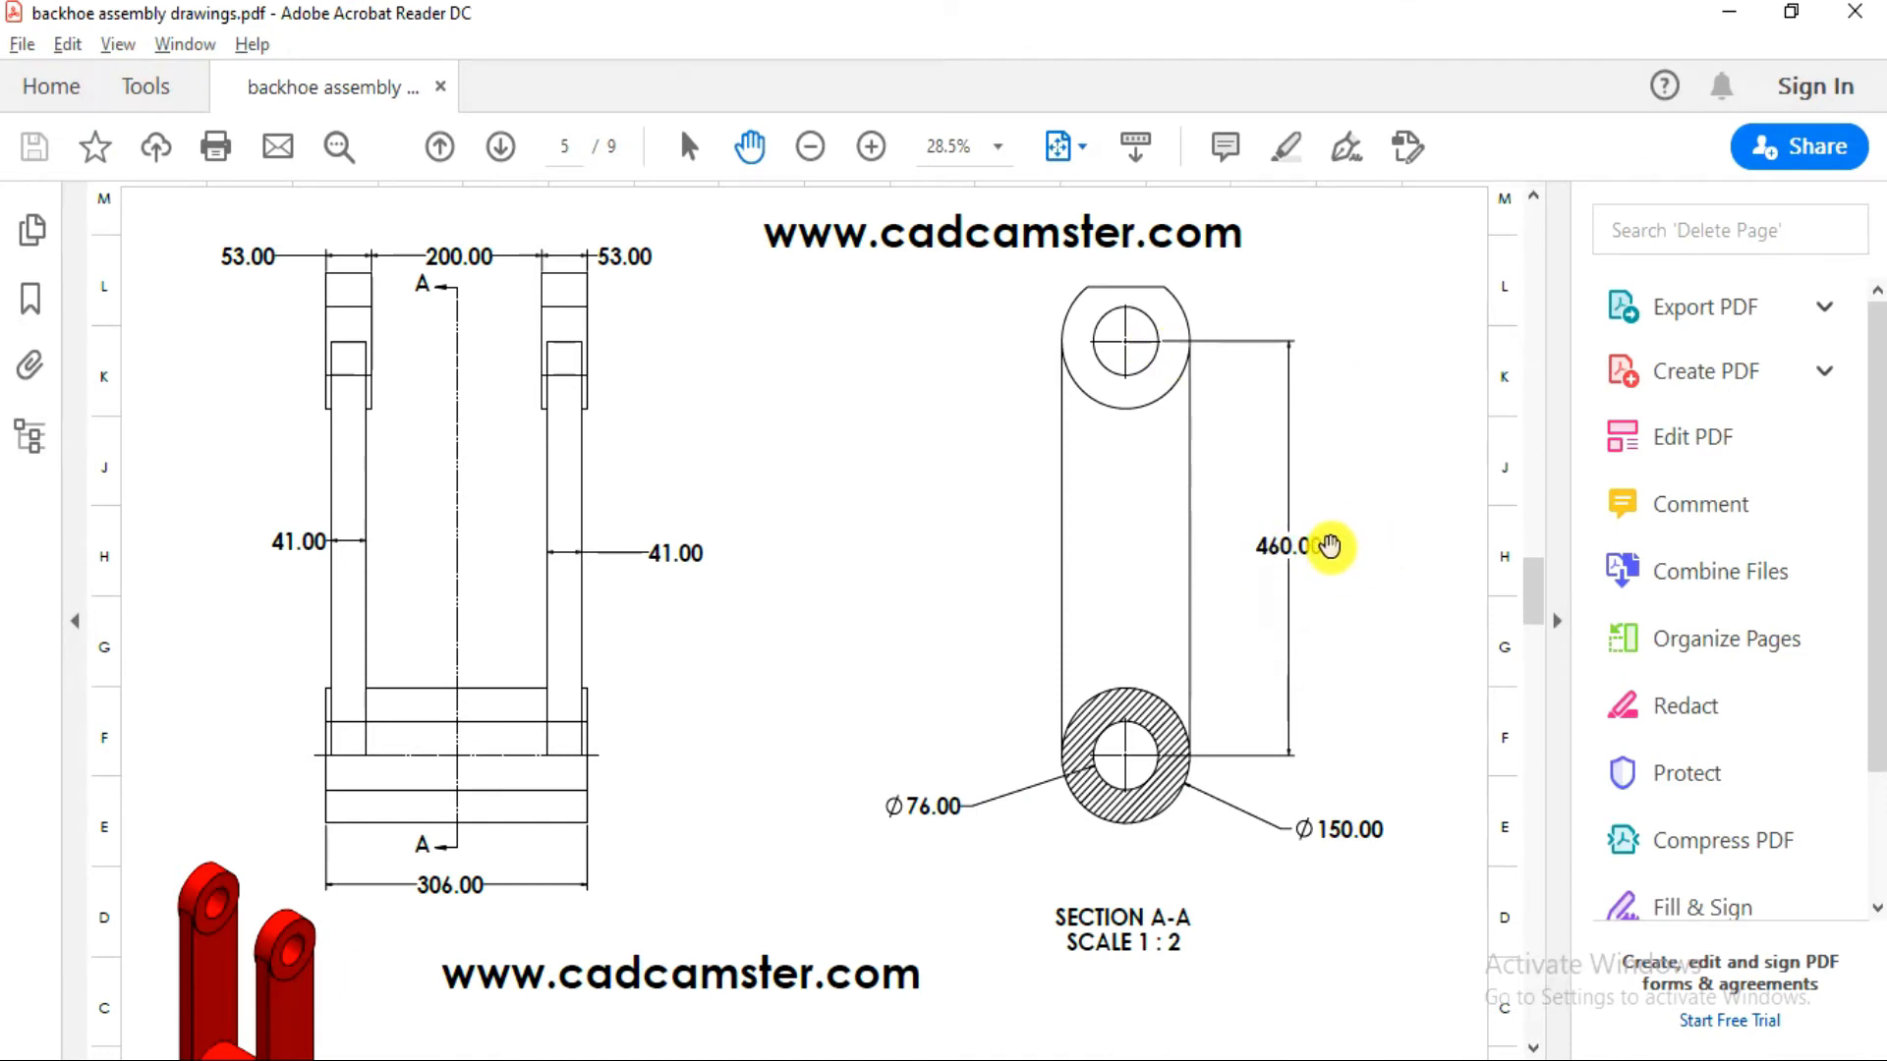
key(alt+Tab)
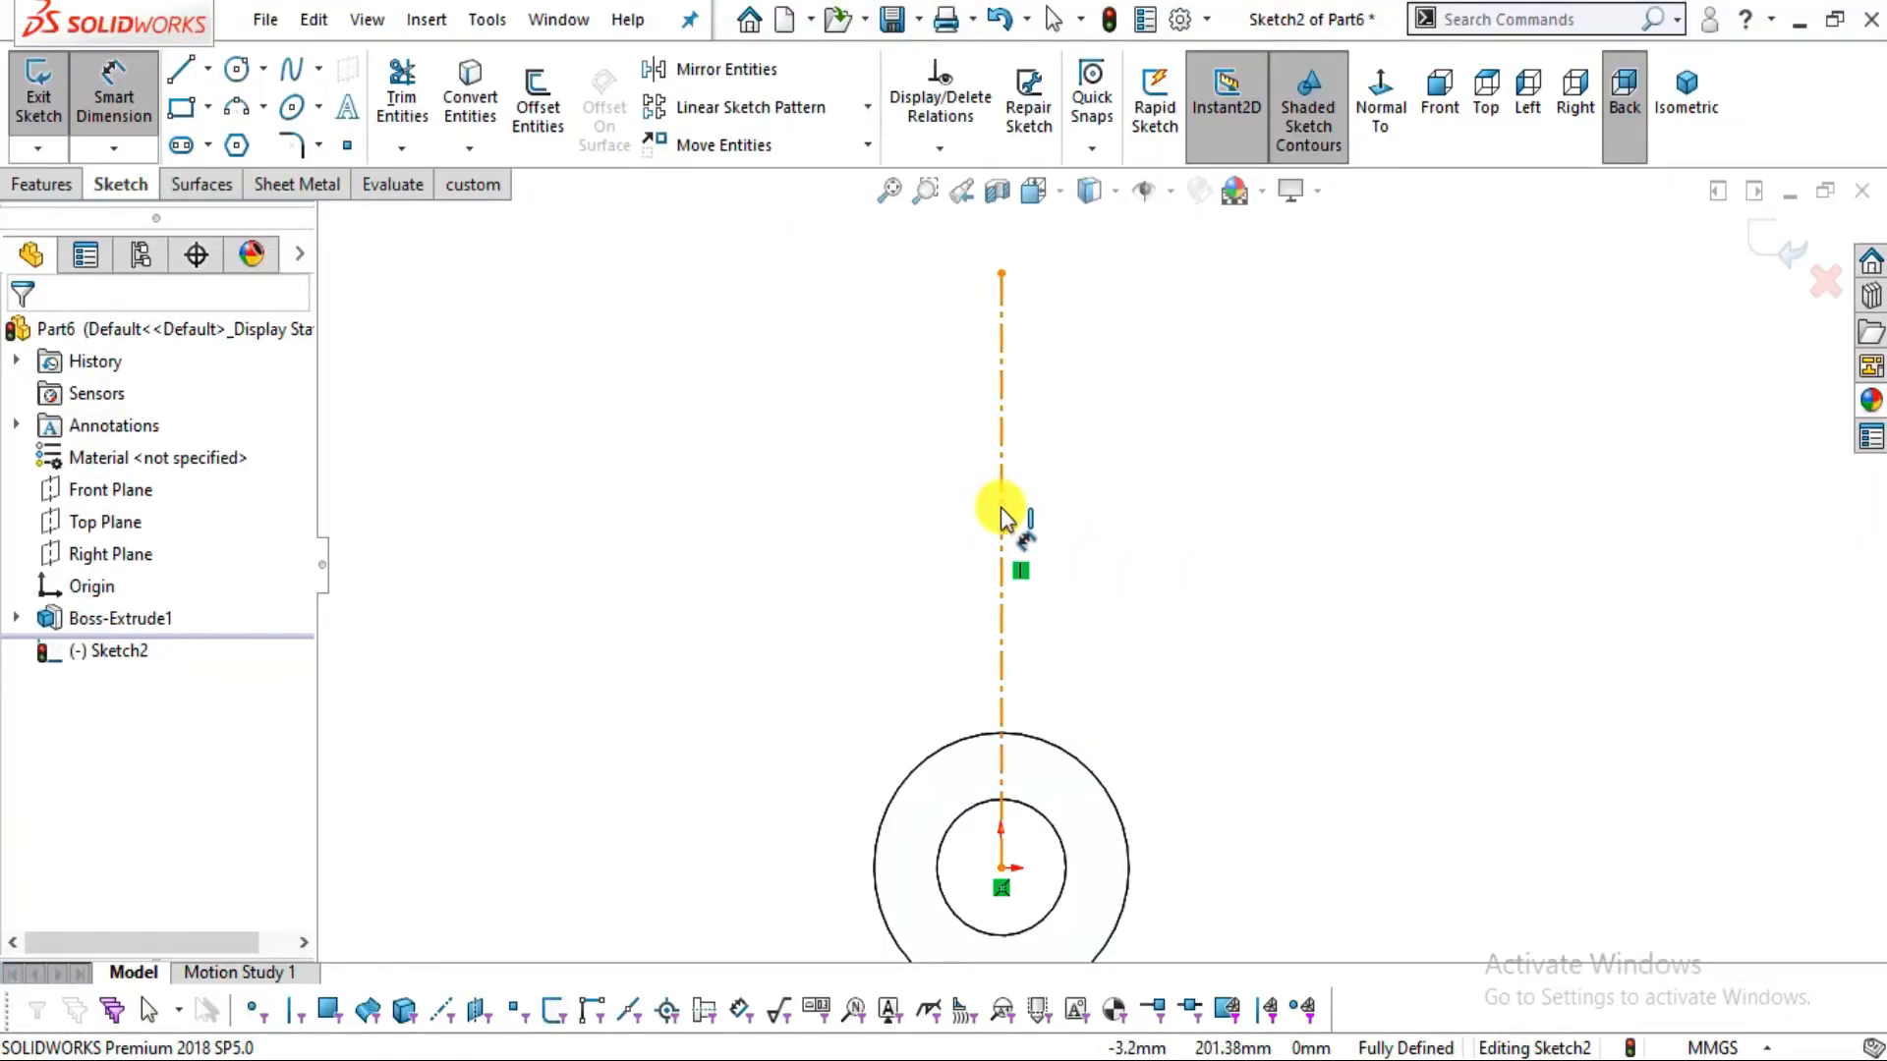
click(1001, 519)
click(1160, 535)
text(460)
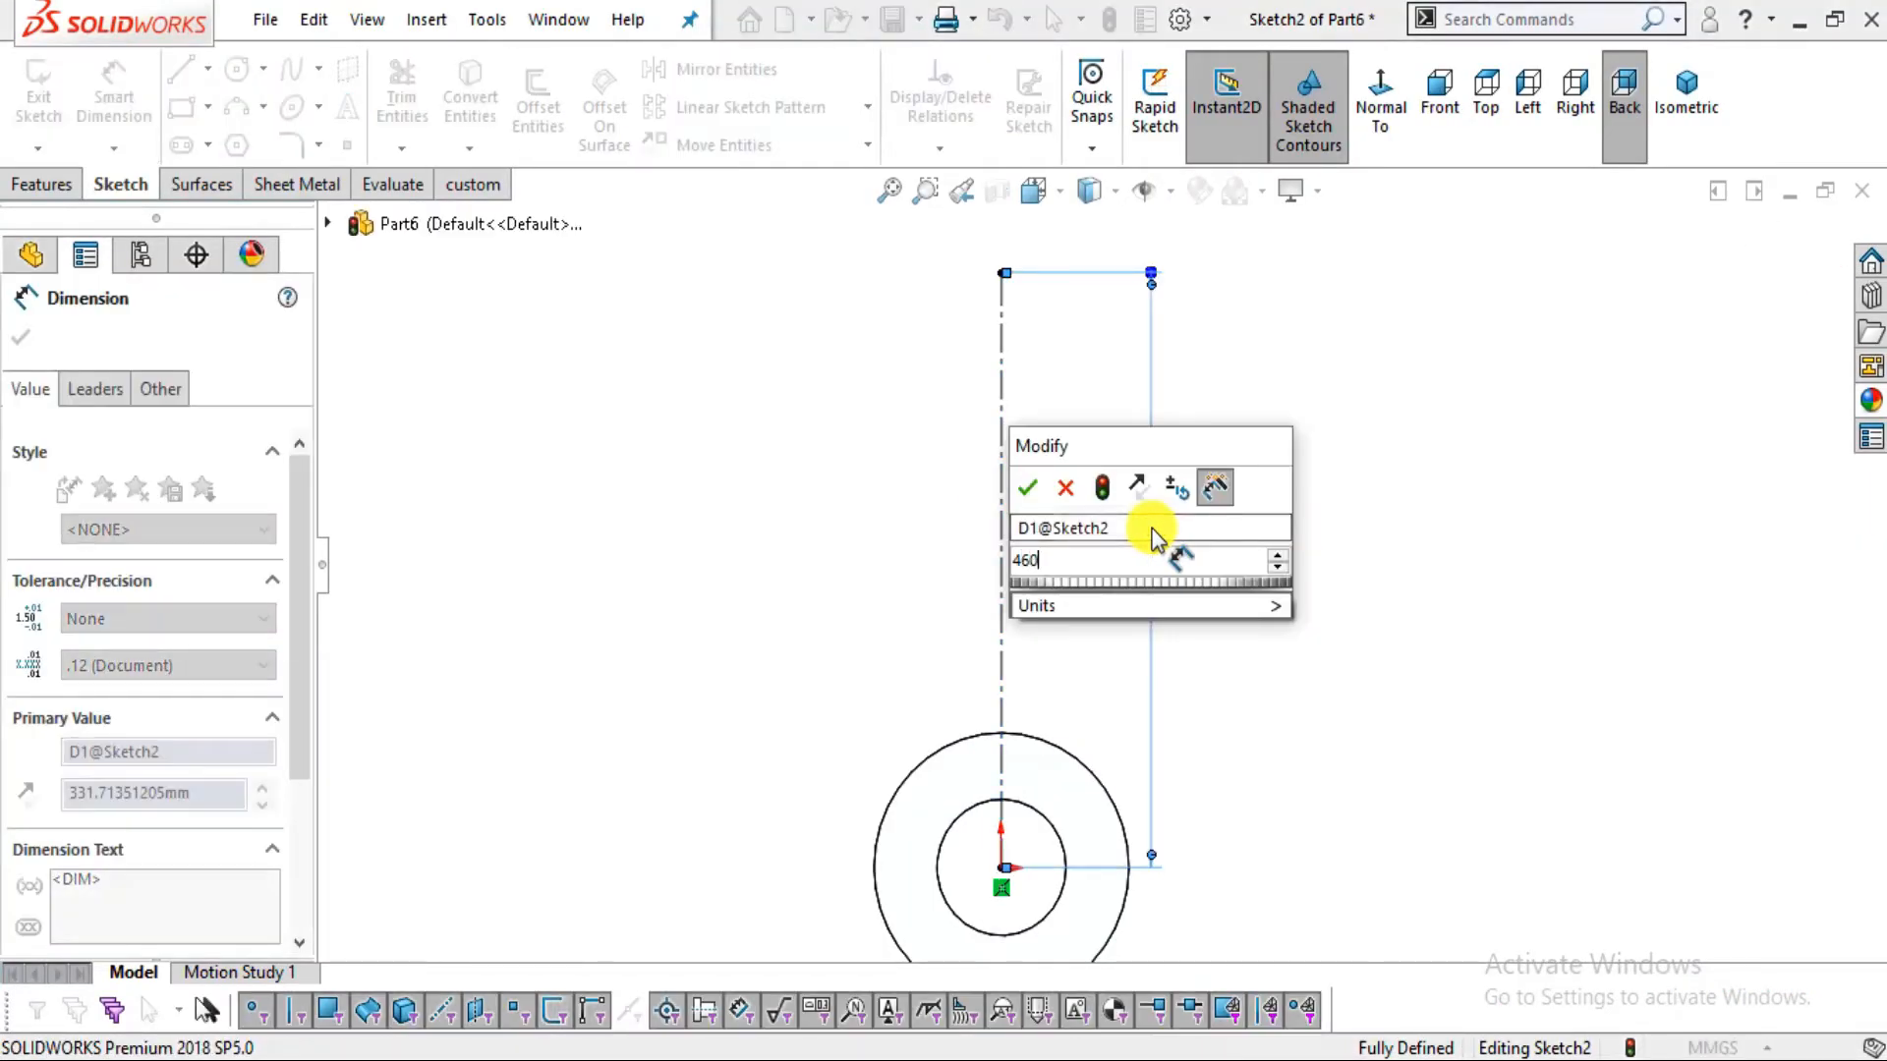
key(Return)
key(Escape)
Sketch two concentric circles at the centerline's upper endpoint, about 174 mm and 73 mm in diameter
scroll(1155, 572, up, 5)
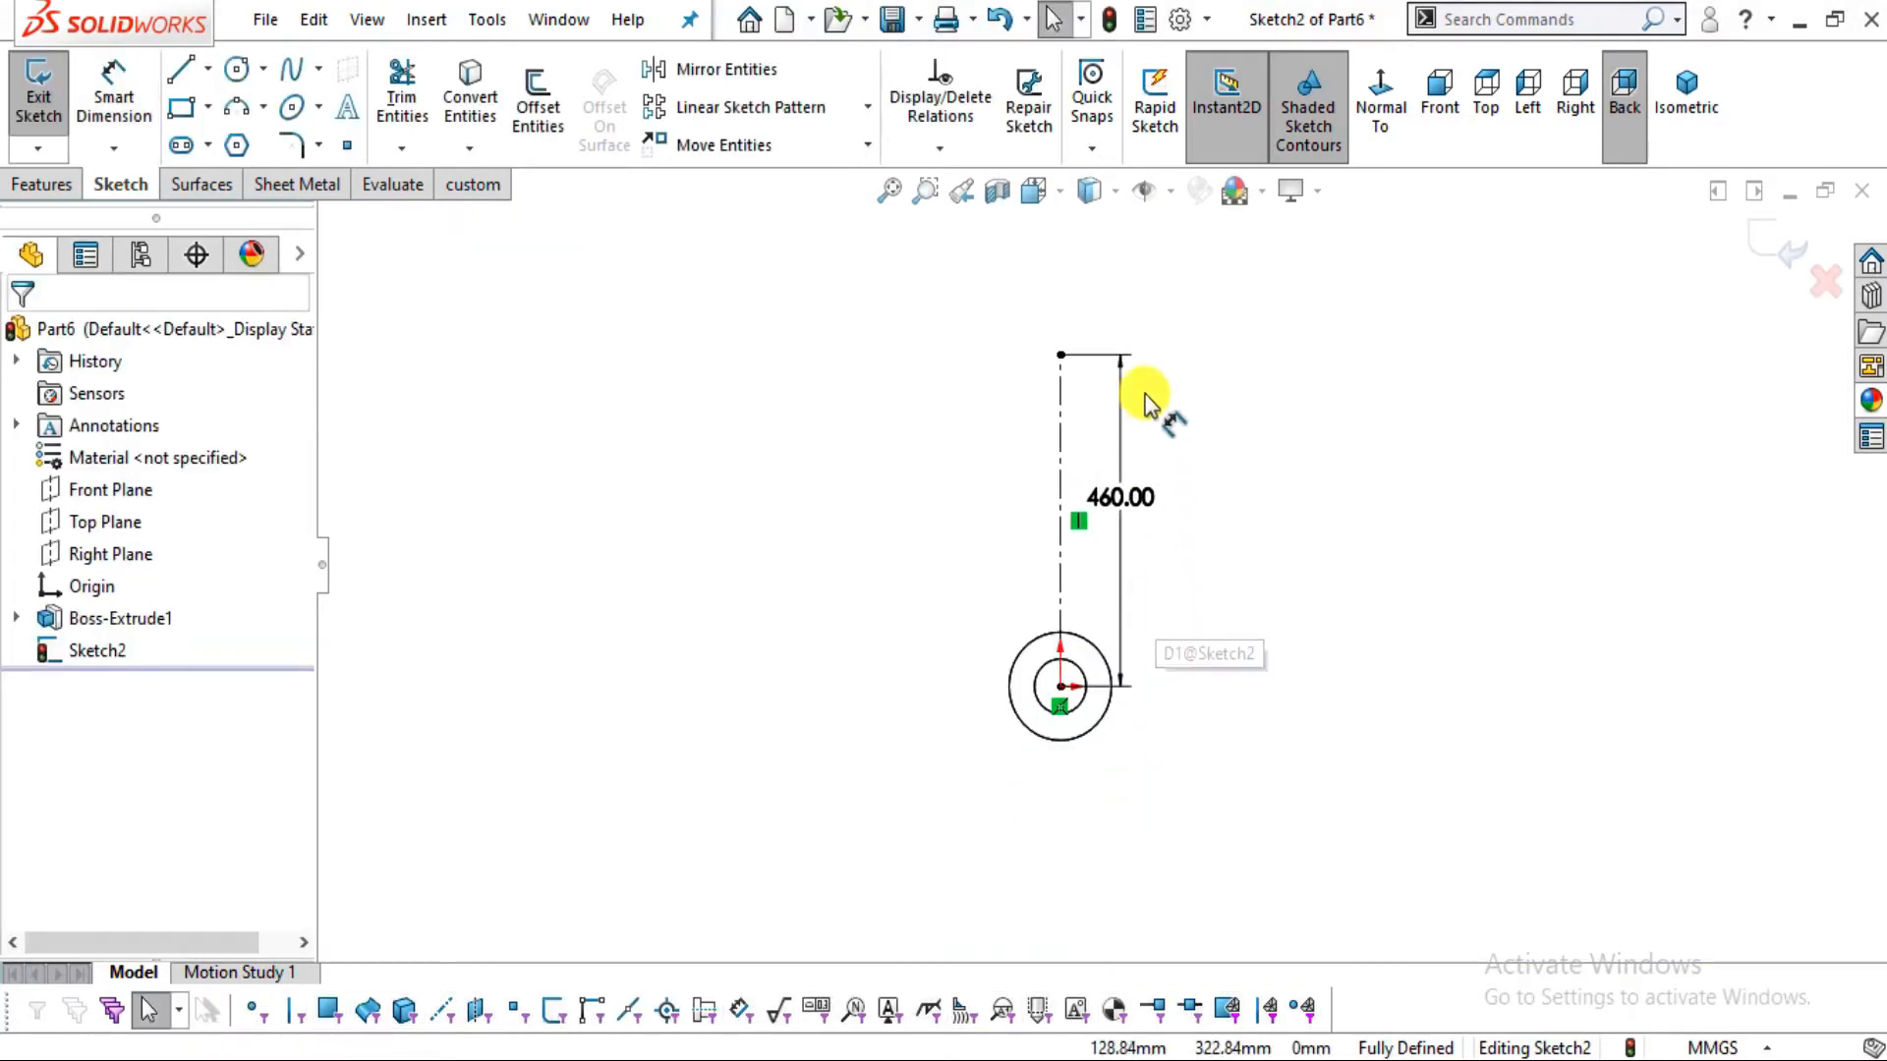
scroll(1145, 403, down, 2)
scroll(1042, 315, down, 2)
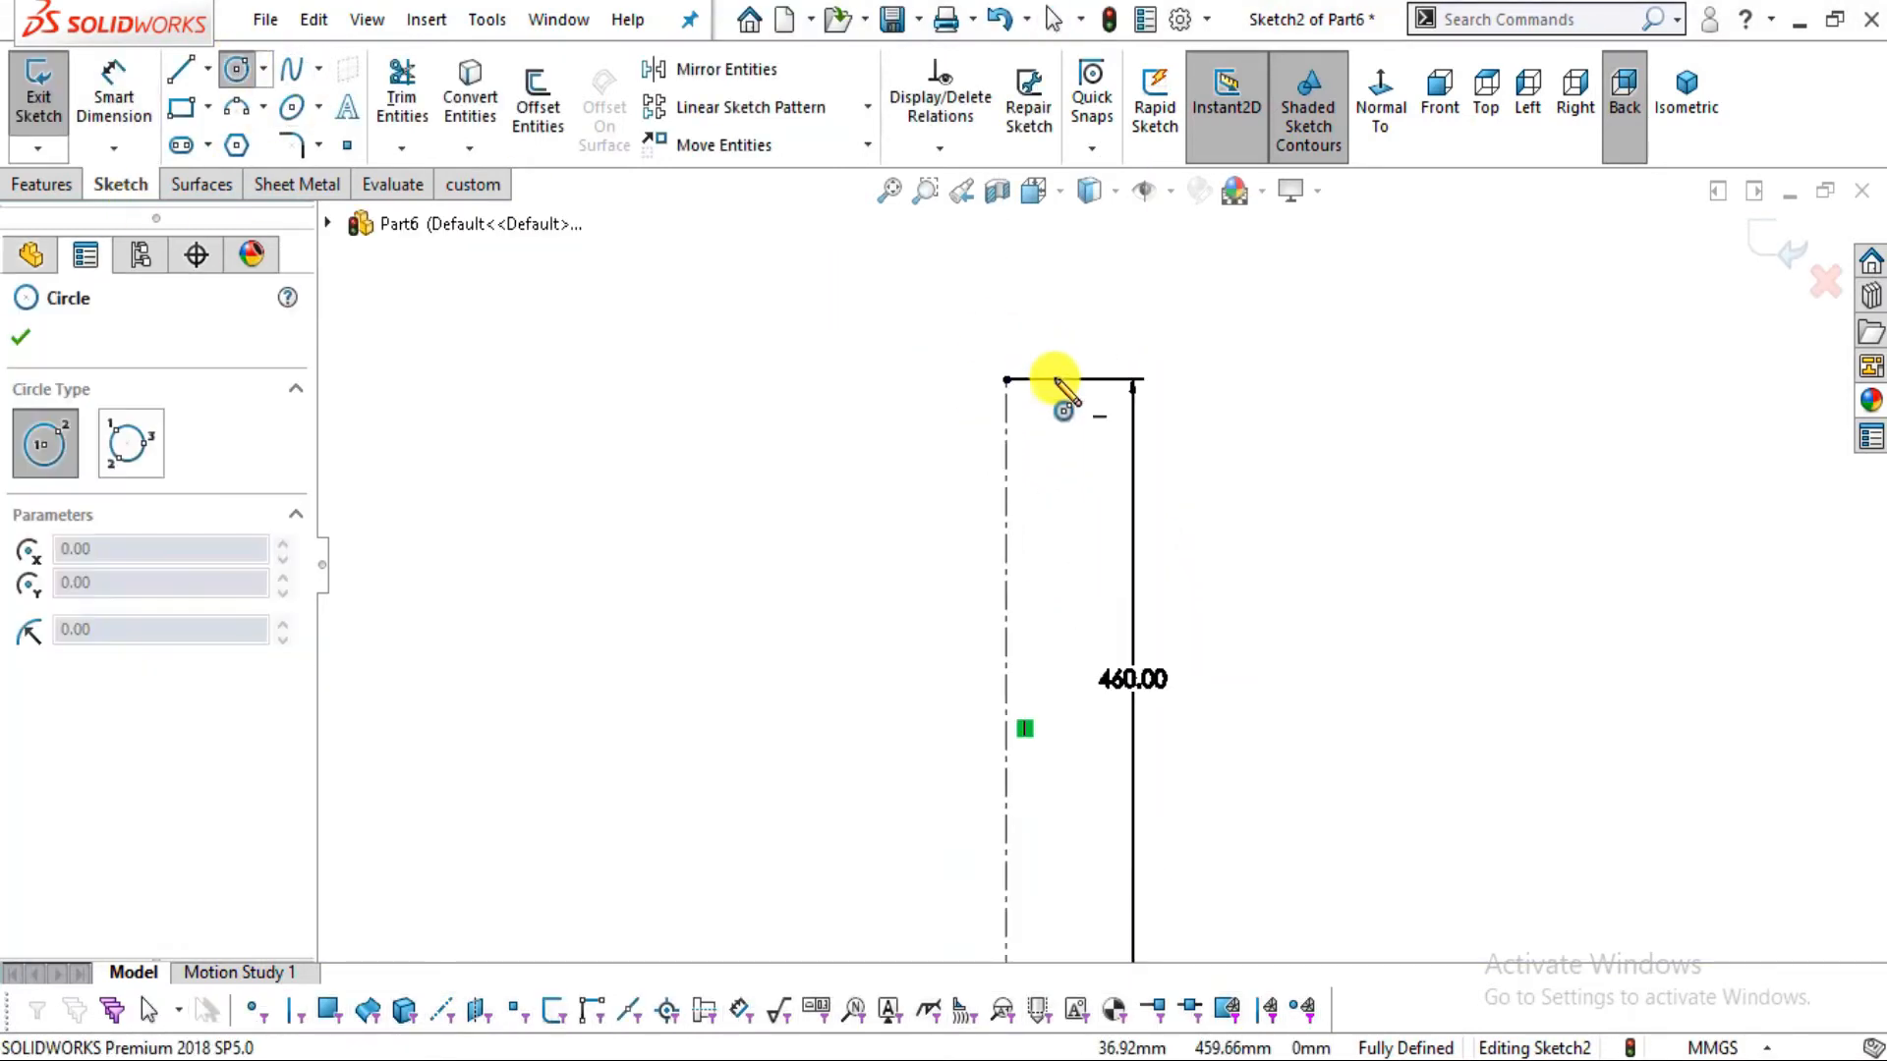
click(1006, 379)
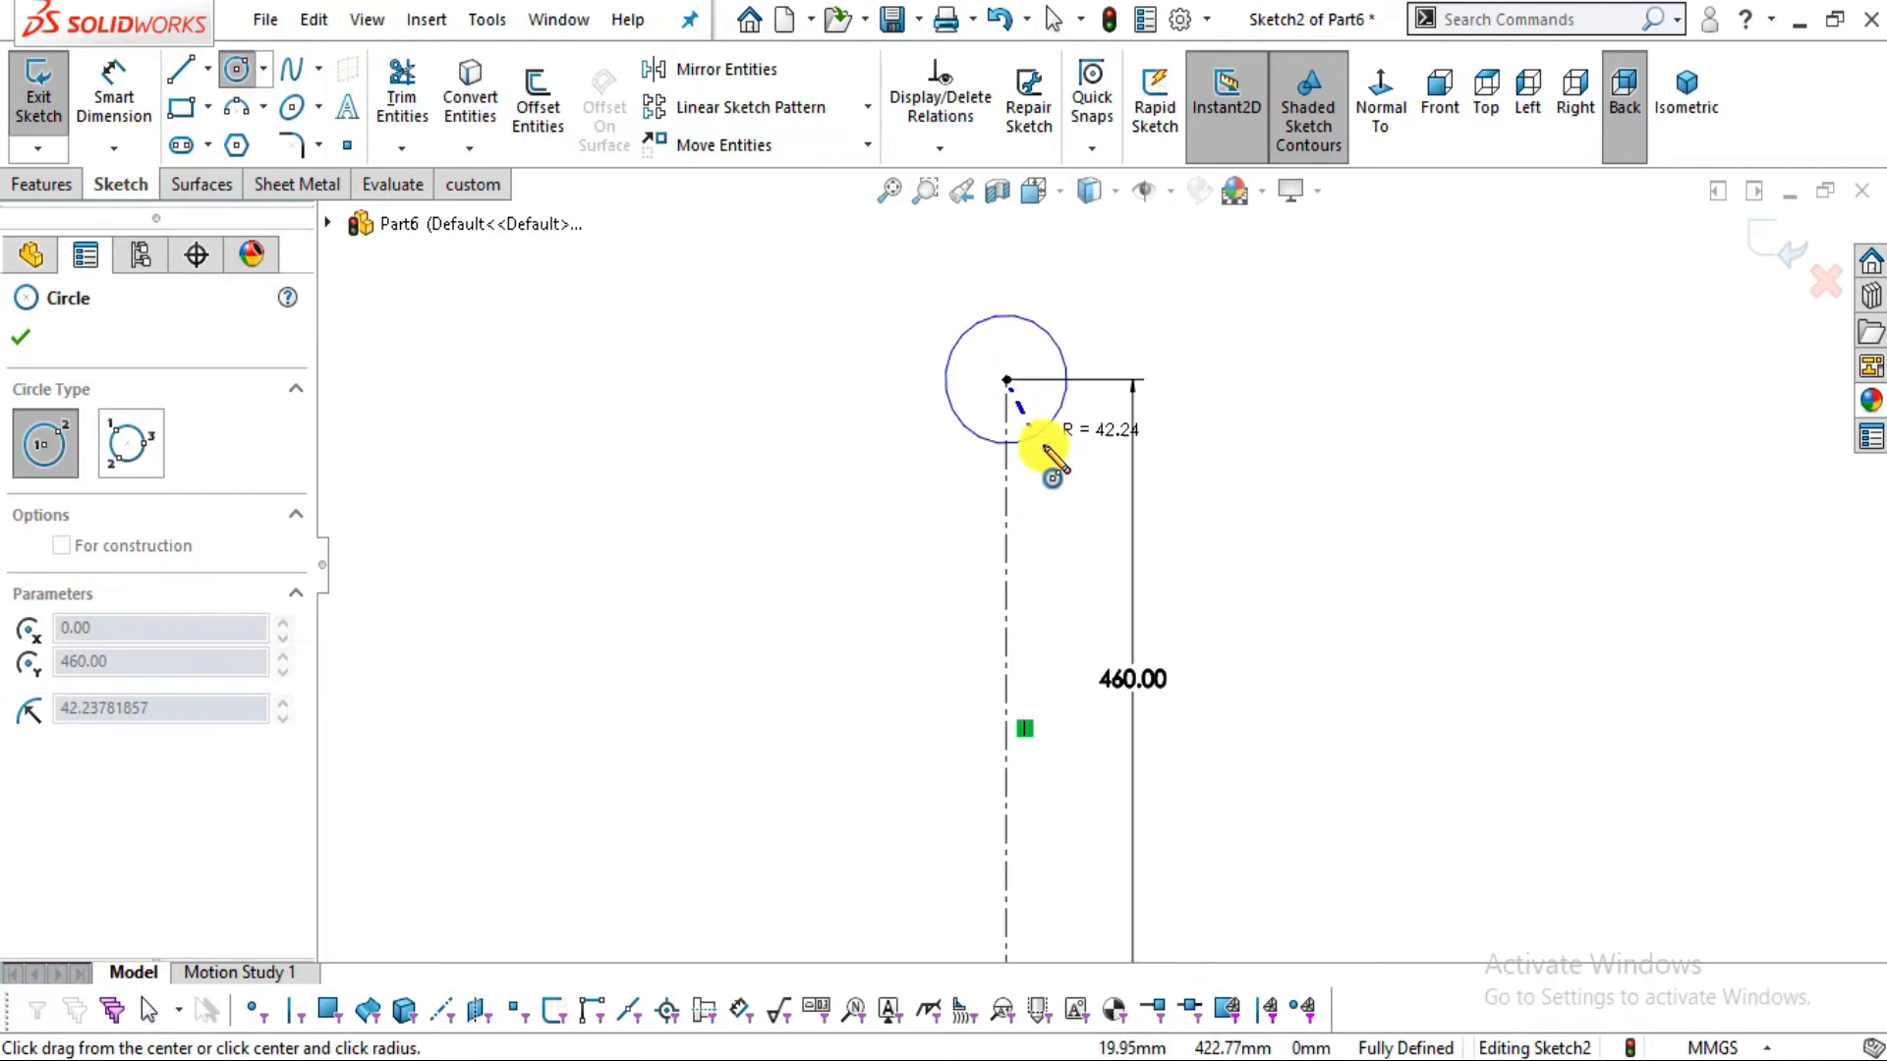
click(1090, 469)
click(1006, 379)
click(1041, 429)
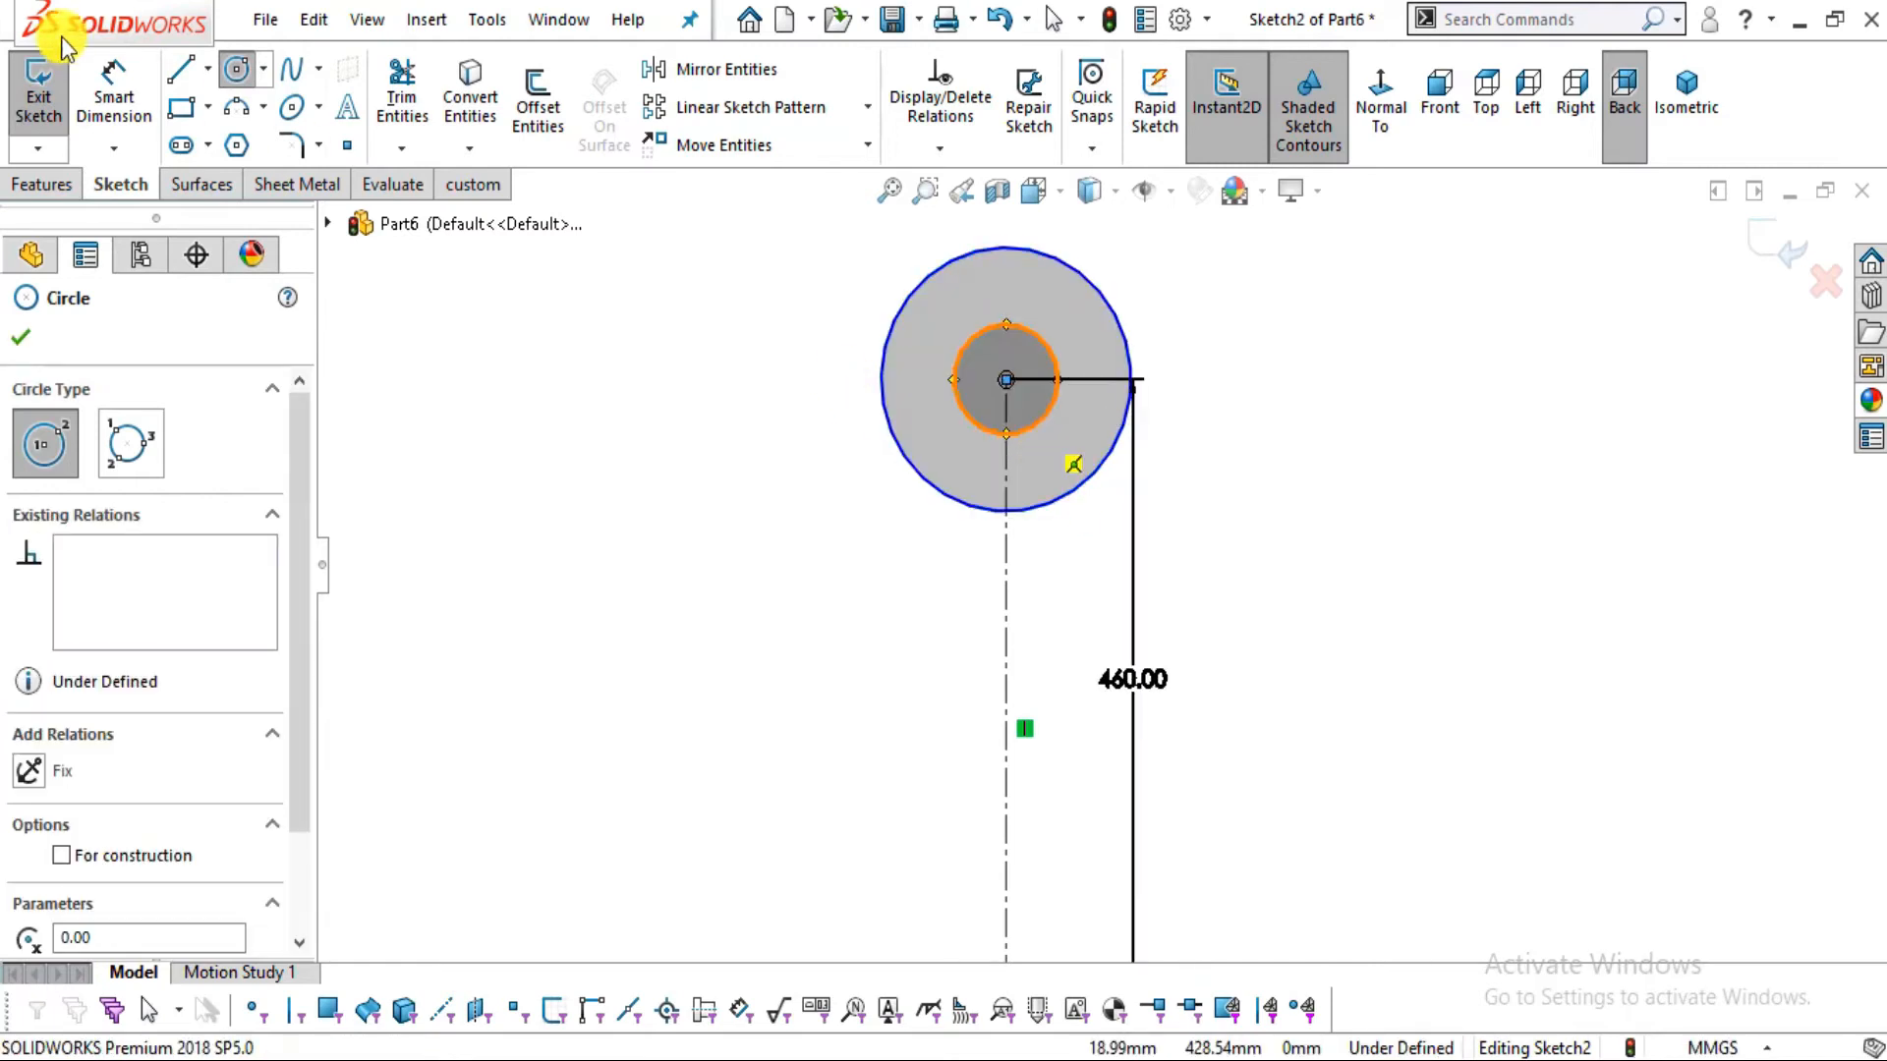
Check the ring diameters in the drawing PDF and dimension the upper outer circle at 150 mm diameter
click(123, 90)
key(alt+Tab)
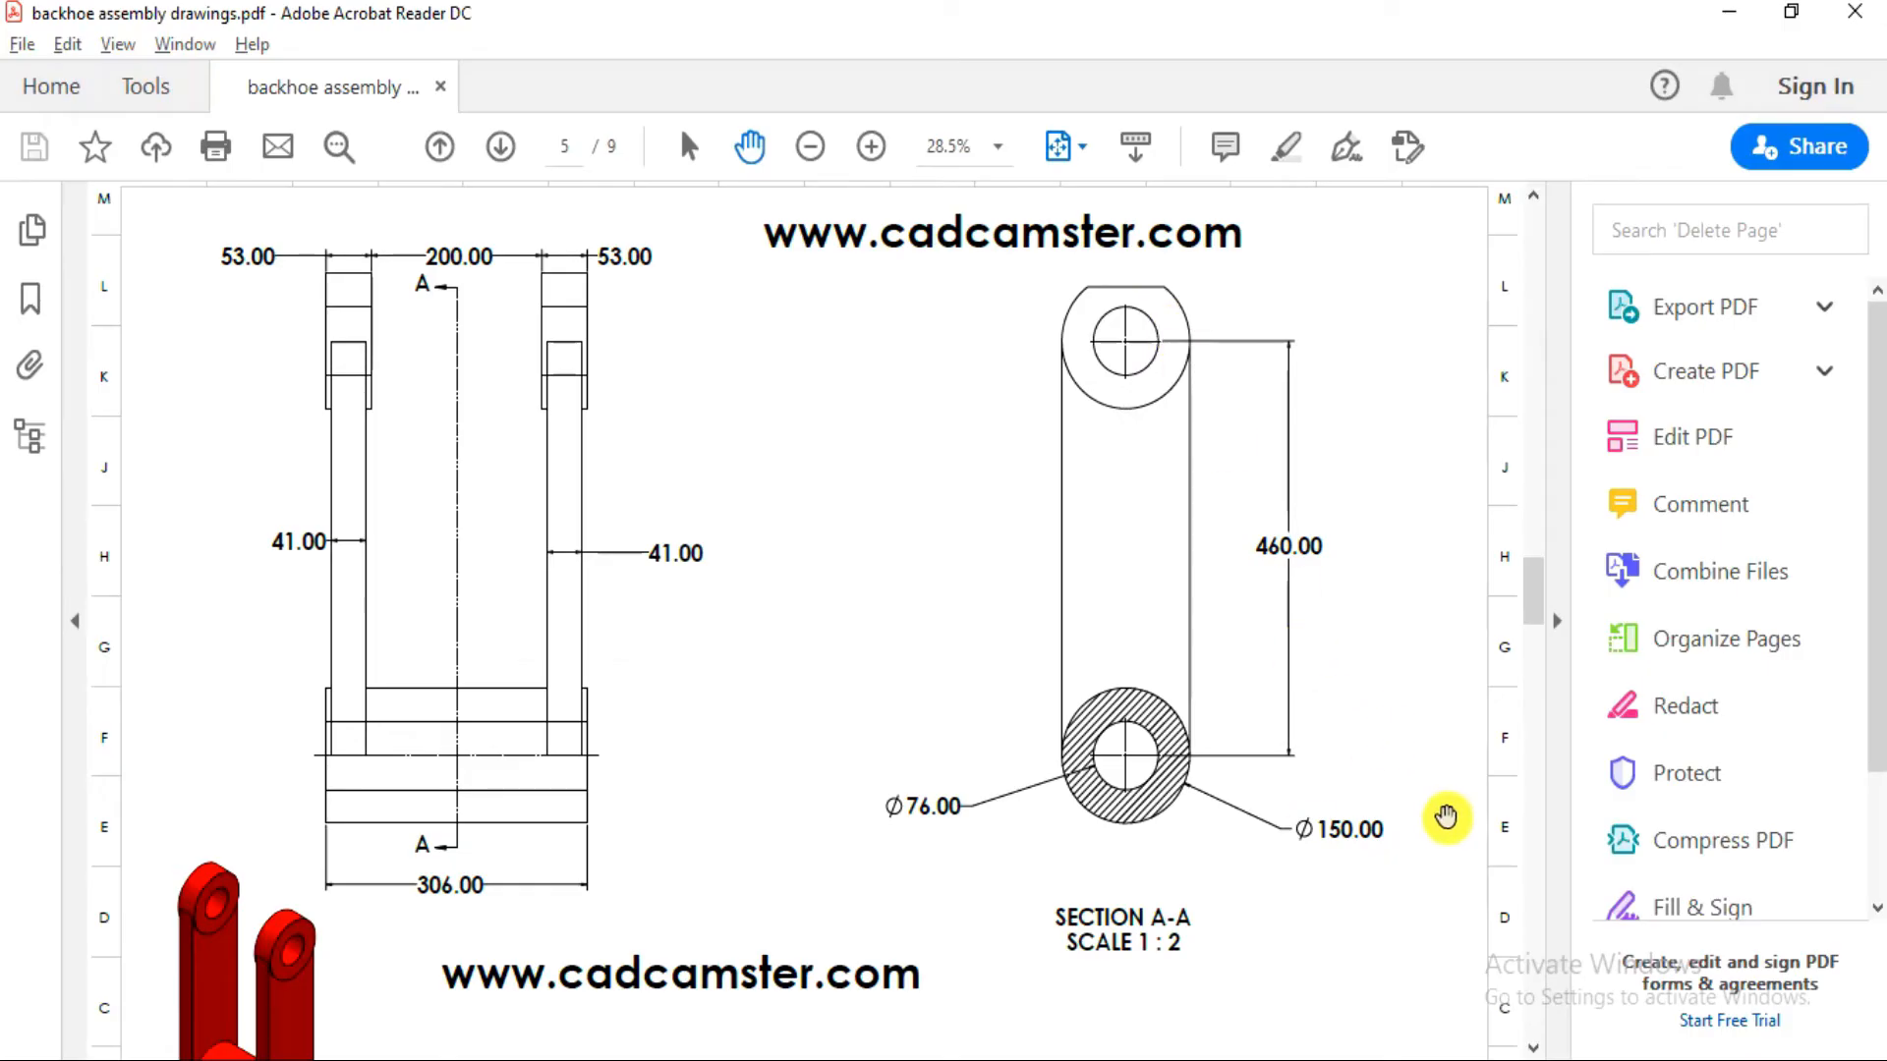
key(alt+Tab)
click(1127, 349)
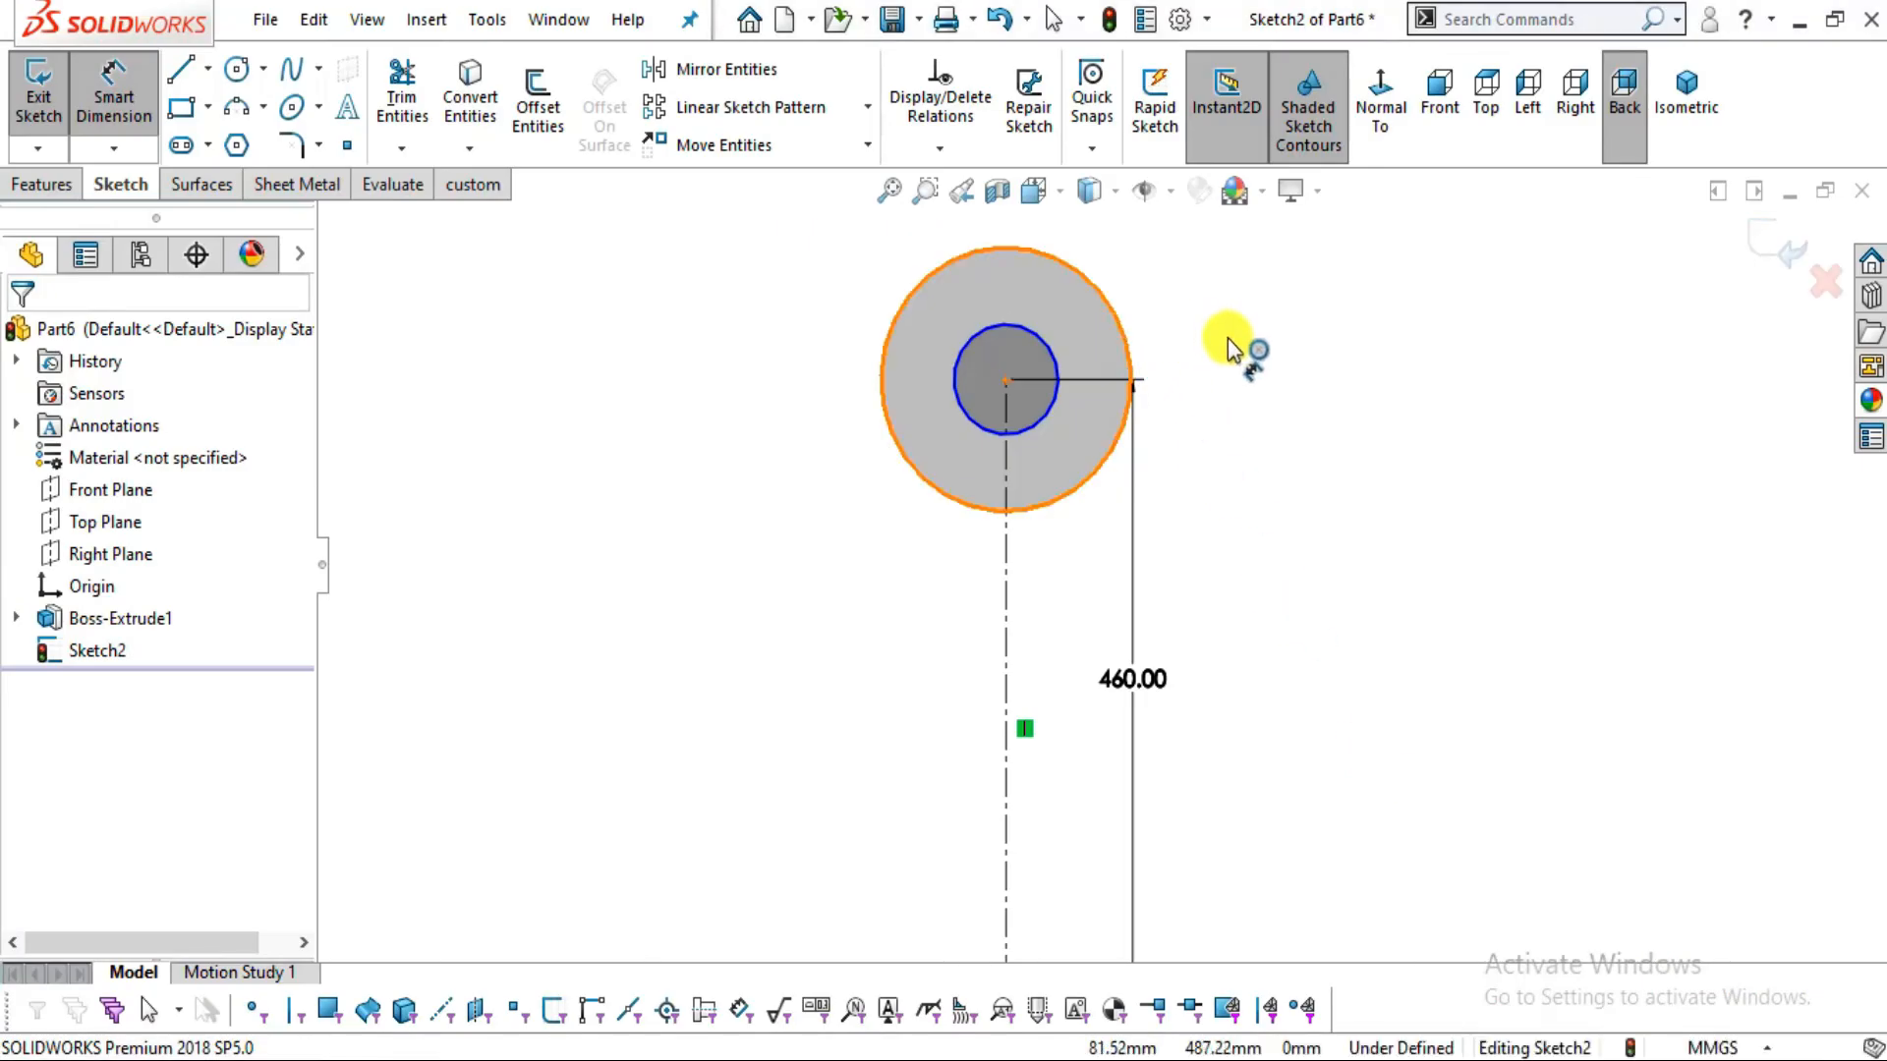
click(1312, 387)
text(150)
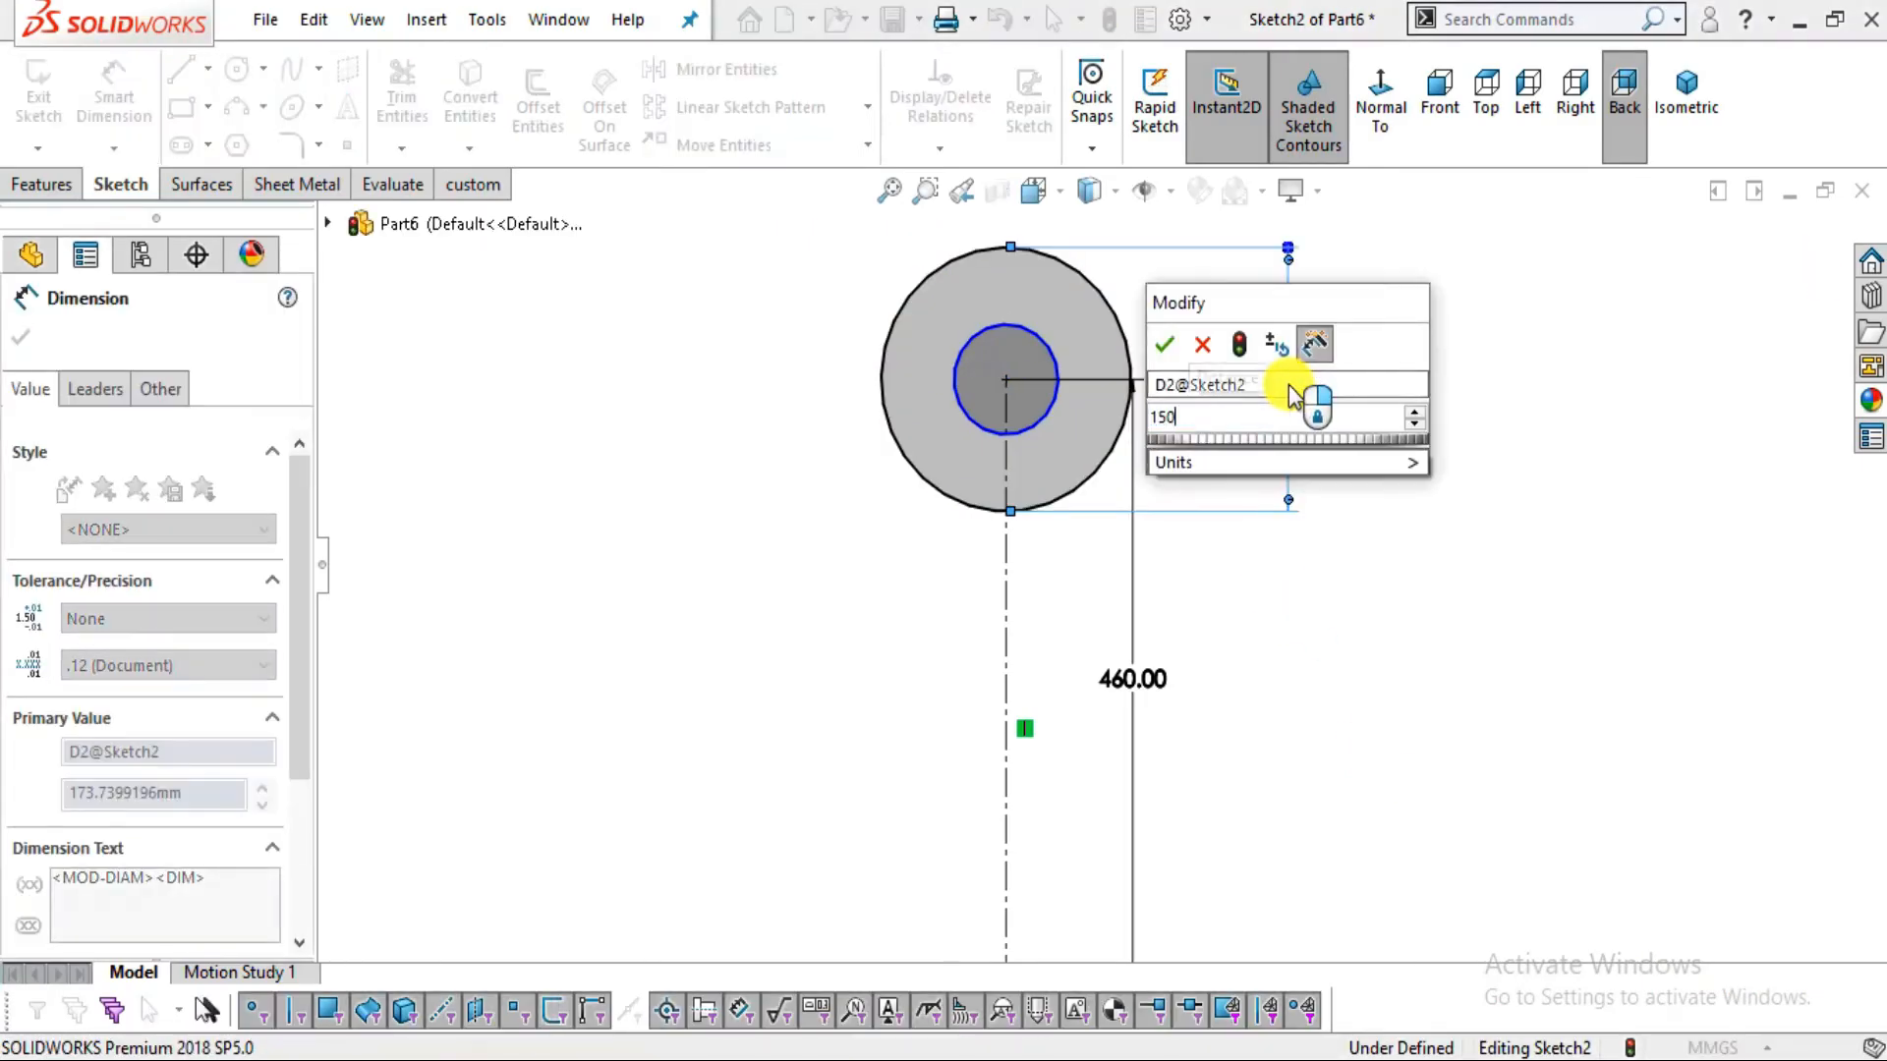
key(Return)
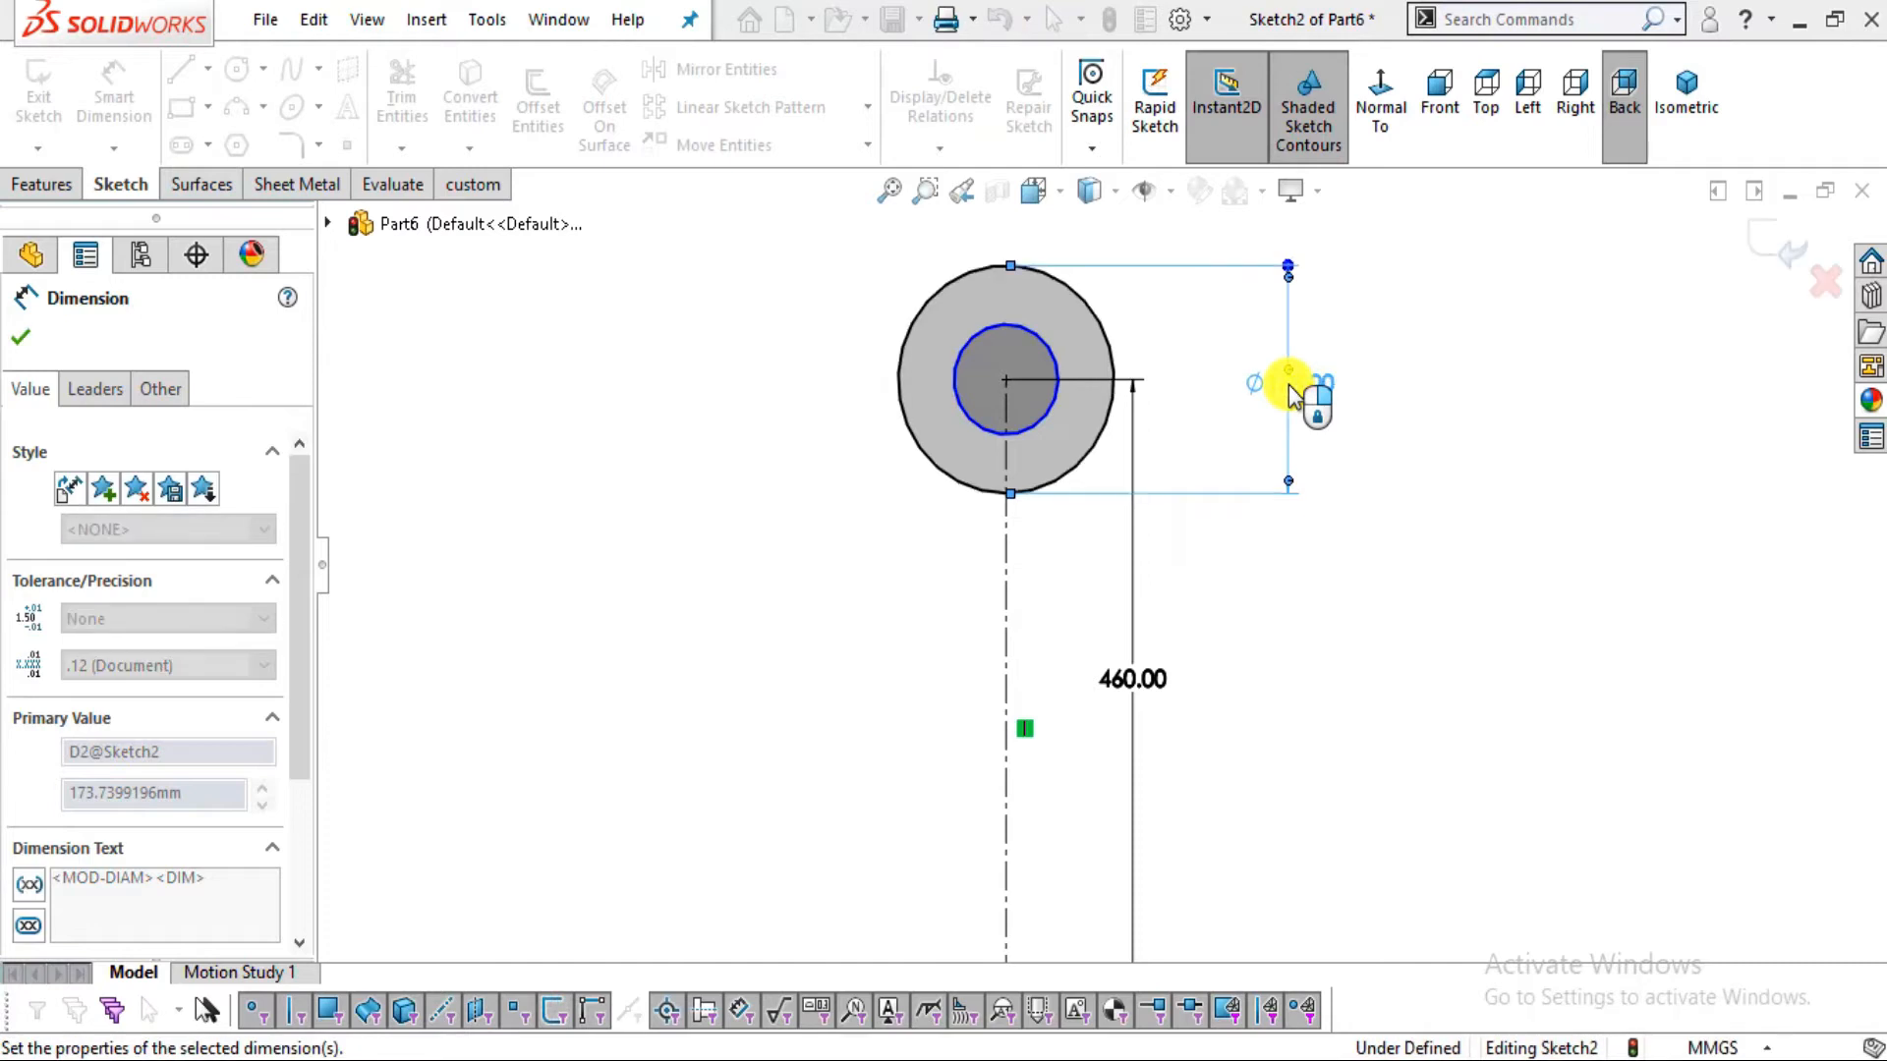
Dimension the upper inner circle at 76 mm diameter
click(965, 409)
click(745, 462)
text(76)
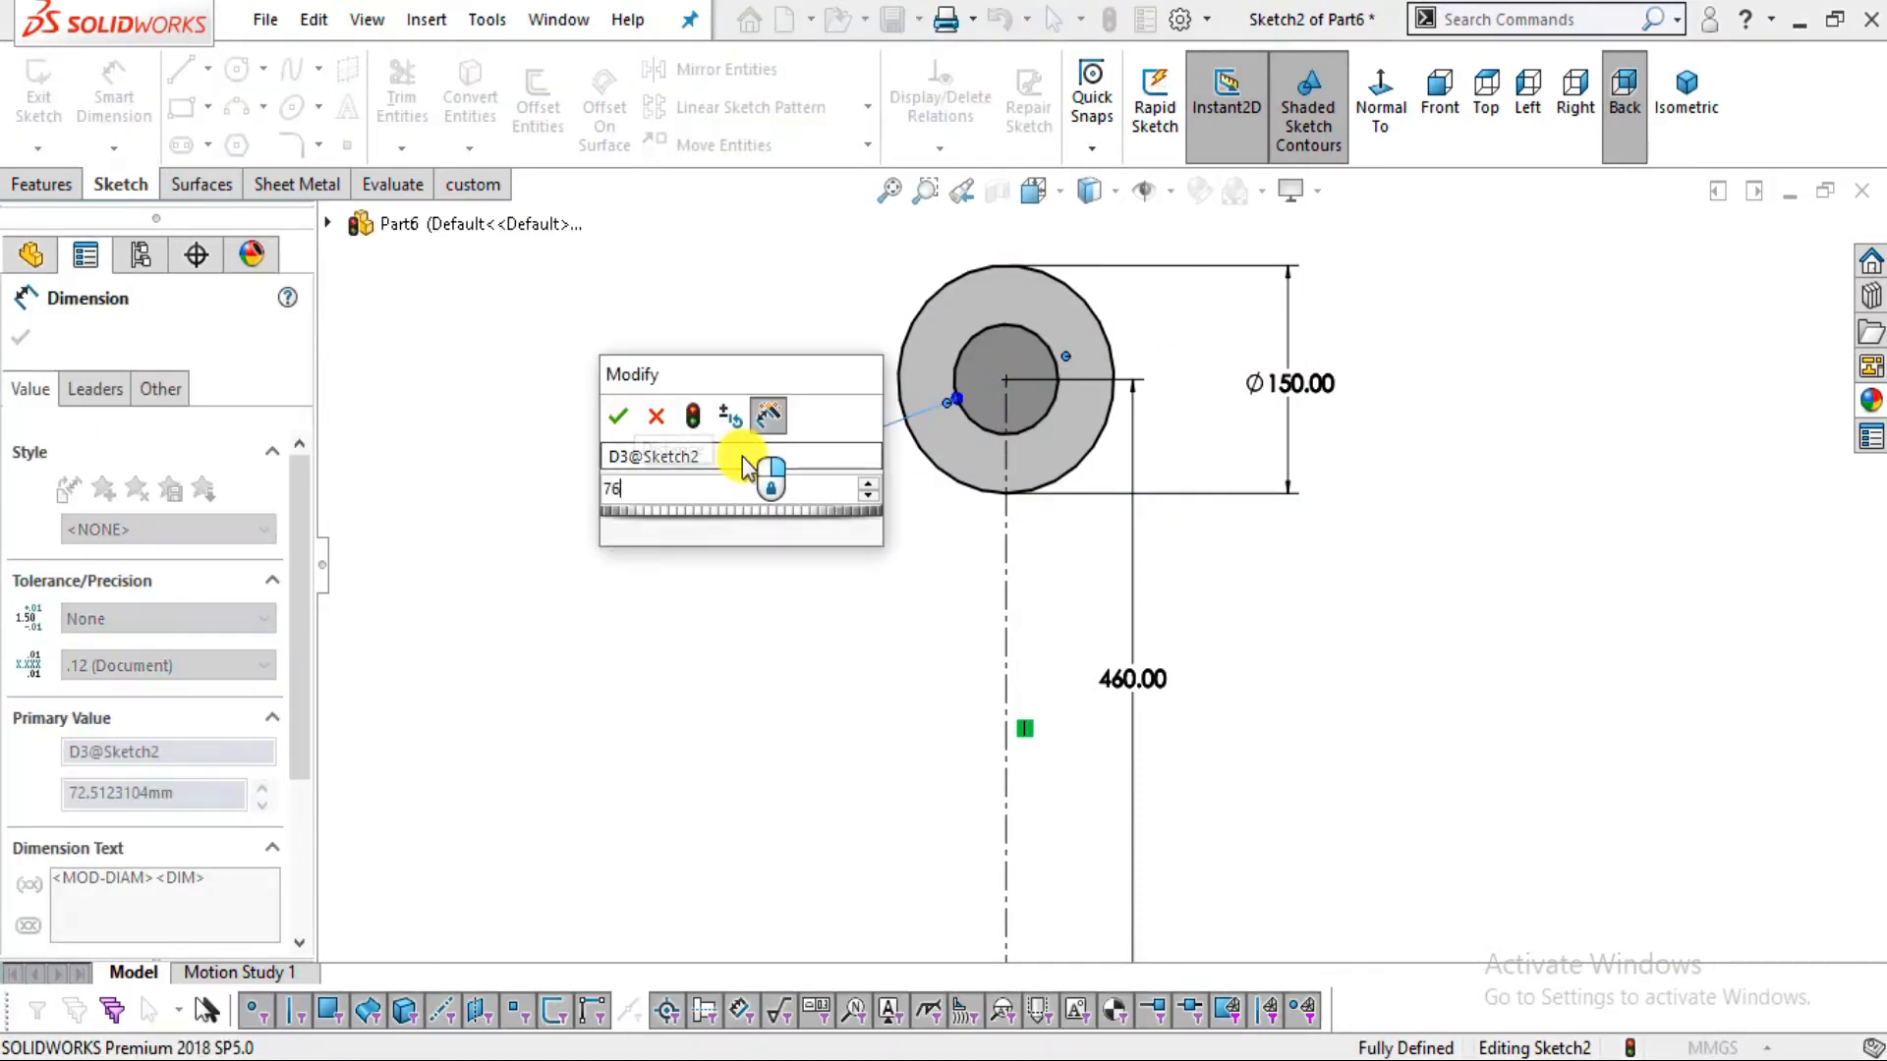
key(Return)
key(Escape)
Check the ring width in the drawing PDF and extrude the upper ring sketch 53 mm in the reversed direction, alongside the lower tube
click(41, 184)
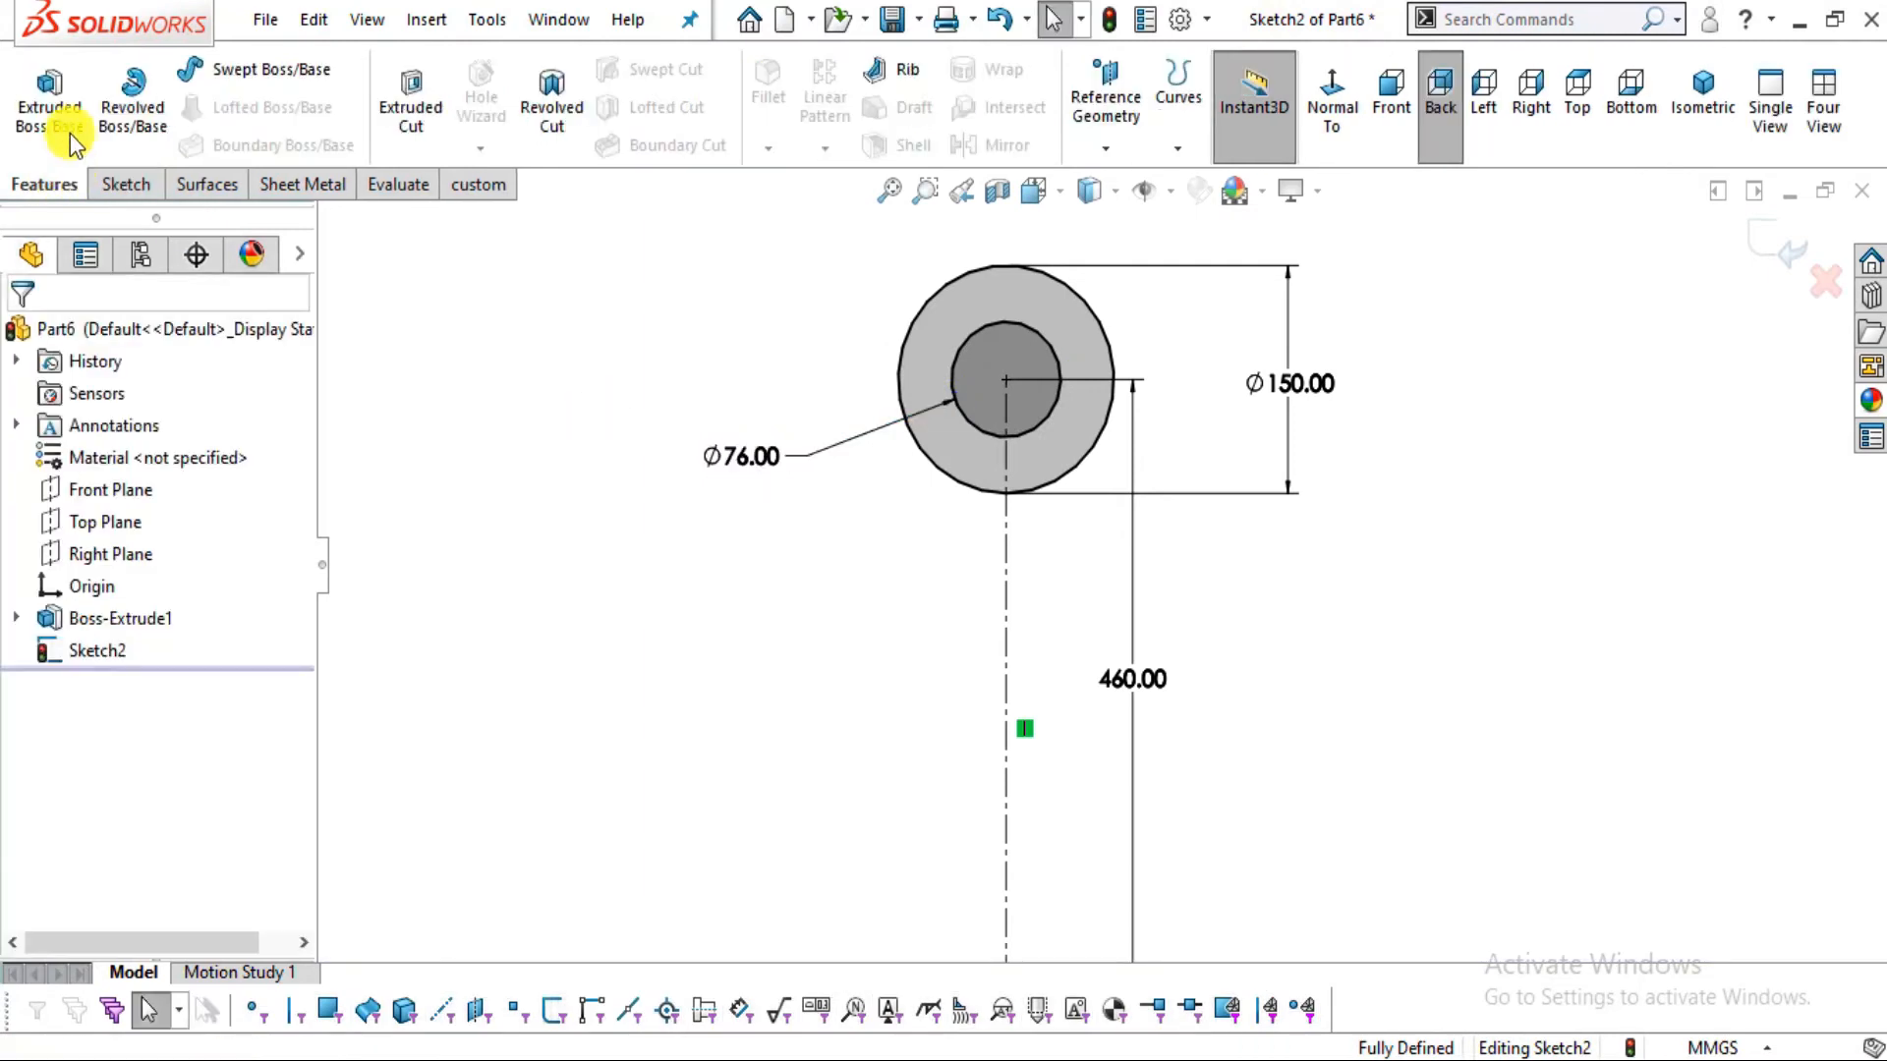
middle_drag(920, 584, 960, 724)
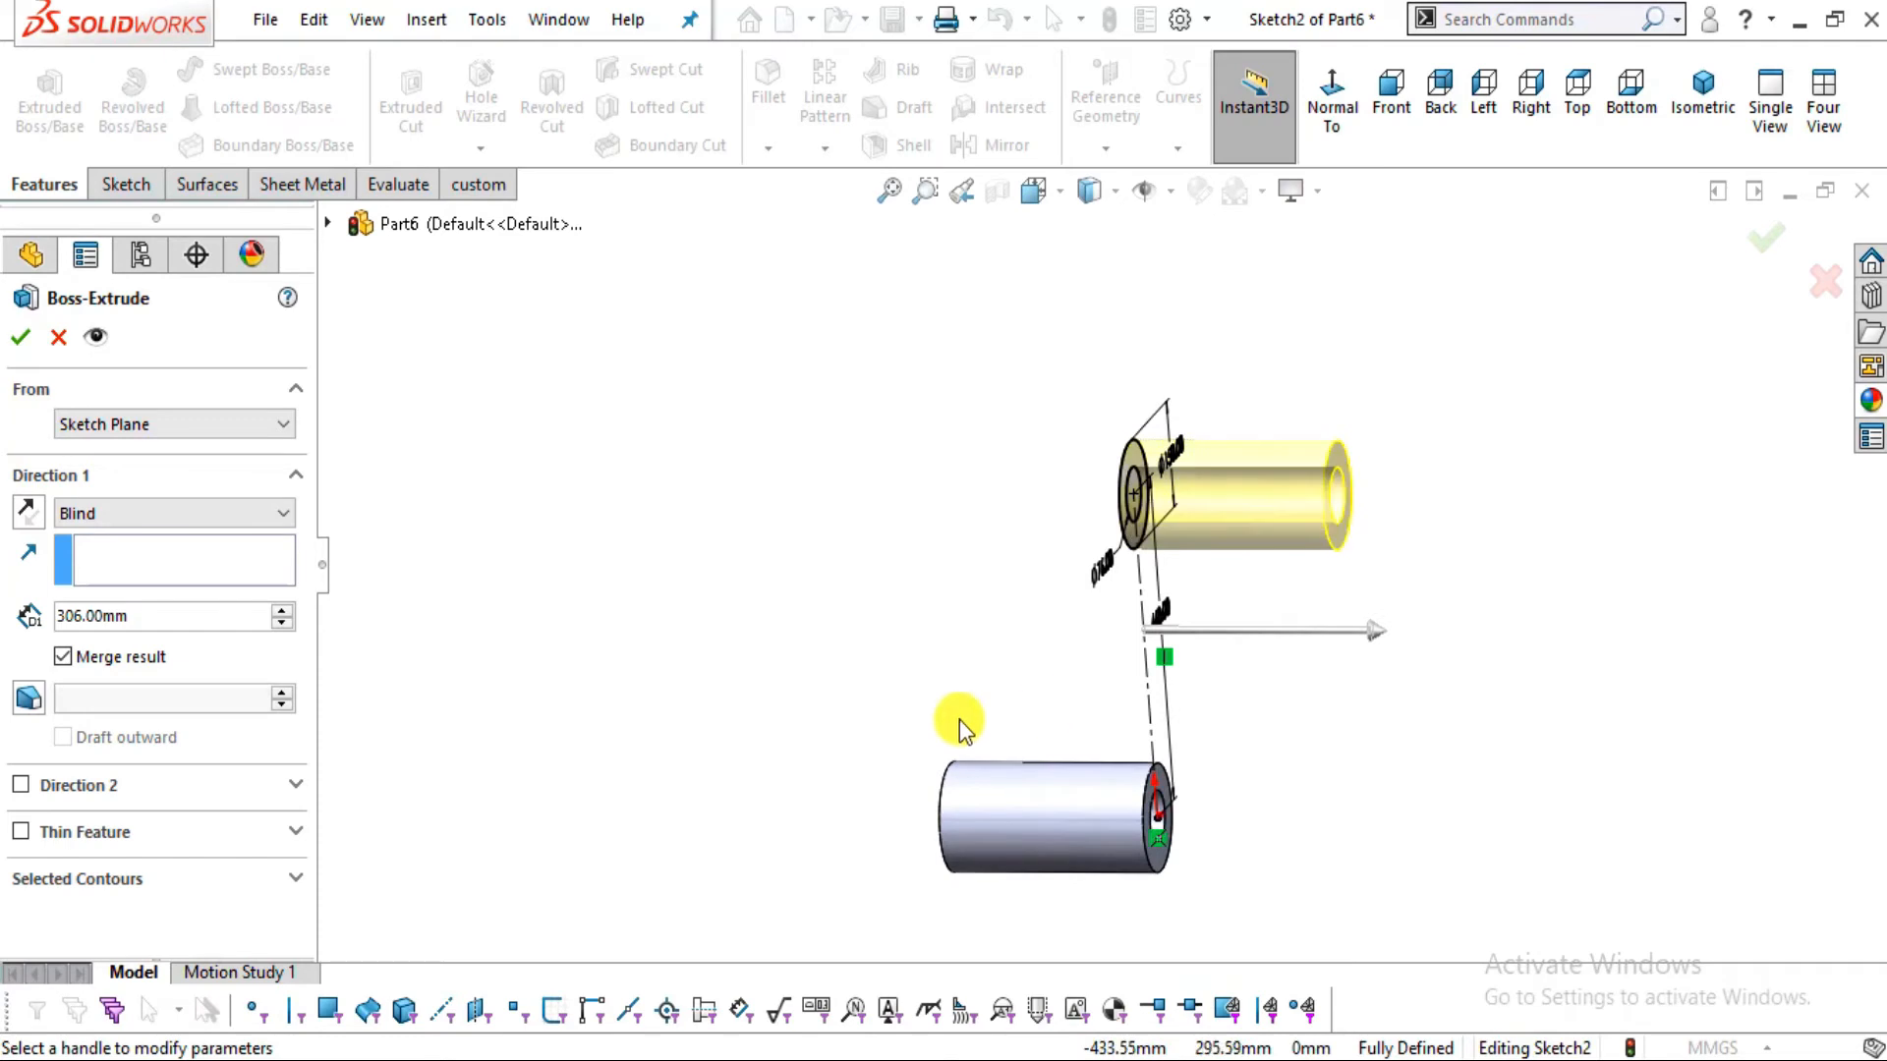
click(27, 512)
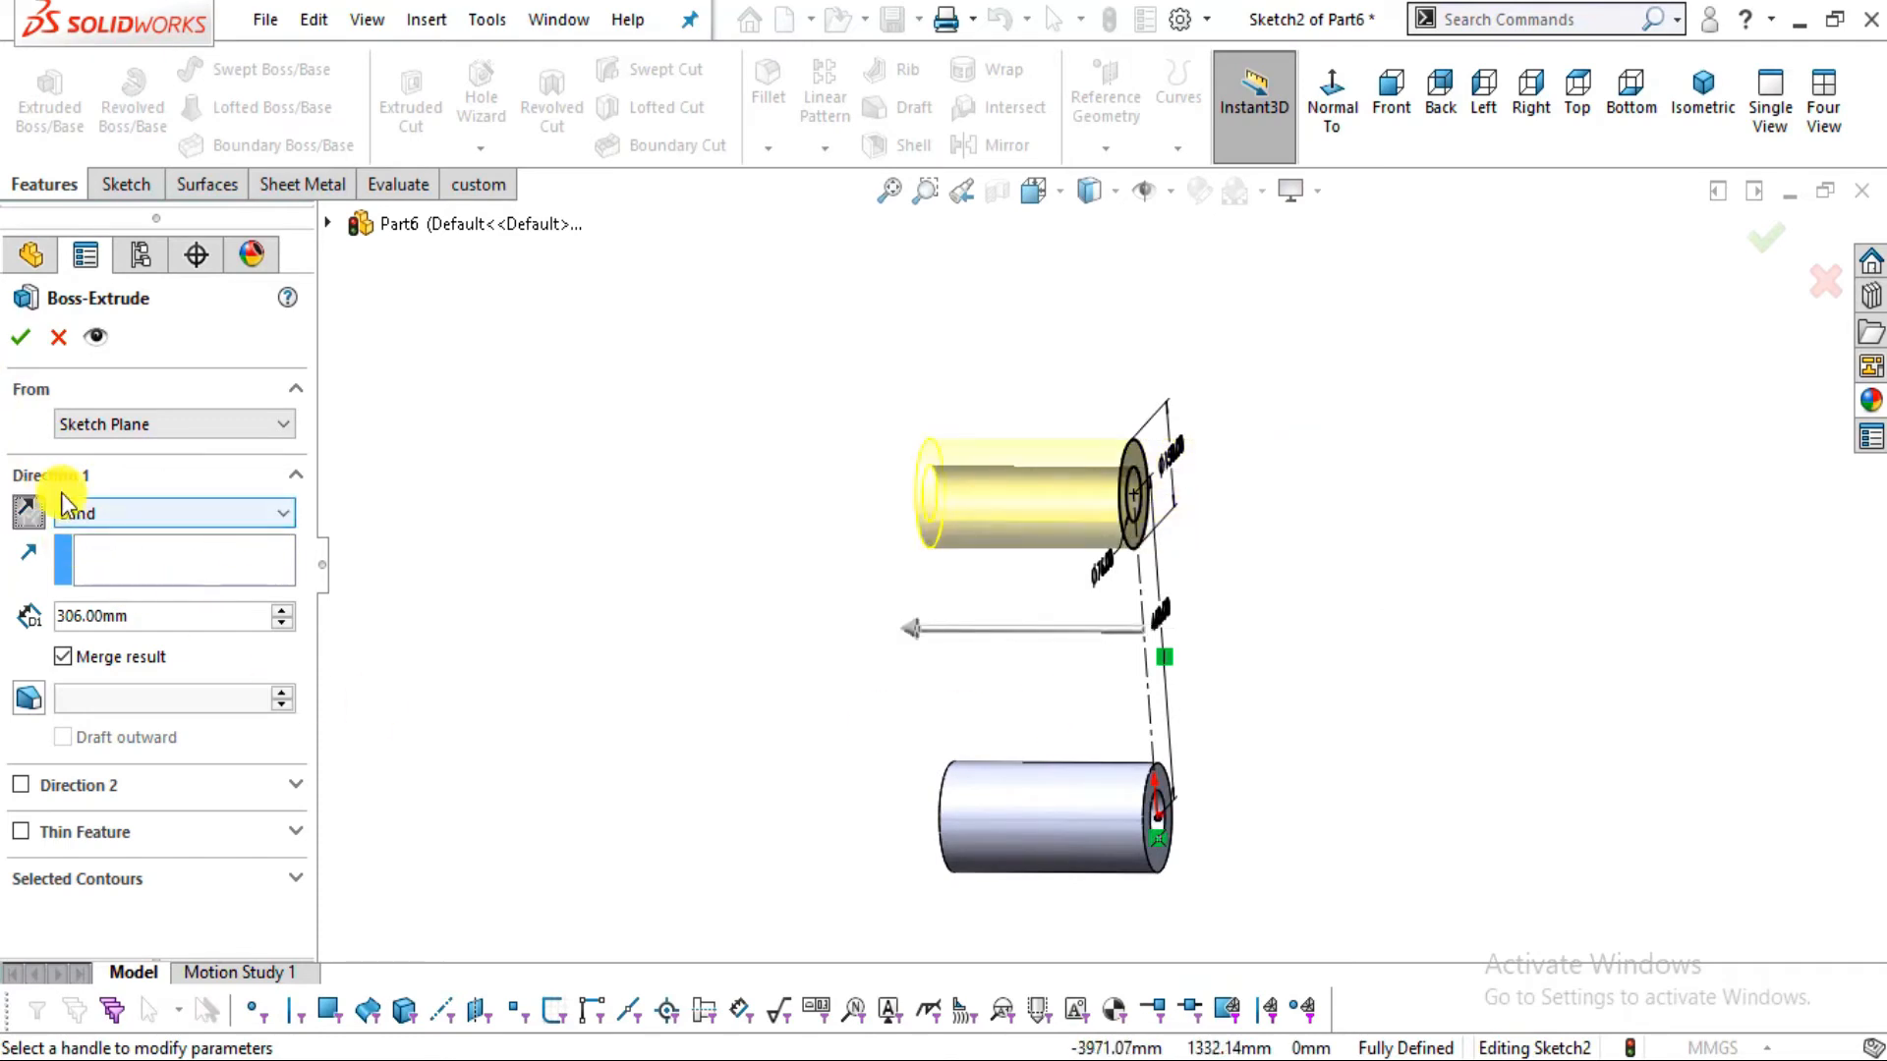
key(alt+Tab)
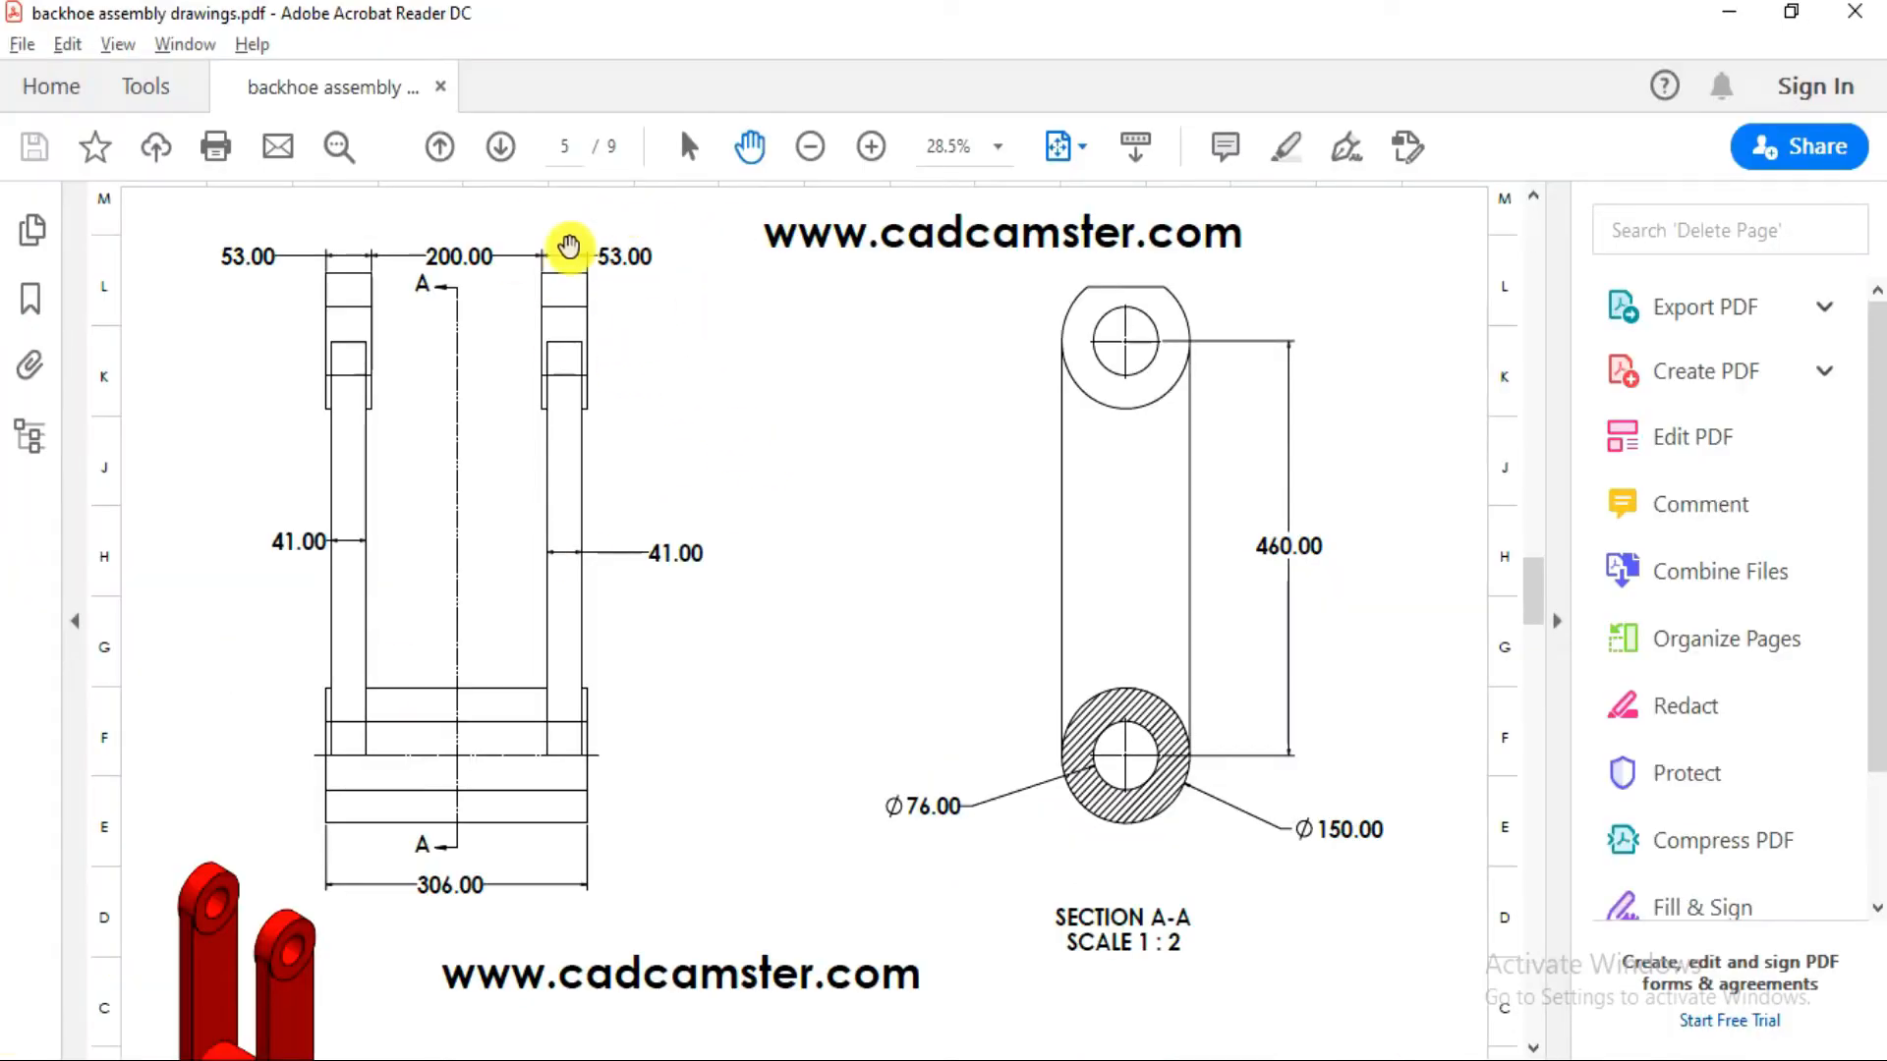
key(alt+Tab)
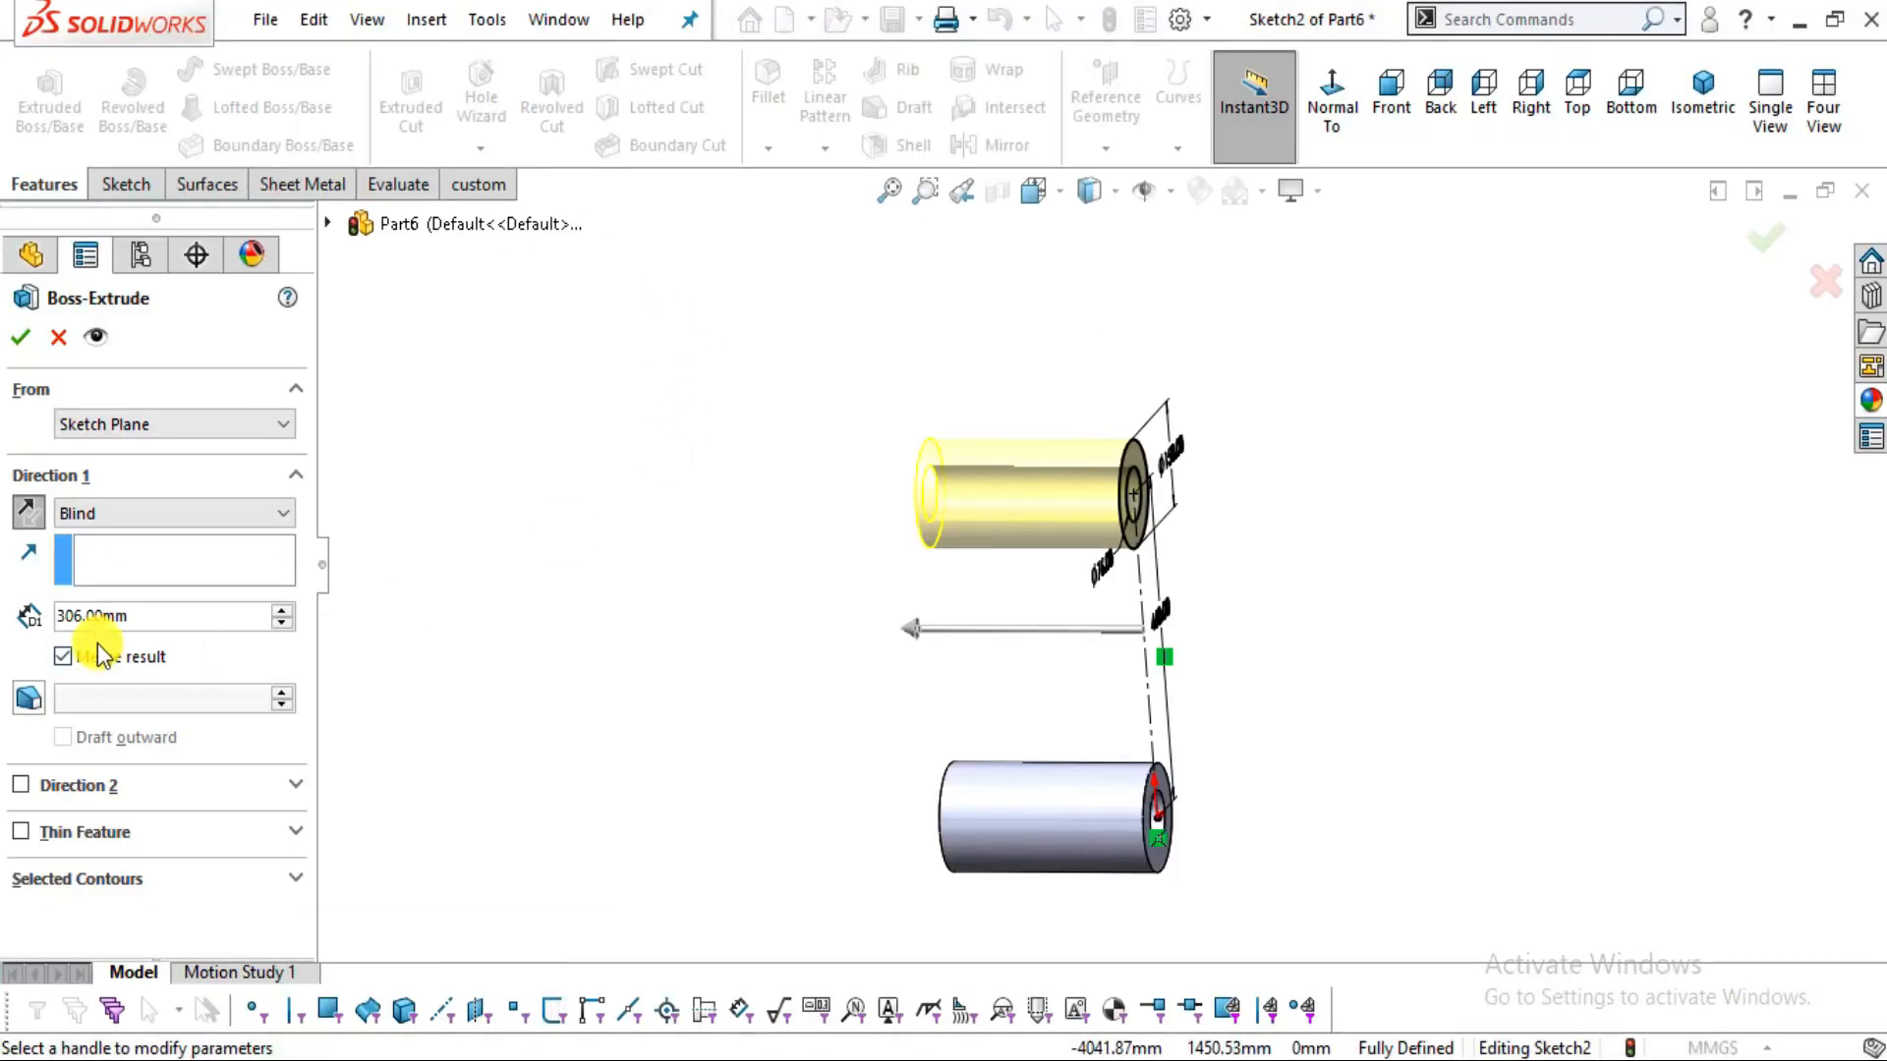
drag(137, 616, 4, 588)
text(53)
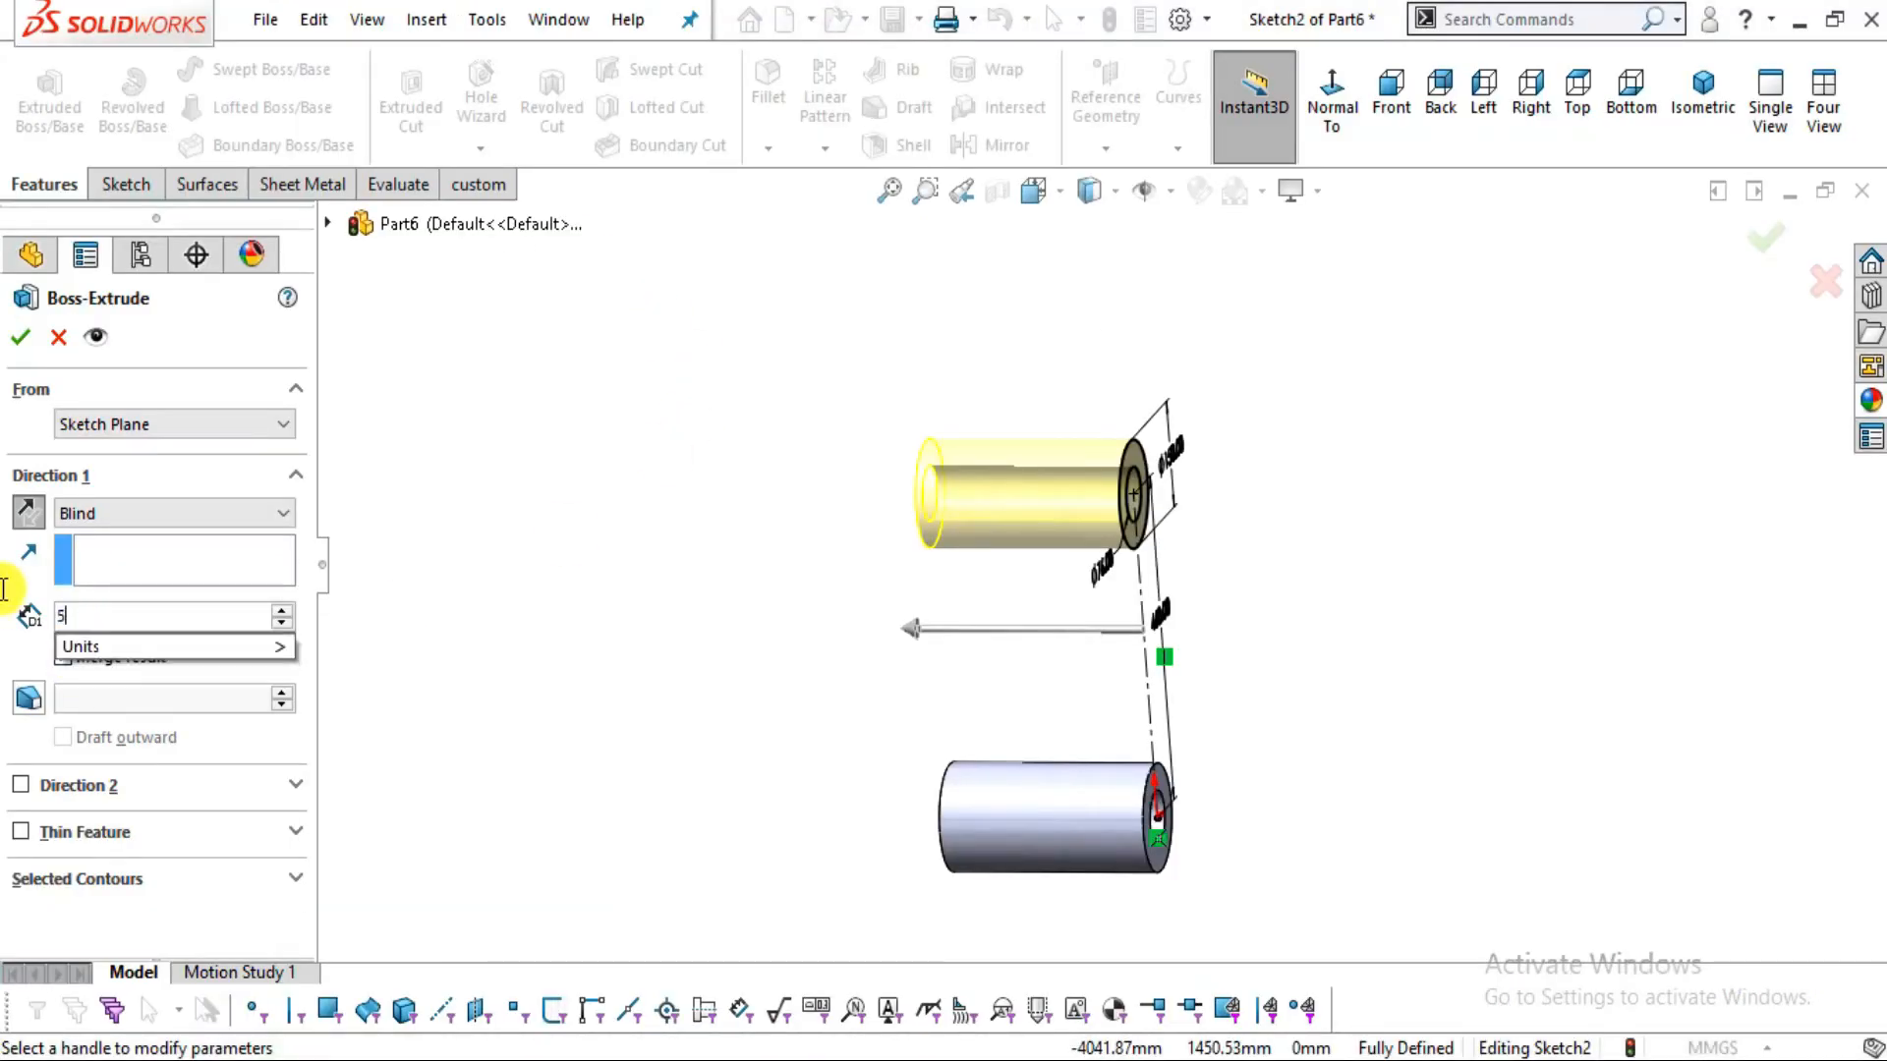
key(Return)
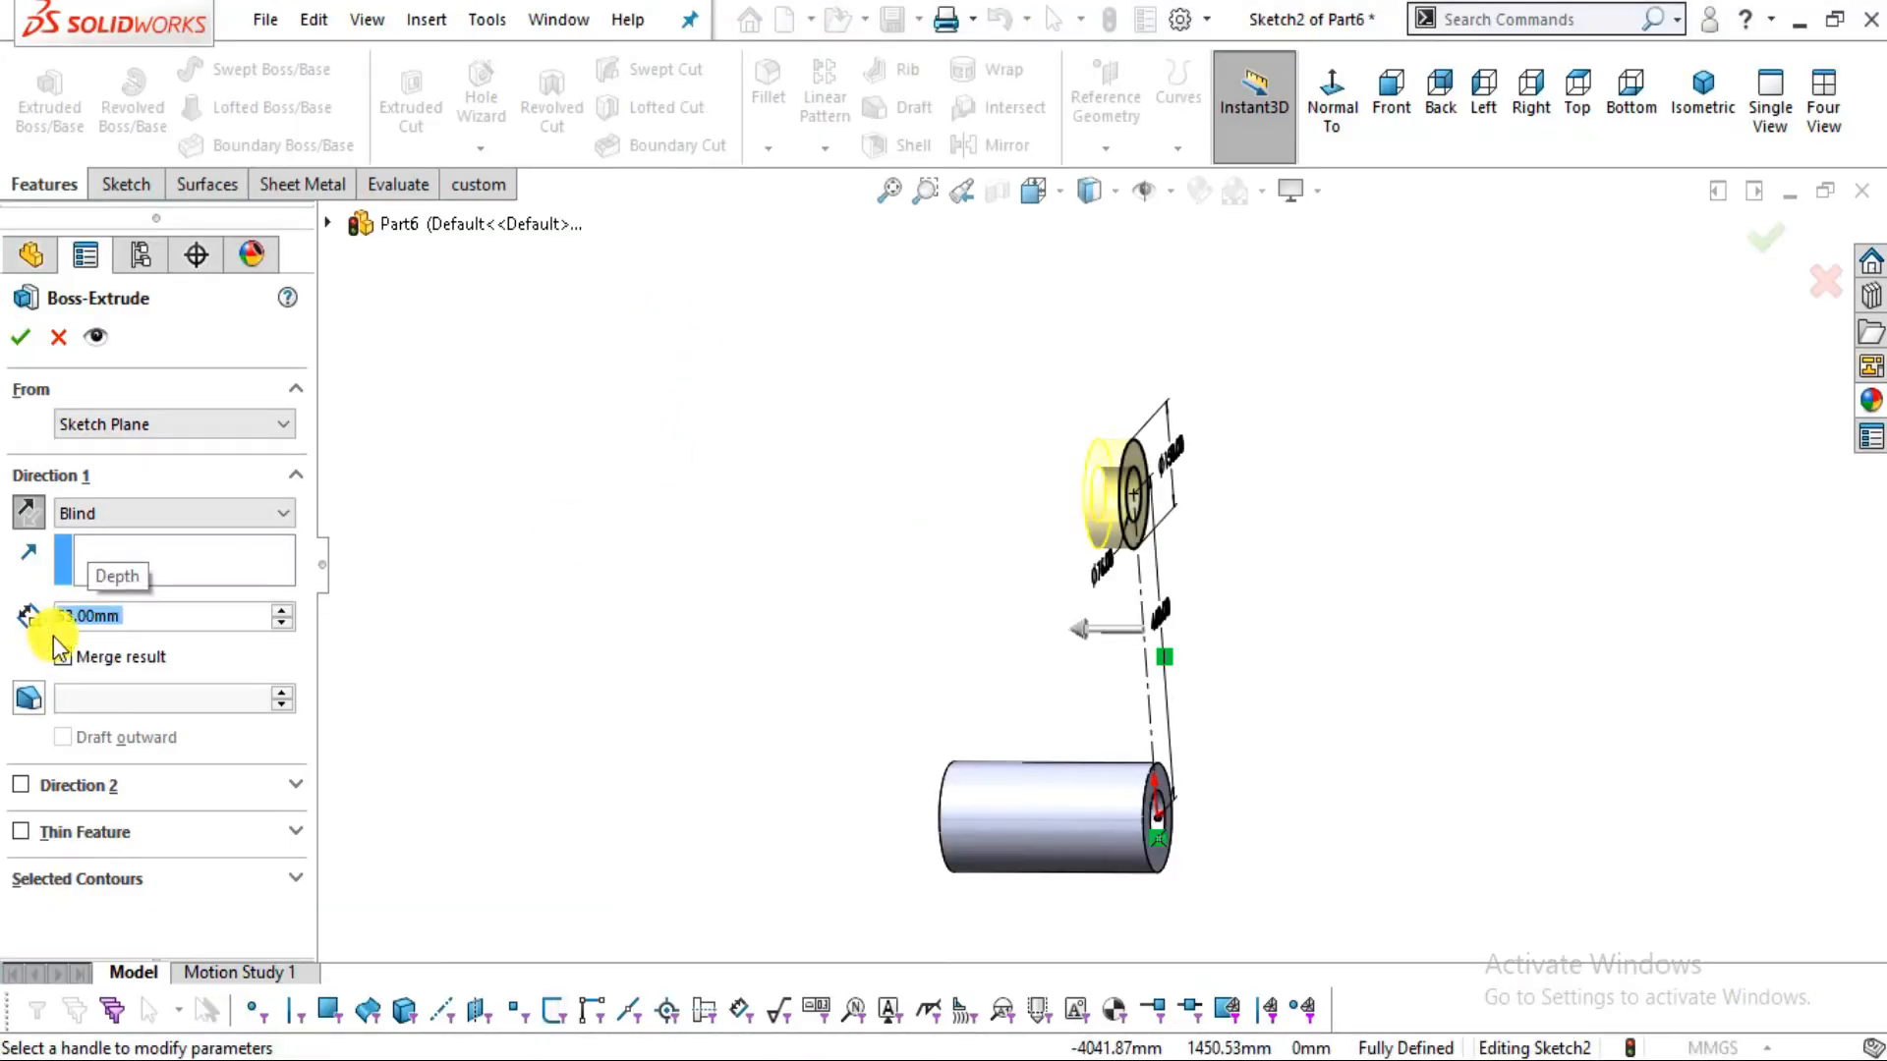
click(27, 338)
middle_drag(1406, 728, 1174, 727)
scroll(1234, 809, down, 2)
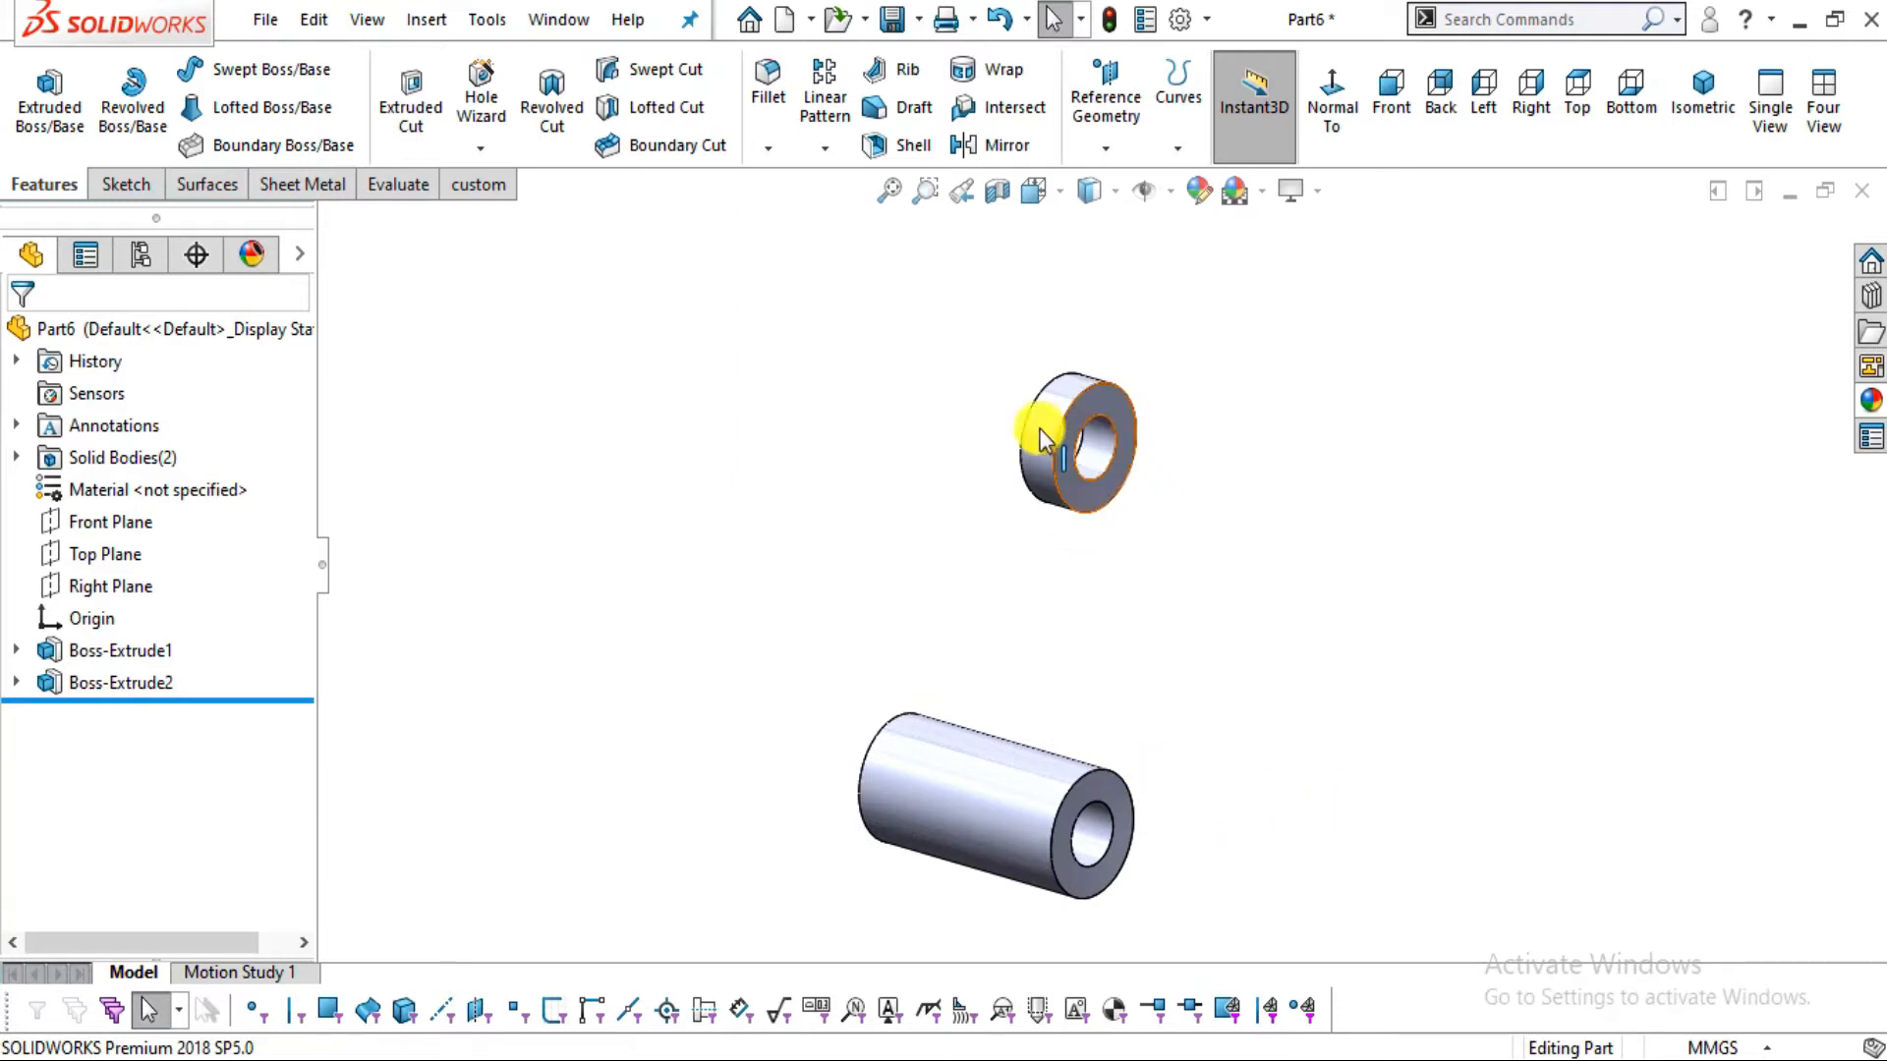
Recheck the drawing PDF, start a sketch on the lower tube's front end face and convert the outer circular edges of both rings
key(alt+Tab)
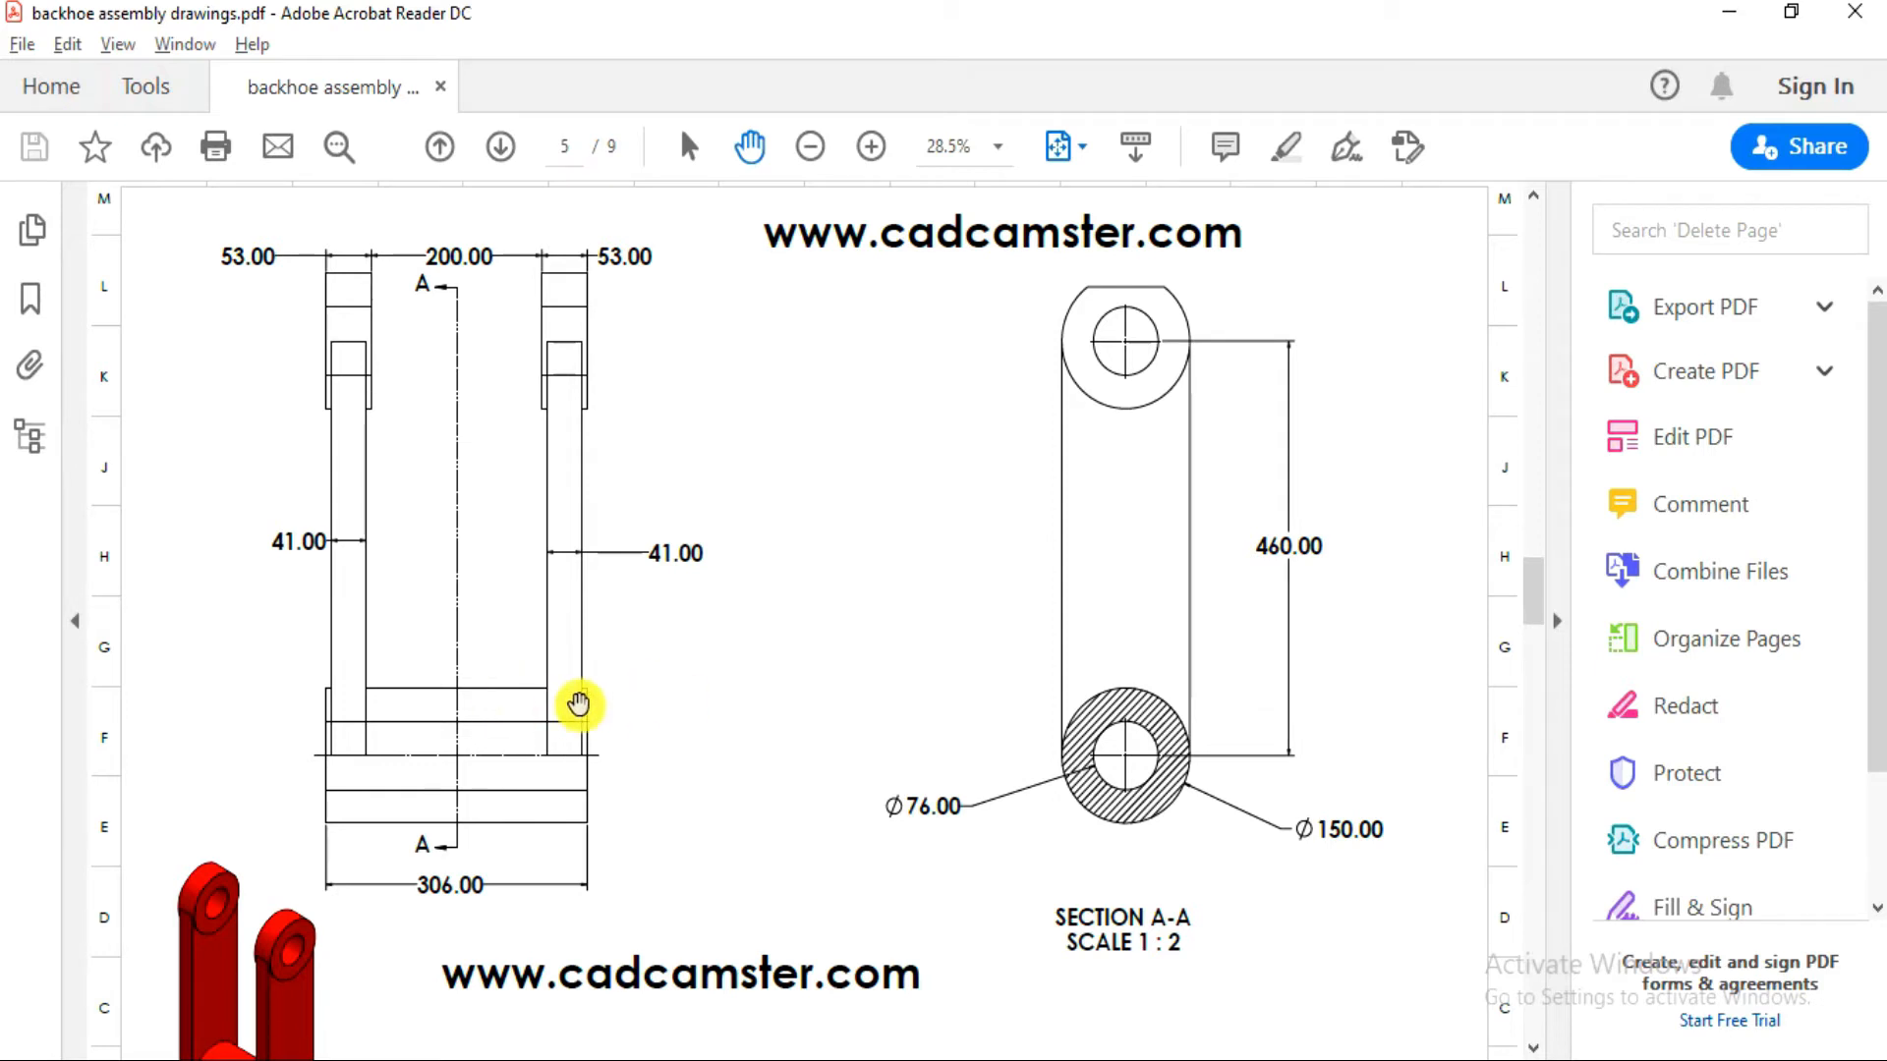
key(alt+Tab)
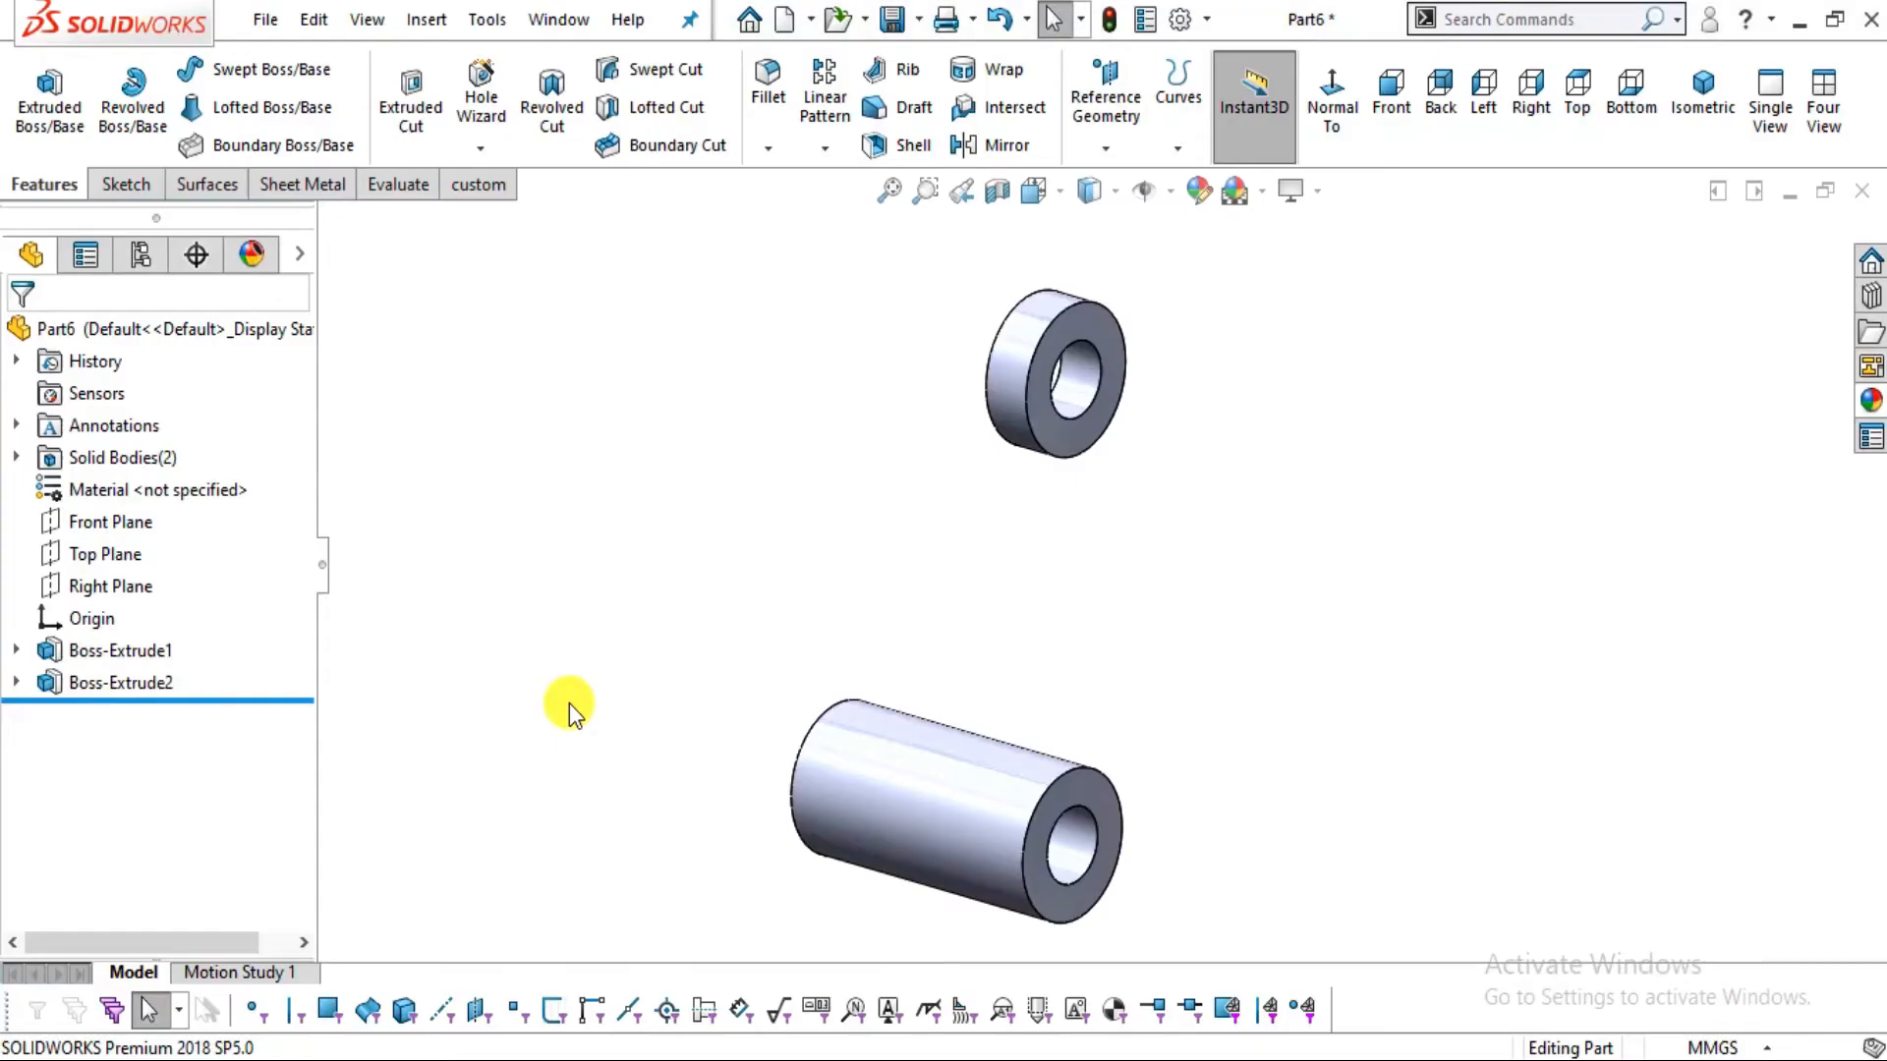
click(1081, 830)
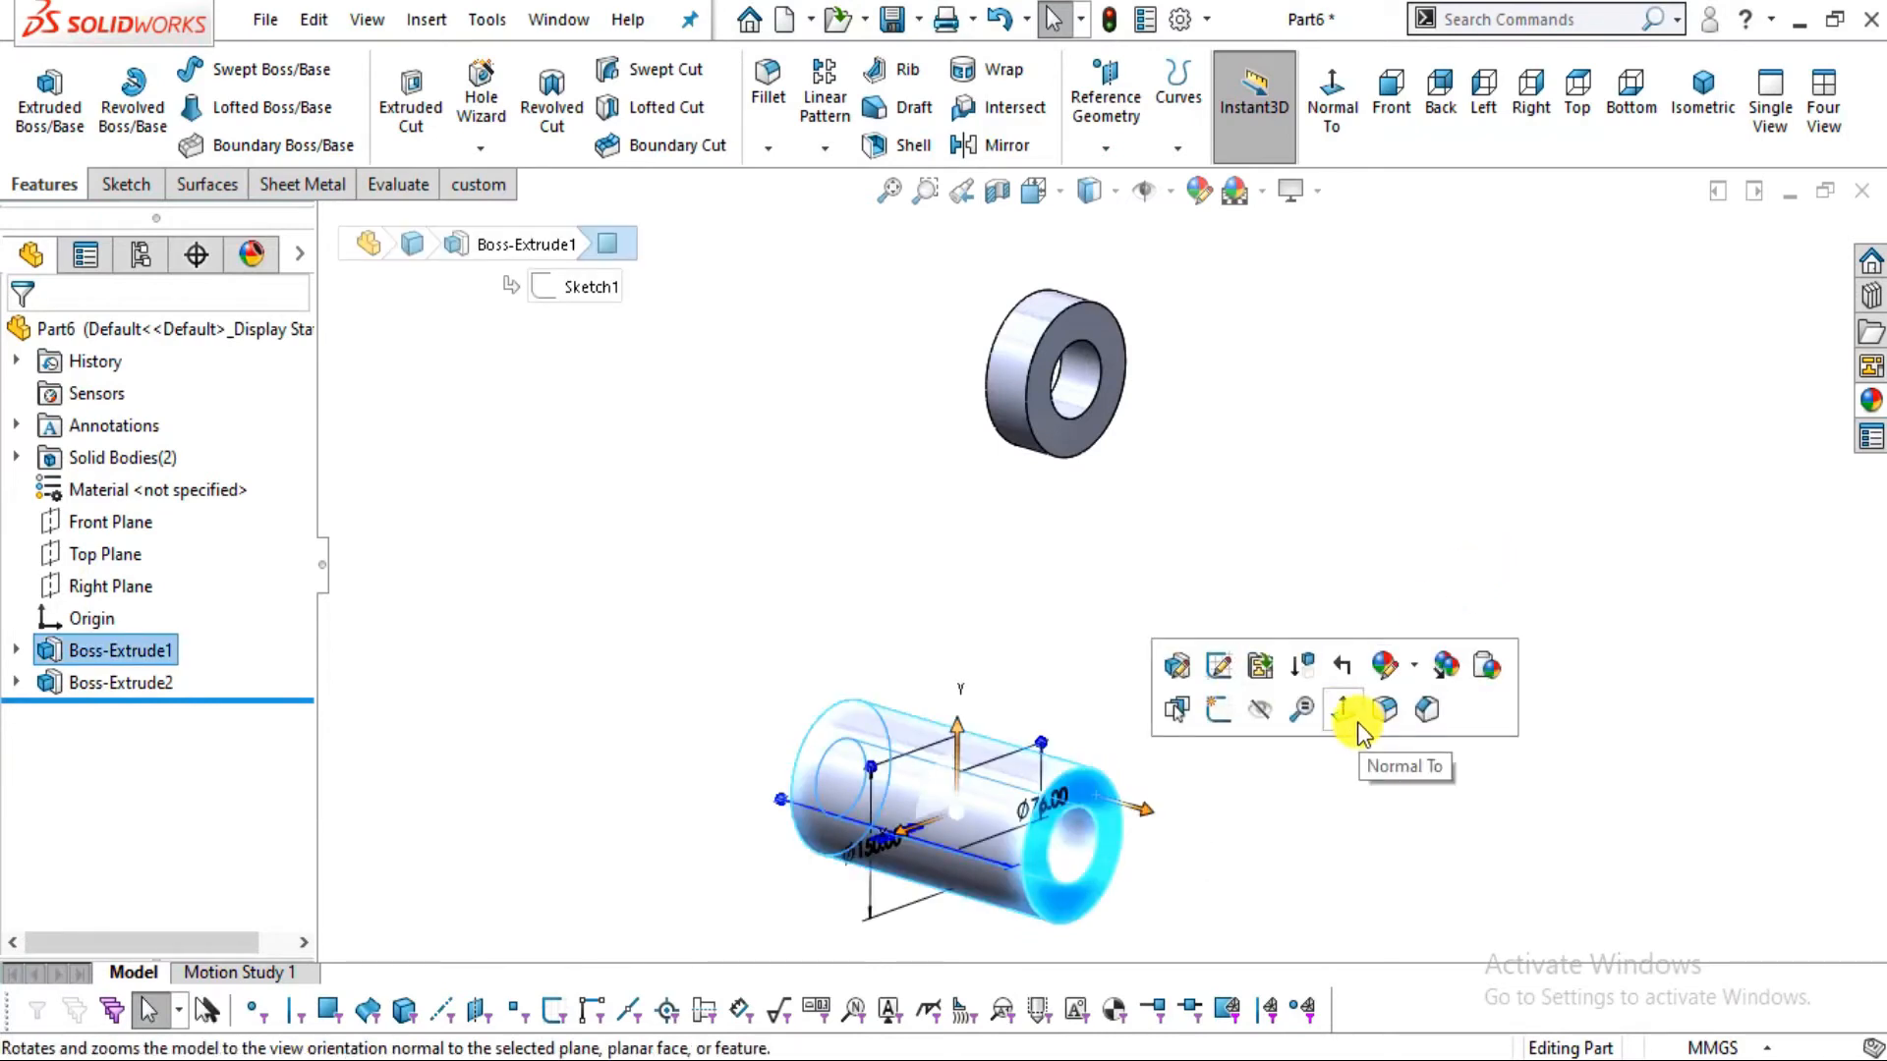
click(1351, 721)
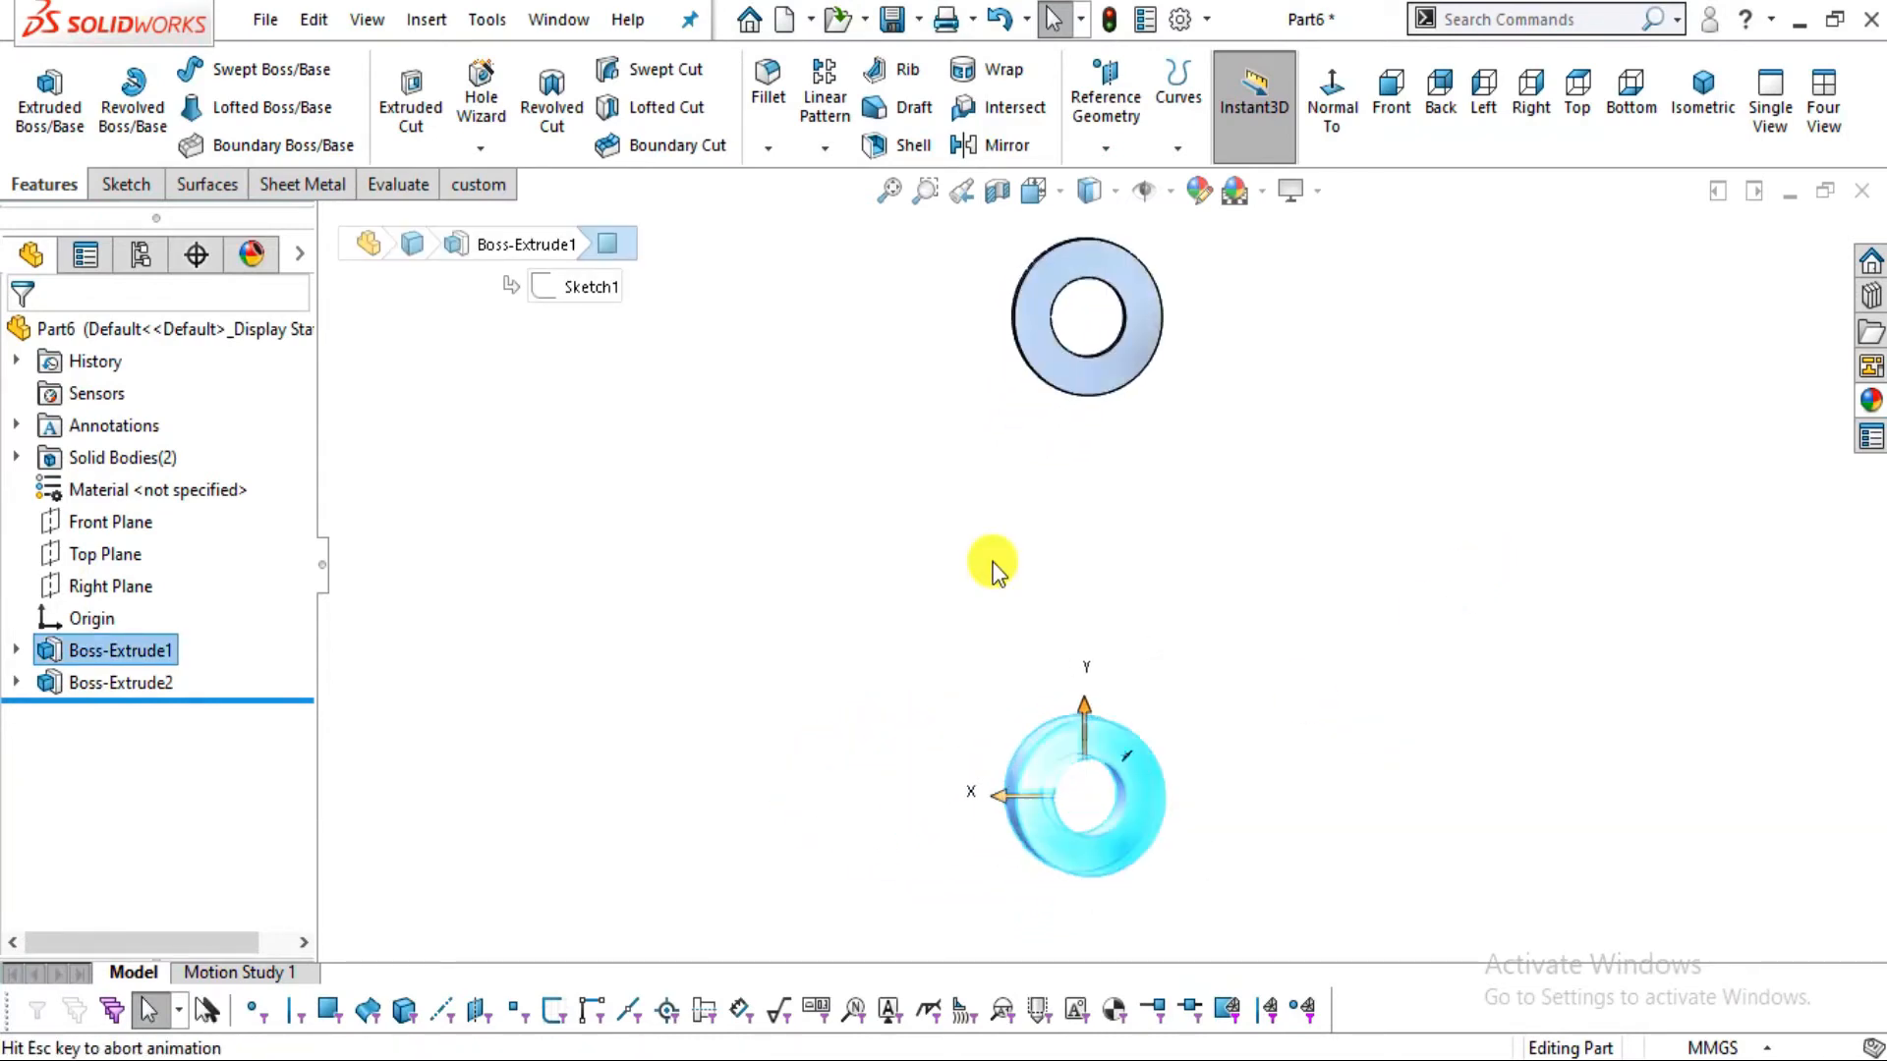
click(120, 184)
click(30, 93)
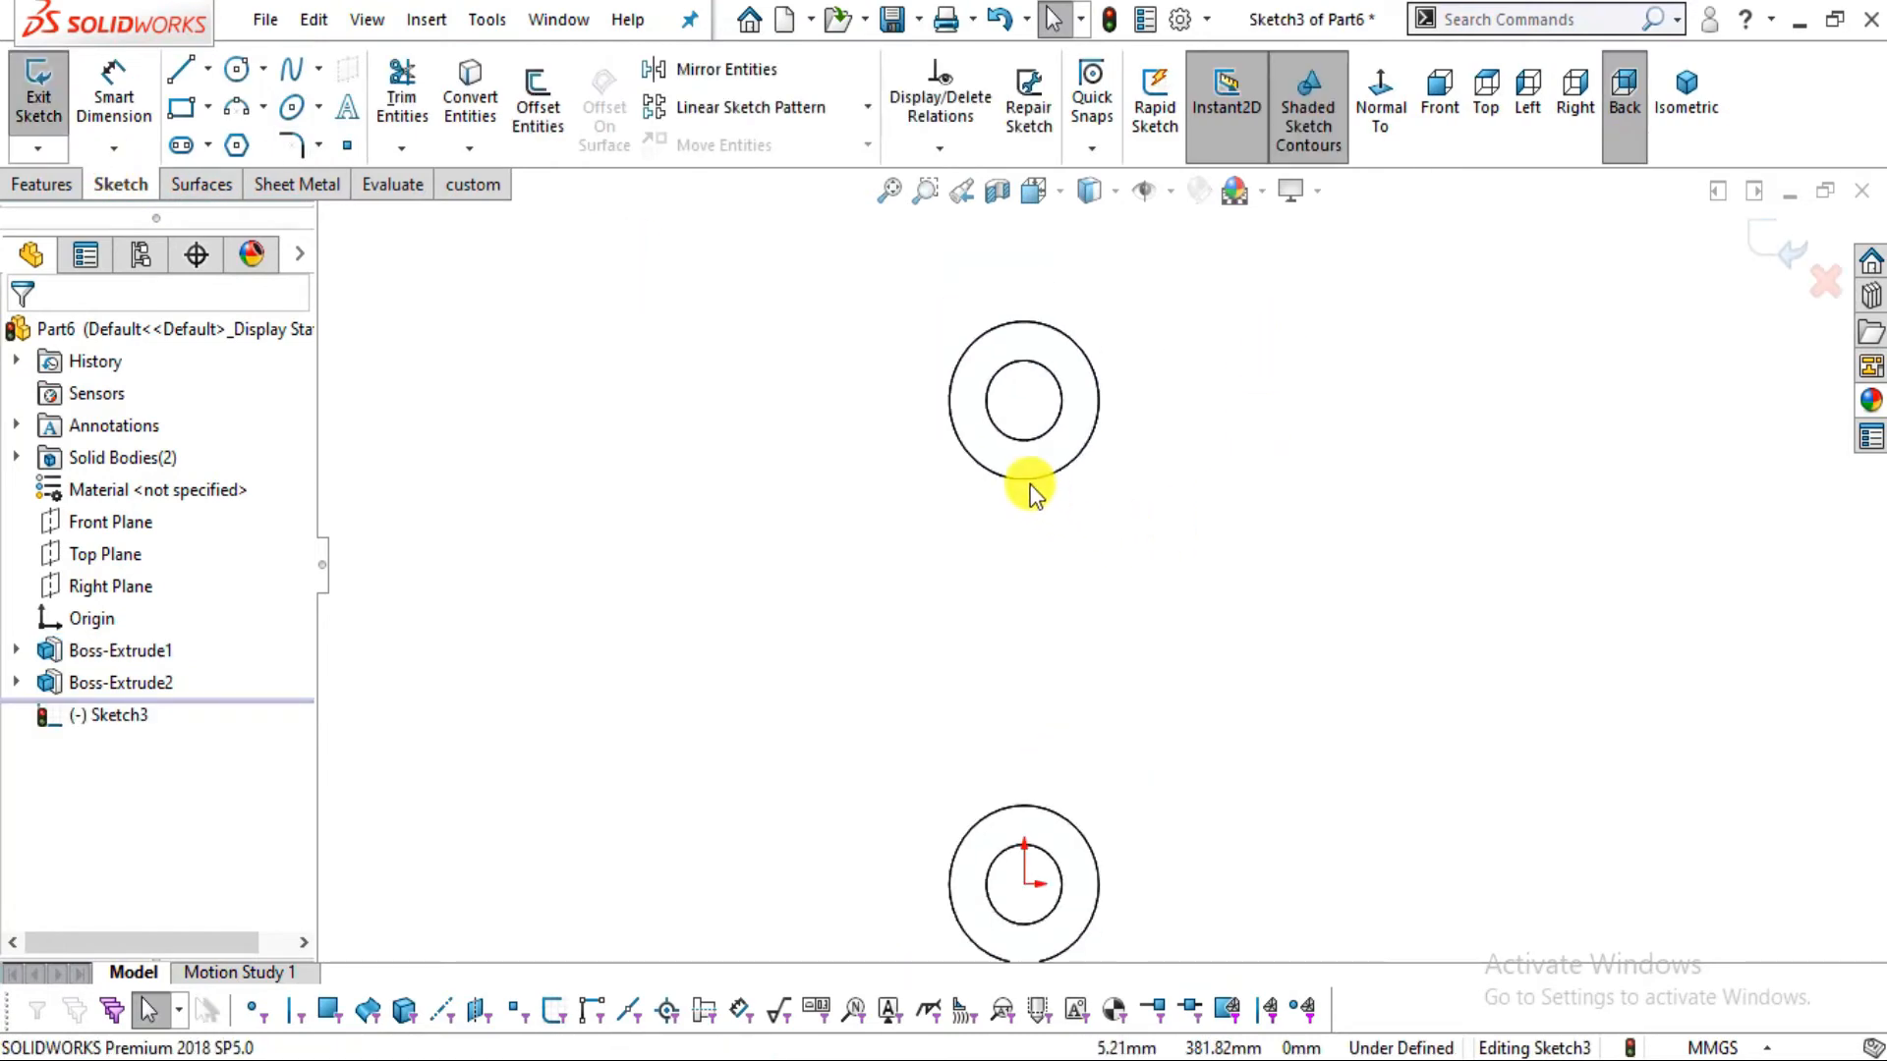
click(1022, 479)
click(1087, 840)
click(480, 102)
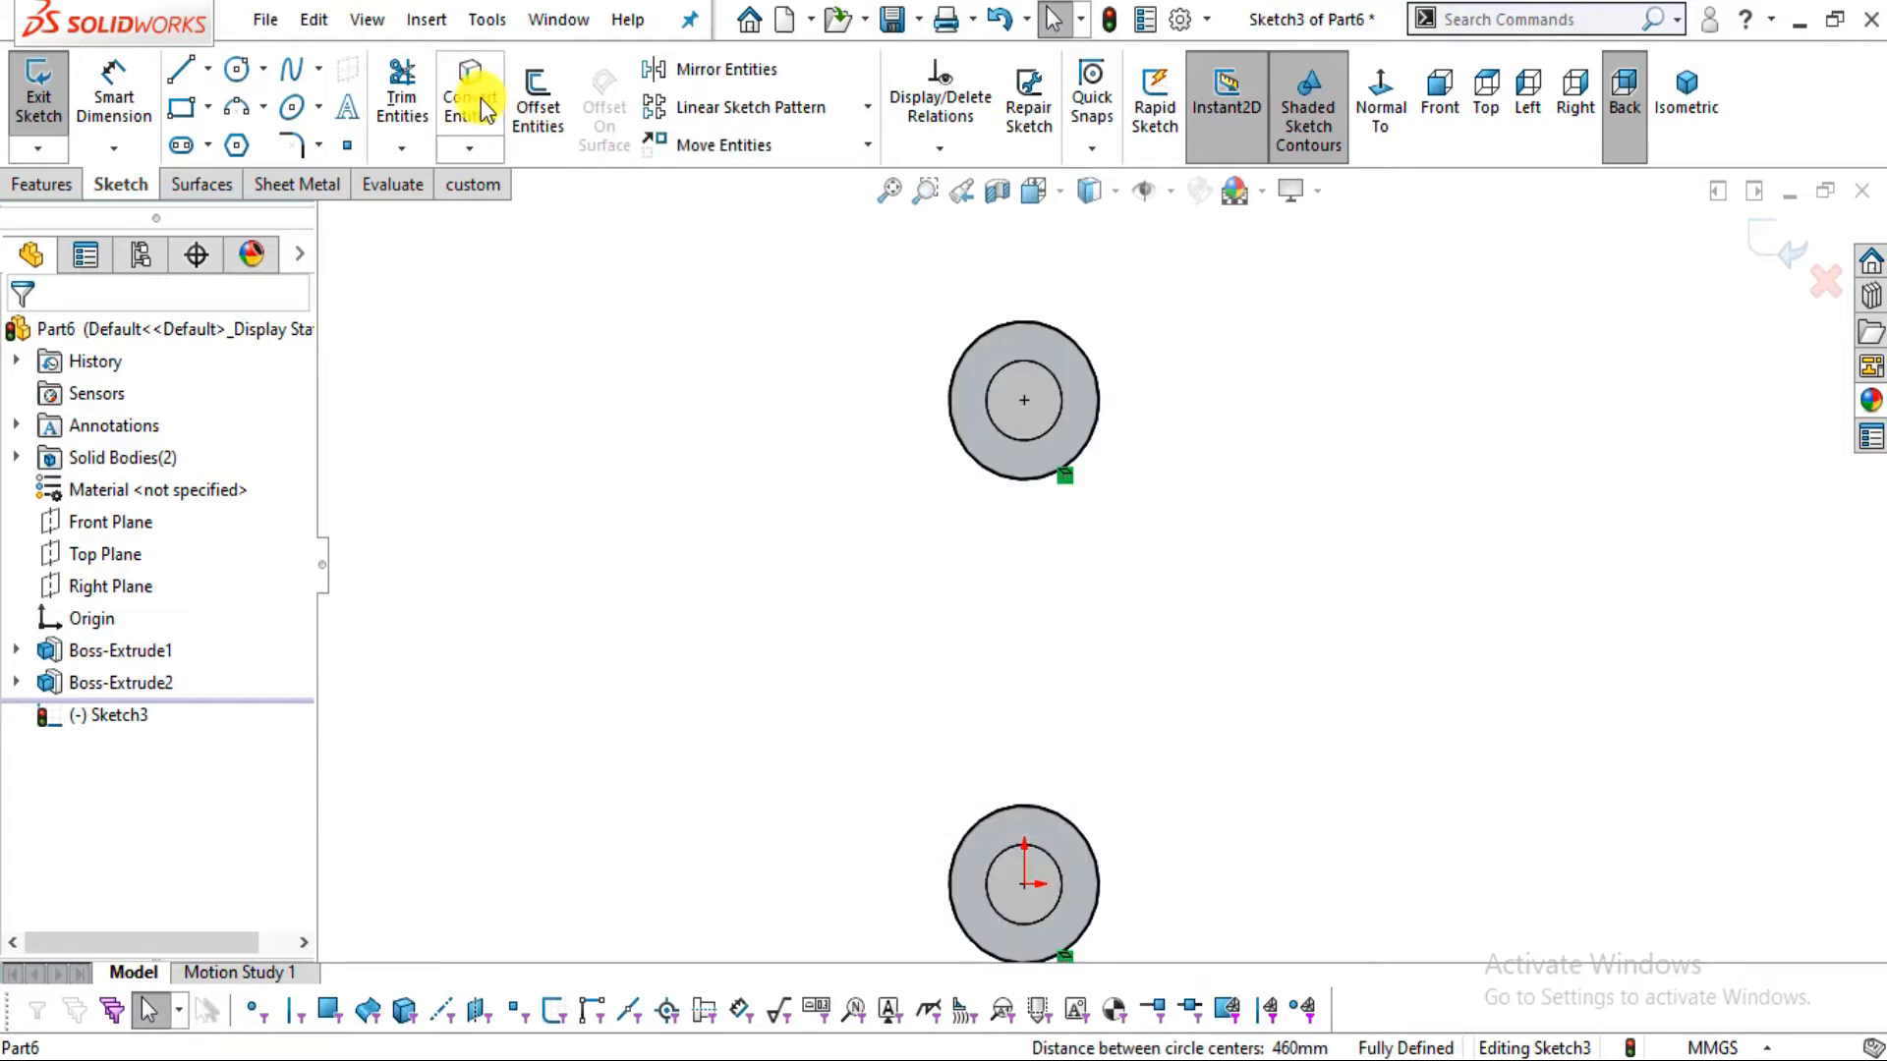
Draw a vertical centerline from the upper ring's centre to the lower ring's centre
click(207, 68)
click(244, 144)
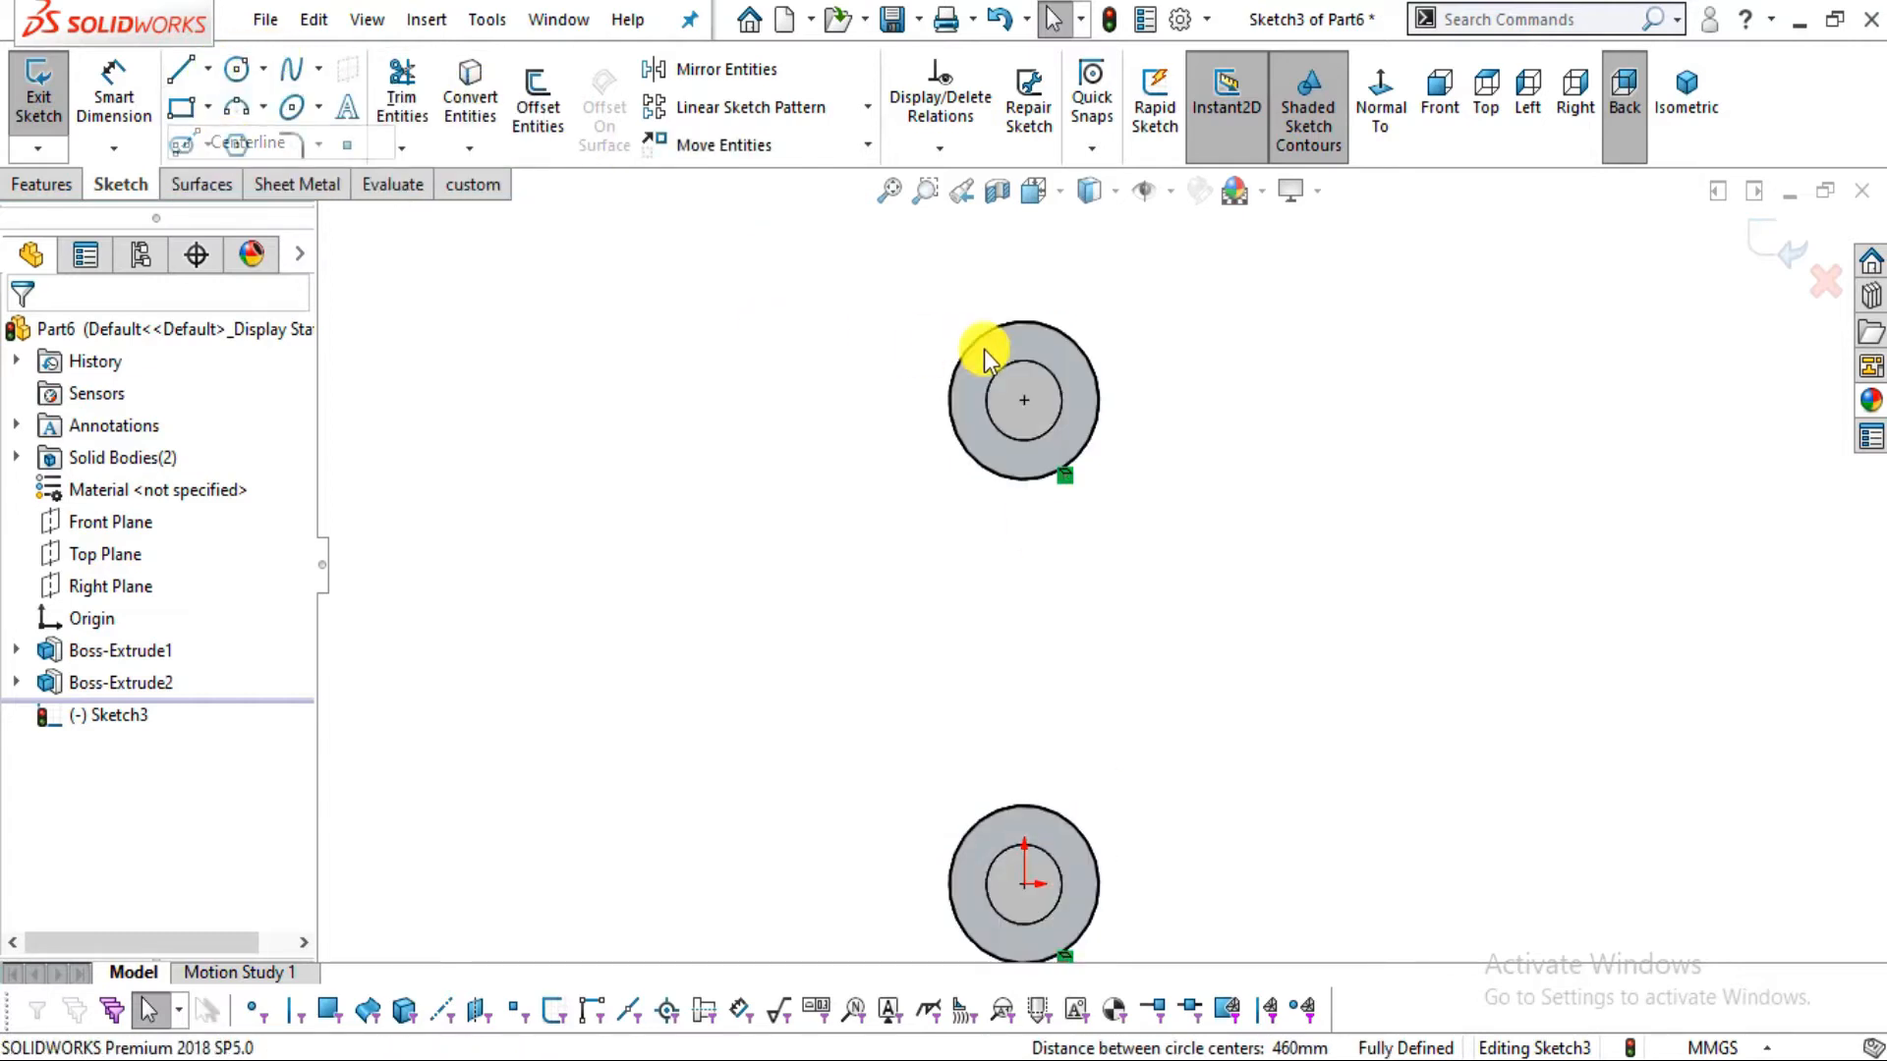
click(1024, 400)
click(1024, 884)
key(Escape)
key(Escape)
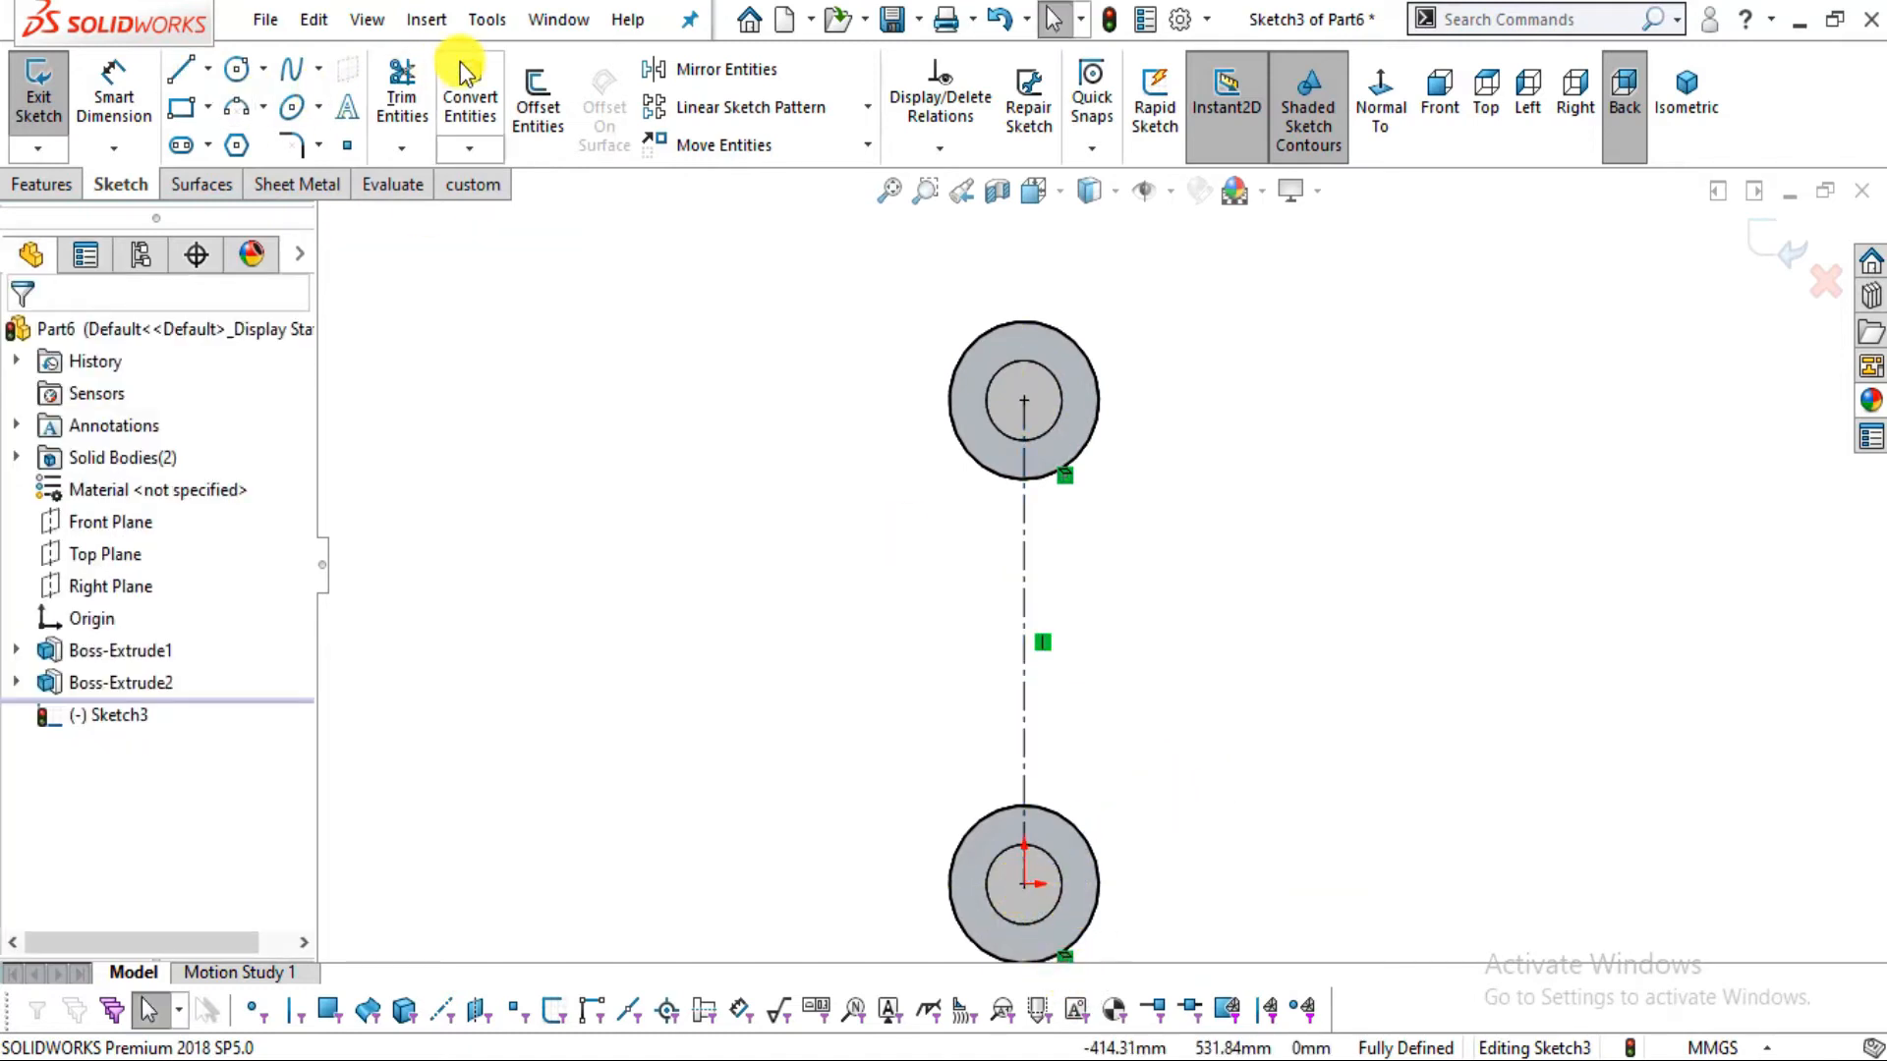
Check the ring diameter in the drawing PDF and offset the centerline 75 mm bi-directionally to form the arm's side lines
click(531, 95)
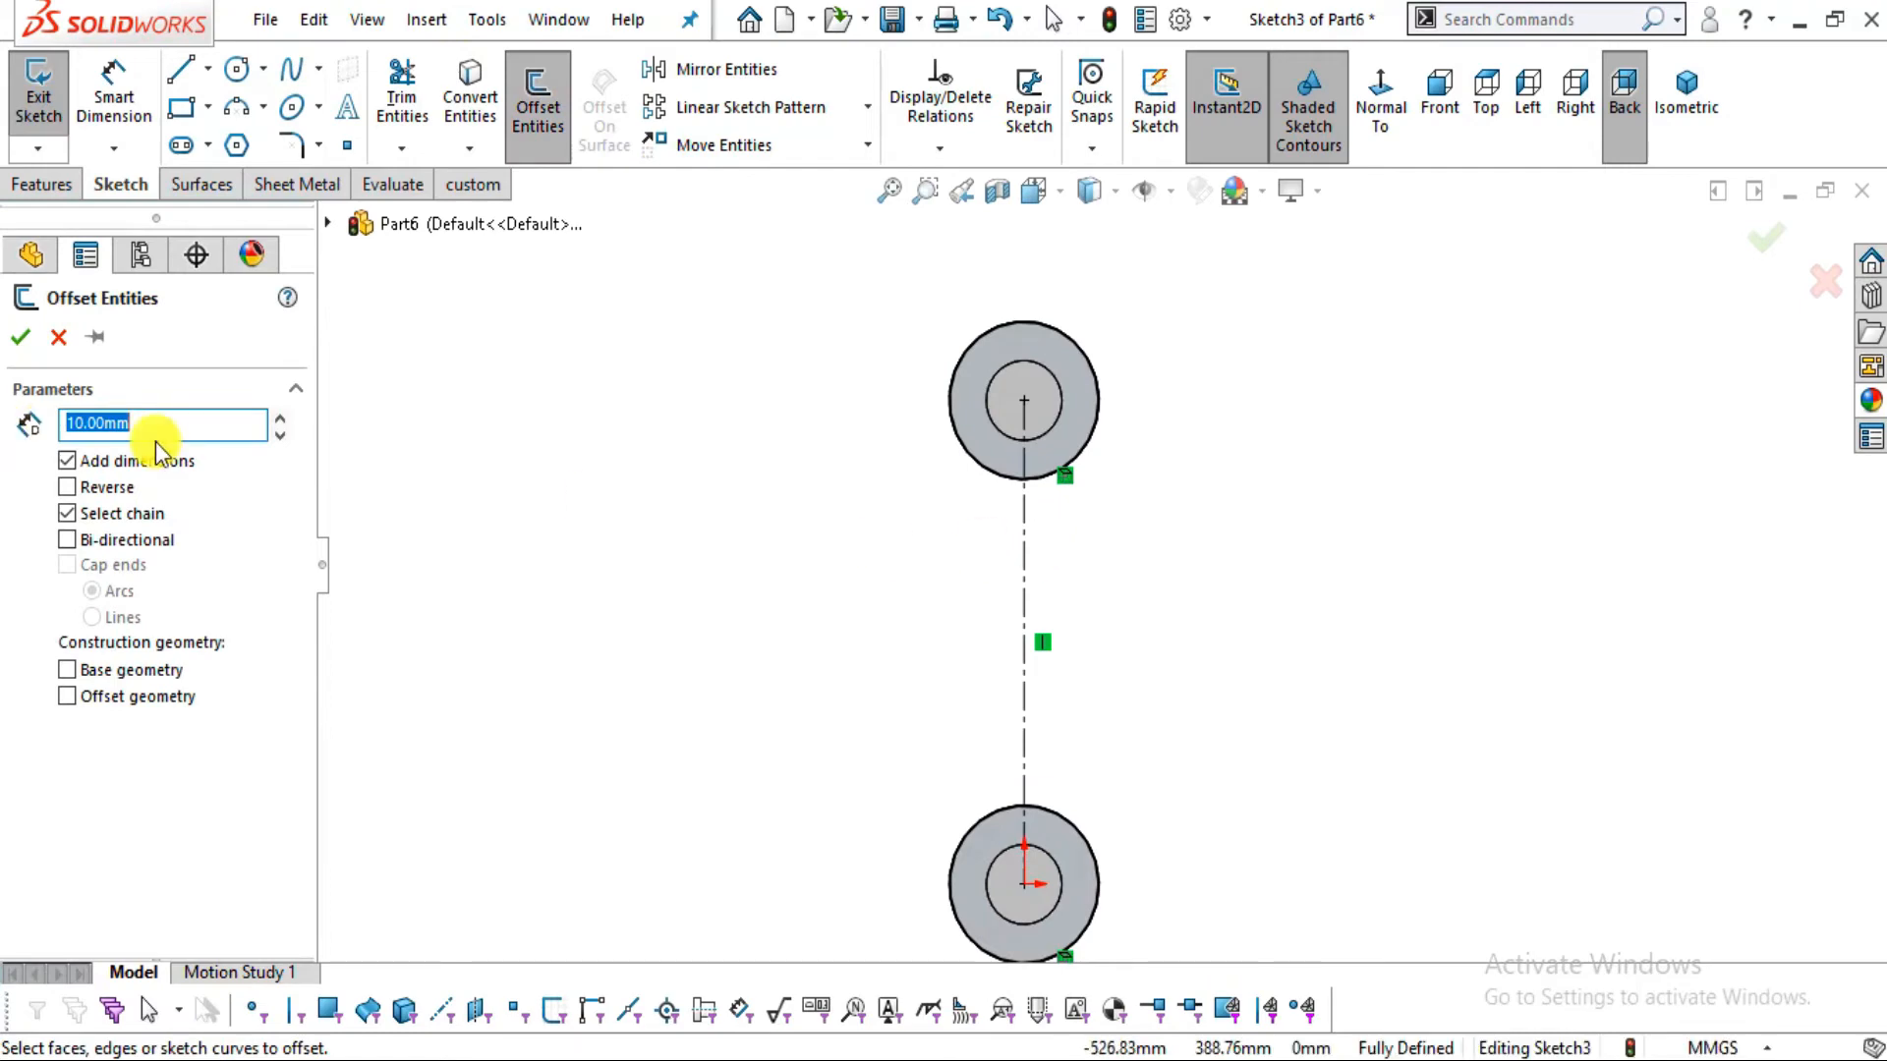
key(alt+Tab)
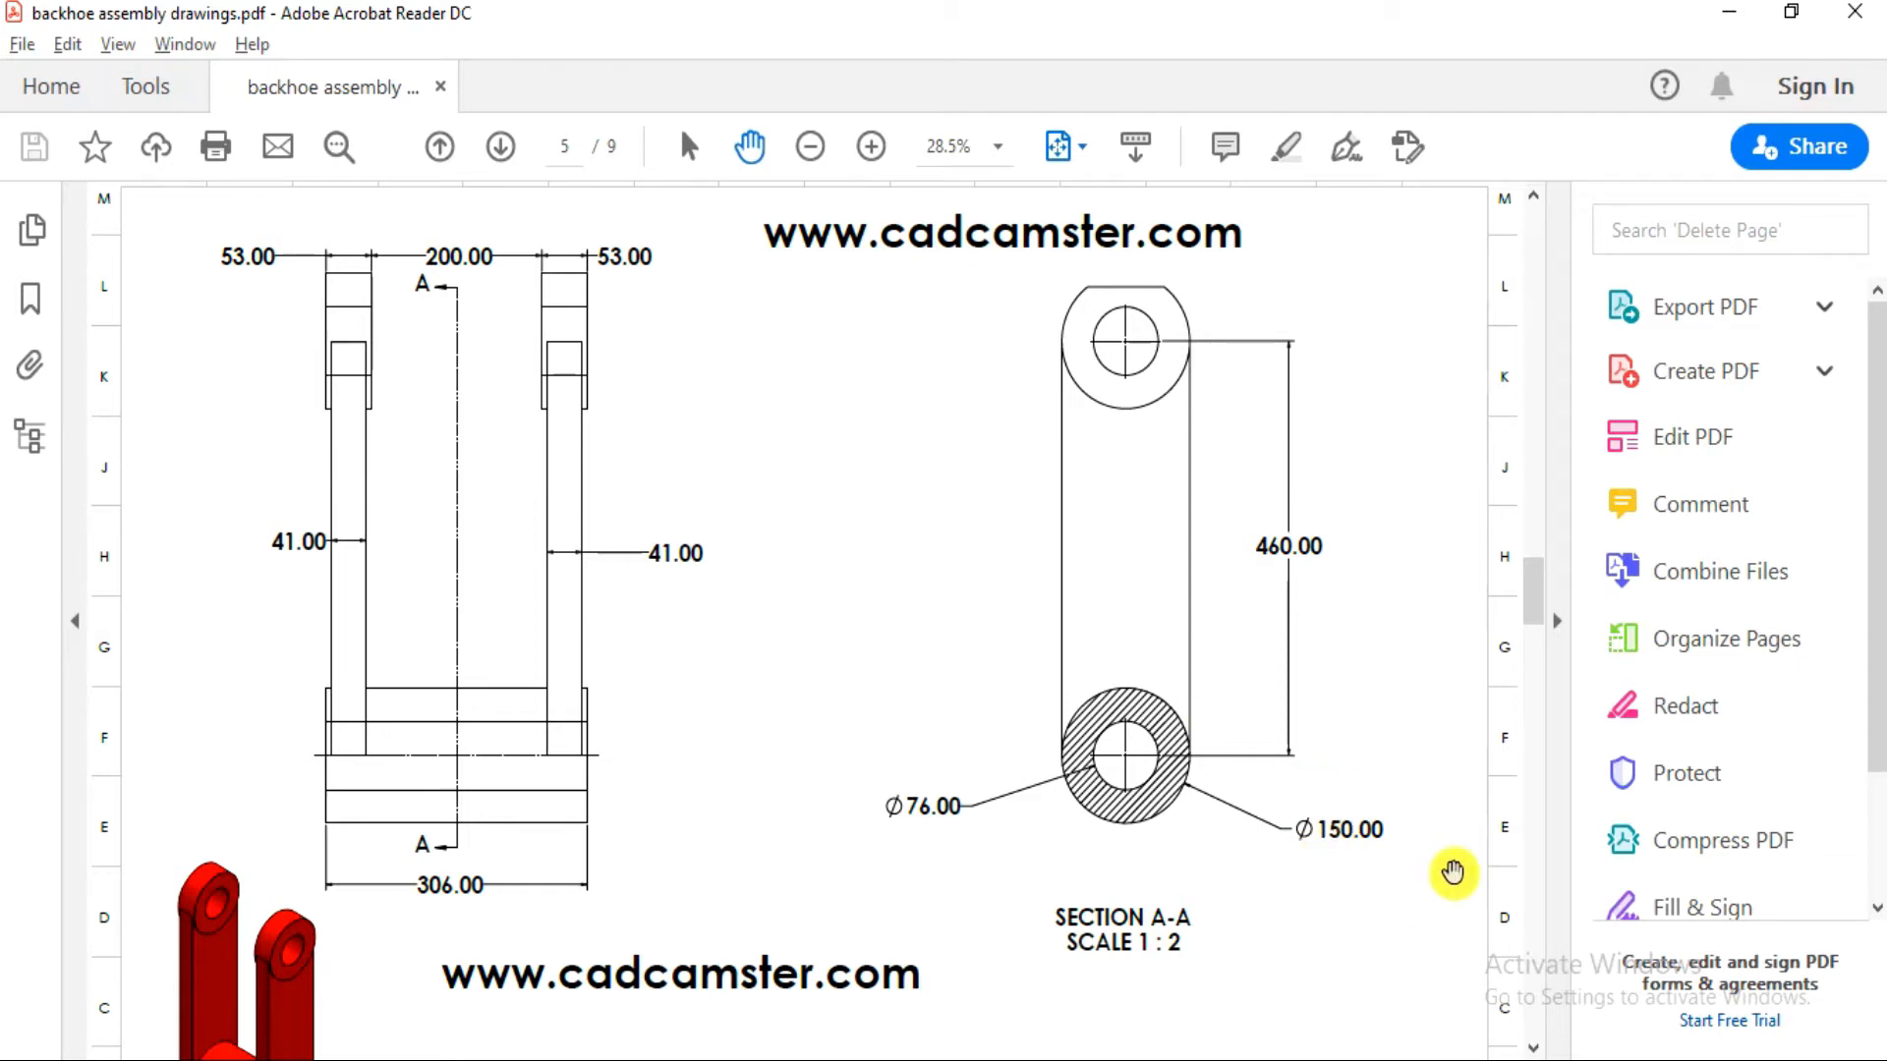
key(alt+Tab)
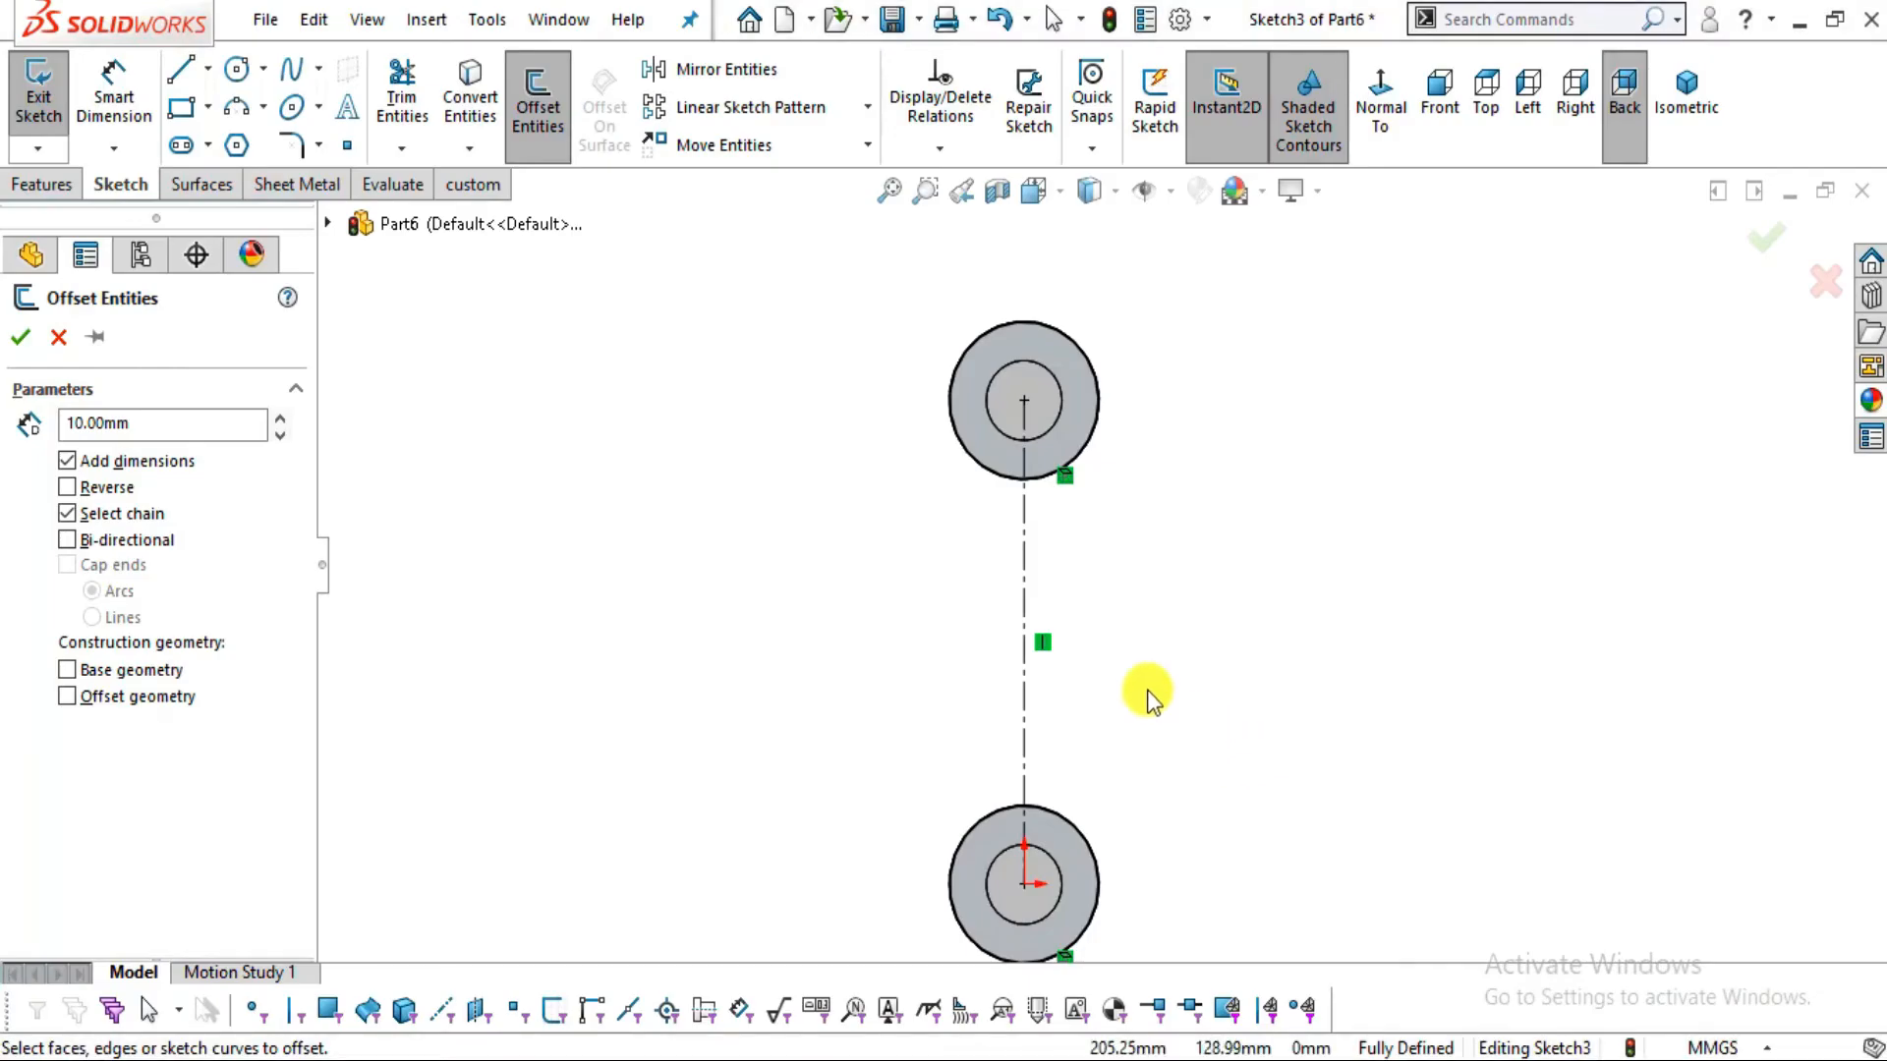
drag(138, 420, 3, 405)
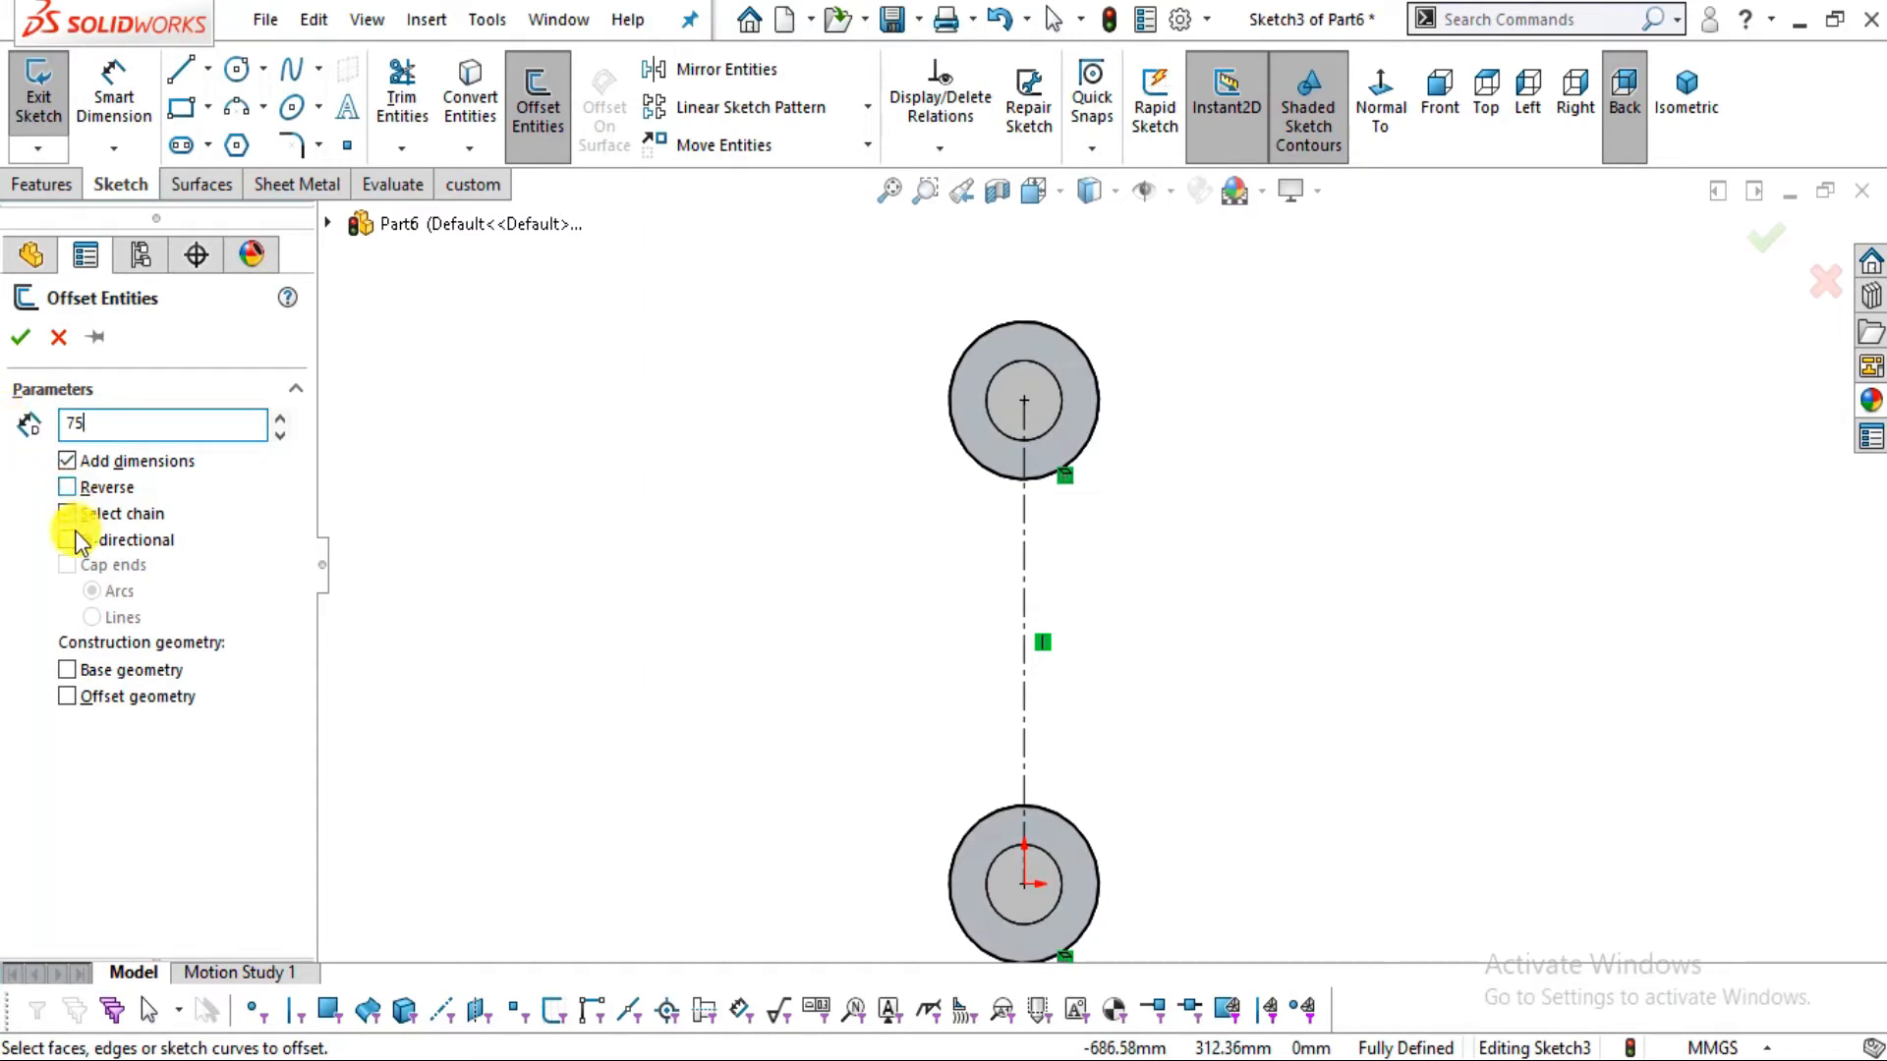
click(67, 540)
click(1023, 623)
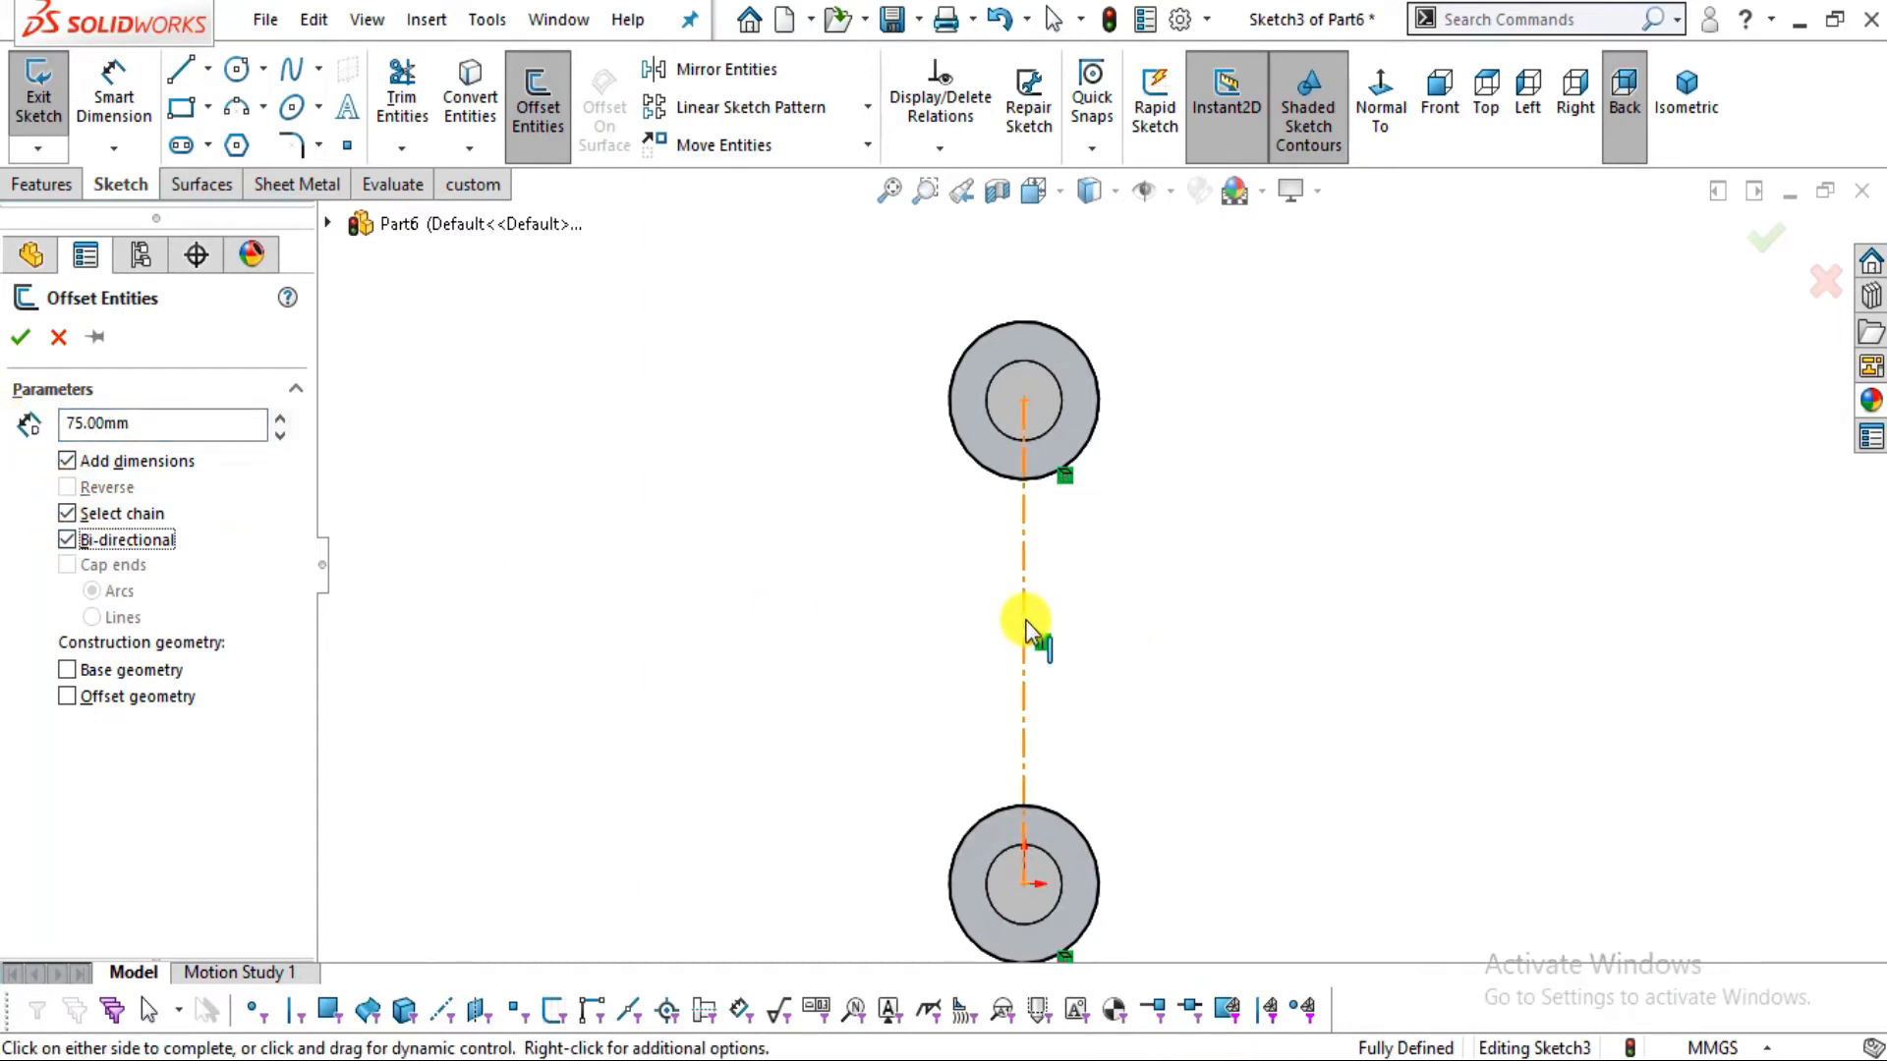
click(23, 339)
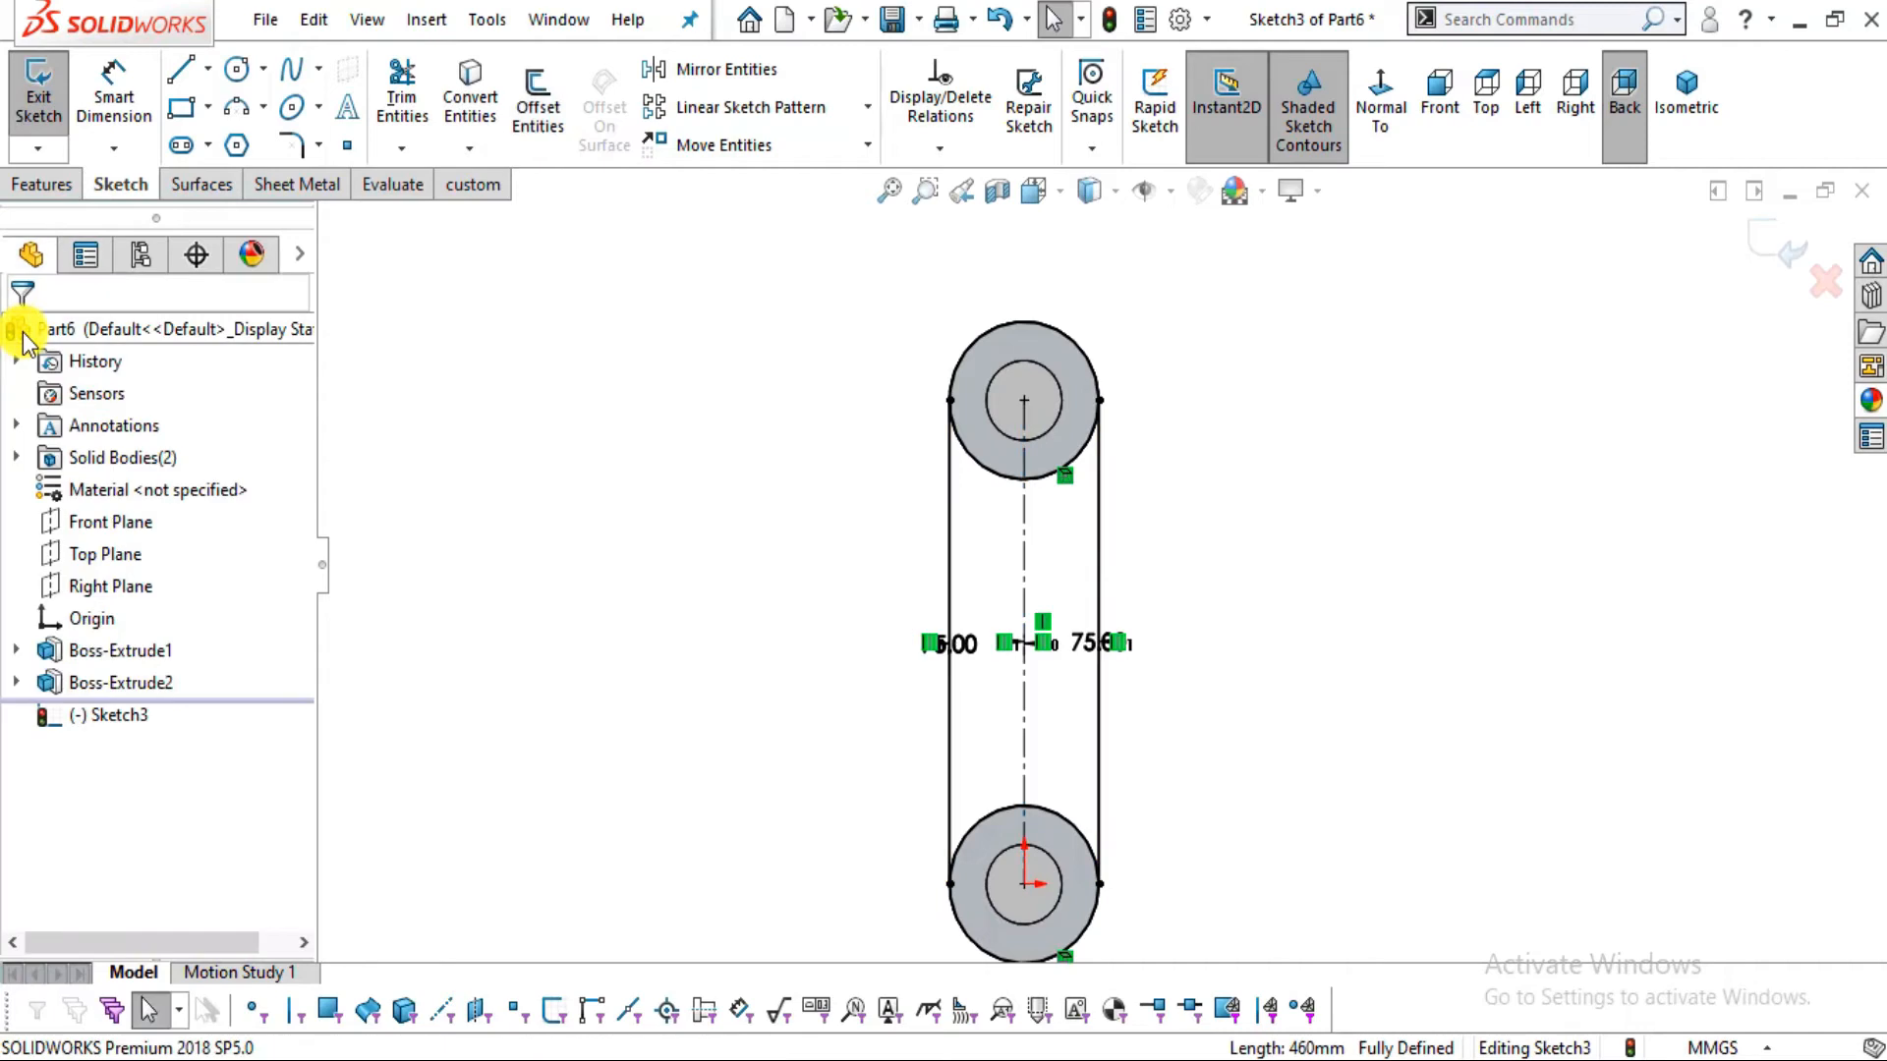
Start a boss extrusion of the two sketch regions between the rings, reversed toward the tube body
middle_drag(1031, 685, 1130, 757)
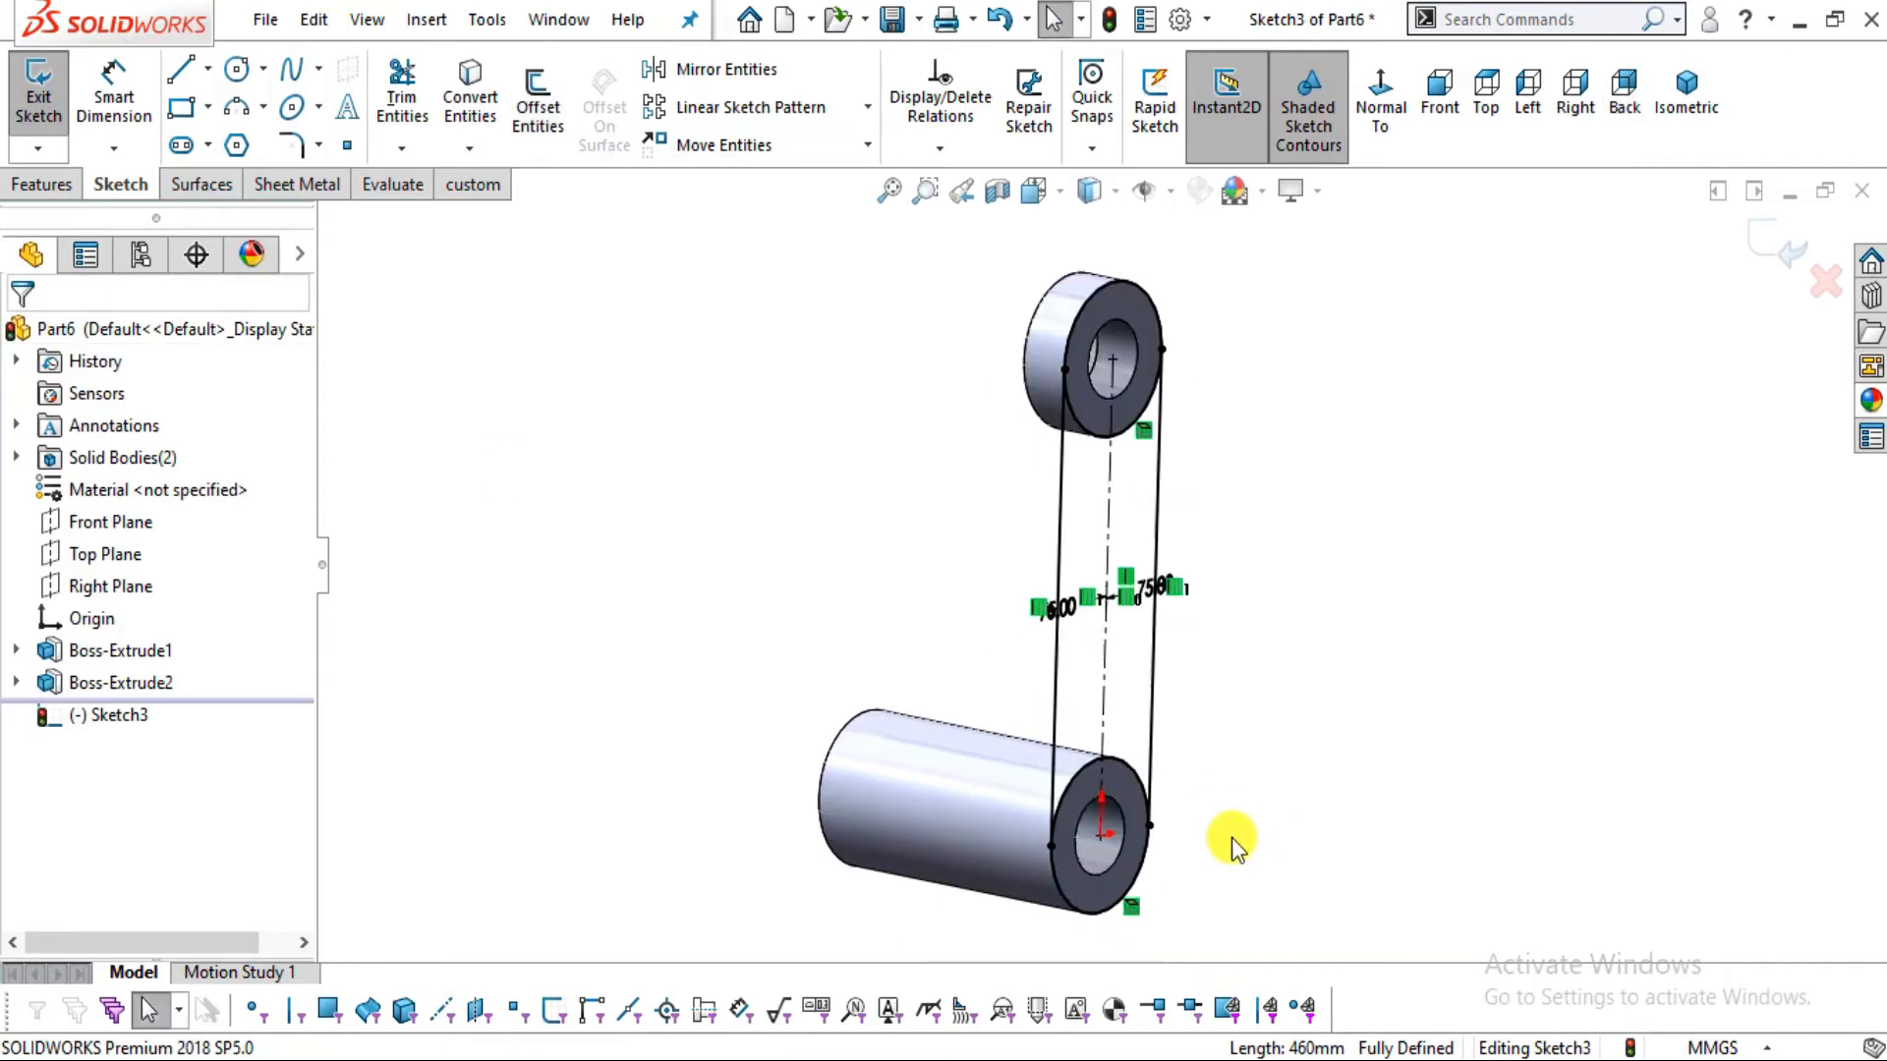
scroll(1235, 847, down, 2)
click(48, 183)
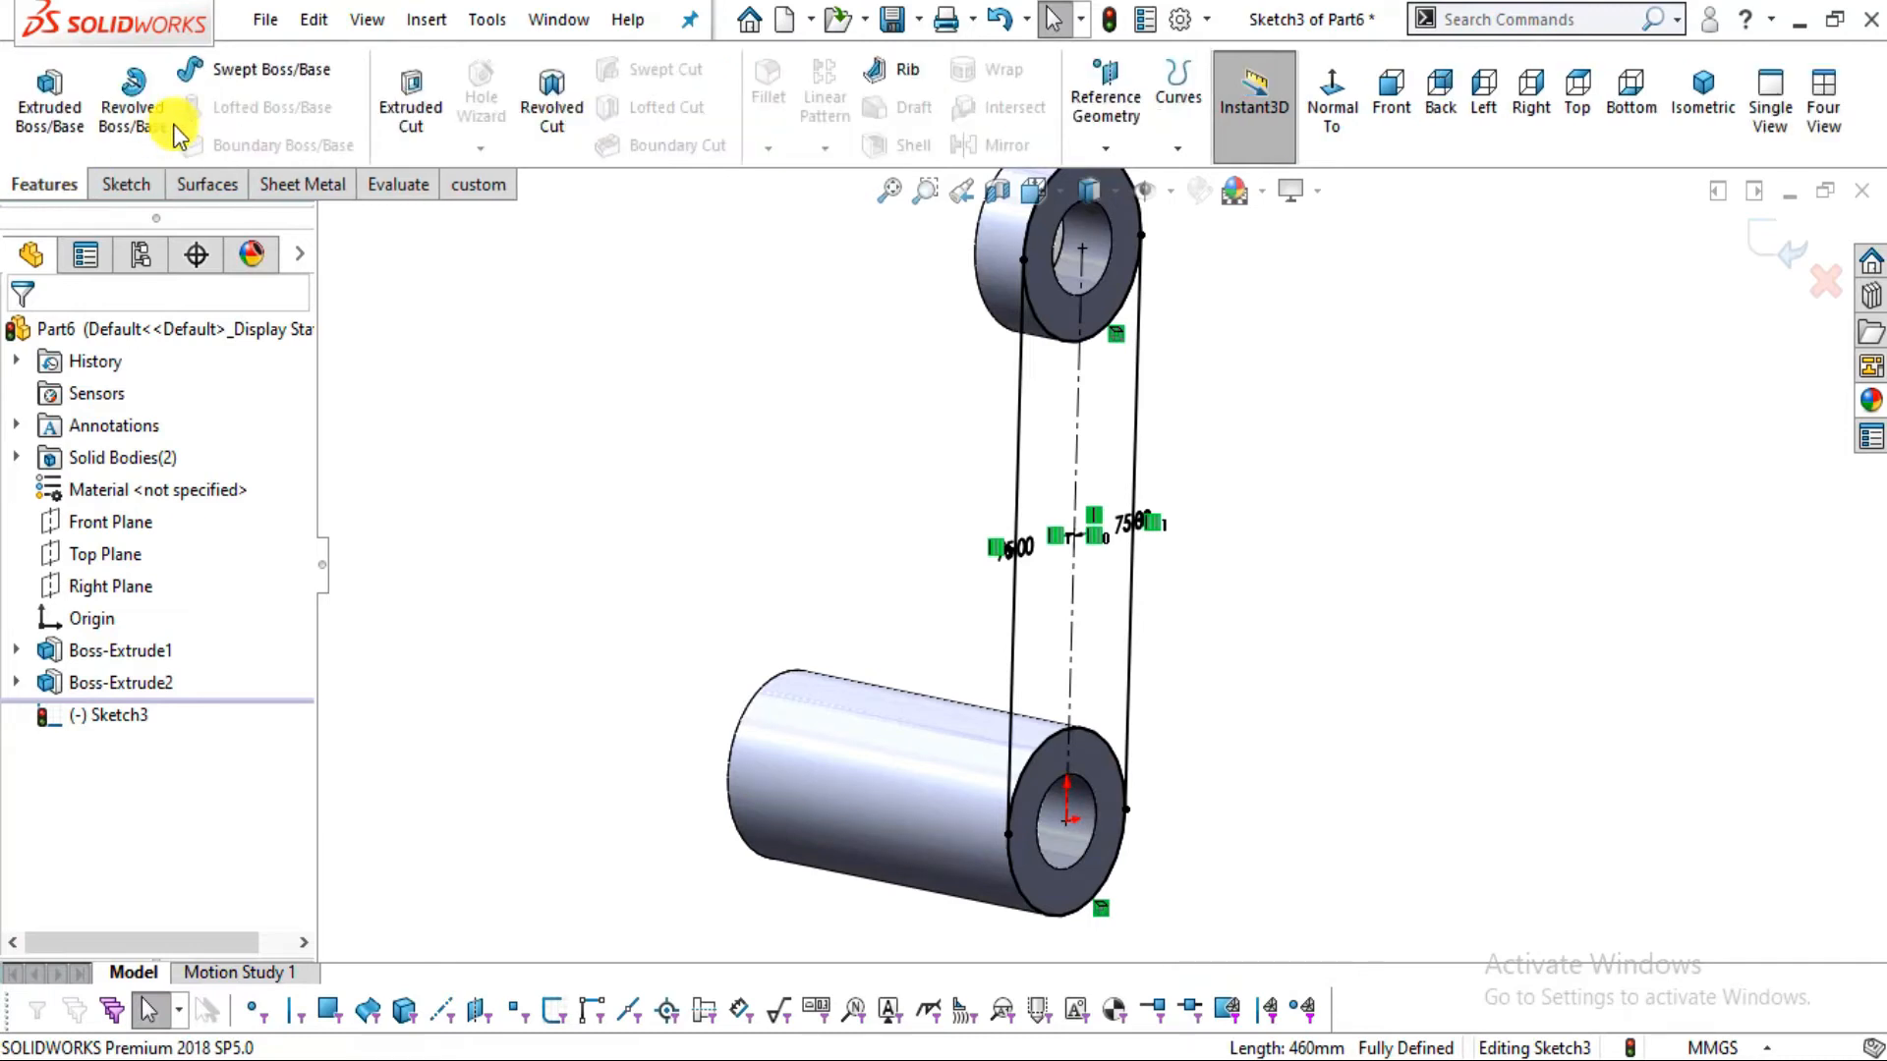
click(49, 116)
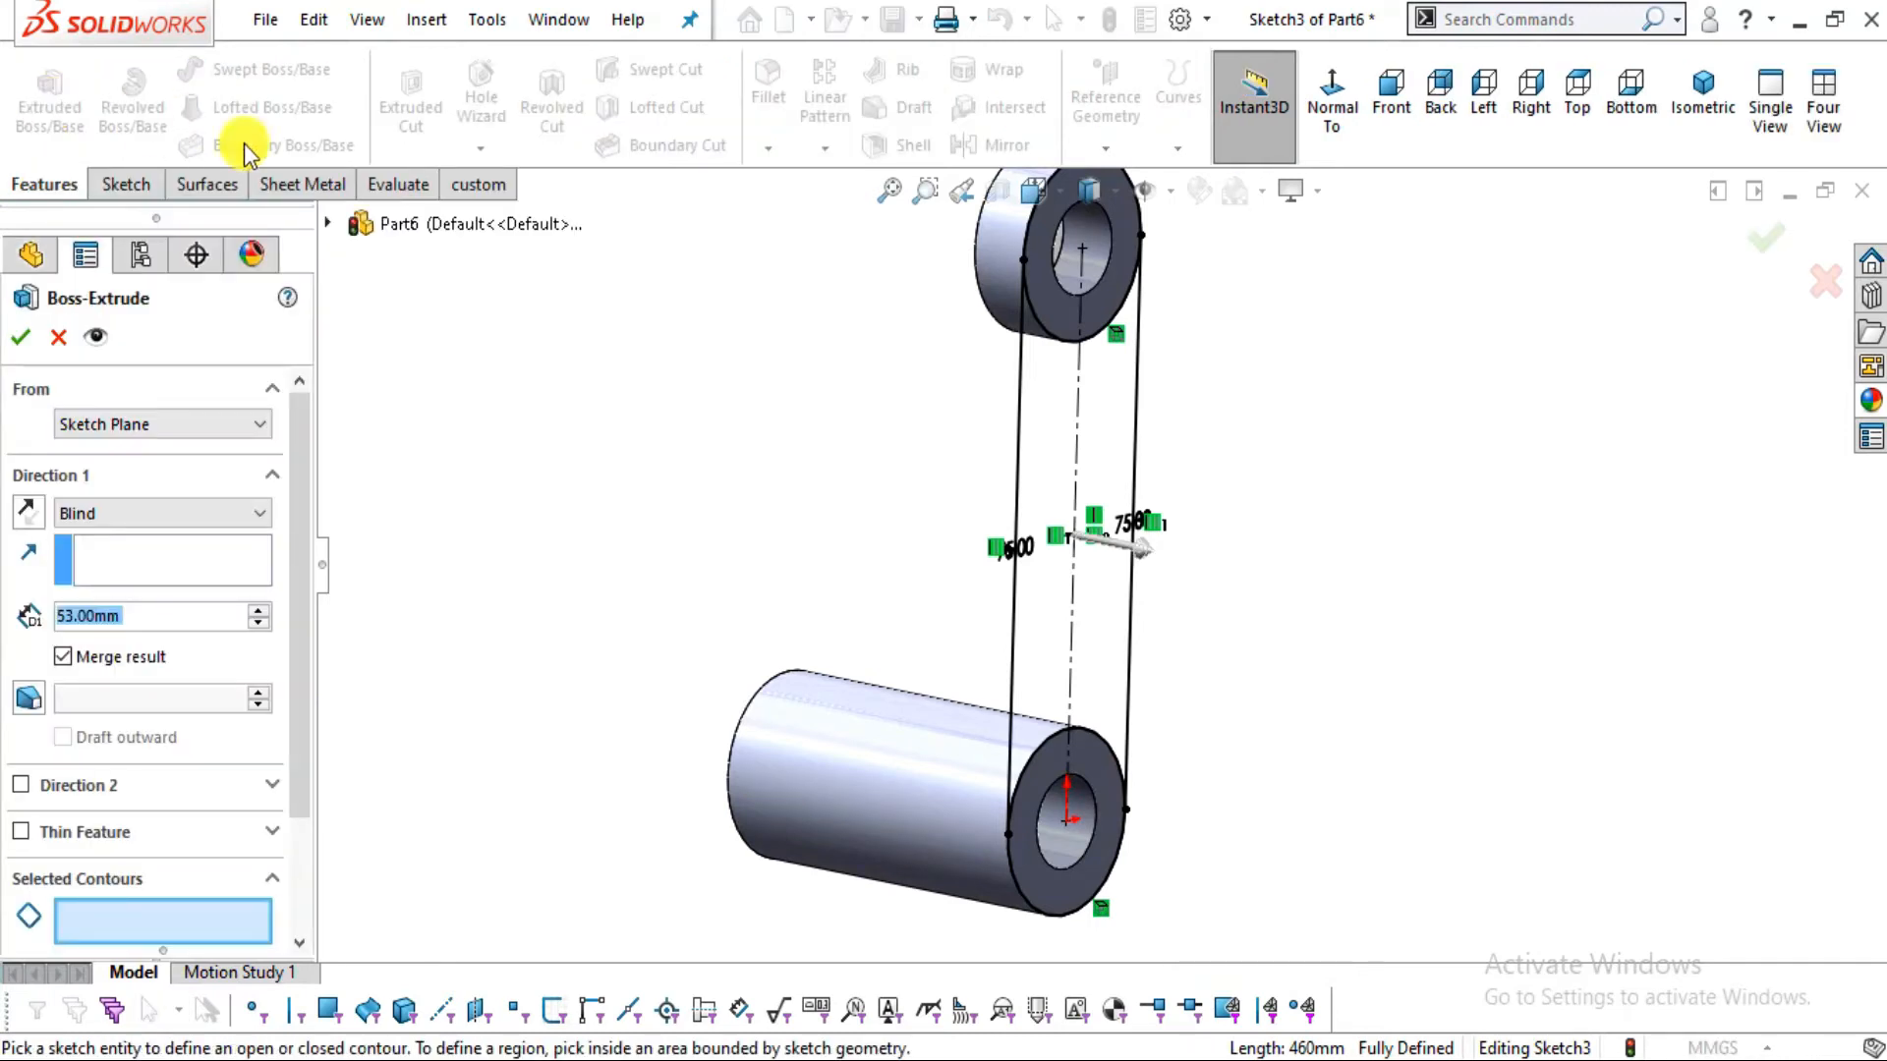
click(1095, 381)
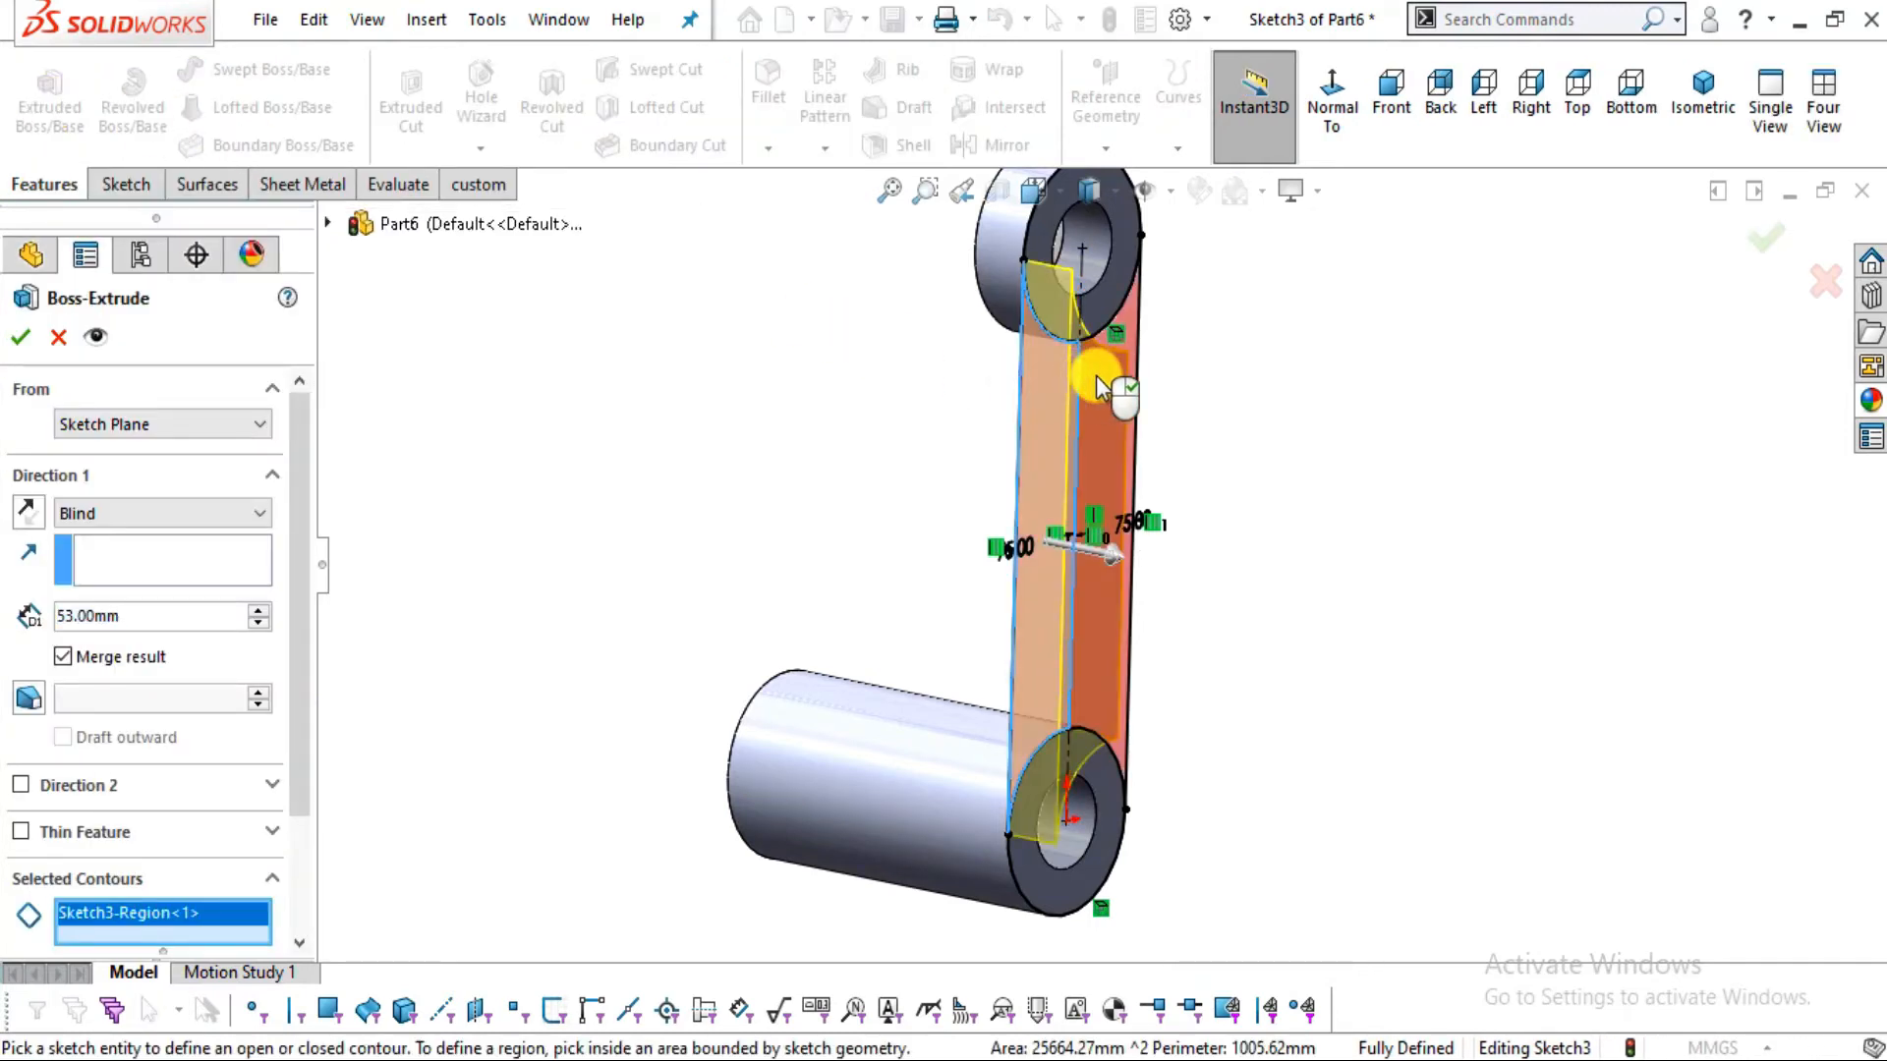
click(1127, 320)
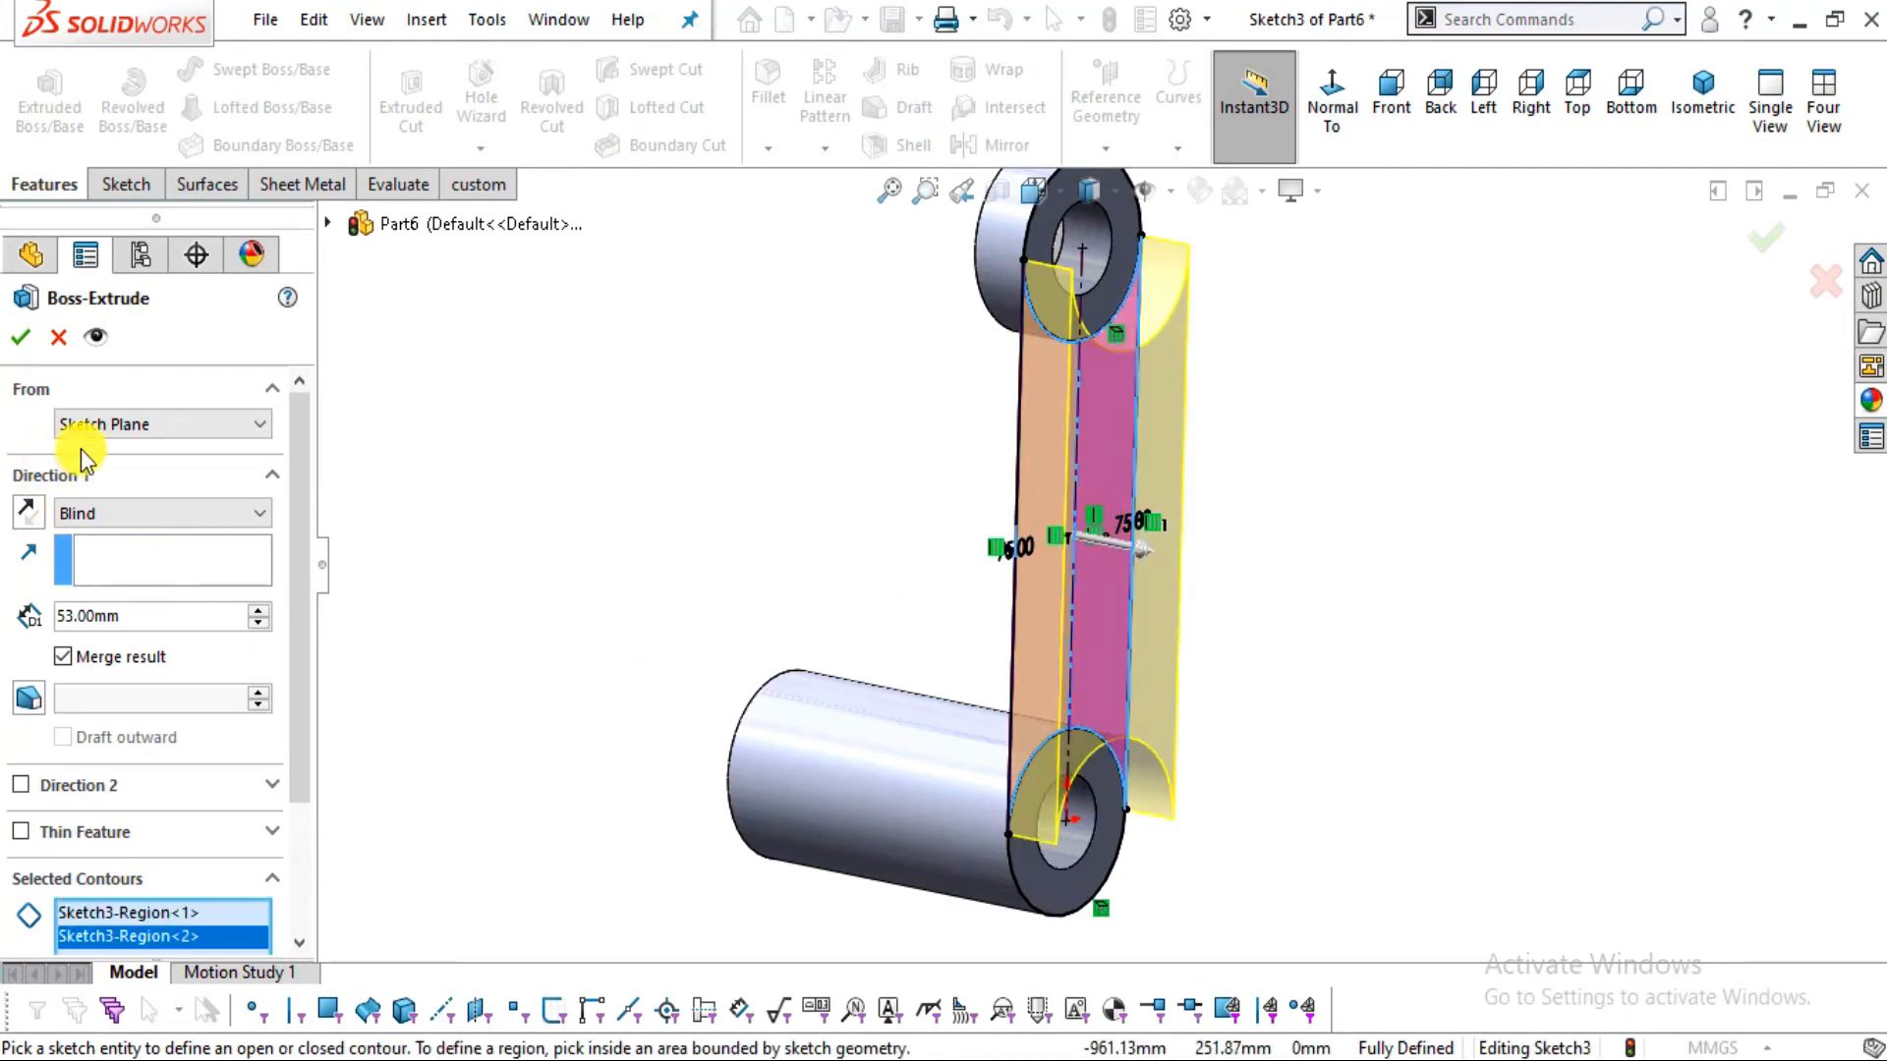
click(36, 508)
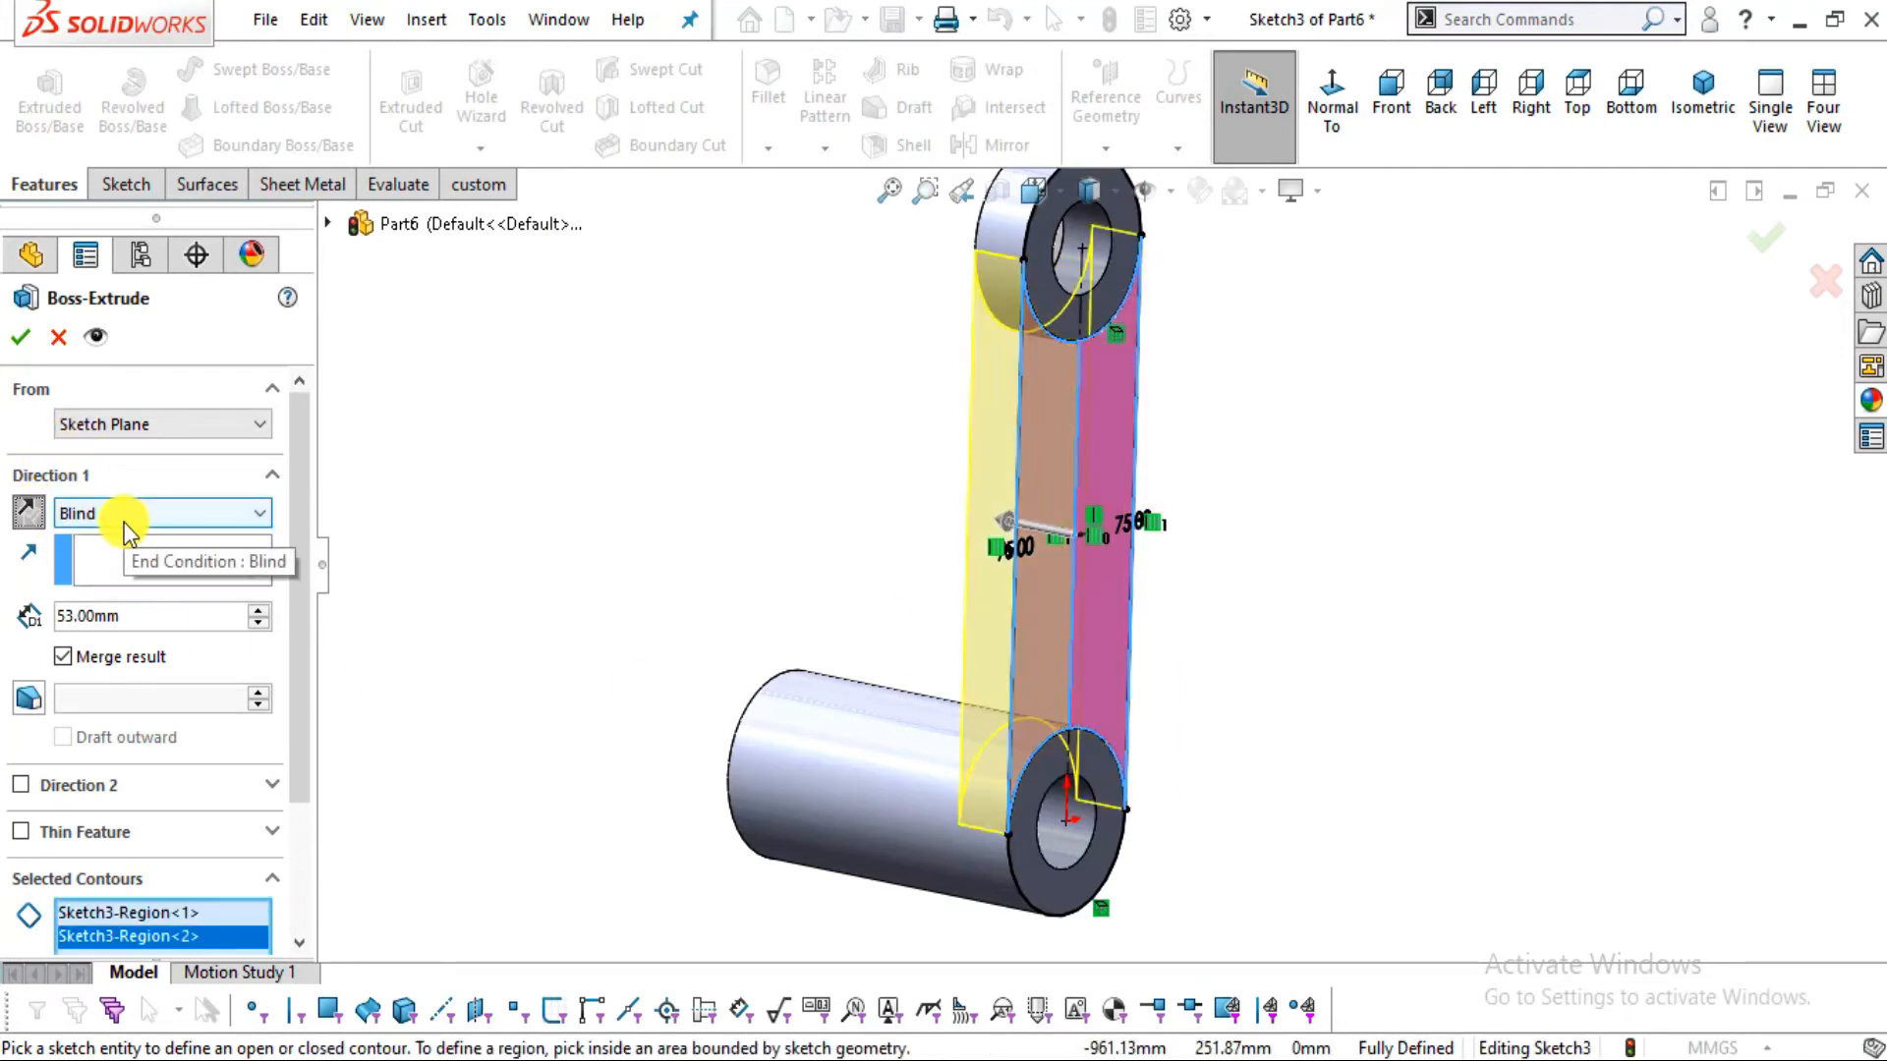
Start the arm extrusion from an offset of 6 mm instead of the sketch plane
click(128, 427)
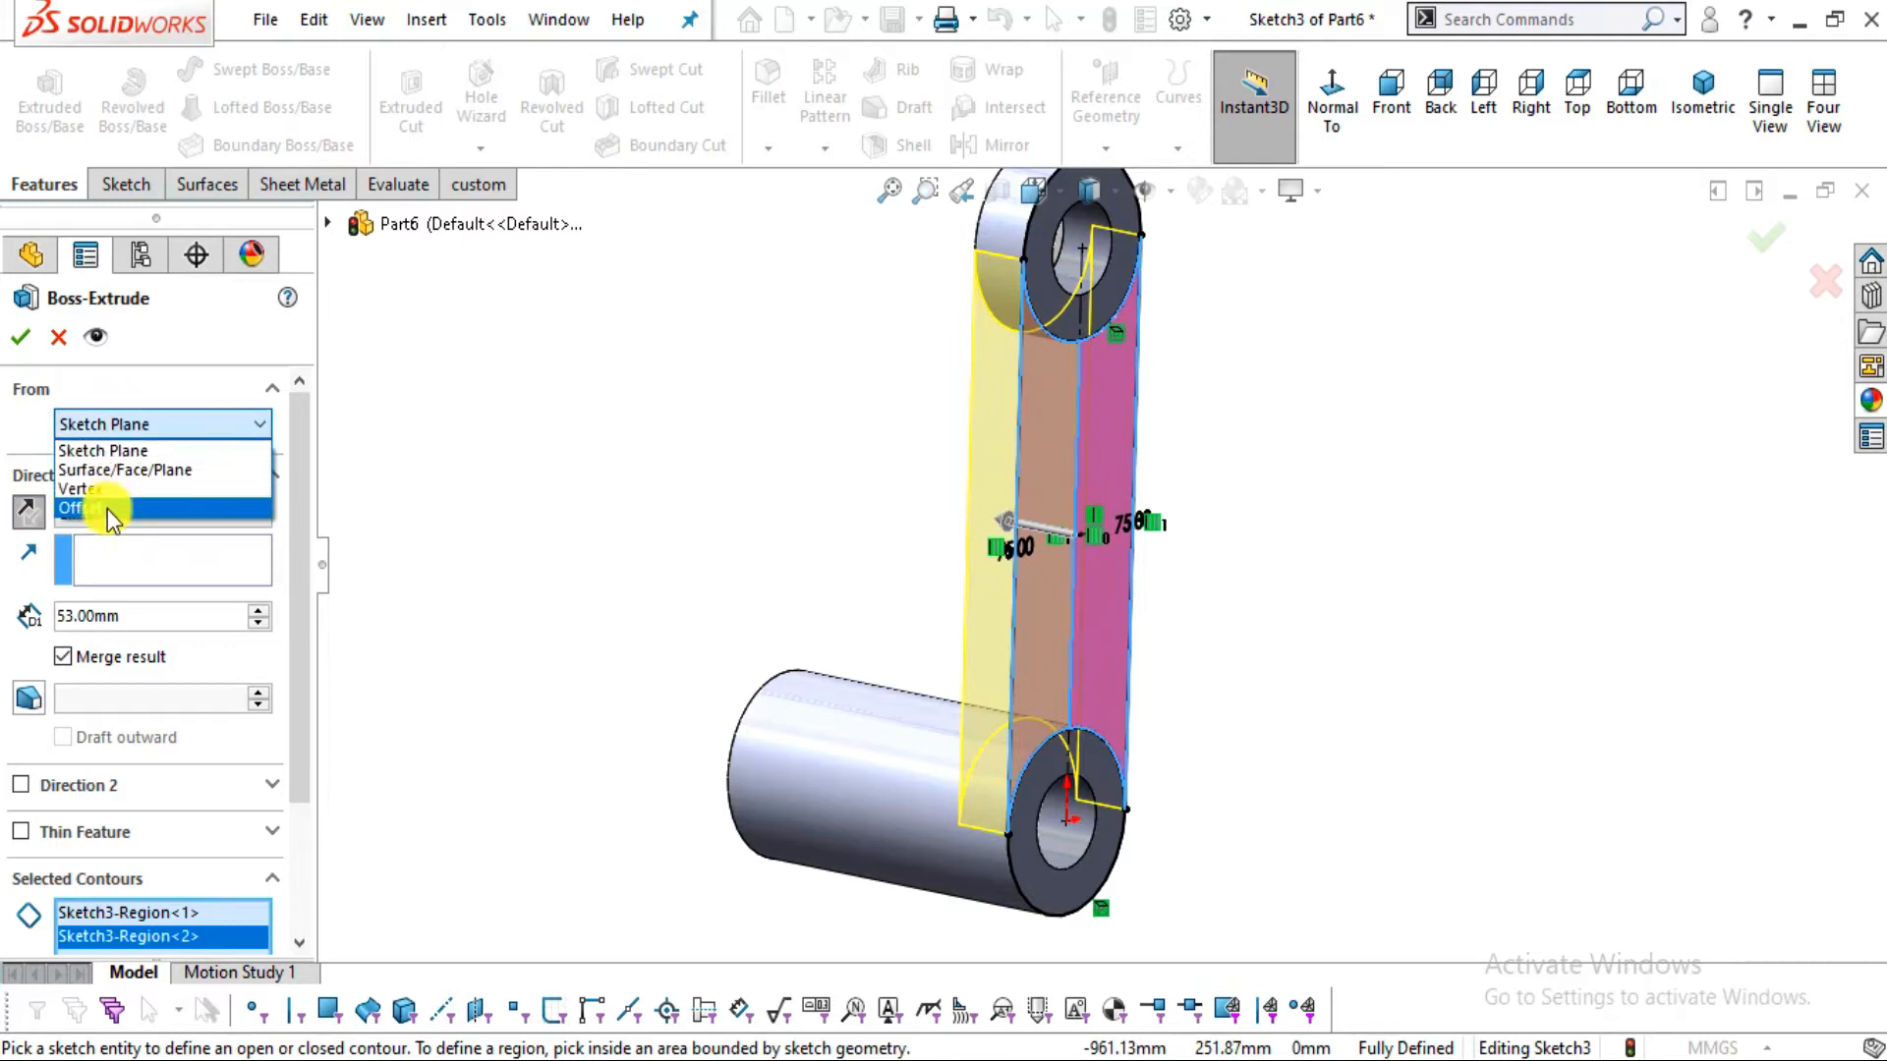
click(108, 508)
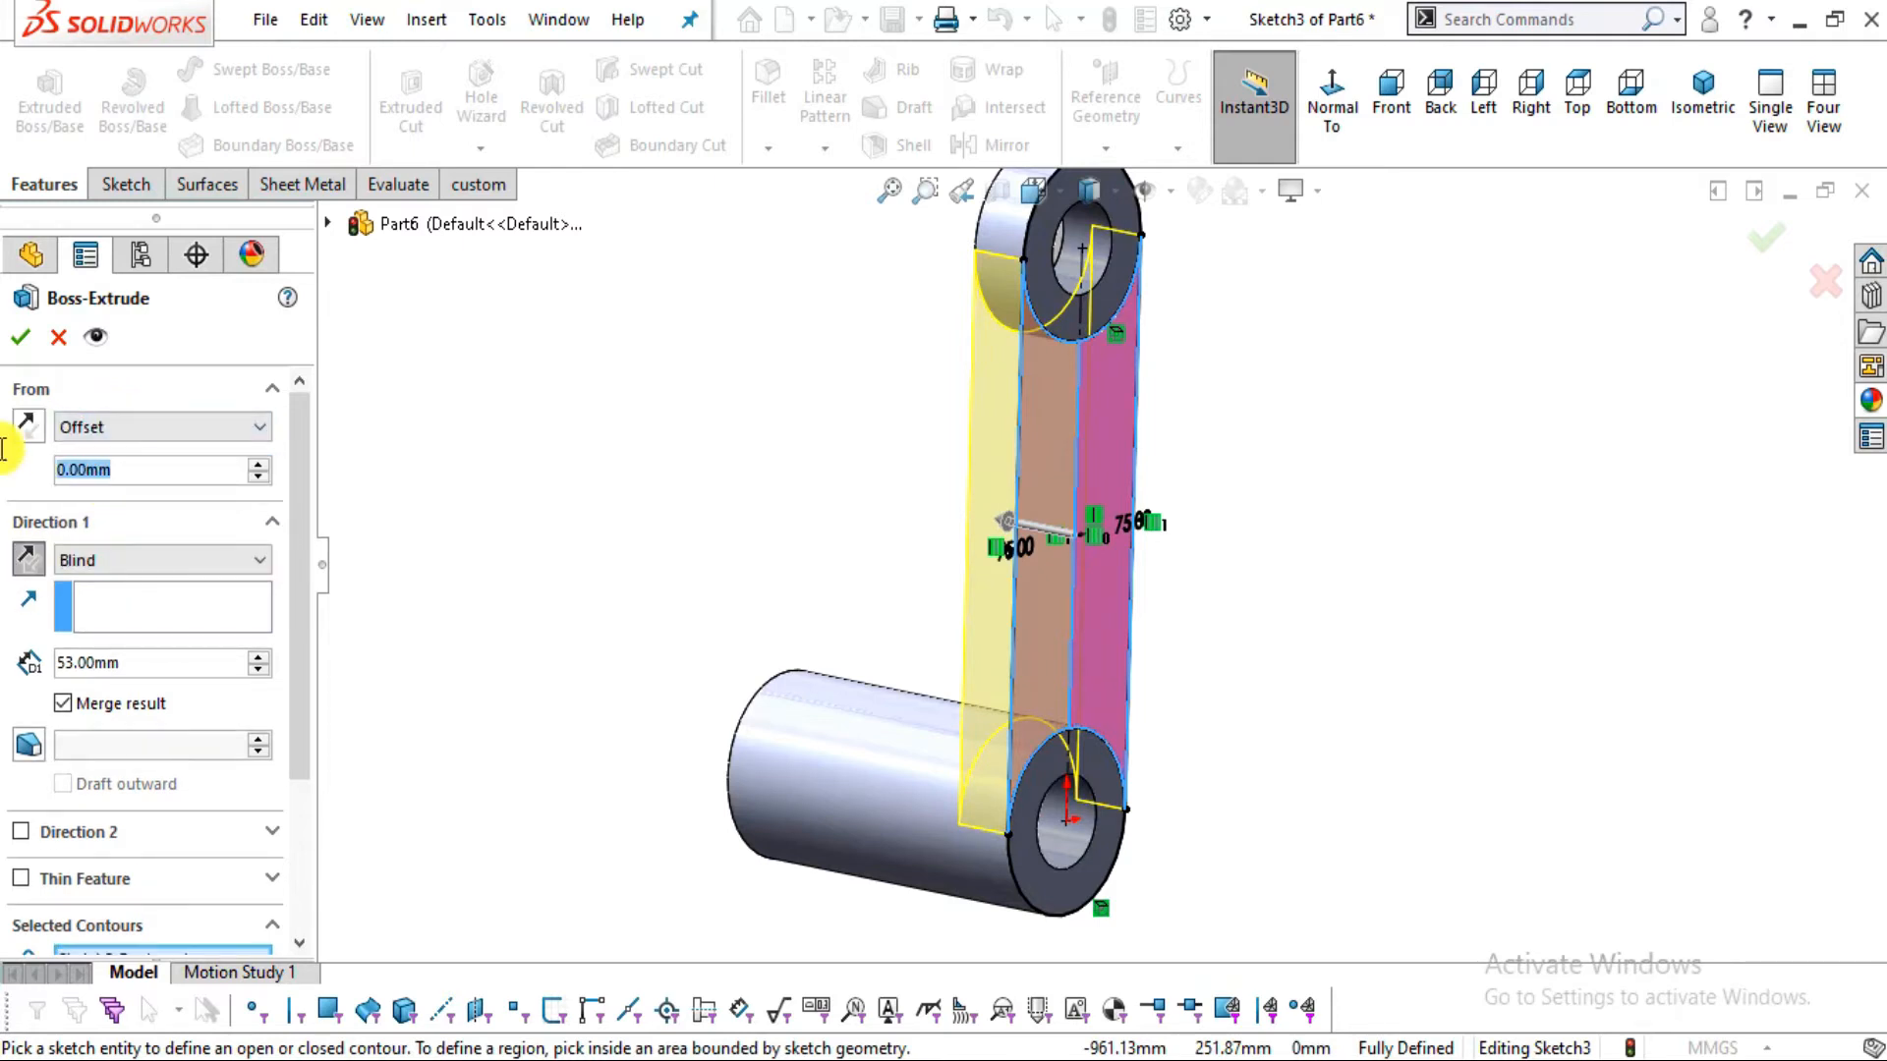
text(6)
key(Return)
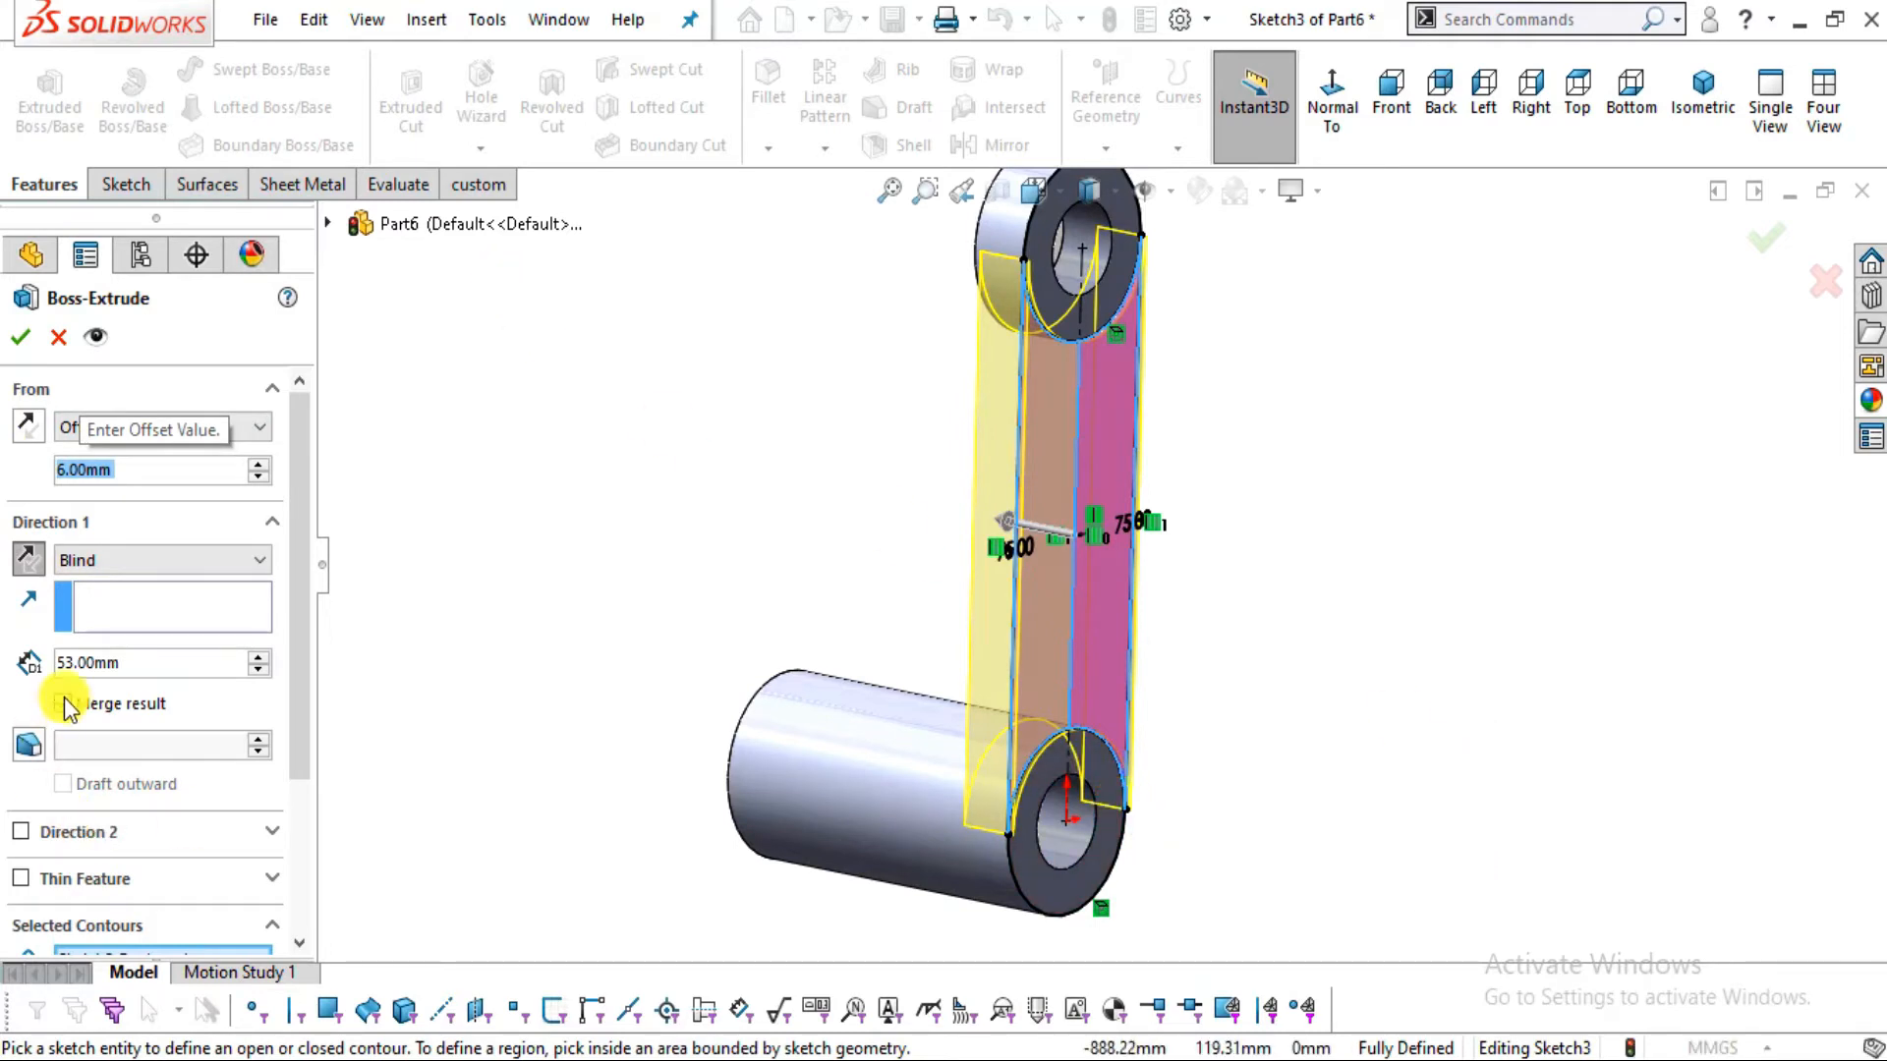
Check the arm thickness in the drawing PDF and set the arm extrusion's depth to 41 mm
key(alt+Tab)
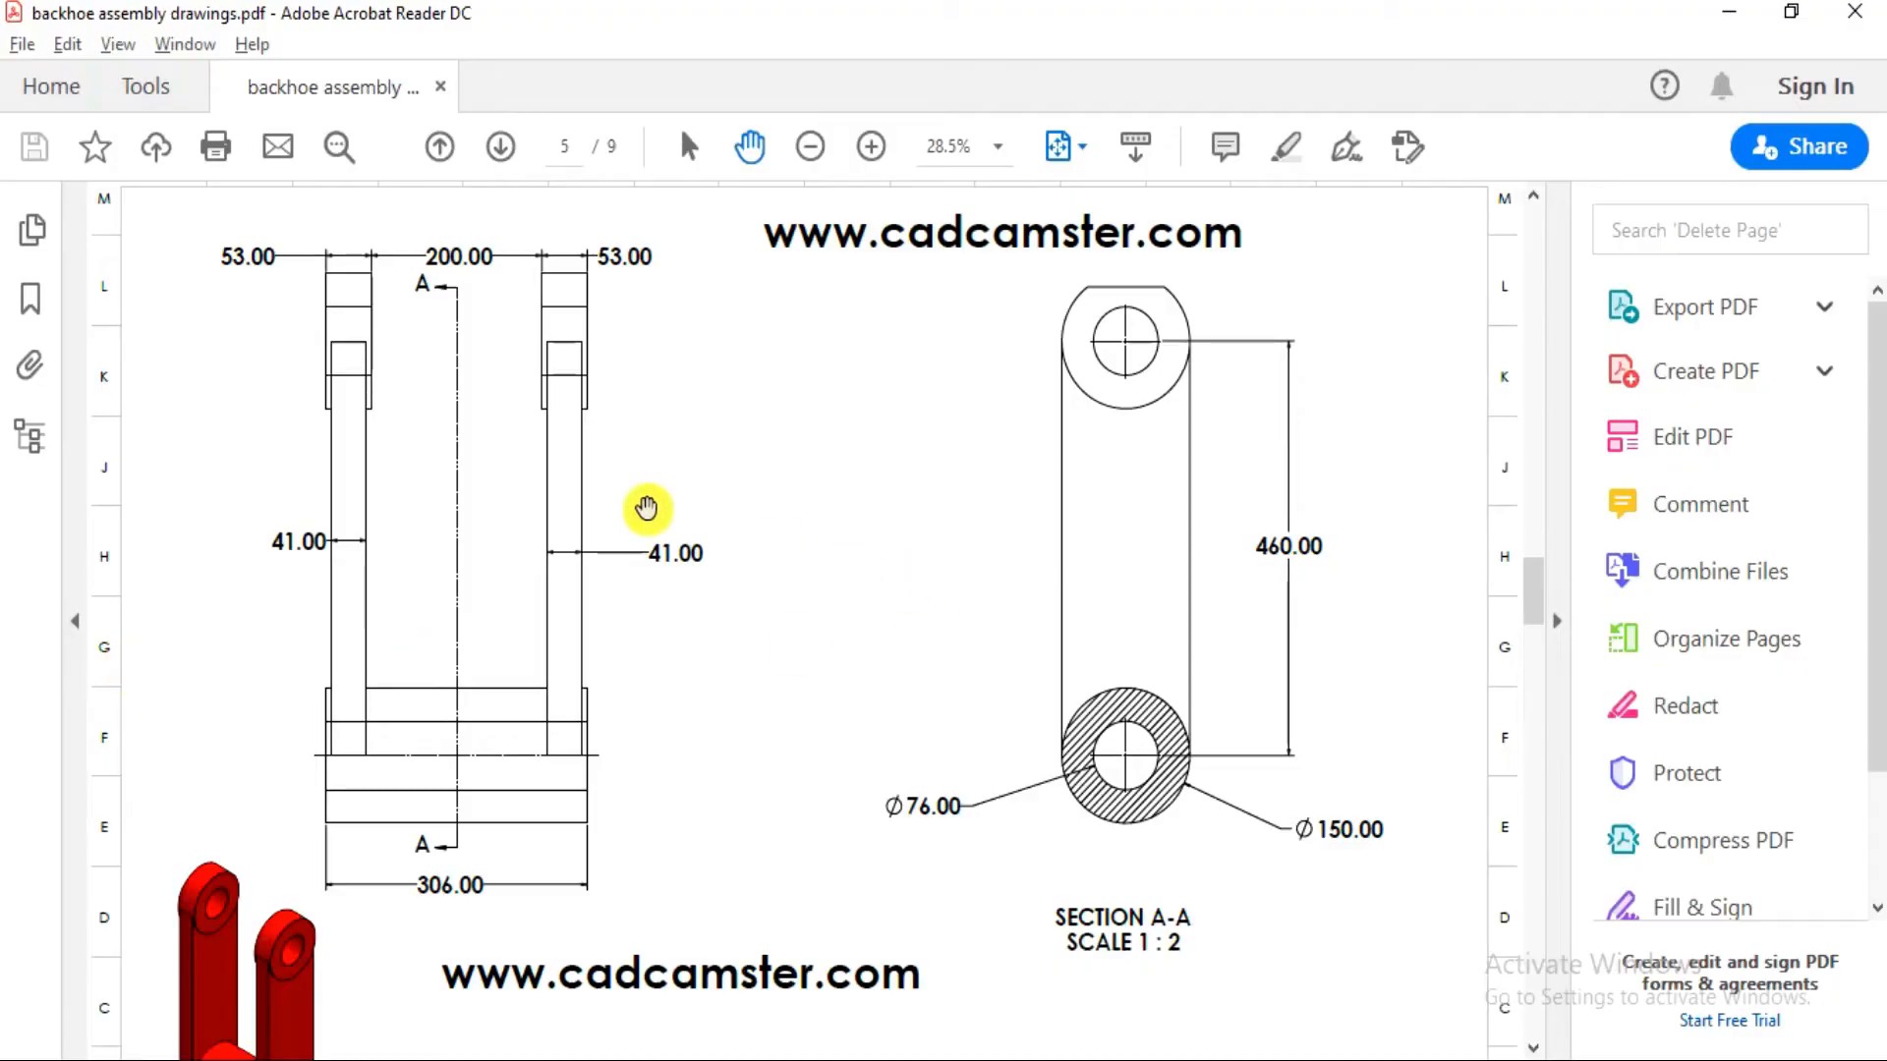
key(alt+Tab)
drag(147, 662, 3, 643)
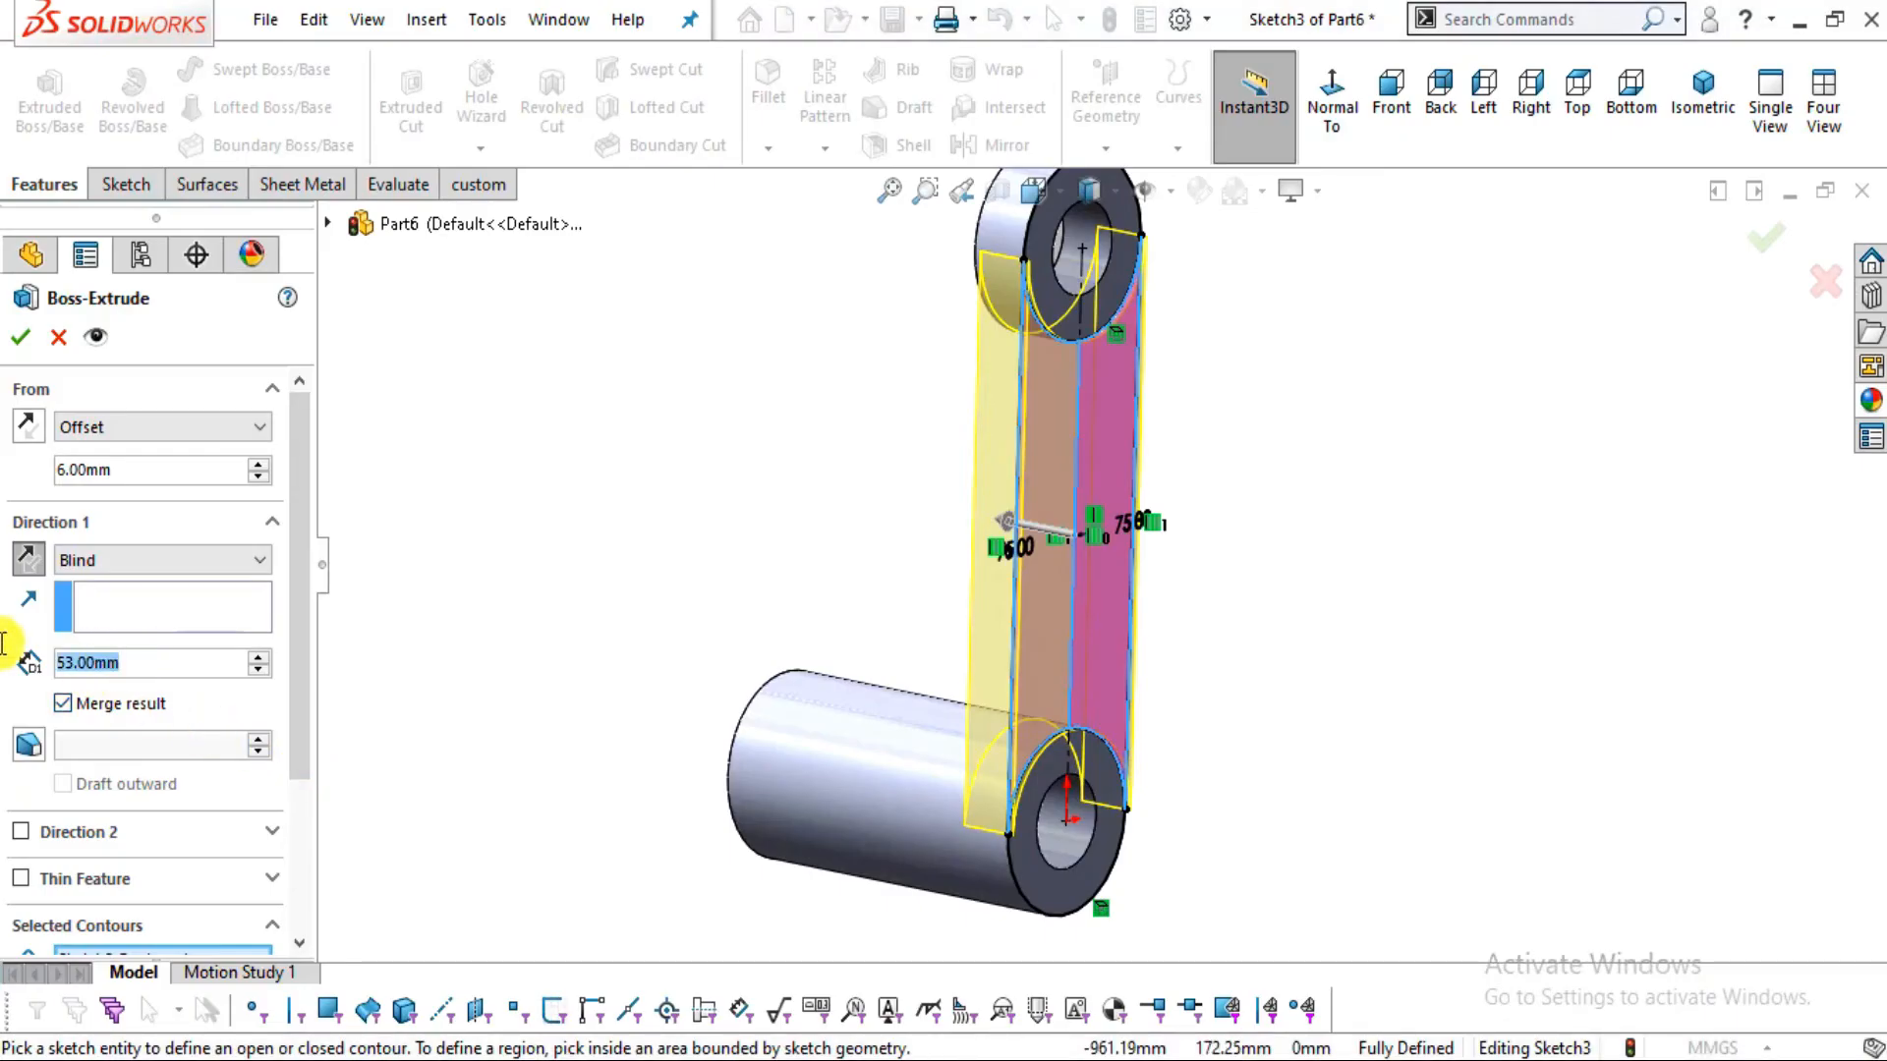
text(41)
key(Return)
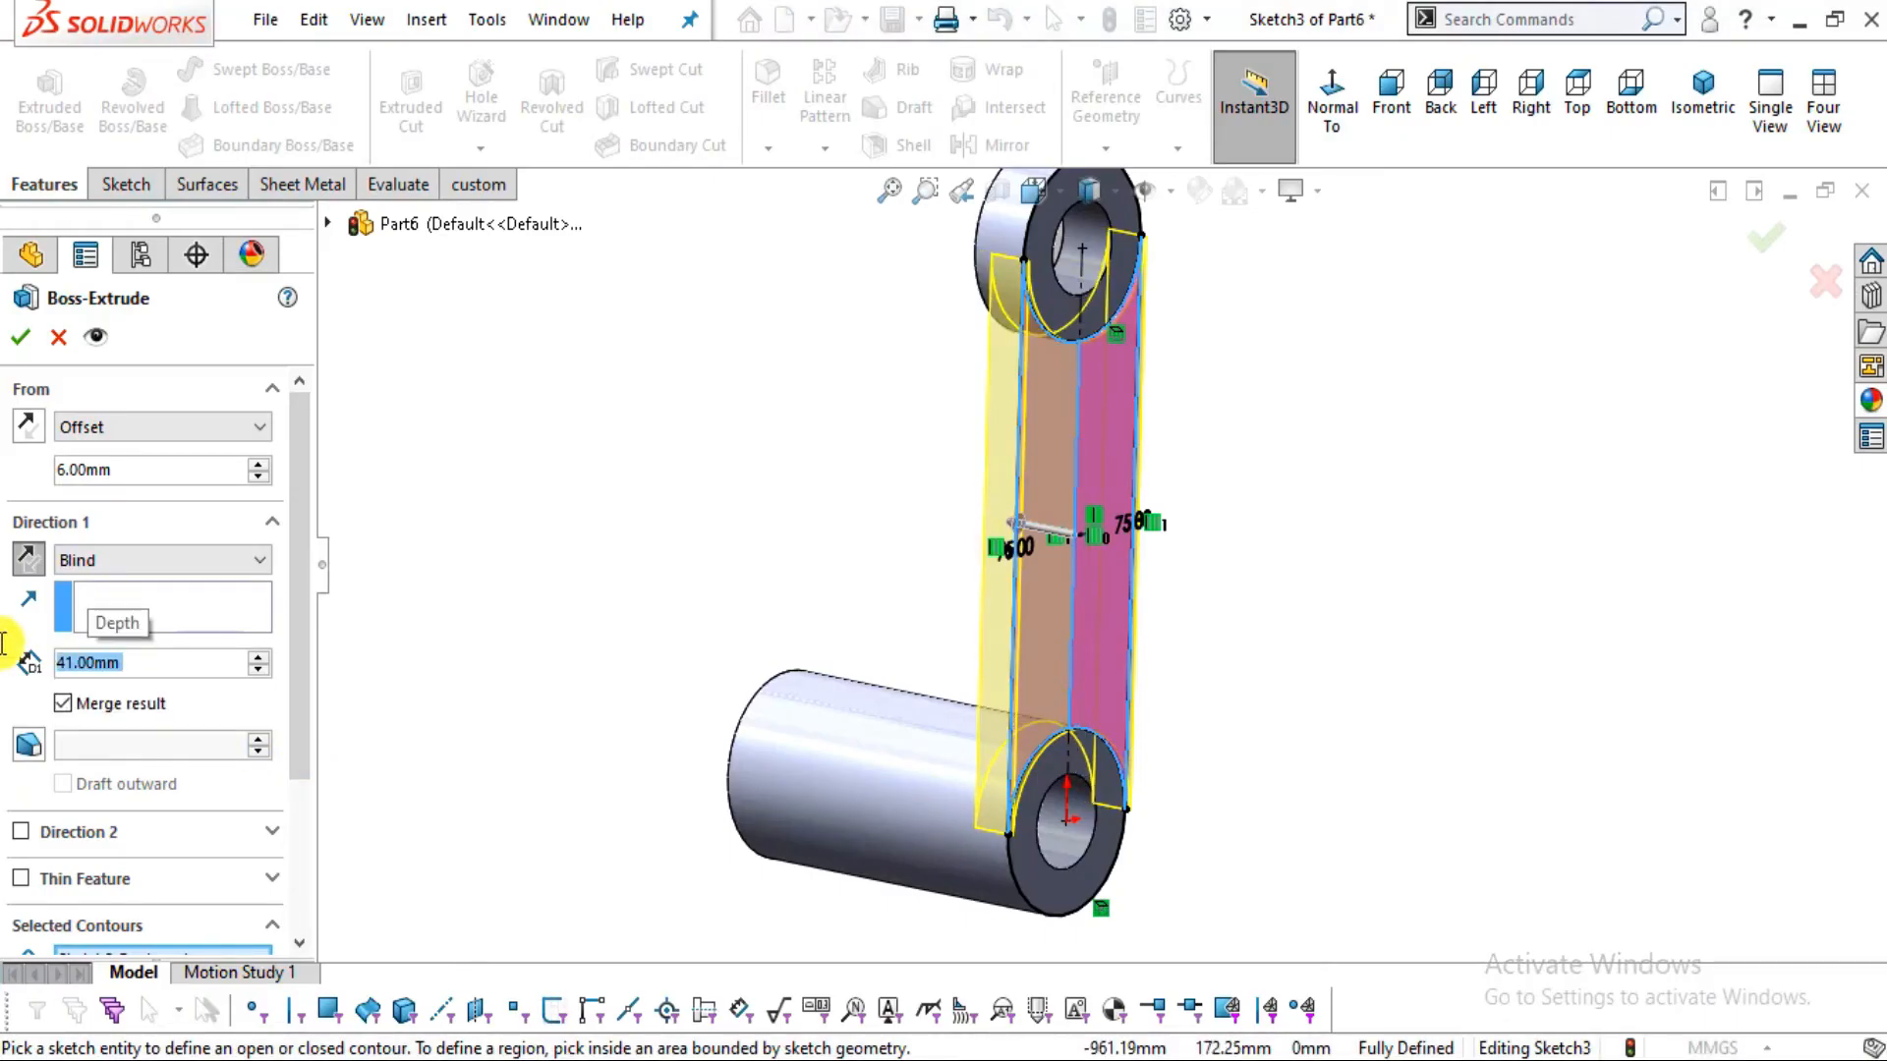
Reverse the 6 mm start offset so the arm begins inside the ring's front face, and finish the extrusion
scroll(1004, 297, down, 3)
middle_drag(1004, 298, 1116, 299)
scroll(1179, 316, down, 7)
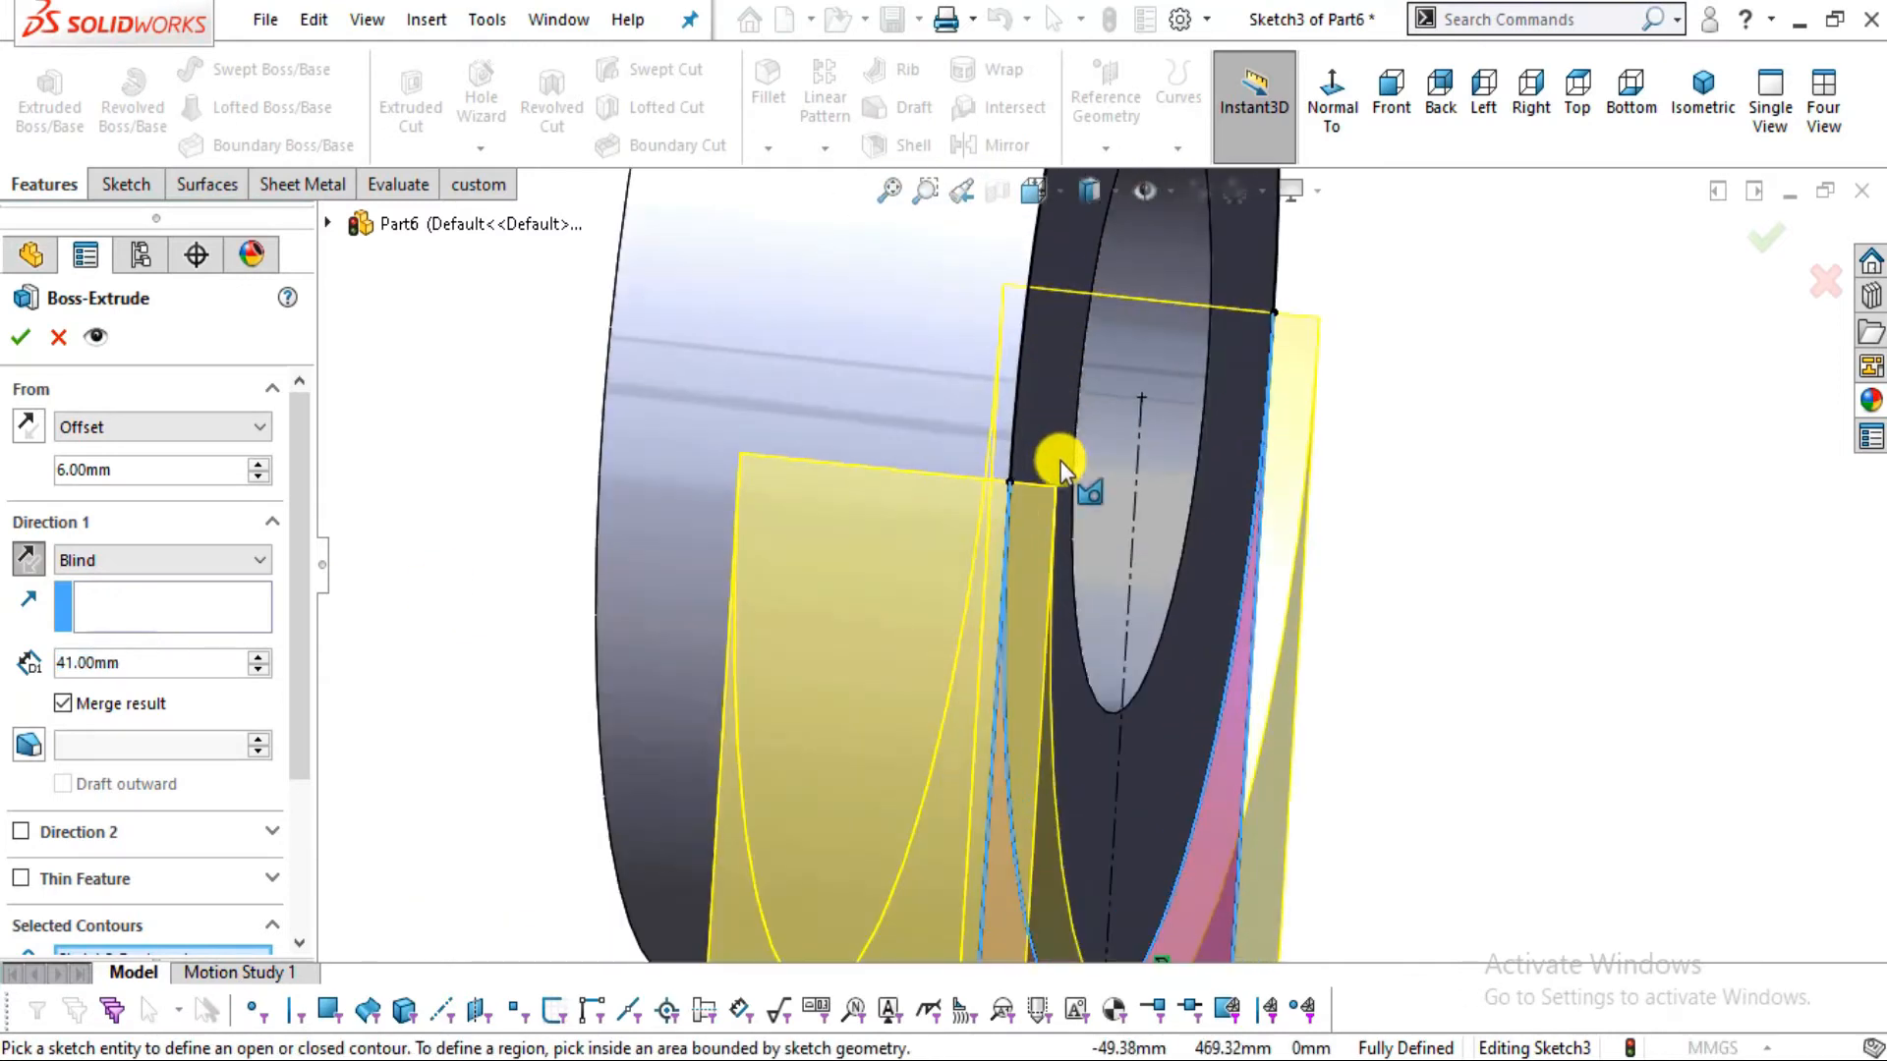
click(37, 559)
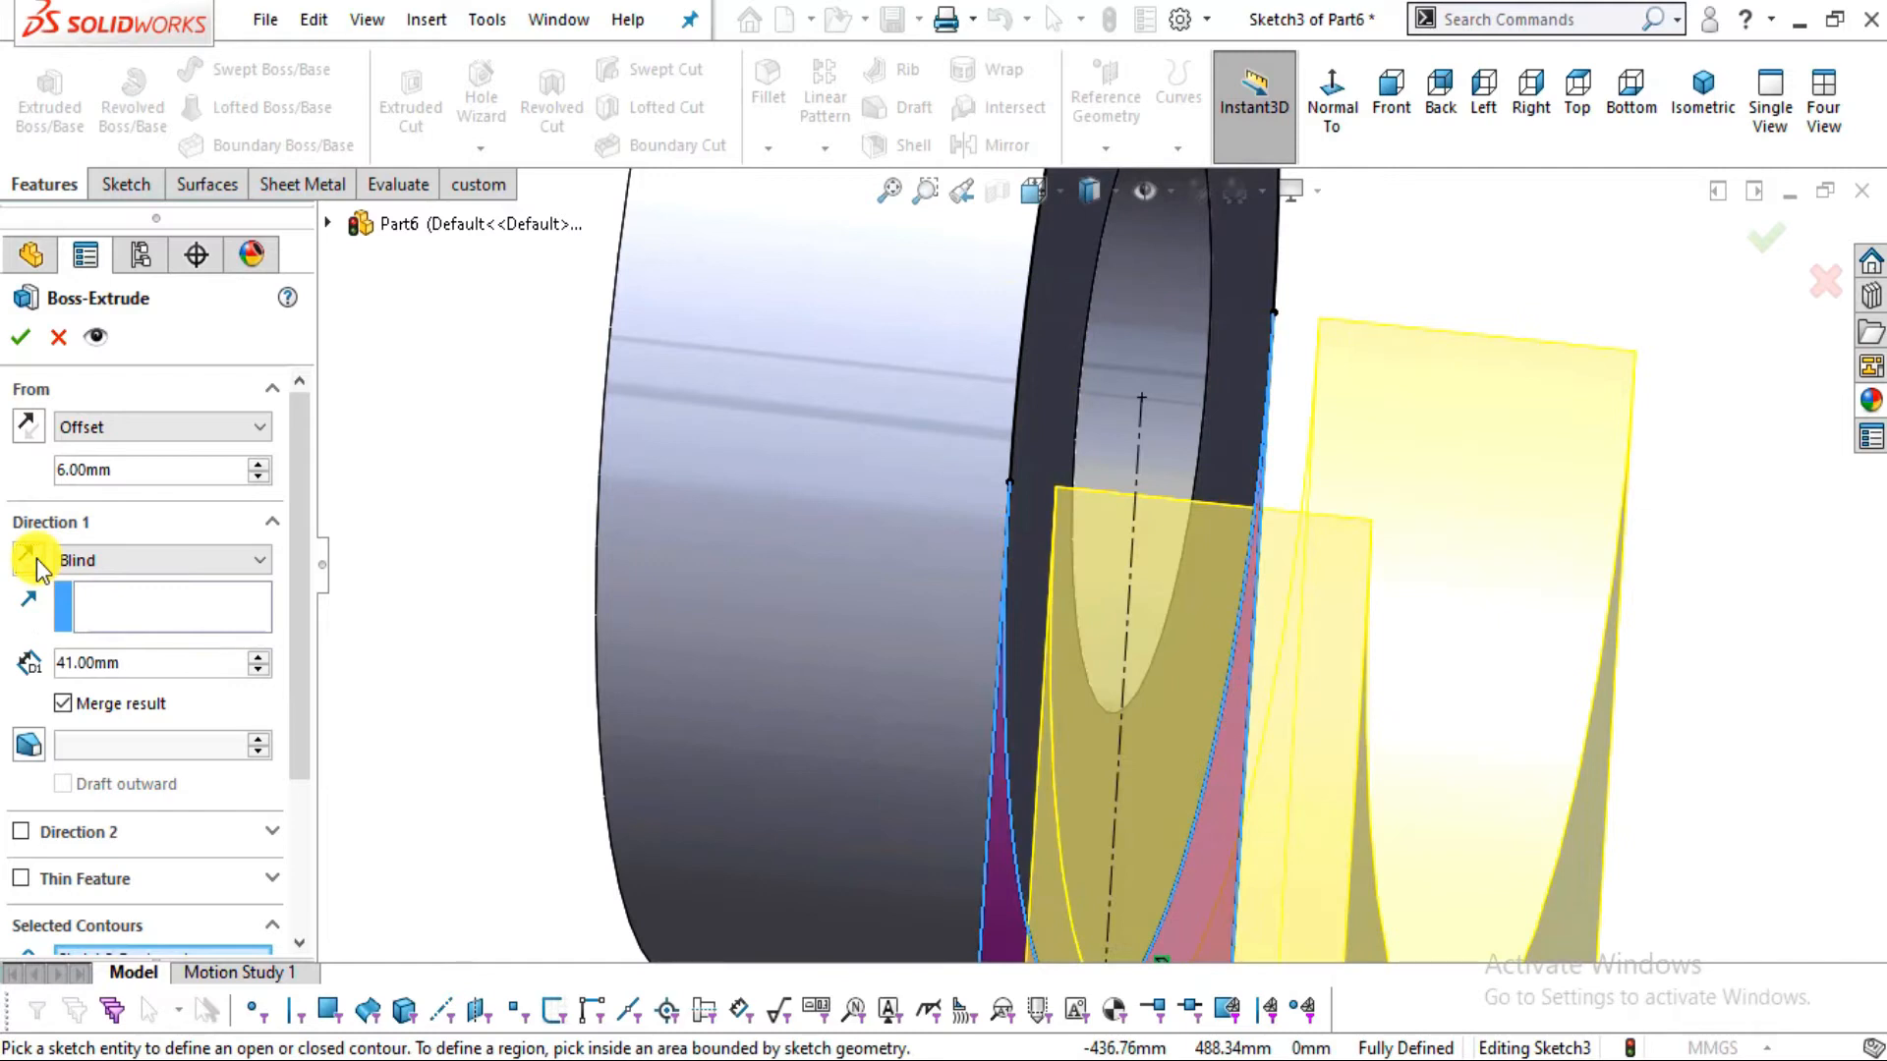
click(36, 559)
click(29, 423)
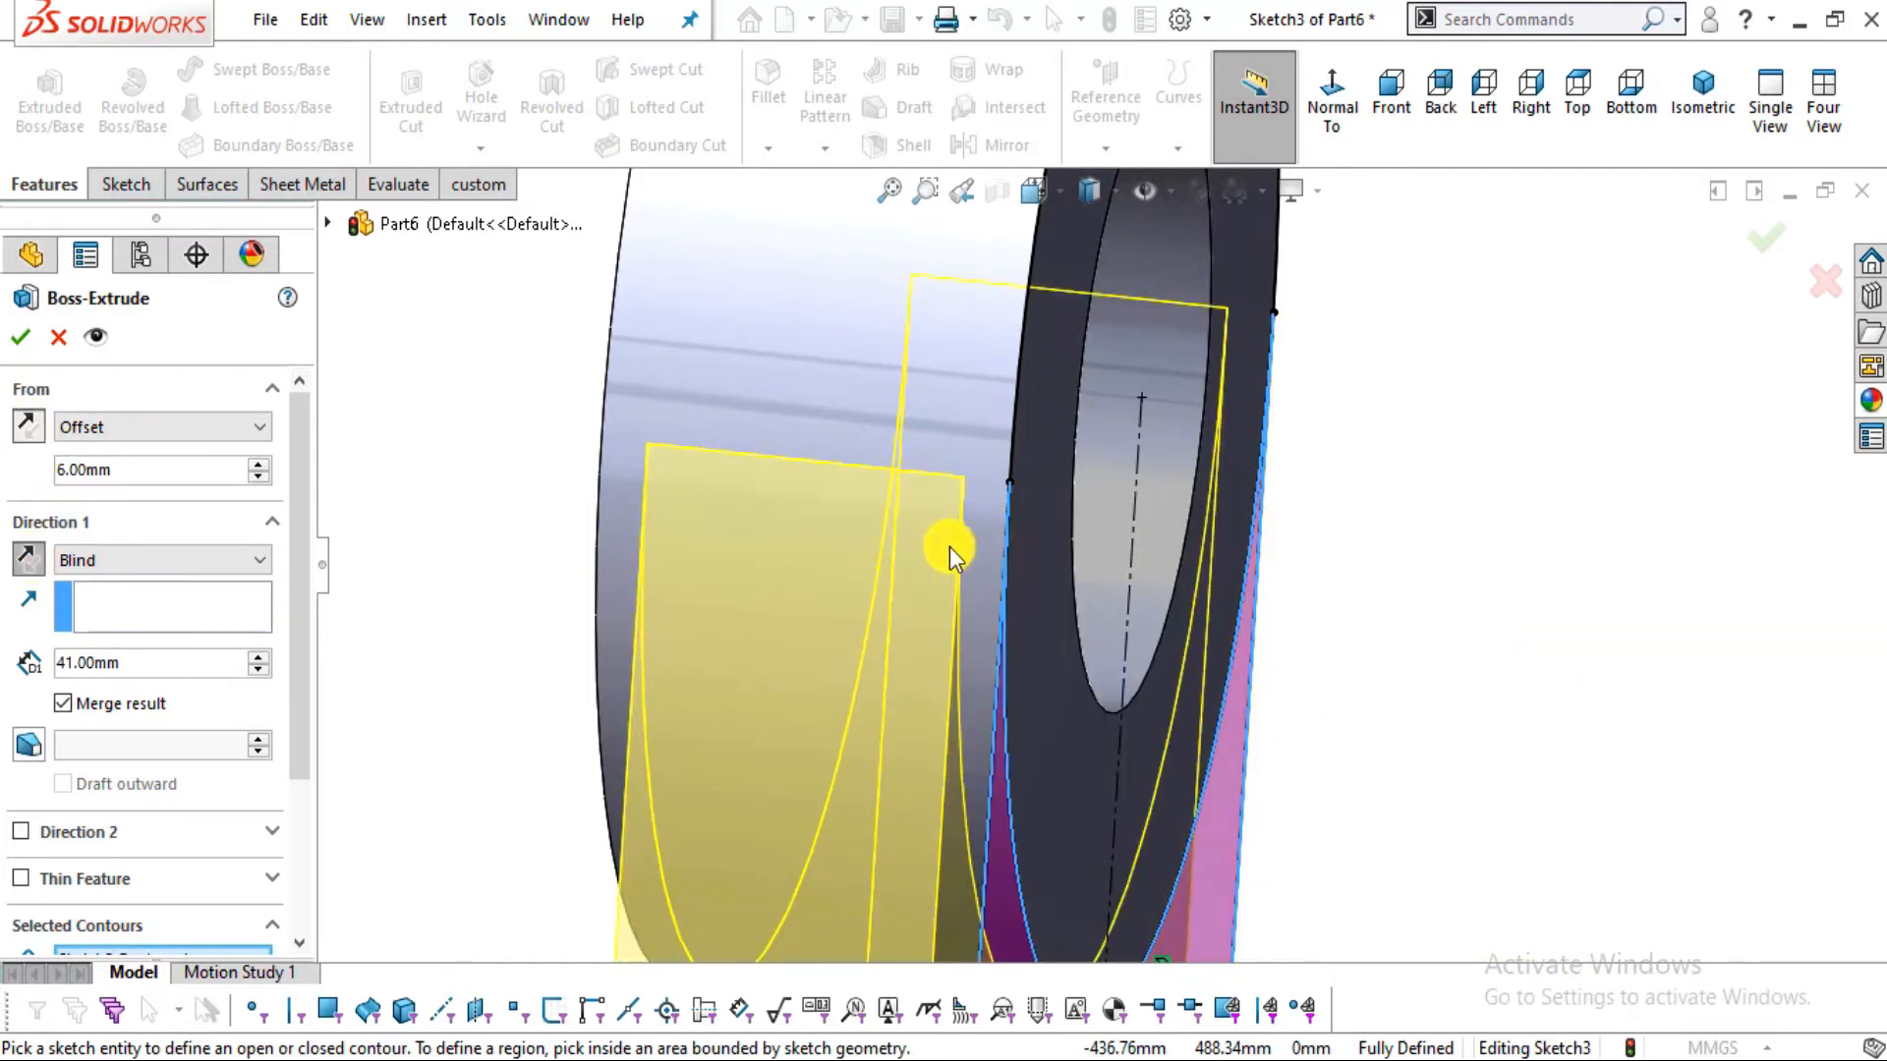
scroll(1146, 623, up, 6)
middle_drag(1116, 645, 694, 646)
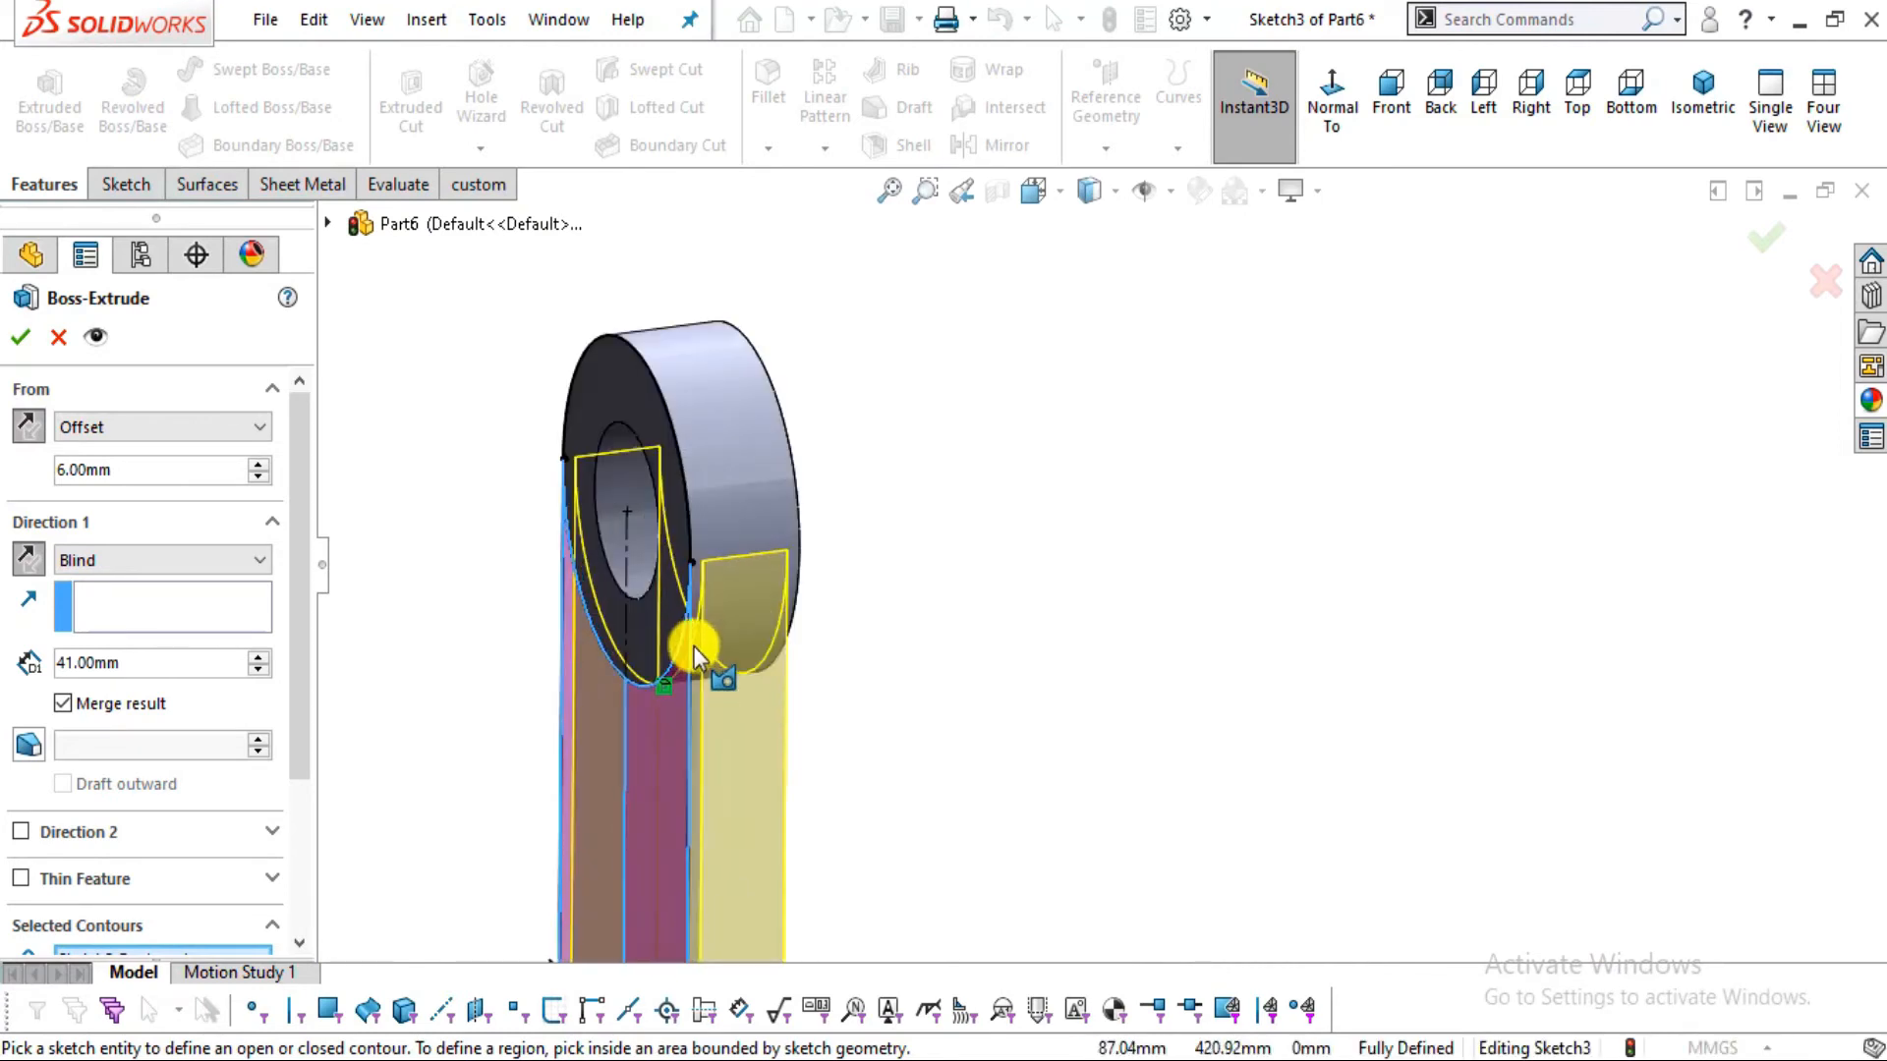
scroll(694, 647, down, 5)
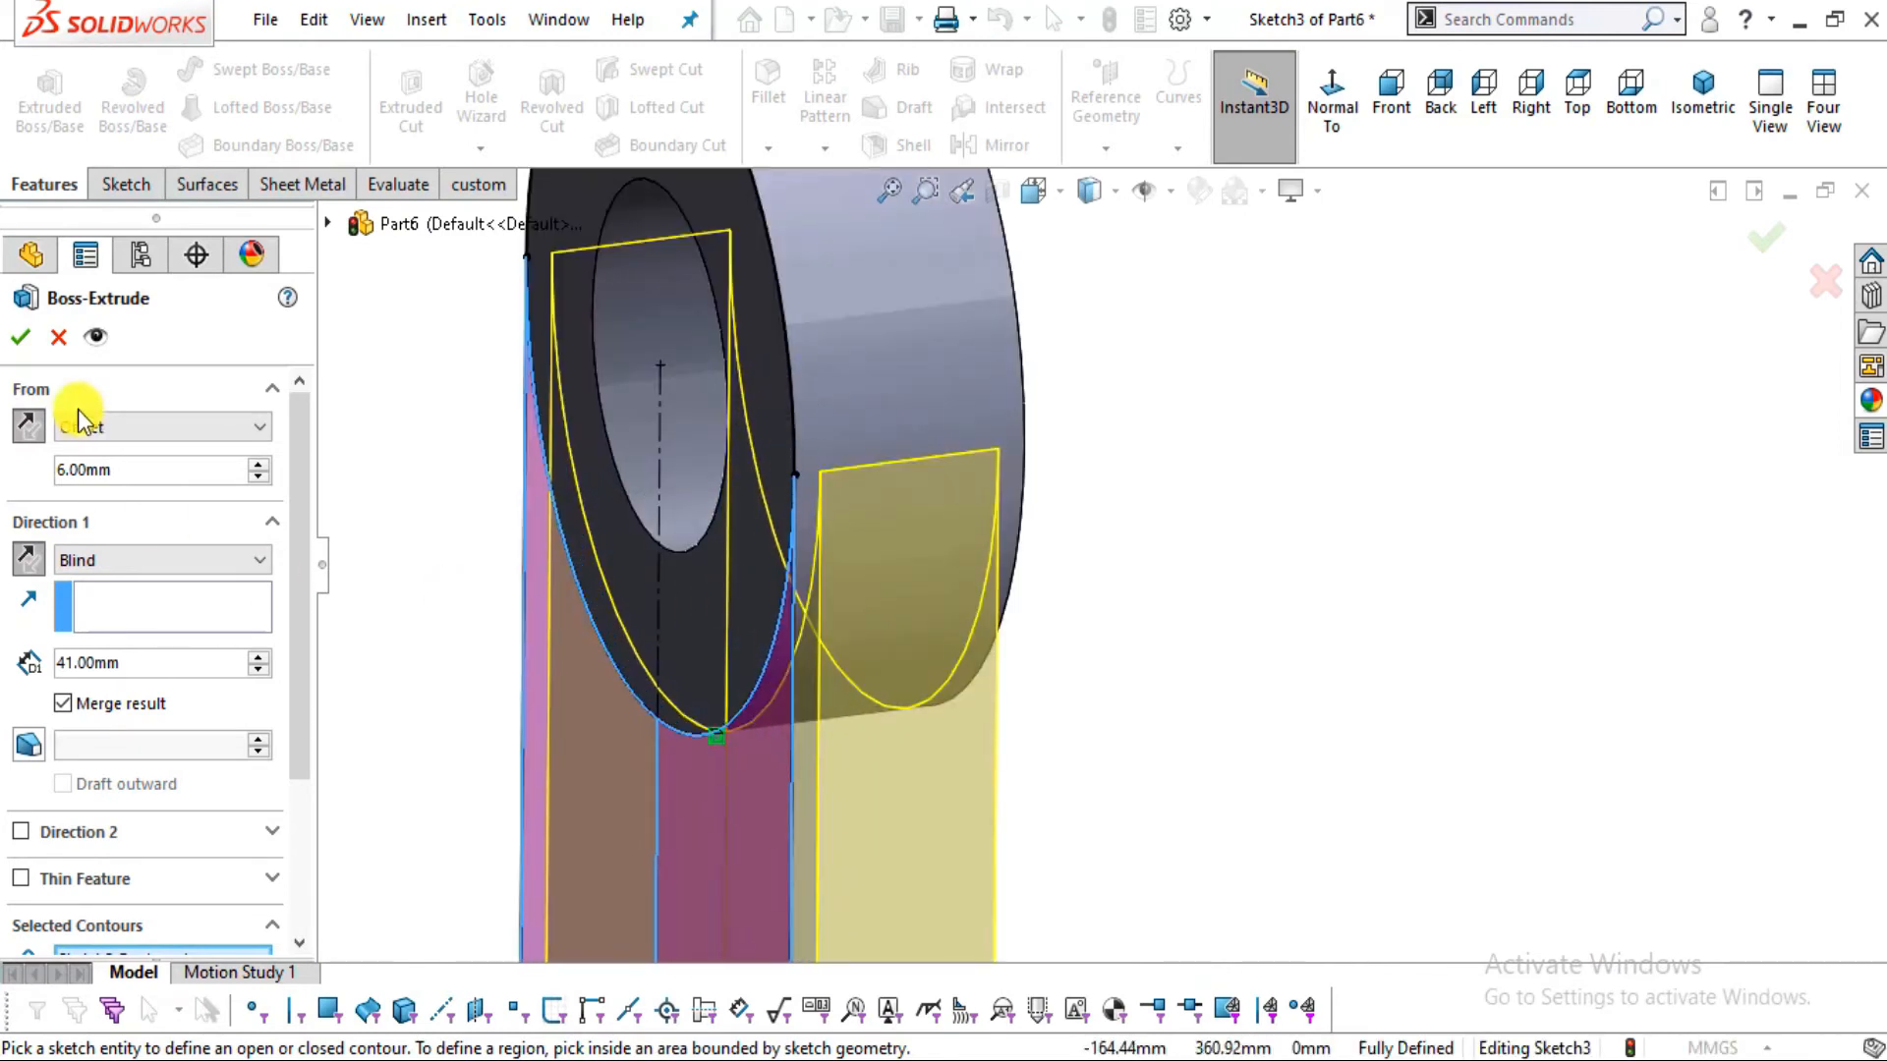
click(21, 340)
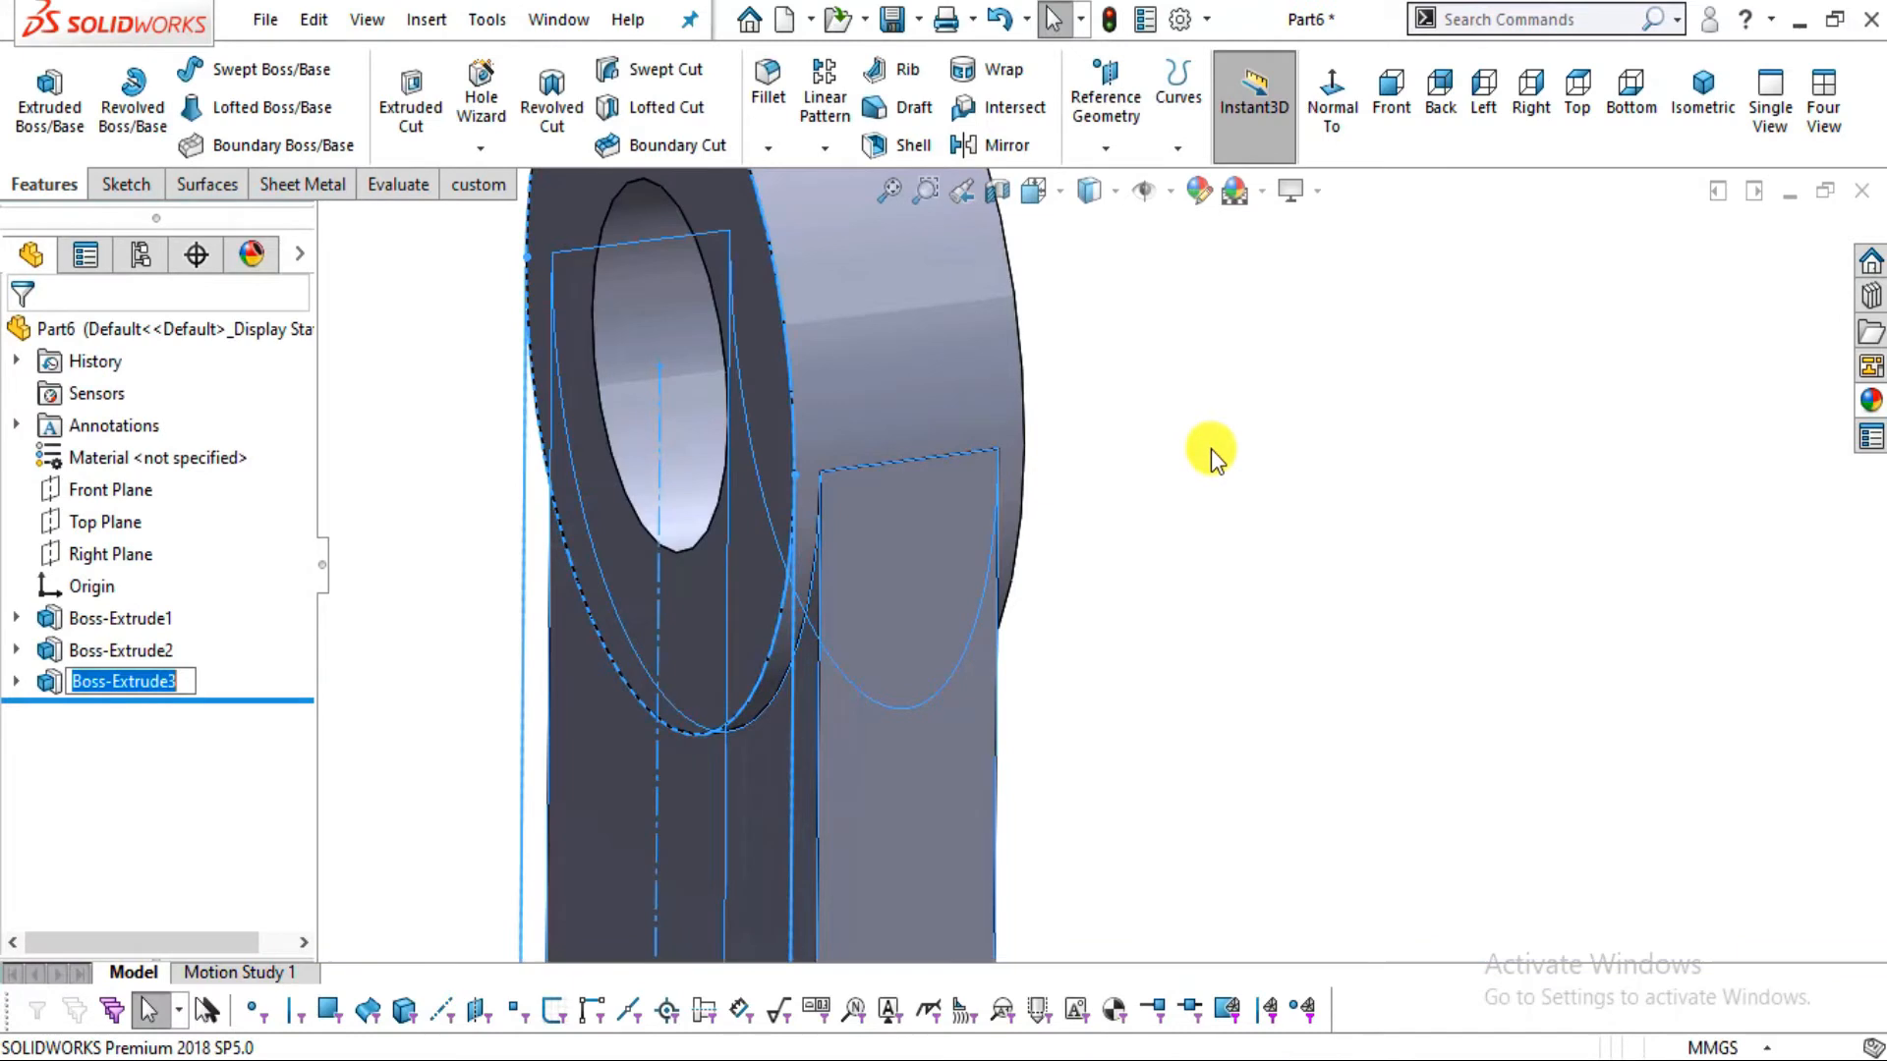
Inspect how the arm sits within the width of the upper ring and on the lower tube
middle_drag(1176, 498, 987, 495)
scroll(1010, 464, down, 4)
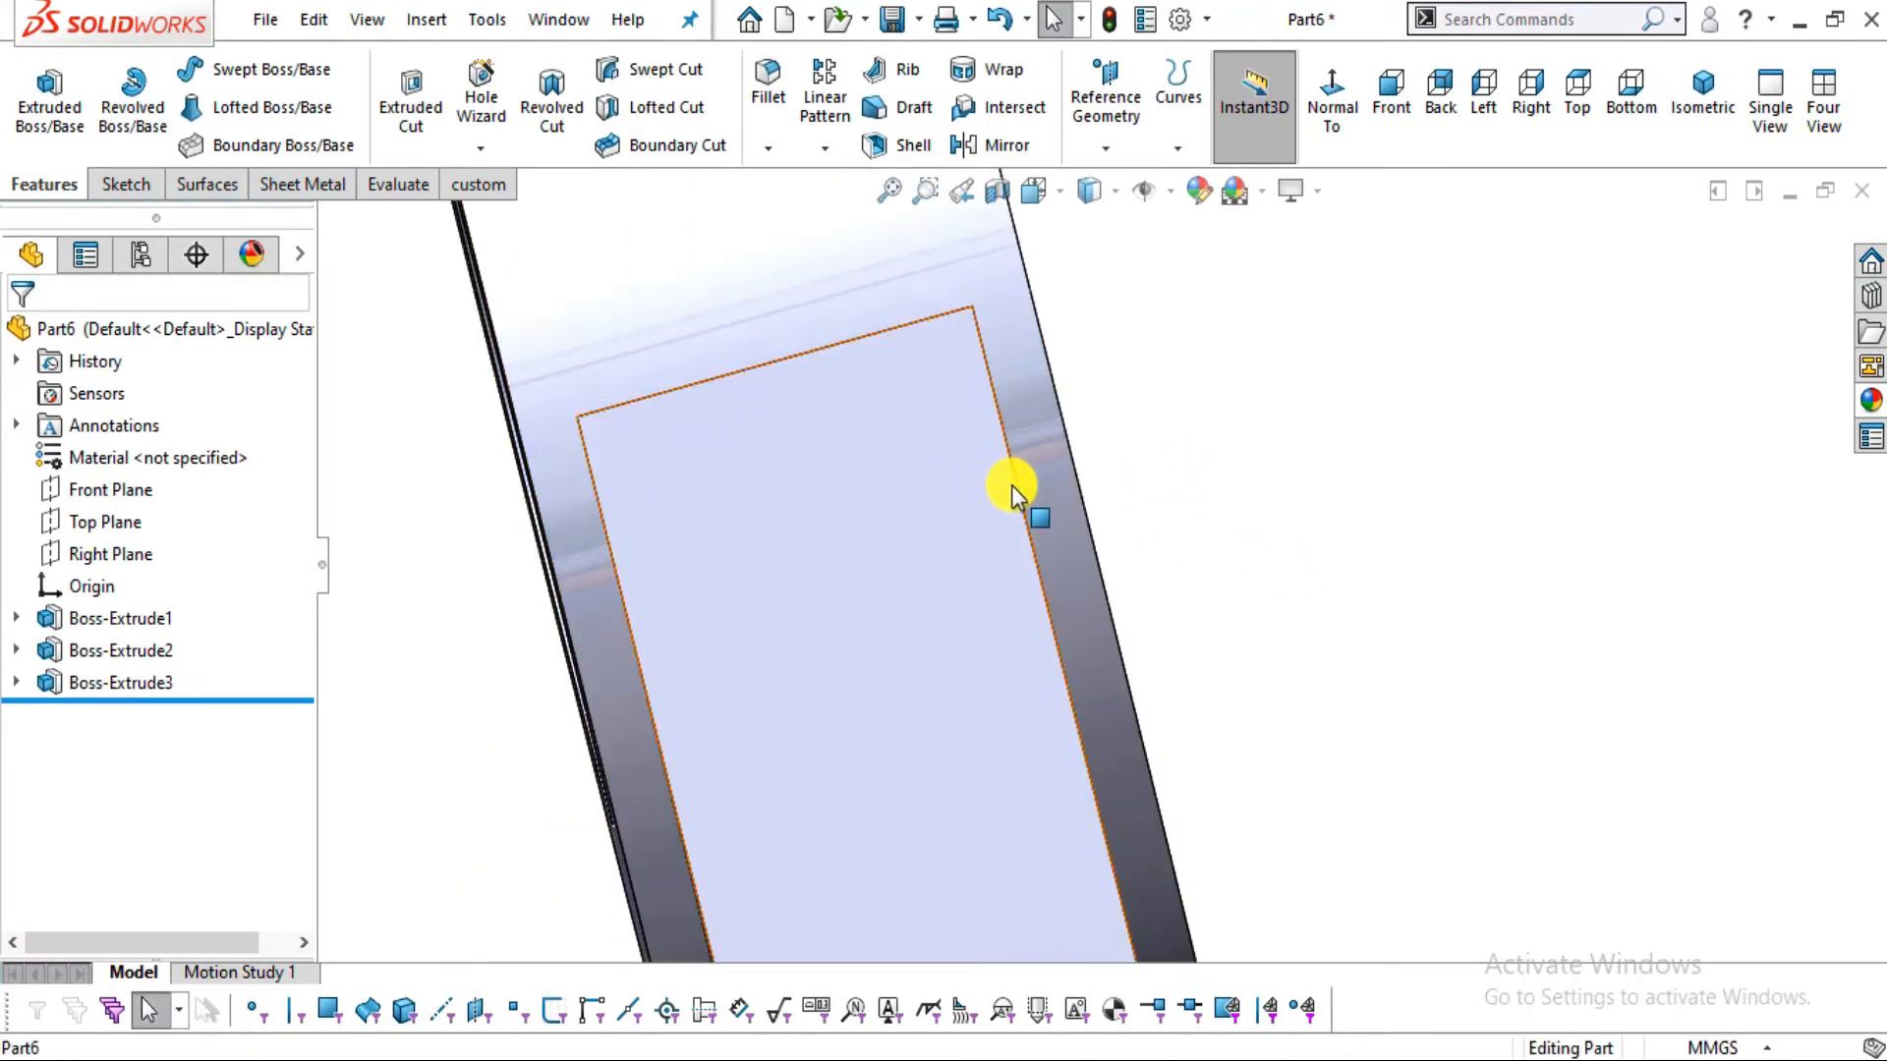
scroll(1011, 491, up, 8)
scroll(952, 565, down, 3)
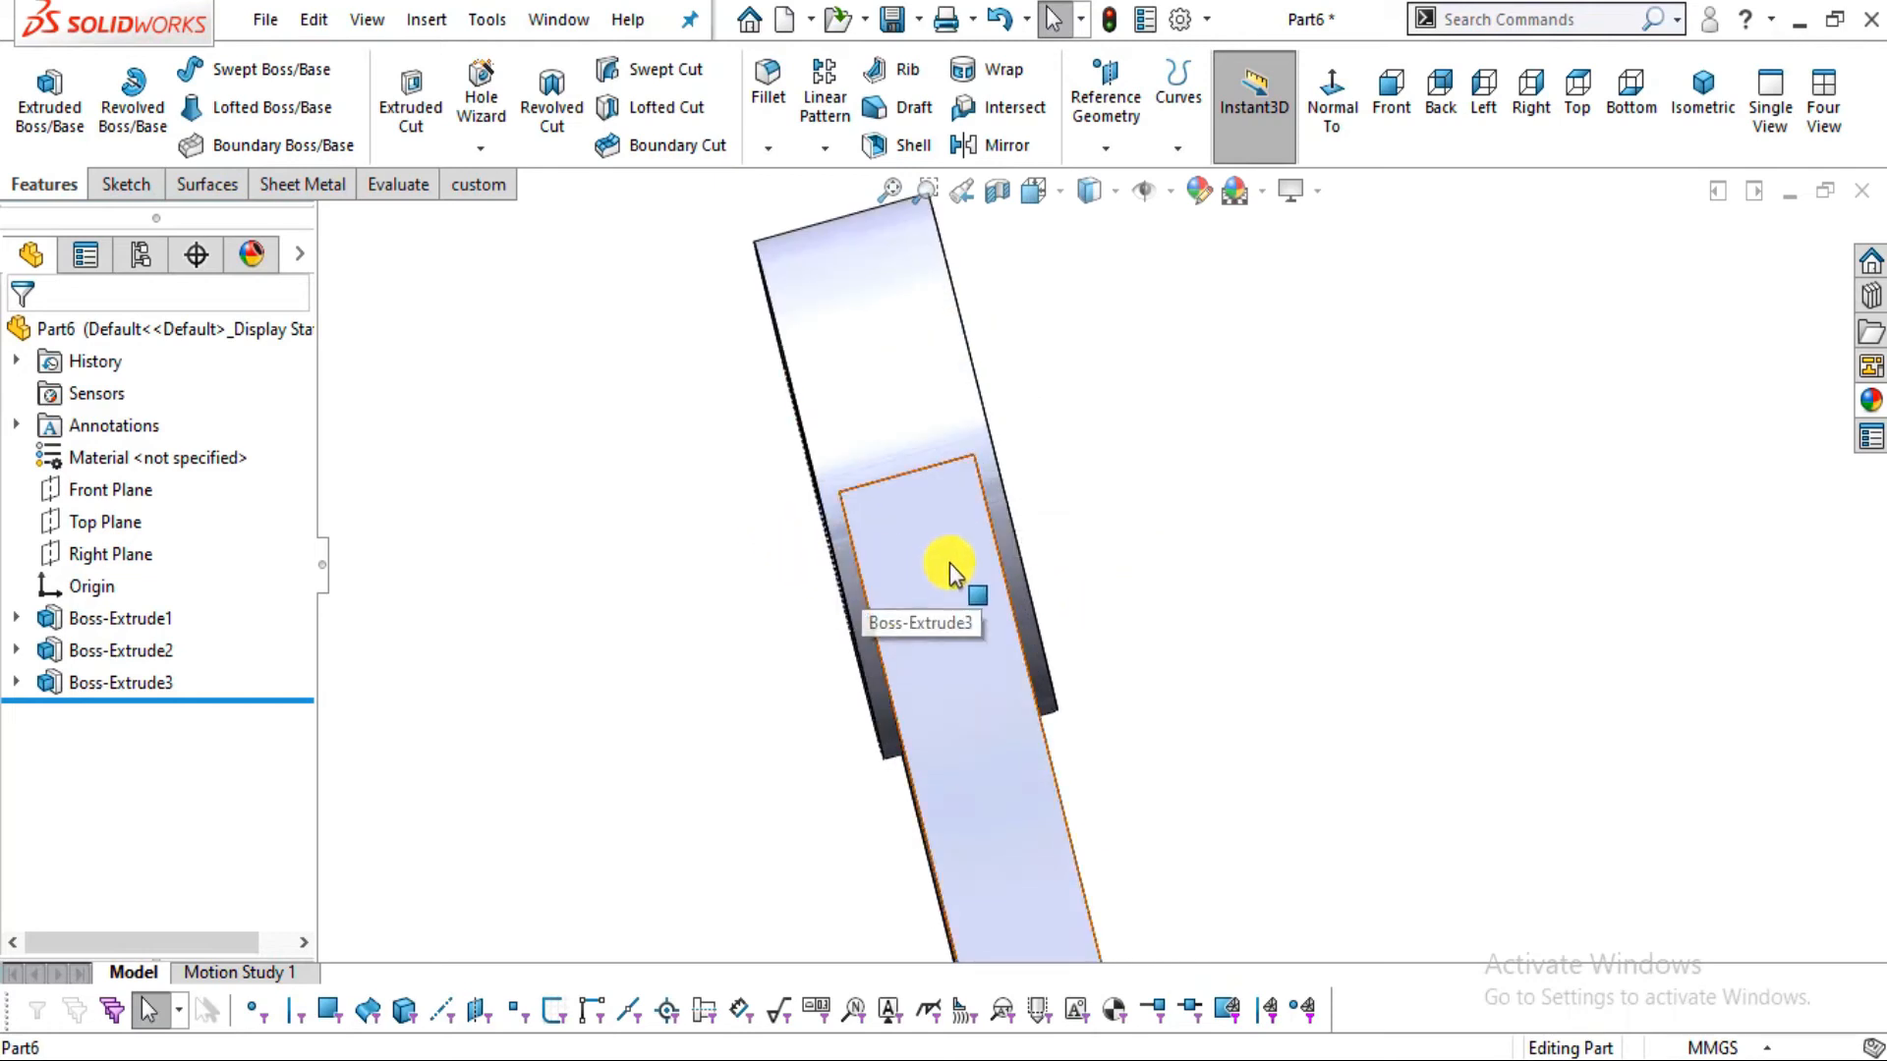
scroll(959, 597, up, 4)
scroll(976, 609, up, 5)
scroll(1022, 745, down, 7)
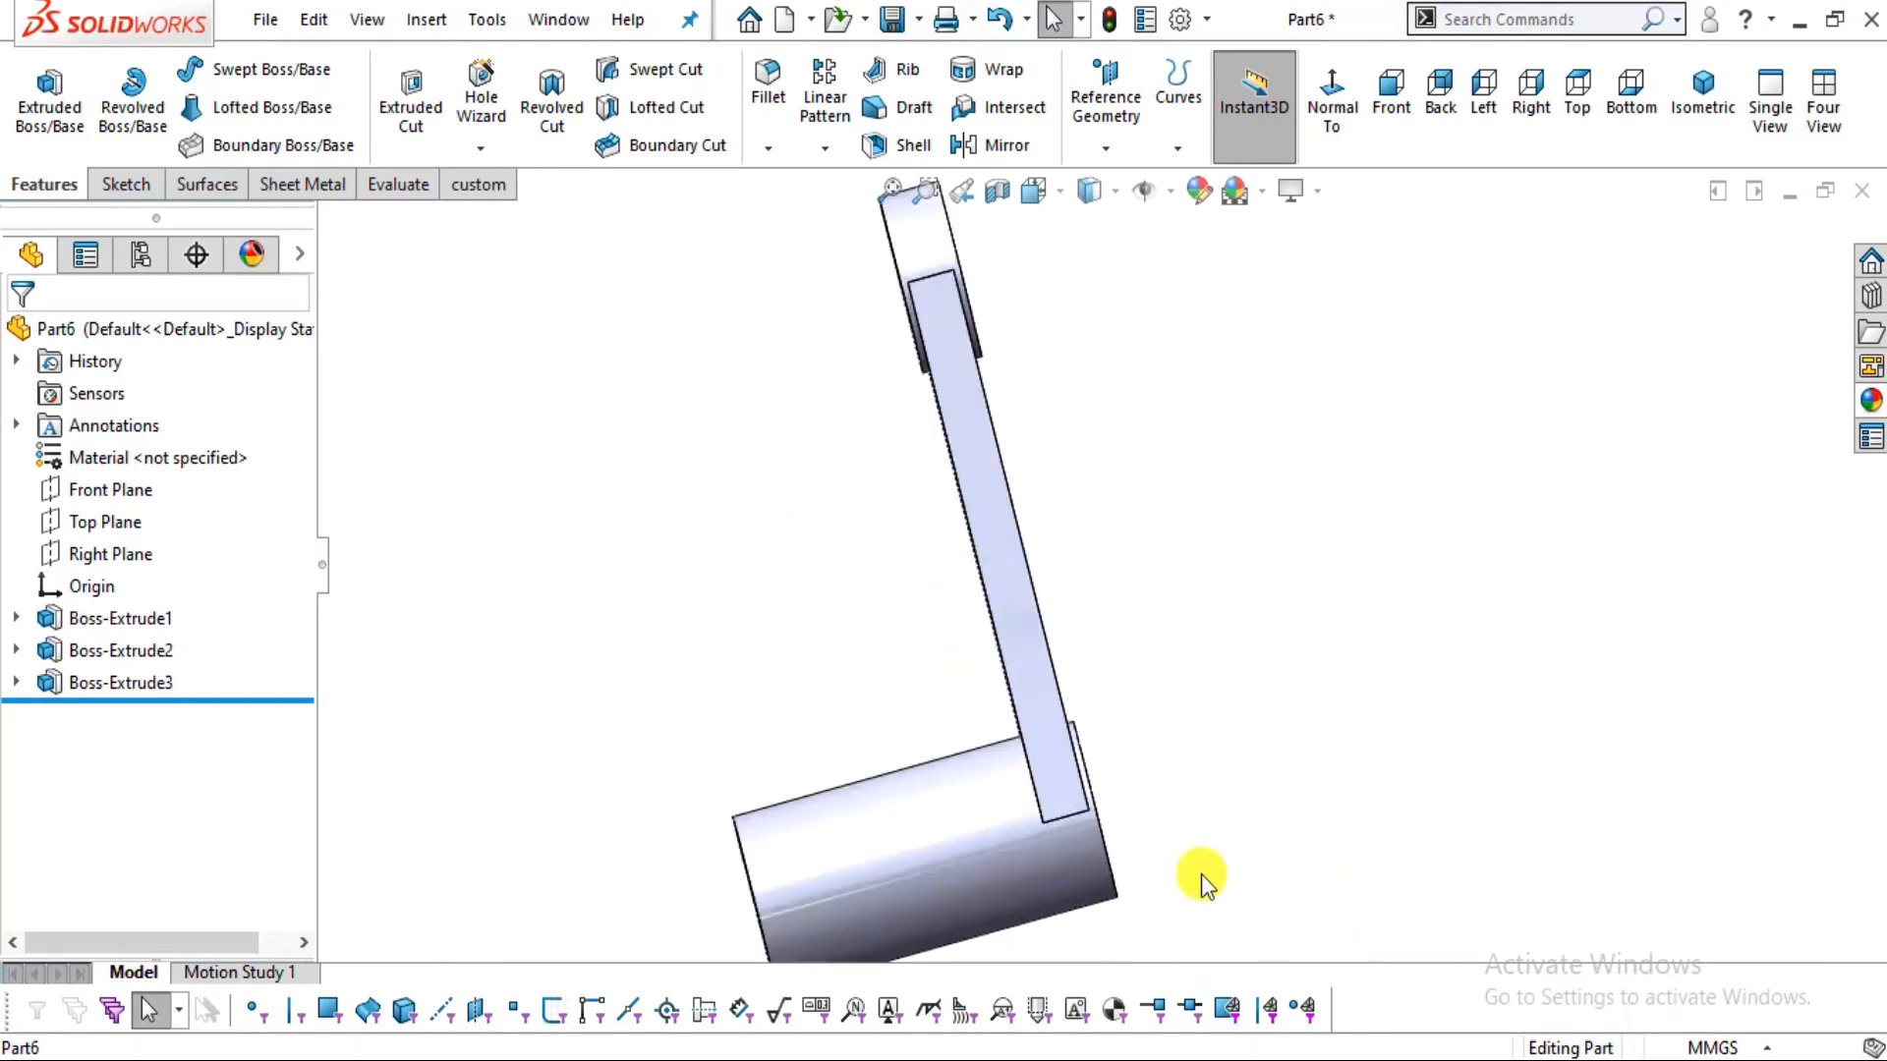
scroll(1022, 745, down, 2)
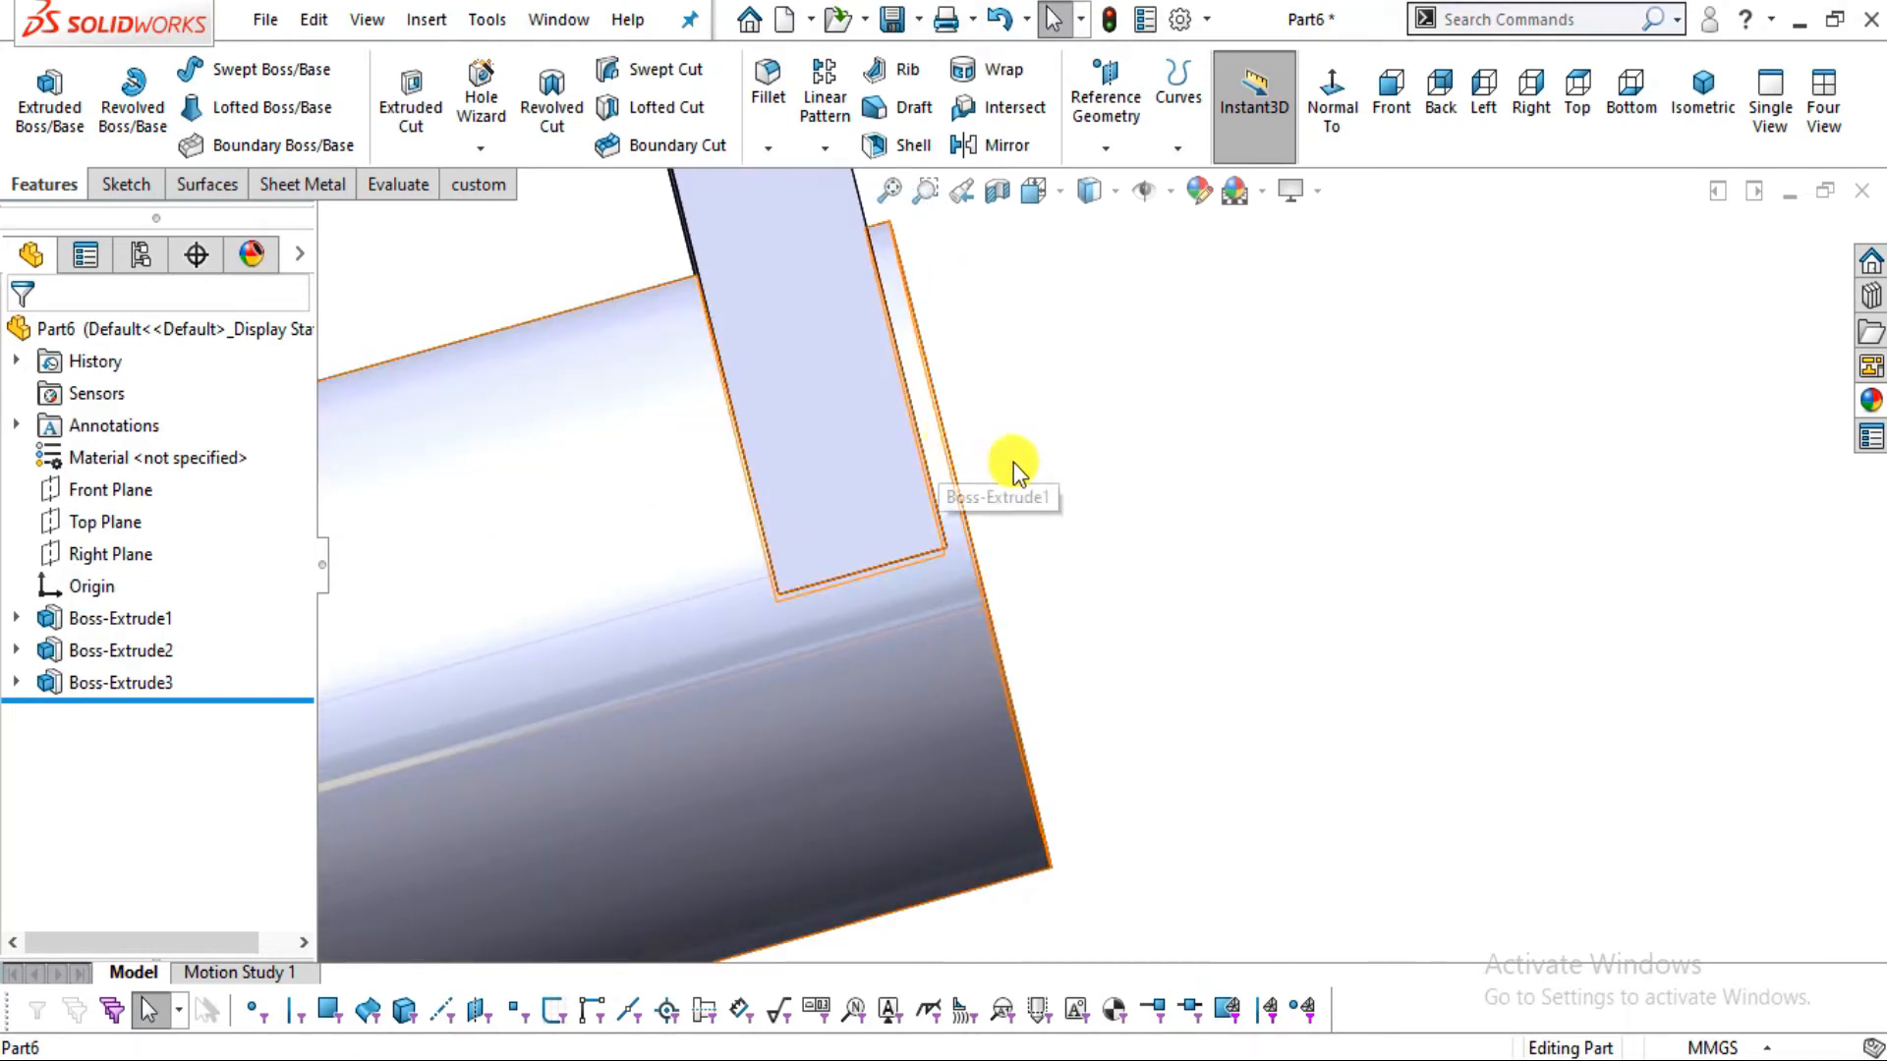
scroll(1012, 467, up, 5)
mouse_move(1082, 488)
middle_down()
mouse_move(1065, 615)
mouse_move(1103, 400)
mouse_move(1091, 429)
mouse_move(1107, 416)
mouse_move(1086, 341)
mouse_move(1065, 425)
middle_up()
key(alt+Tab)
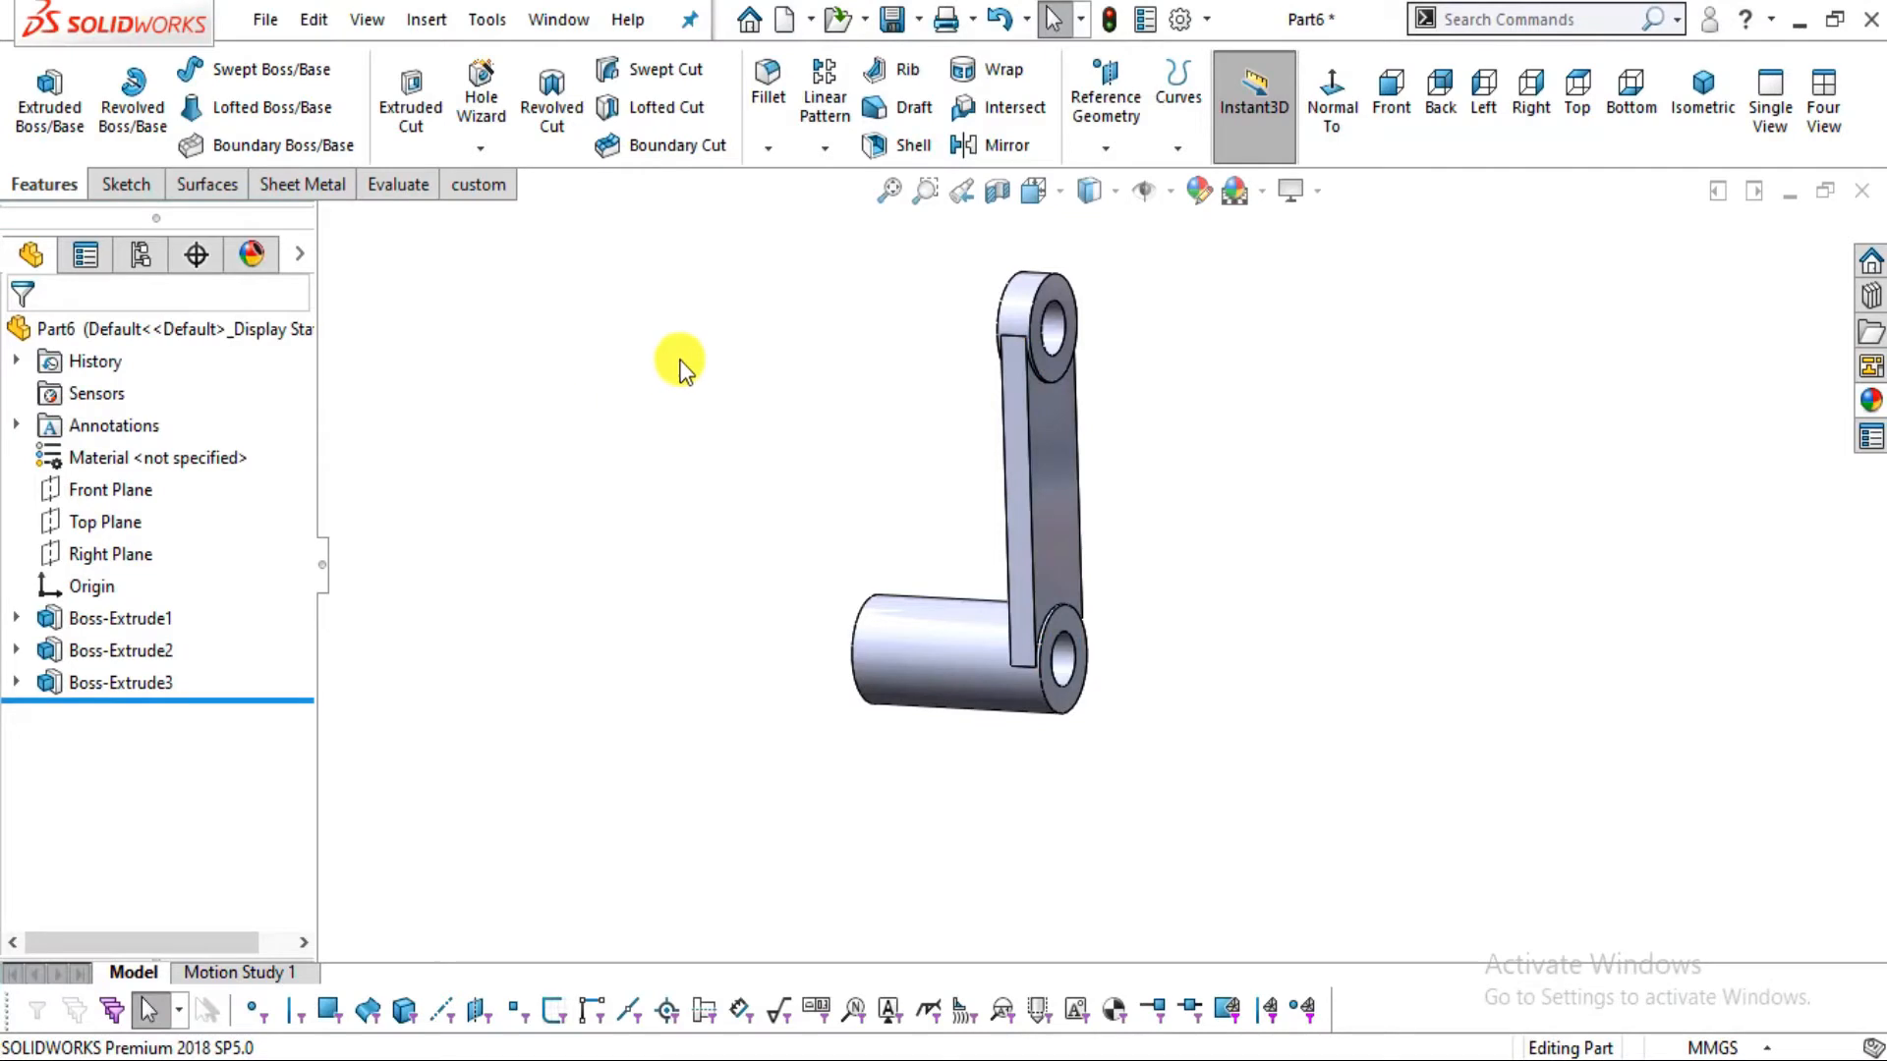
Try to mirror the arm and upper ring extrusions about the Front Plane
scroll(1169, 463, down, 5)
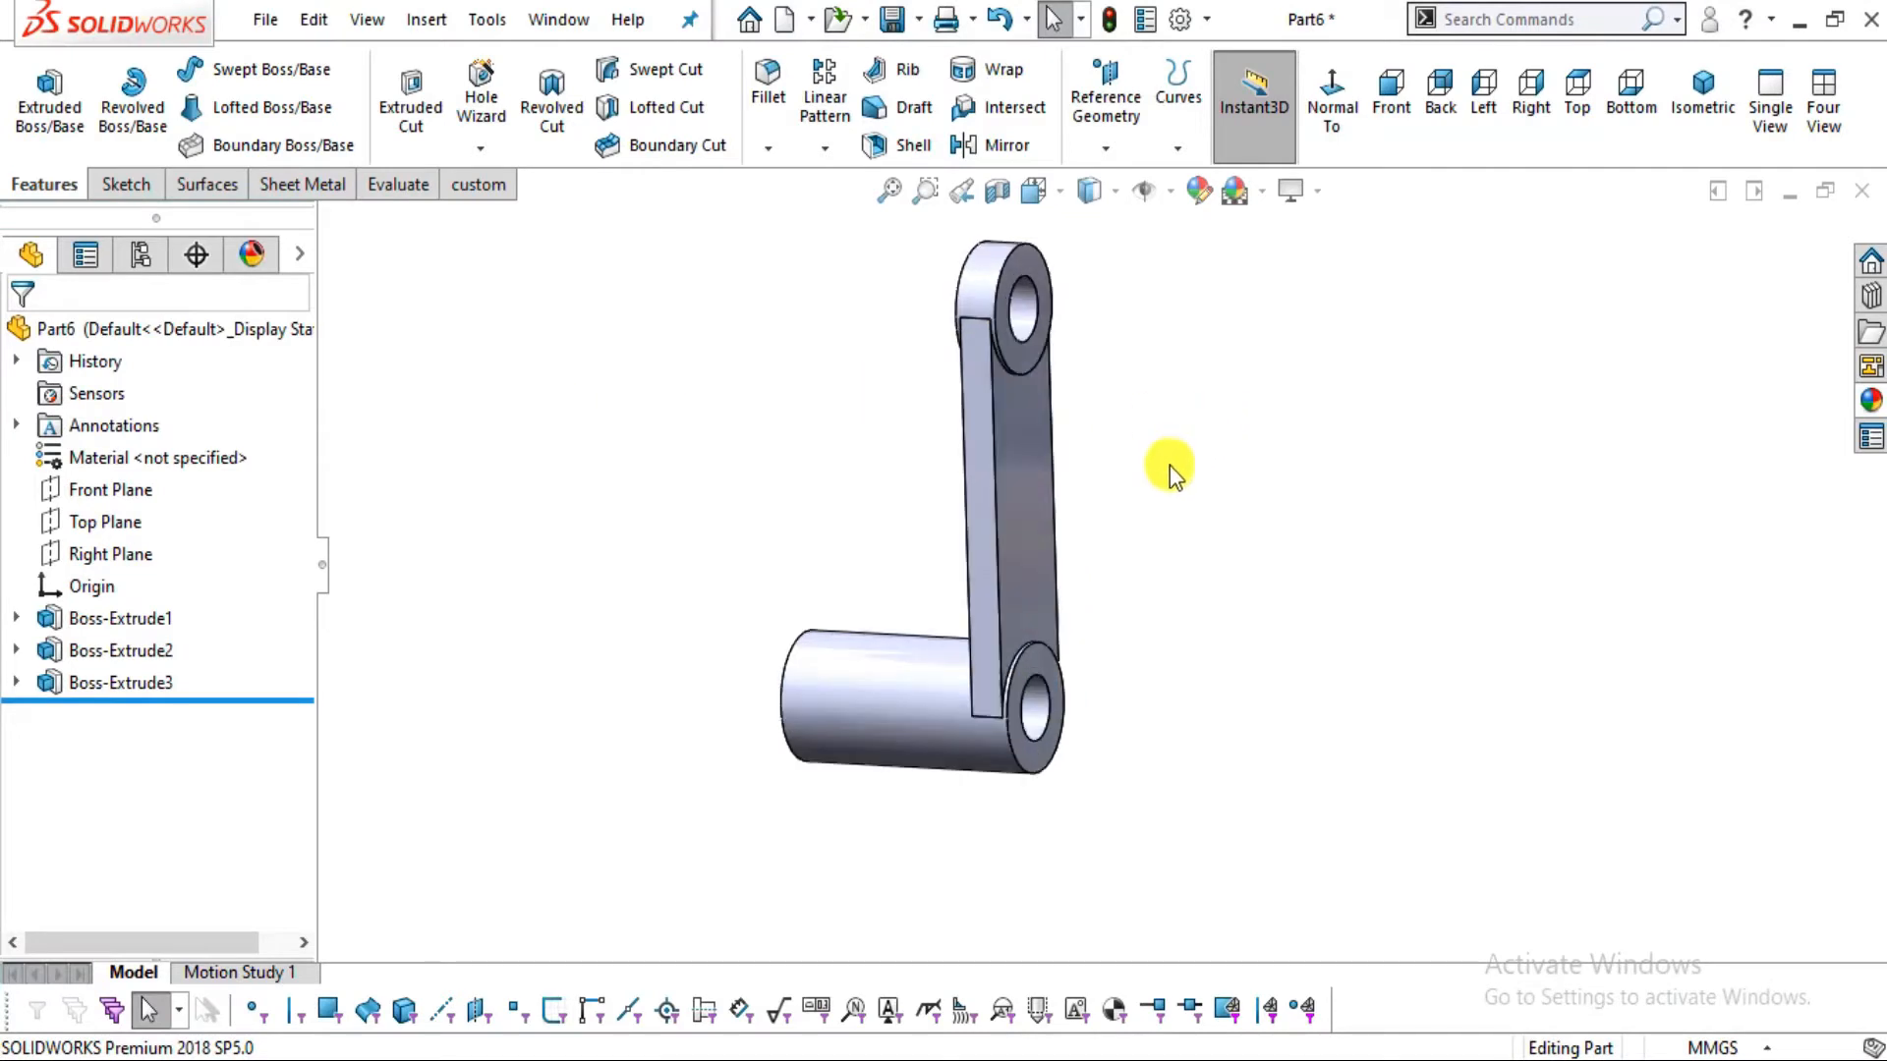
middle_drag(1040, 645, 973, 601)
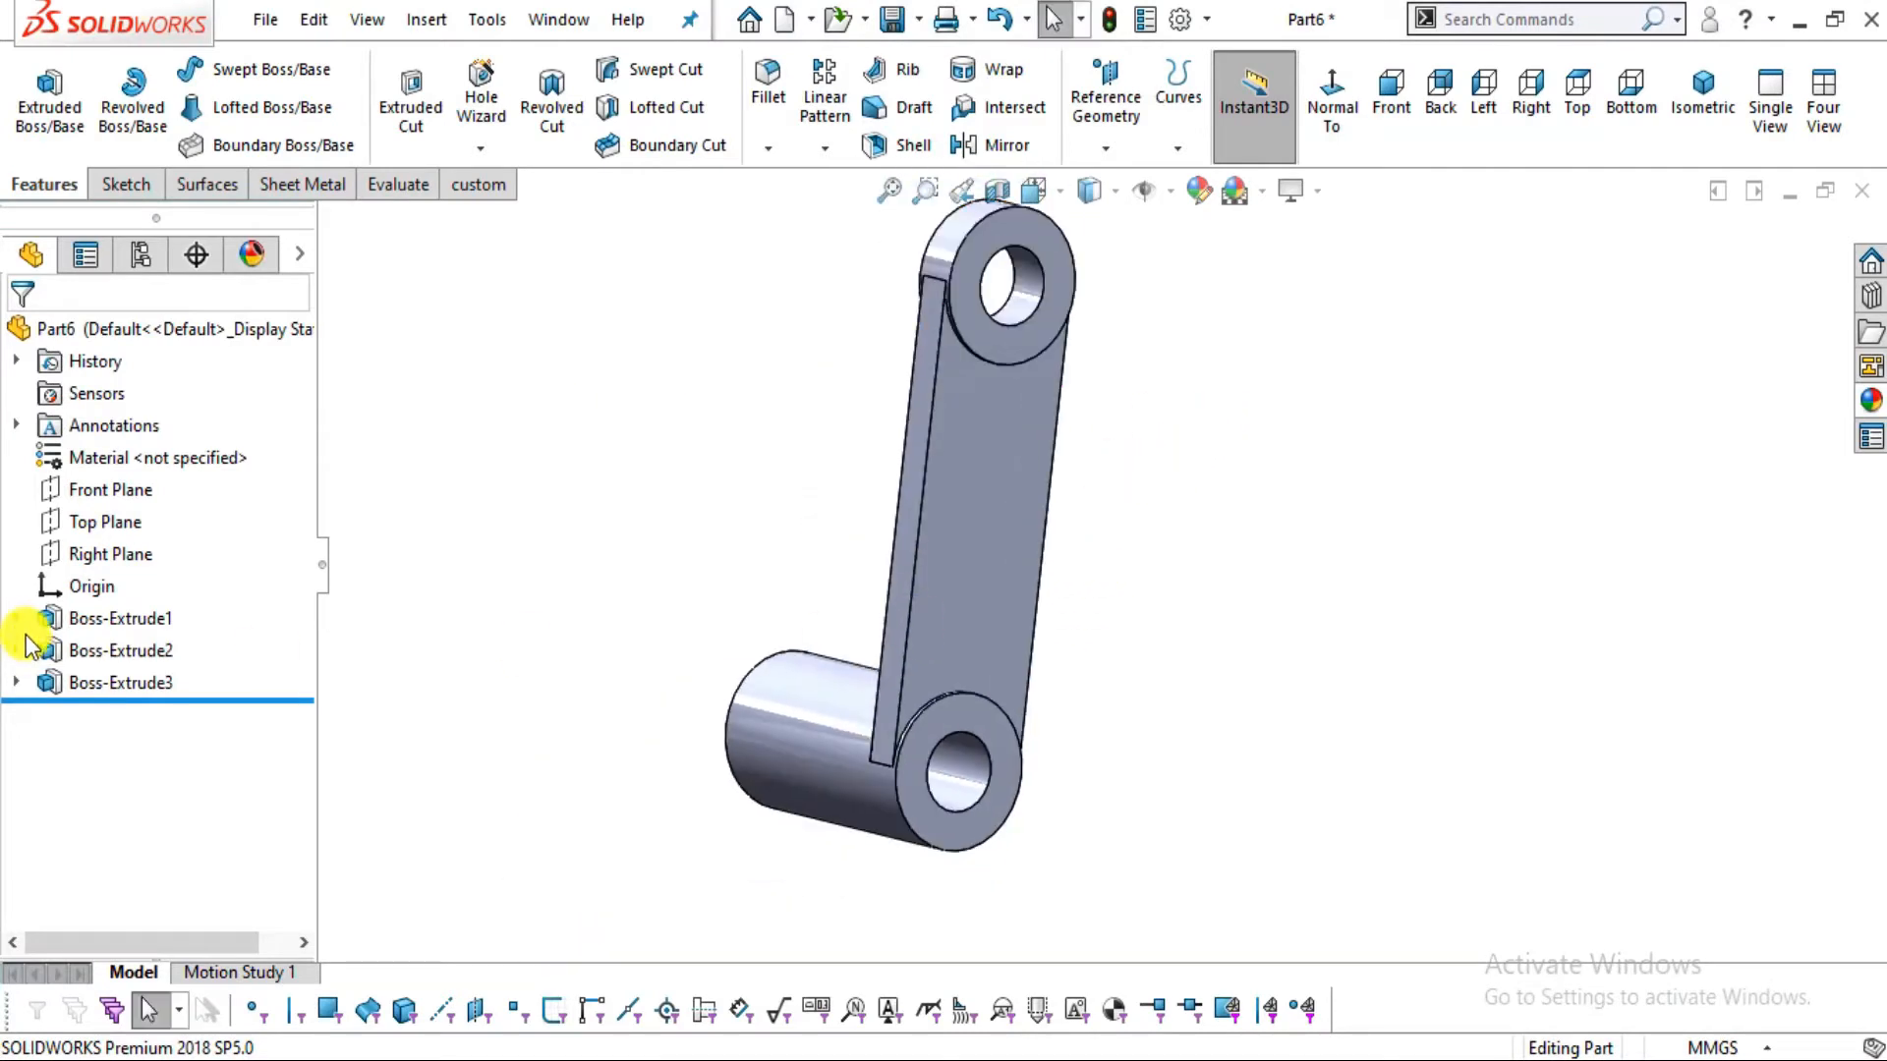
click(91, 489)
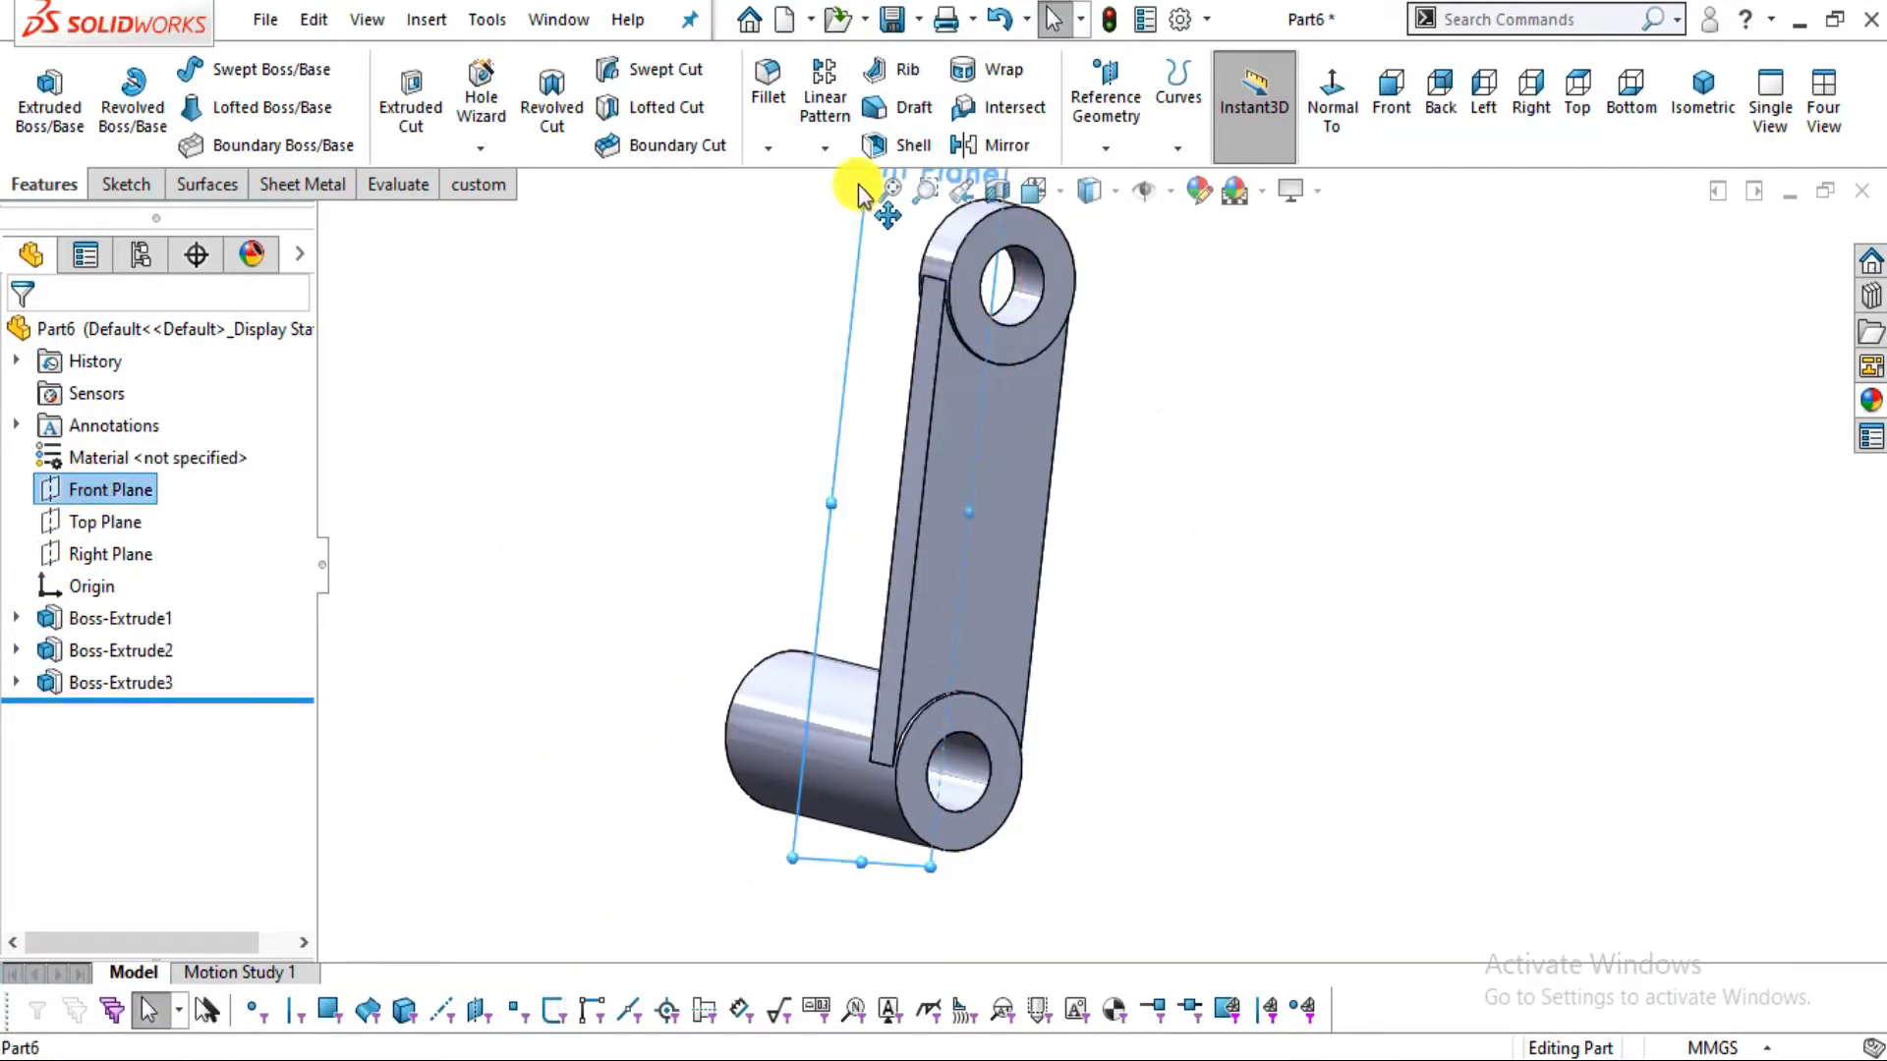
click(982, 143)
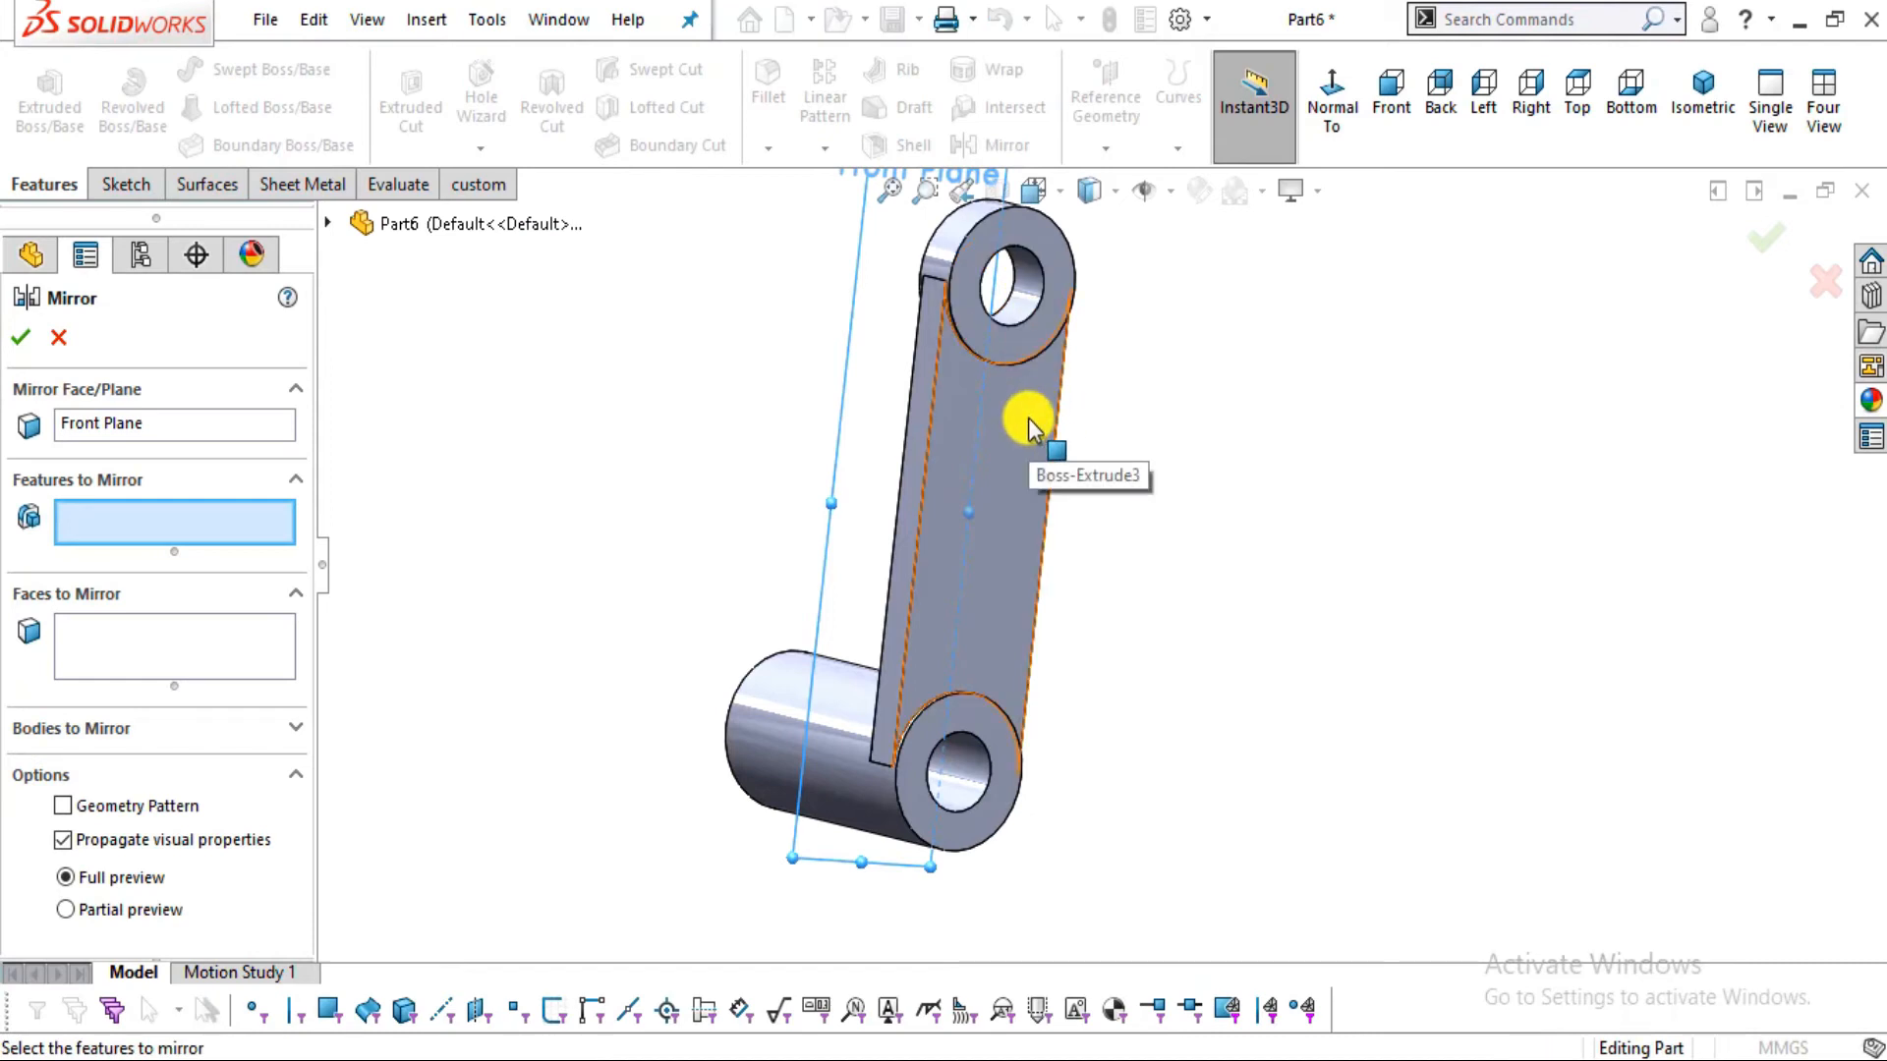
click(1028, 424)
click(983, 245)
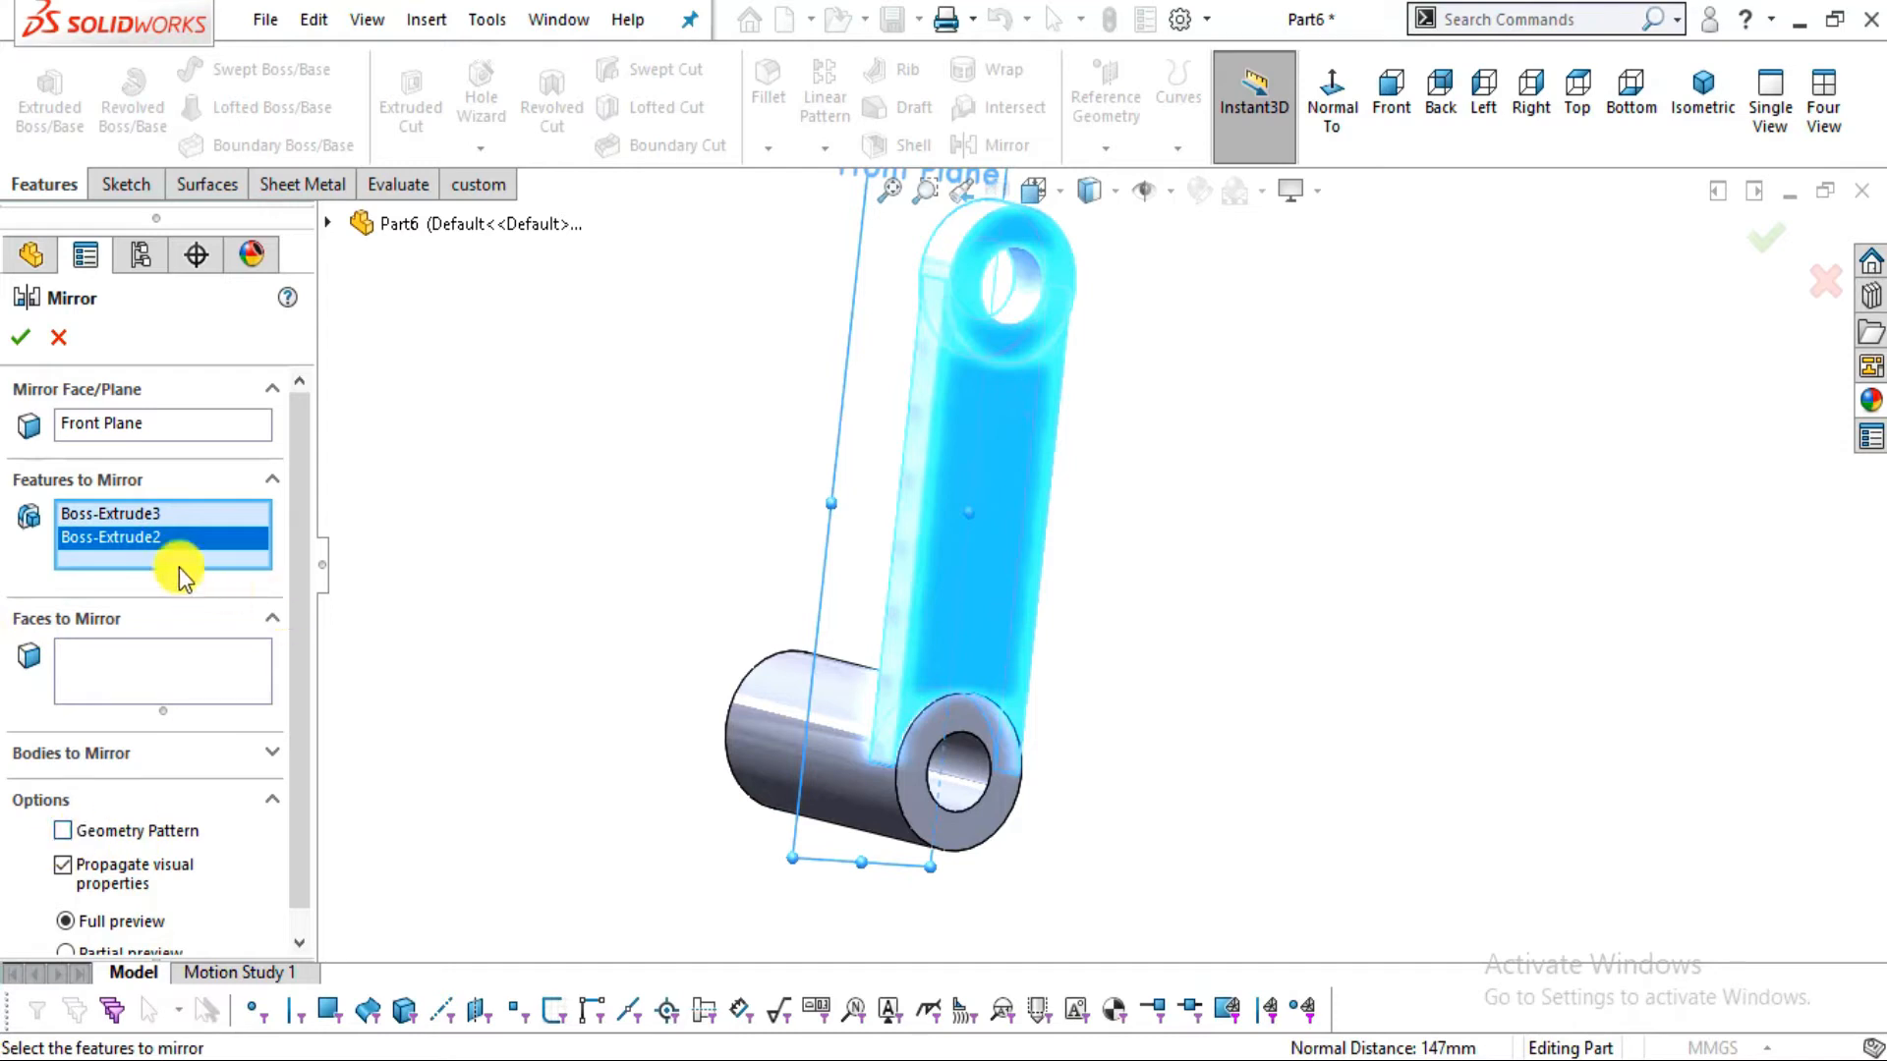
right_click(133, 539)
click(228, 573)
middle_drag(846, 614, 864, 649)
click(332, 222)
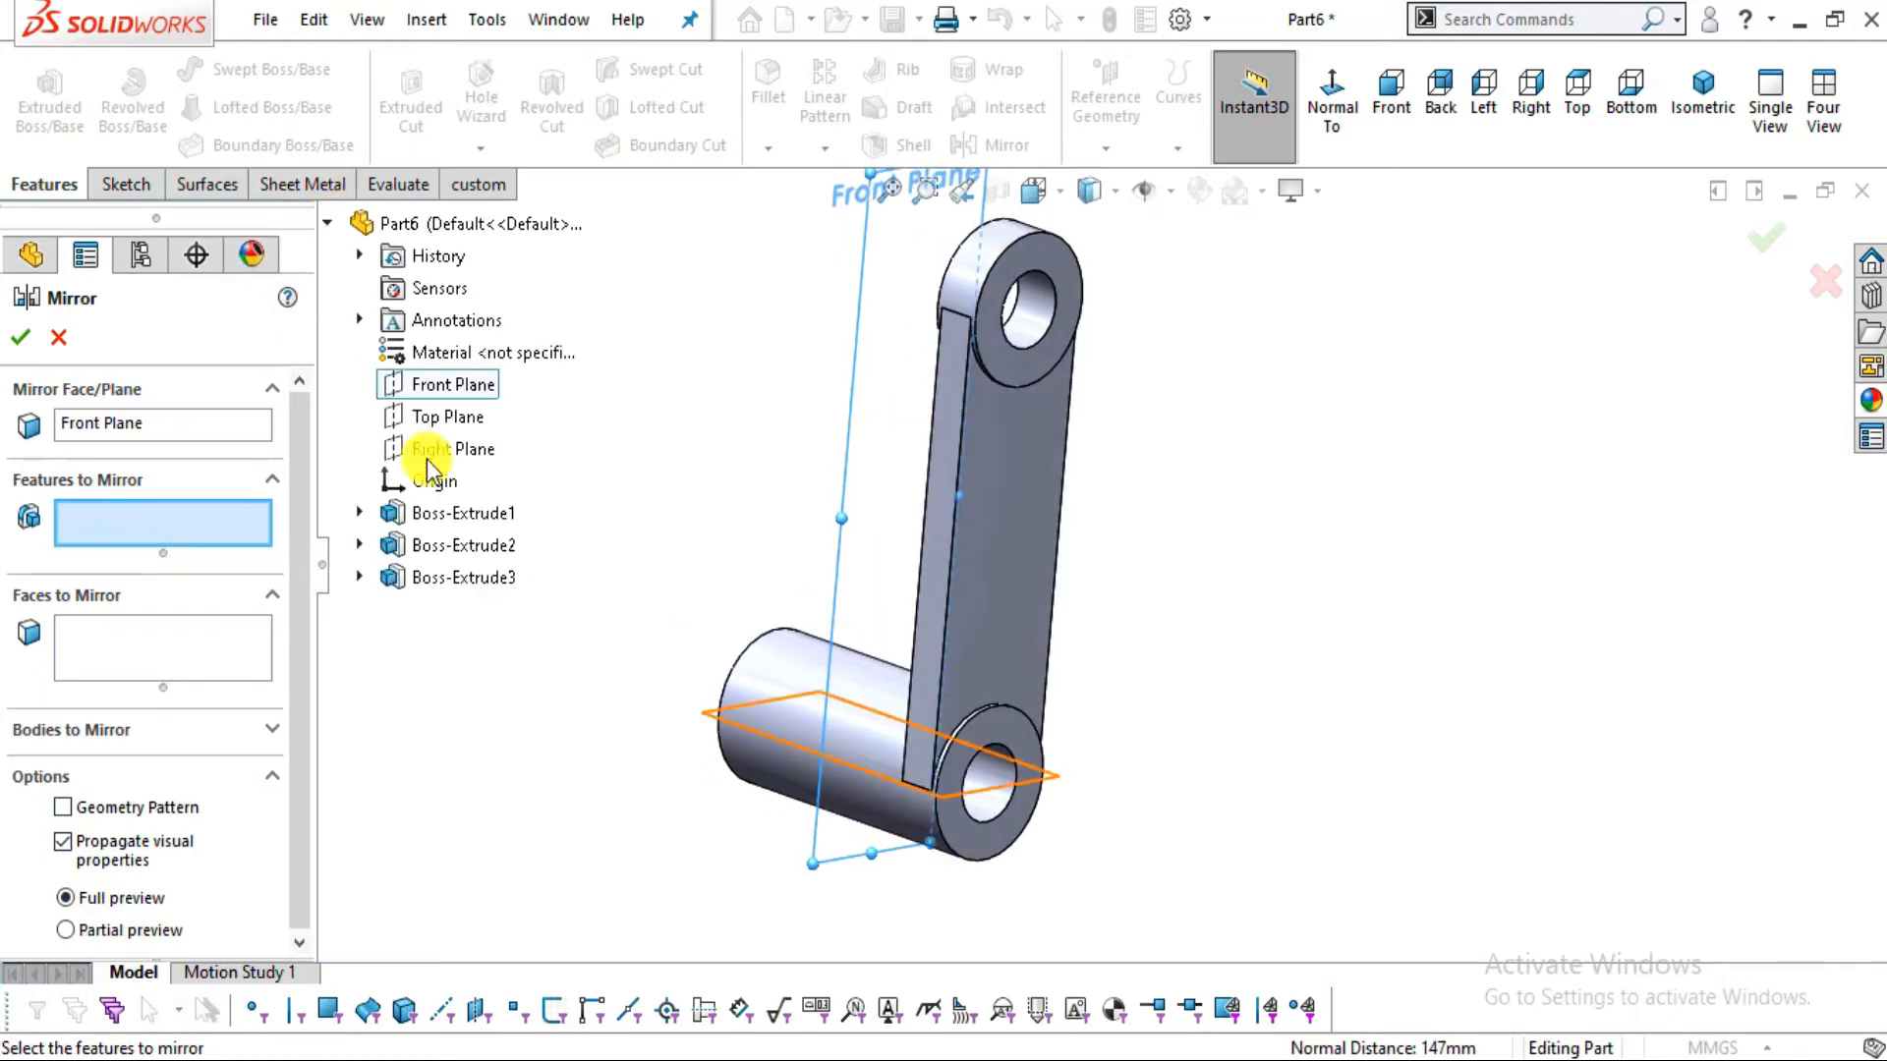
click(439, 551)
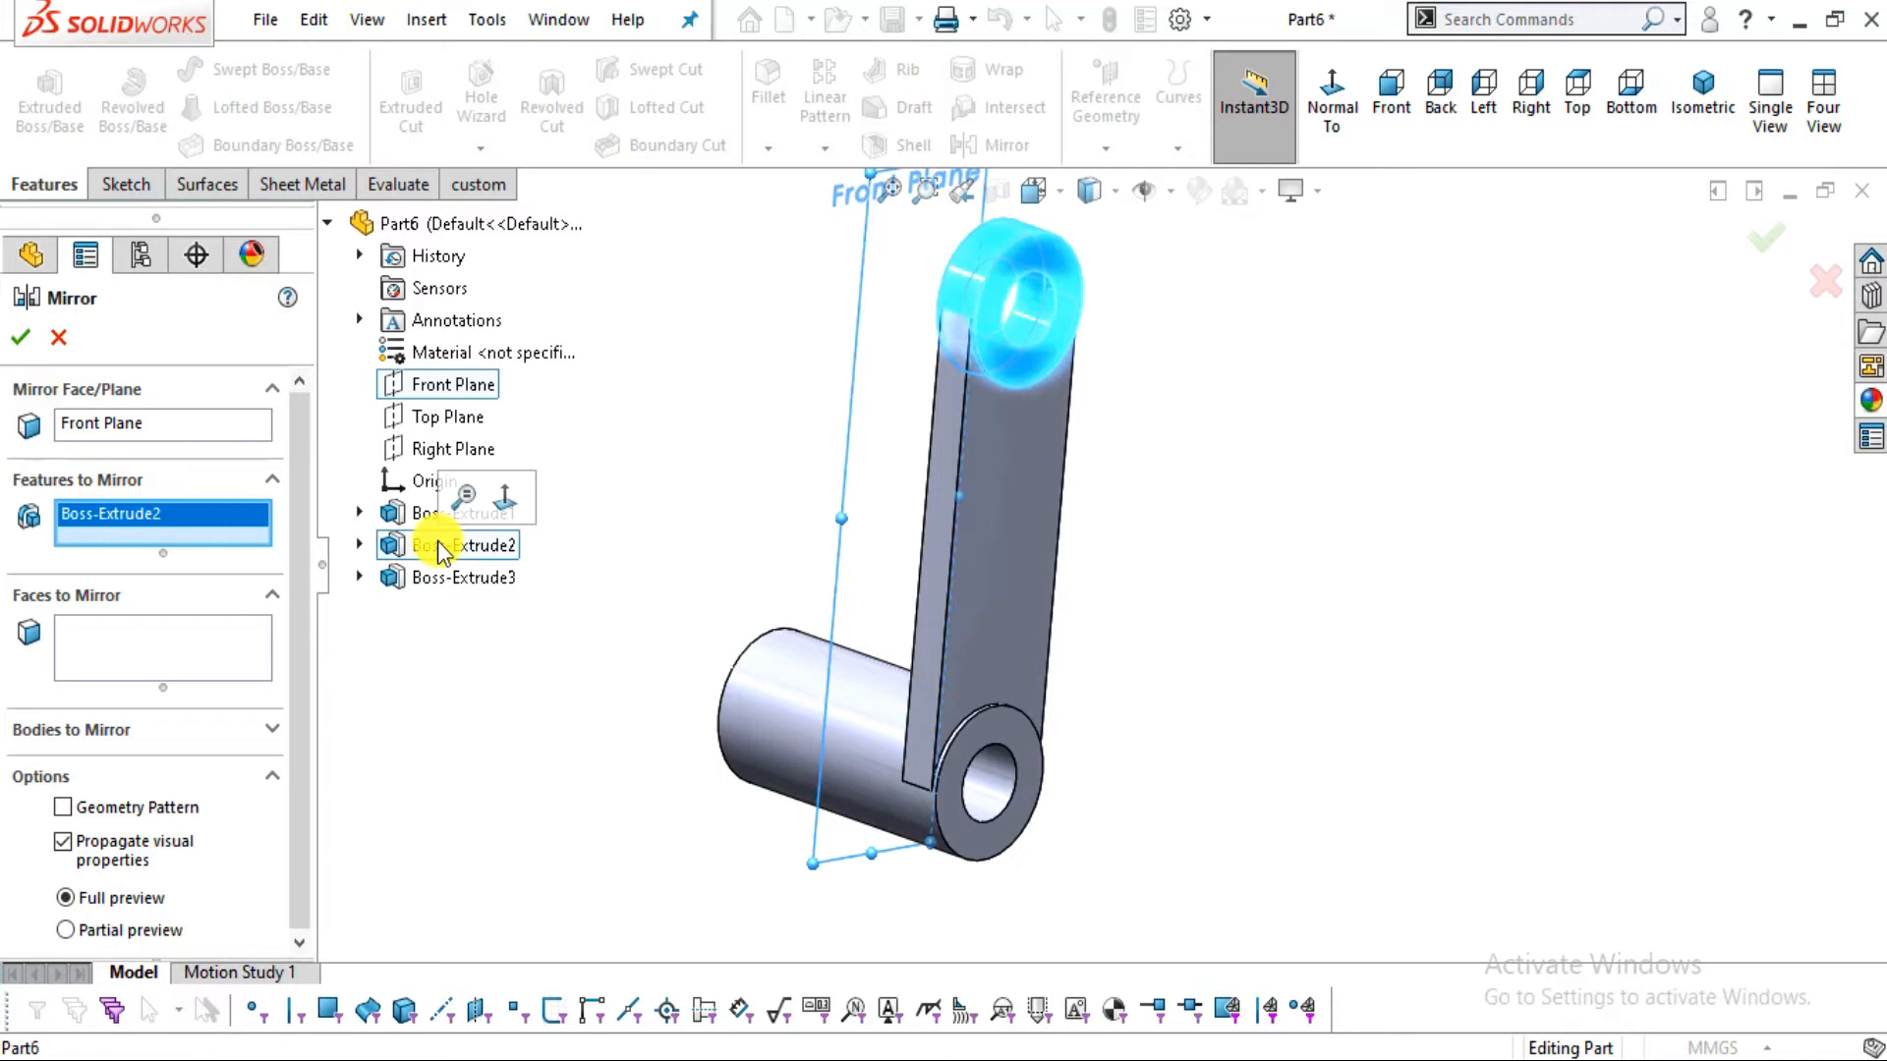
click(444, 581)
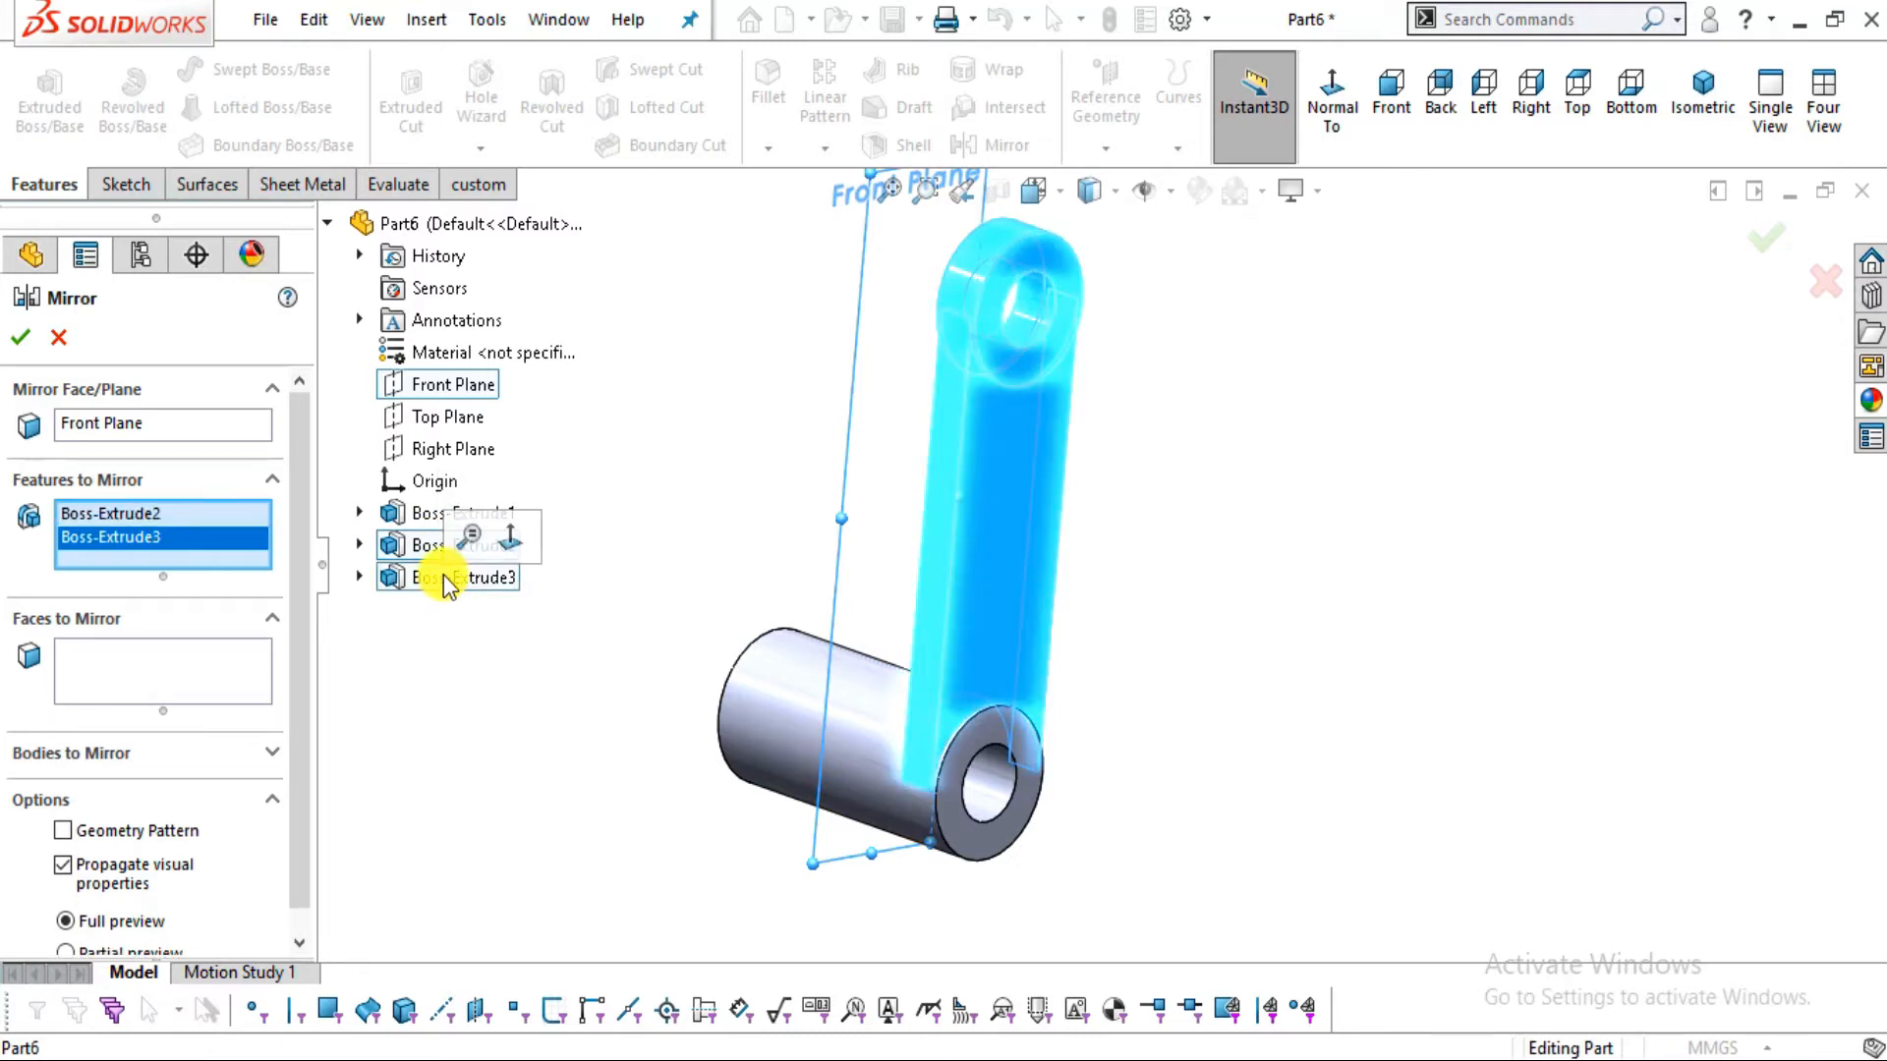
click(24, 336)
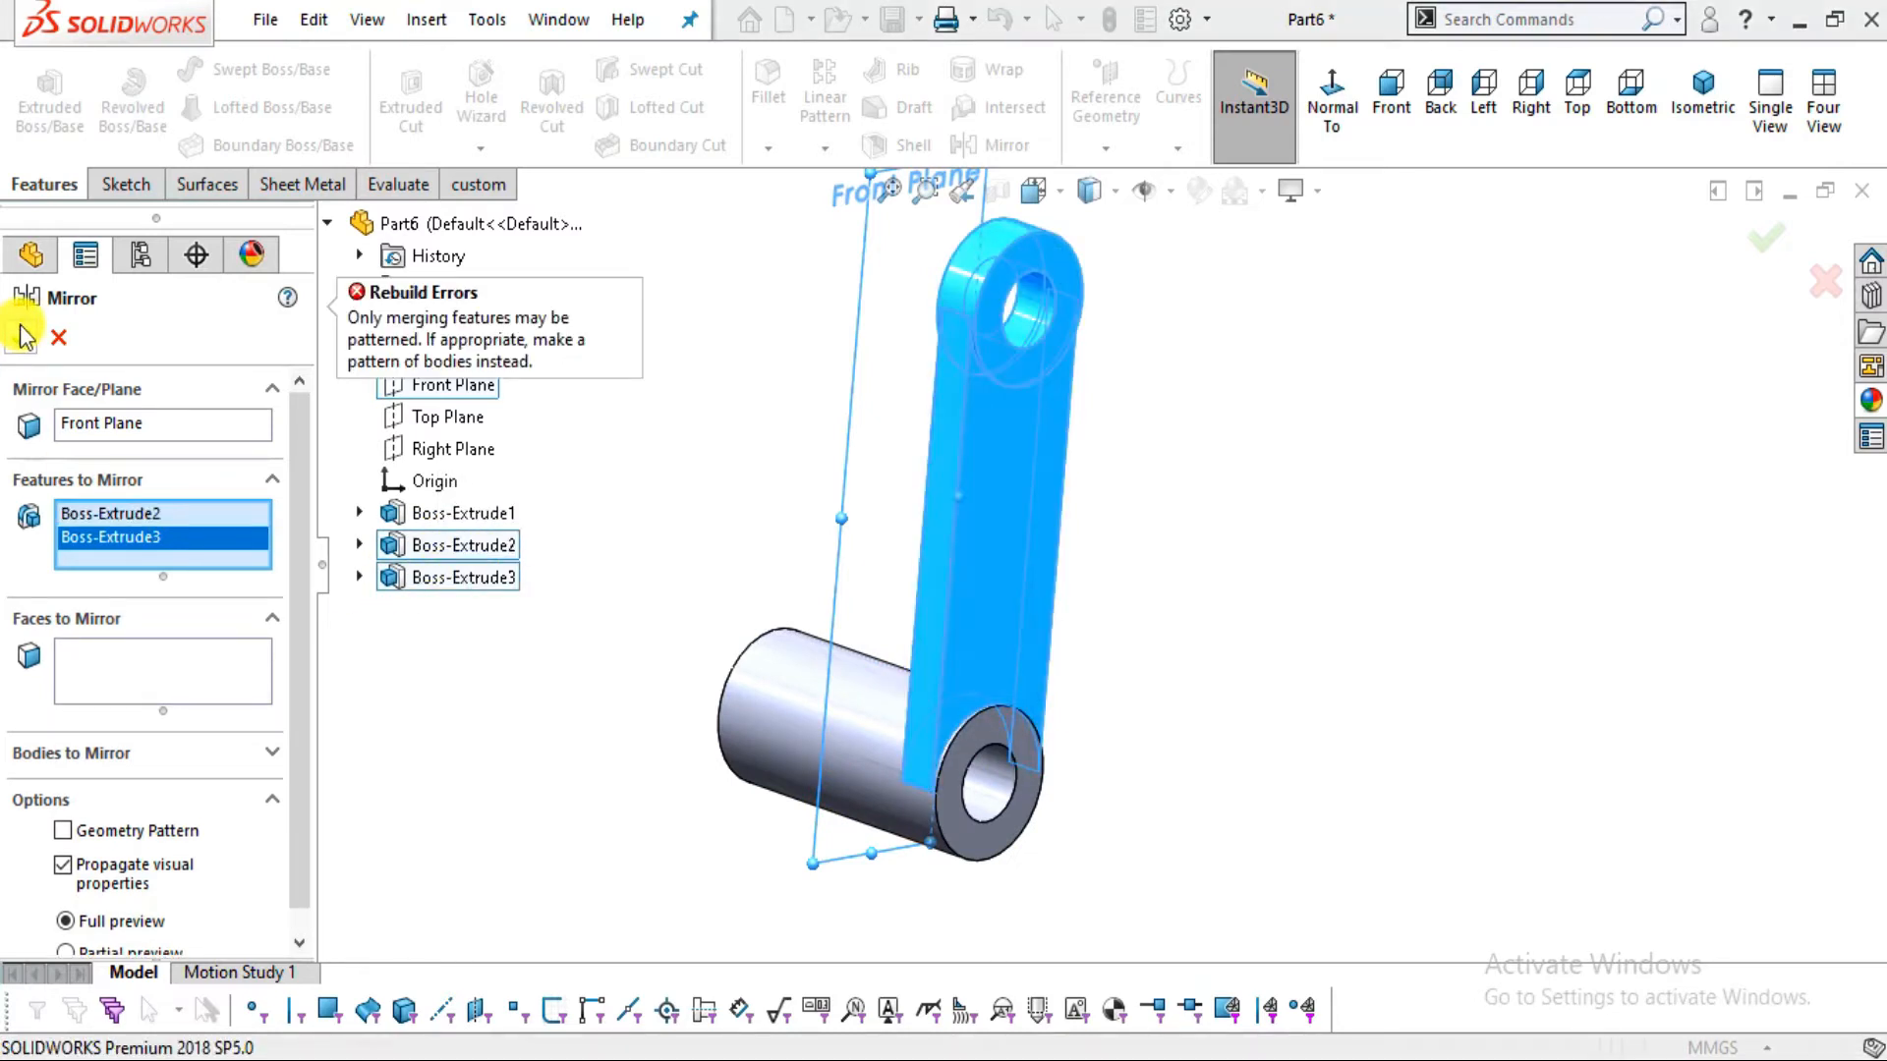
key(Escape)
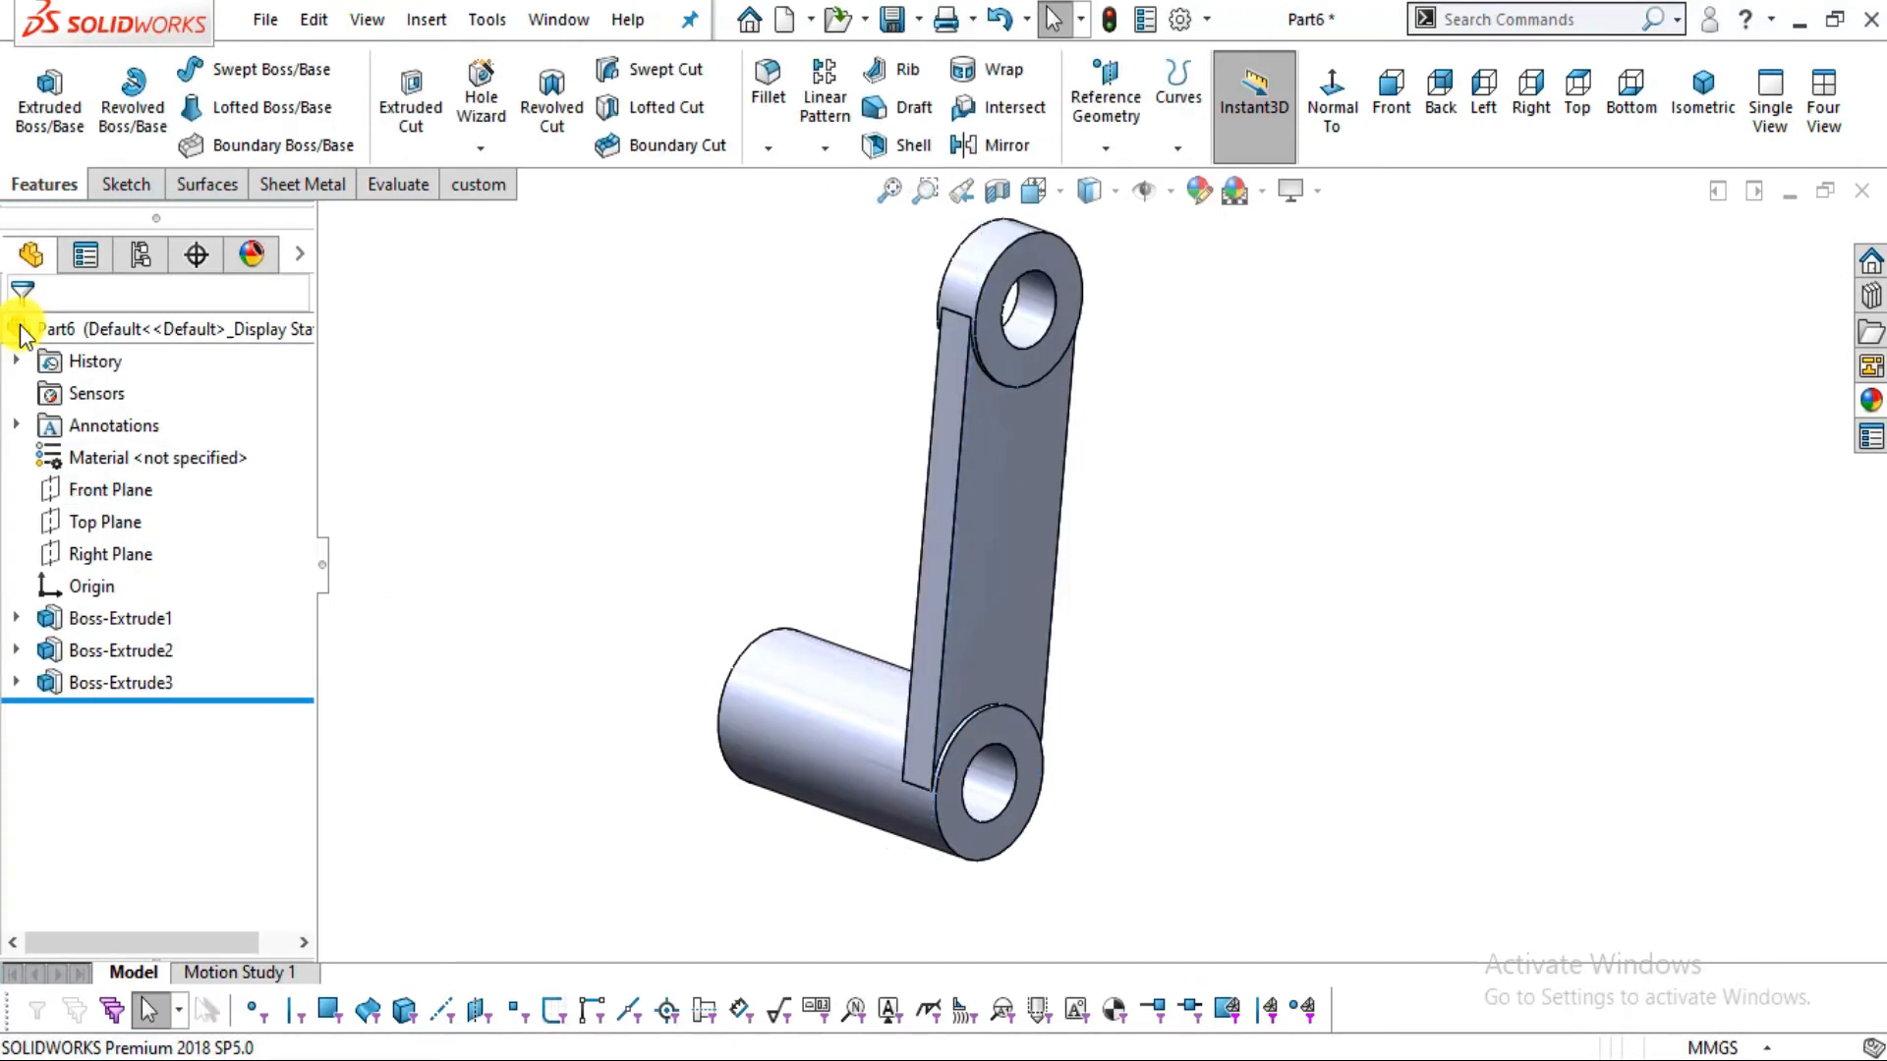
Check the Merge result option in the arm extrusion's definition and leave it without changes
right_click(79, 684)
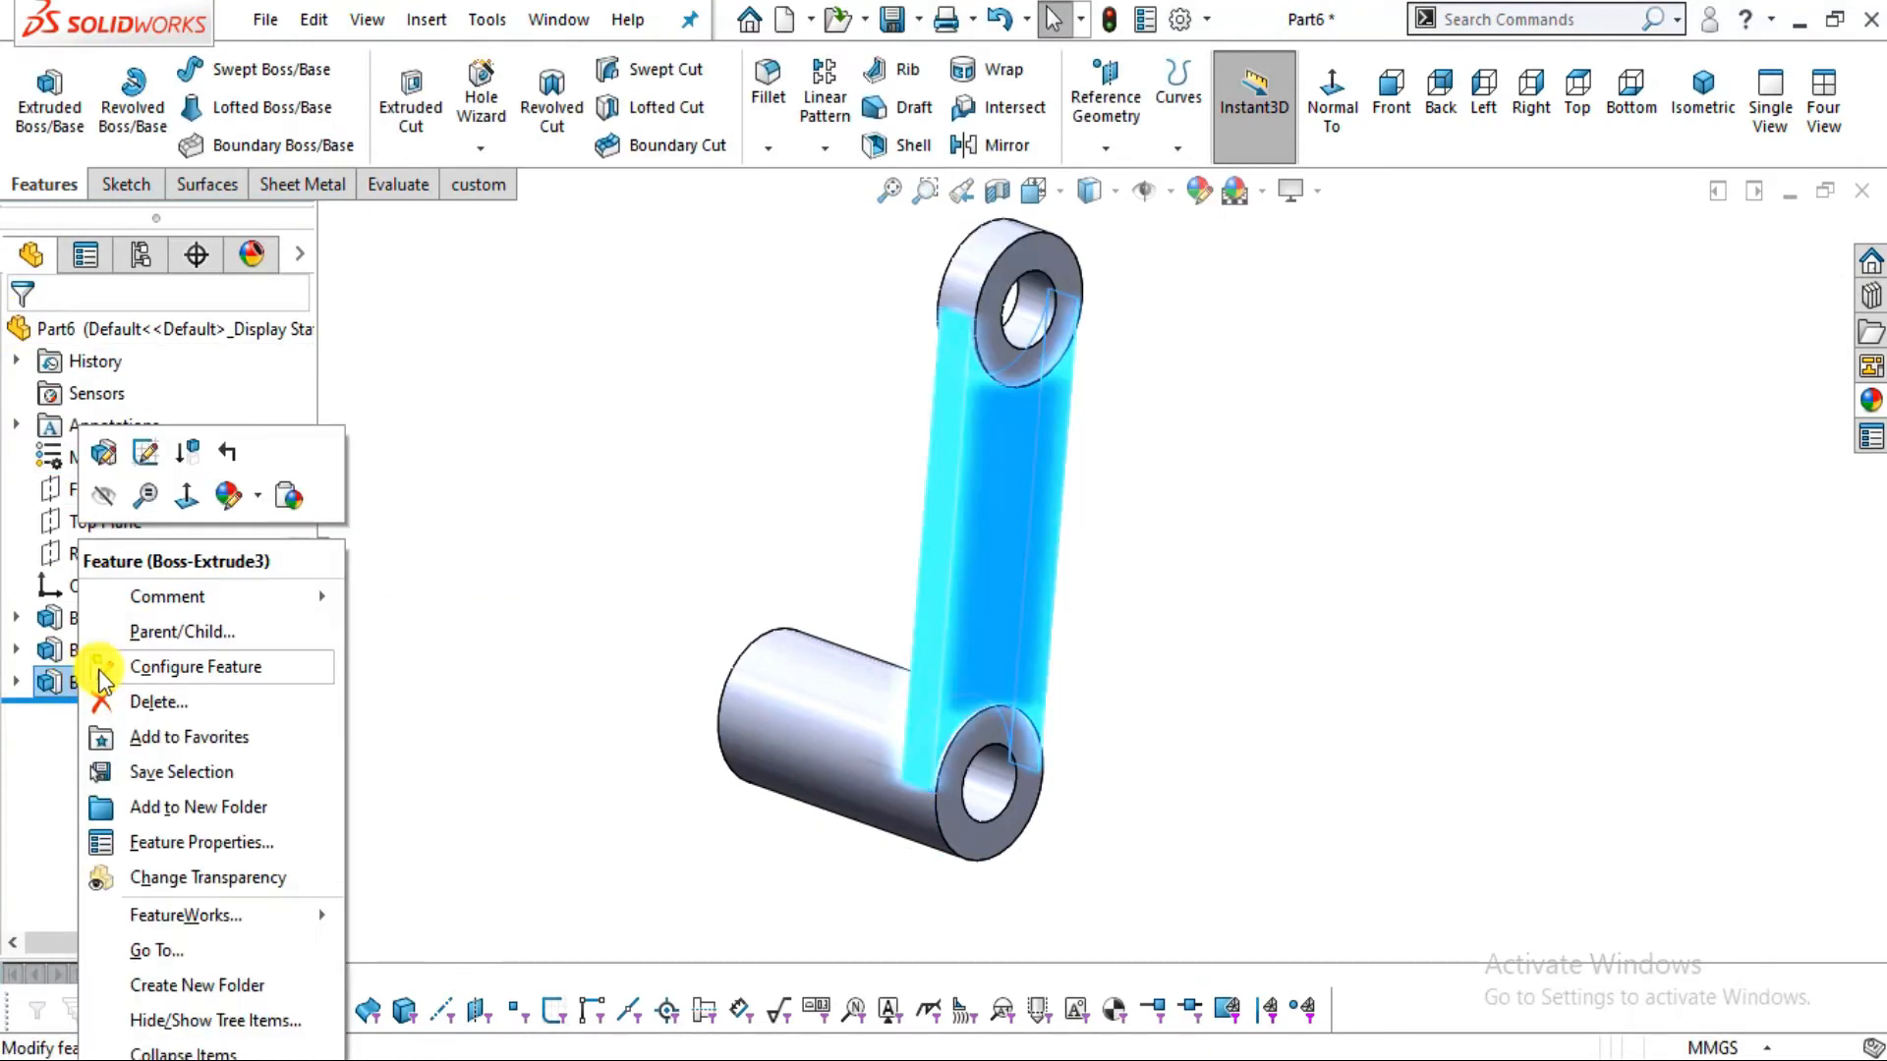
click(111, 439)
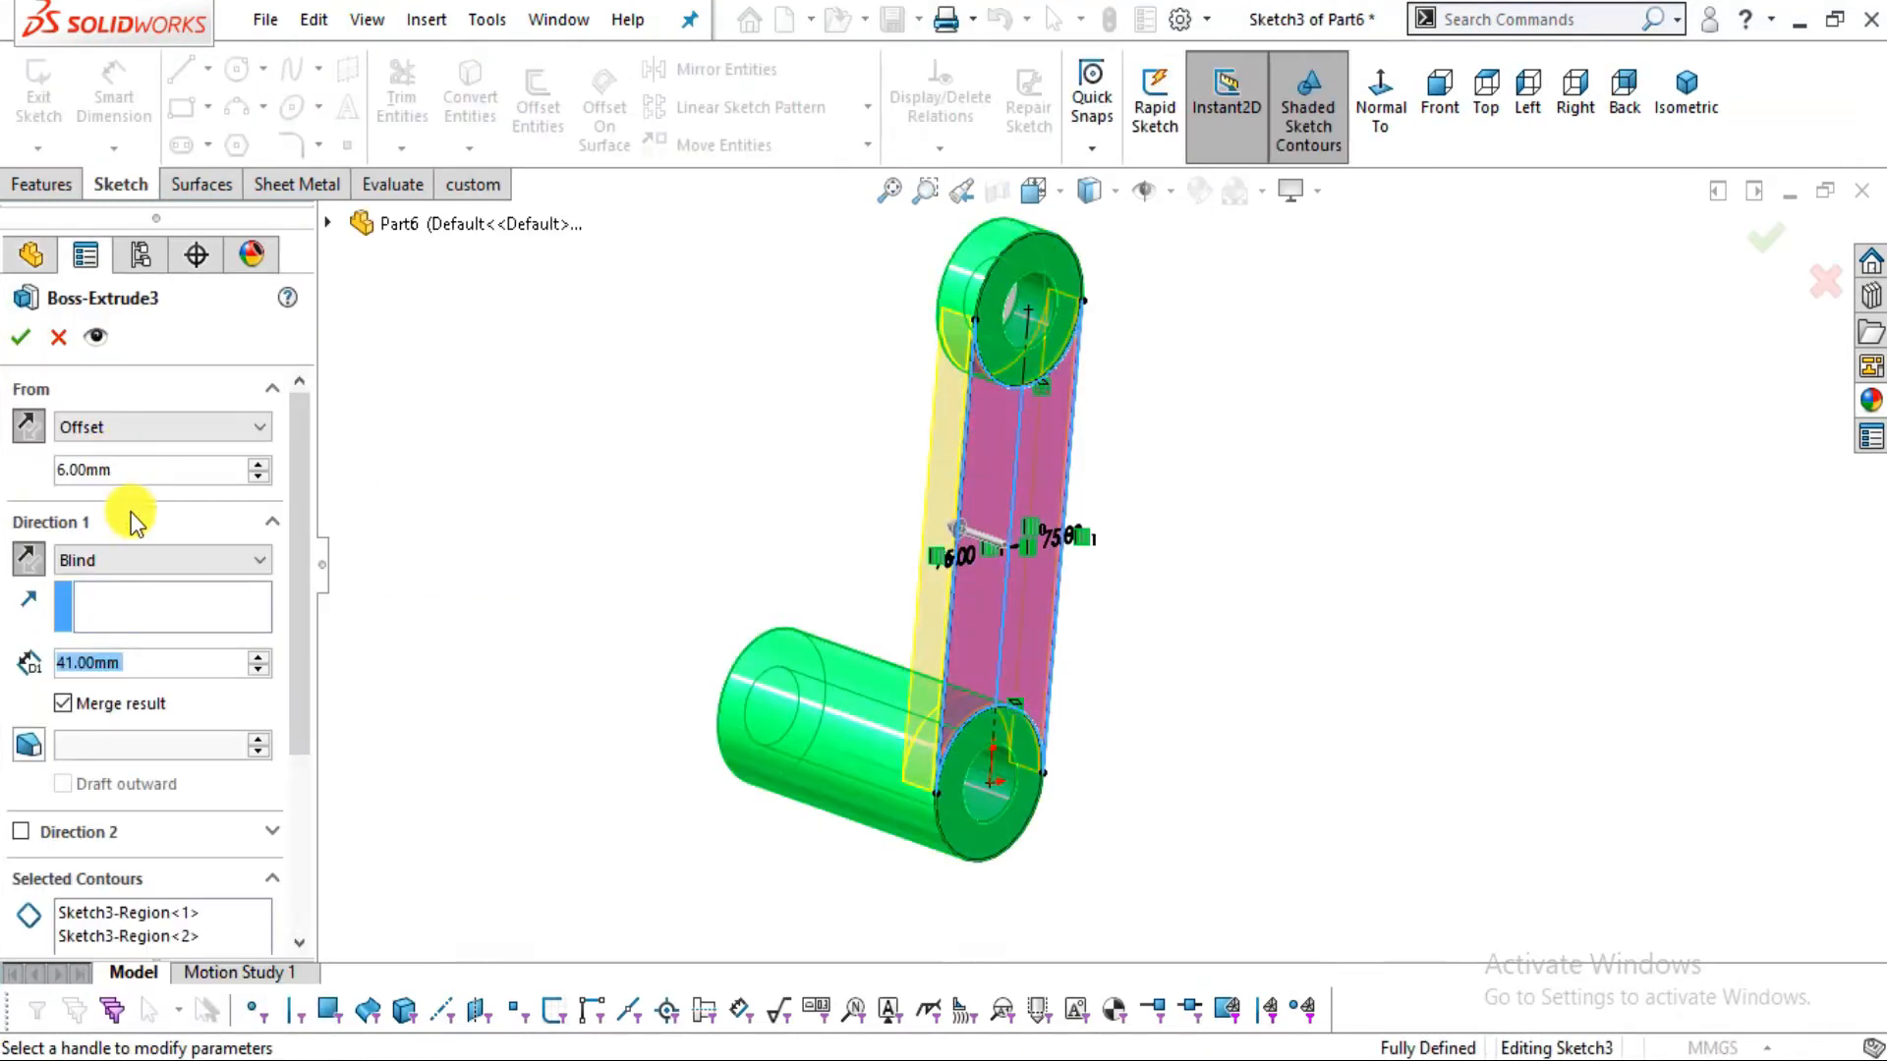
key(Escape)
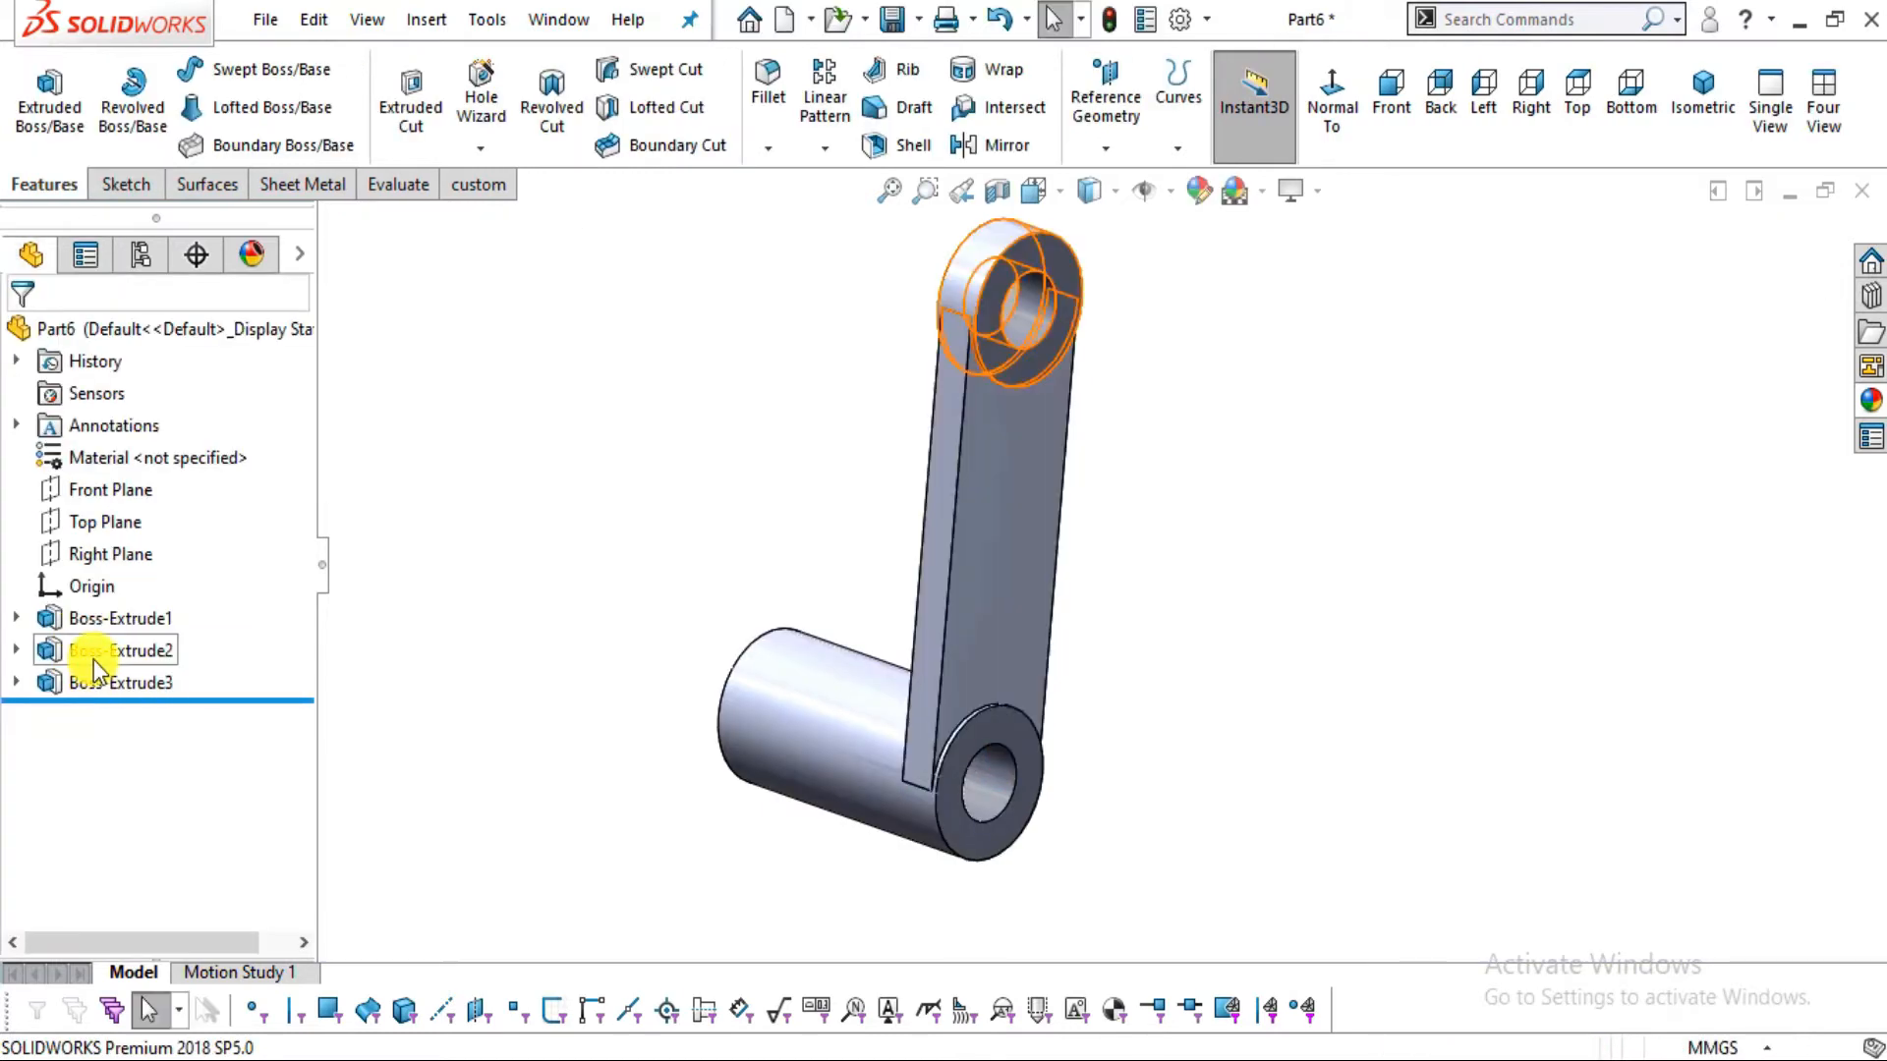
Edit the upper ring's extrusion to turn on Merge result
right_click(114, 652)
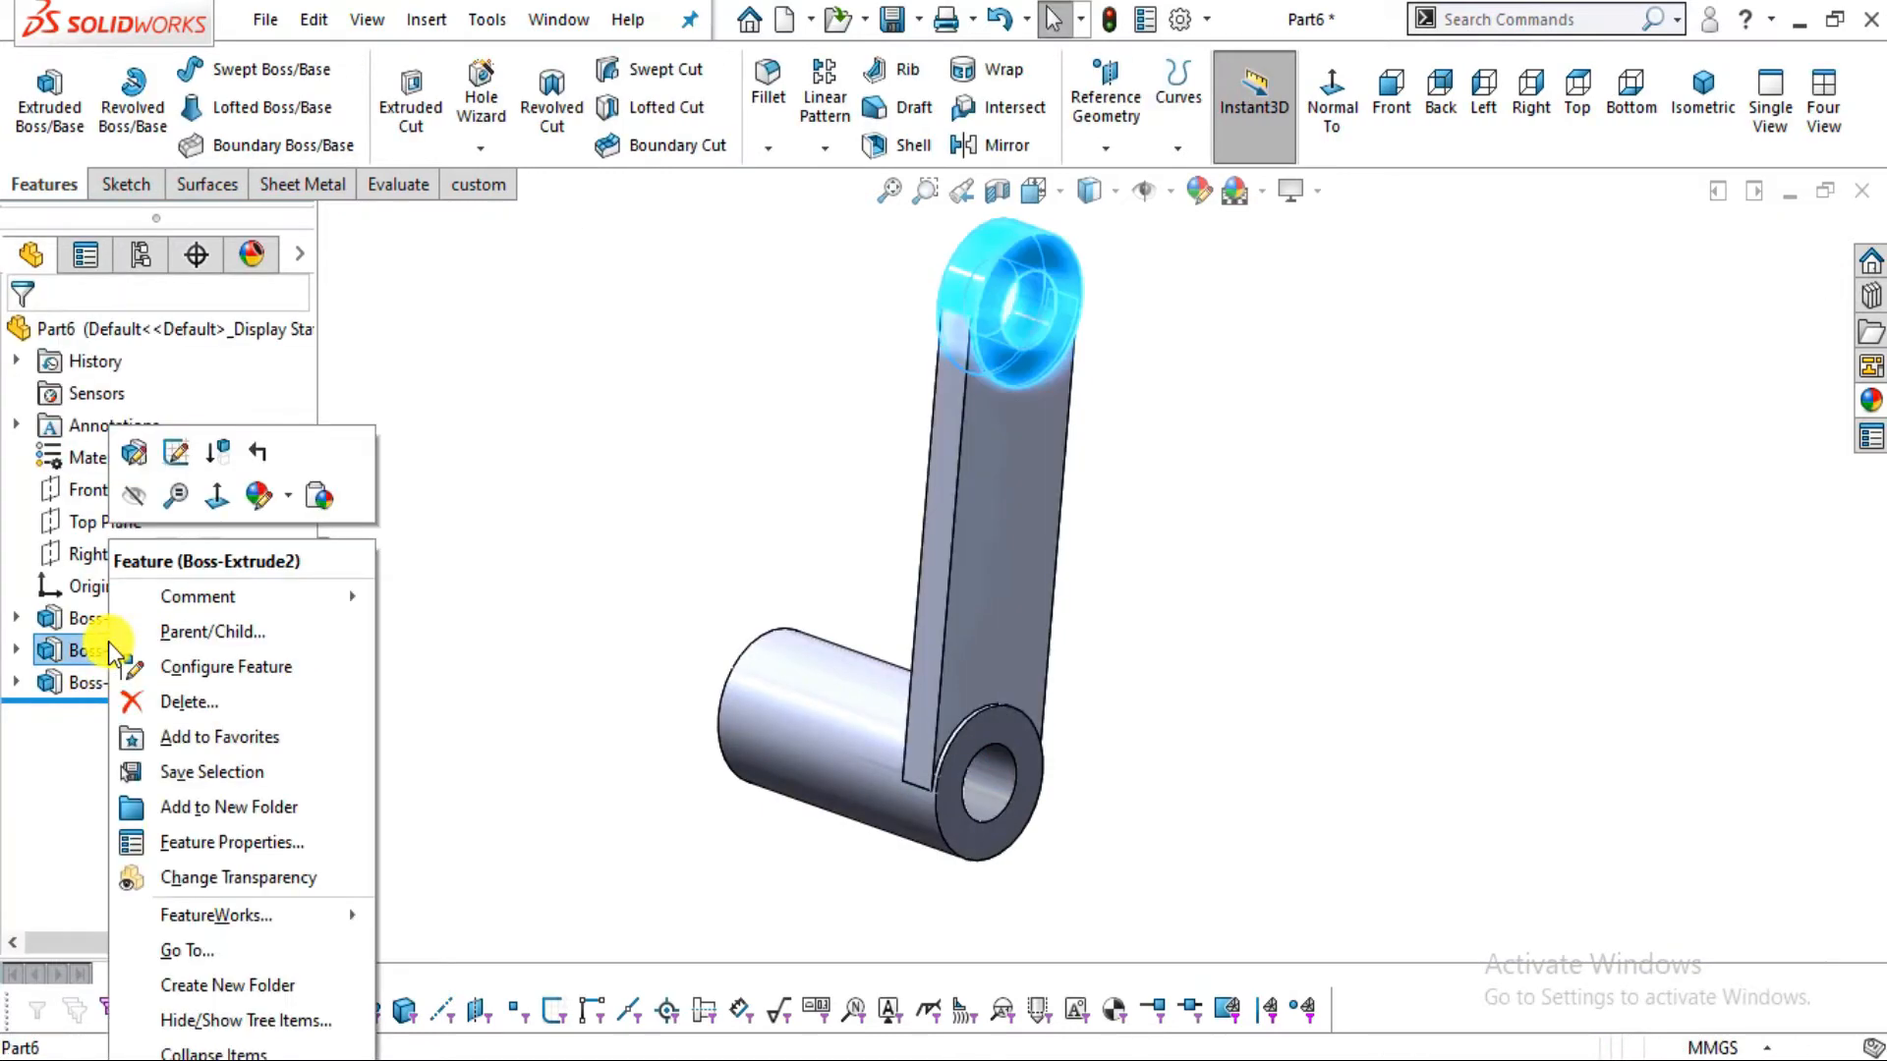
click(137, 452)
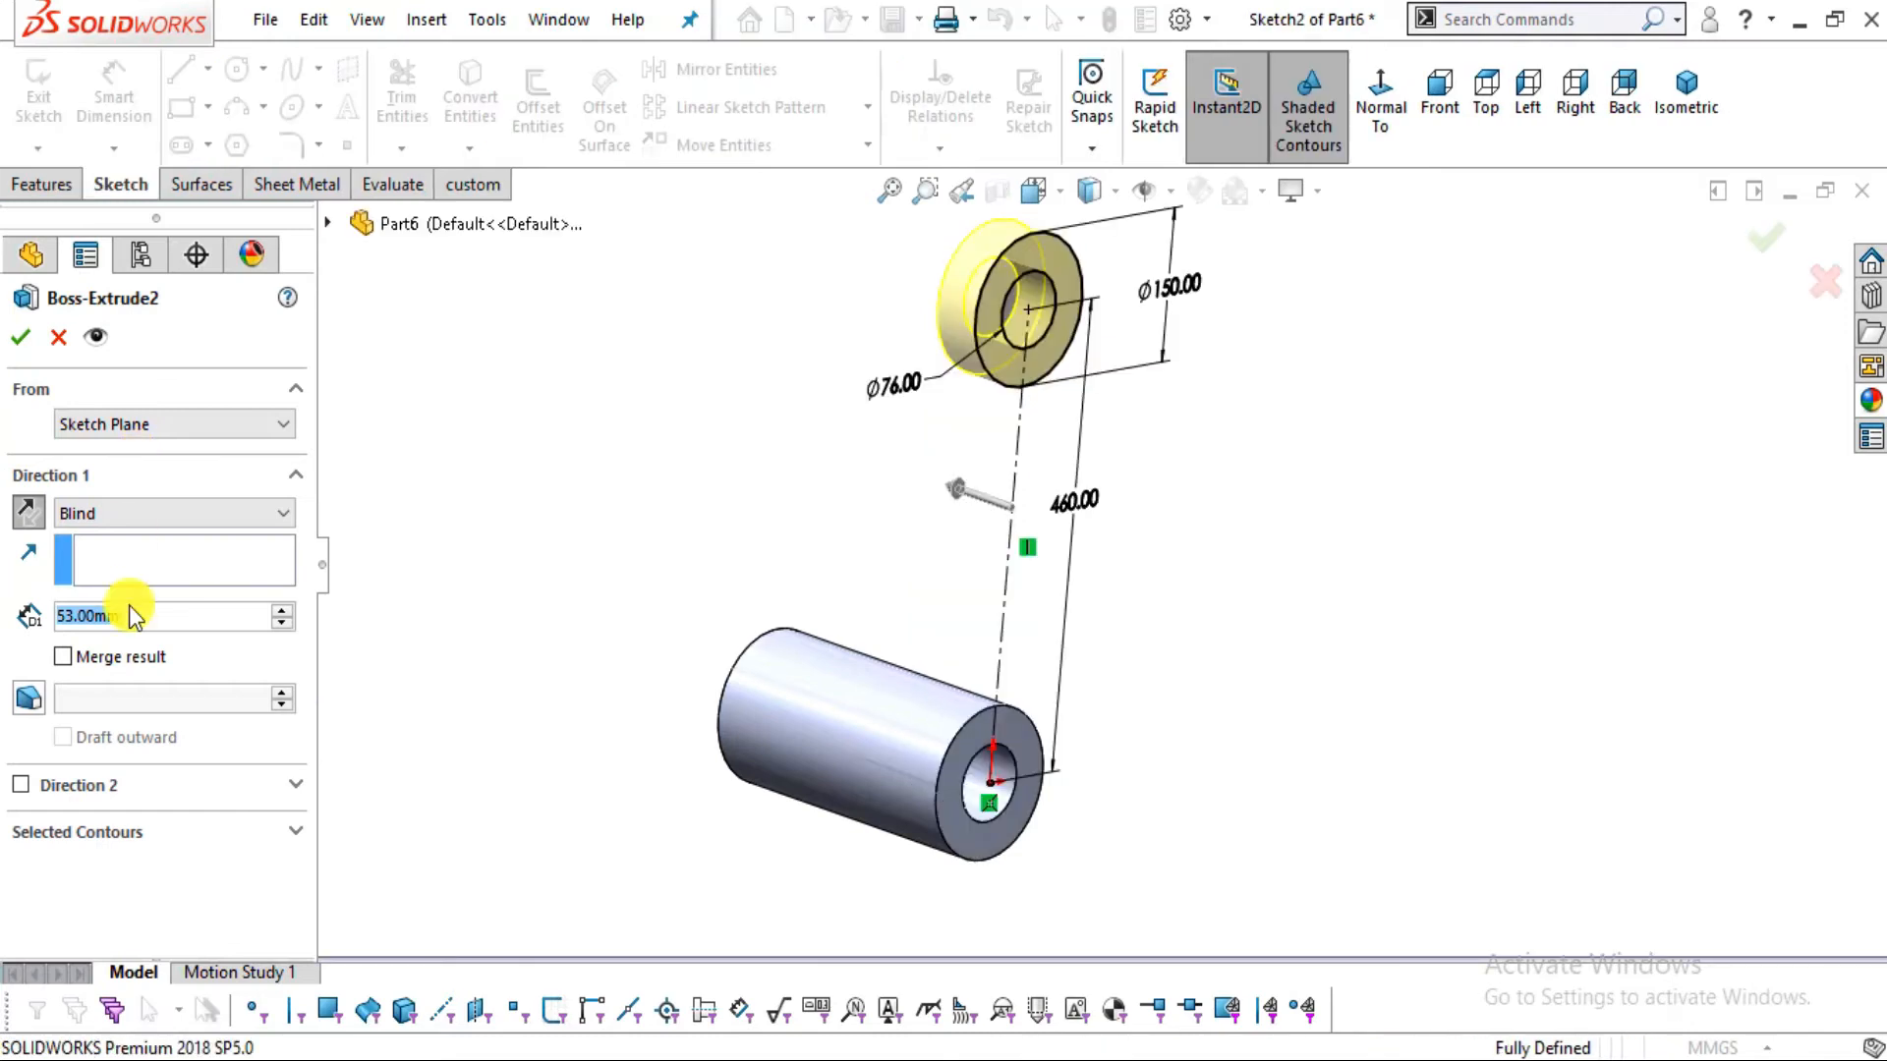
click(63, 657)
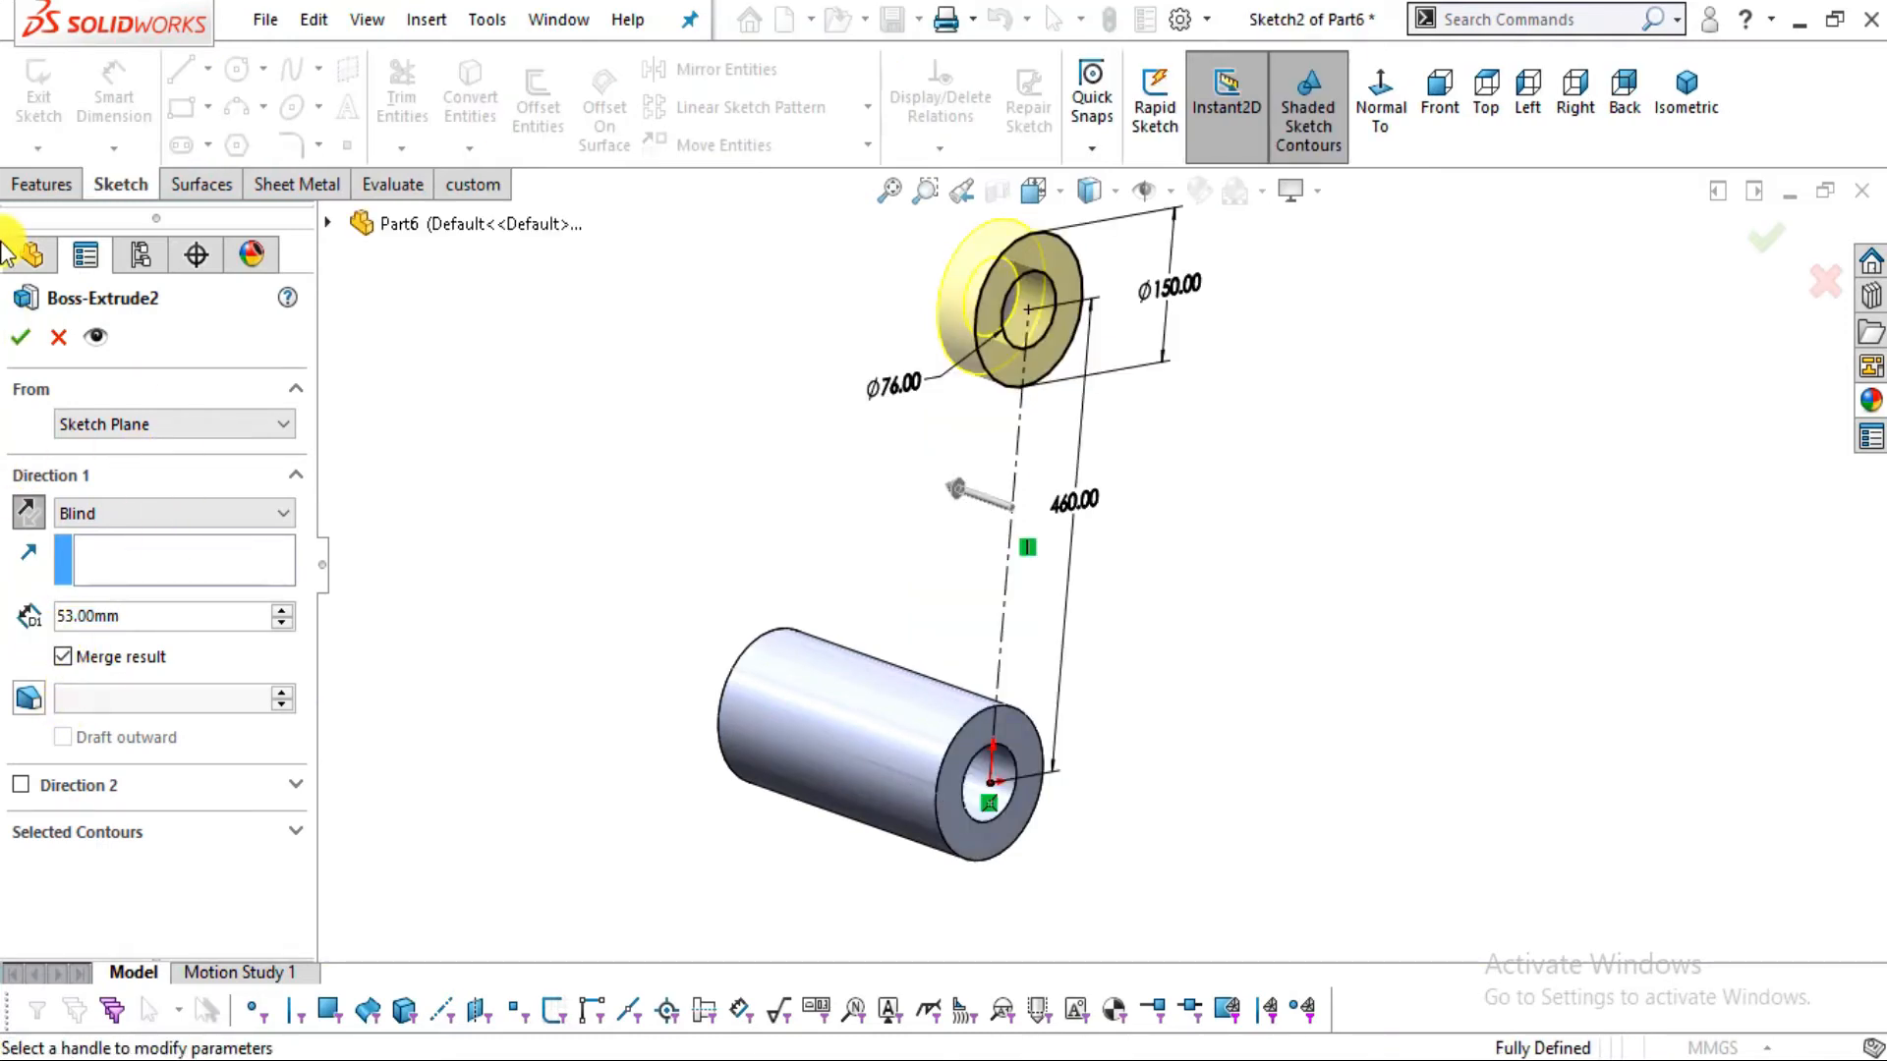
click(22, 337)
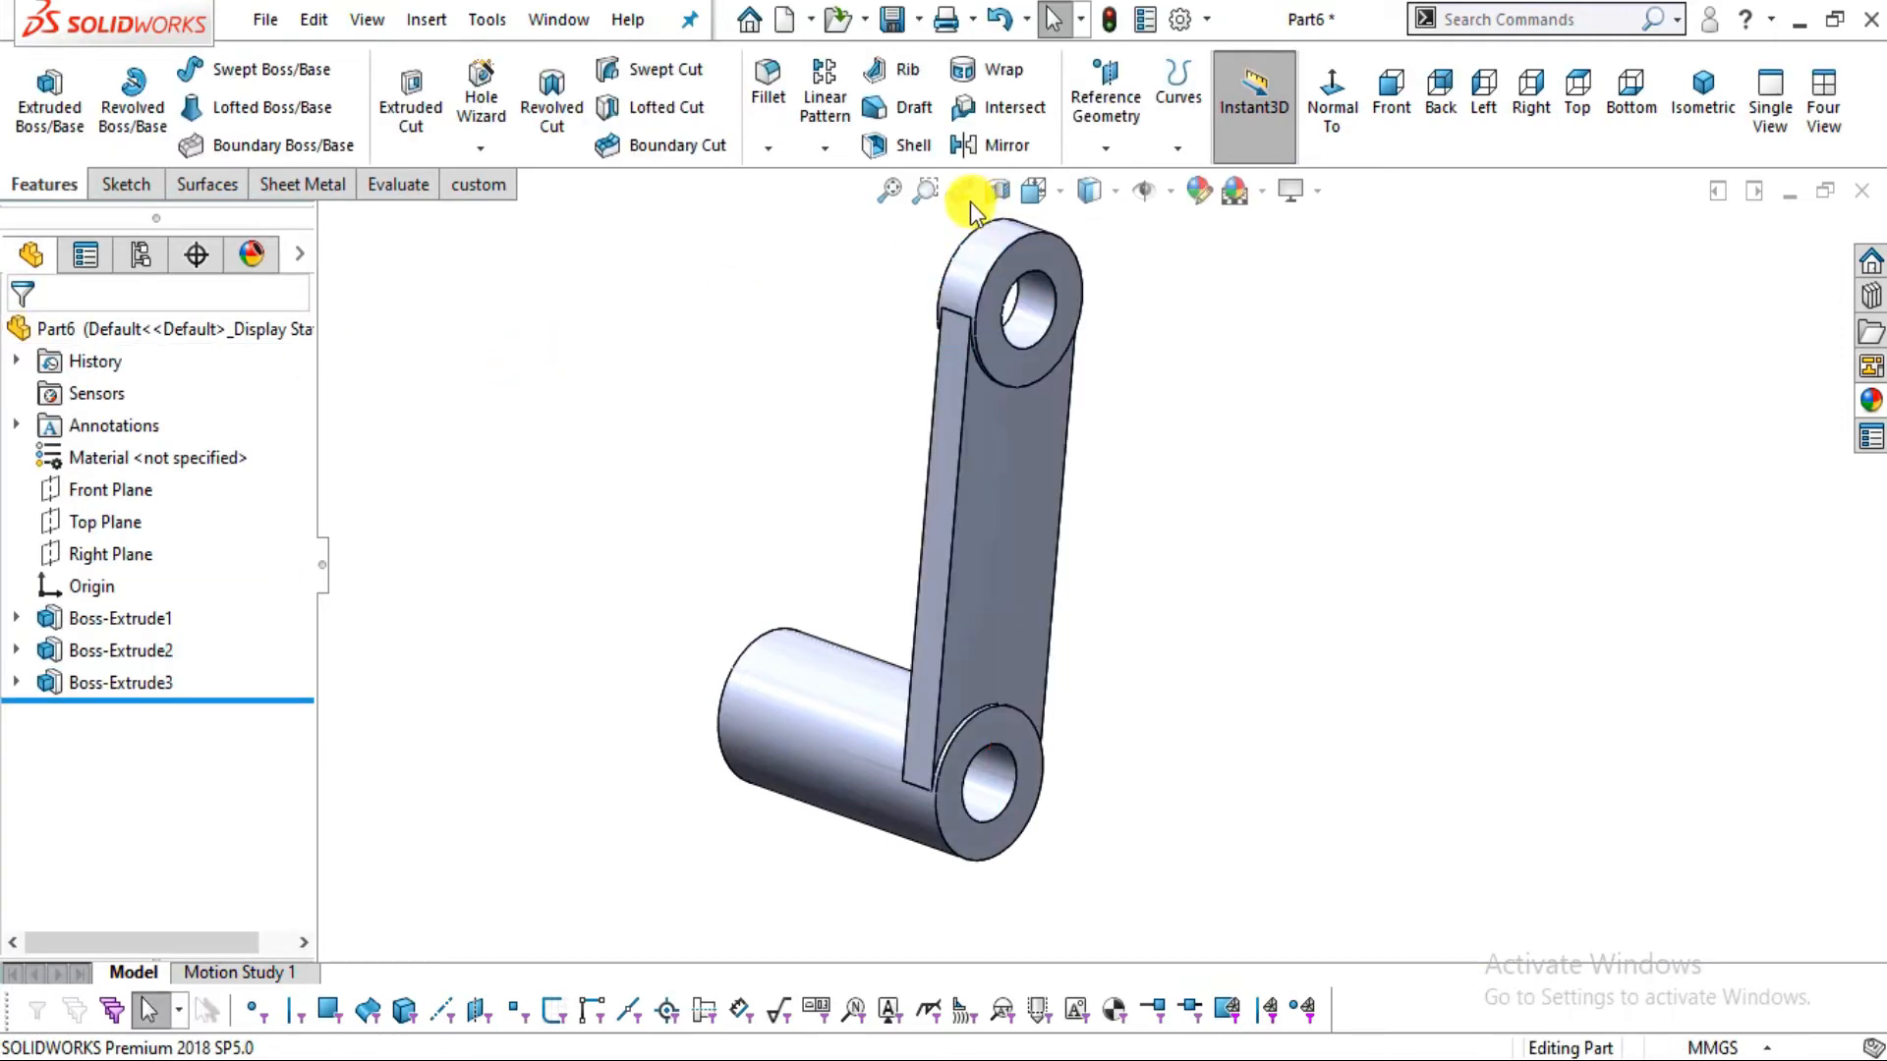
Mirror the arm extrusion and the upper ring extrusion about the Front Plane
click(1002, 144)
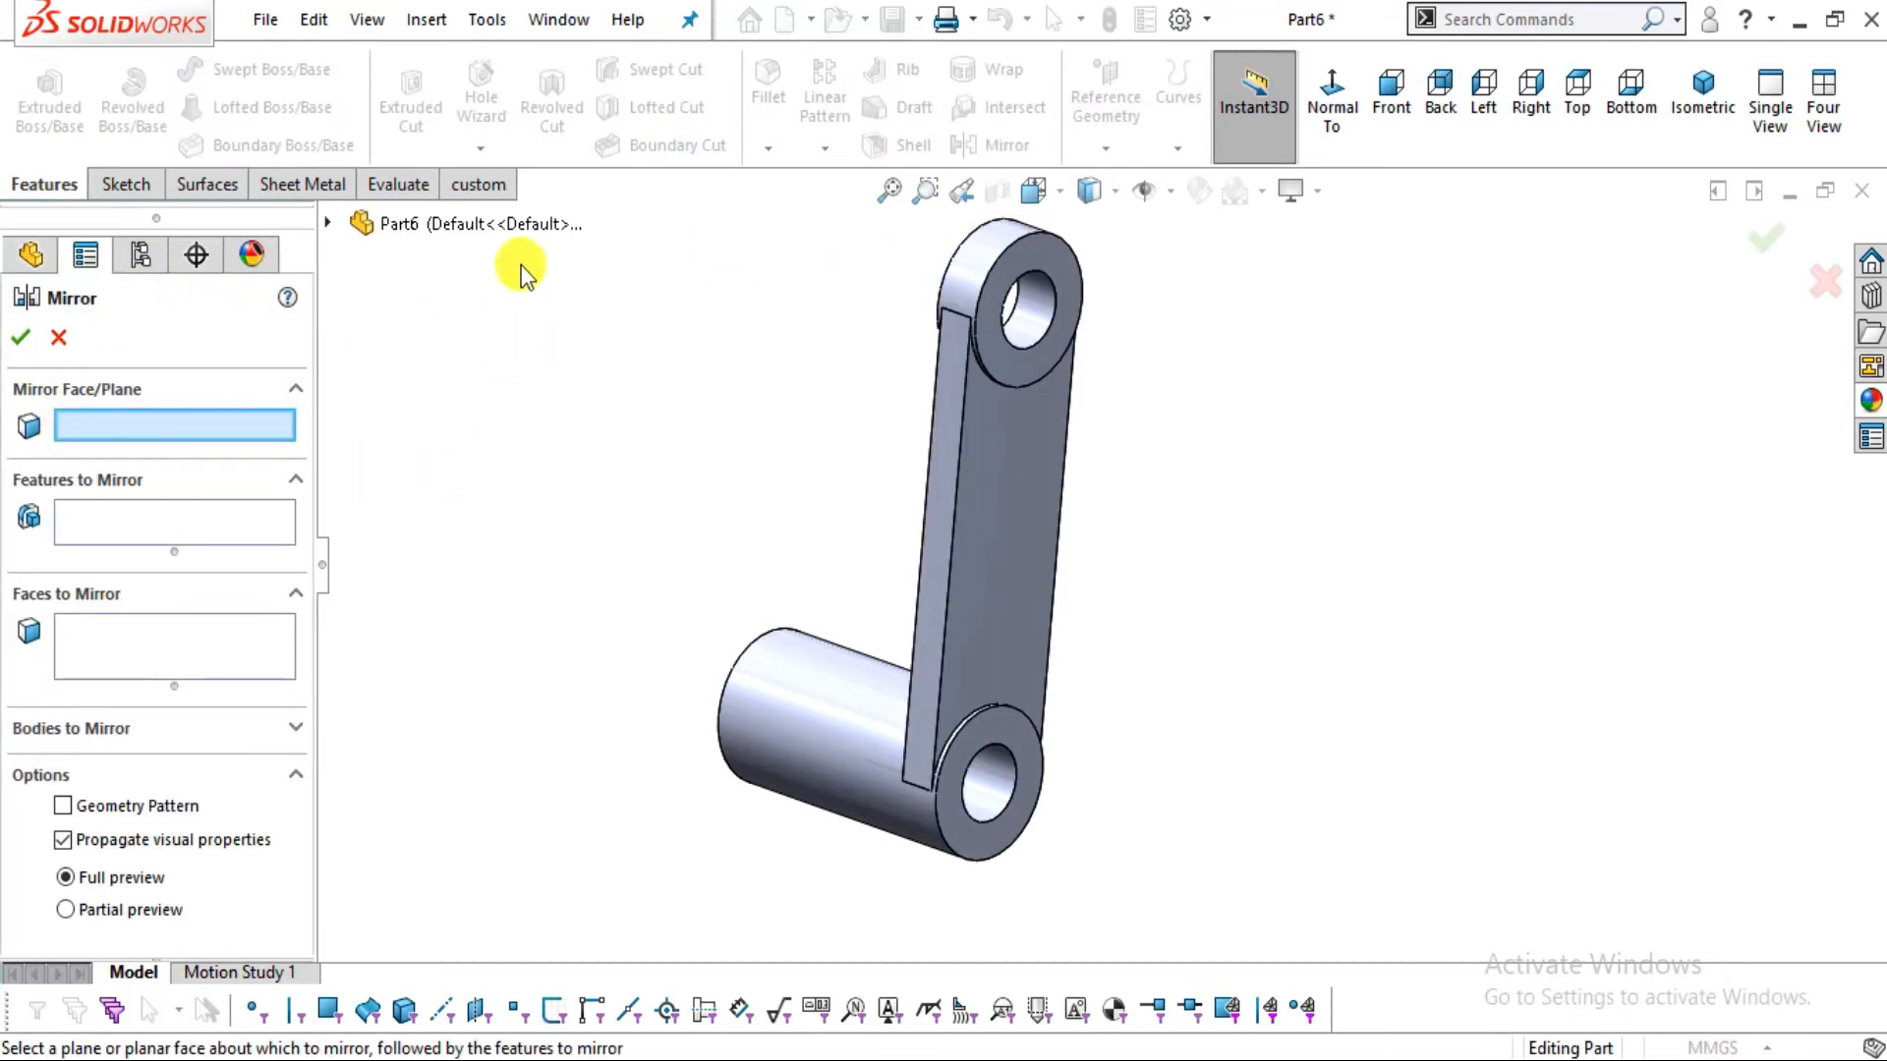
click(330, 224)
click(433, 384)
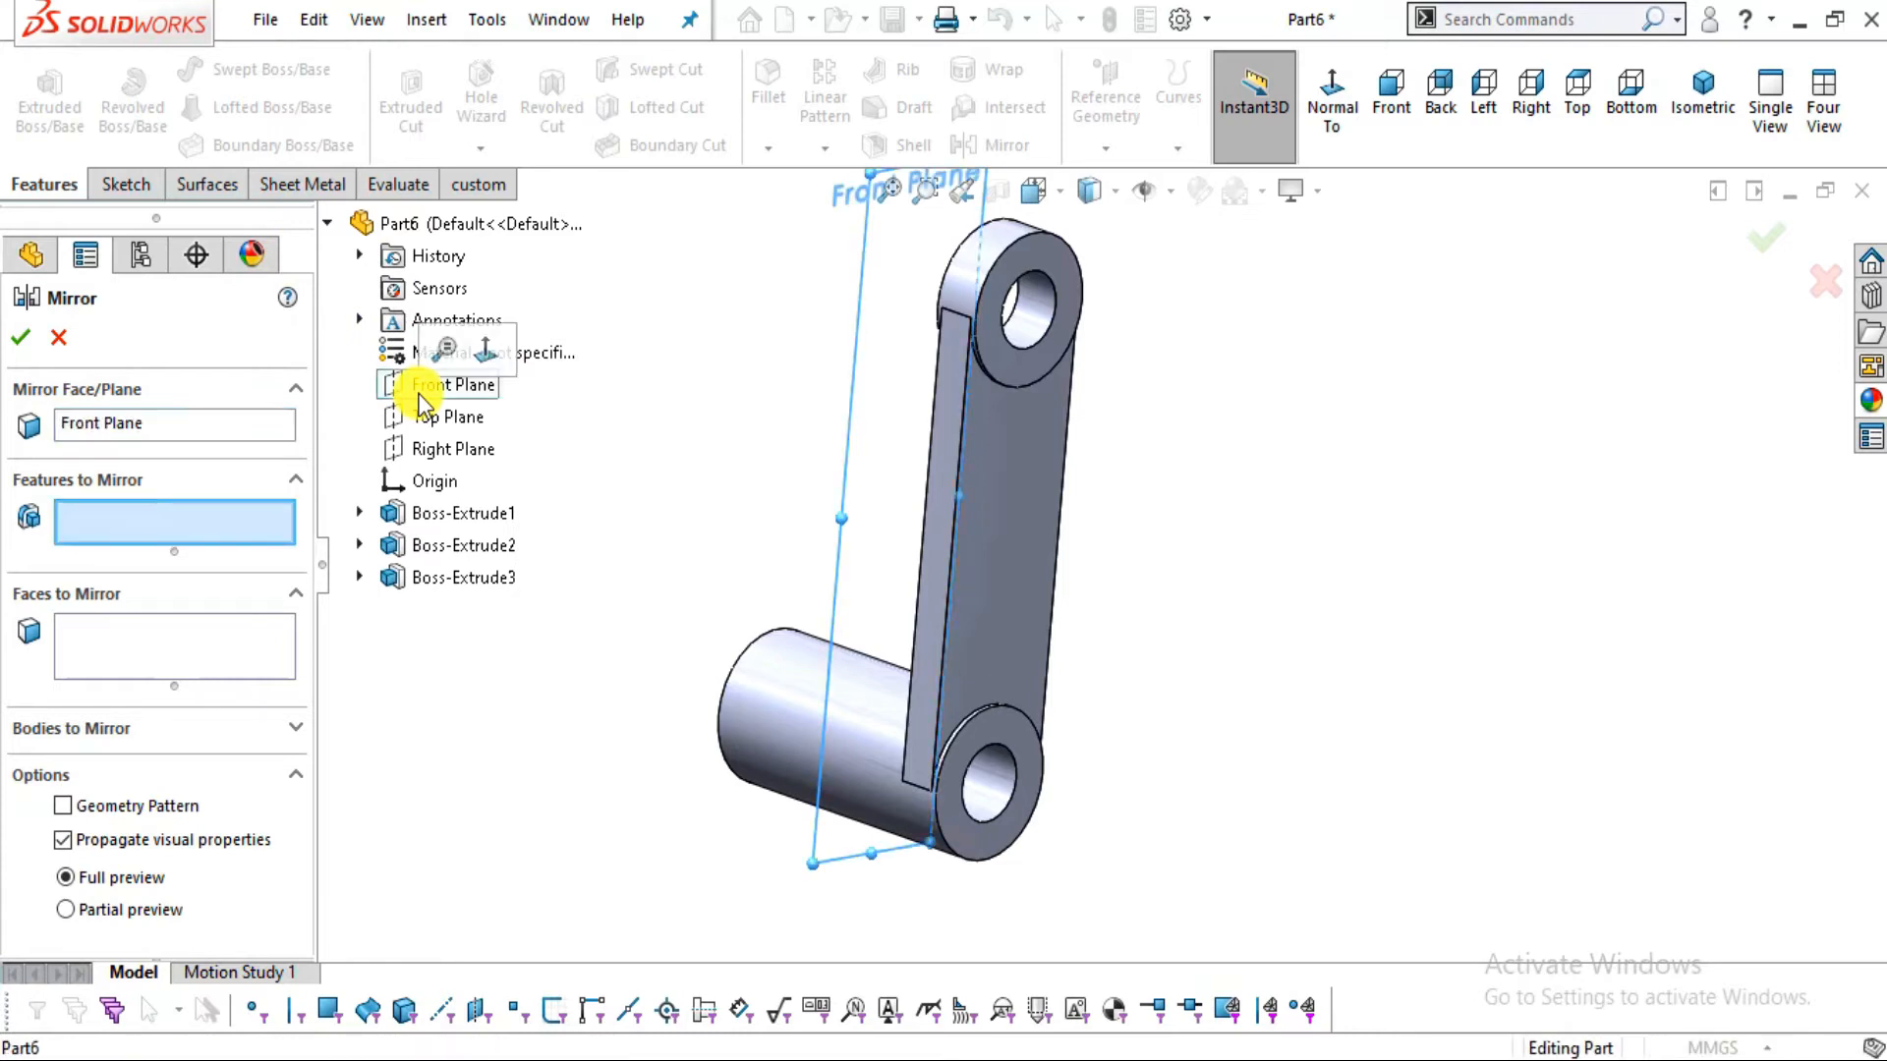
click(1017, 324)
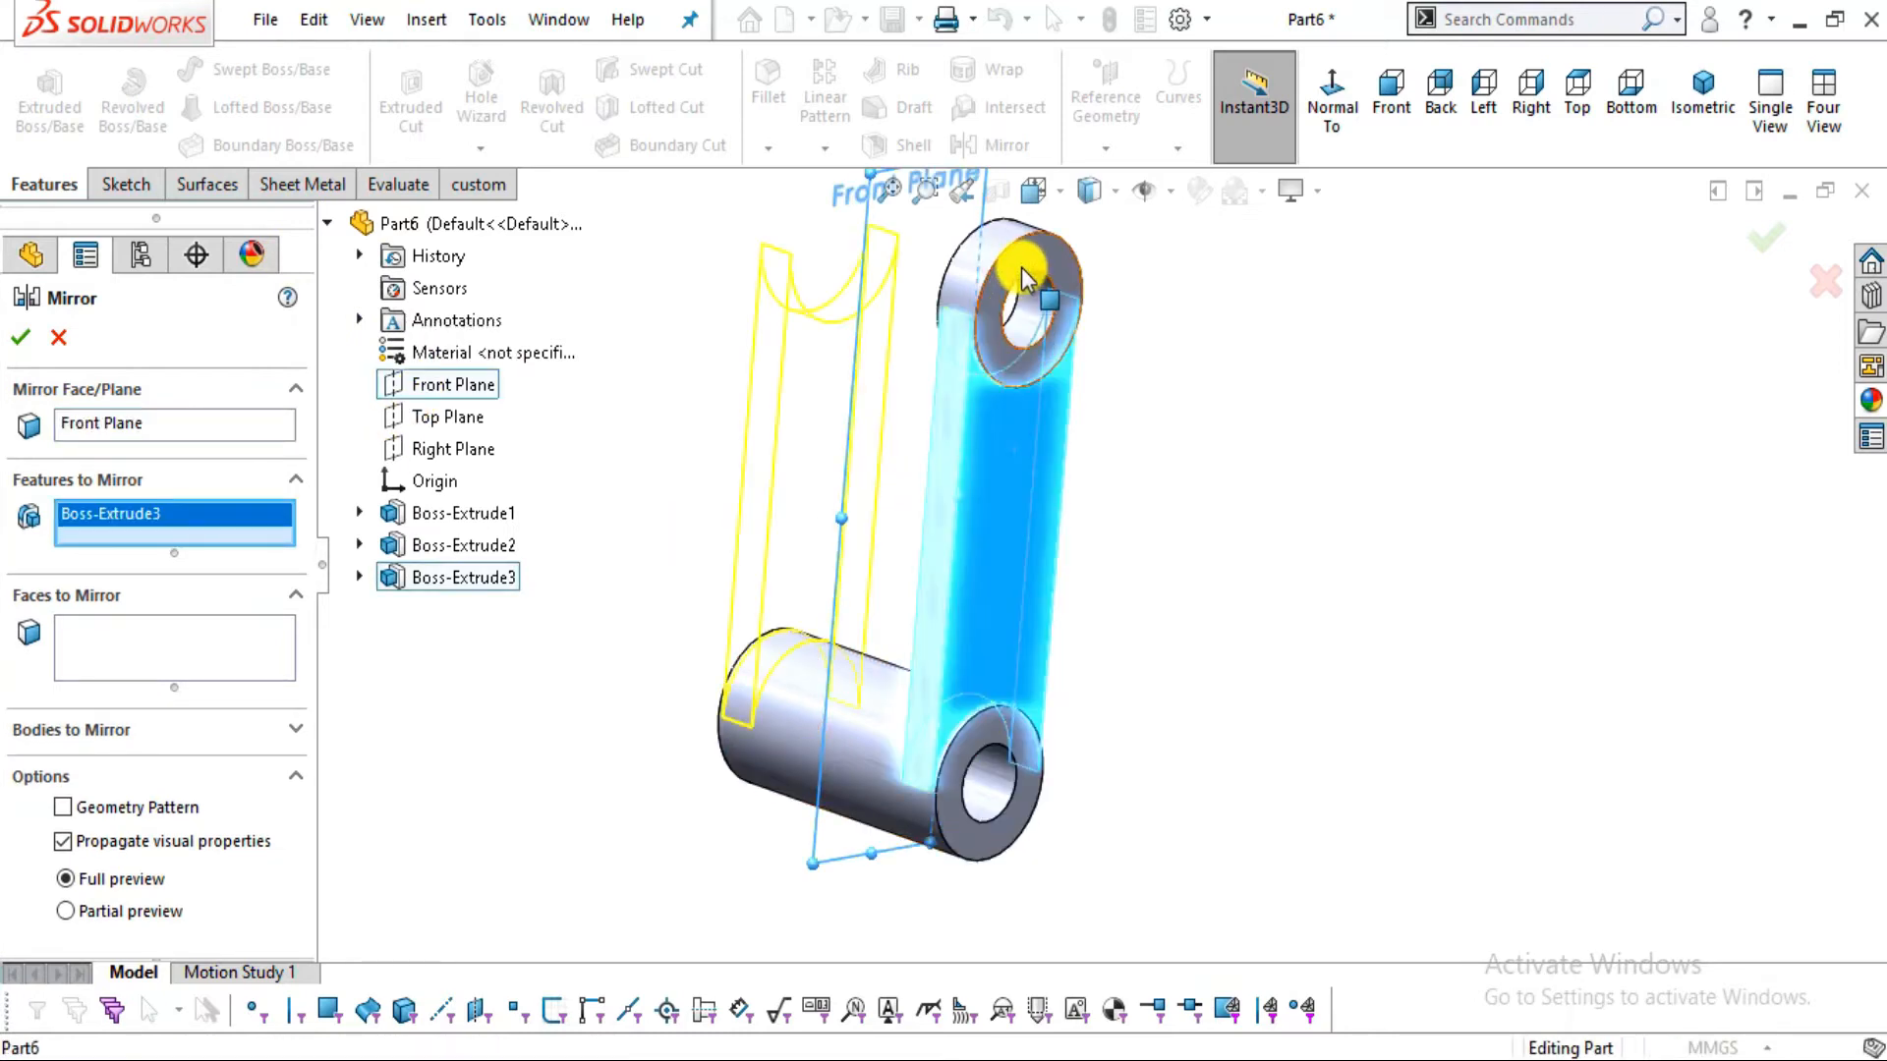
click(1022, 267)
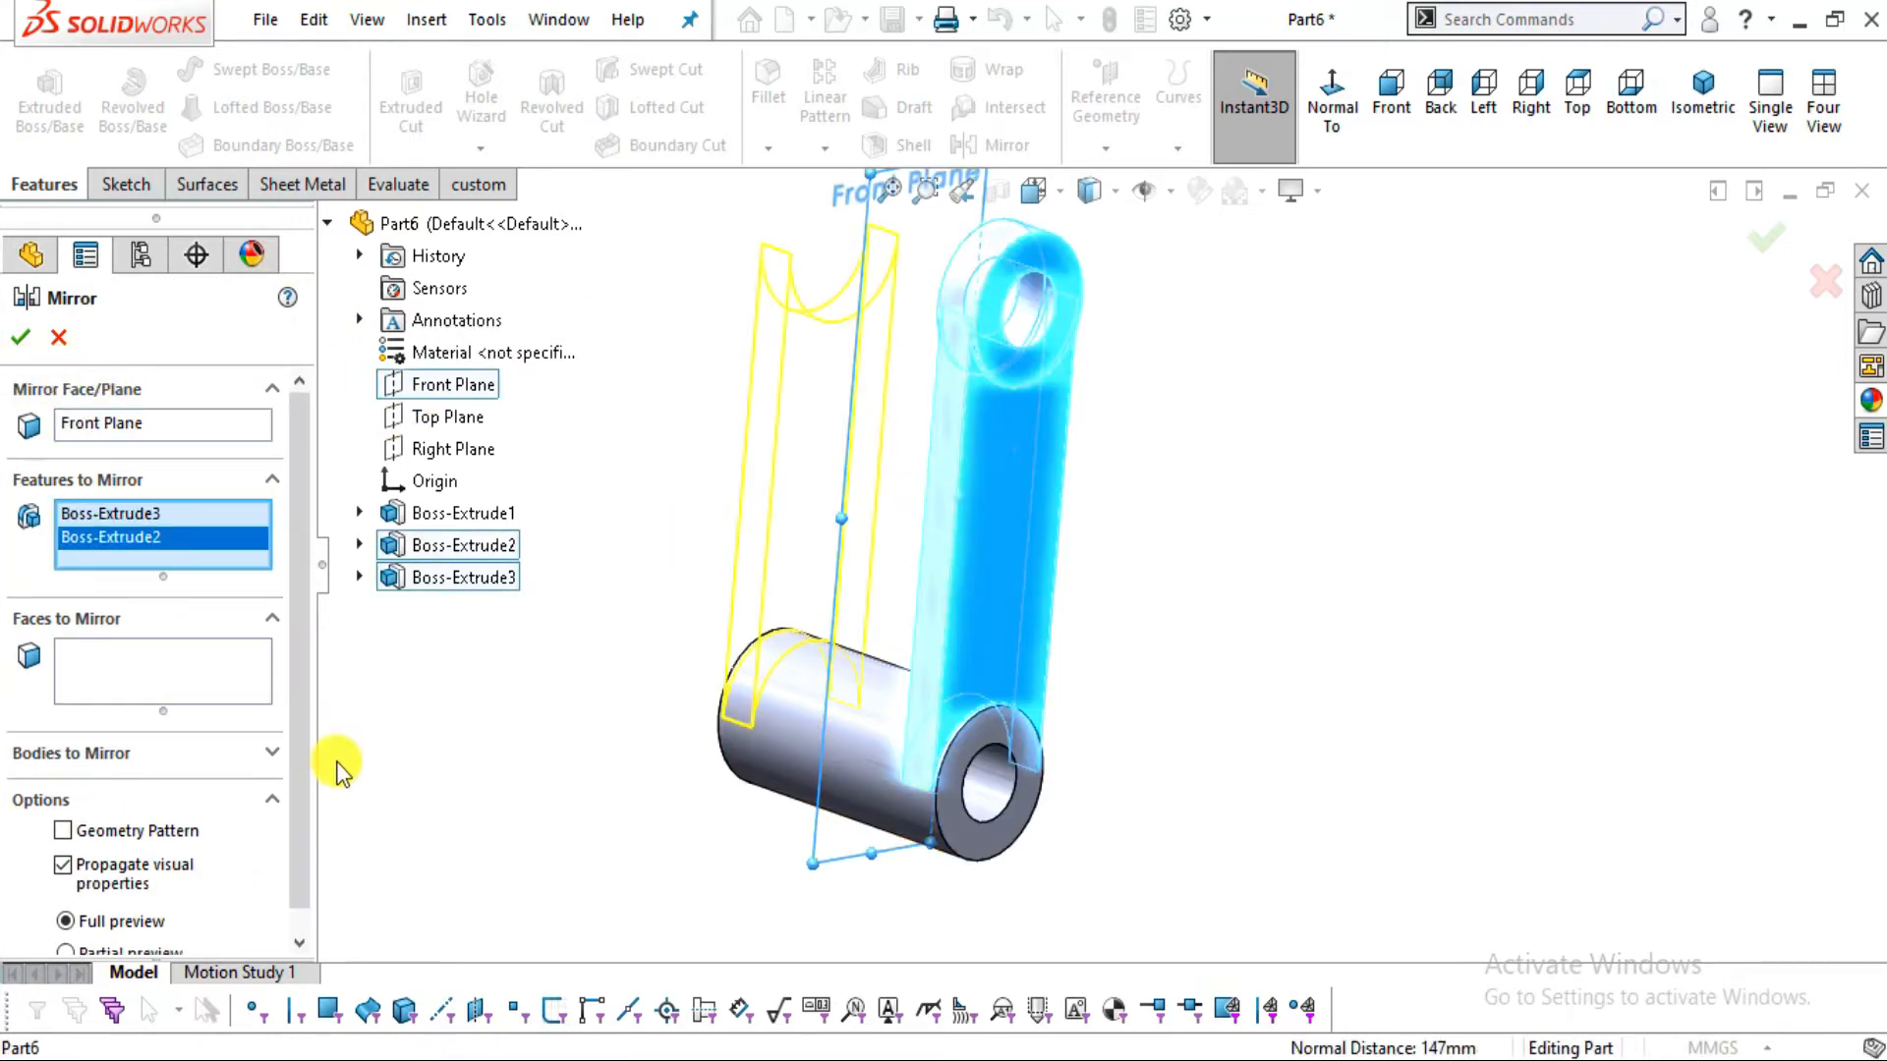
click(25, 331)
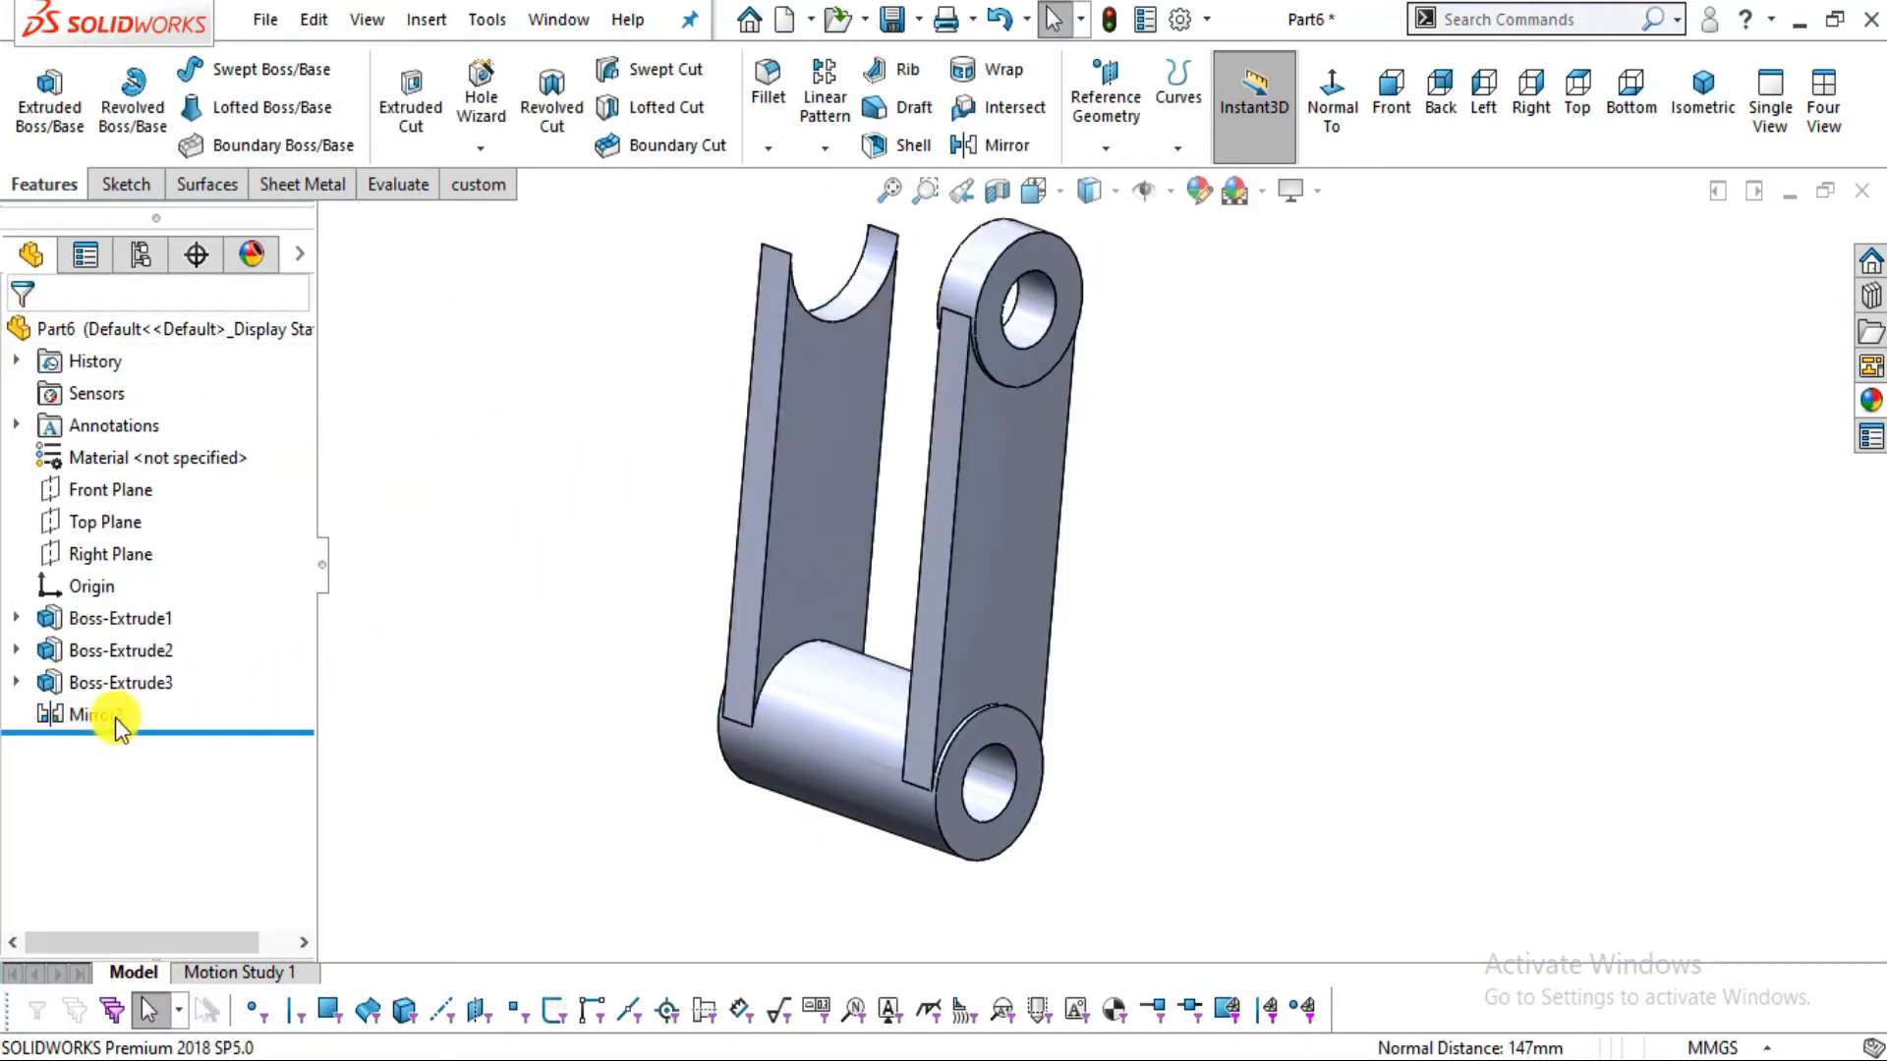
Edit the mirror feature, reselecting the arm and upper ring extrusions as the features to mirror and turning on Geometry Pattern
right_click(110, 717)
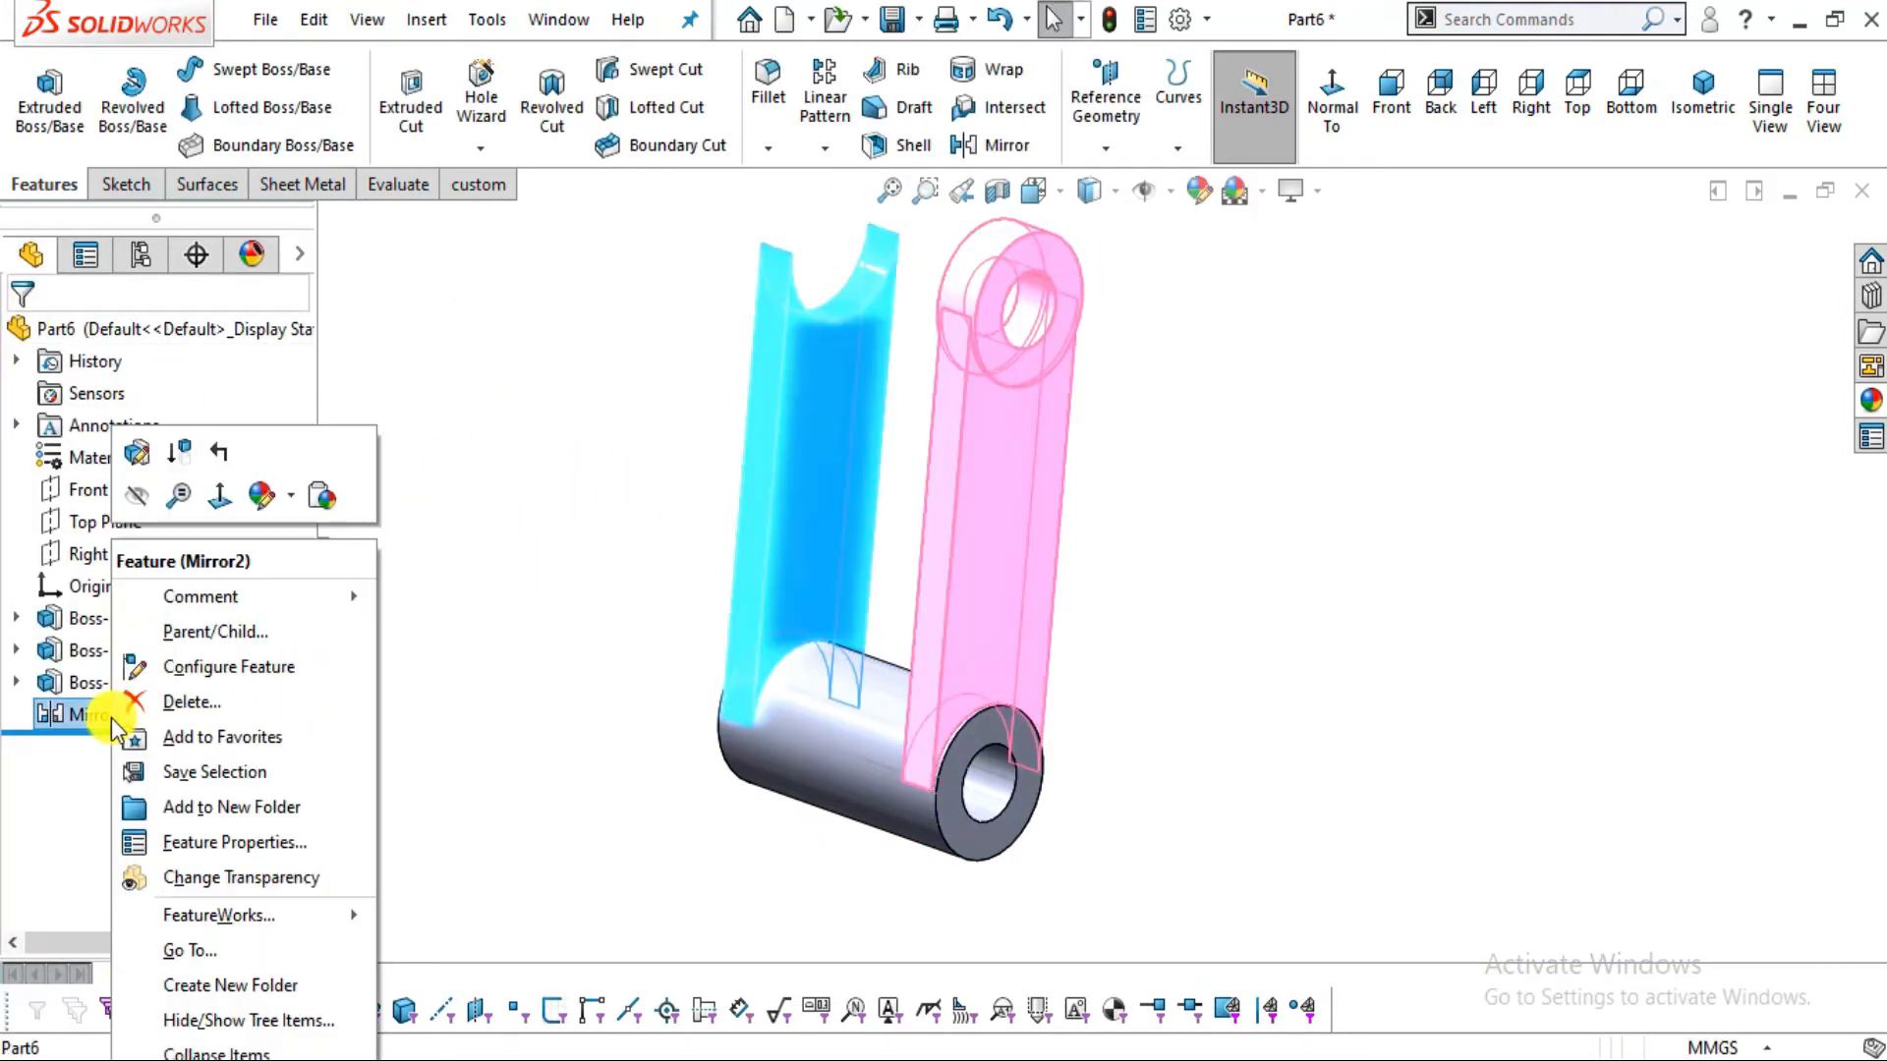
click(129, 457)
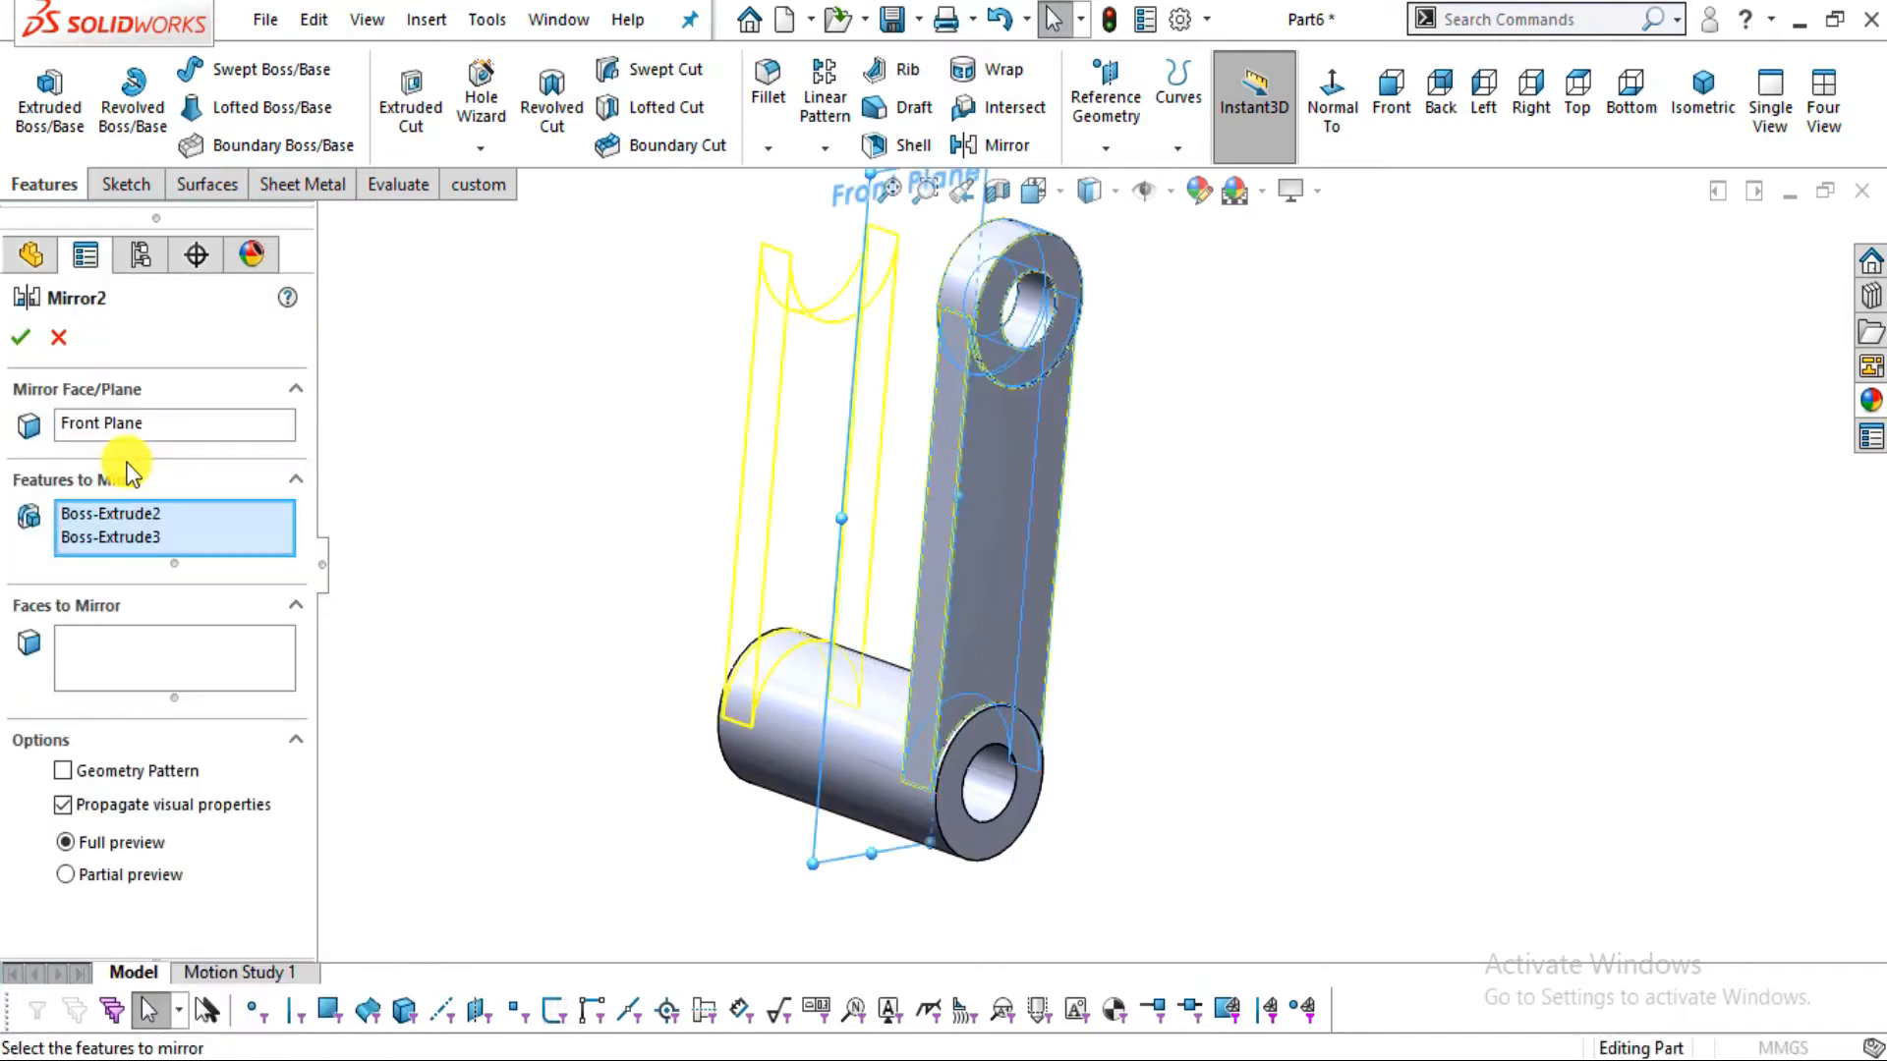
right_click(146, 525)
click(193, 548)
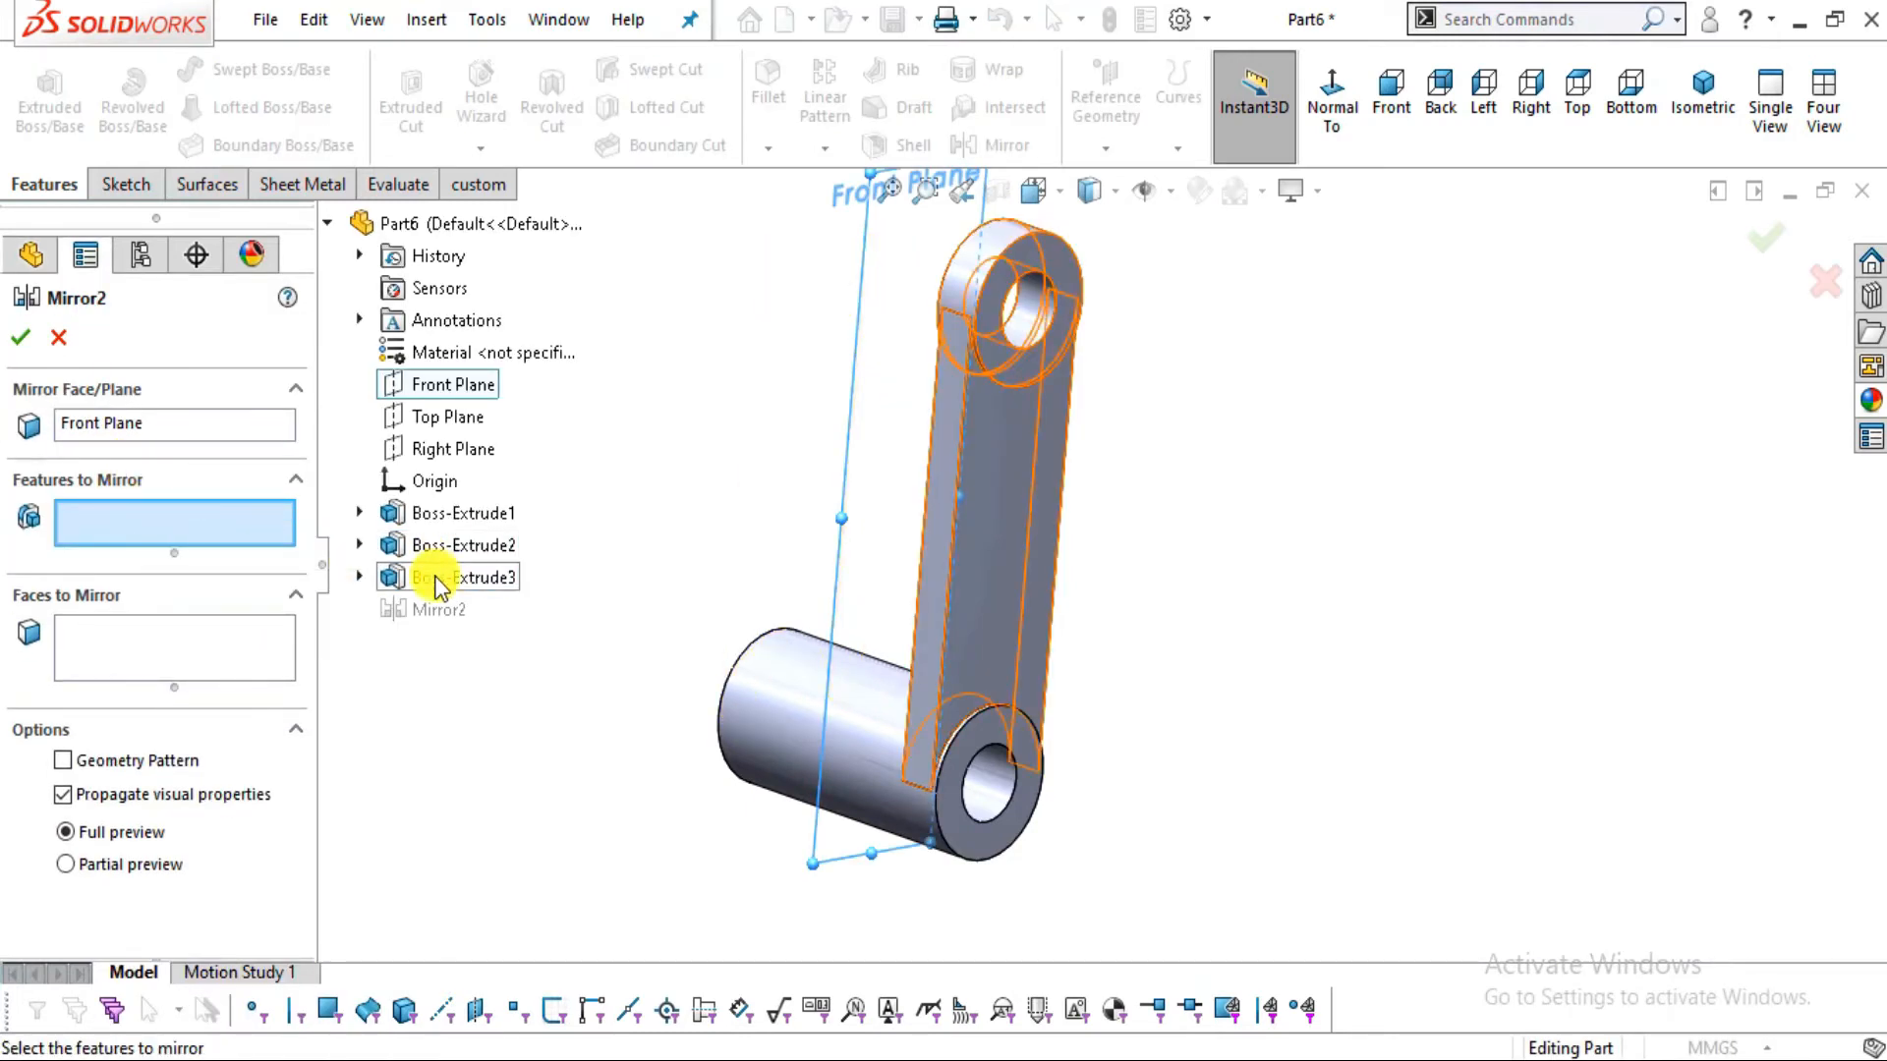
click(438, 580)
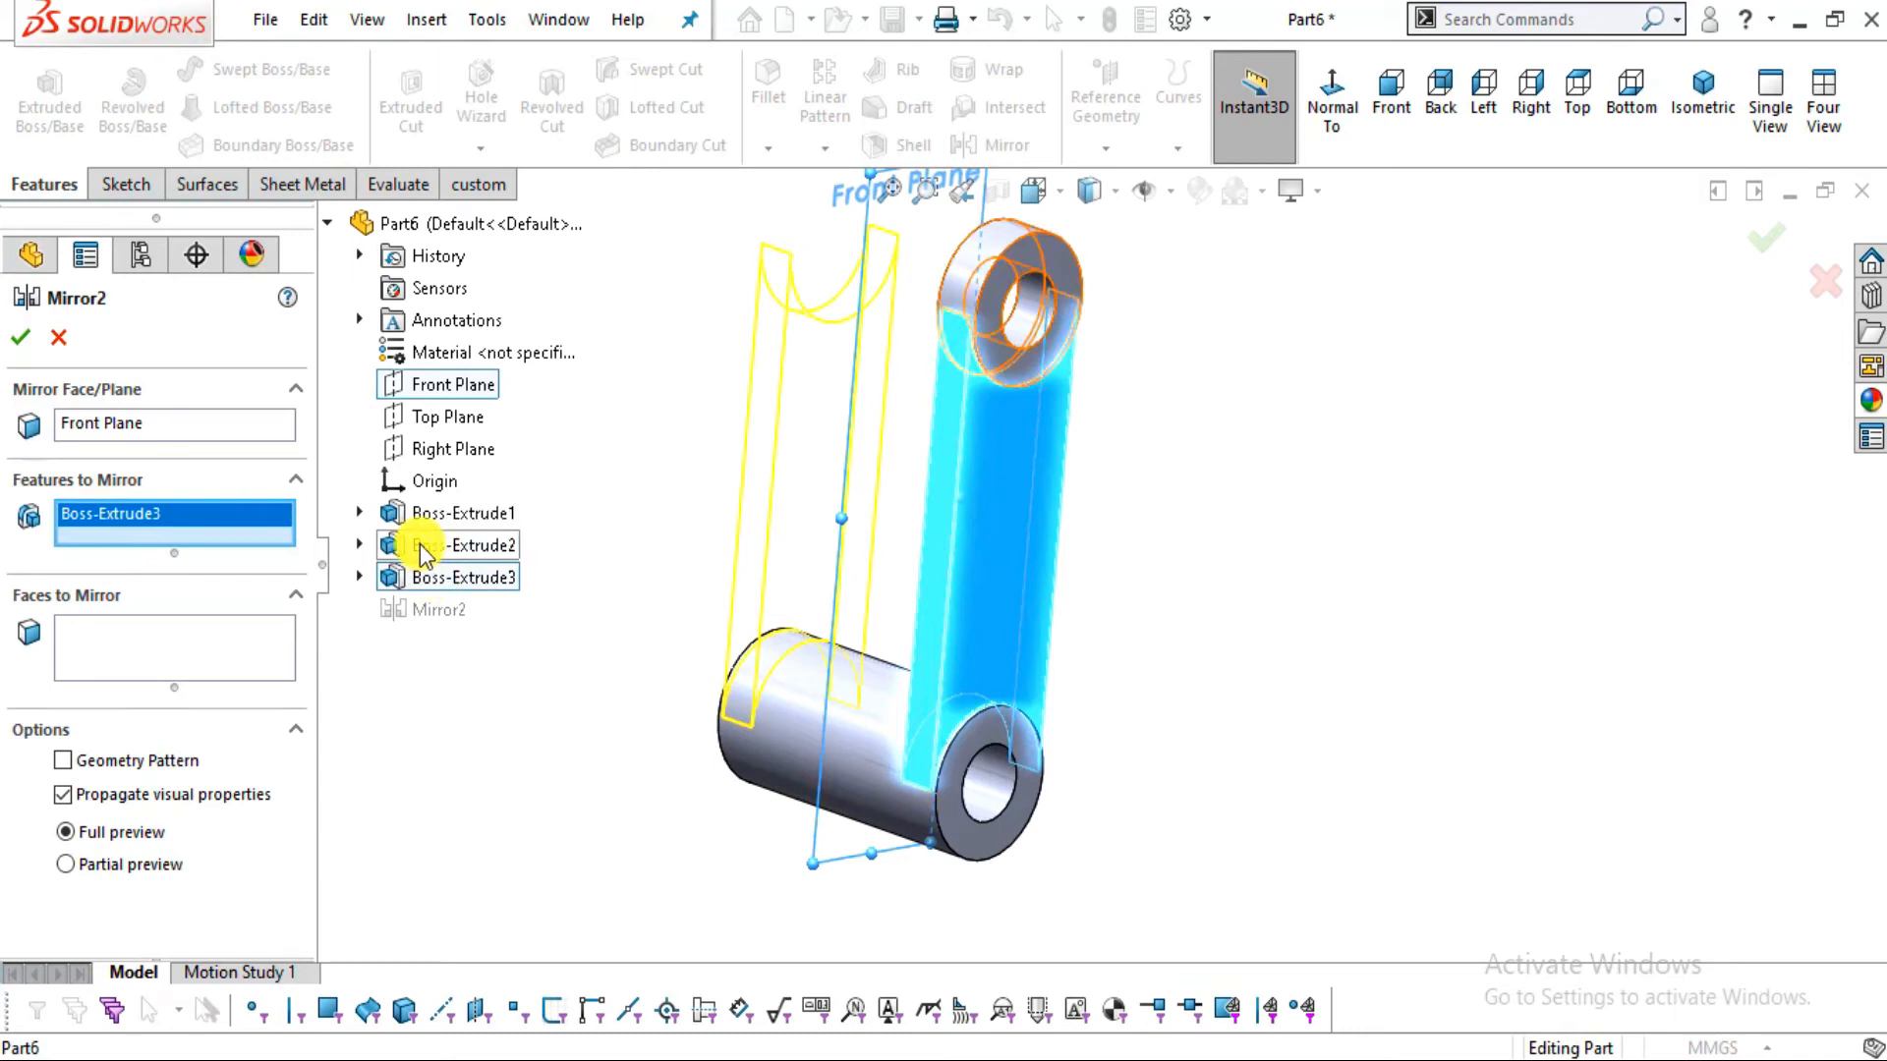
click(441, 546)
middle_drag(1002, 463, 855, 253)
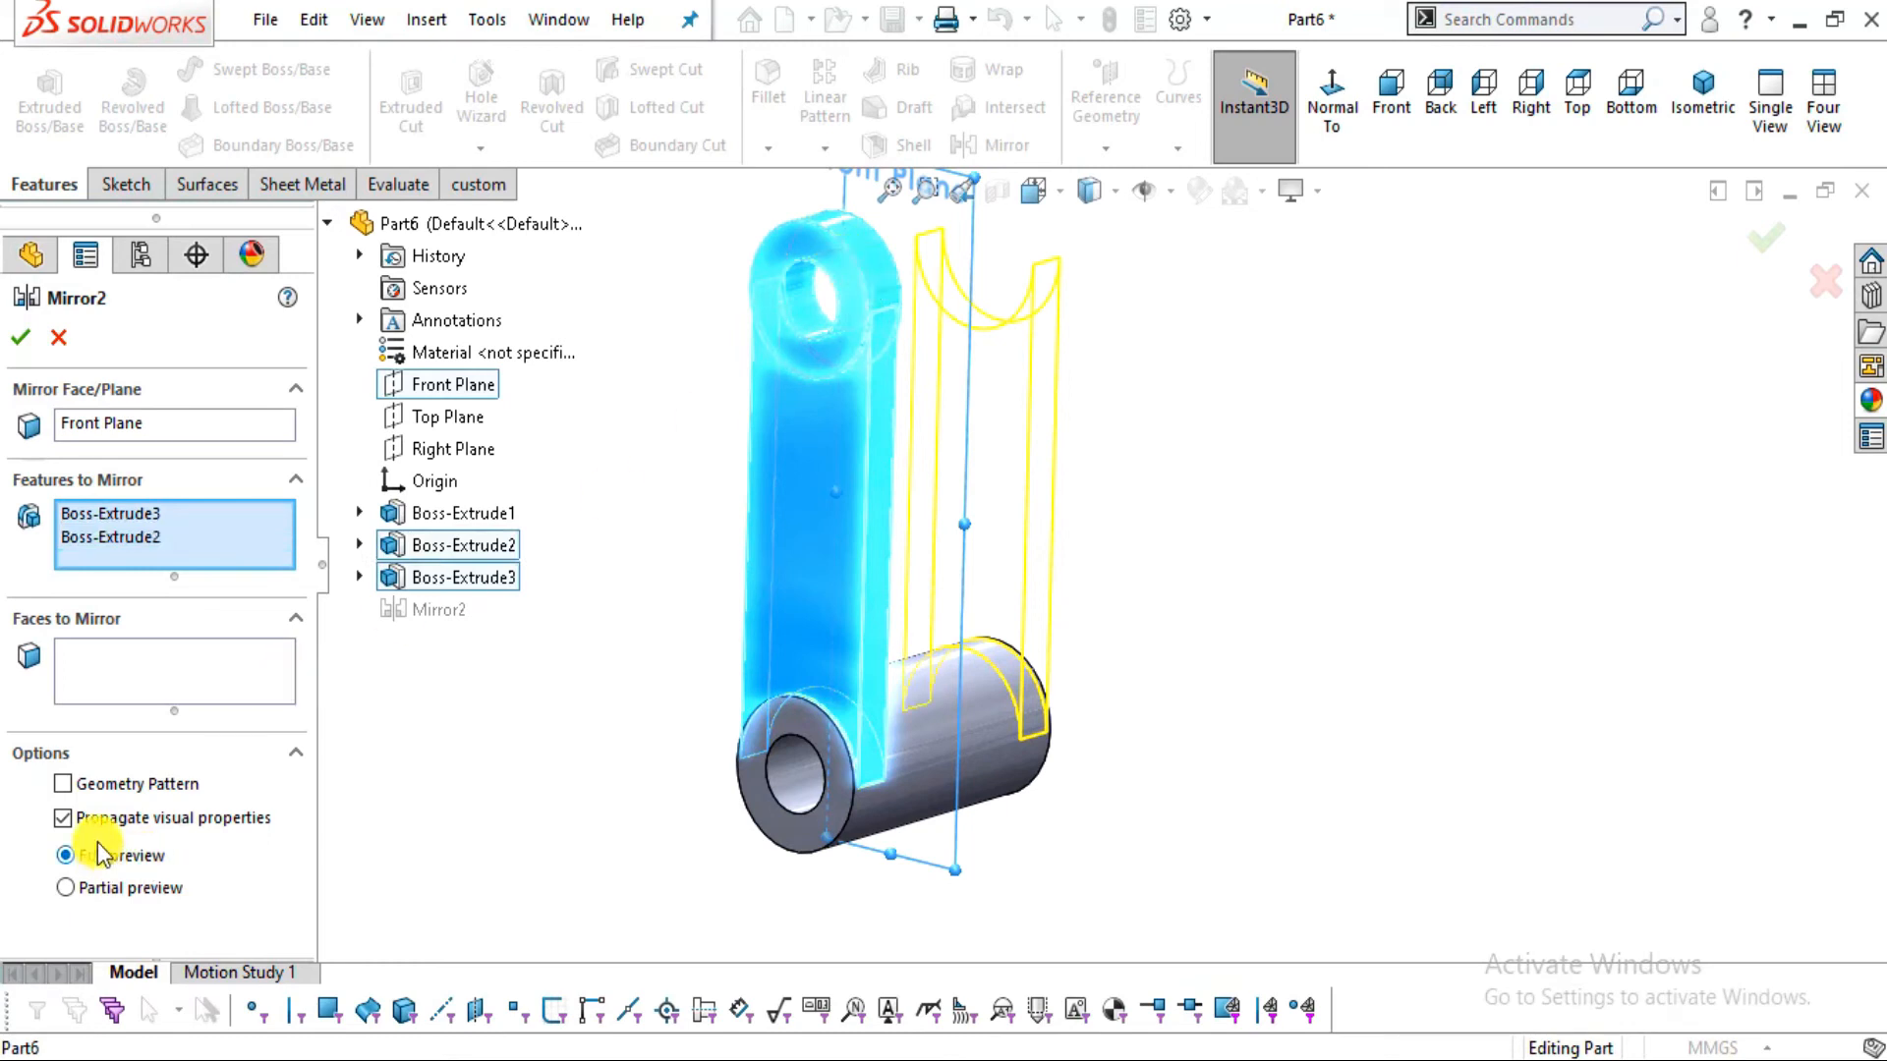
click(63, 784)
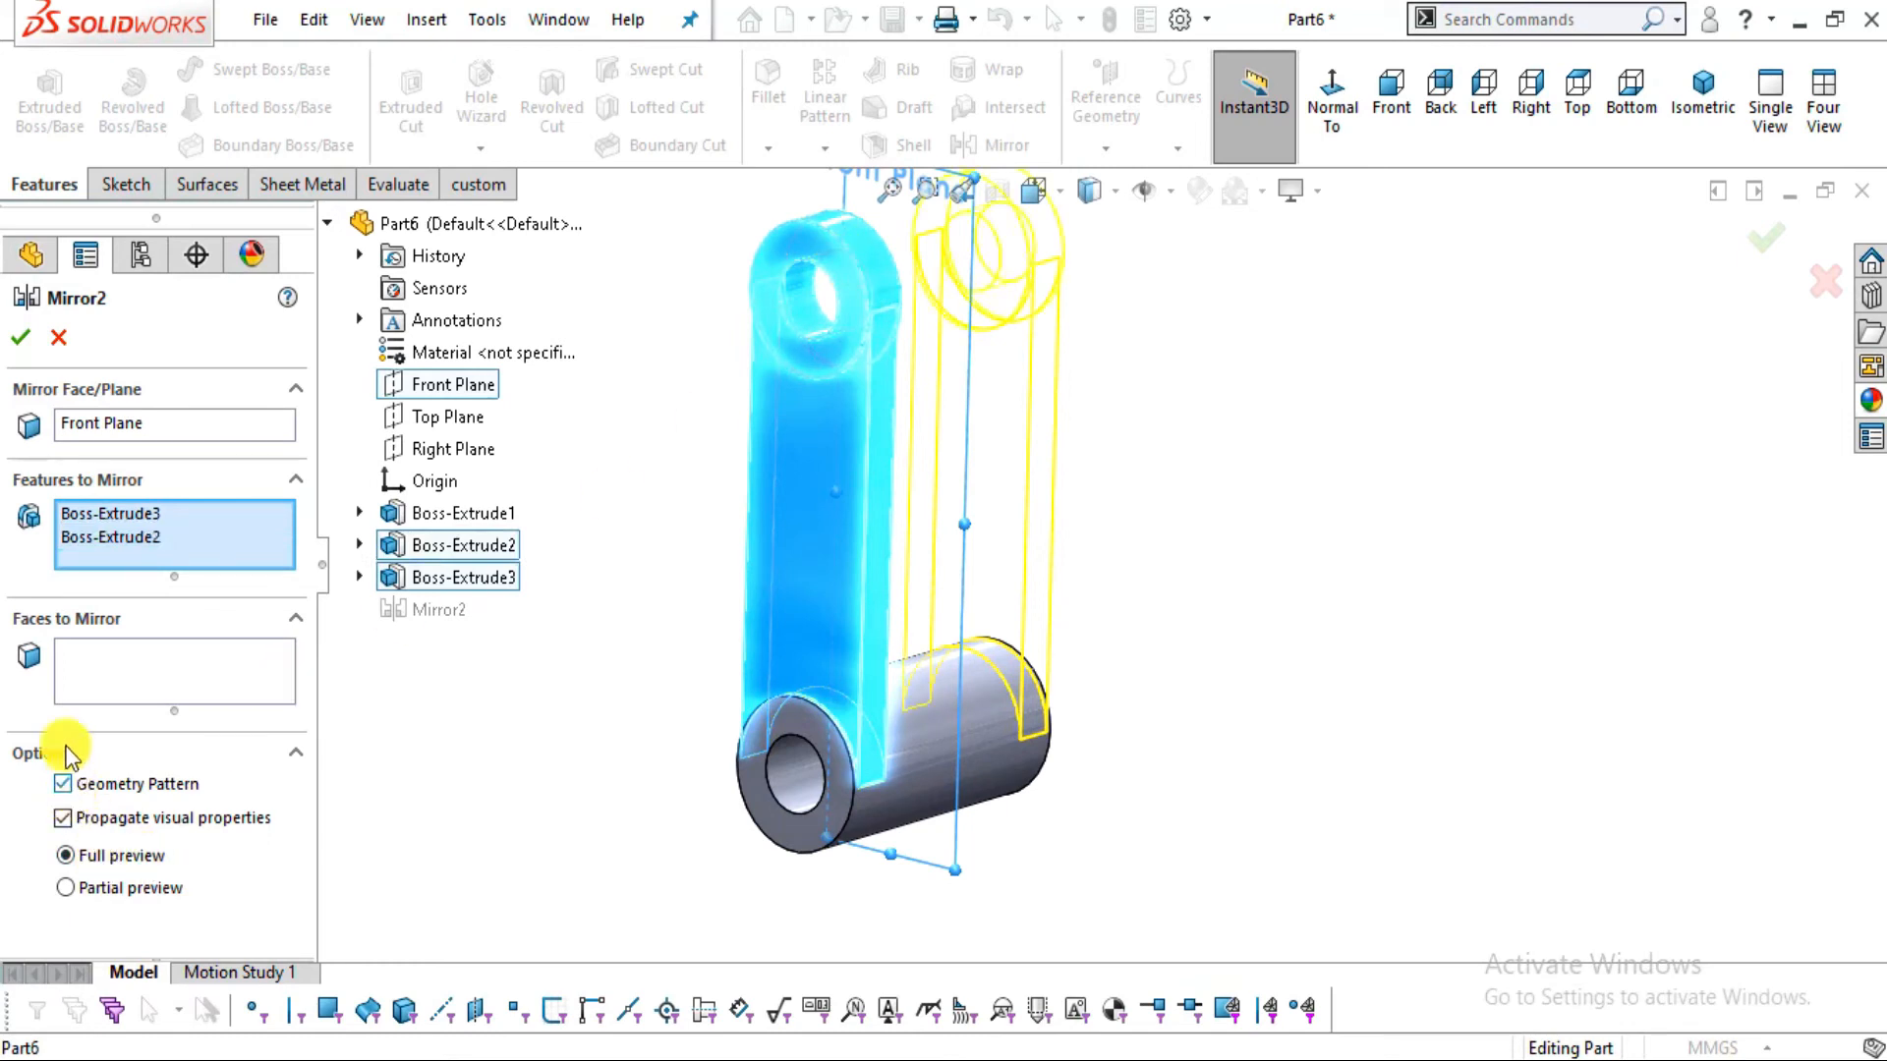
click(23, 339)
middle_drag(1032, 506, 981, 769)
mouse_move(606, 508)
middle_down()
mouse_move(724, 367)
mouse_move(960, 822)
mouse_move(800, 648)
mouse_move(854, 797)
middle_up()
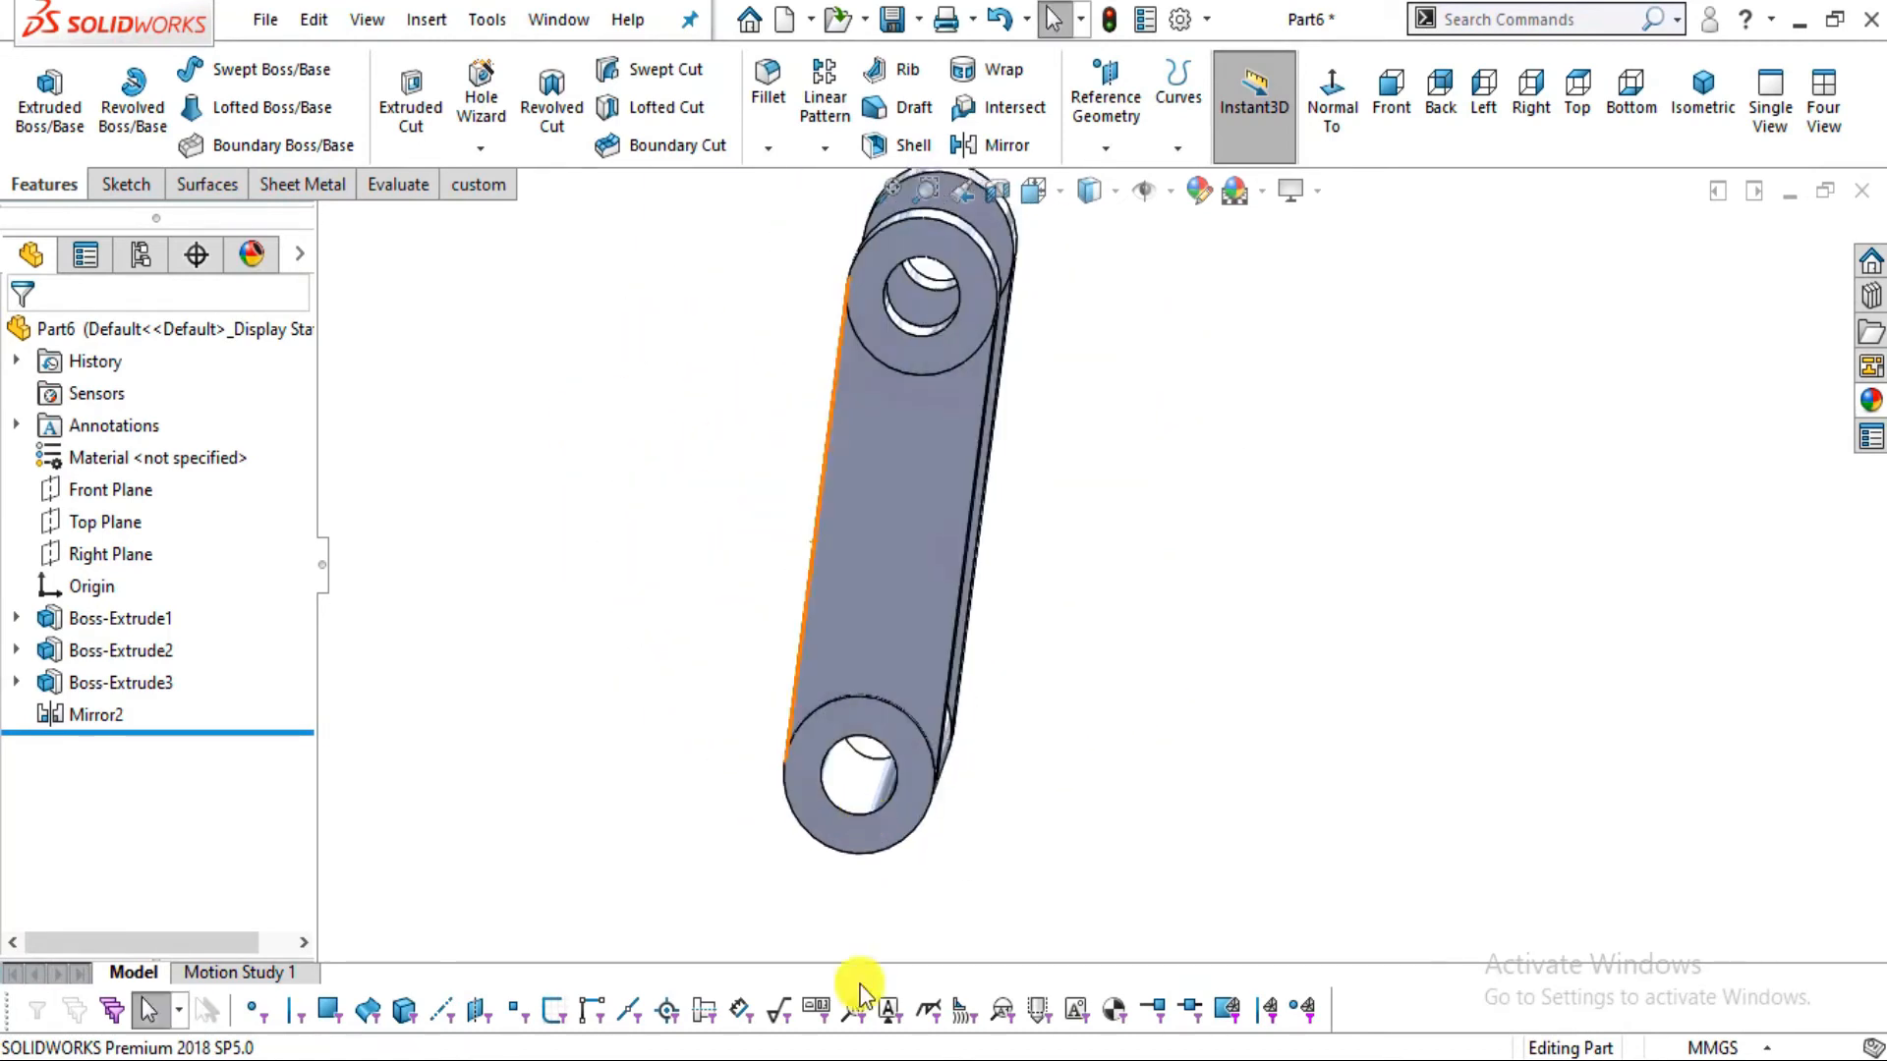
Check the two-arm link against its page in the backhoe assembly drawings PDF and return to the SolidWorks model
click(909, 1058)
scroll(835, 890, down, 3)
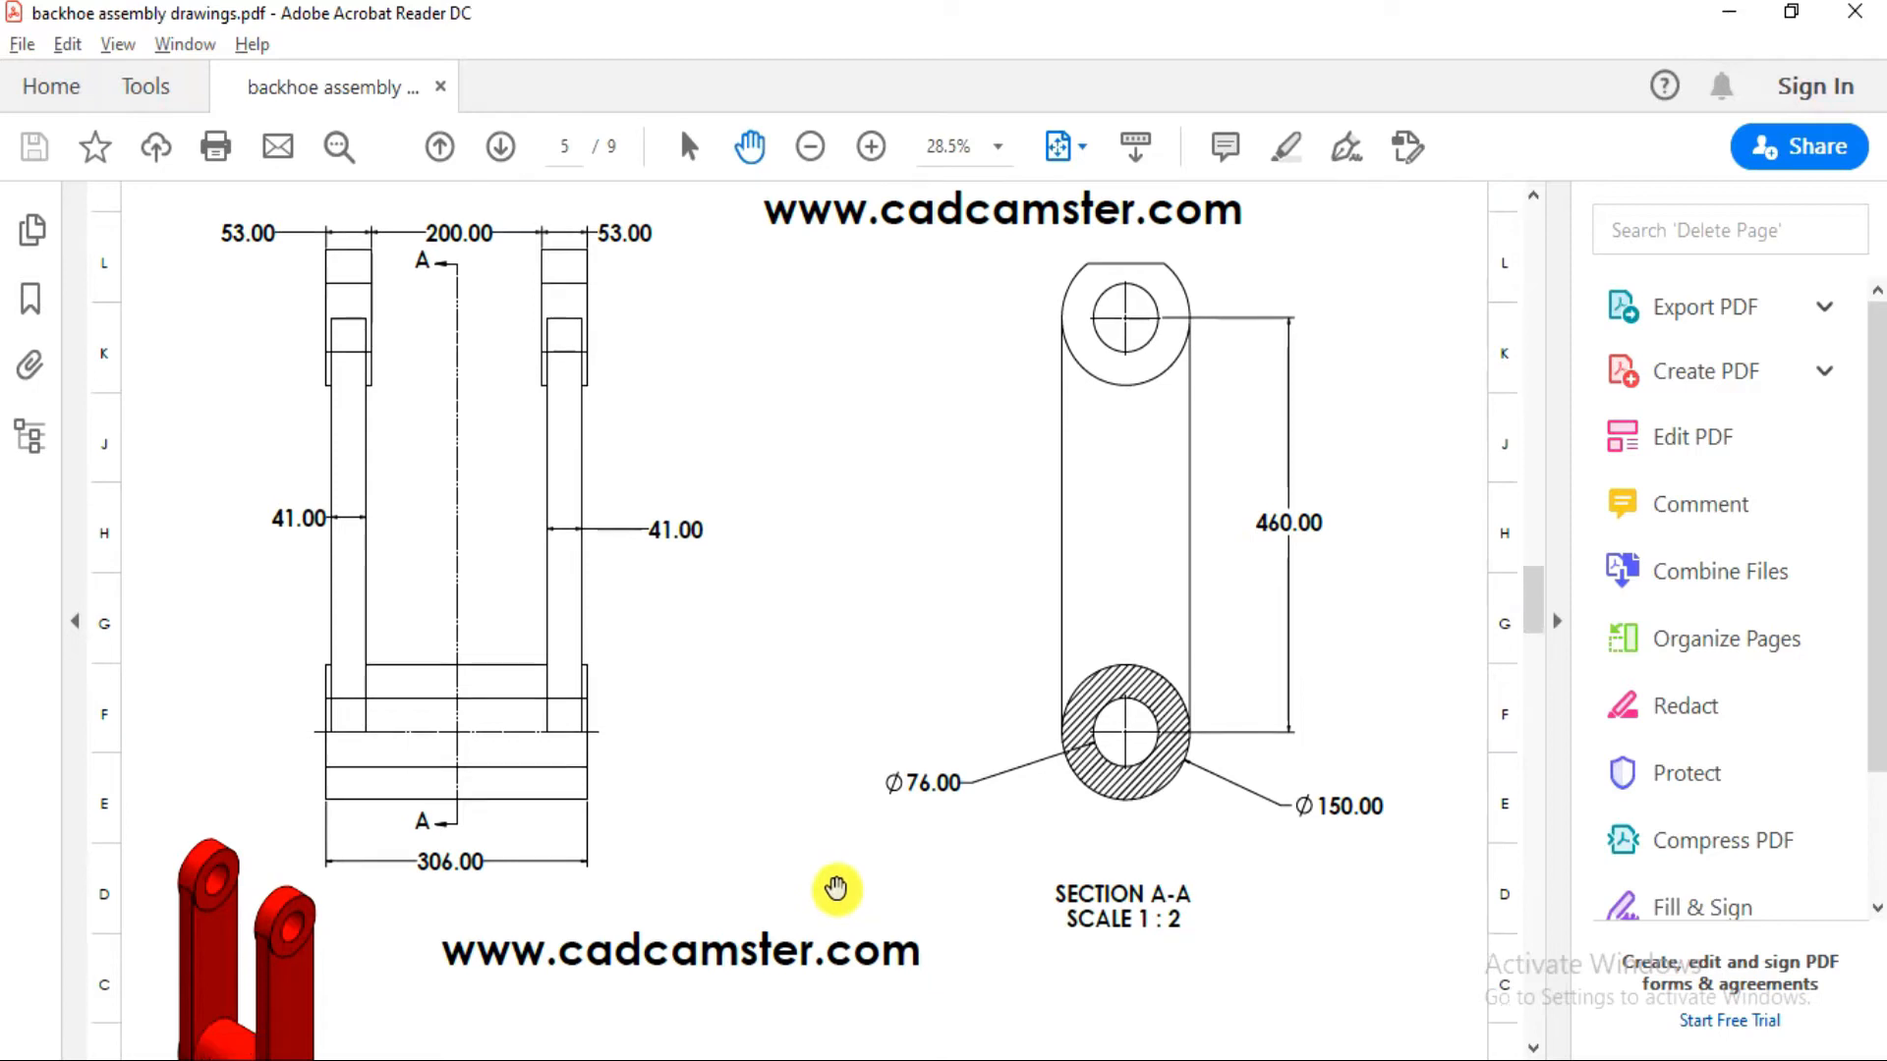
key(alt+Tab)
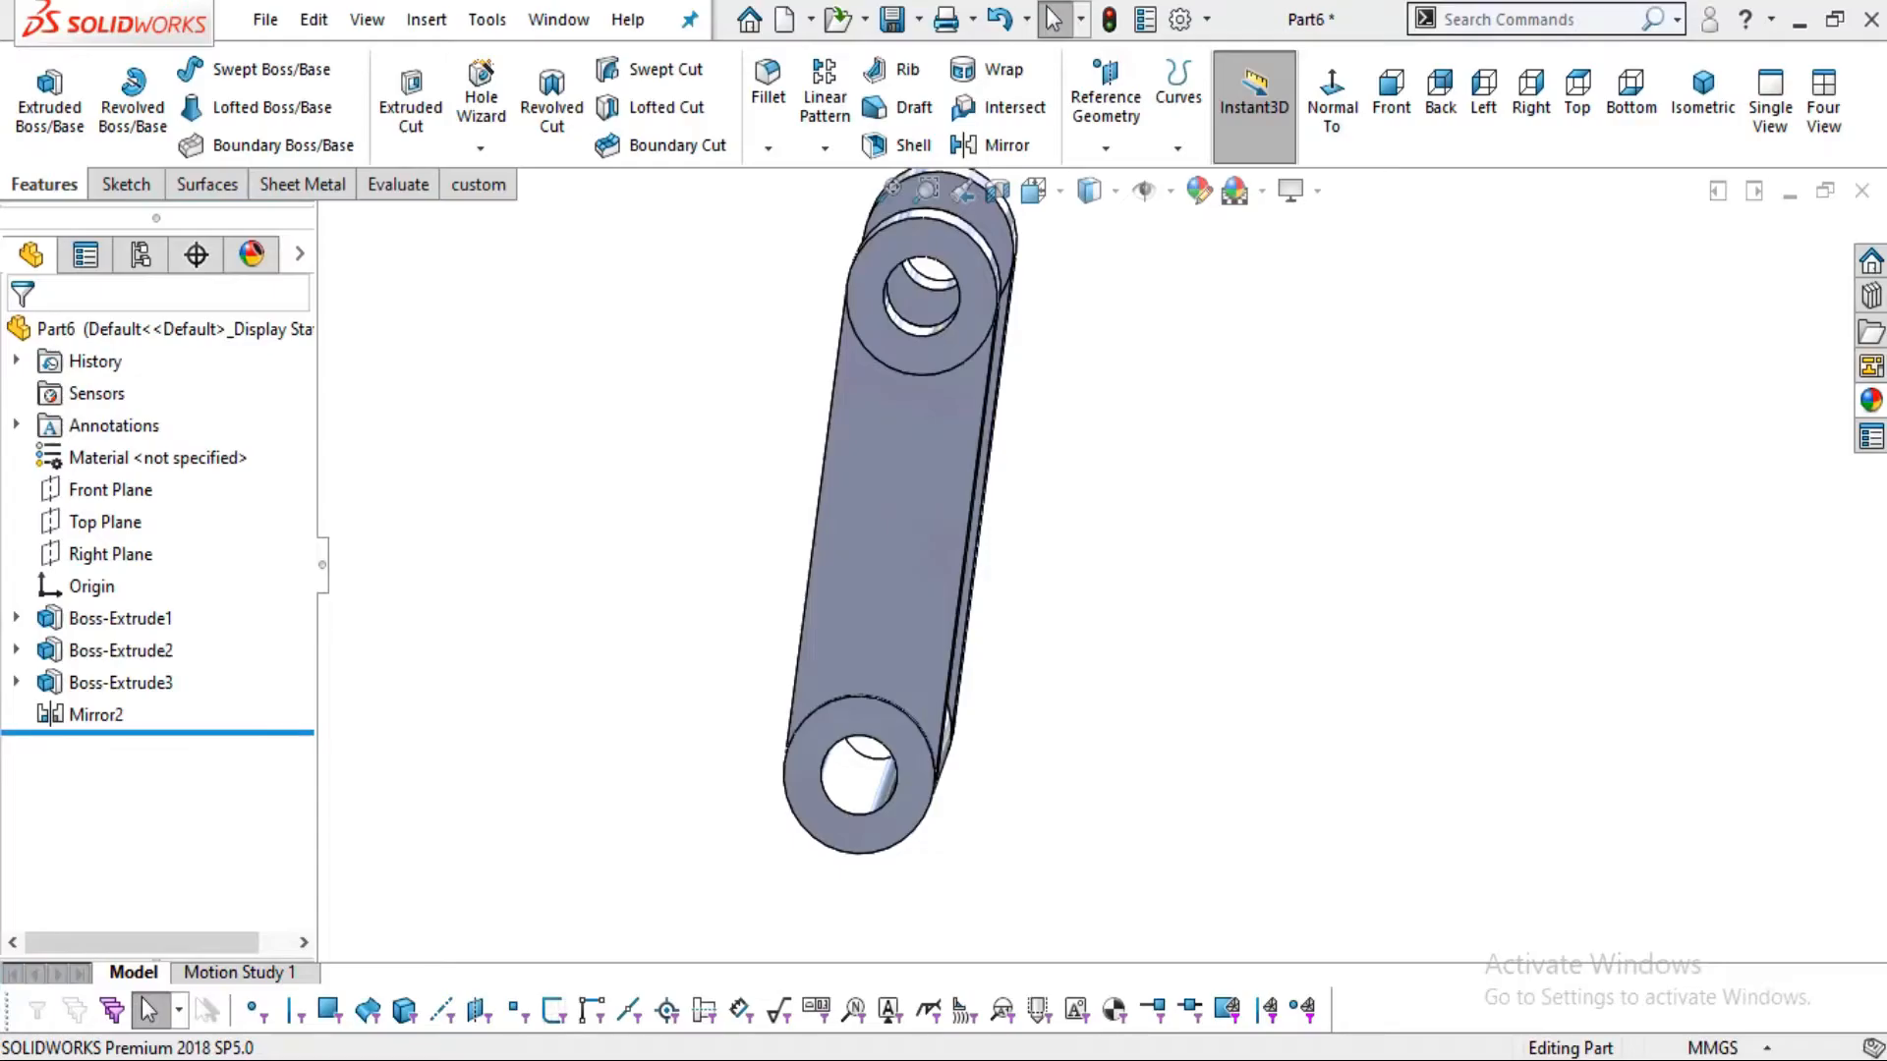
Apply a red colour appearance to the whole part
click(1196, 191)
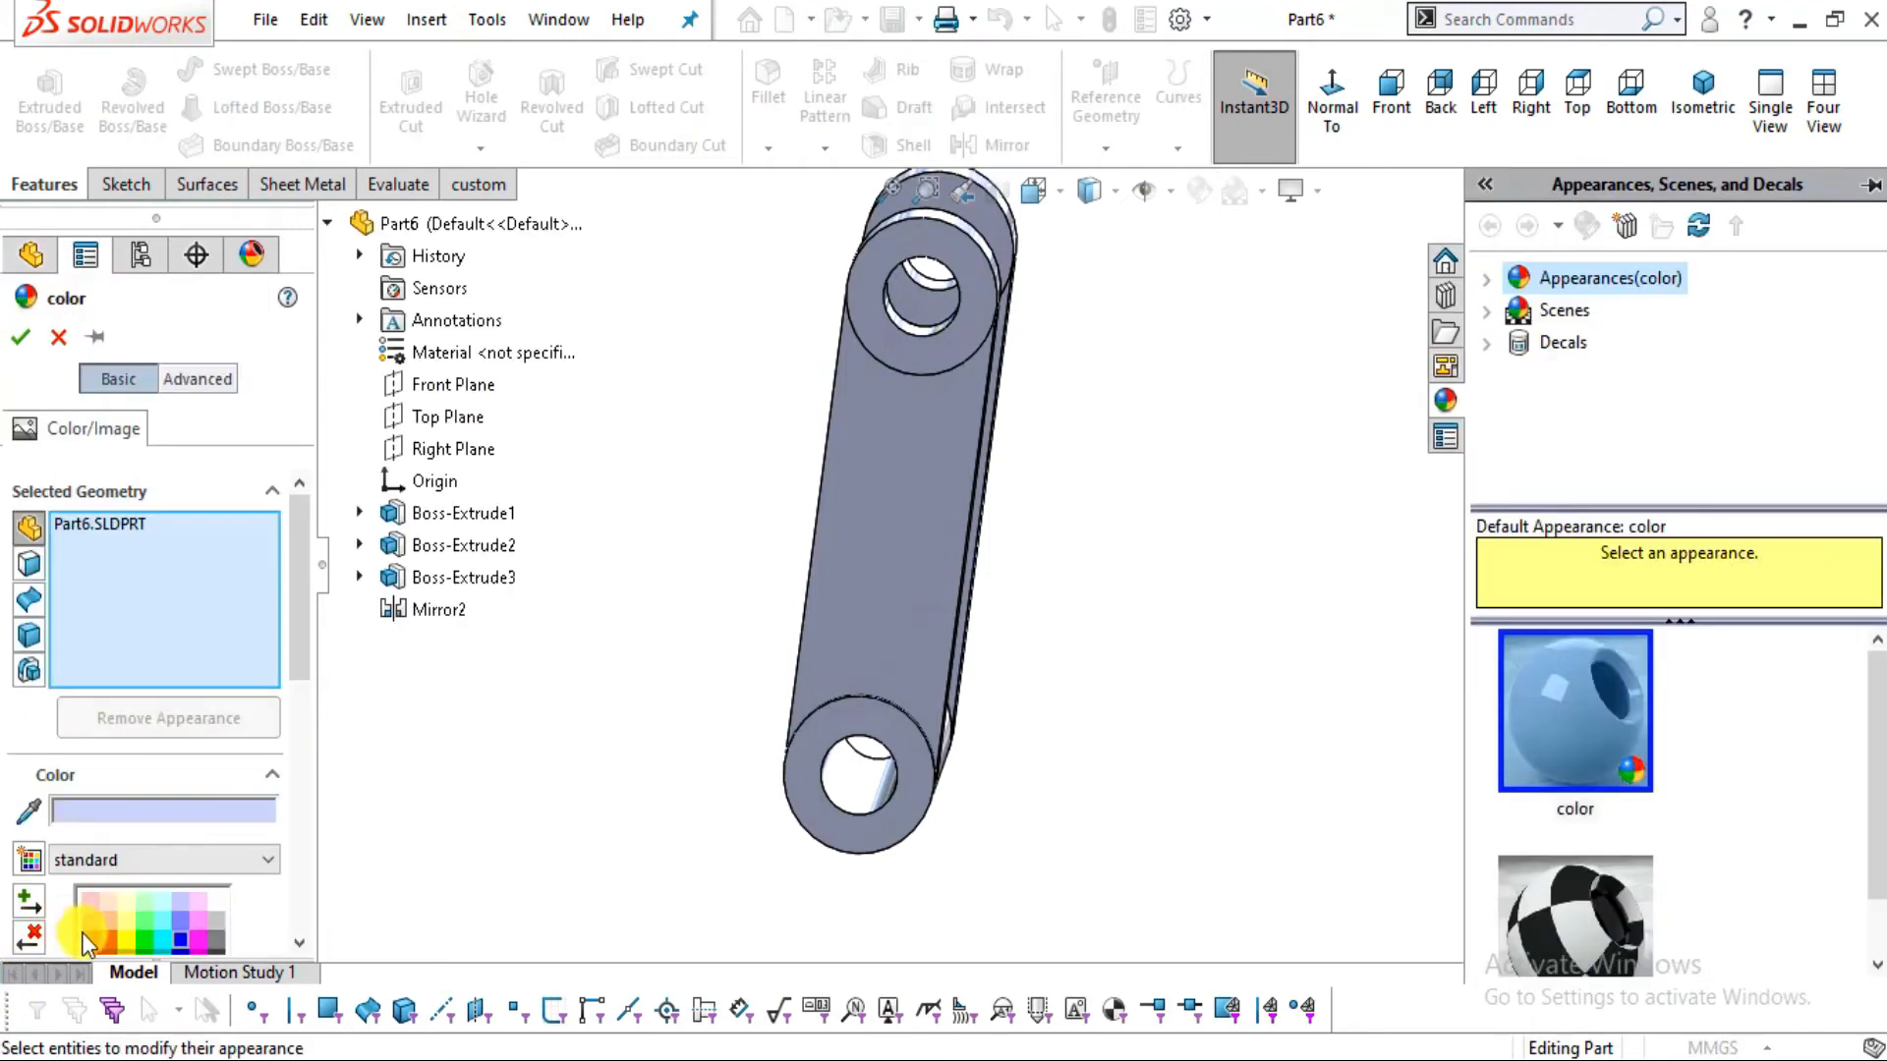
click(89, 942)
click(19, 337)
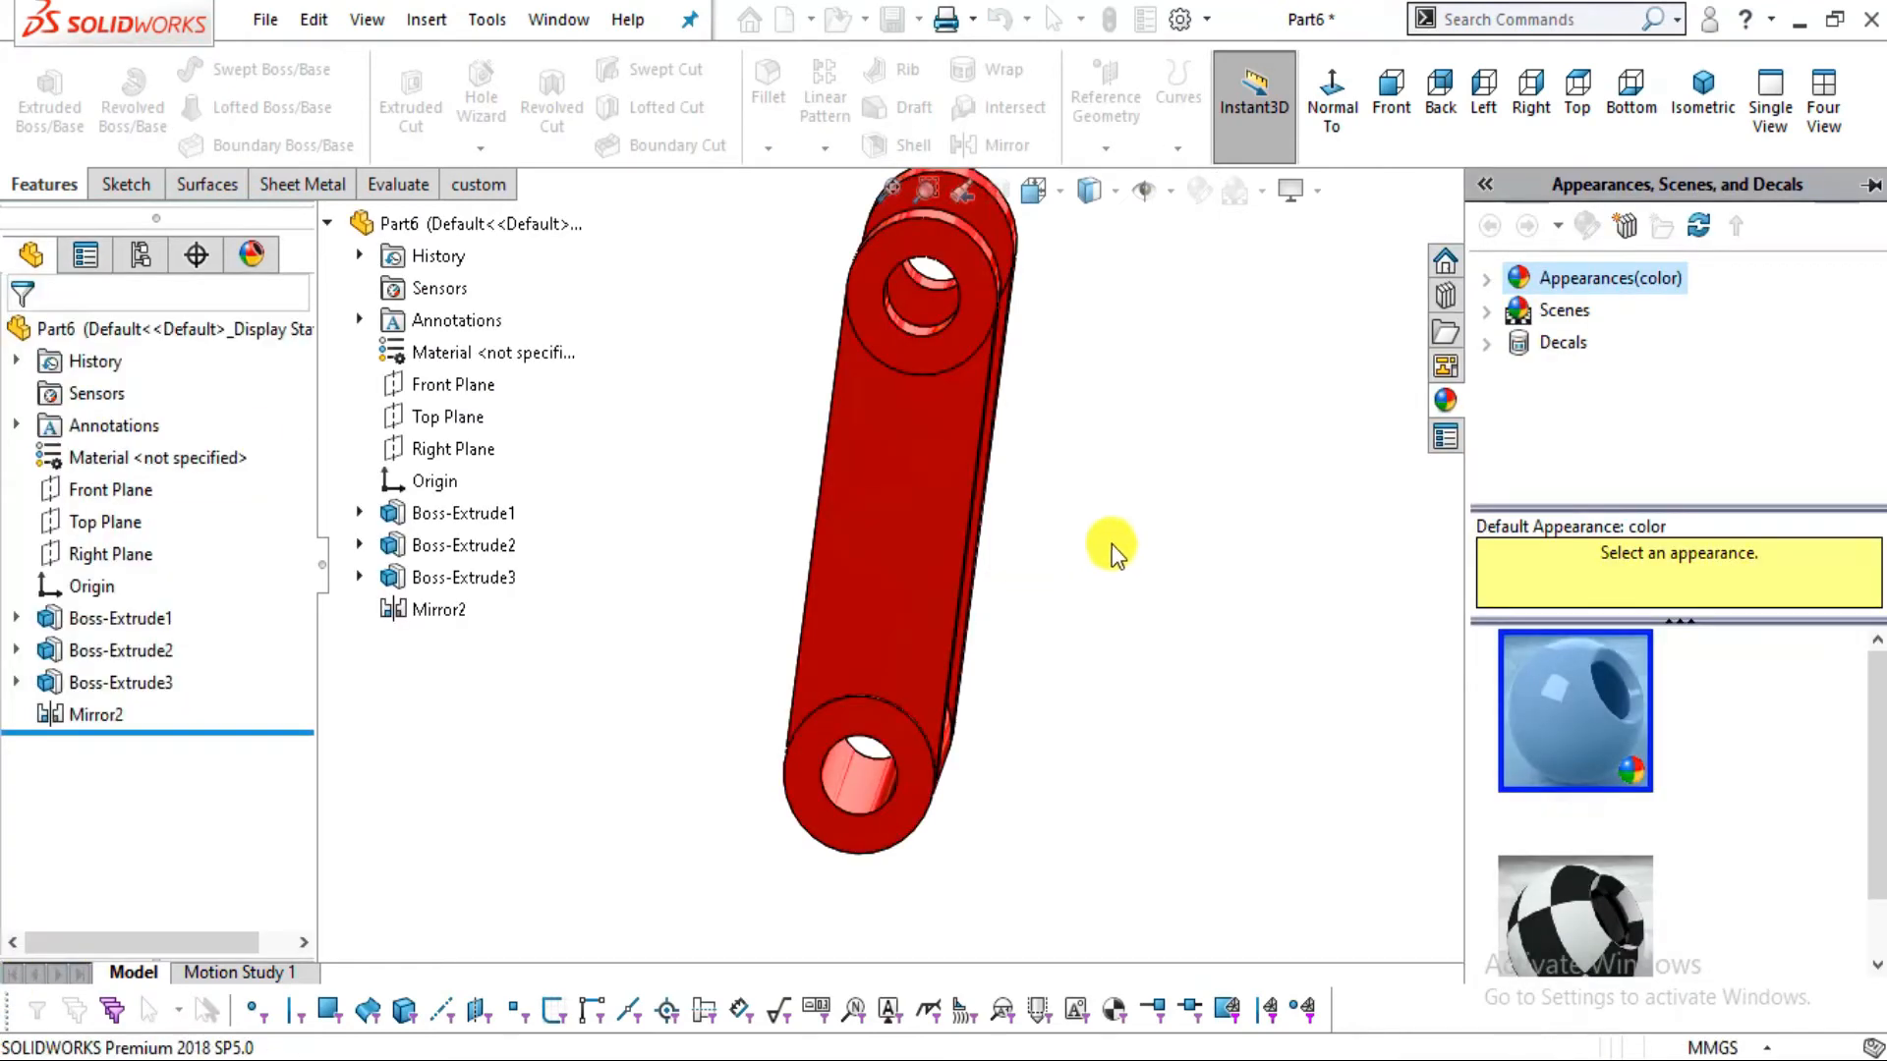
middle_drag(1085, 696, 946, 605)
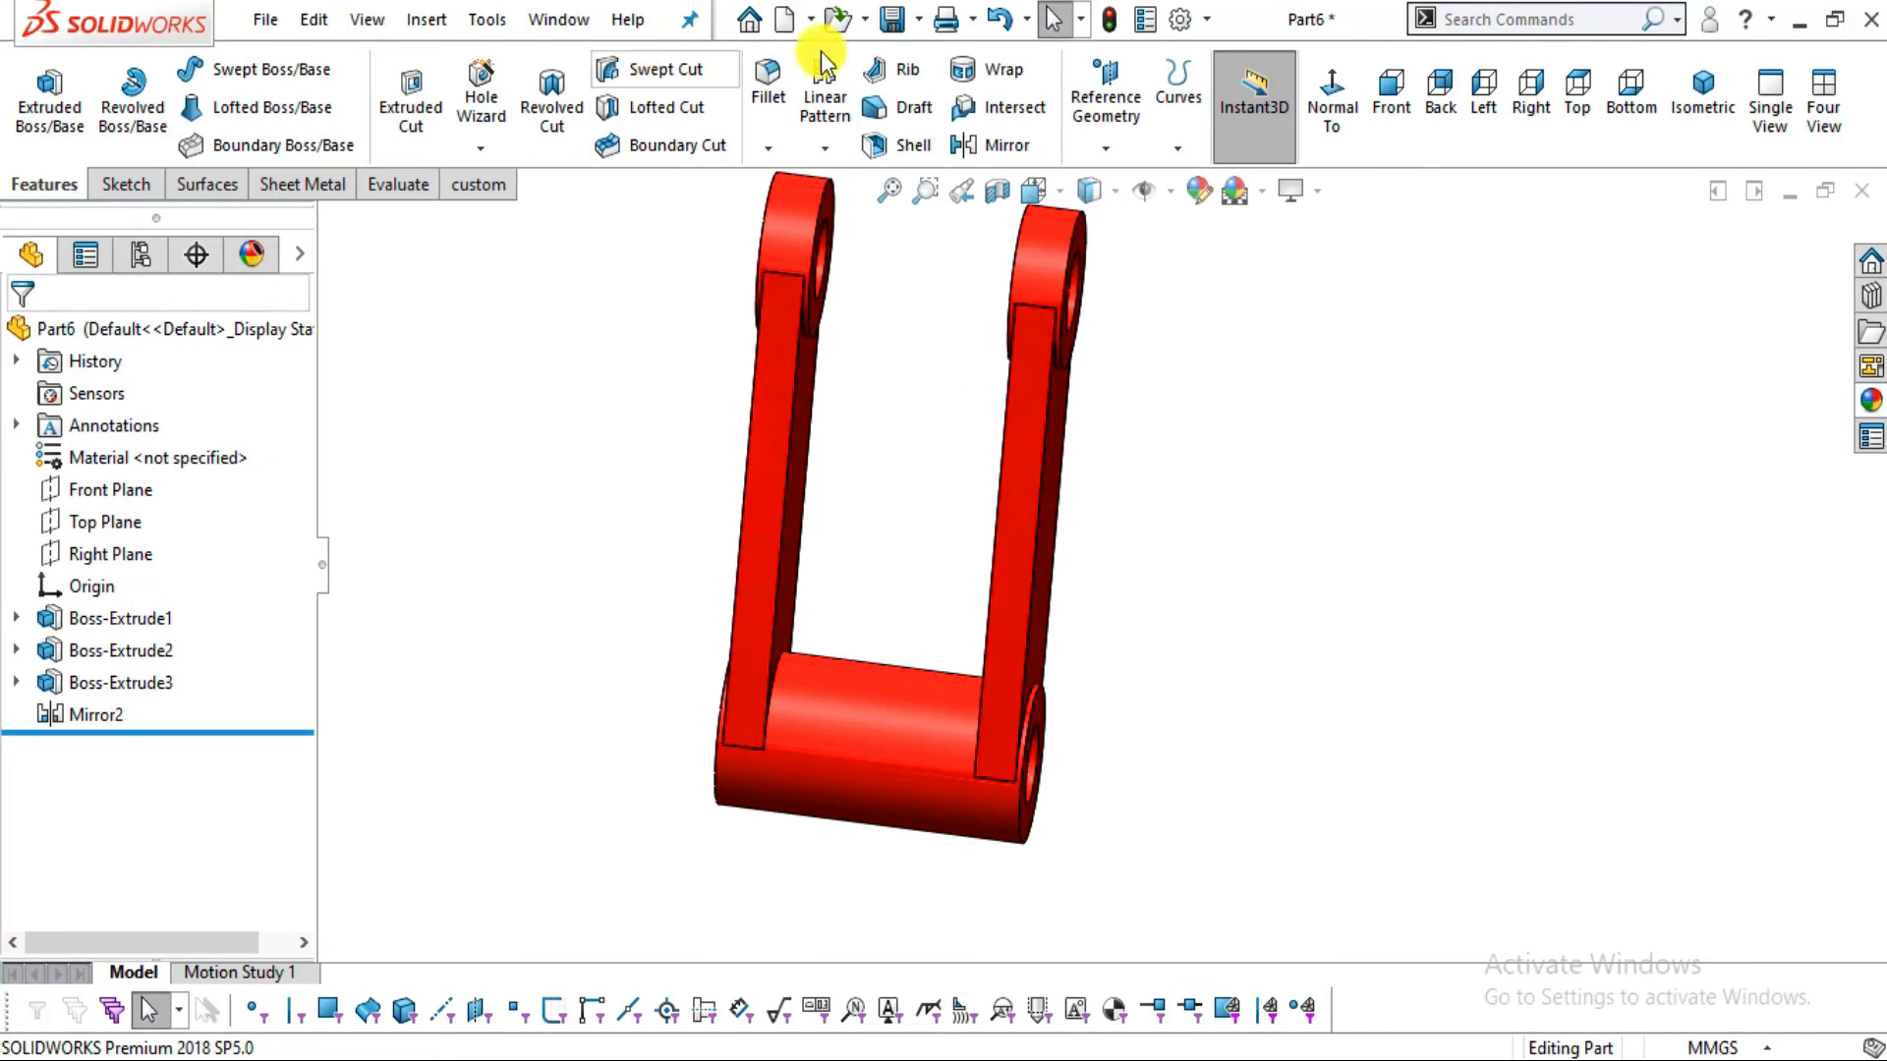
Save the part as 5.stablizer in the backhoe assembly folder on the Desktop
click(894, 22)
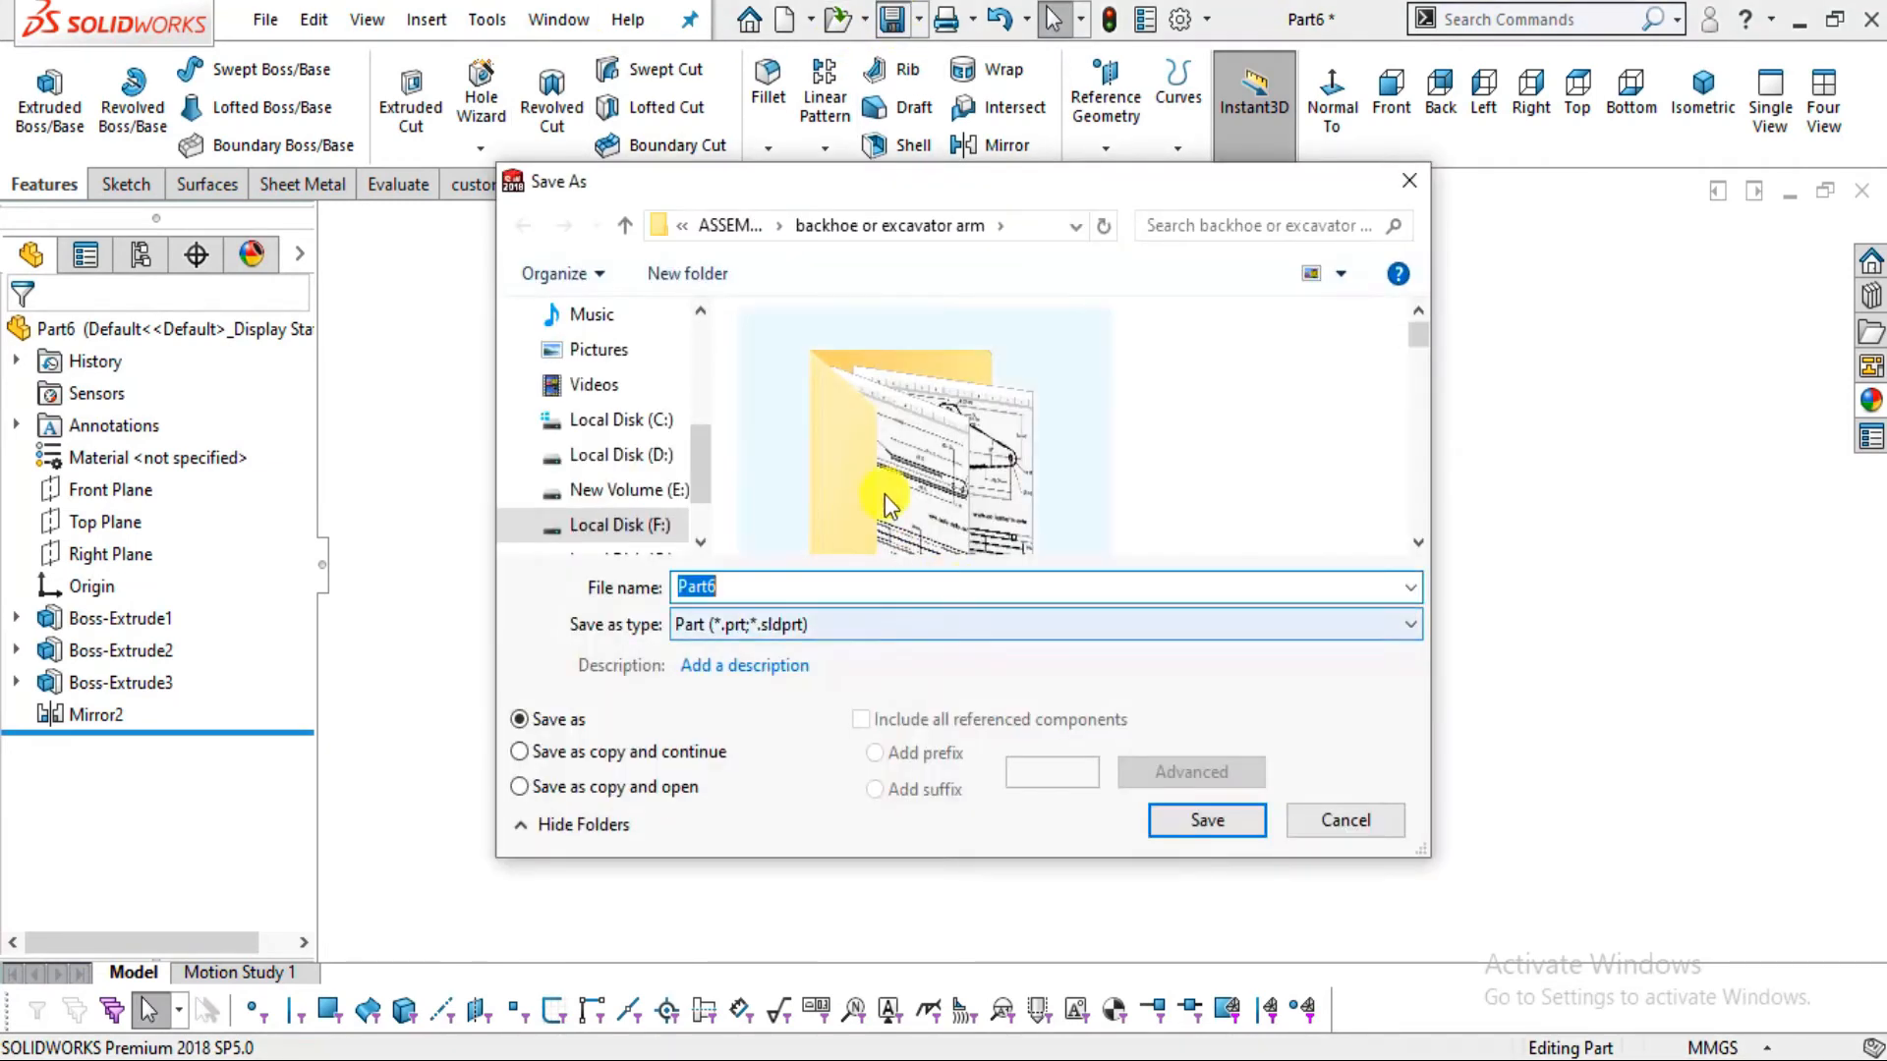
scroll(568, 403, up, 5)
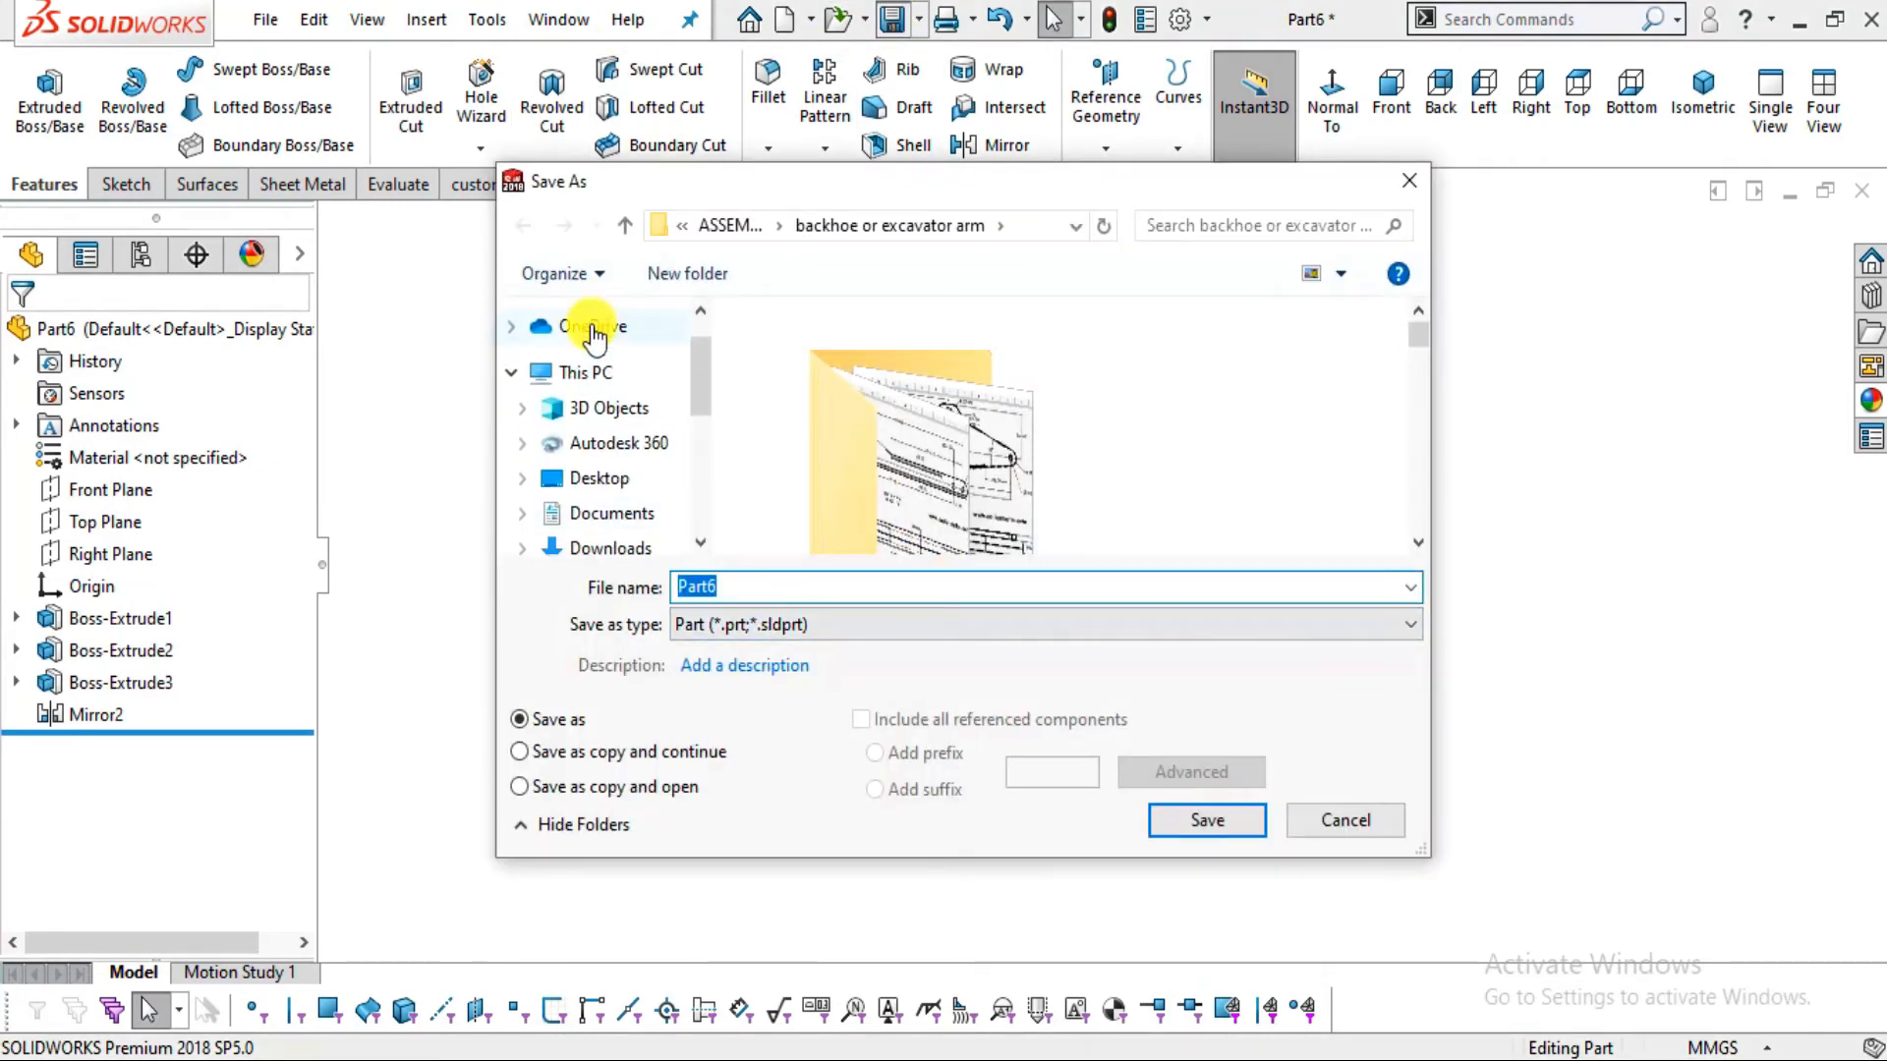
click(601, 477)
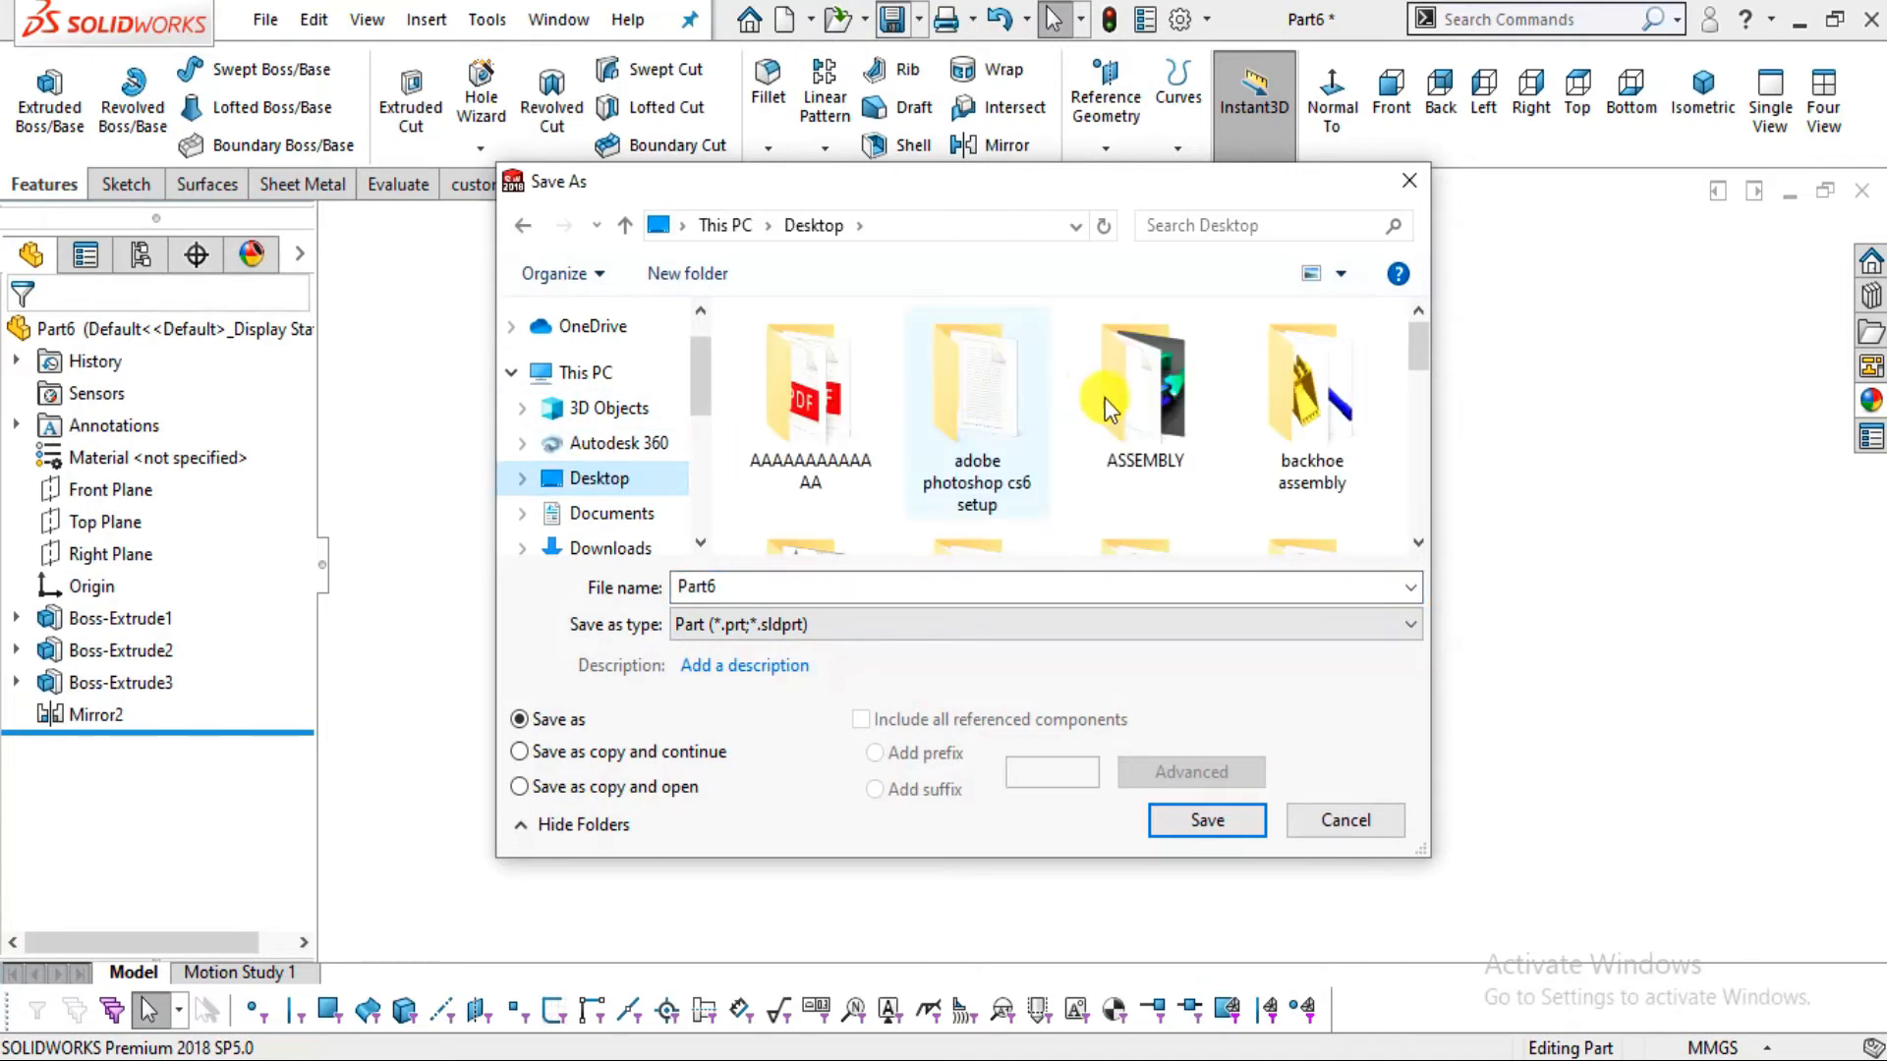
double_click(1282, 405)
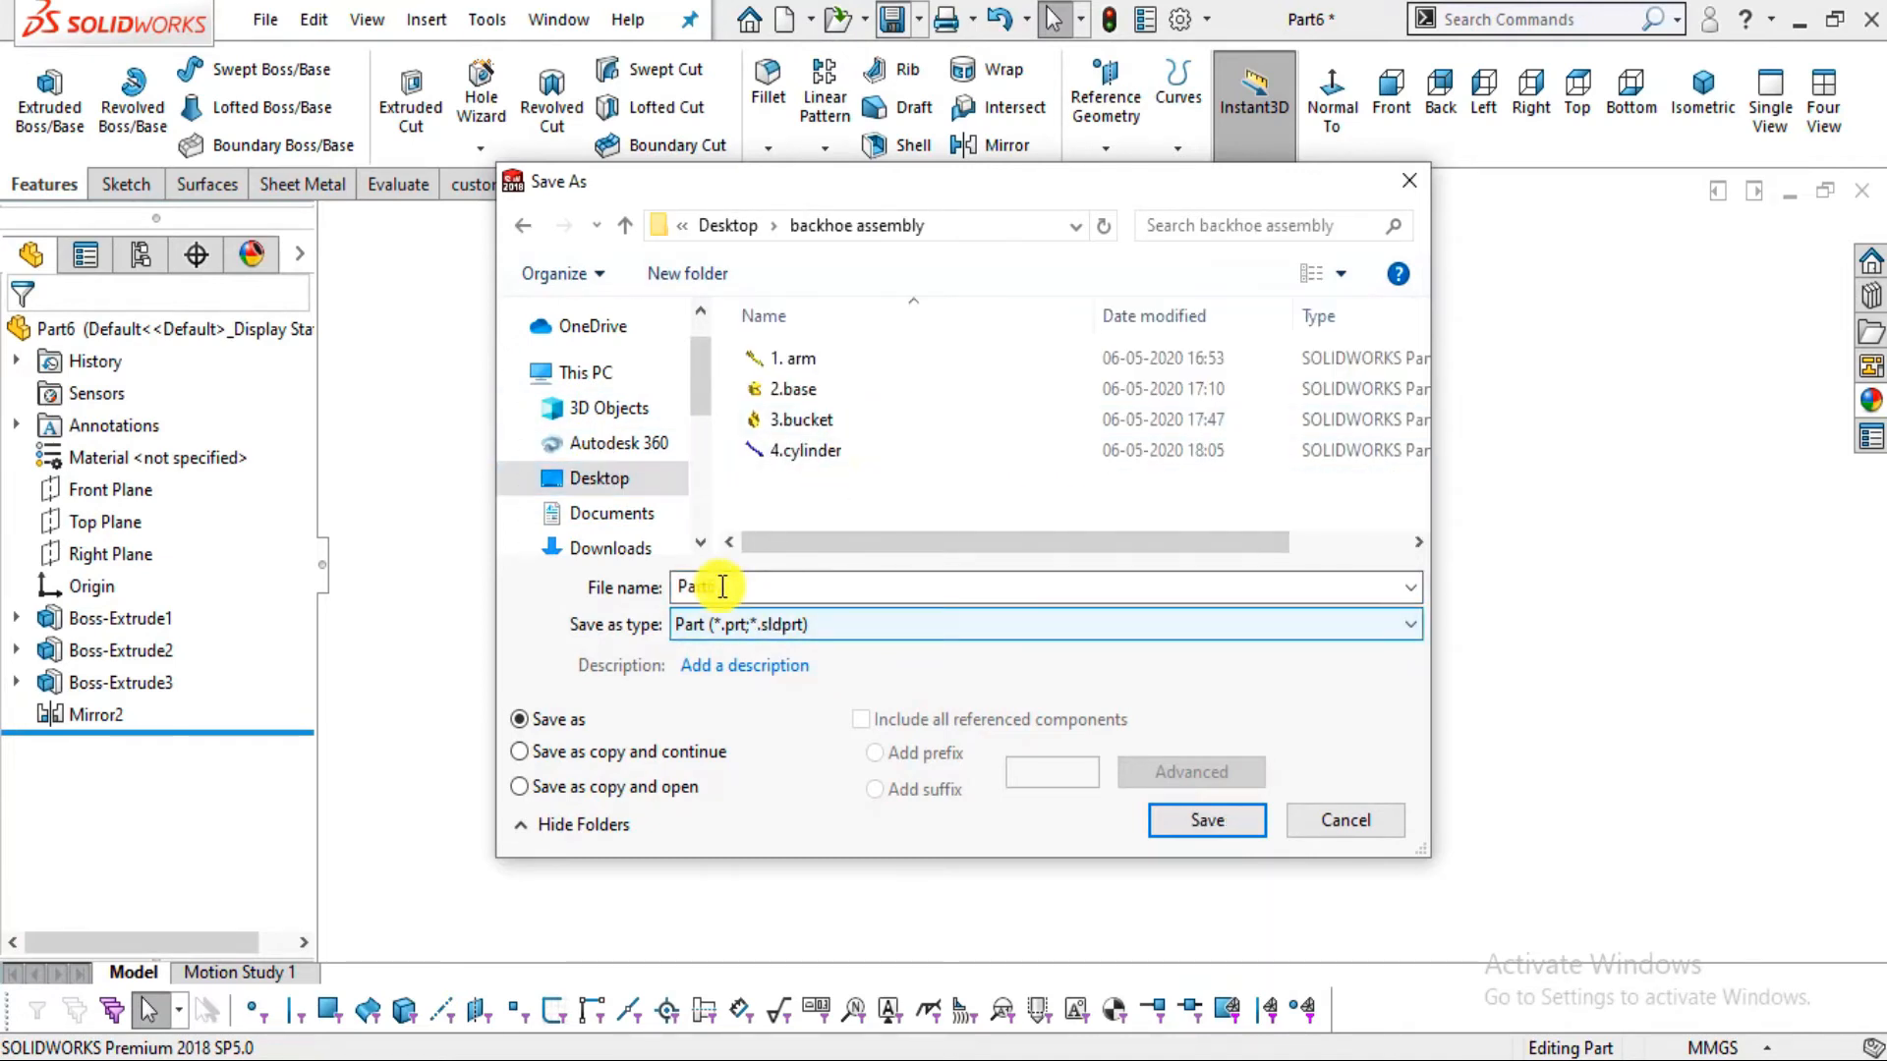
drag(722, 588, 651, 582)
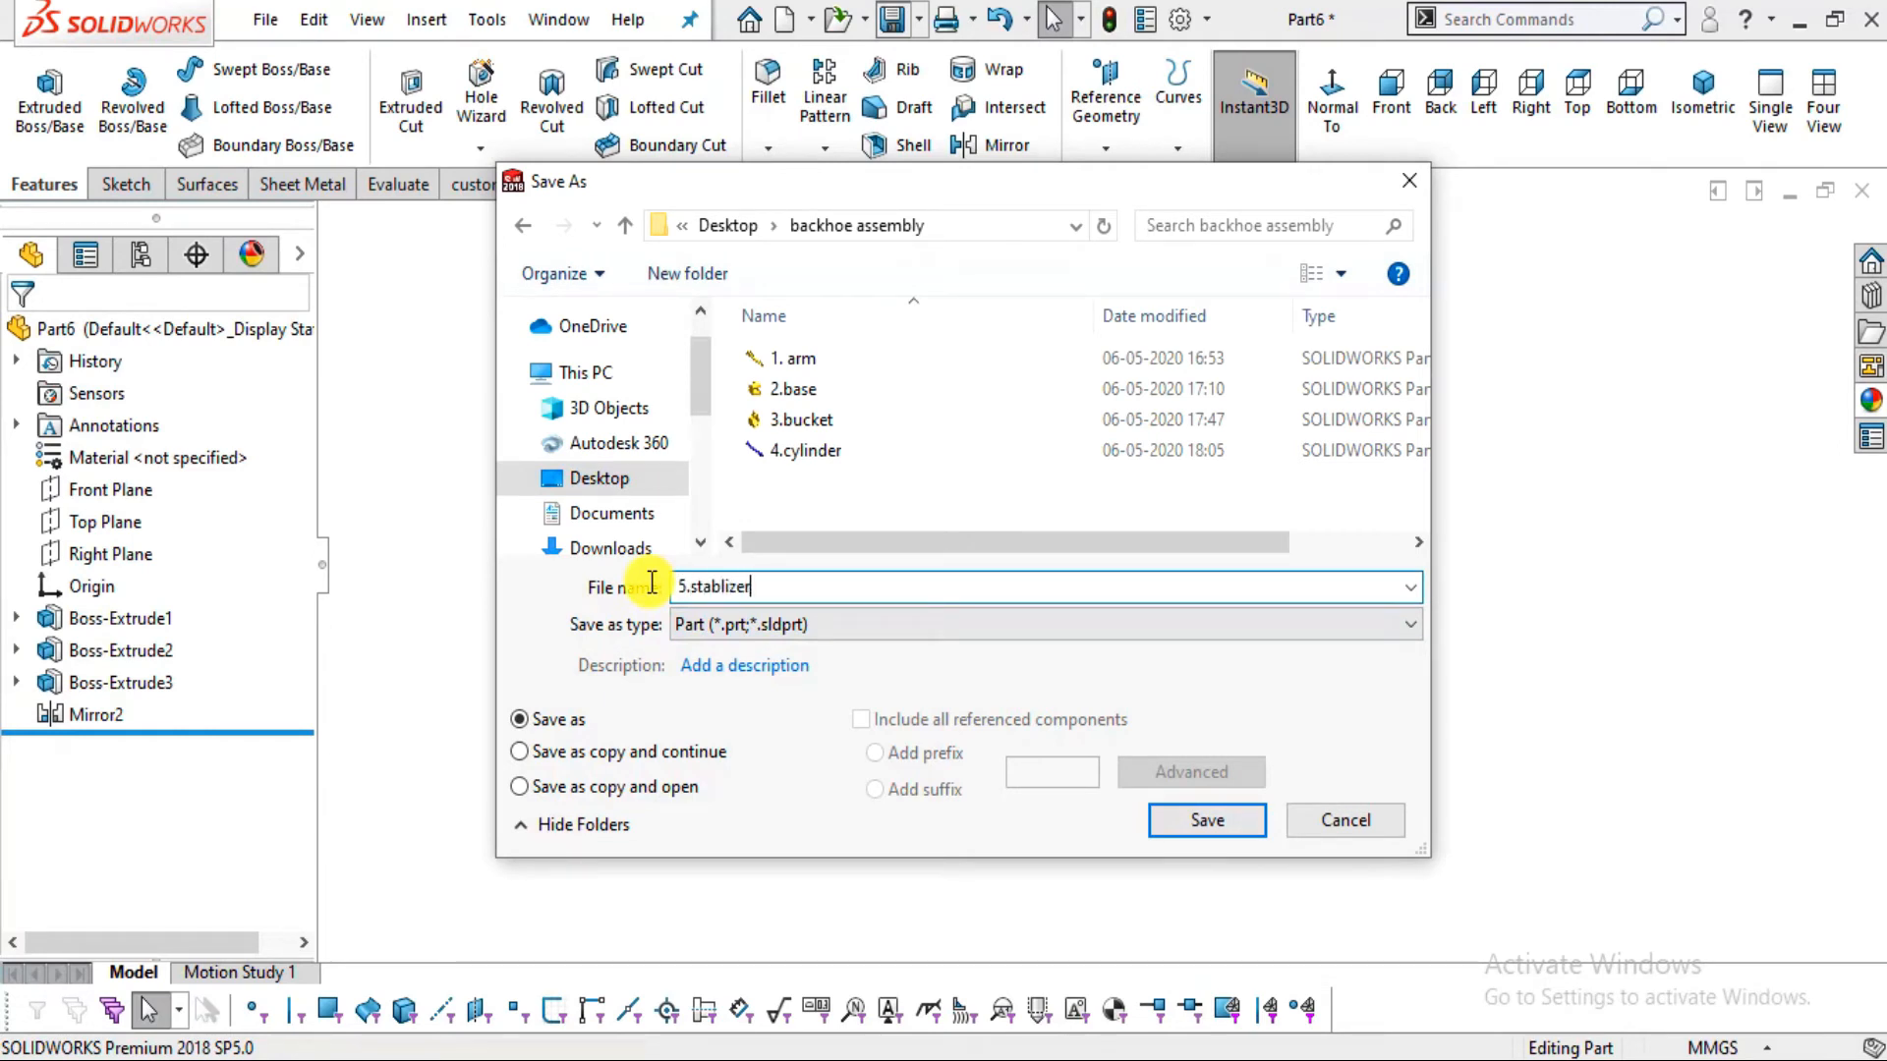
click(1172, 821)
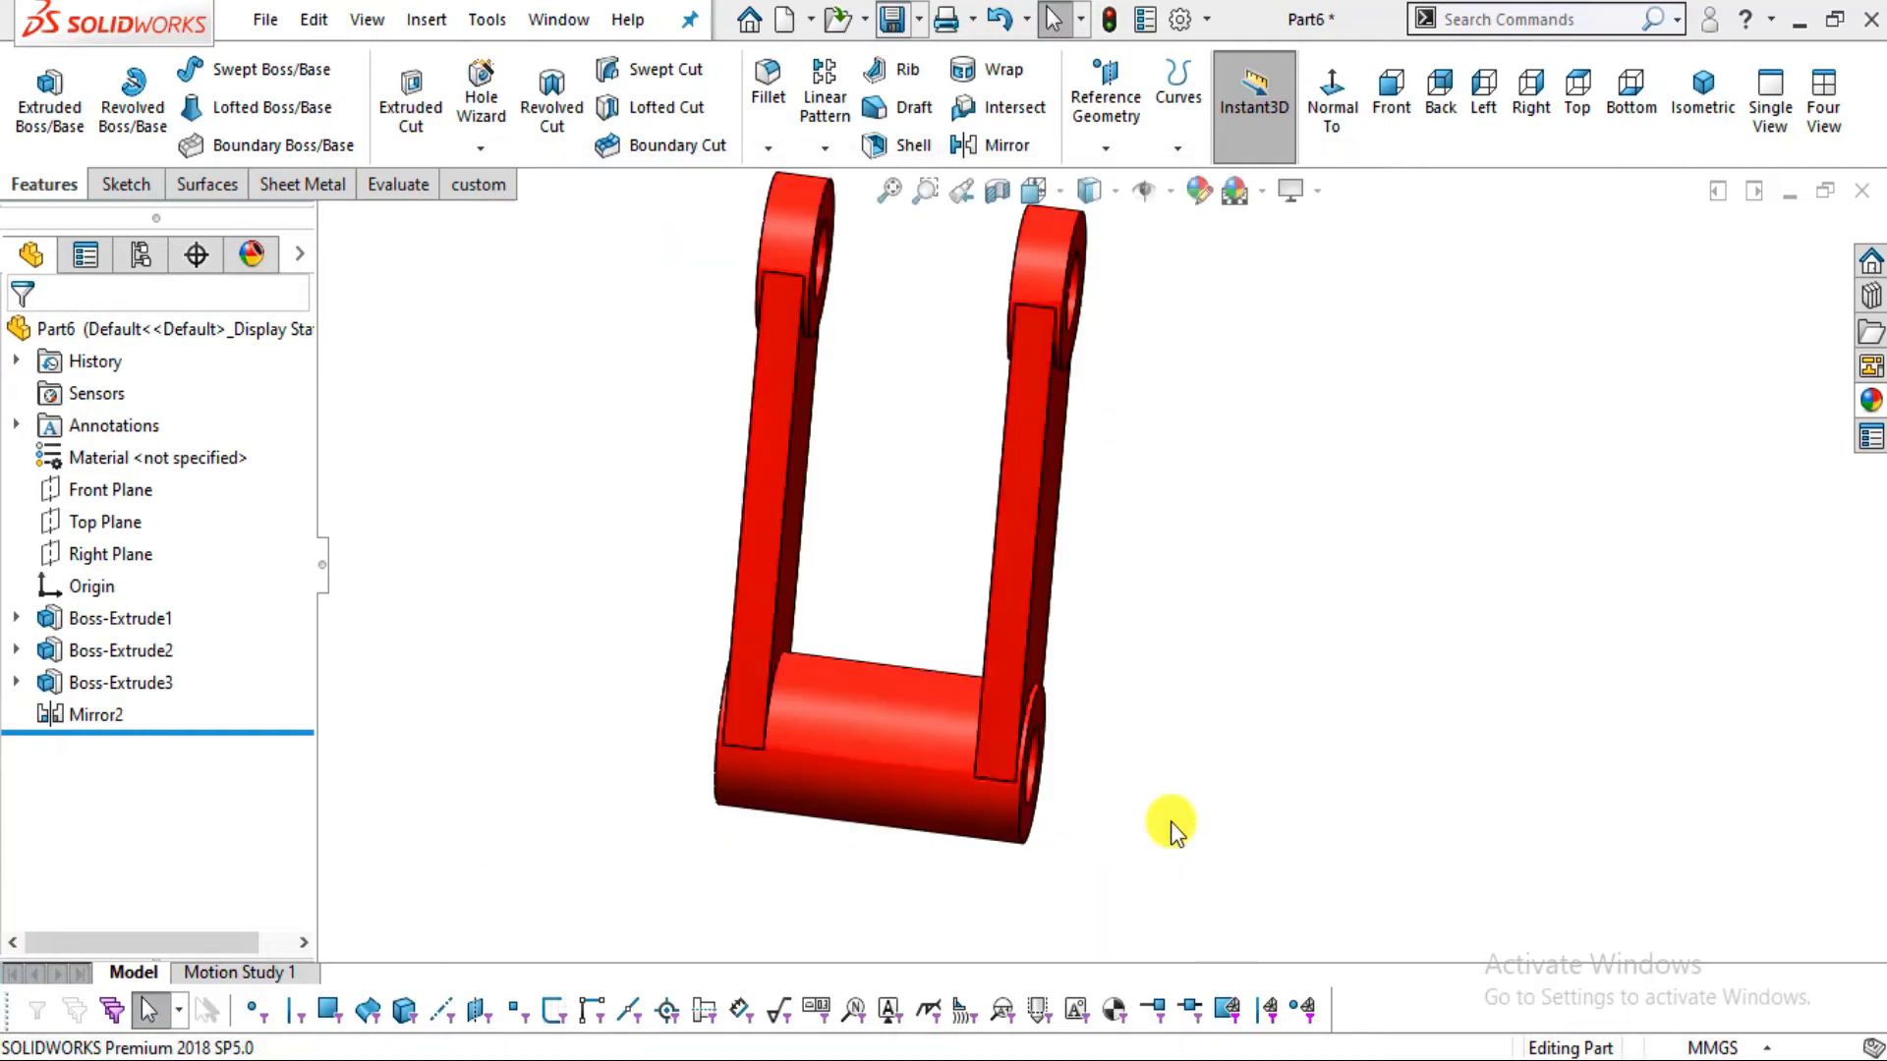
scroll(1069, 550, up, 3)
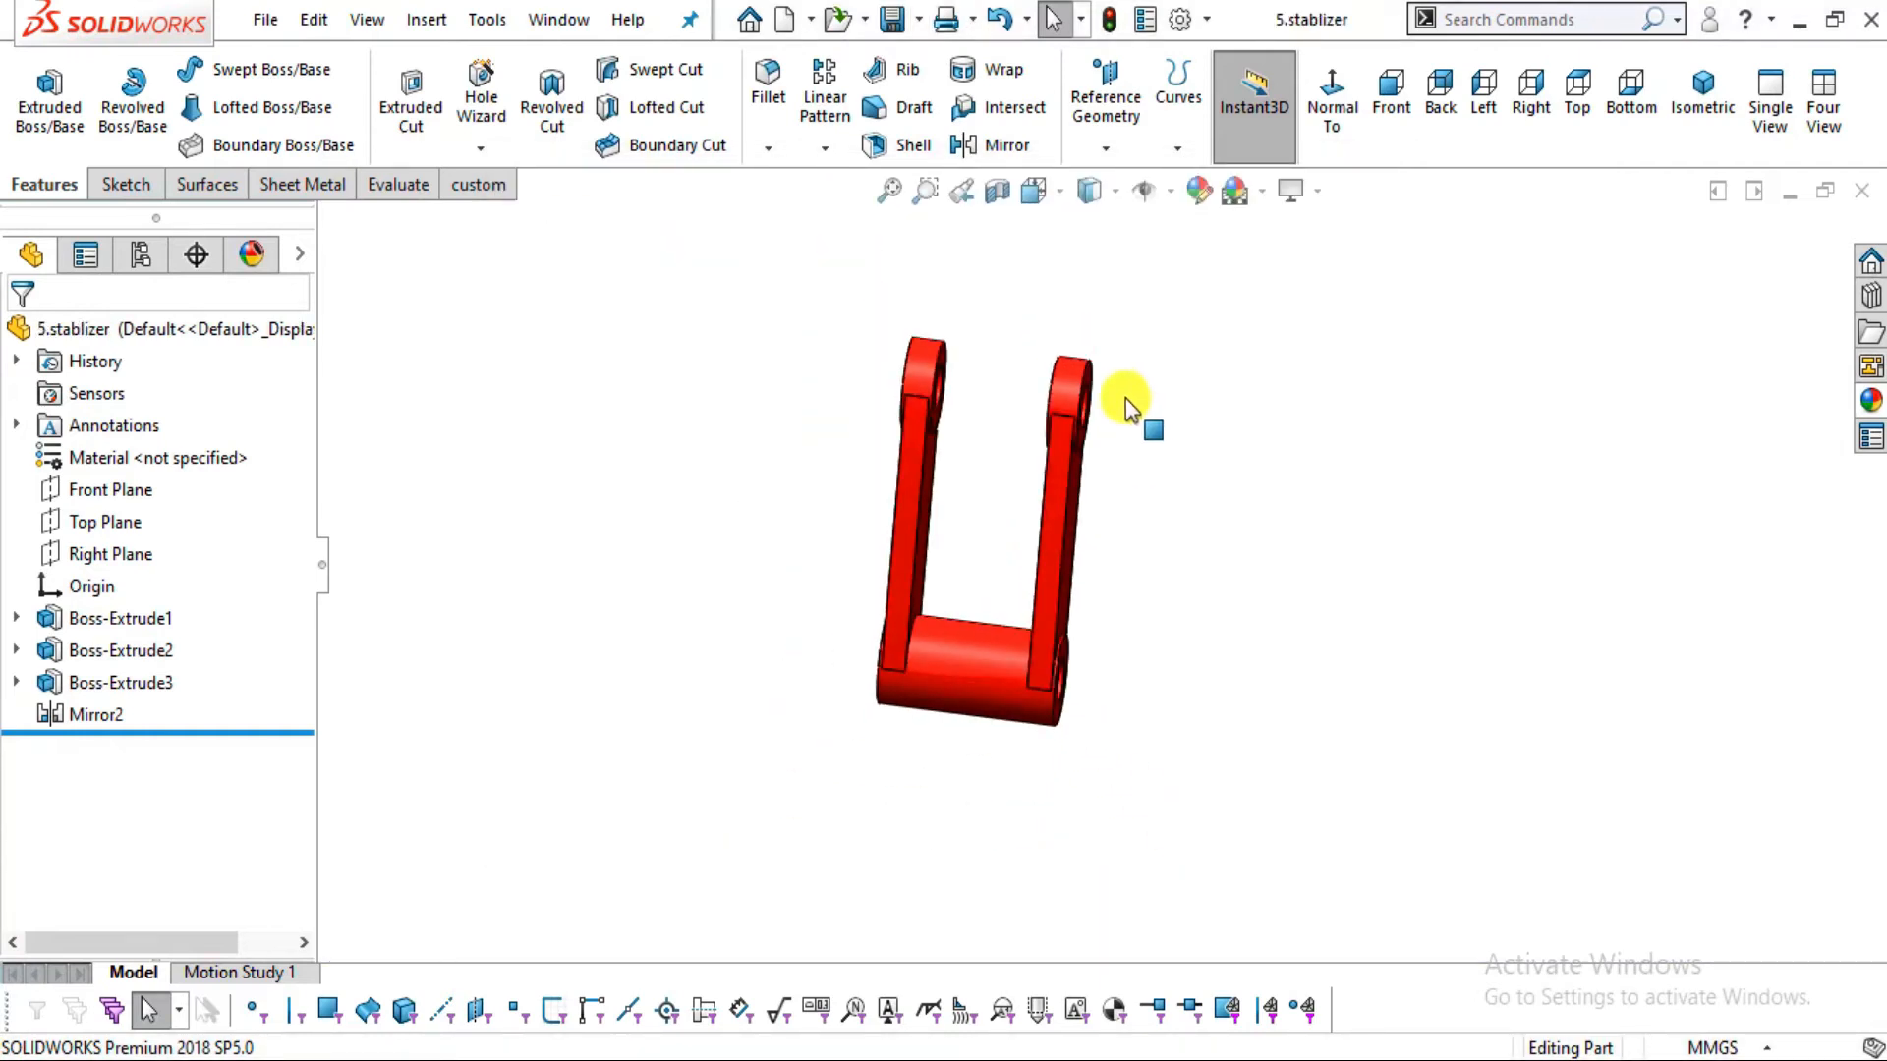
scroll(1128, 398, down, 3)
scroll(1066, 726, up, 2)
Examine the finished 6.feather model and the dimensions in the section and plan views on its page of the drawings PDF
click(885, 1060)
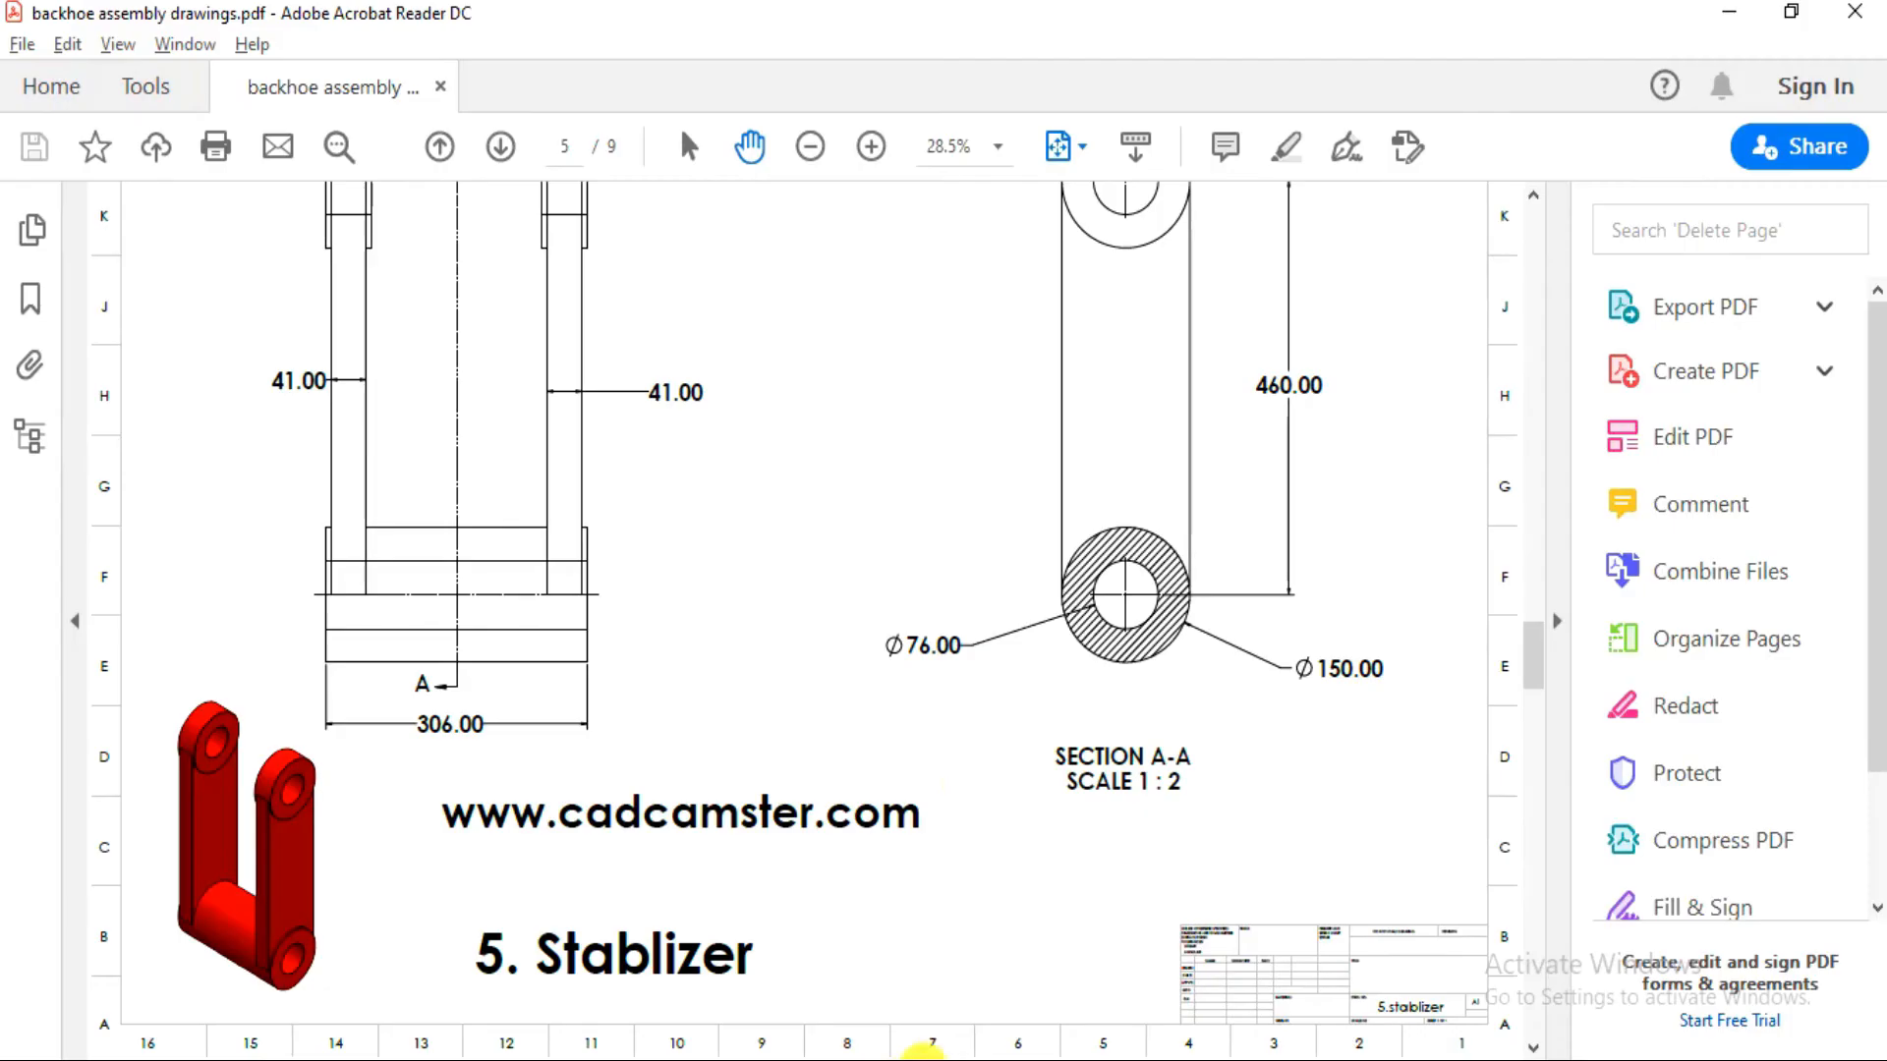
scroll(970, 765, down, 5)
scroll(970, 764, down, 3)
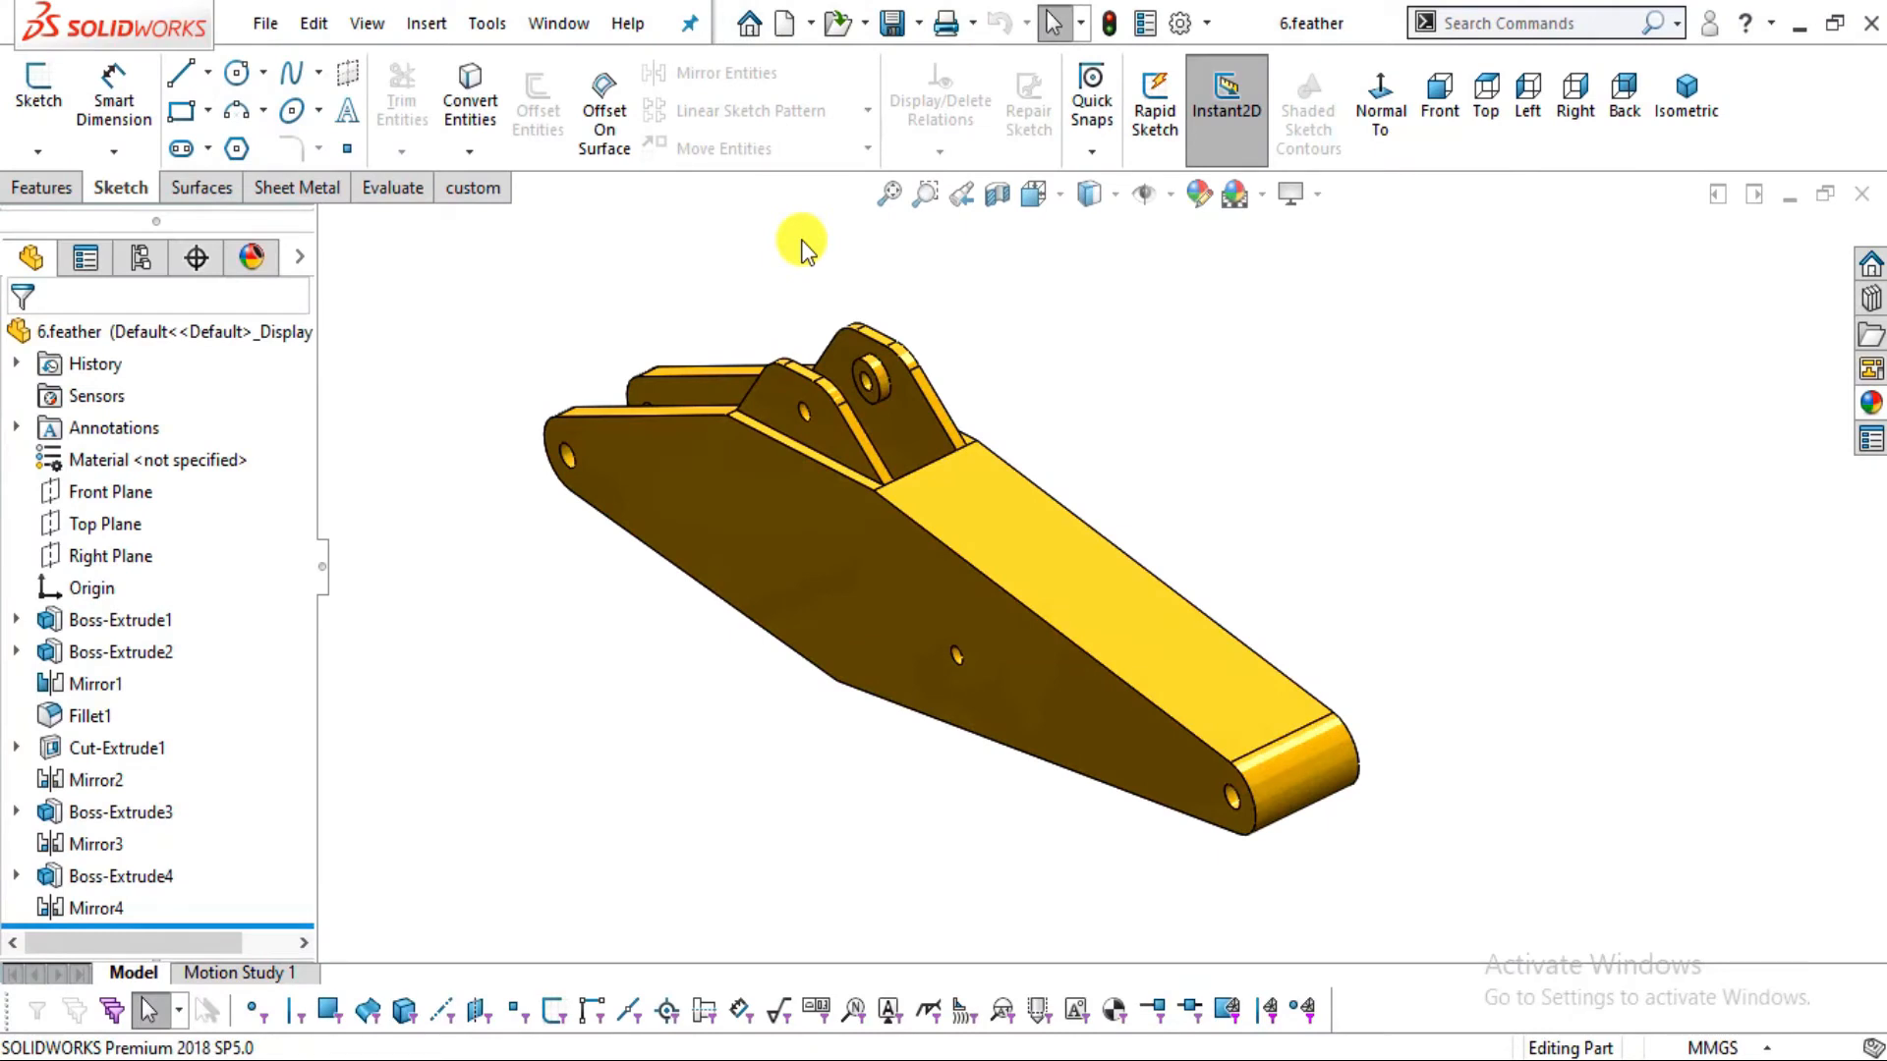
middle_drag(1079, 580, 855, 688)
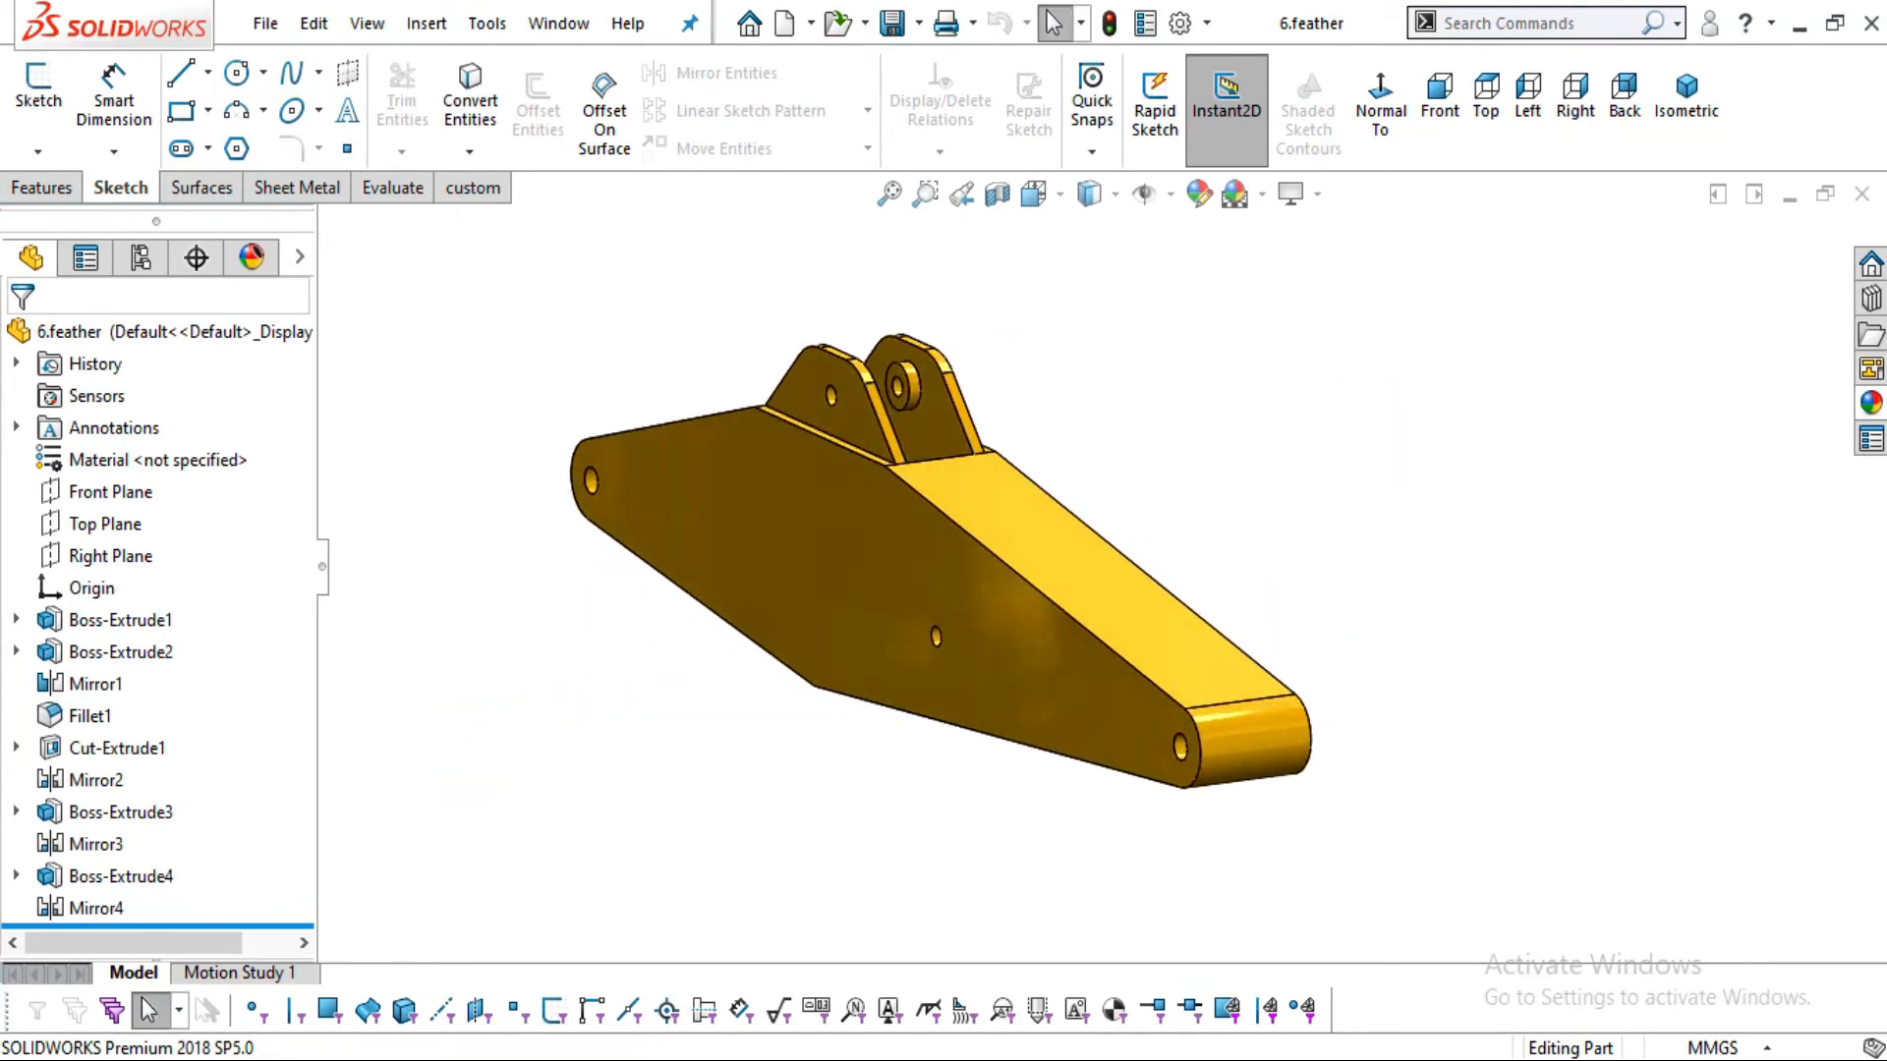
key(alt+Tab)
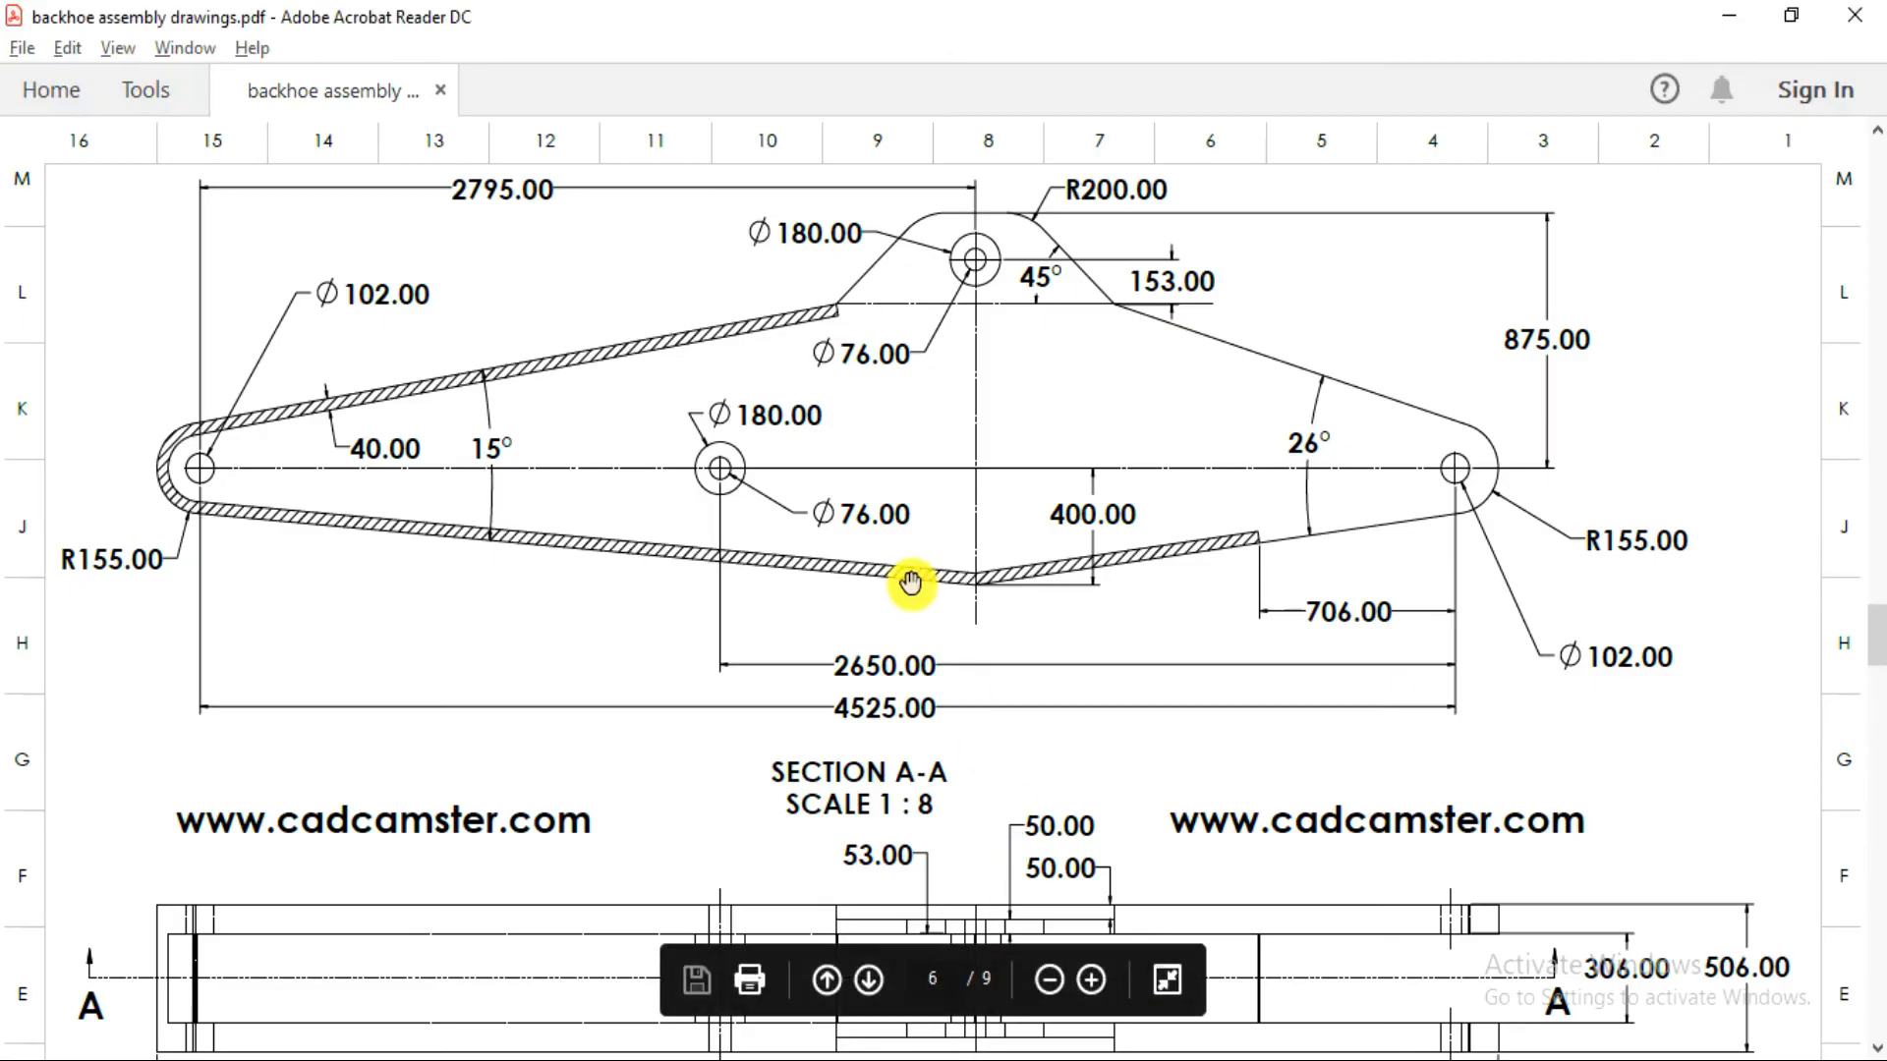
scroll(933, 576, down, 3)
scroll(934, 577, down, 6)
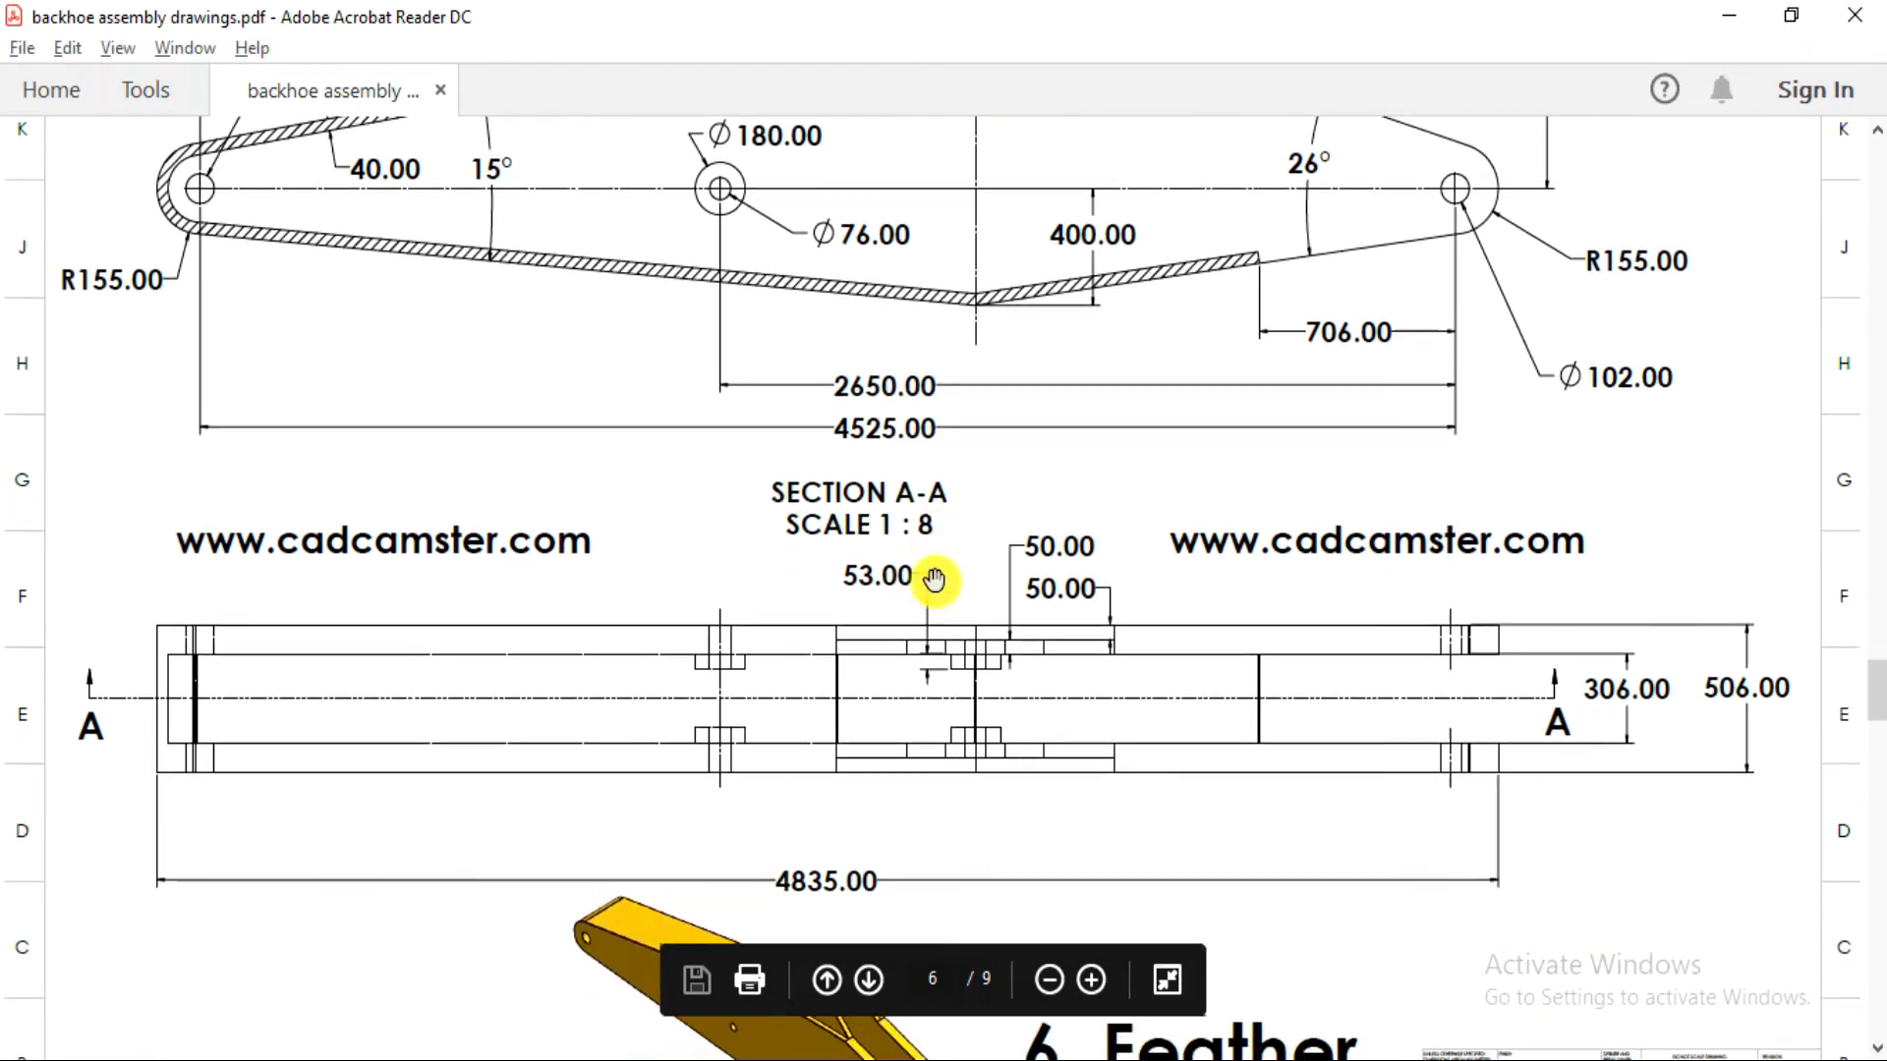
scroll(934, 577, up, 15)
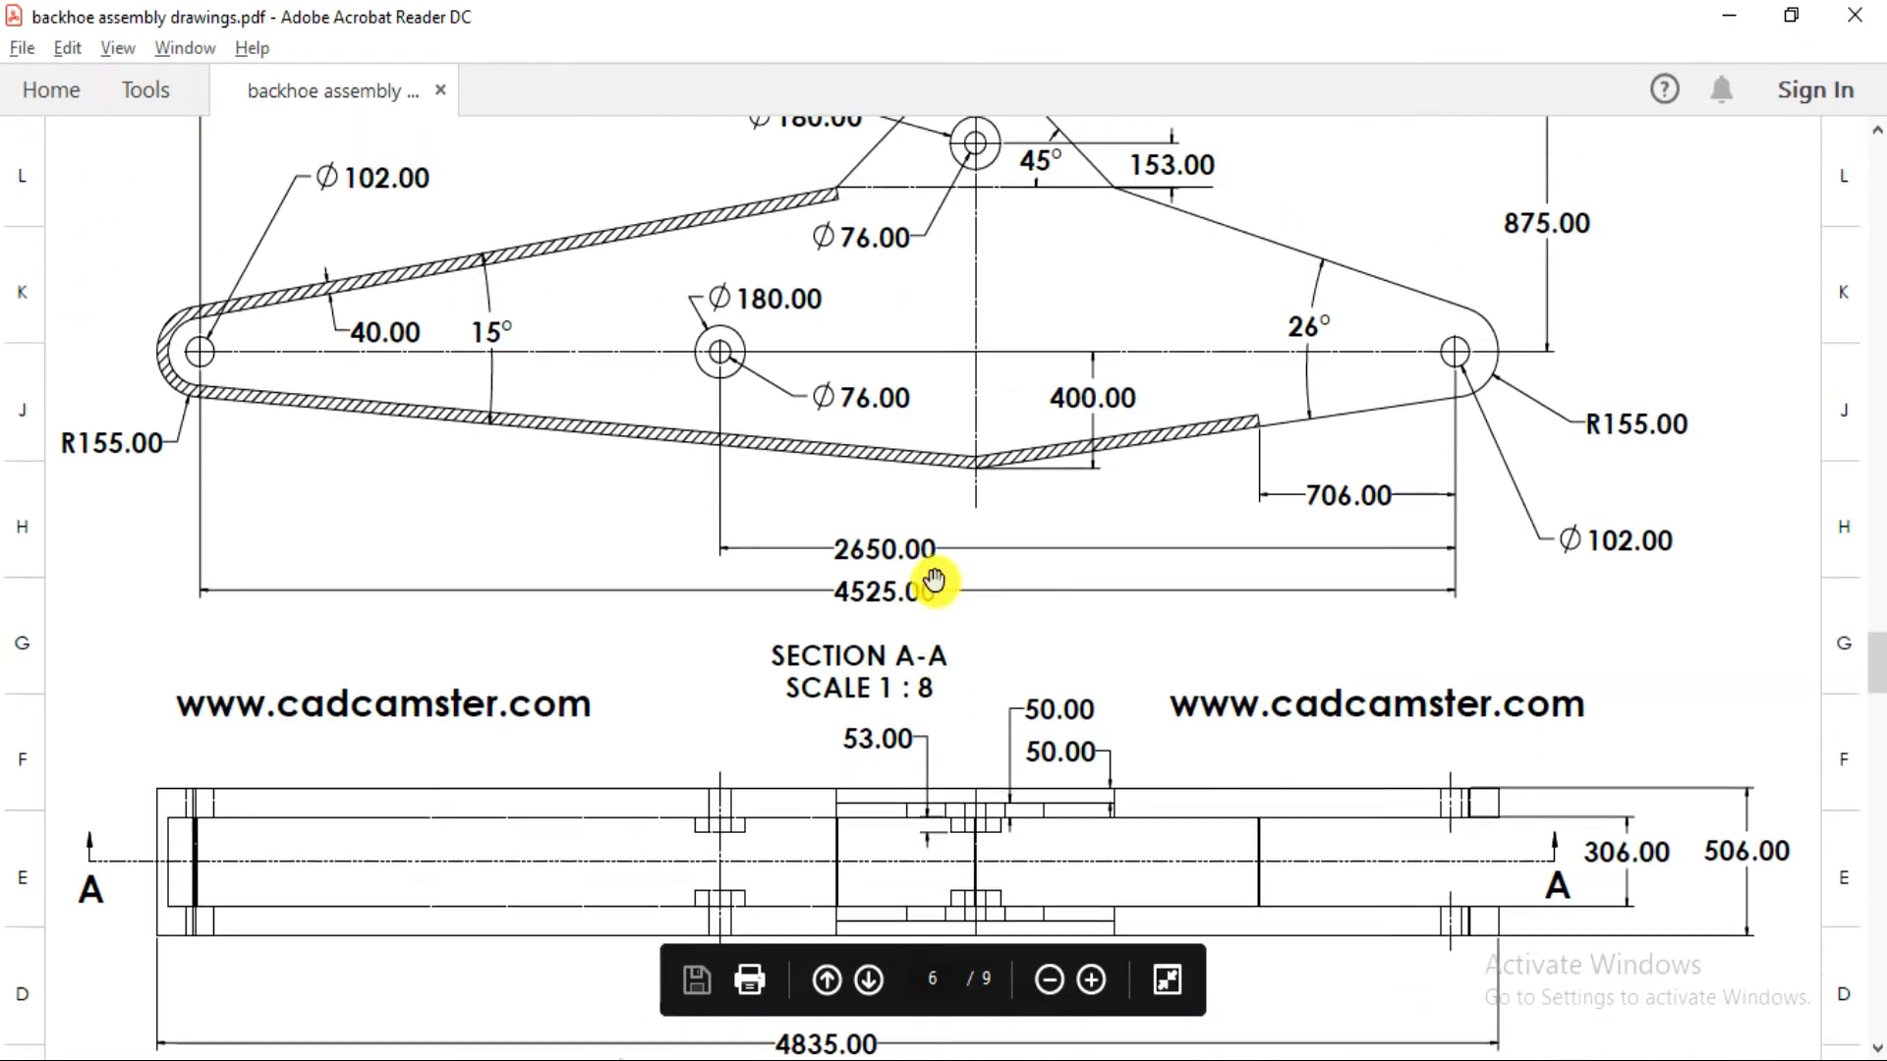
scroll(1002, 505, down, 9)
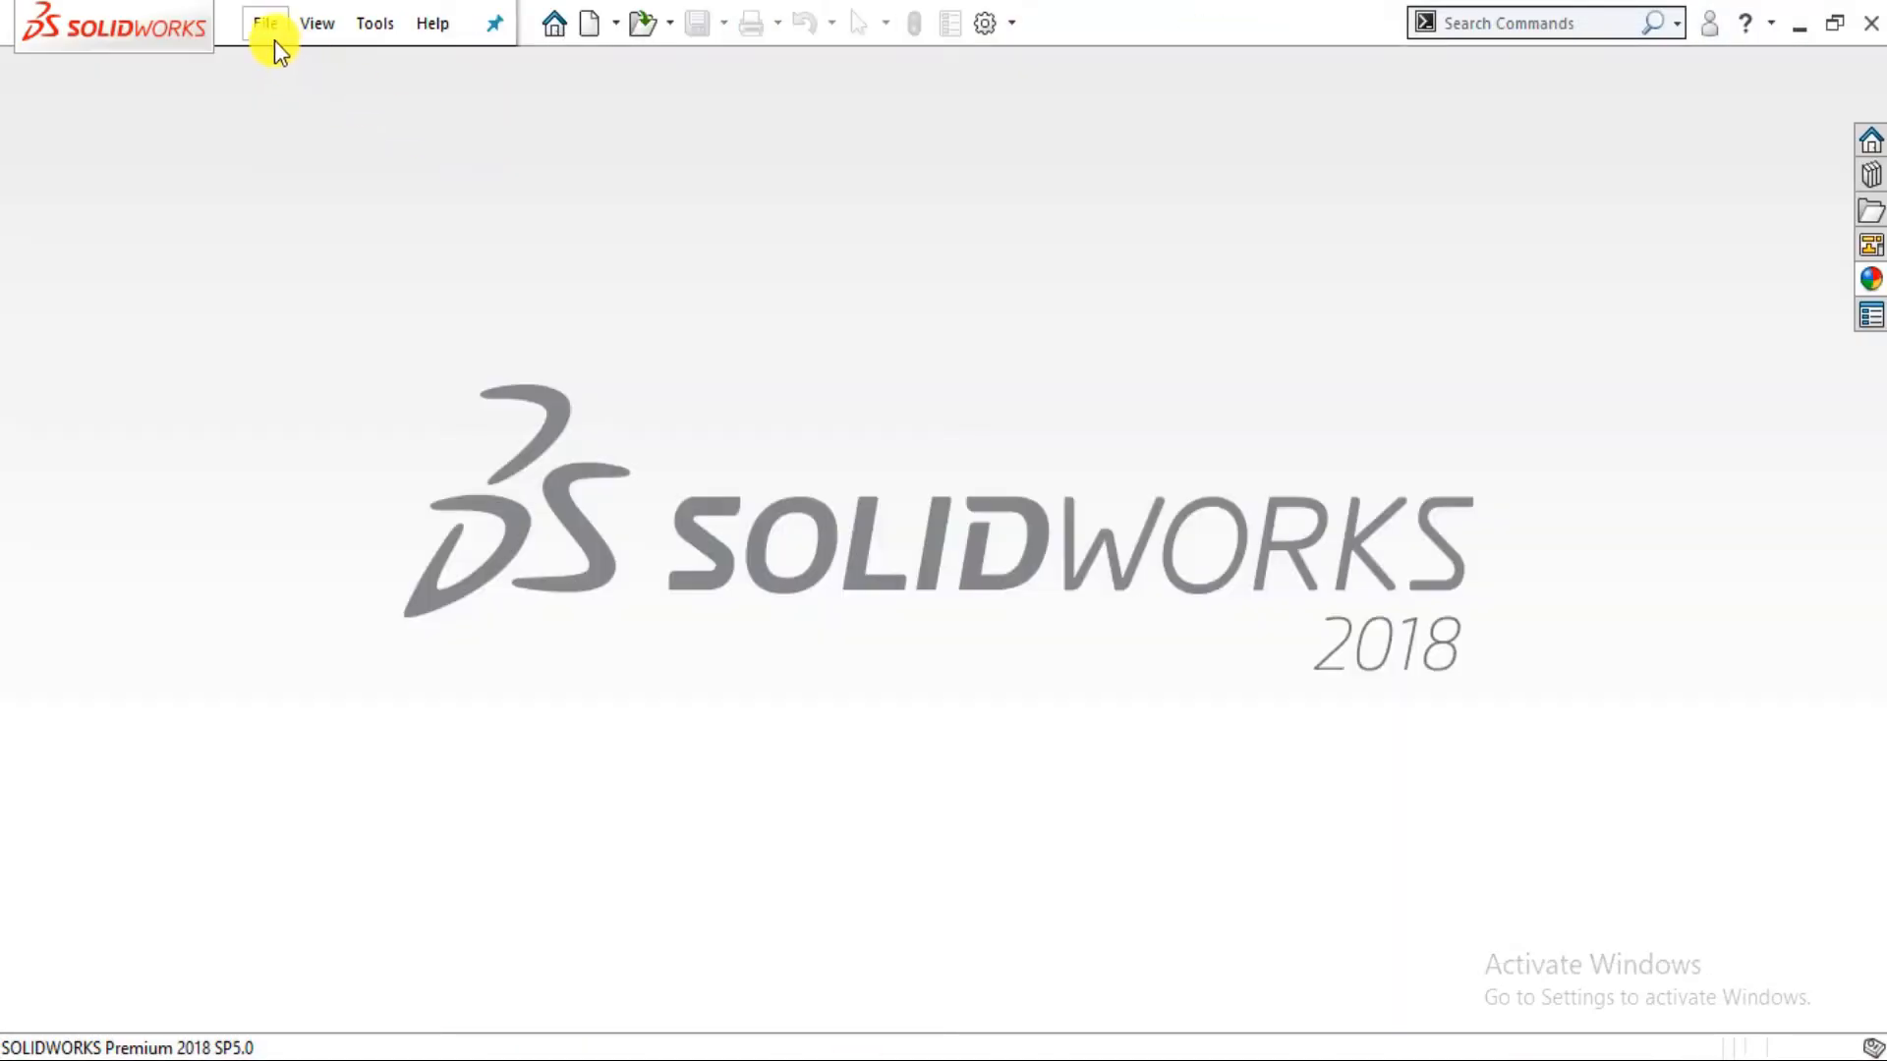
Create a new part document in SolidWorks and set its scene to Plain White
click(274, 40)
click(281, 61)
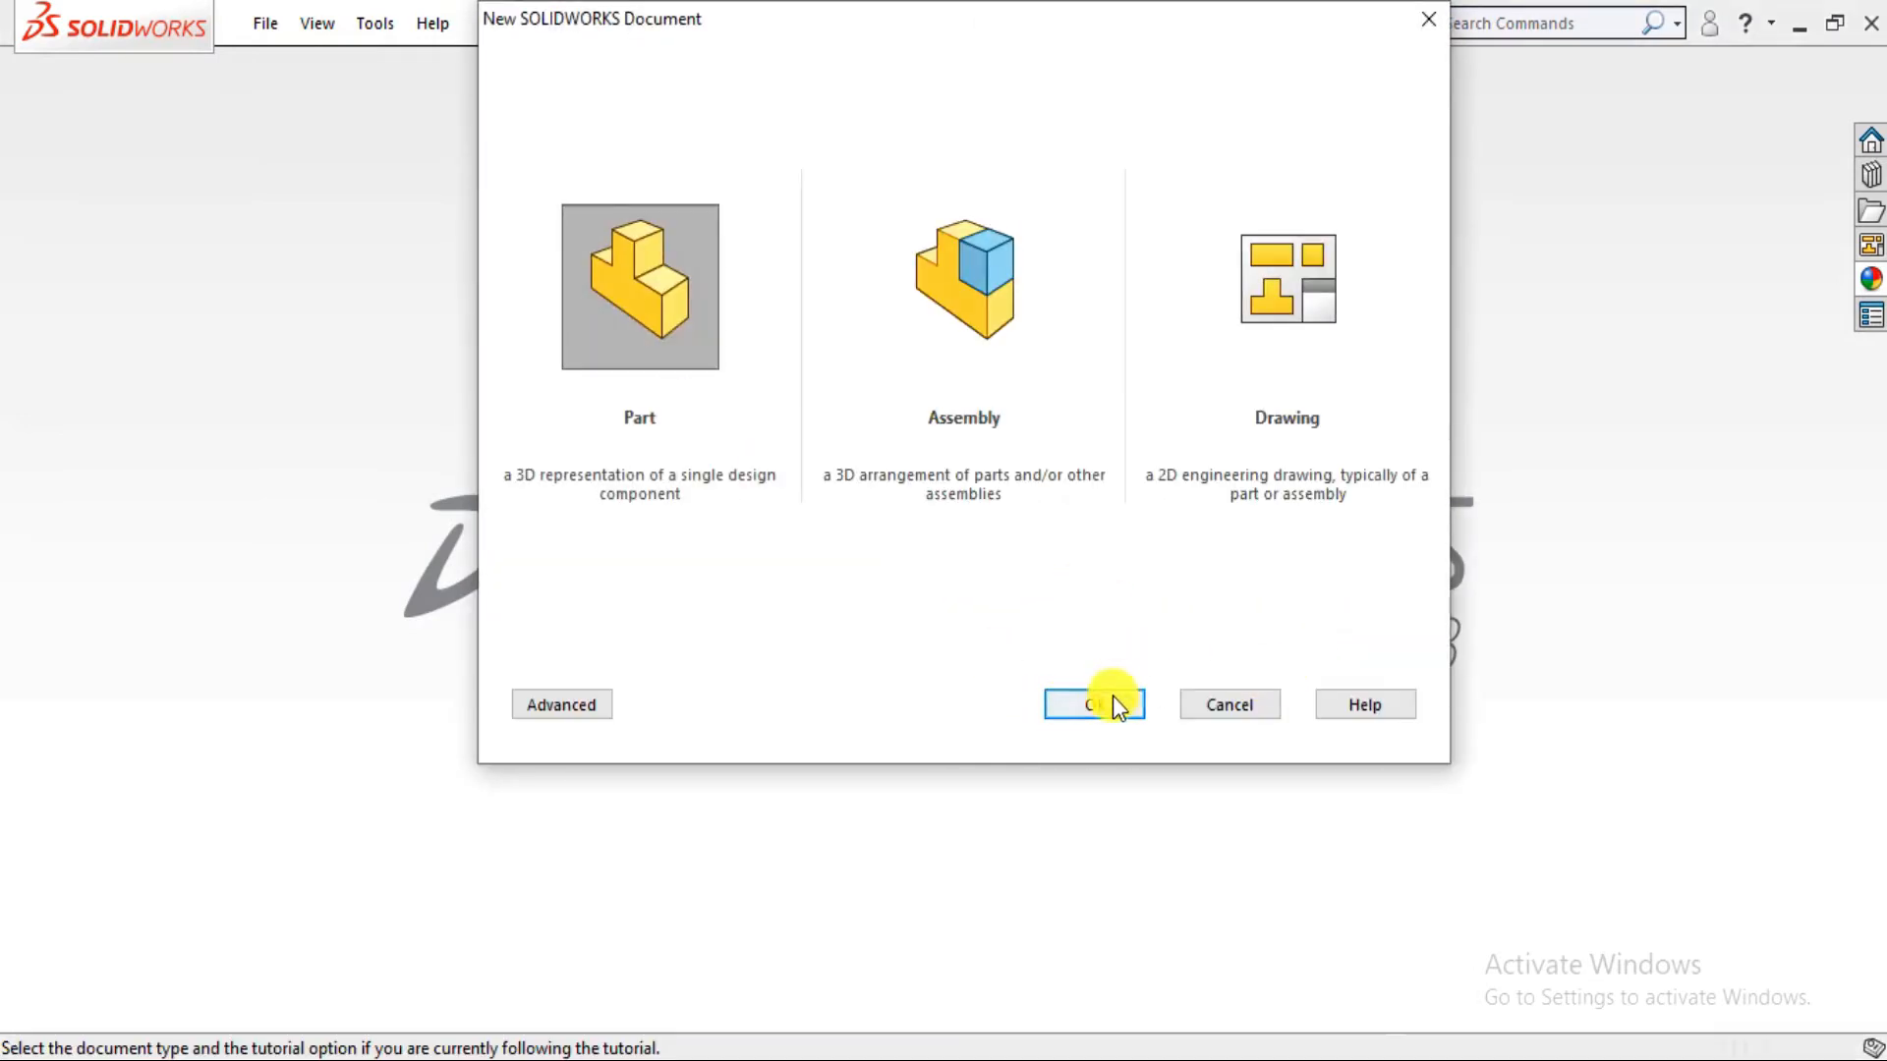
click(1100, 706)
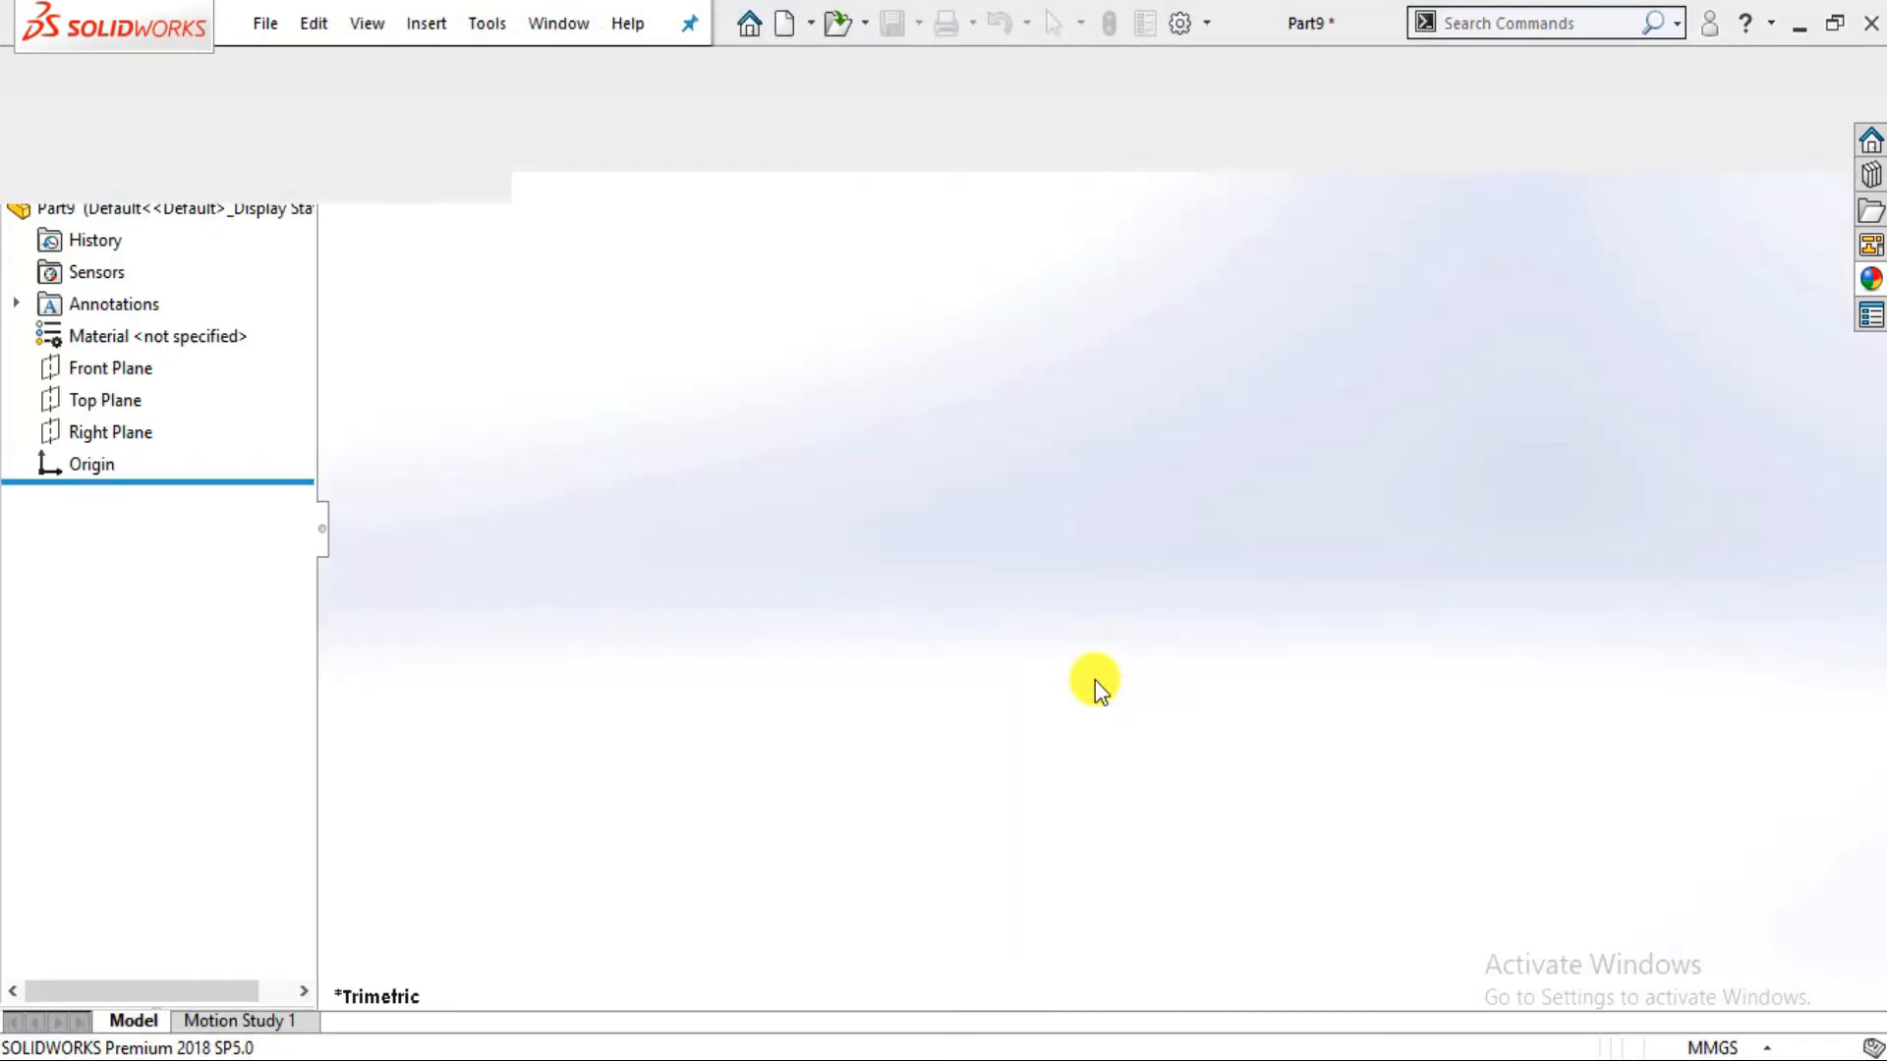
click(1264, 195)
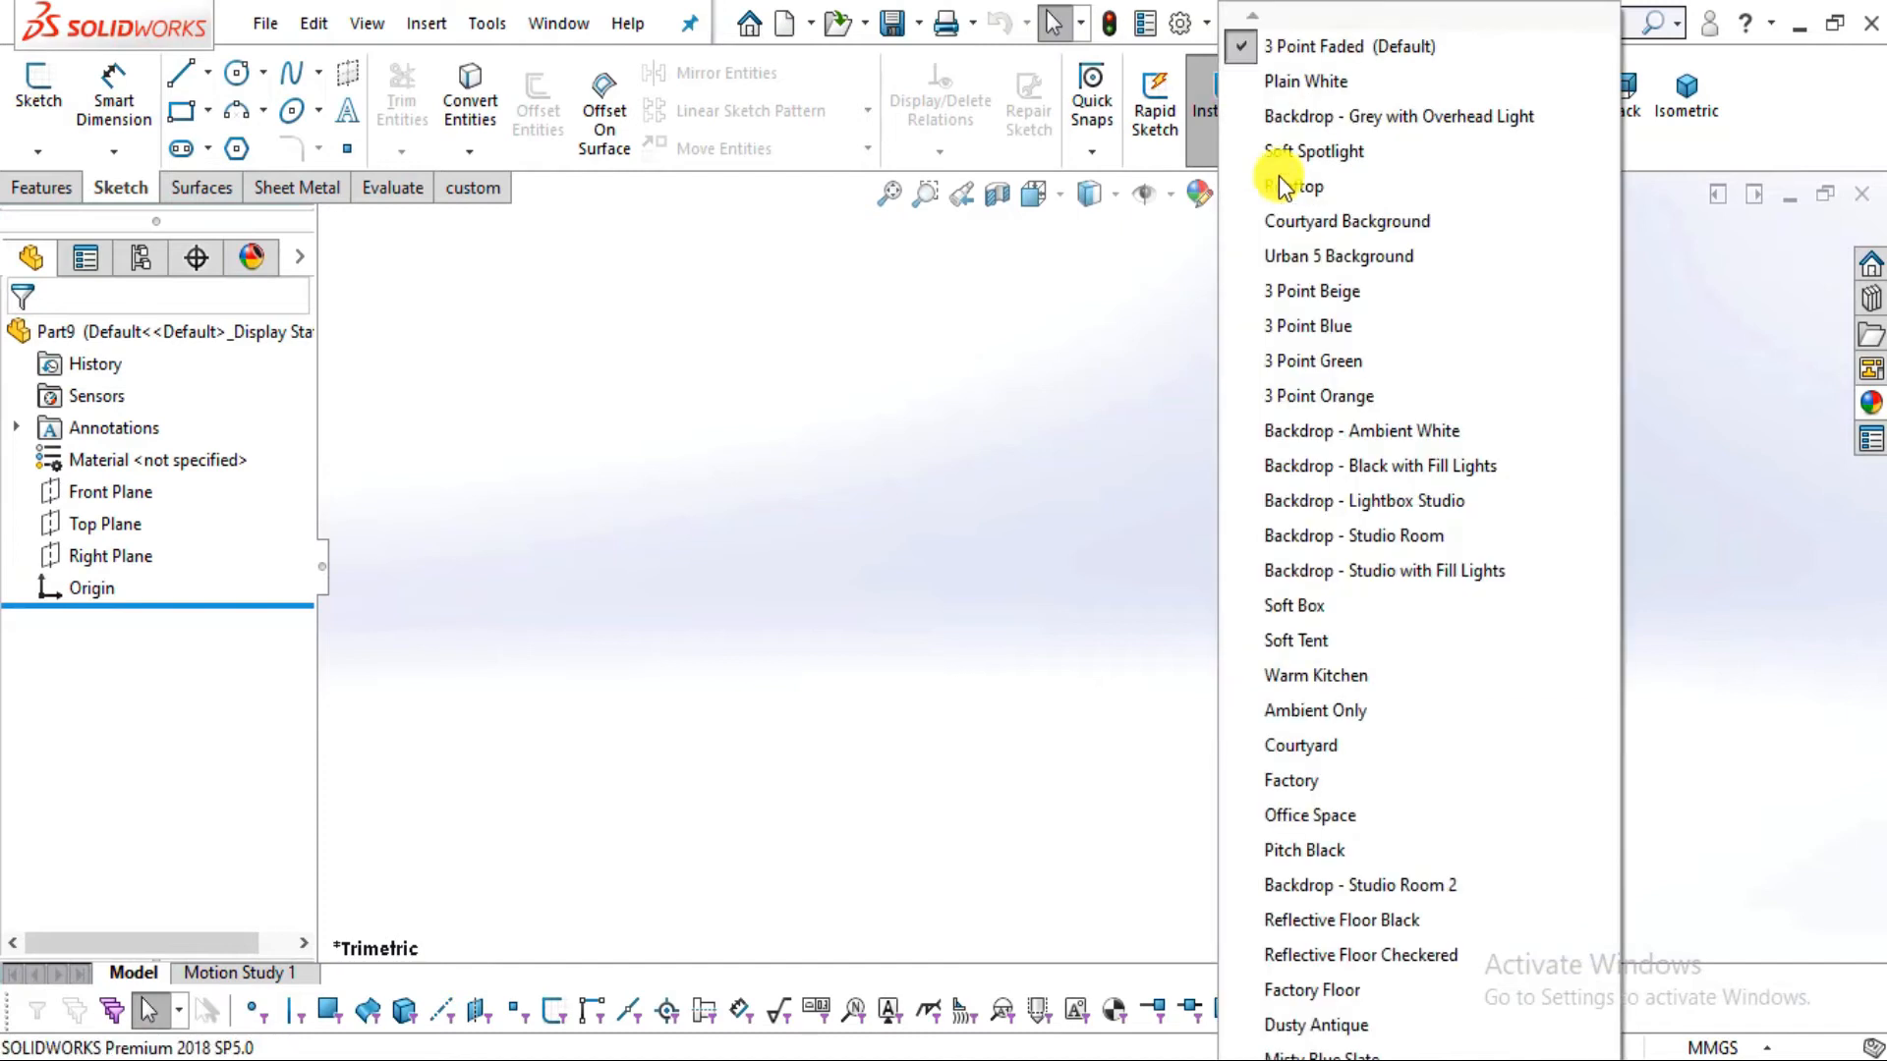
click(1282, 77)
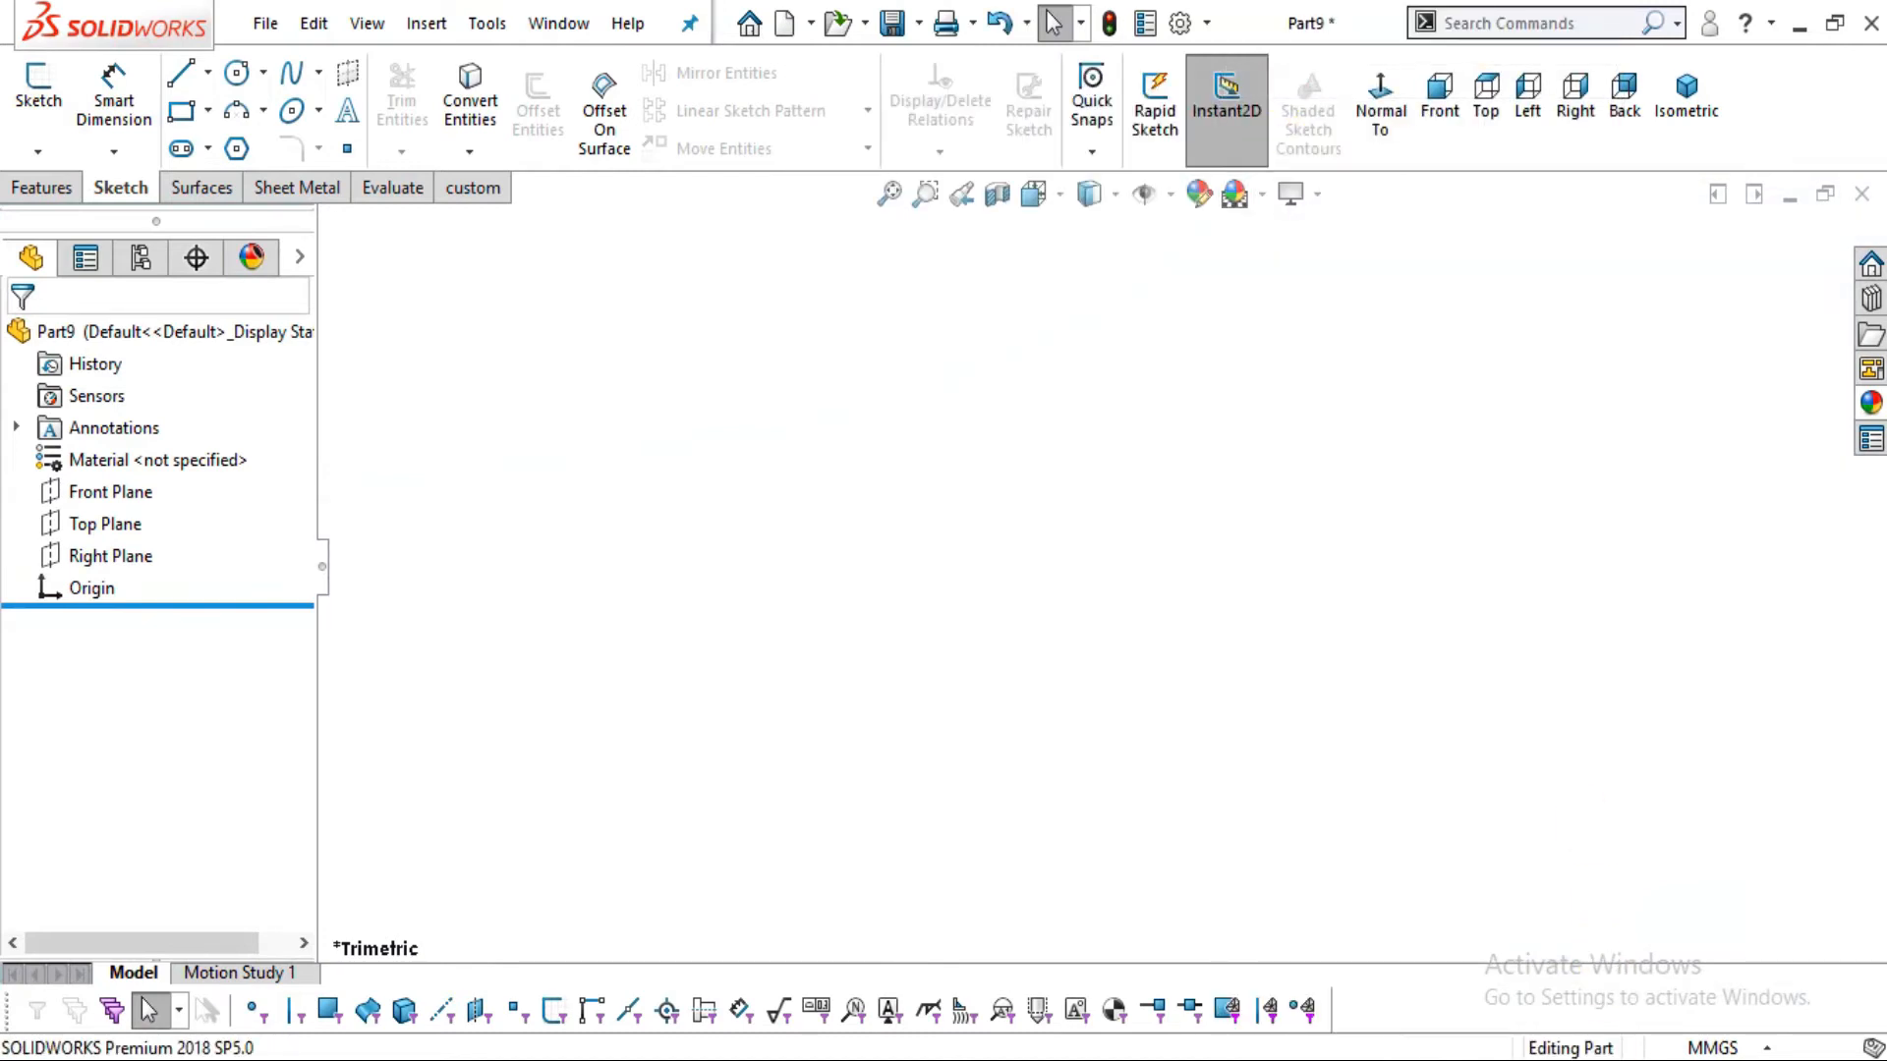
Start a sketch on the Front Plane and draw a horizontal centerline about 1401 mm long from the origin
click(1729, 1049)
click(1728, 1050)
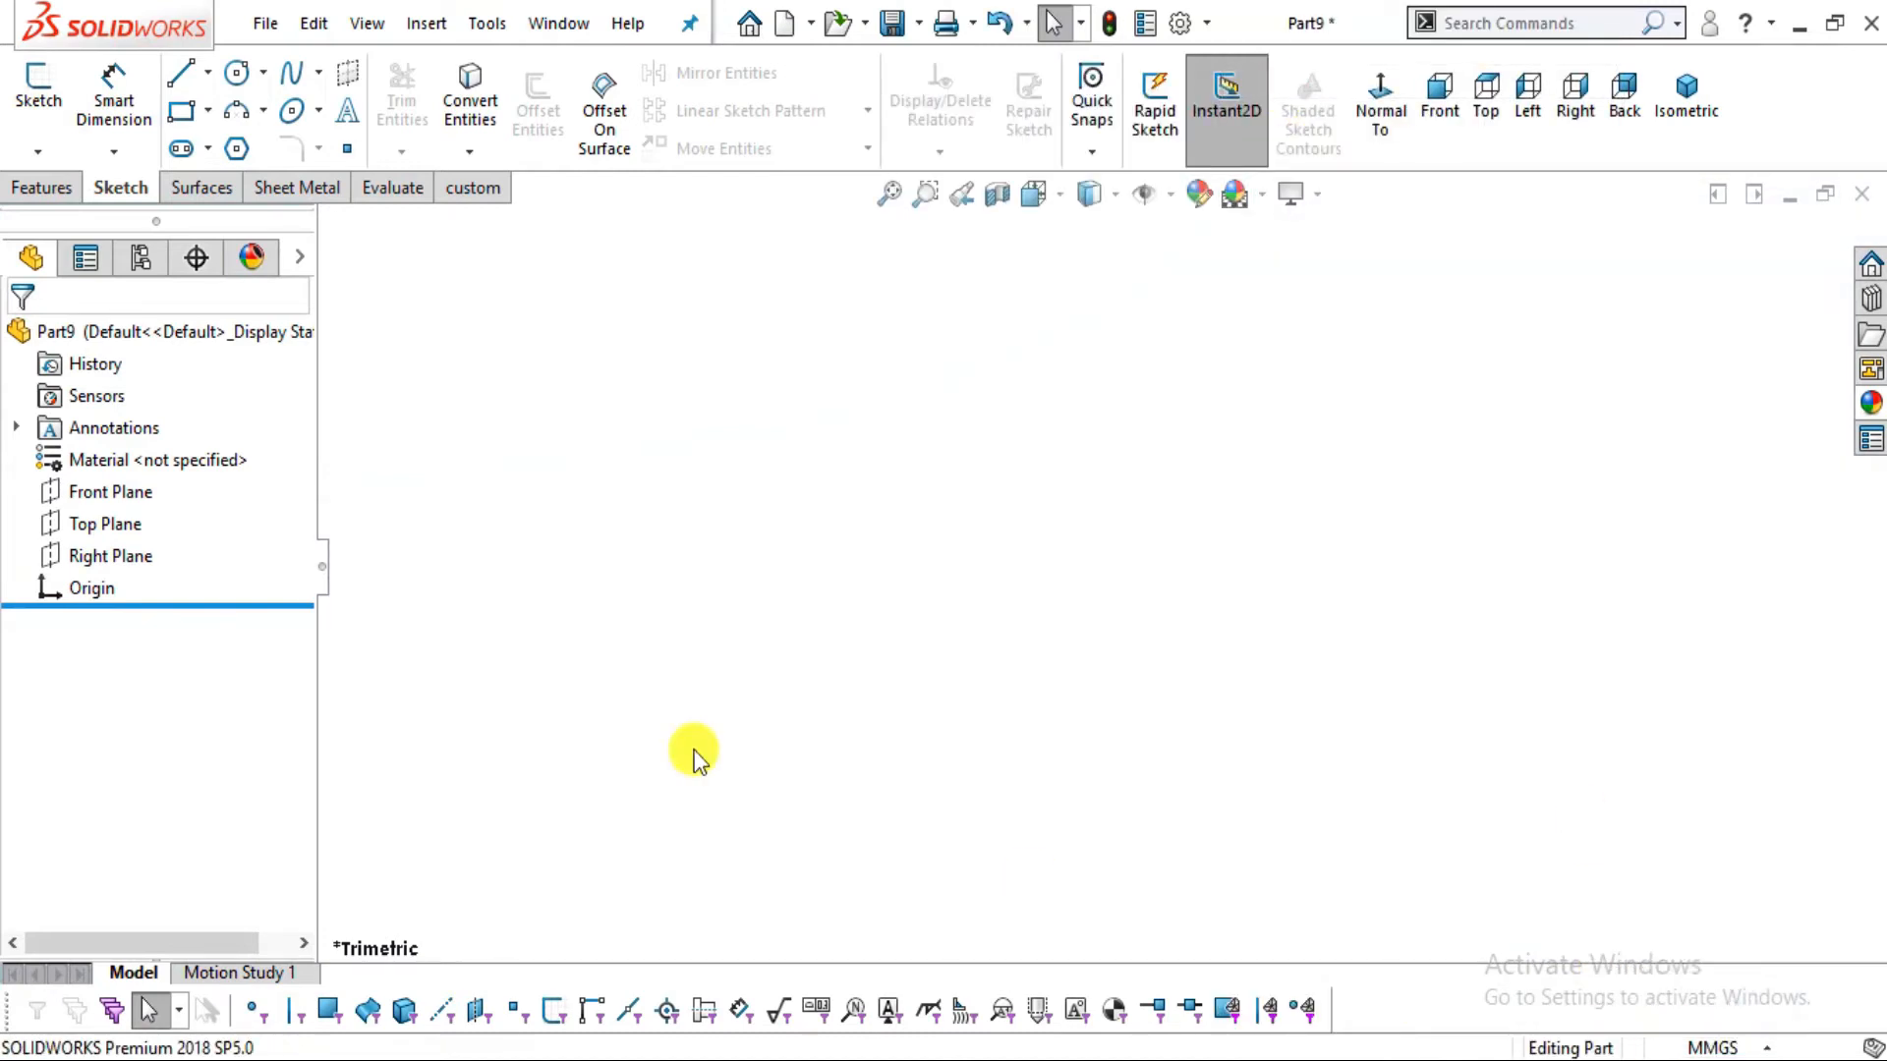
click(96, 491)
click(1419, 98)
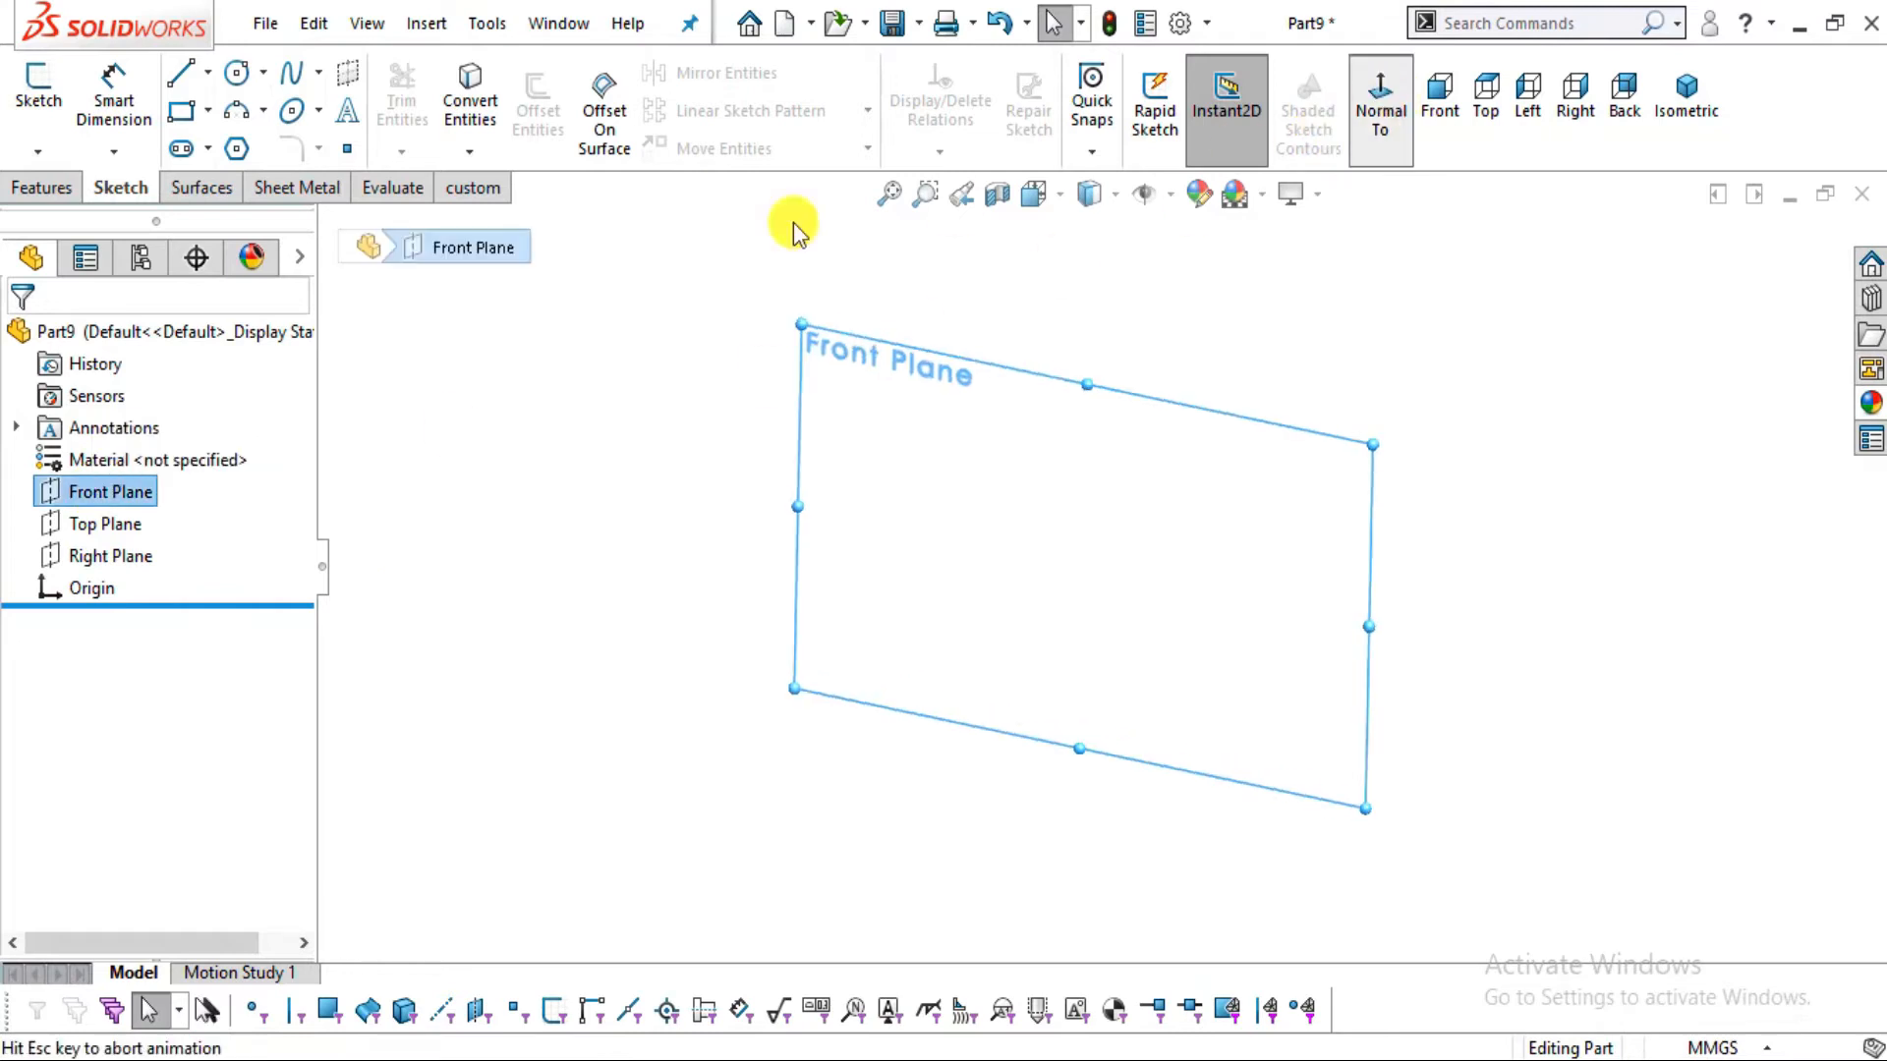
click(32, 105)
click(208, 73)
click(197, 144)
click(1099, 569)
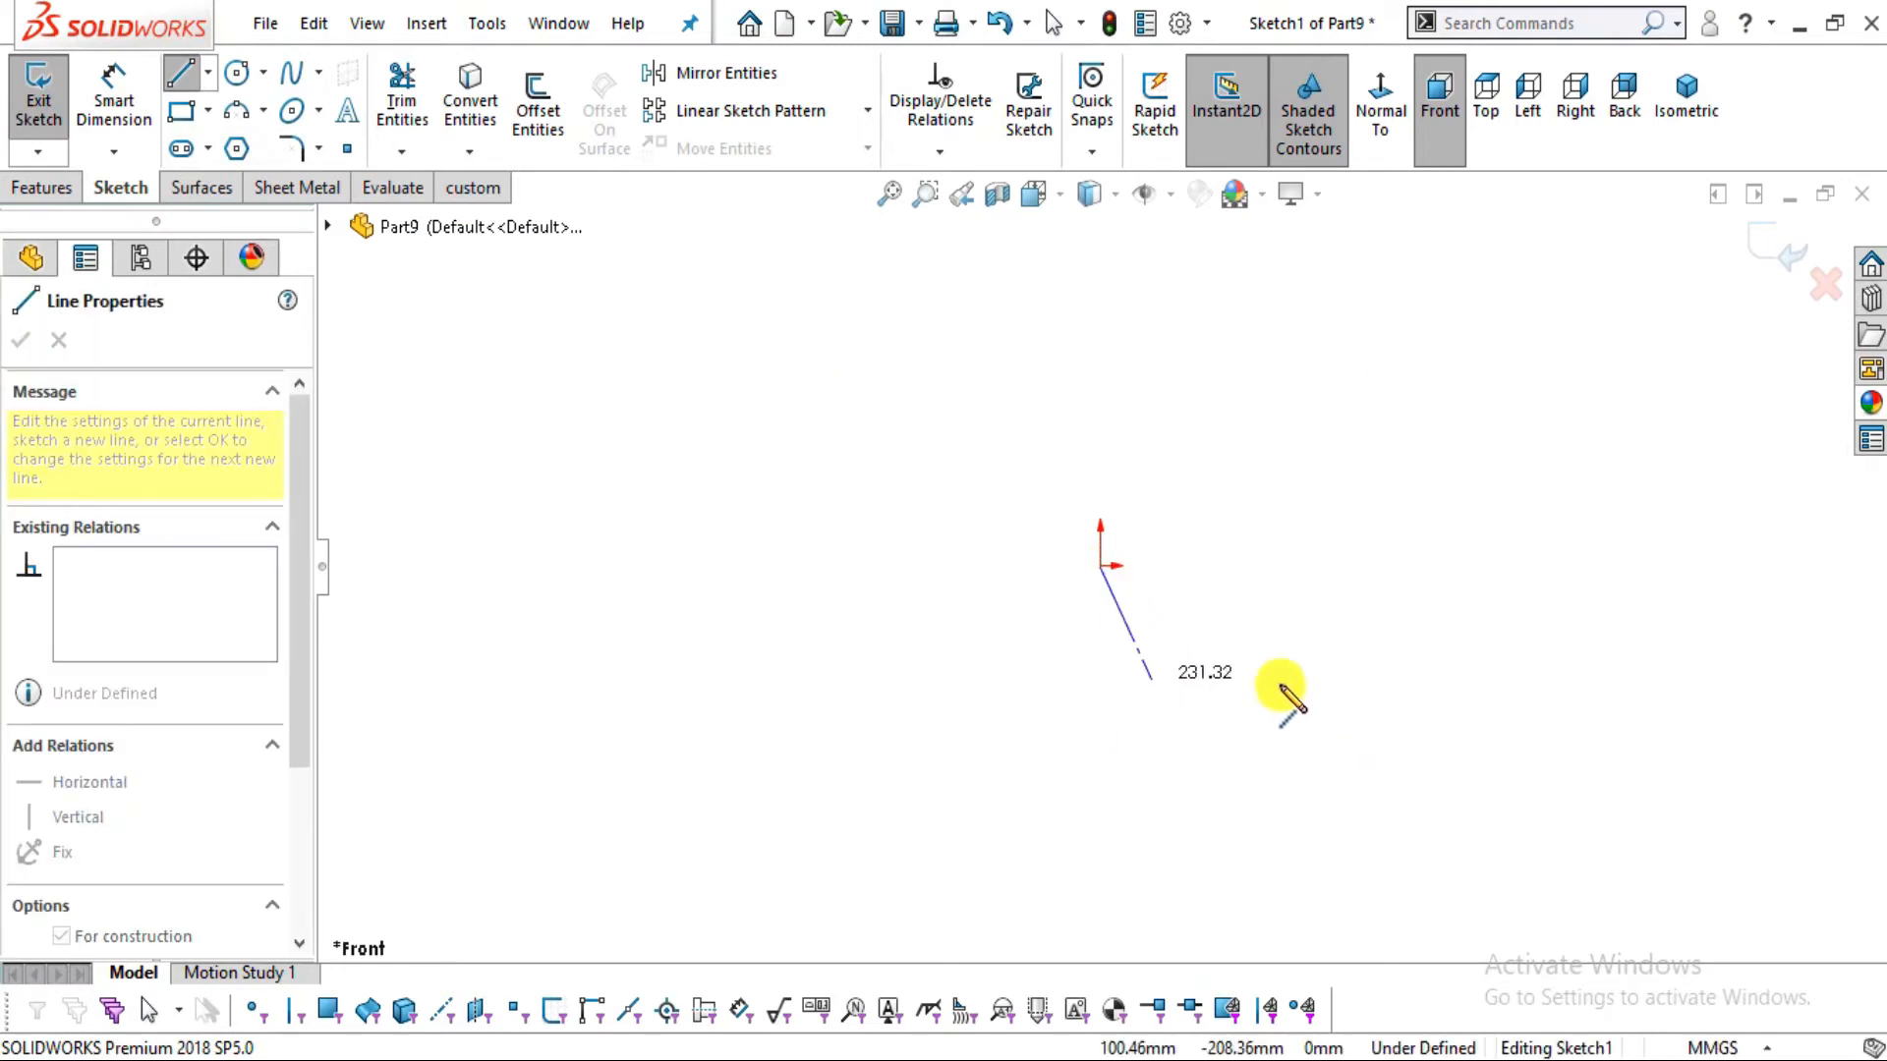
click(1823, 566)
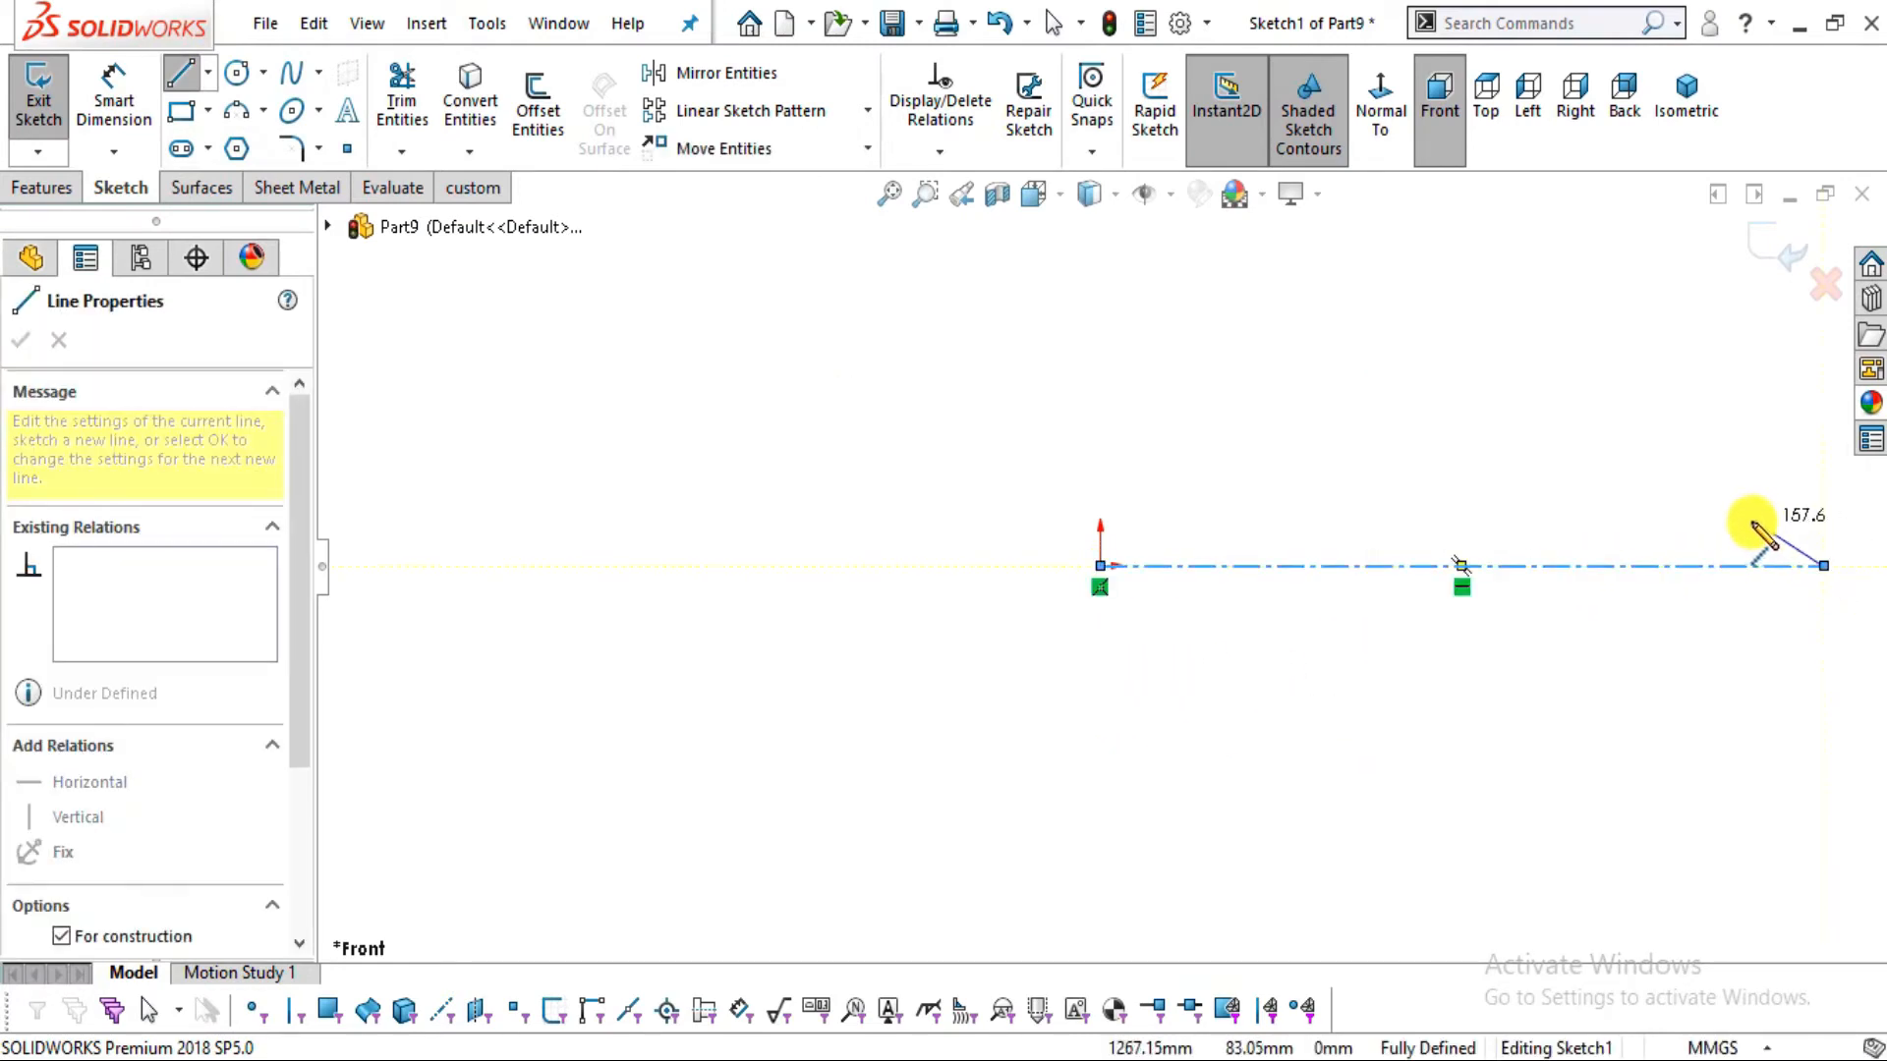
key(Escape)
key(f)
Dimension the horizontal centerline's length to 4525 mm, following the section view in the drawings PDF
click(114, 91)
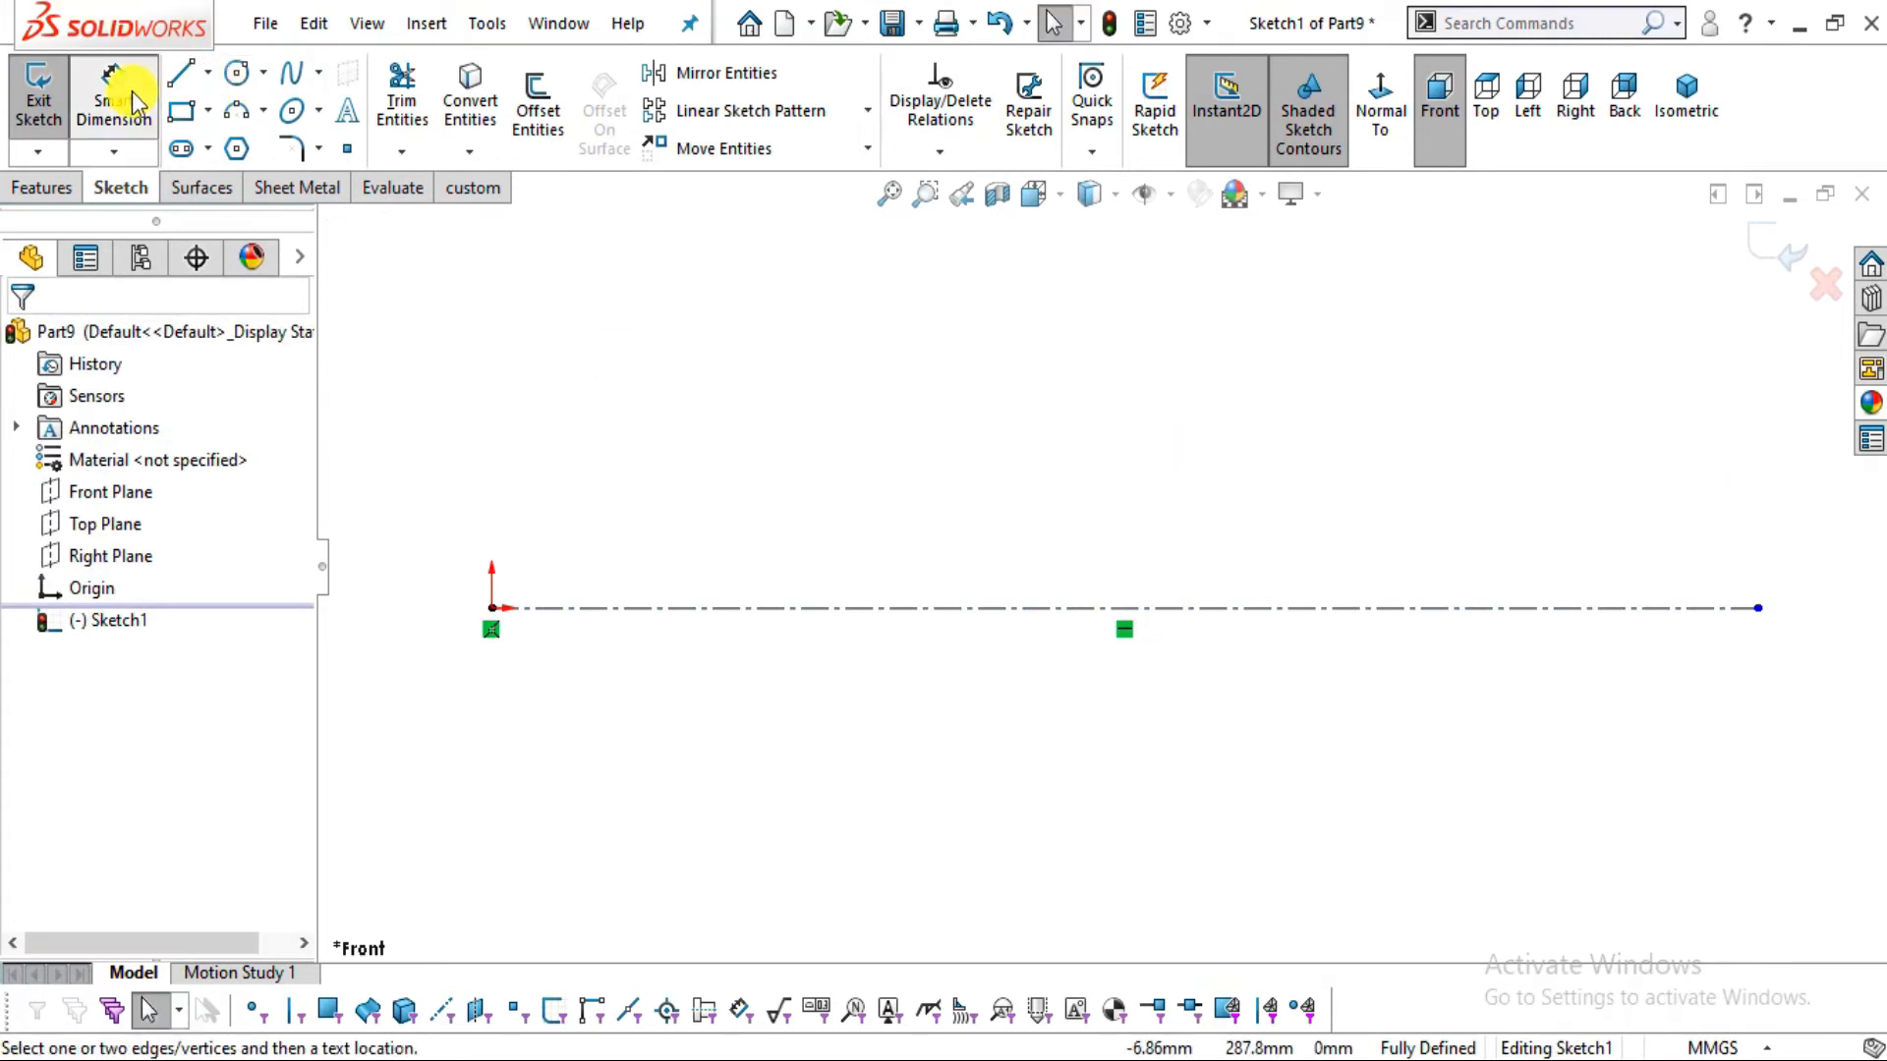
click(840, 609)
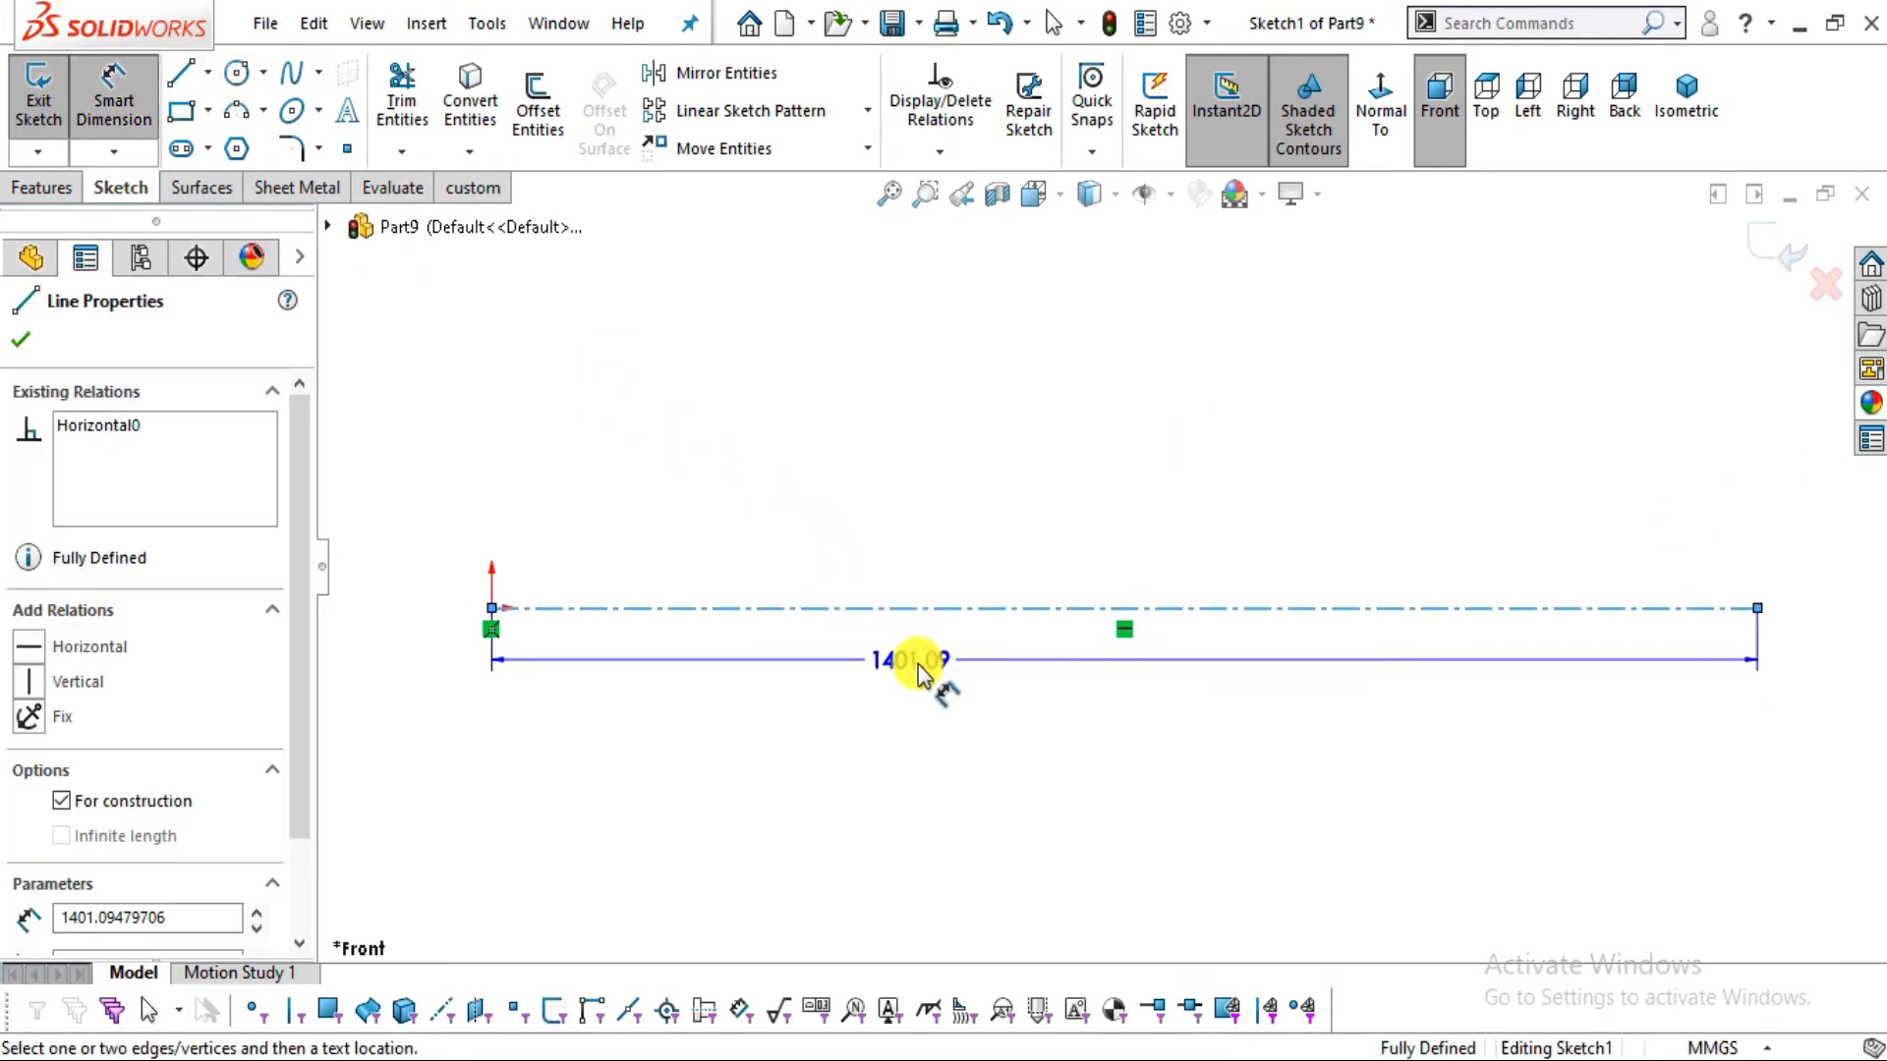
key(alt+Tab)
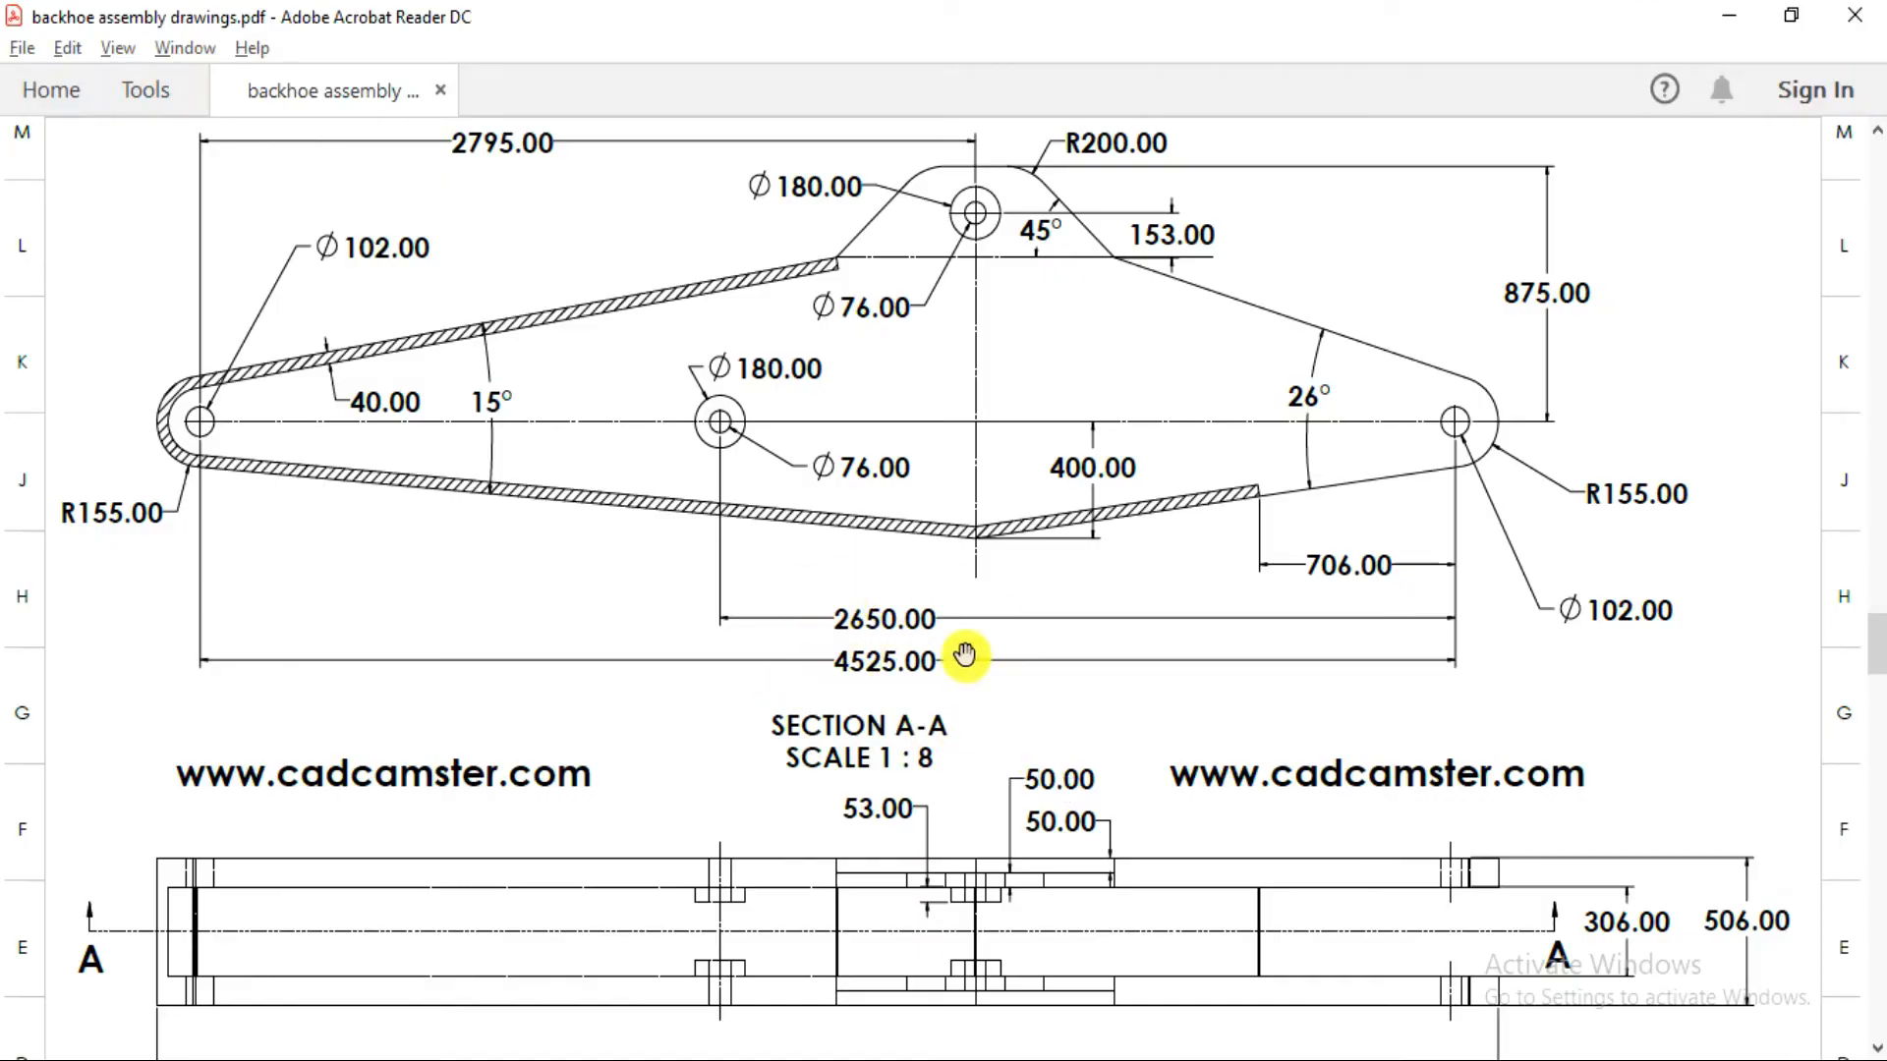
key(alt+Tab)
click(1052, 766)
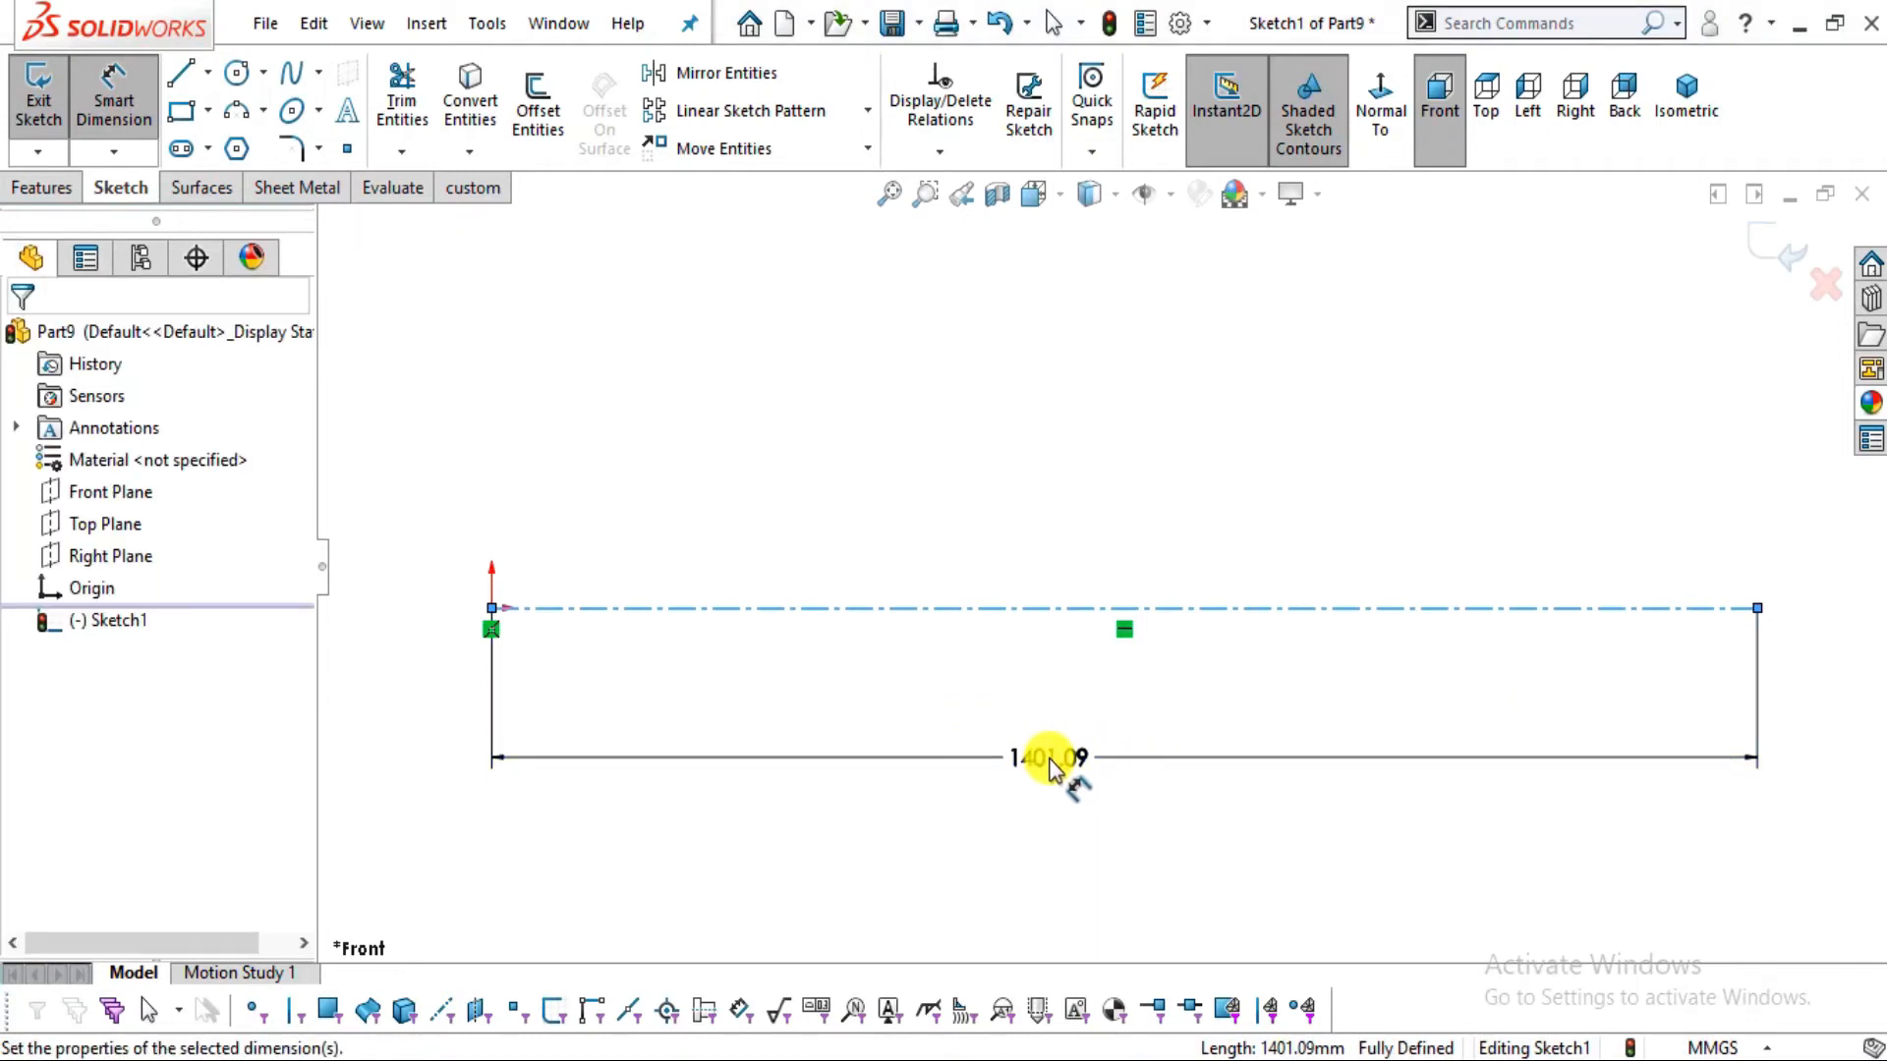
text(4525)
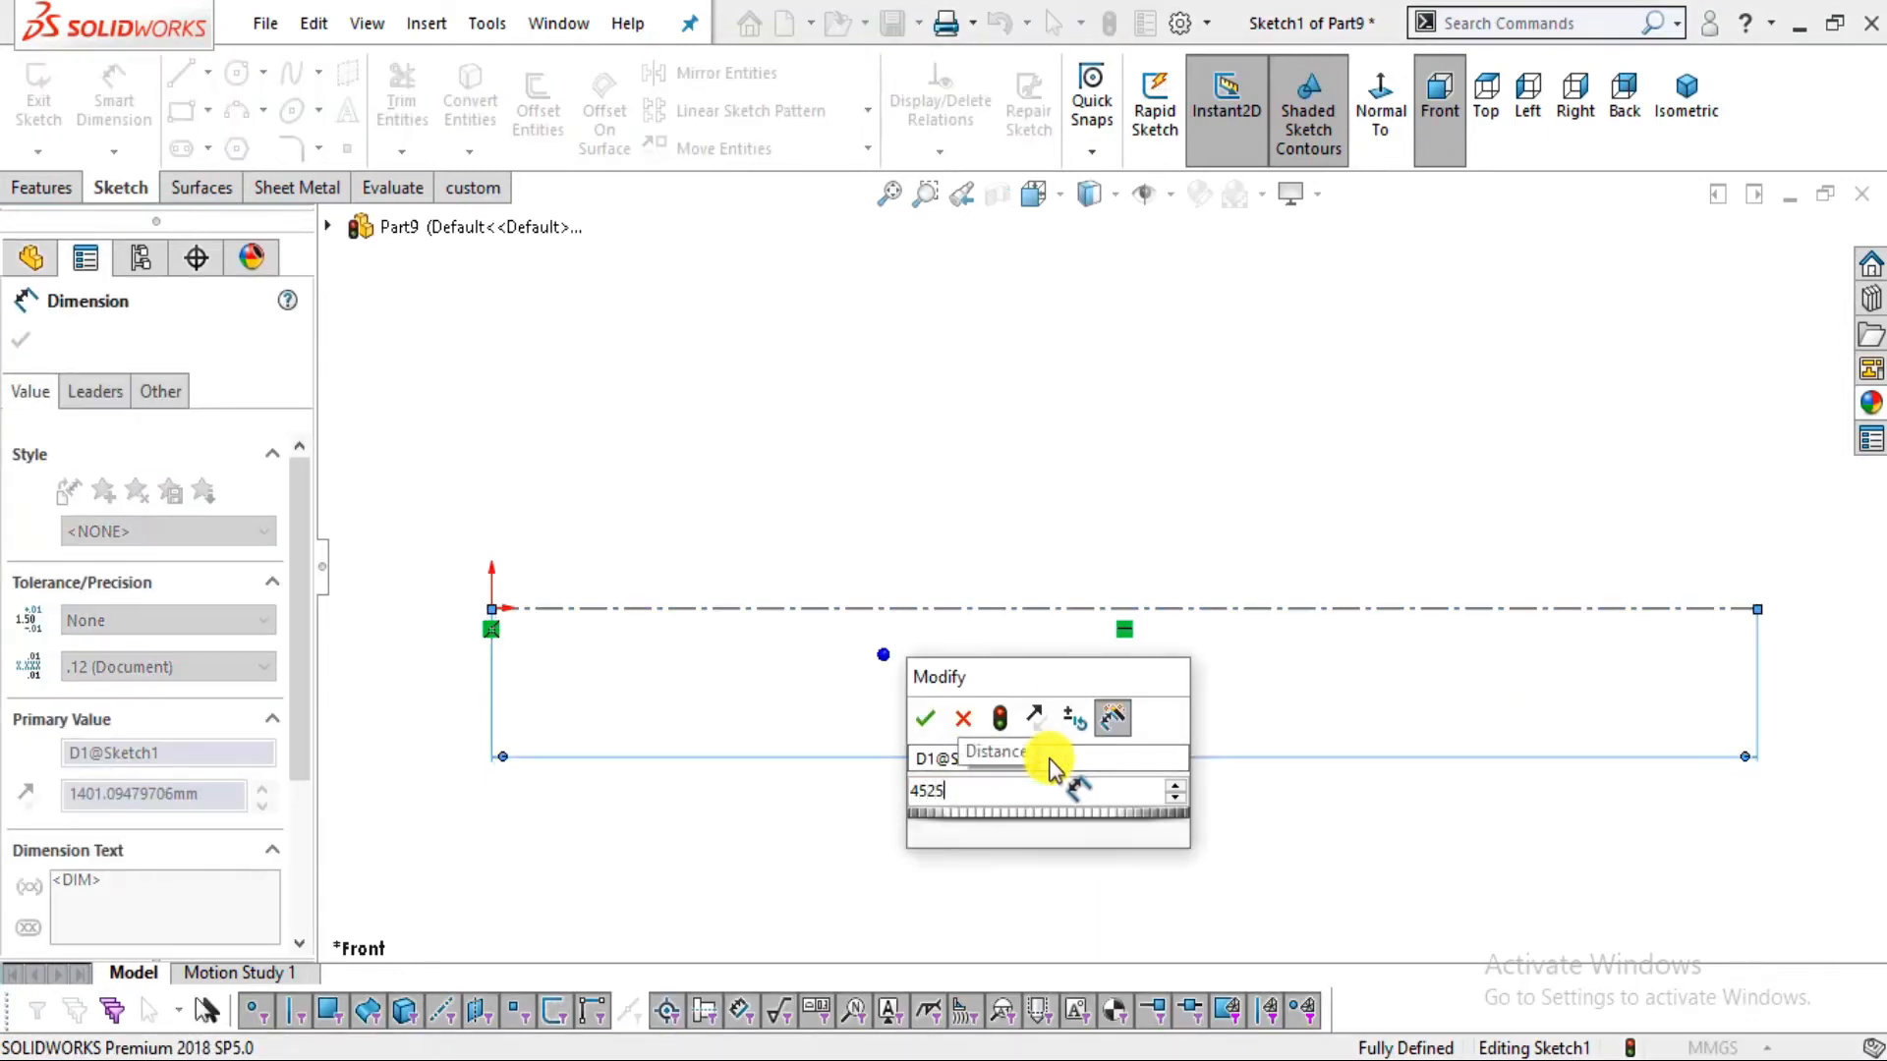
key(Return)
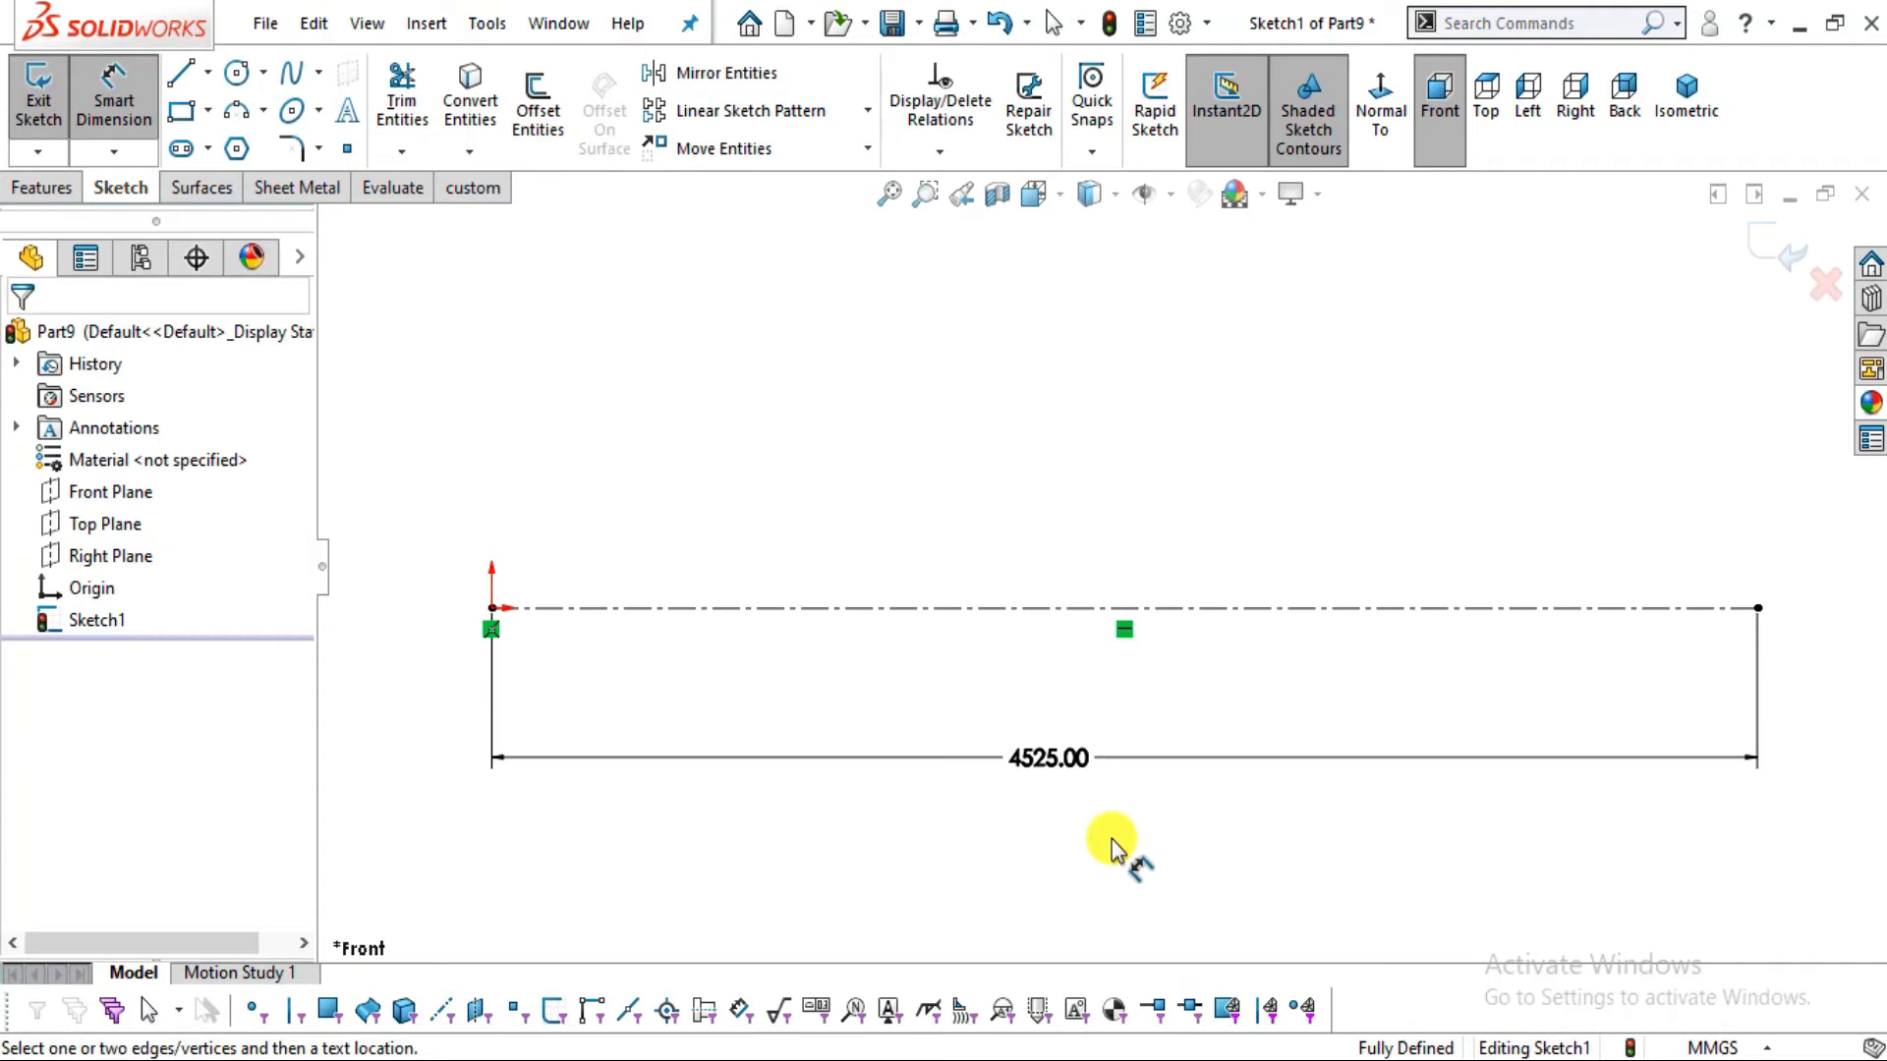
Sketch a vertical centerline about 939 mm upward from the horizontal centerline, about 1907 mm from the origin
click(207, 71)
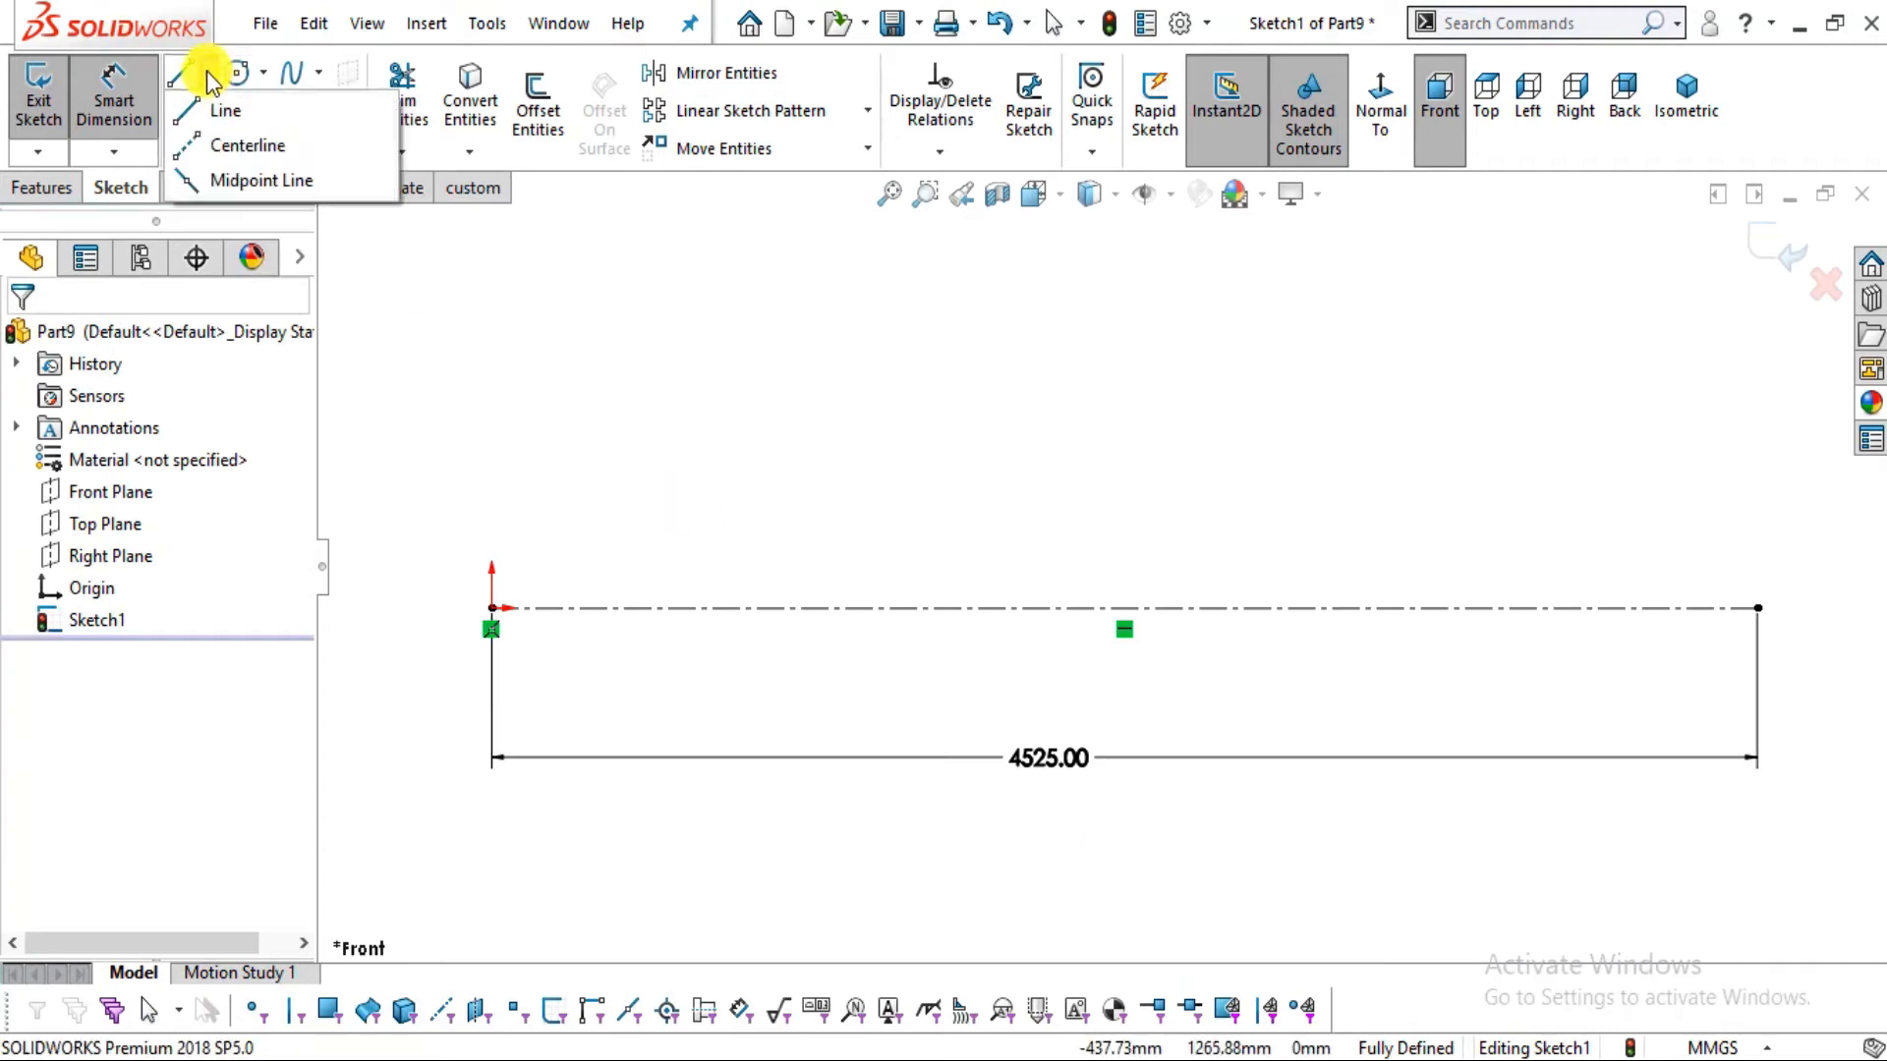
click(222, 149)
click(1025, 608)
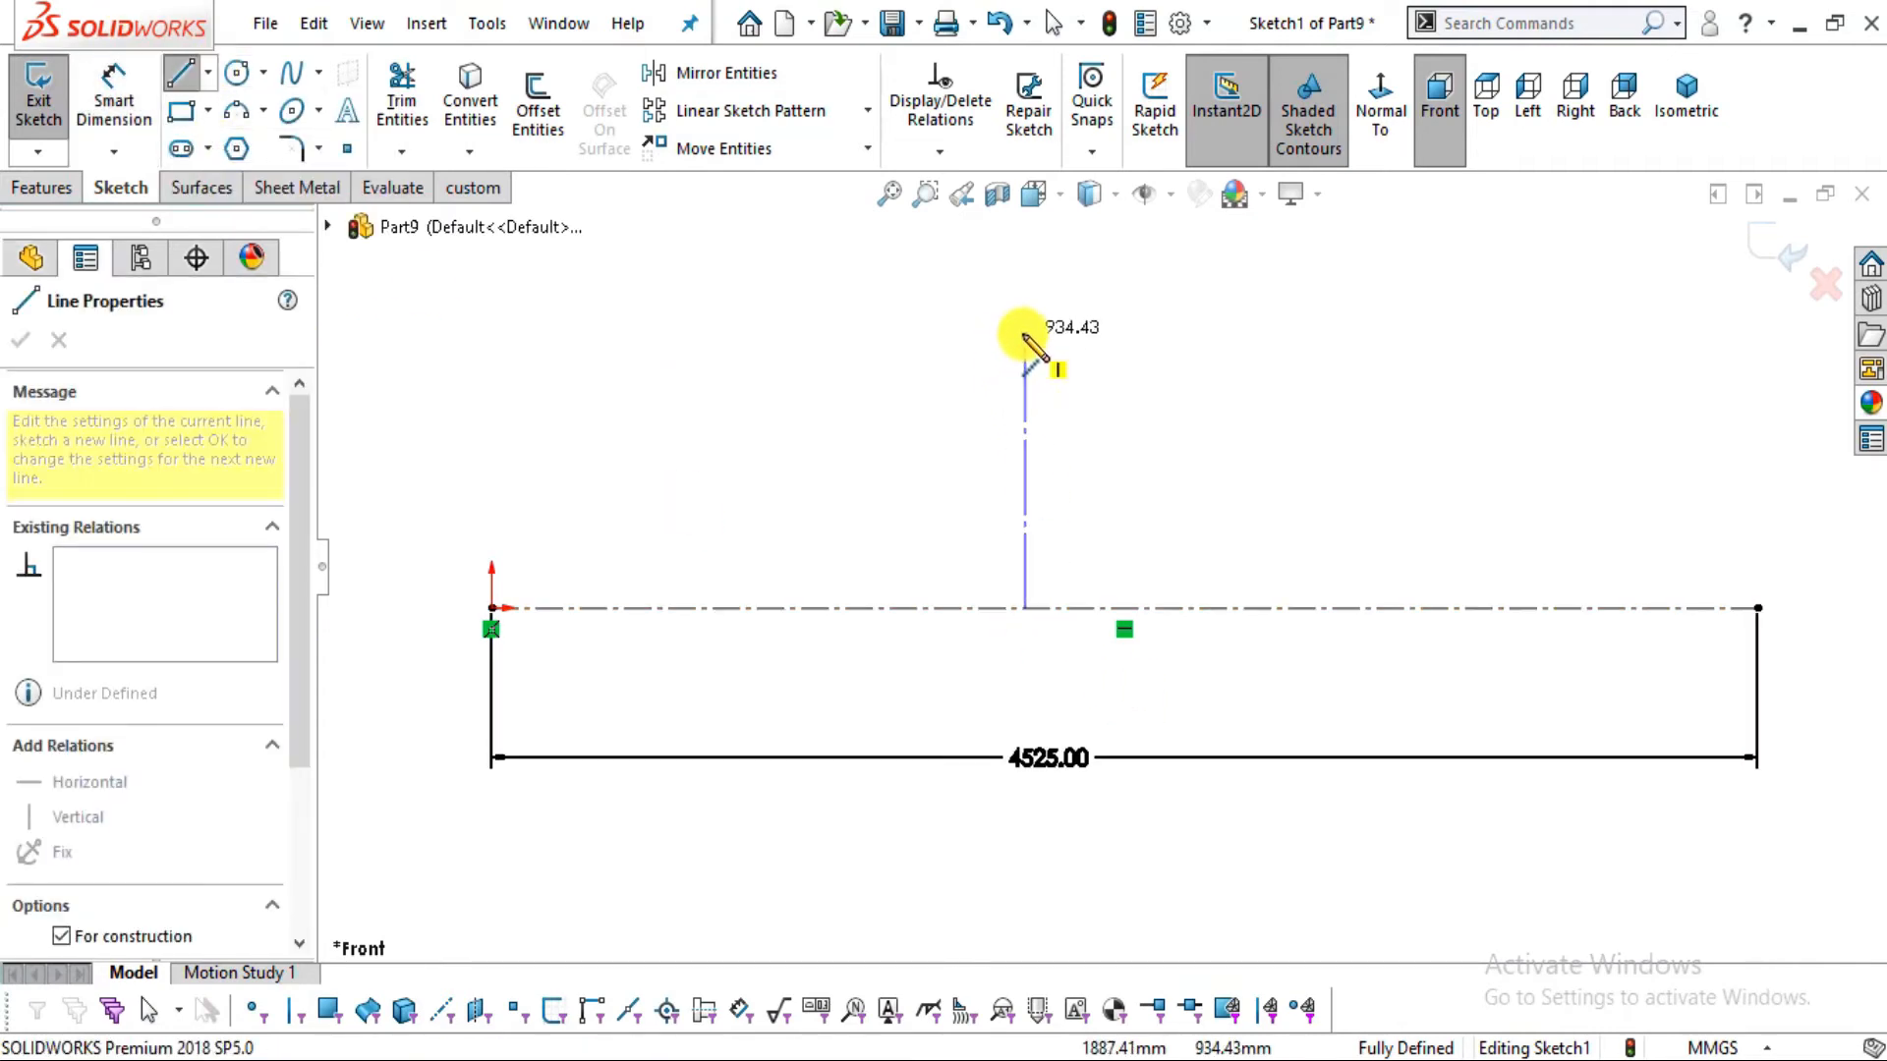
click(1026, 332)
key(Escape)
Sketch another vertical centerline about 377 mm downward from the lower endpoint of the upper vertical centerline
click(208, 72)
click(222, 148)
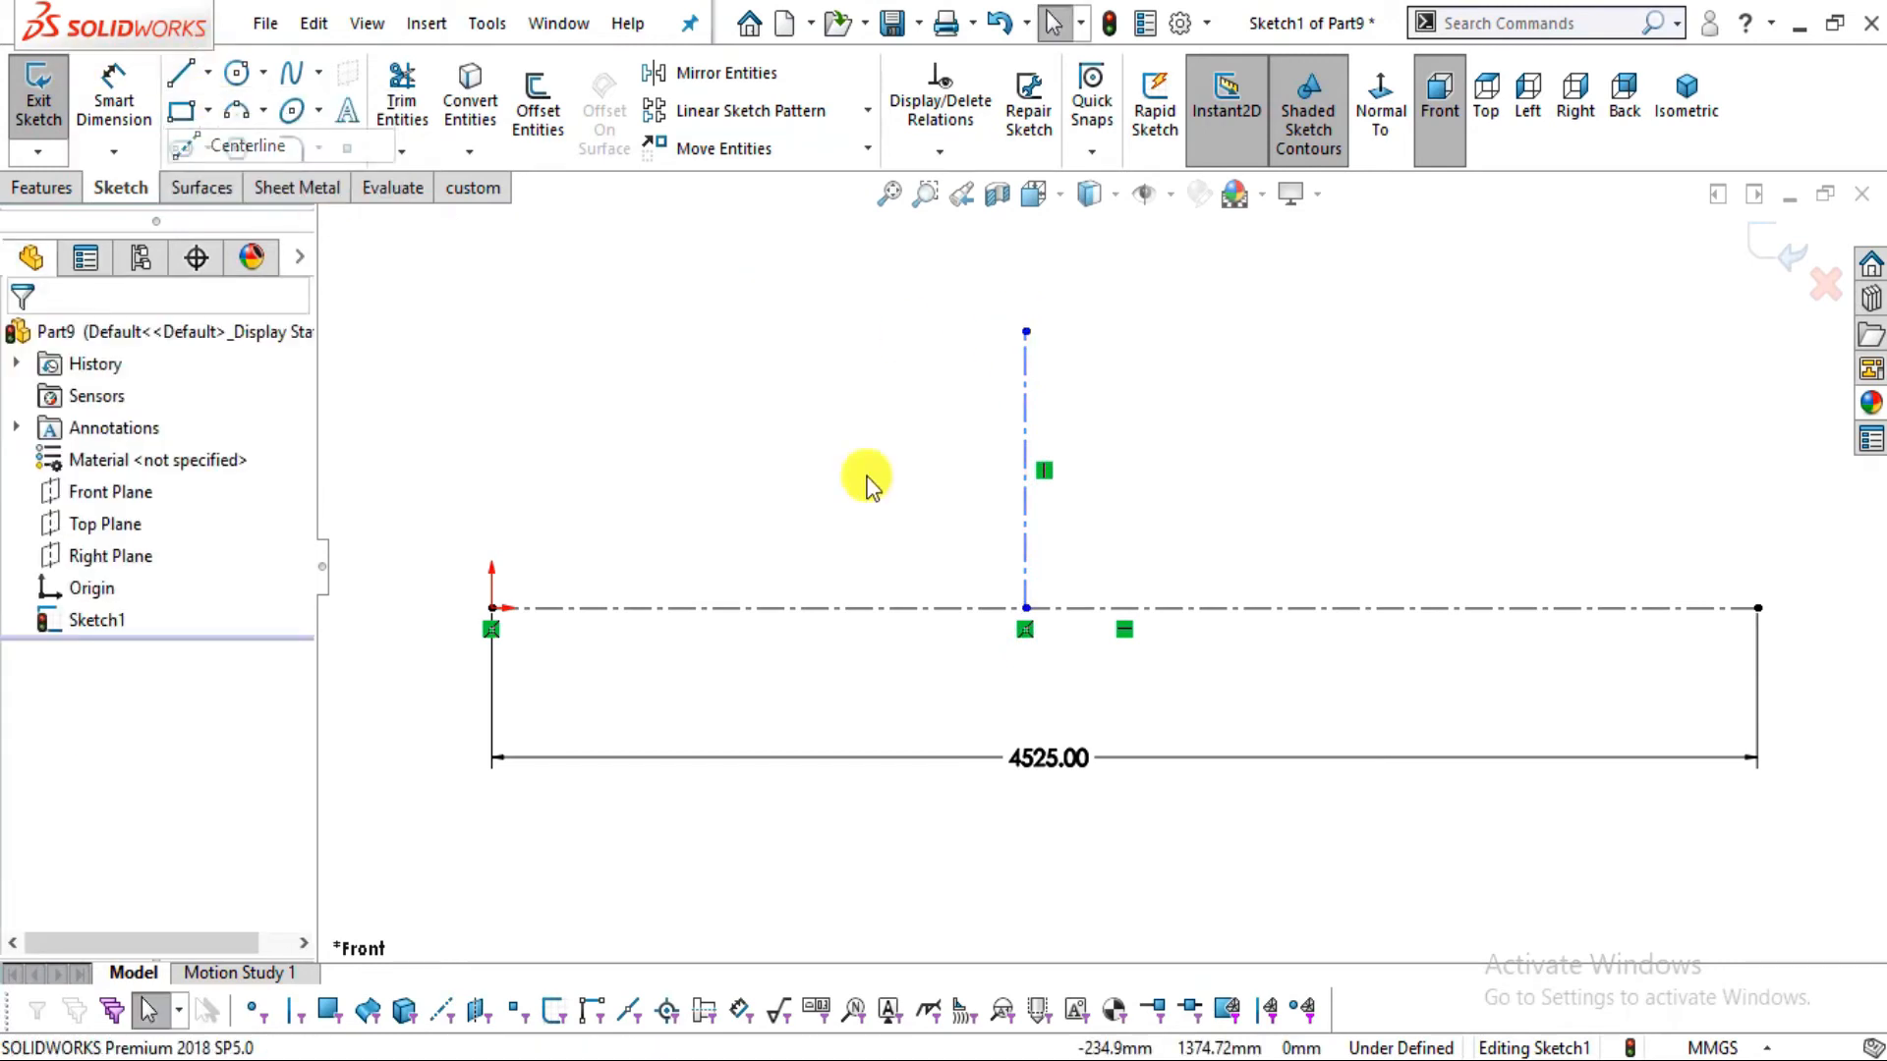
click(1025, 608)
click(1026, 719)
key(Escape)
Dimension the distance from the origin to the upper vertical centerline as 2795 mm, following the drawings PDF
click(116, 106)
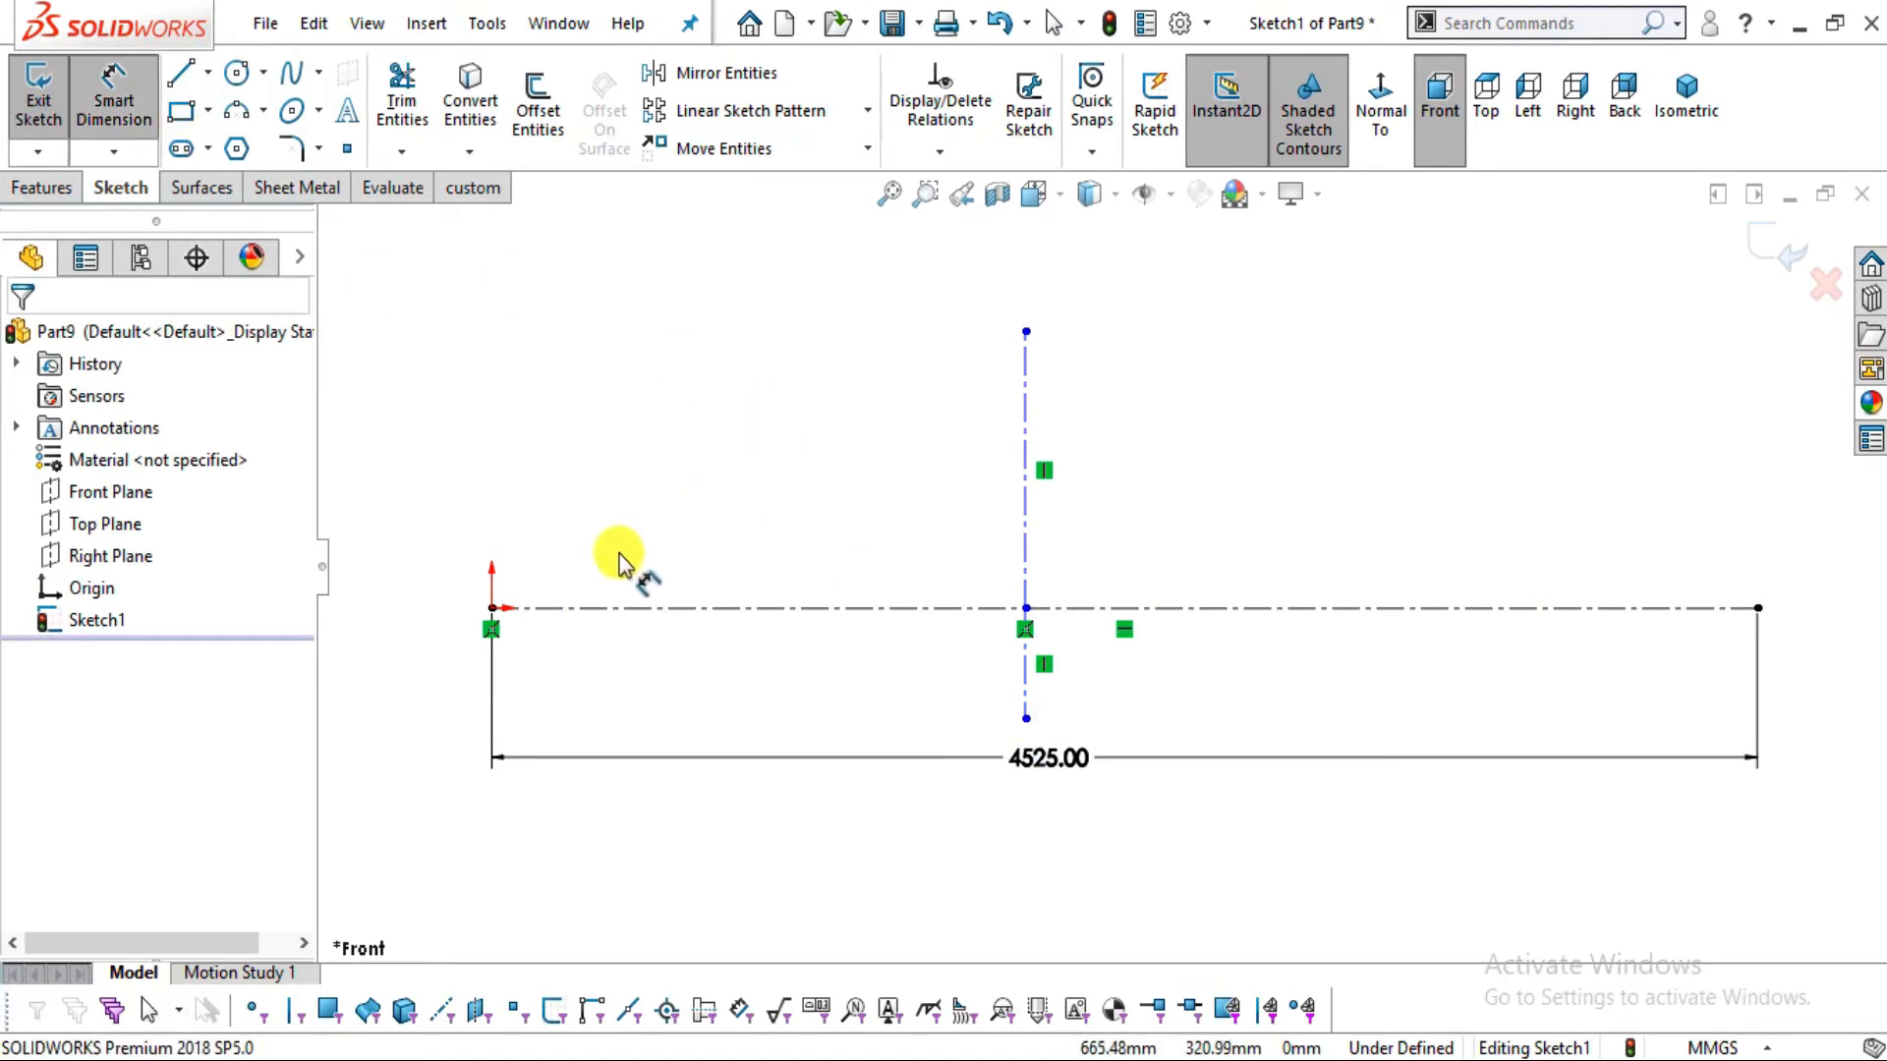
click(491, 610)
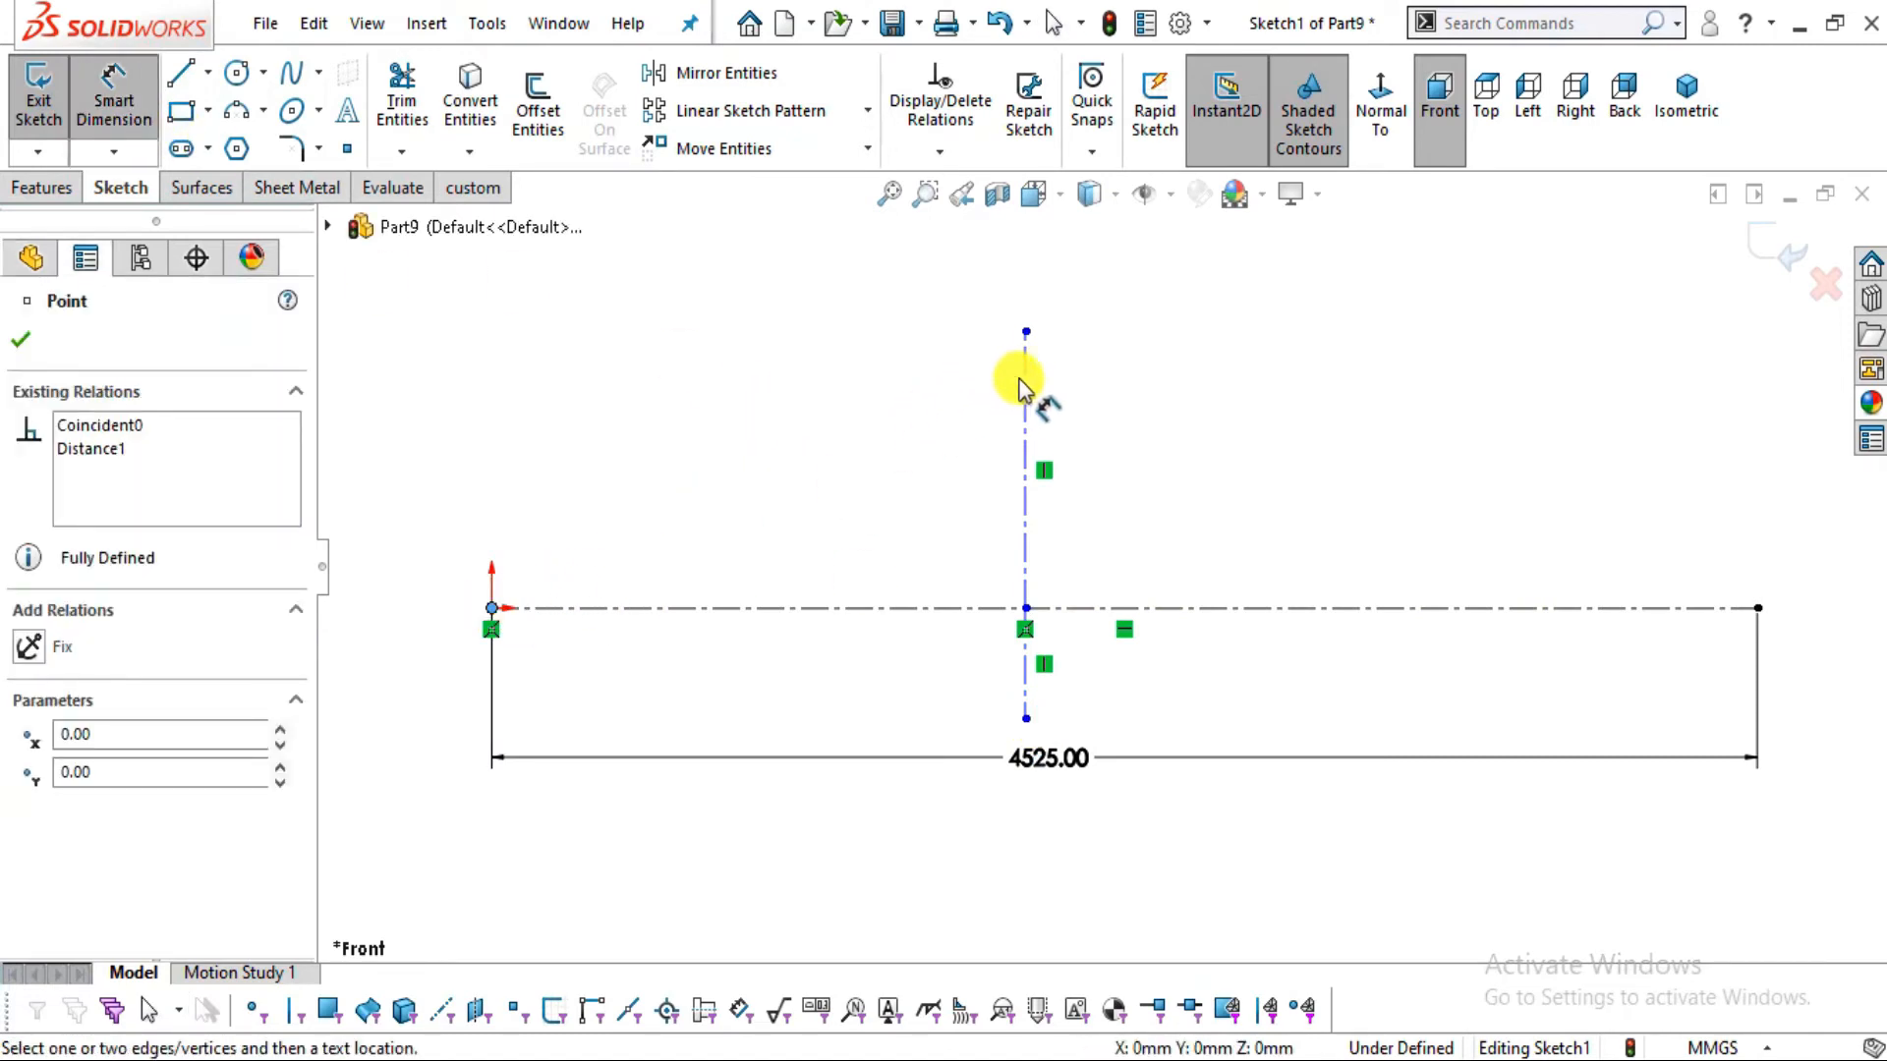
click(1024, 387)
key(alt+Tab)
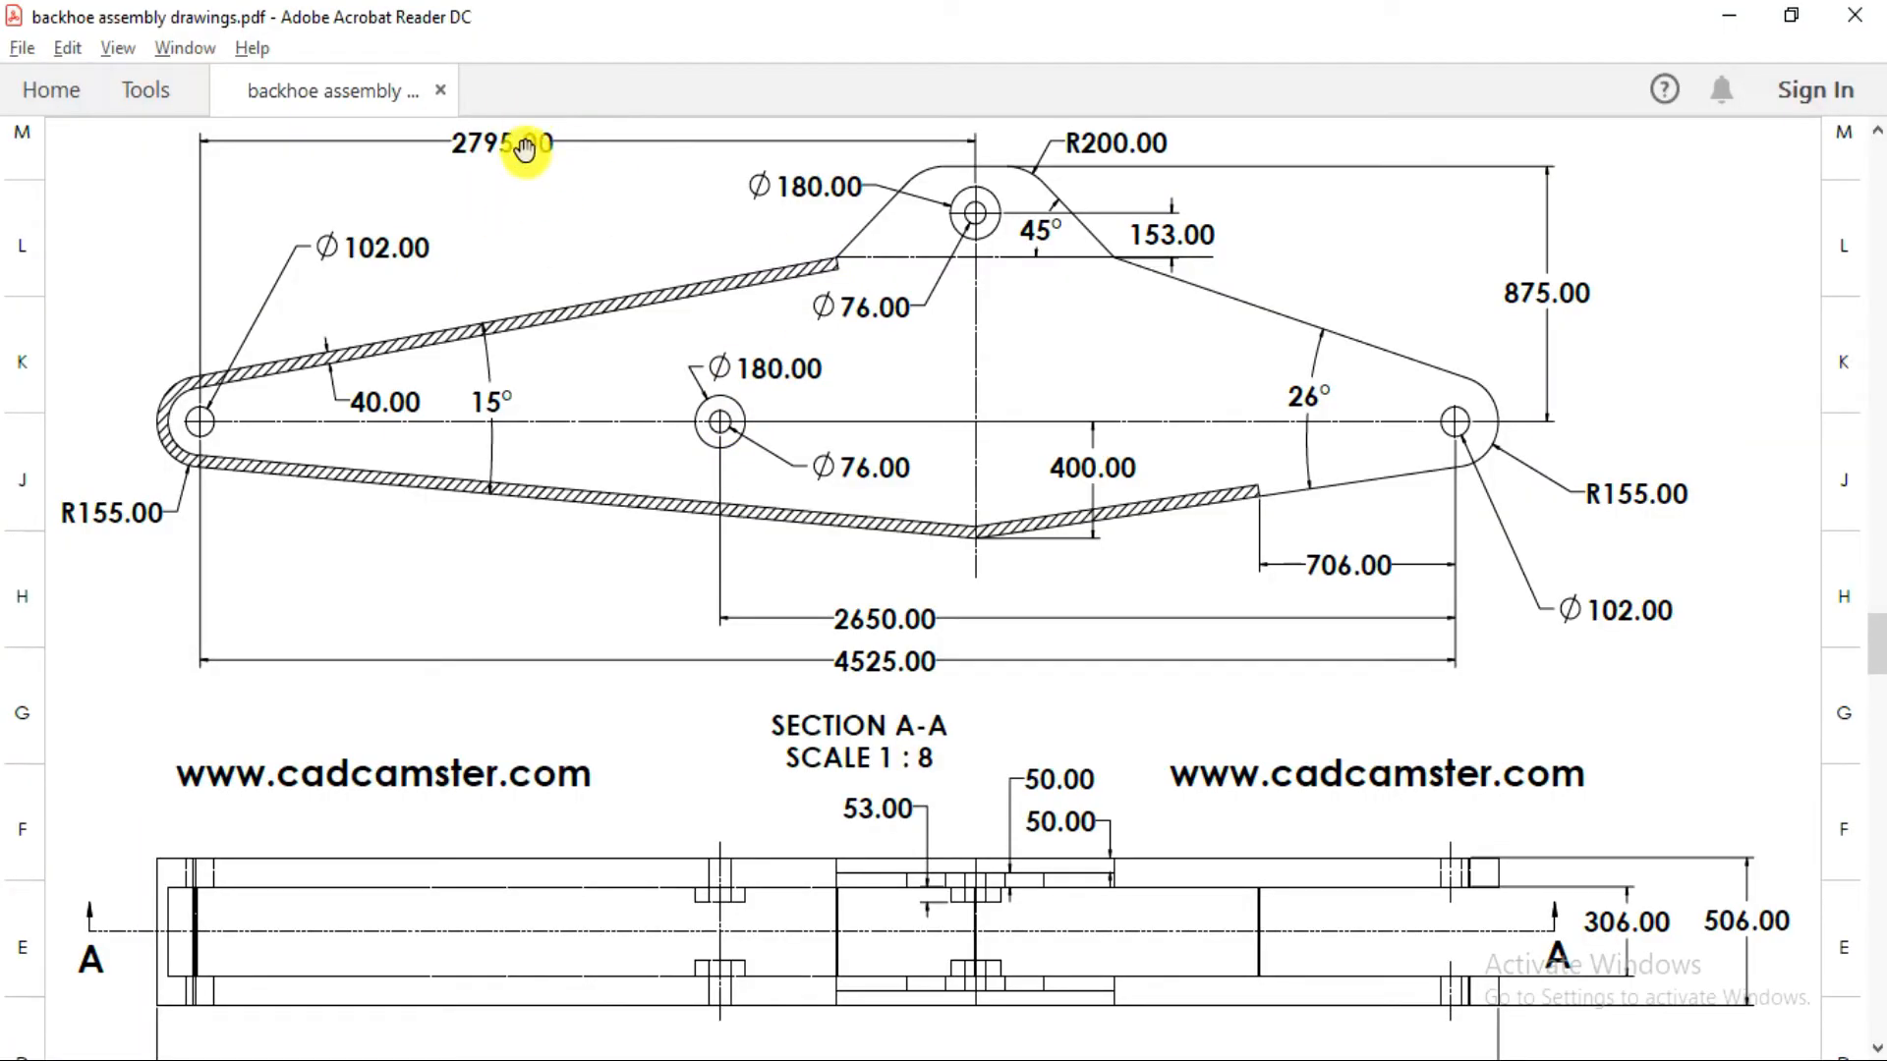
key(alt+Tab)
click(741, 332)
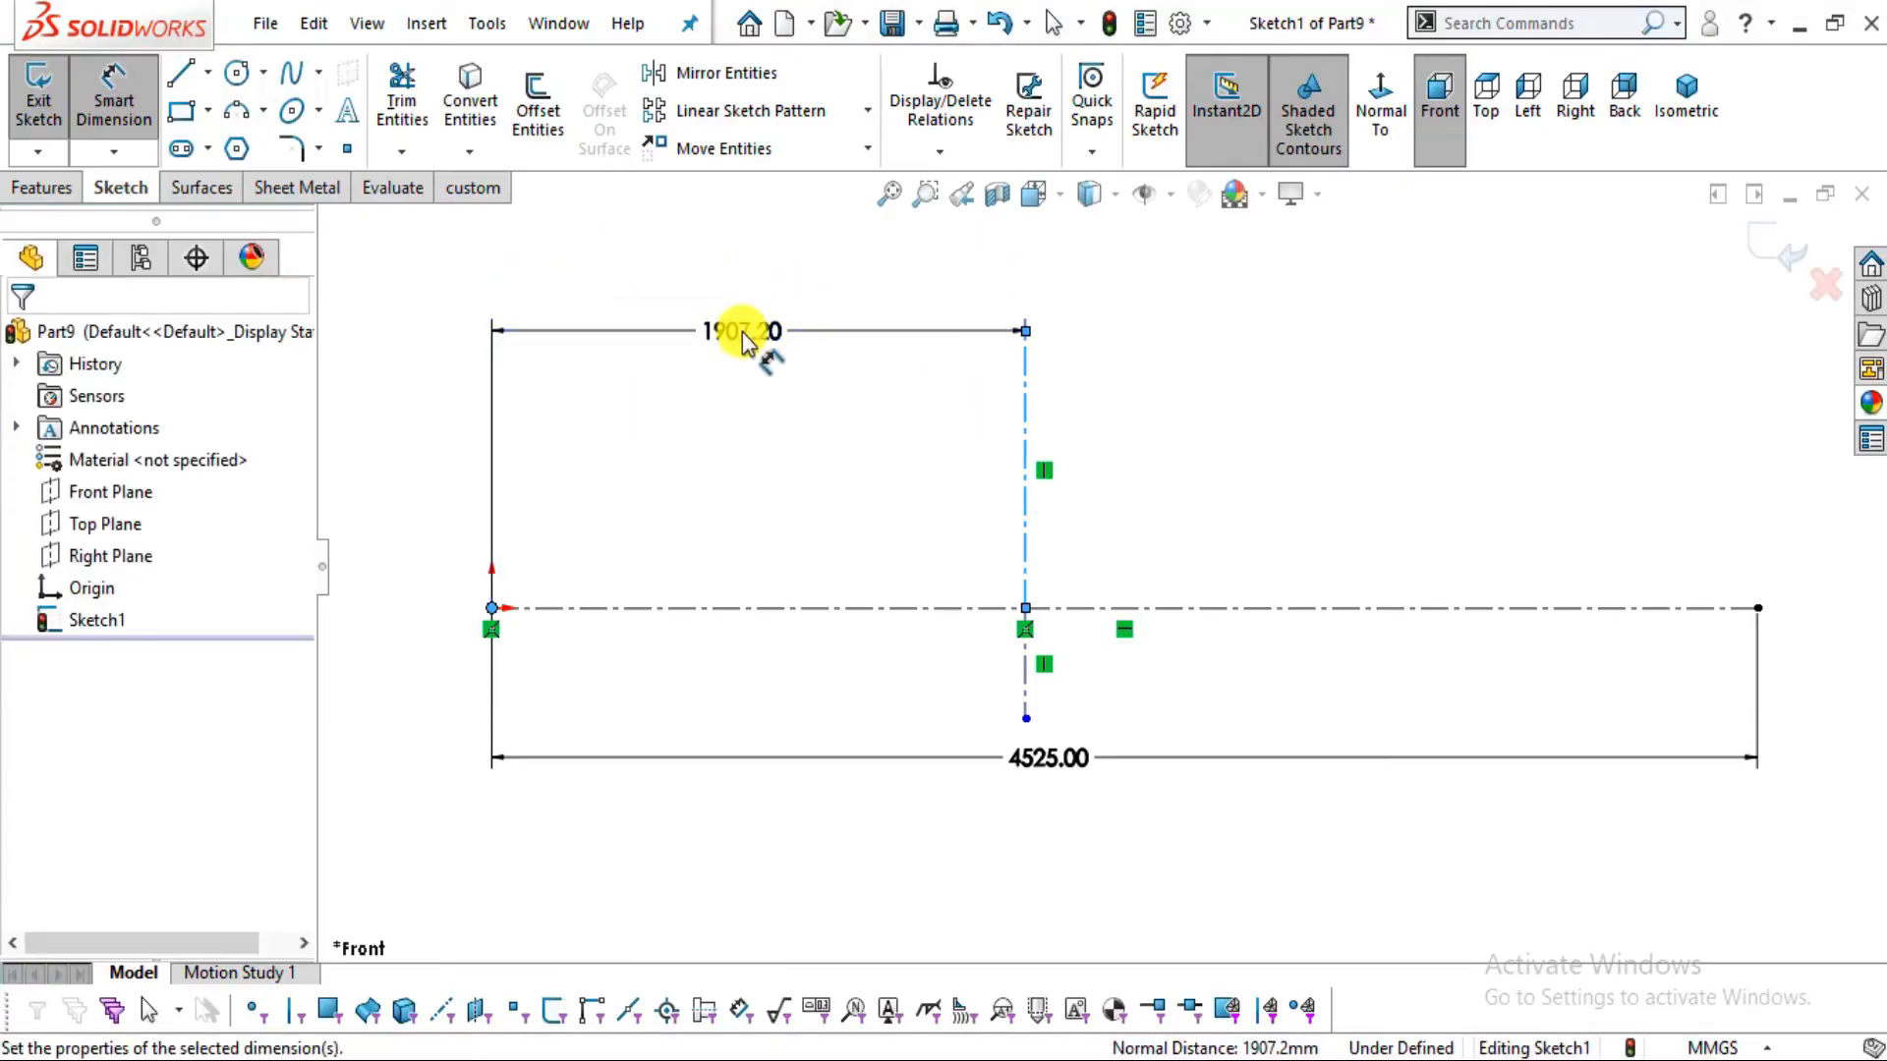
text(2795)
key(Return)
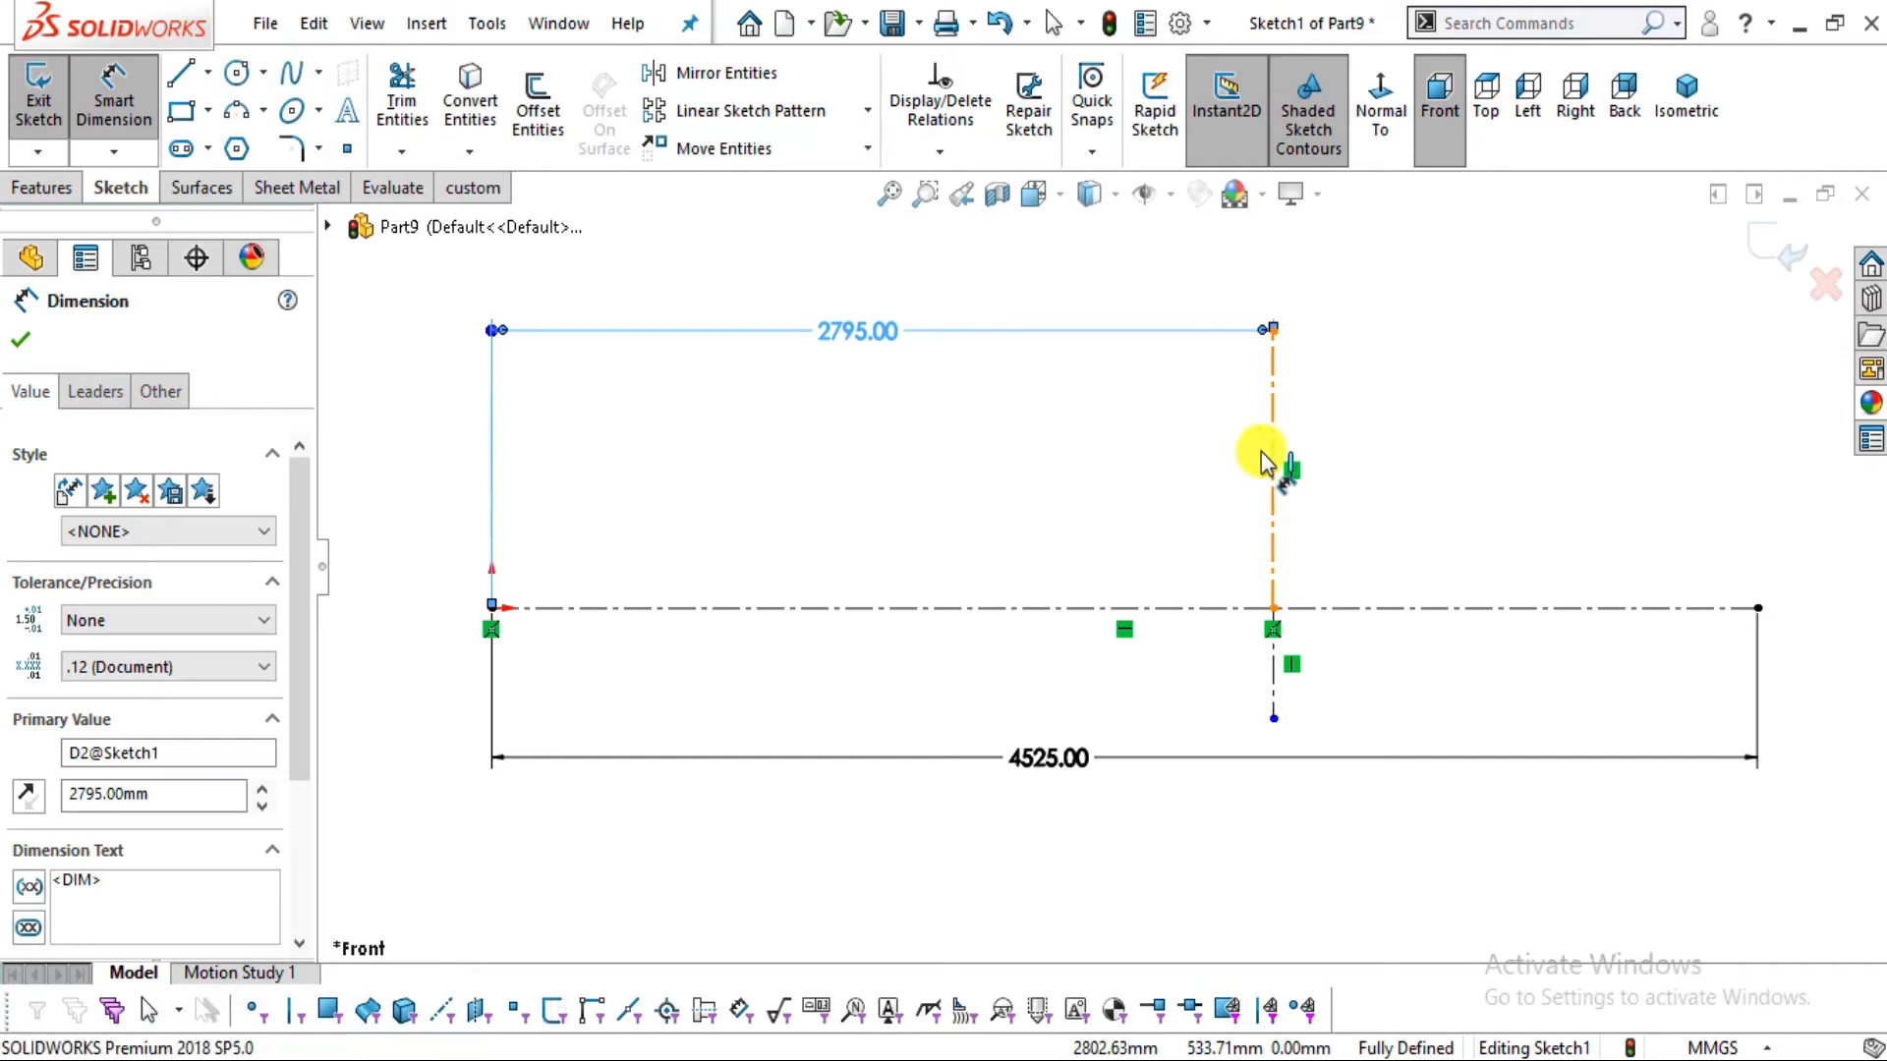
Dimension the upper vertical centerline's length to 875 mm, following the drawings PDF
click(491, 481)
key(alt+Tab)
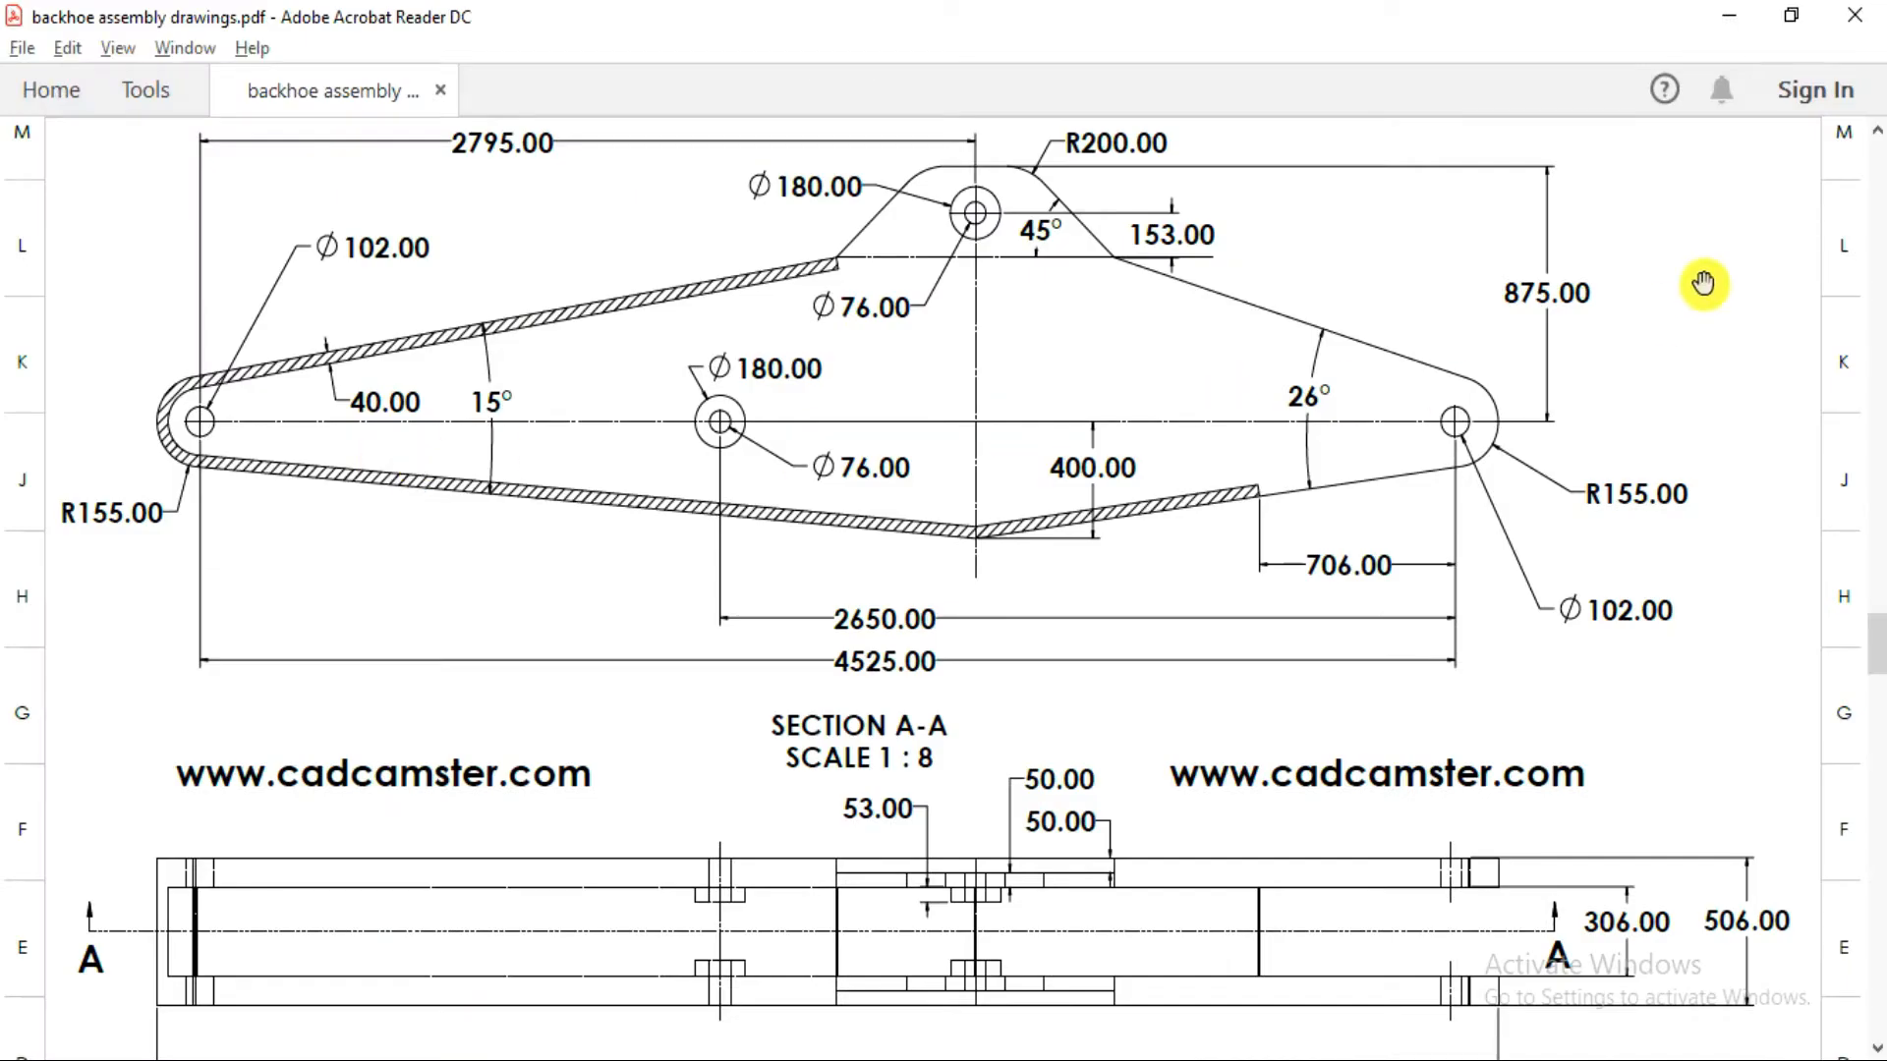
key(alt+Tab)
click(414, 437)
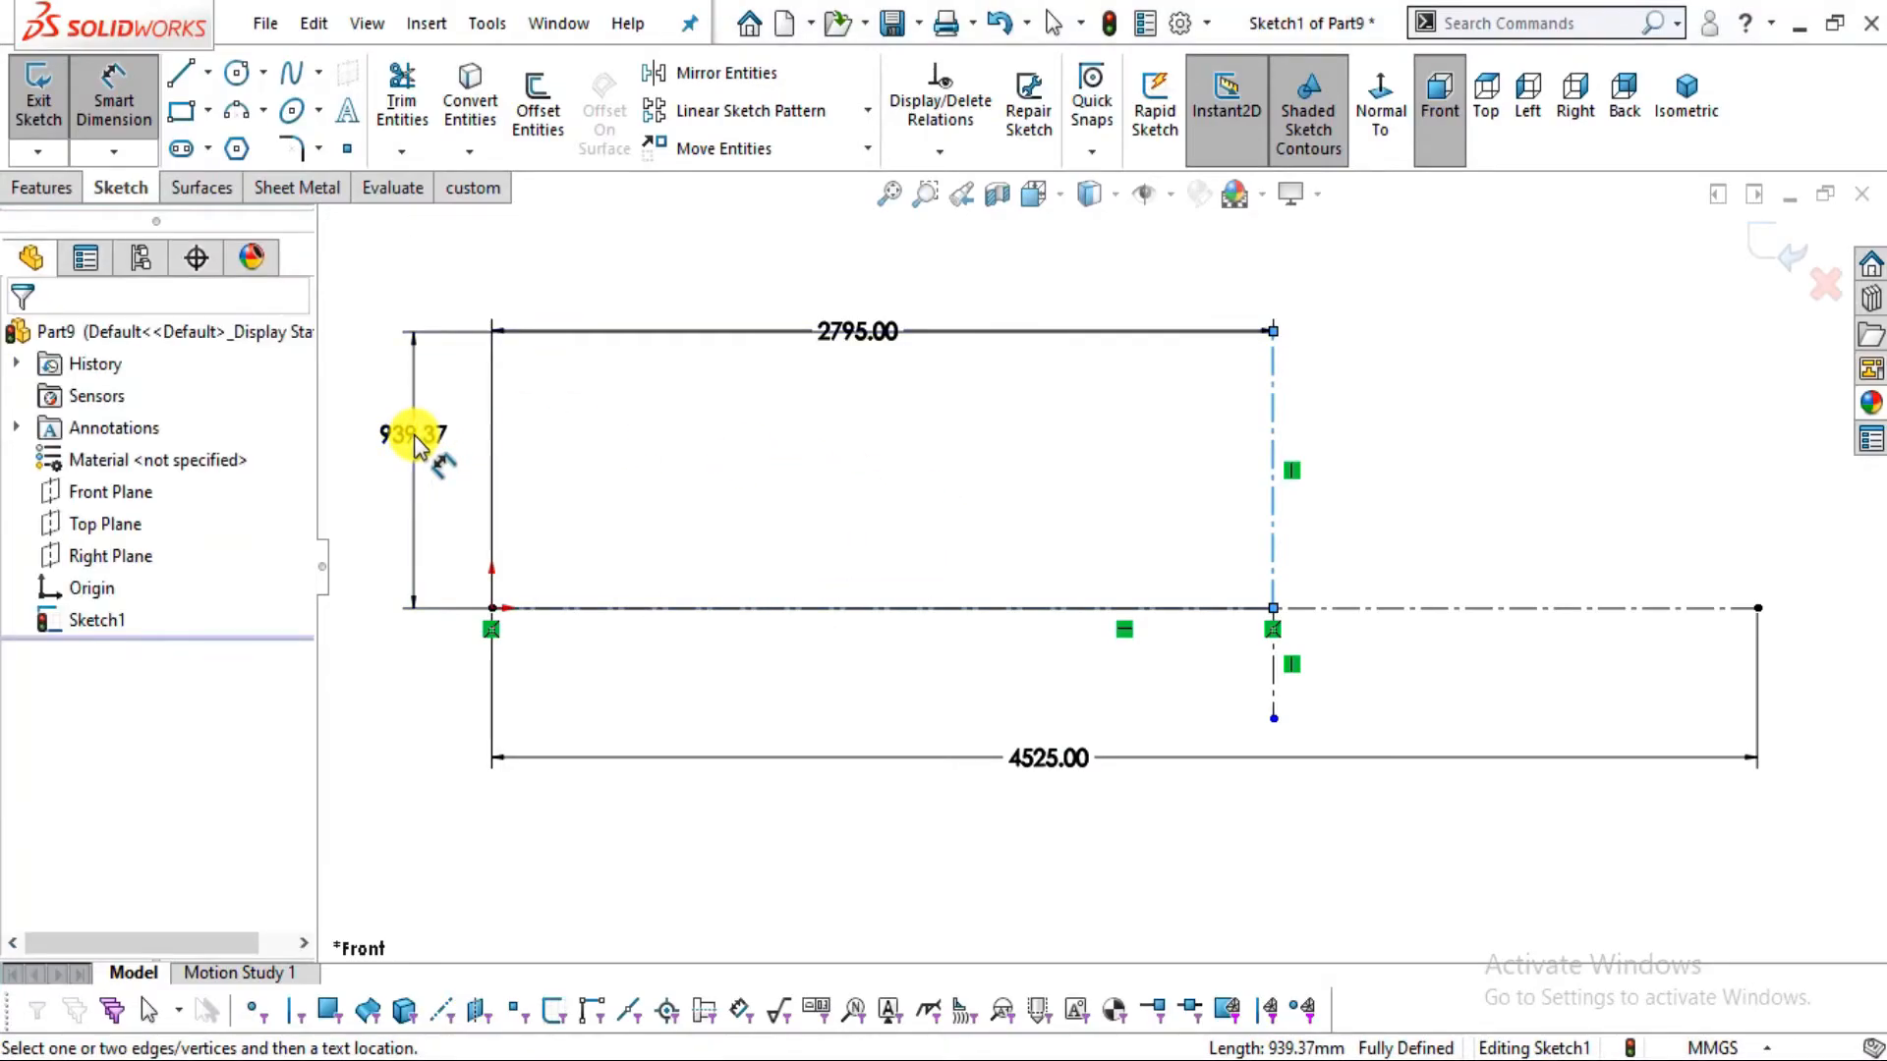
text(875)
key(Return)
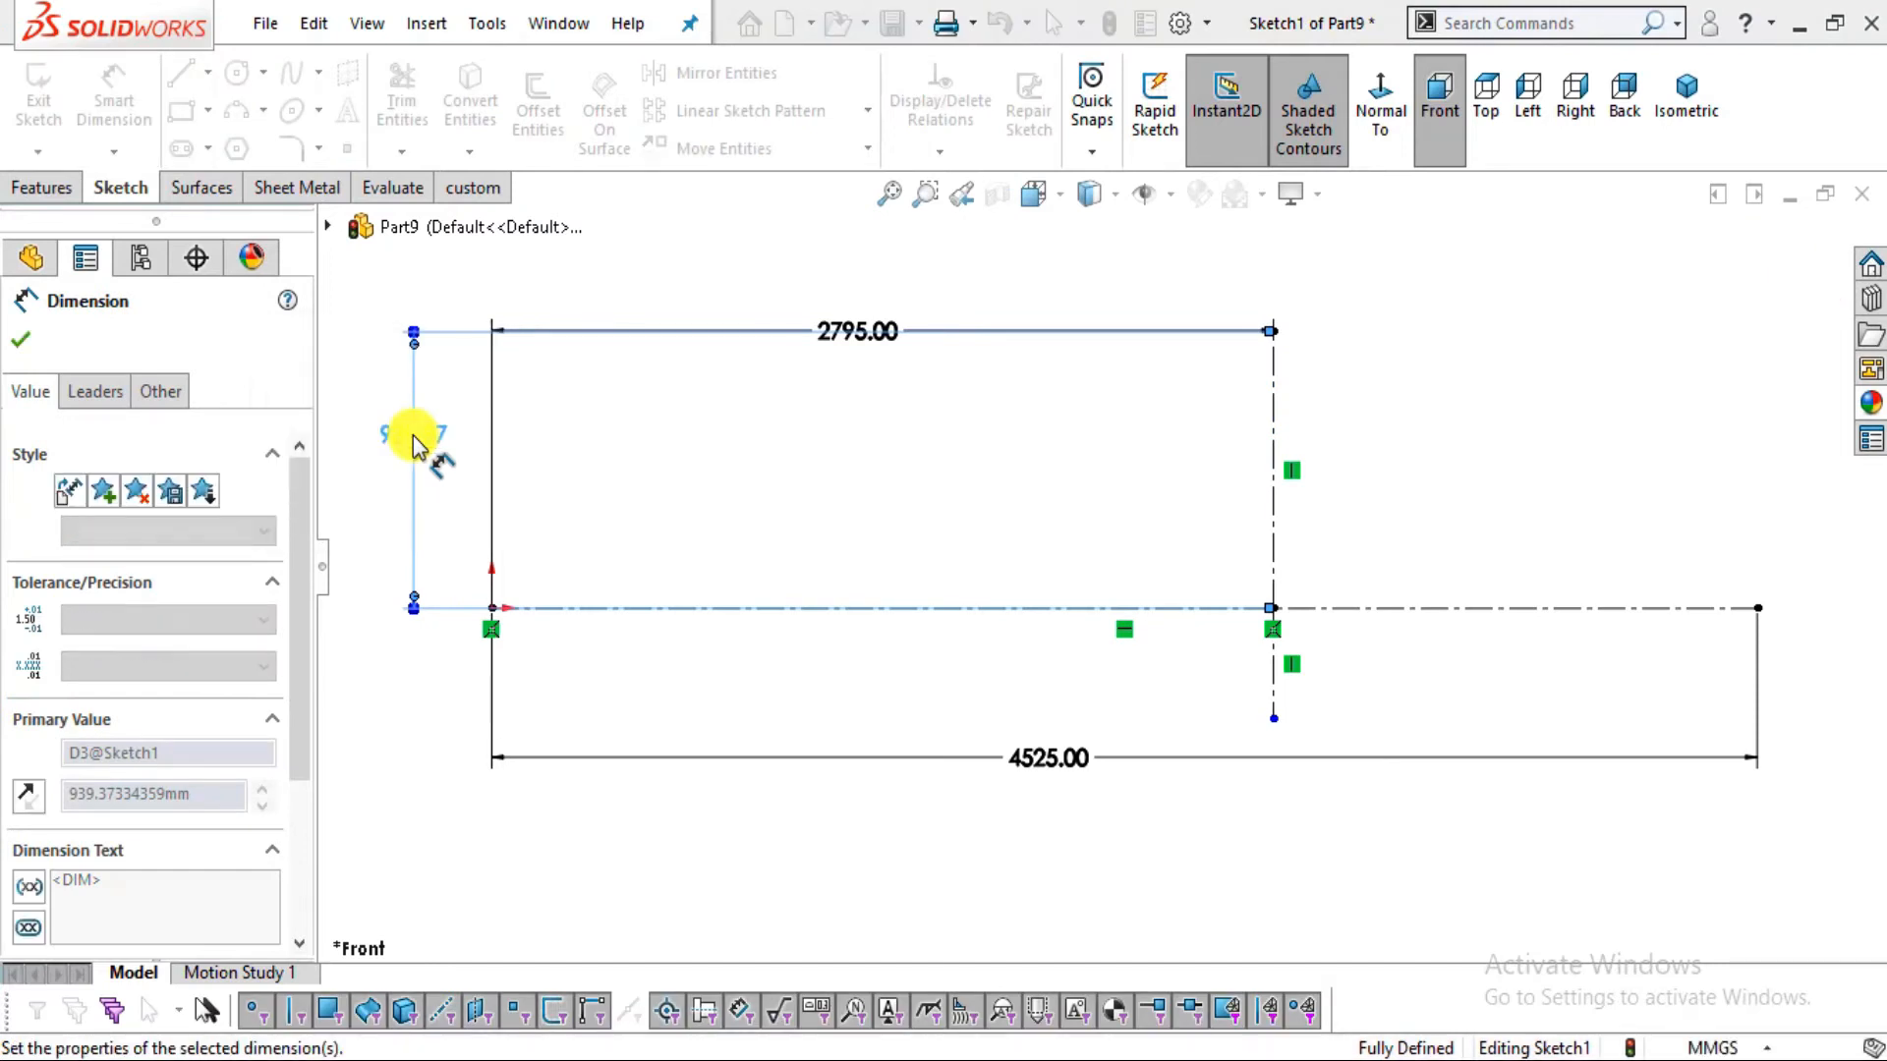
click(1356, 845)
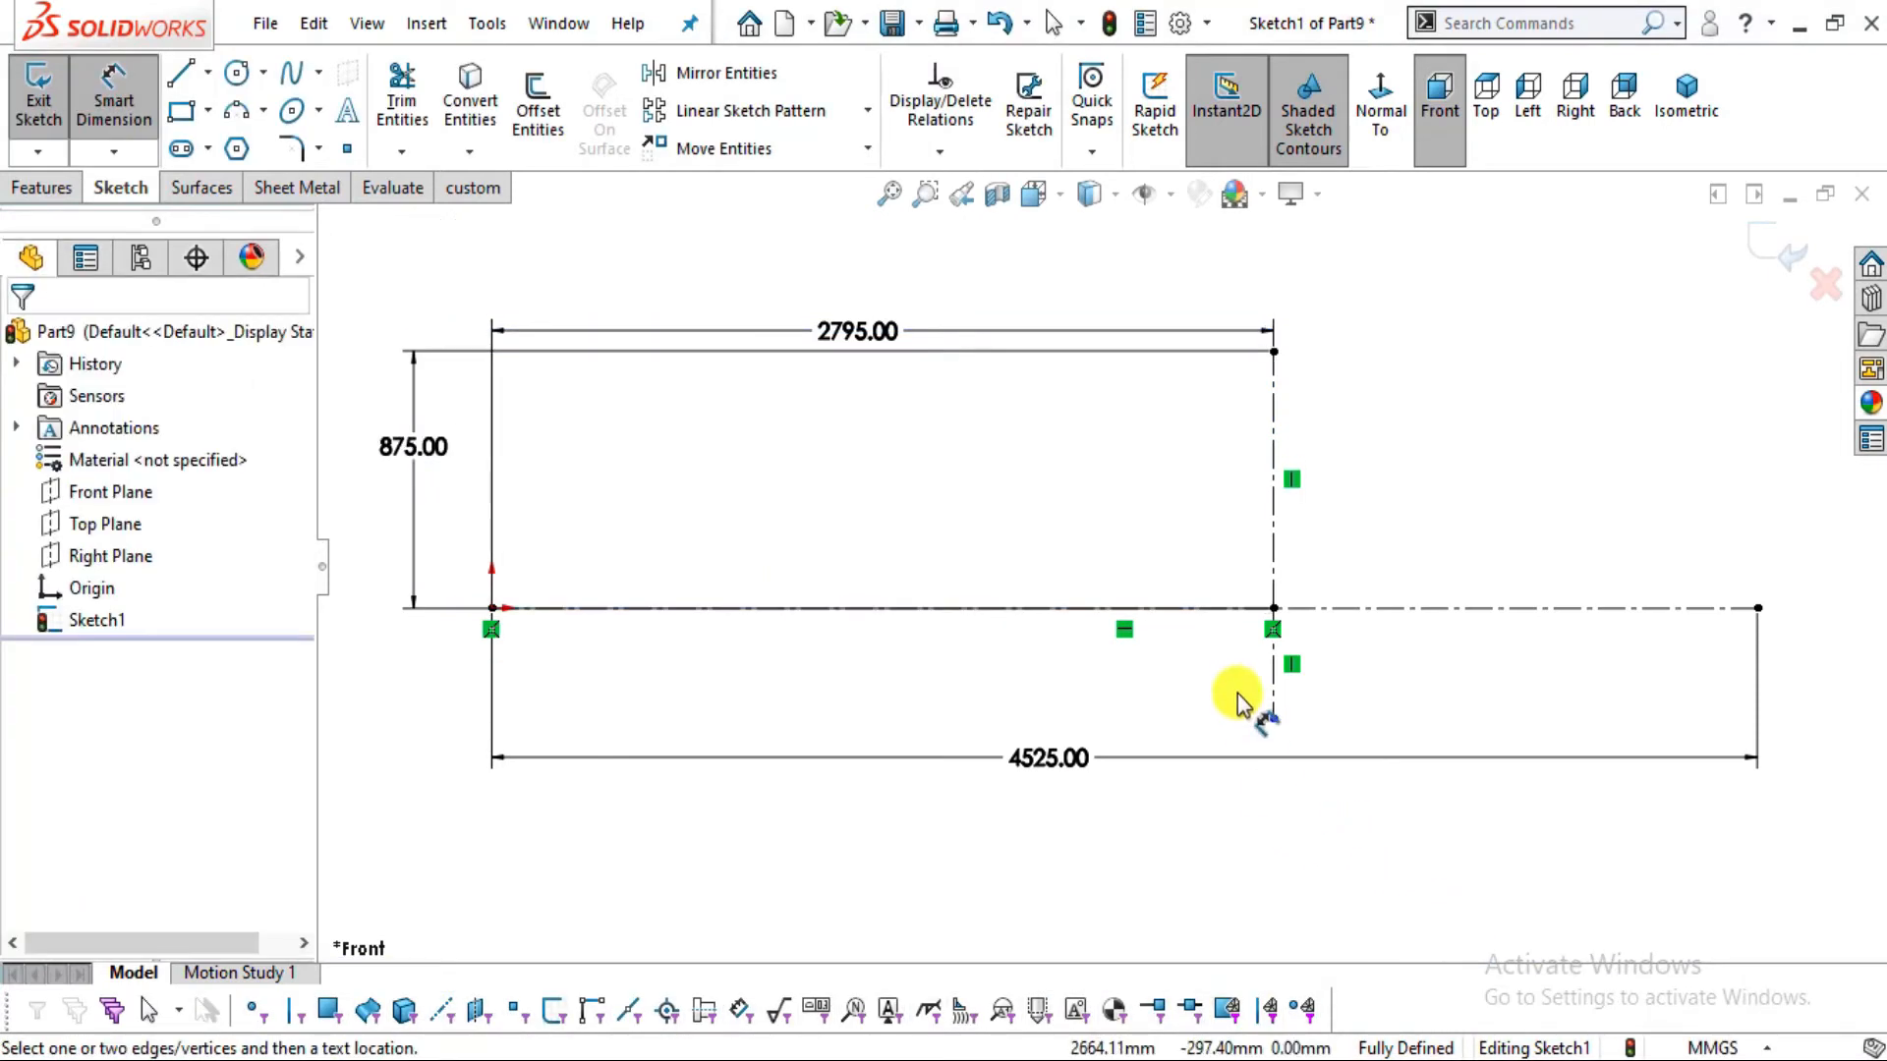
Dimension the lower vertical centerline's length to 400 mm, checking the value against the drawings PDF
click(1274, 675)
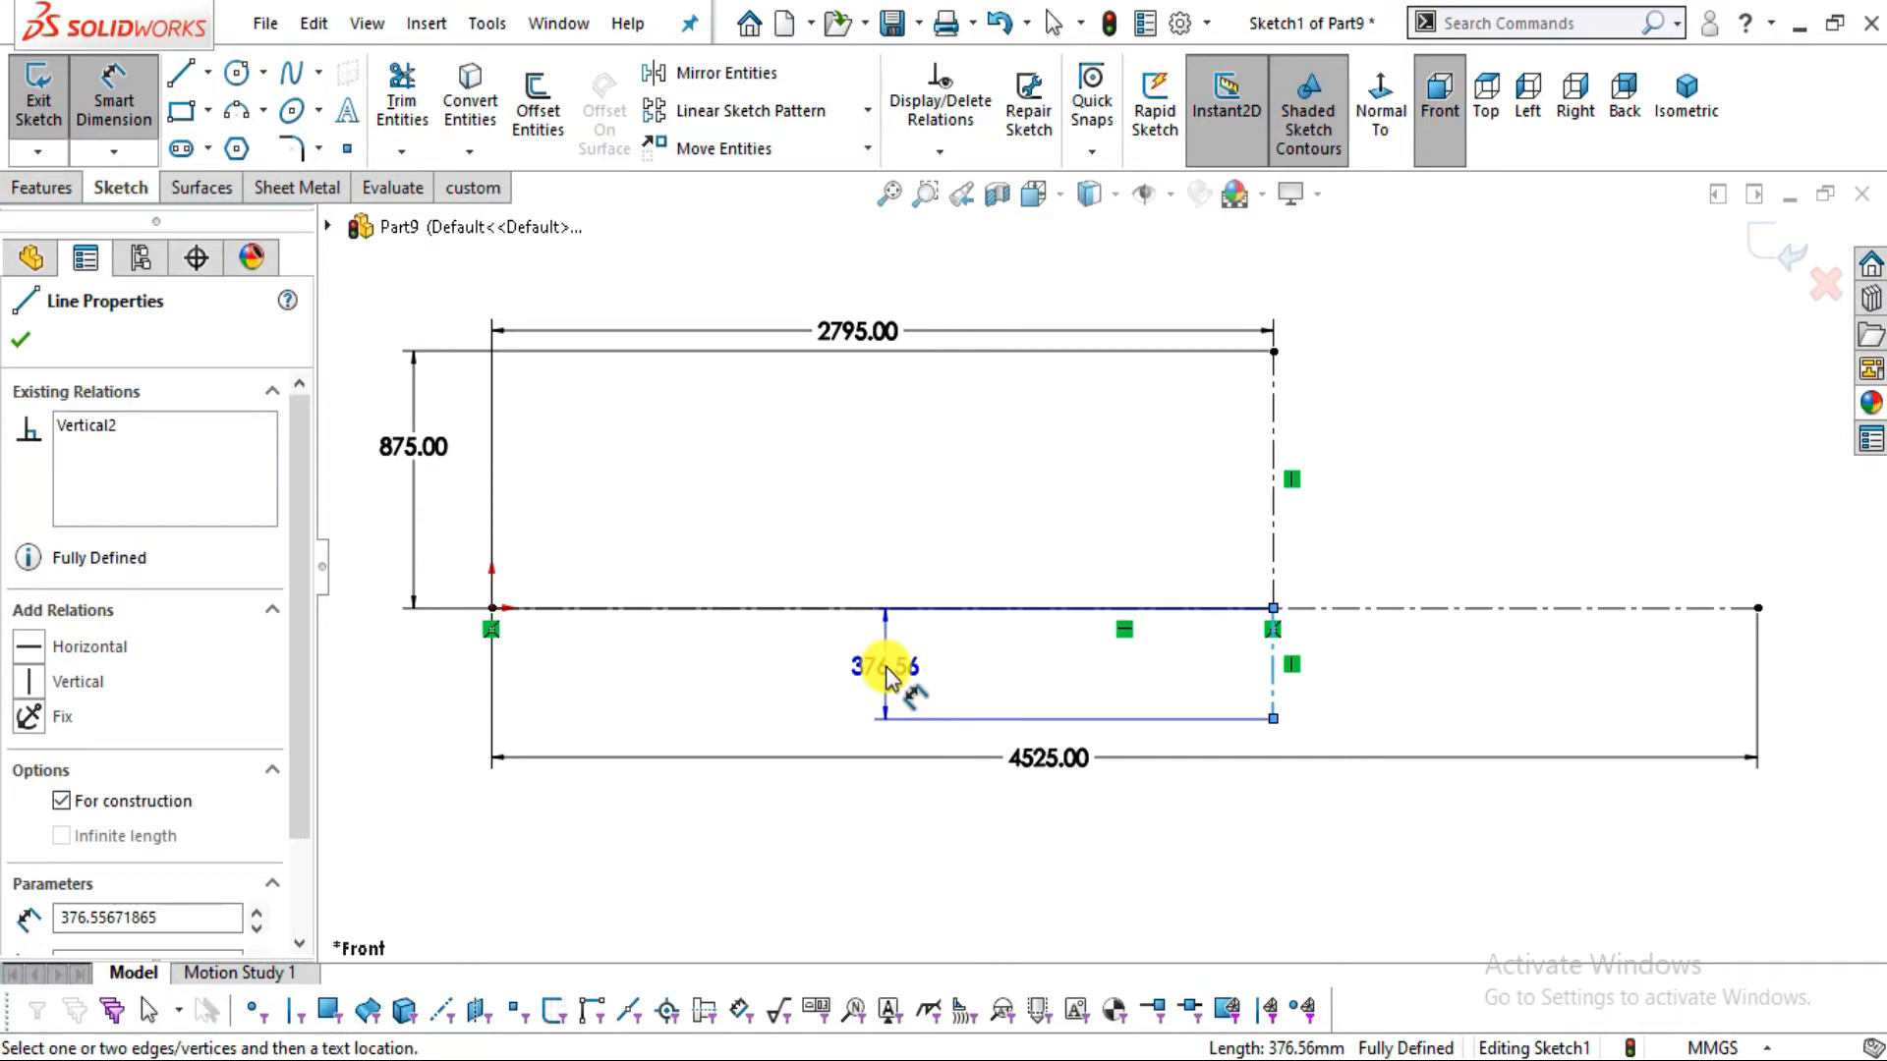
click(886, 666)
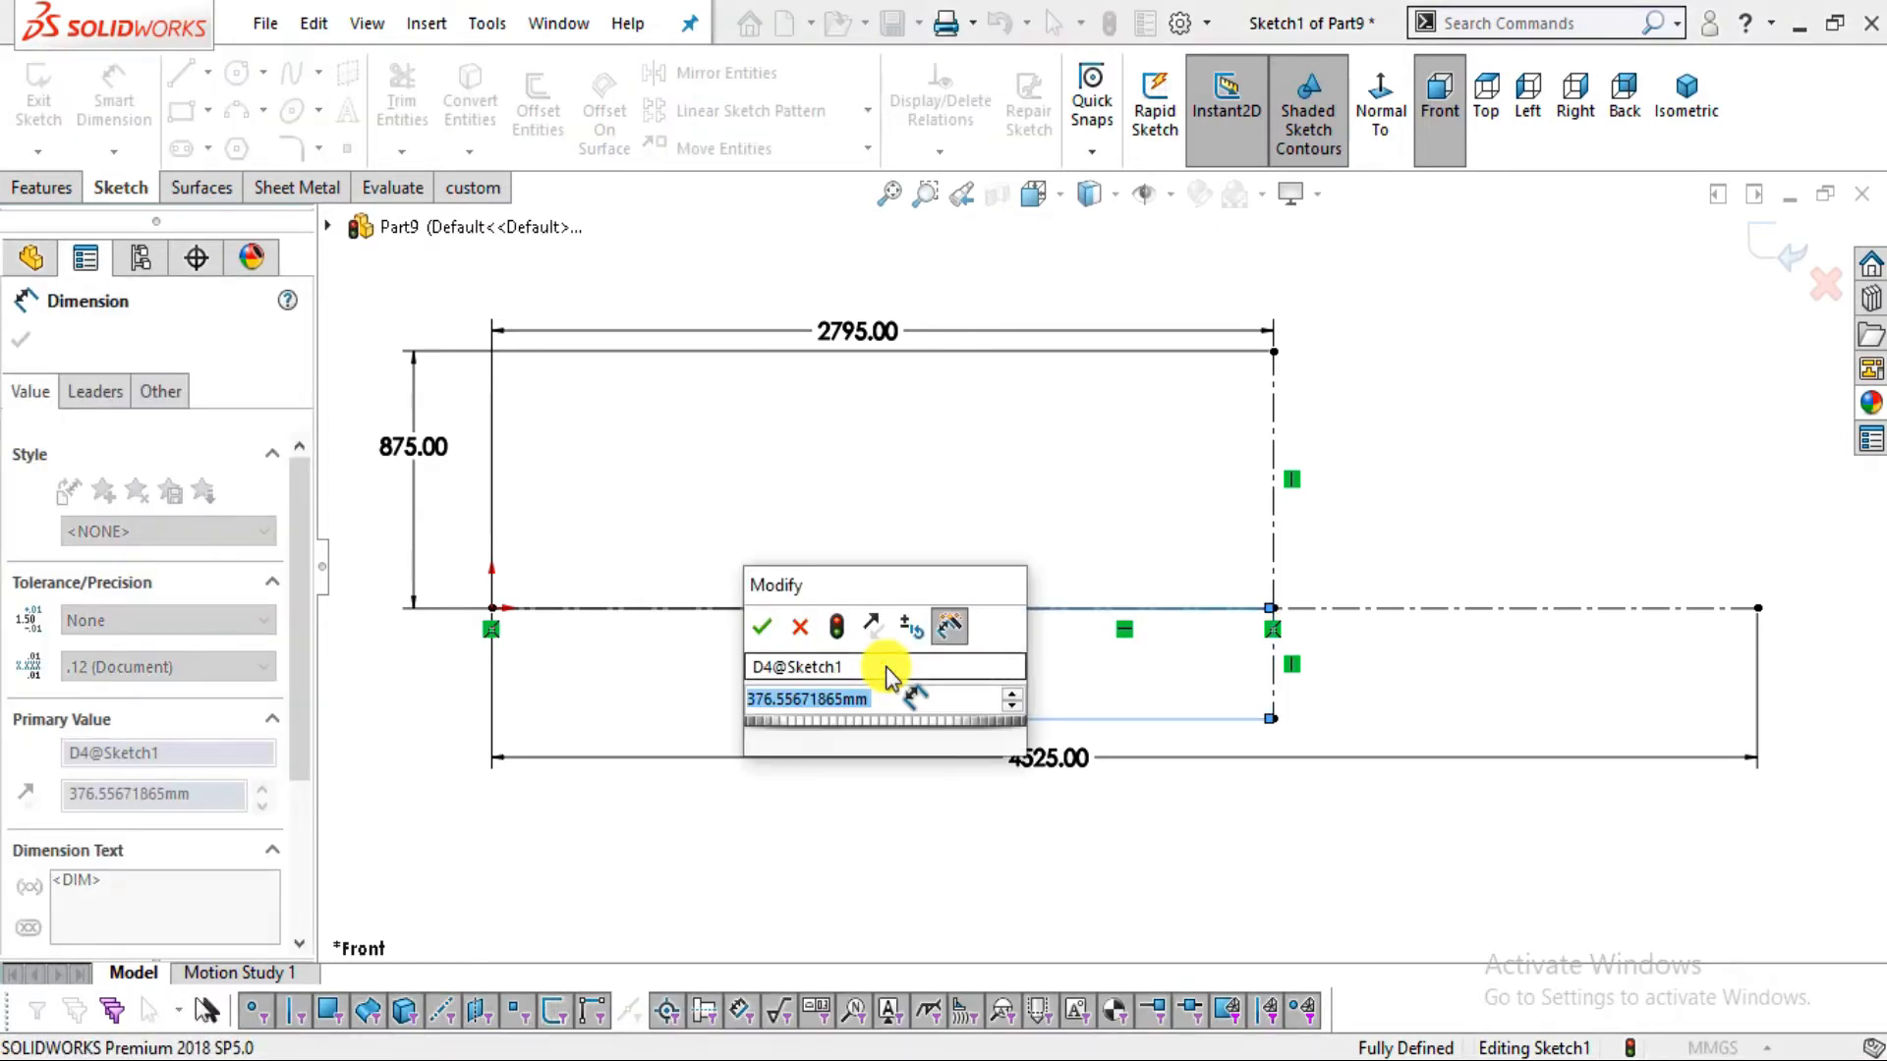
text(400)
key(alt+Tab)
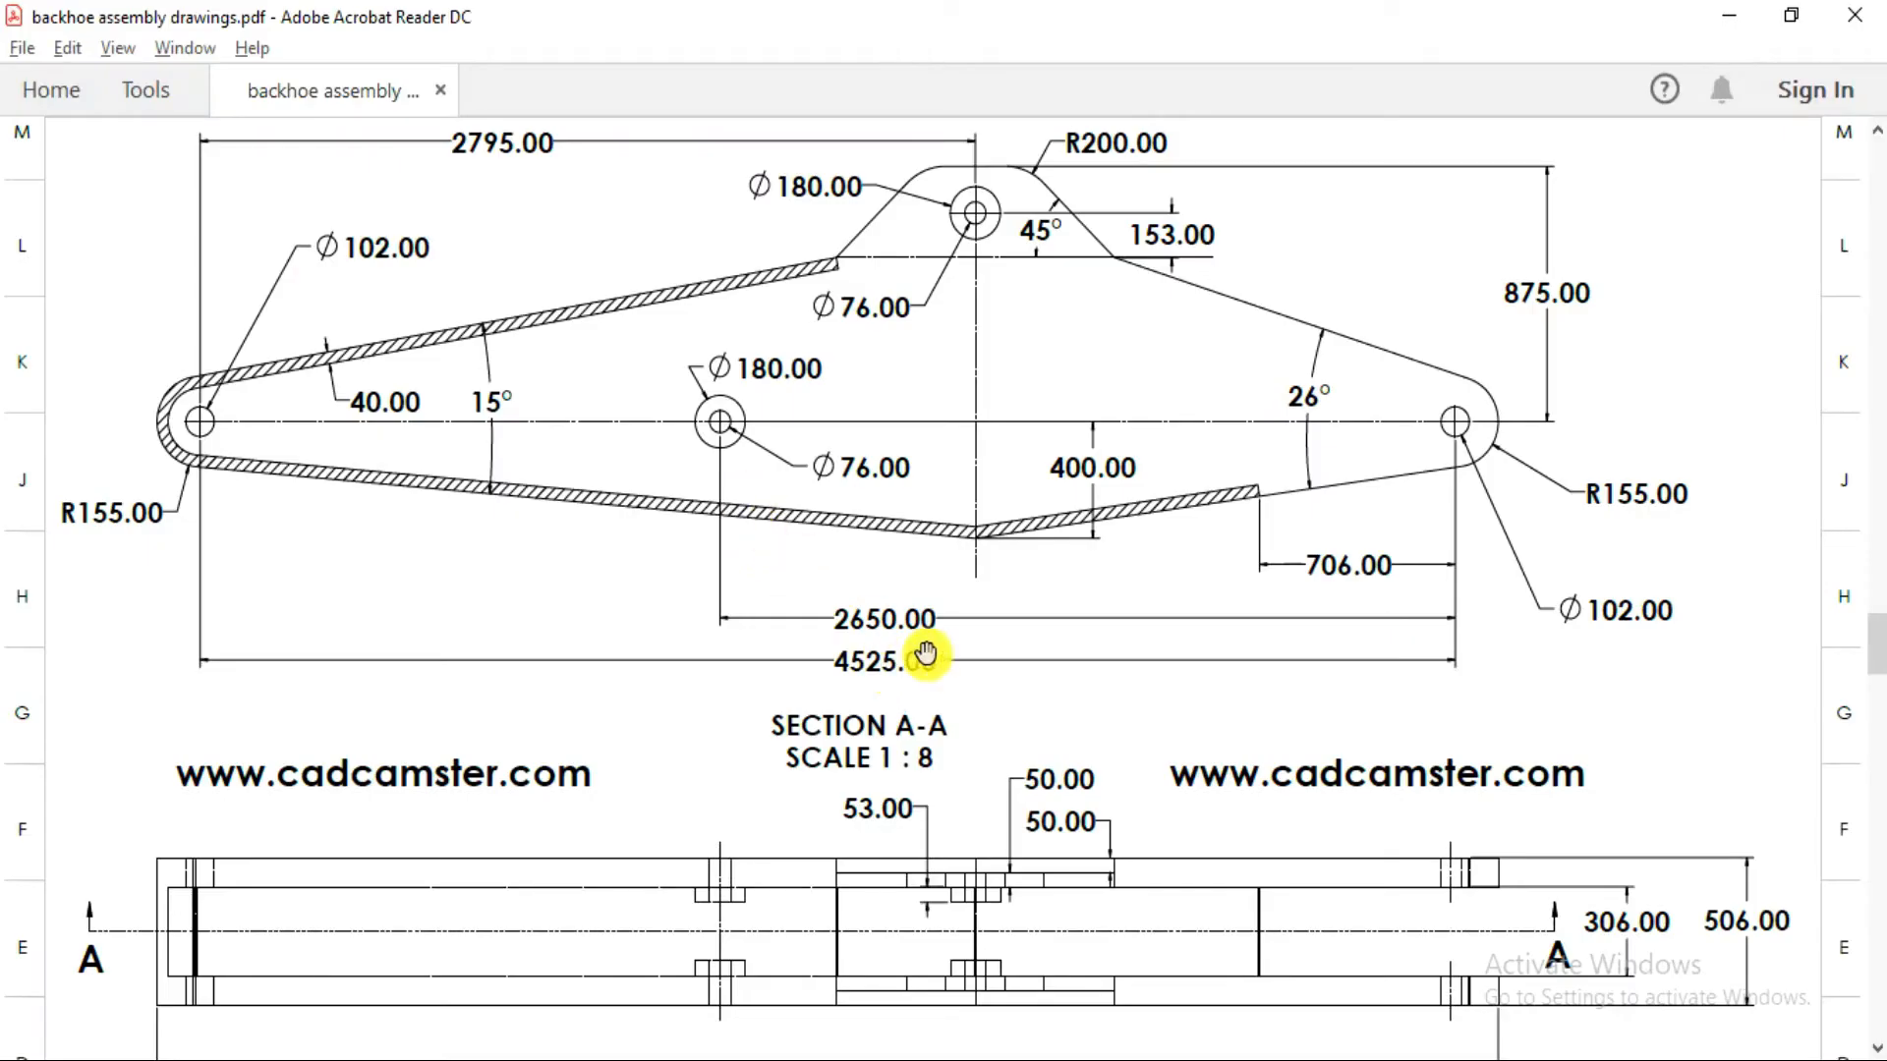
key(alt+Tab)
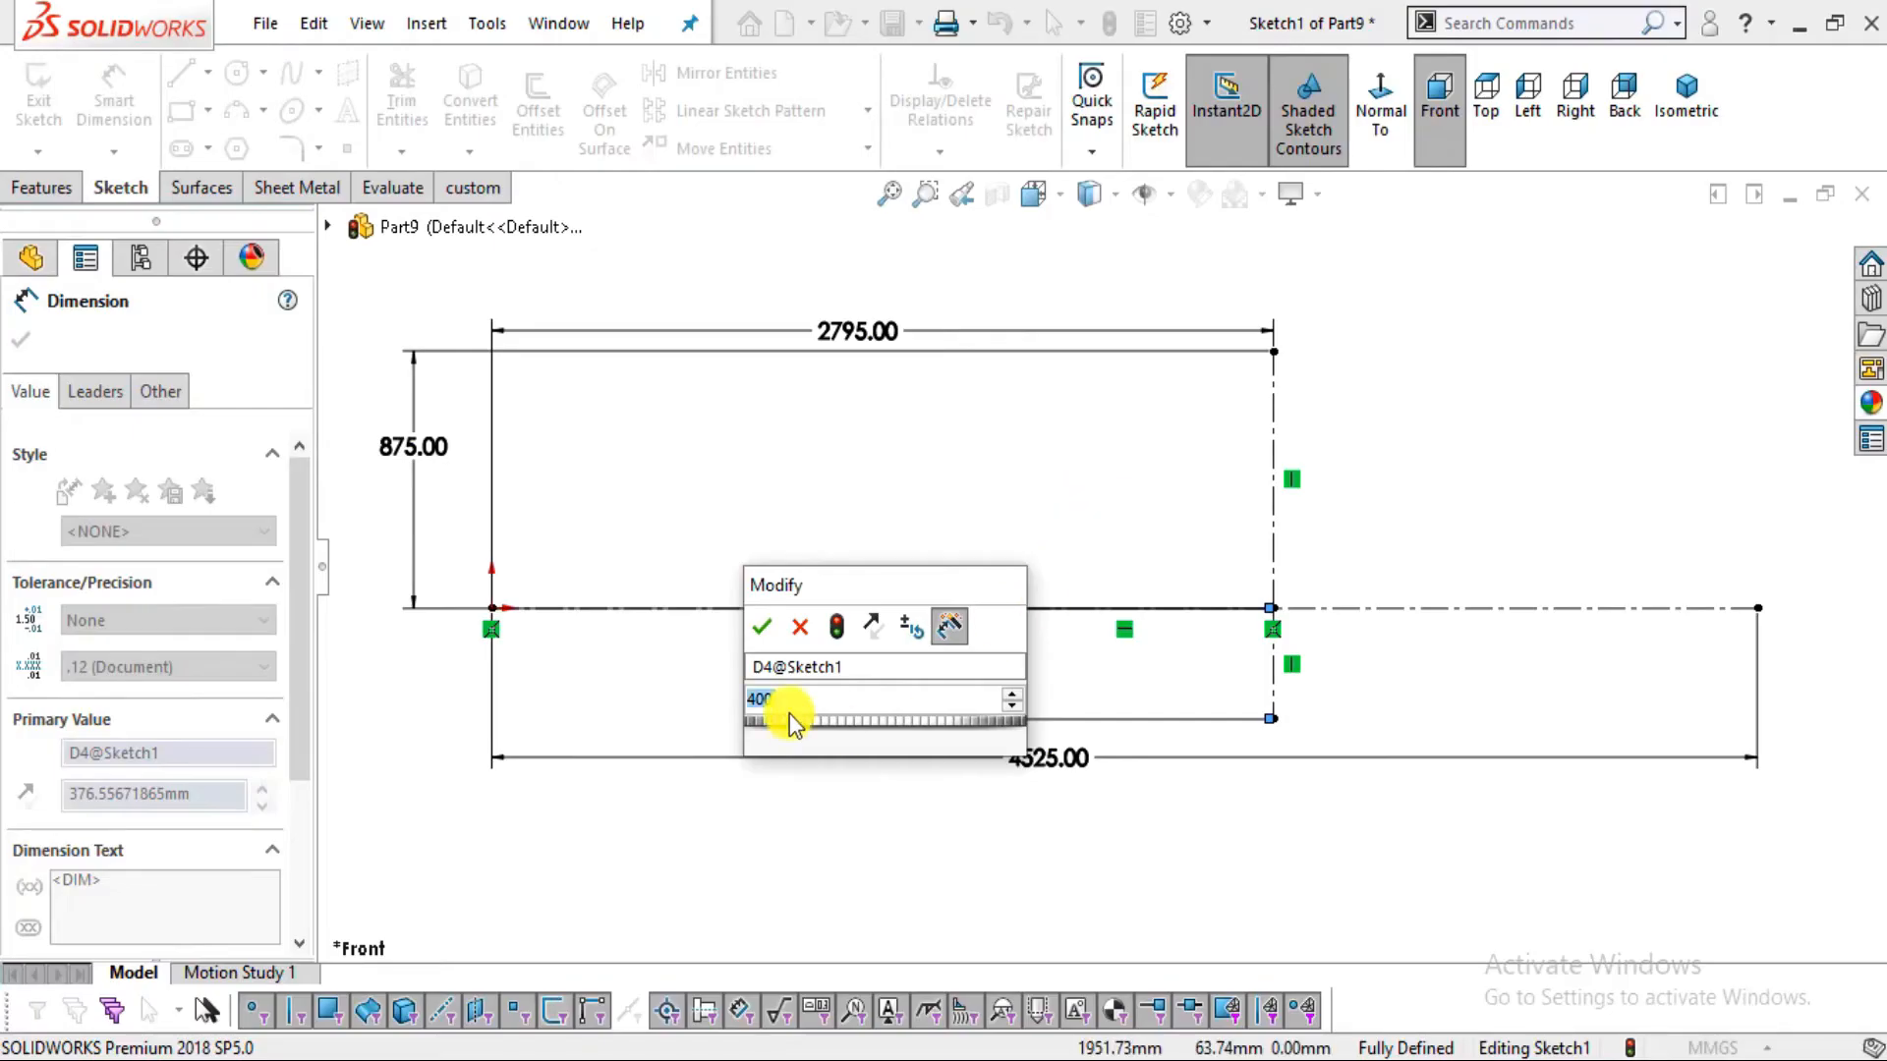
click(763, 629)
key(Escape)
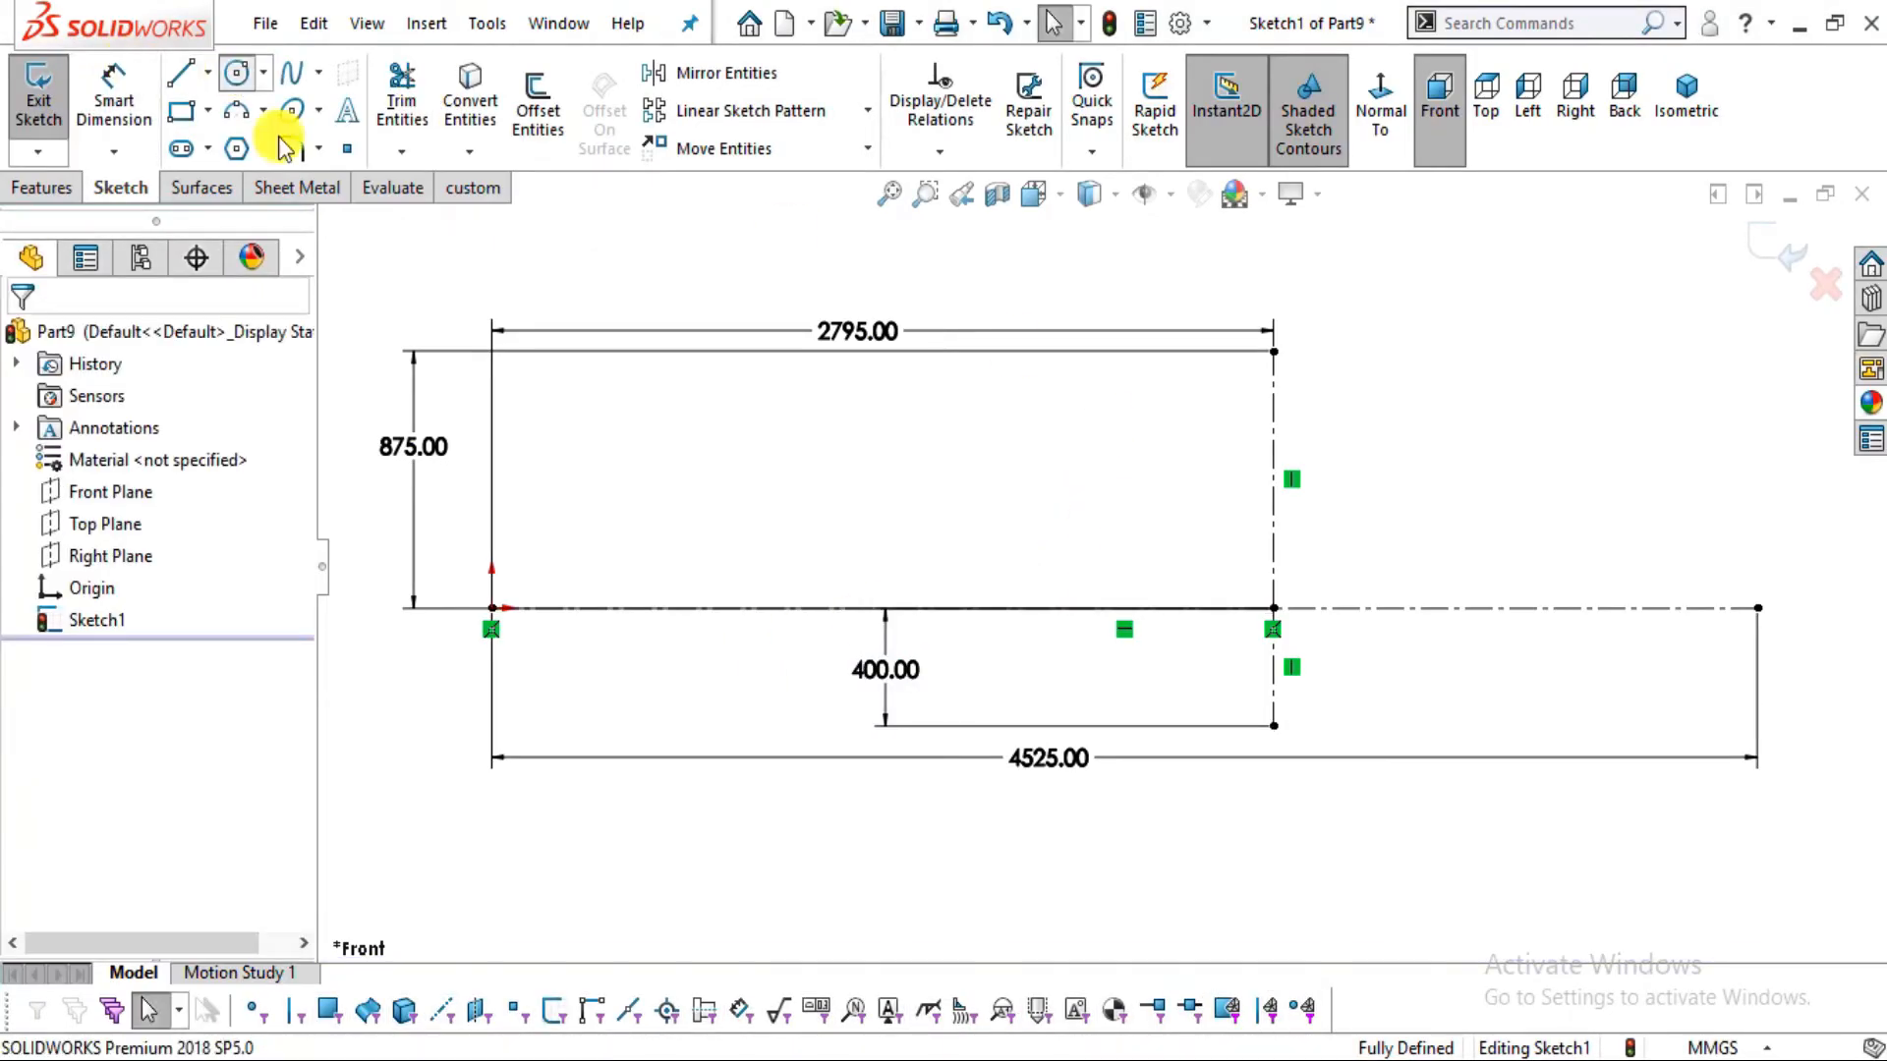
Sketch two concentric circles centred on the origin, the outer one with a radius of about 430 mm
click(236, 72)
click(492, 608)
click(592, 674)
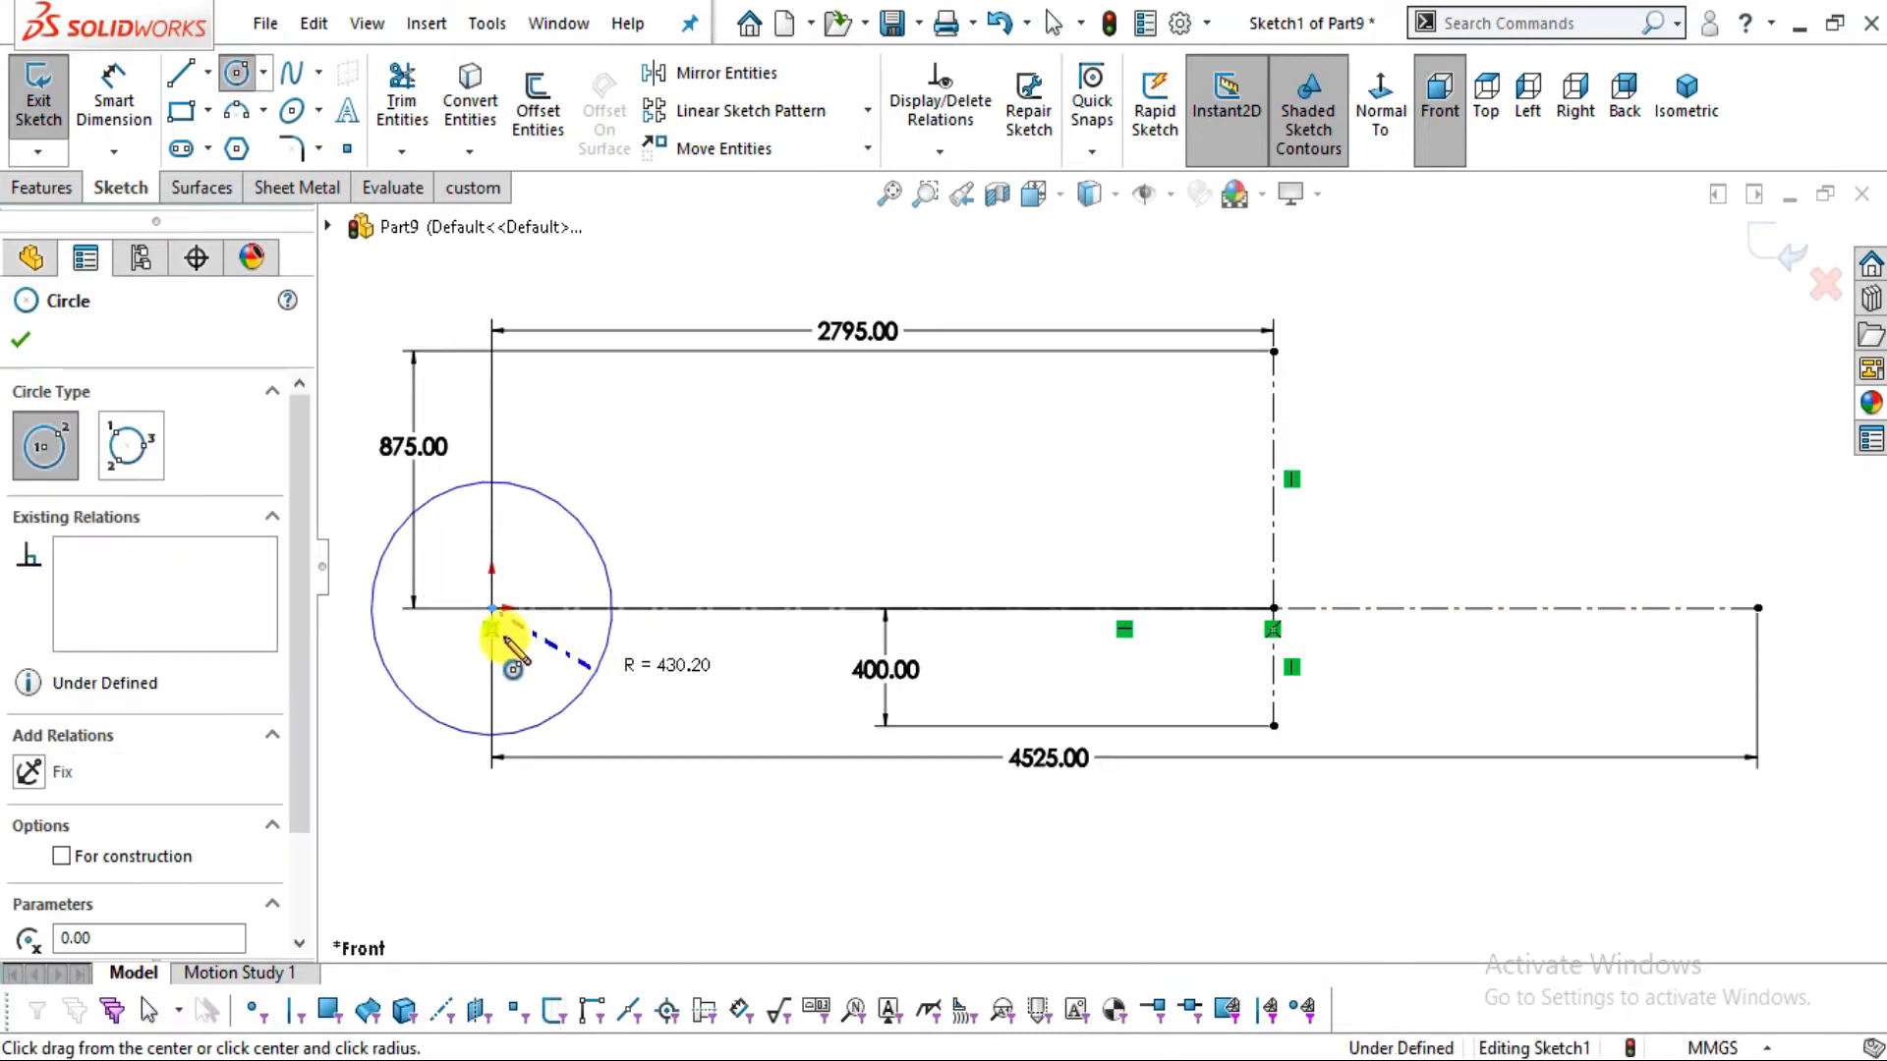
click(490, 608)
click(555, 644)
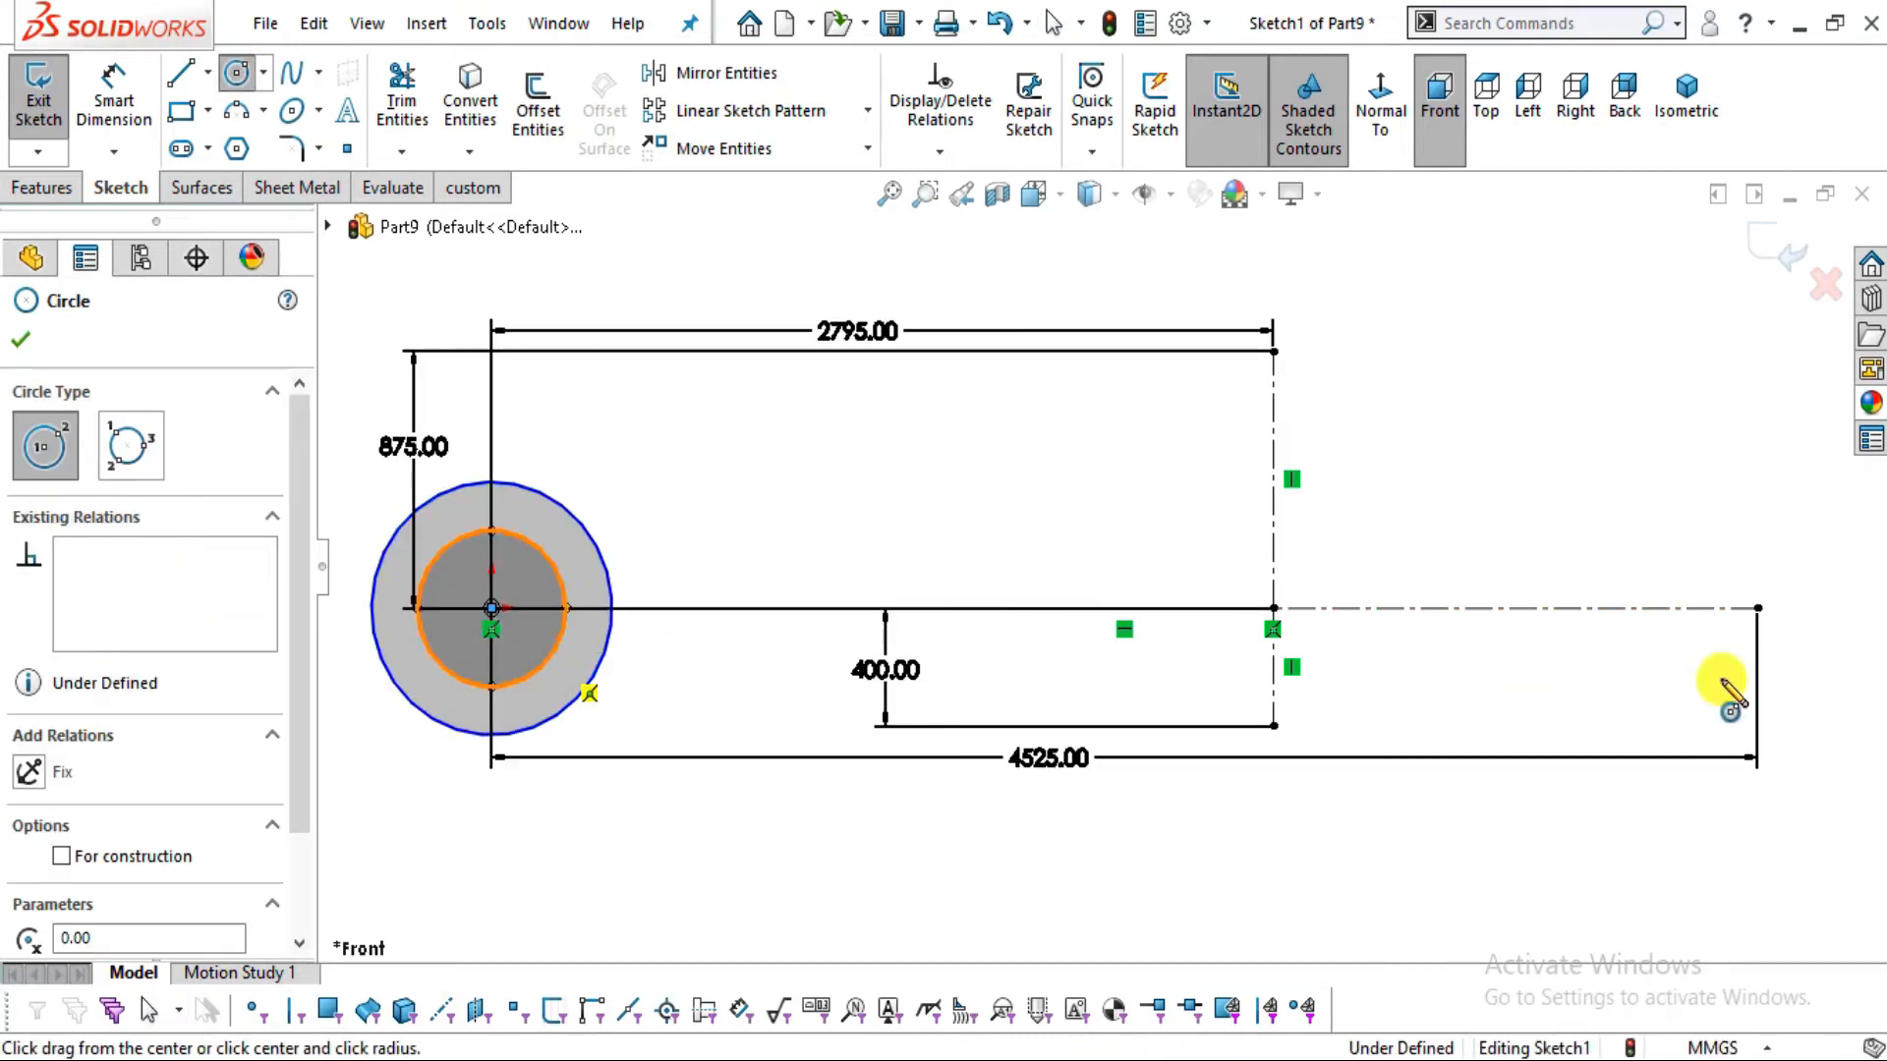
Sketch two concentric circles at the horizontal centerline's far endpoint, the outer one with a radius of about 478 mm
click(1757, 608)
click(1843, 707)
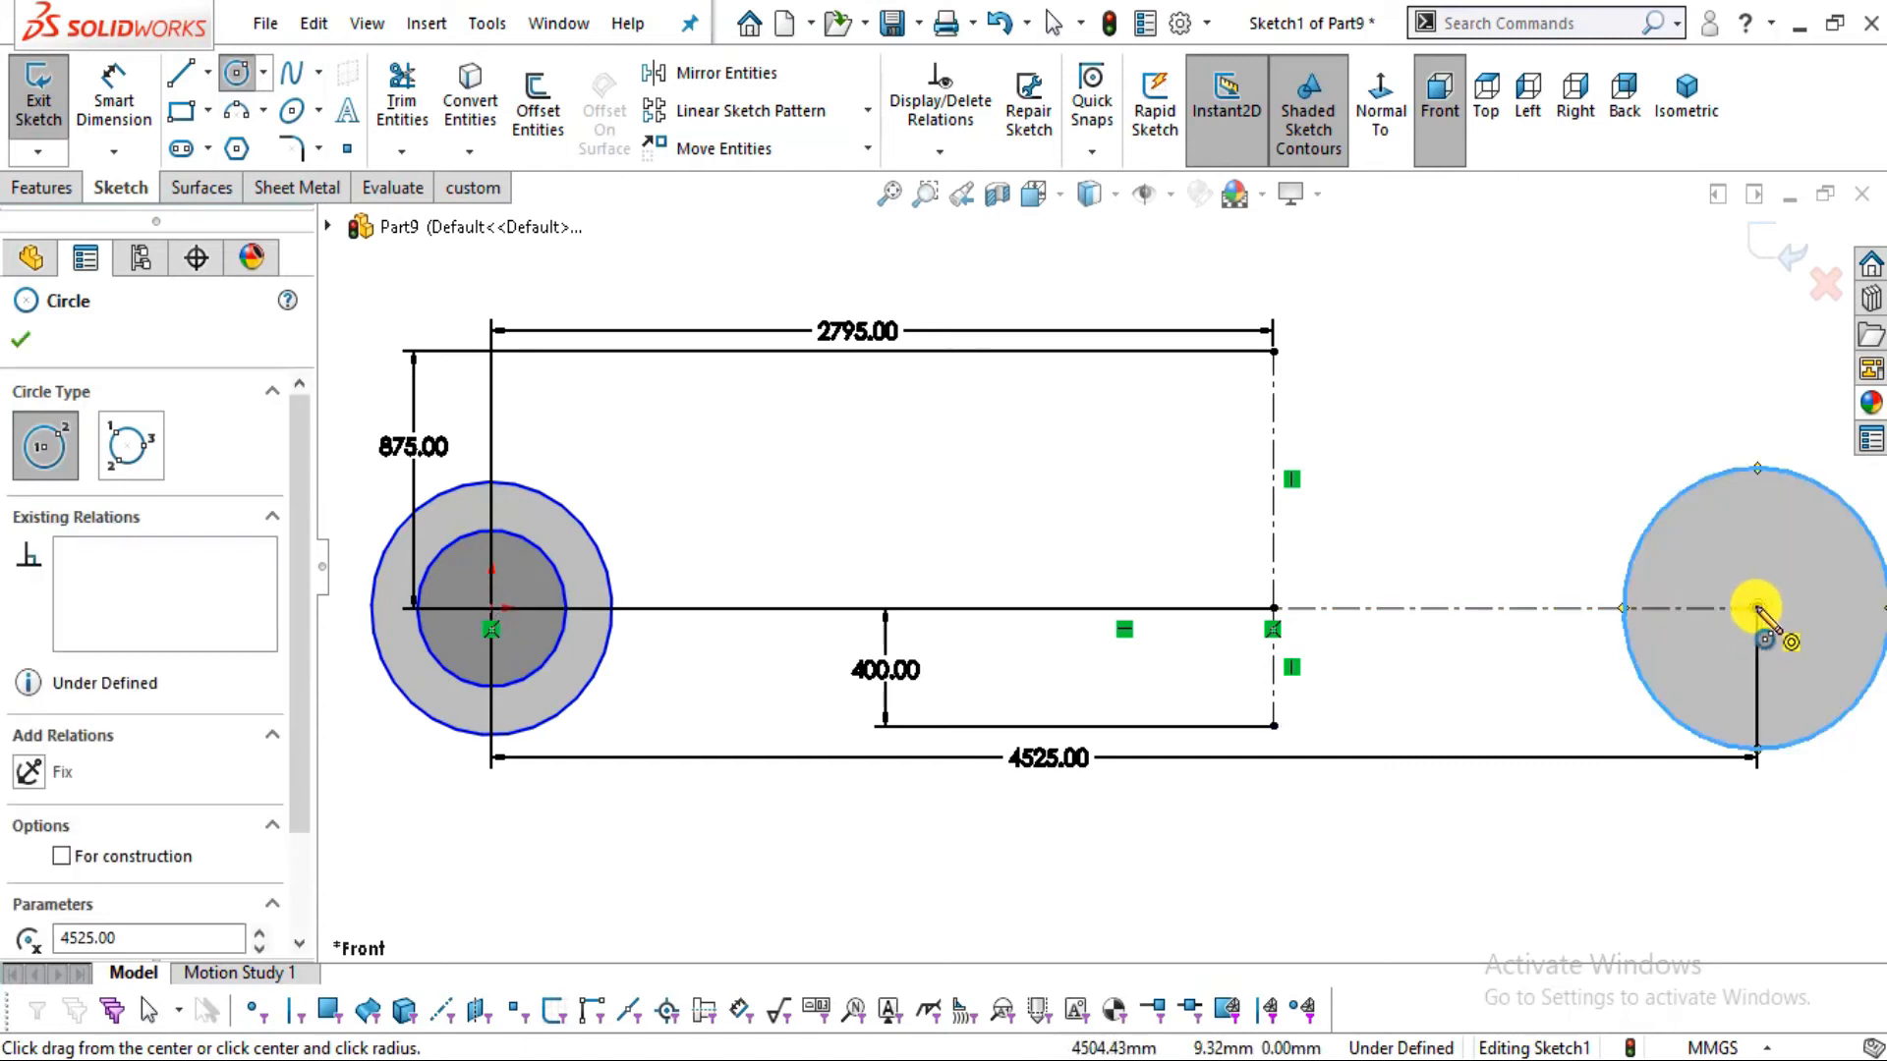
click(1756, 608)
click(1809, 676)
key(Escape)
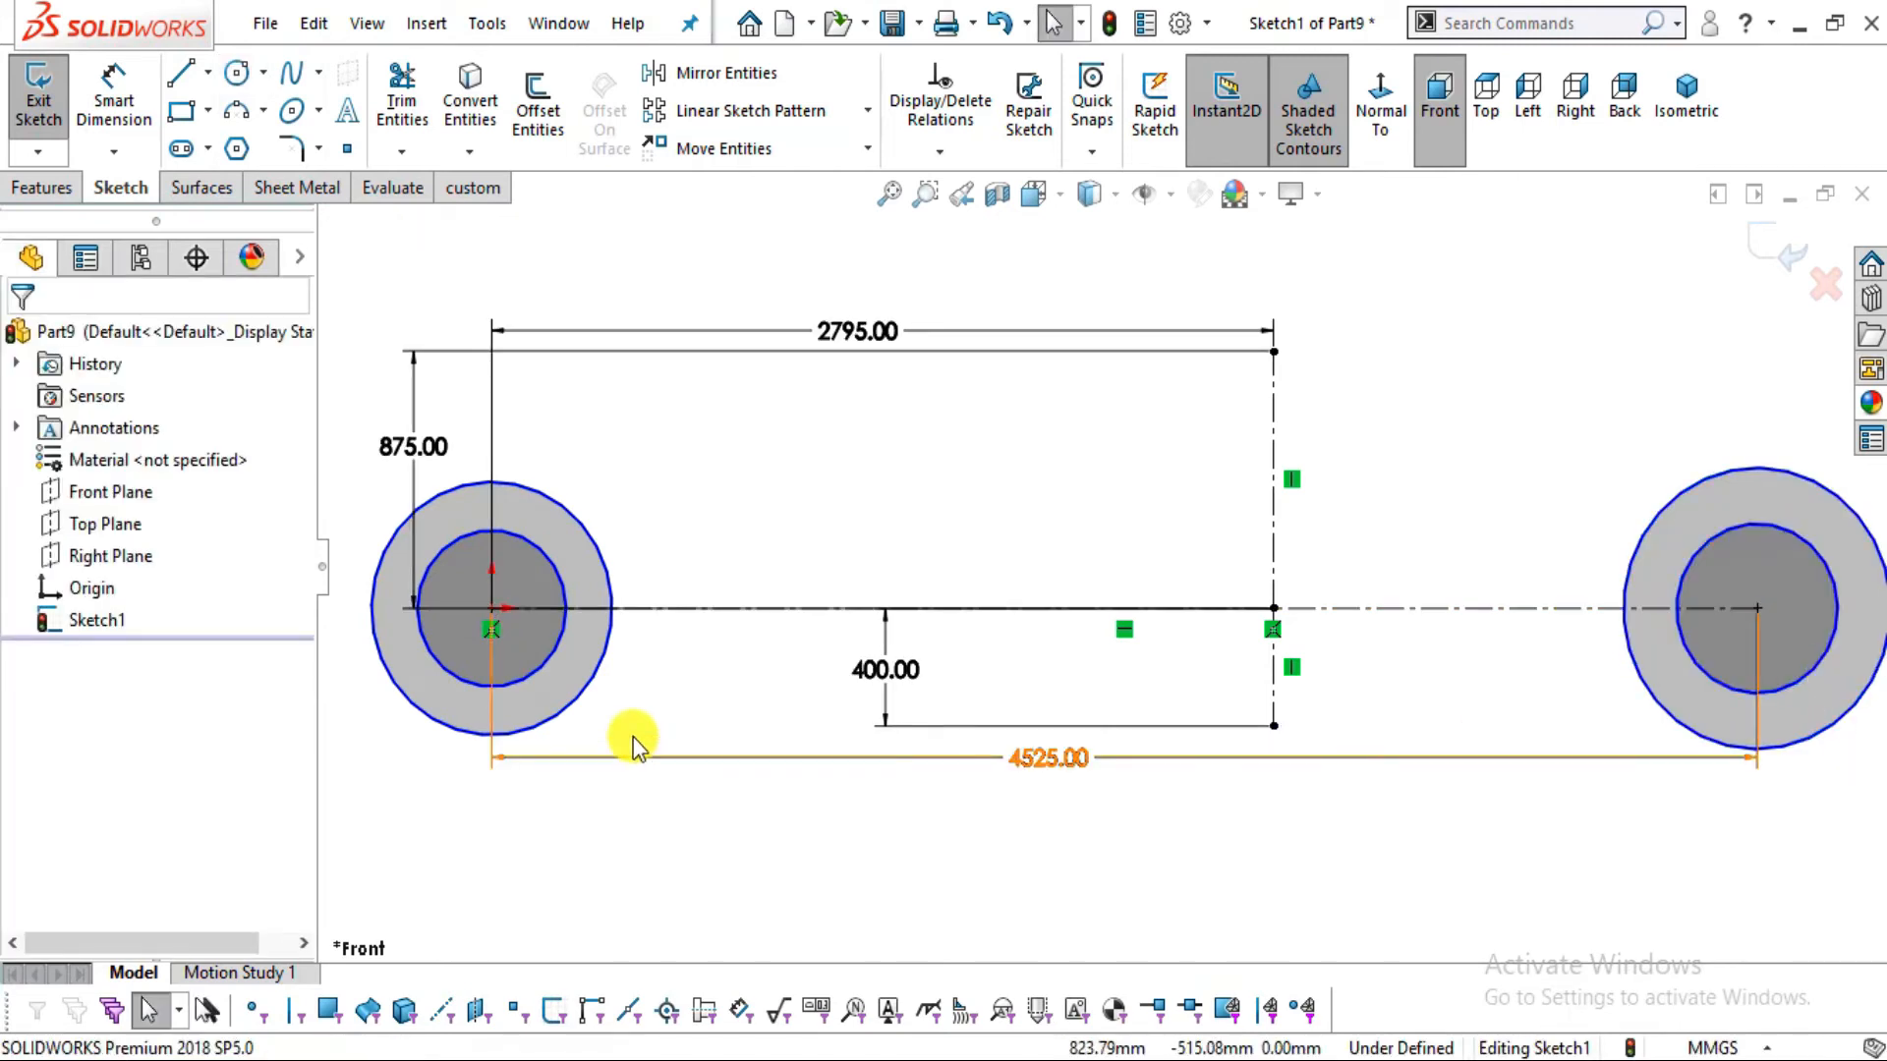
Add an Equal relation between the inner circles at both ends of the horizontal centerline
click(521, 668)
scroll(1170, 851, up, 3)
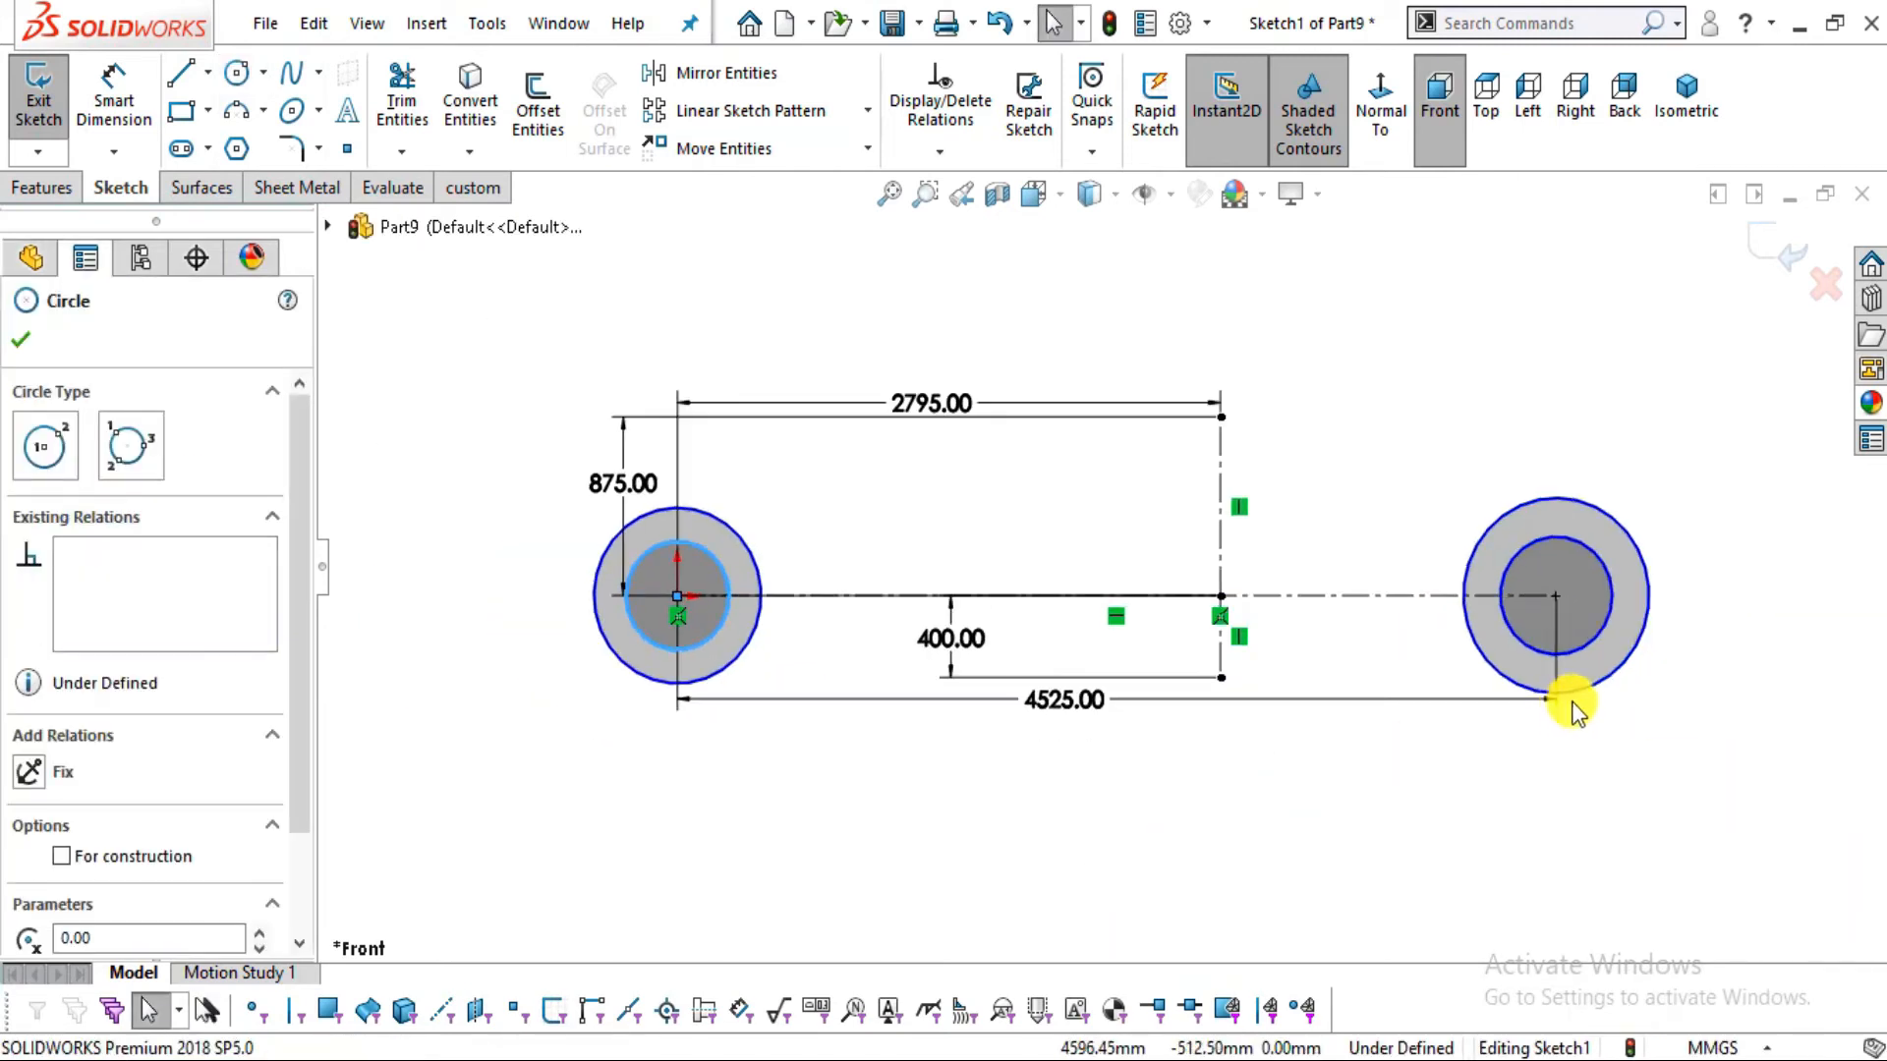
ctrl+click(1583, 645)
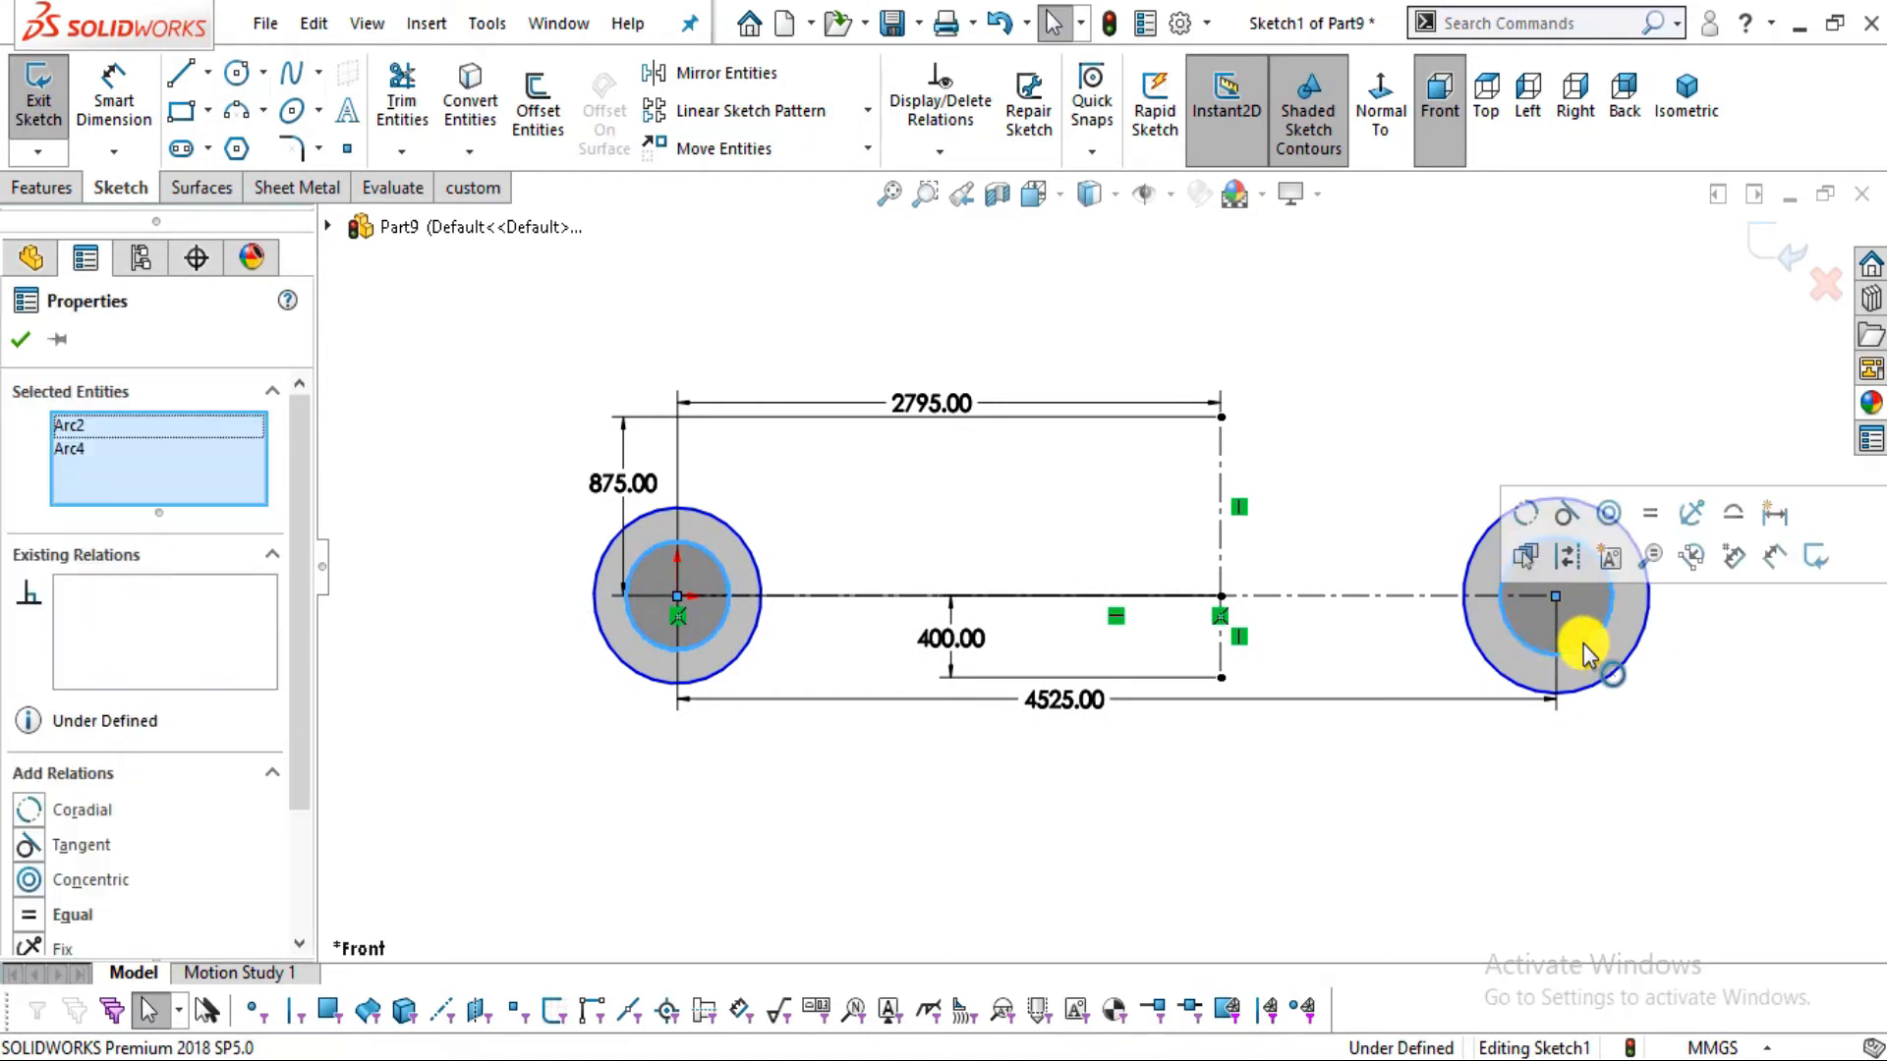
click(1651, 515)
click(1677, 723)
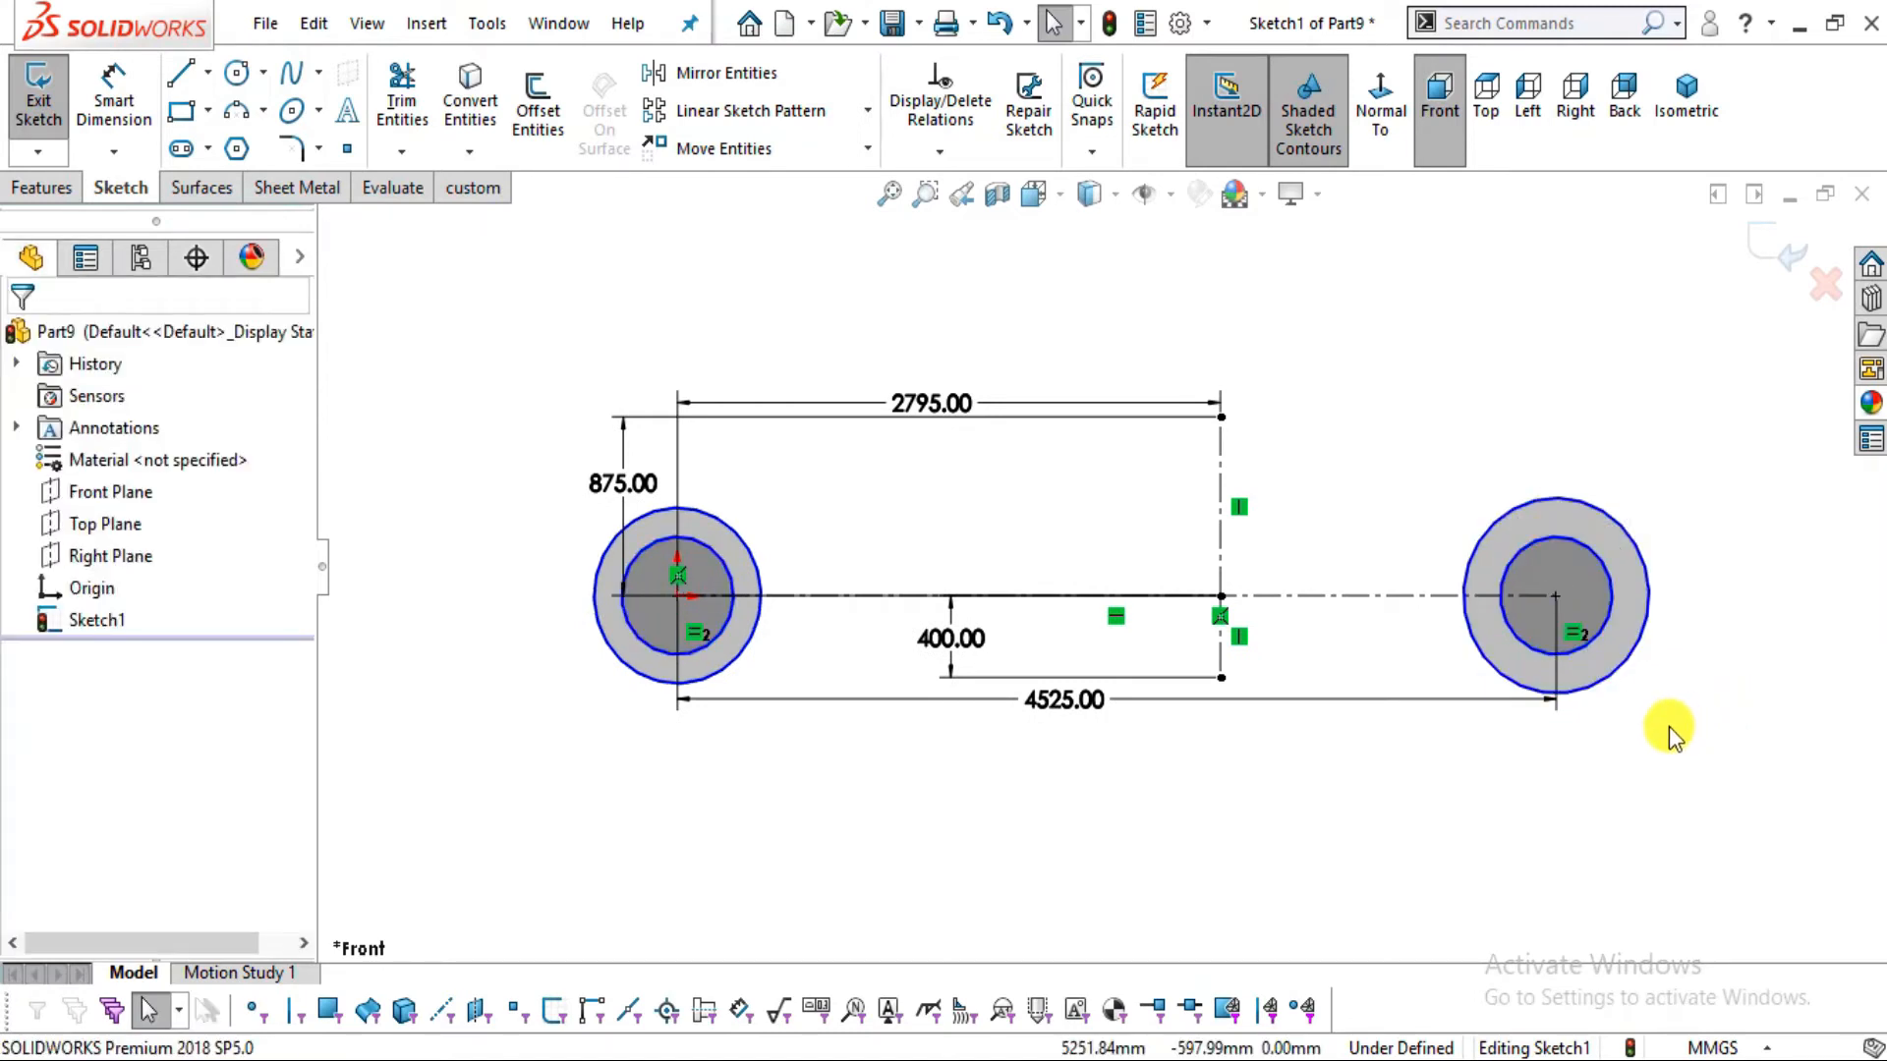
Add an Equal relation between the outer circles at both ends of the horizontal centerline
click(1604, 682)
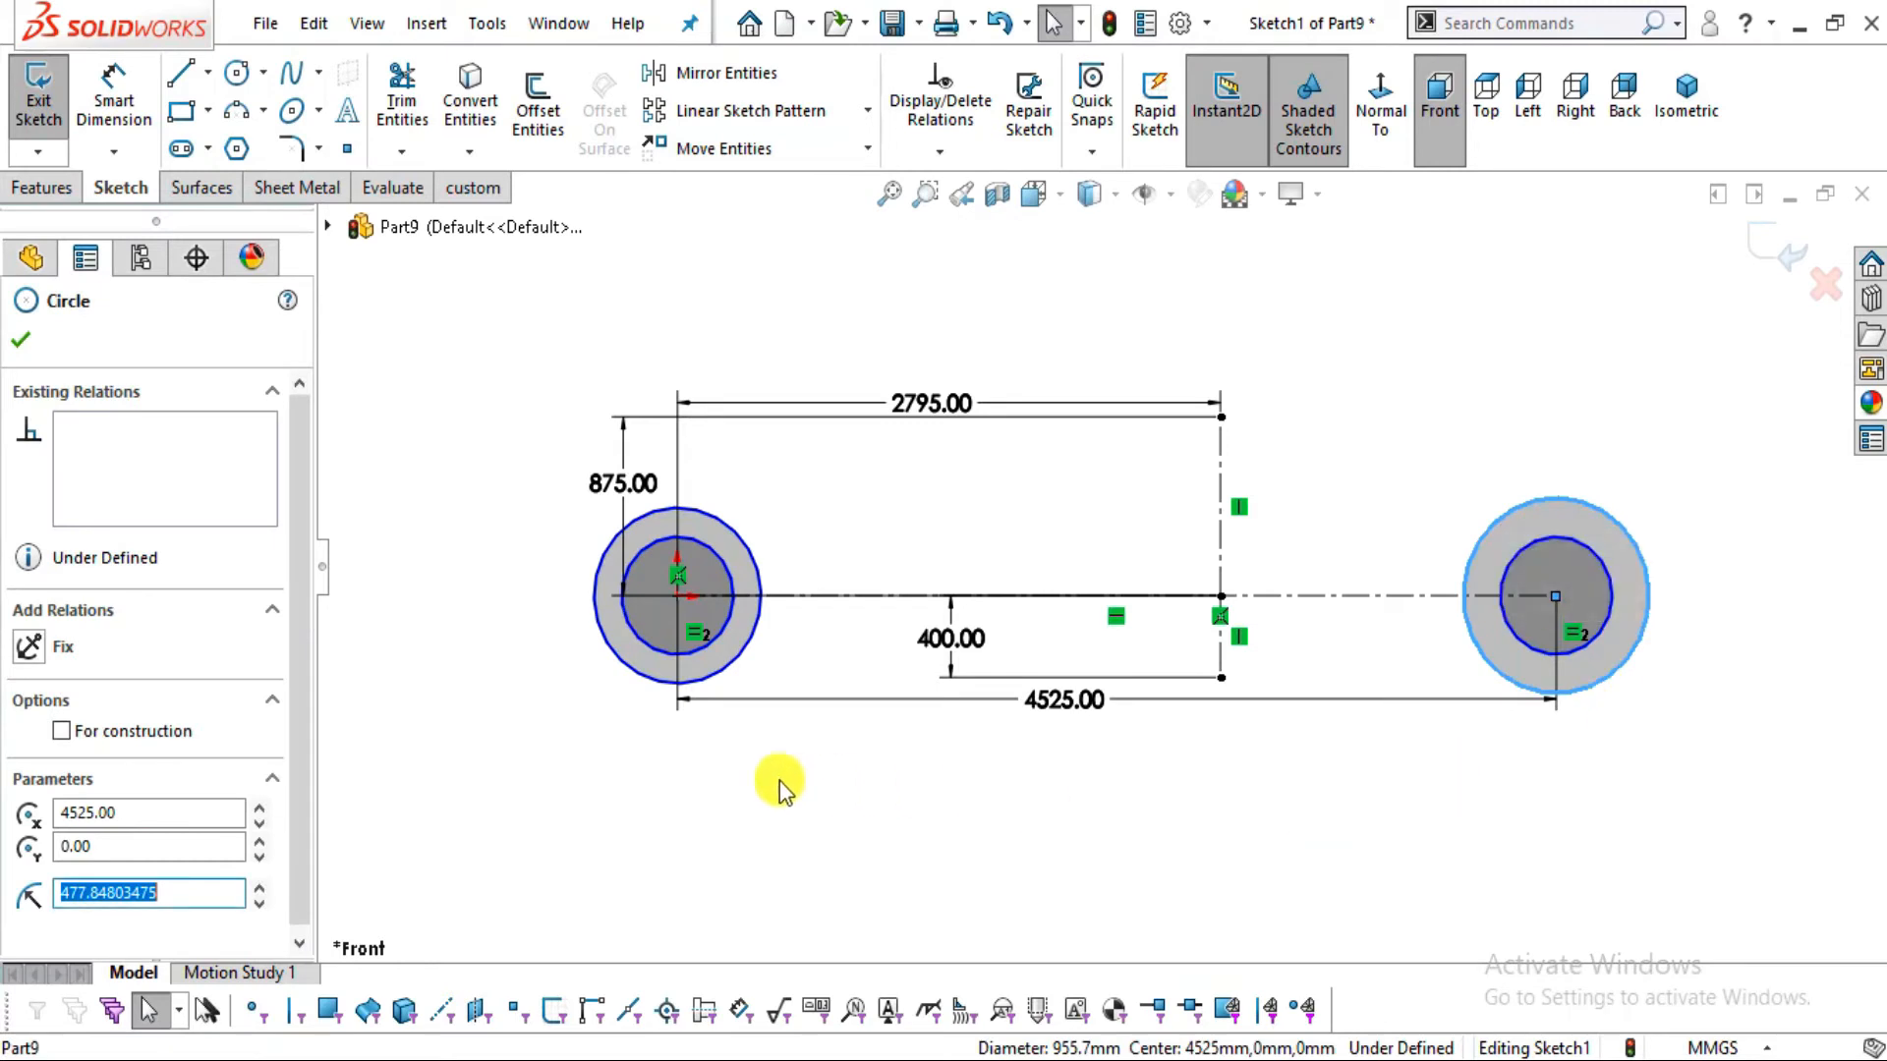
ctrl+click(625, 678)
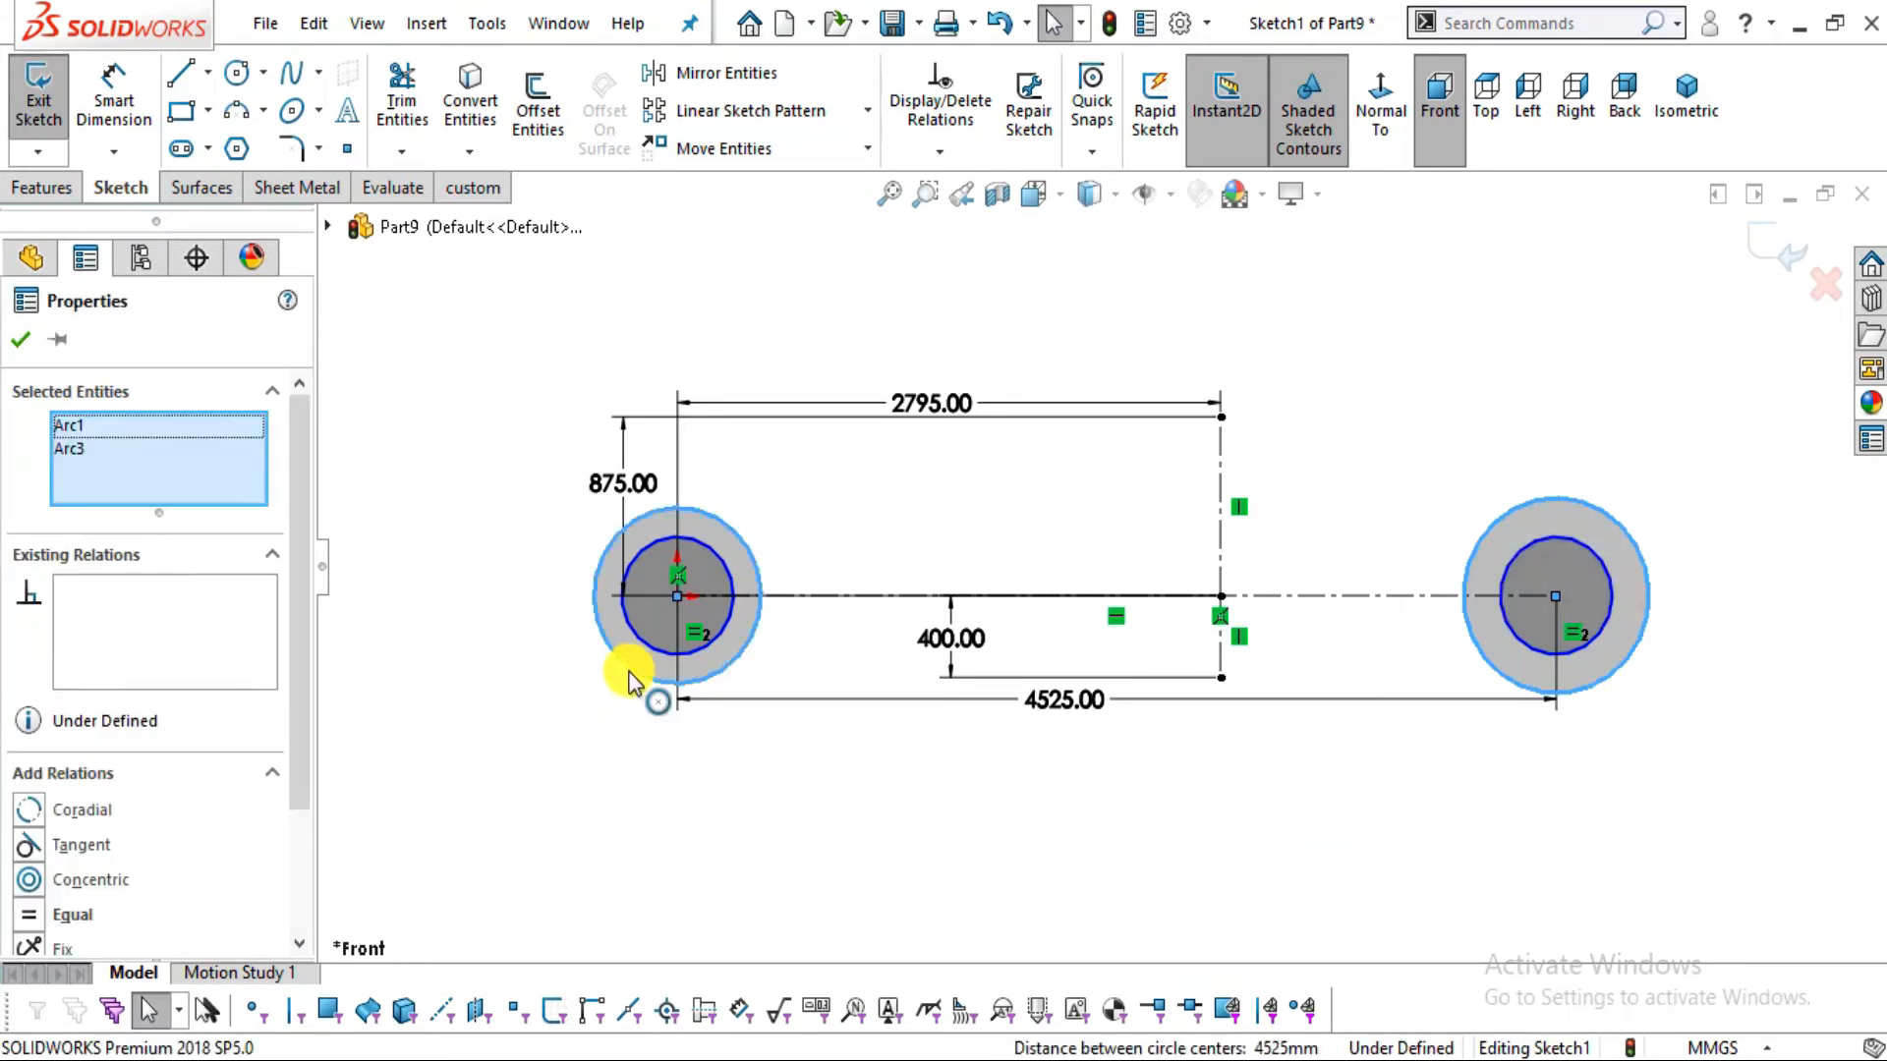
click(37, 916)
click(963, 812)
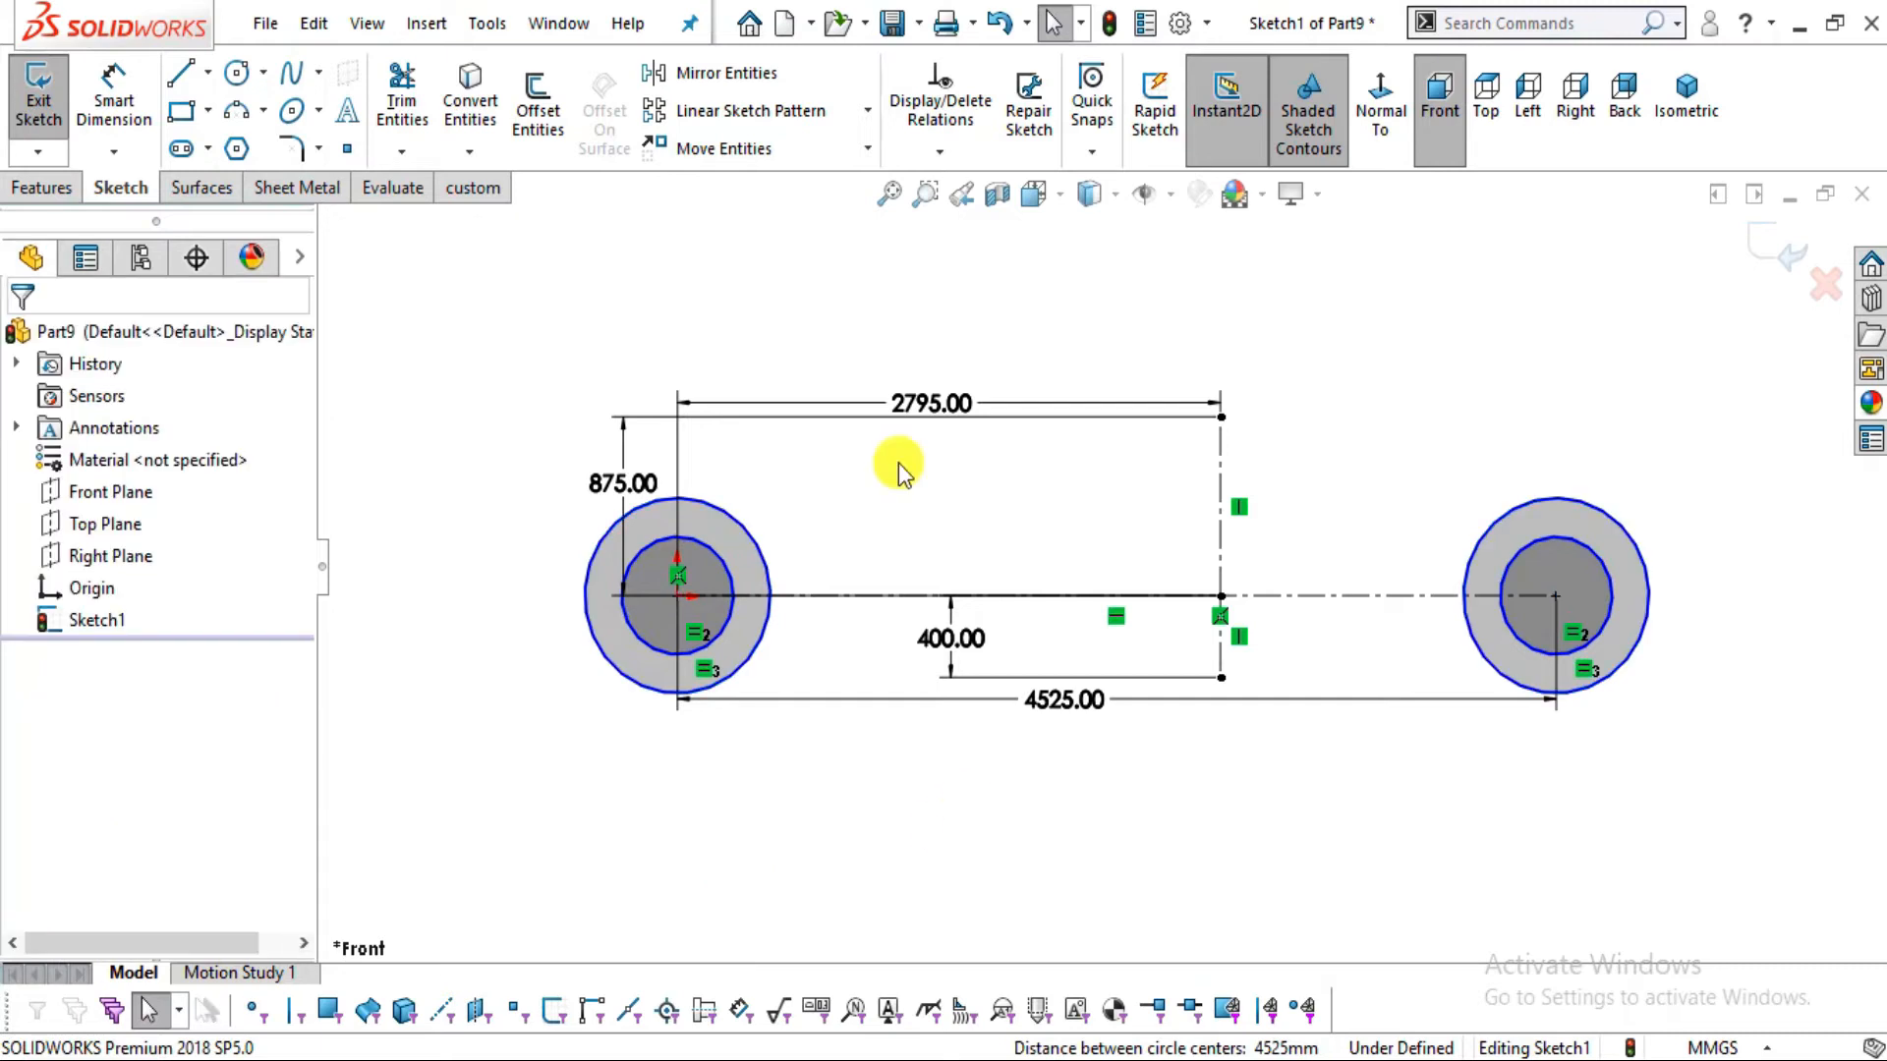
Dimension the outer circle at the origin to a diameter of 155*2 (310 mm), checking the R155 value in the drawings PDF
click(138, 103)
click(623, 668)
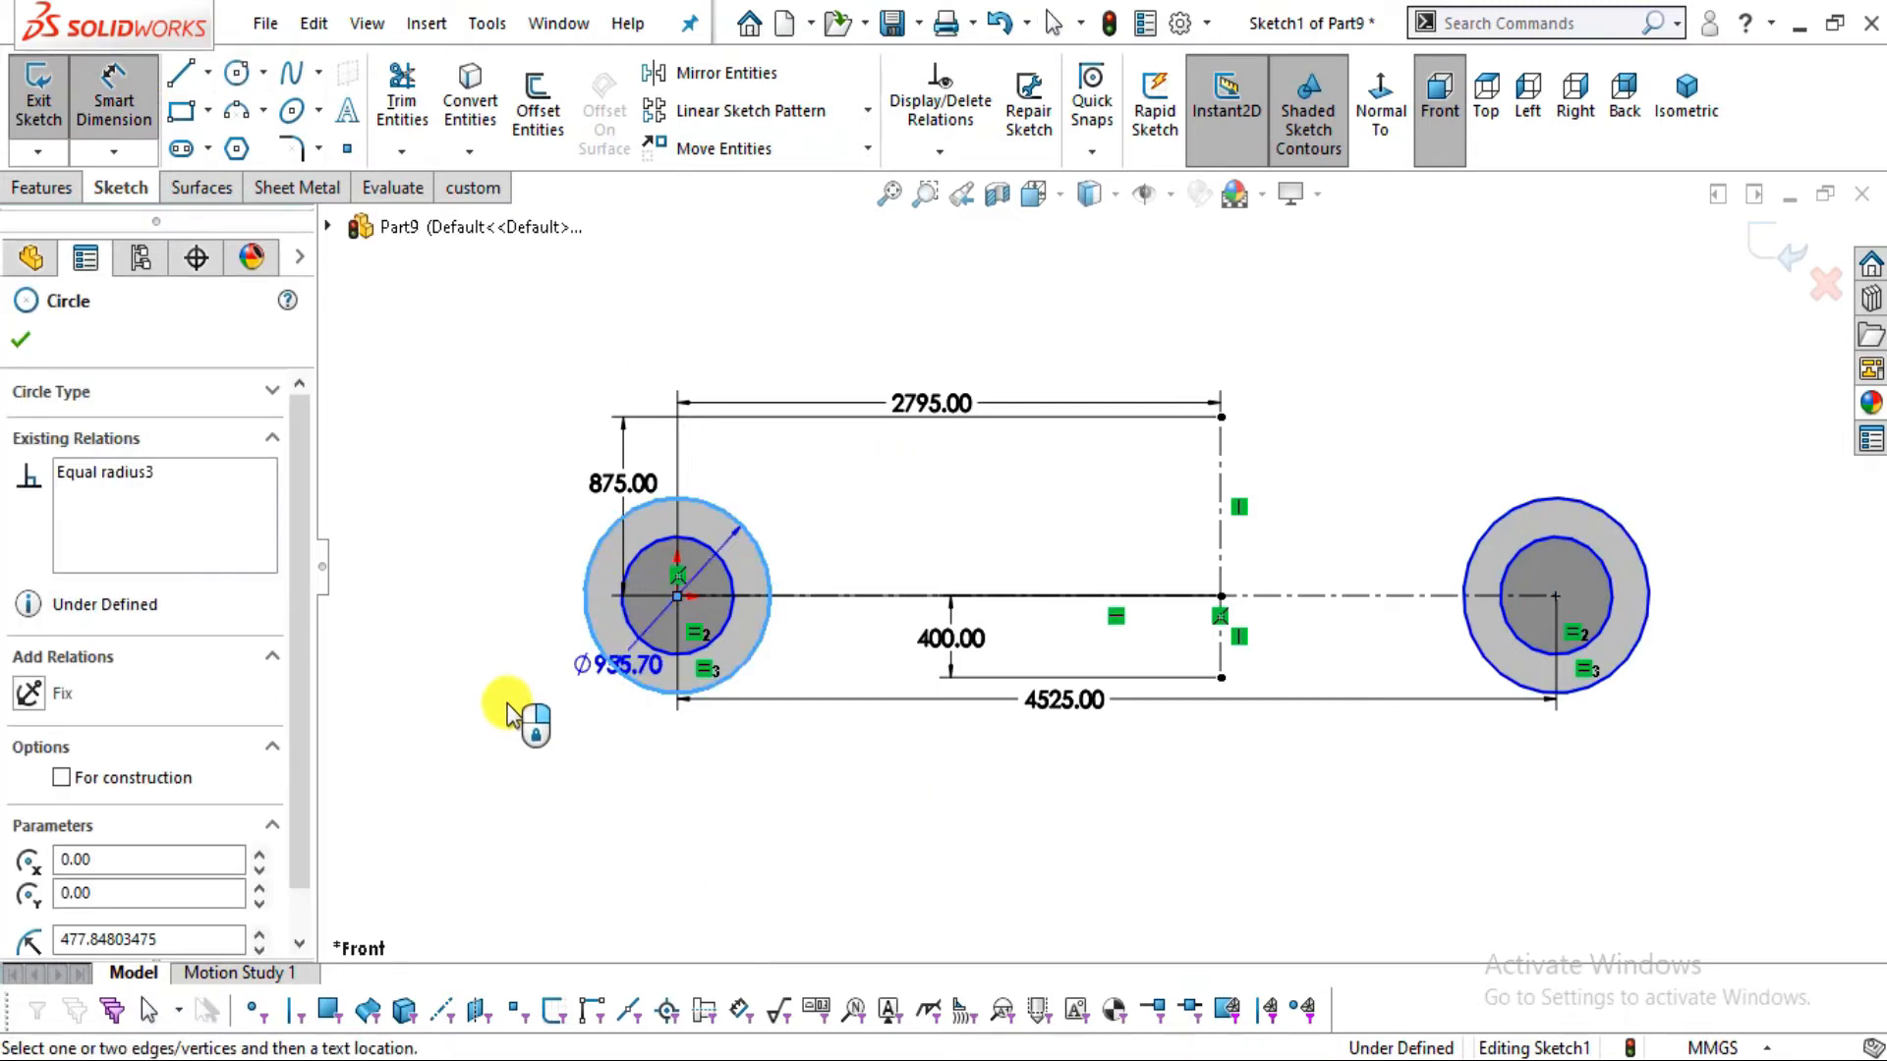
key(alt+Tab)
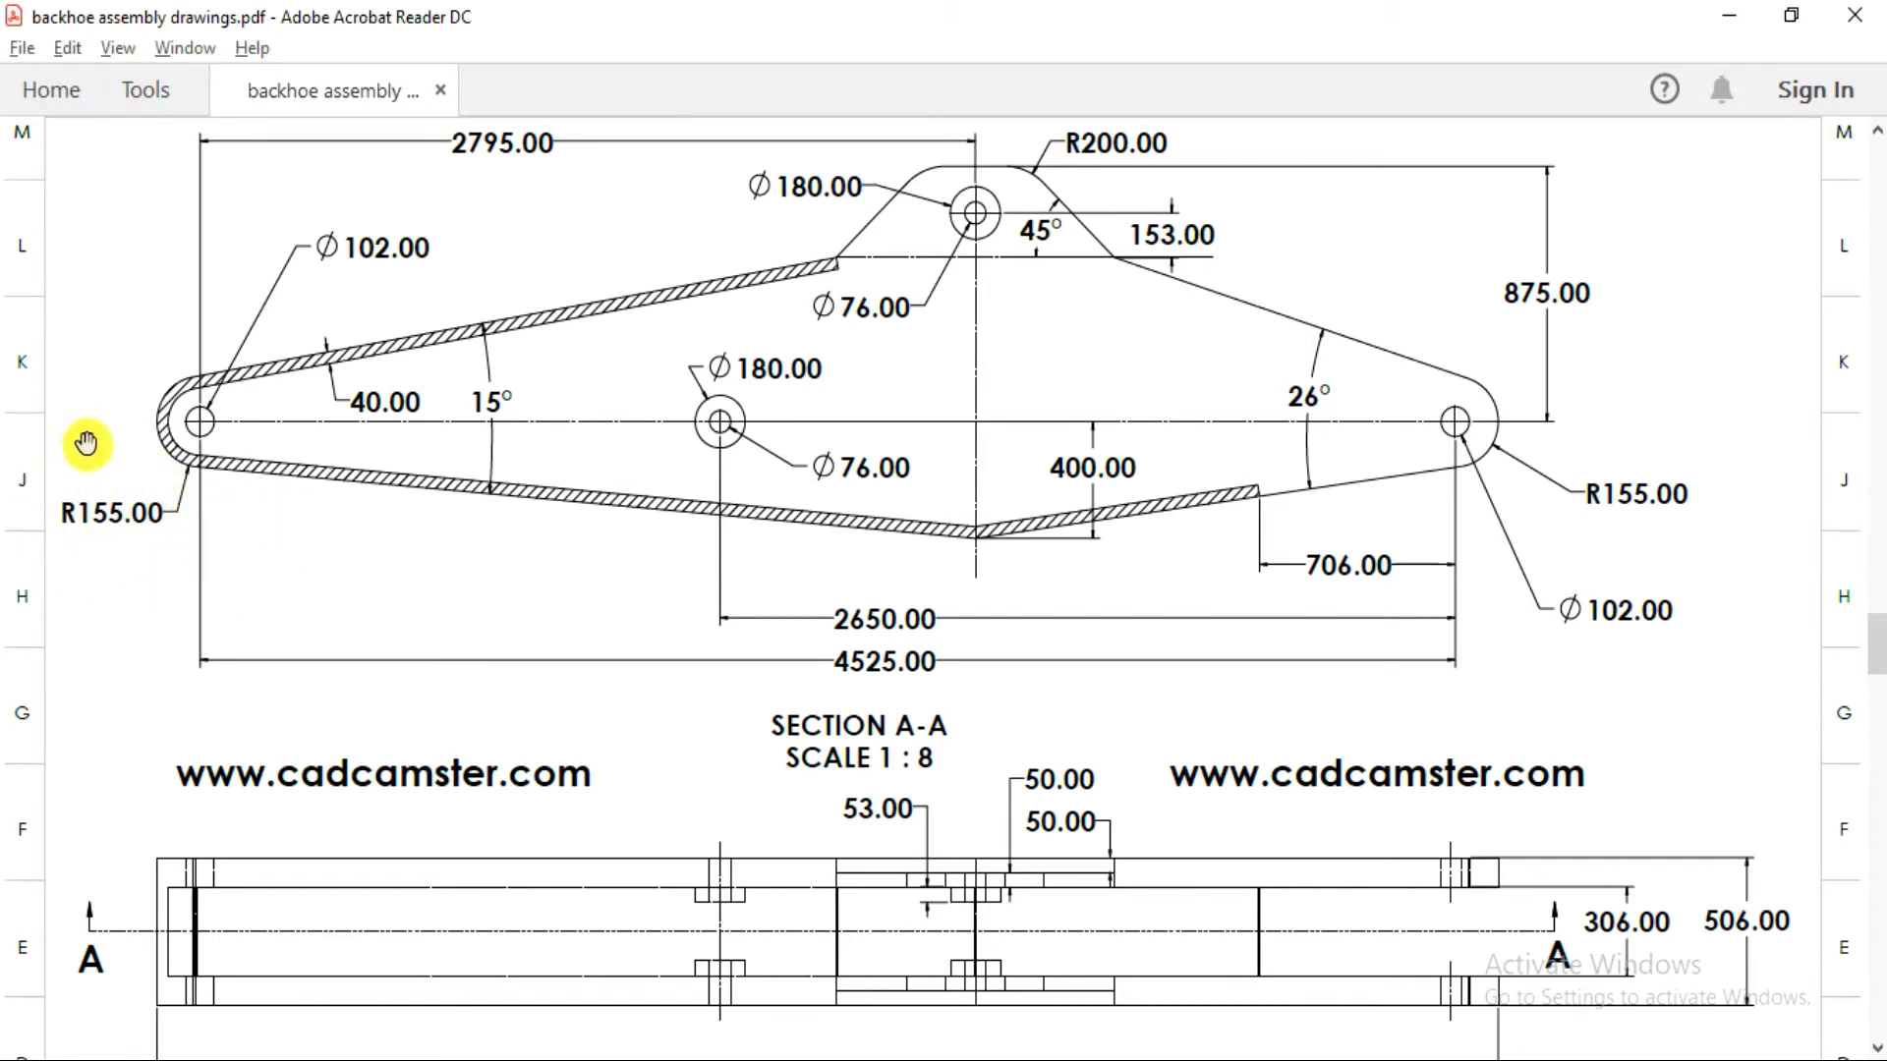
key(alt+Tab)
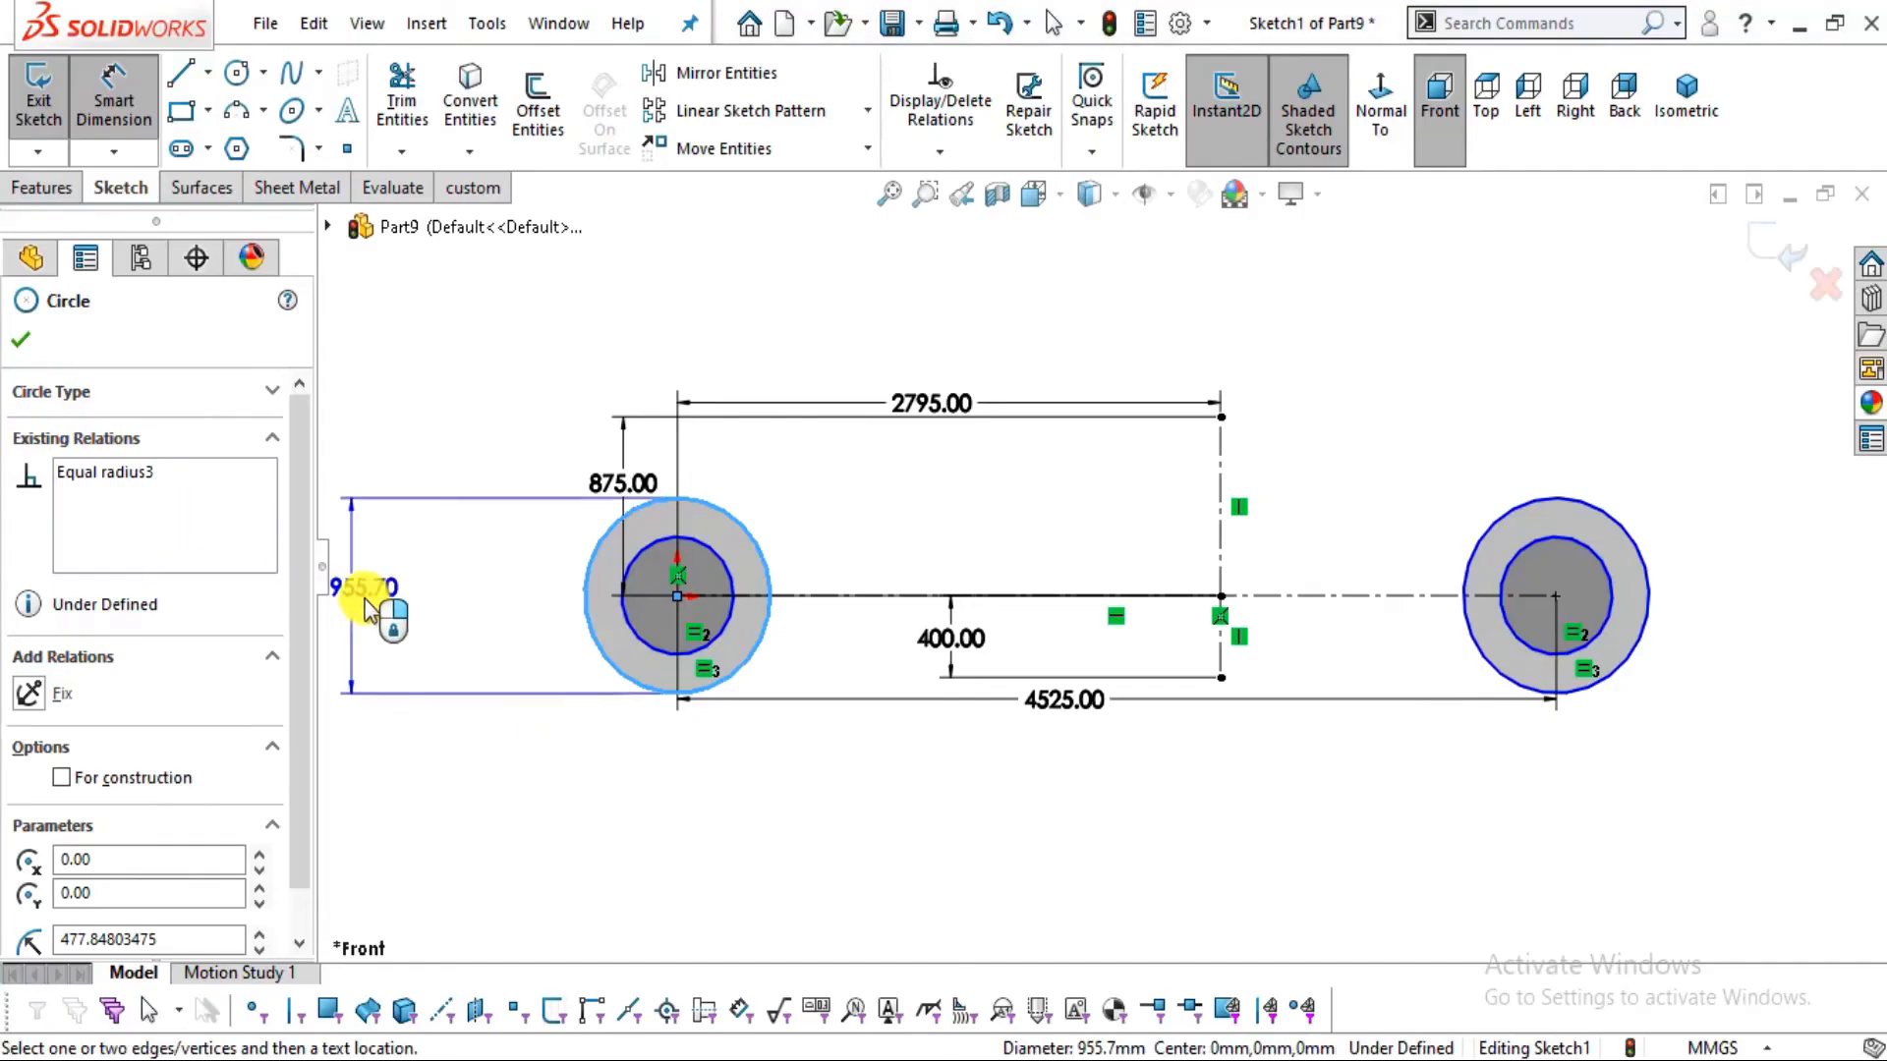
click(454, 712)
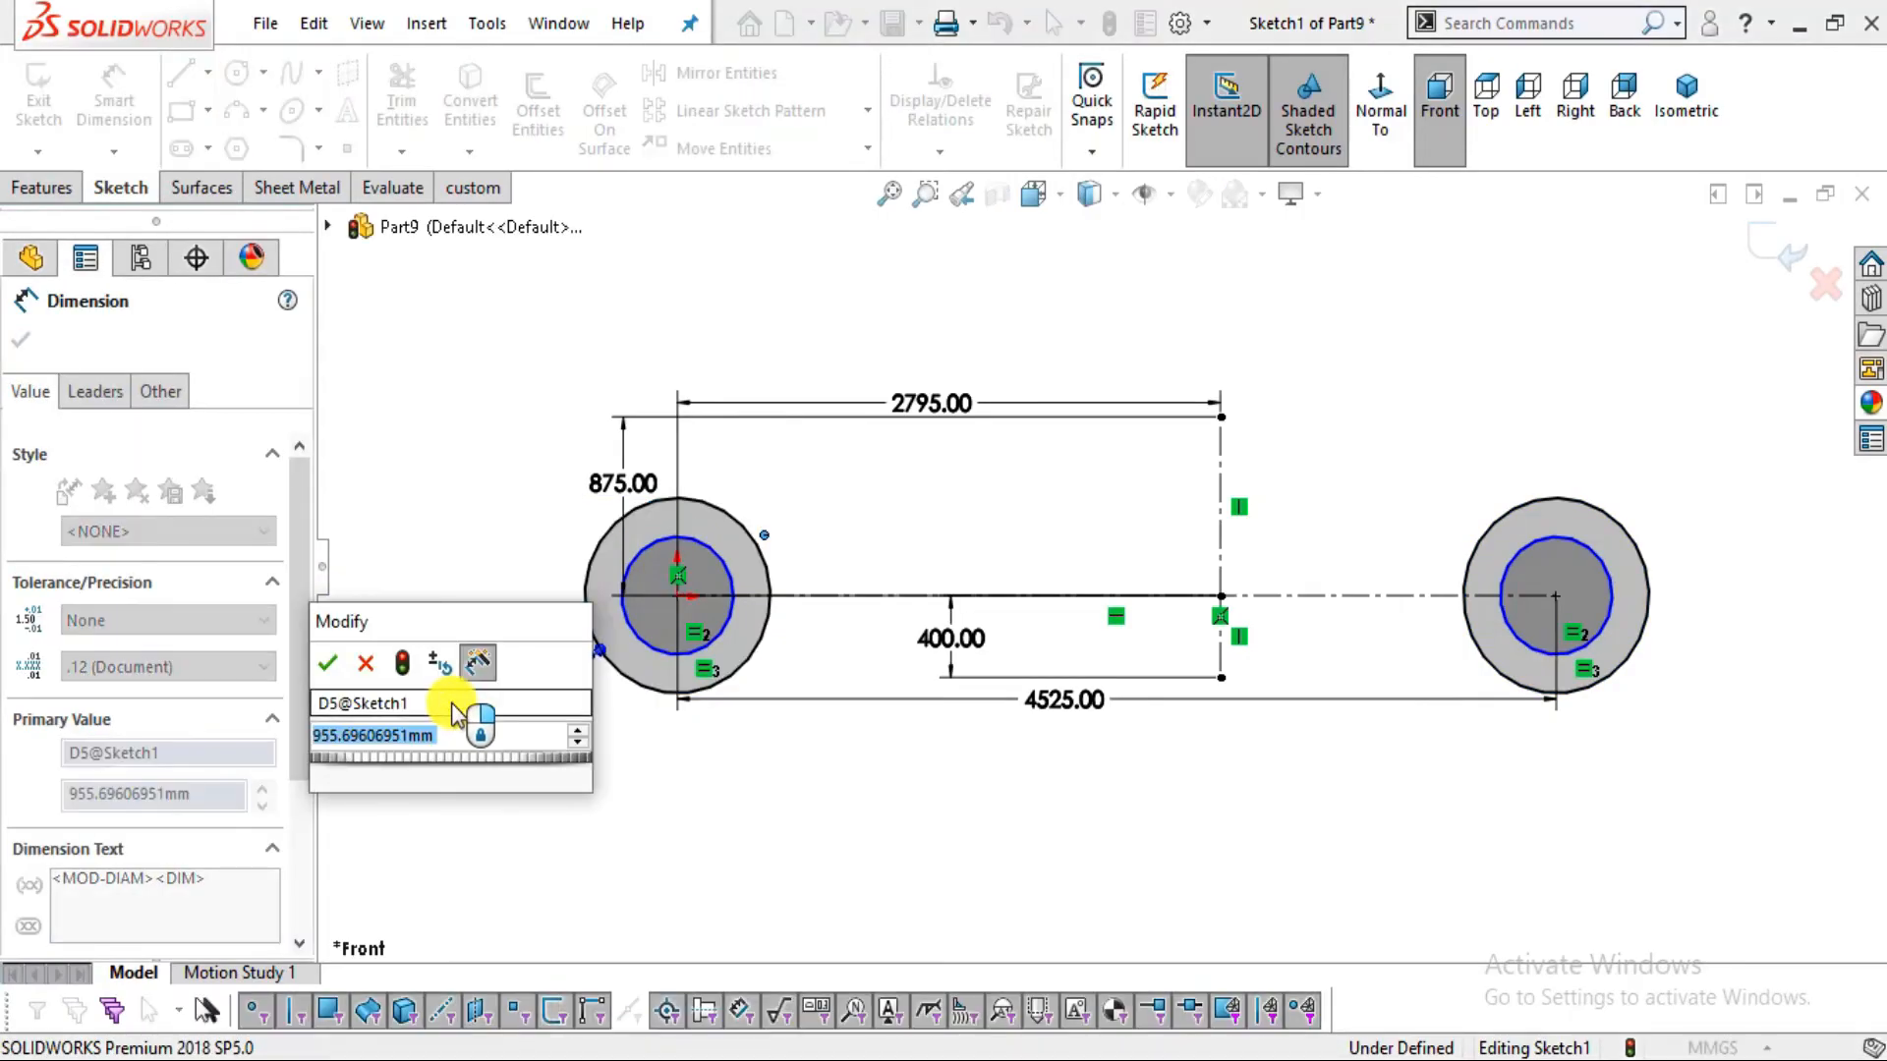
text(155*2)
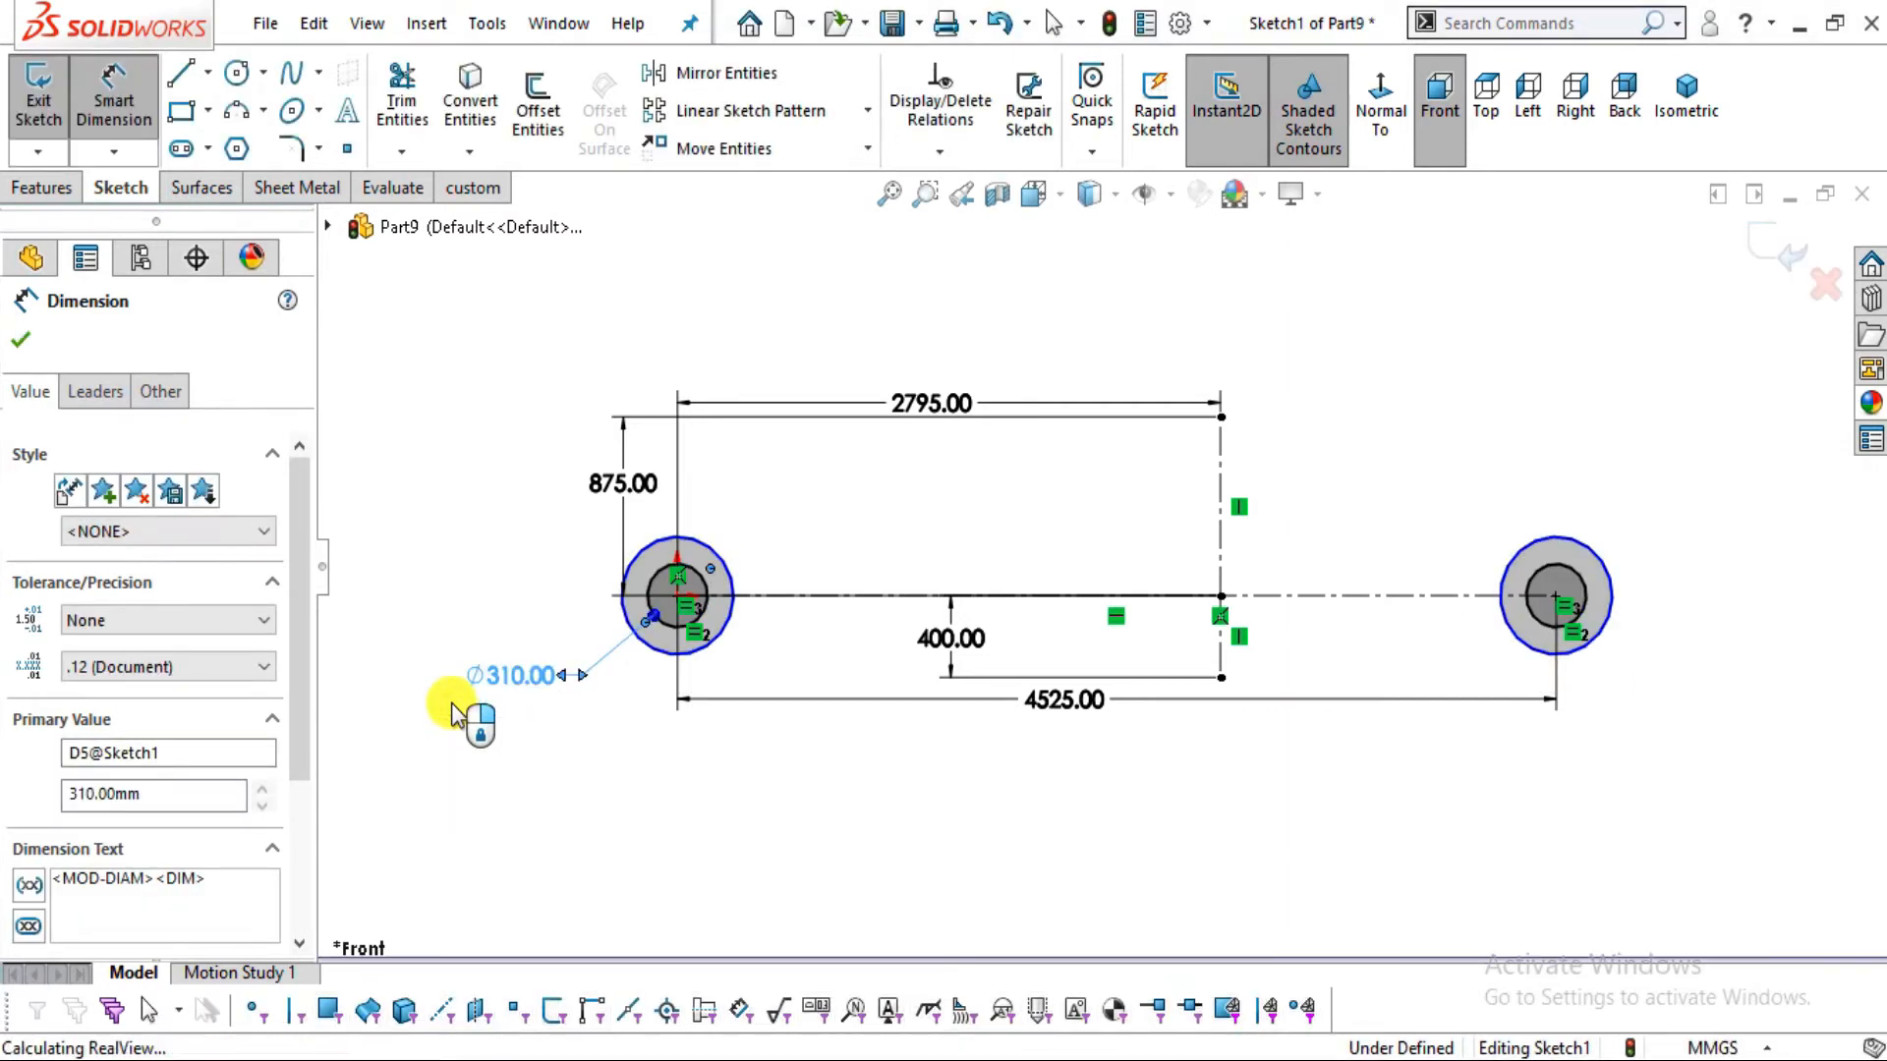
click(781, 832)
Dimension the undimensioned circle at the origin to a diameter of 102 mm, checking the value against the drawings PDF
scroll(775, 579, down, 2)
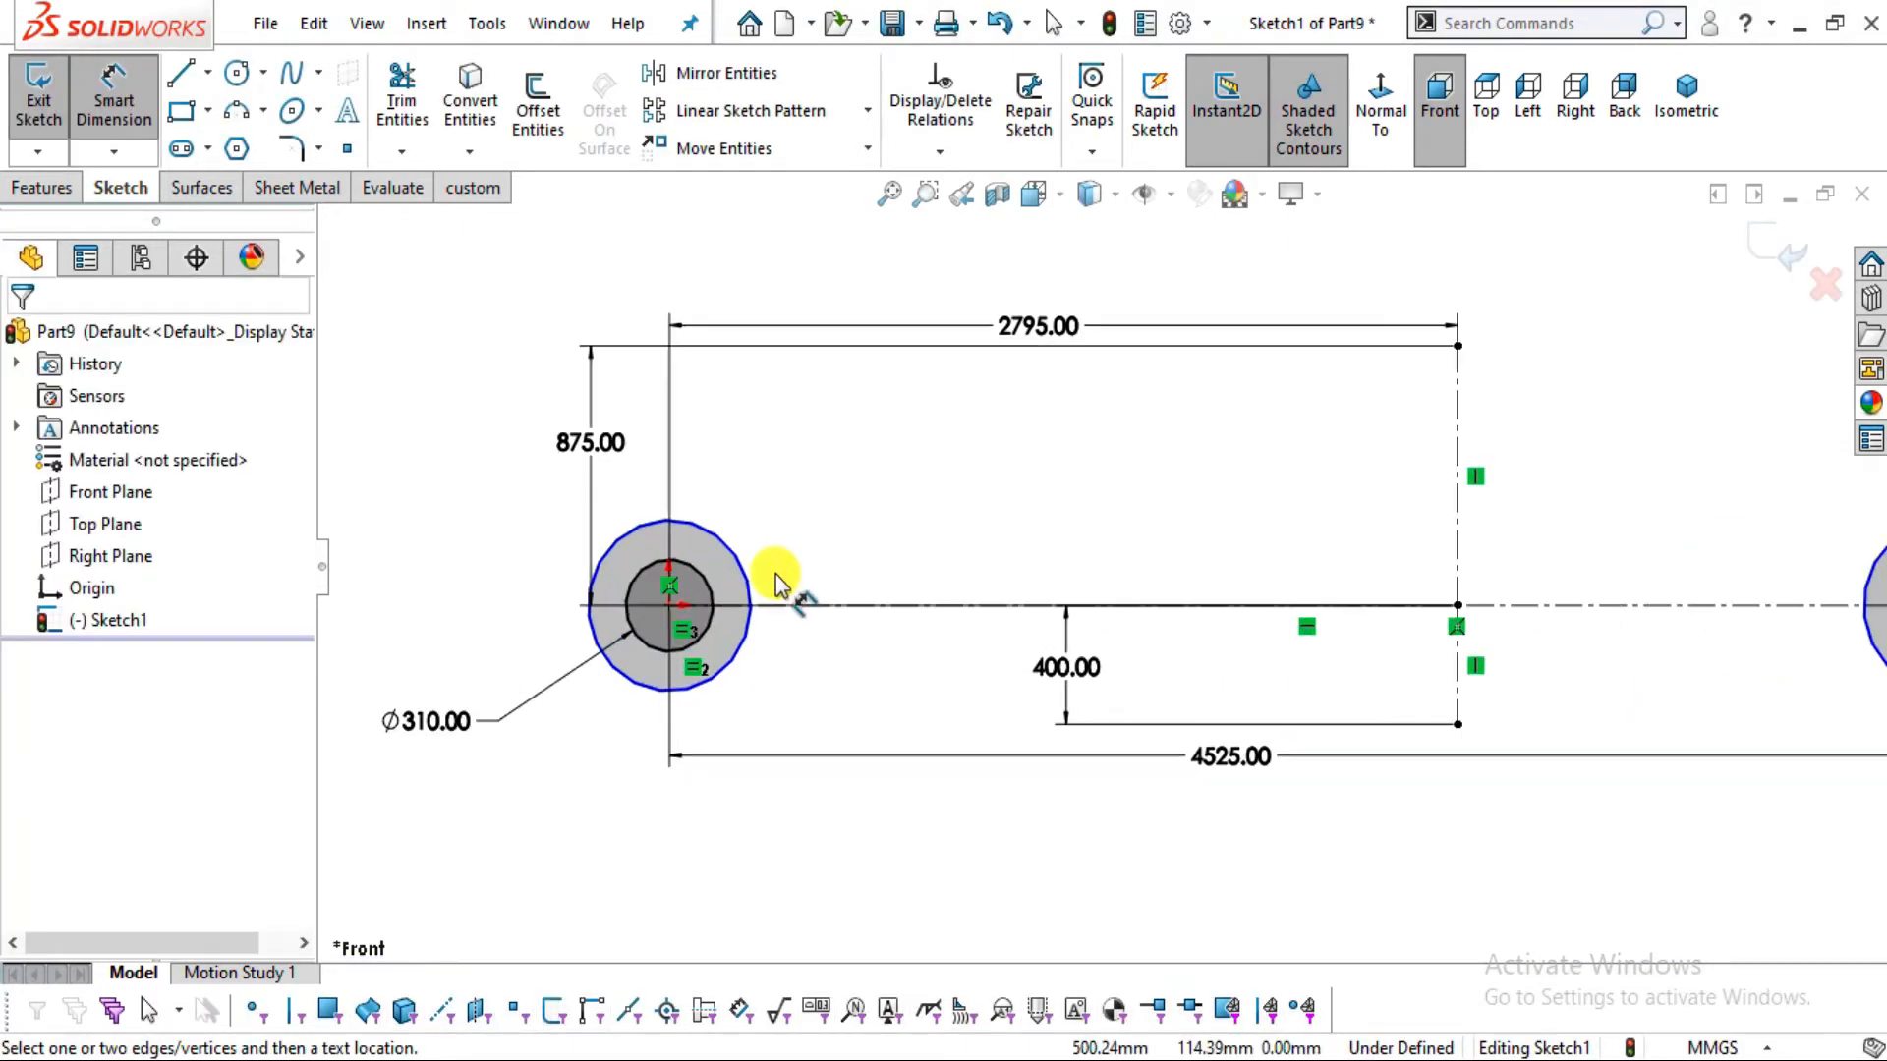
click(634, 680)
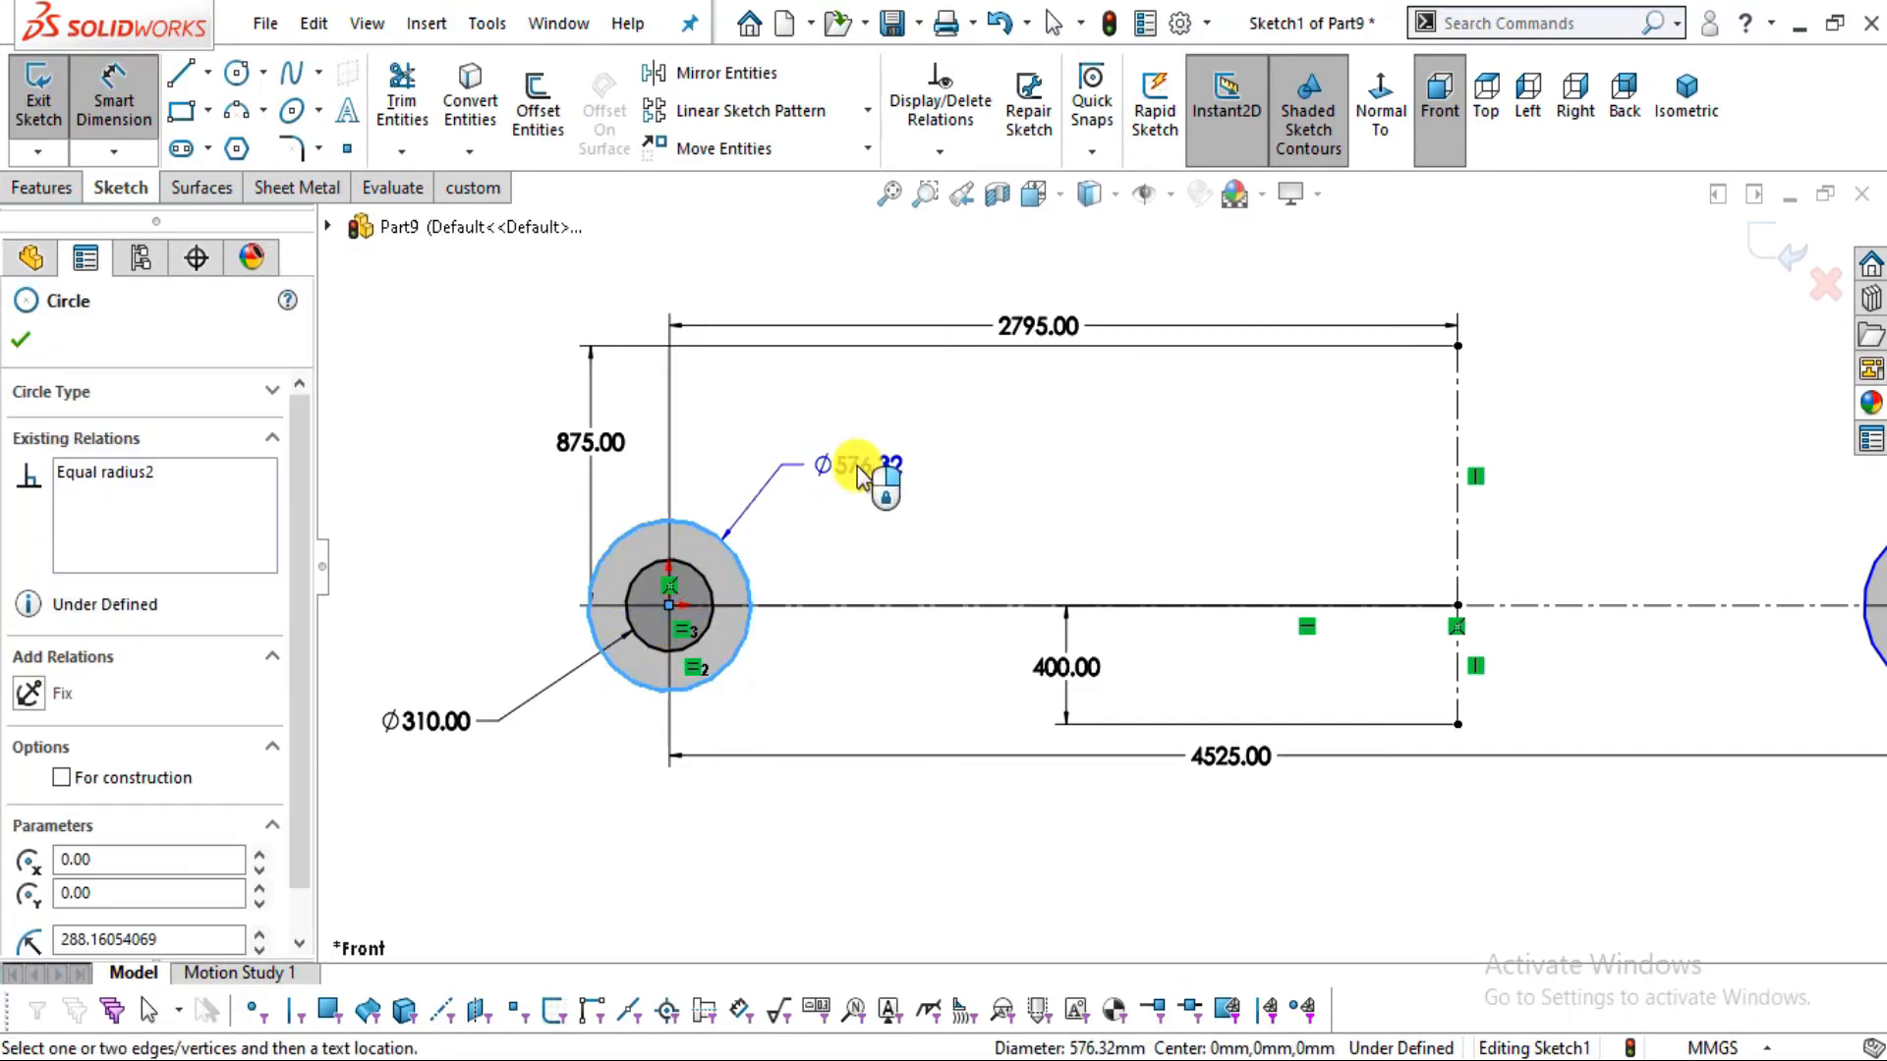
key(alt+Tab)
key(alt+Tab)
click(887, 521)
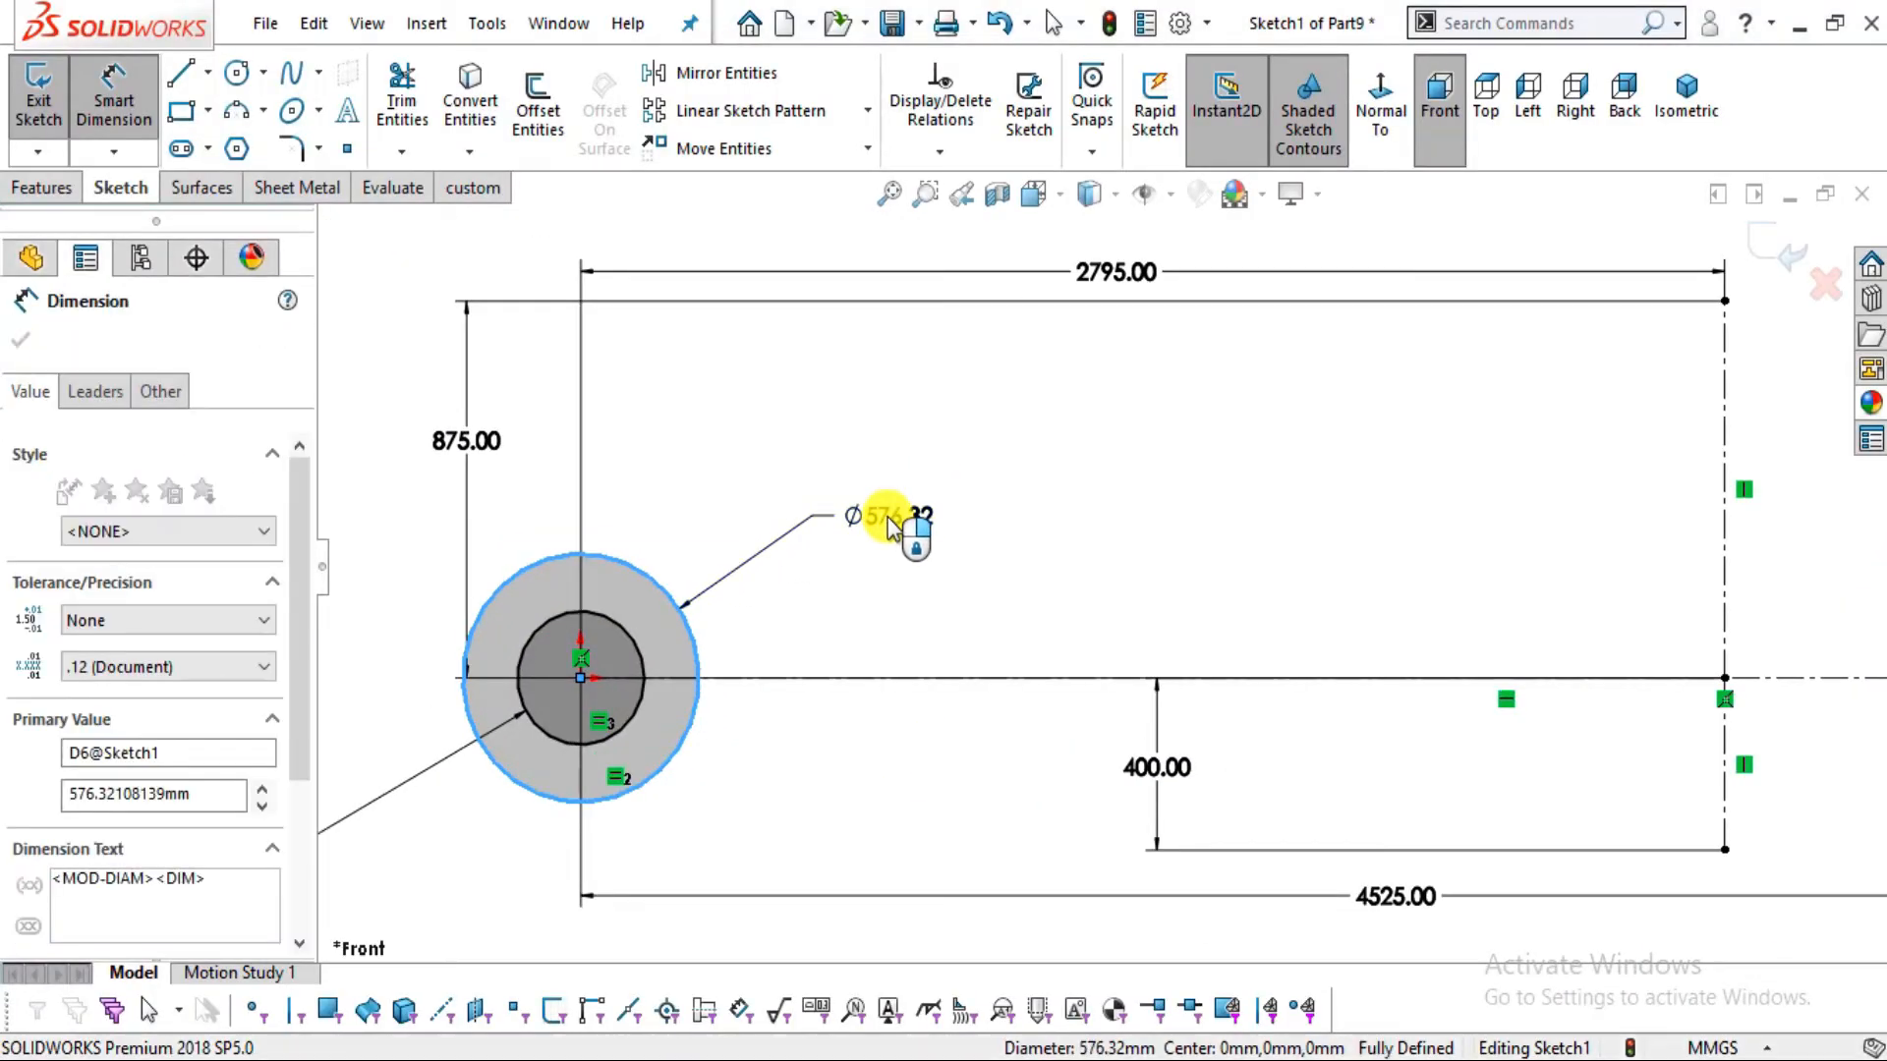
text(1)
key(Return)
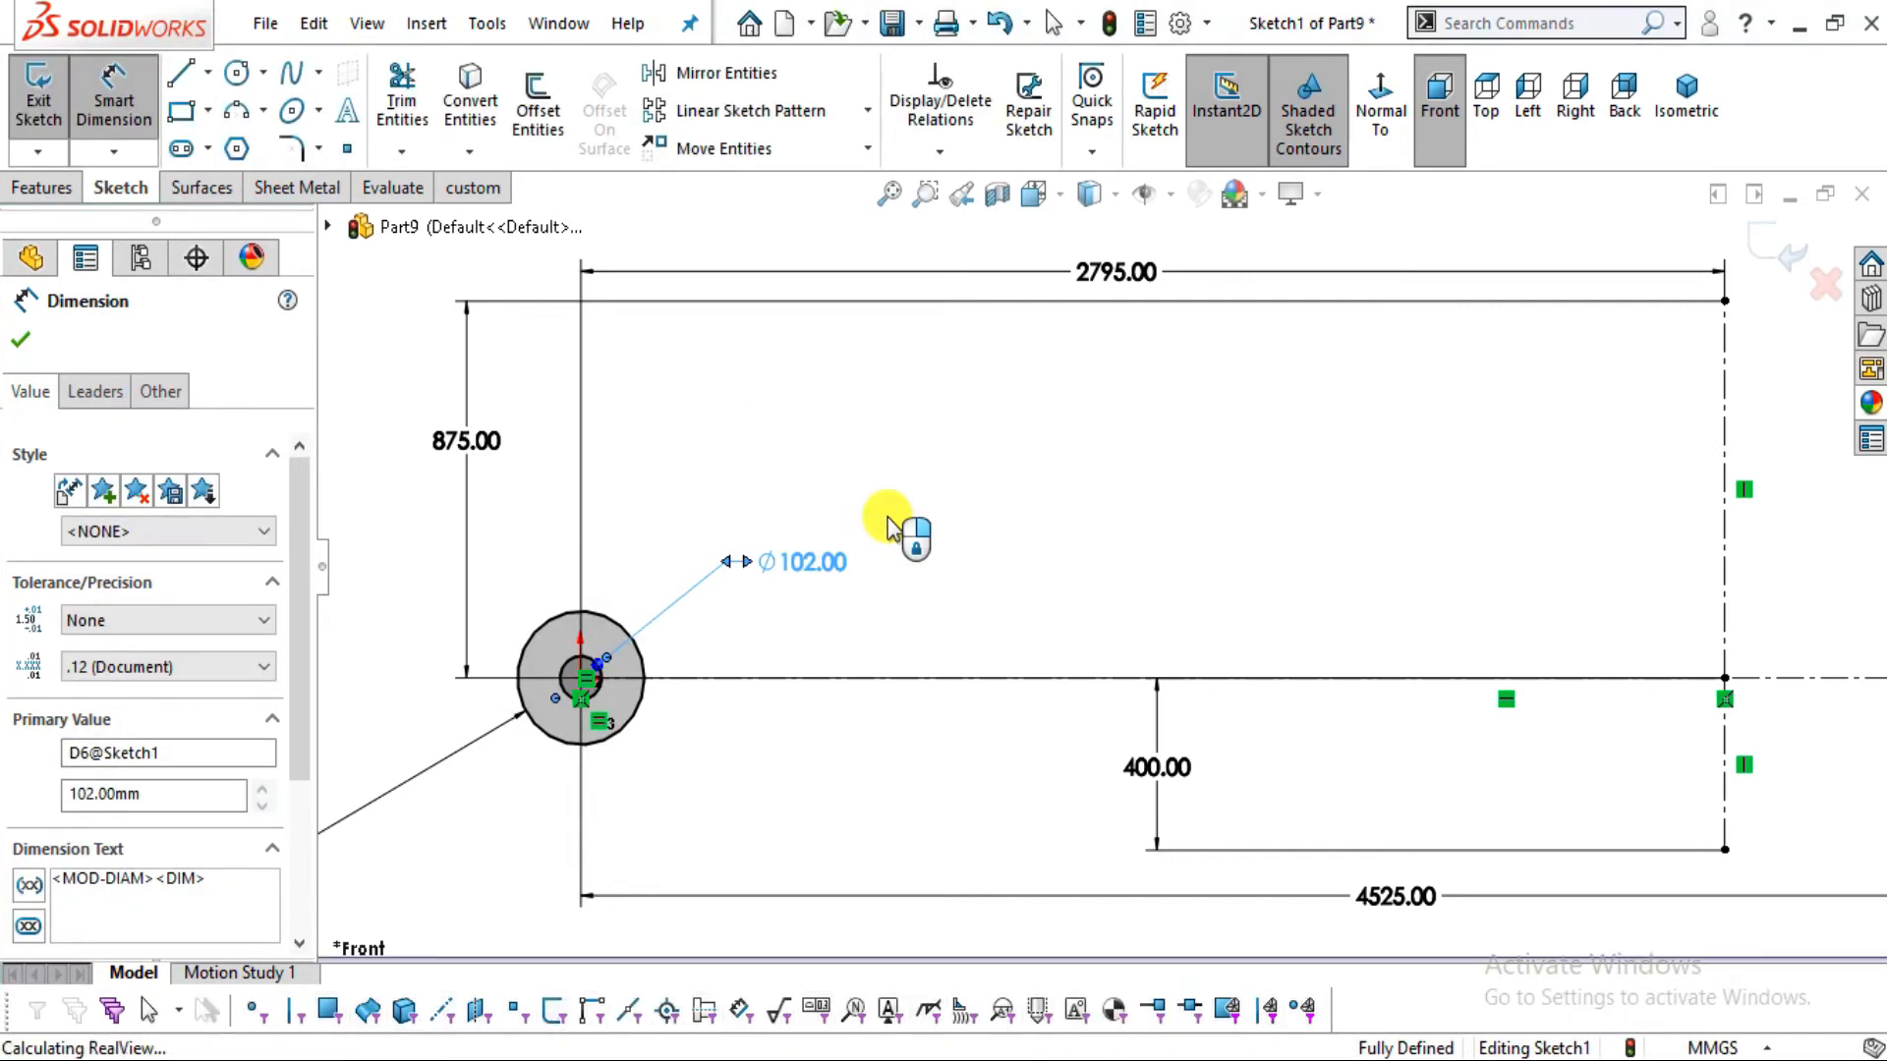
key(Escape)
Move the 2795 mm dimension higher above the sketch and the 875 mm dimension out past the far-end circles
scroll(951, 680, up, 2)
scroll(955, 682, up, 3)
scroll(1211, 590, down, 1)
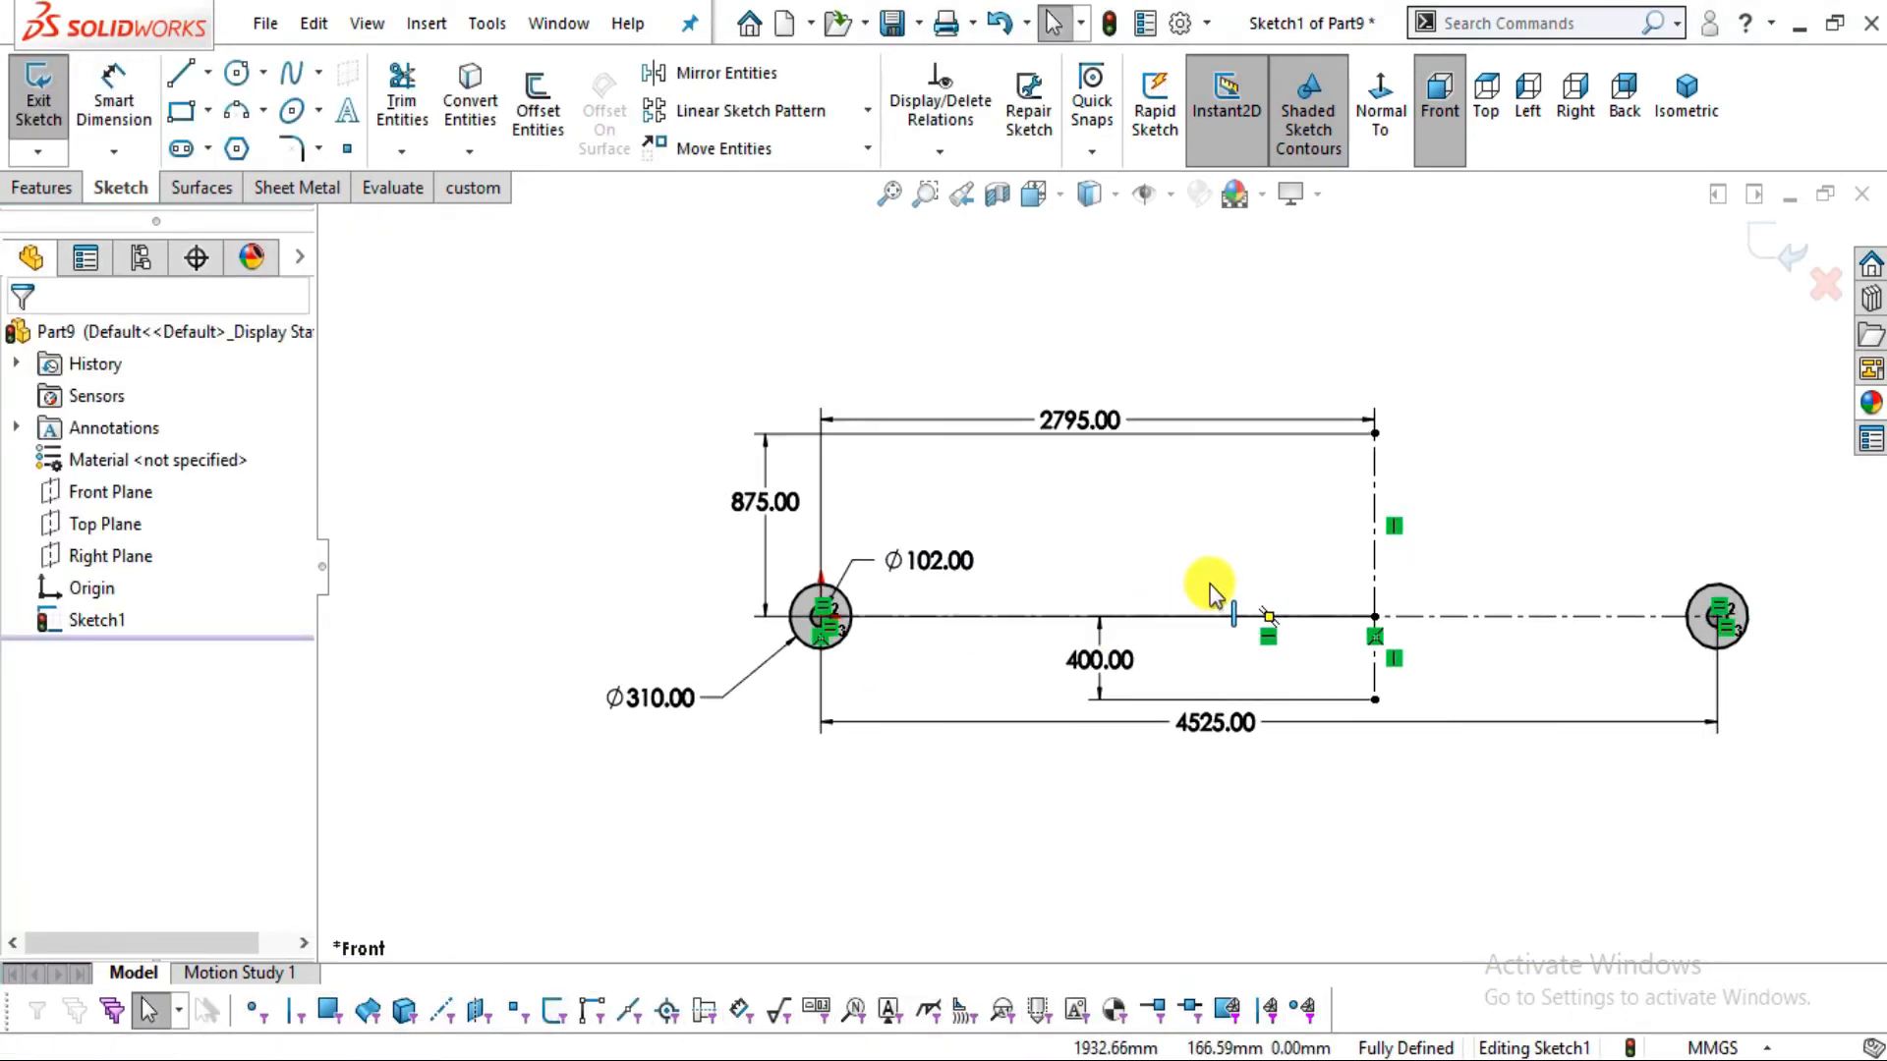
drag(1077, 409, 1053, 244)
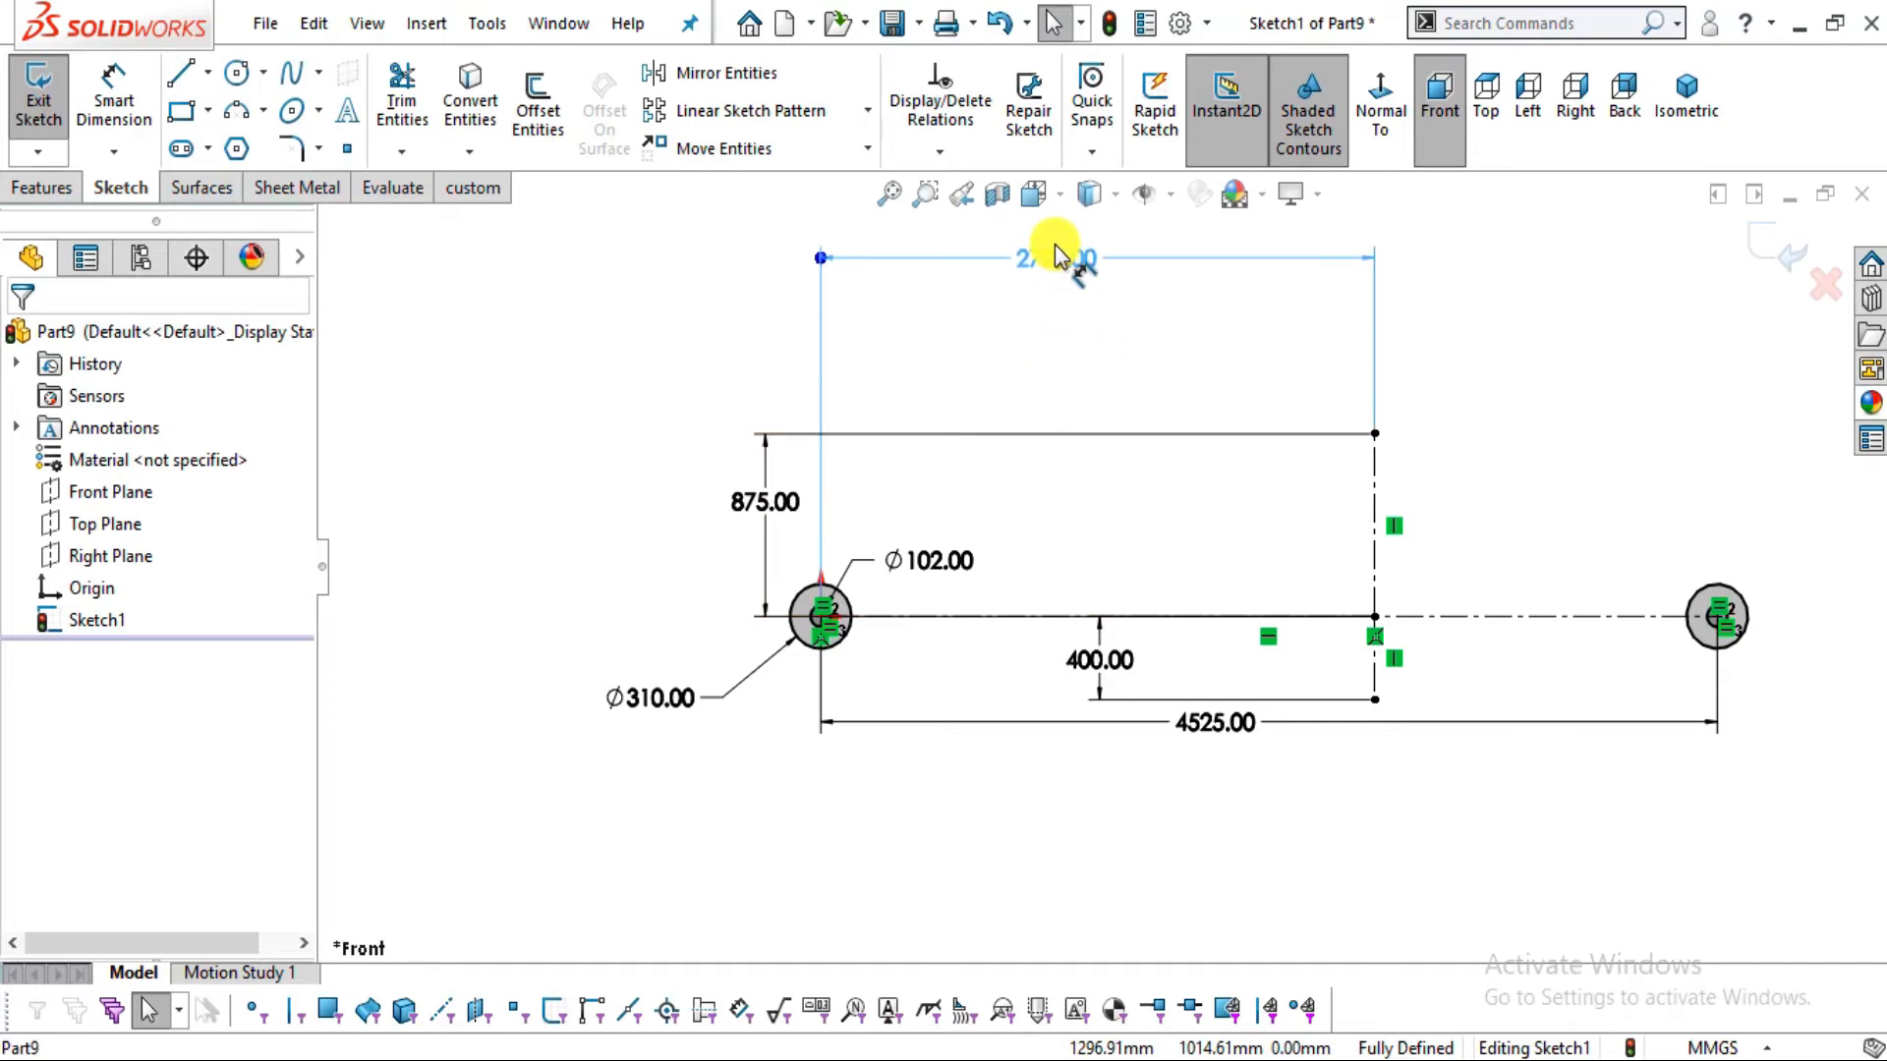
mouse_move(786, 503)
mouse_down()
mouse_move(1748, 473)
mouse_move(1853, 550)
mouse_up()
key(f)
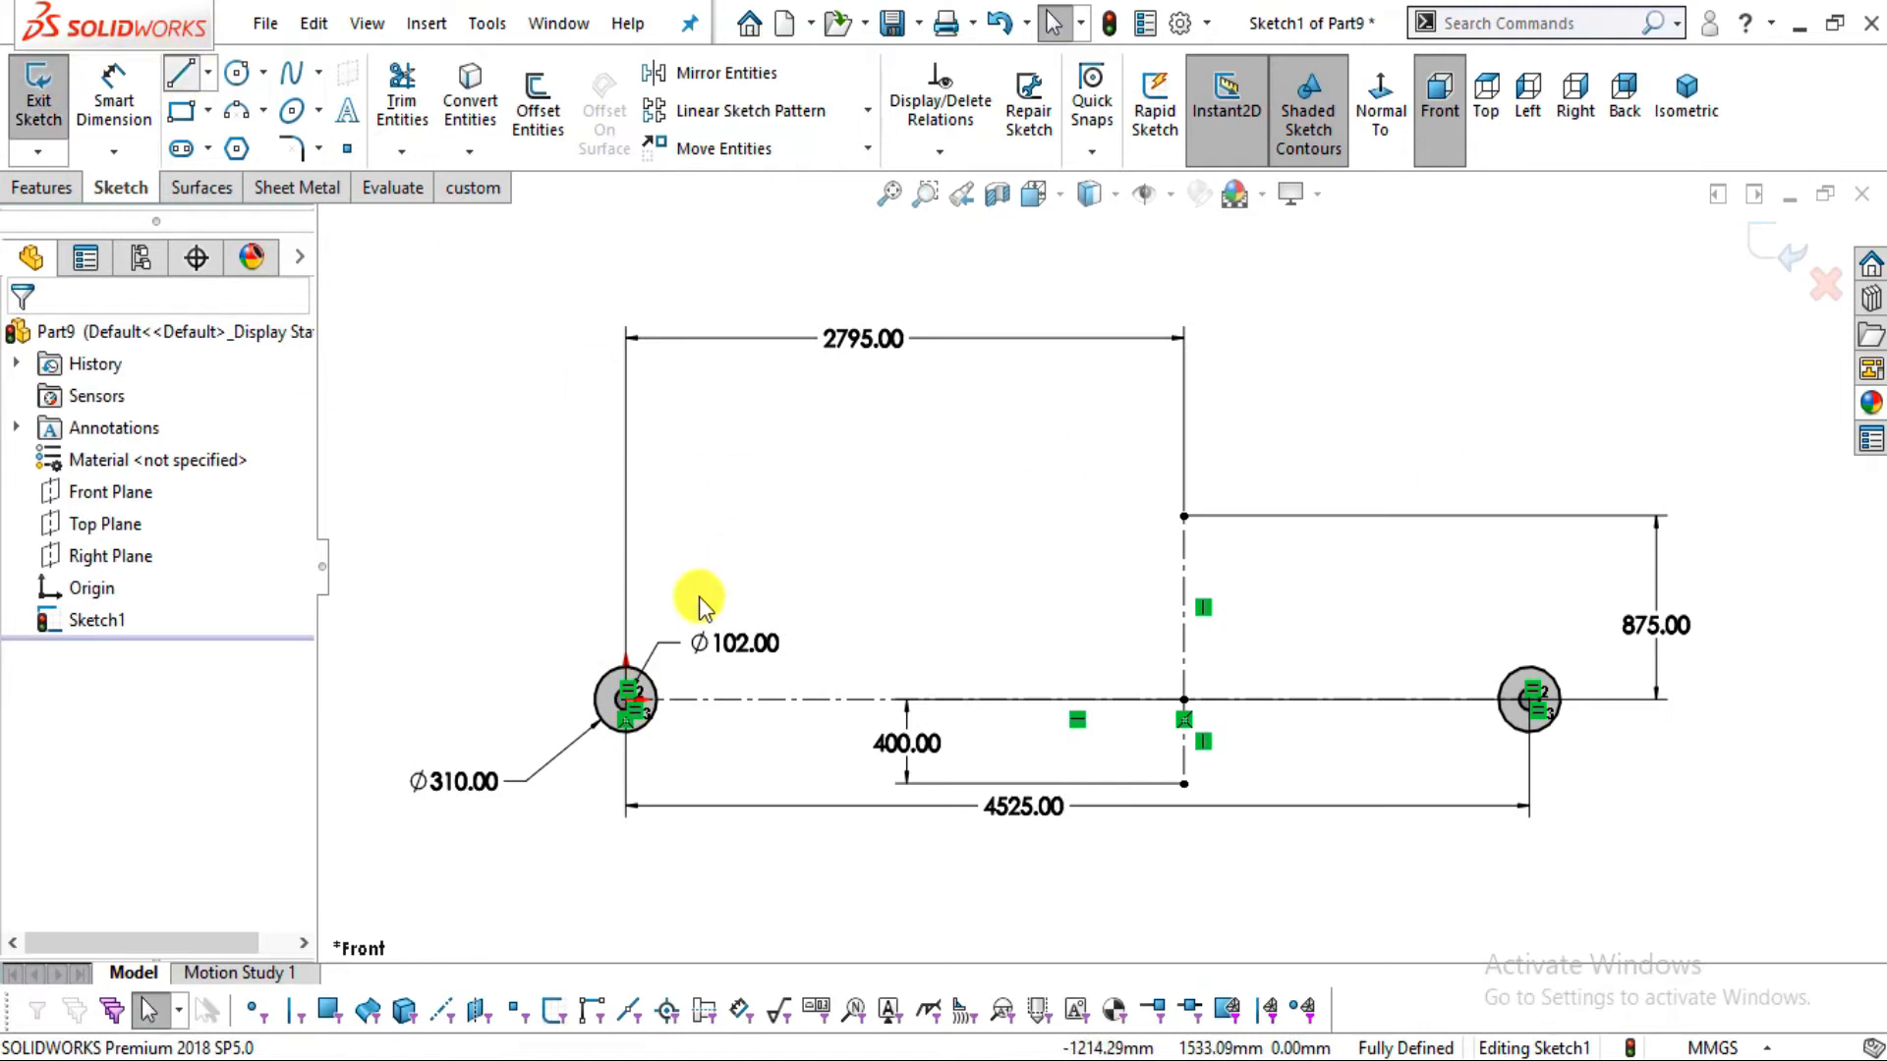
Sketch a sloped line about 1930 mm long, tangent to the top of the origin's outer circle and rising toward the vertical centerline
key(l)
scroll(649, 693, down, 3)
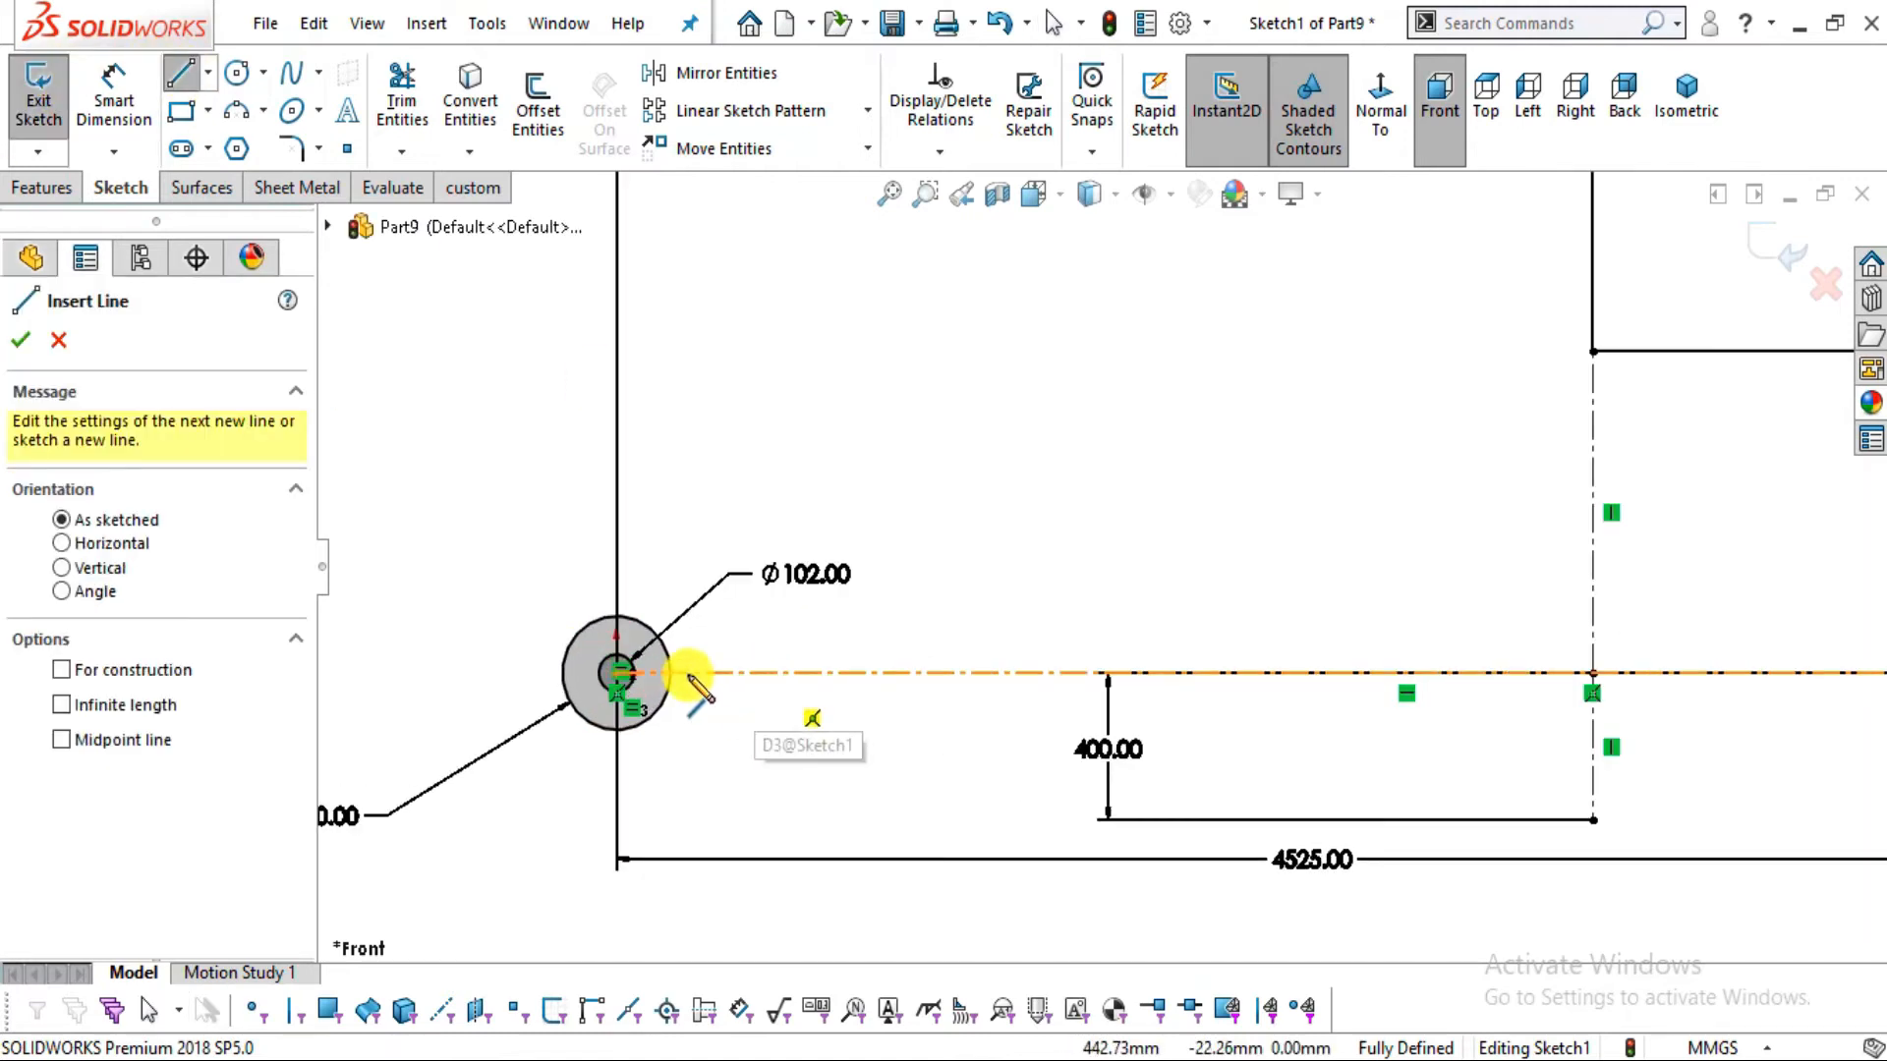
click(572, 640)
scroll(1071, 432, up, 1)
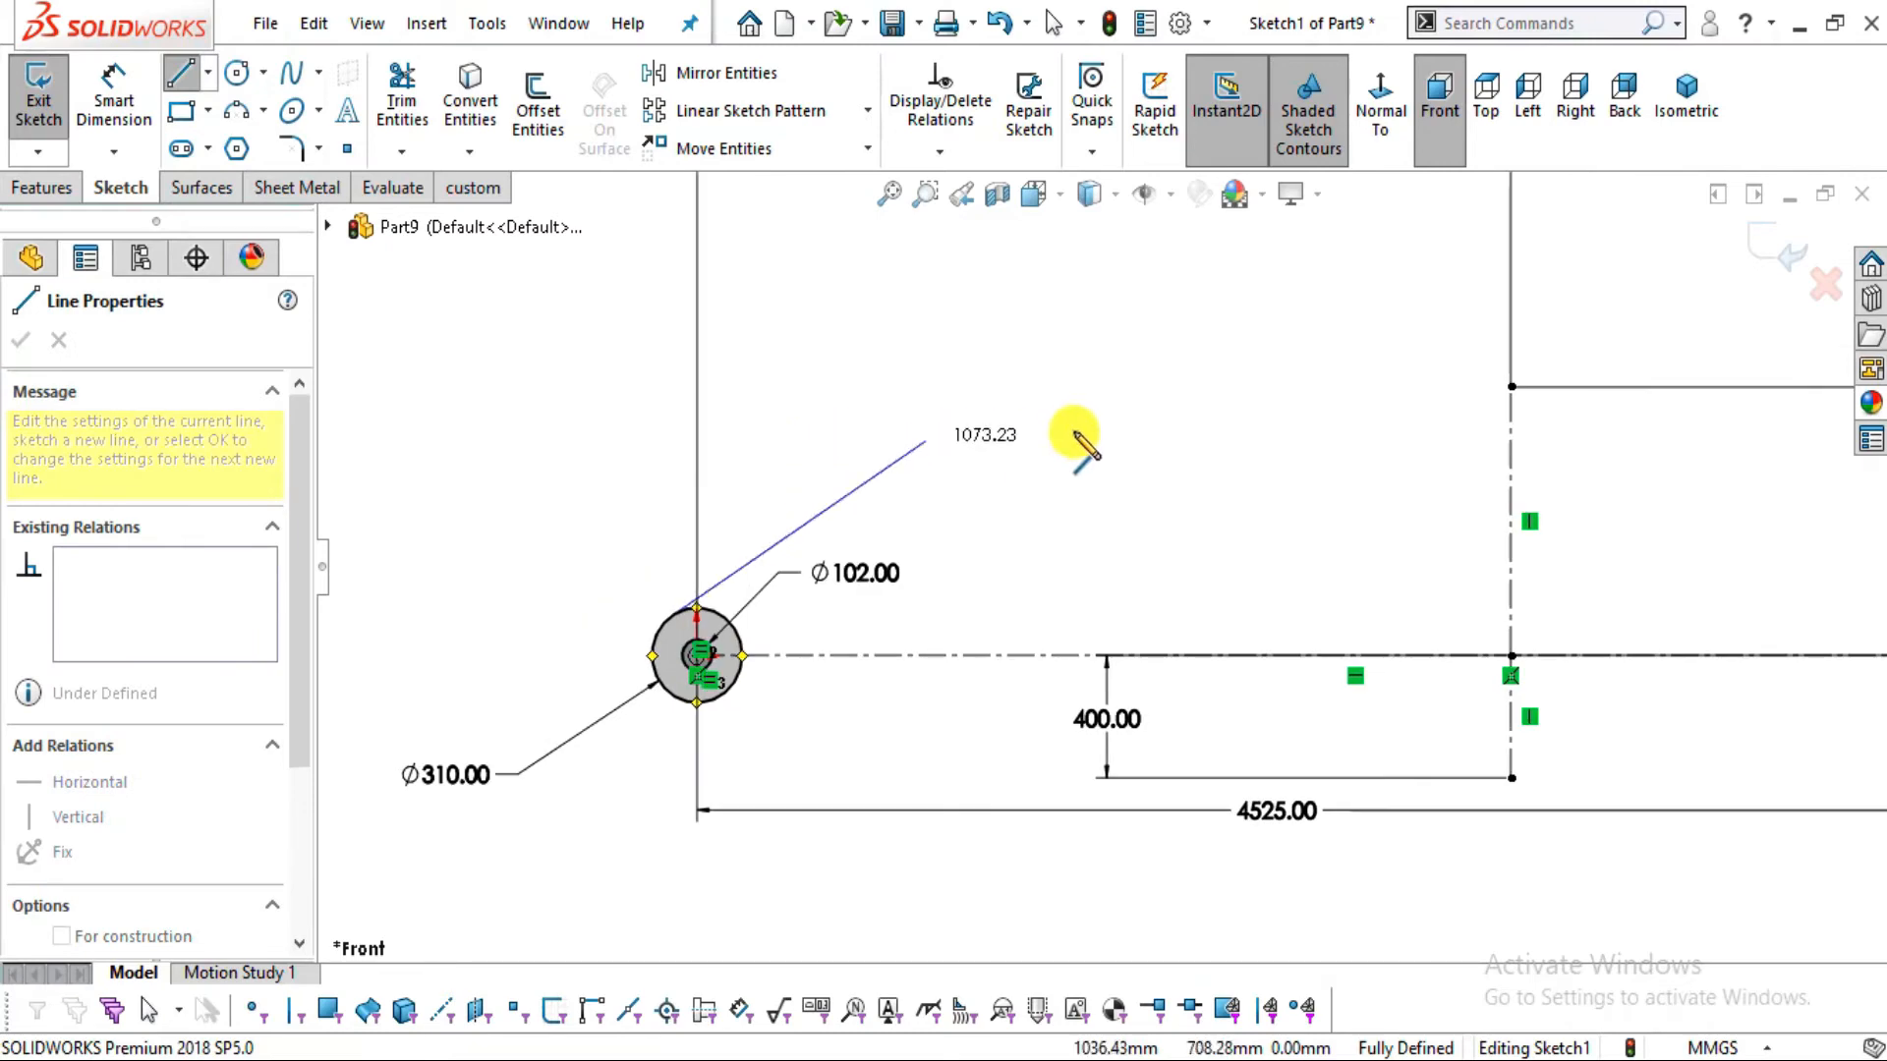
scroll(1091, 430, down, 2)
key(alt+Tab)
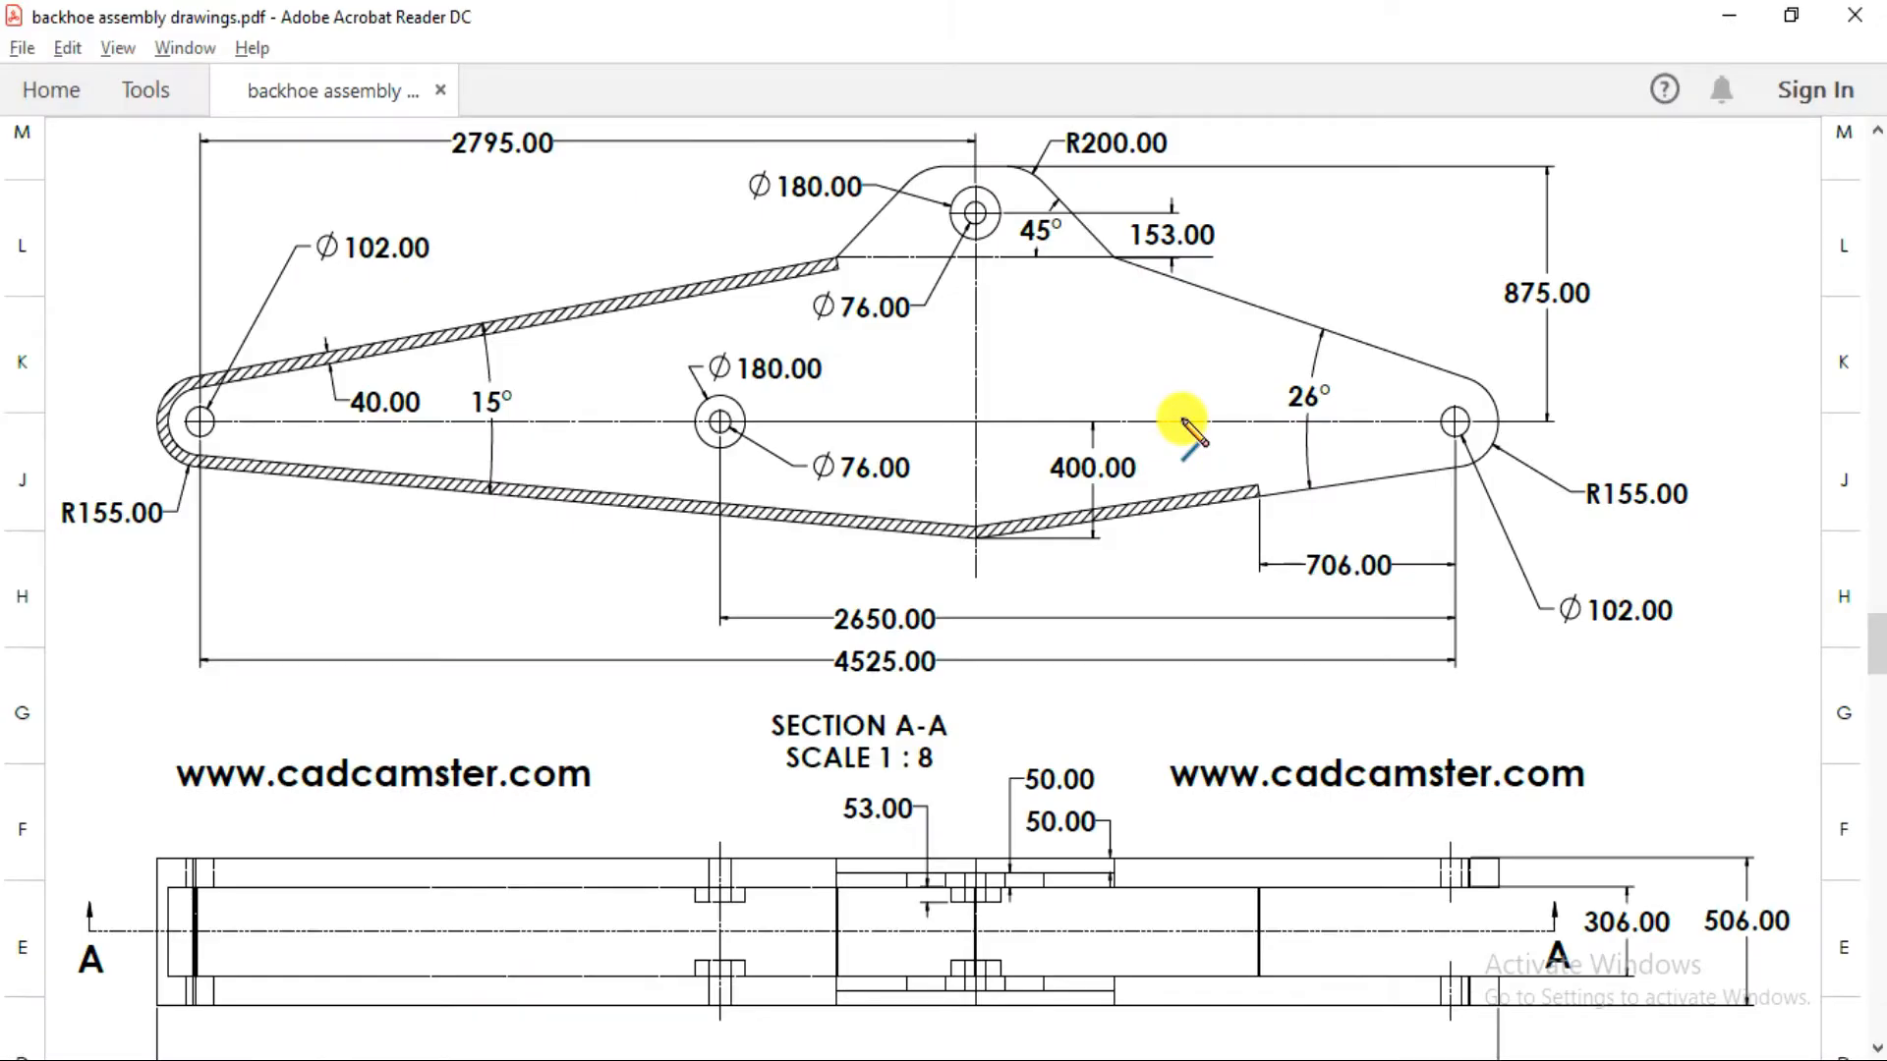
key(alt+Tab)
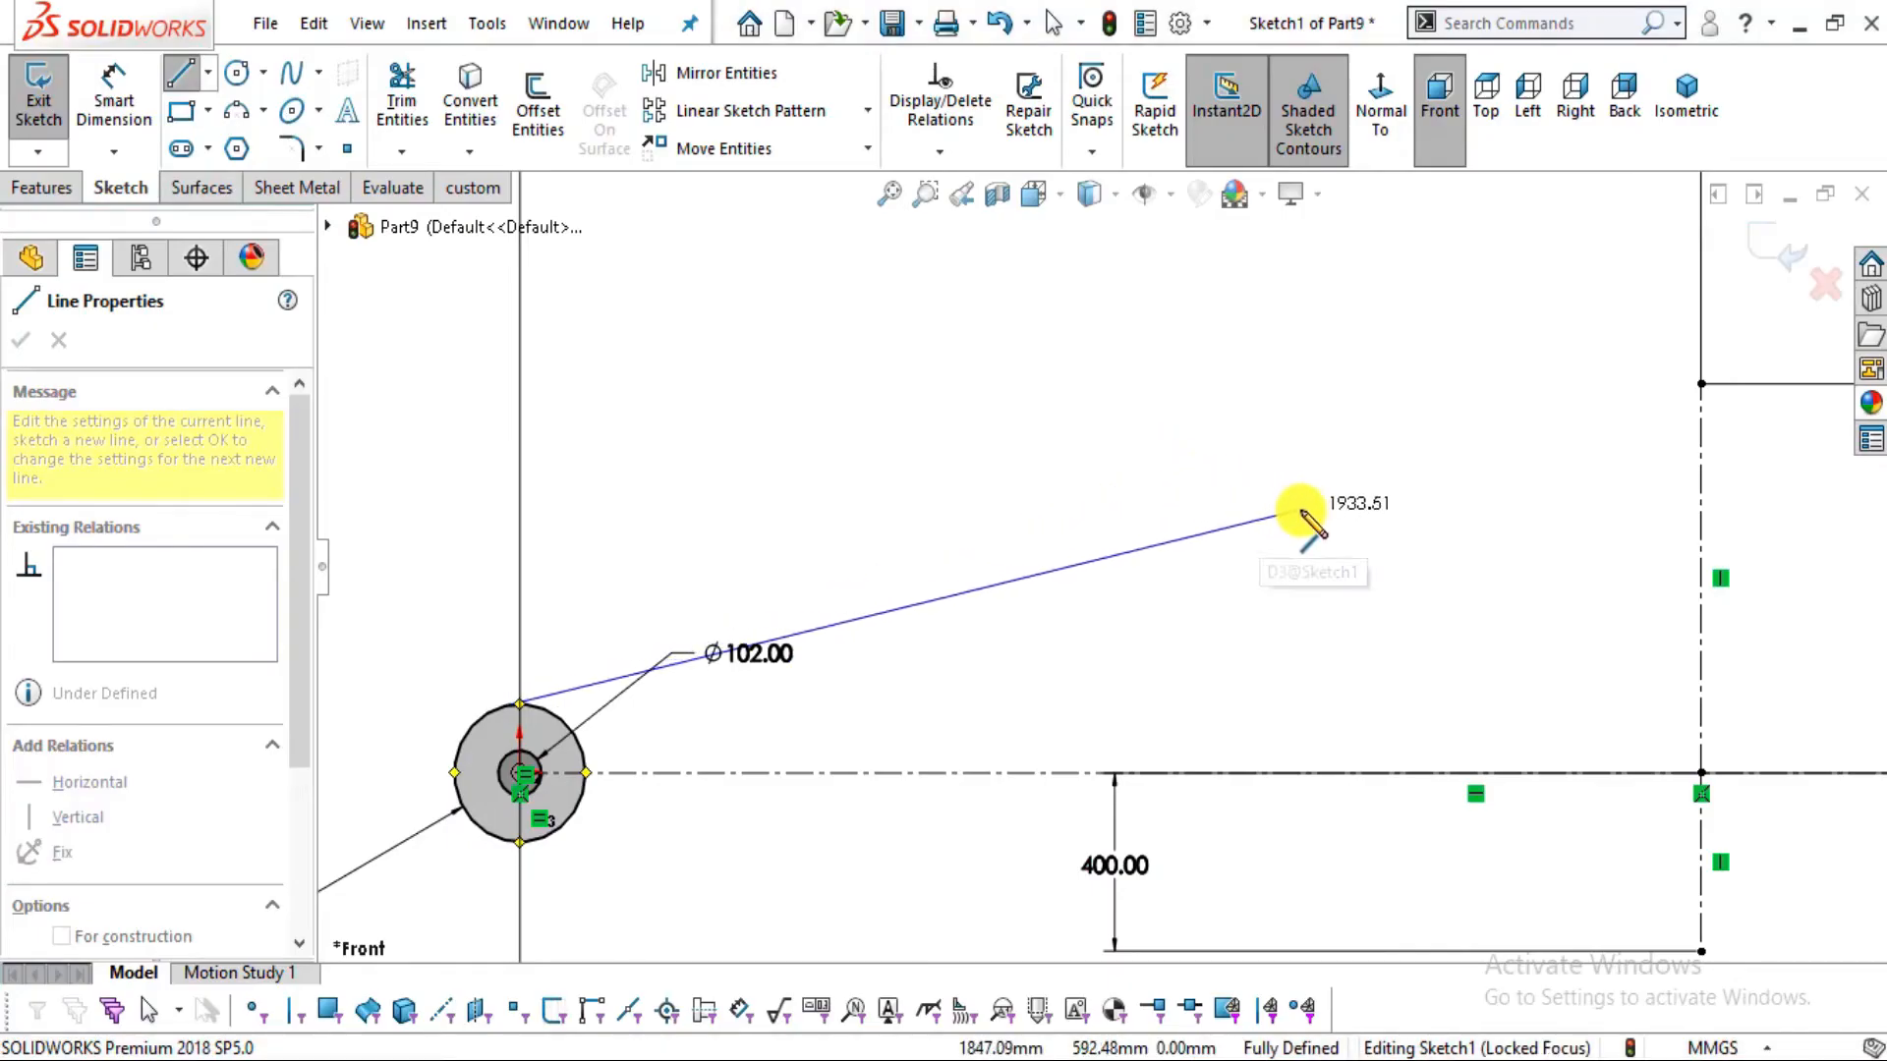
click(1311, 519)
Continue the profile with a steeper line about 445 mm long and a horizontal line to the vertical centerline's upper endpoint
key(alt+Tab)
key(alt+Tab)
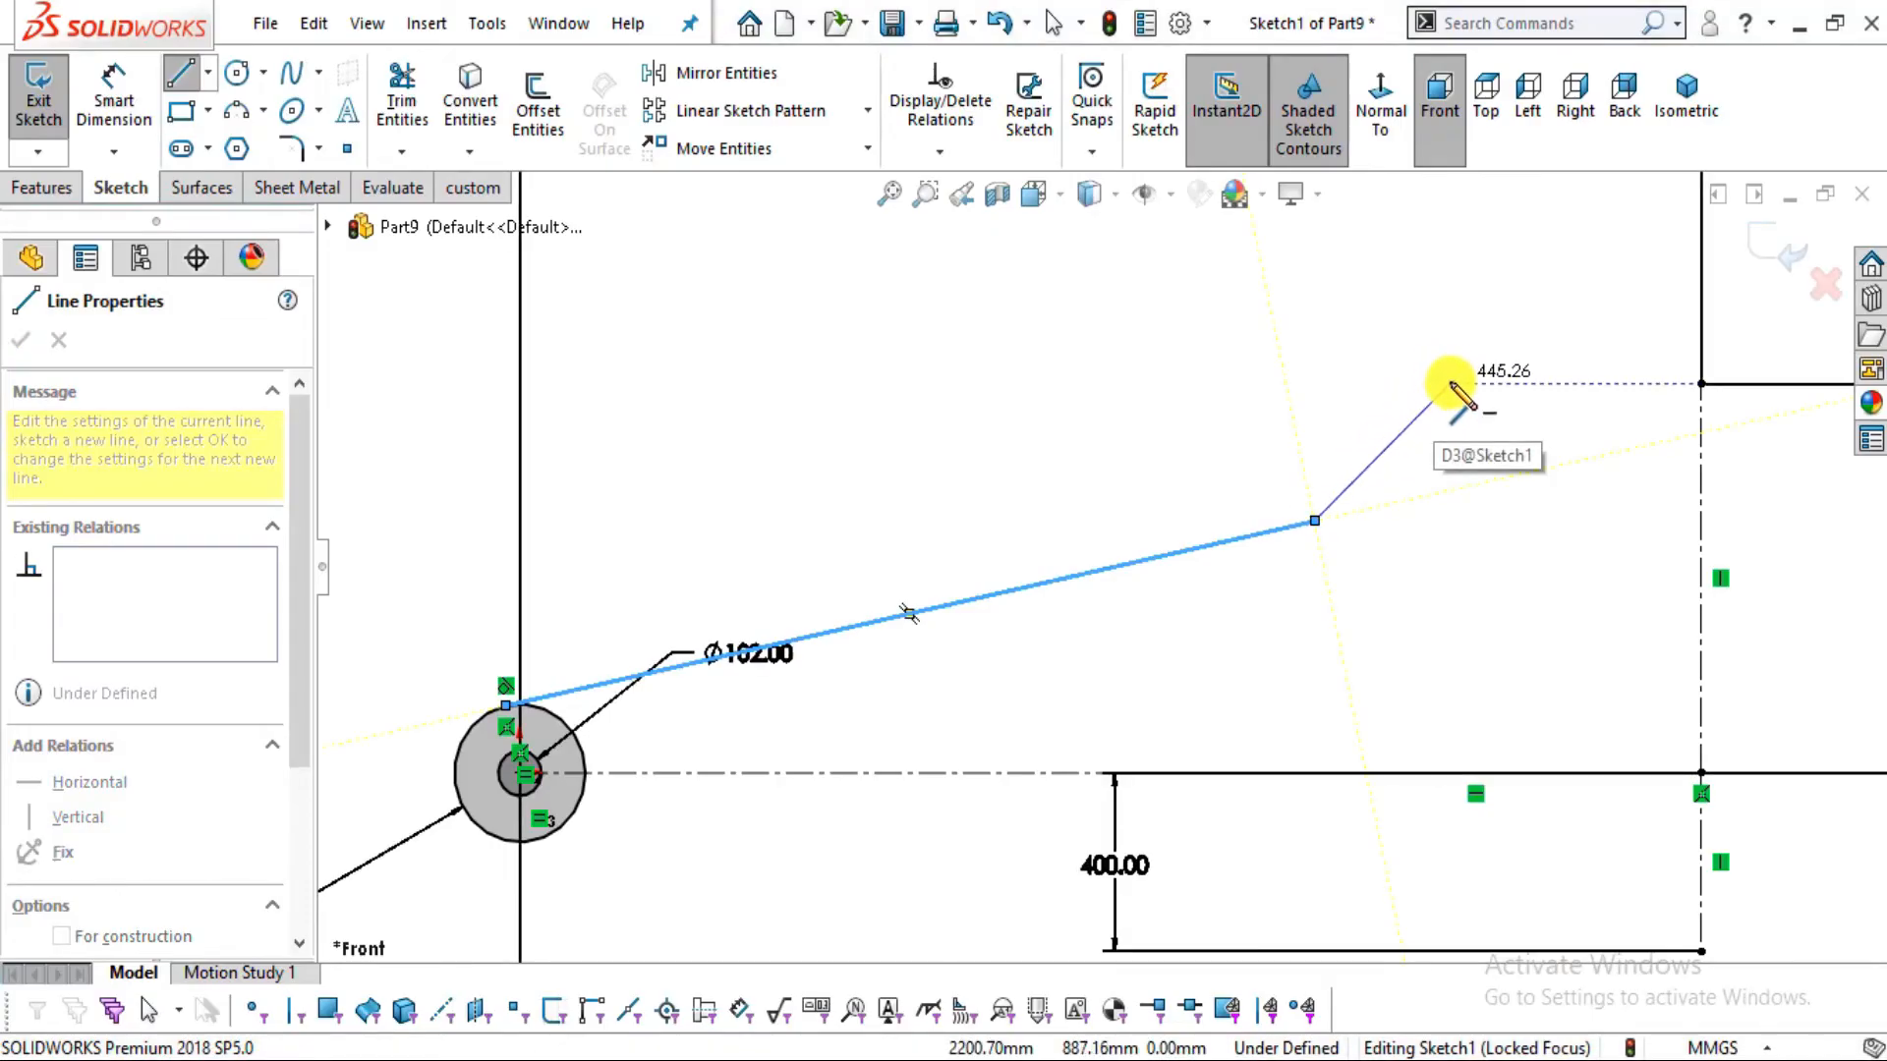
click(1450, 383)
click(1699, 383)
Continue the profile with a horizontal line, a descending line about 390 mm long and a line tangent to the far outer circle
scroll(1509, 476, up, 3)
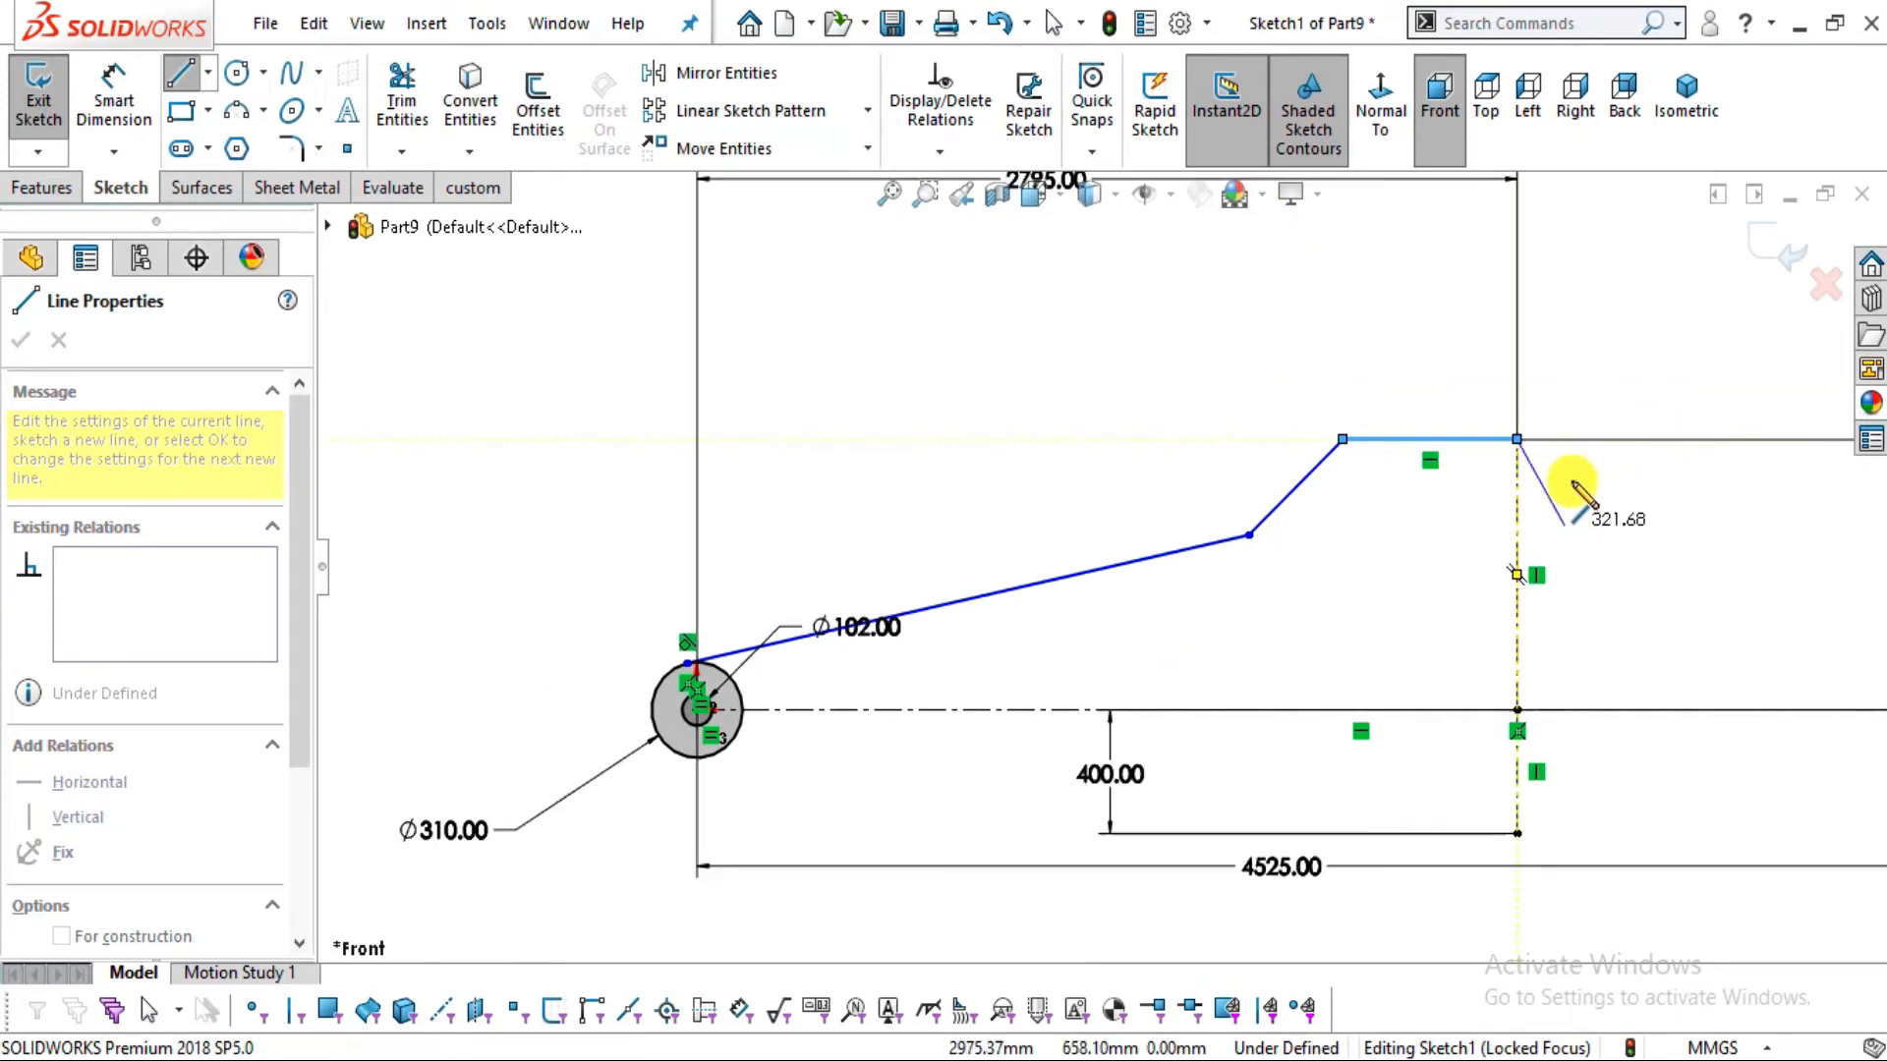
scroll(1549, 472, up, 3)
scroll(1431, 551, down, 3)
scroll(1430, 548, down, 2)
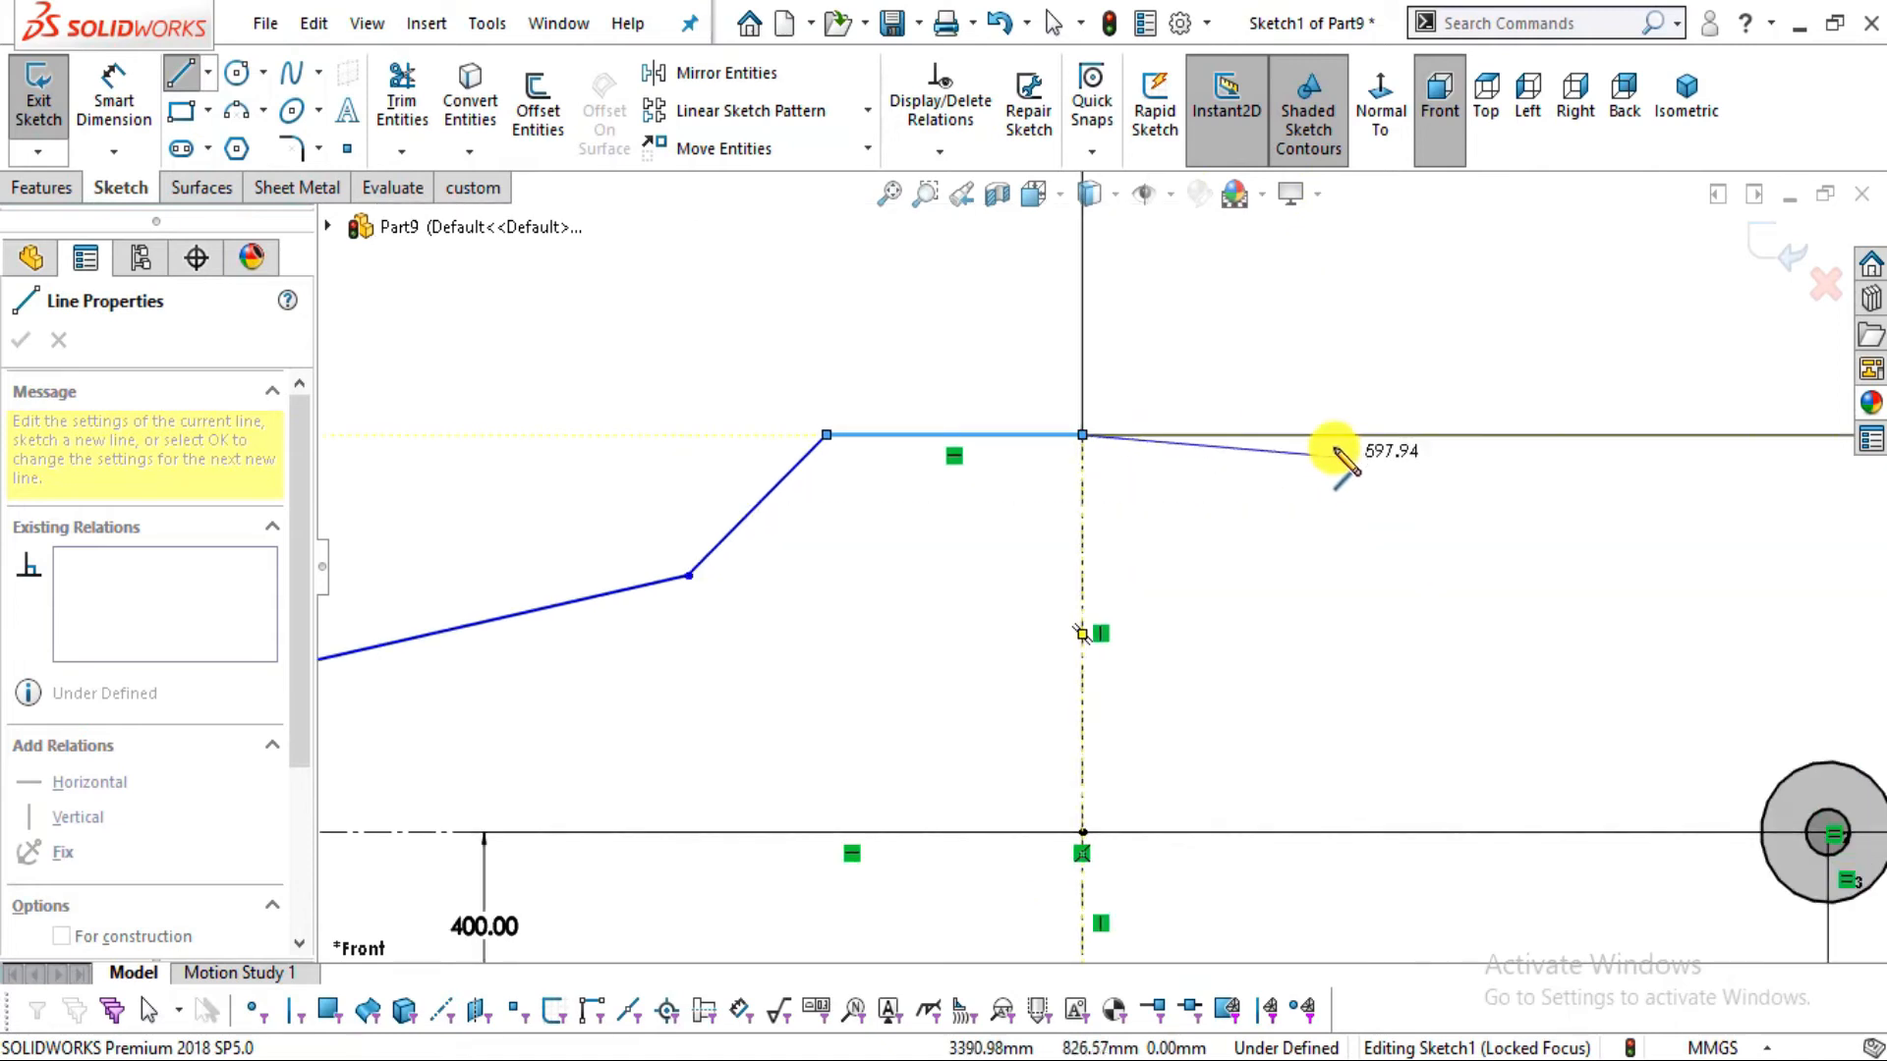
key(alt+Tab)
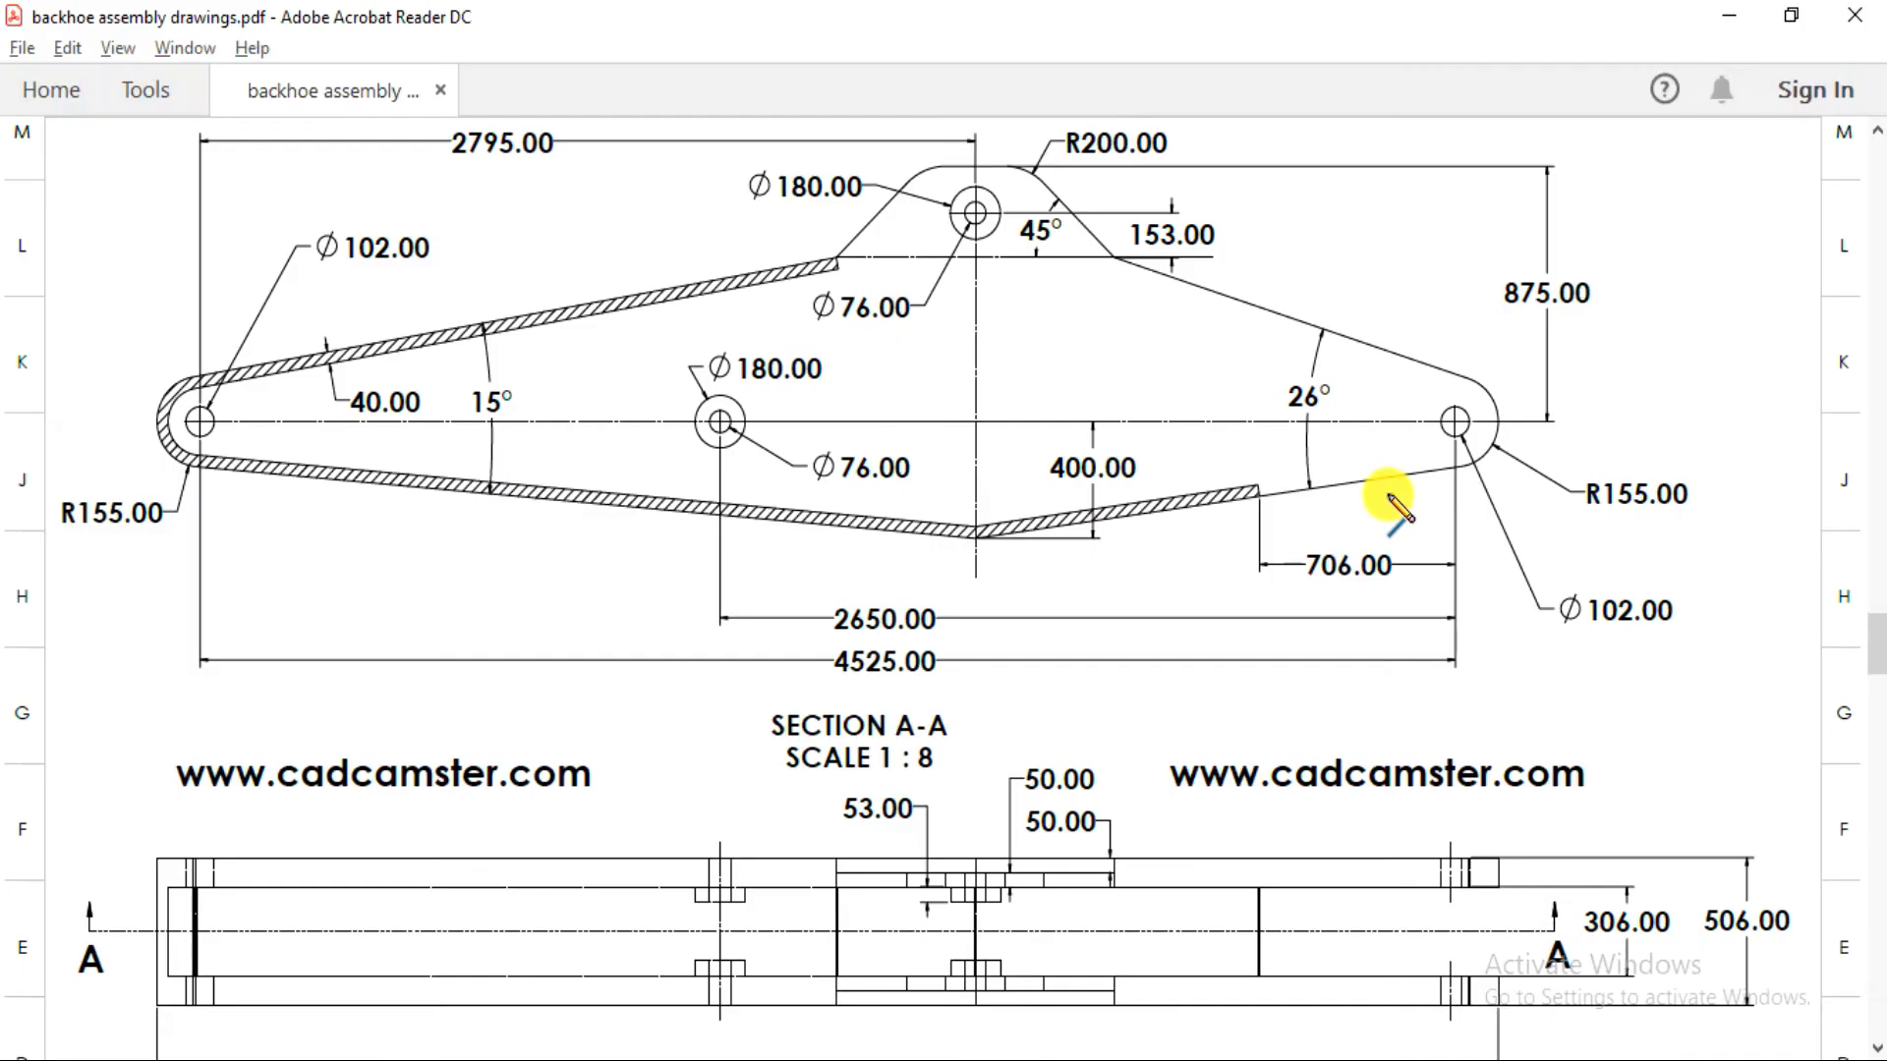
key(alt+Tab)
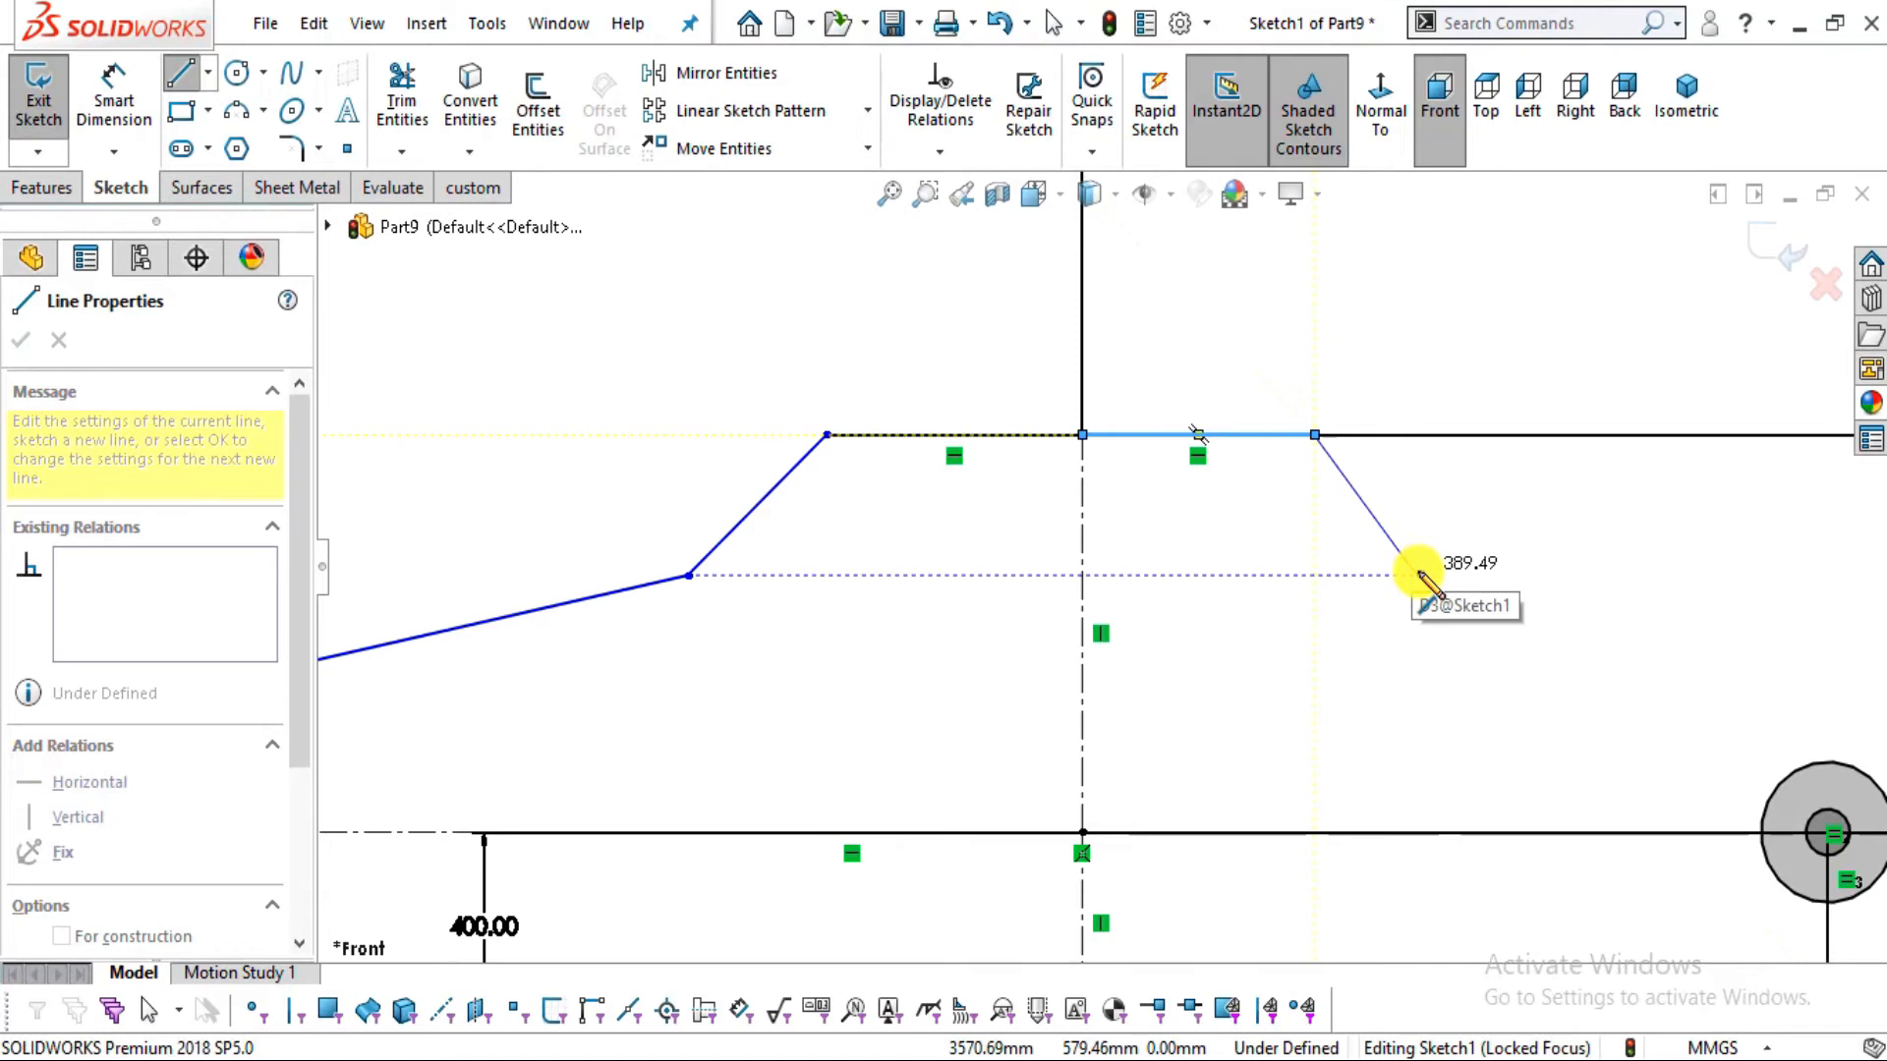
click(1418, 576)
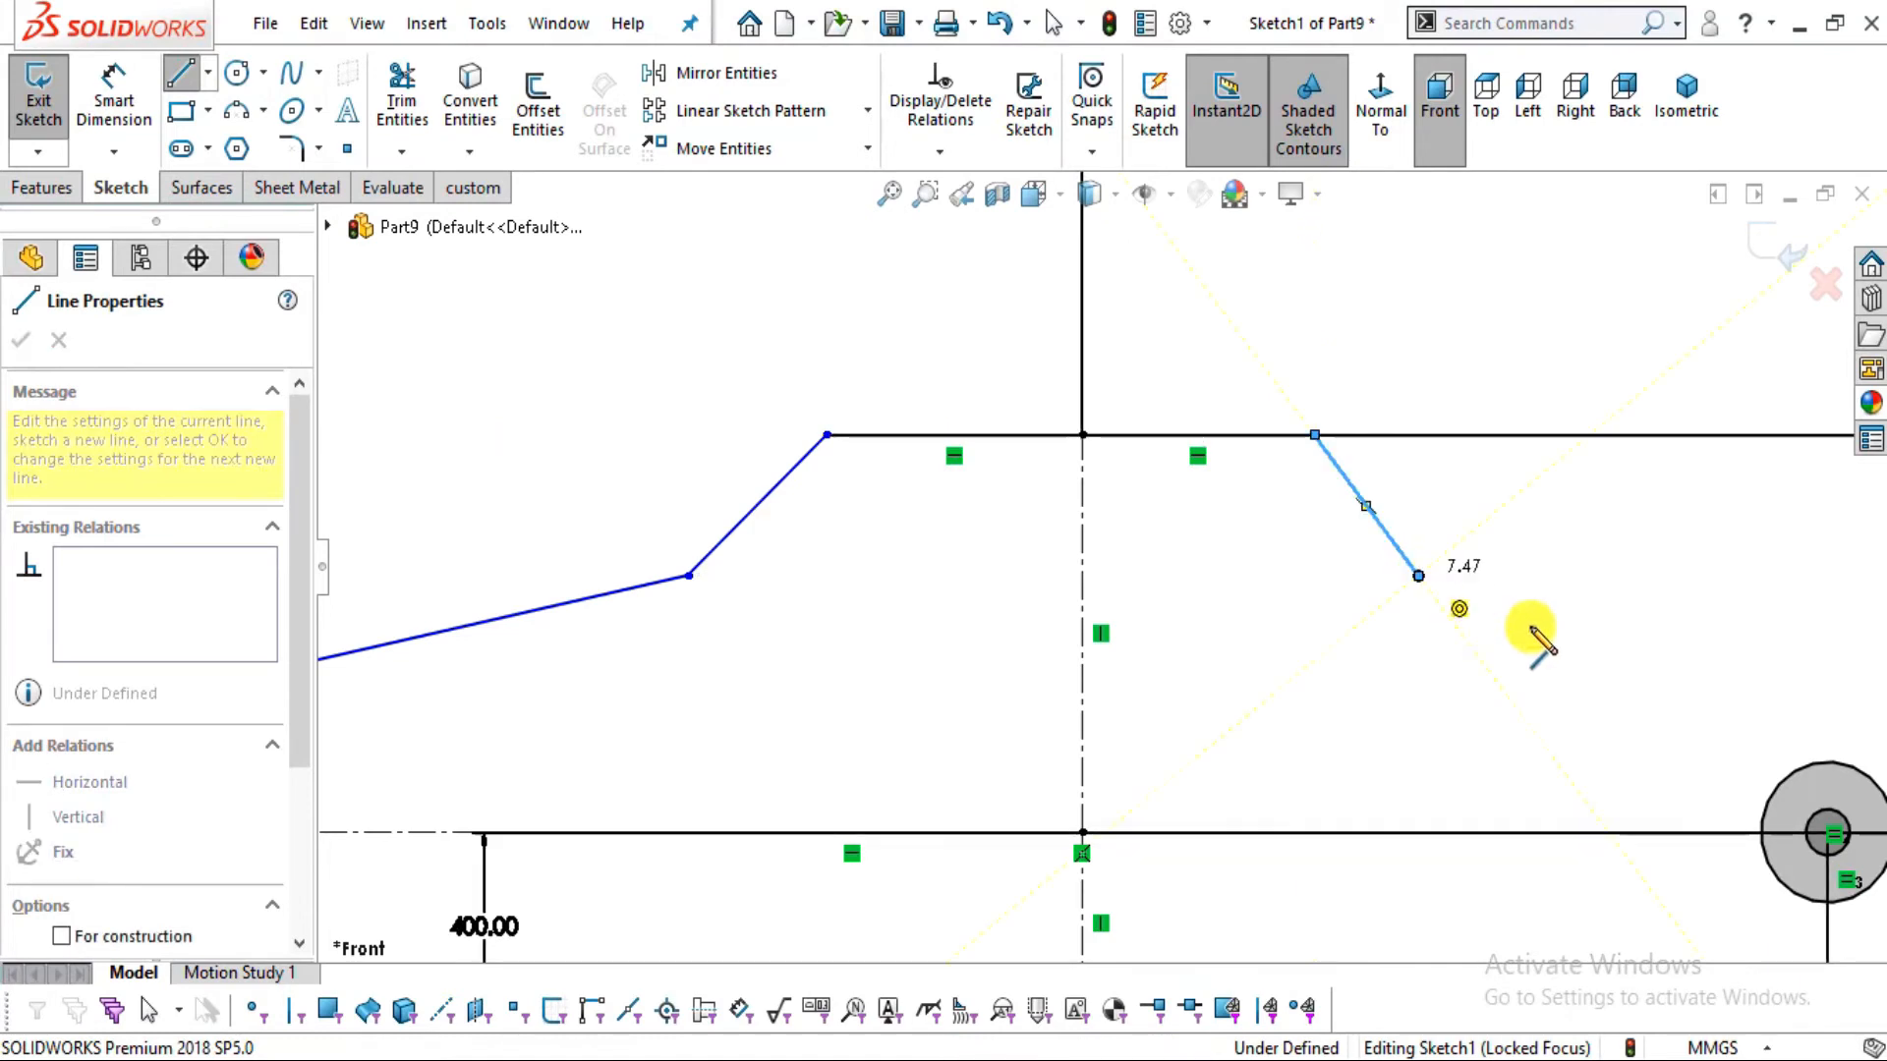
click(1860, 768)
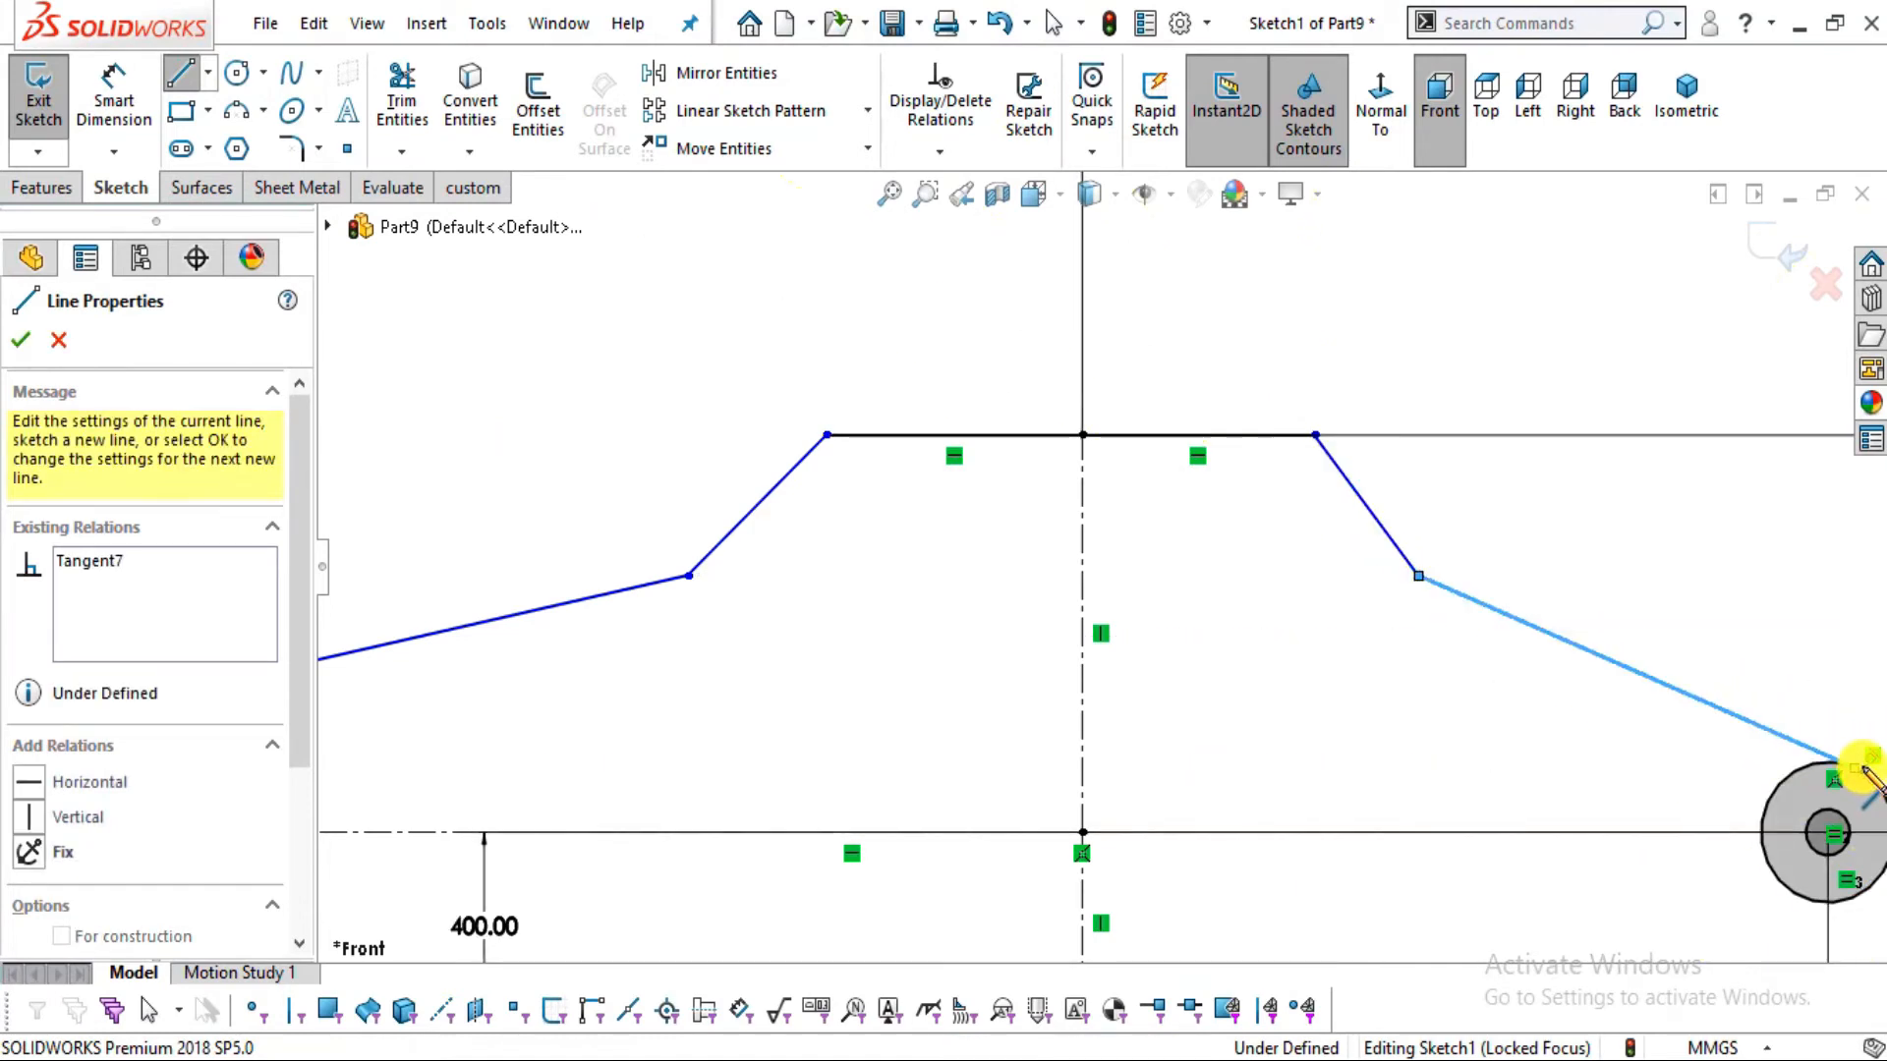
key(Escape)
key(f)
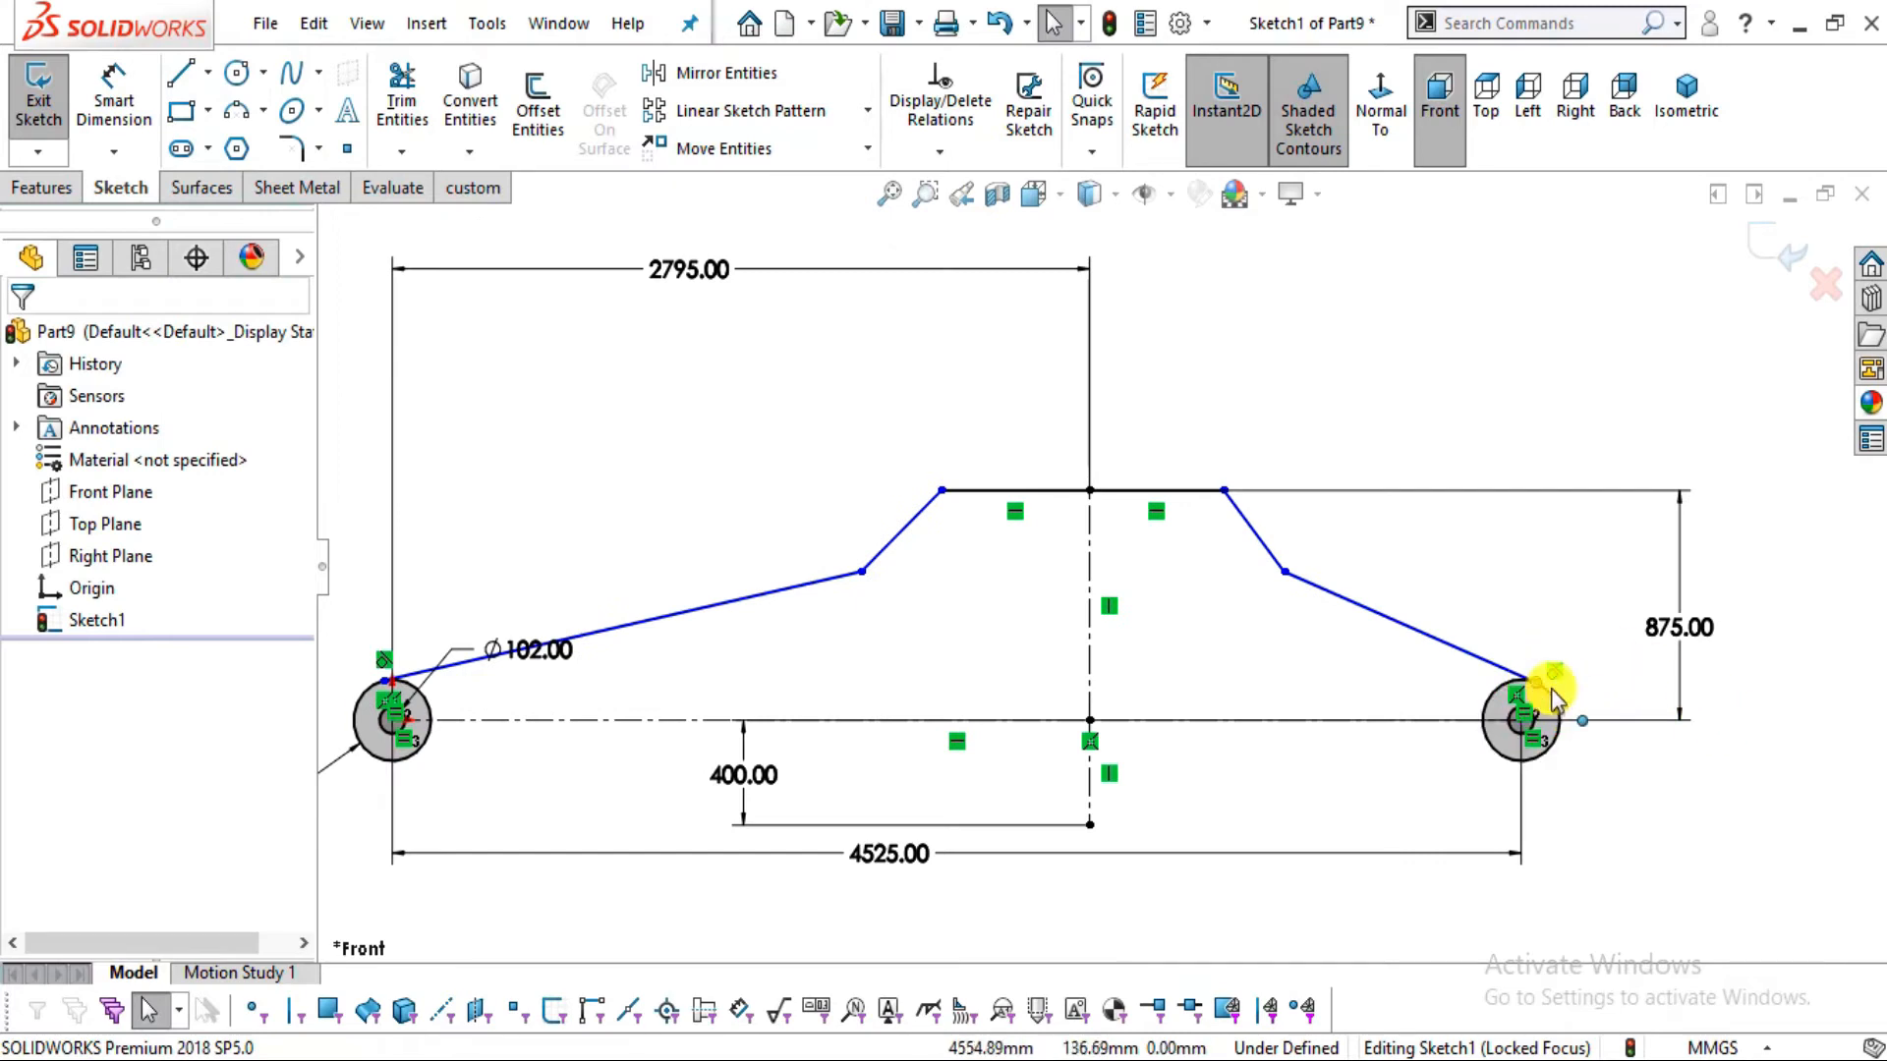
Sketch the two lower profile lines from the origin's outer circle to the vertical centerline's lower endpoint and up to the far outer circle
scroll(373, 699, down, 2)
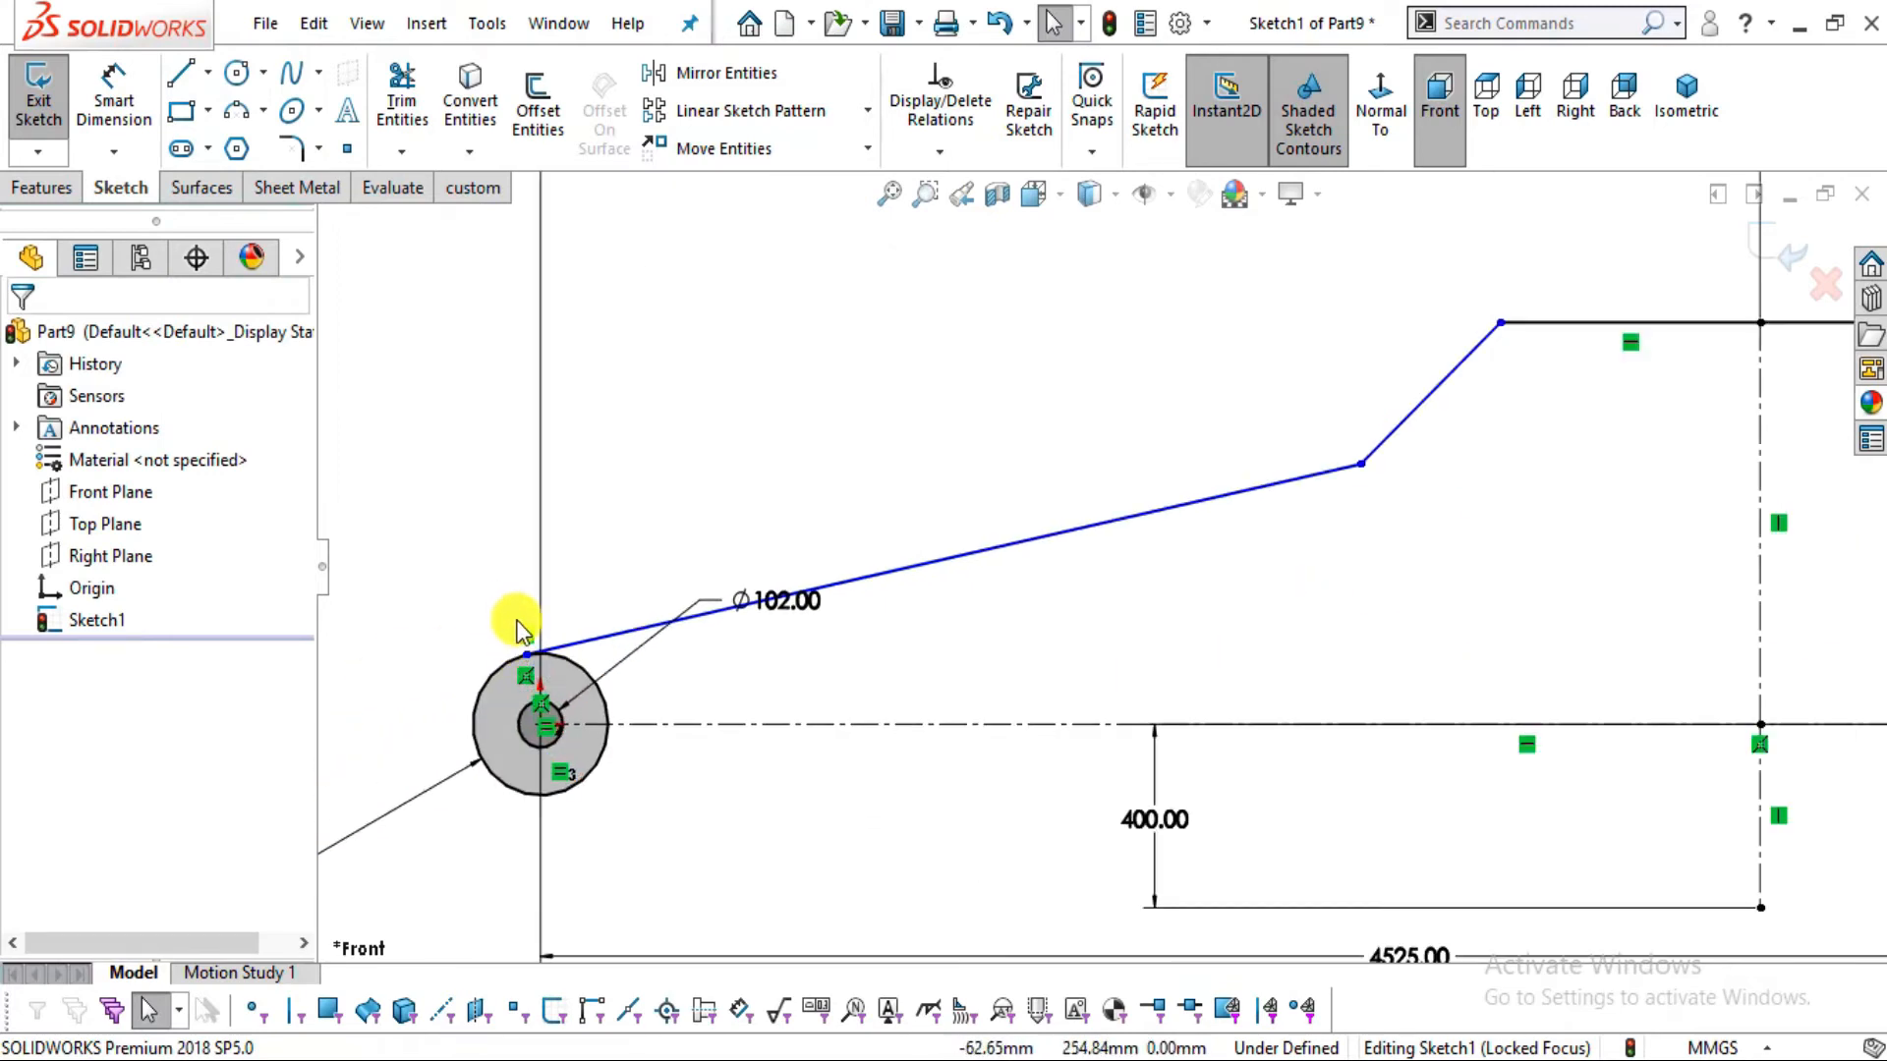
scroll(685, 678, up, 1)
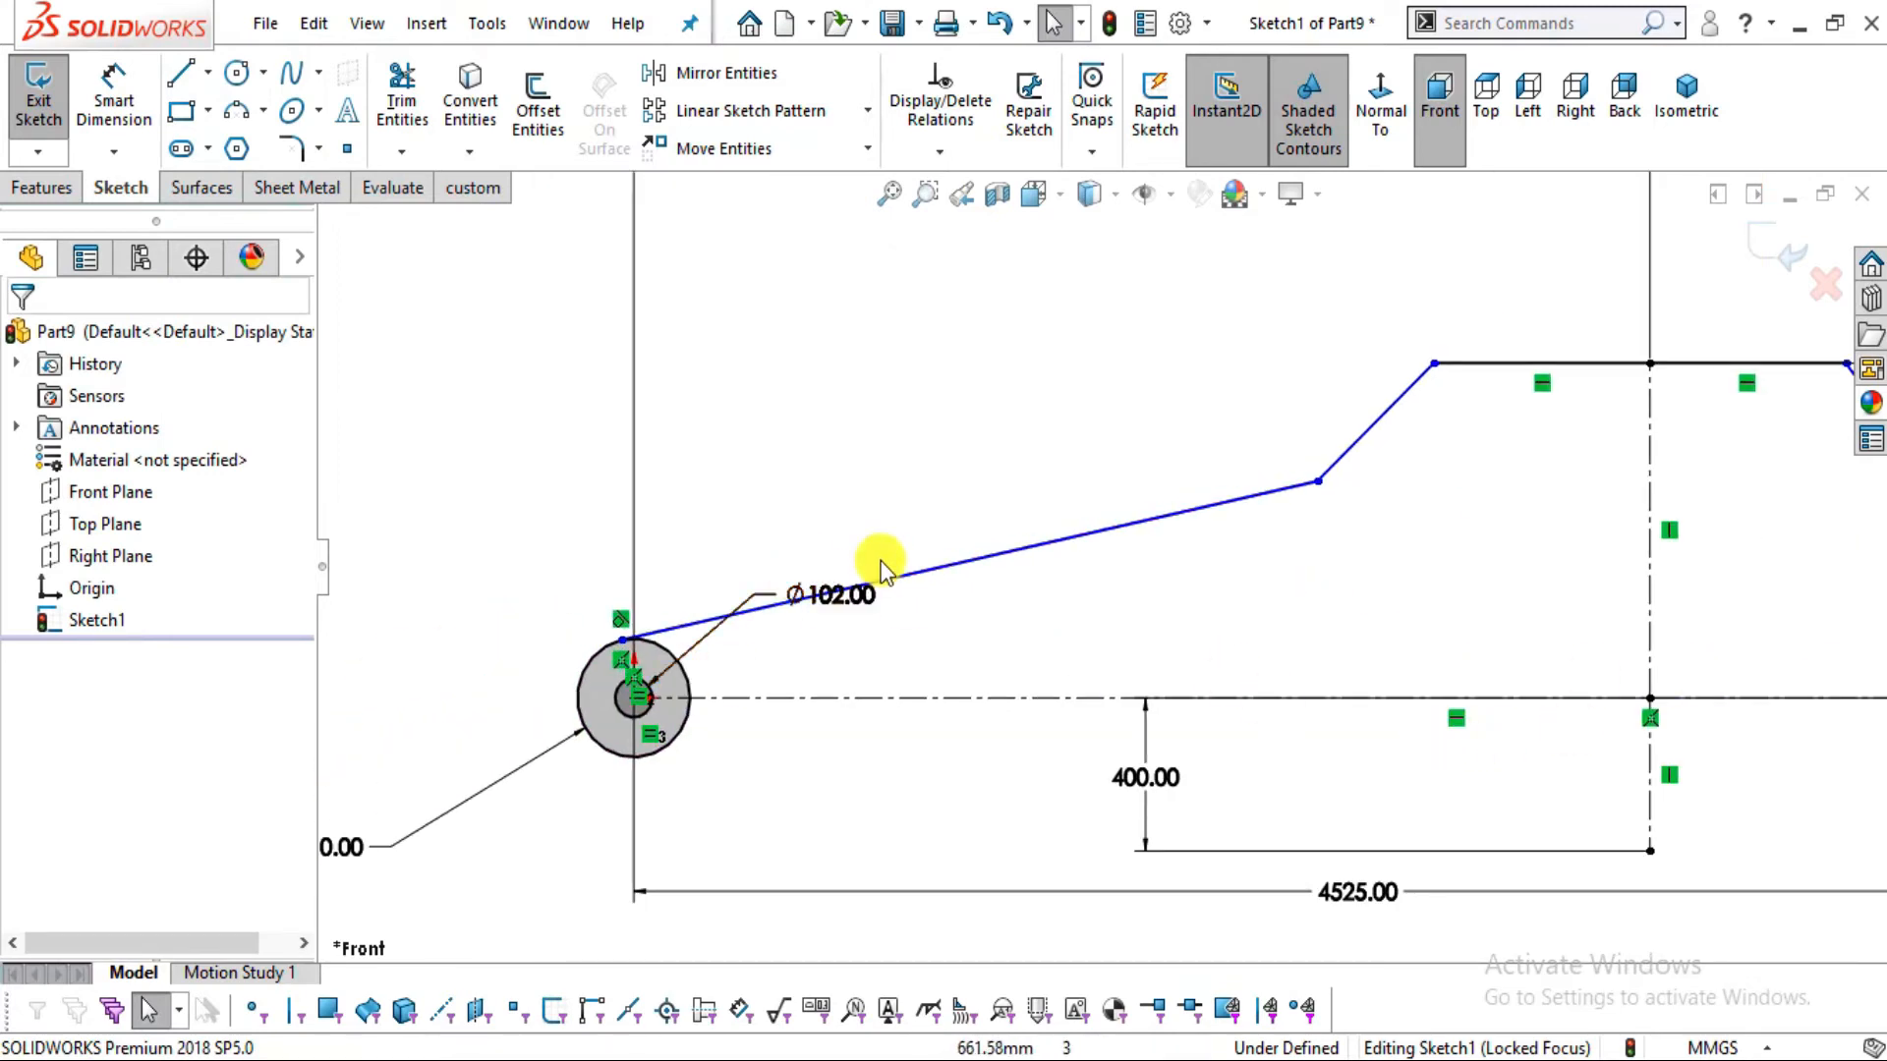
scroll(997, 640, up, 1)
scroll(1457, 632, up, 2)
scroll(1811, 619, down, 3)
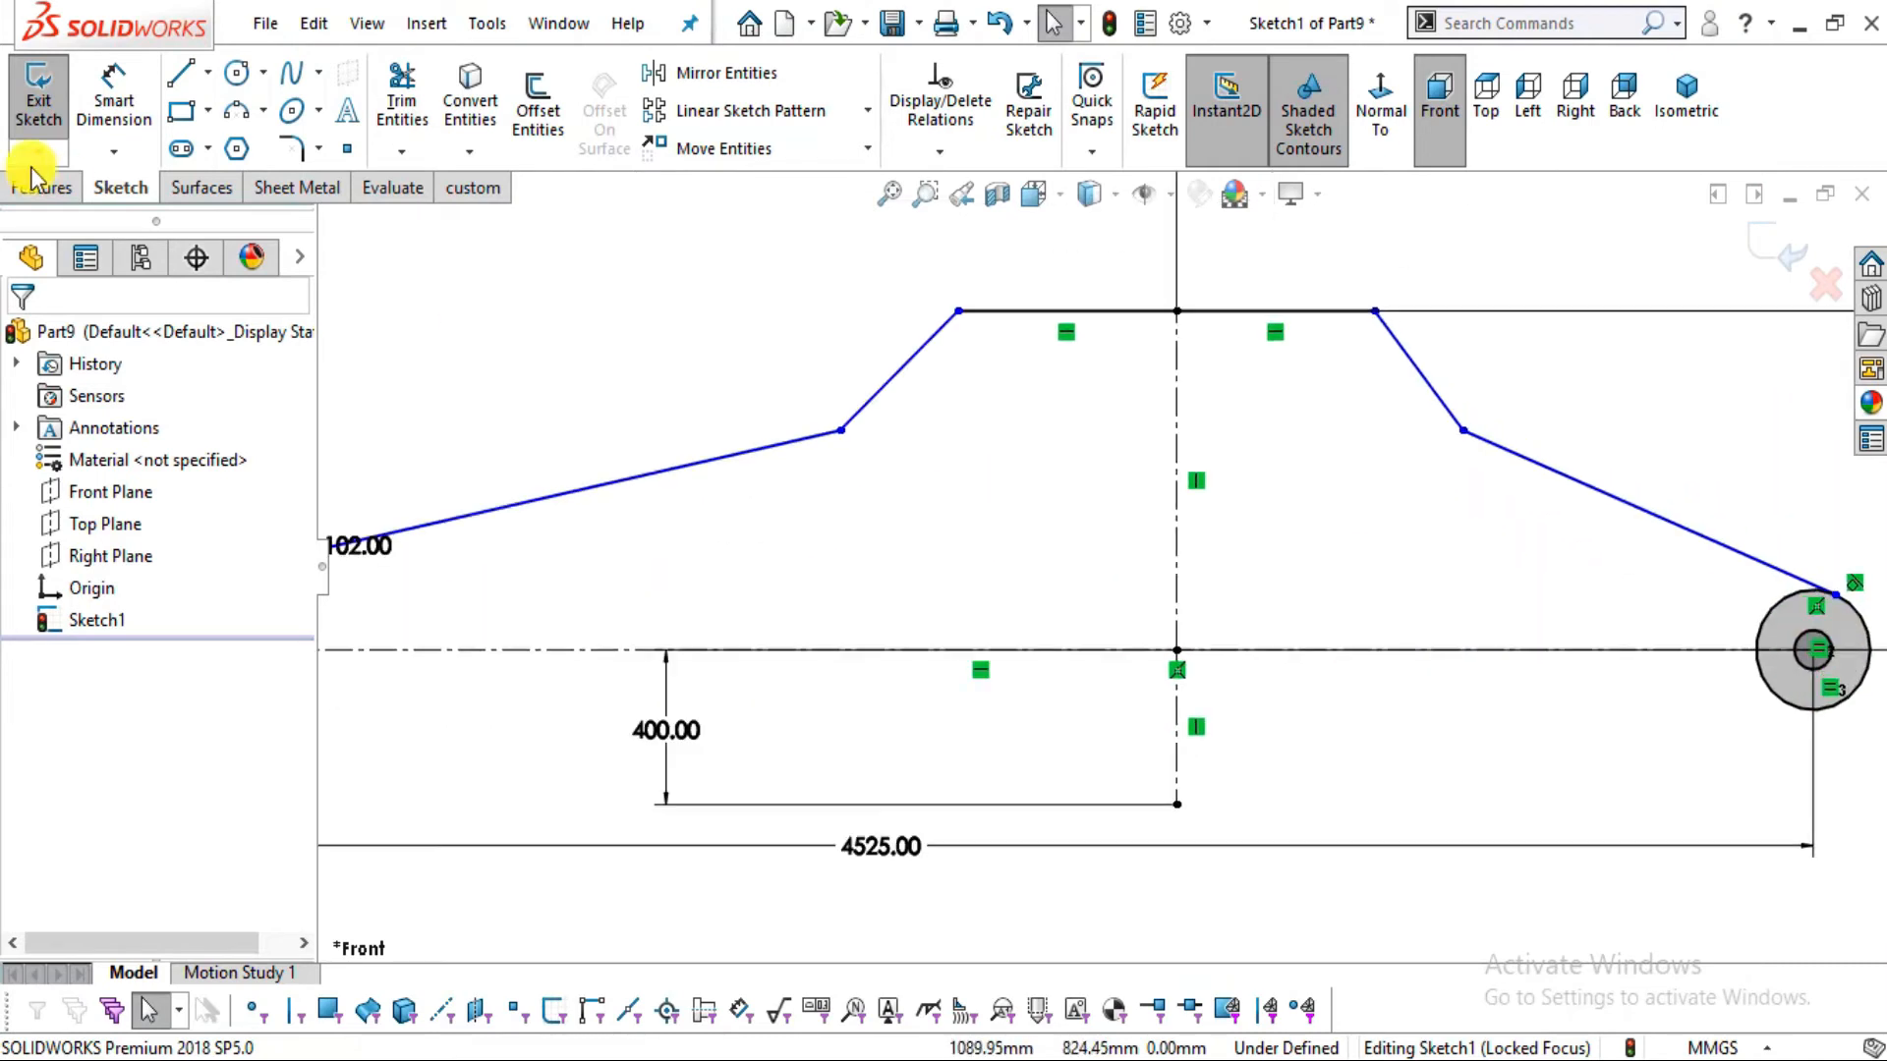
key(l)
scroll(548, 653, up, 2)
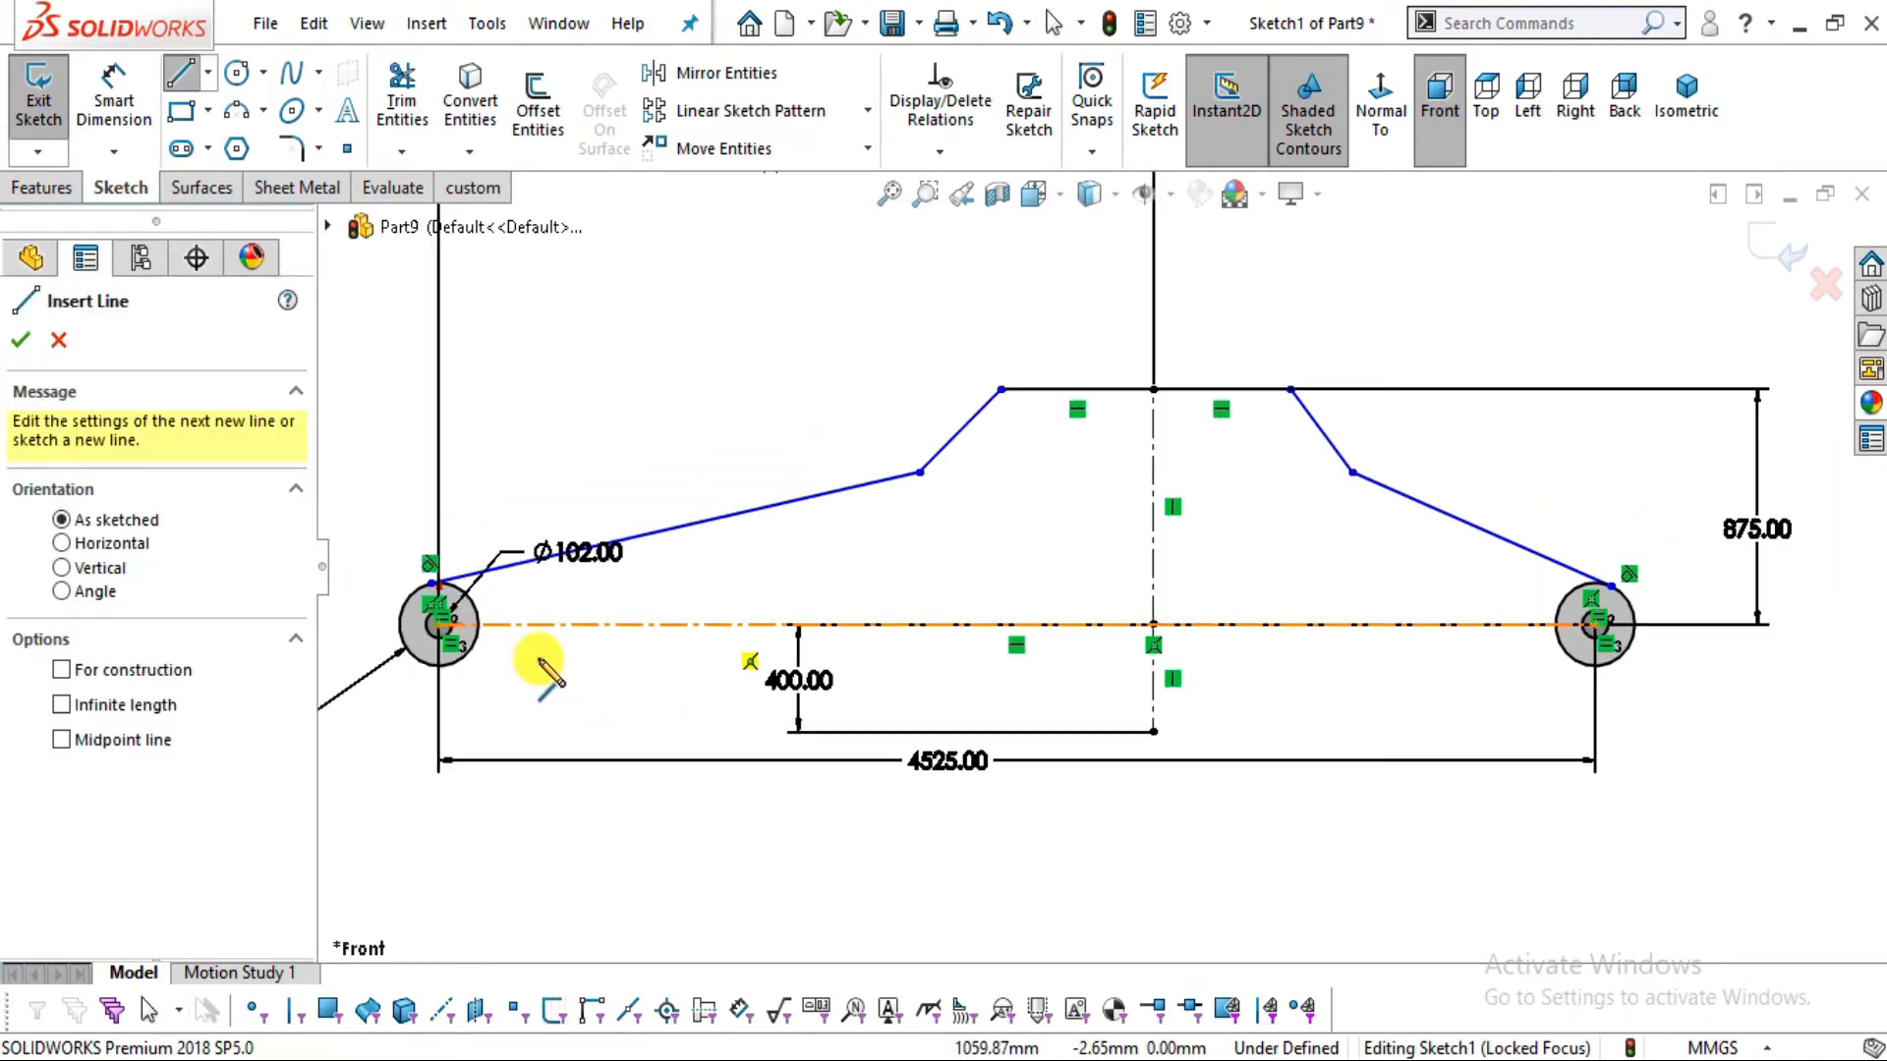
click(420, 669)
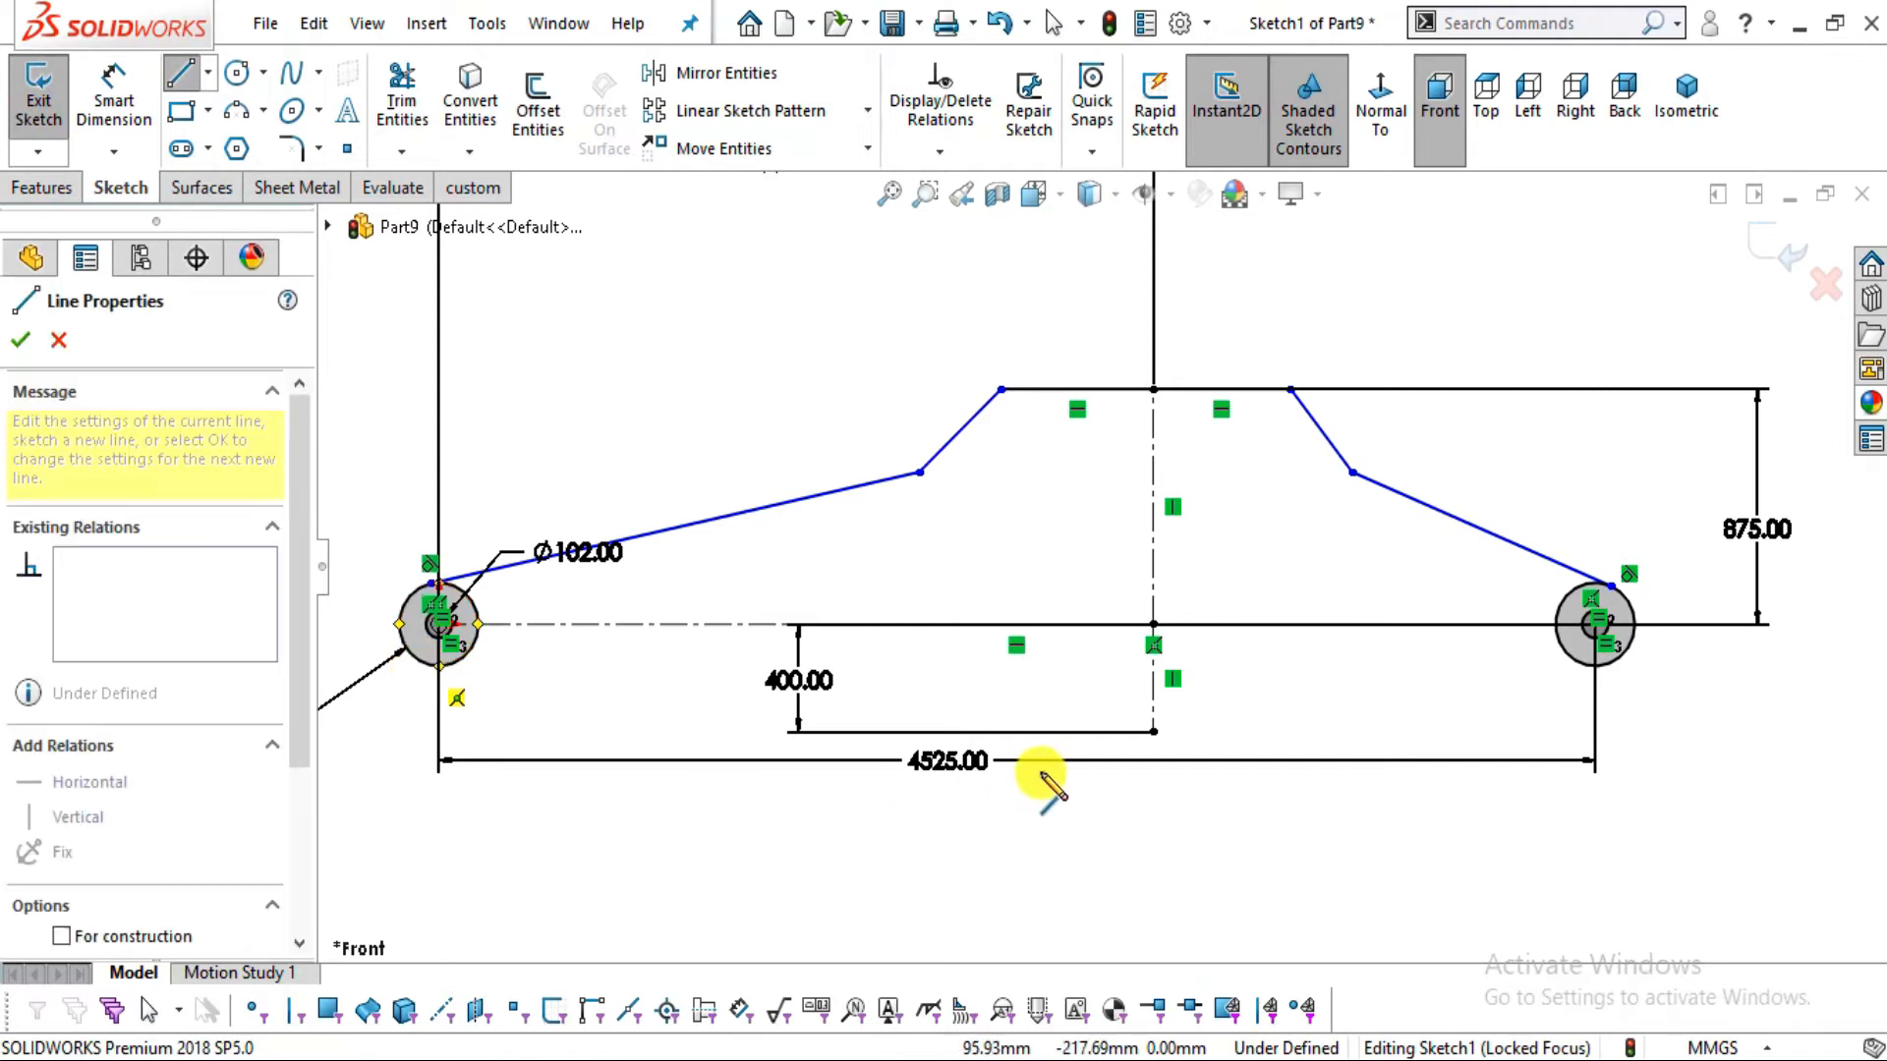
click(1152, 732)
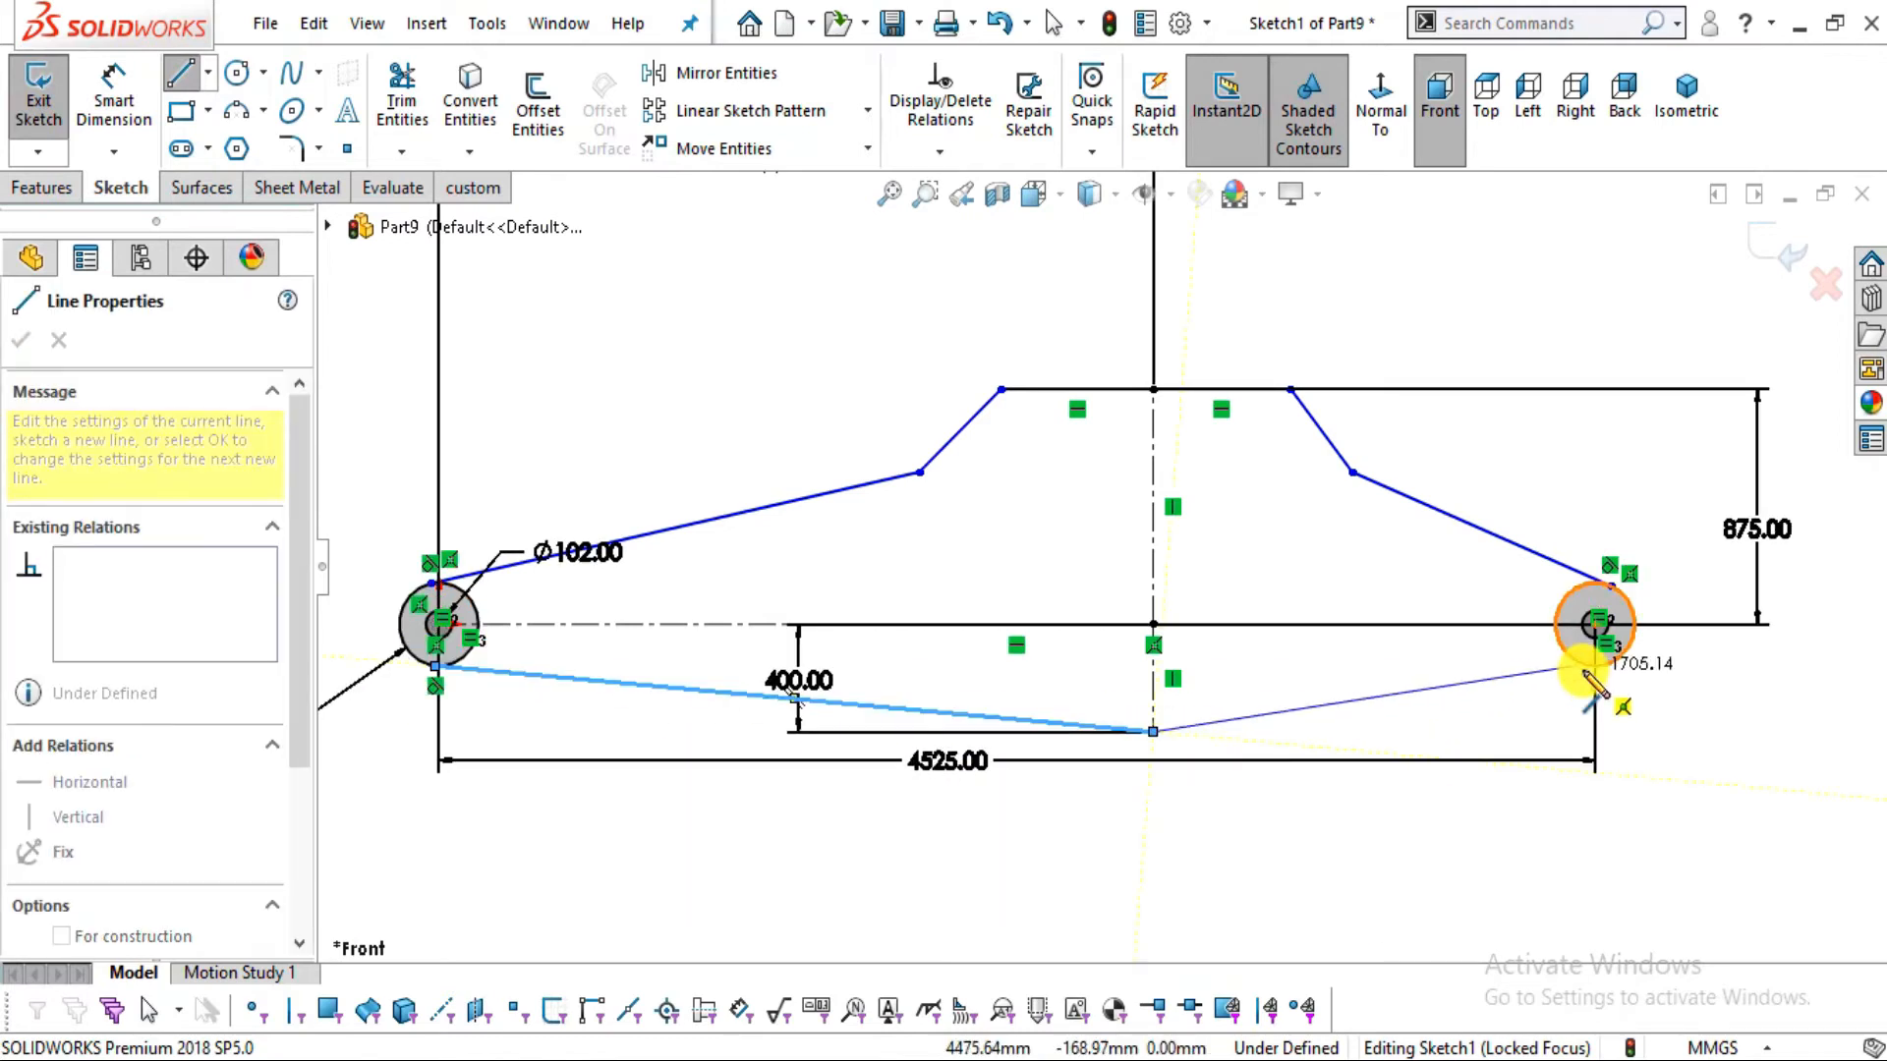
scroll(1592, 629, down, 3)
click(1543, 639)
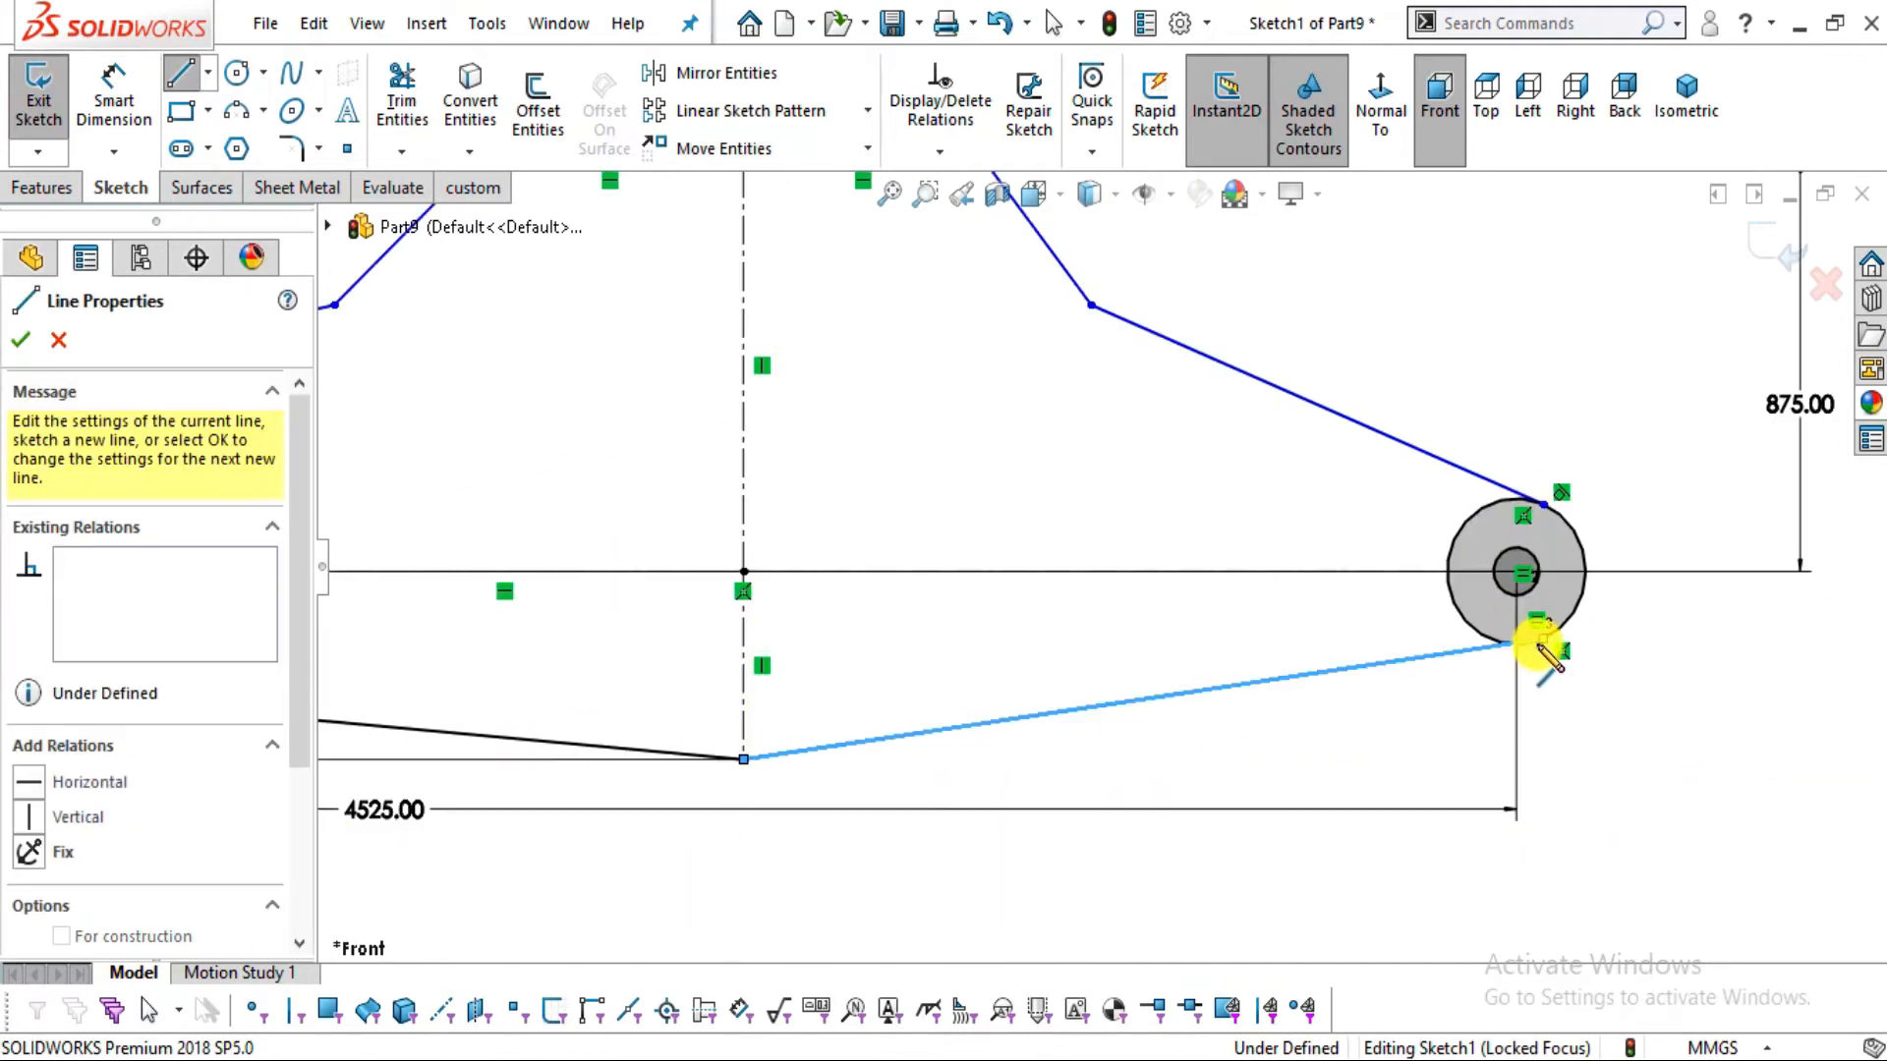
key(Escape)
key(Escape)
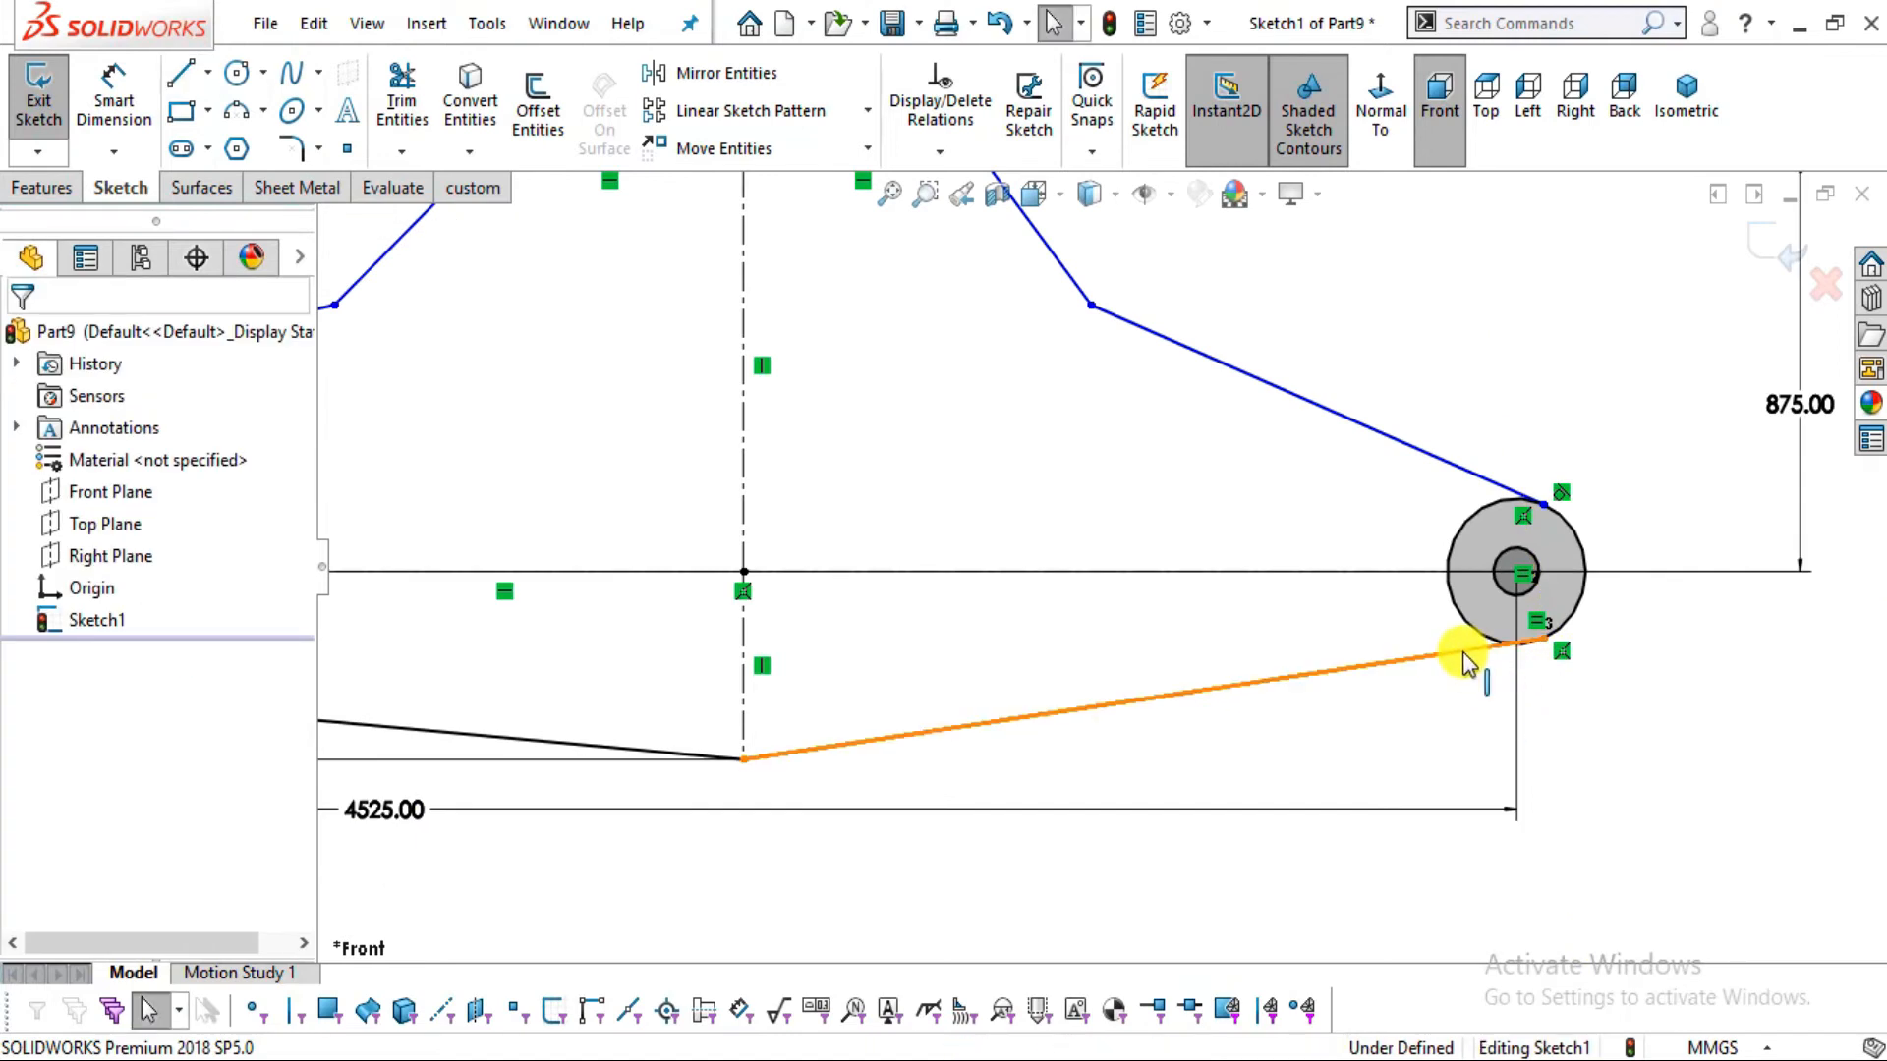
Make the lower profile line tangent to the far outer circle
click(1464, 656)
ctrl+click(1457, 607)
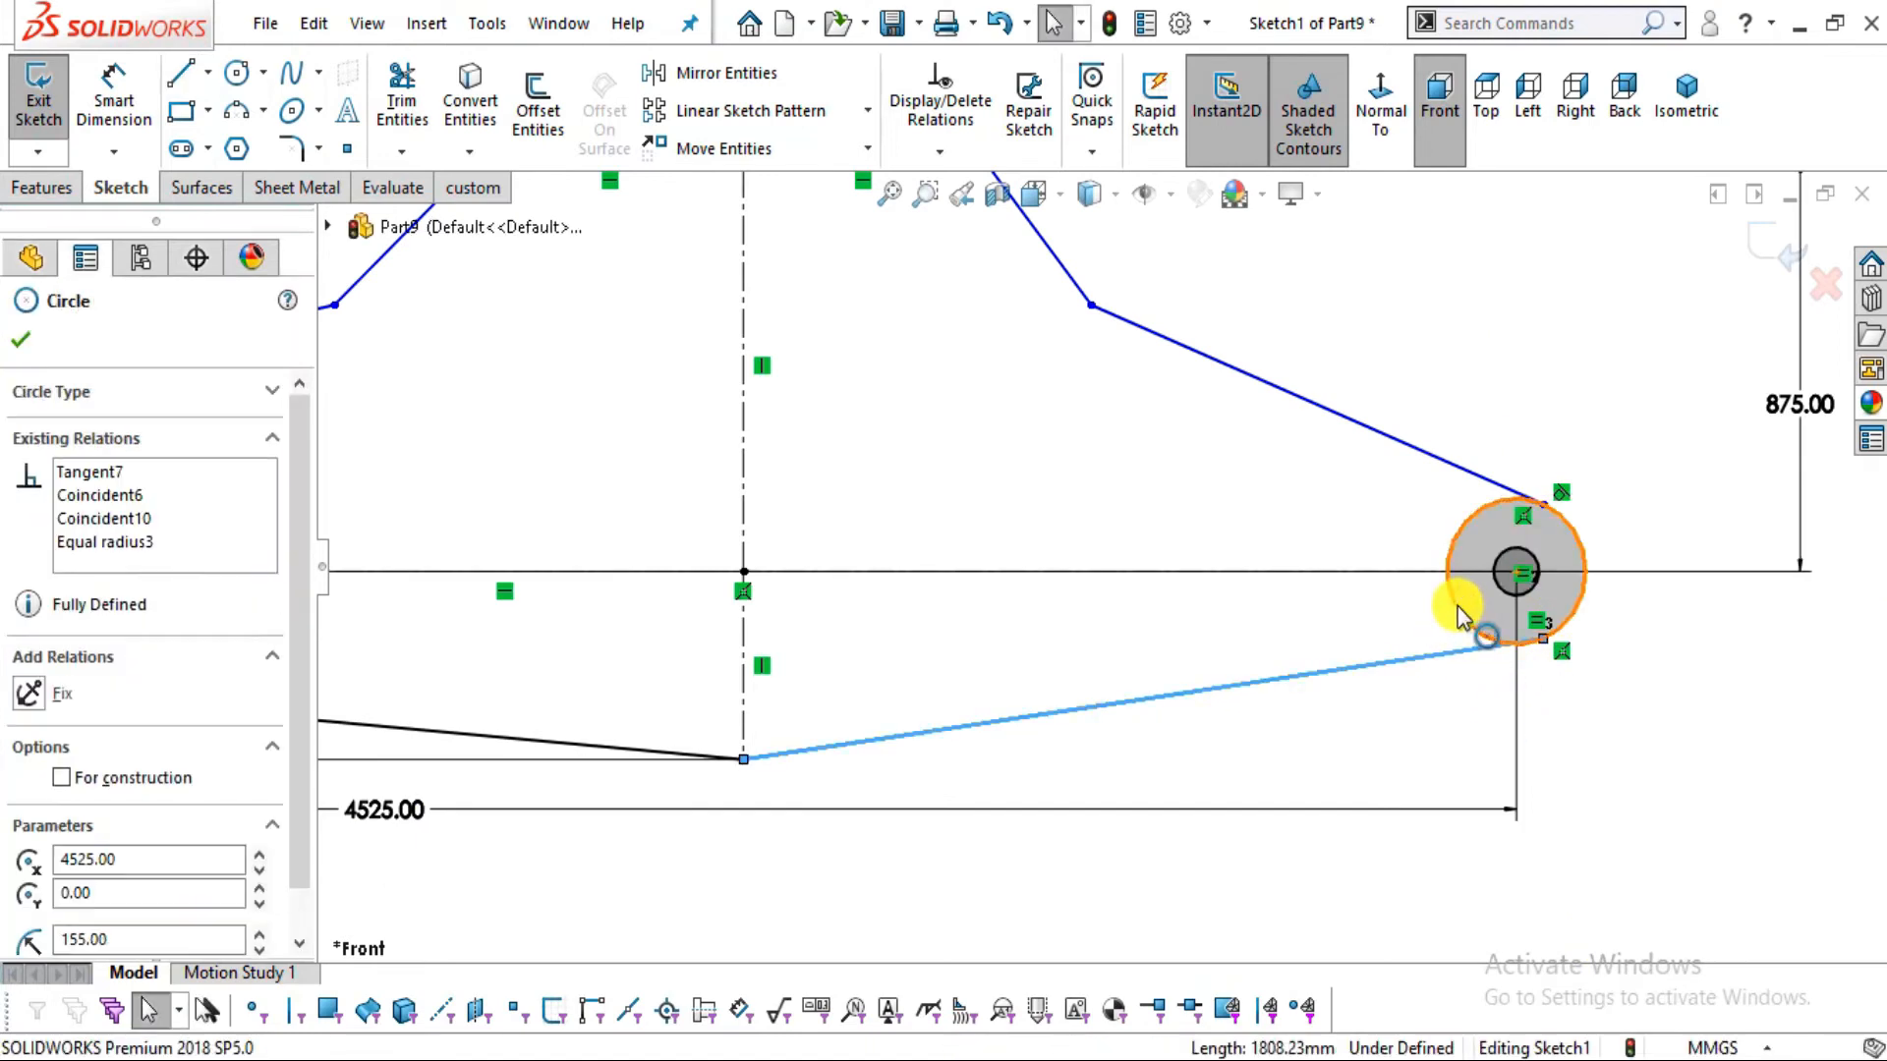
click(1533, 481)
click(1616, 747)
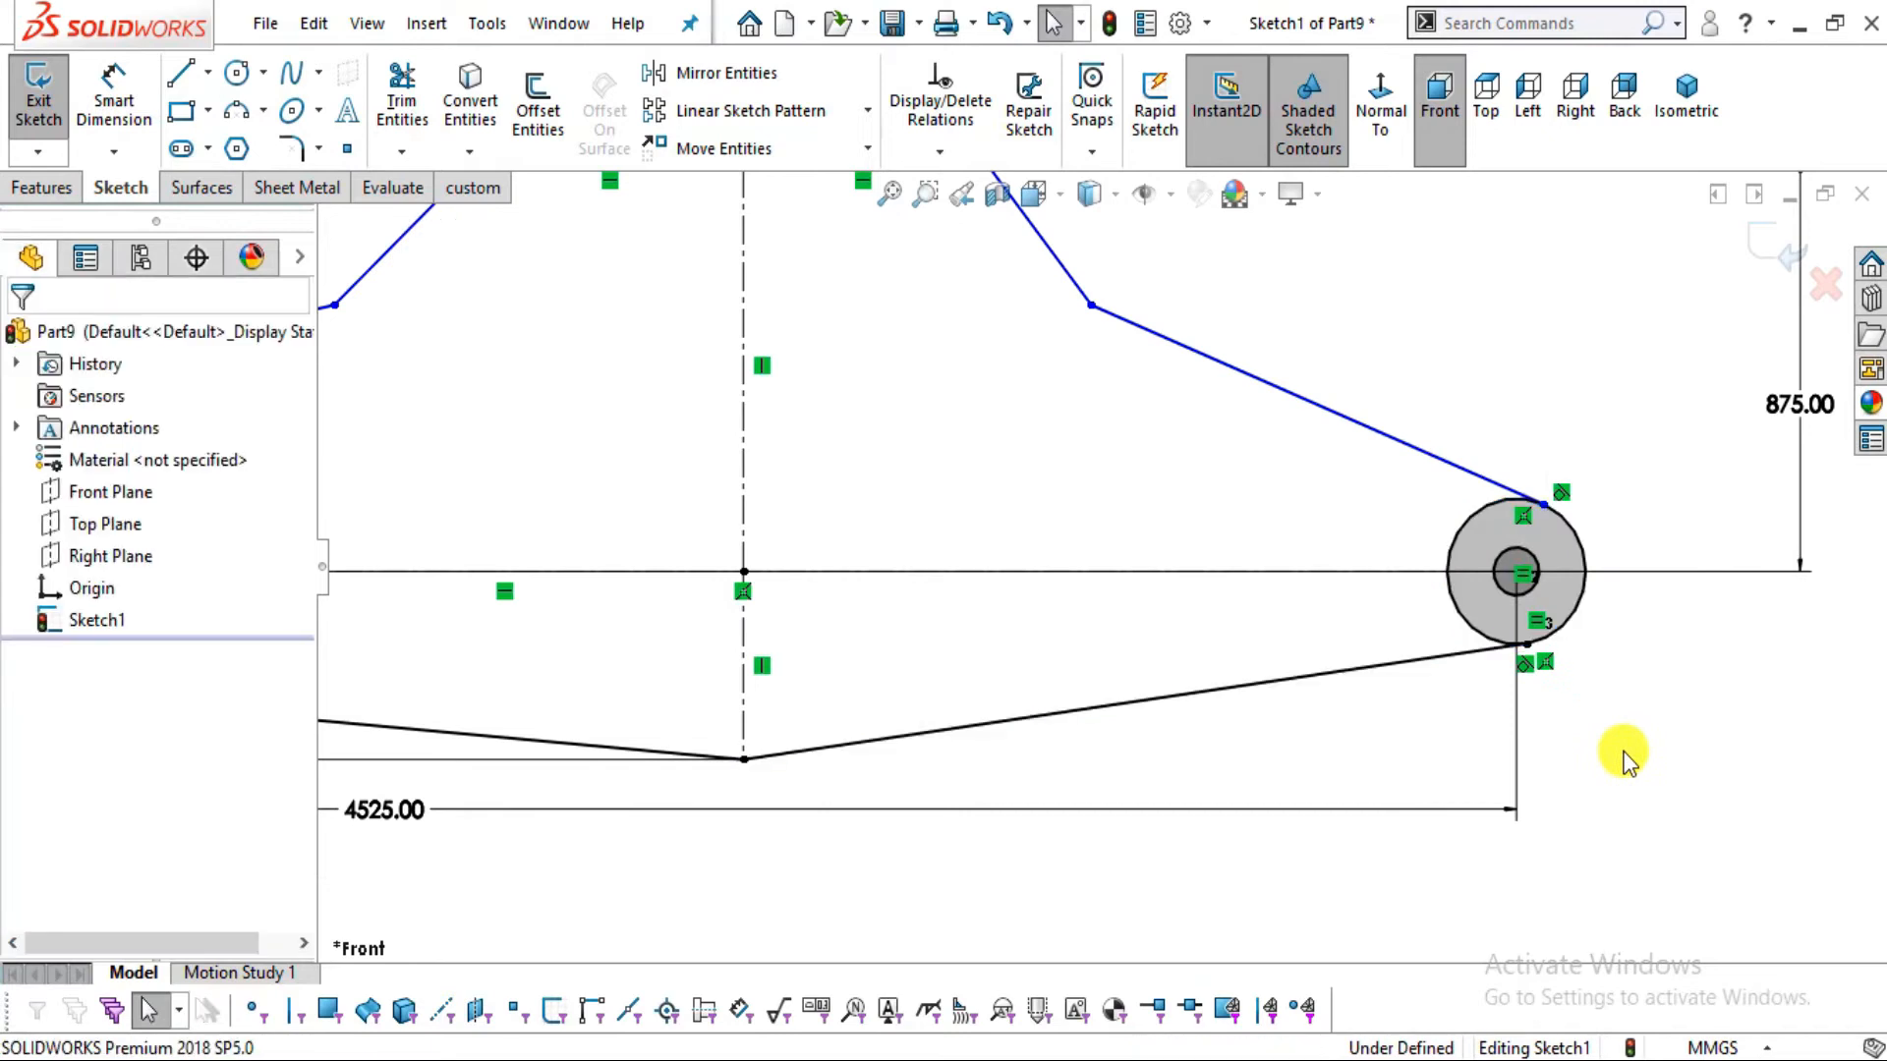
Align the two upper shoulder points of the profile with a Horizontal relation
key(f)
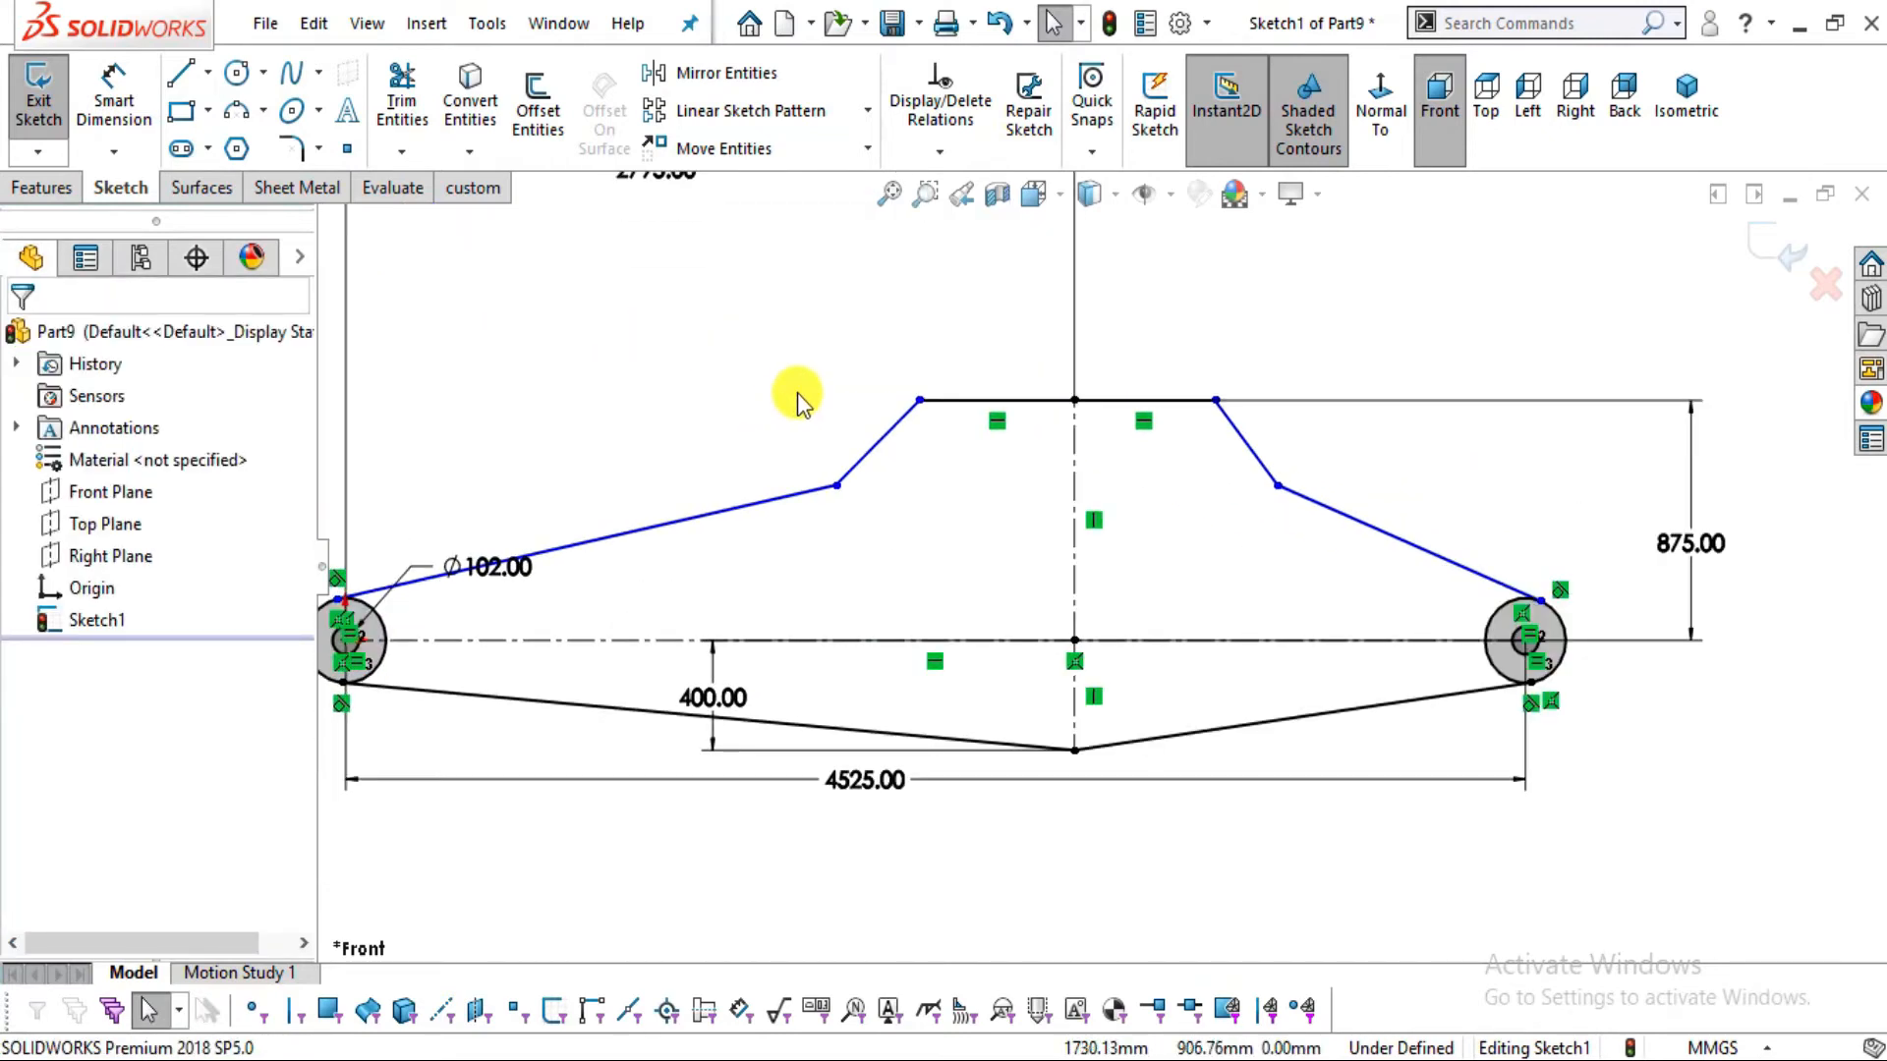
scroll(1040, 423, down, 2)
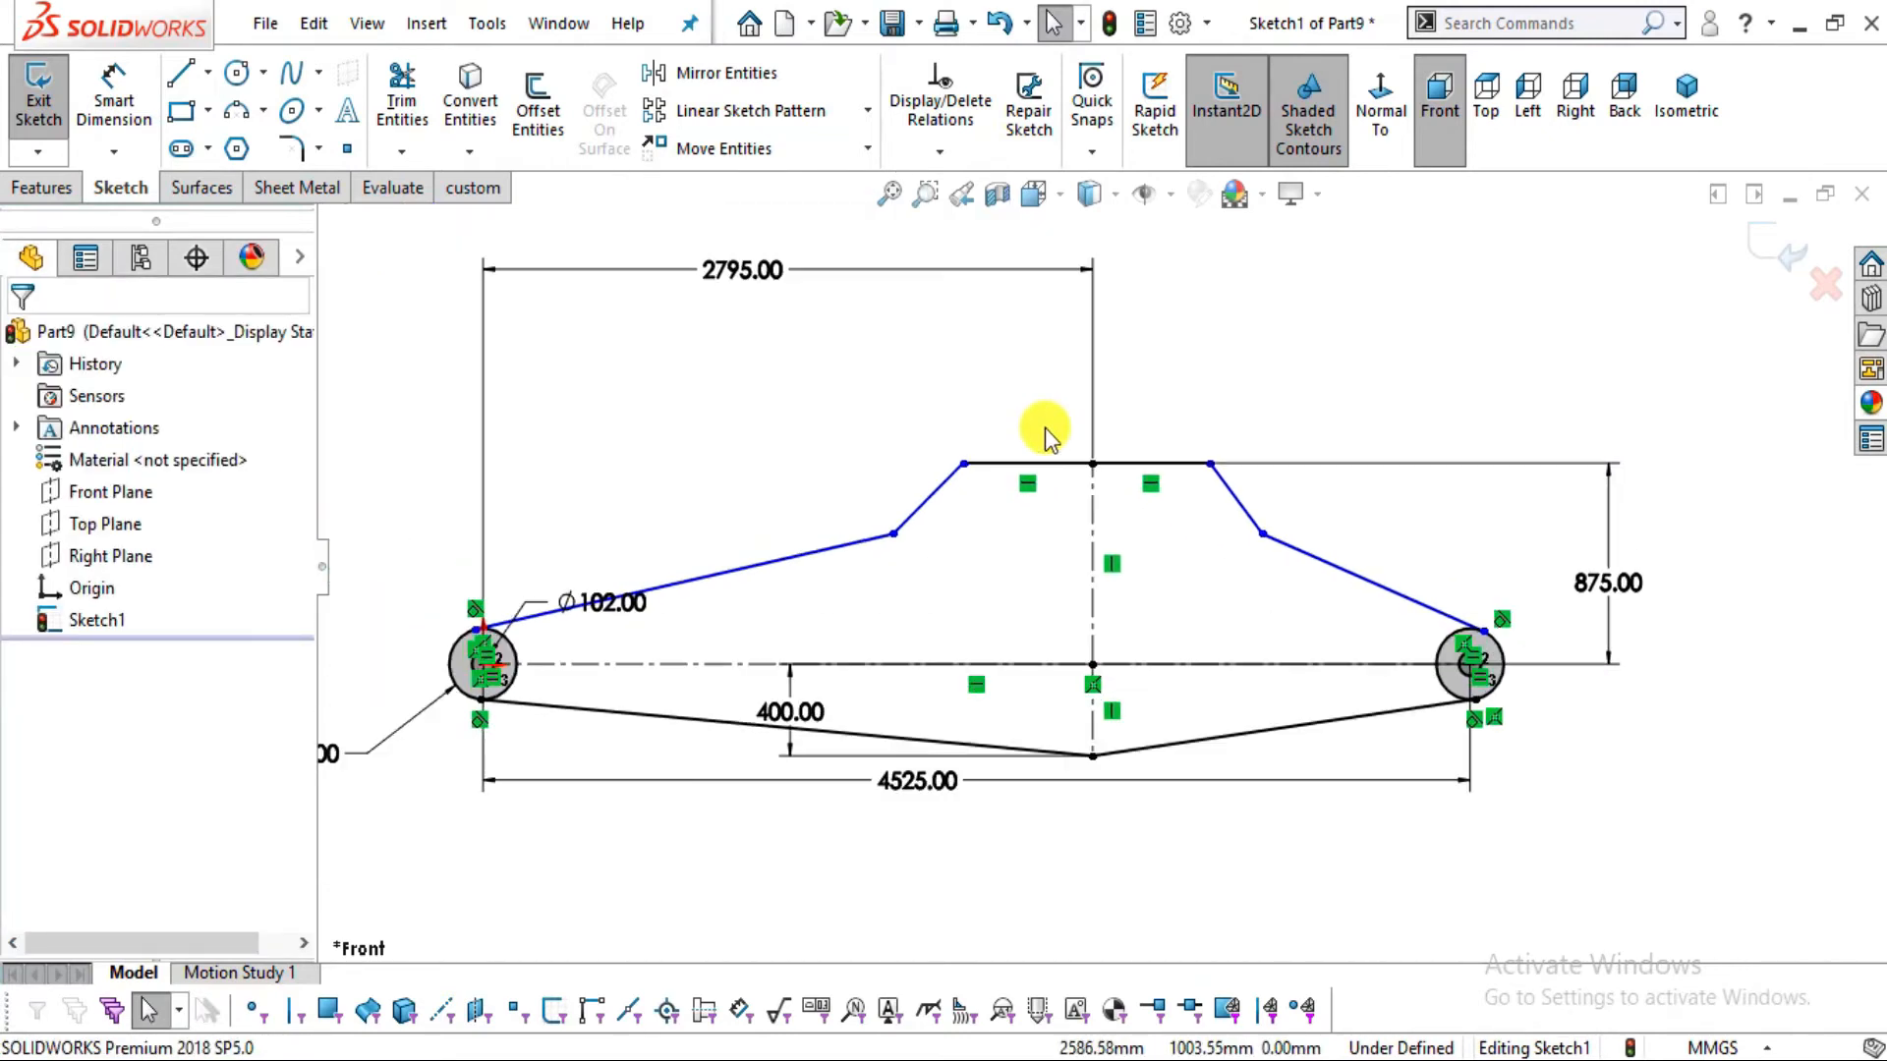
click(895, 536)
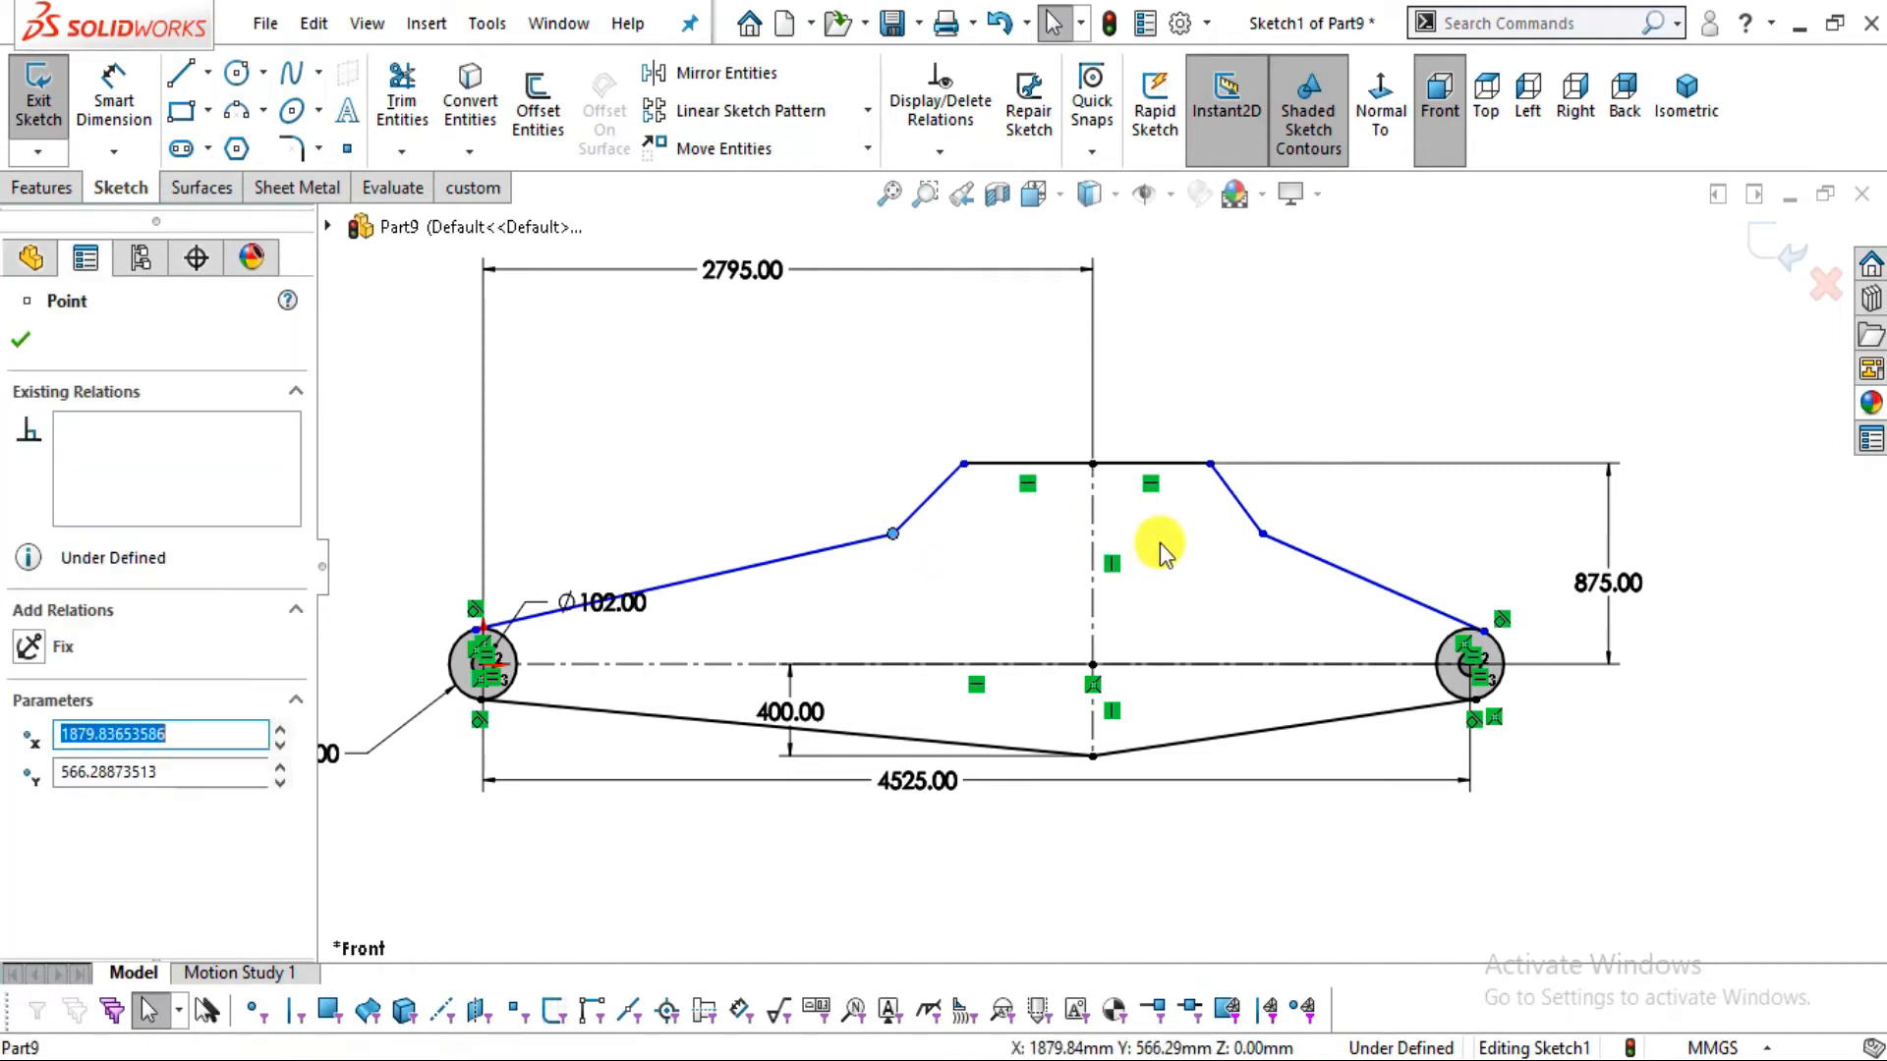
ctrl+click(1260, 536)
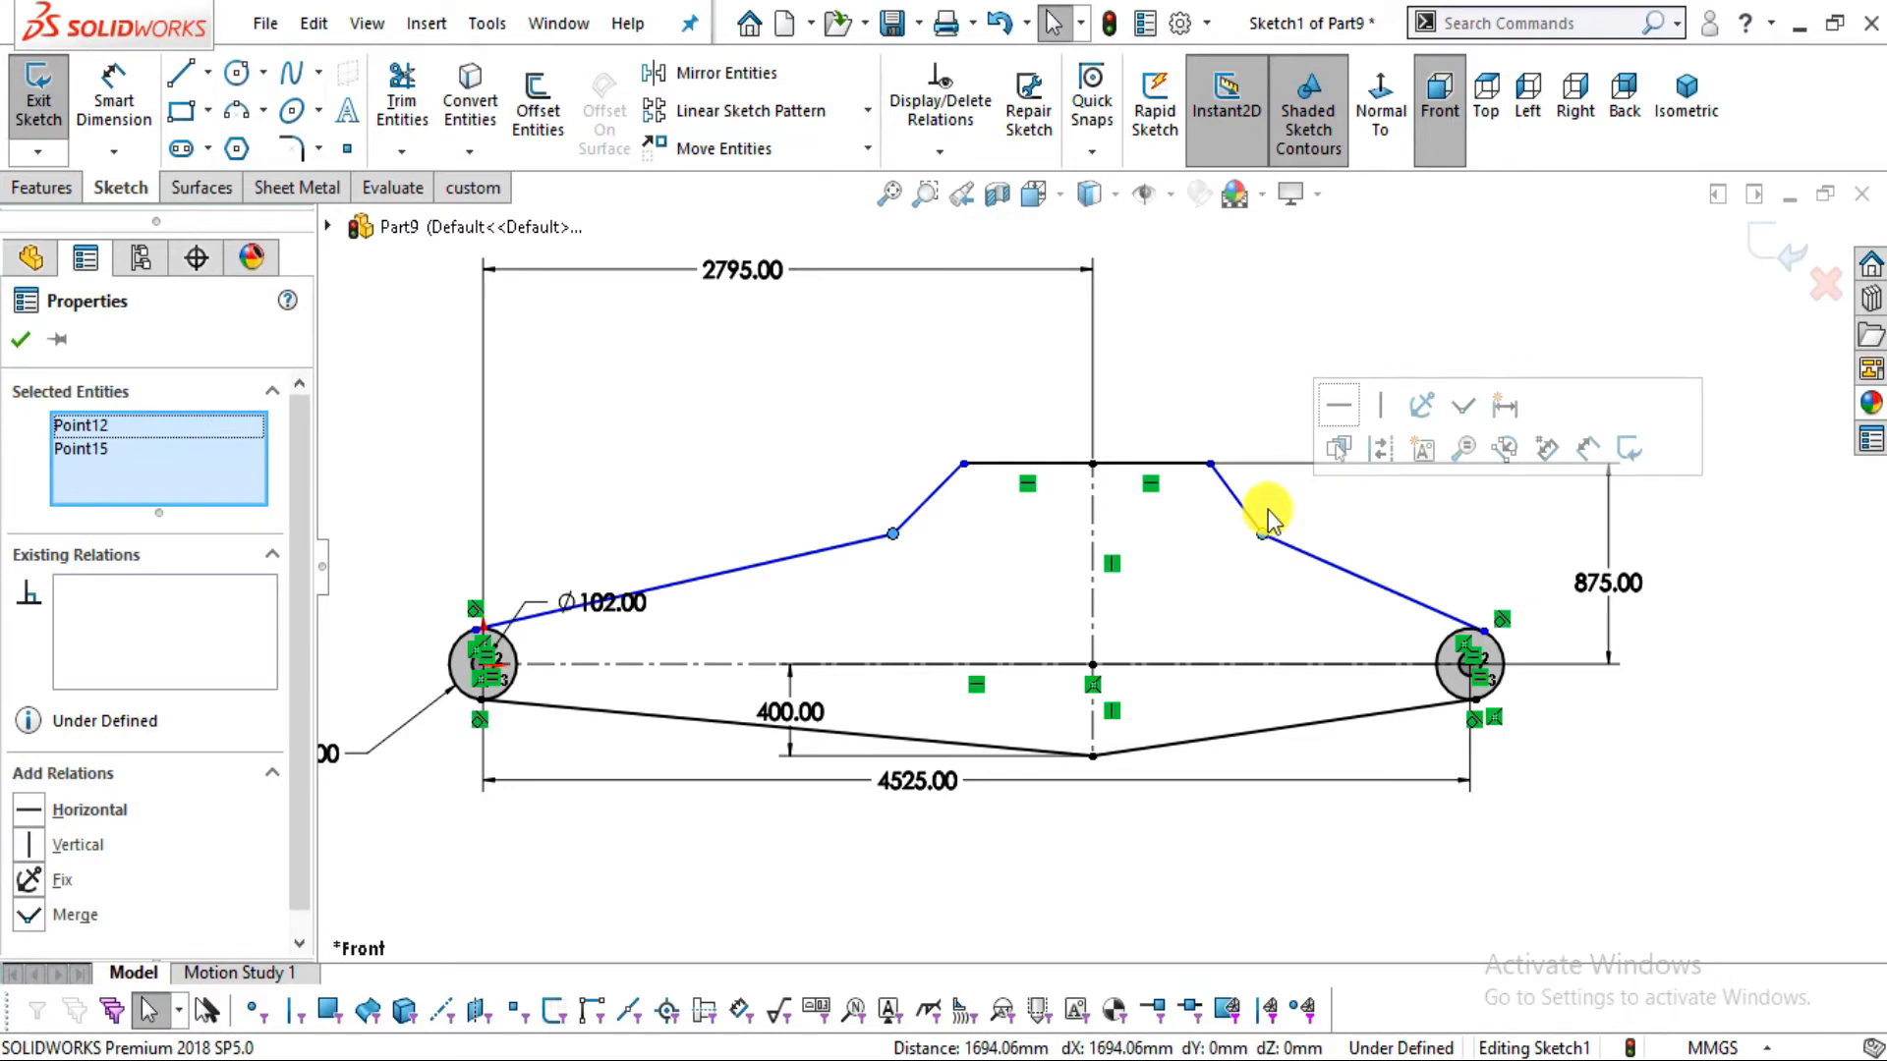
click(1339, 404)
click(851, 403)
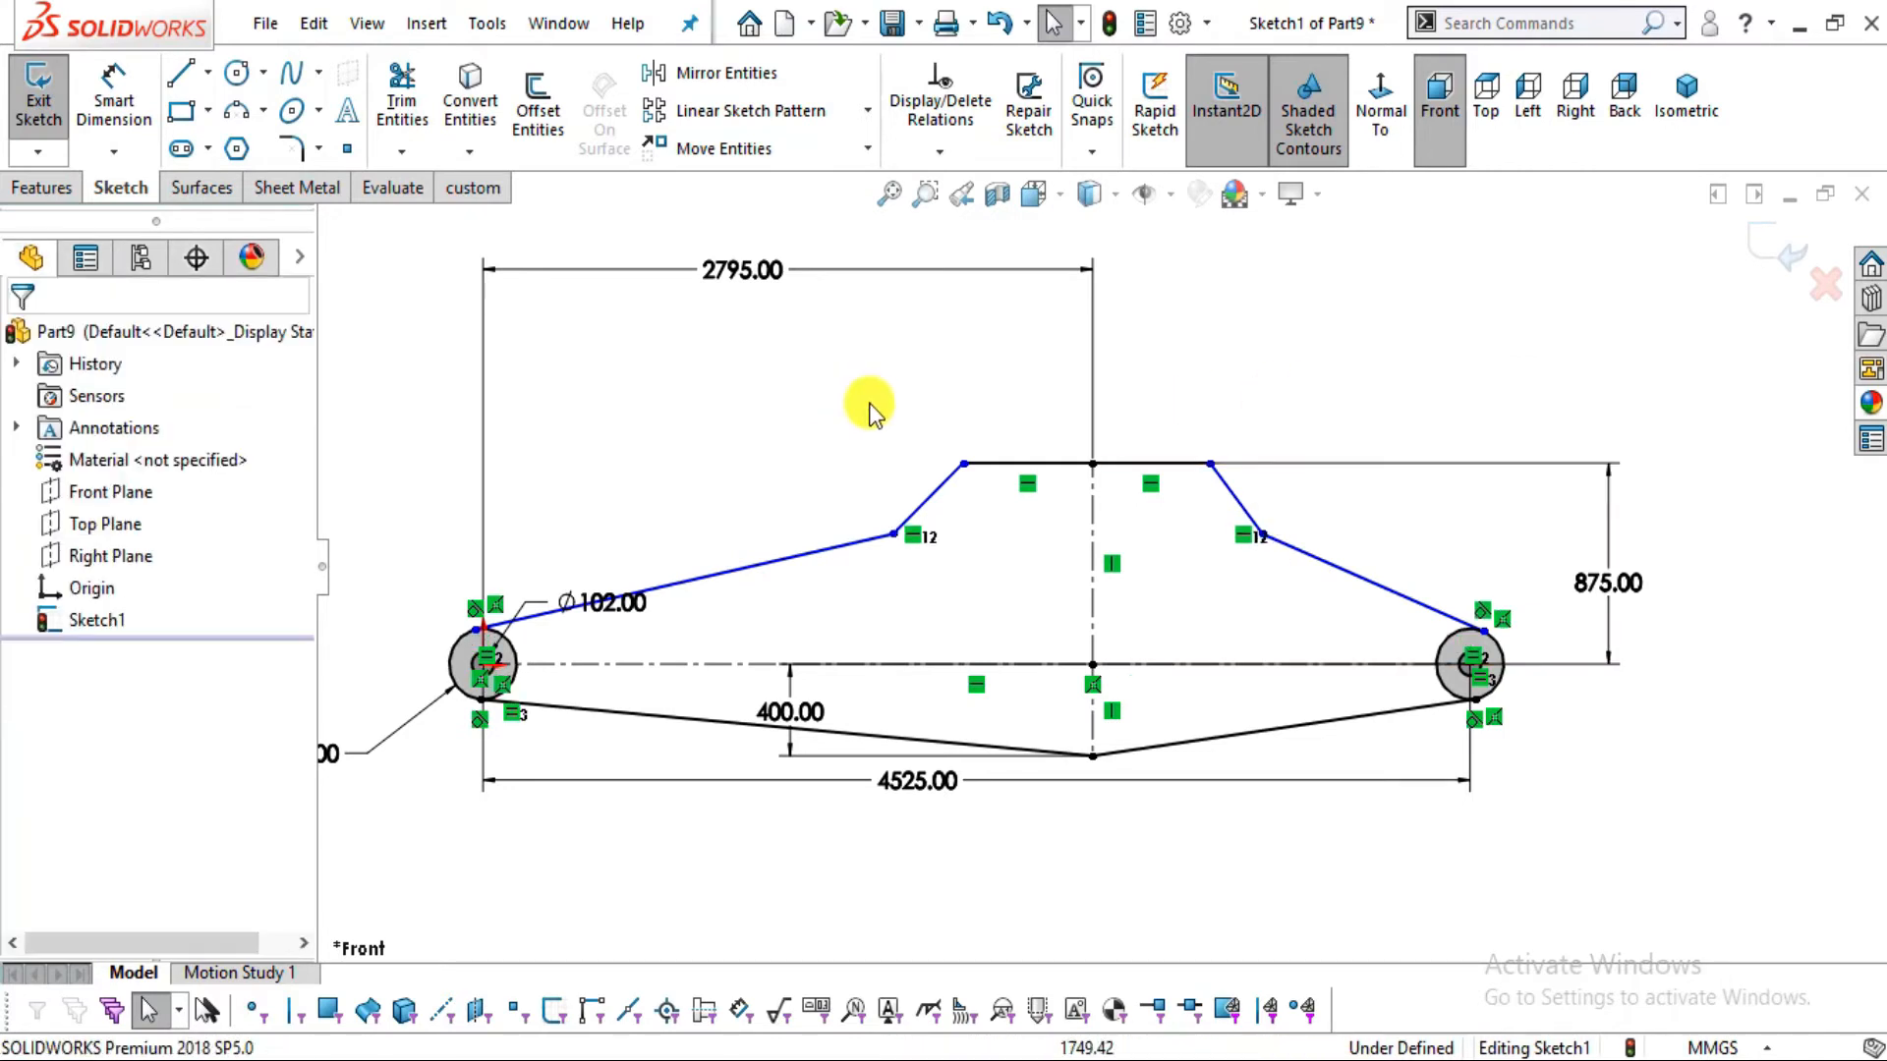
Sketch a horizontal line connecting the two shoulder points beneath the raised top section
click(180, 75)
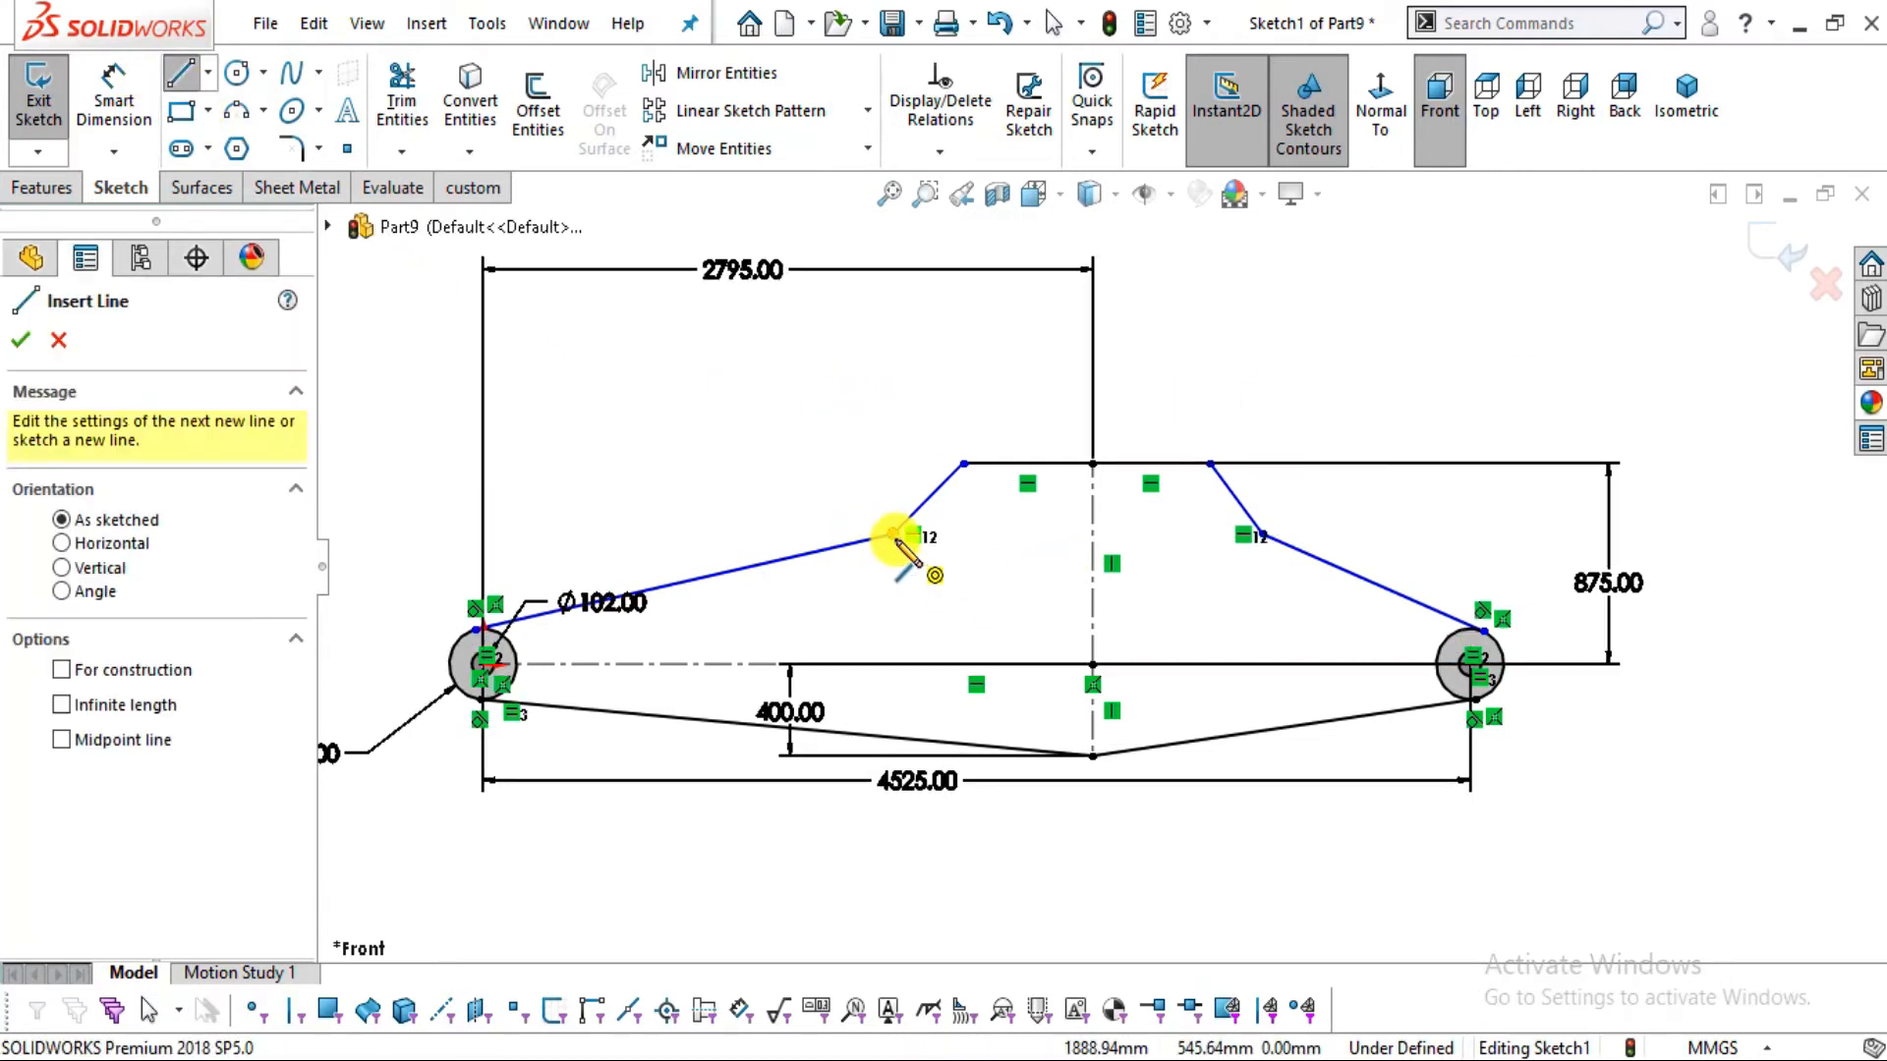
click(894, 535)
click(1258, 537)
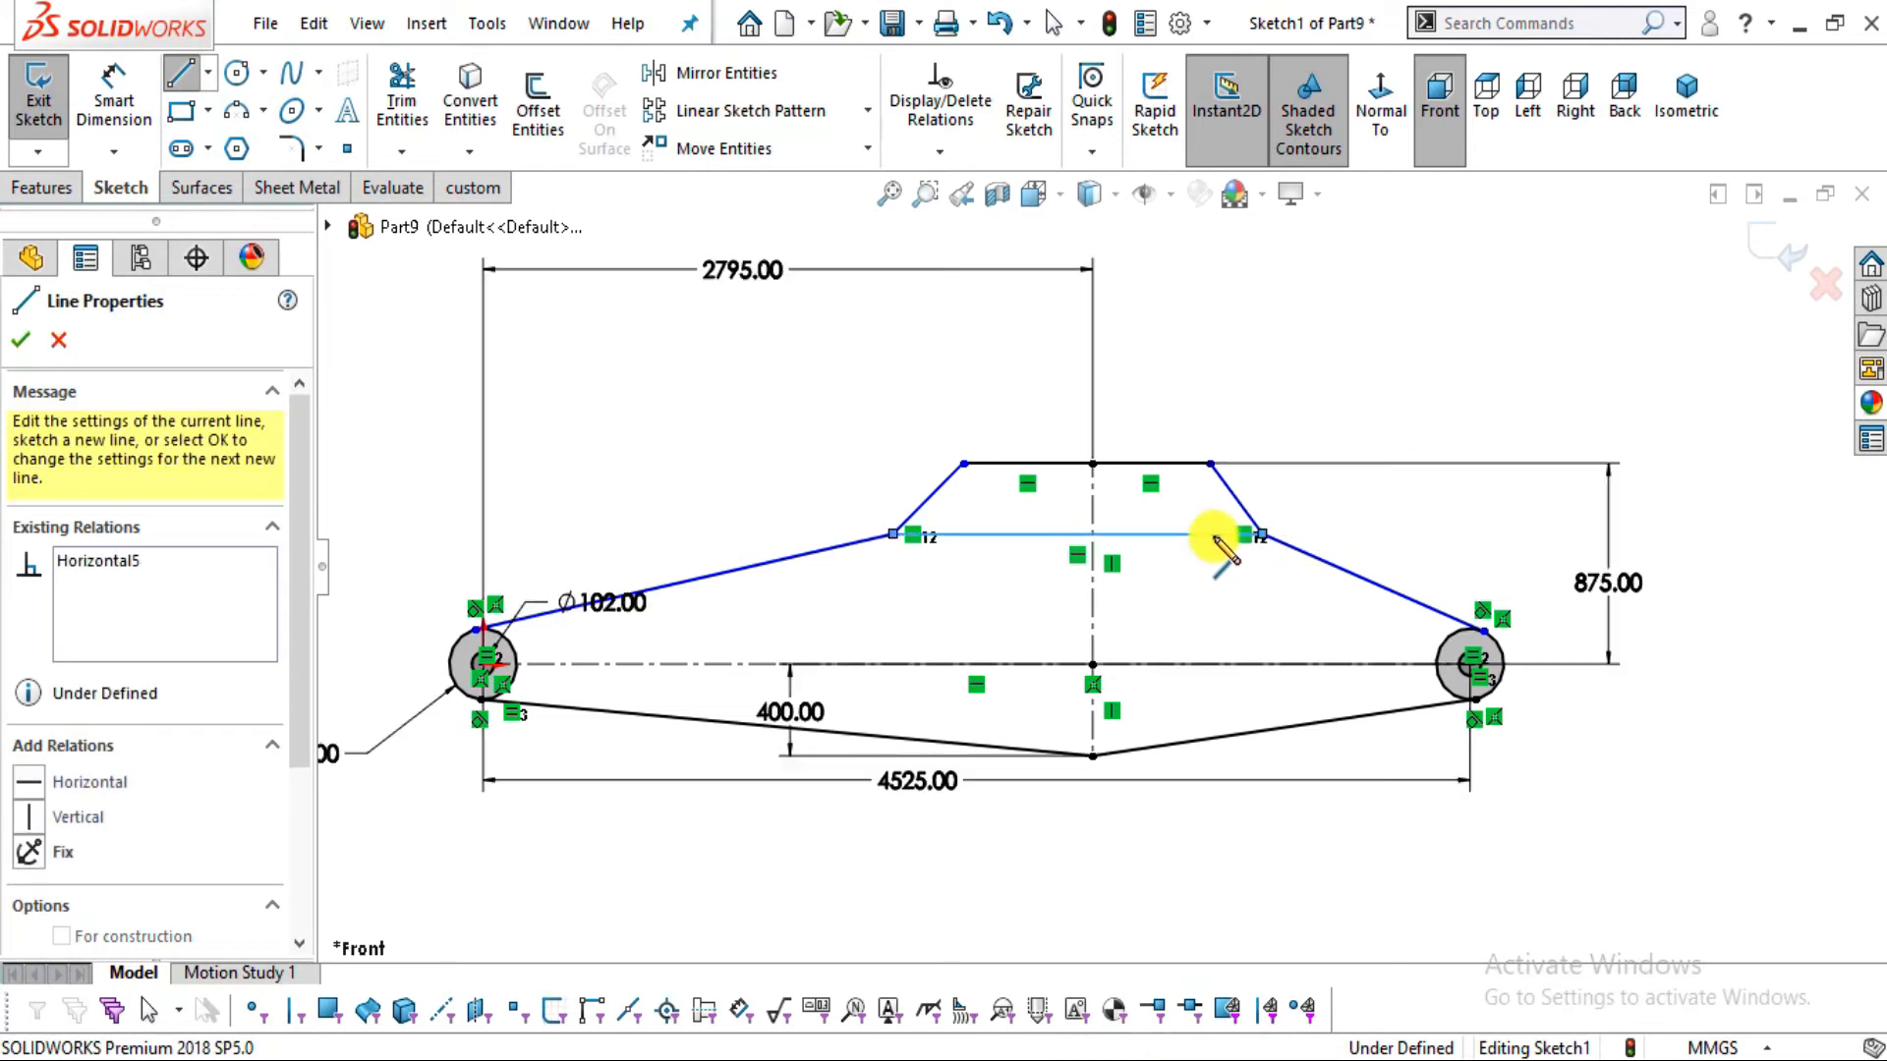
key(Escape)
key(Escape)
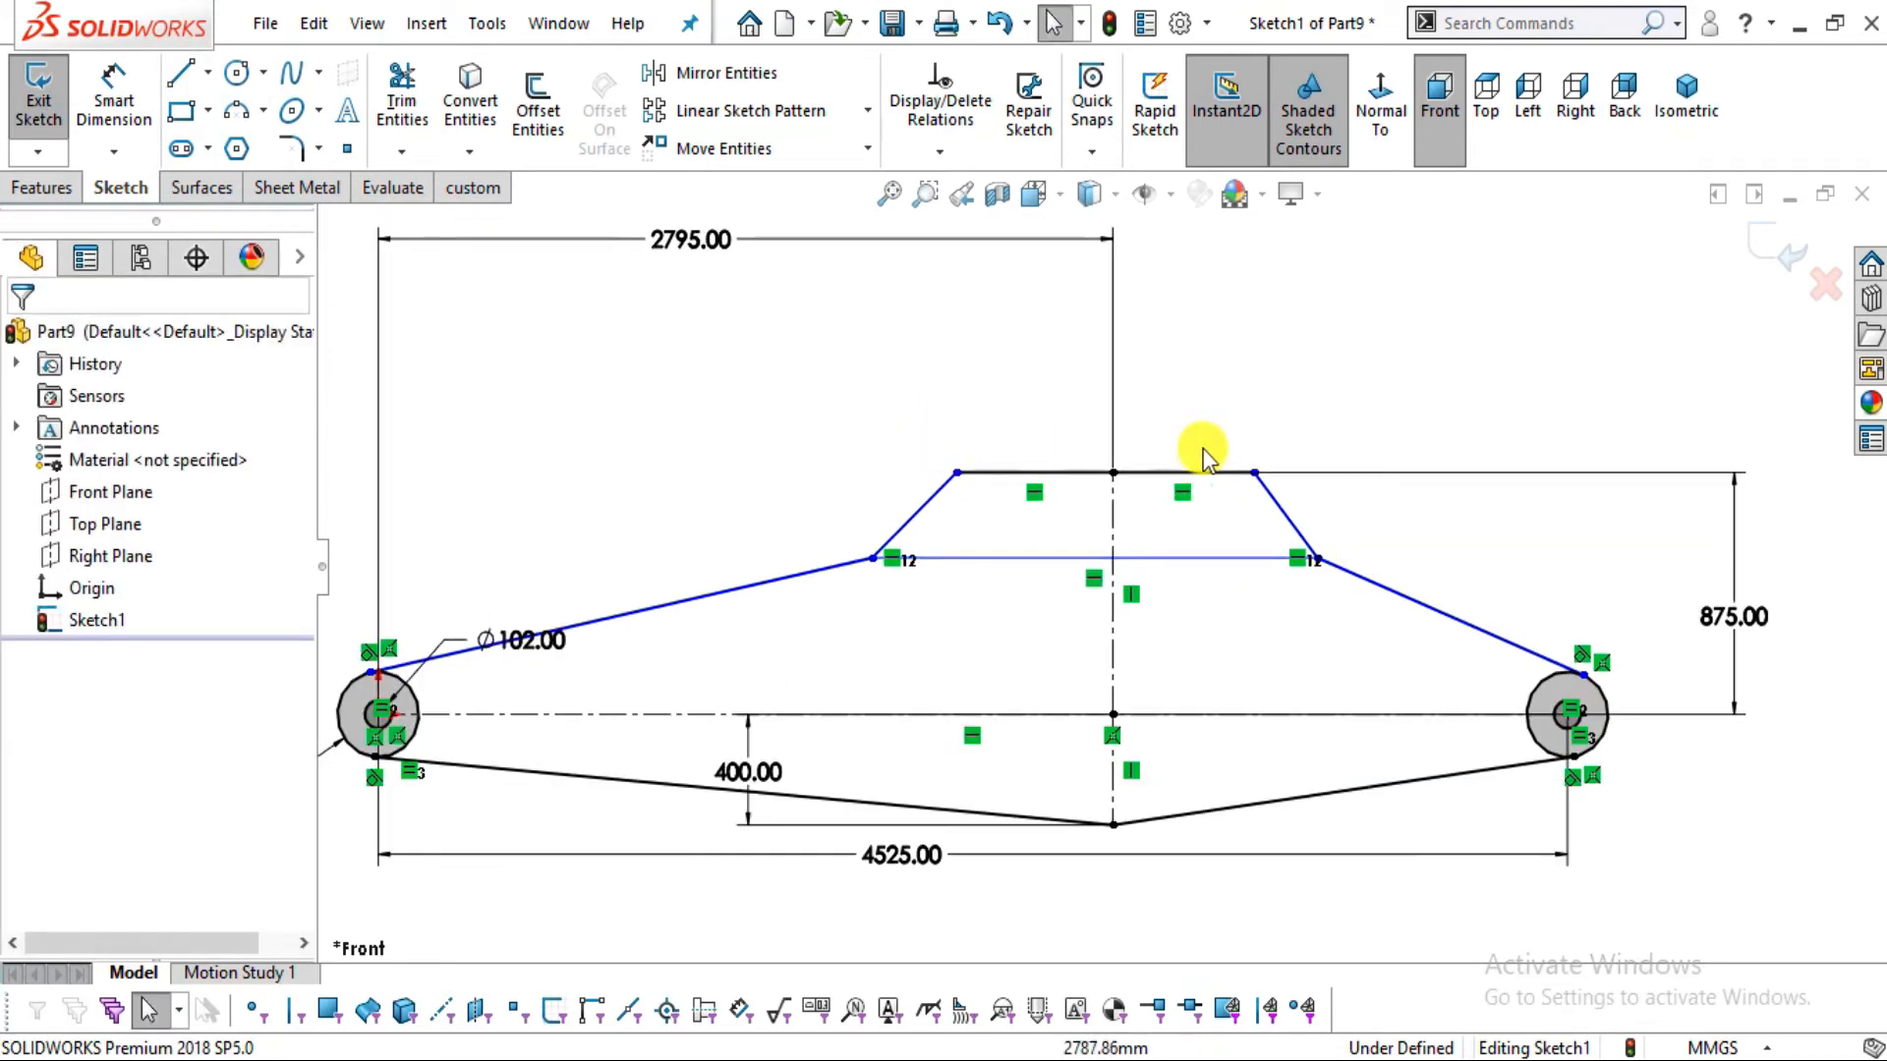
Check the drawing PDF and dimension the angle between the upper and lower profile lines at the origin end as 15°
scroll(1183, 448, down, 3)
key(f)
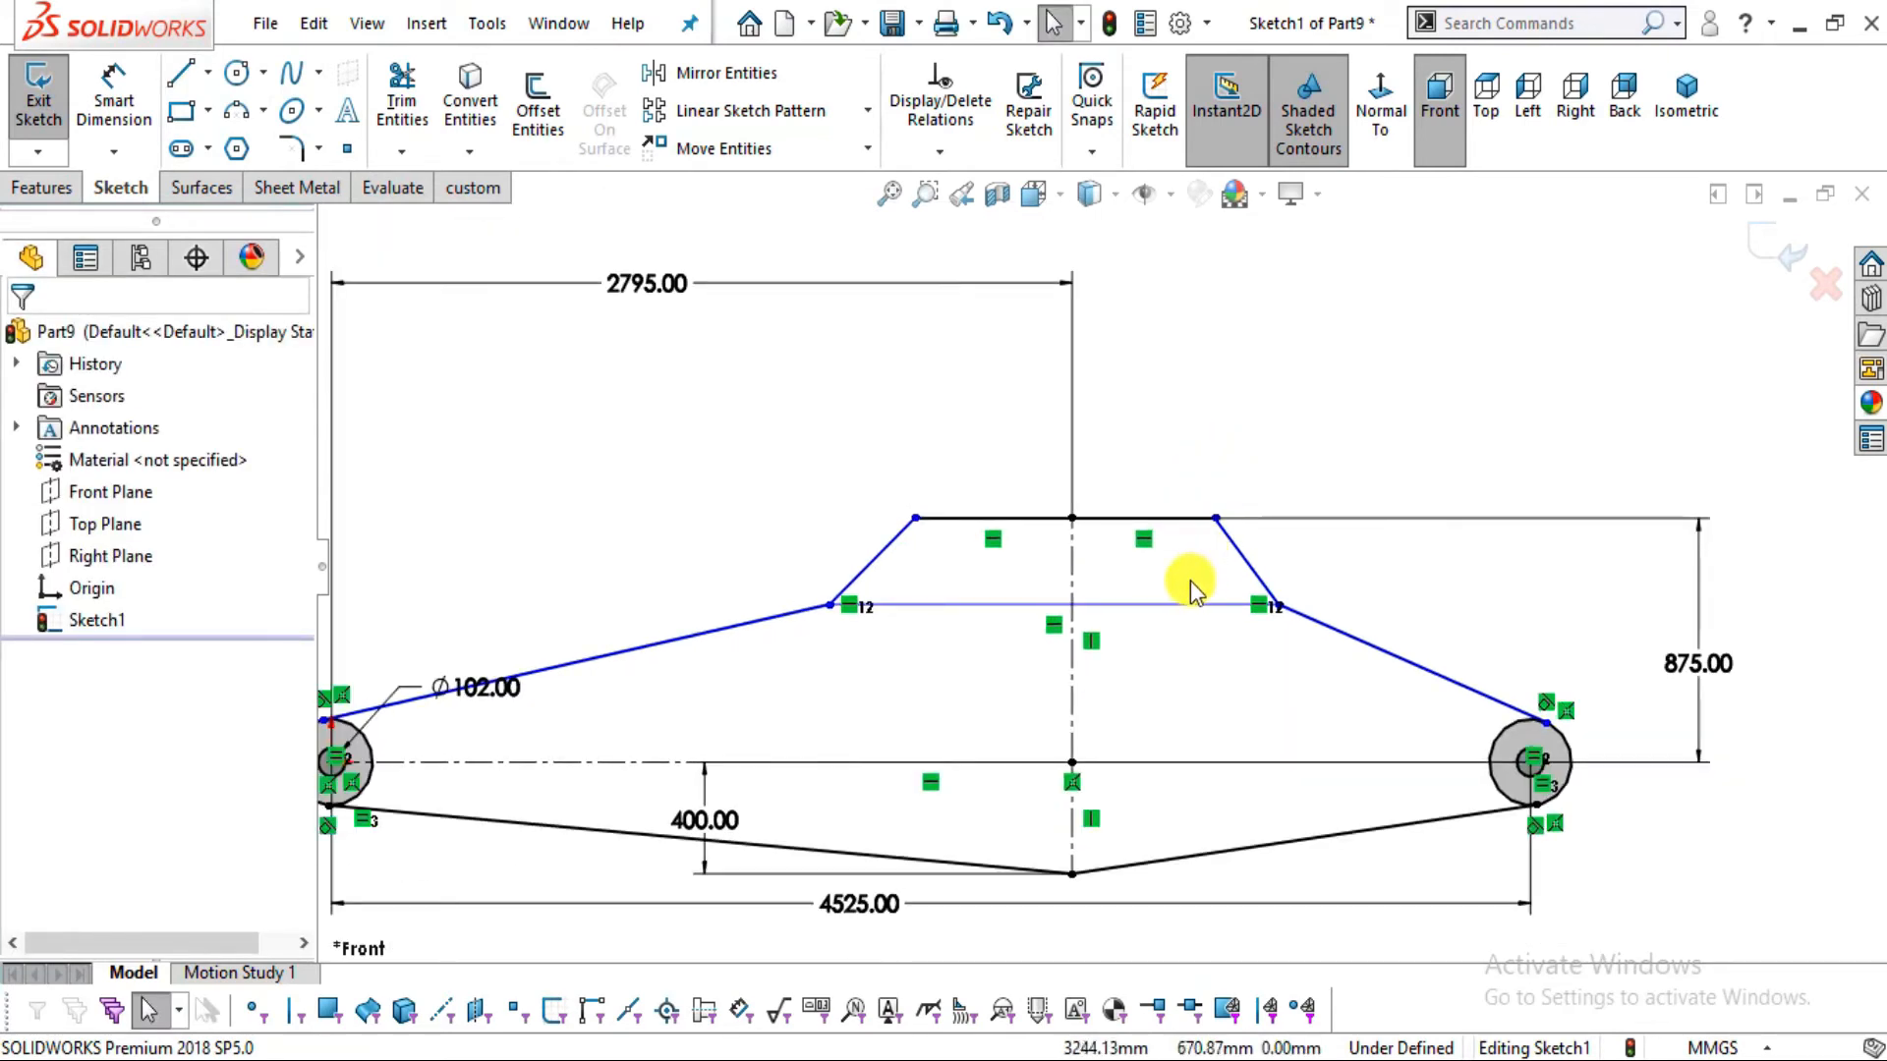
scroll(1134, 642, up, 2)
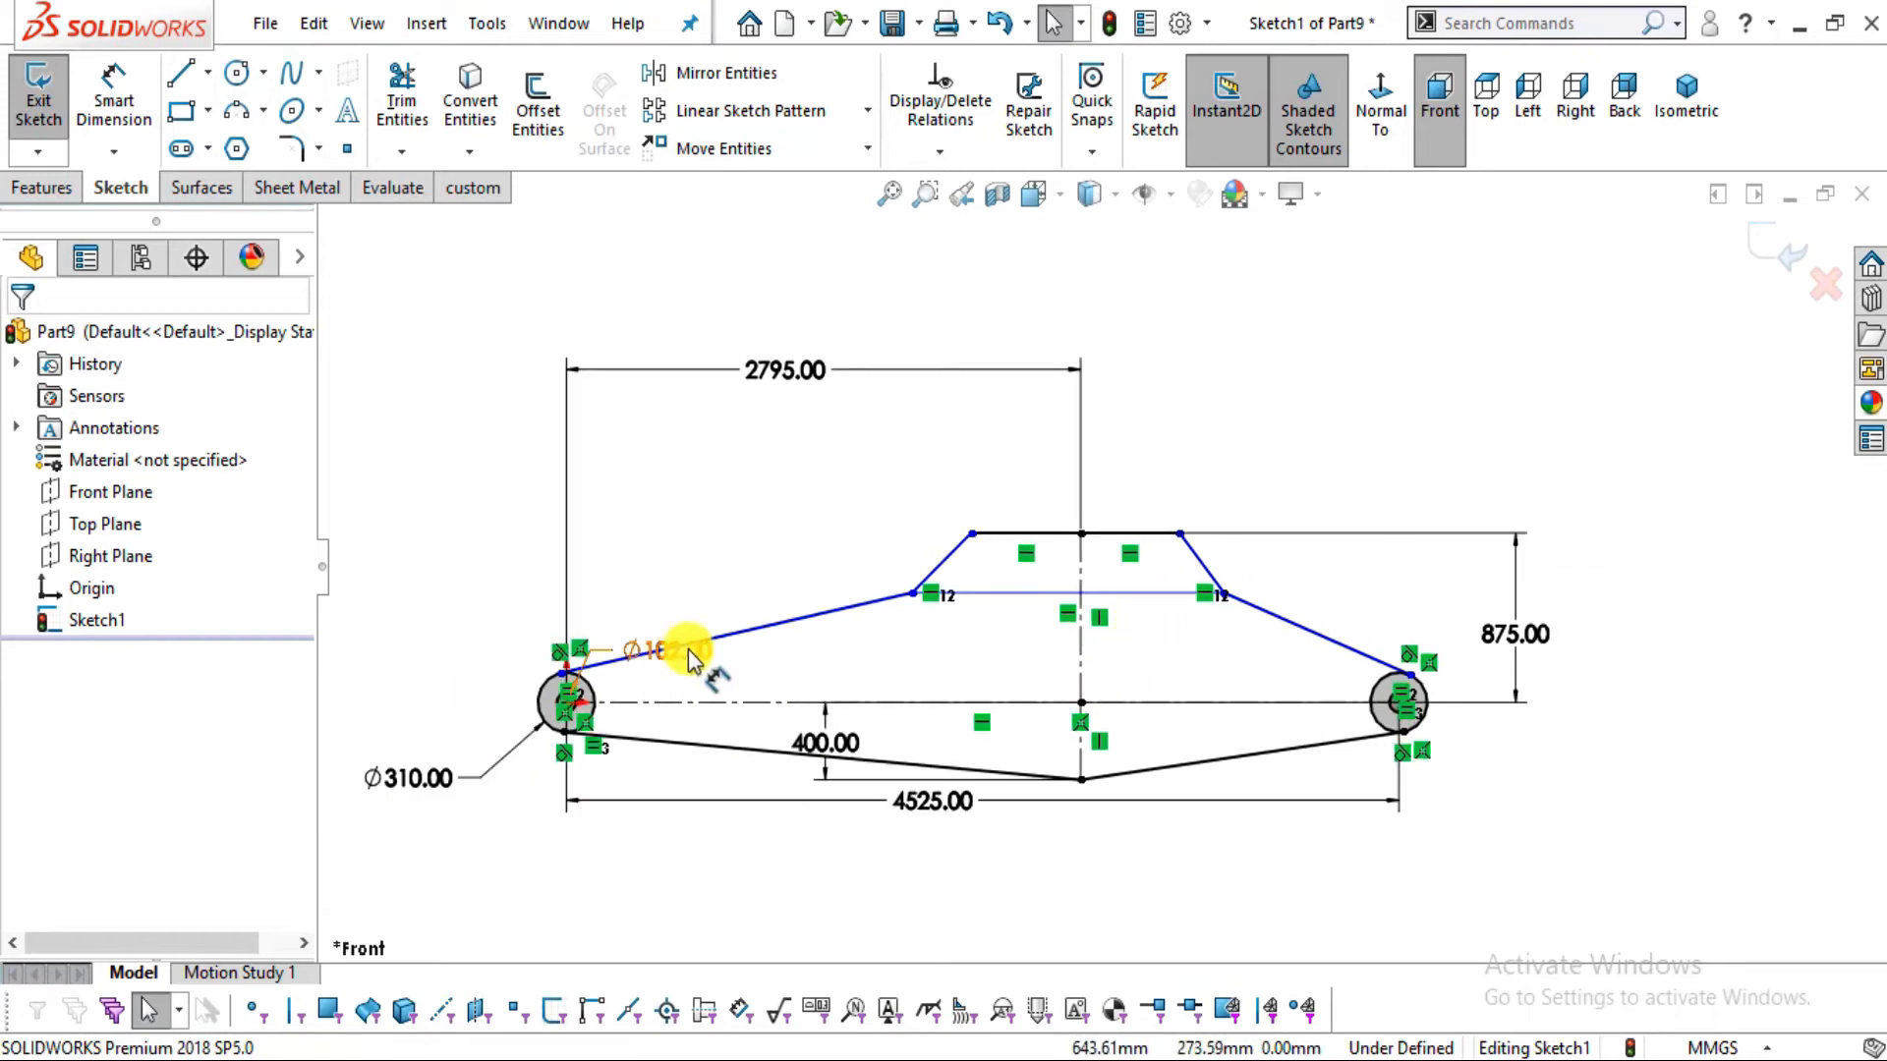
scroll(678, 653, down, 2)
click(92, 83)
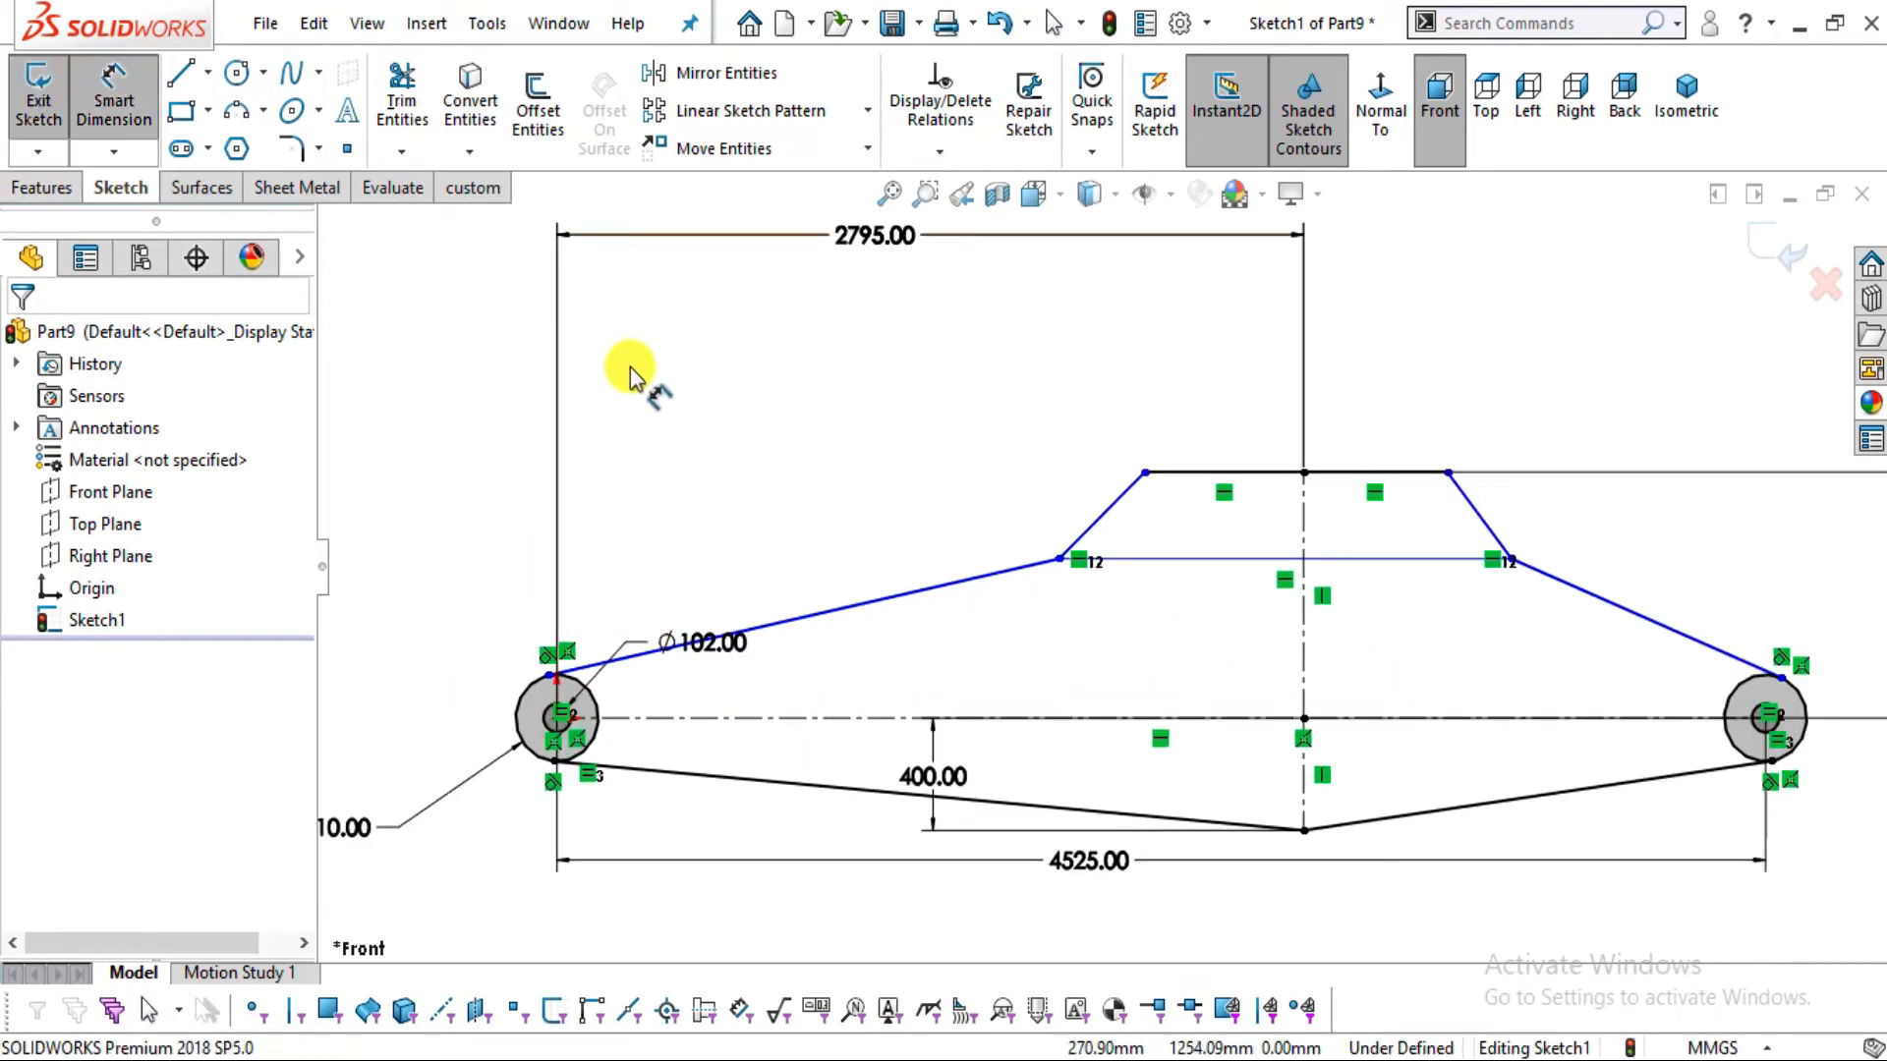
key(alt+Tab)
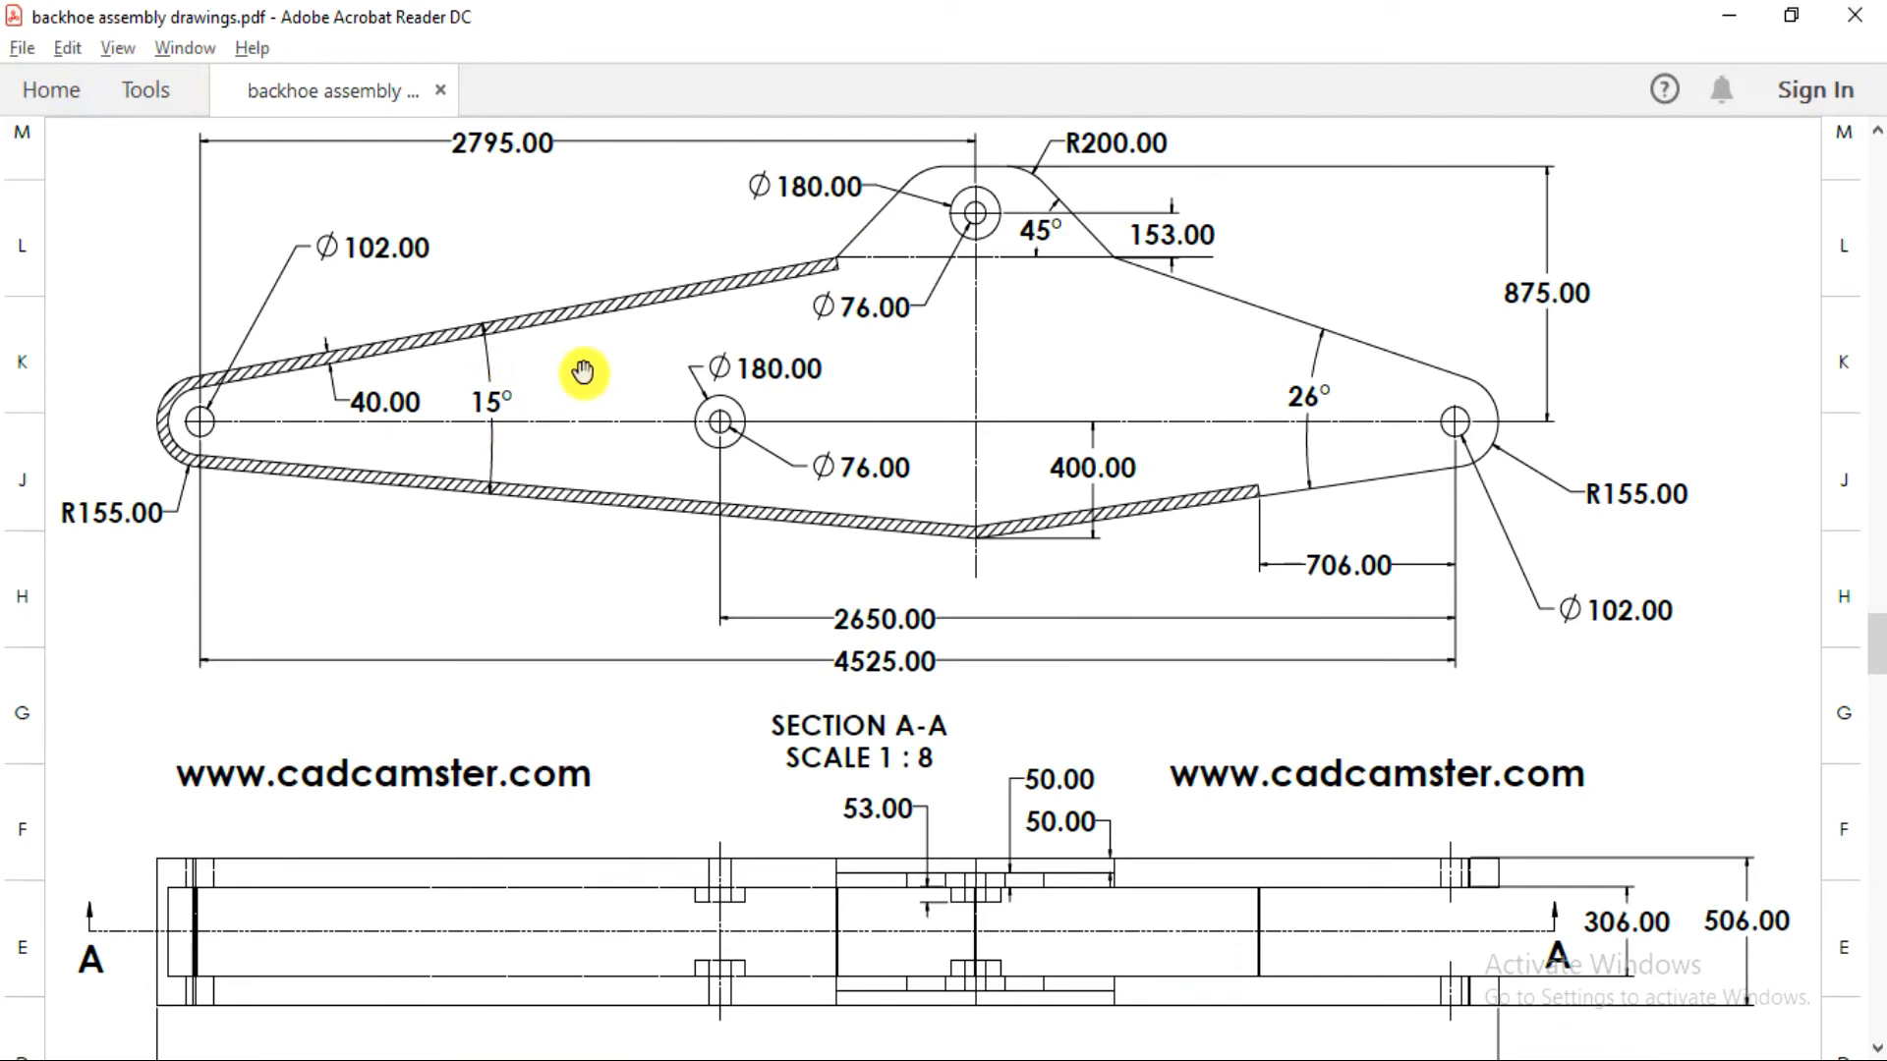
key(alt+Tab)
click(829, 610)
click(876, 788)
click(864, 697)
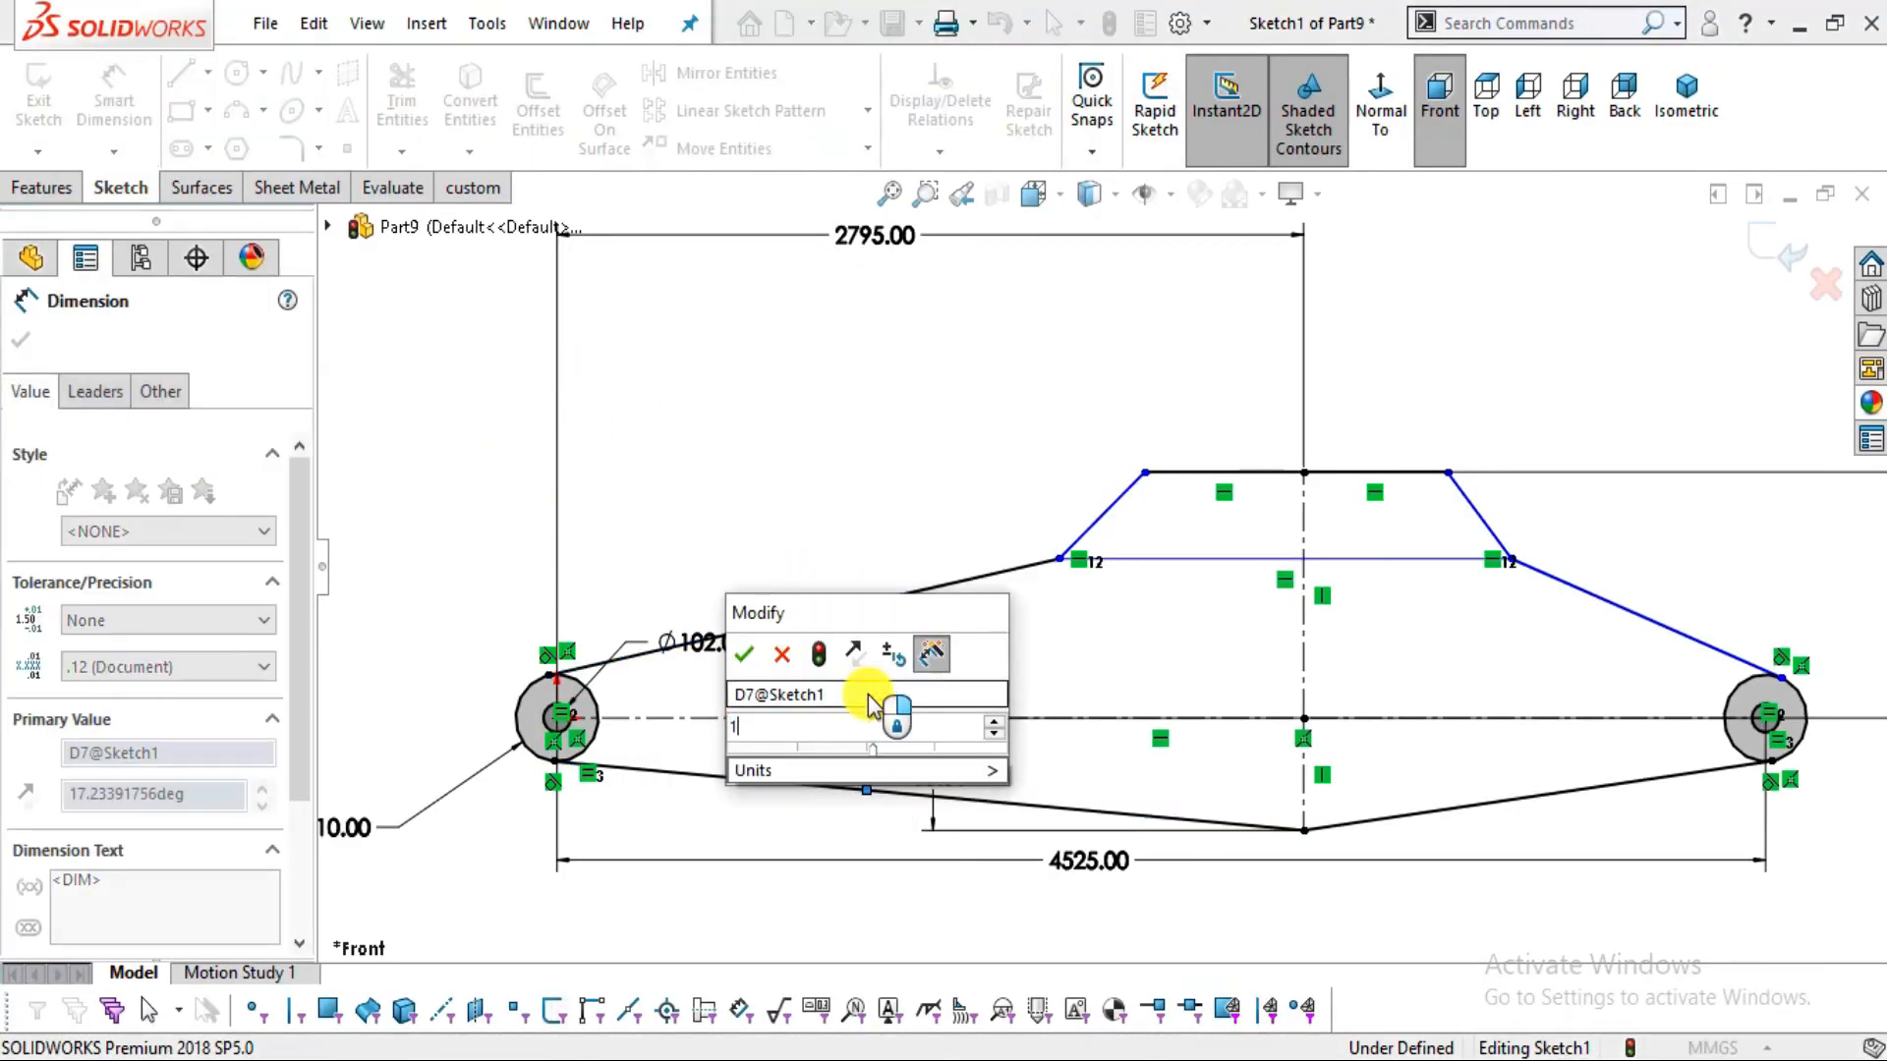
text(15)
key(Return)
click(820, 521)
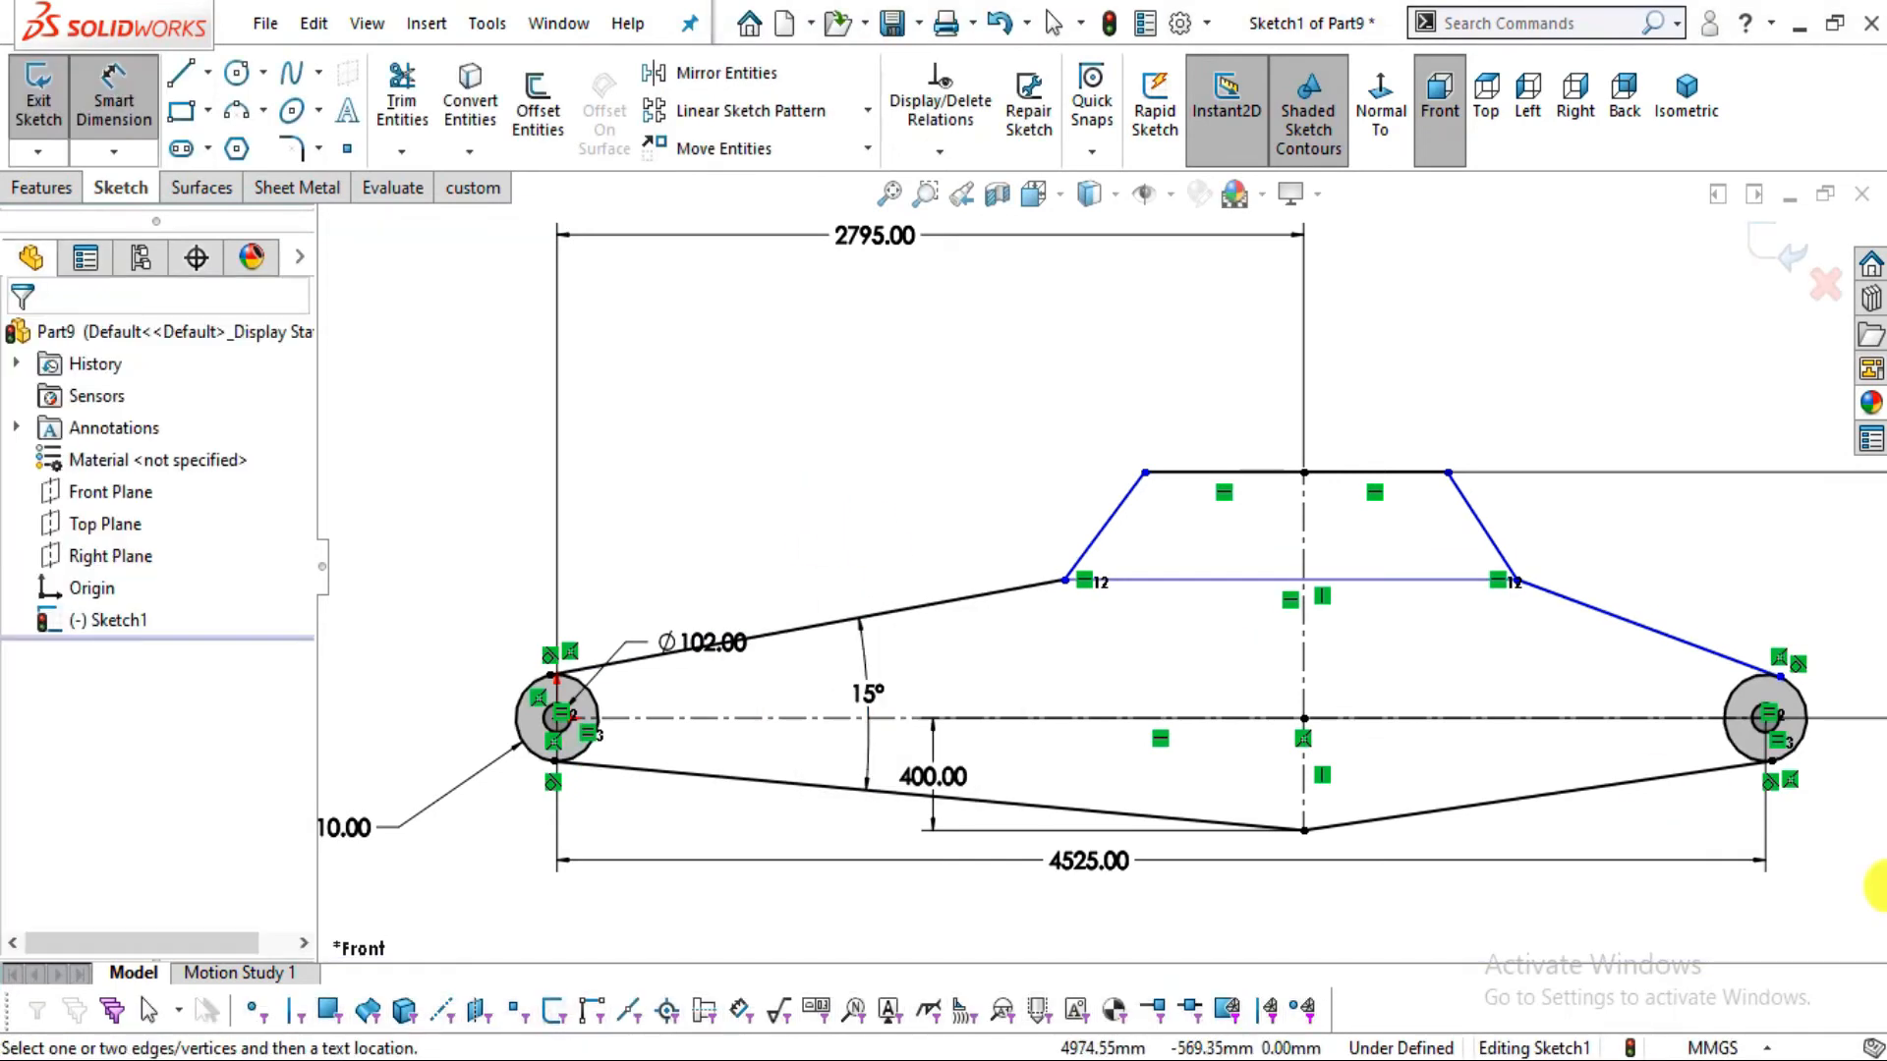
Check the drawing PDF and dimension the angle between the upper and lower lines at the far end as 26°
ctrl+middle_drag(1876, 885, 1684, 779)
key(alt+Tab)
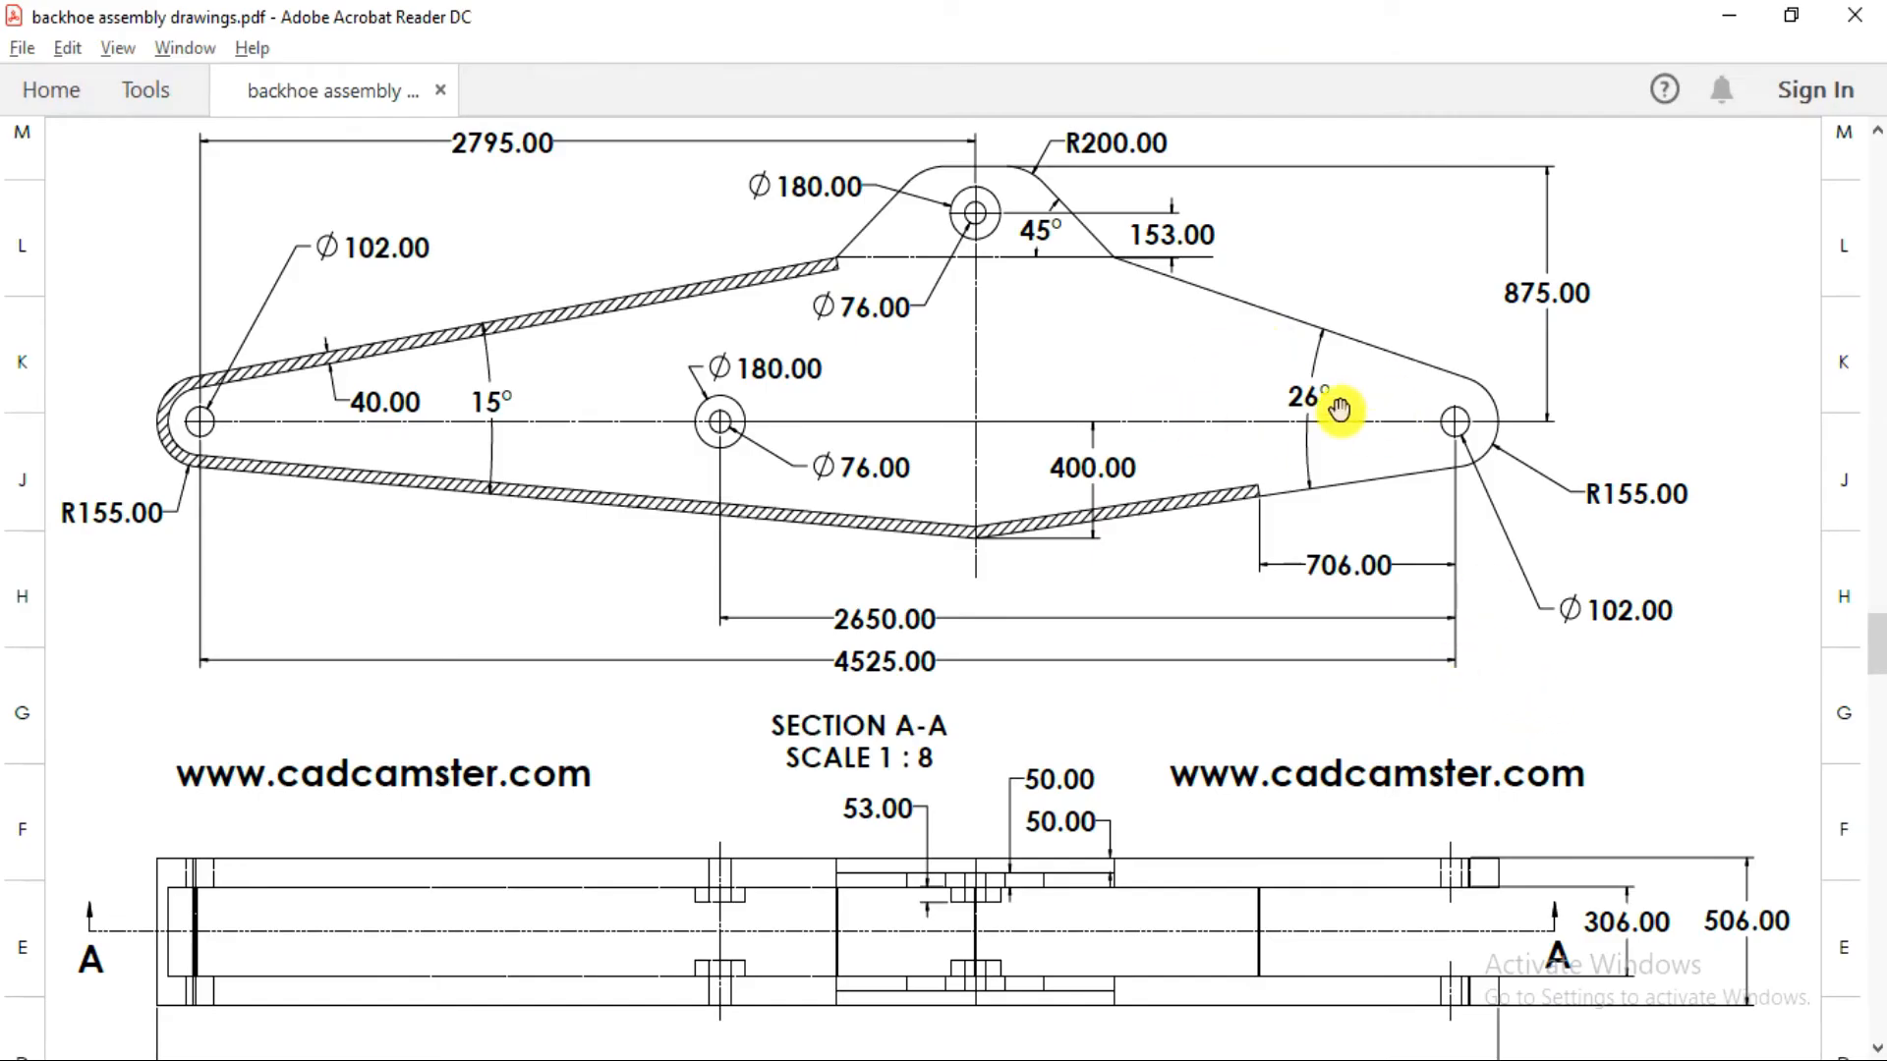
key(alt+Tab)
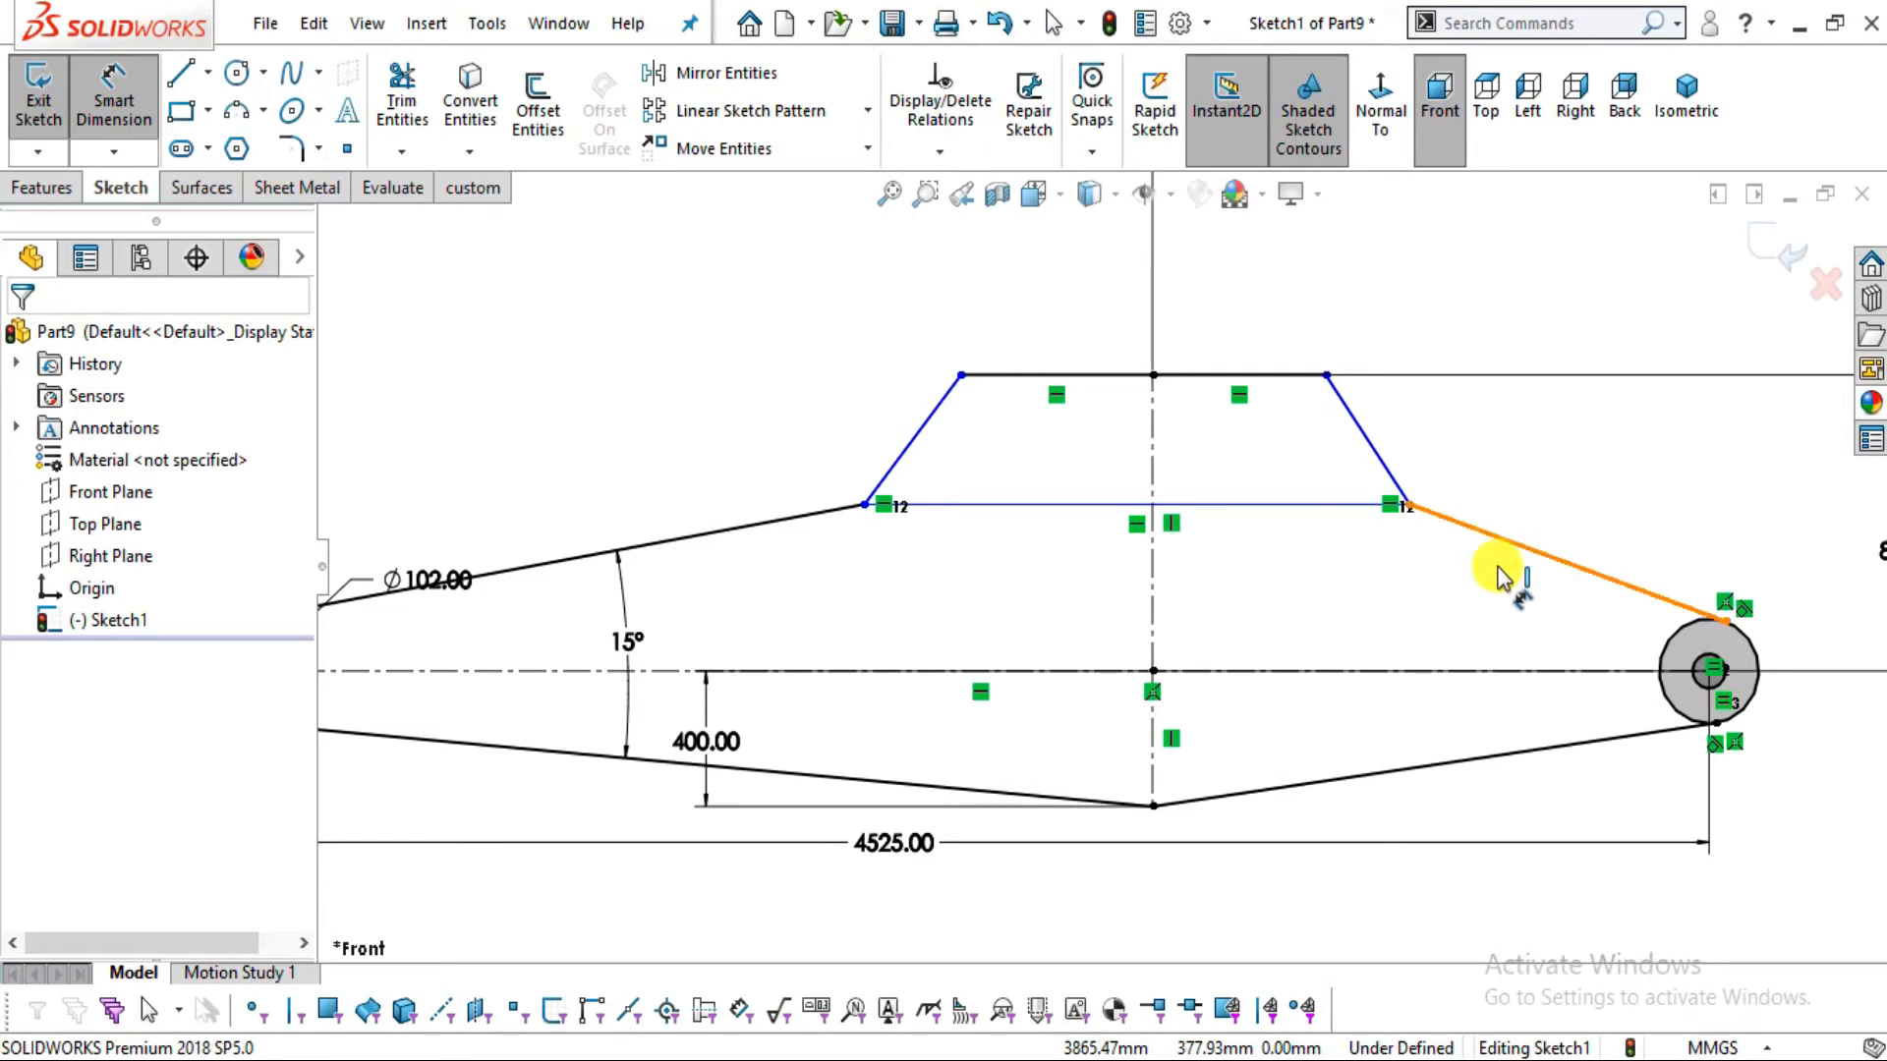
click(1500, 555)
click(1521, 754)
click(1476, 634)
text(26)
key(Return)
key(Escape)
Dimension the angle between the raised section's origin-side sloped line and the horizontal shoulder line as 45°
scroll(1400, 356, down, 2)
click(114, 88)
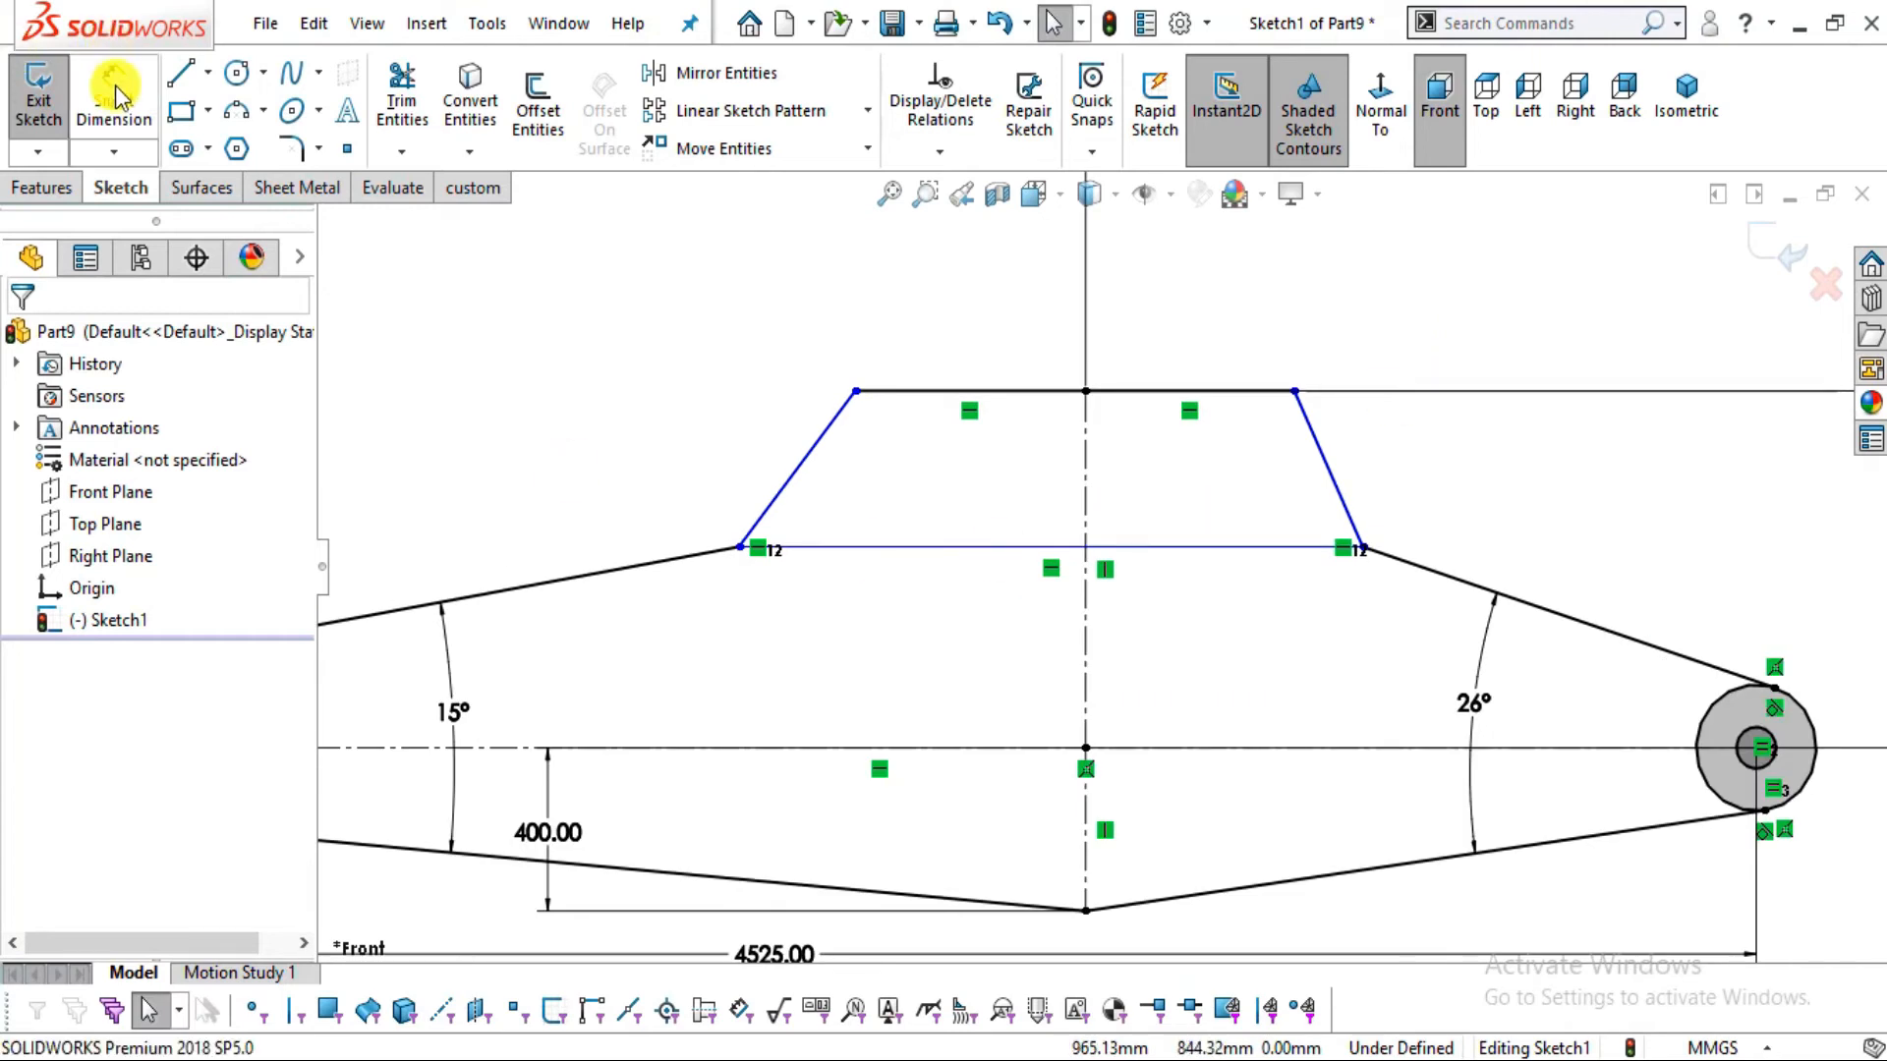
click(823, 447)
click(894, 553)
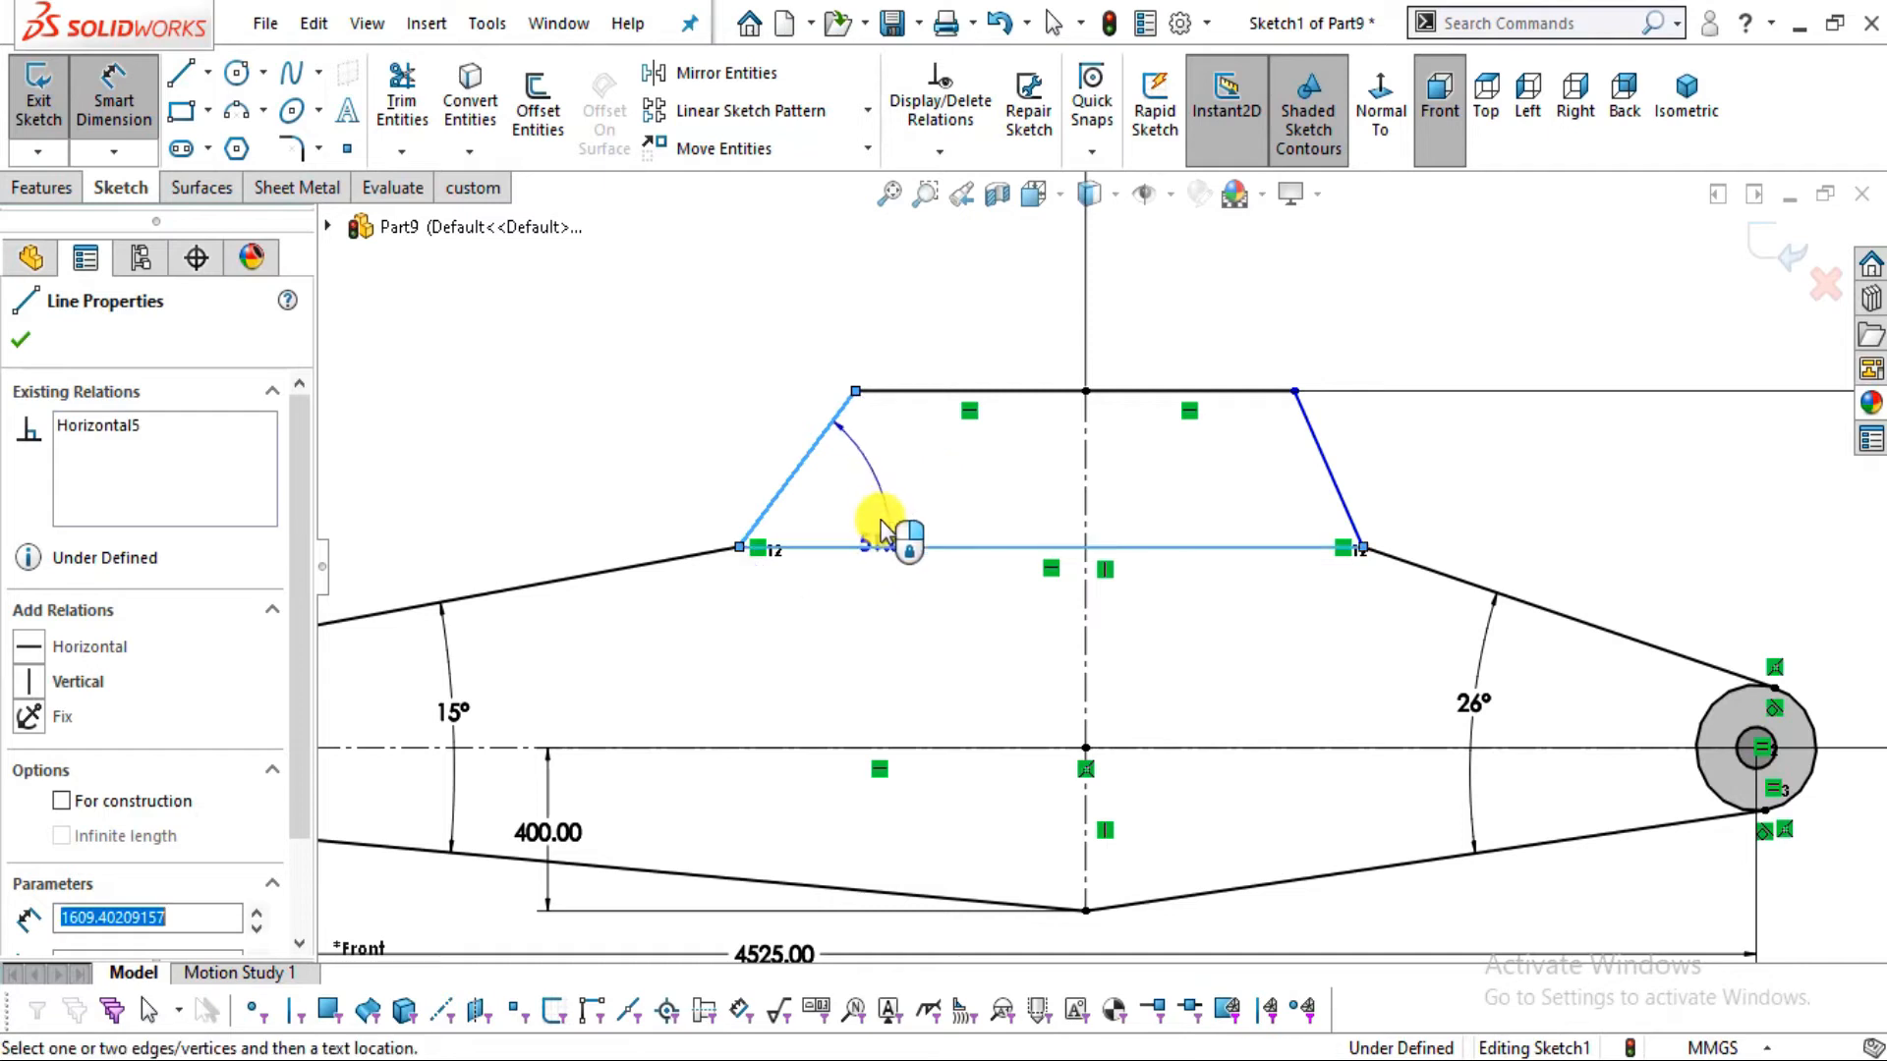
click(845, 503)
text(45)
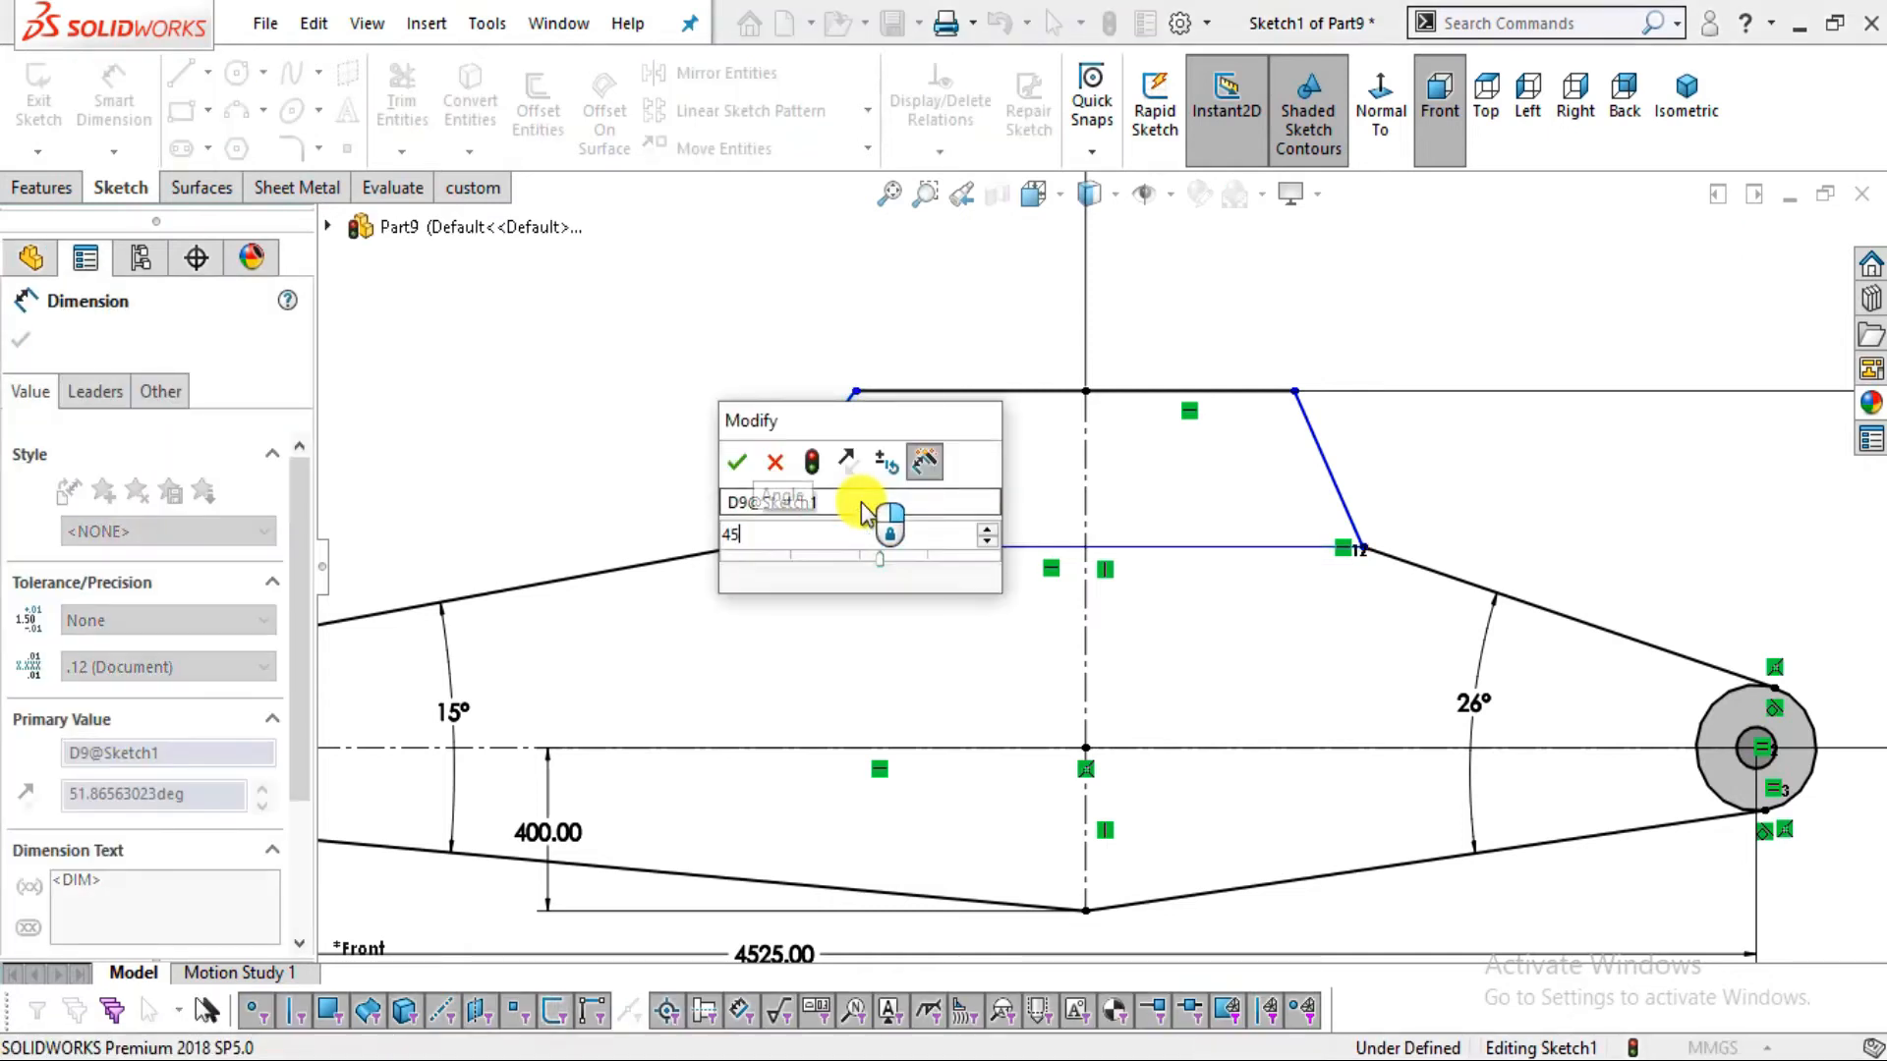
key(Return)
click(1489, 482)
Check the drawing PDF and set the angle between the raised section's far-side sloped line and the shoulder line to 45°
key(alt+Tab)
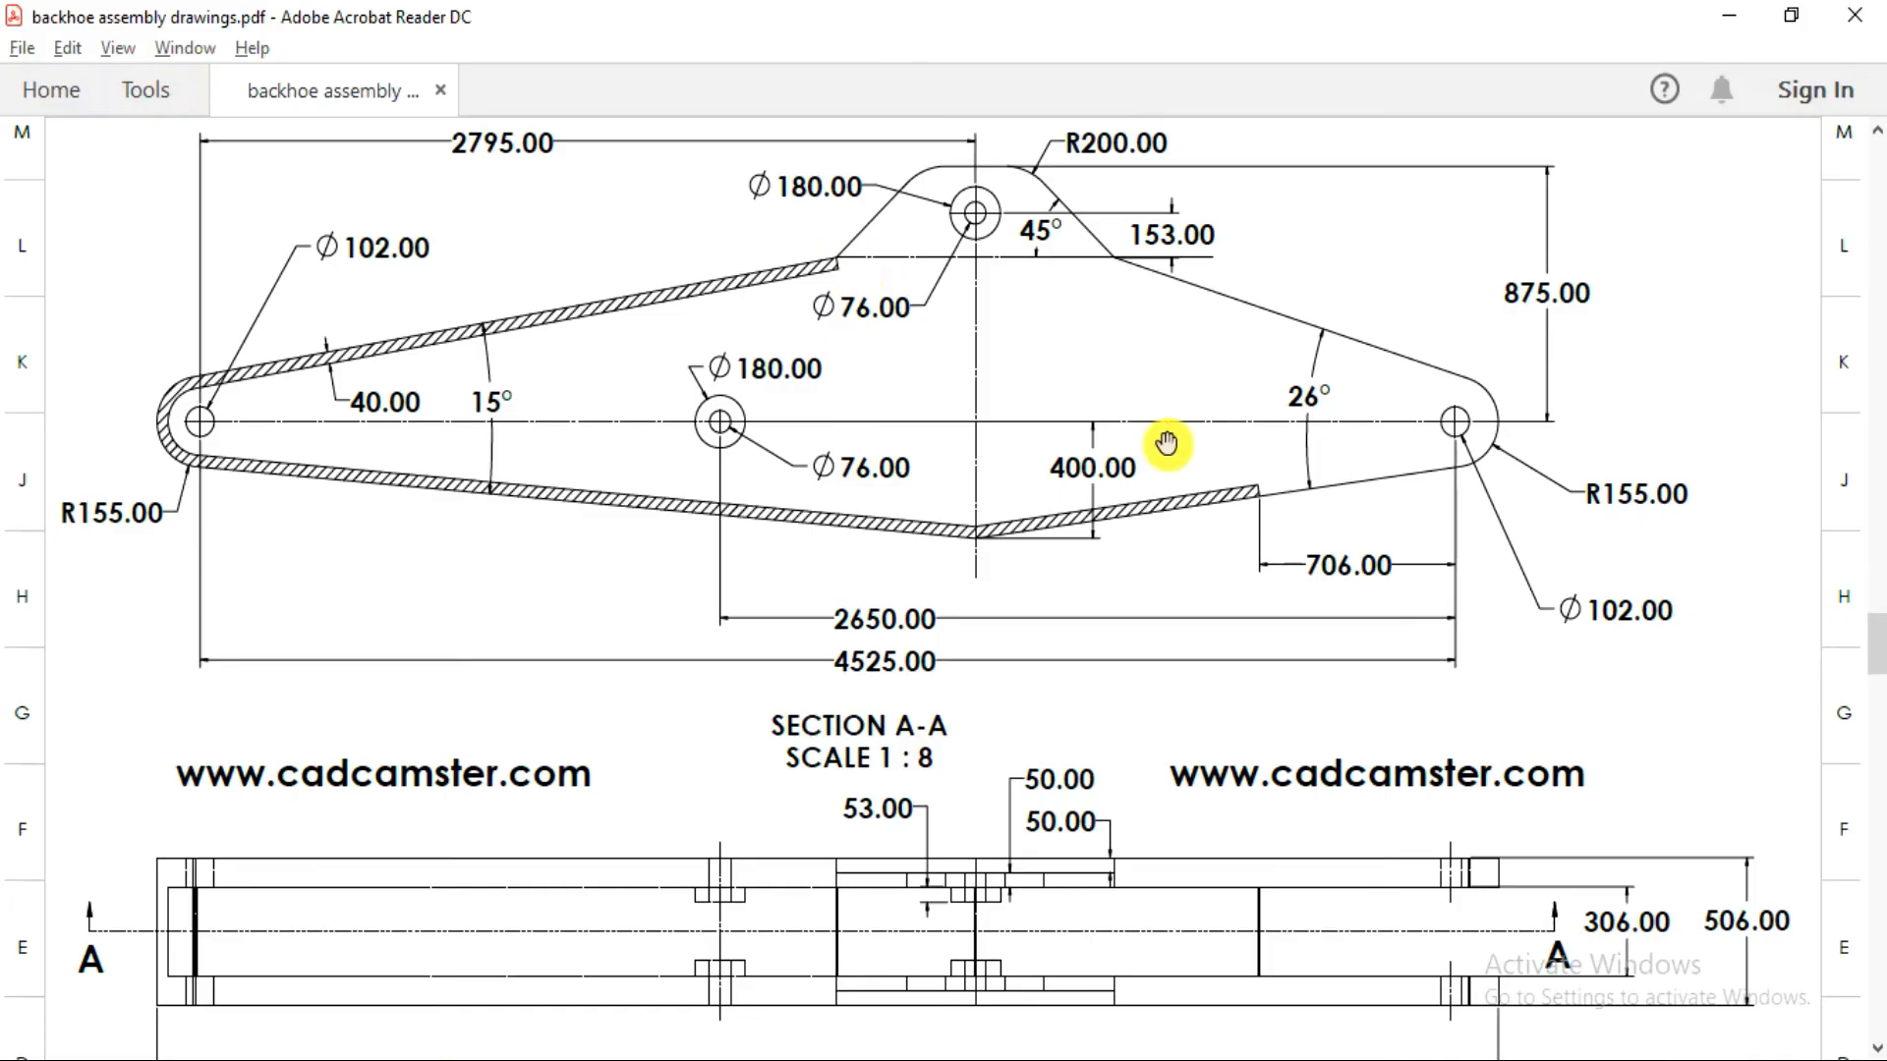
key(alt+Tab)
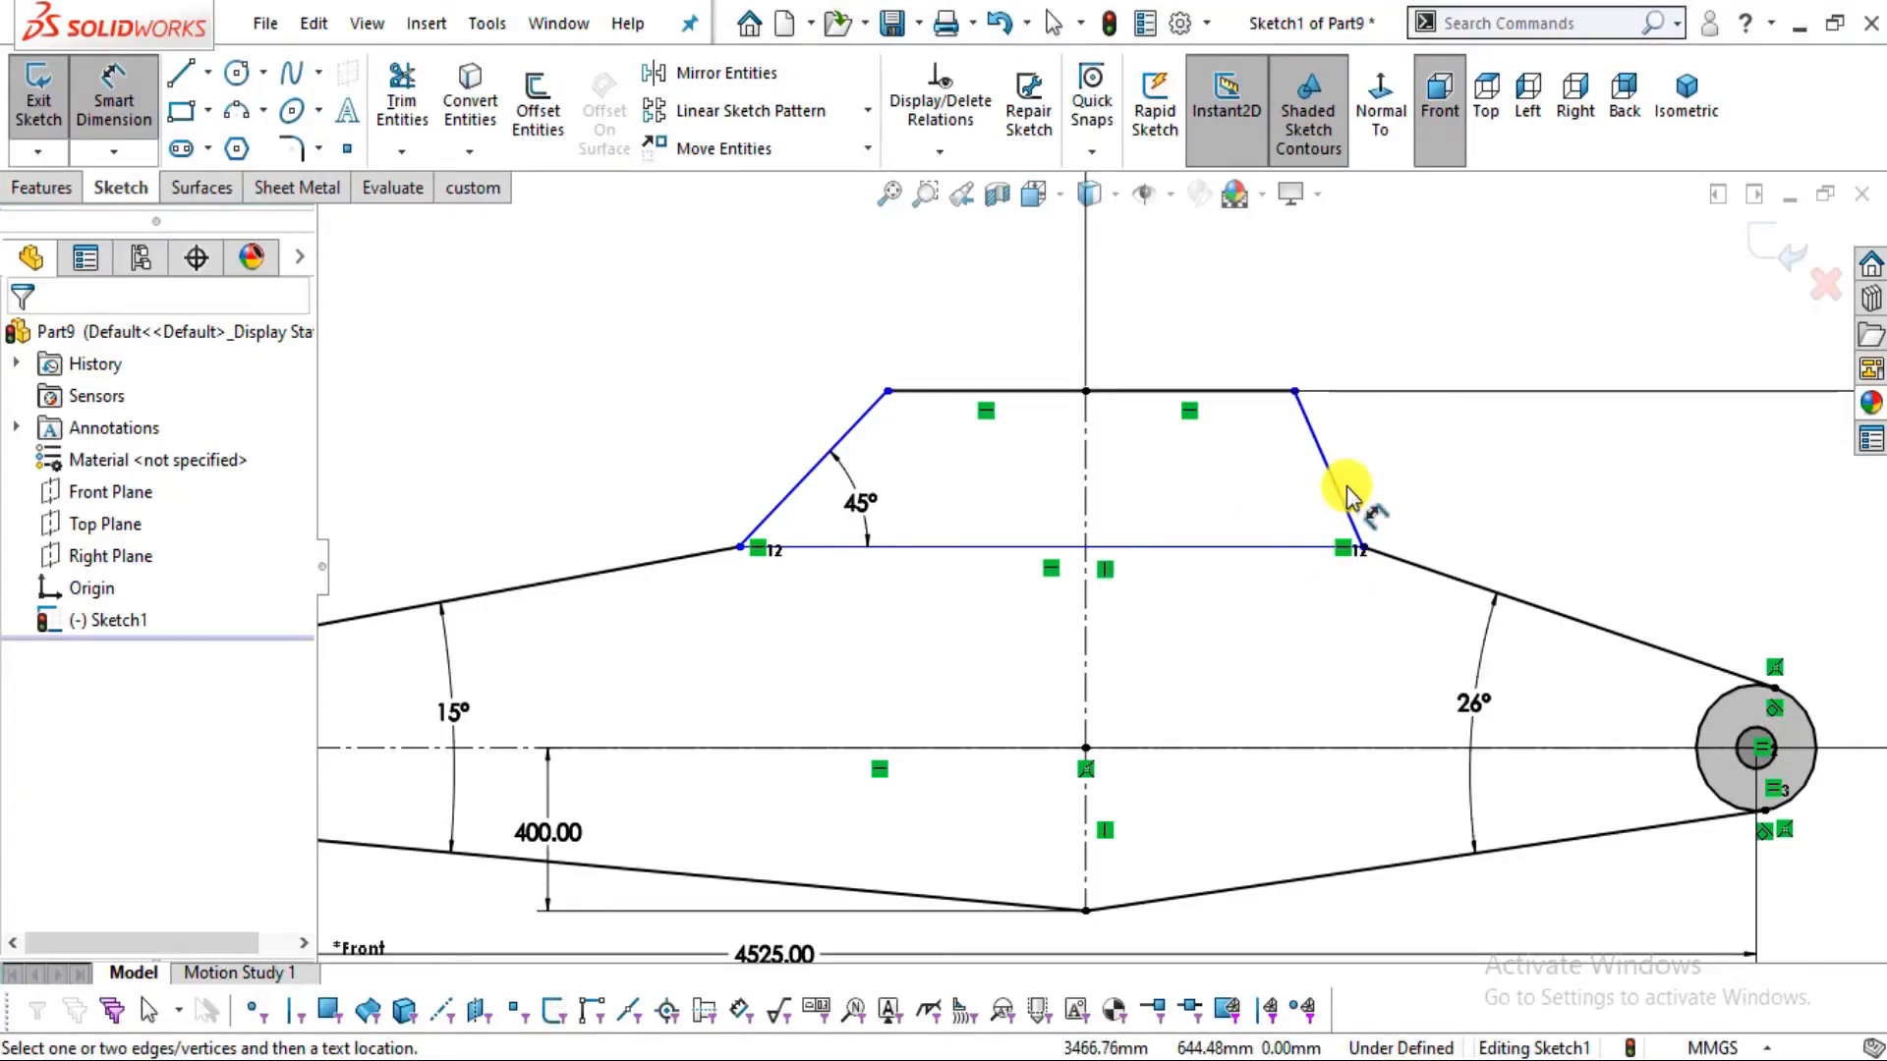
click(1345, 503)
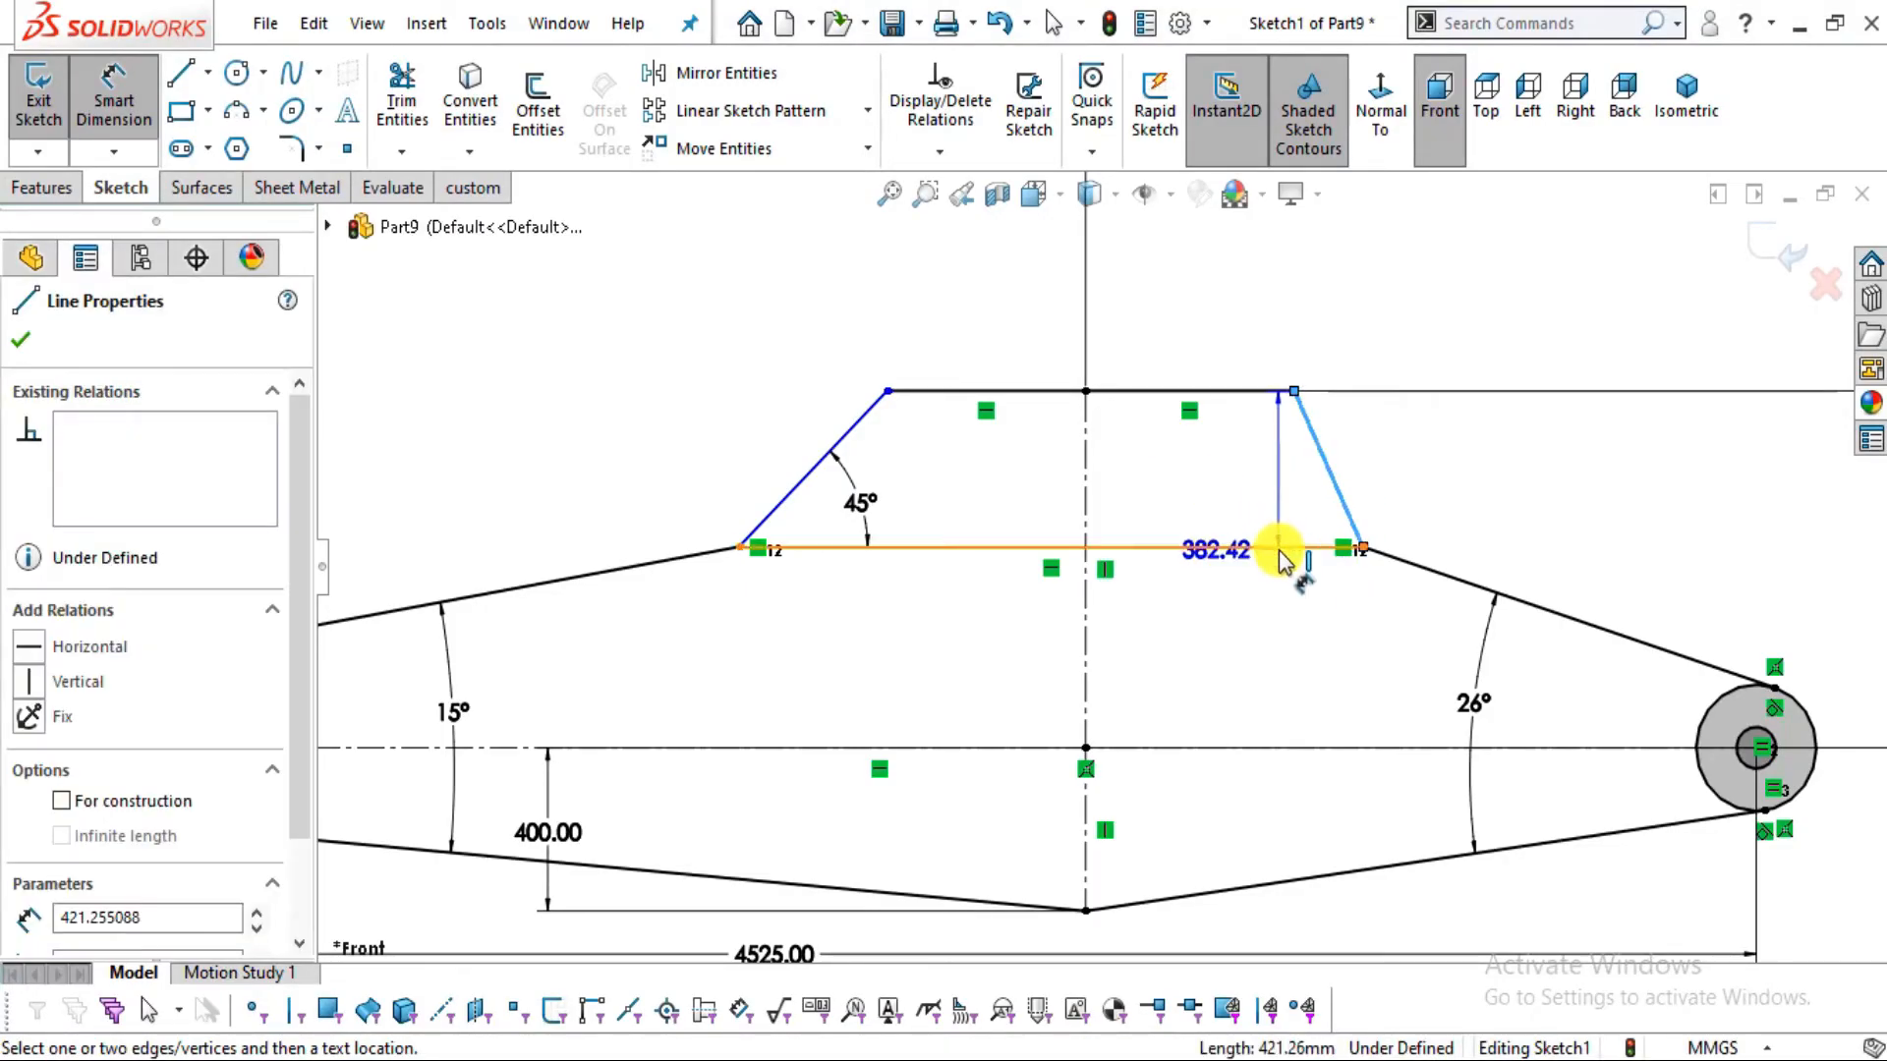
click(1279, 548)
click(1258, 504)
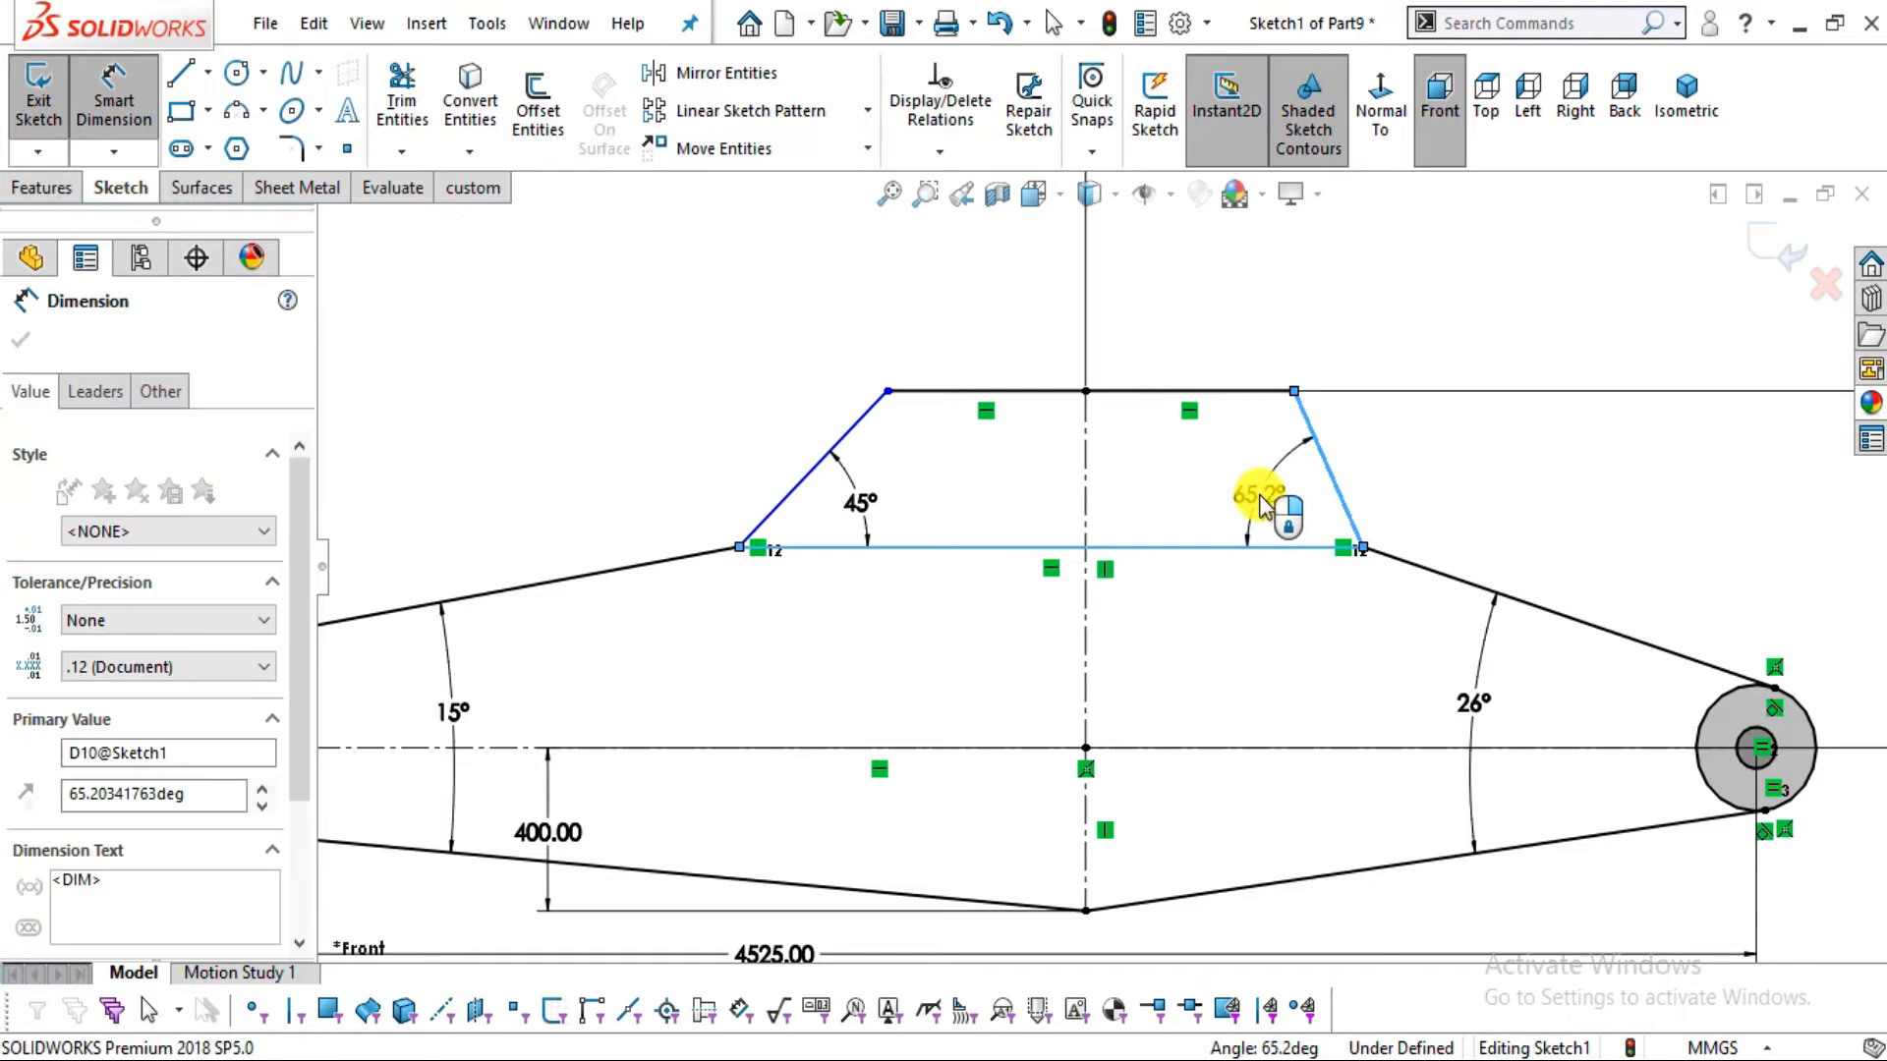
text(45)
key(Return)
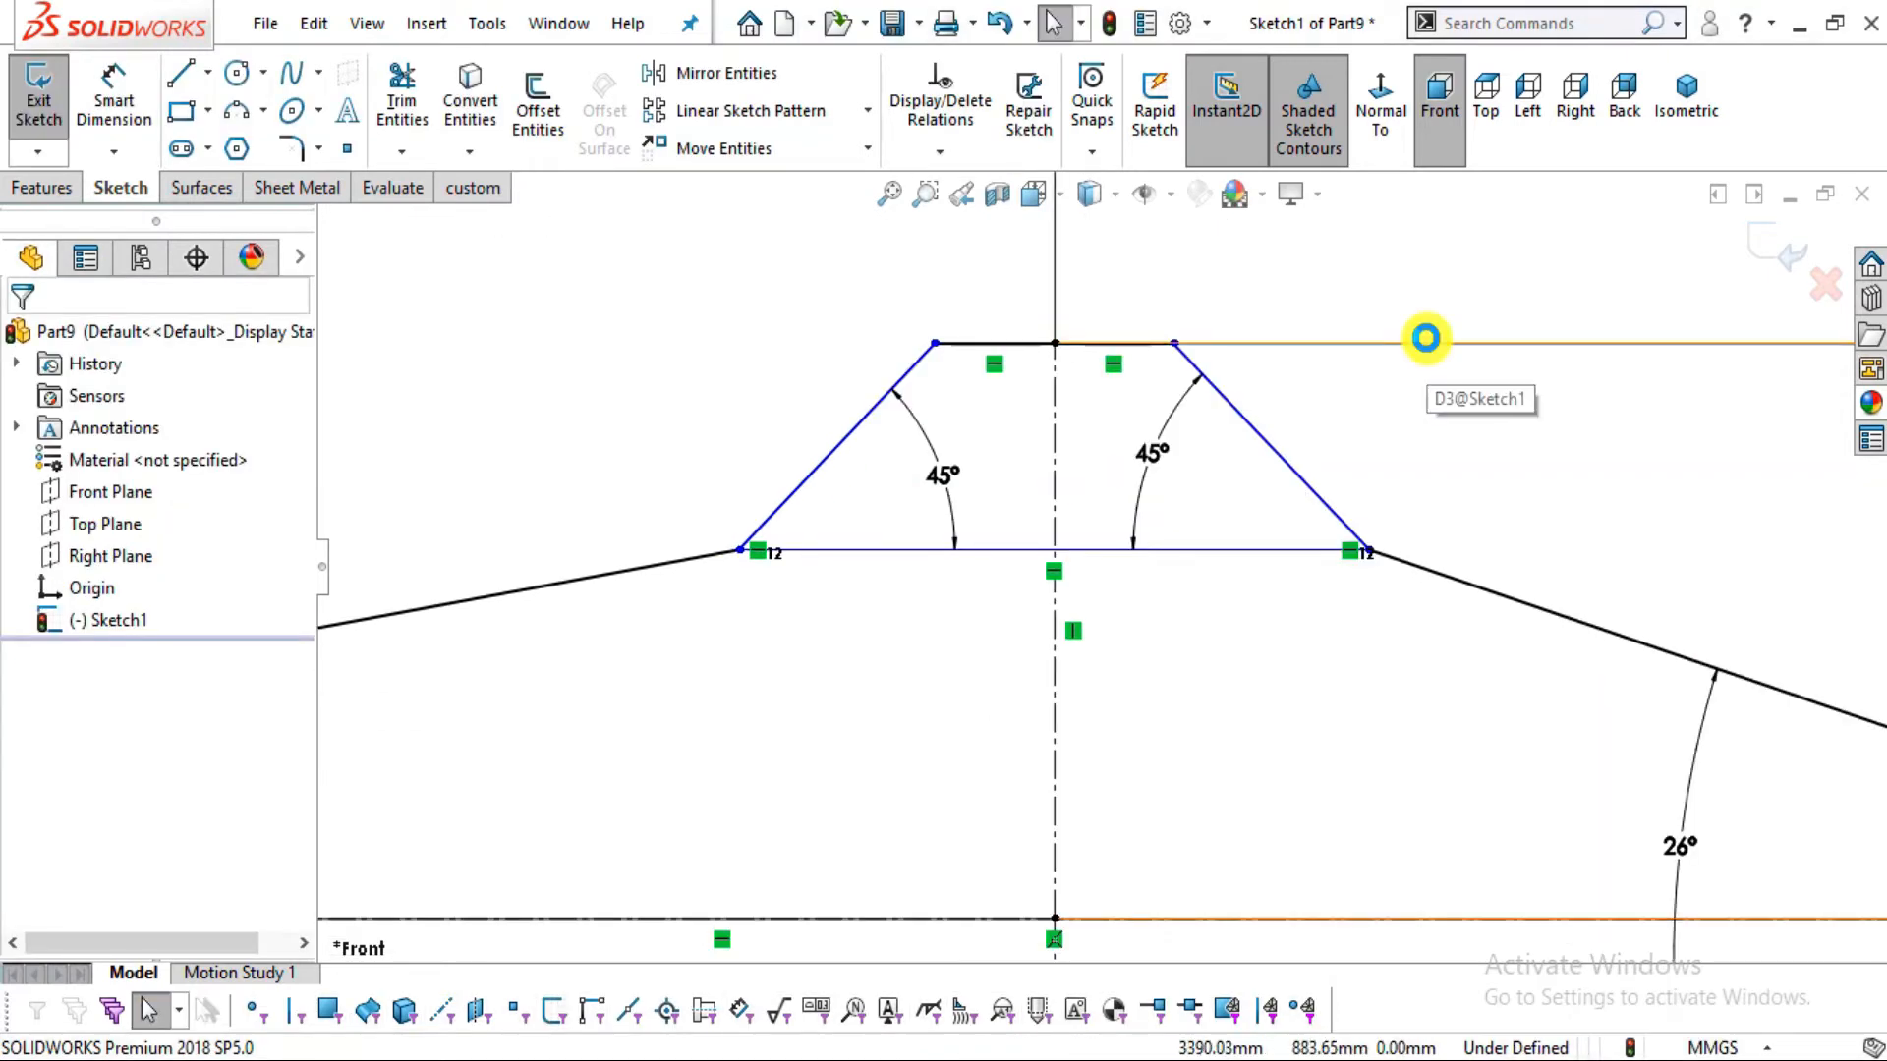
Make the two endpoints of the top horizontal edge symmetric about the vertical centerline
click(292, 111)
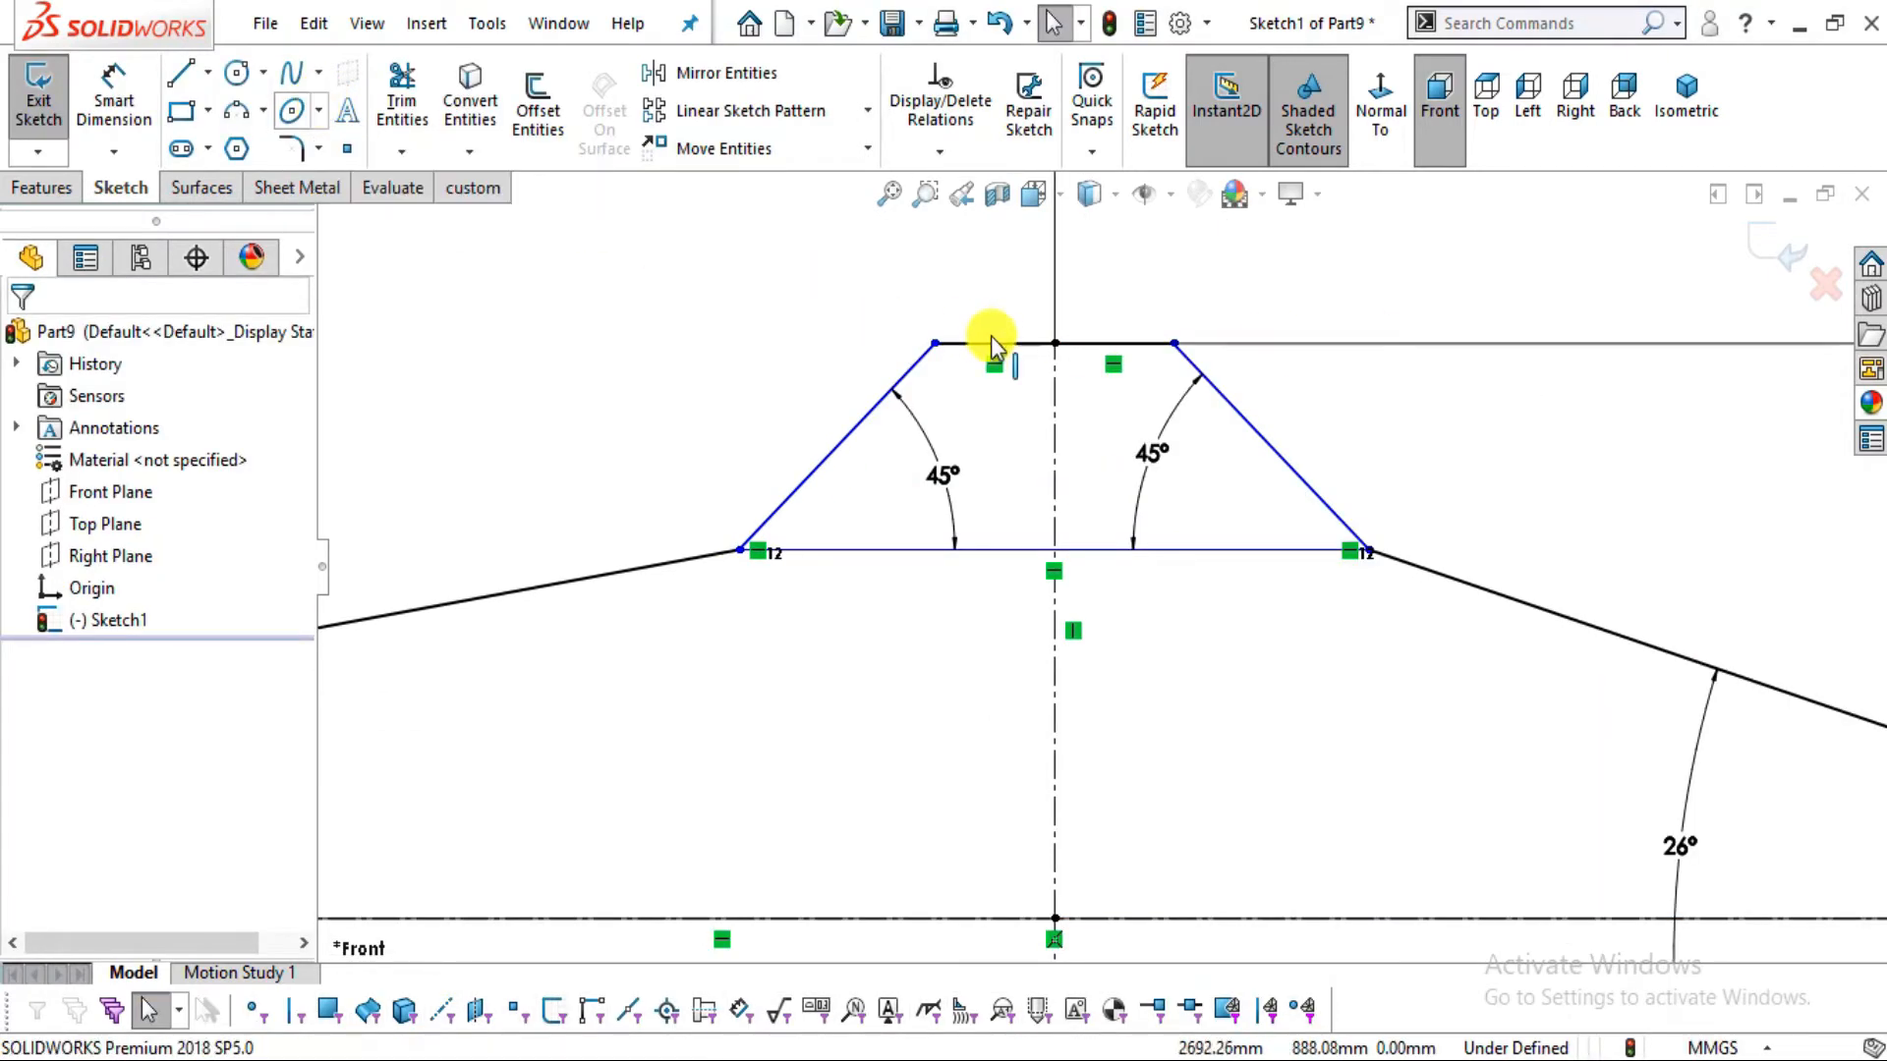
click(933, 345)
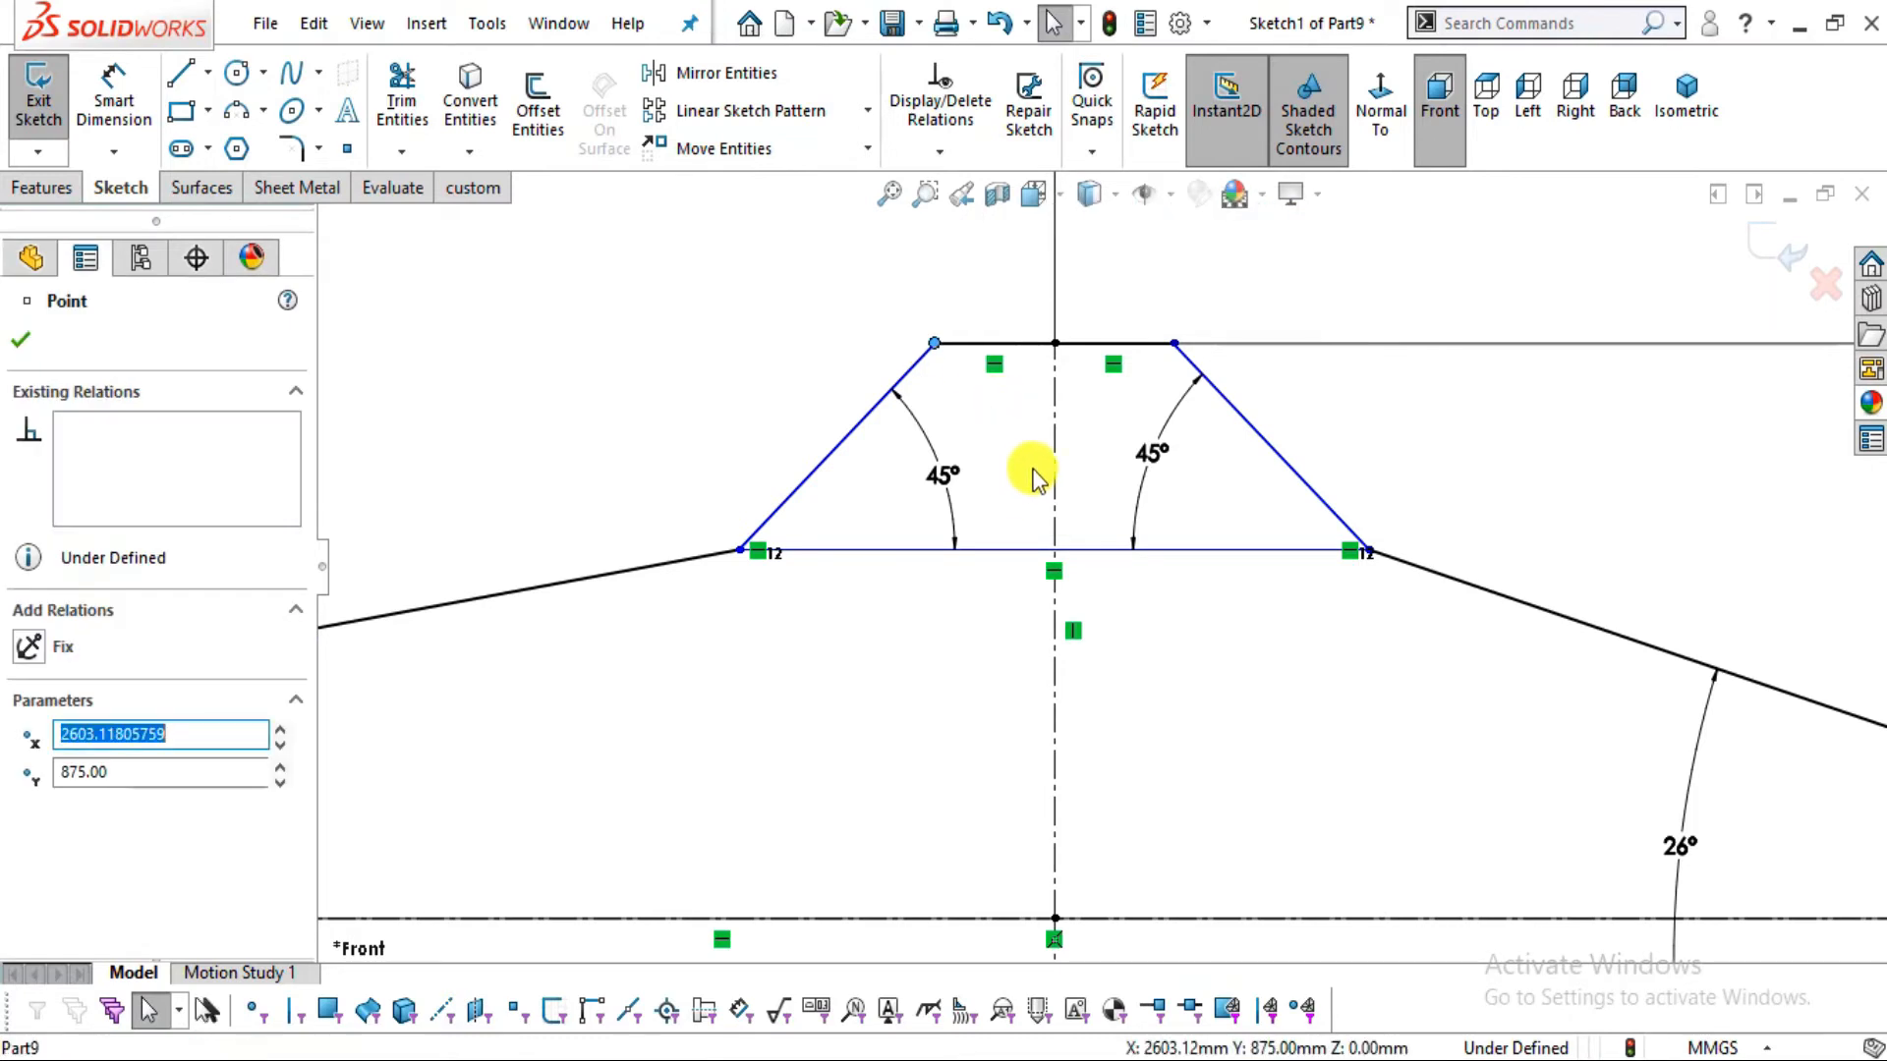
ctrl+click(1174, 345)
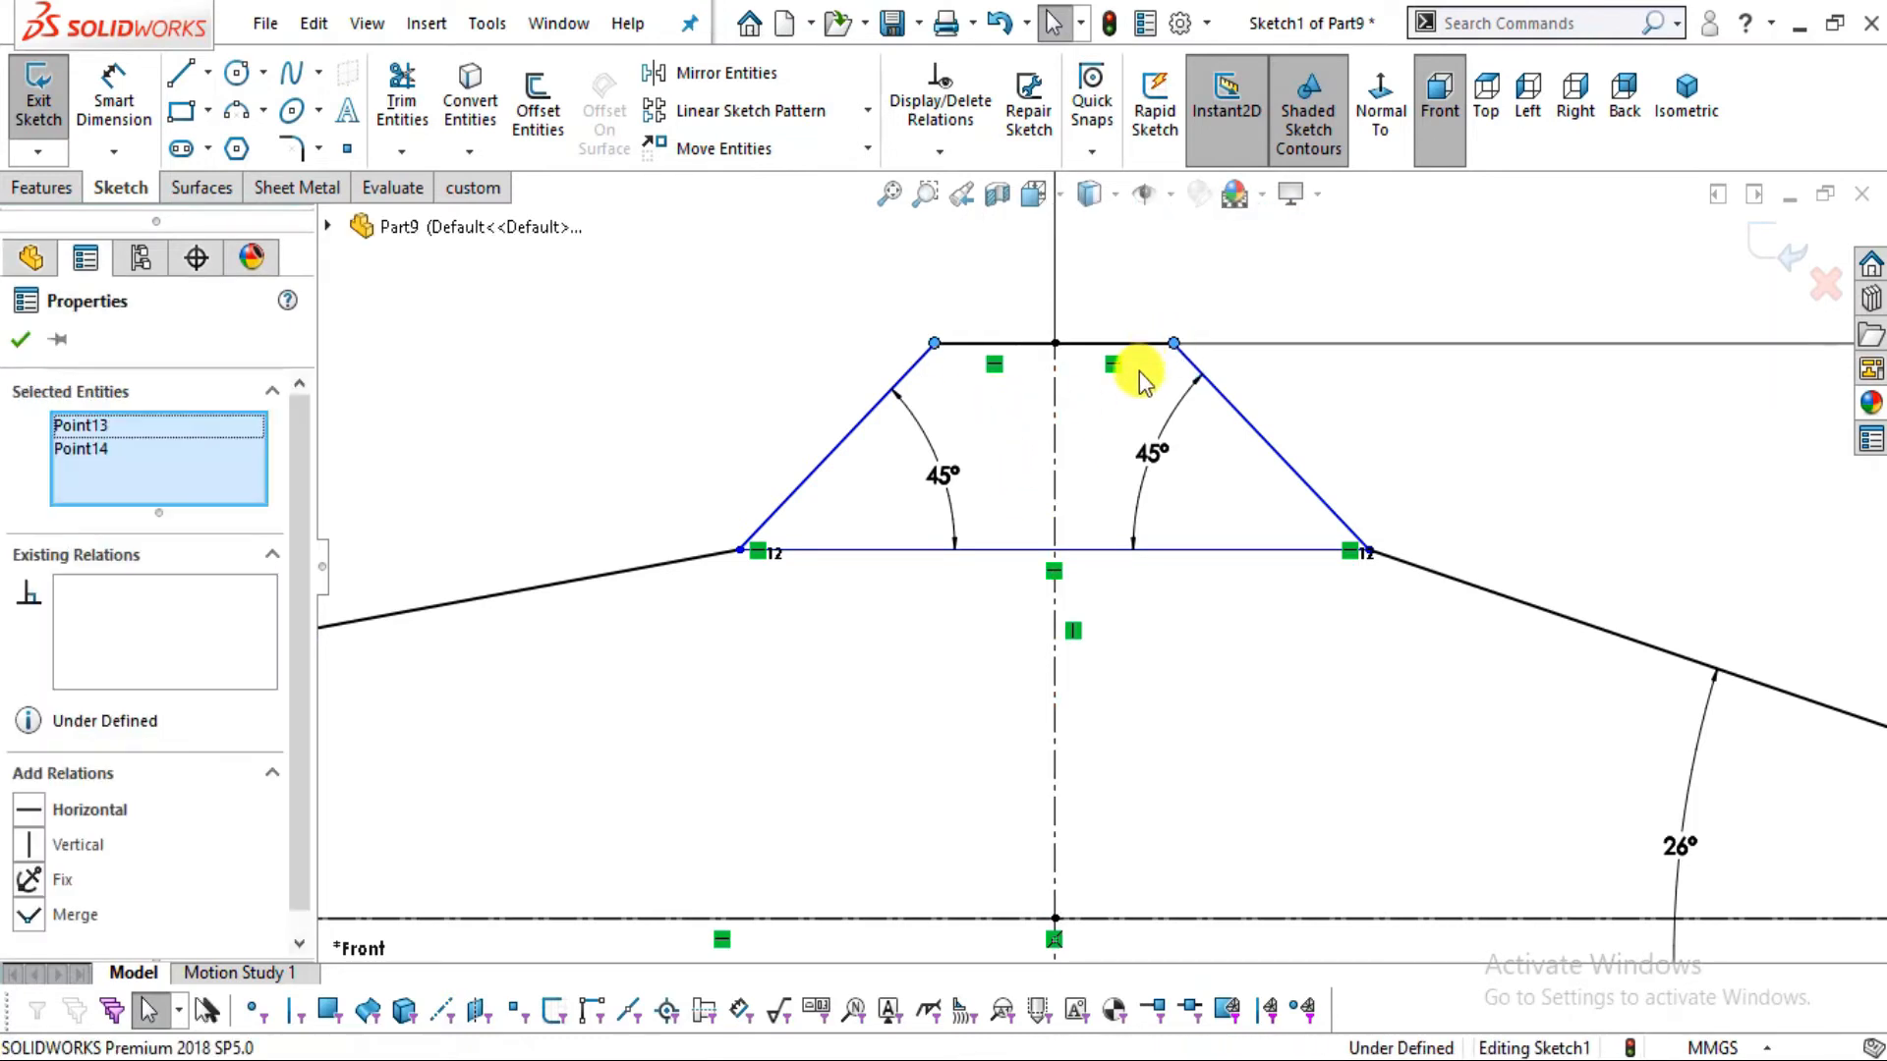
ctrl+click(1058, 430)
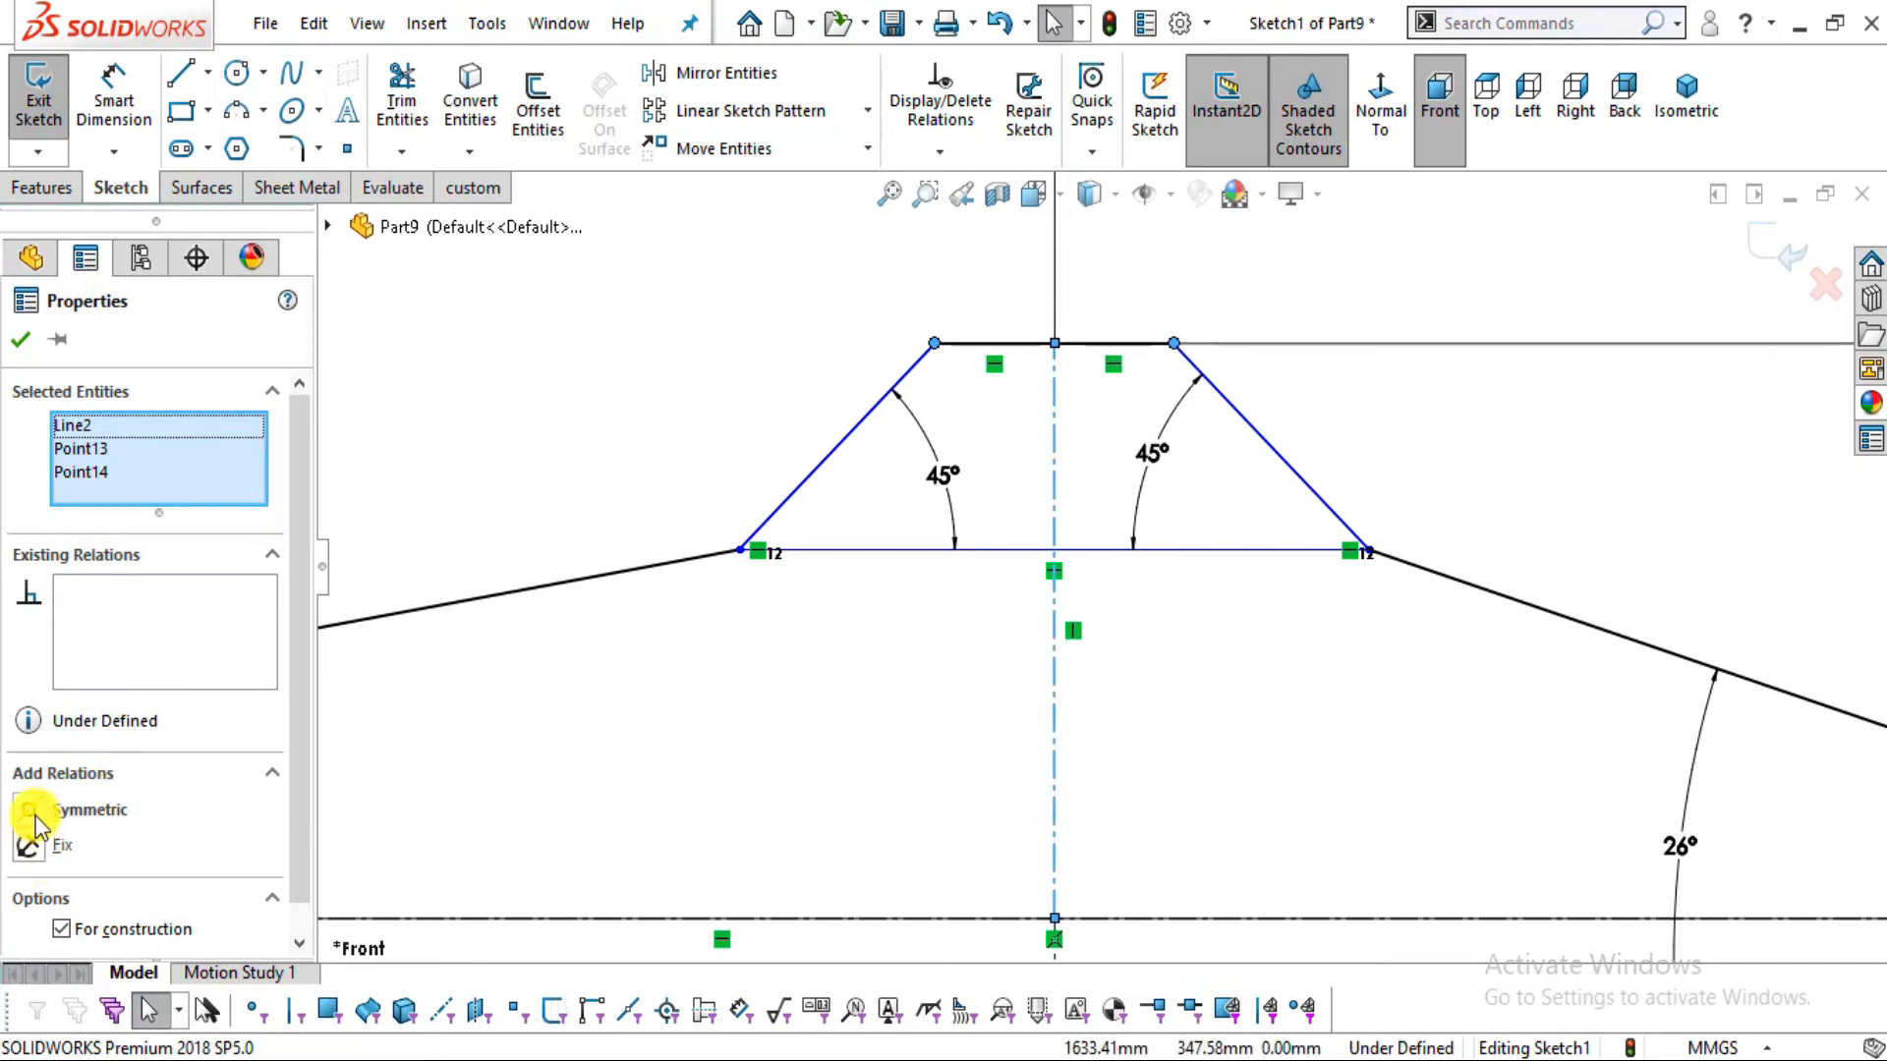
click(29, 810)
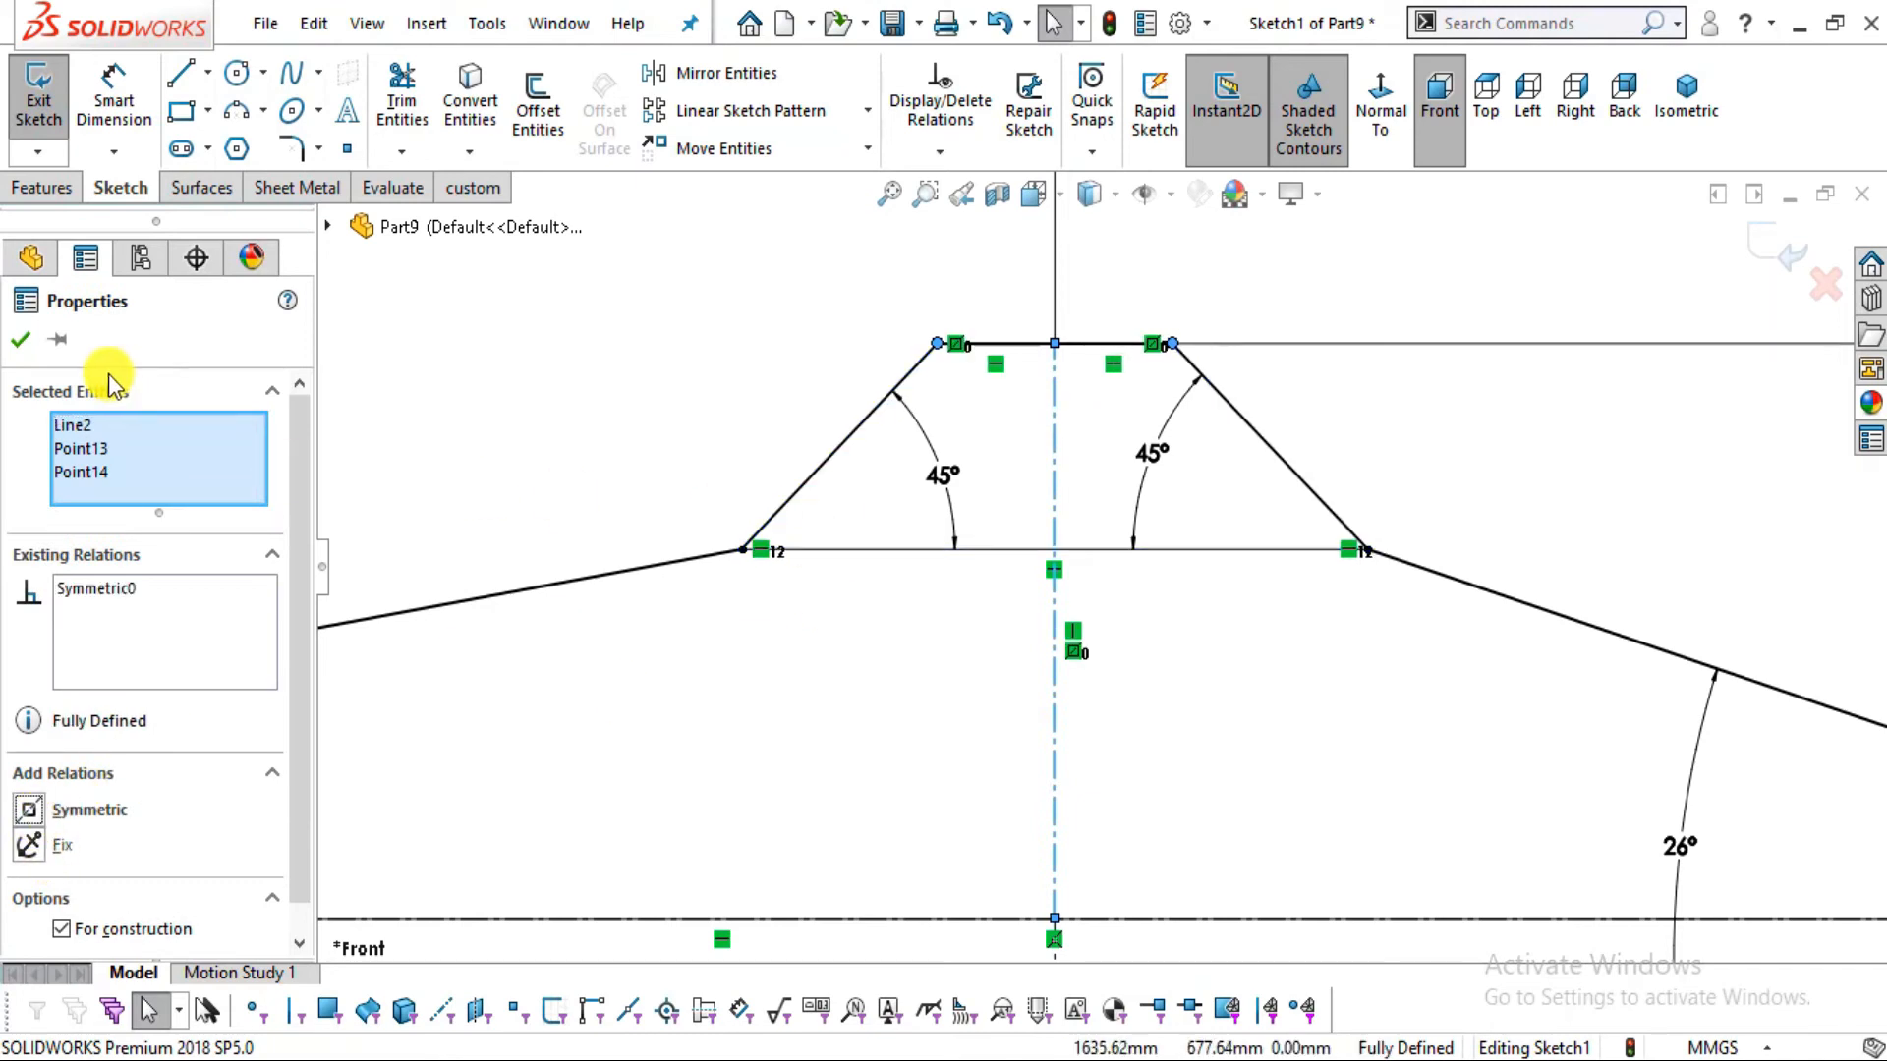
click(22, 341)
scroll(1268, 530, up, 5)
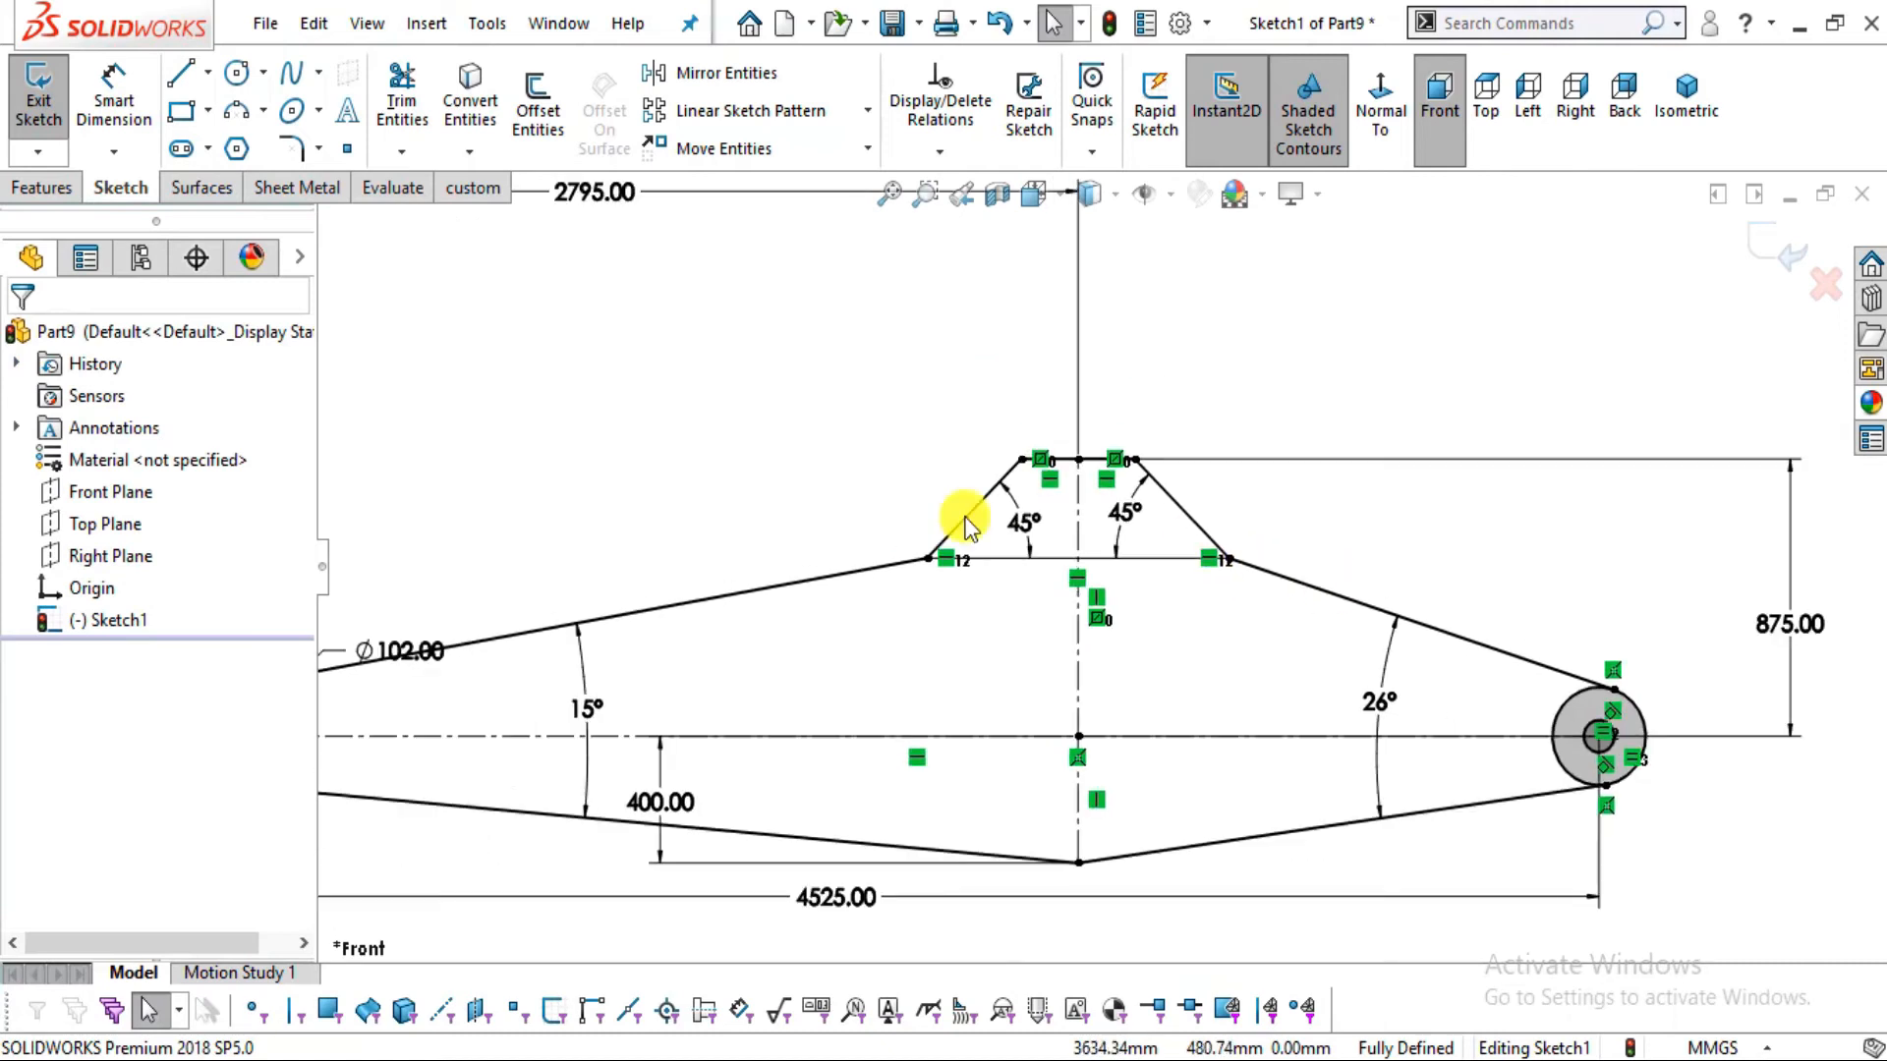
scroll(988, 556, up, 2)
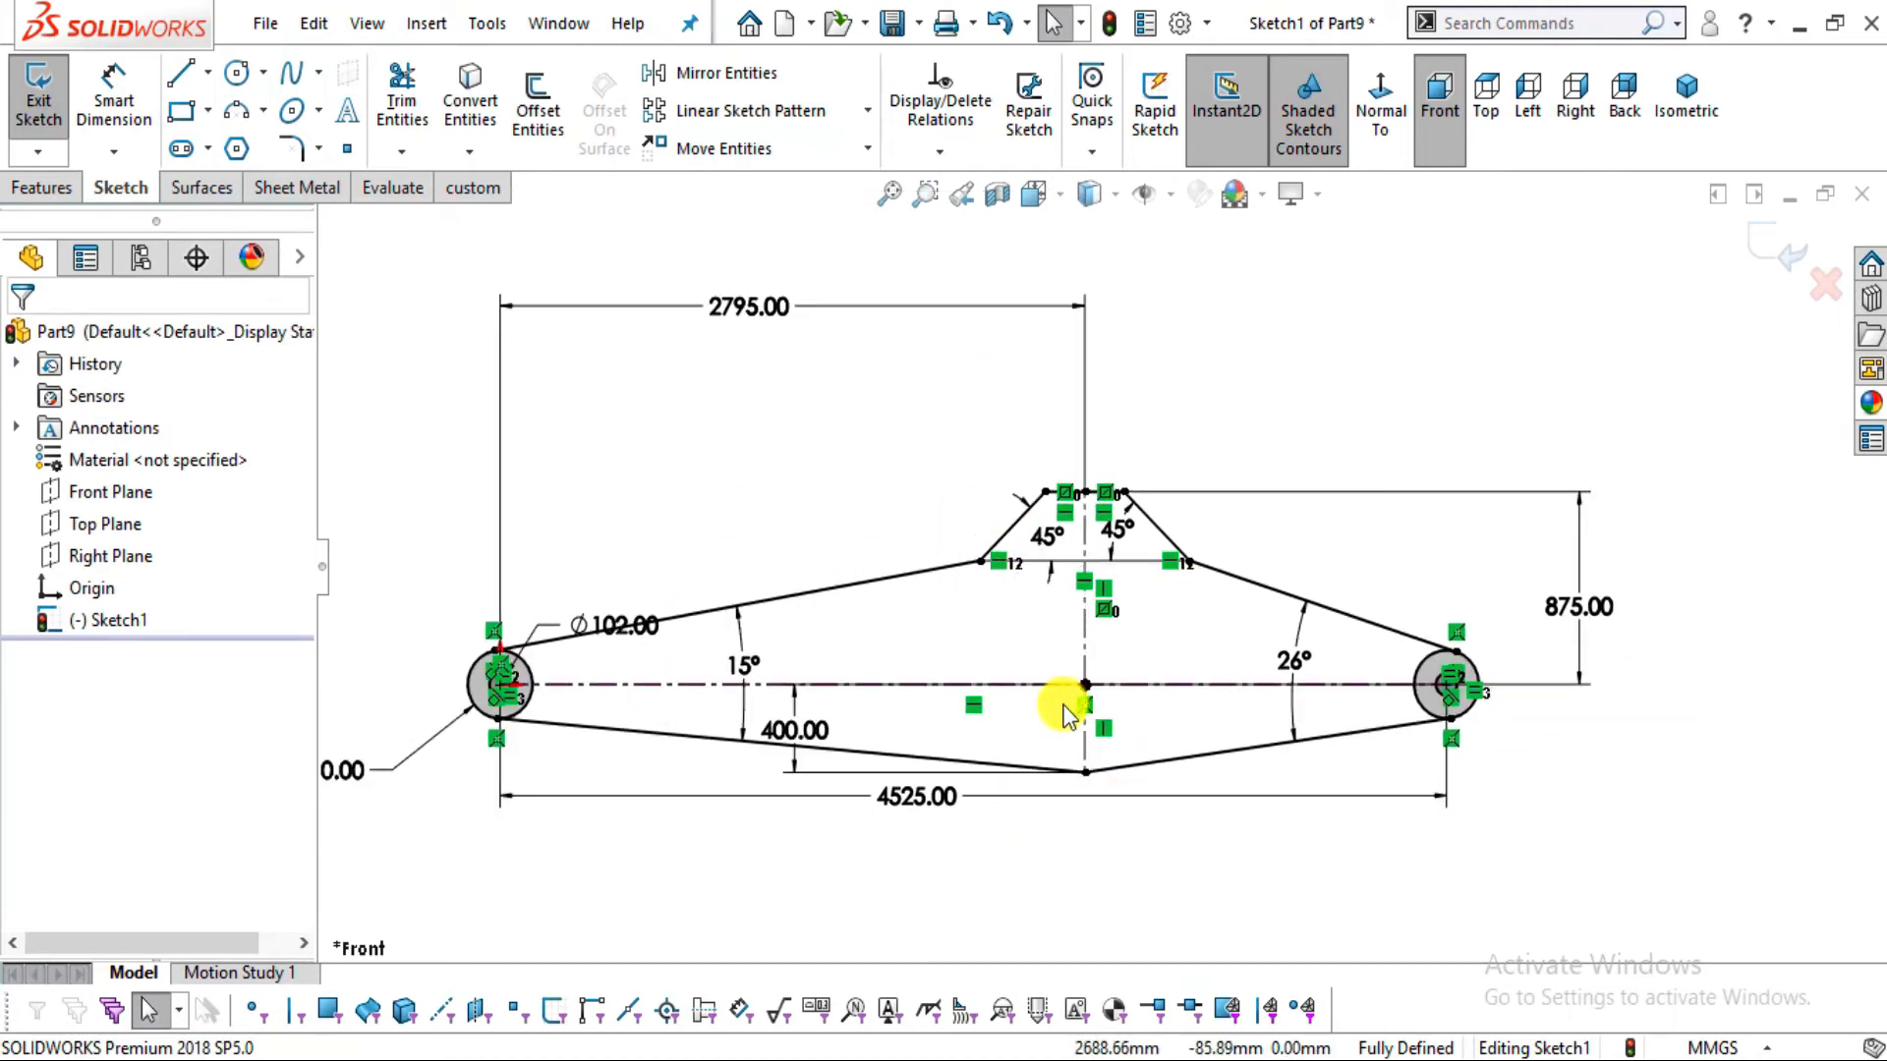
scroll(1064, 708, down, 1)
click(44, 187)
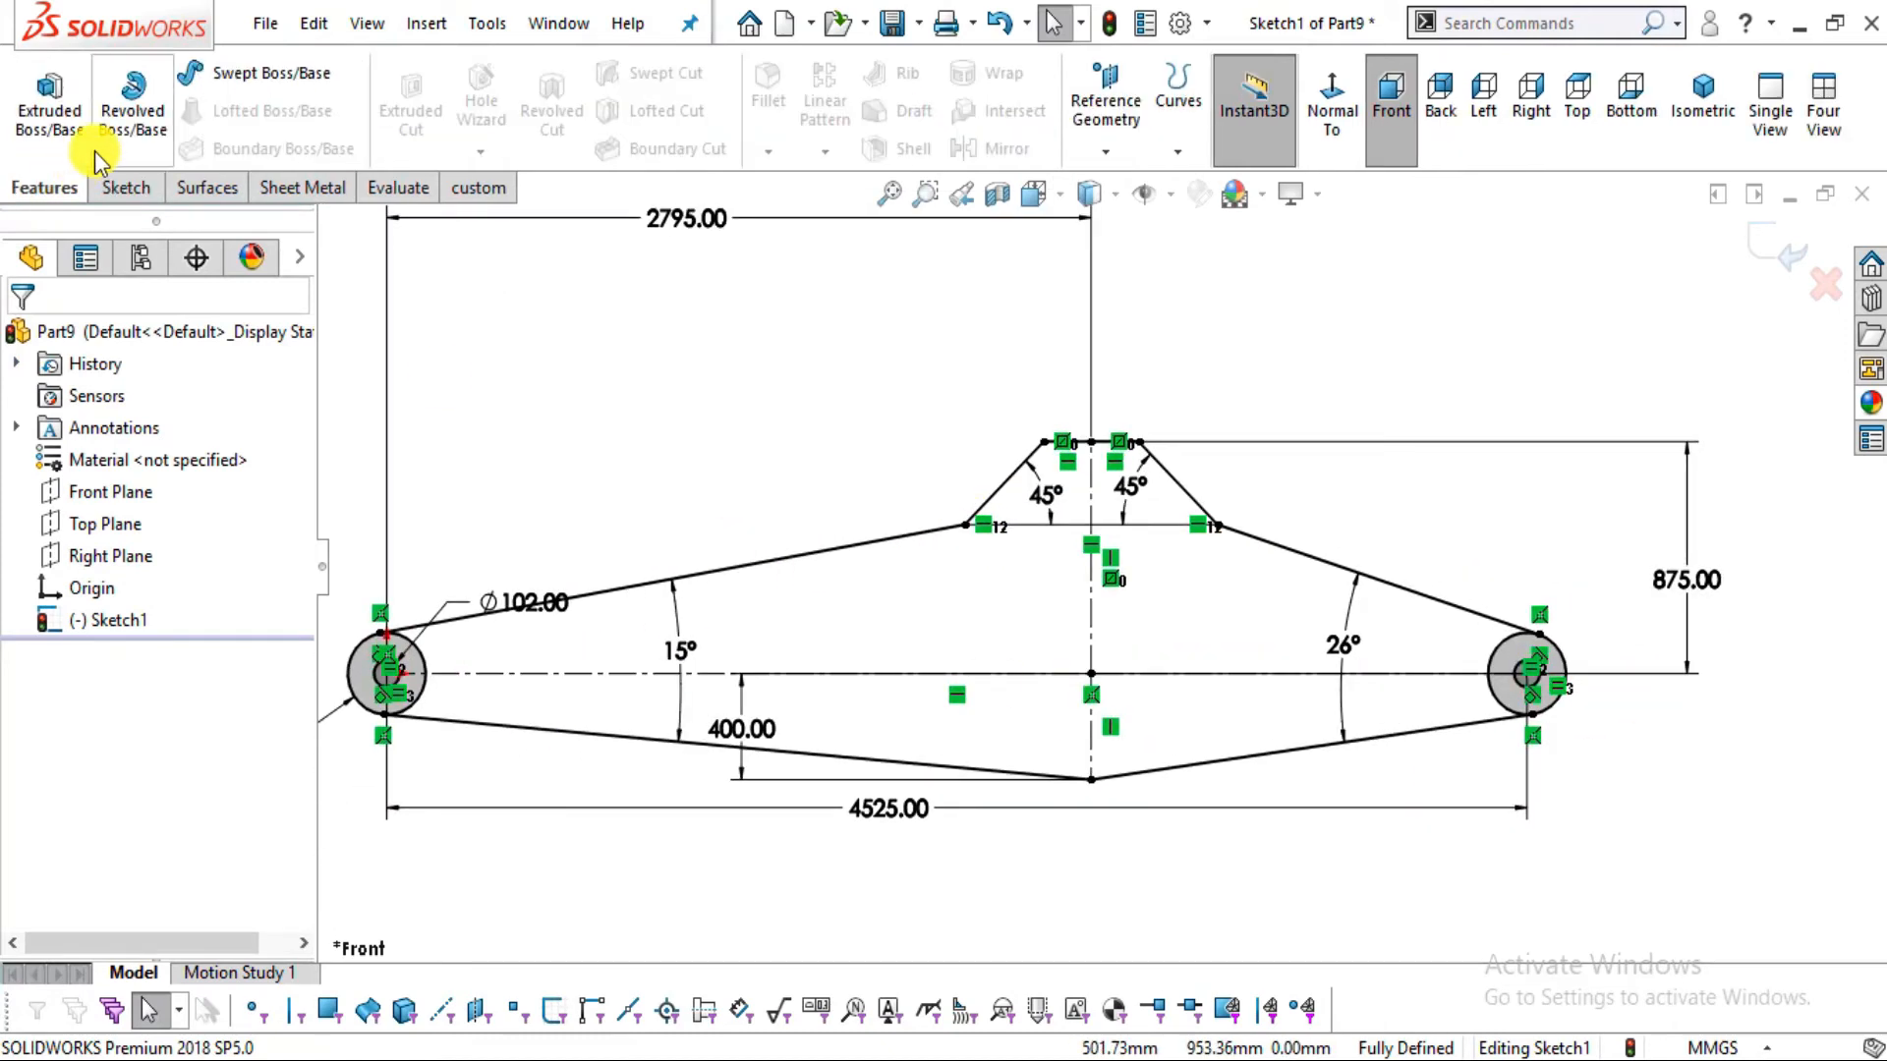
click(51, 133)
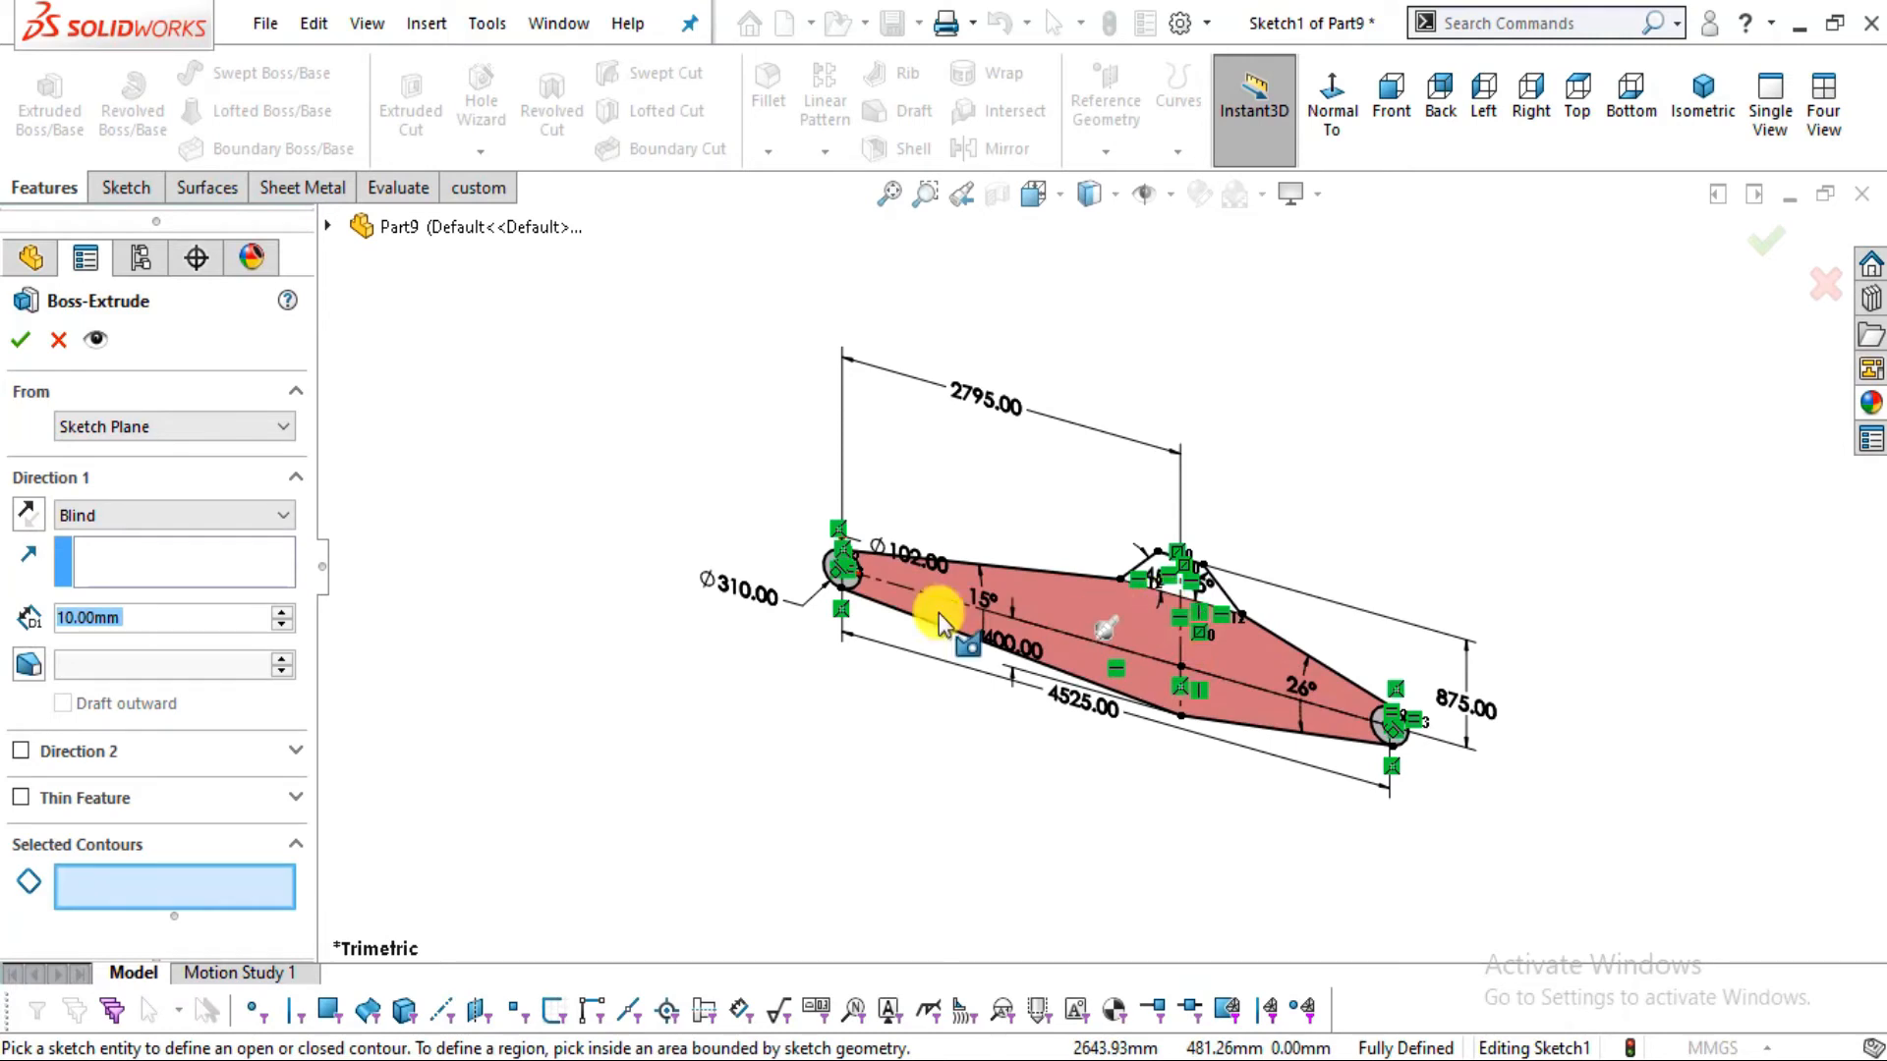
click(57, 339)
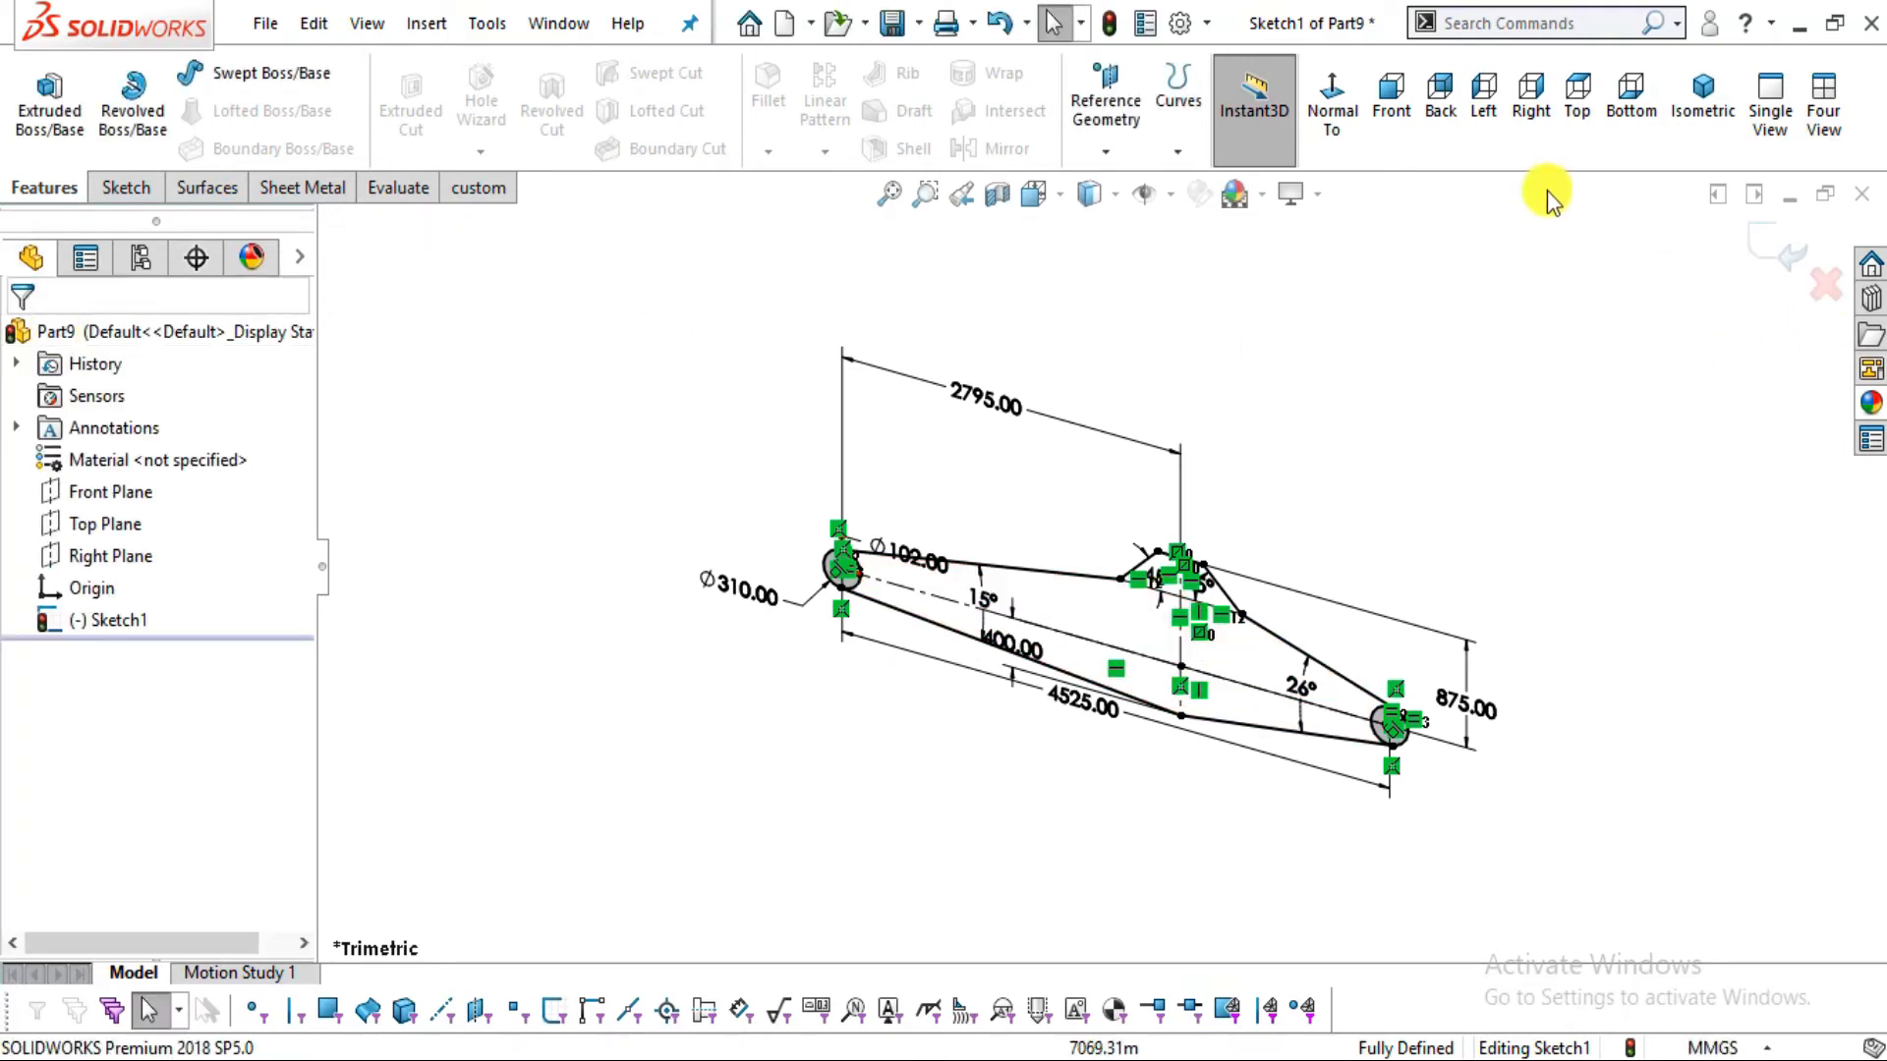
Sketch a circle of about 52 mm radius centred on the vertical centerline inside the raised section
click(1346, 118)
scroll(1201, 590, down, 5)
click(120, 187)
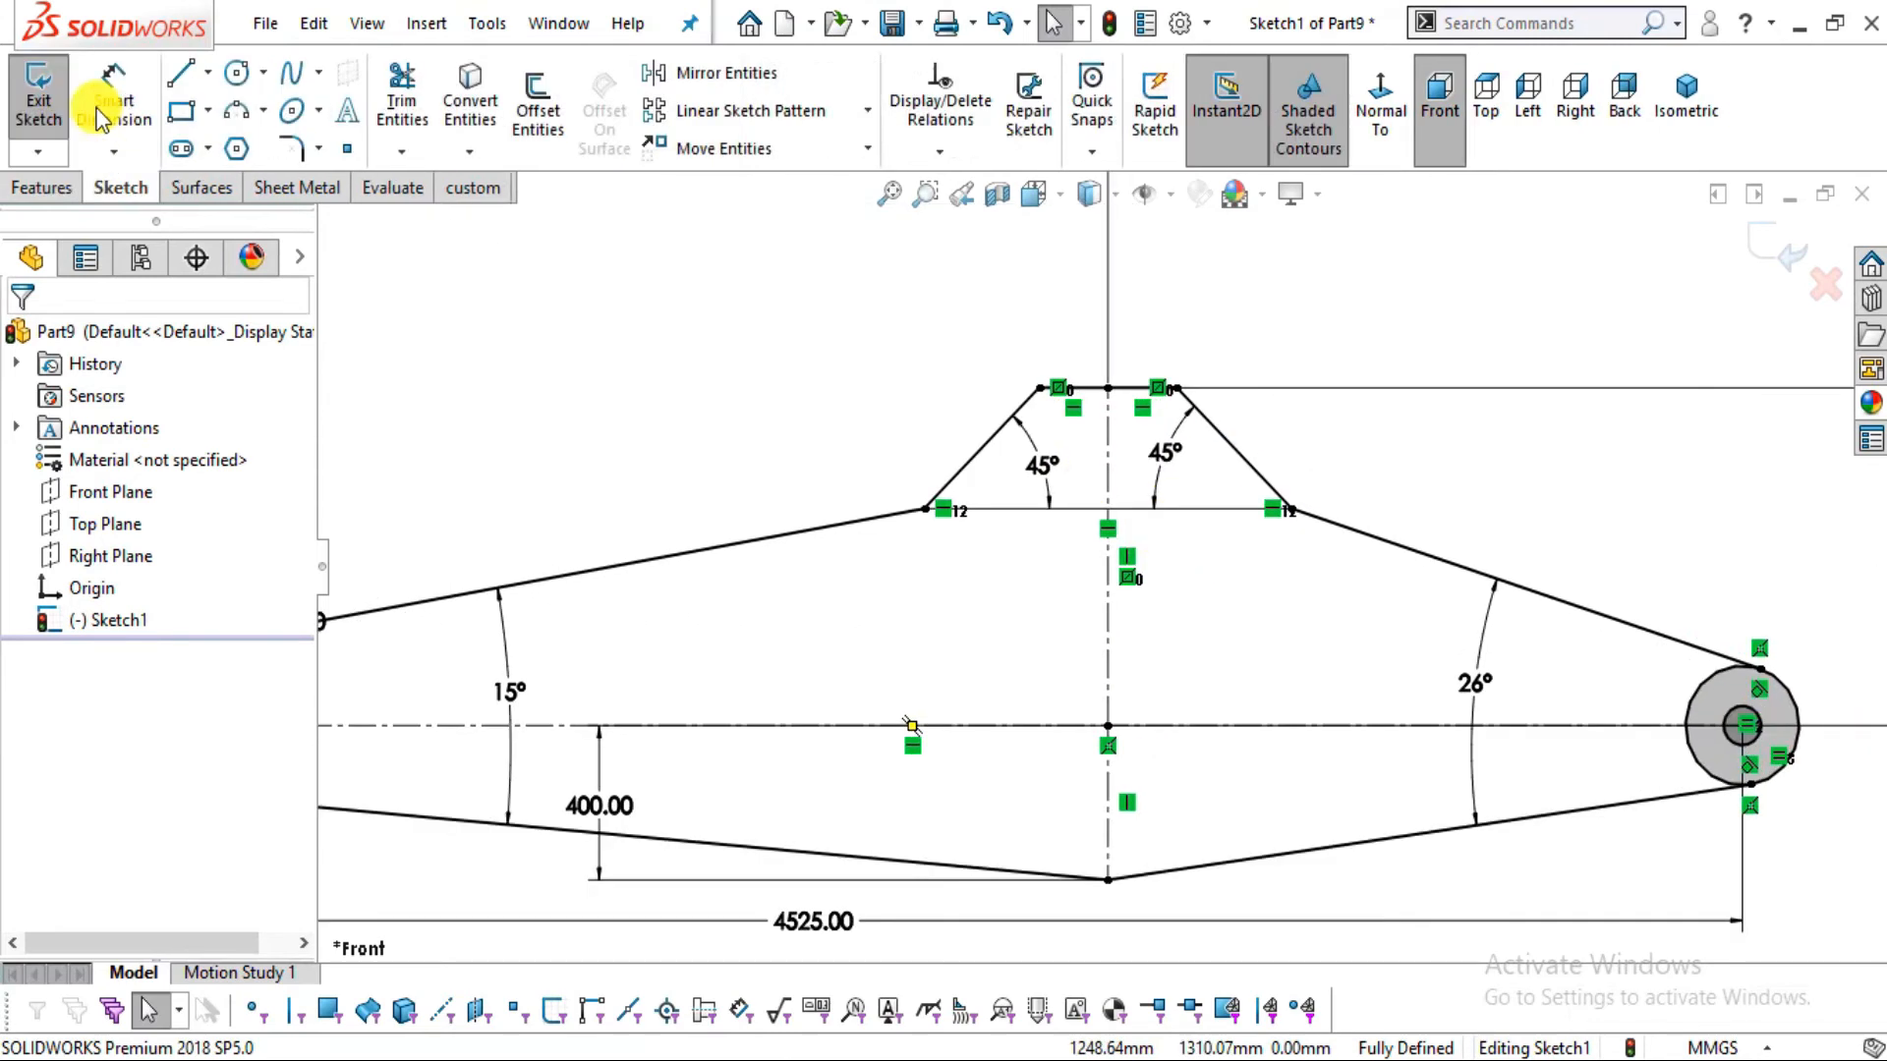
click(235, 72)
scroll(1140, 461, down, 5)
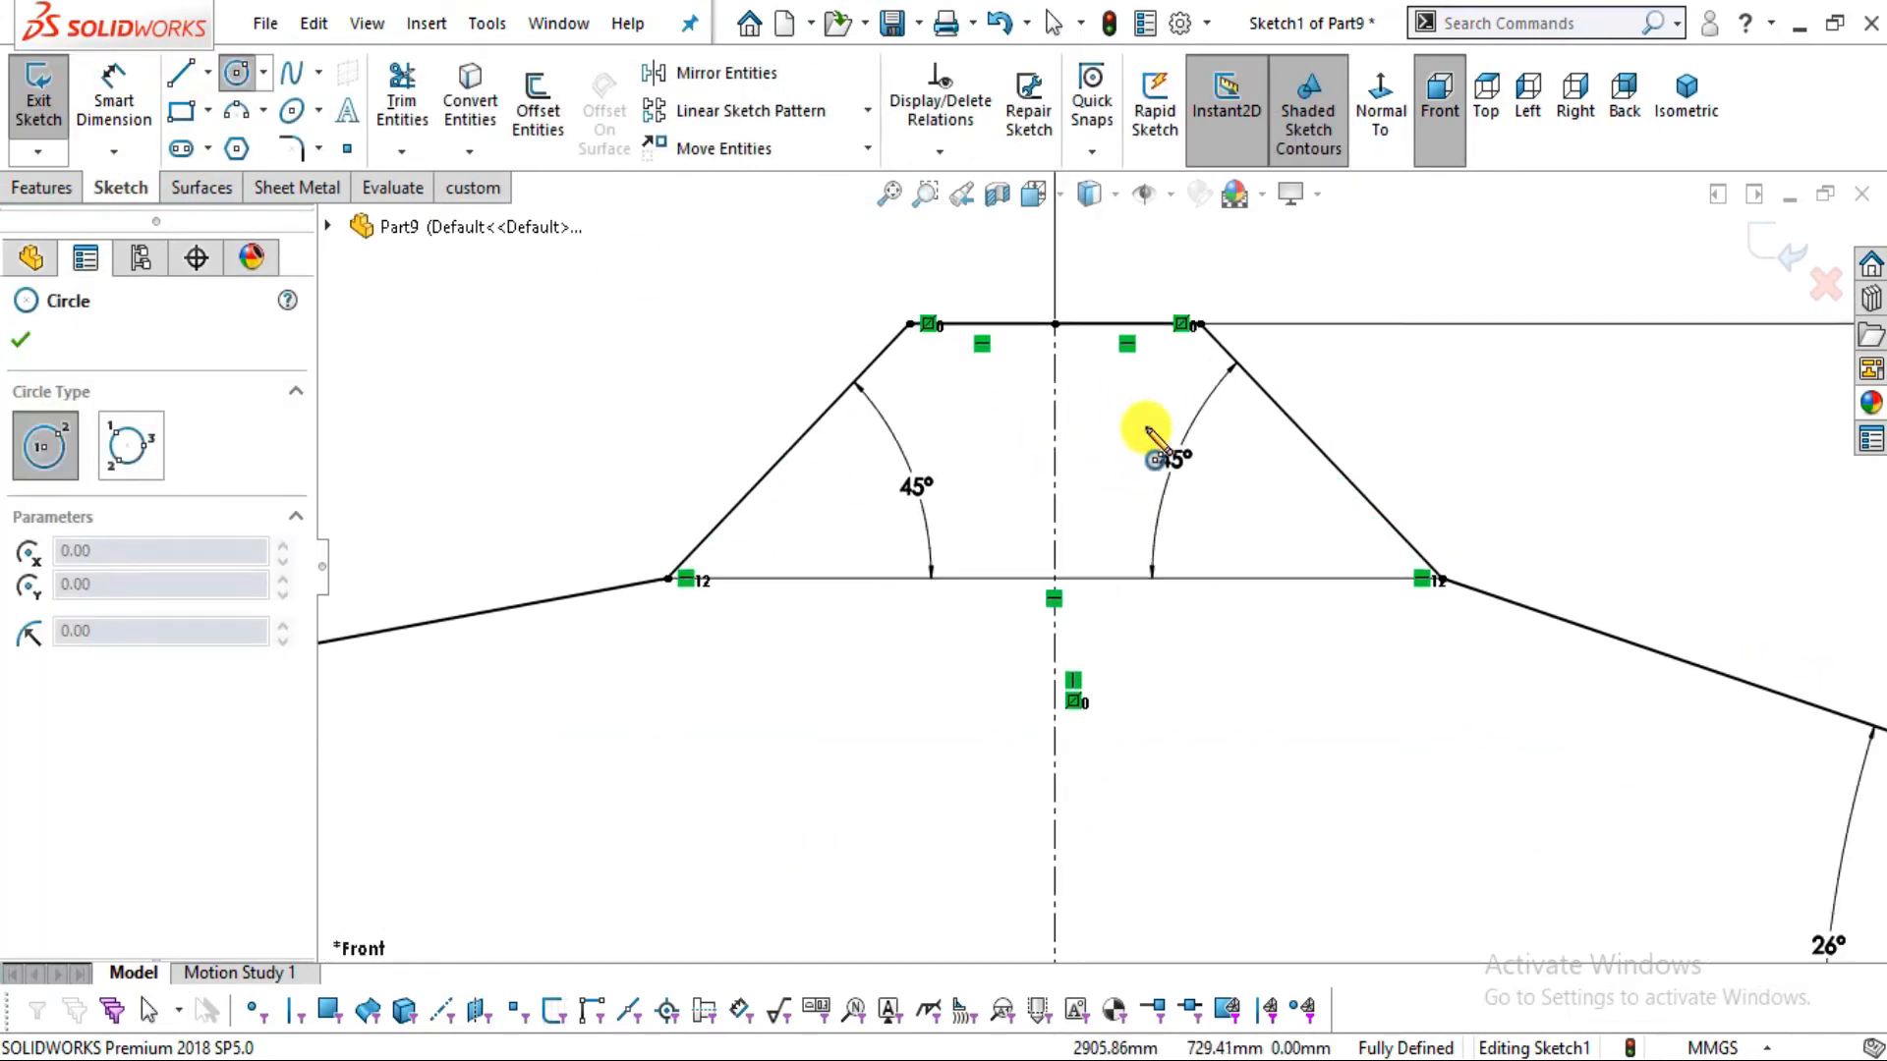
click(1034, 436)
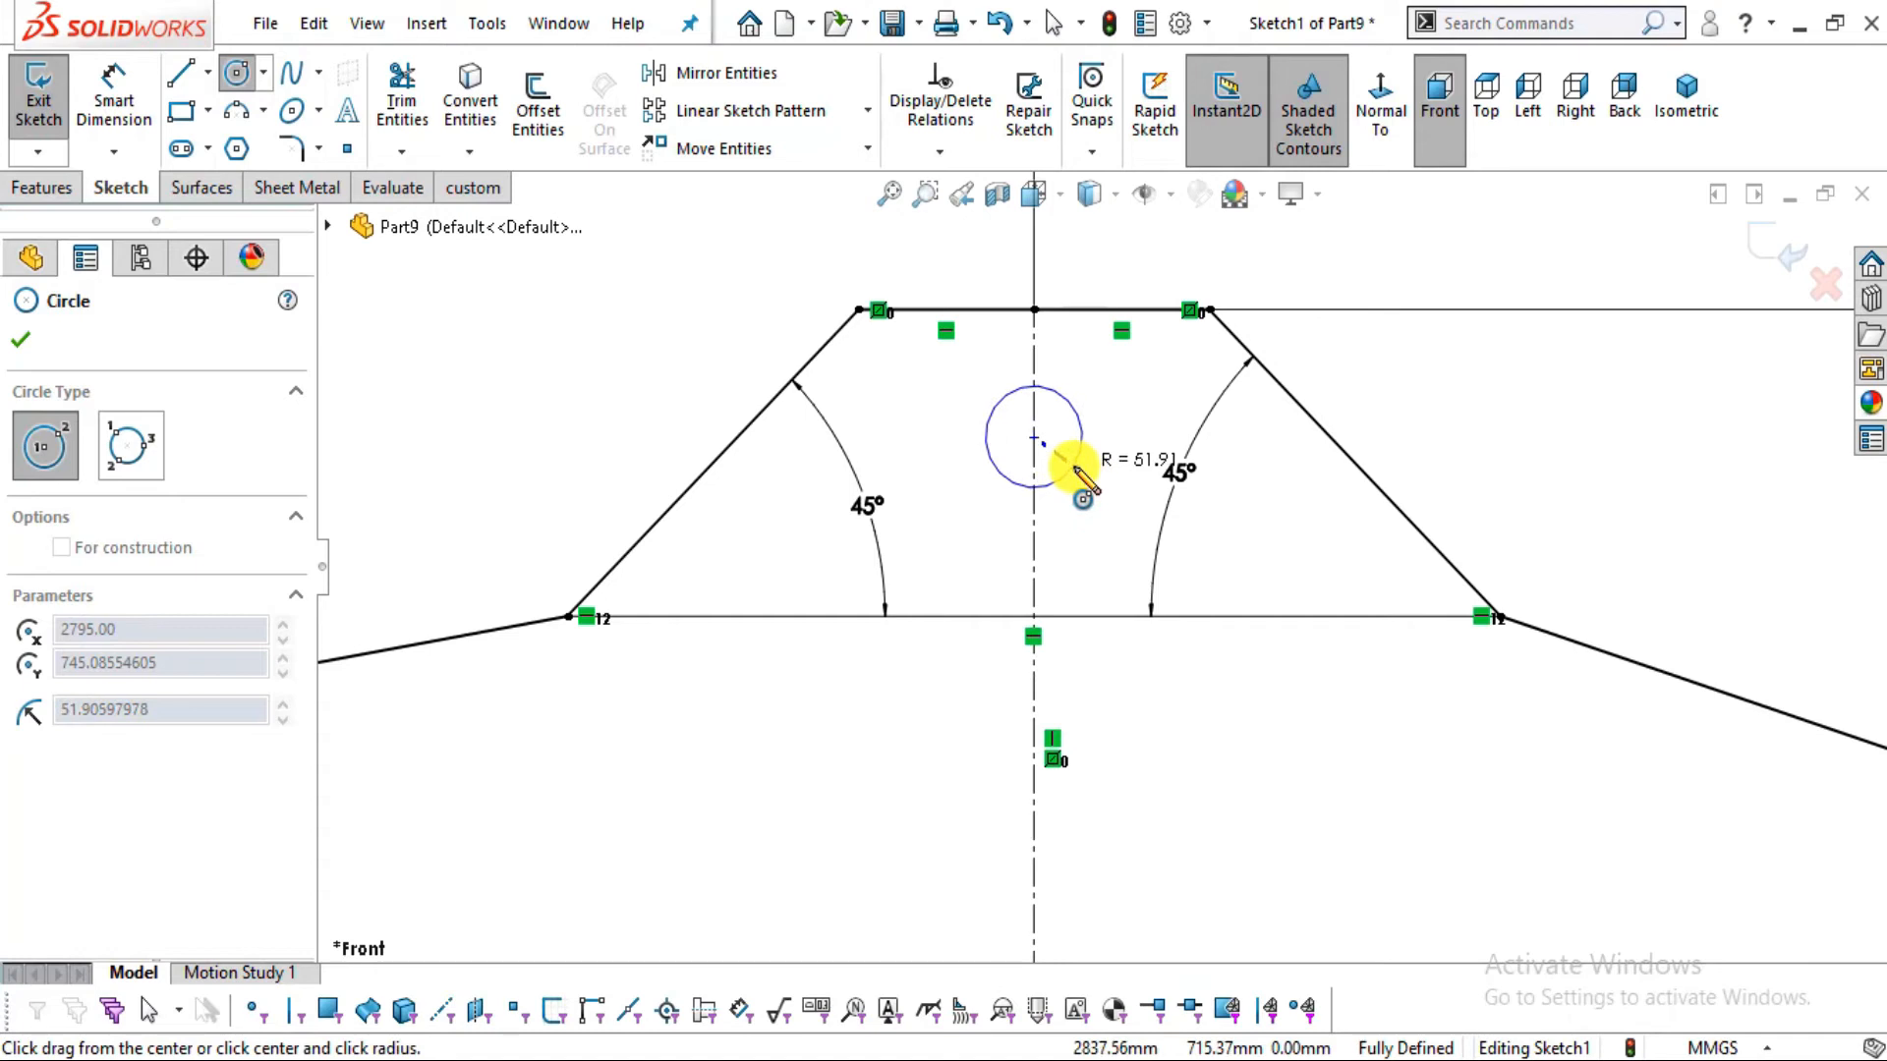
click(1069, 472)
key(Escape)
Check the drawing PDF and dimension the raised section's circle with a diameter of 76 mm
click(113, 93)
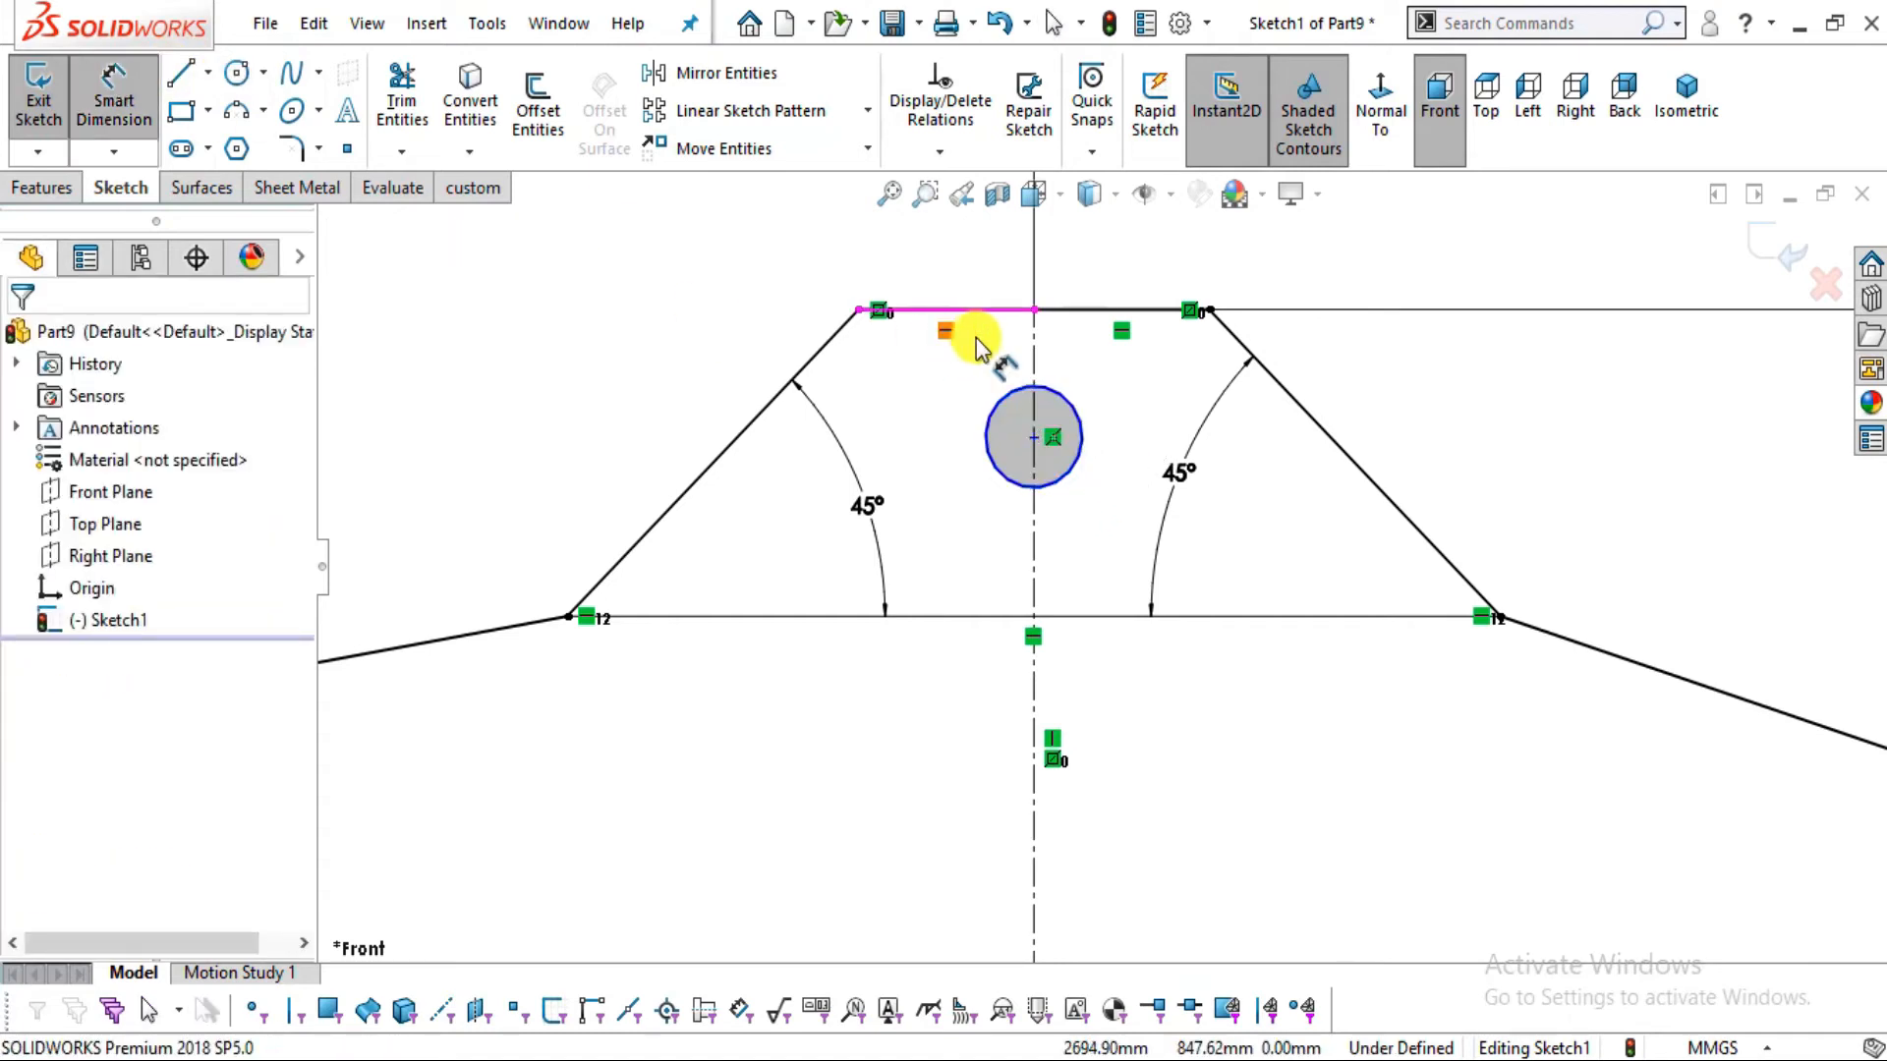
key(alt+Tab)
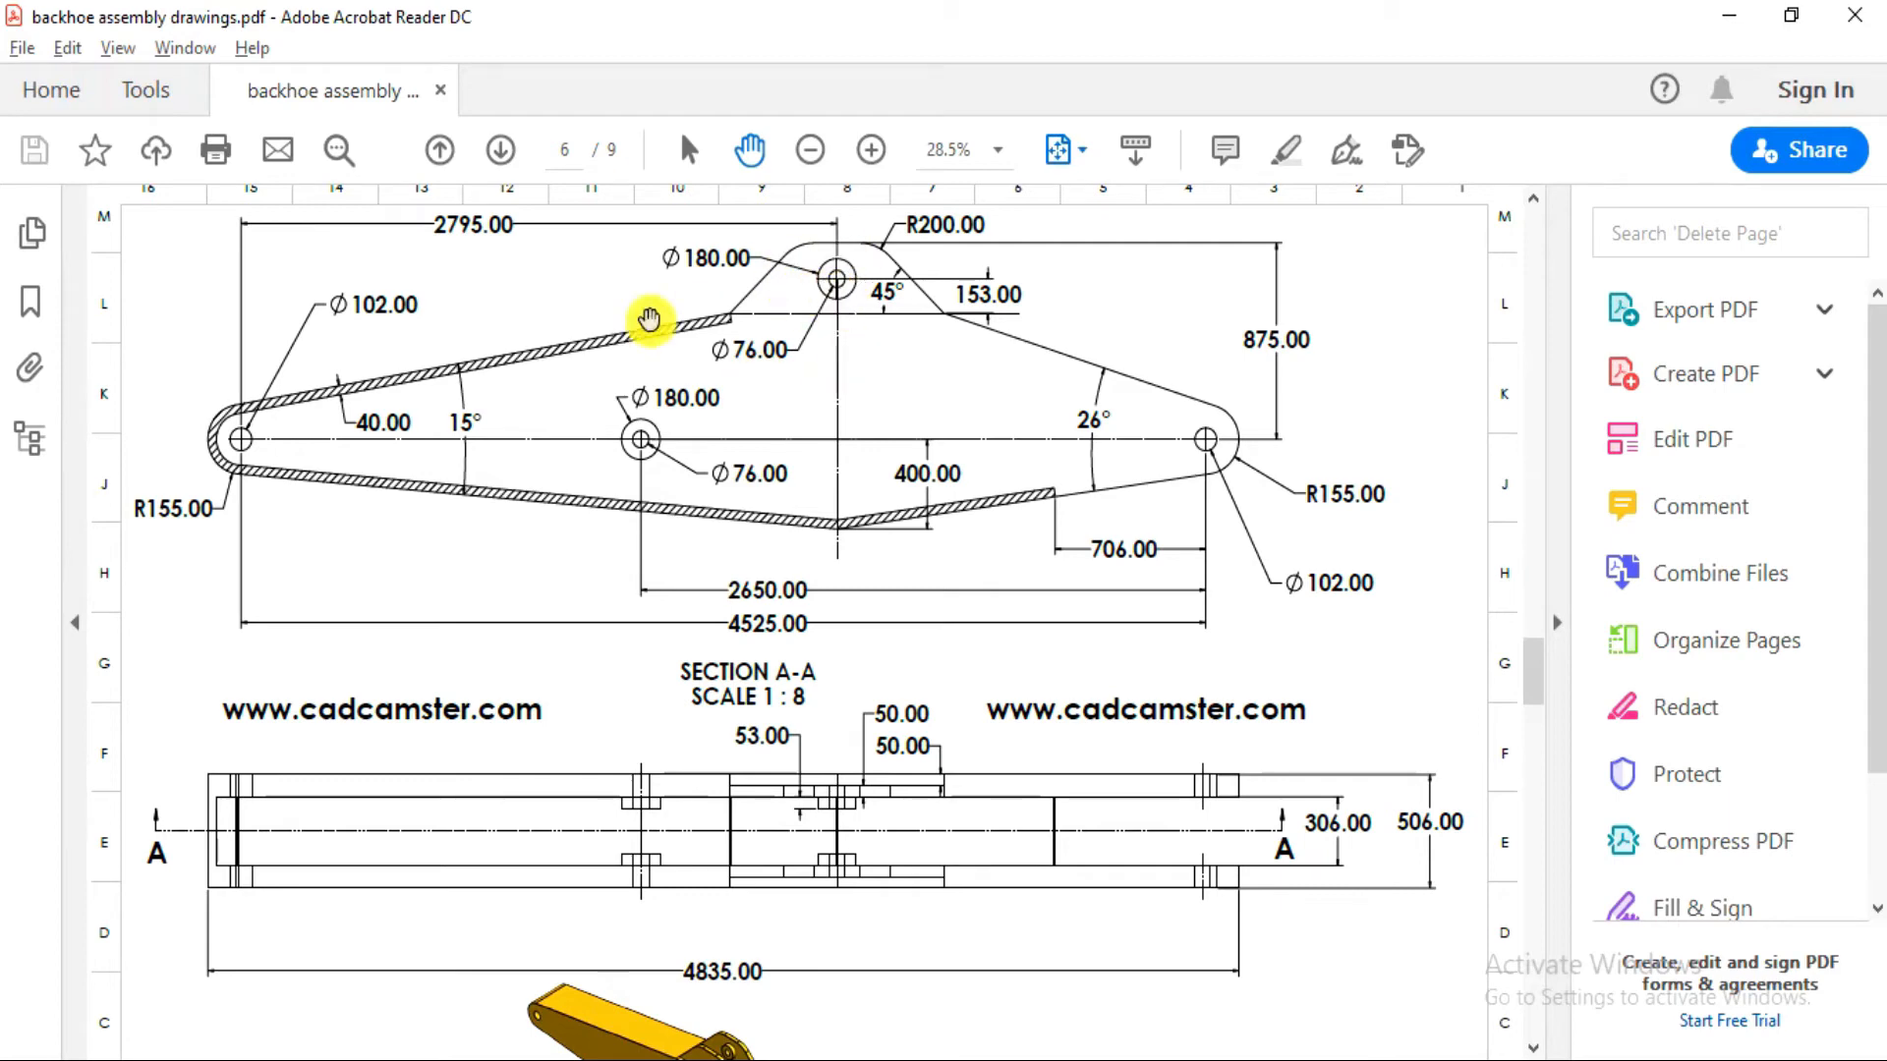
key(alt+Tab)
click(1000, 482)
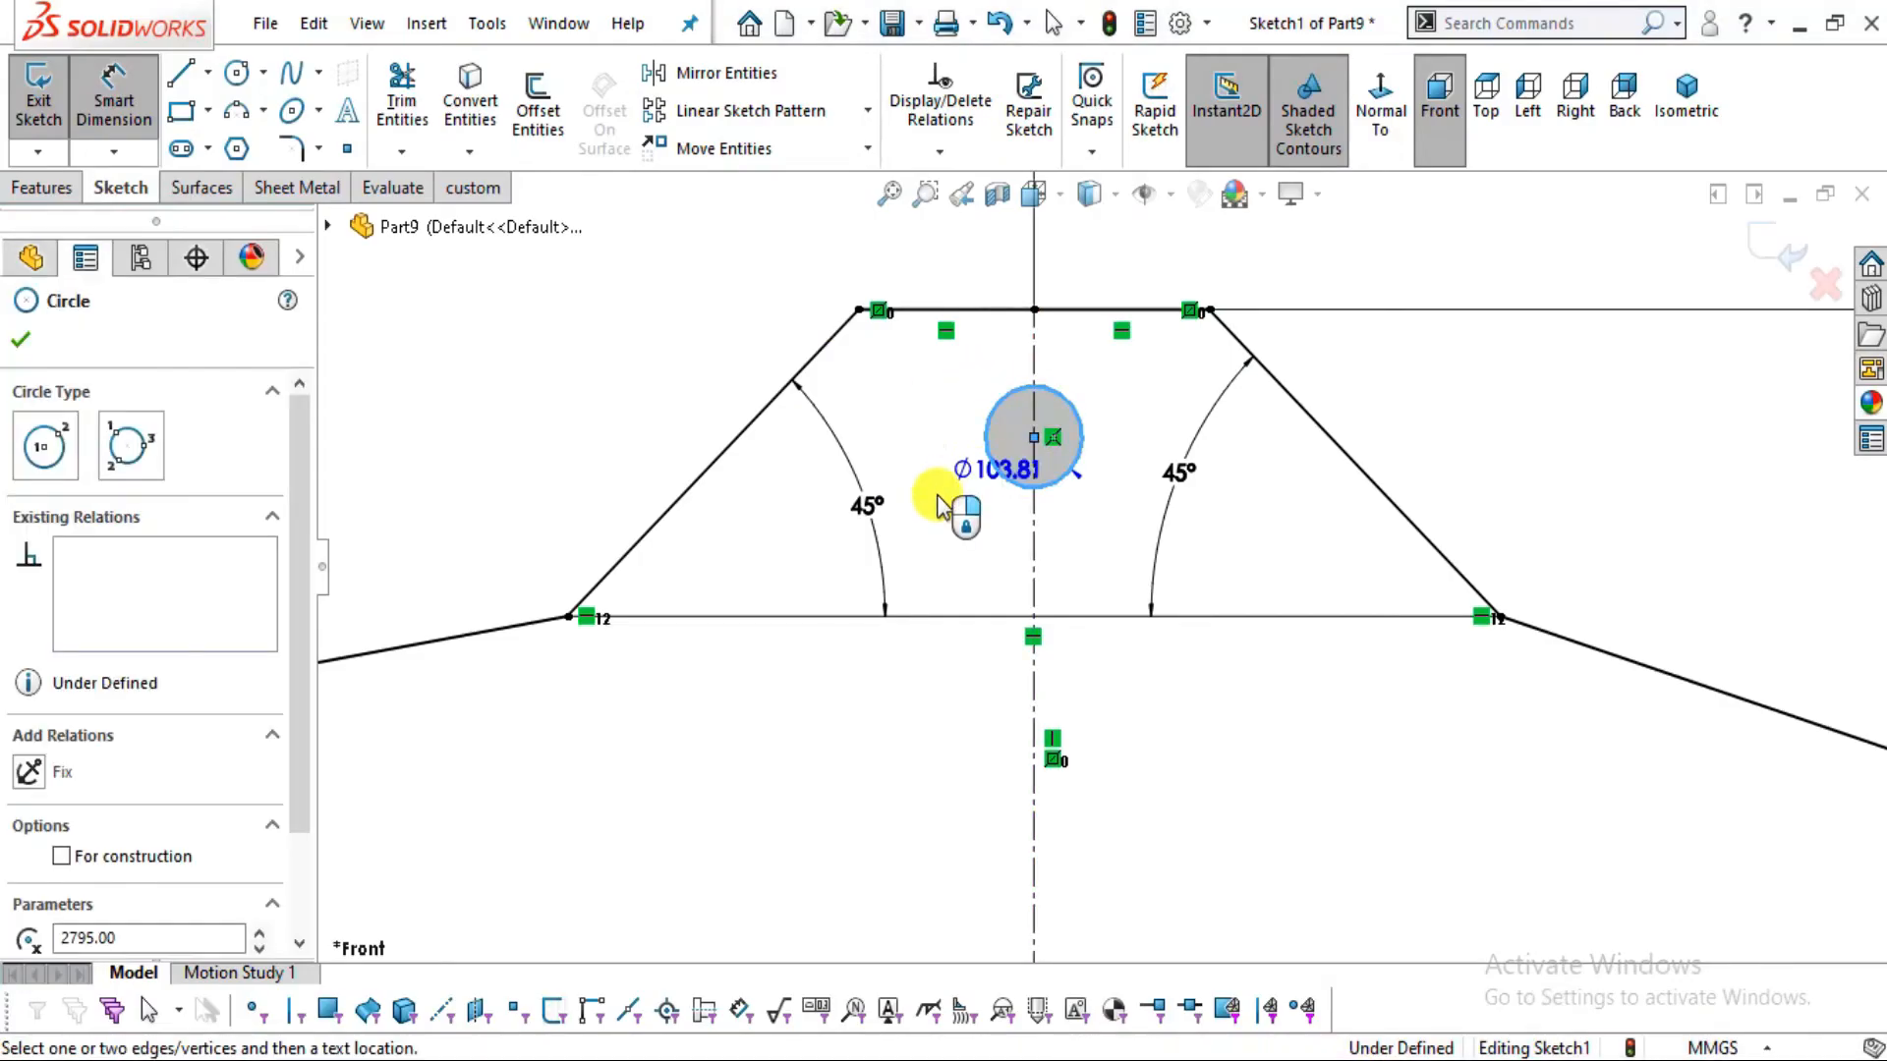
click(938, 538)
text(7)
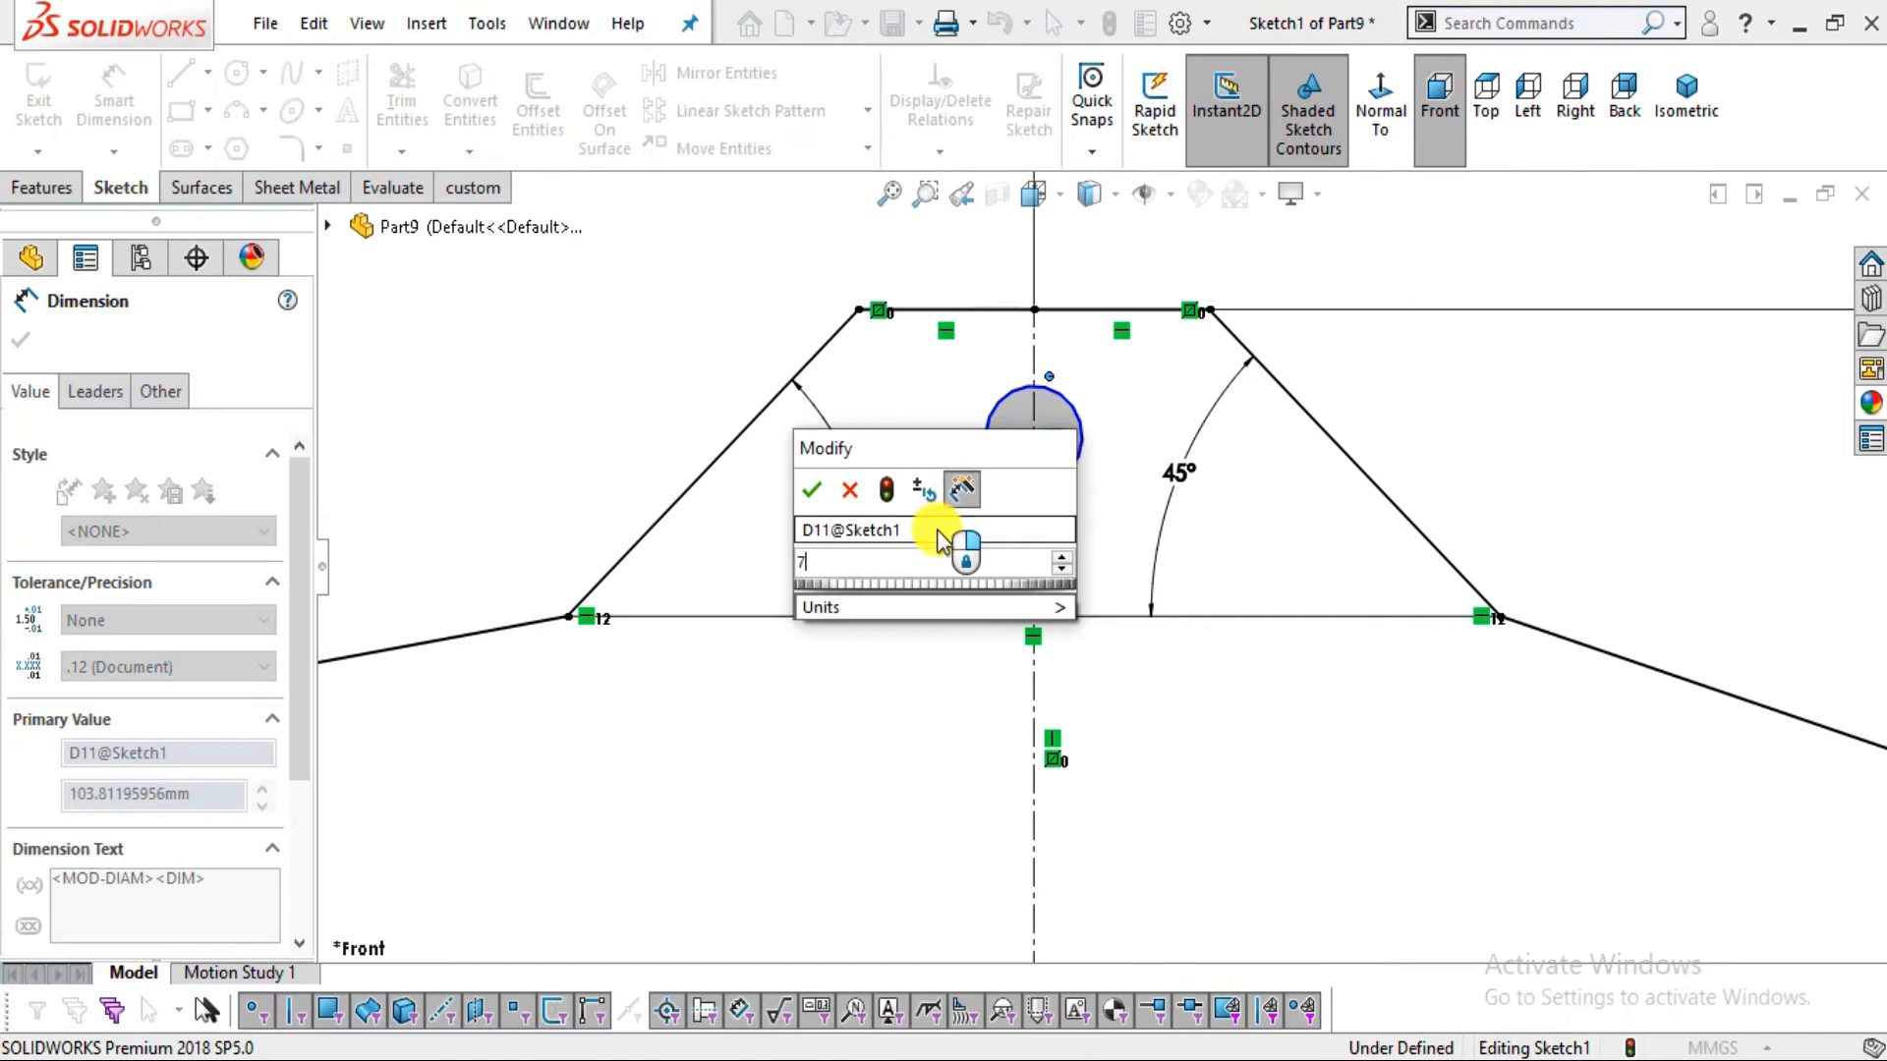
text(6)
key(Return)
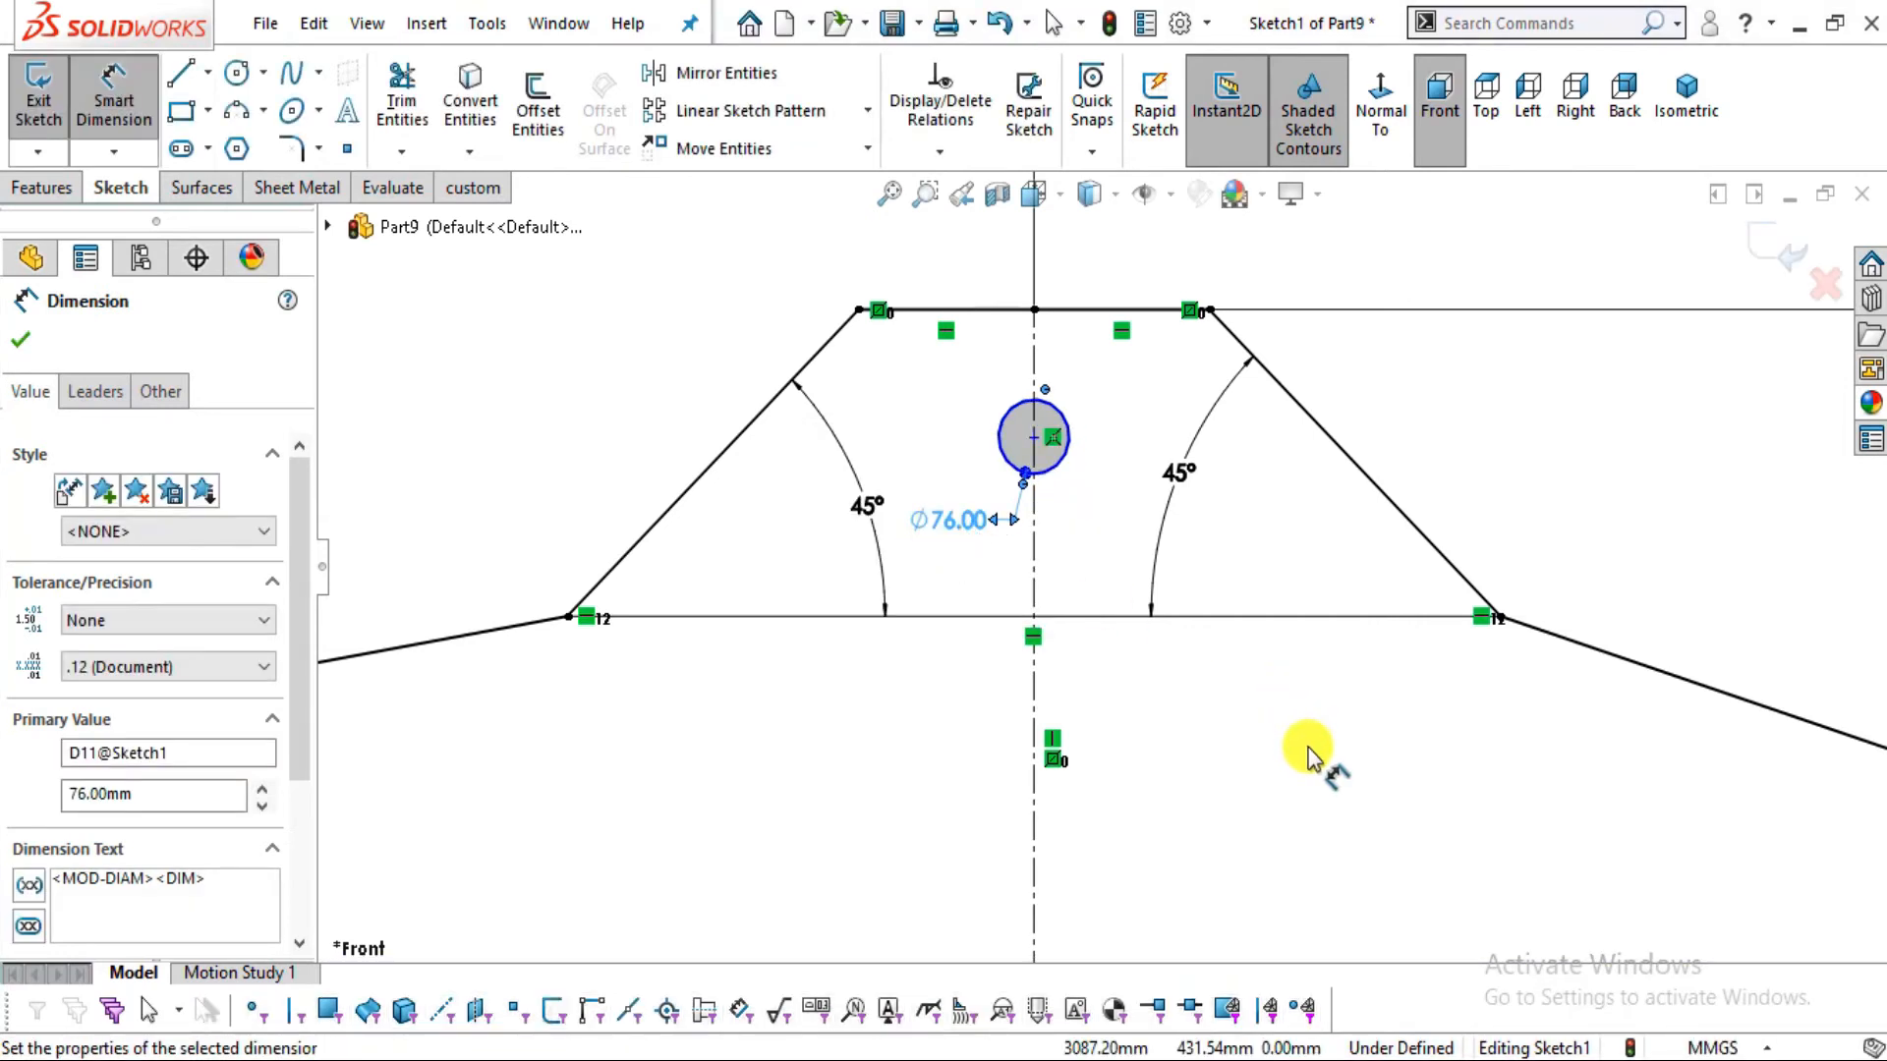
Check the drawing PDF and set the height of the raised section's circle centre above the shoulder line to 153 mm
click(1091, 617)
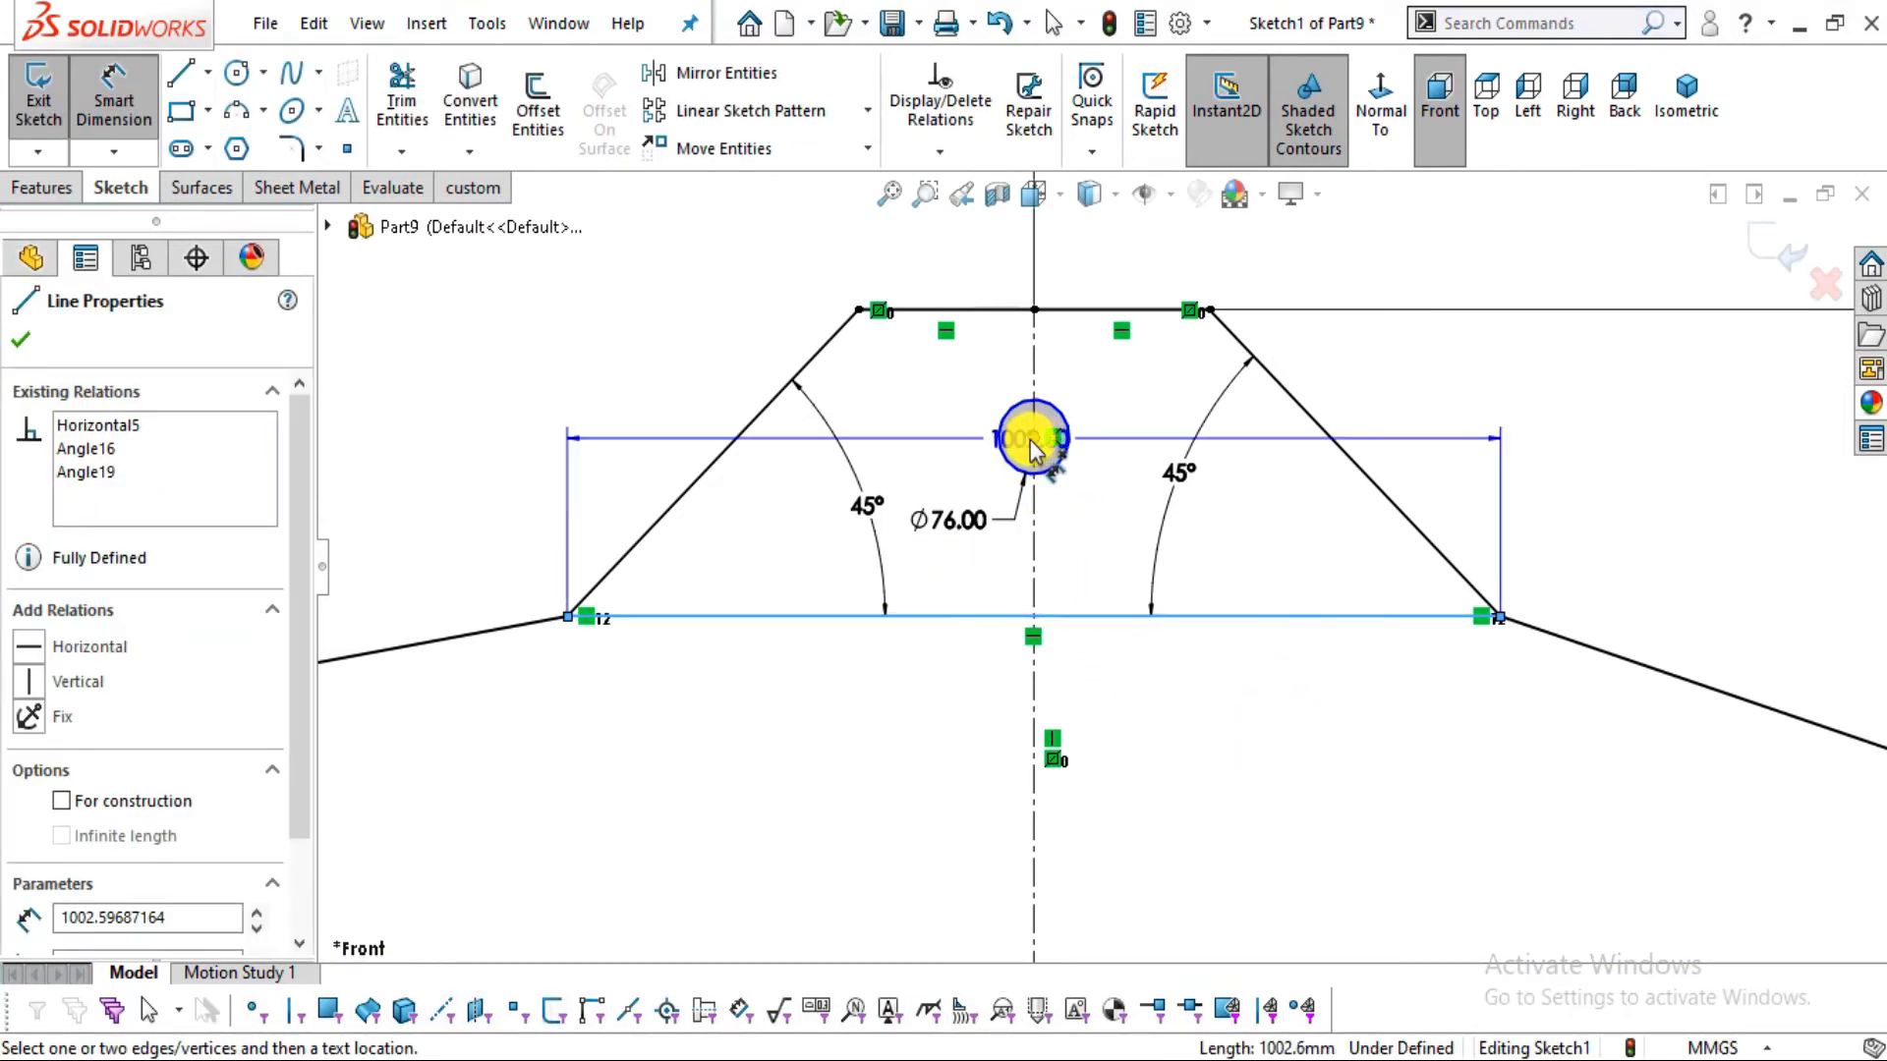
click(1034, 438)
key(alt+Tab)
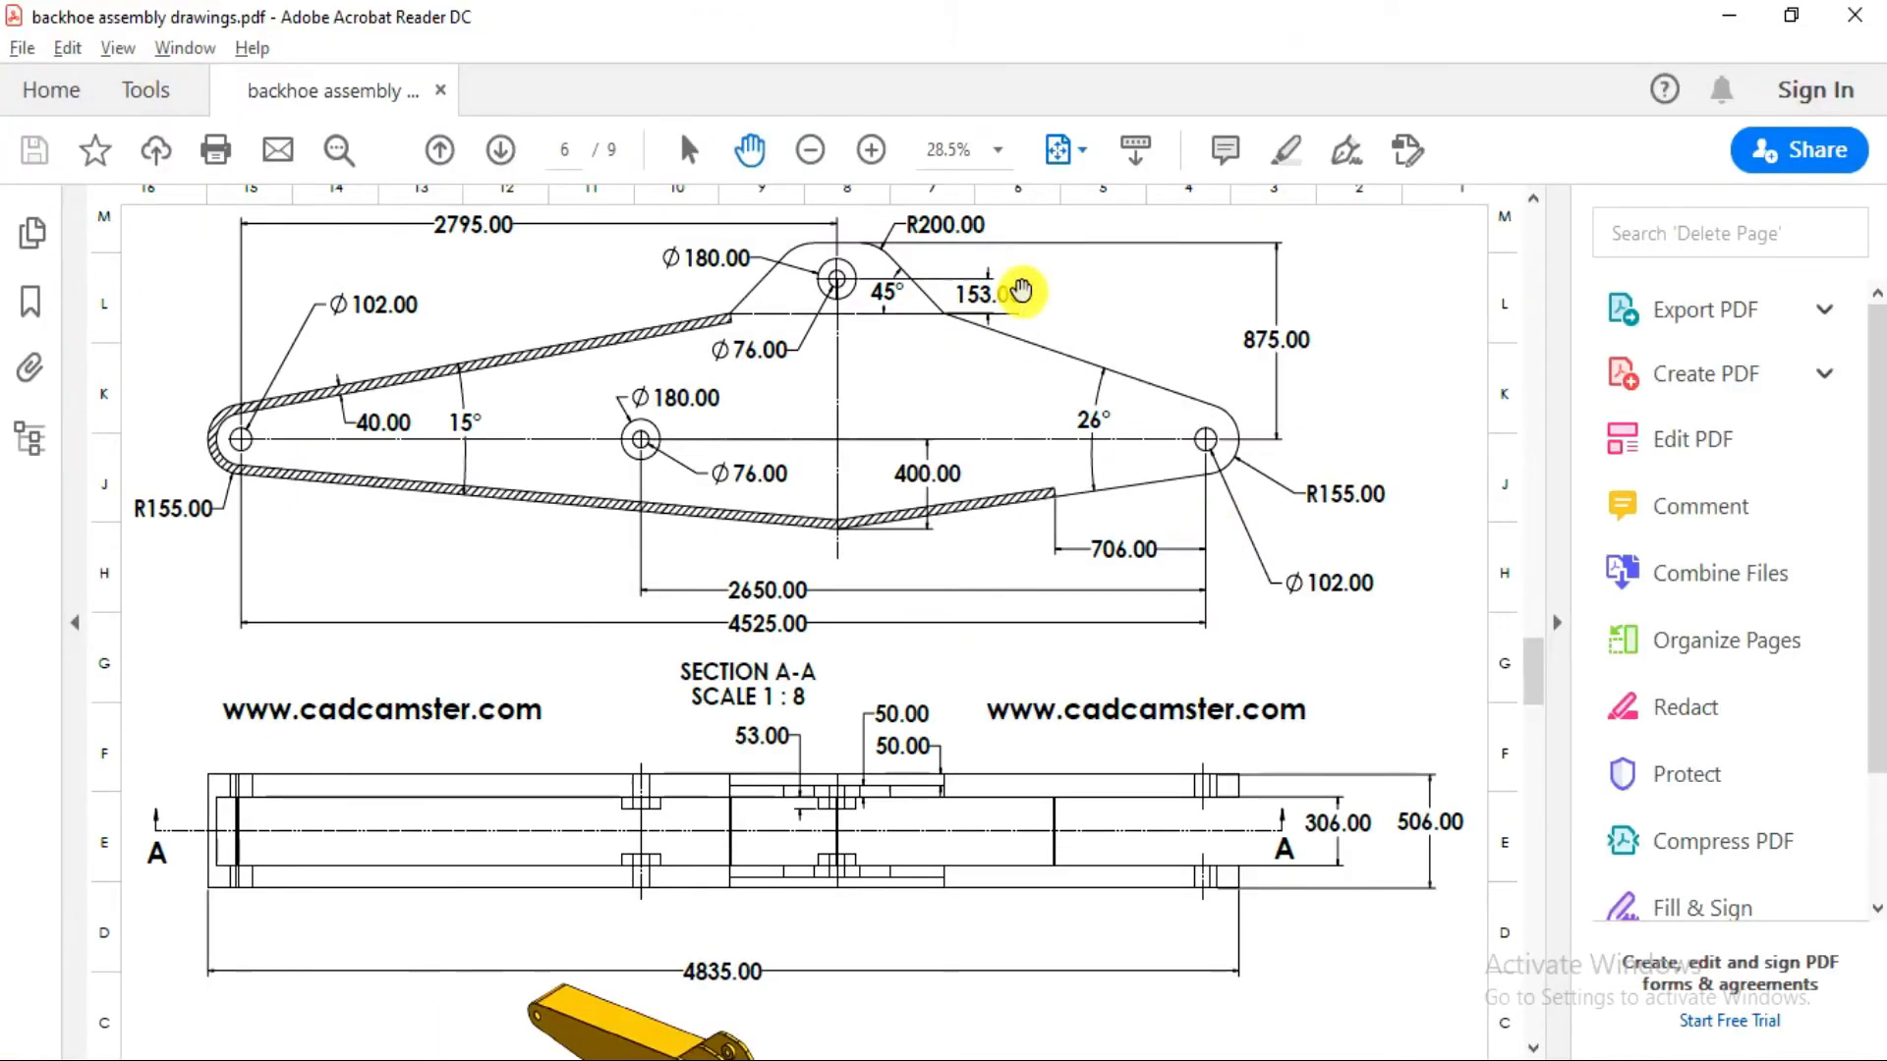
key(alt+Tab)
click(1219, 532)
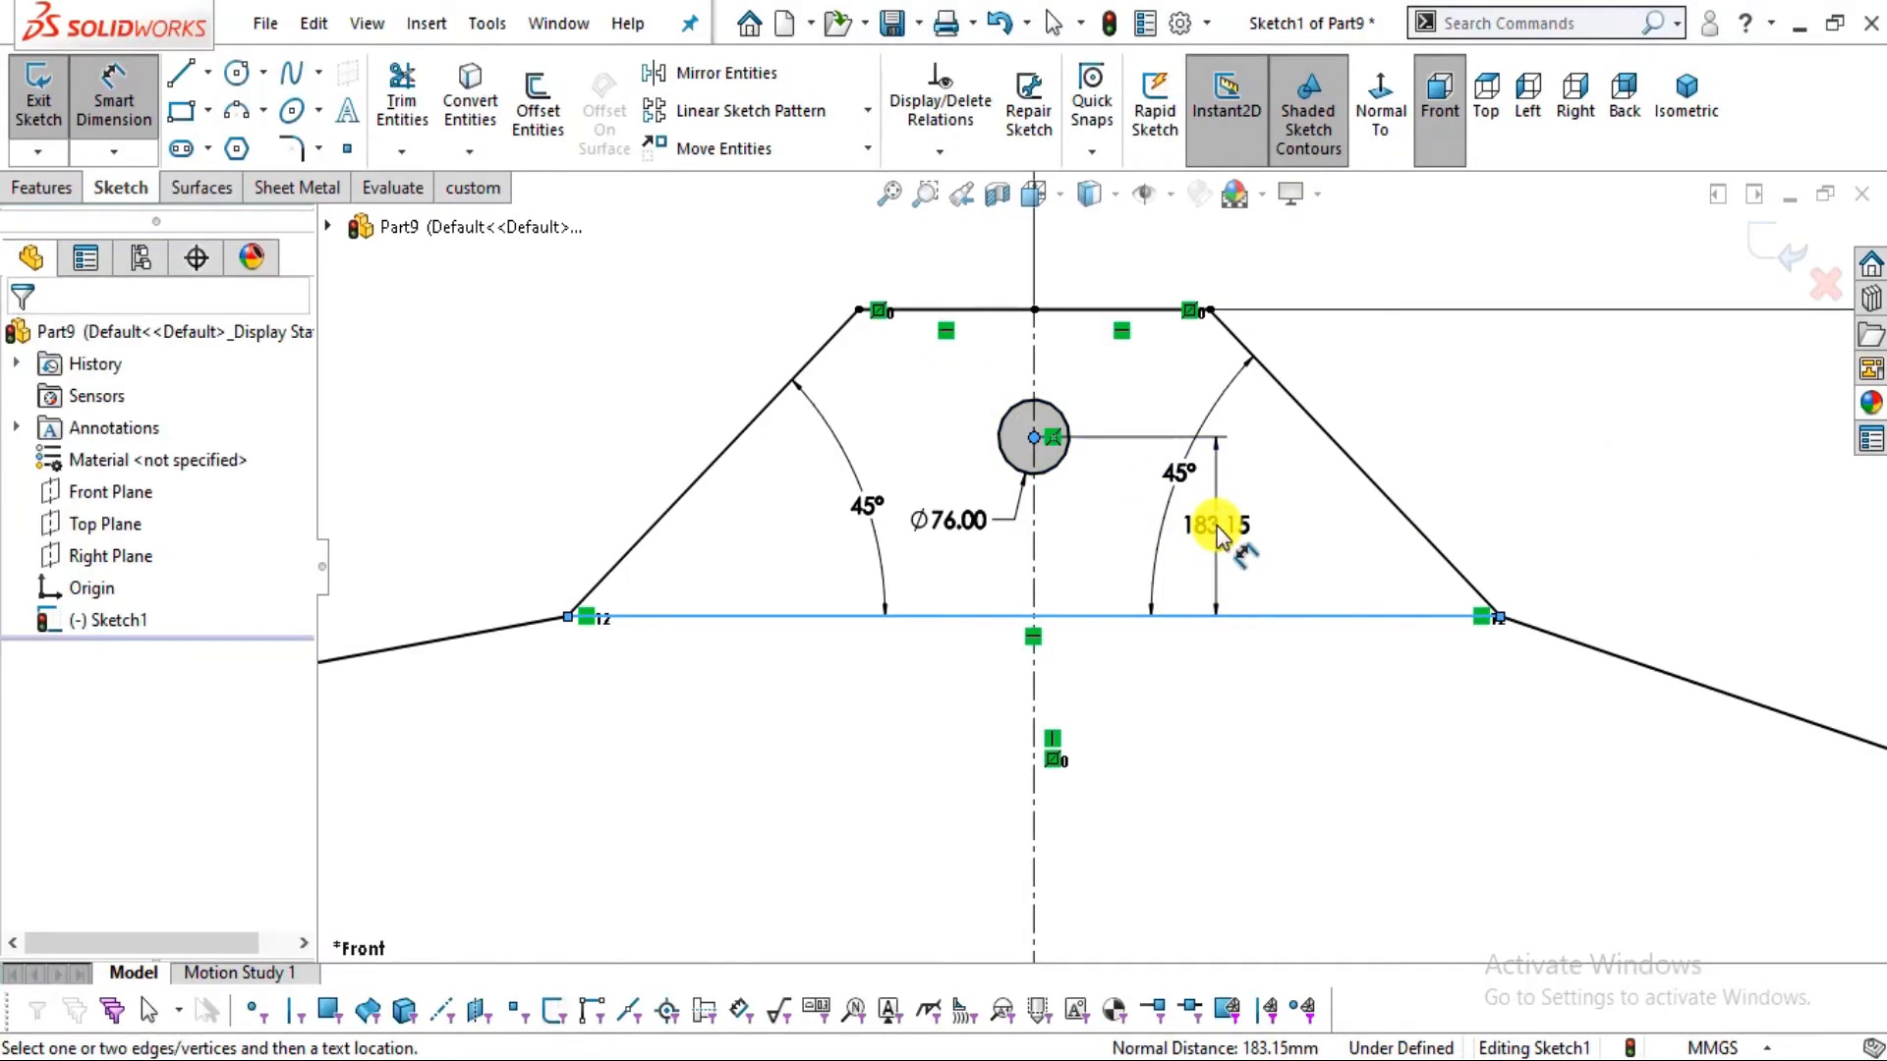
text(153)
key(Return)
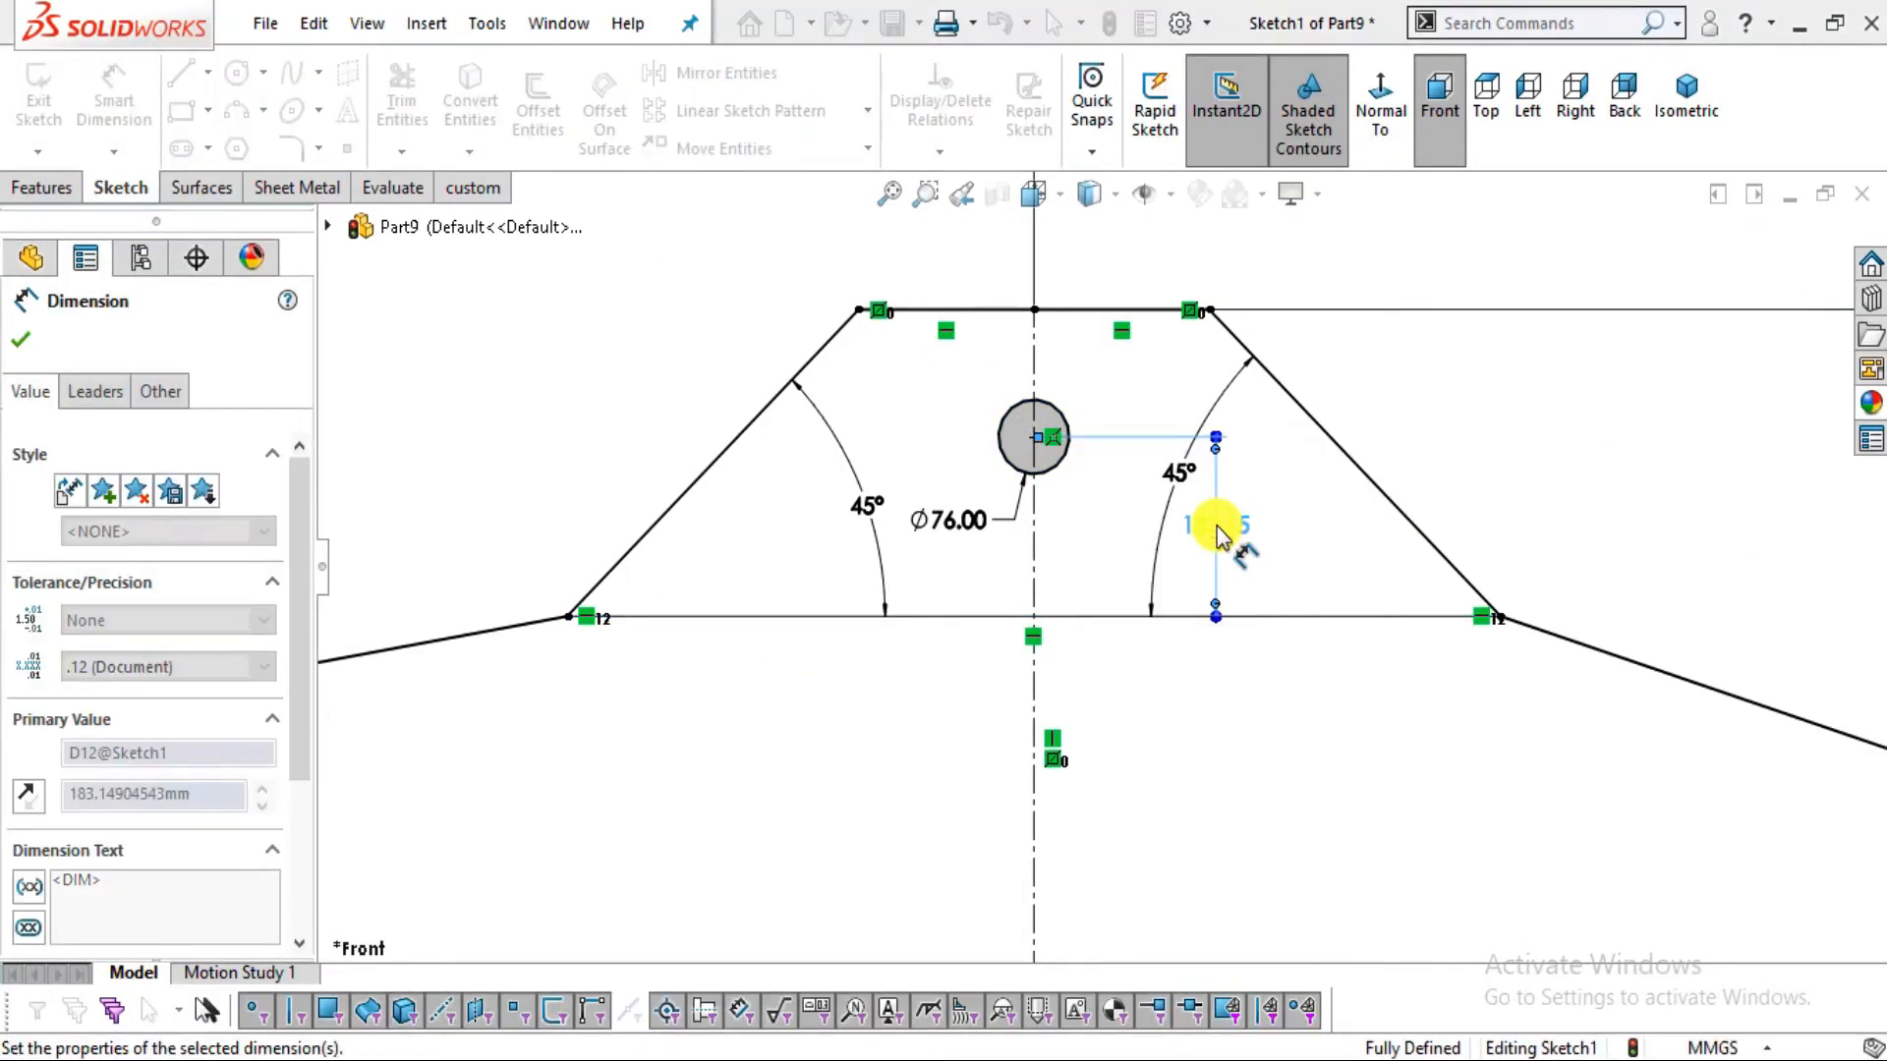
key(Escape)
Check the drawing PDF and sketch a circle about 236 mm in diameter on the horizontal centerline, between the origin and the vertical centerline
click(234, 76)
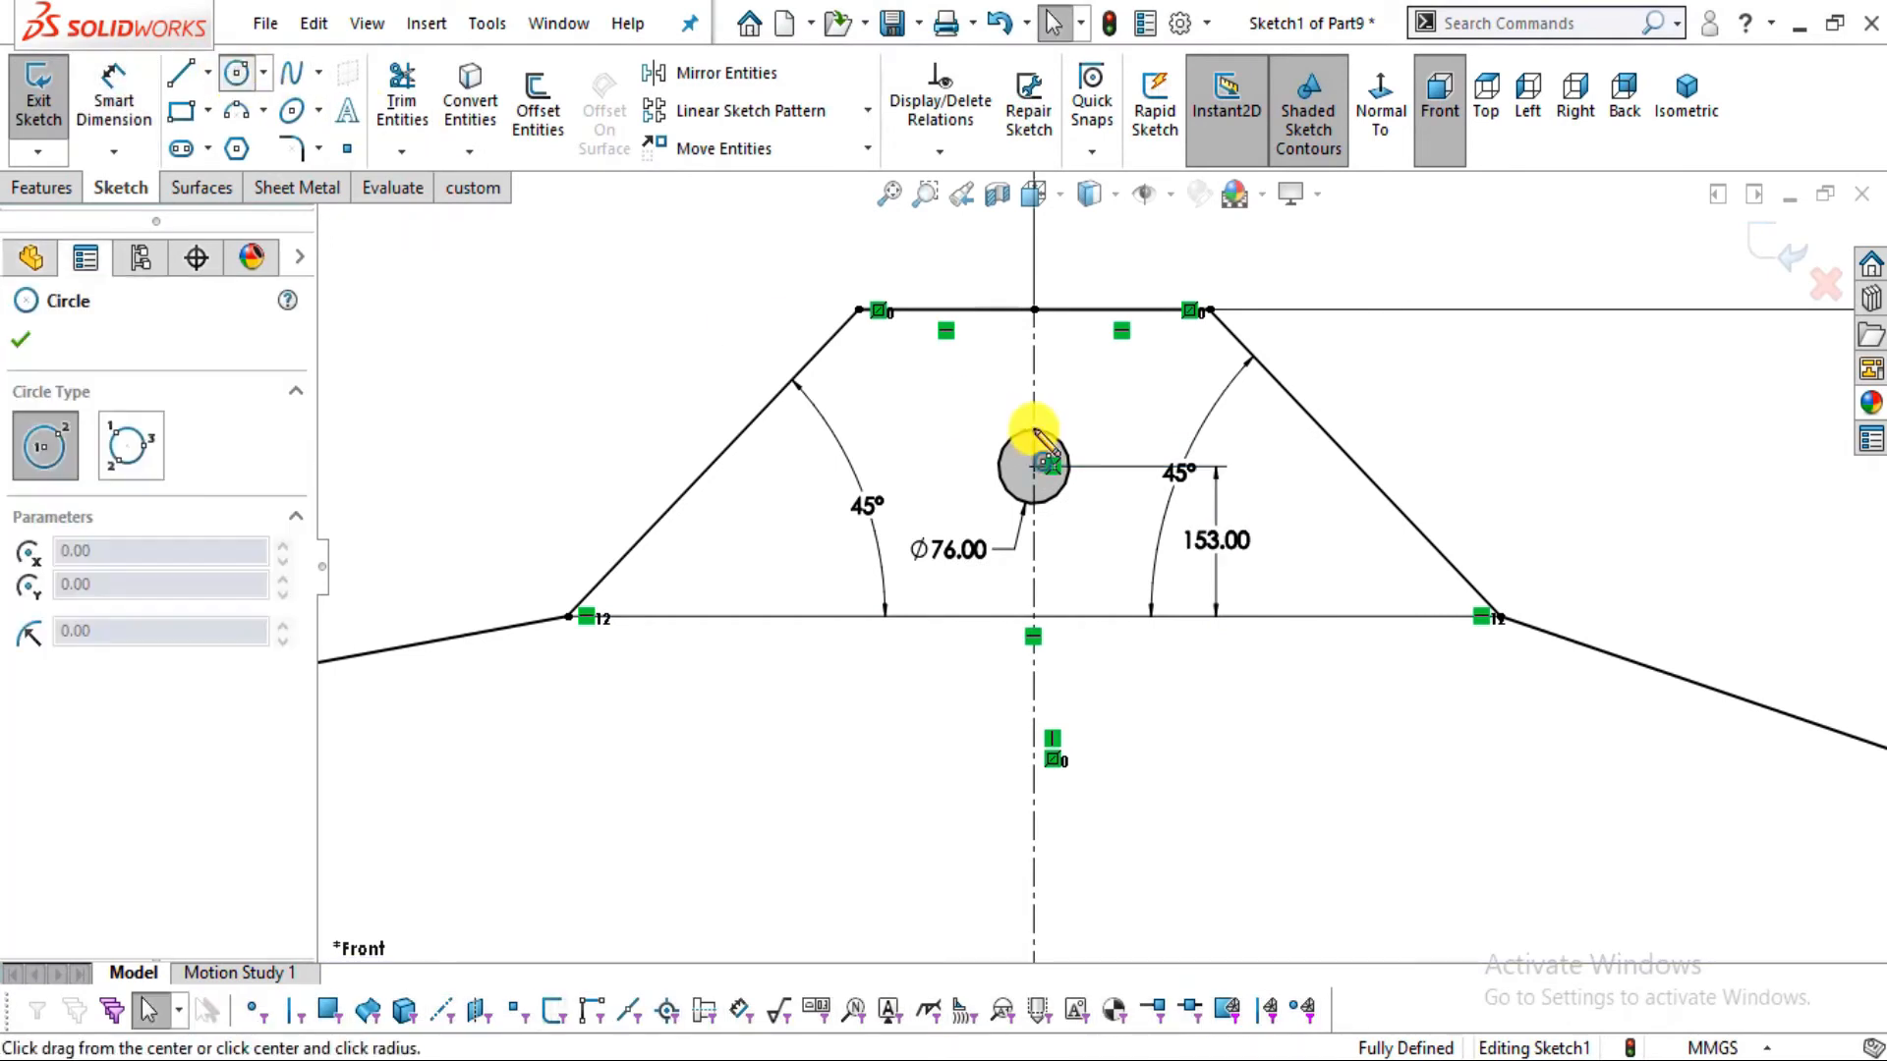
scroll(1264, 560, up, 5)
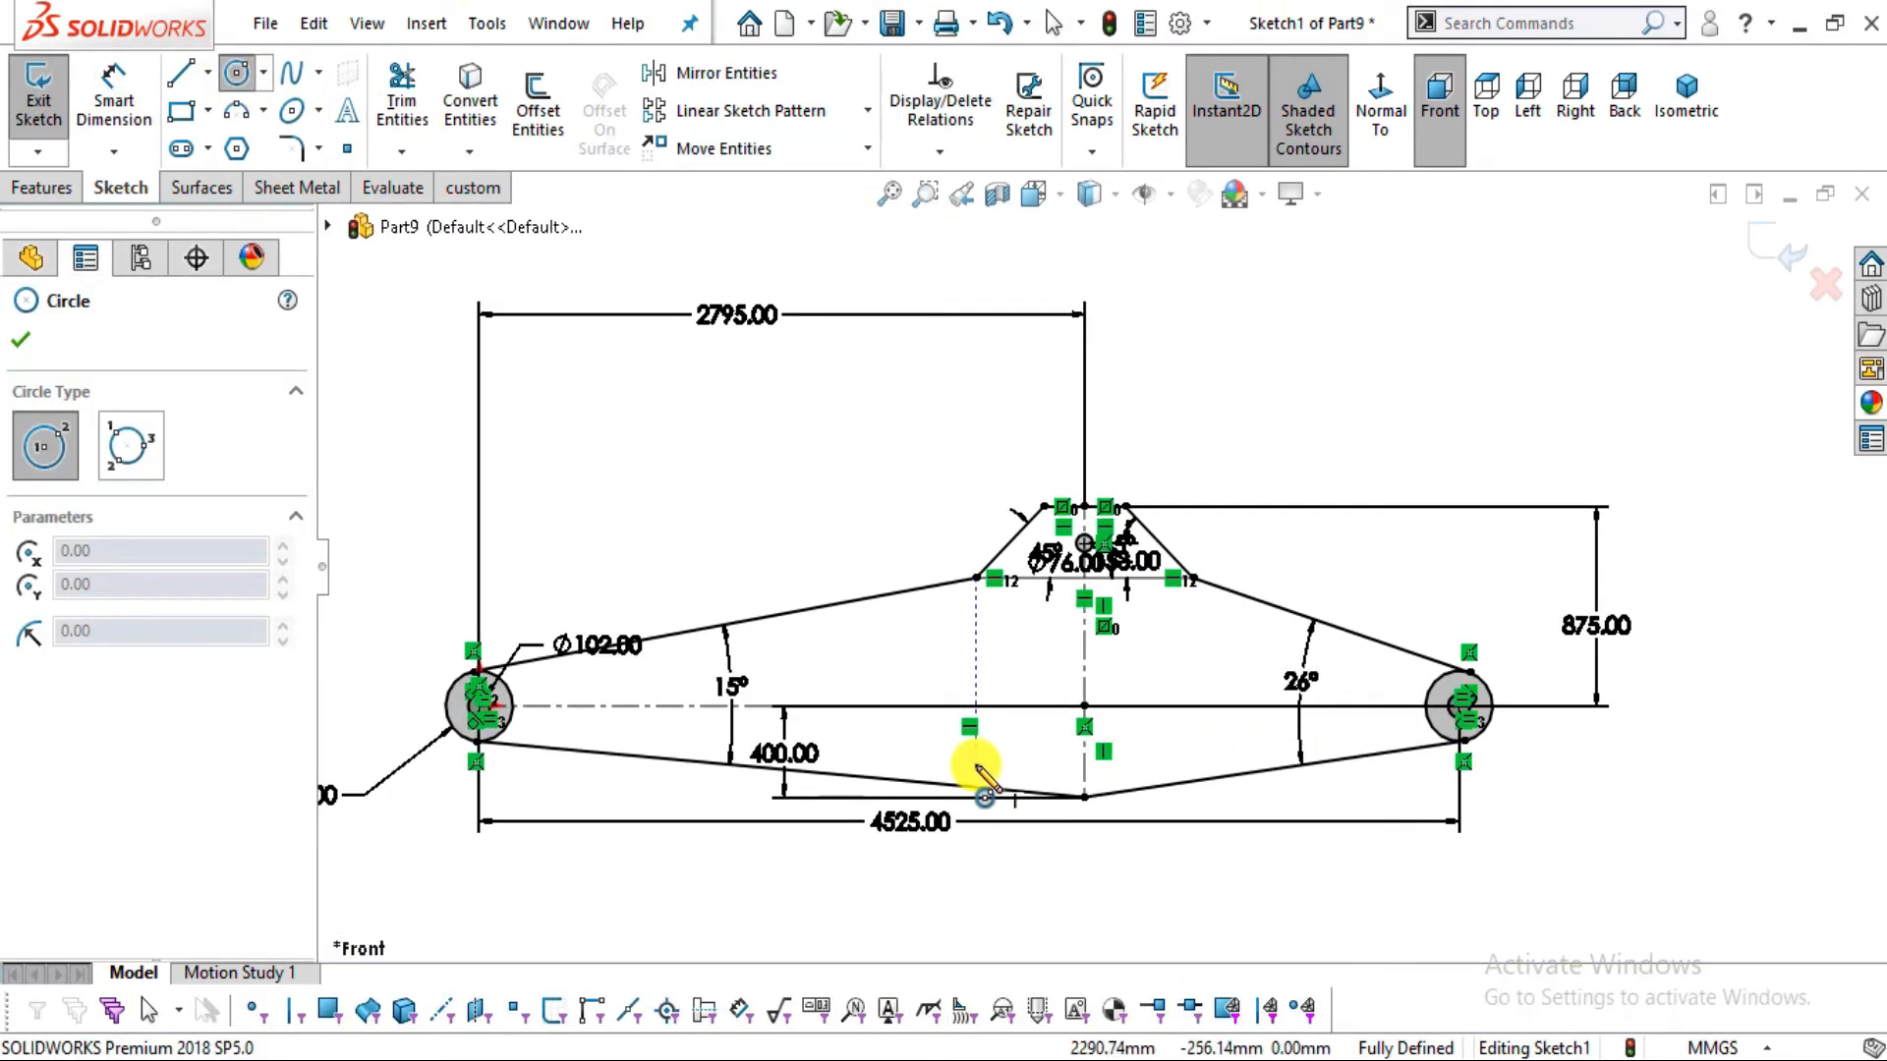
key(alt+Tab)
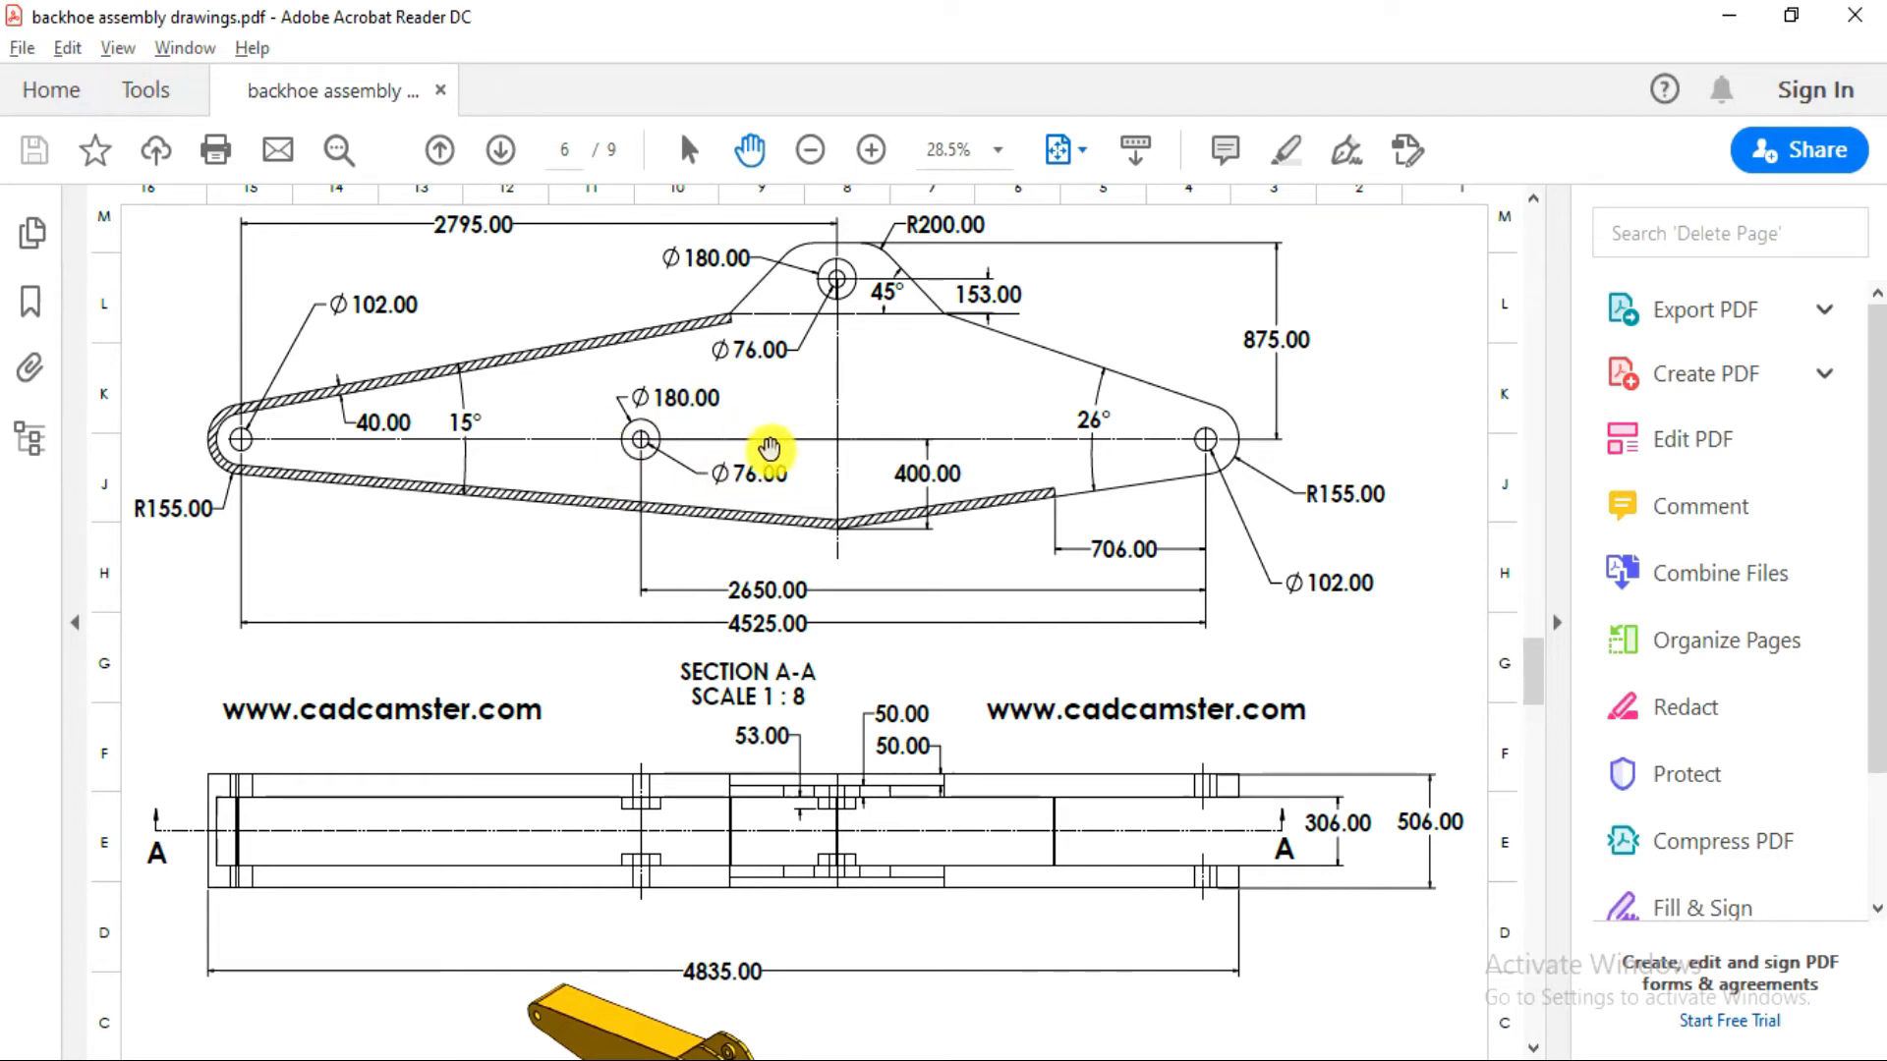
key(alt+Tab)
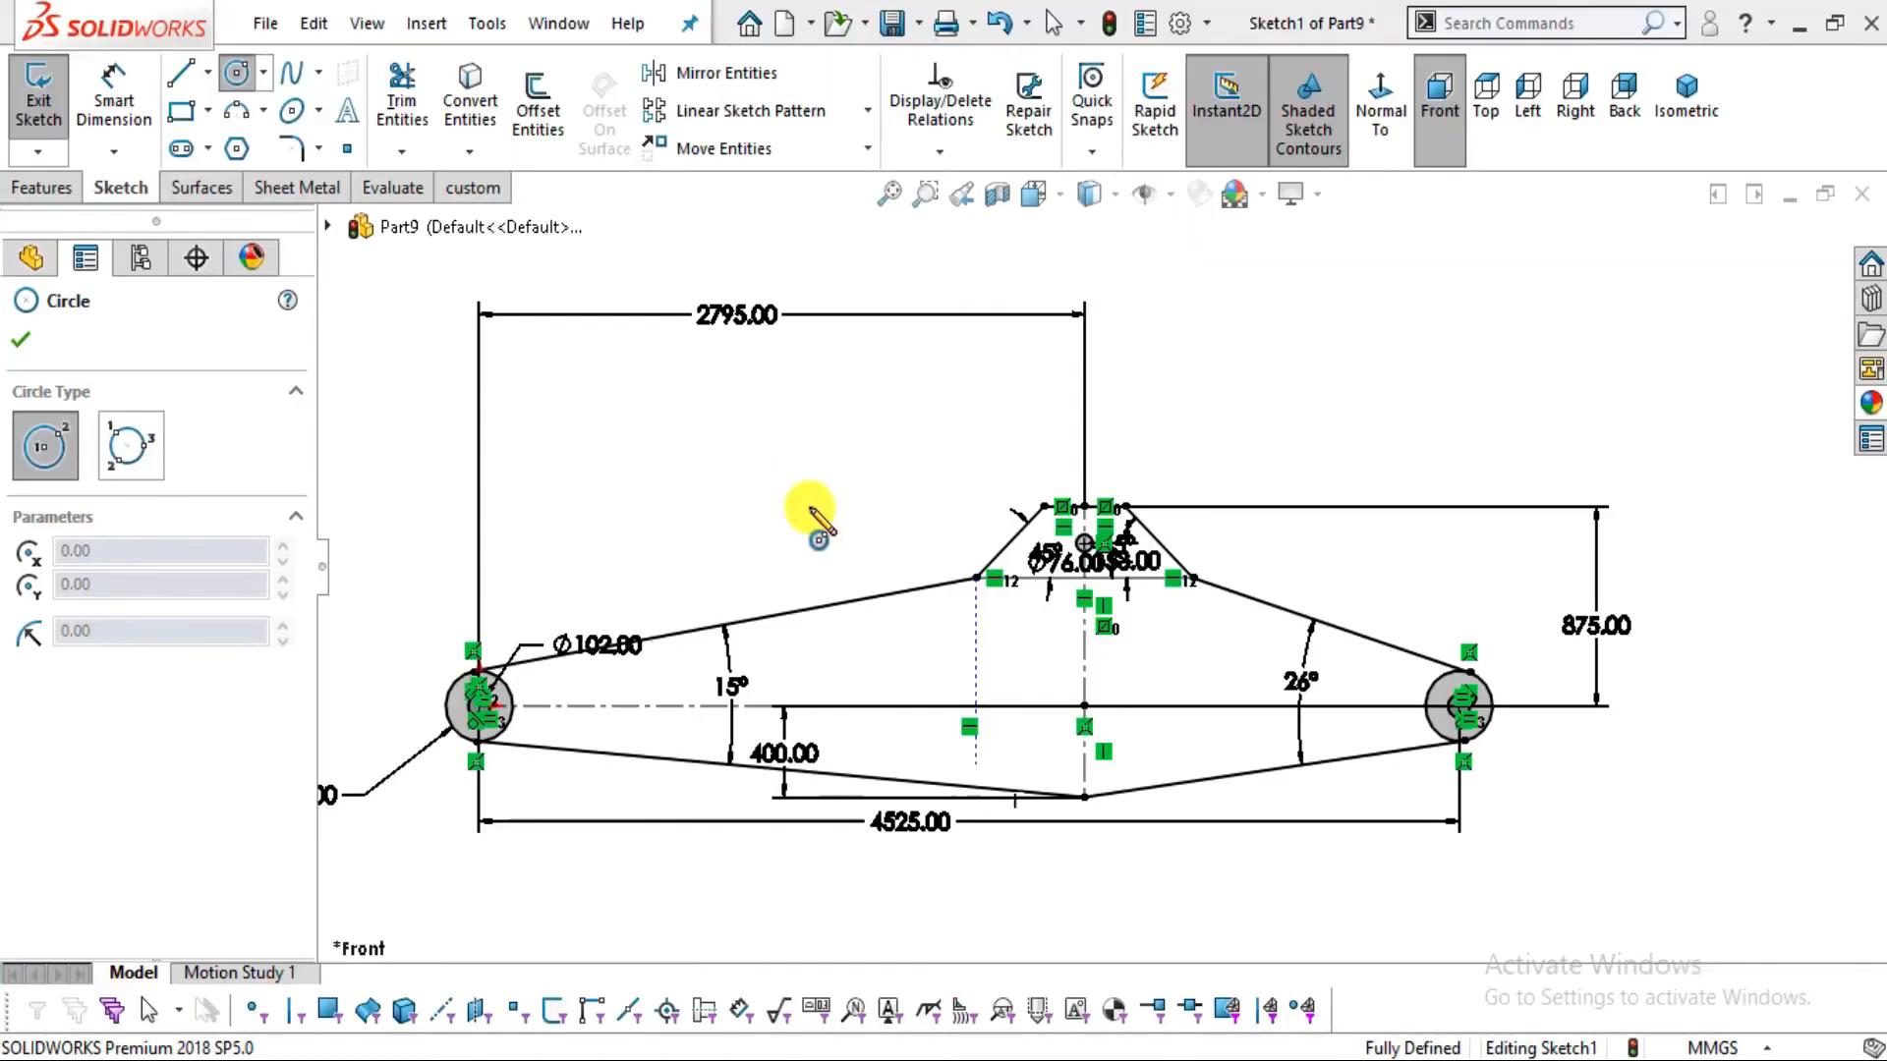
click(883, 706)
click(900, 728)
Dimension the circle on the horizontal centerline with a diameter of 76 mm
click(114, 91)
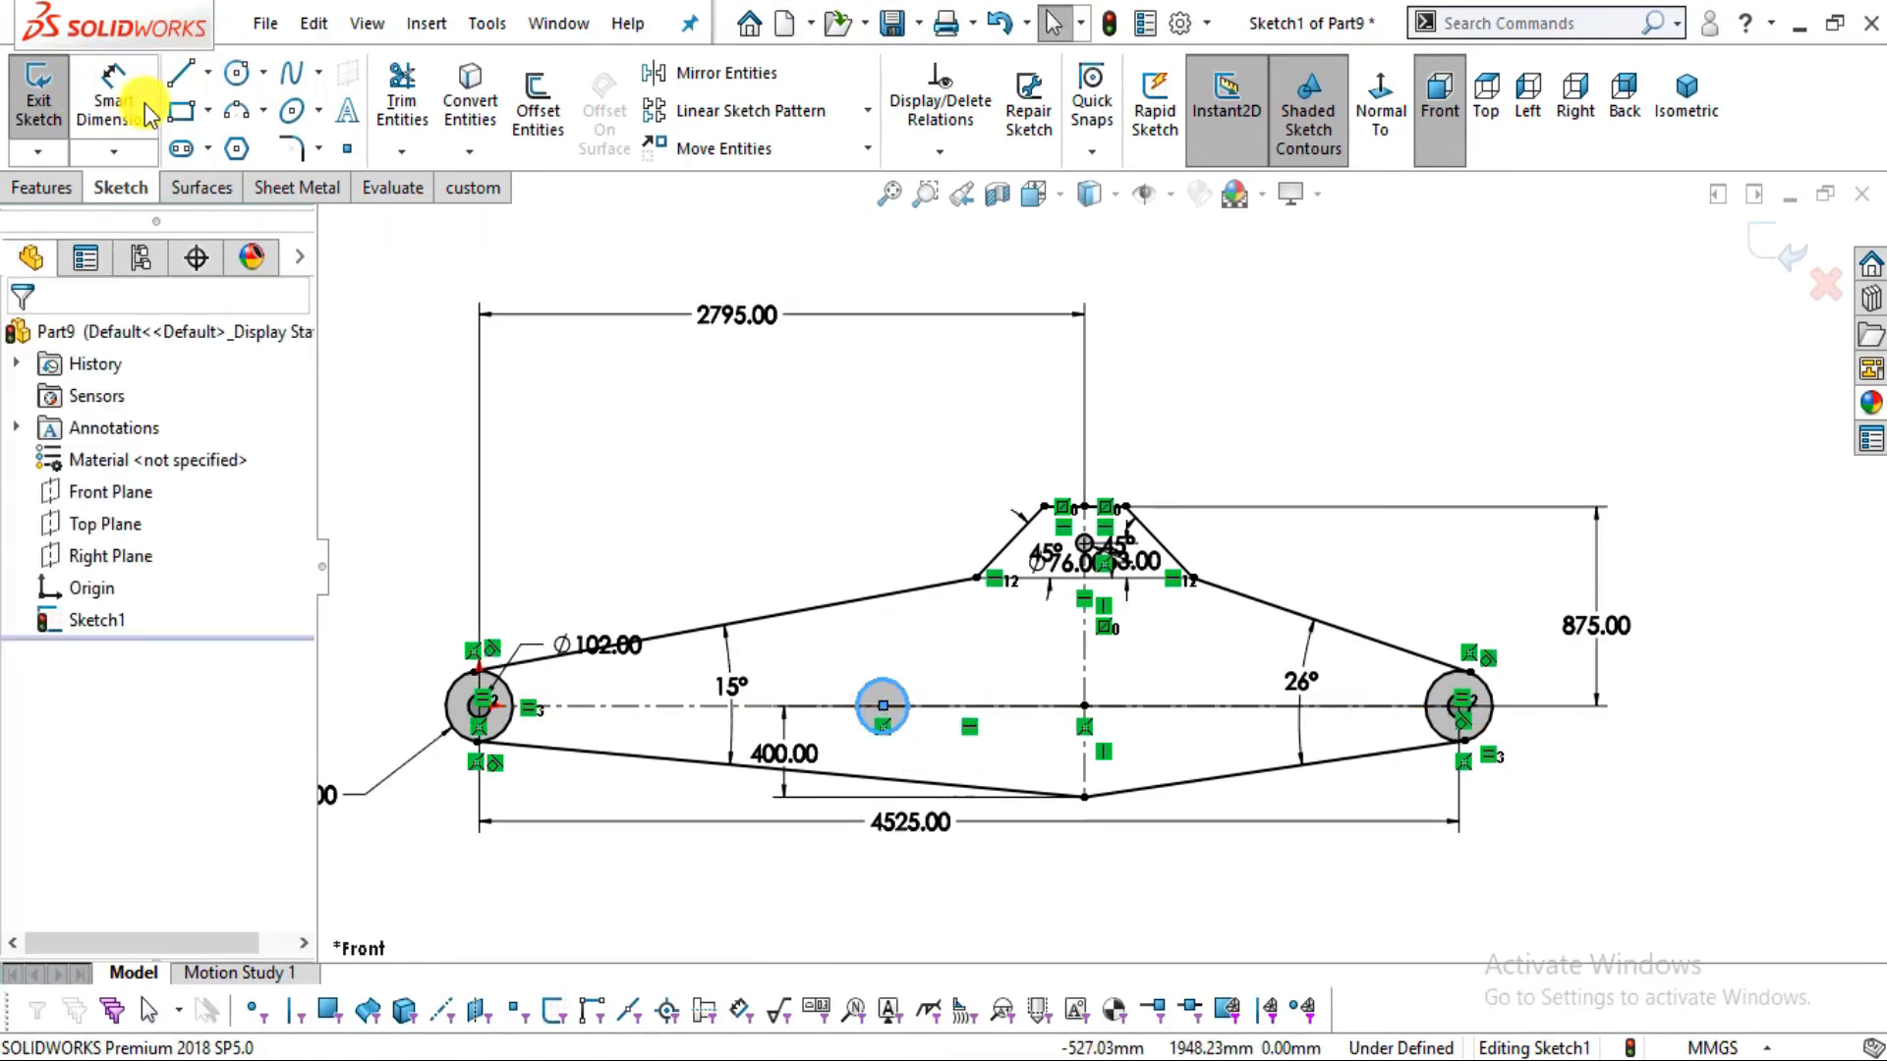
click(902, 693)
click(949, 656)
text(7)
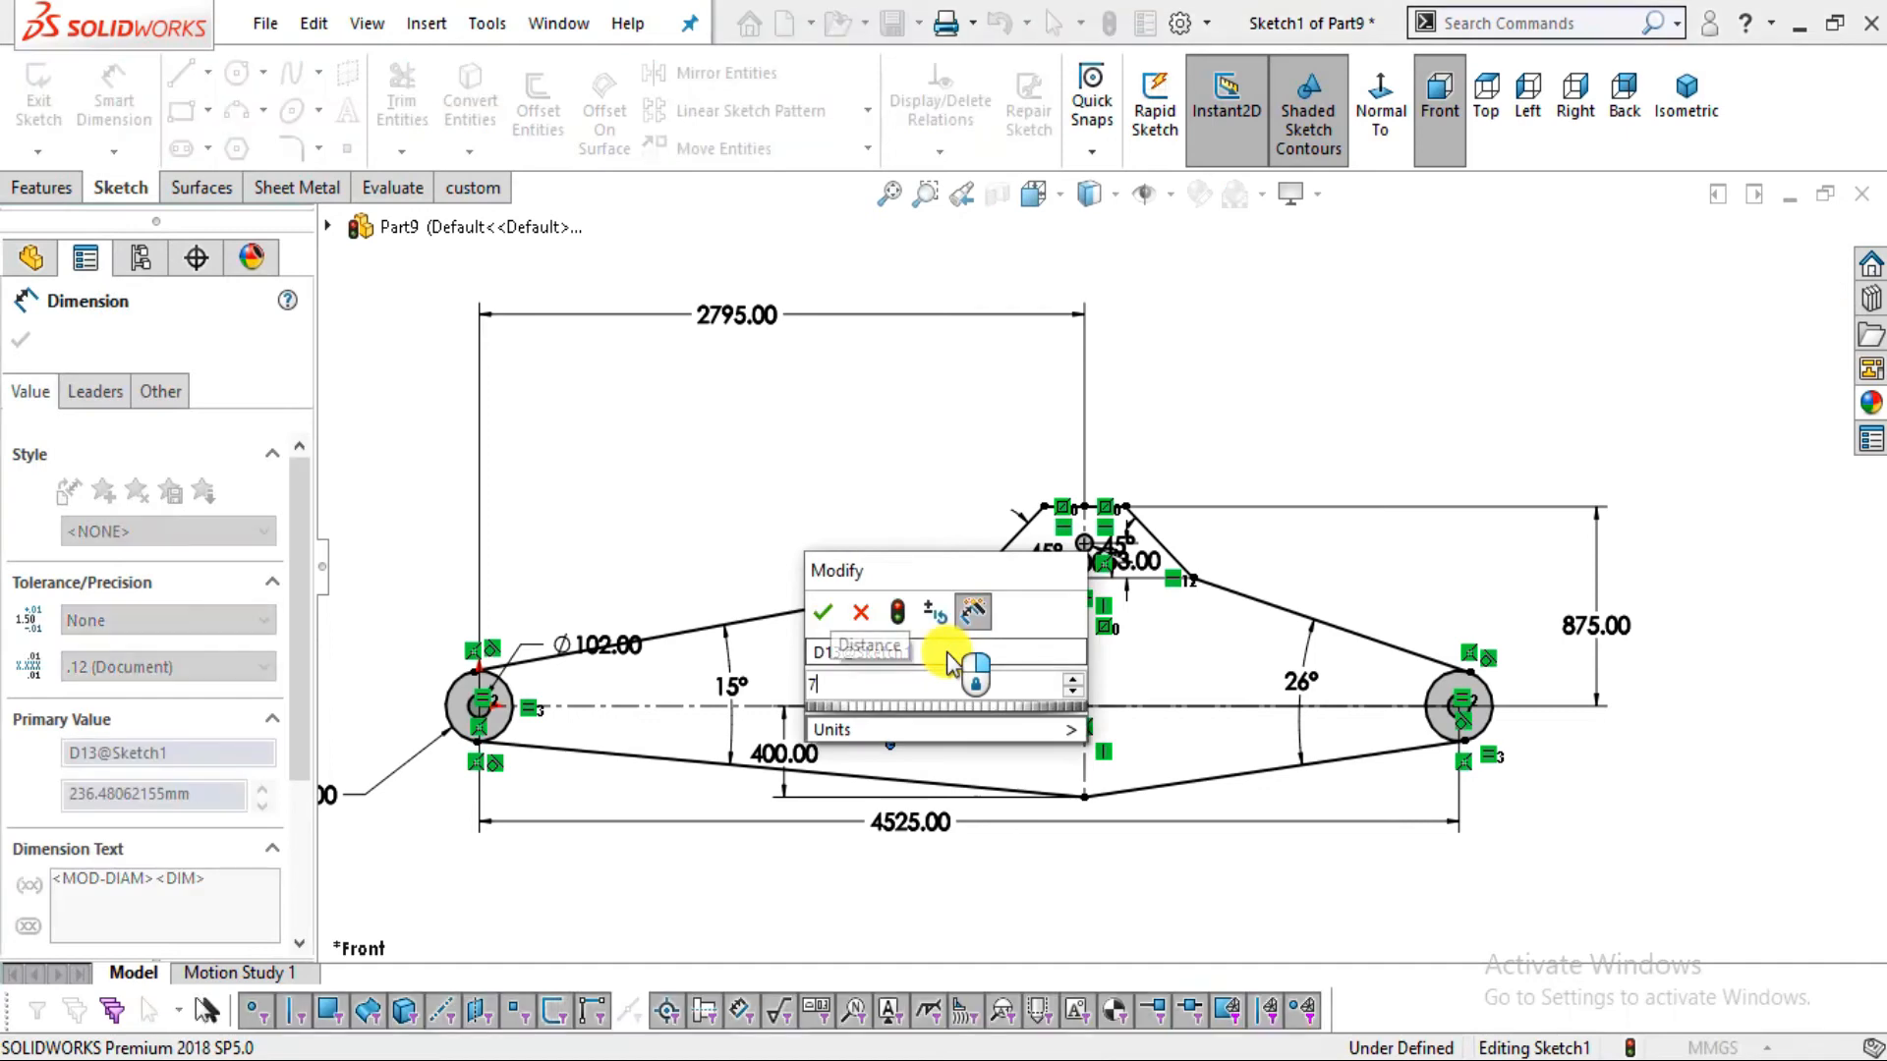
text(6)
key(Return)
Check the drawing PDF and set the distance between the horizontal centerline's 76 mm circle and the far-end circle centre to 2650 mm
key(alt+Tab)
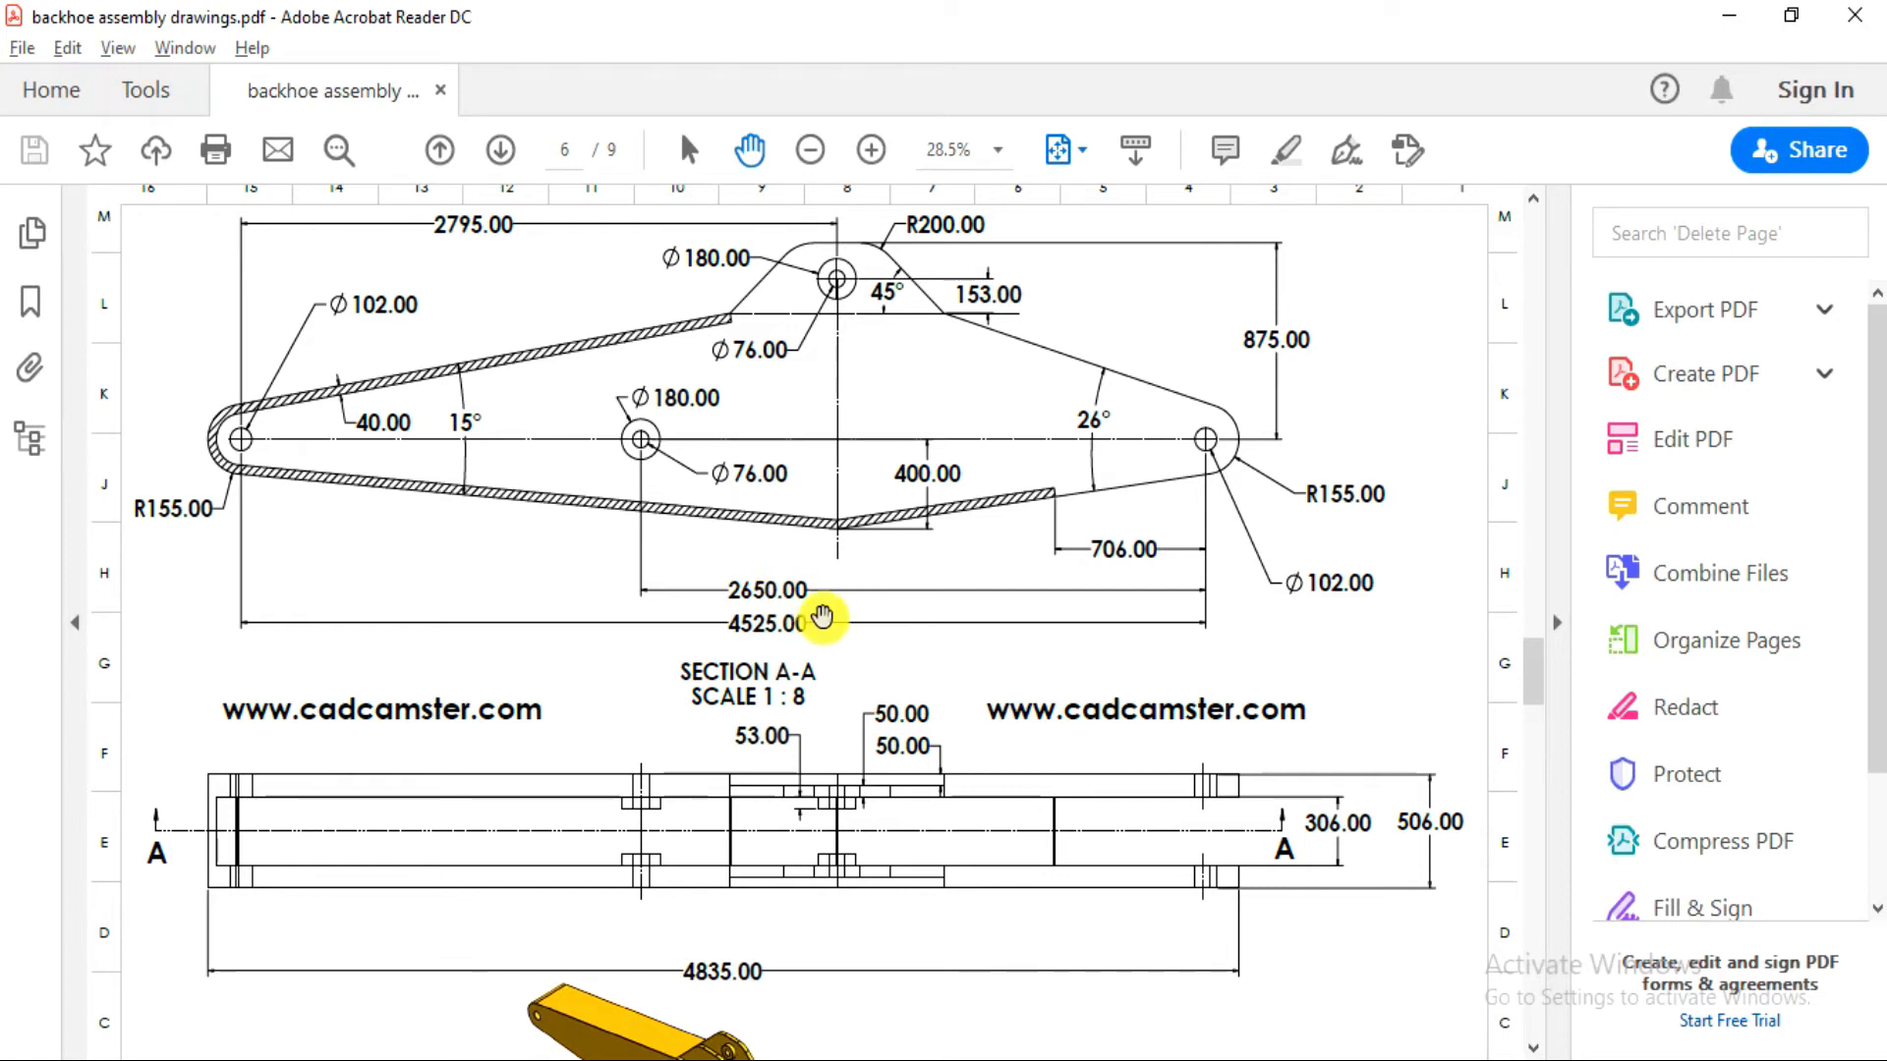
key(alt+Tab)
click(114, 98)
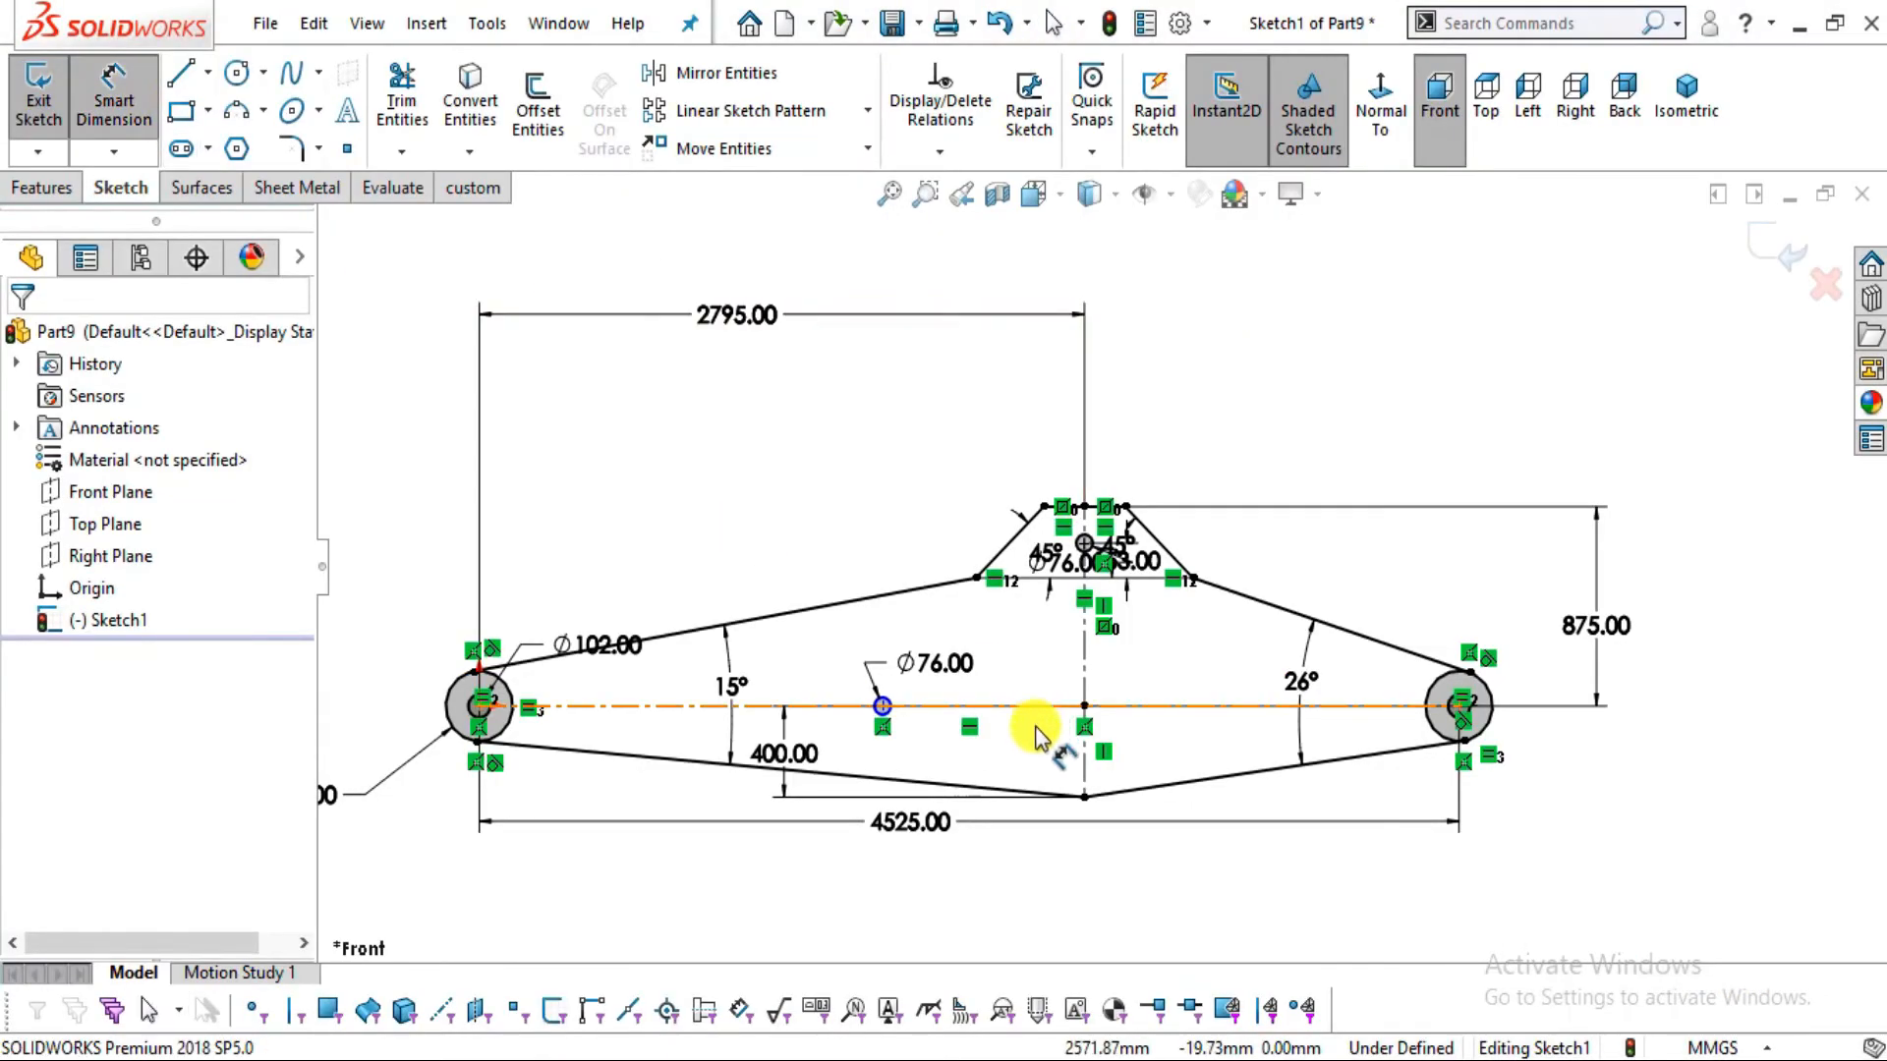
scroll(1081, 815, down, 5)
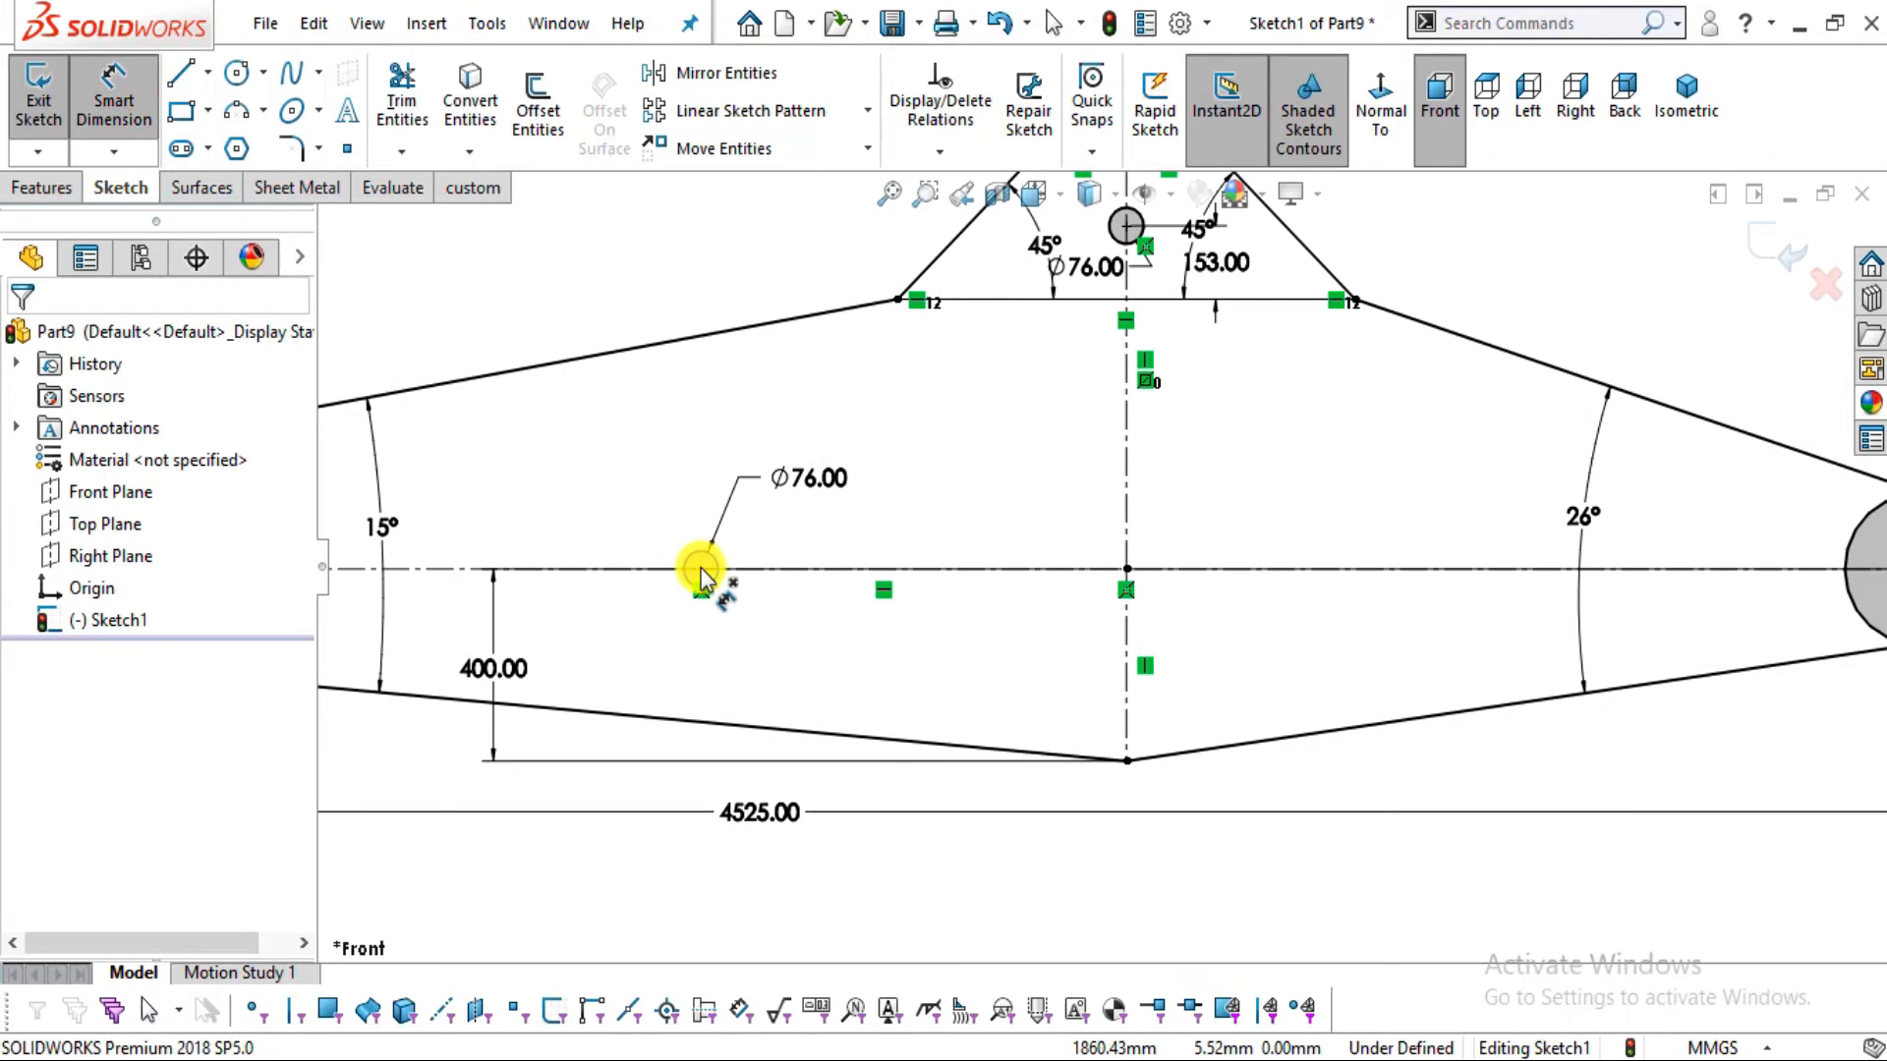
click(701, 569)
scroll(1307, 688, up, 3)
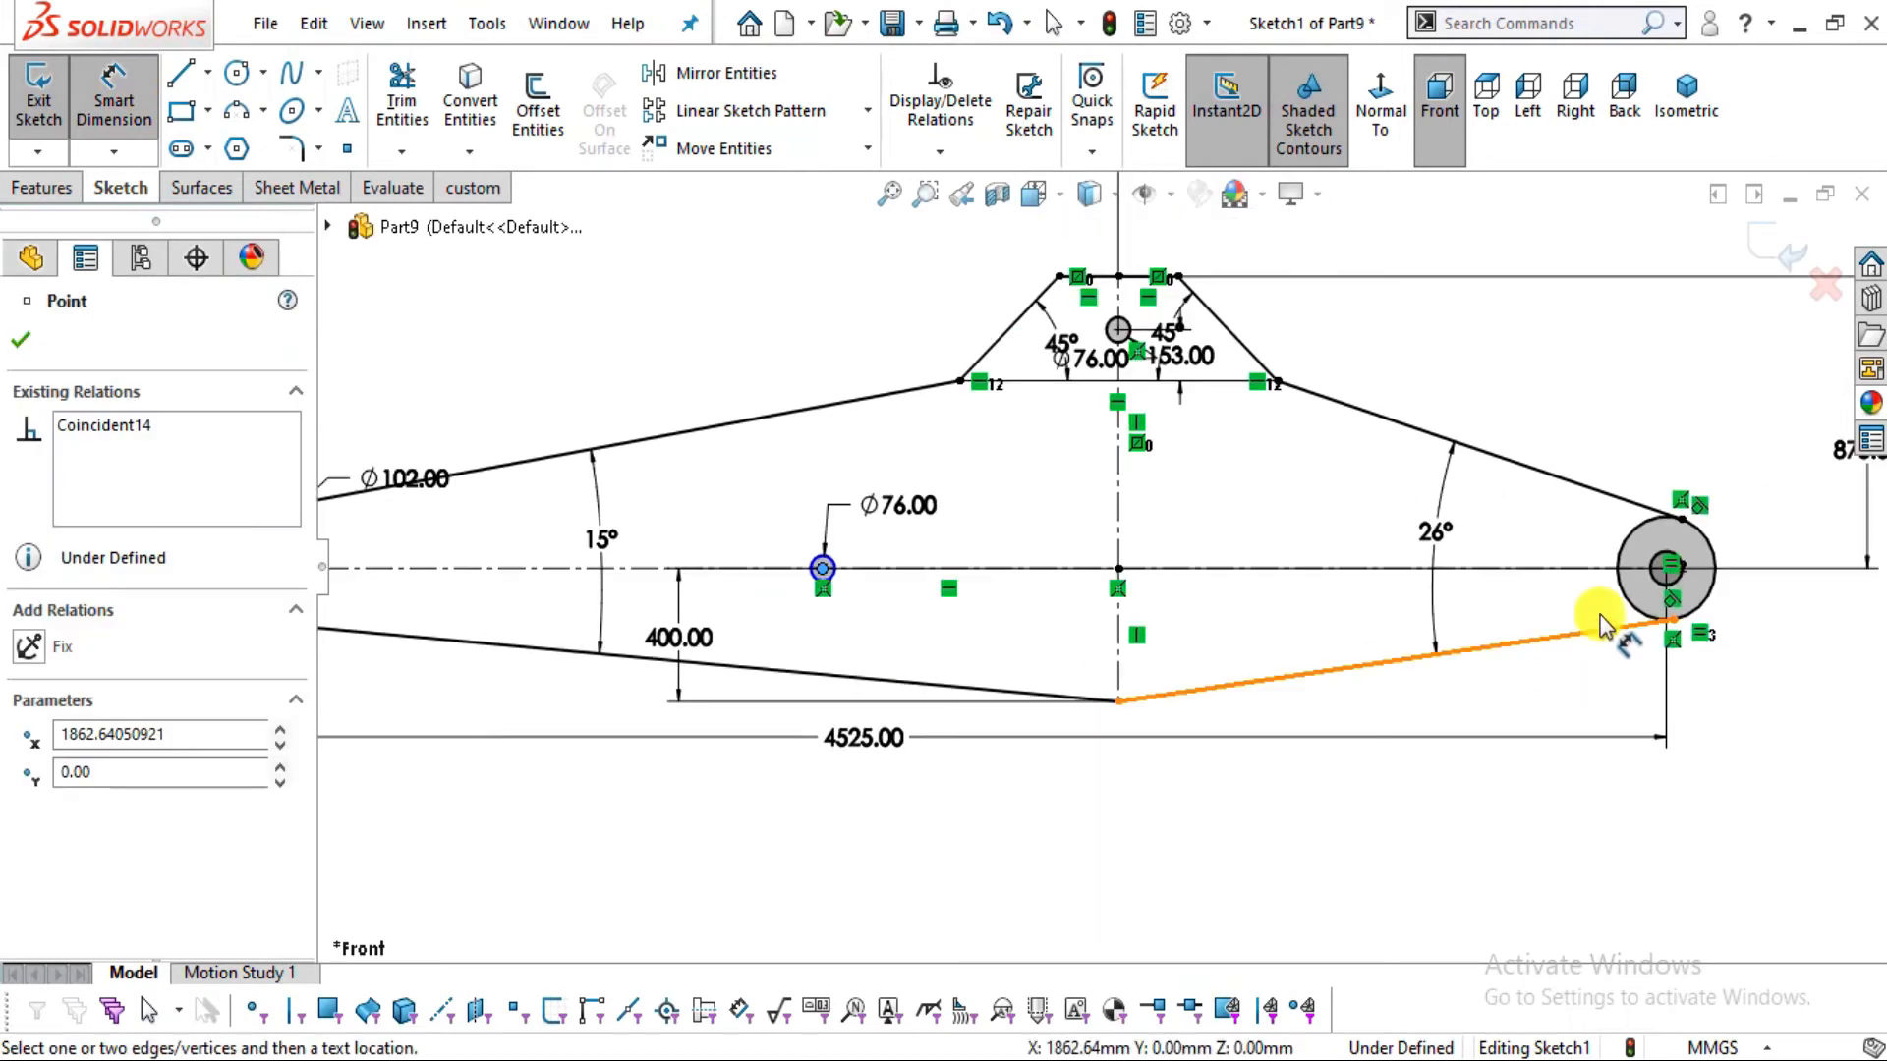
click(1661, 572)
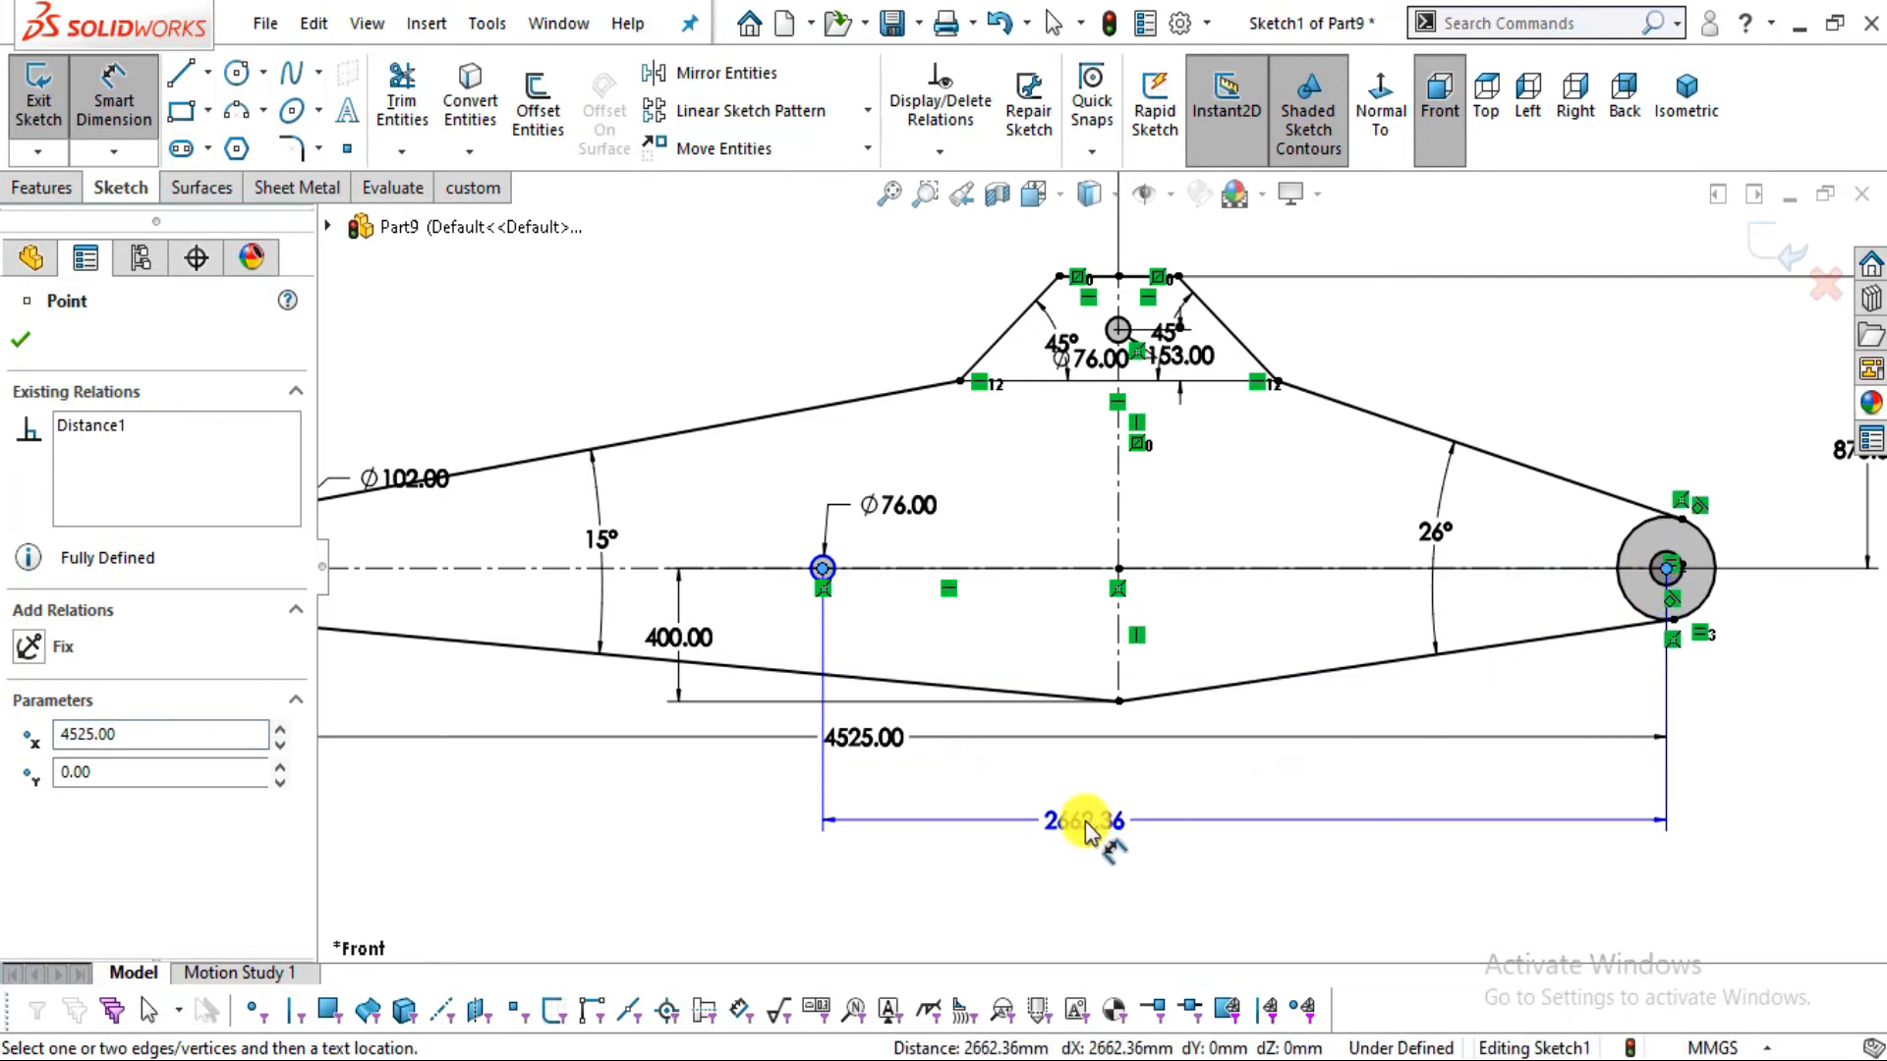
click(1084, 821)
text(2650)
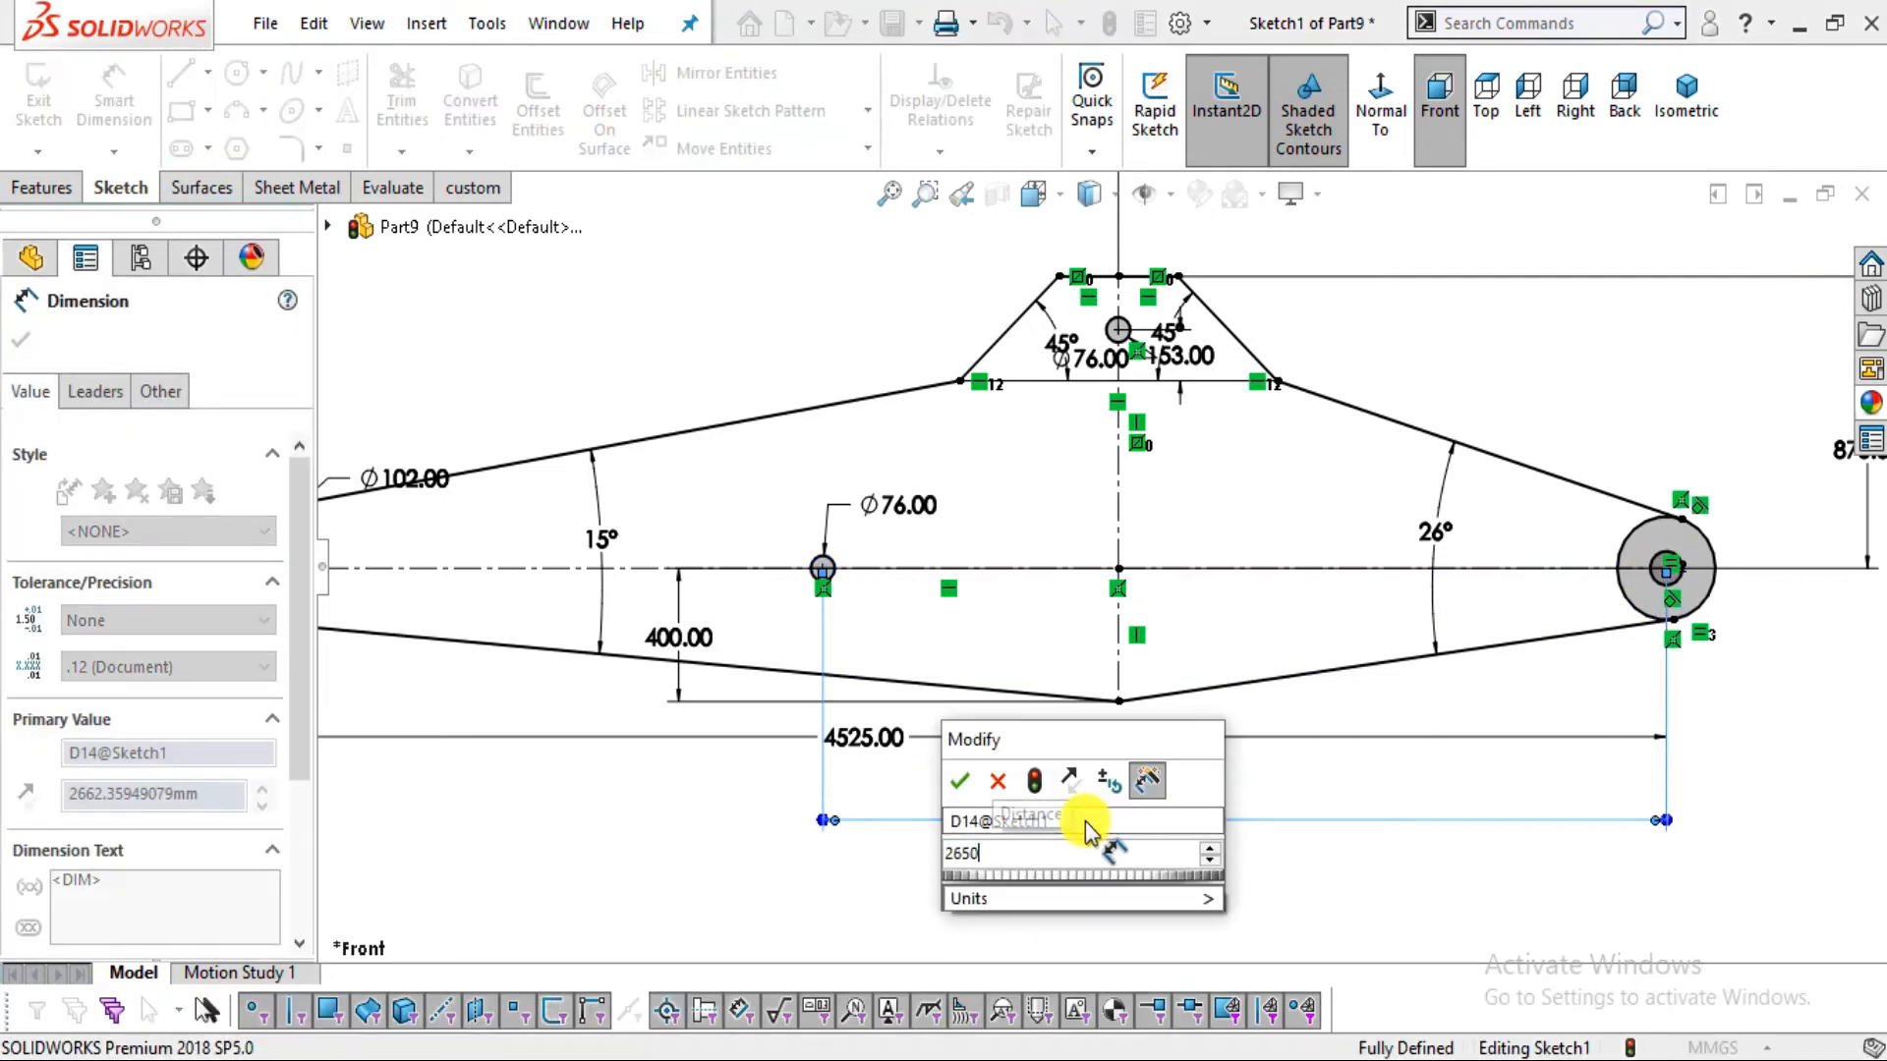
key(Return)
key(alt+Tab)
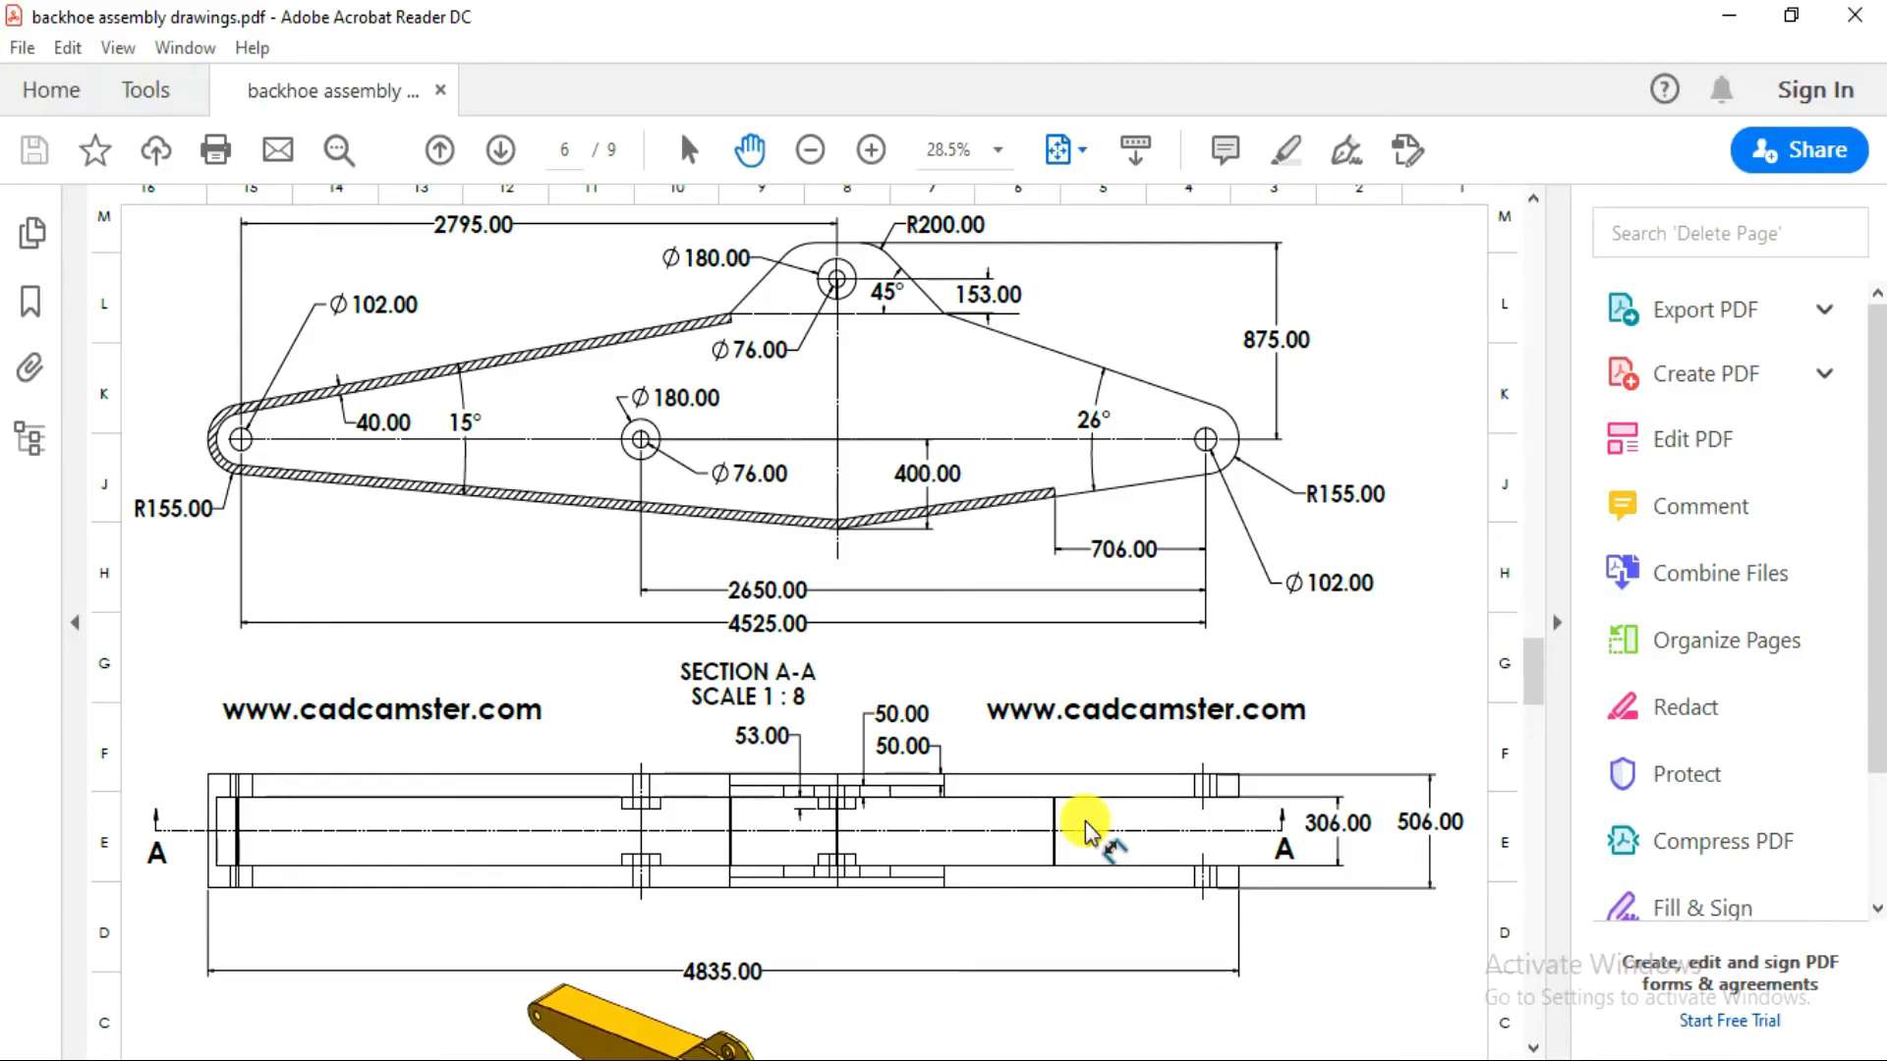
key(alt+Tab)
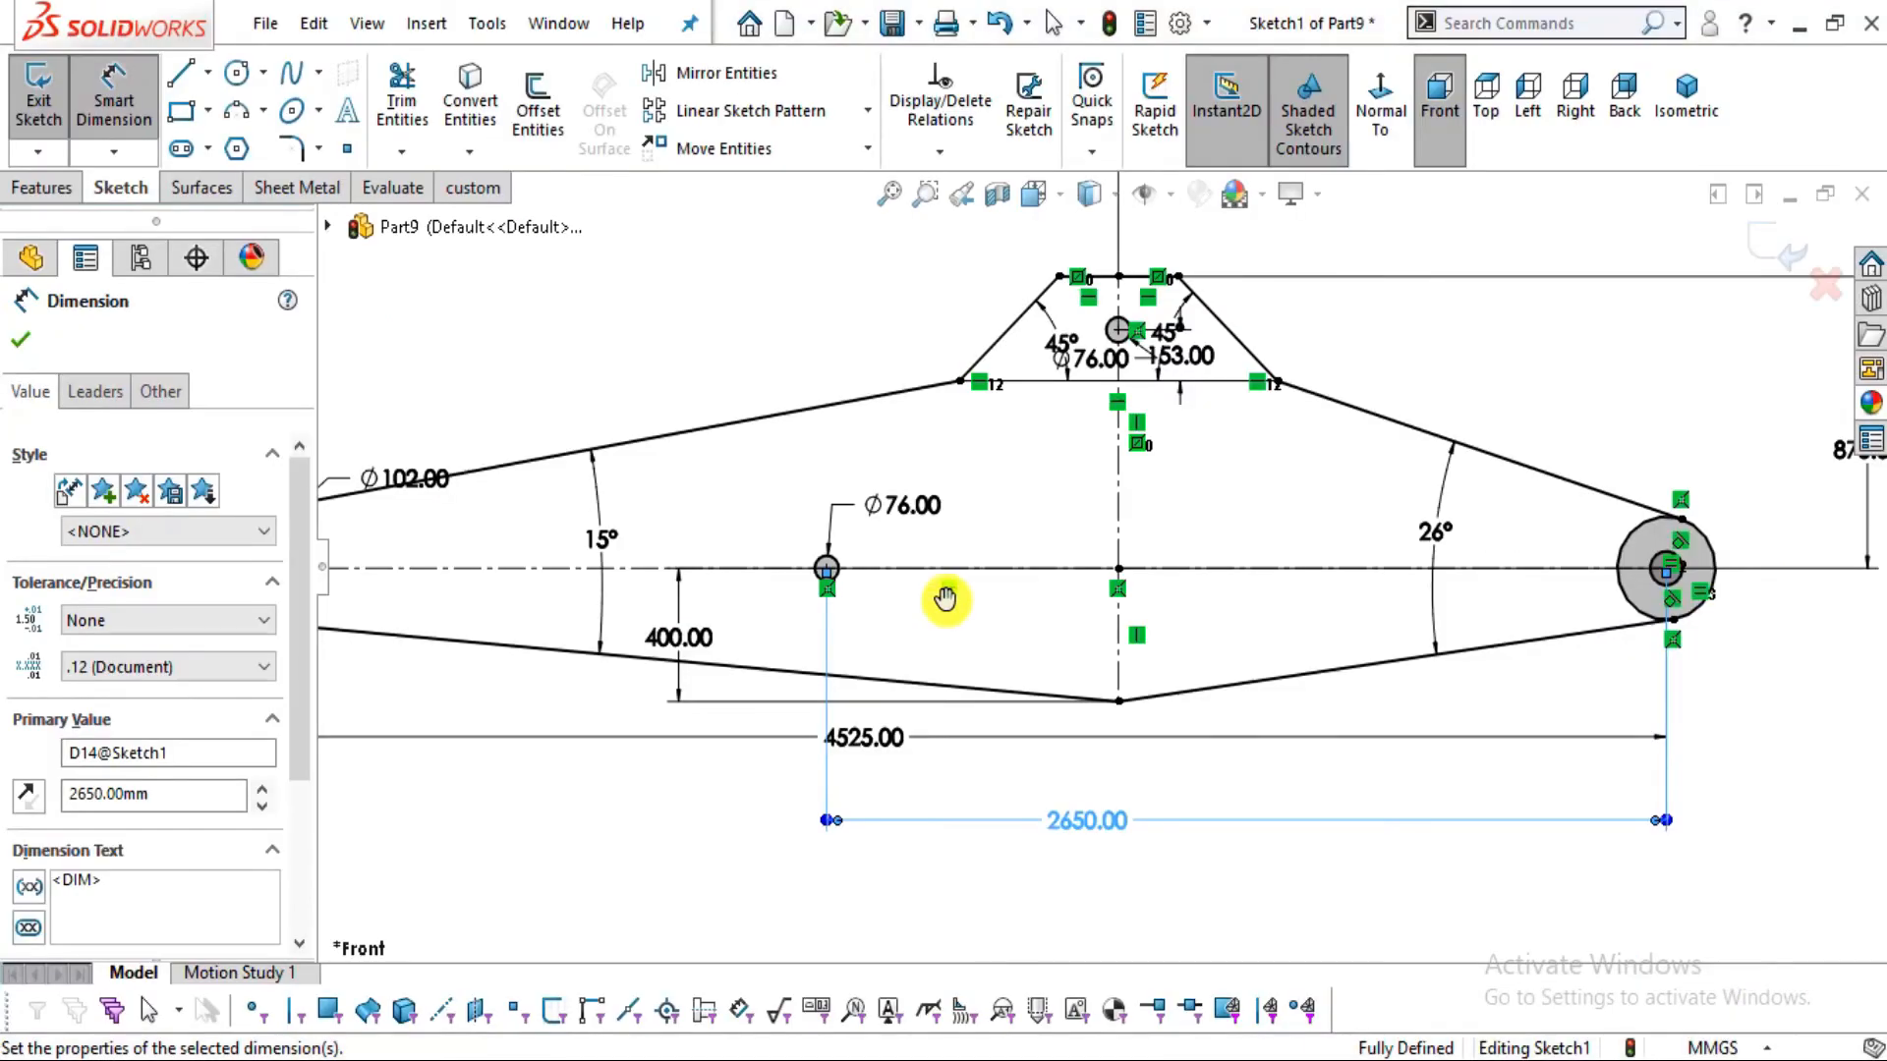
click(31, 342)
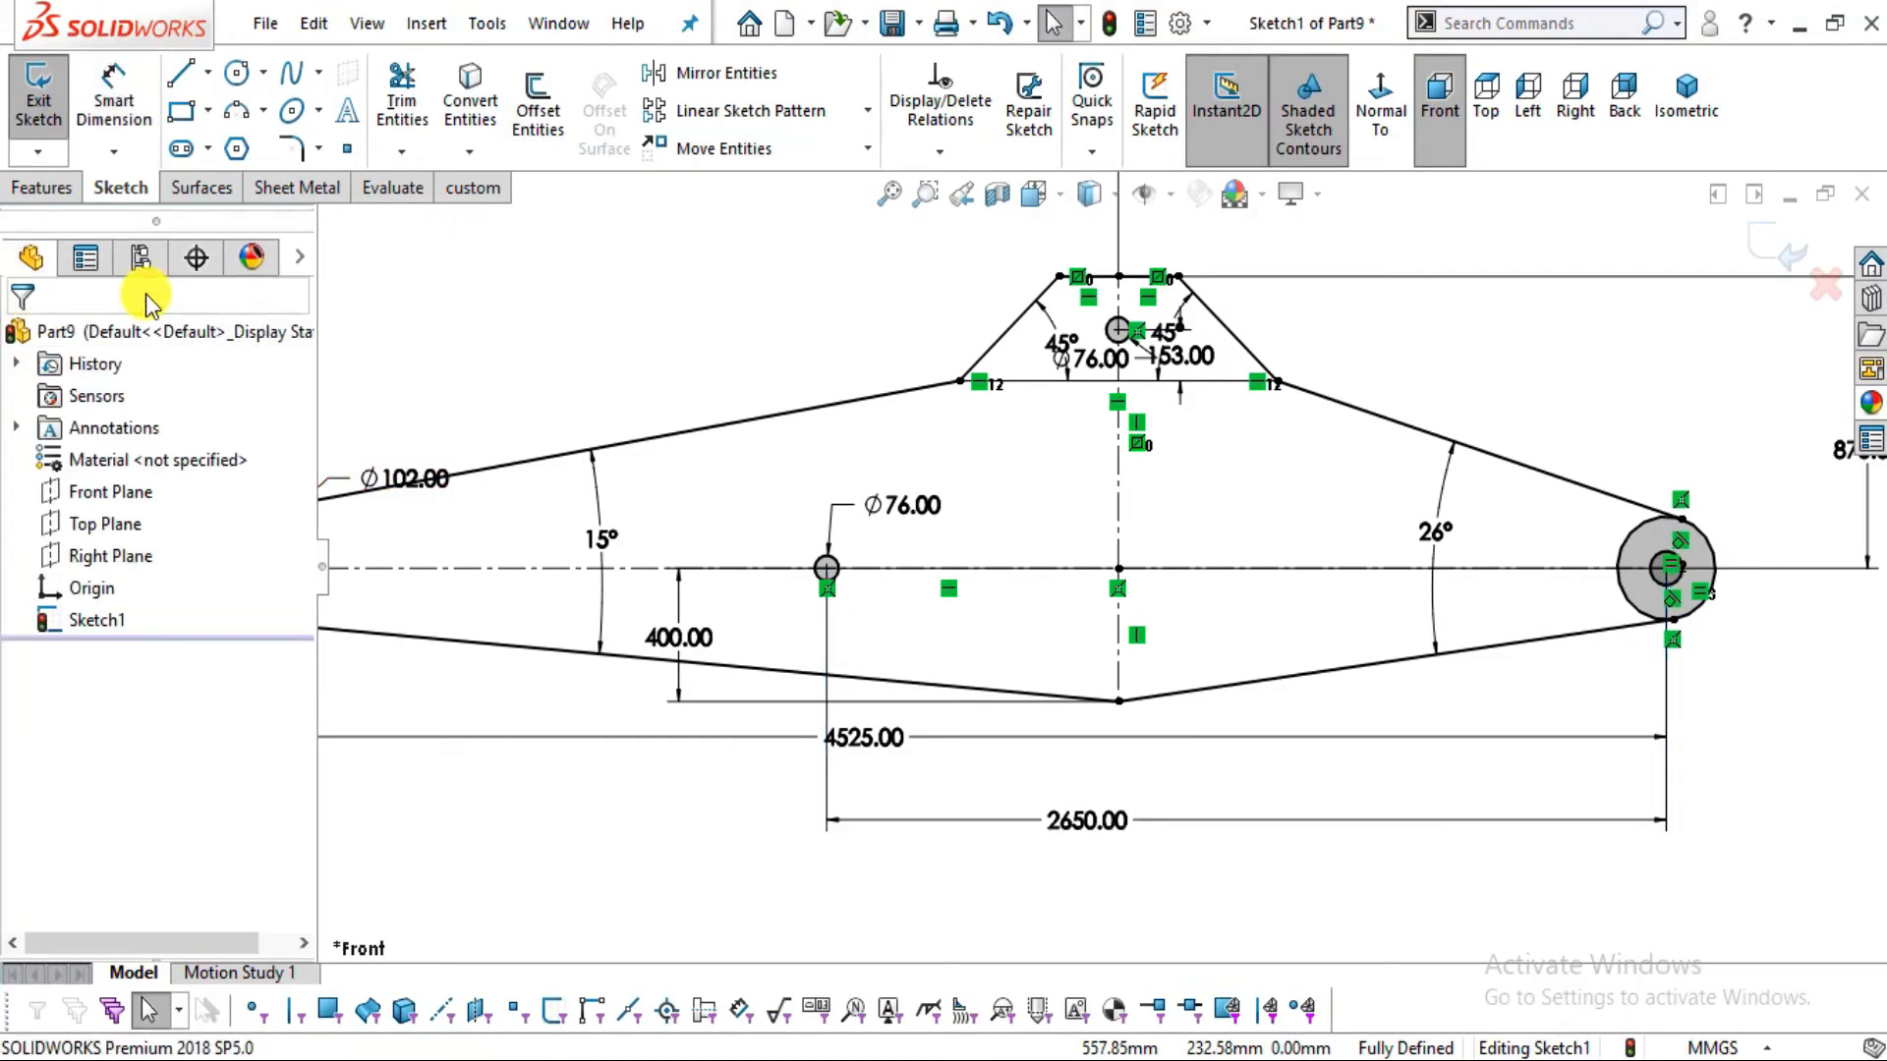
Start a boss extrusion from the main body, raised section and both rounded end regions of the profile, leaving out the pin holes
click(39, 186)
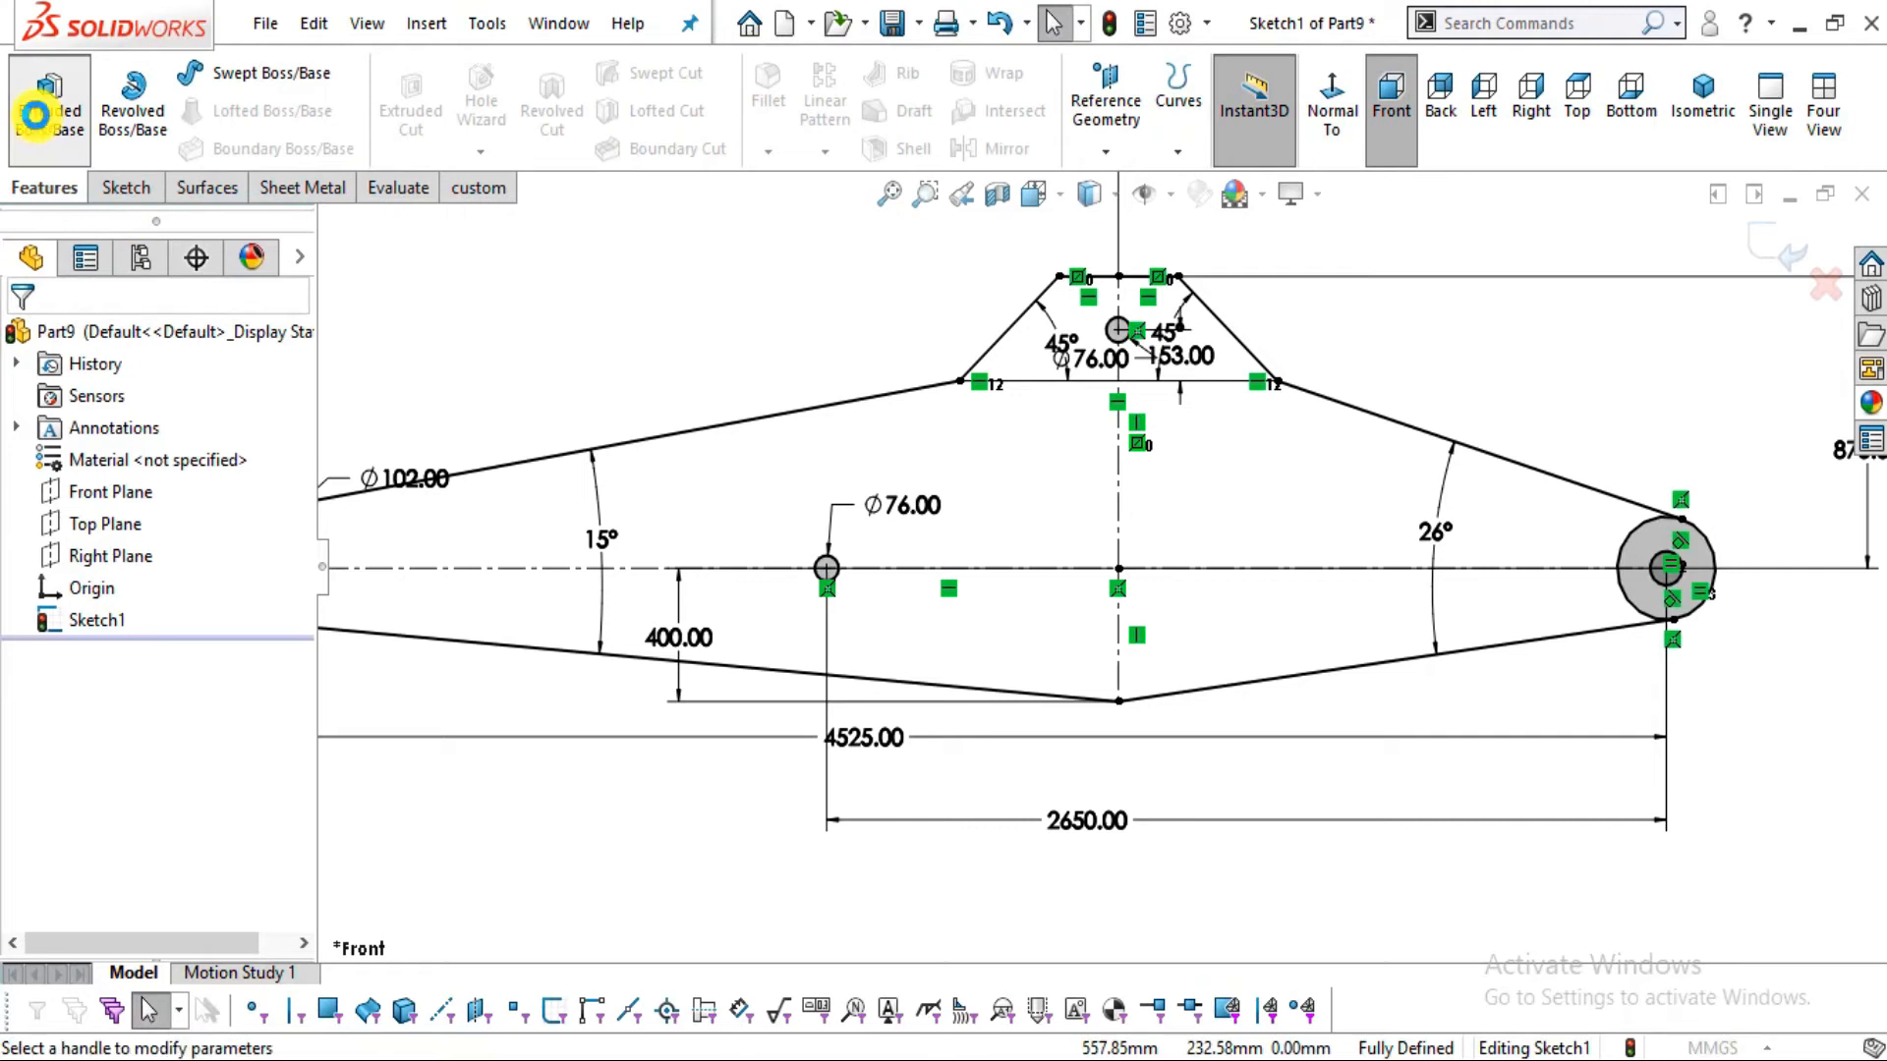
click(35, 115)
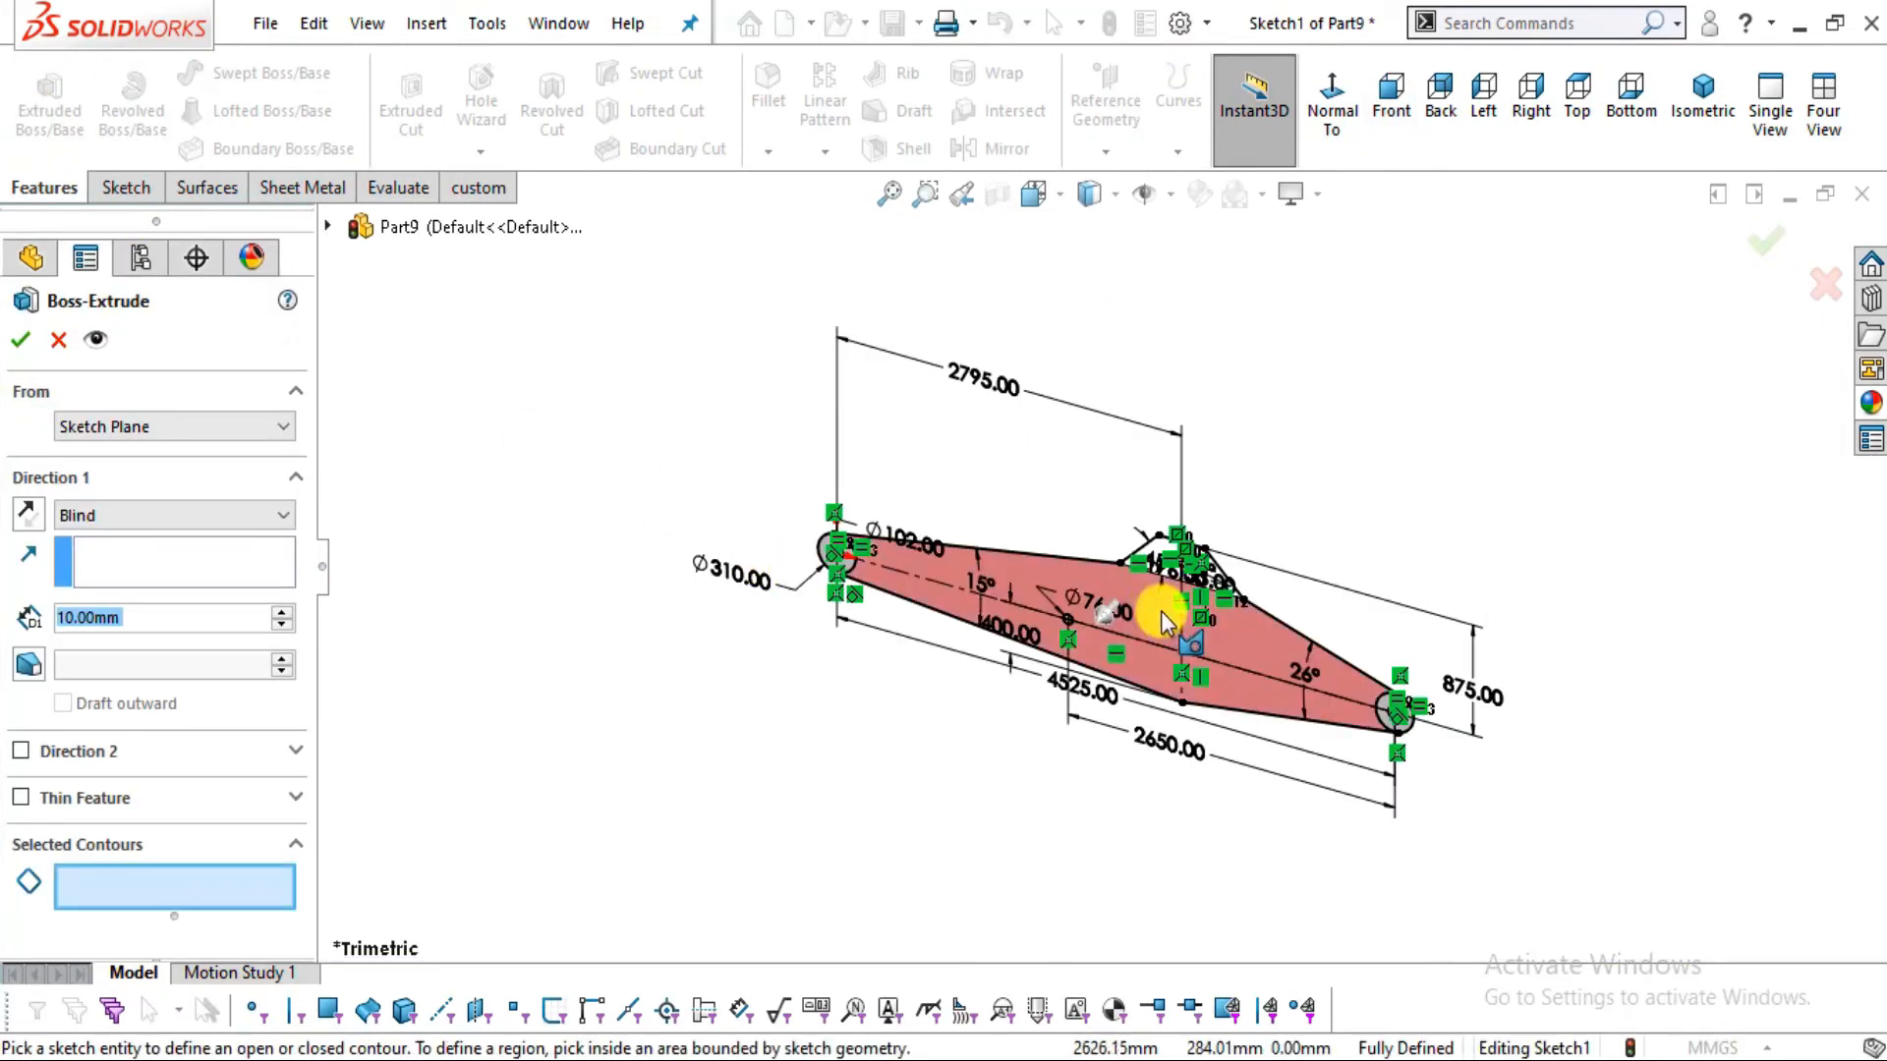
click(1161, 617)
scroll(1179, 589, down, 5)
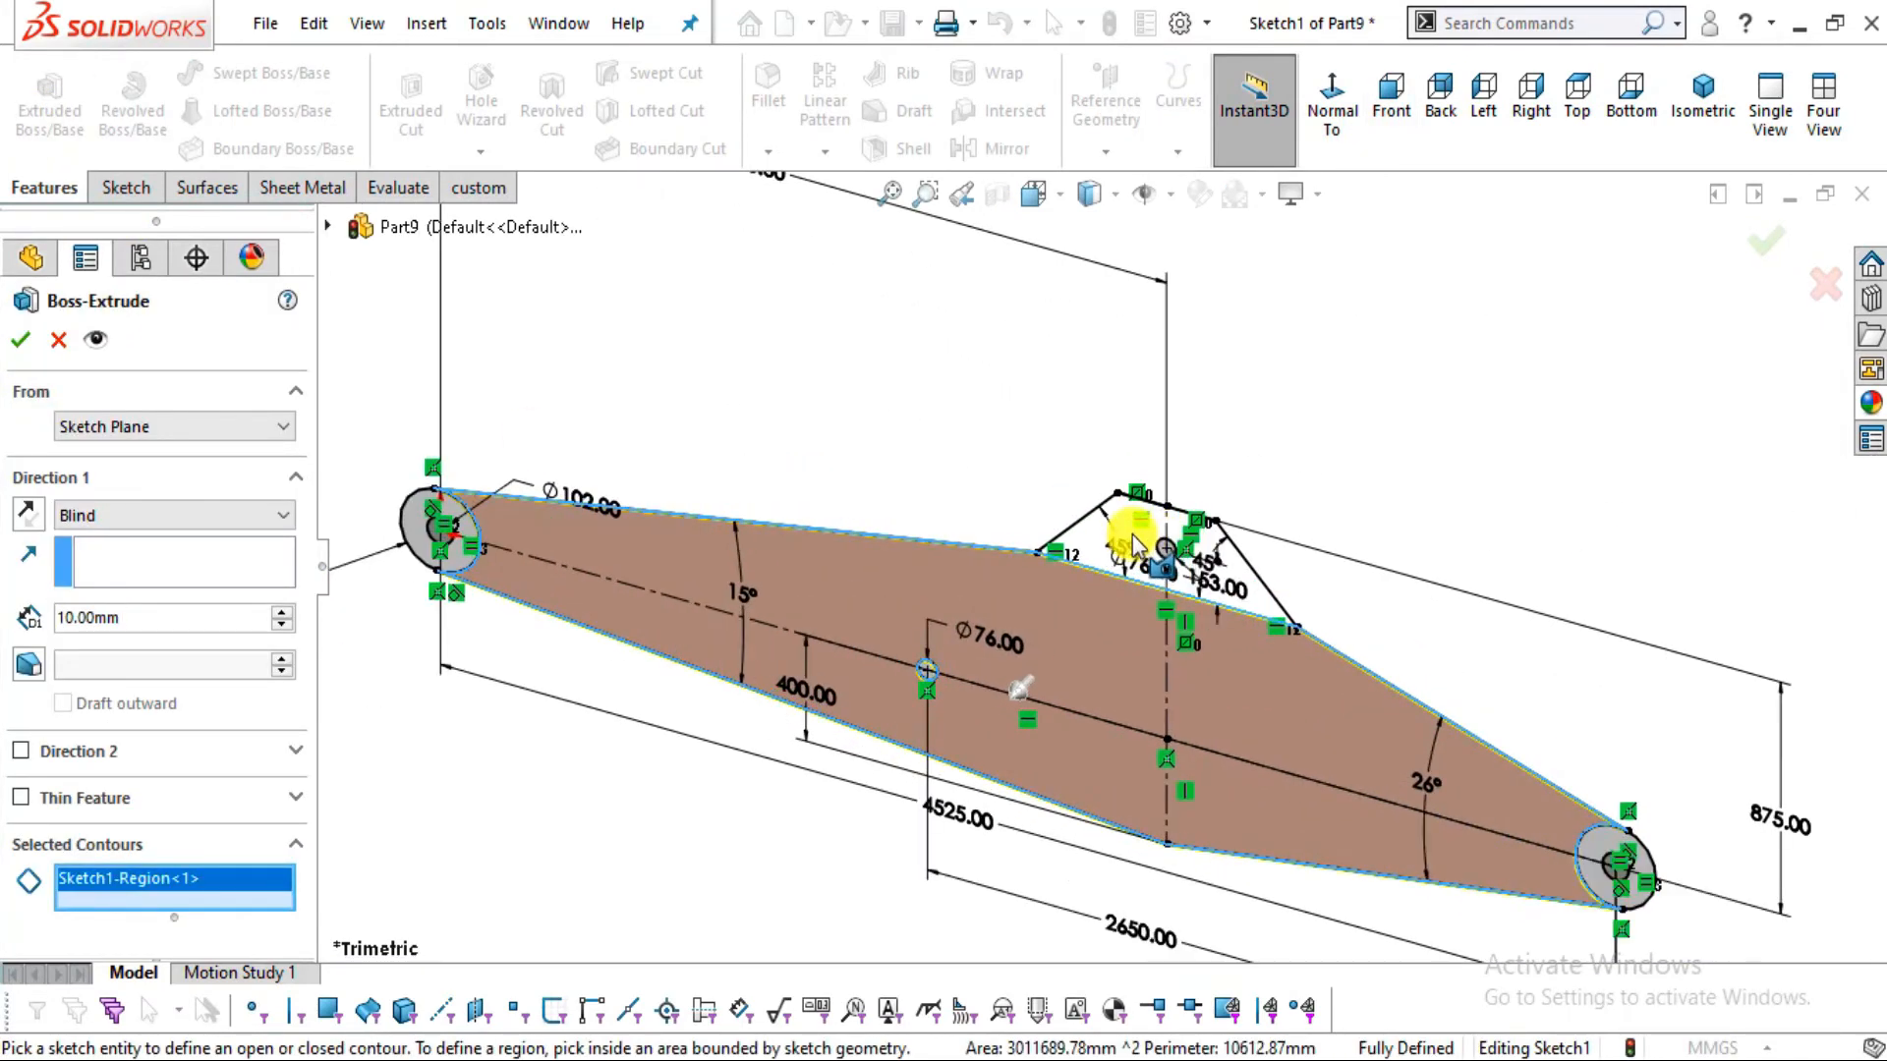
click(1130, 529)
click(1606, 865)
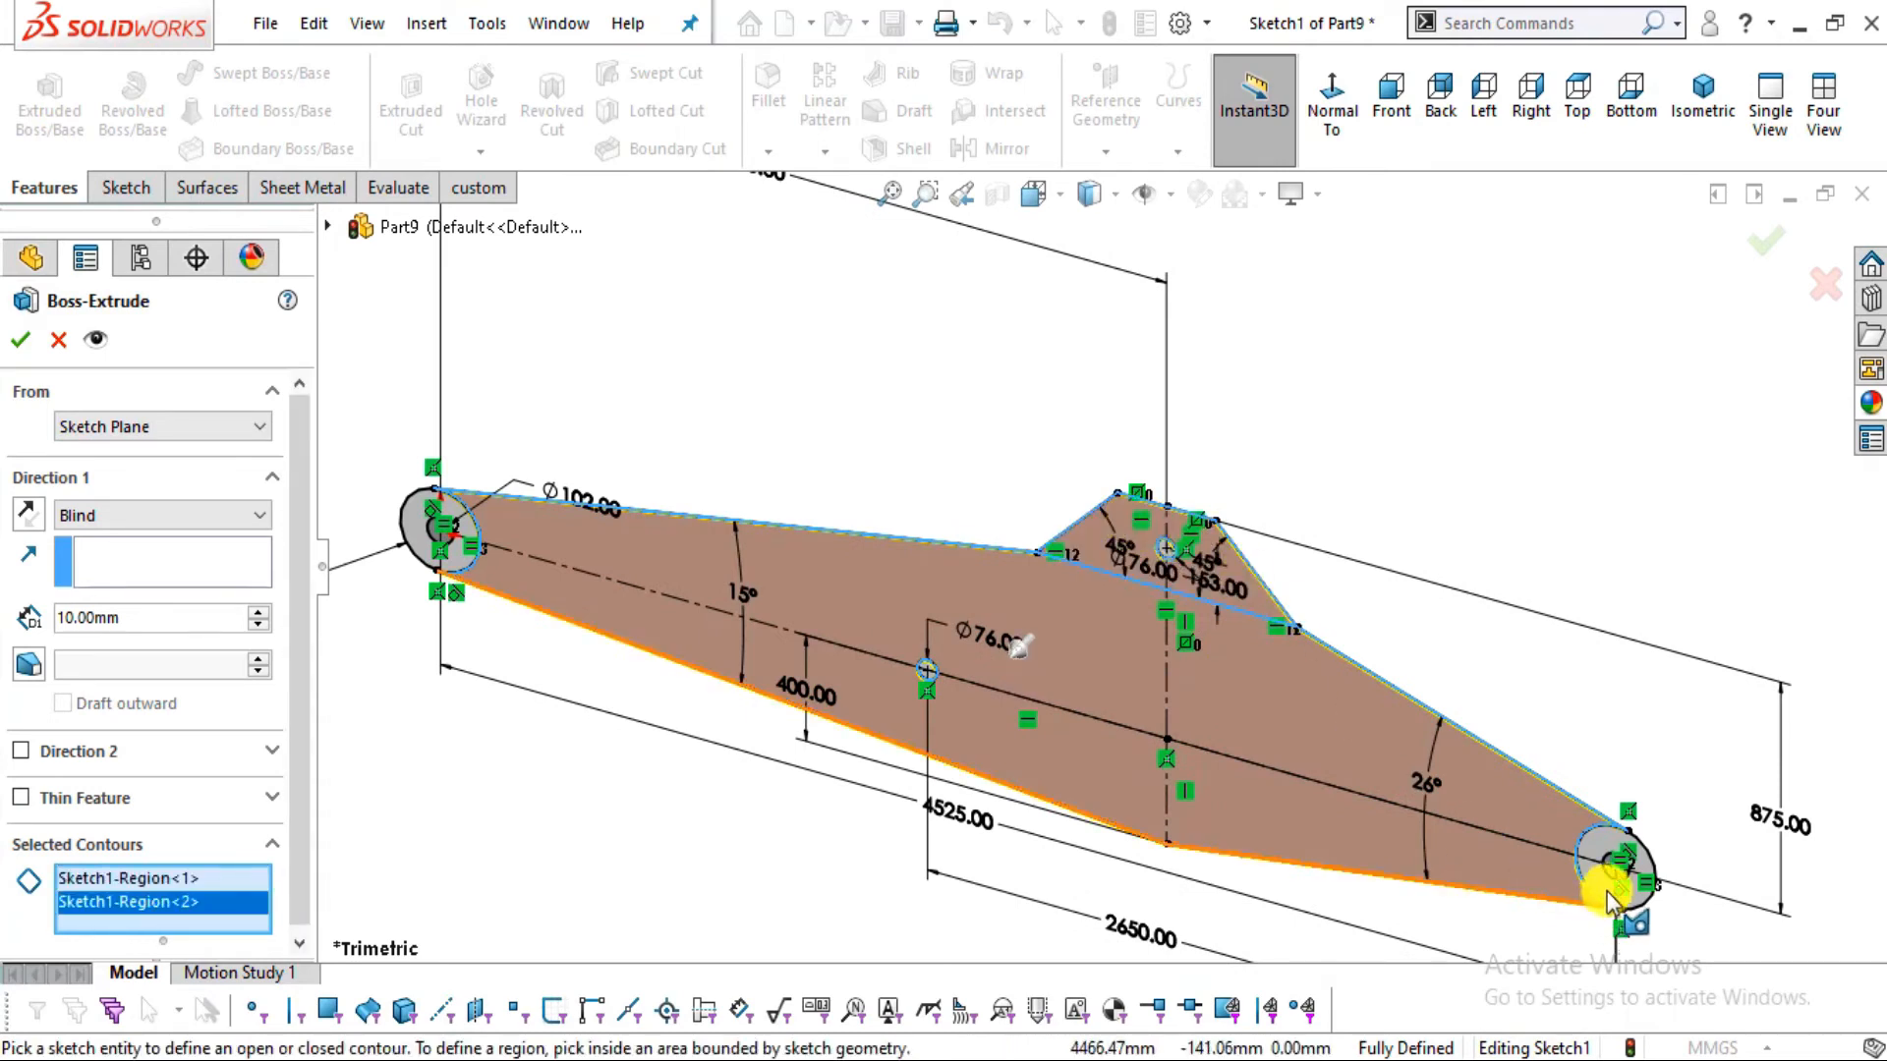
click(524, 541)
click(424, 511)
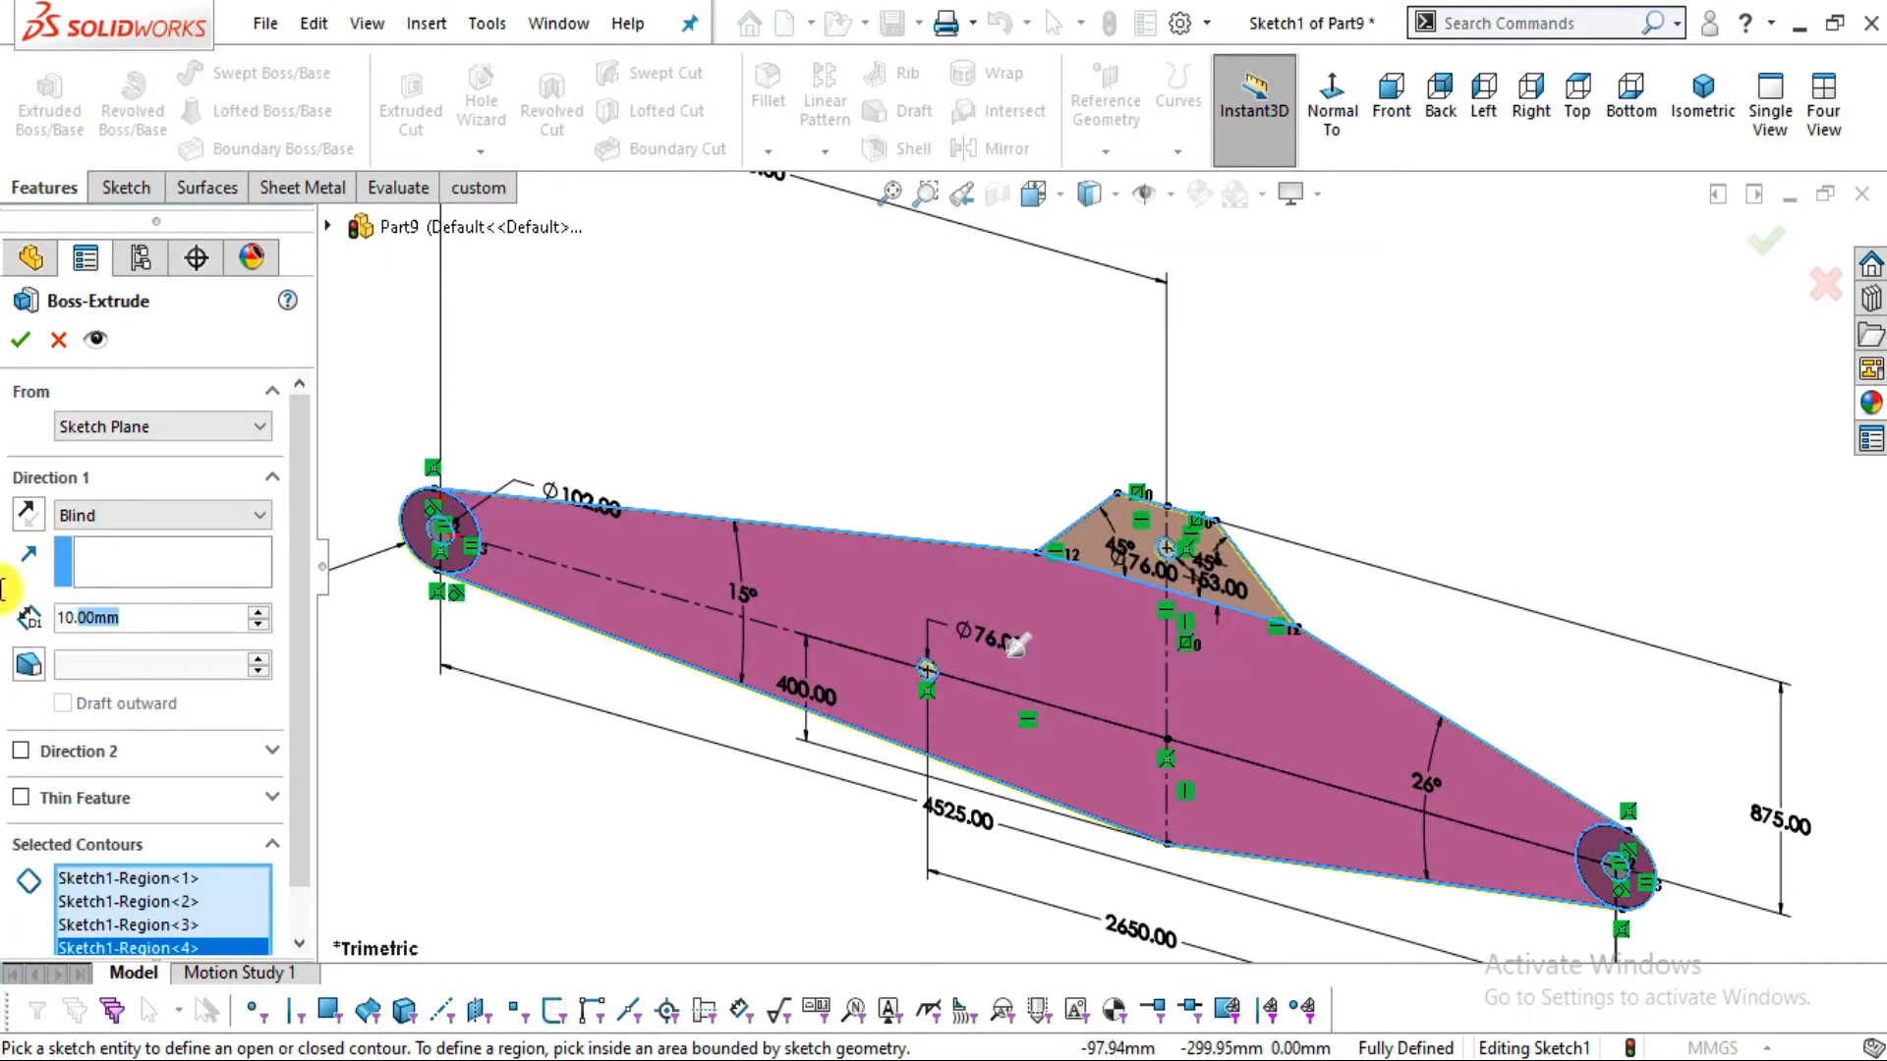
Check the drawing PDF and extrude the selected regions 100 mm blind in the reversed direction
text(100)
key(Return)
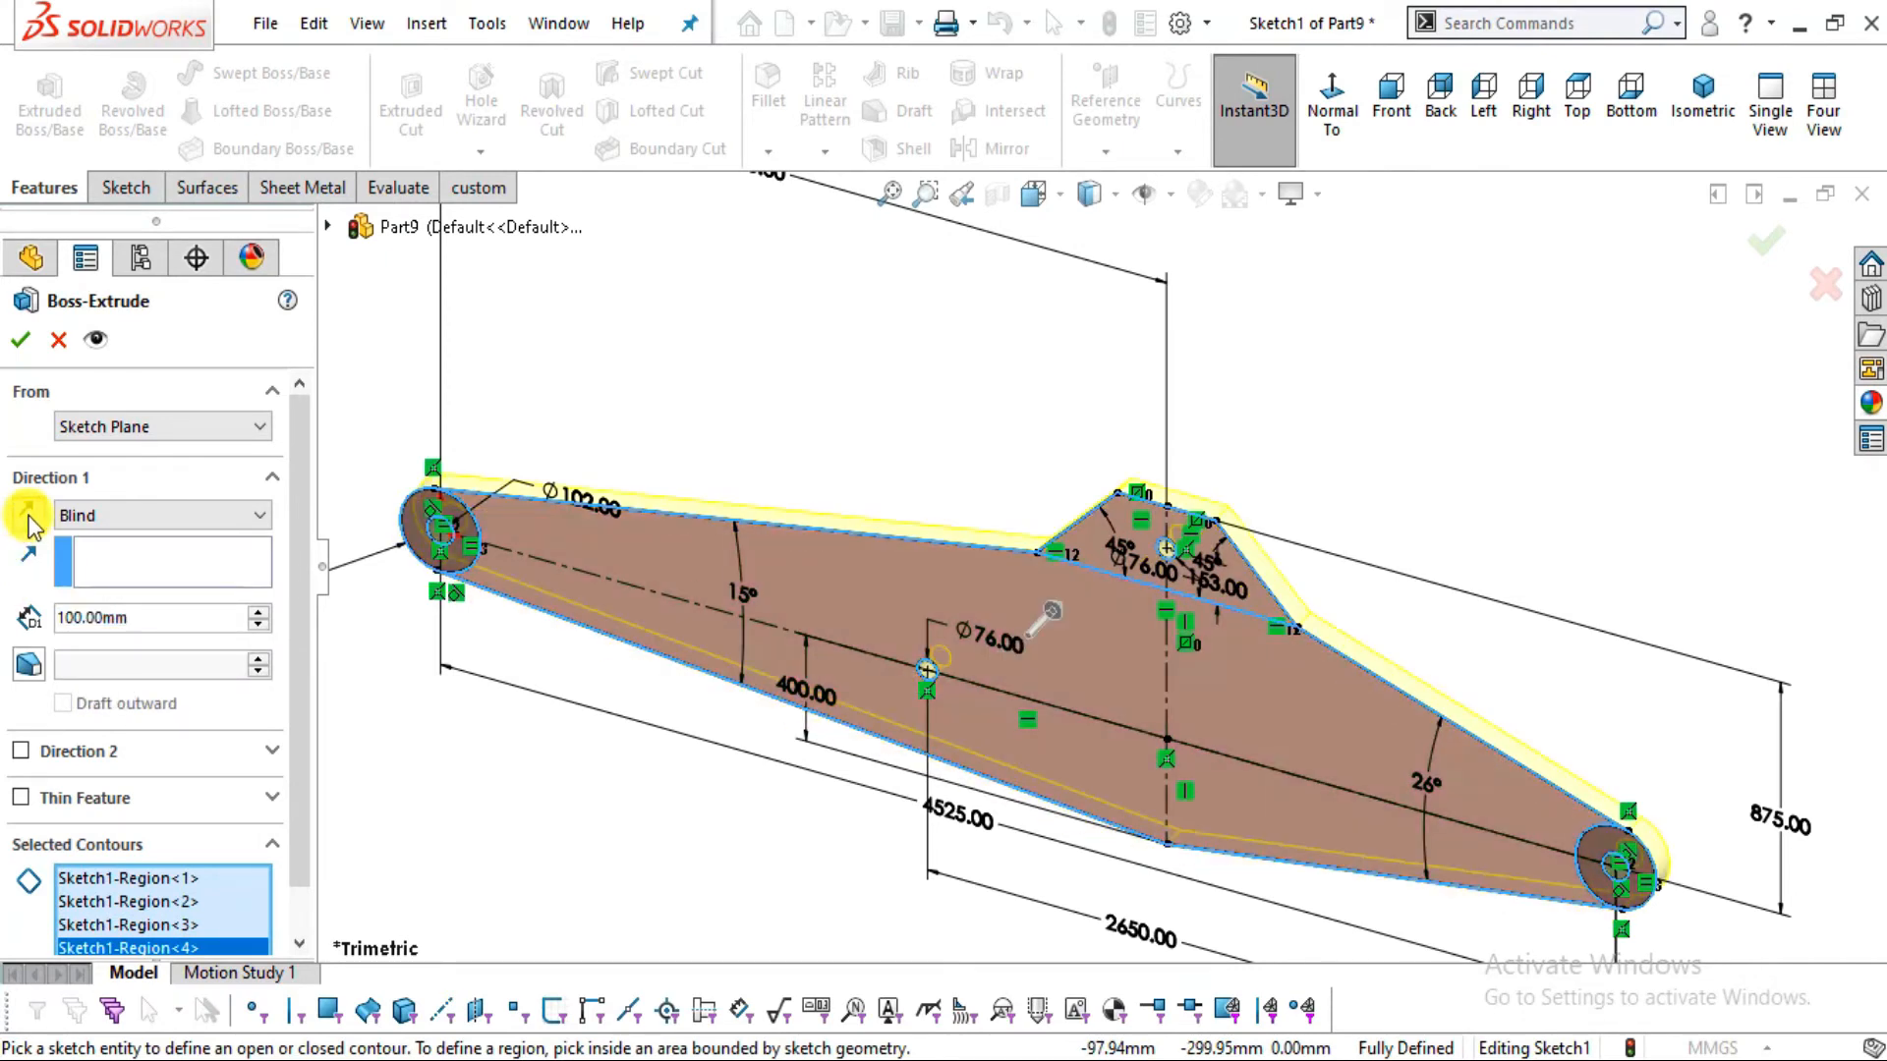
key(alt+Tab)
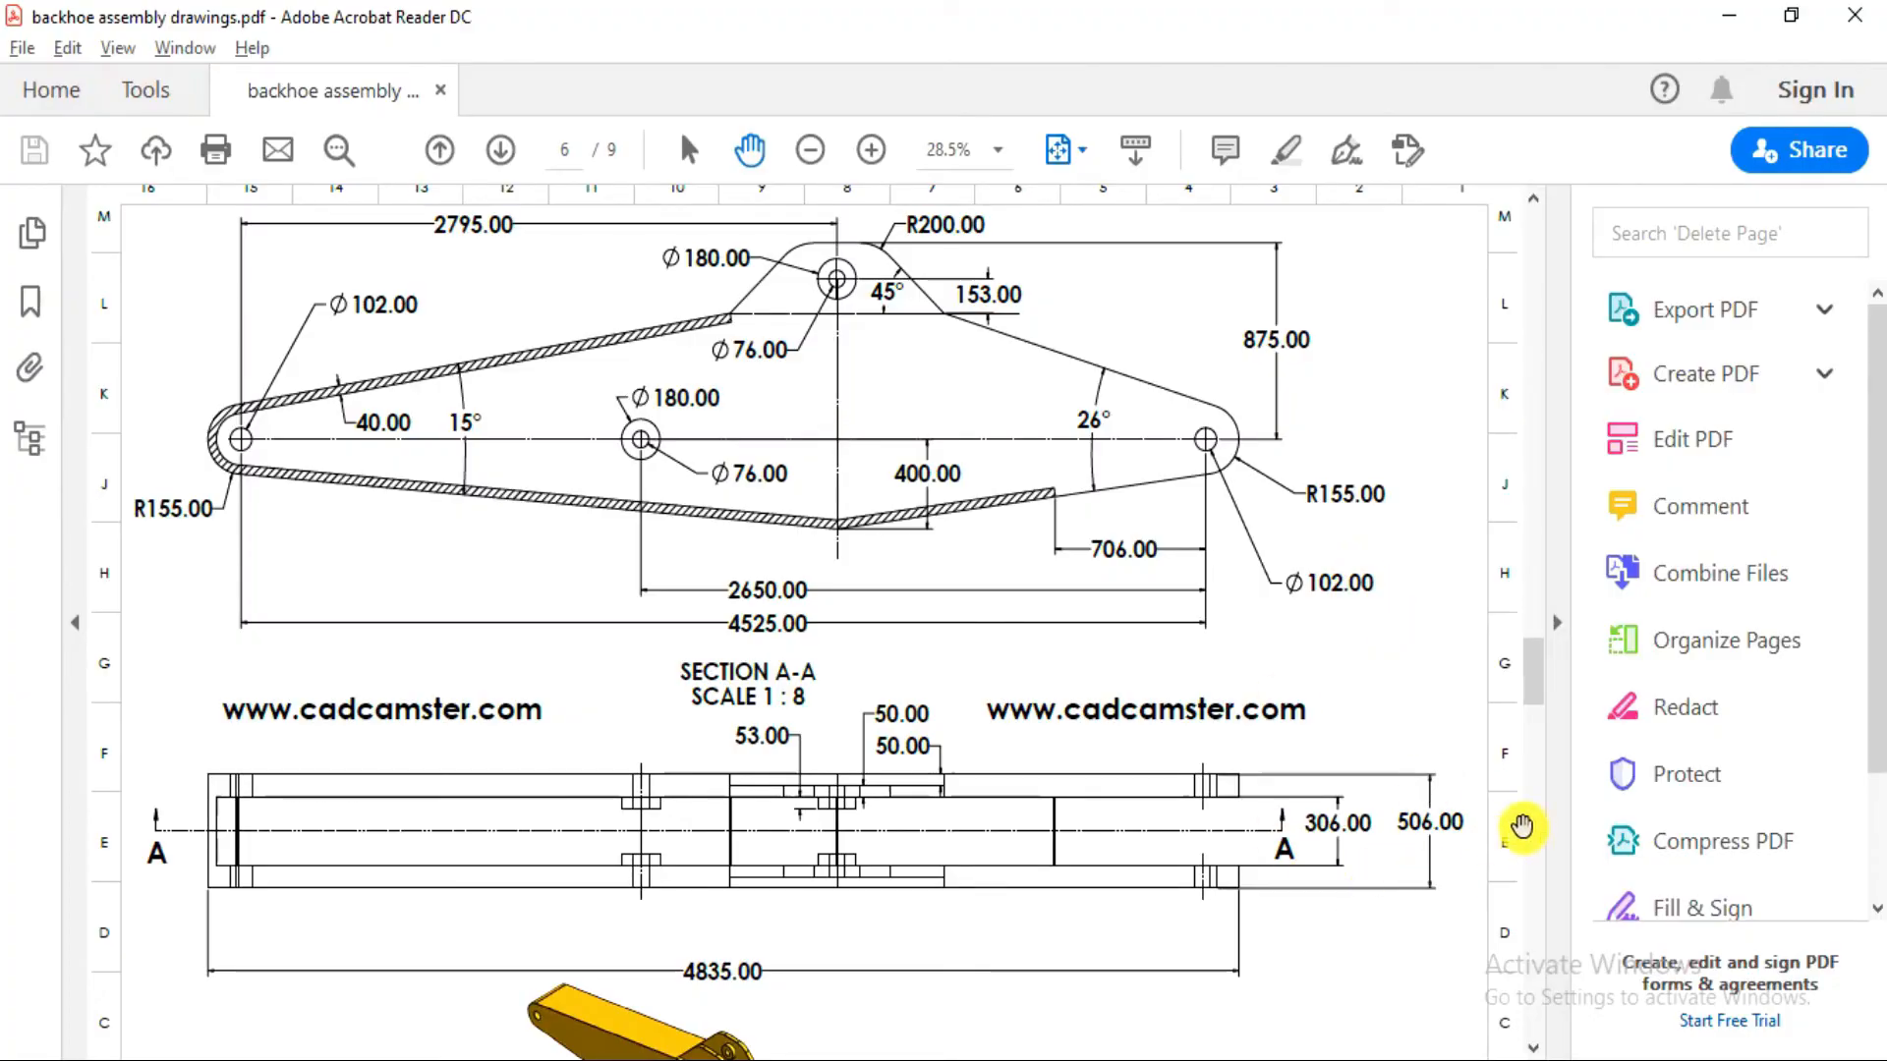
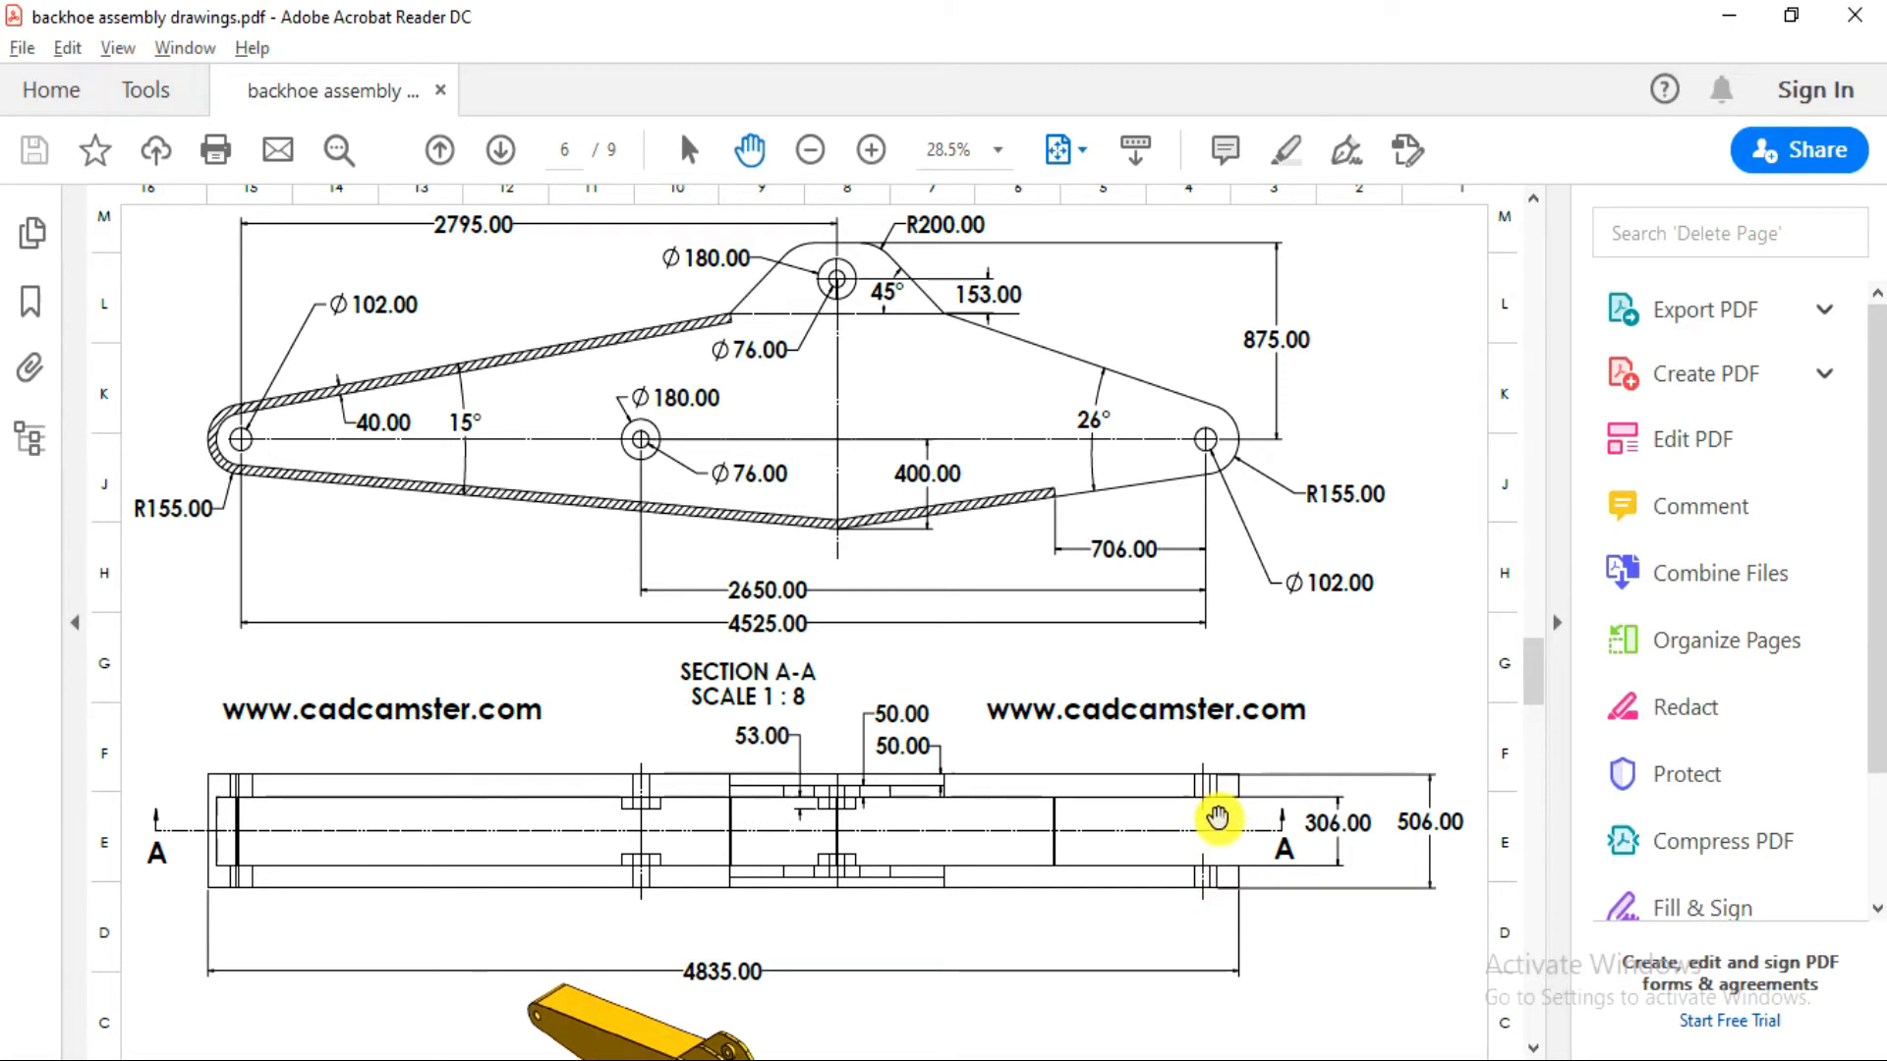
key(alt+Tab)
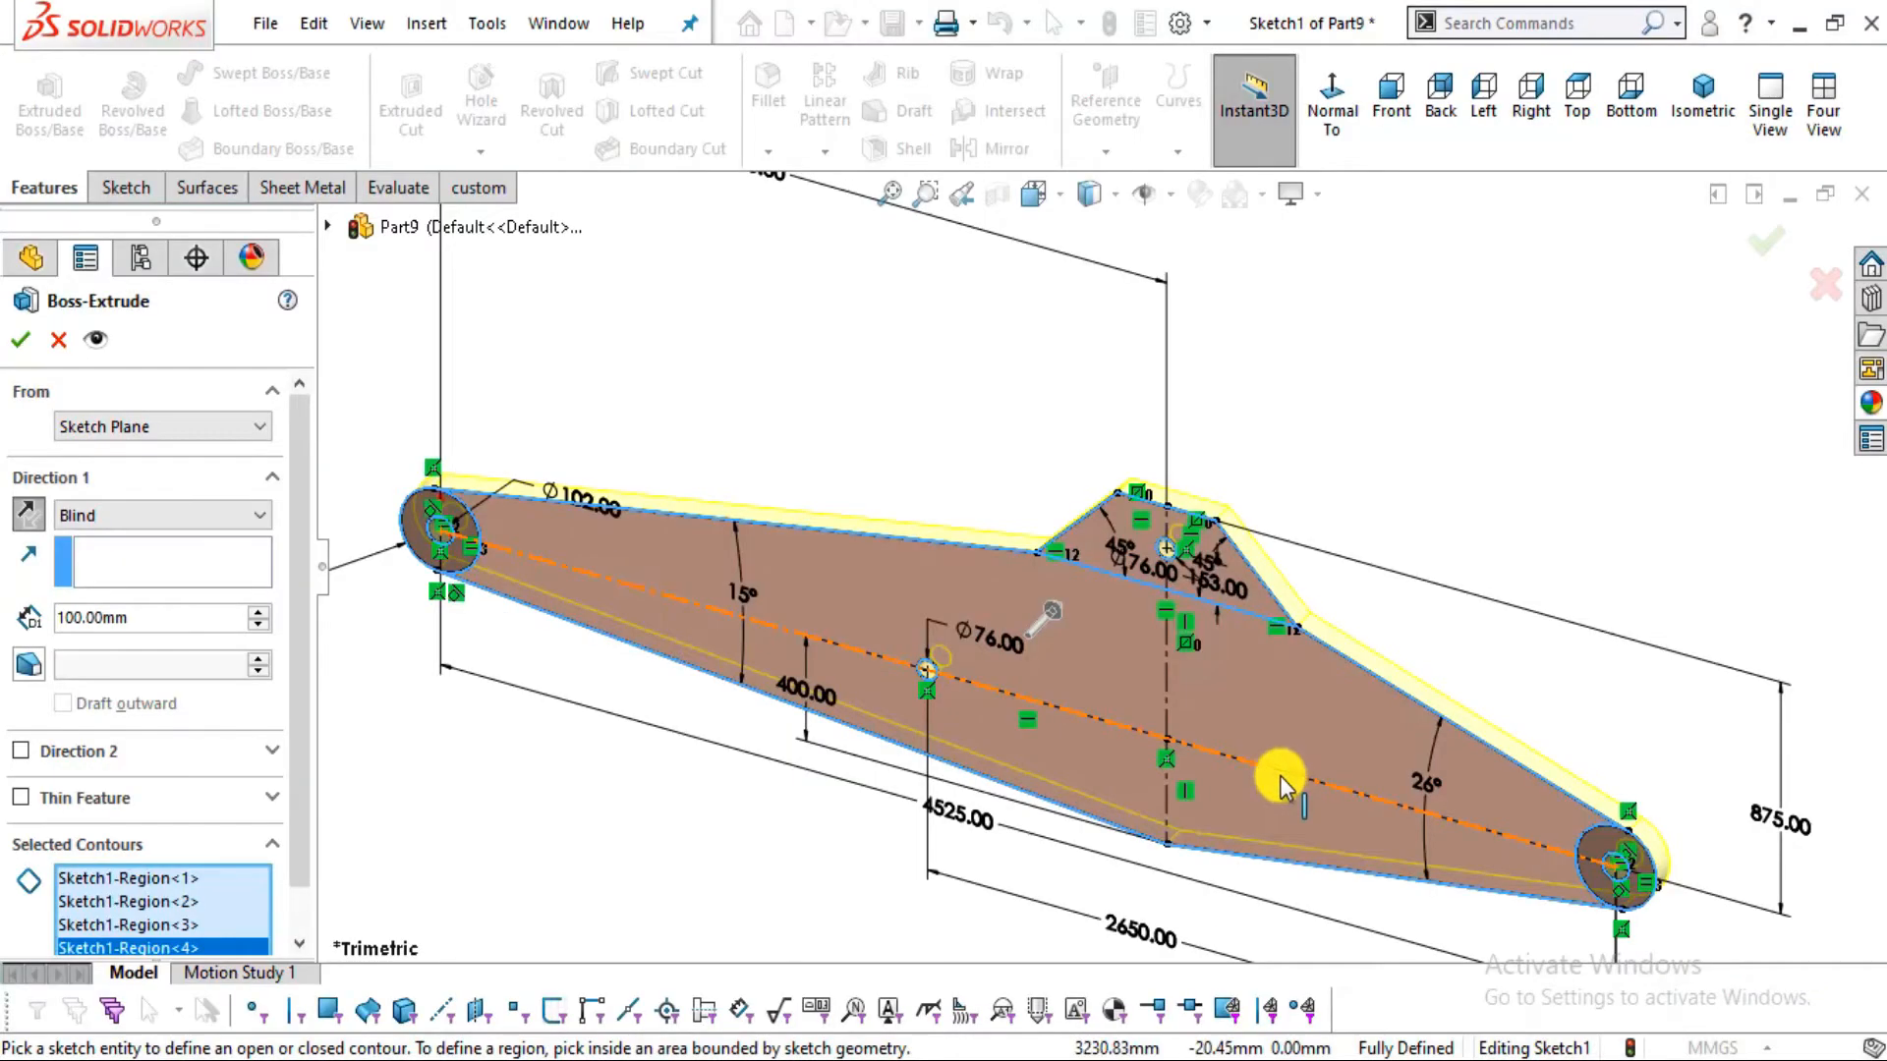
click(22, 341)
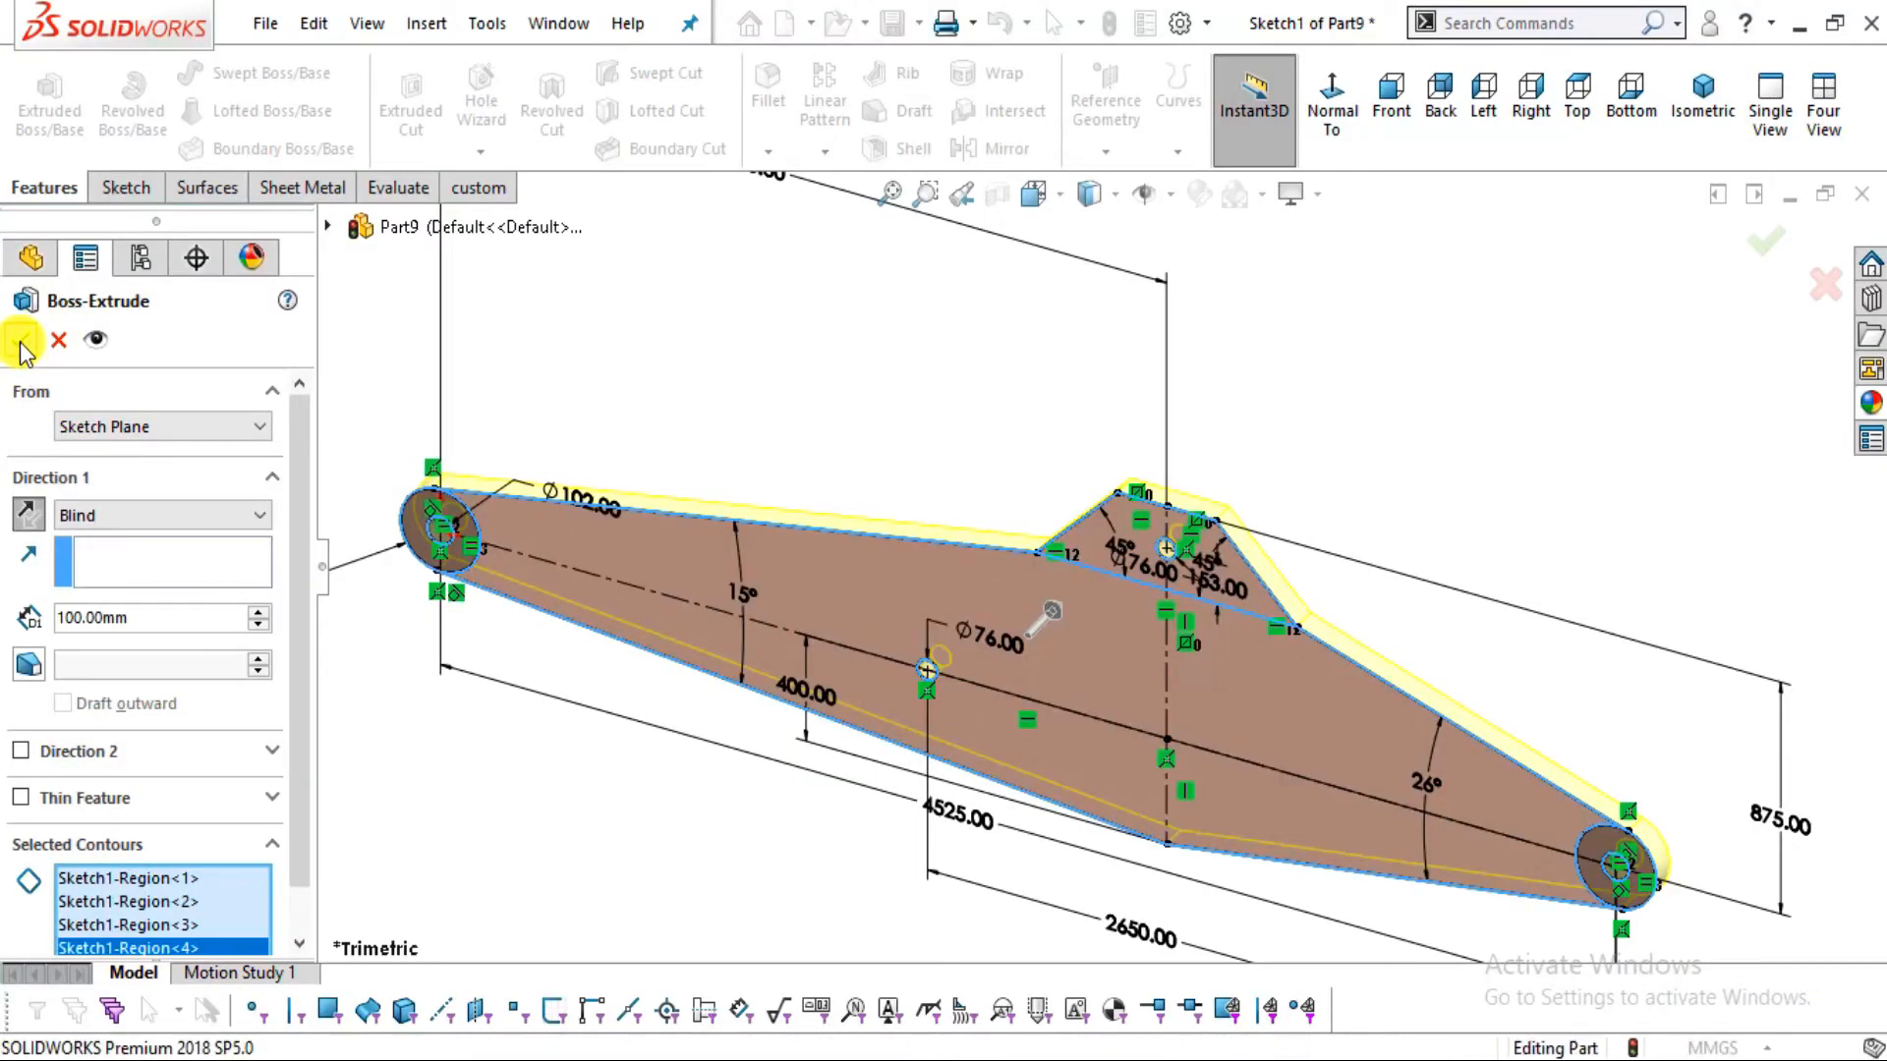
Check the drawing PDF again and orient the view normal to the large flat back face of the extruded plate
middle_drag(905, 538, 653, 330)
key(alt+Tab)
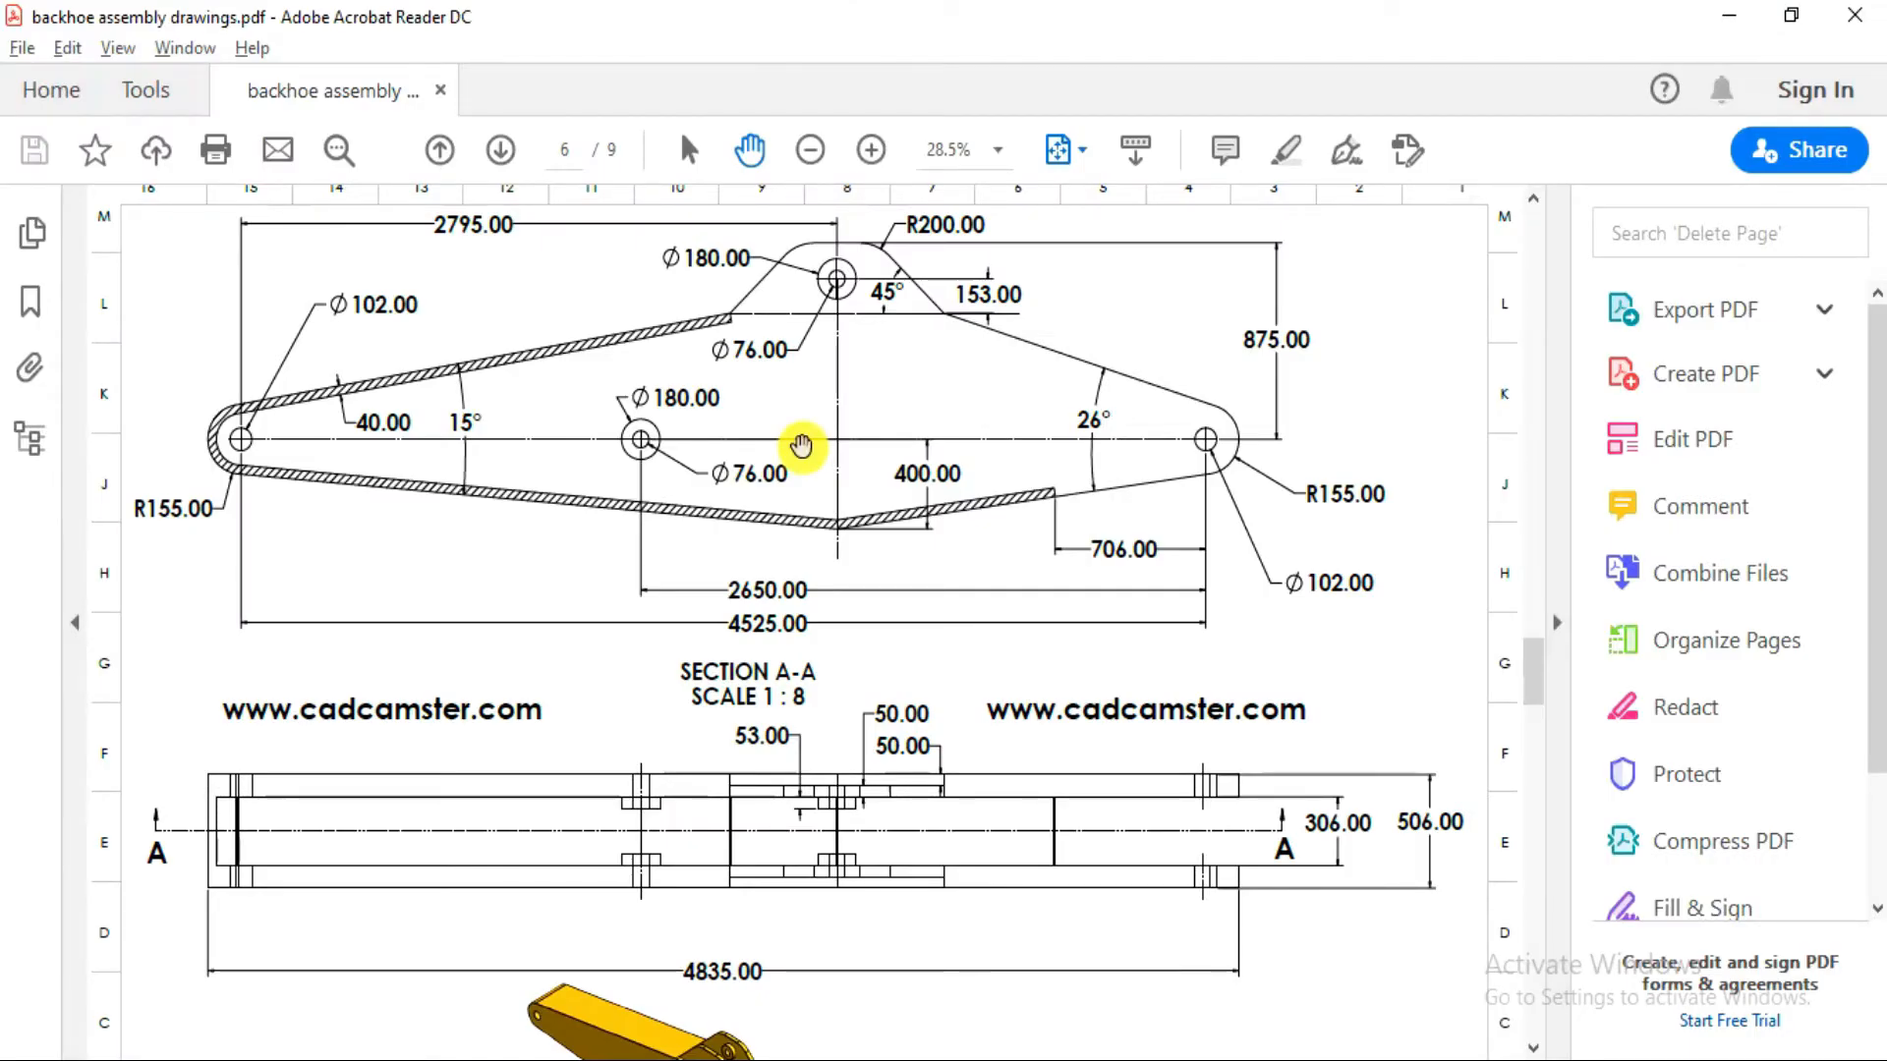
key(alt+Tab)
click(1471, 634)
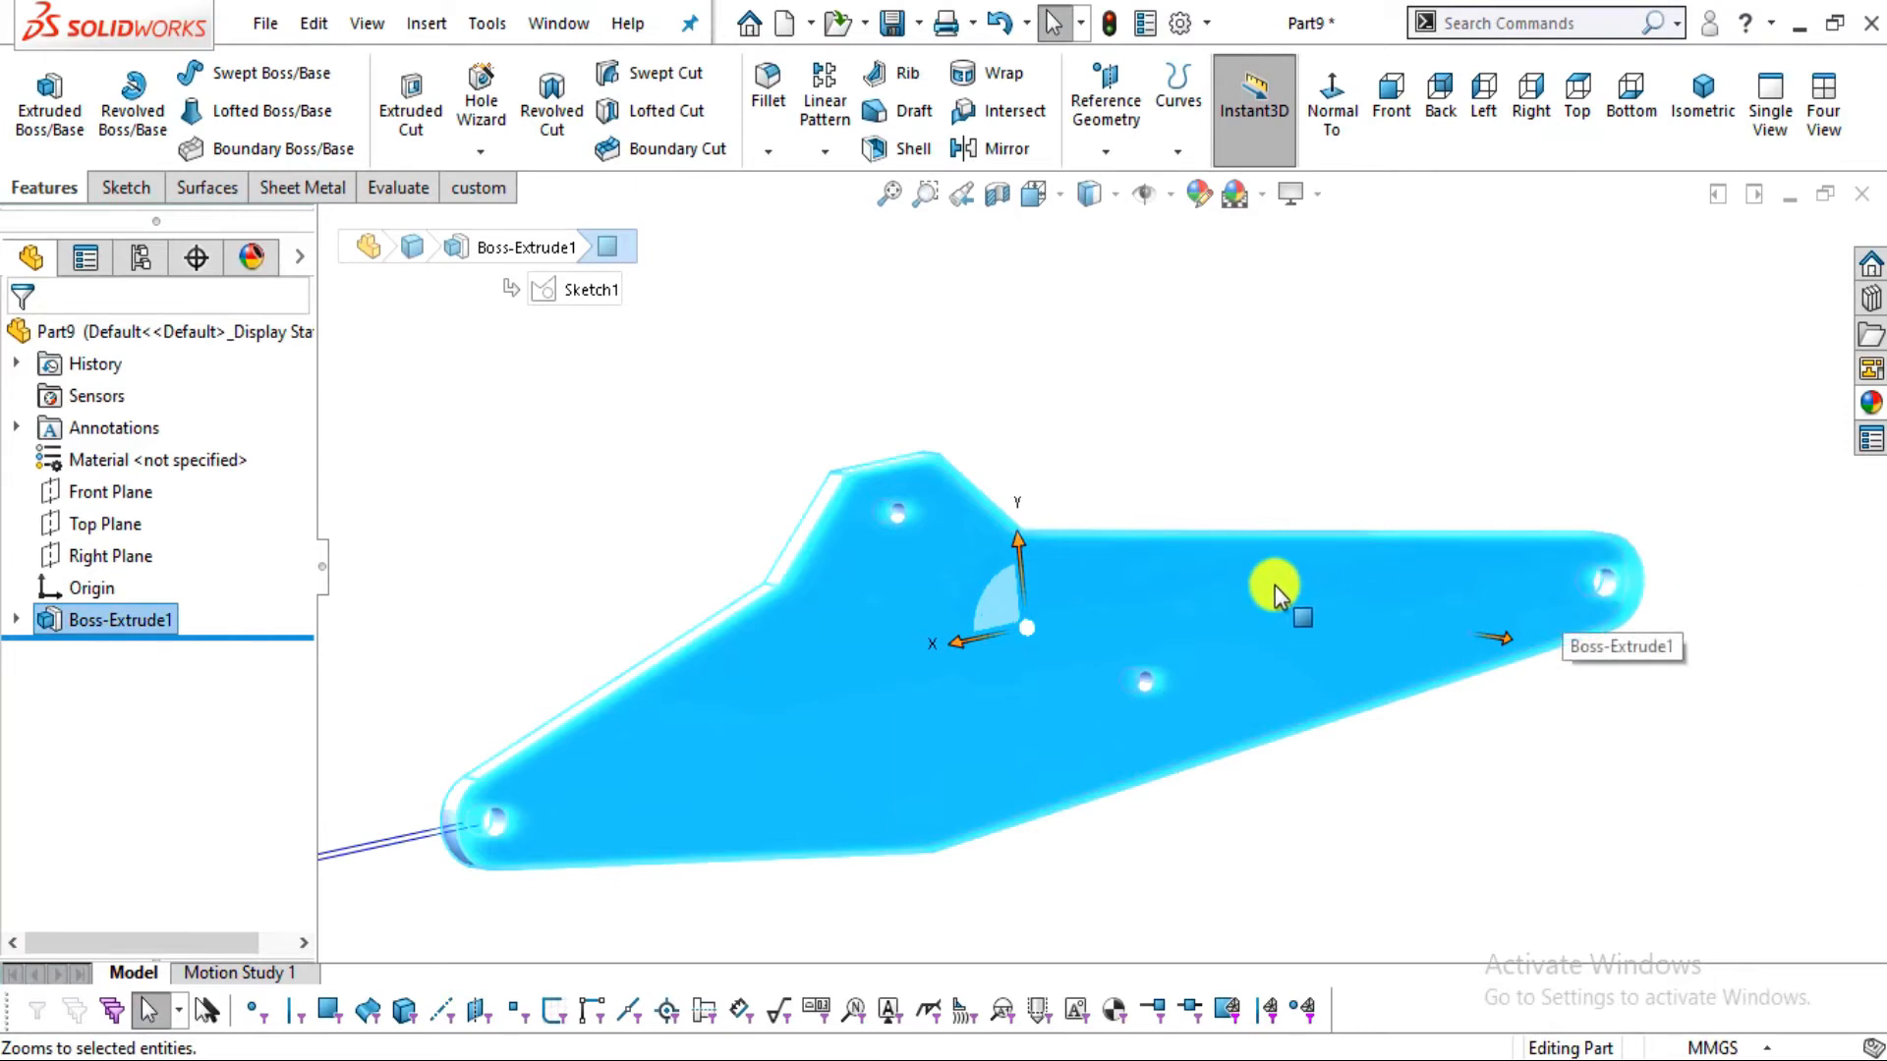
click(1331, 130)
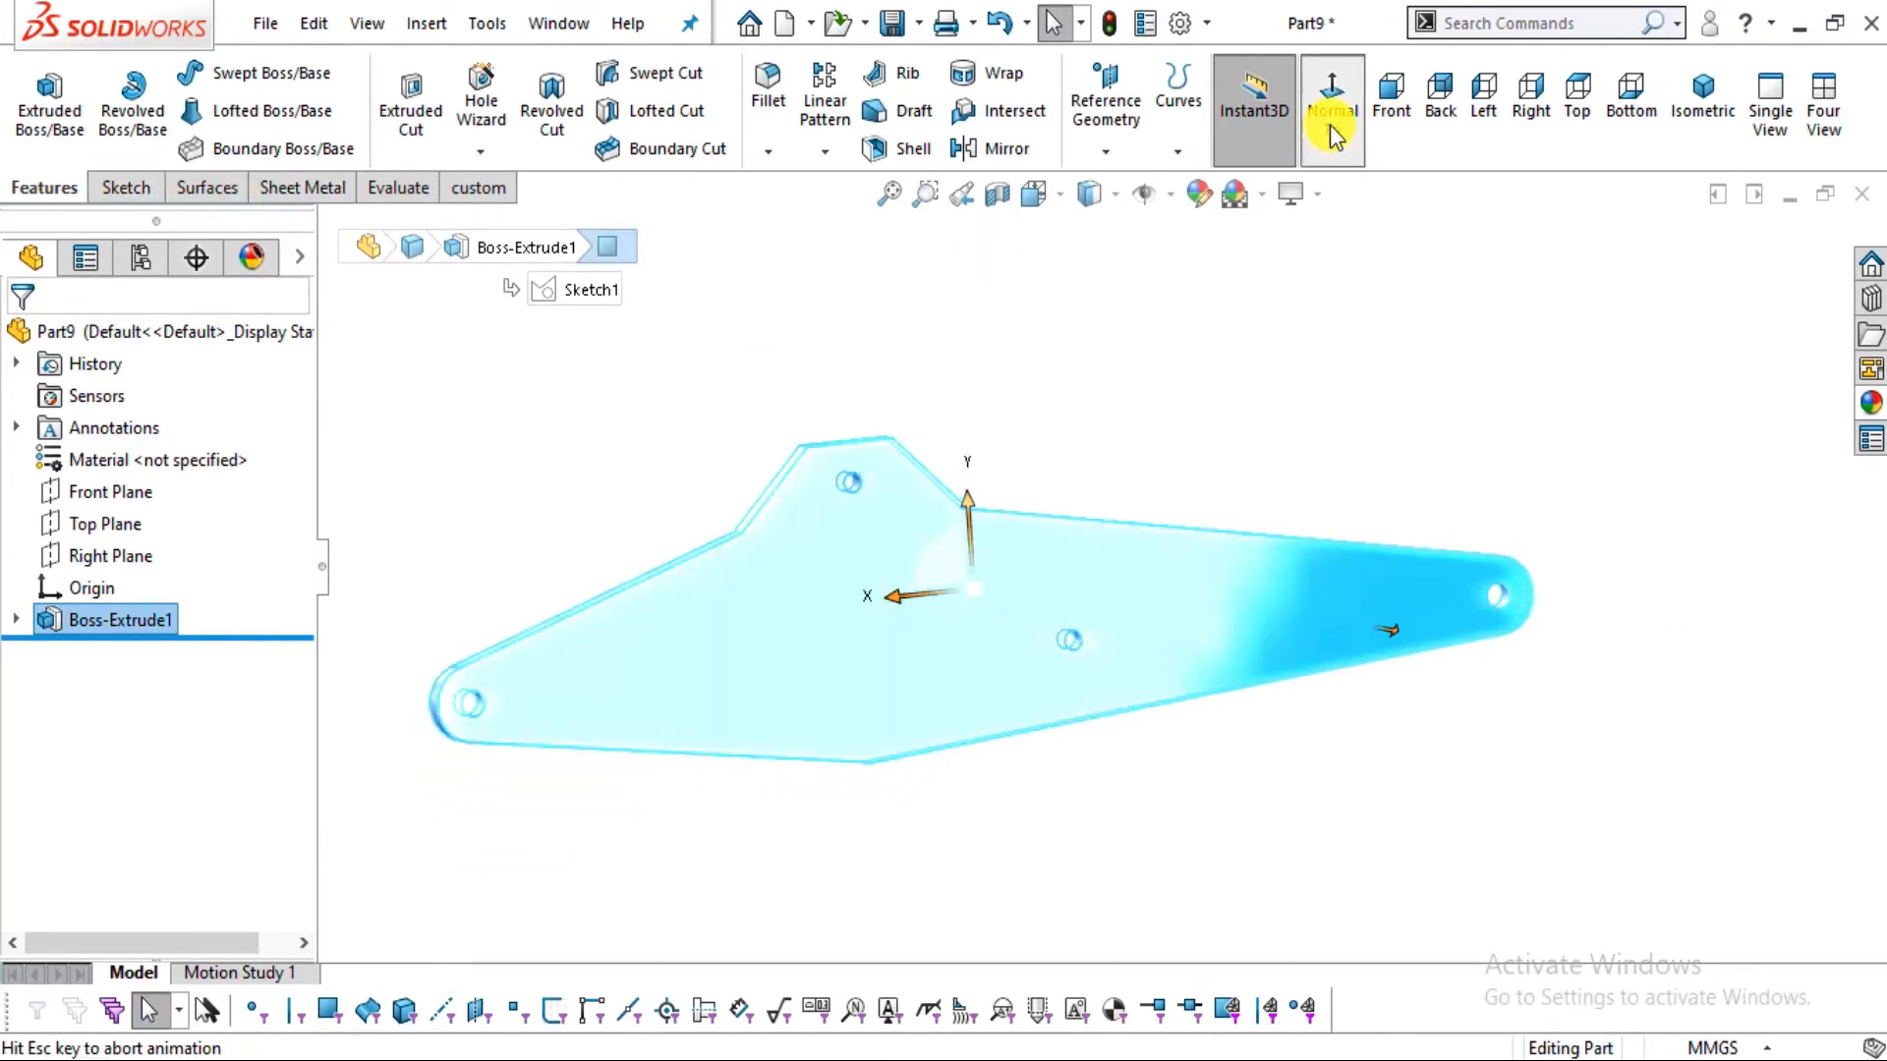
Start a sketch on the selected flat face of the extruded arm plate
click(116, 188)
click(39, 108)
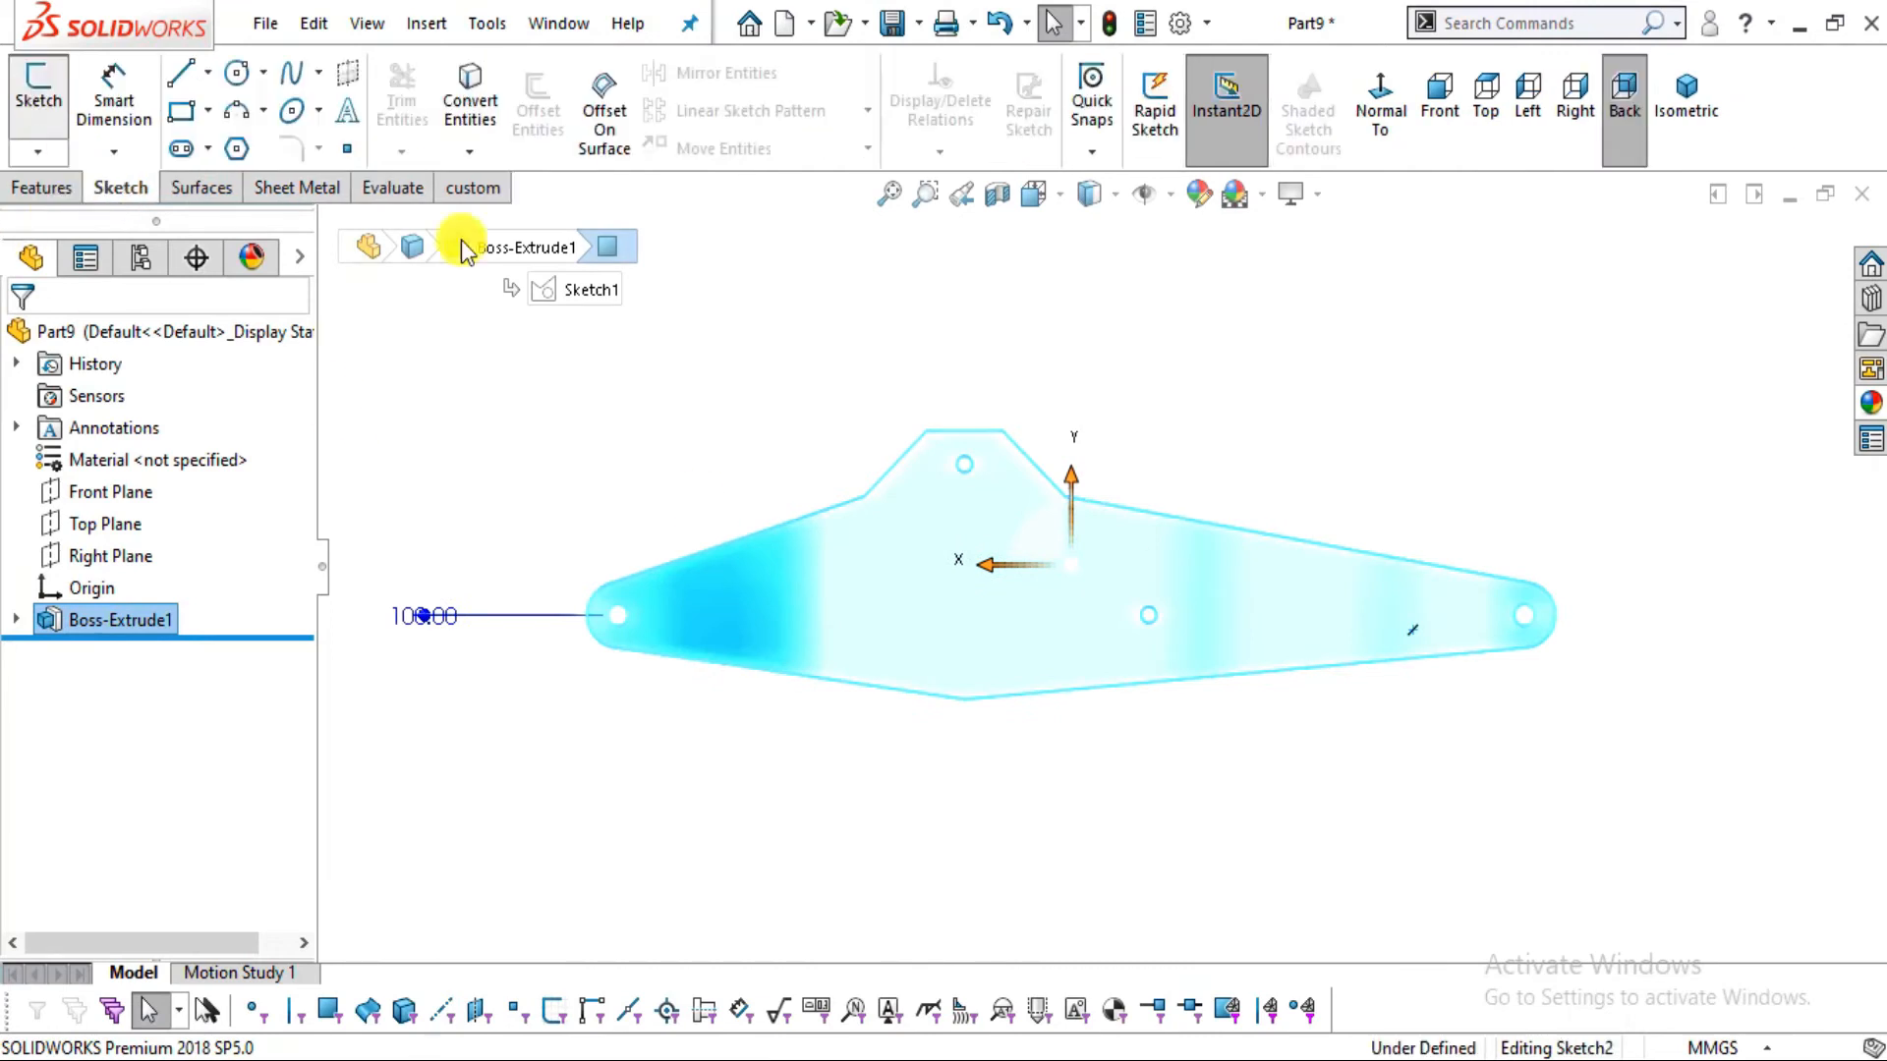
click(1194, 436)
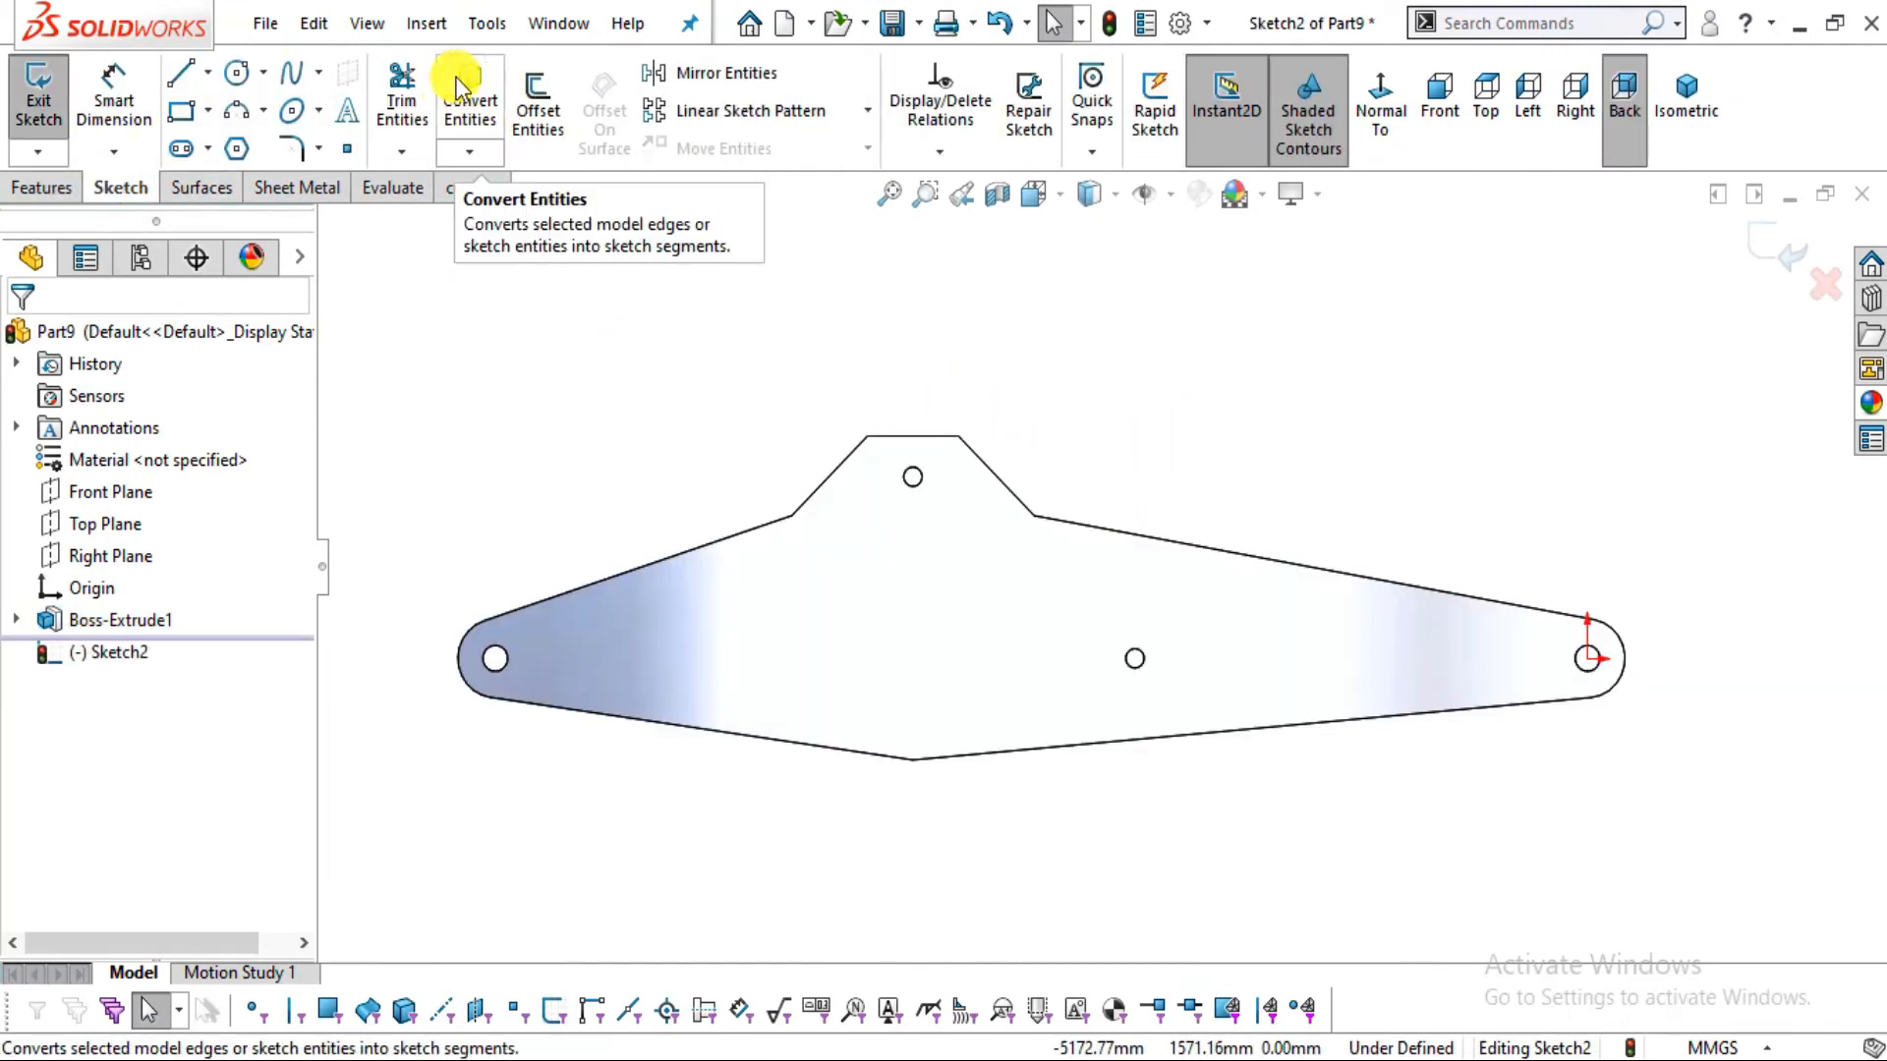
Convert the rounded end arc at the origin and its two adjoining long edges into sketch entities
click(472, 98)
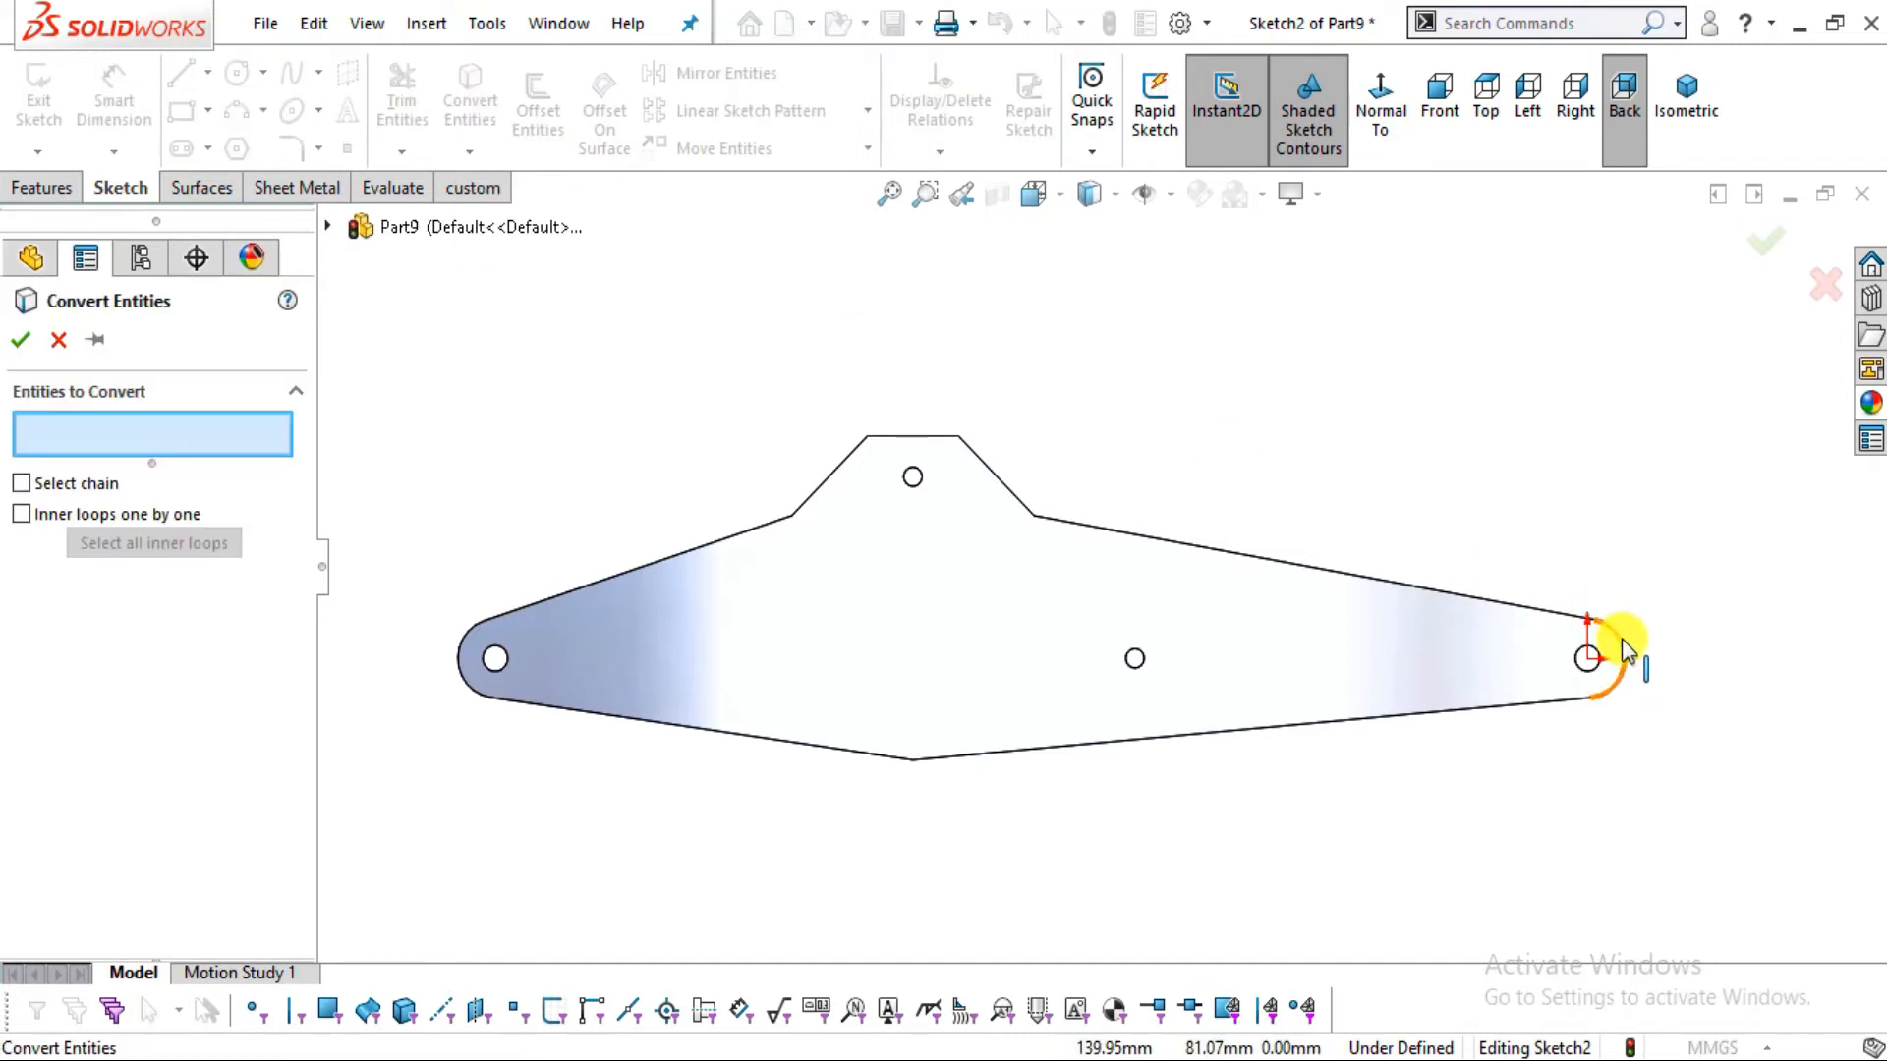
click(1623, 650)
scroll(1582, 604, down, 3)
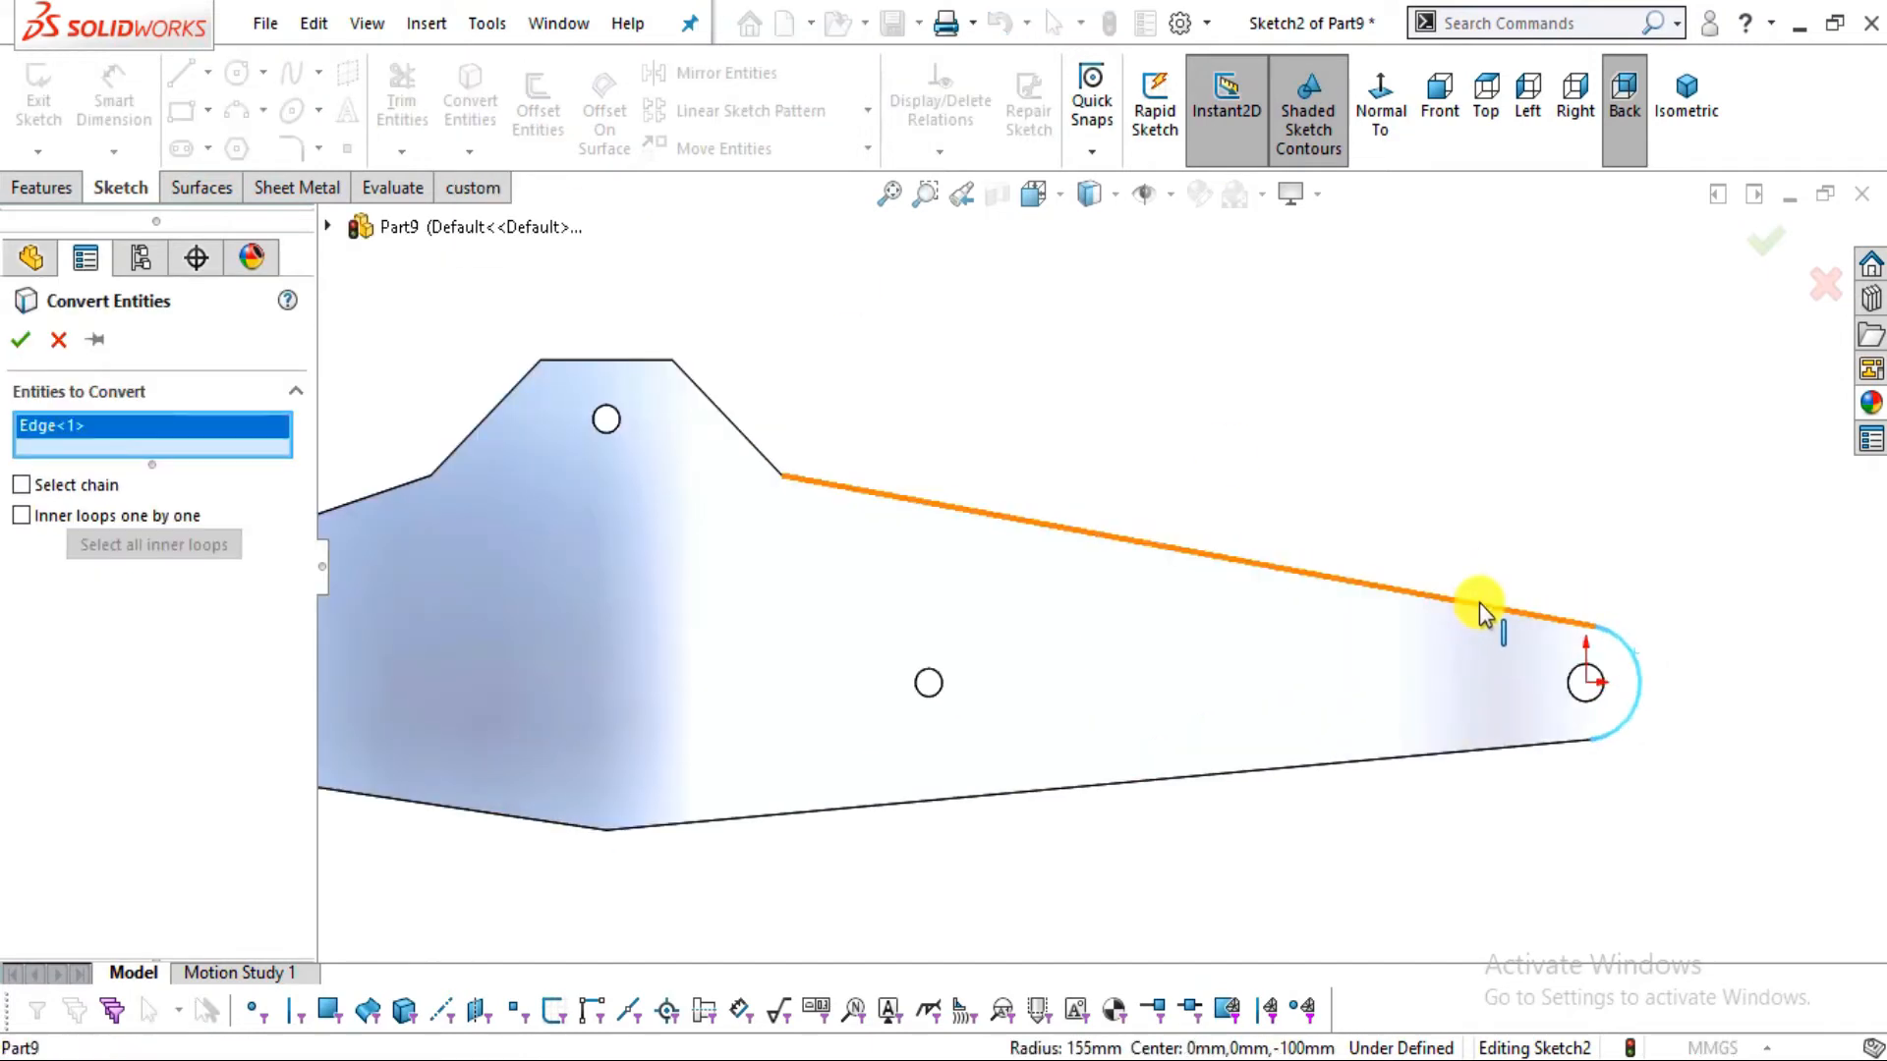
click(1478, 603)
click(1472, 762)
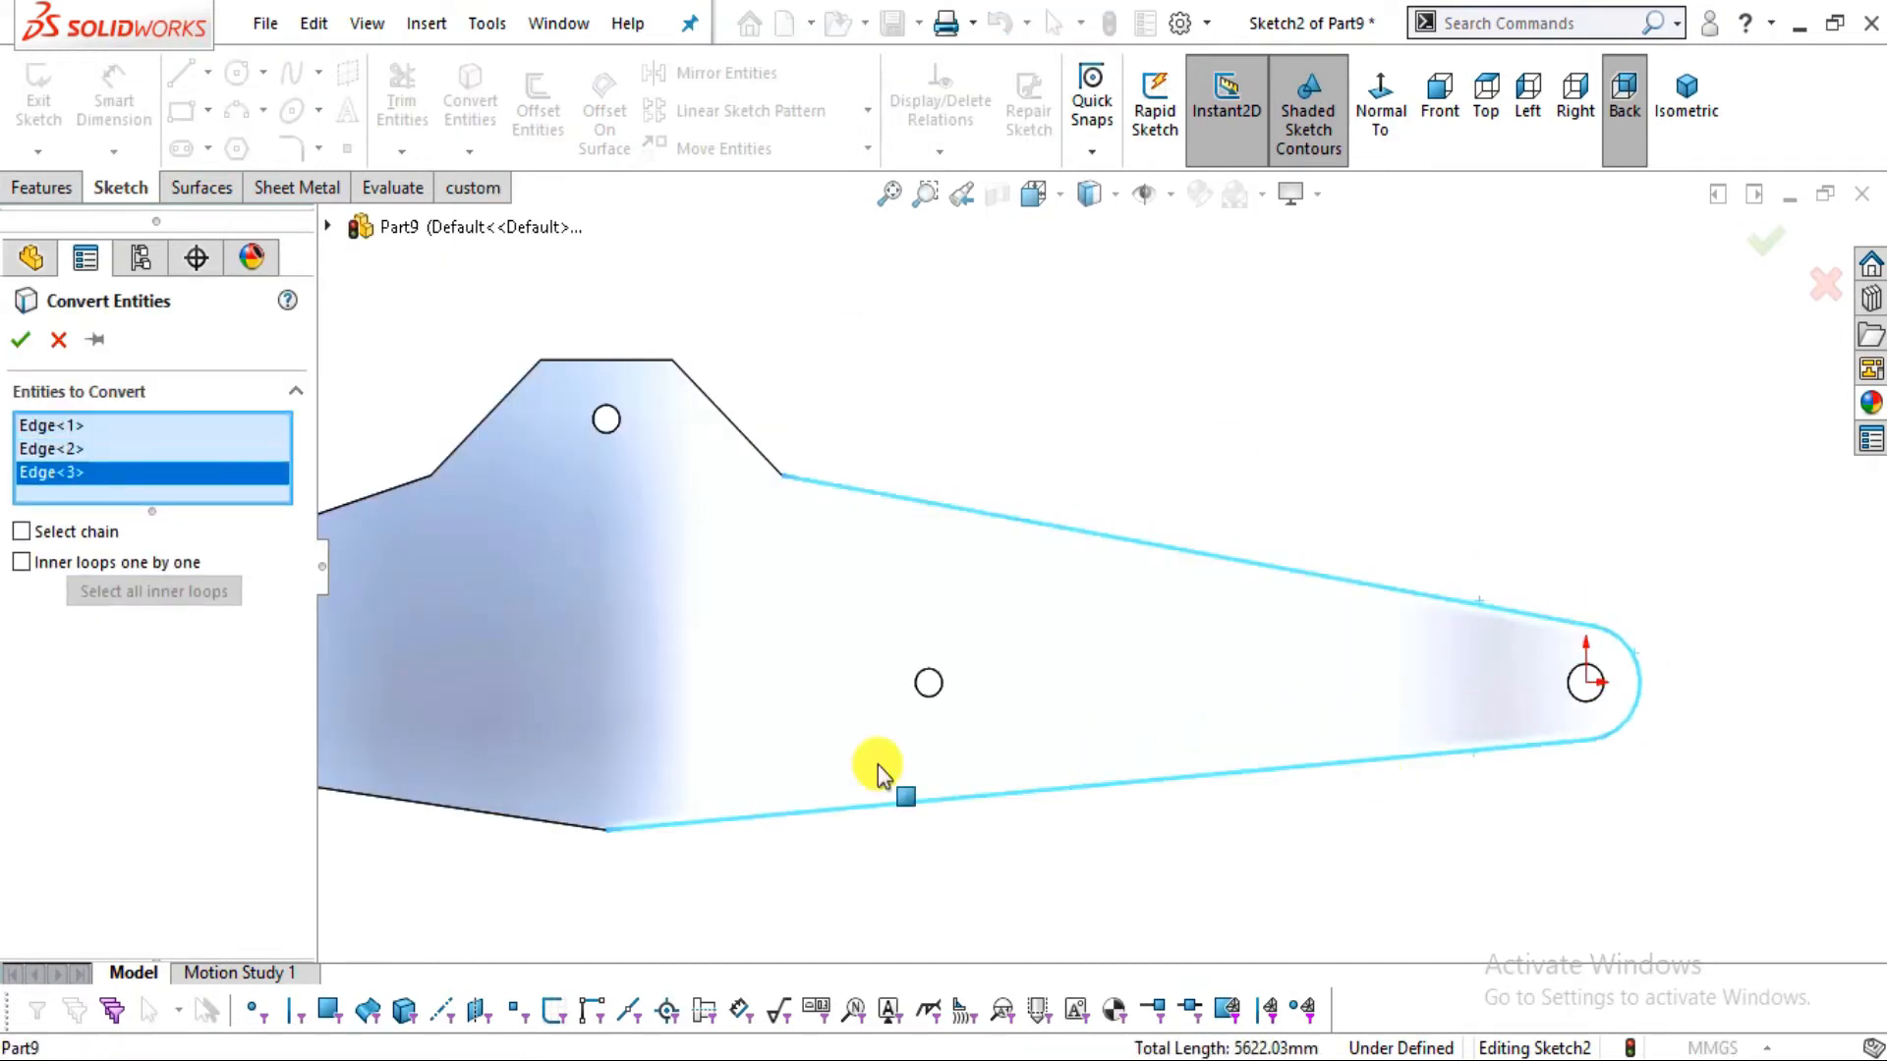
click(21, 340)
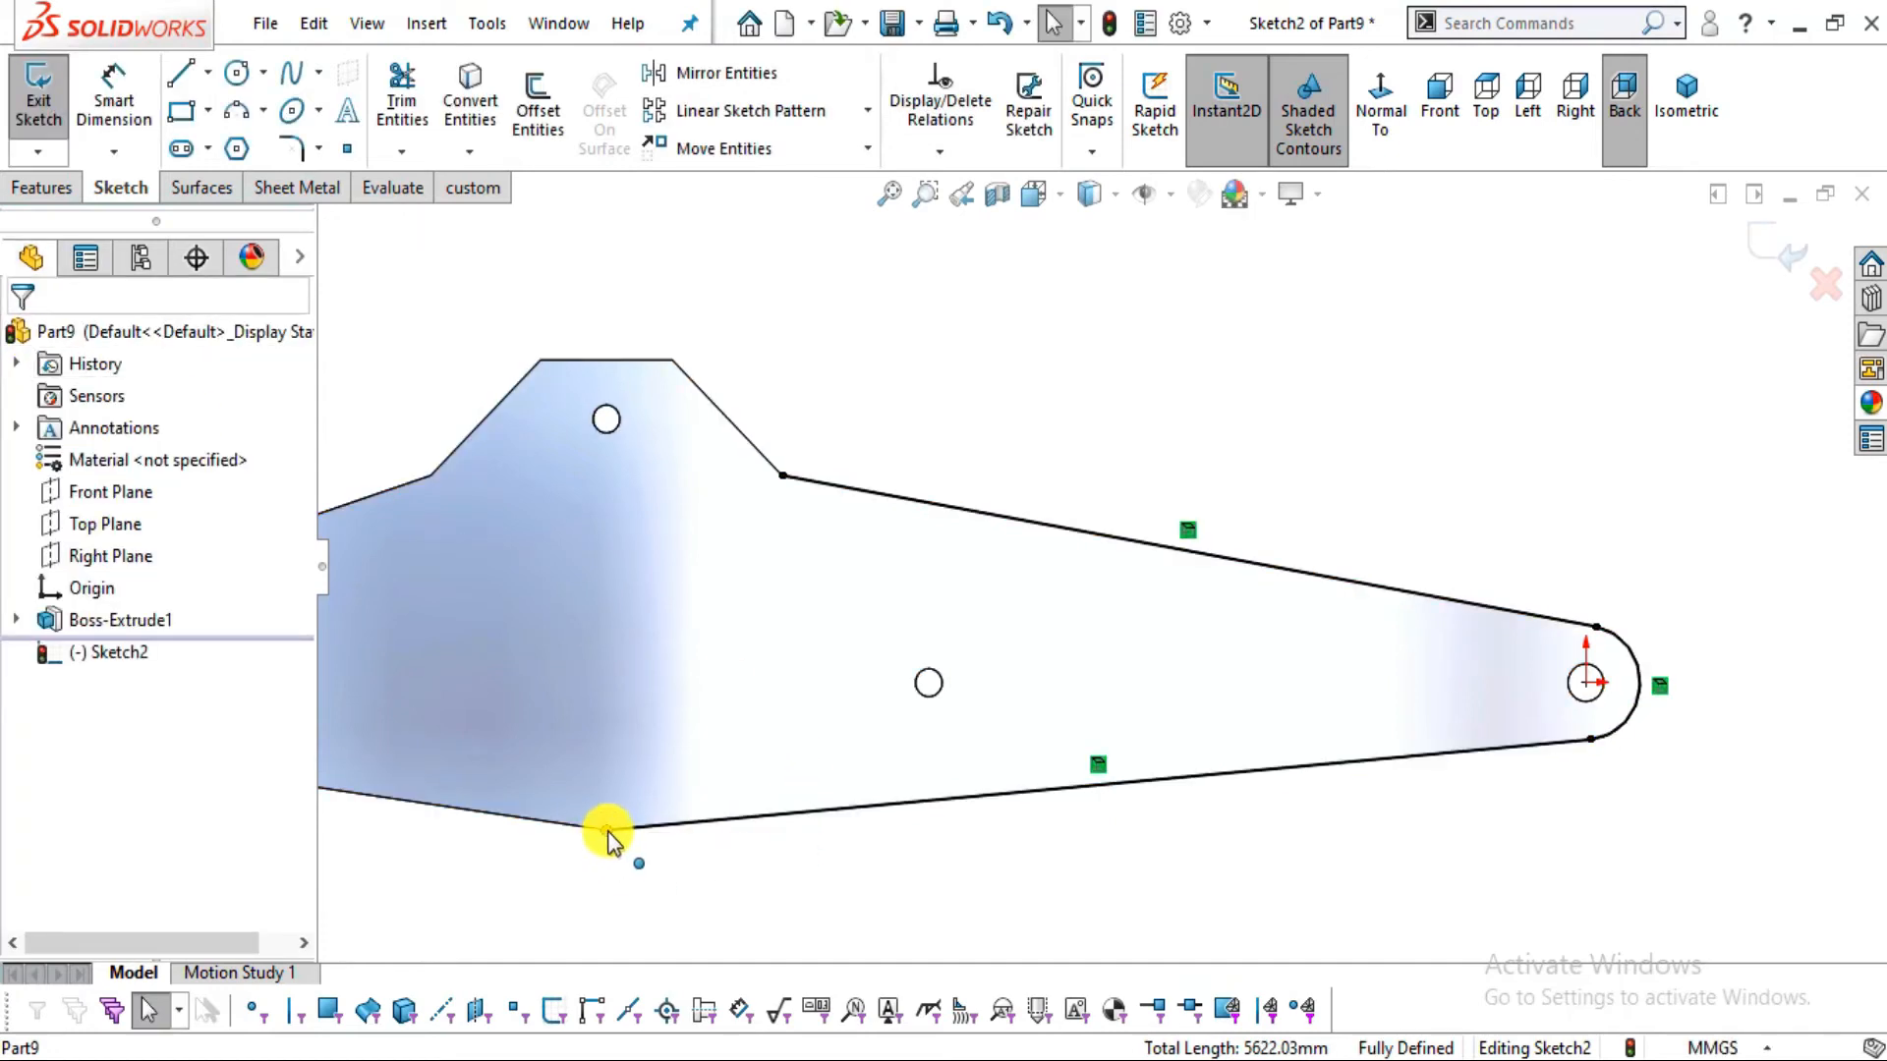
Shorten the lower converted line from its free end and set a 40 mm inward offset for the converted chain
click(626, 830)
drag(823, 803, 800, 808)
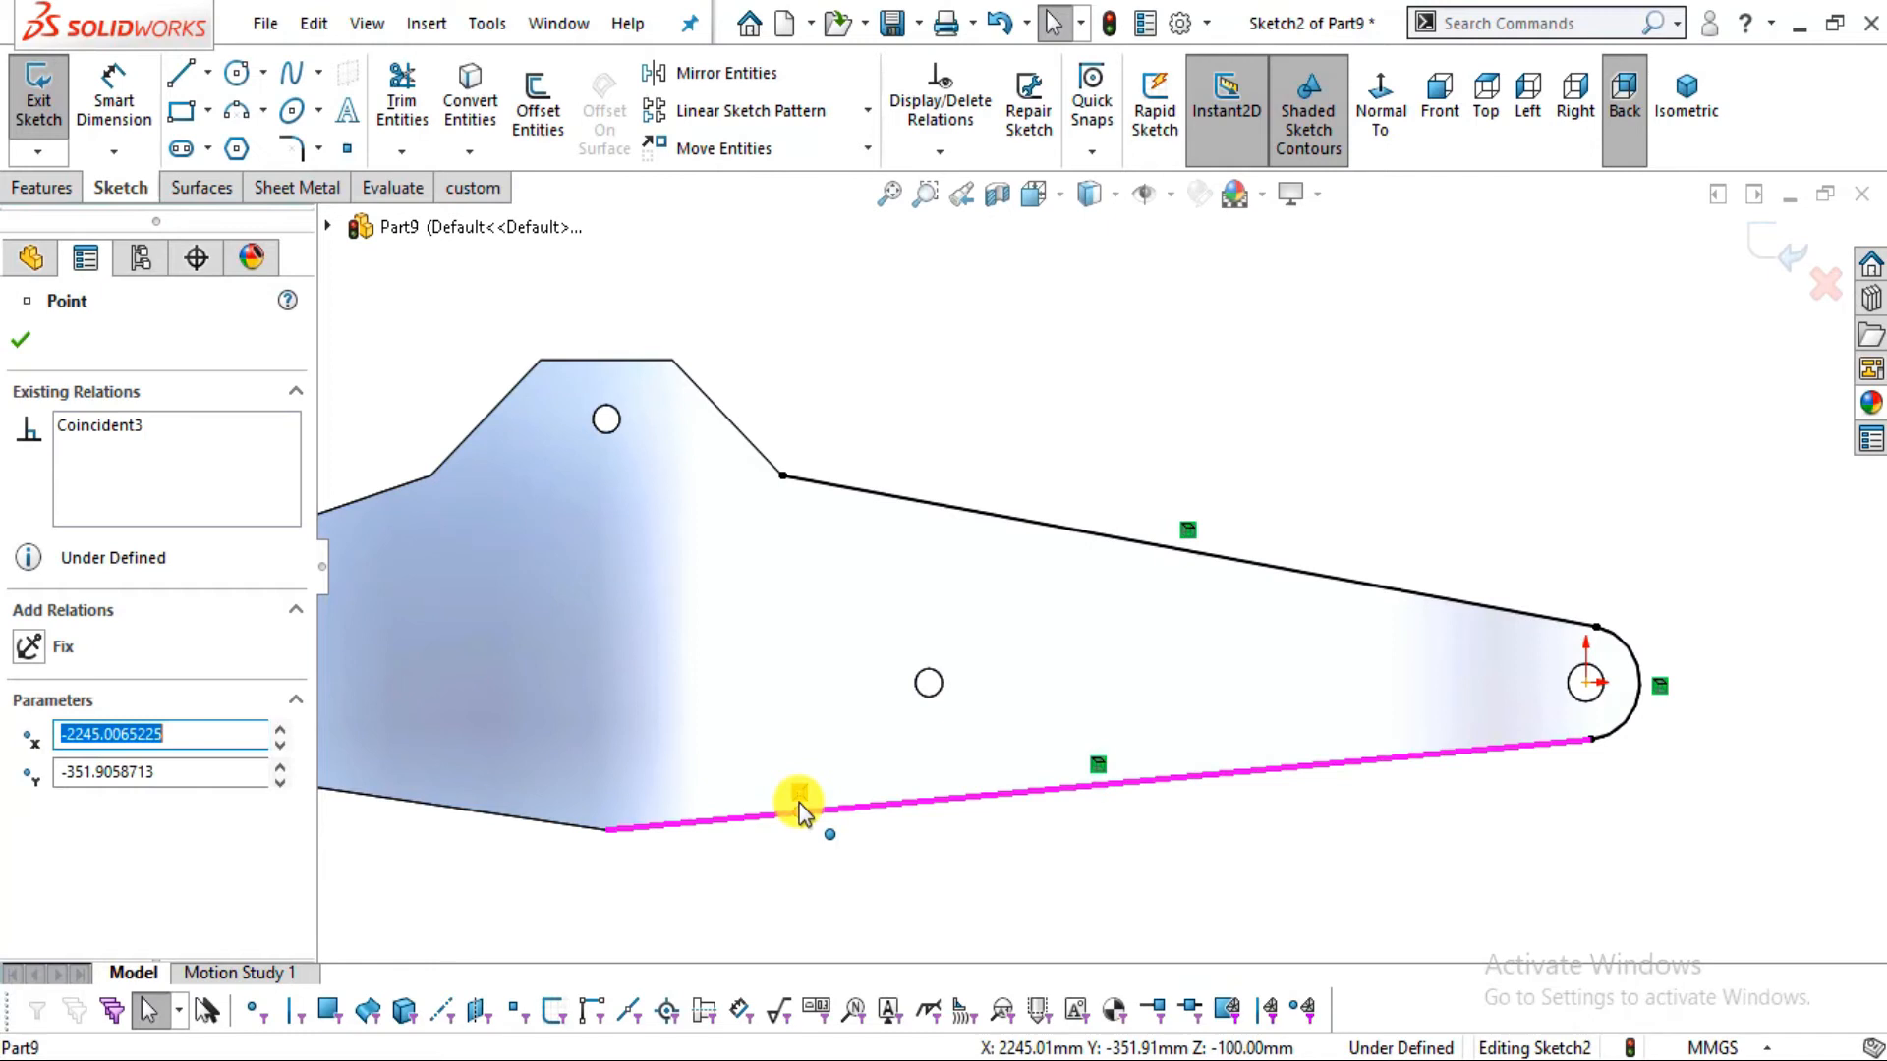
click(546, 132)
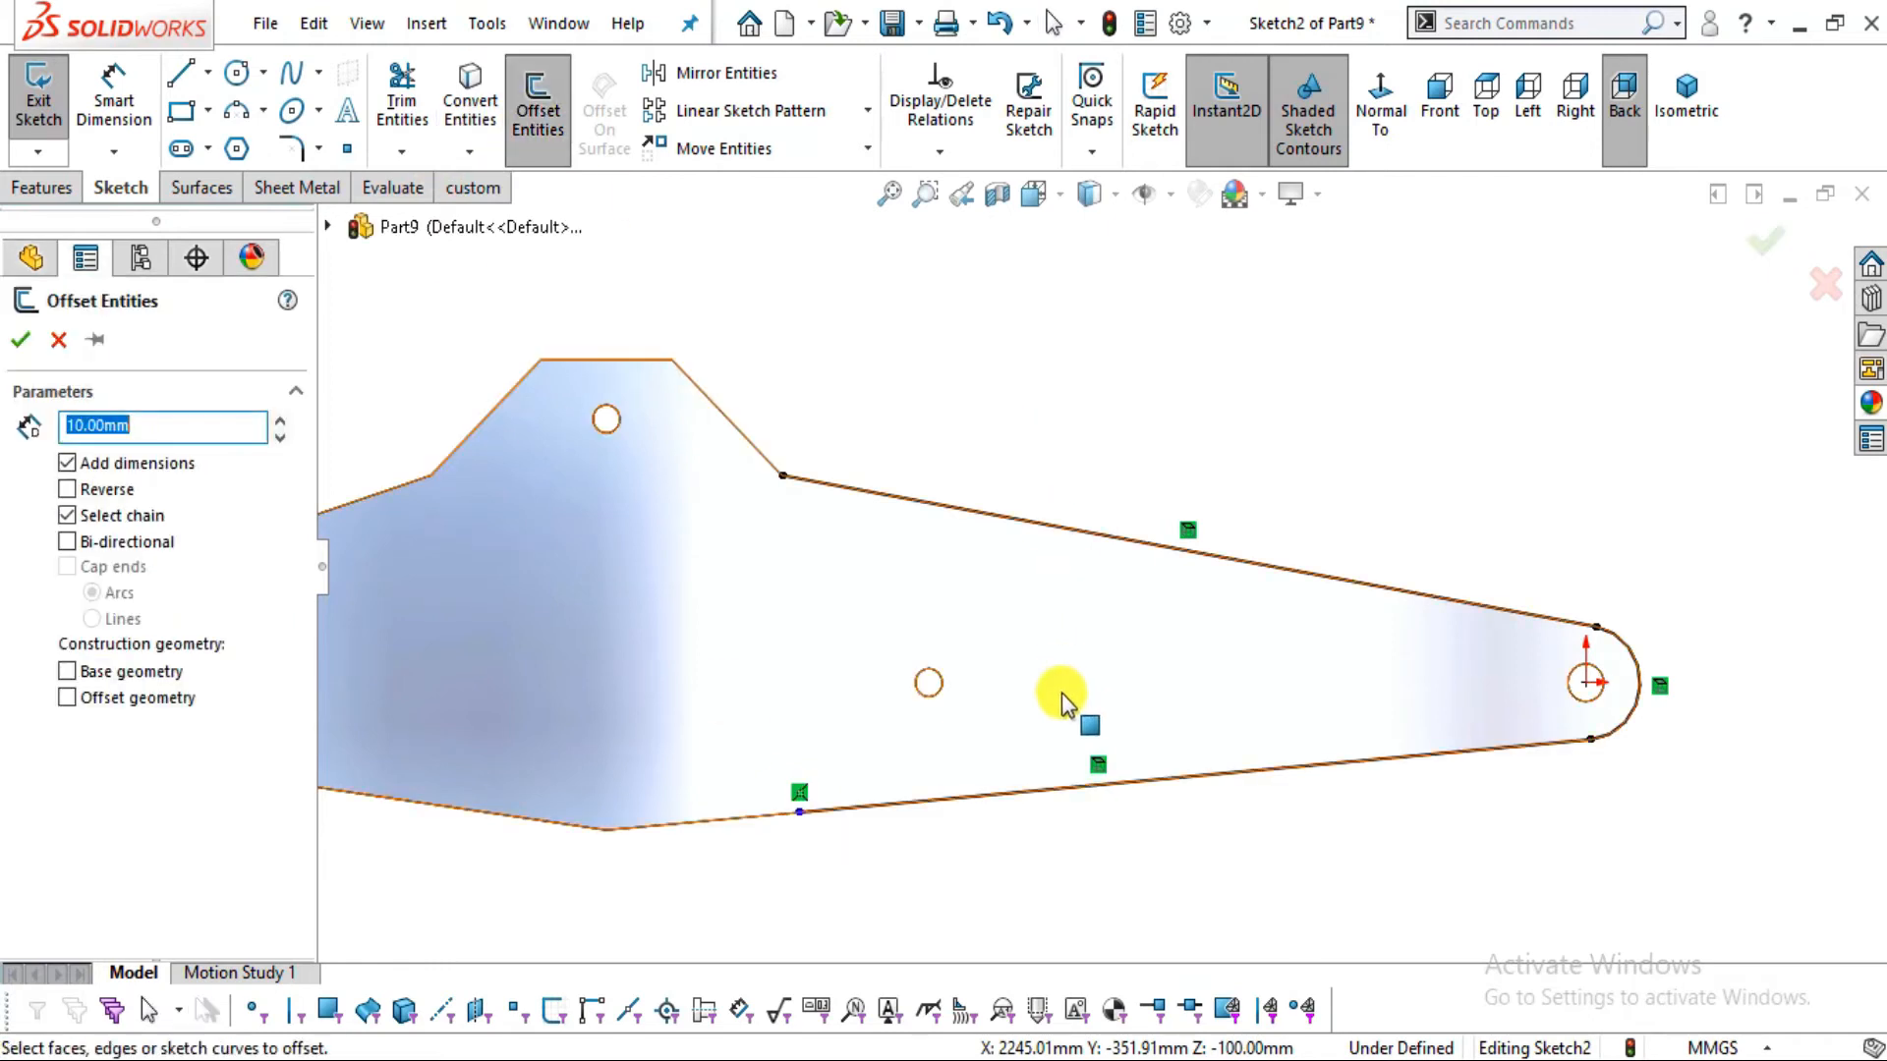
click(1036, 794)
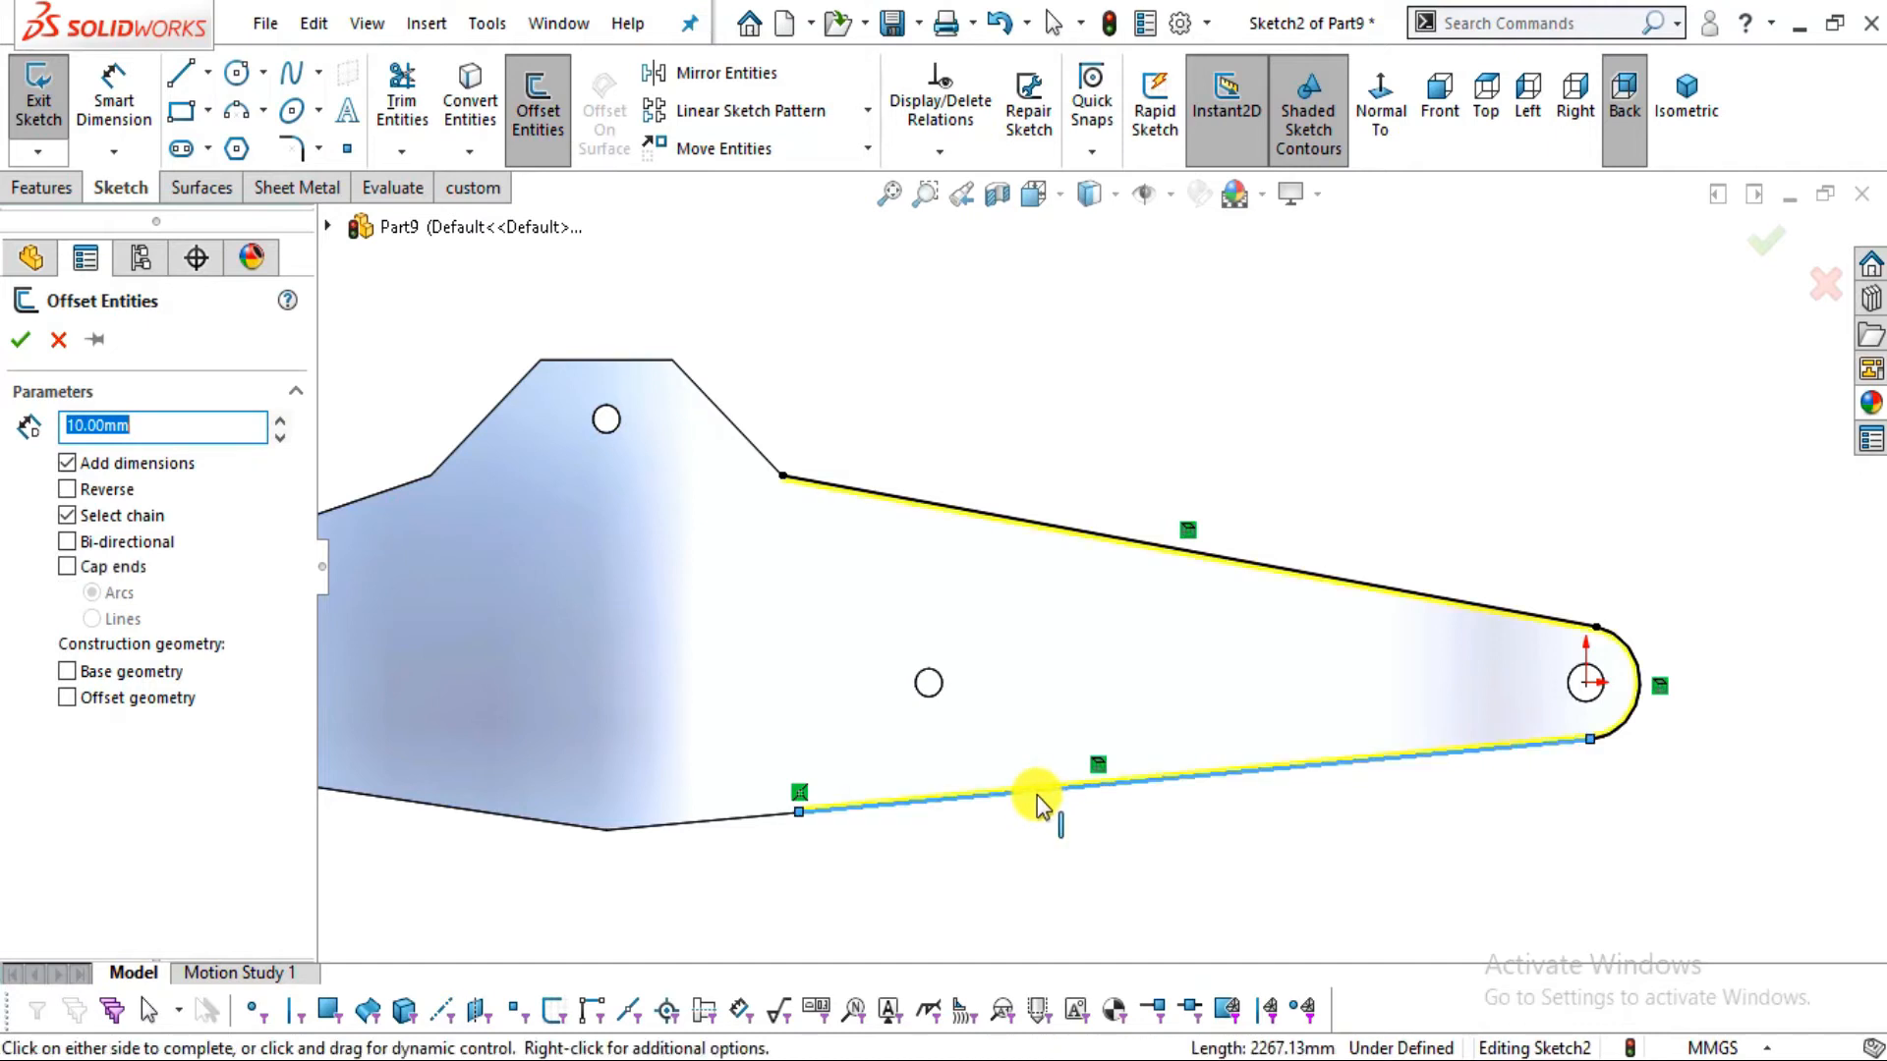
click(80, 519)
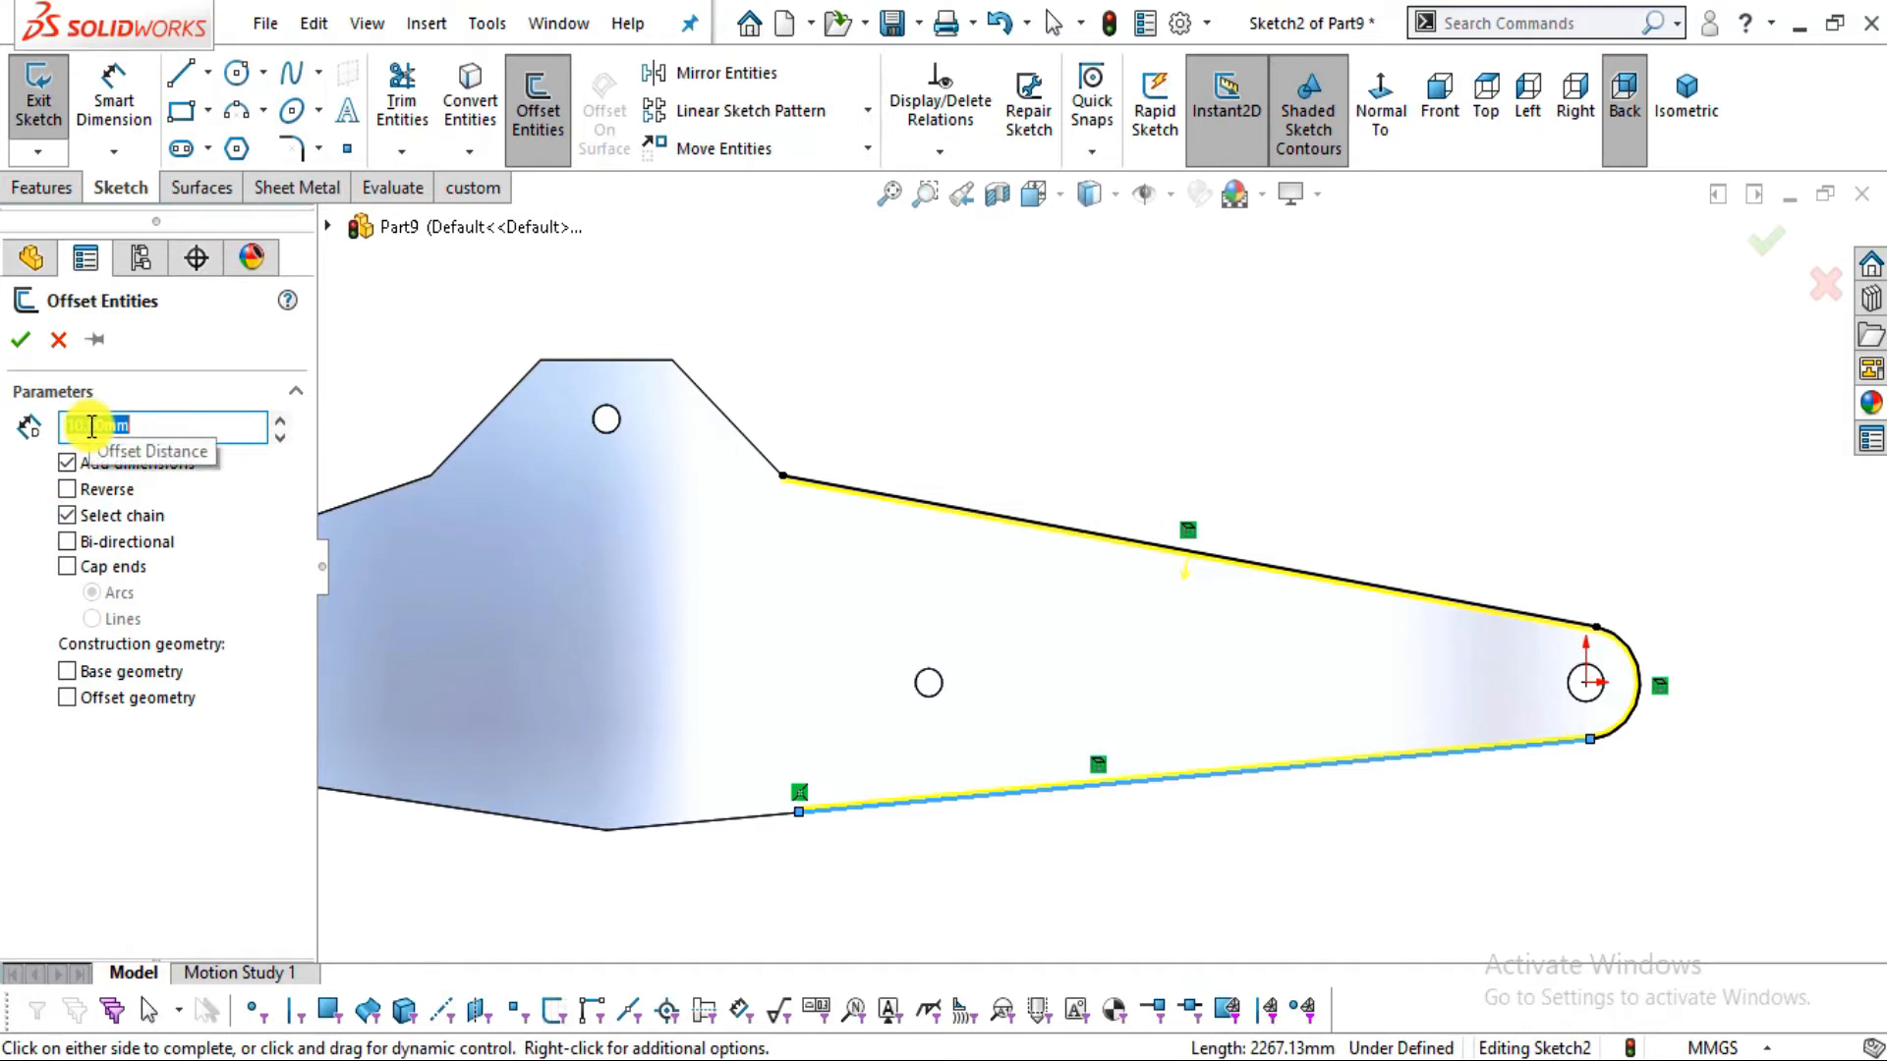
key(Return)
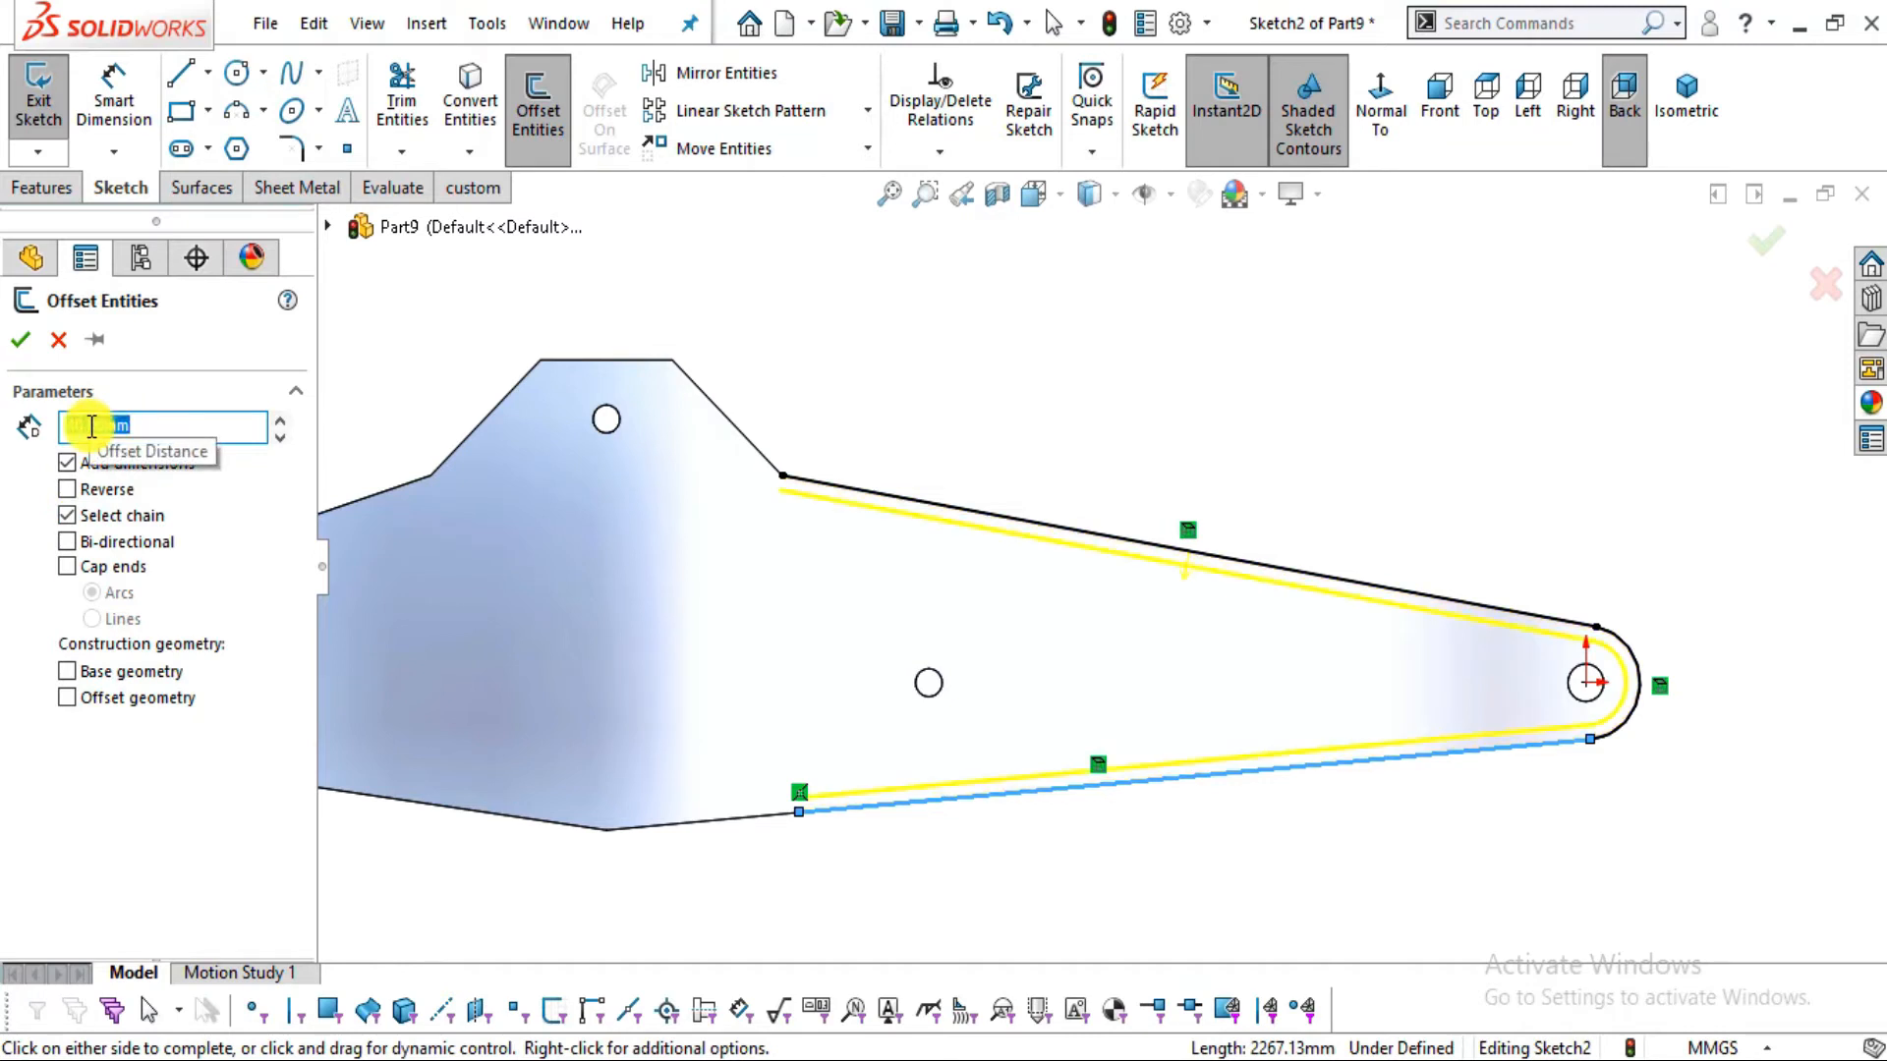
Check the arm's section view in the backhoe assembly drawings PDF, return to SOLIDWORKS and apply the 40 mm chain offset
key(alt+Tab)
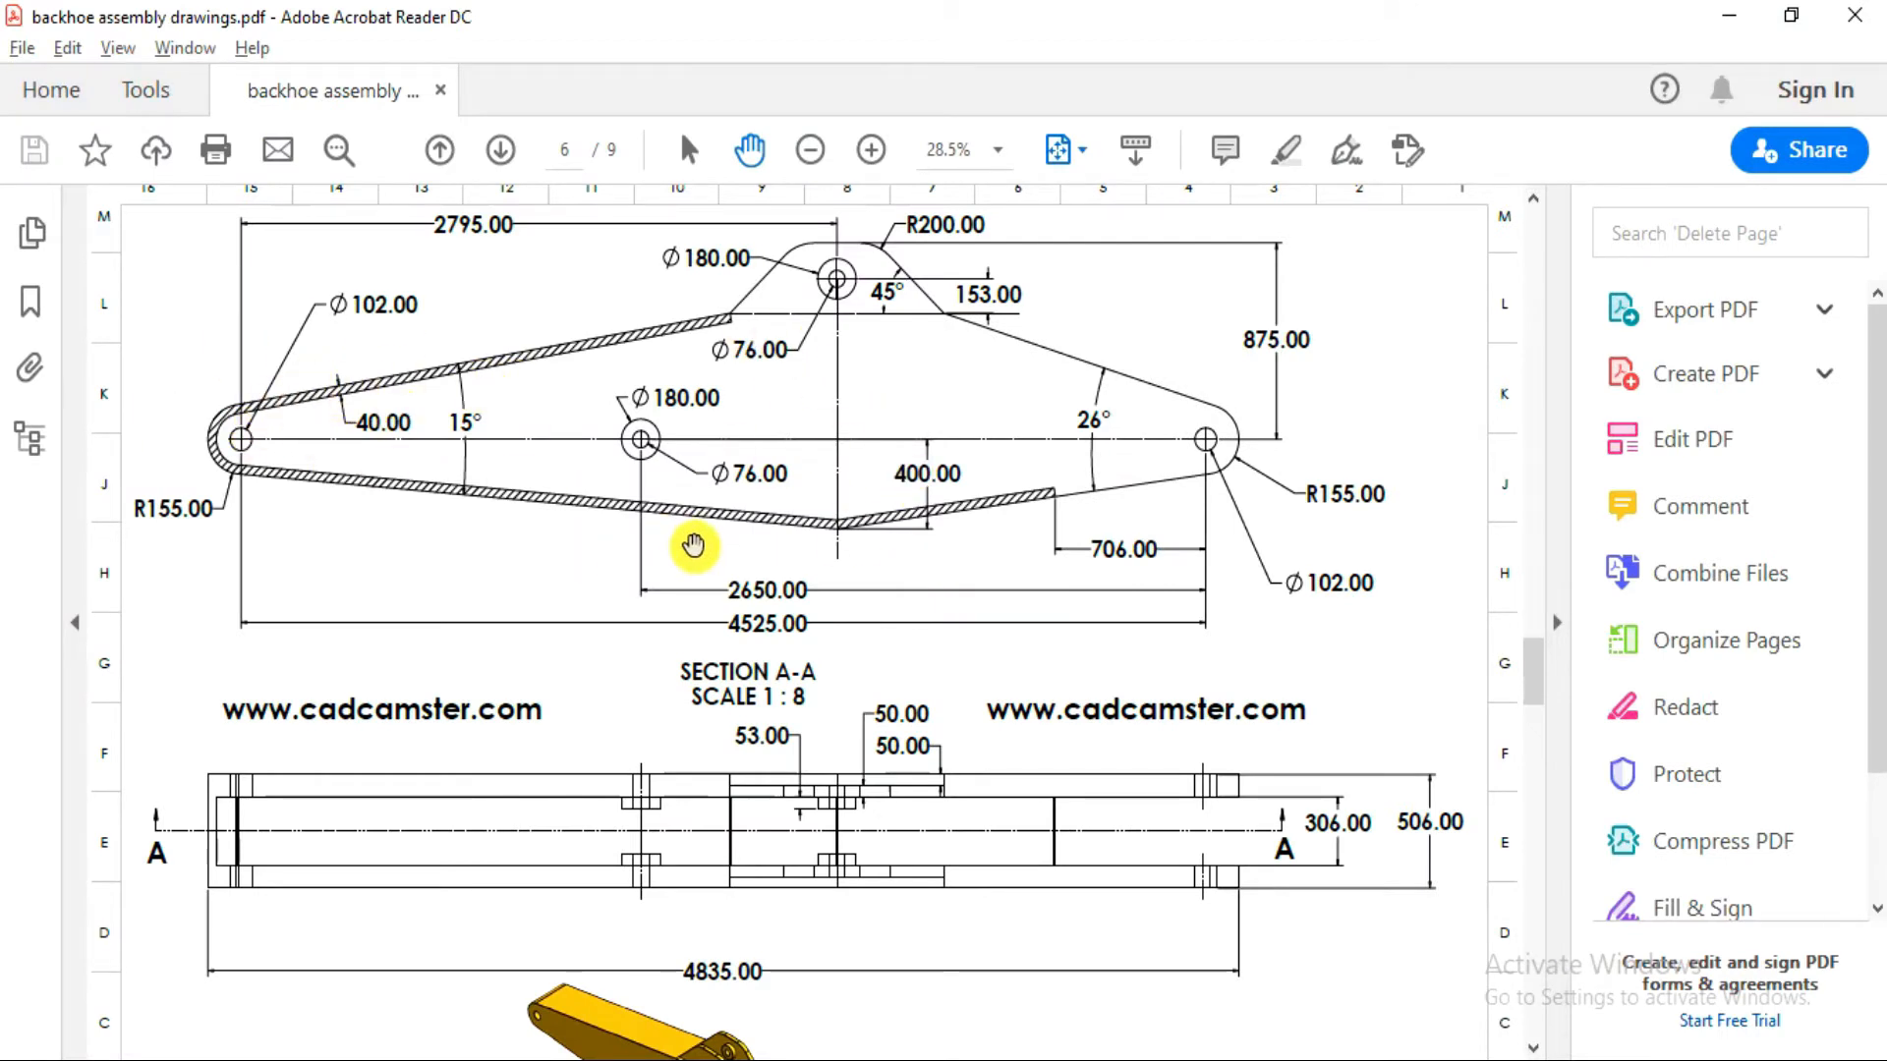
key(alt+Tab)
key(alt+Tab)
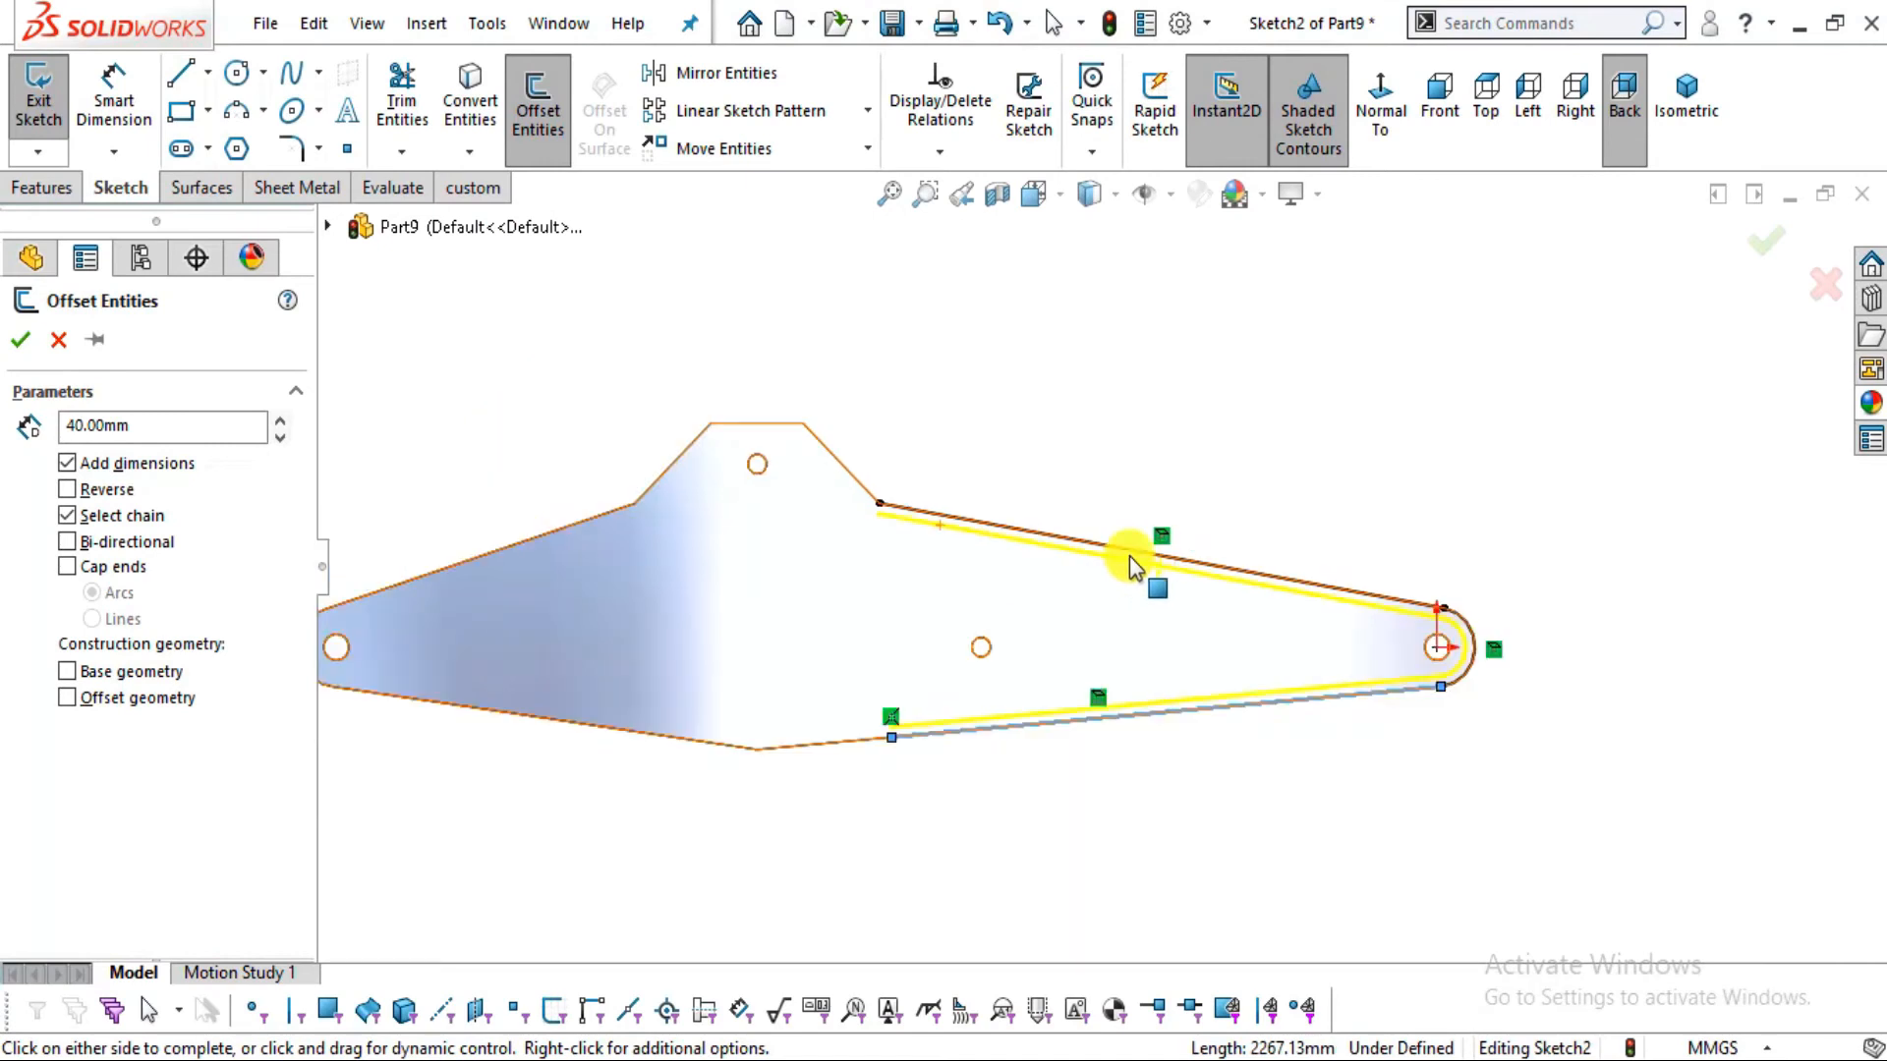
key(alt+Tab)
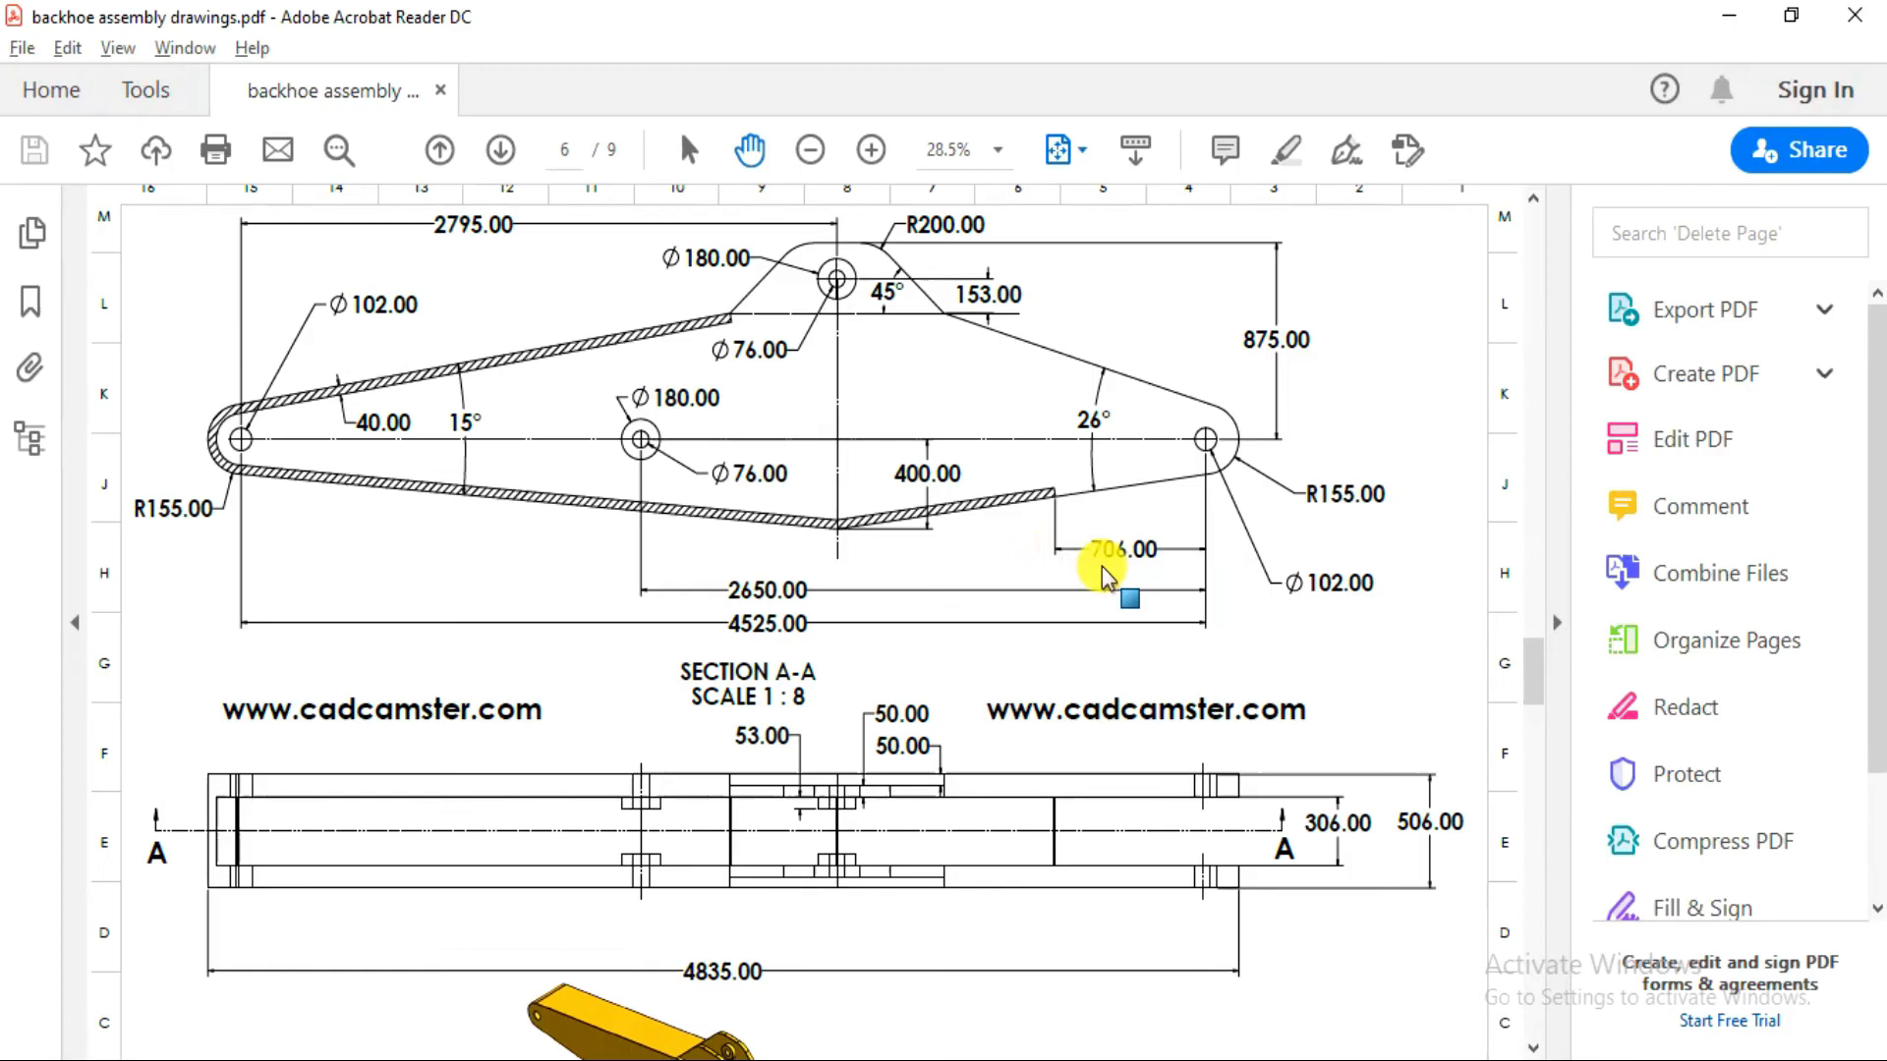
key(alt+Tab)
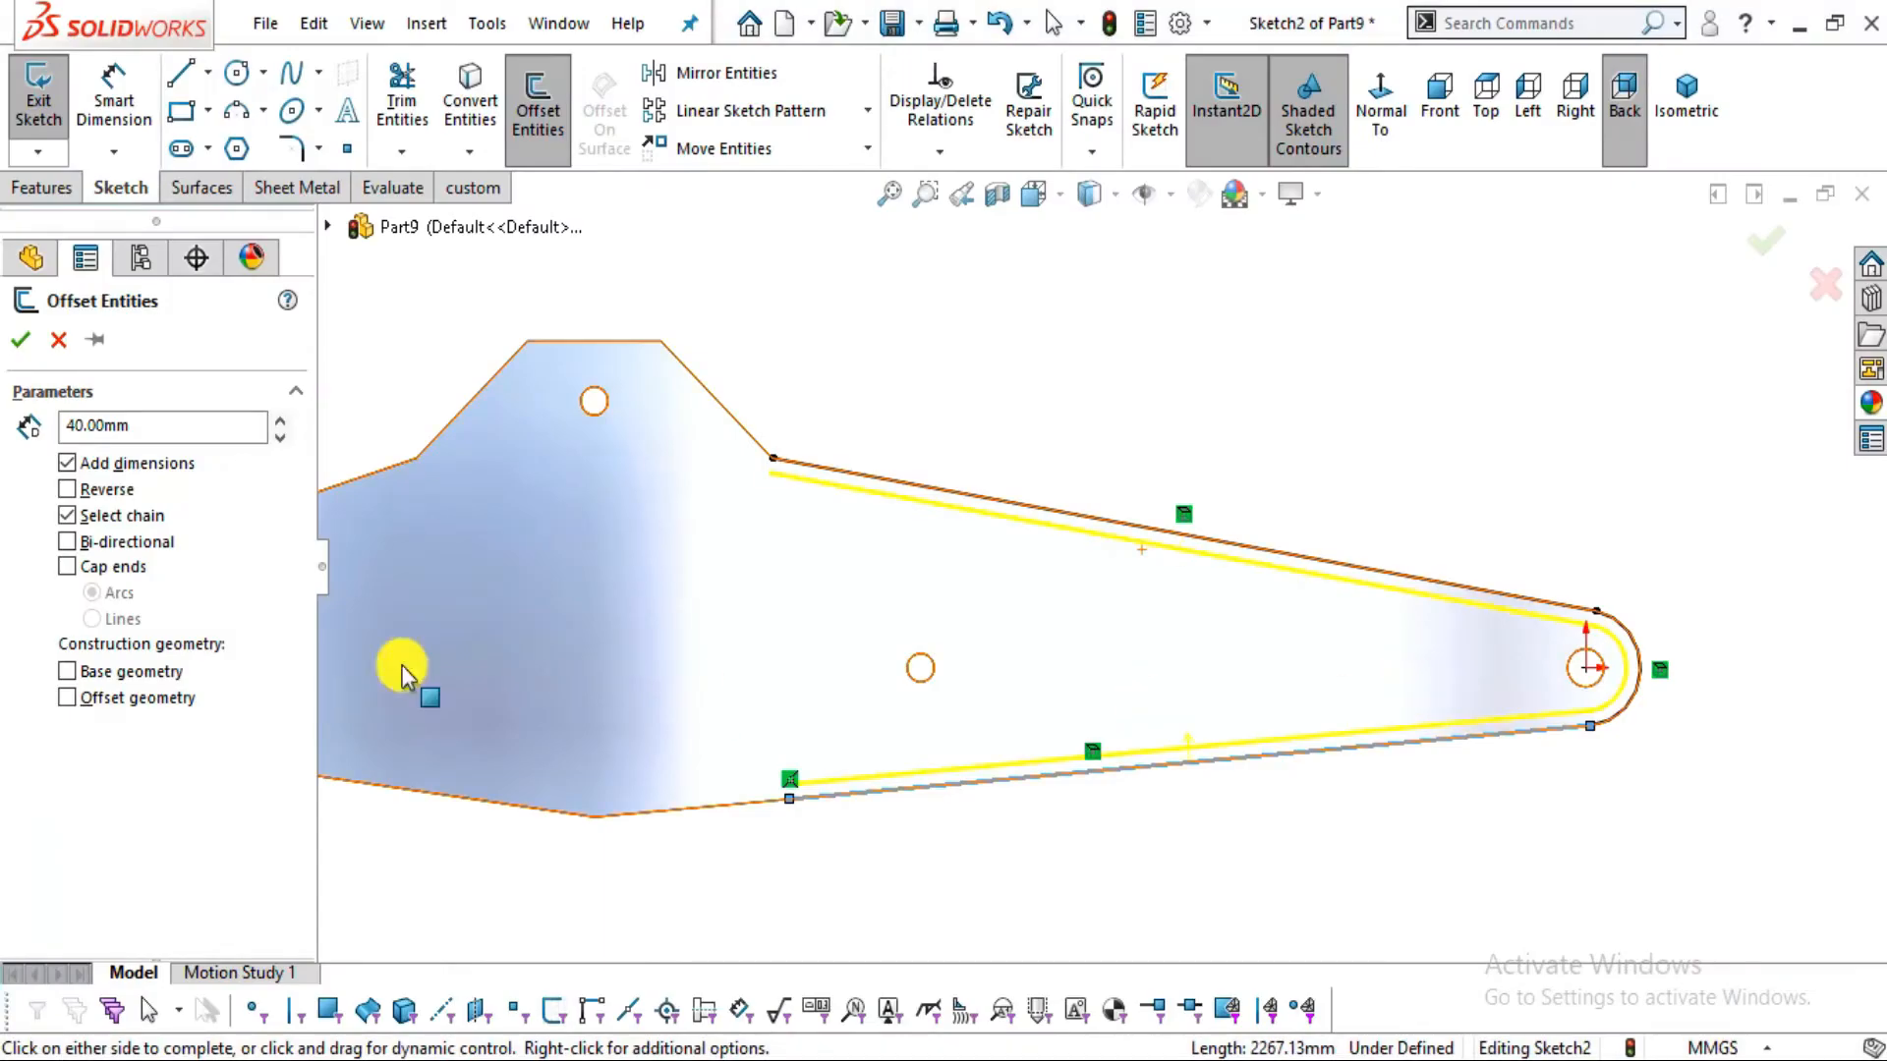
click(24, 341)
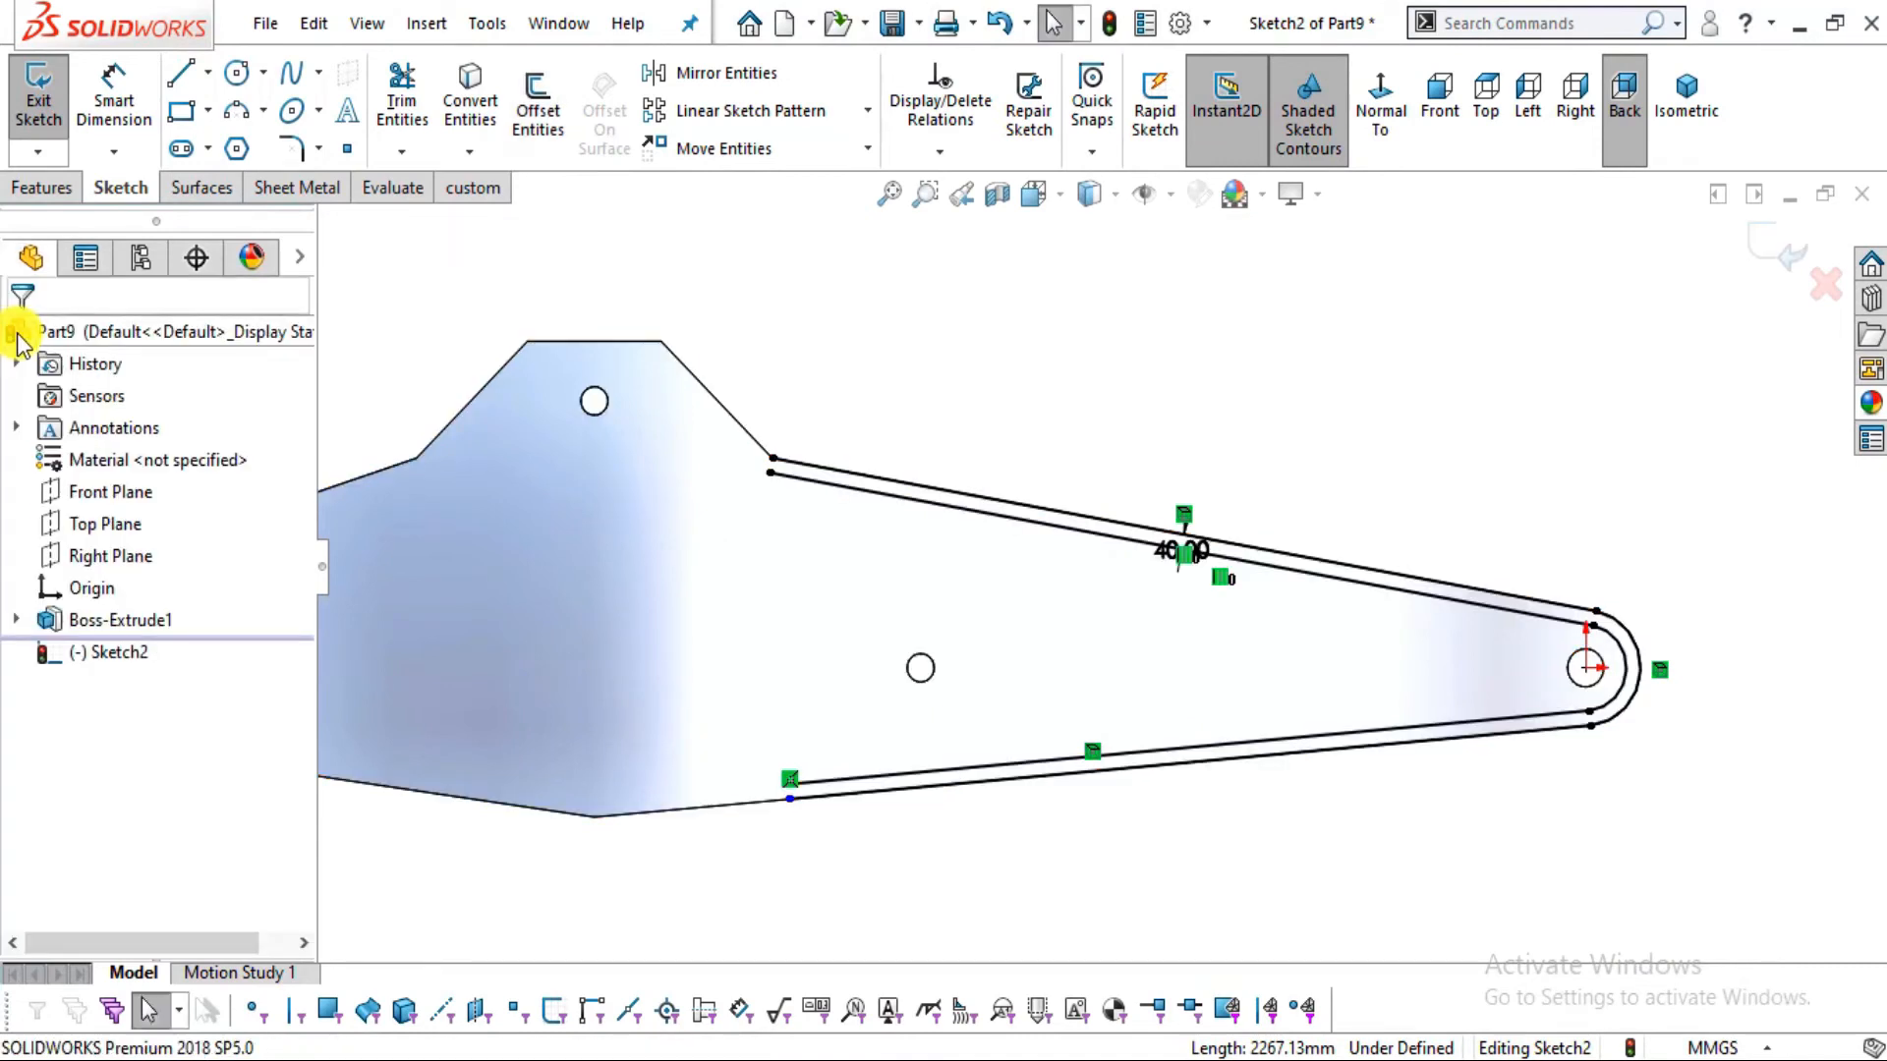
Close the upper open end of the offset strip with a short line between the outer and inner lines
click(183, 76)
scroll(777, 521, down, 1)
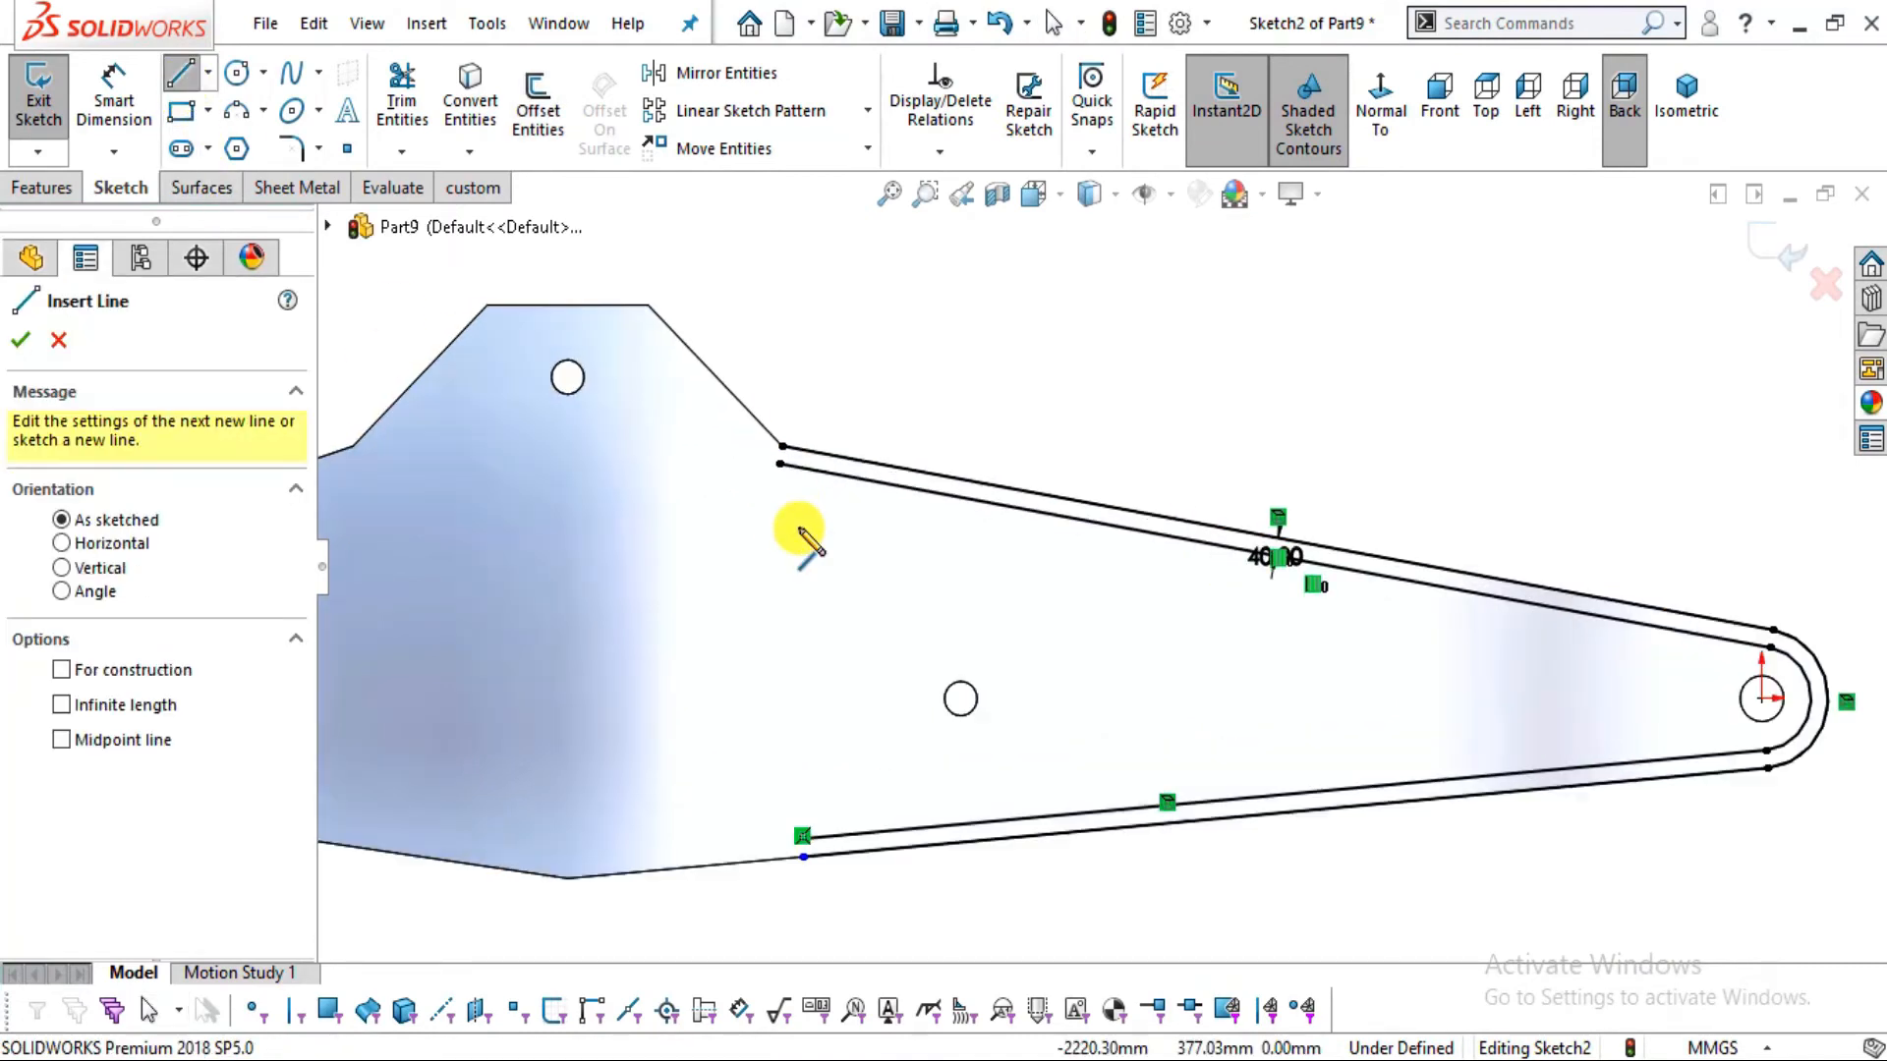
click(783, 453)
scroll(798, 462, down, 4)
click(834, 489)
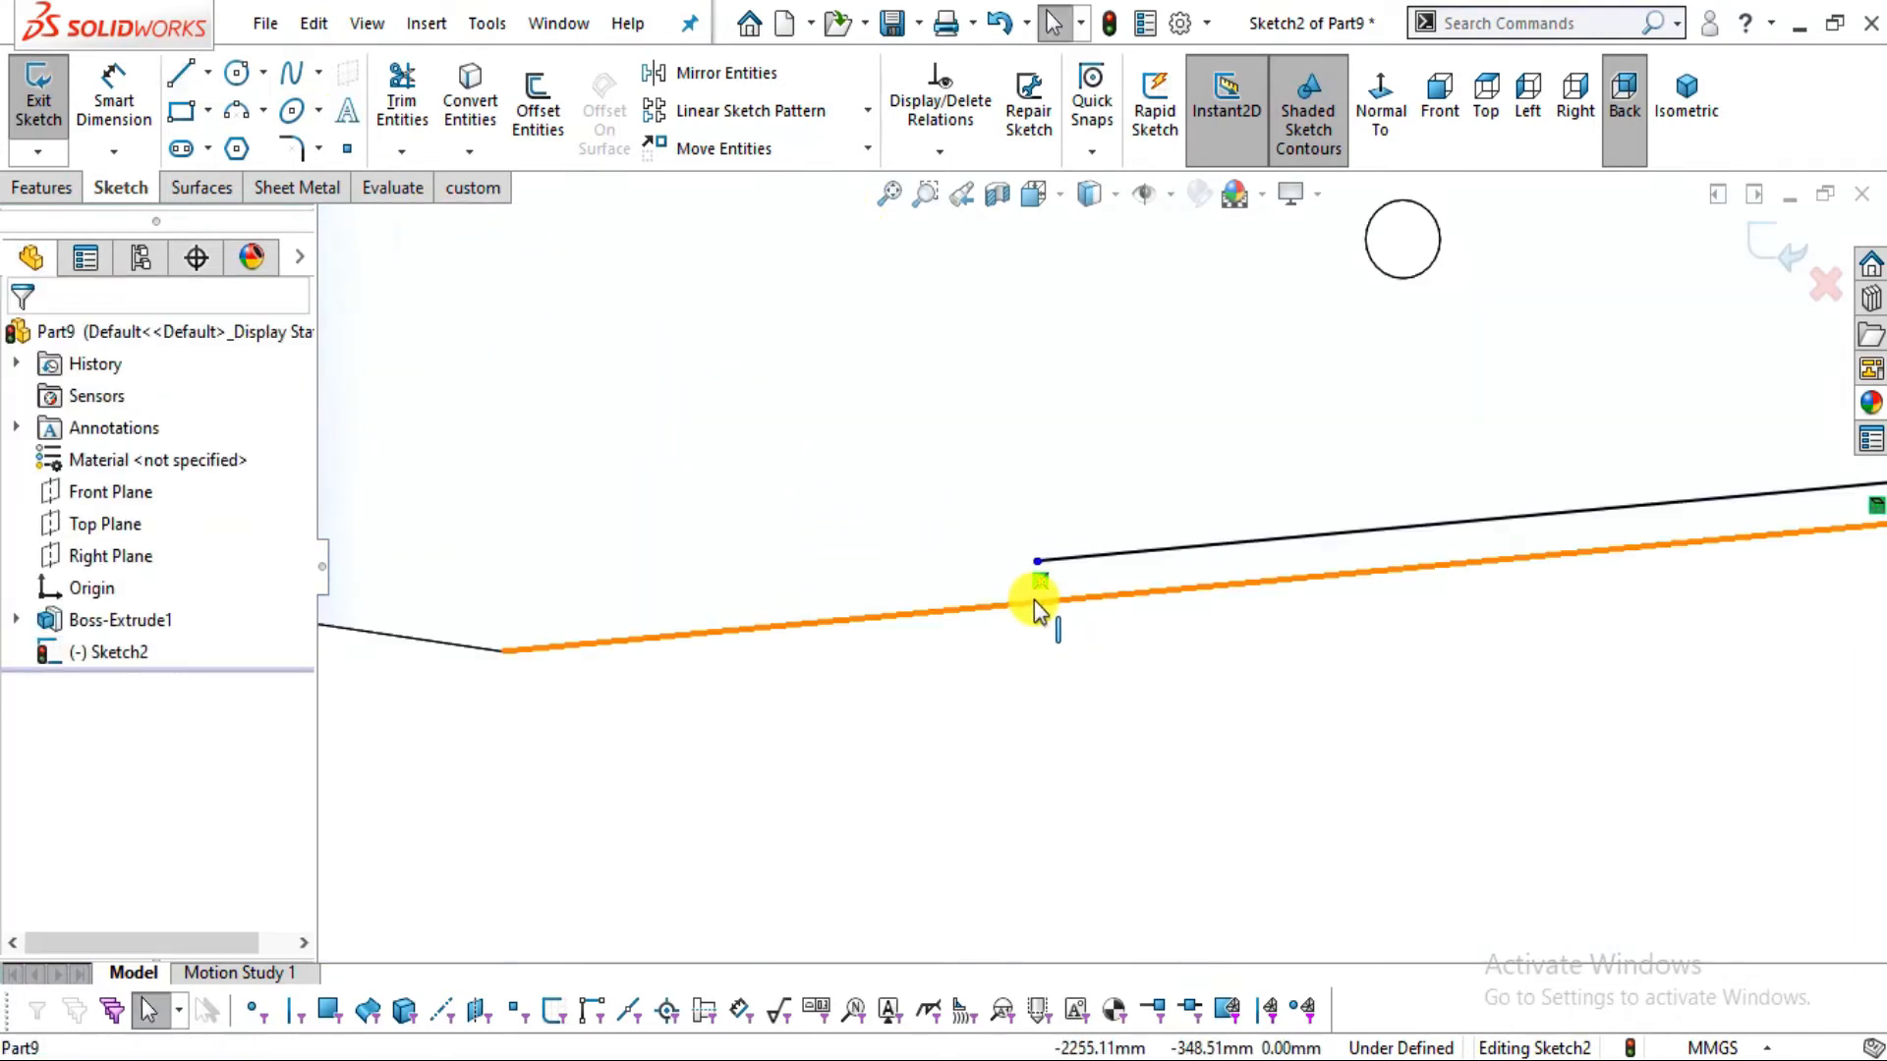
Extend the lower outer line to the plate's bottom corner and convert the adjoining lower edge into a sketch line
drag(1034, 600, 507, 651)
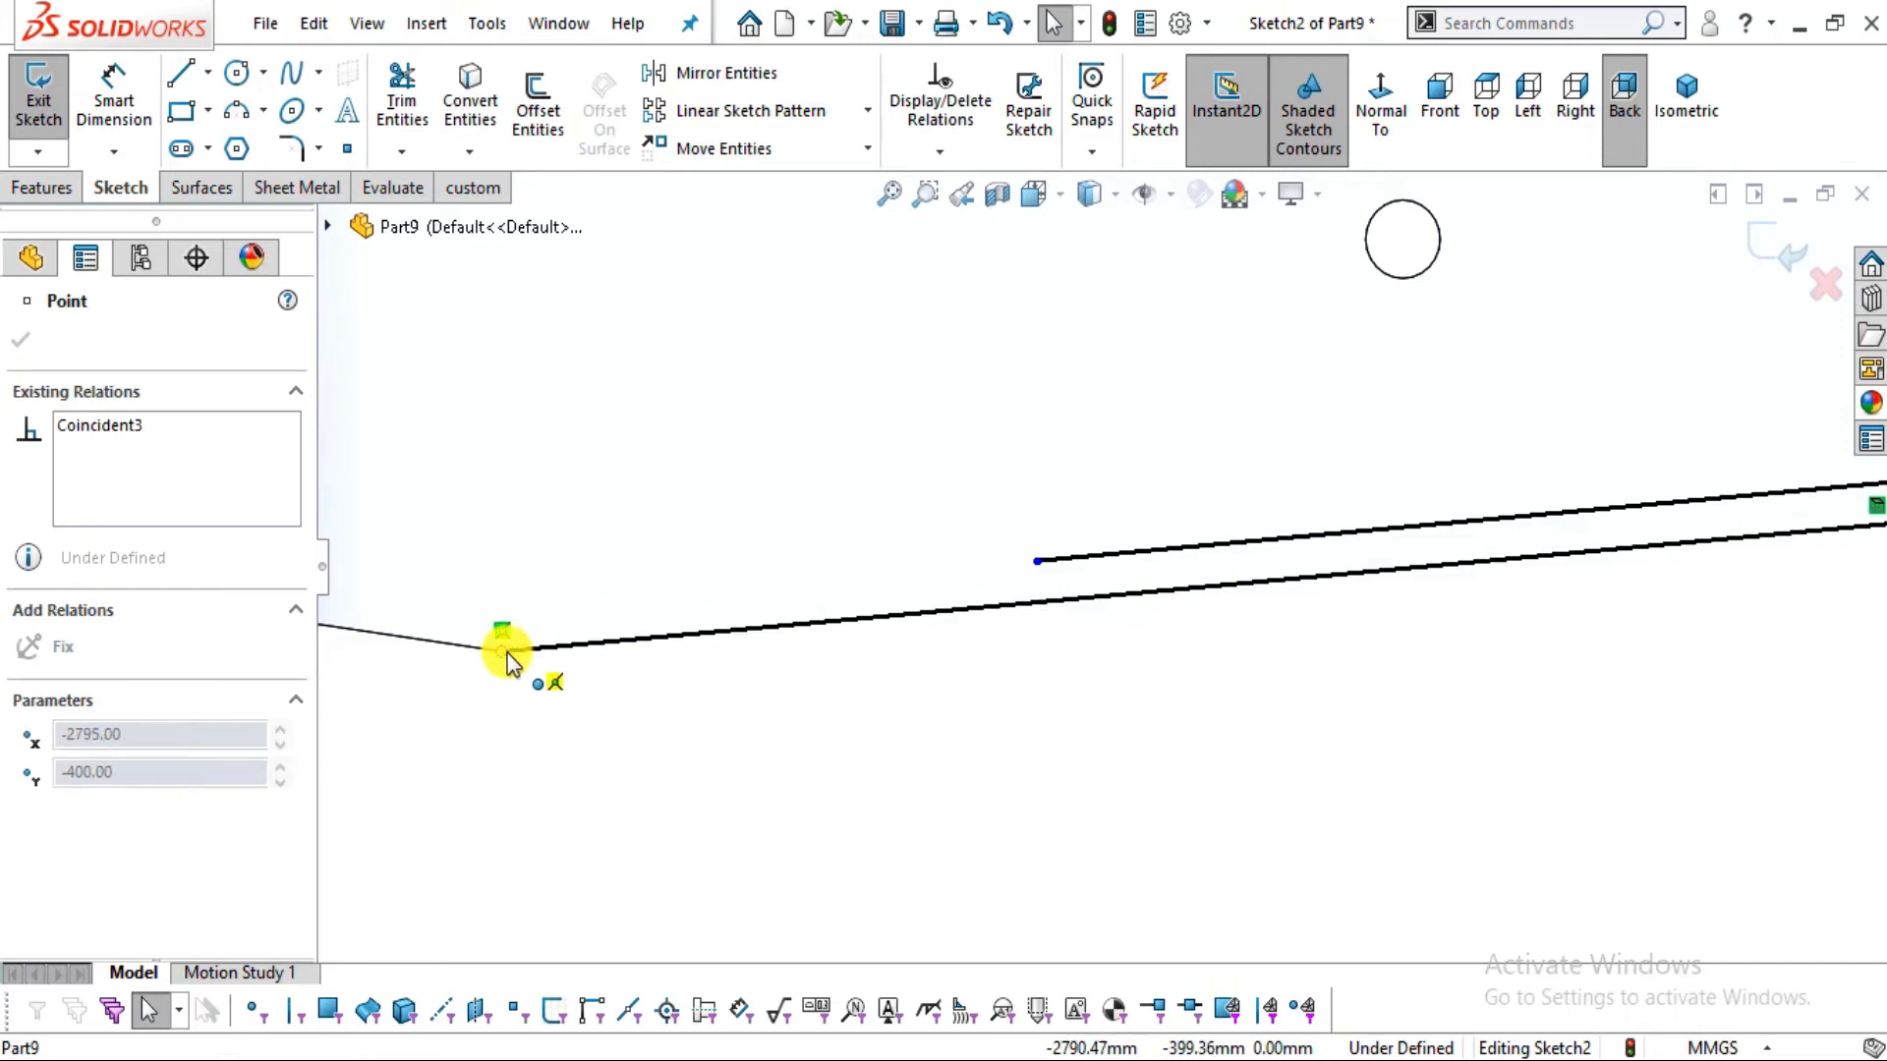
click(1028, 588)
scroll(1091, 599, up, 6)
click(489, 98)
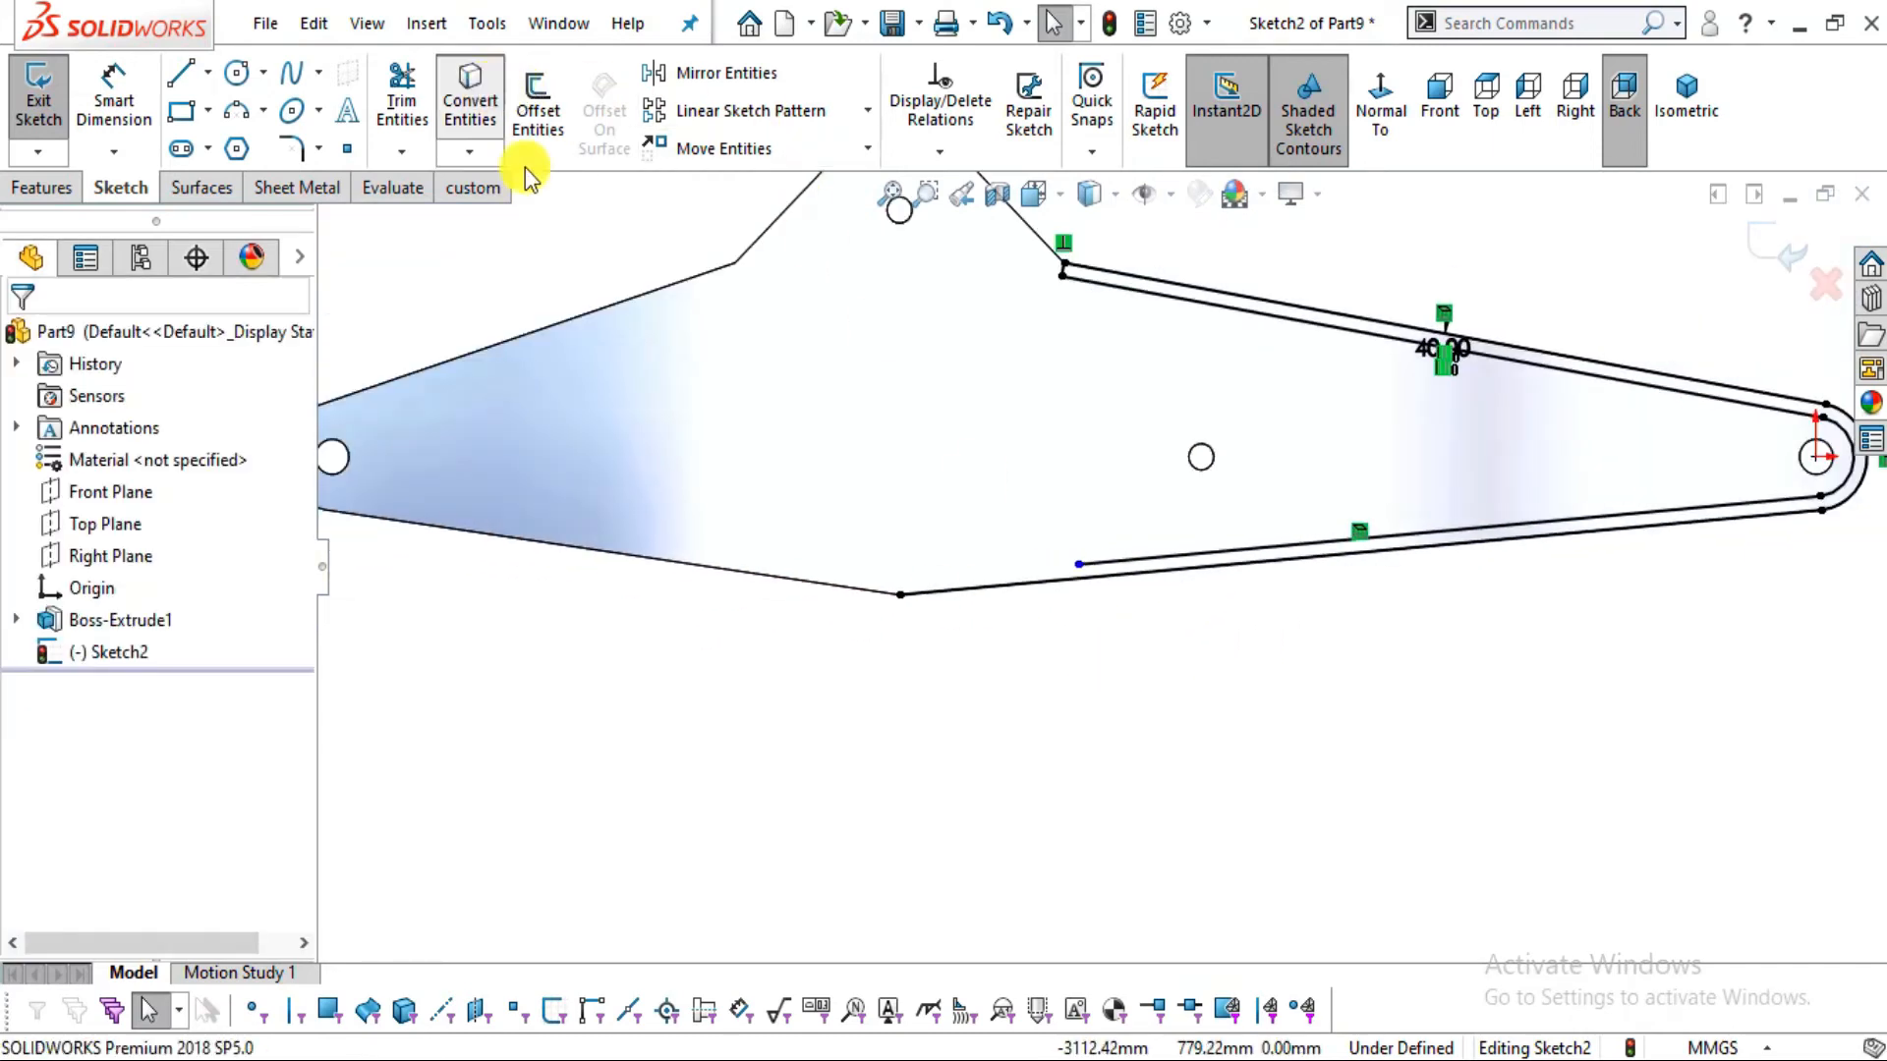
click(813, 580)
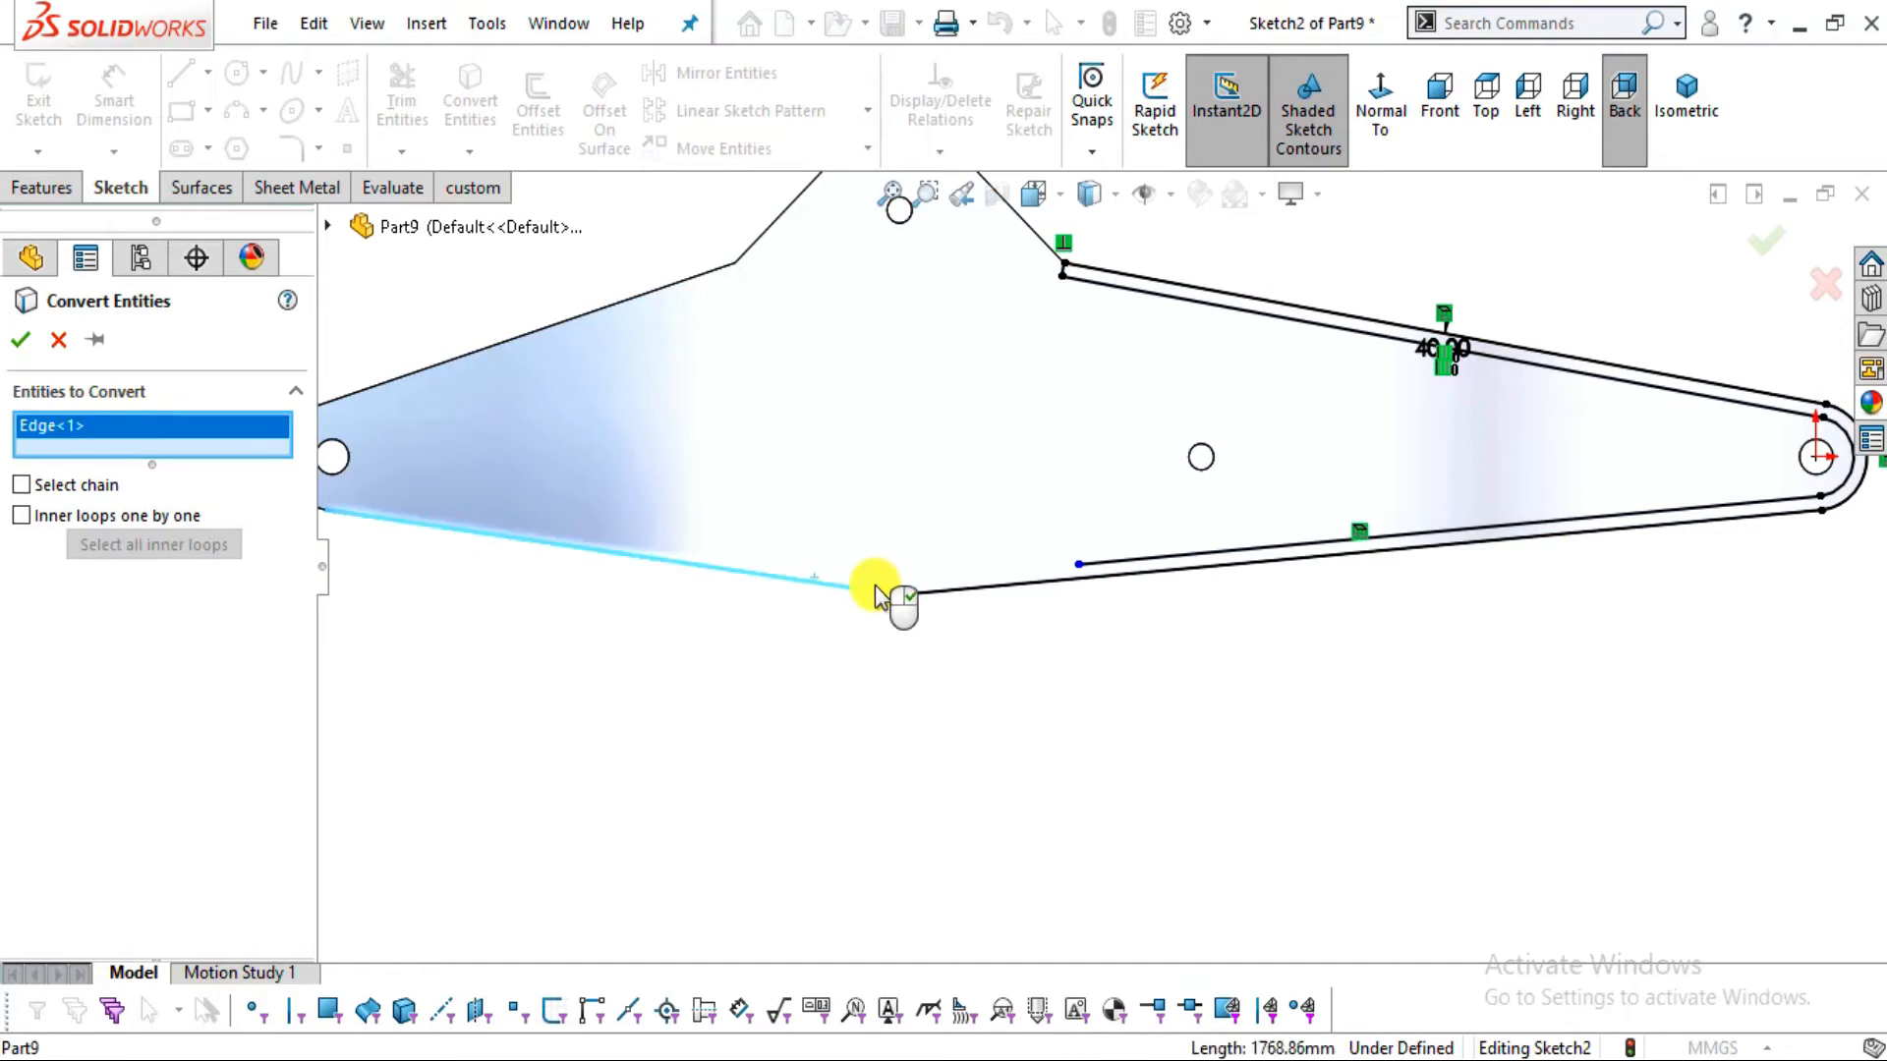
click(23, 341)
Extend the lower inner offset line until its free end lies near the plate's bottom corner
scroll(1046, 718, down, 3)
drag(1112, 641, 663, 653)
key(Escape)
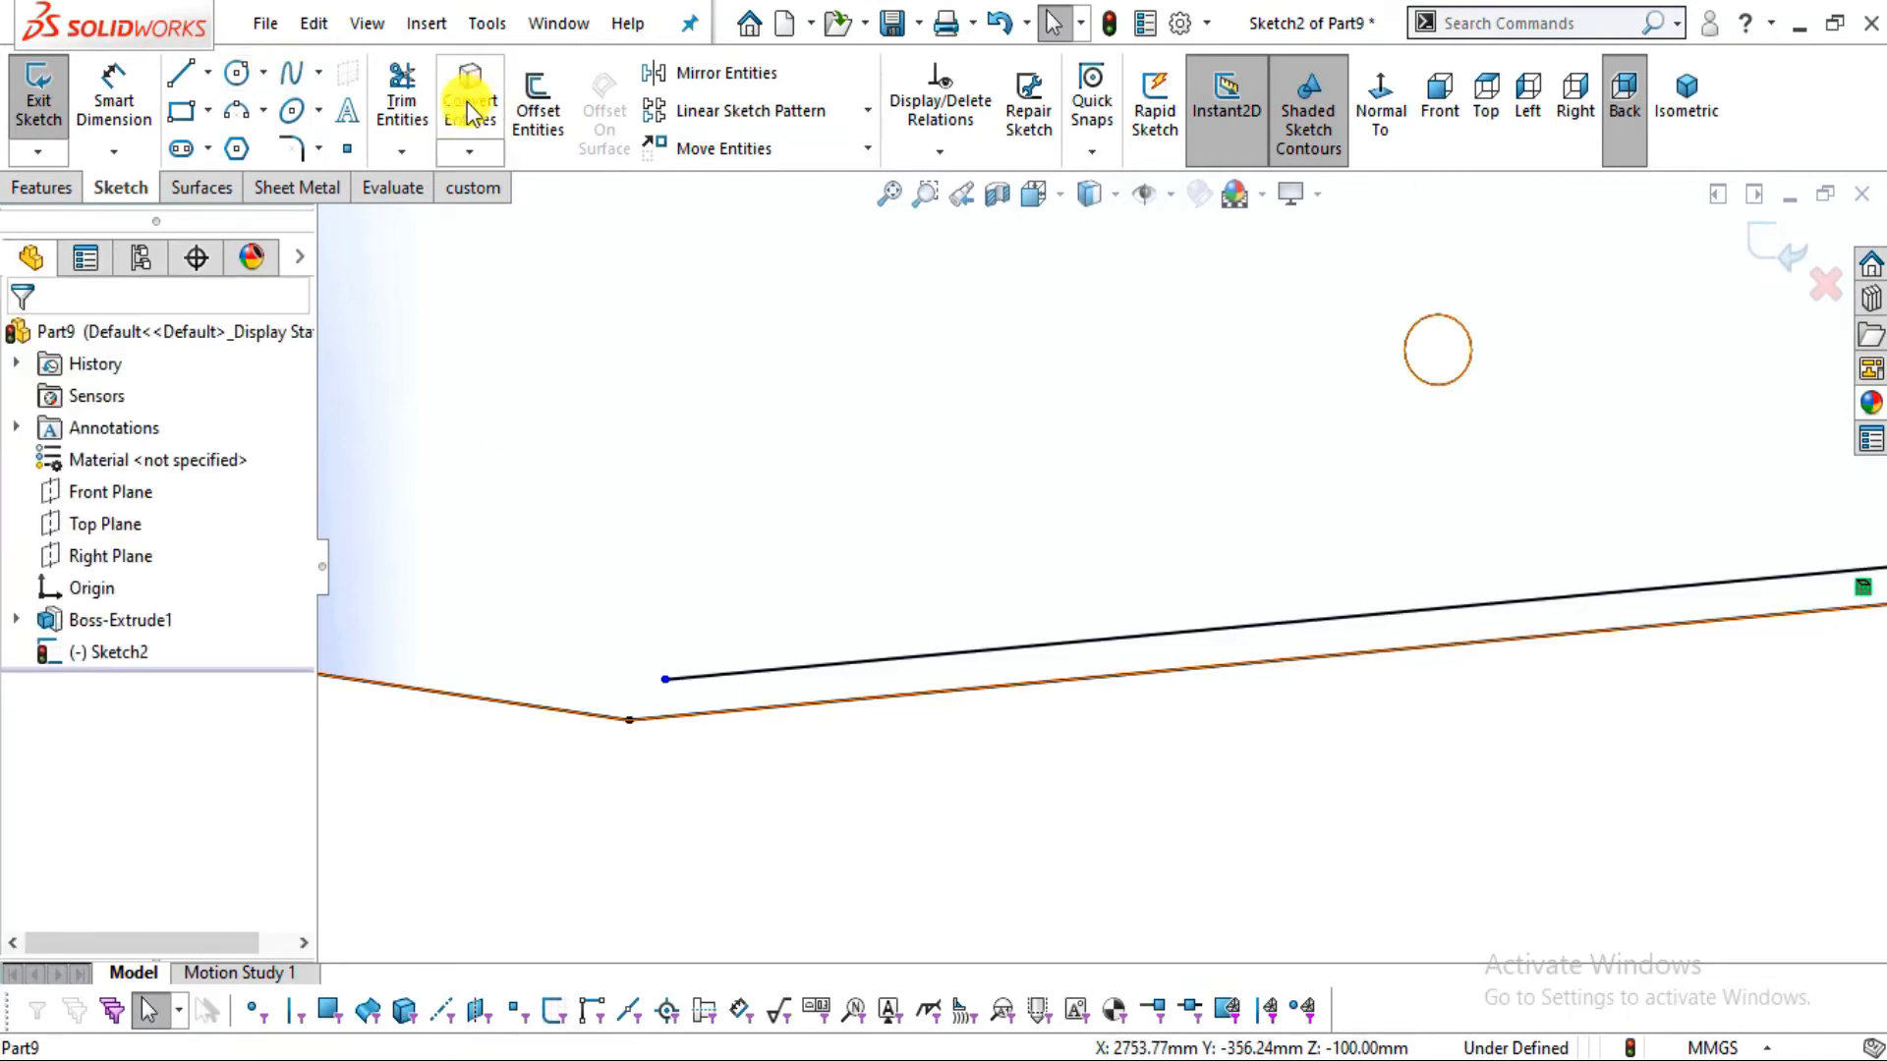
Offset only the newly converted lower edge 40 mm inward, without chain selection
click(538, 110)
scroll(884, 479, up, 2)
scroll(865, 481, up, 1)
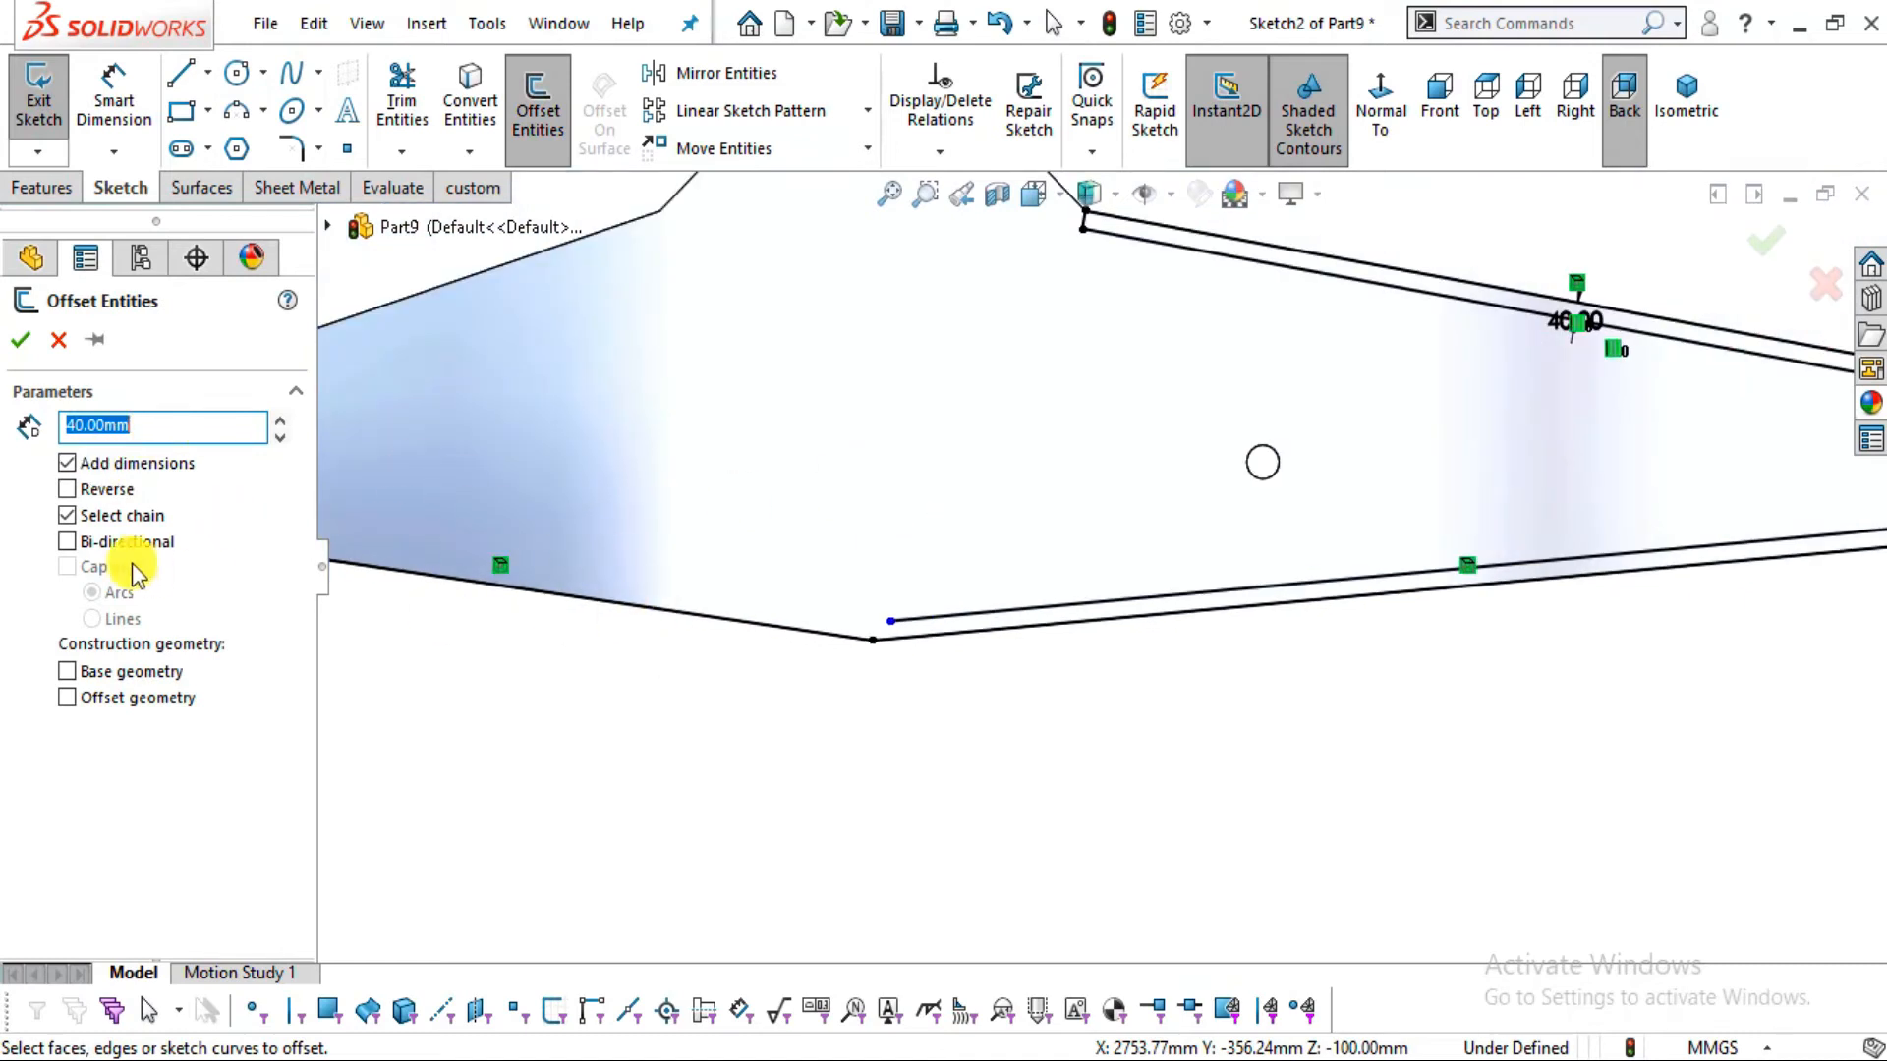
click(556, 593)
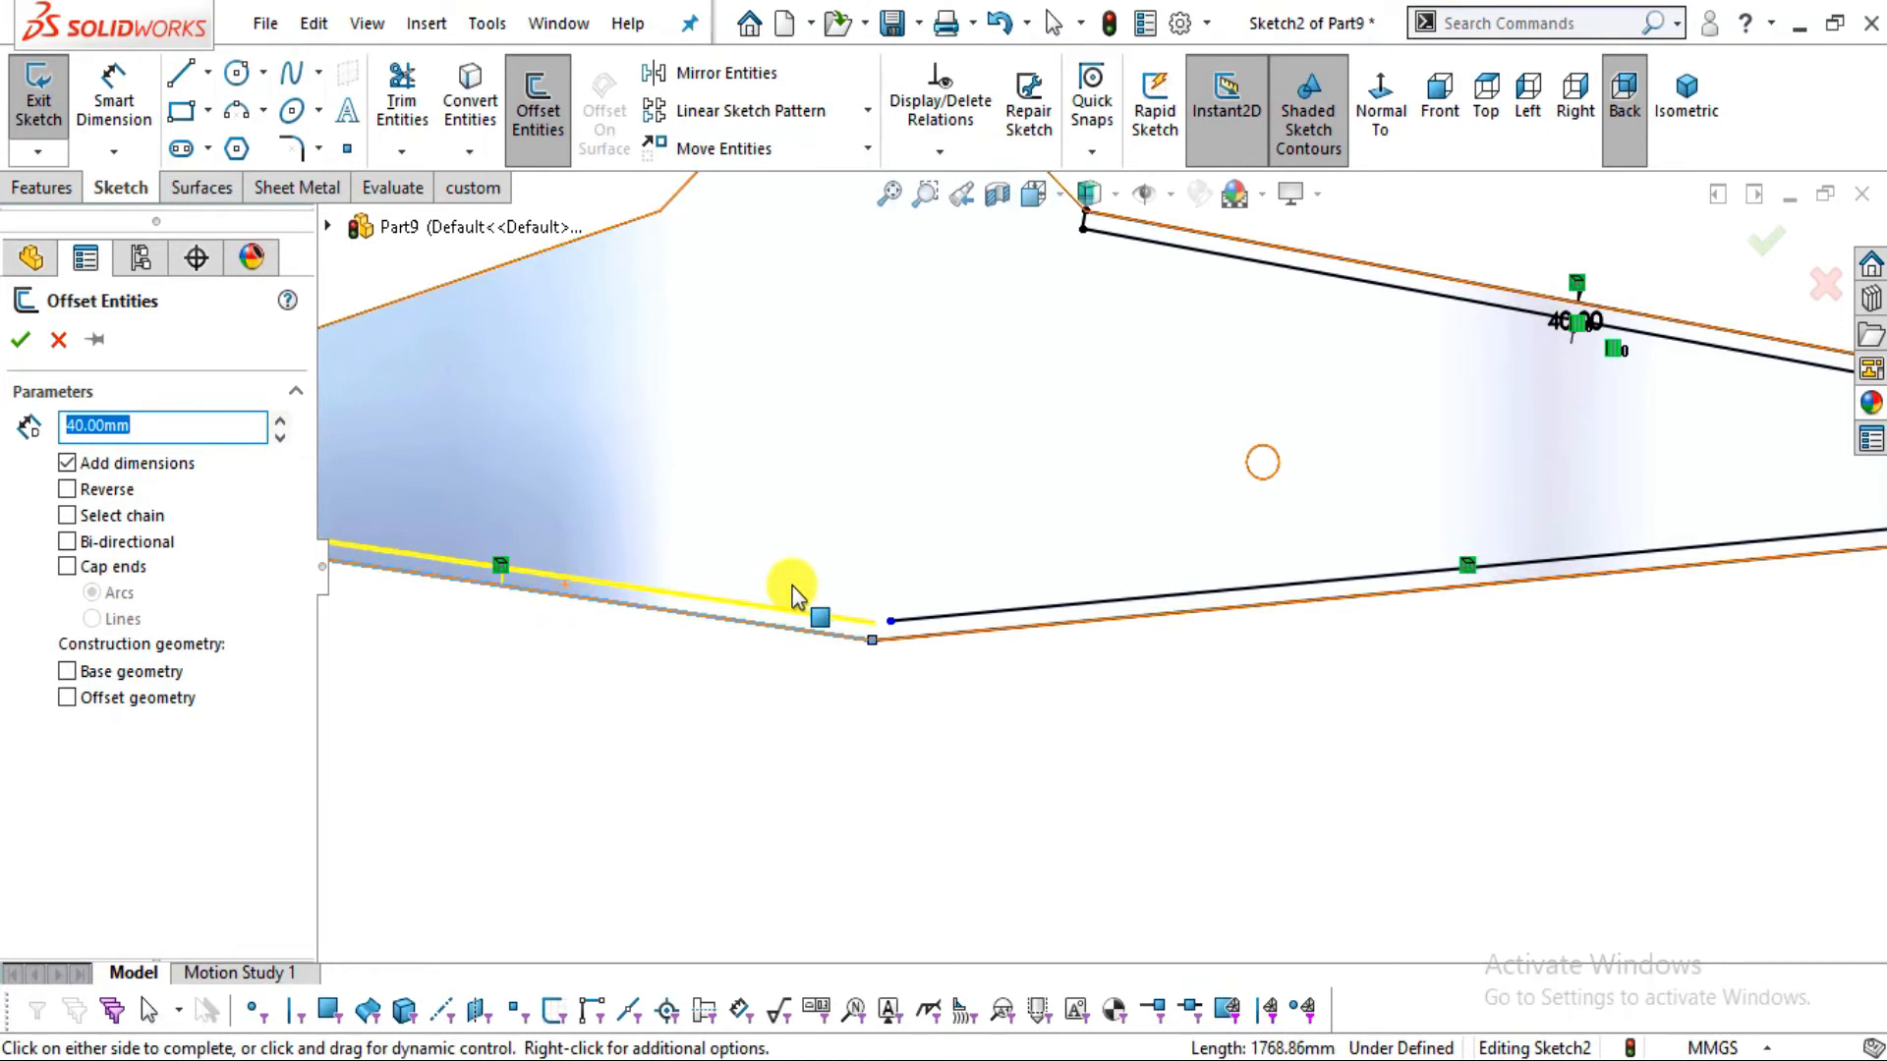
scroll(747, 588, down, 2)
click(20, 340)
Try to merge the facing endpoints of the two inner offset lines above the bottom corner
scroll(1017, 657, down, 4)
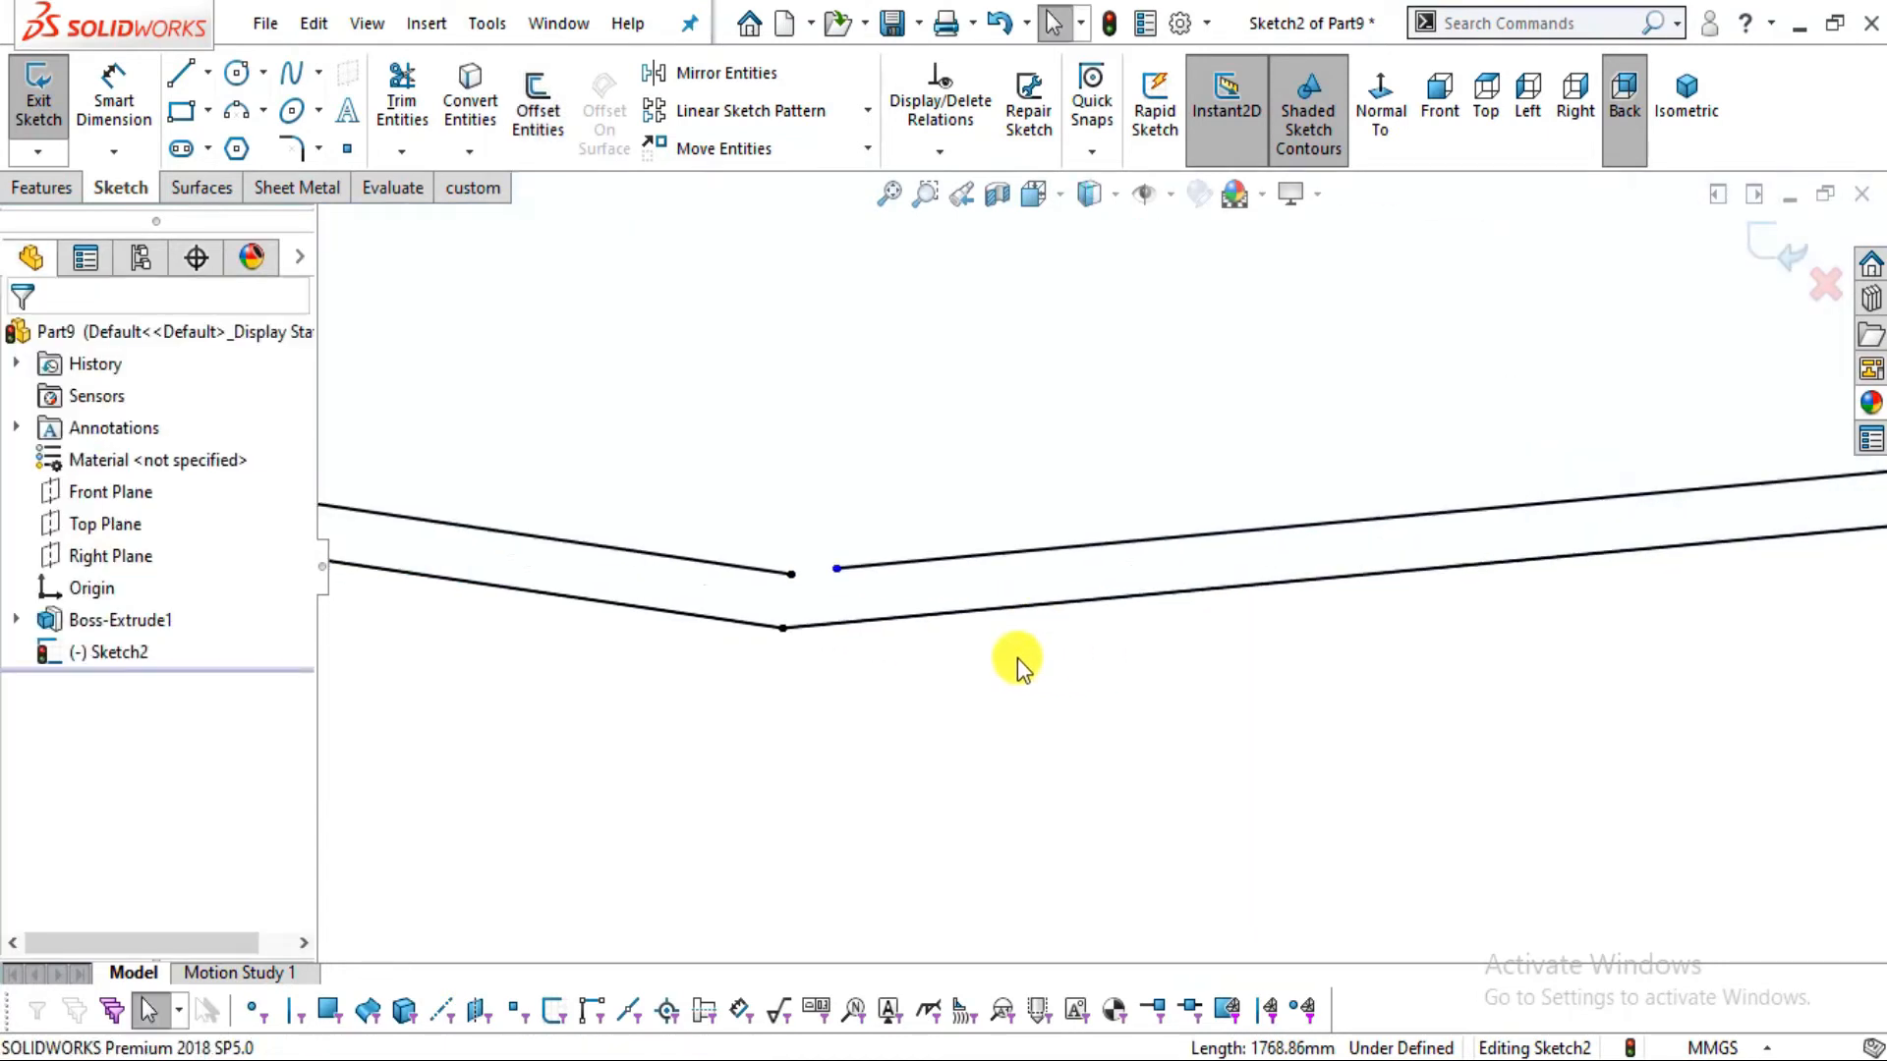
drag(847, 555, 780, 555)
click(863, 577)
scroll(904, 539, down, 2)
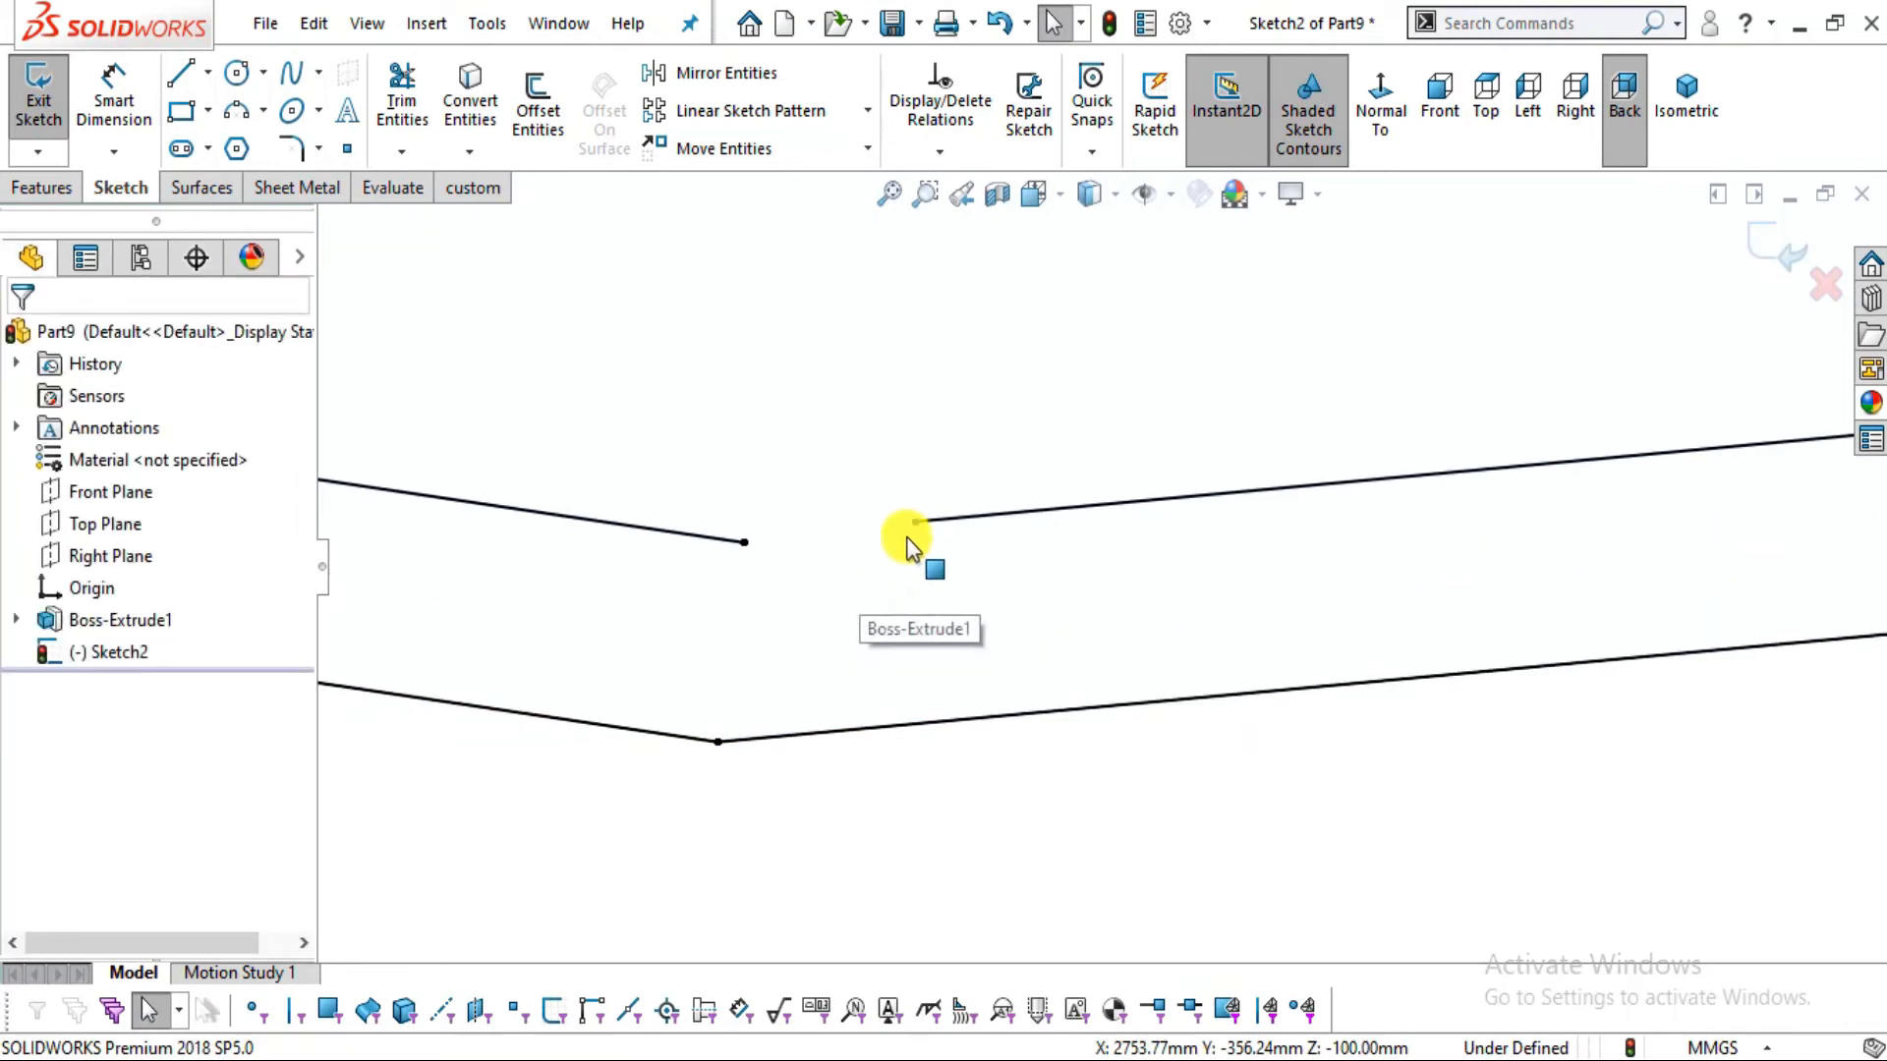
drag(916, 522, 820, 531)
click(744, 543)
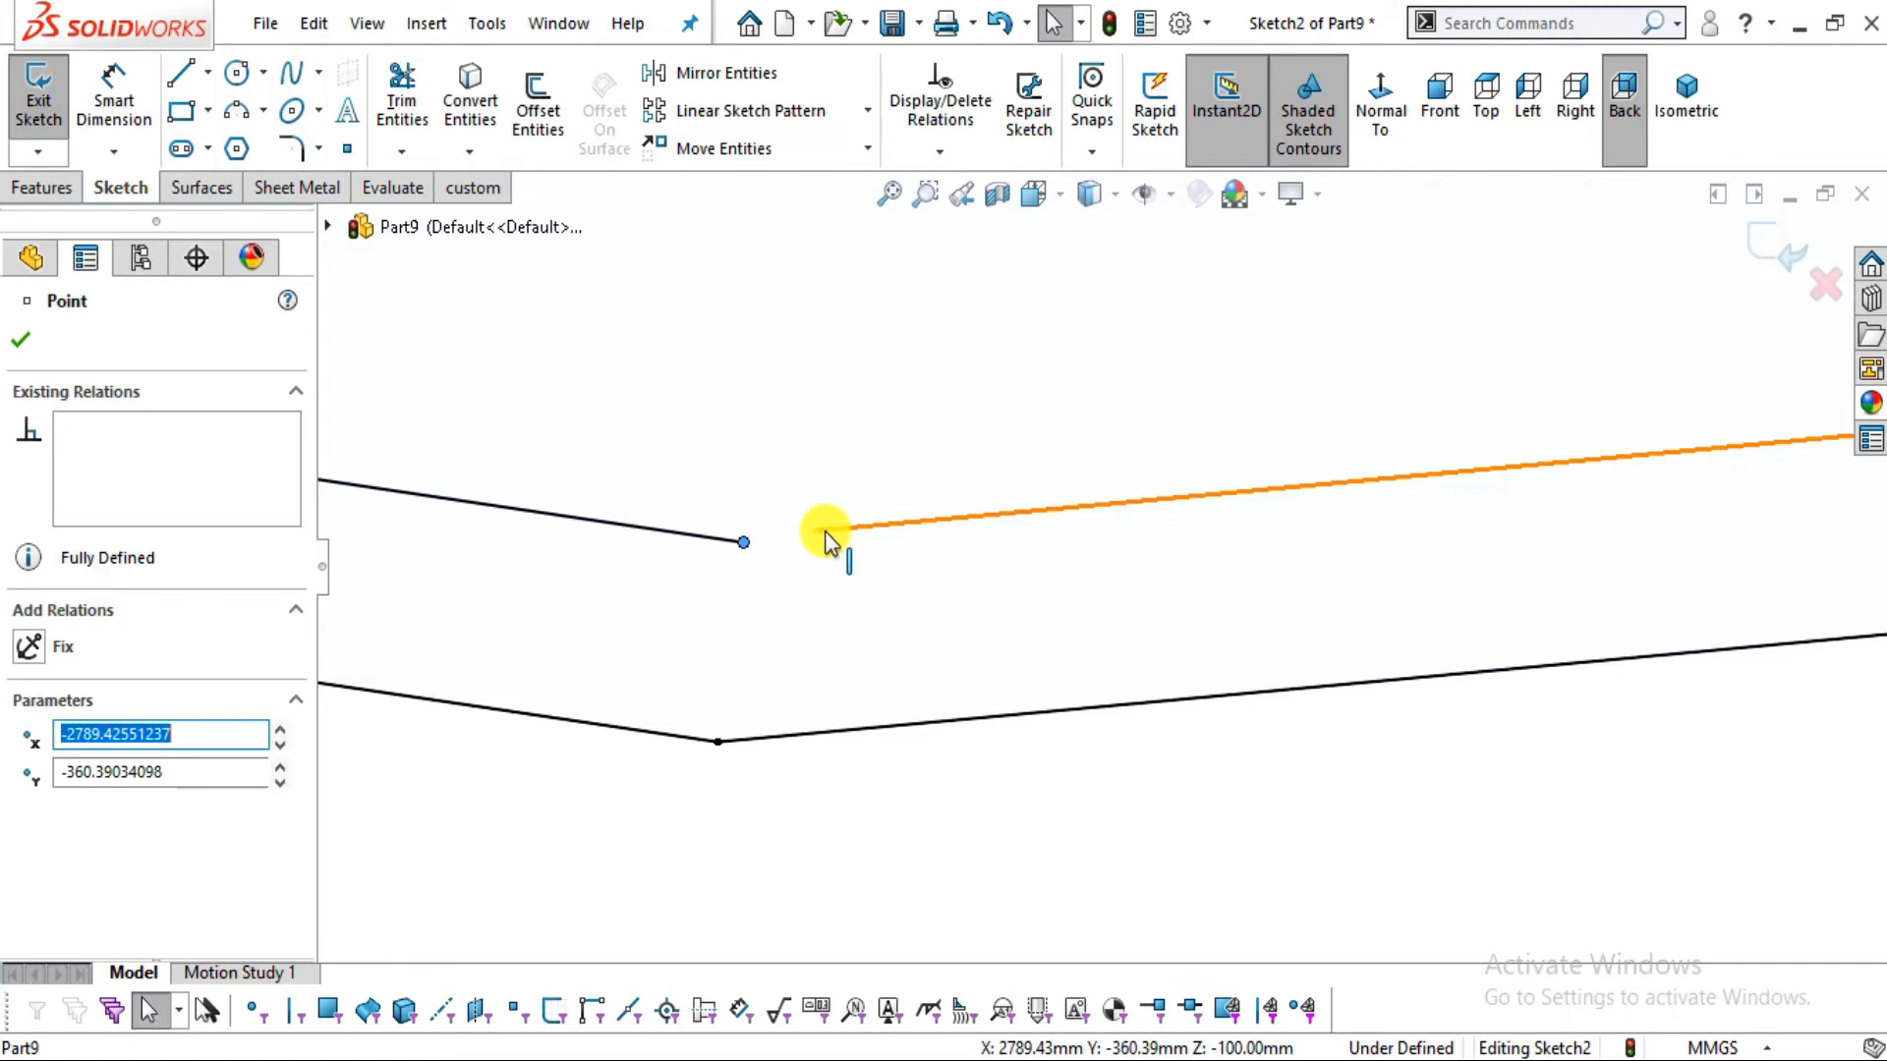
ctrl+click(821, 533)
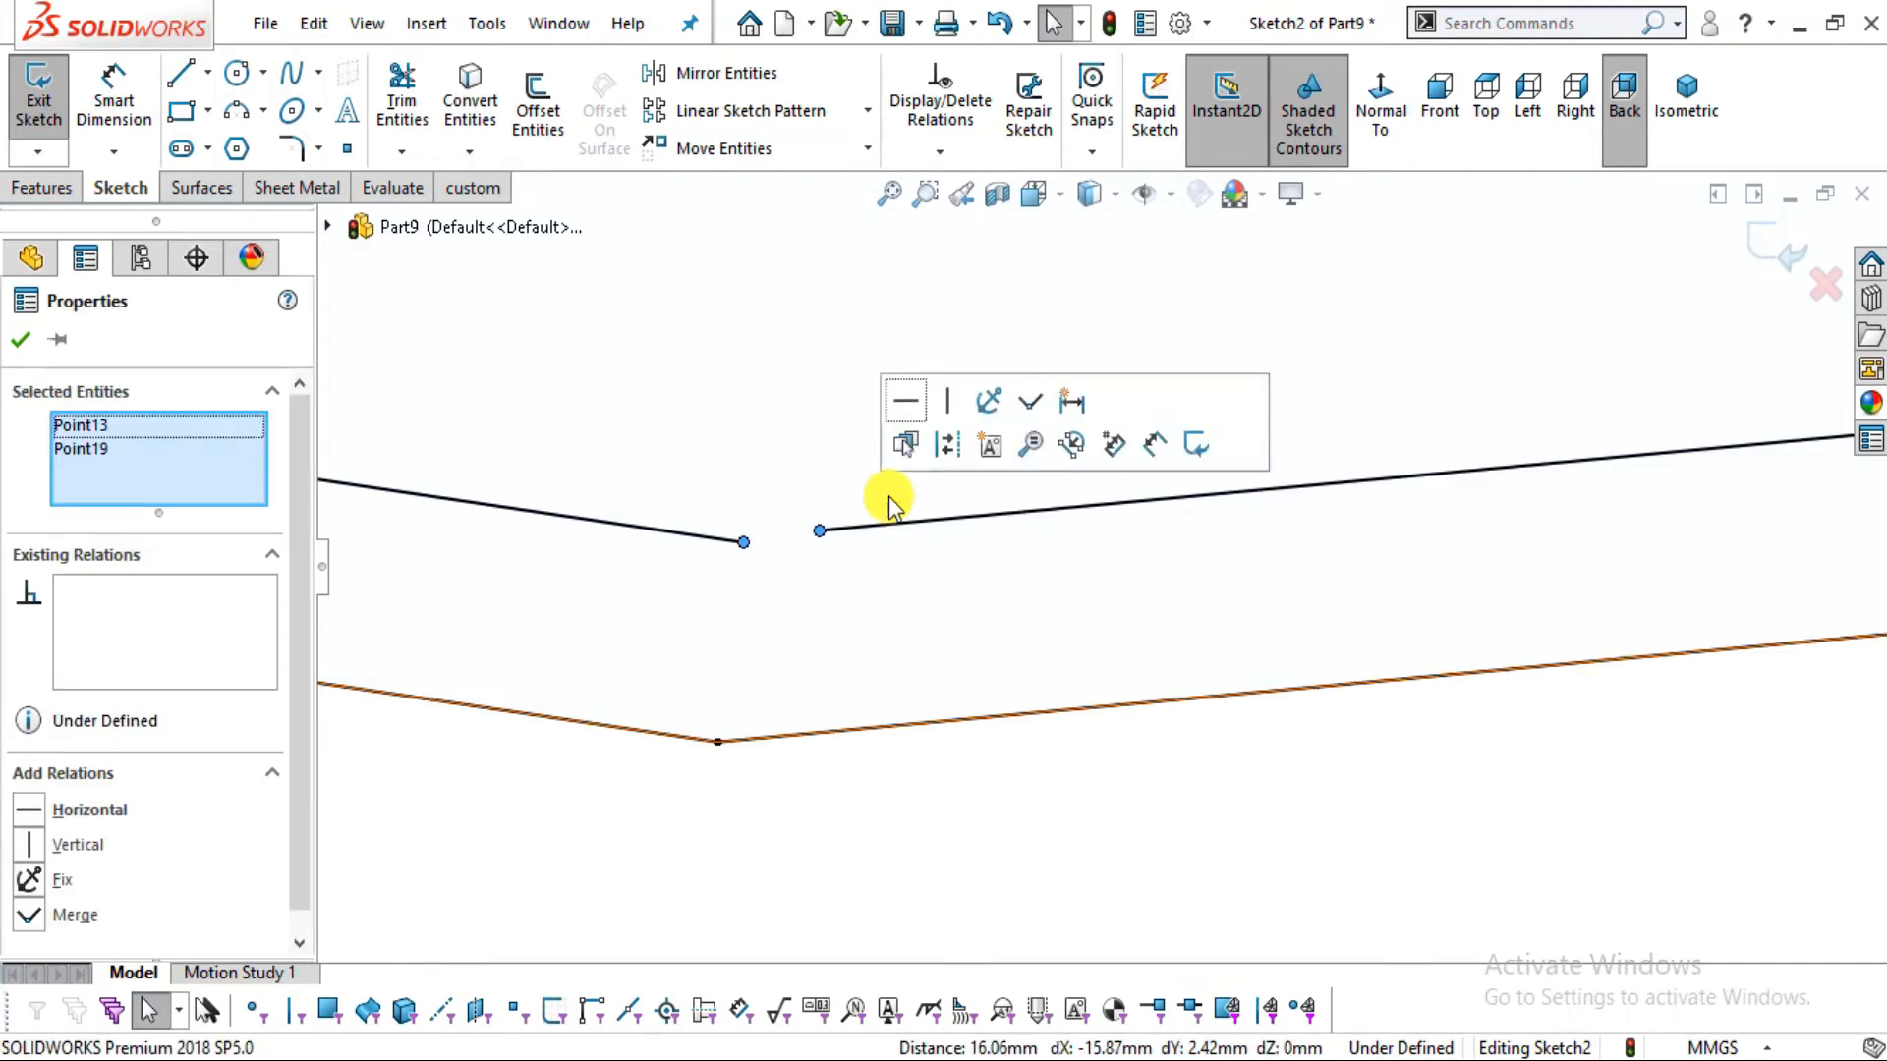
click(1022, 401)
key(Escape)
key(Escape)
Extend both inner offset lines past each other so that they cross above the bottom corner
scroll(1077, 630, up, 5)
scroll(1028, 636, down, 3)
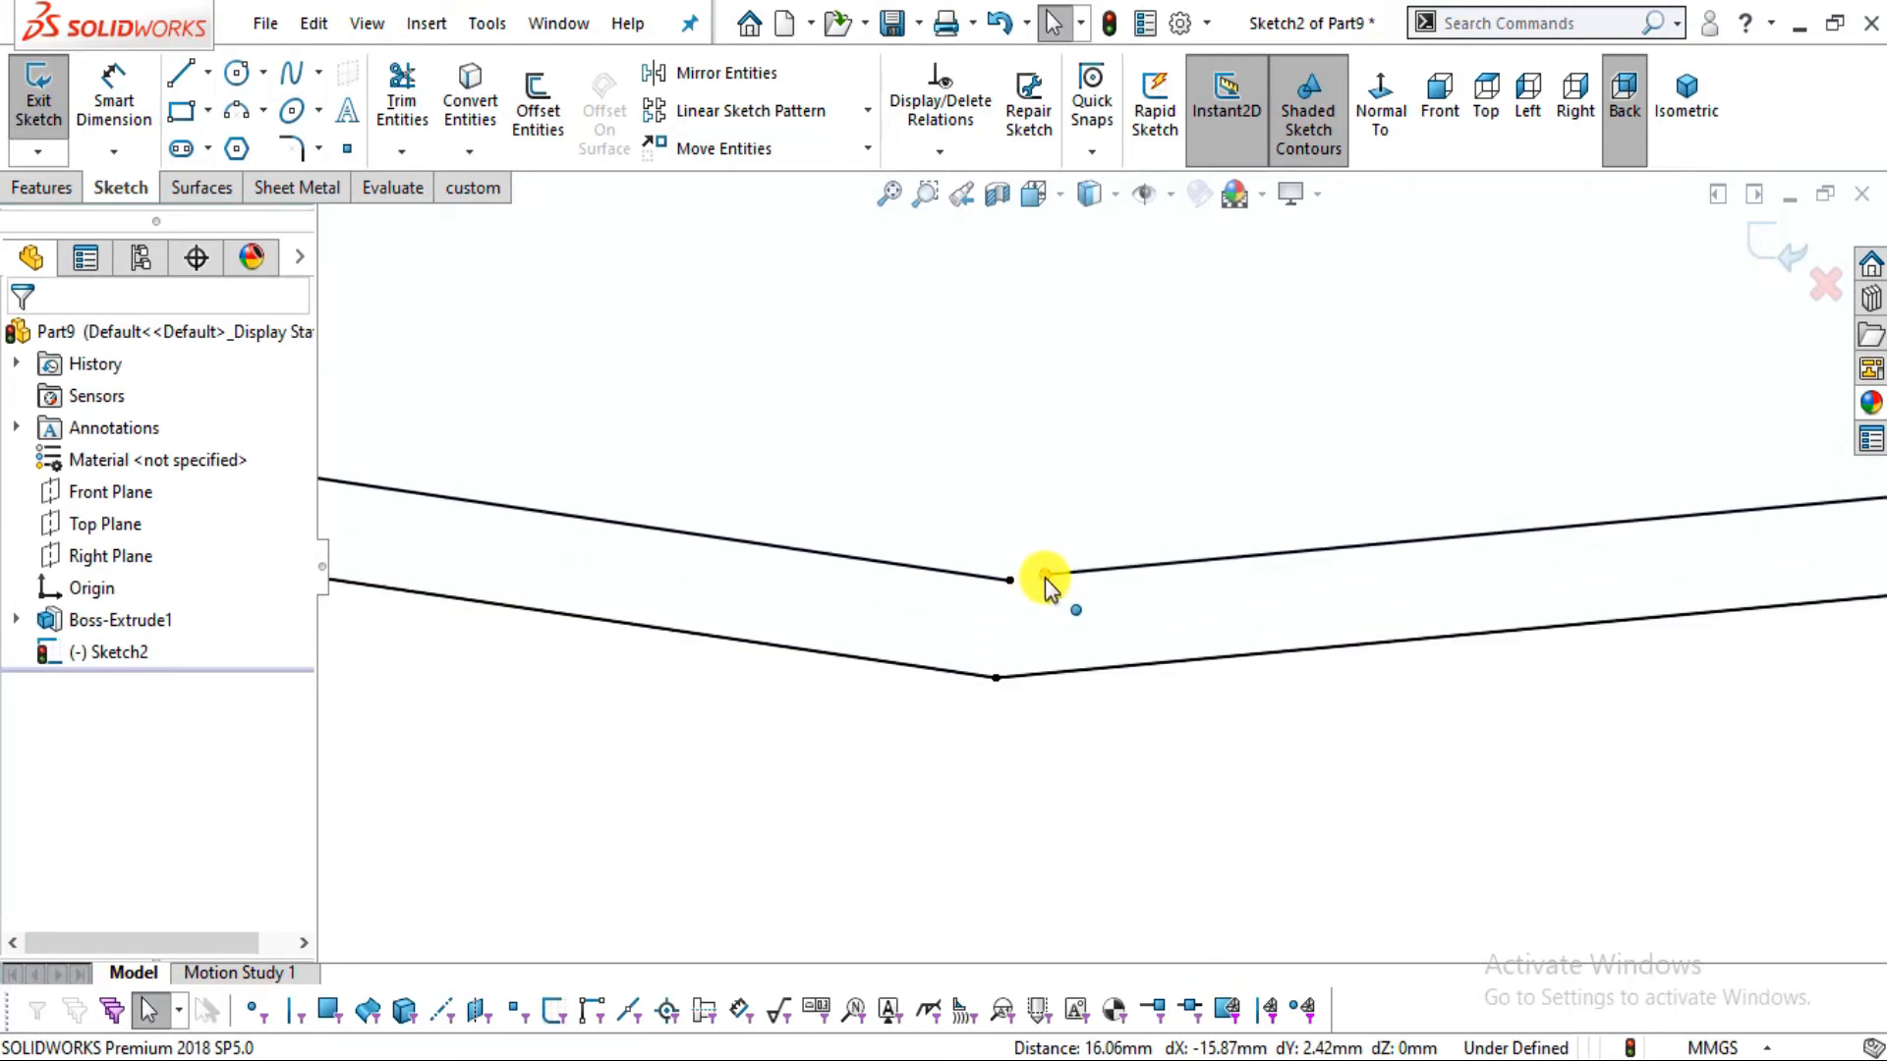
drag(1012, 580, 865, 589)
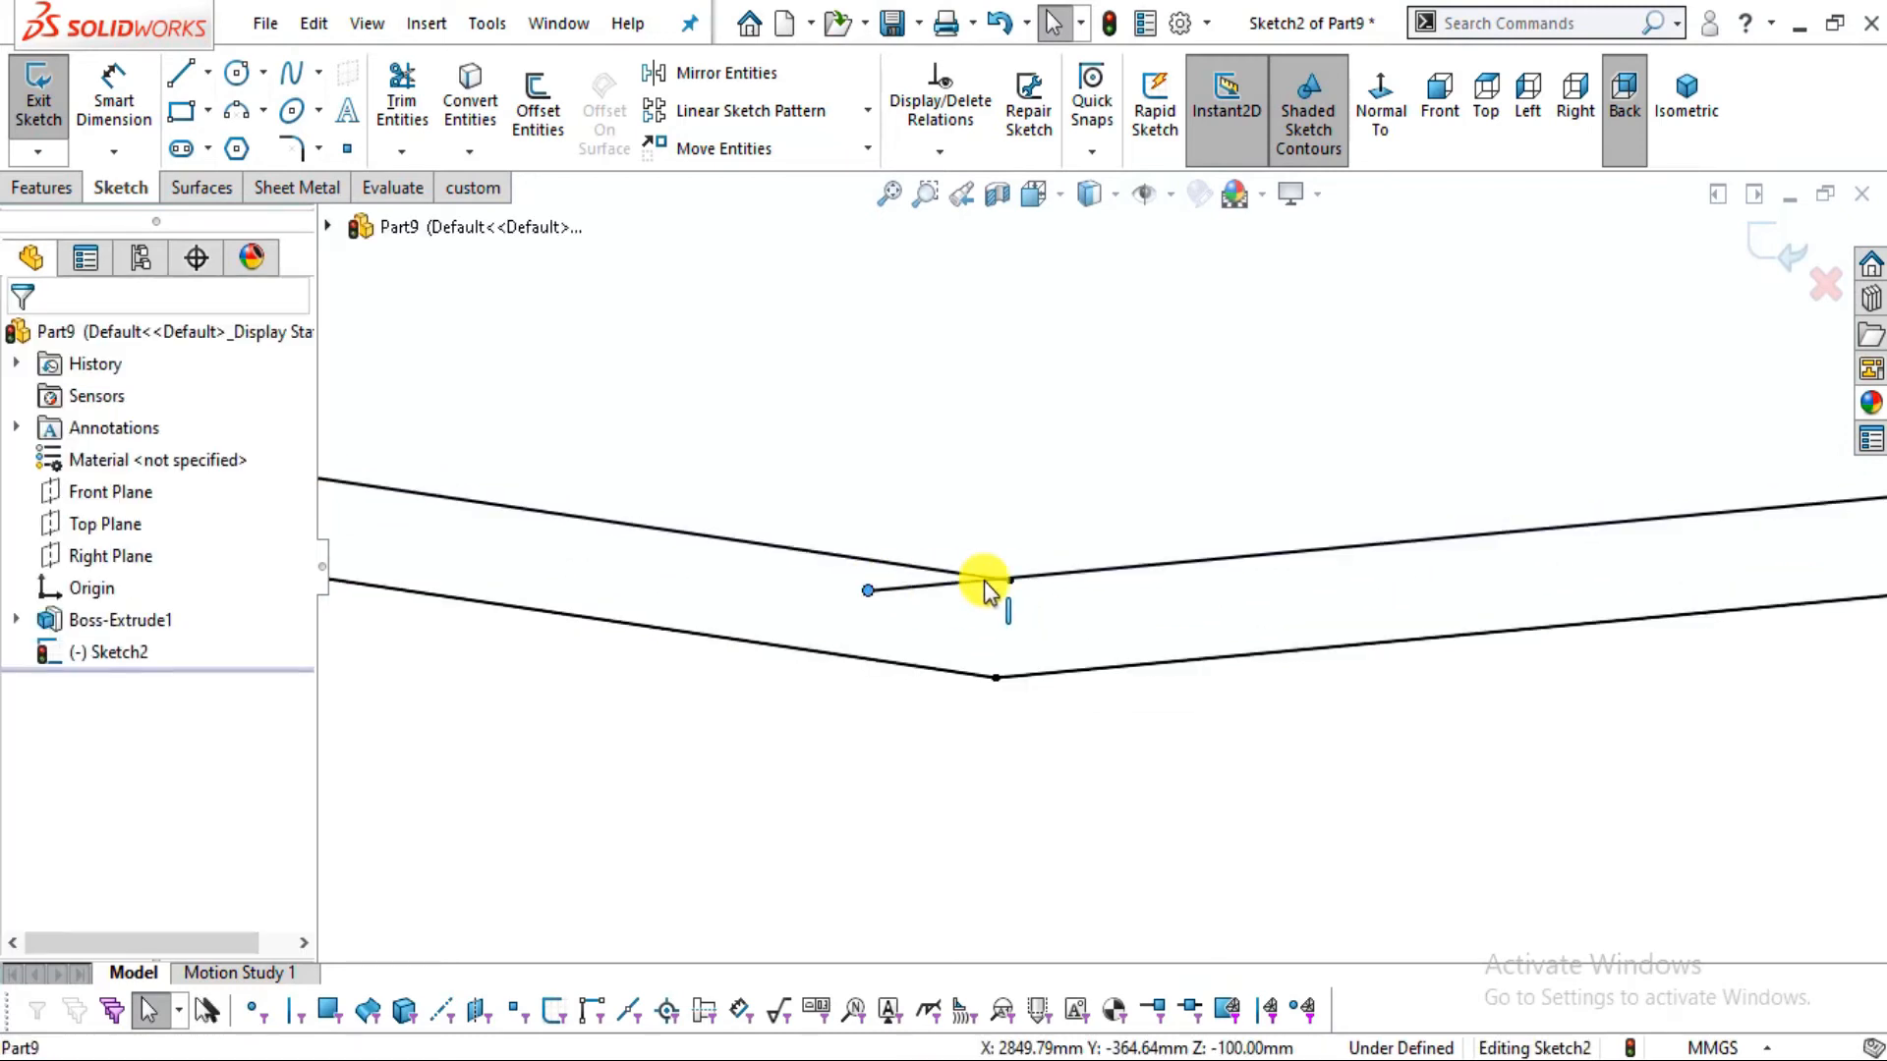
scroll(1032, 589, down, 5)
drag(1022, 602, 1119, 638)
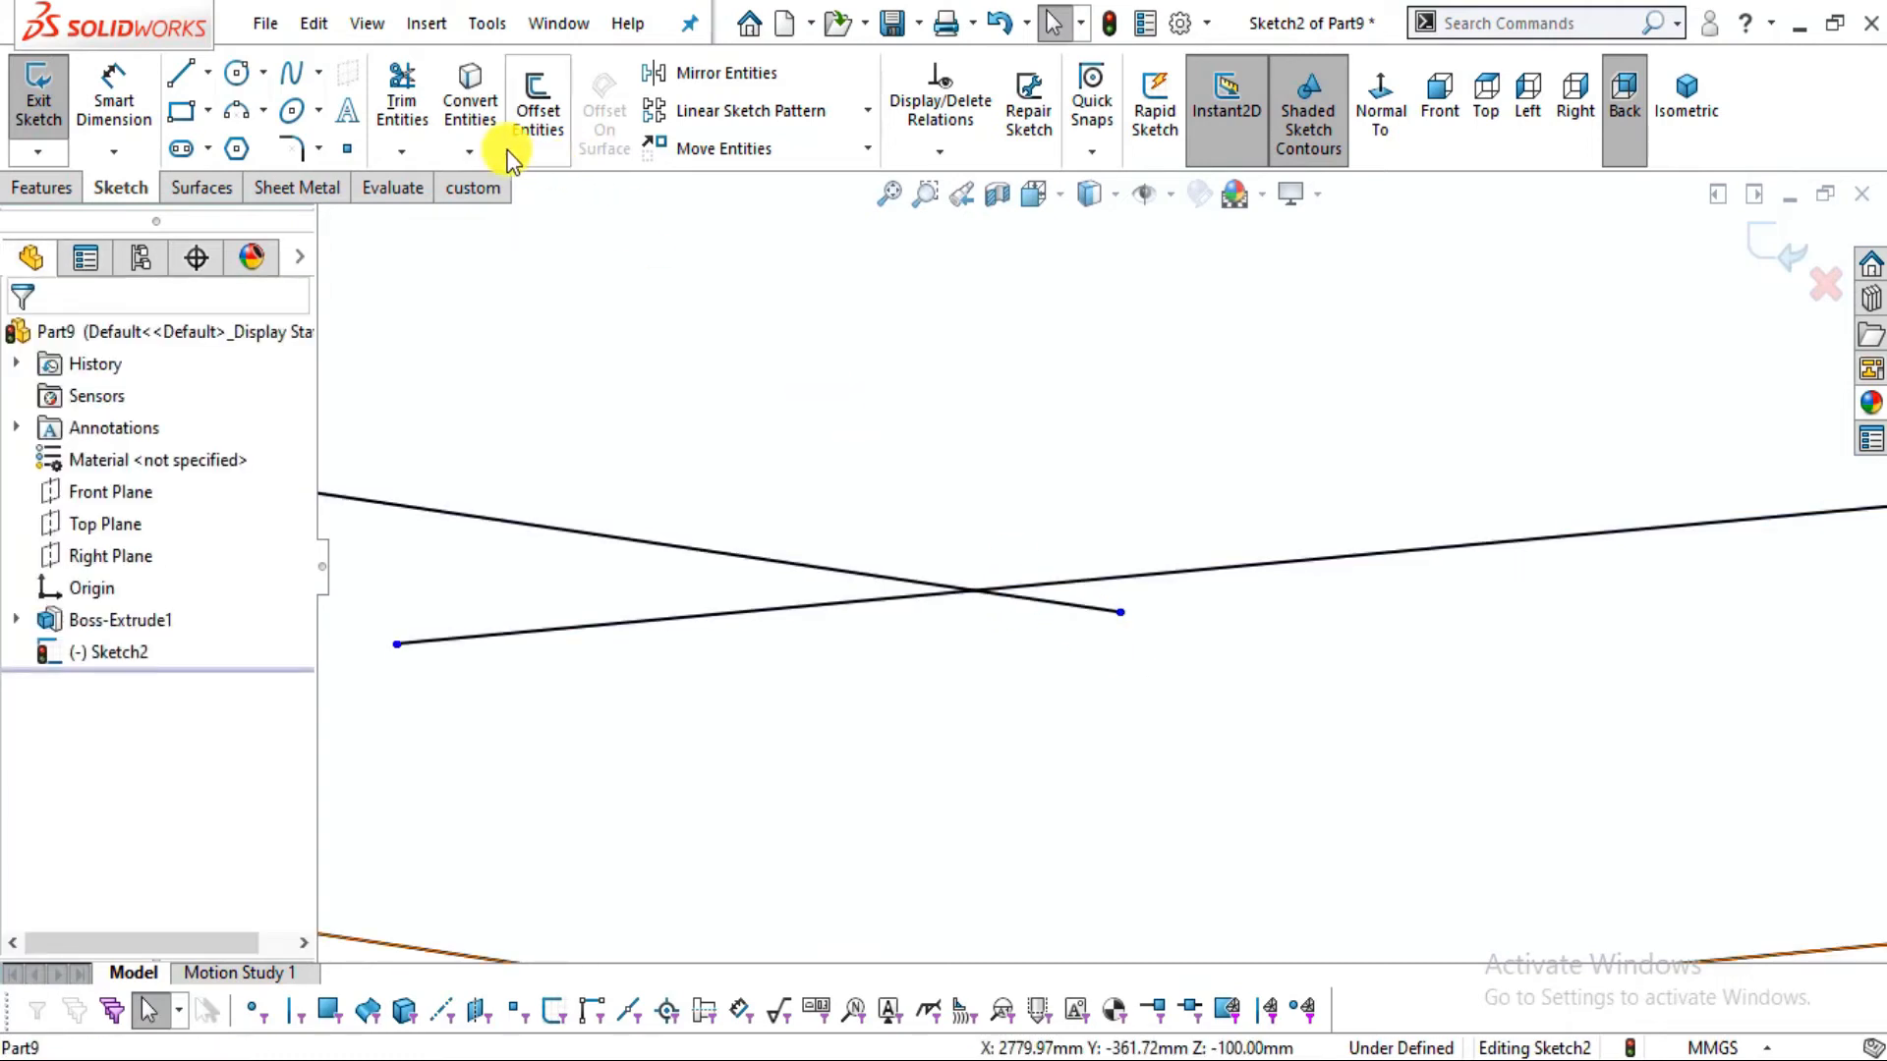
Trim the overhanging ends of the two crossing inner lines back to their intersection
click(420, 118)
drag(455, 560, 1081, 768)
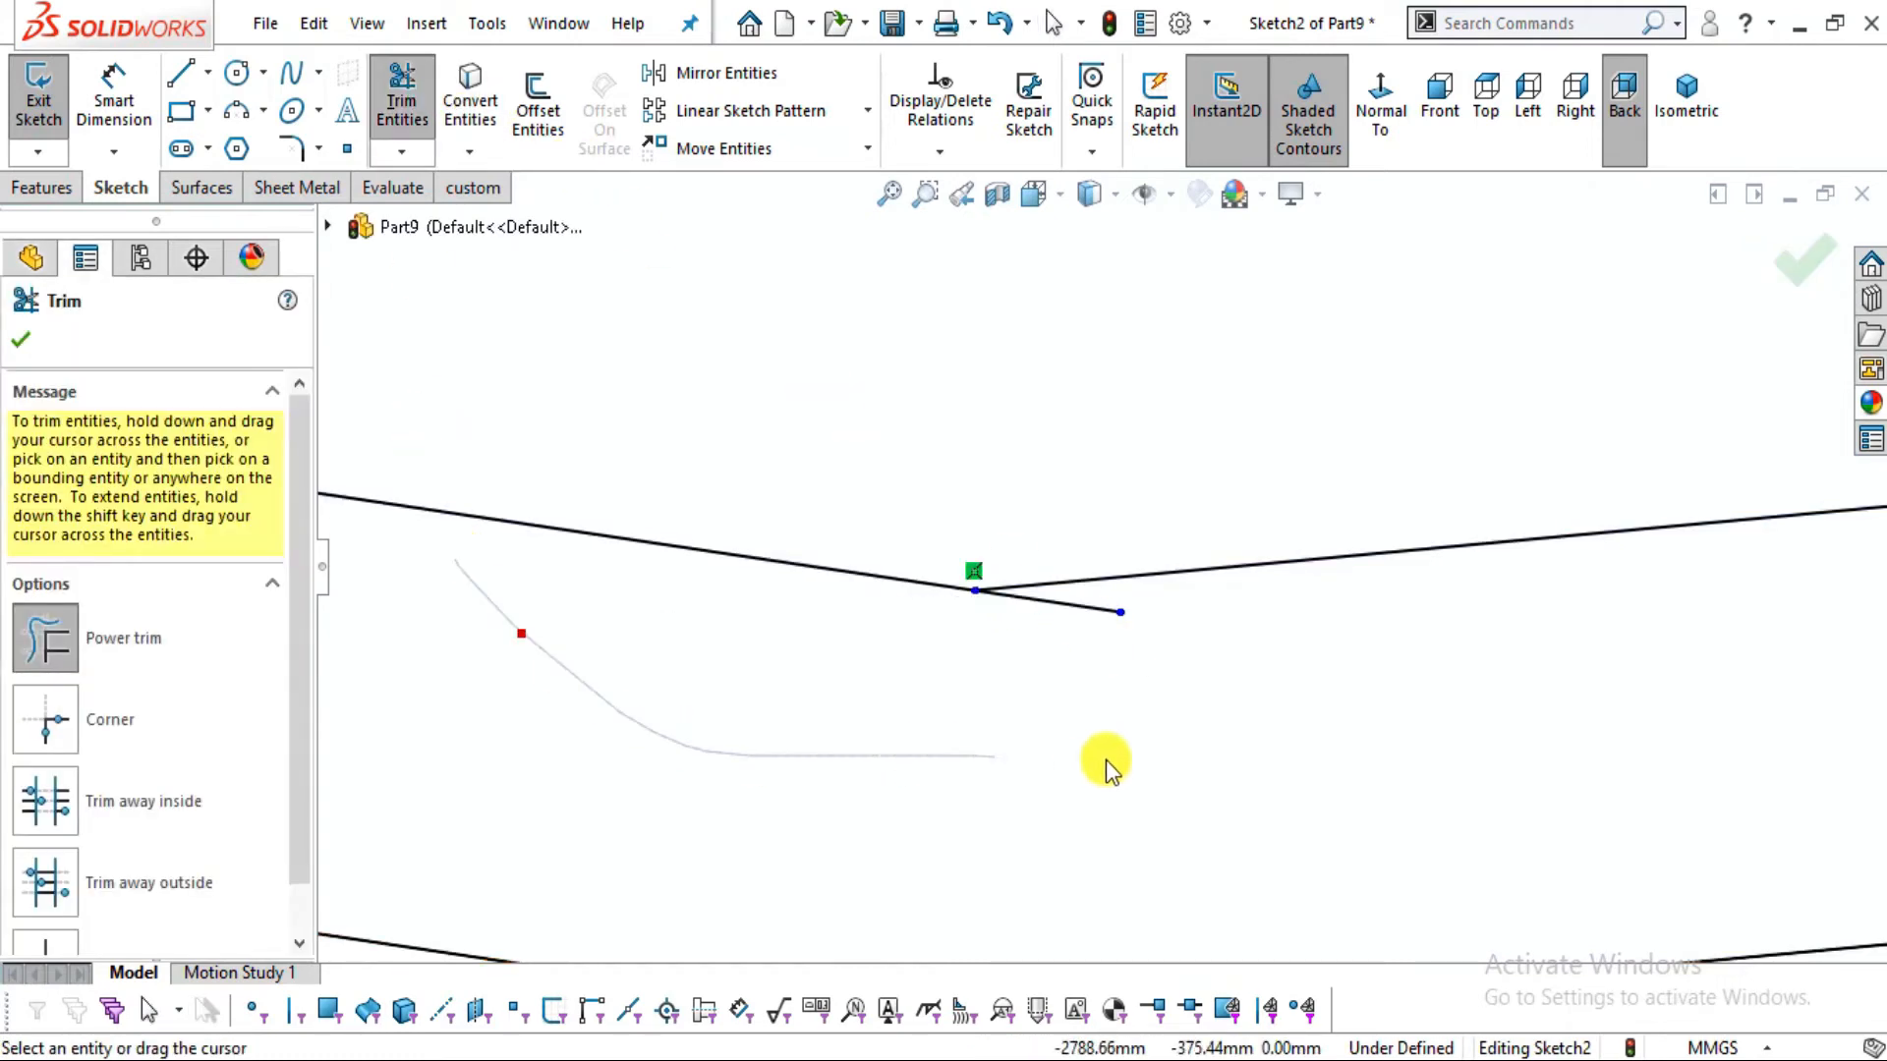
key(Escape)
scroll(1212, 647, up, 12)
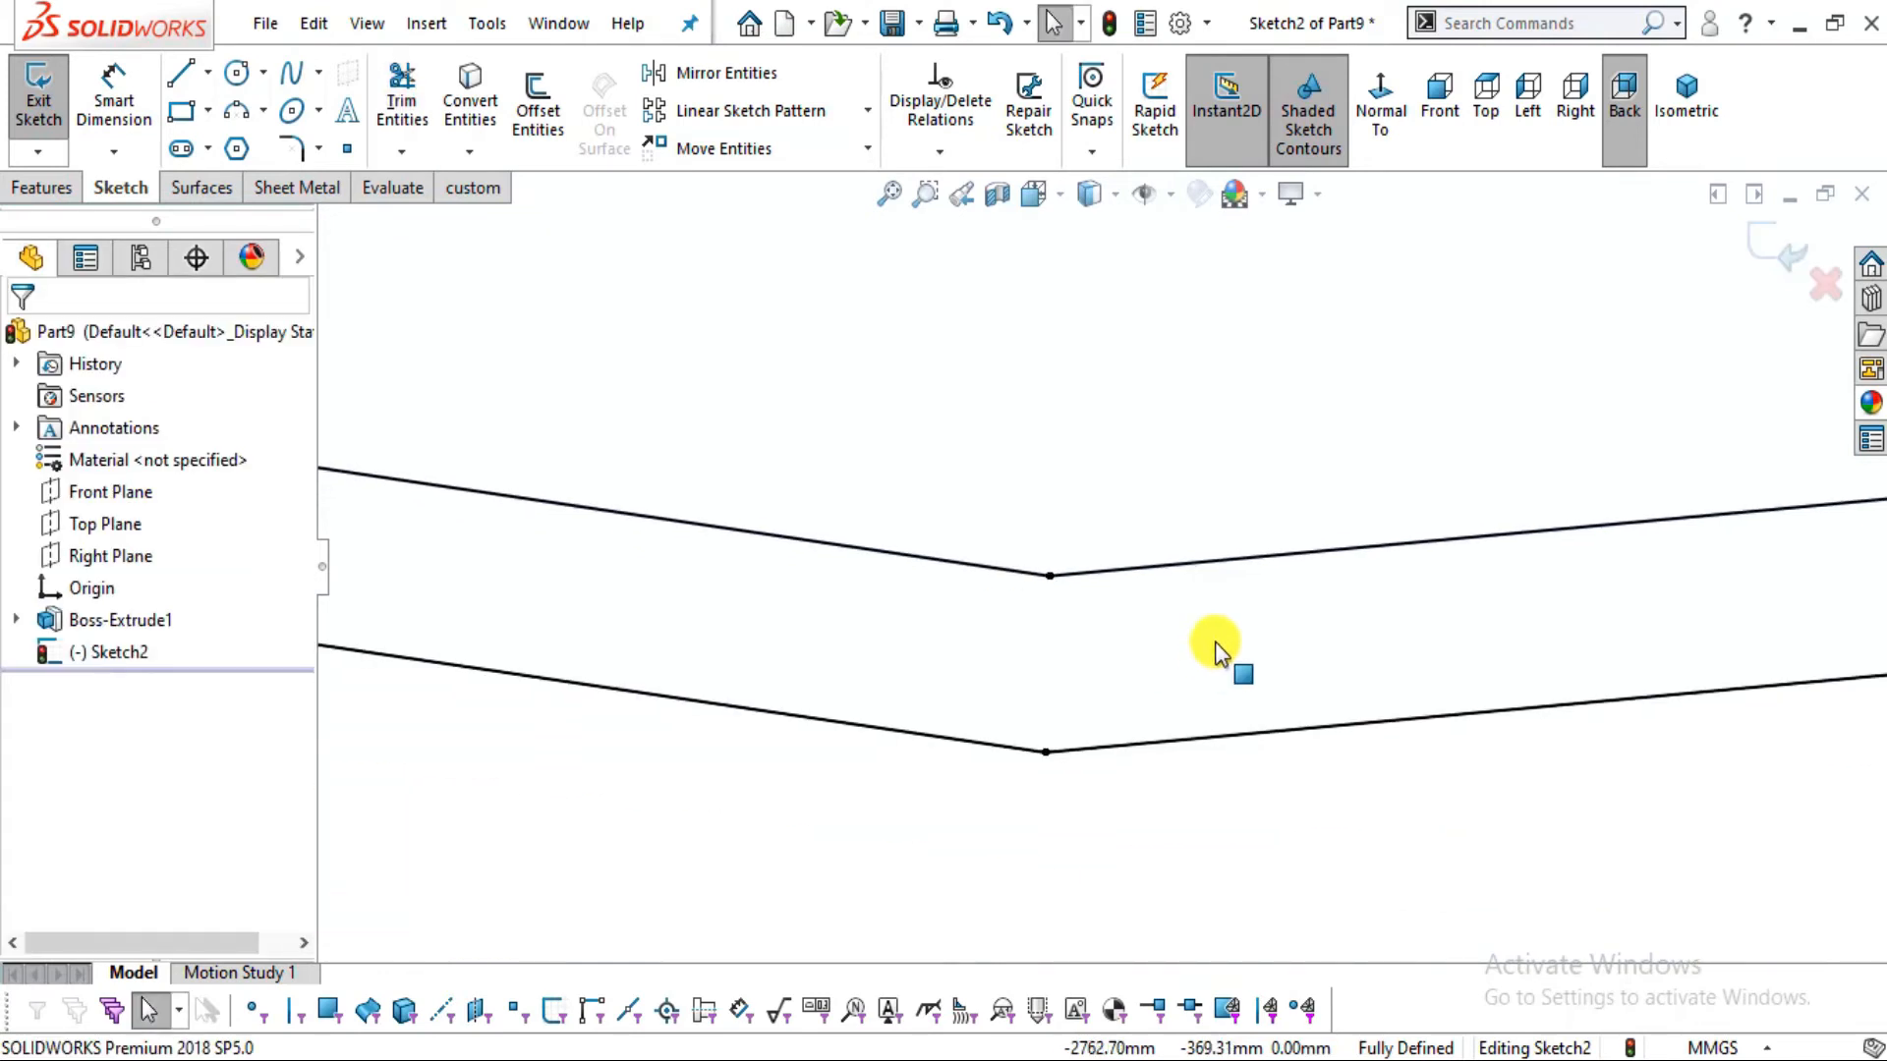
Close the strip's open end near the rounded tip with a short line joining the outer and inner lower lines' endpoints
scroll(896, 384, down, 2)
scroll(898, 385, up, 2)
scroll(582, 364, down, 2)
scroll(581, 364, up, 3)
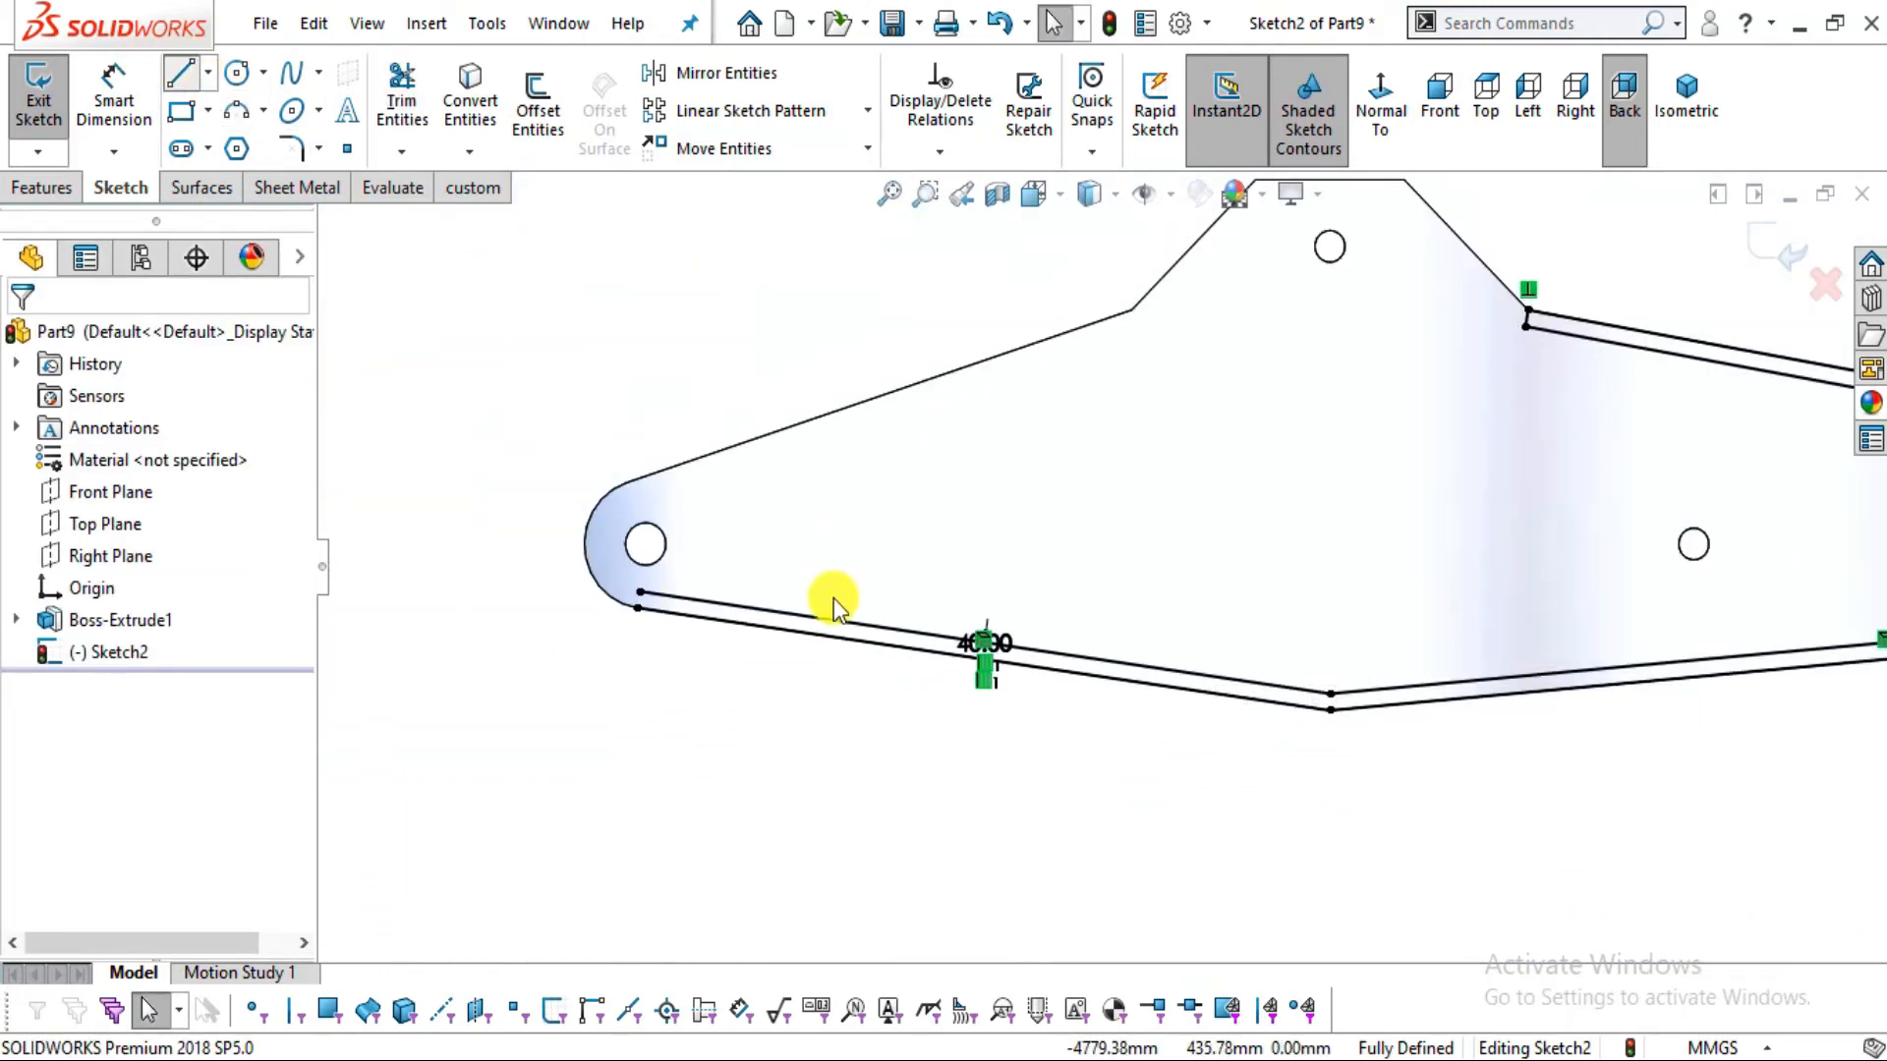
scroll(724, 607, down, 5)
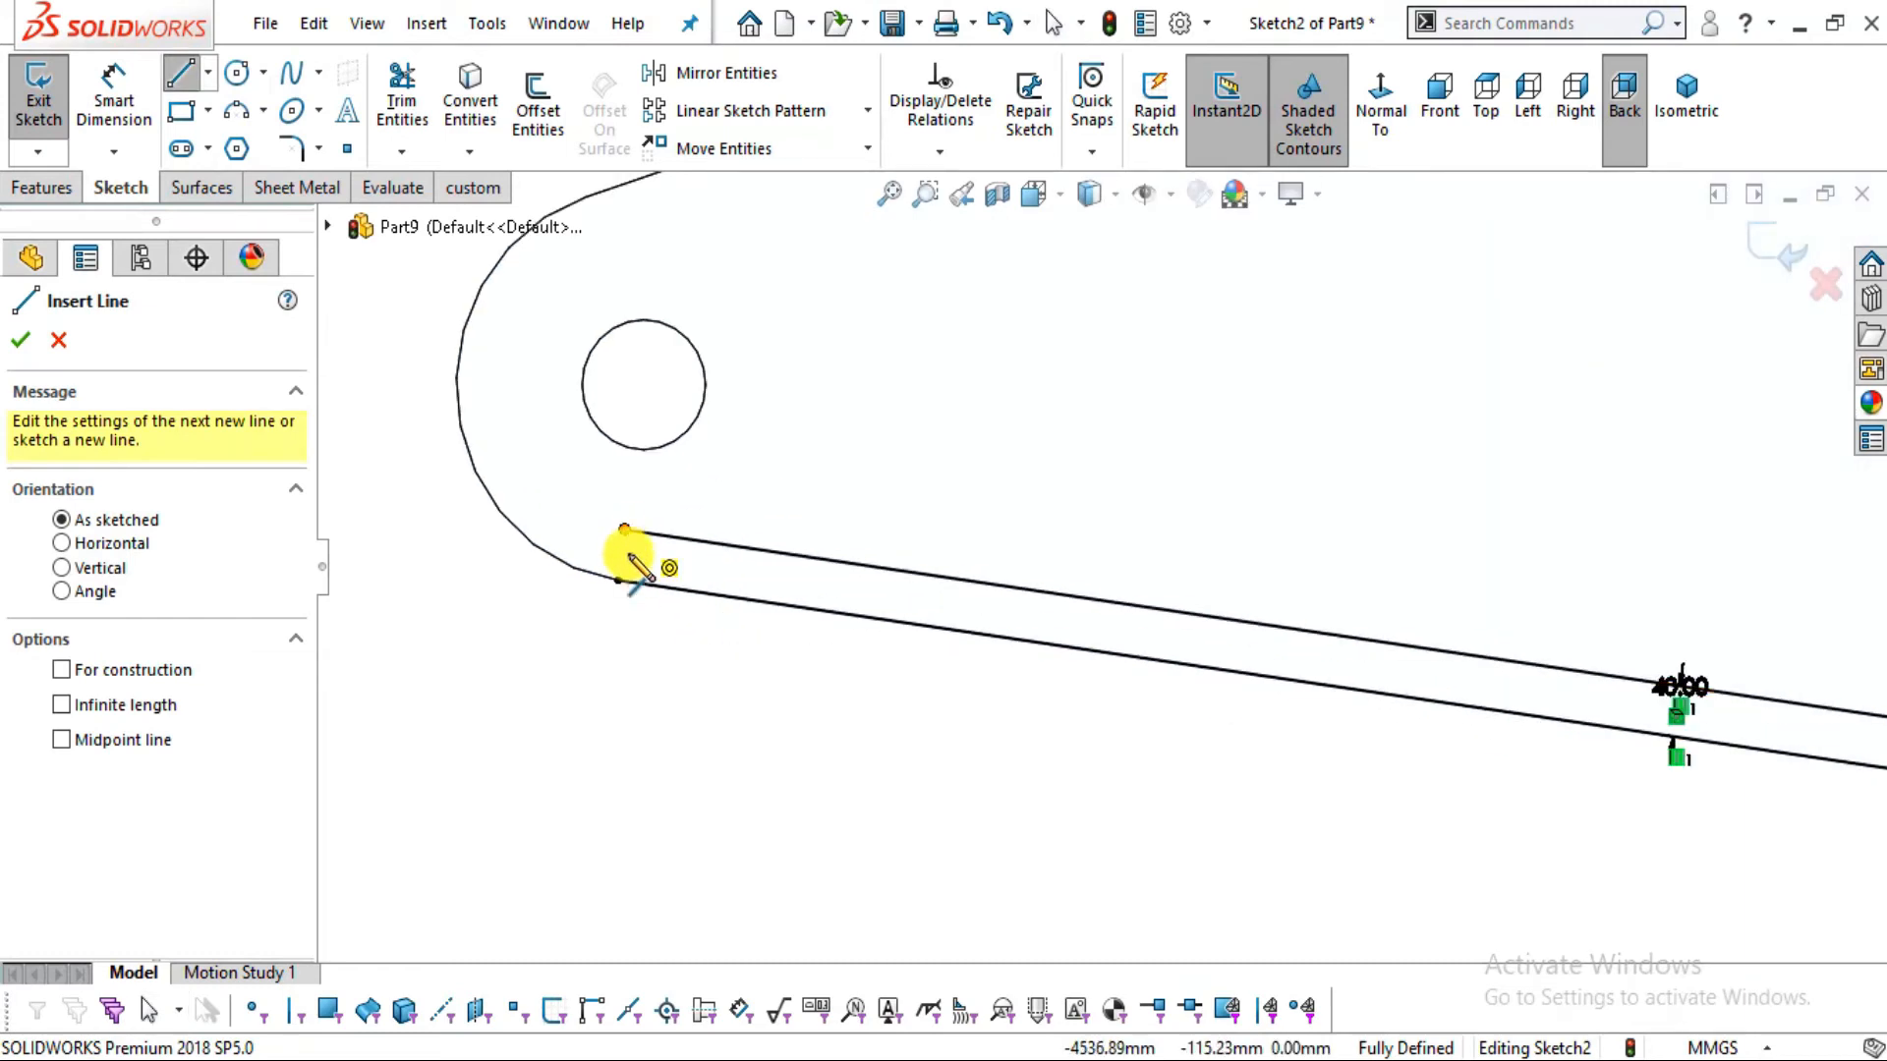
click(627, 535)
click(620, 581)
key(Escape)
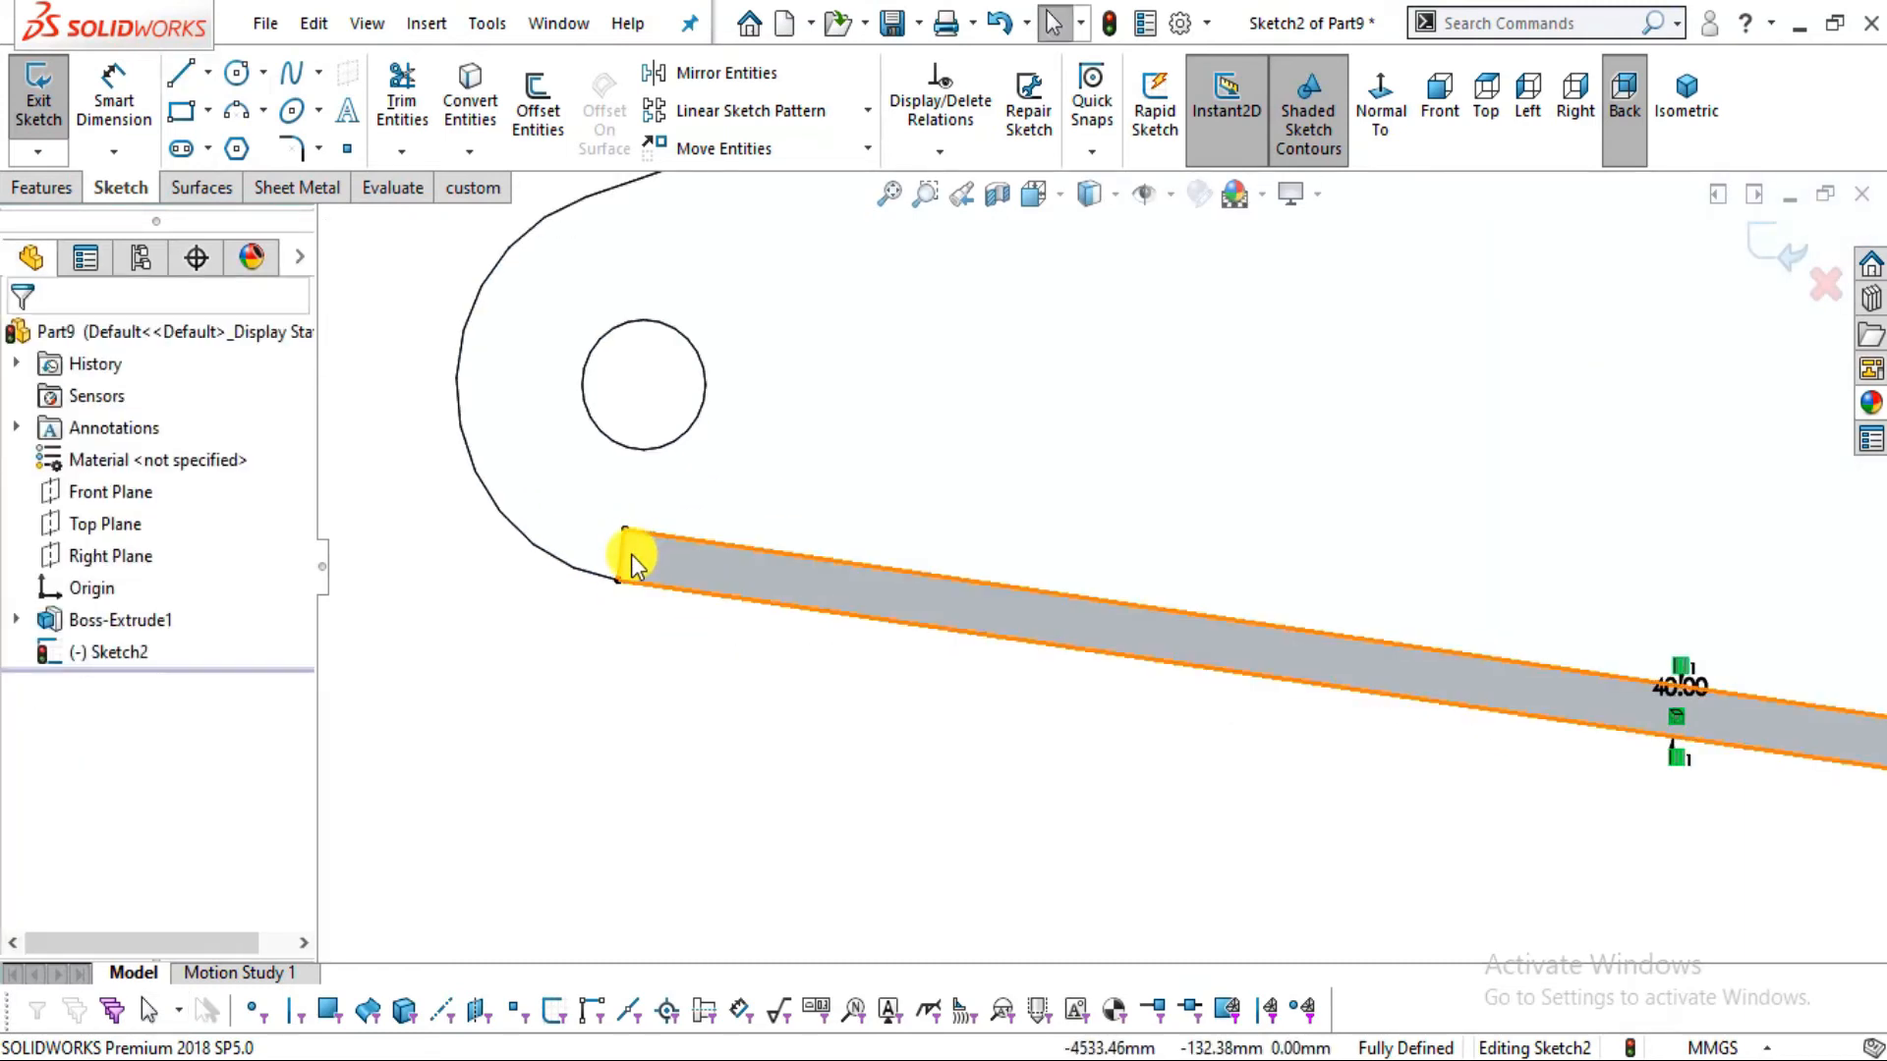
Pull the strip's closing line back along the lower edge and dimension its outer corner 706 mm horizontally from the end hole's centre
drag(623, 554, 1126, 615)
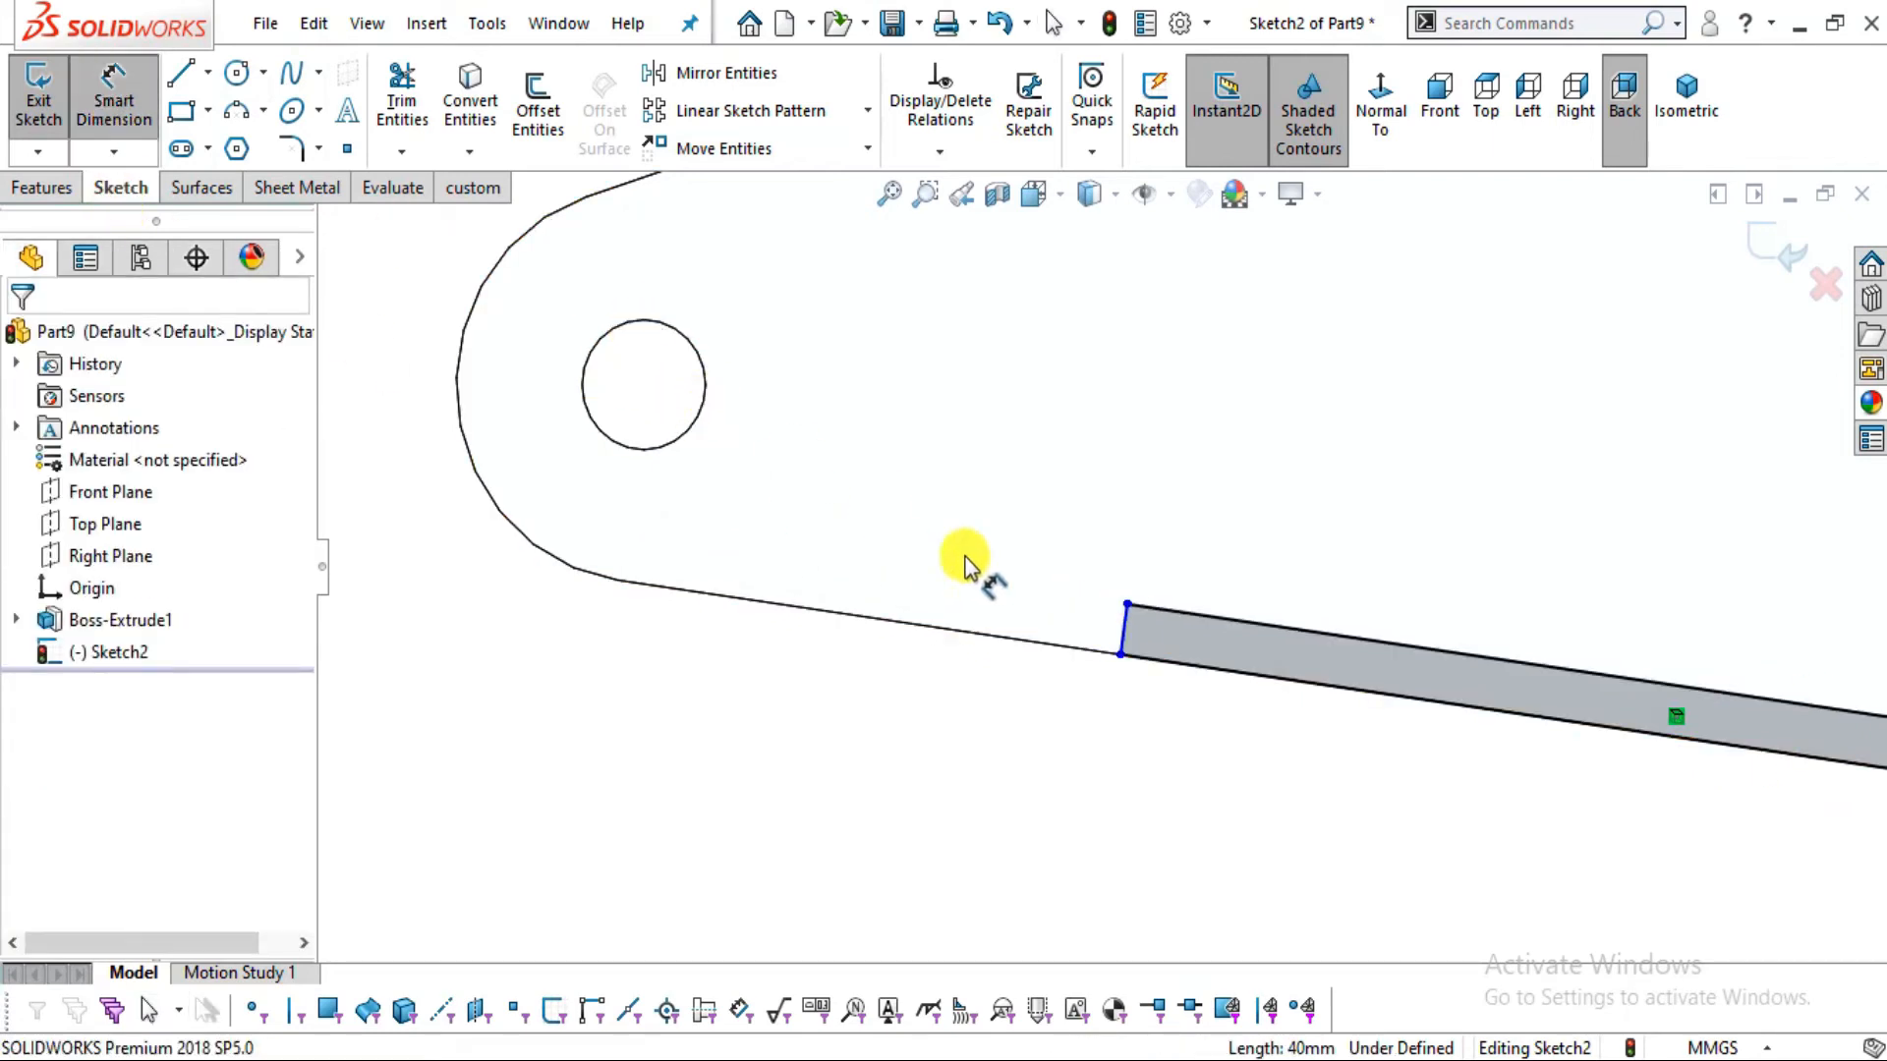
click(1121, 654)
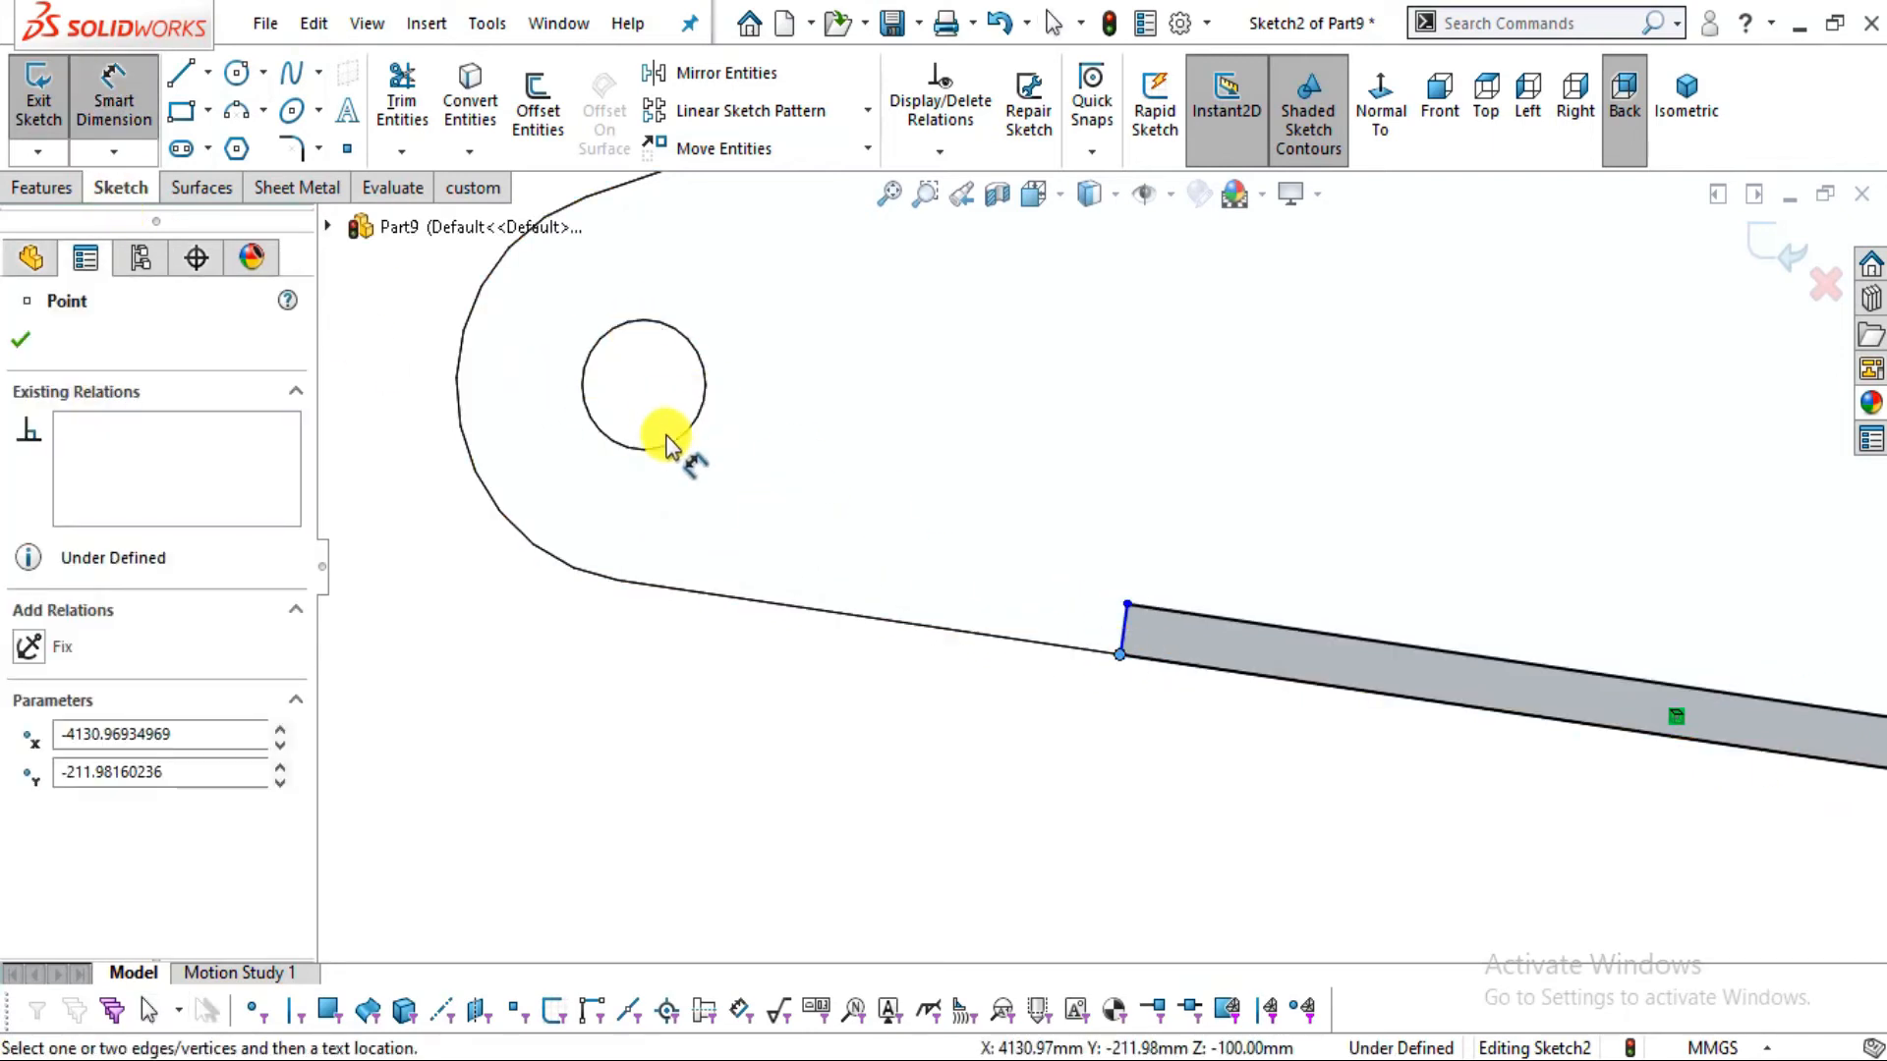
click(703, 391)
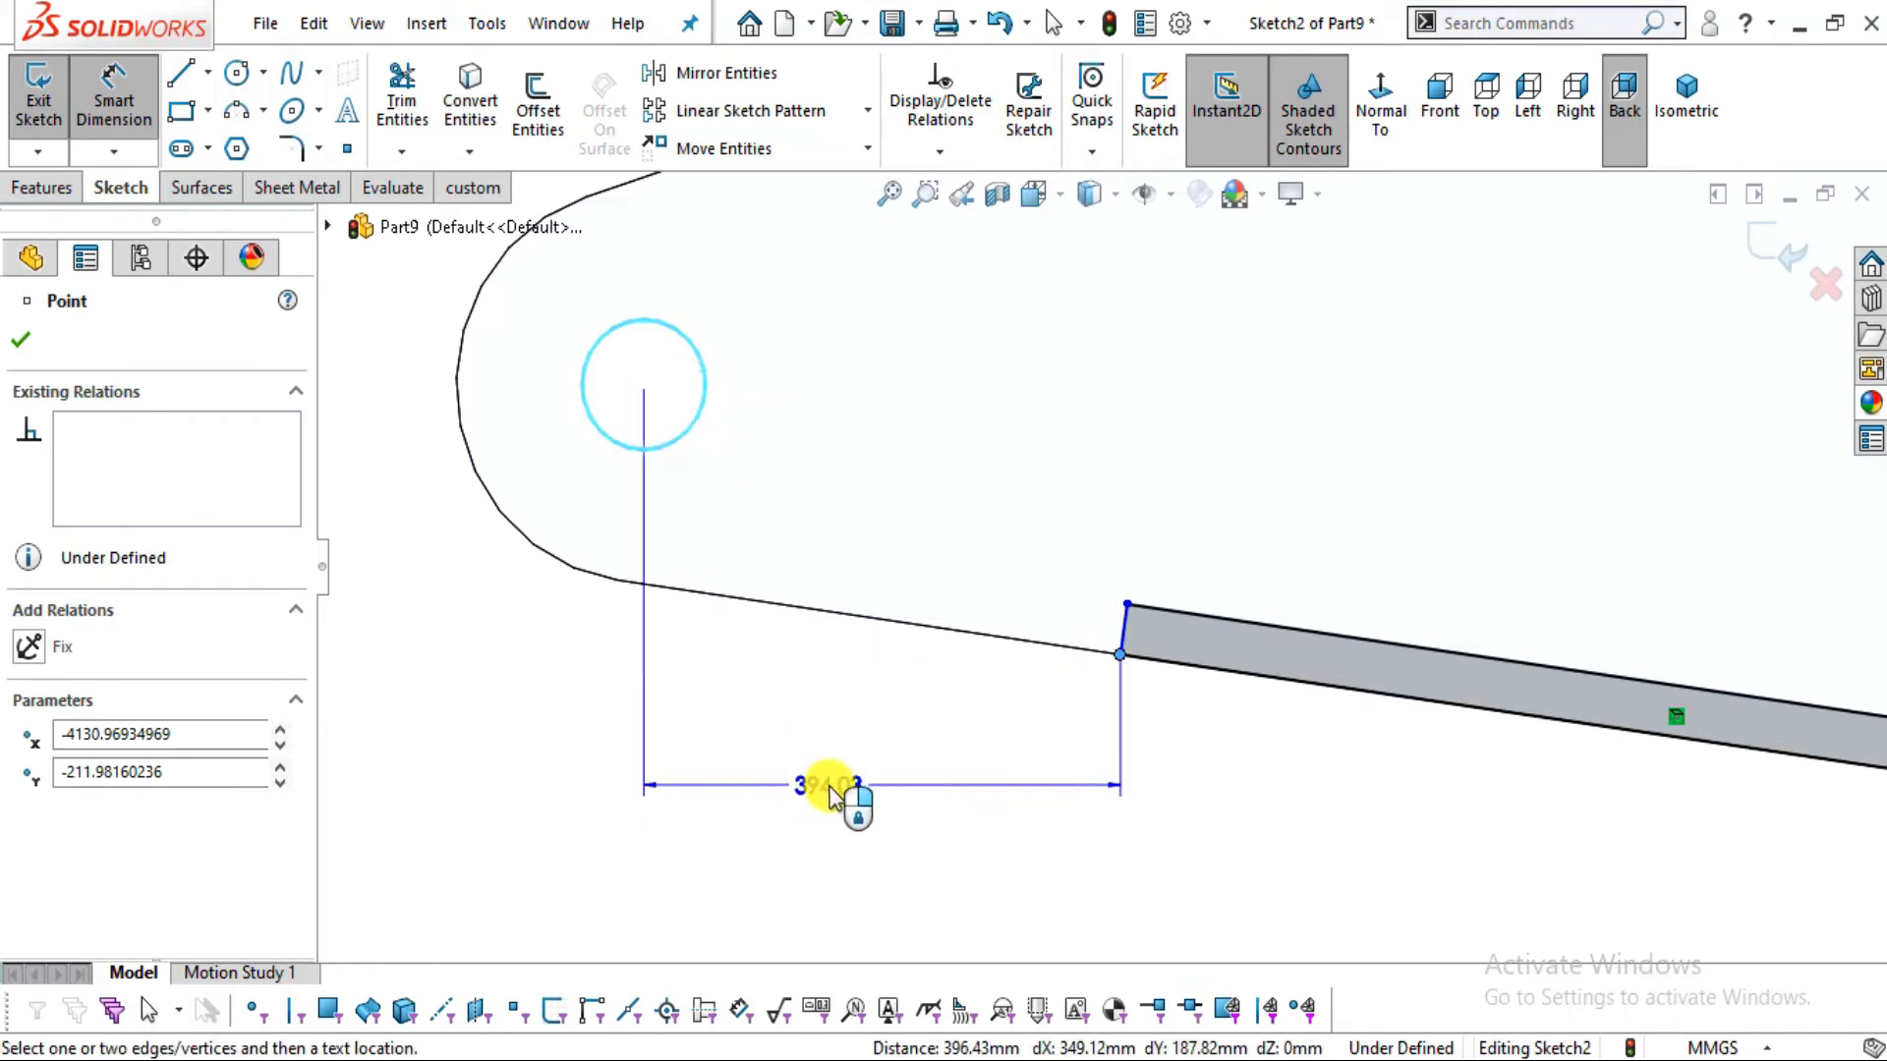
scroll(830, 788, up, 4)
key(alt+Tab)
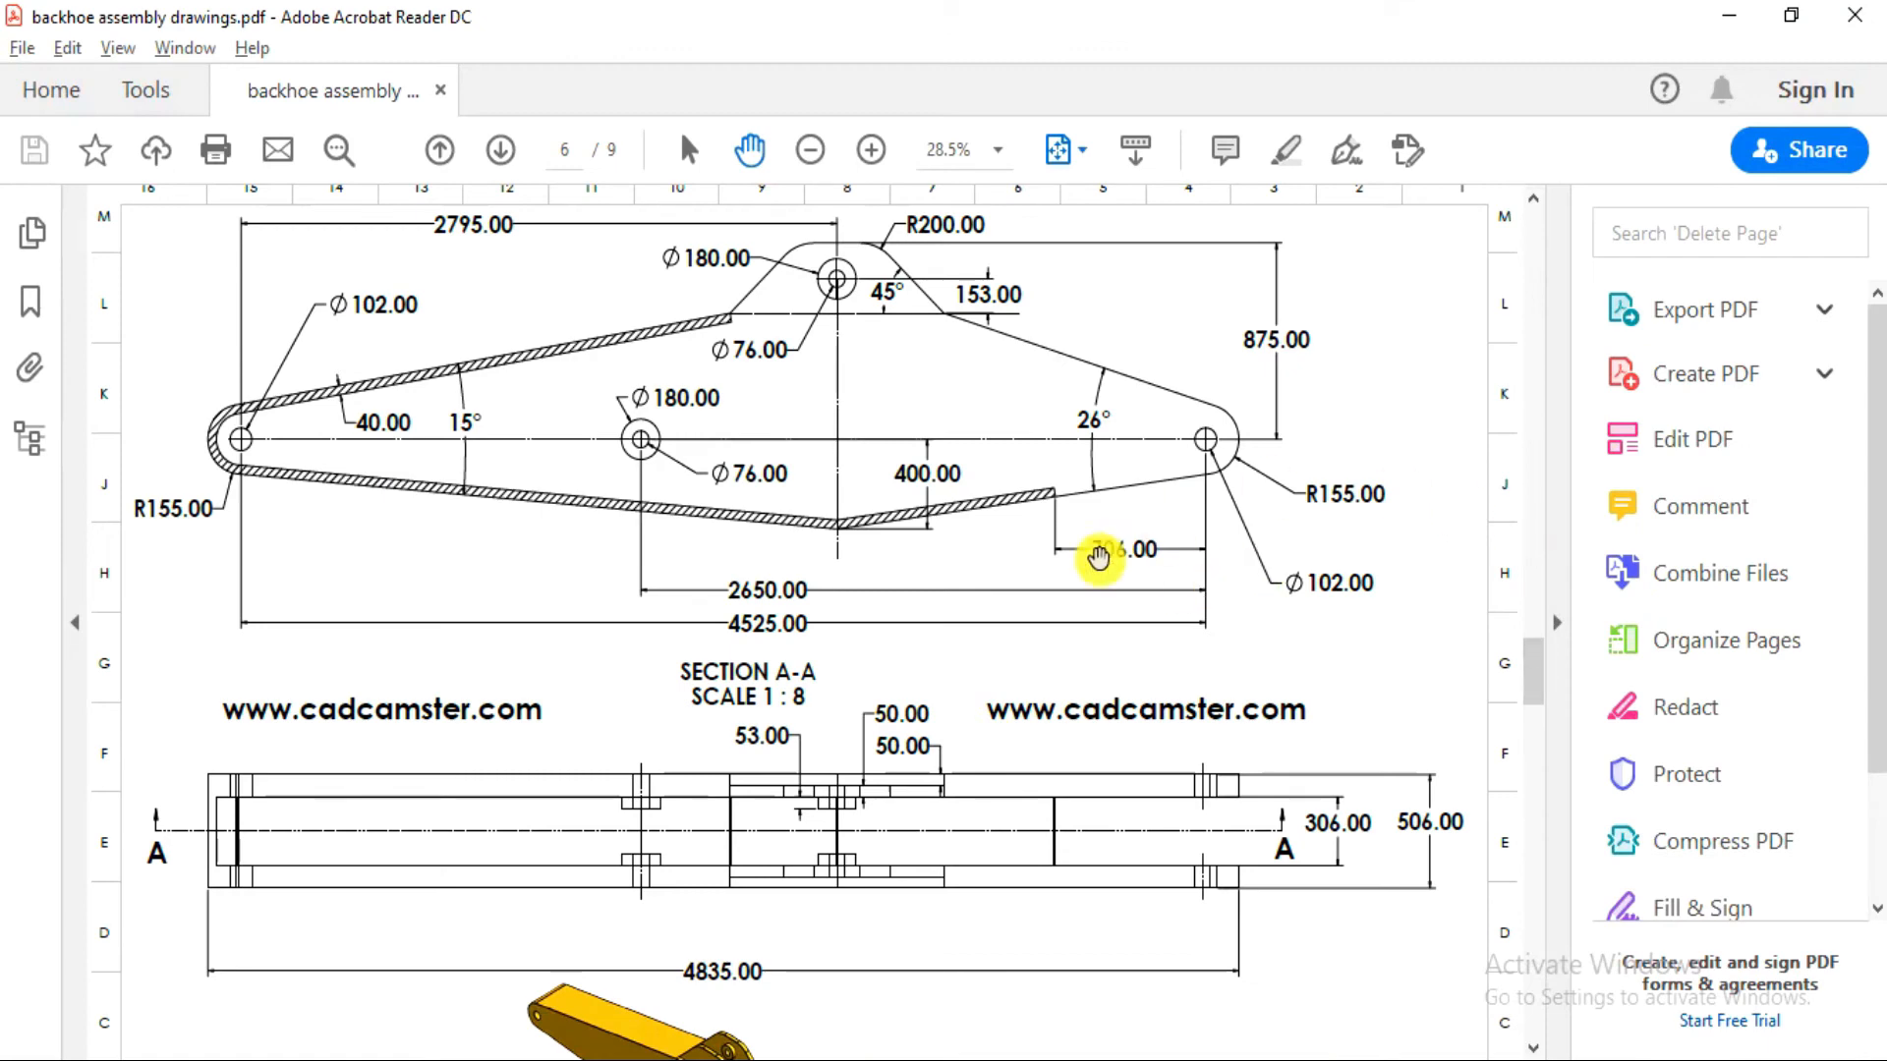
key(alt+Tab)
click(1109, 604)
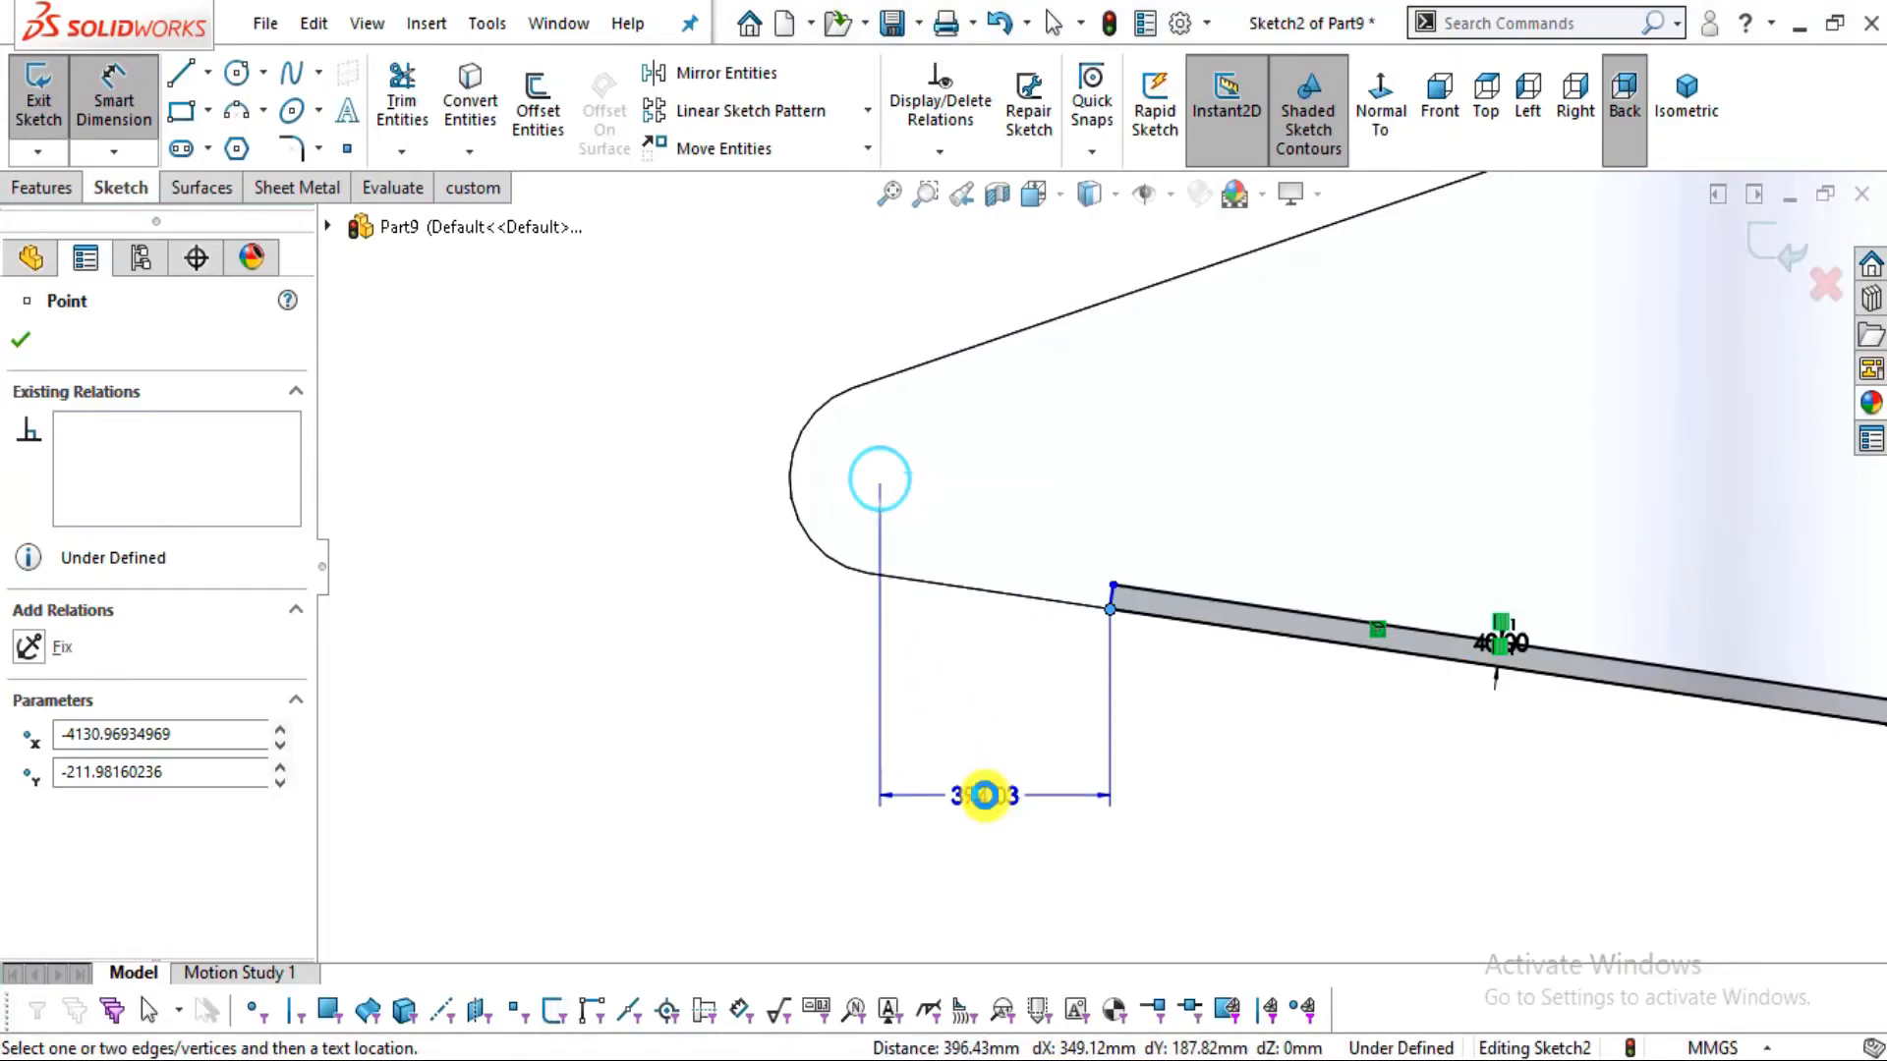
click(984, 795)
text(706)
key(Return)
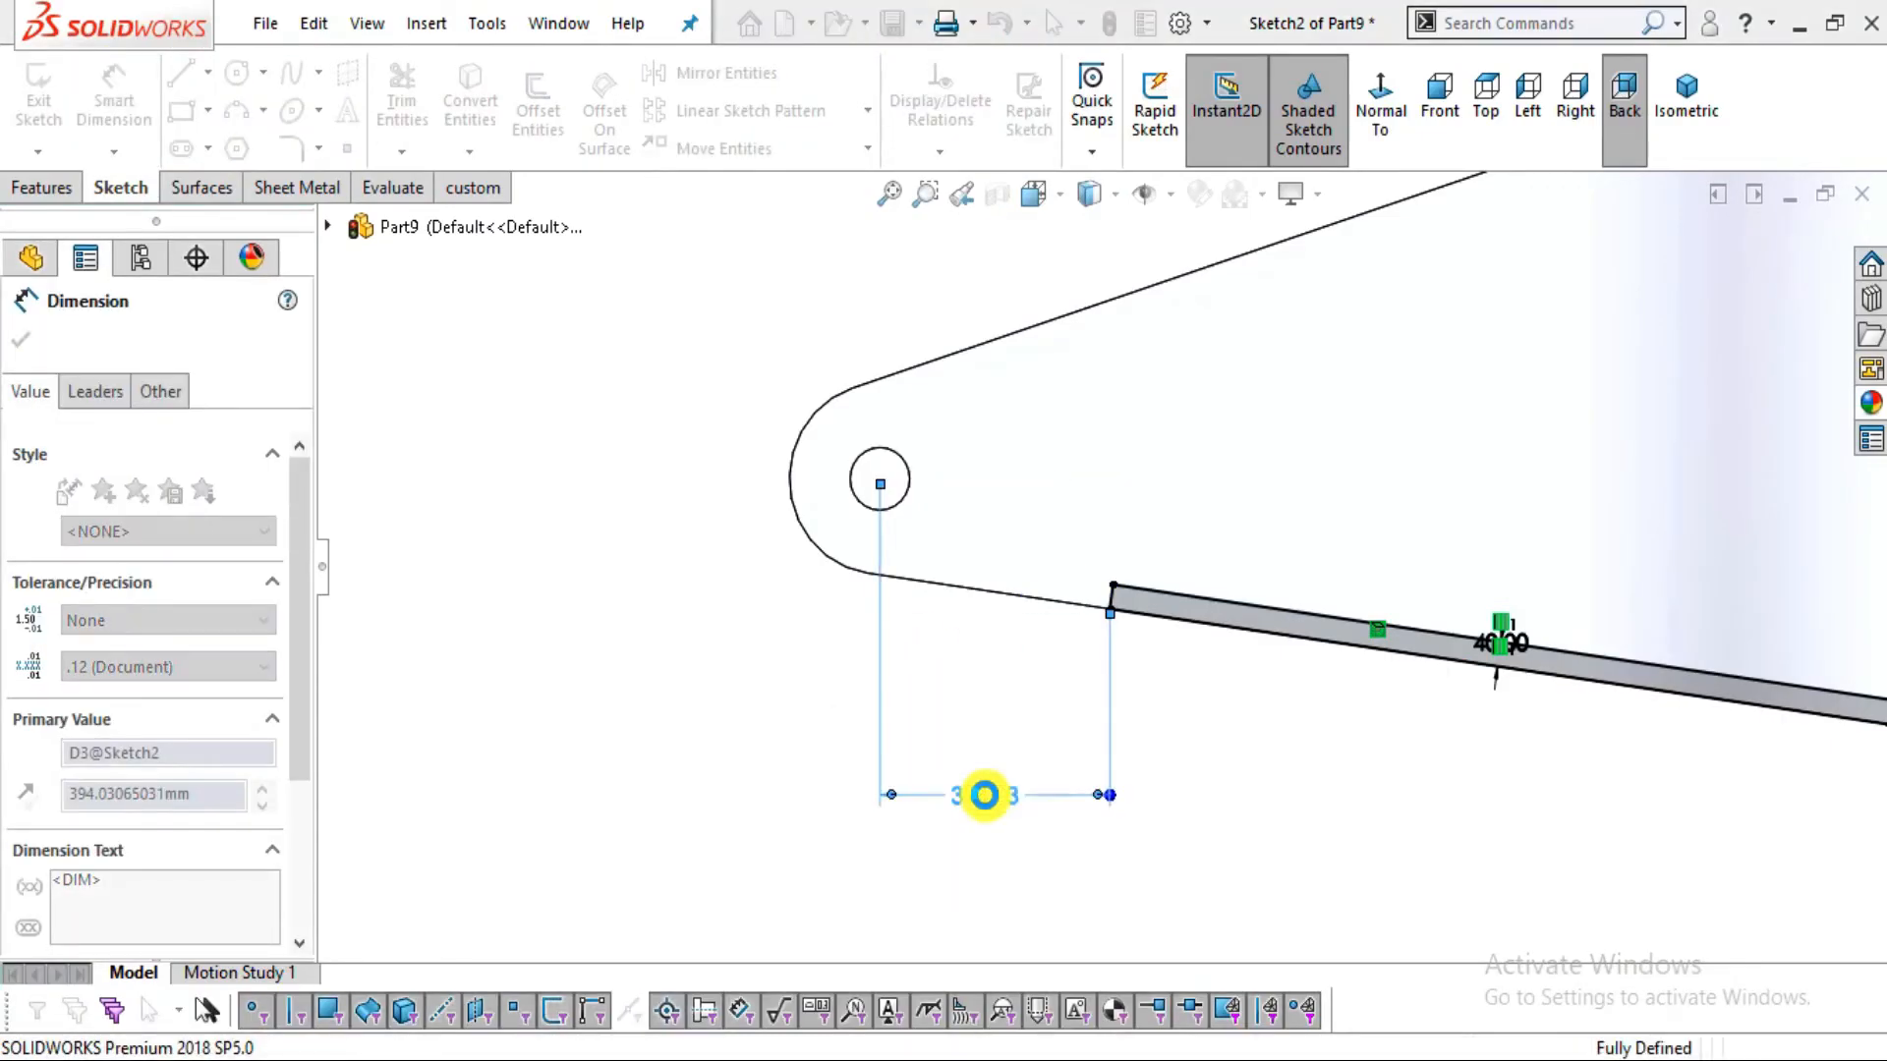
key(Escape)
Extrude the closed strip profile 306 mm blind from the sketch plane, merged with the side plate
scroll(1079, 798, up, 5)
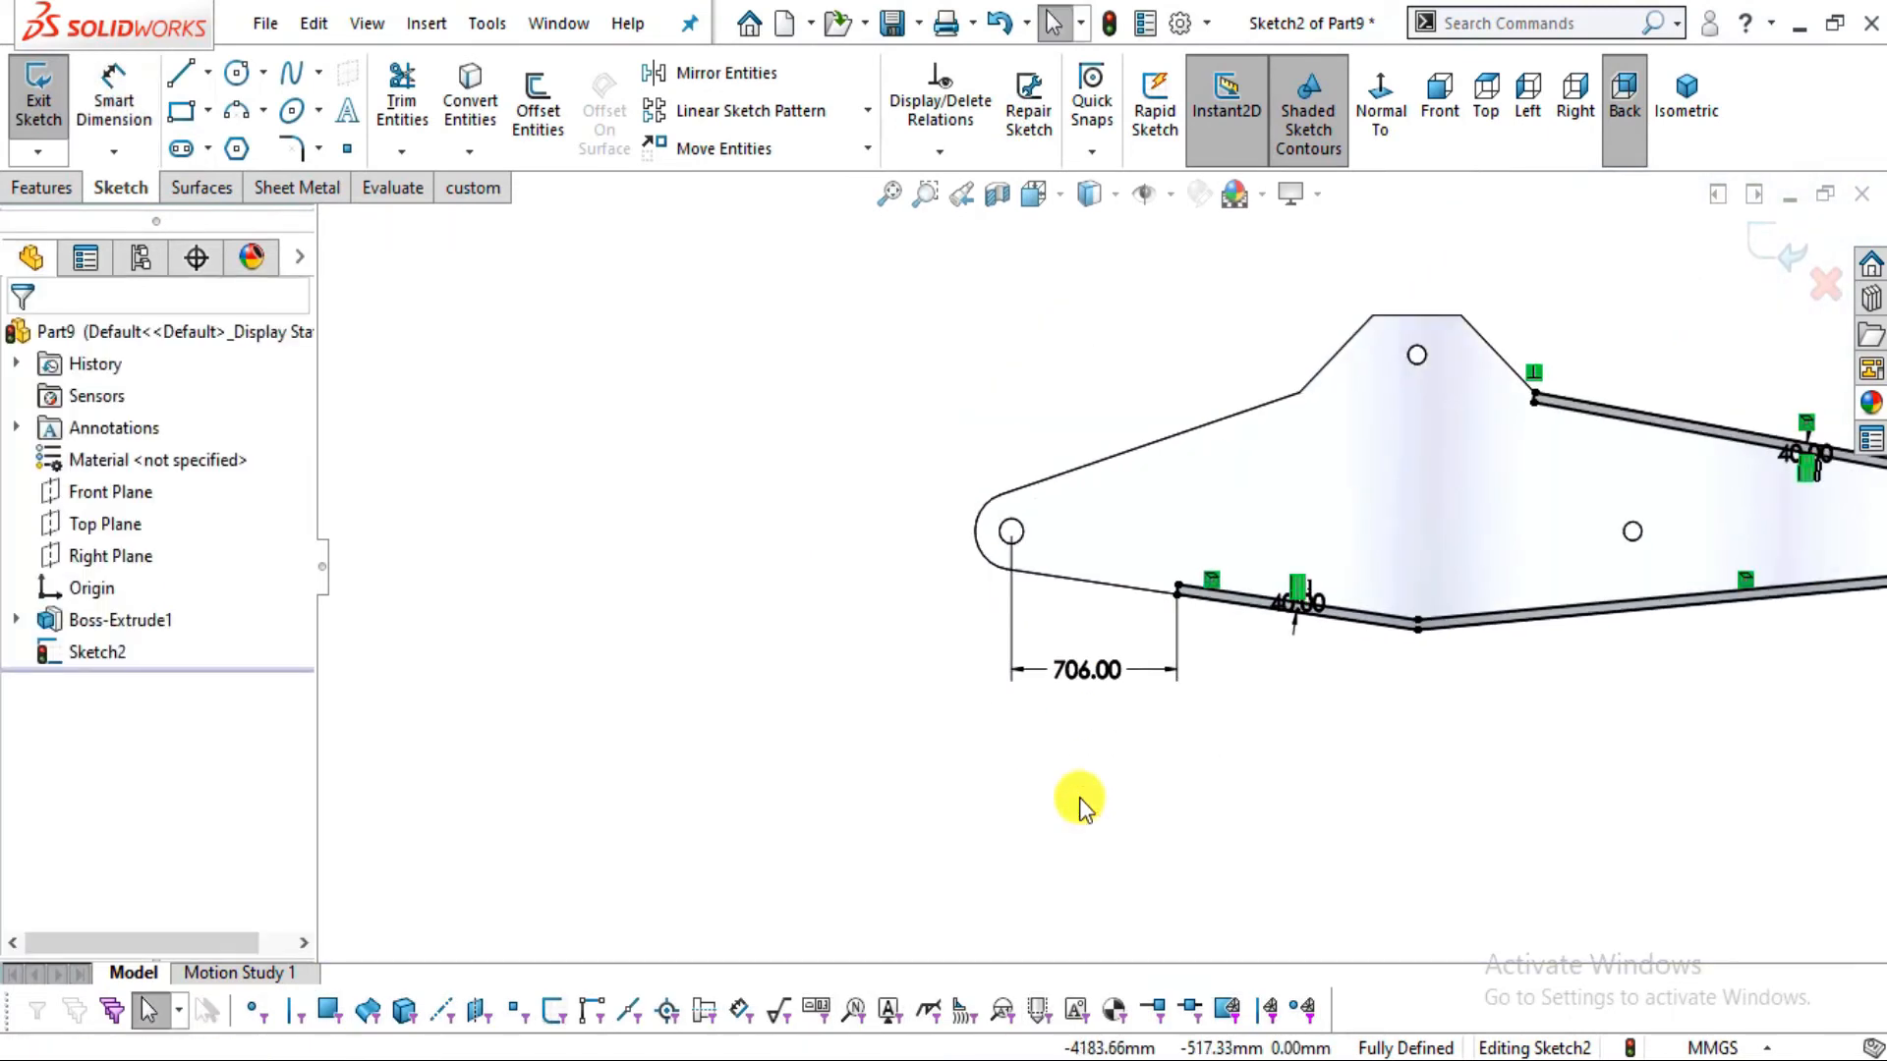
scroll(1481, 546, up, 3)
mouse_move(1482, 546)
middle_down()
mouse_move(1558, 527)
mouse_move(1545, 560)
mouse_move(1493, 538)
middle_up()
scroll(1484, 535, down, 3)
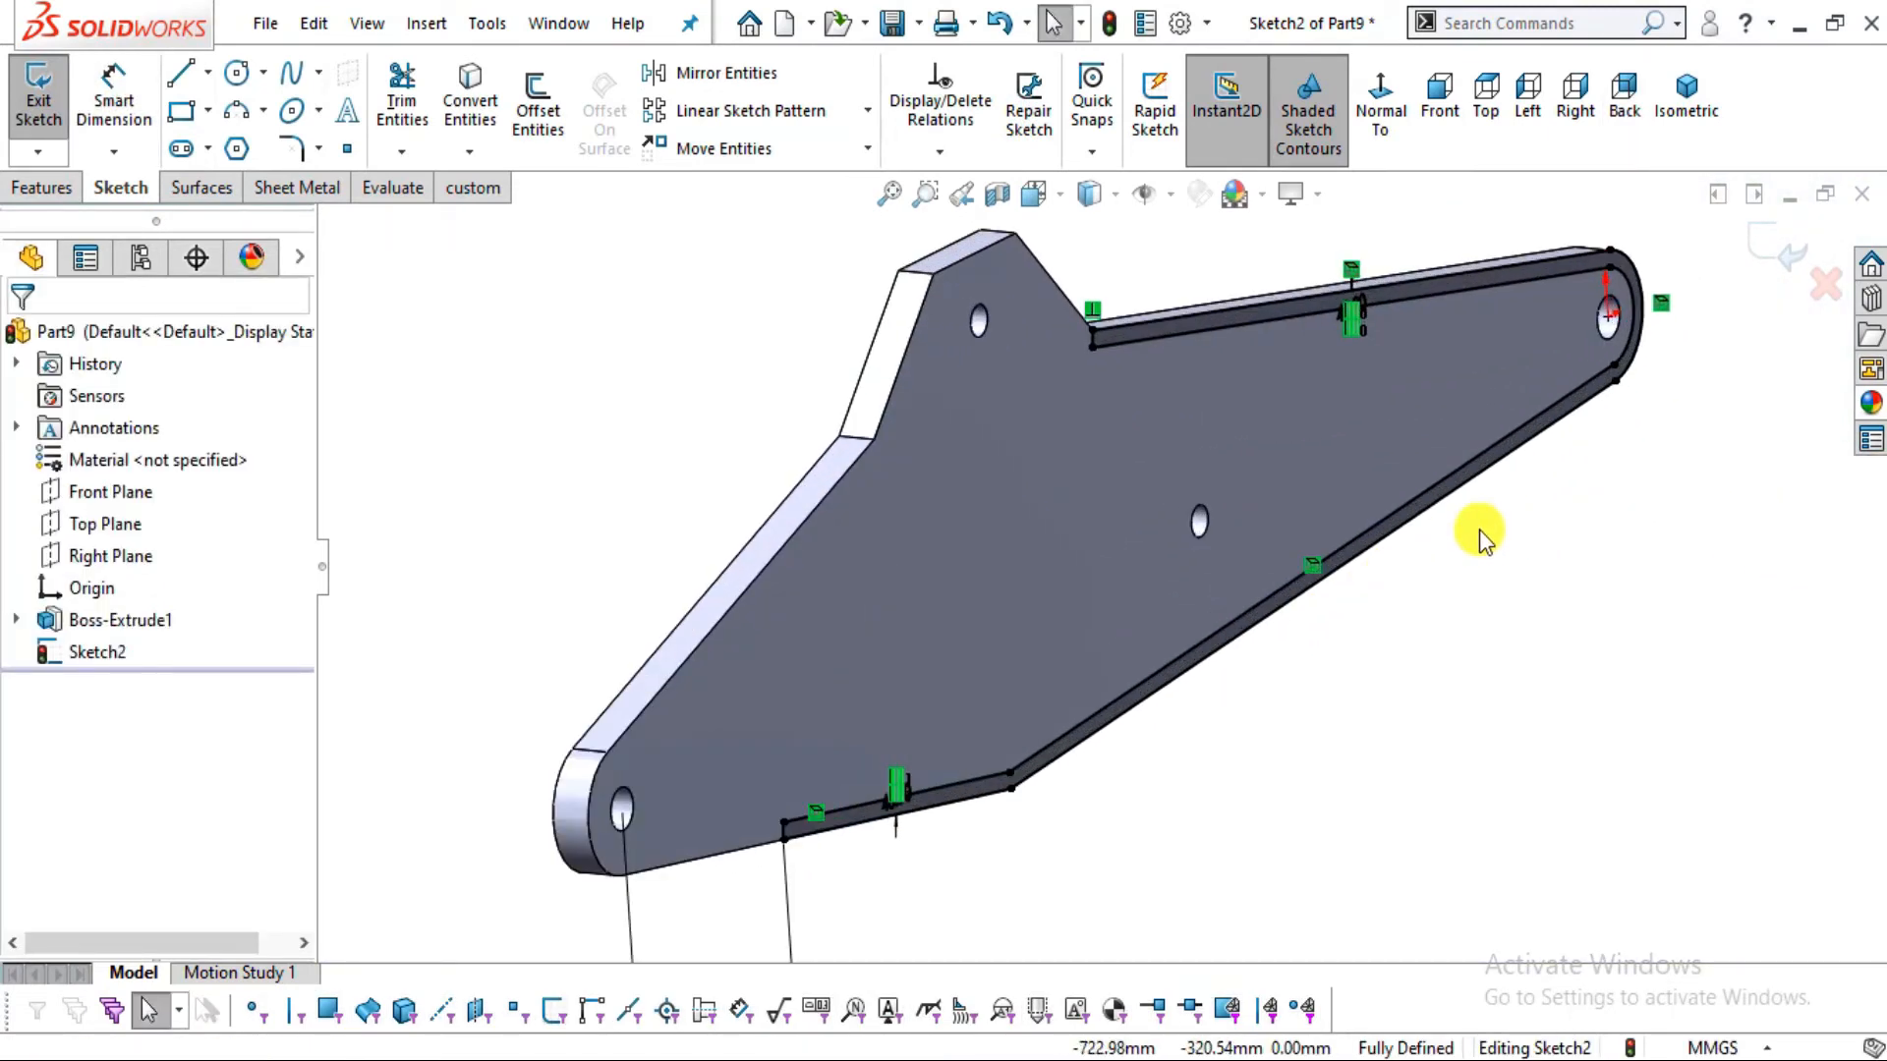
click(44, 188)
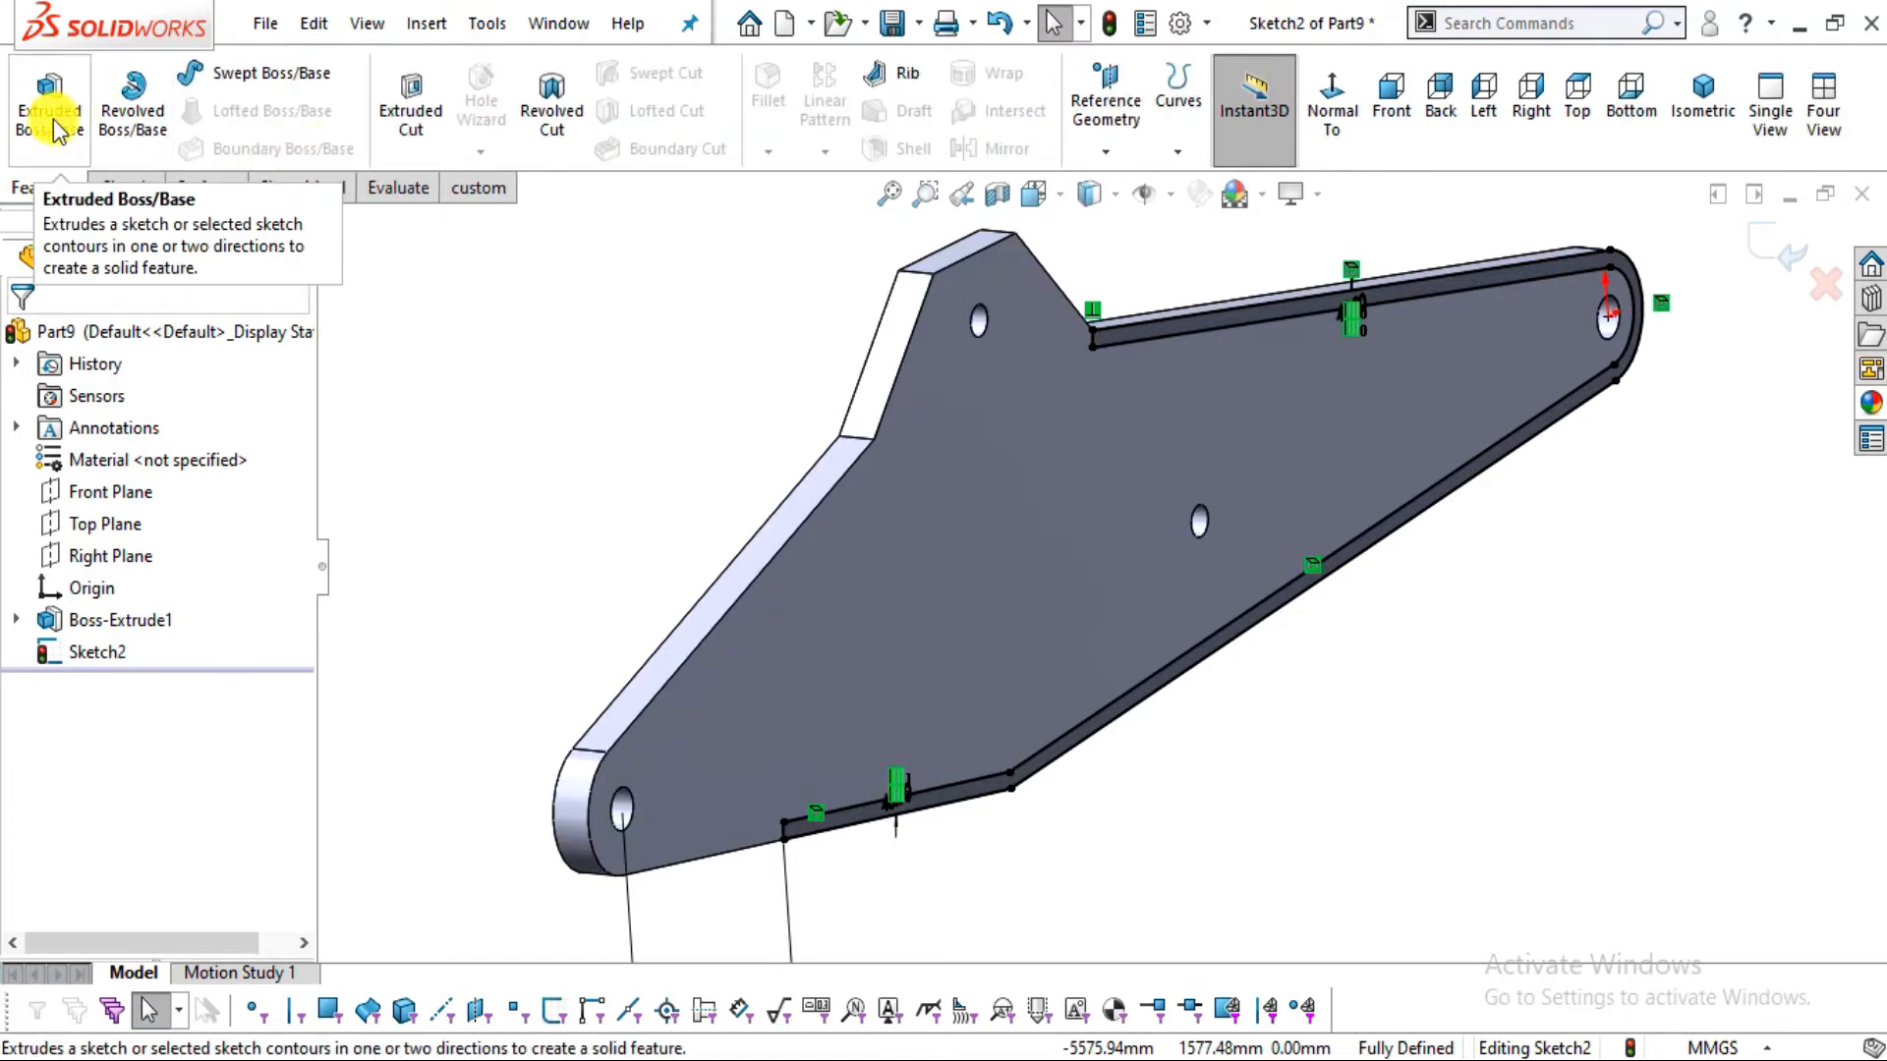
click(59, 133)
key(alt+Tab)
key(alt+Tab)
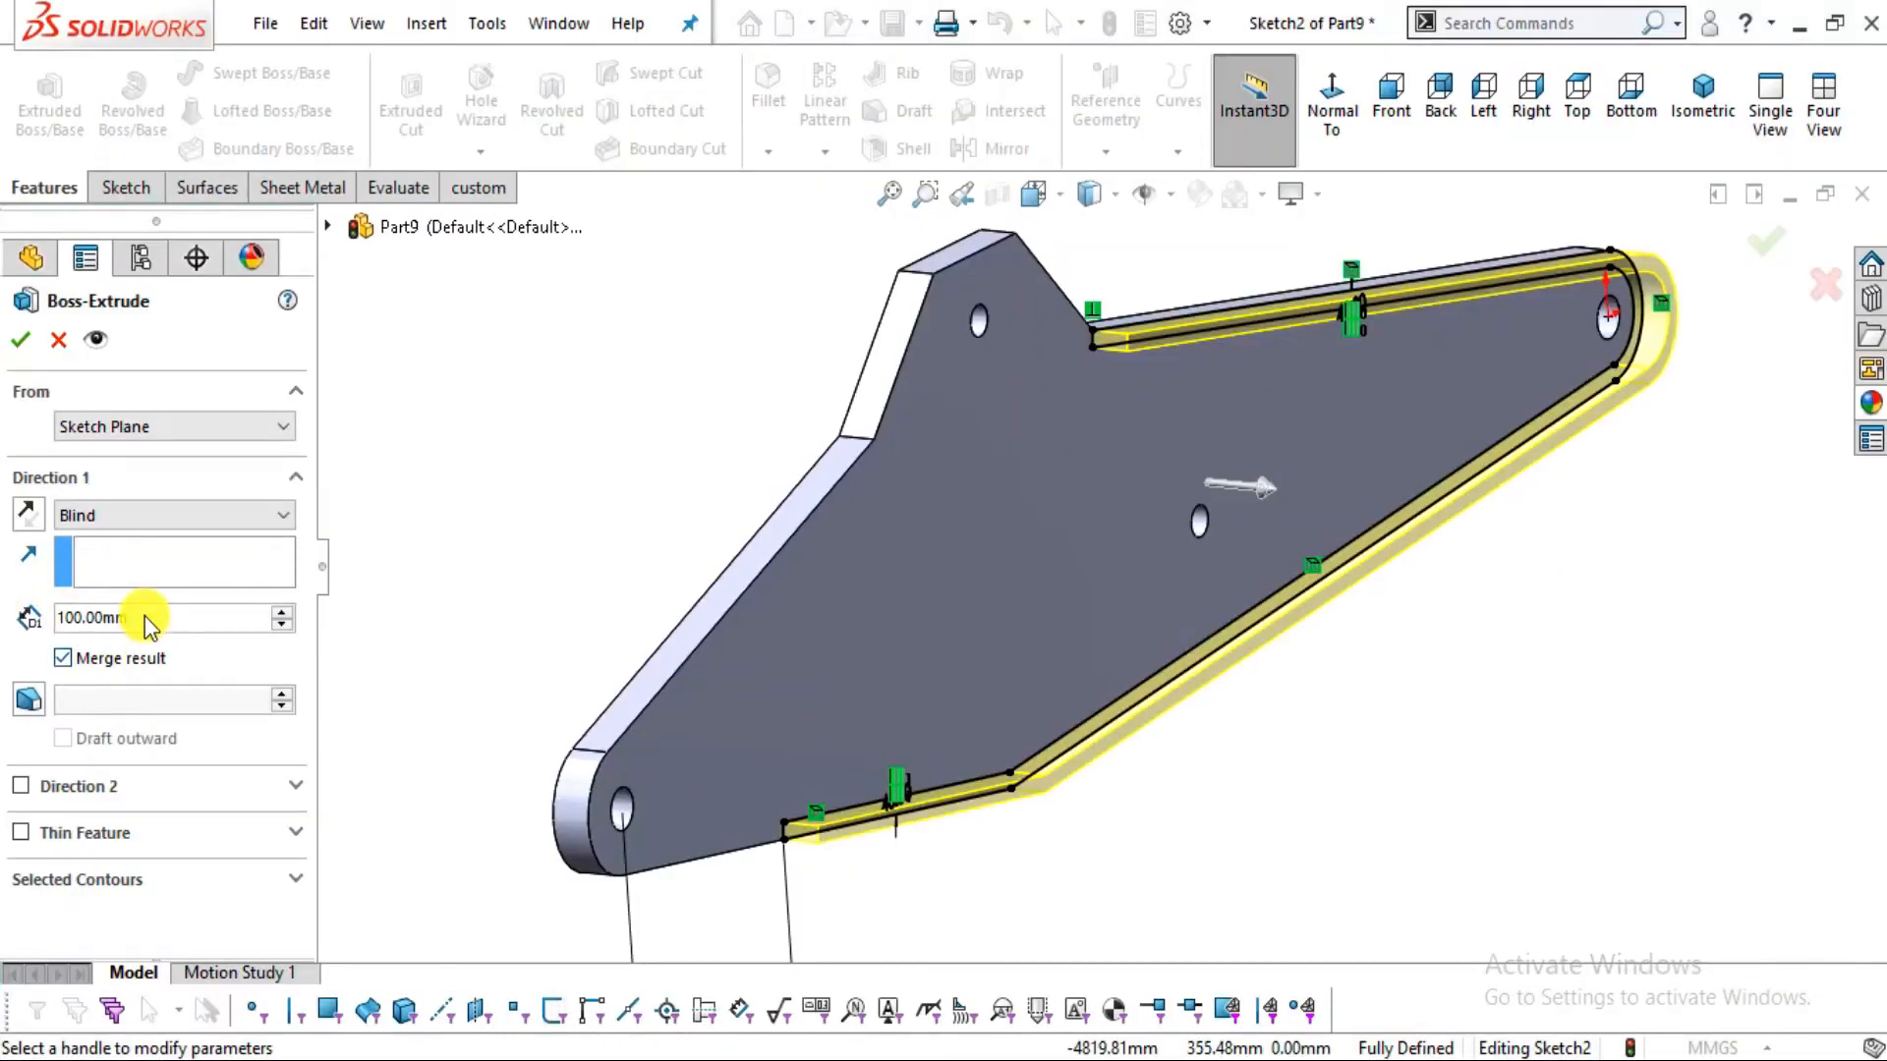
text(306)
key(Return)
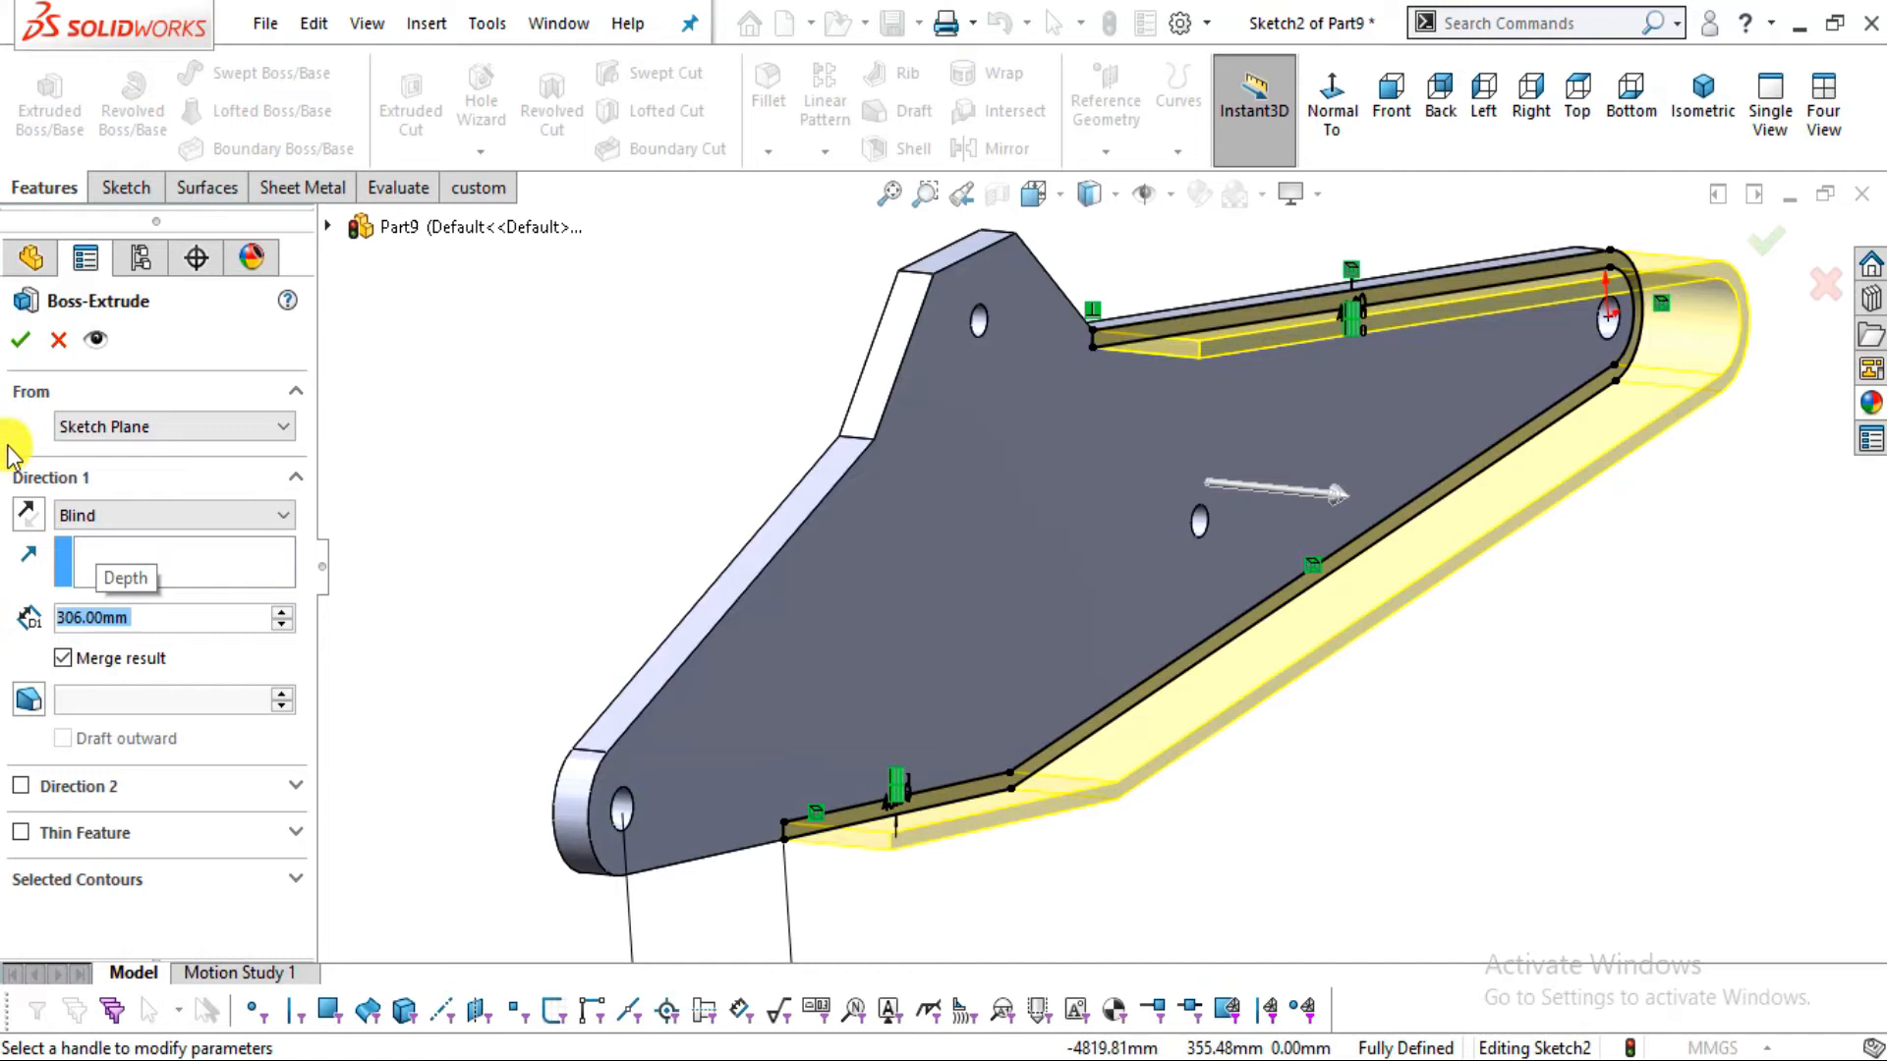
click(29, 344)
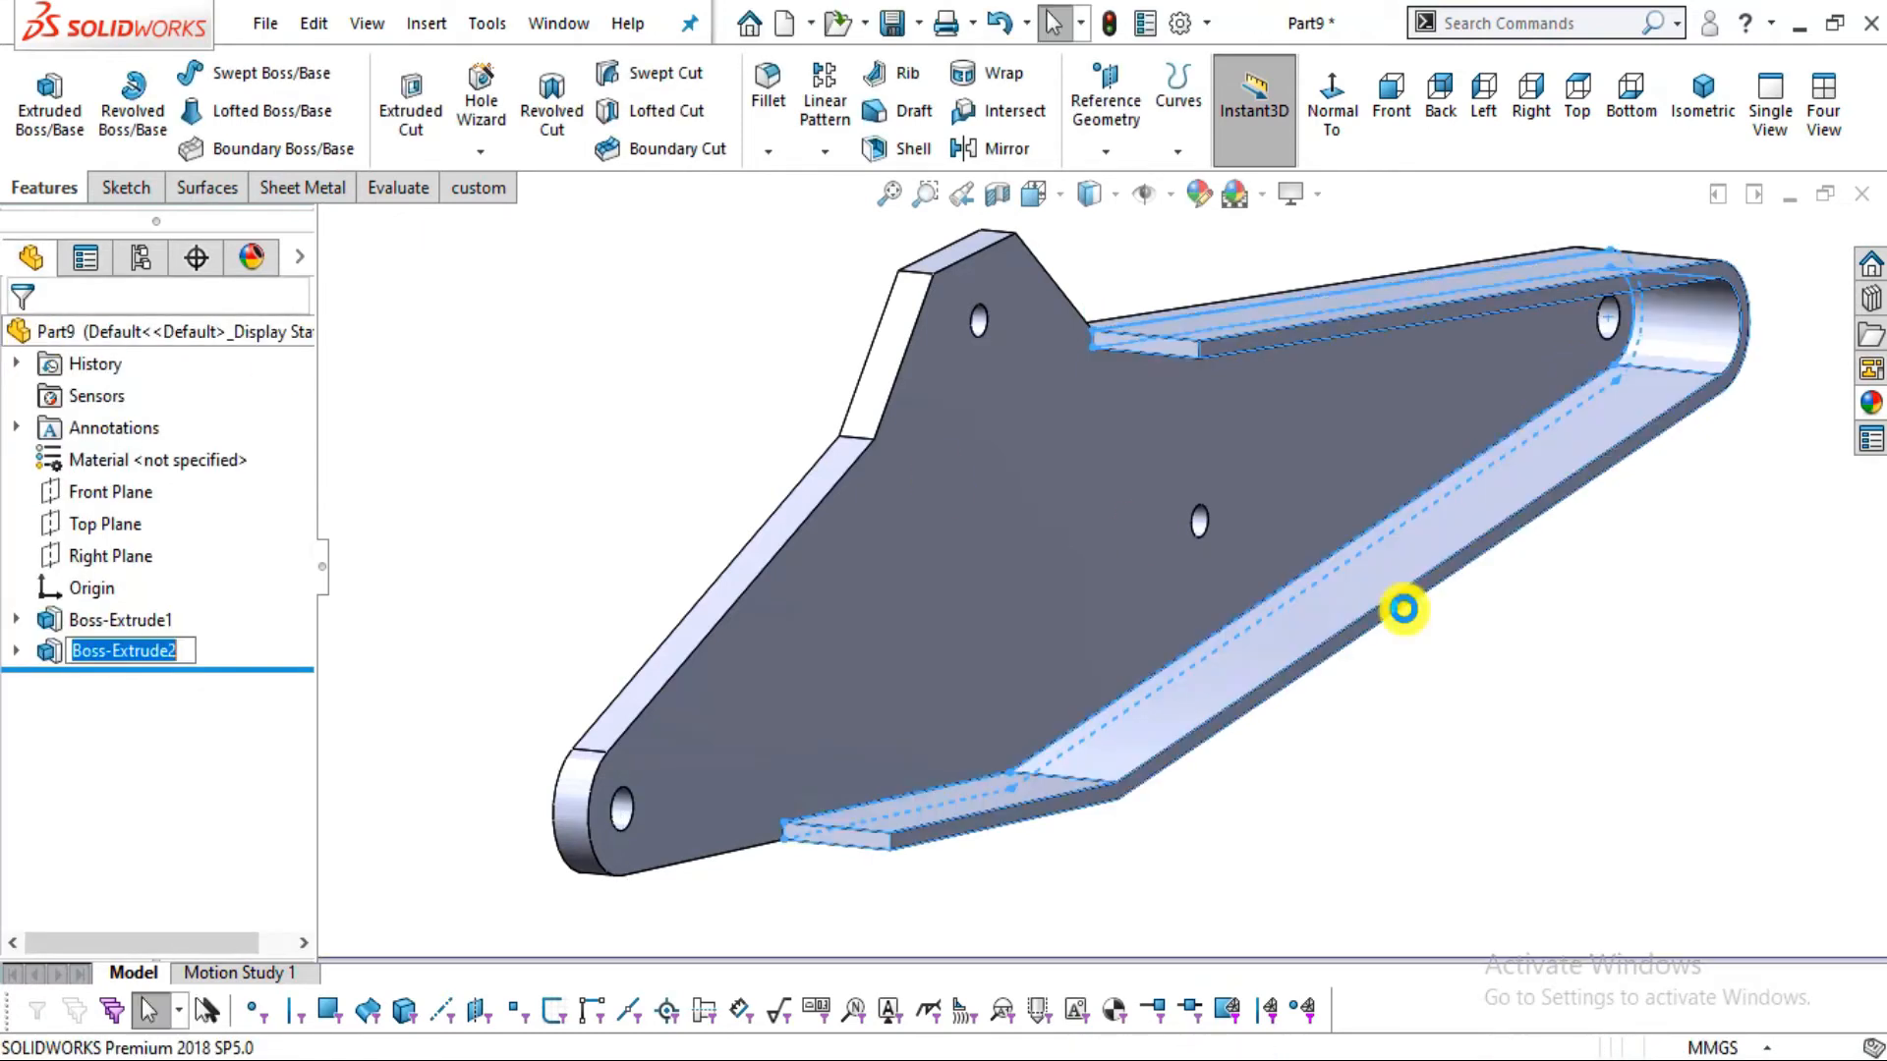
Fillet the two top corner edges of the plate's raised lug with a 200 mm radius
mouse_move(1453, 674)
middle_down()
mouse_move(1377, 636)
mouse_move(1486, 652)
mouse_move(1449, 746)
mouse_move(1469, 708)
middle_up()
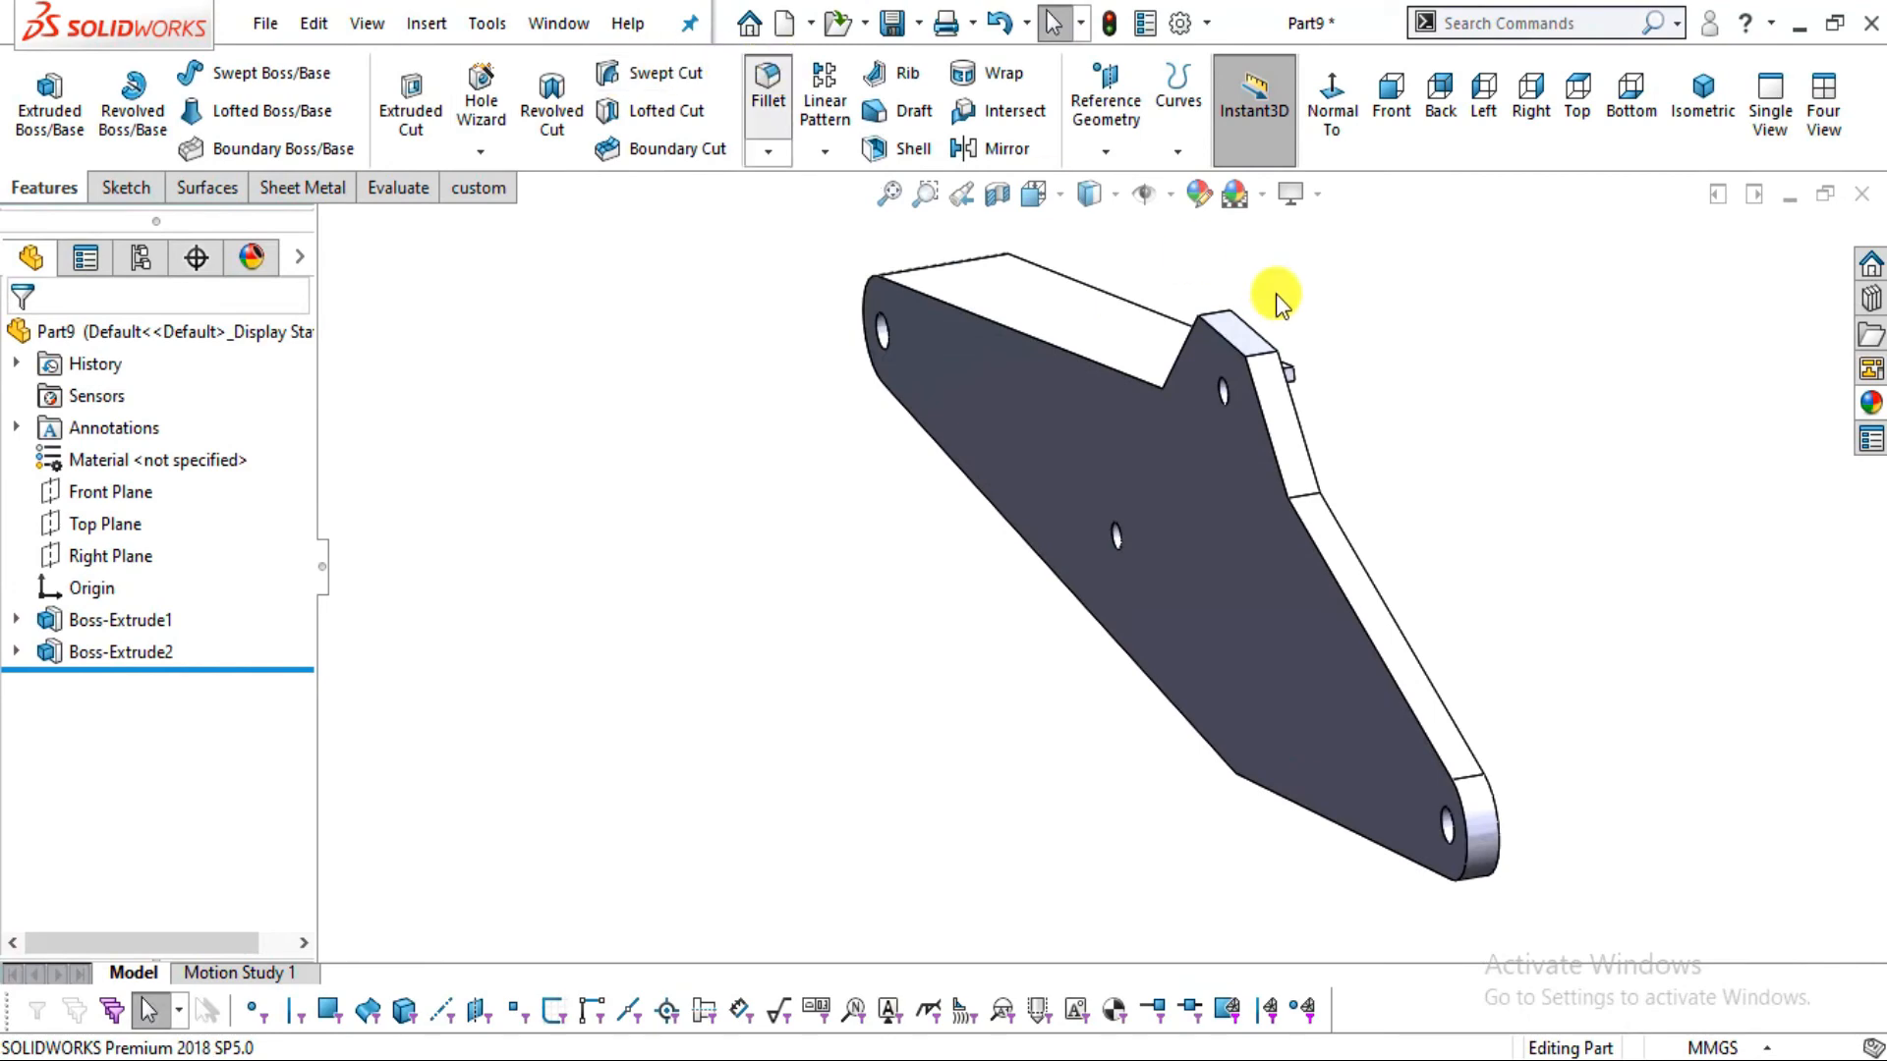
scroll(1267, 314, down, 3)
key(alt+Tab)
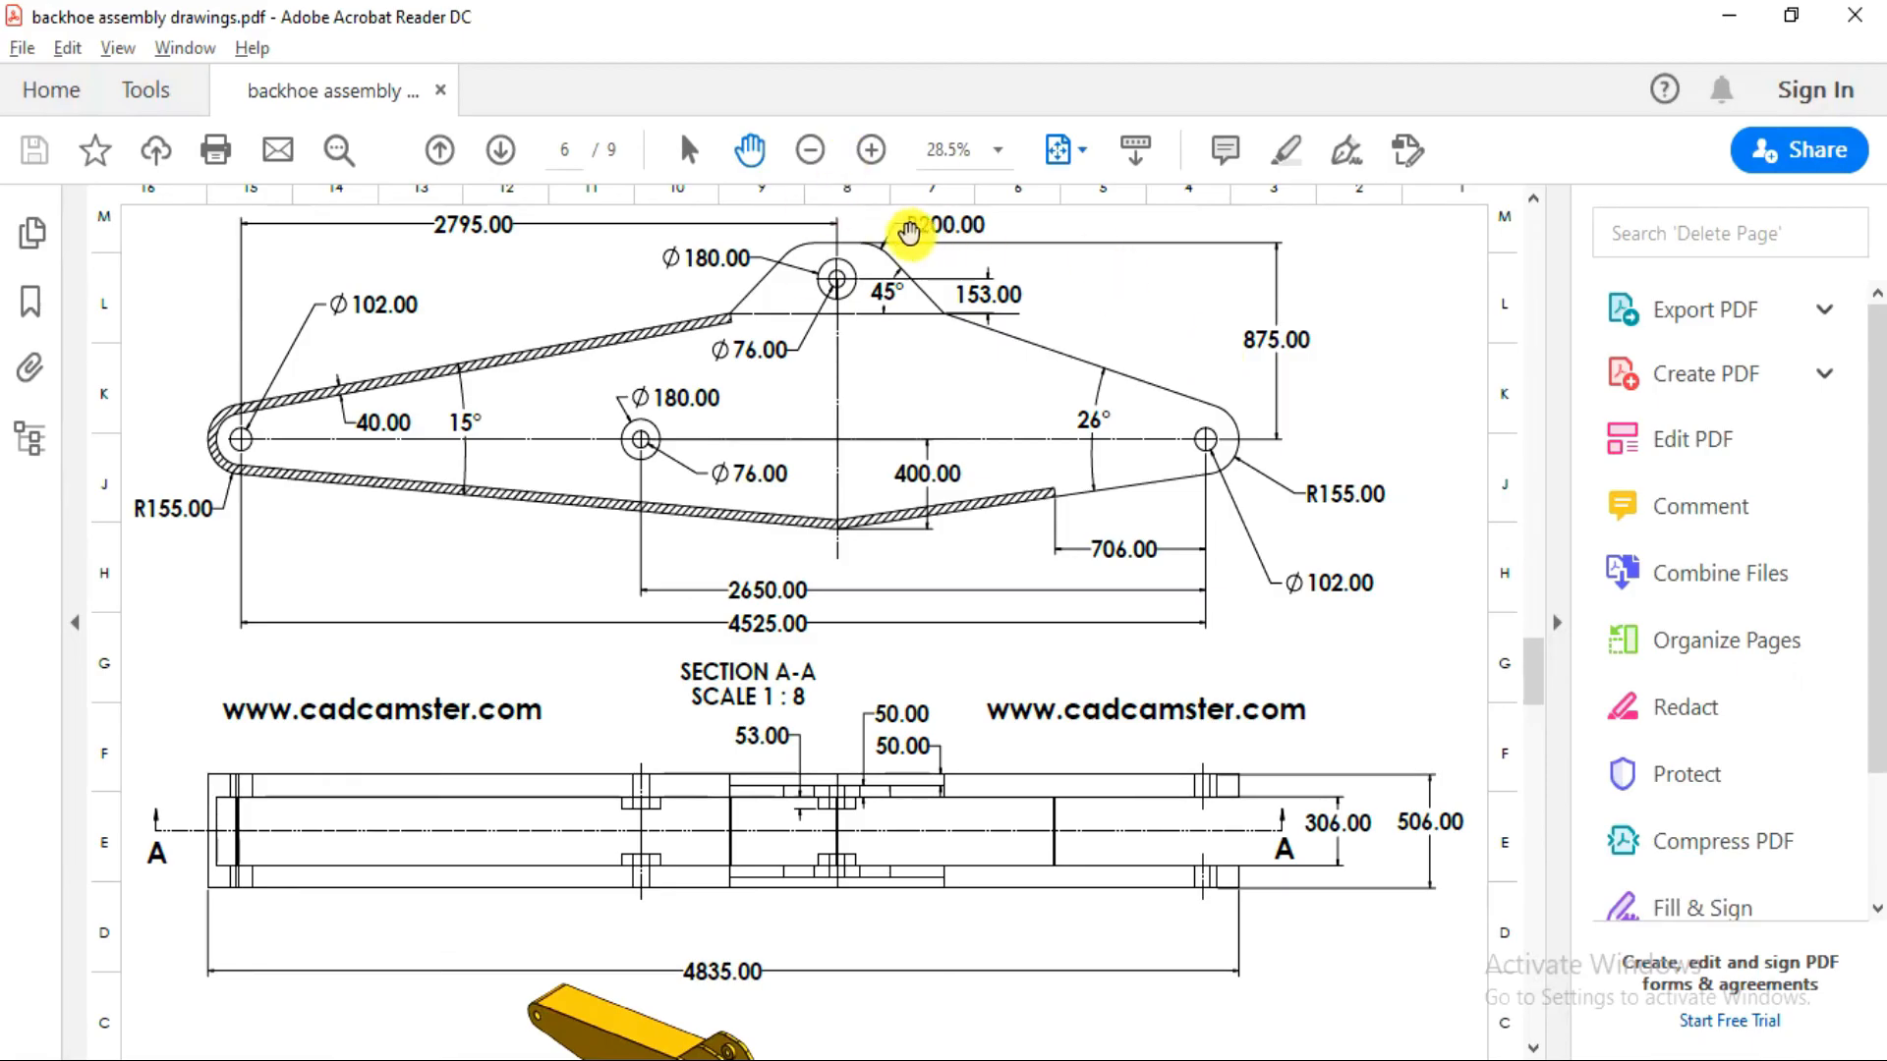
key(alt+Tab)
scroll(1215, 486, down, 3)
click(1253, 486)
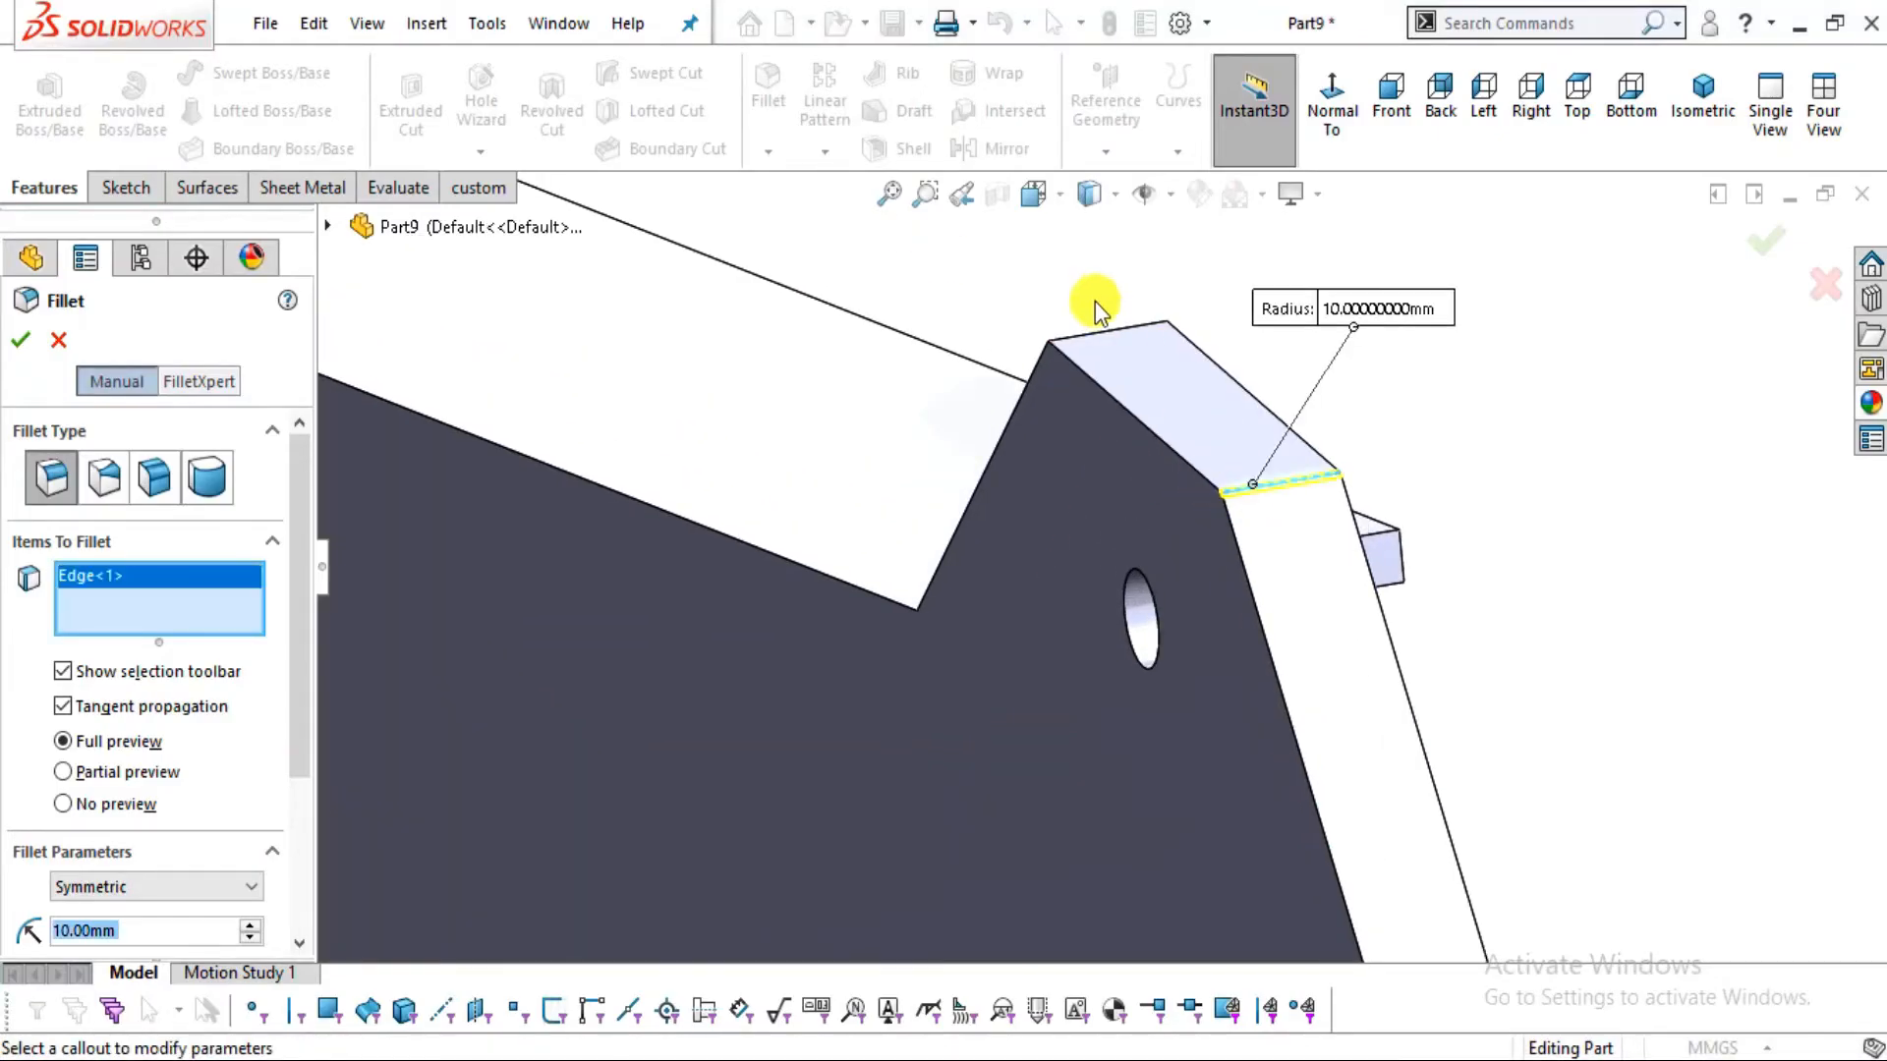
click(1101, 330)
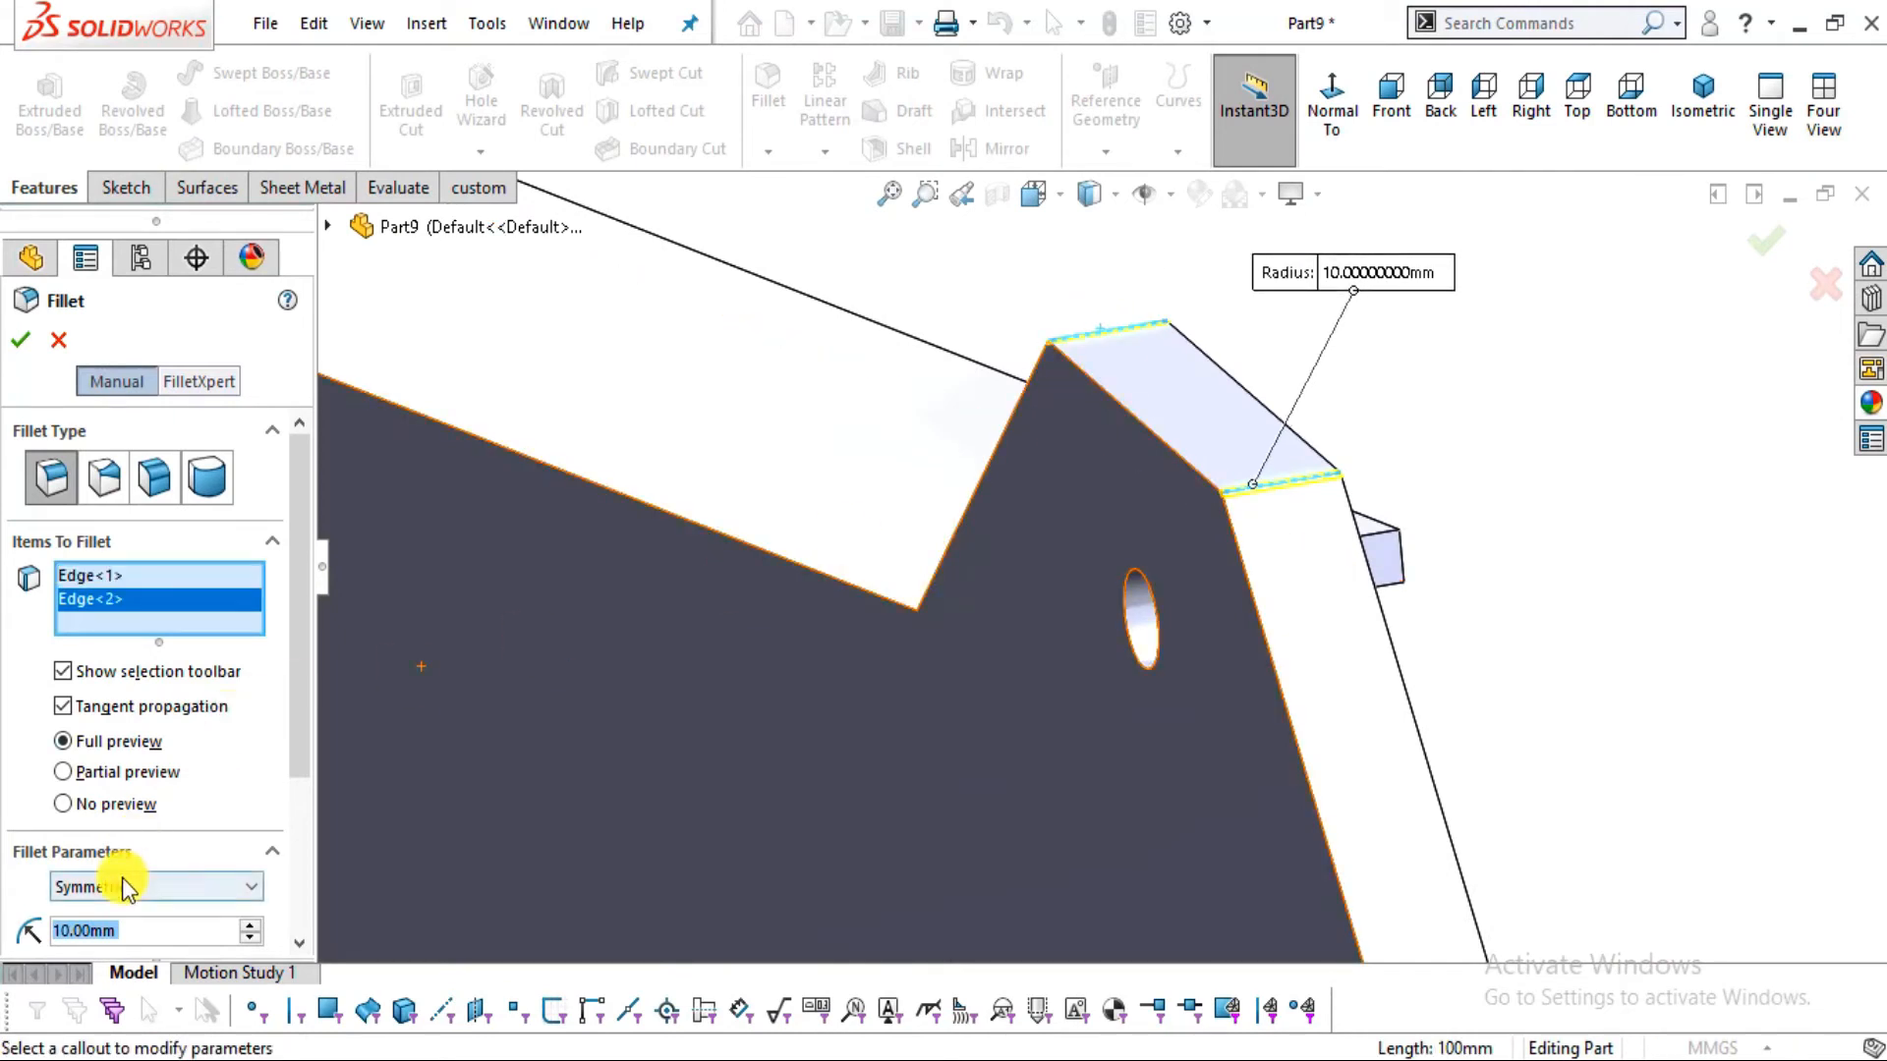
text(200)
key(Return)
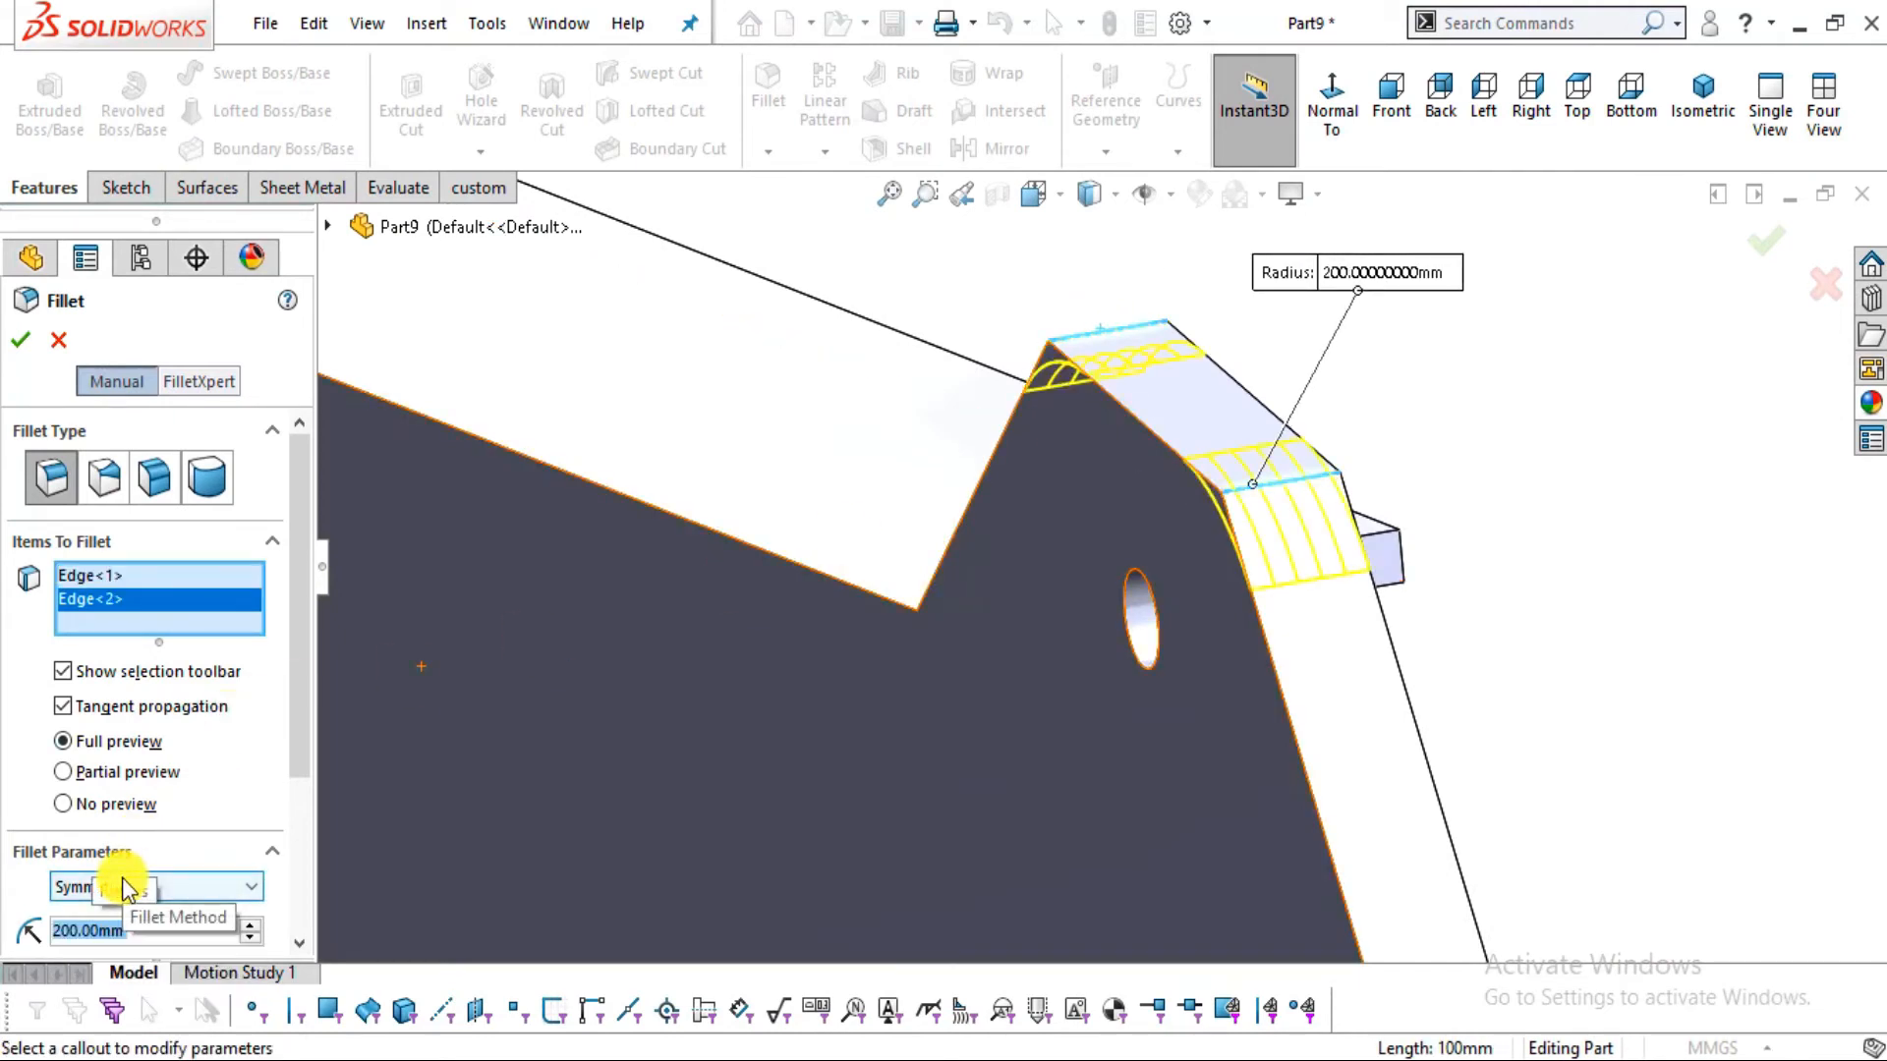
click(20, 339)
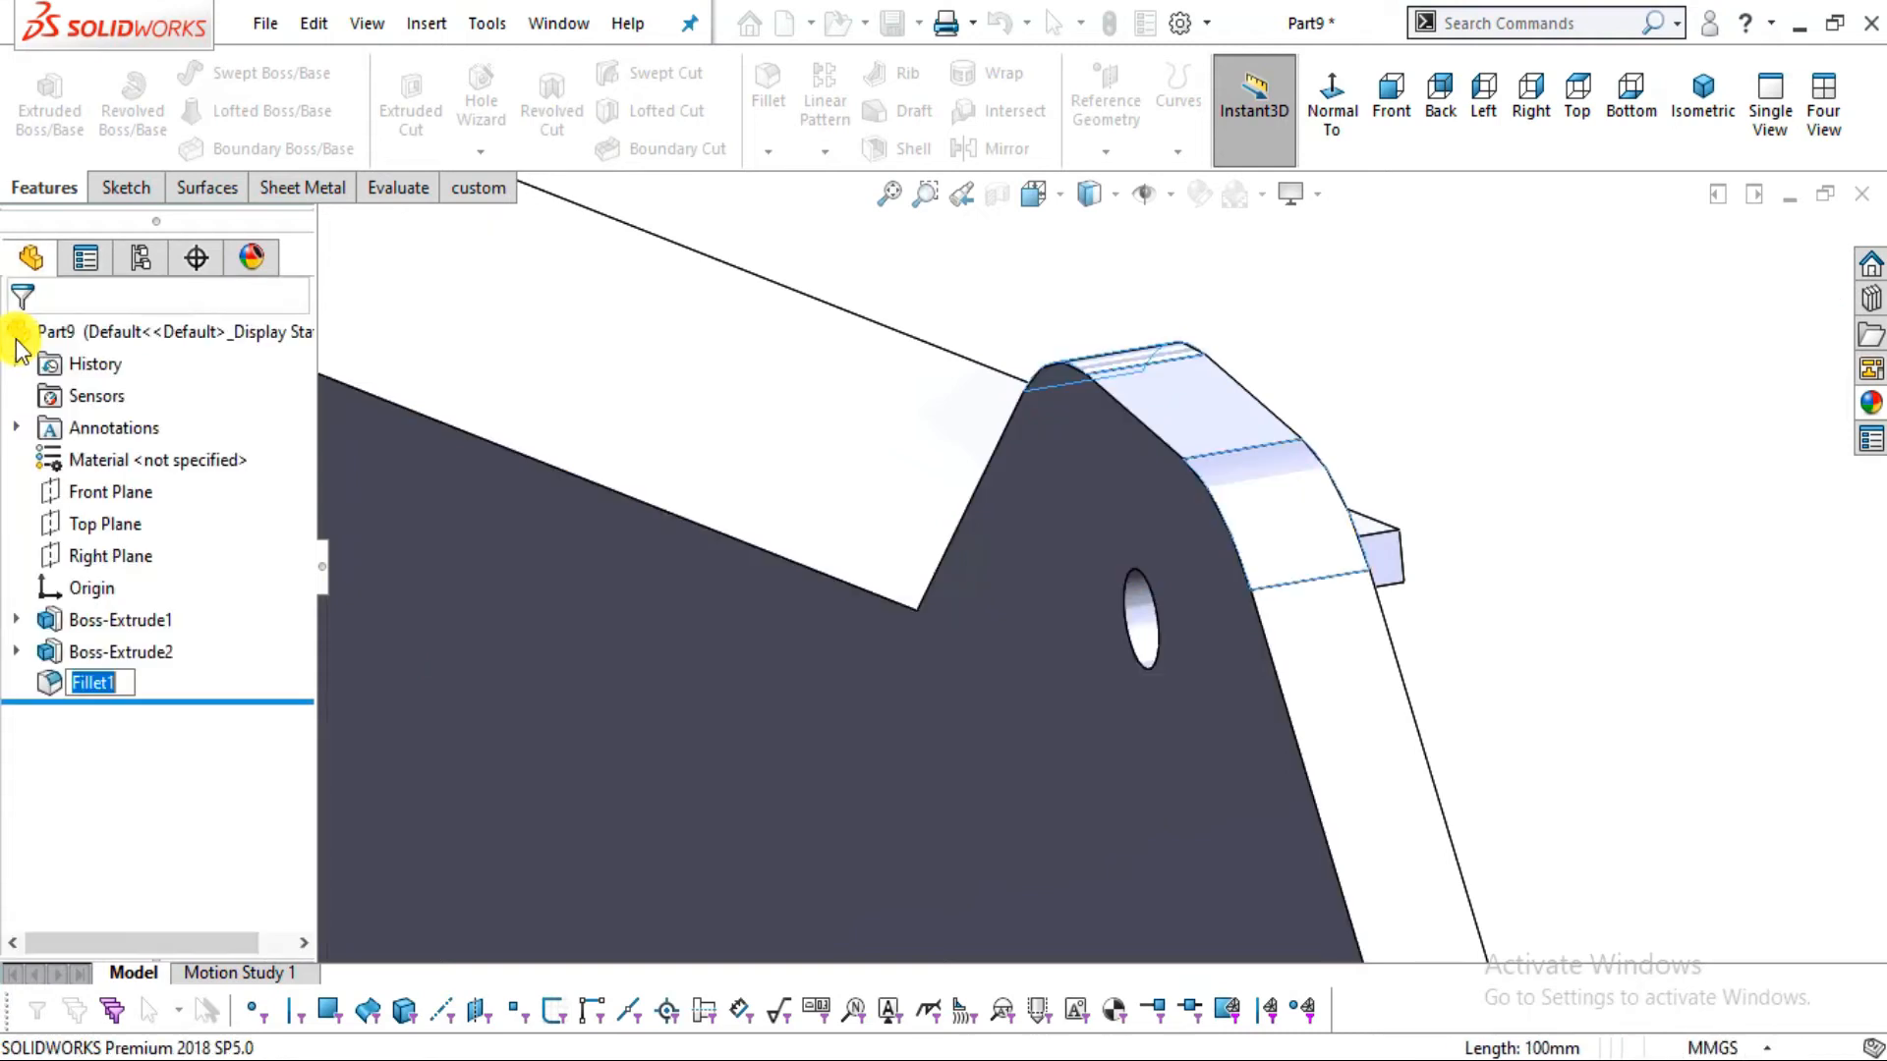
click(1417, 473)
Start a sketch on the side plate's inner face and convert the edges of the lug hole and the middle hole
scroll(1415, 475, up, 6)
middle_drag(1277, 640, 1259, 754)
scroll(1267, 737, down, 3)
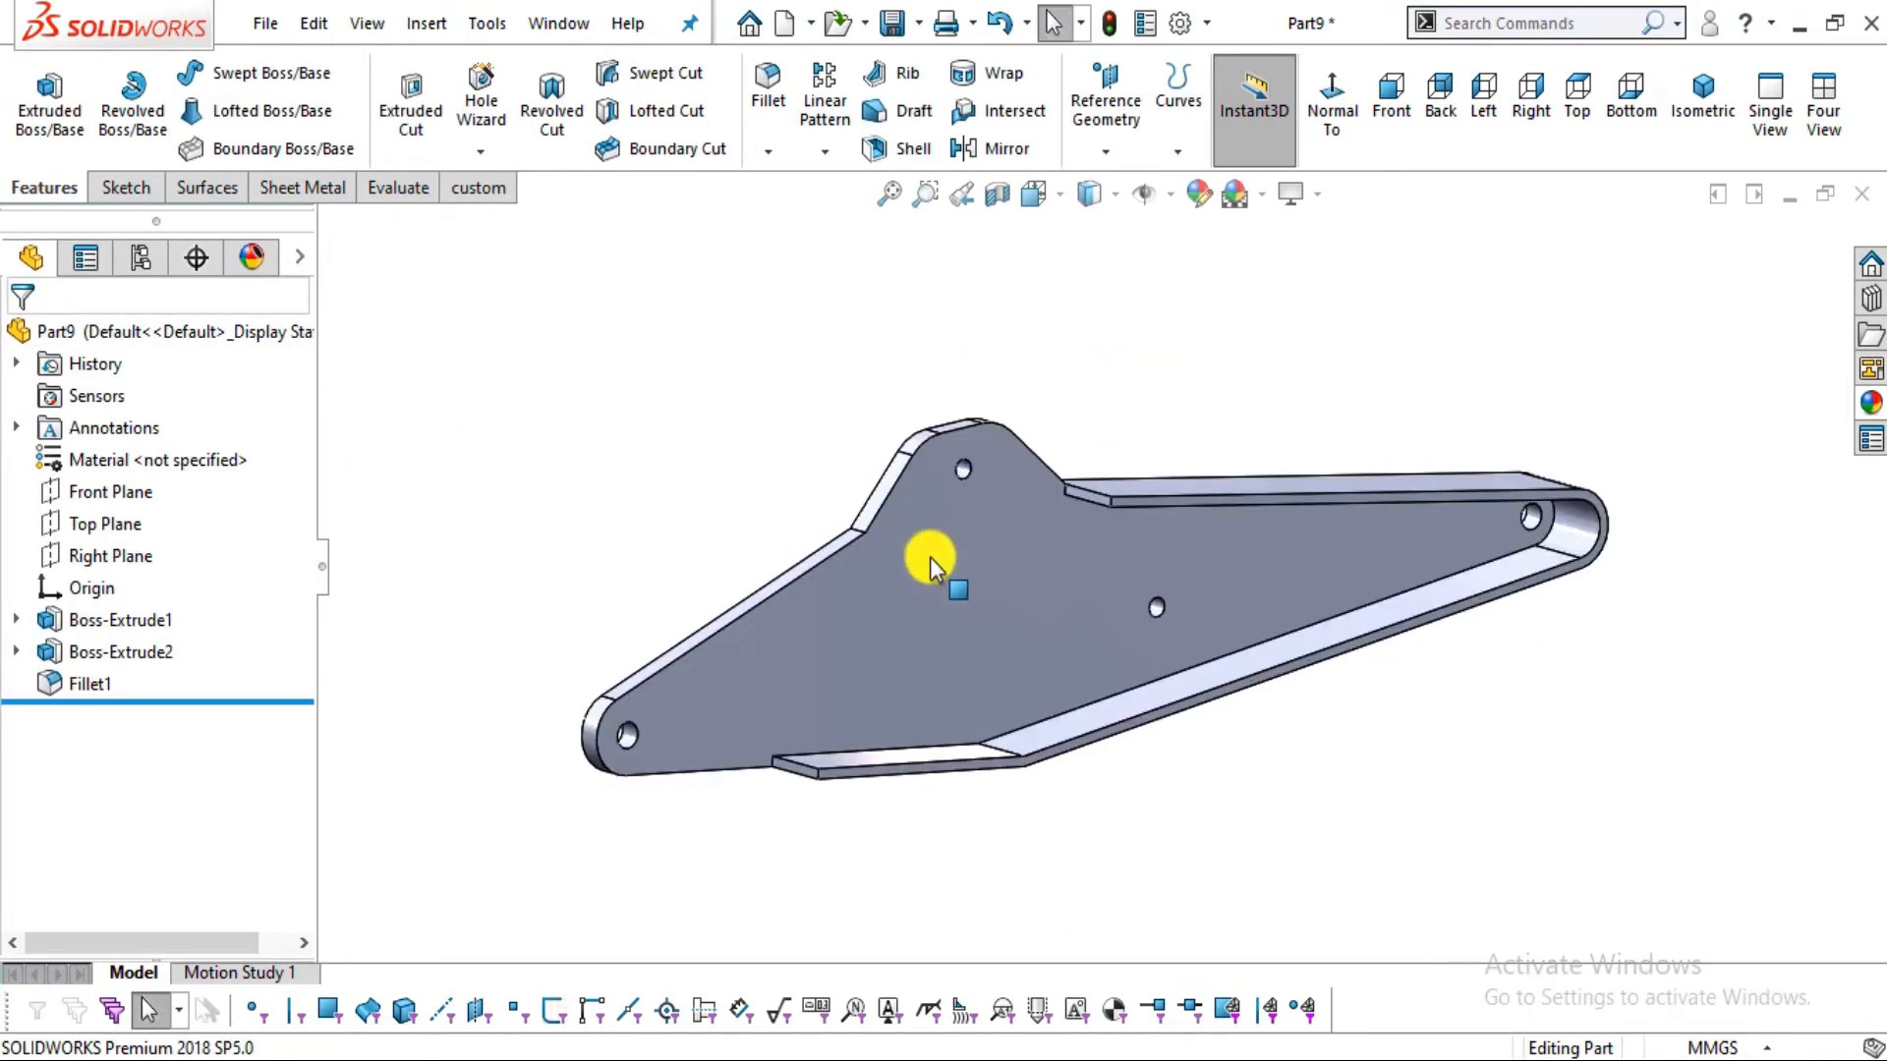
scroll(1091, 580, down, 4)
scroll(1341, 668, down, 3)
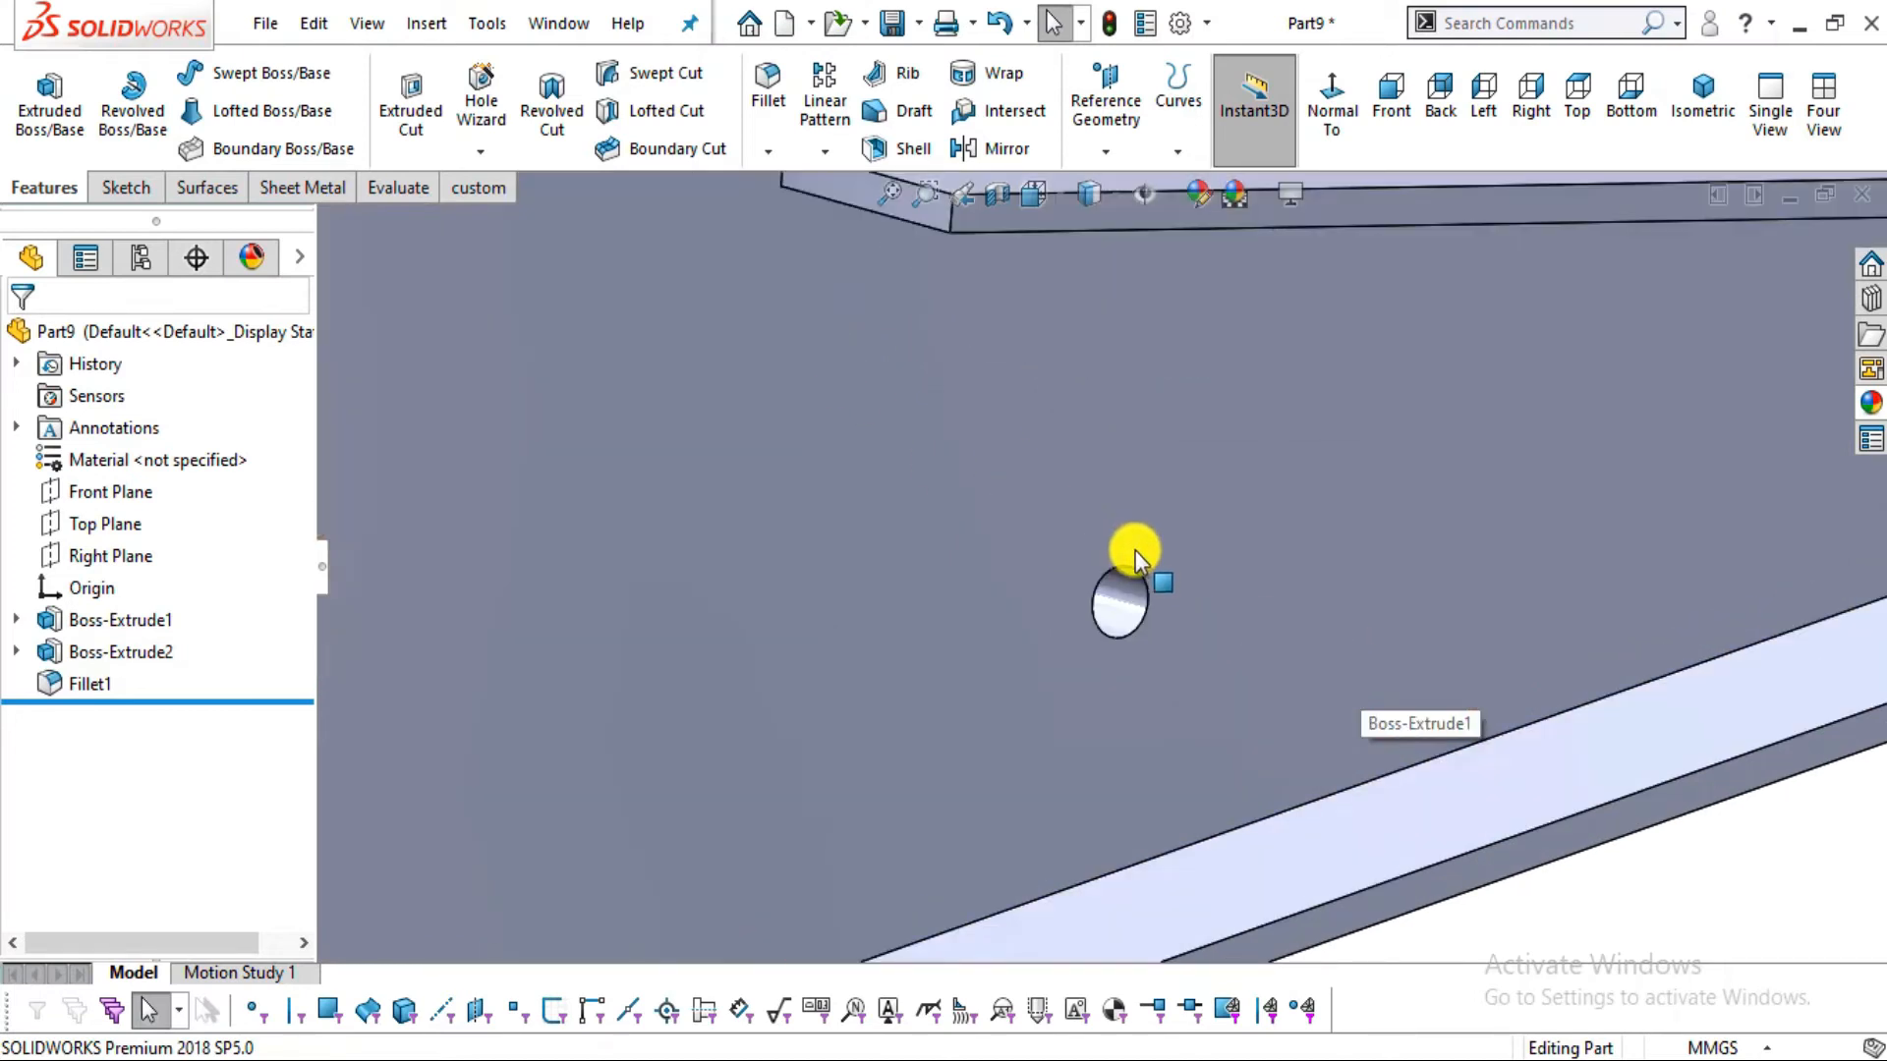
scroll(1130, 546, up, 3)
click(739, 452)
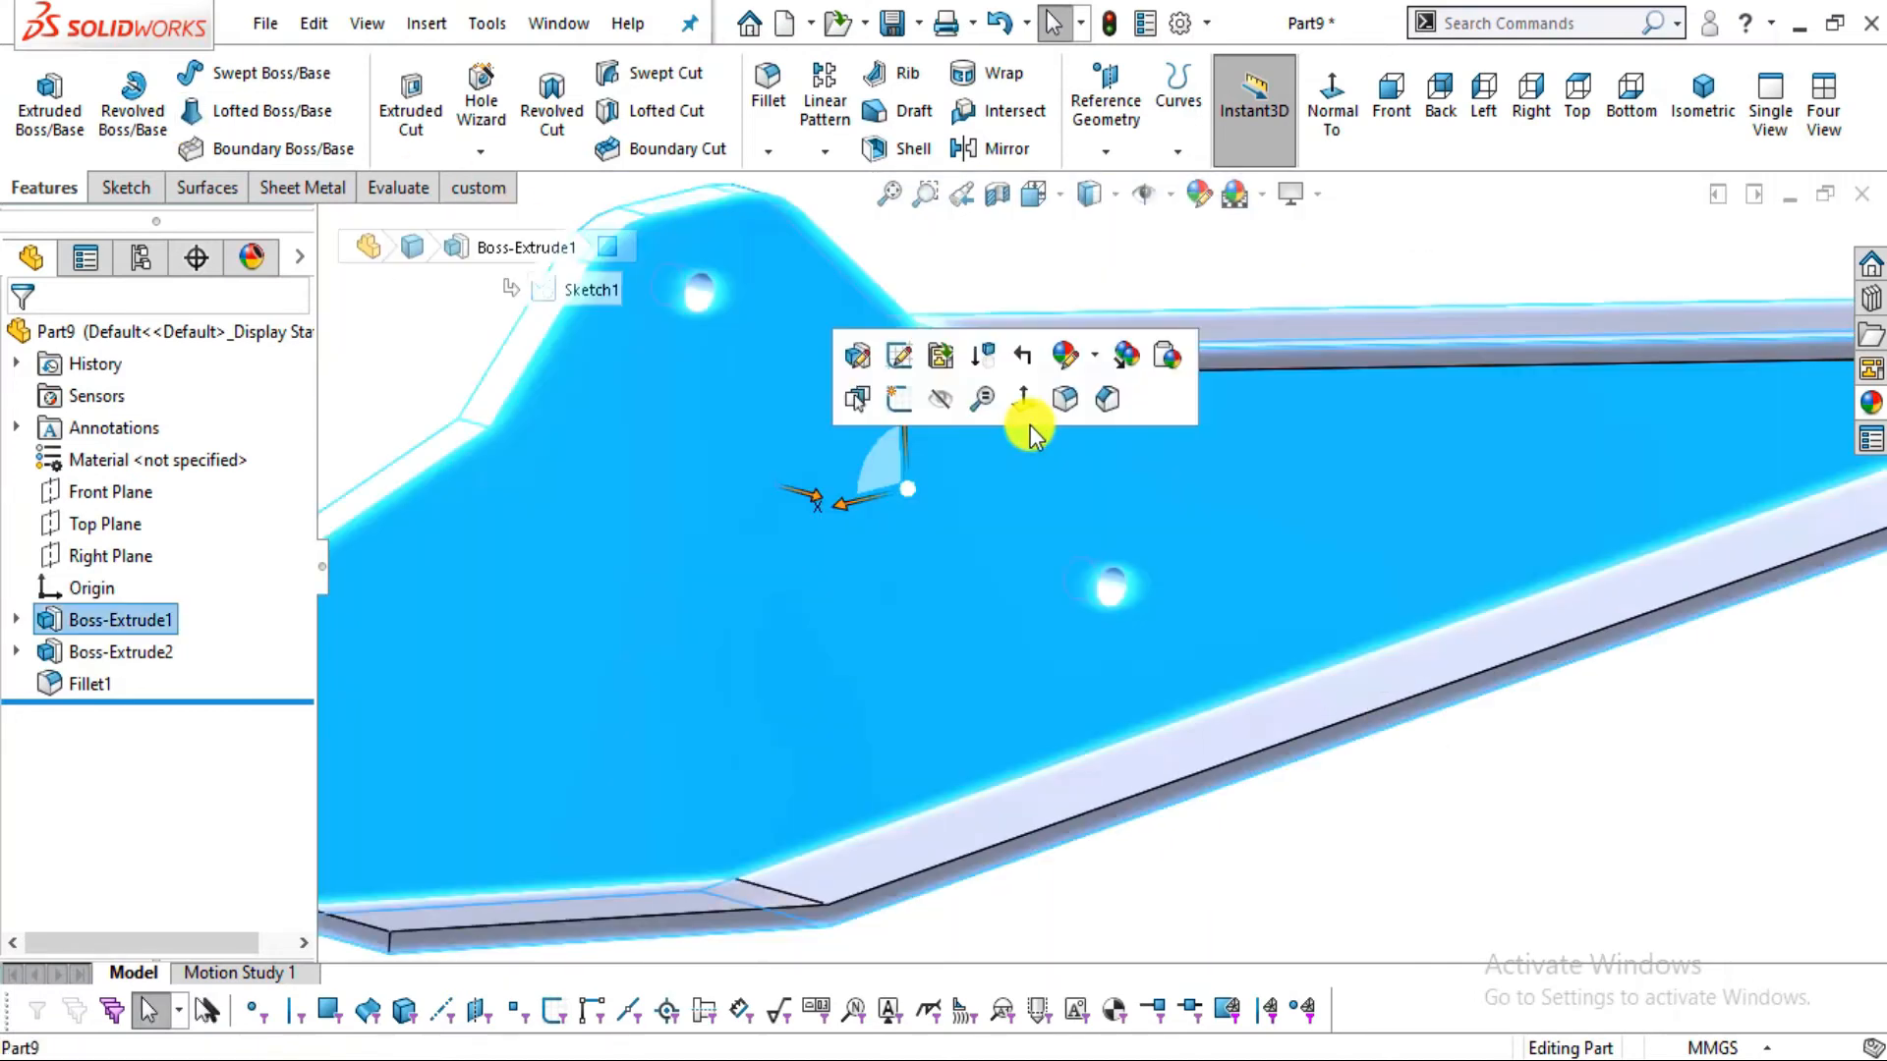
click(906, 395)
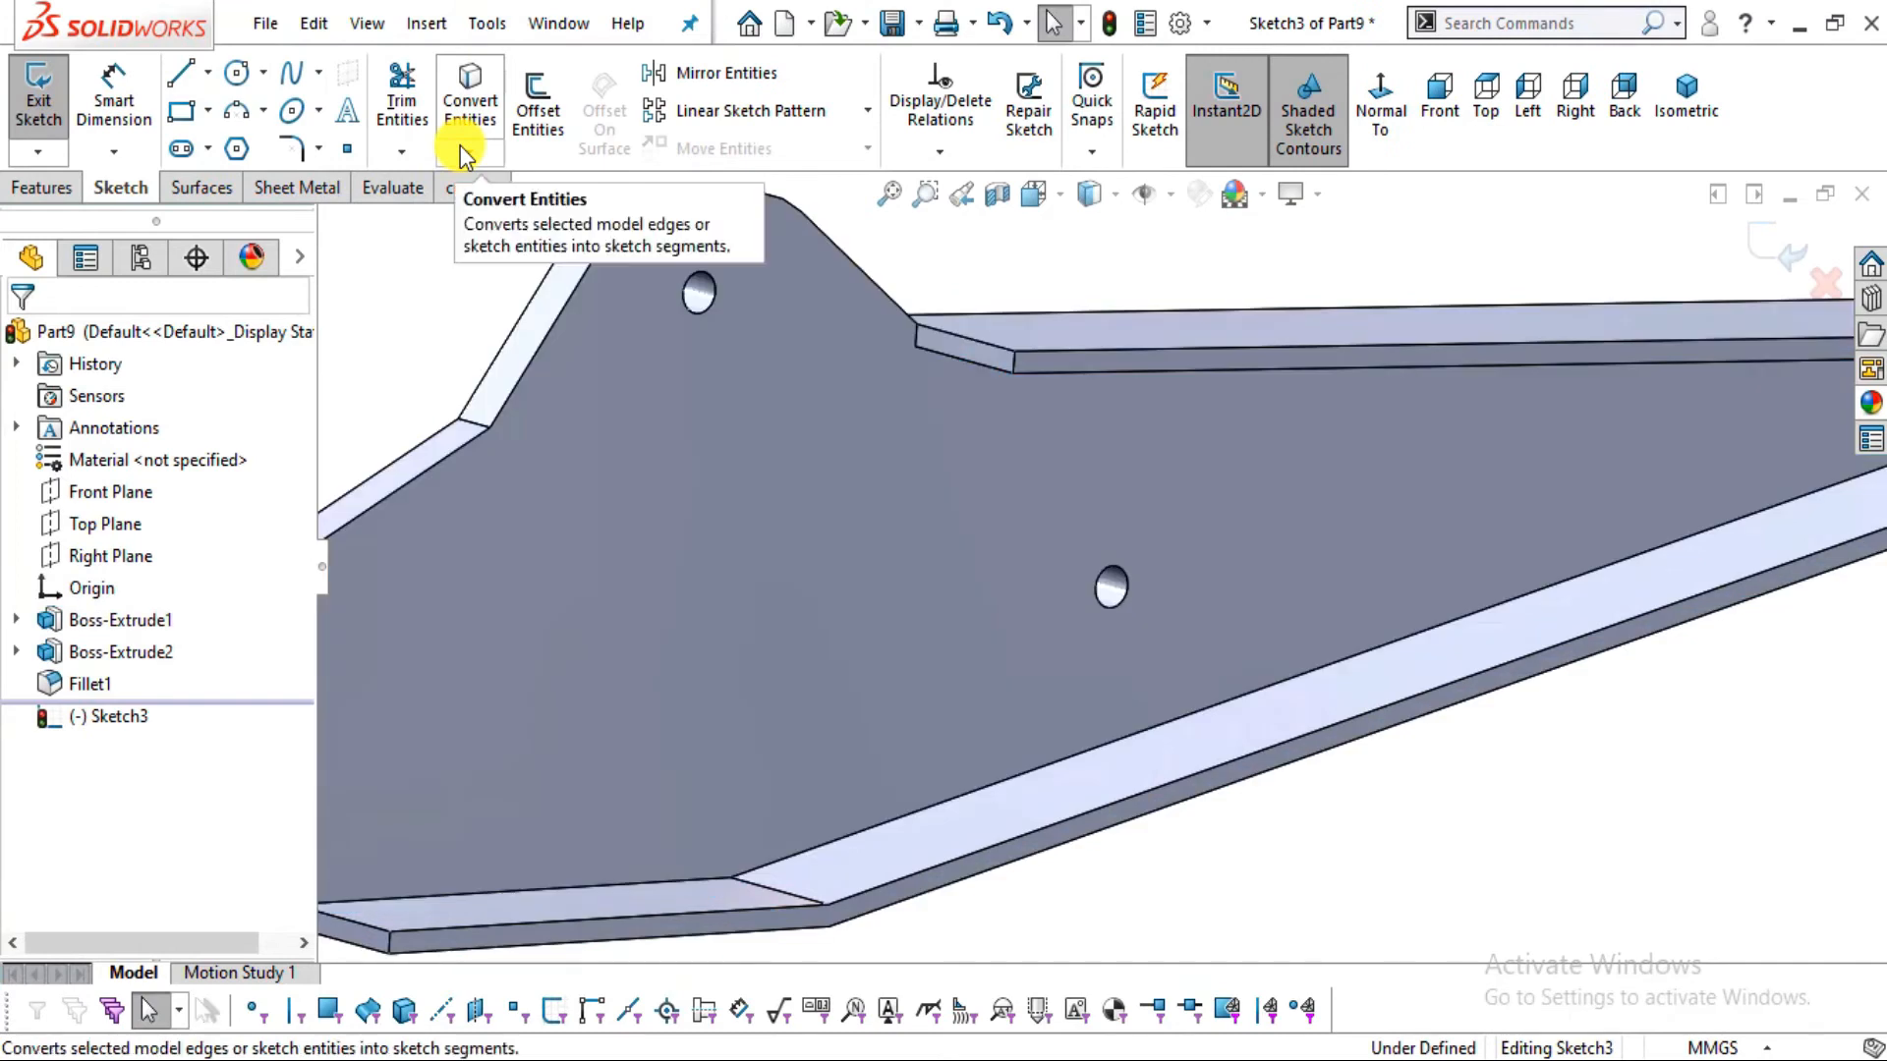
click(471, 110)
click(710, 301)
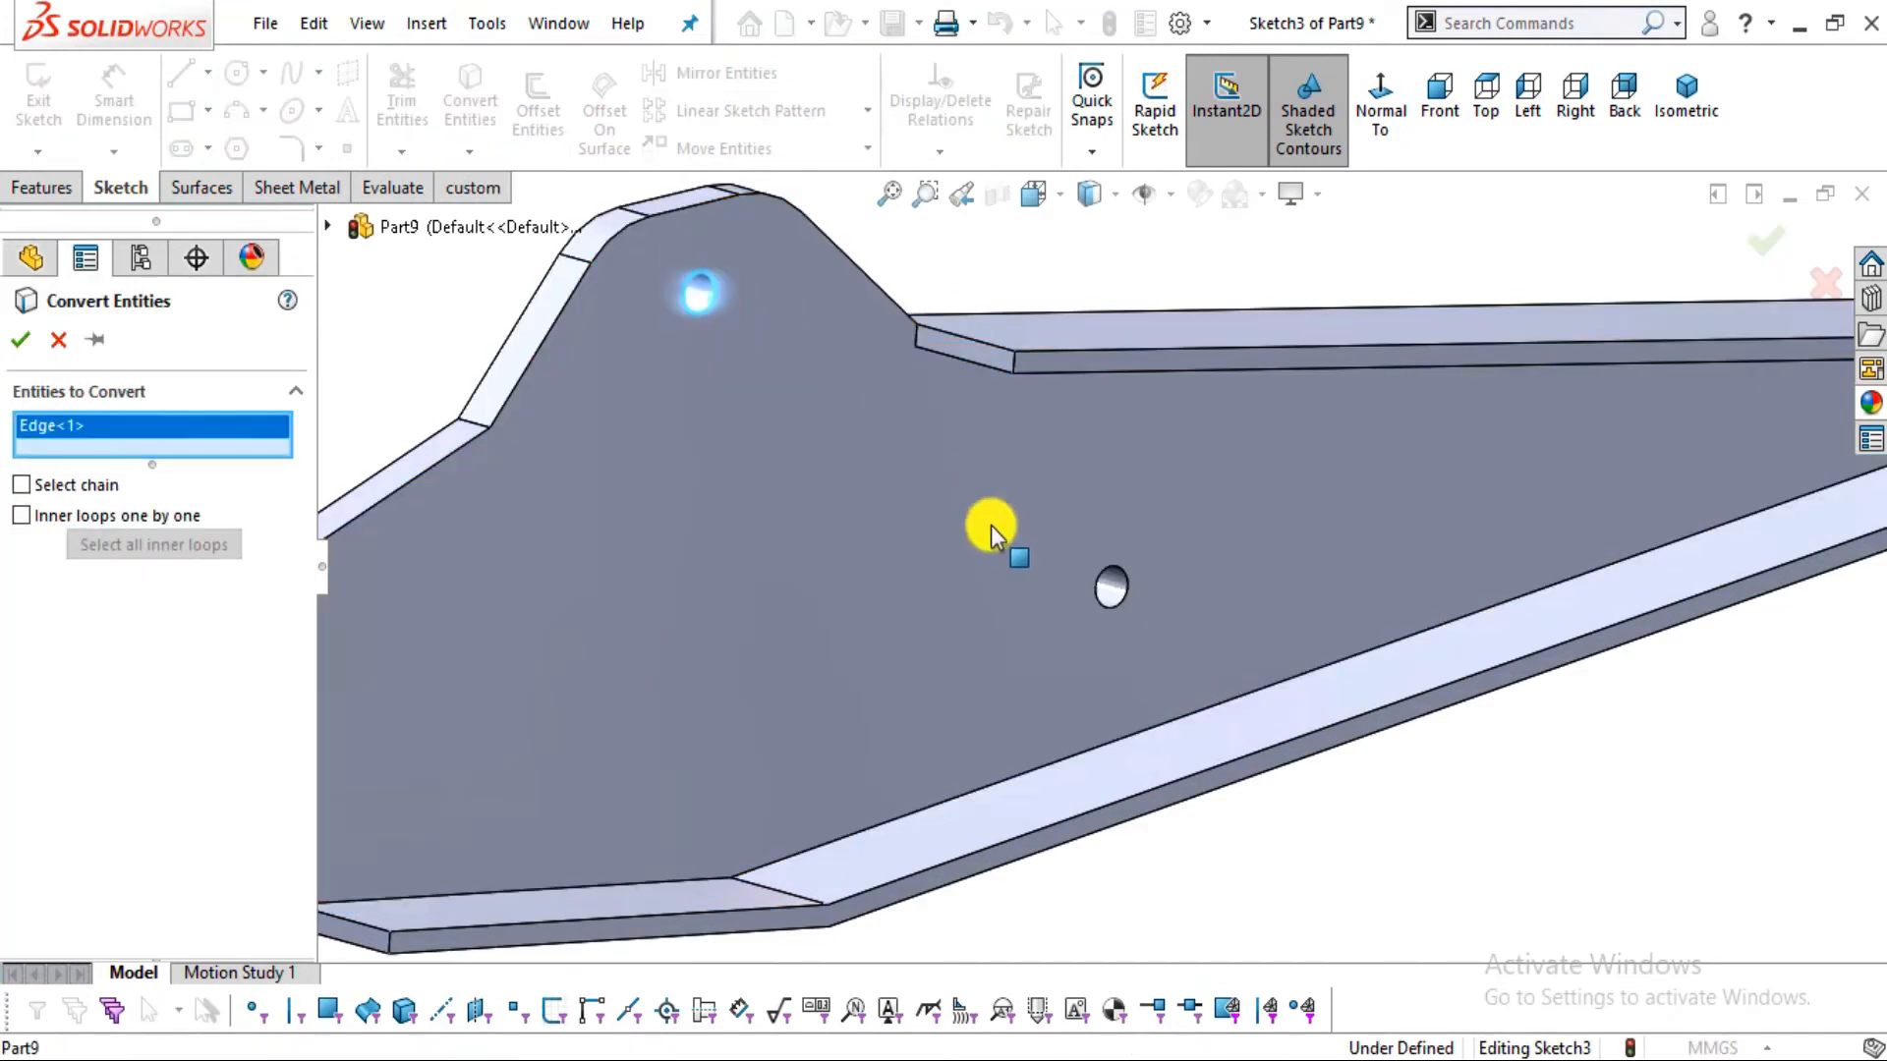
click(1123, 597)
click(30, 343)
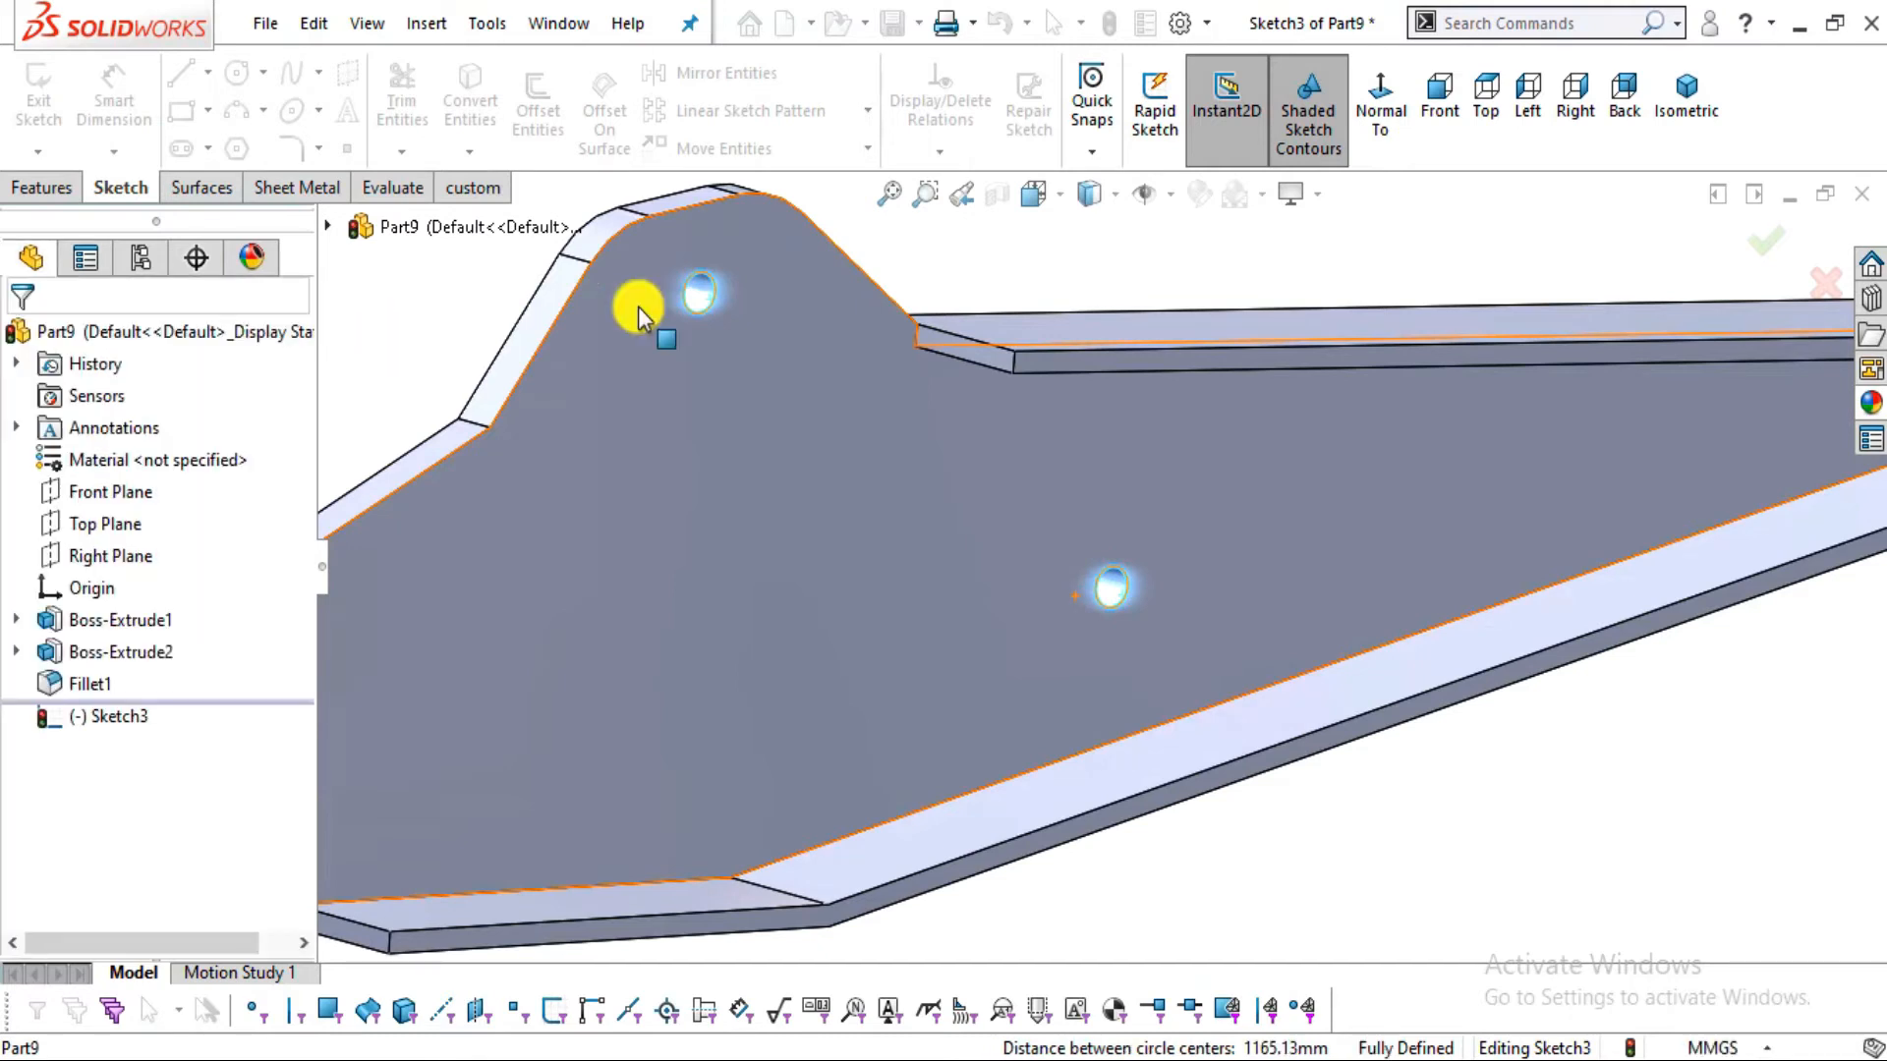
Check the boss sizes in the PDF drawing and sketch concentric circles around the lug hole, about 231 mm in diameter, and the middle hole
scroll(629, 245, down, 2)
key(alt+Tab)
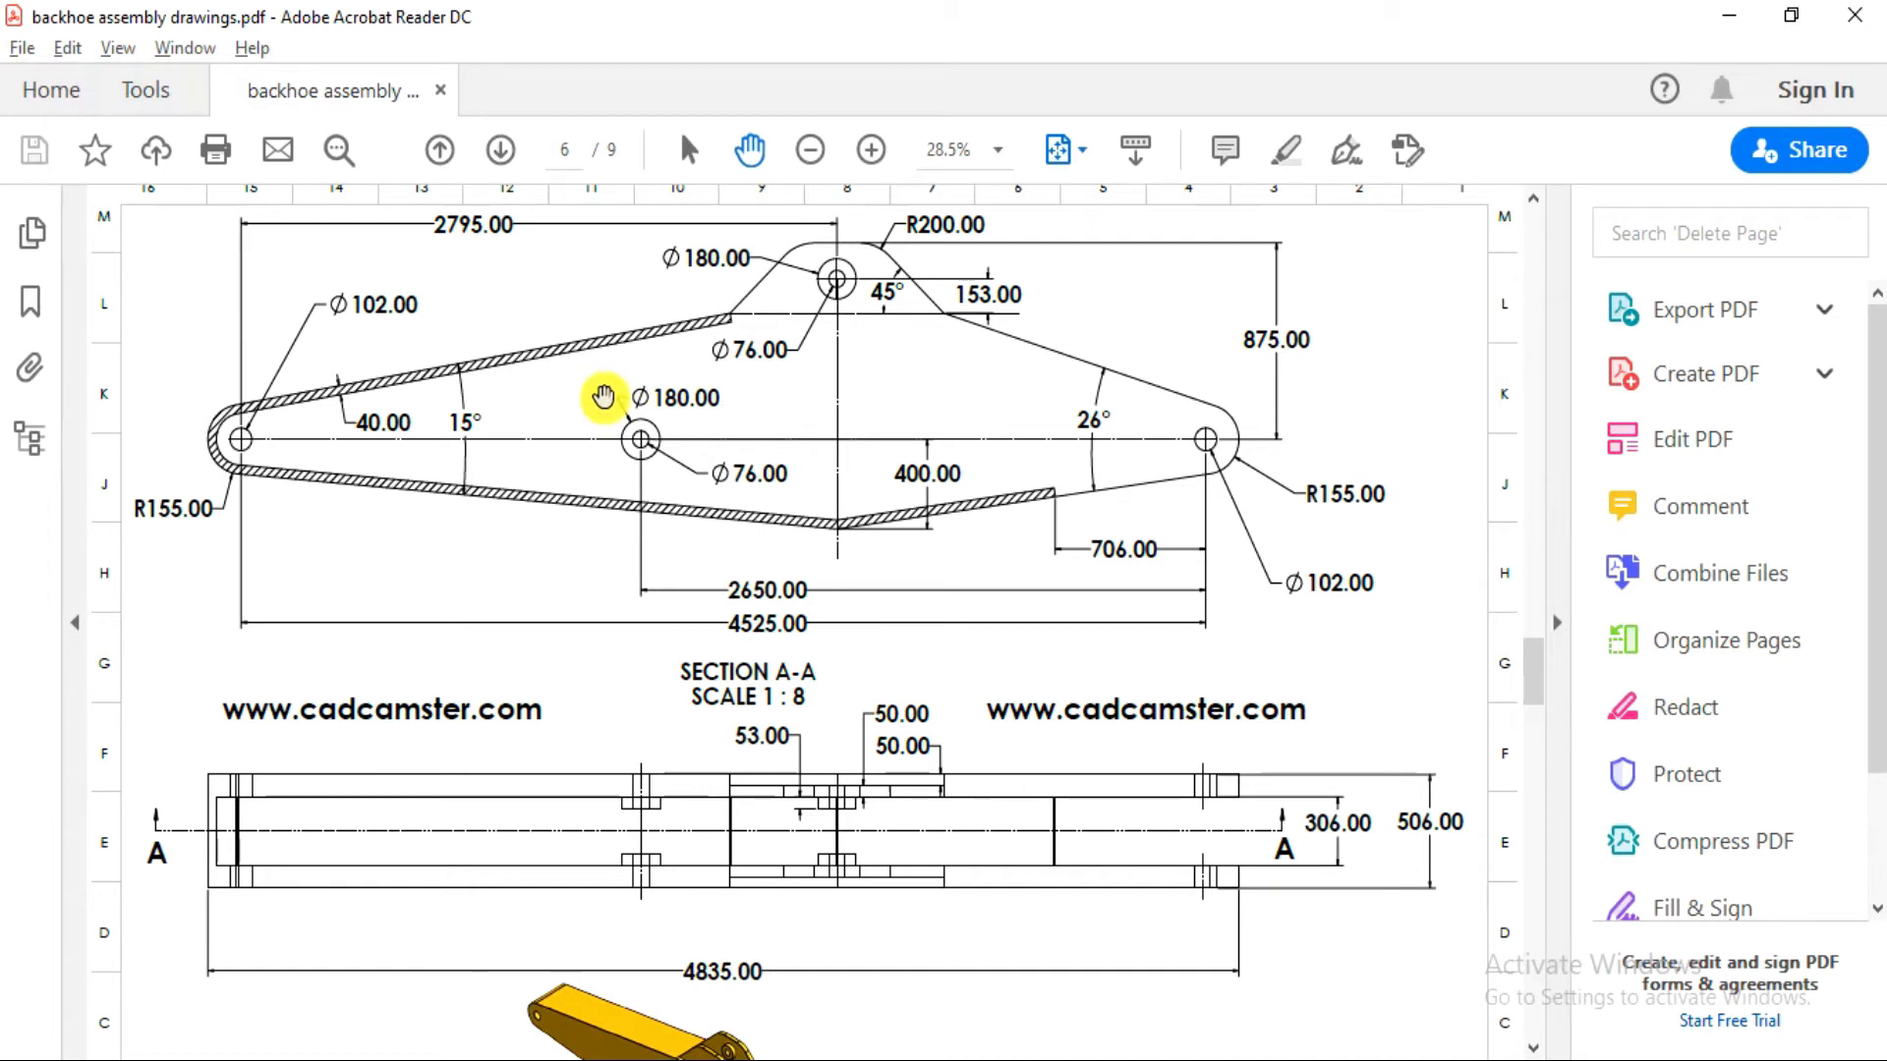
scroll(850, 830, down, 1)
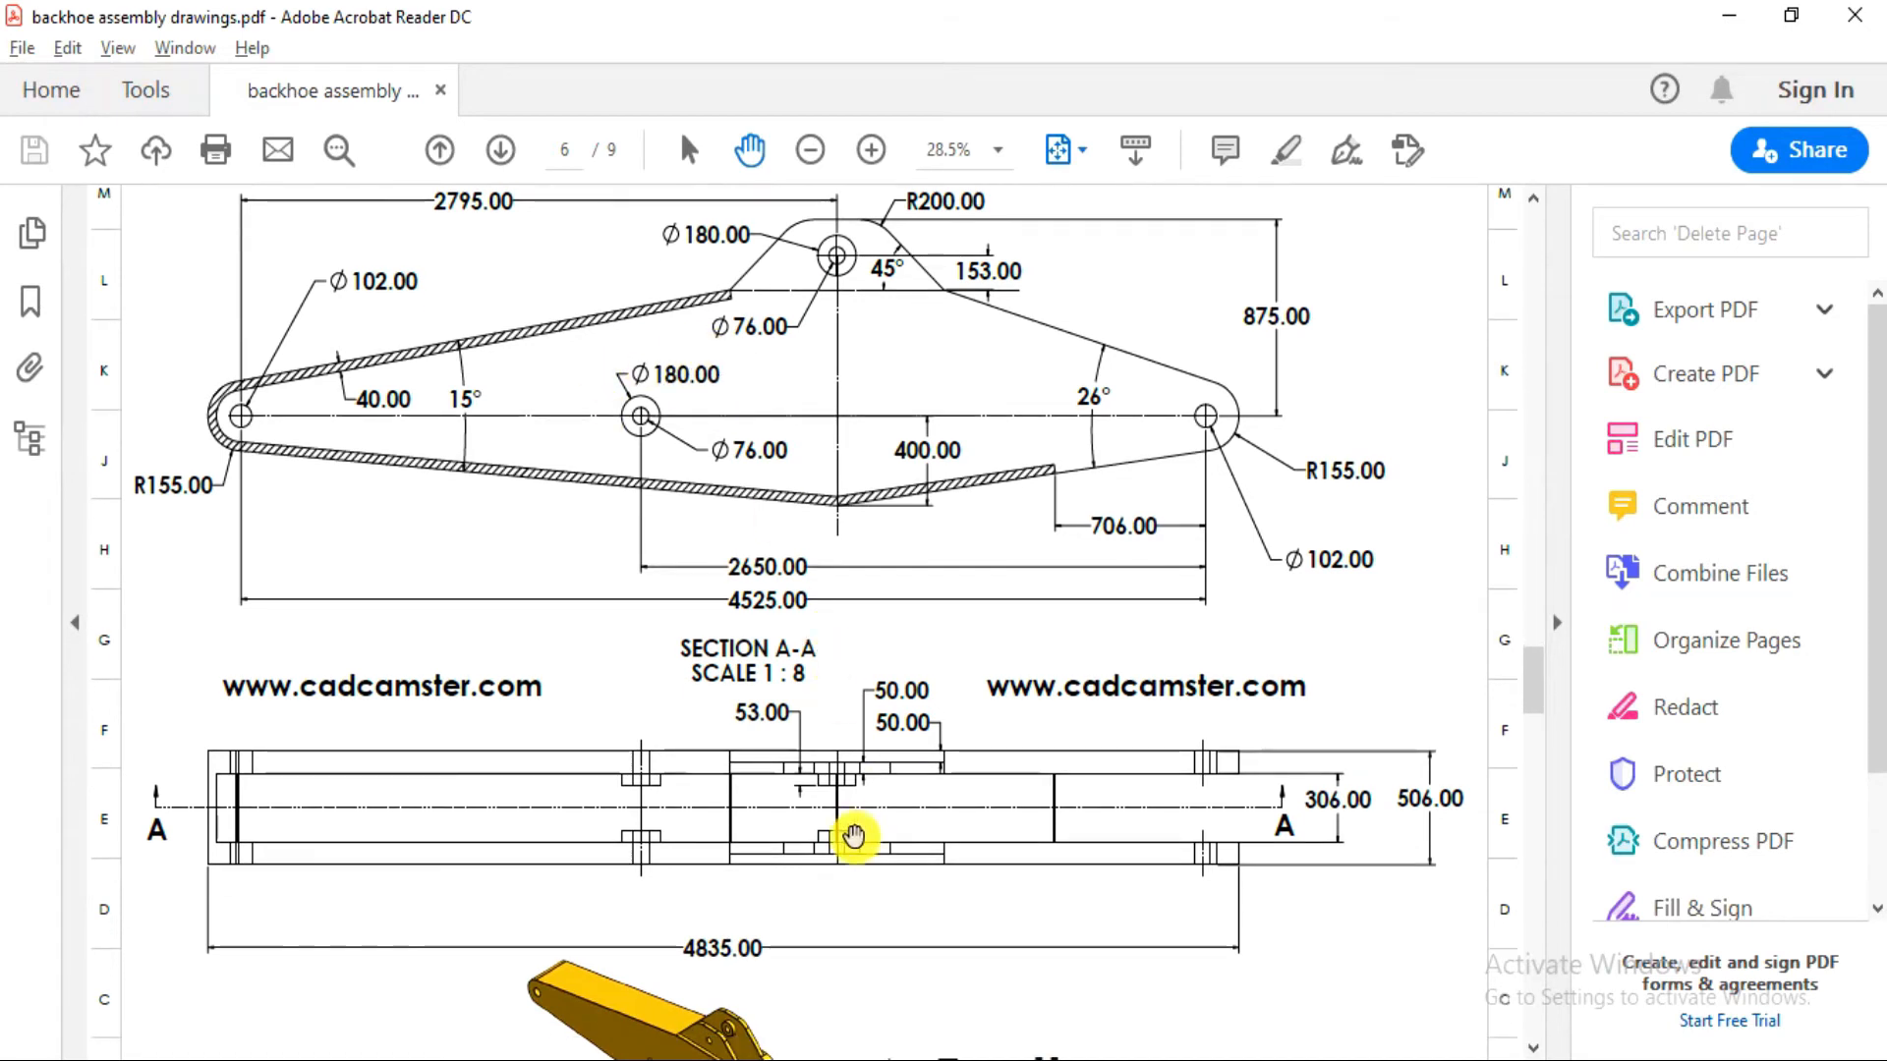
ctrl+scroll(842, 821, up, 2)
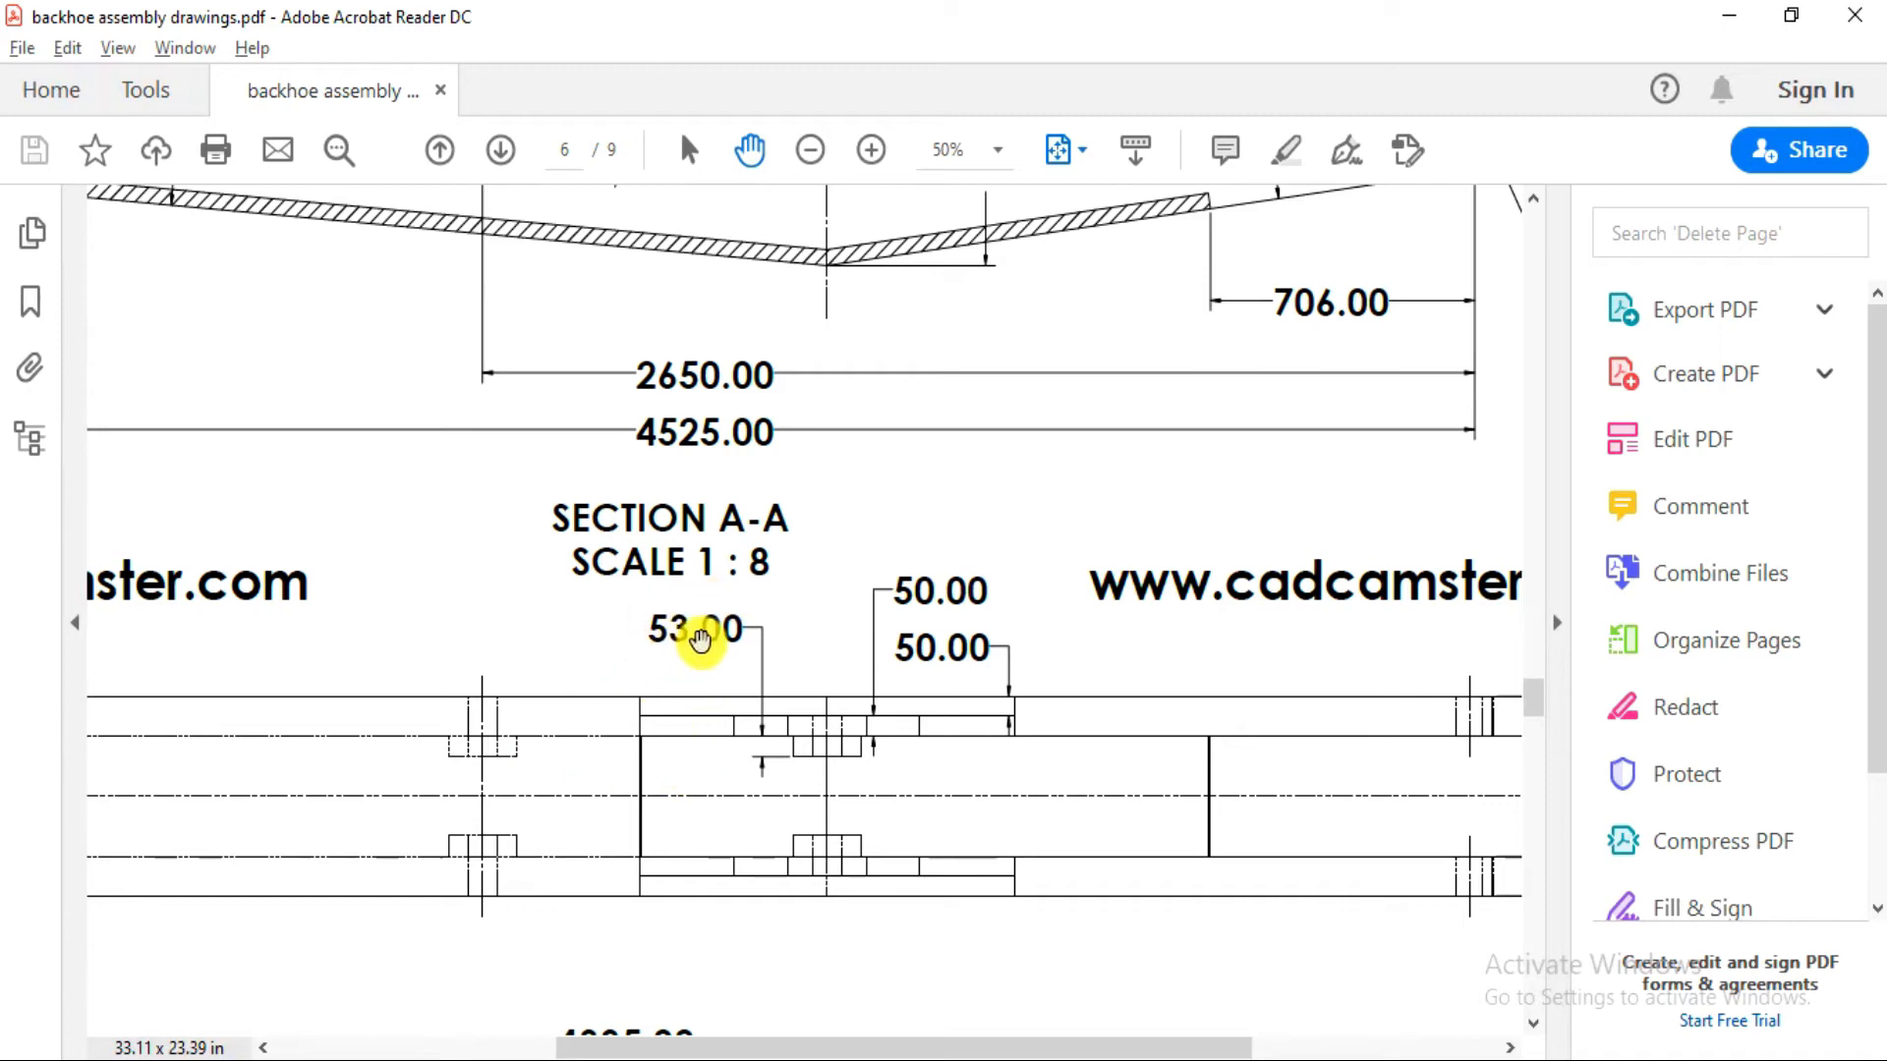
key(alt+Tab)
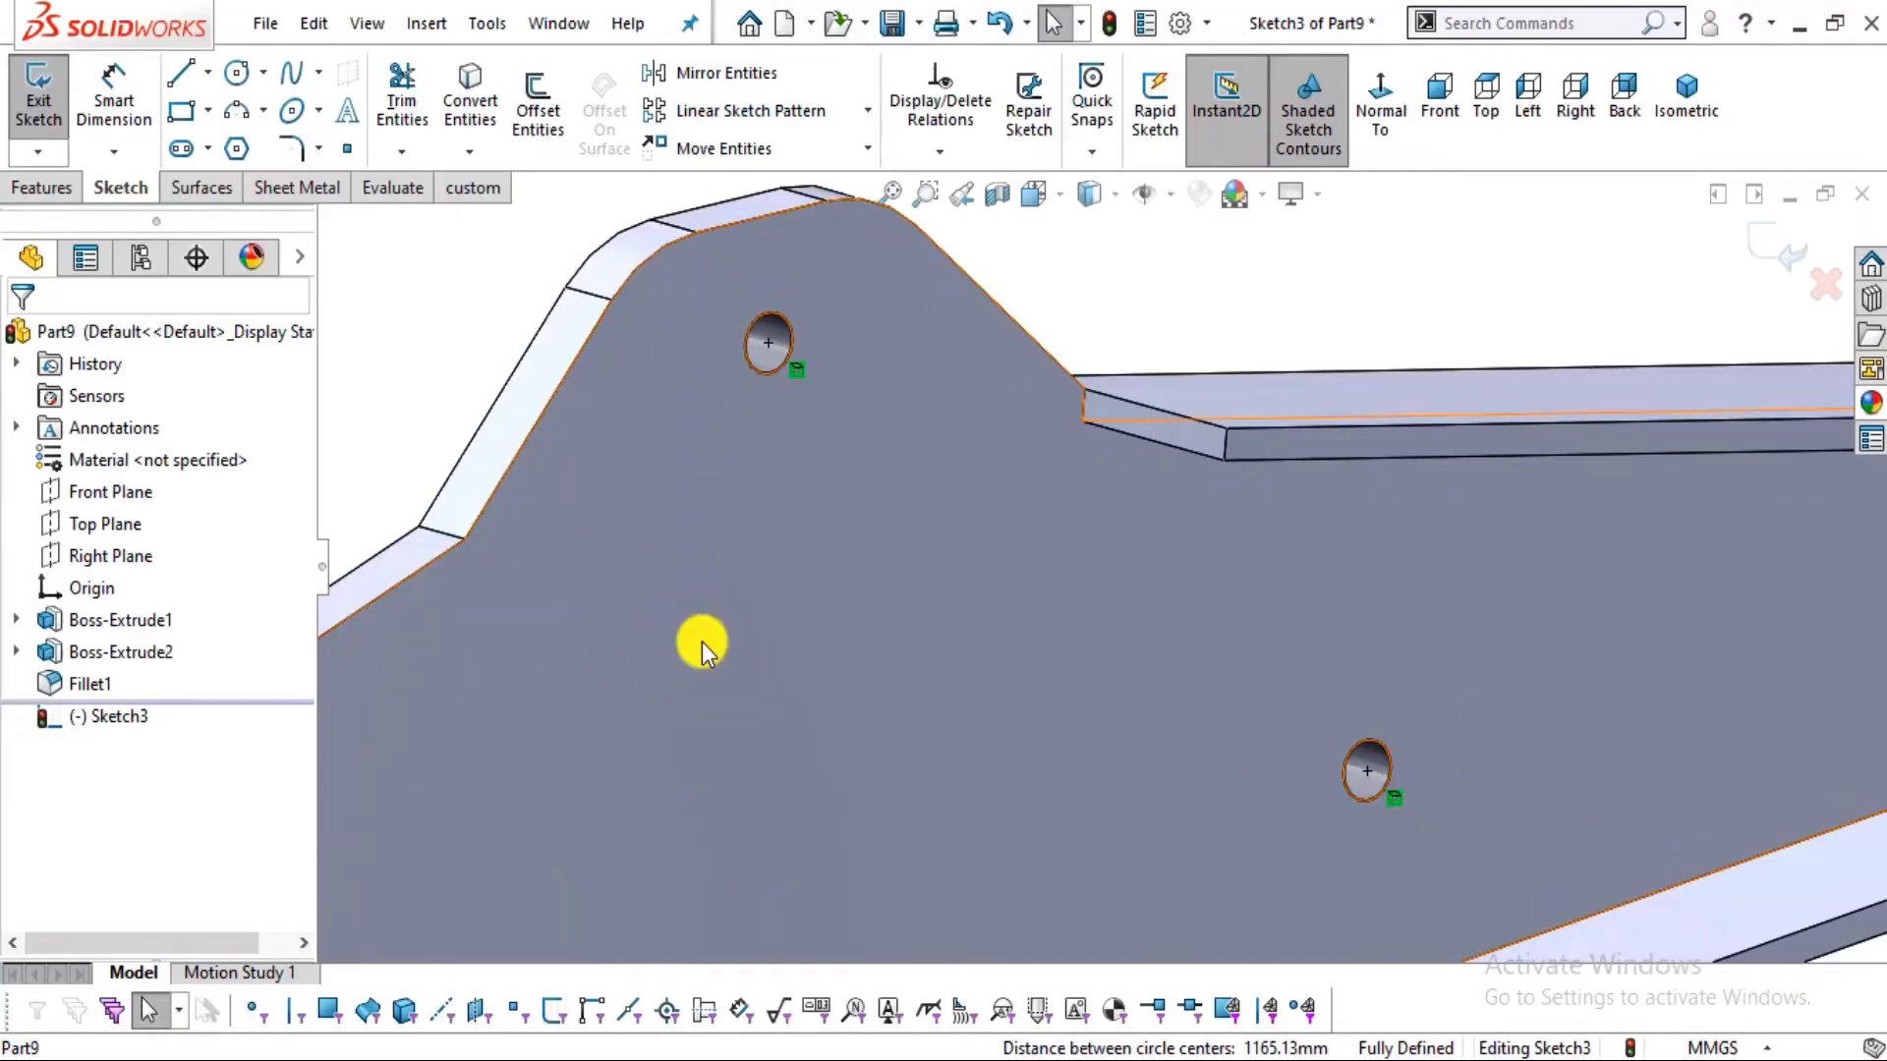
click(237, 73)
scroll(845, 344, down, 3)
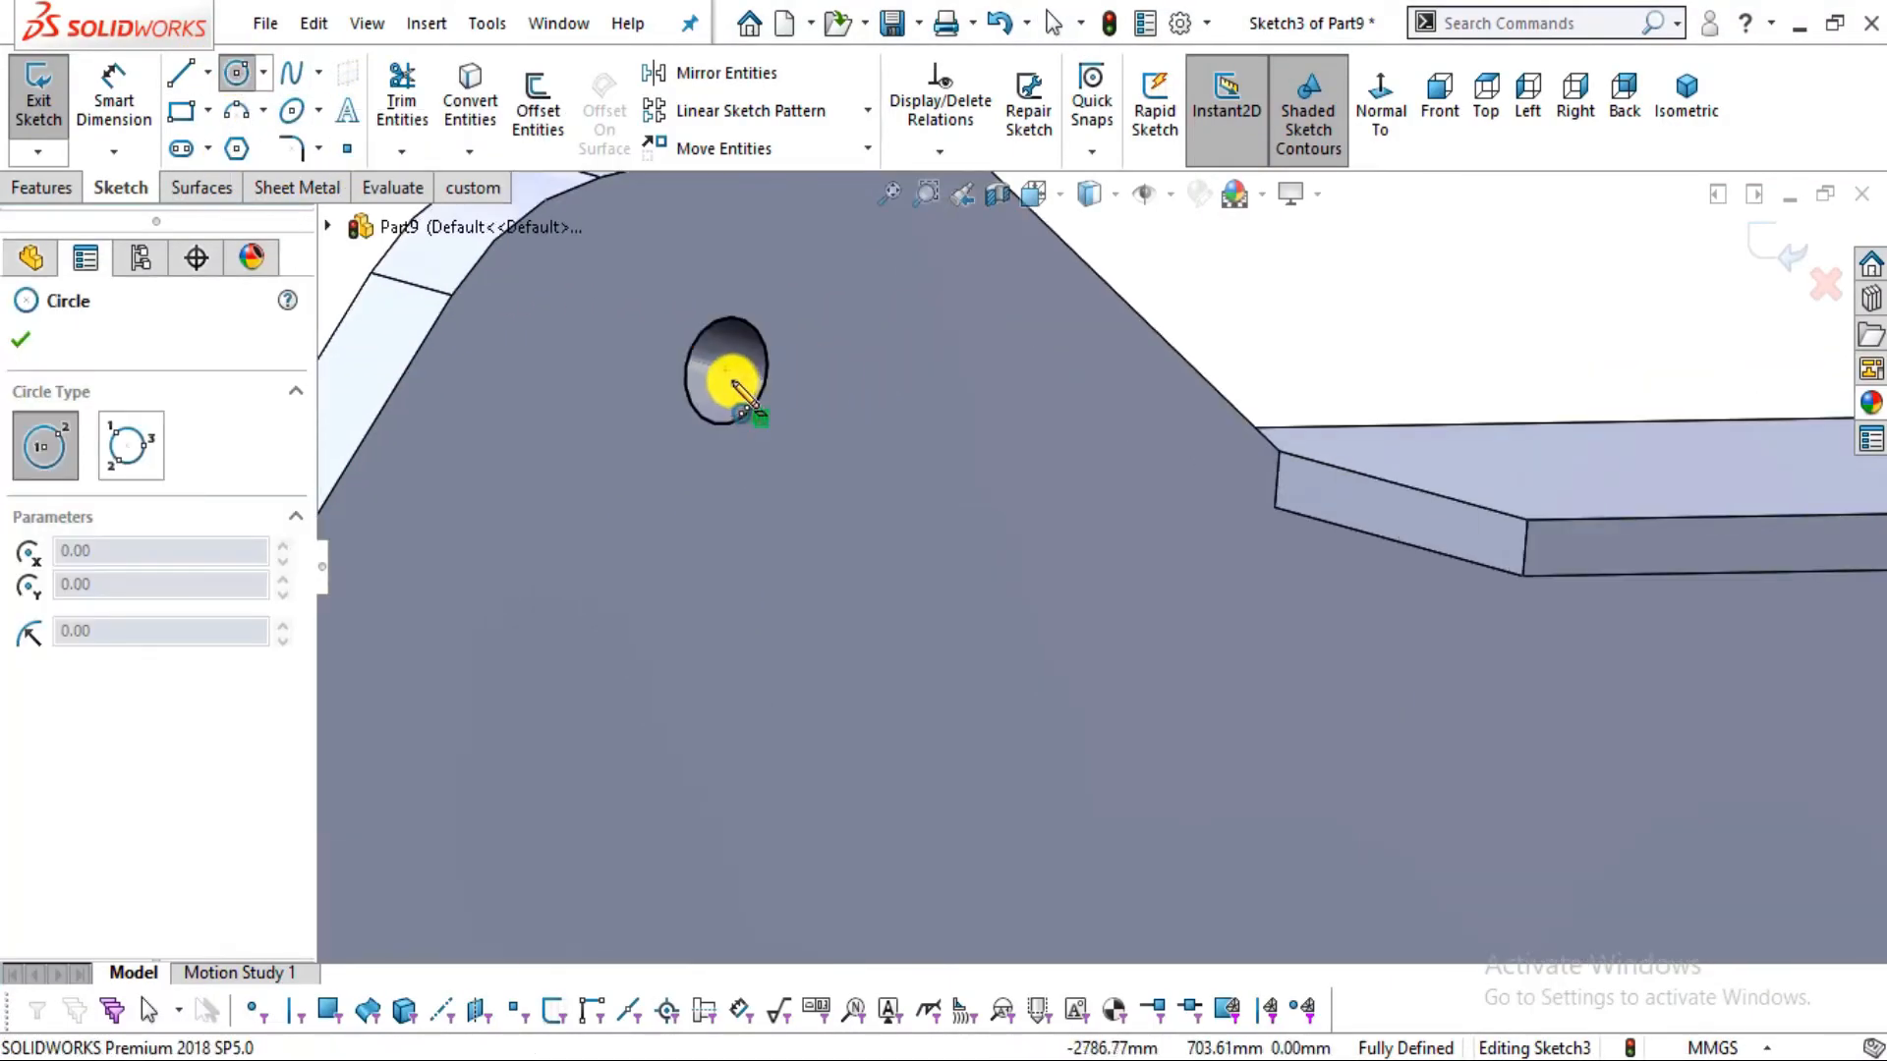
click(728, 376)
click(832, 444)
scroll(1121, 629, up, 3)
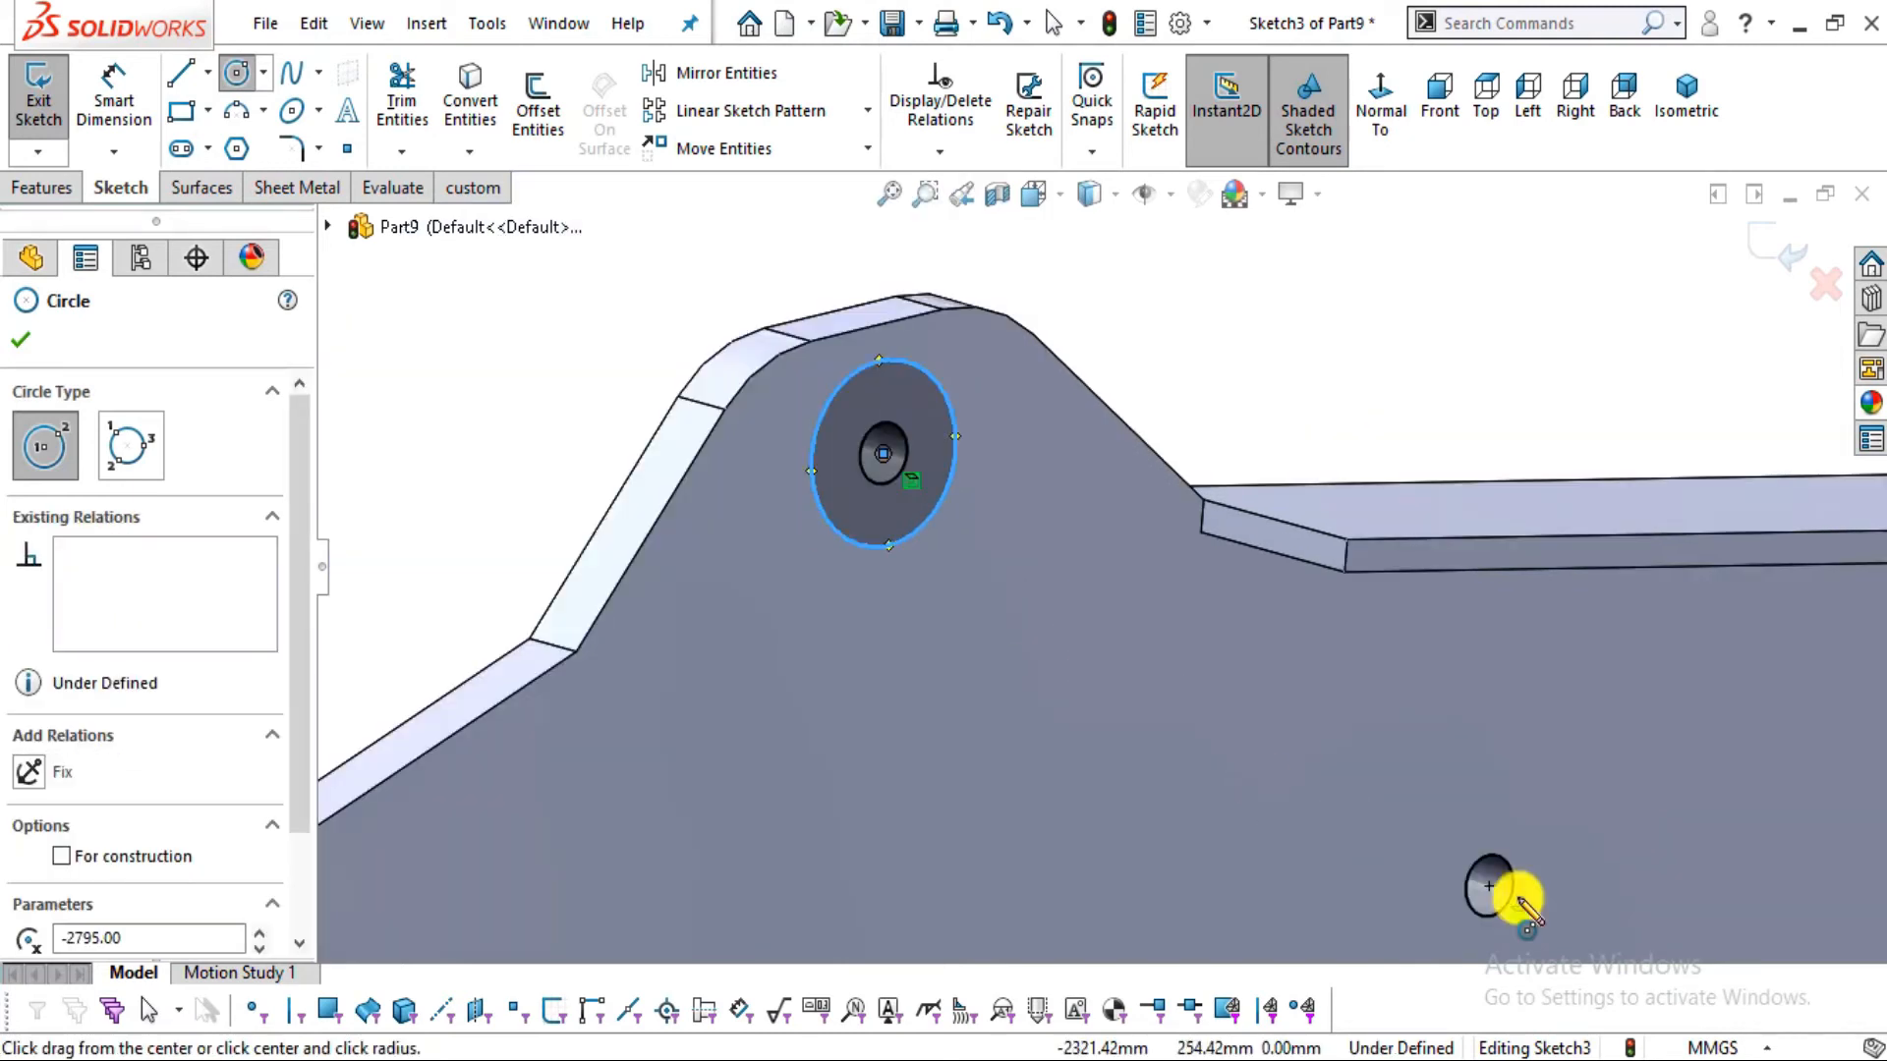
click(1489, 887)
click(1555, 865)
Dimension the concentric circles around the lug hole and the middle hole to 180 mm diameter each
click(114, 99)
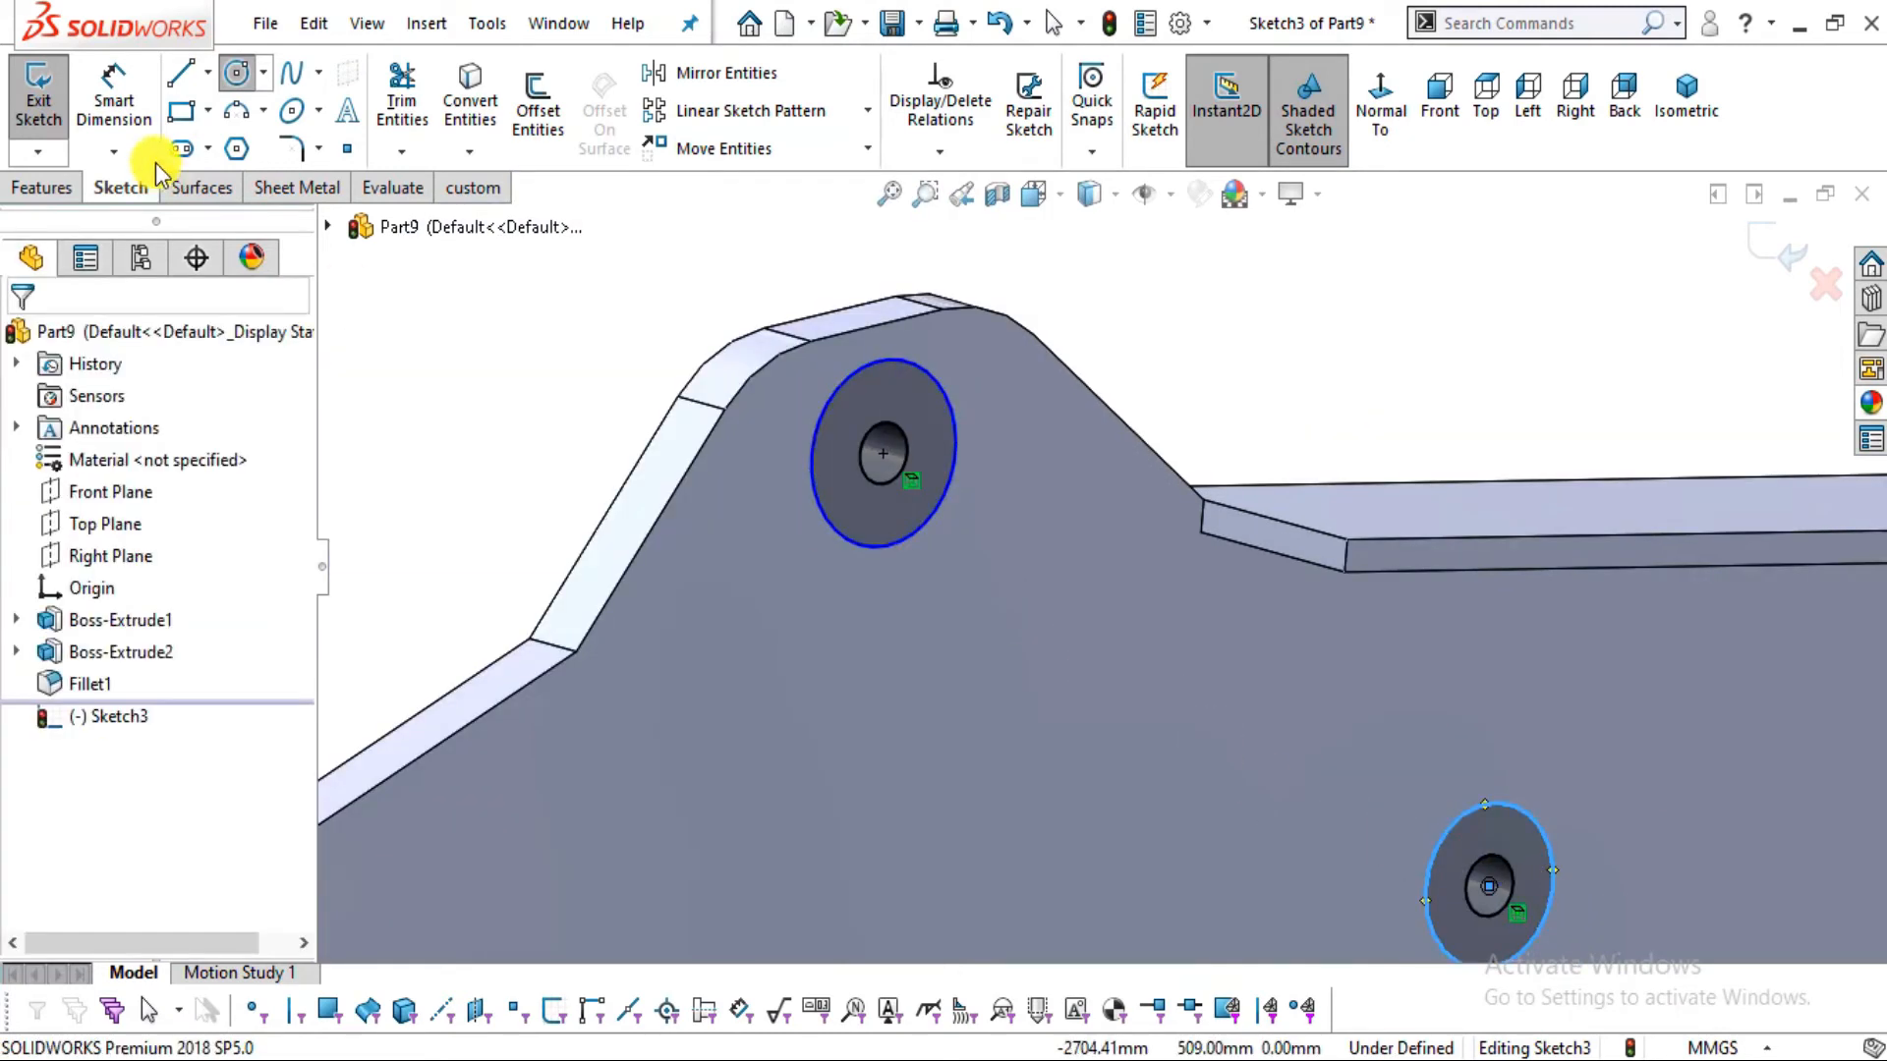
click(888, 545)
click(865, 651)
text(180)
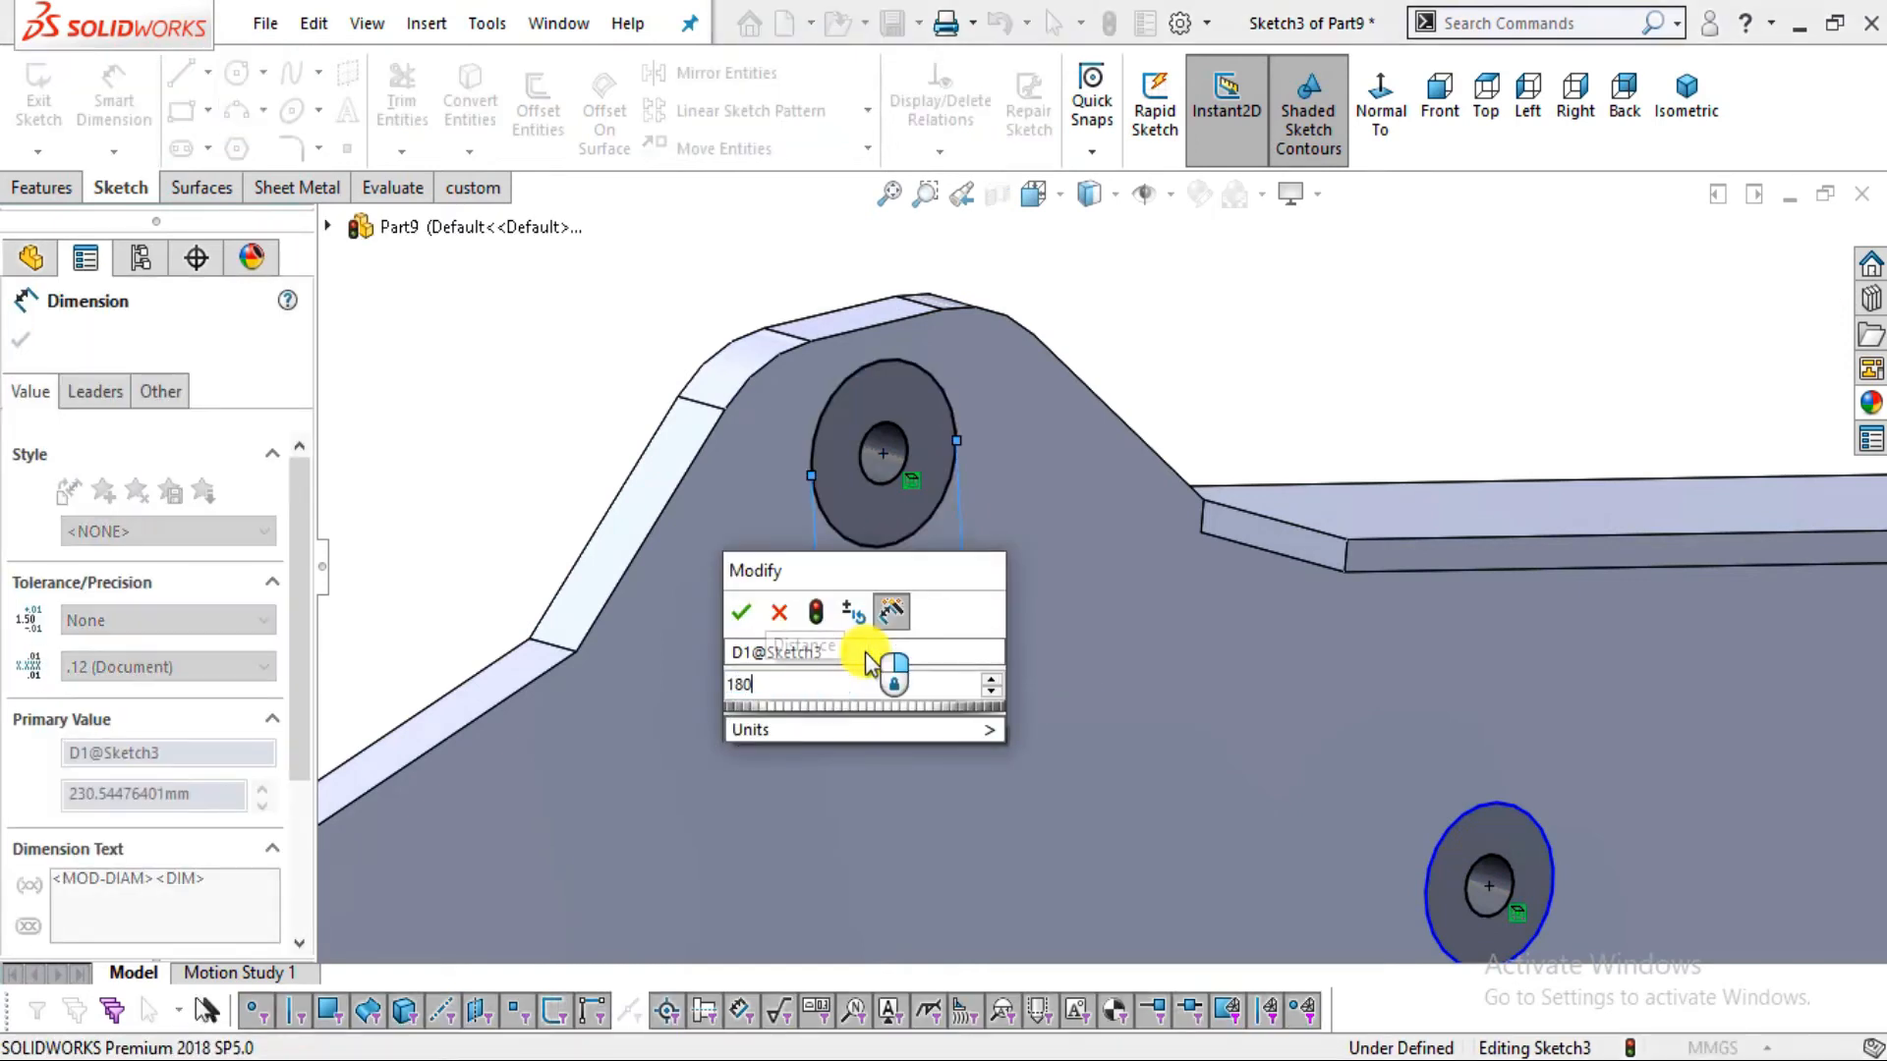
key(Return)
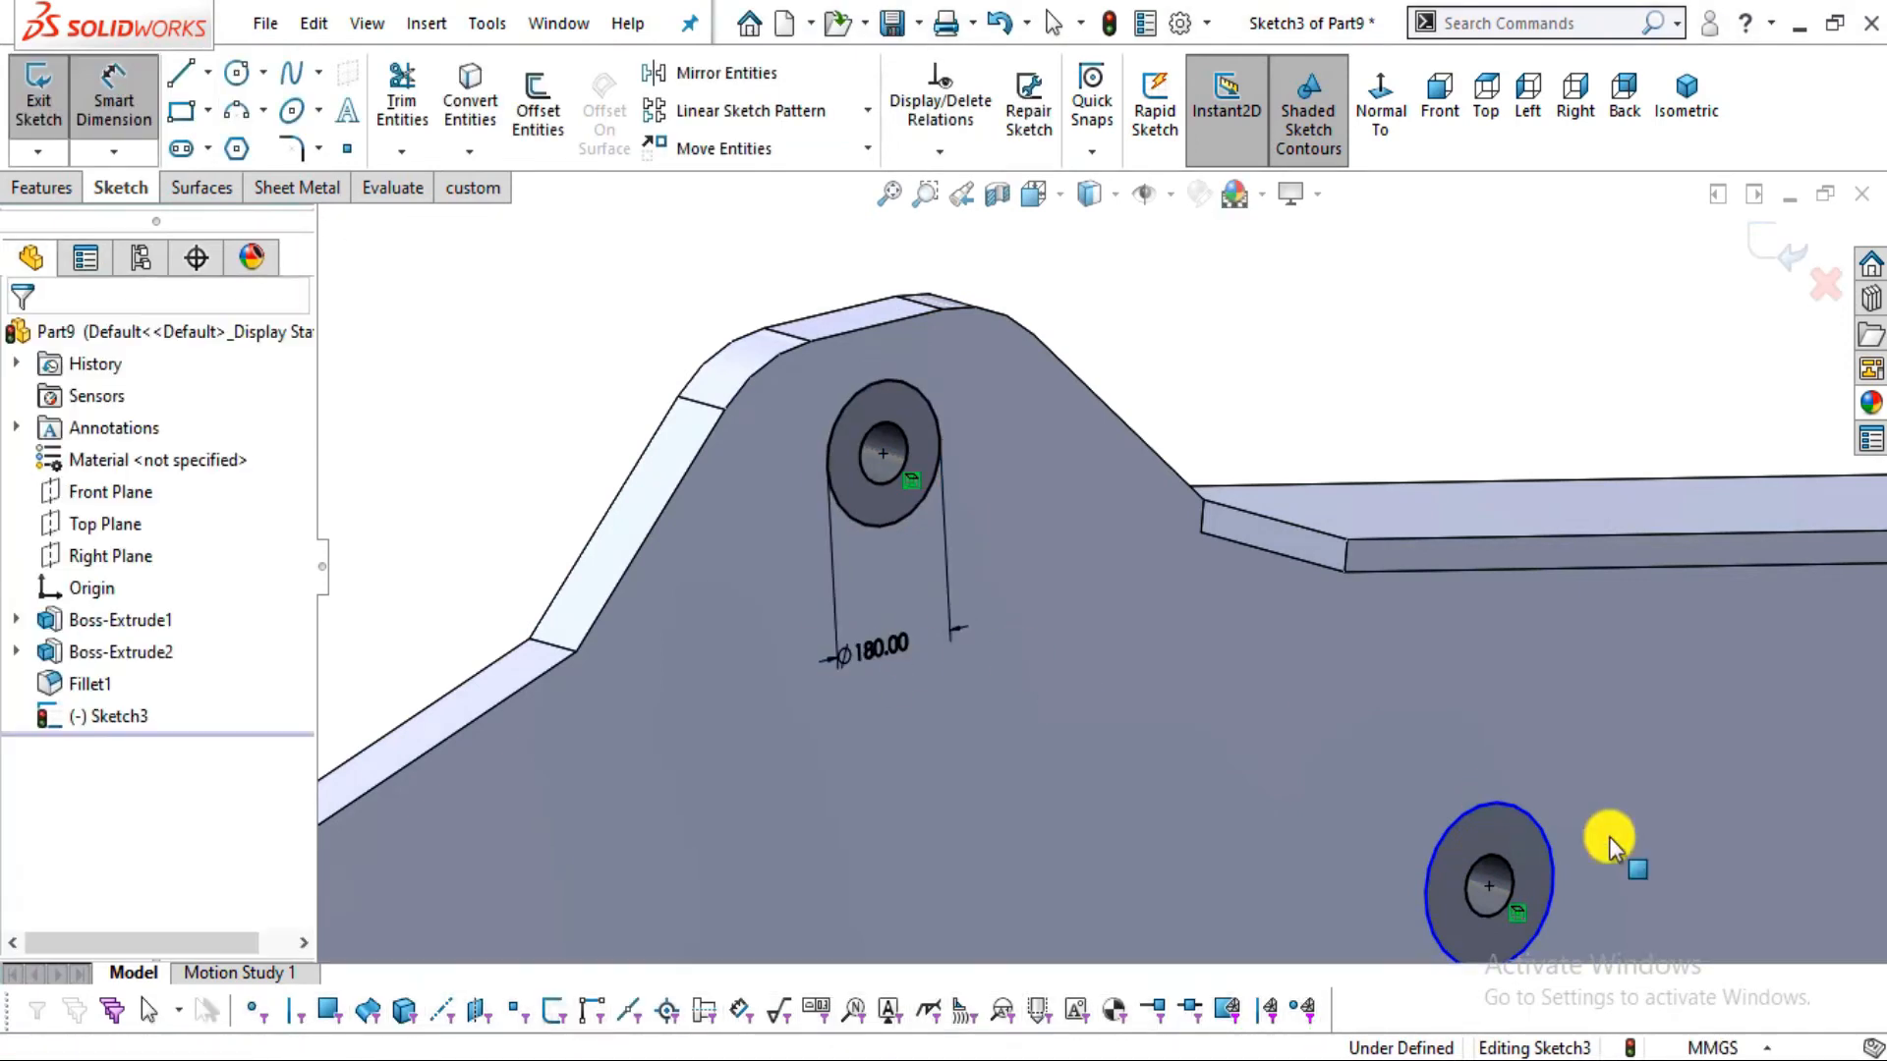
click(105, 115)
click(1549, 831)
click(1597, 720)
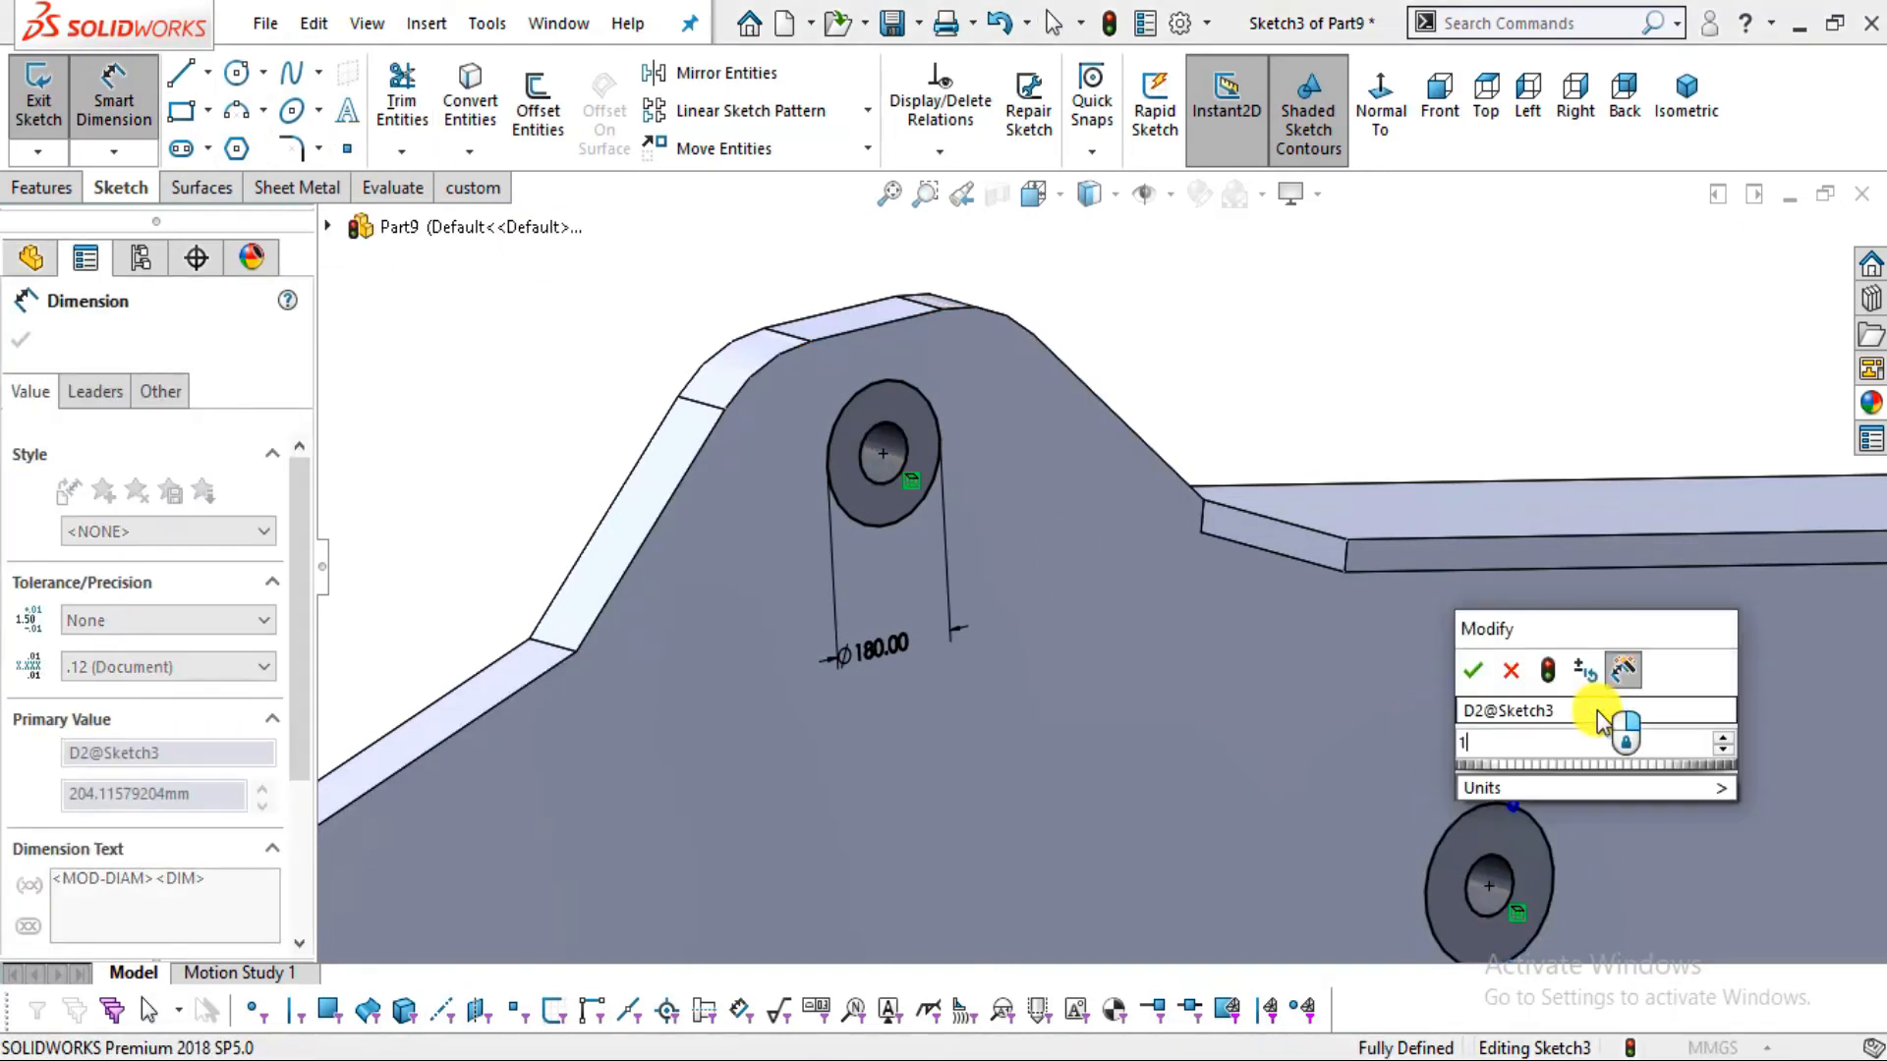
text(180)
key(Return)
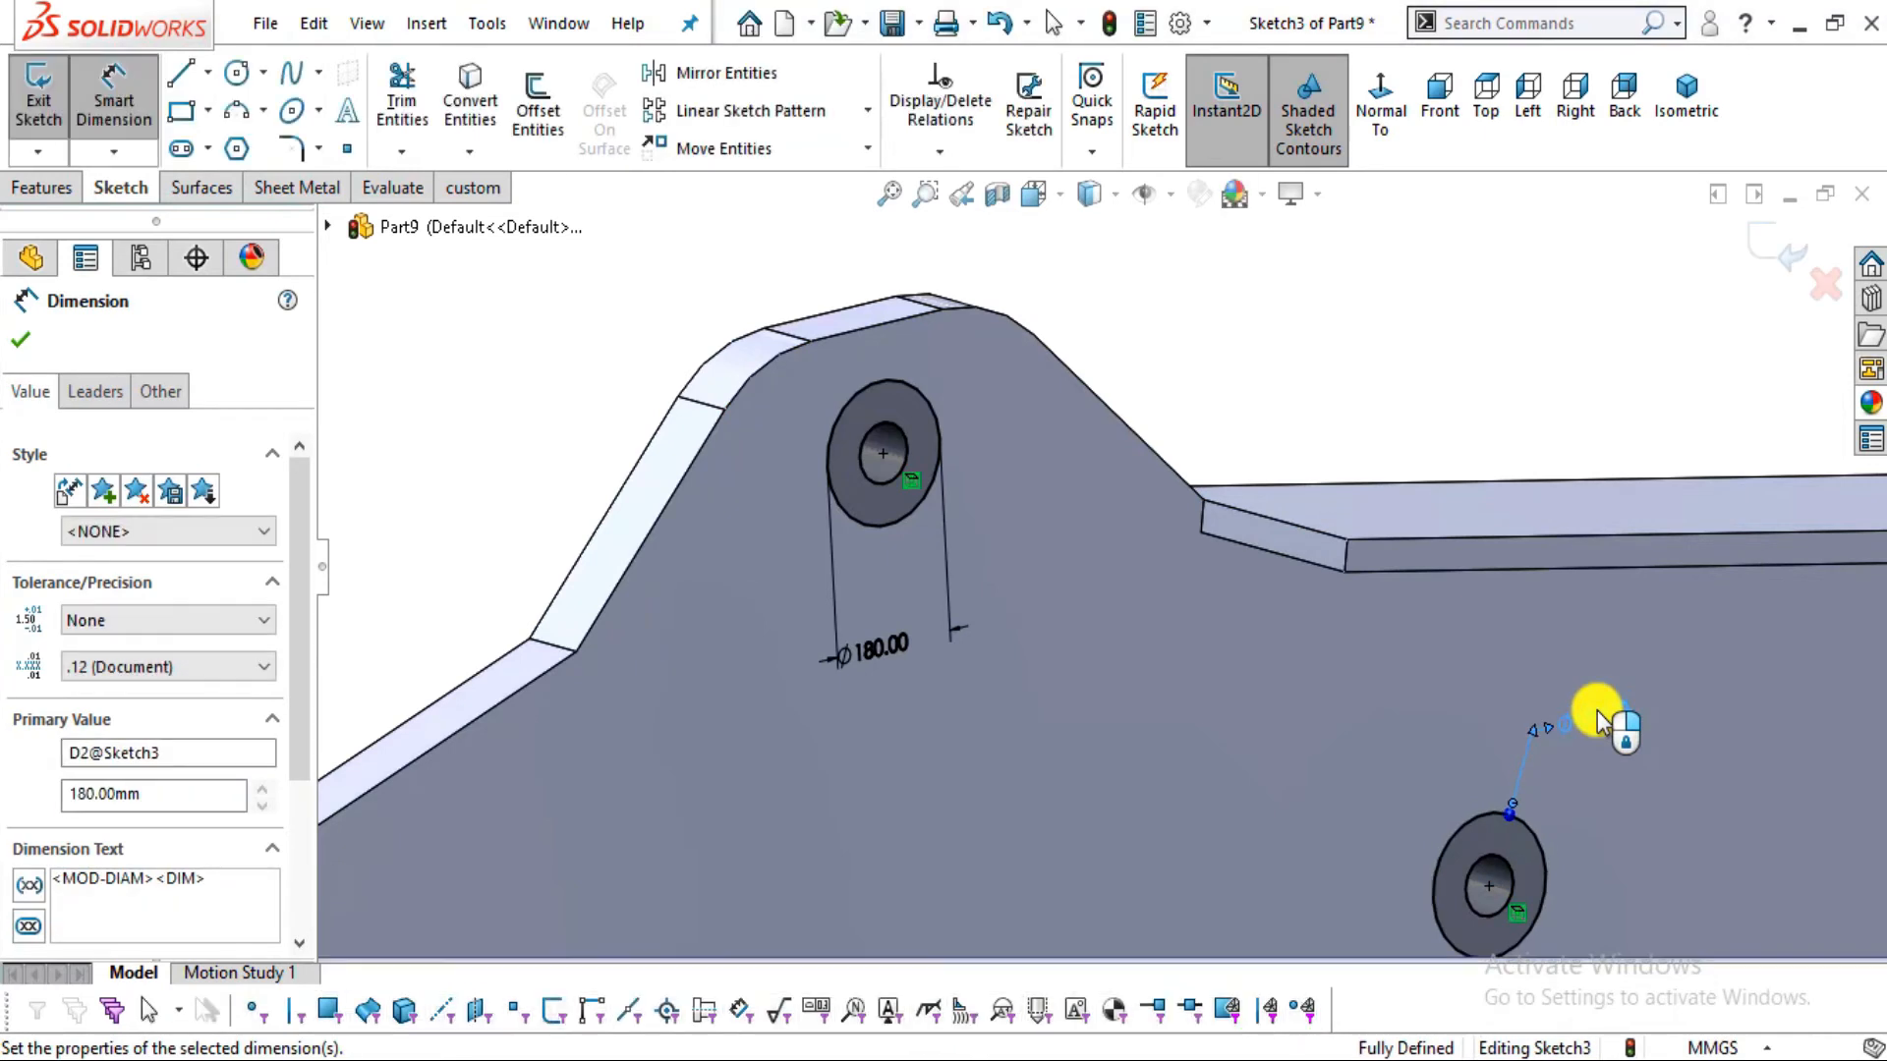
click(106, 116)
Extrude the two ring profiles around the holes 53 mm blind from the sketch plane, merged with the side plate
click(53, 193)
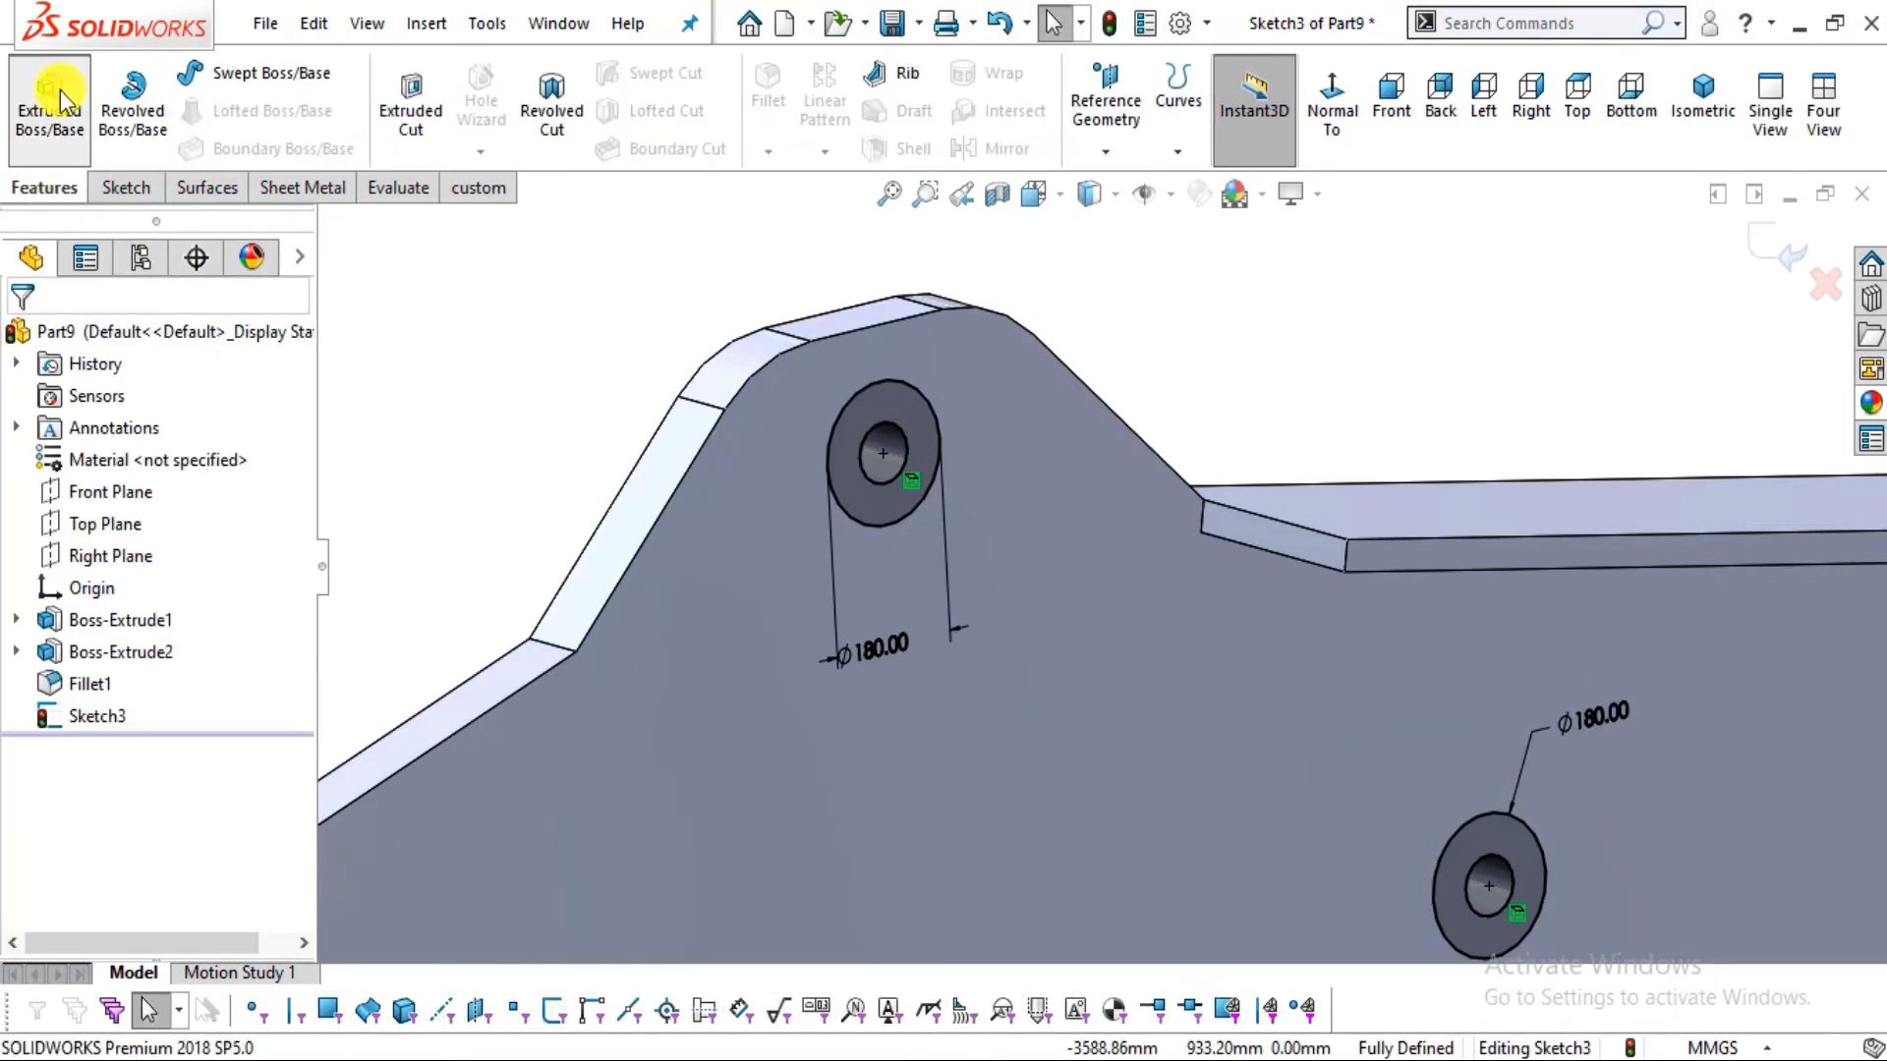
click(60, 91)
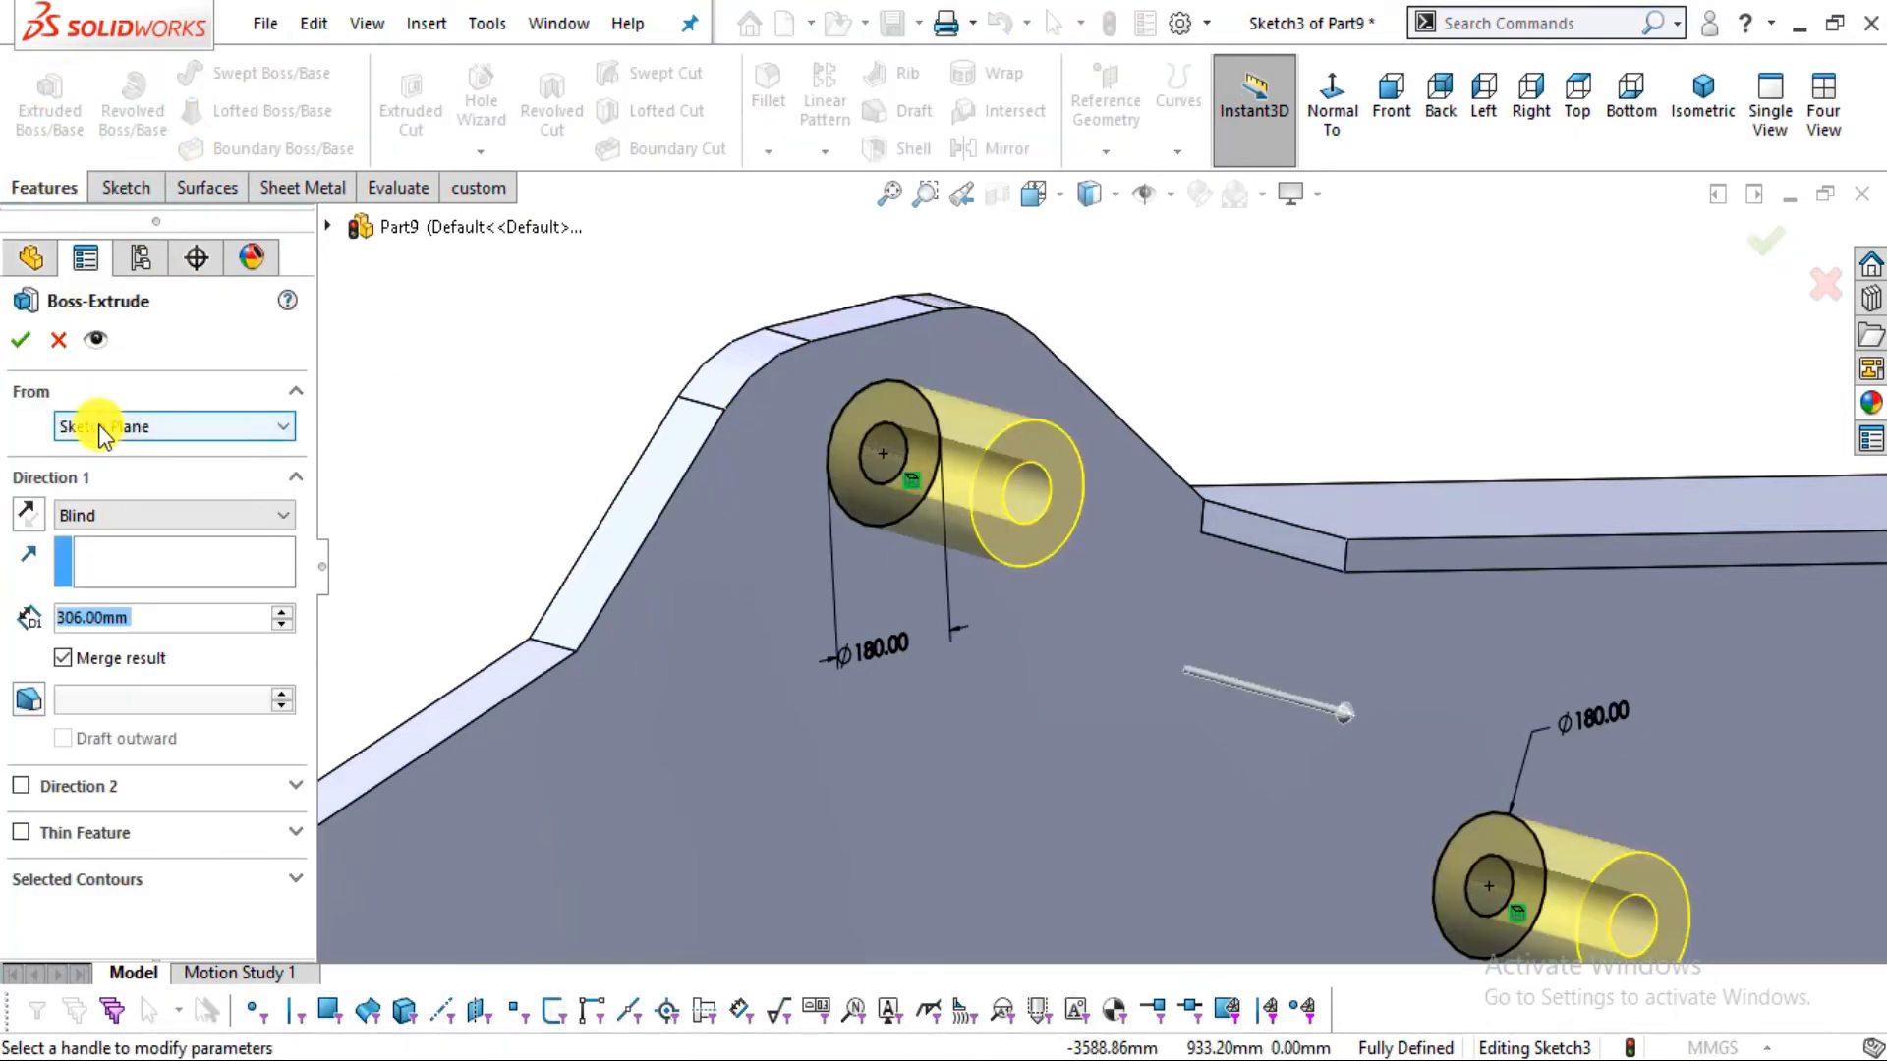
text(53)
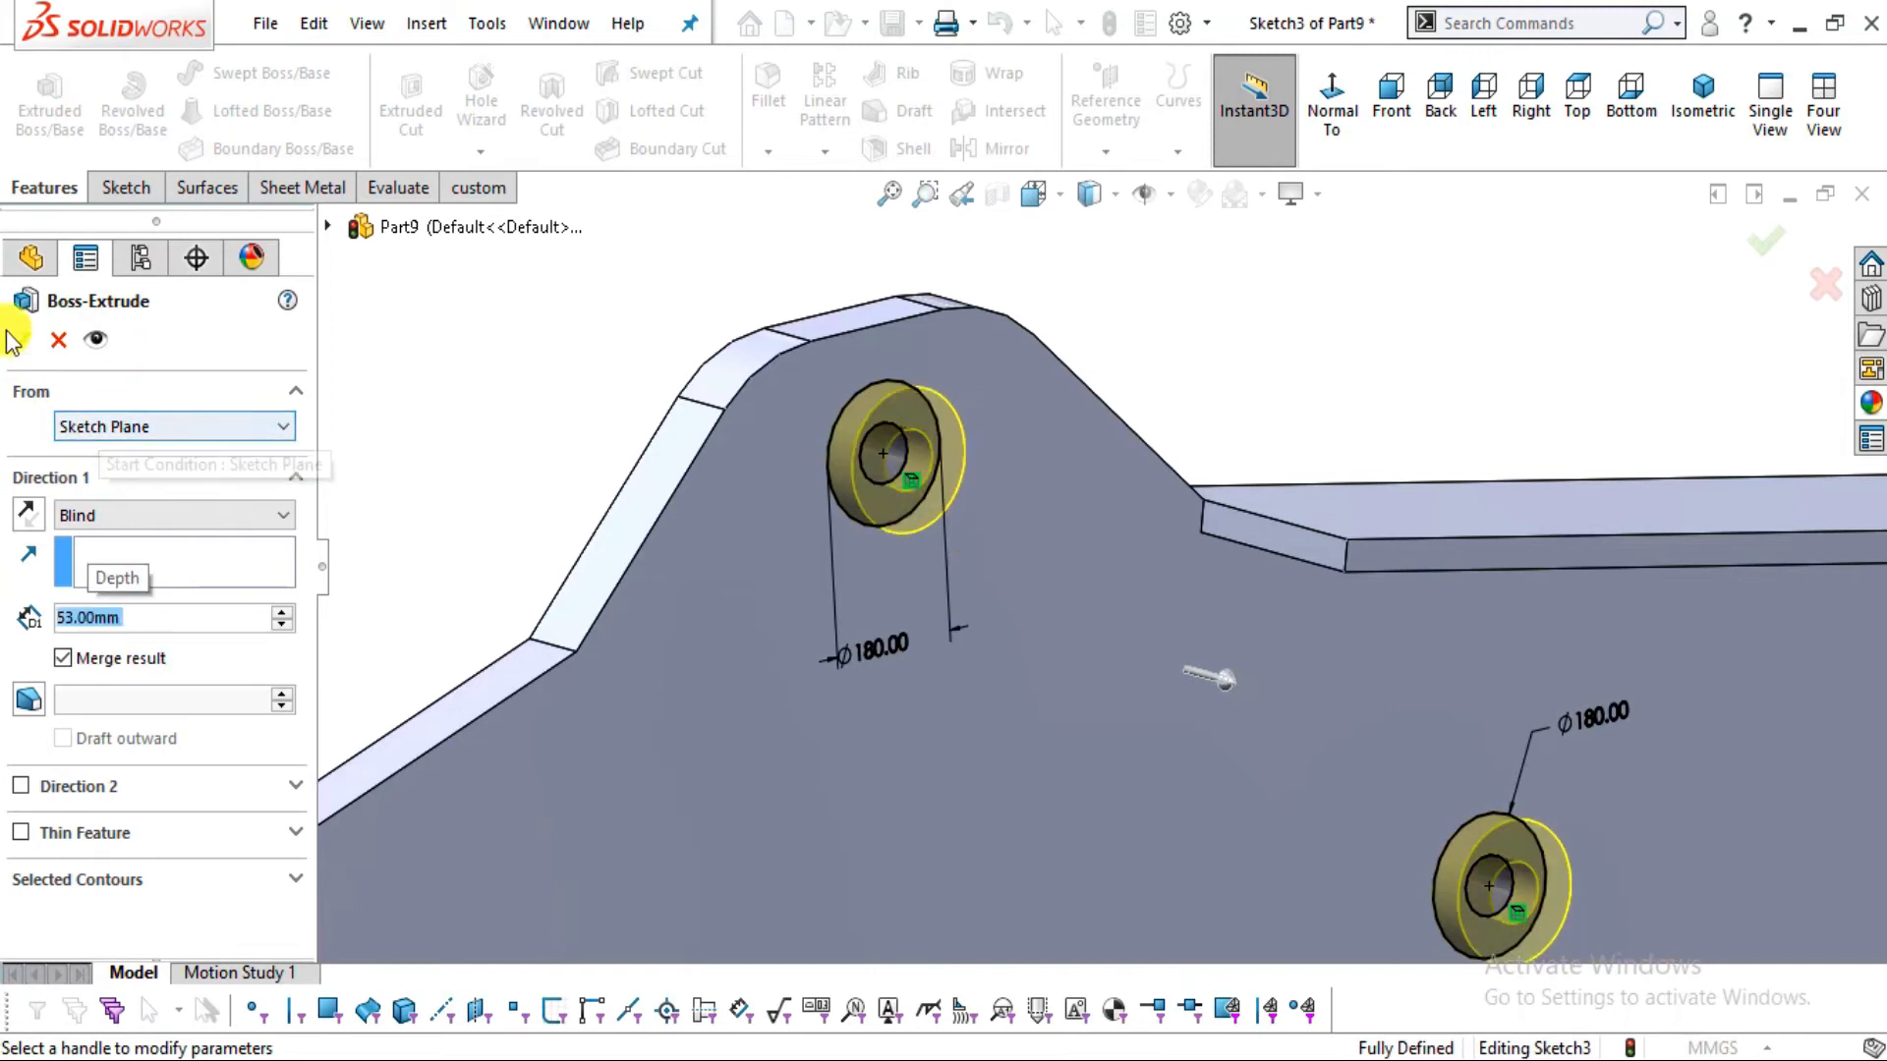
click(645, 367)
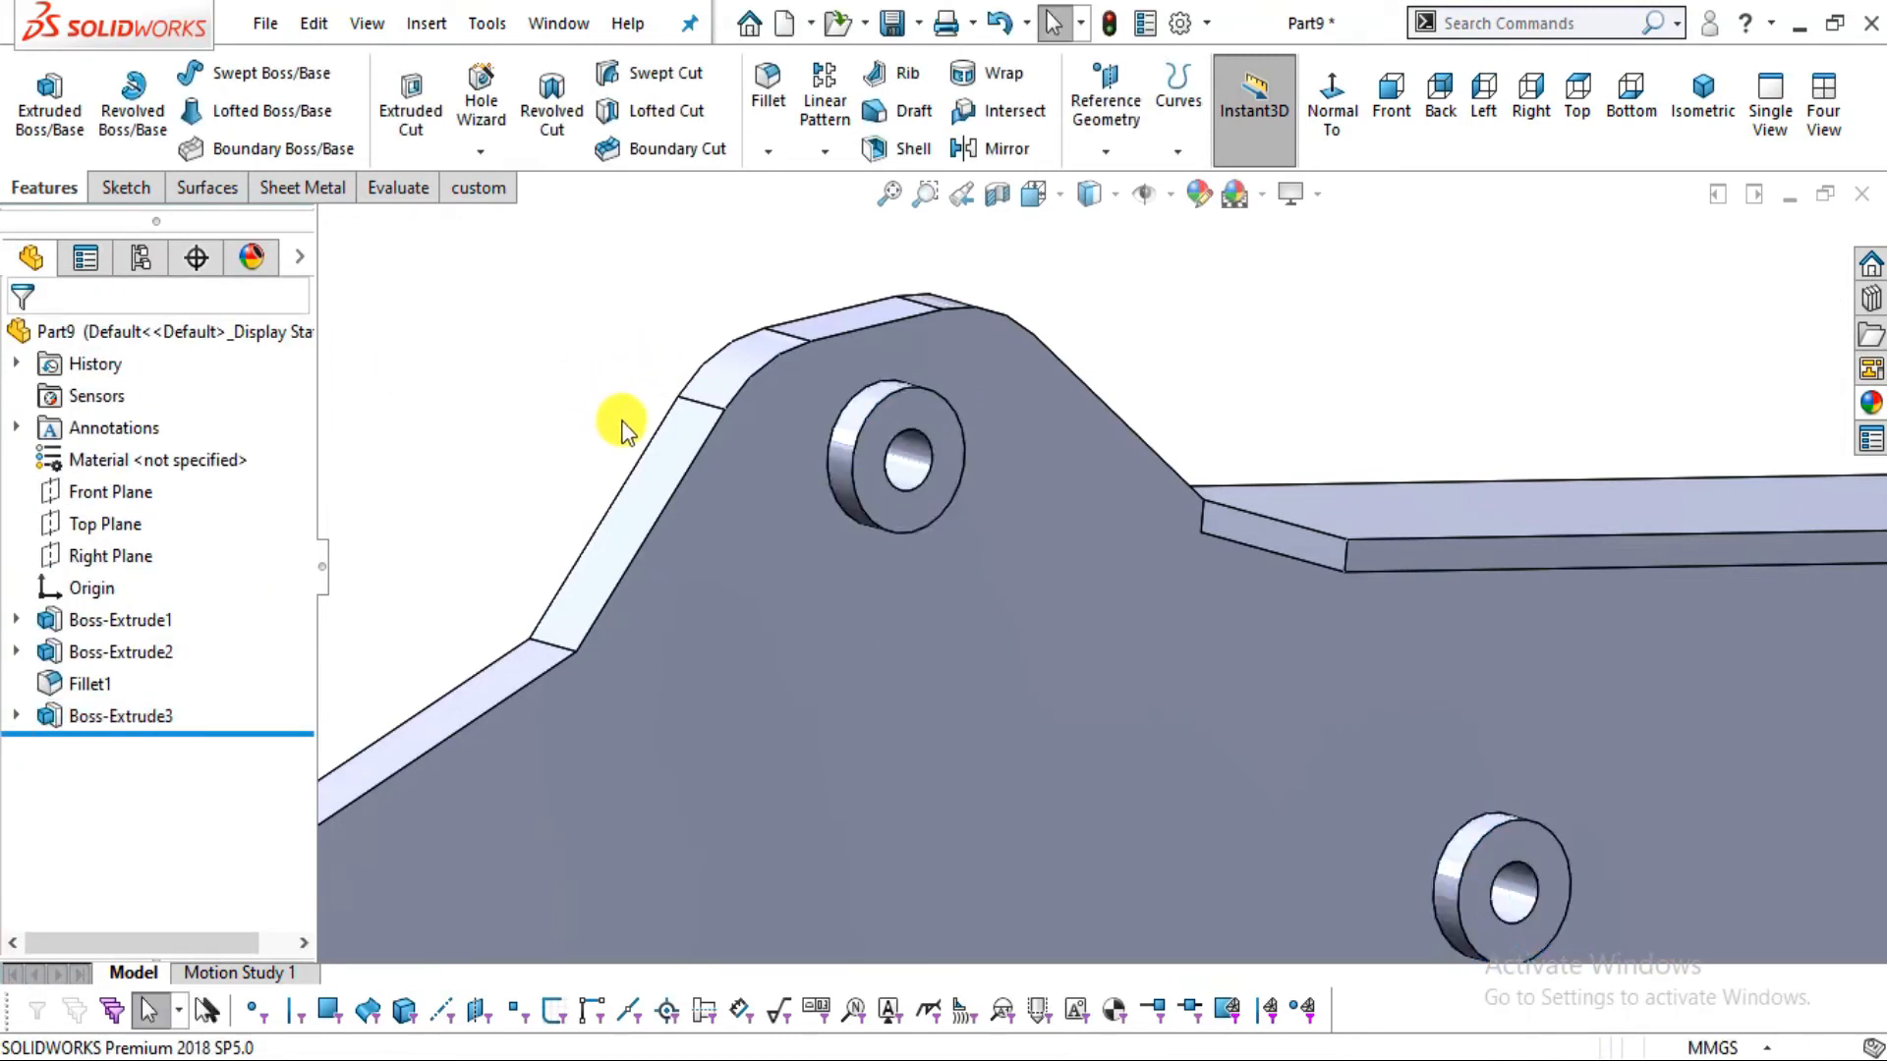
Inspect the bosses around the lug hole and middle hole and check them against the PDF drawing
scroll(816, 456, up, 7)
middle_drag(1045, 657, 1180, 662)
scroll(1094, 481, down, 6)
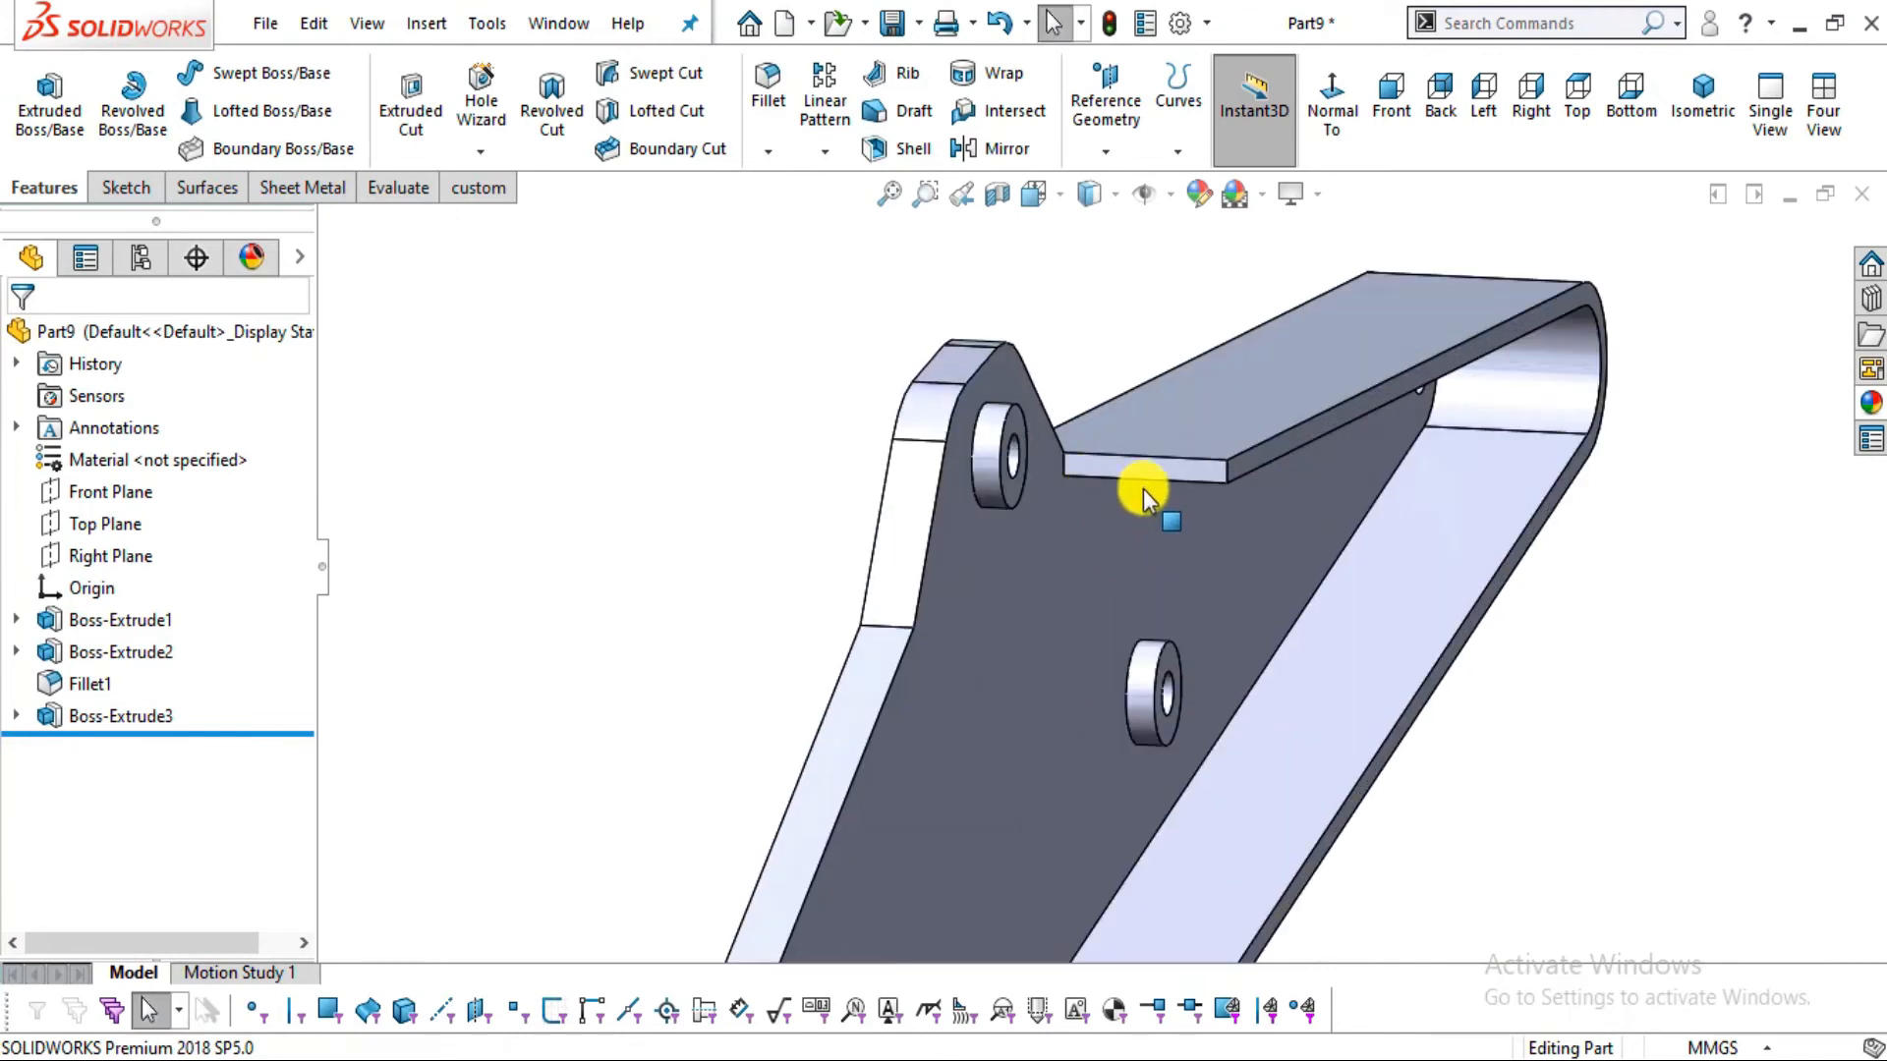
scroll(1100, 648, down, 4)
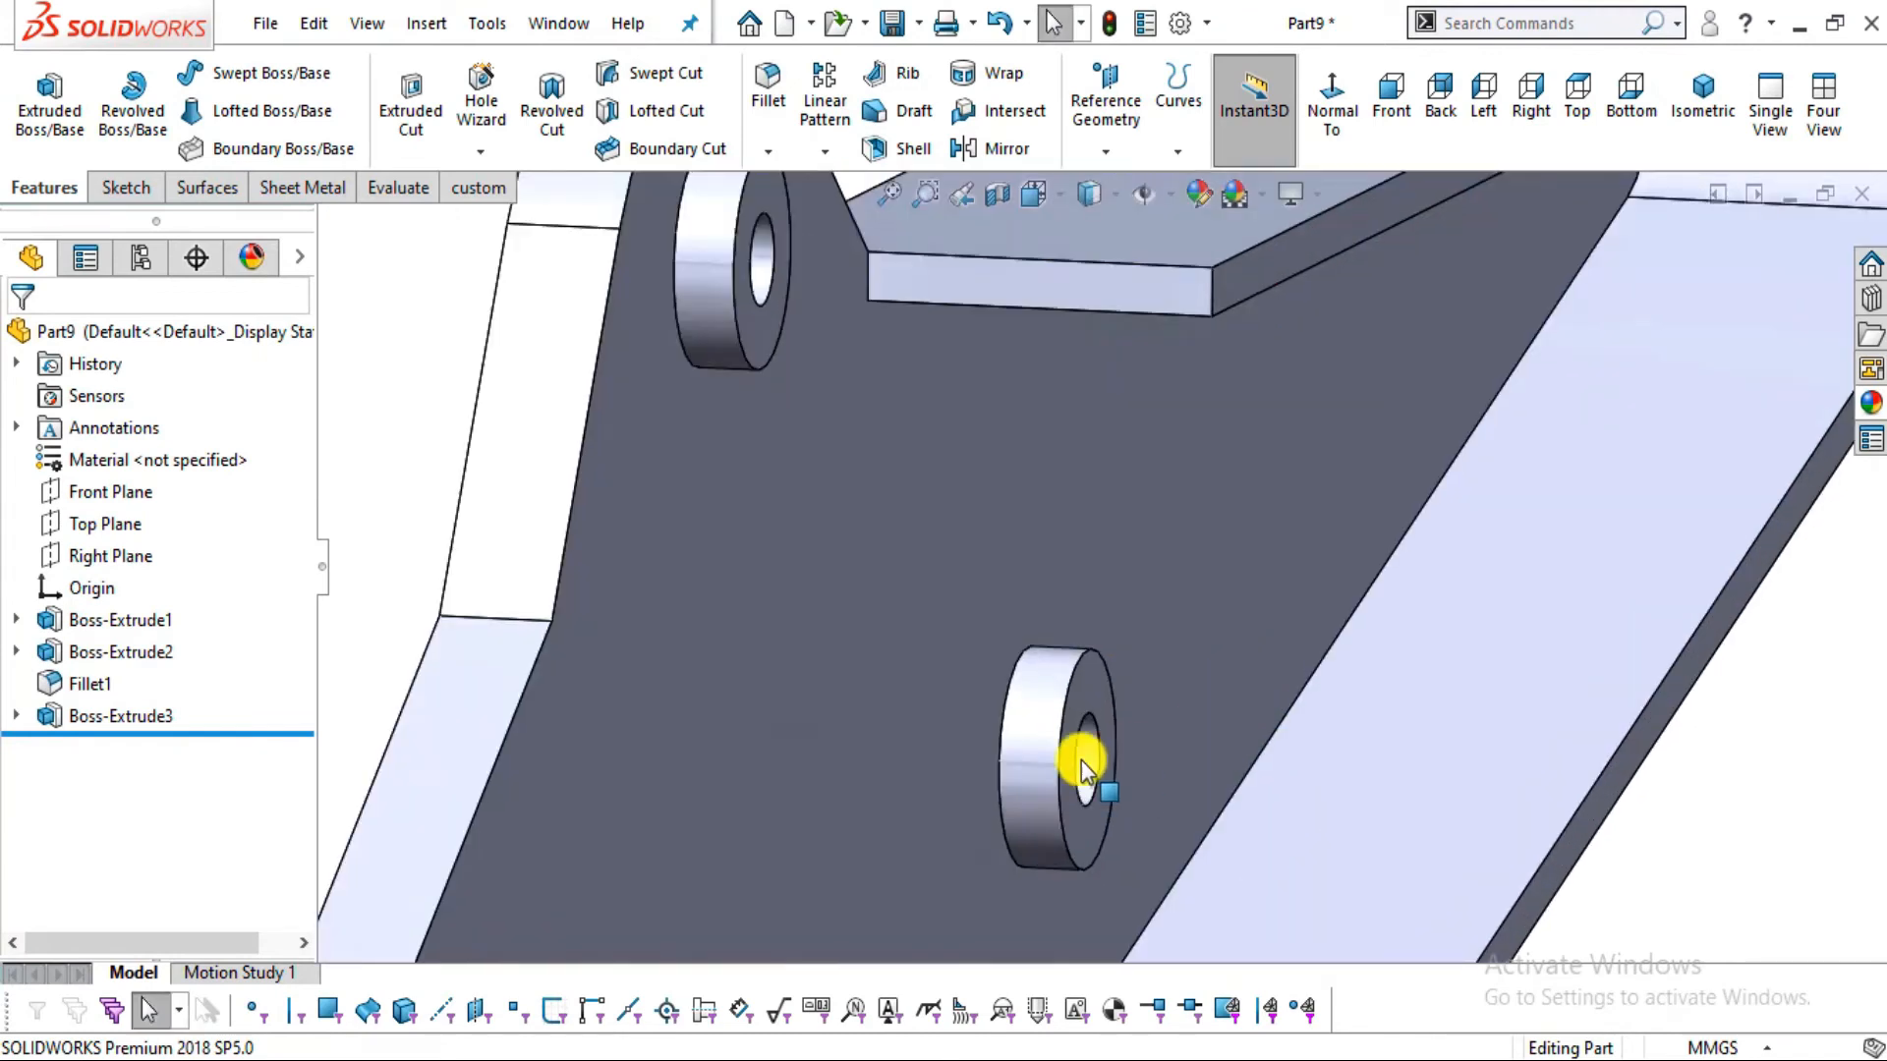
key(alt+Tab)
scroll(938, 691, up, 7)
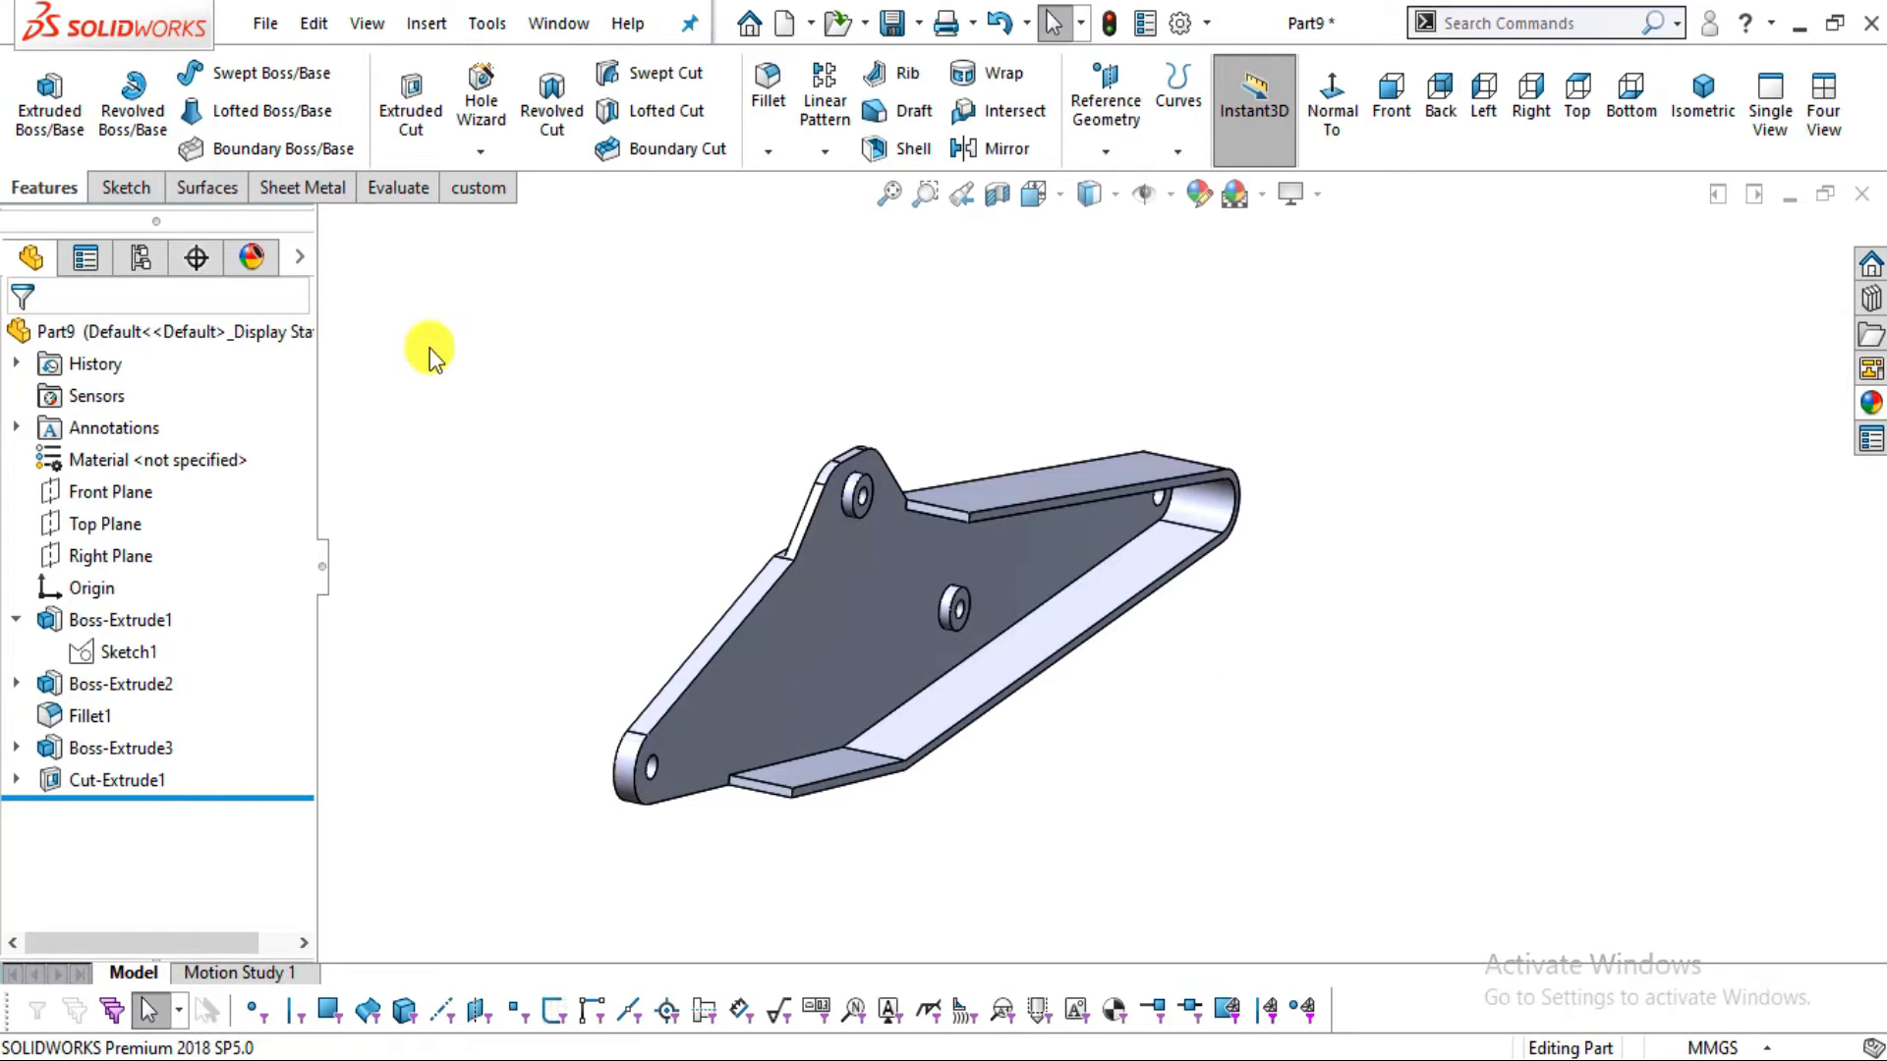
Create a mid plane between the side plate's inner face and the strip's free edge face
scroll(1198, 713, down, 2)
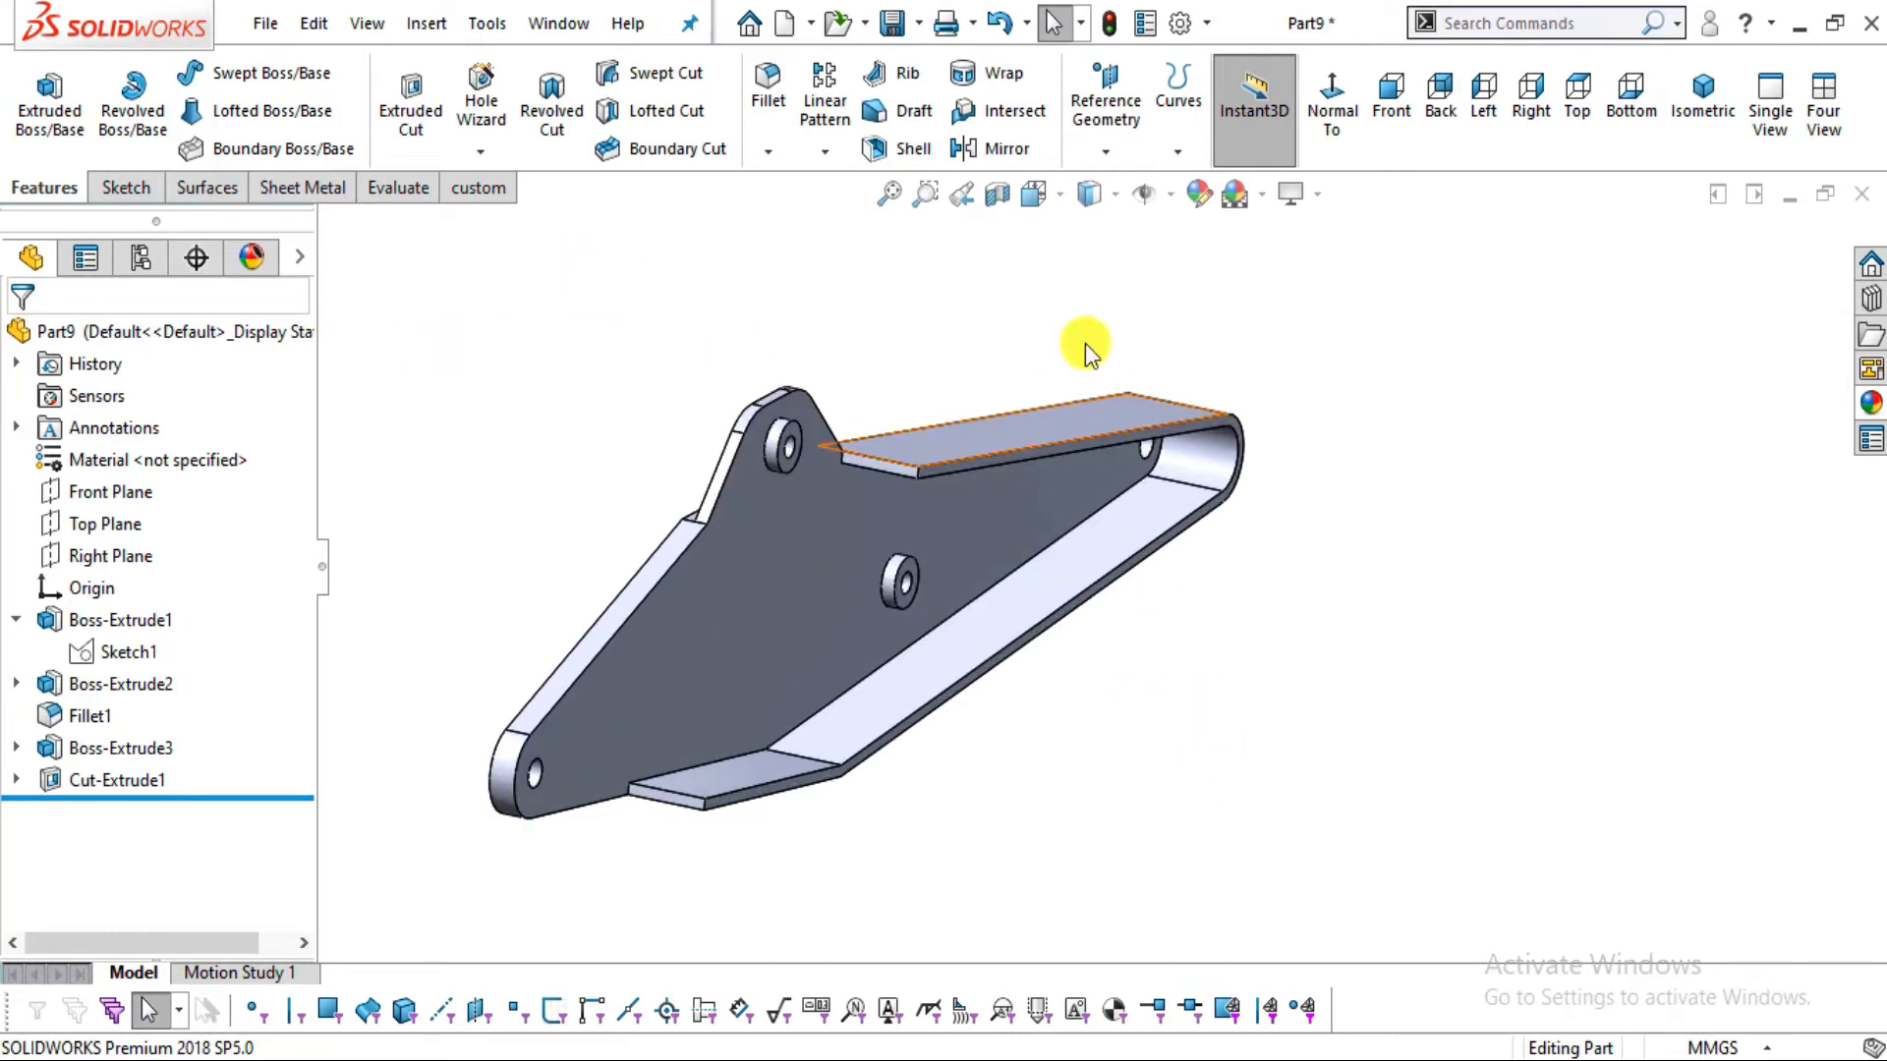
click(1125, 152)
click(1132, 185)
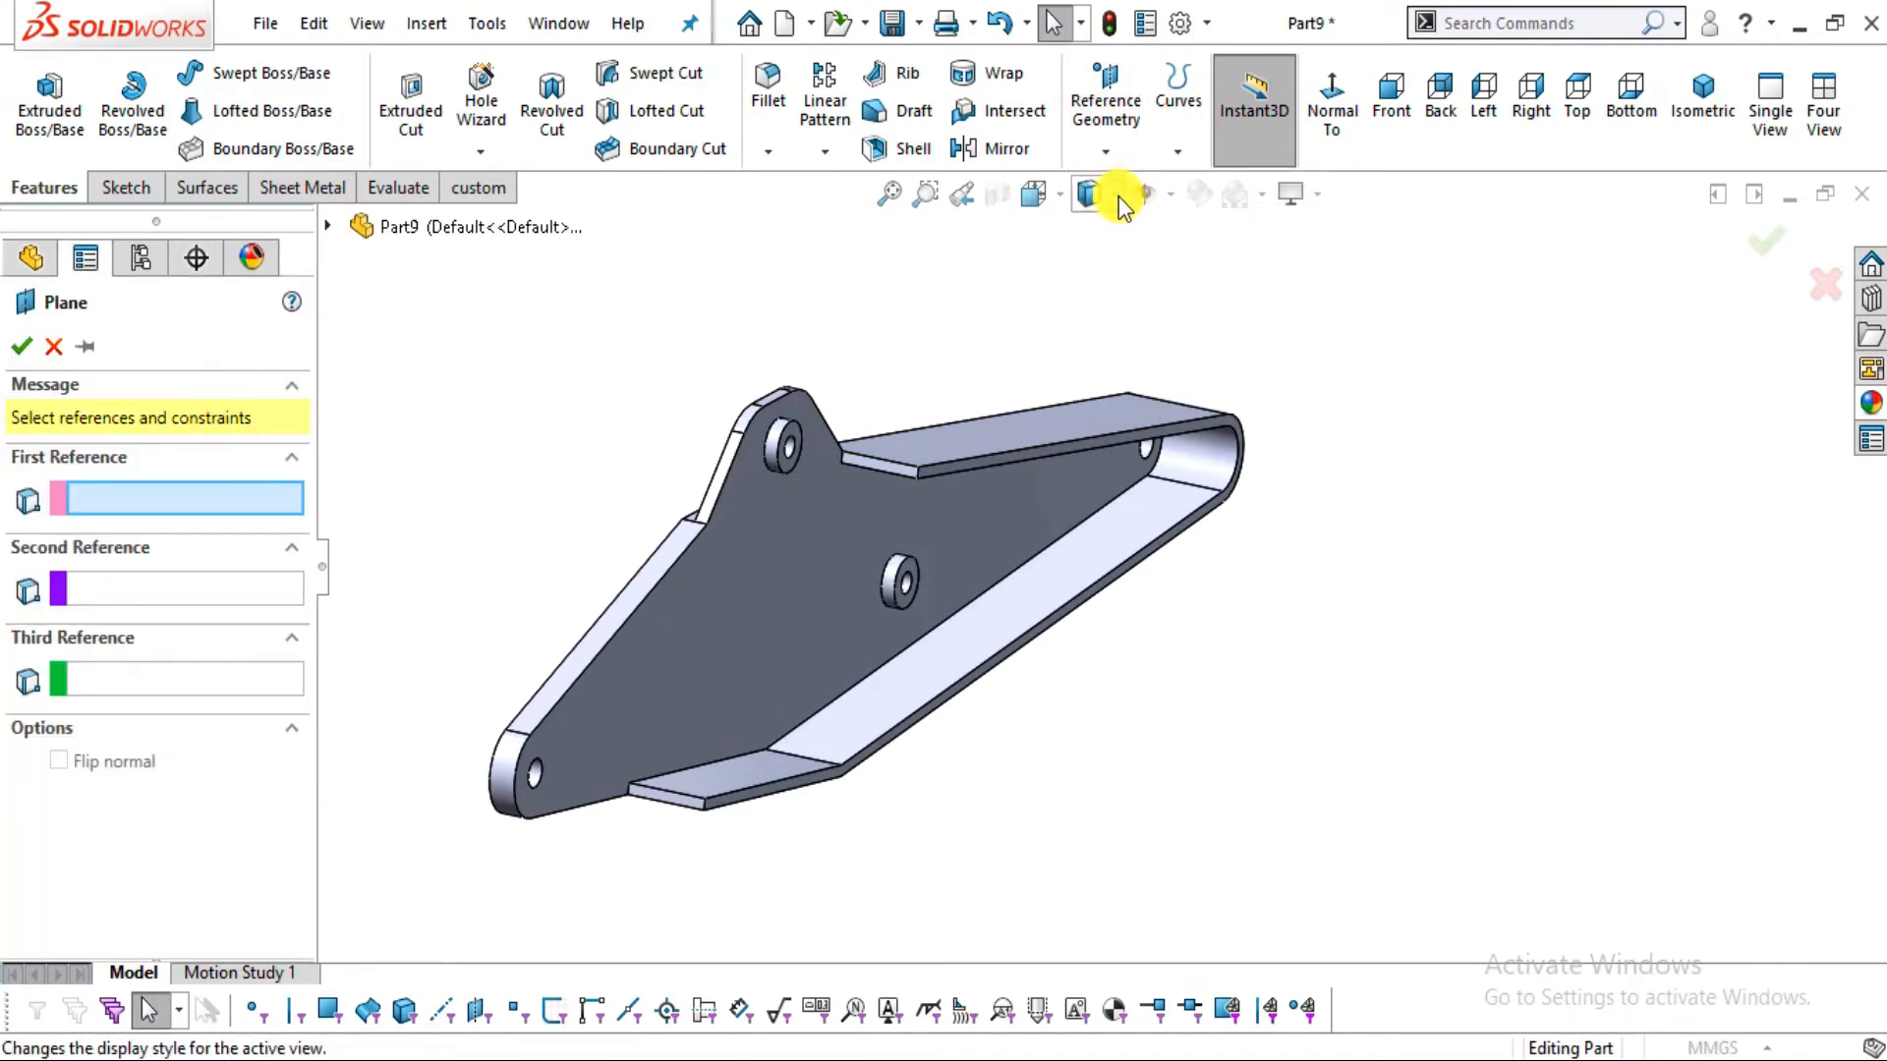
scroll(729, 739, down, 2)
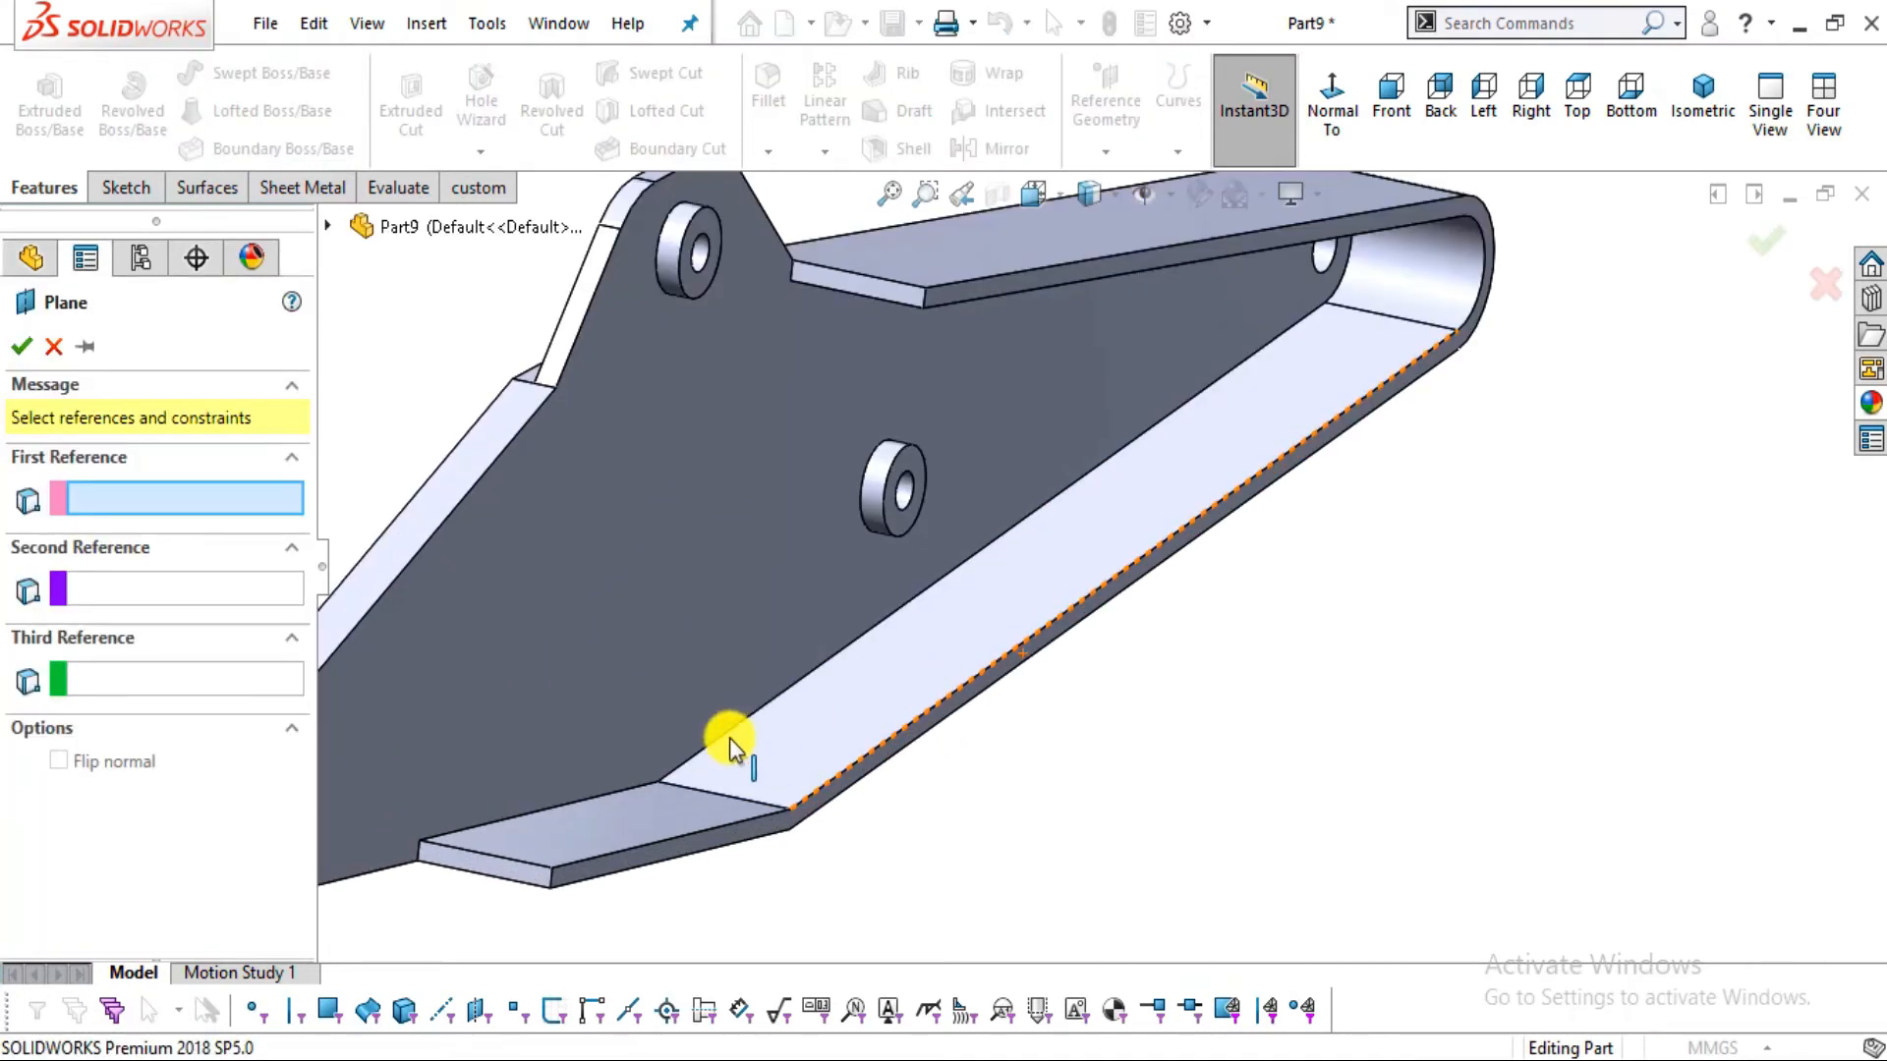
click(652, 652)
scroll(892, 723, down, 3)
scroll(884, 717, down, 3)
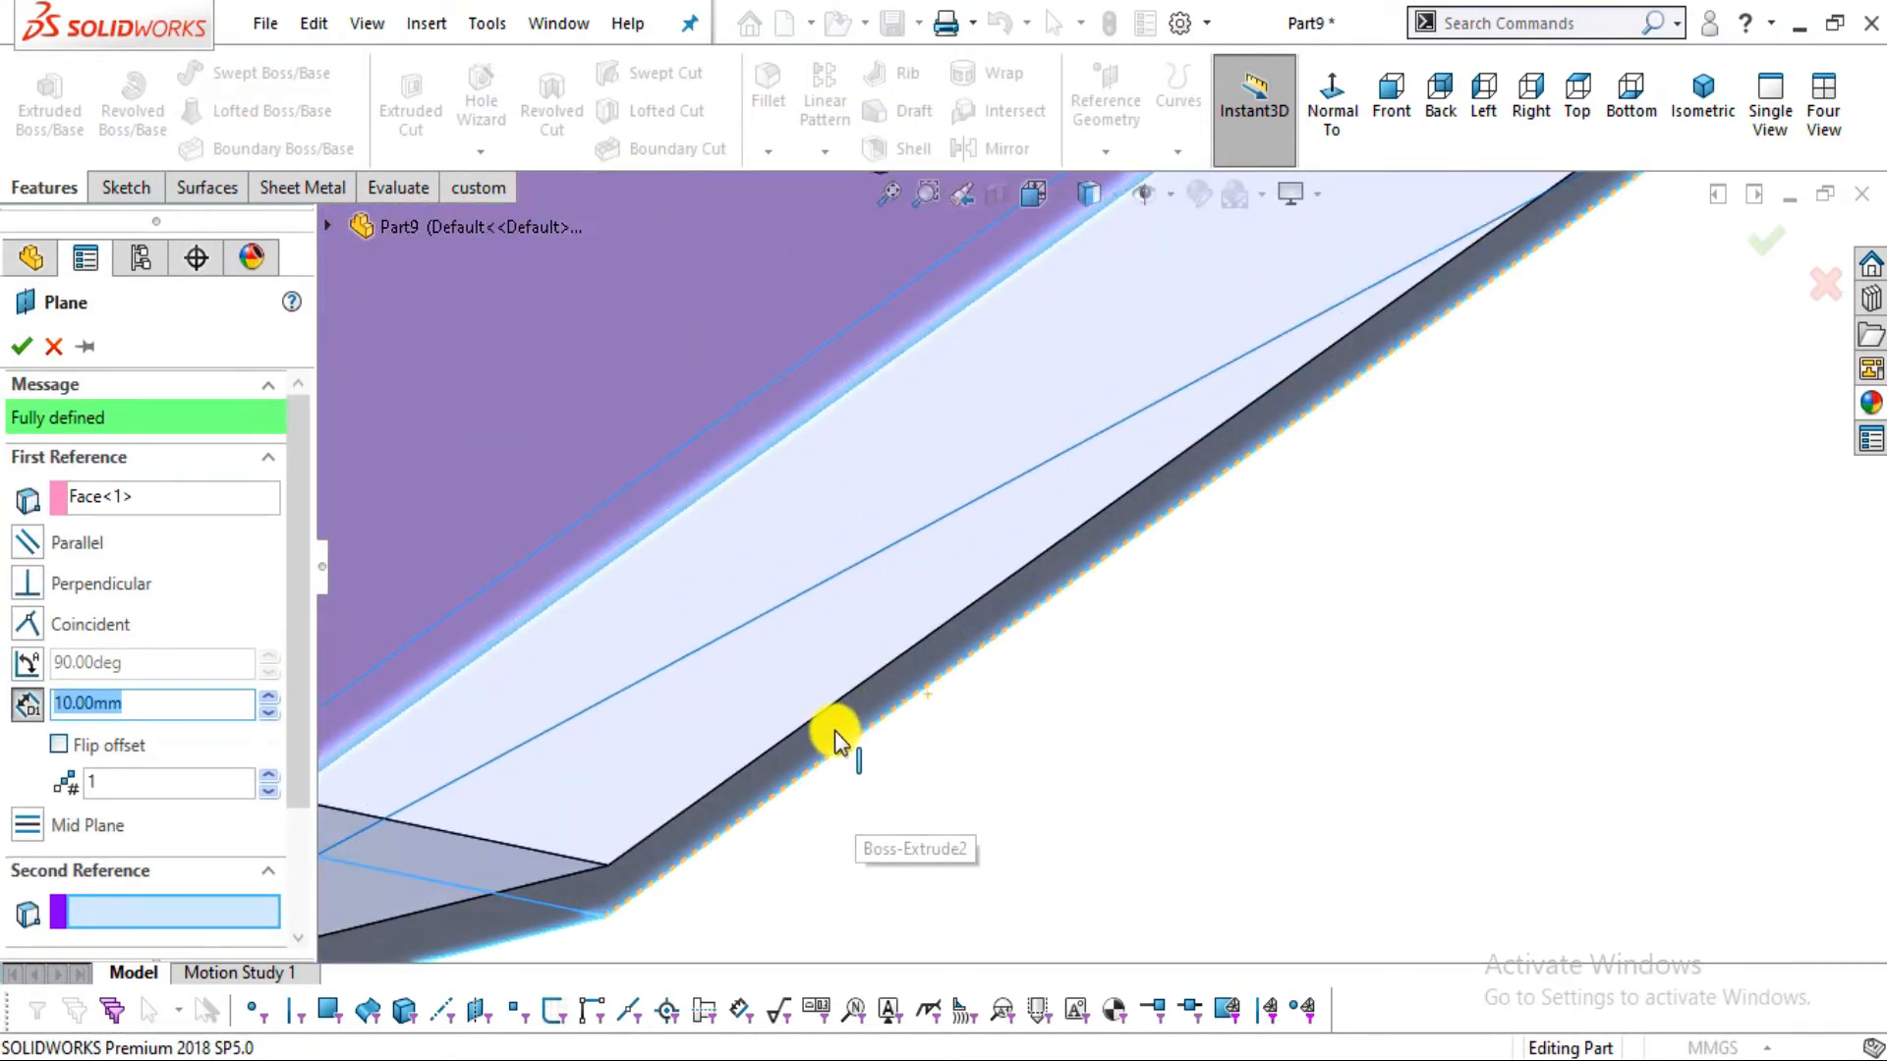
click(834, 732)
scroll(1040, 739, up, 8)
middle_drag(898, 695, 926, 729)
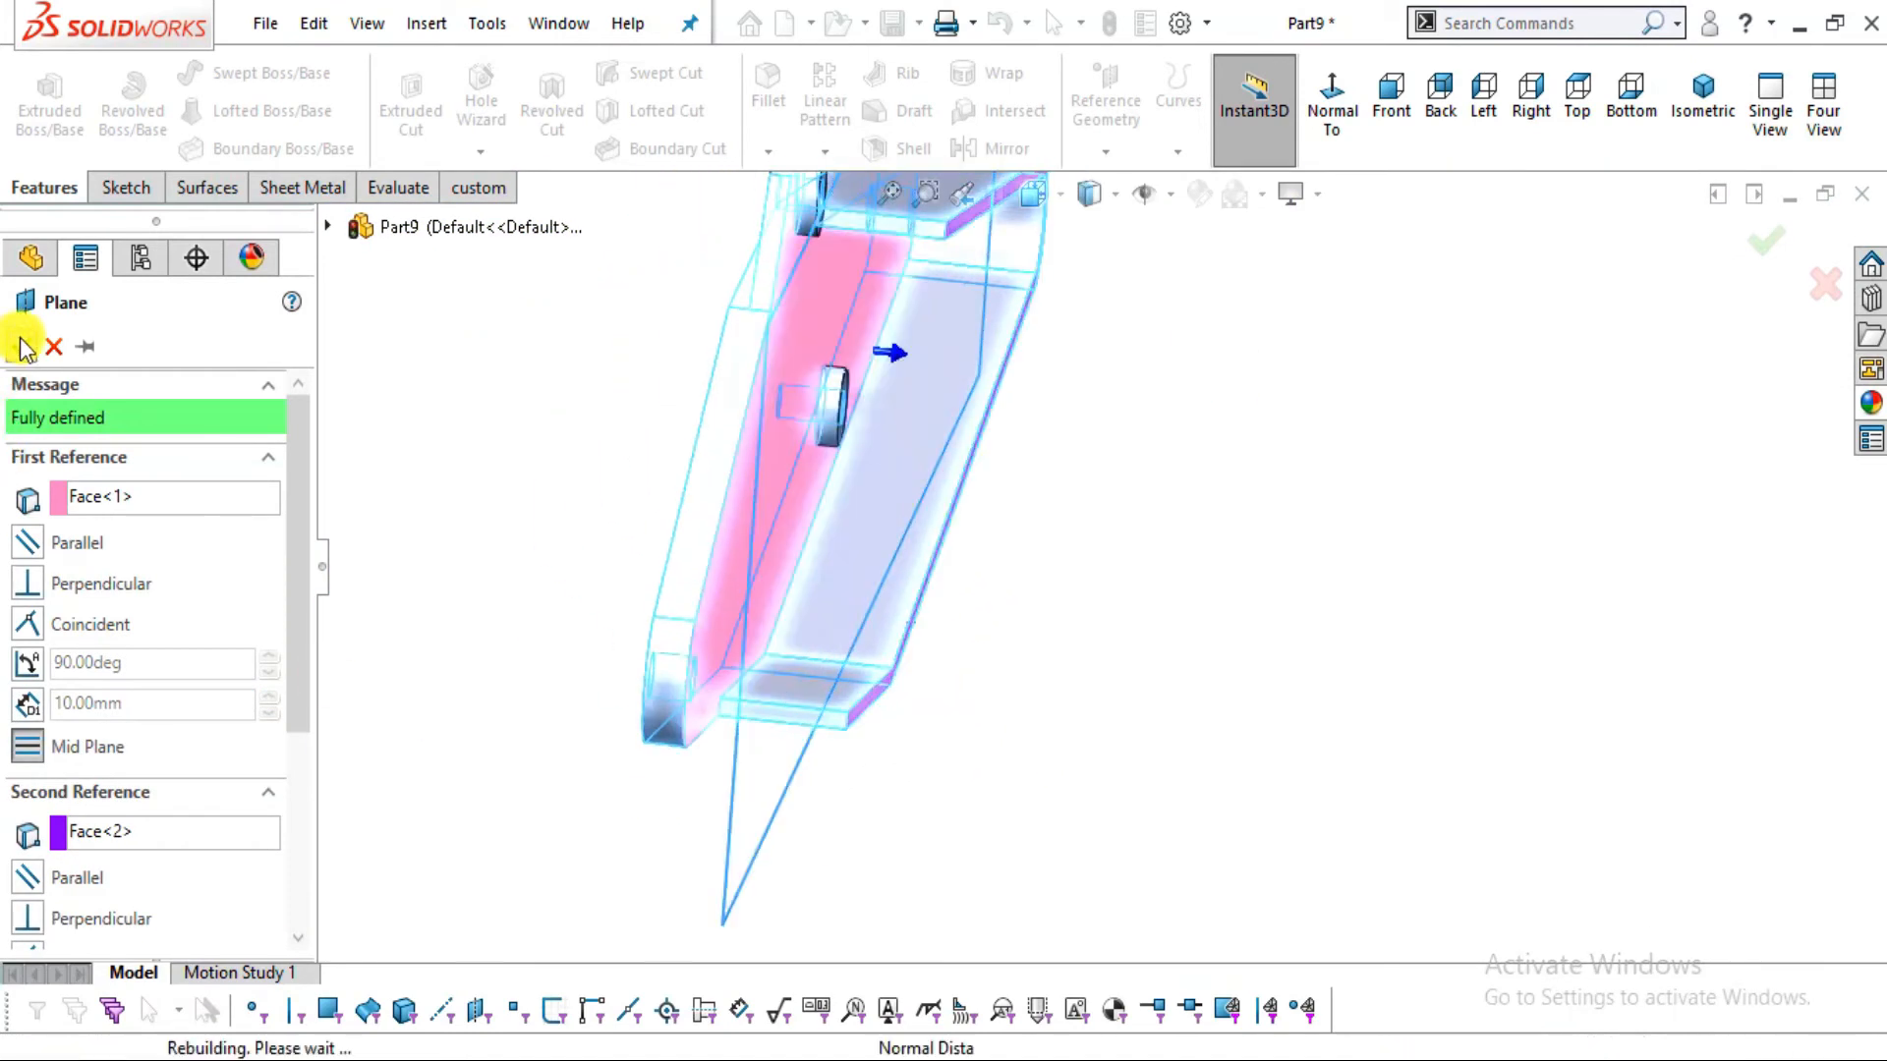
click(21, 346)
click(1024, 629)
Mirror the side plate, the lug fillets, the hole bosses and Cut-Extrude1 about the new mid plane
scroll(1024, 629, up, 2)
middle_drag(985, 649, 865, 550)
scroll(874, 540, up, 1)
click(1004, 152)
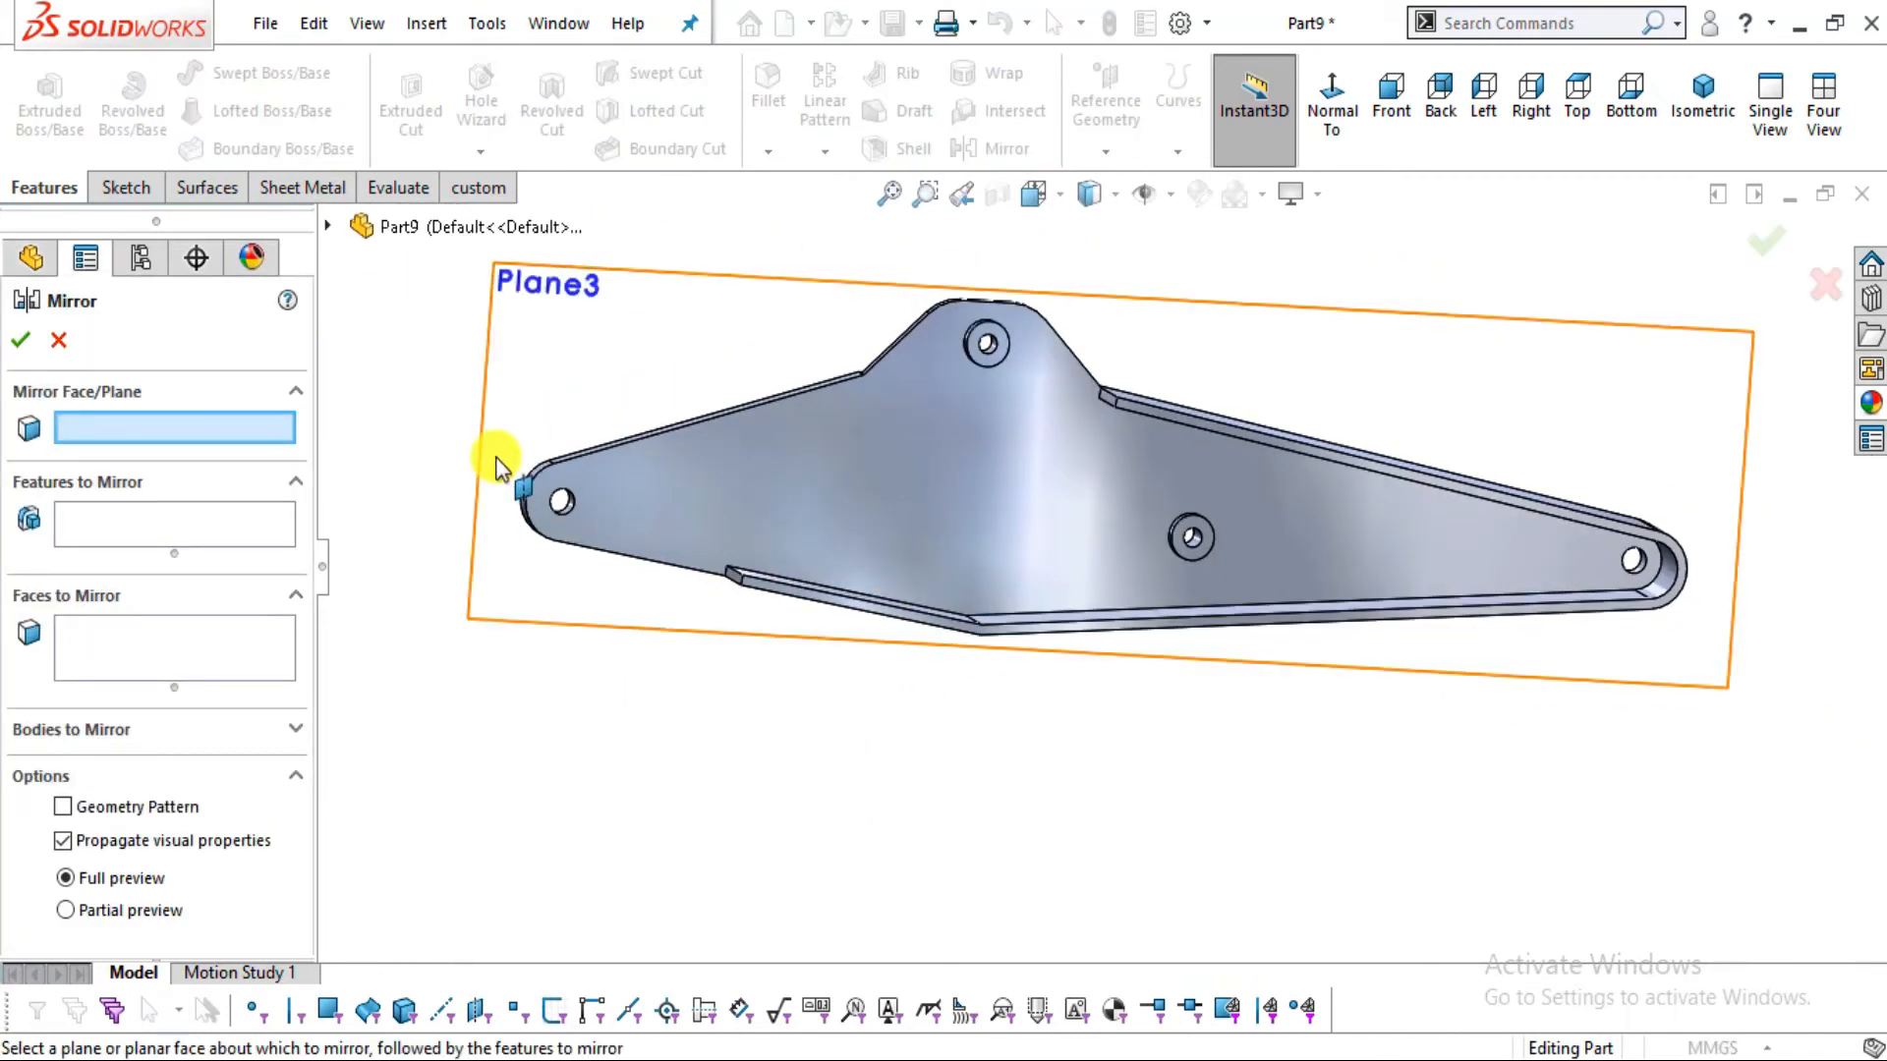
click(511, 305)
middle_drag(498, 514, 605, 595)
click(325, 227)
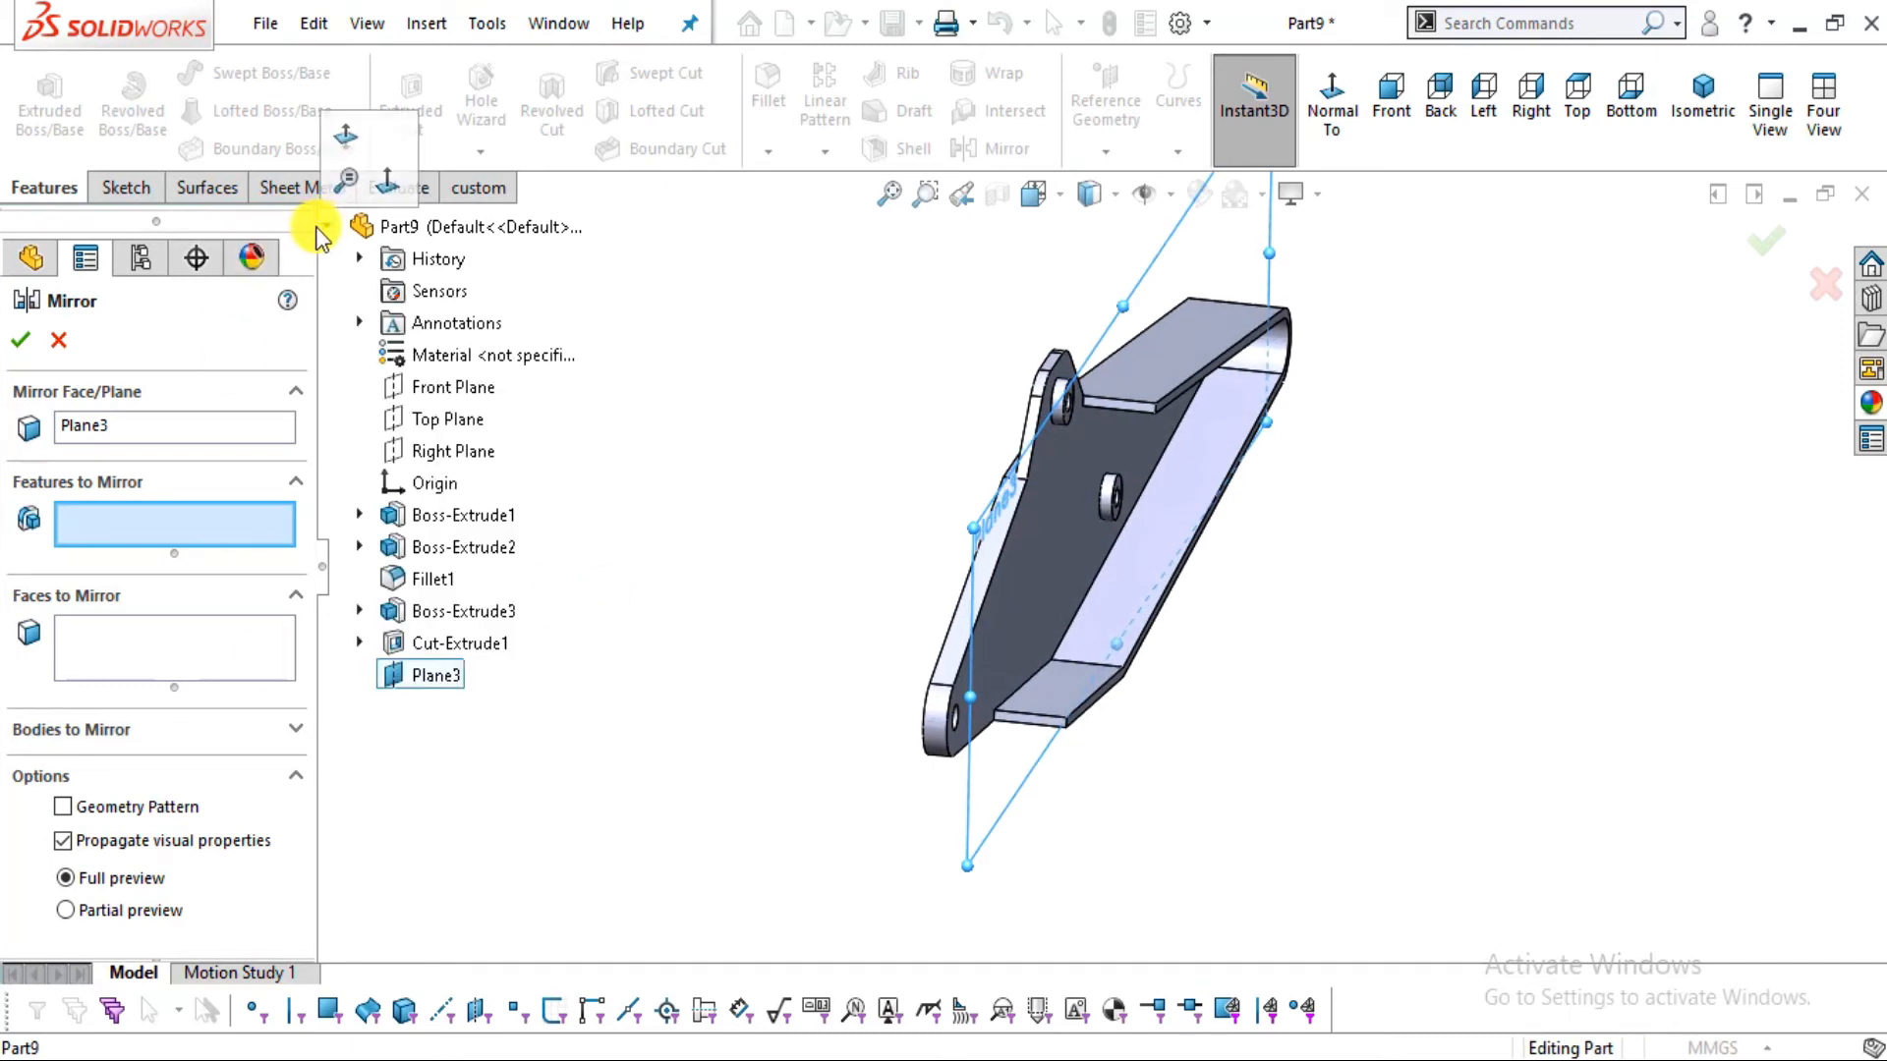
click(504, 513)
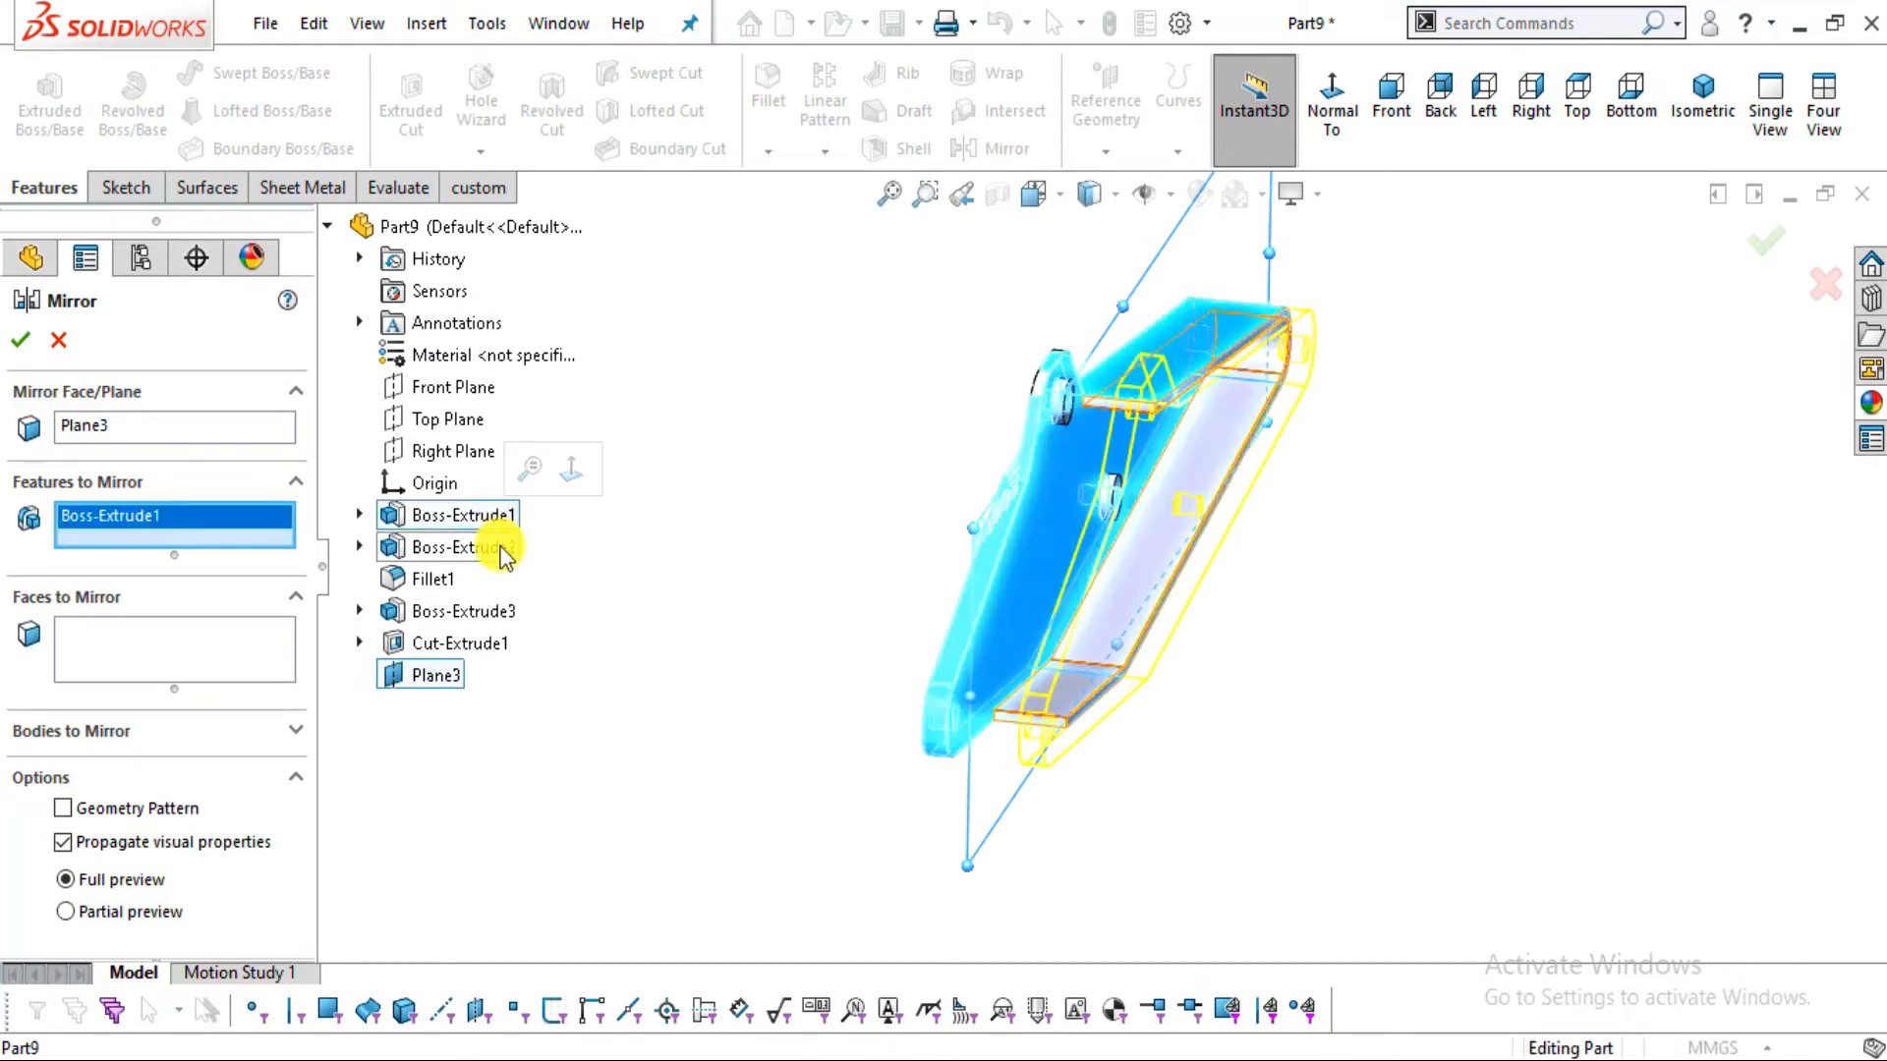
click(437, 581)
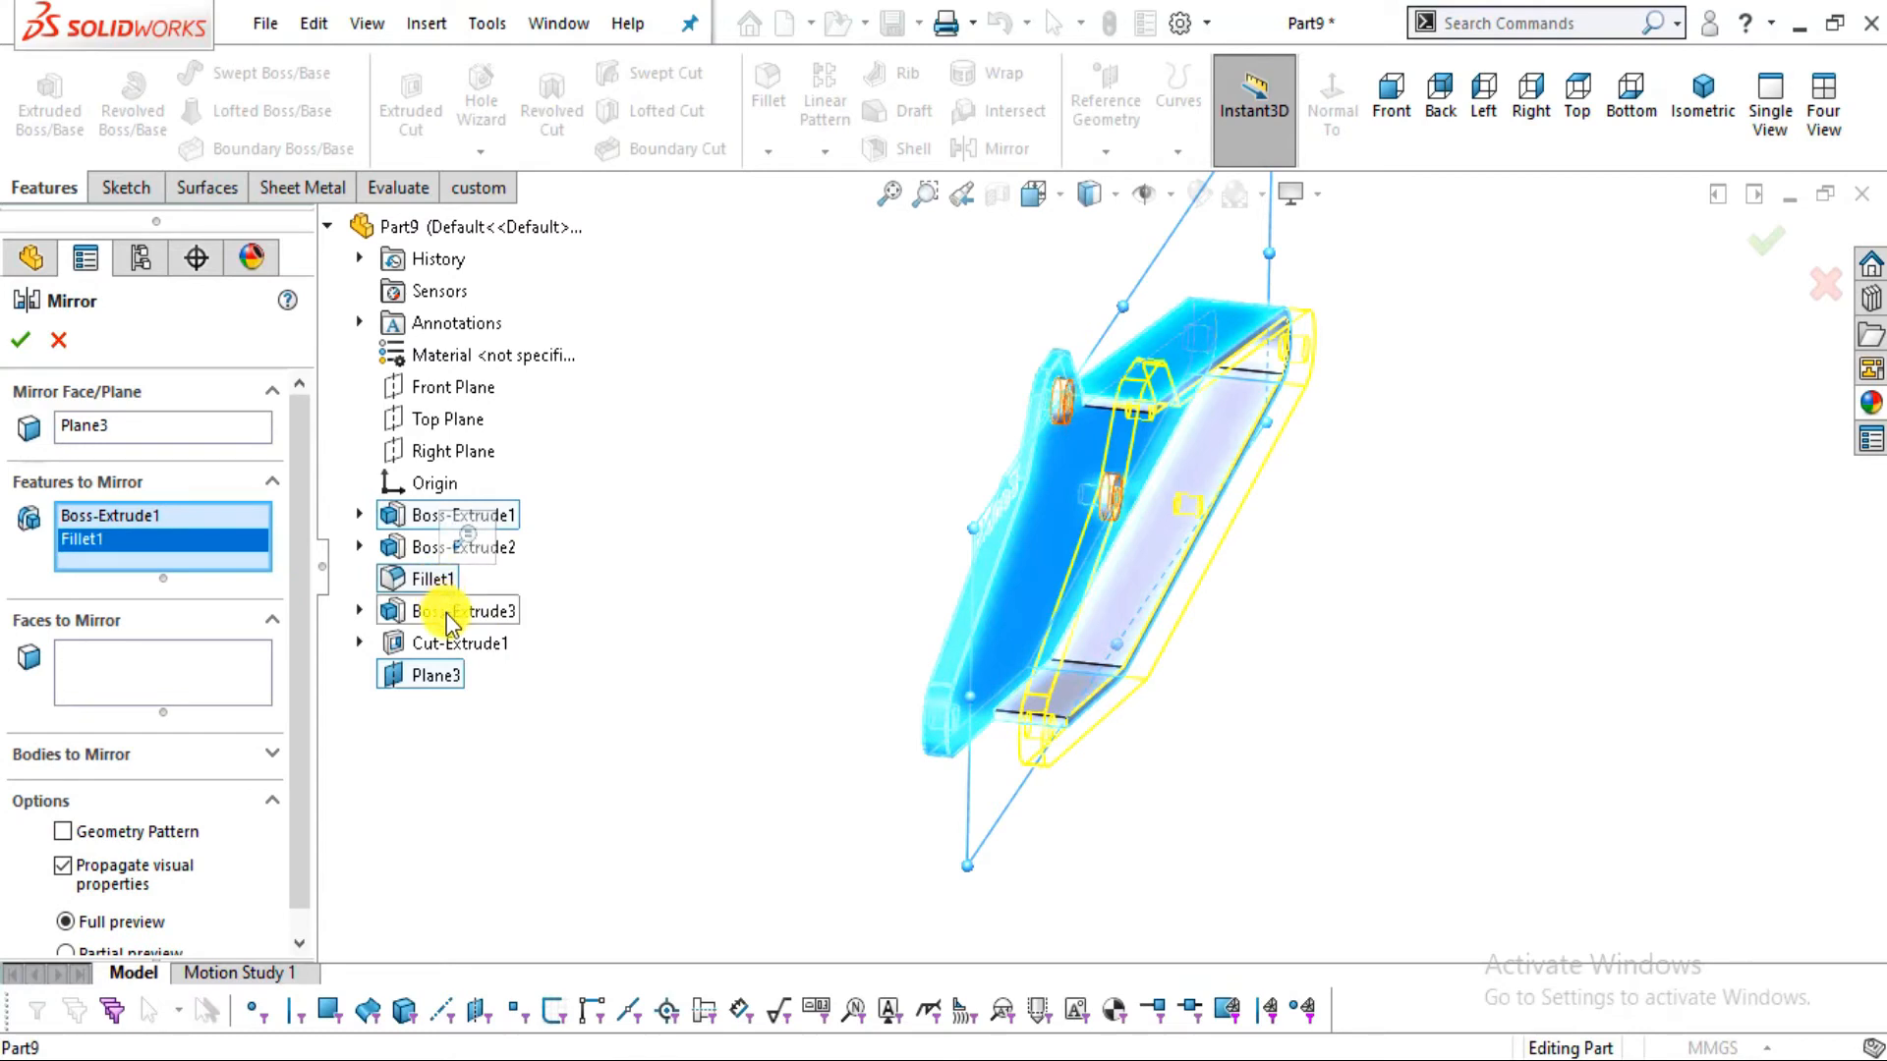
click(447, 613)
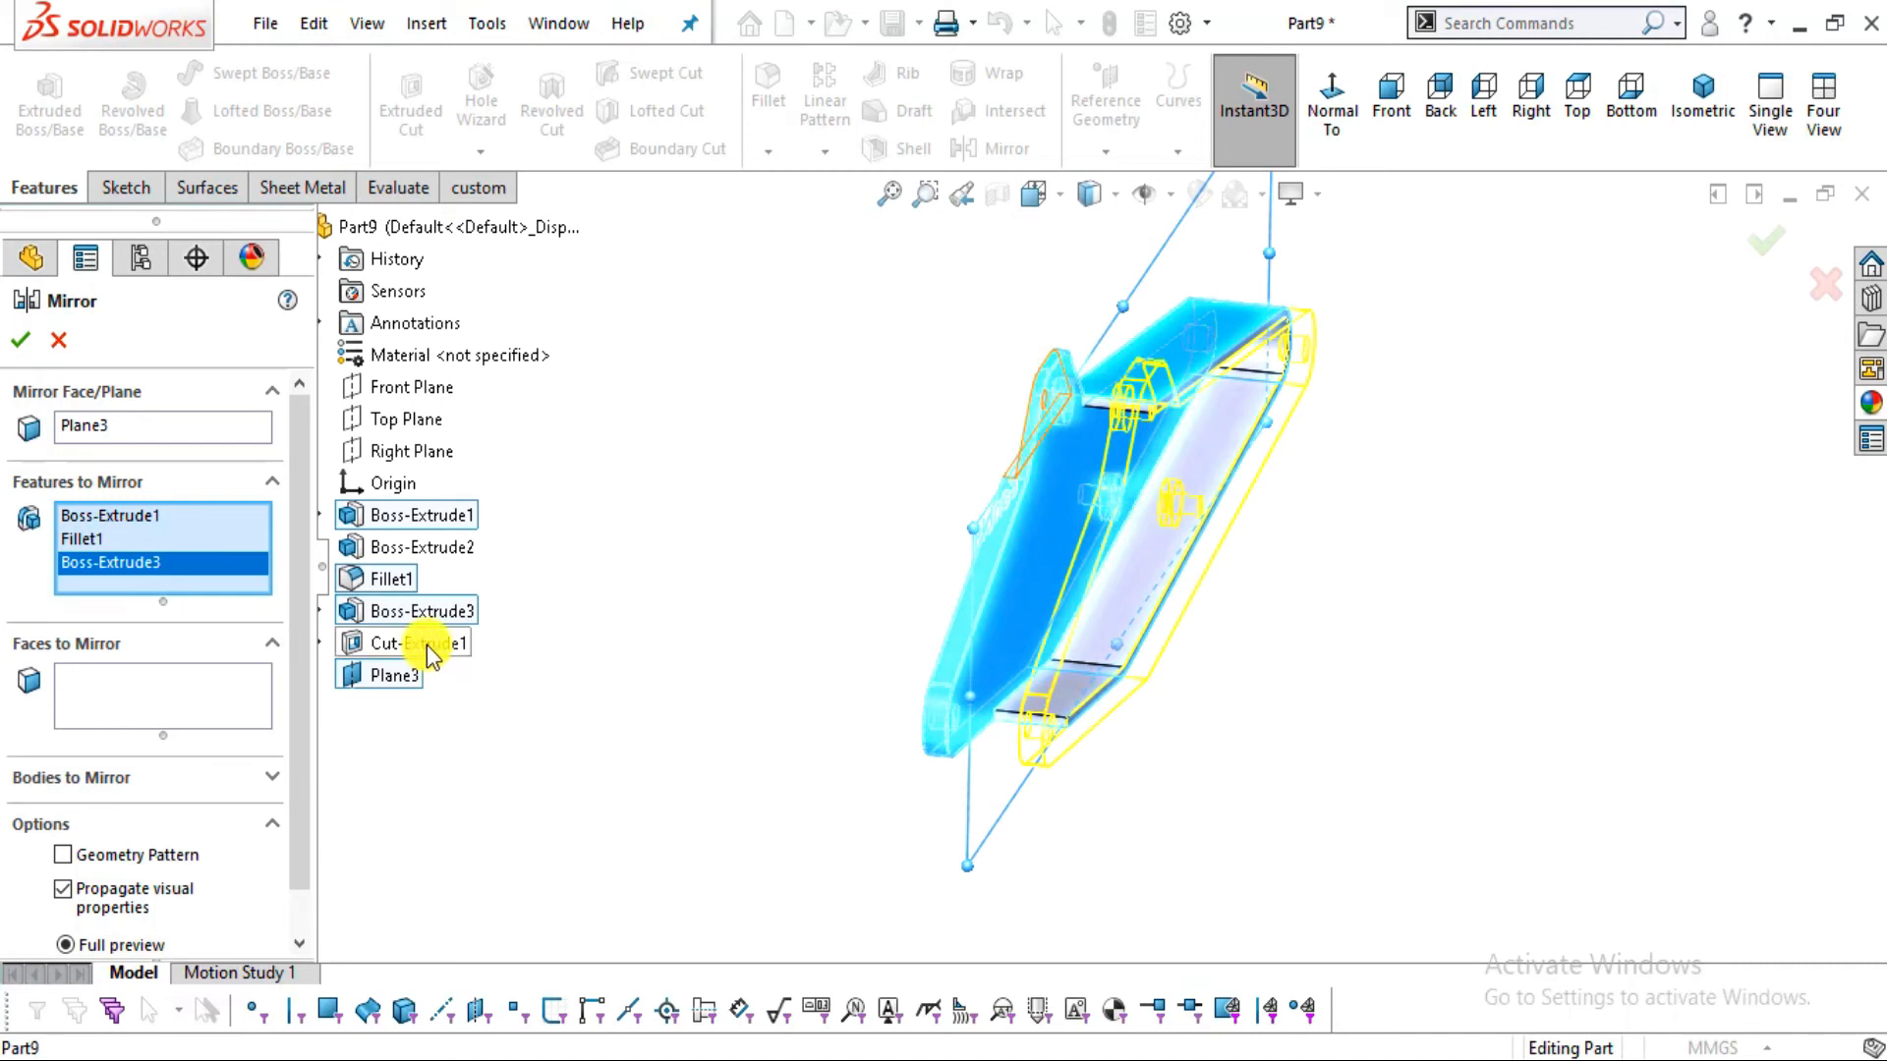
middle_drag(1331, 675, 1183, 682)
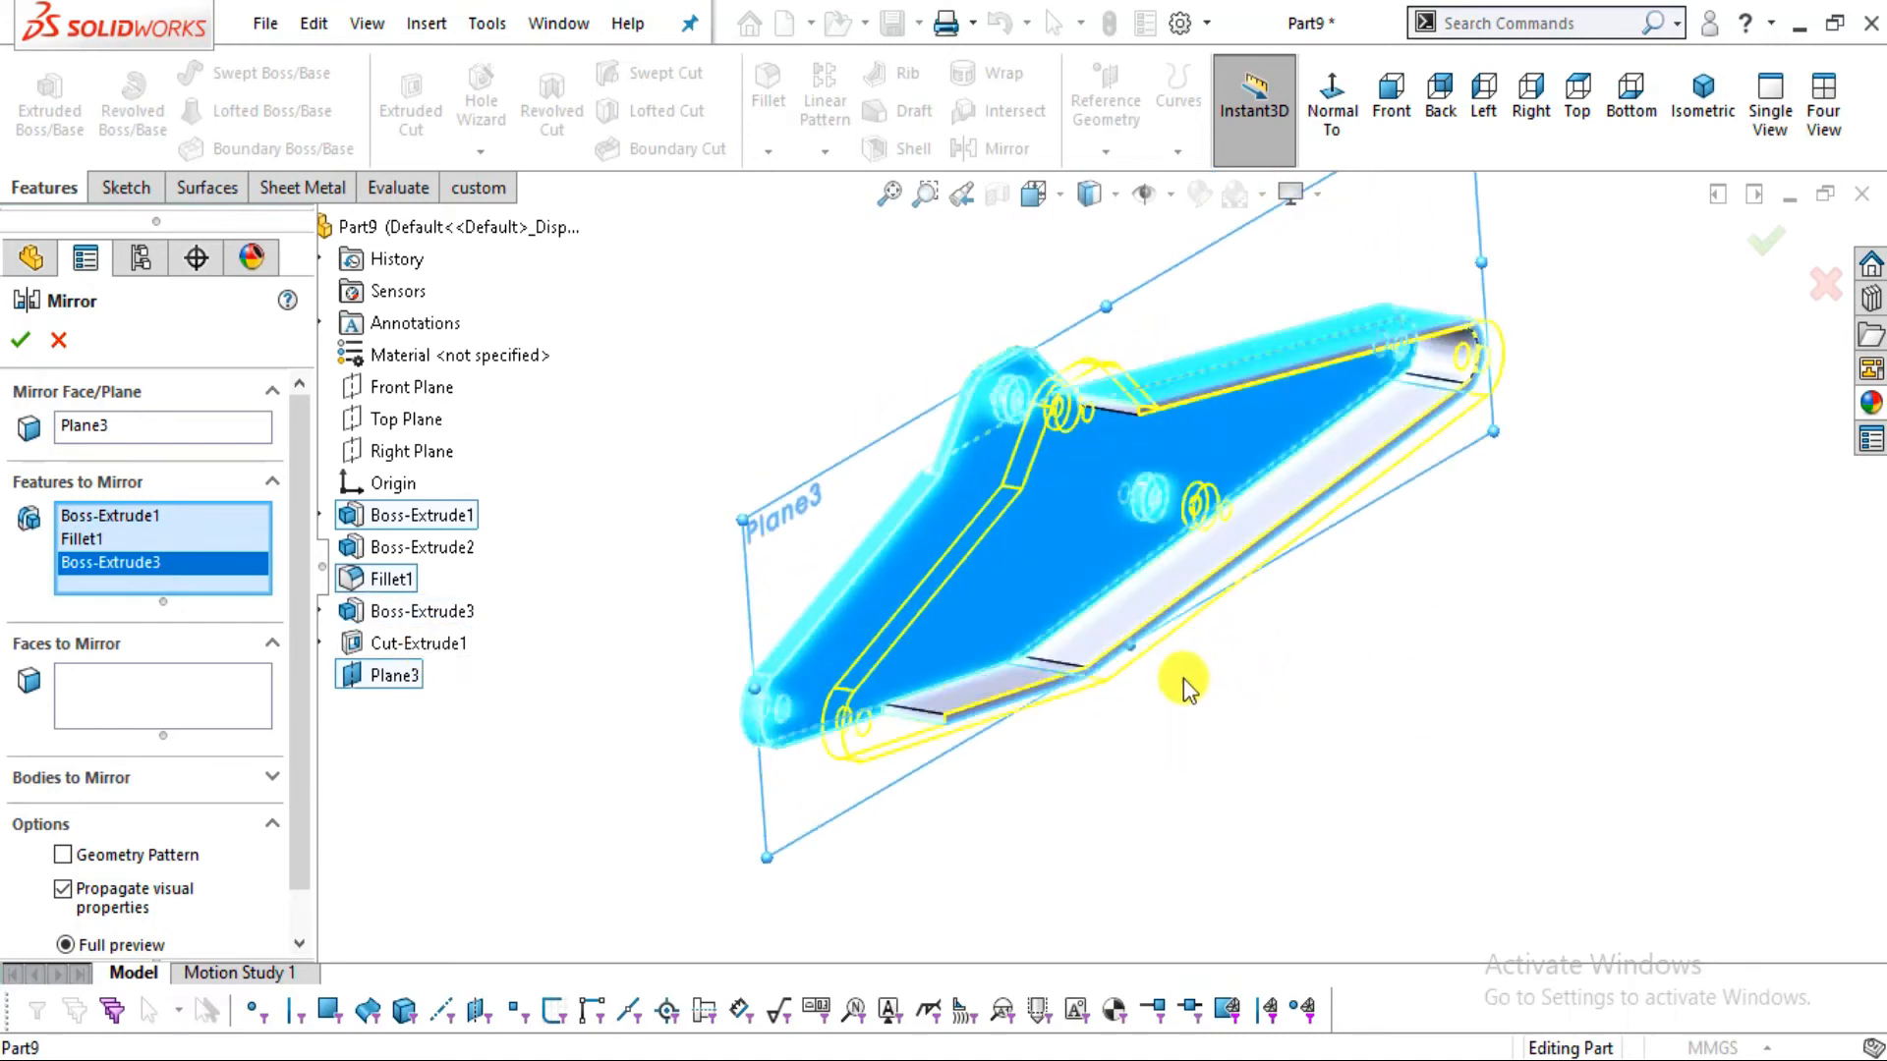
click(413, 645)
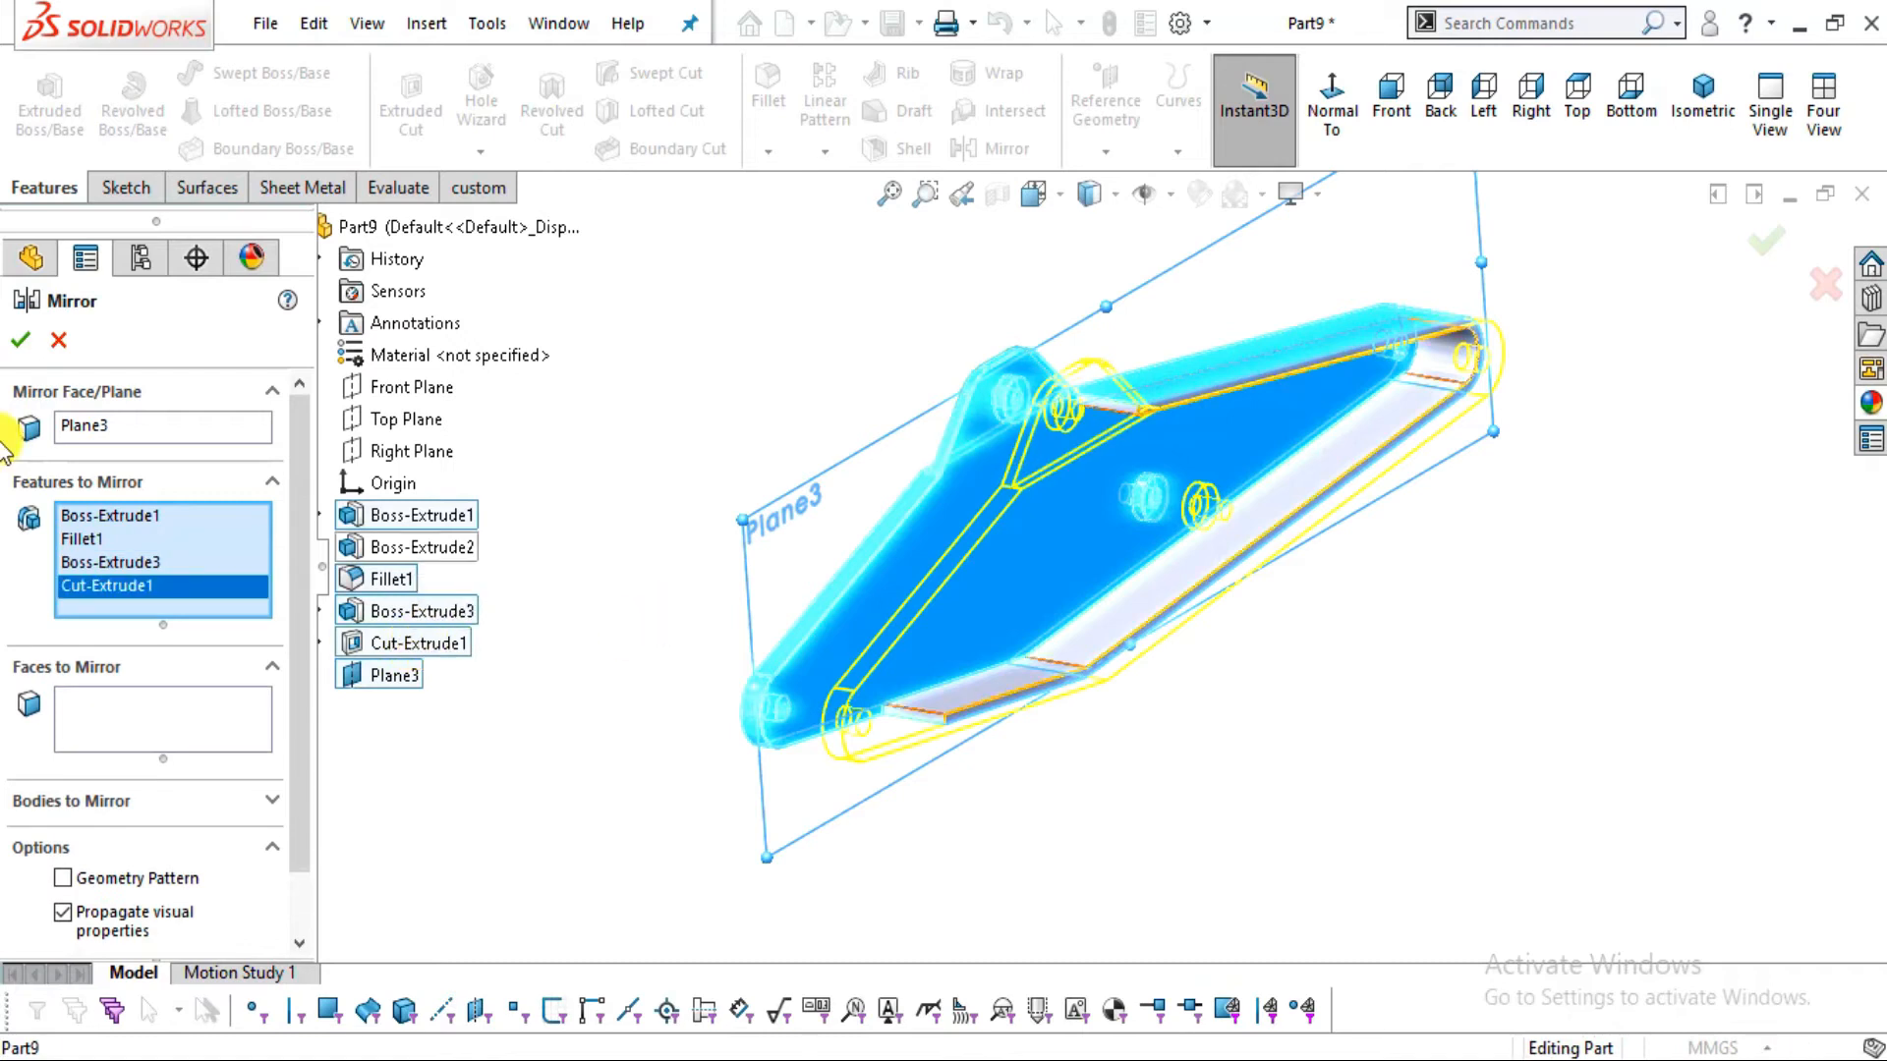
click(23, 346)
Hide the mirror plane and inspect the mirrored arm from several sides
middle_drag(1285, 498, 1277, 648)
click(91, 814)
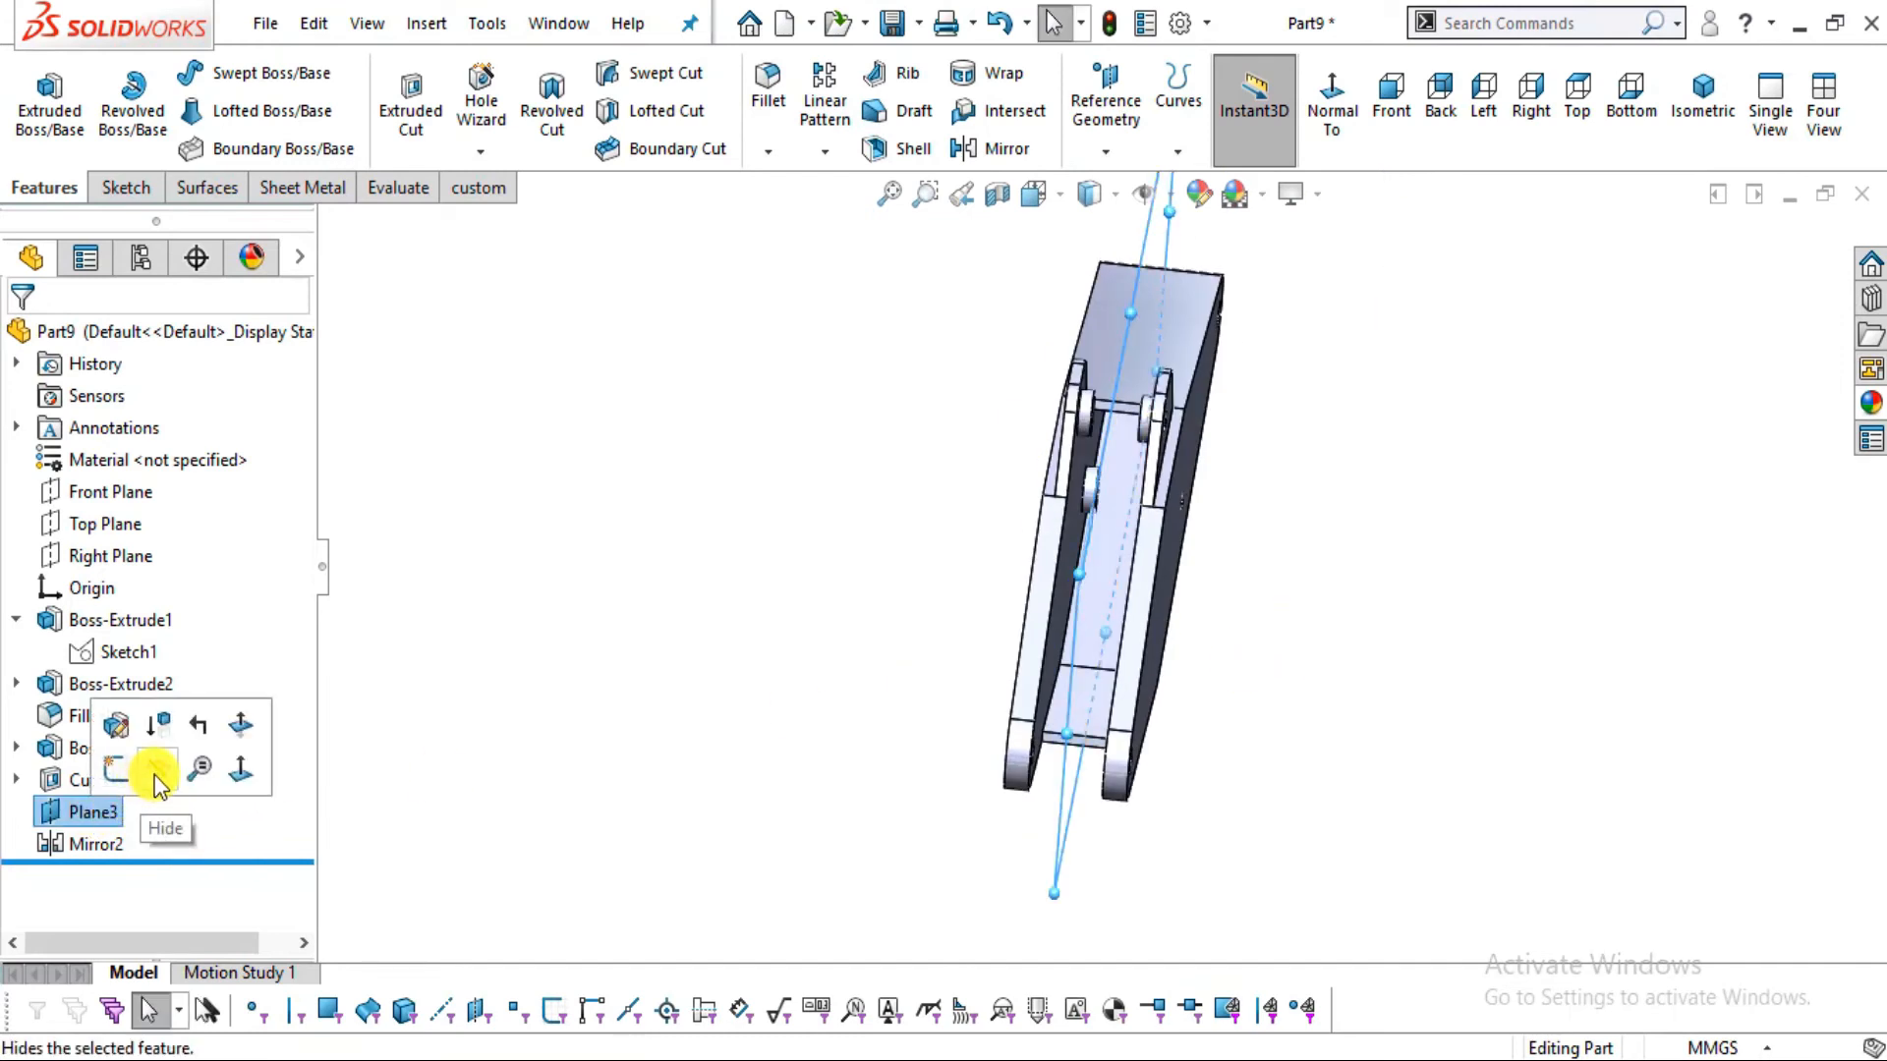
click(146, 773)
middle_drag(1234, 586, 834, 474)
scroll(834, 474, up, 9)
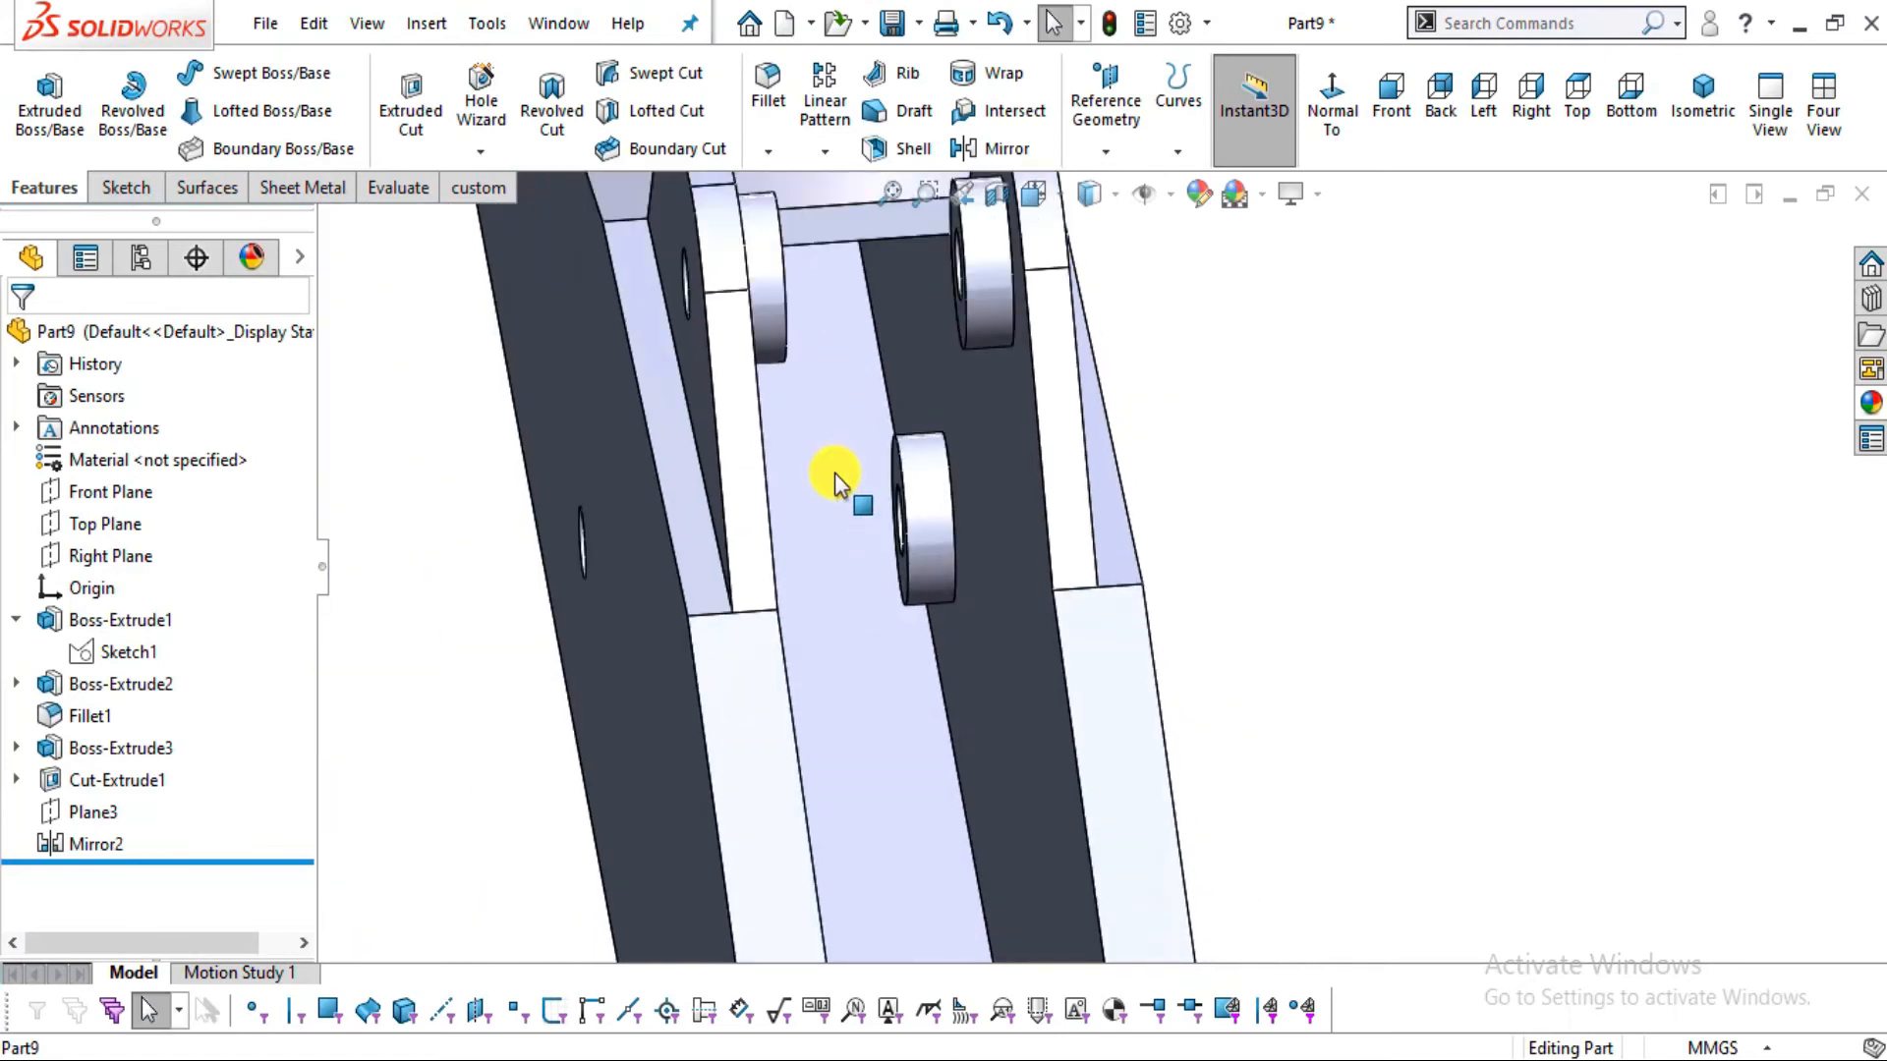
middle_drag(1179, 531, 1098, 644)
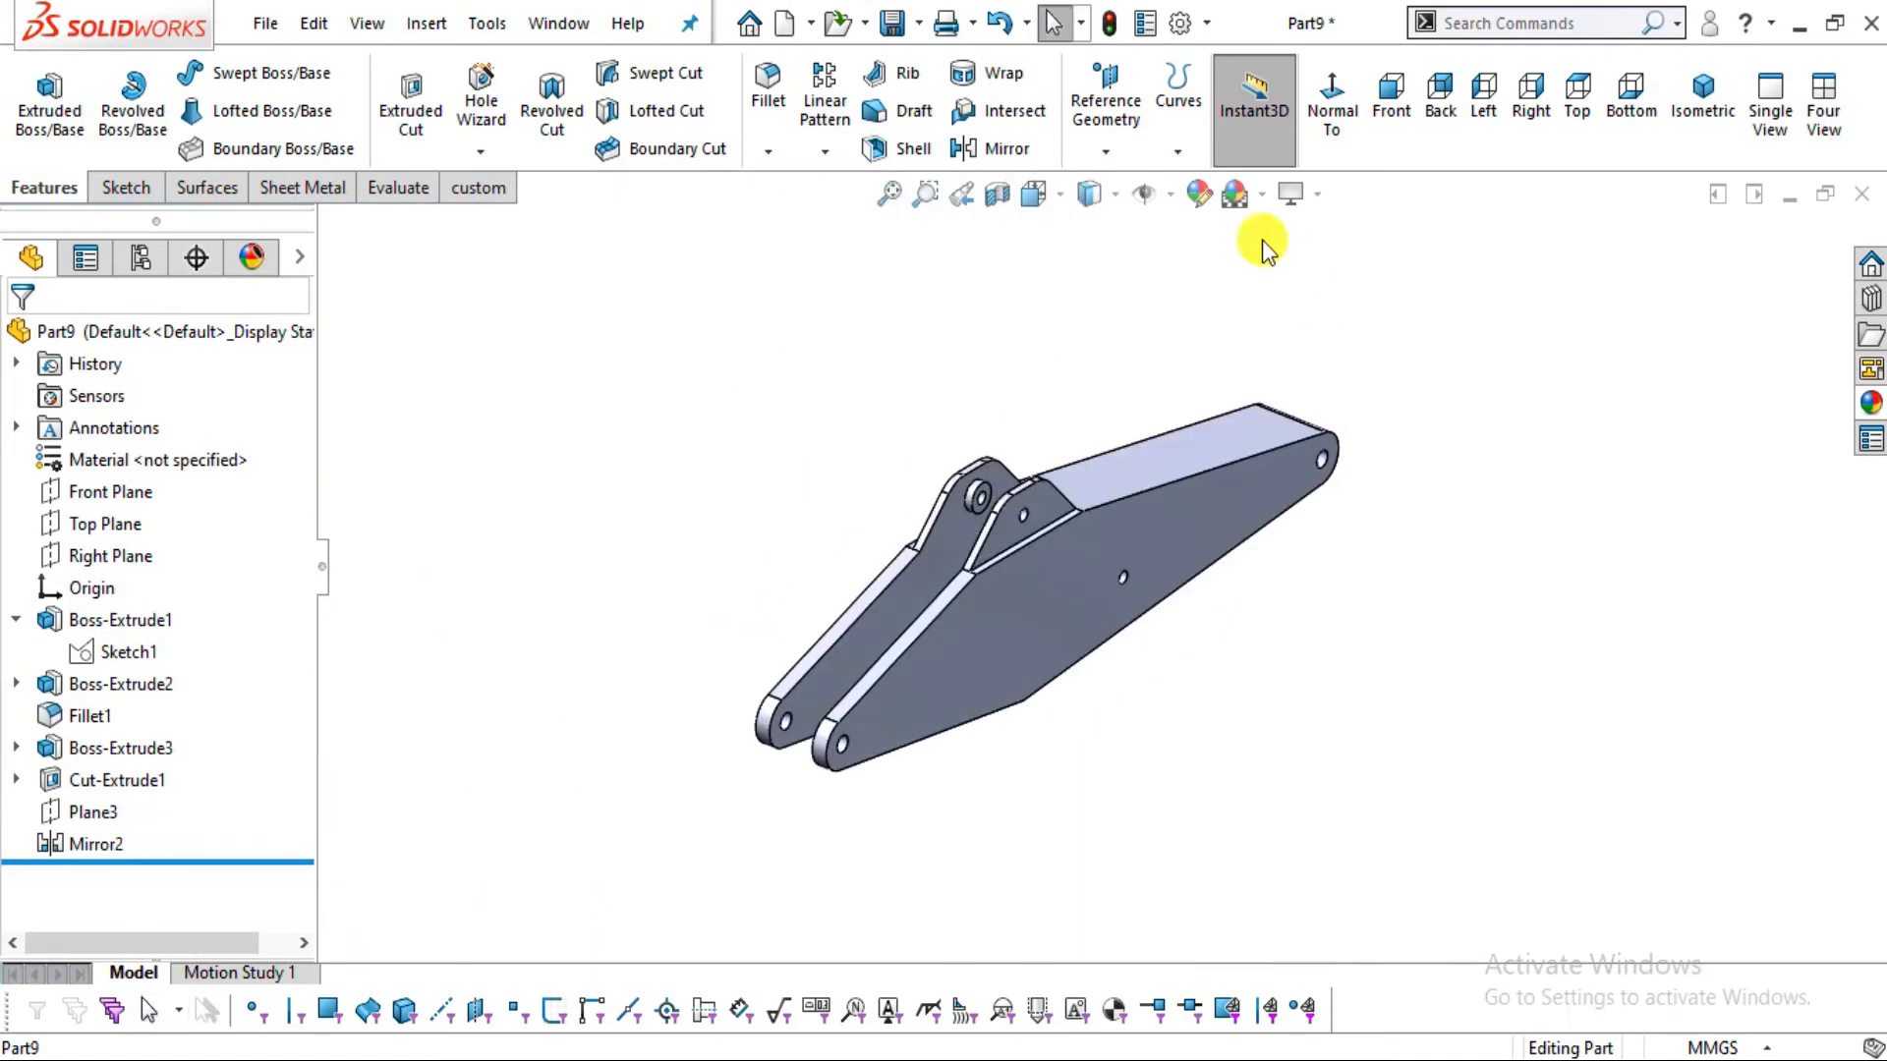
Apply a yellow appearance to the whole part, with the RGB colour set to 255, 200, 0
click(1201, 203)
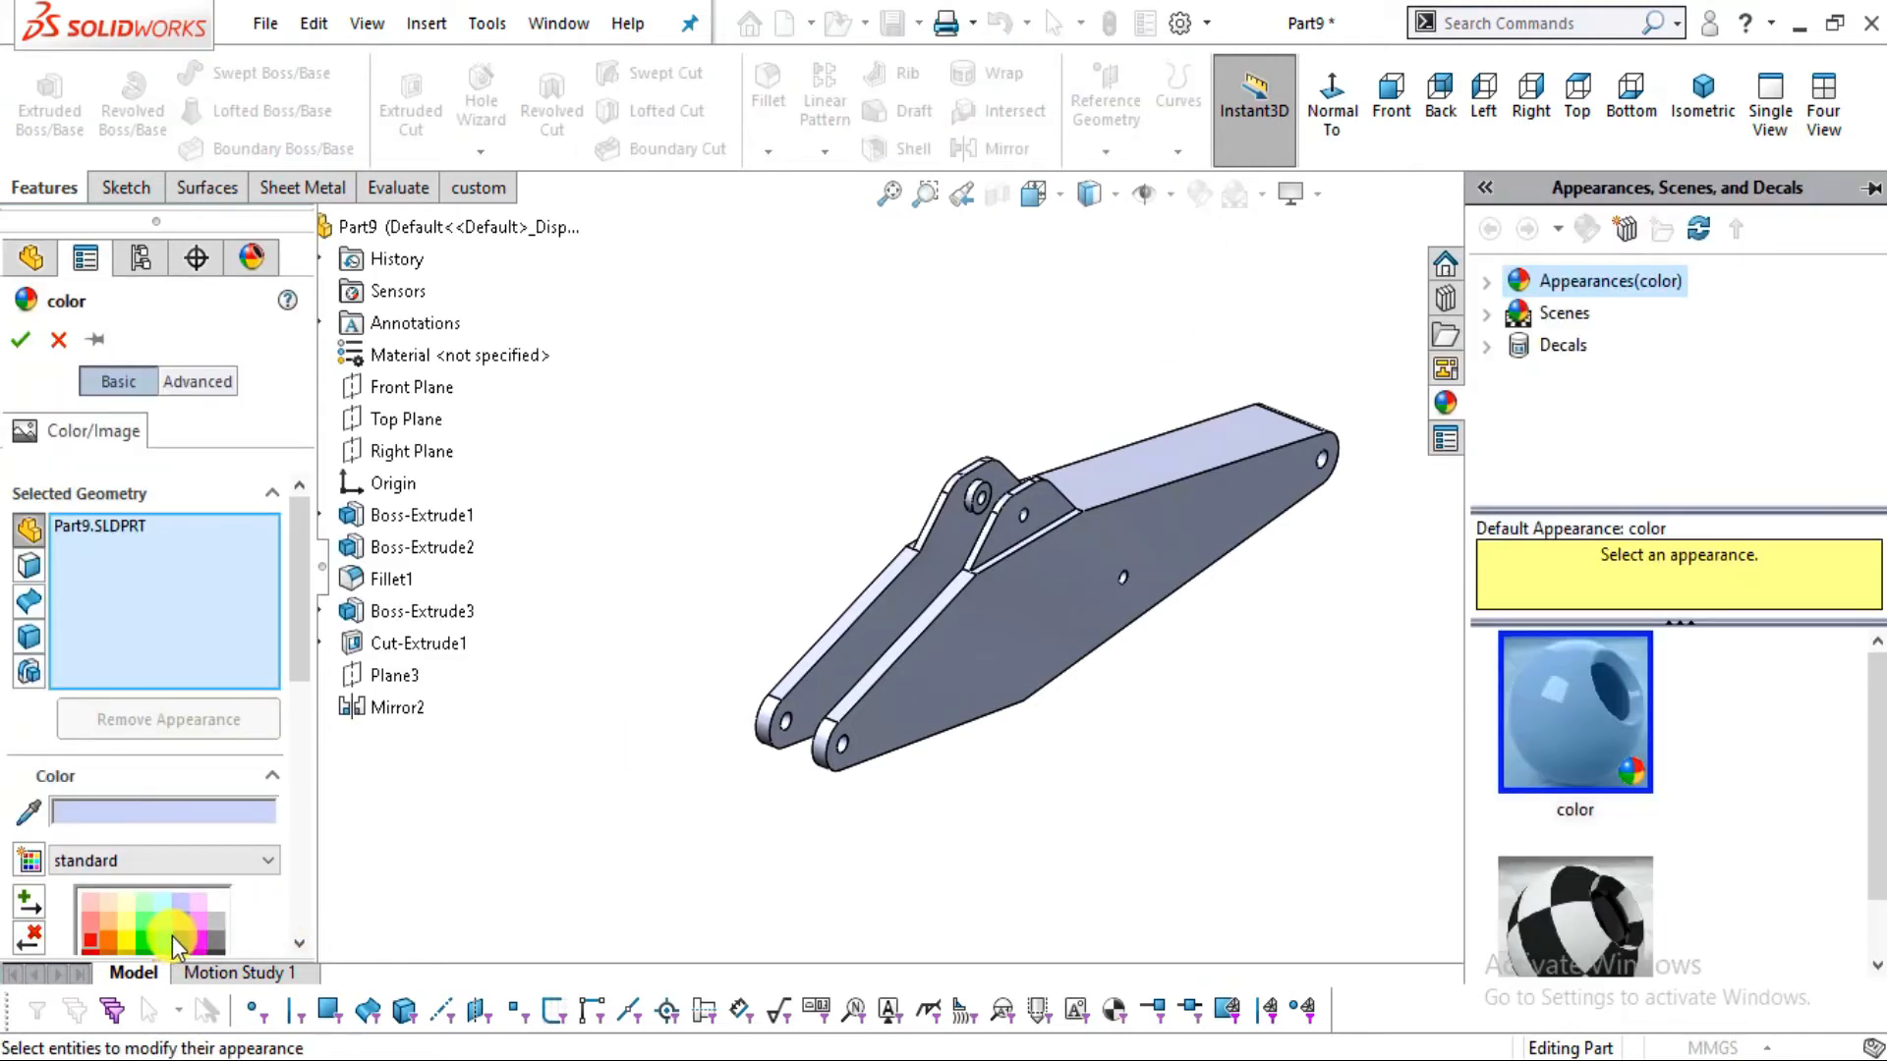
click(128, 939)
drag(311, 675, 310, 843)
double_click(67, 746)
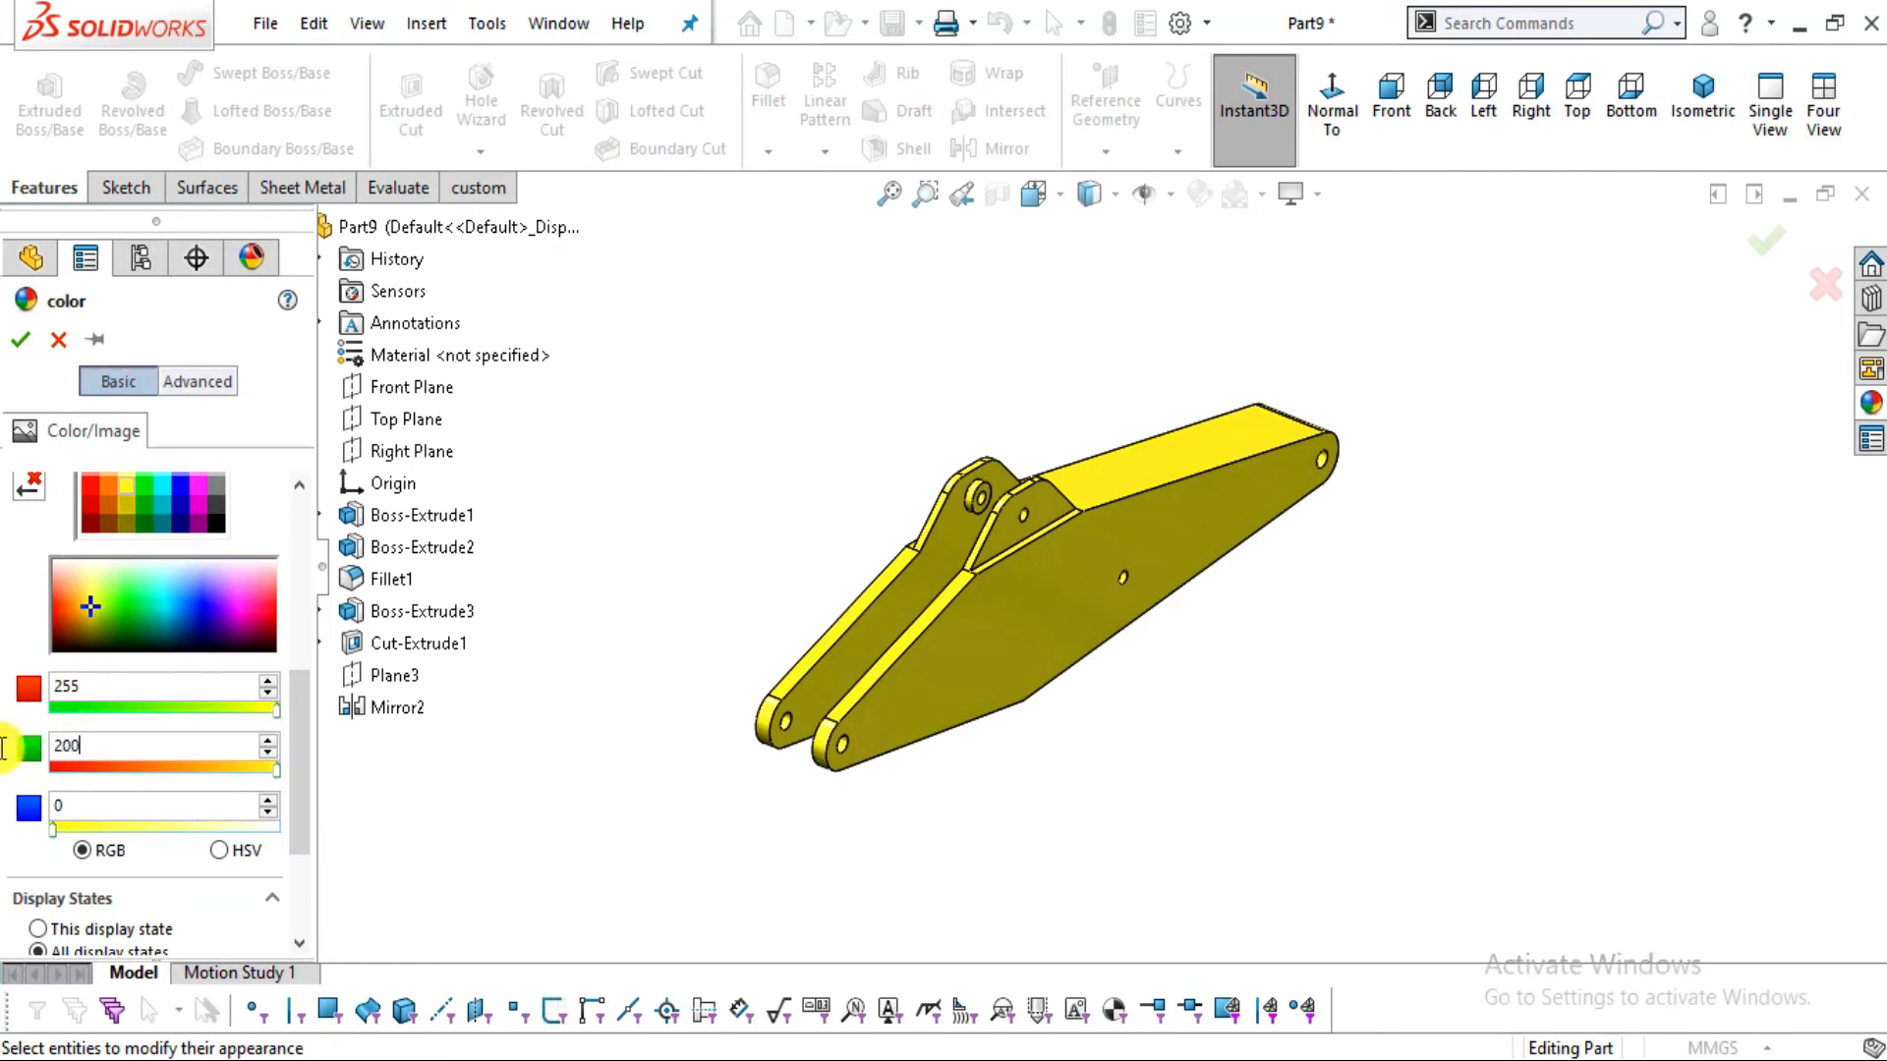
key(Return)
click(30, 336)
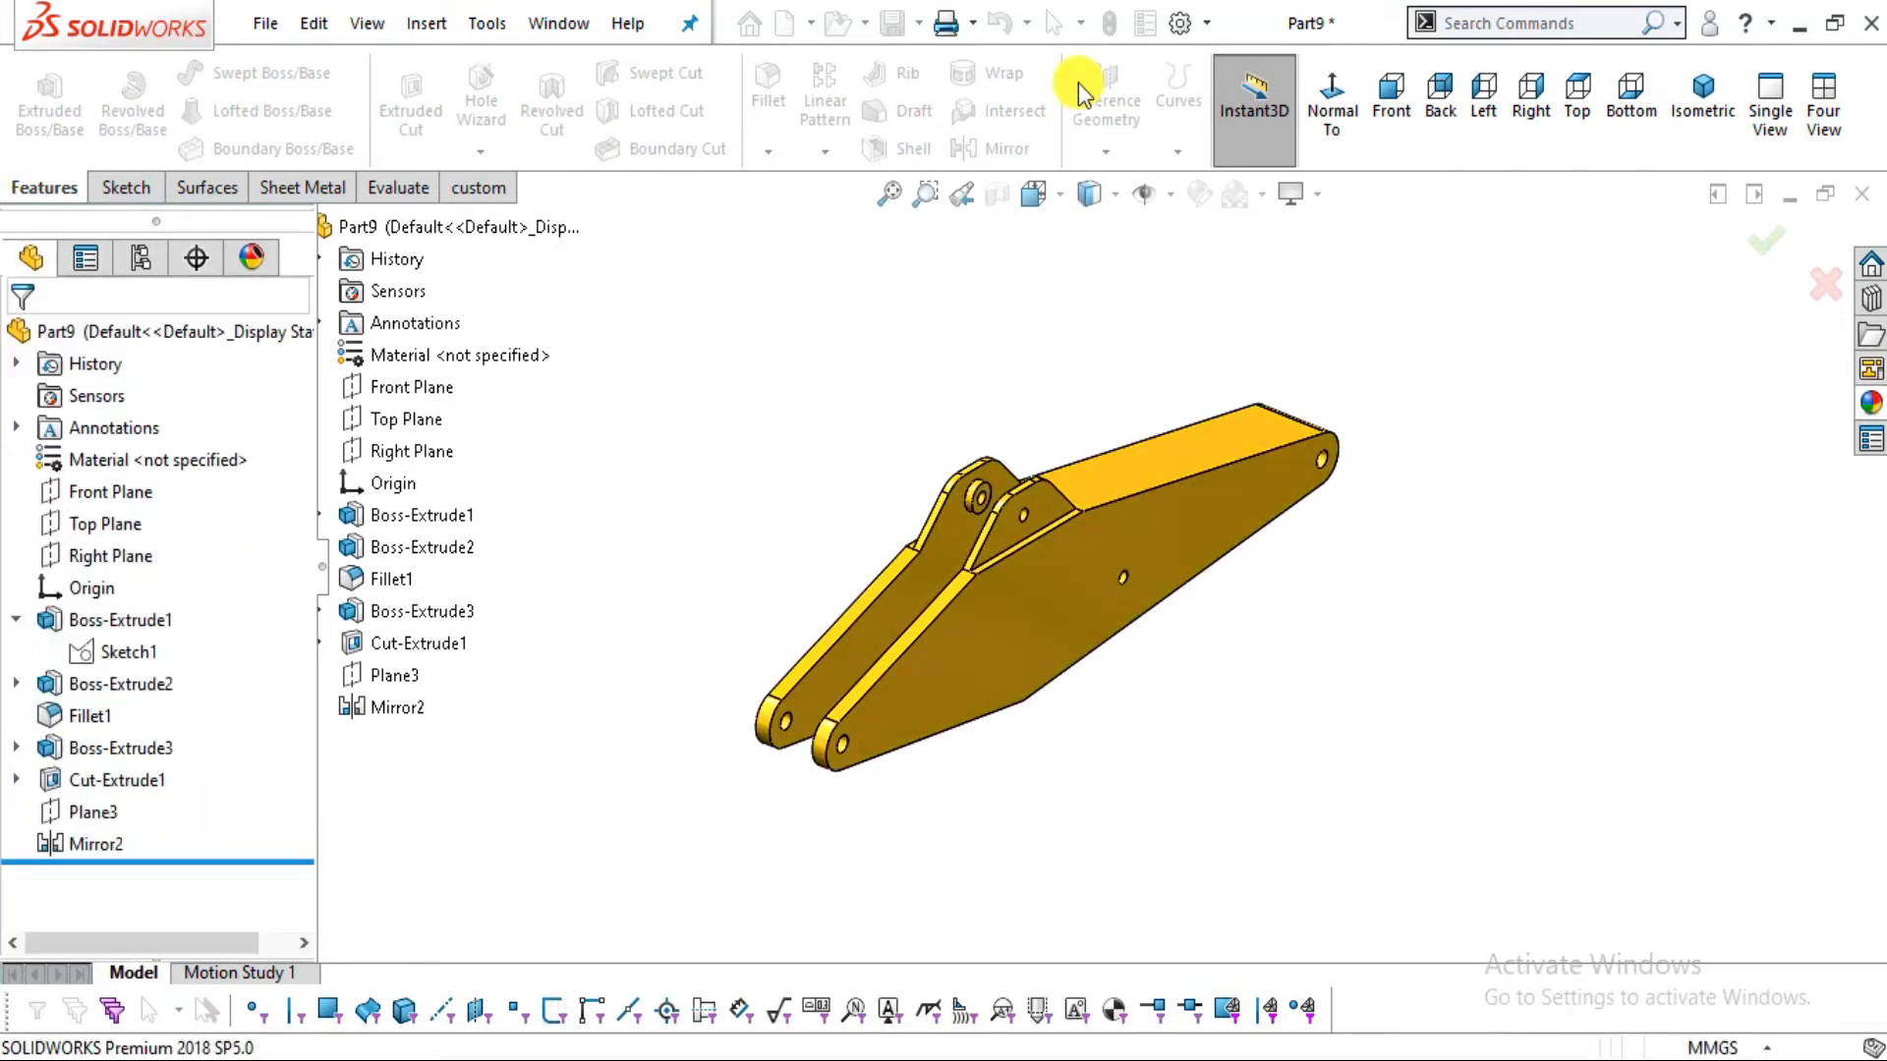
Save the part as "6.feather" in the "backhoe assembly" folder on the Desktop
click(909, 25)
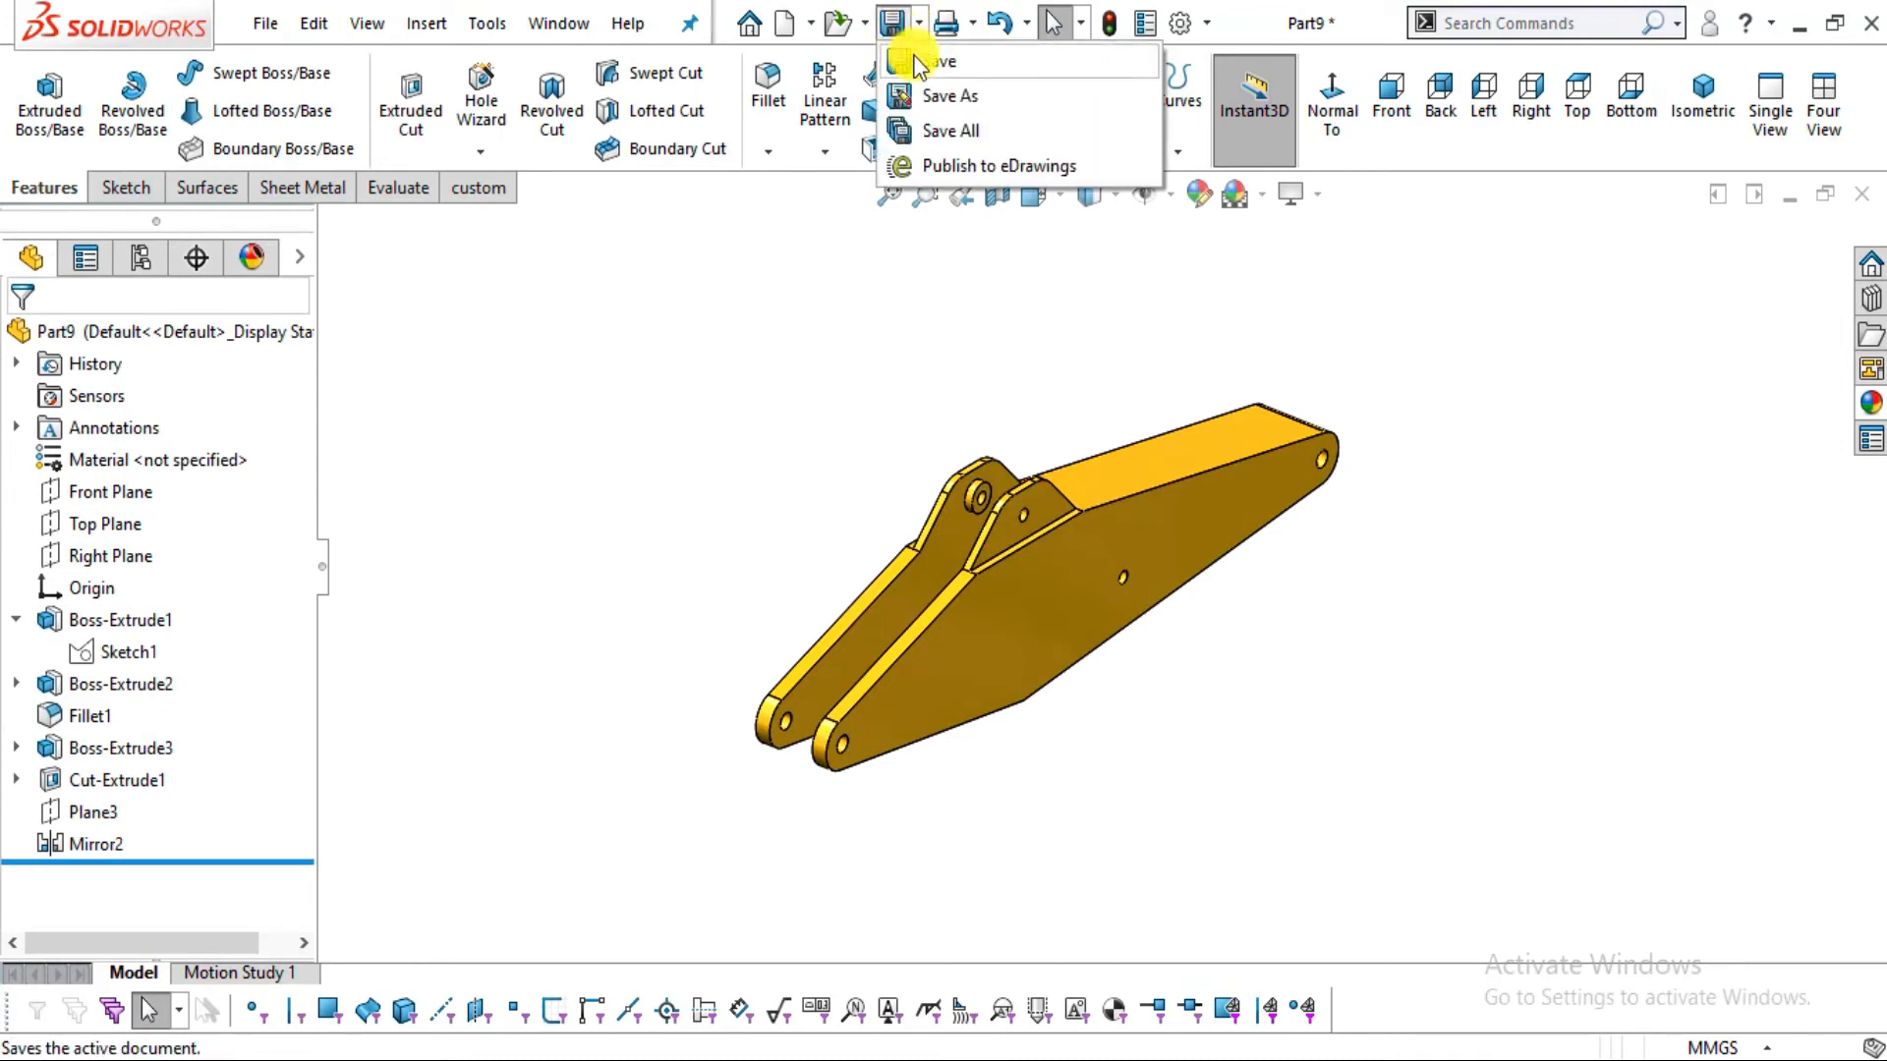
click(916, 62)
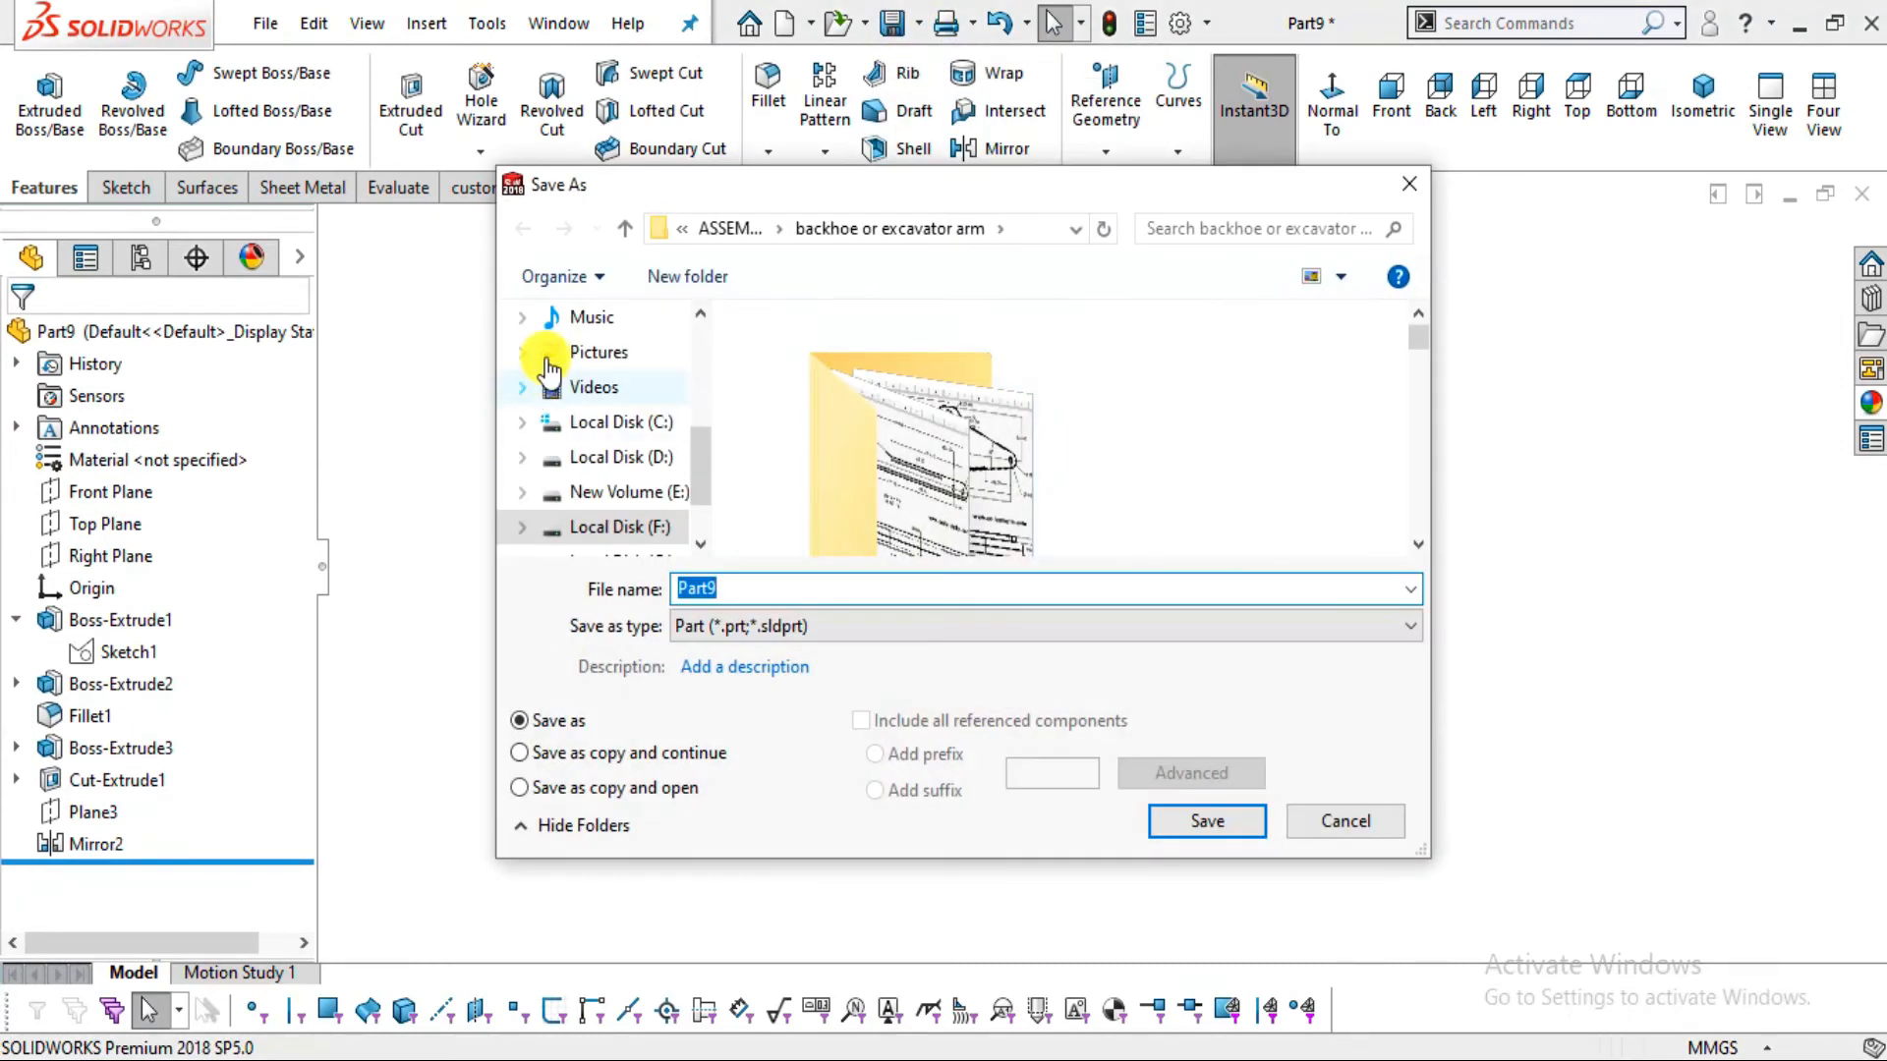
scroll(544, 378, up, 2)
click(614, 353)
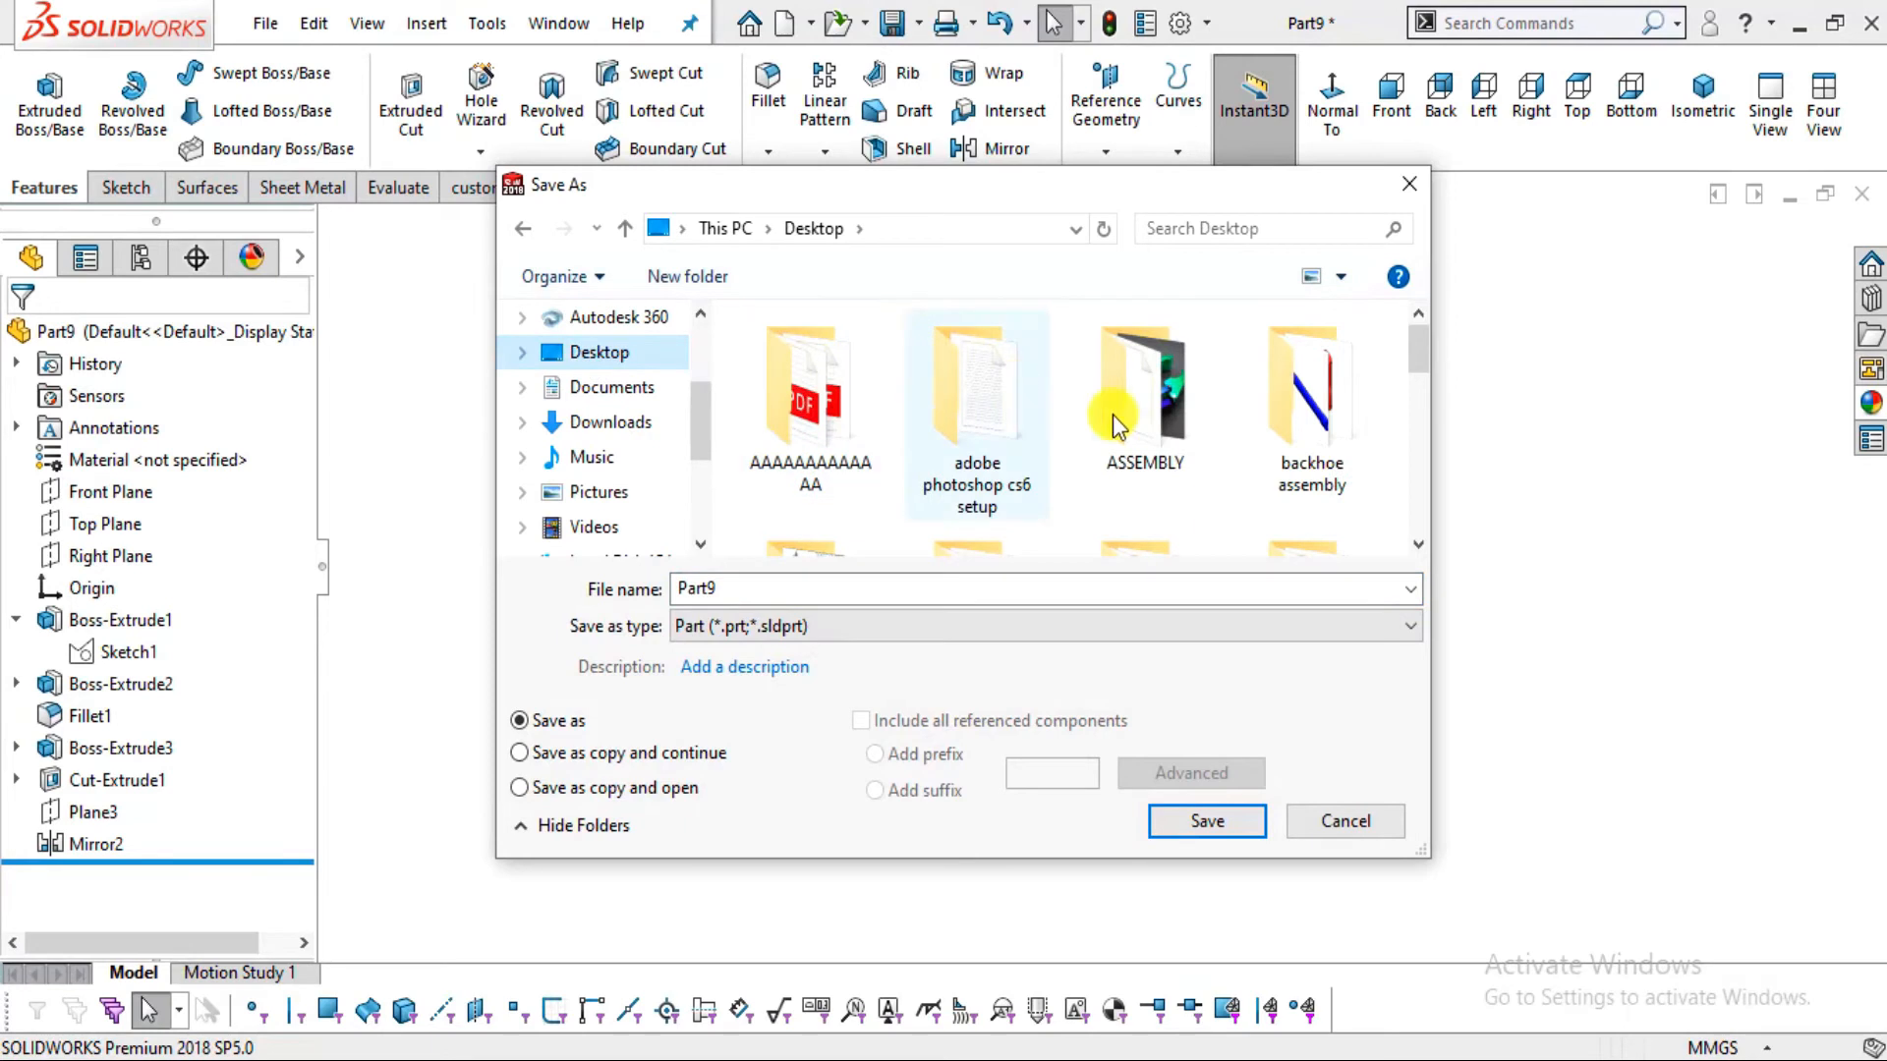
double_click(1289, 428)
double_click(700, 590)
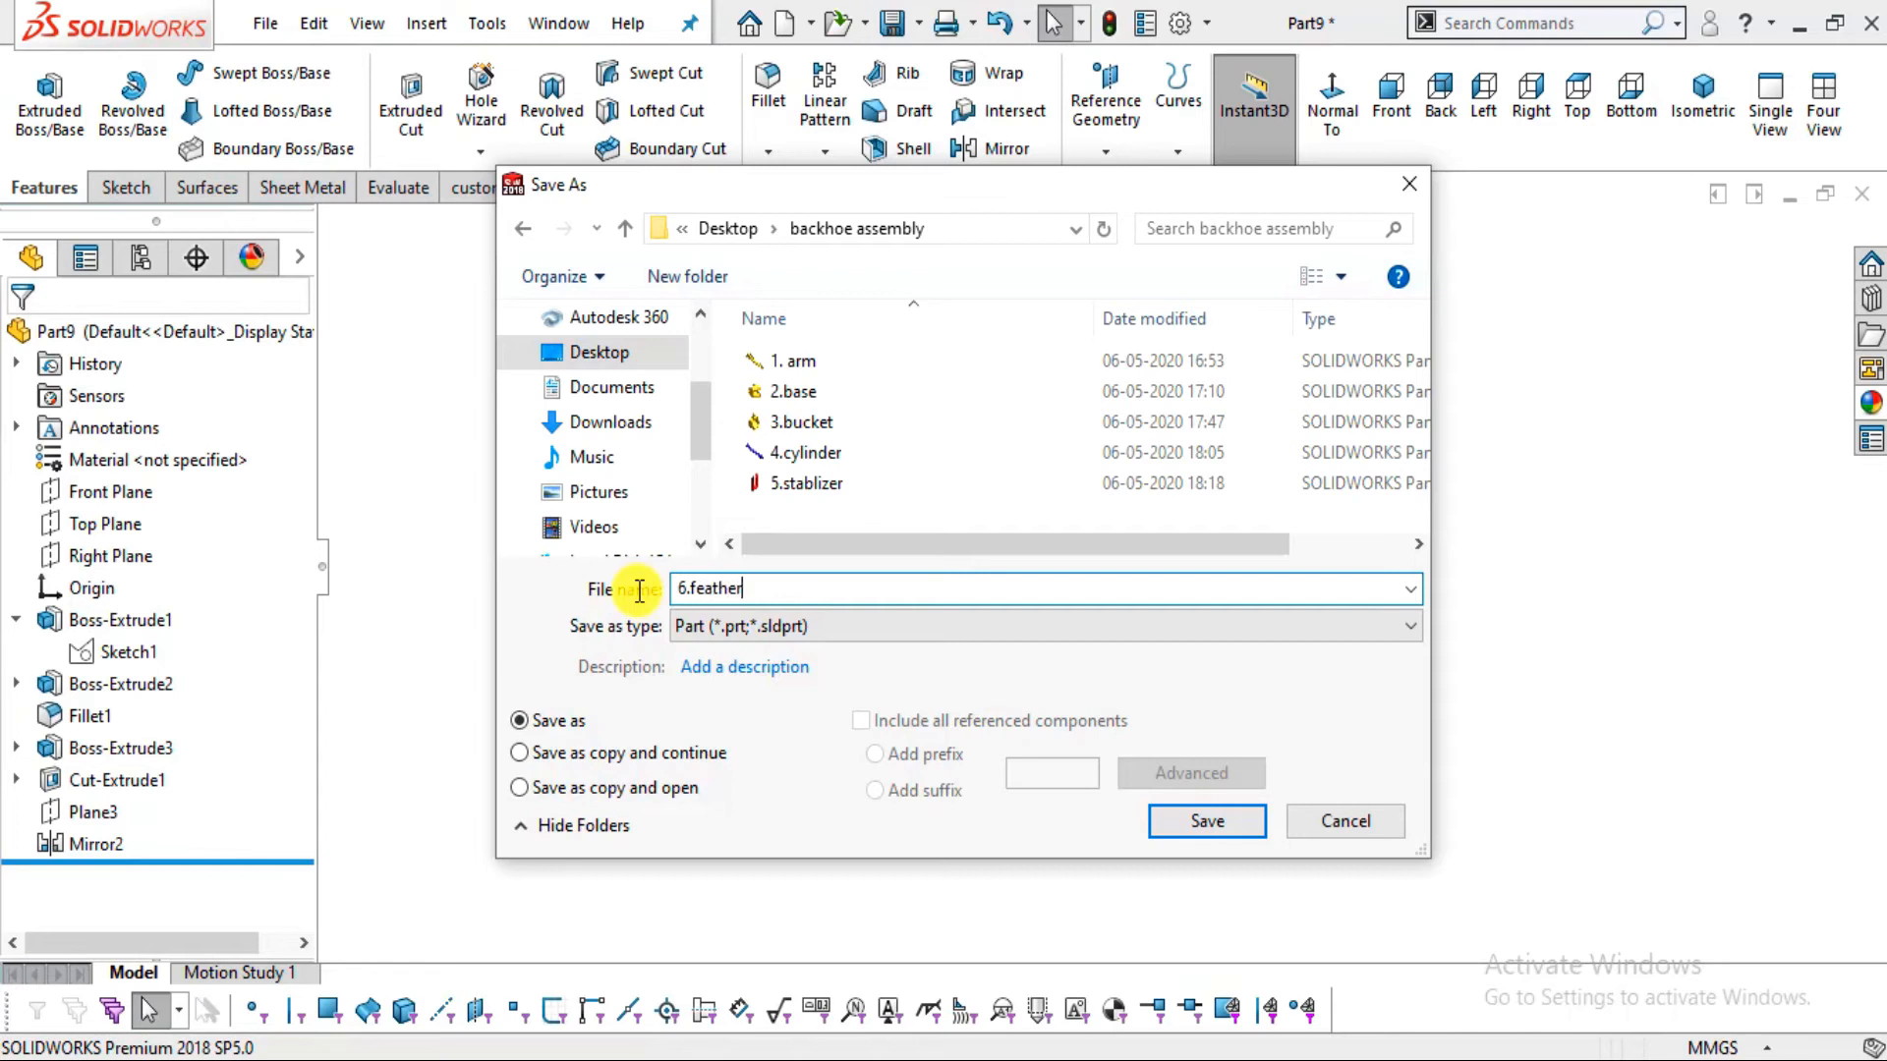
click(1215, 827)
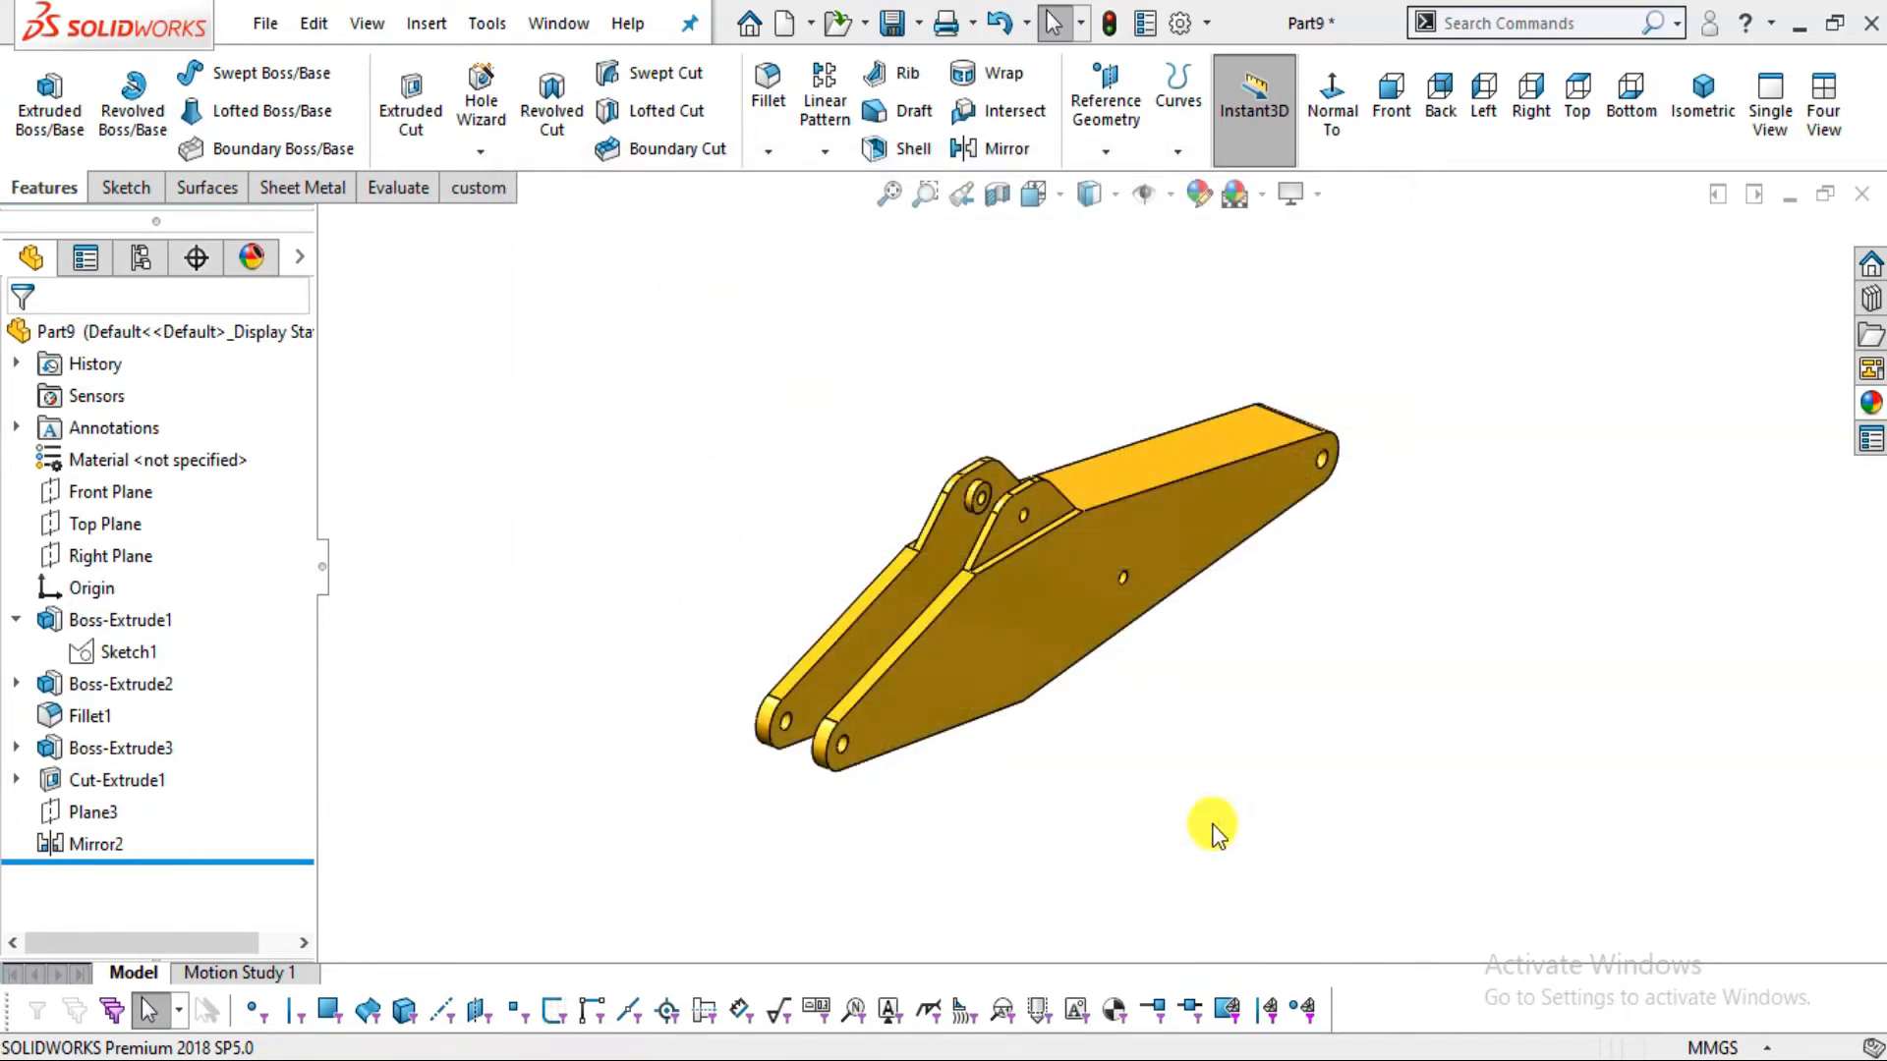
Switch to the PDF drawing in Acrobat Reader and examine the "7. Tension Bar" page alongside its finished reference model
click(916, 1059)
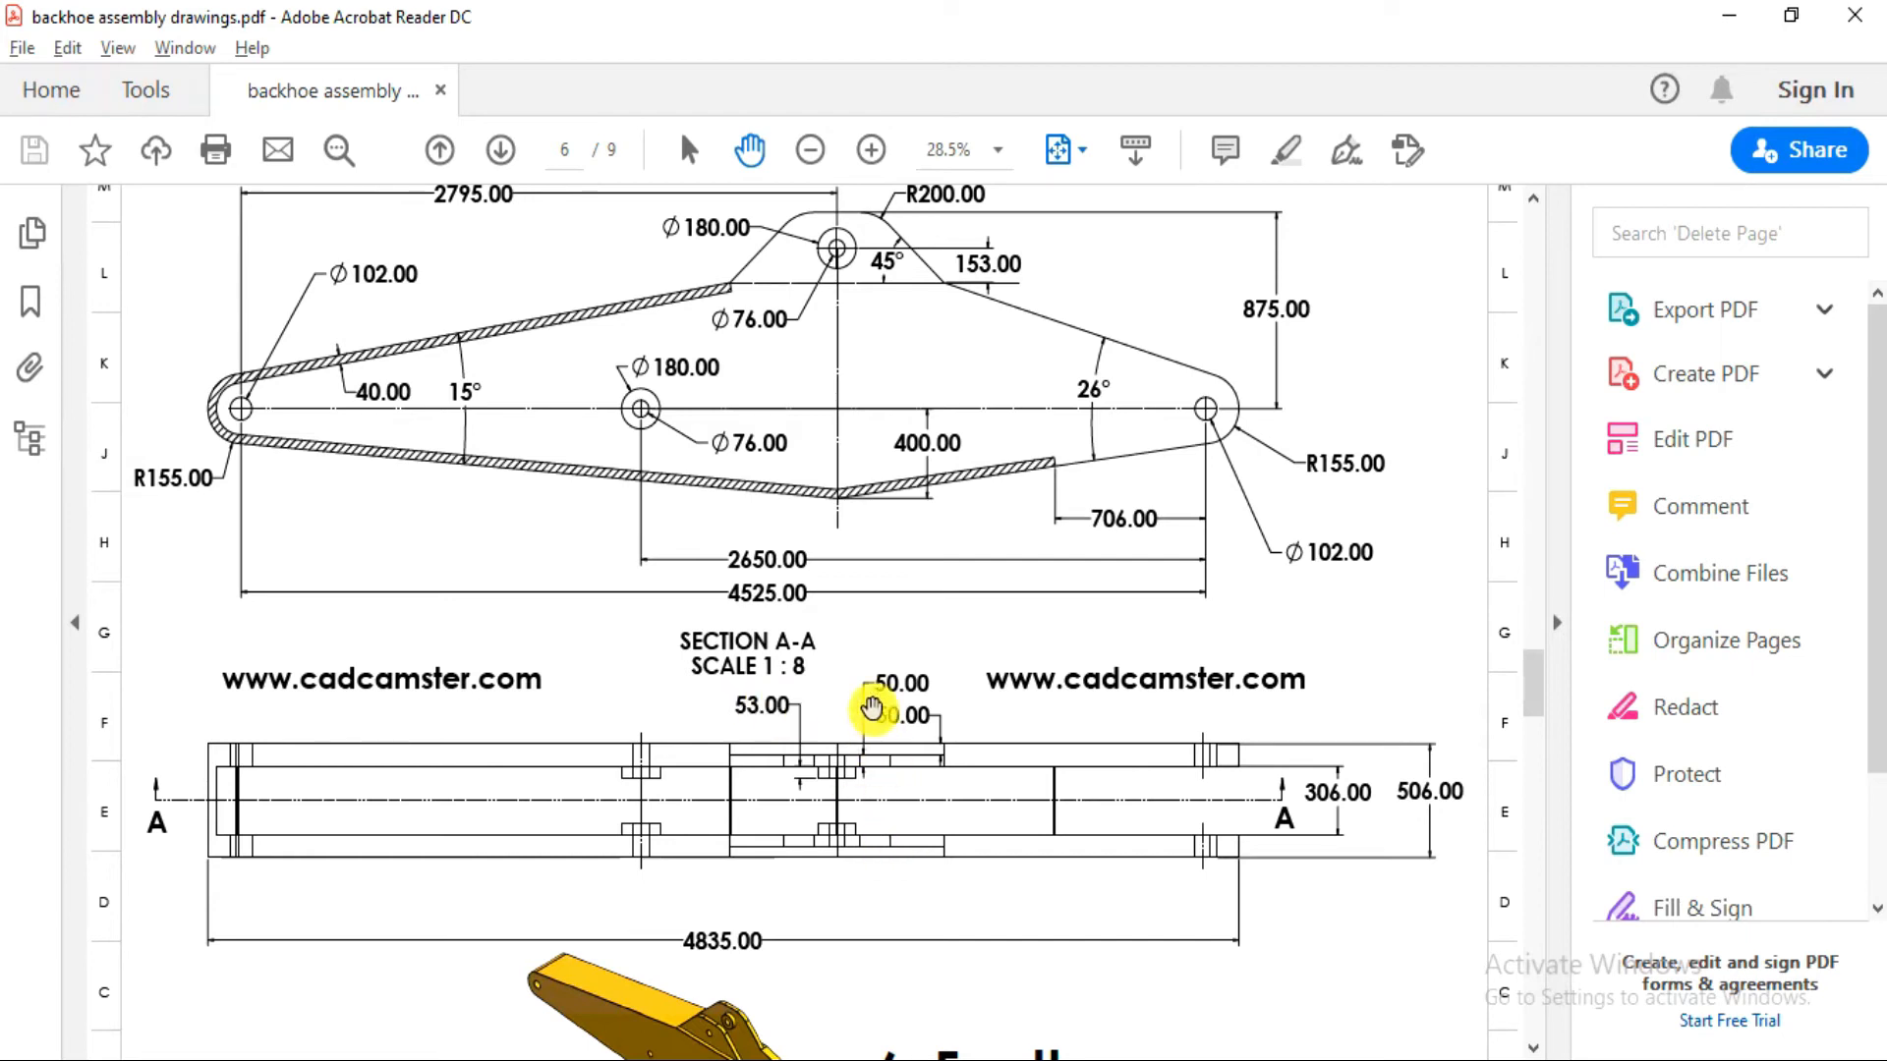
scroll(867, 644, down, 10)
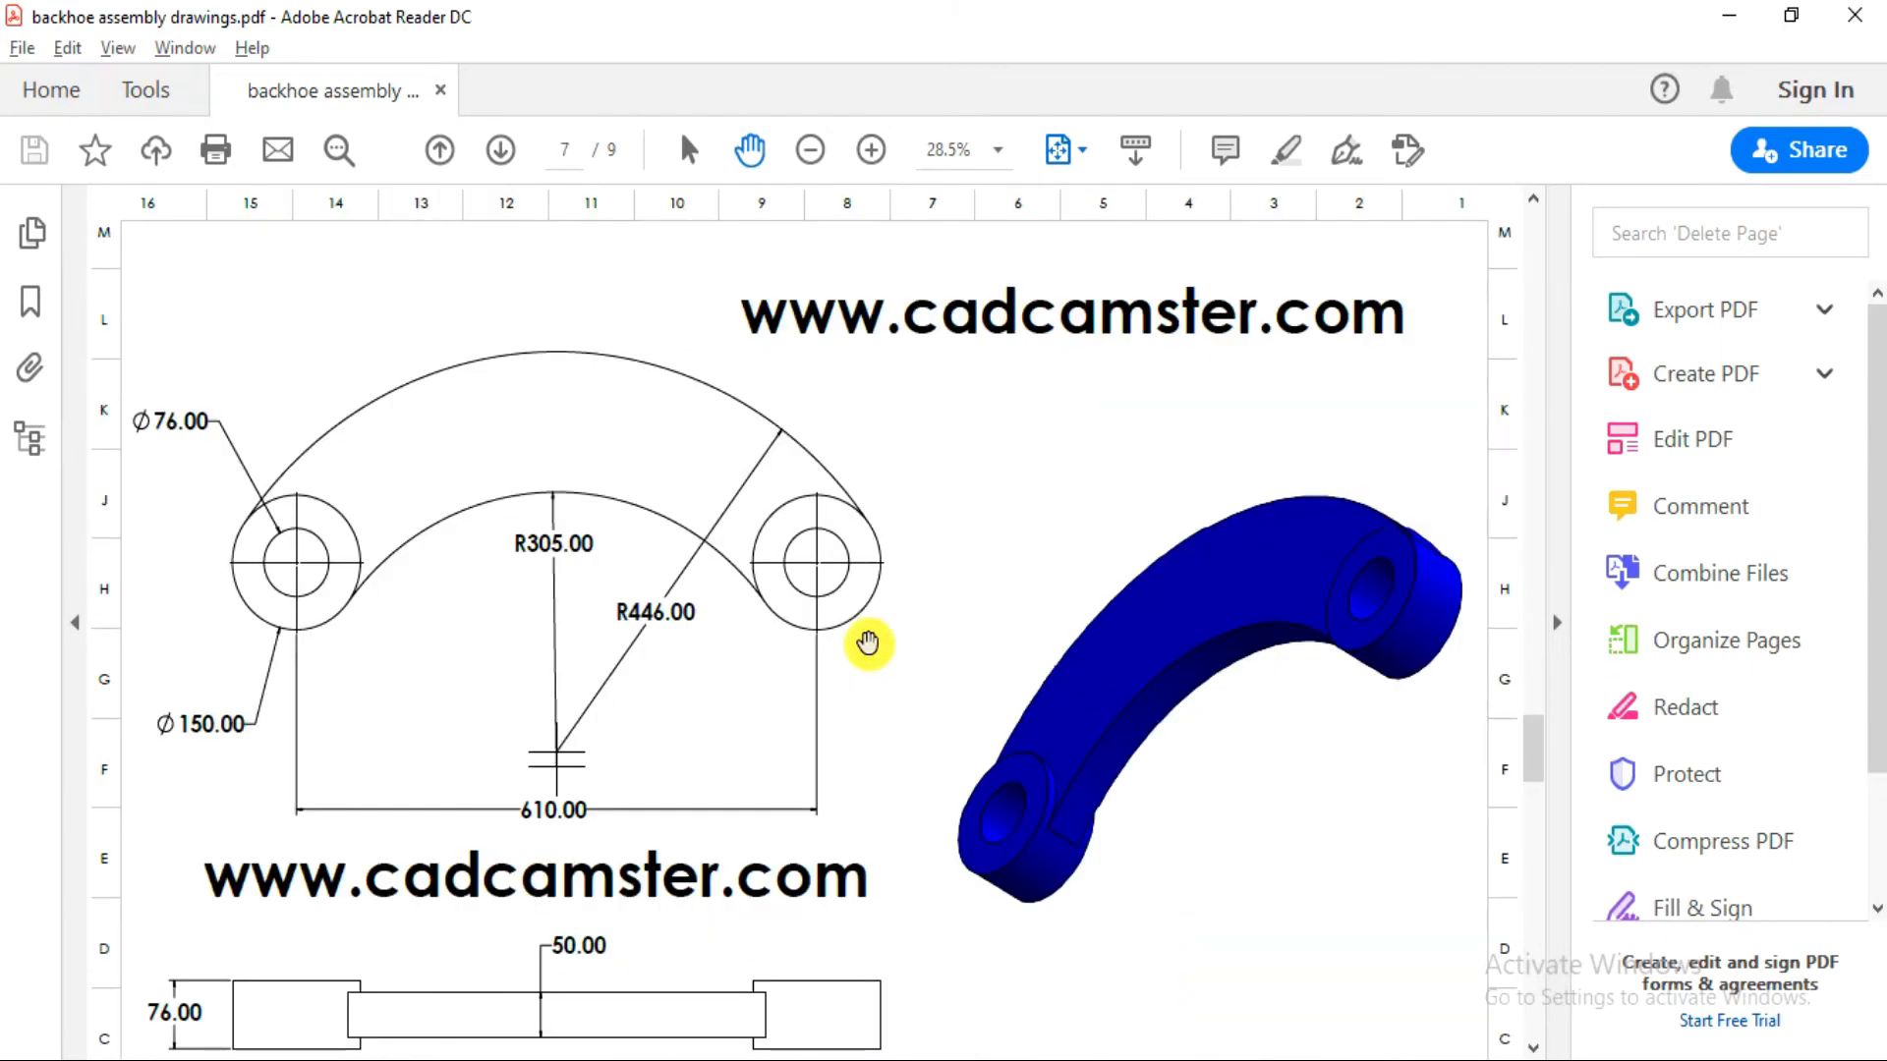
scroll(868, 644, down, 2)
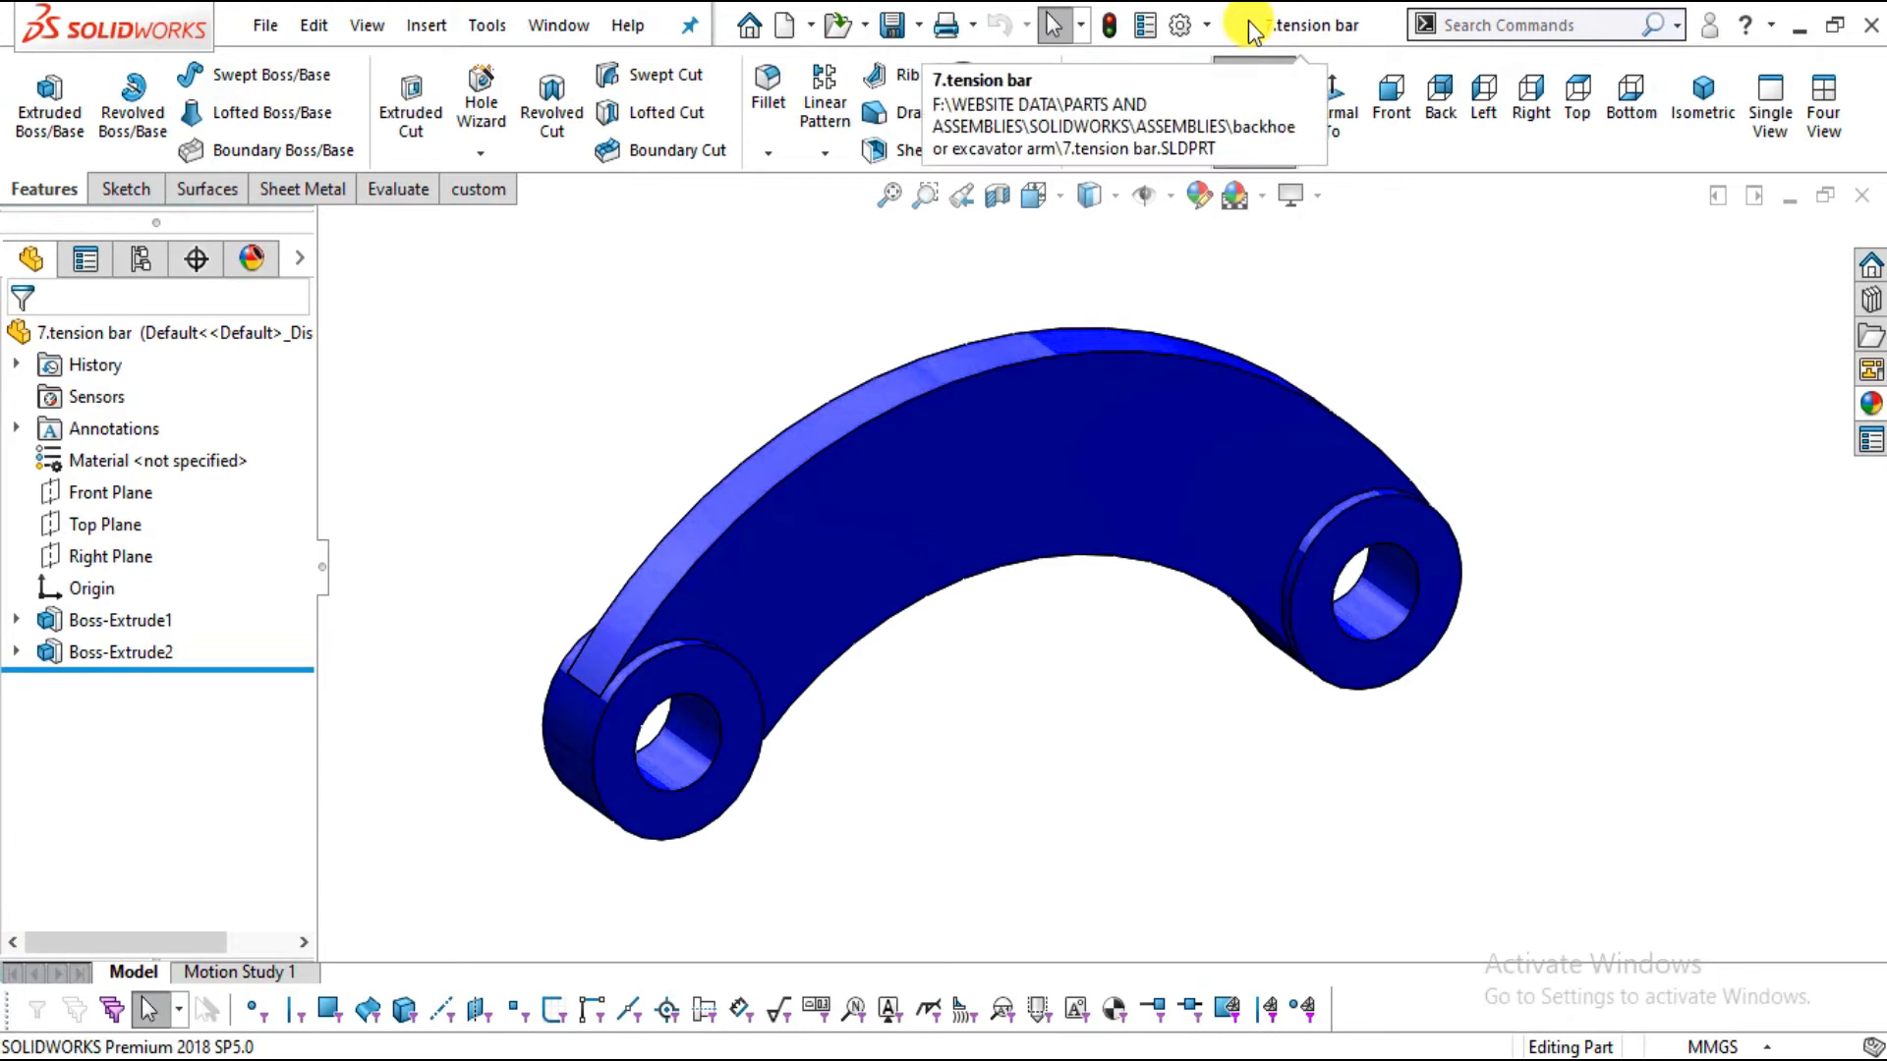
middle_drag(965, 706, 973, 578)
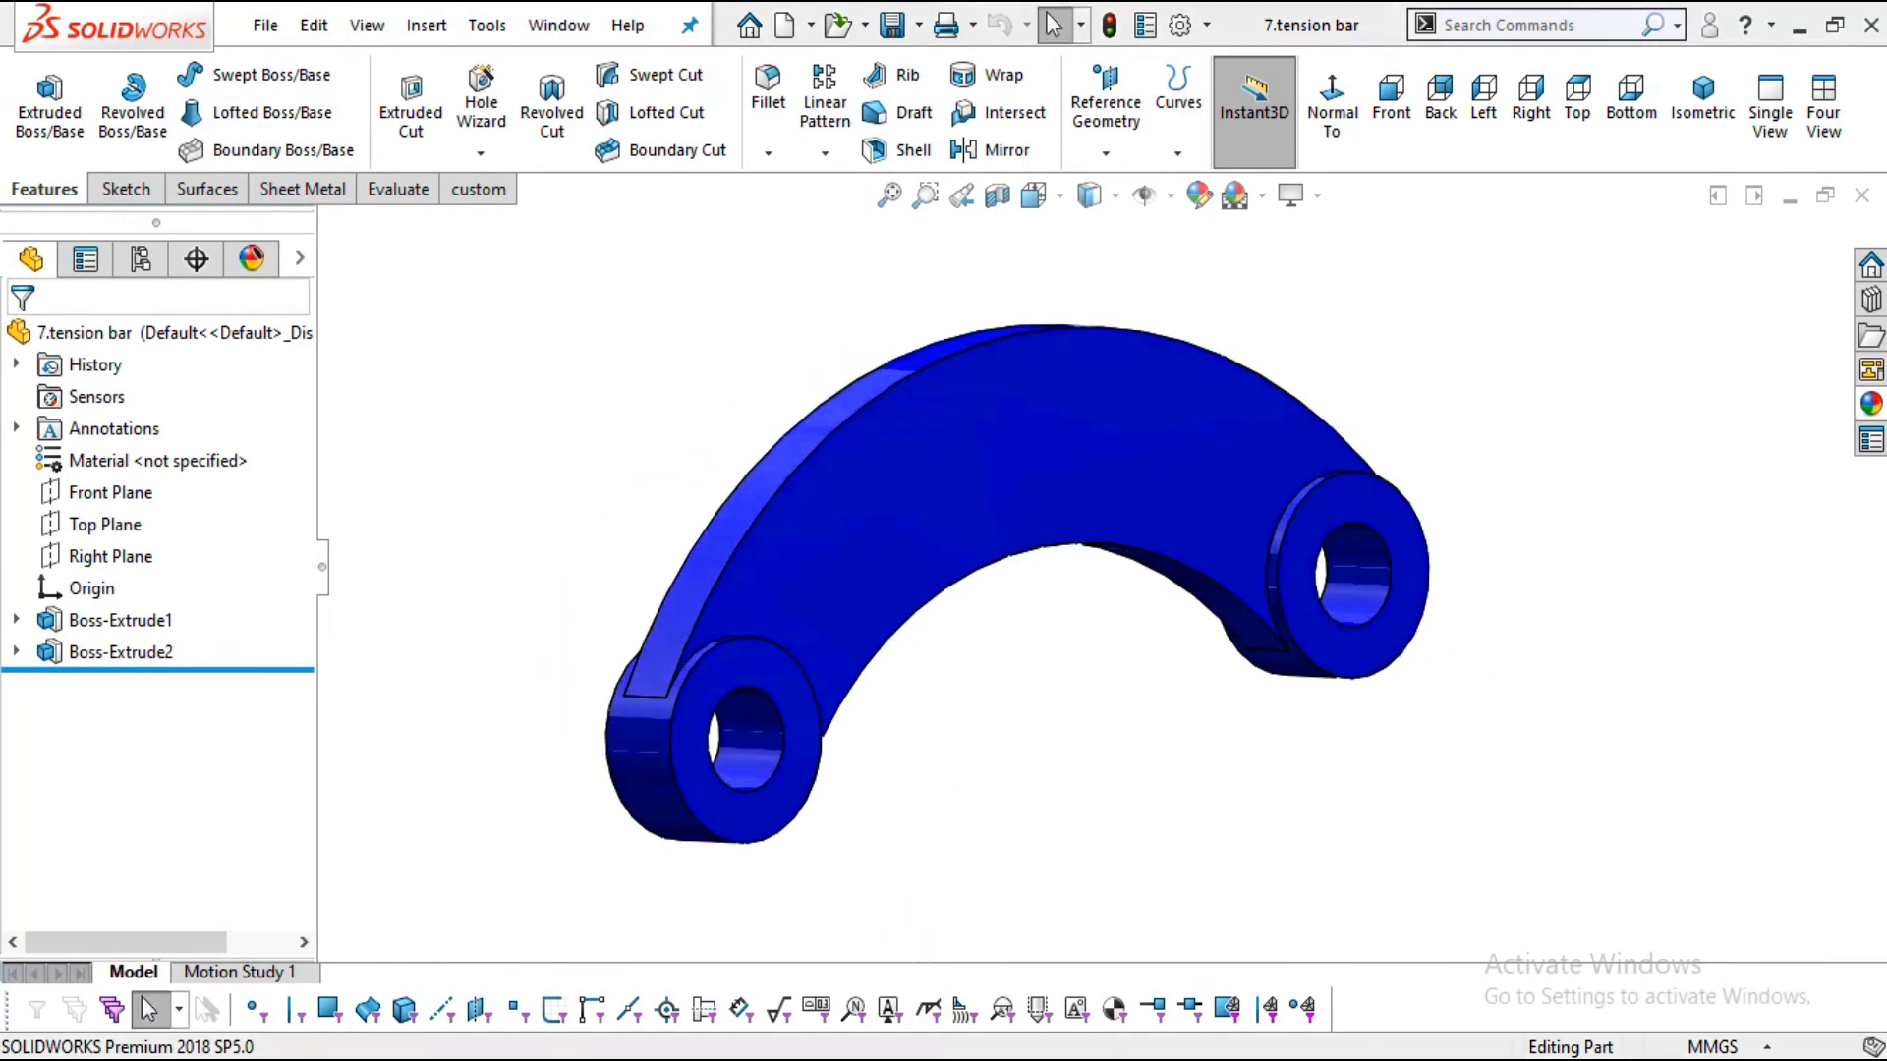
key(alt+Tab)
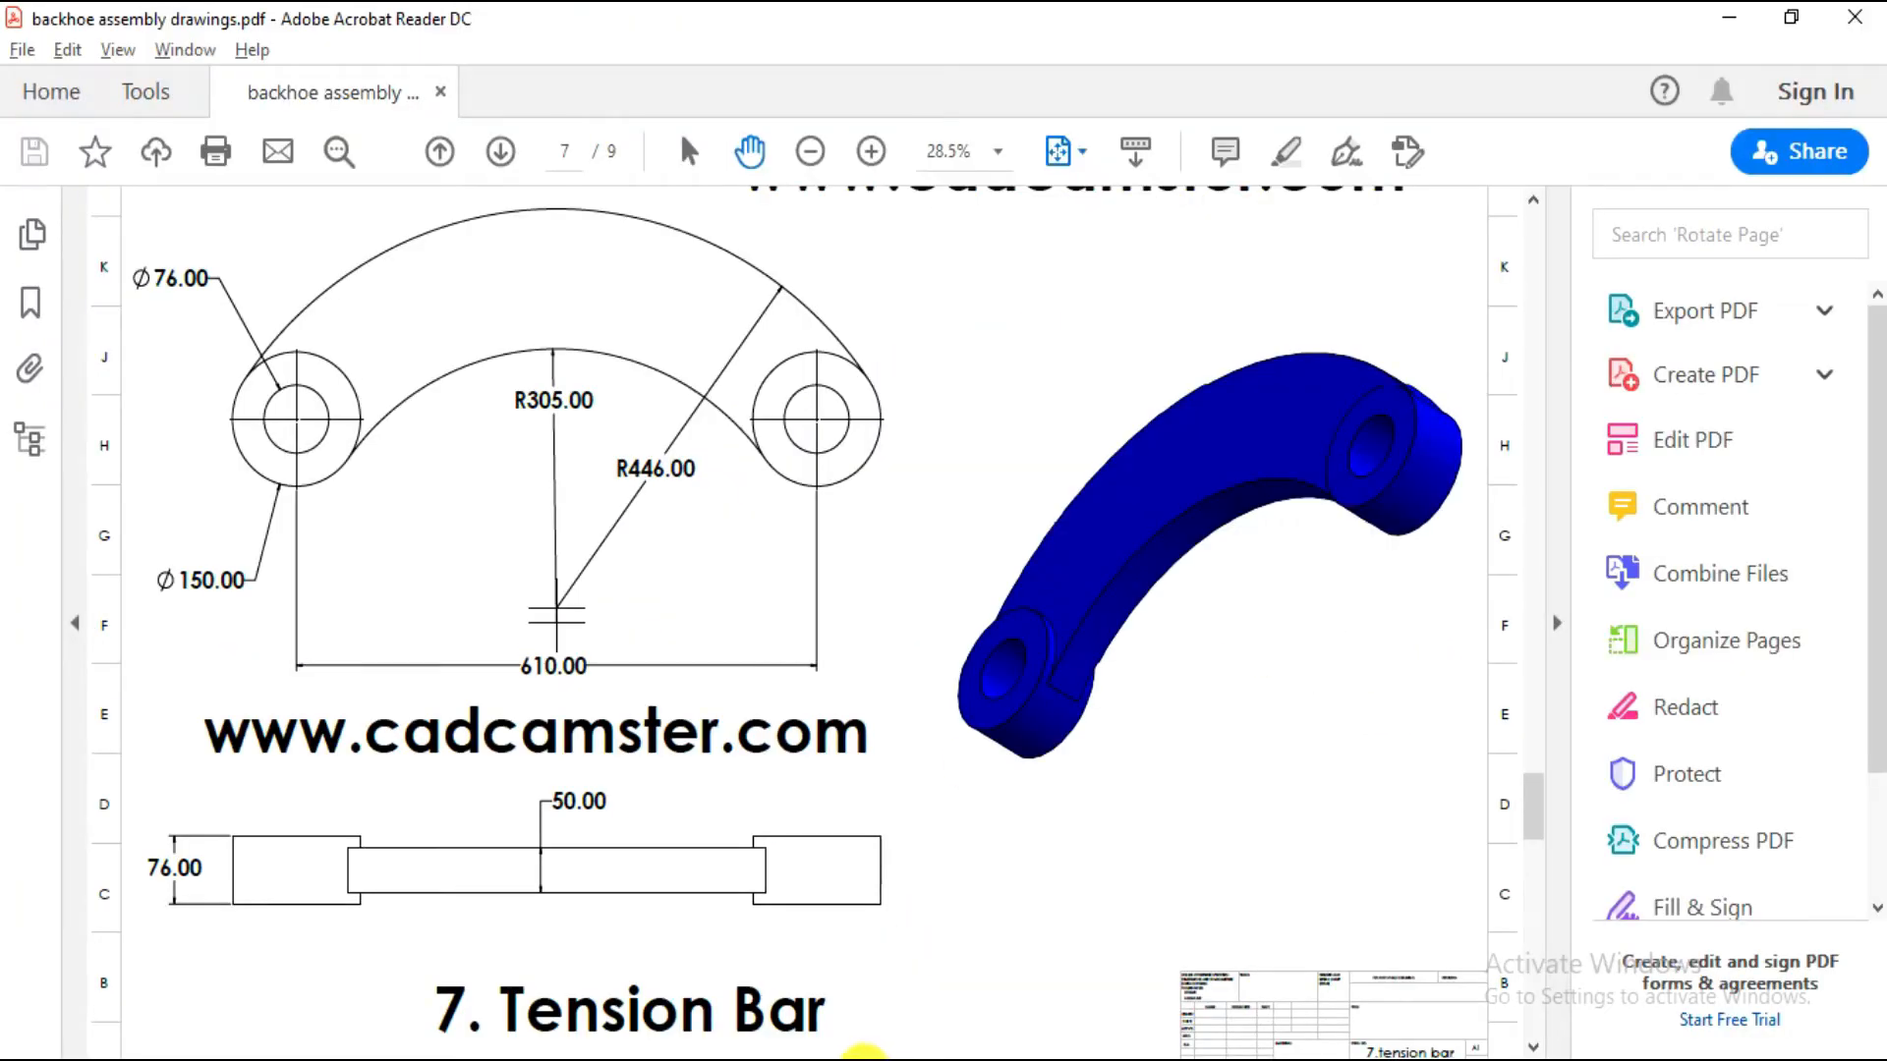
key(alt+Tab)
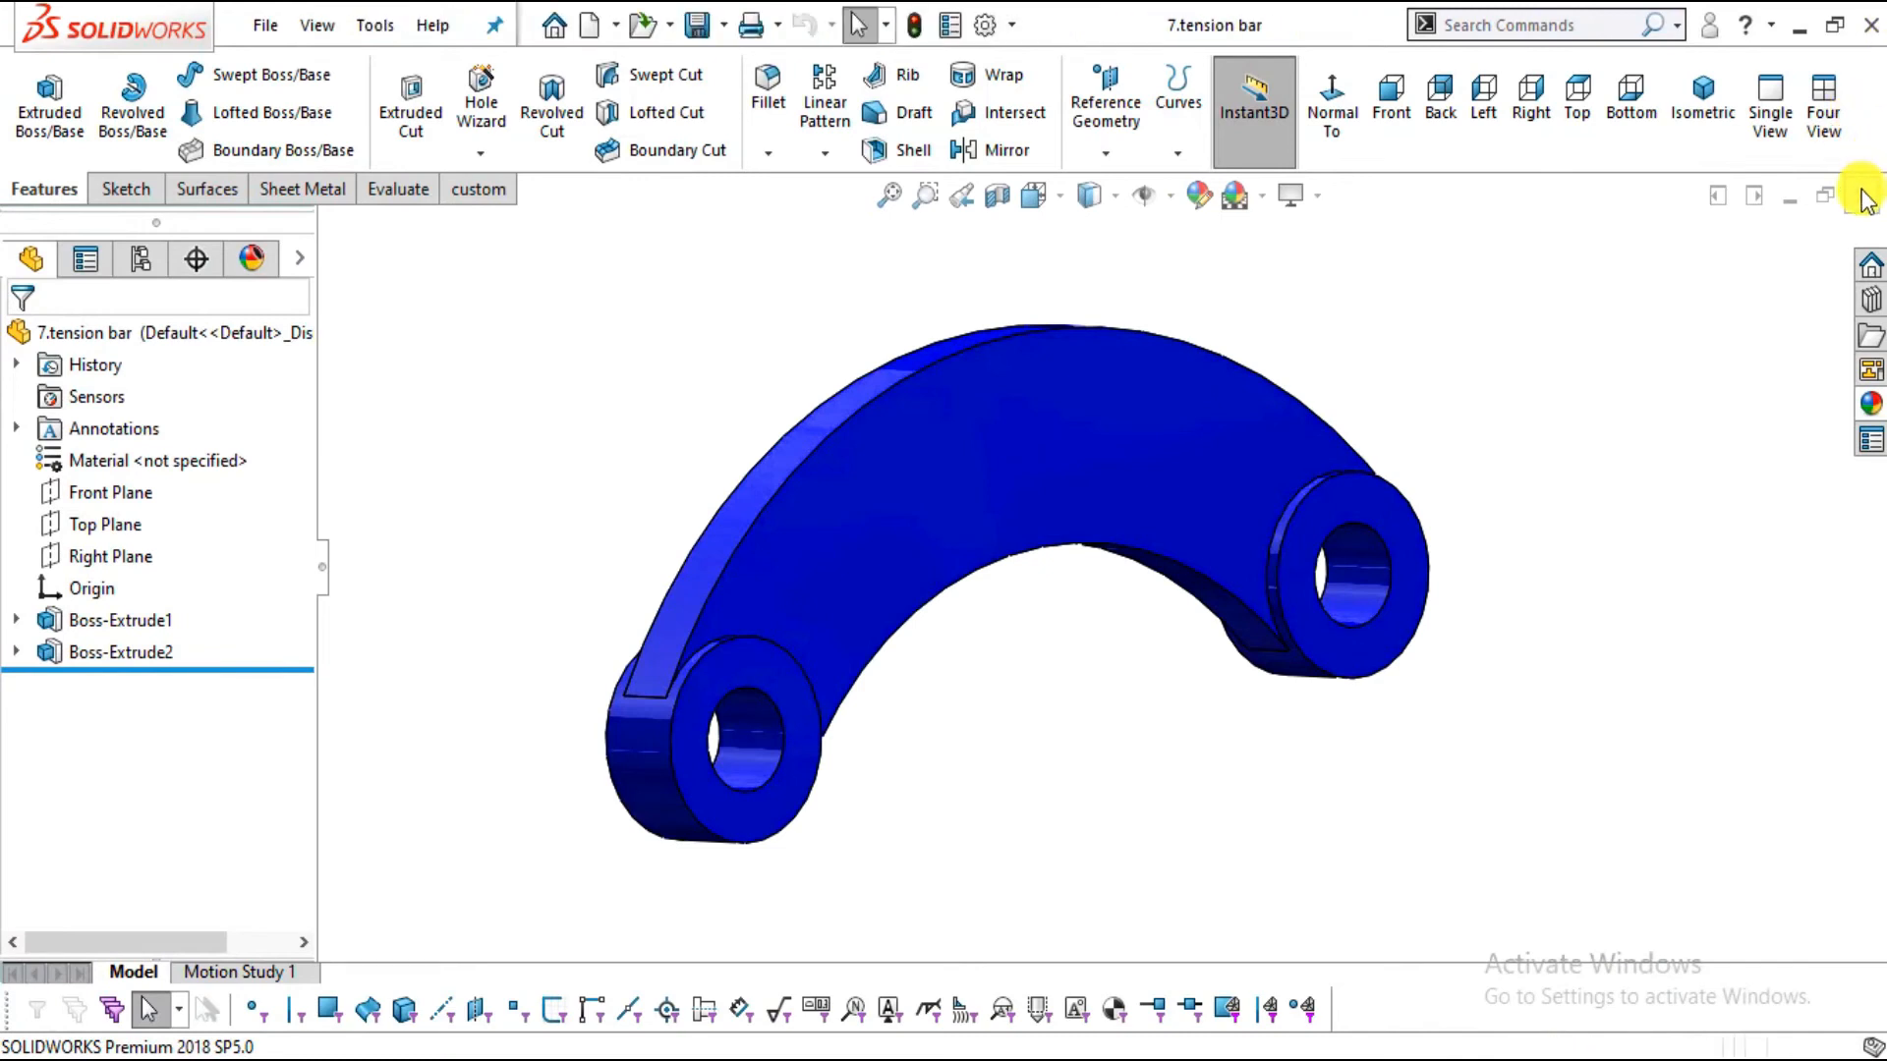
Close the reference tension bar model and create a new part with a plain white scene background
click(1861, 193)
click(266, 24)
click(290, 69)
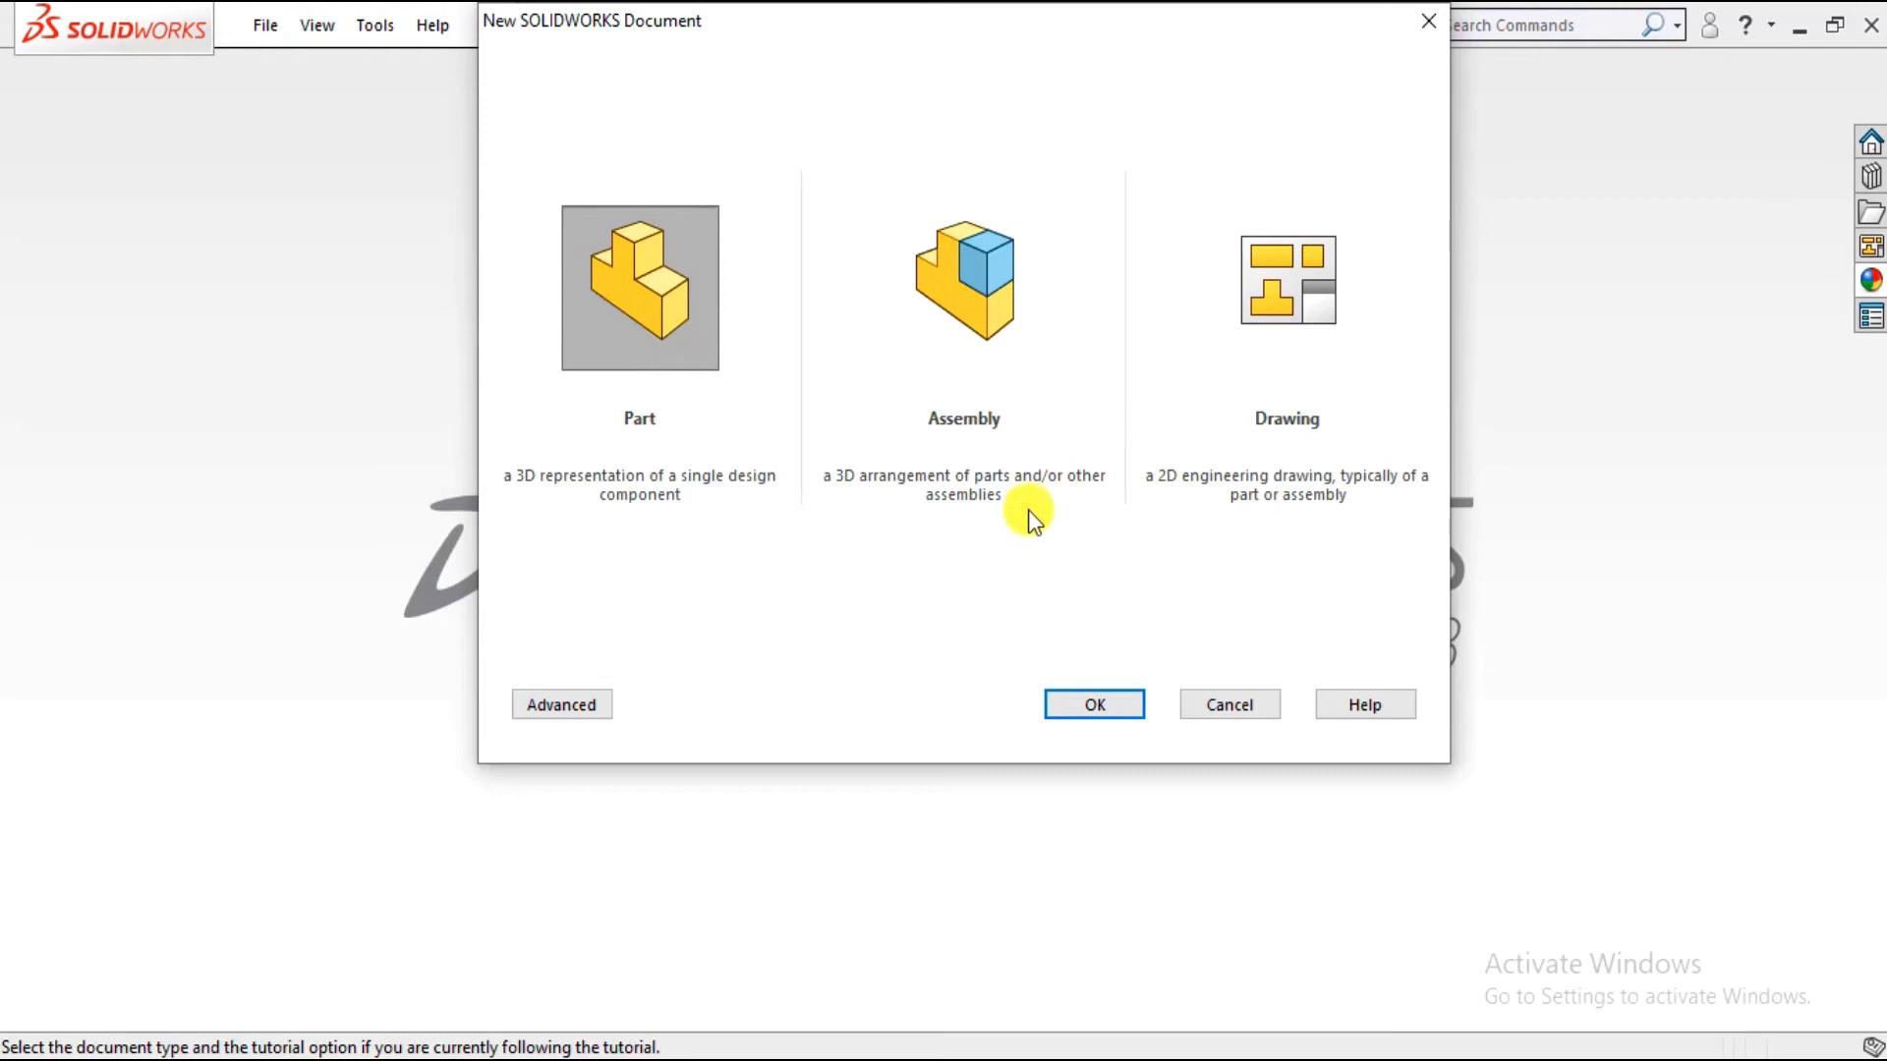
click(1097, 705)
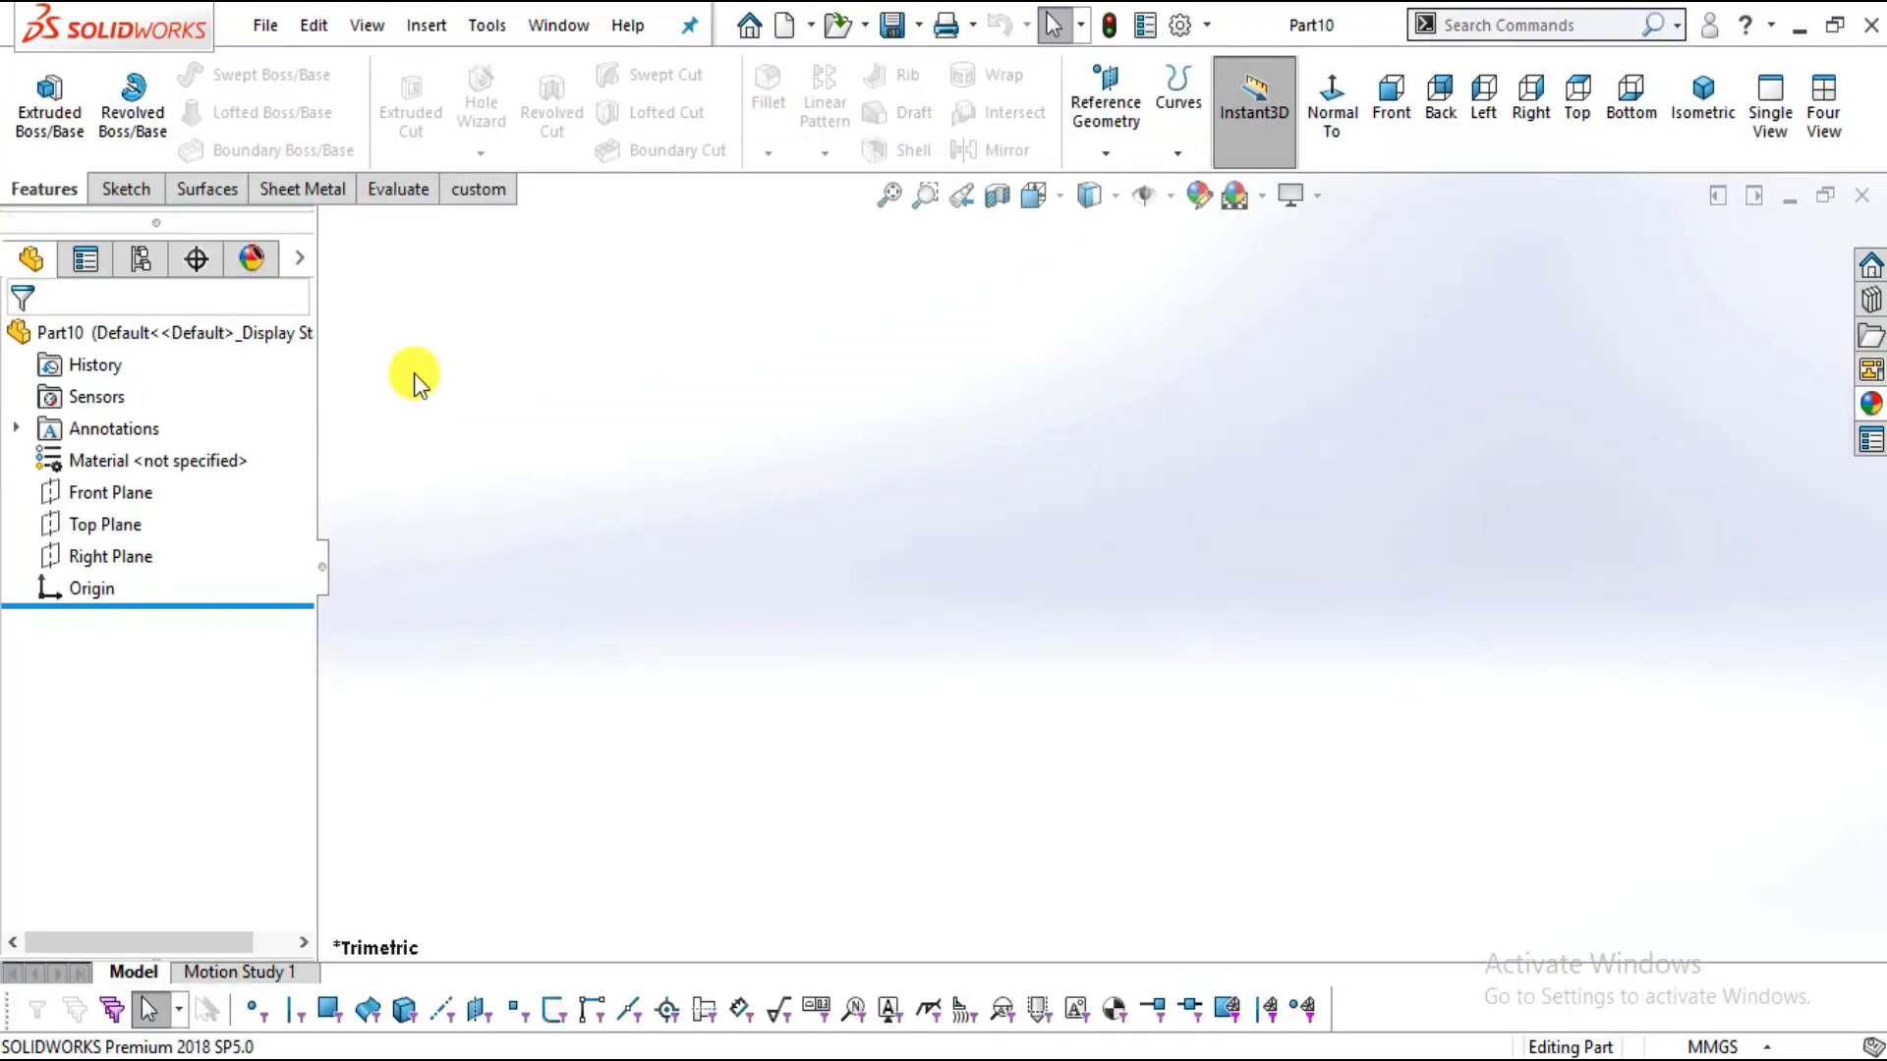
click(1263, 197)
click(1309, 87)
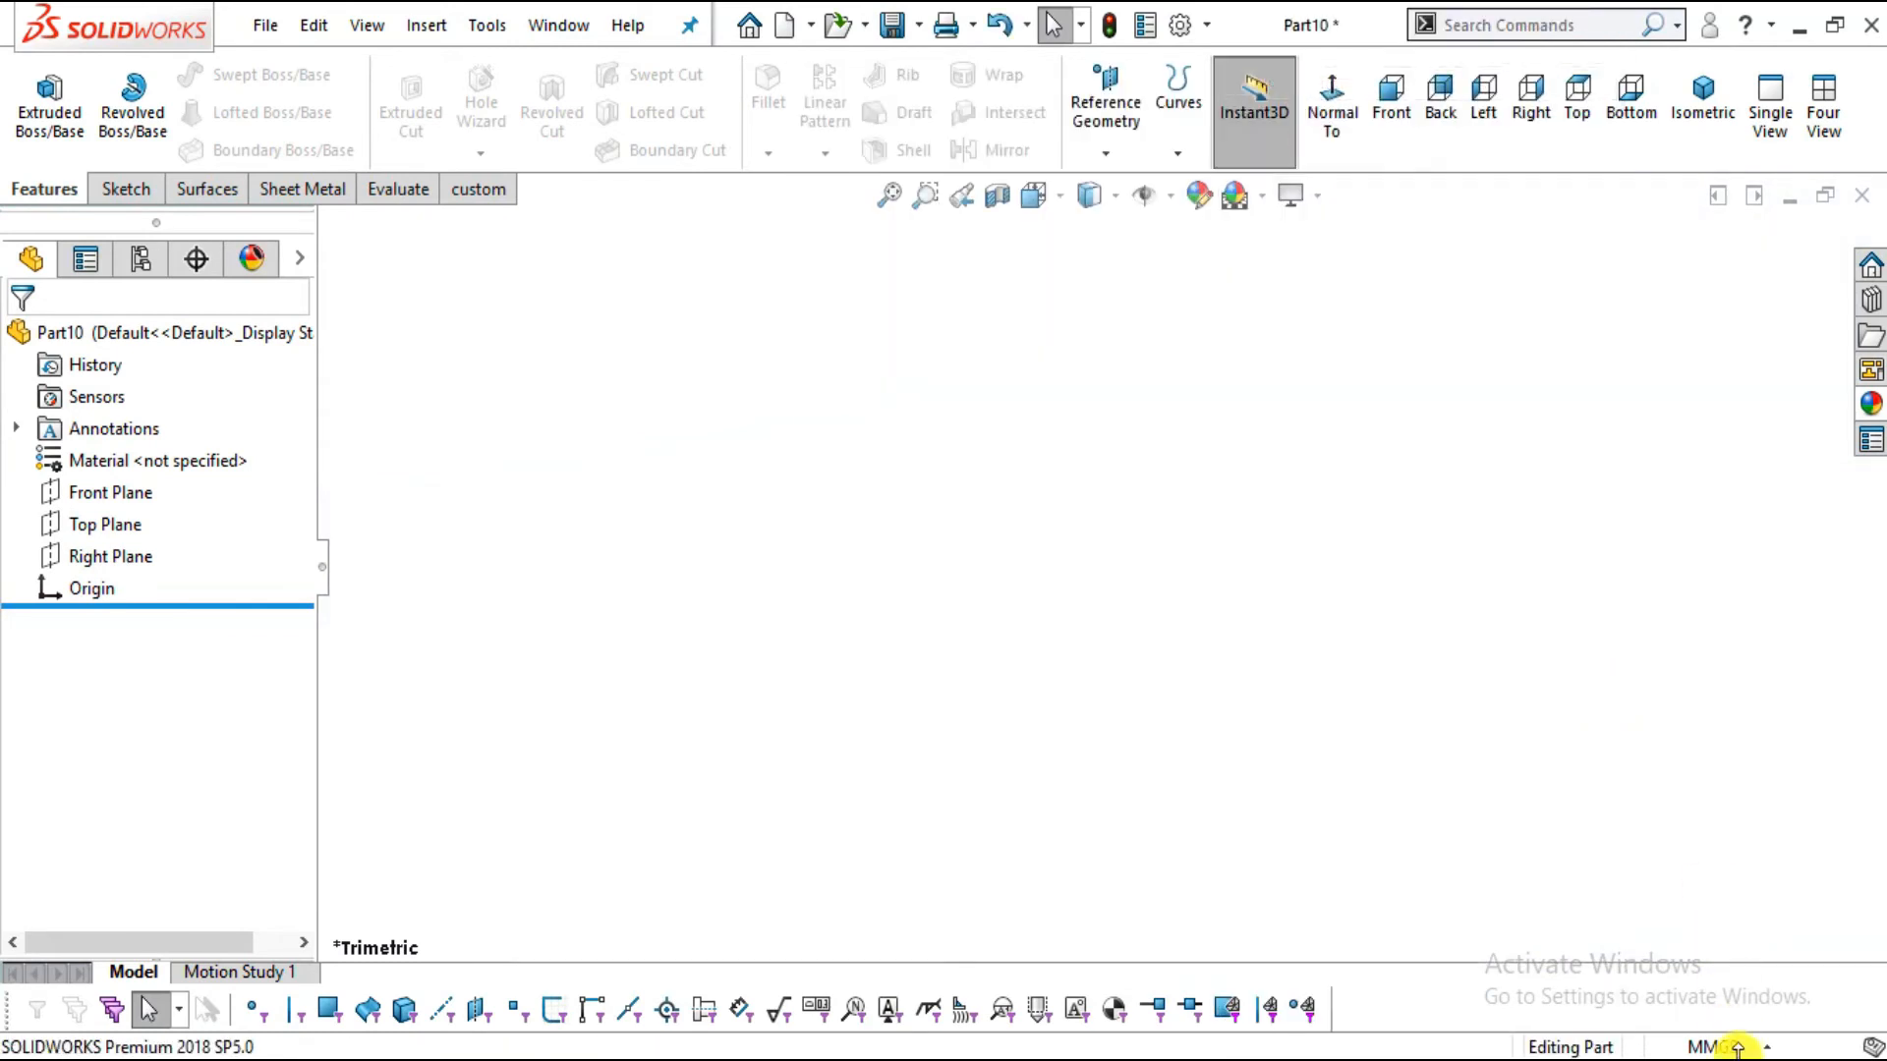
Start a sketch on the Front Plane, viewed normal to it
click(112, 493)
click(1336, 110)
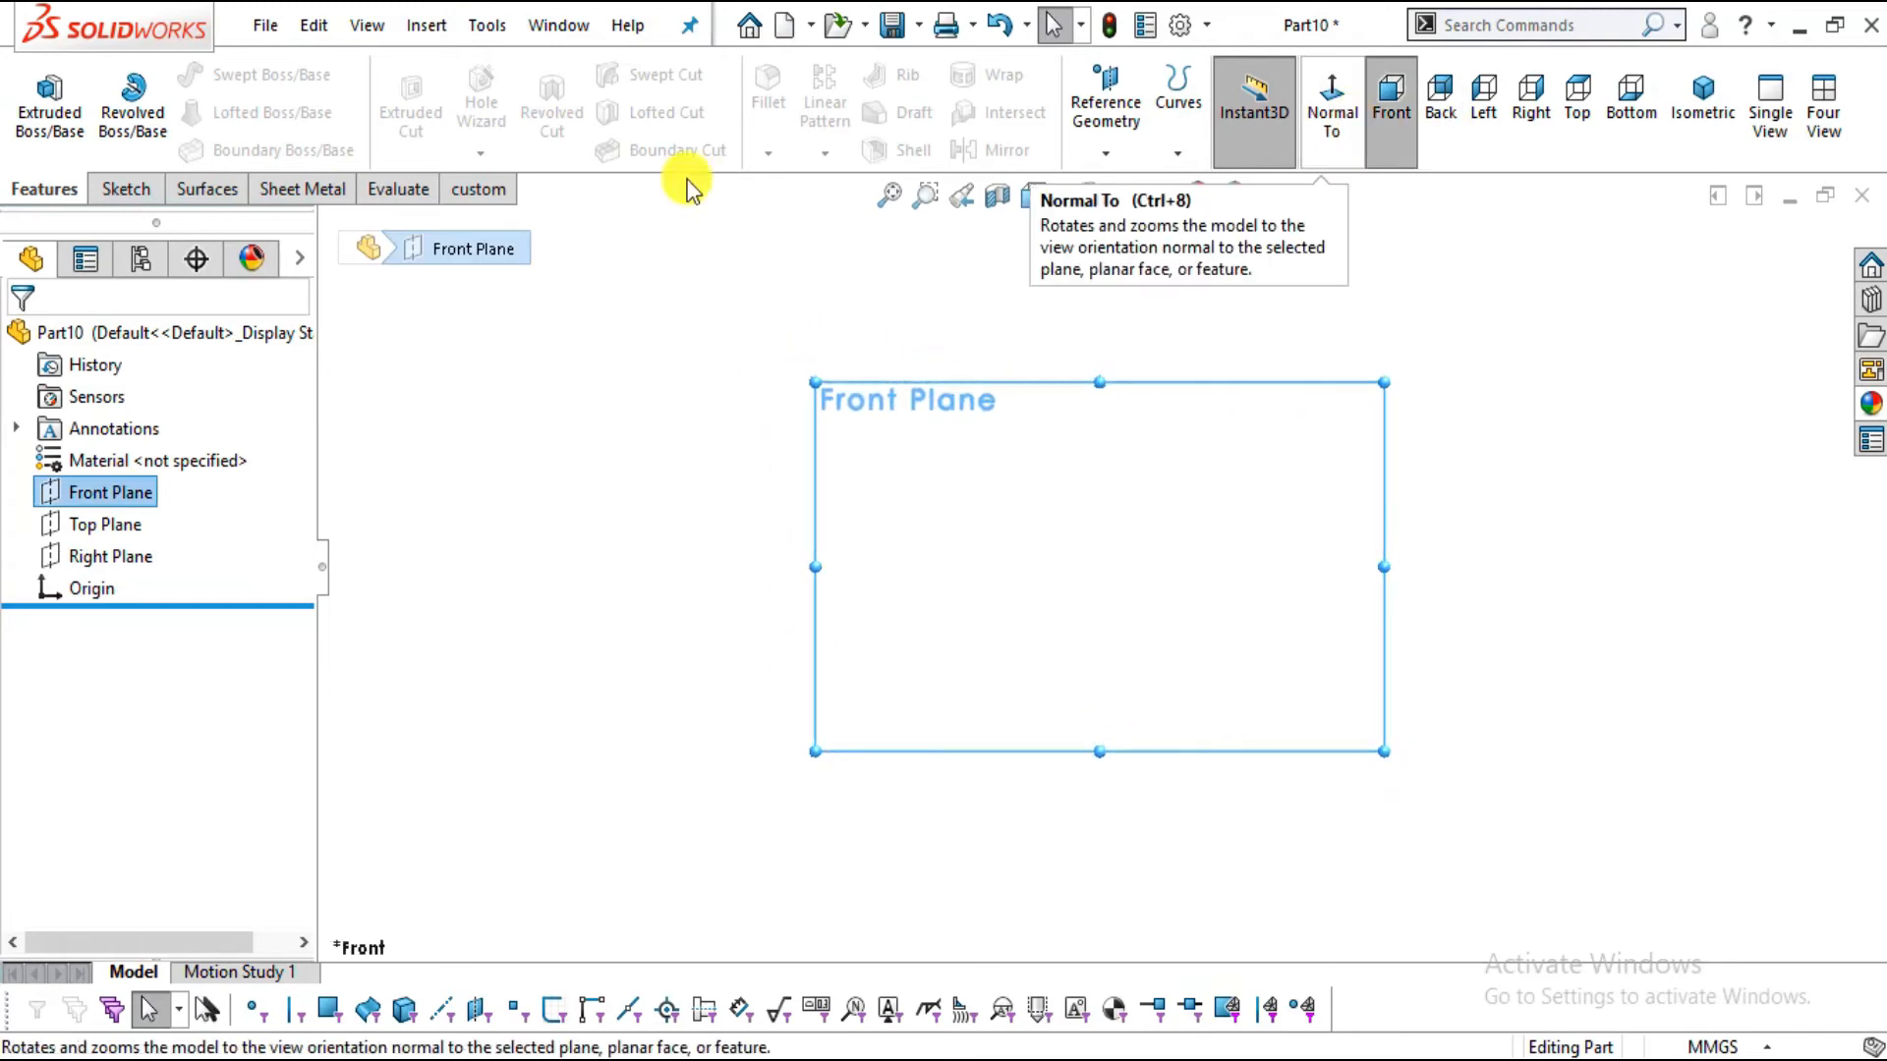
click(110, 190)
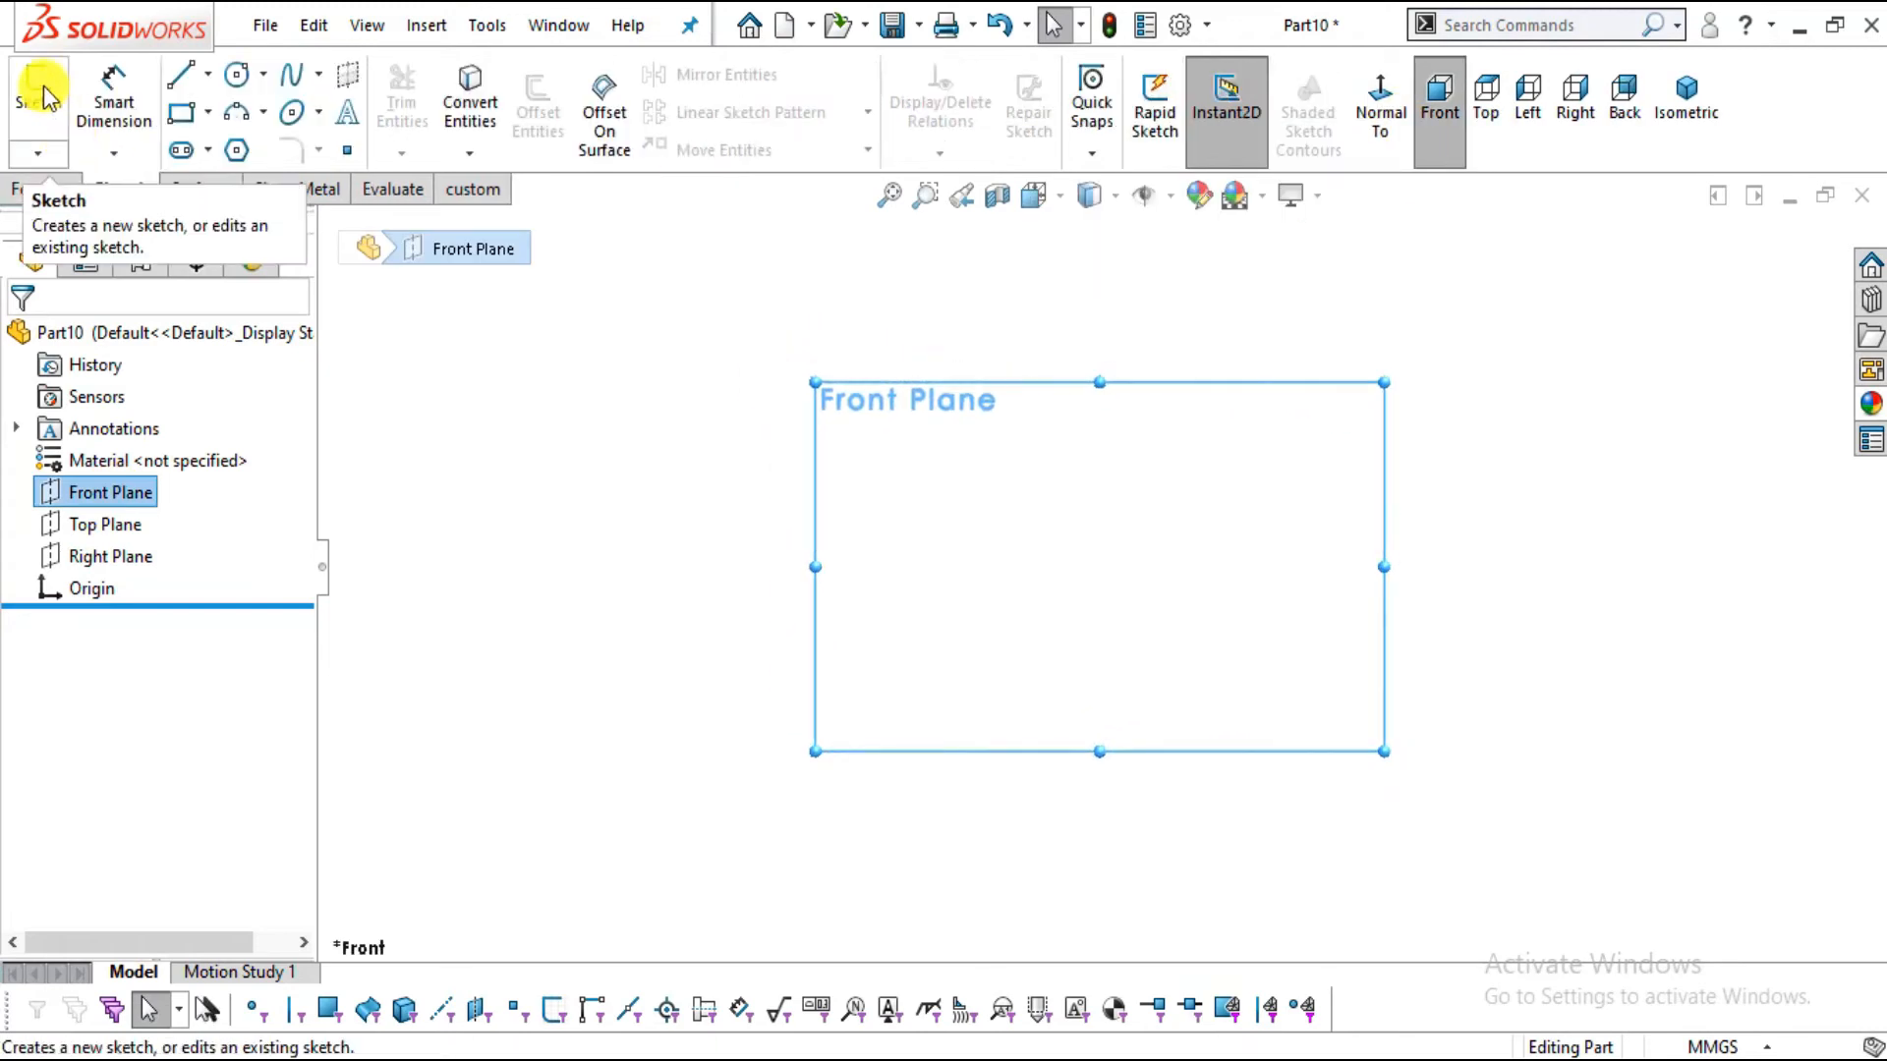
click(44, 93)
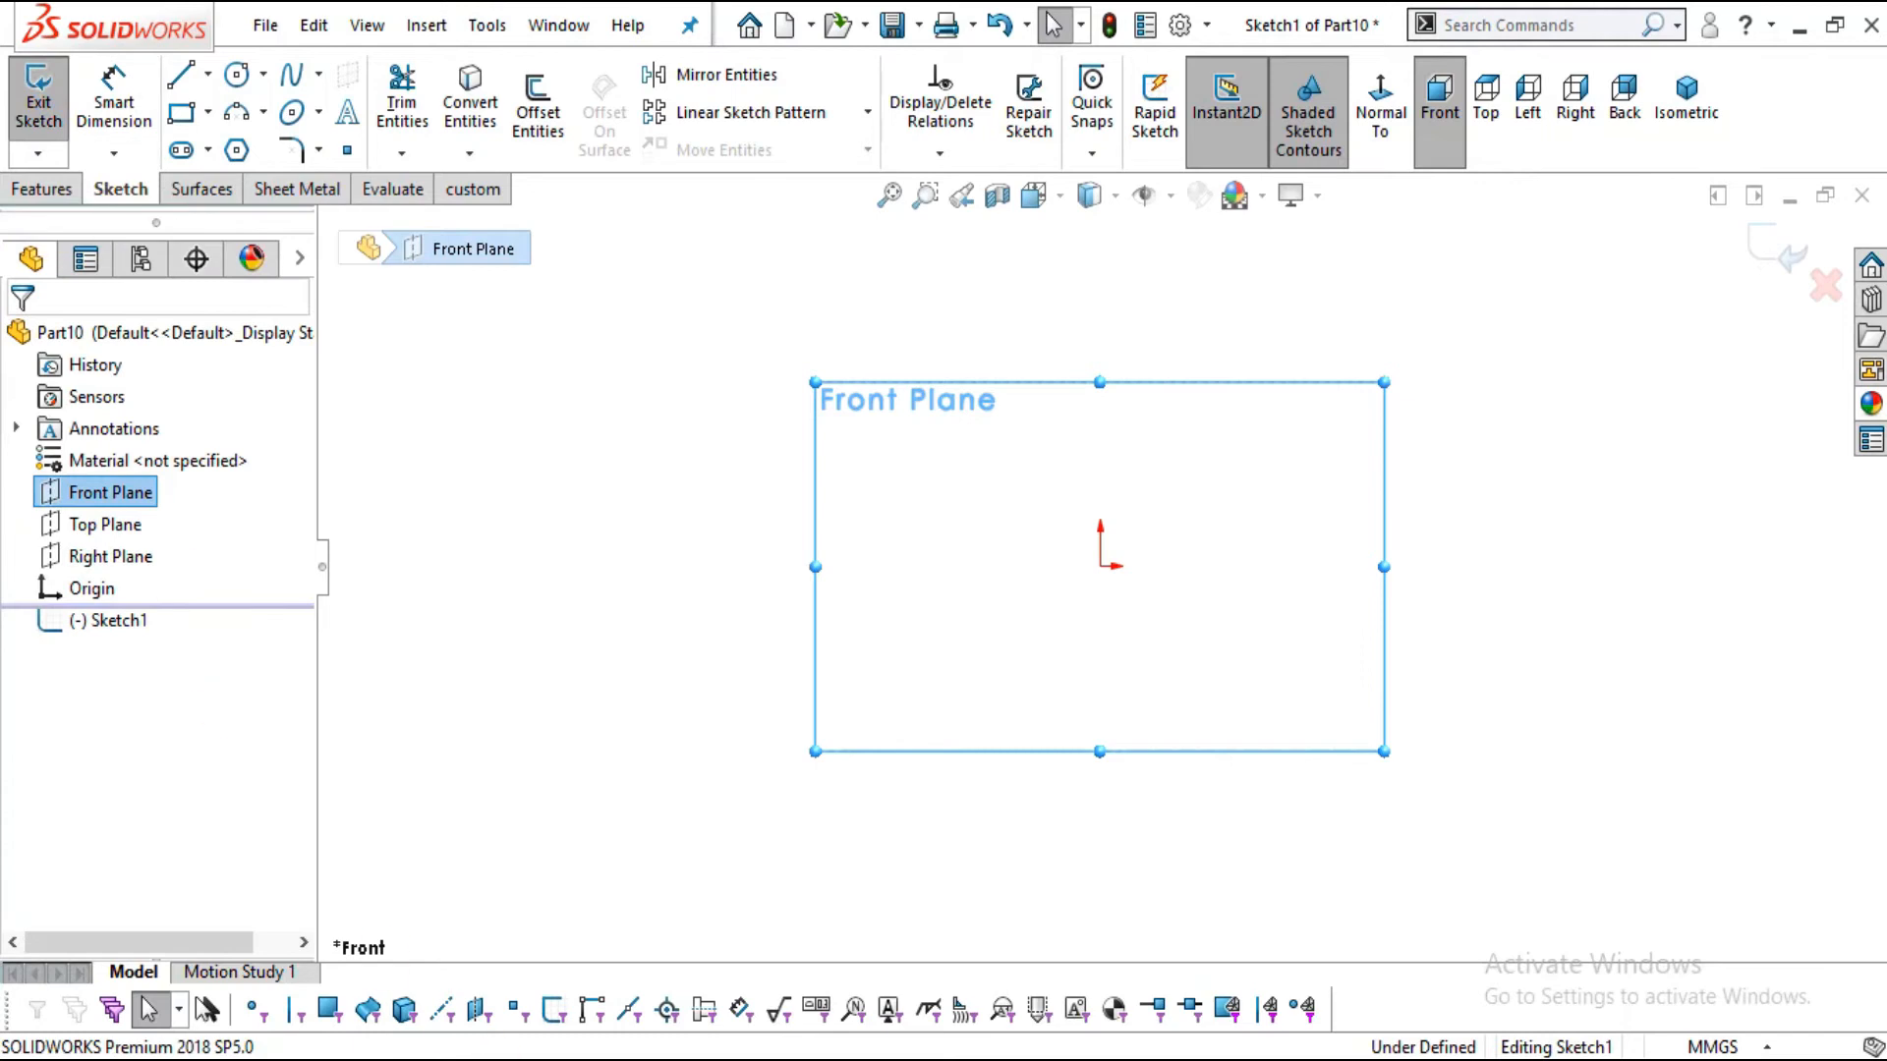
Draw a centerline about 185 mm long from the sketch origin and constrain it horizontal
key(alt+Tab)
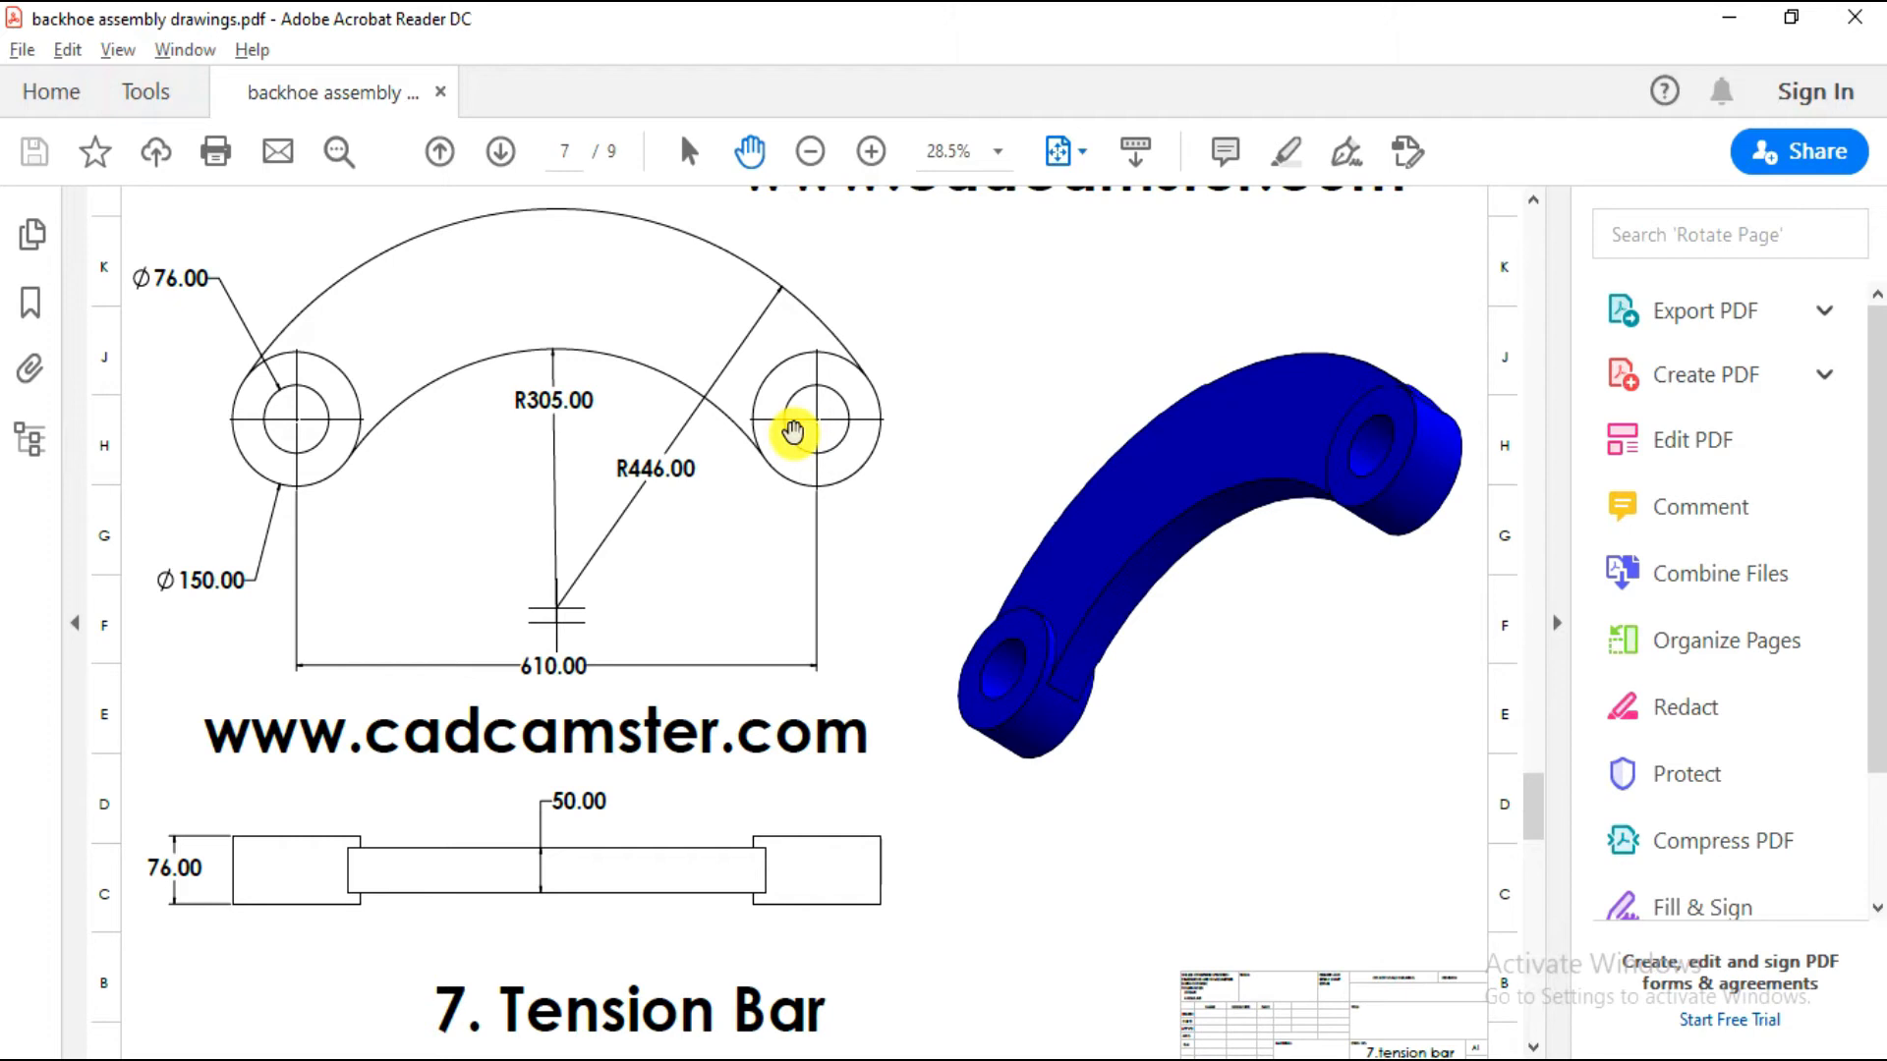
key(alt+Tab)
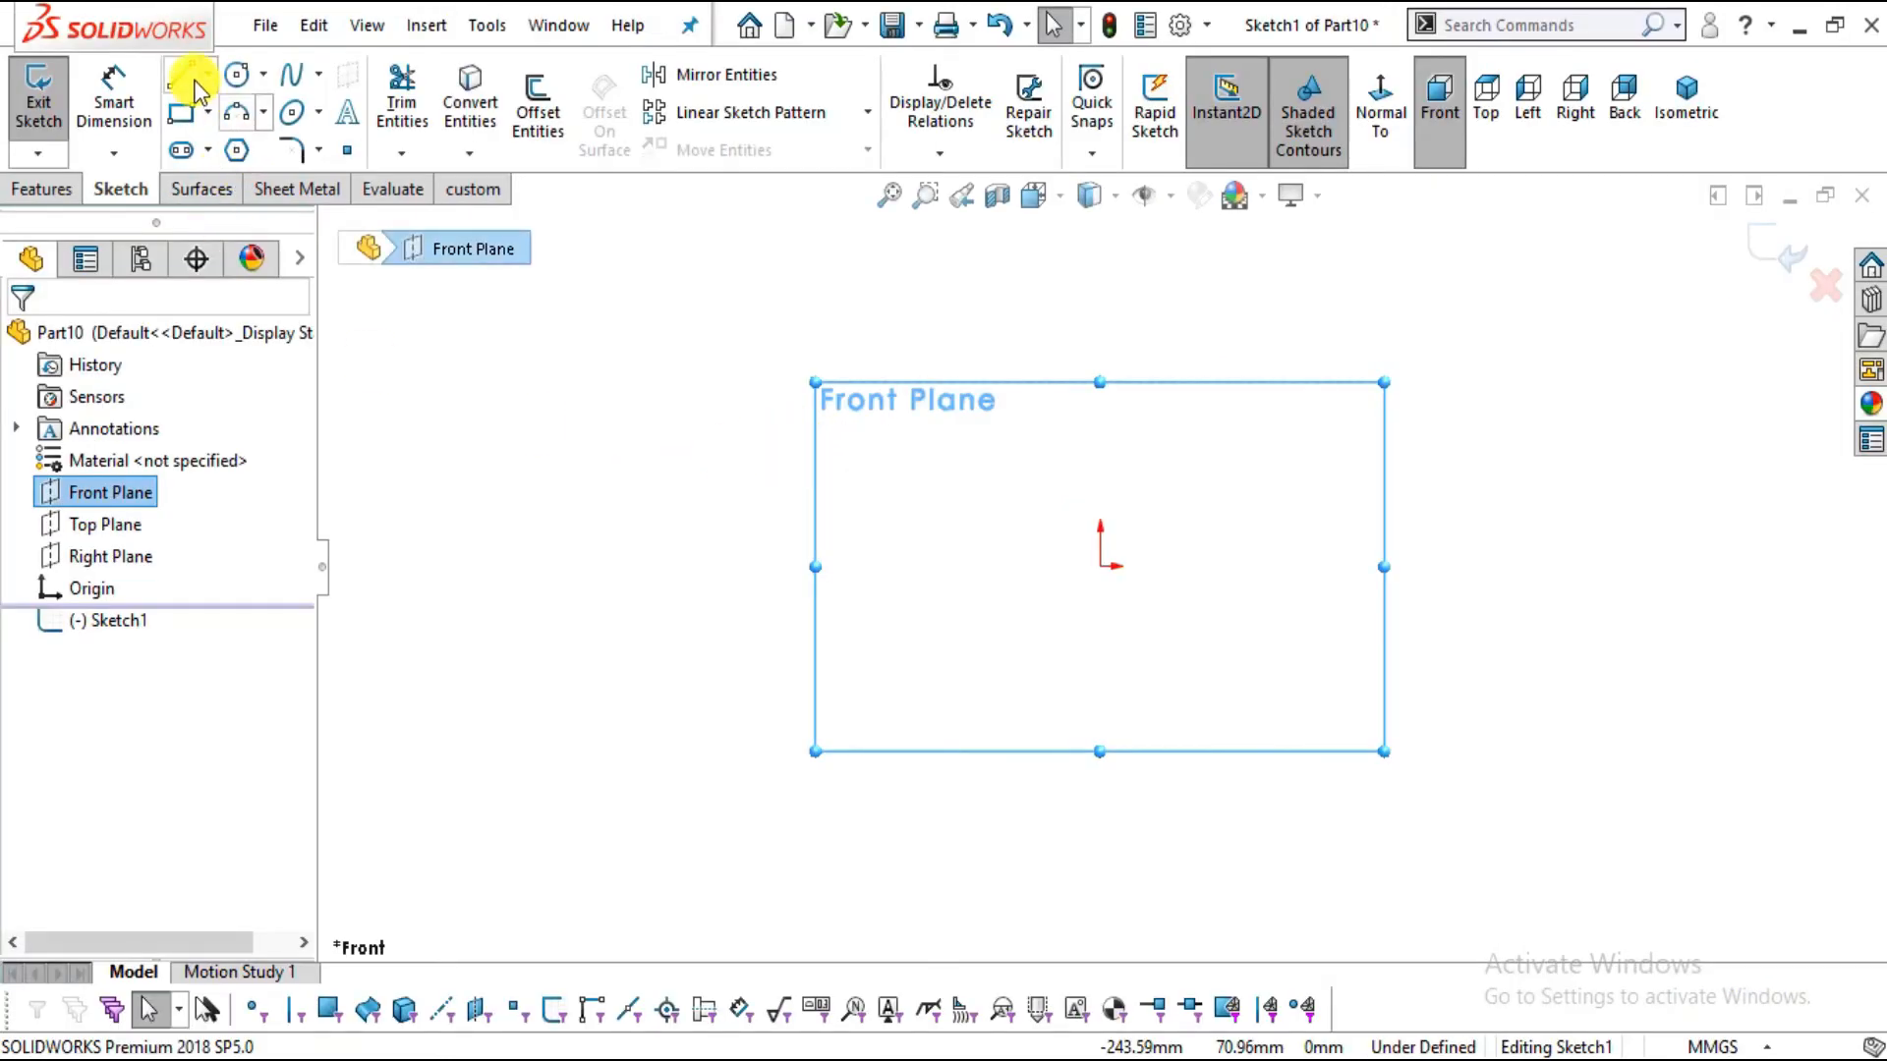
click(208, 74)
click(226, 144)
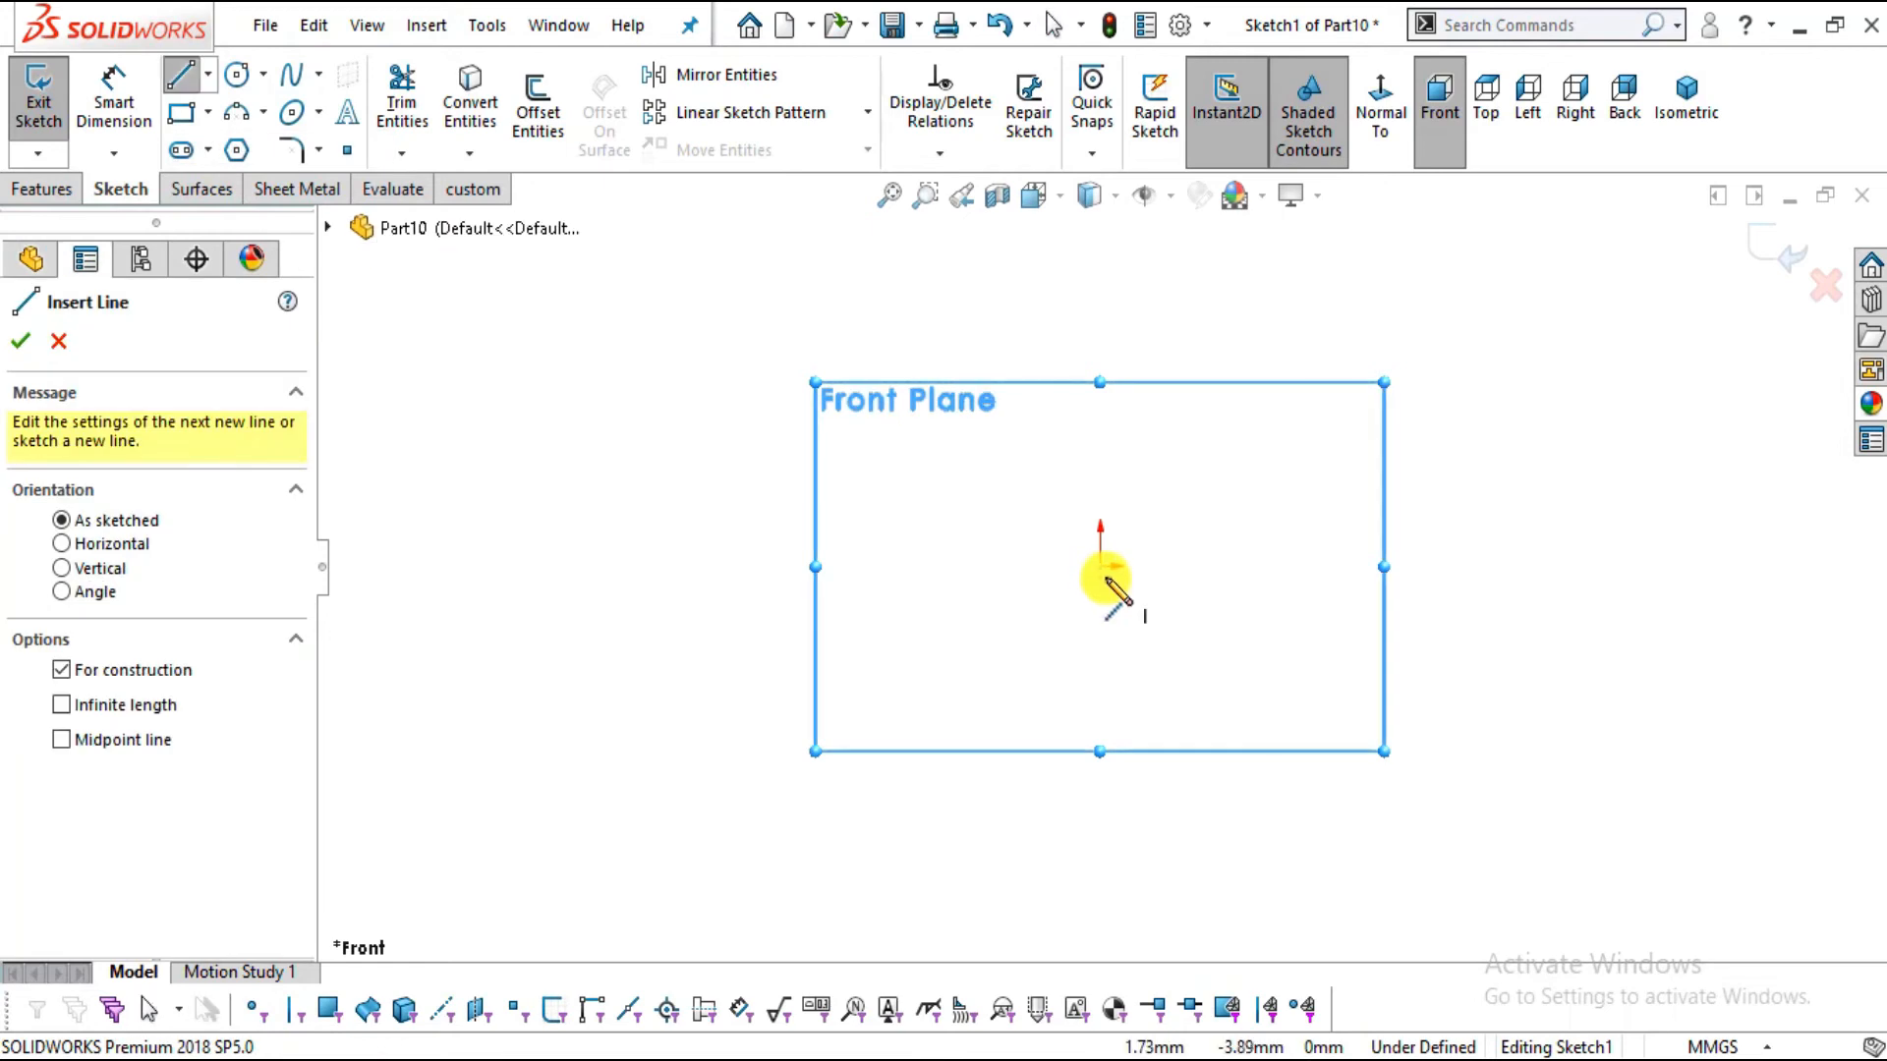
click(1100, 568)
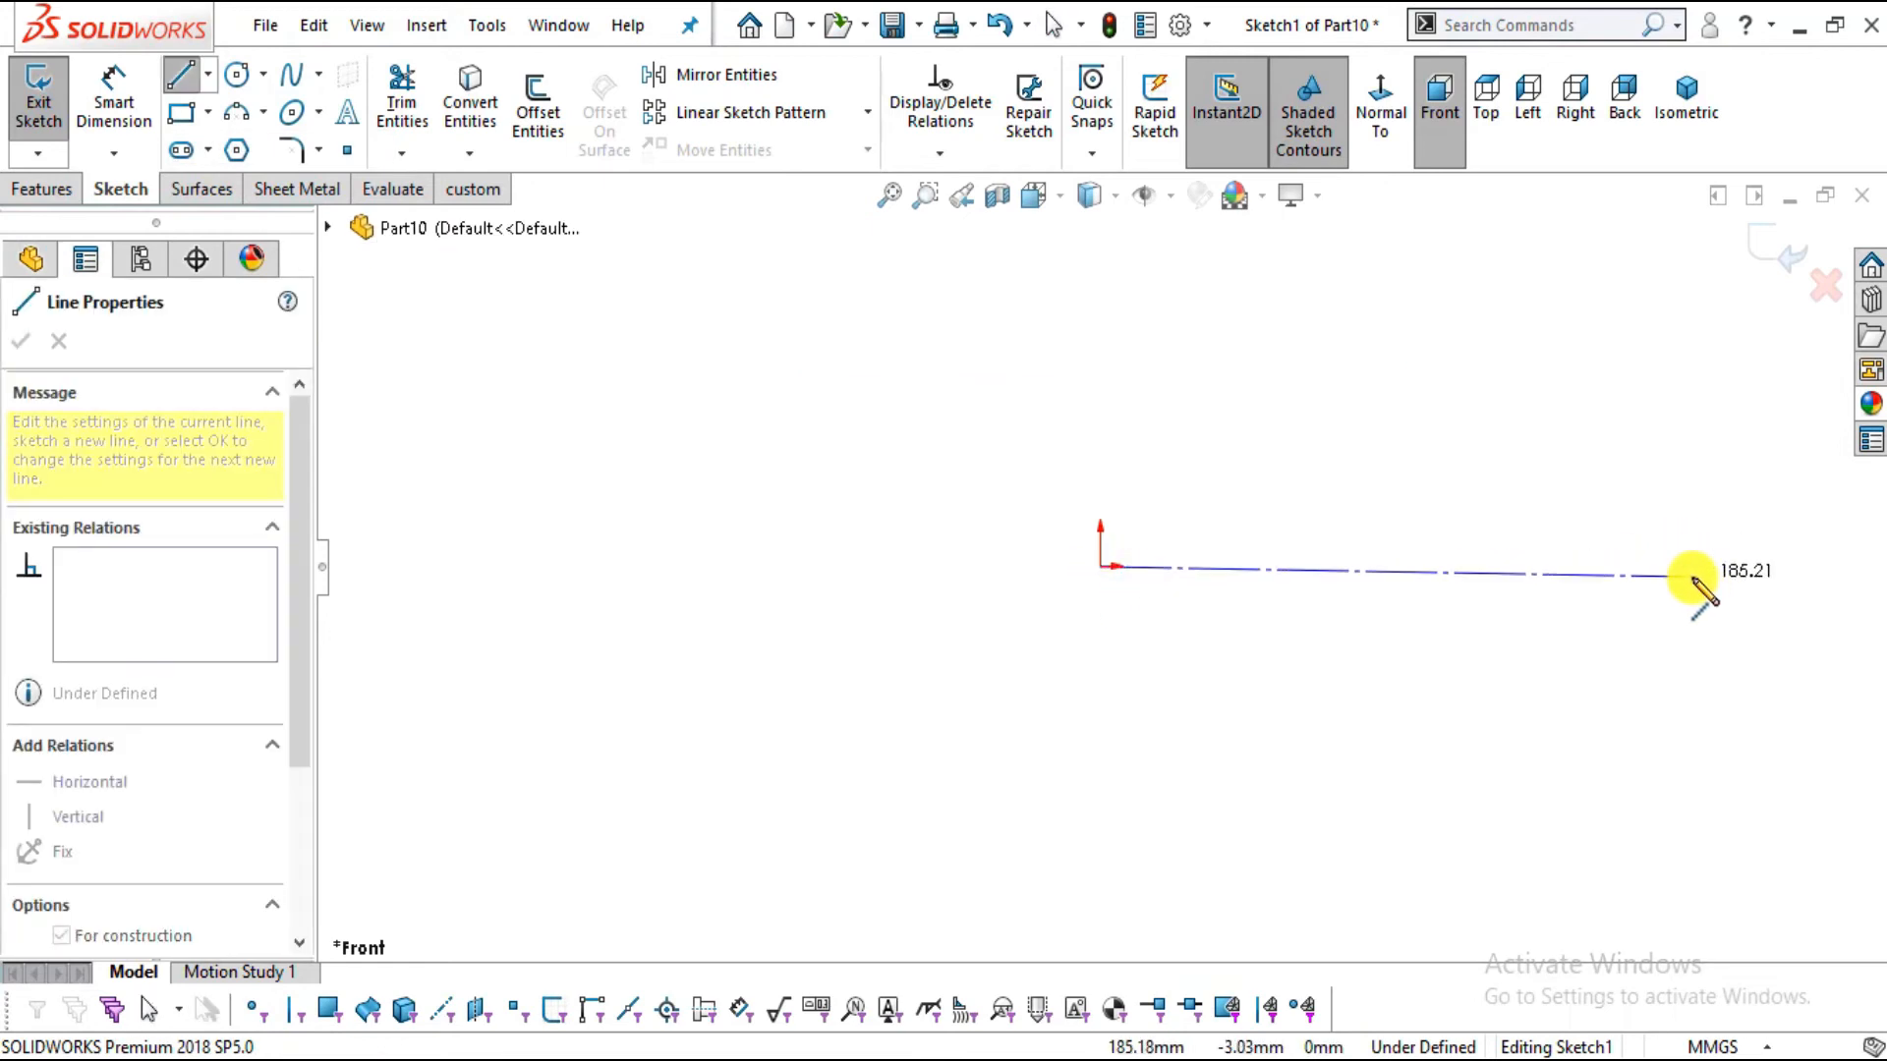
click(1692, 576)
key(Escape)
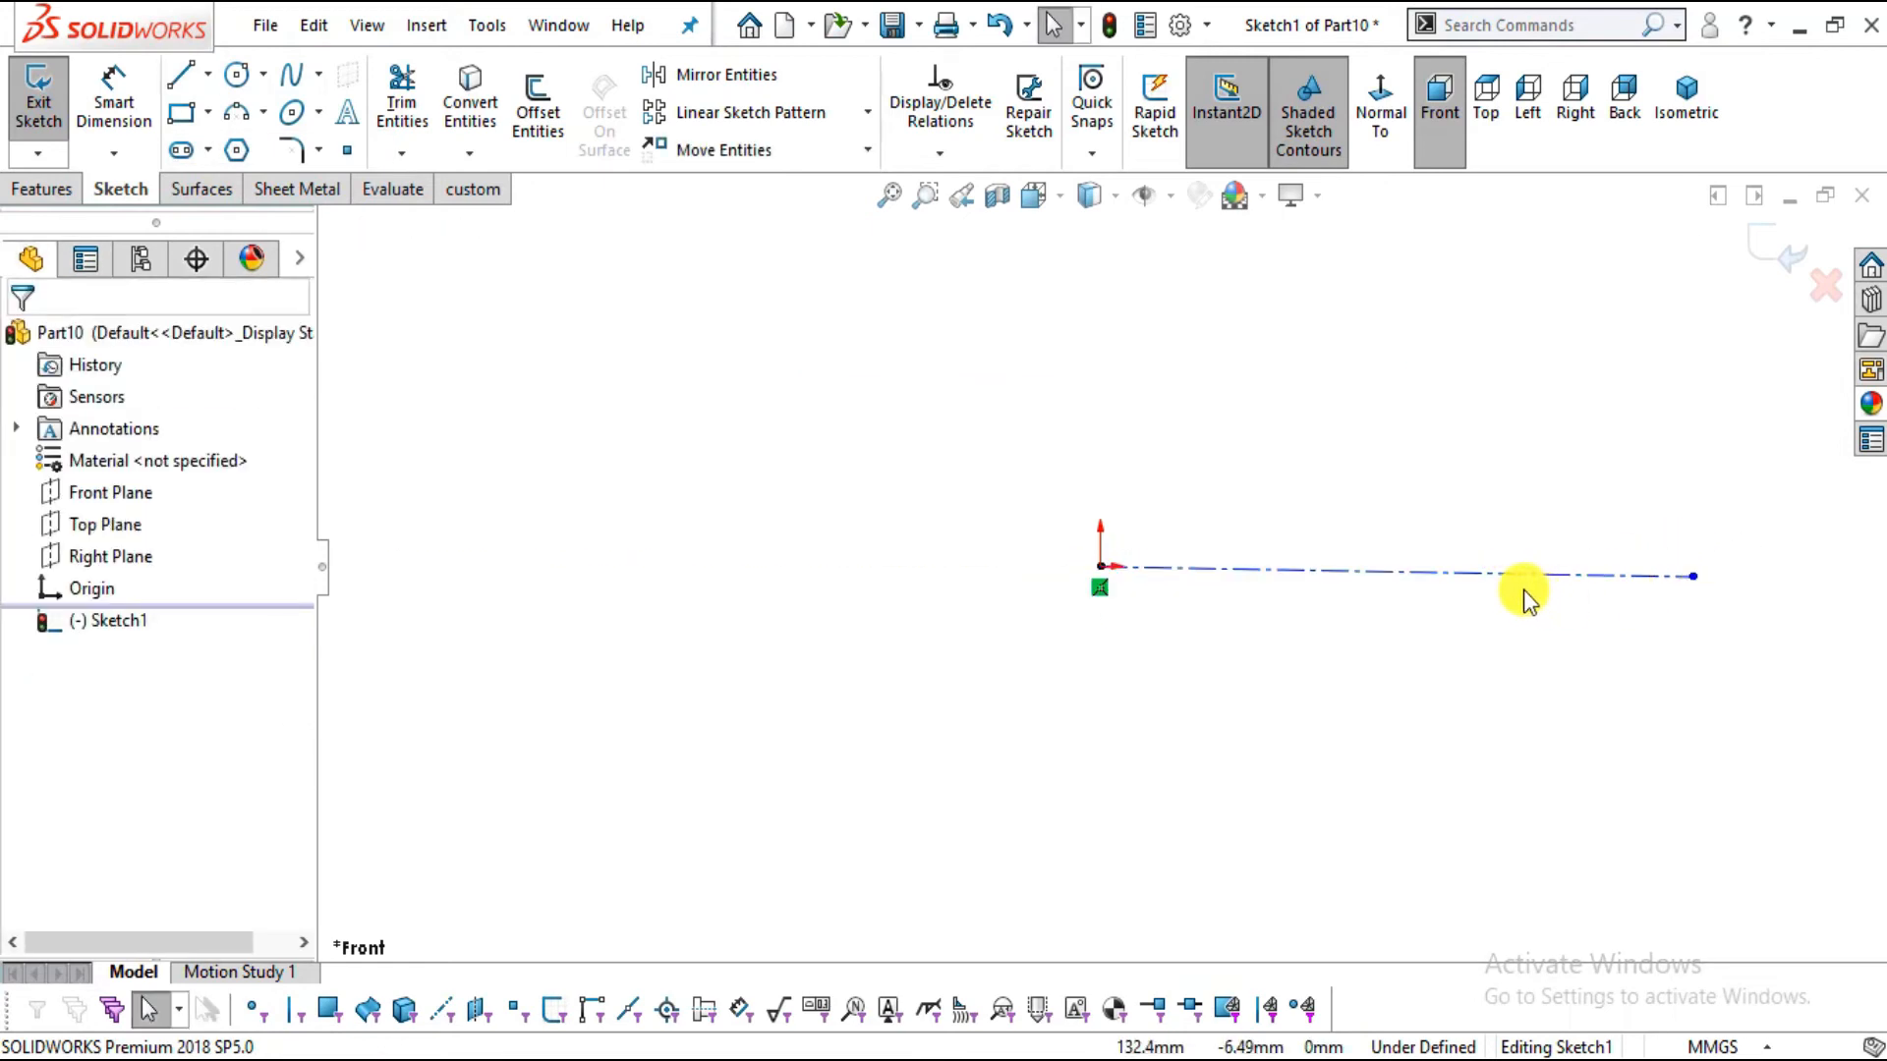
scroll(1482, 619, down, 2)
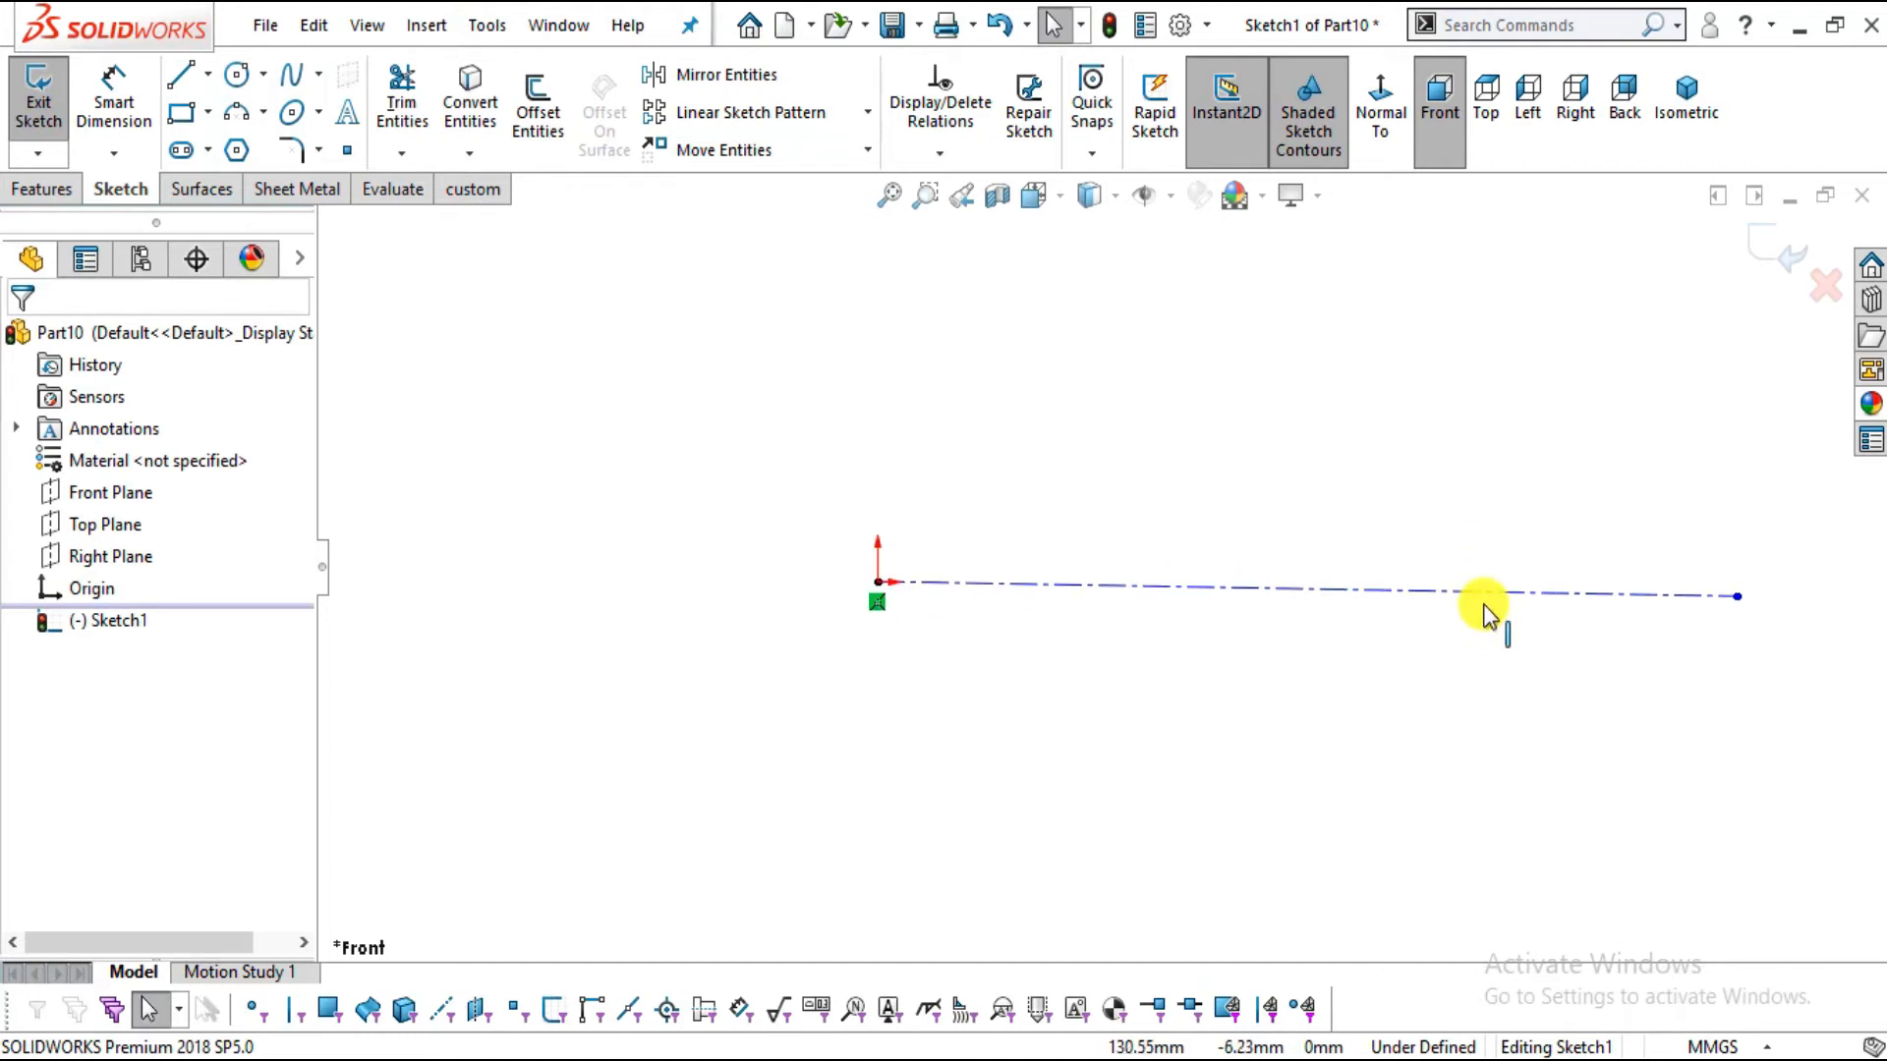
click(1486, 593)
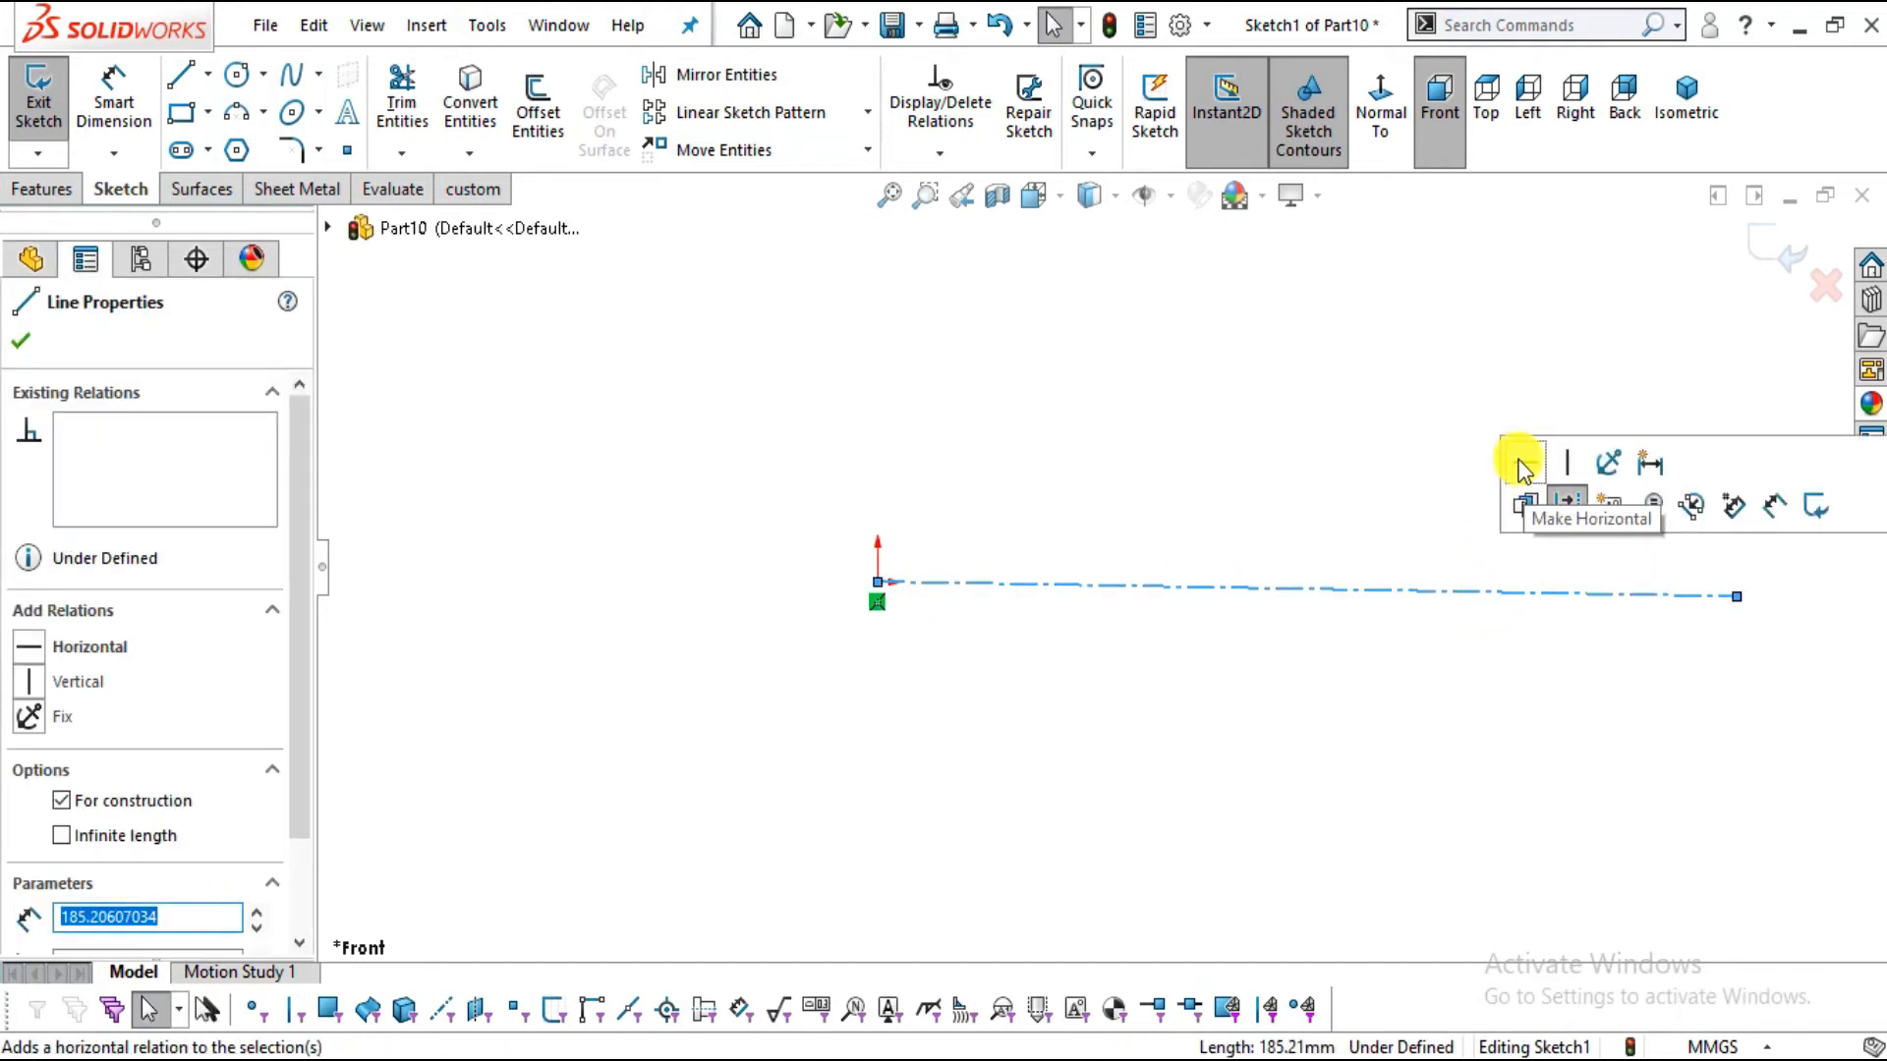
click(1521, 464)
click(1394, 498)
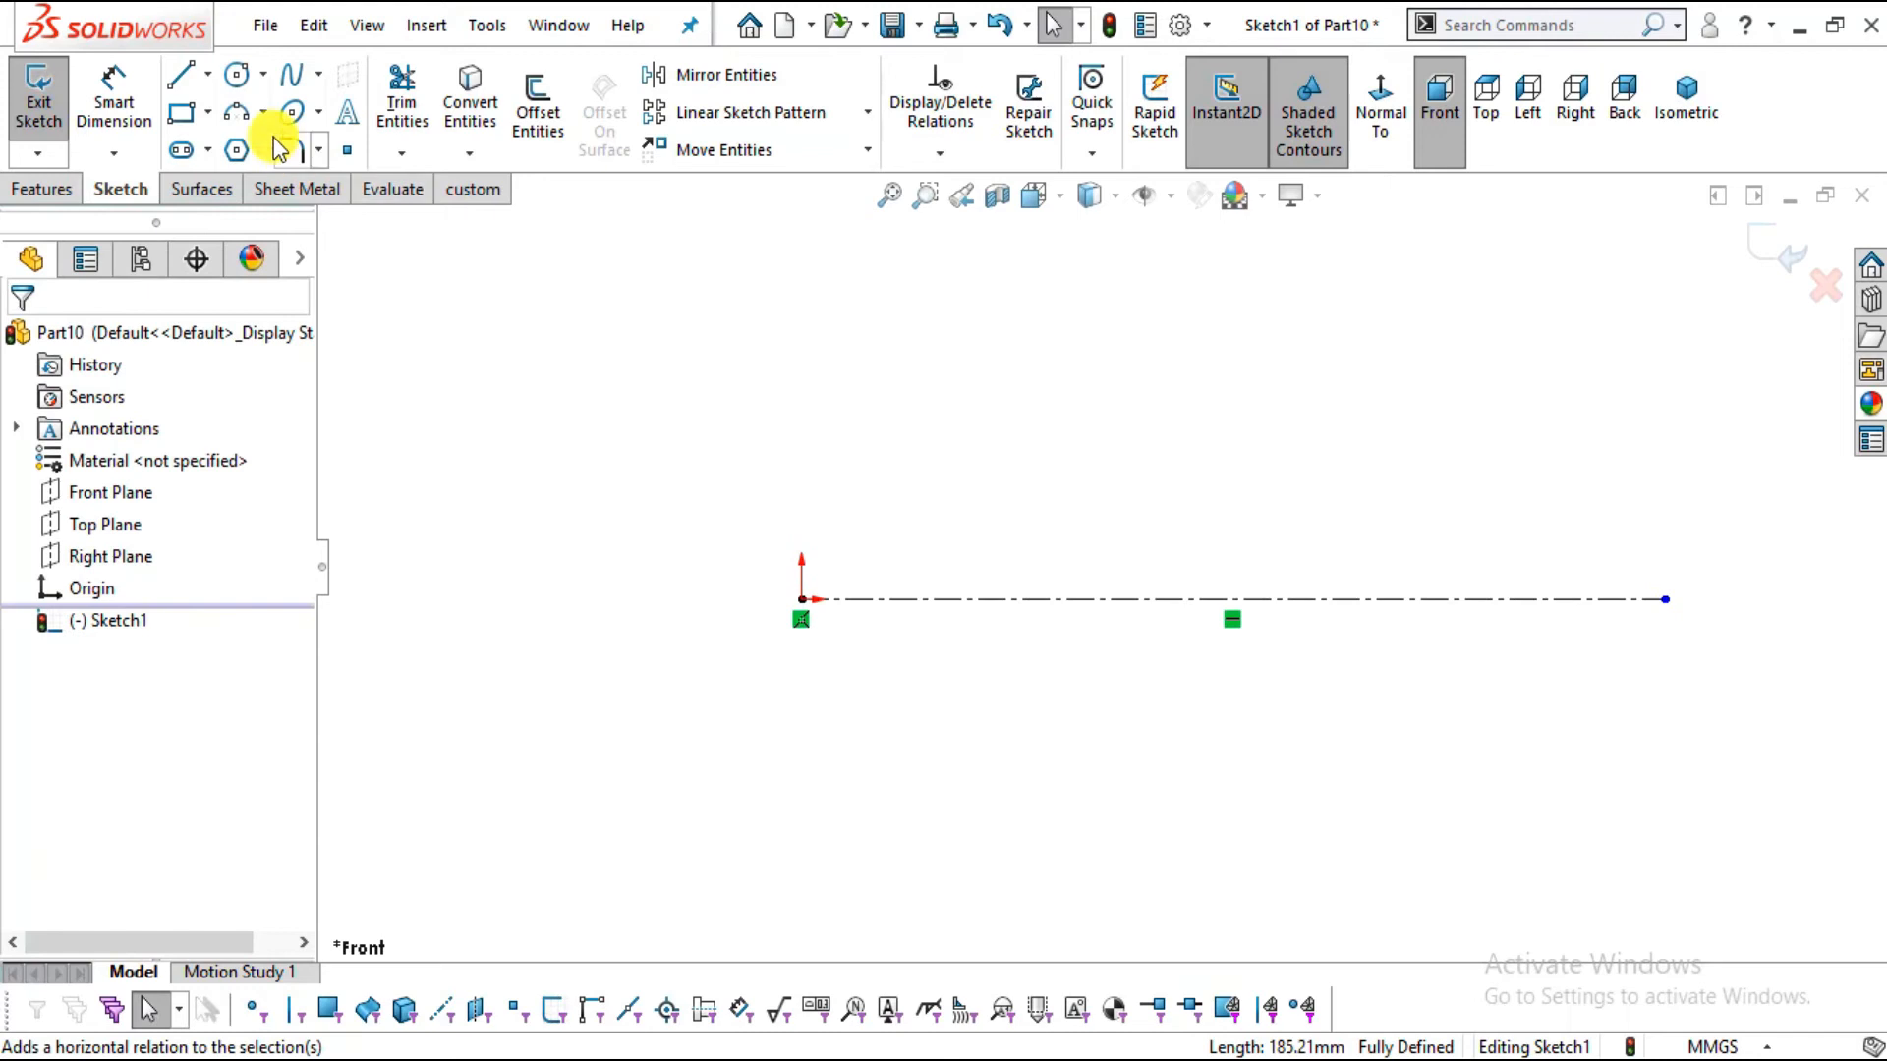
Sketch two concentric circles at each end of the centerline, about 52 mm and 25 mm in diameter at the origin
click(236, 73)
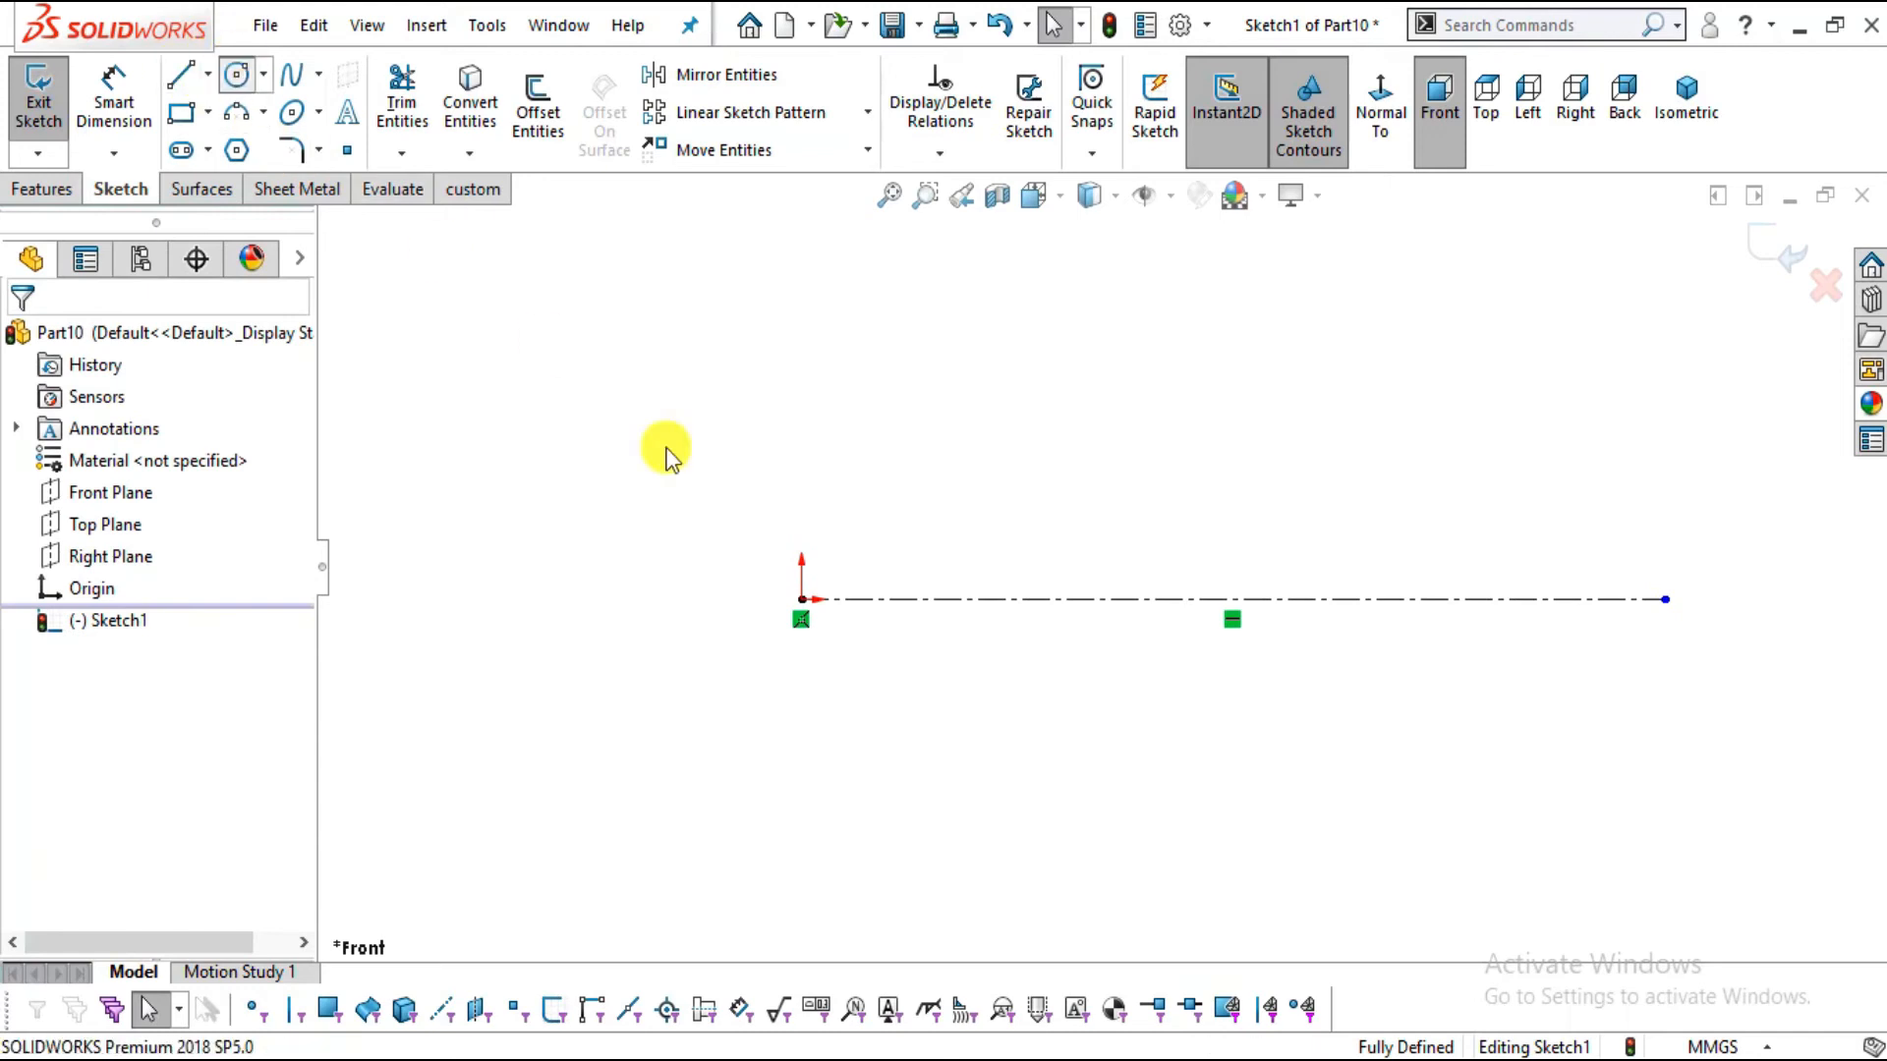
click(802, 600)
click(877, 694)
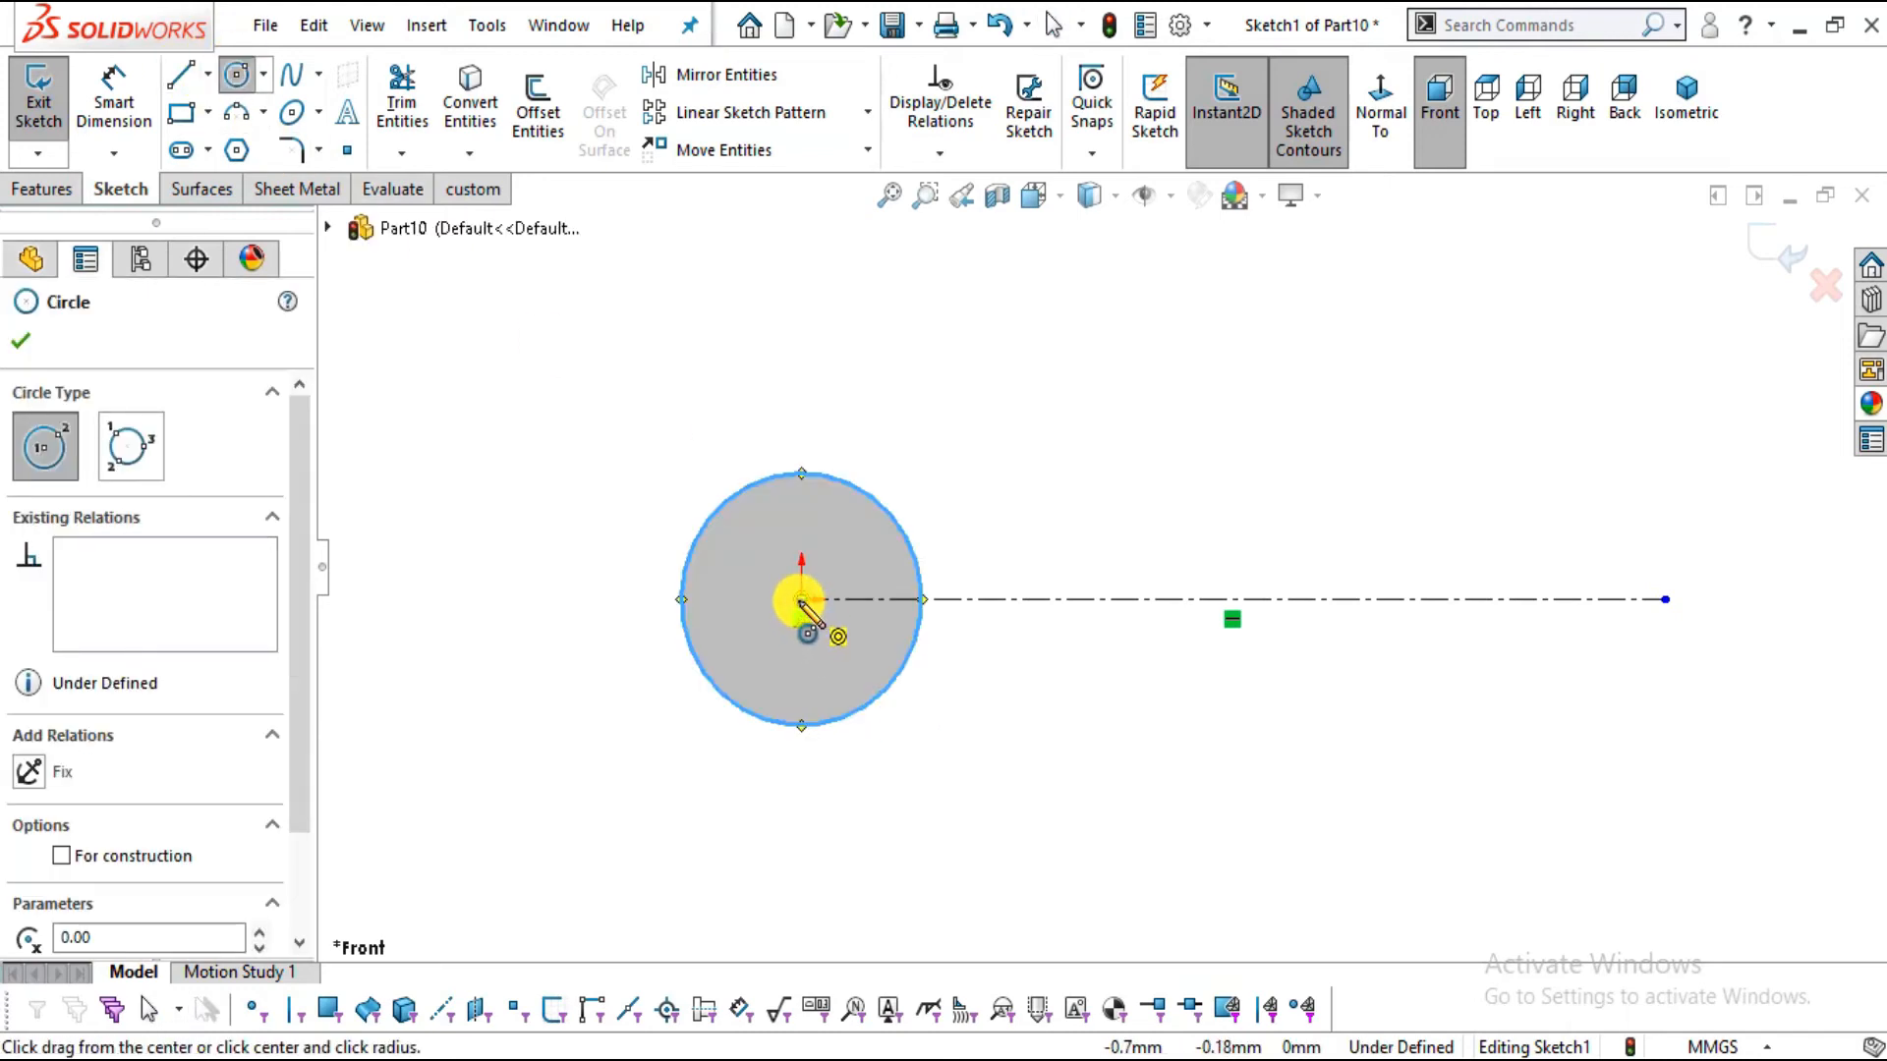
click(802, 600)
click(843, 642)
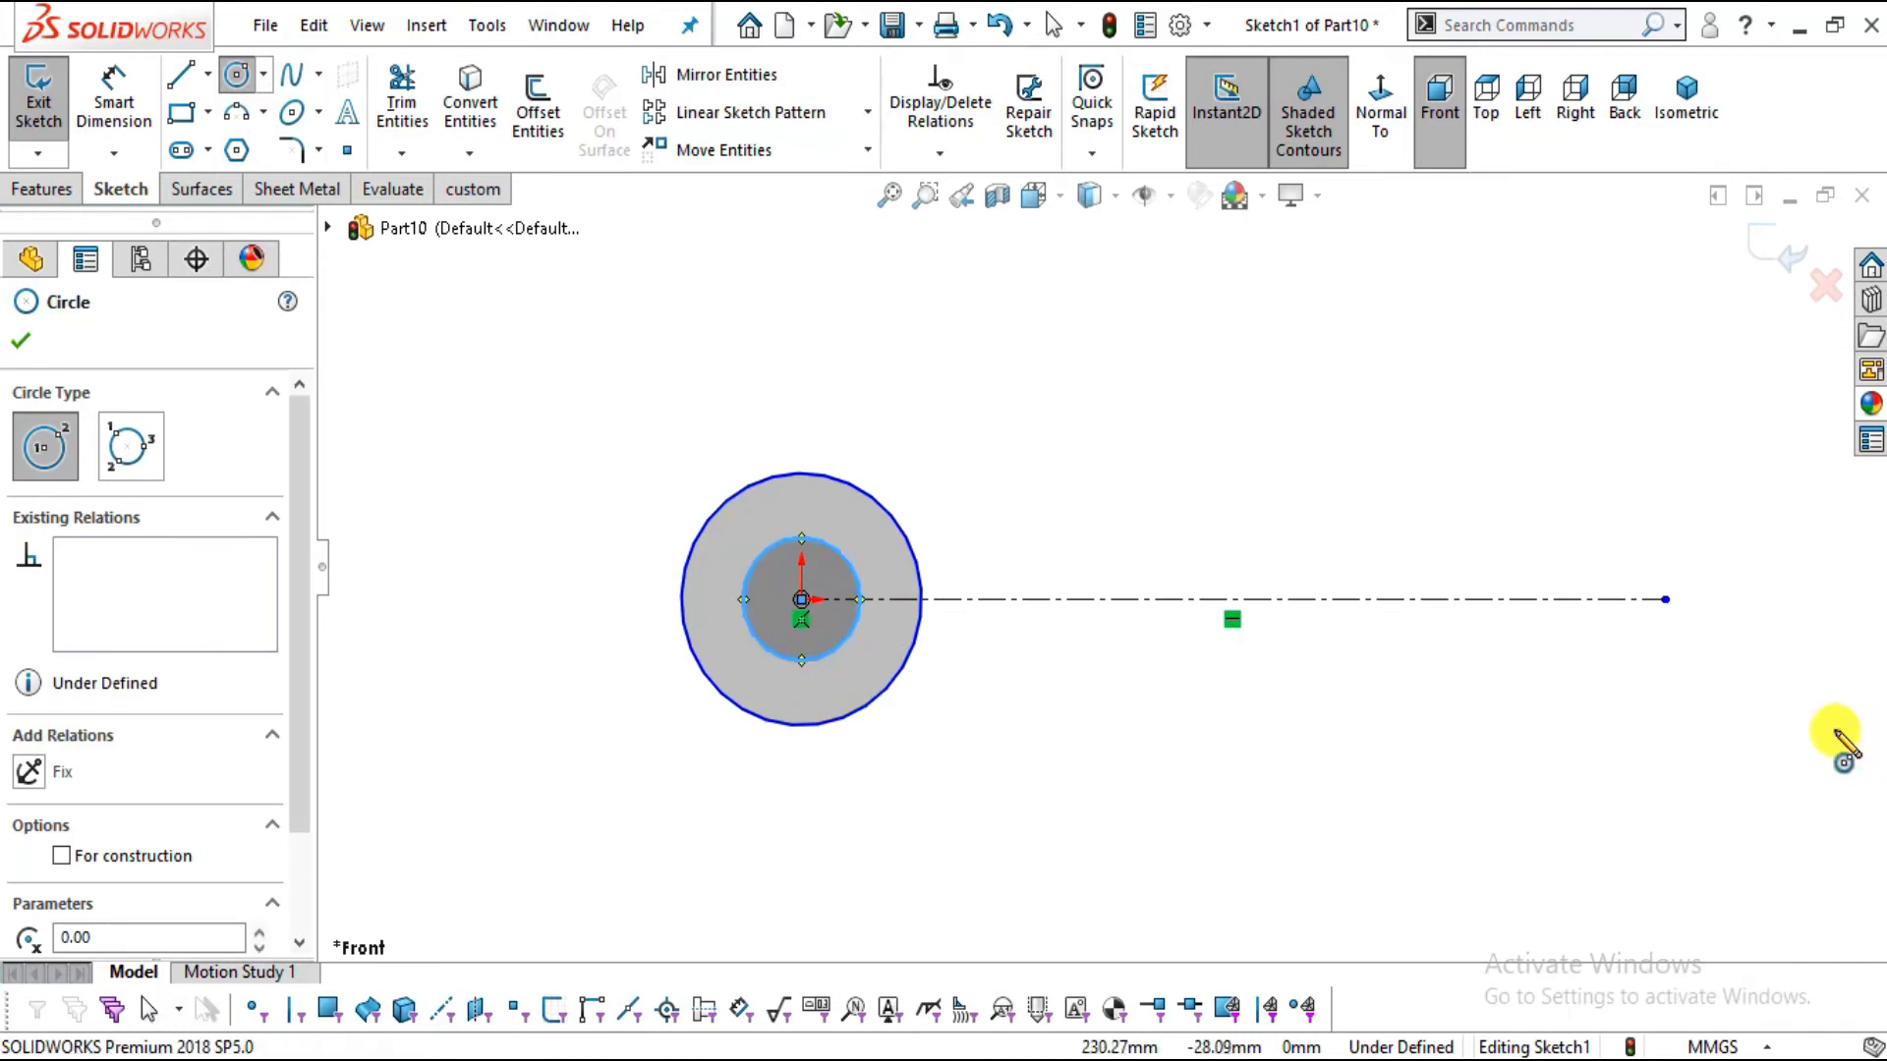
click(1668, 599)
click(1760, 724)
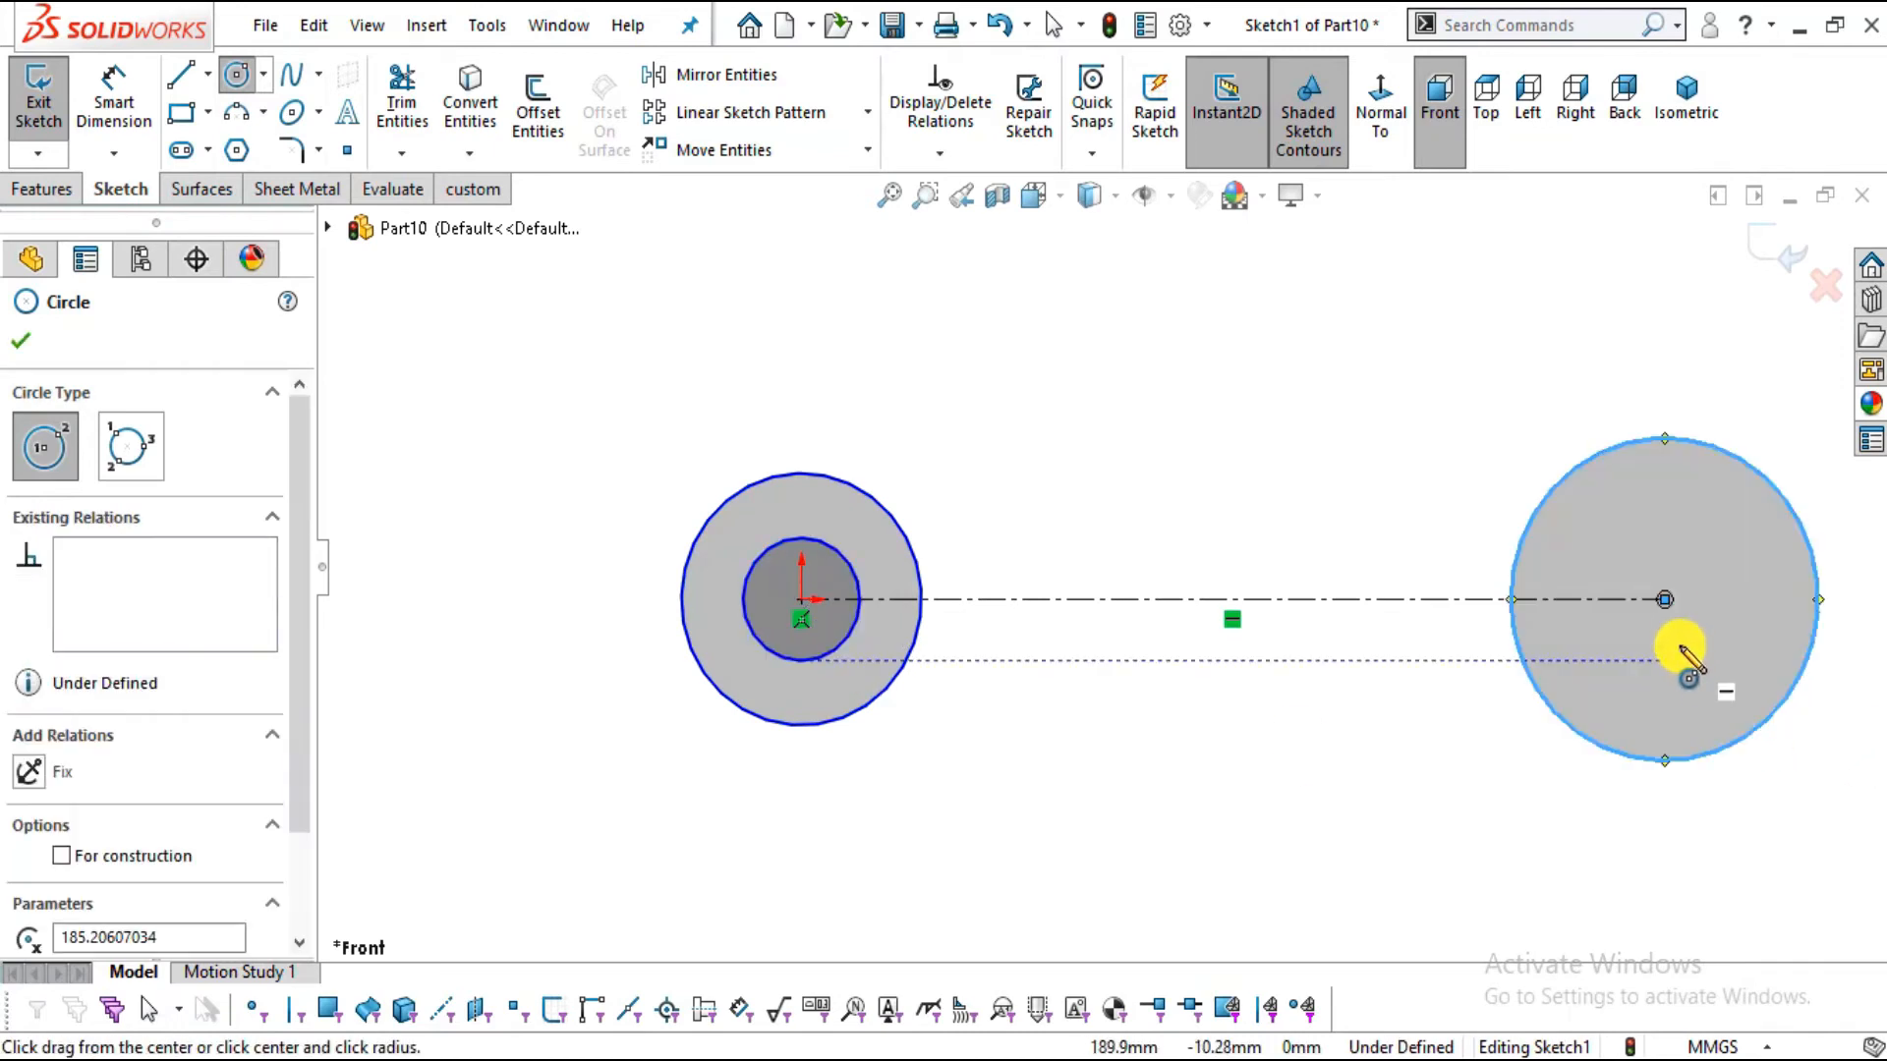
click(1664, 599)
click(1707, 653)
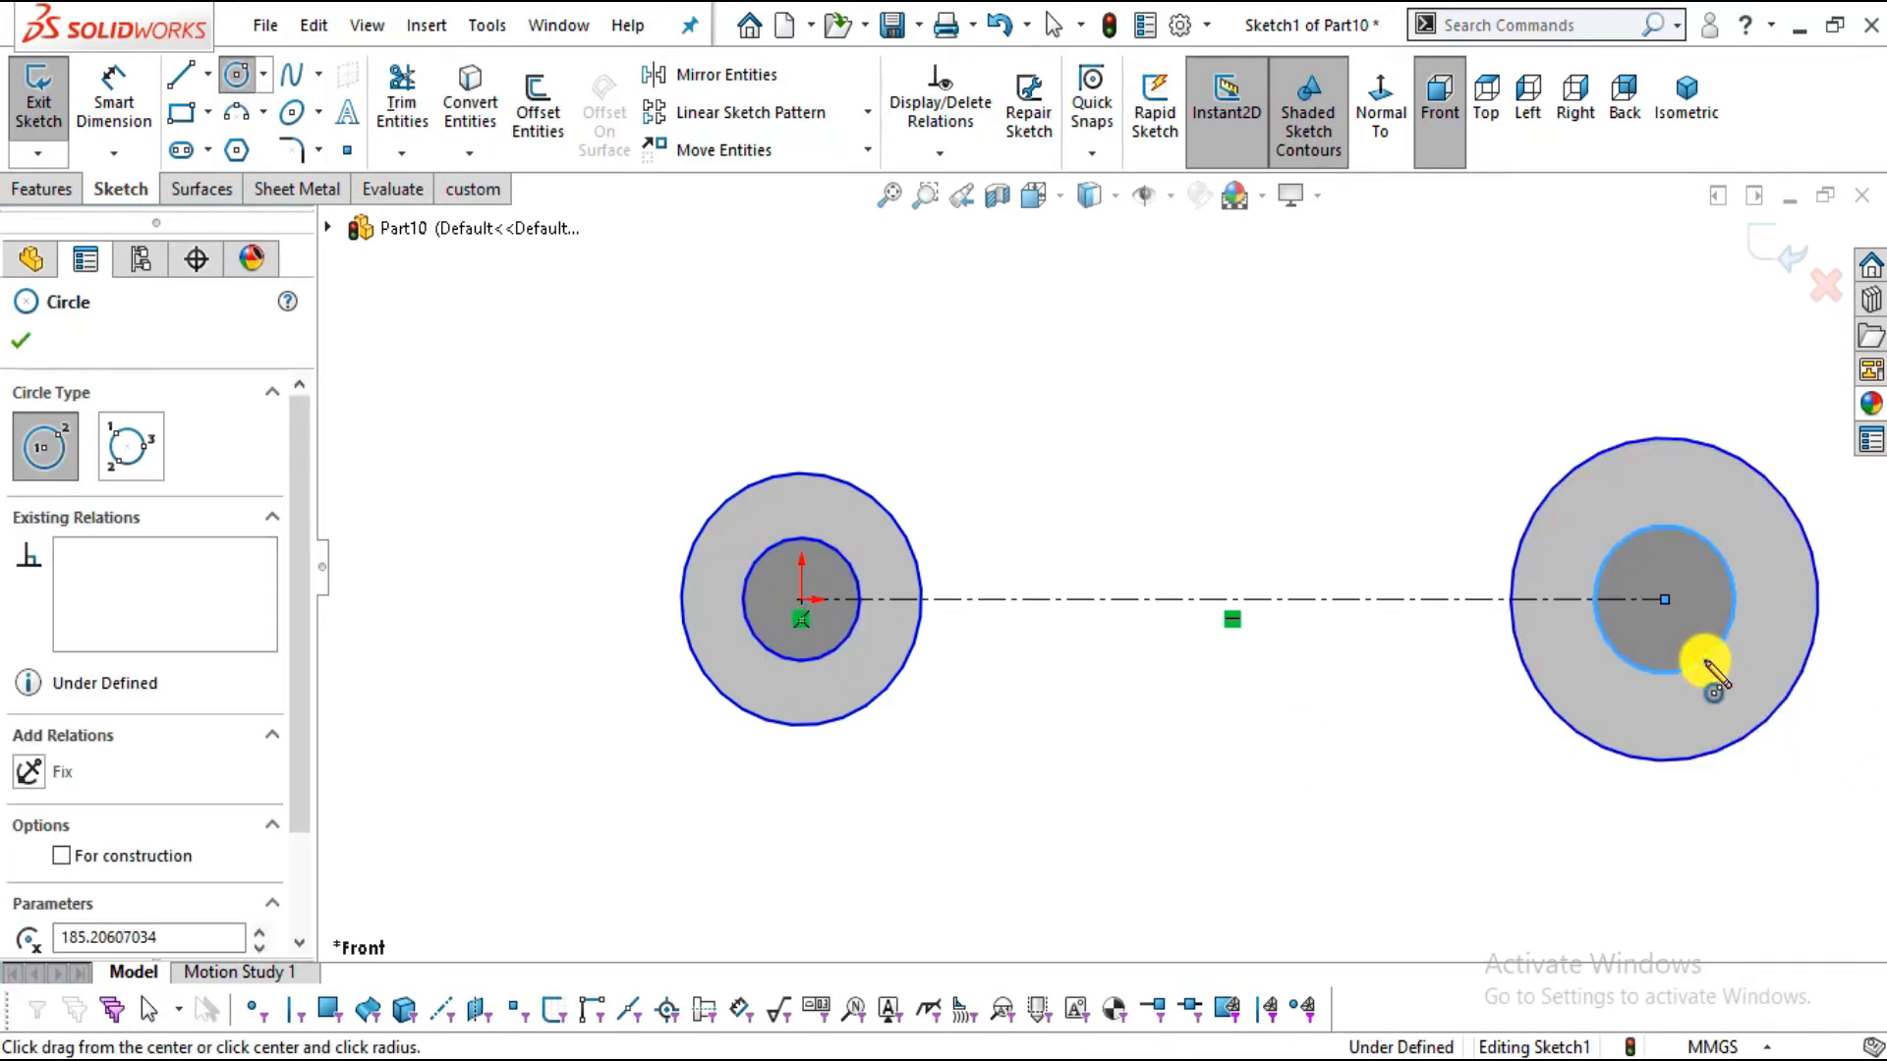
key(Escape)
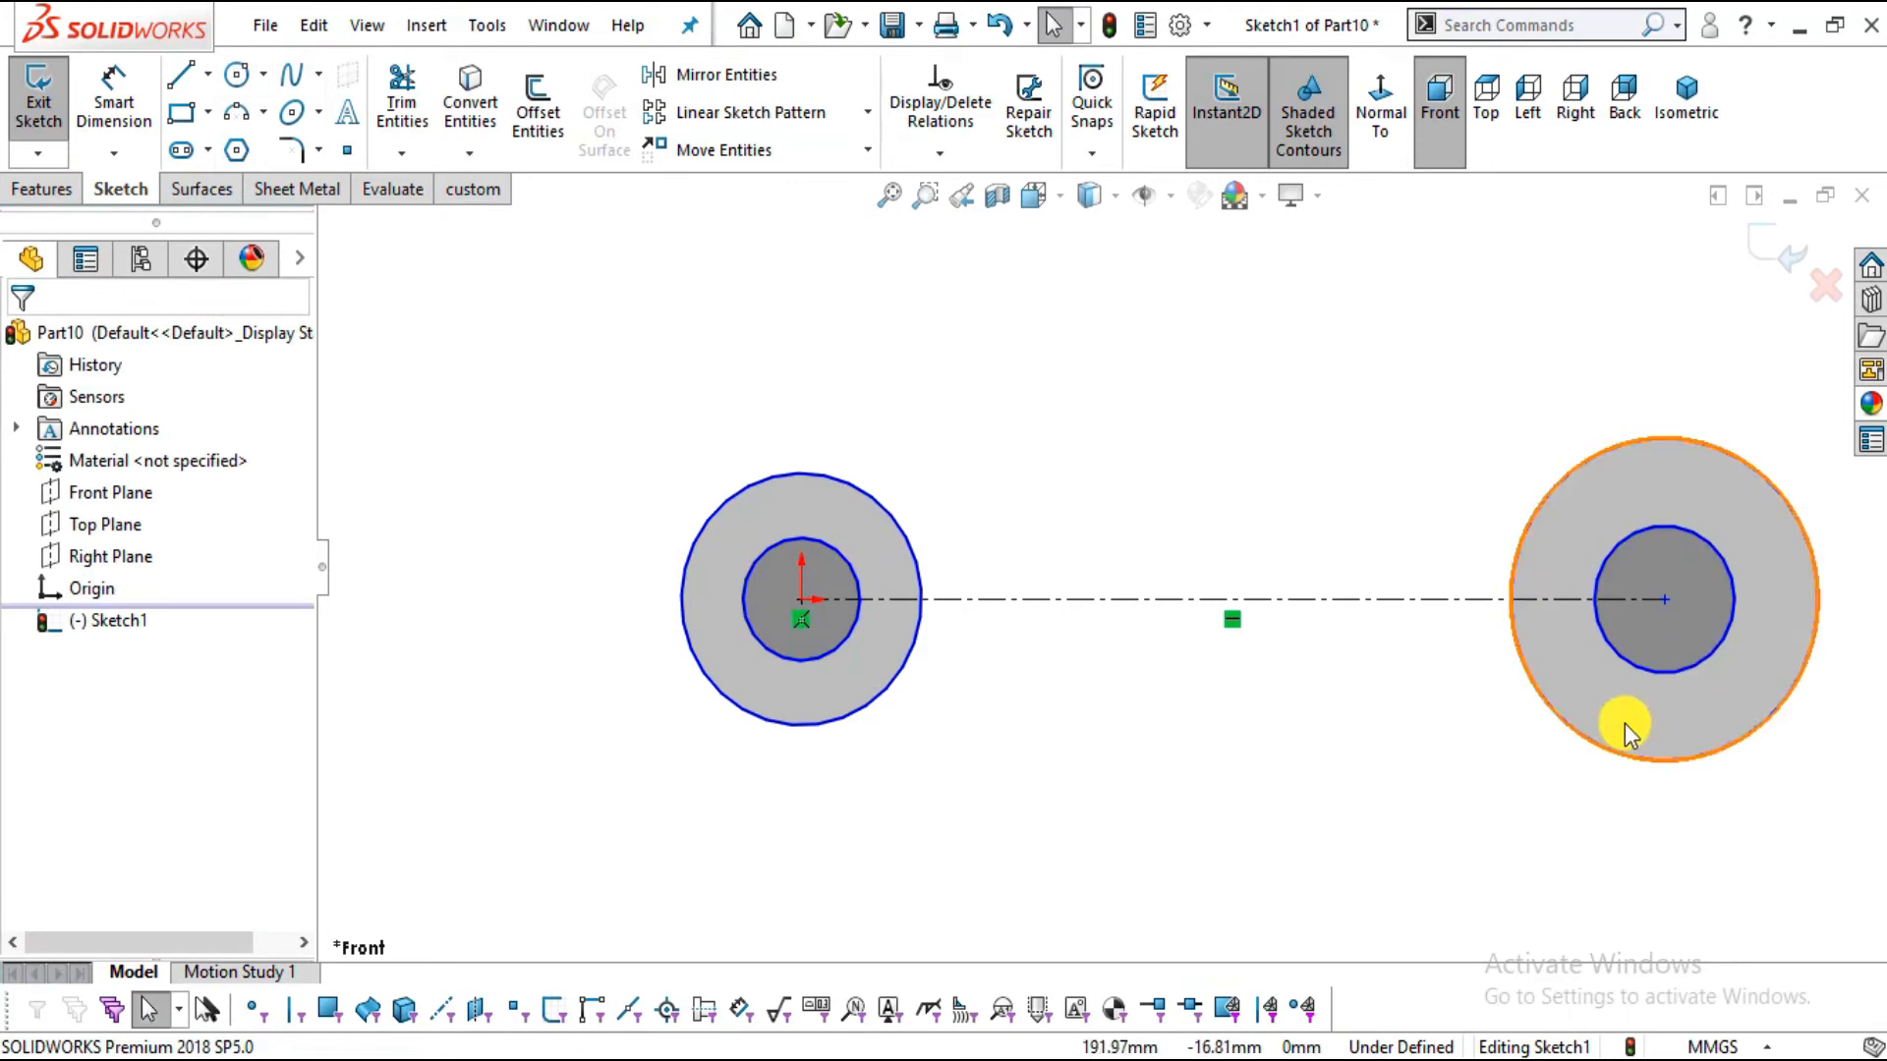
Add equal relations between the two outer circles and between the two inner circles
click(732, 706)
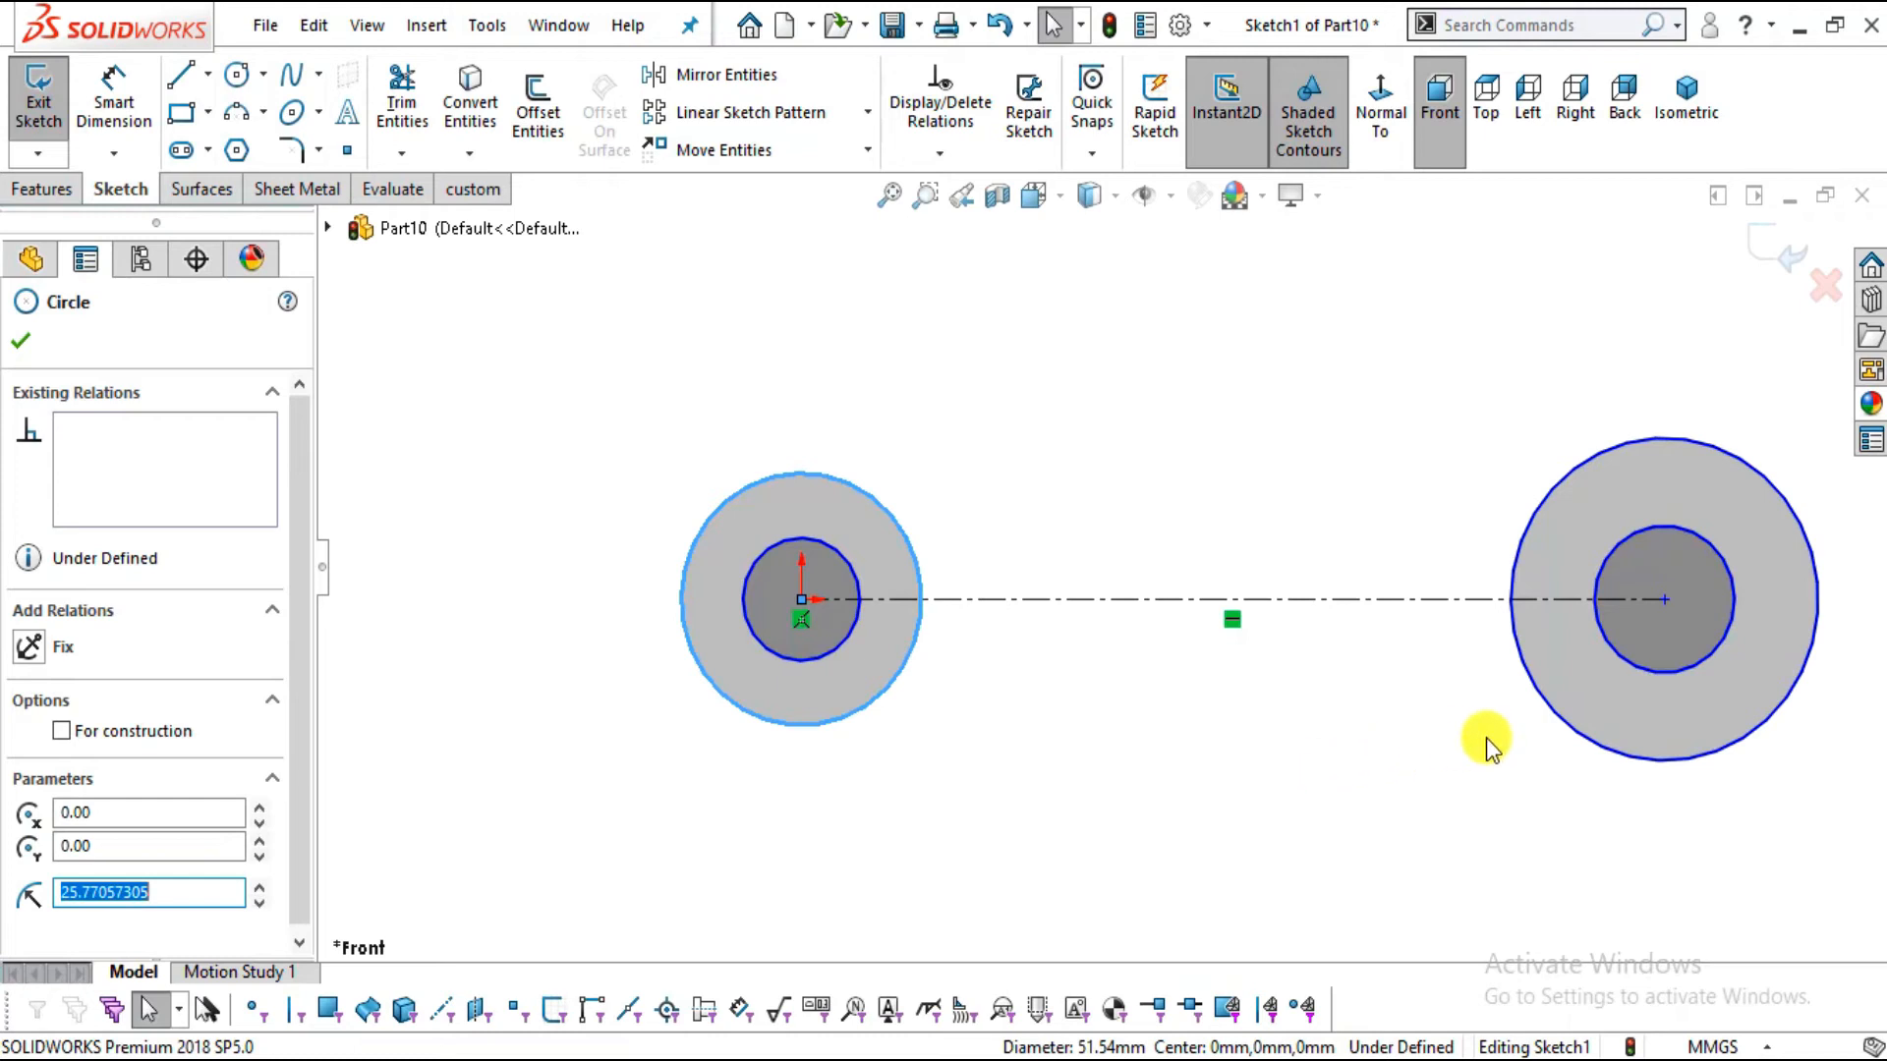
ctrl+click(1553, 711)
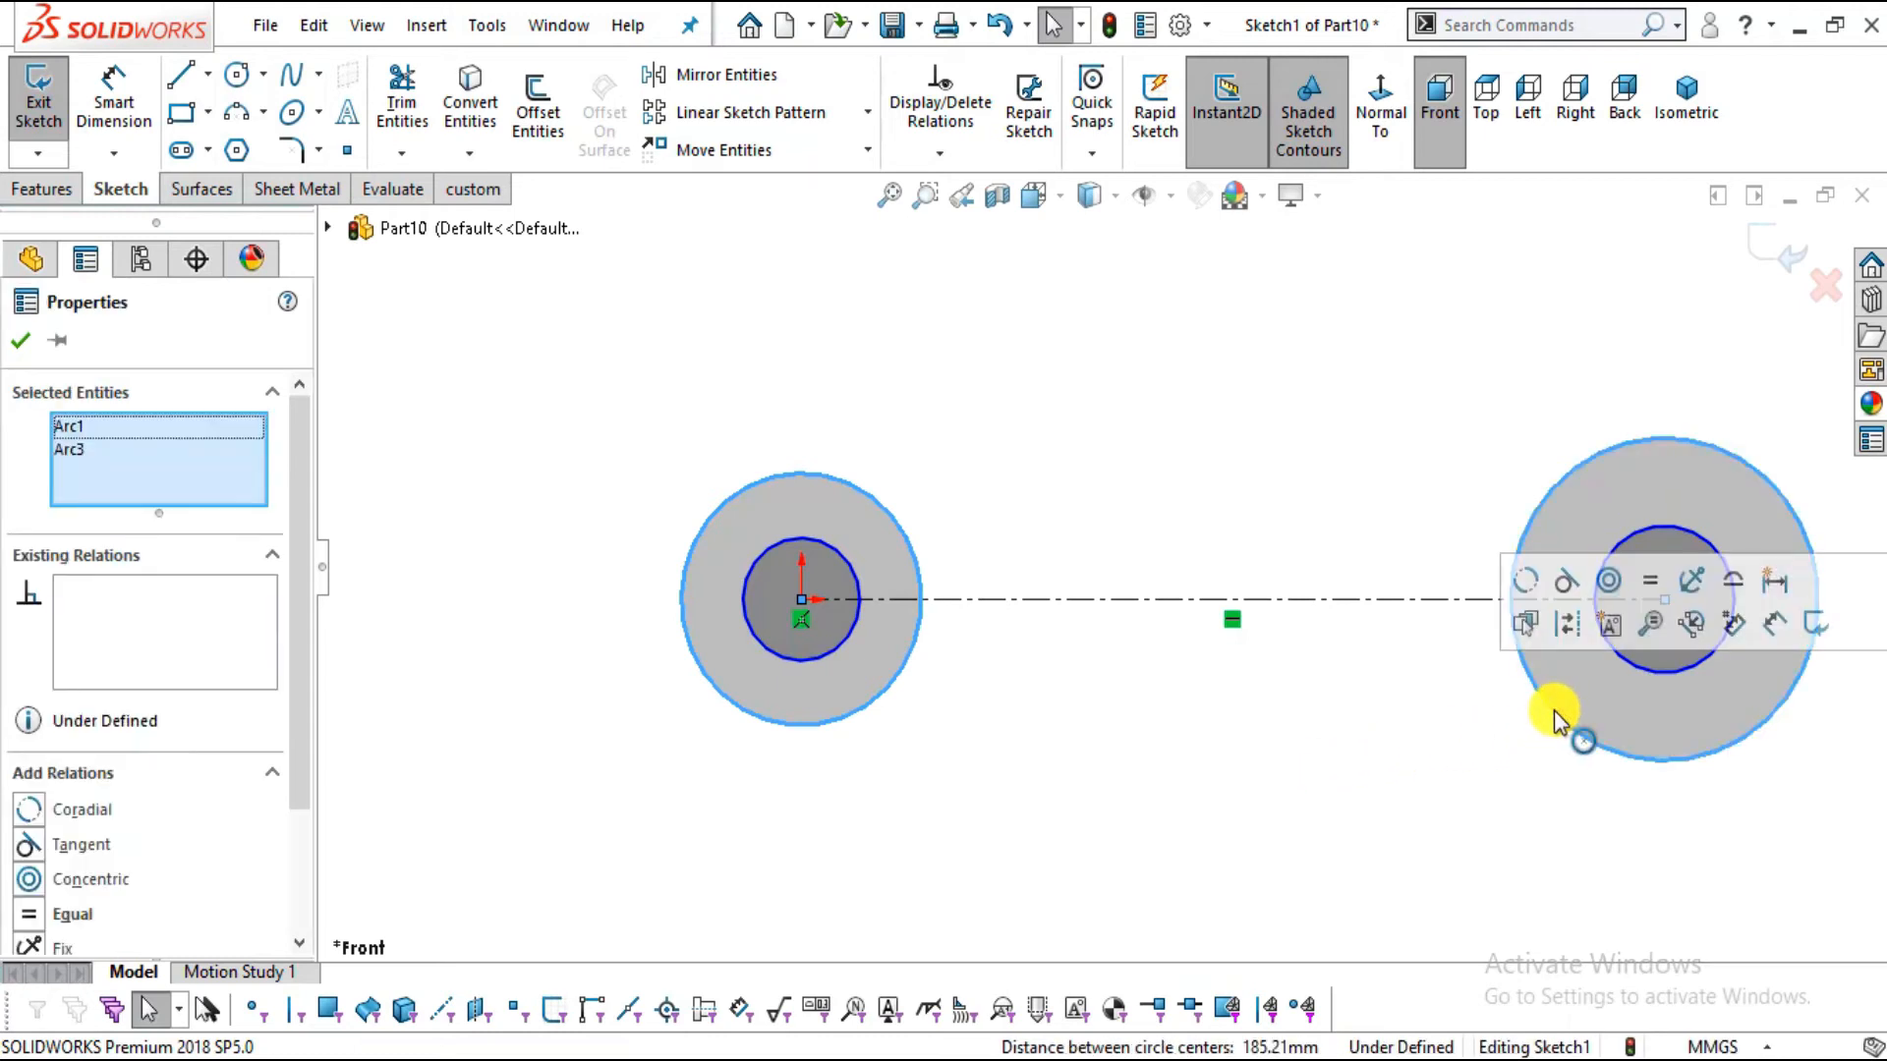
click(1654, 581)
click(1297, 739)
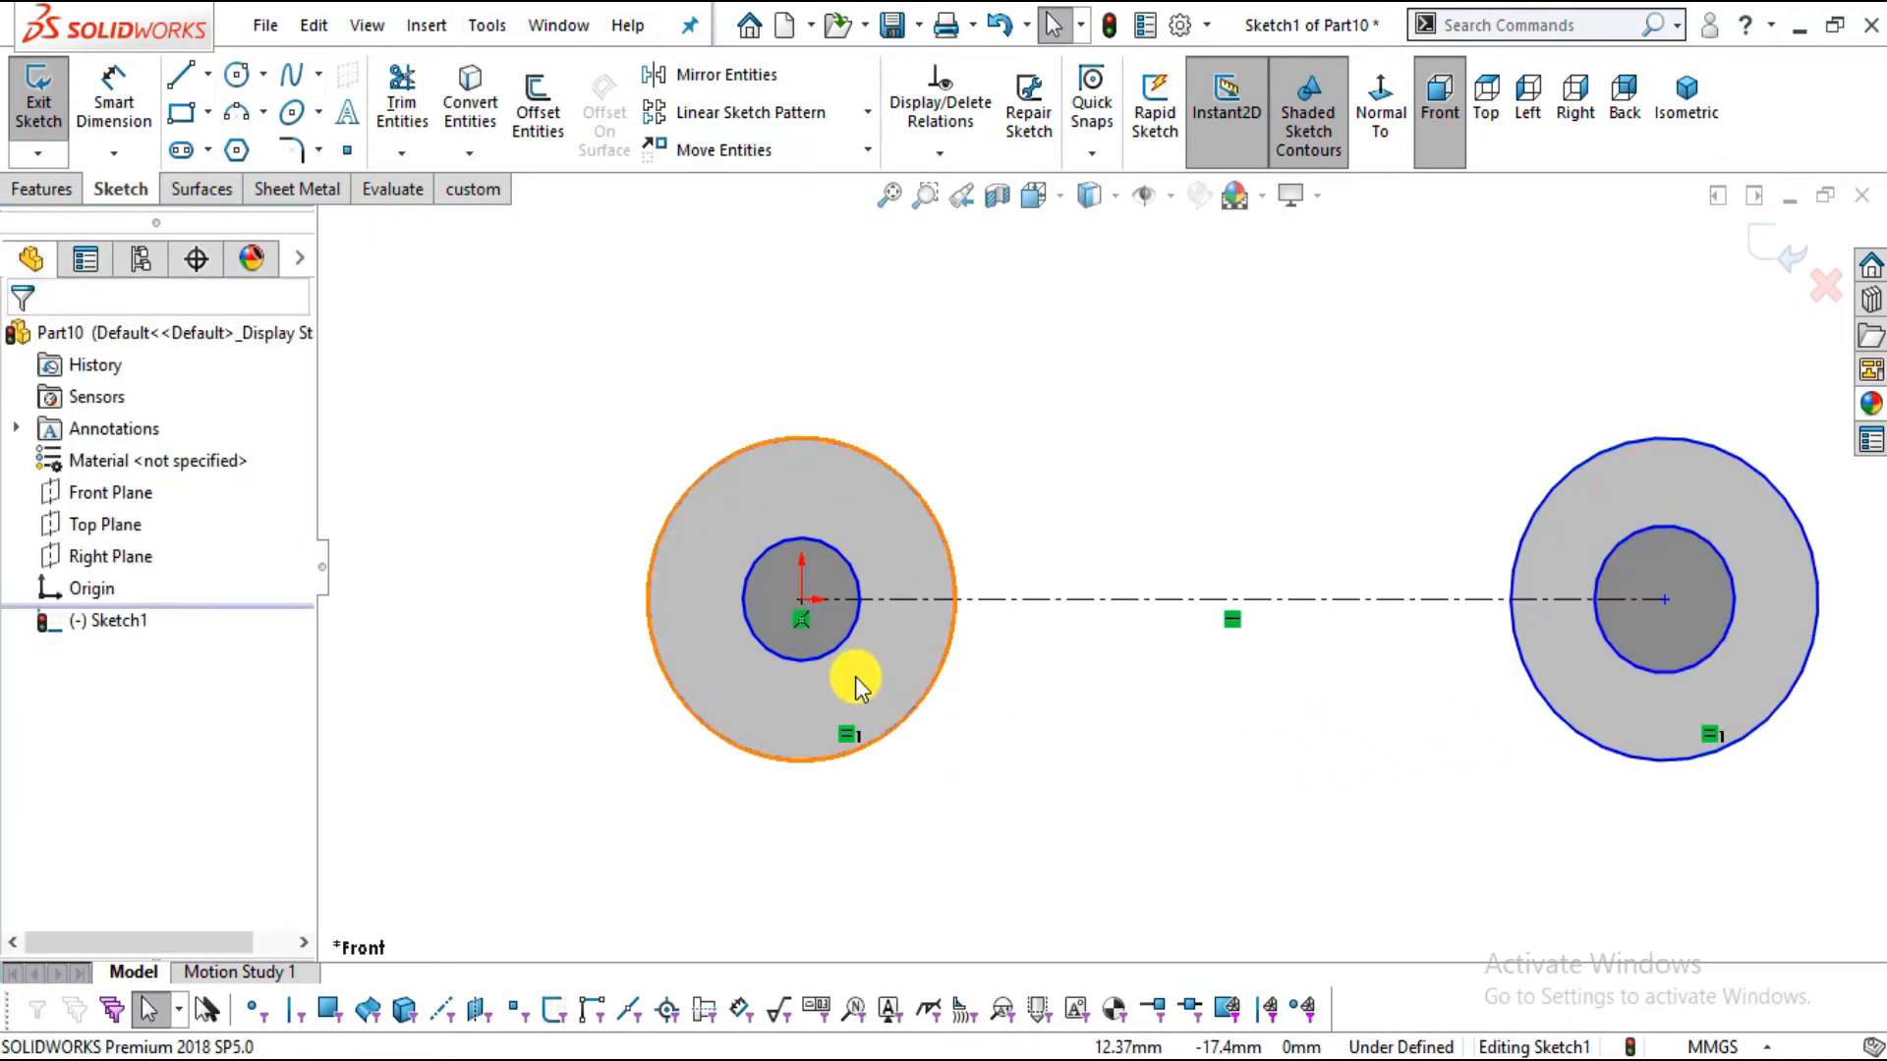
click(843, 643)
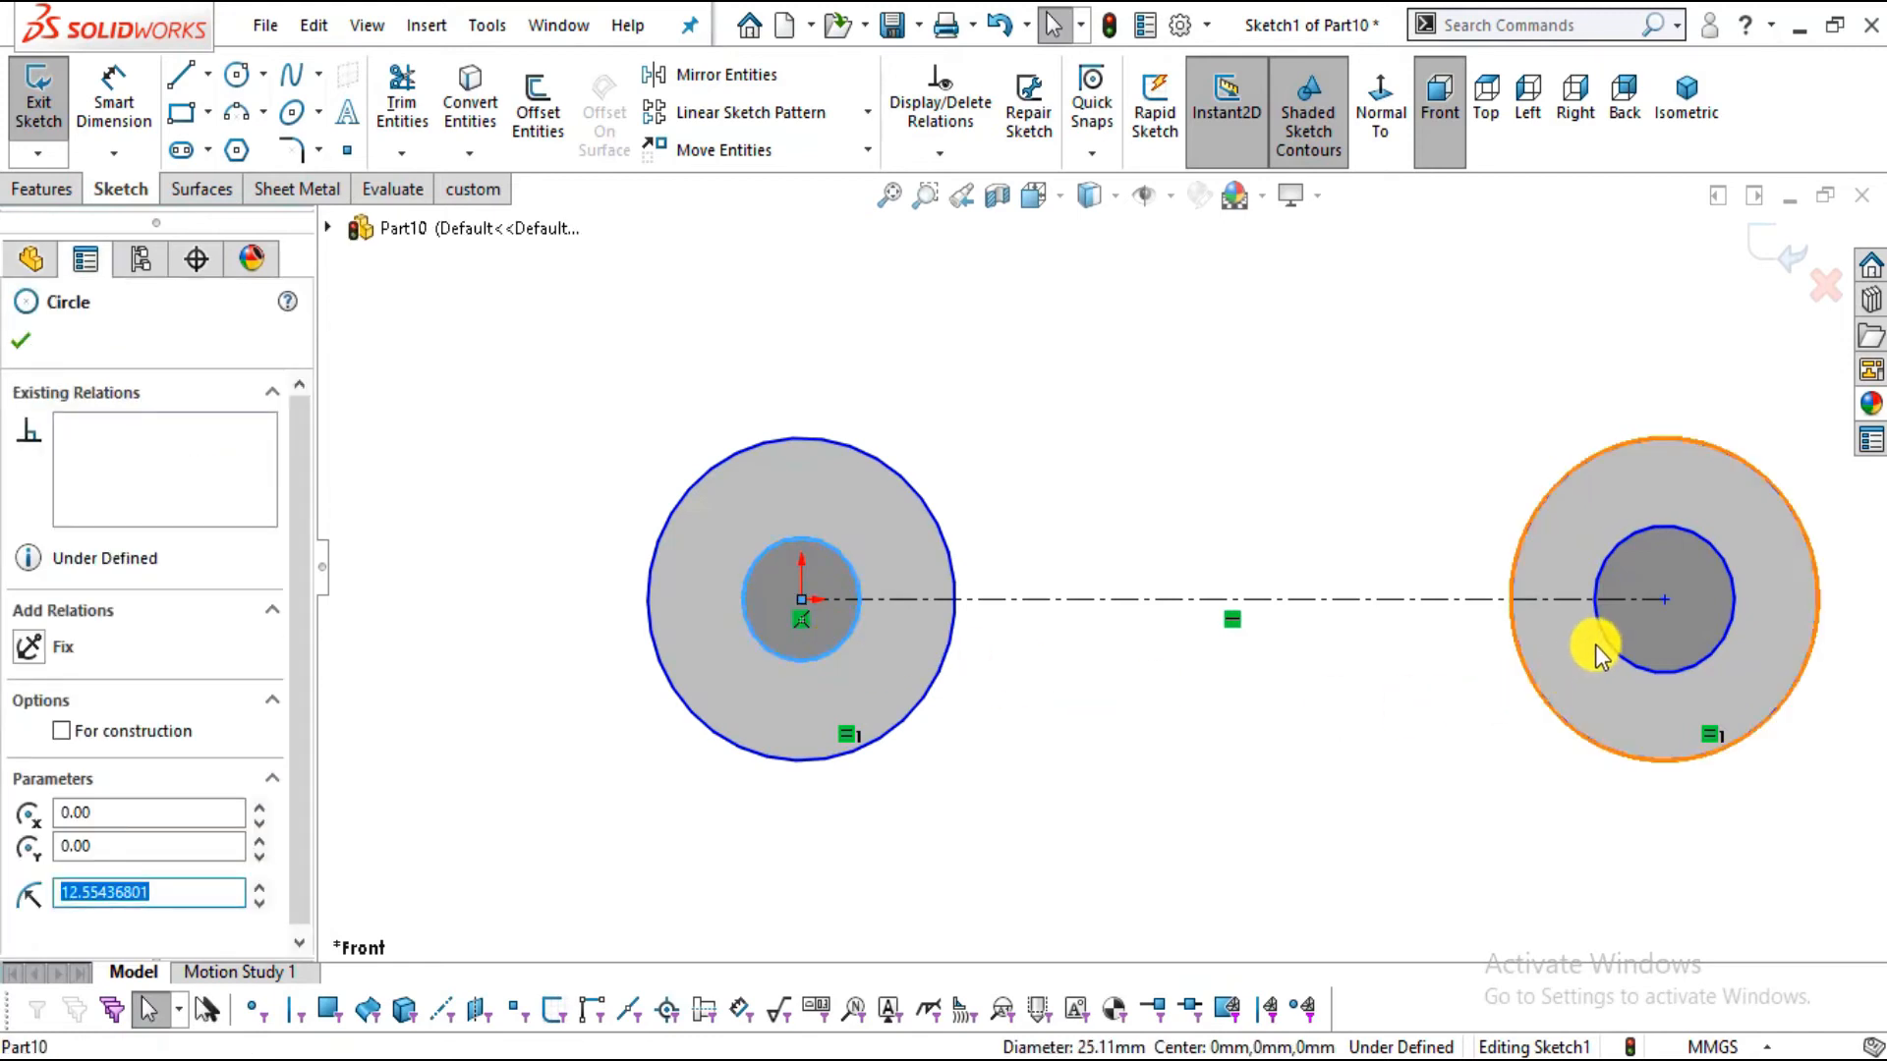
ctrl+click(1606, 641)
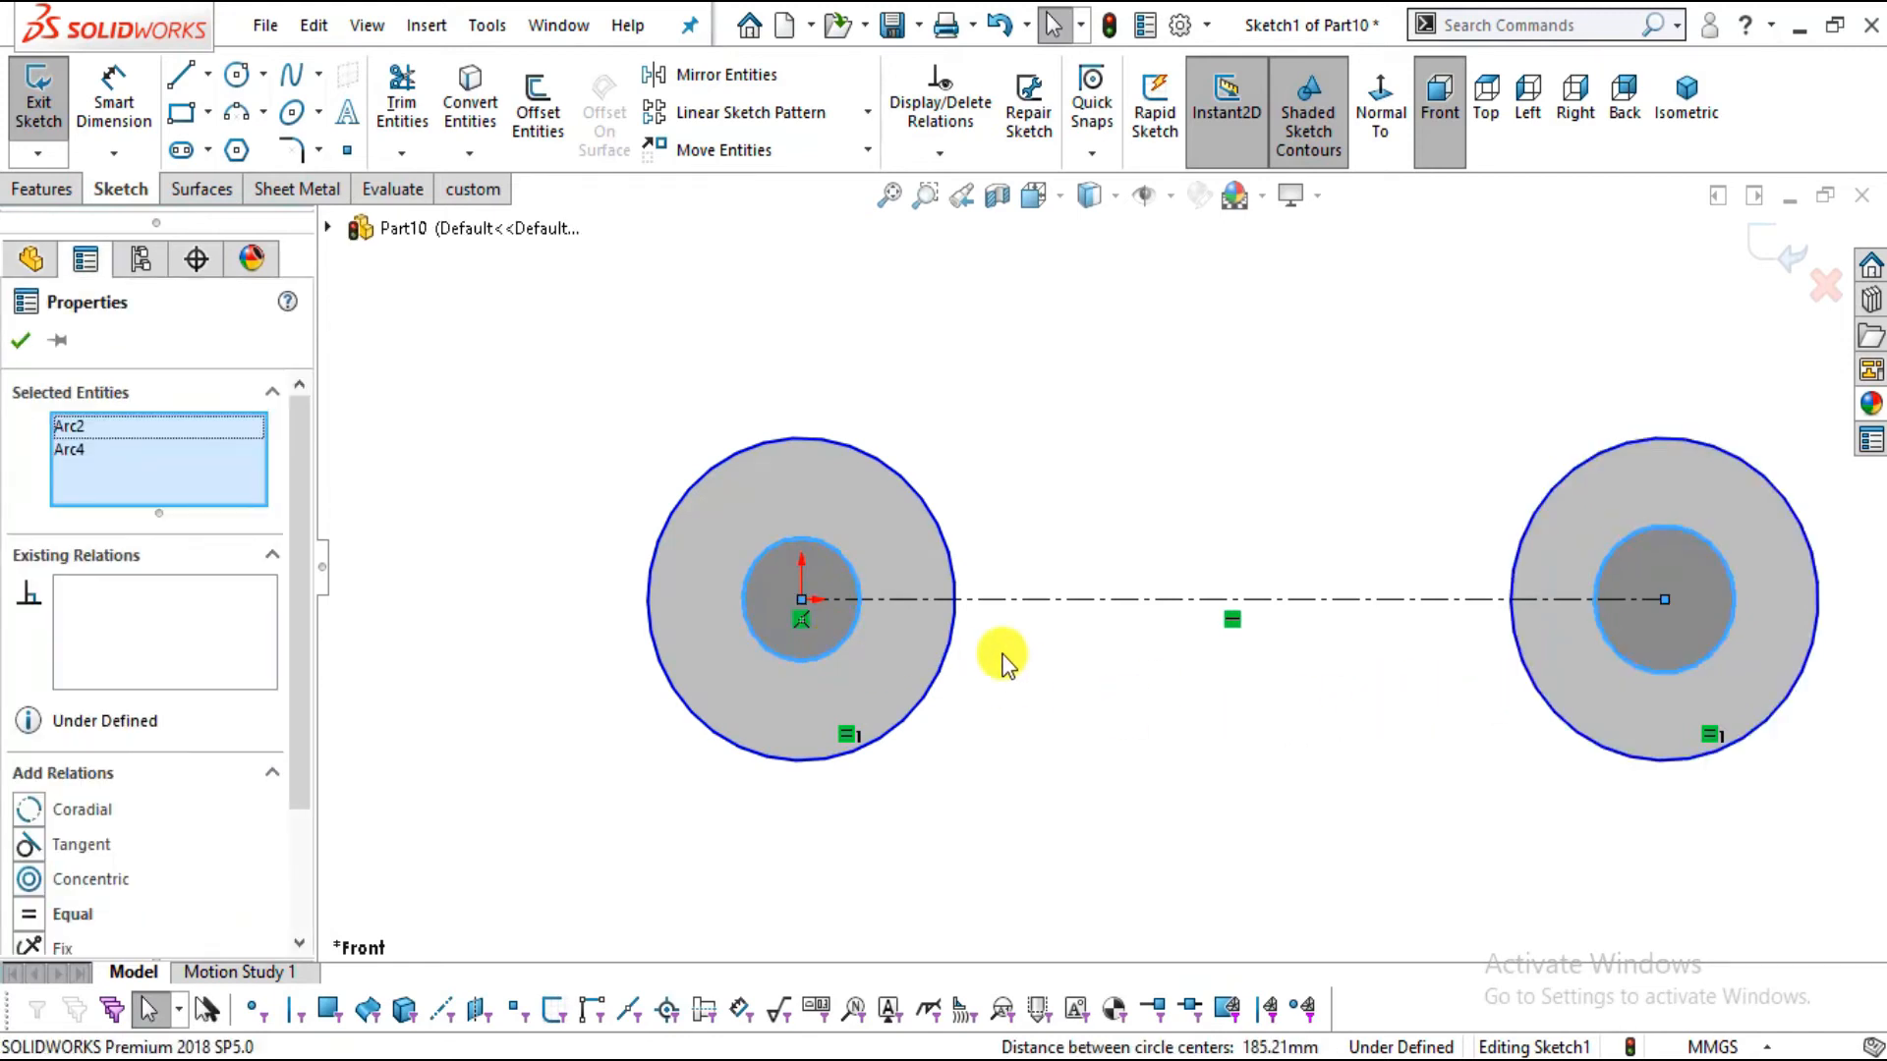
click(30, 916)
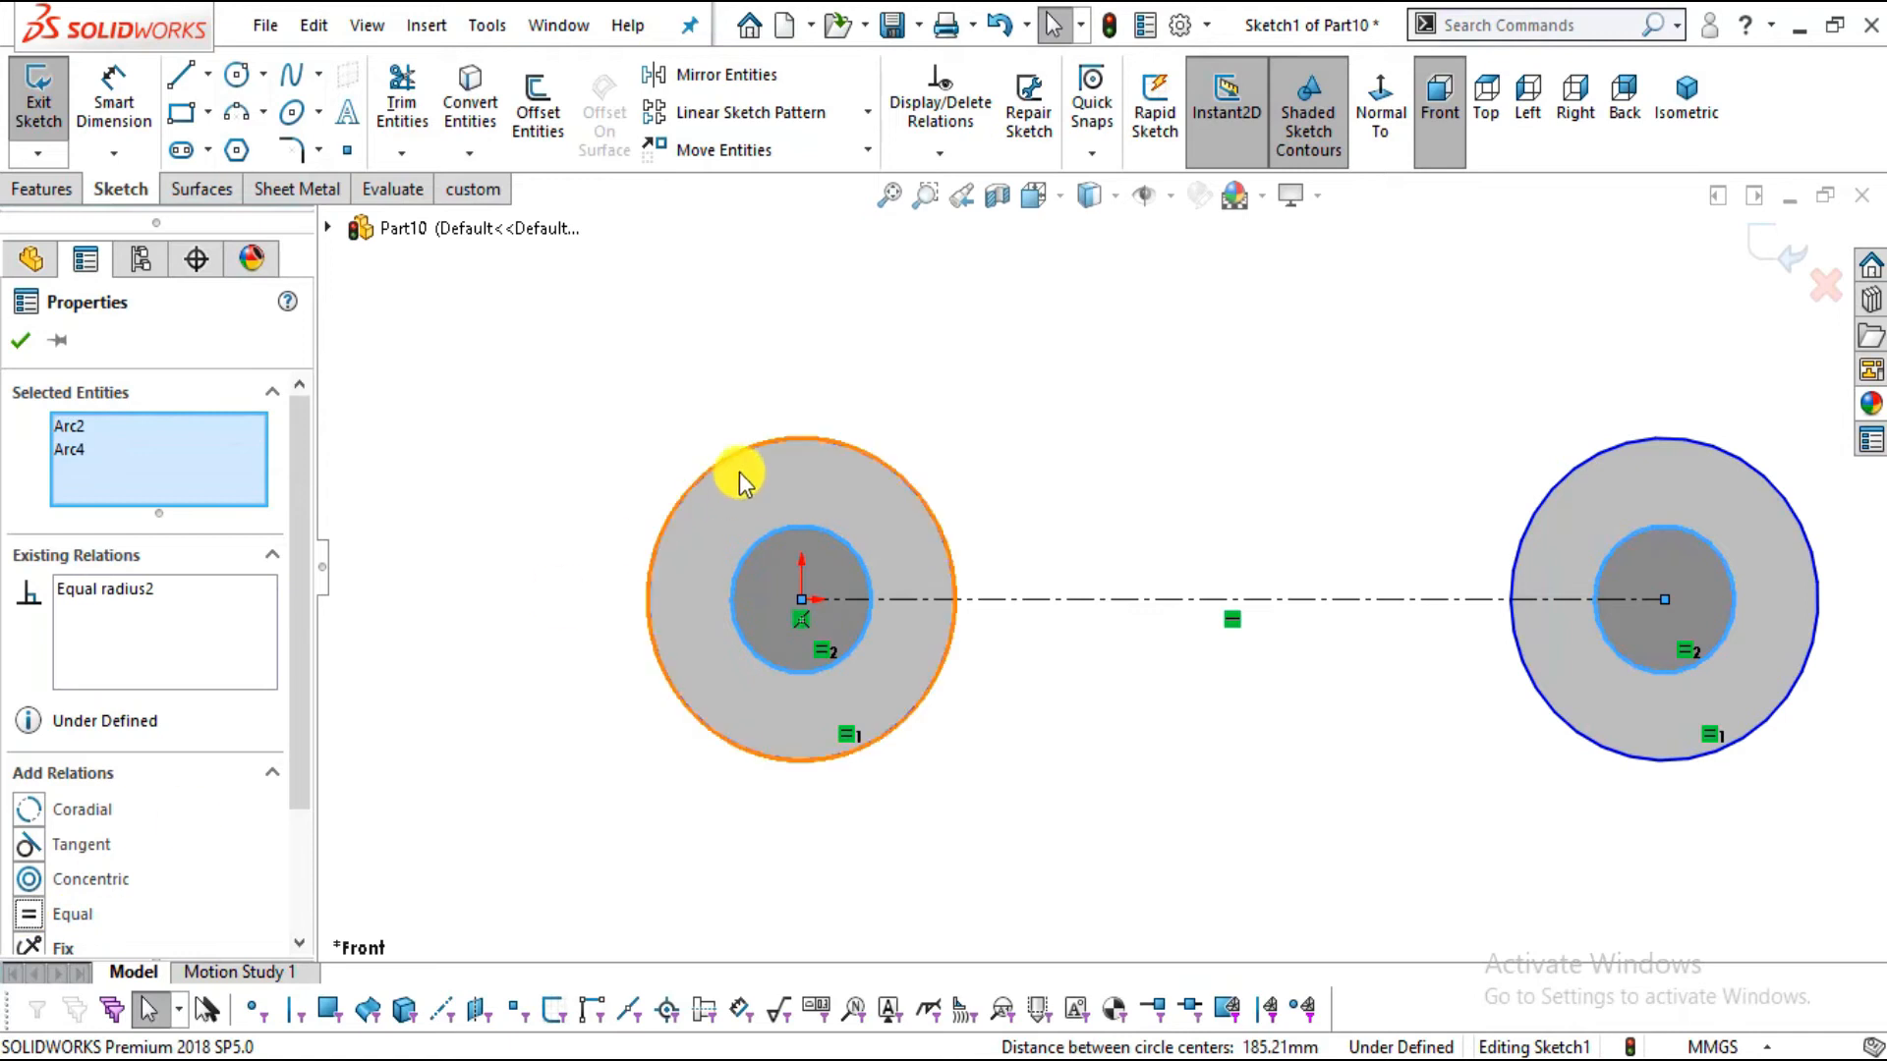
key(Escape)
Dimension the outer circle at the origin to a diameter of 150 mm, following the Tension Bar drawing
click(45, 189)
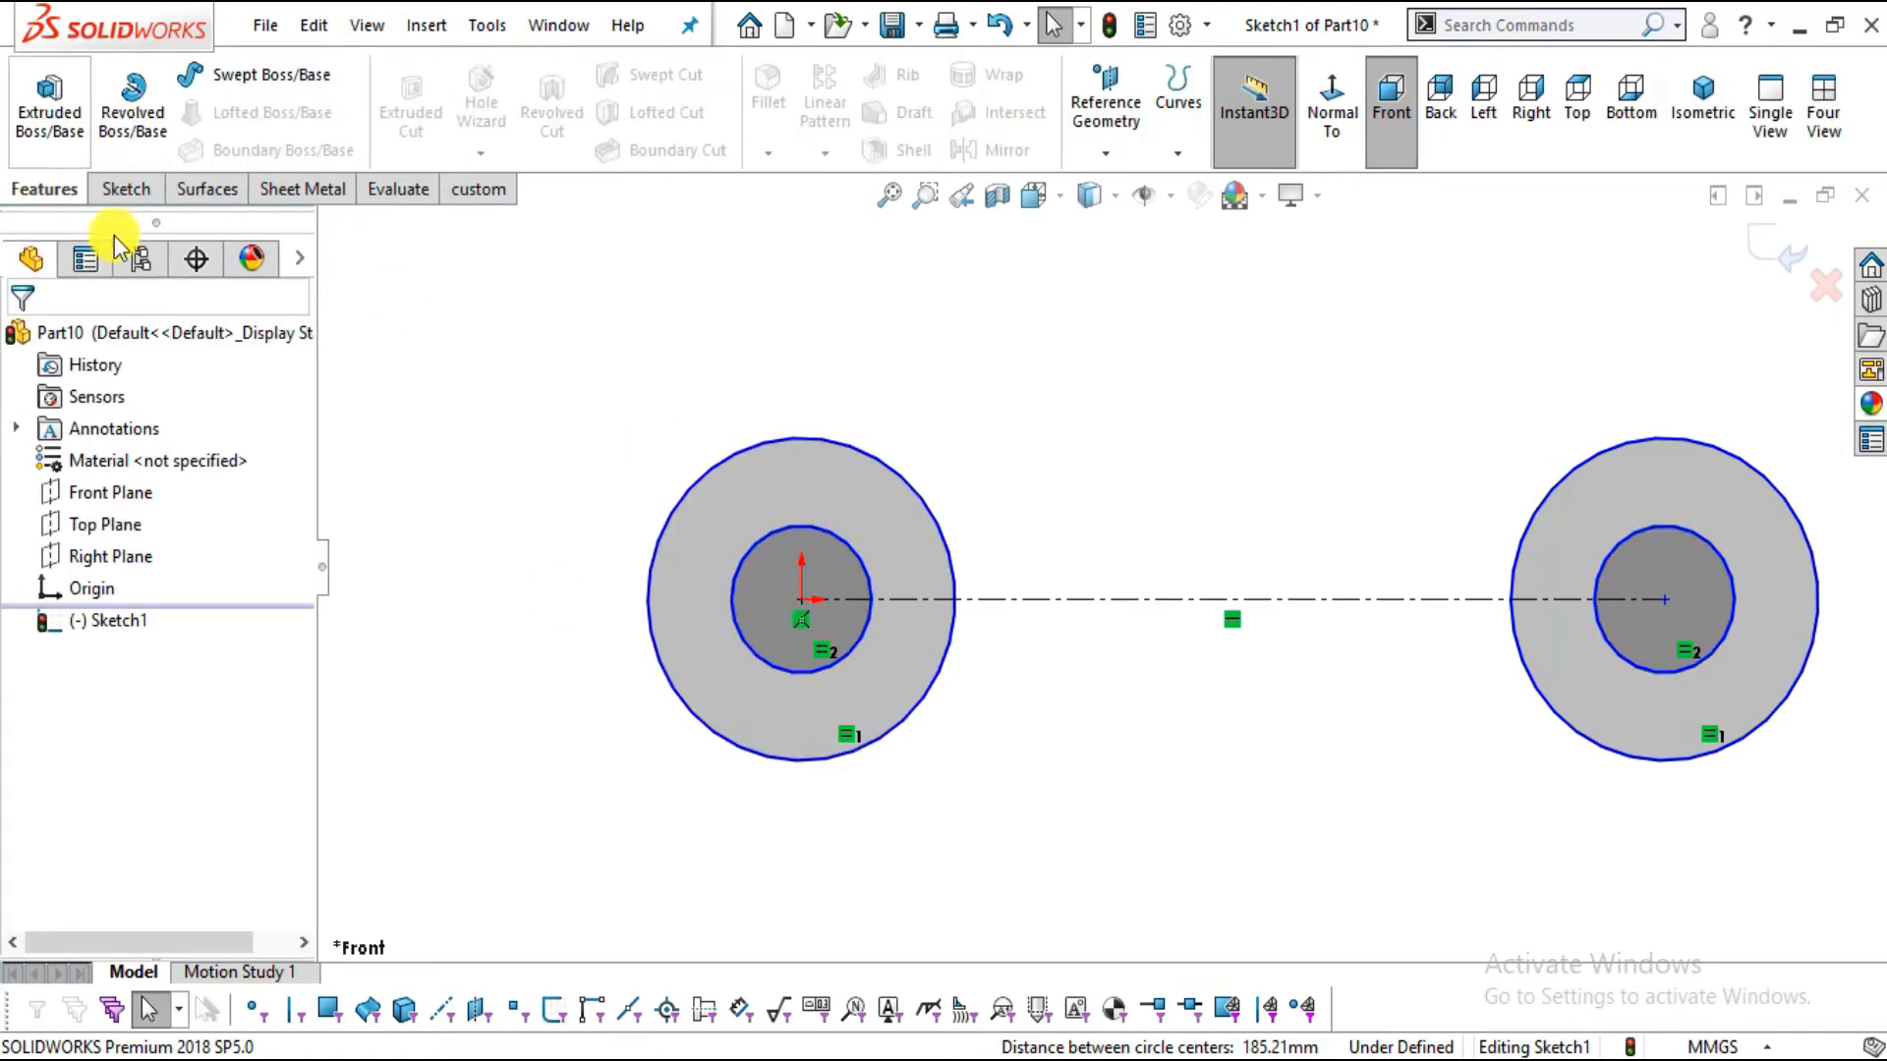
click(132, 190)
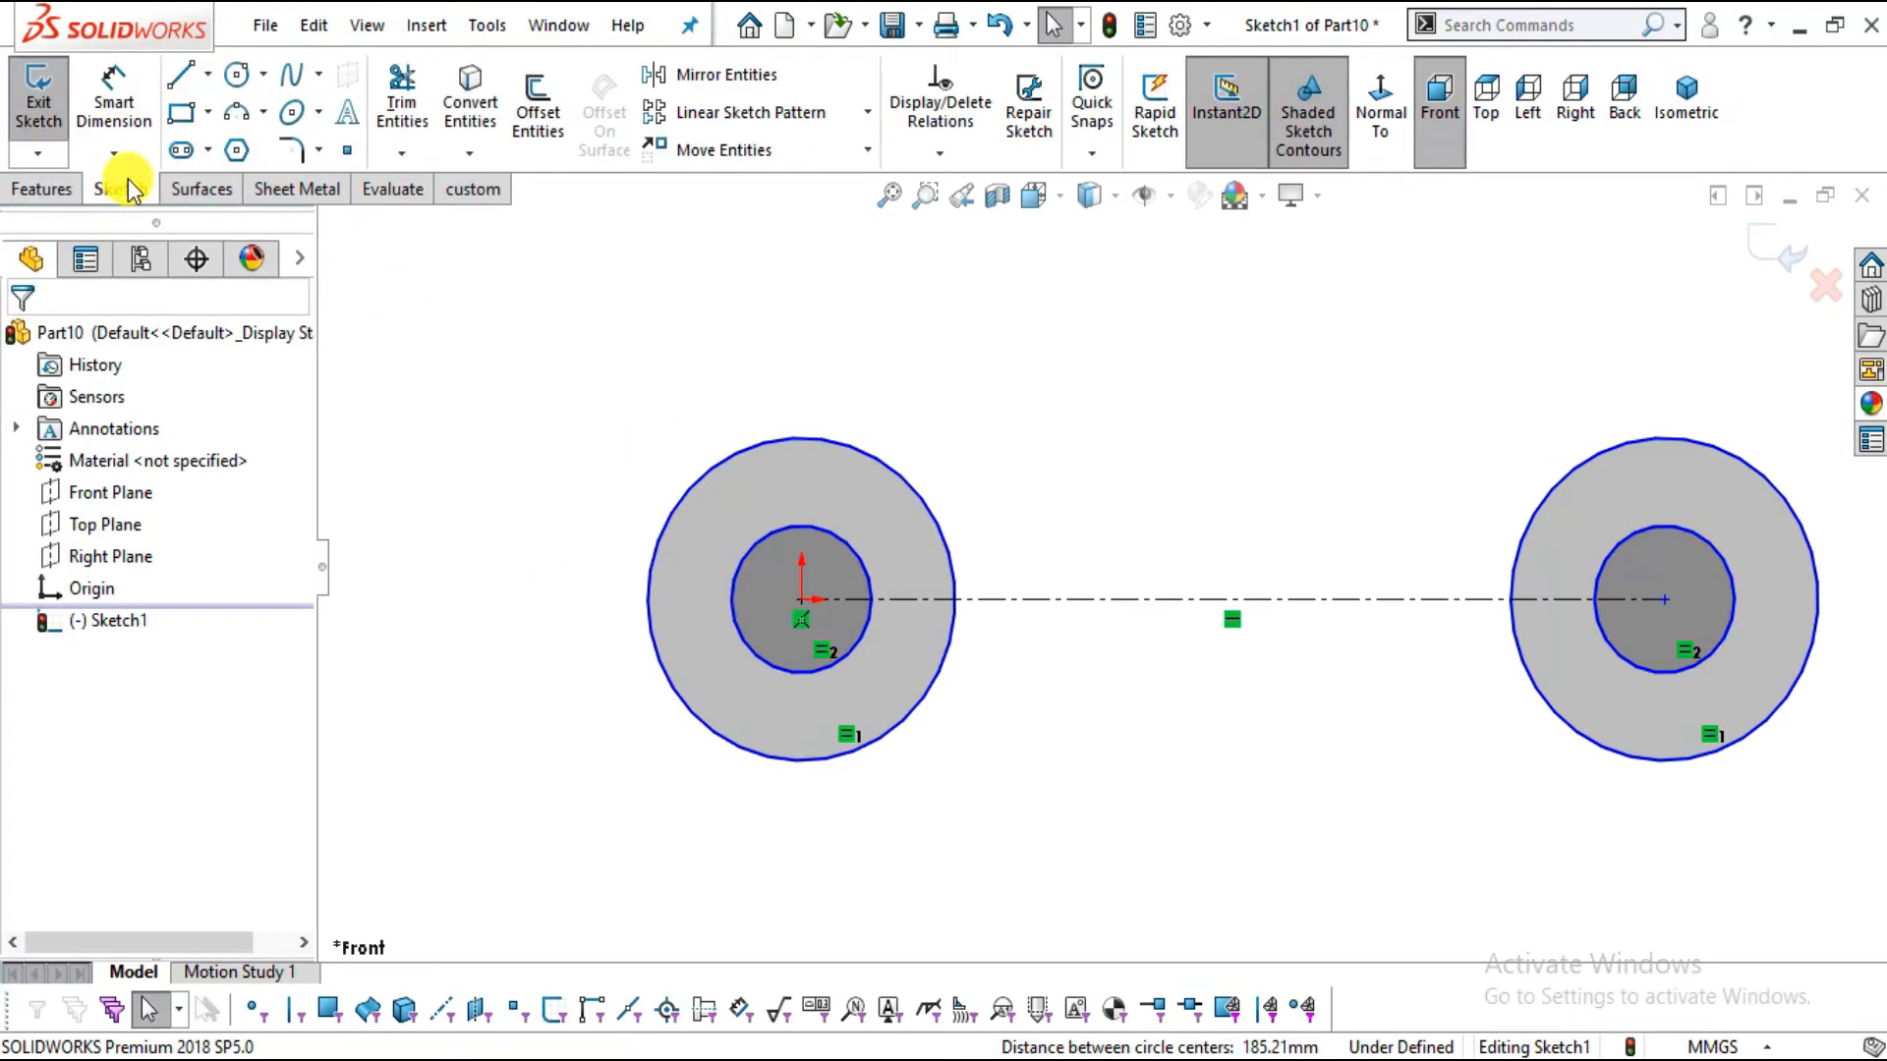
click(120, 110)
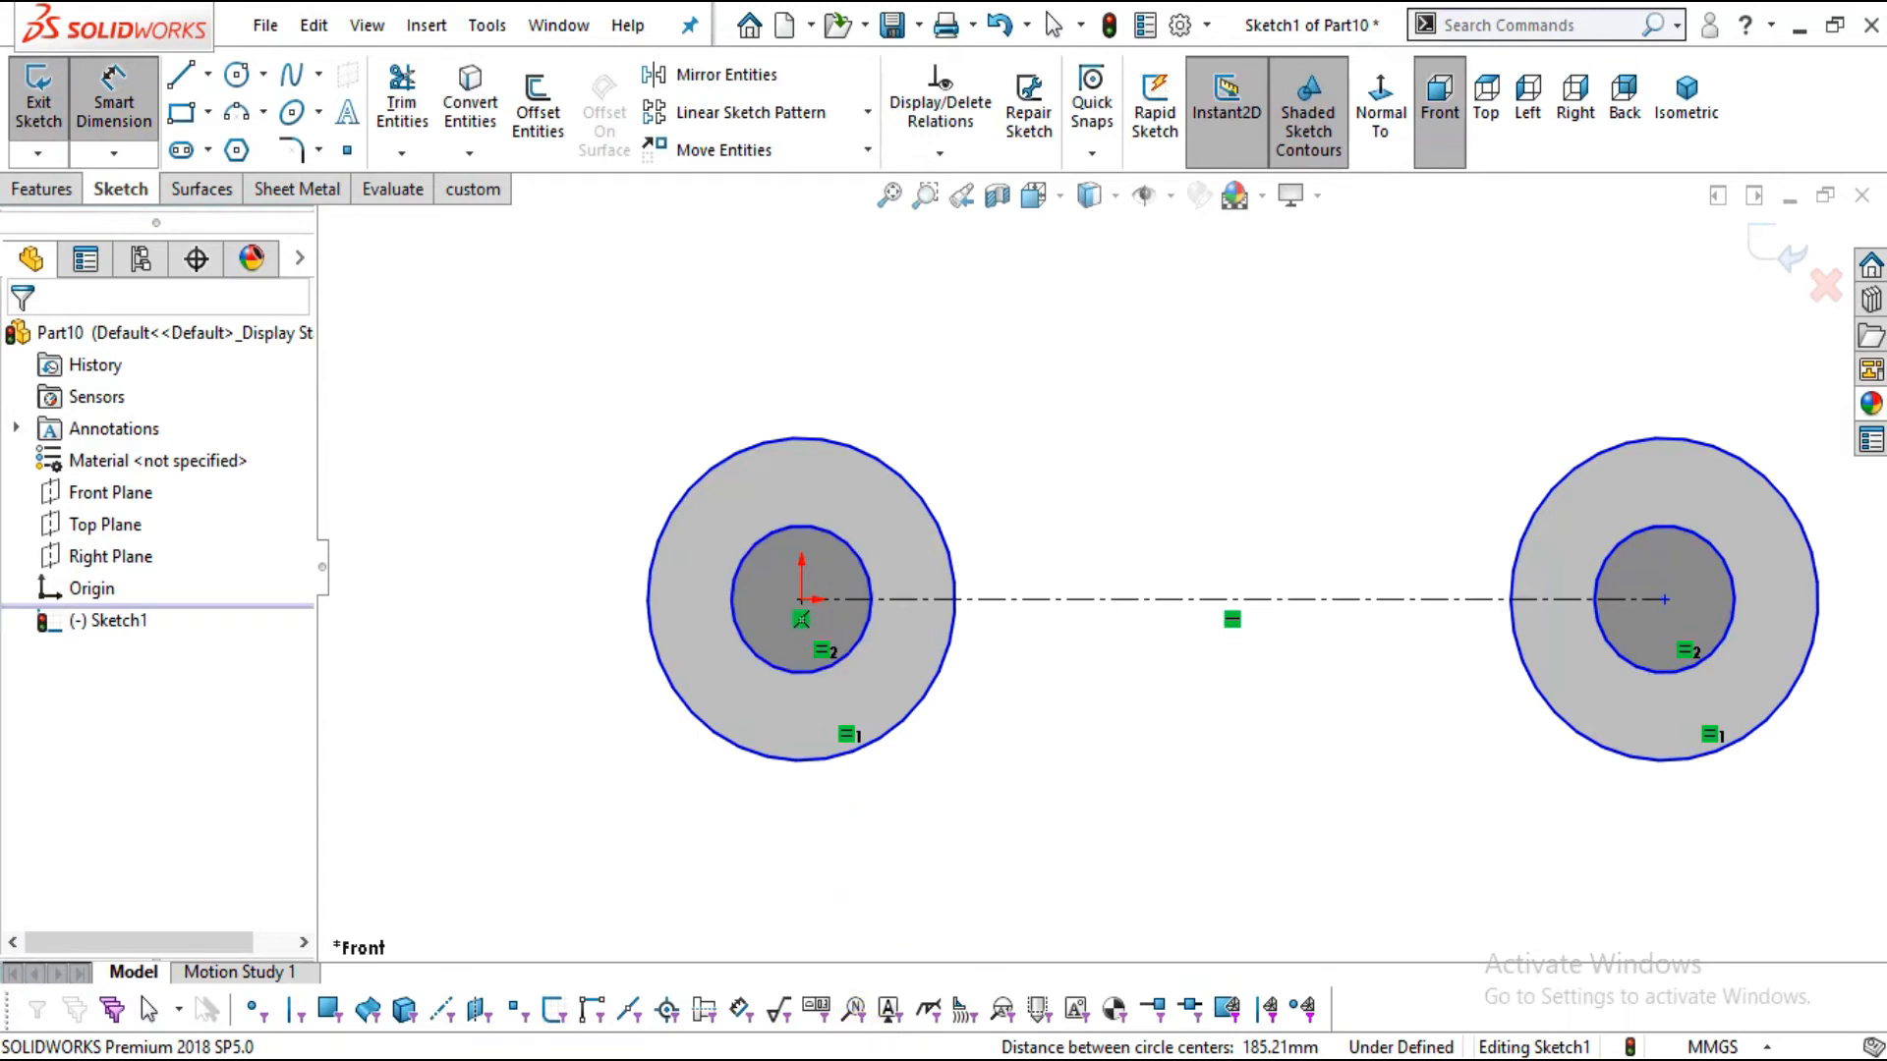
click(896, 1060)
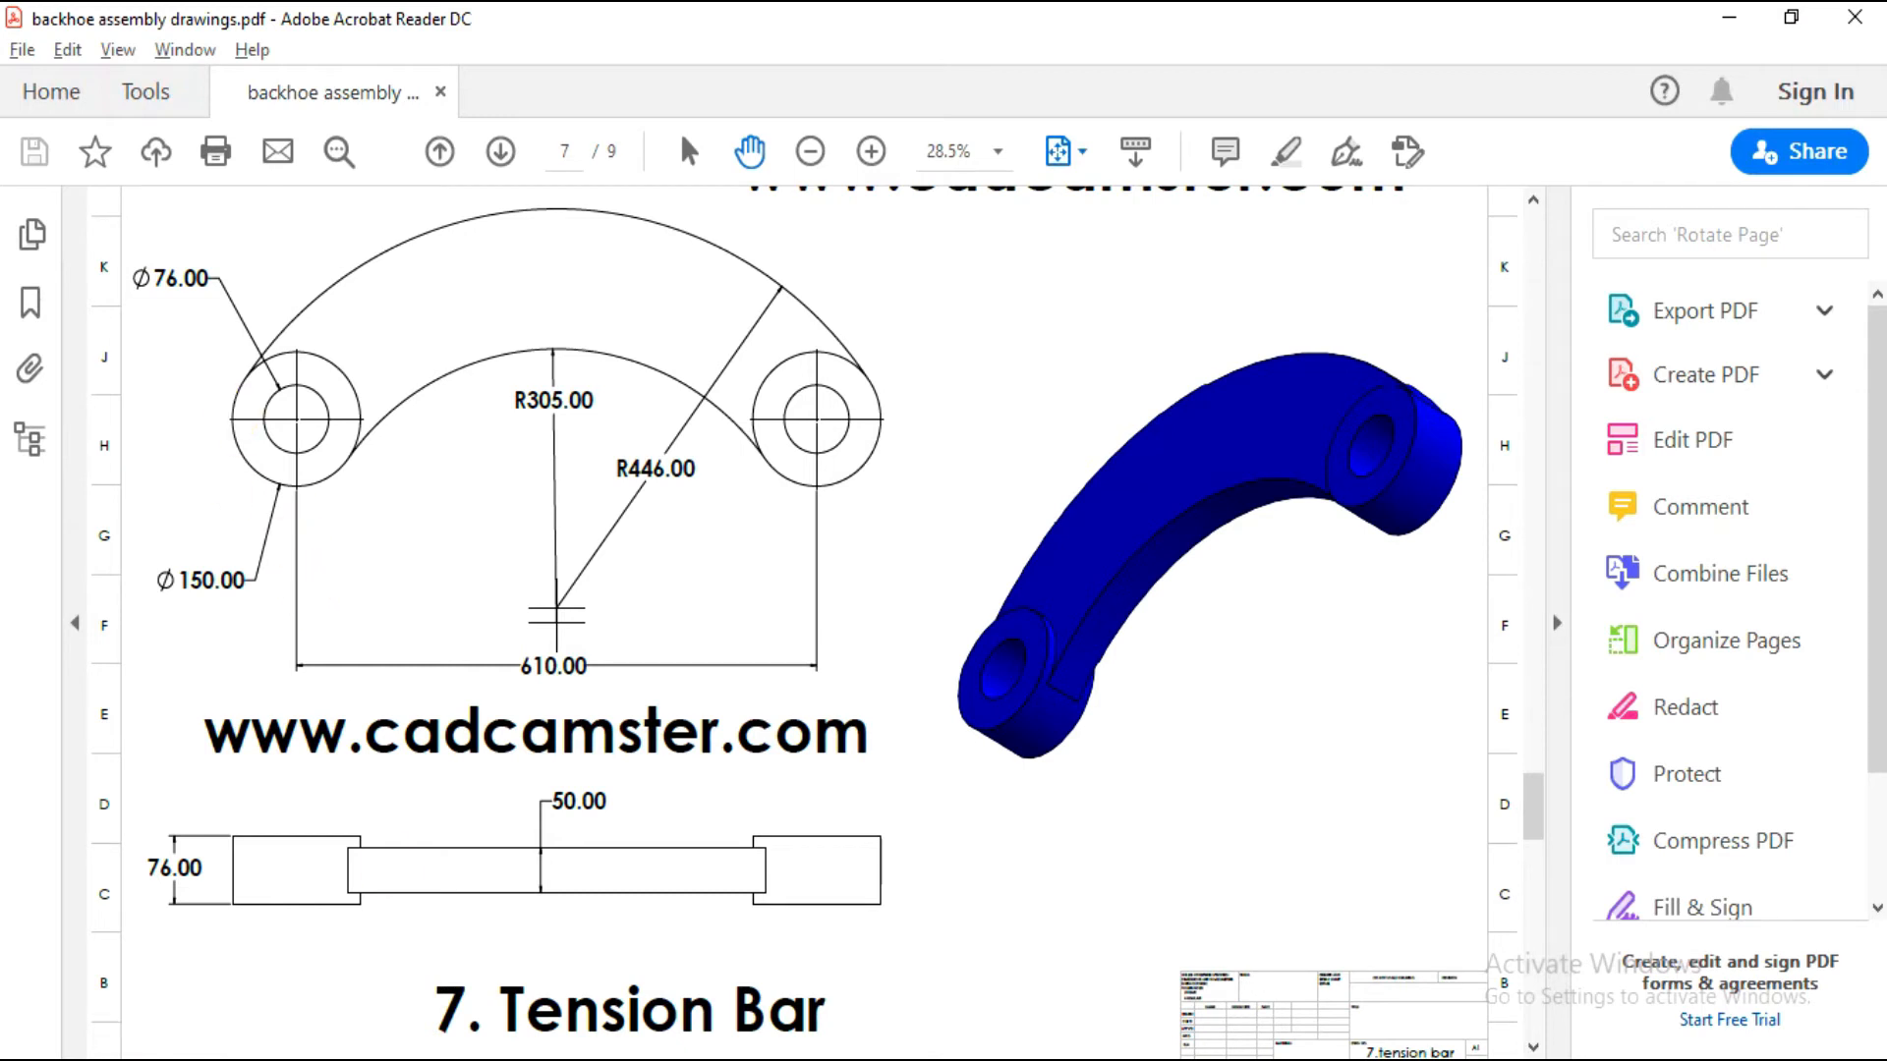
click(845, 1051)
click(680, 491)
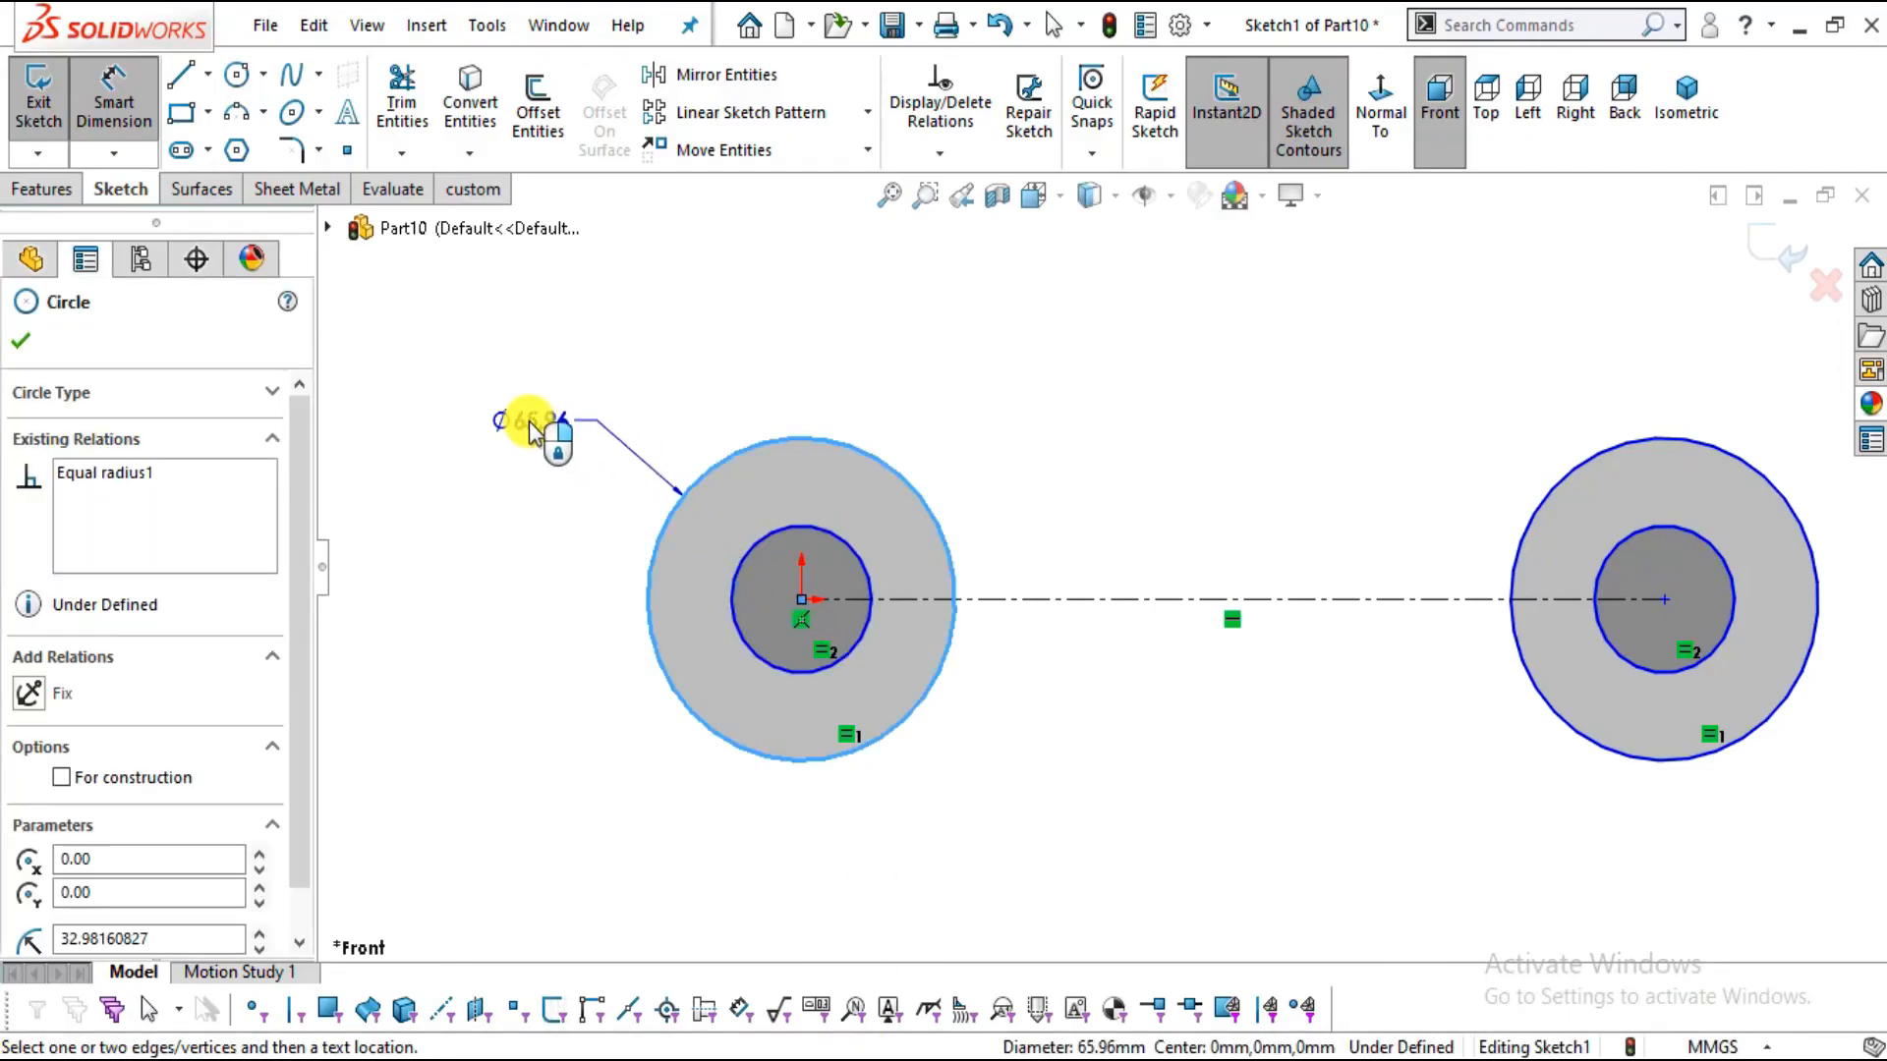
click(531, 429)
text(150)
key(Return)
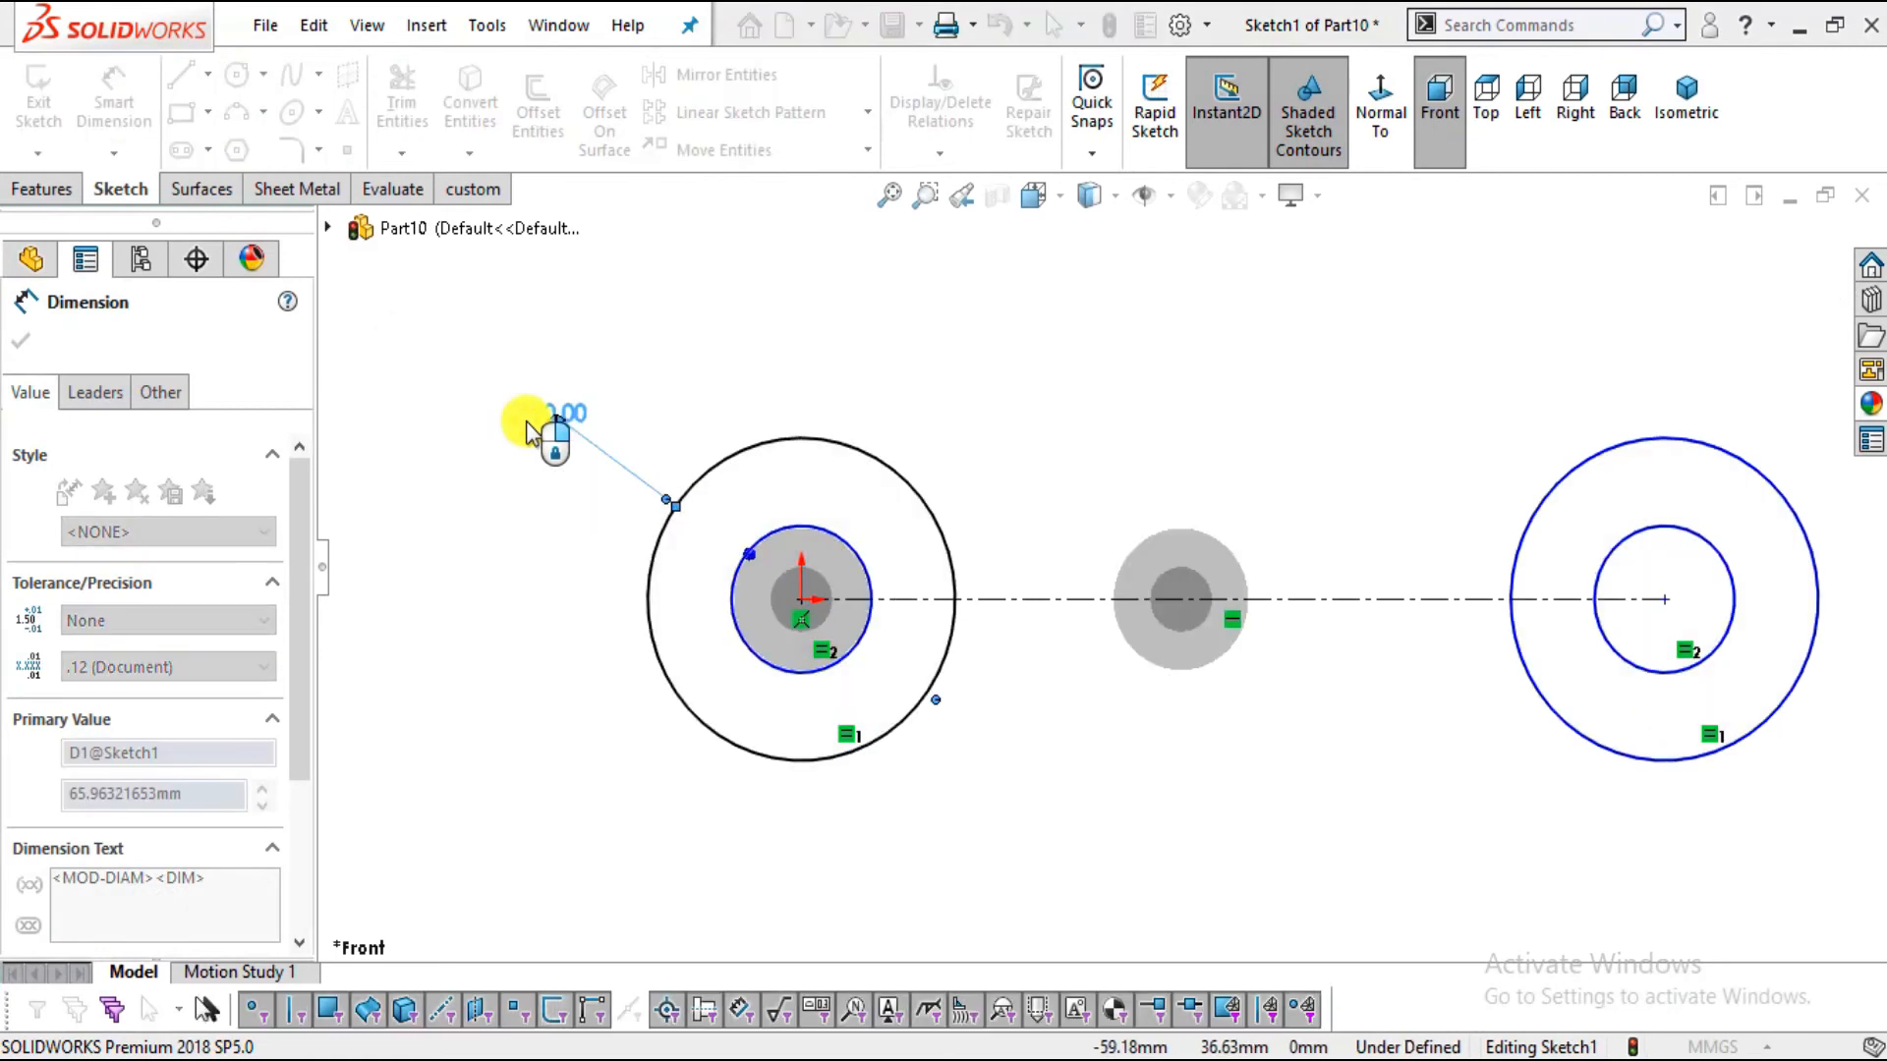
Dimension the inner circle at the origin to a diameter of 76 mm
click(745, 641)
click(433, 568)
text(76)
key(Return)
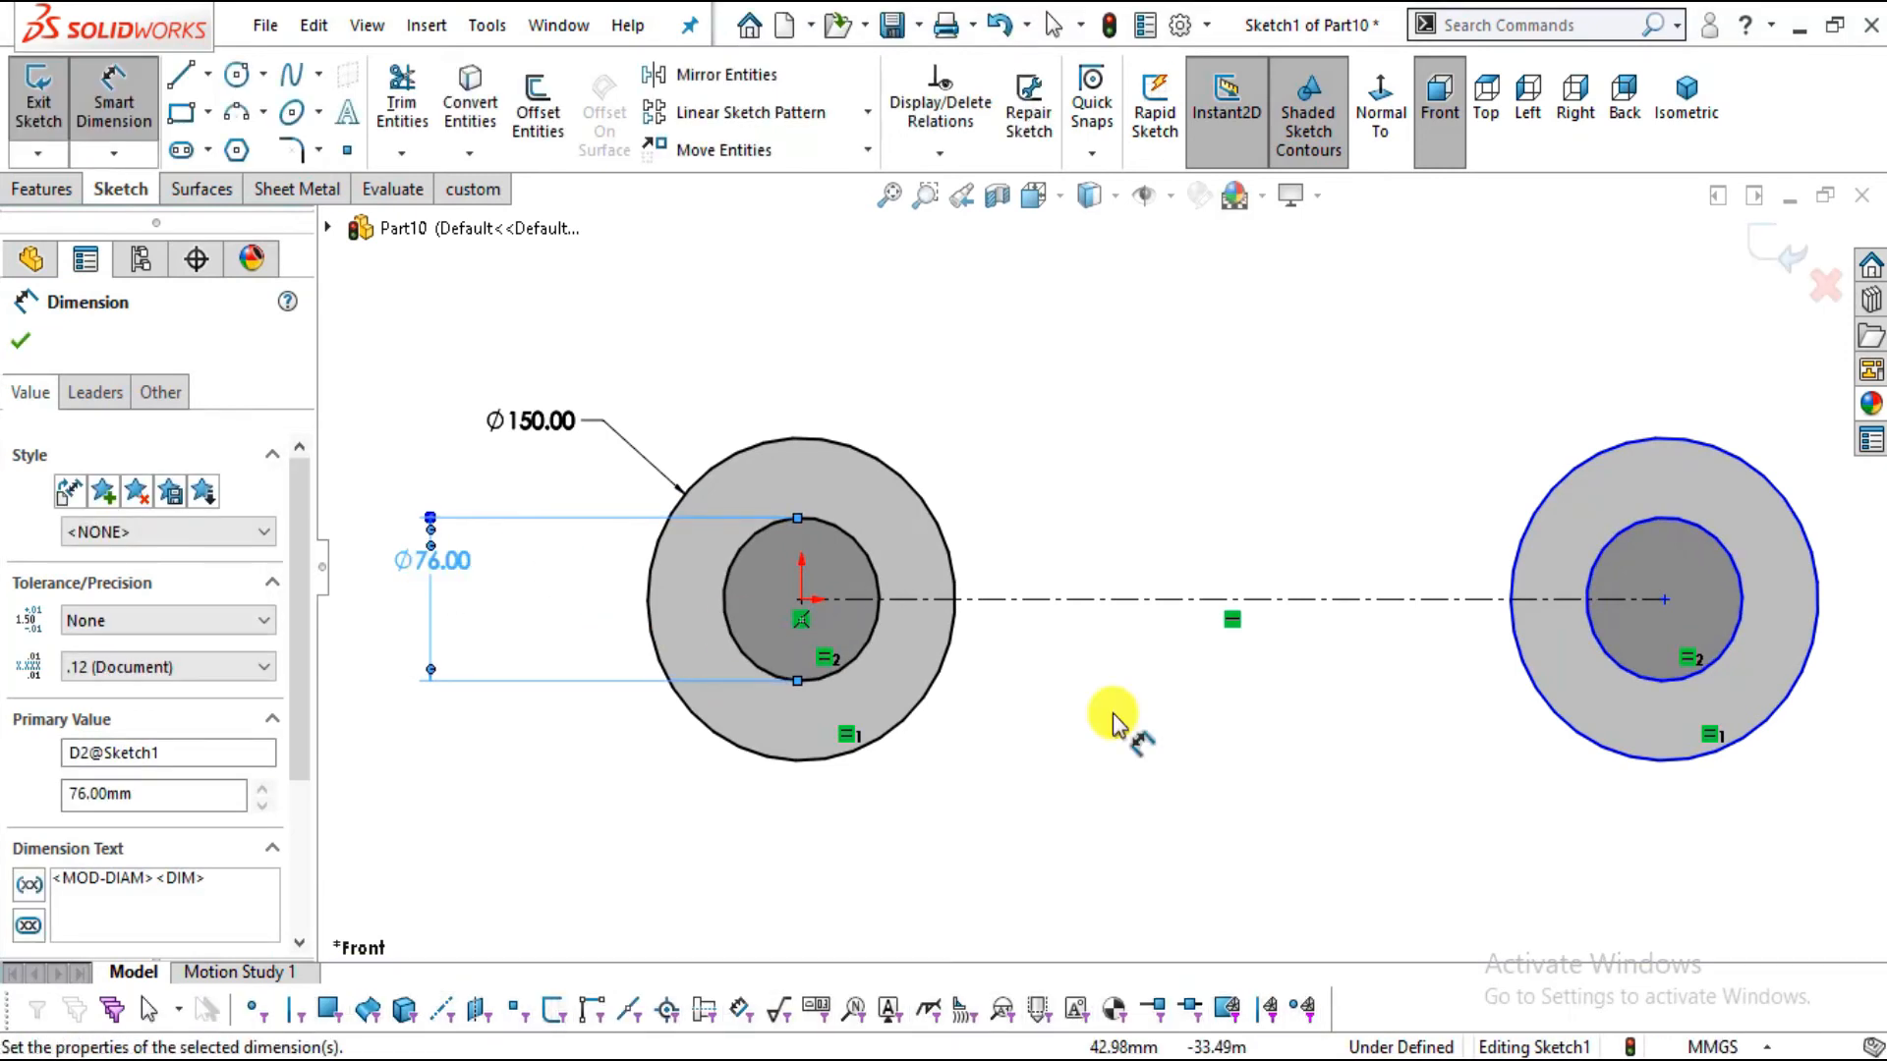
Check the Tension Bar drawing and set the distance between the two circle centers to 610 mm
key(alt+Tab)
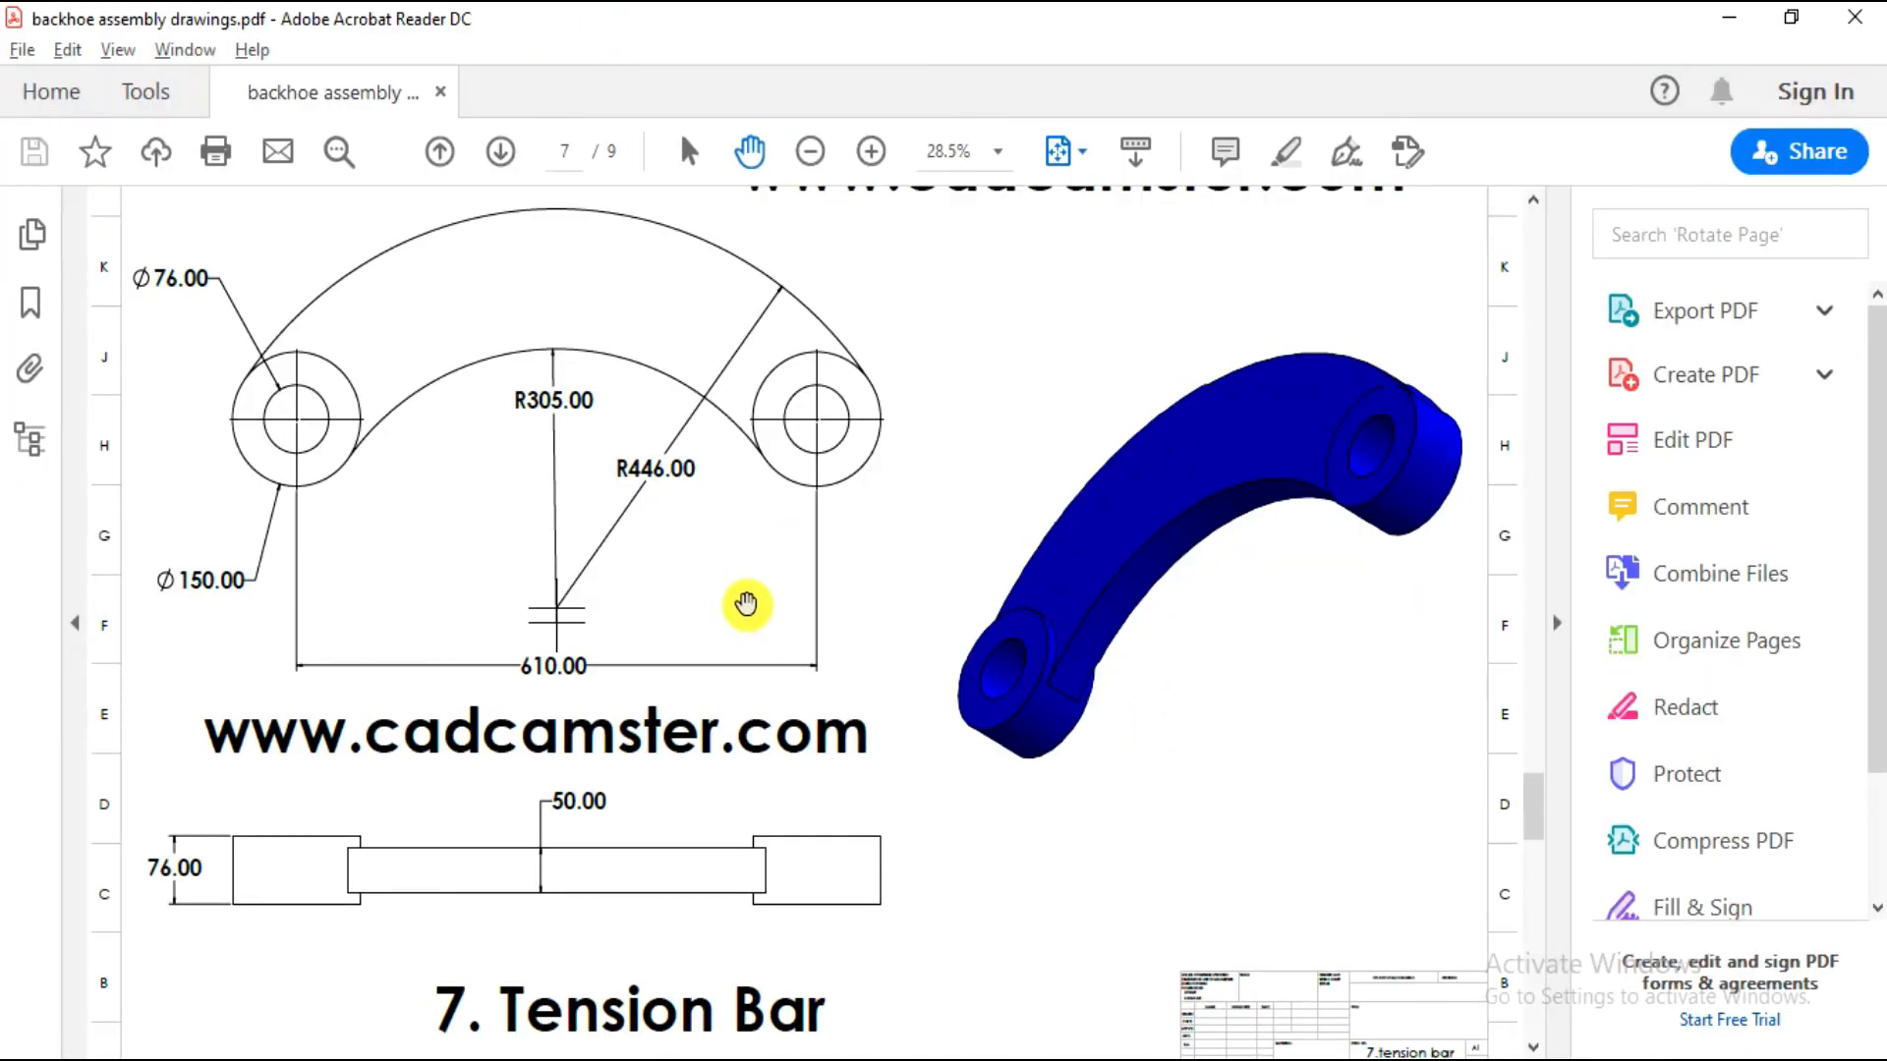
key(alt+Tab)
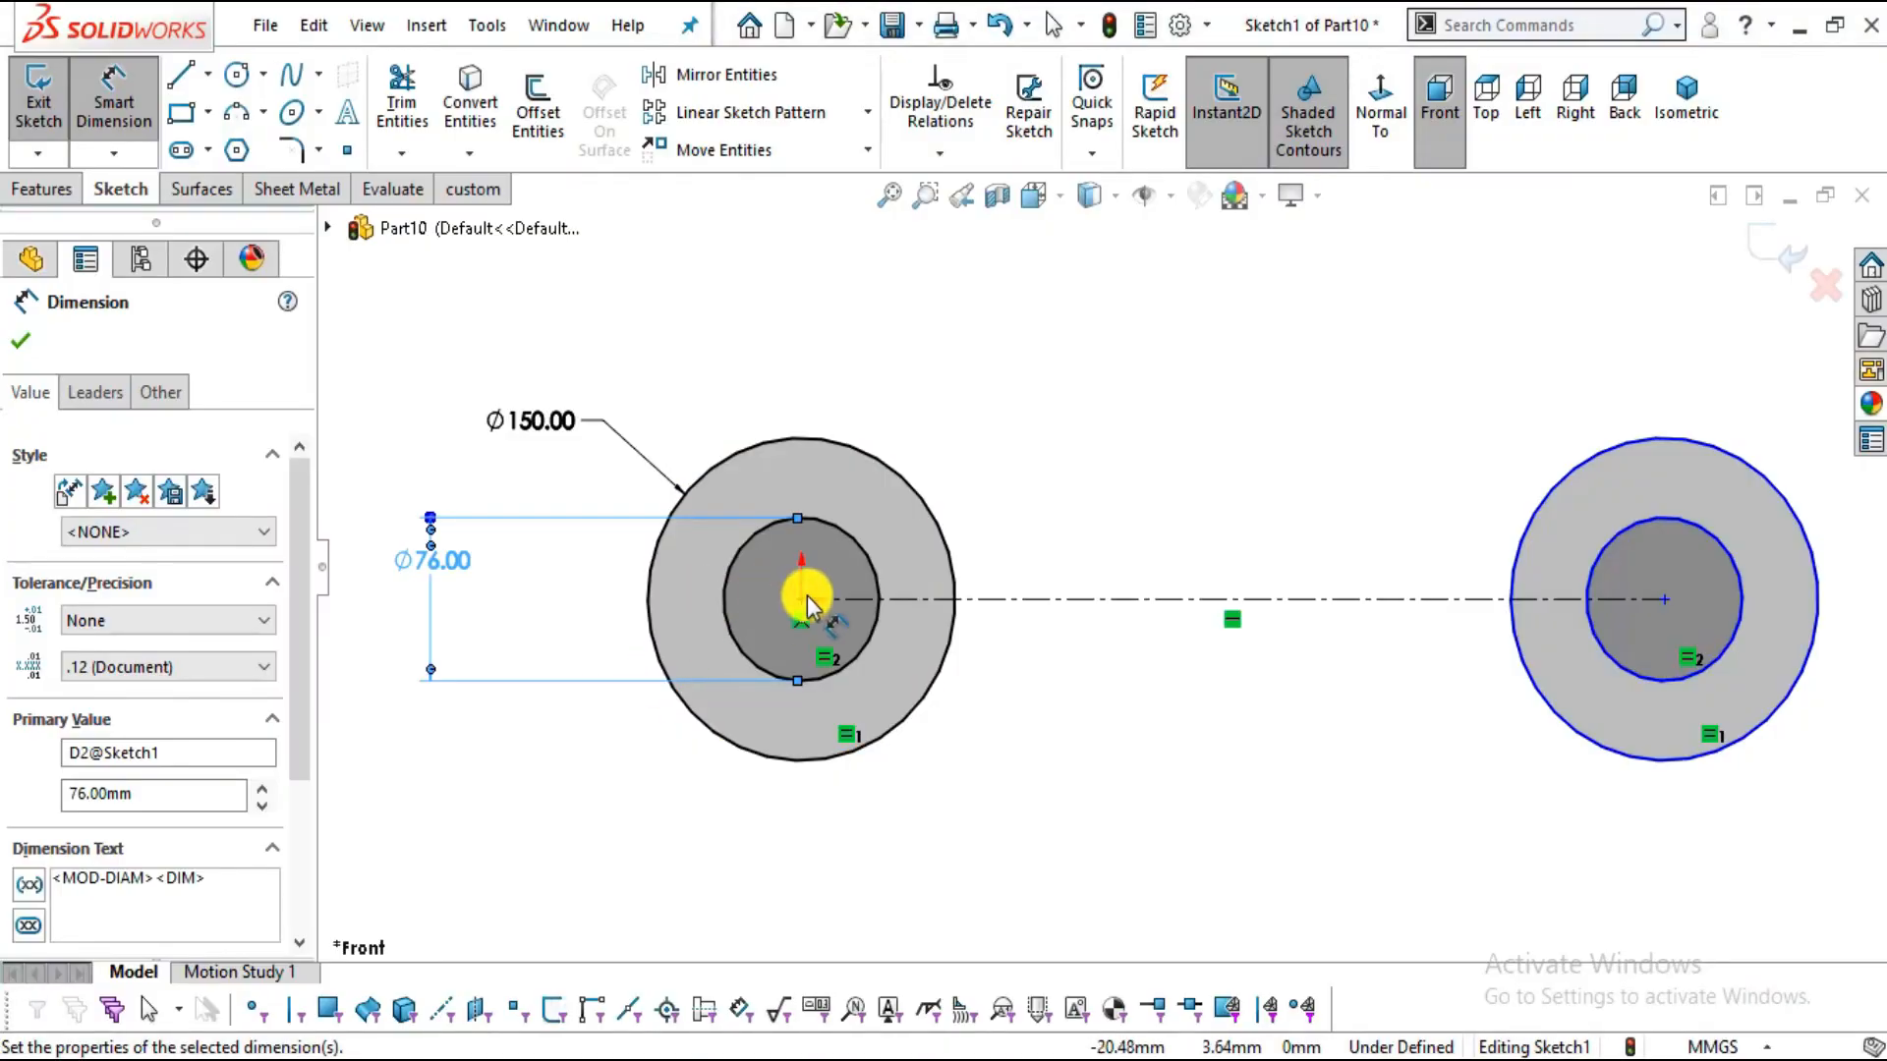
click(801, 600)
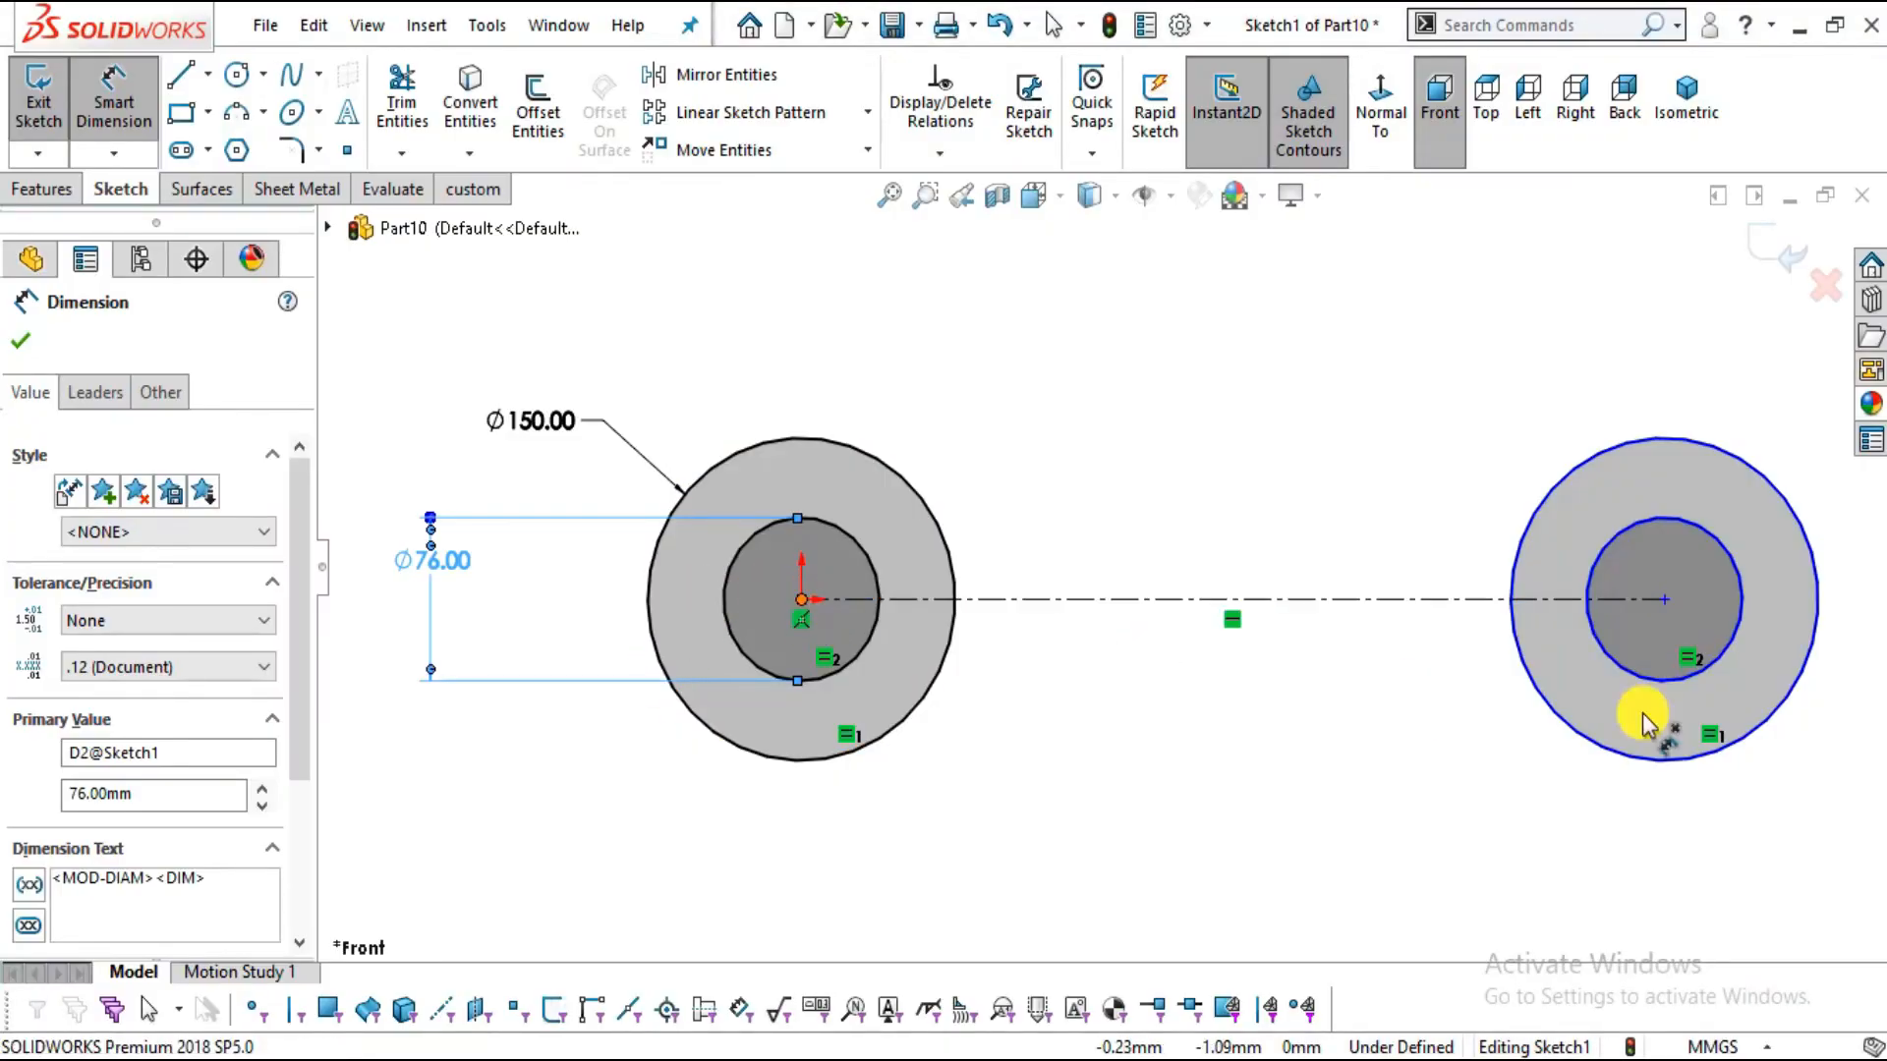
click(1664, 603)
click(1201, 893)
text(610)
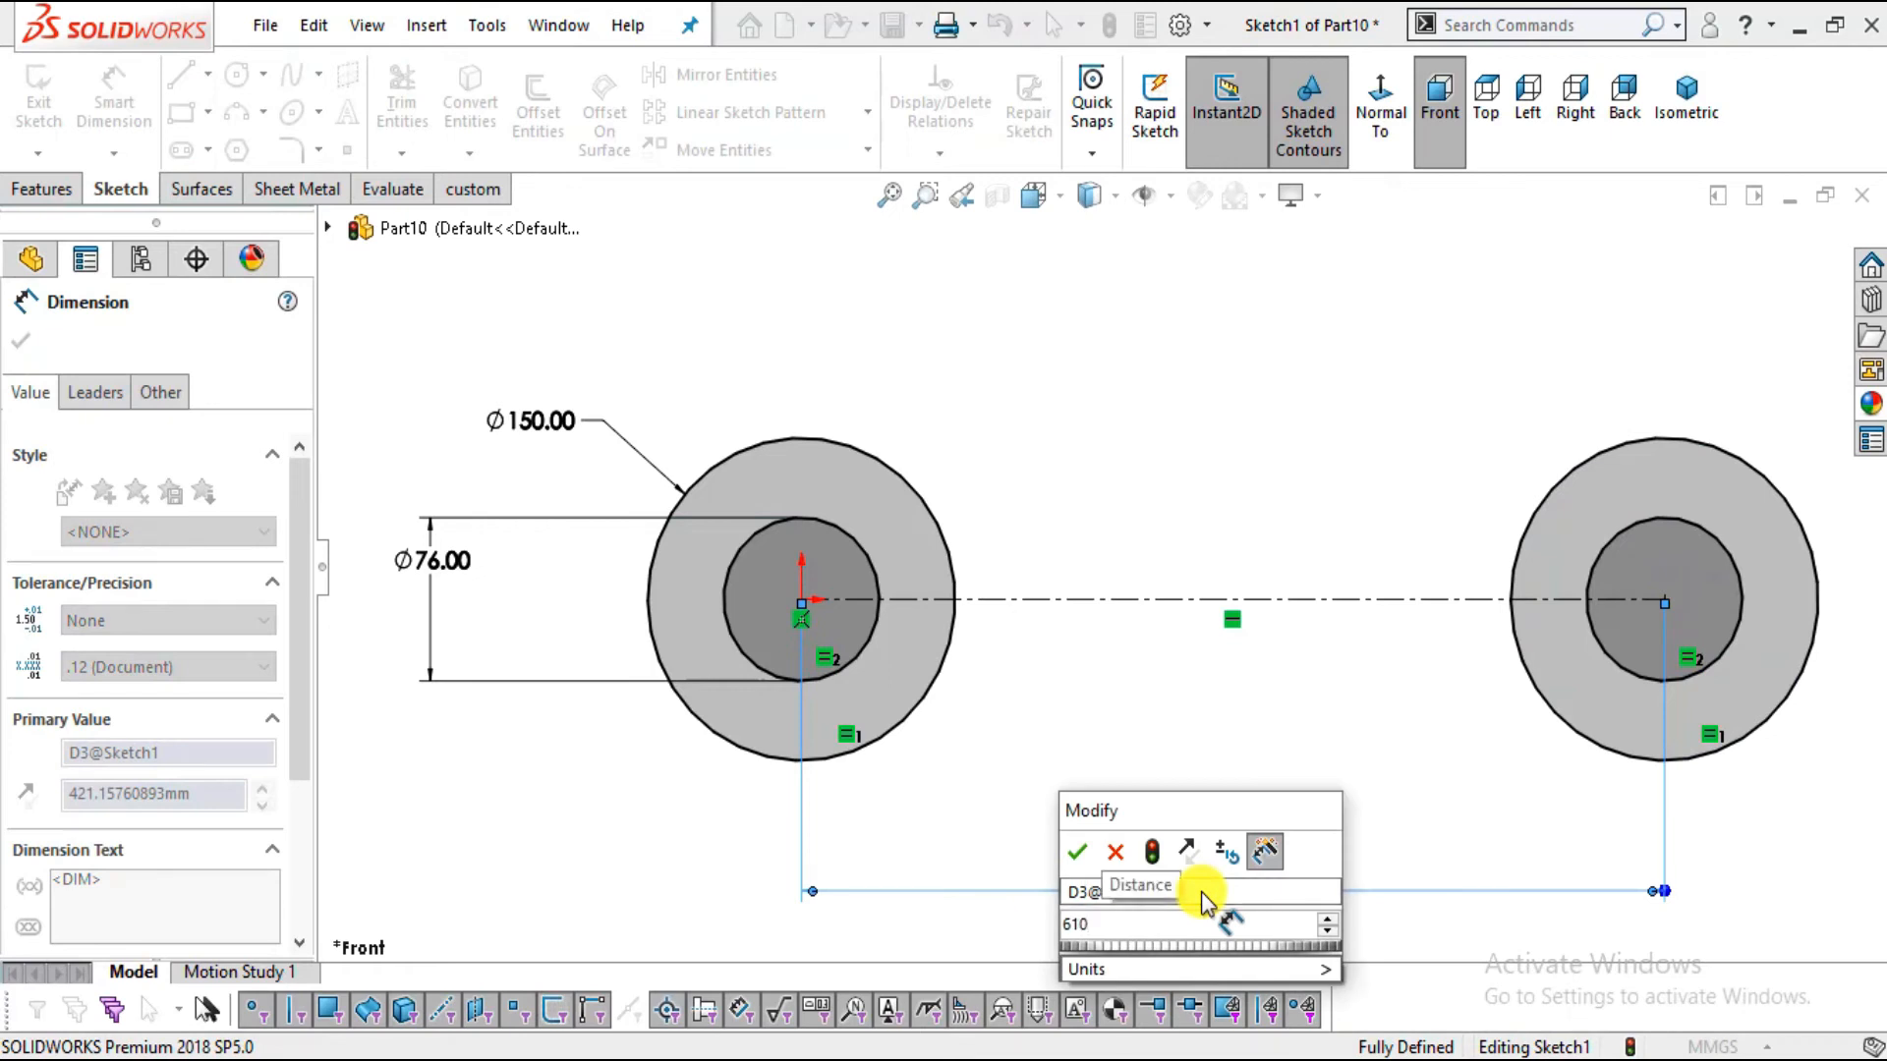
key(Return)
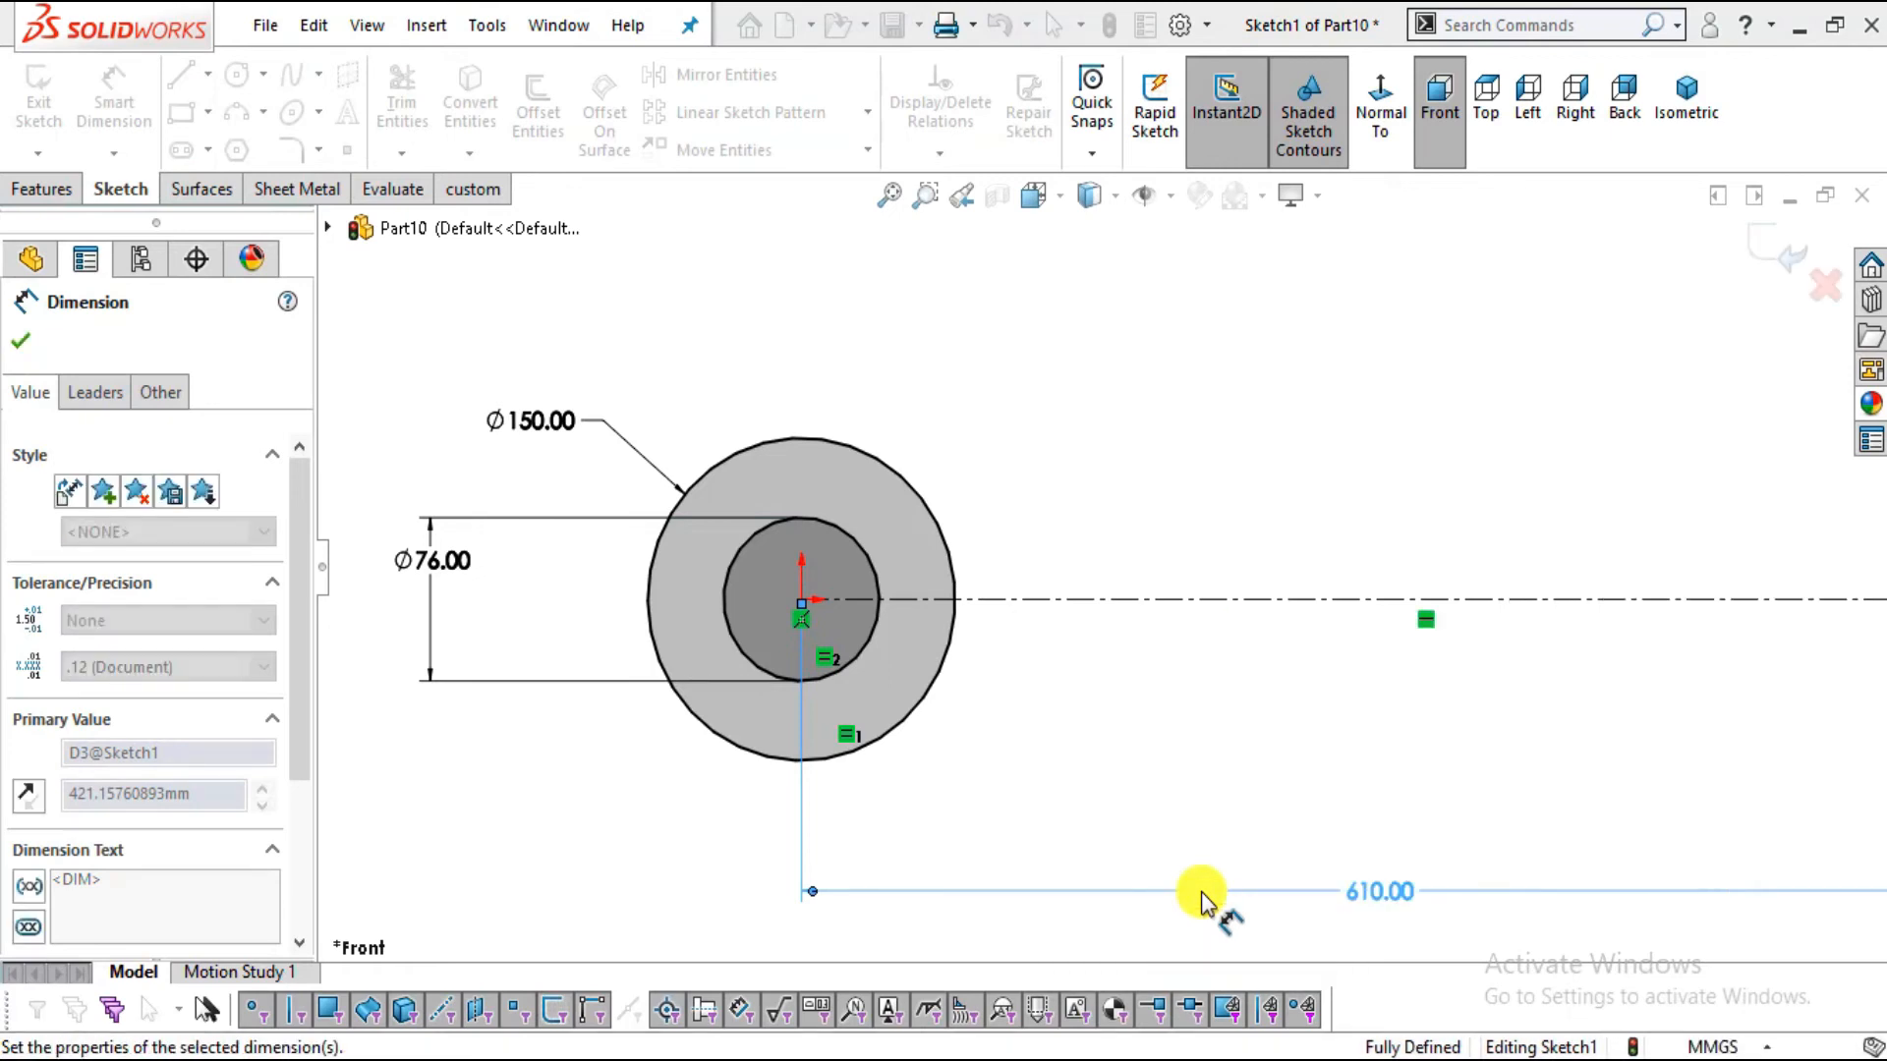
key(Escape)
Extrude the two ring profiles as a Mid Plane boss 76 mm deep, taking the depth from the drawing
scroll(1176, 764, up, 1)
scroll(1120, 555, up, 2)
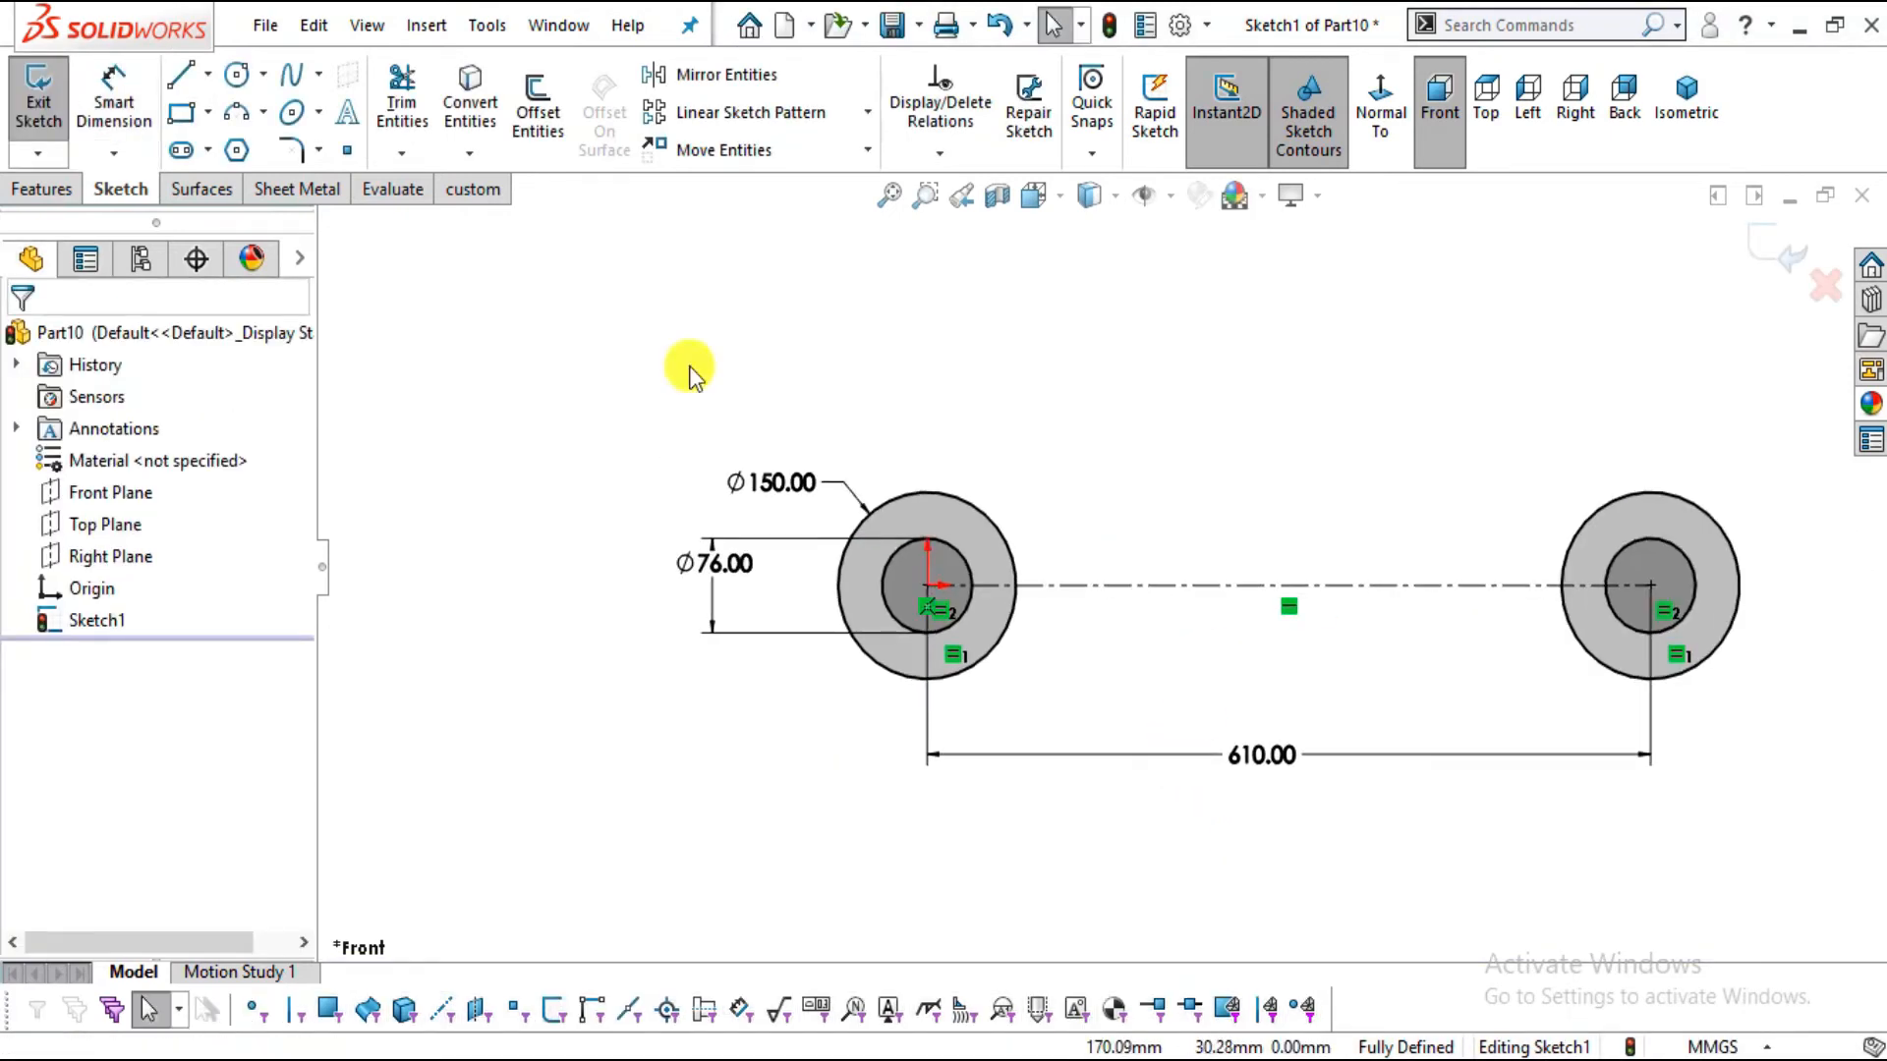
click(54, 196)
click(49, 108)
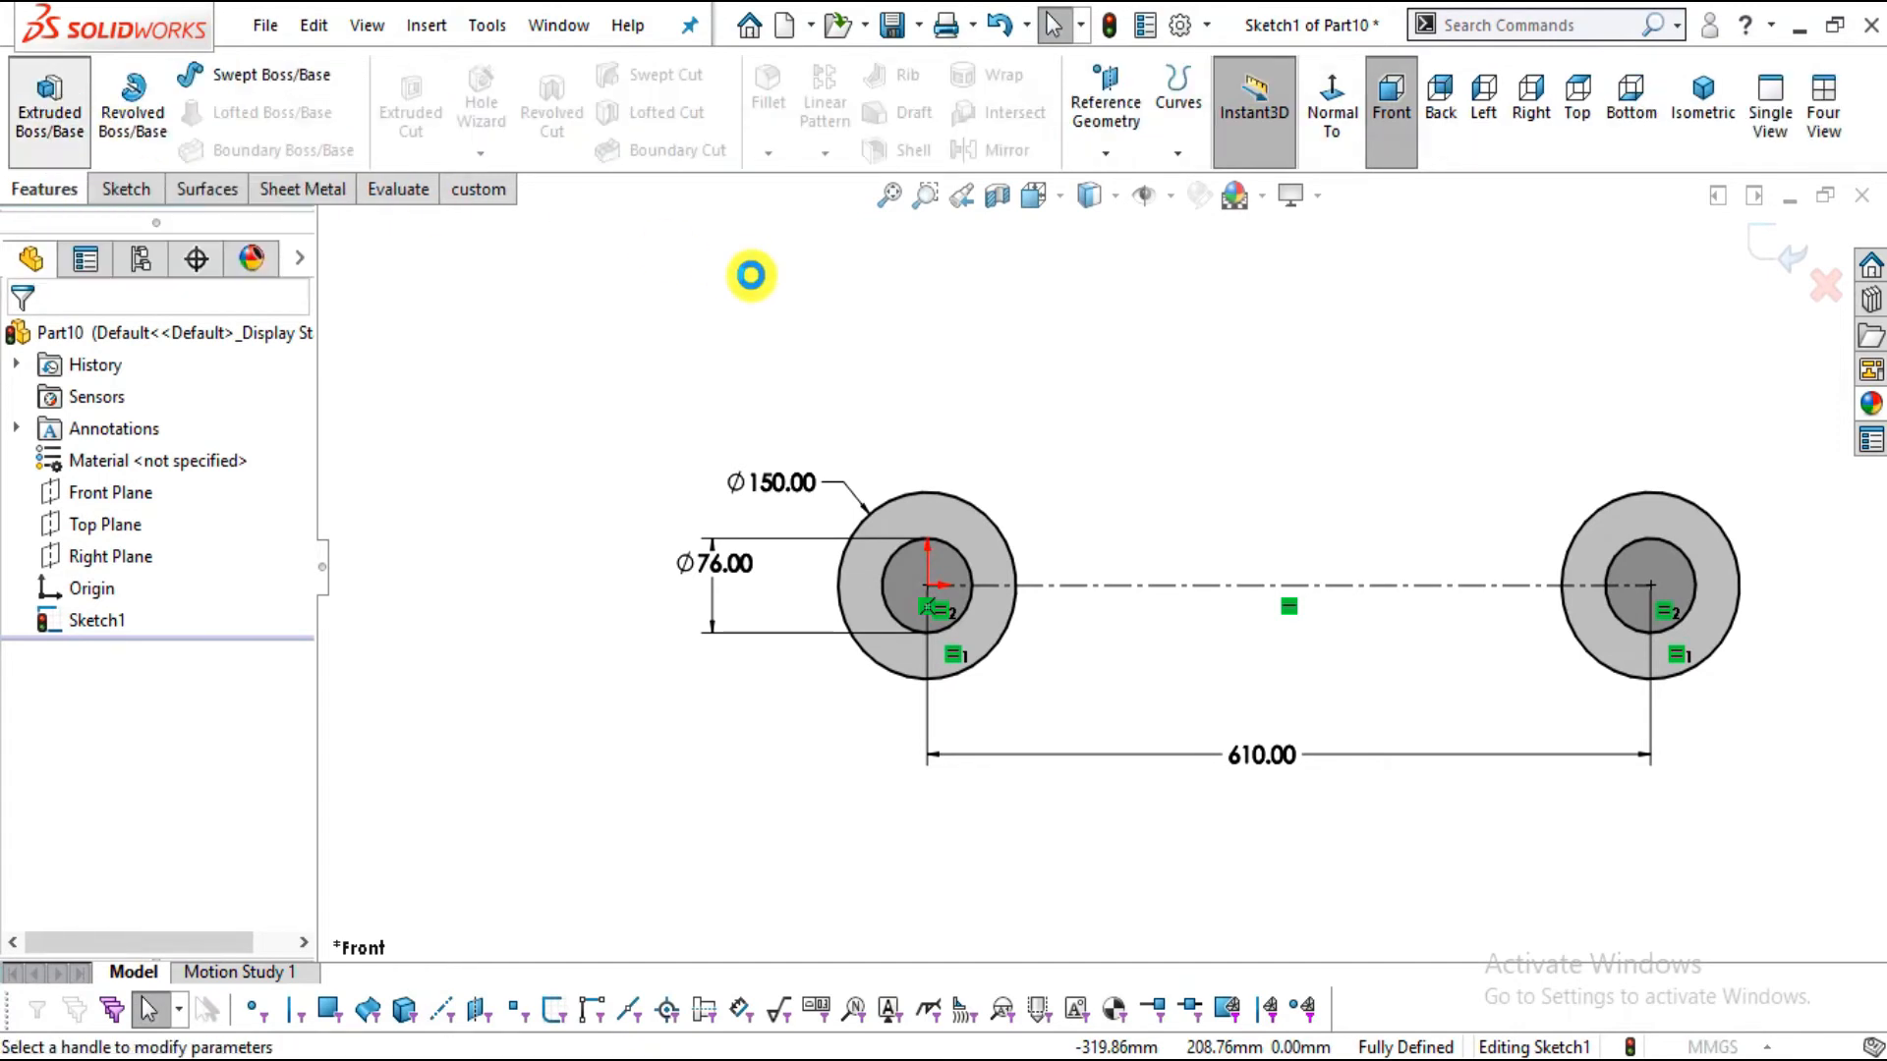
click(154, 514)
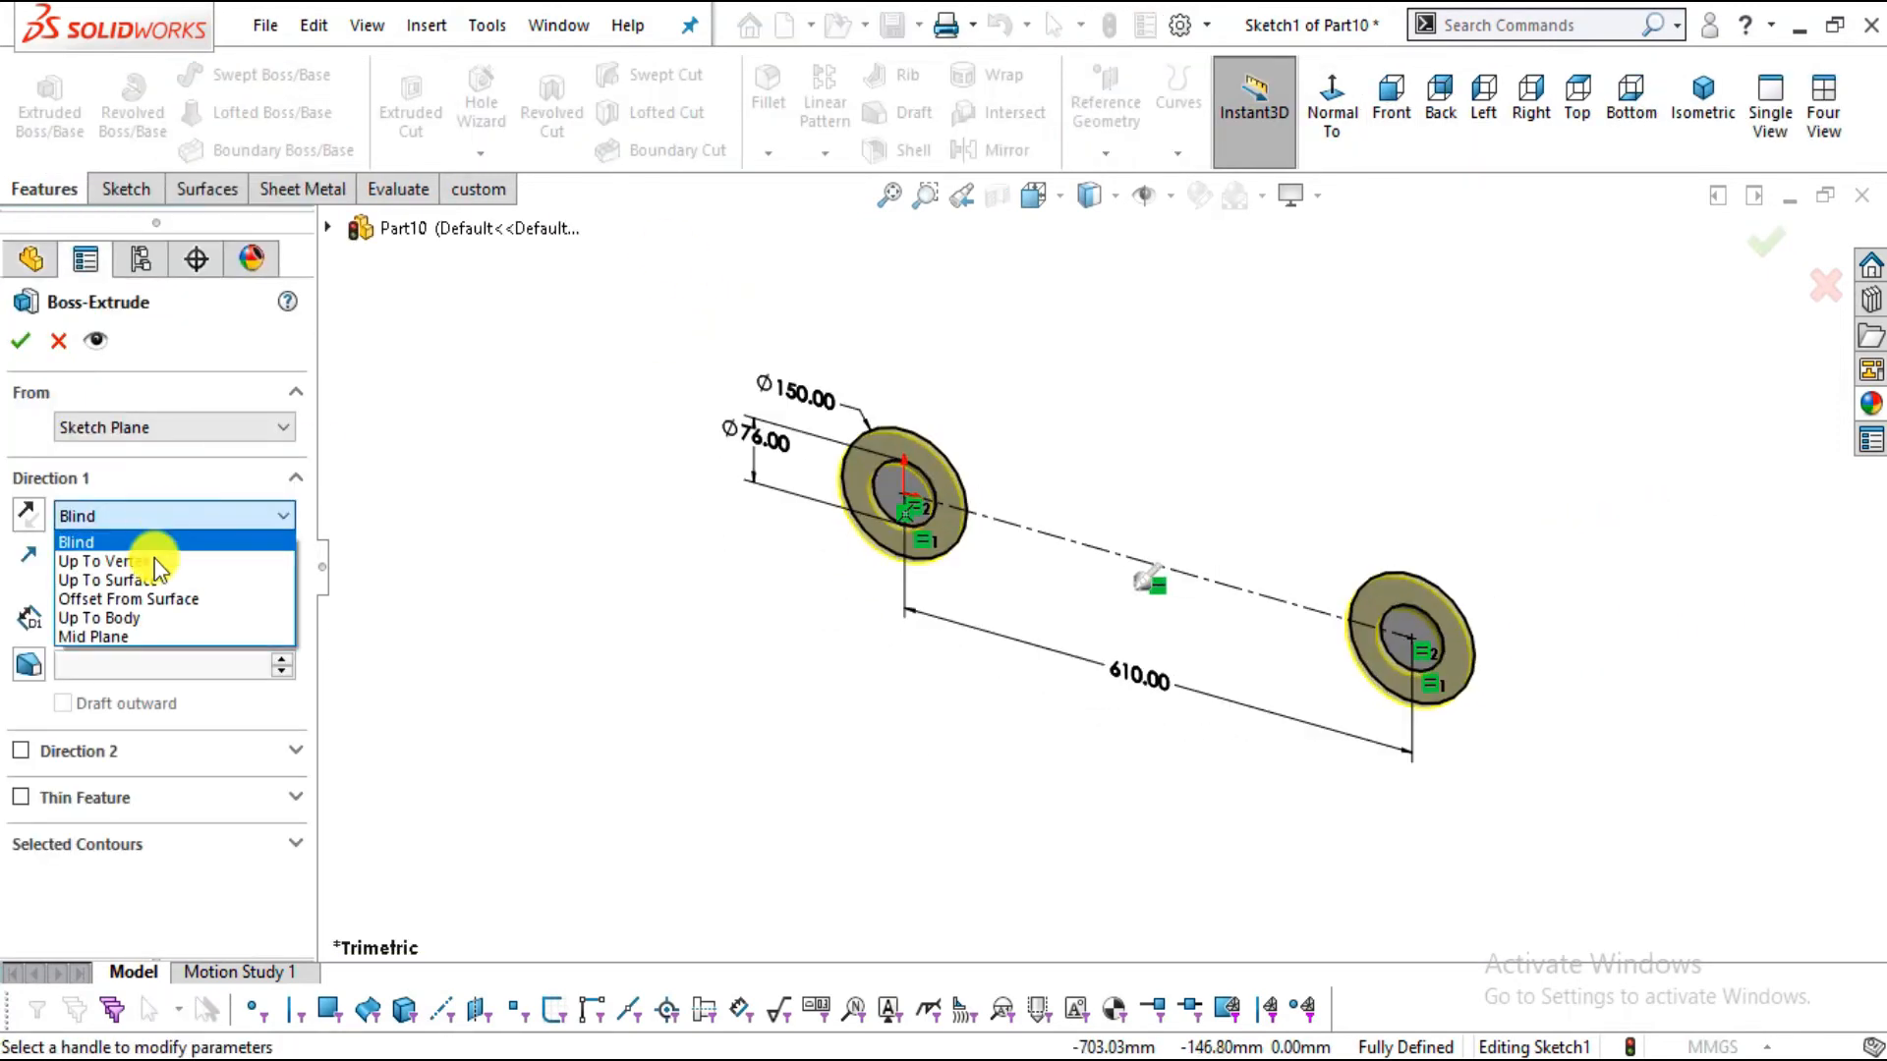
click(155, 638)
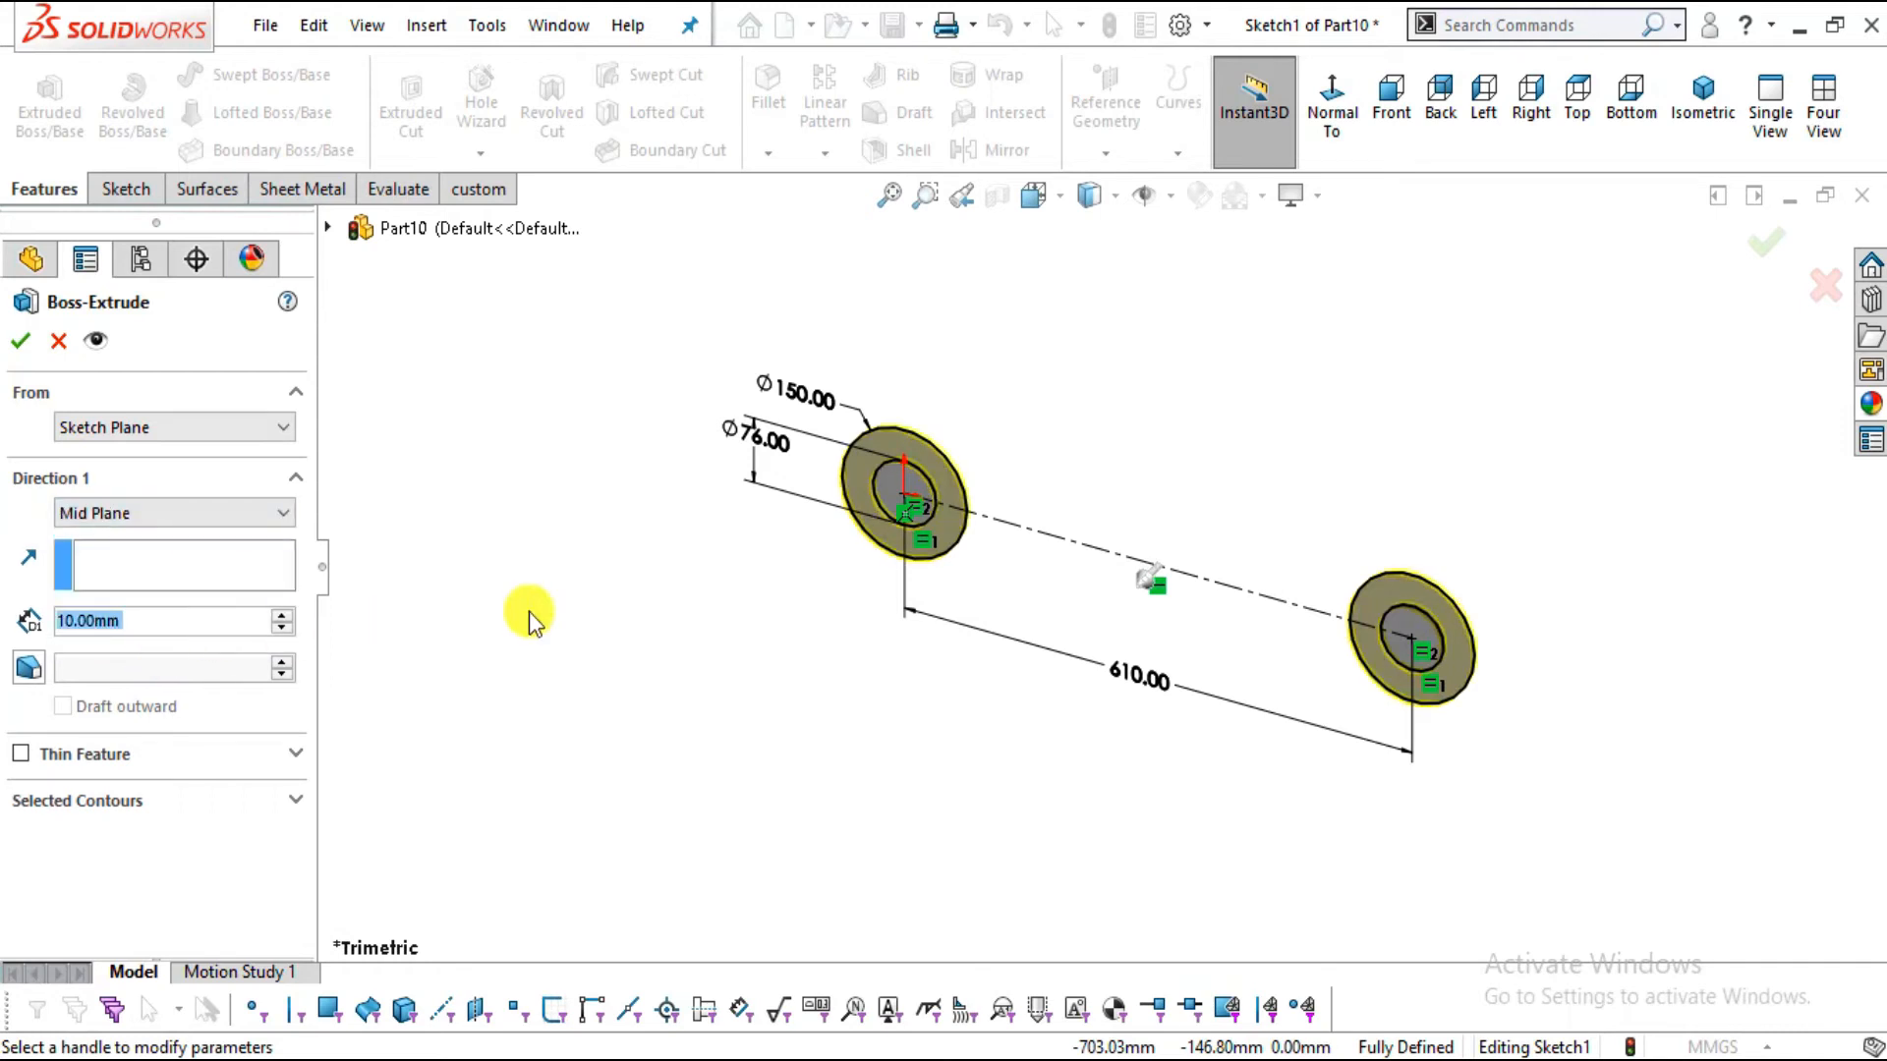
key(alt+Tab)
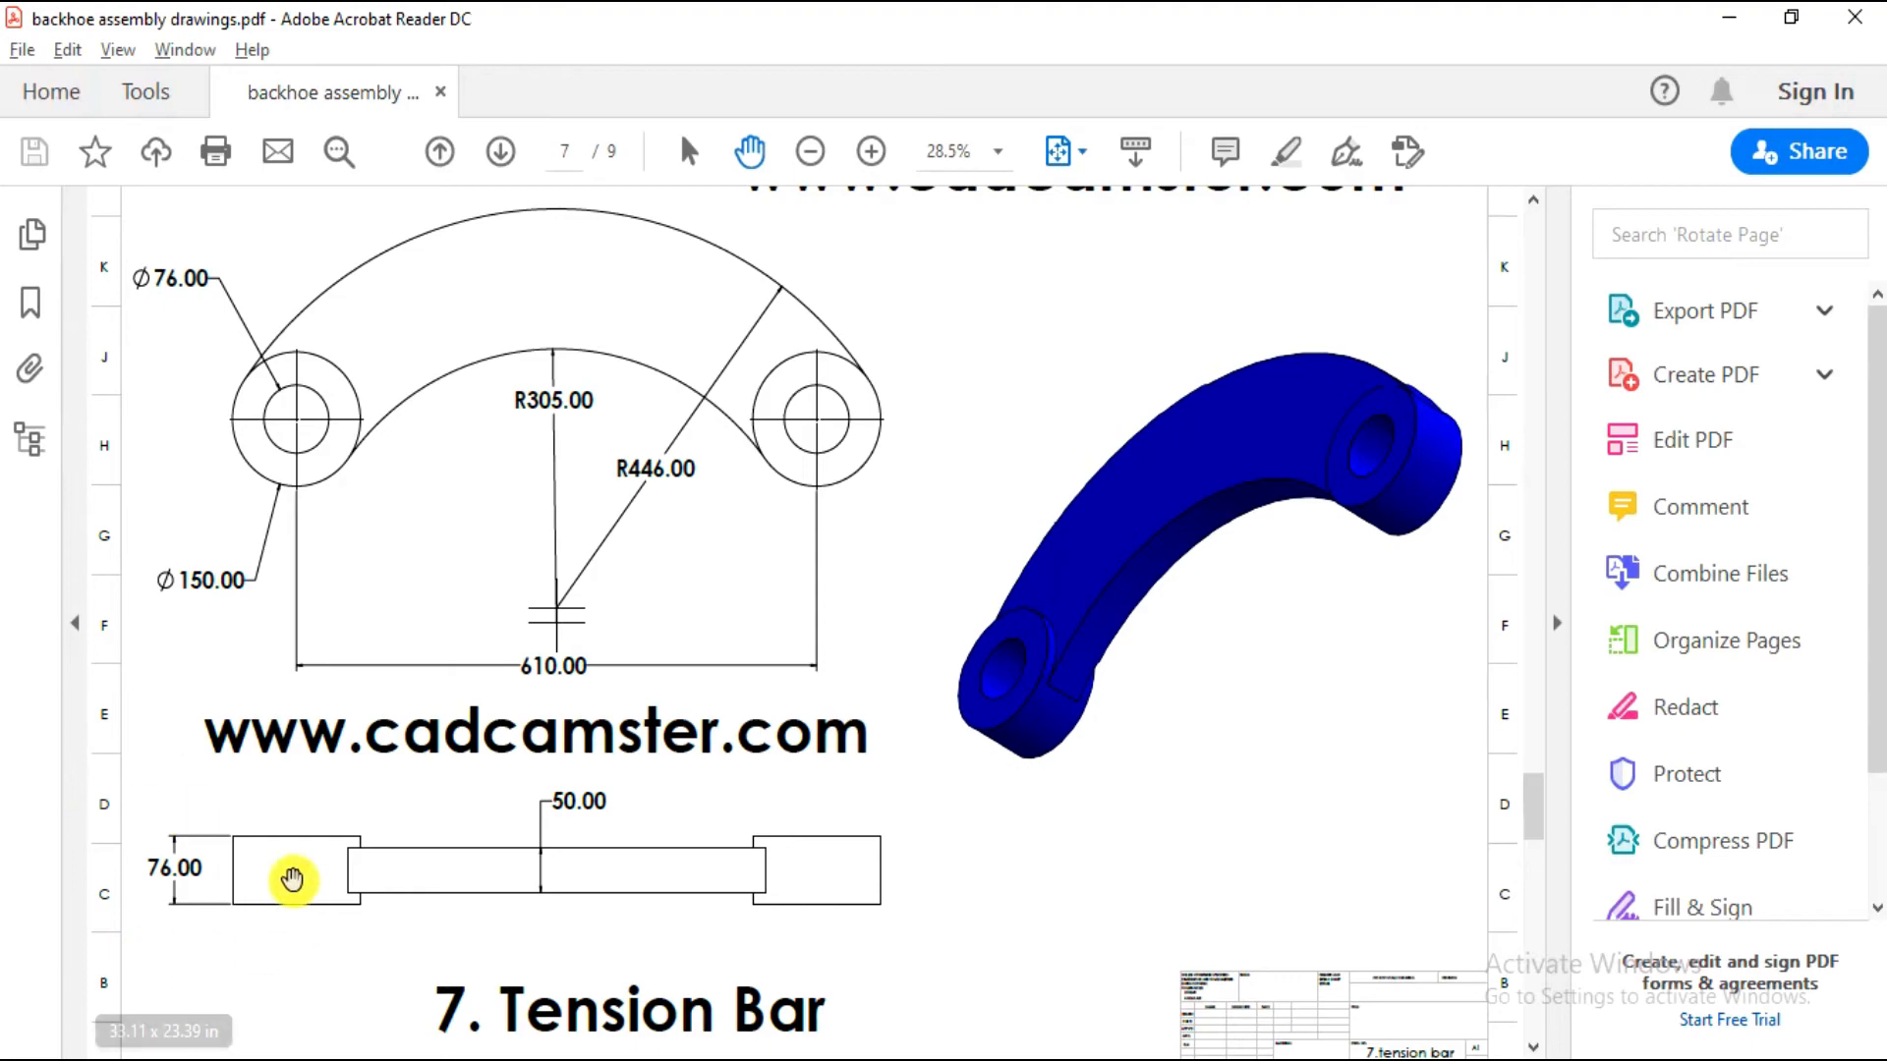
key(alt+Tab)
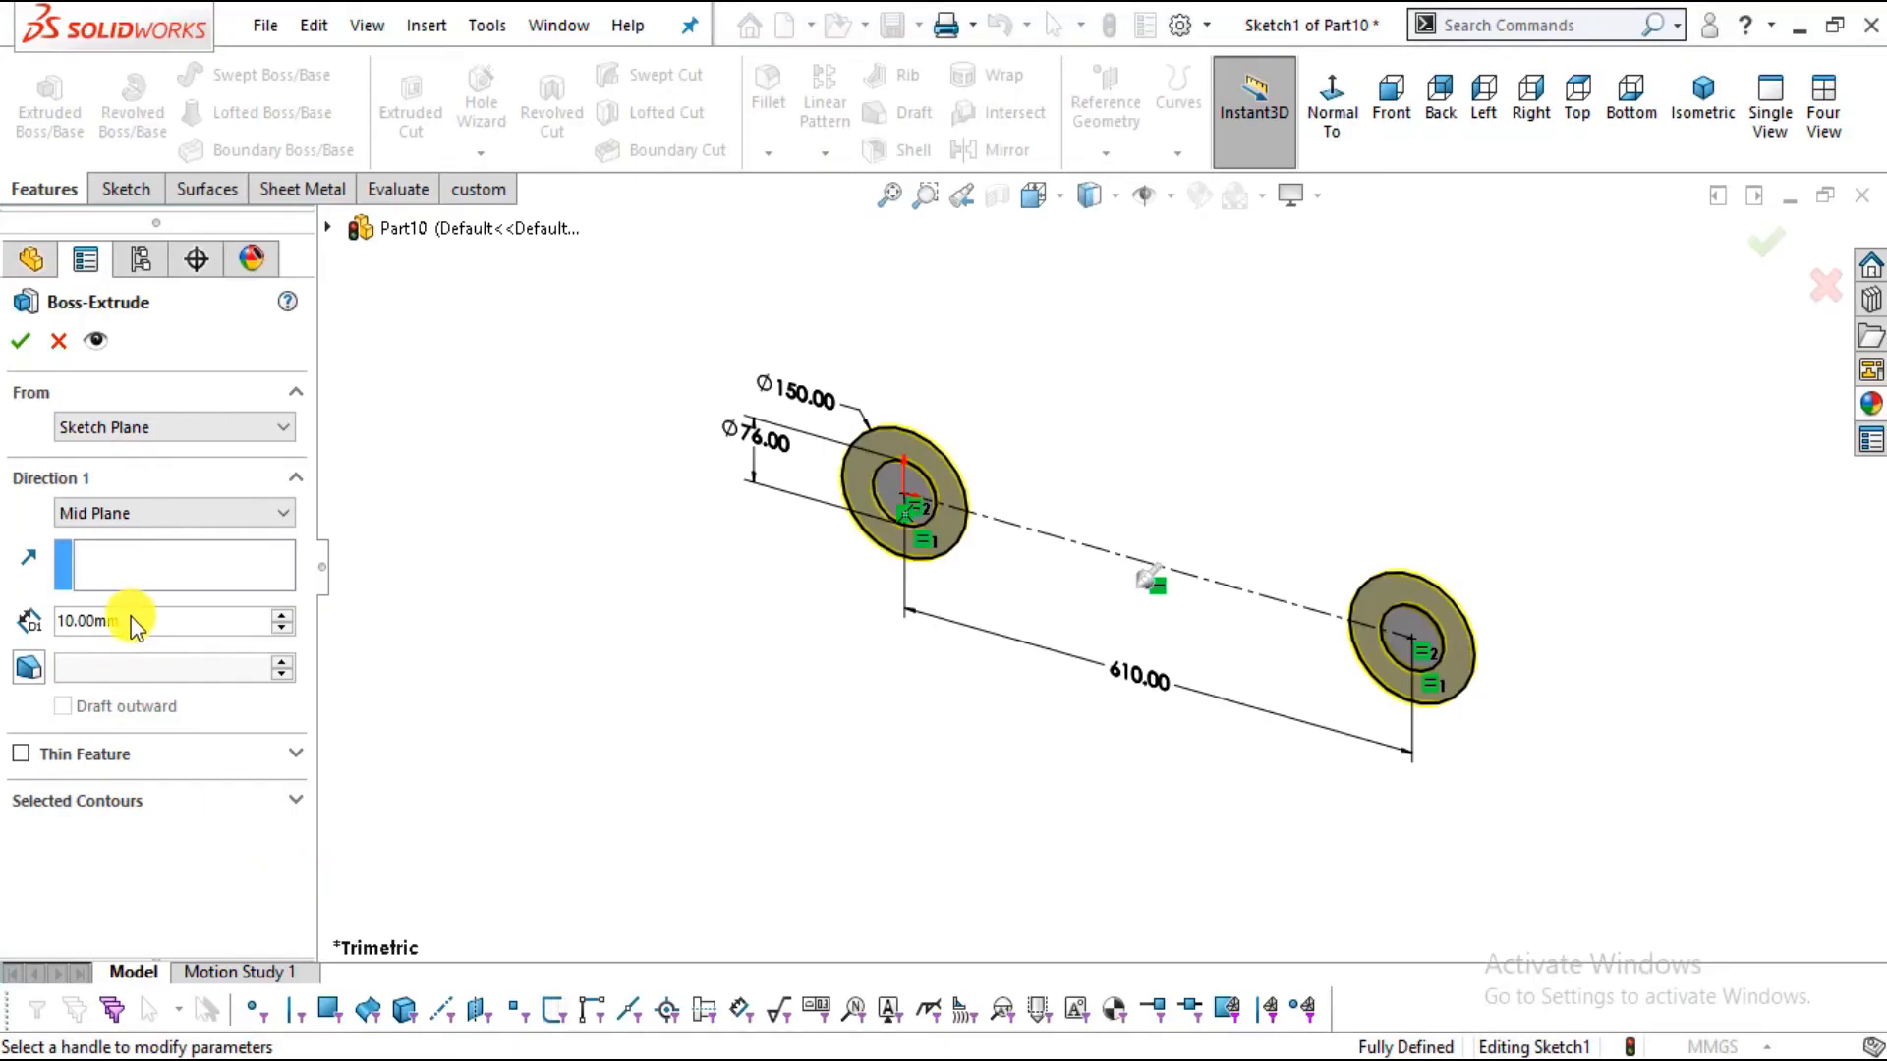
drag(130, 619, 21, 616)
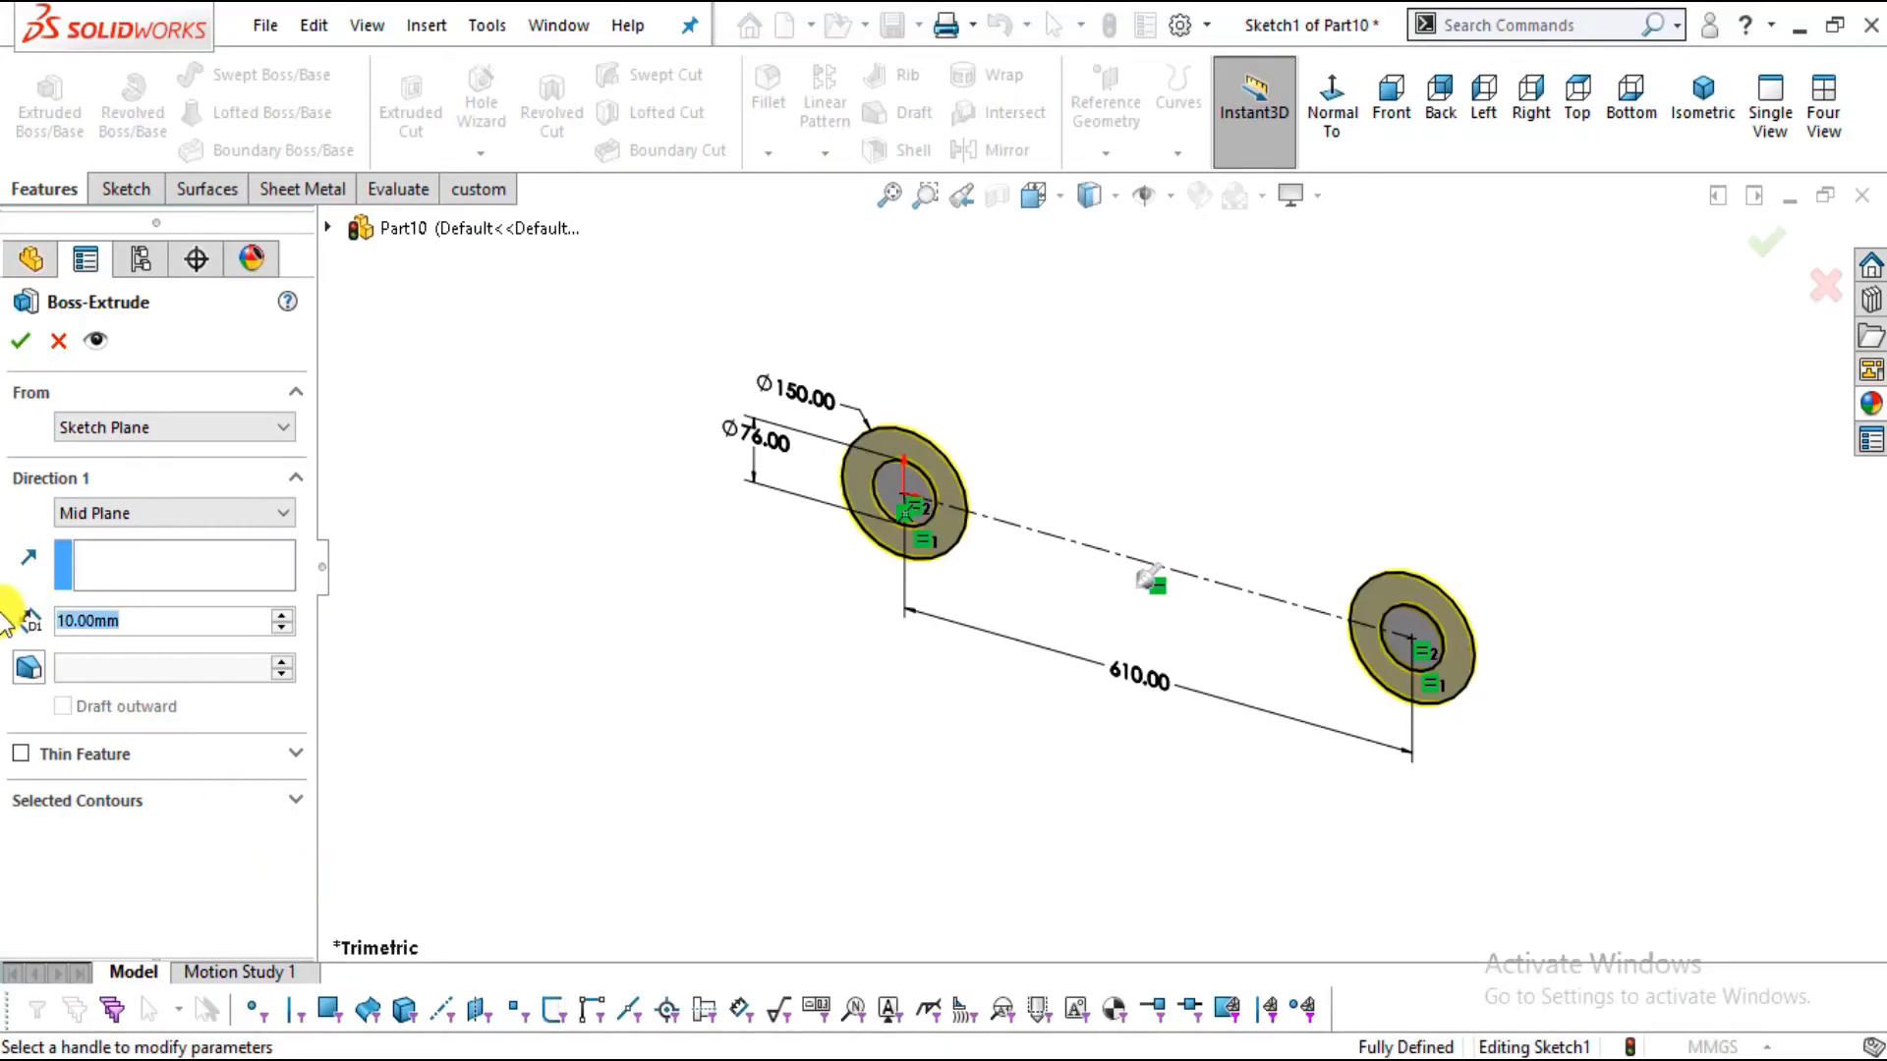
text(76)
key(Return)
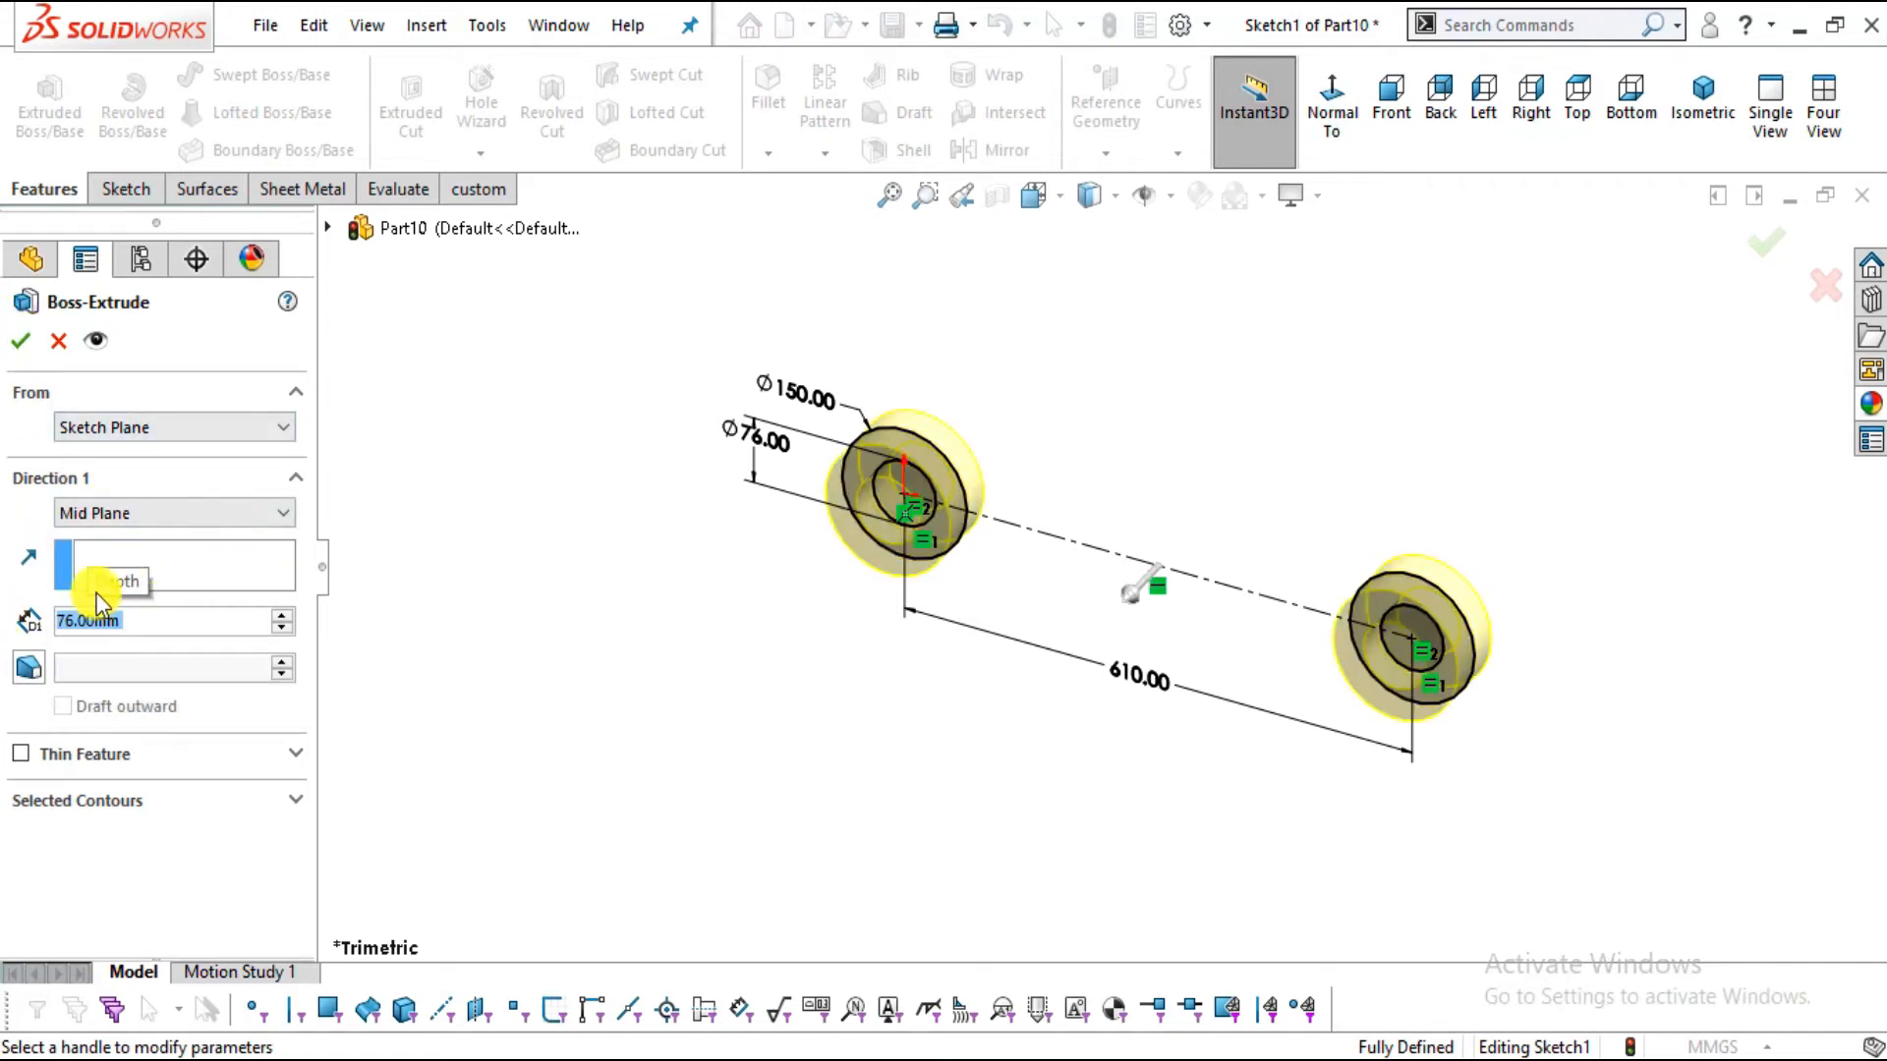
click(20, 340)
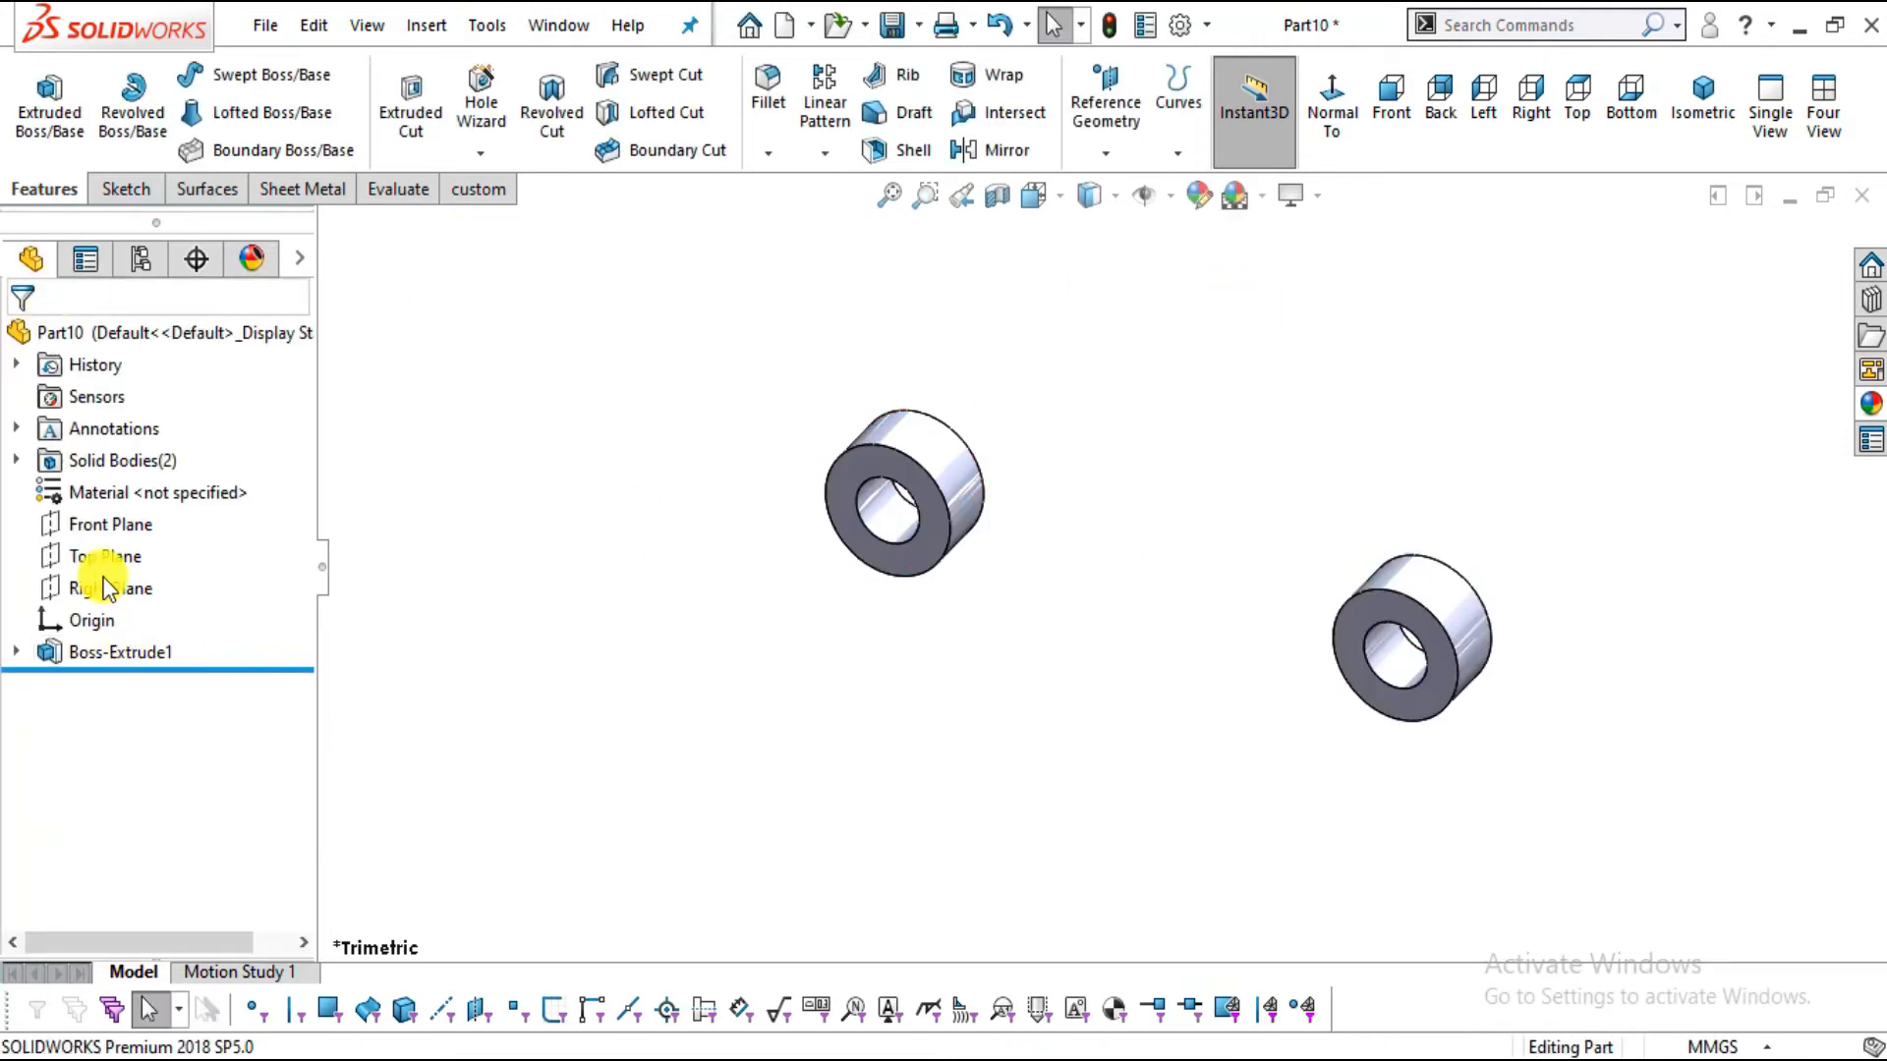
Start a new sketch on the Front Plane, viewed normal to it
click(99, 524)
click(1334, 108)
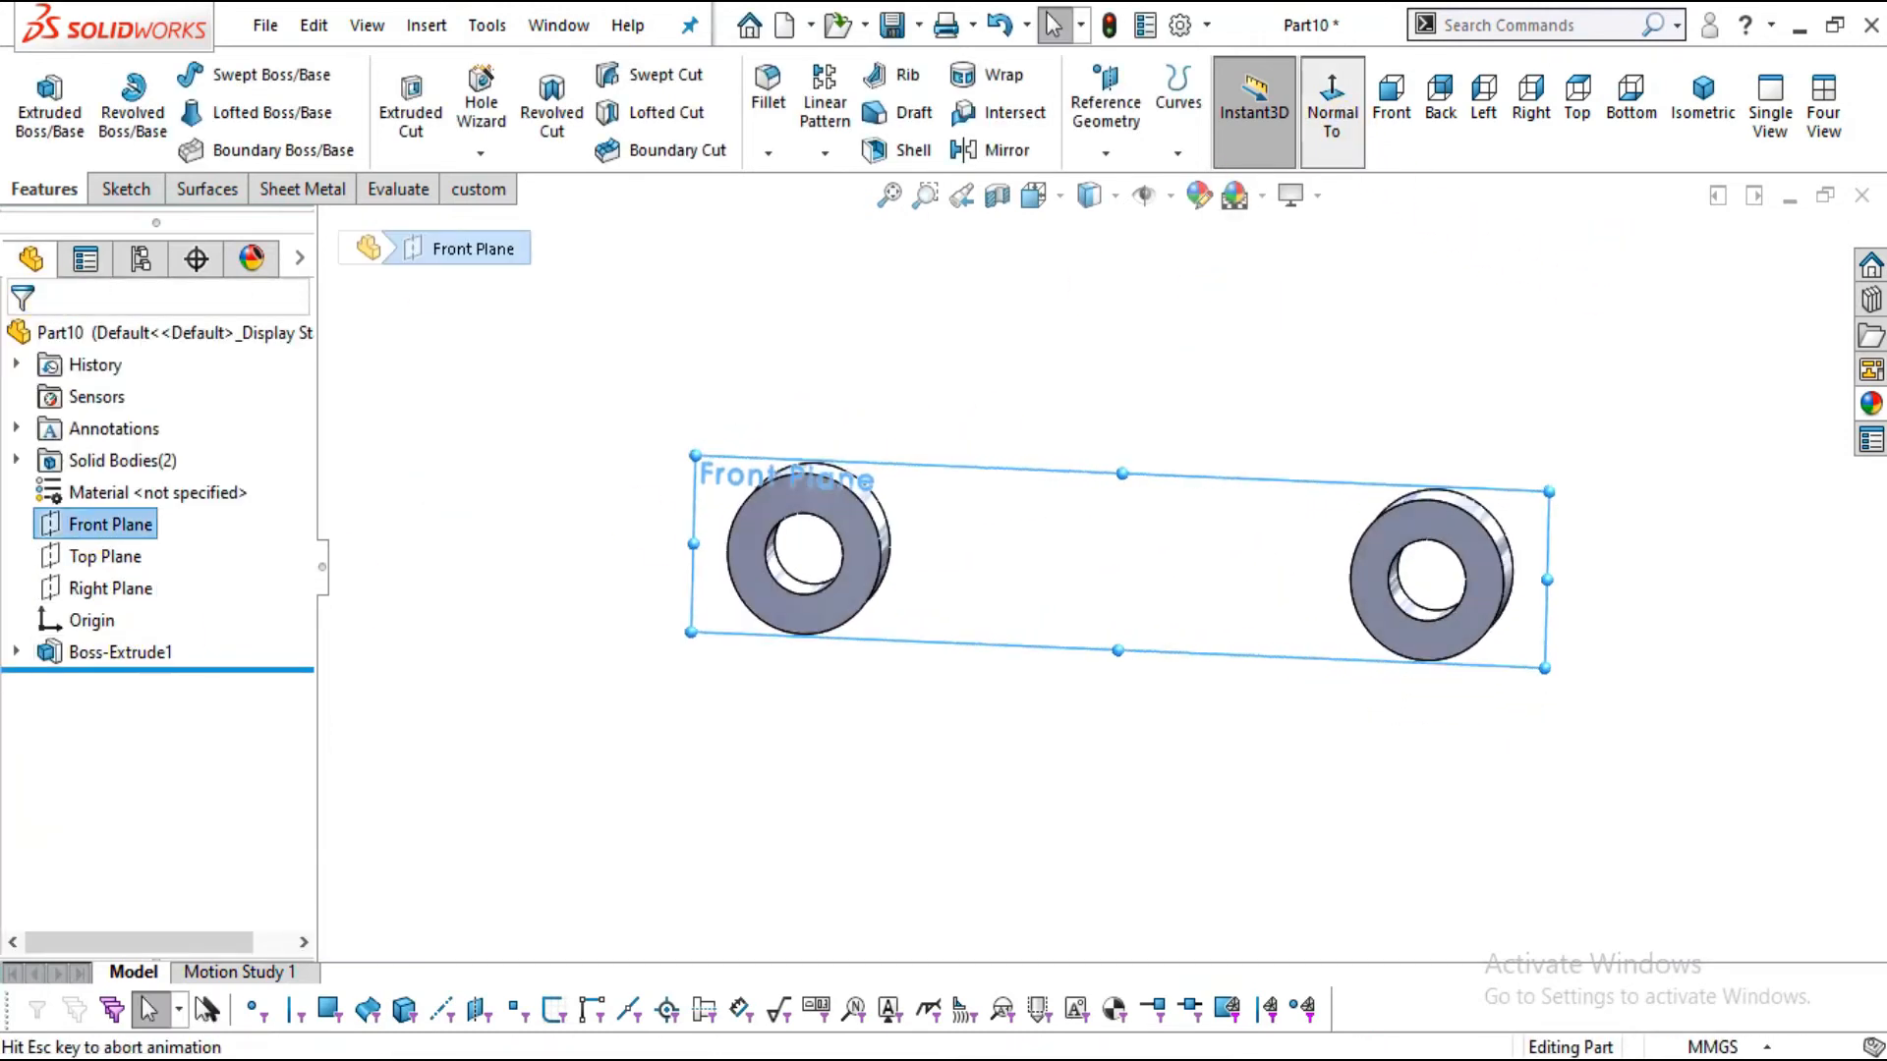
click(122, 189)
click(41, 103)
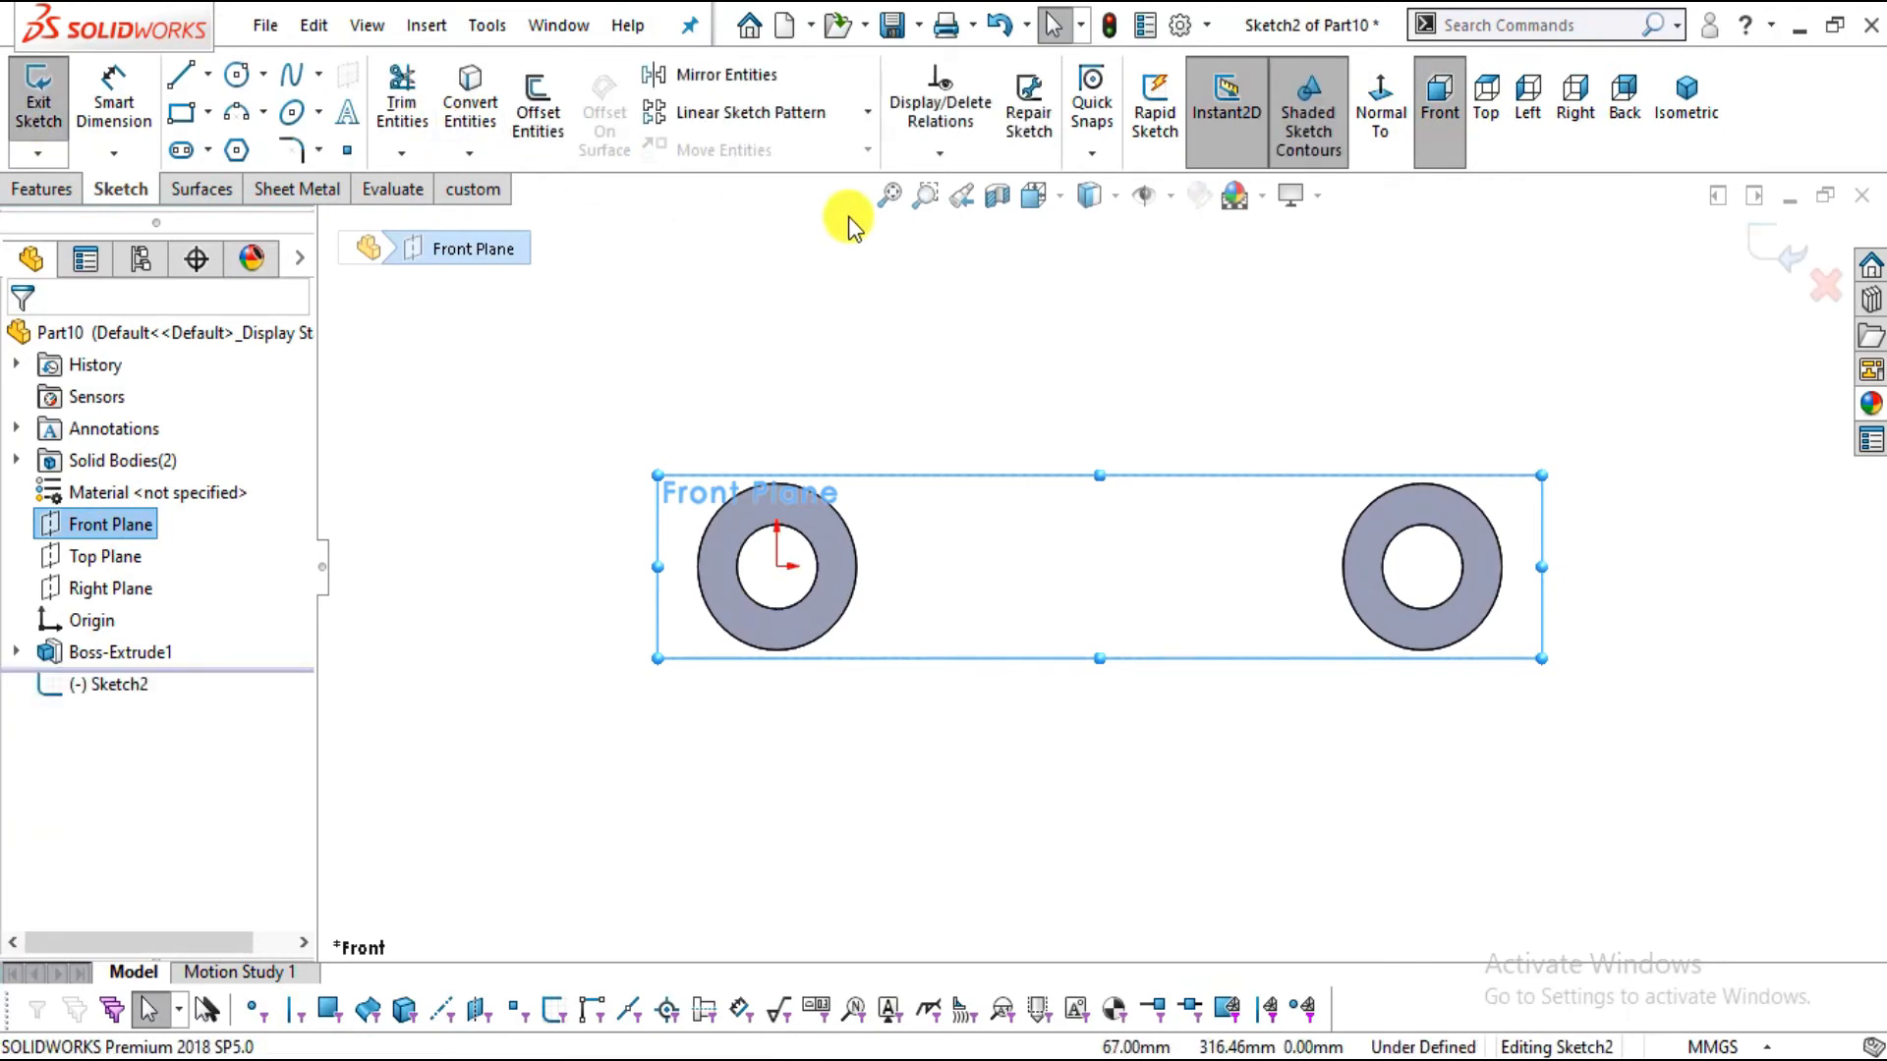
Draw an upward-bulging three-point arc of about 518 mm radius between the lower outer edges of the two rings, after consulting the drawing
key(alt+Tab)
key(alt+Tab)
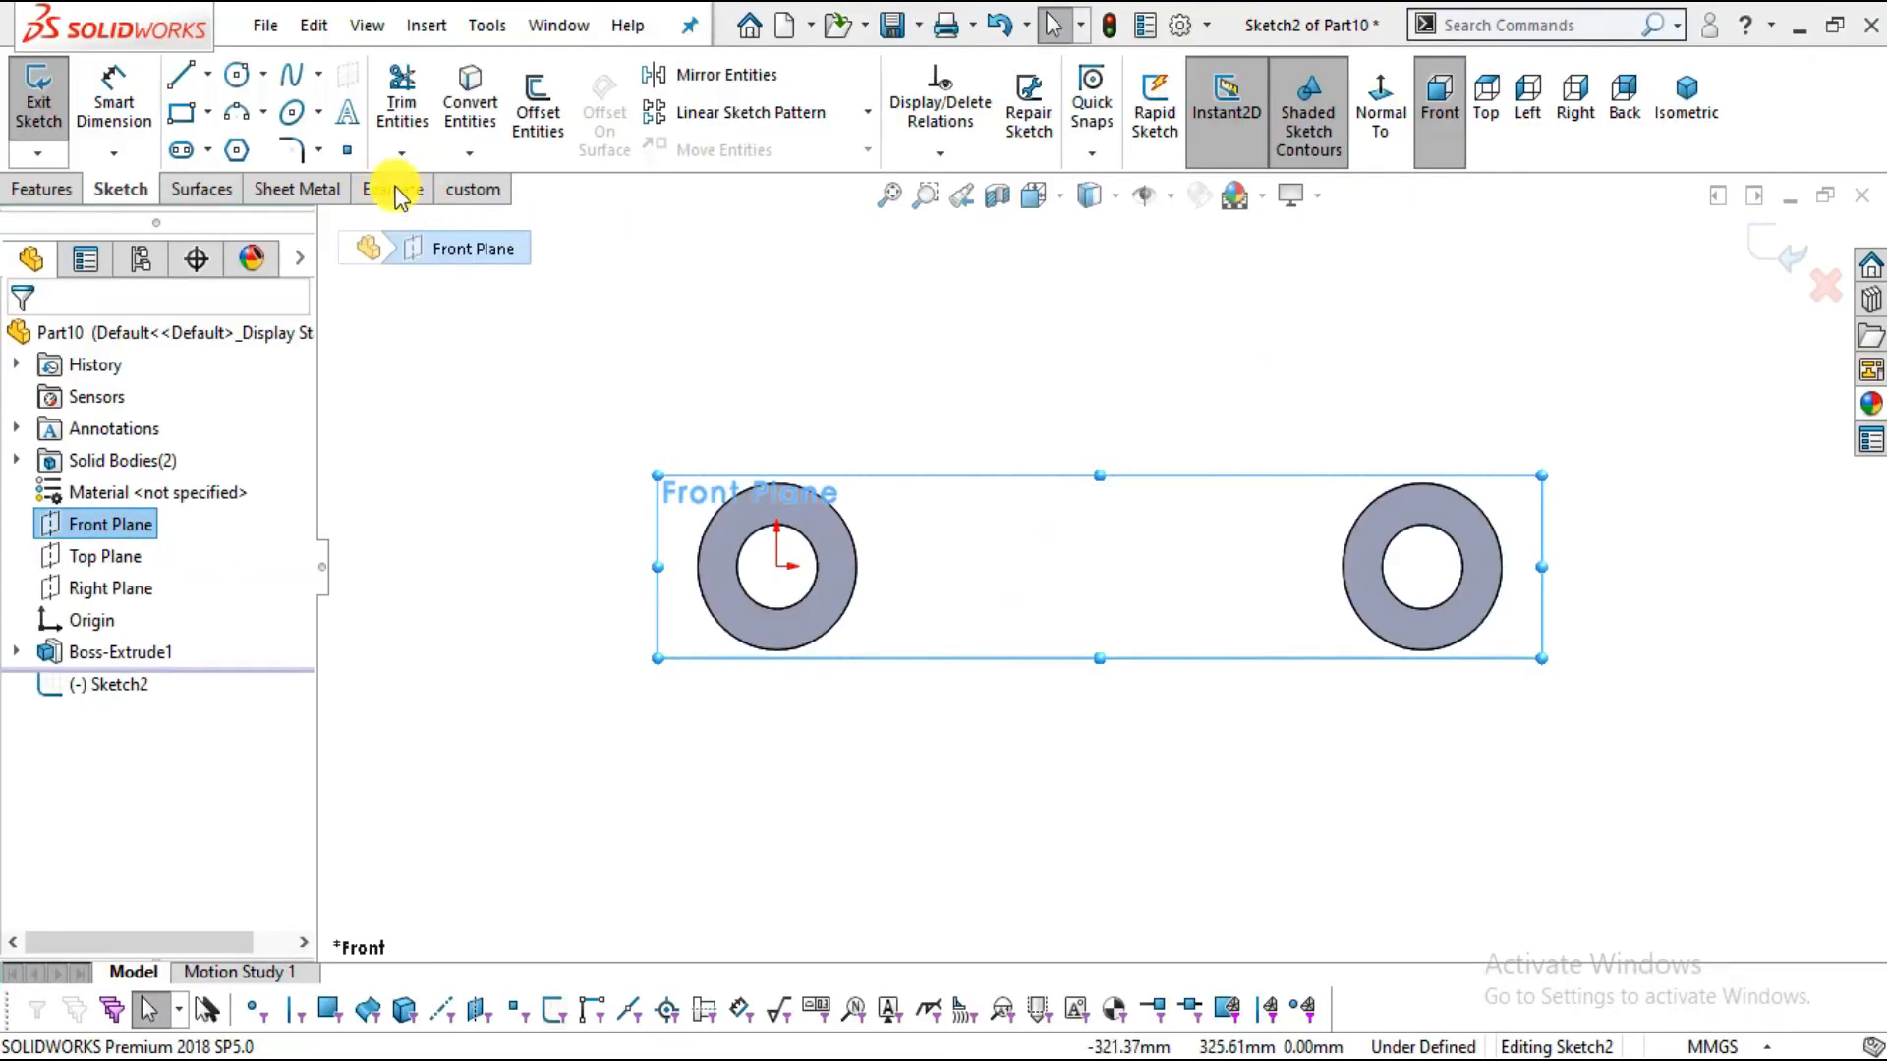
click(238, 116)
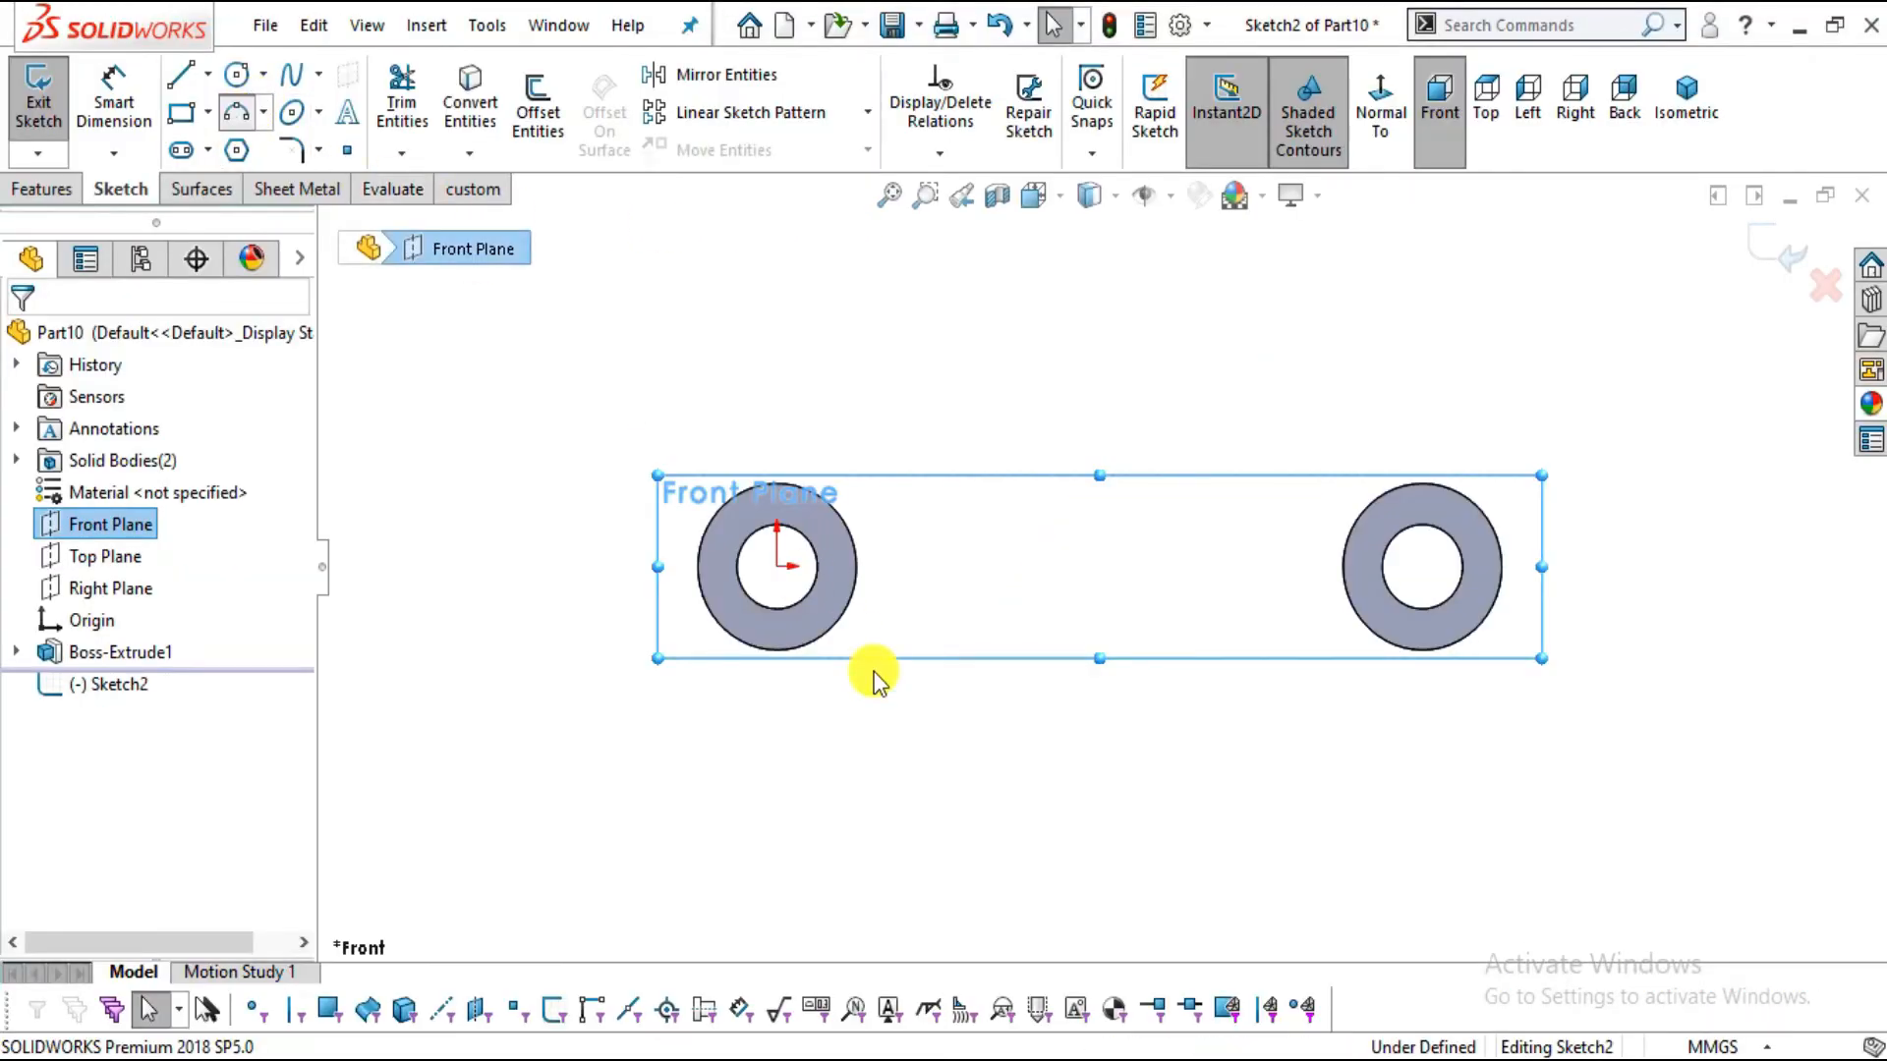
click(797, 652)
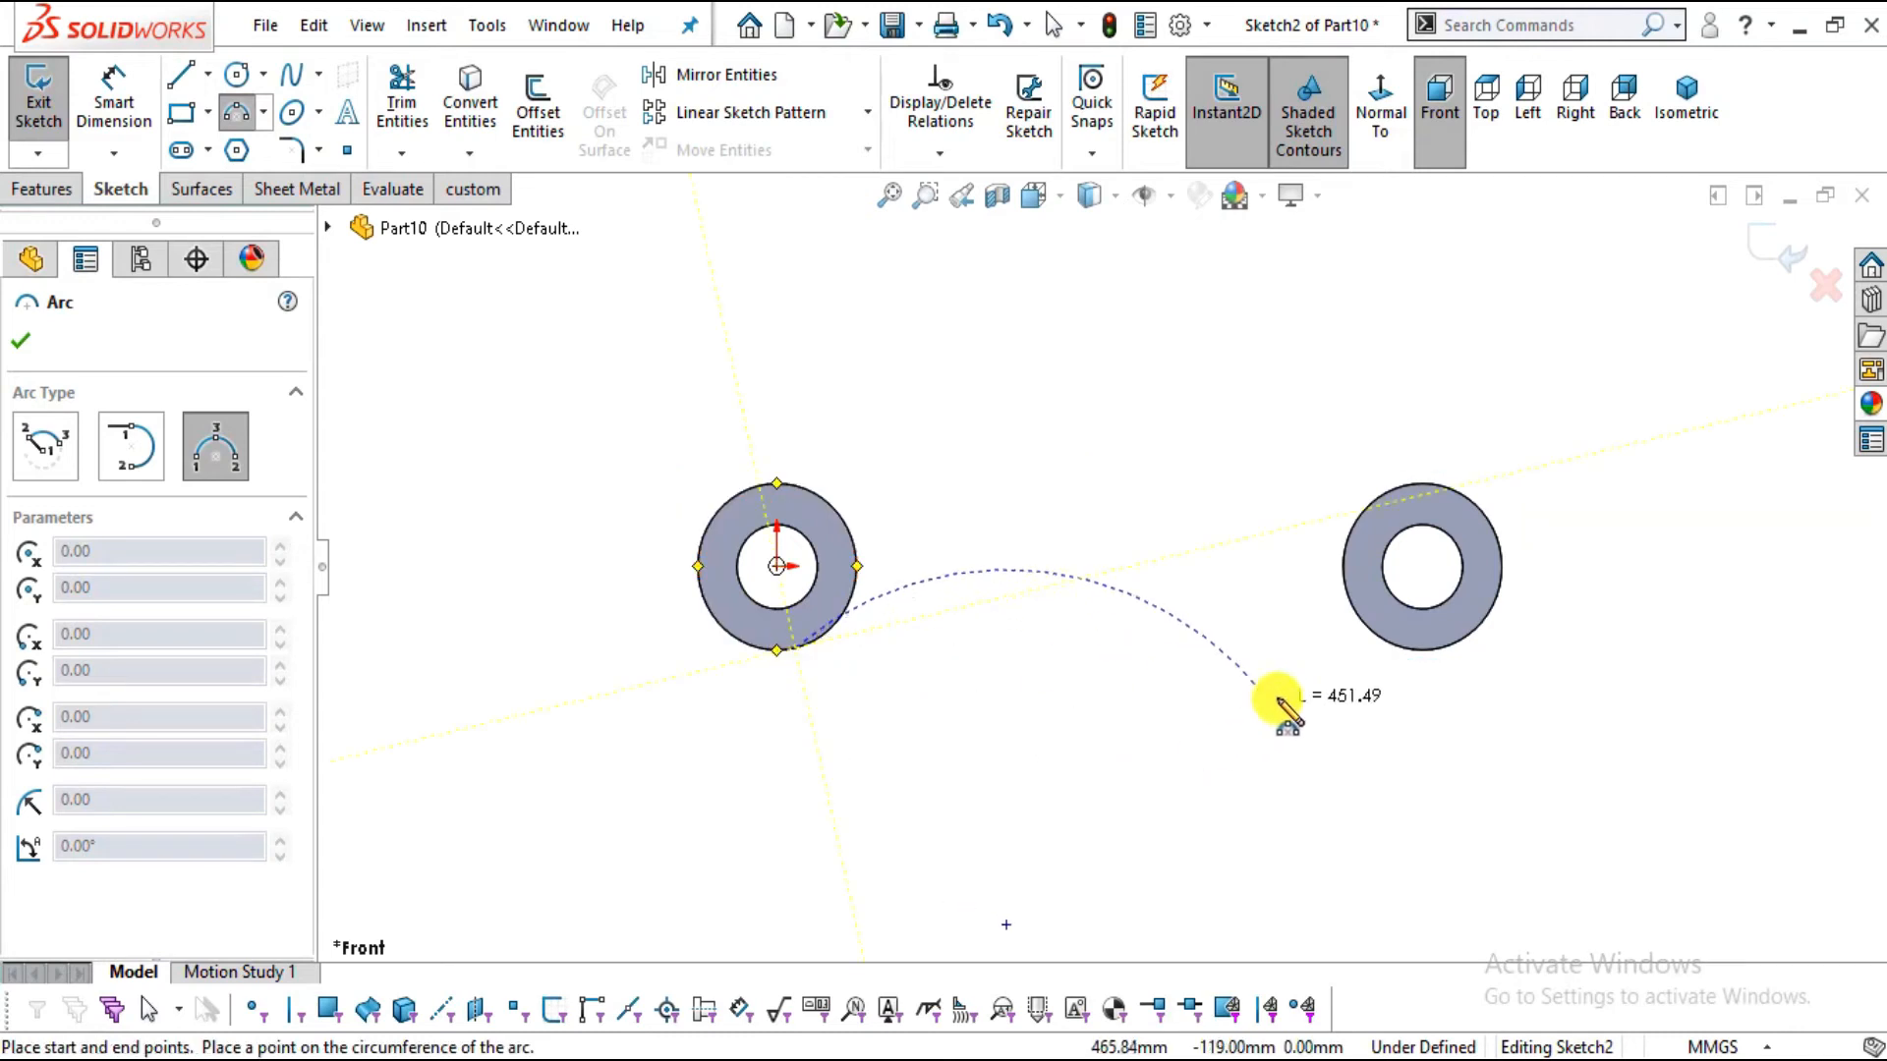
click(1415, 650)
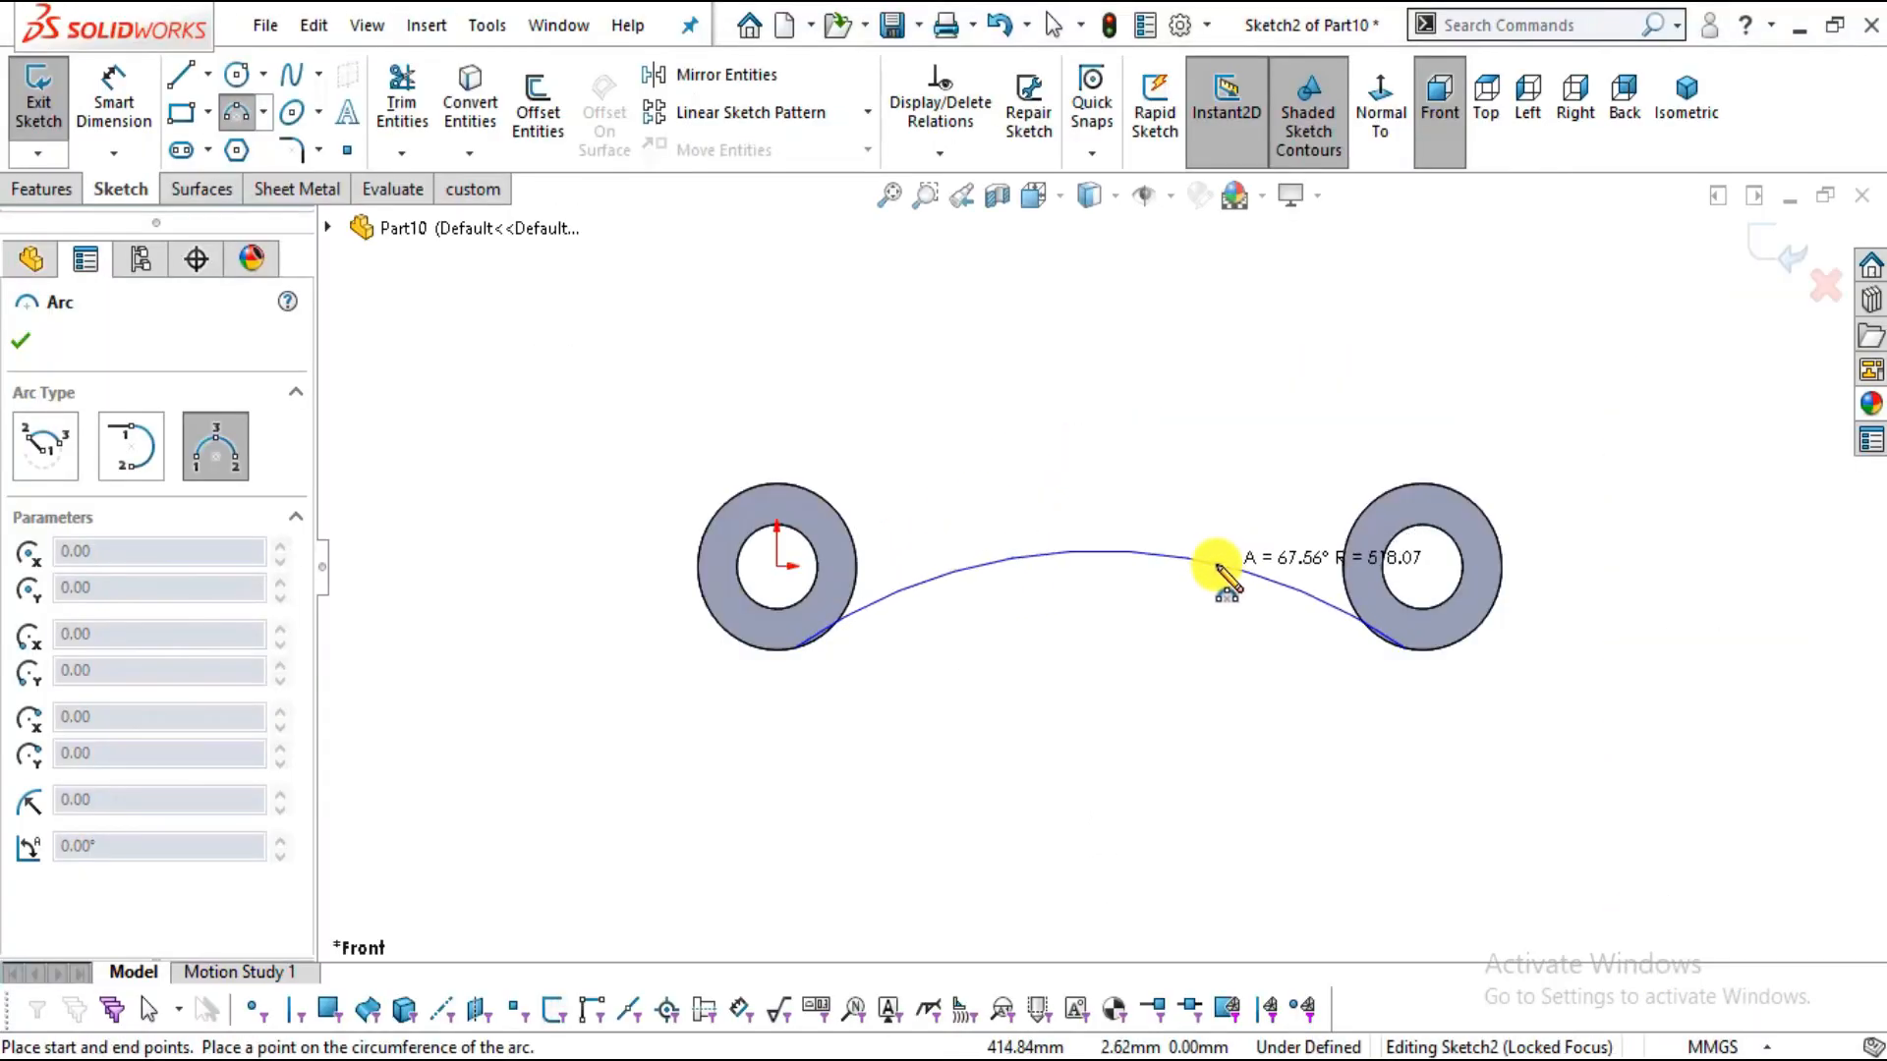
click(1217, 560)
key(Escape)
Convert the outer circular edges of both rings into sketch entities
scroll(917, 629, down, 2)
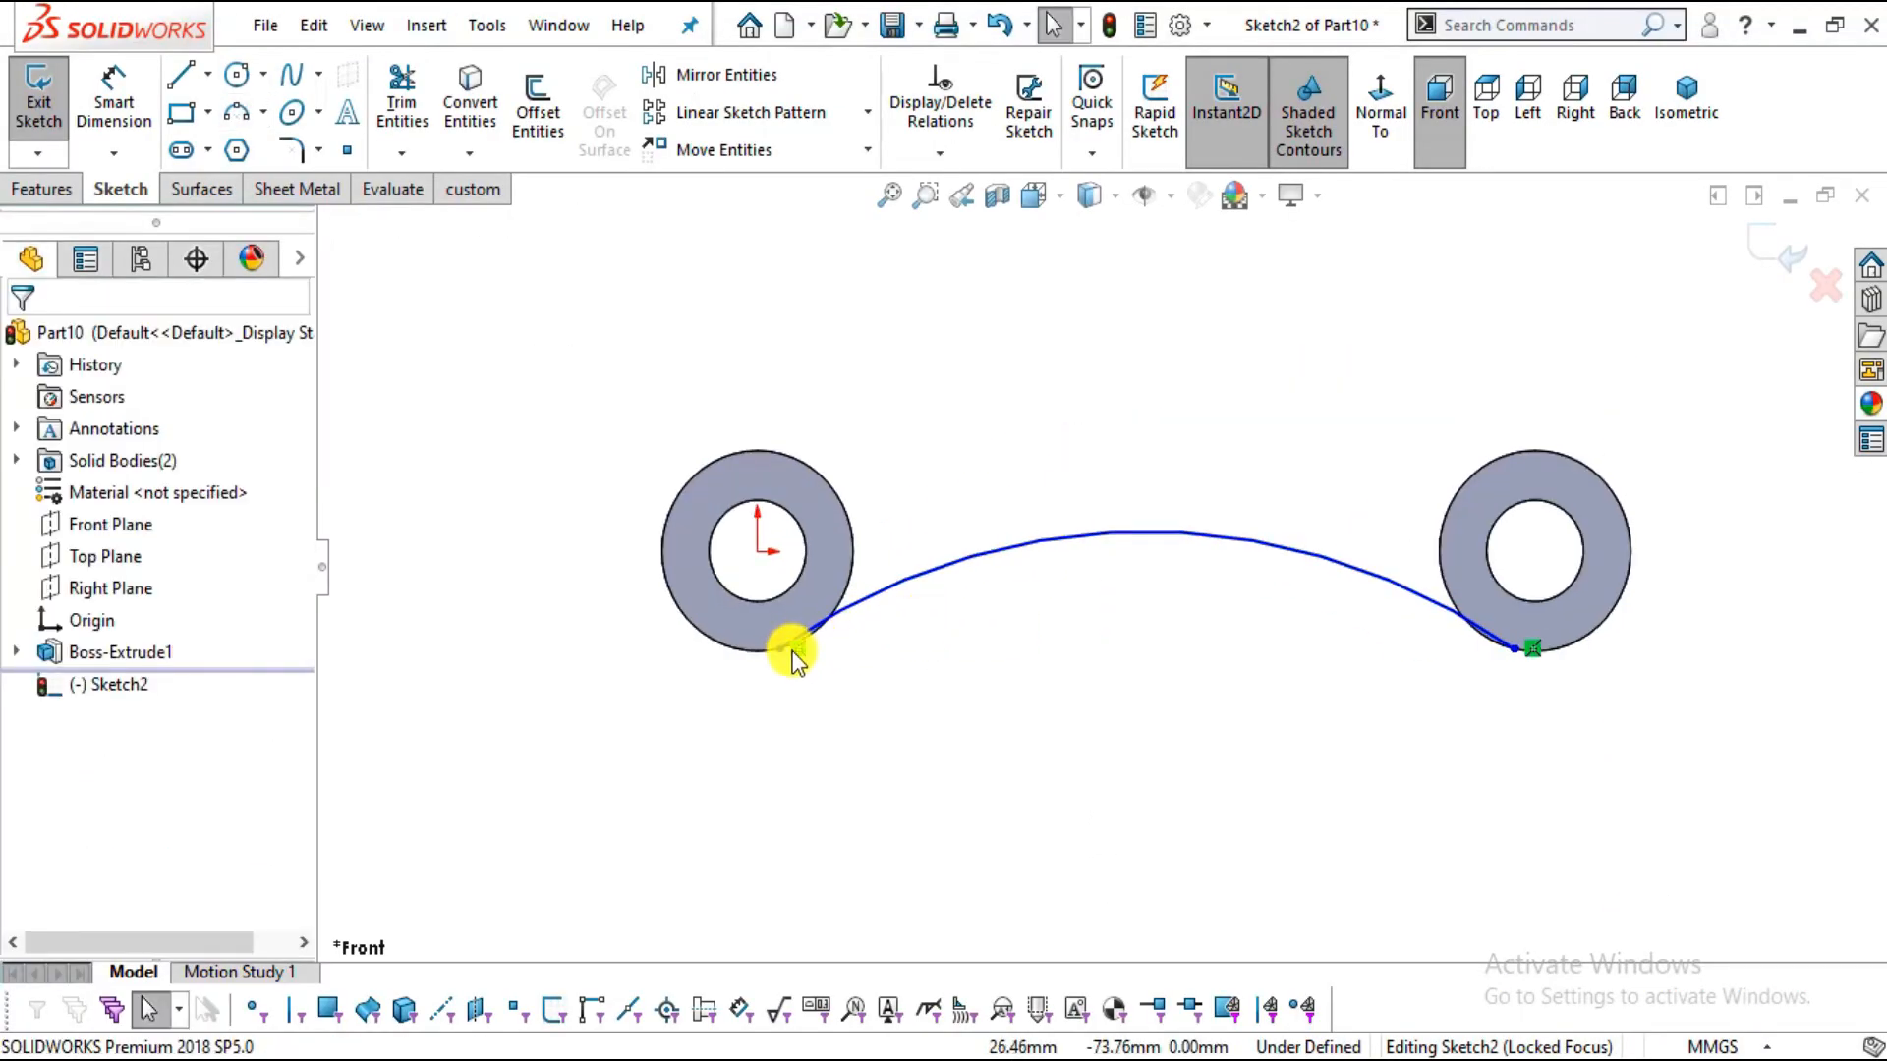
click(851, 587)
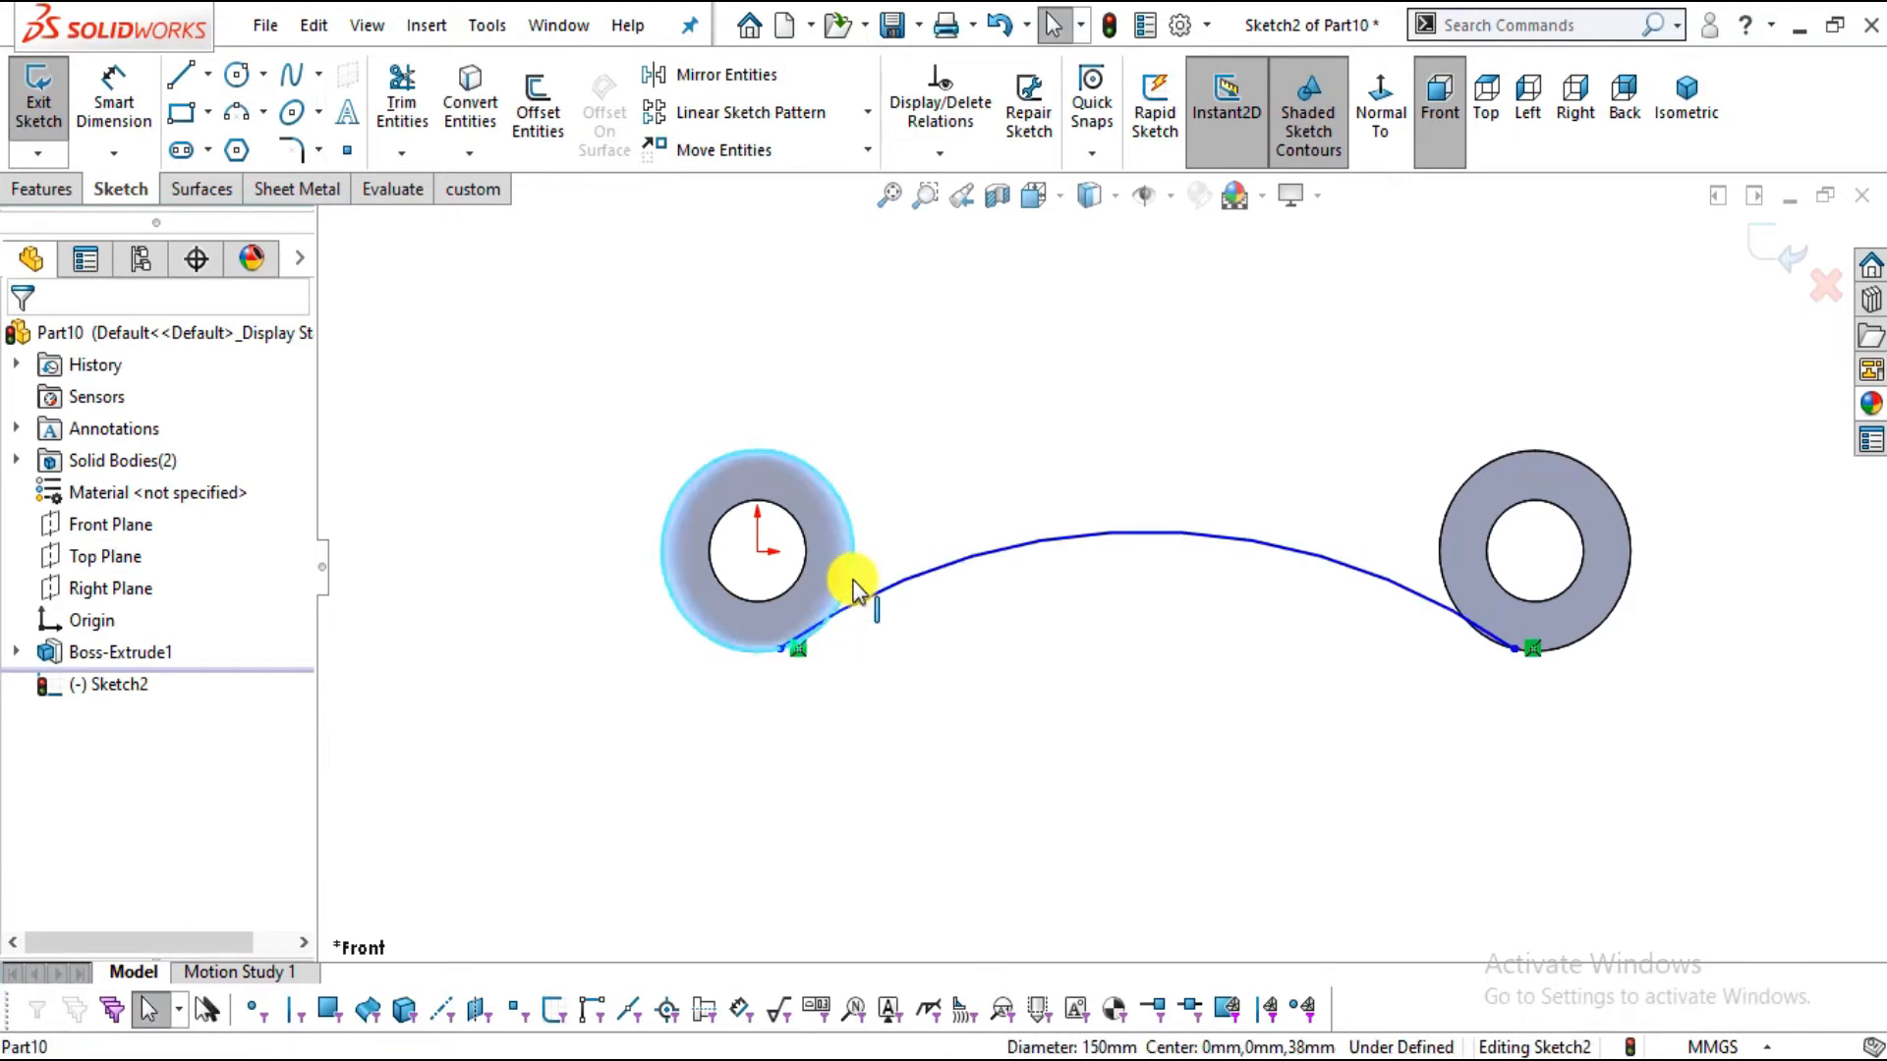
ctrl+click(1486, 482)
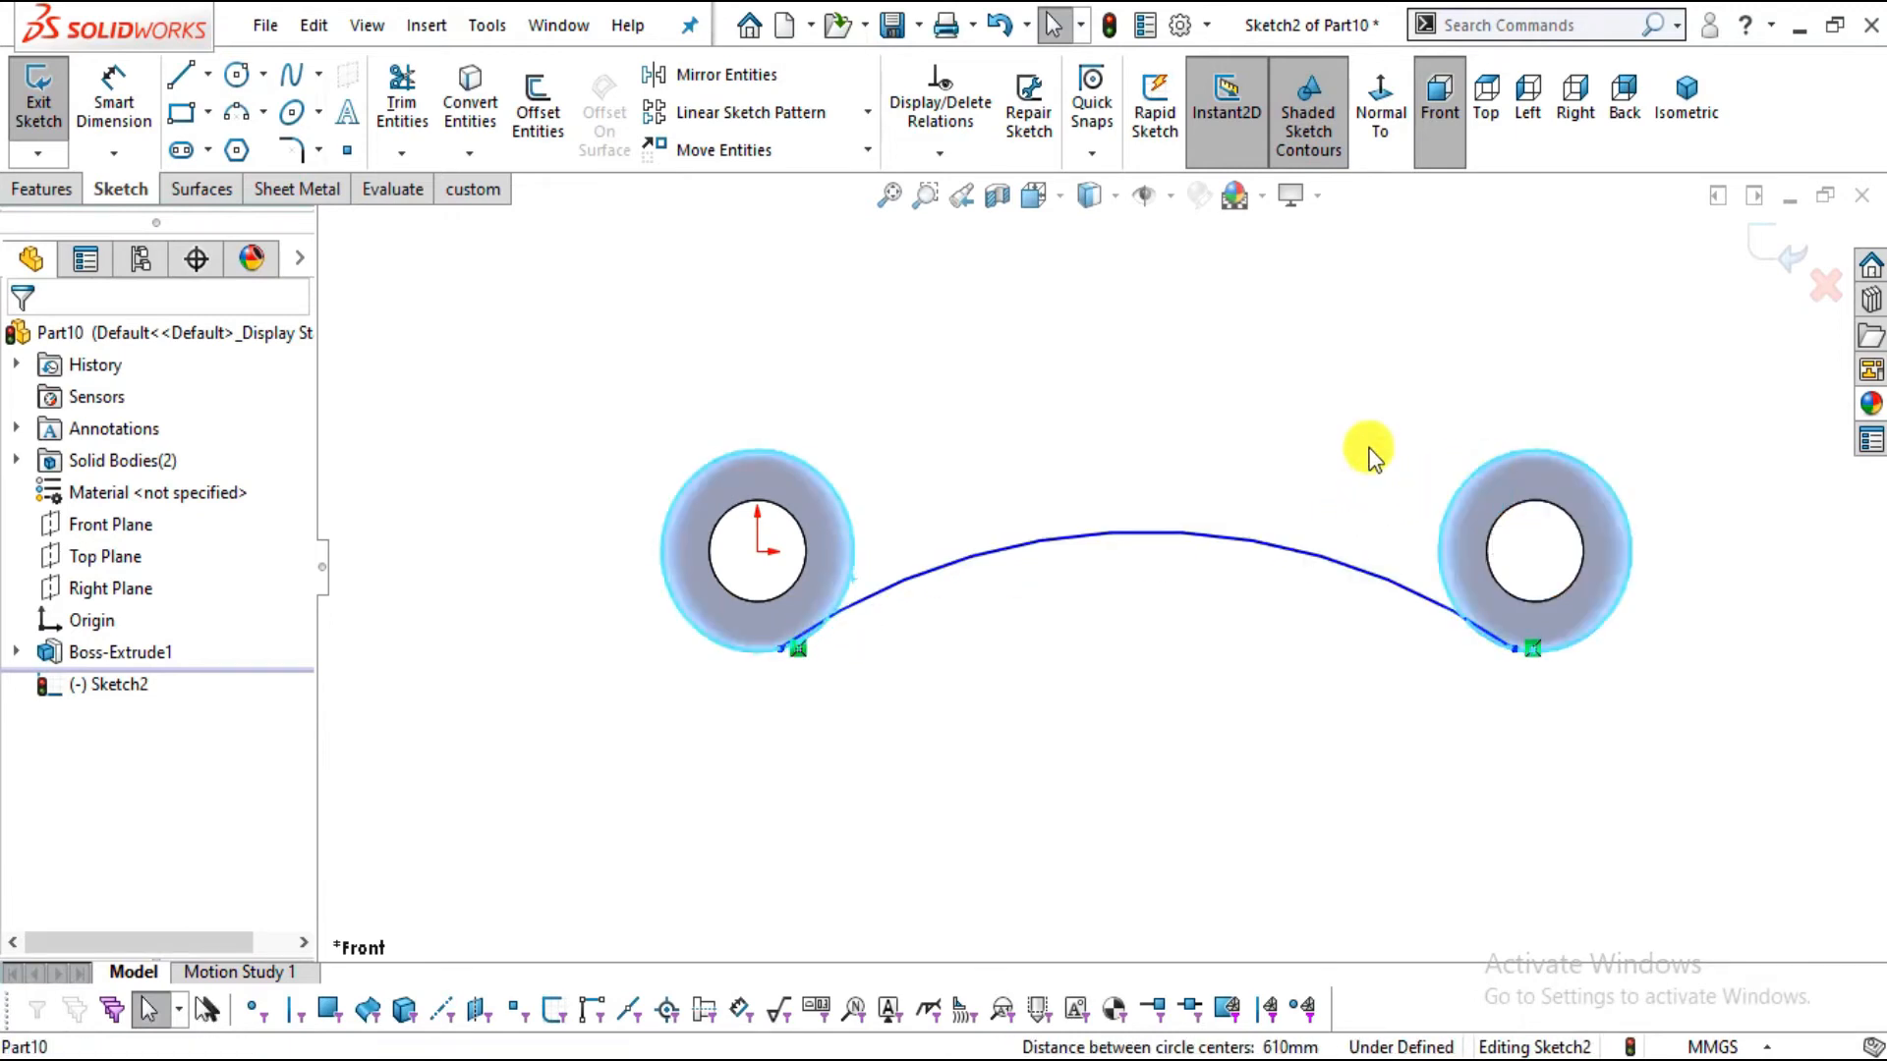
click(484, 116)
Make the lower arc tangent to the outer circles of both rings
scroll(885, 520, down, 3)
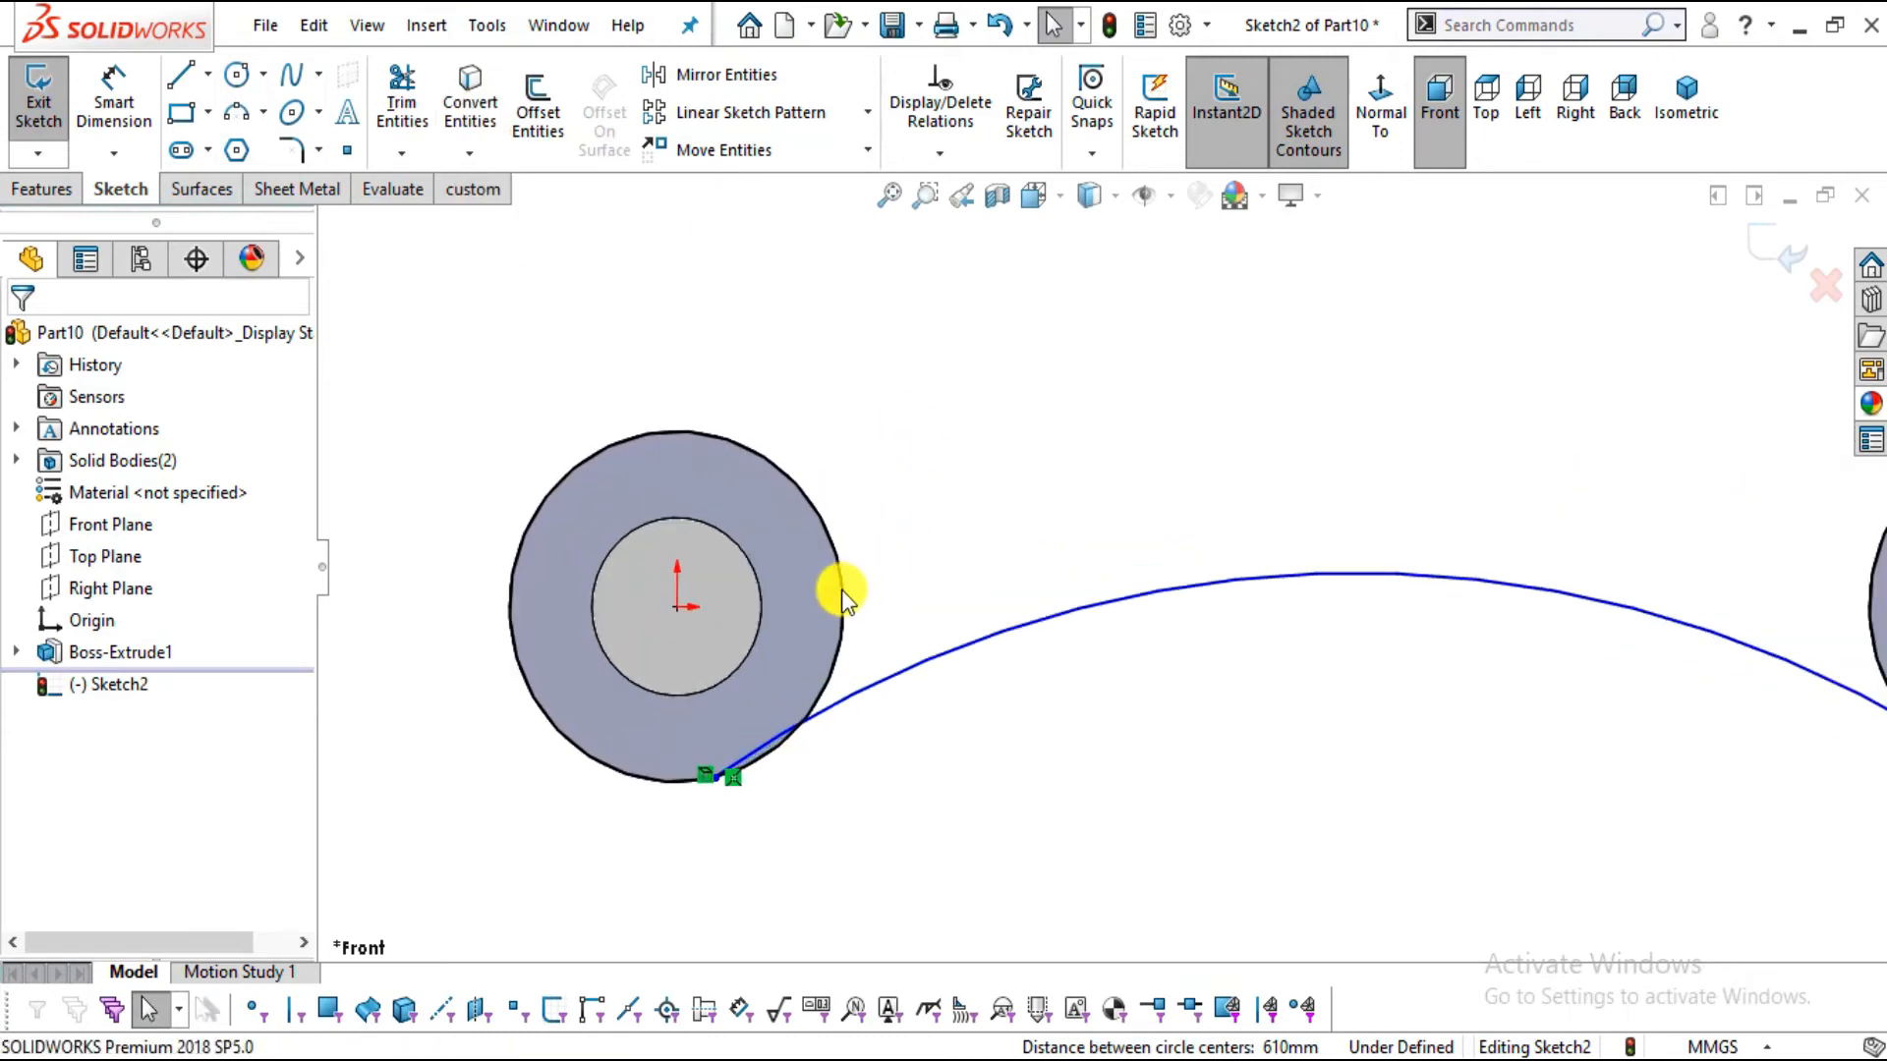
click(843, 589)
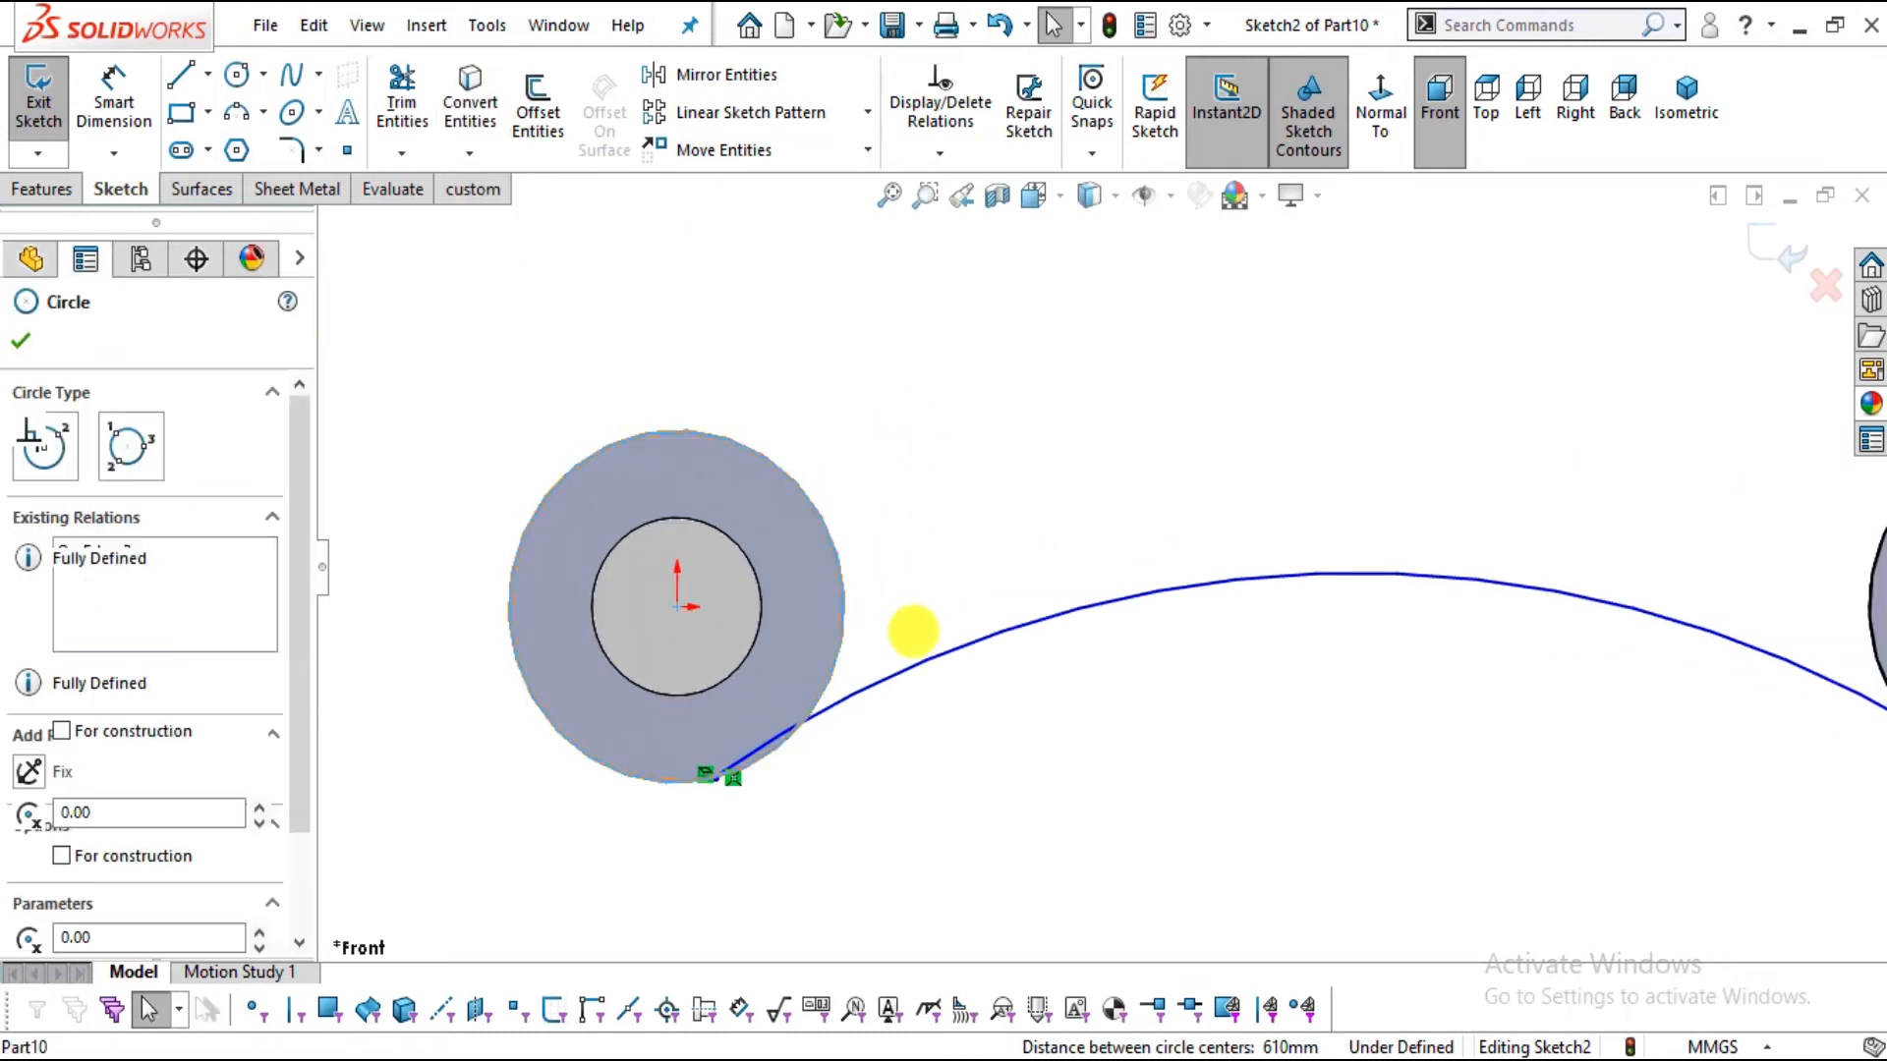
ctrl+click(928, 666)
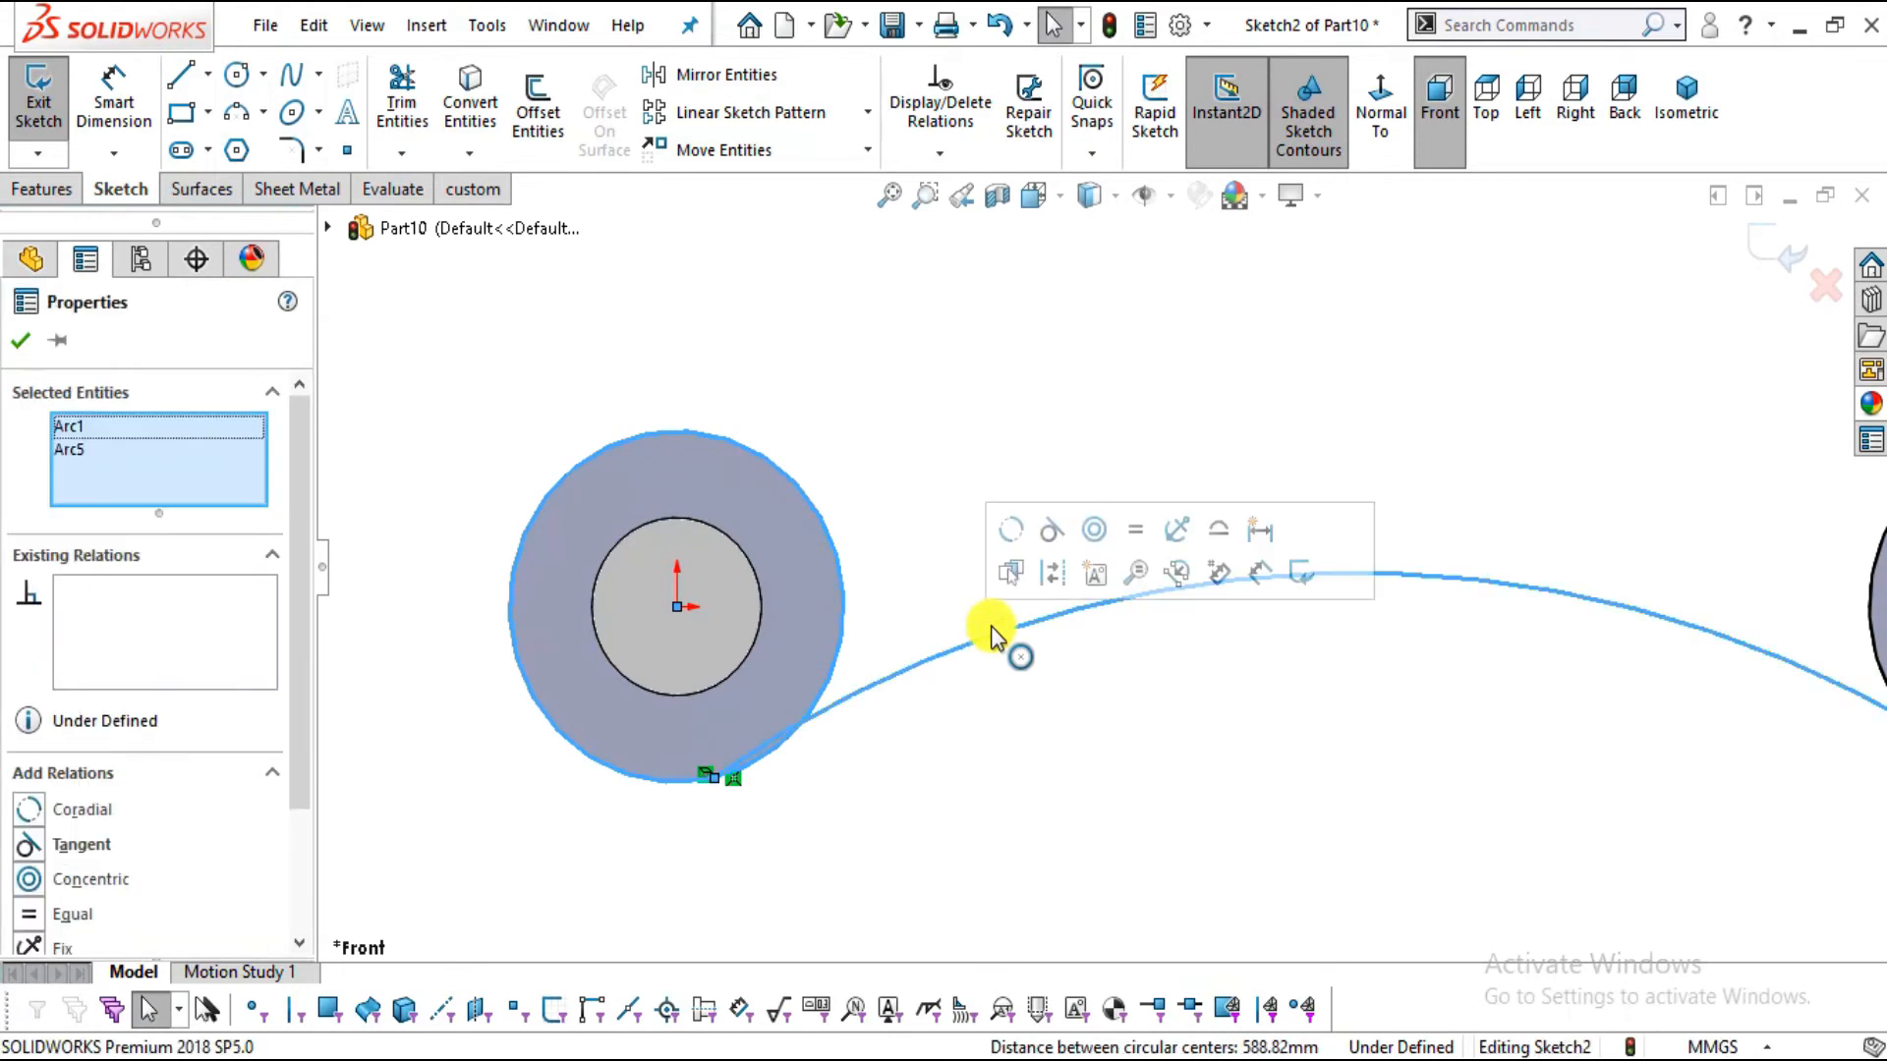
click(1103, 759)
scroll(1105, 759, up, 3)
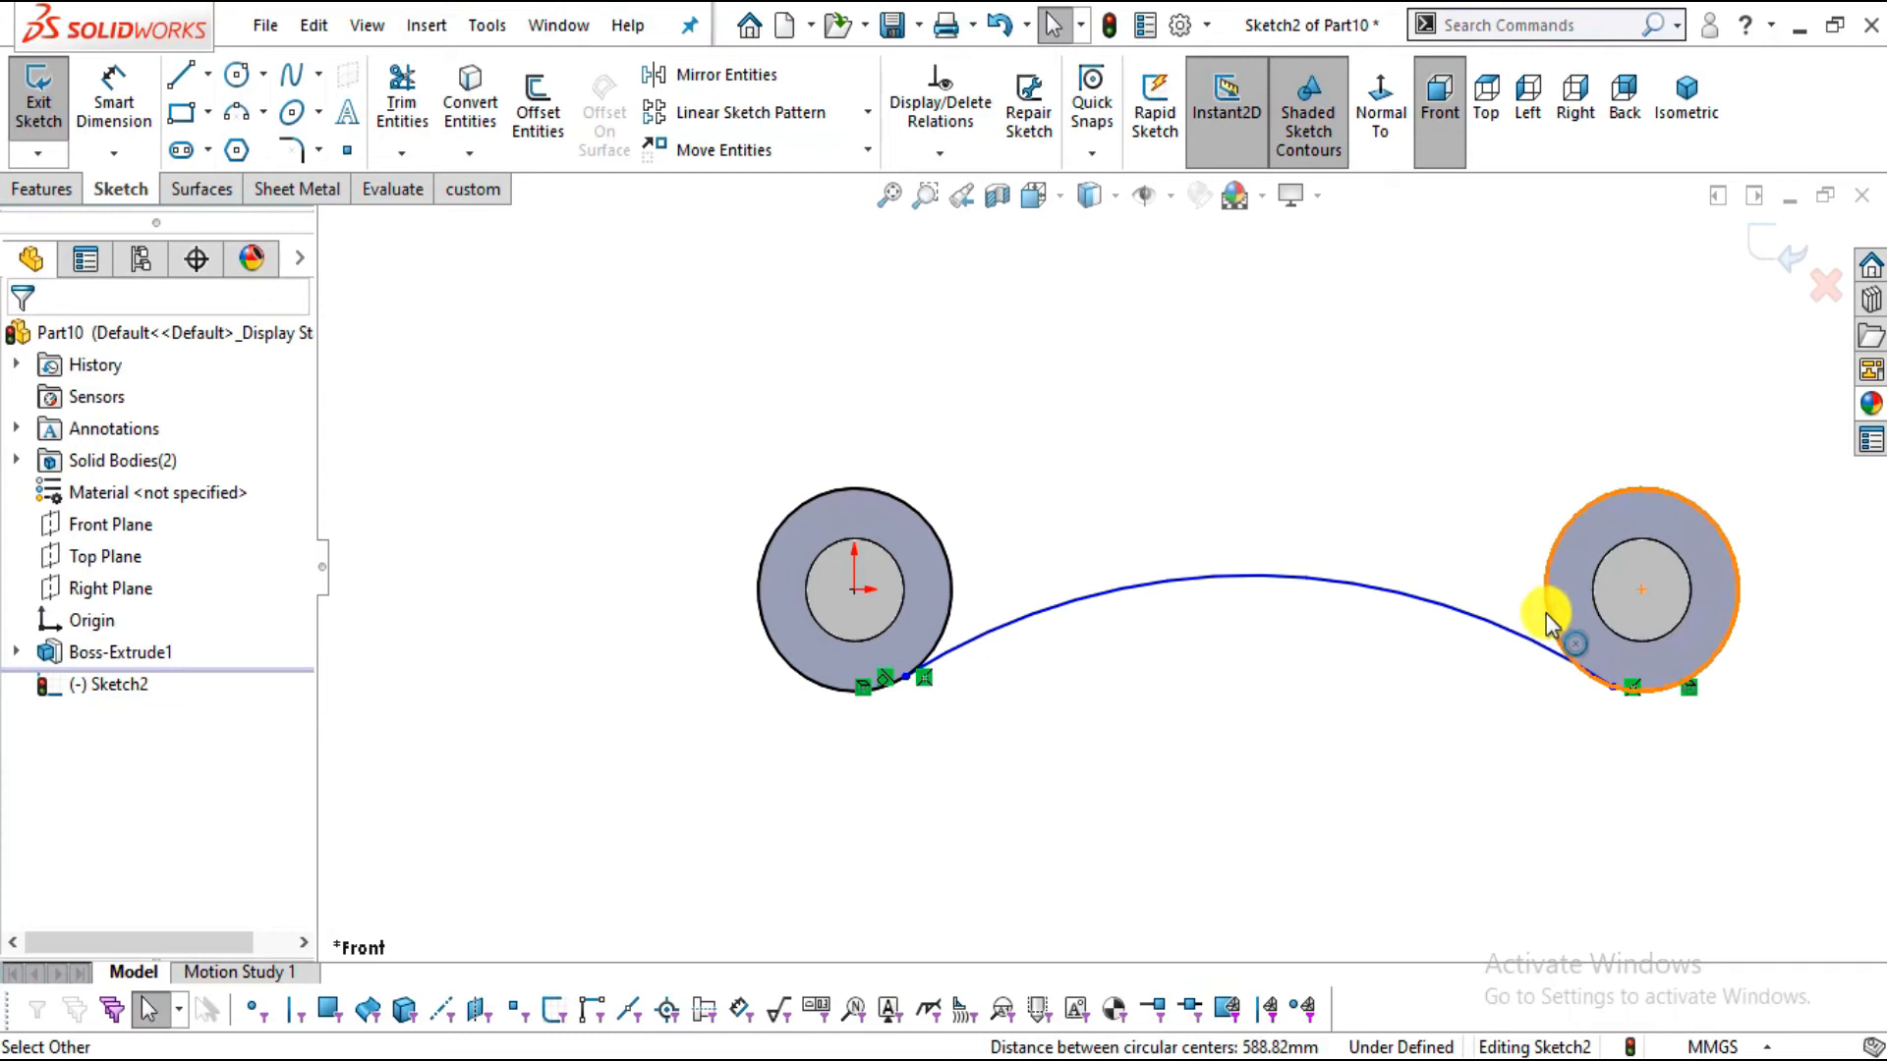
click(1551, 621)
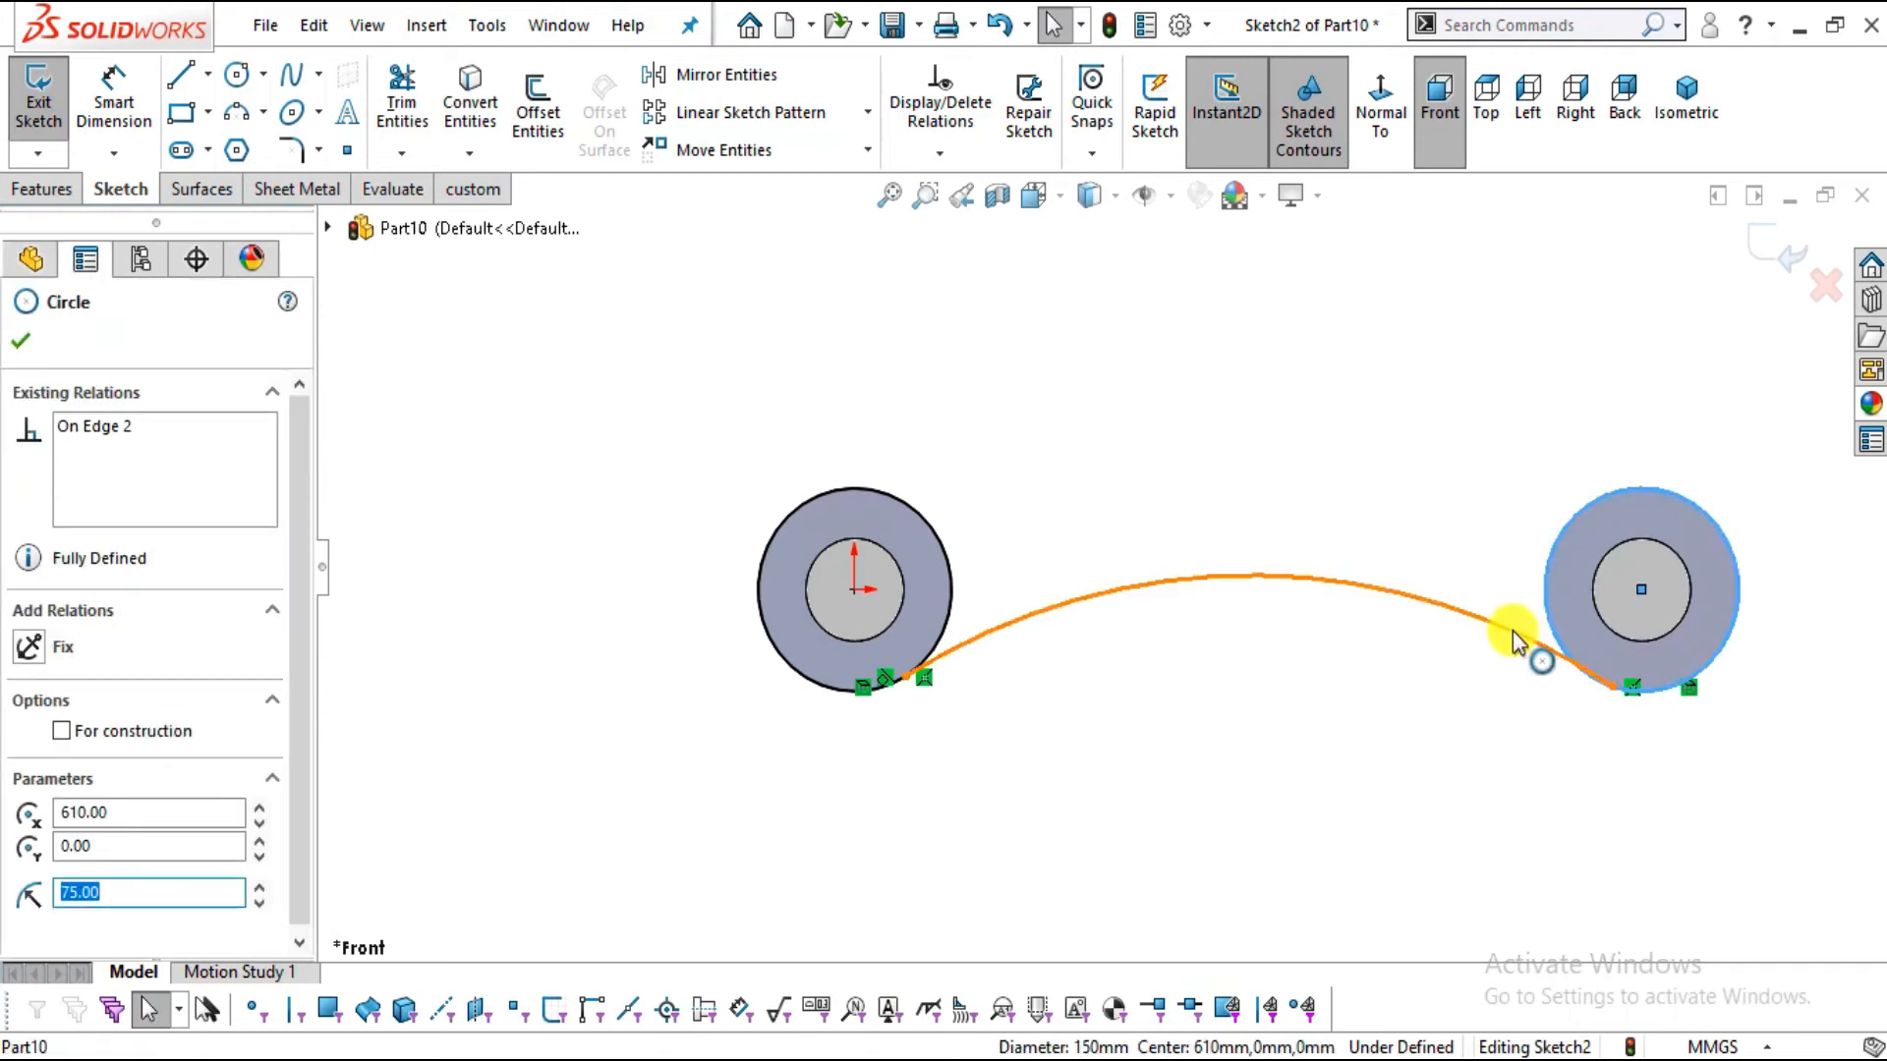
ctrl+click(1513, 631)
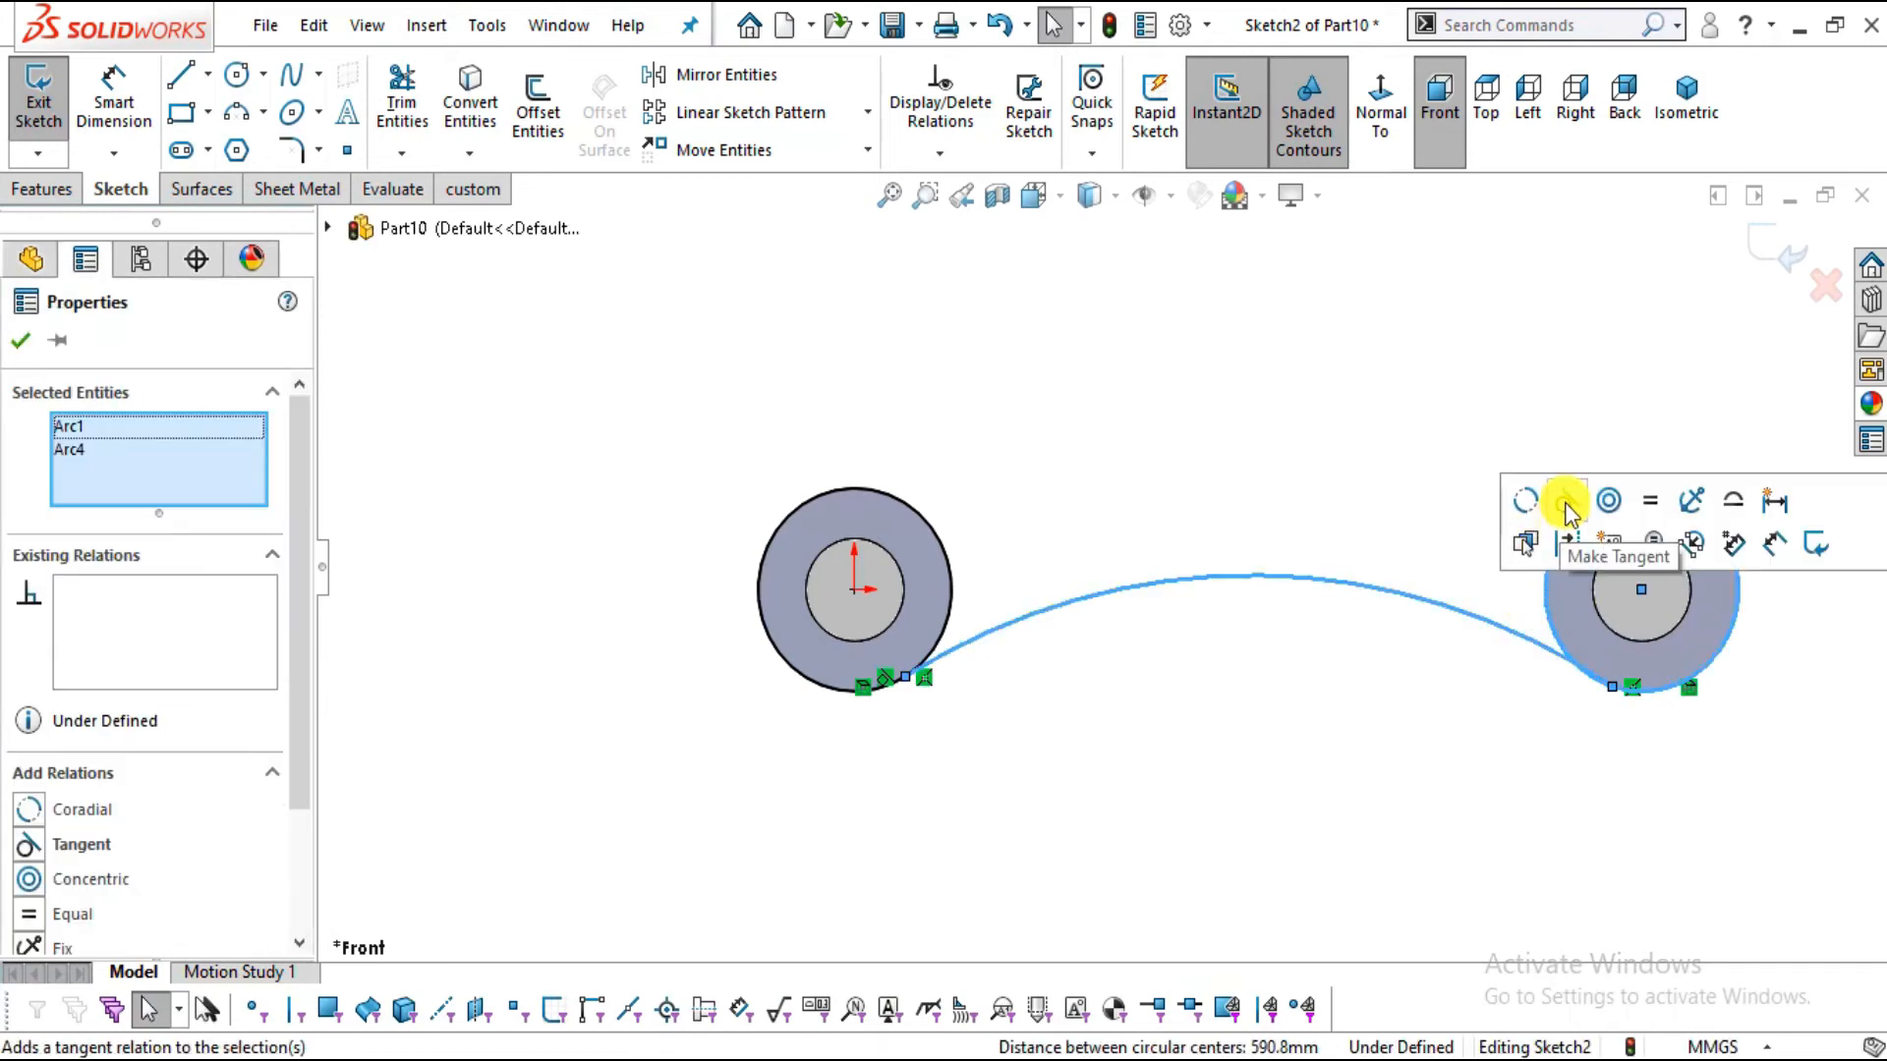
click(1565, 510)
click(1340, 371)
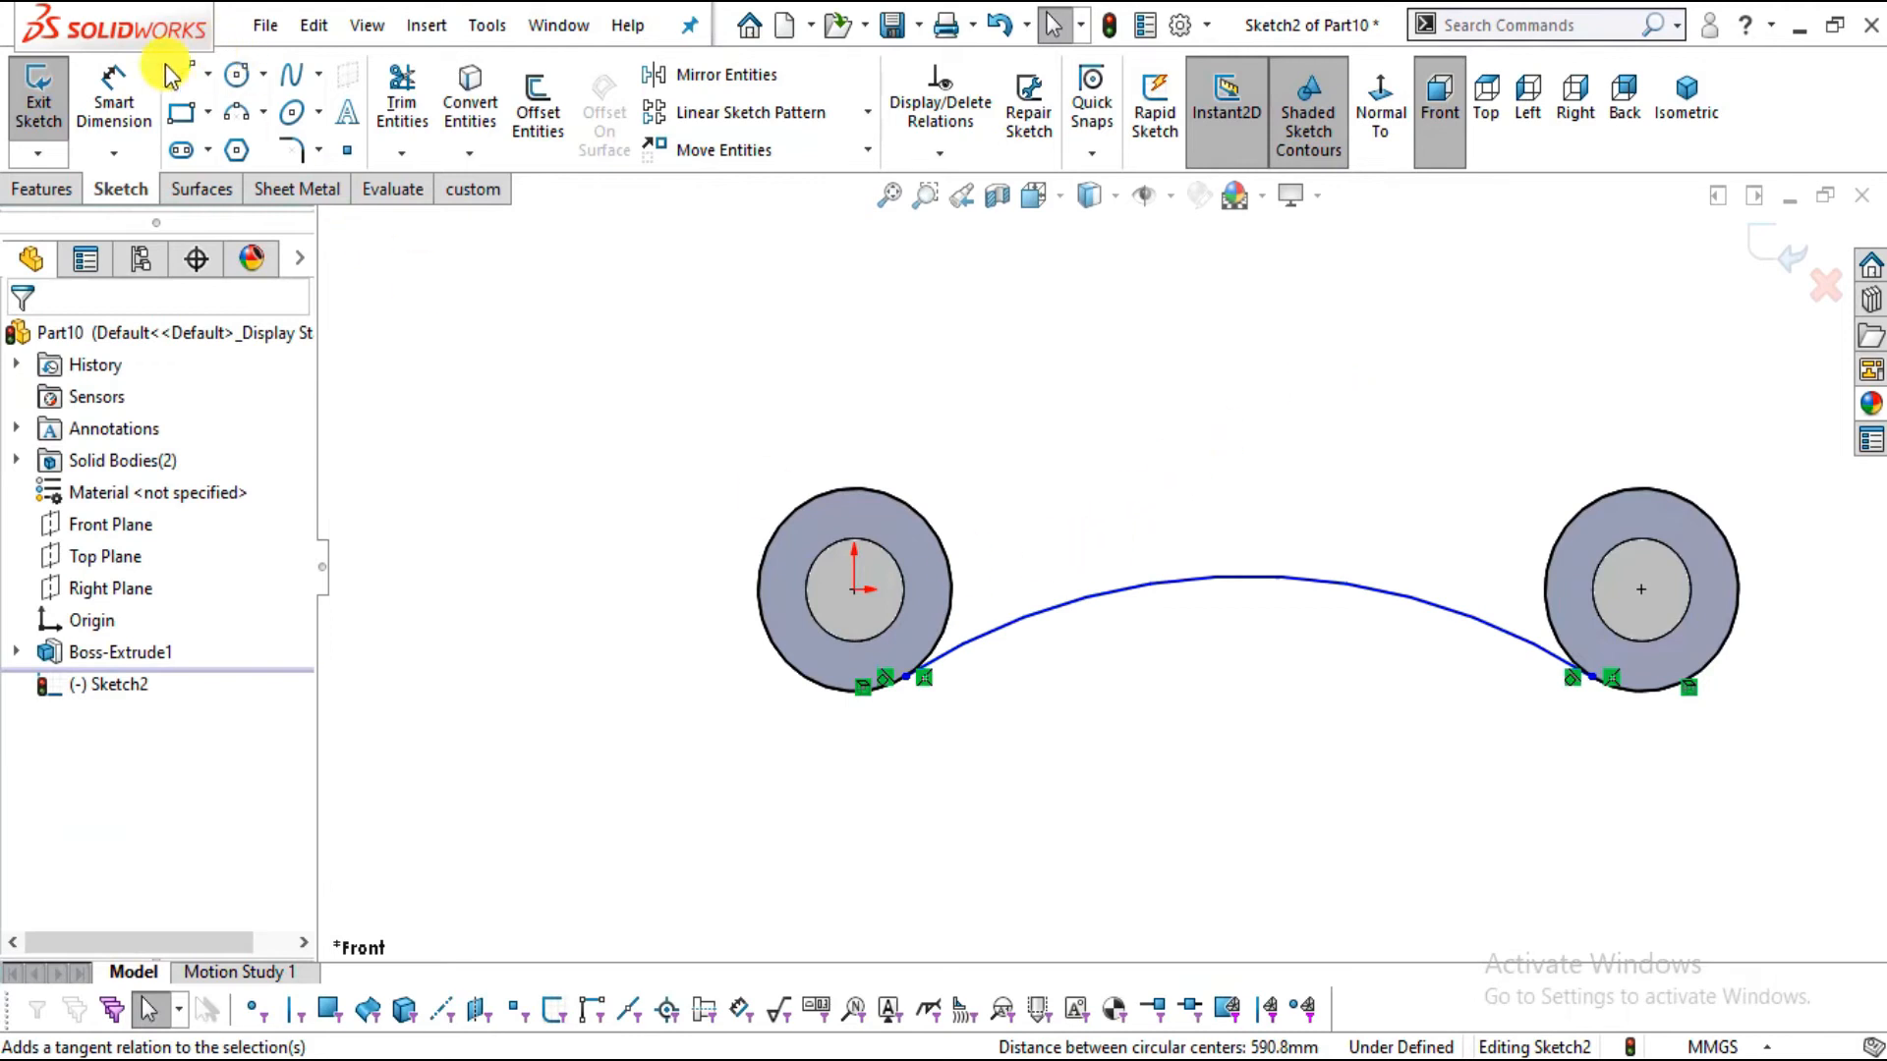
Dimension the lower arc's radius at 305 mm, taking the value from the tension bar drawing
click(116, 86)
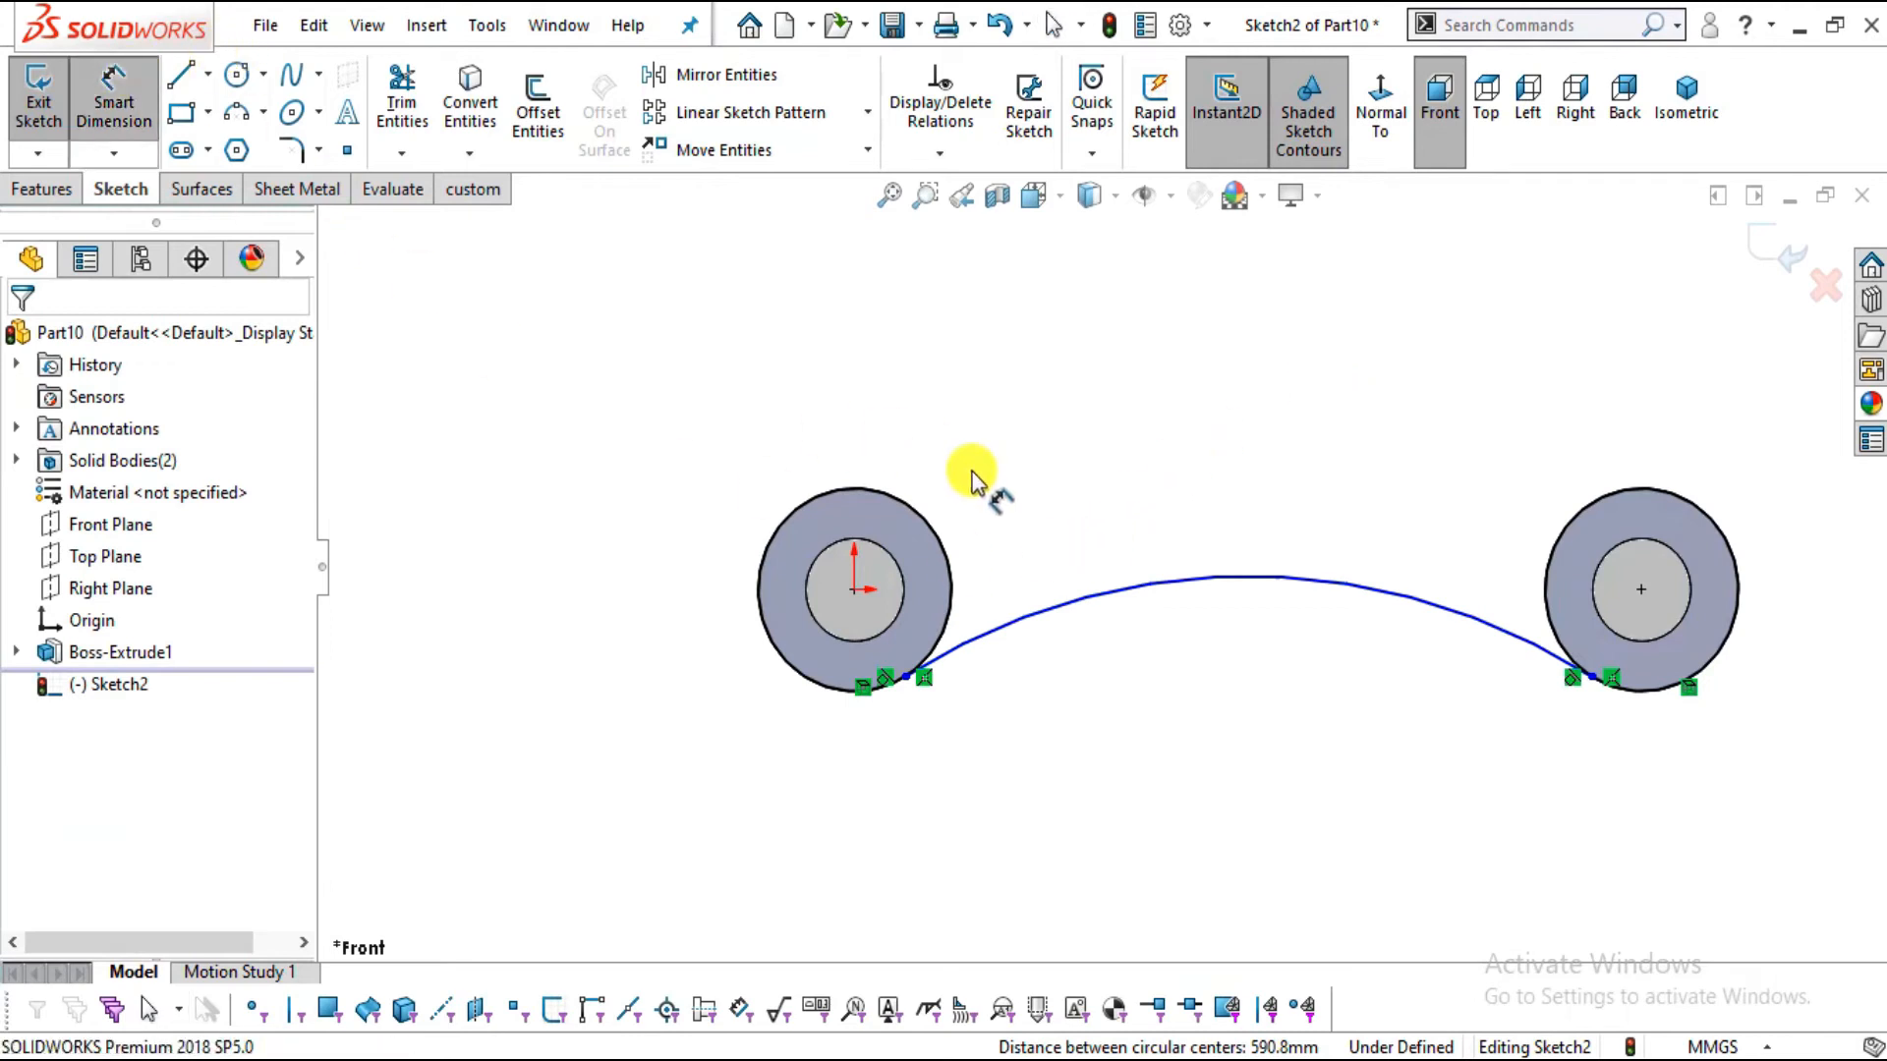
click(1150, 585)
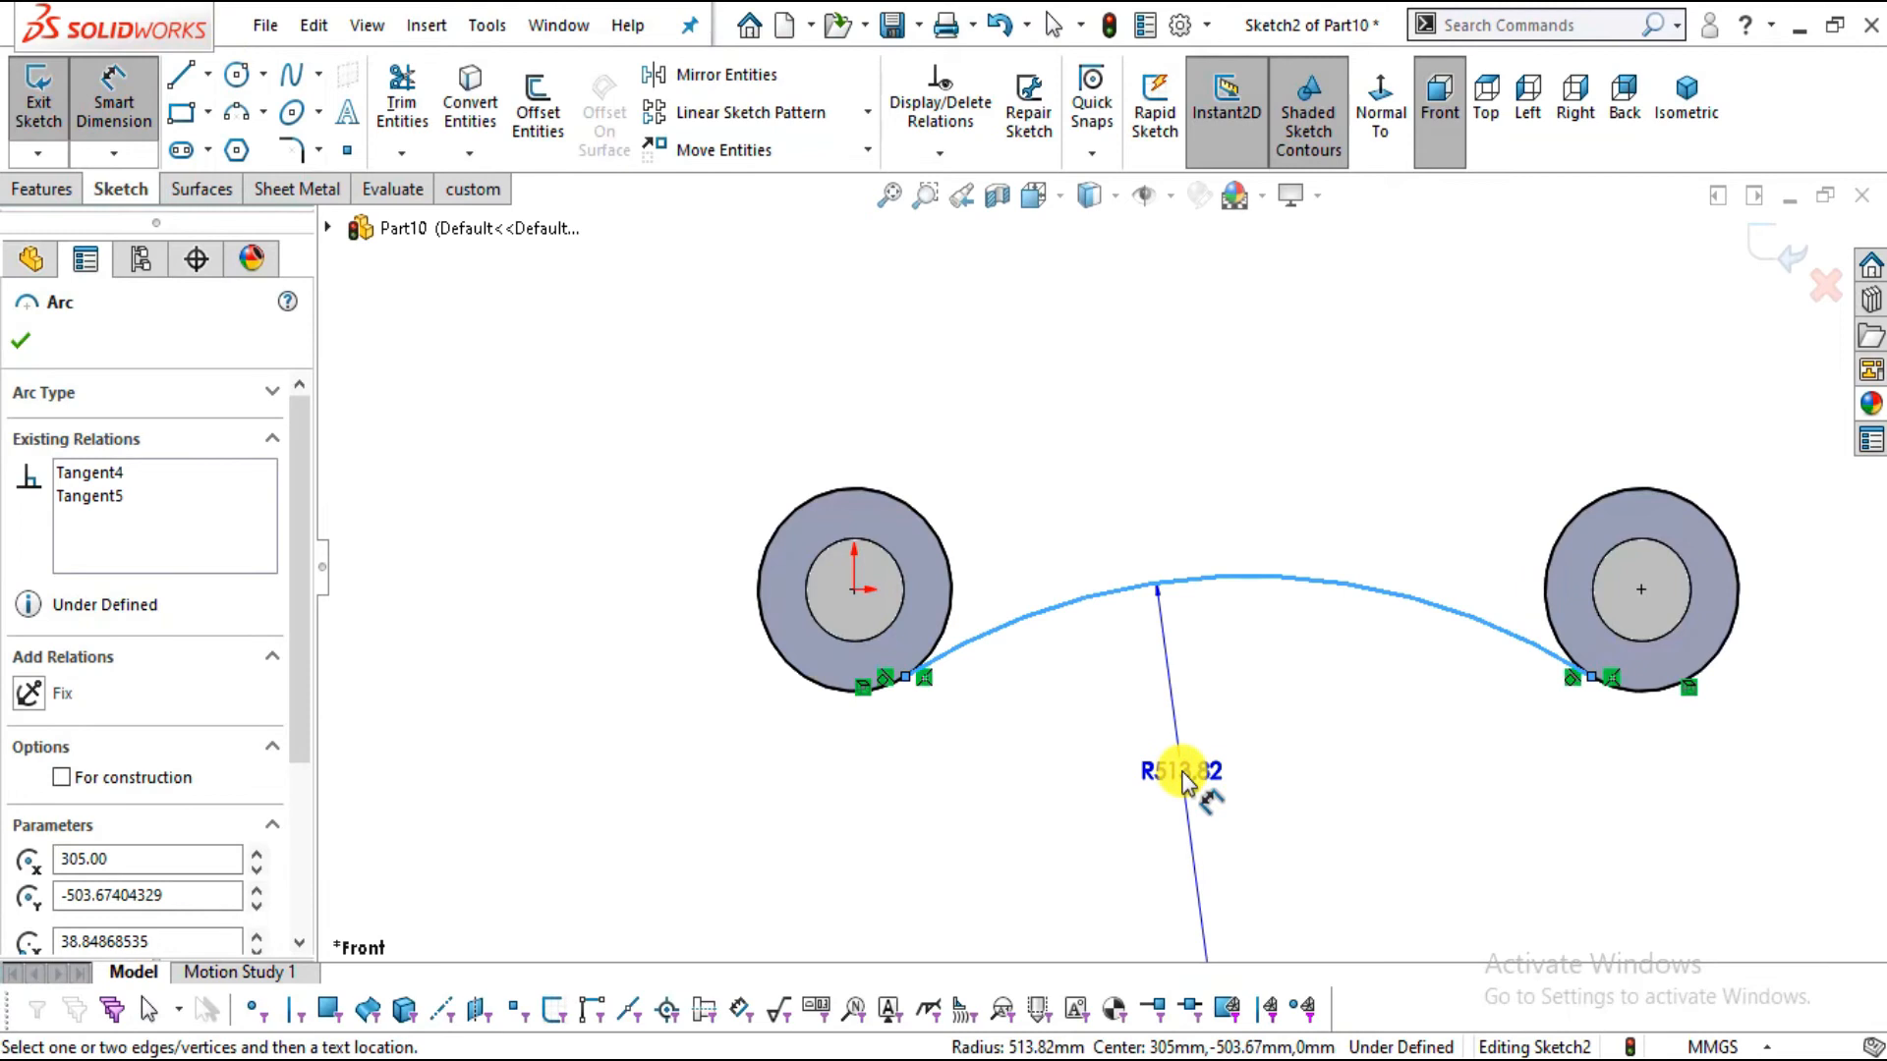
key(alt+Tab)
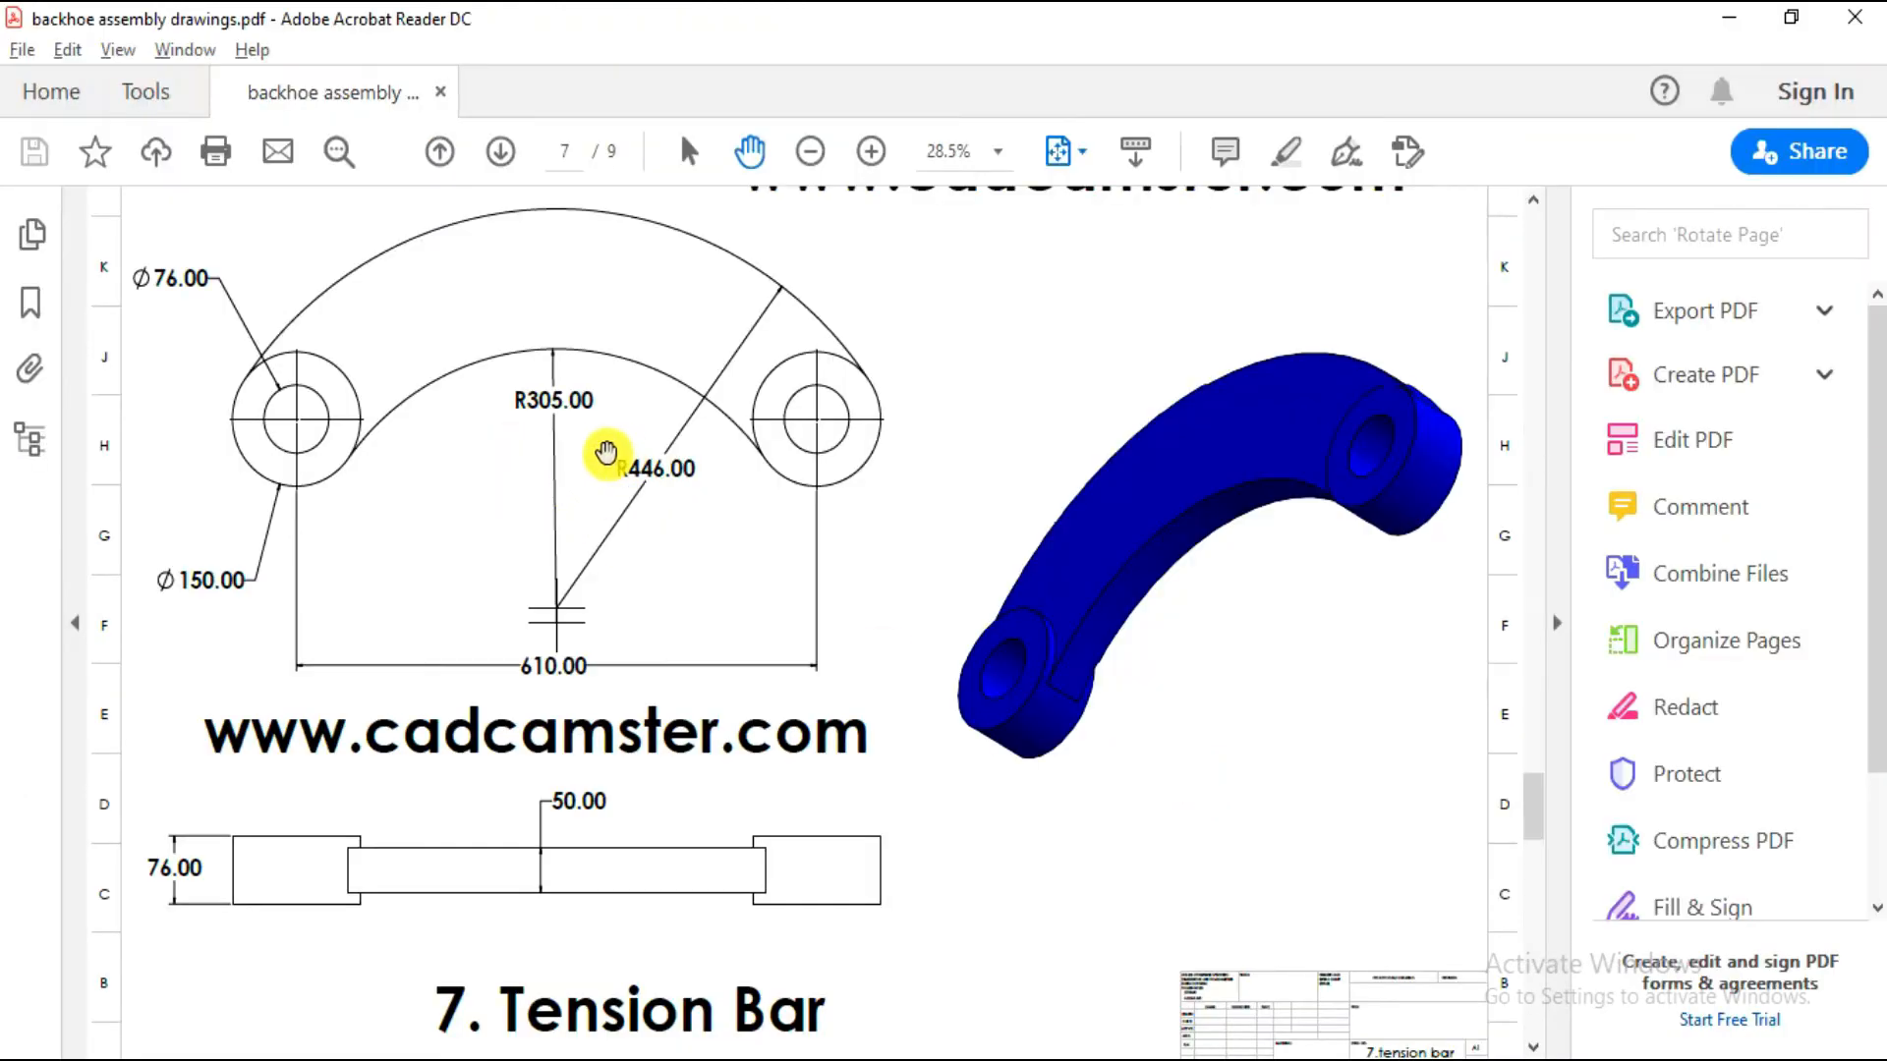
key(alt+Tab)
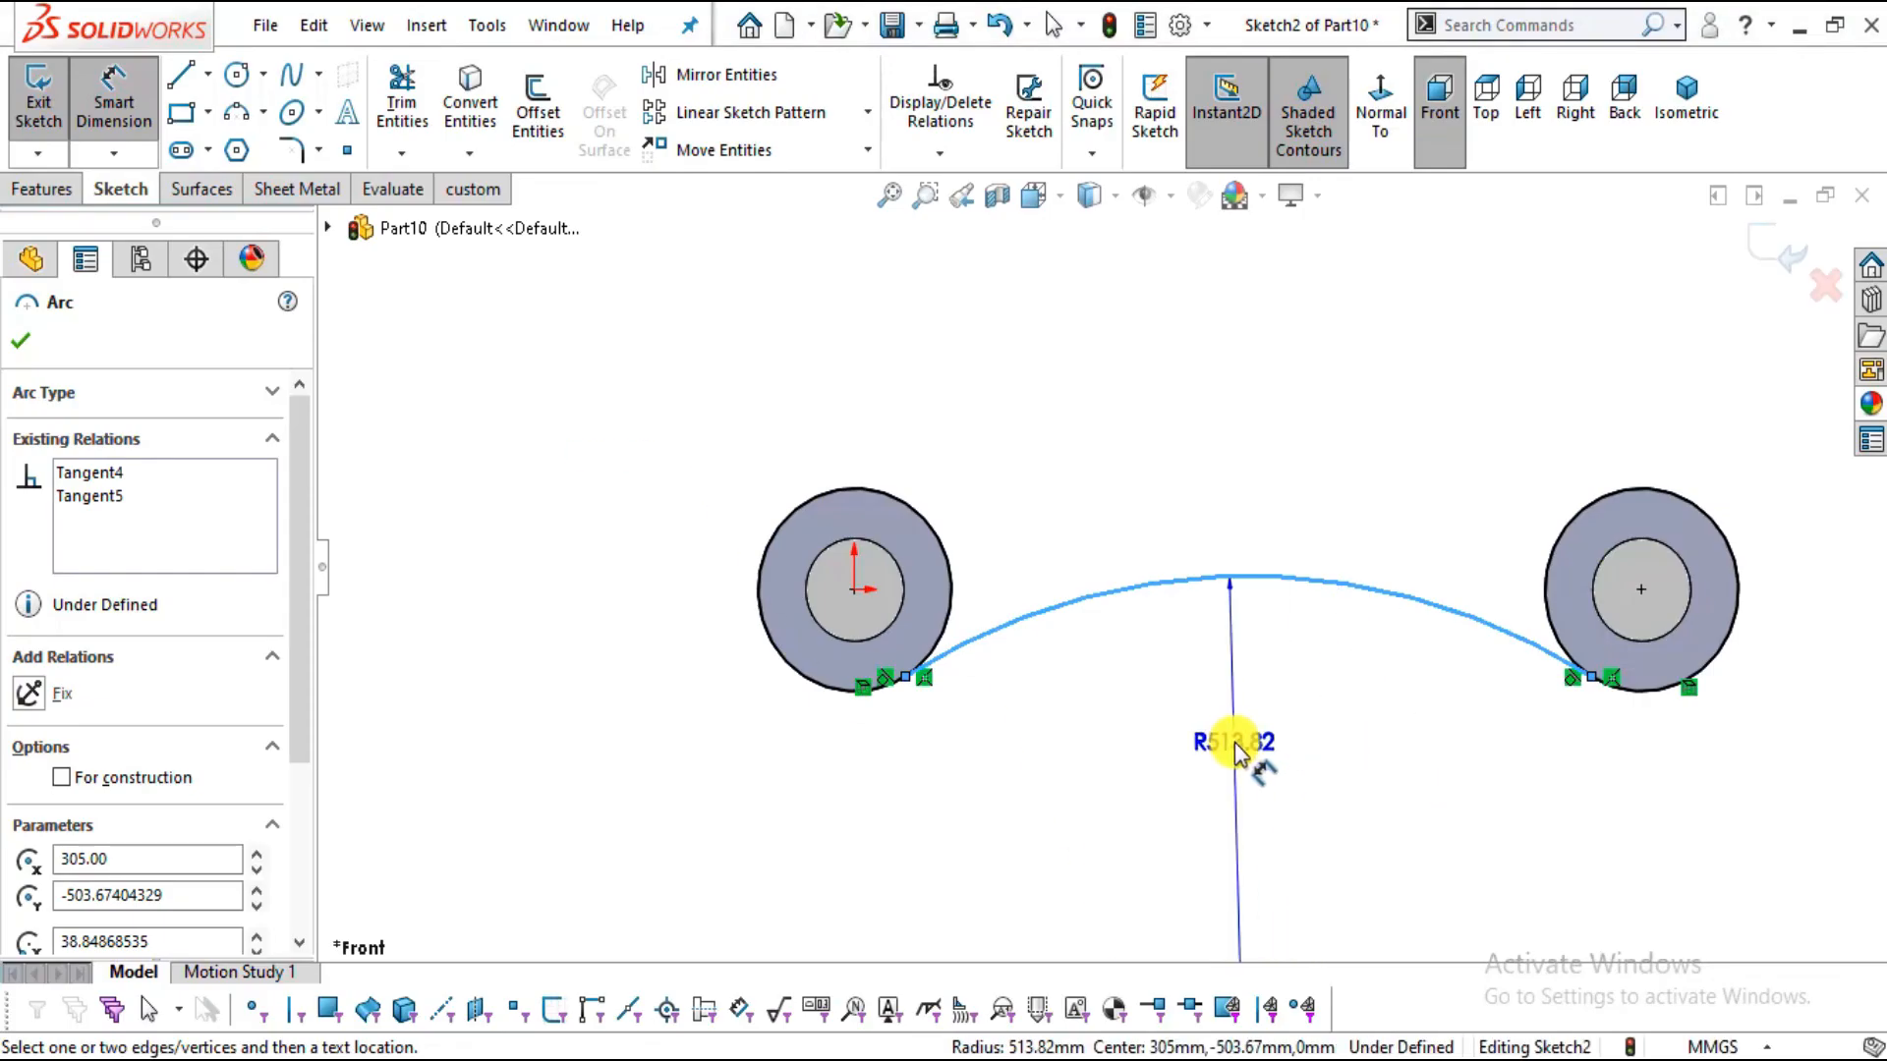
click(1236, 751)
text(305)
key(Return)
key(Escape)
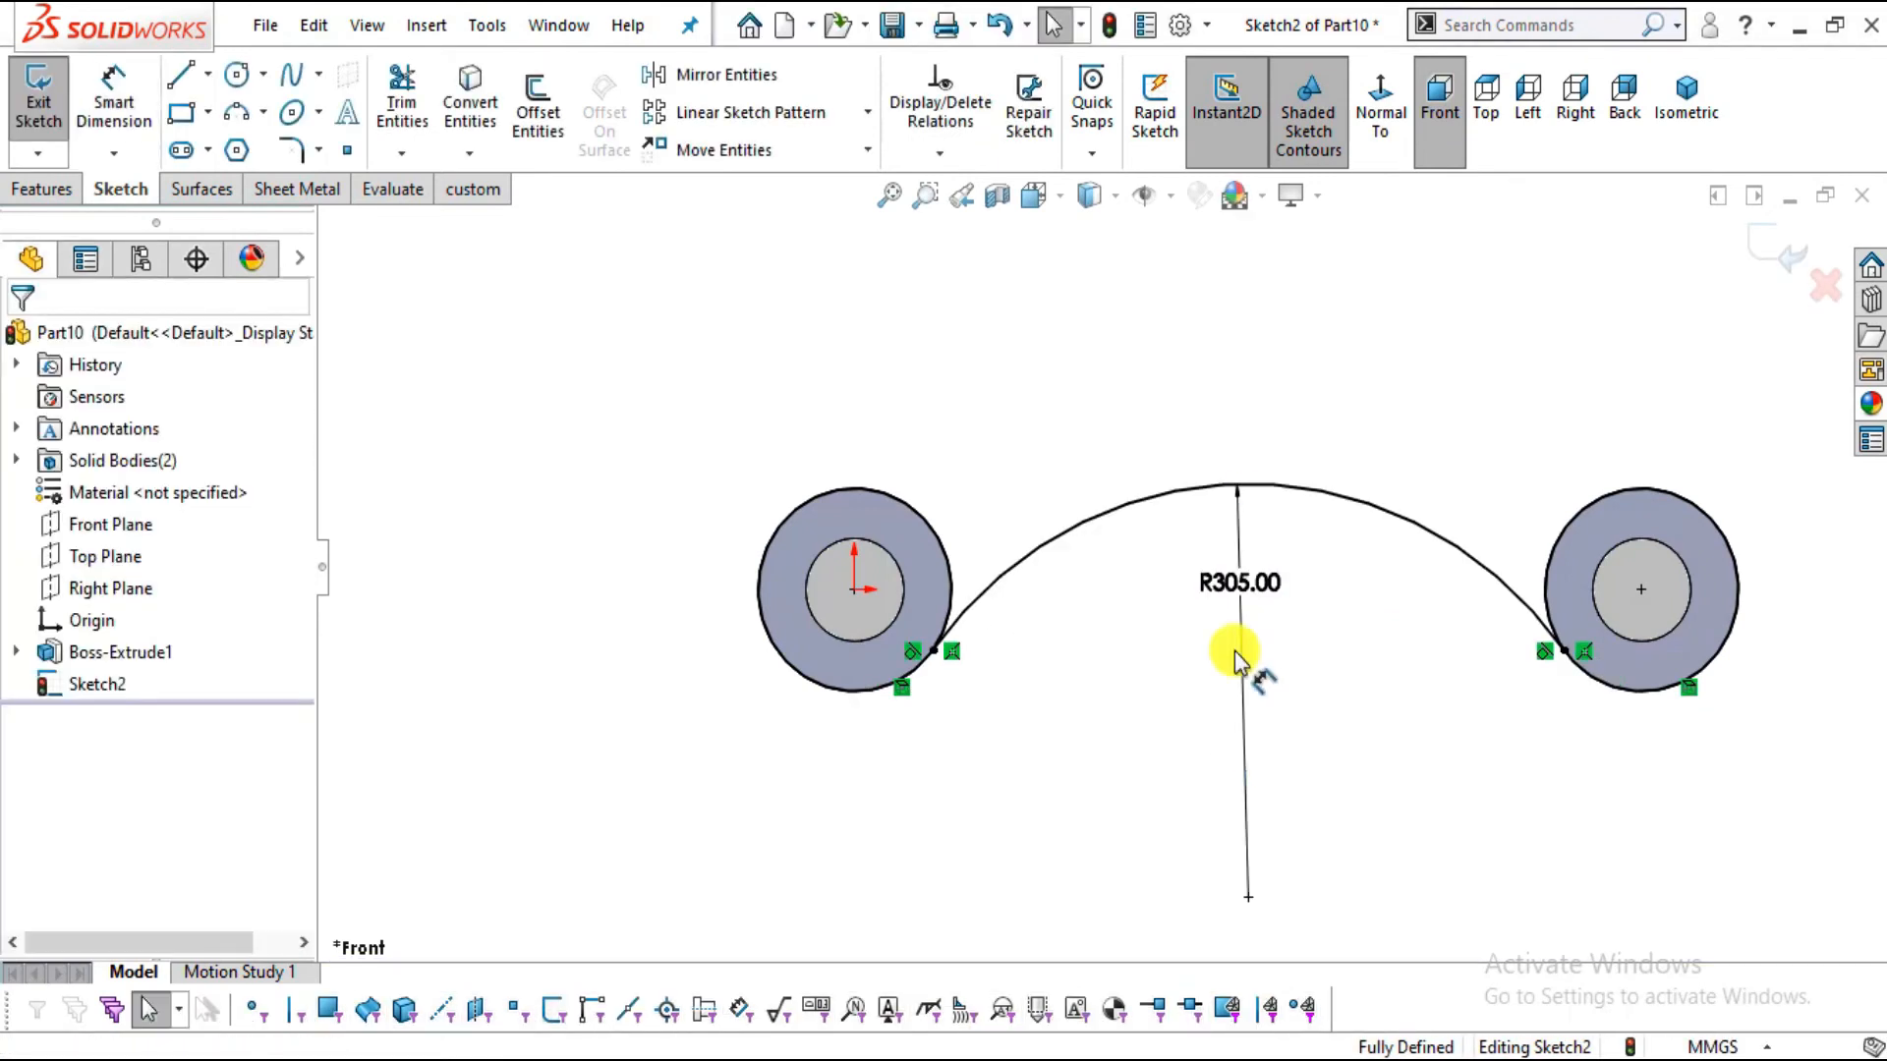
Draw an upper three-point arc of about 434 mm radius between the outer upper edges of the two rings
click(244, 120)
click(774, 541)
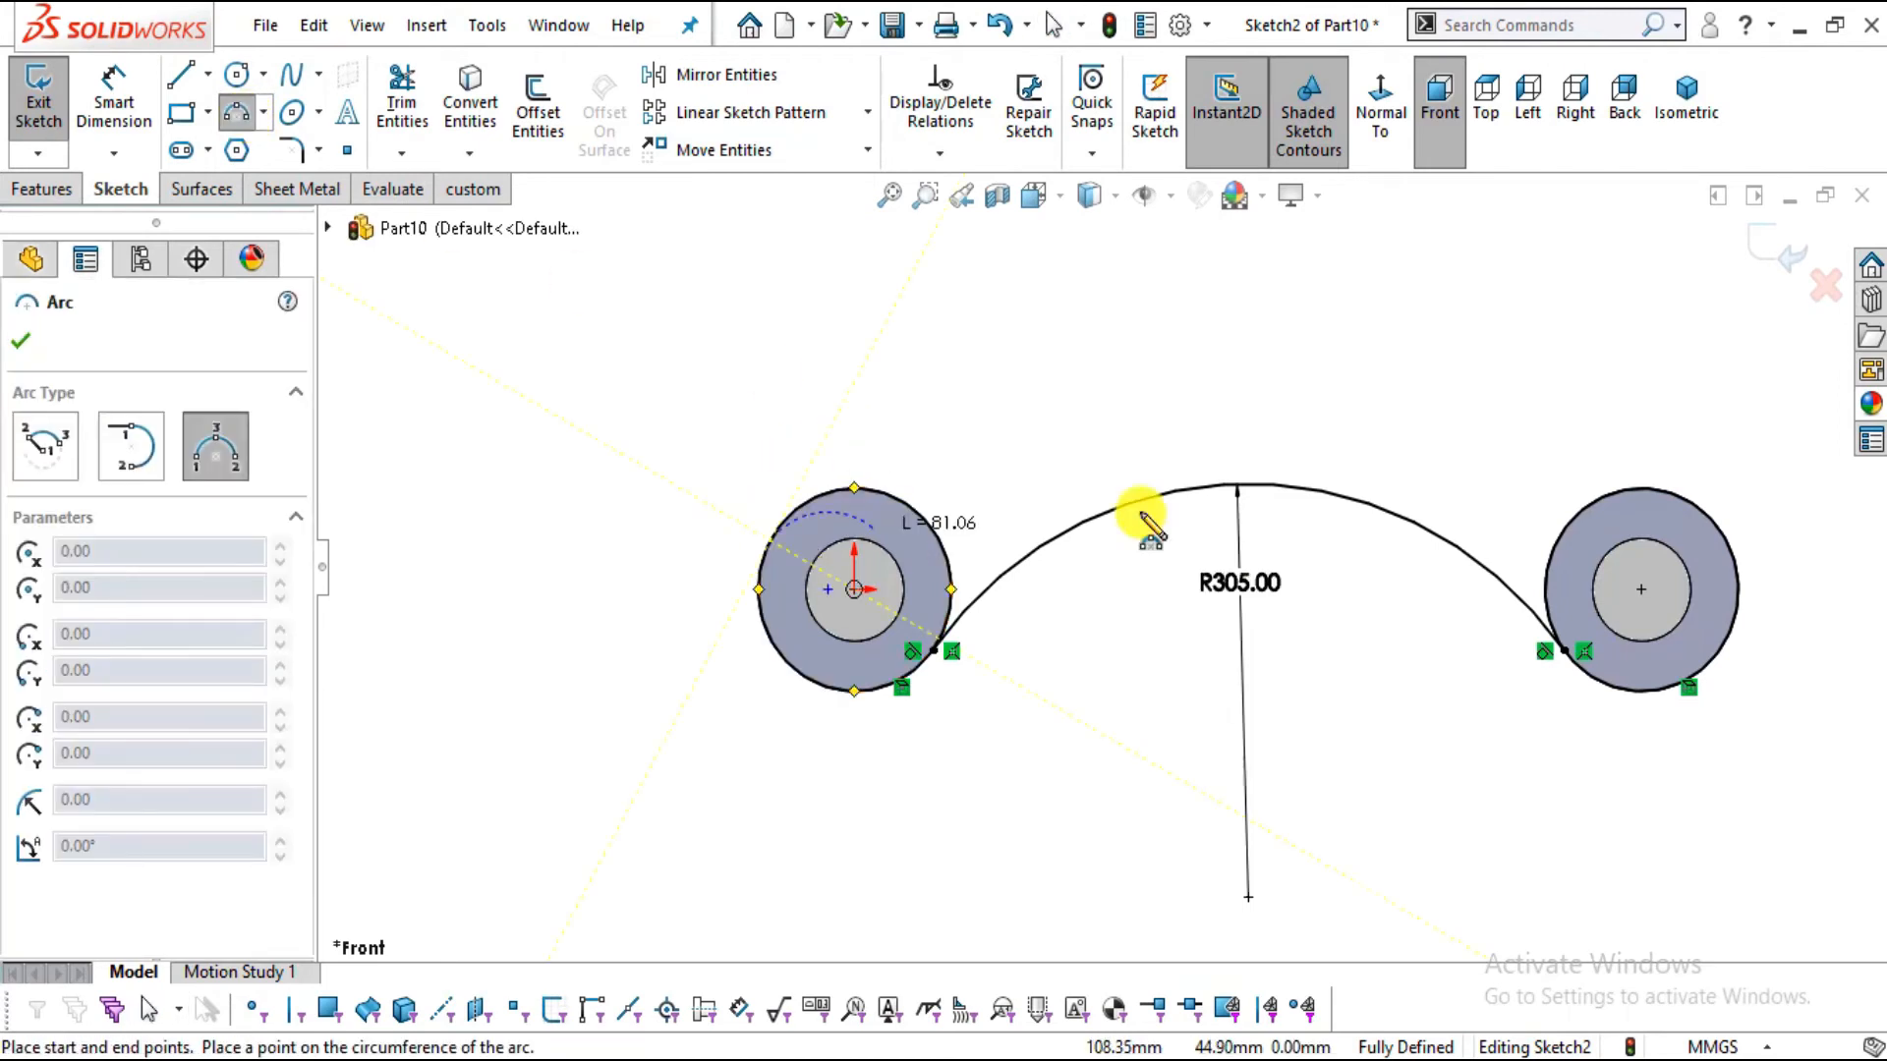
click(1734, 557)
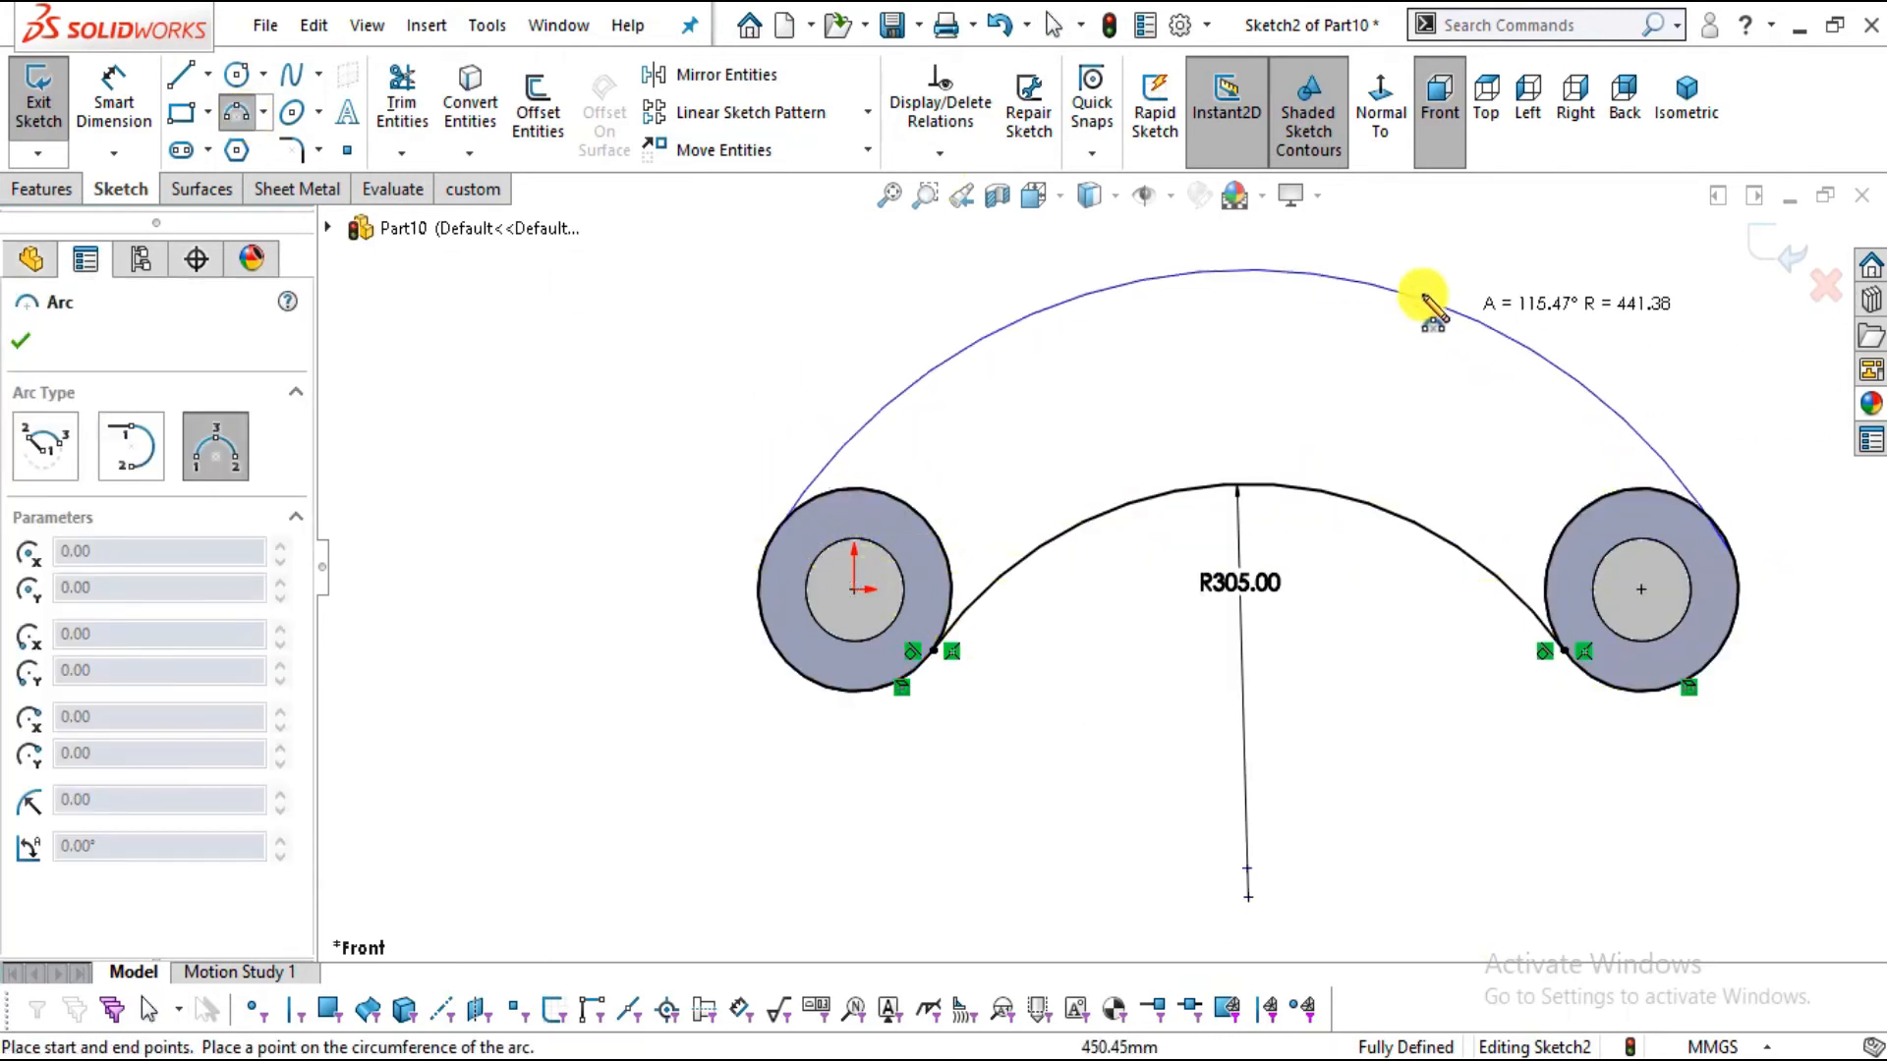
click(1386, 284)
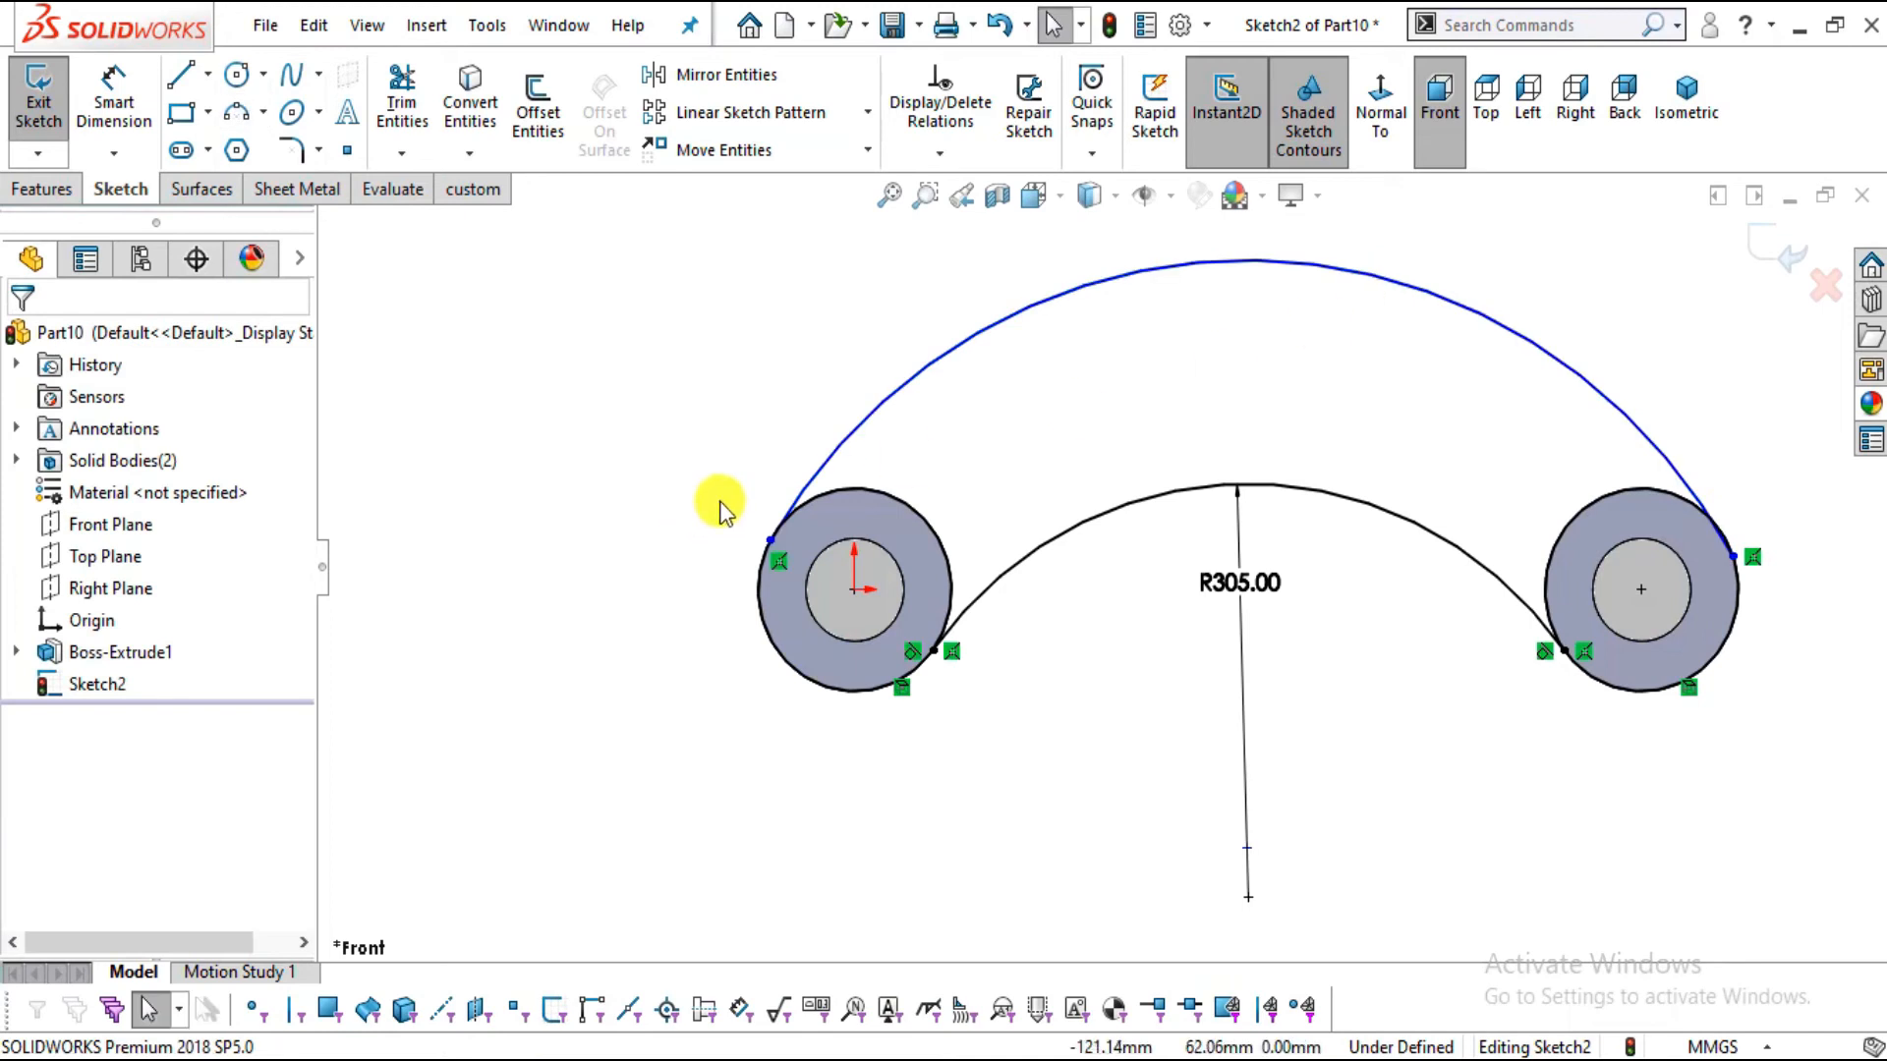
Dimension the upper arc's radius at 446 mm, taking the value from the tension bar drawing
click(116, 93)
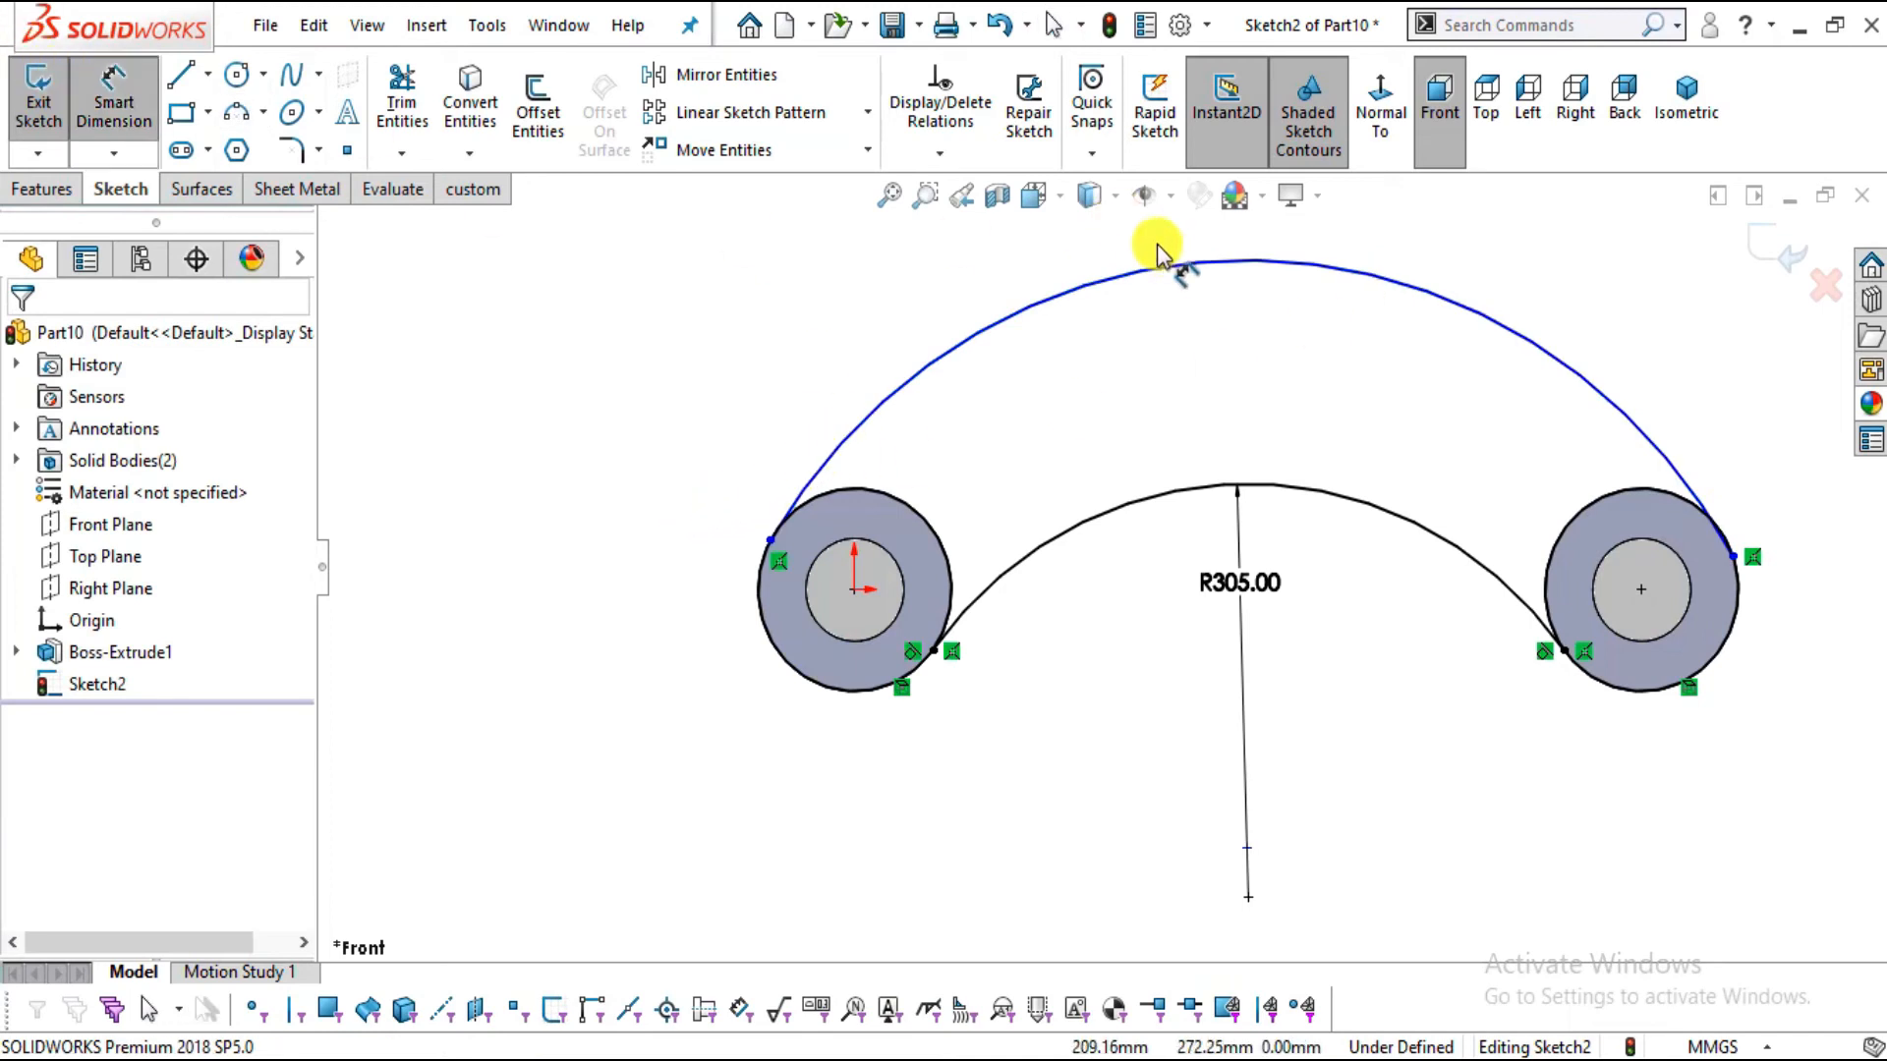
click(1197, 279)
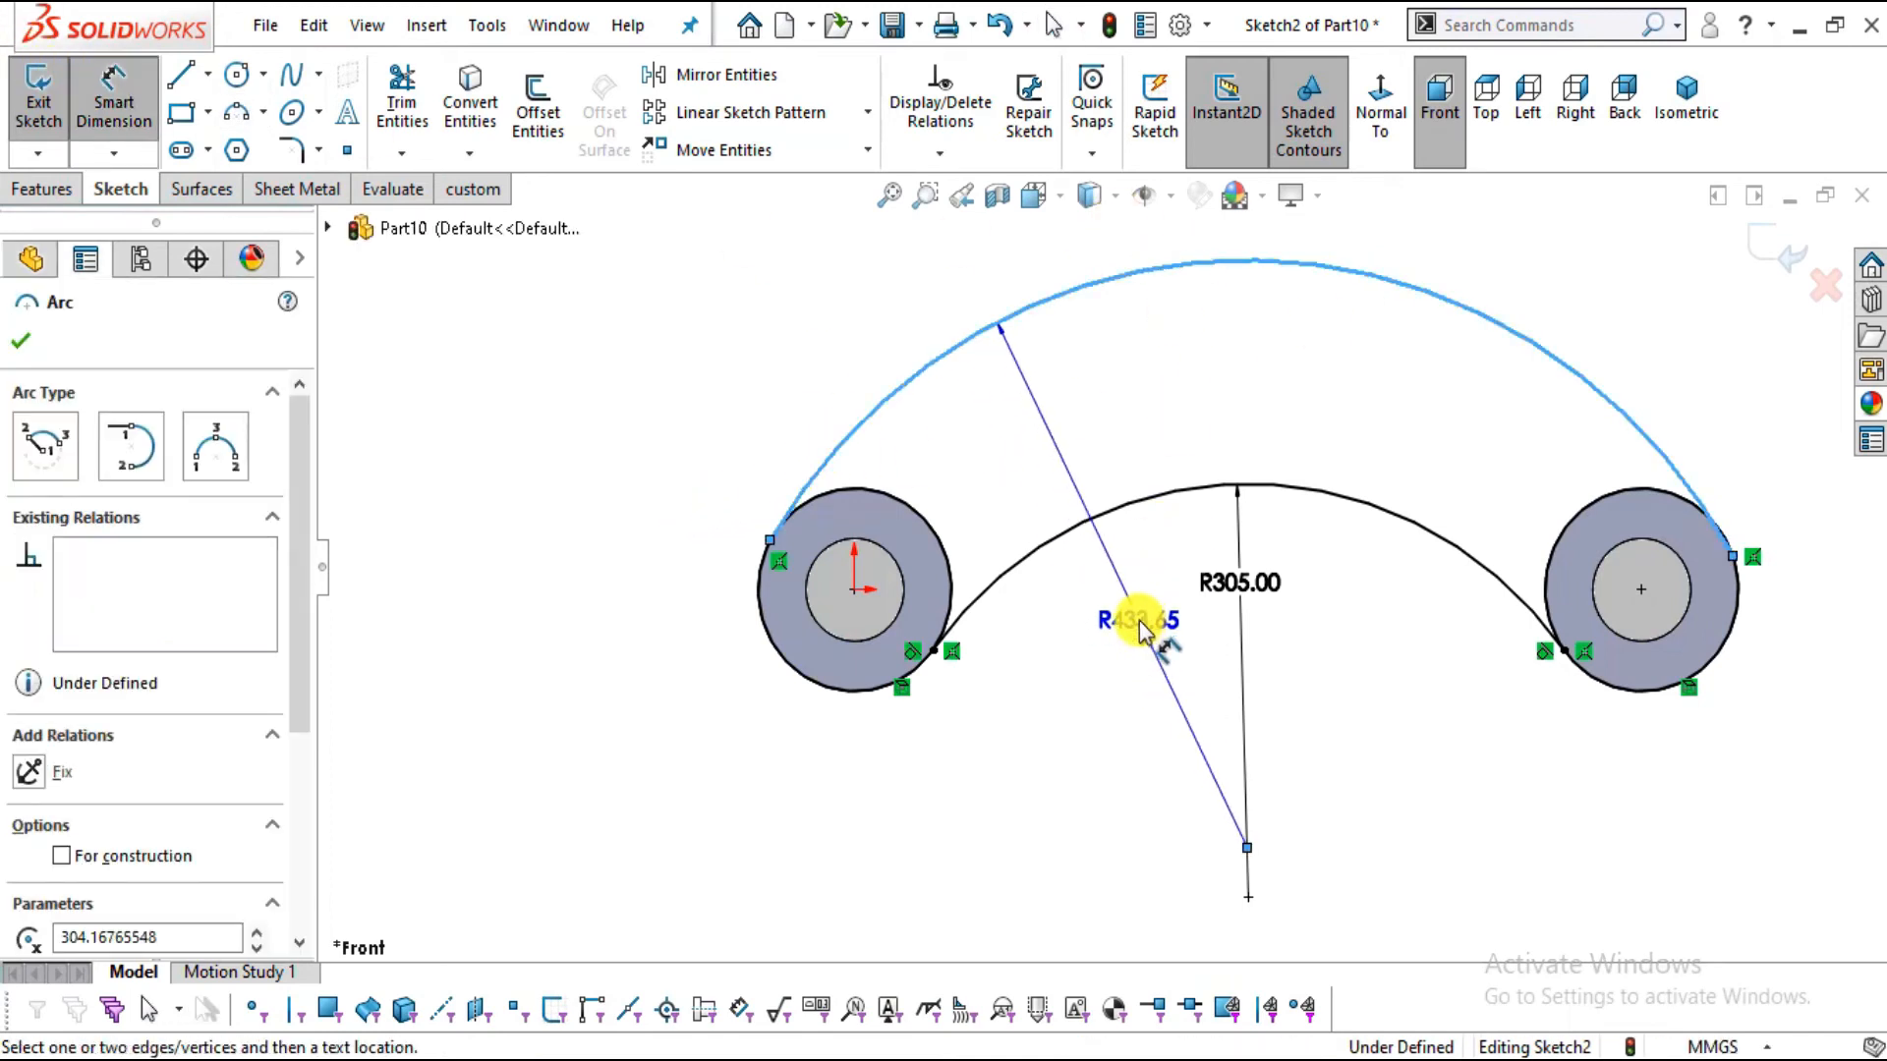
key(alt+Tab)
key(alt+Tab)
click(1462, 492)
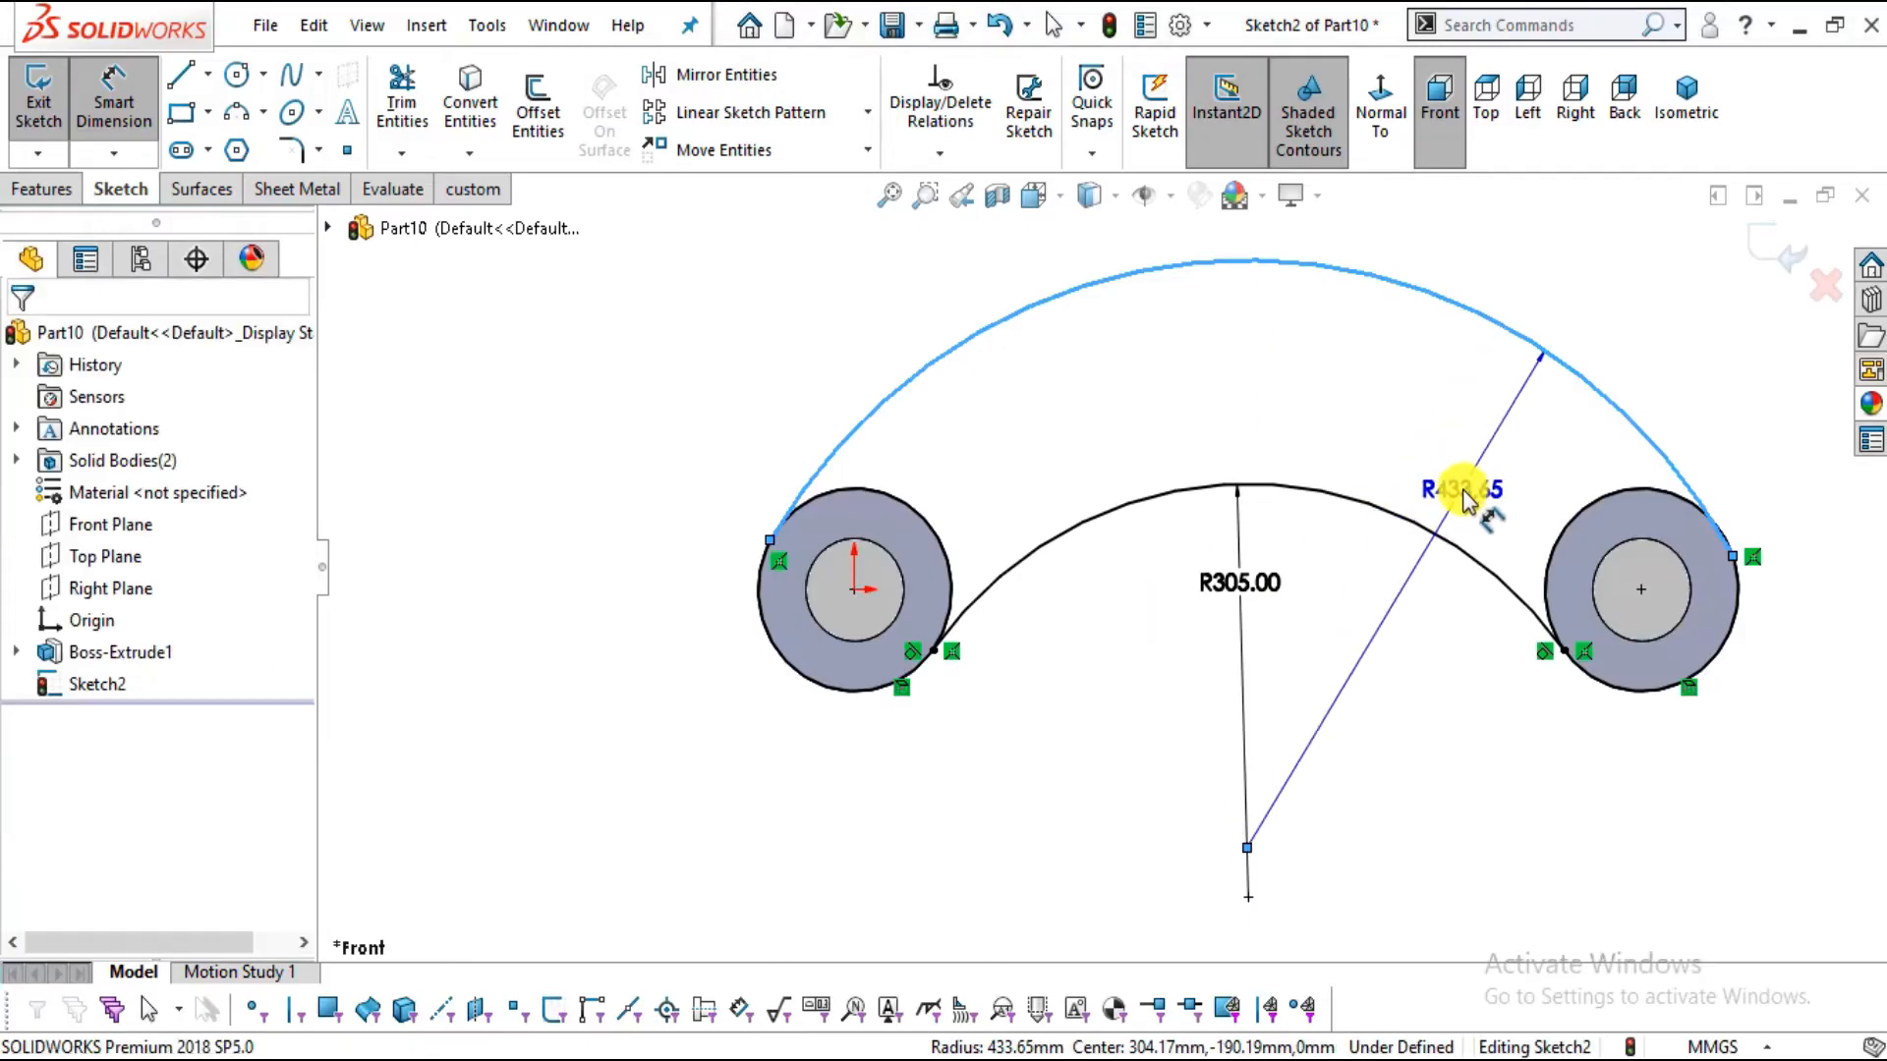
text(440)
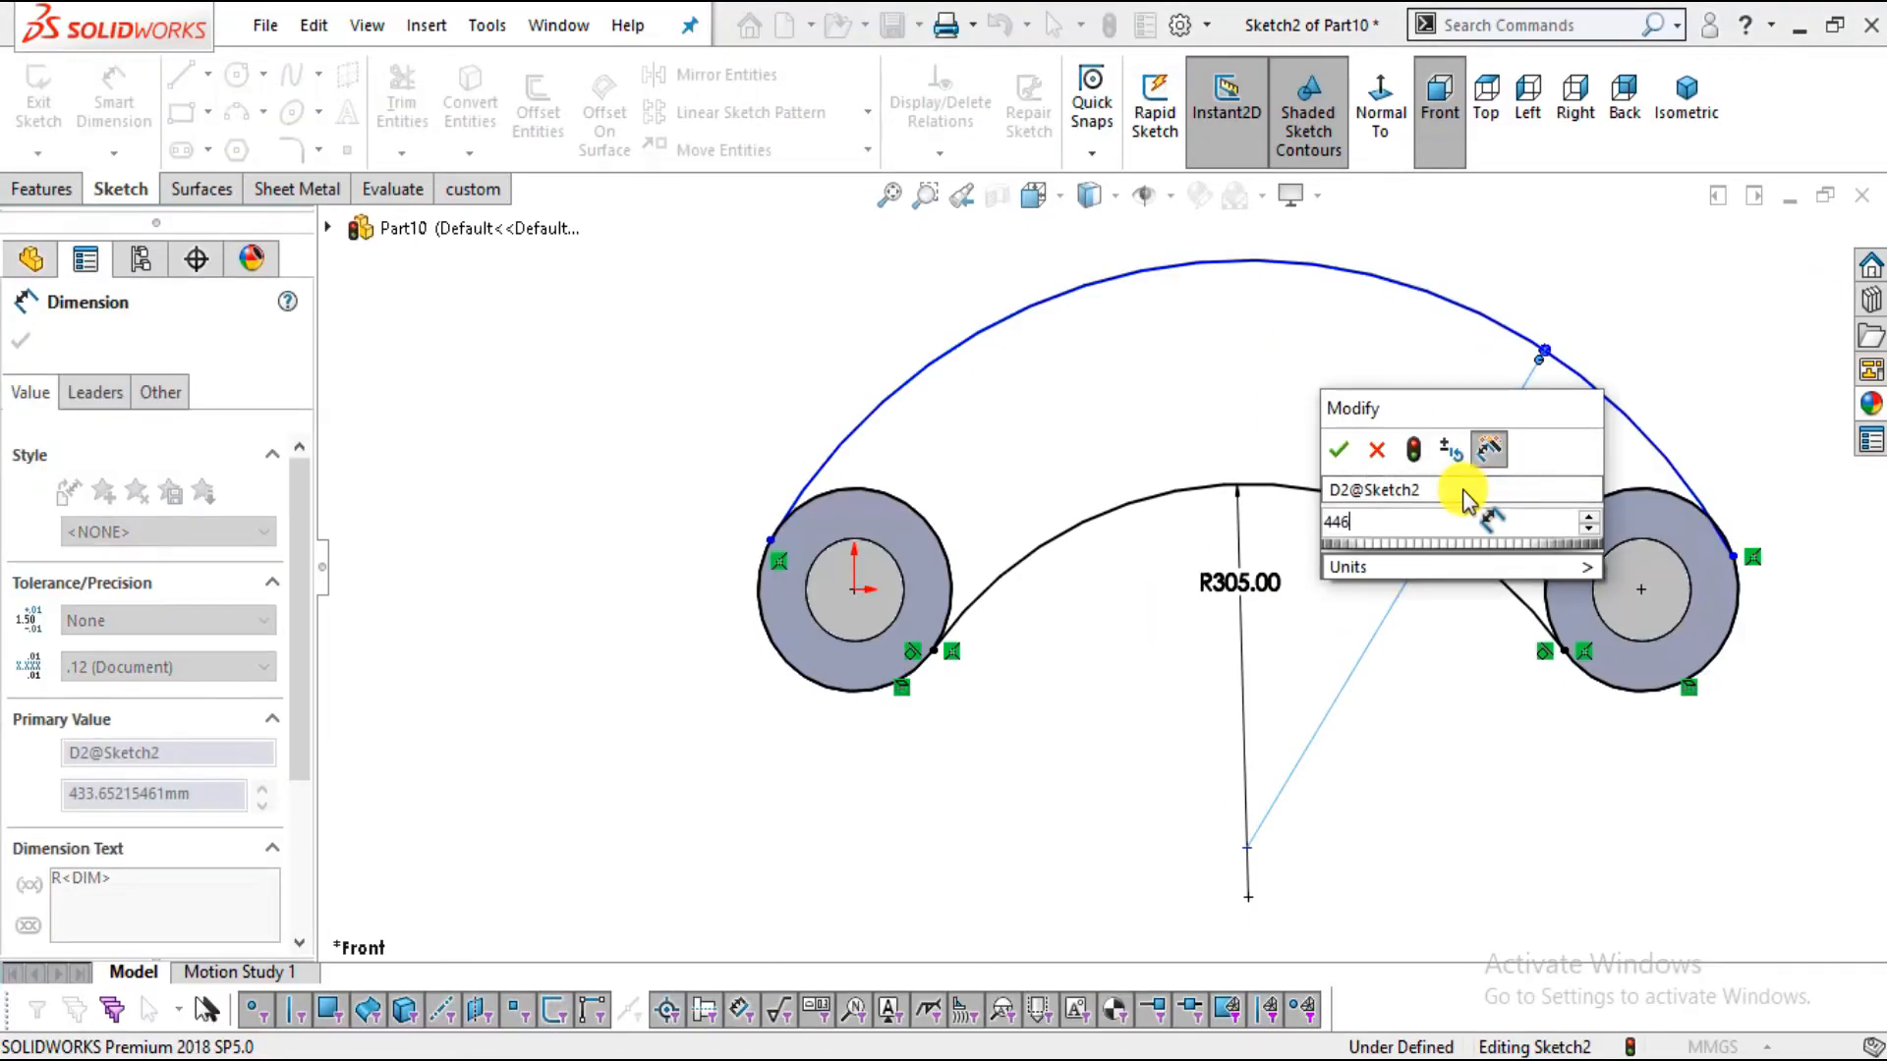
key(Return)
key(Escape)
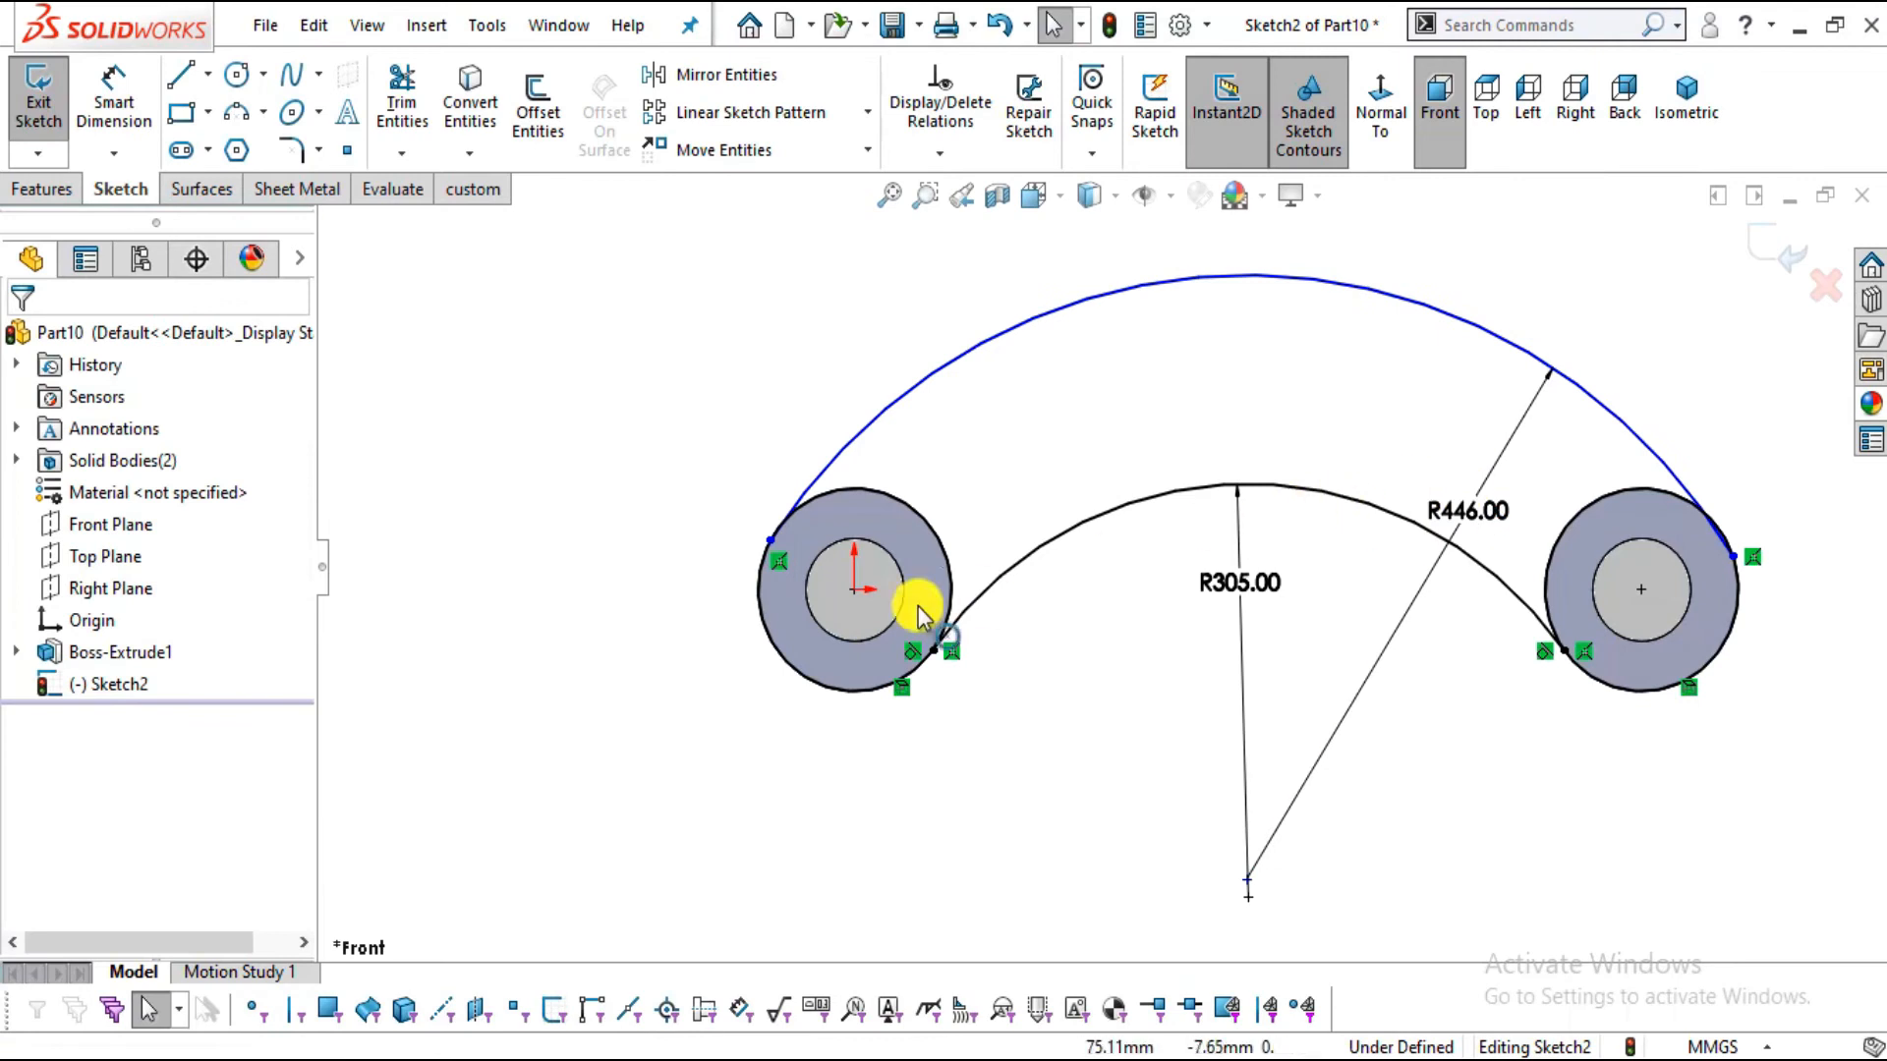
Make the upper arc tangent to the outer circles of both rings
scroll(865, 526, down, 2)
click(728, 564)
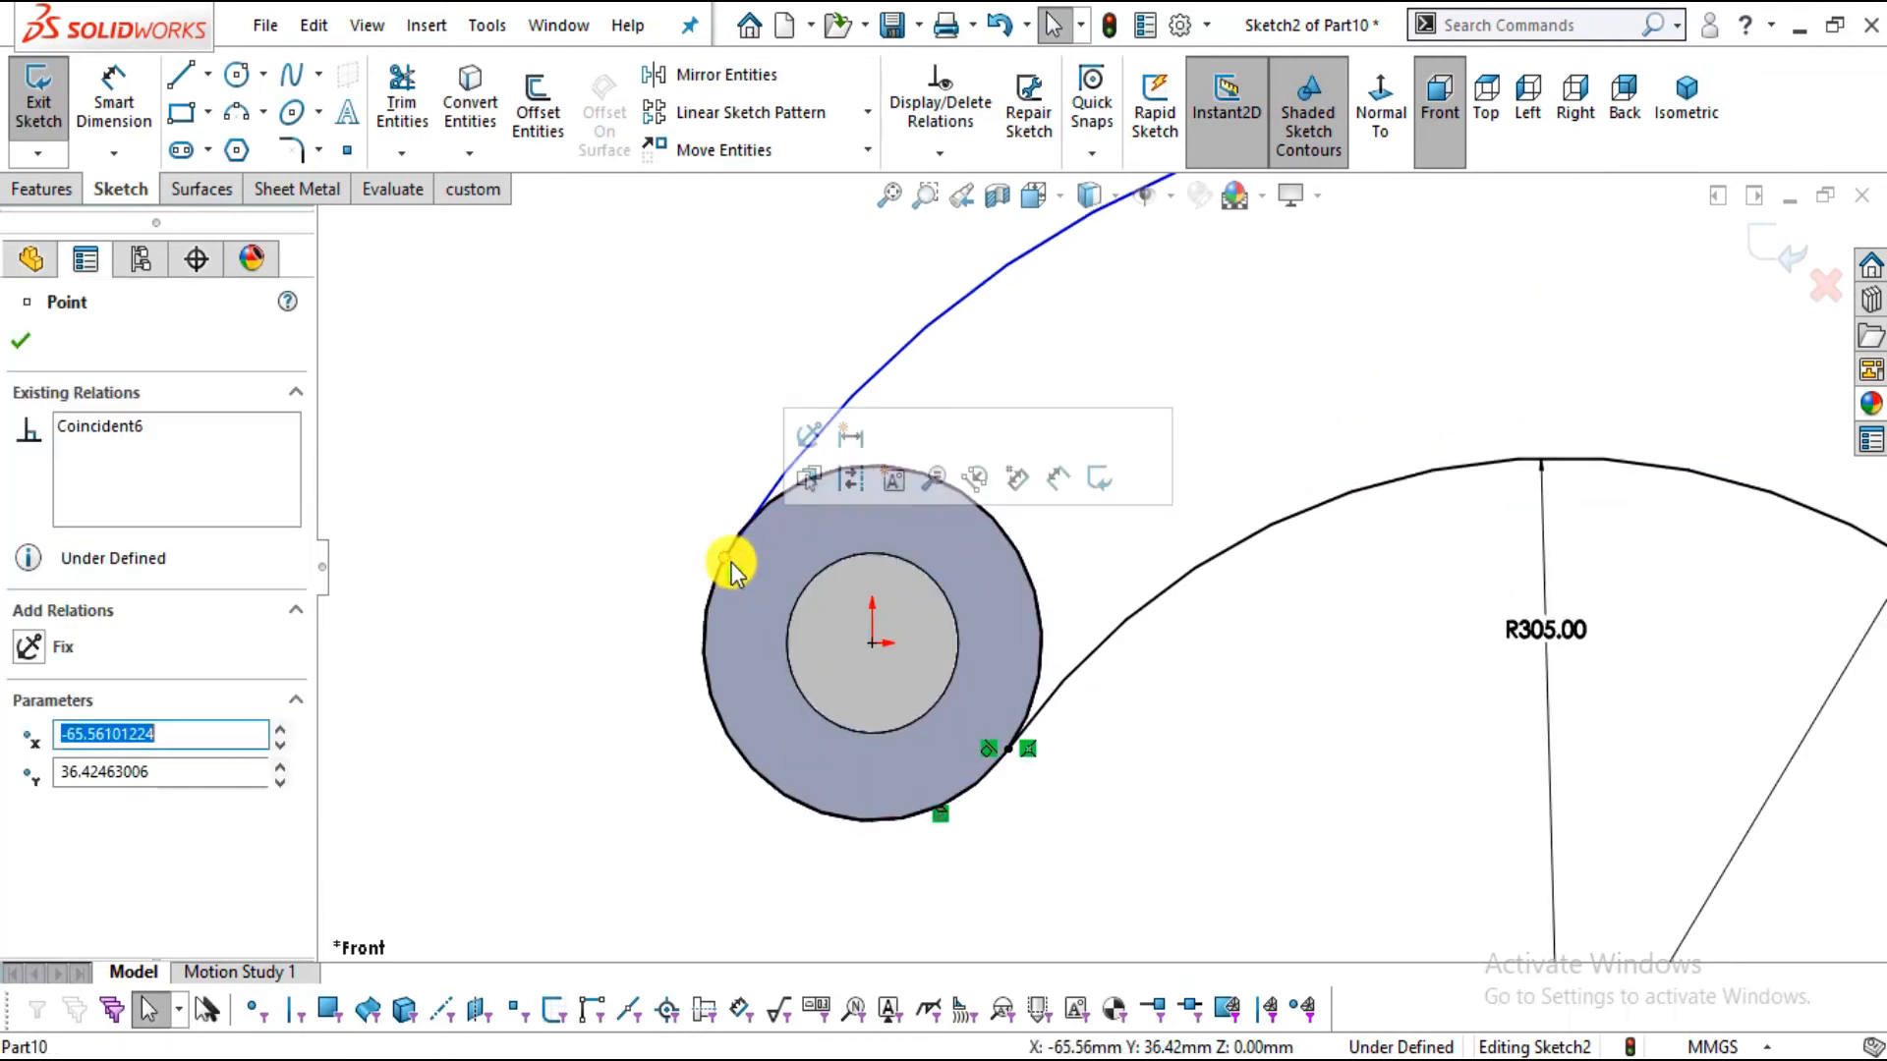
click(803, 452)
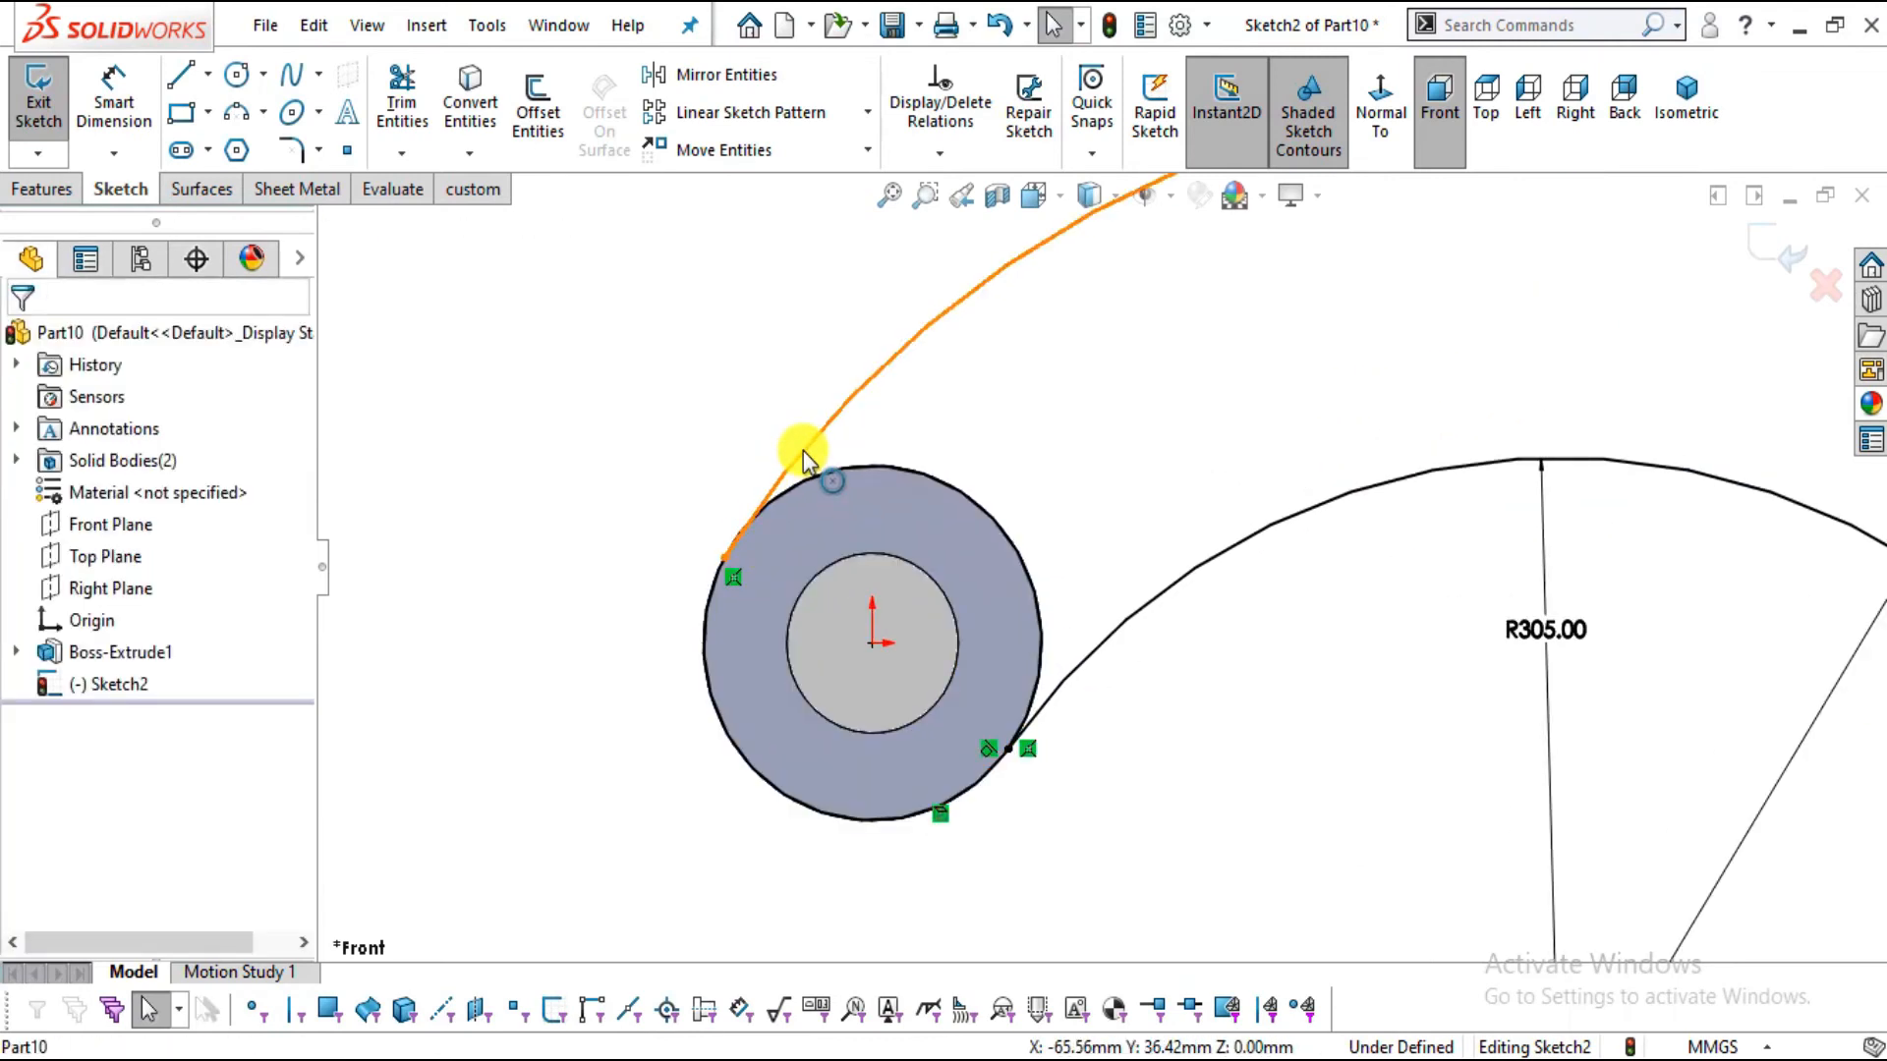
click(915, 478)
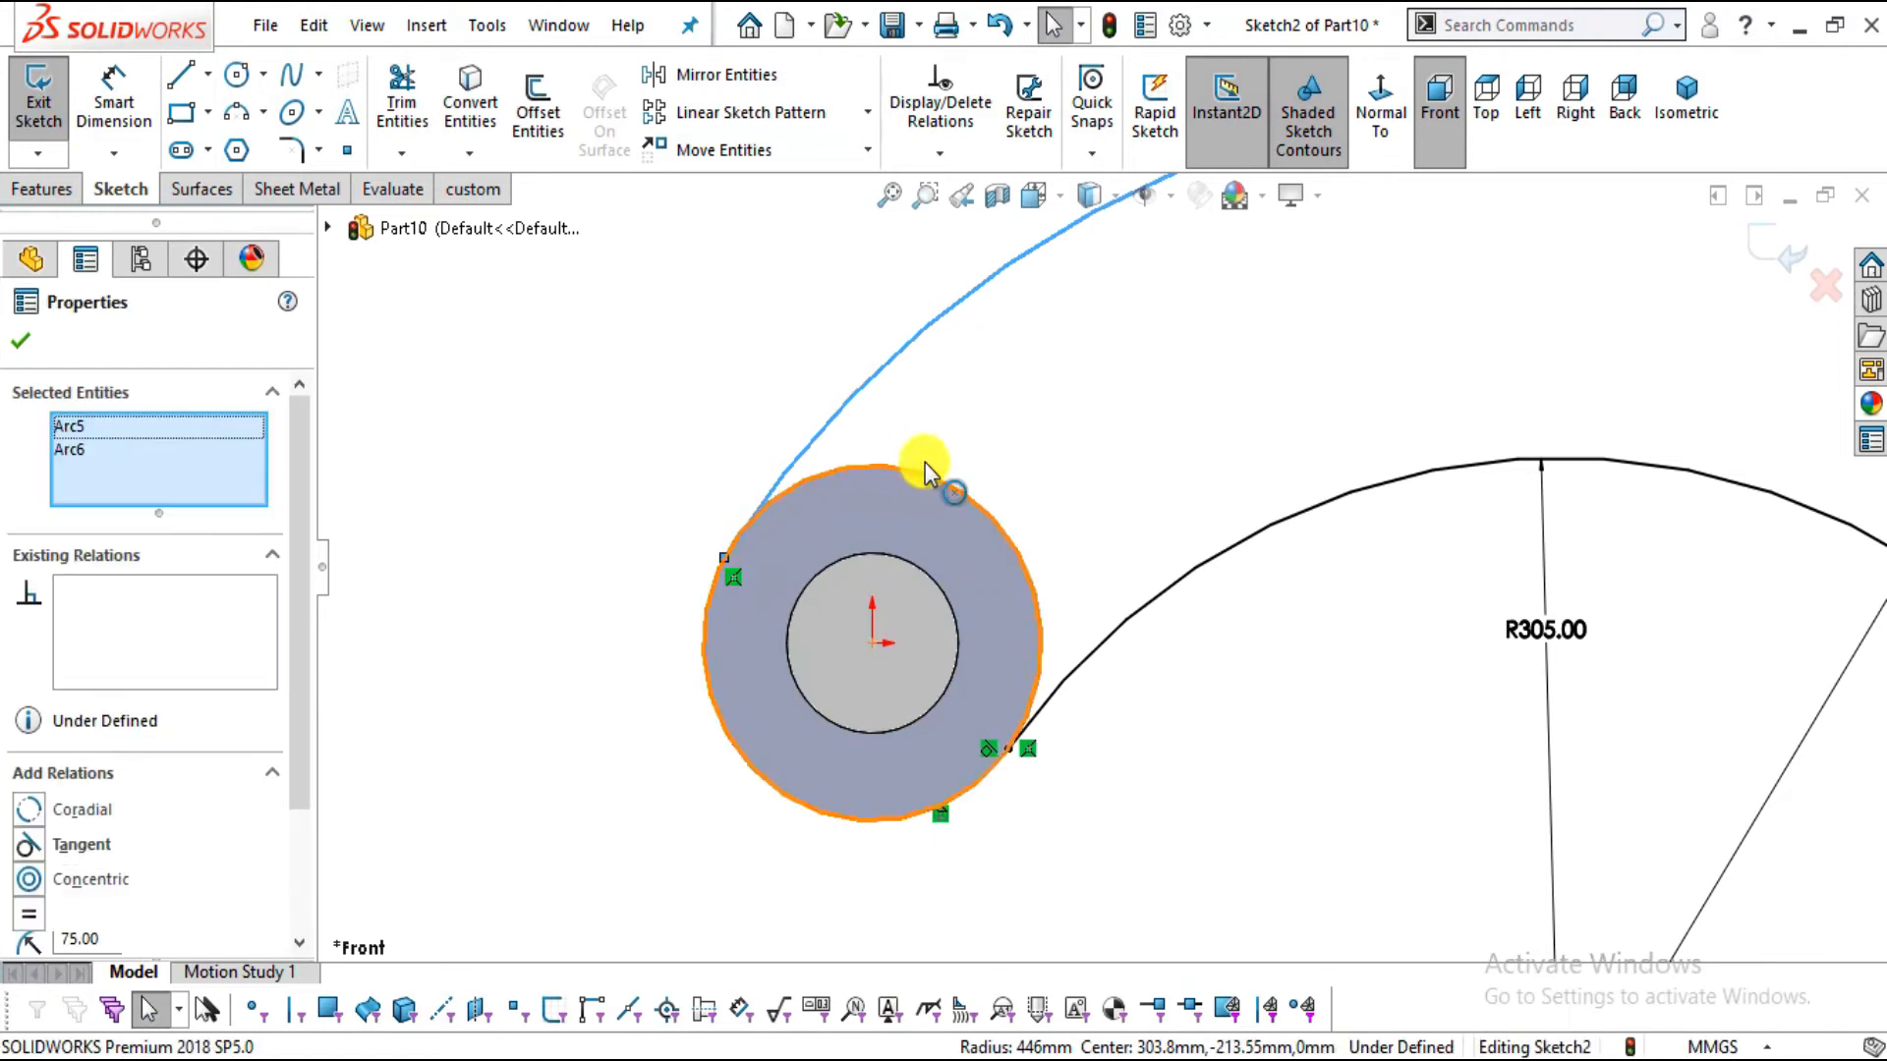
click(1040, 334)
scroll(1071, 560, up, 2)
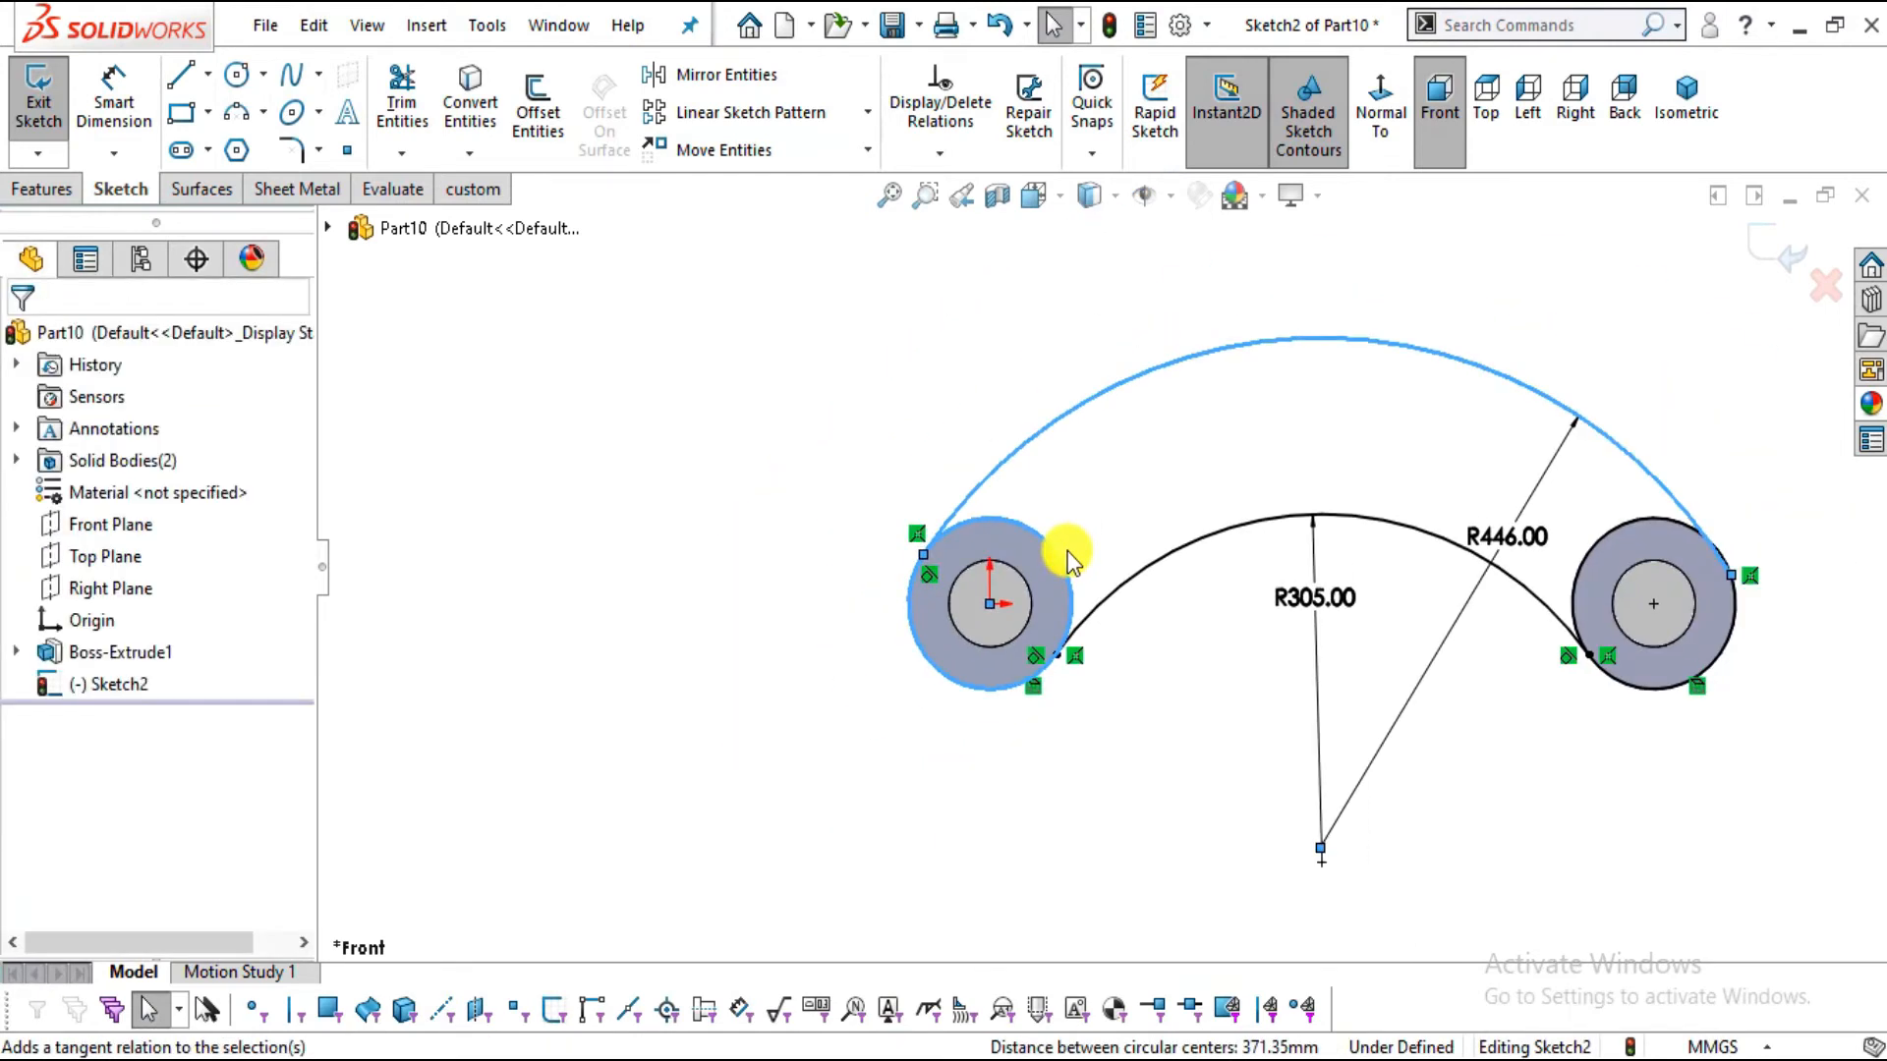
scroll(1660, 601, up, 3)
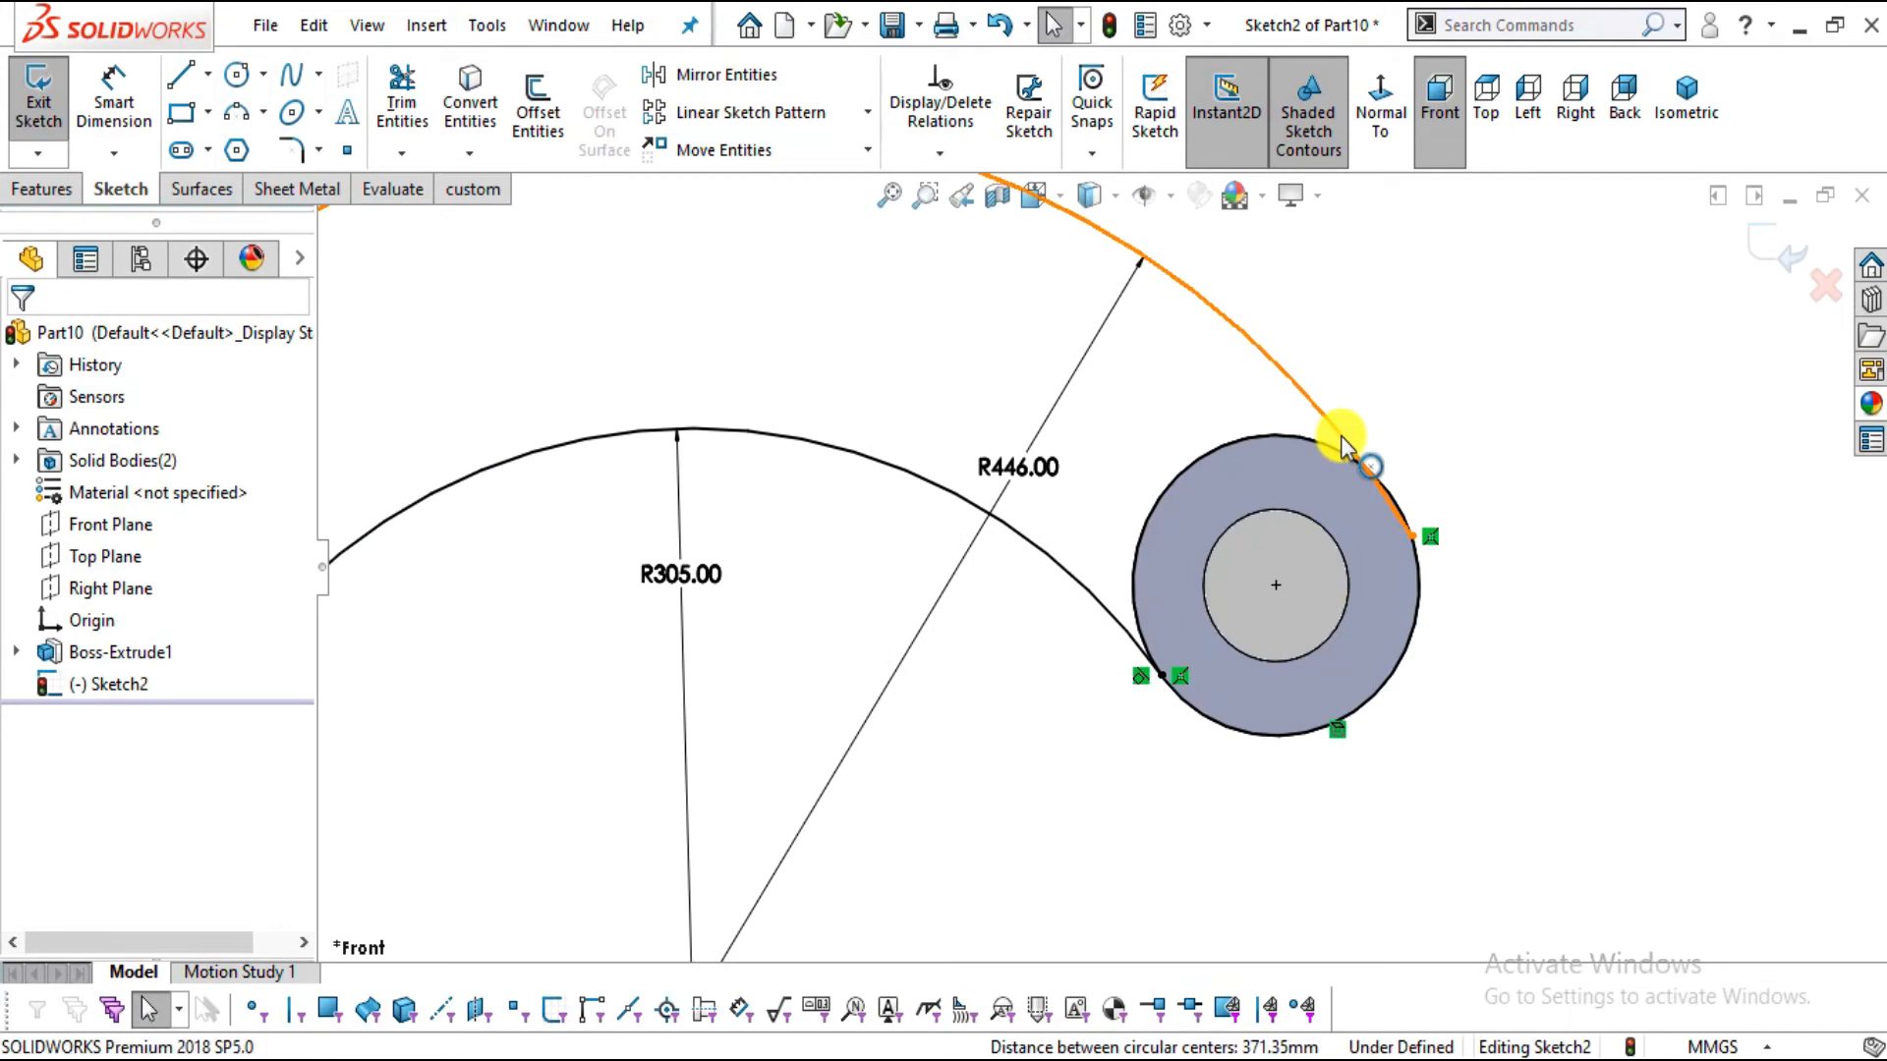
click(1346, 447)
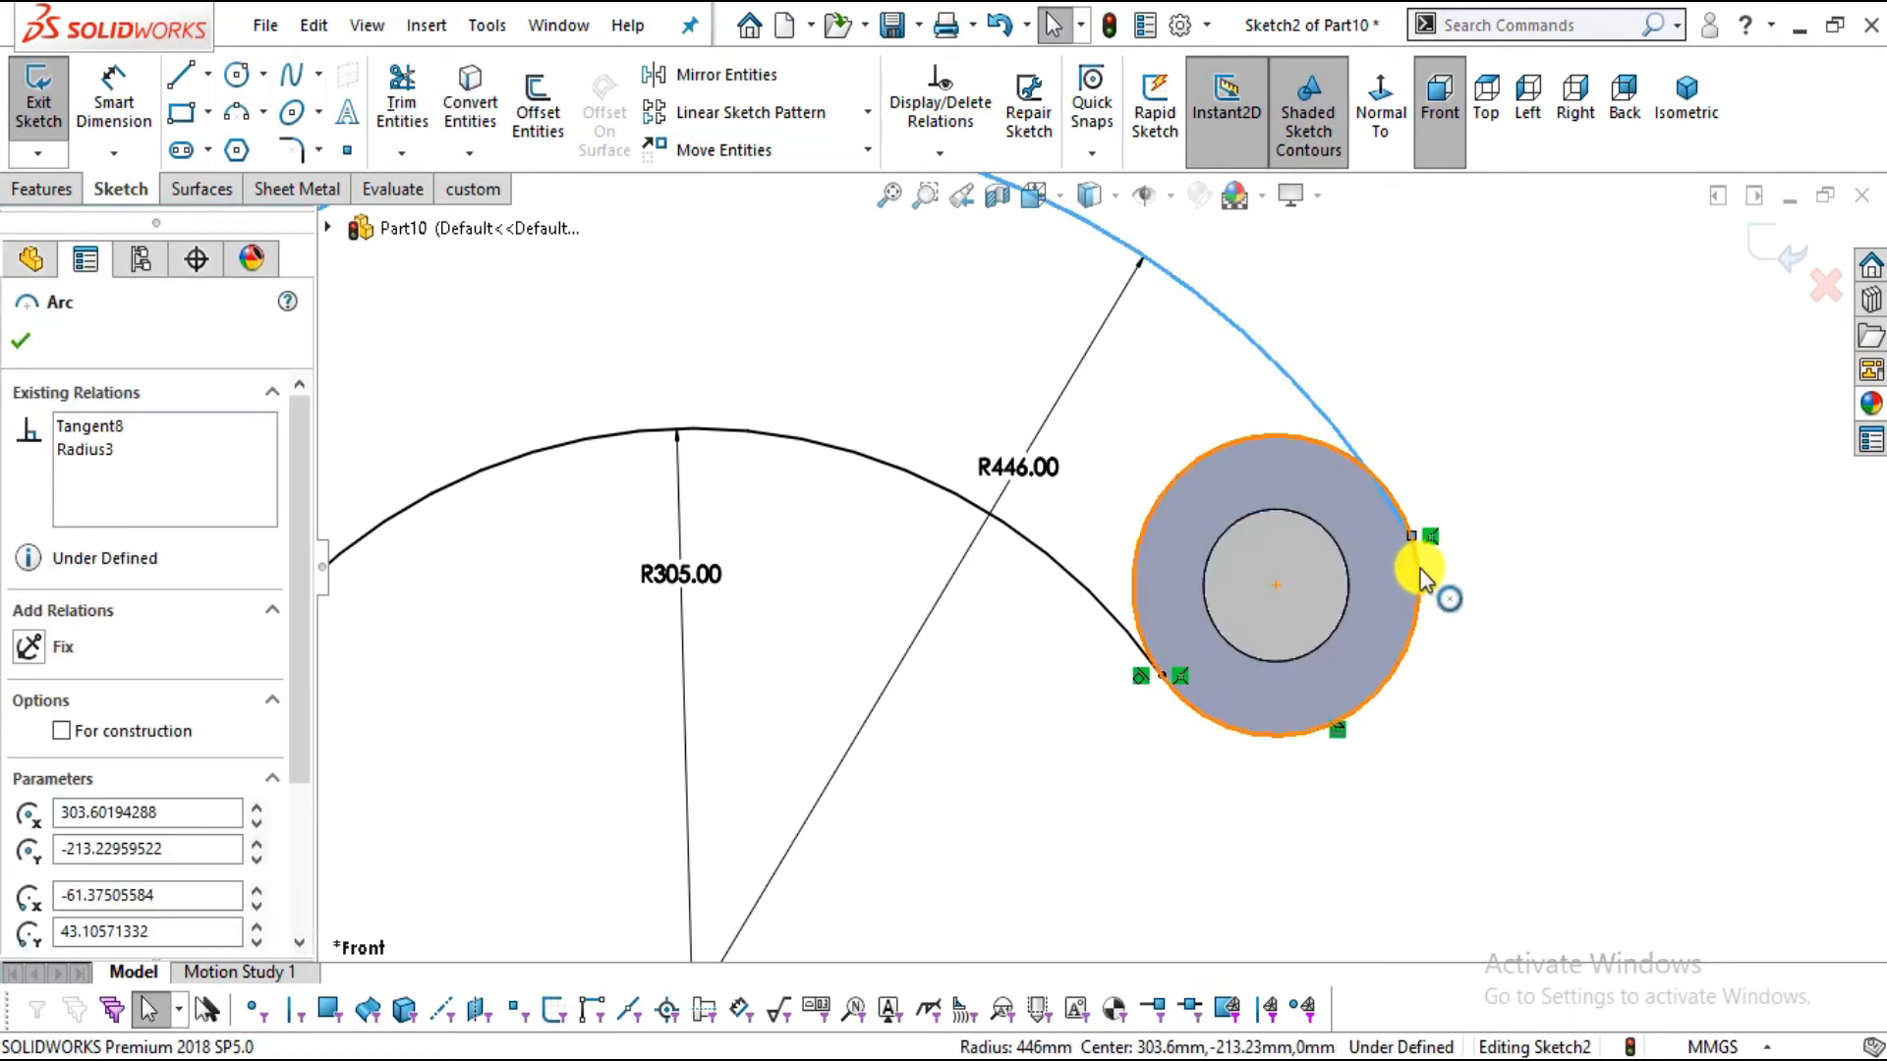
ctrl+click(1419, 575)
click(1541, 442)
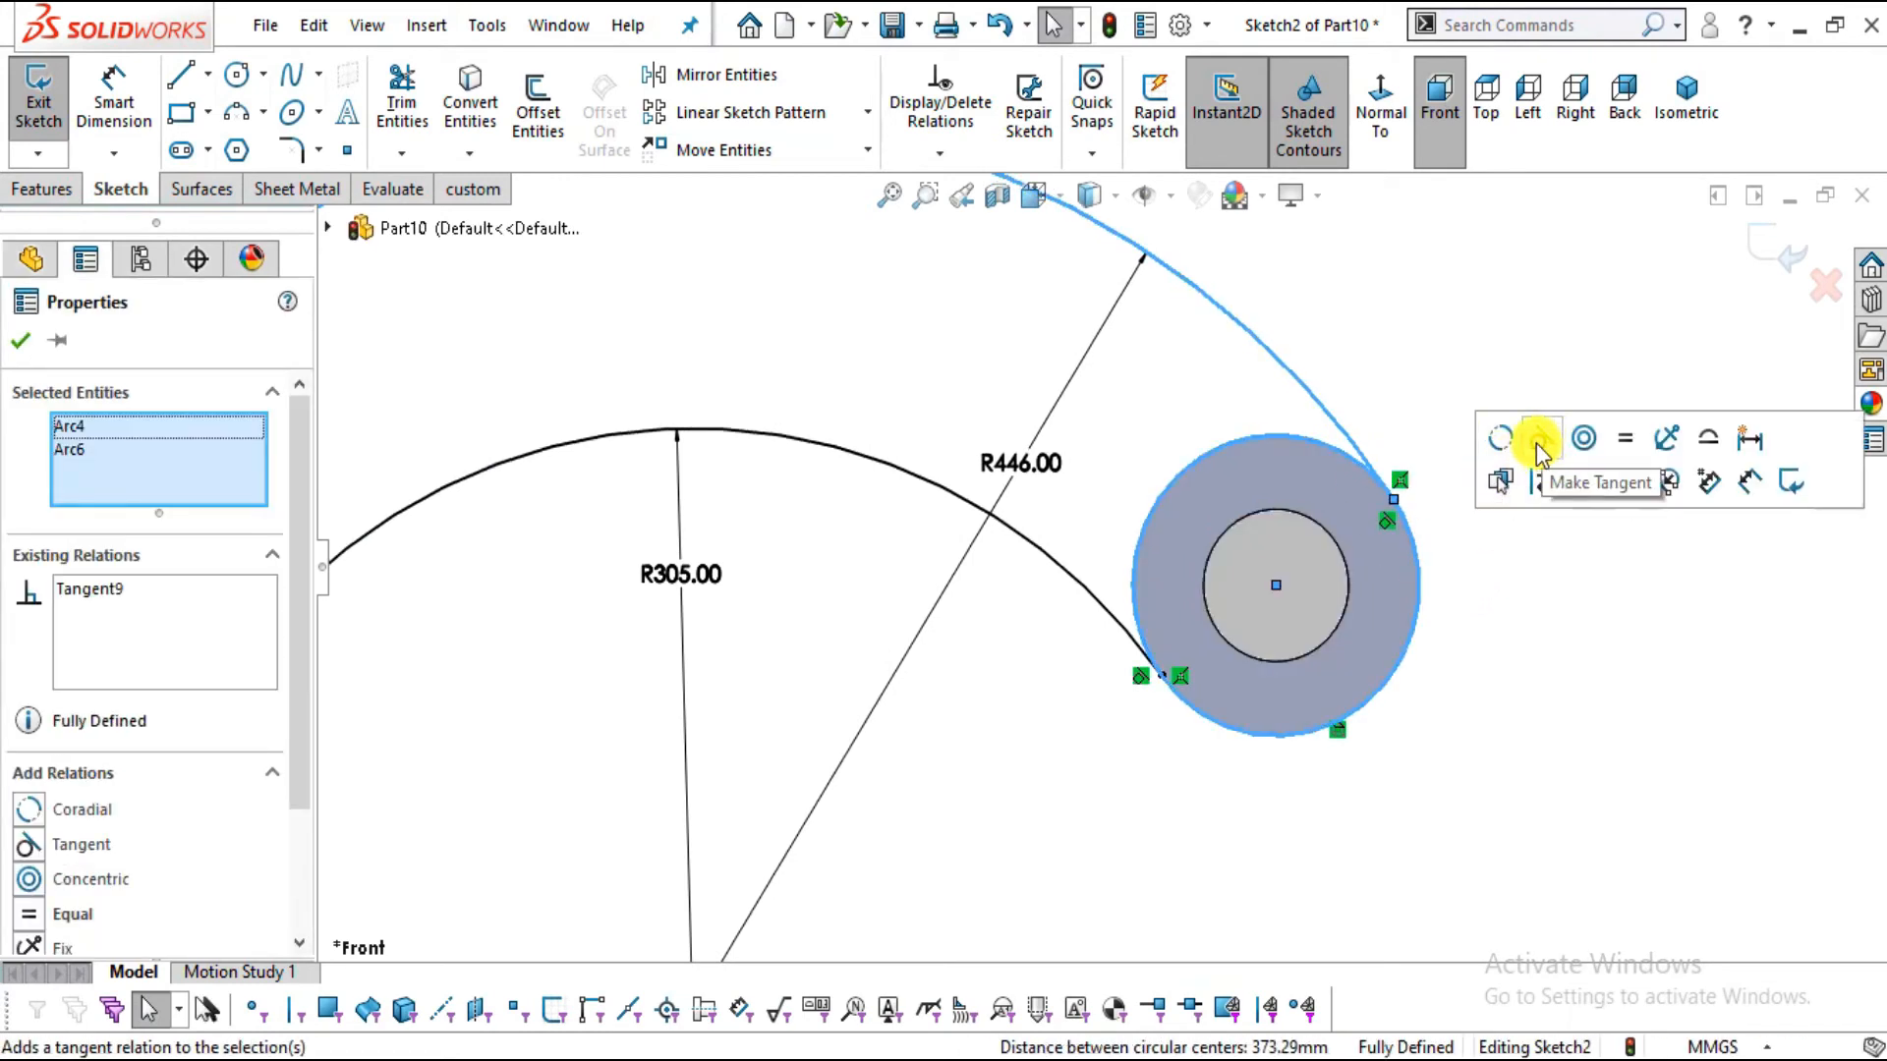
click(1560, 639)
Extrude the region between the two arcs 50 mm with the Mid Plane option, taking the thickness from the tension bar drawing
scroll(1560, 639, down, 5)
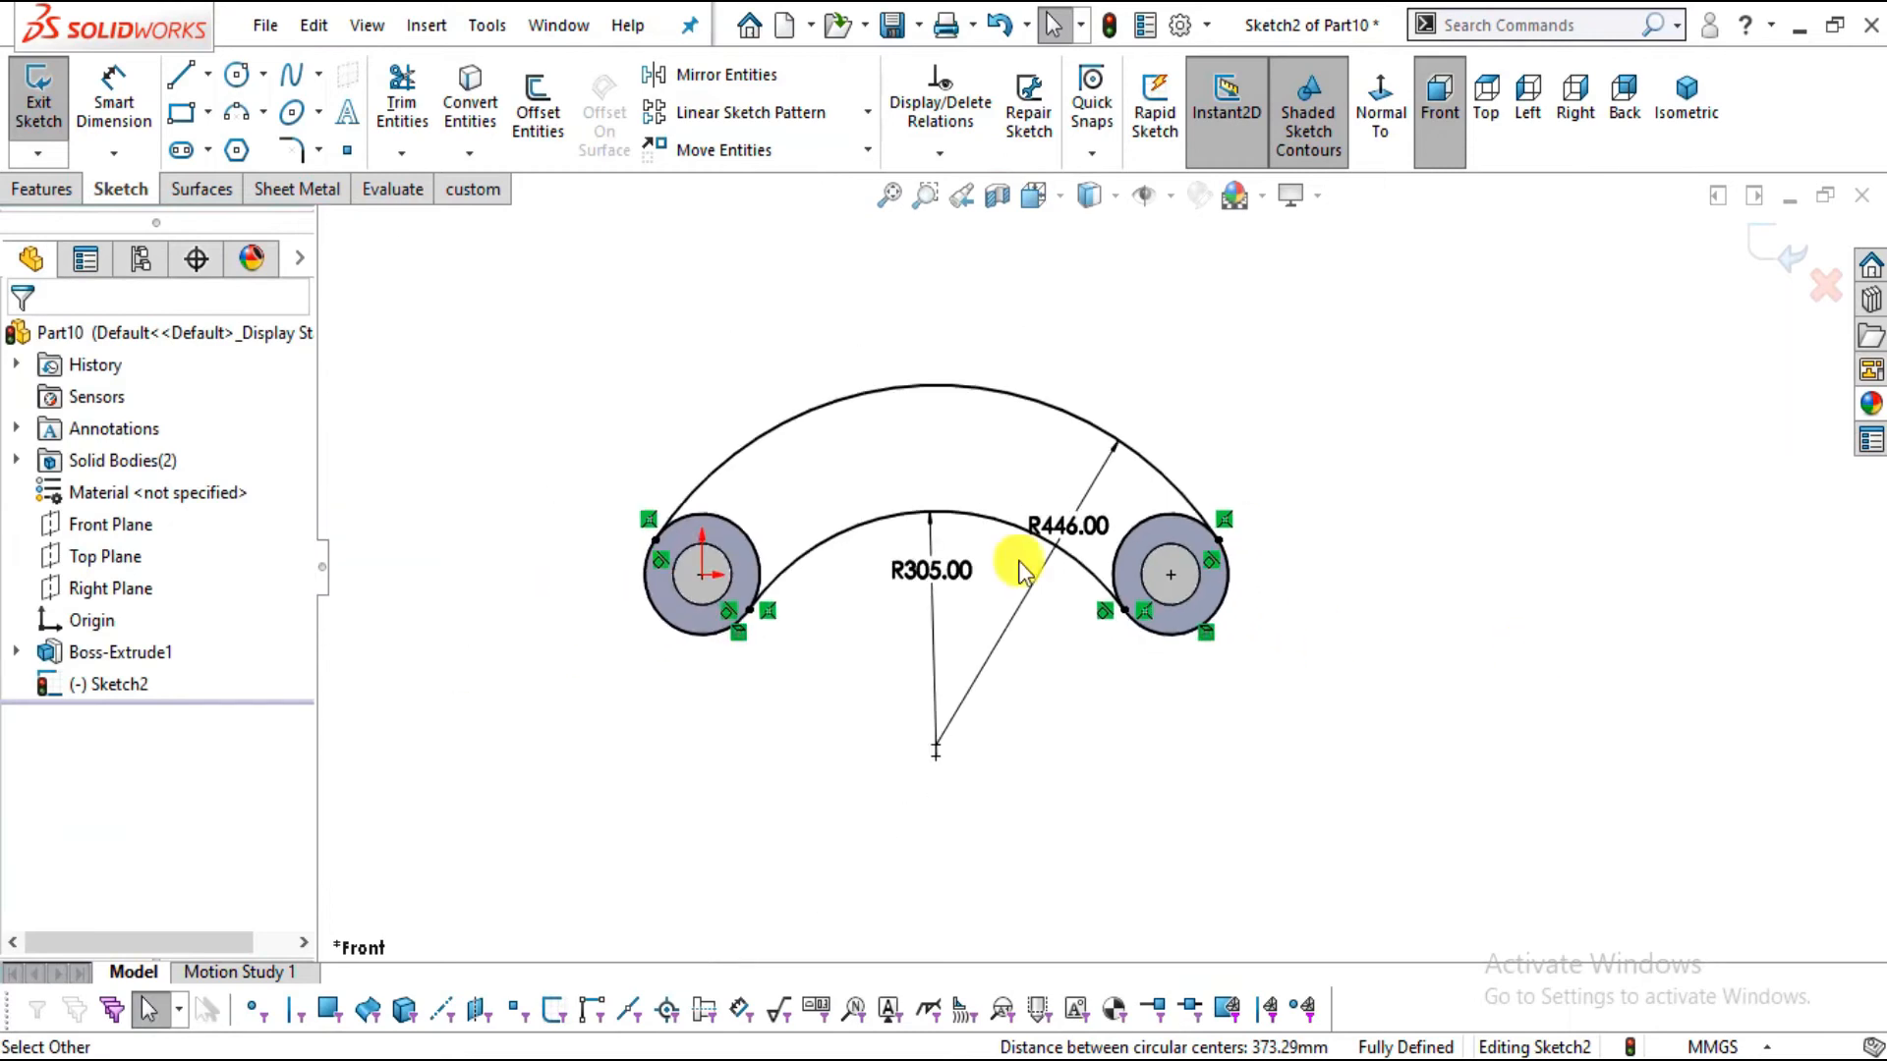
scroll(1002, 560, up, 2)
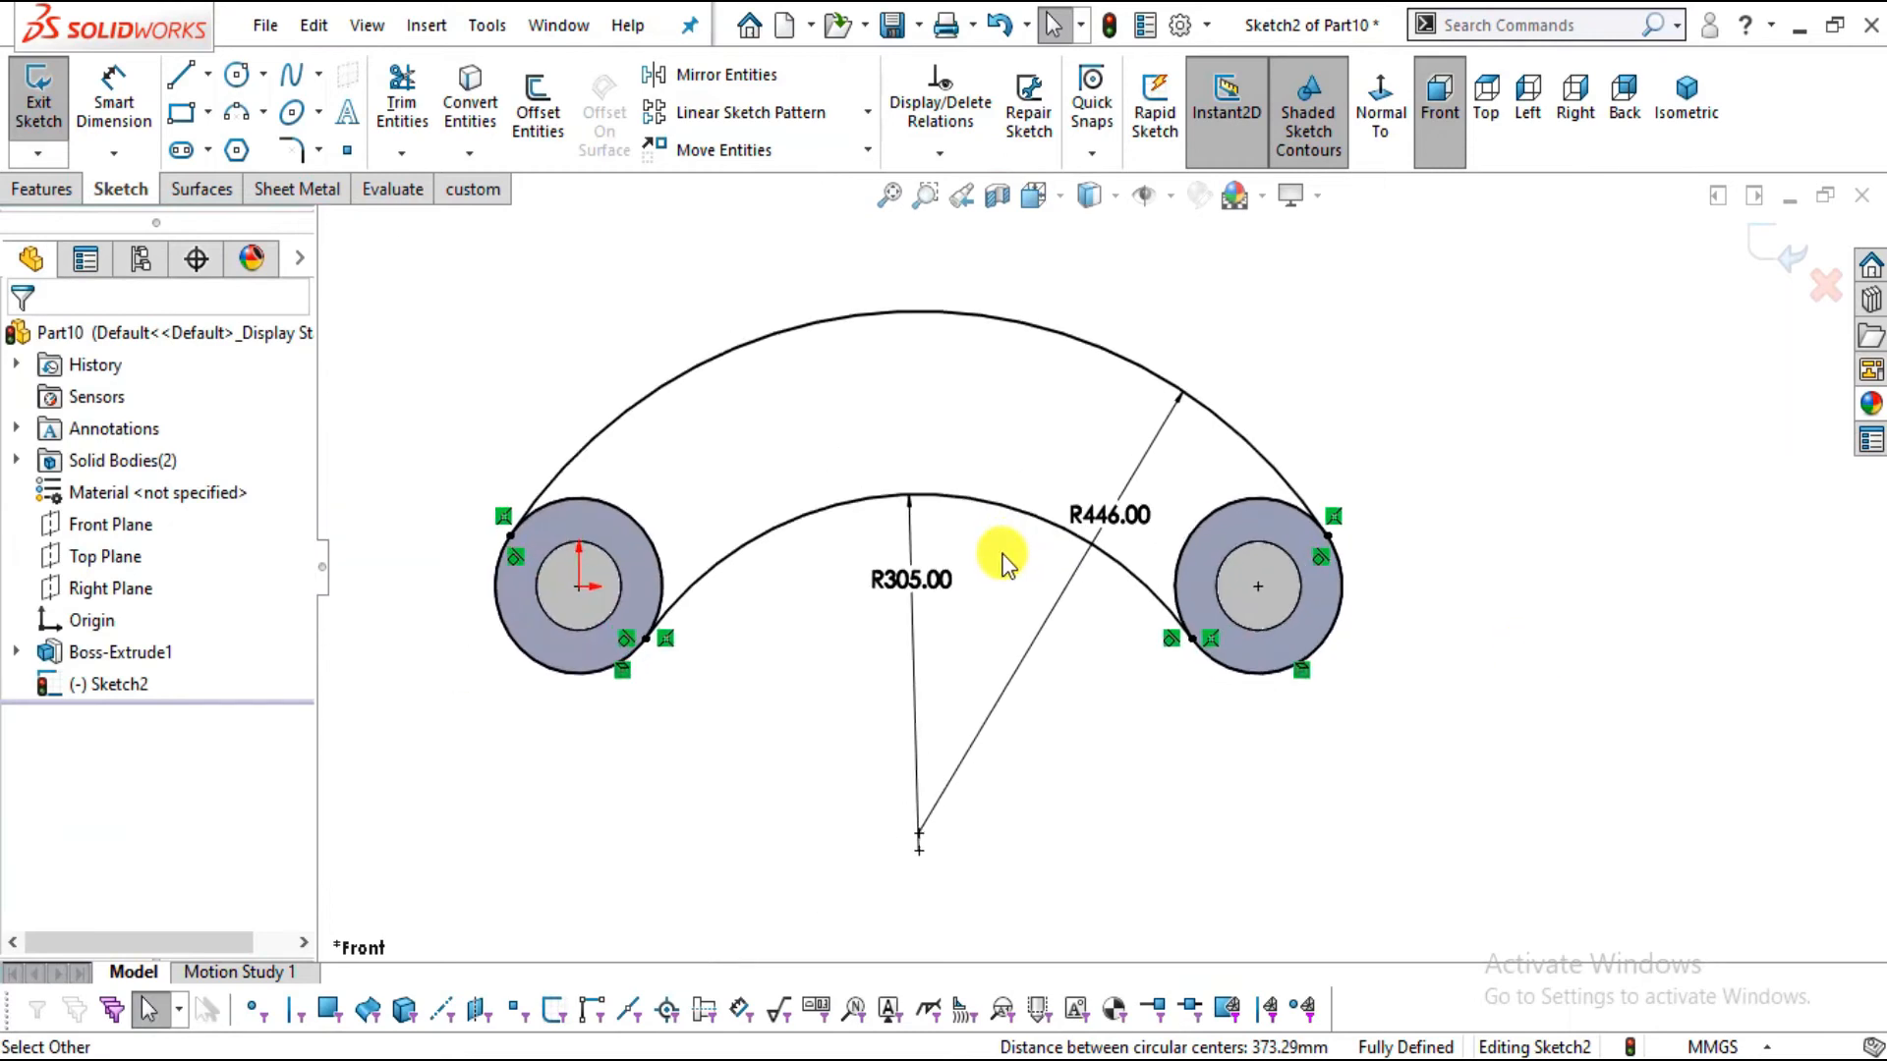
click(37, 188)
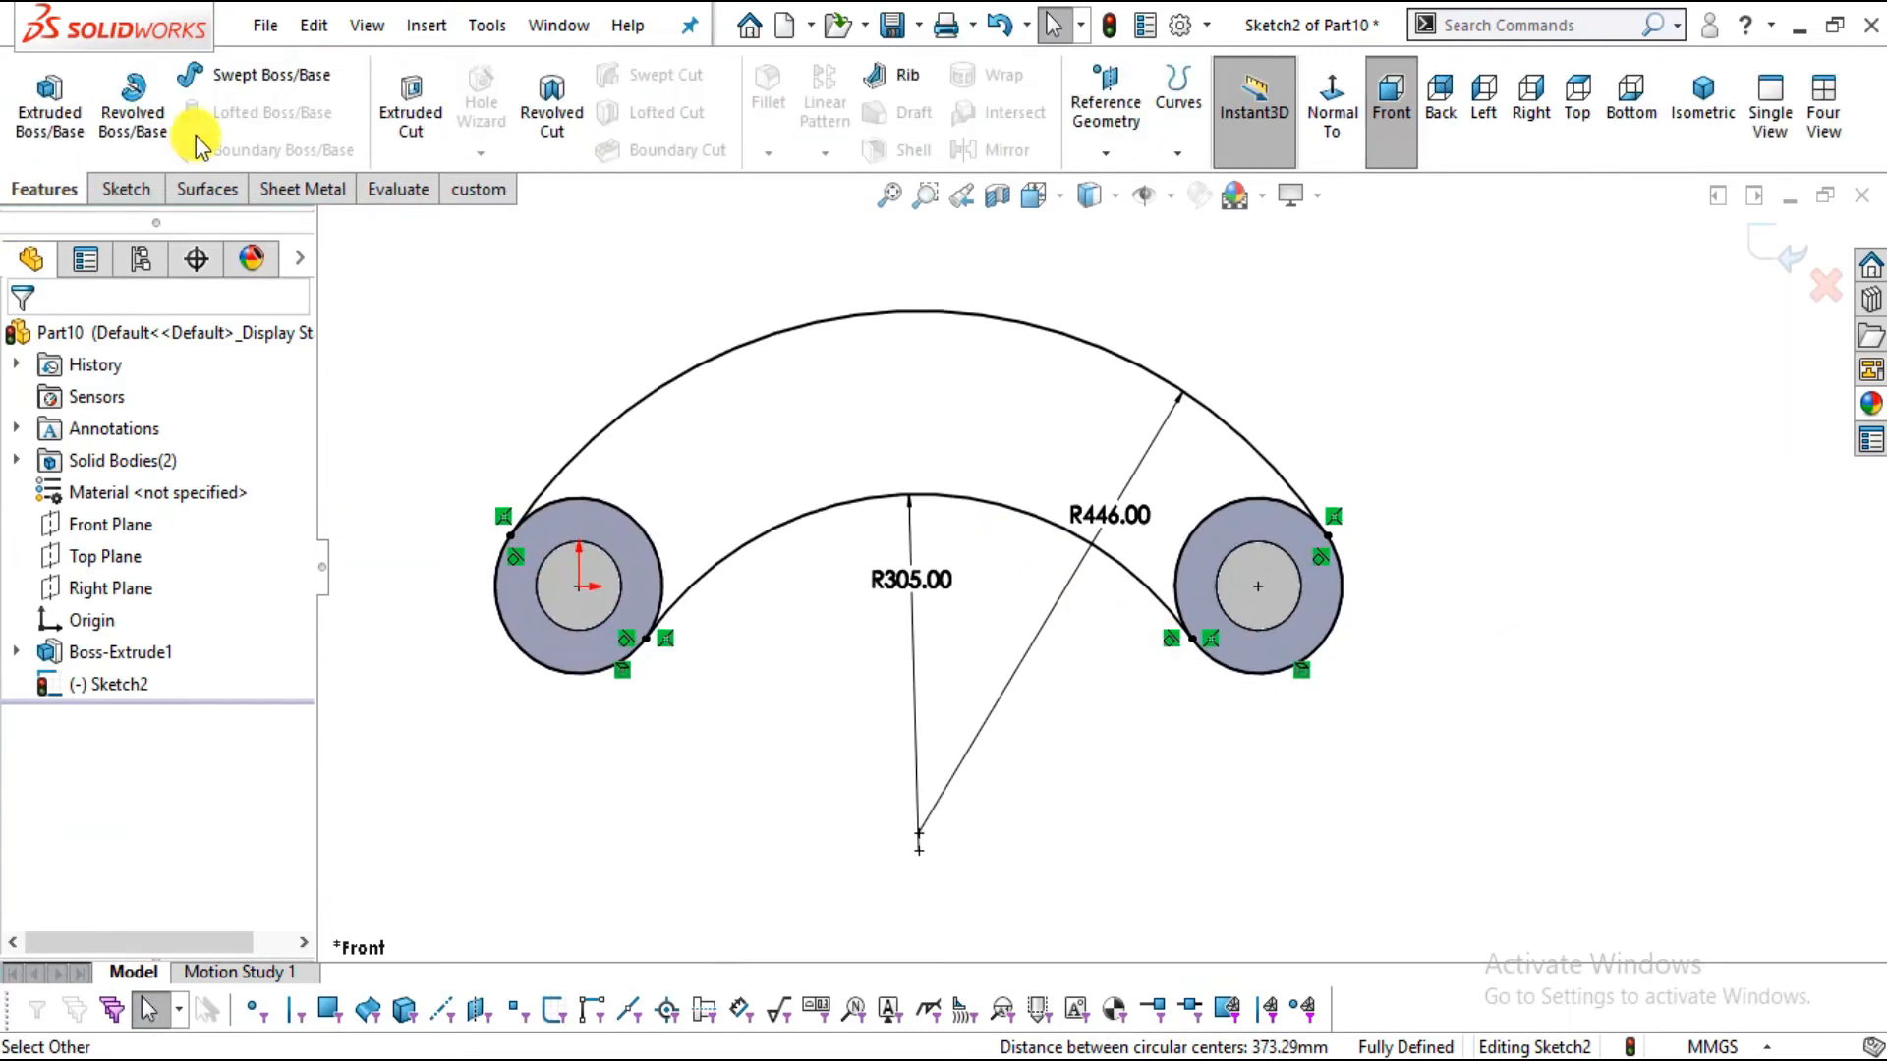
click(63, 128)
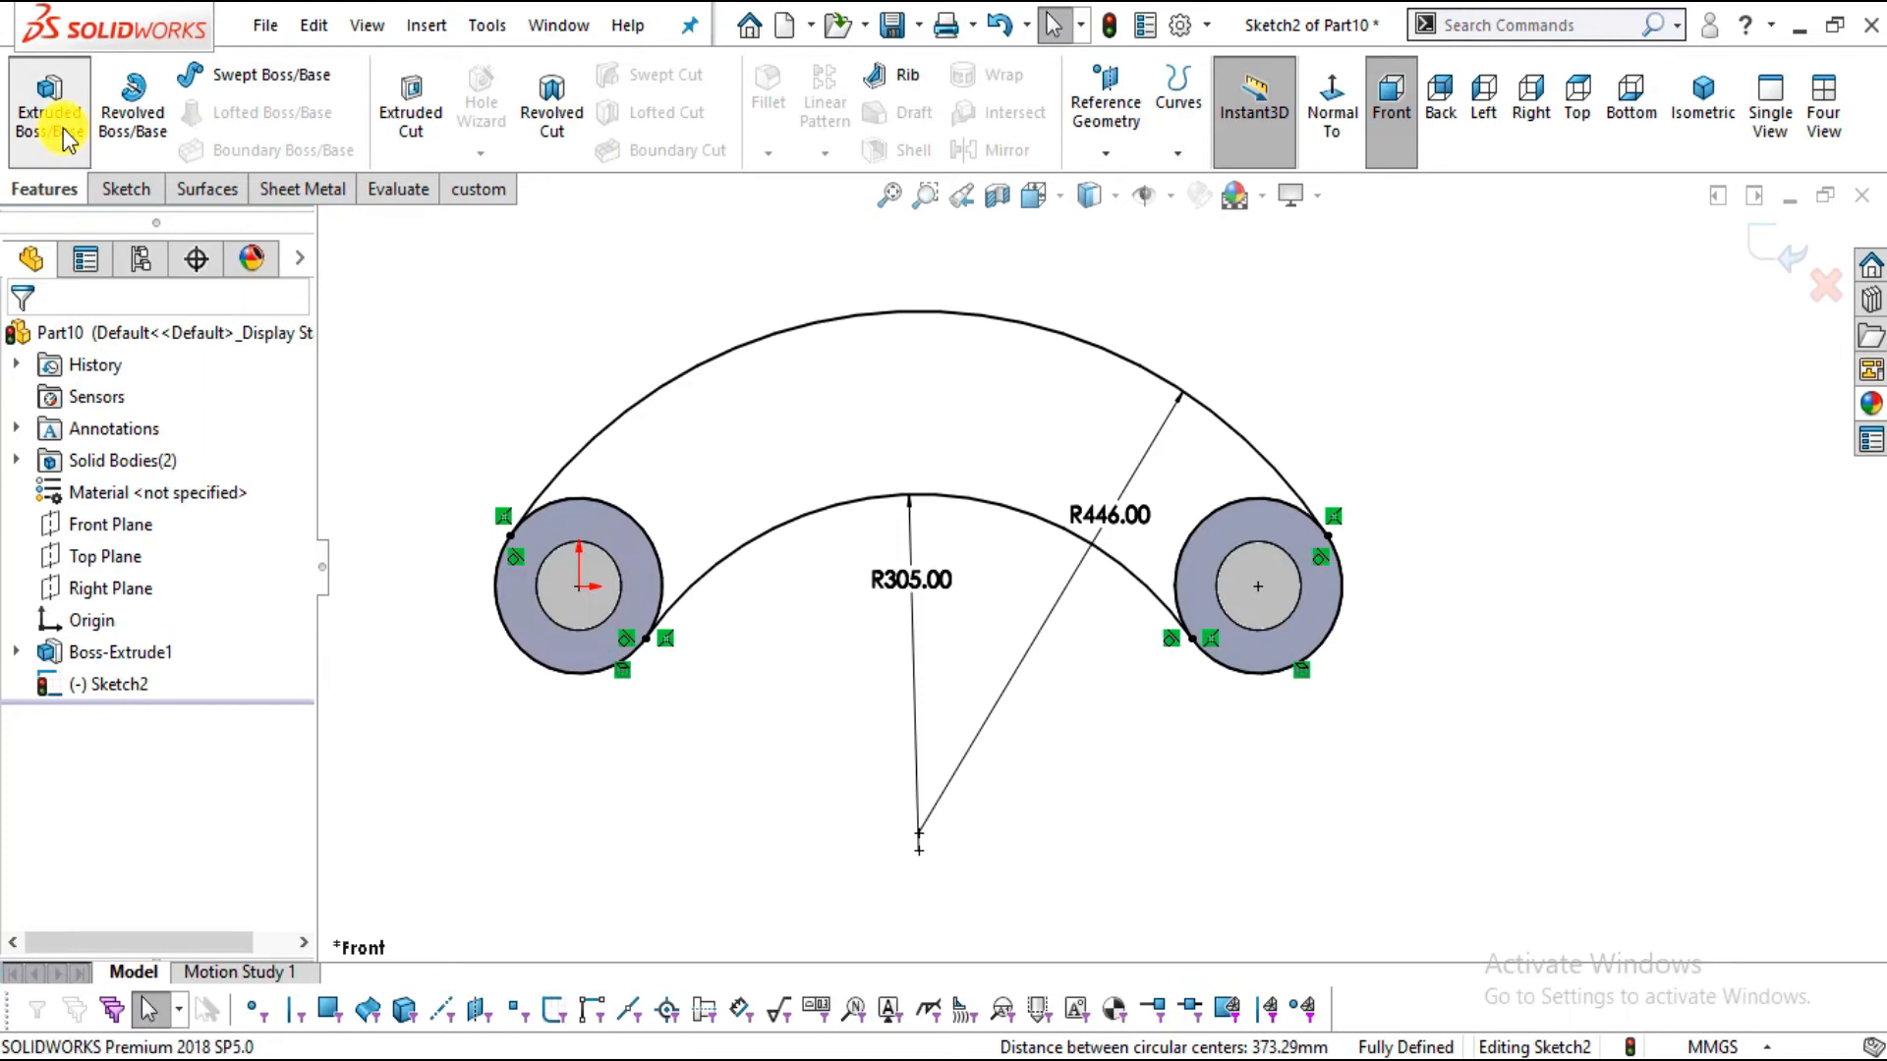
click(751, 403)
click(118, 515)
click(109, 640)
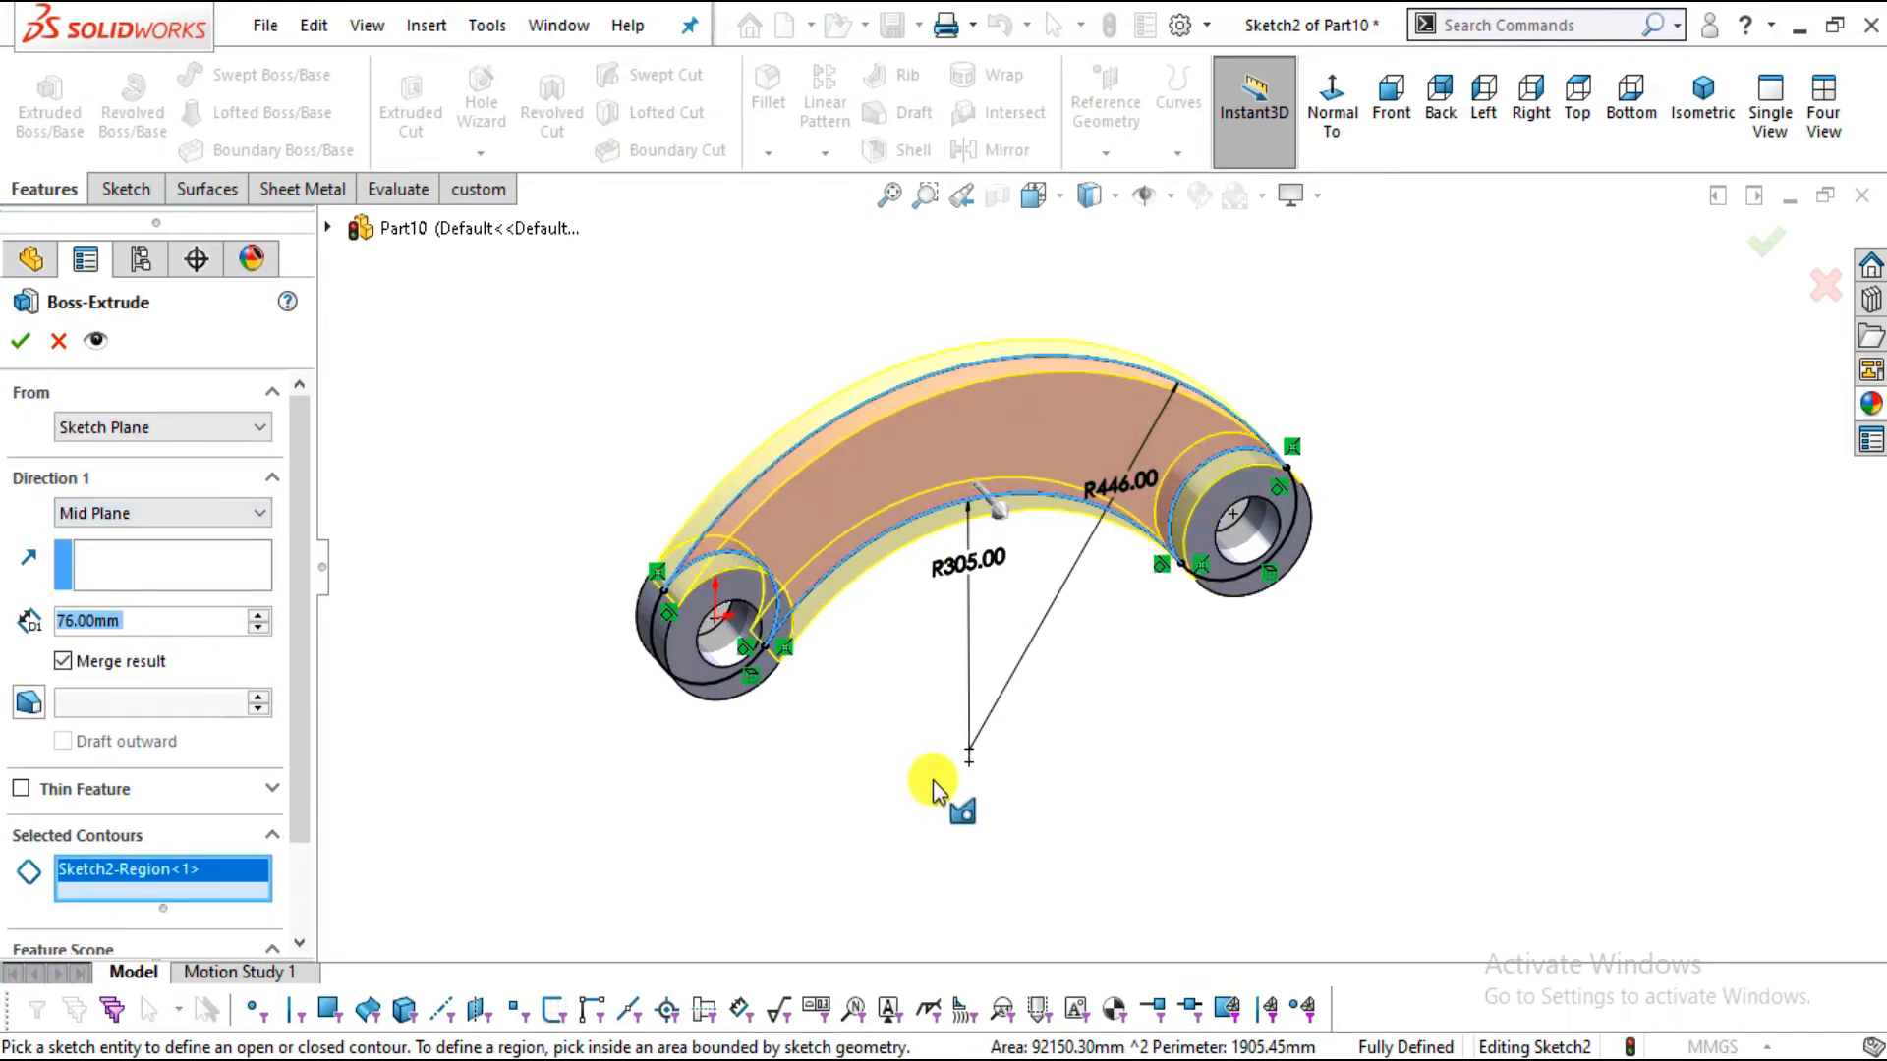
key(alt+Tab)
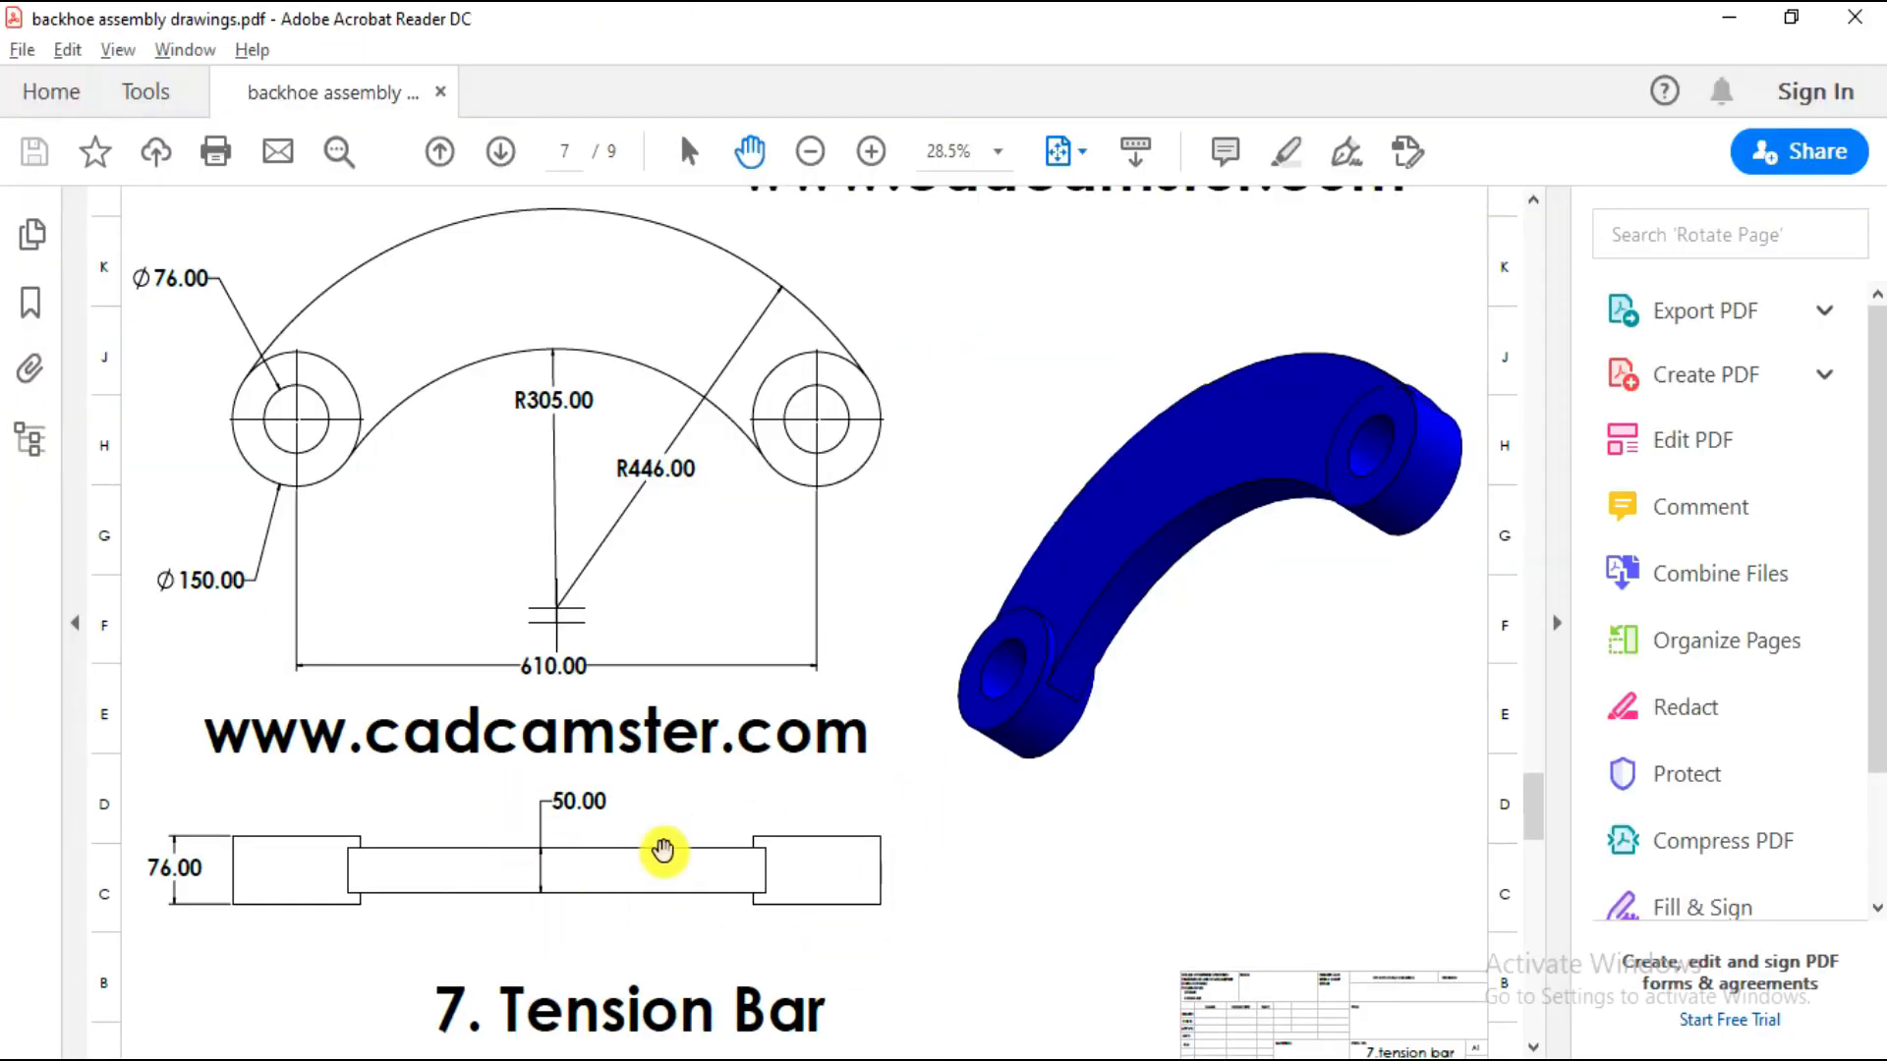
key(alt+Tab)
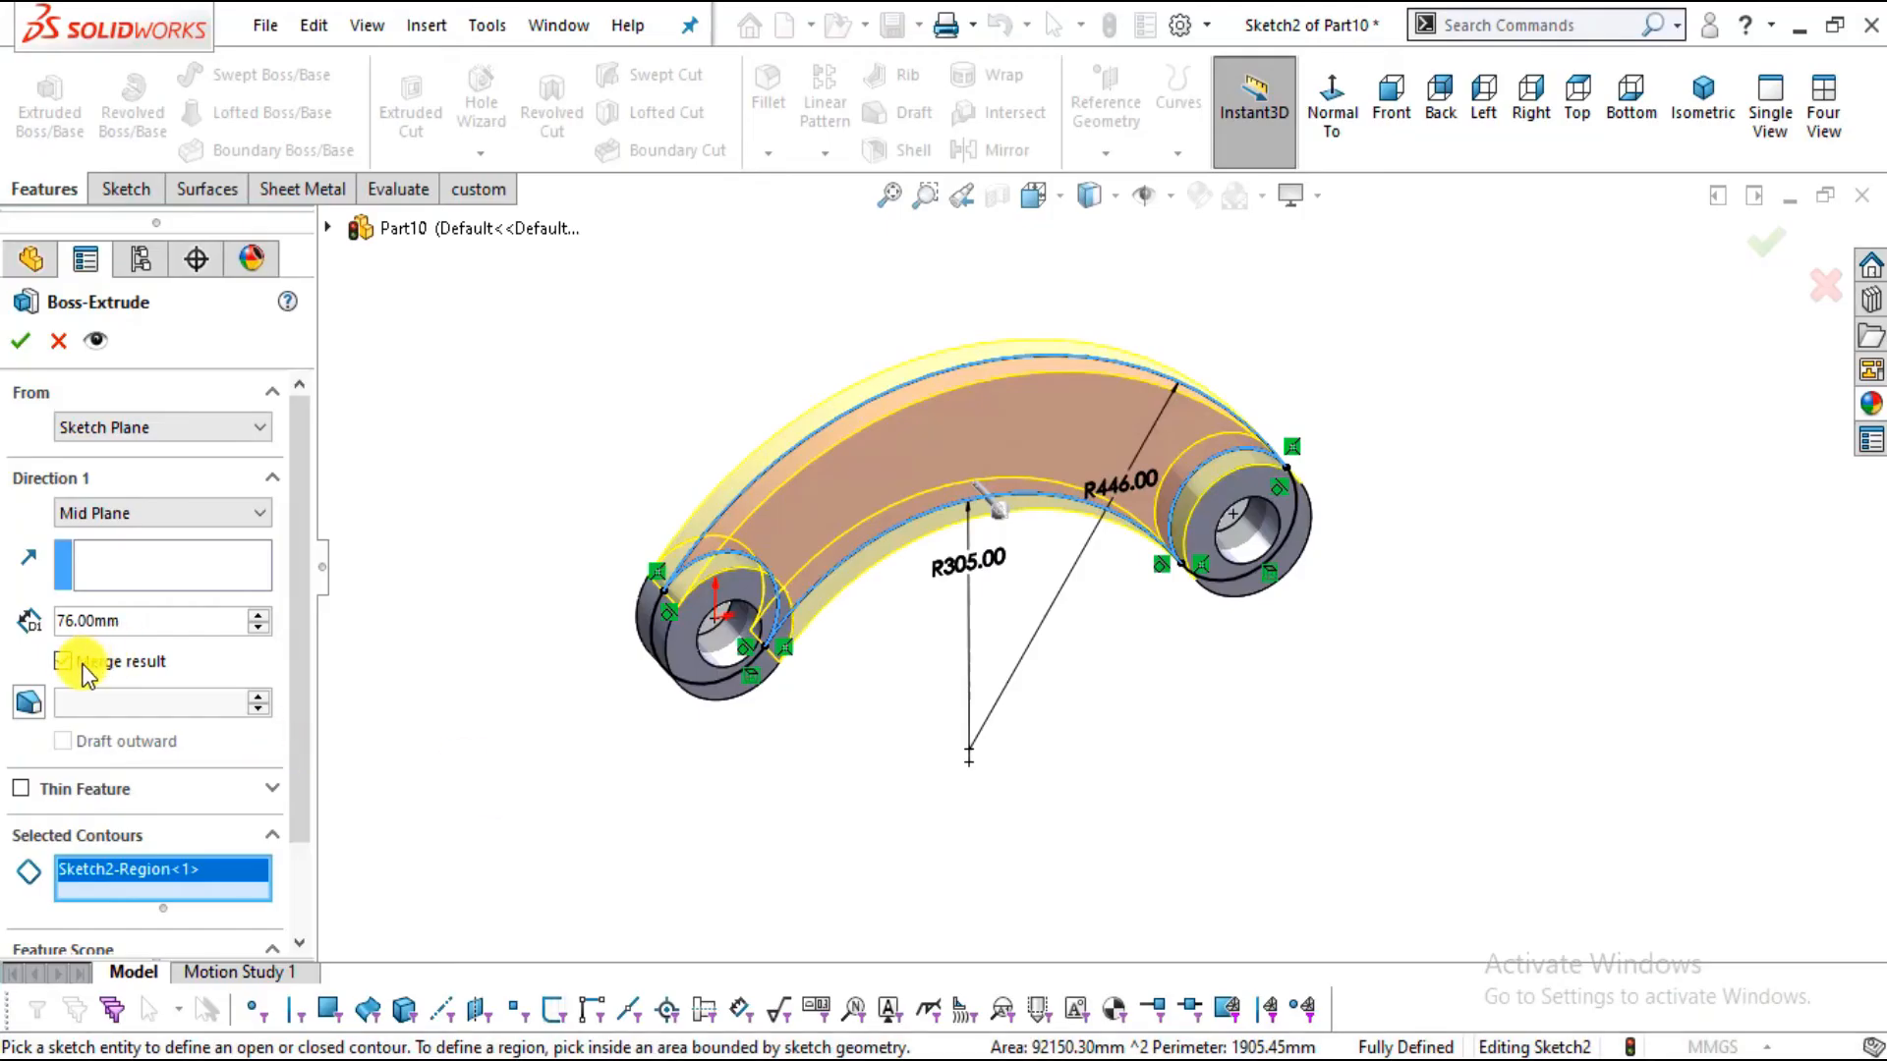
click(132, 621)
text(50)
key(Return)
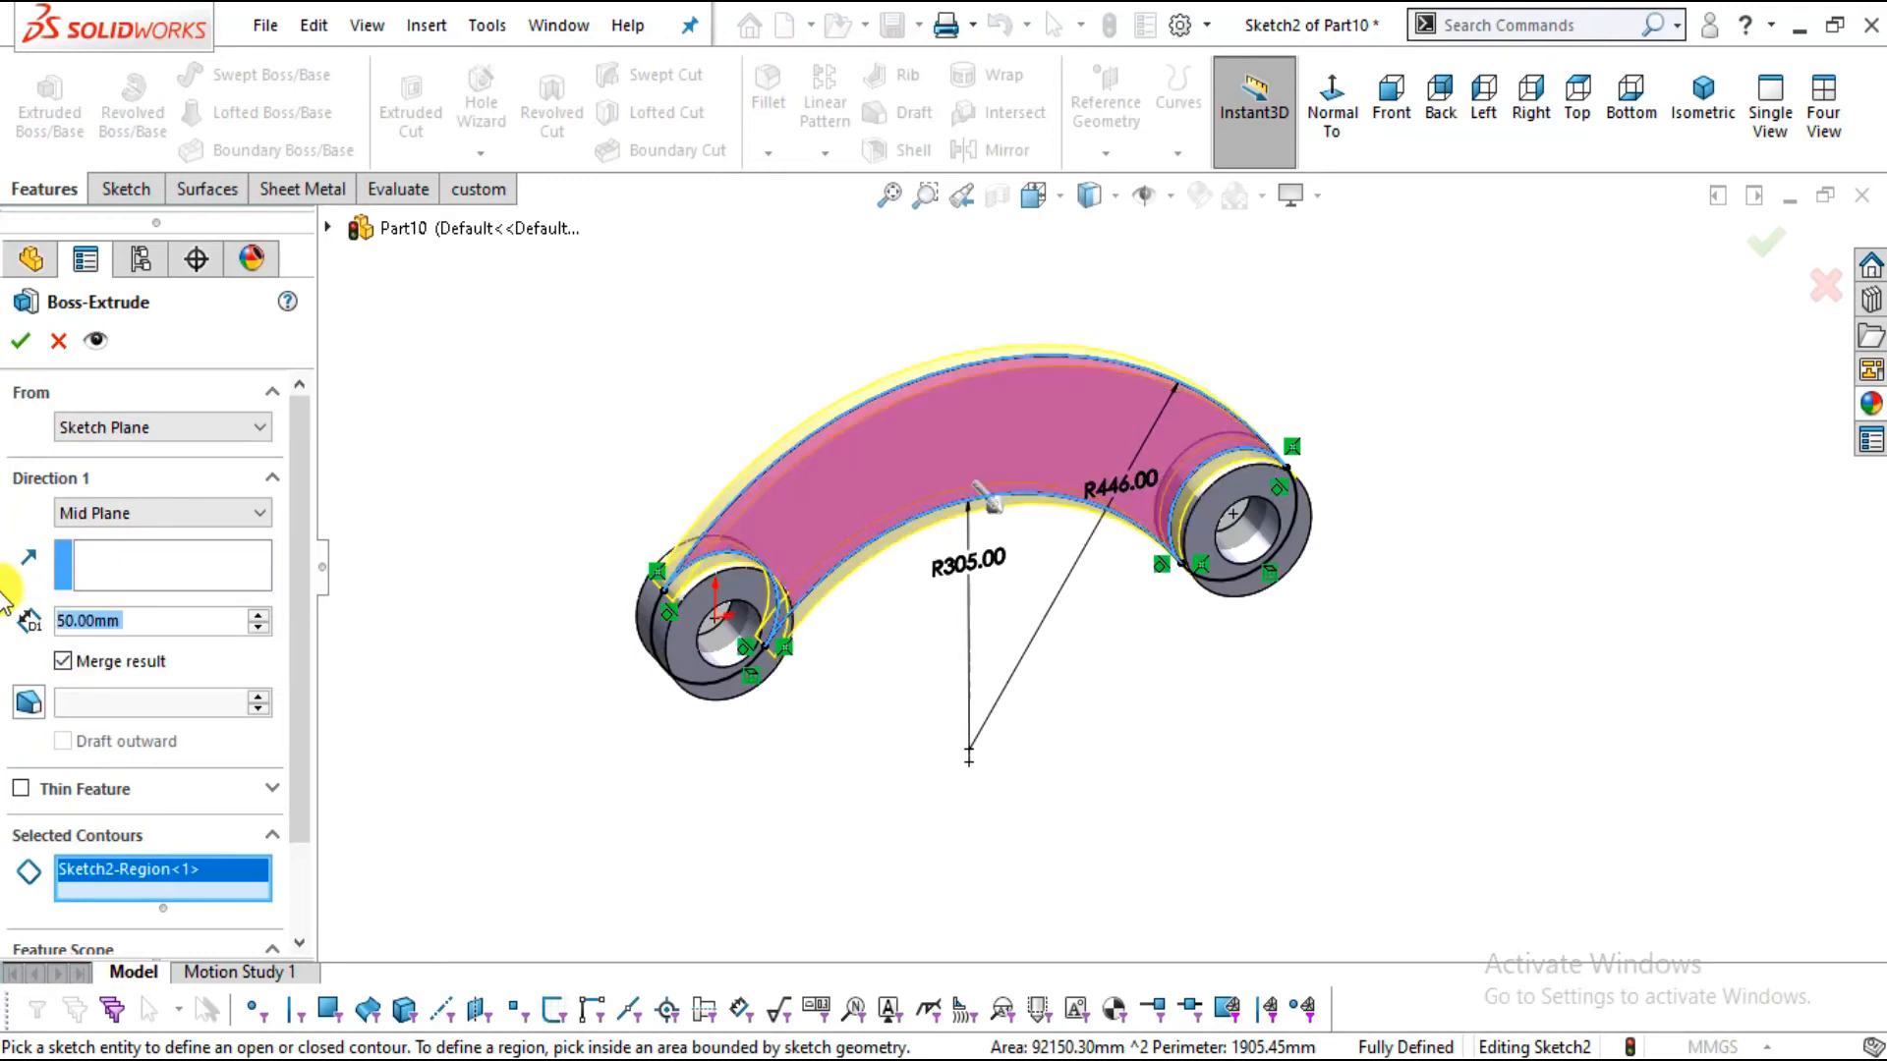
click(65, 662)
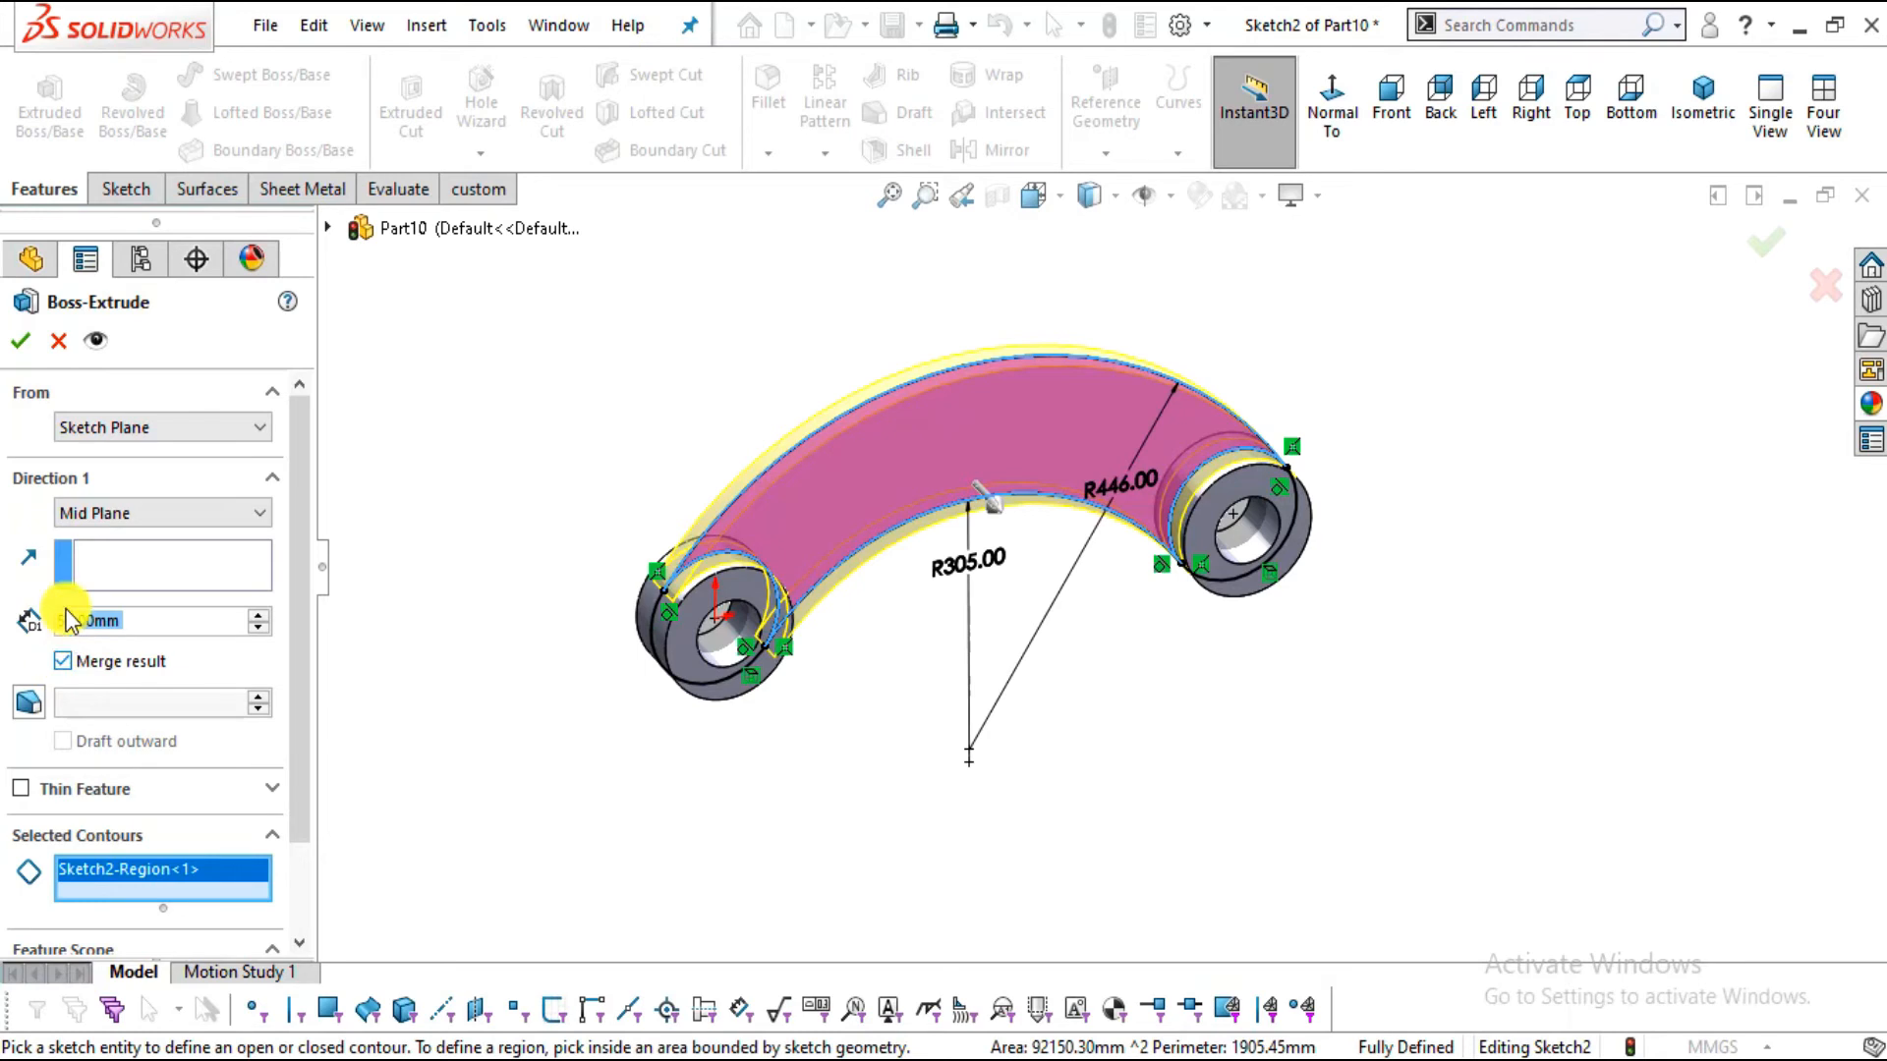
click(21, 348)
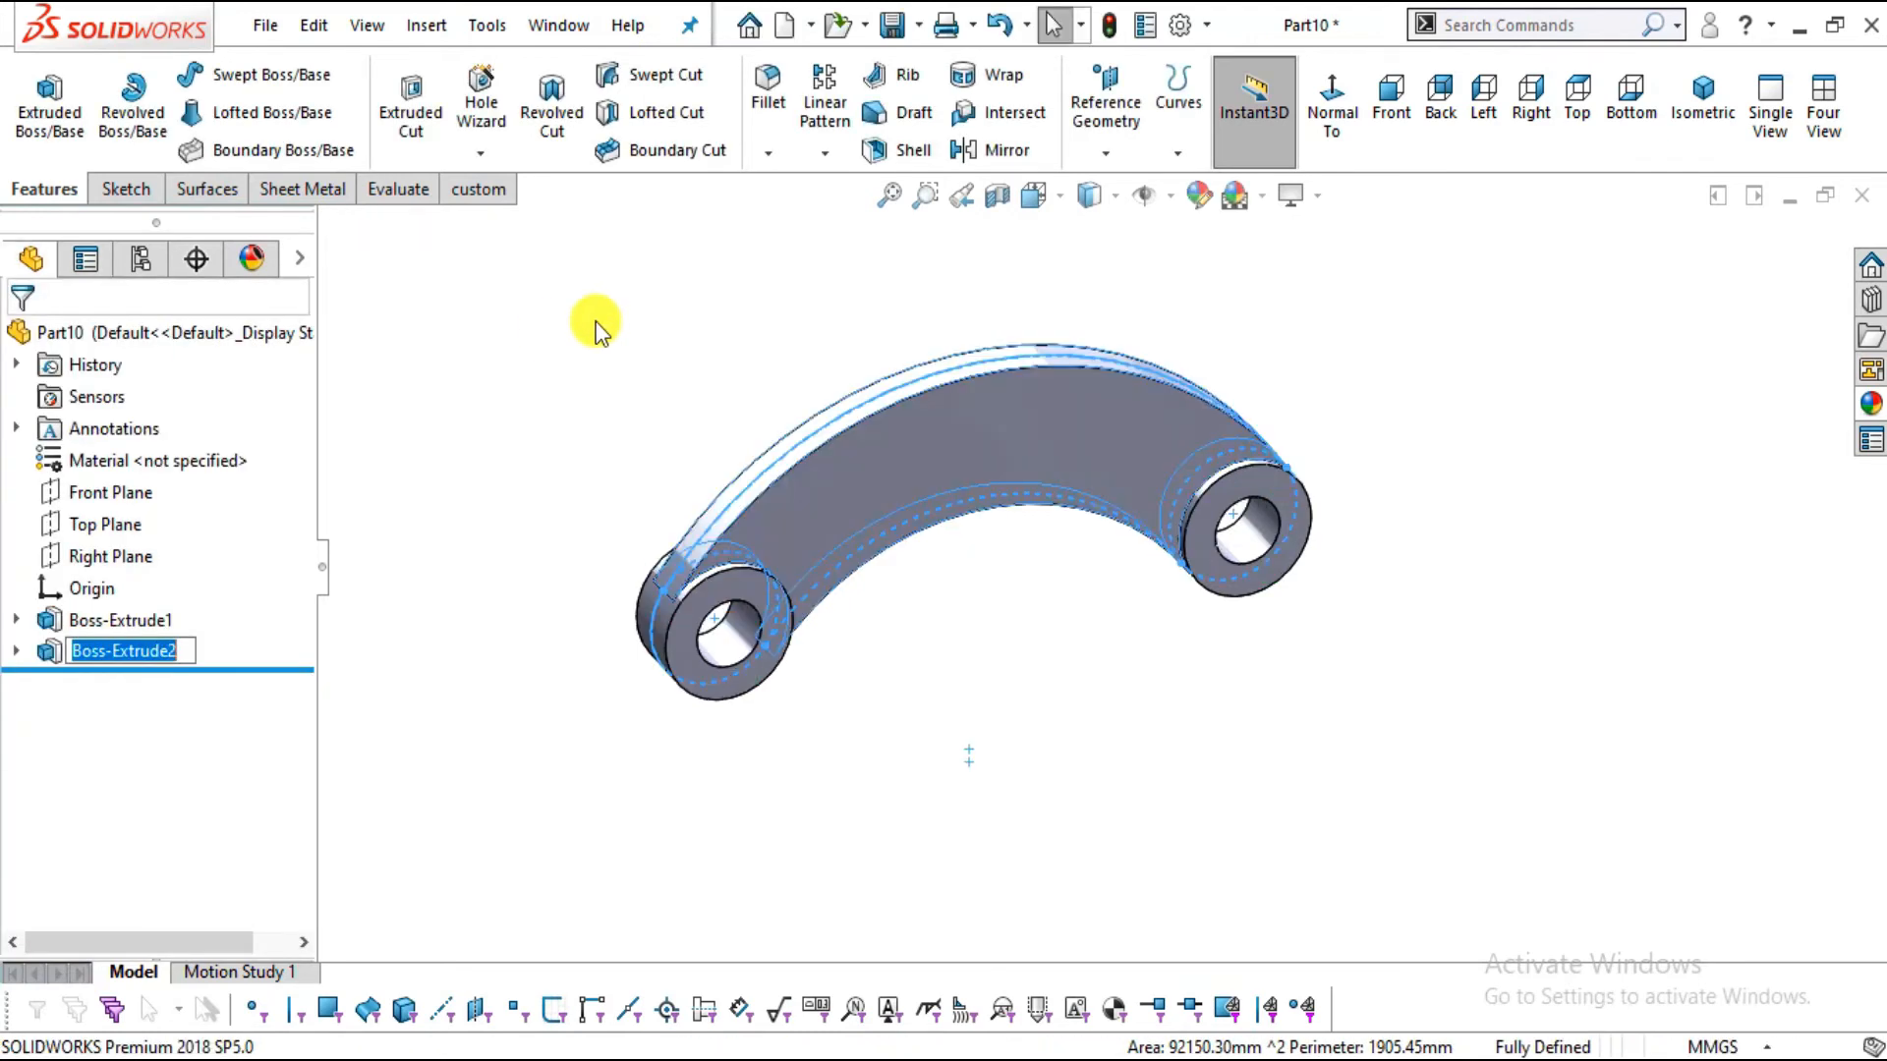
Colour the whole tension bar part dark blue to match the drawing's shaded view
mouse_move(949, 562)
middle_down()
mouse_move(982, 476)
mouse_move(1121, 463)
mouse_move(947, 514)
mouse_move(925, 557)
middle_up()
scroll(1014, 507, down, 2)
key(alt+Tab)
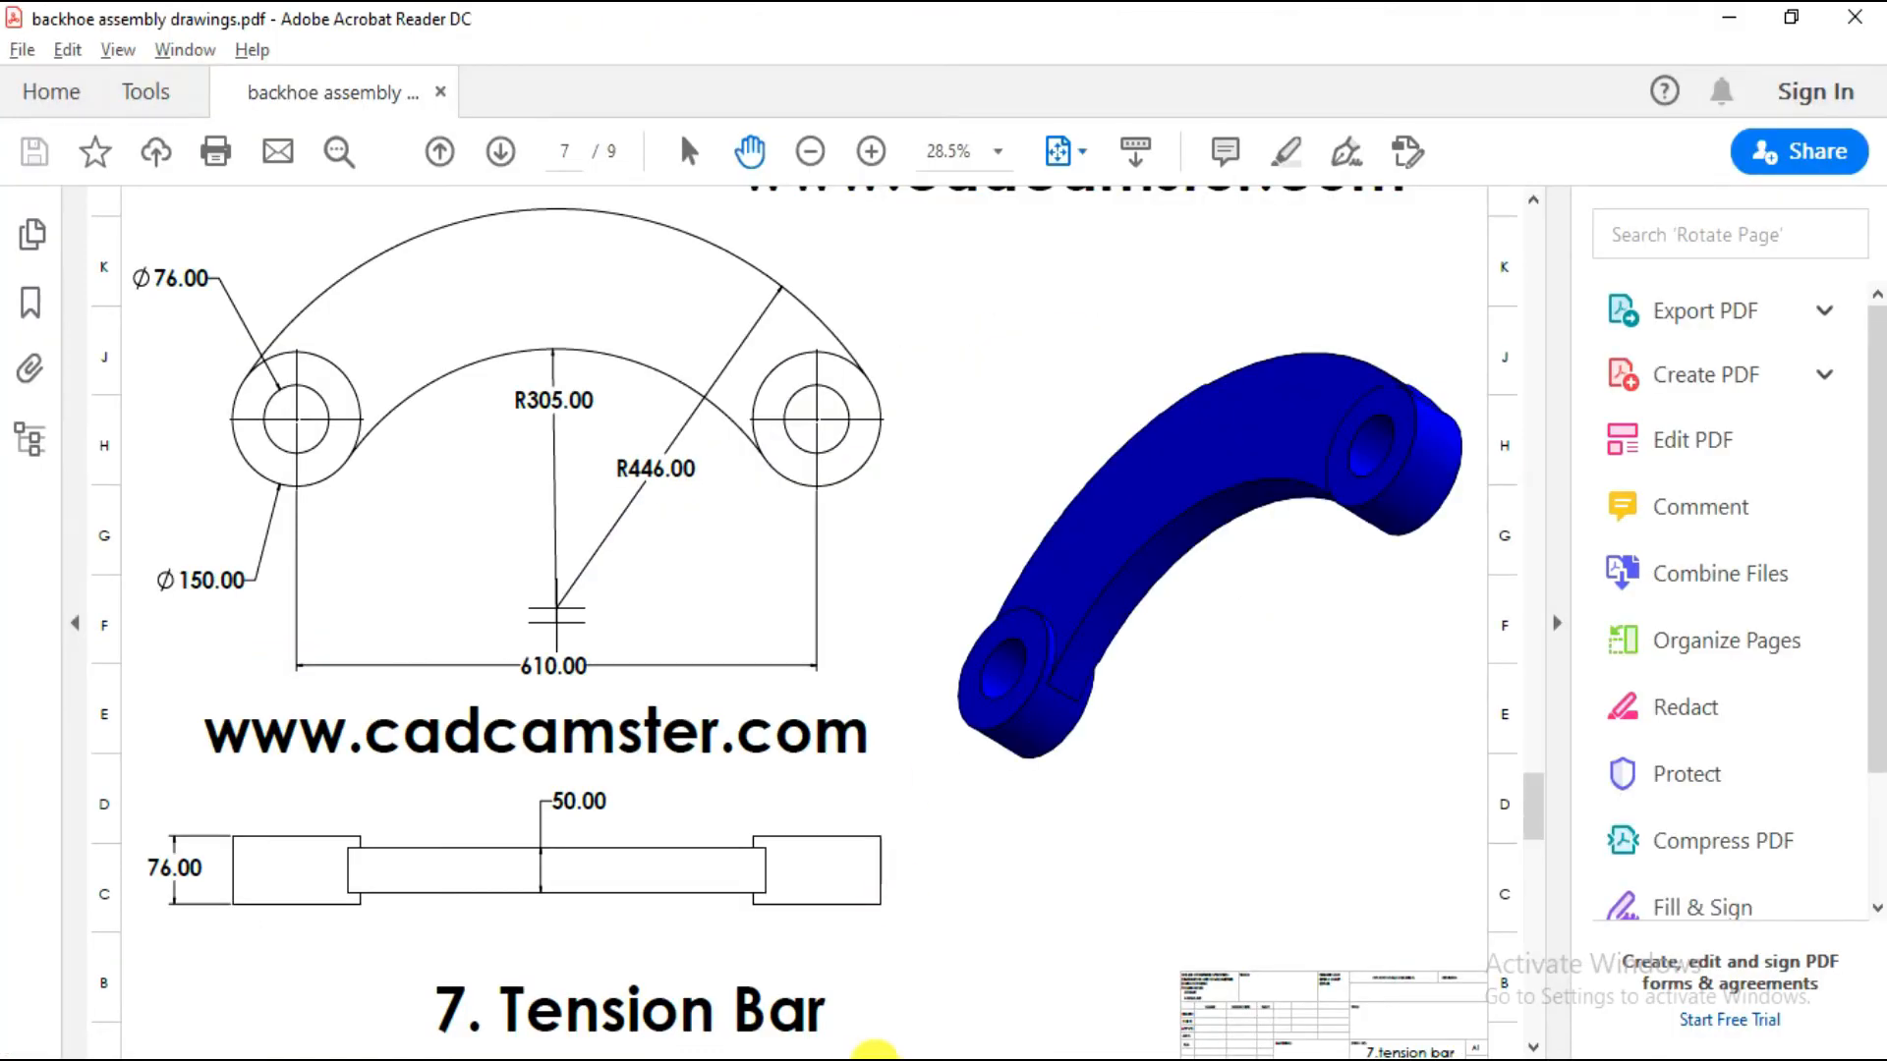
key(alt+Tab)
click(1198, 191)
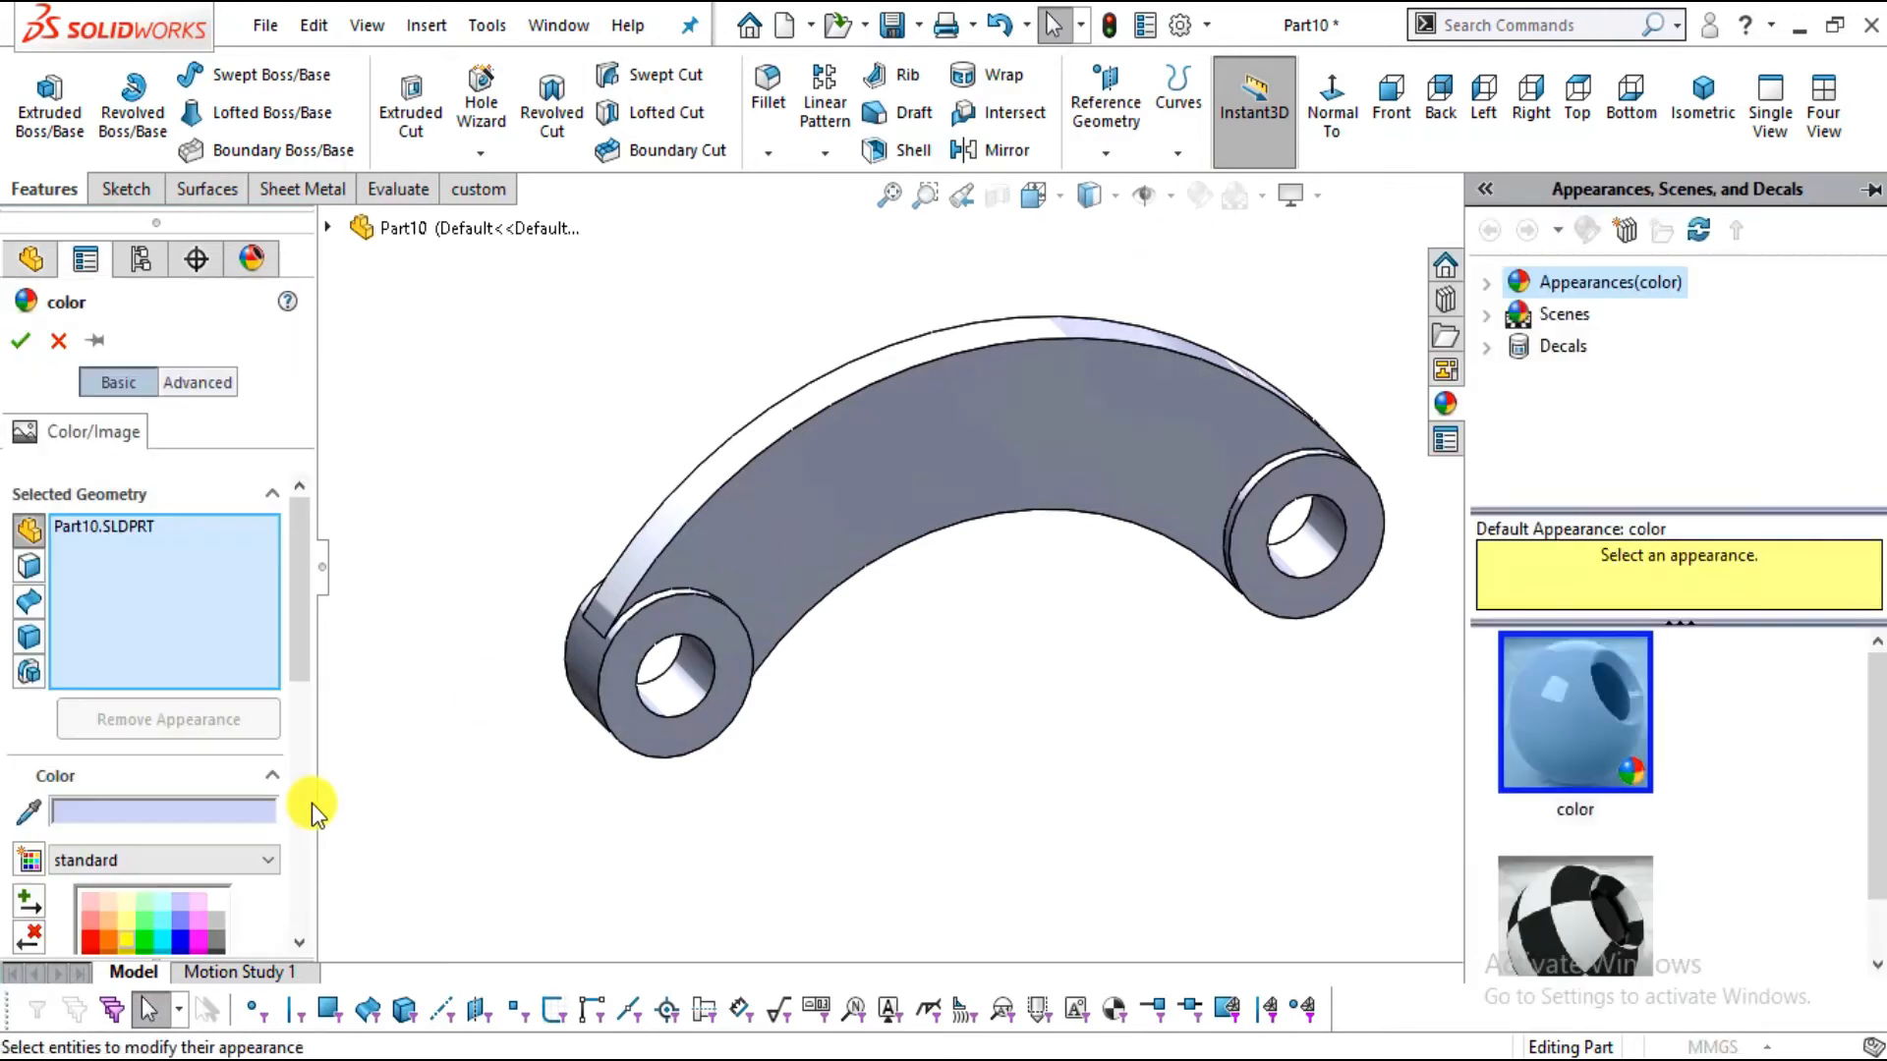
click(182, 939)
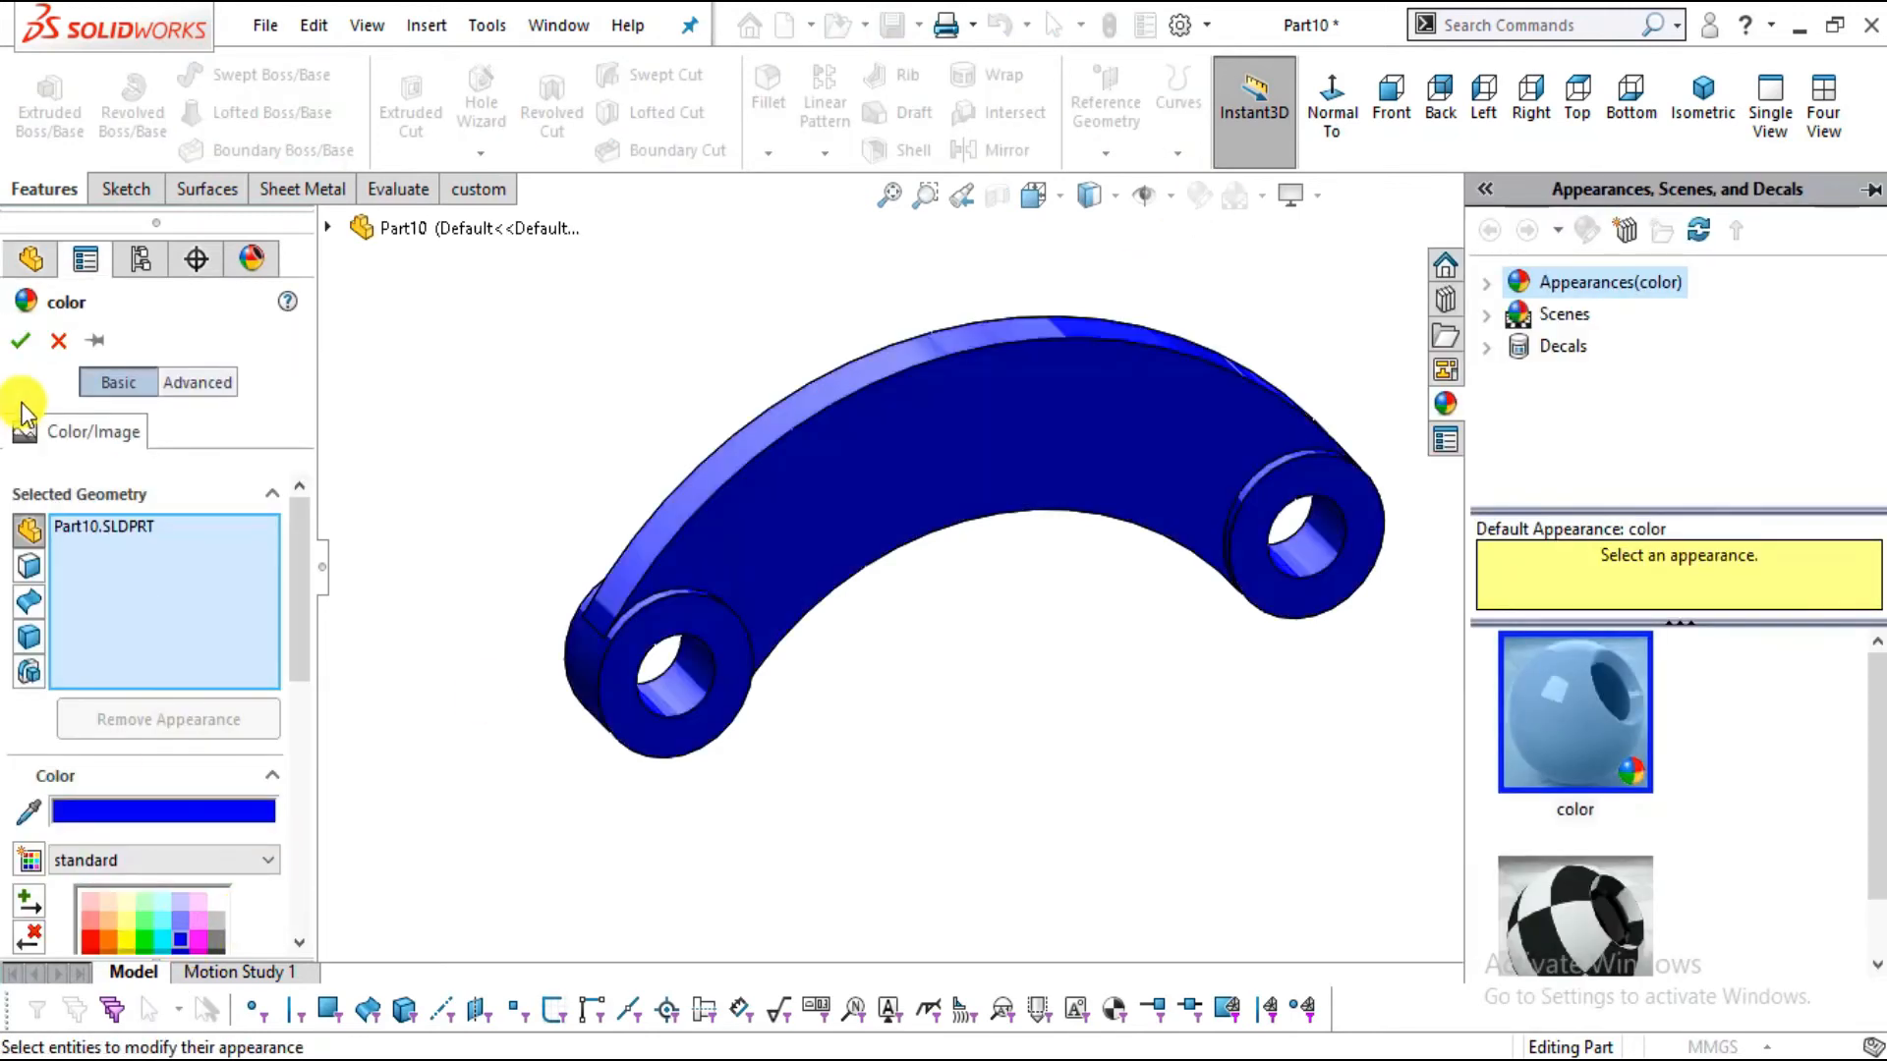
click(21, 341)
Save the part as 7.tension bar in the backhoe assembly folder on the Desktop
click(896, 27)
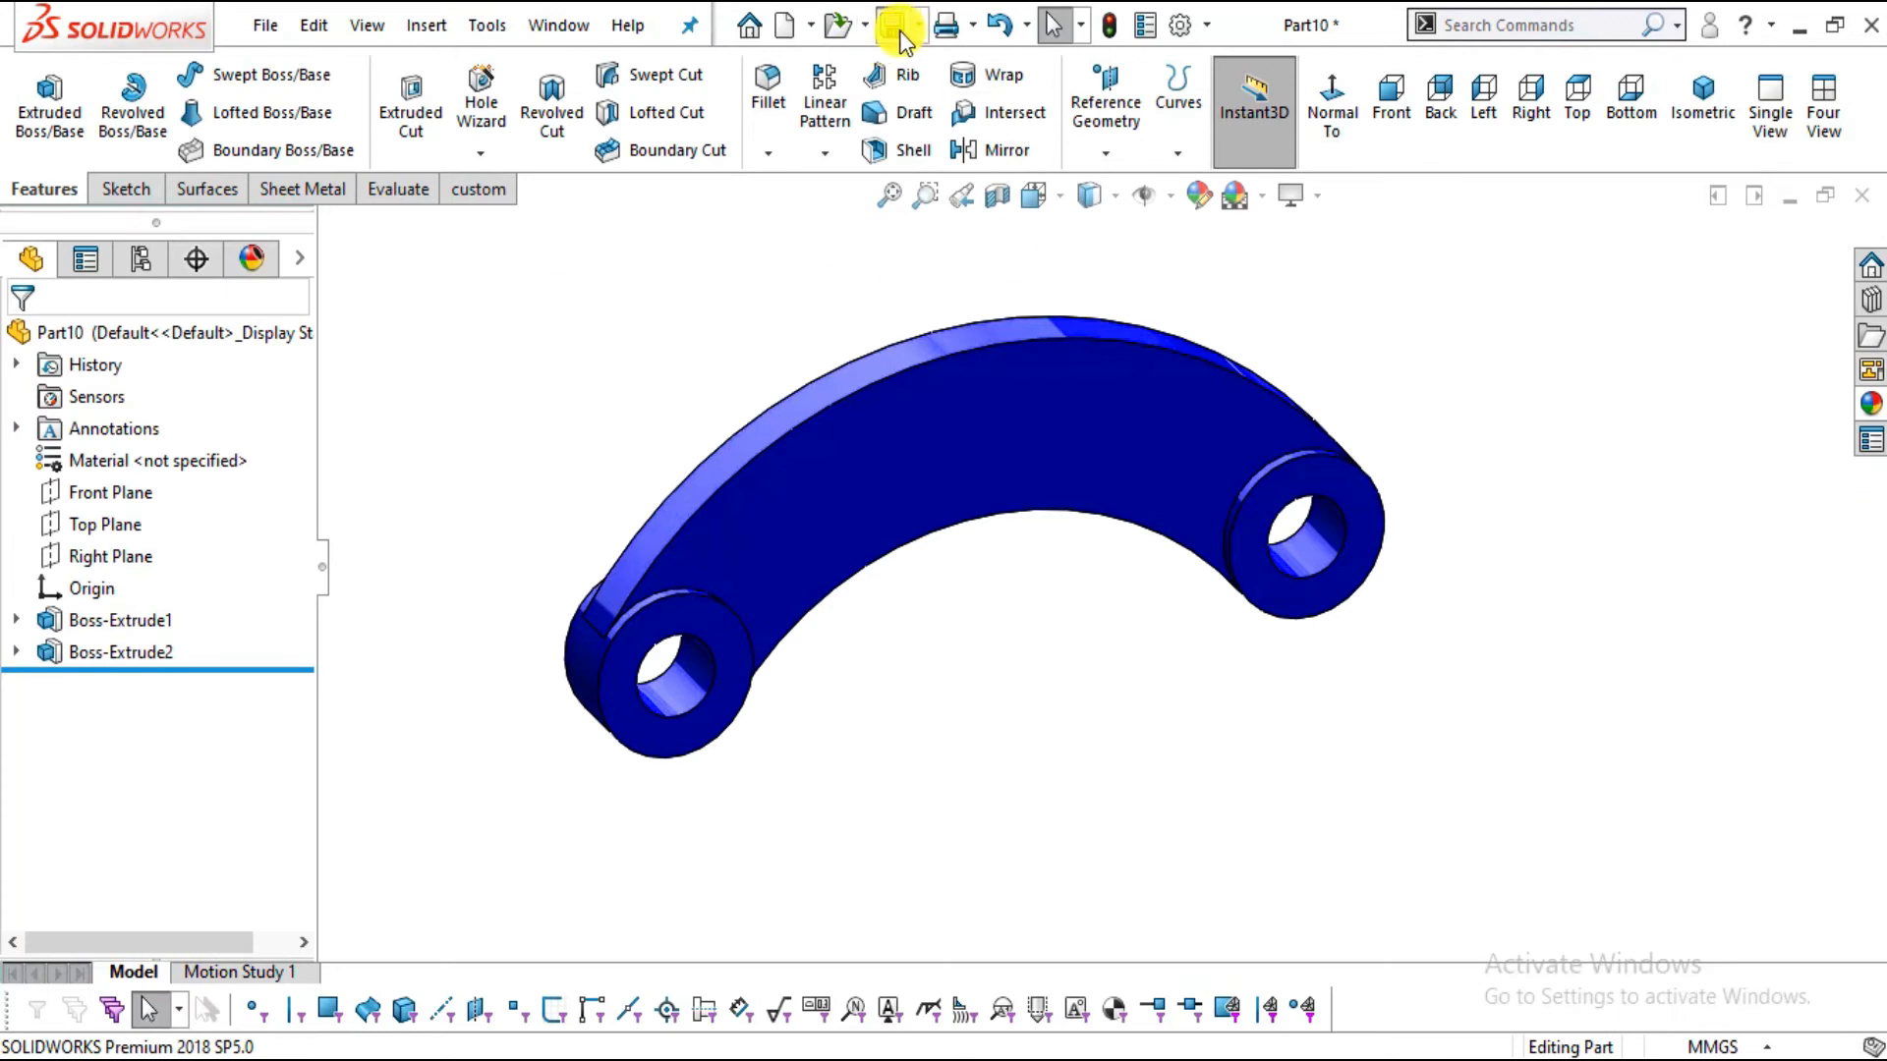
scroll(638, 383, up, 3)
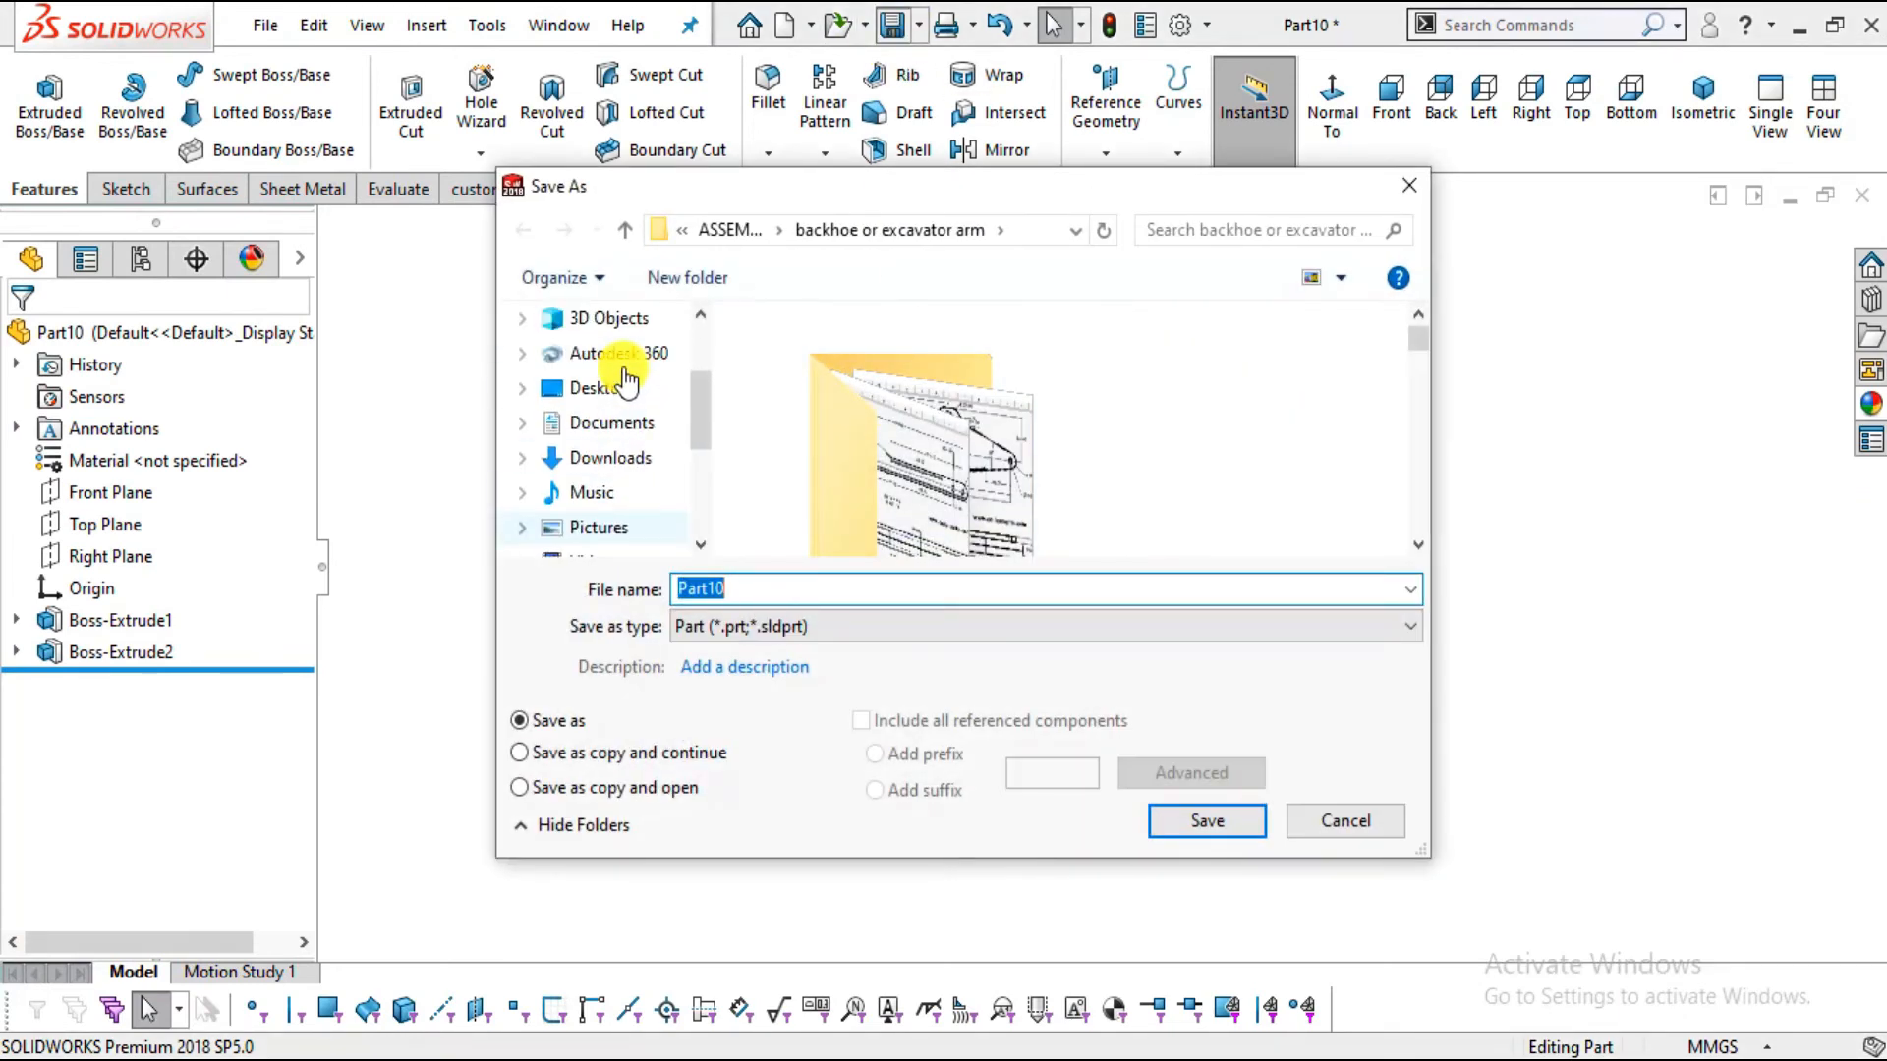
click(602, 389)
double_click(1277, 408)
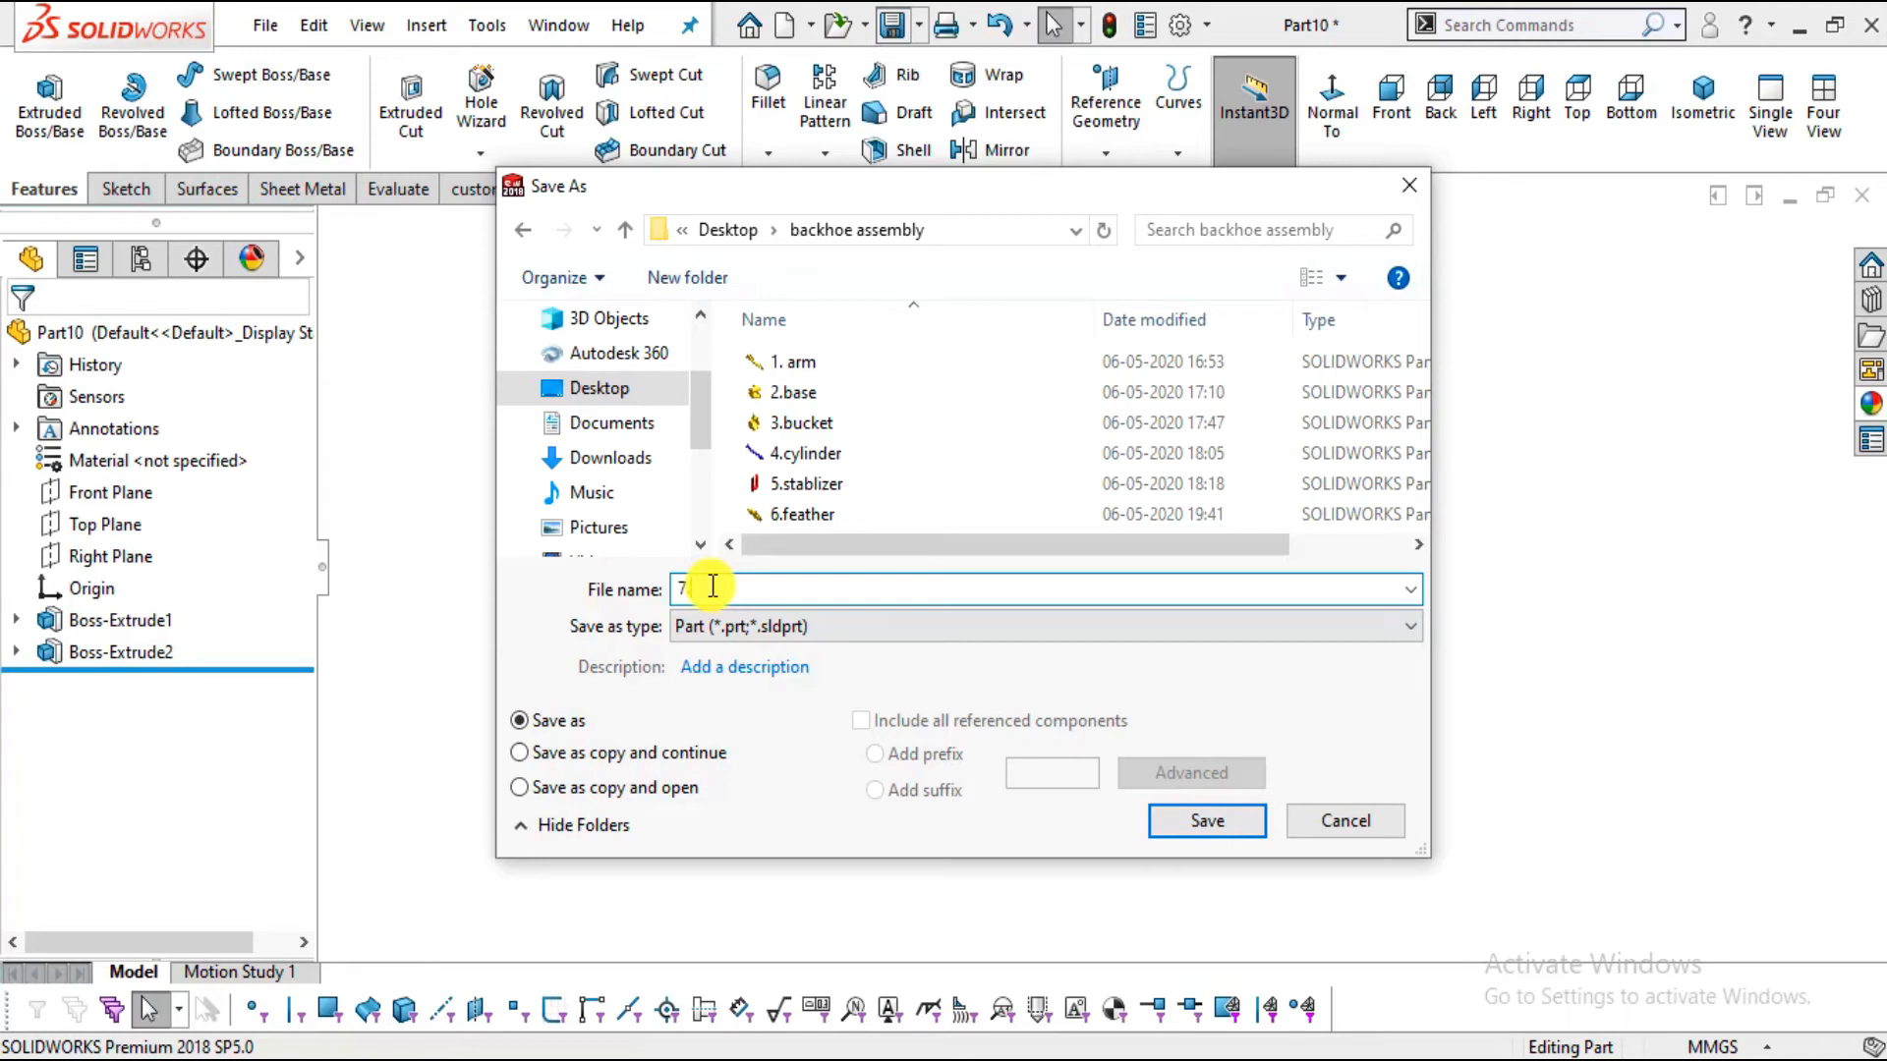
key(alt+Tab)
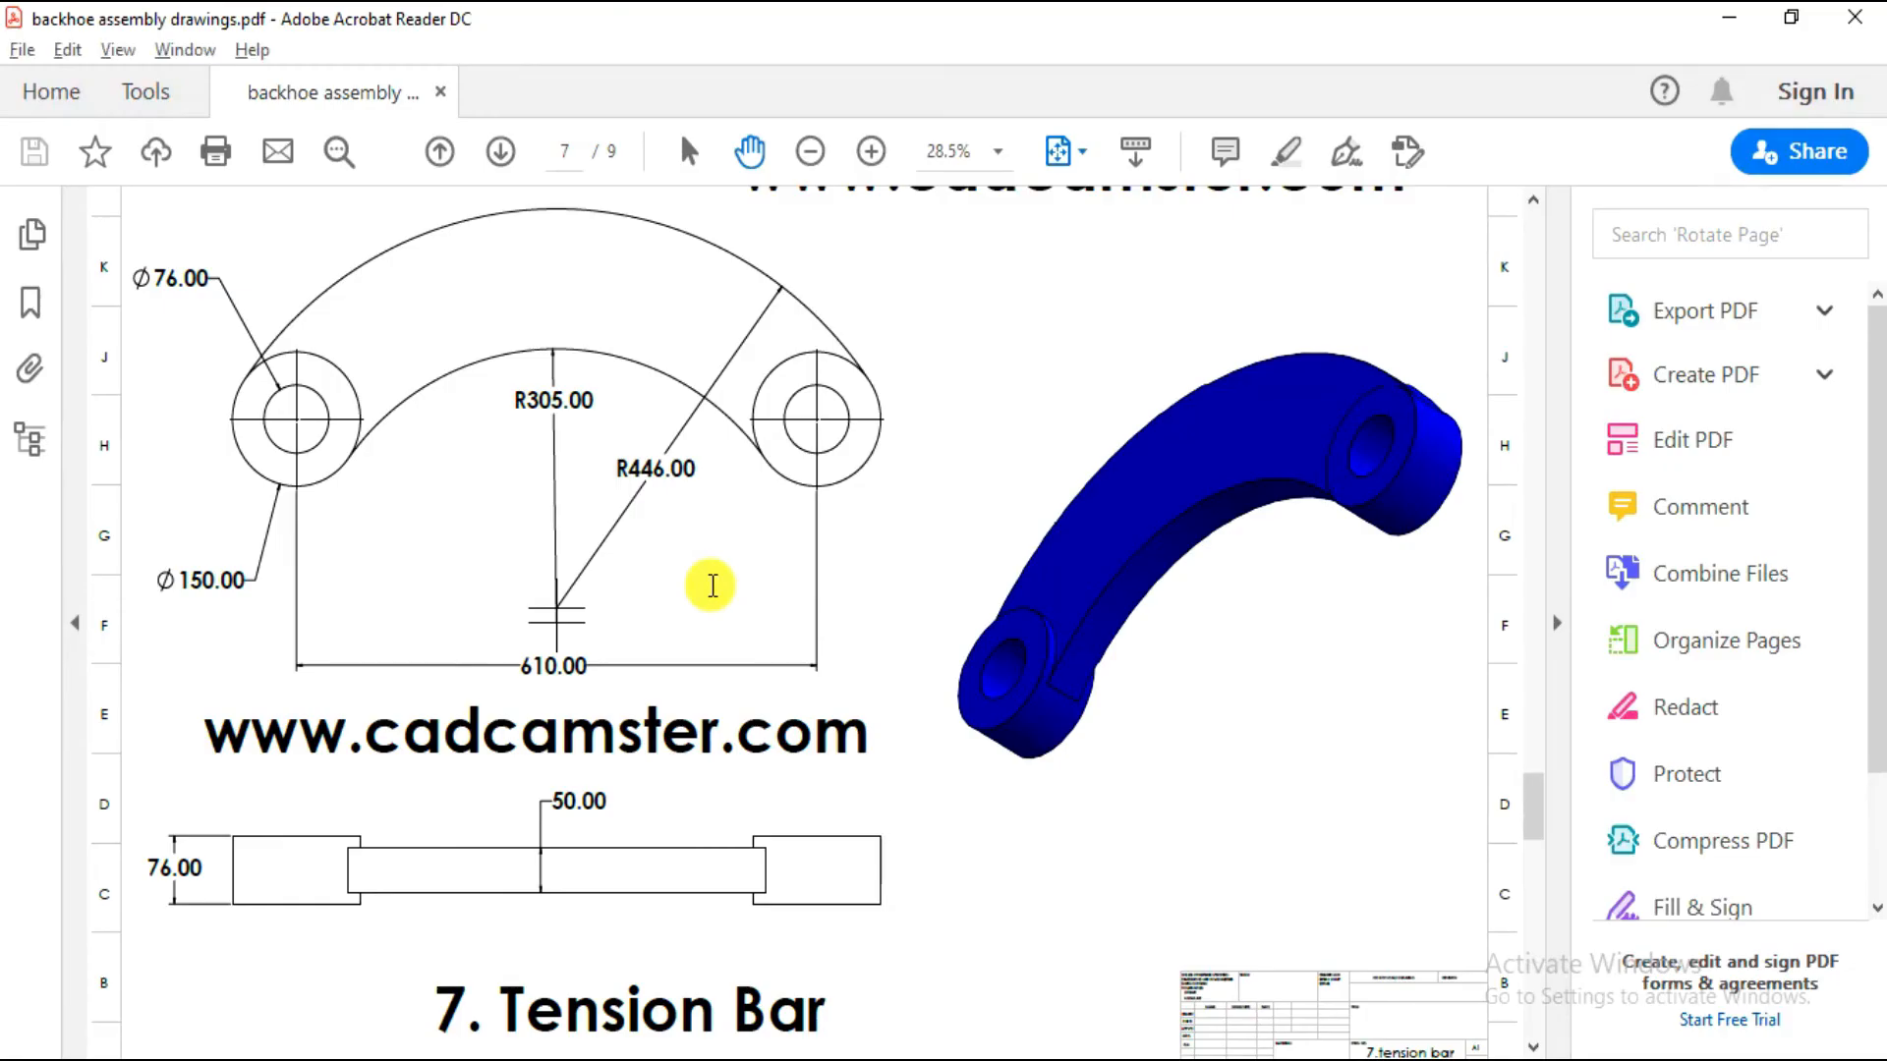
key(alt+Tab)
click(800, 590)
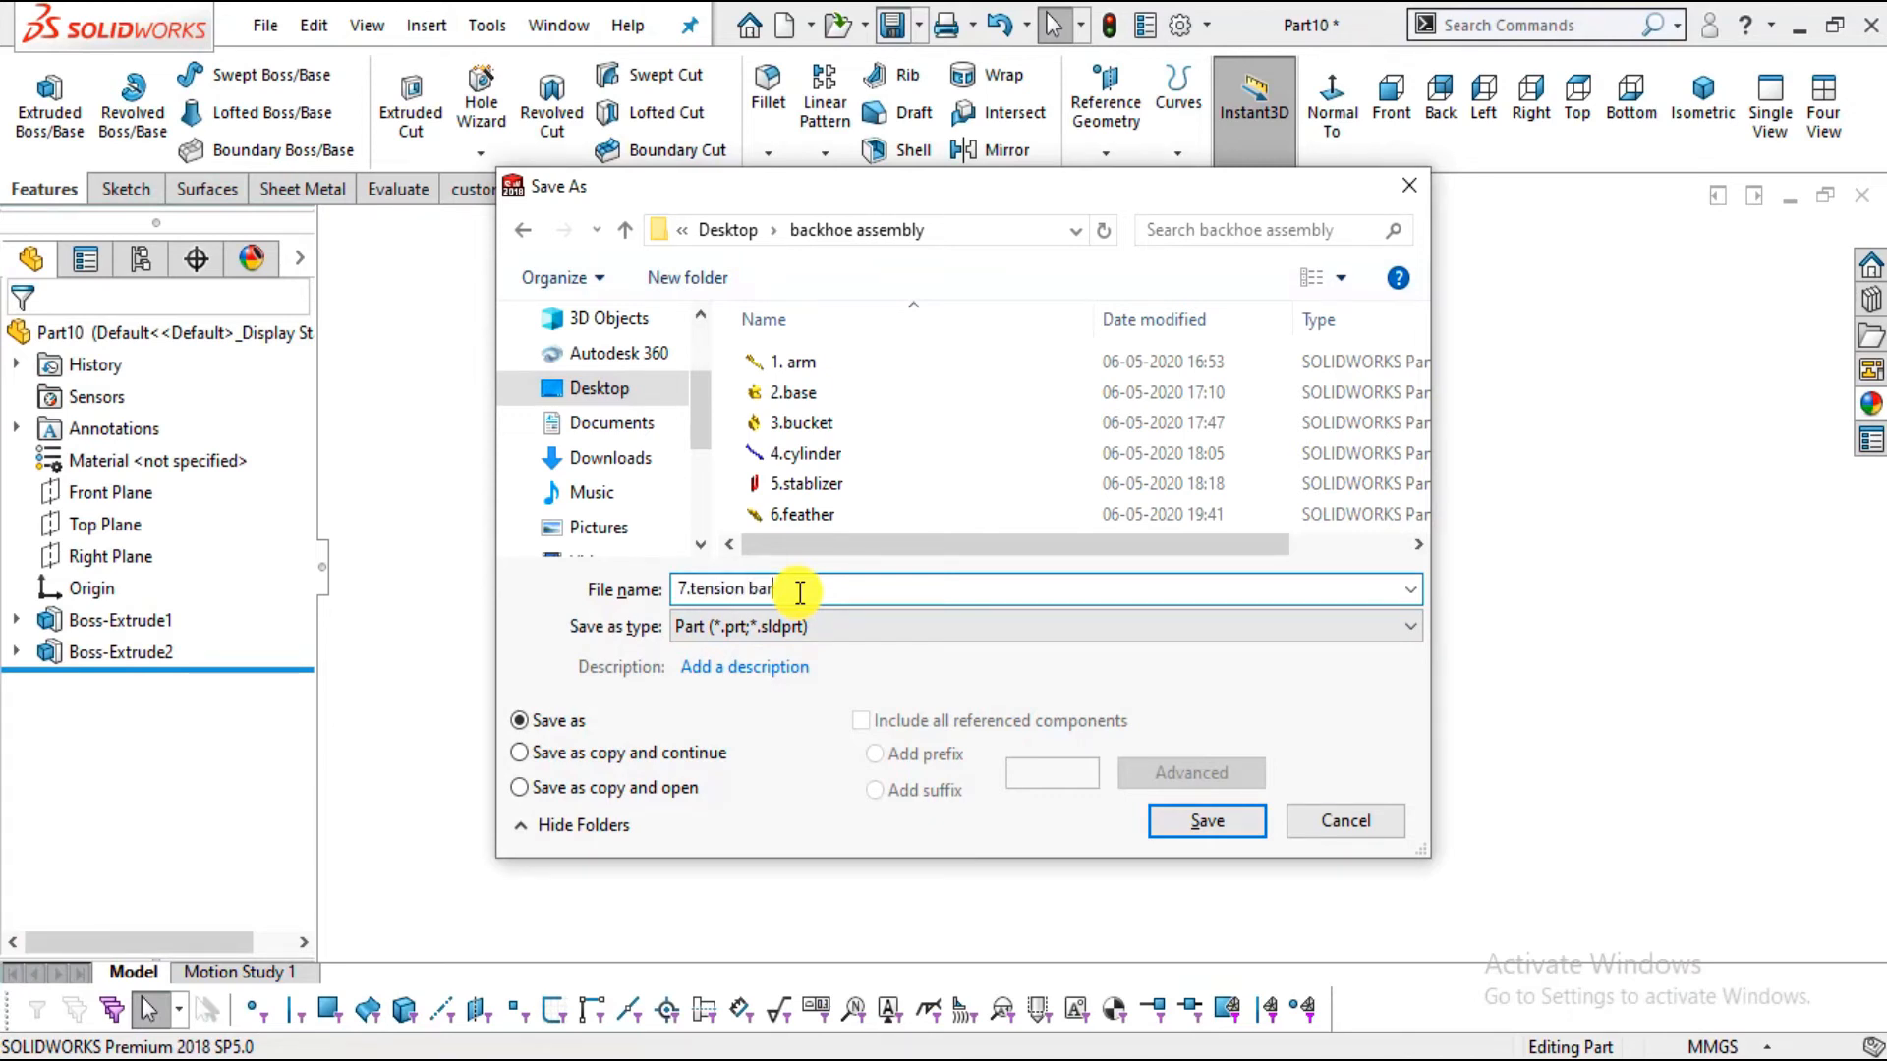
click(1236, 816)
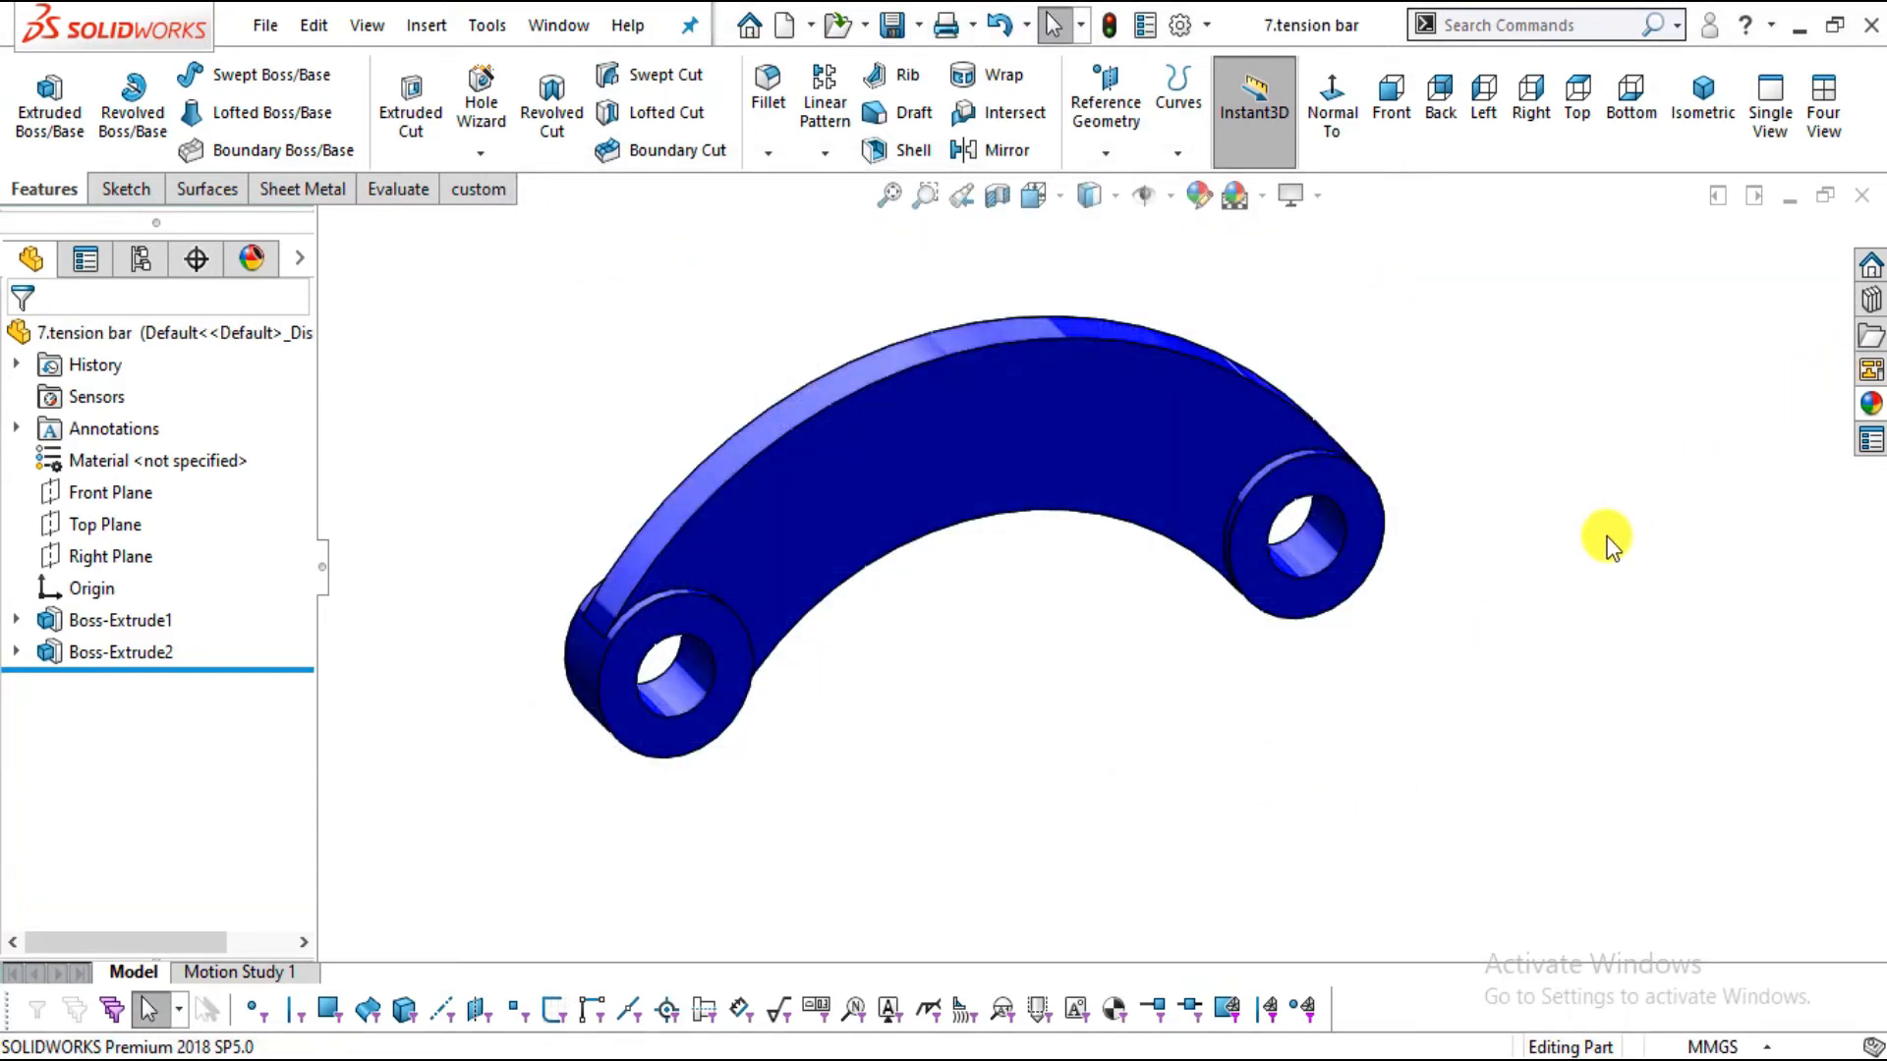
Examine the 8. Piston page of the PDF drawings and the finished piston model
click(958, 1057)
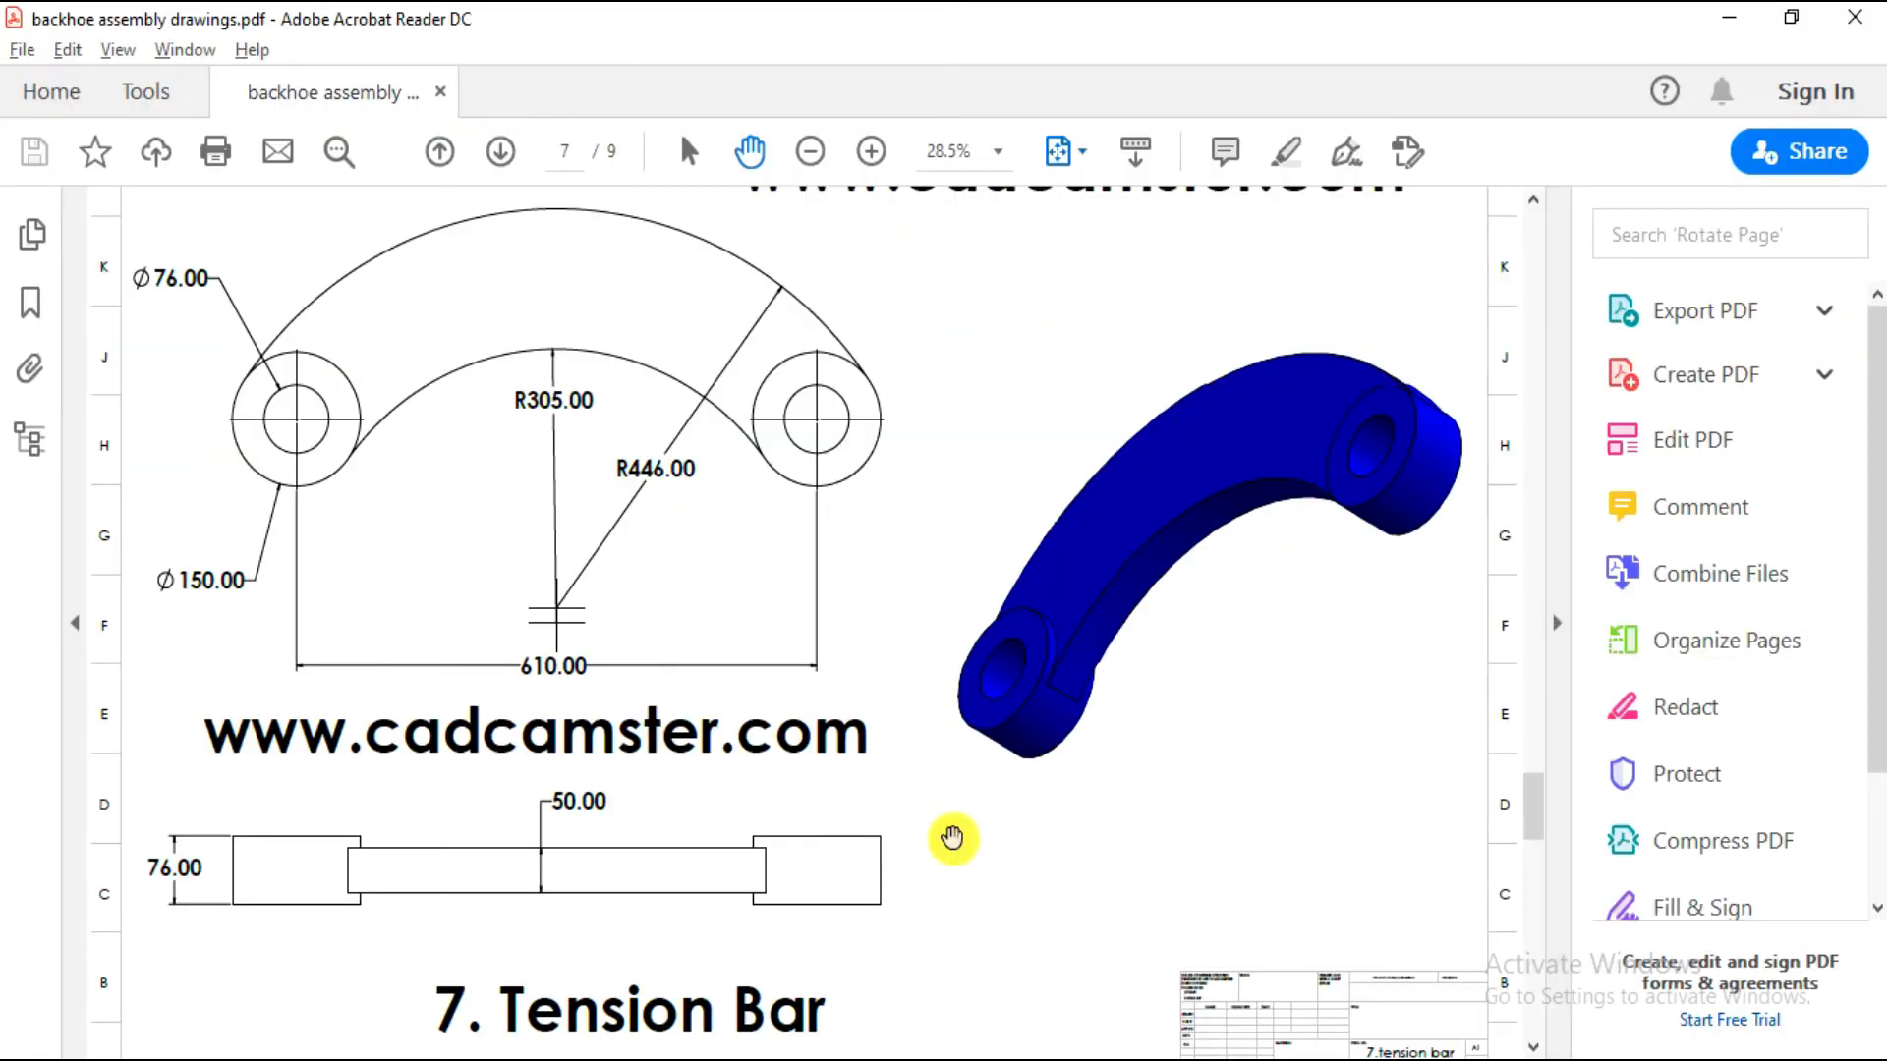
scroll(939, 747, down, 4)
scroll(939, 746, down, 3)
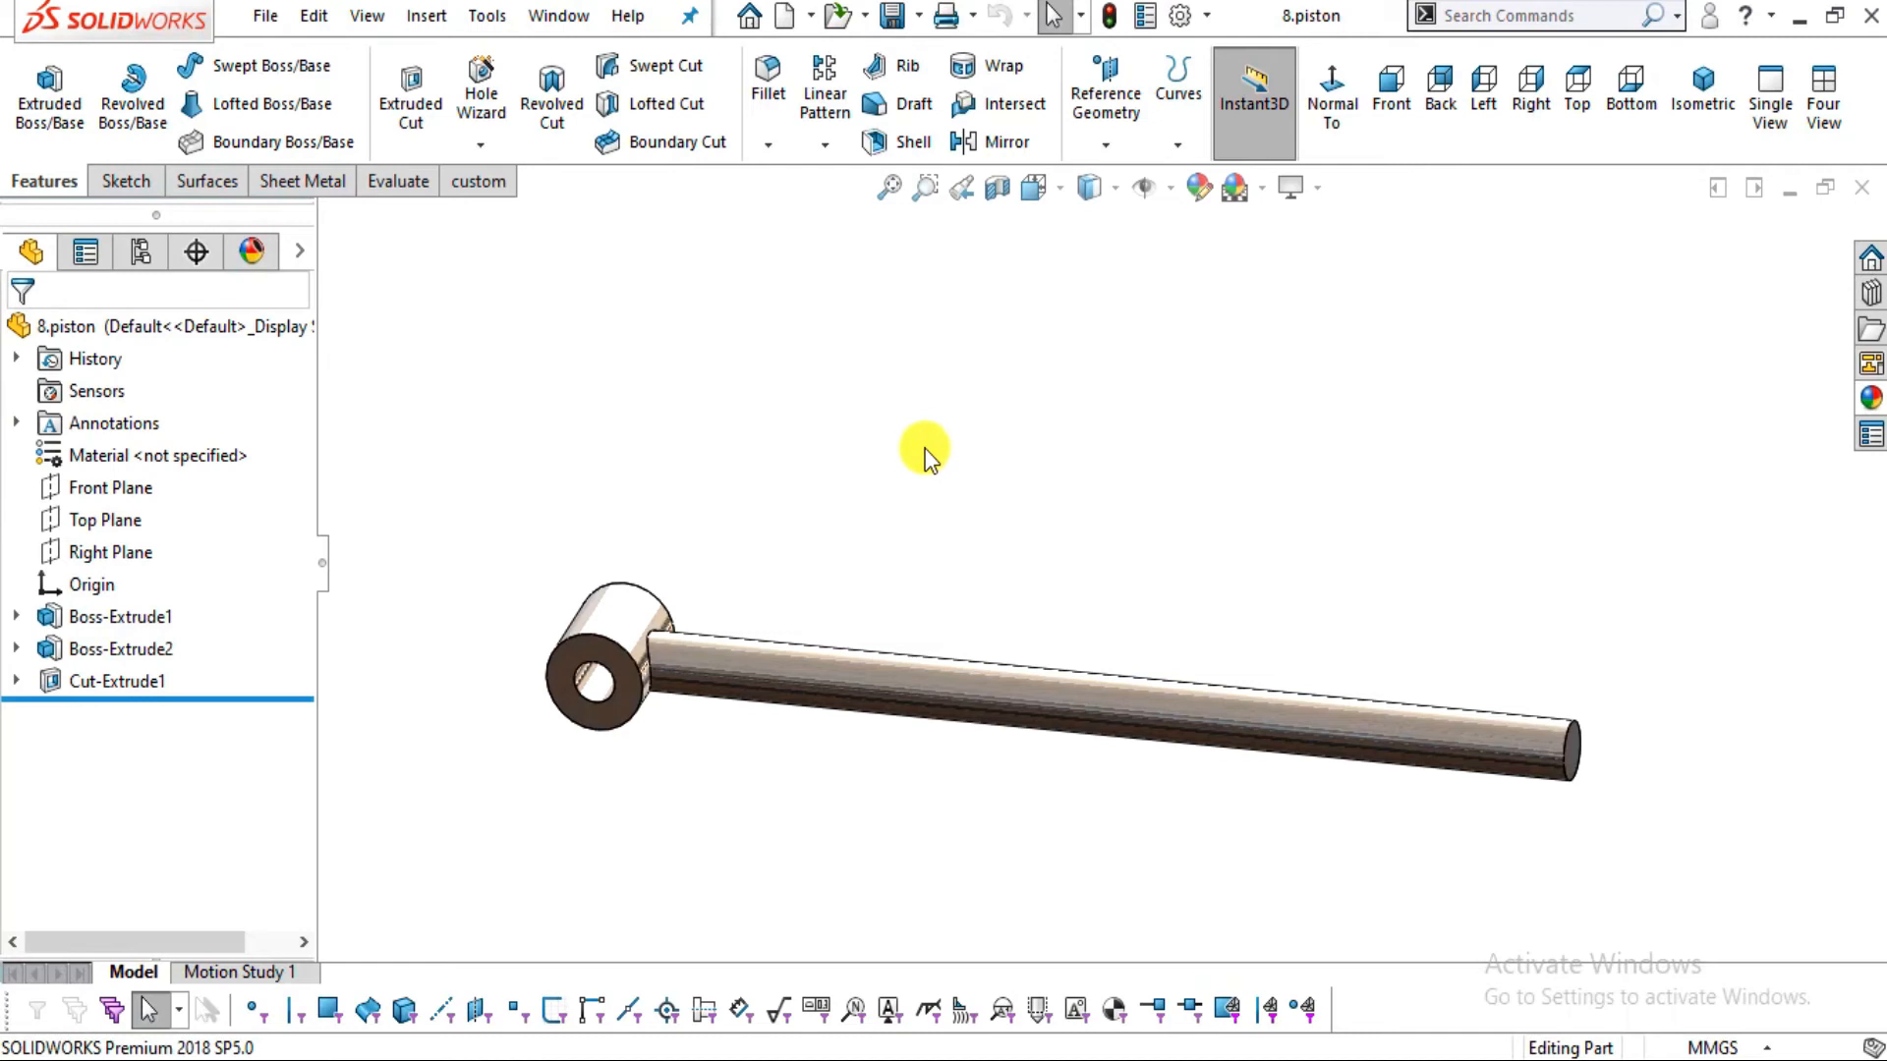
middle_drag(917, 755, 724, 574)
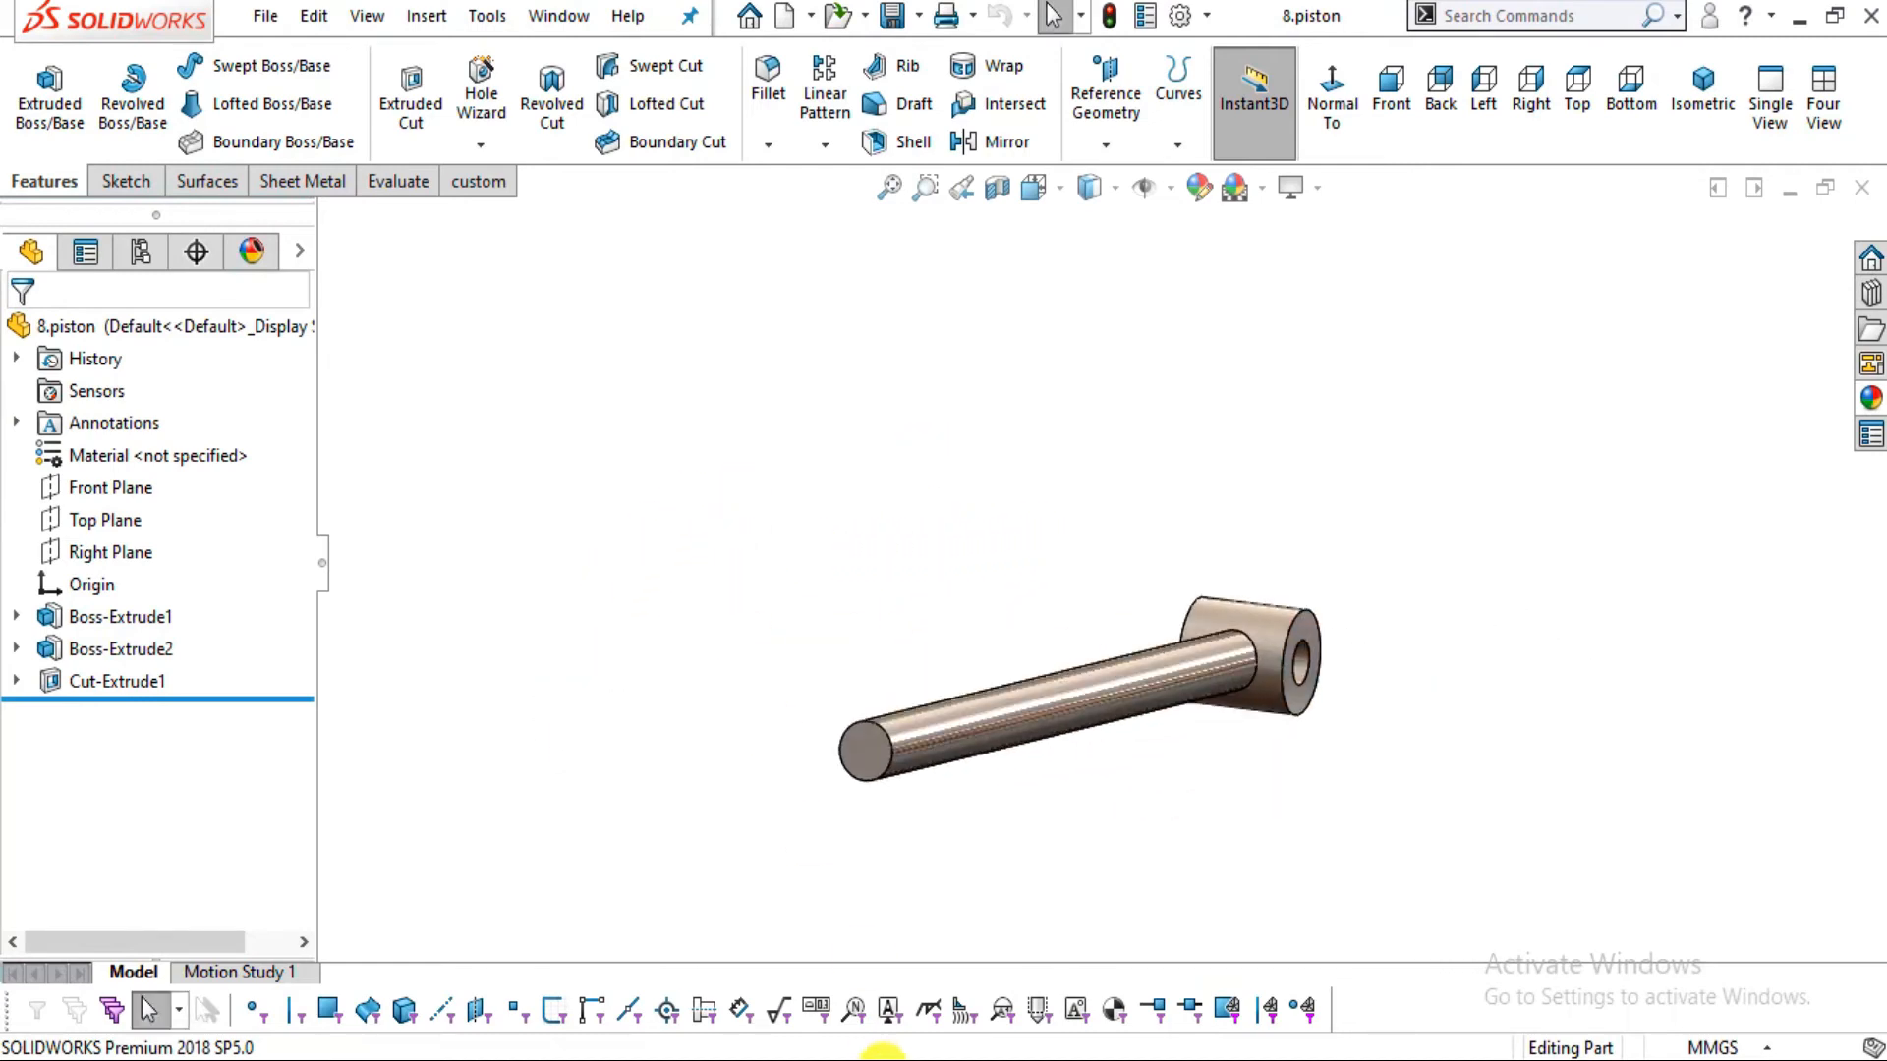
click(908, 1060)
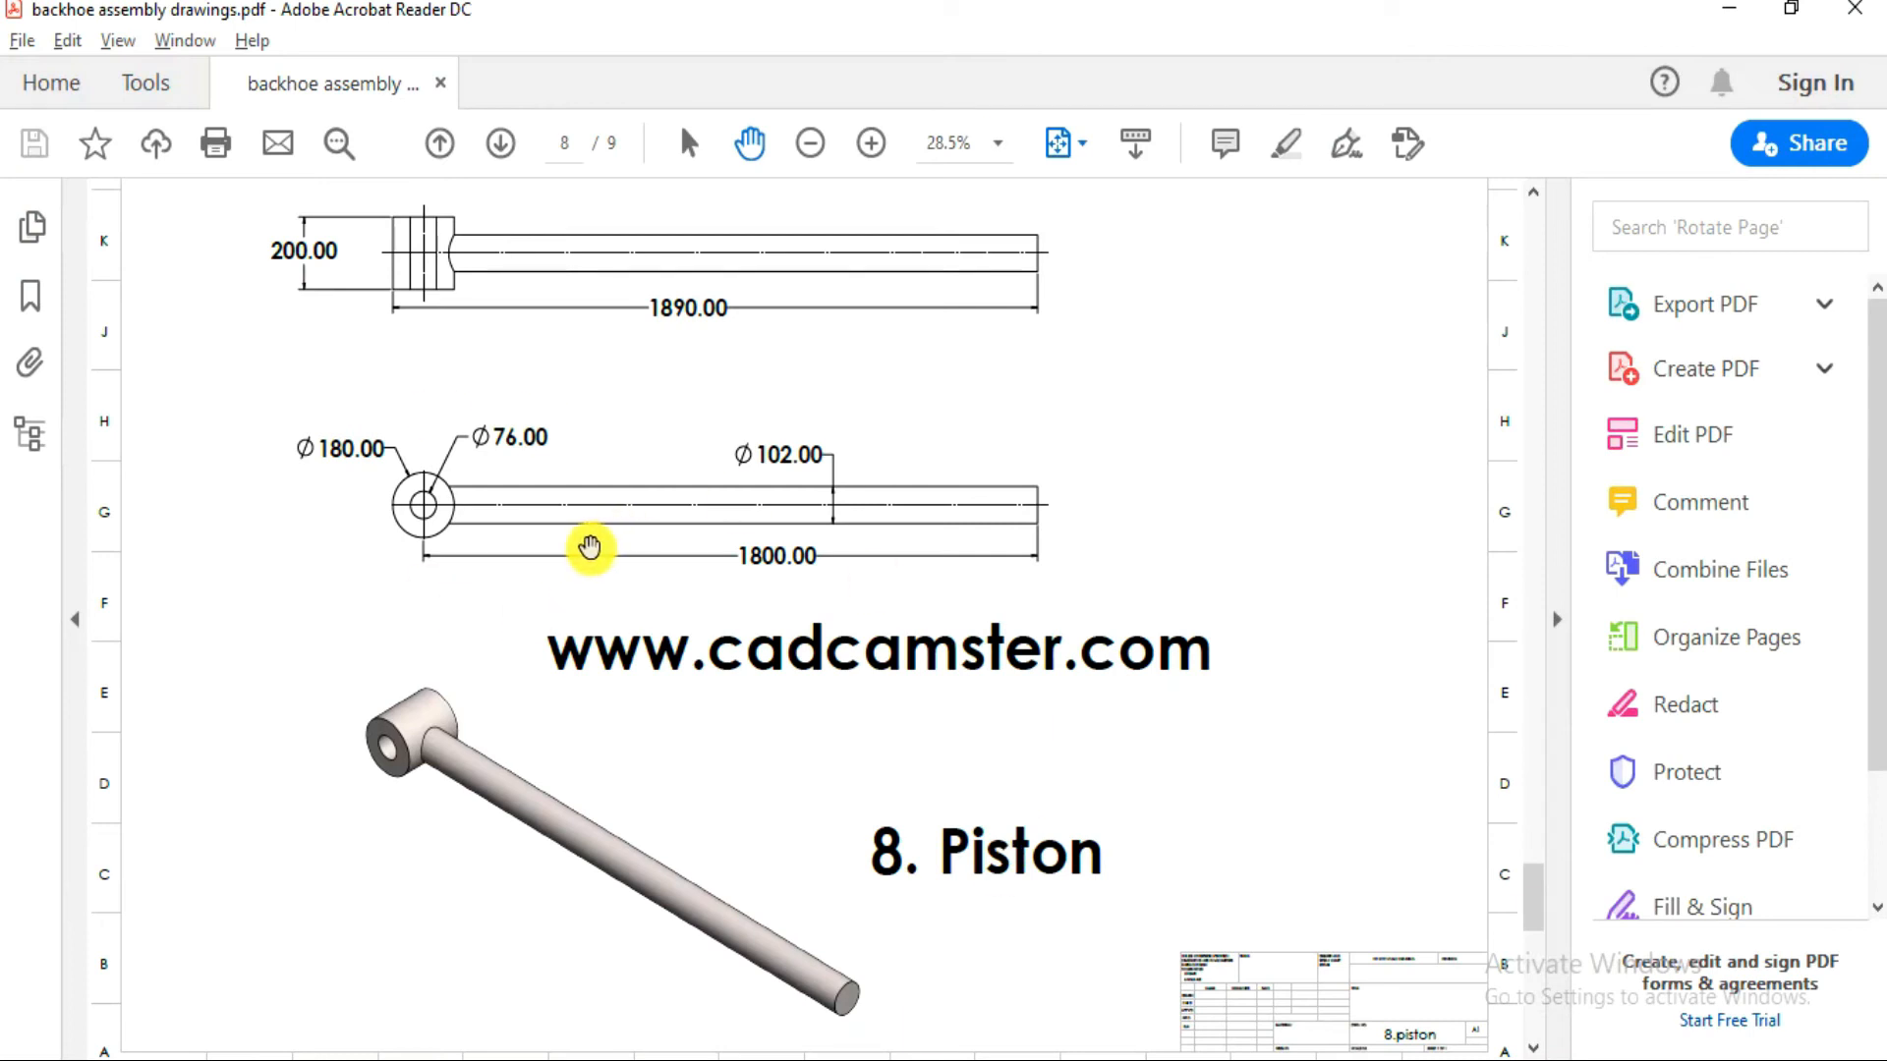
click(824, 1057)
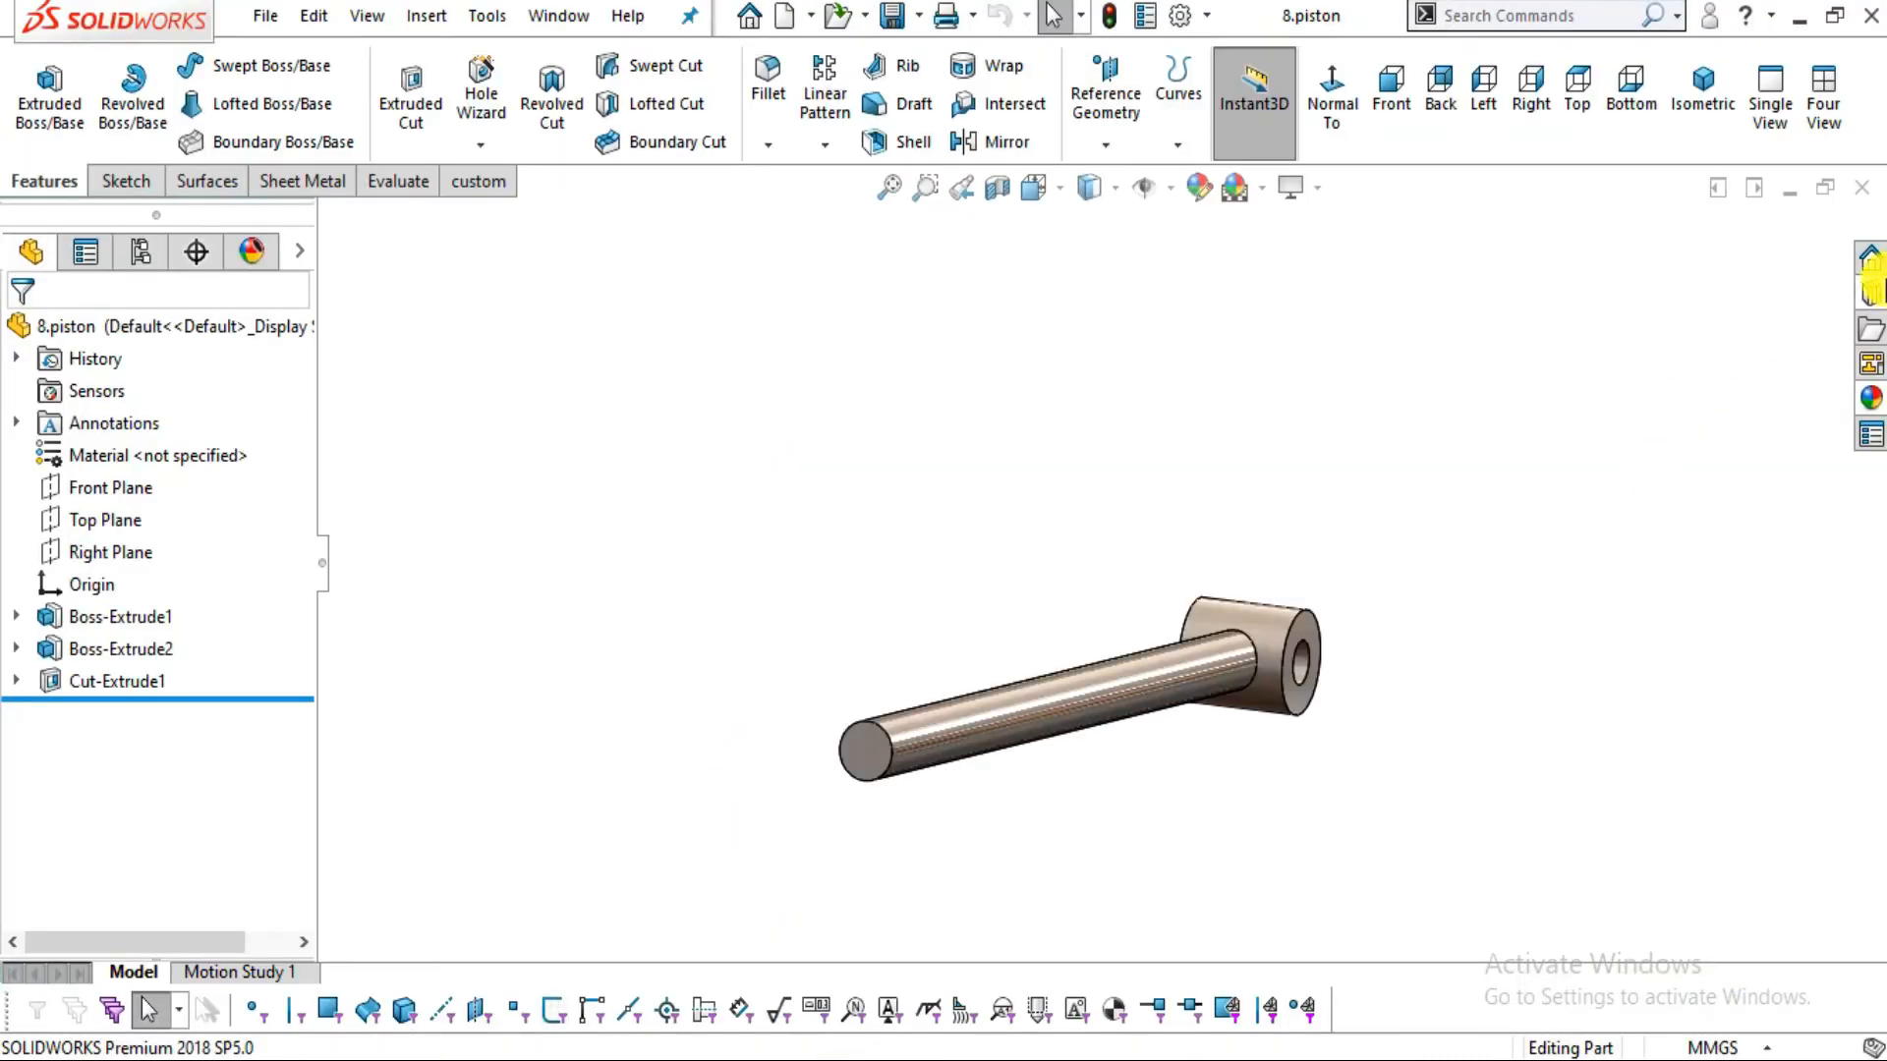
Close the open piston part and create a new part with a plain white background
click(1870, 190)
click(266, 16)
click(285, 57)
click(1097, 700)
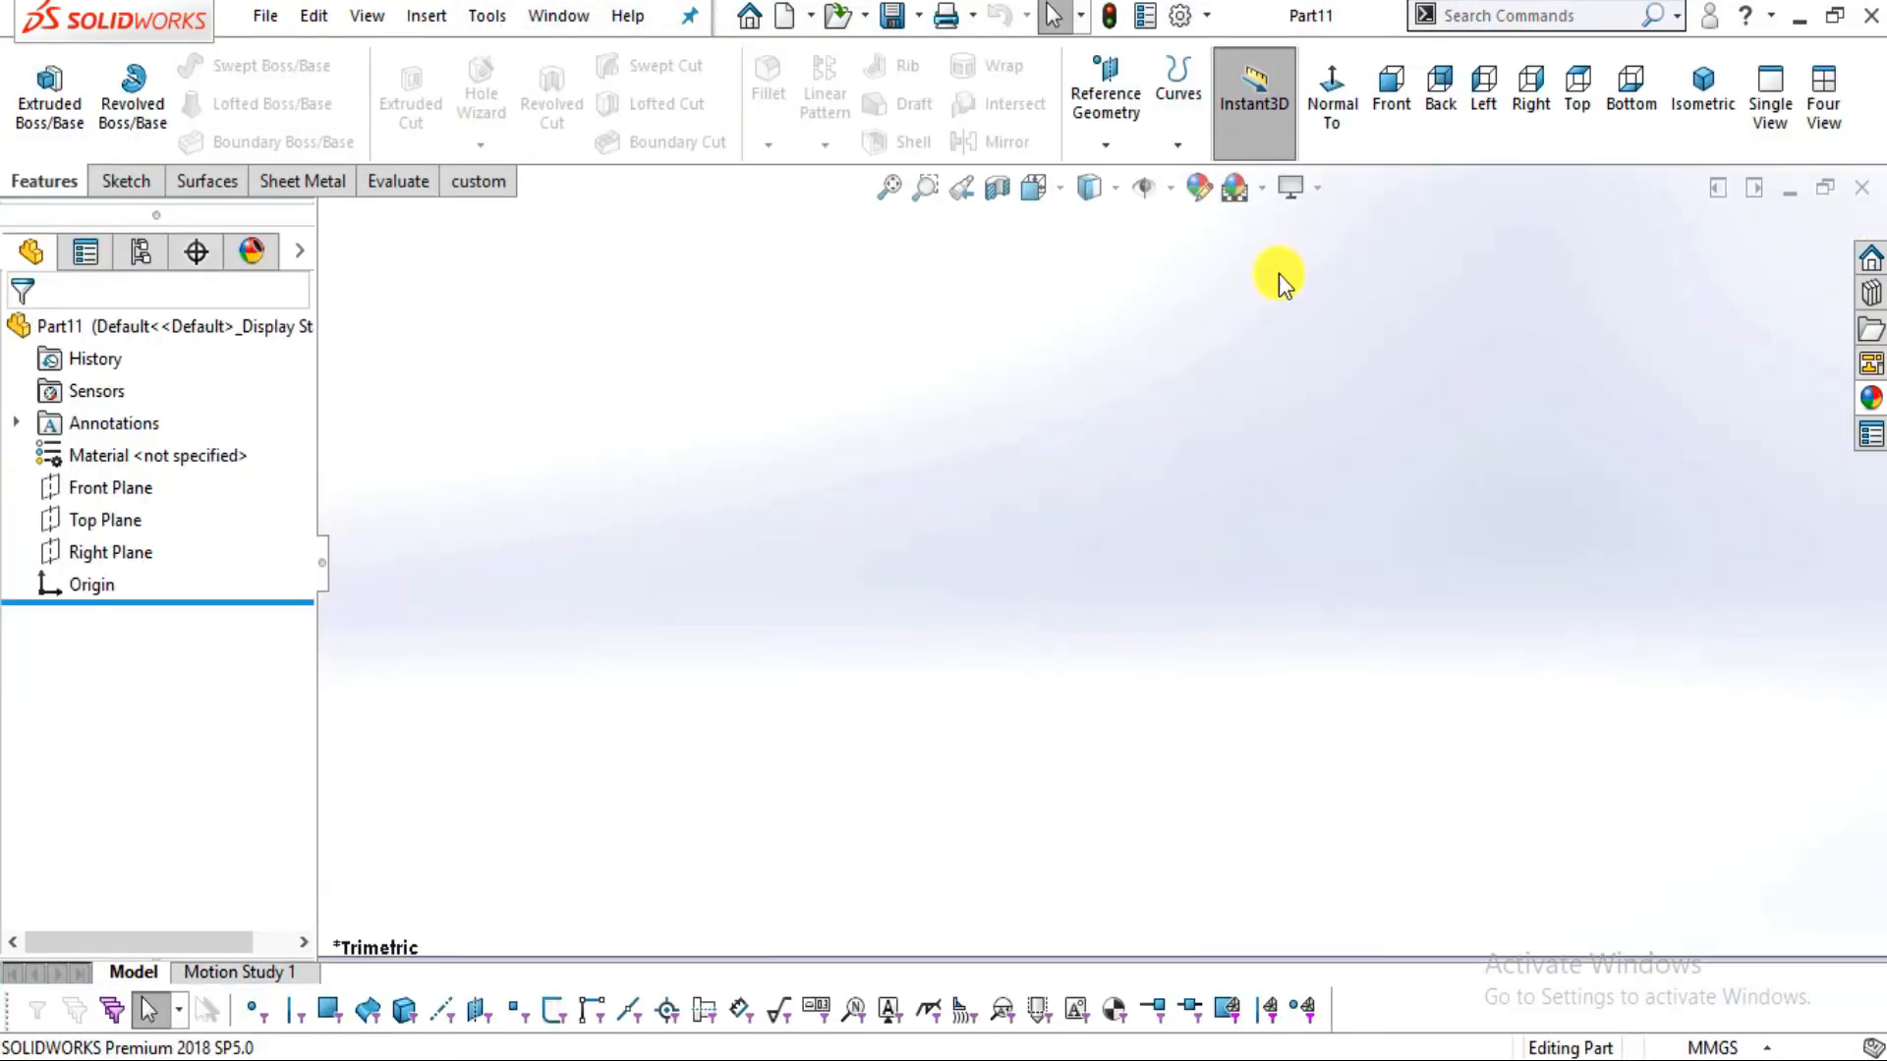
click(1262, 188)
click(1313, 73)
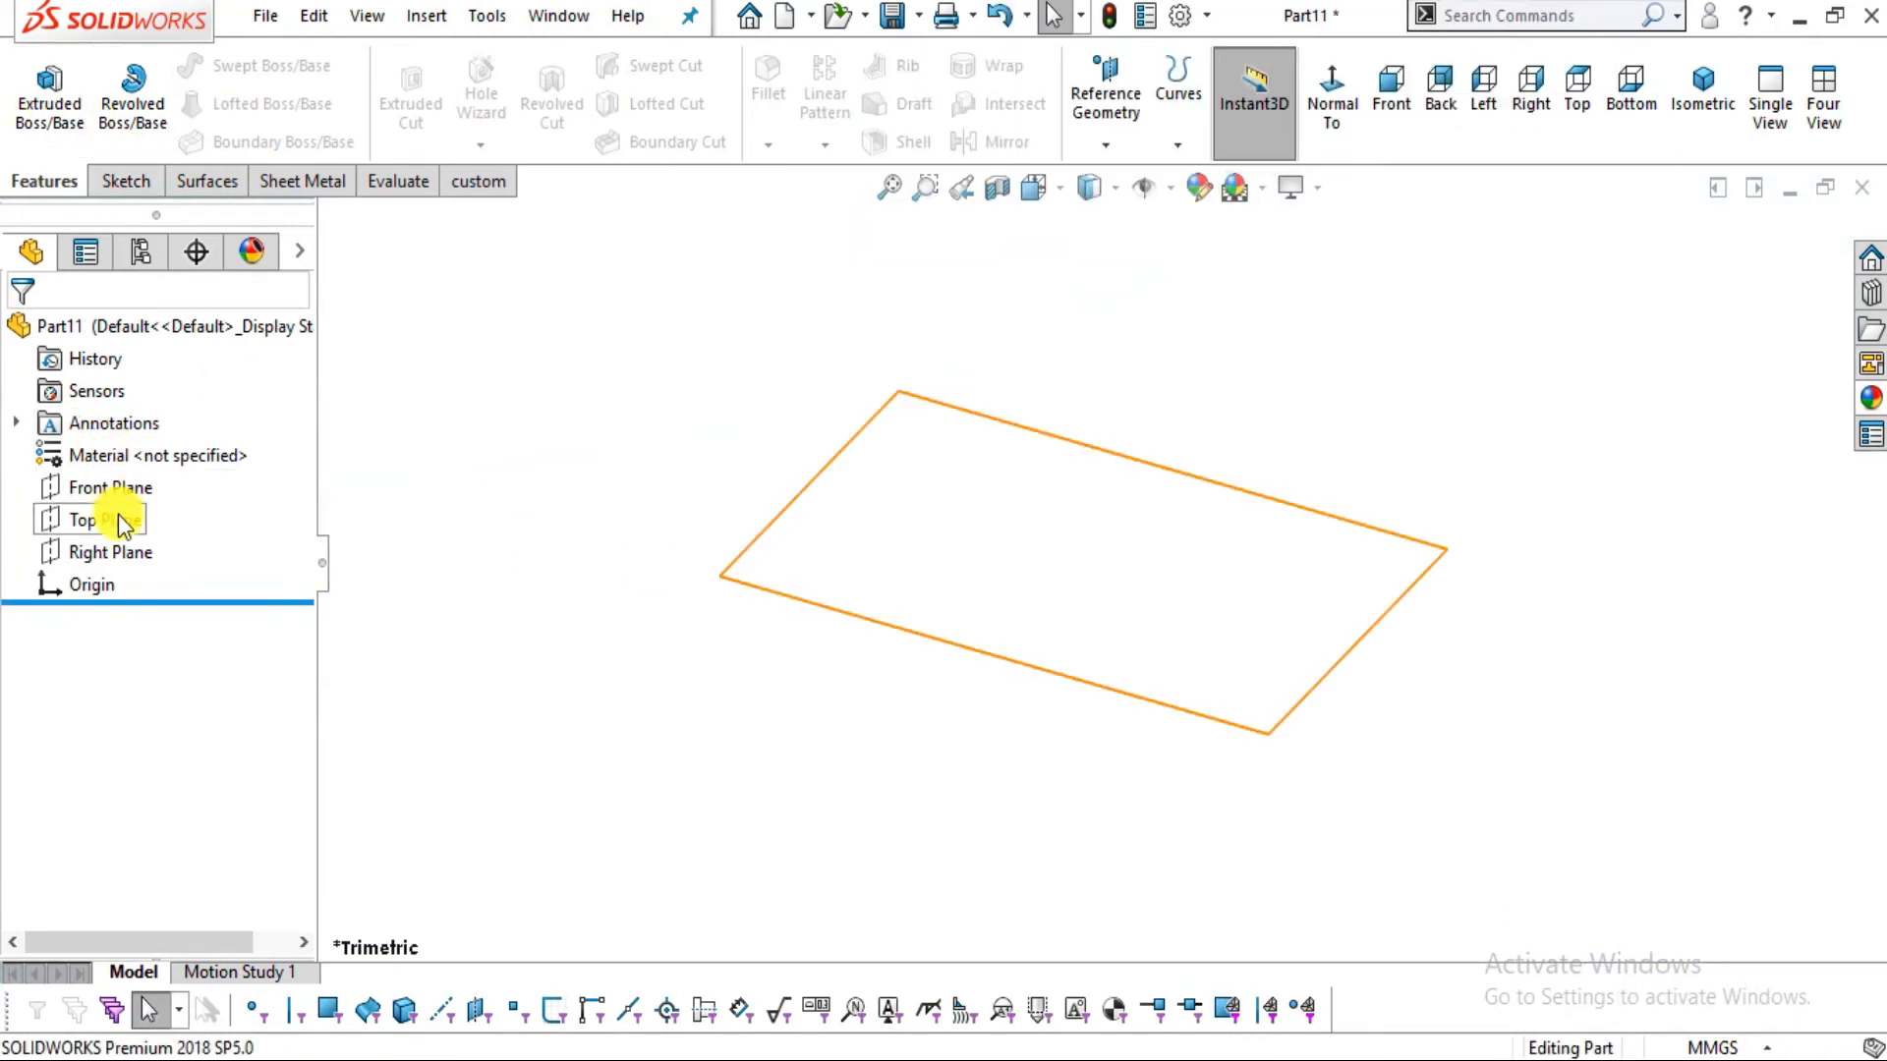
Sketch a circle of about 153 mm diameter centred on the origin on the Front Plane
click(110, 489)
click(1328, 104)
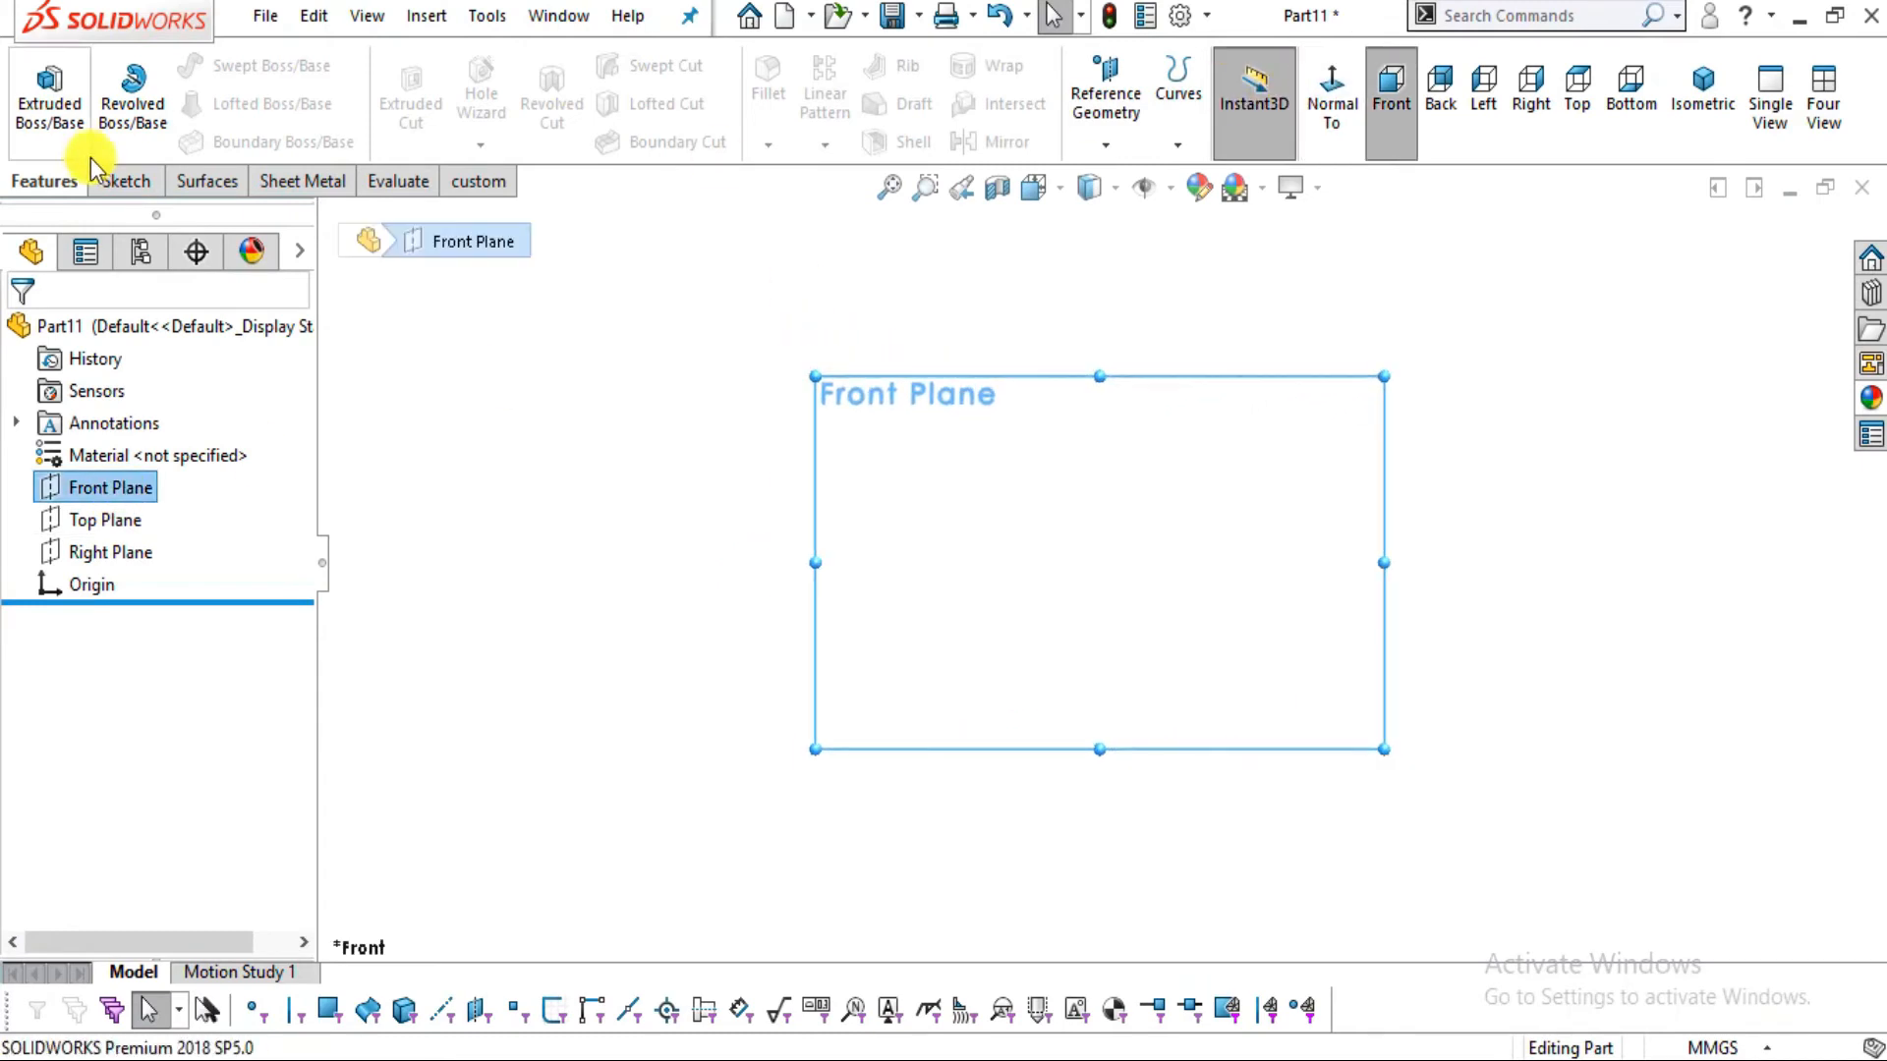
click(115, 185)
click(38, 84)
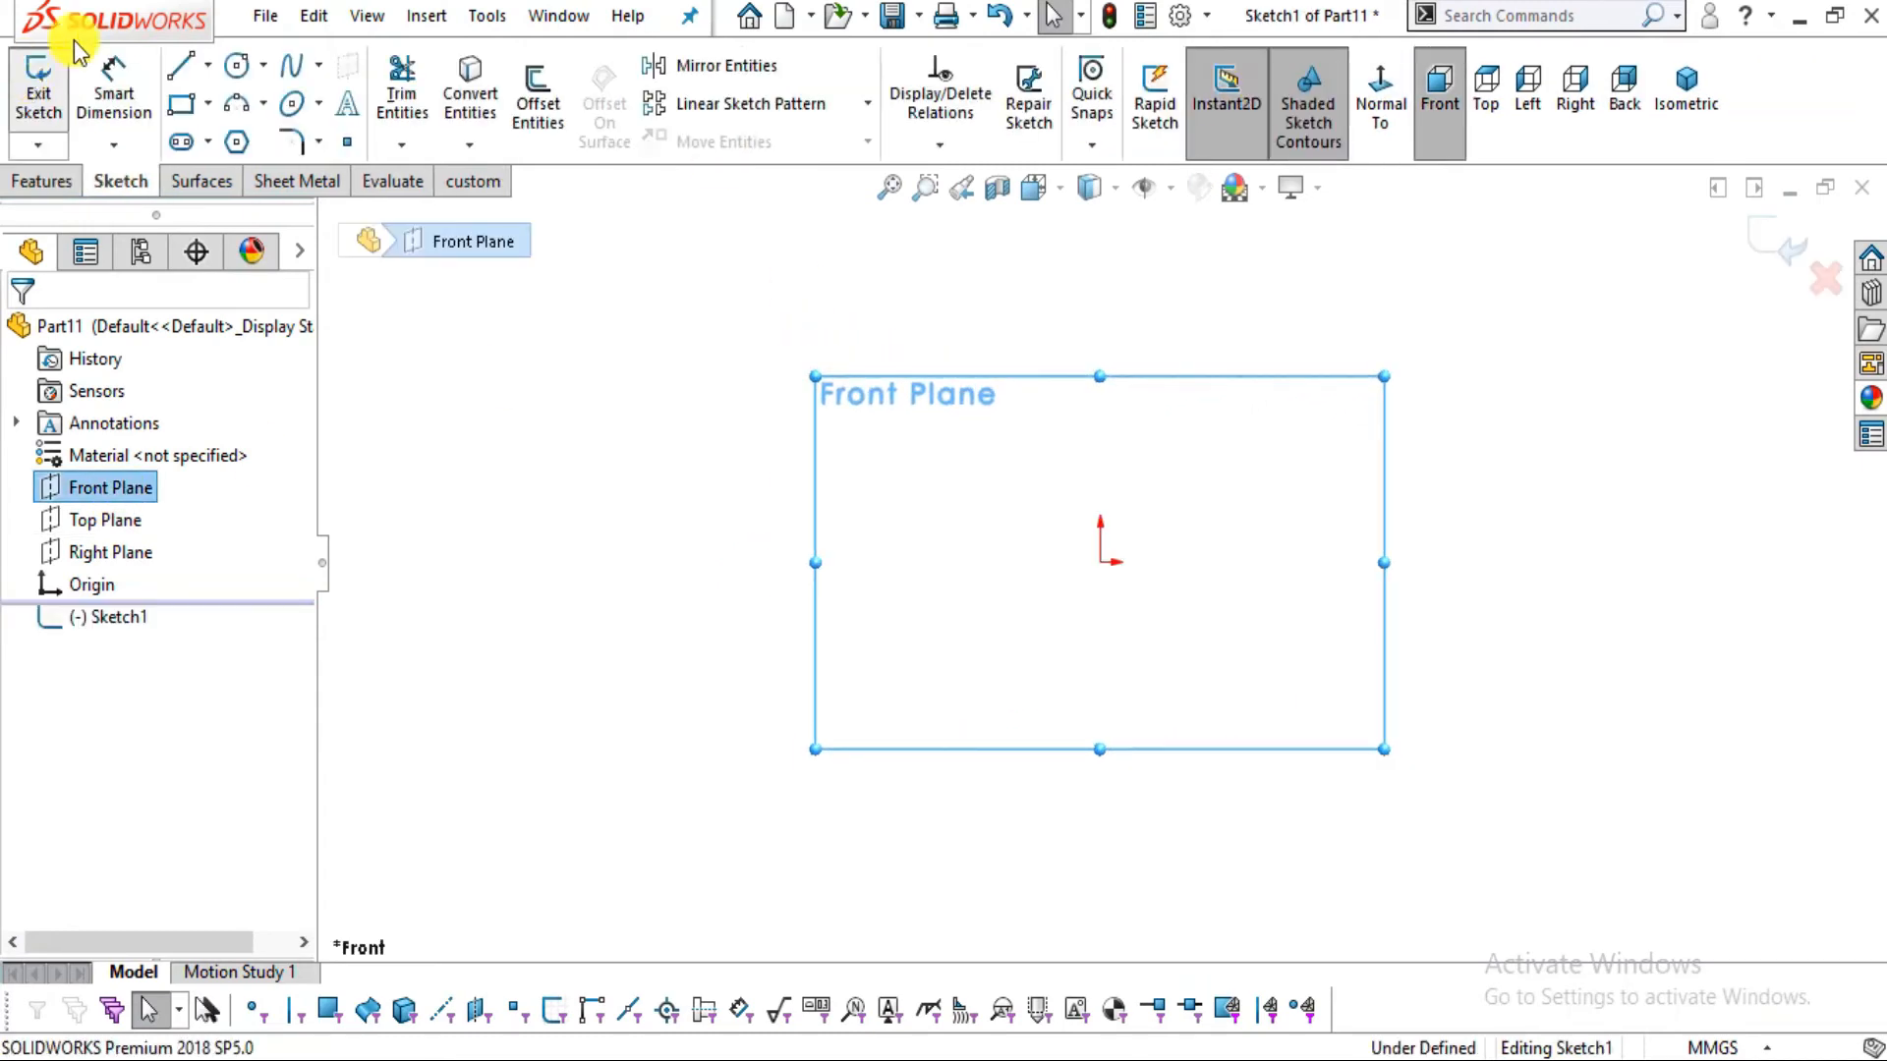
click(1101, 562)
click(1273, 735)
Dimension the circle's diameter at 180 mm, taking the value from the piston drawing
click(102, 116)
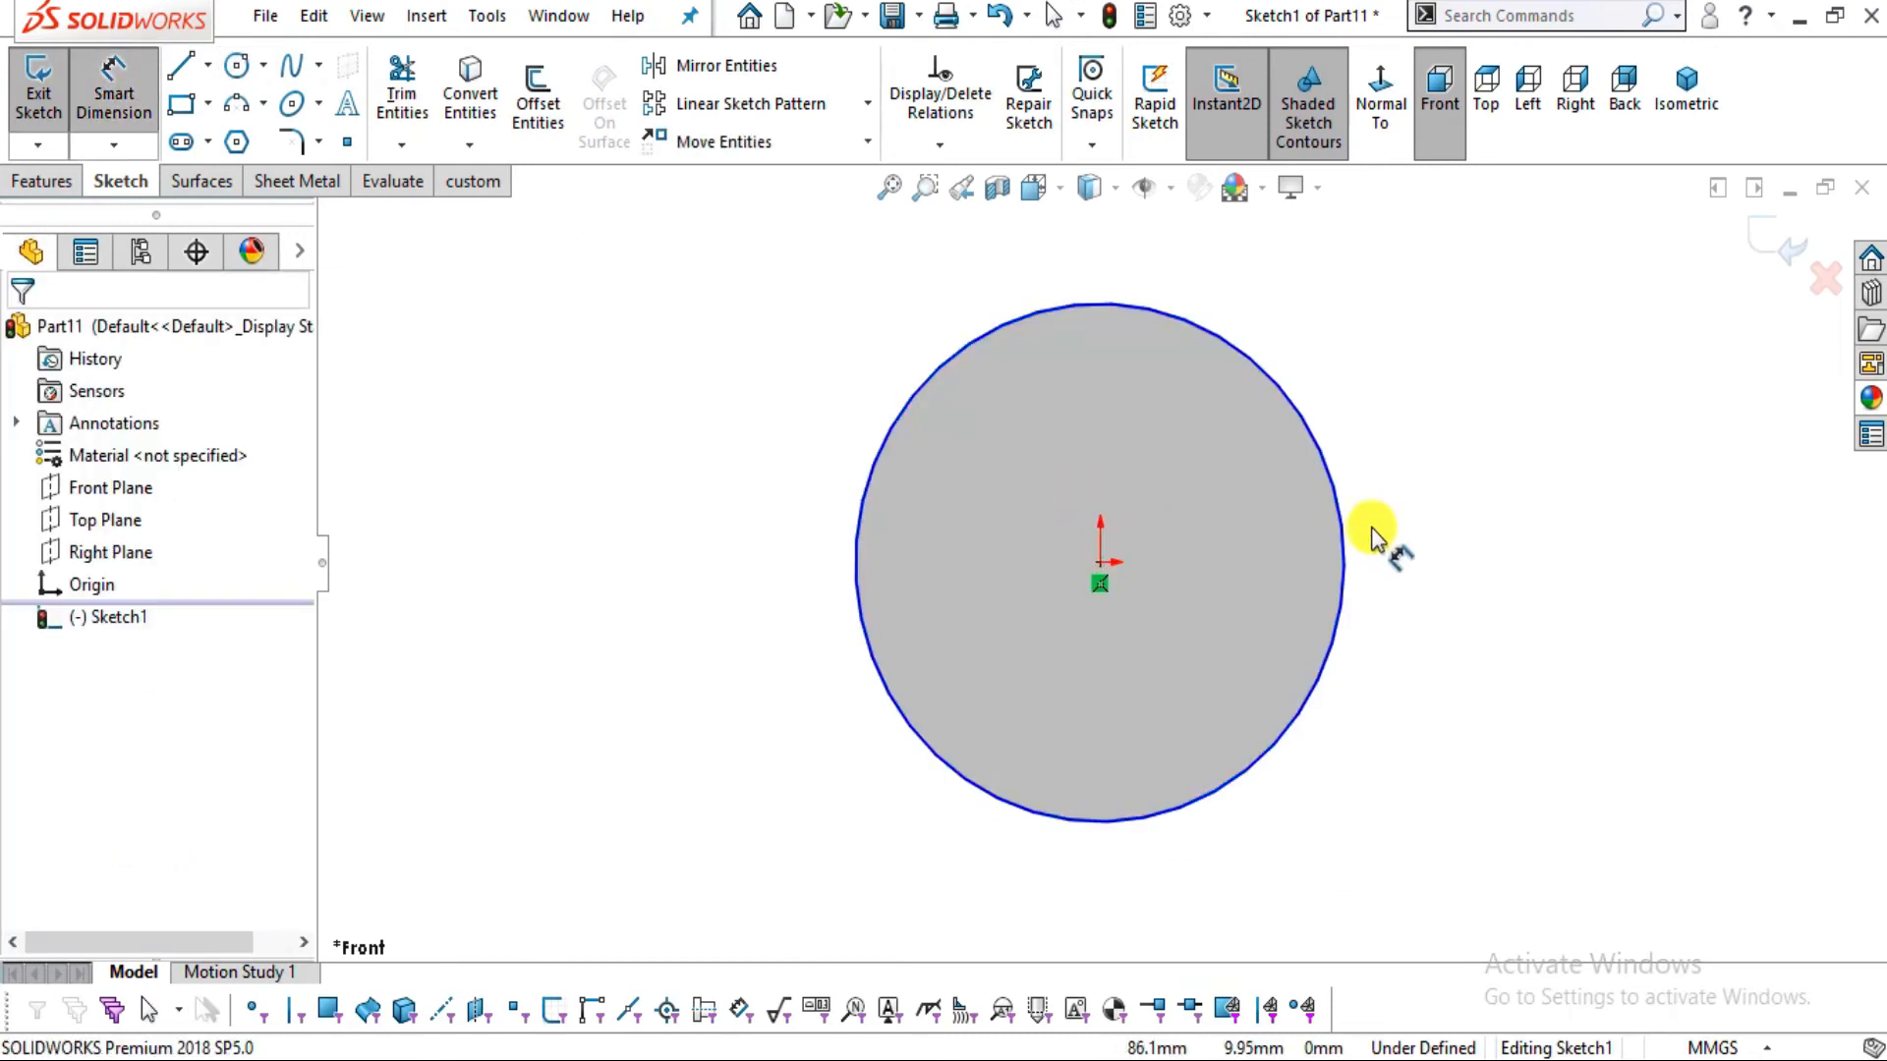
key(alt+Tab)
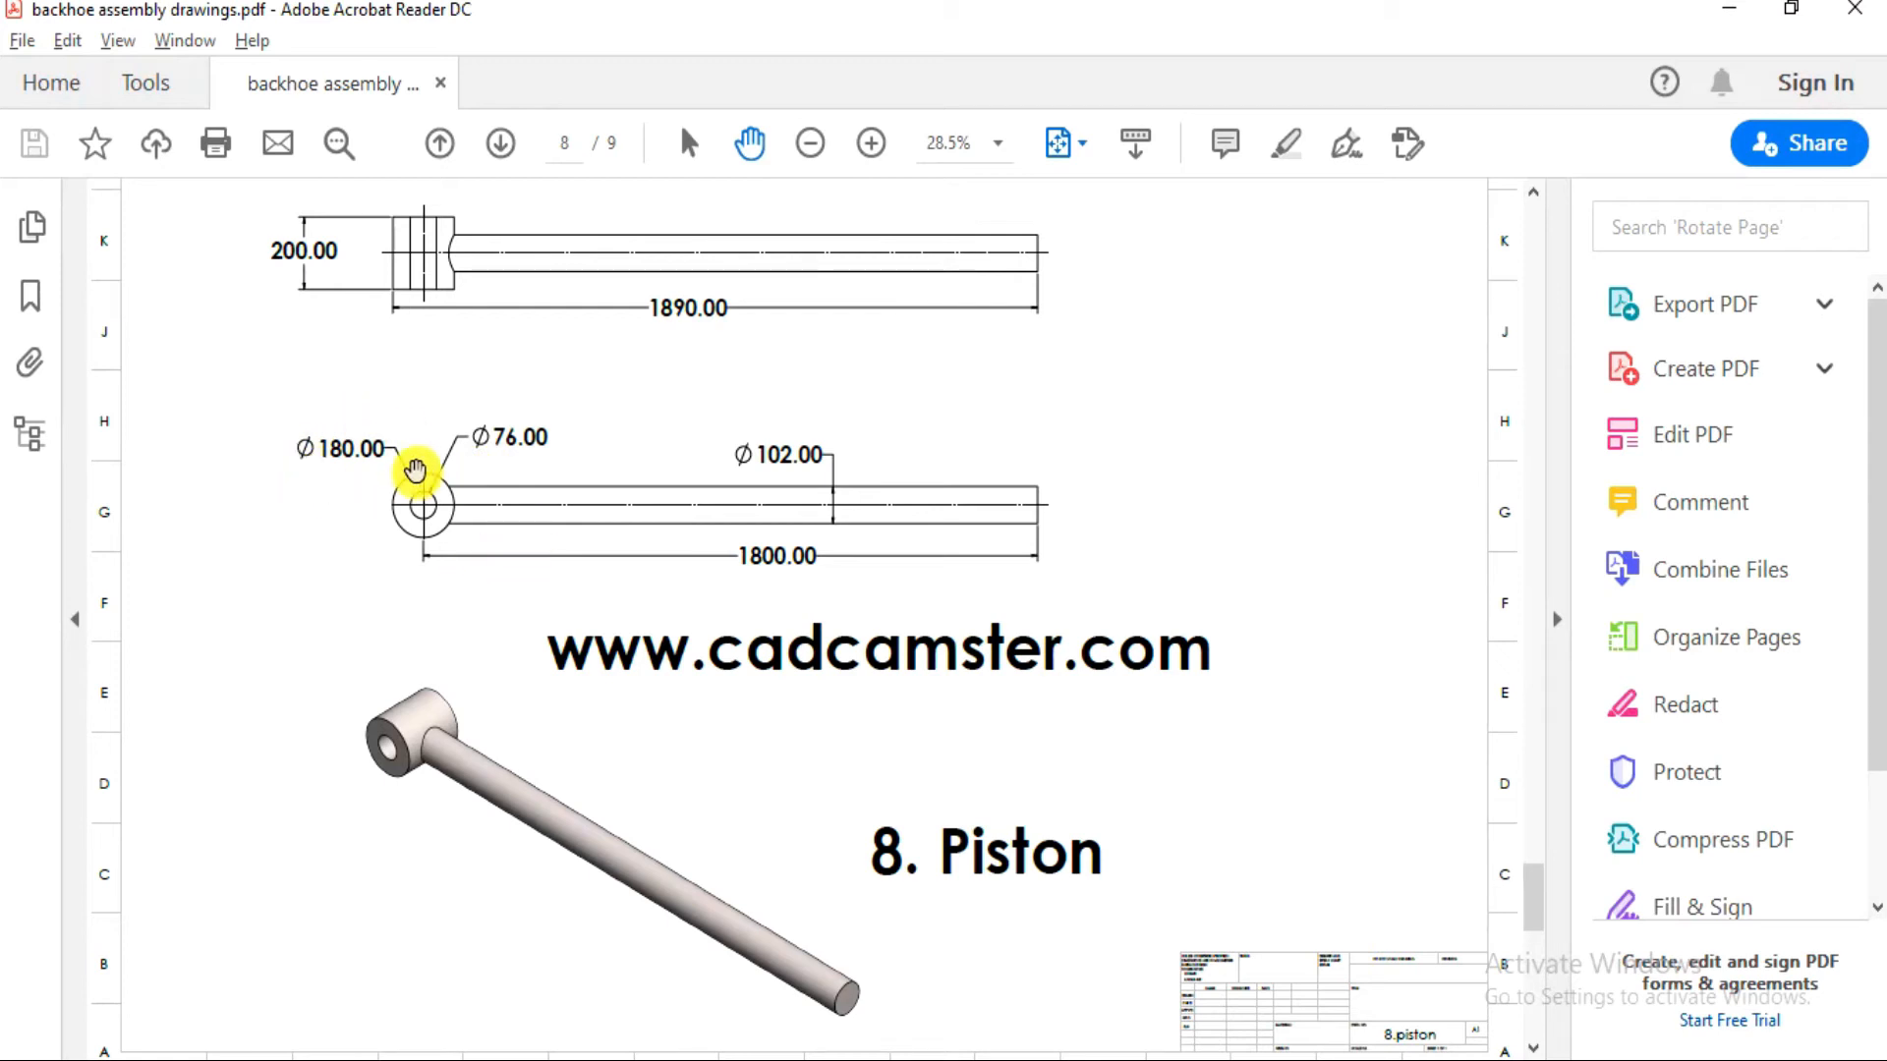
key(alt+Tab)
click(1342, 527)
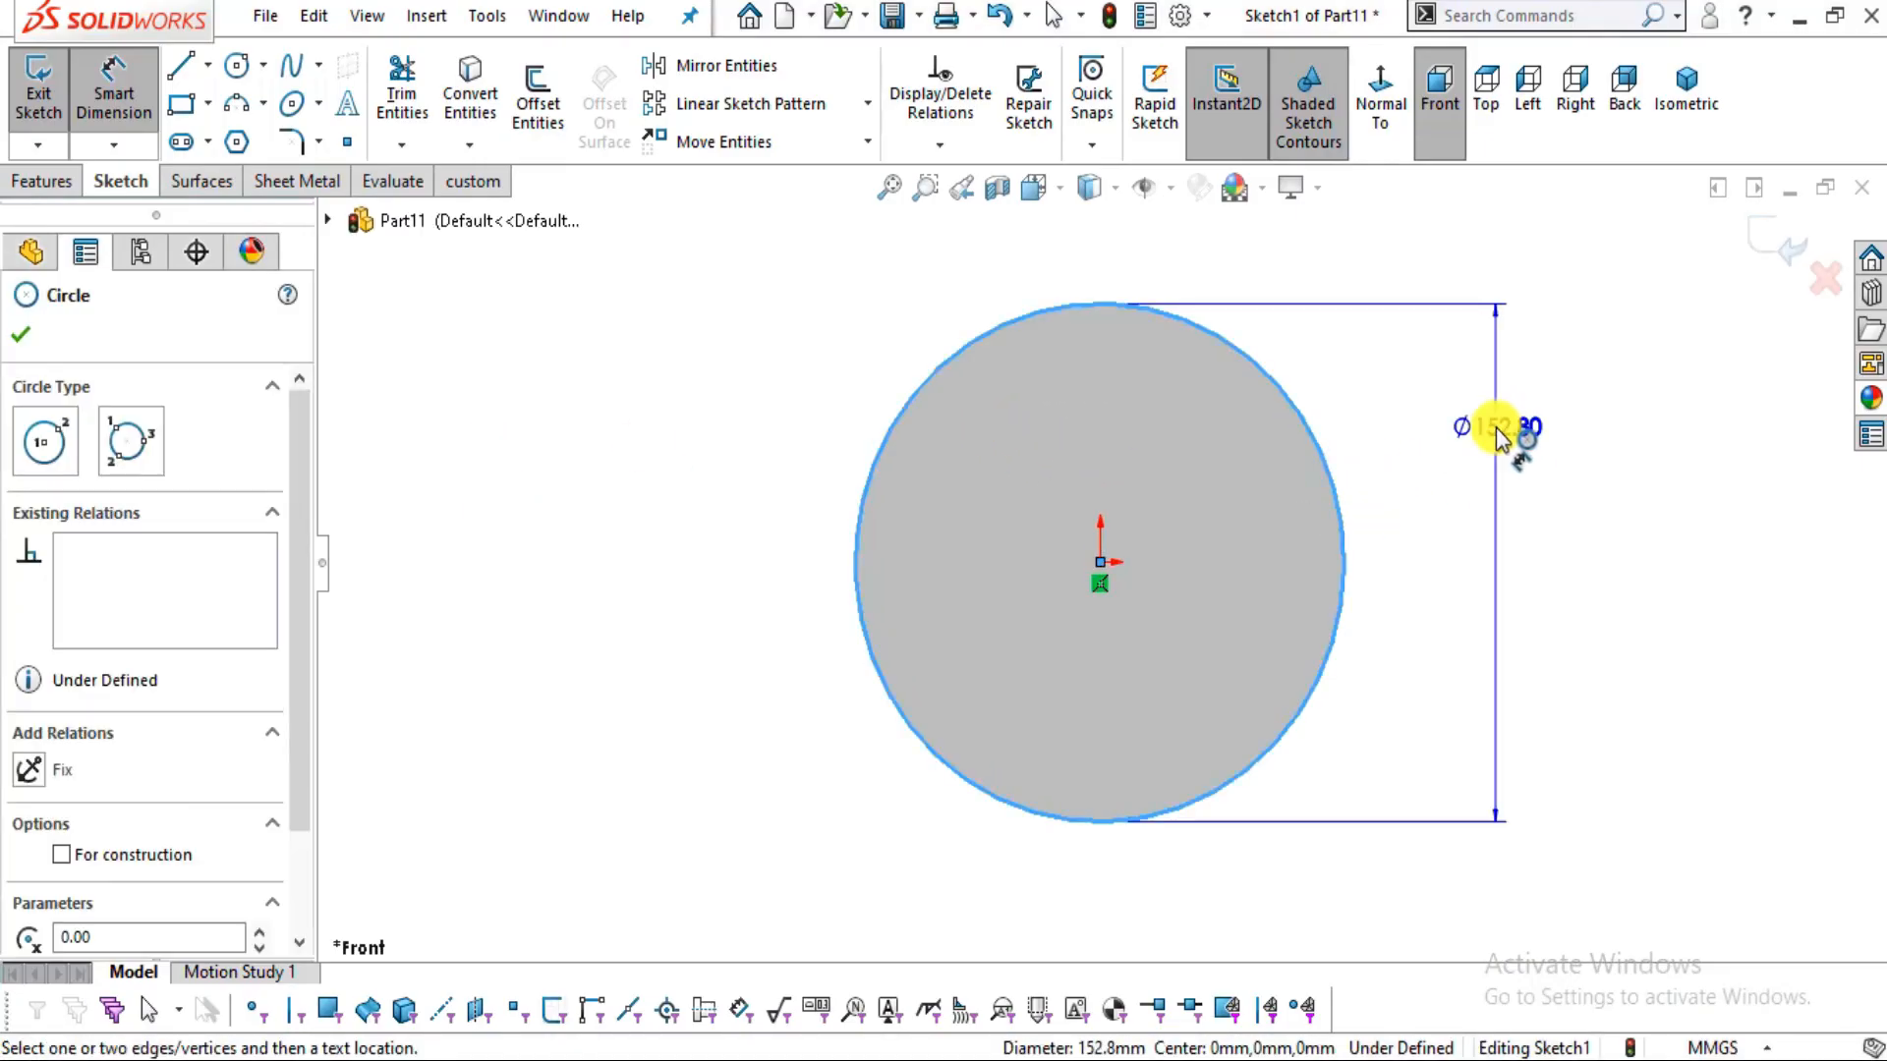
click(1496, 428)
text(180)
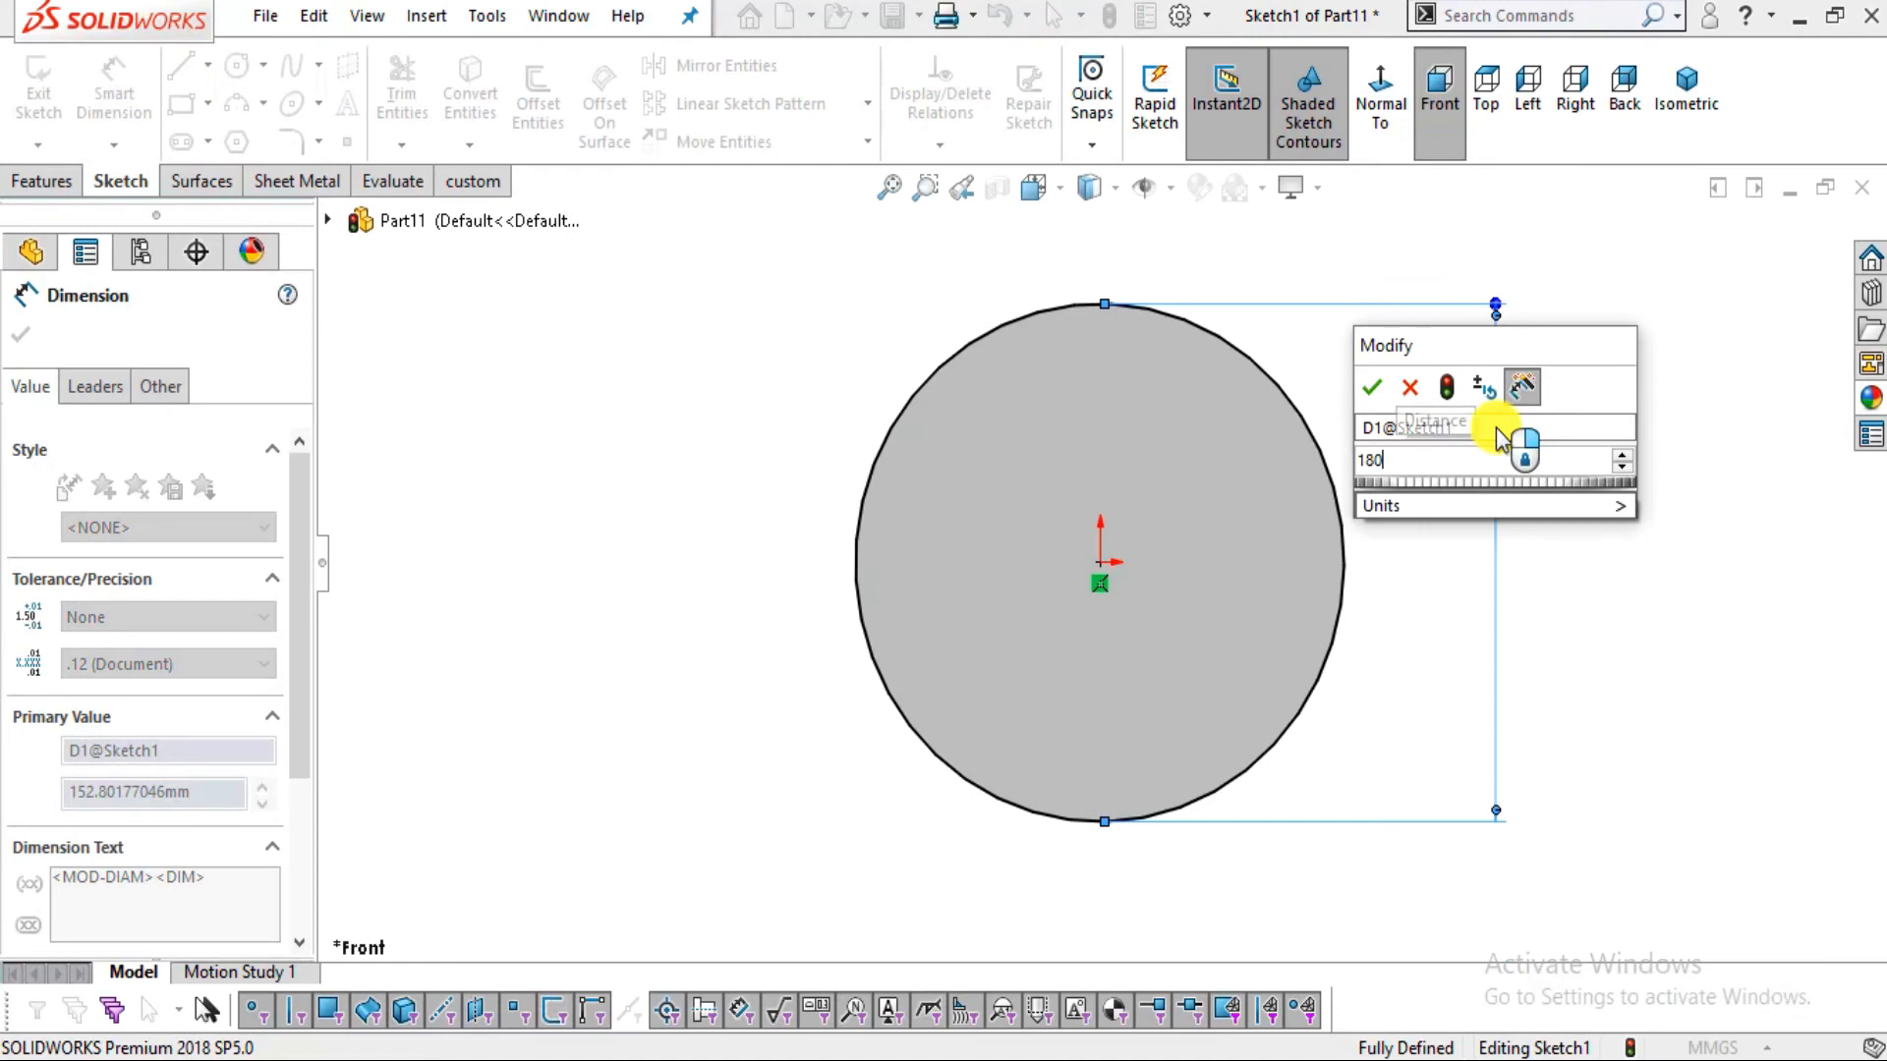
key(Return)
Extrude the 180 mm circle 200 mm with a Mid Plane end condition, taking the depth from the piston drawing
click(45, 181)
click(82, 144)
click(198, 511)
click(157, 631)
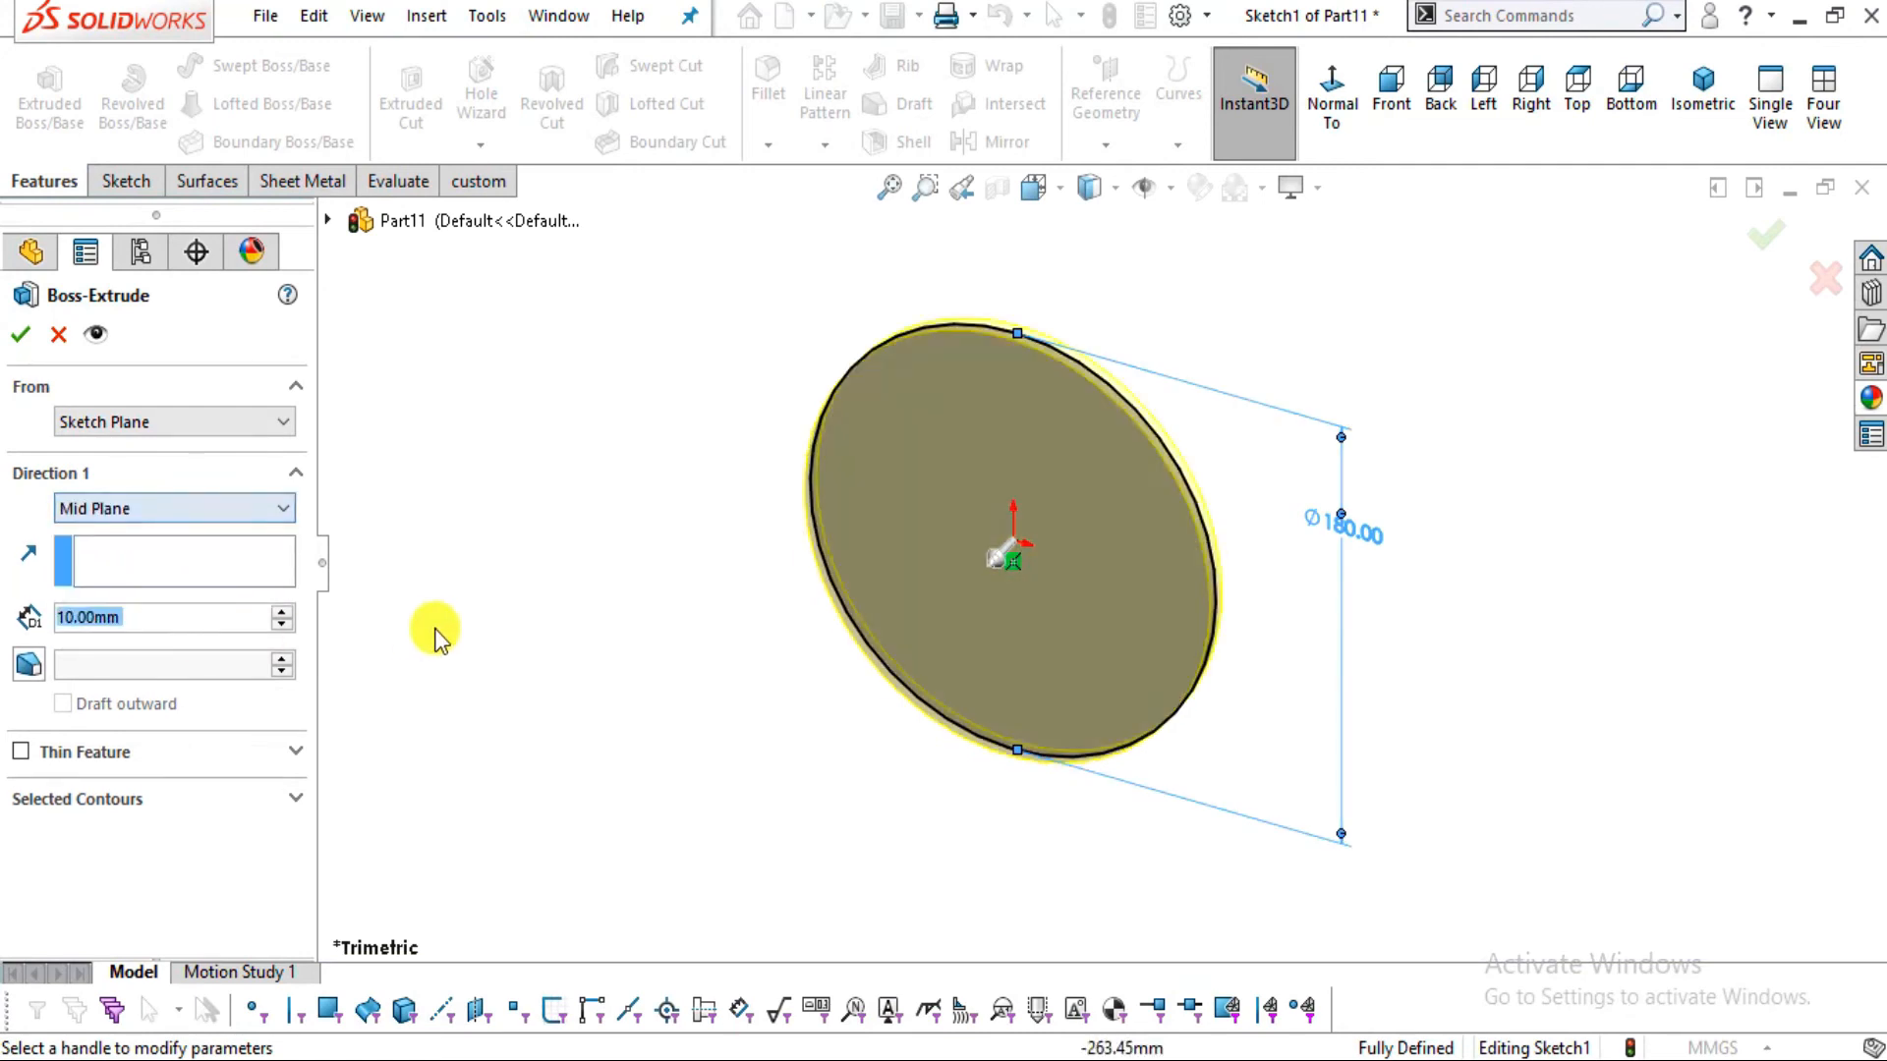
key(alt+Tab)
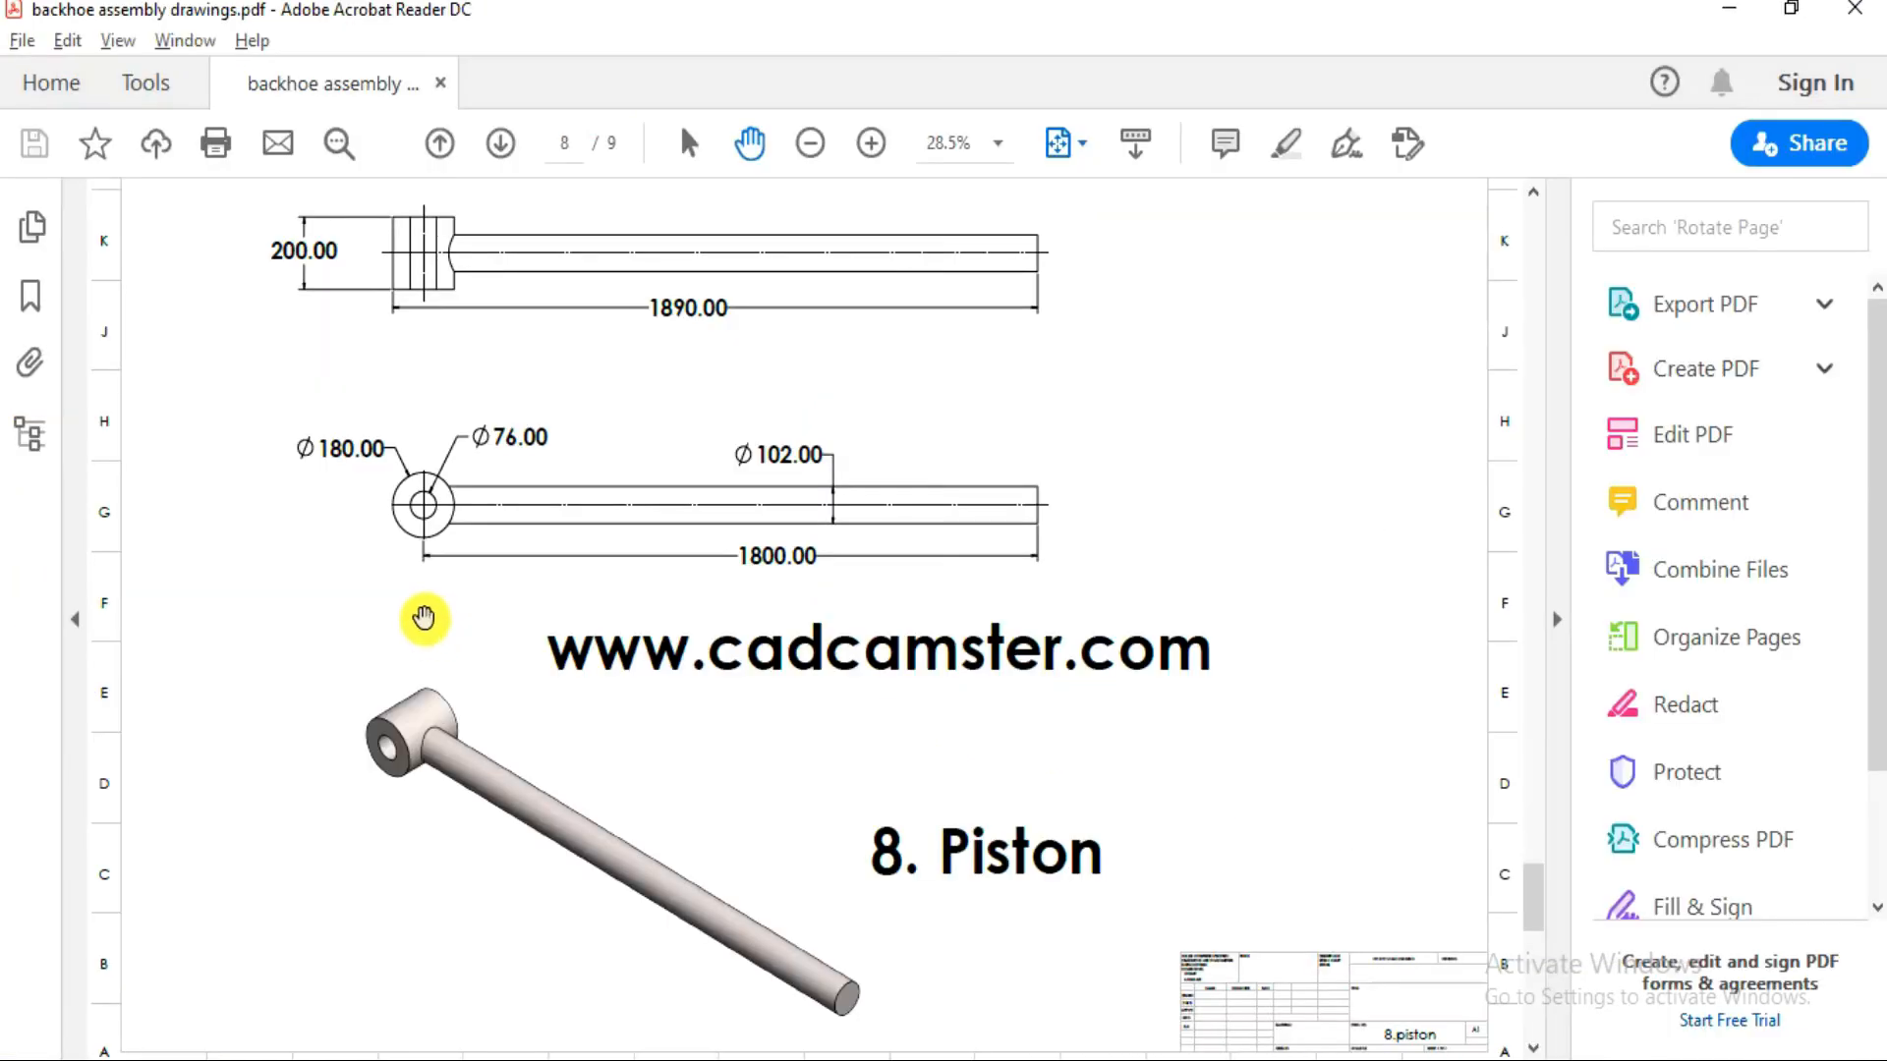
key(alt+Tab)
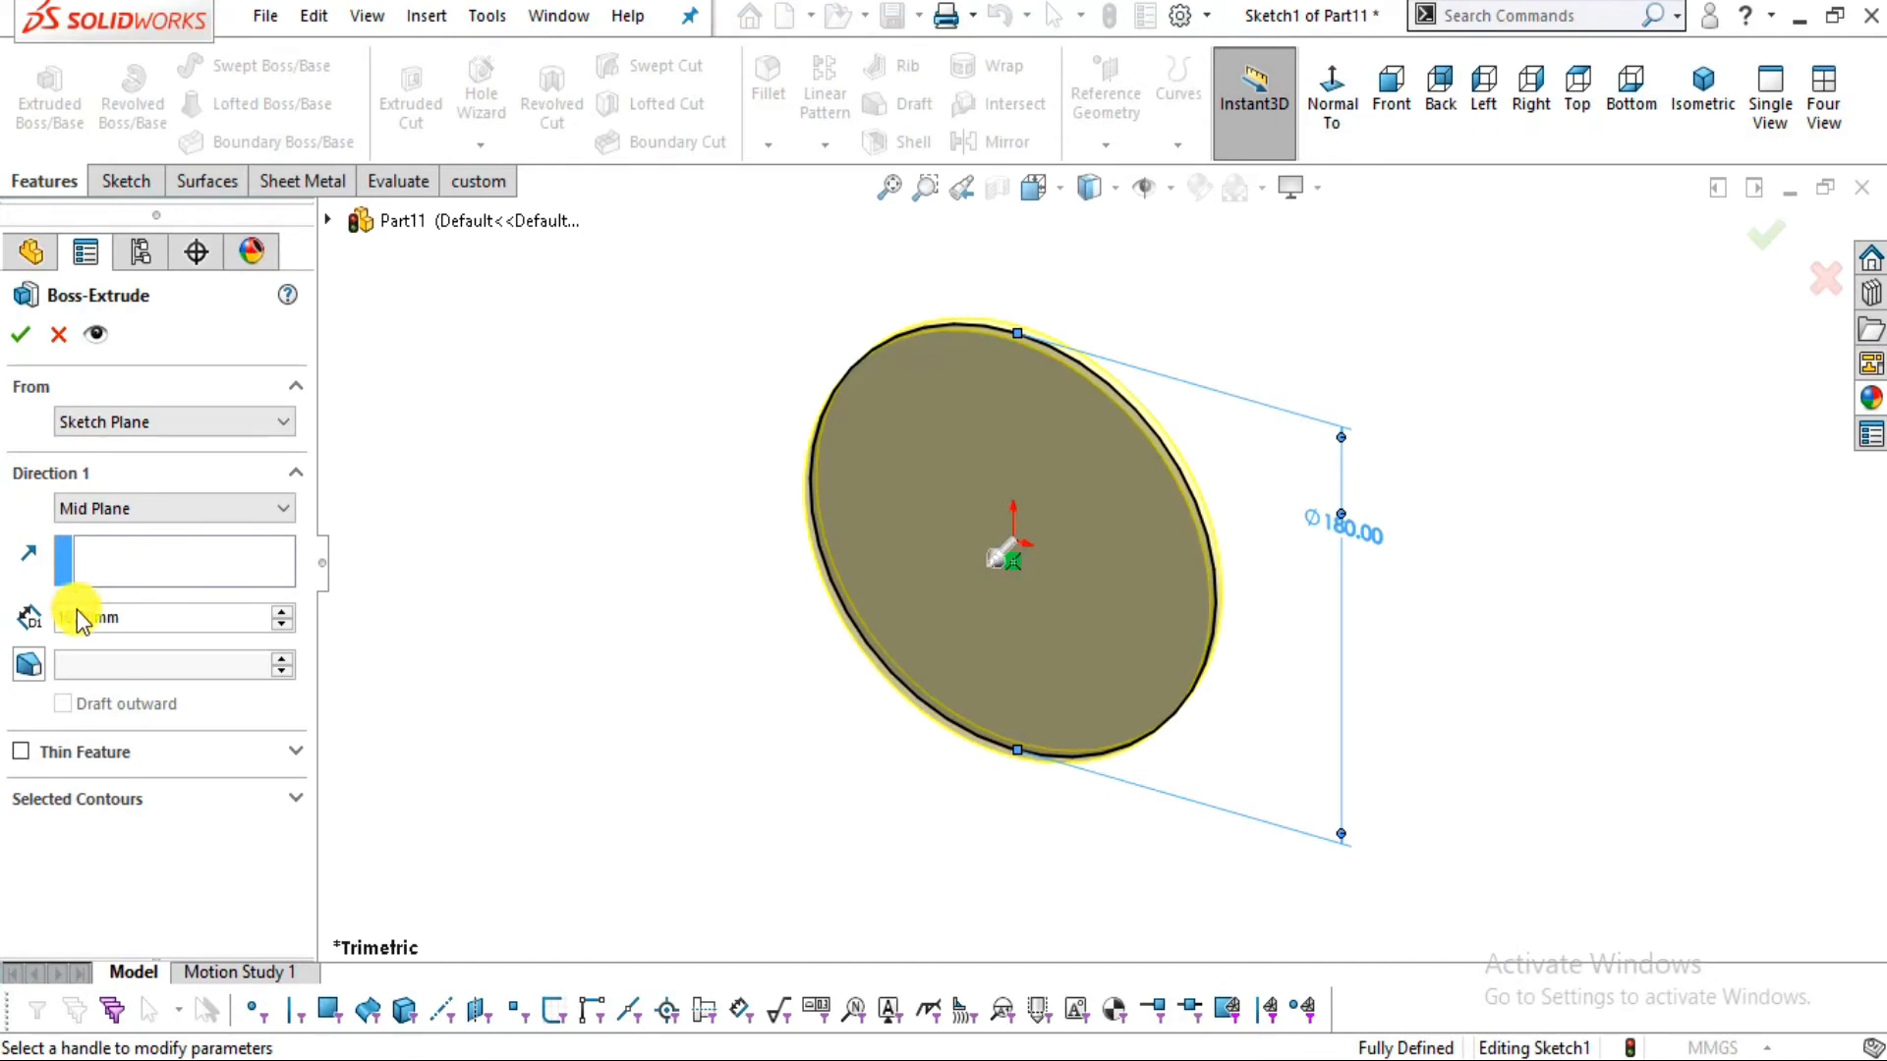
drag(145, 622, 3, 589)
text(2)
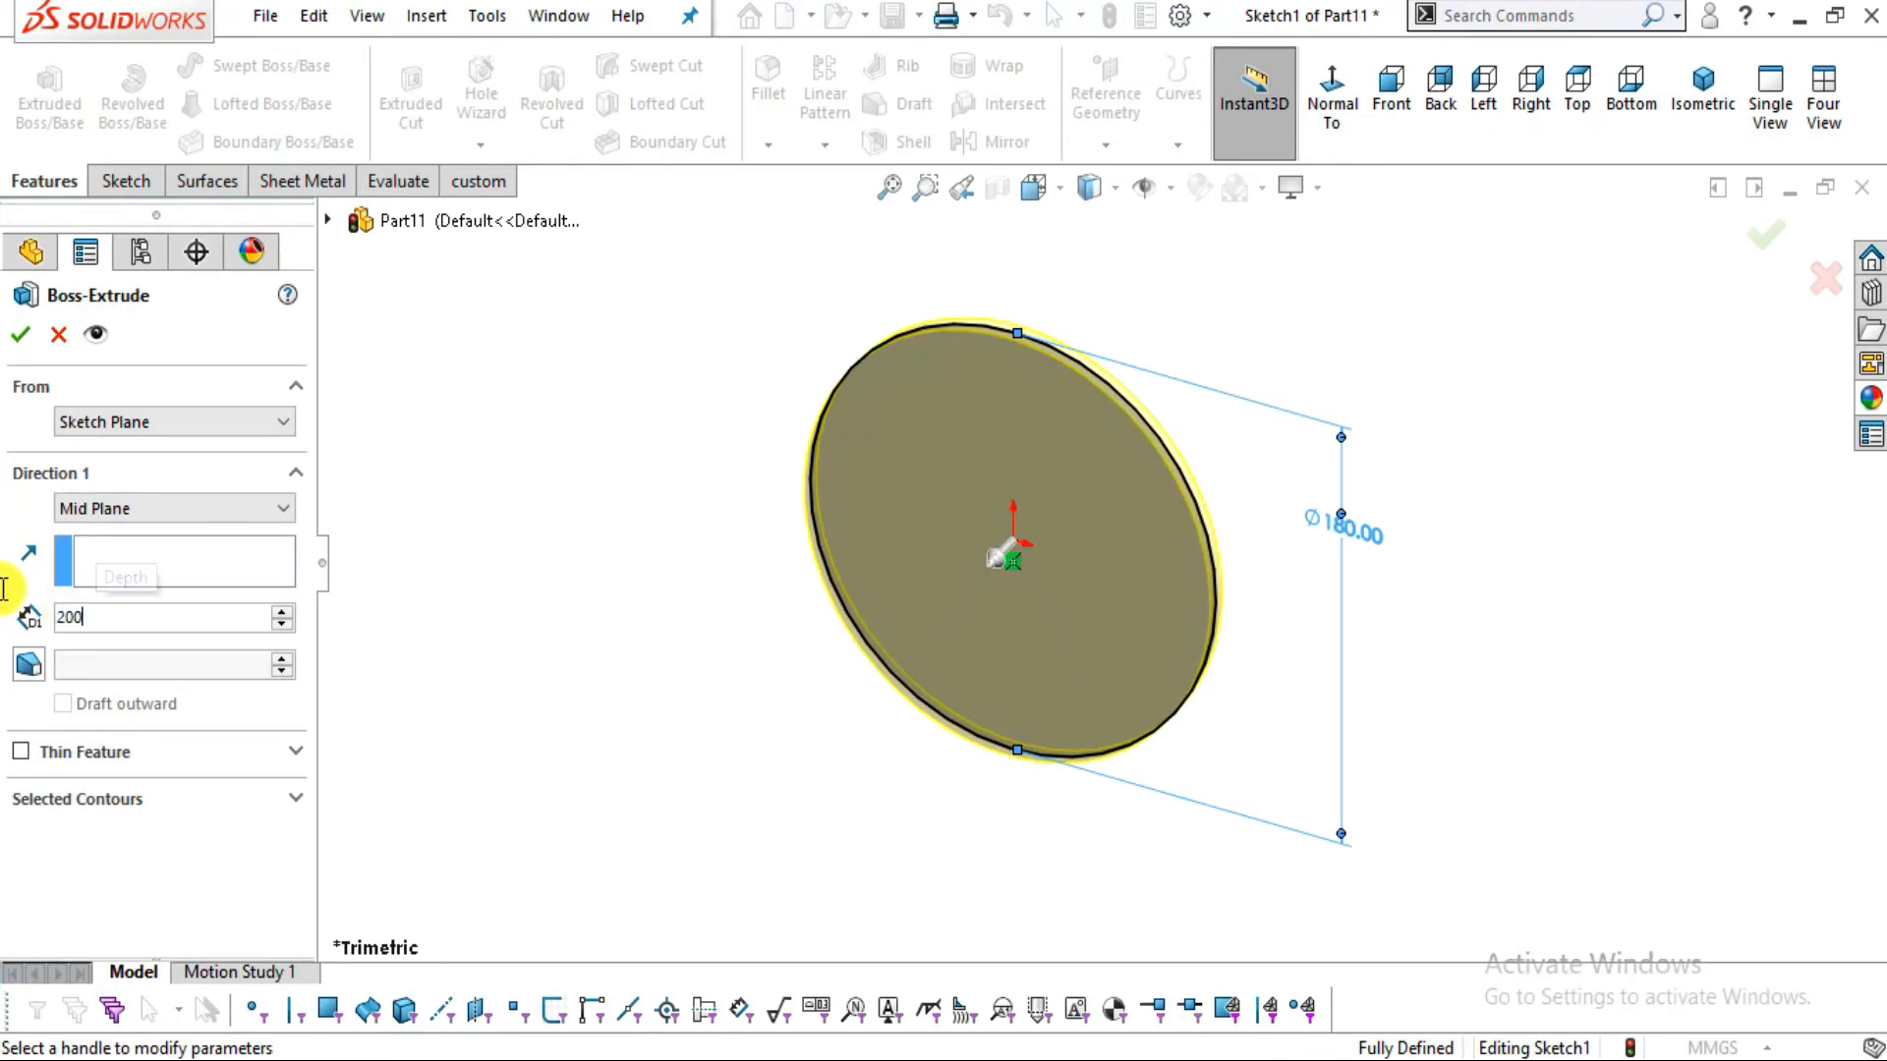
text(00)
key(Return)
click(28, 340)
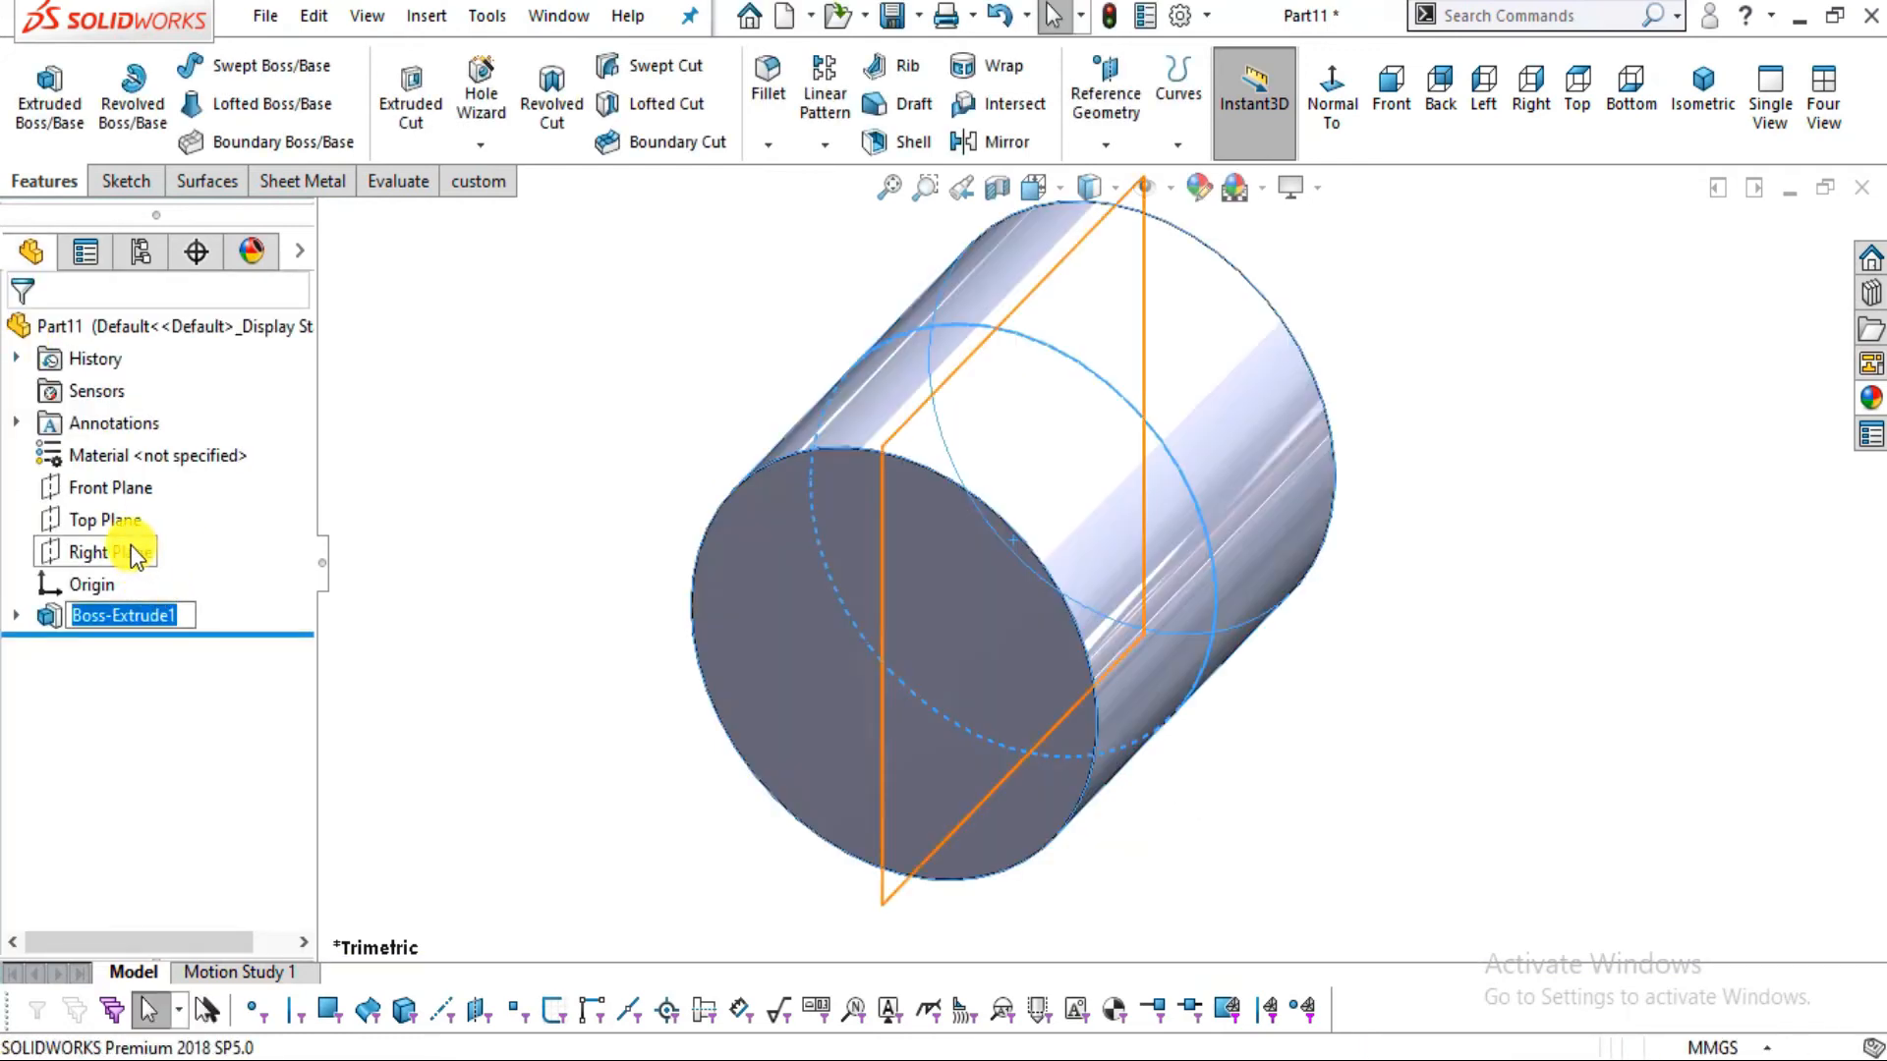
Sketch a circle of about 149 mm diameter centred on the origin on the Right Plane
click(135, 554)
click(1331, 103)
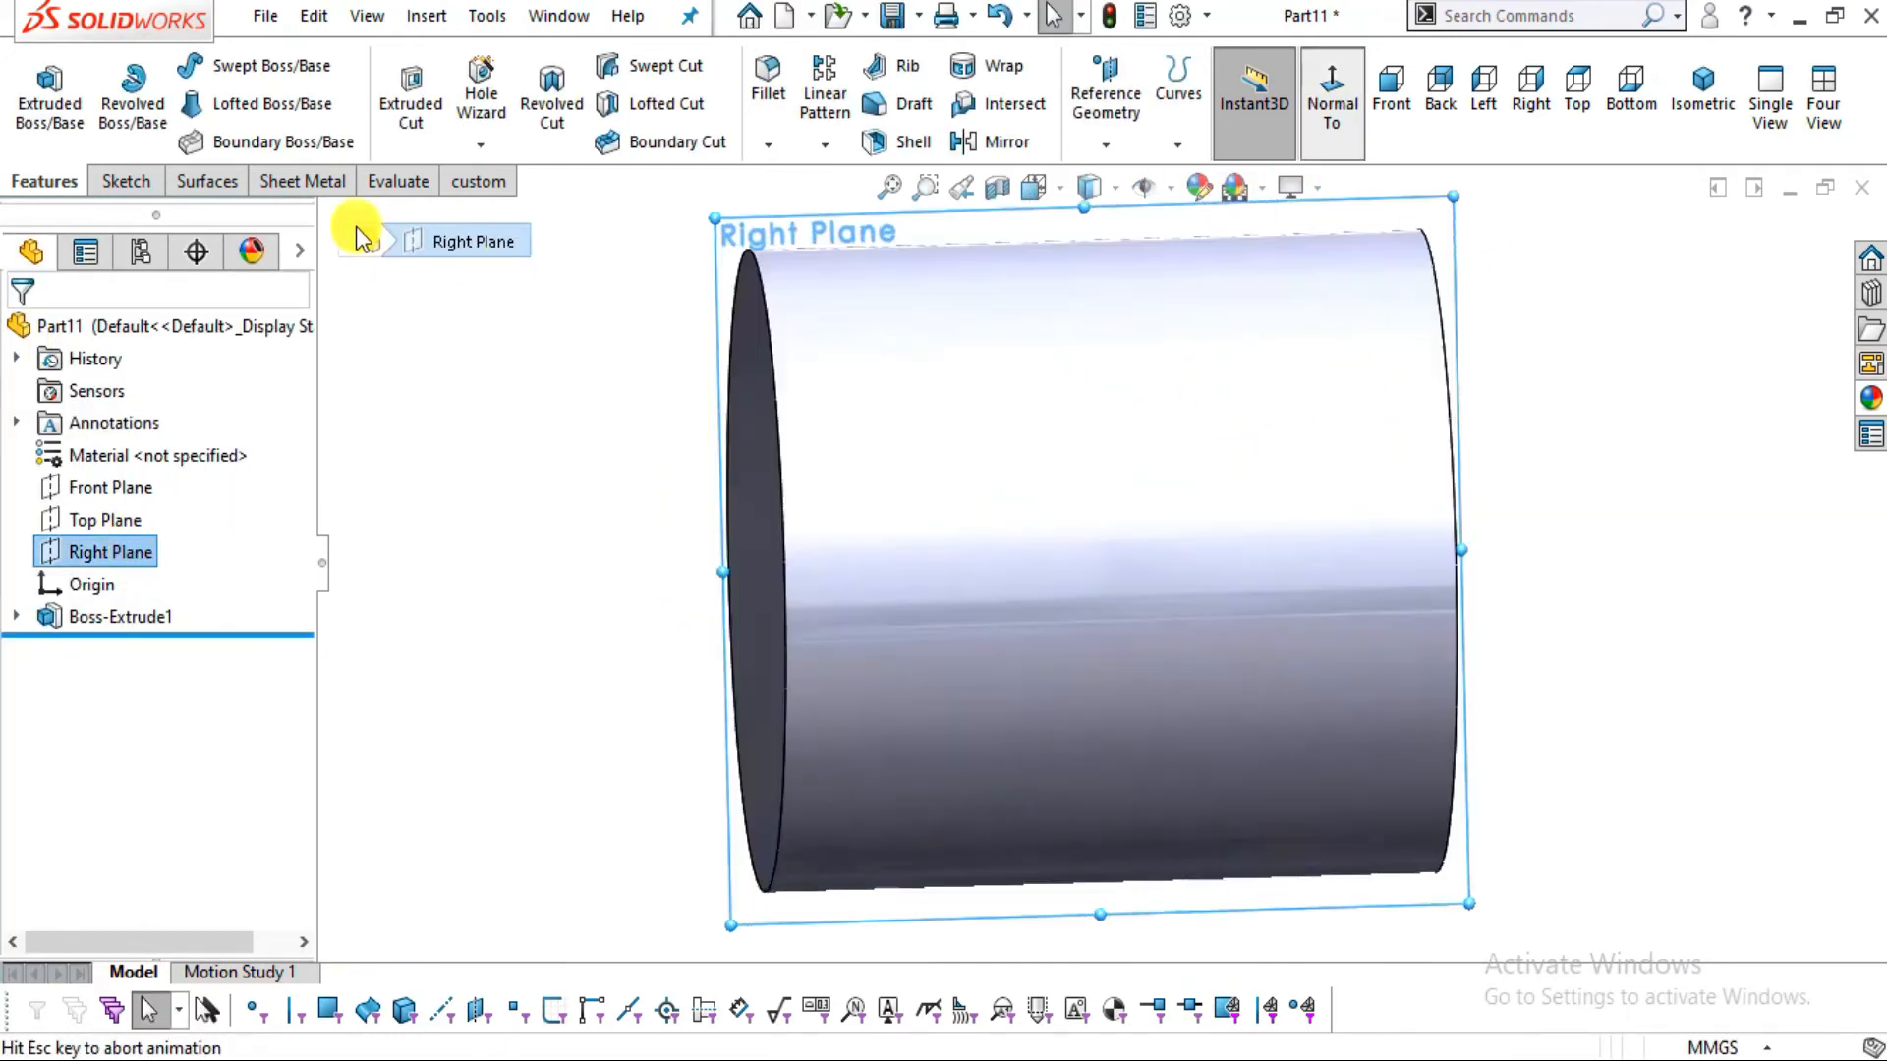
click(126, 181)
click(39, 87)
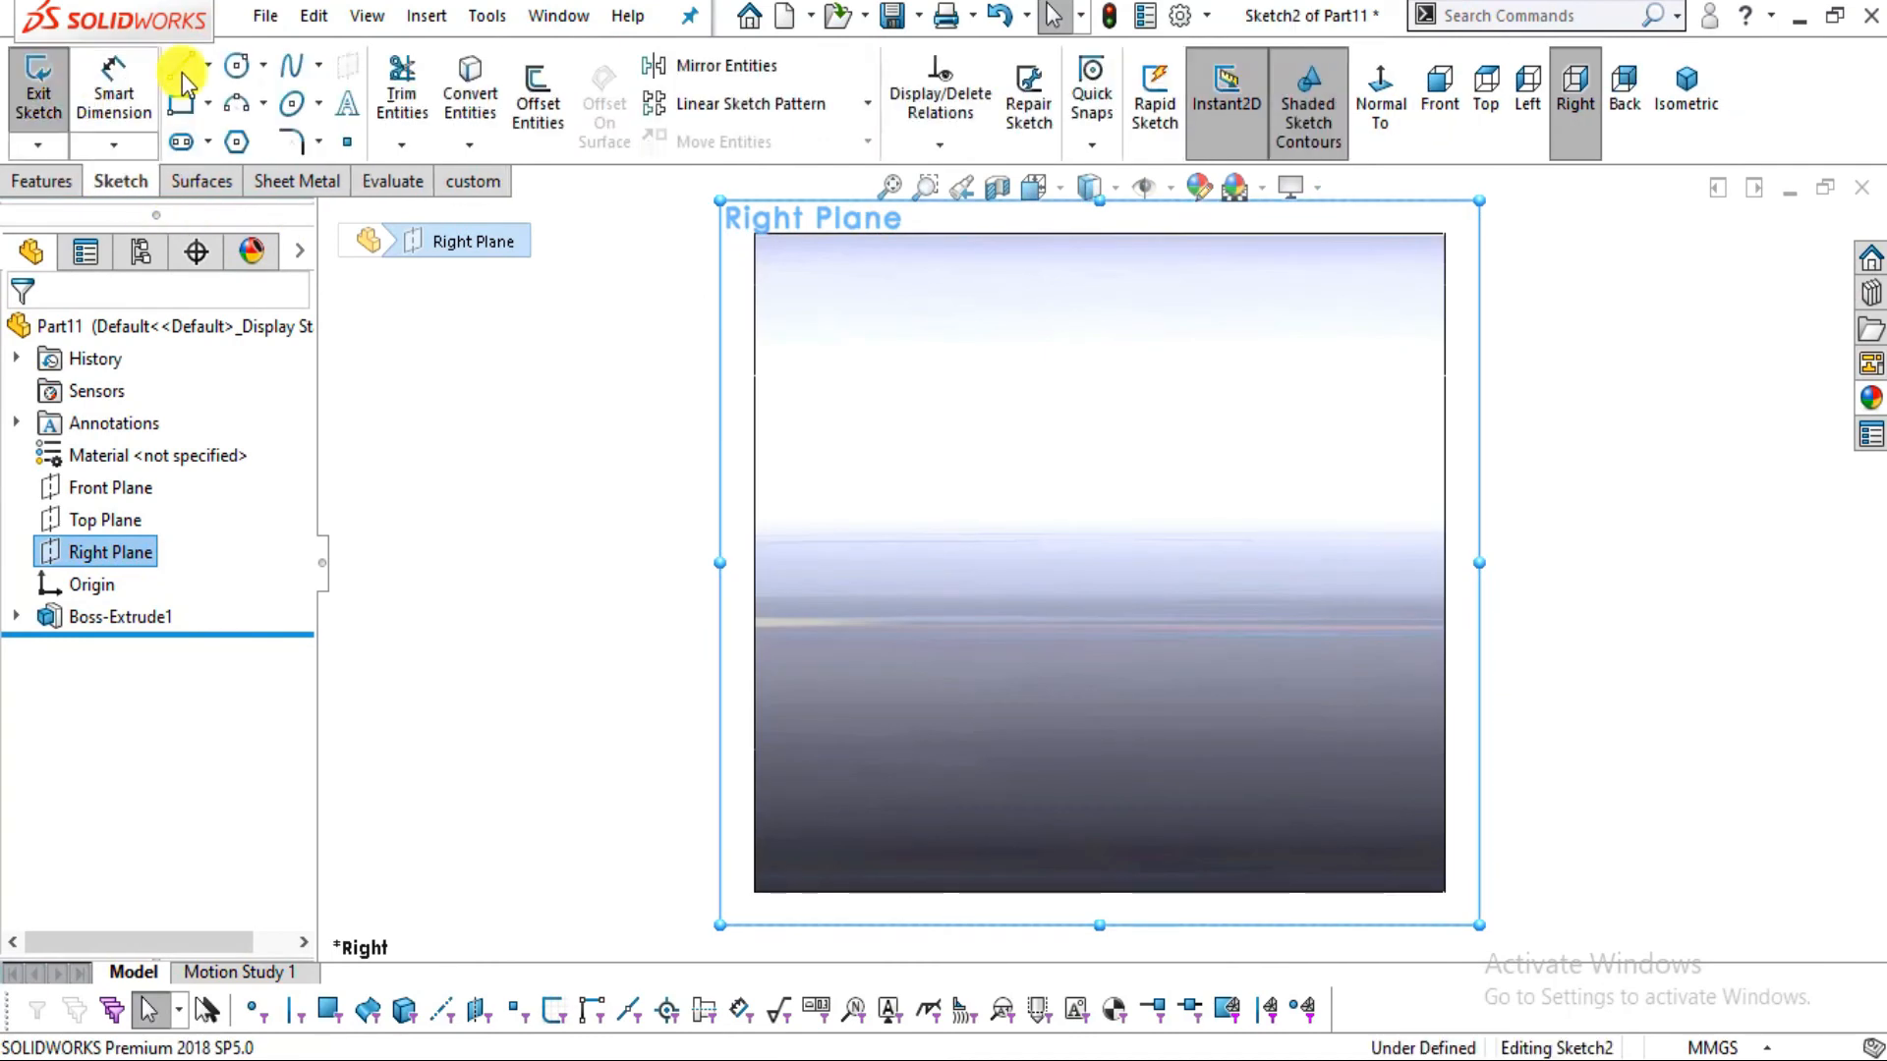
click(236, 67)
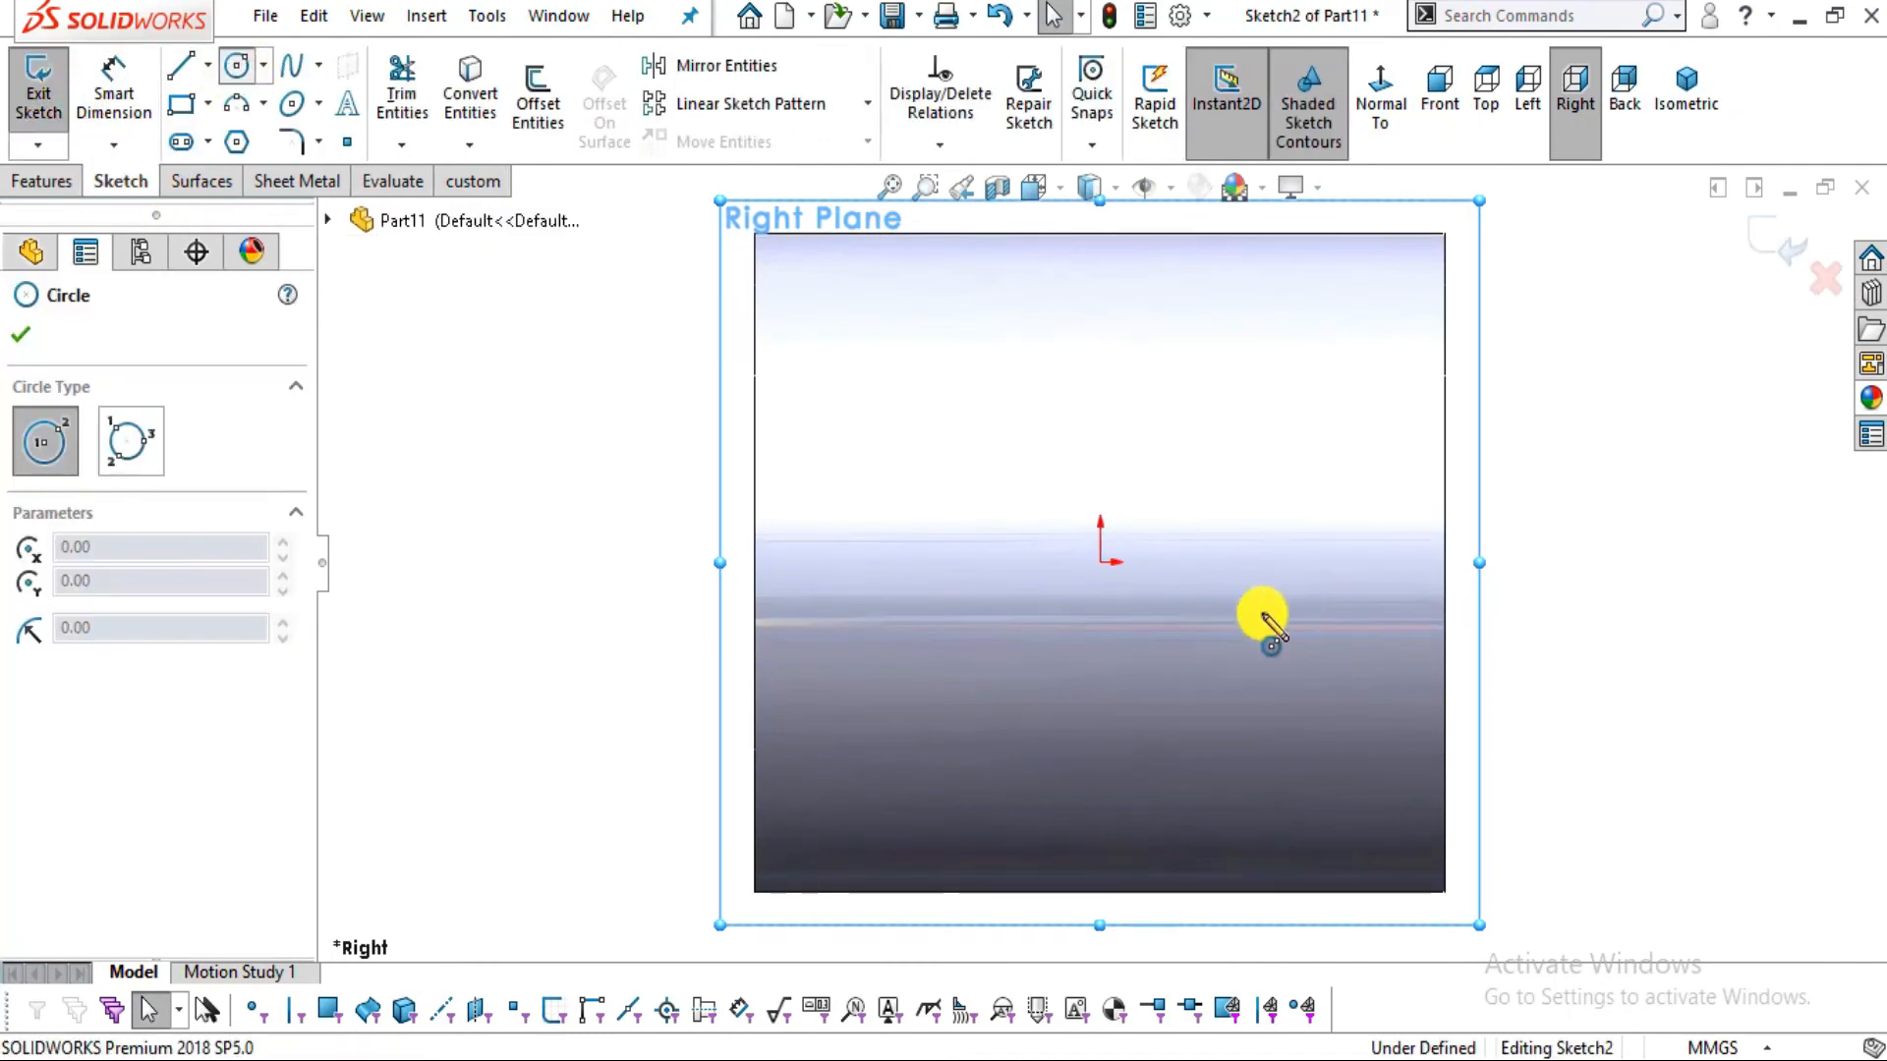
click(1100, 562)
click(1293, 764)
click(39, 181)
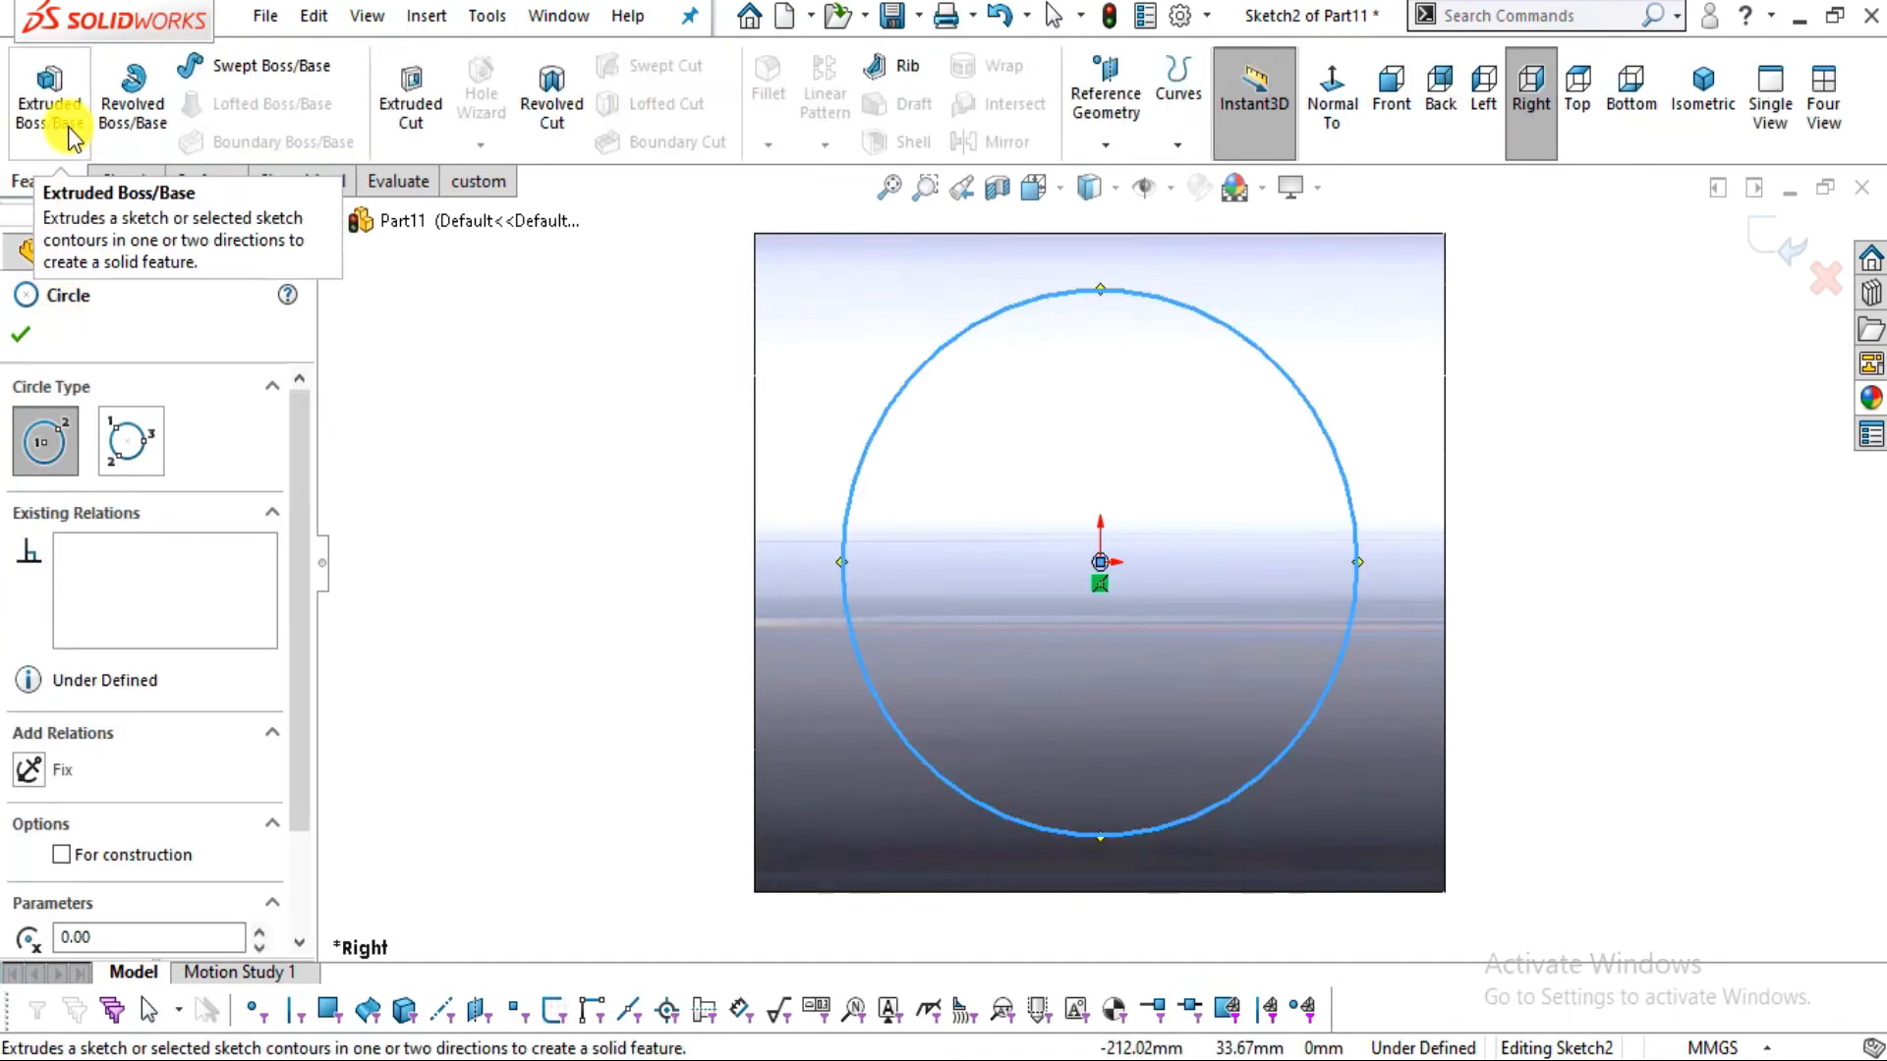
click(120, 181)
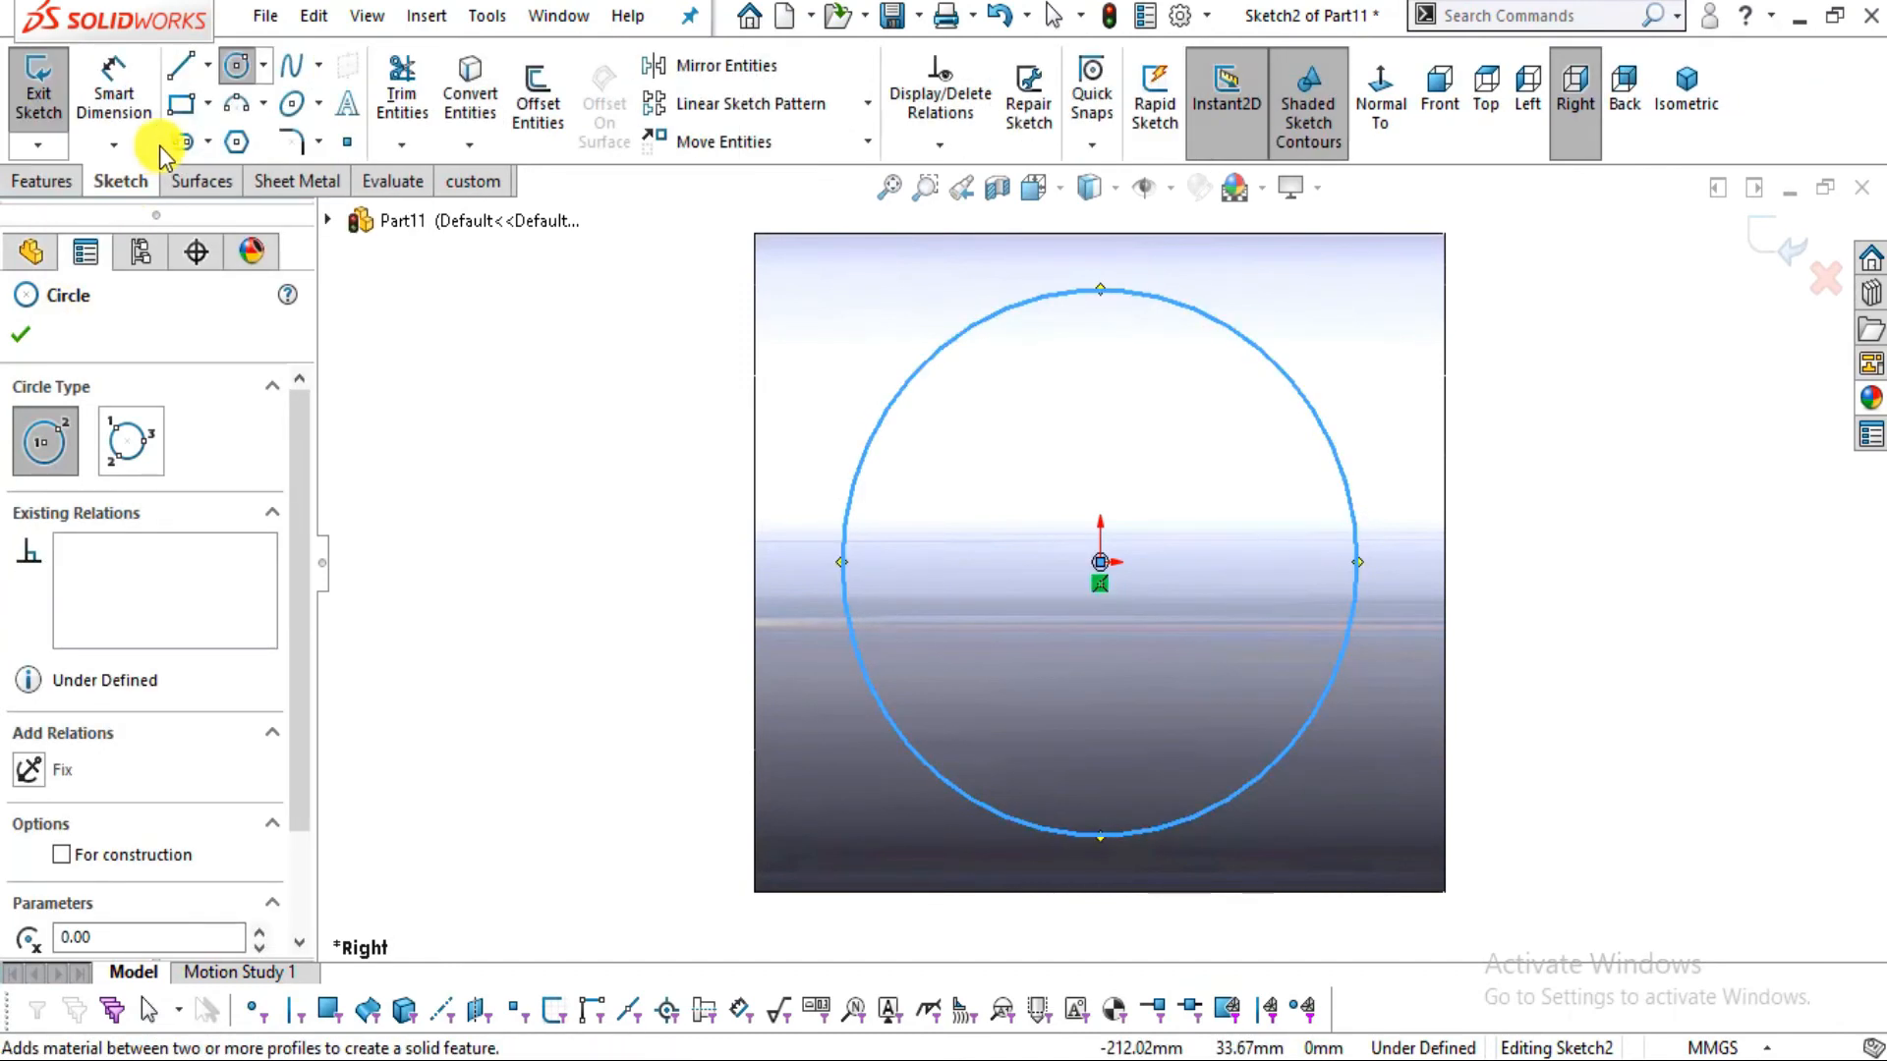
key(Escape)
Dimension the diameter of the circle on the Right Plane at 102 mm
click(1335, 463)
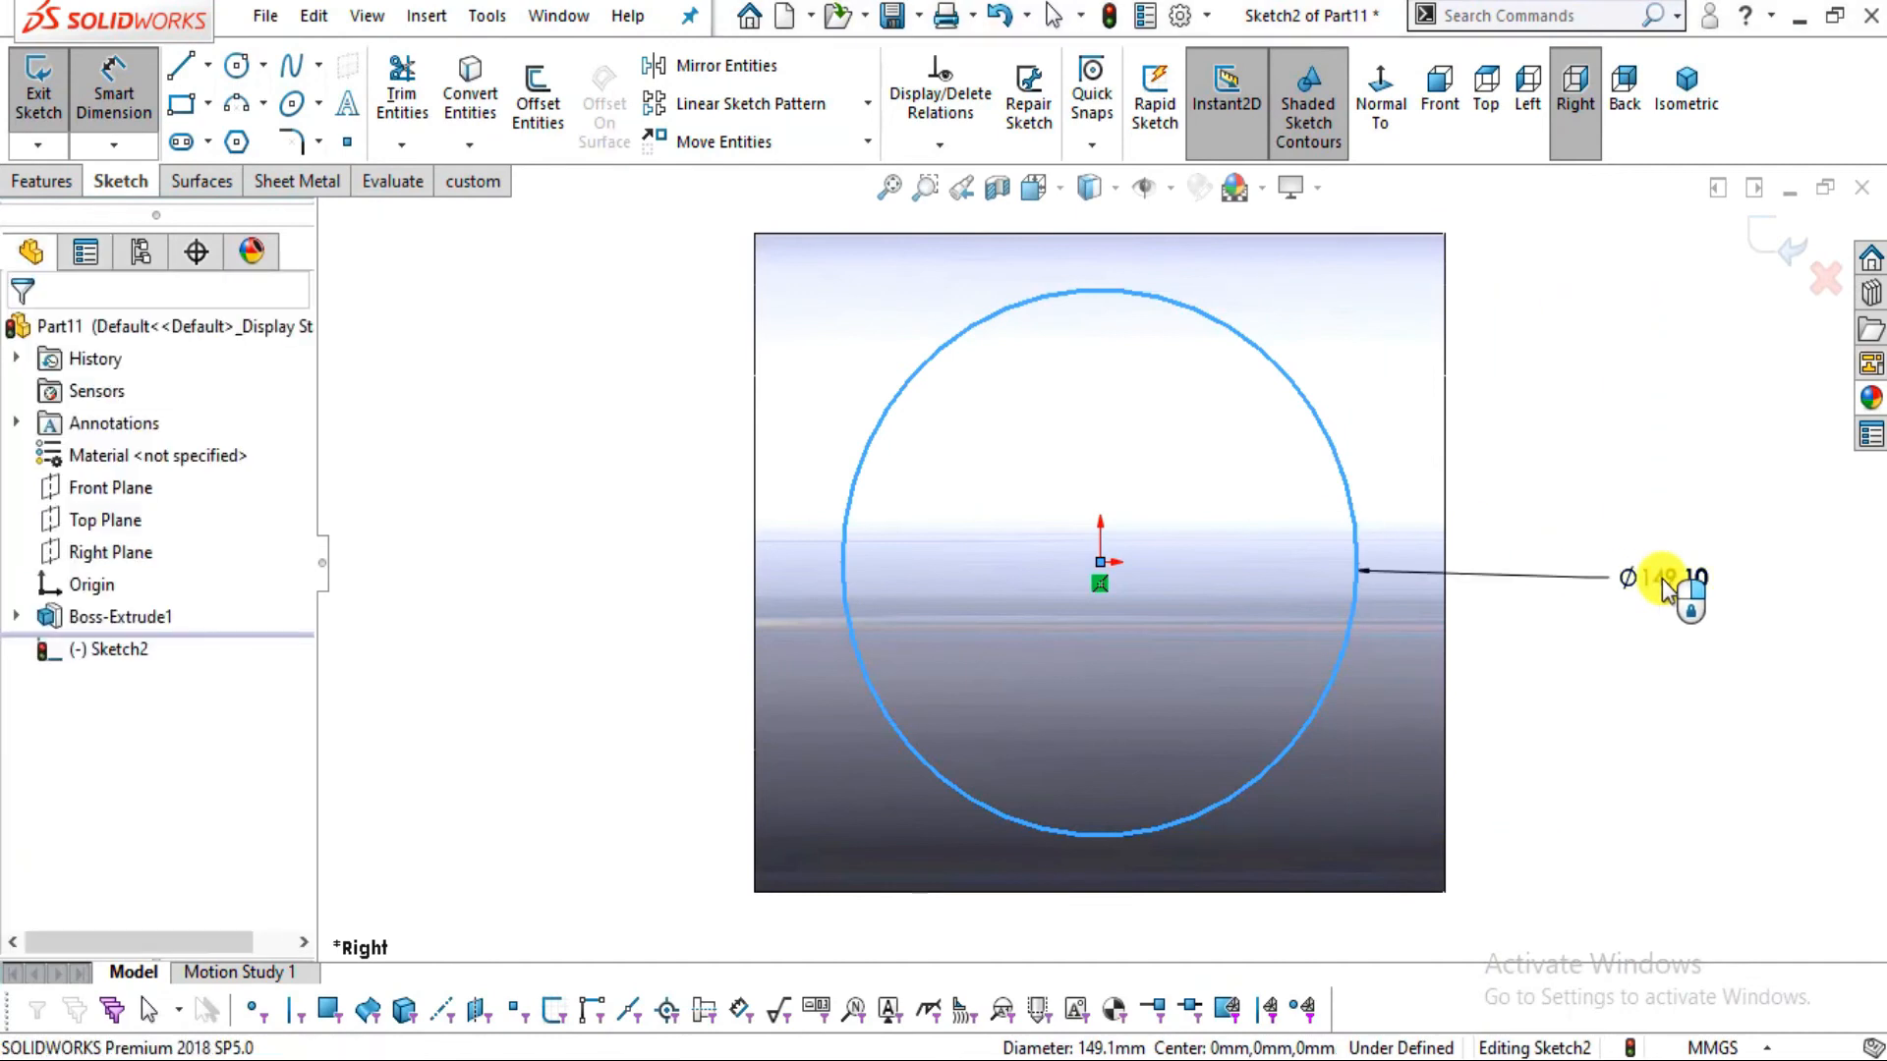
click(1662, 579)
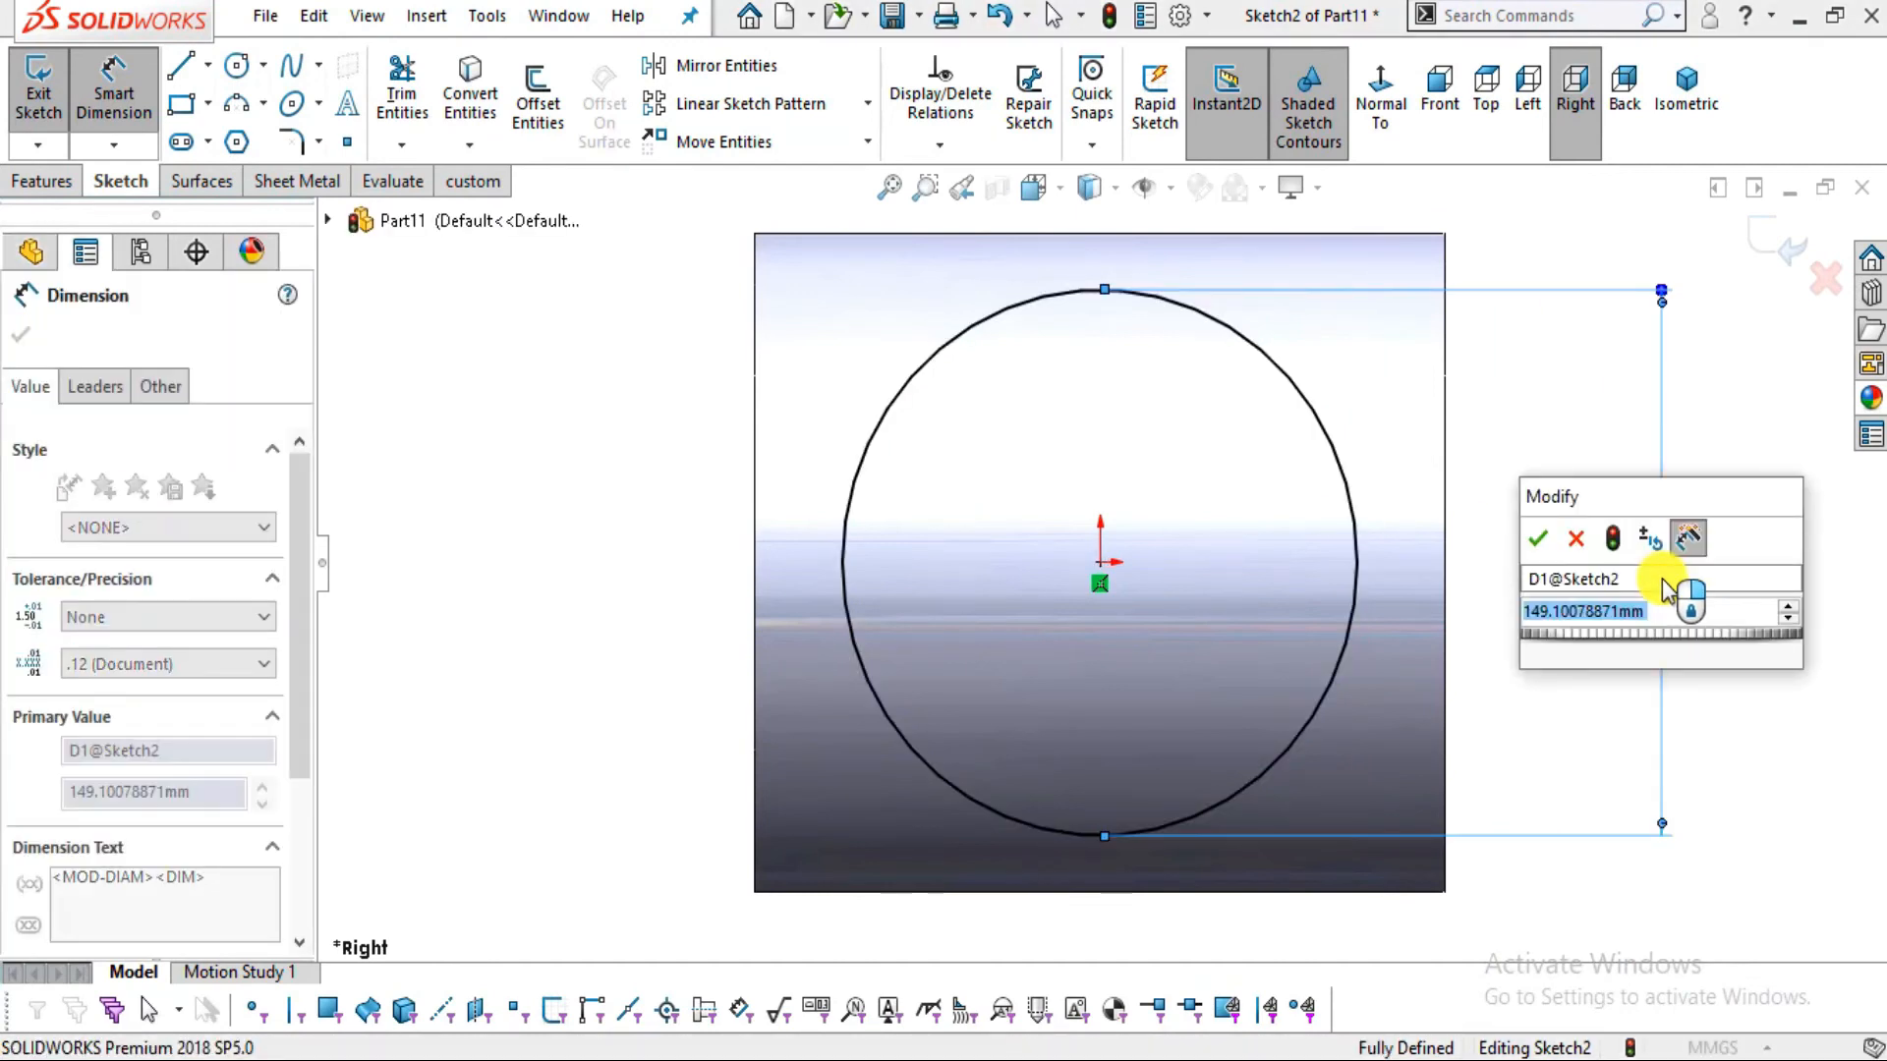
text(102)
key(Return)
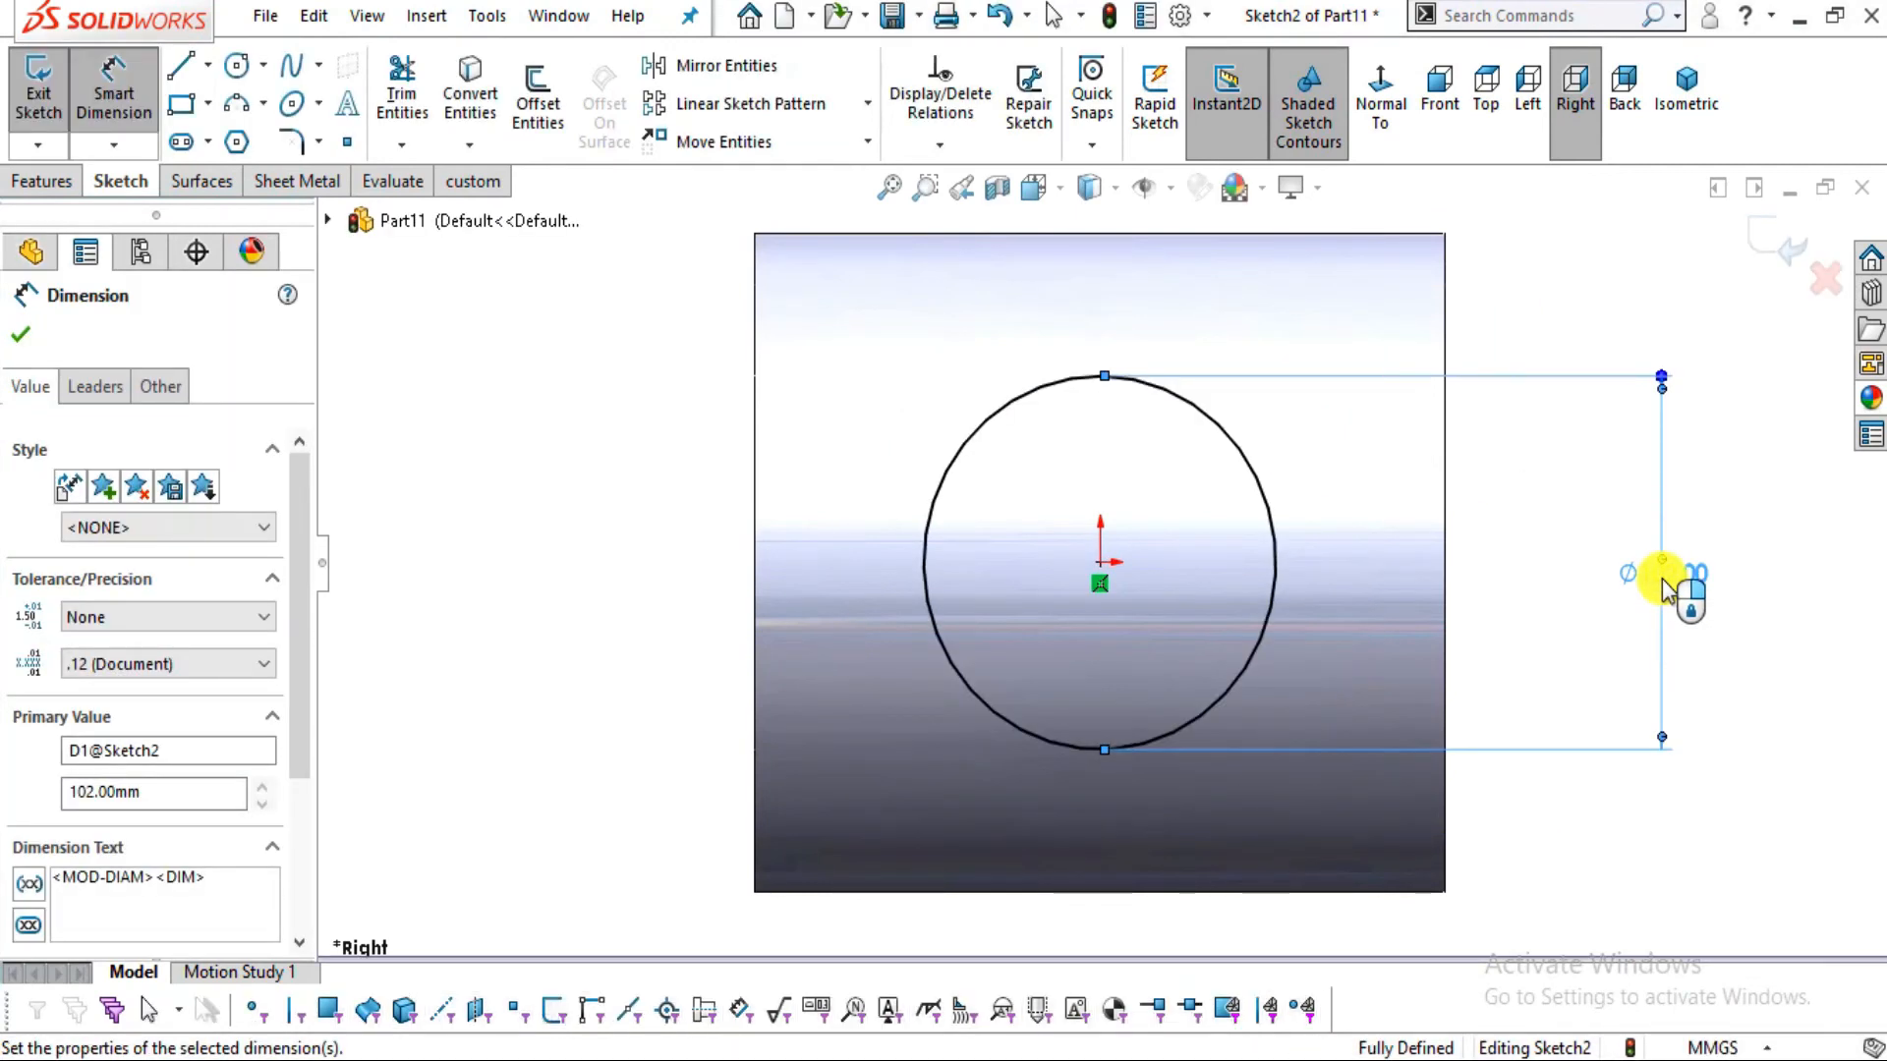
Extrude the 102 mm circle 1800 mm as a Blind boss merged with the cylinder, taking the length from the piston drawing
click(43, 180)
click(74, 113)
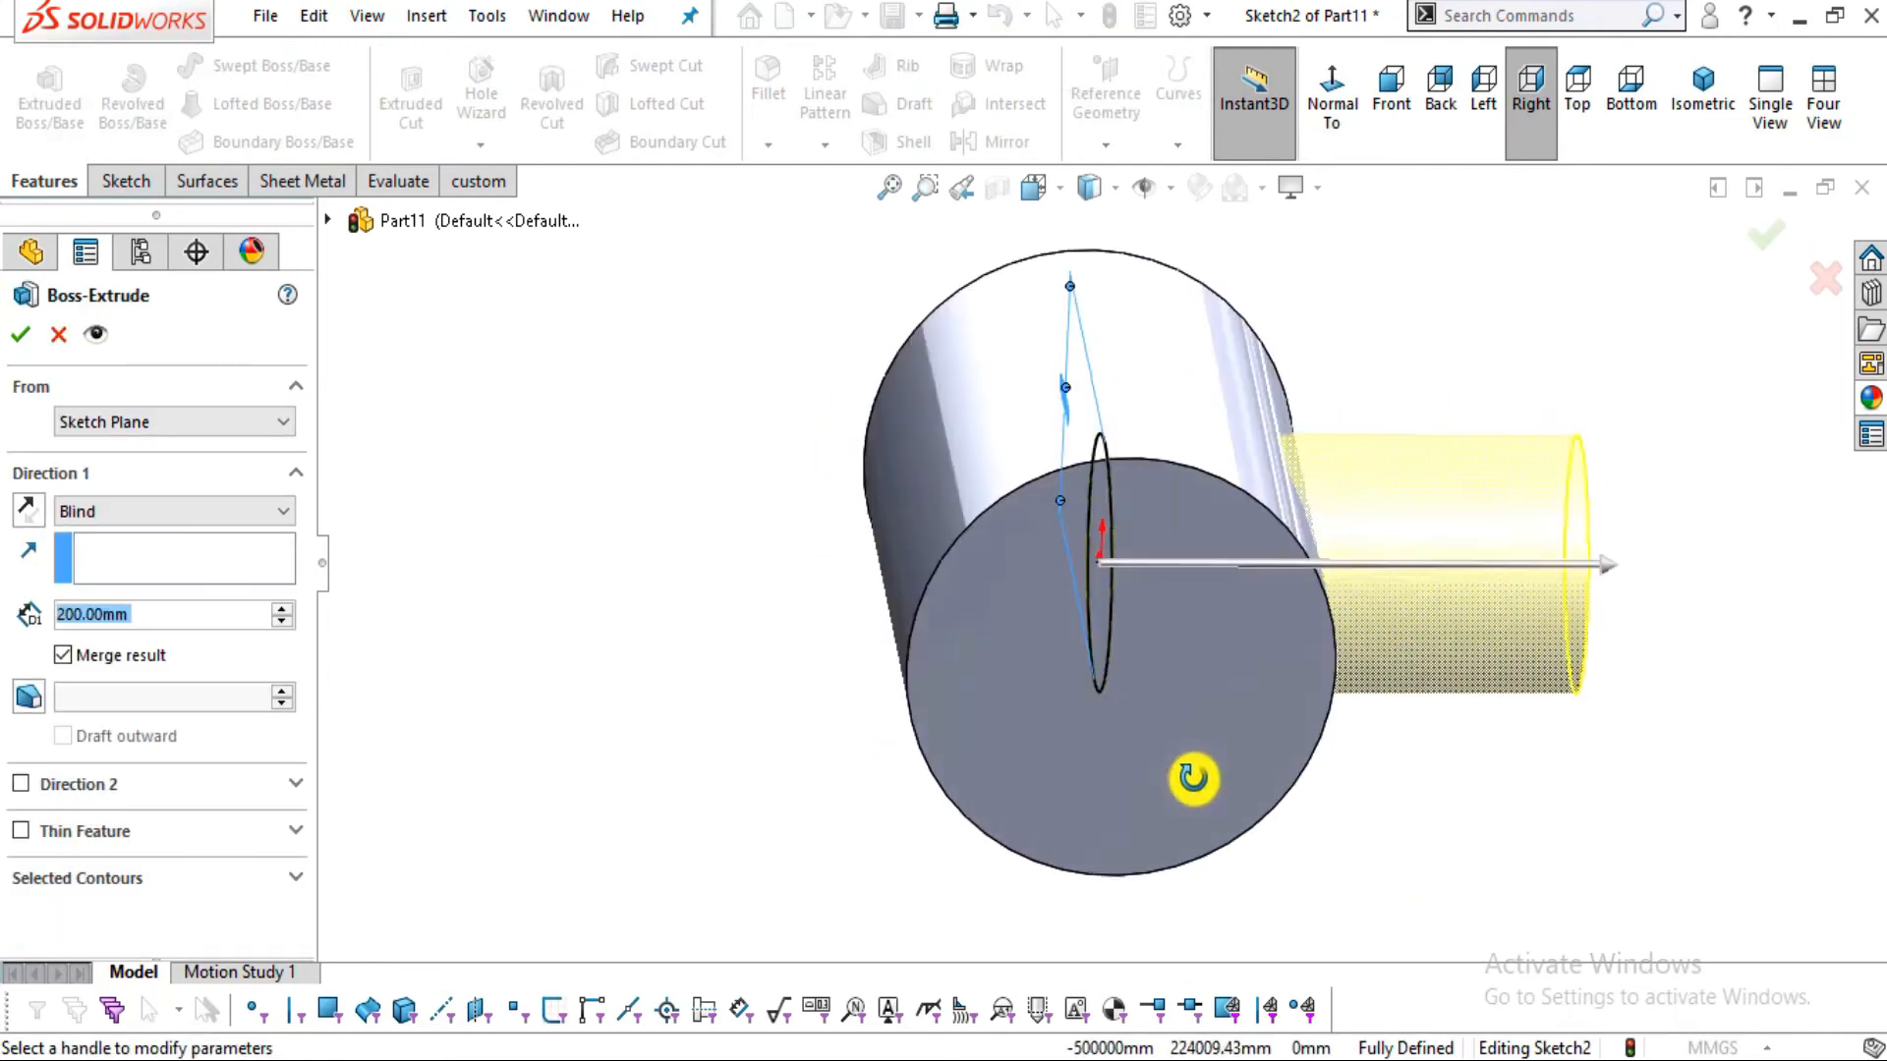
key(alt+Tab)
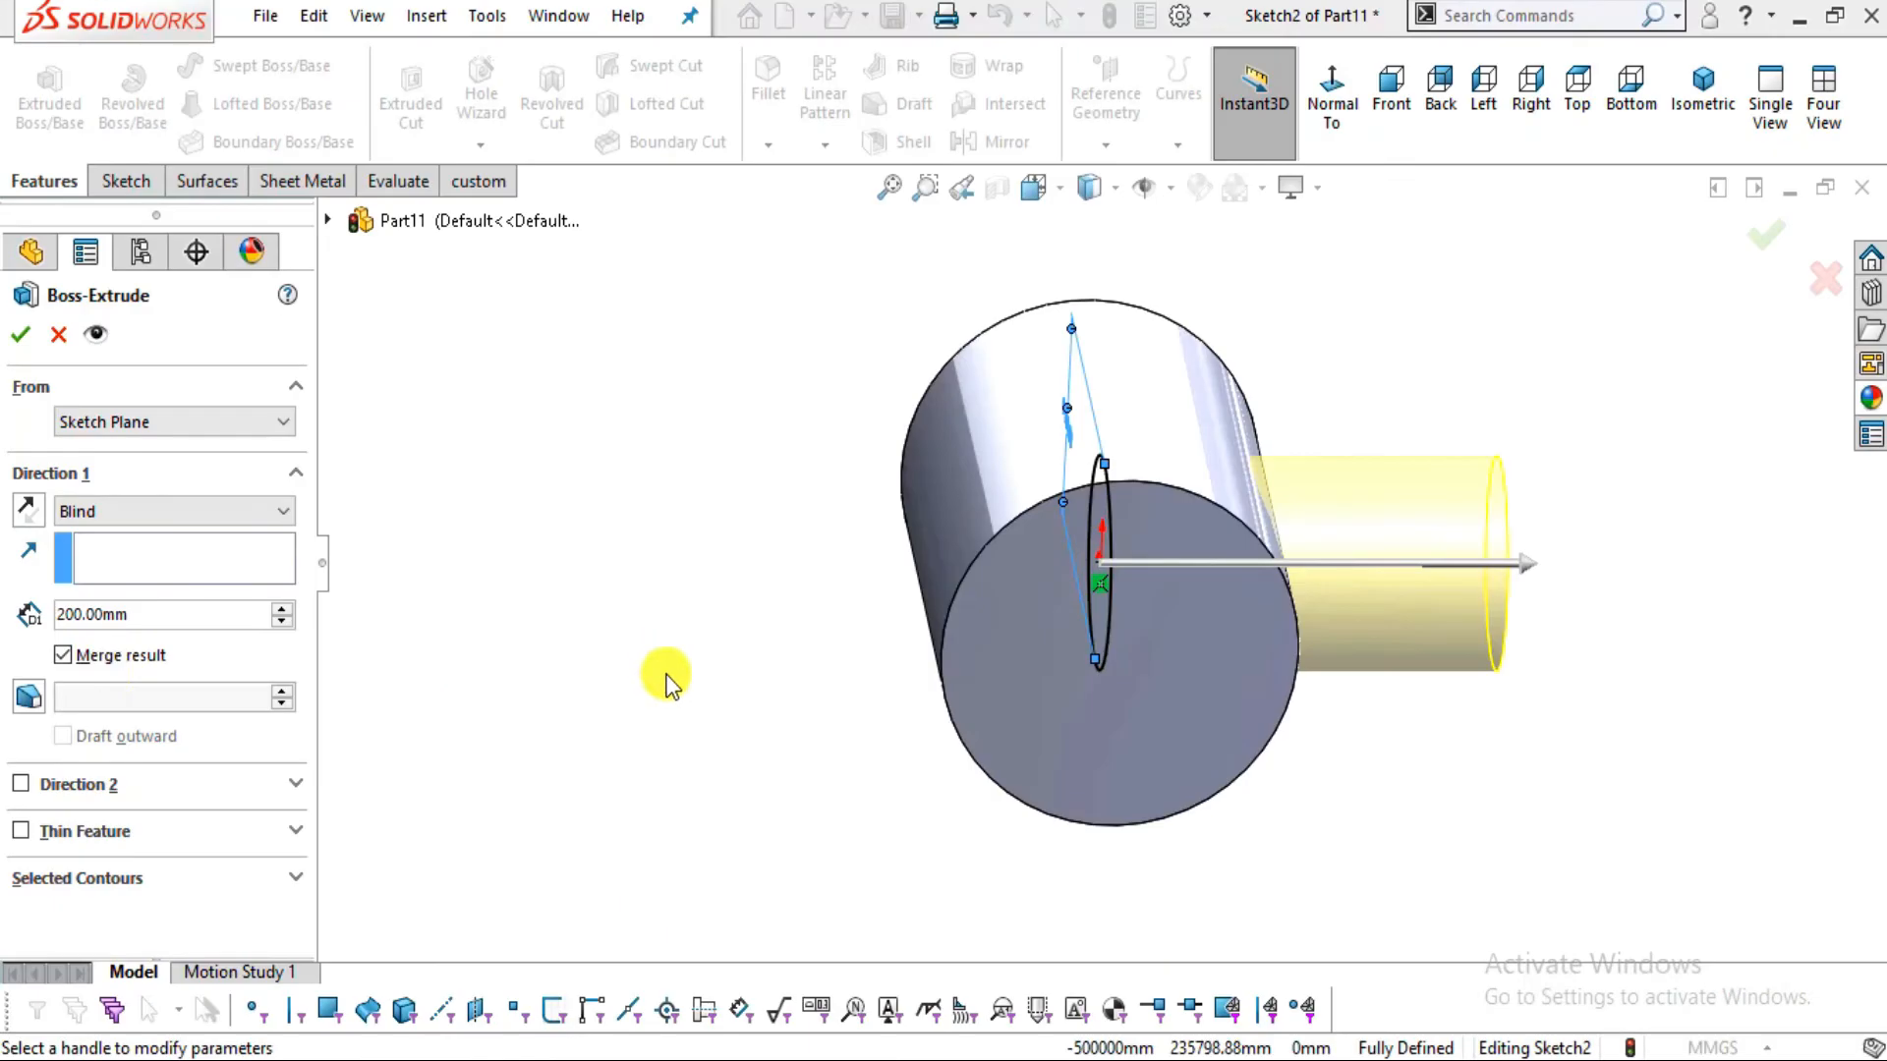
drag(138, 615, 59, 599)
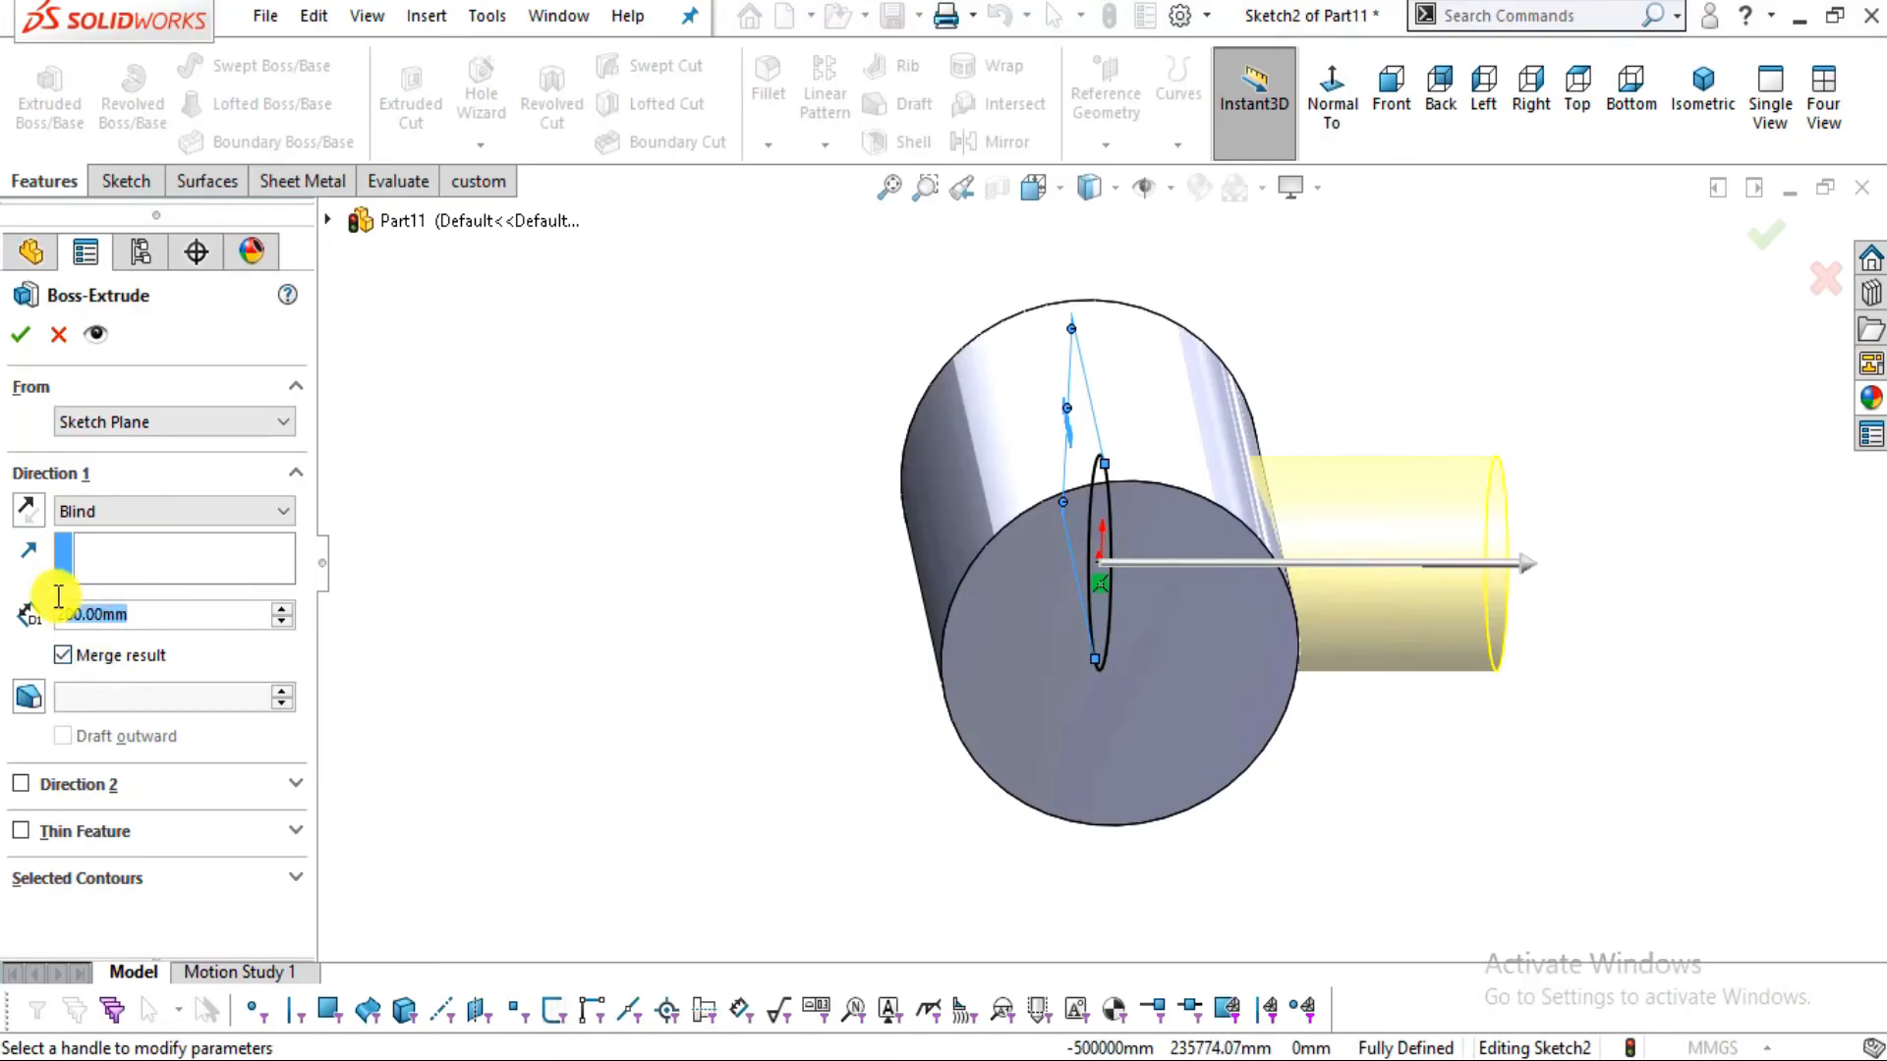
right_click(59, 597)
text(1800)
key(Return)
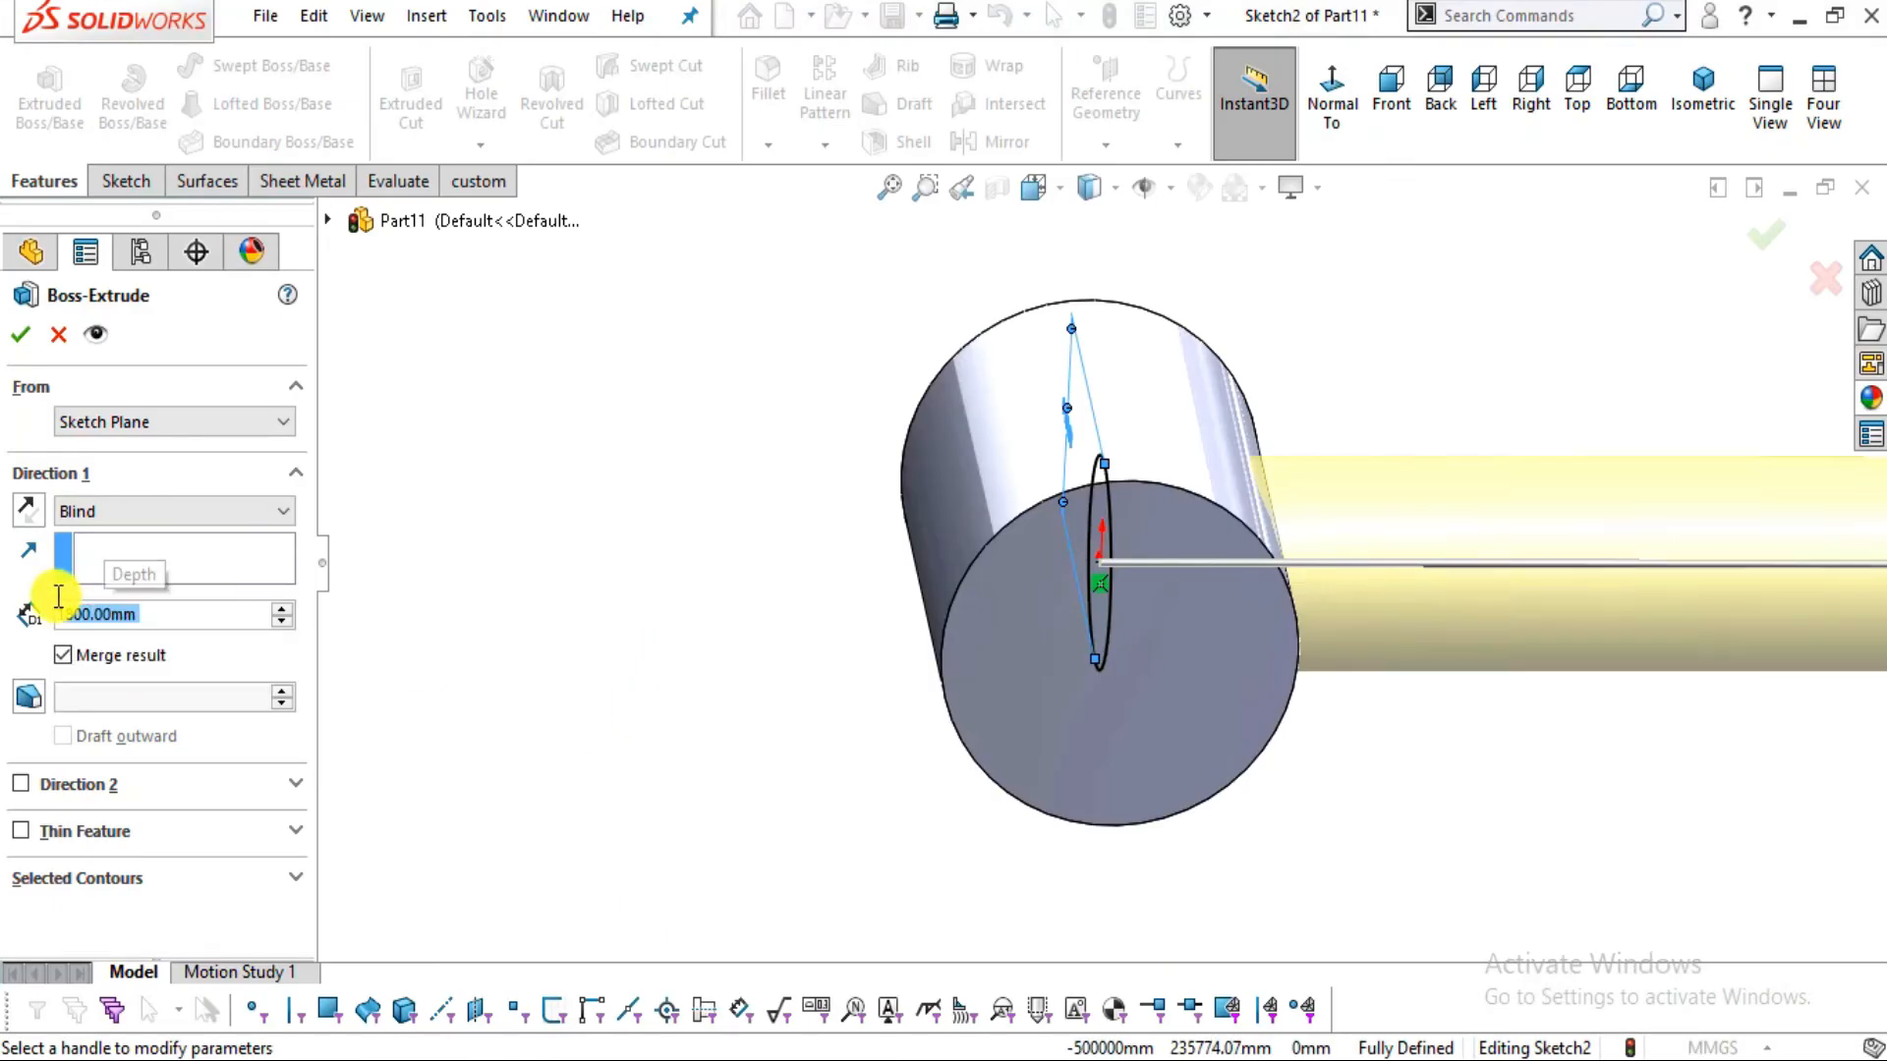
scroll(817, 645, up, 9)
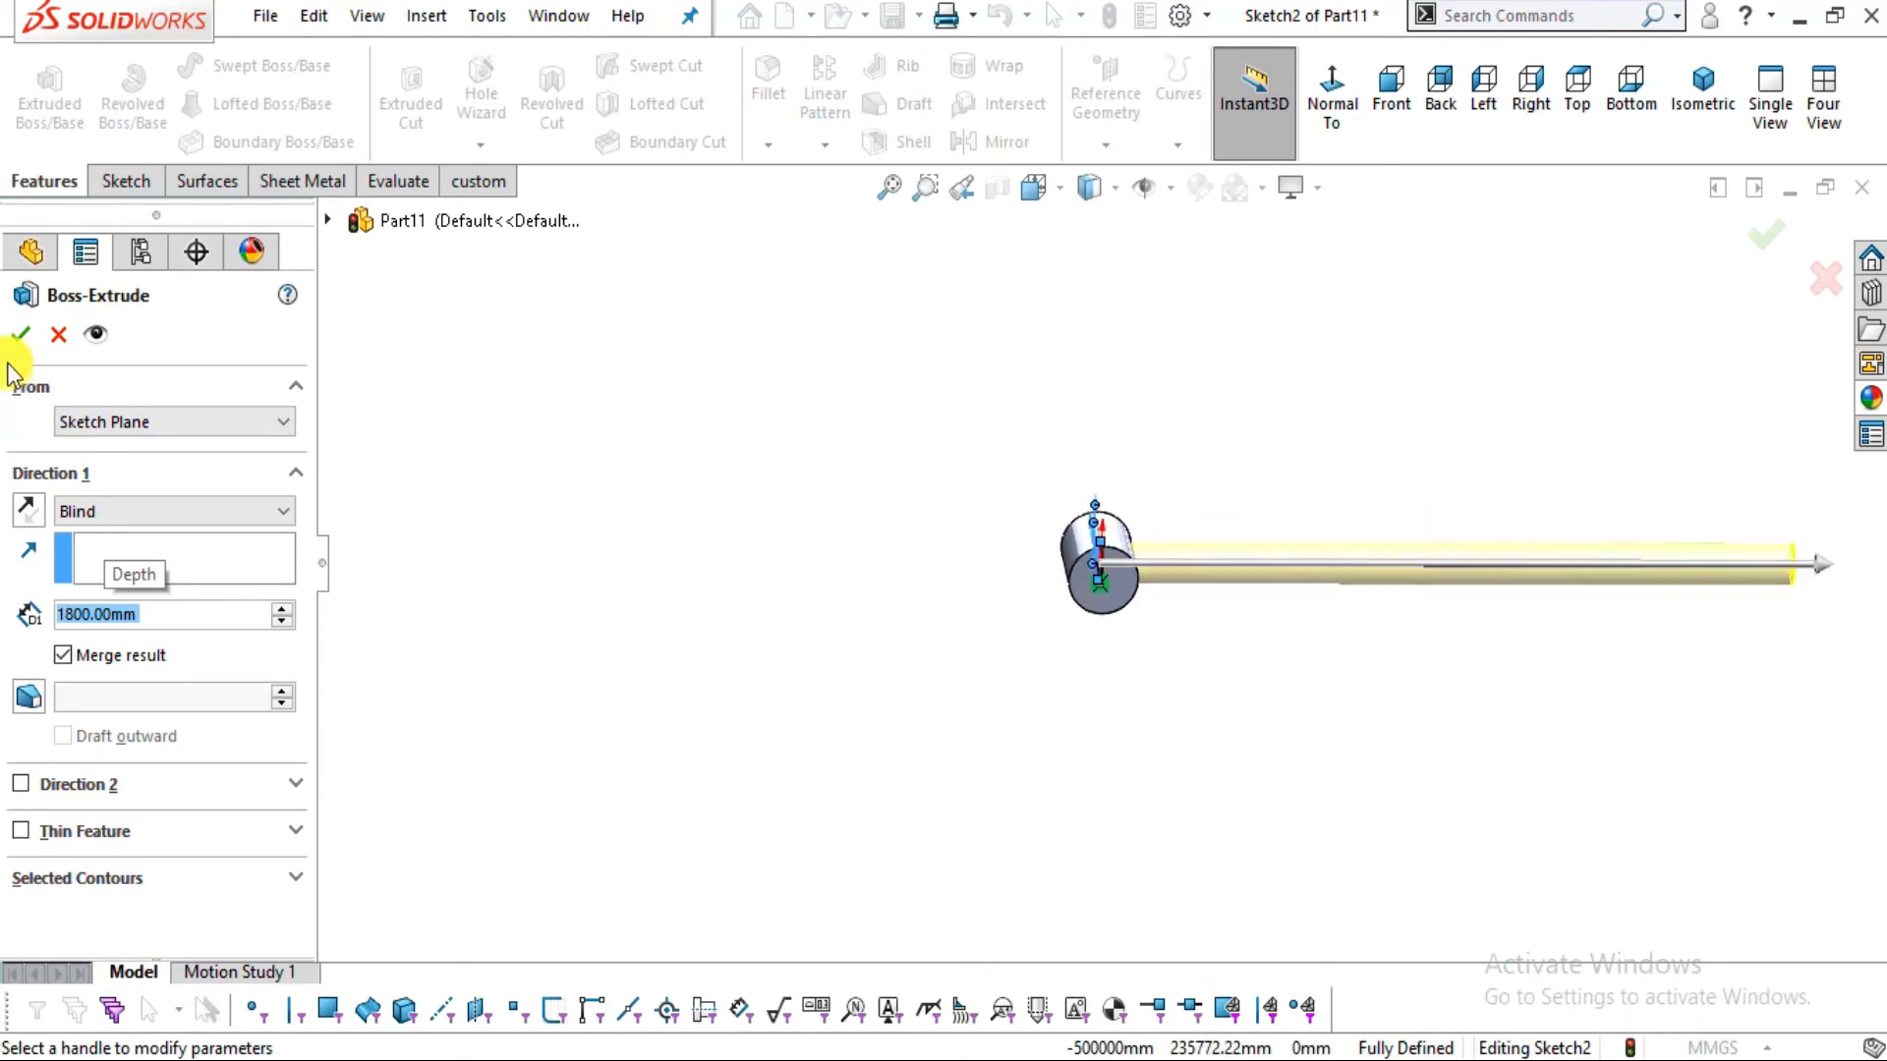
click(20, 334)
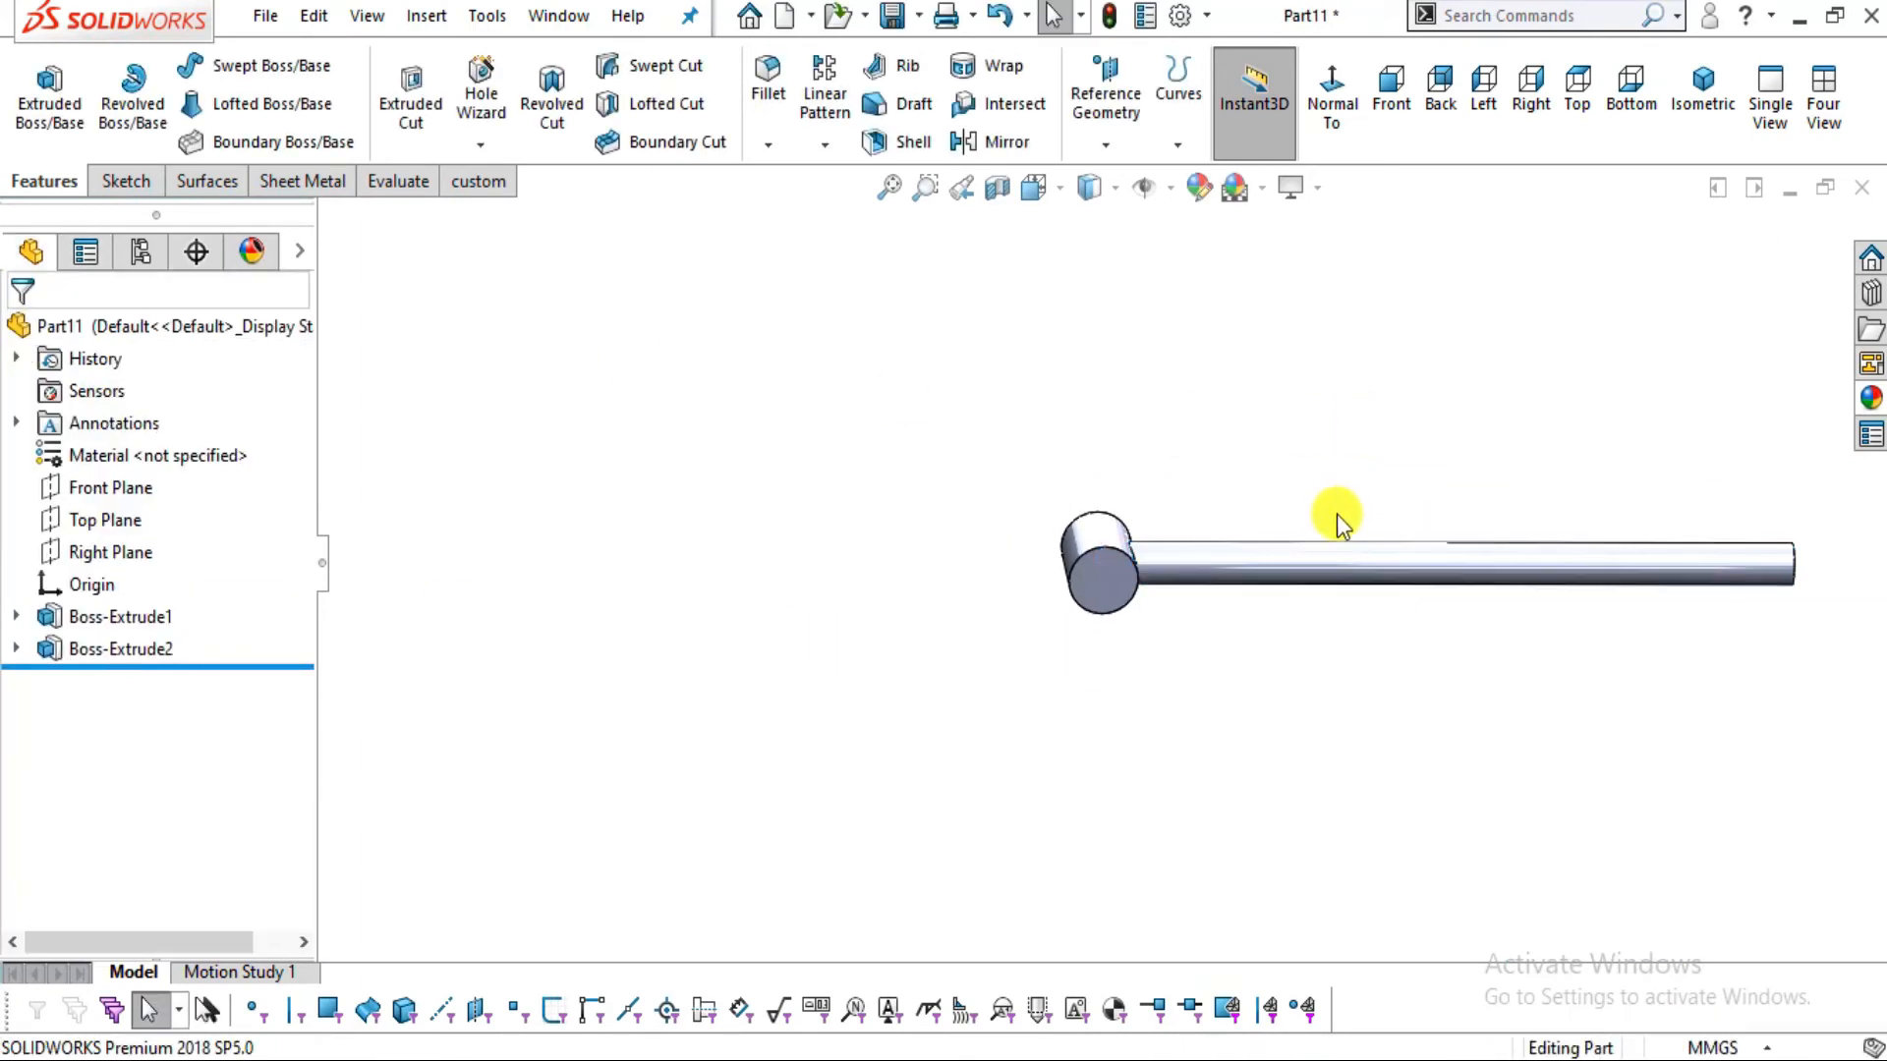
Examine the extruded rod and its free end, and compare them with the 8. Piston drawing
scroll(1342, 505, down, 4)
scroll(837, 676, up, 3)
middle_drag(963, 649, 1390, 686)
key(Escape)
scroll(1218, 560, down, 2)
scroll(627, 737, down, 5)
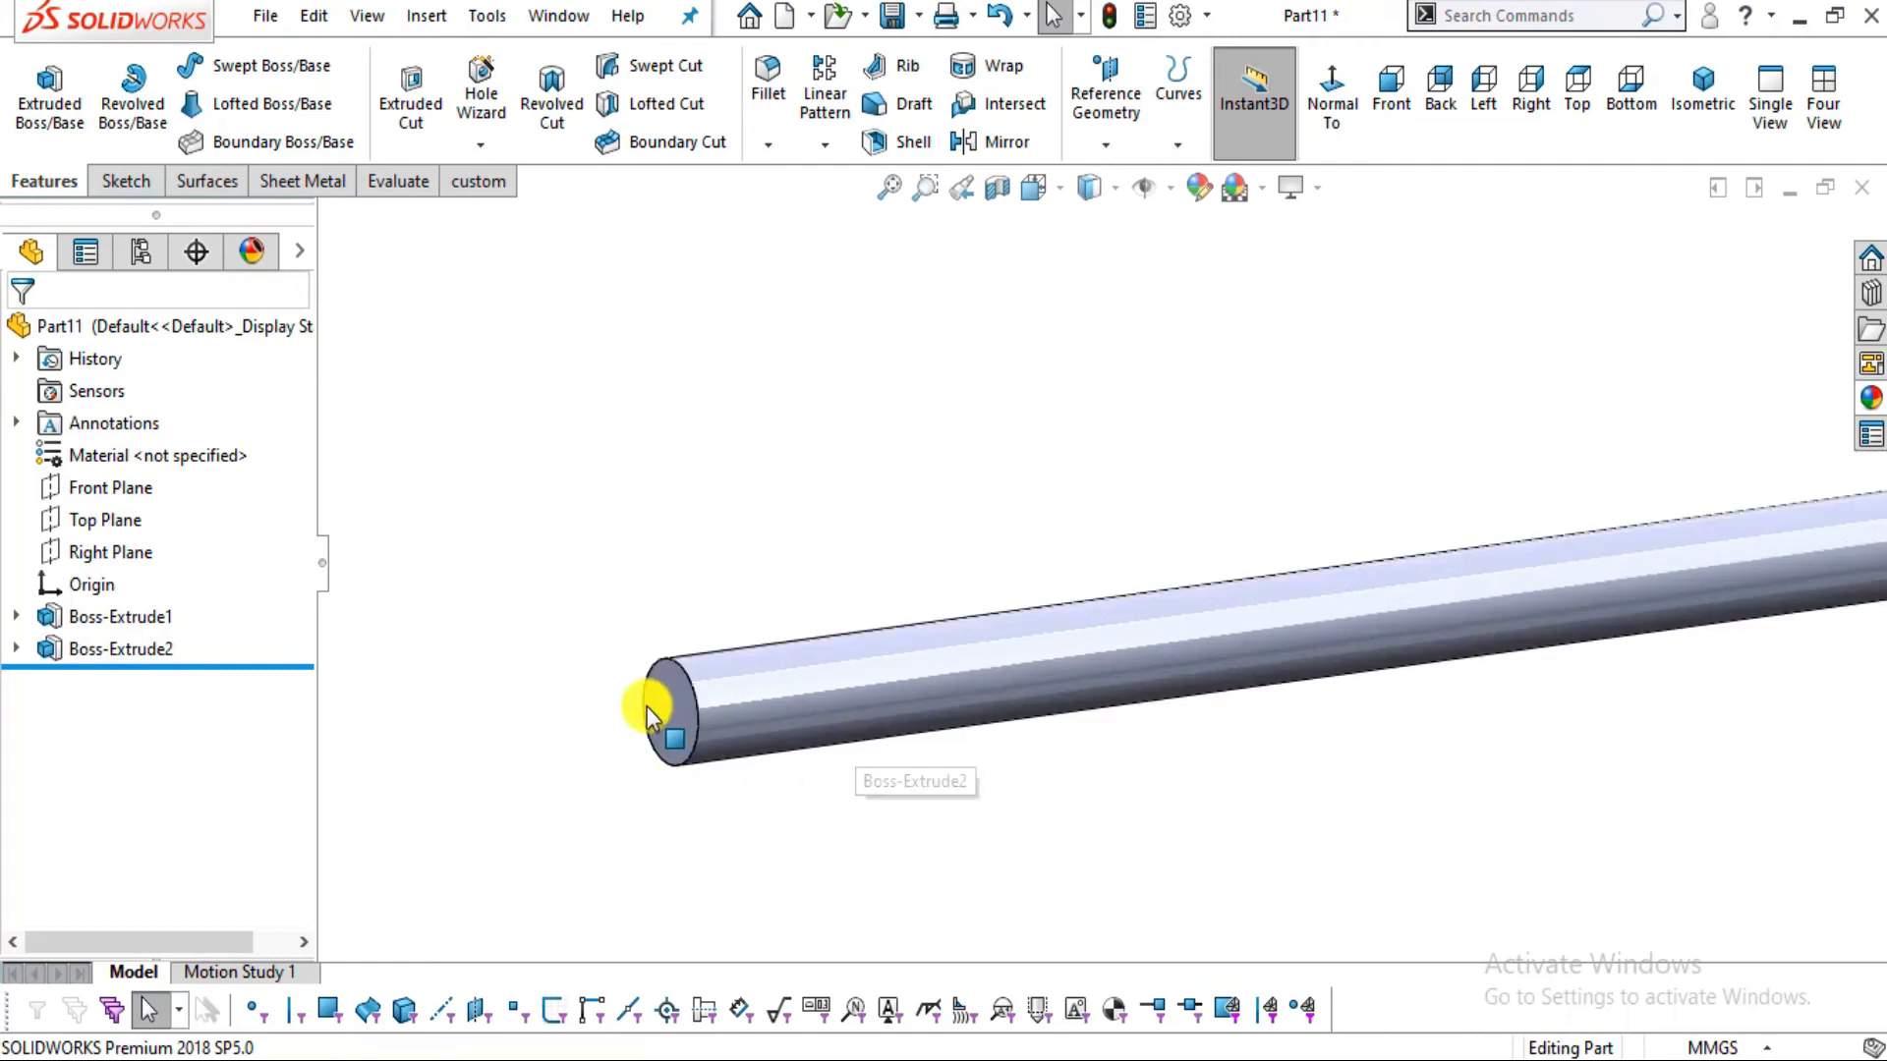
key(alt+Tab)
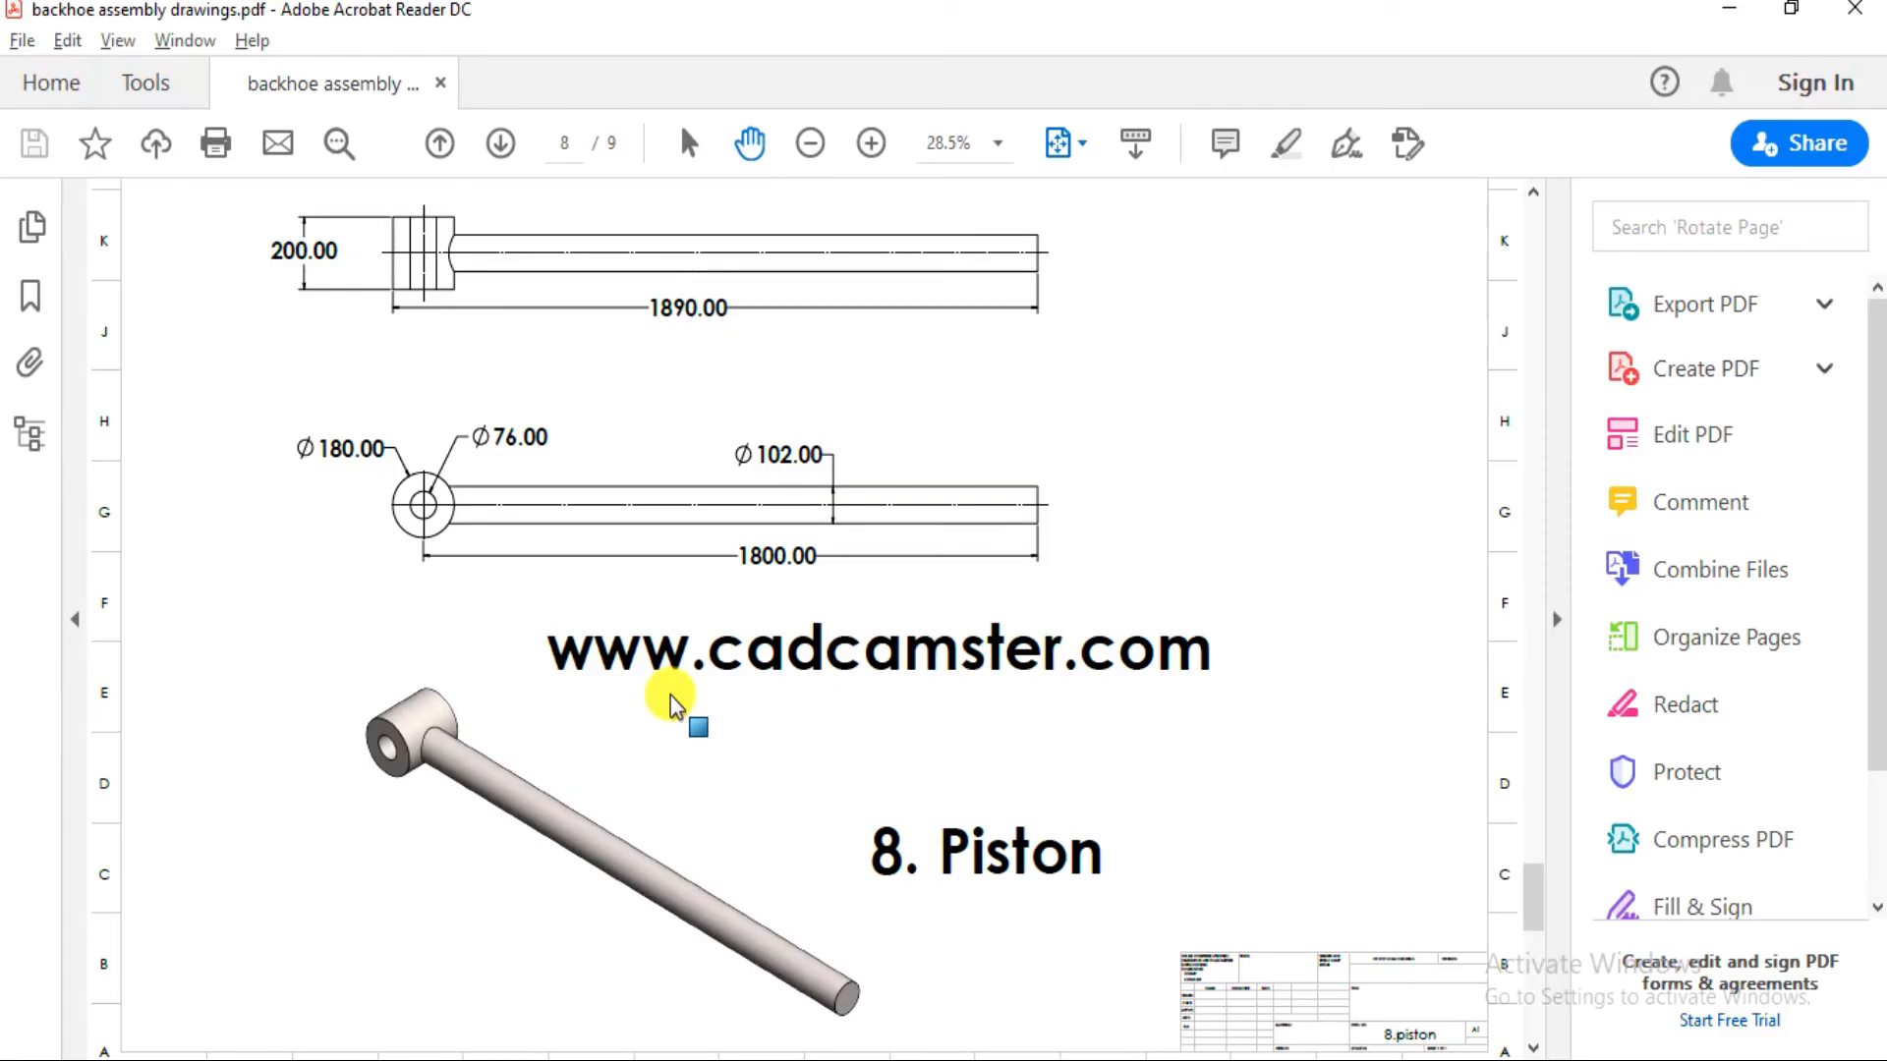
key(alt+Tab)
Sketch a circle of about 120 mm diameter on the end cylinder's flat face, centred on the origin
scroll(1668, 665, up, 4)
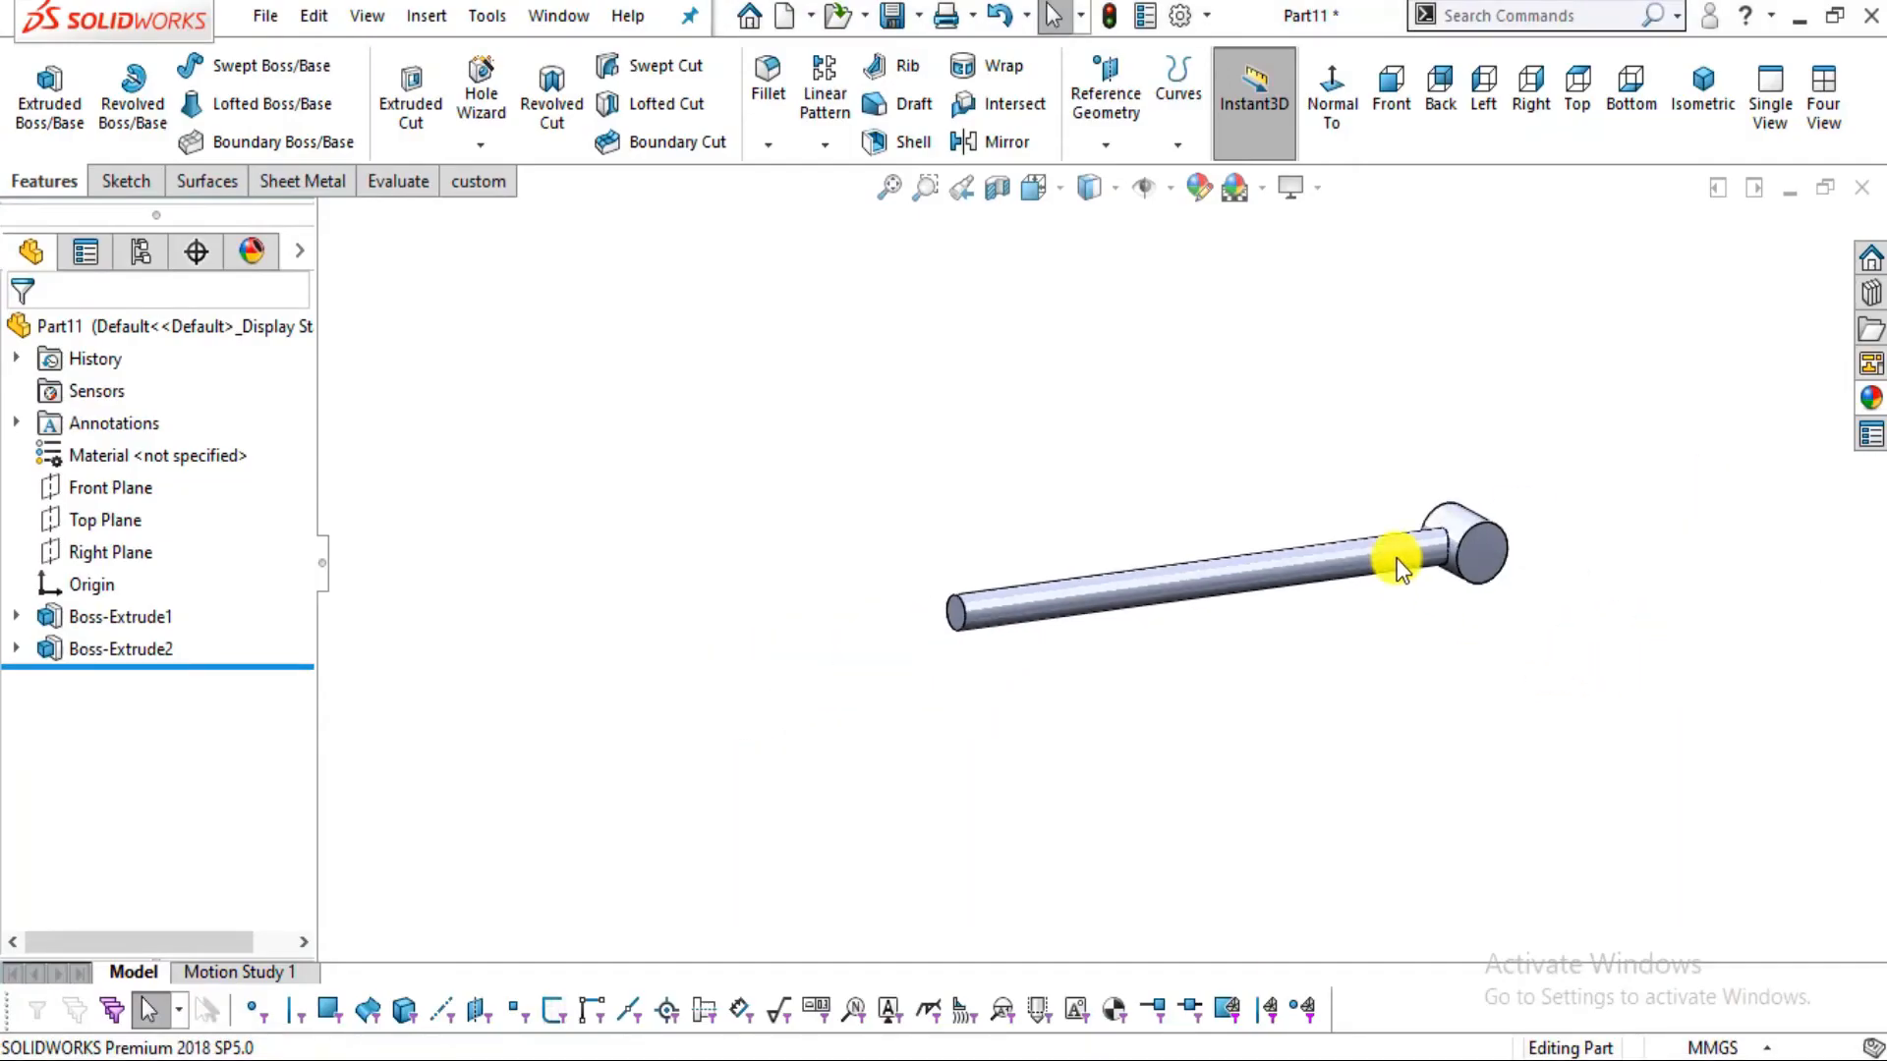
scroll(1405, 550, down, 3)
click(1501, 558)
click(1572, 476)
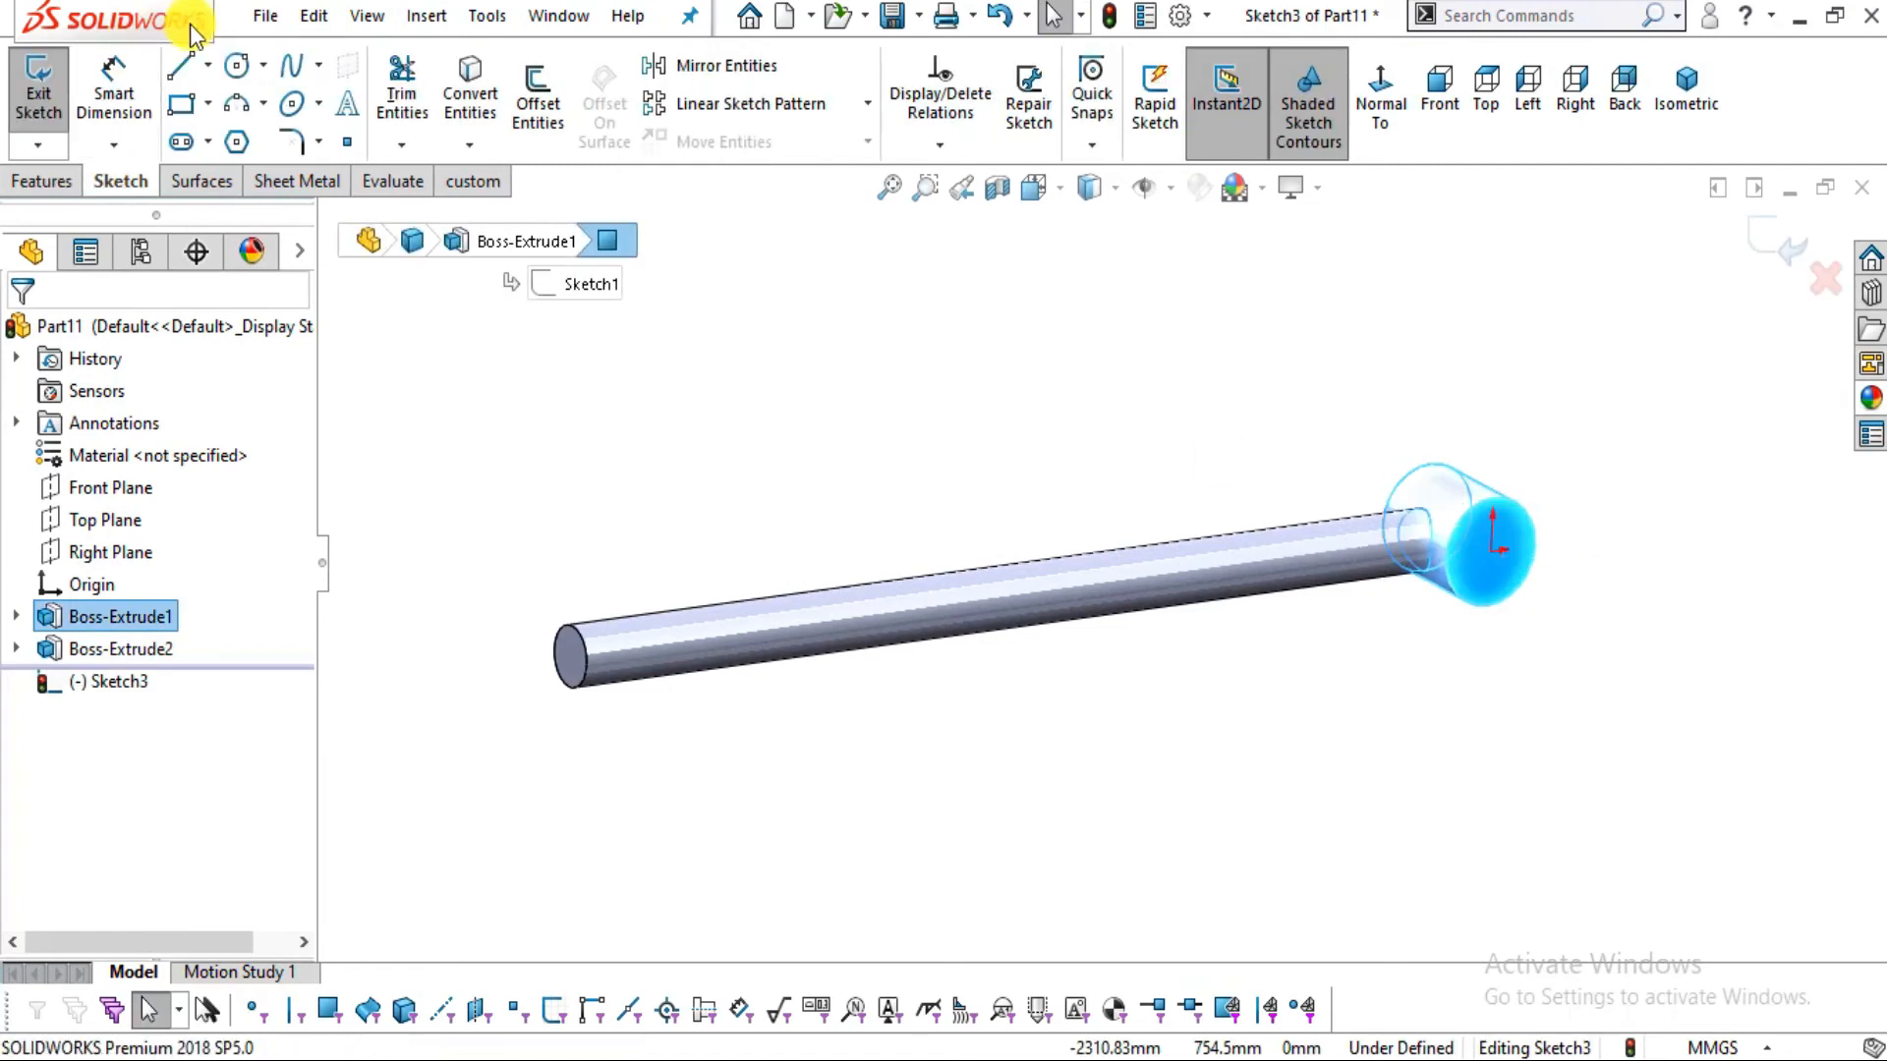
click(237, 66)
scroll(1494, 550, down, 5)
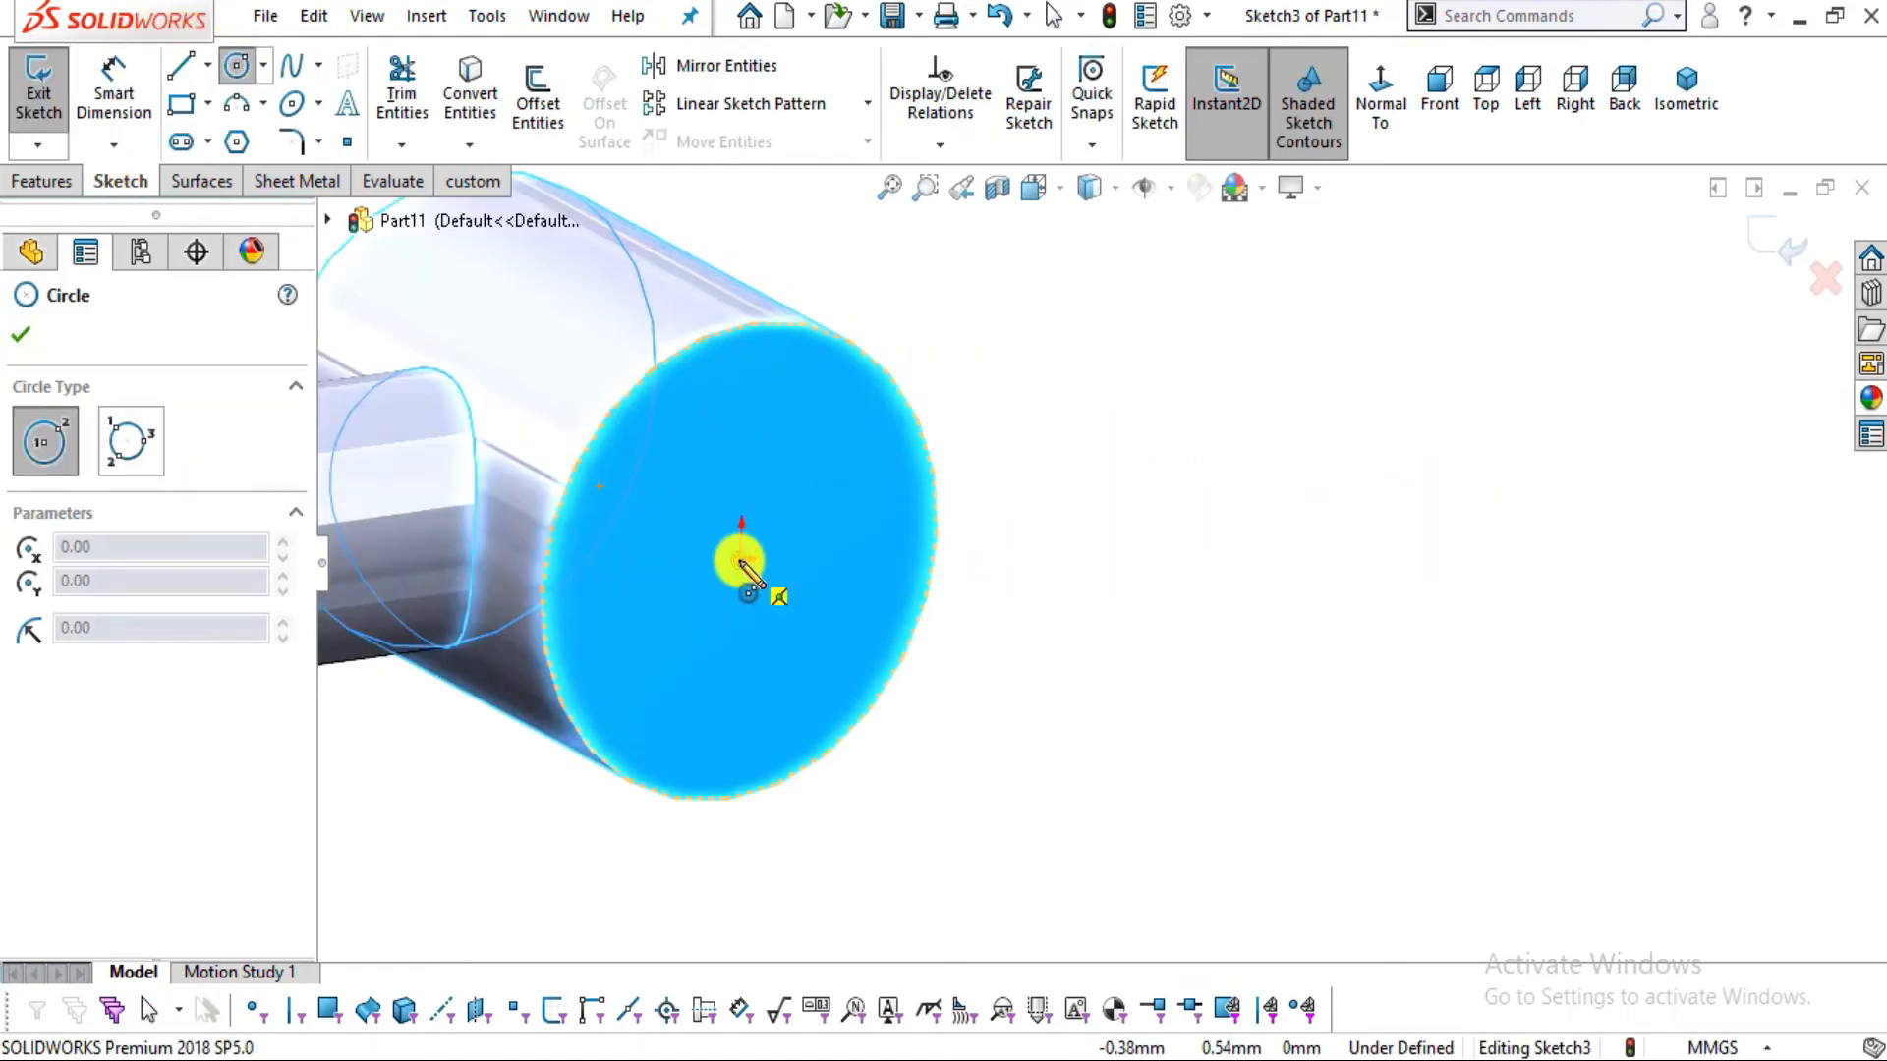
click(742, 556)
click(674, 498)
Dimension the diameter of the circle on the end face at 76 mm, checking the value against the piston drawing
click(114, 83)
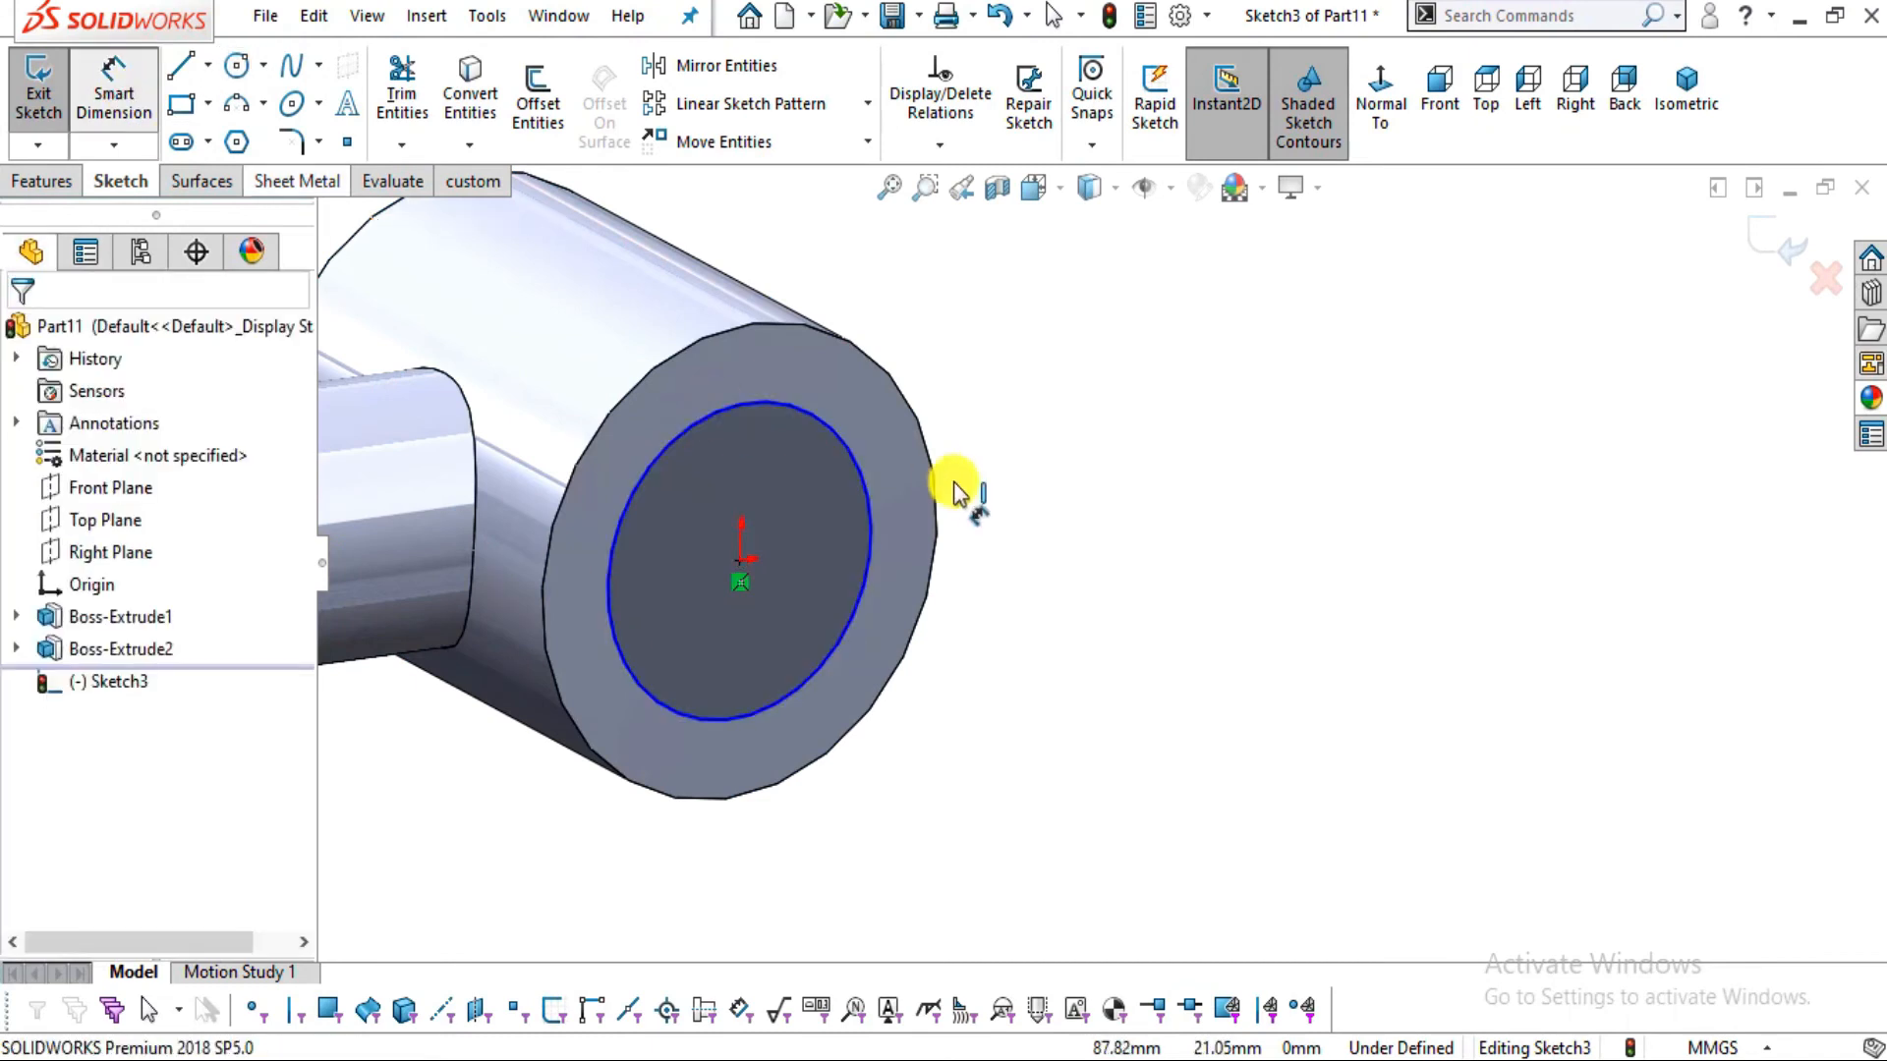
click(863, 485)
key(alt+Tab)
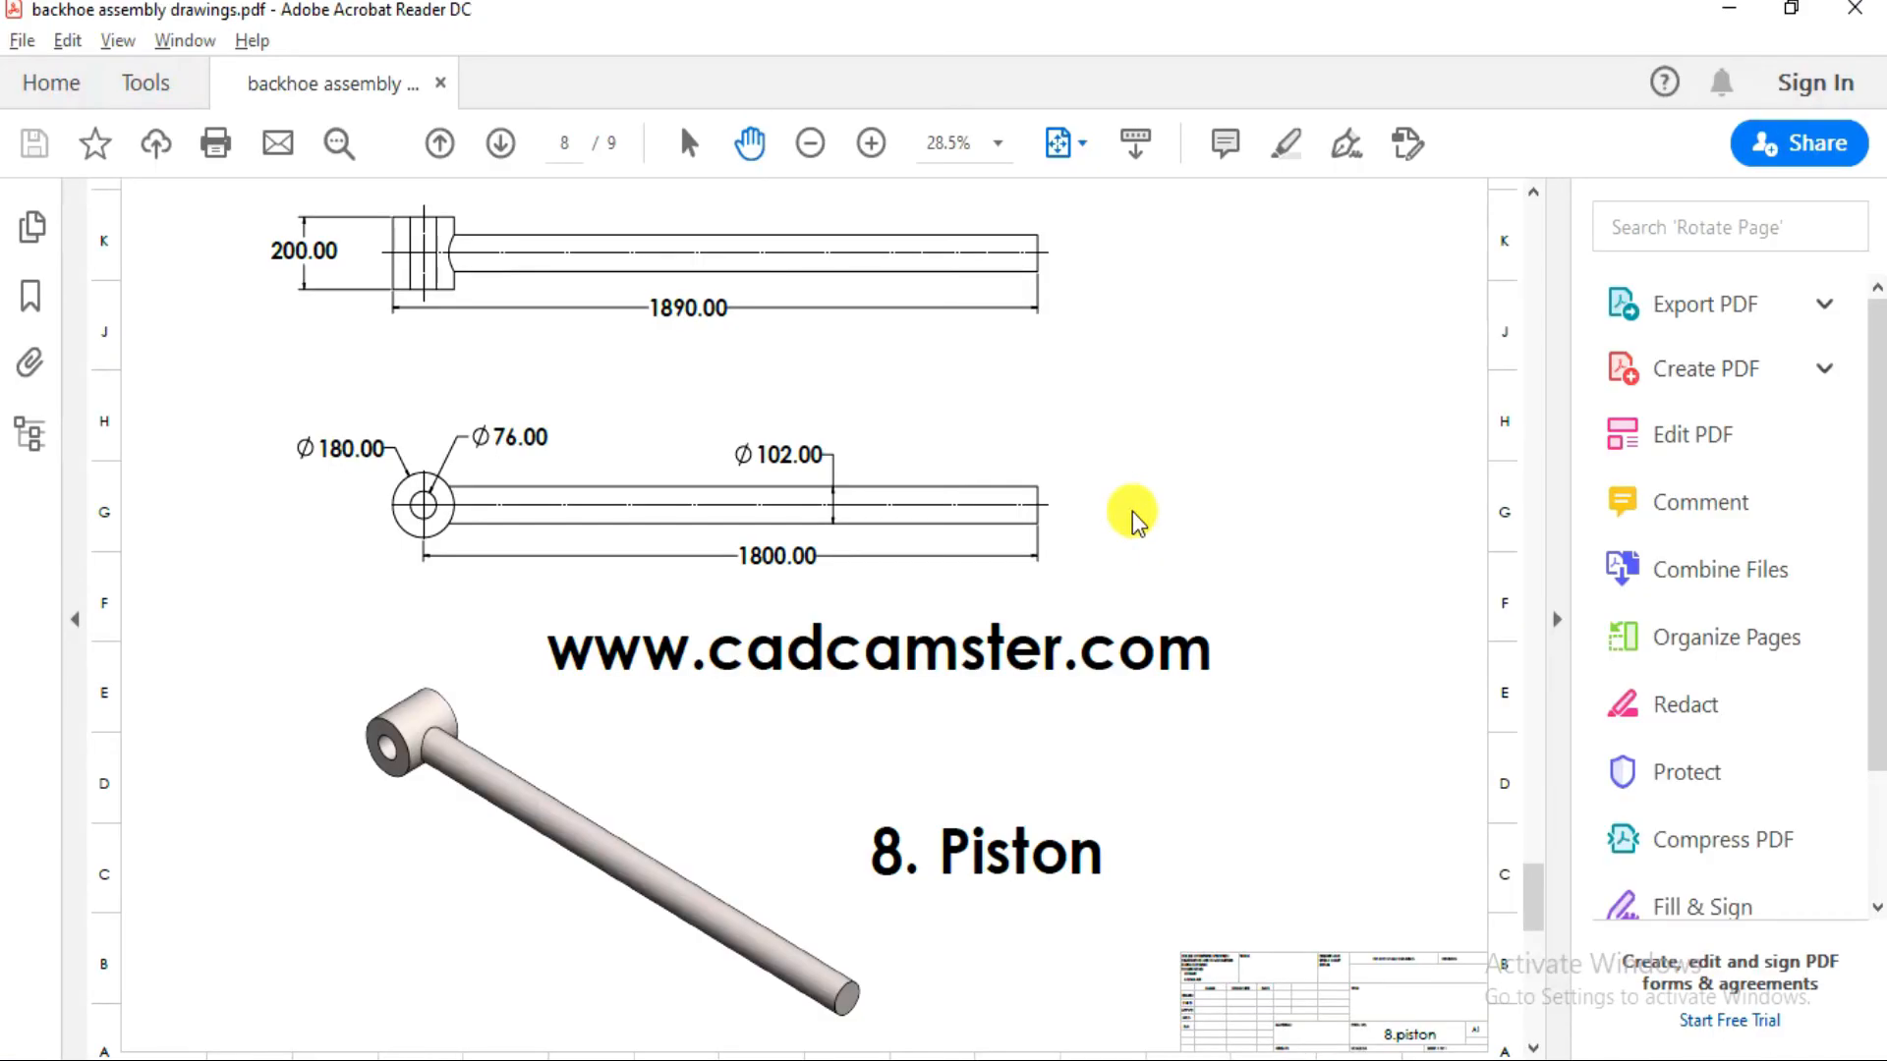
key(alt+Tab)
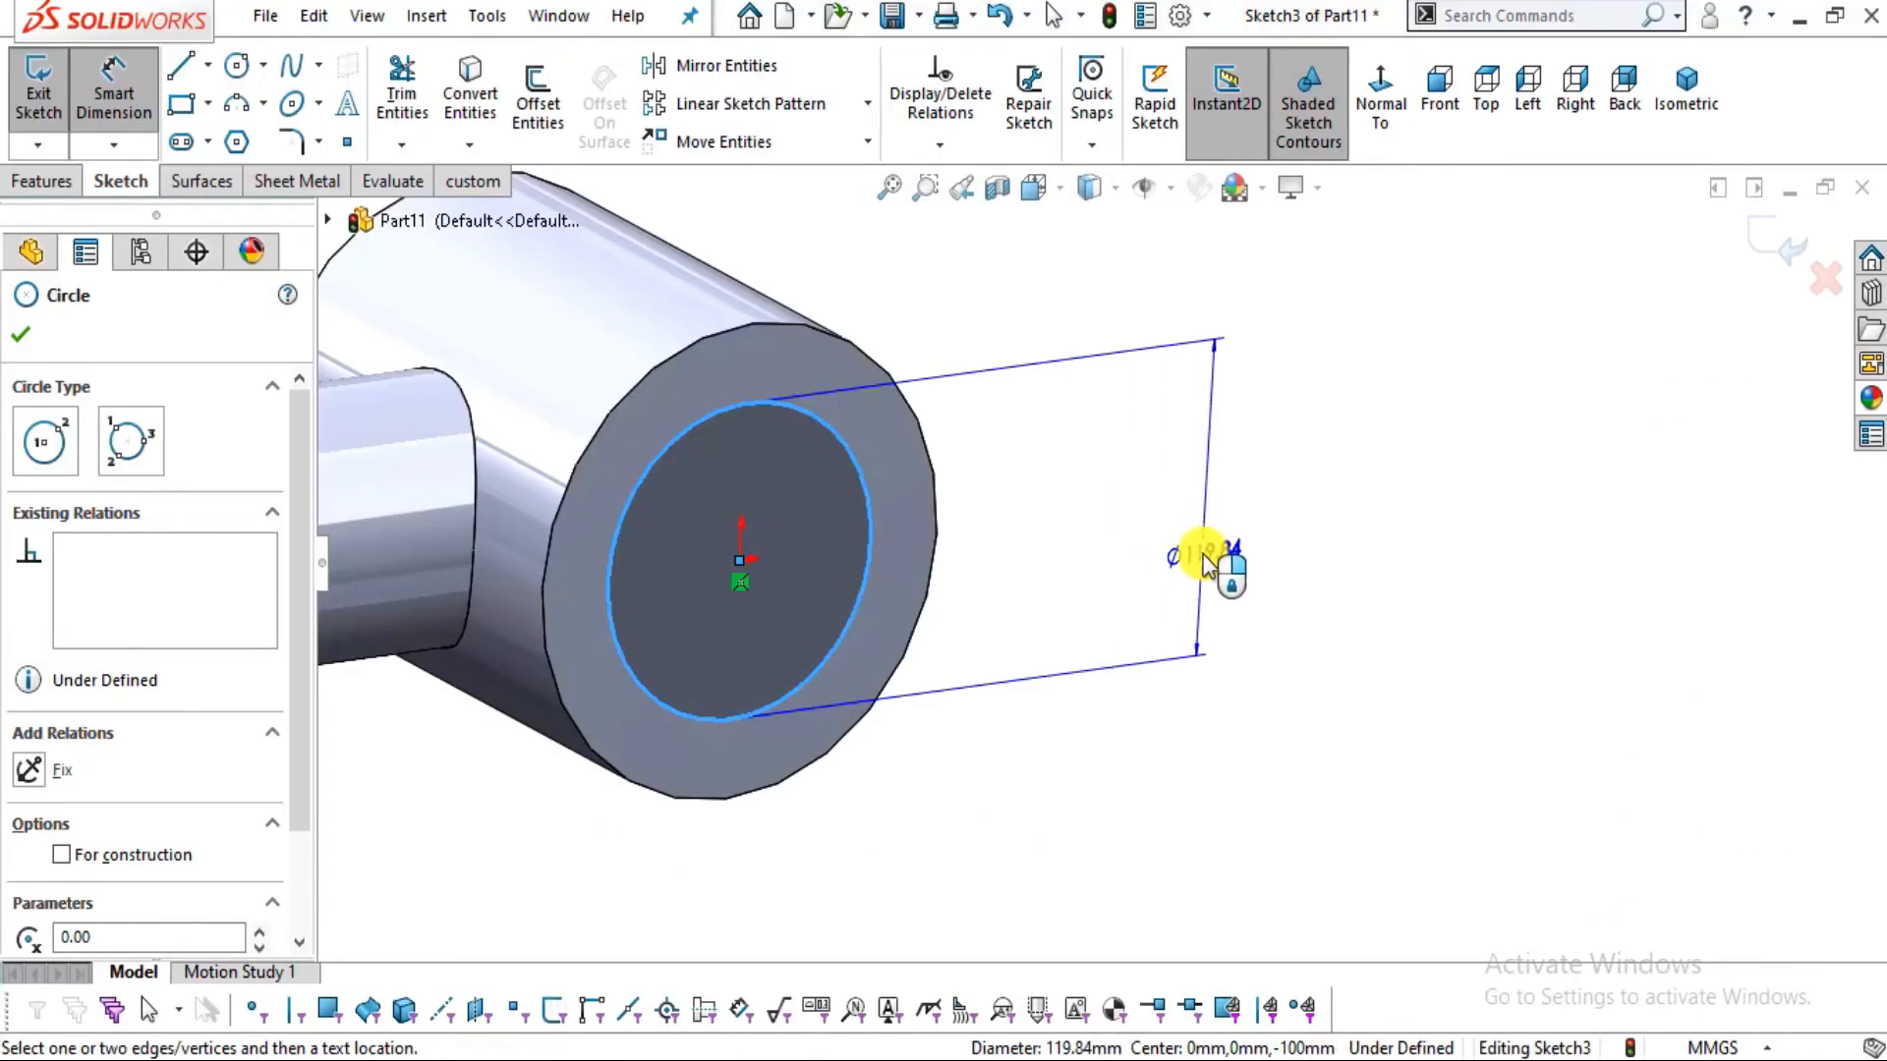
click(1206, 562)
text(76)
key(Return)
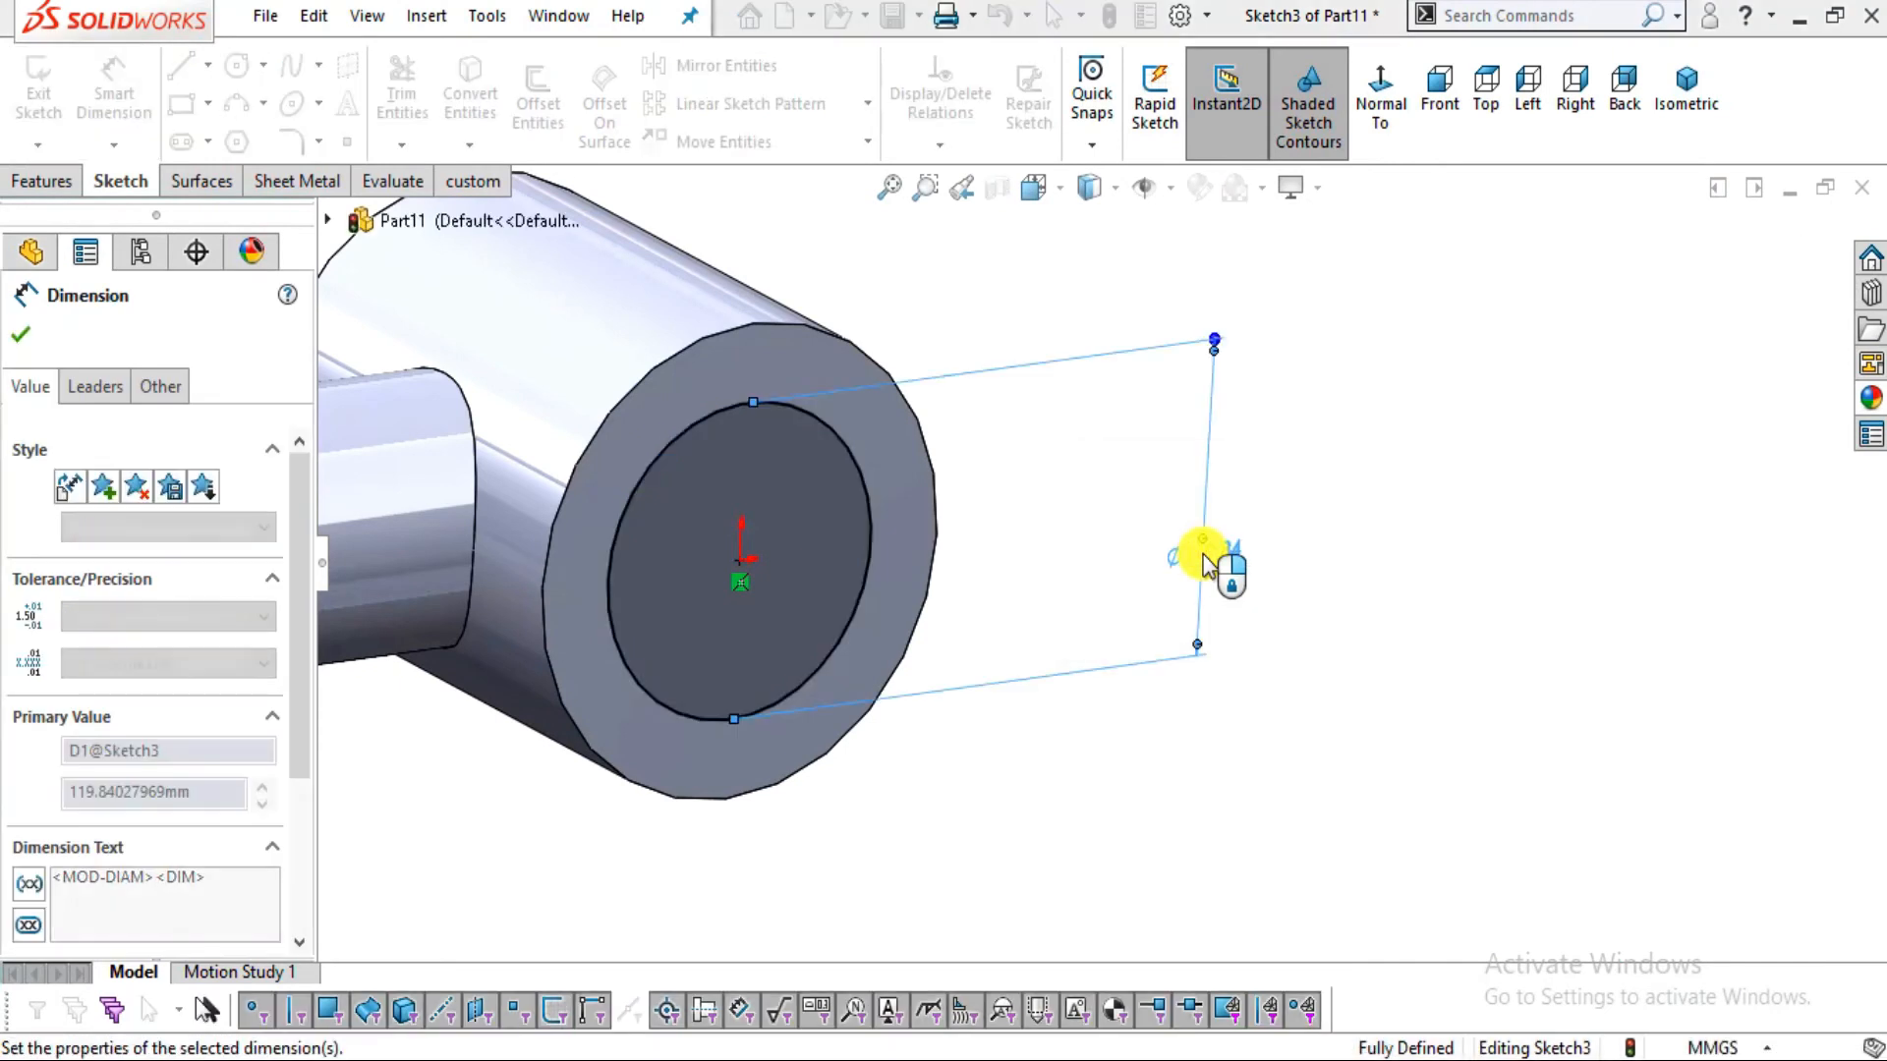
key(alt+Tab)
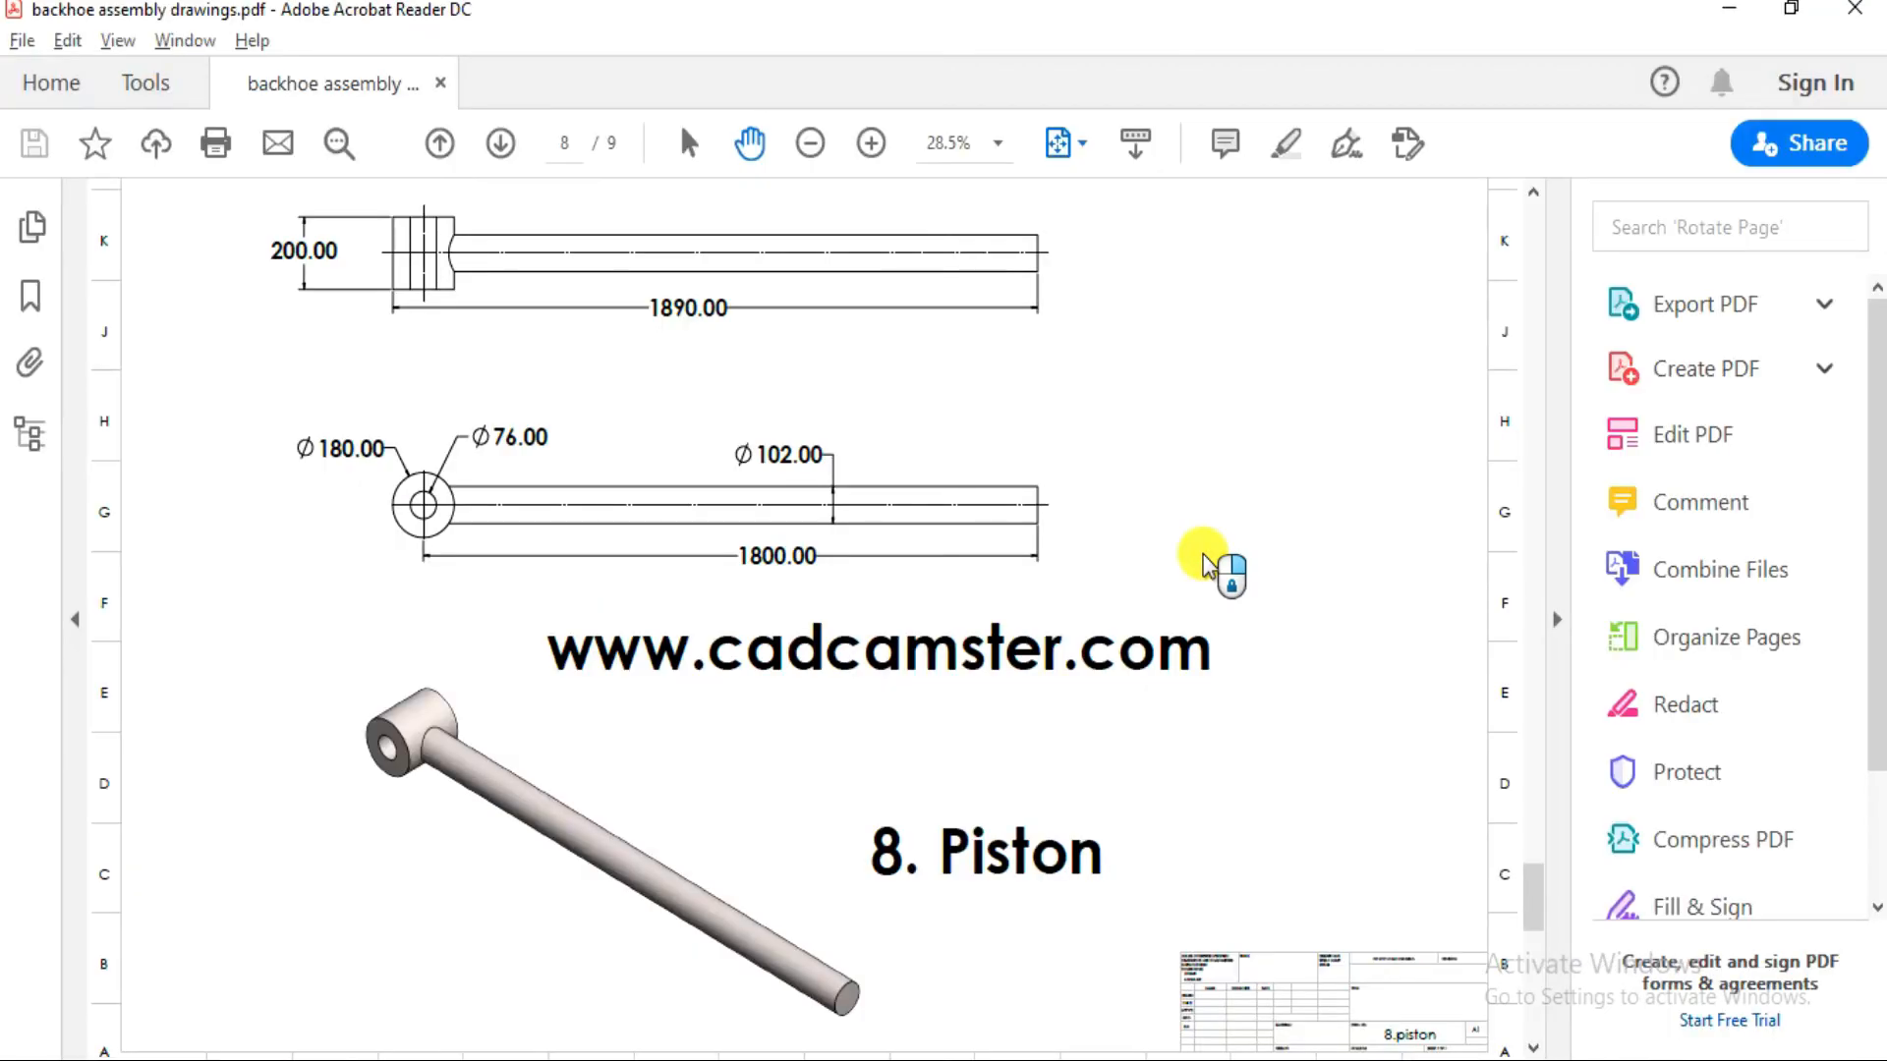
key(alt+Tab)
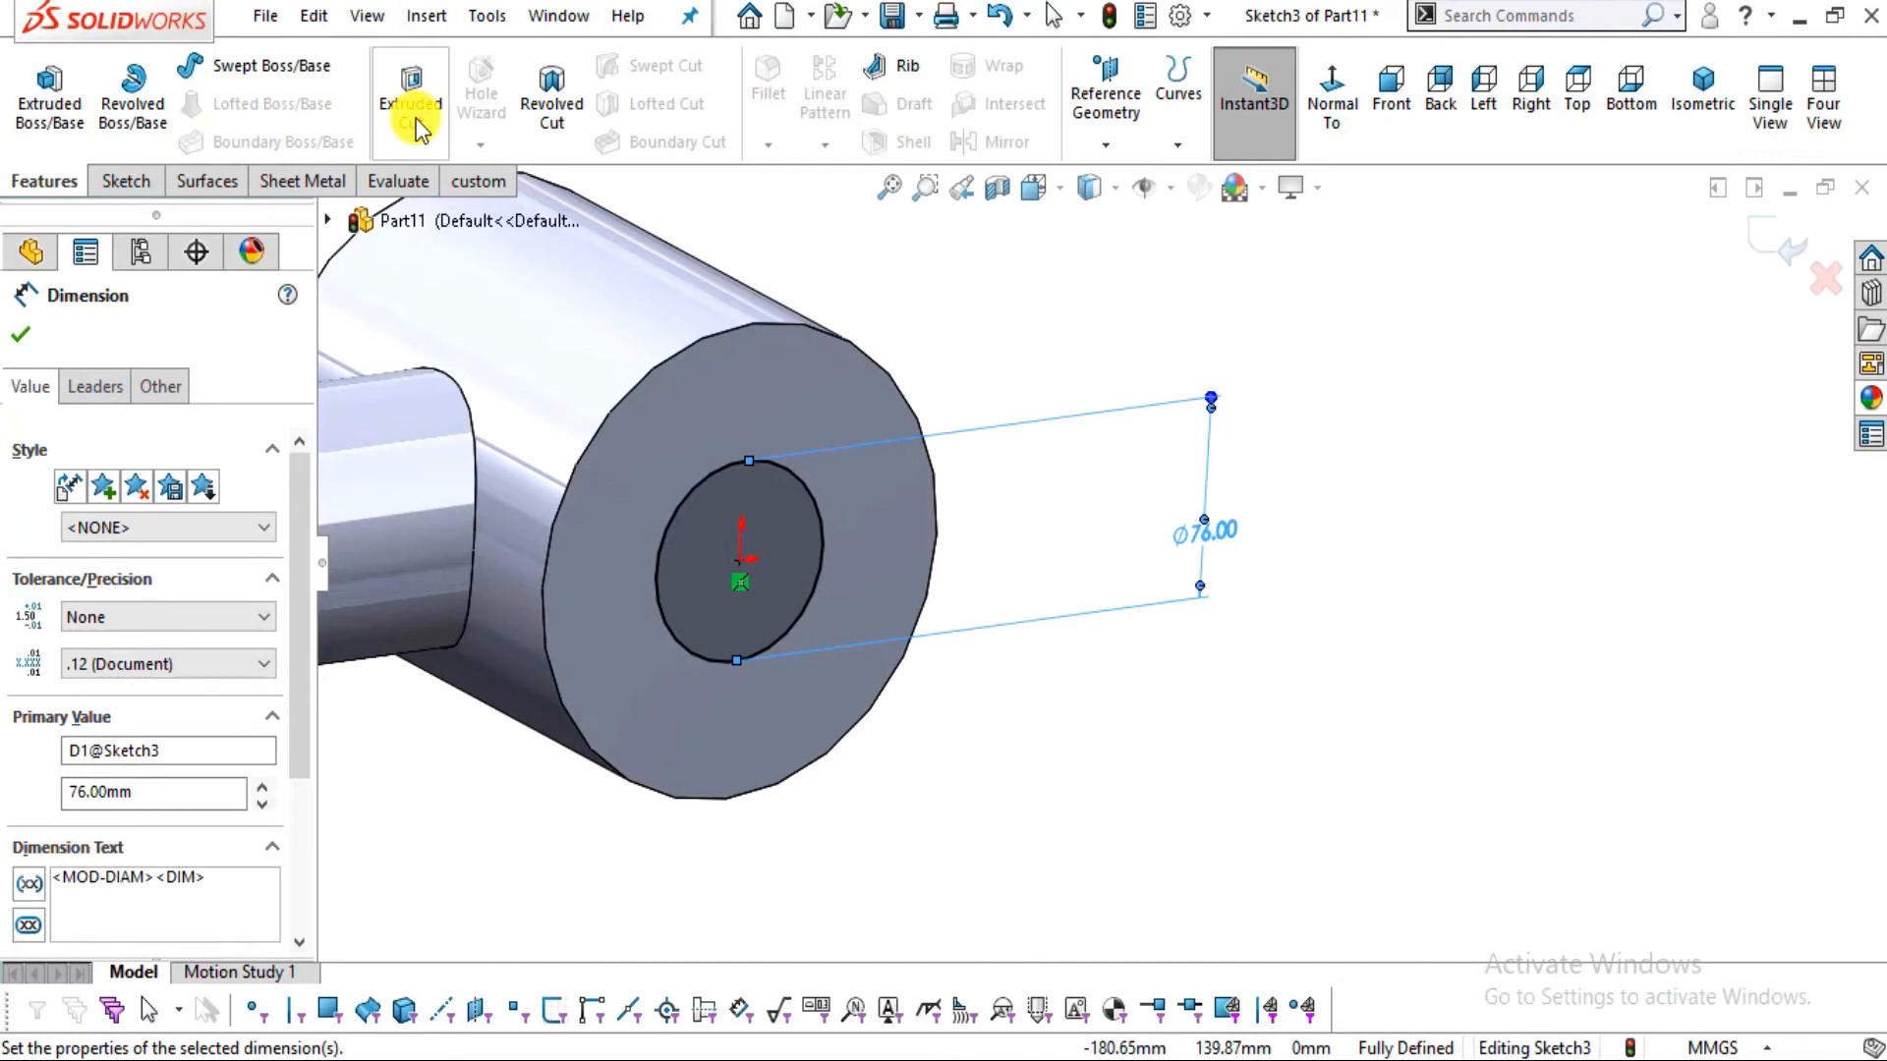
Cut the 76 mm circle through the end cylinder with the Through All - Both end condition
click(417, 126)
click(169, 511)
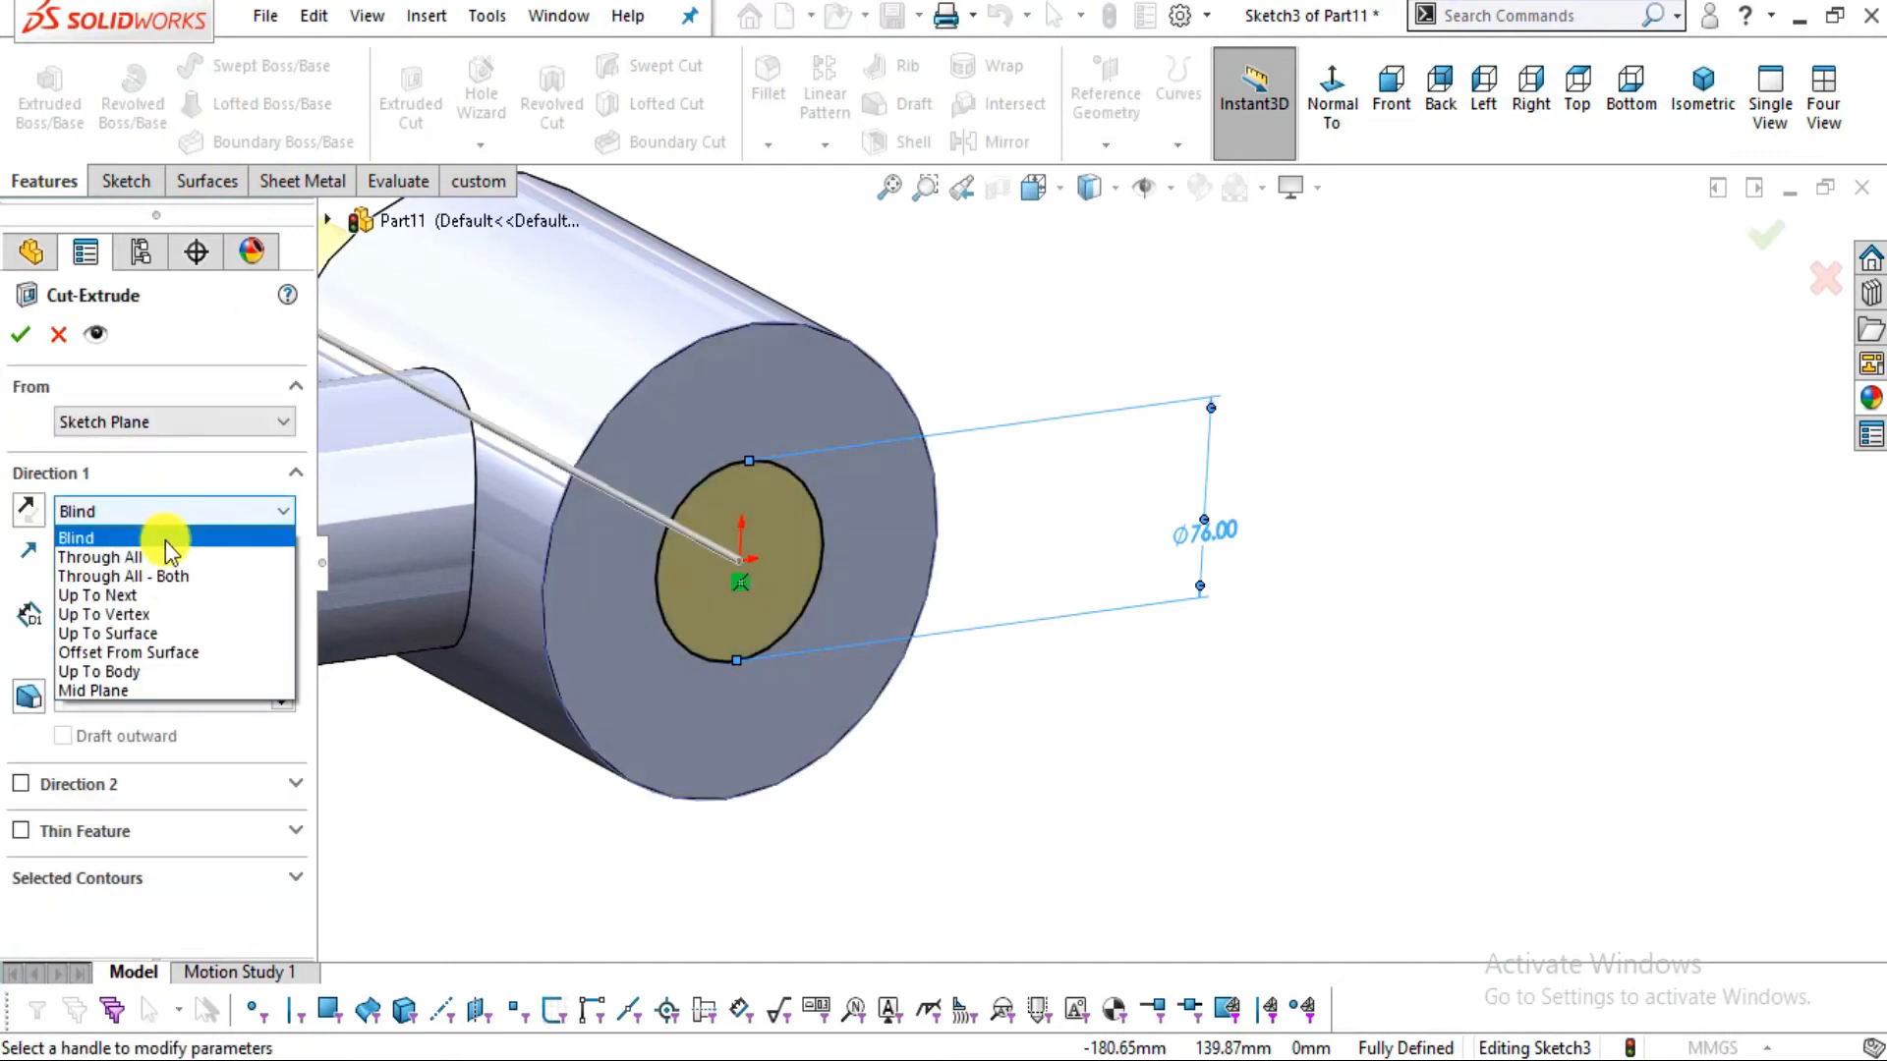
click(152, 576)
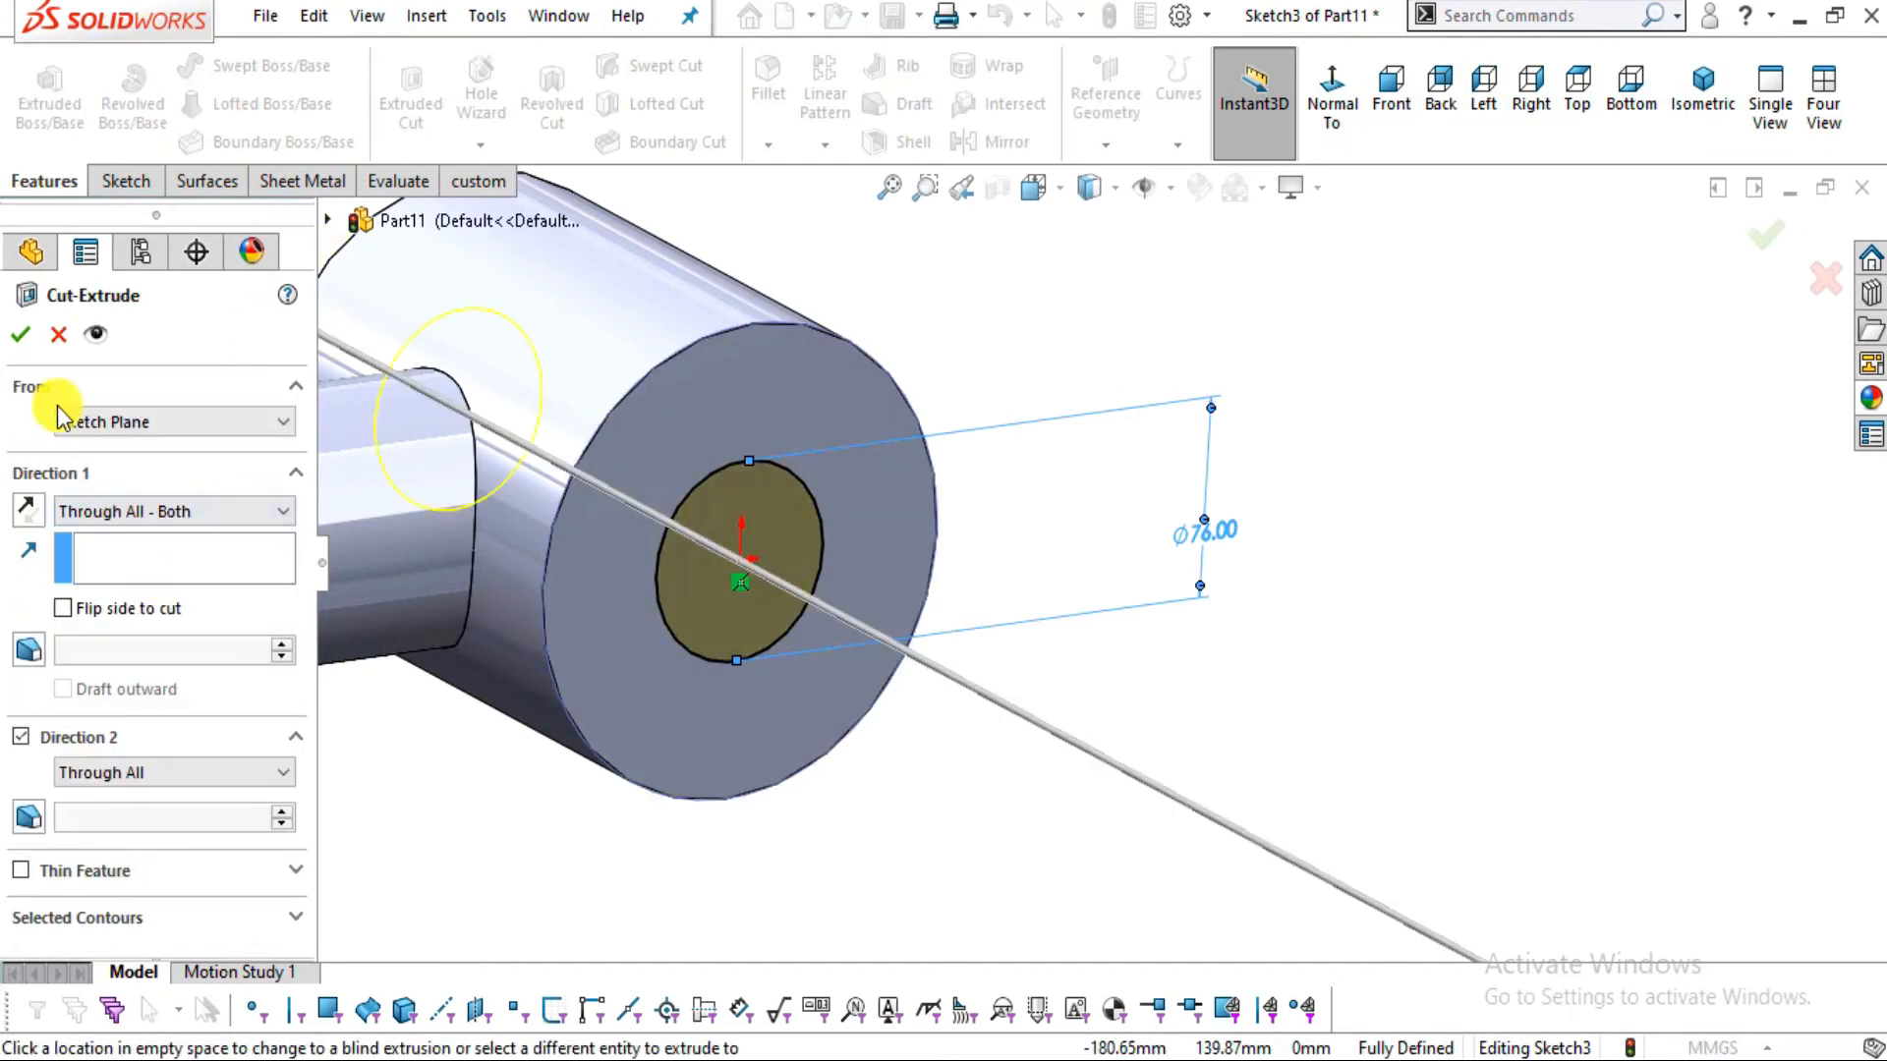
click(24, 333)
scroll(1281, 540, up, 3)
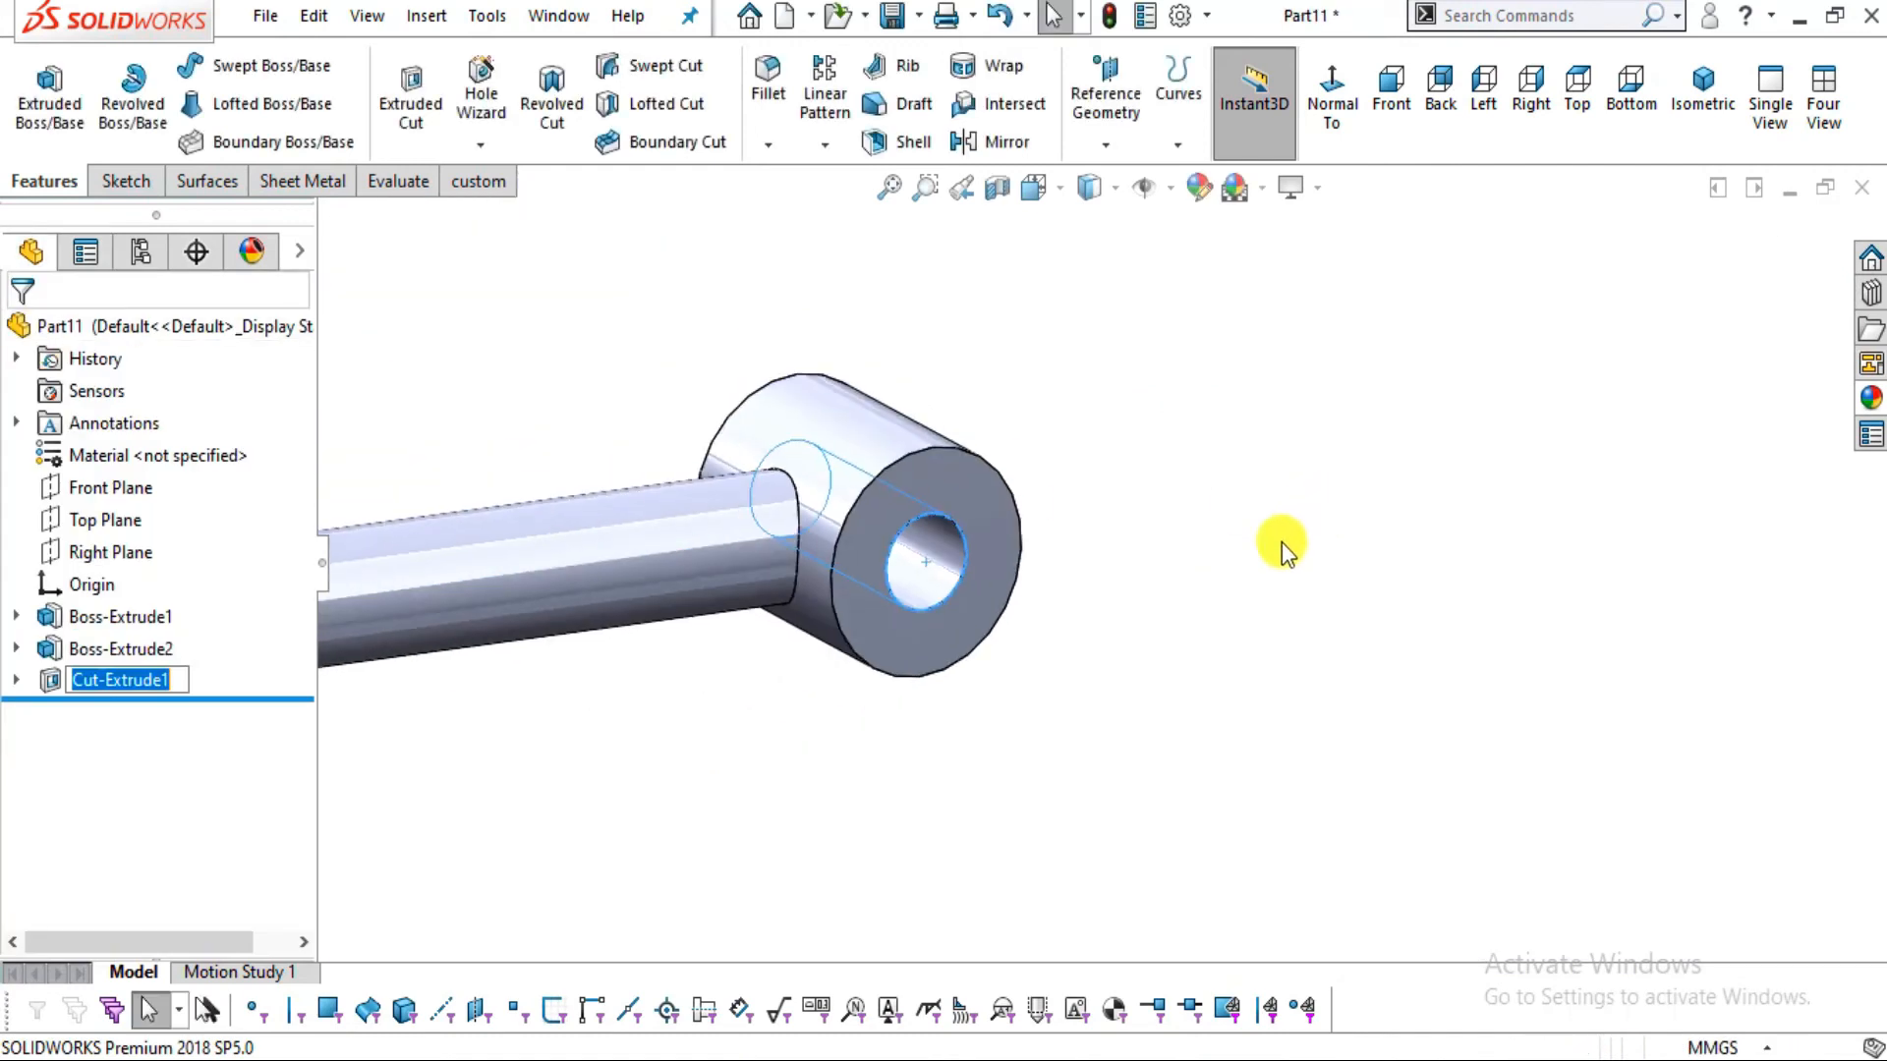
scroll(950, 585, up, 5)
middle_drag(916, 659, 934, 745)
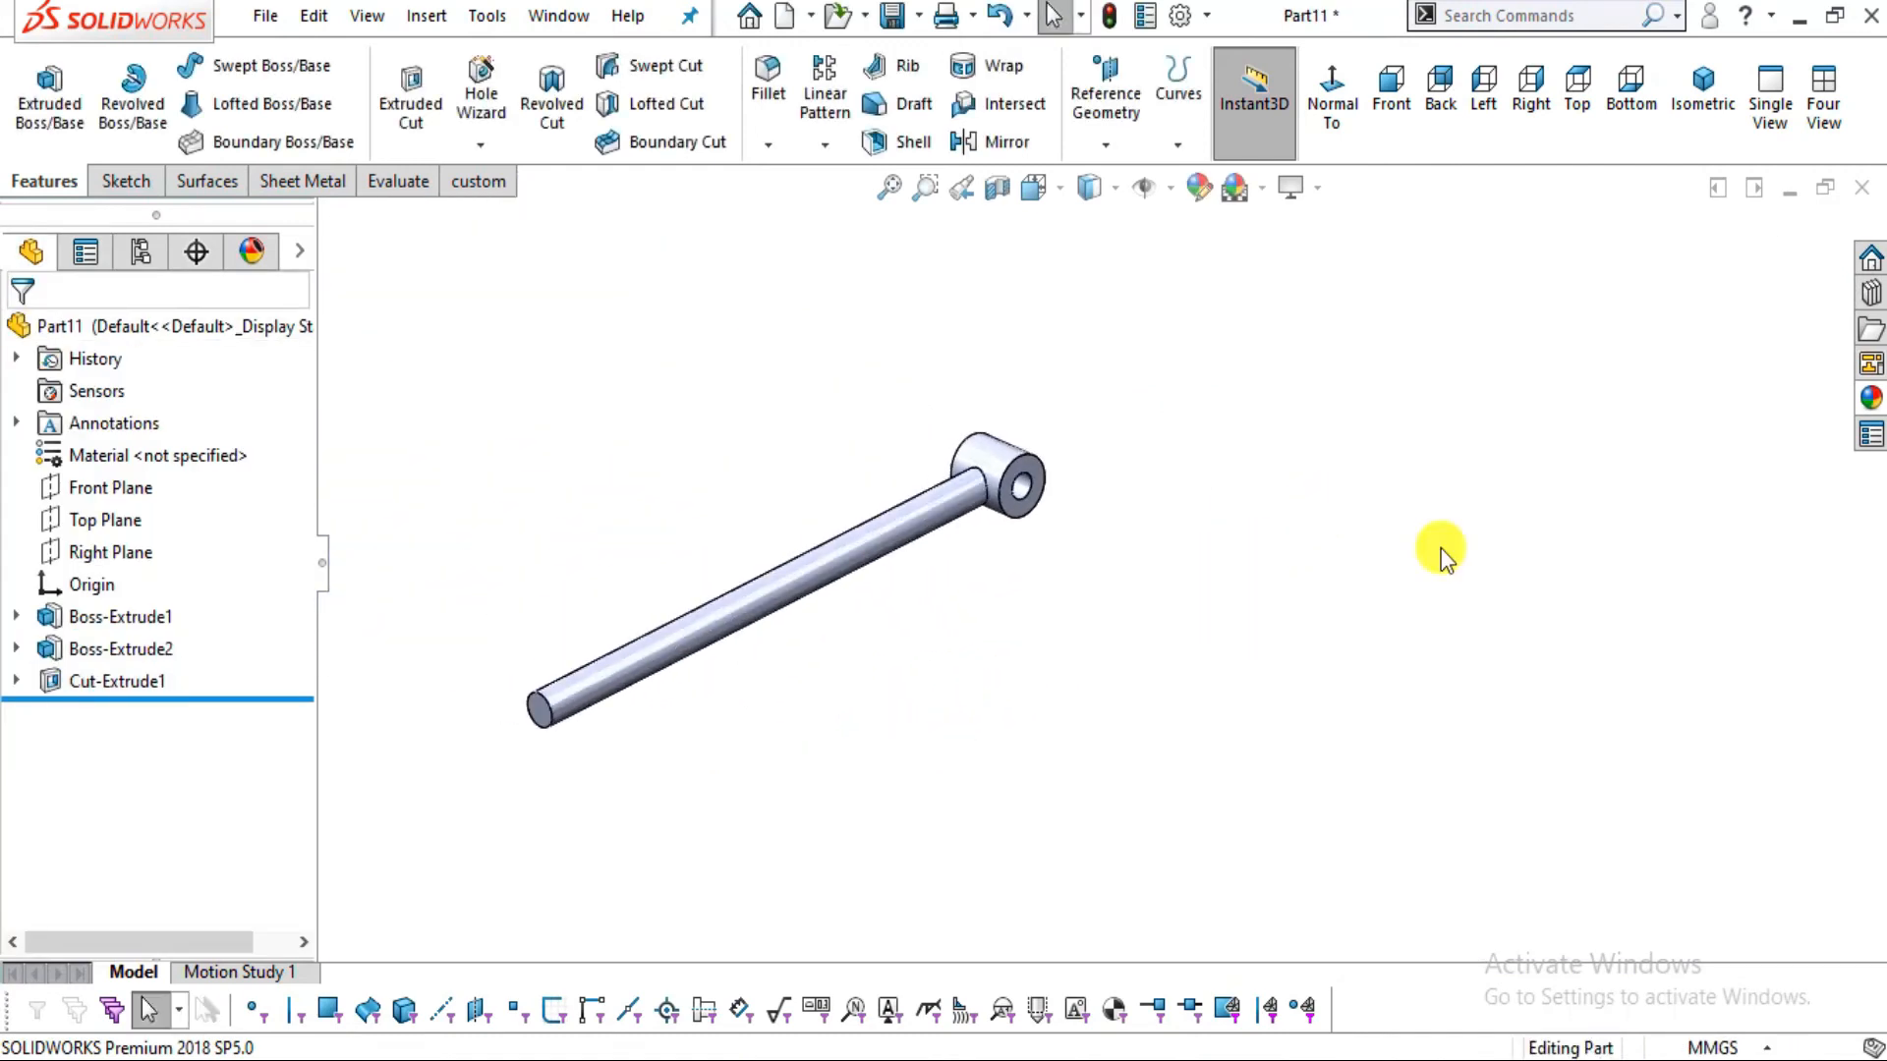
Apply the polished steel appearance from the Metal > Steel library to the whole piston
click(1875, 398)
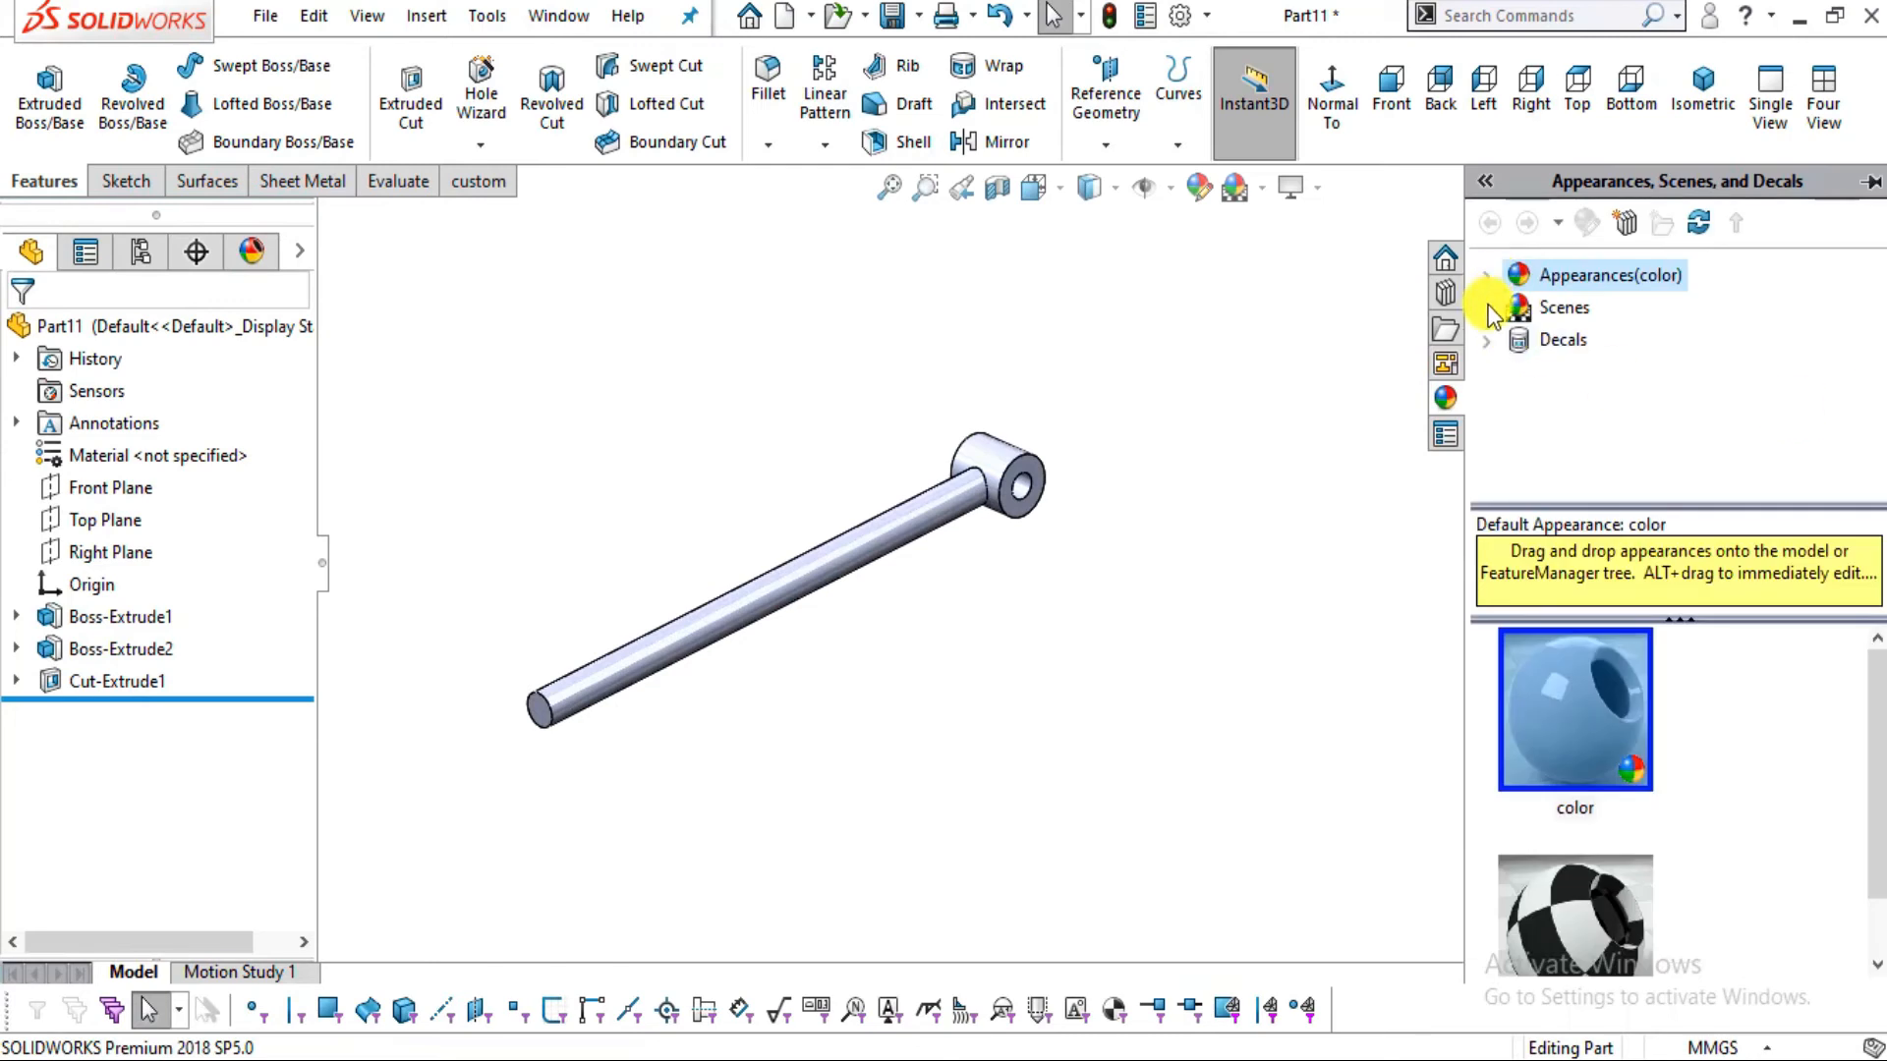
click(1487, 277)
click(1518, 339)
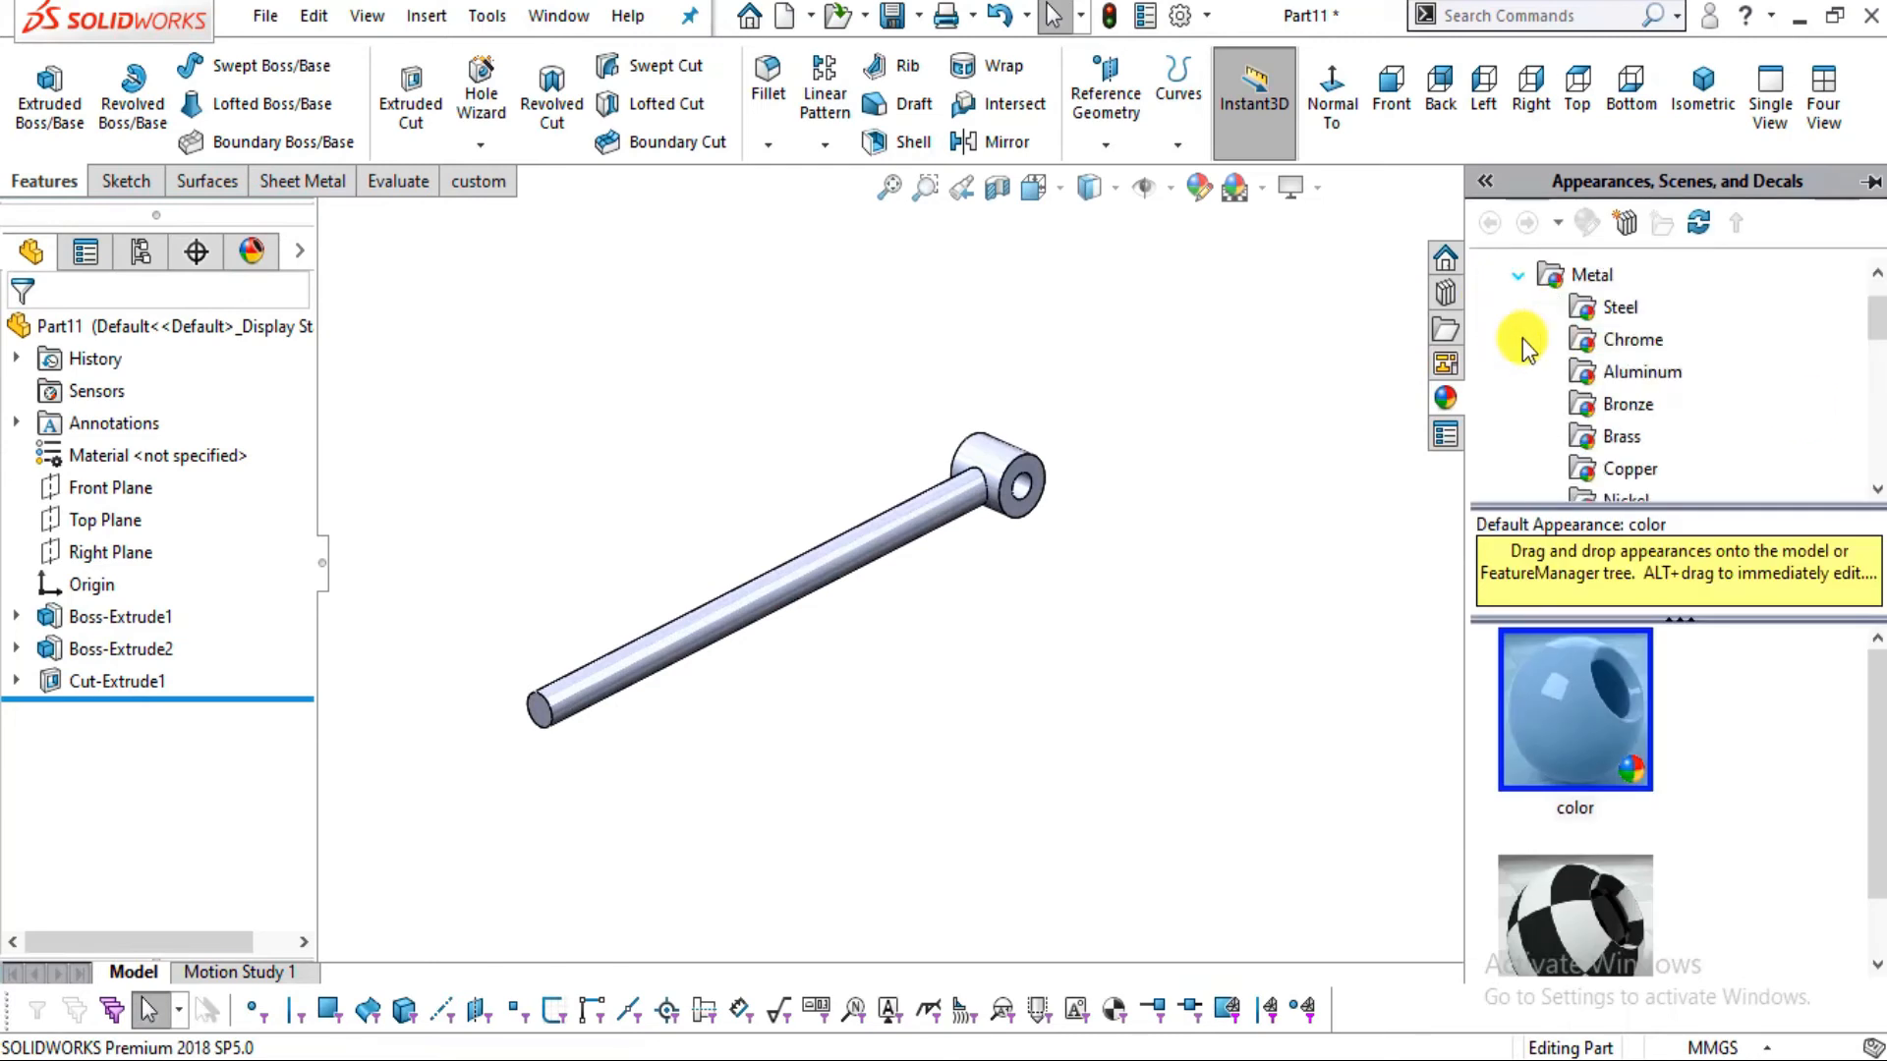
click(1583, 314)
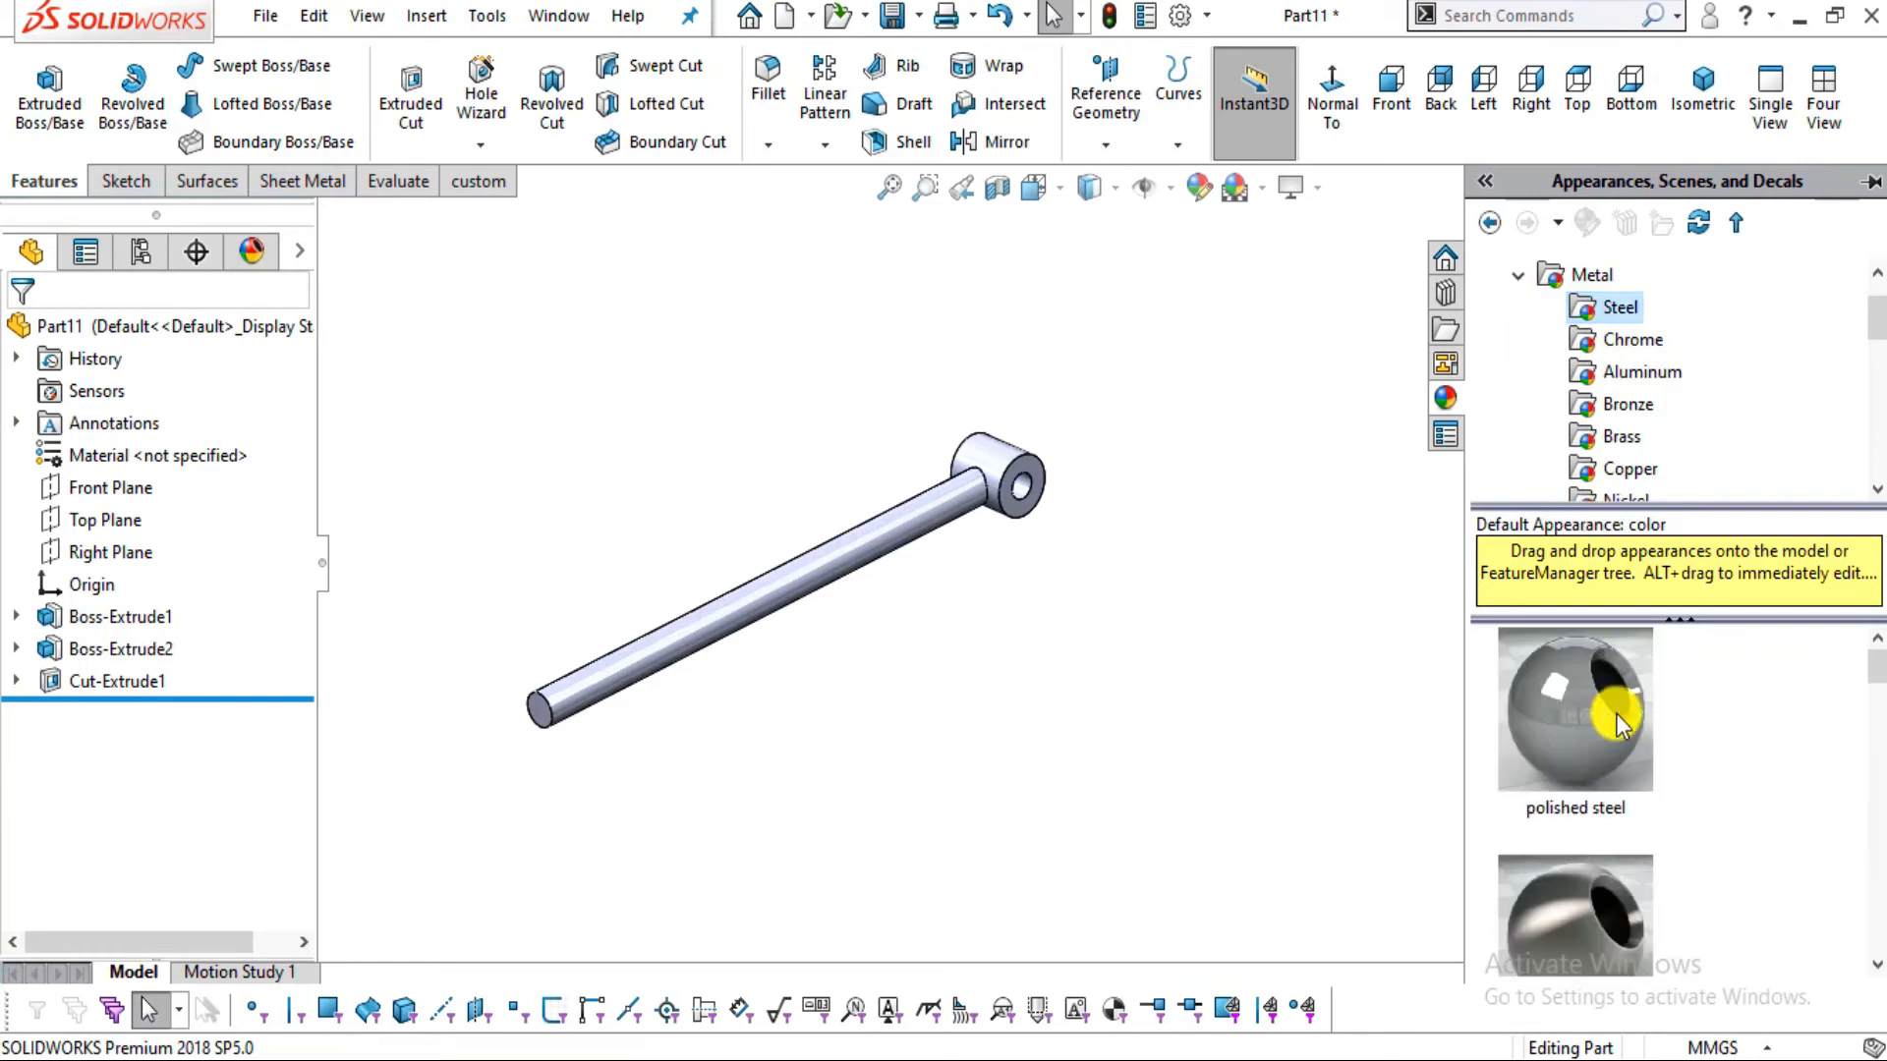
double_click(1616, 744)
scroll(656, 466, down, 2)
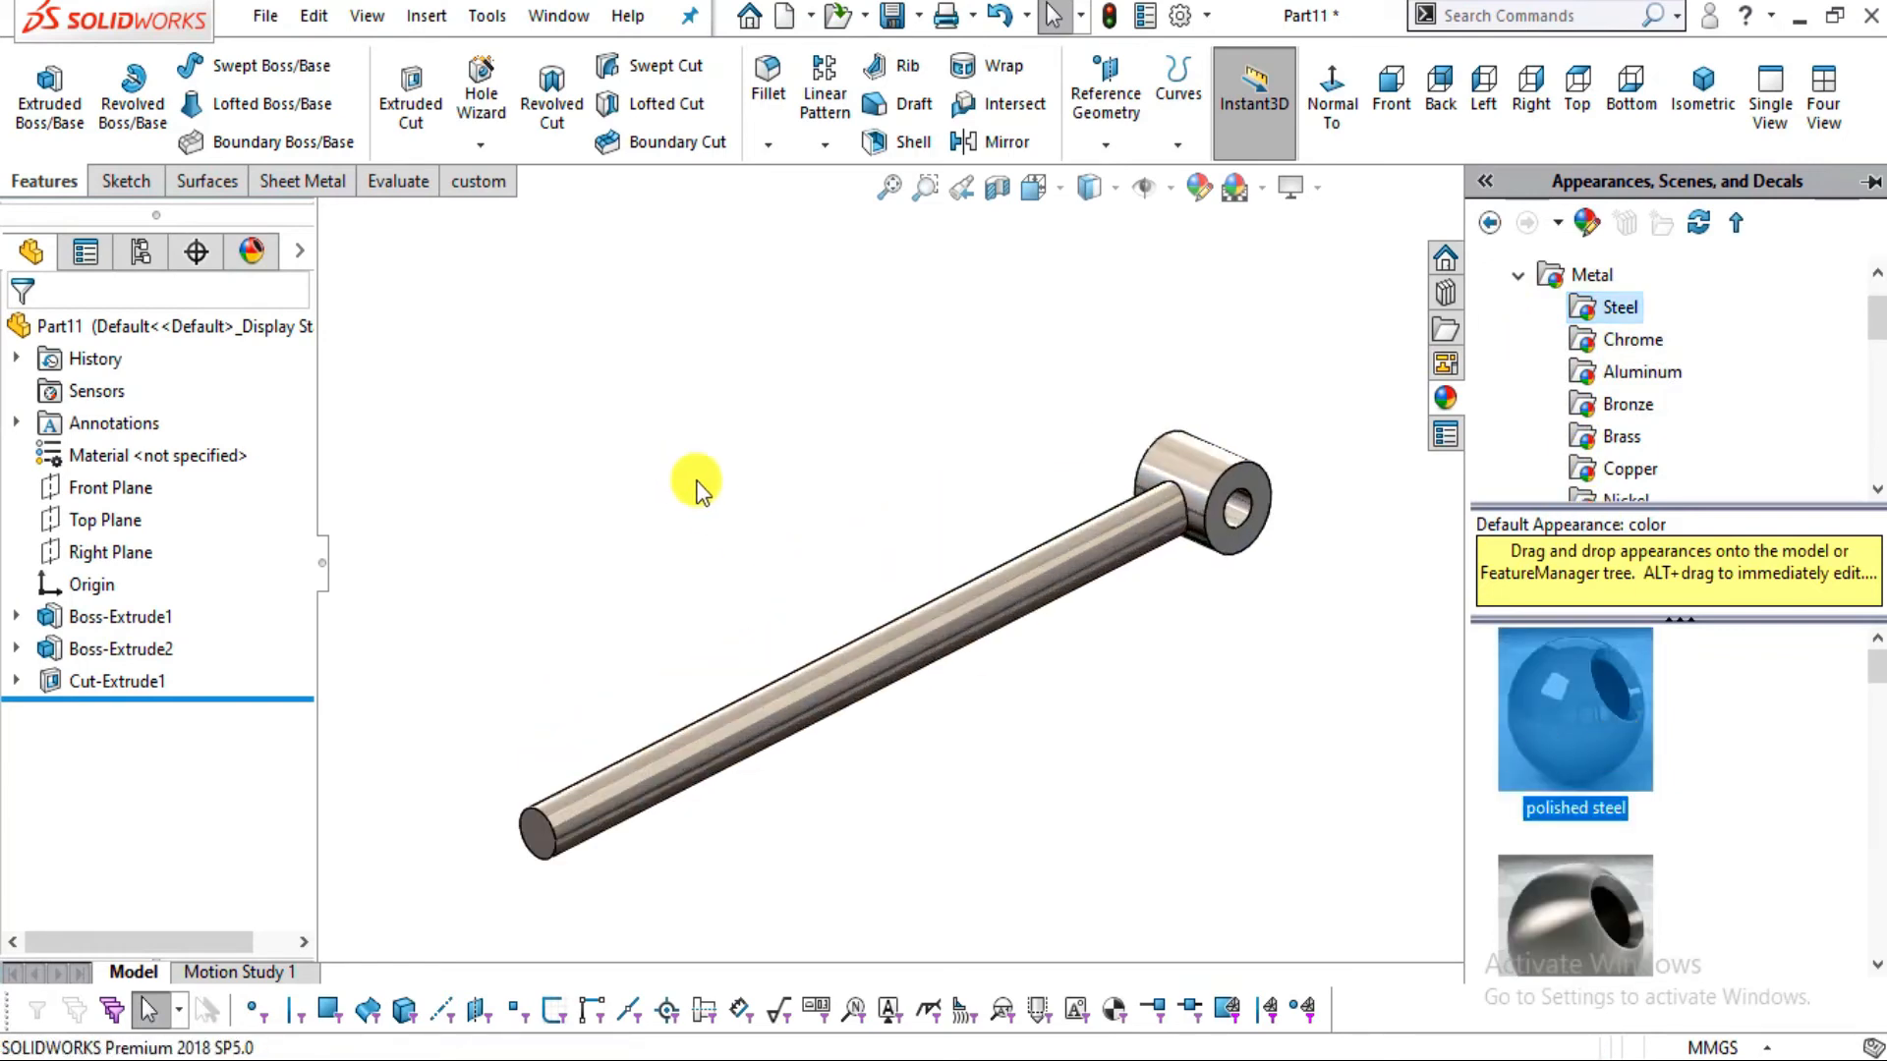
click(728, 477)
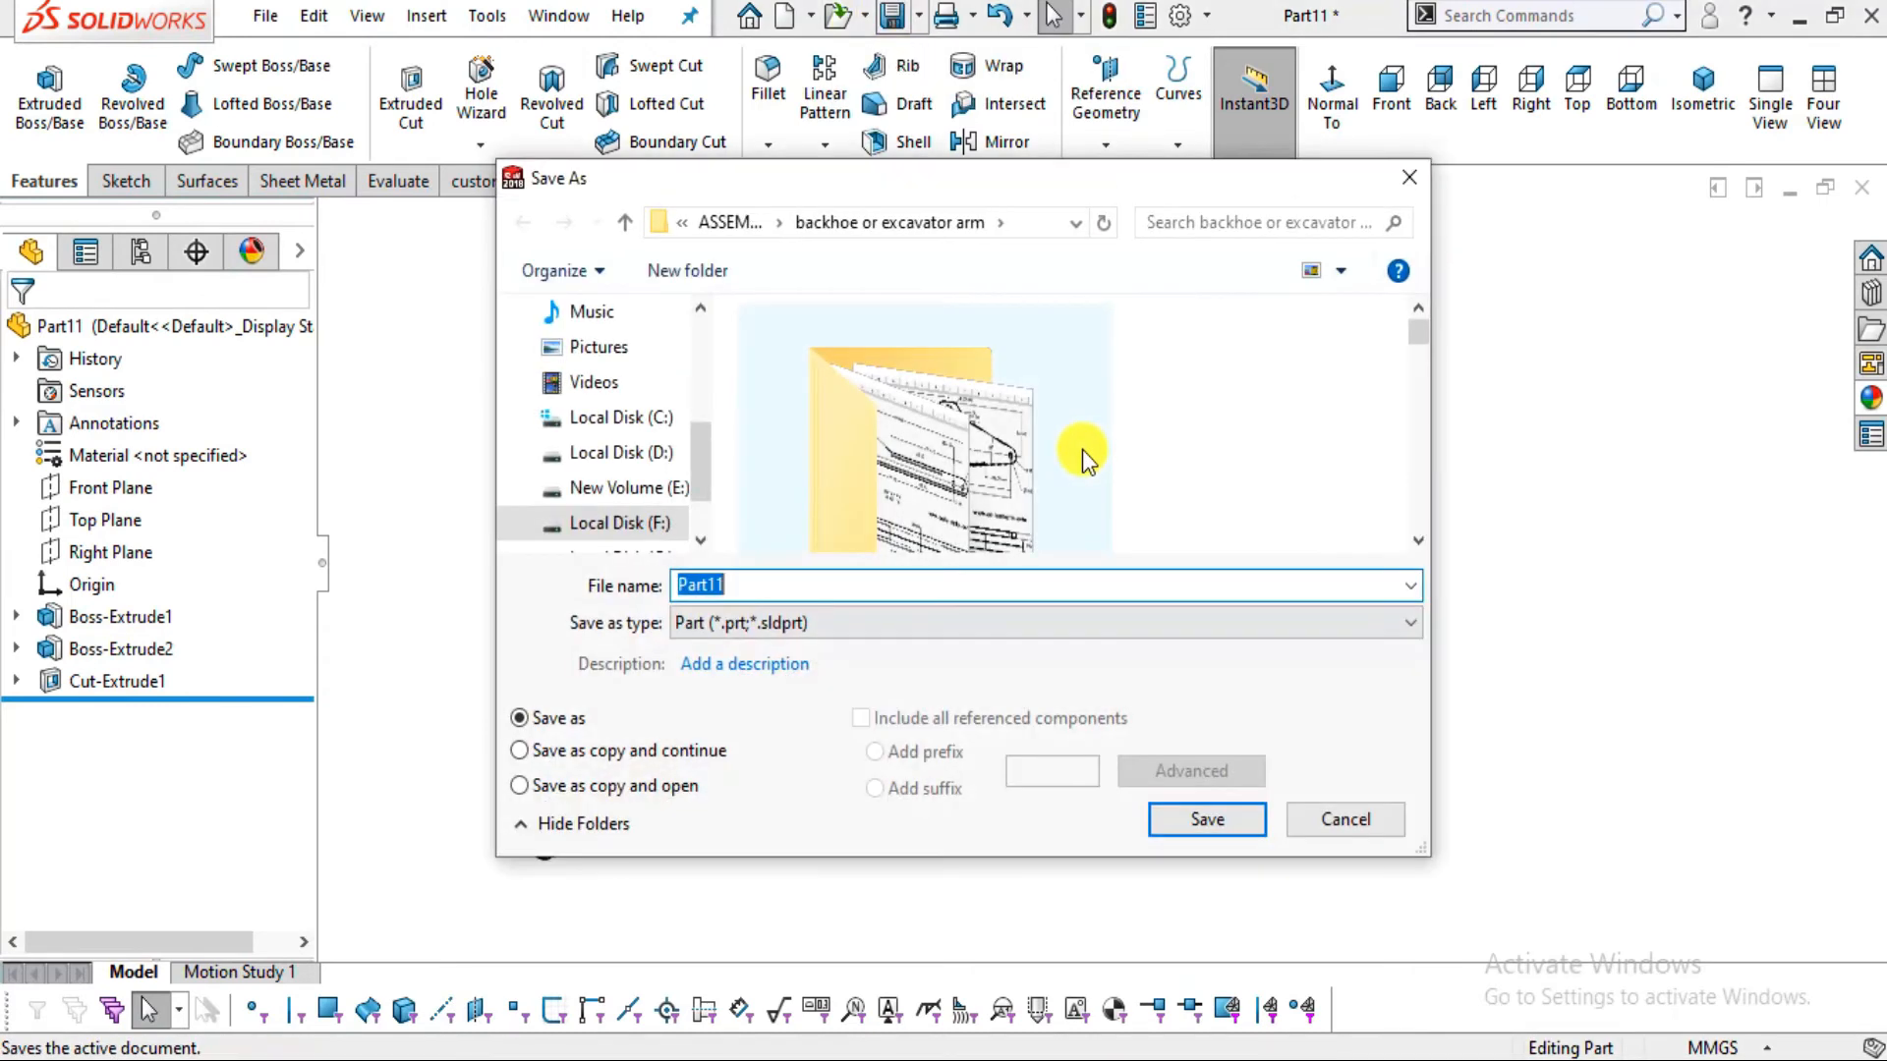
Save the part as 8.piston in the backhoe assembly folder on the Desktop, checking the name against the drawing
scroll(609, 339, up, 2)
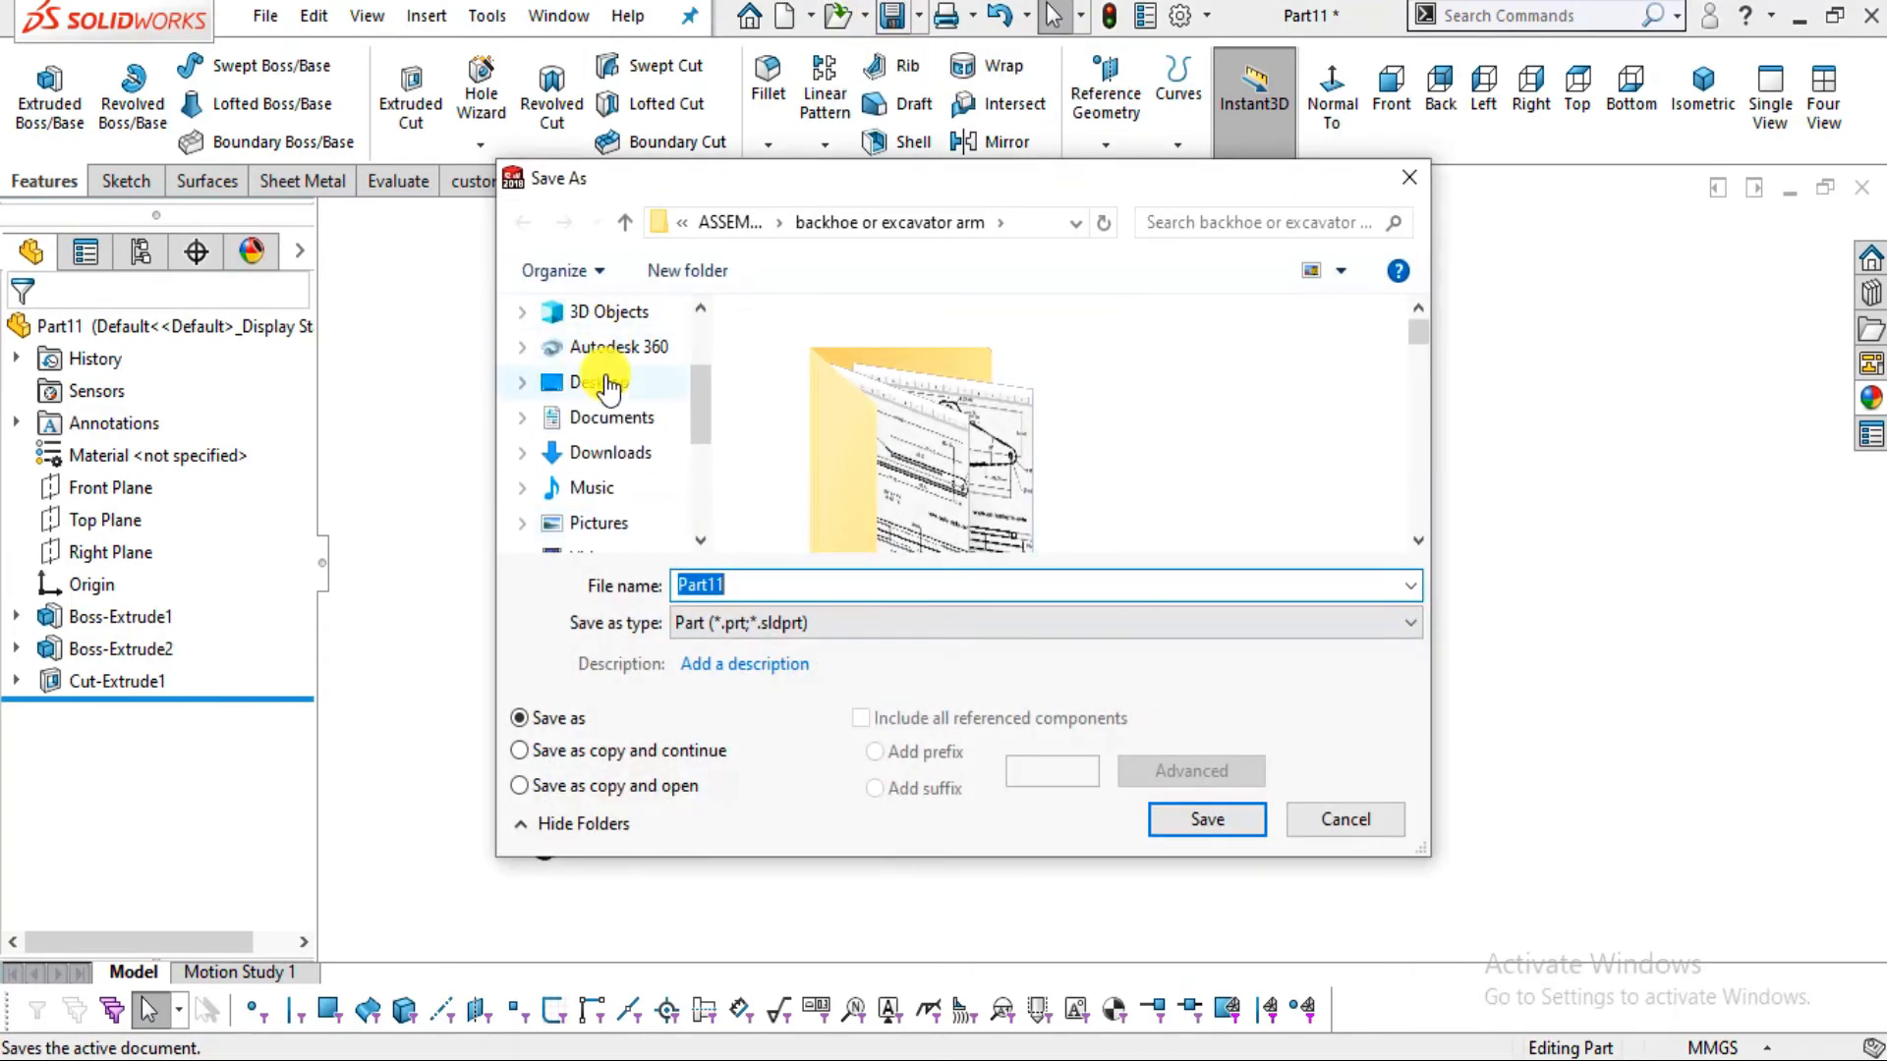
click(608, 383)
scroll(973, 423, down, 3)
scroll(1146, 427, up, 3)
double_click(1295, 422)
scroll(845, 472, down, 1)
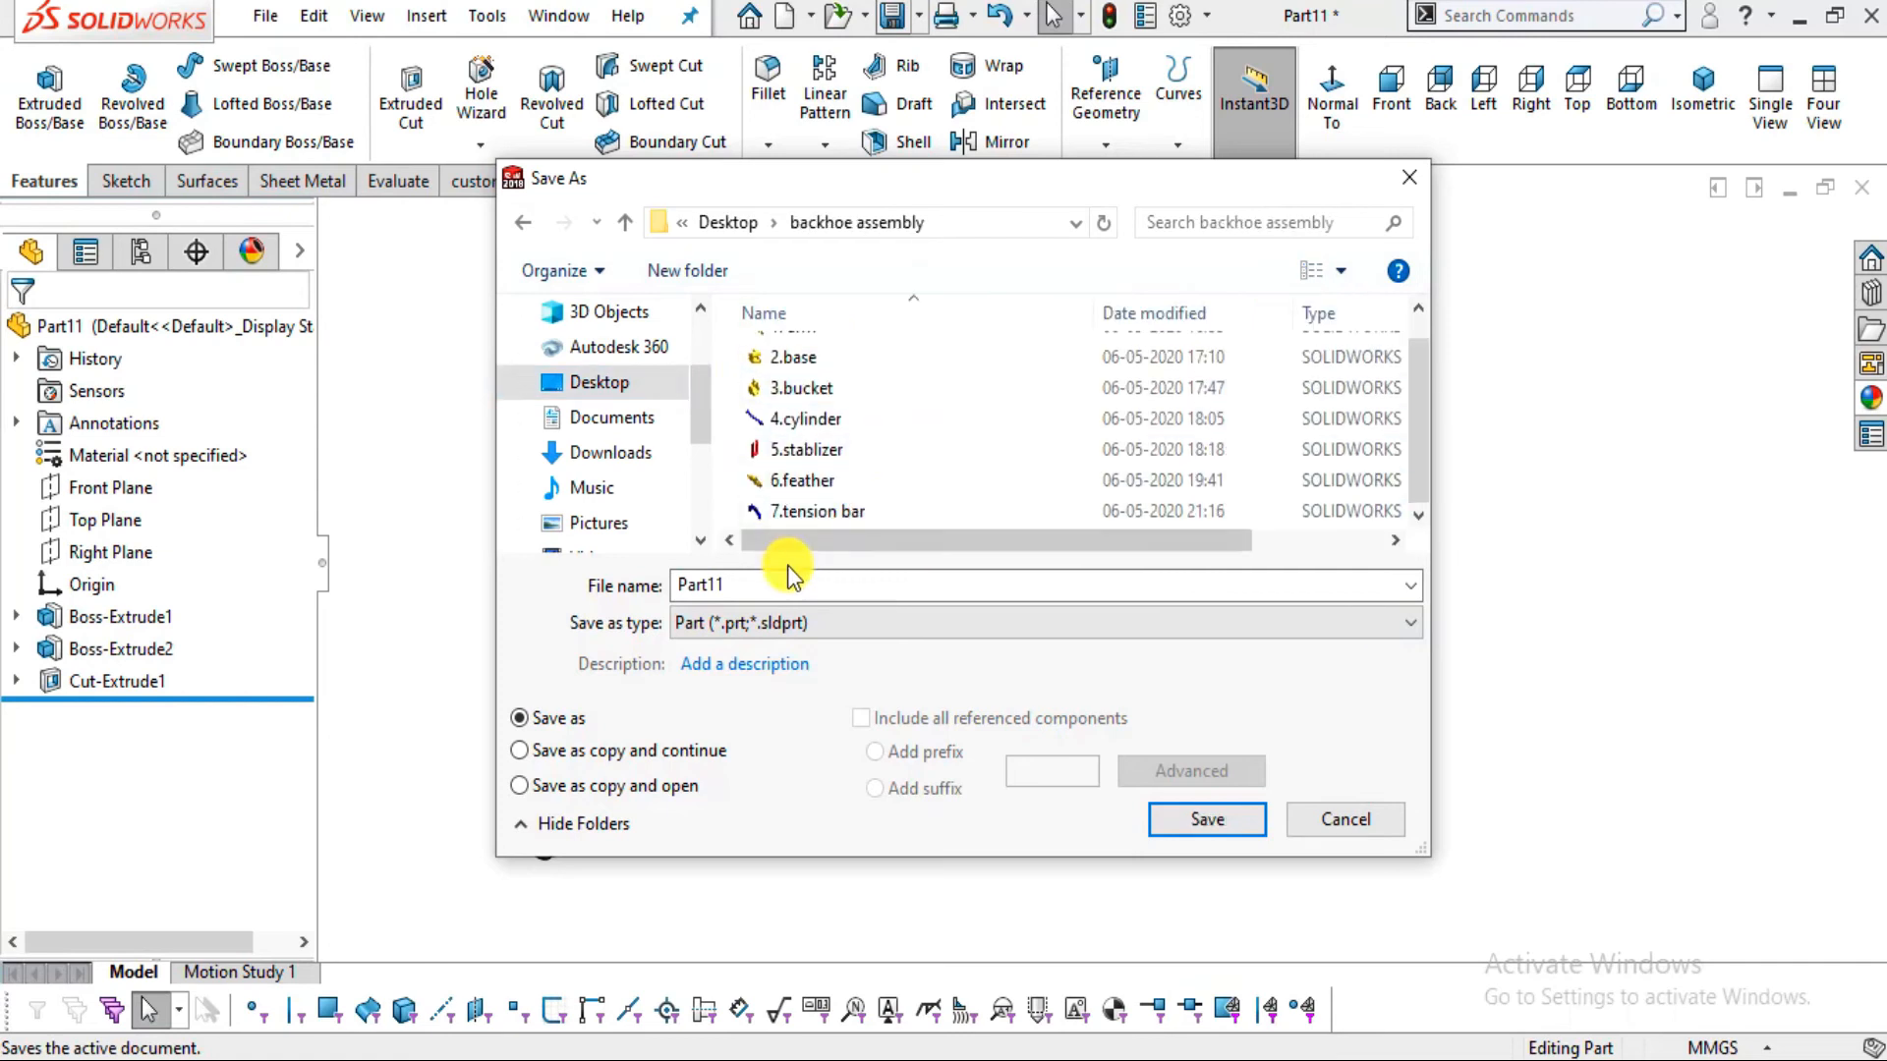
double_click(750, 590)
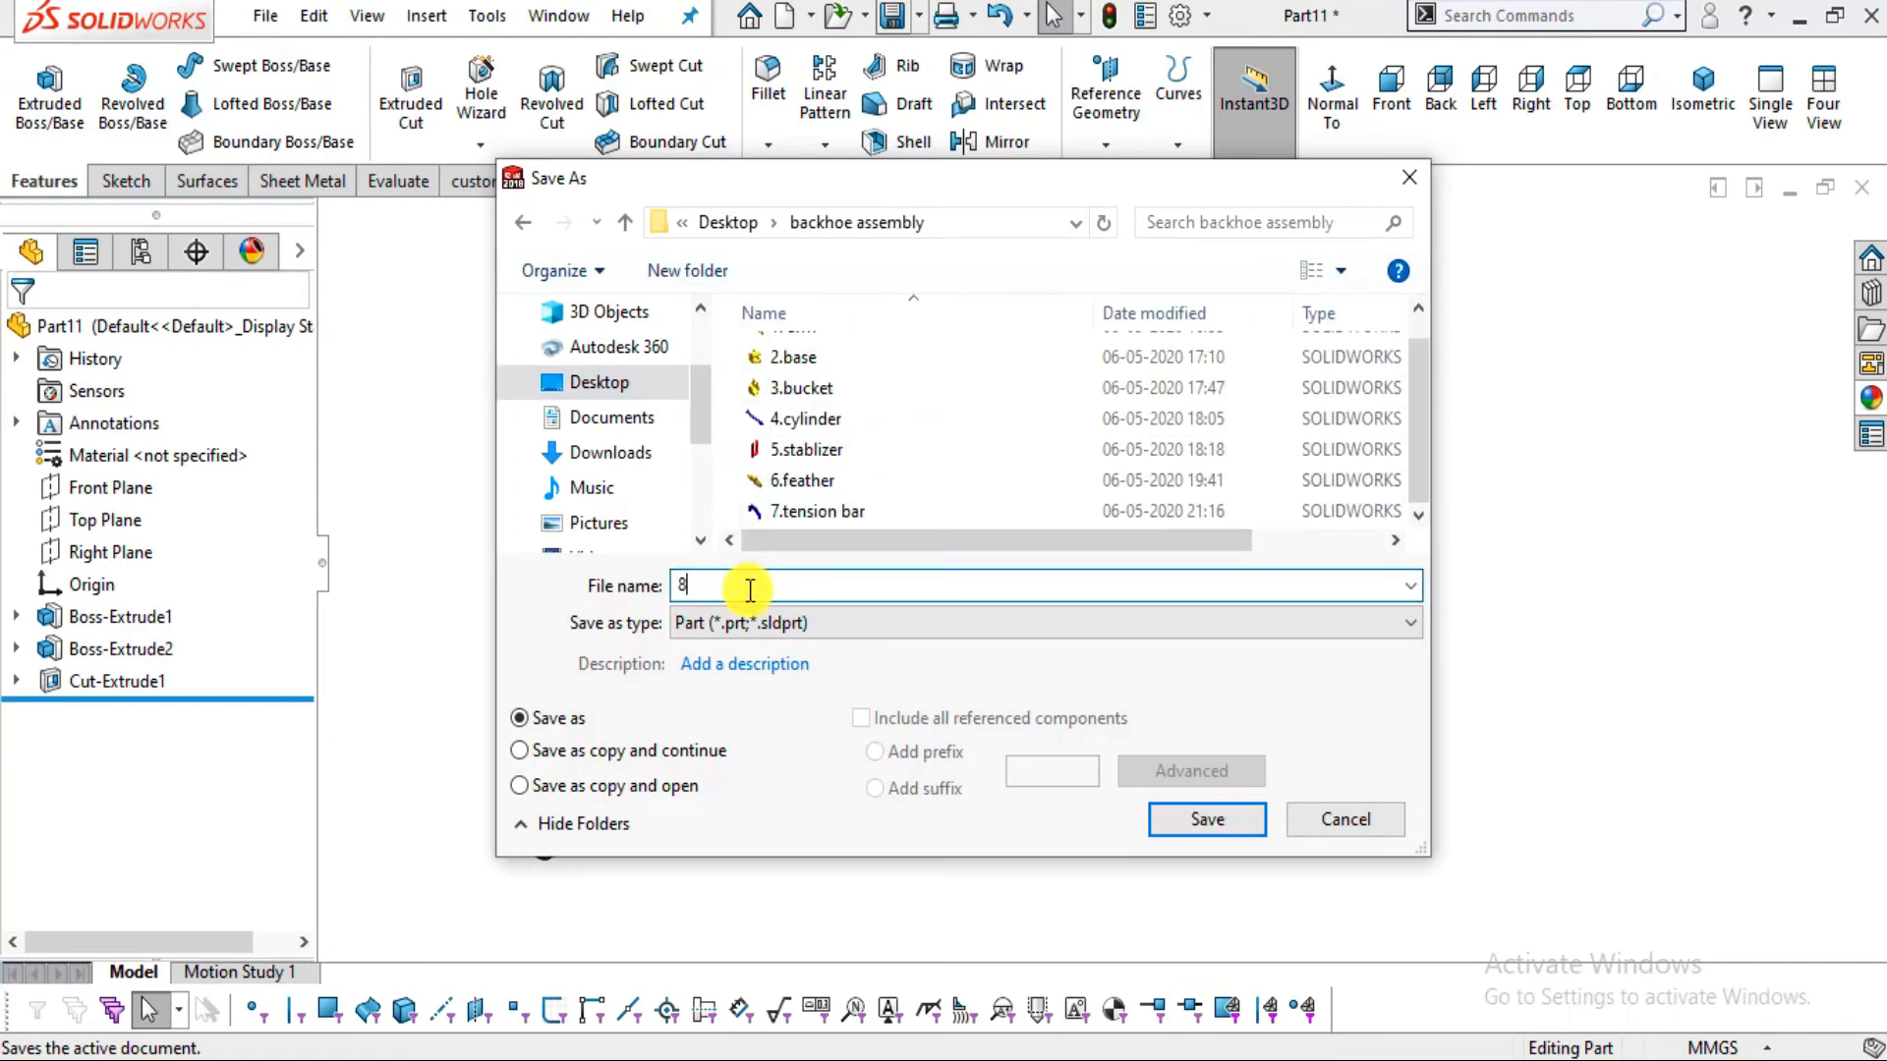
key(alt+Tab)
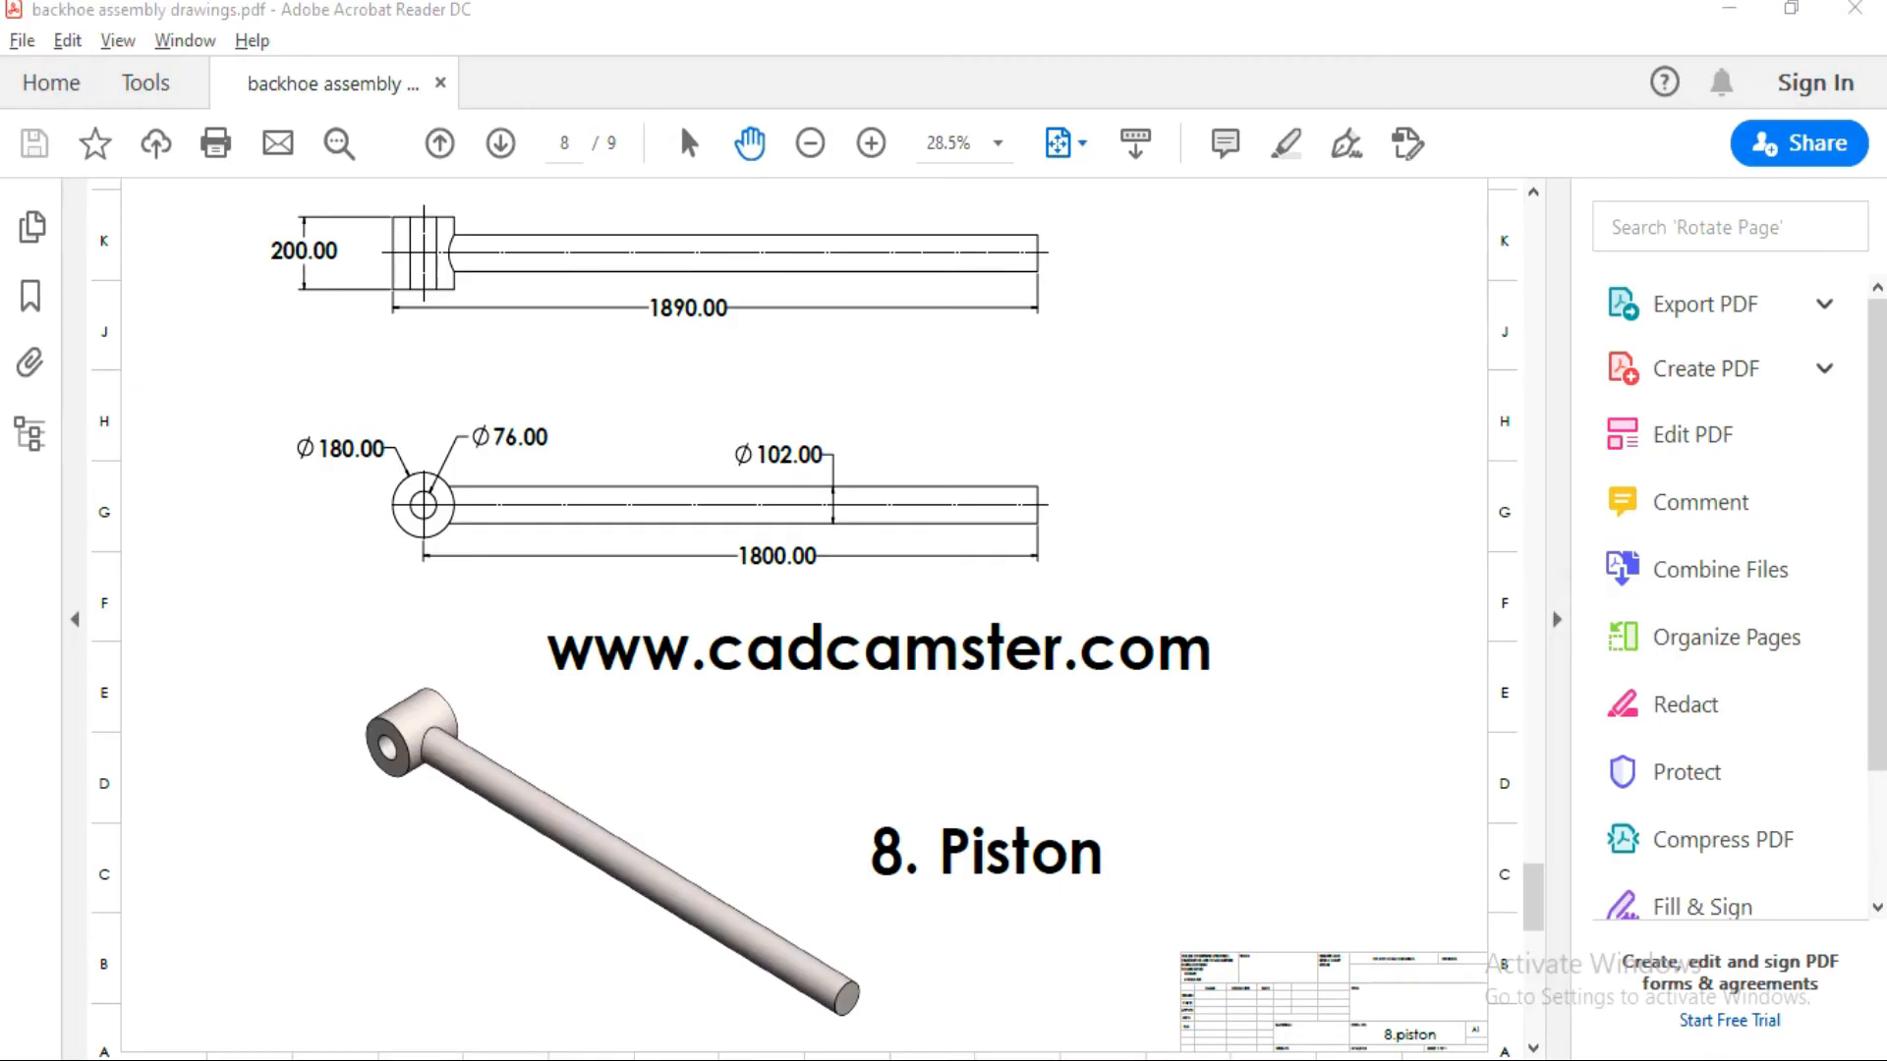
key(alt+Tab)
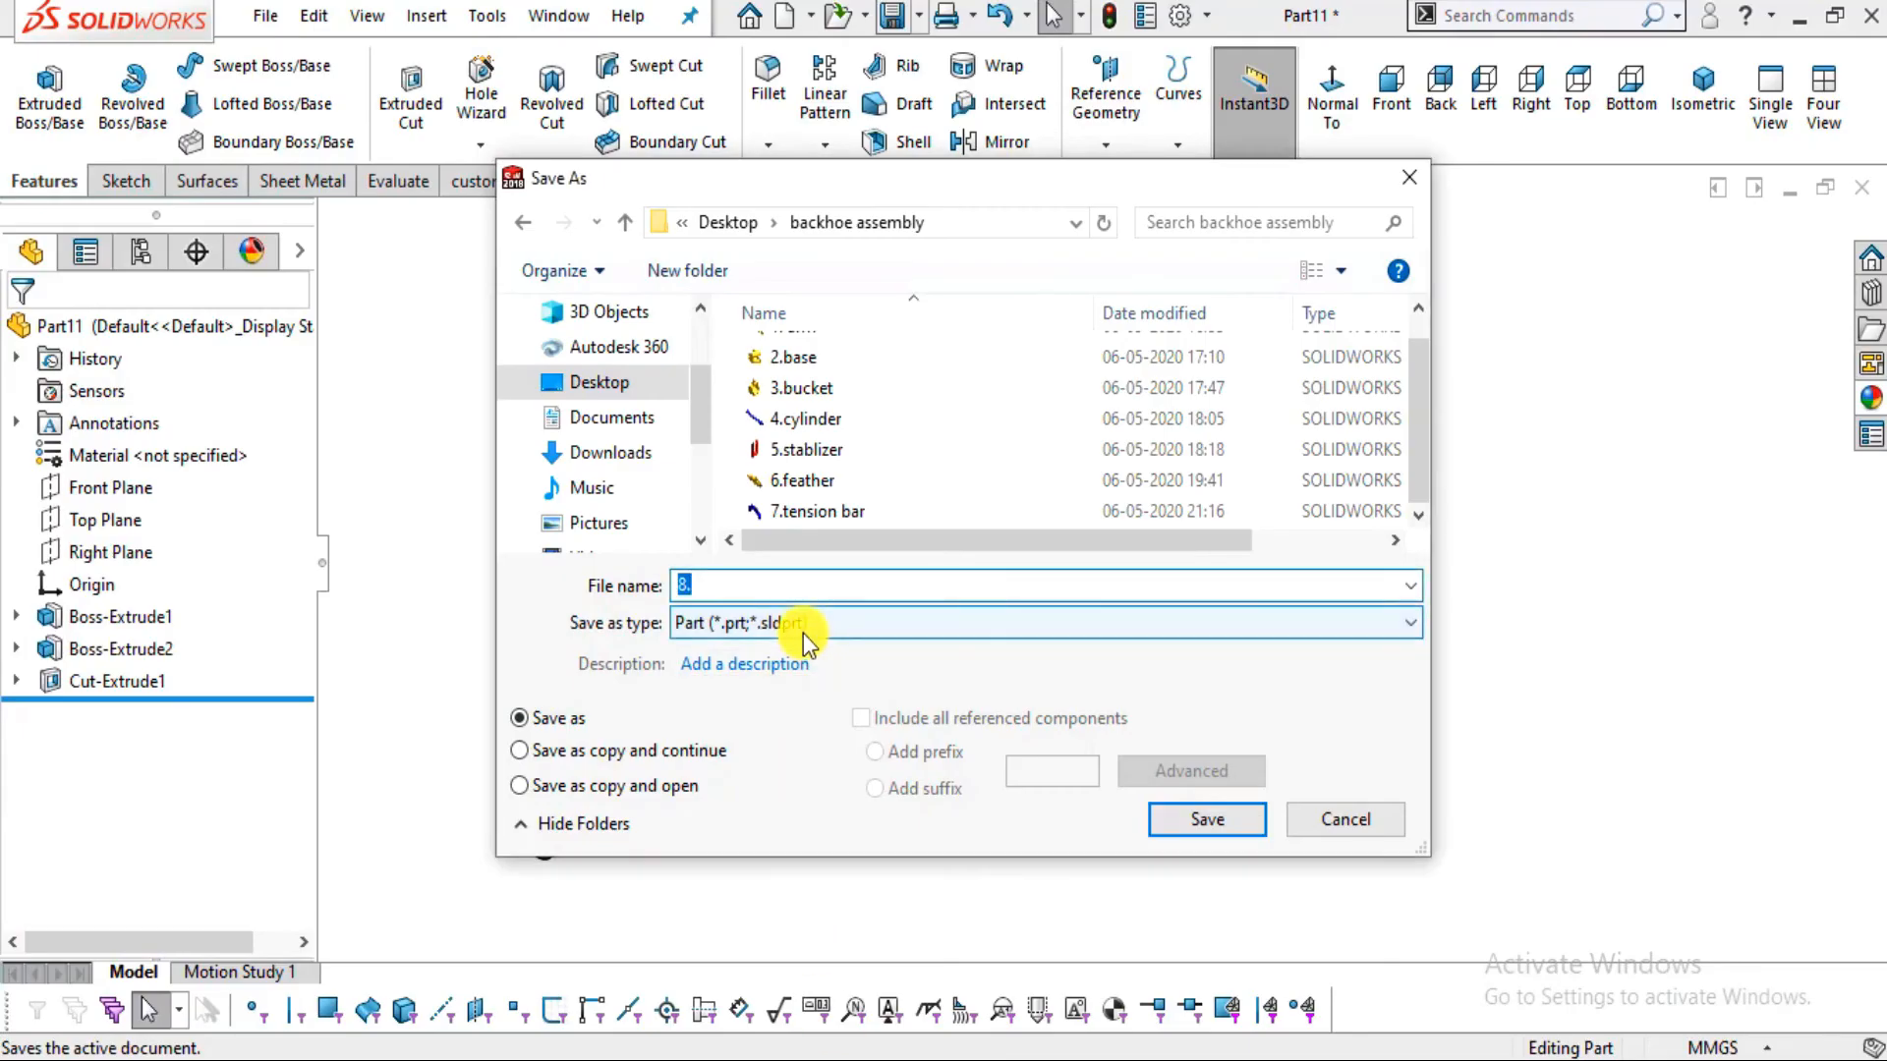
click(817, 580)
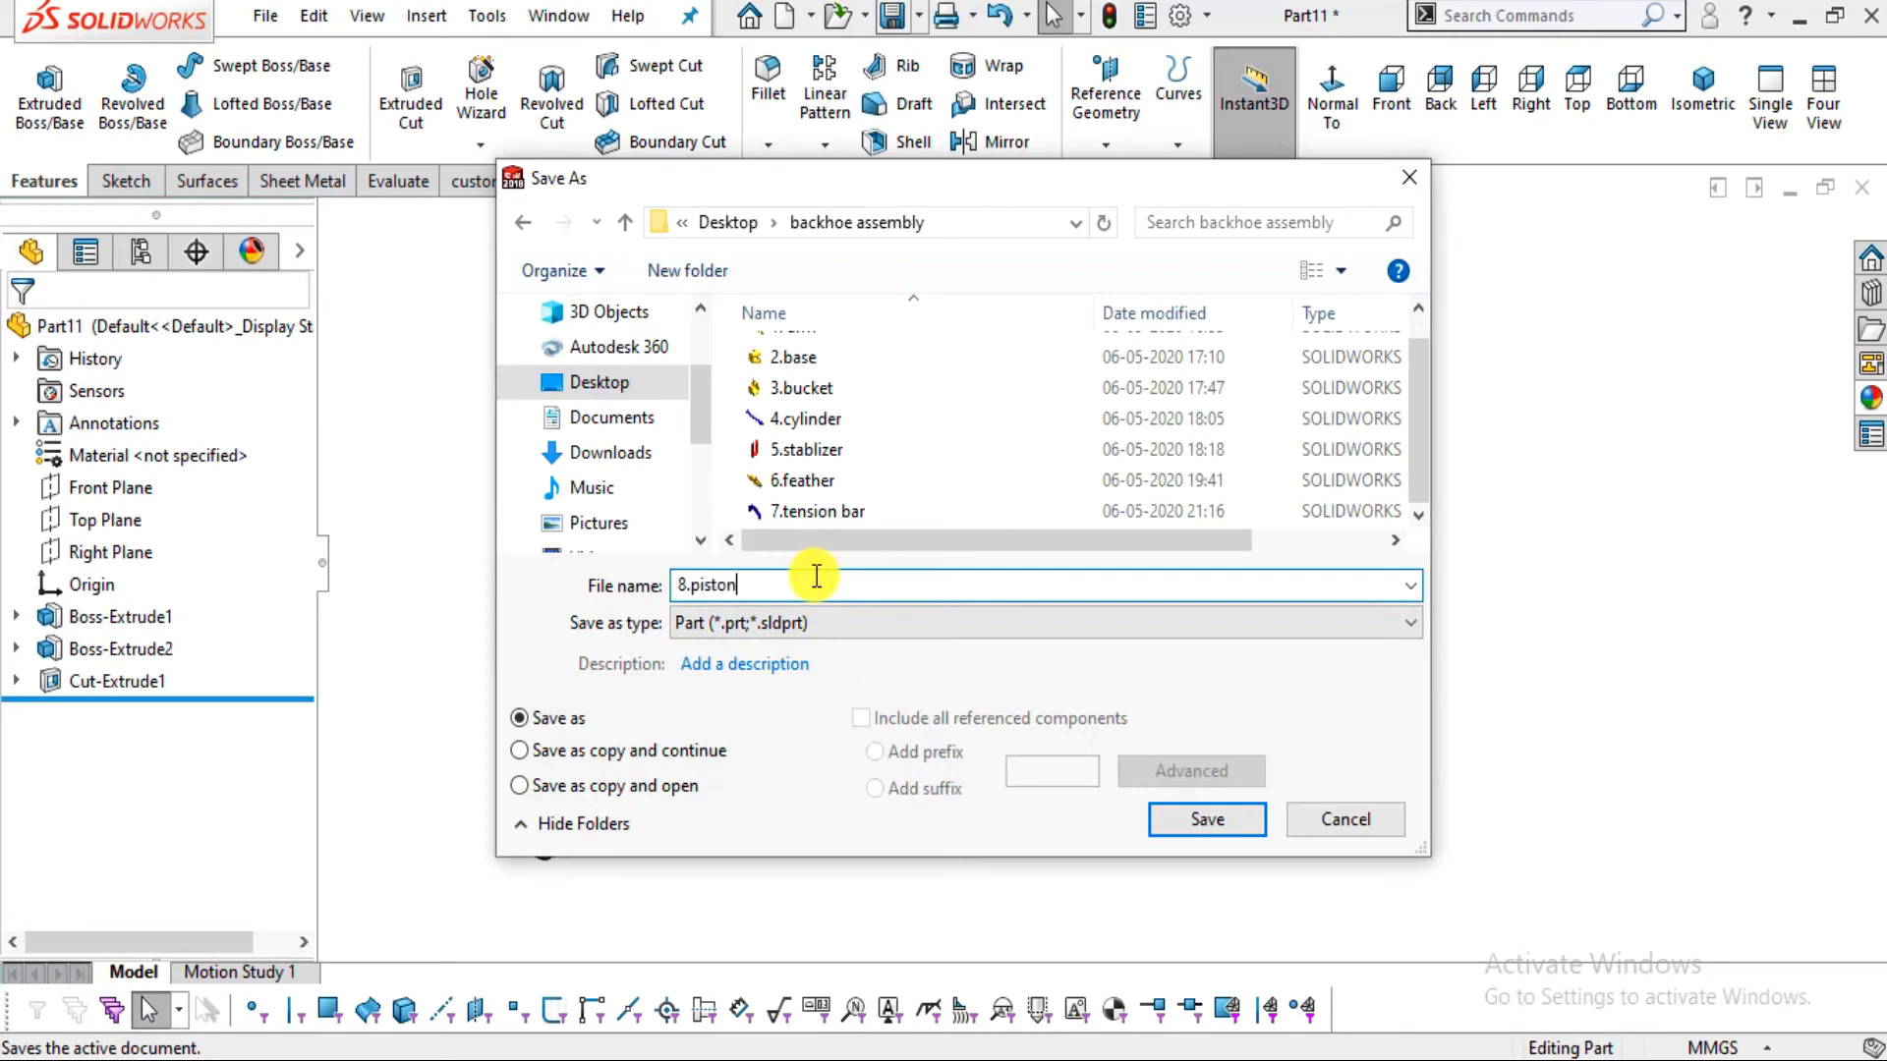
click(1218, 816)
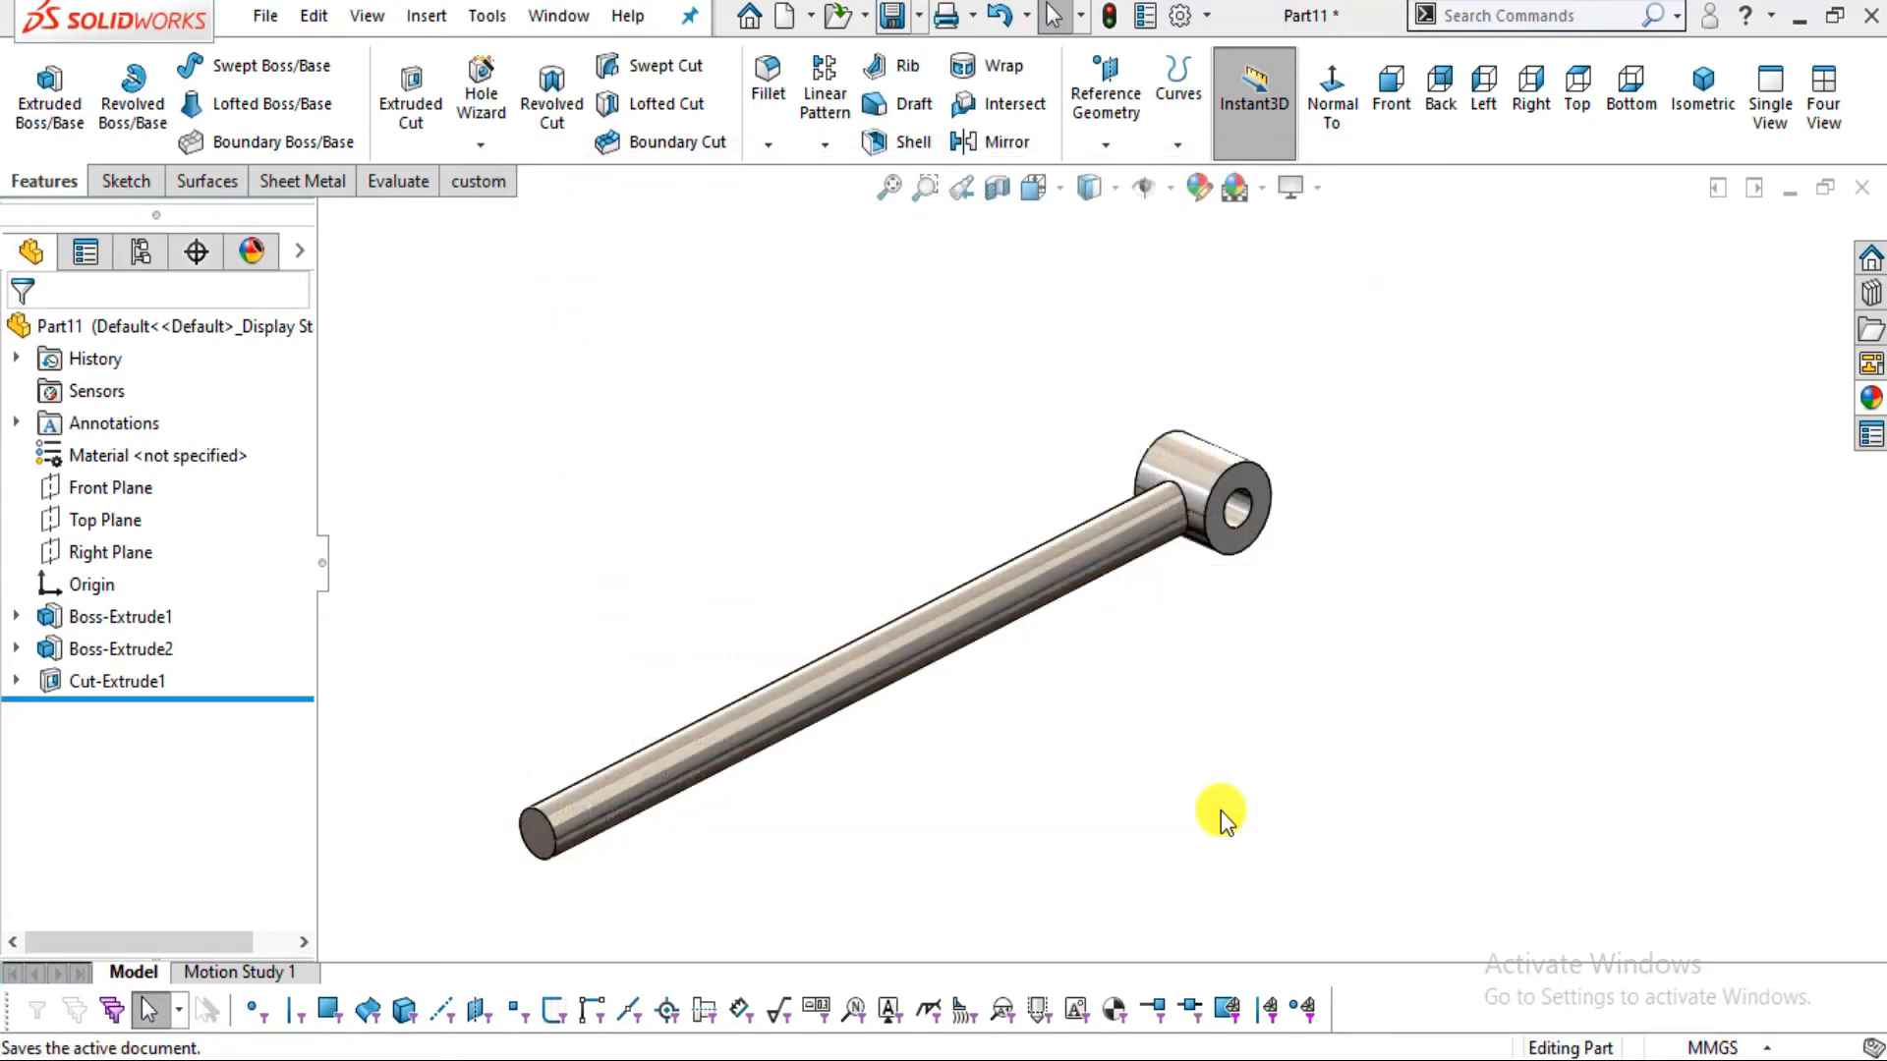
Switch to the PDF drawings in Acrobat Reader and examine the 9. Pin drawing on page 9
click(945, 1059)
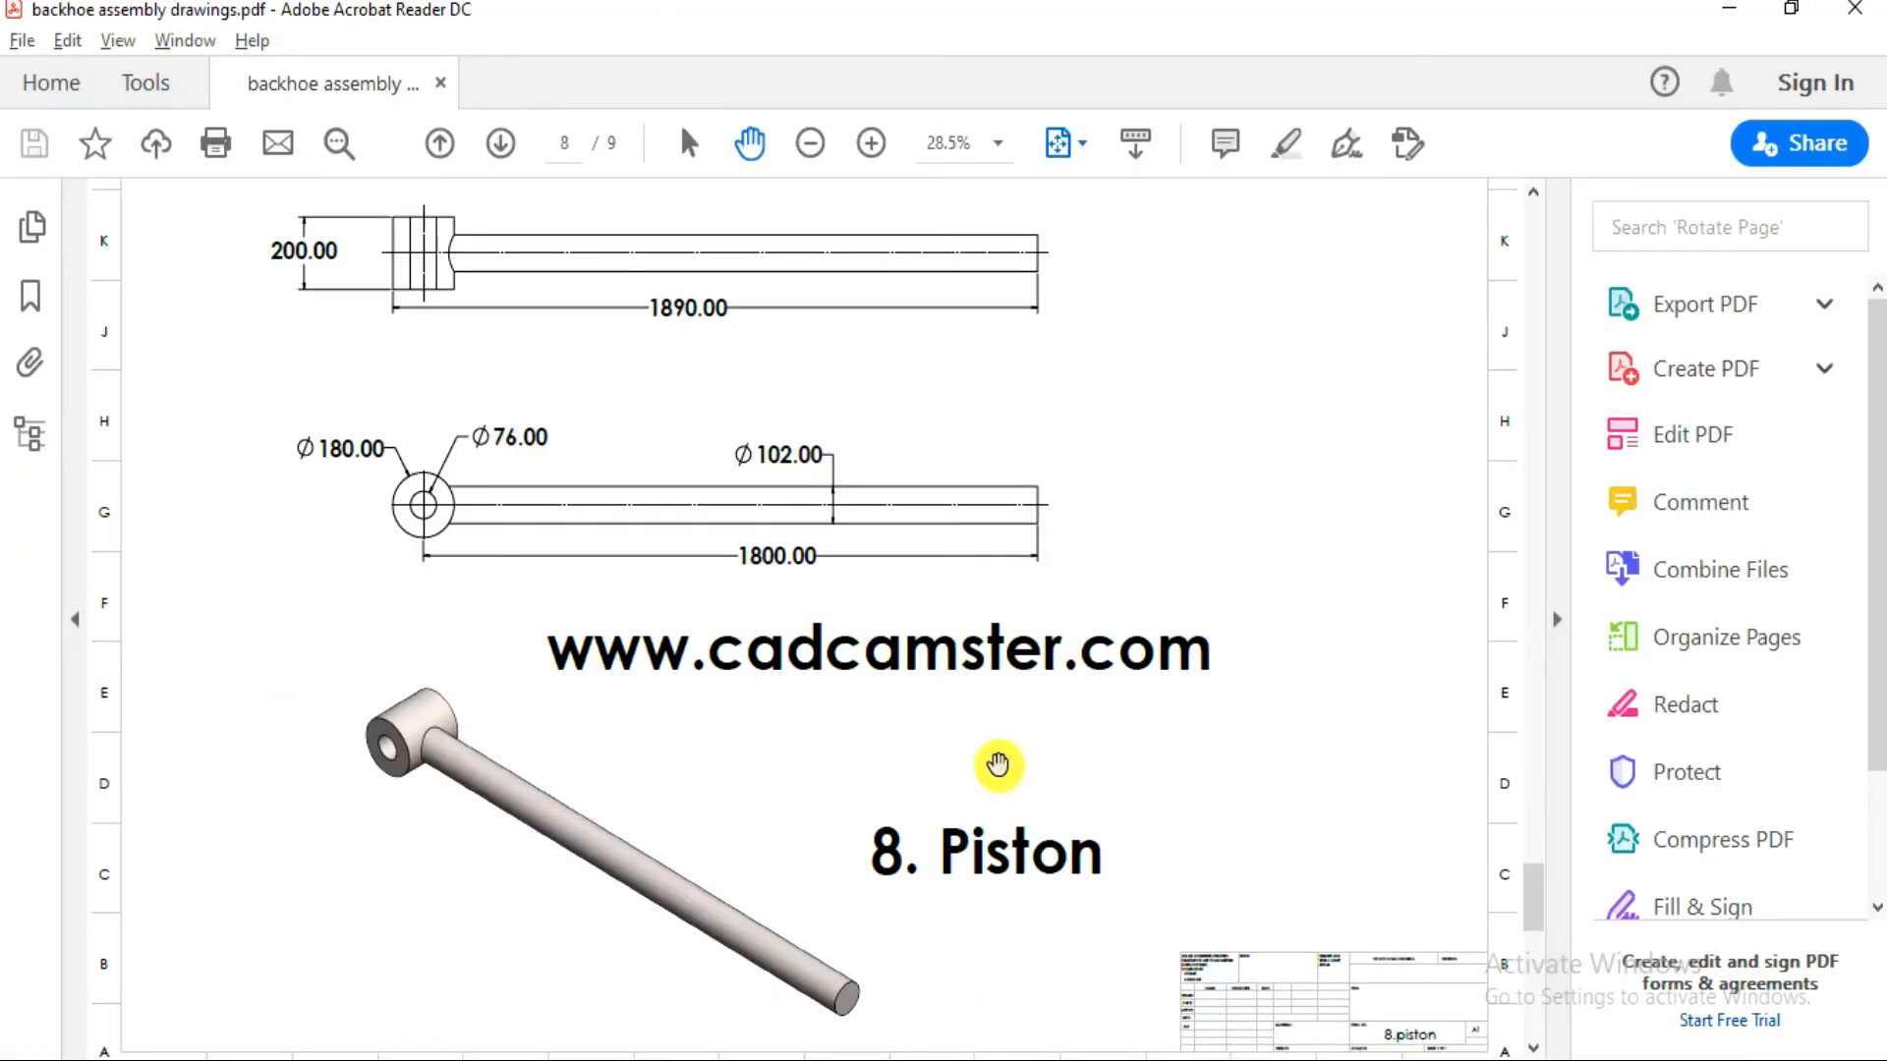
scroll(998, 763, down, 5)
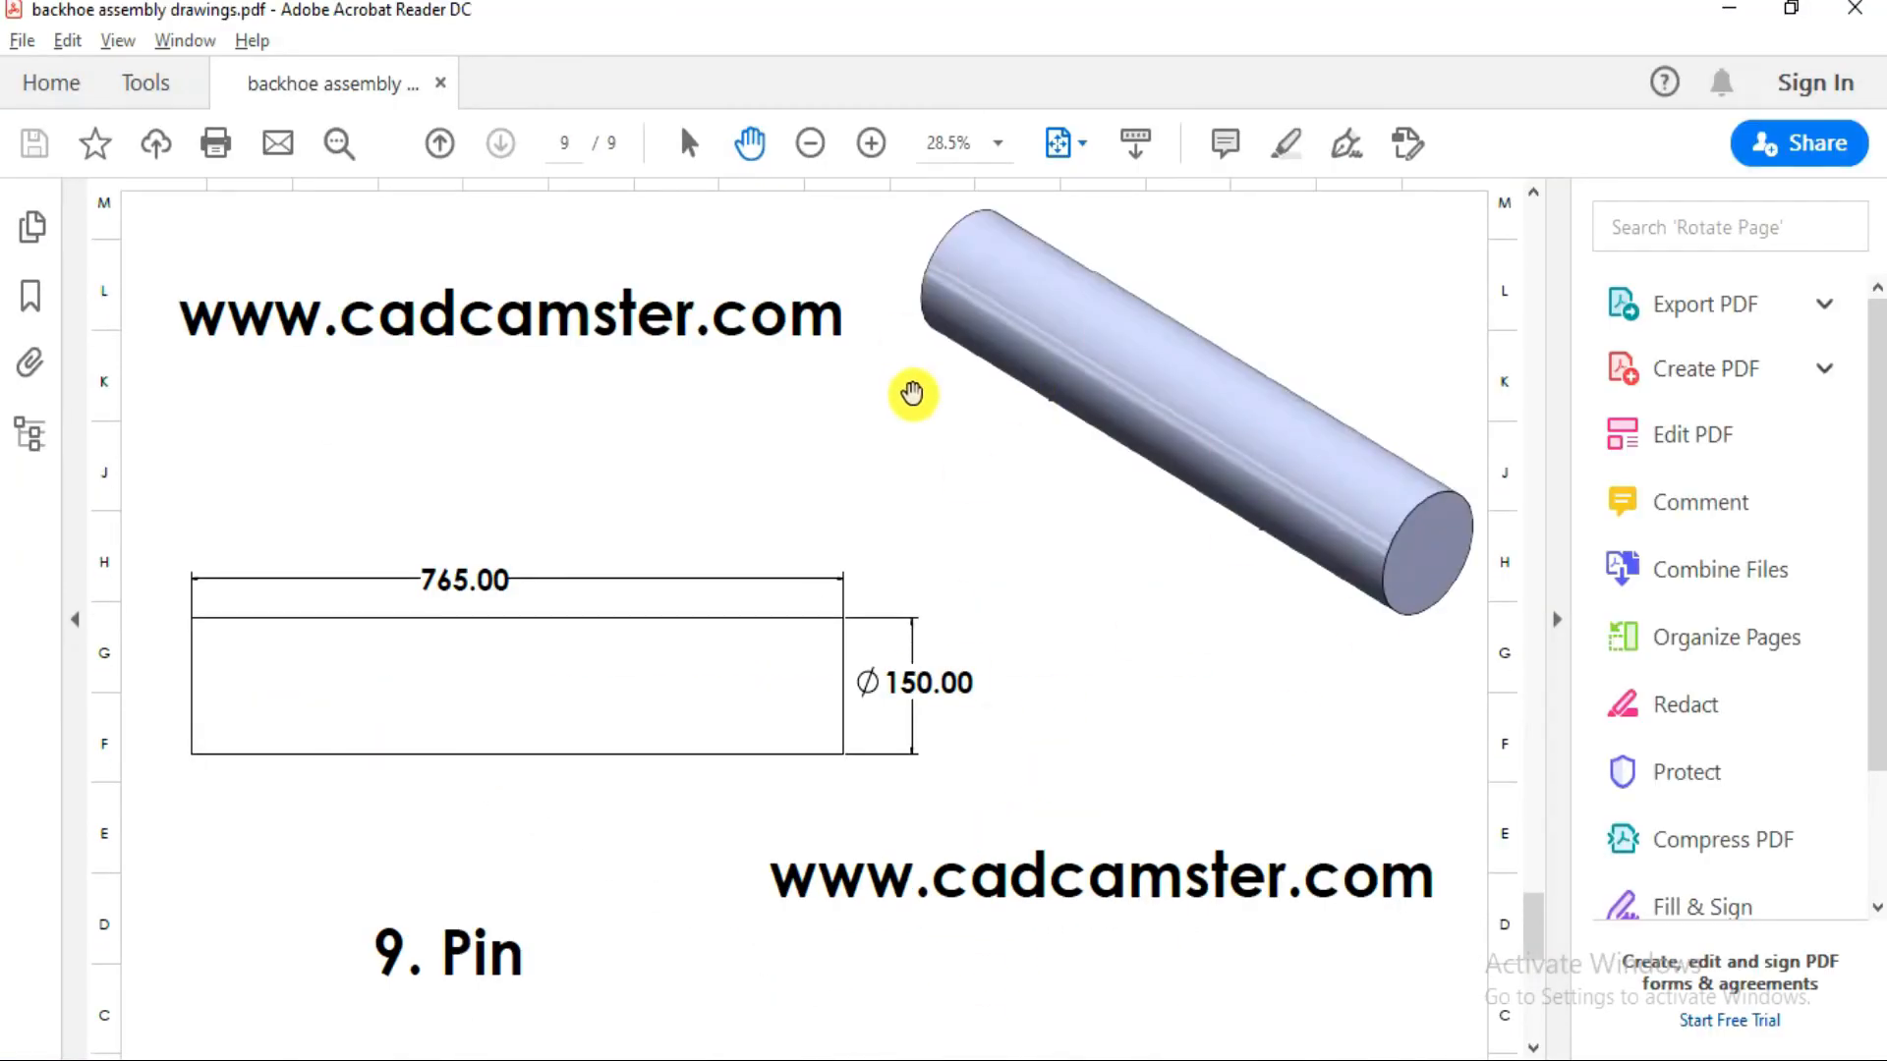
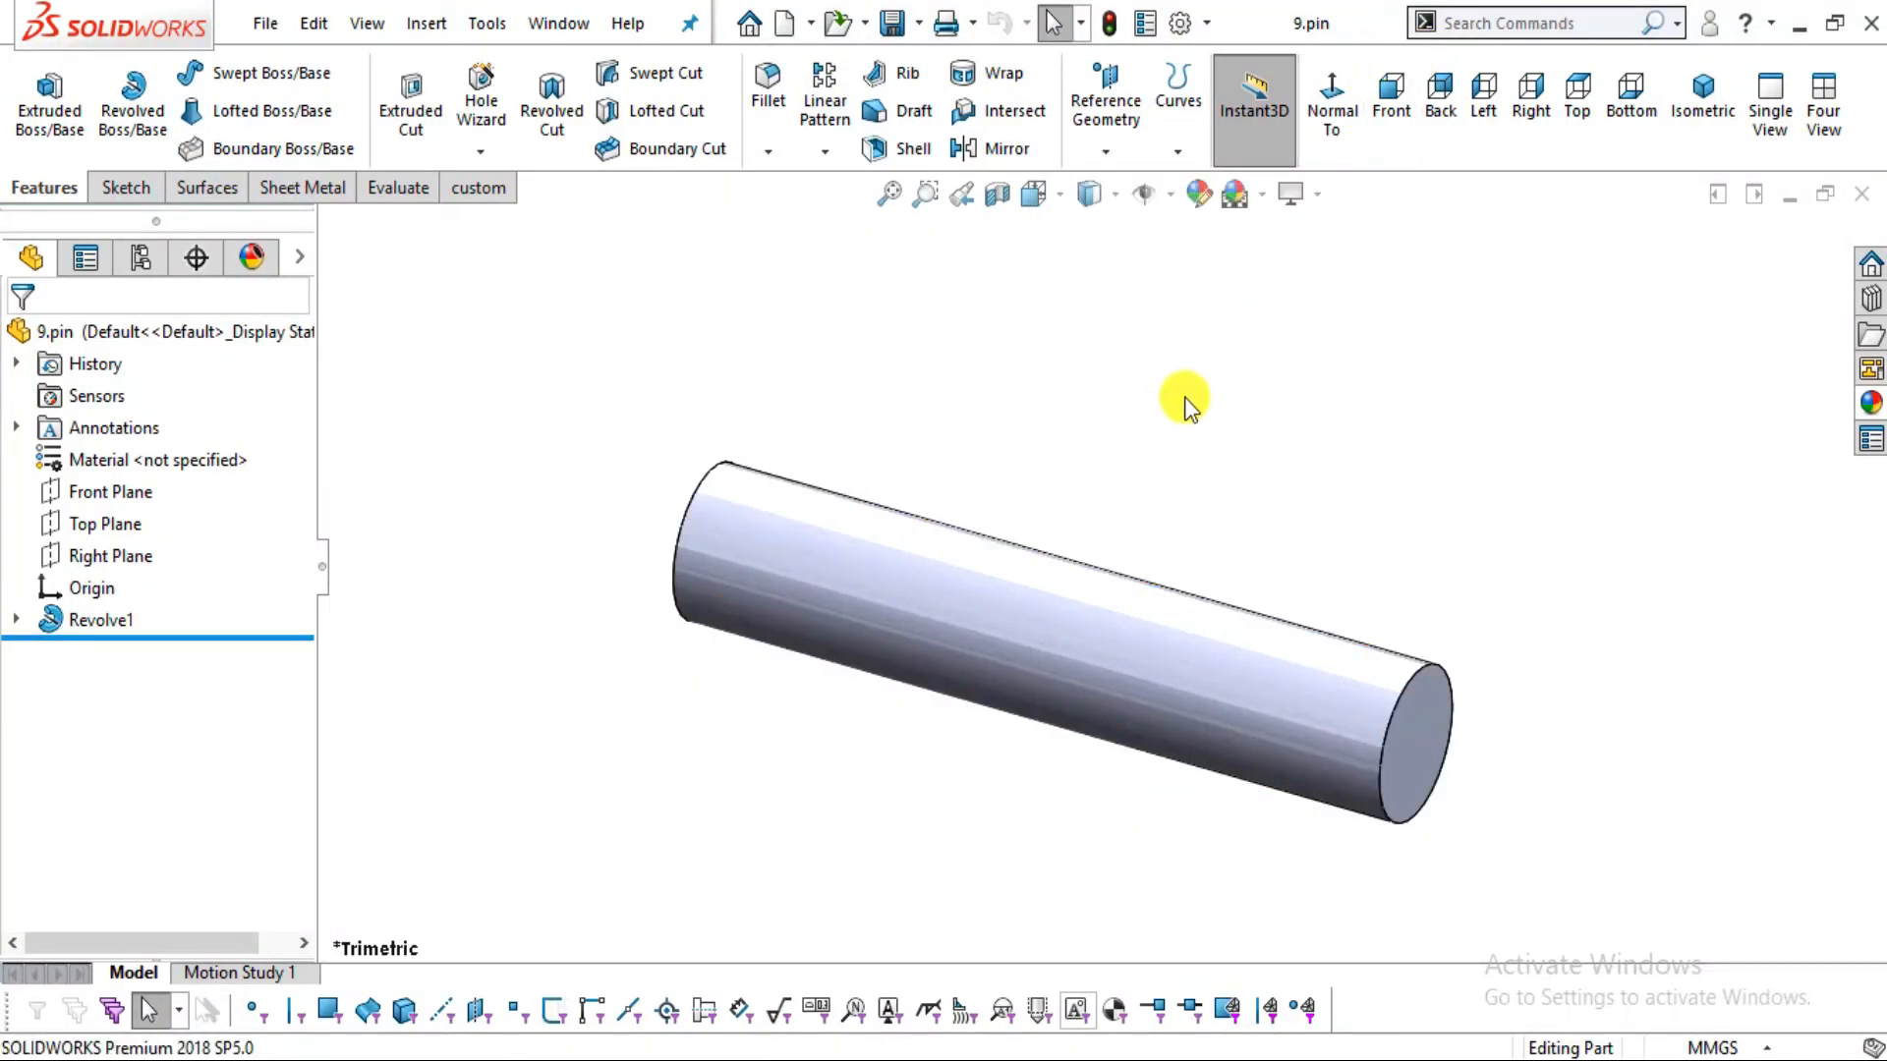
click(906, 1060)
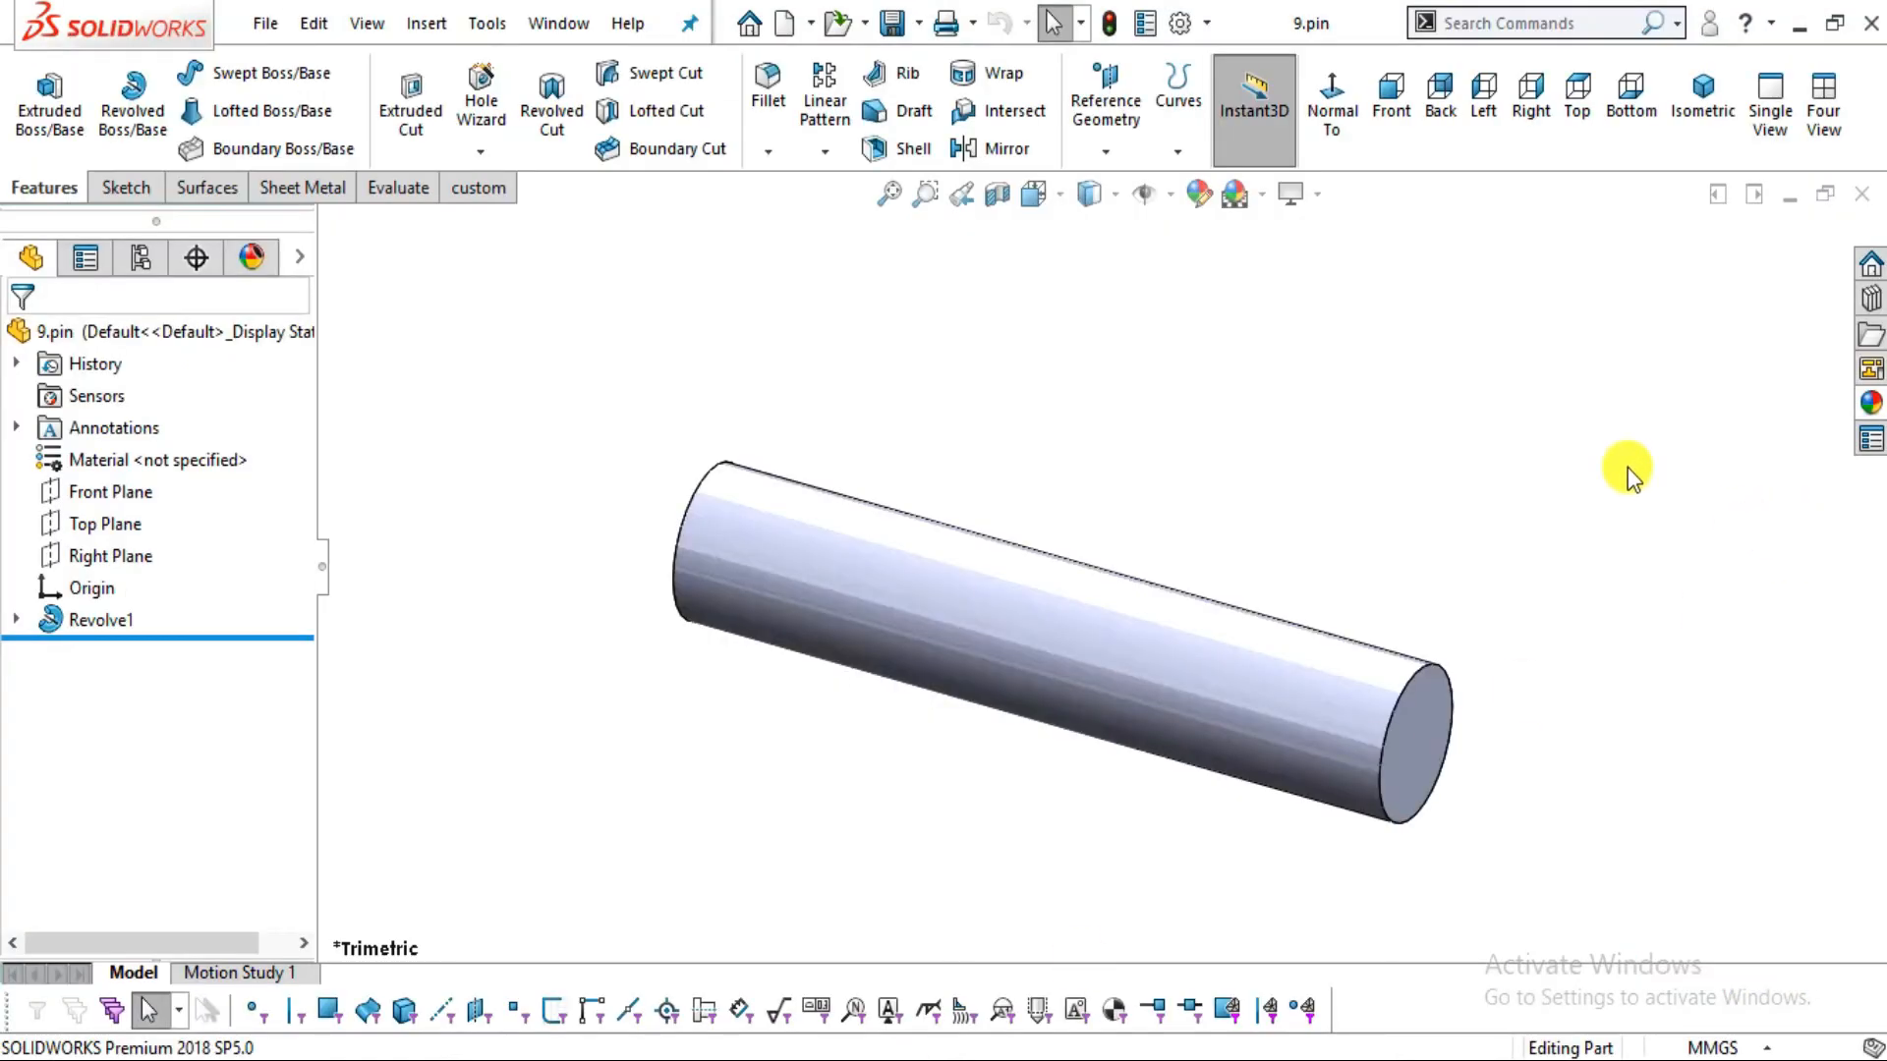
Close the open 9.pin part and create a new part document with a plain white scene
click(1860, 196)
click(259, 24)
click(285, 67)
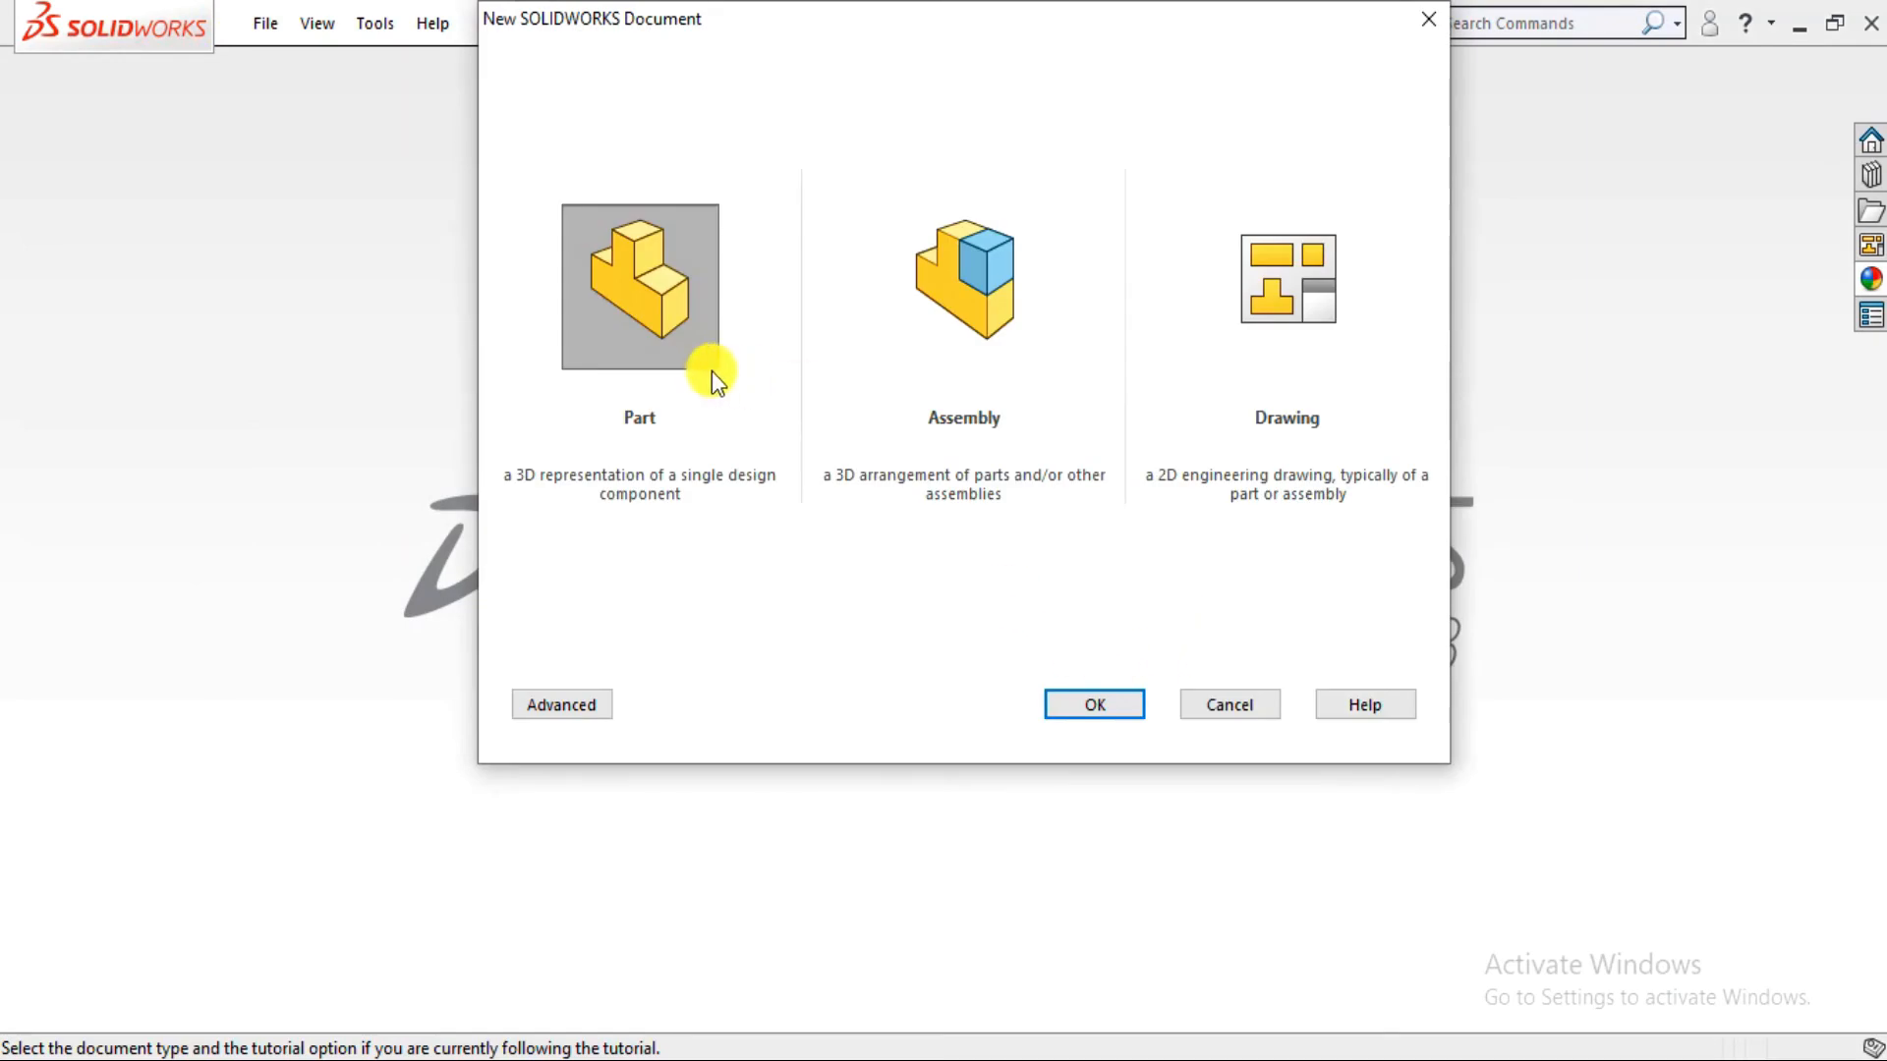
click(1113, 712)
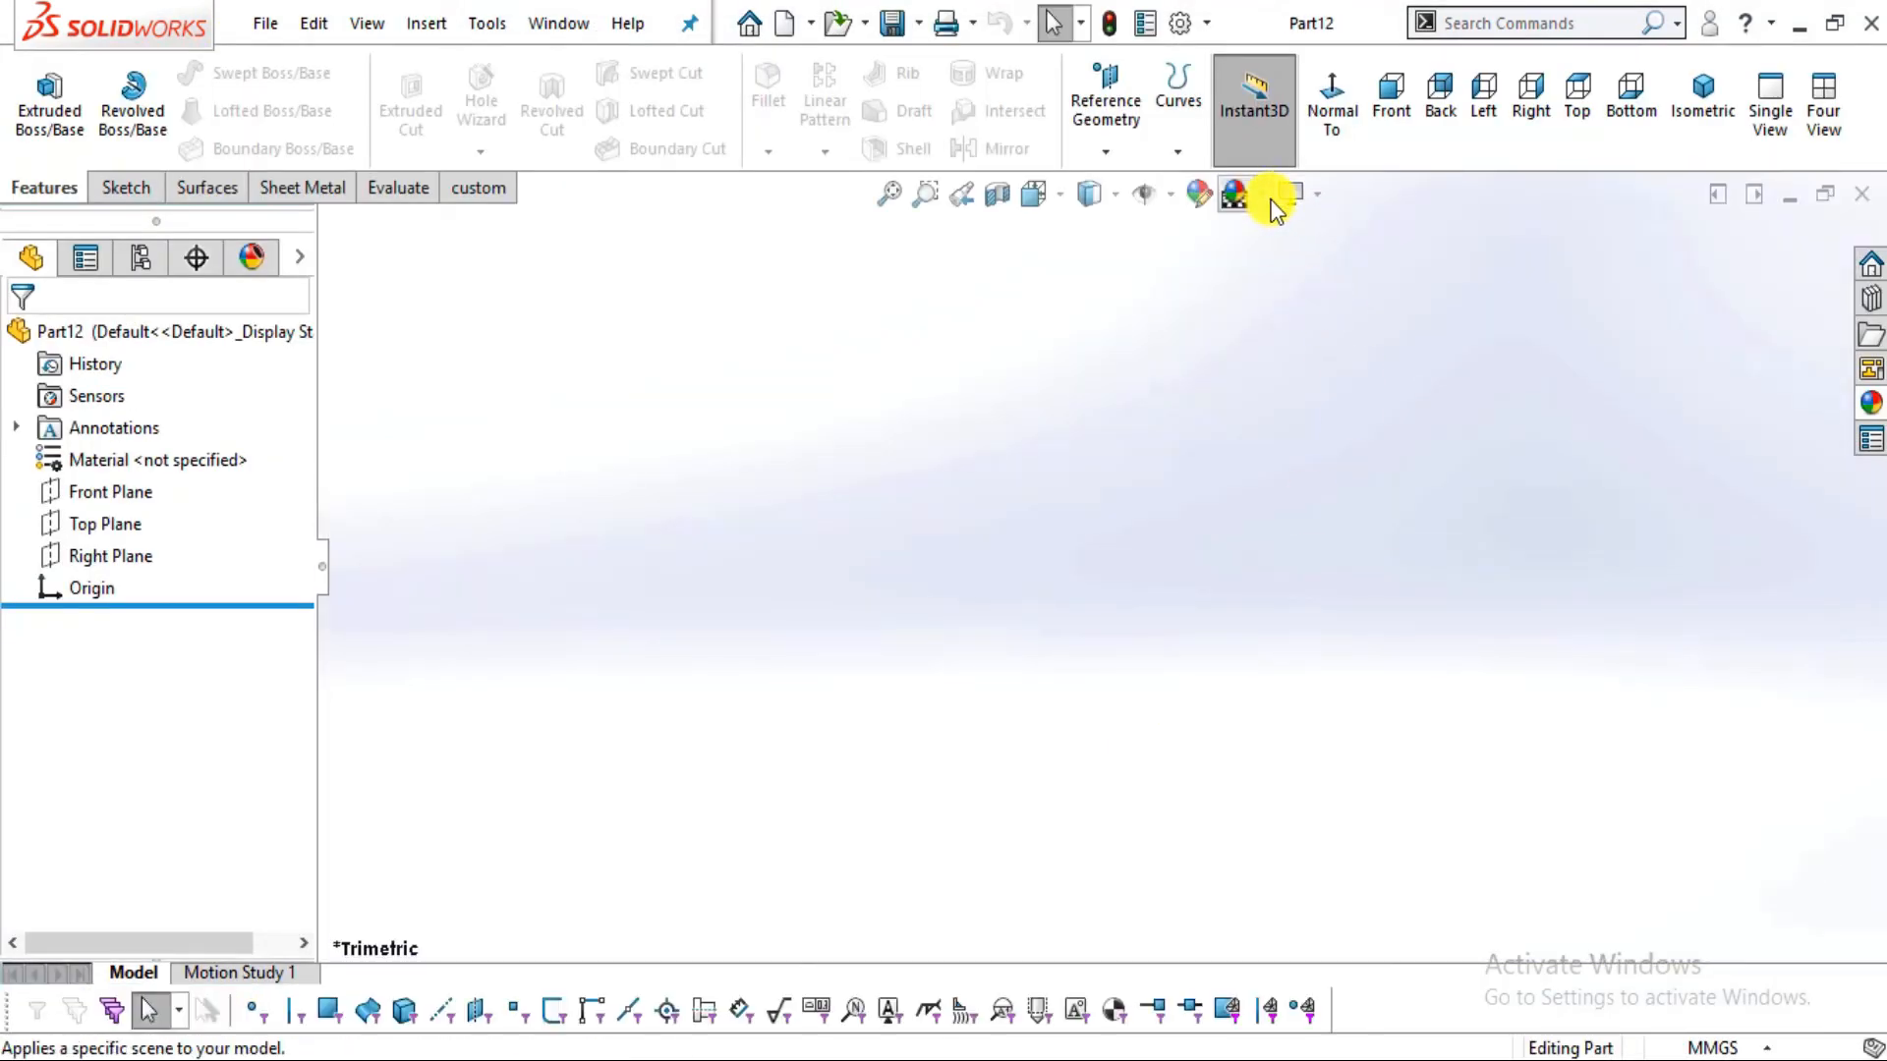
click(1268, 197)
click(1348, 84)
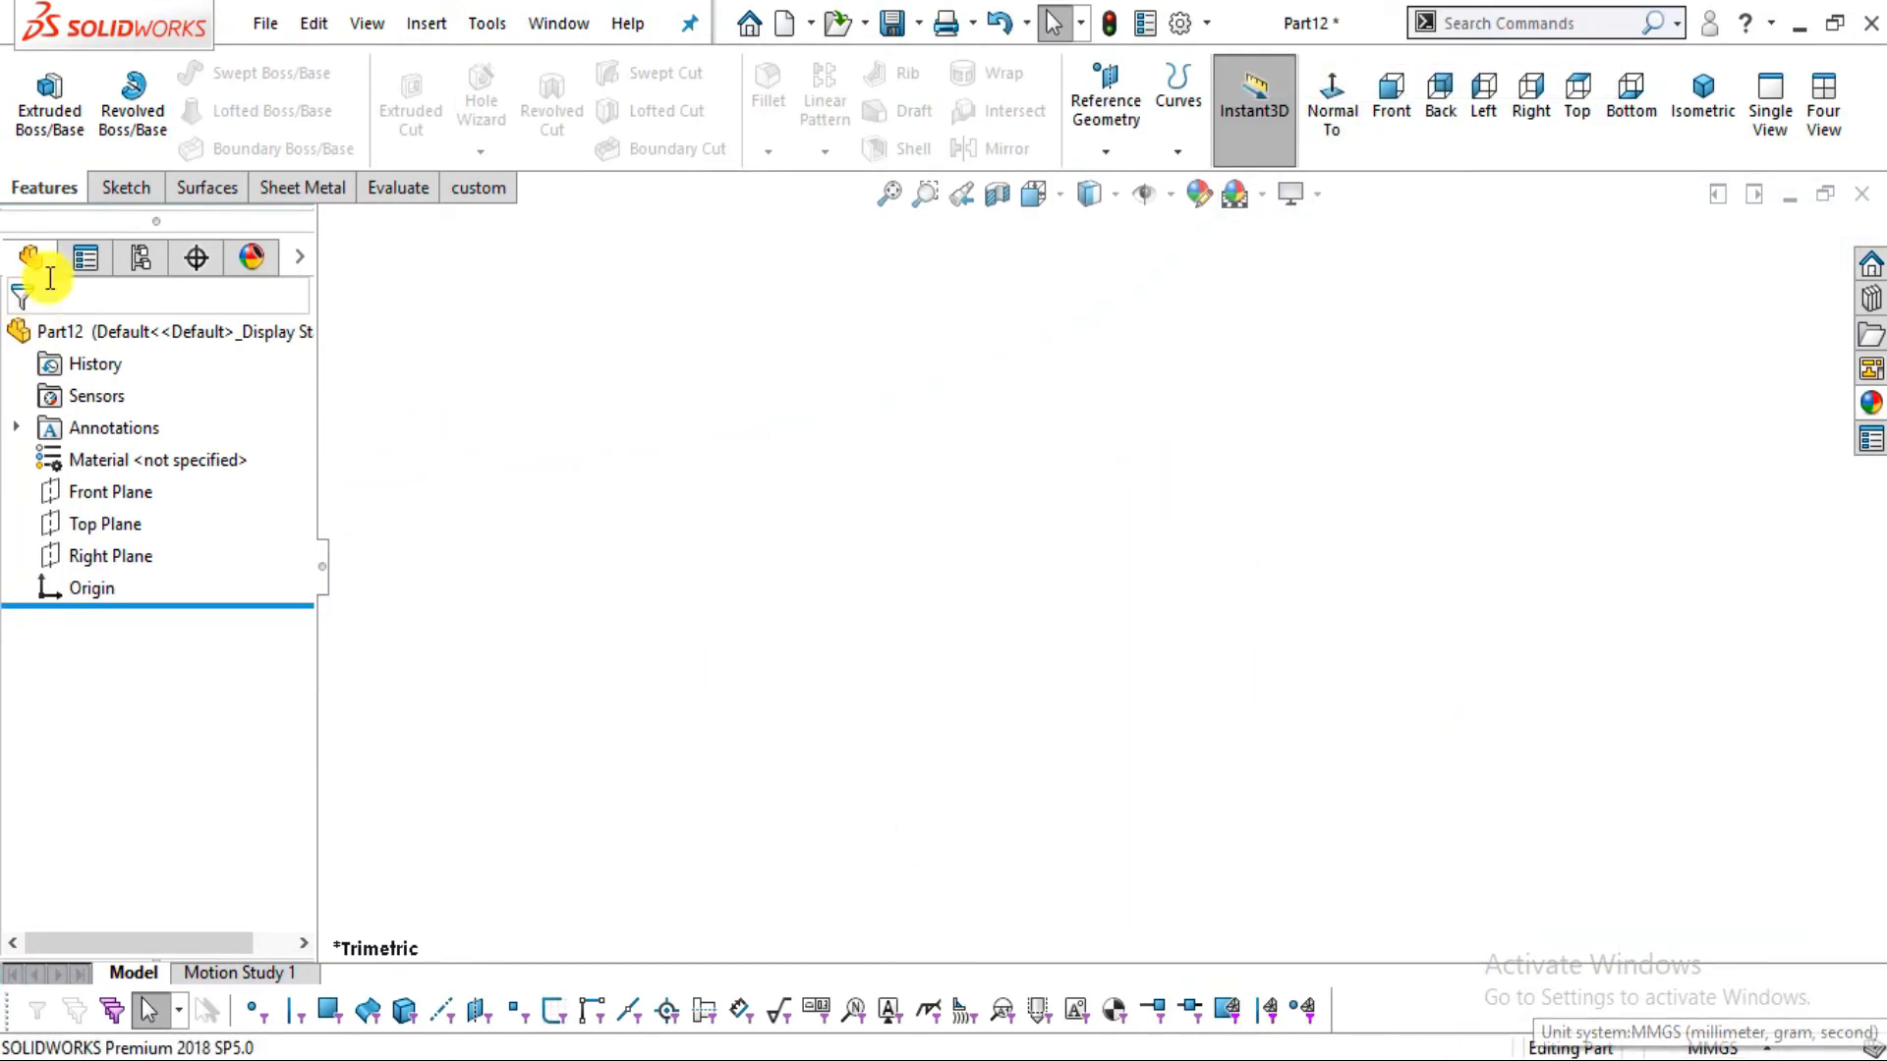
Start a sketch on the Front Plane for an extruded boss and draw a circle centred on the origin
click(139, 195)
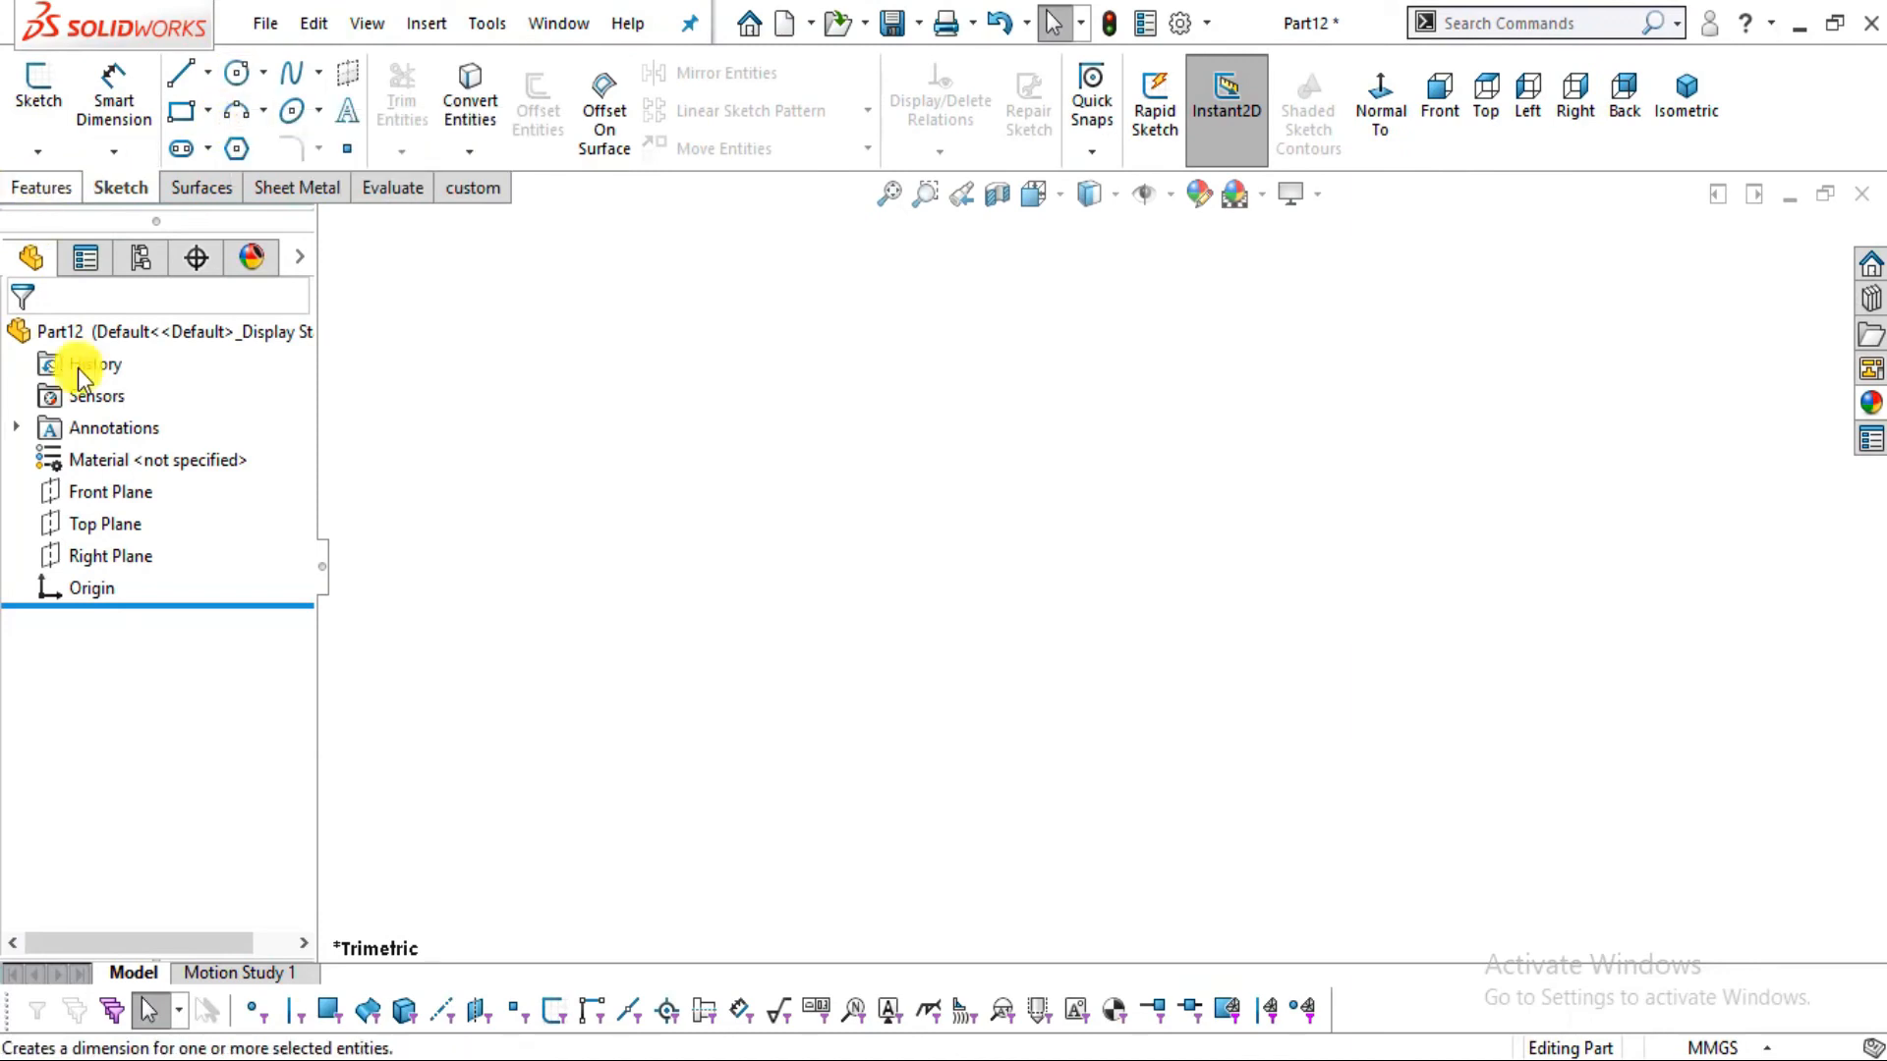
click(103, 493)
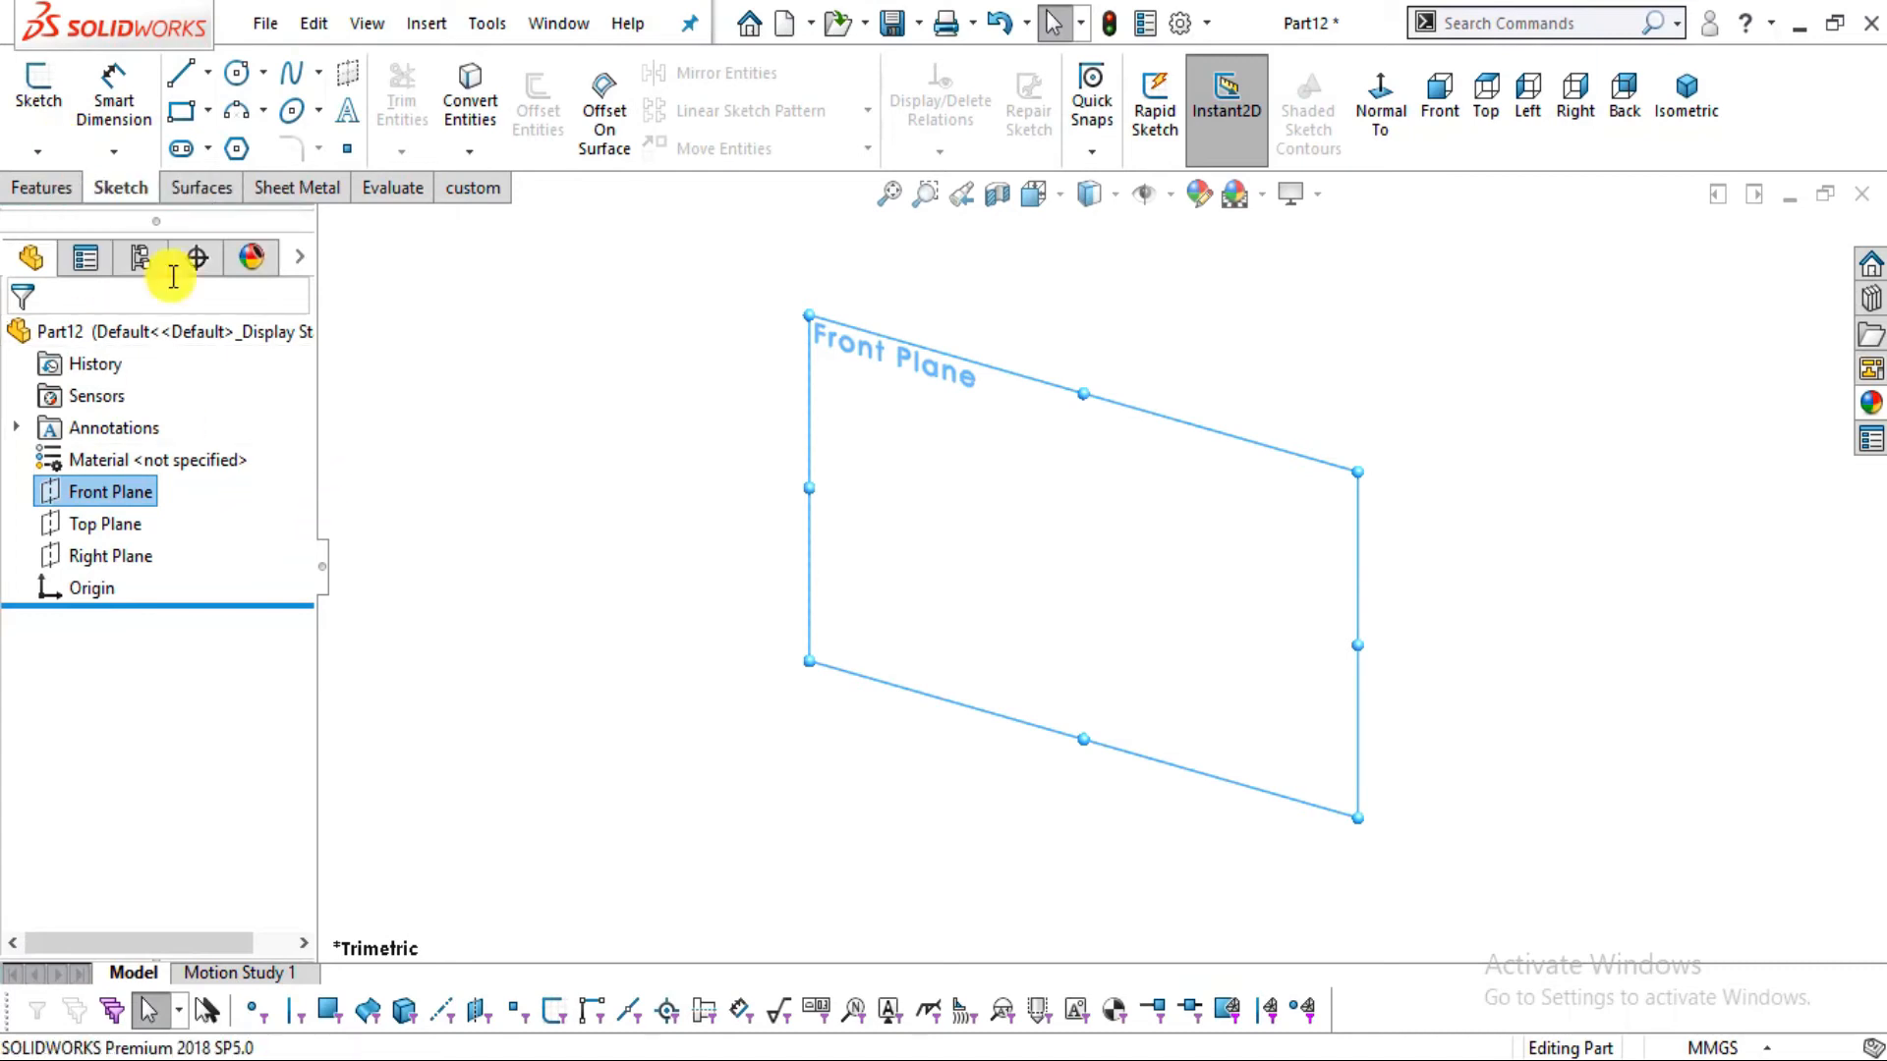
click(24, 188)
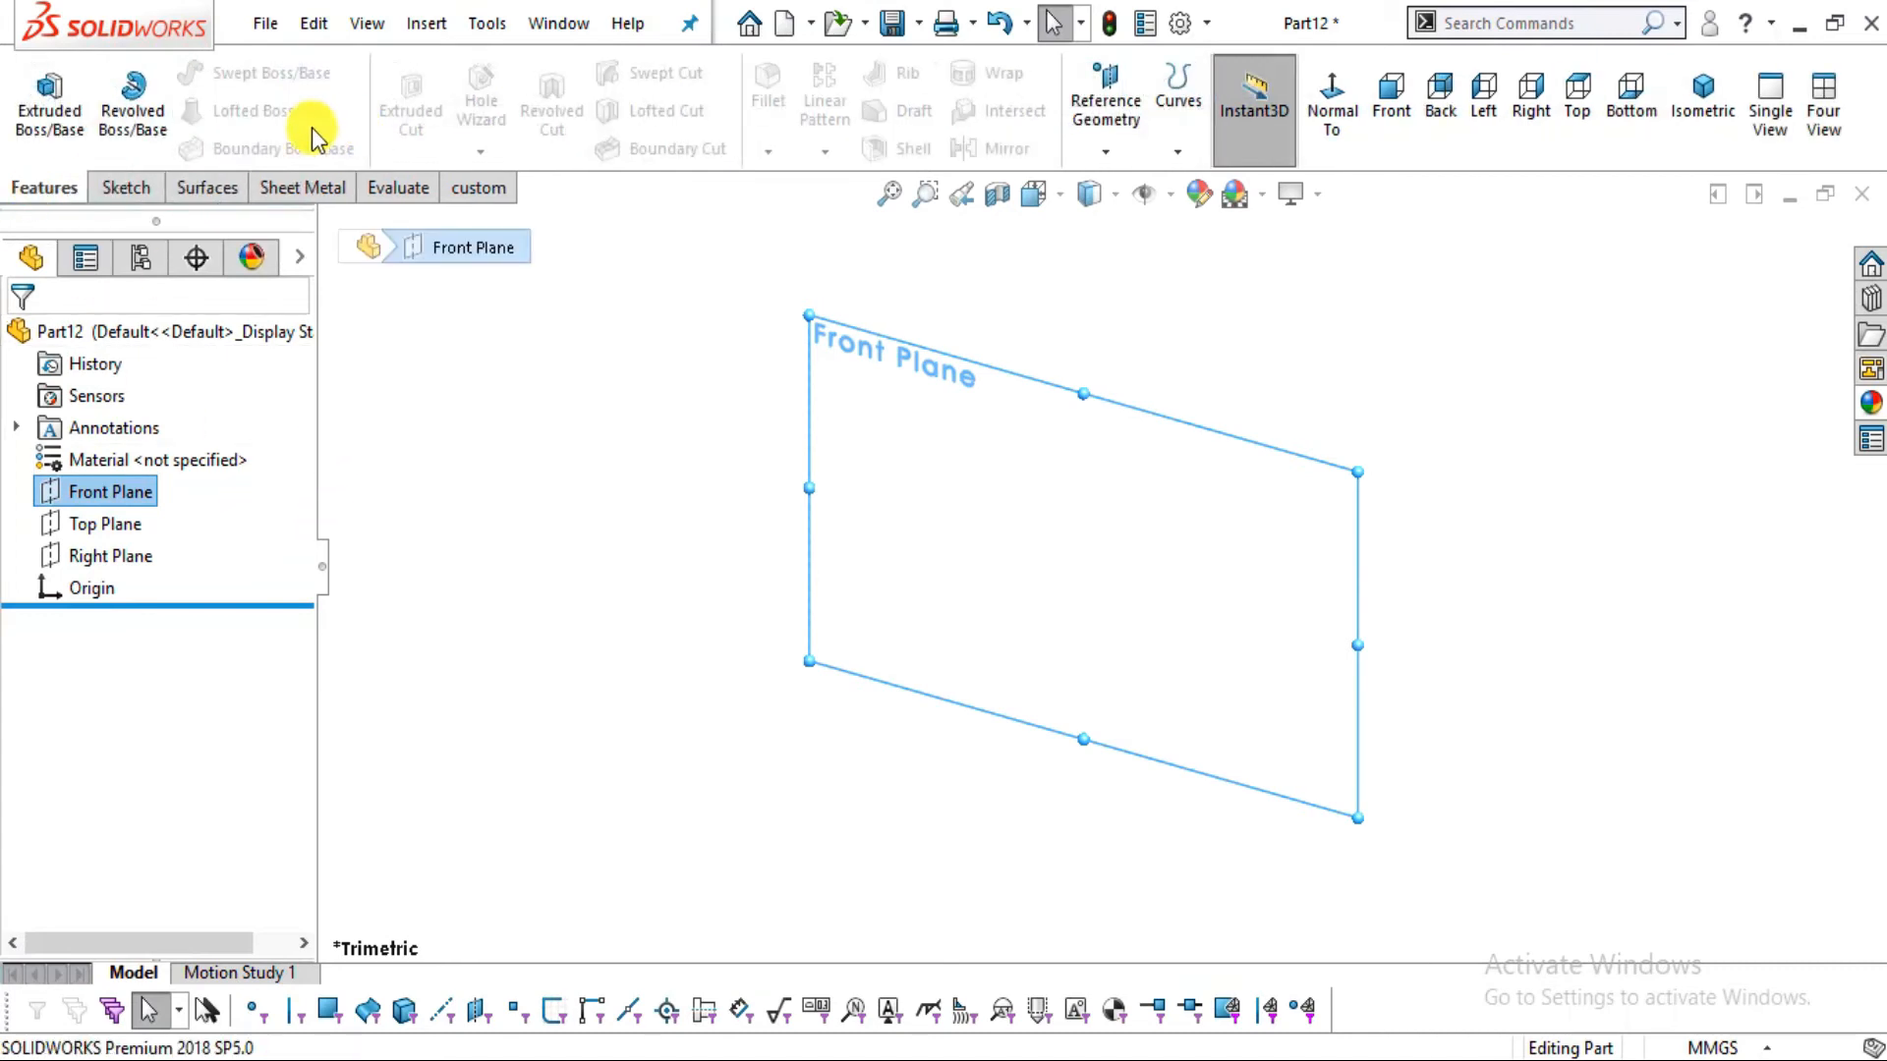
click(68, 140)
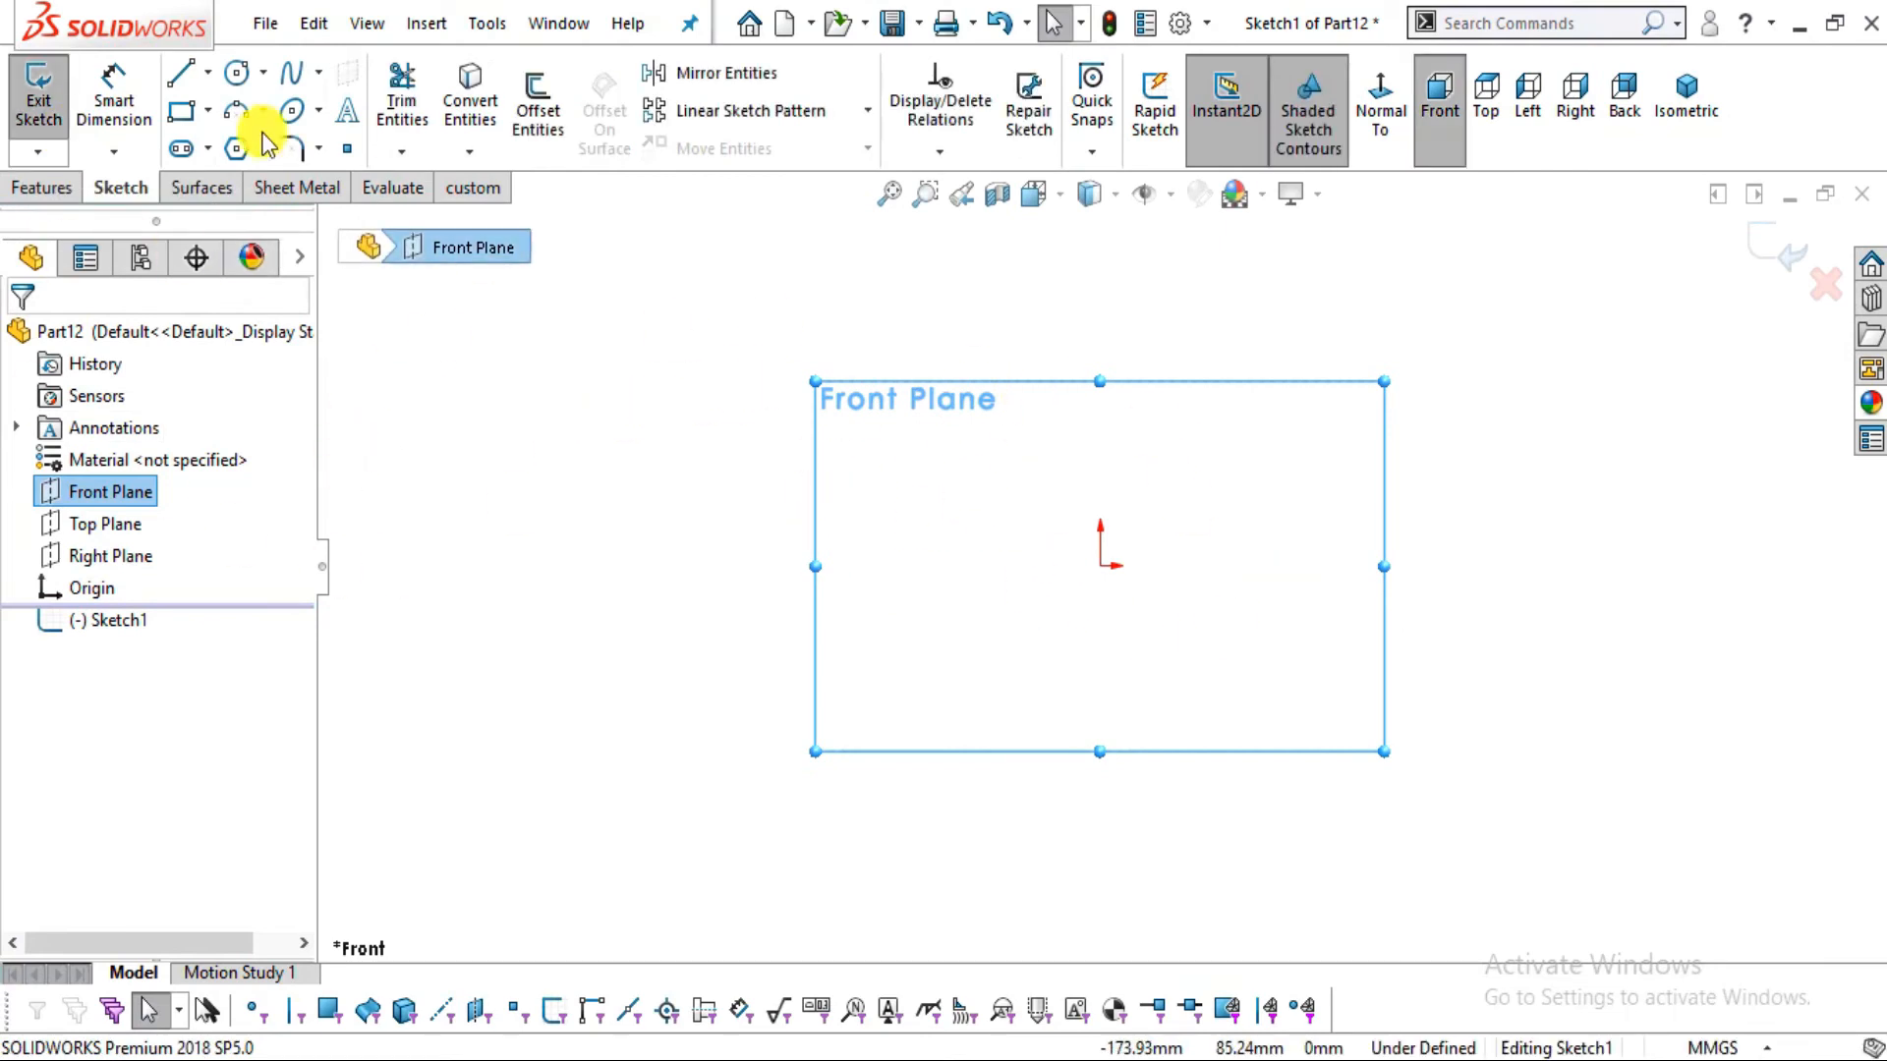
click(243, 87)
click(1101, 566)
click(1291, 723)
Dimension the circle's diameter at 150 mm, checking the value against the 9. Pin drawing
click(116, 90)
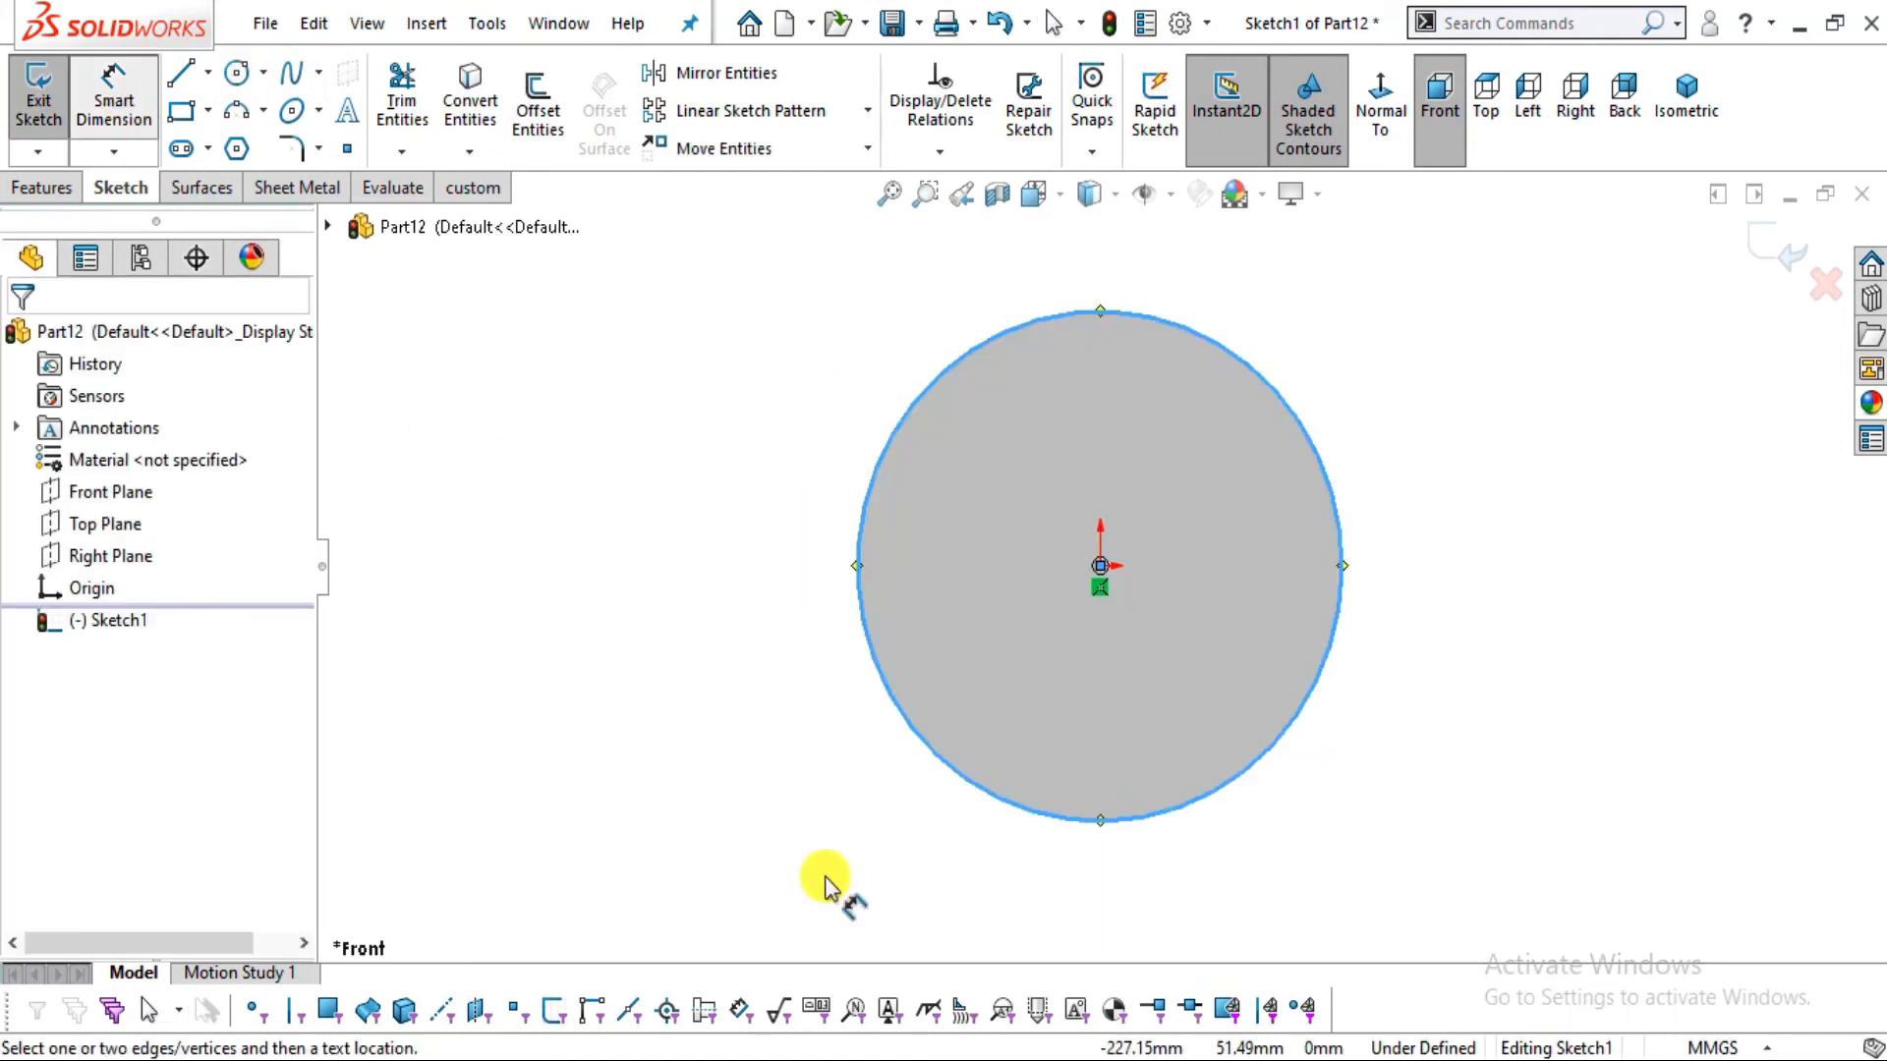
key(alt+Tab)
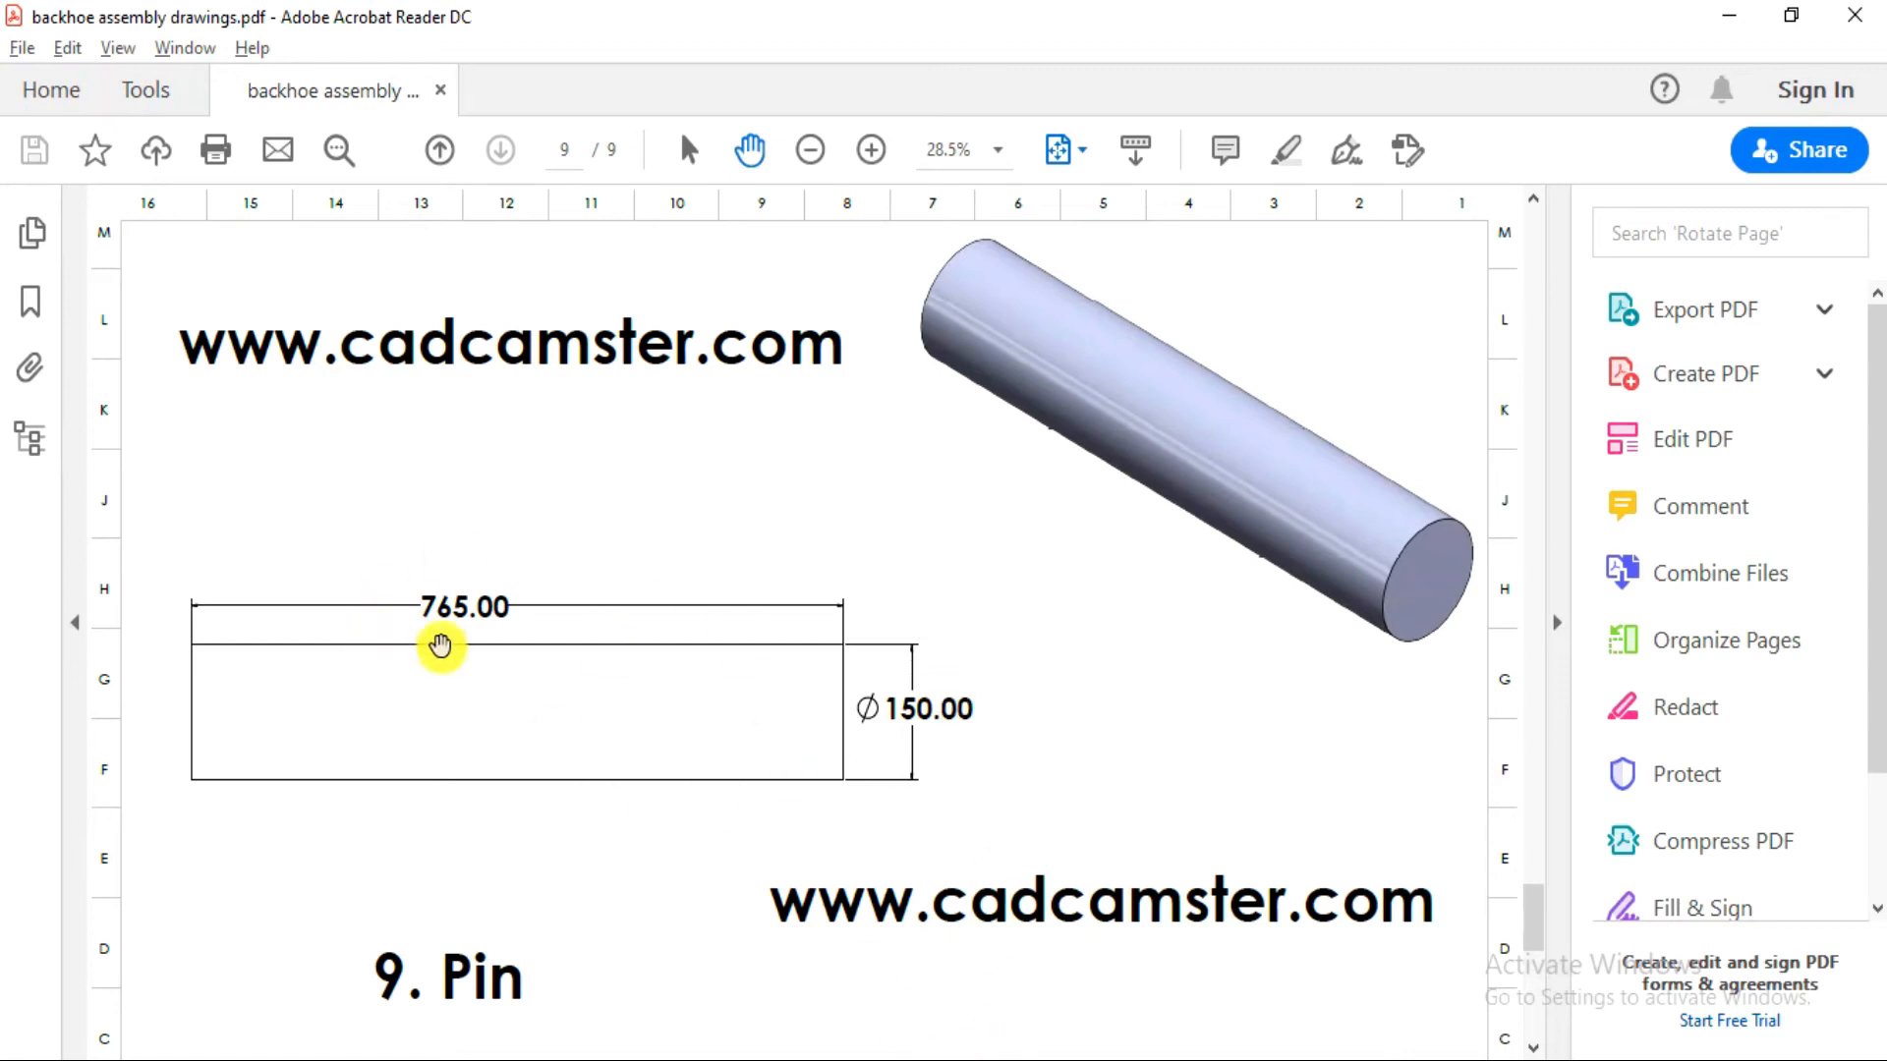
key(alt+Tab)
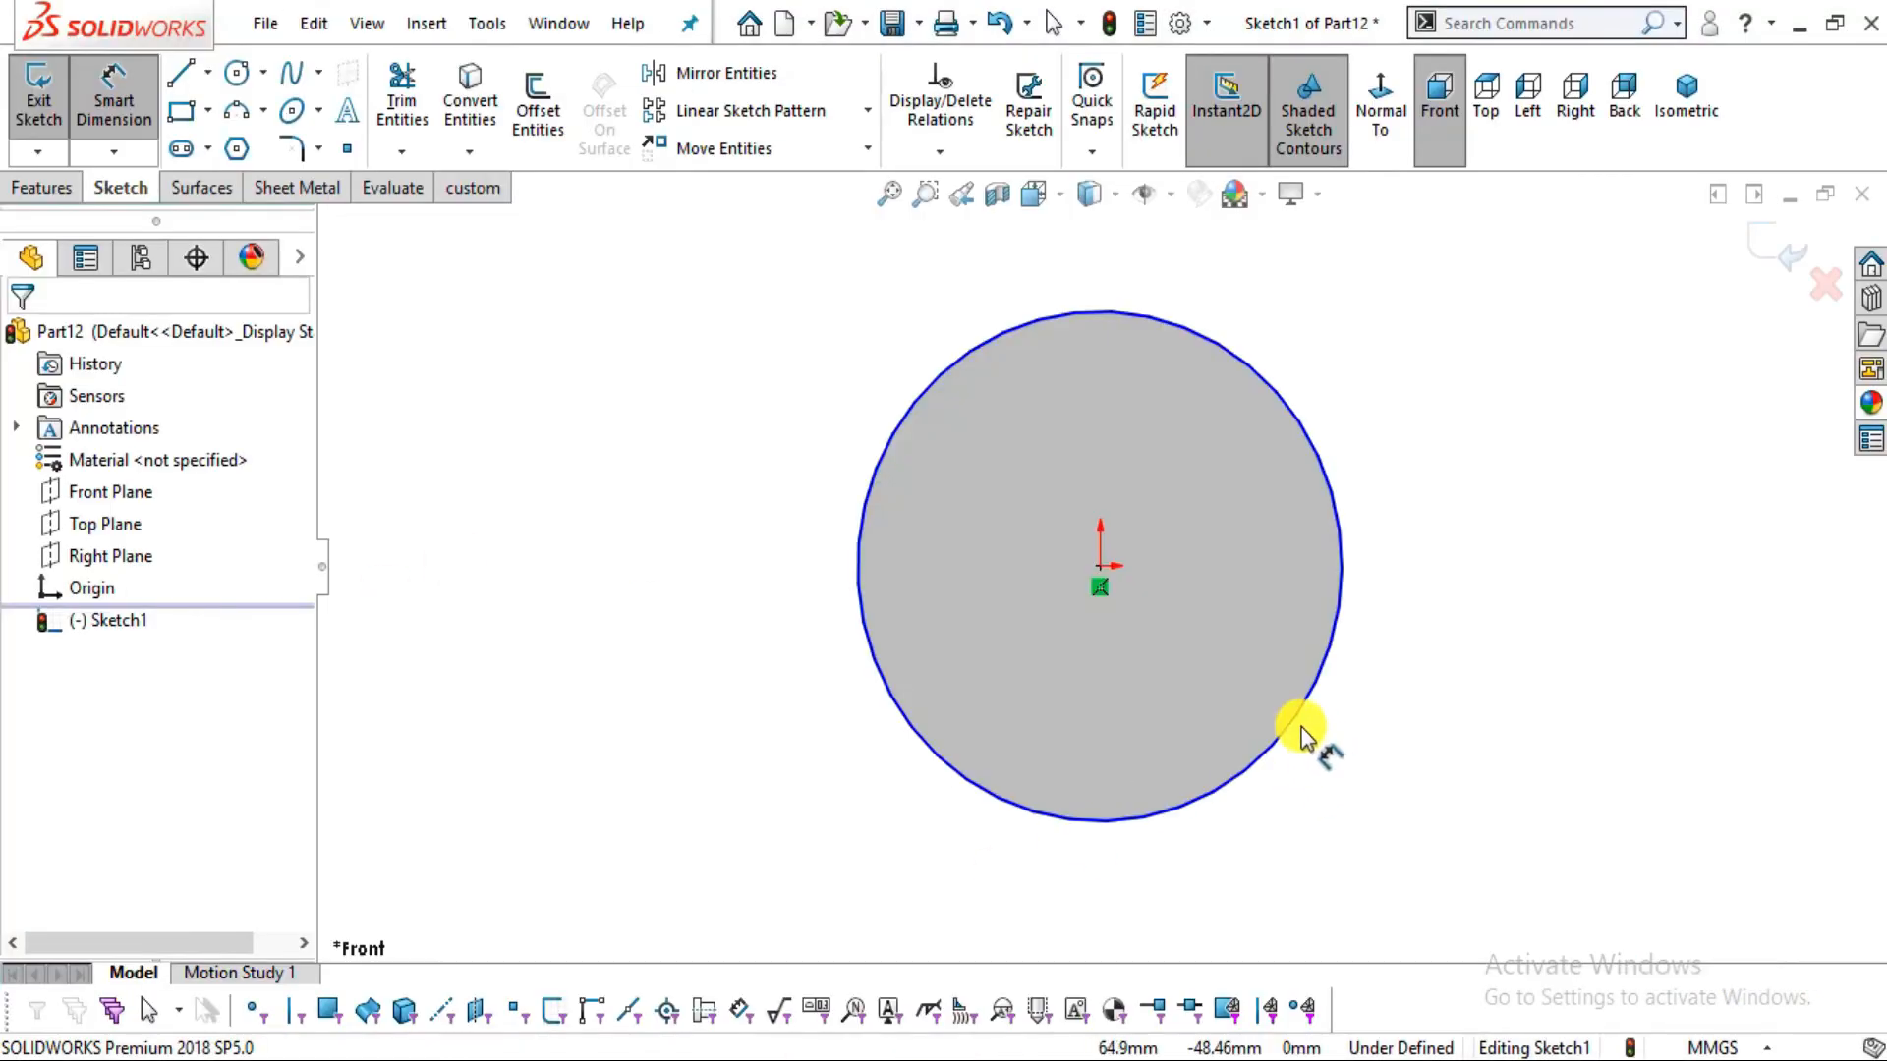
click(1326, 715)
click(1492, 678)
text(150)
key(Return)
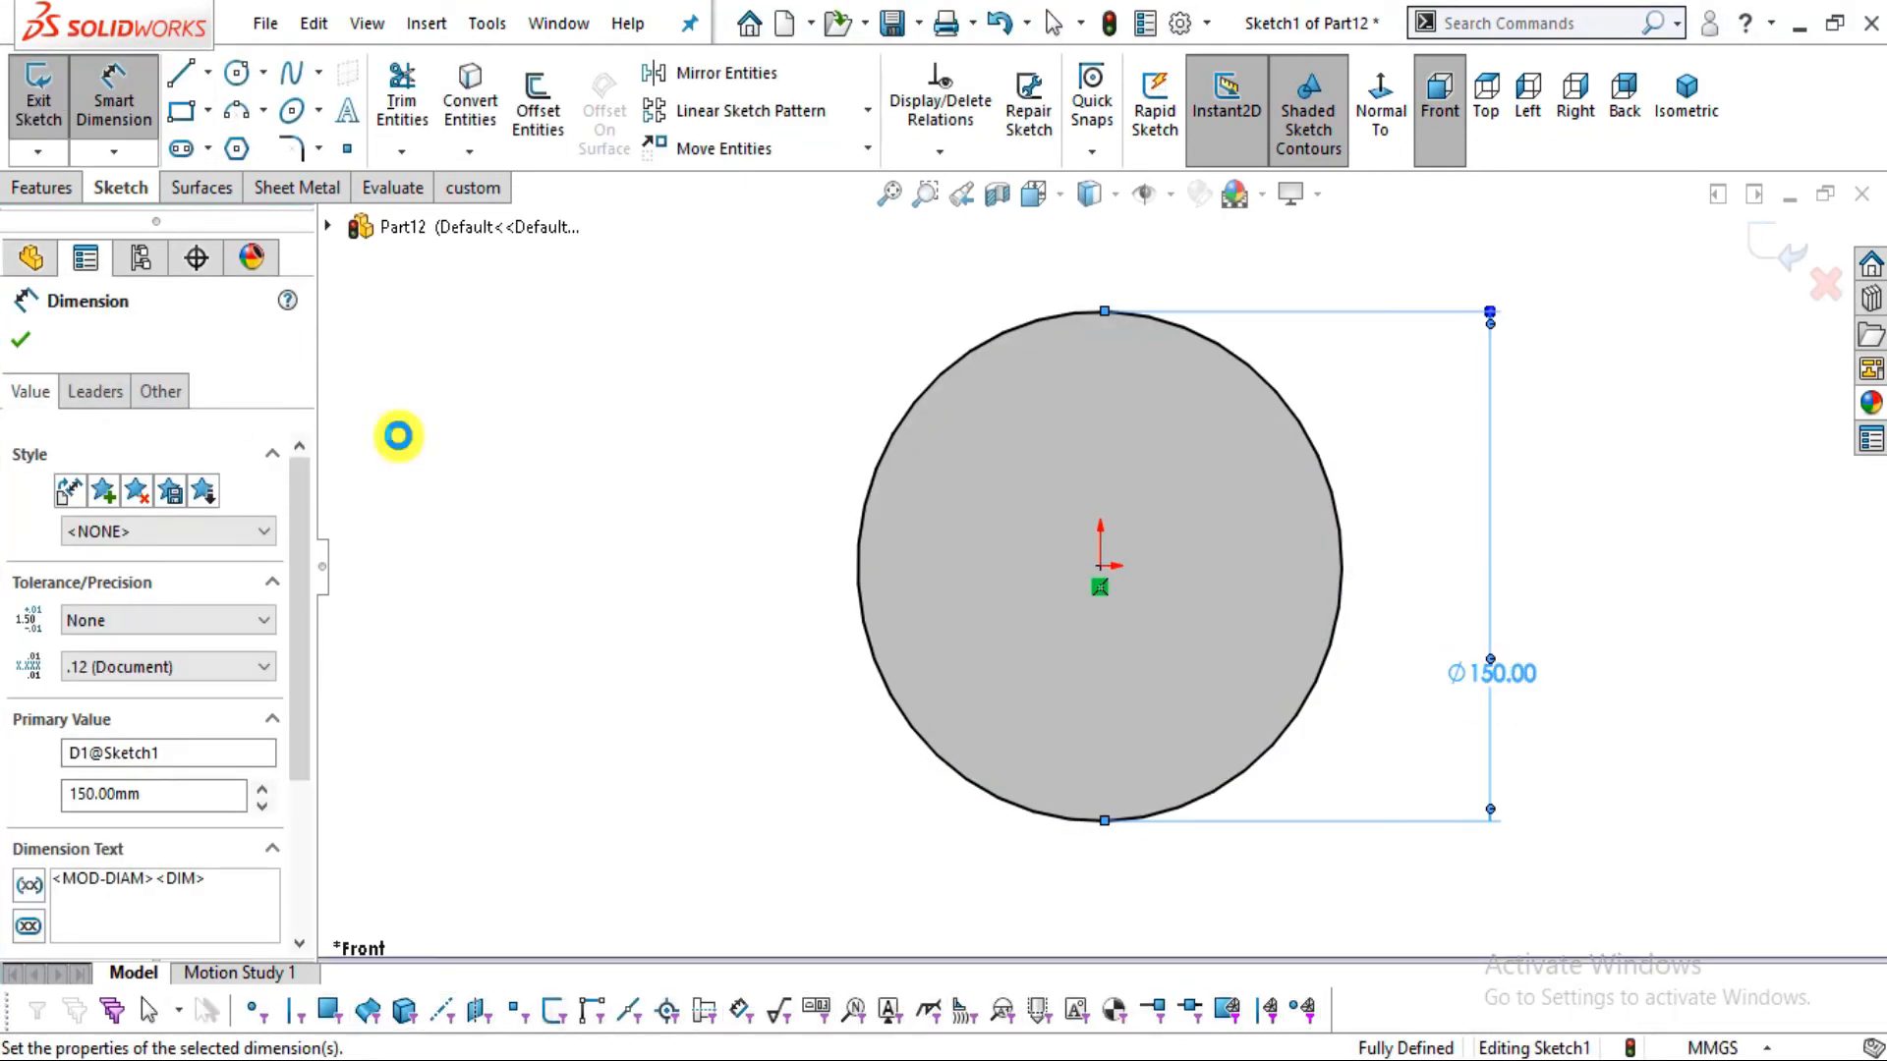
click(43, 188)
click(20, 344)
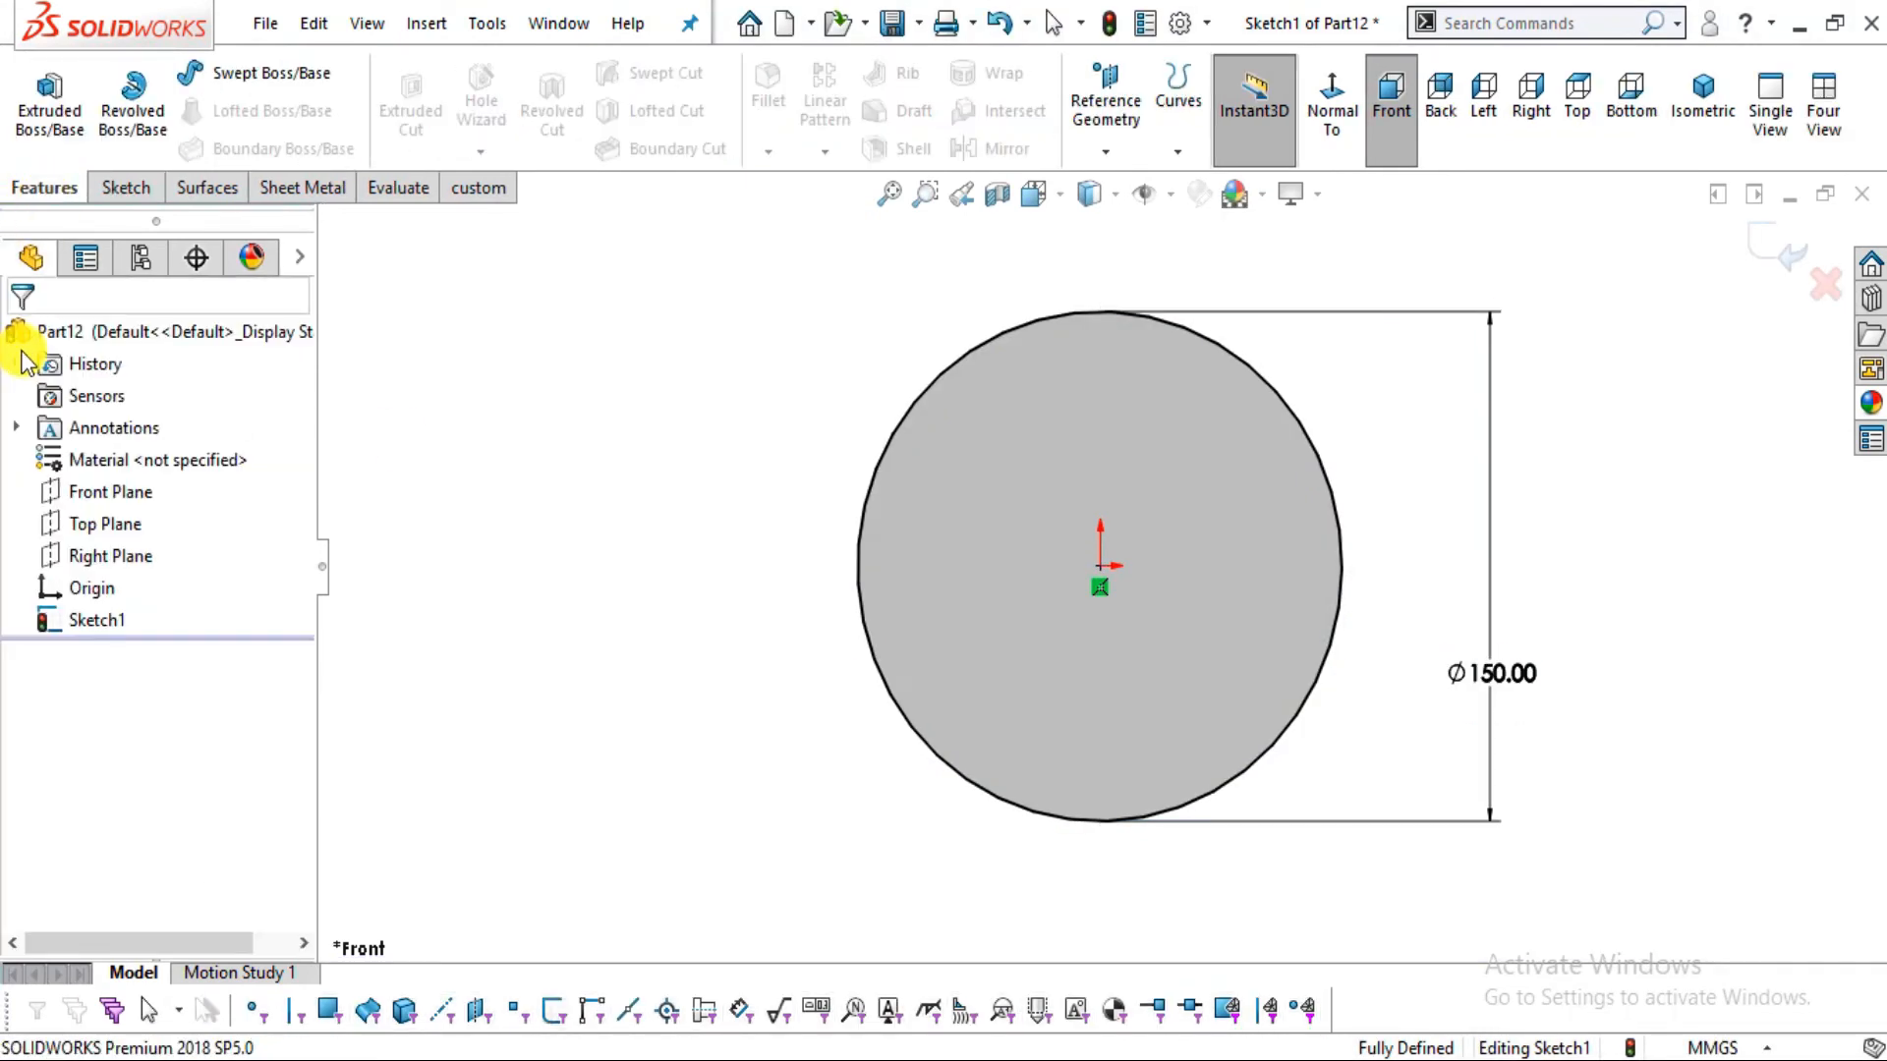
Finish the sketch and extrude the 150 mm circle with a Blind depth of 765 mm
click(1759, 246)
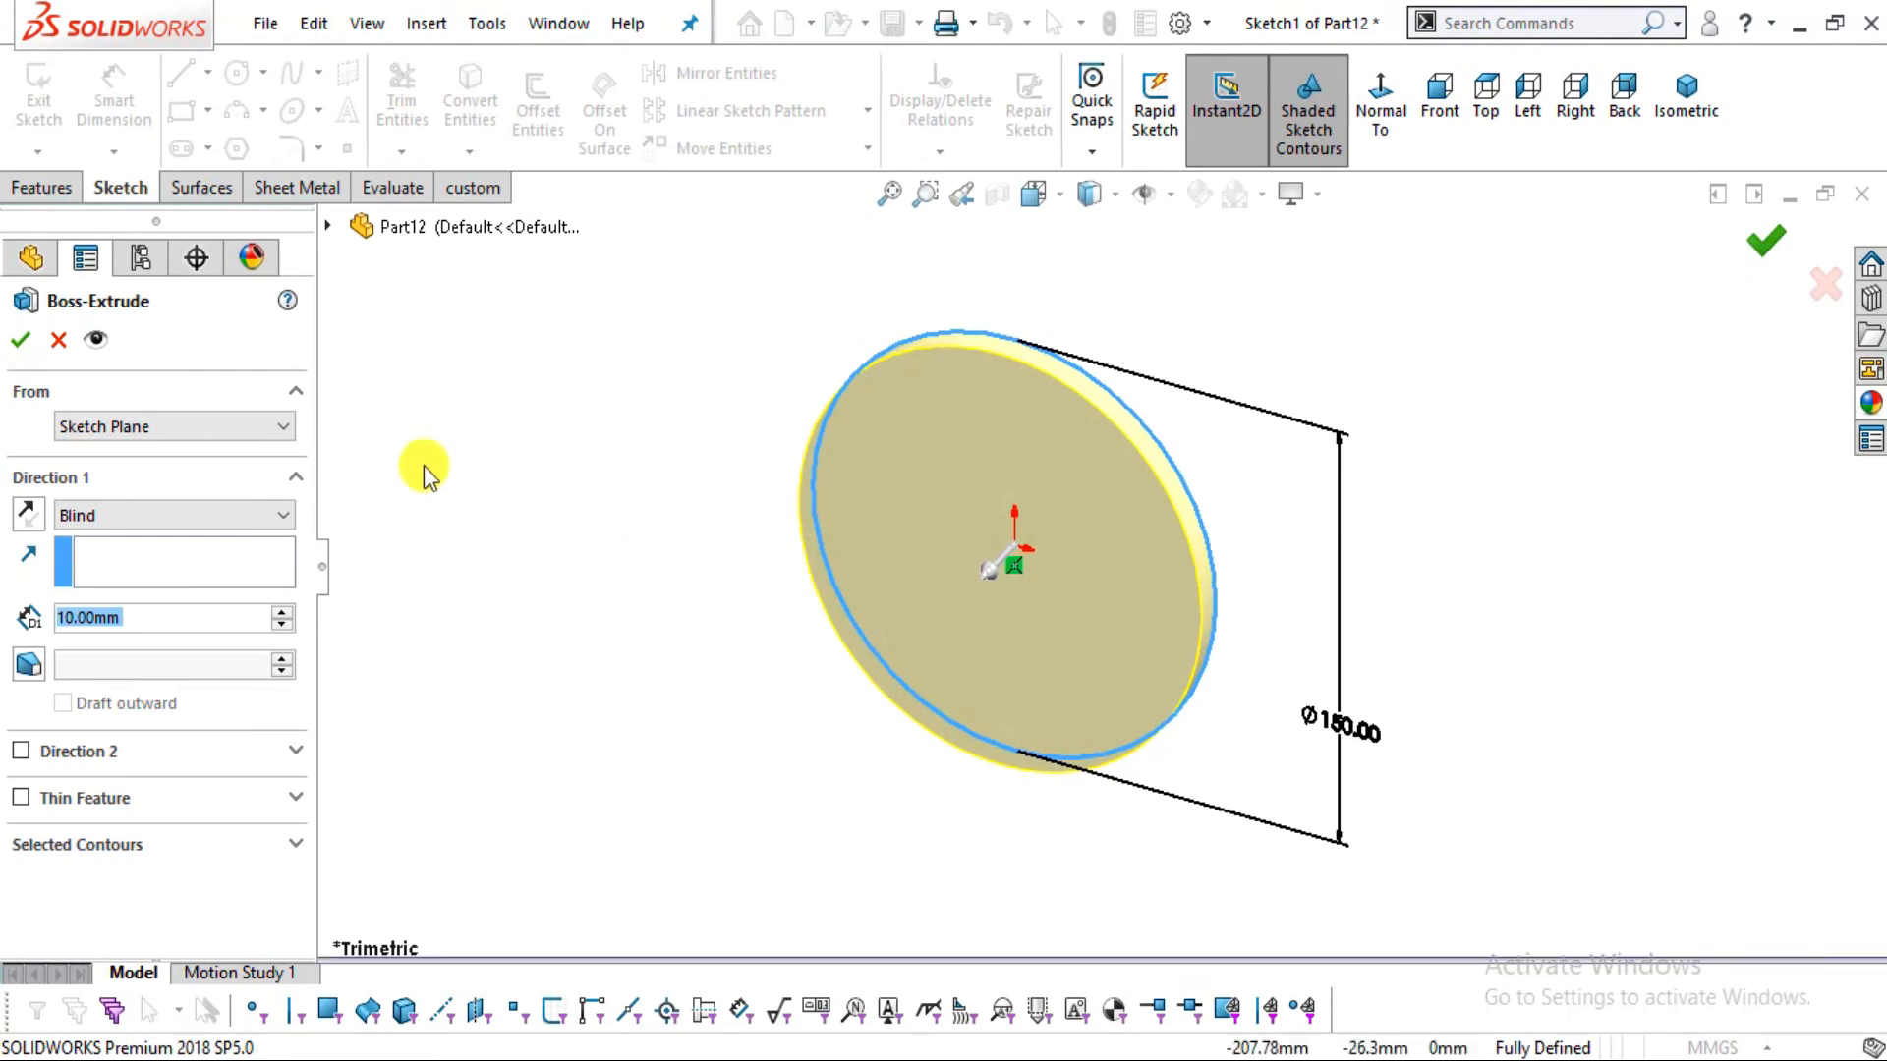
scroll(1020, 611, up, 1)
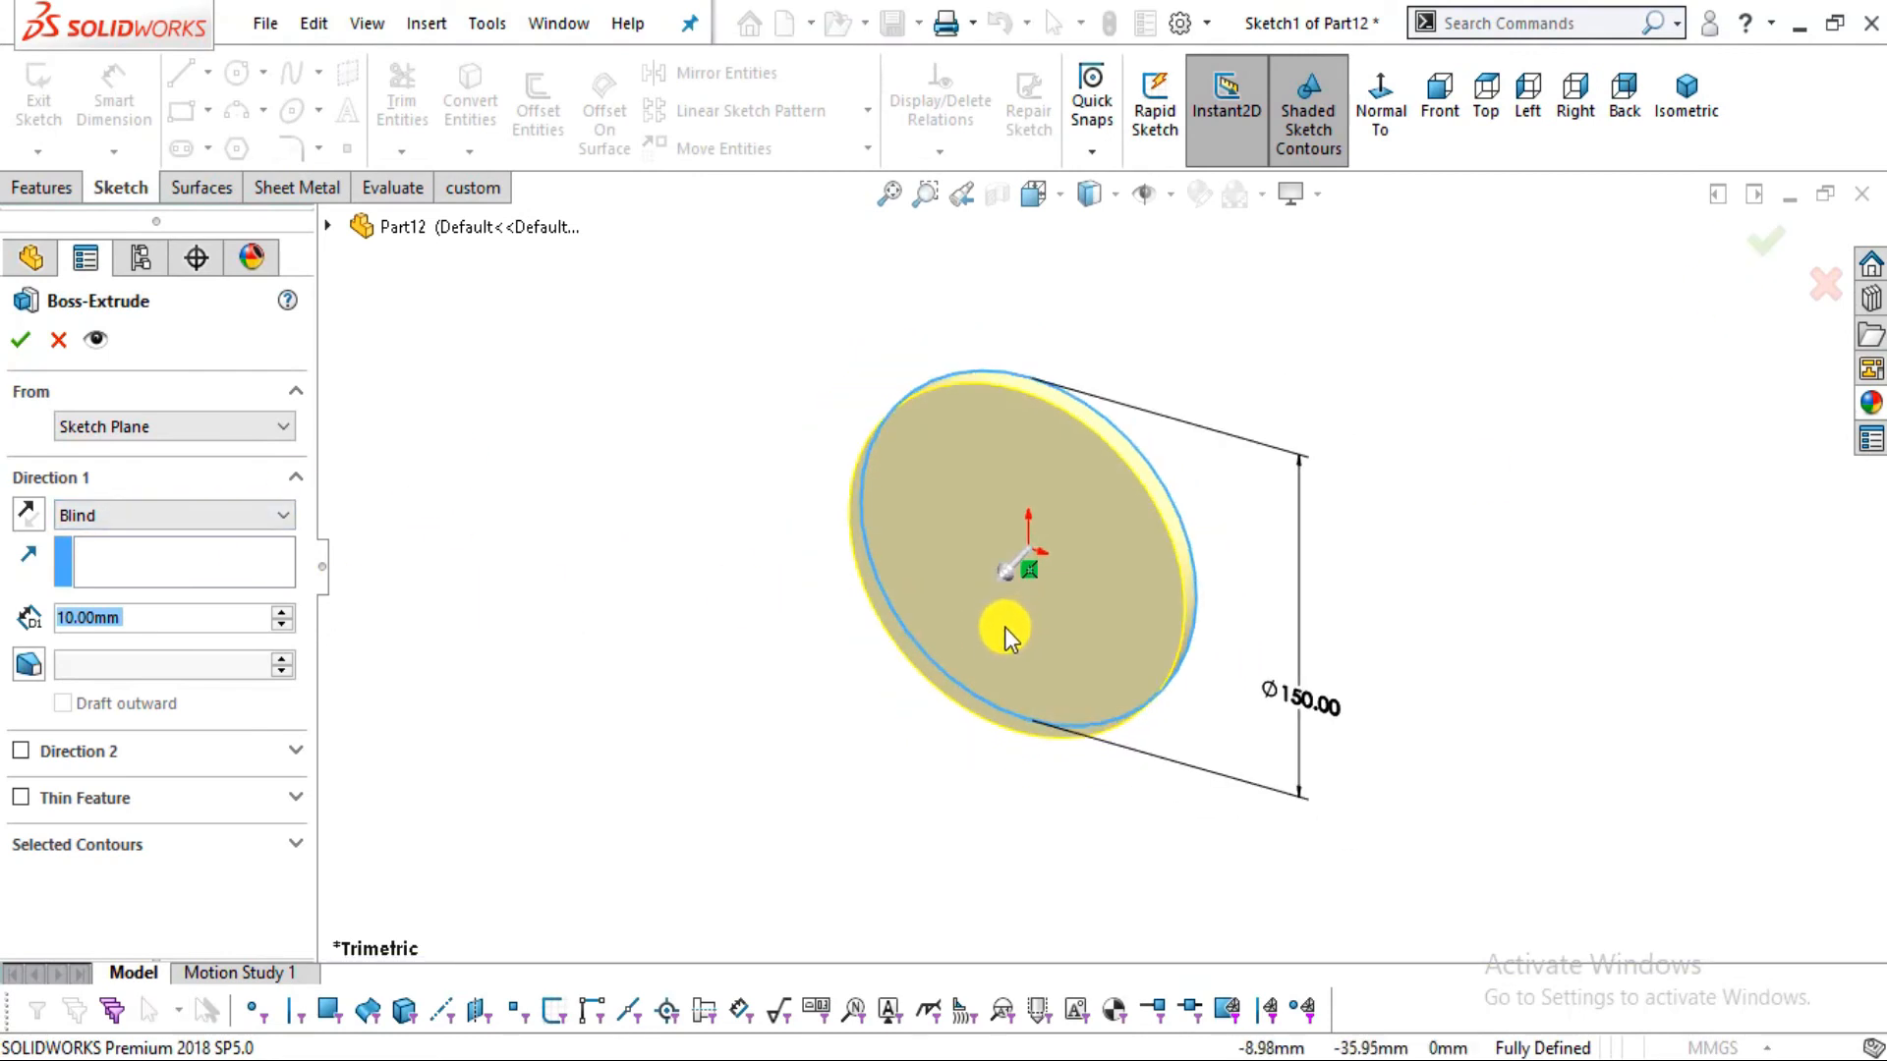
scroll(982, 639, up, 1)
scroll(979, 641, down, 1)
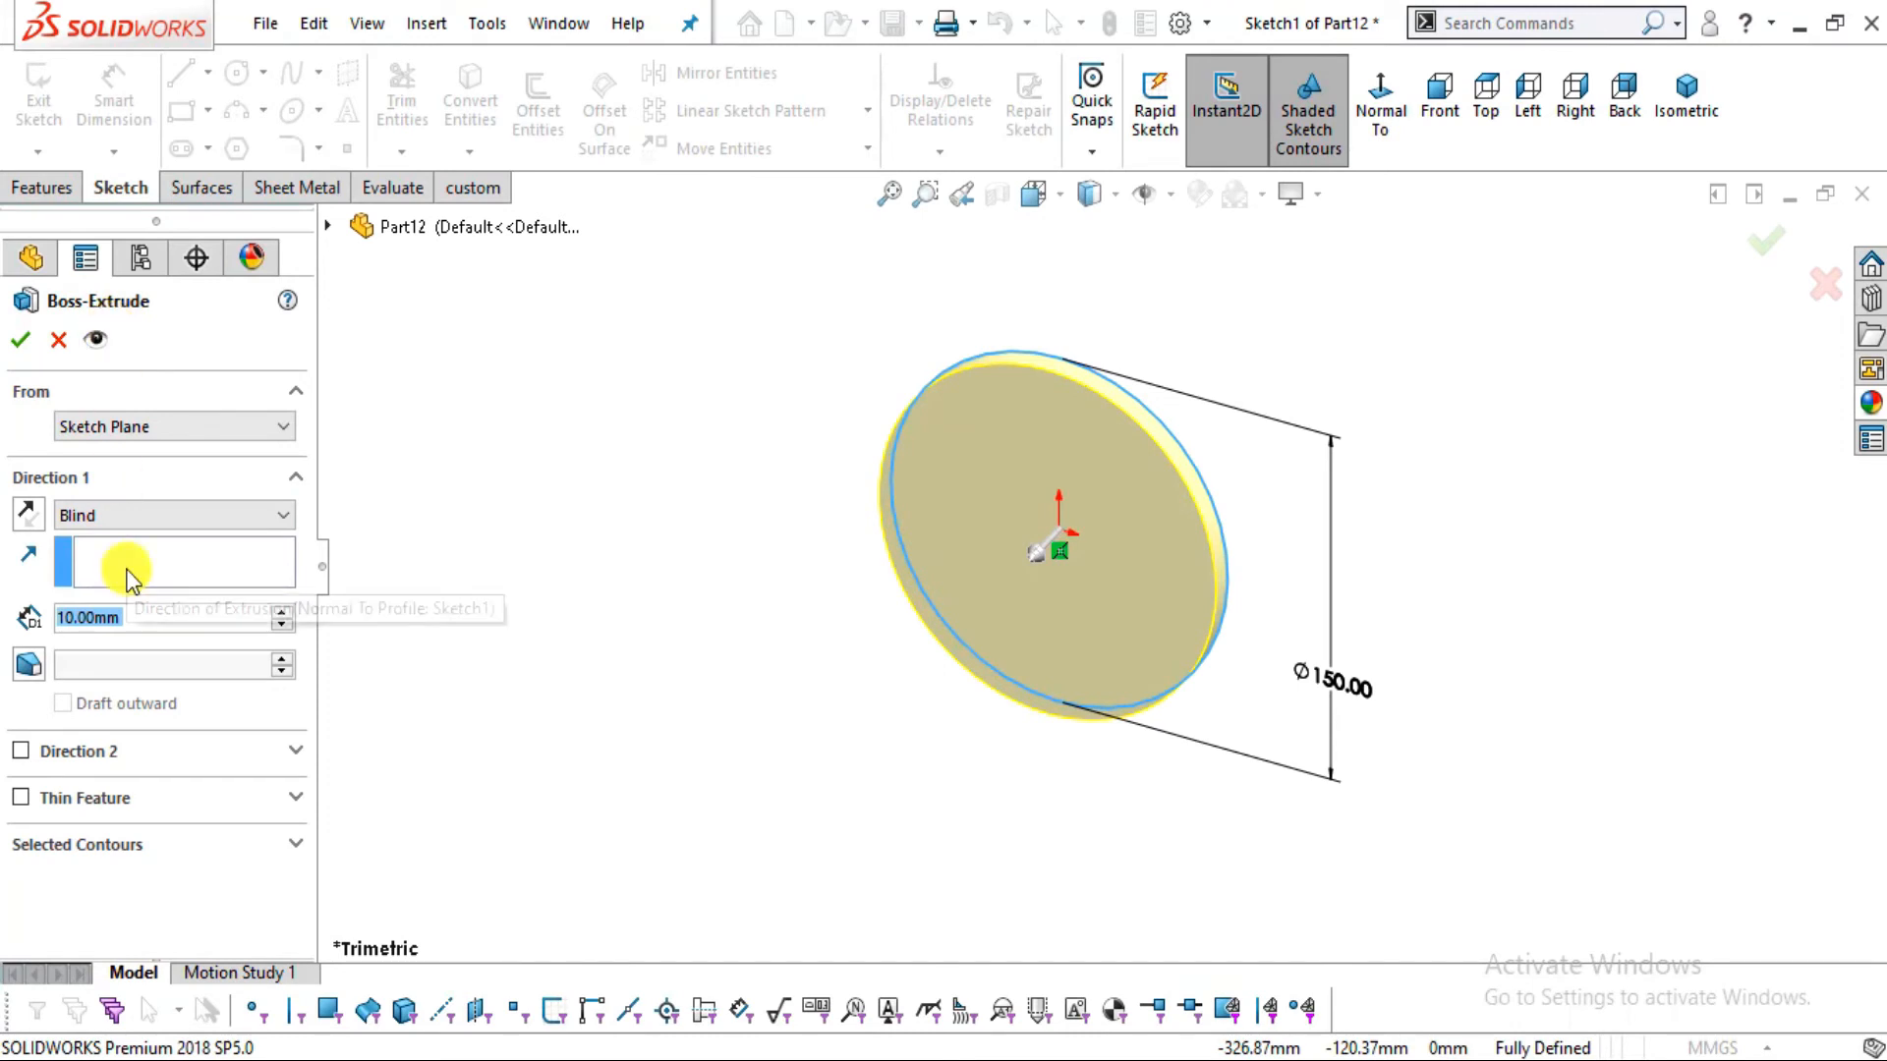
text(765)
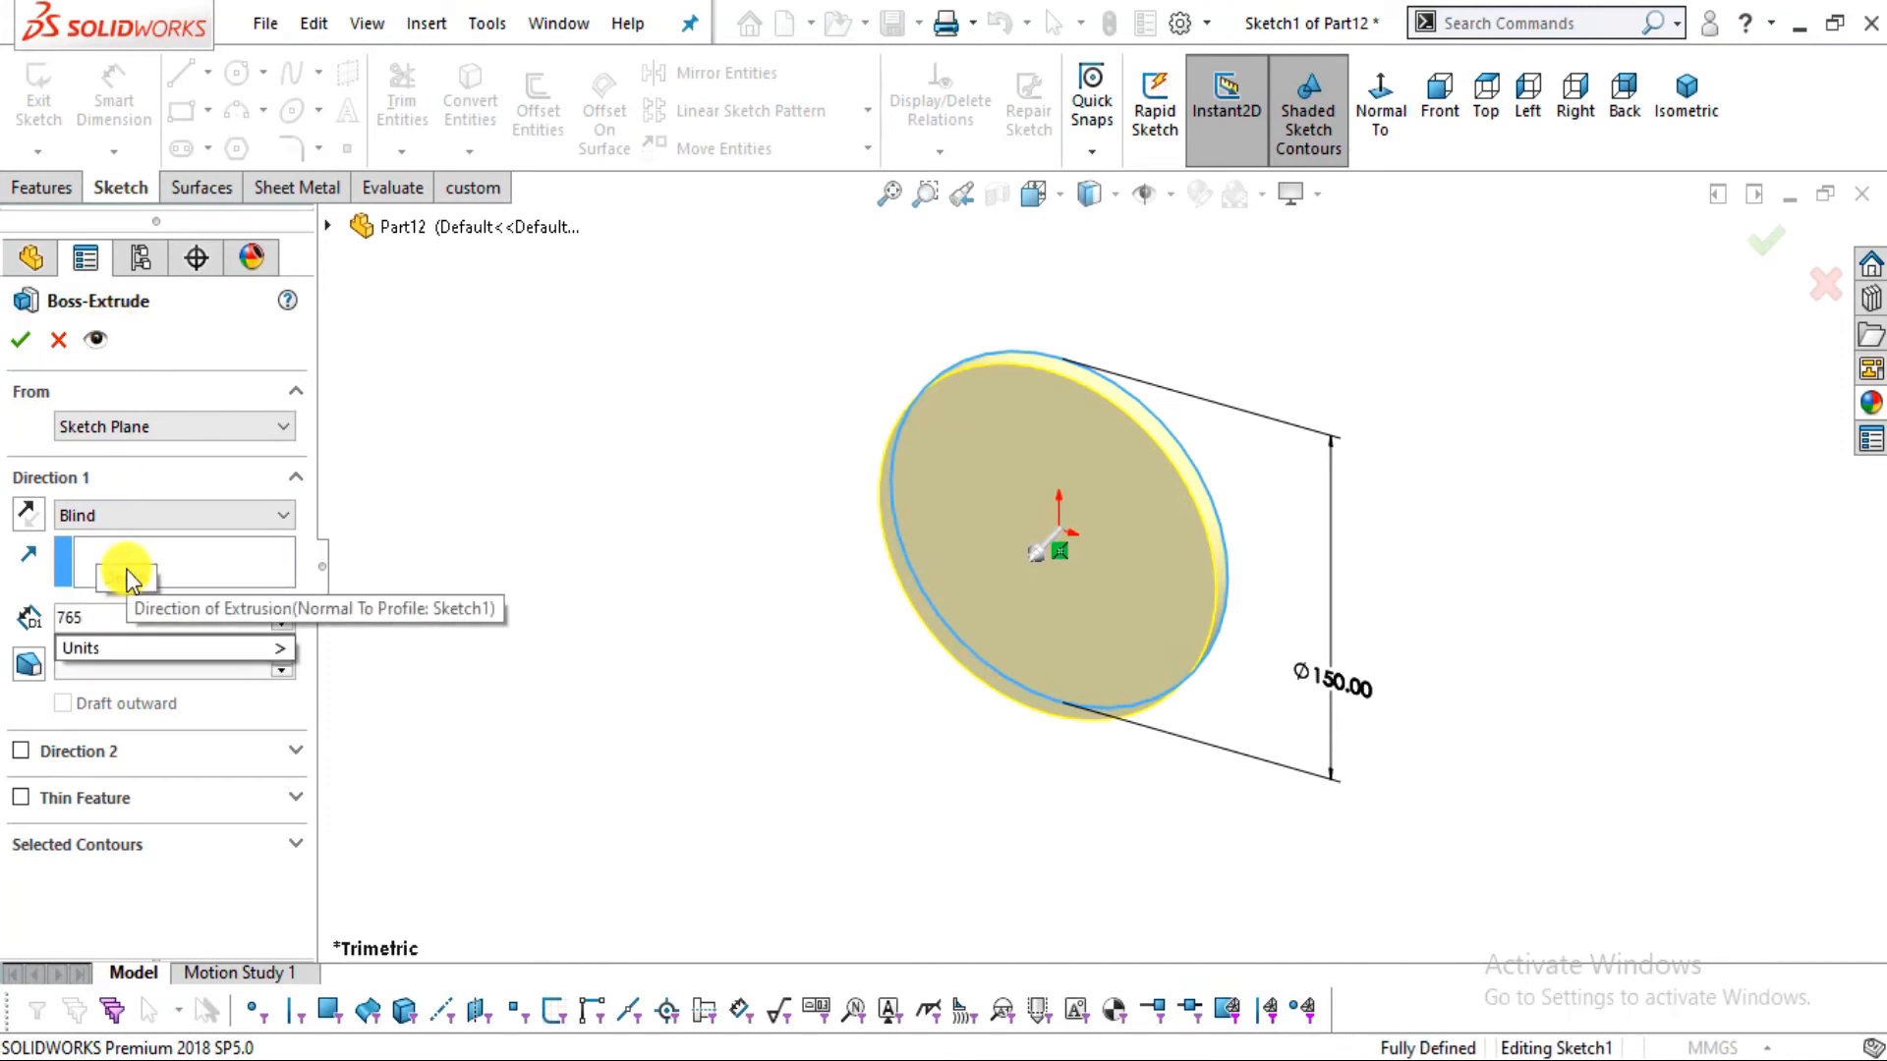
key(Return)
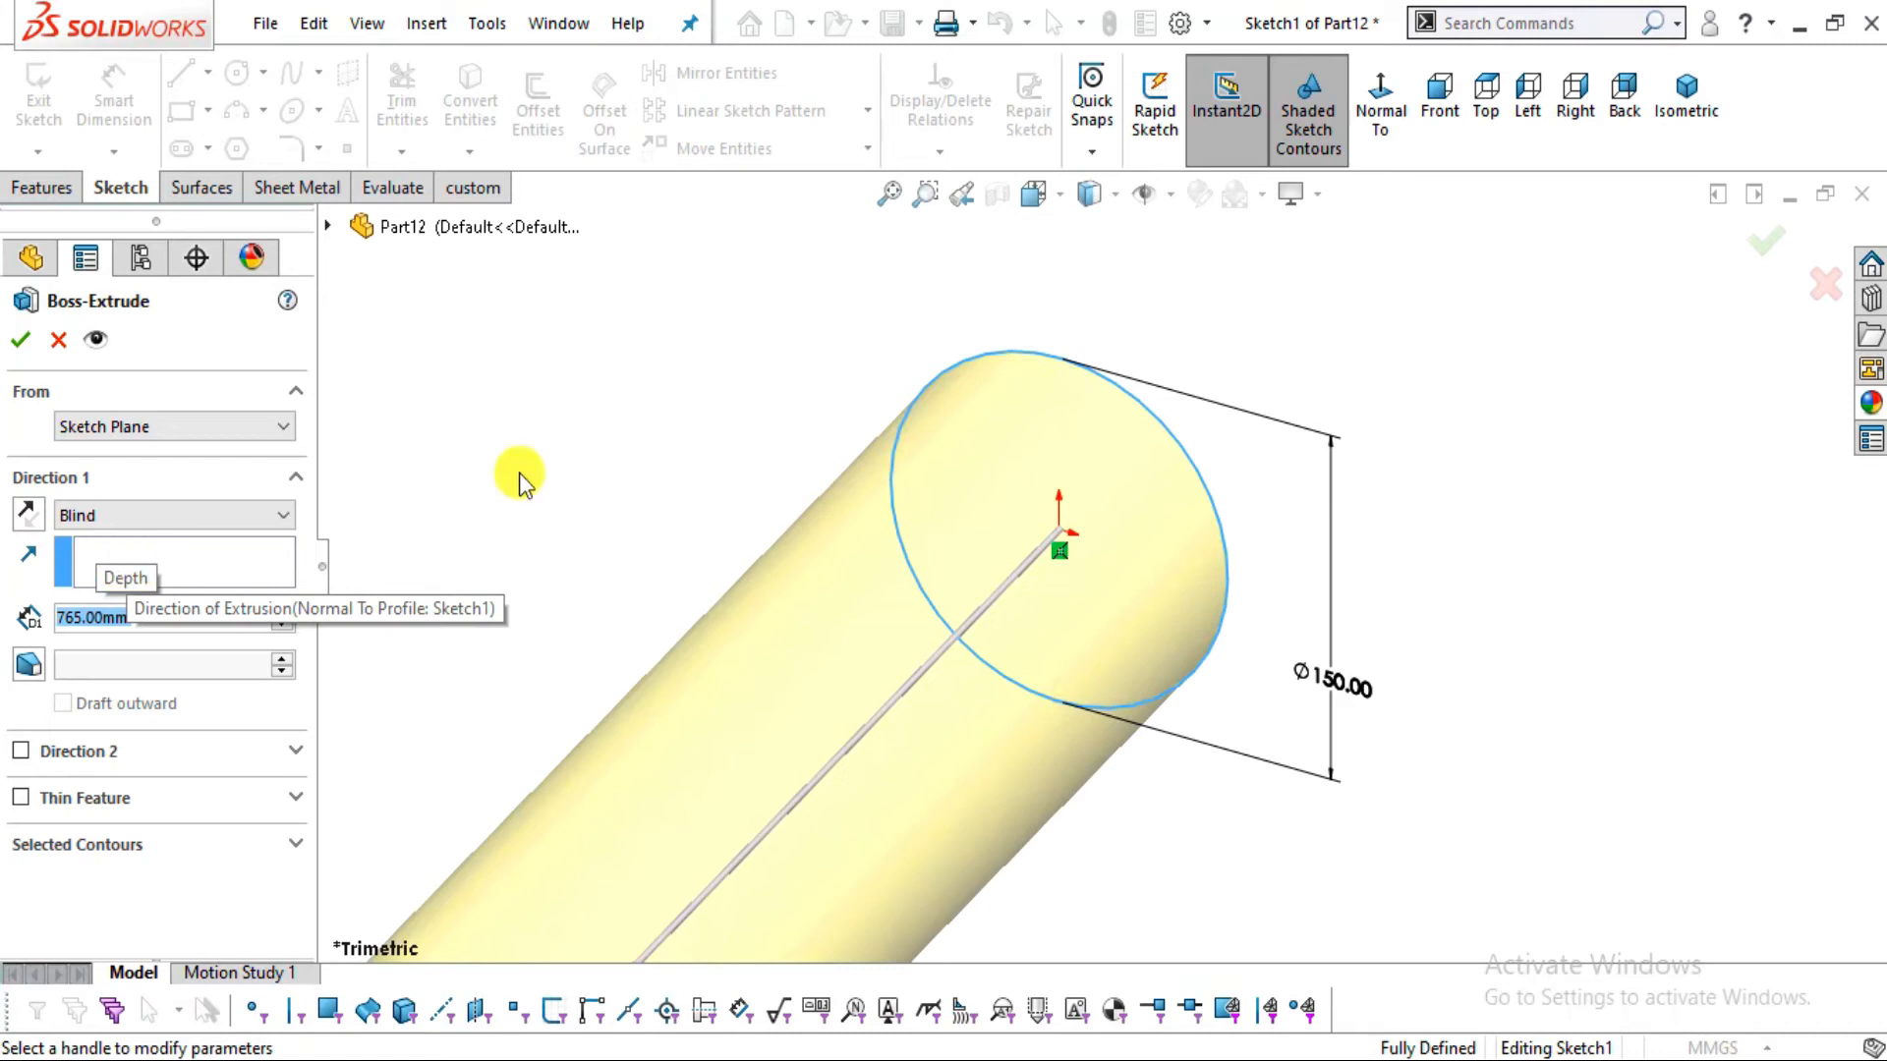
scroll(798, 440, up, 5)
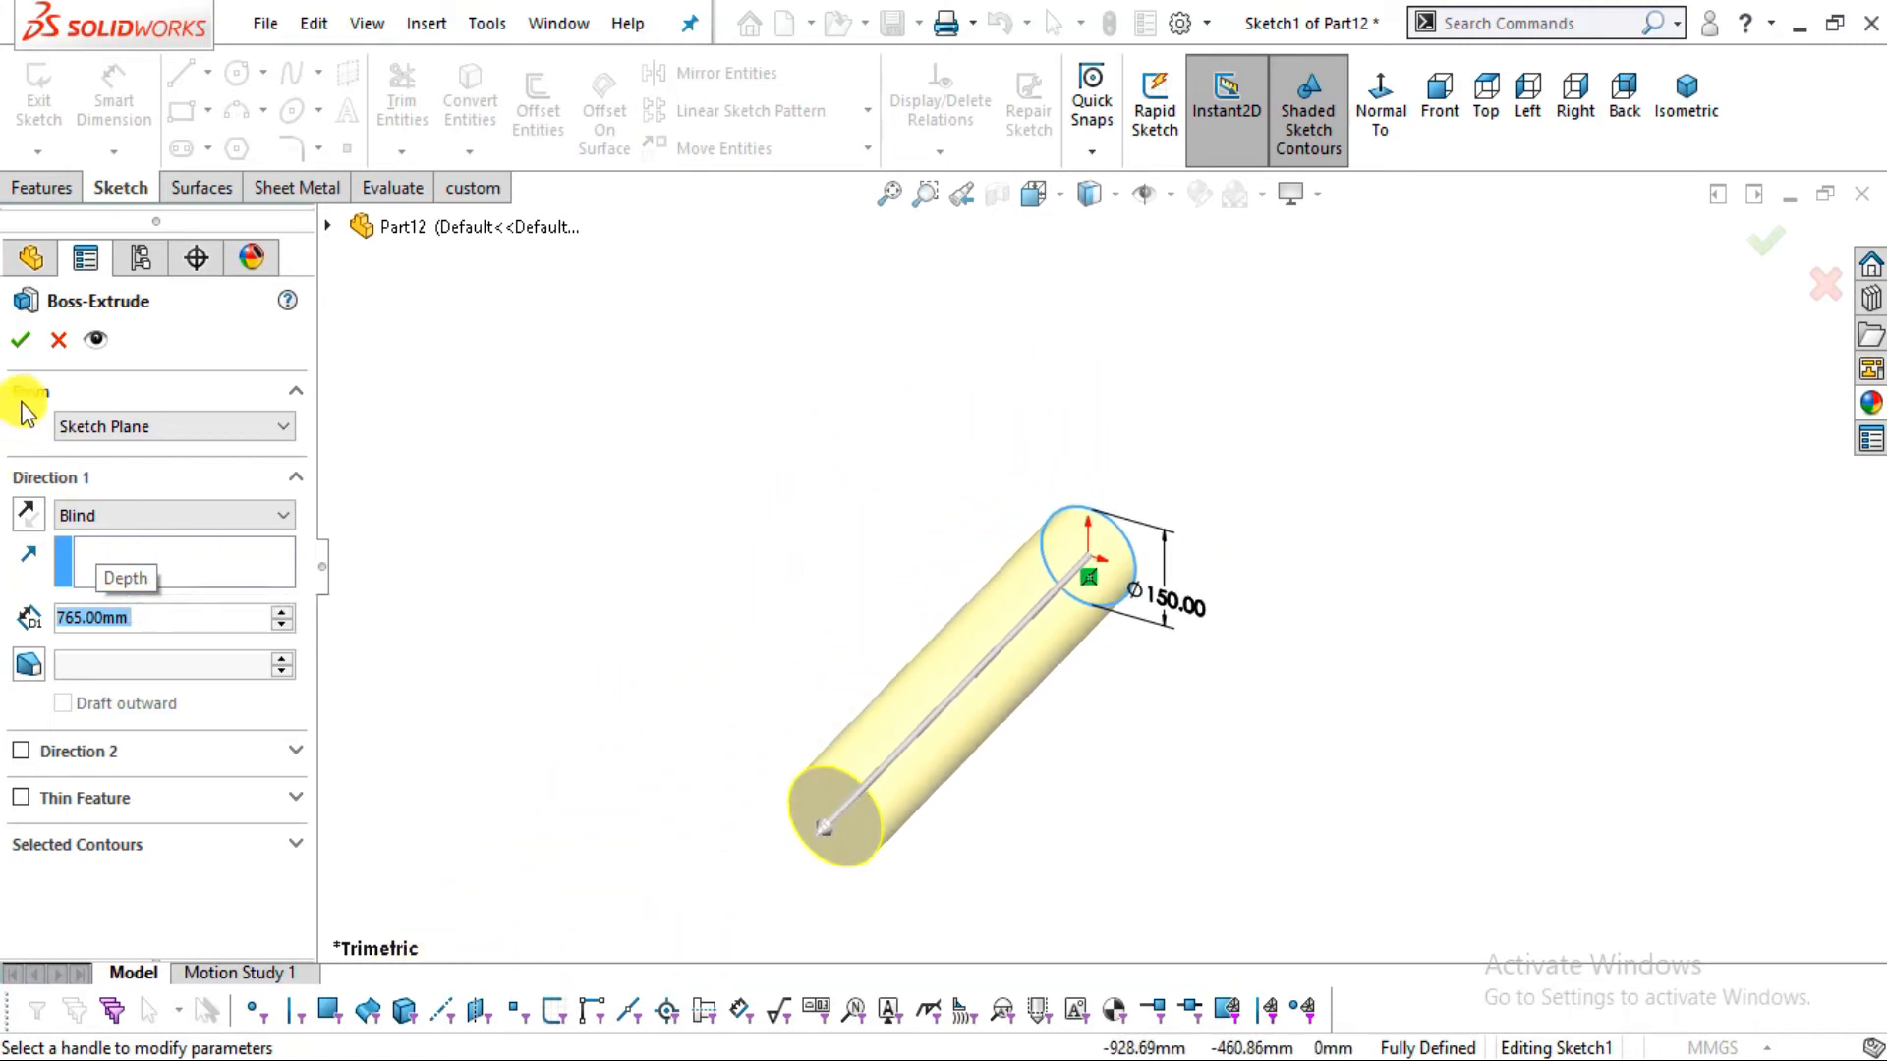
click(24, 341)
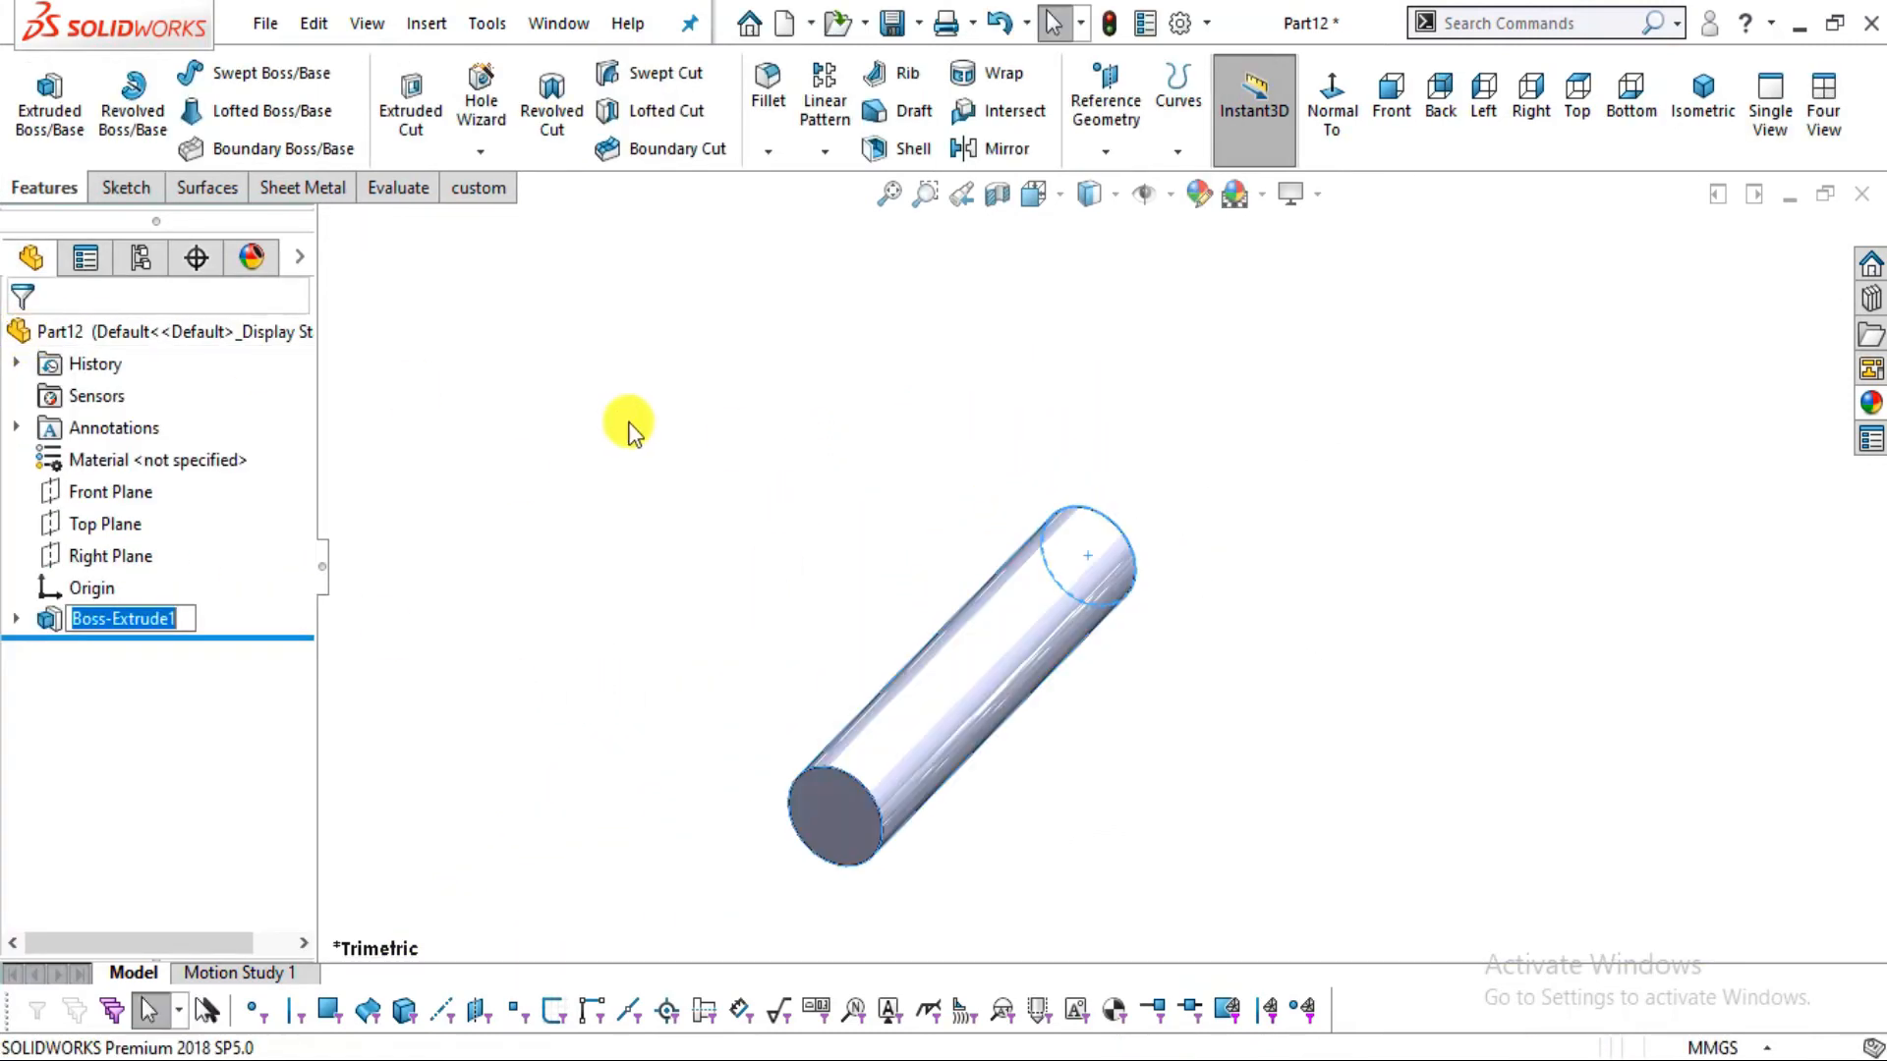
Apply a dark grey colour appearance to the whole pin part
click(1870, 403)
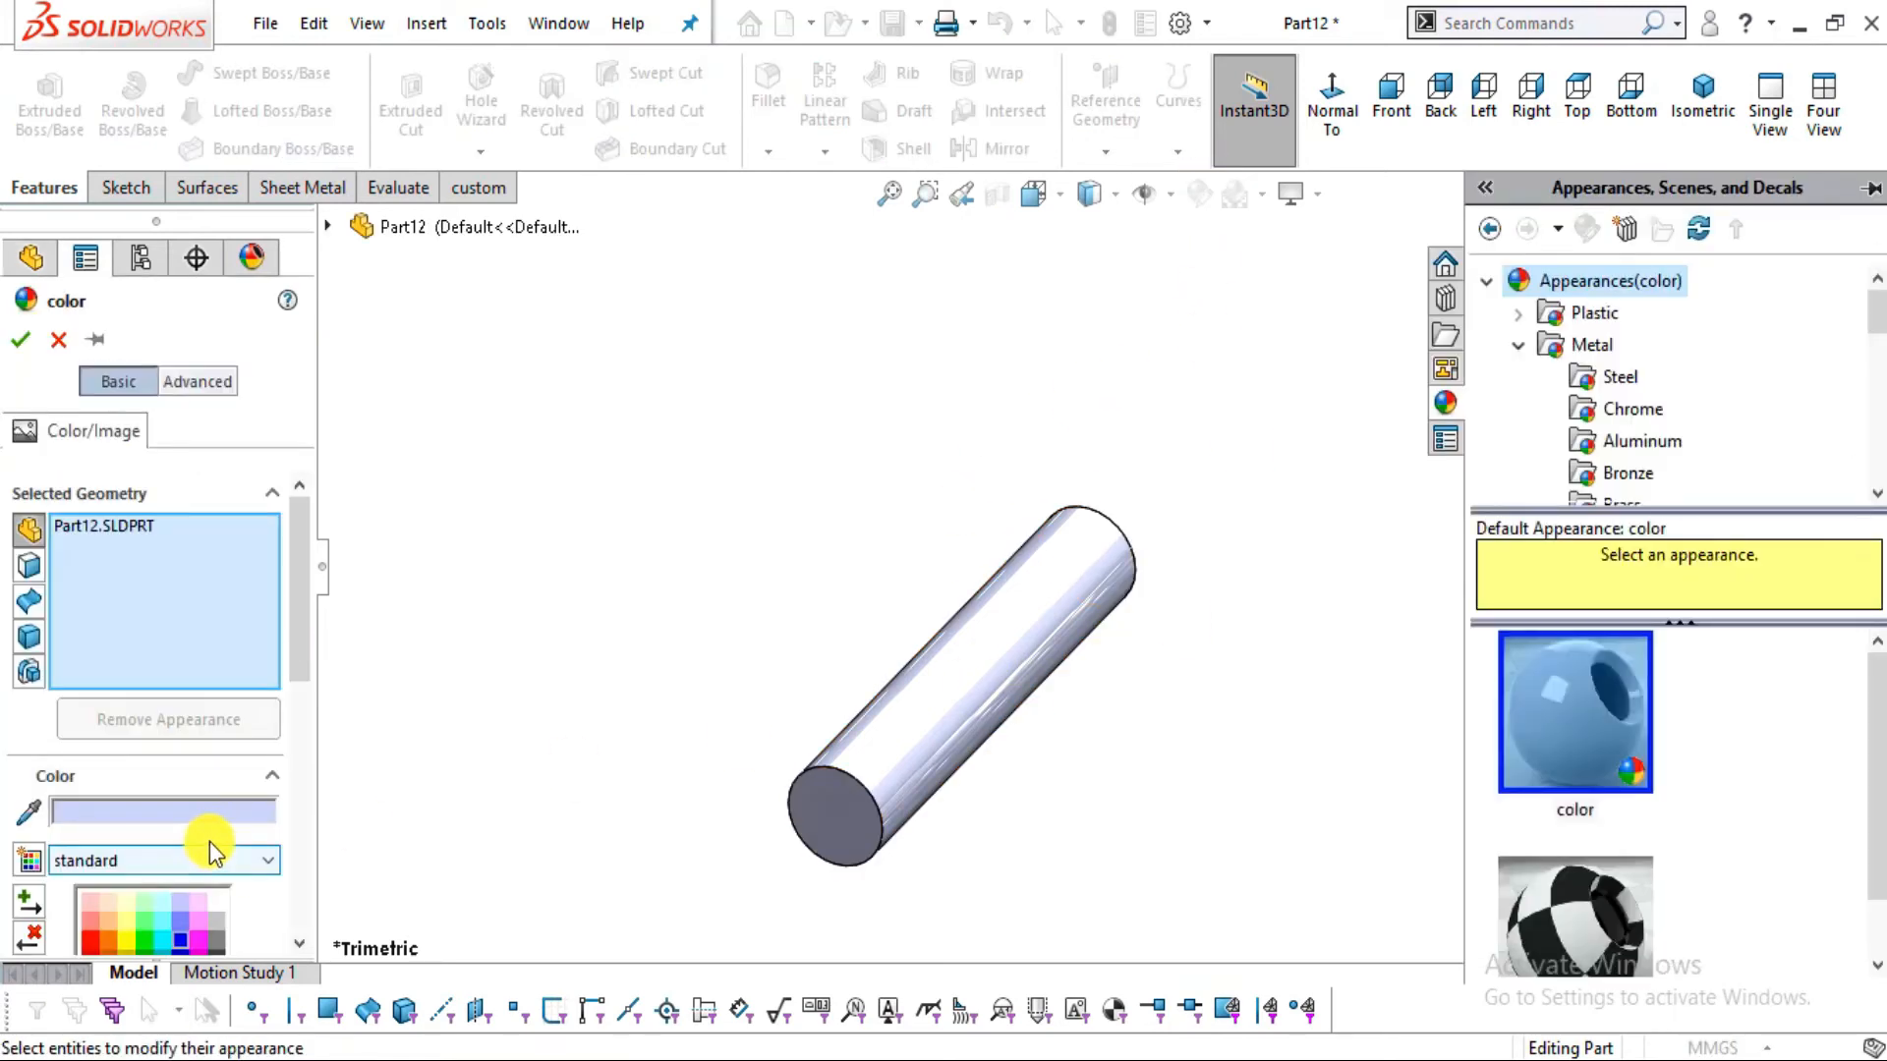
scroll(301, 653, down, 3)
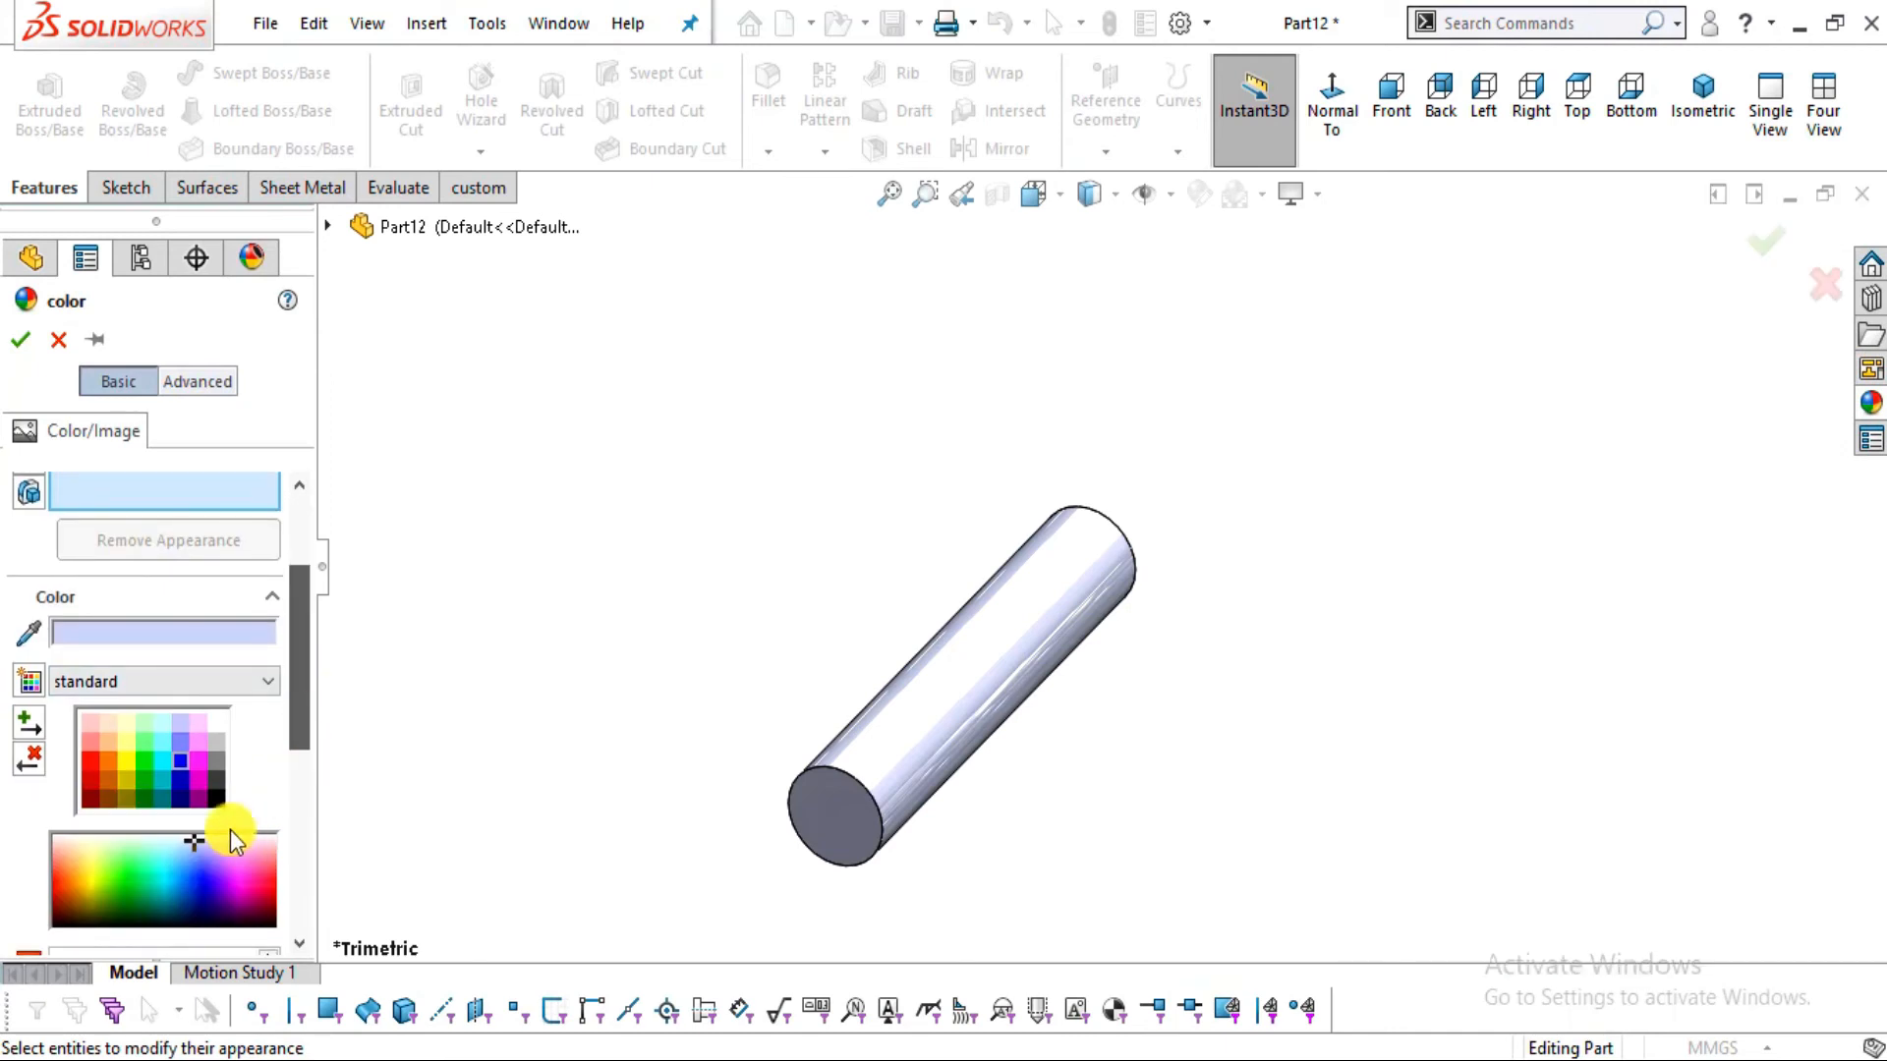
click(209, 775)
click(24, 340)
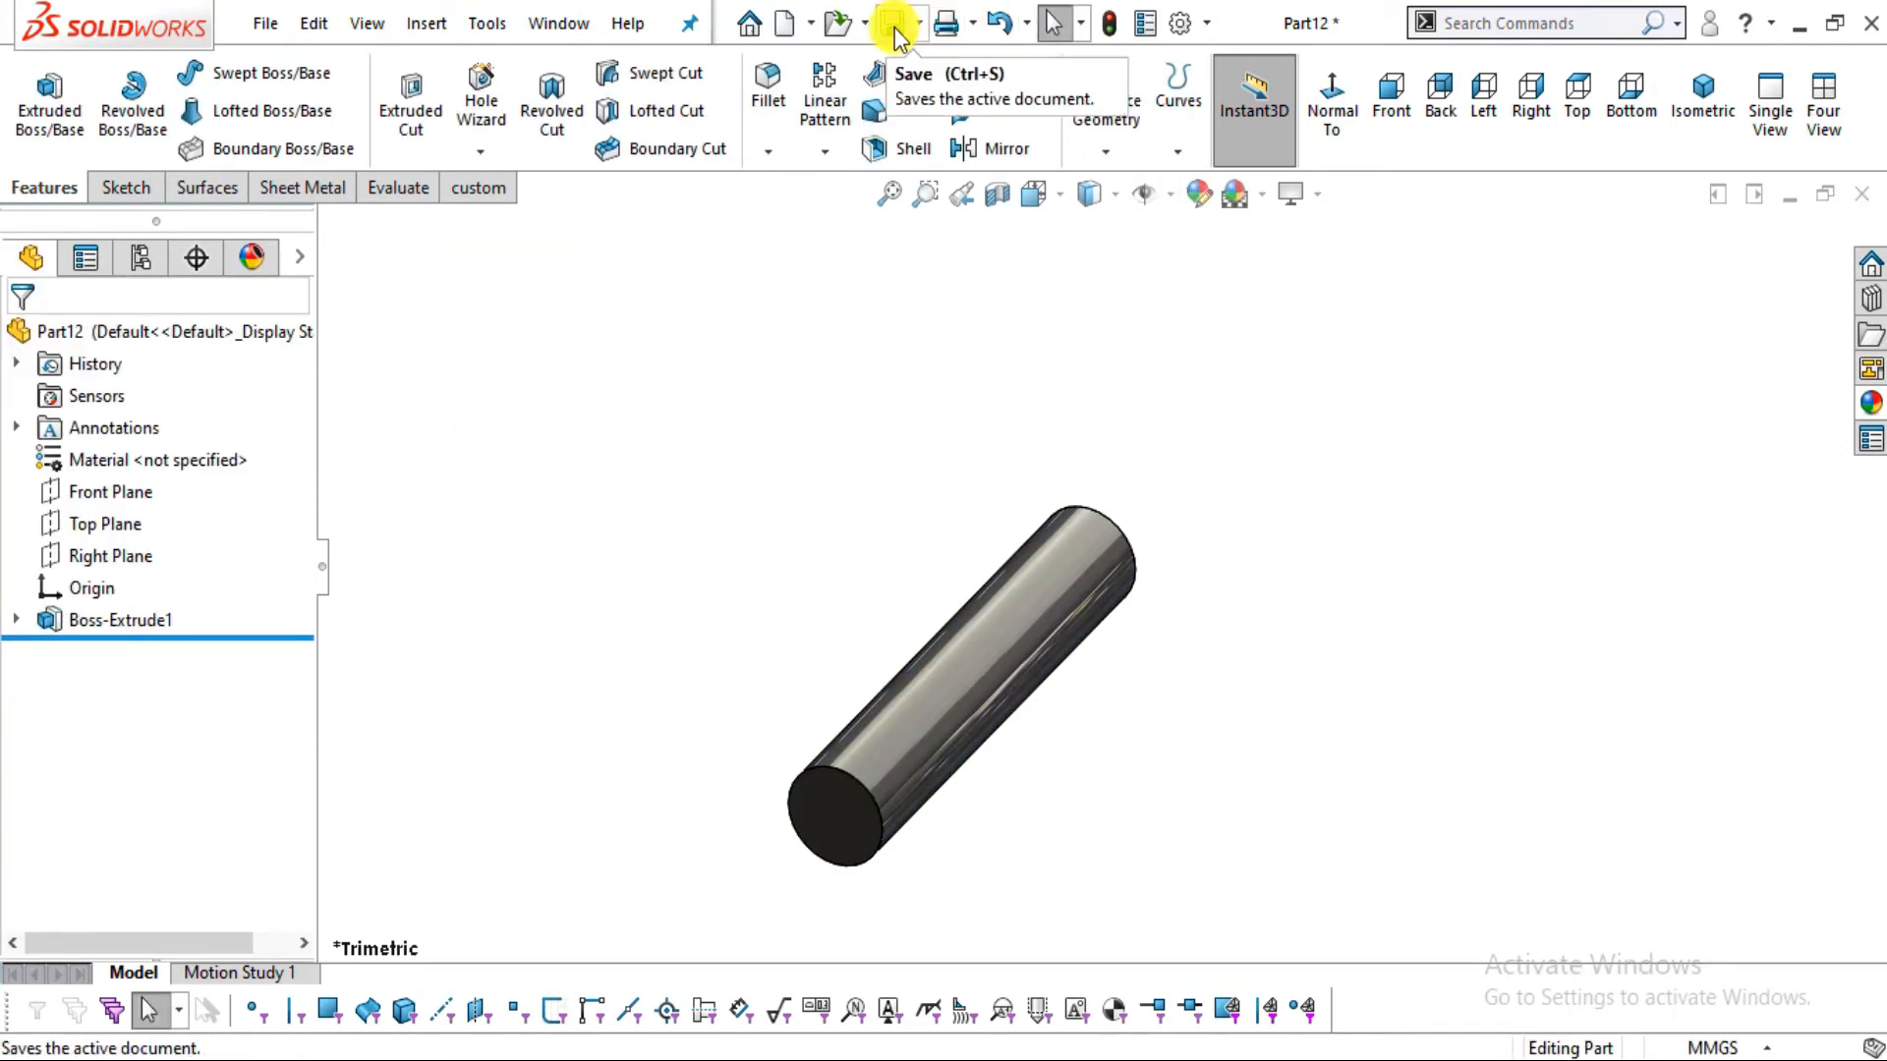
Save the part as 9.pin in the backhoe assembly folder on the Desktop
click(895, 32)
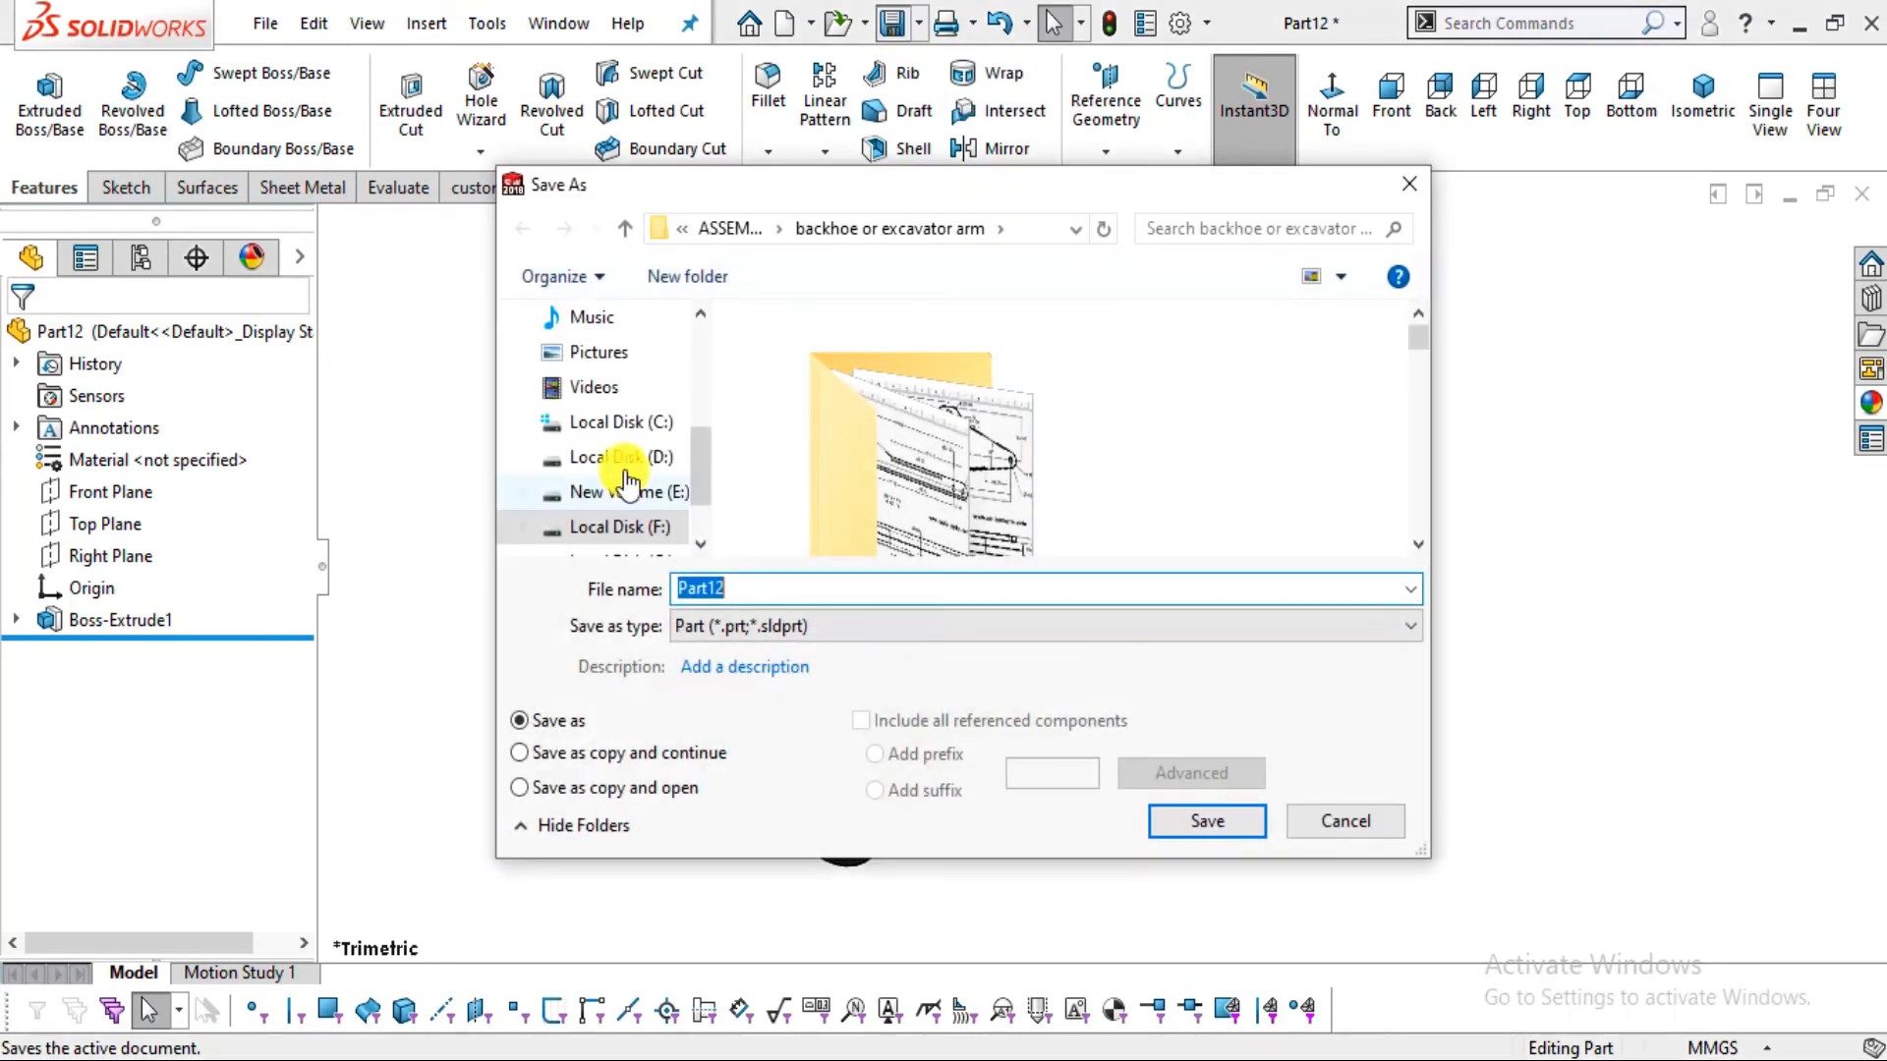
scroll(647, 345, up, 2)
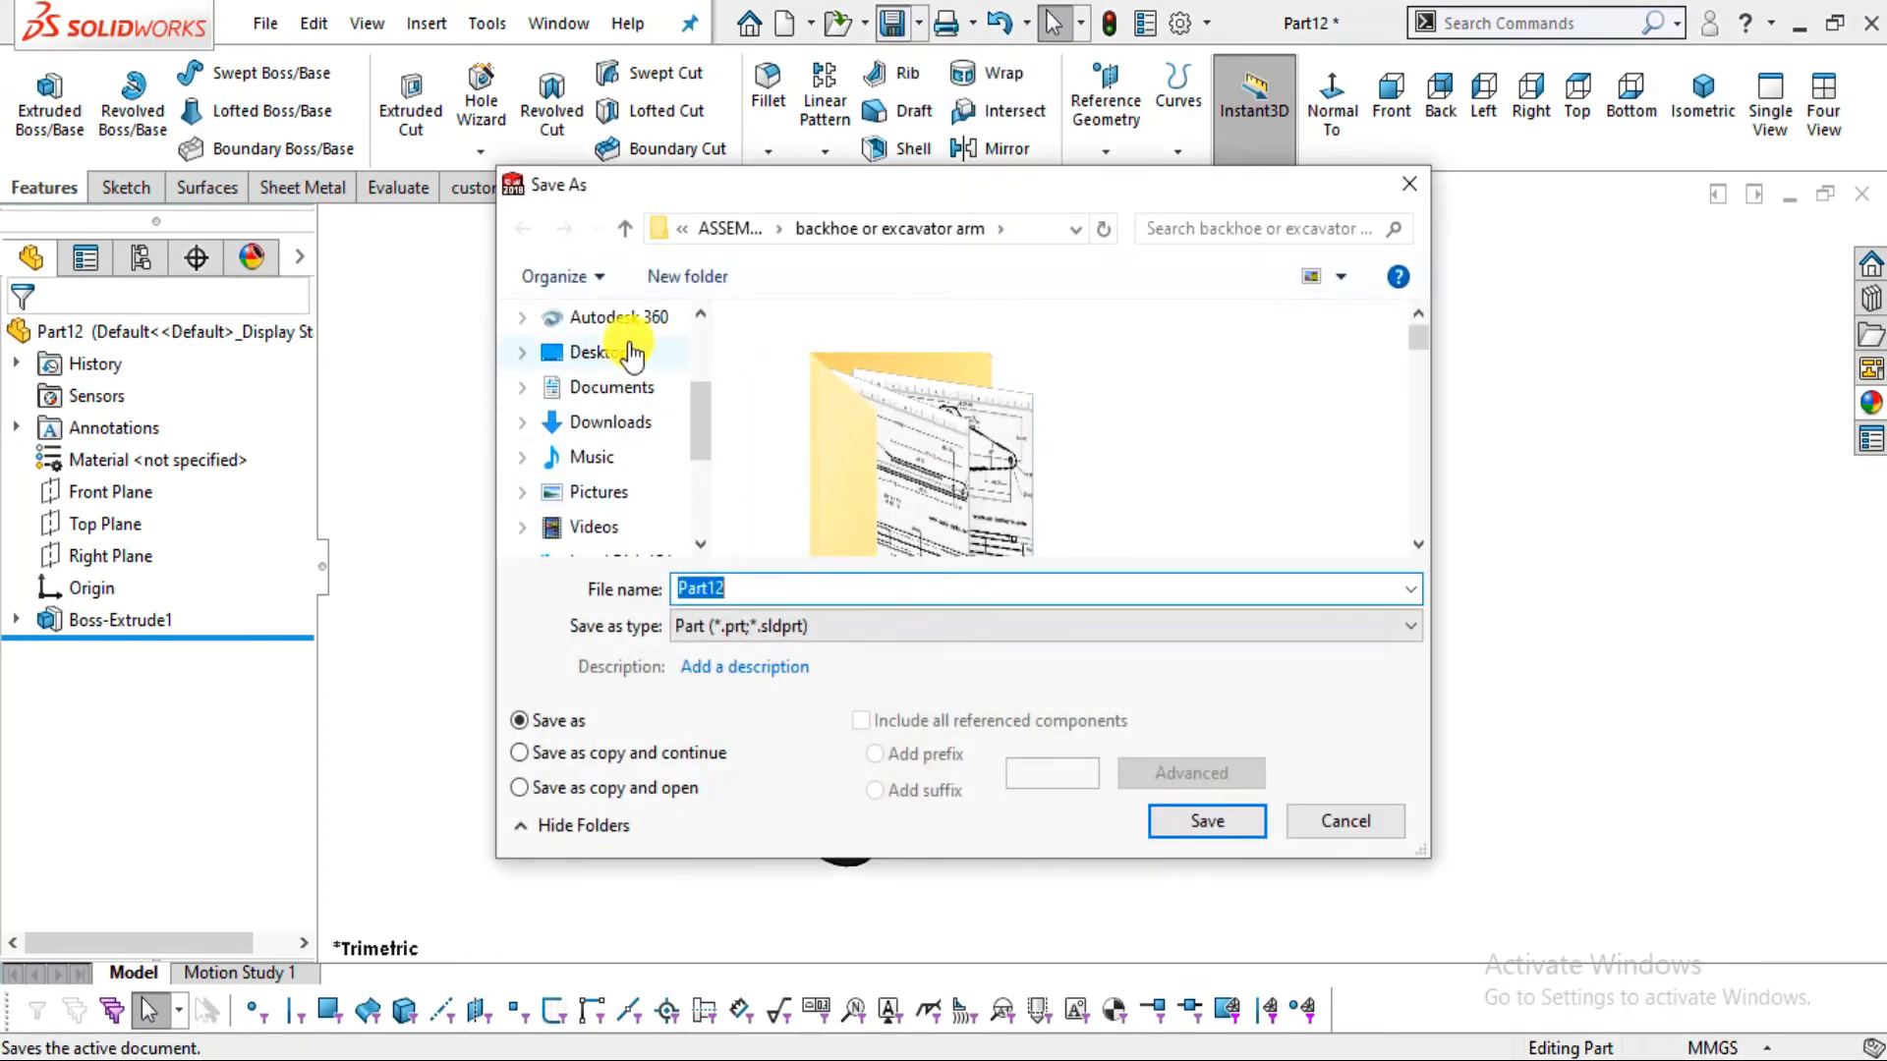
click(647, 354)
double_click(1214, 412)
scroll(853, 457, down, 1)
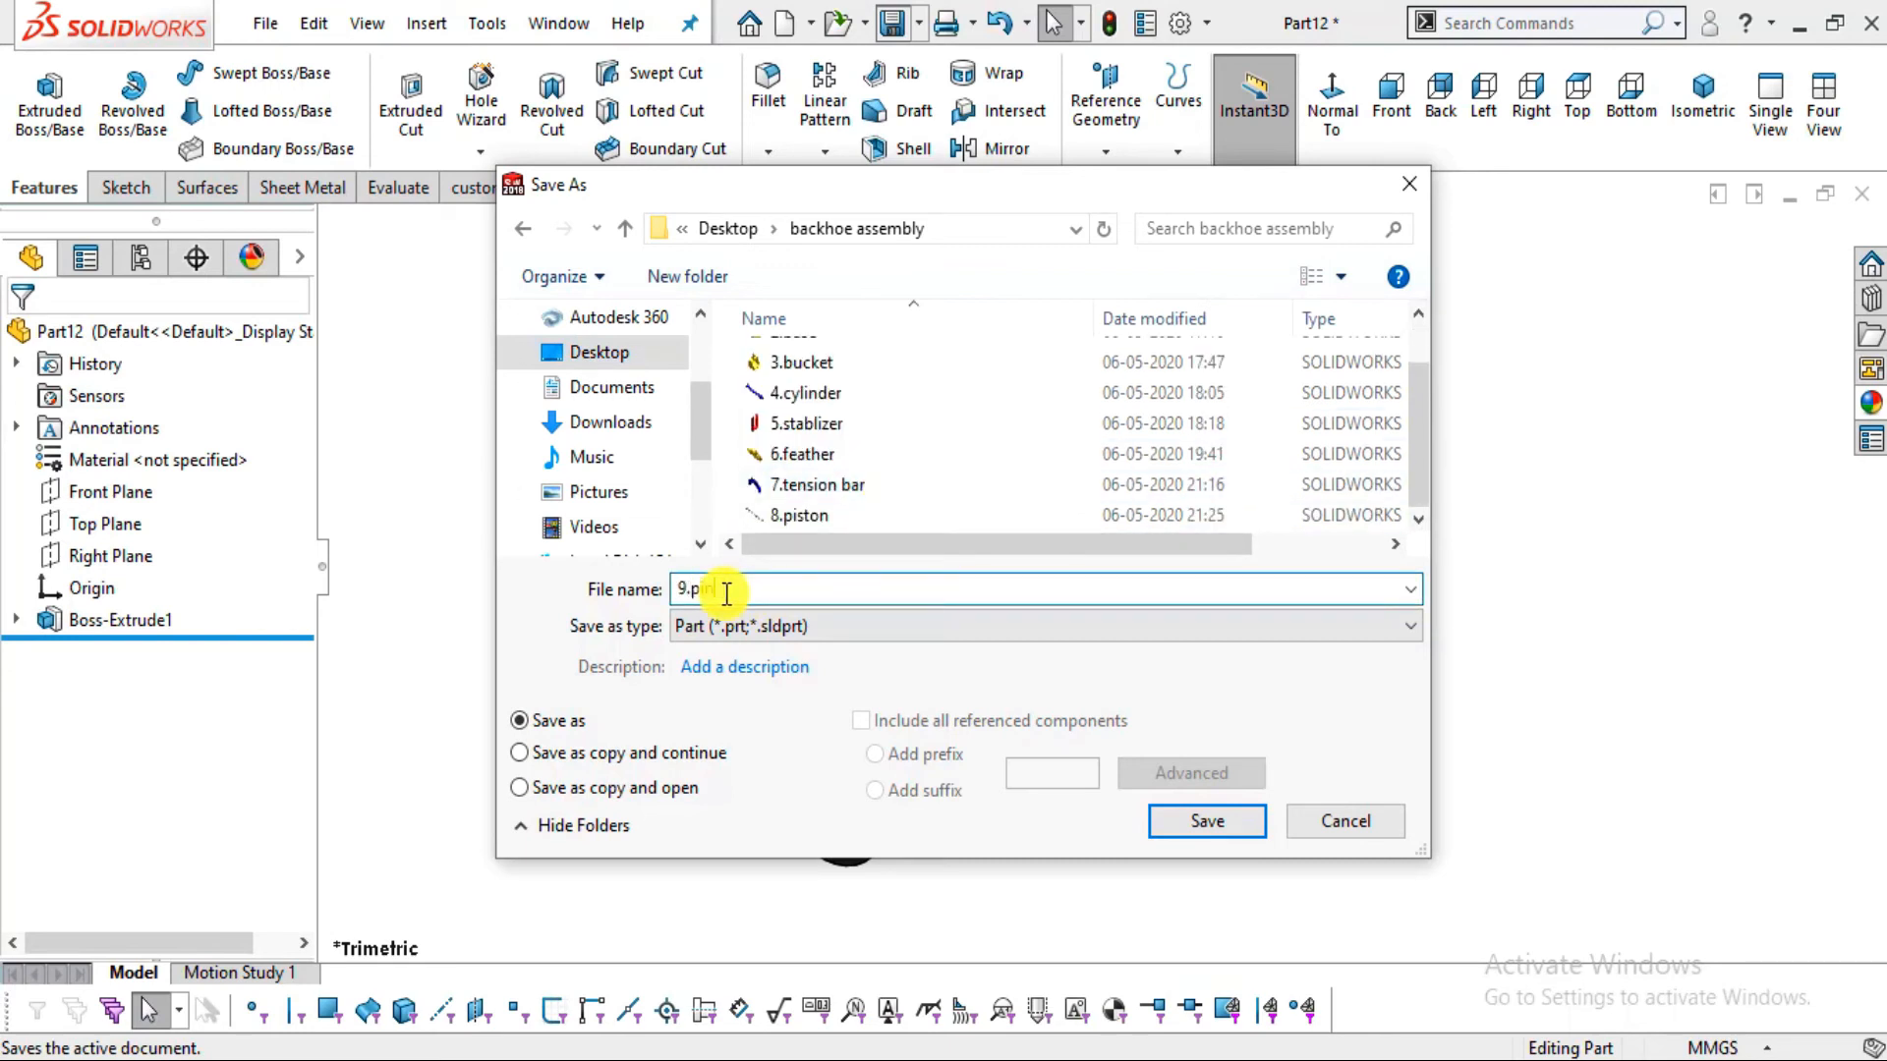
click(1235, 823)
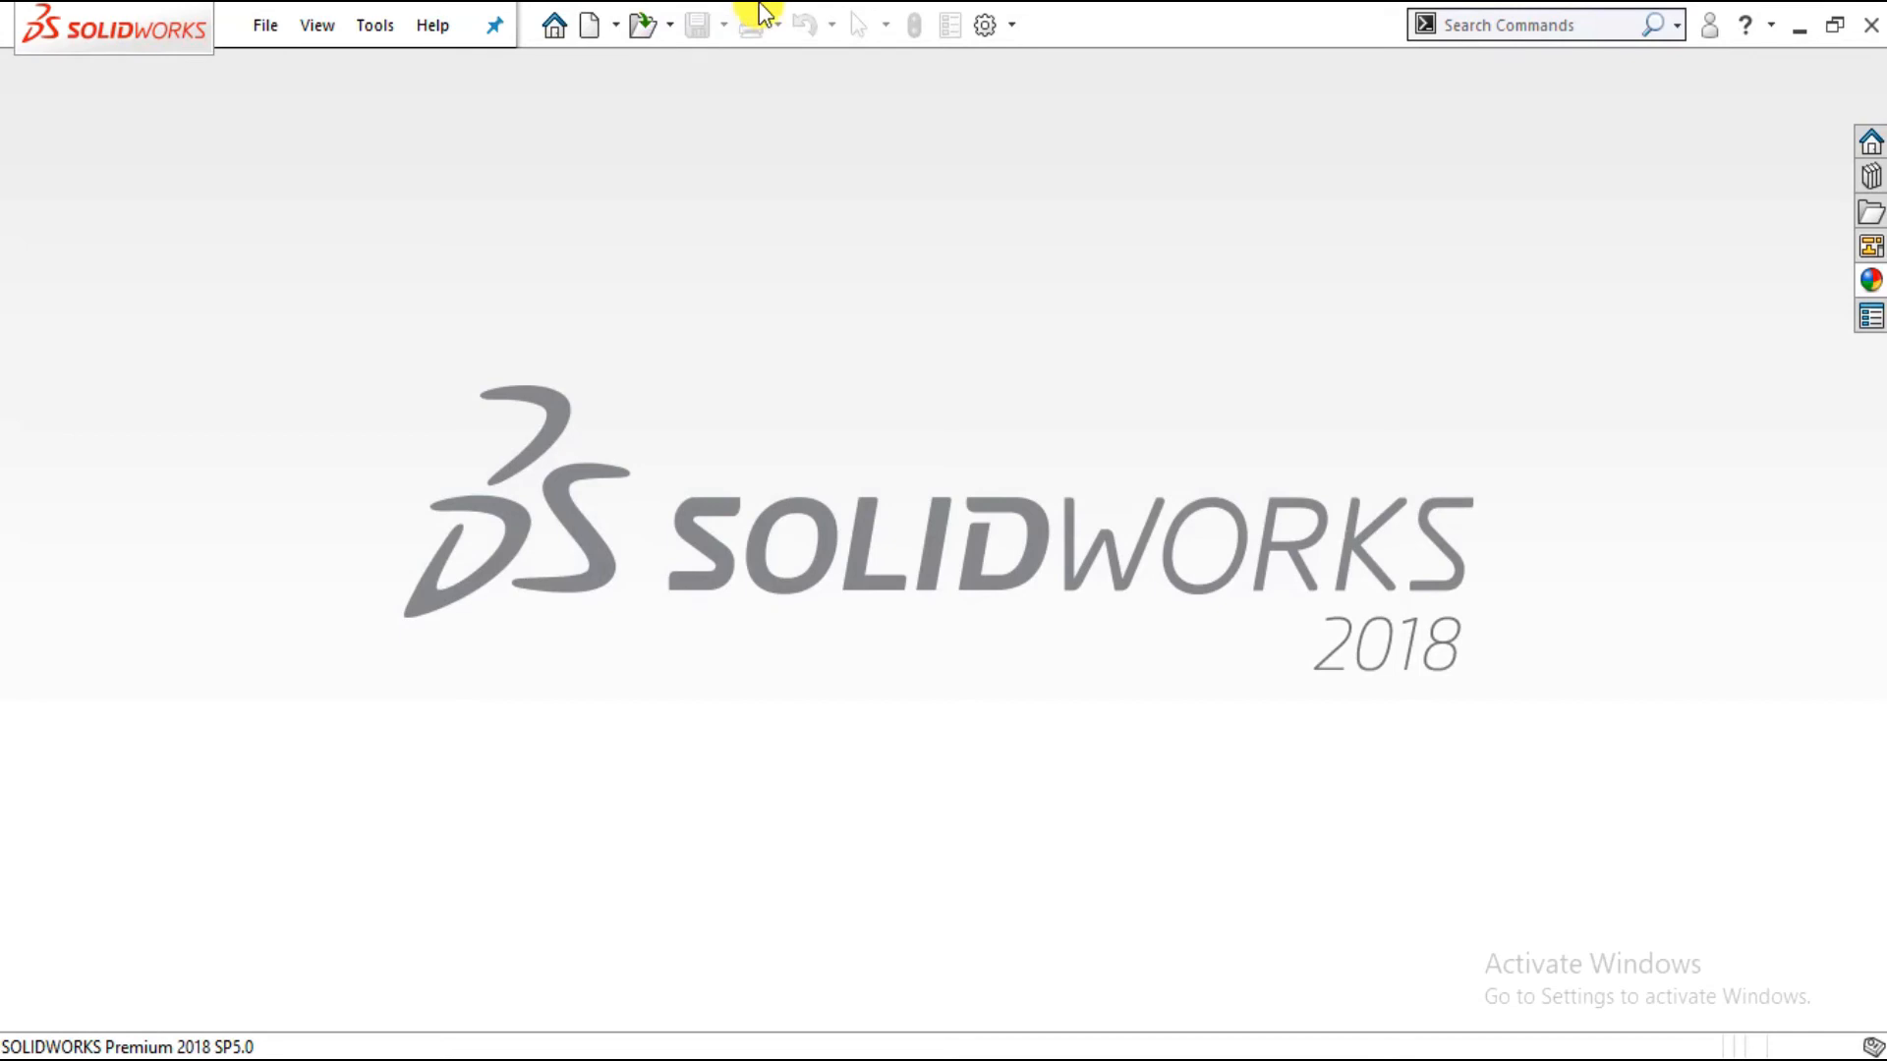
Create a new assembly document and dismiss the initial component insertion to leave it empty
click(264, 33)
click(290, 71)
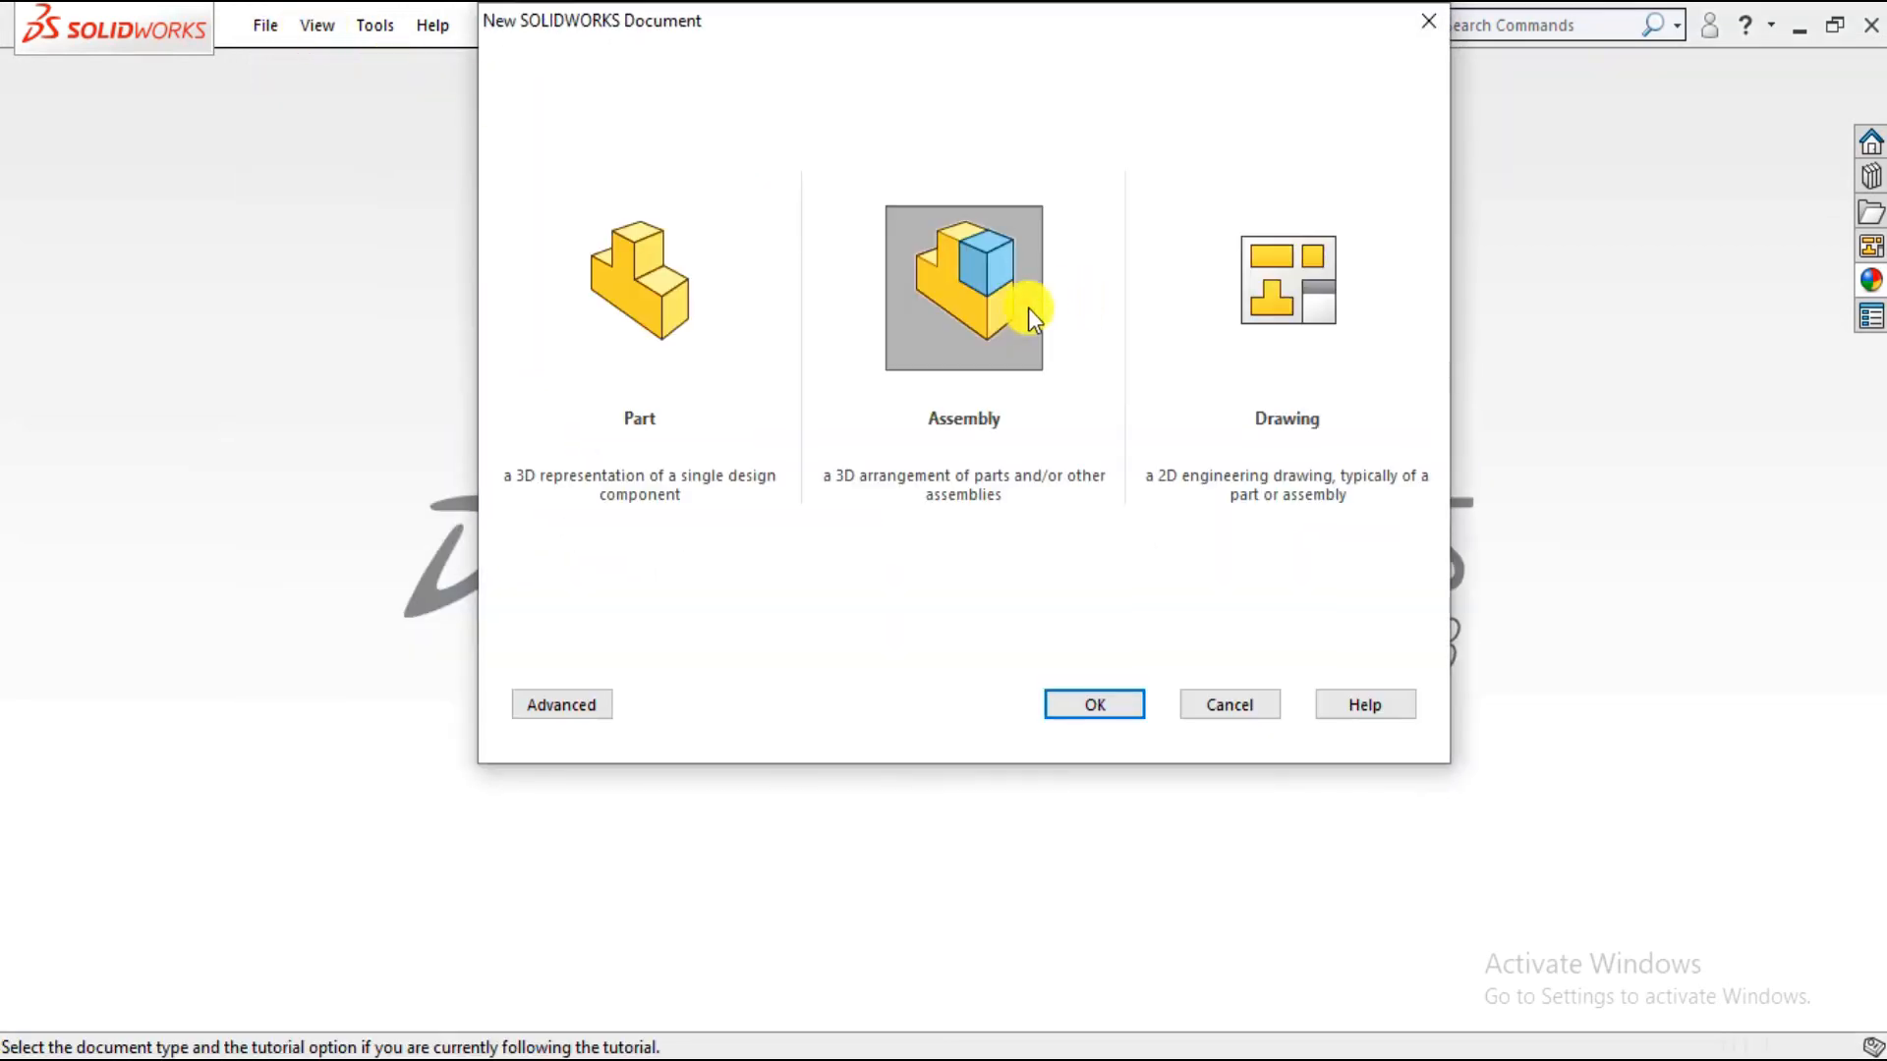
click(1094, 704)
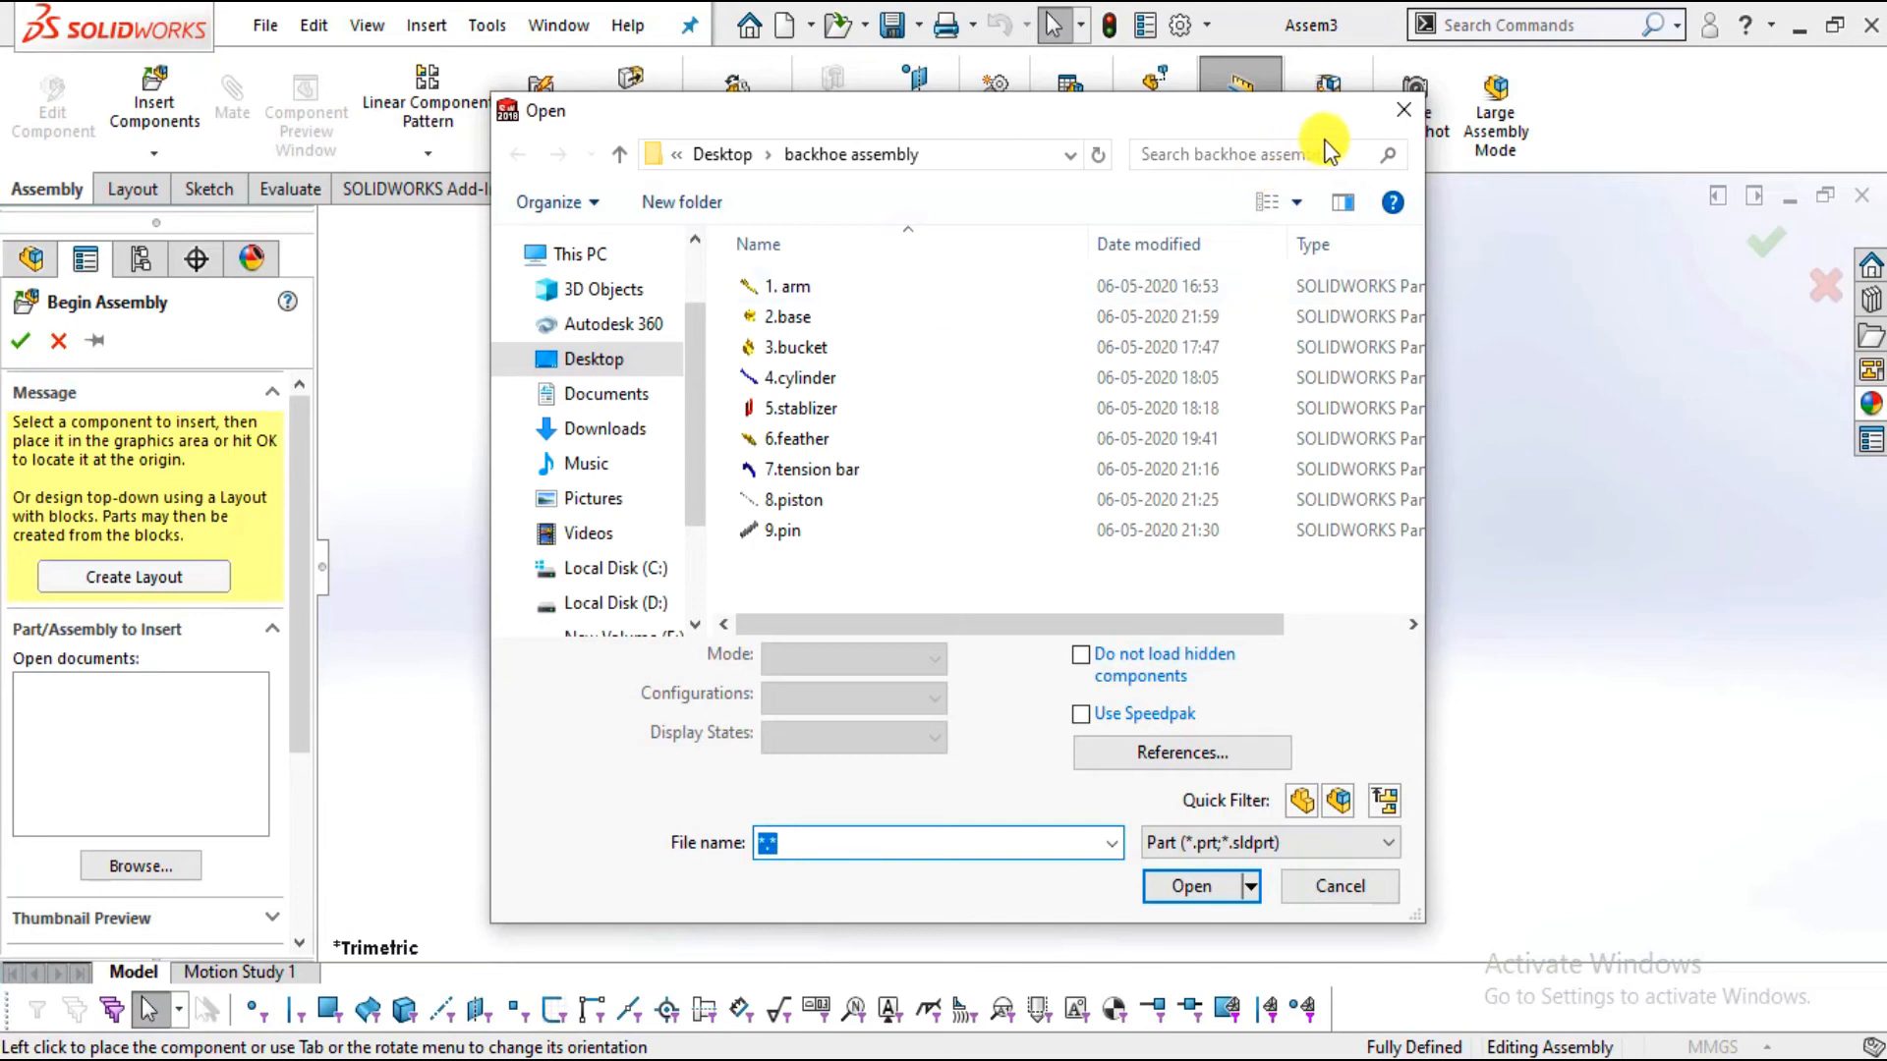
click(1404, 111)
click(61, 341)
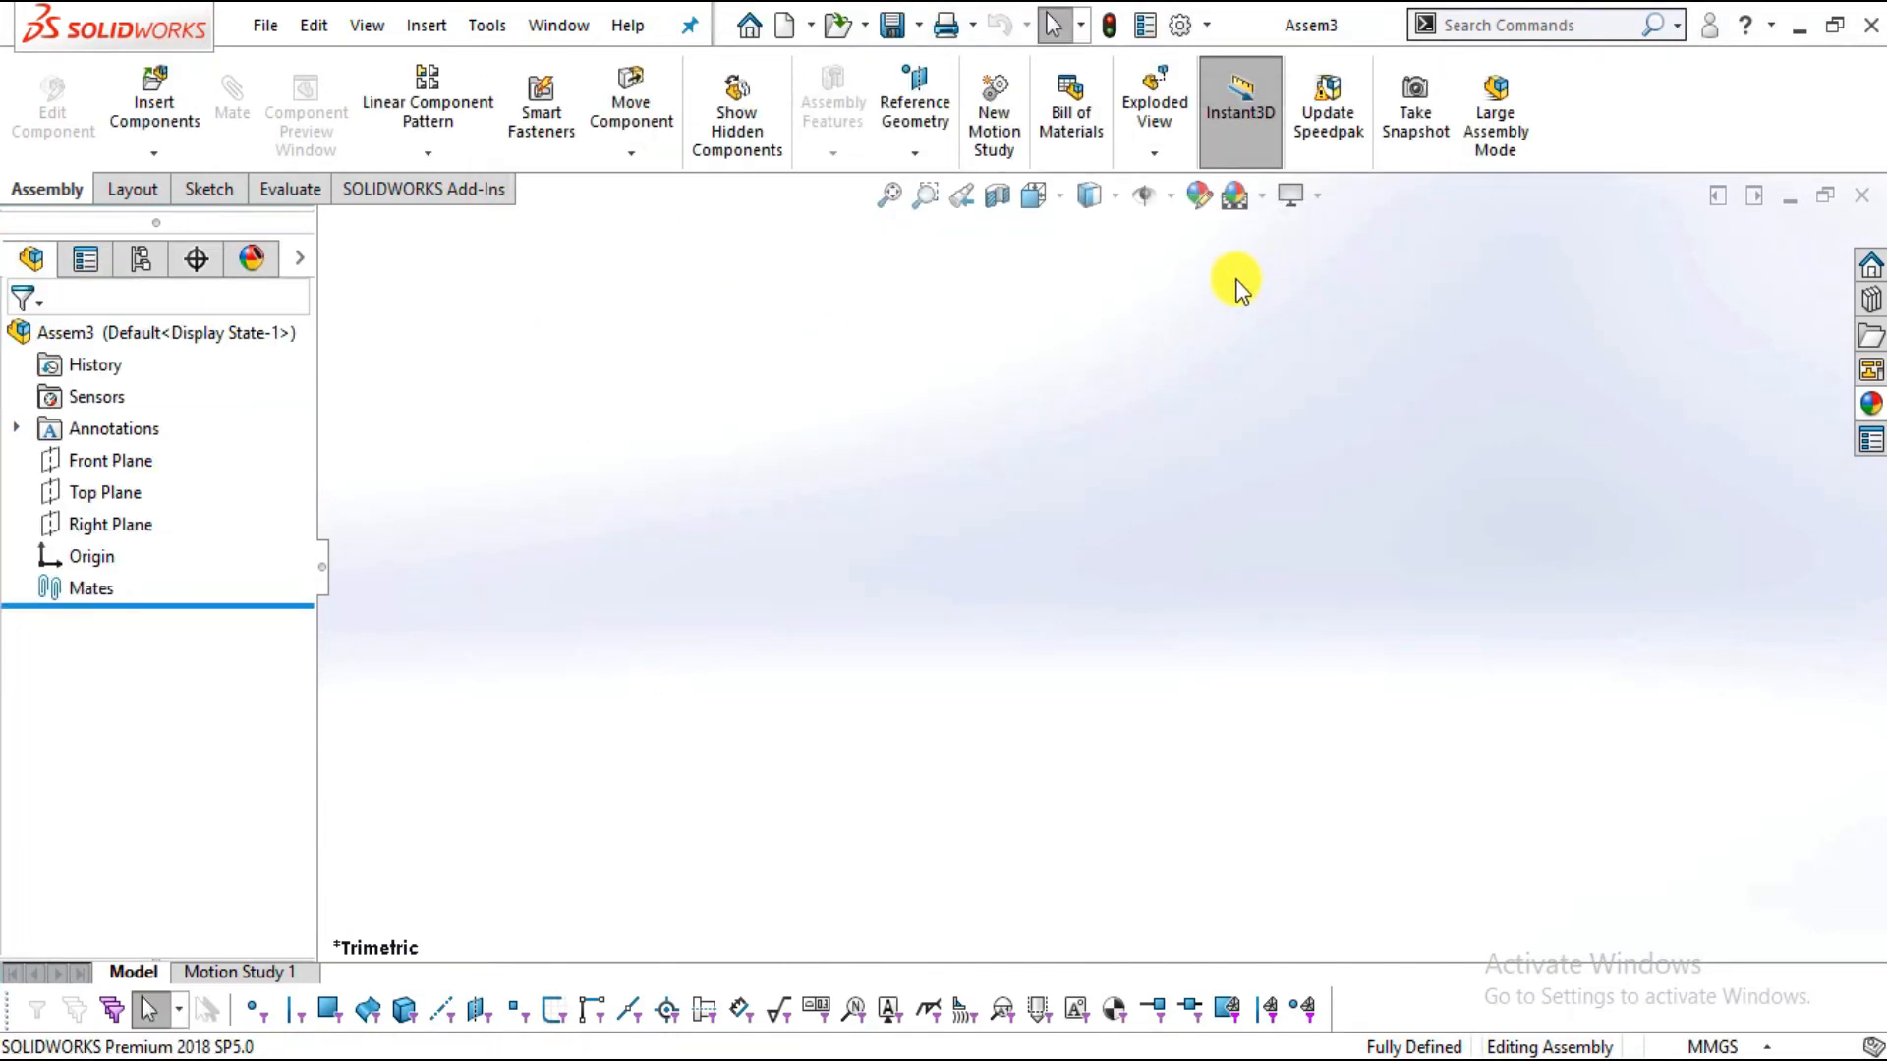
Give the assembly a plain white scene and set its units to MMGS
click(1267, 202)
click(1379, 88)
click(1727, 1047)
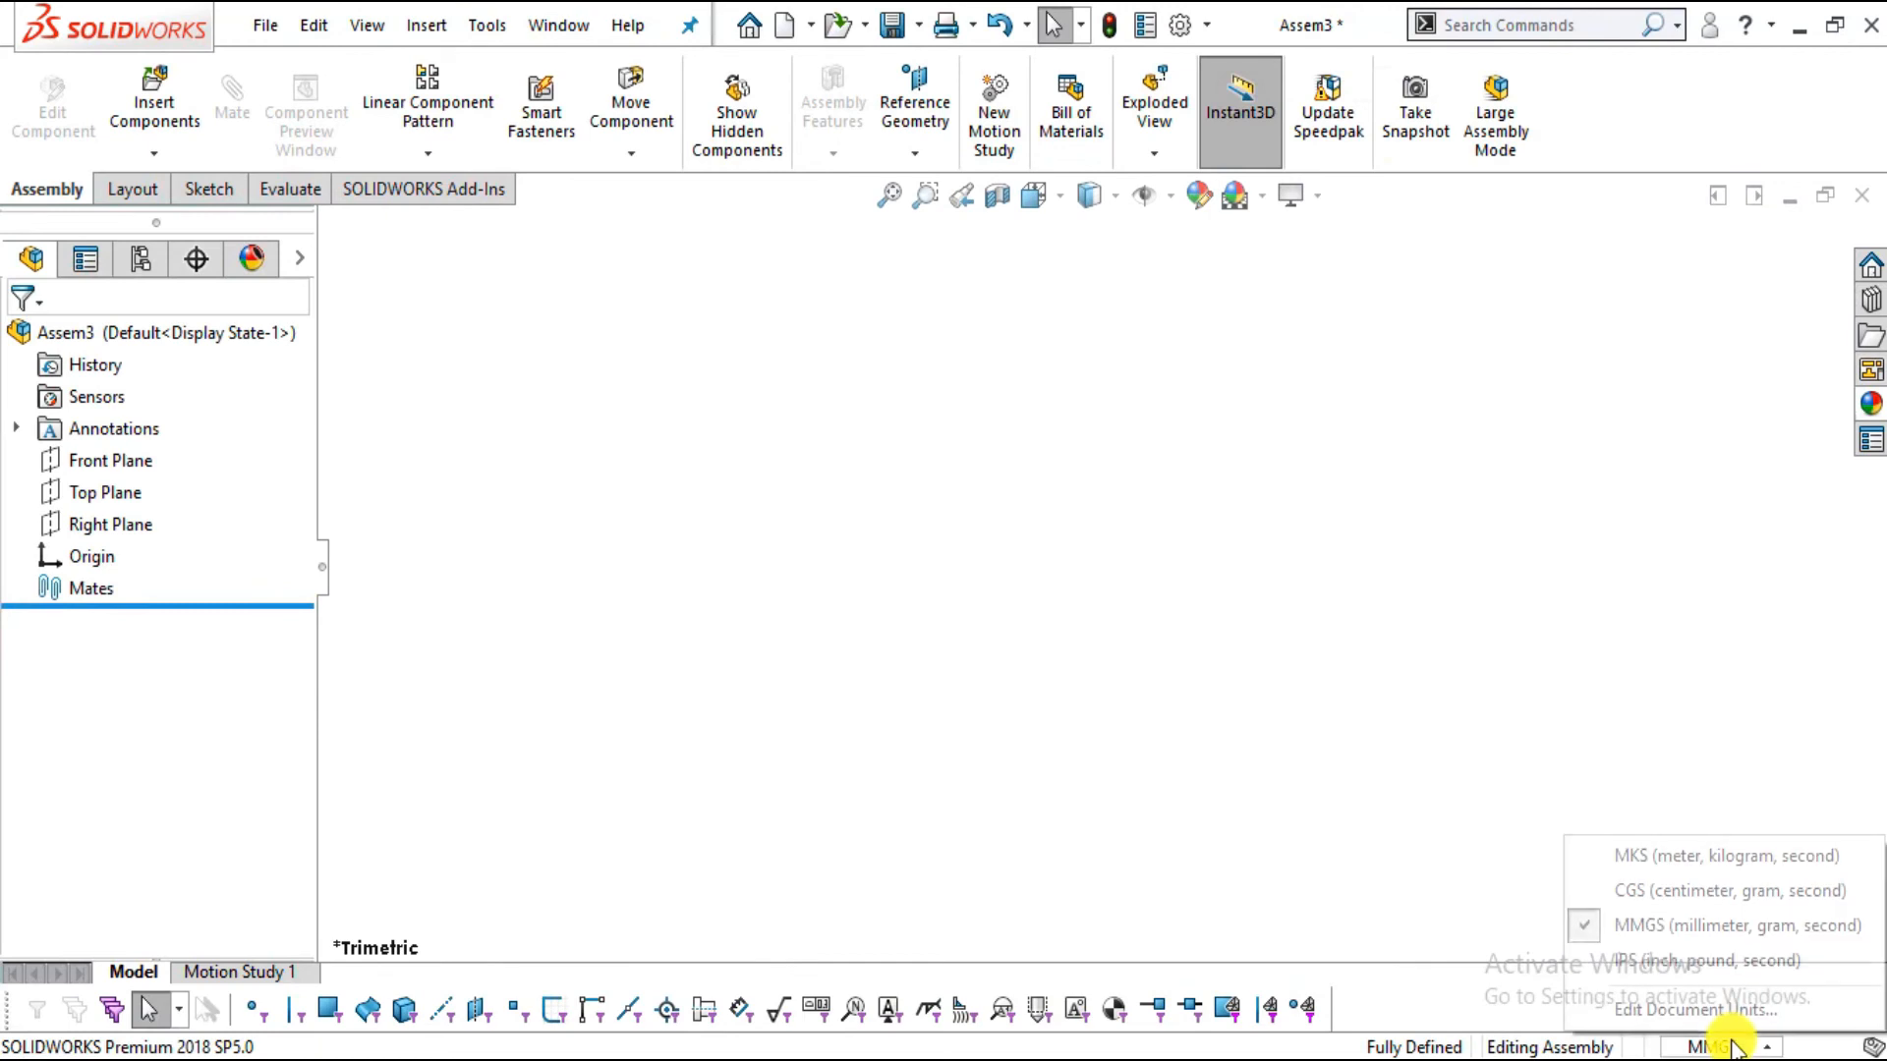
click(1692, 934)
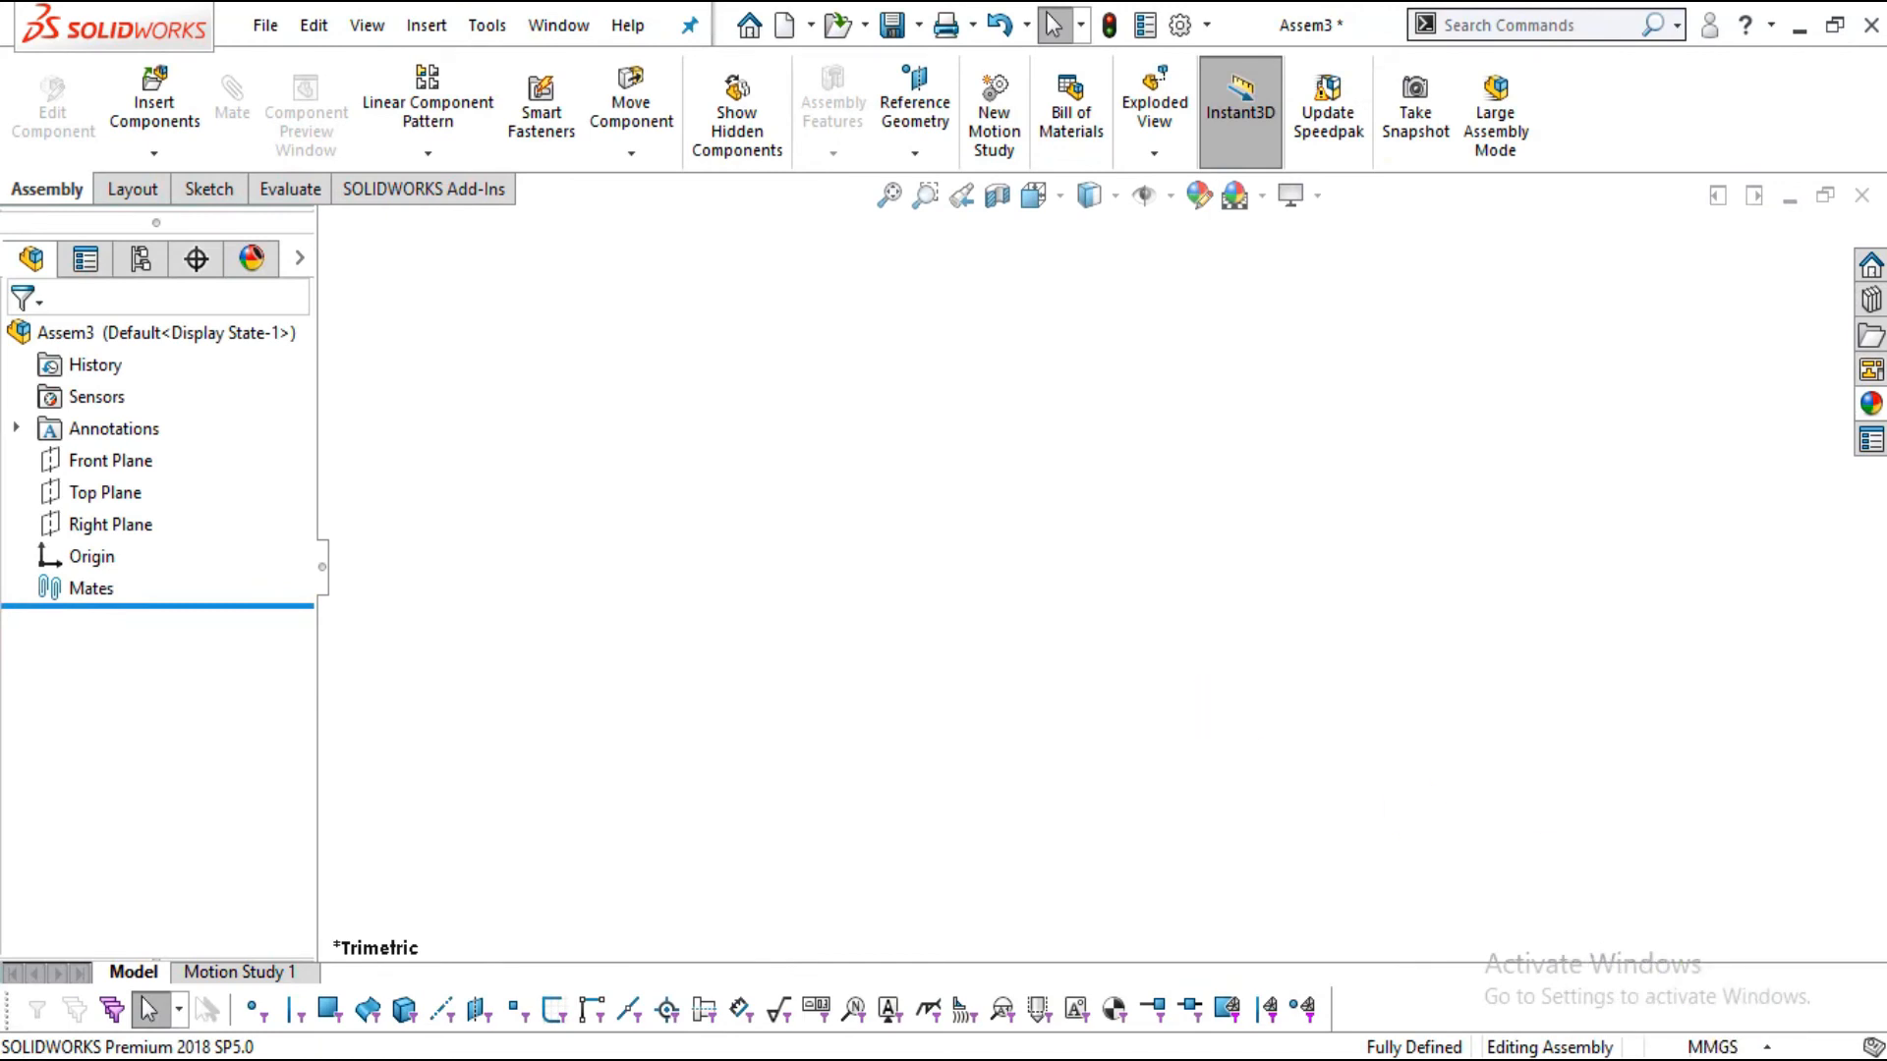
Insert 2.base as the first component, turning it three times by 90° about Y before placing it
click(148, 88)
click(747, 317)
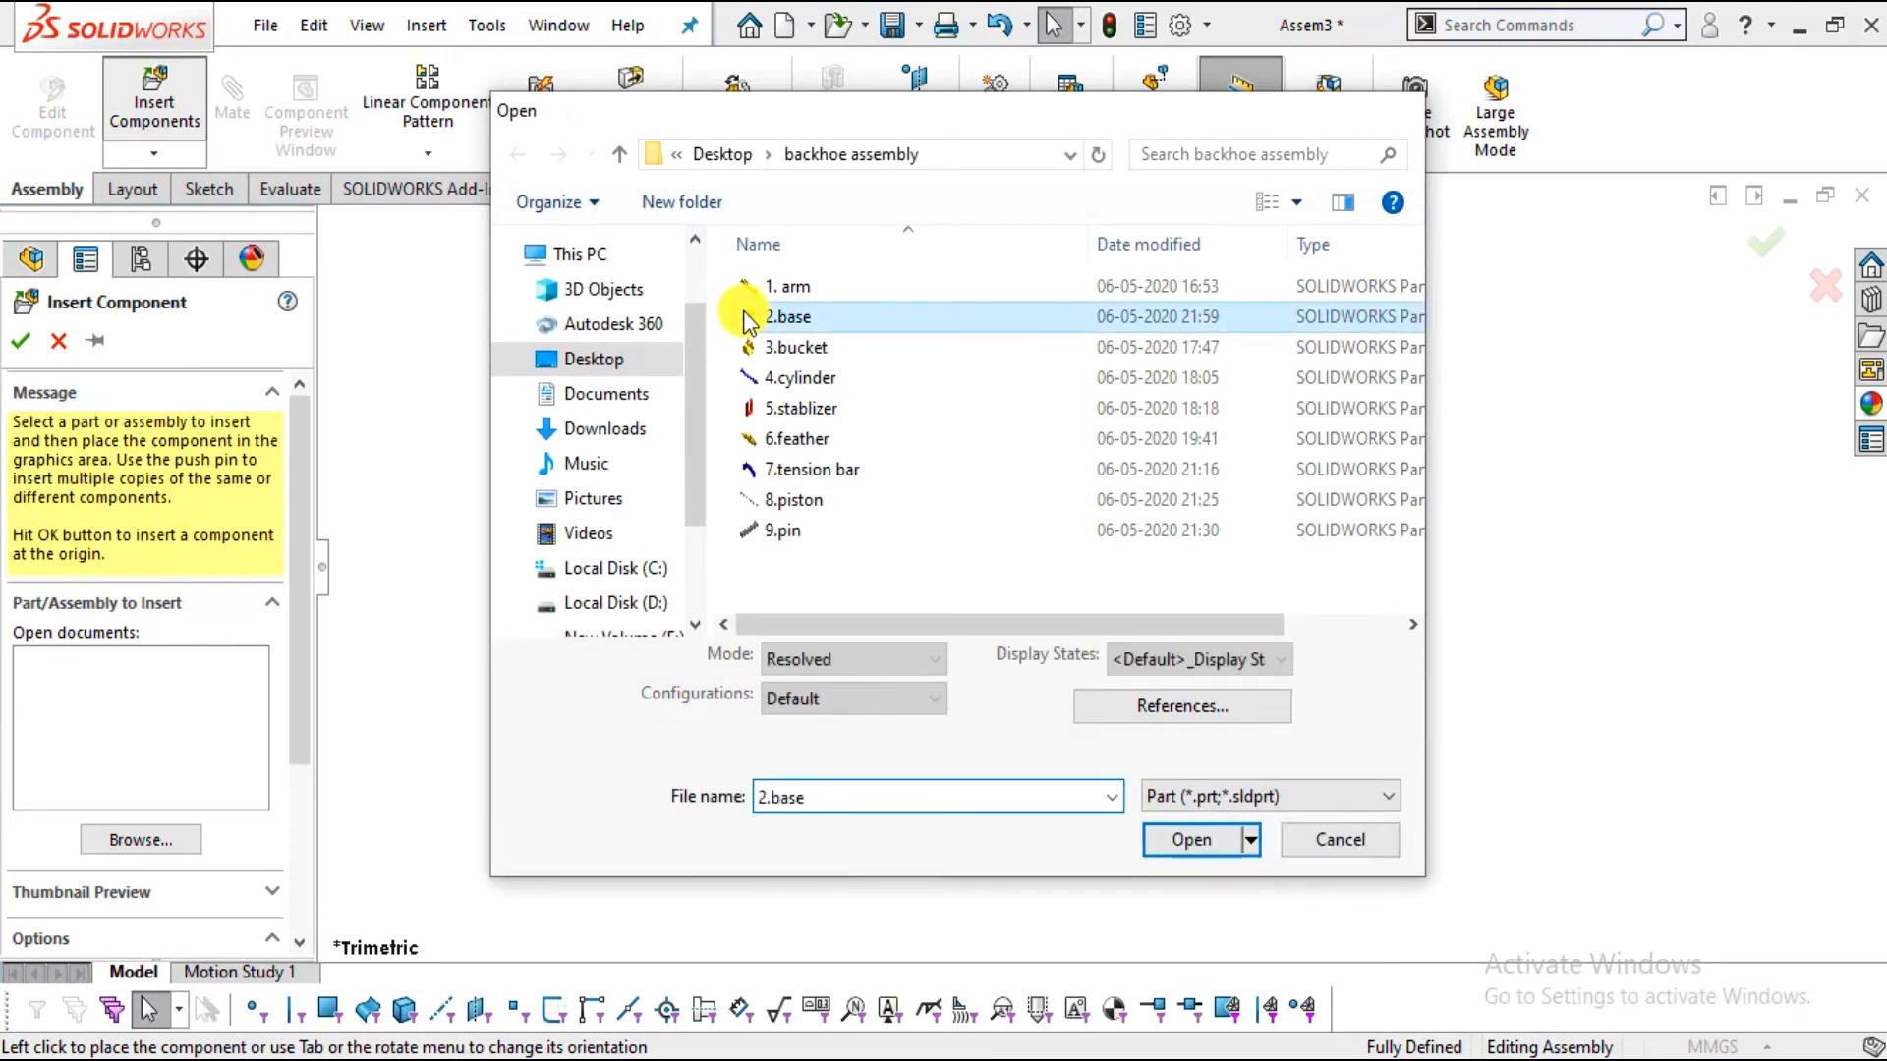
double_click(747, 317)
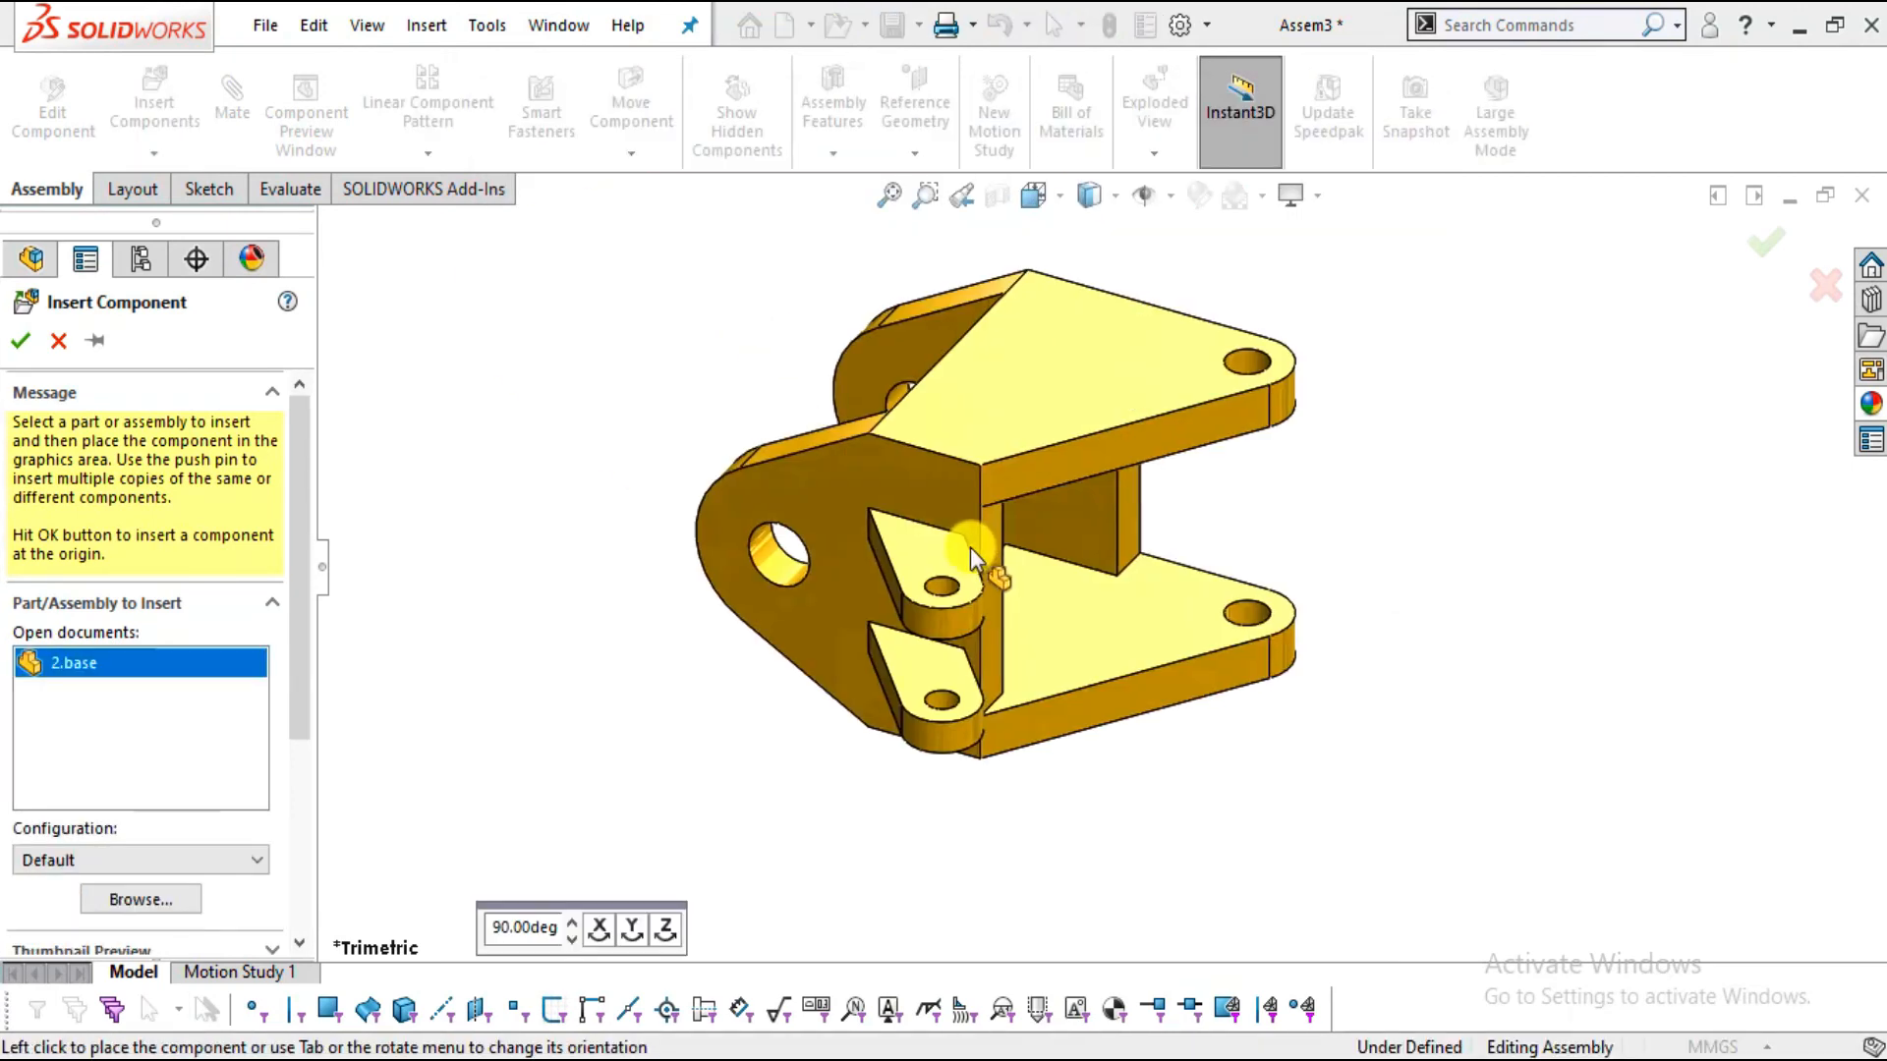
click(632, 928)
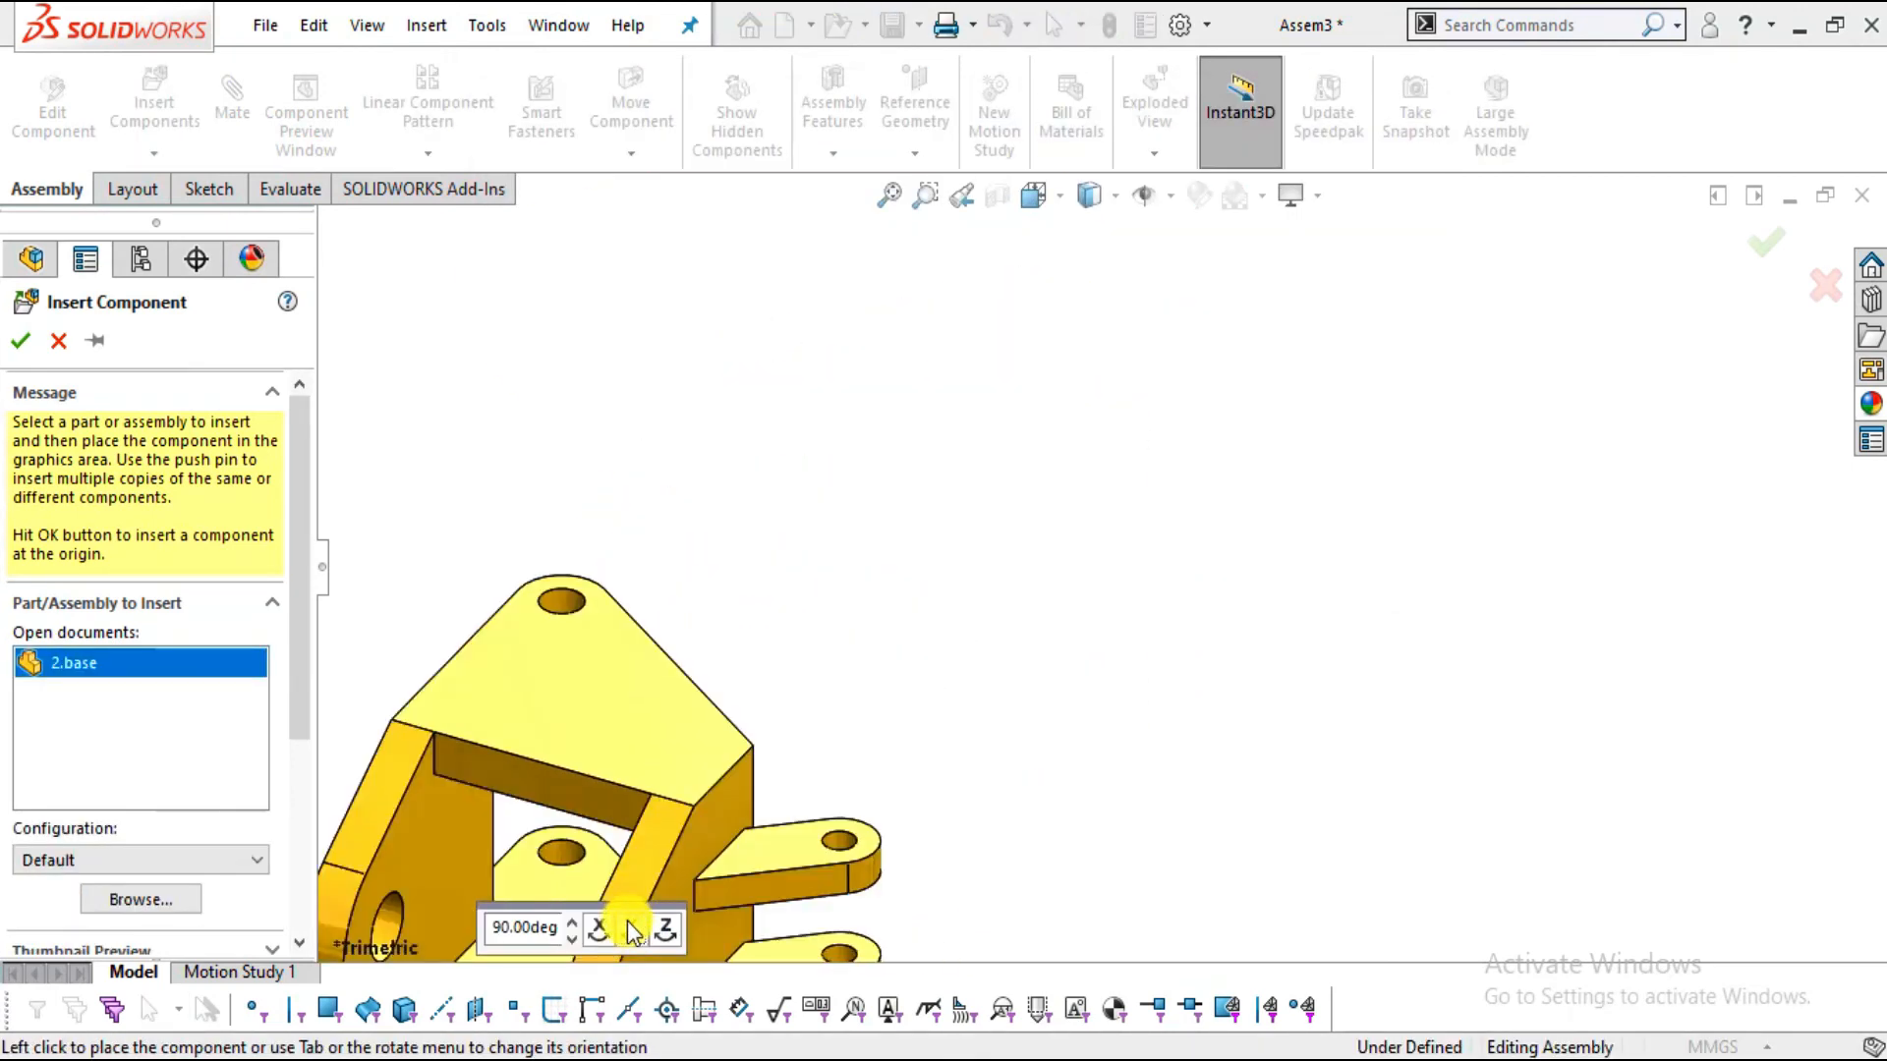
click(632, 929)
click(632, 928)
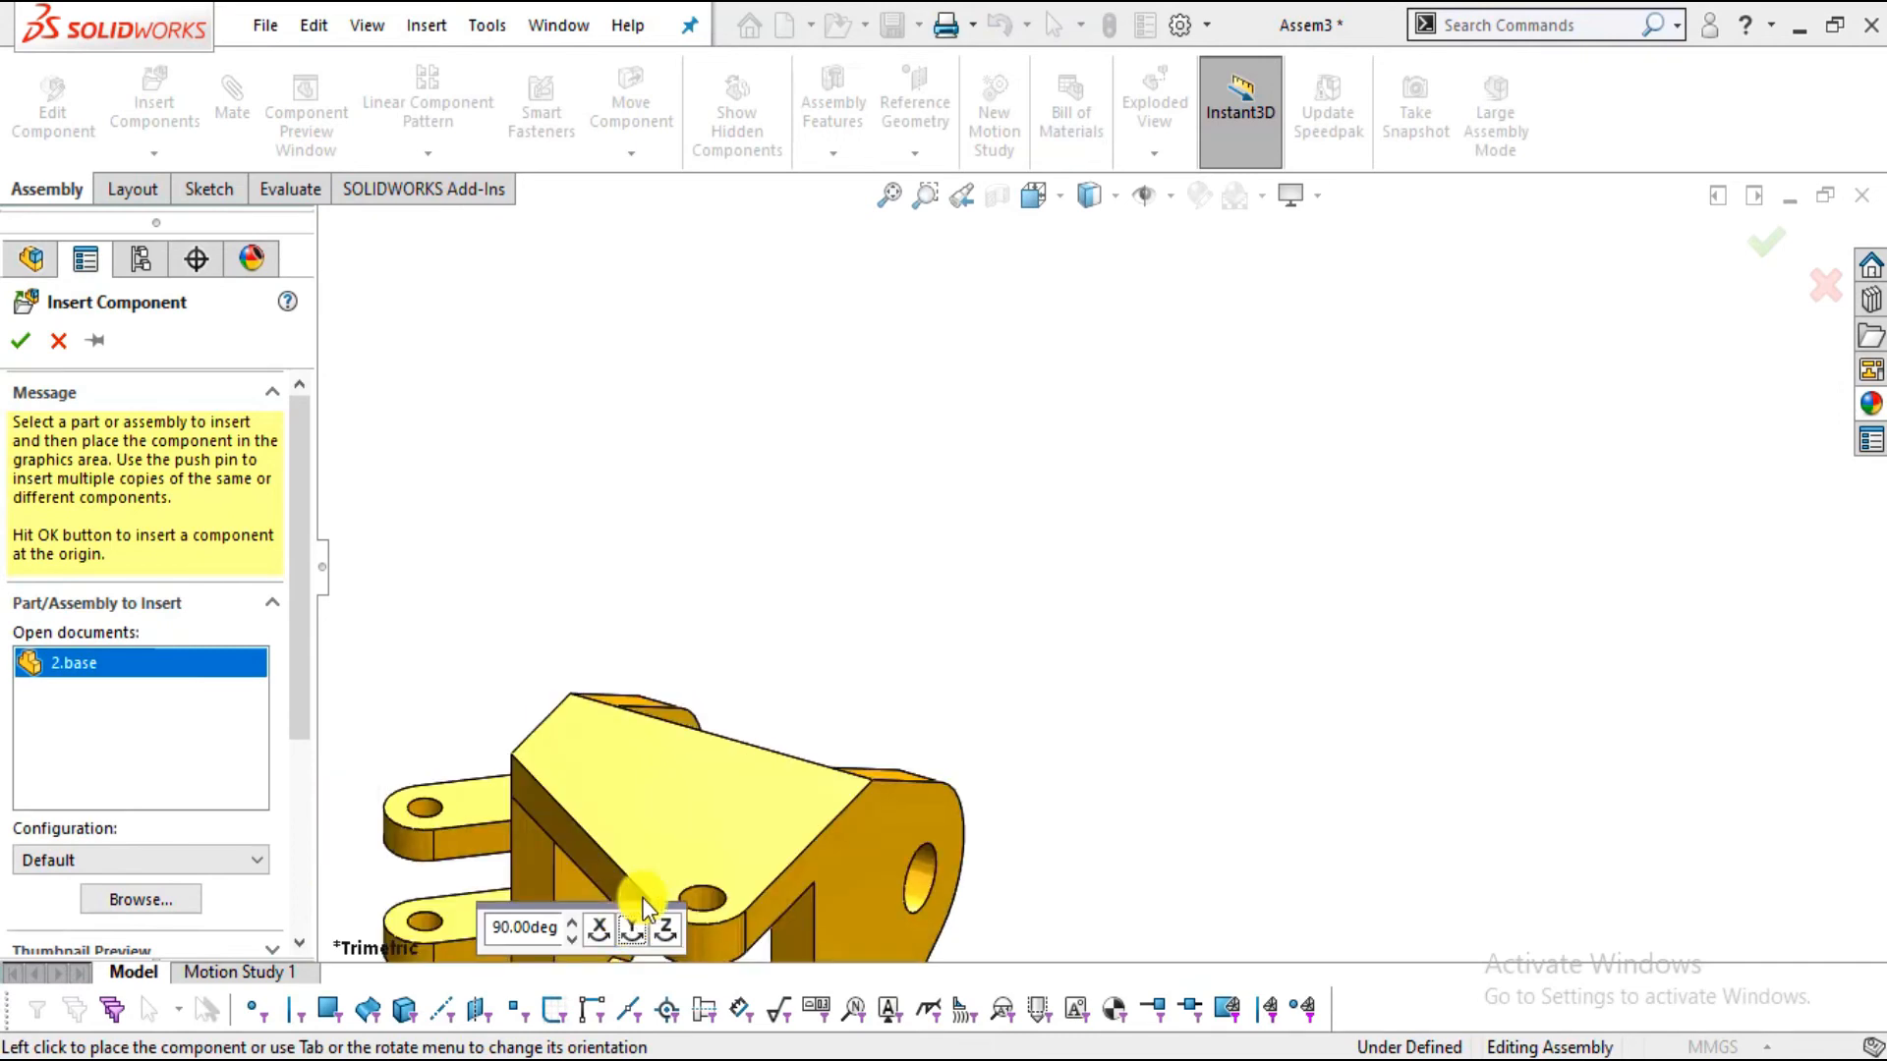
click(753, 657)
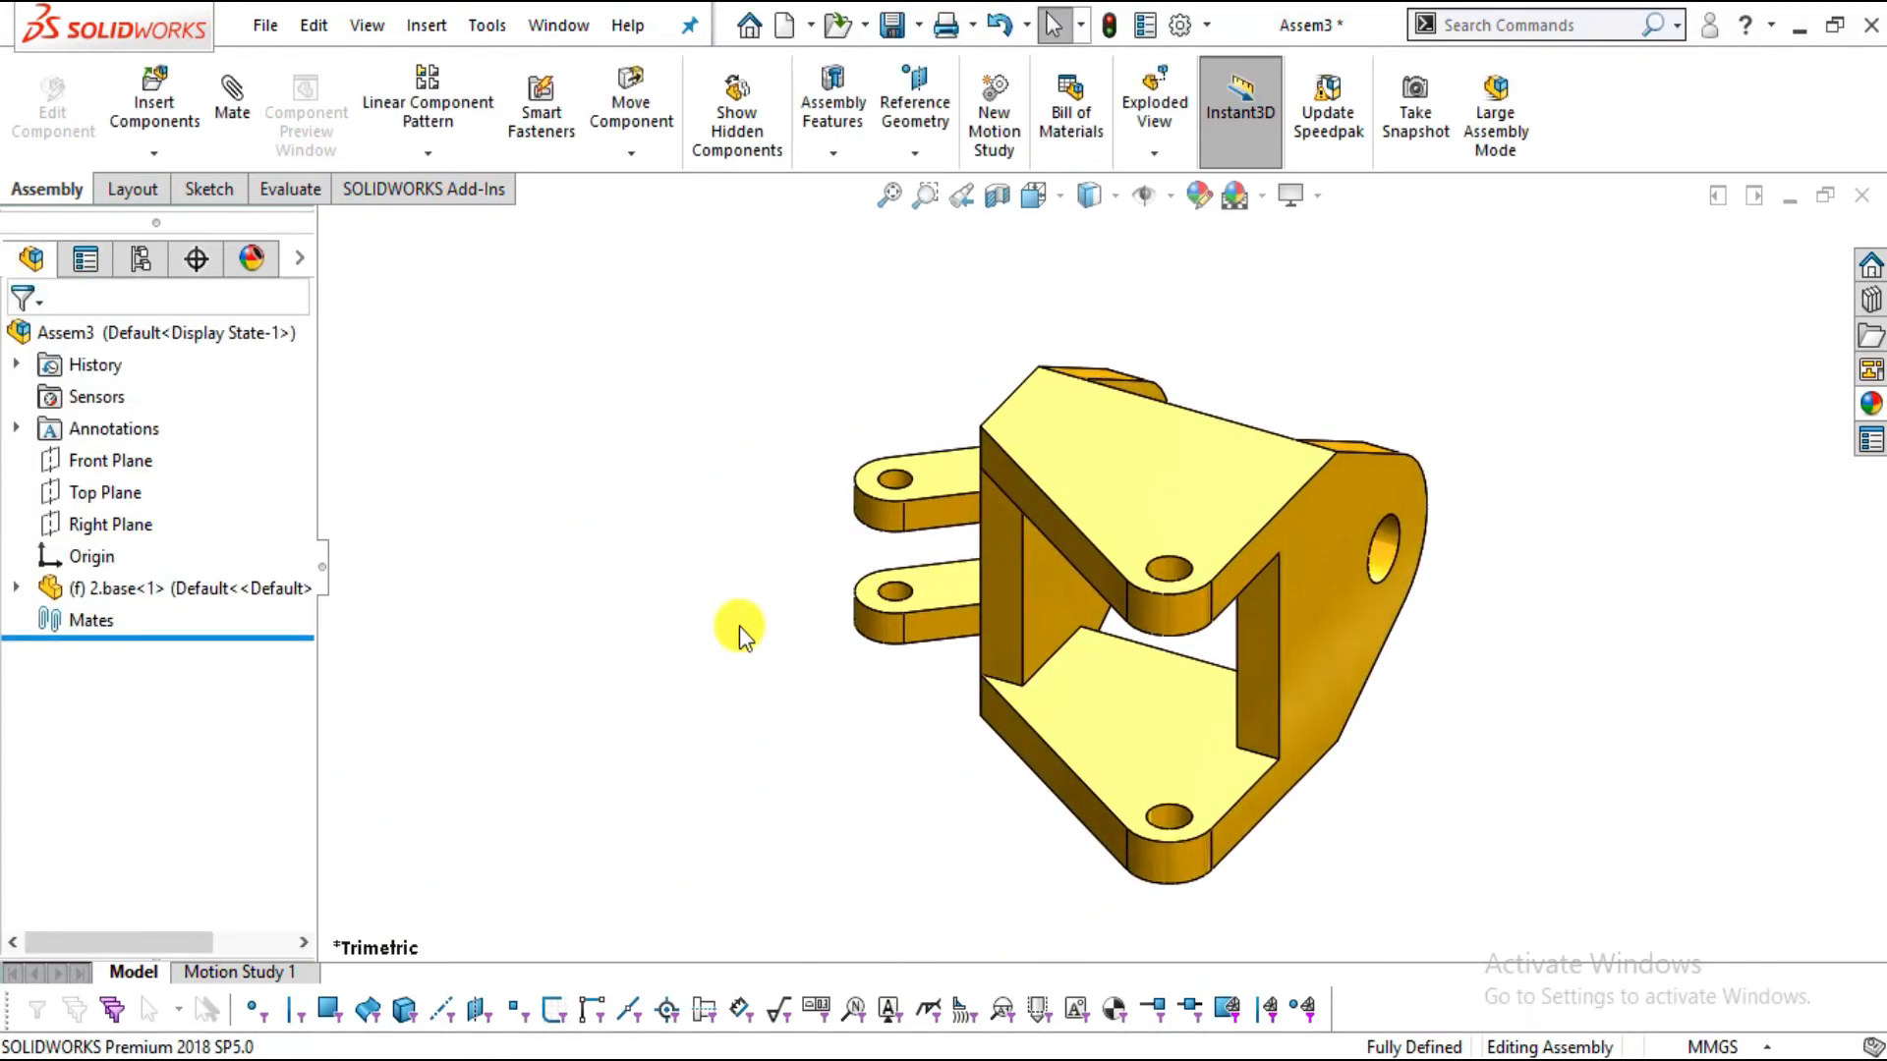
Try to rotate the fixed base component freely with Rotate Component
click(629, 158)
click(644, 221)
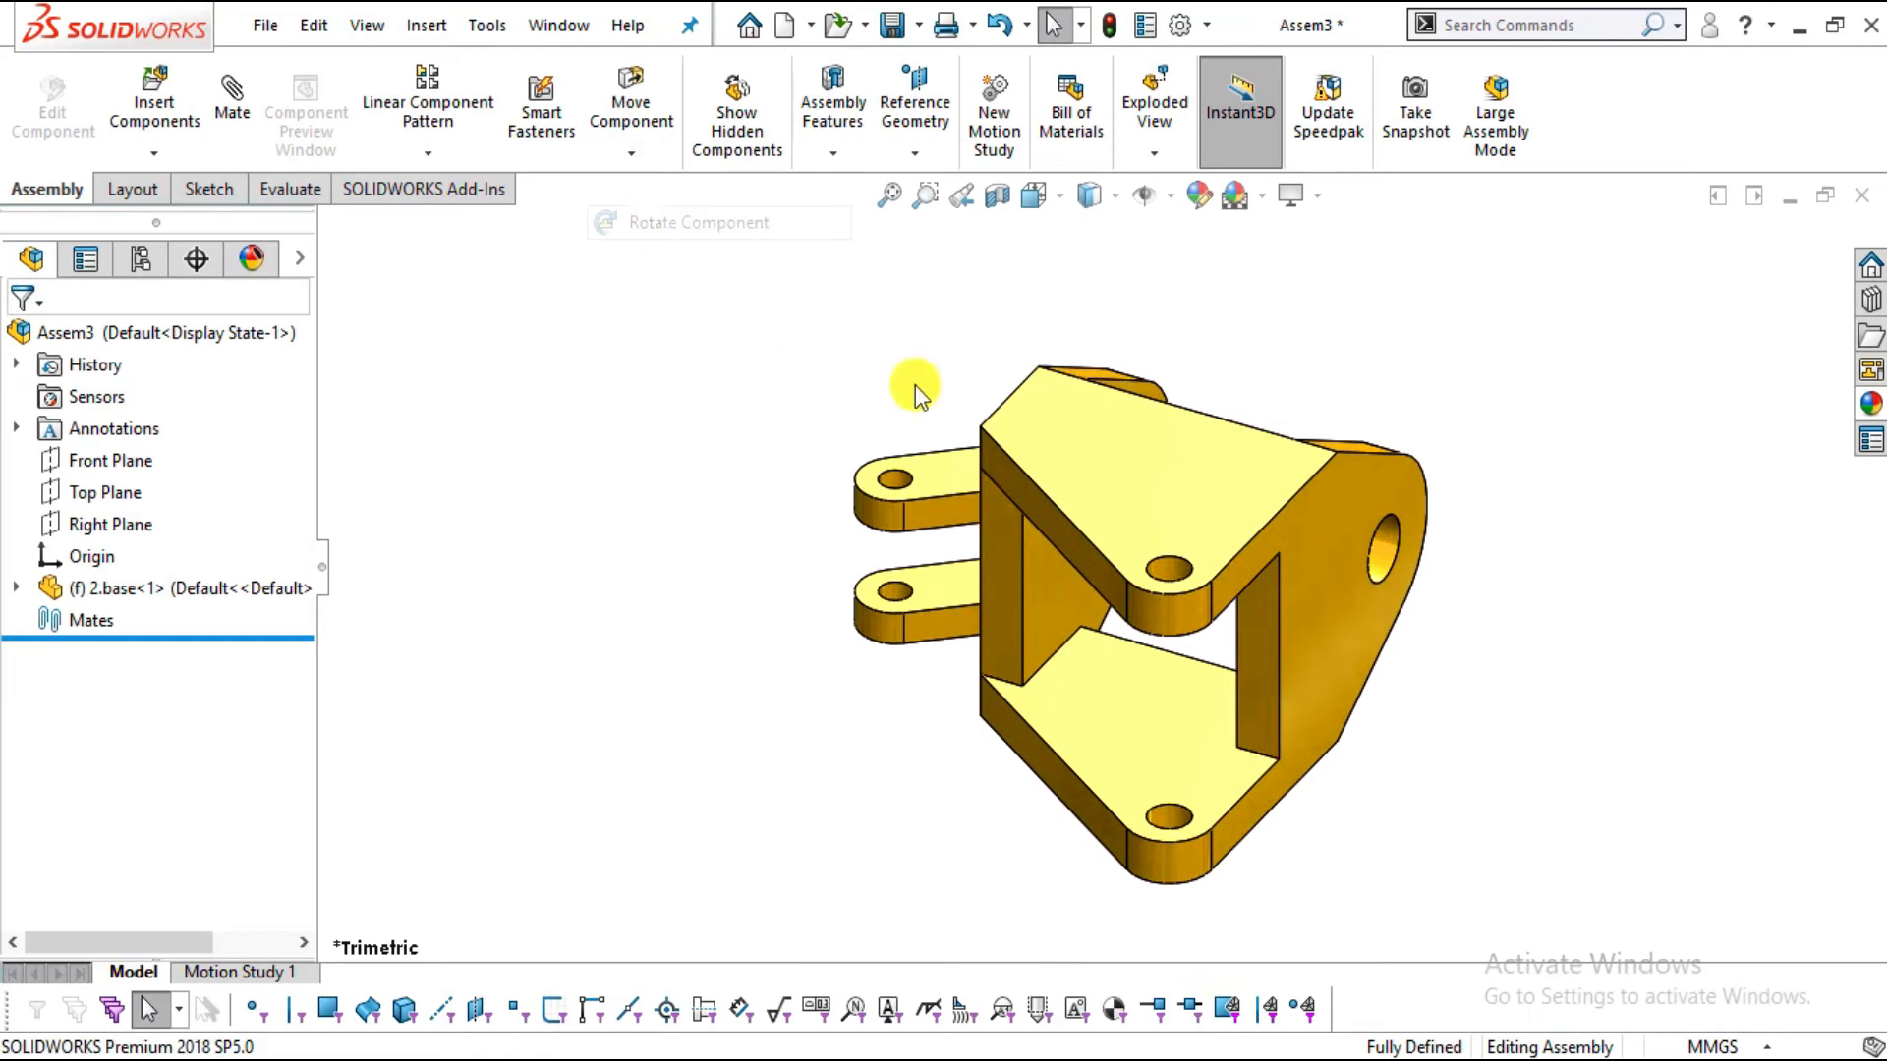
drag(1030, 457, 961, 625)
key(Escape)
click(1245, 548)
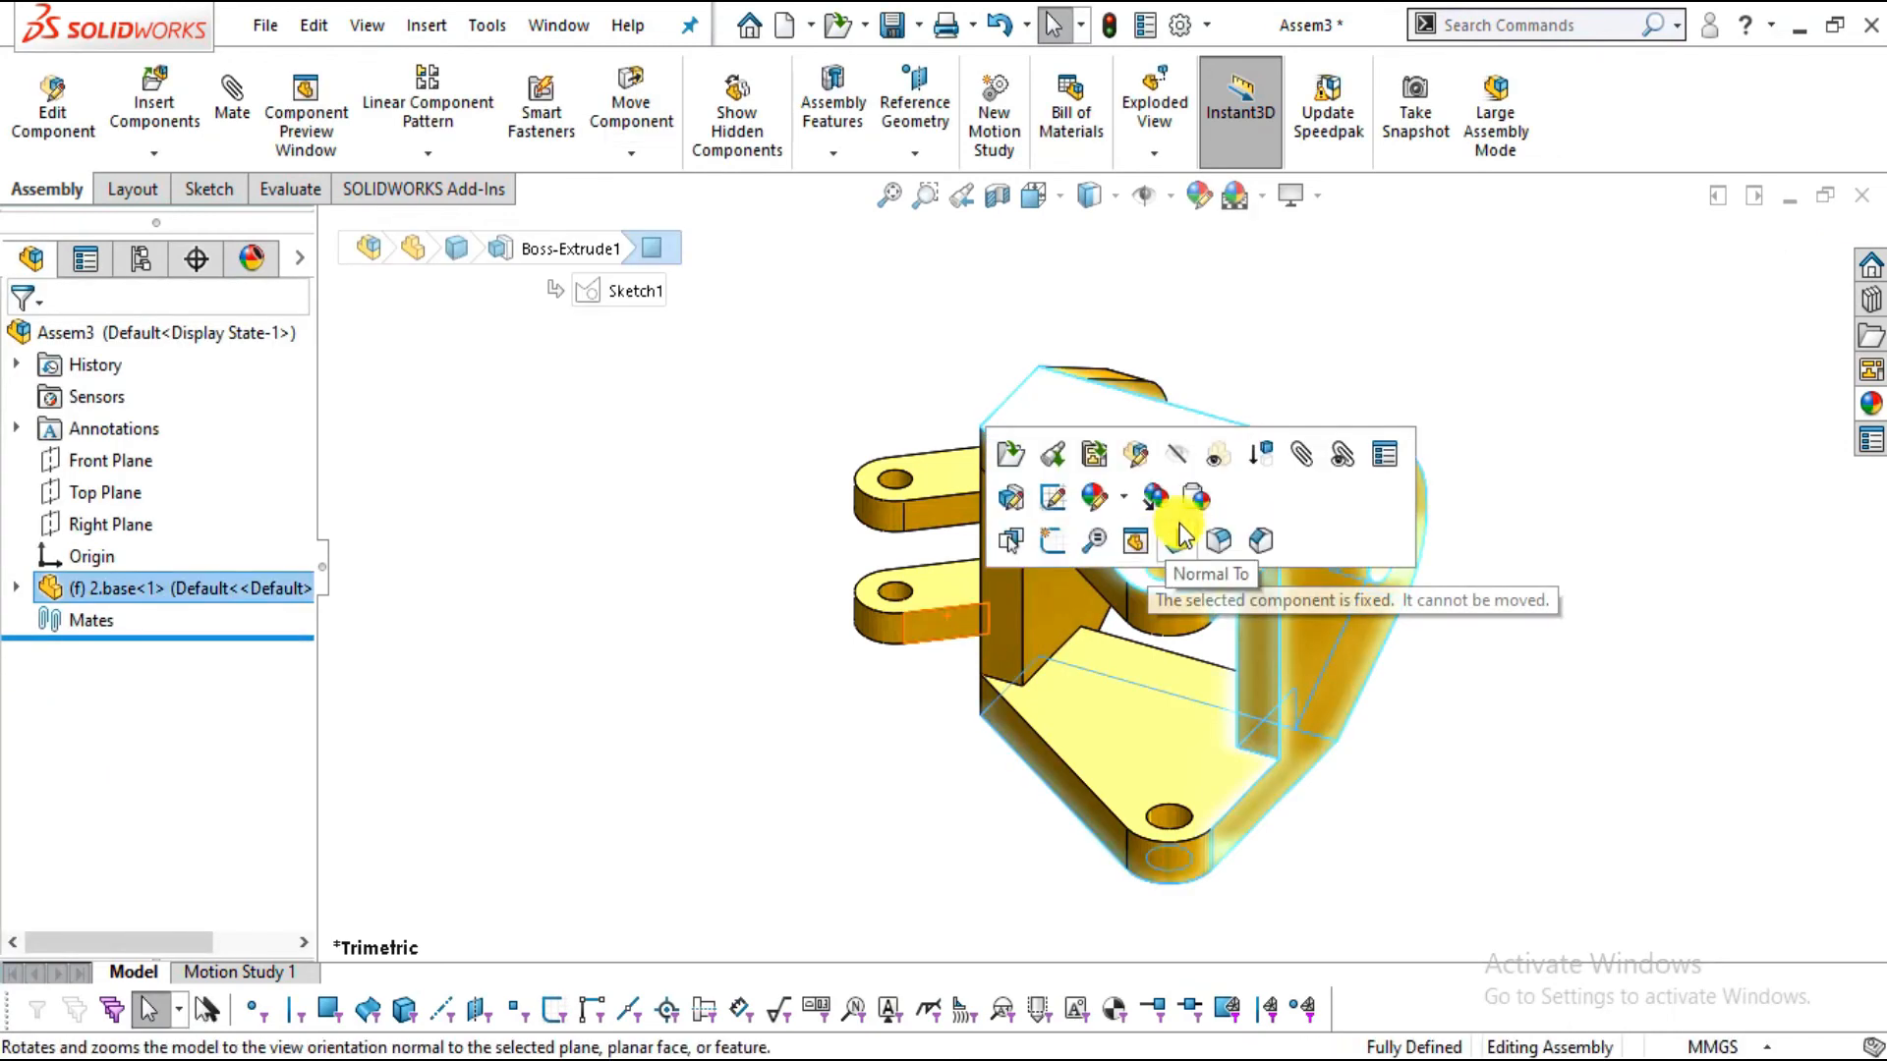
Insert the 6.feather part into the assembly and place it beside the base
middle_drag(1128, 450, 1260, 506)
click(1255, 421)
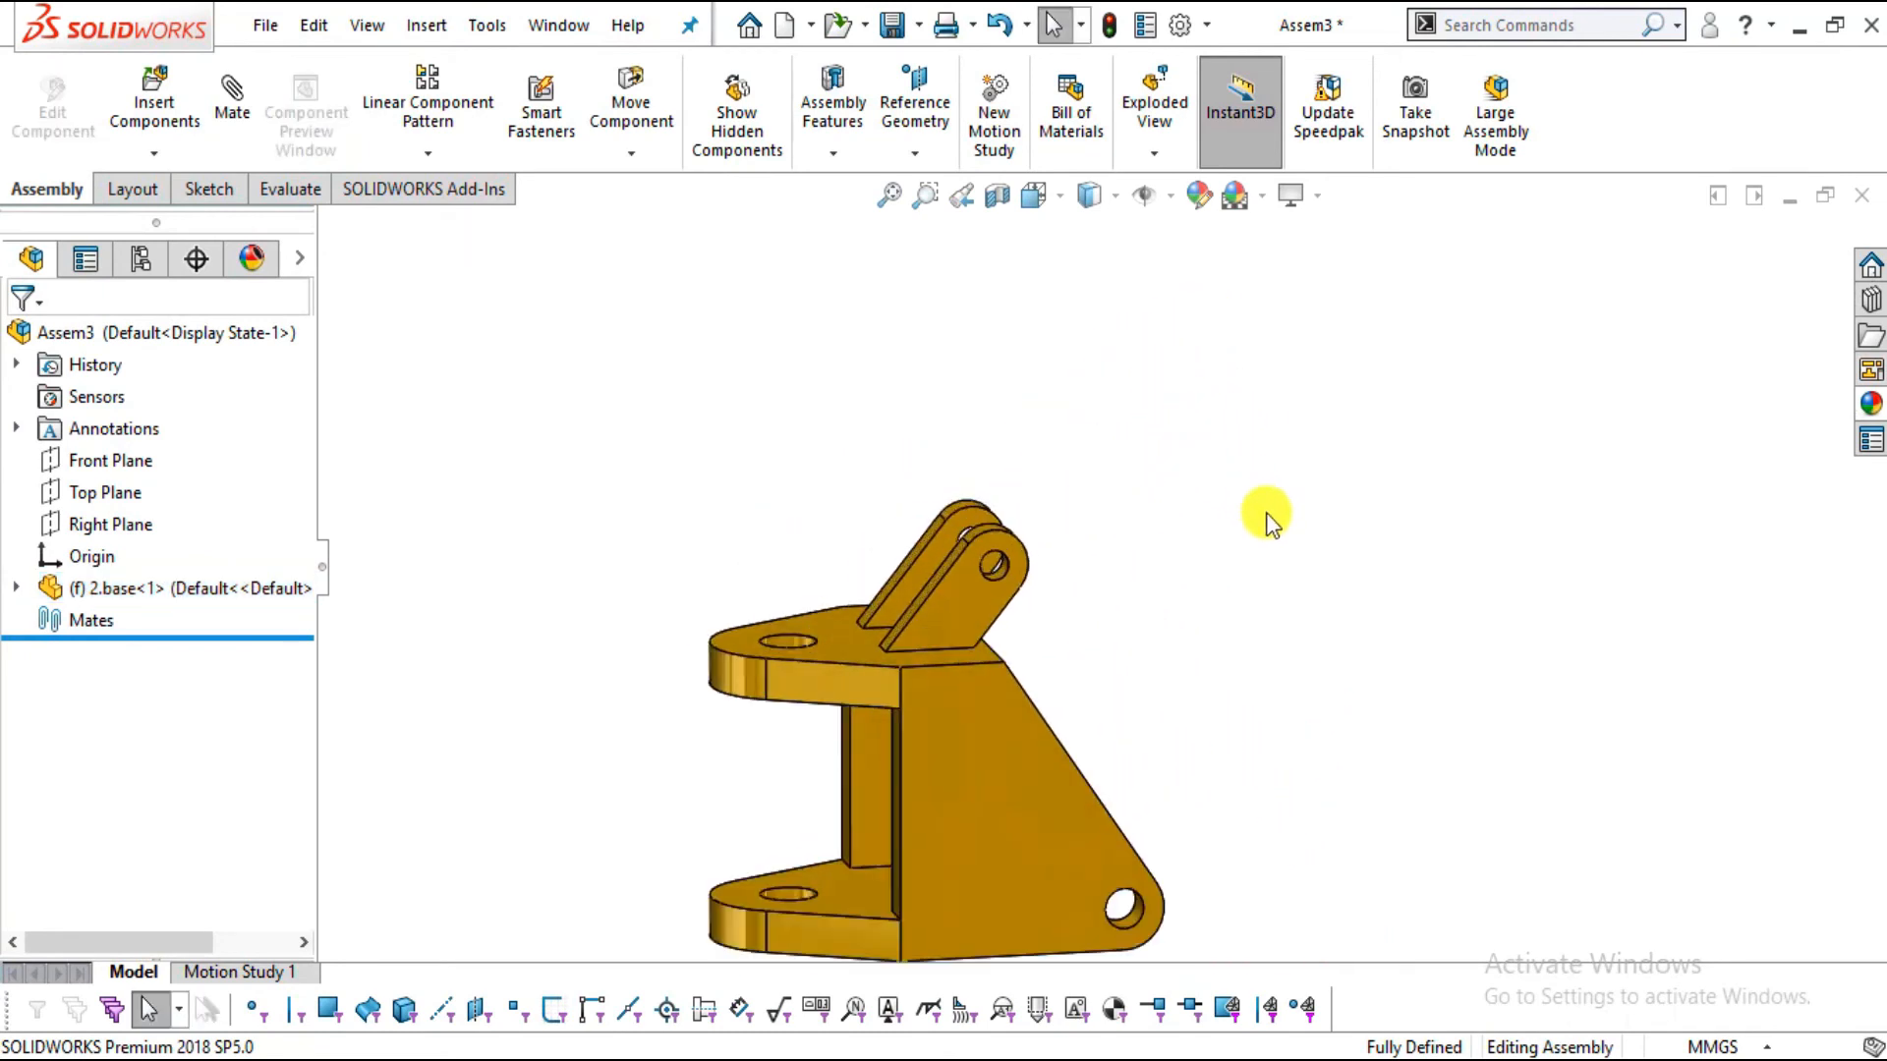
scroll(1248, 547, up, 2)
scroll(1170, 521, down, 2)
scroll(1106, 498, up, 2)
scroll(1106, 498, down, 1)
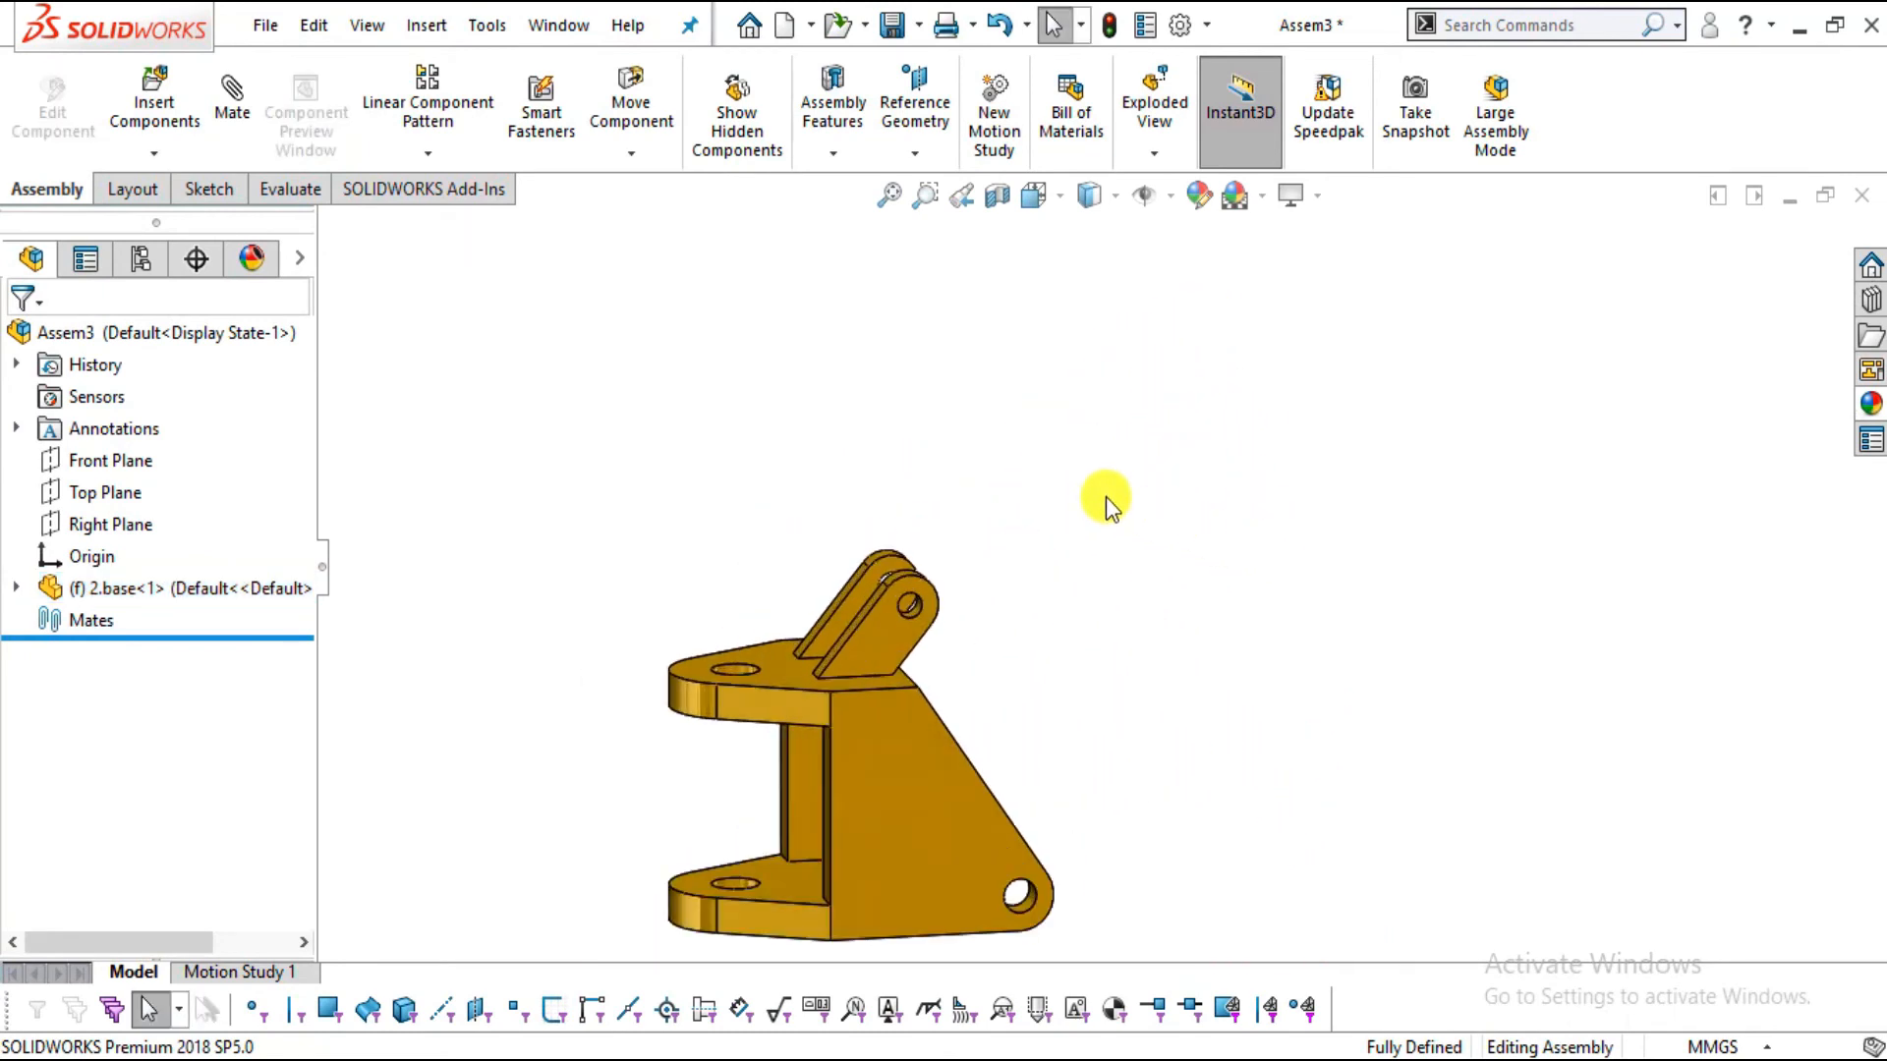
click(116, 112)
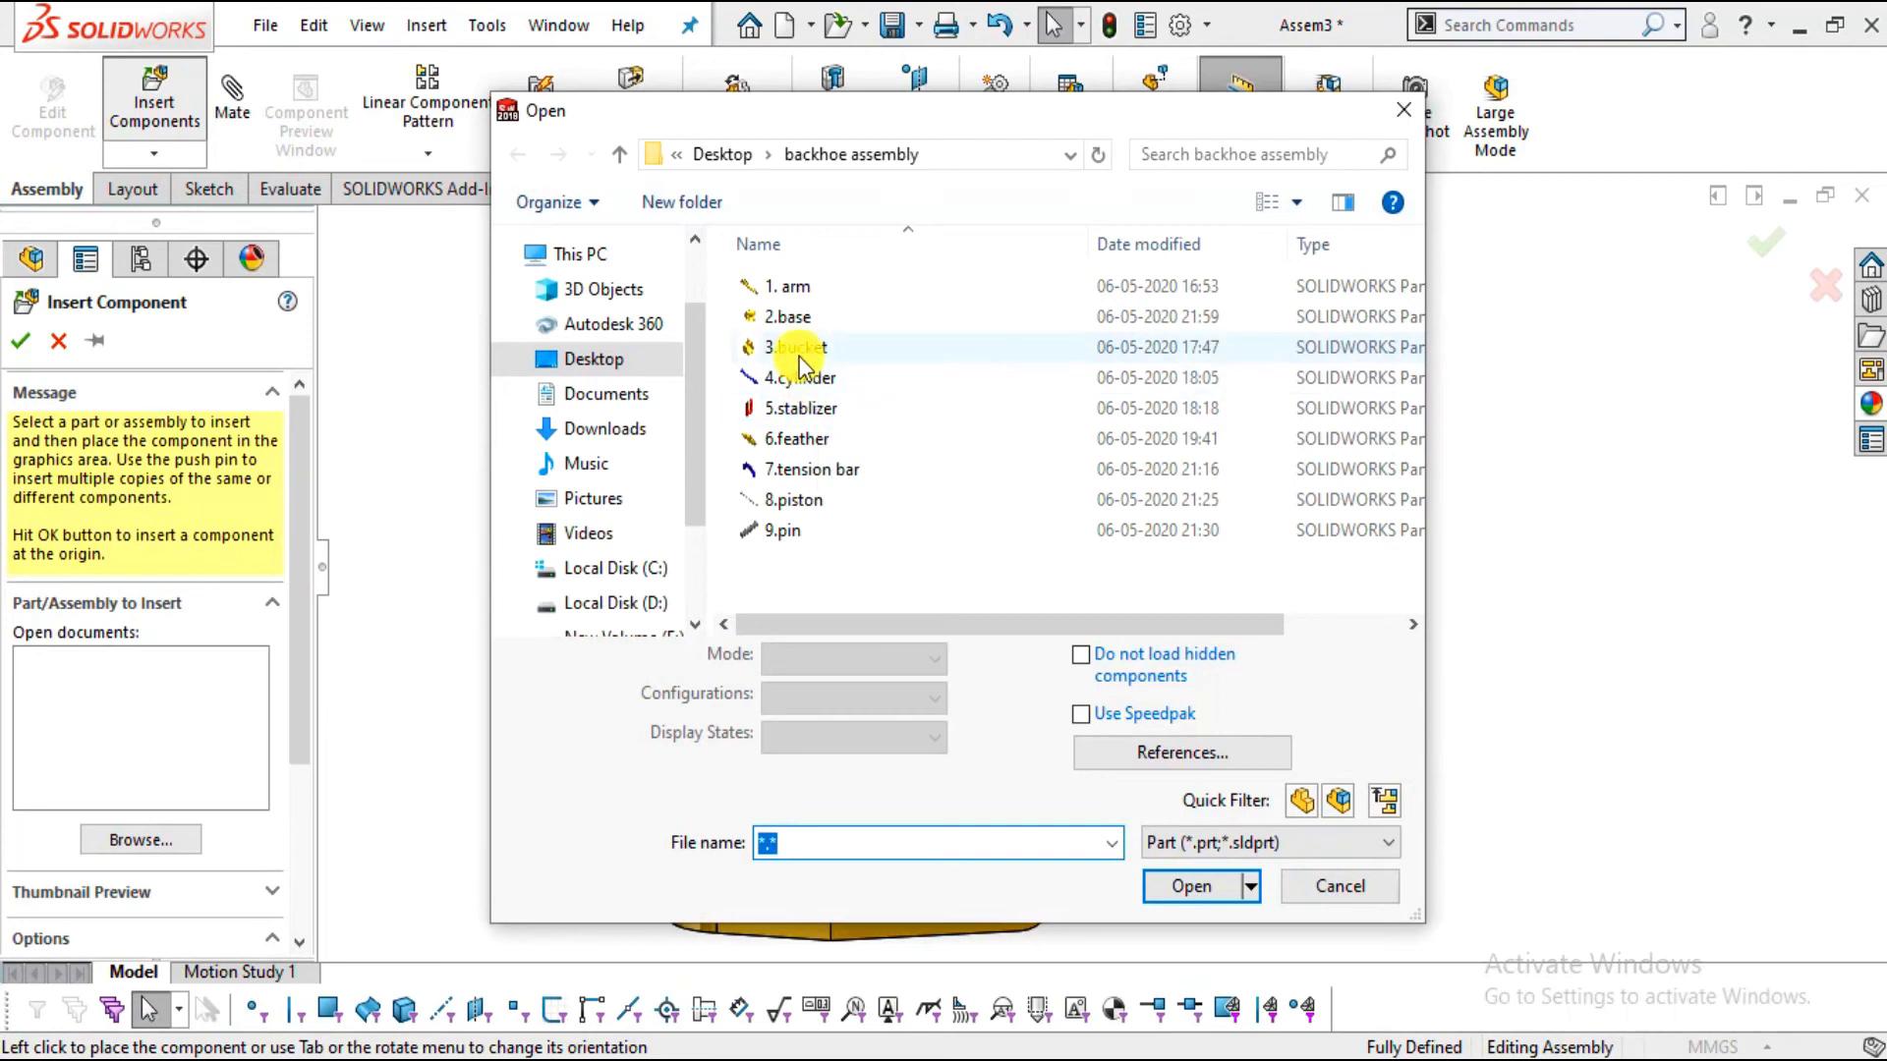
double_click(800, 439)
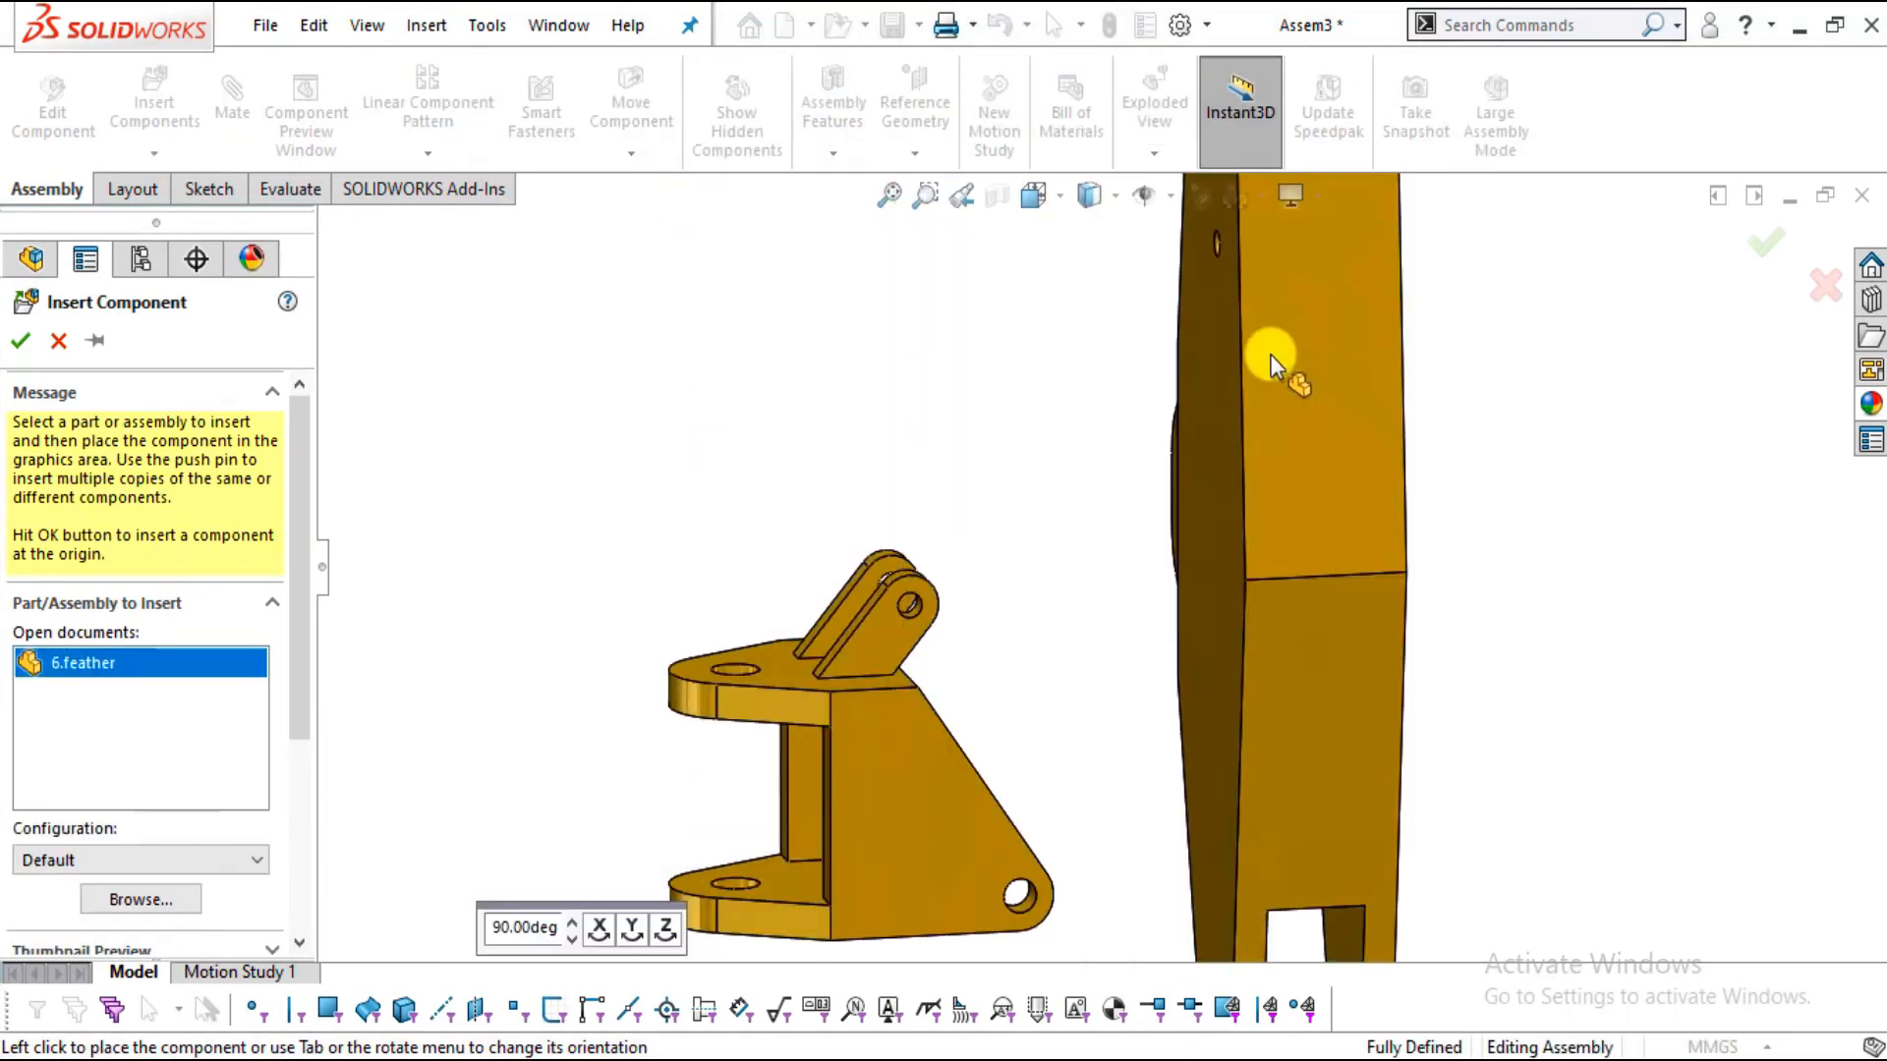
click(1270, 356)
scroll(1234, 587, up, 3)
middle_drag(1211, 615, 1156, 291)
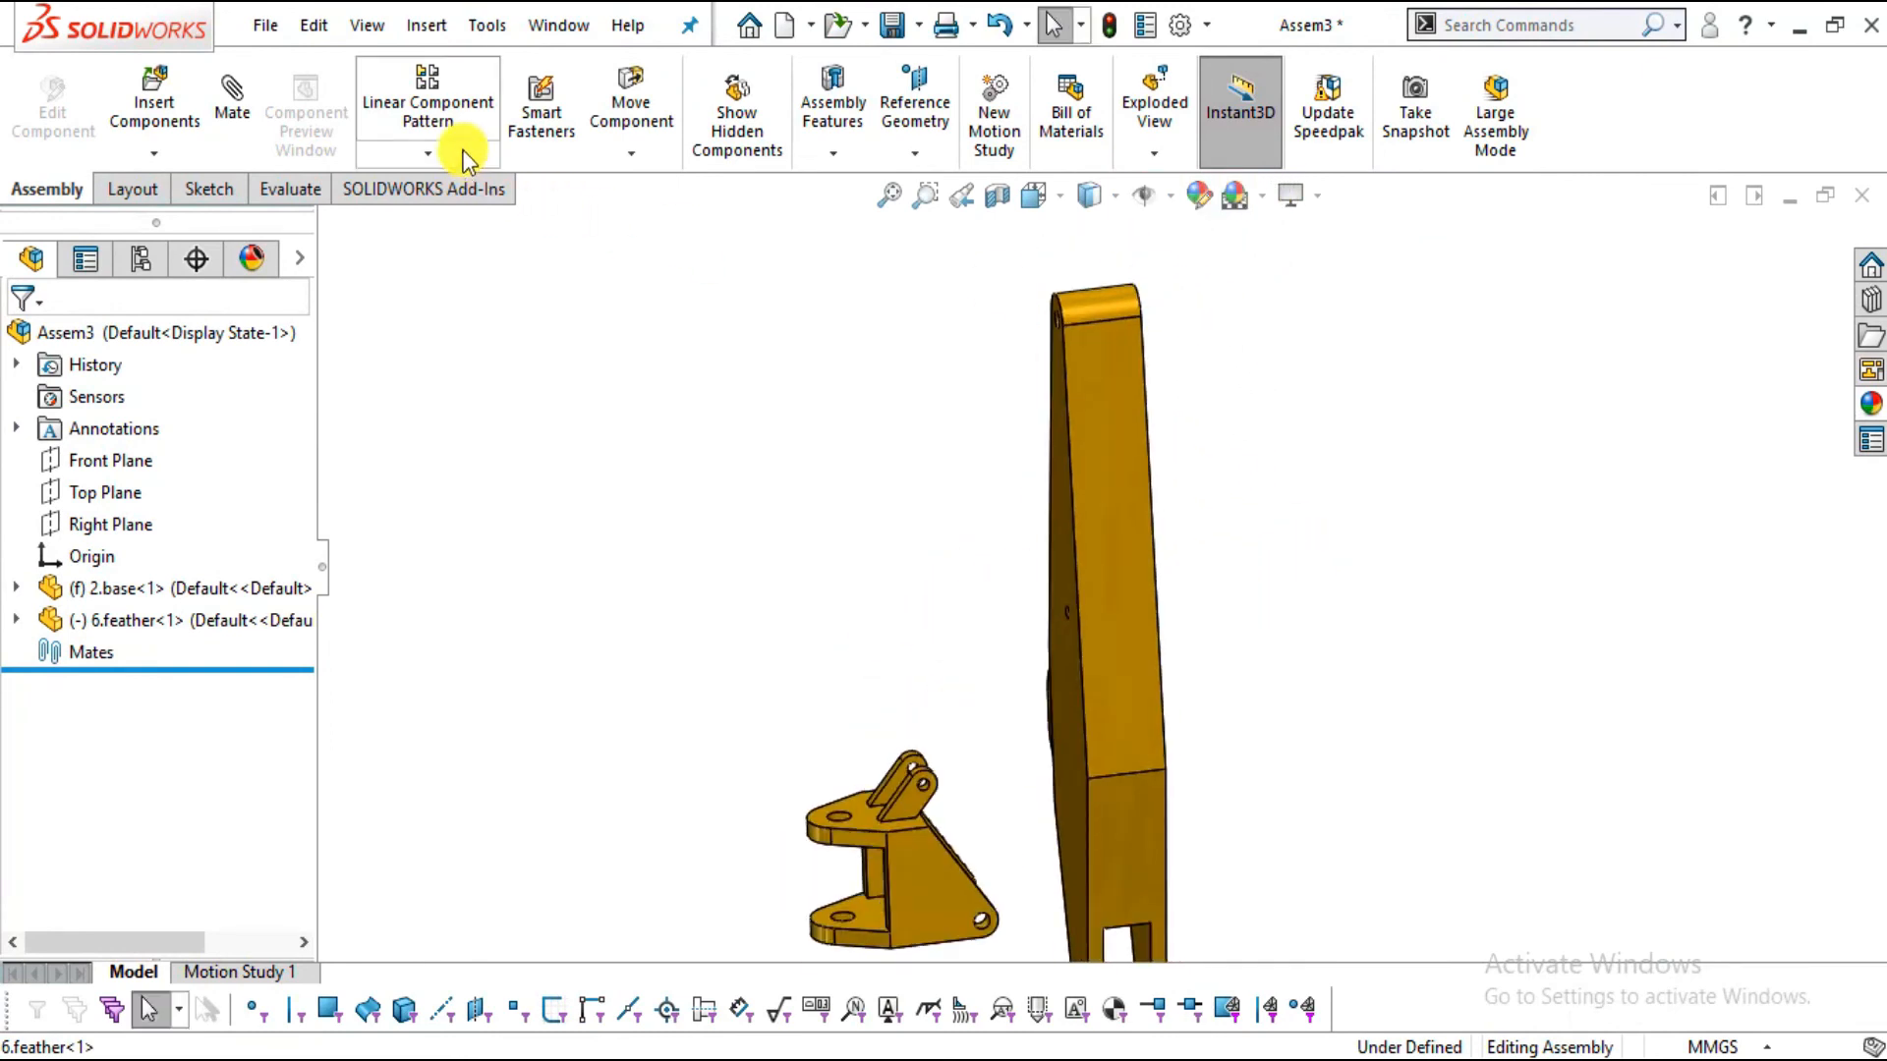
Add a centred Width mate between the base's outer side faces and the feather's two outer side faces
click(236, 118)
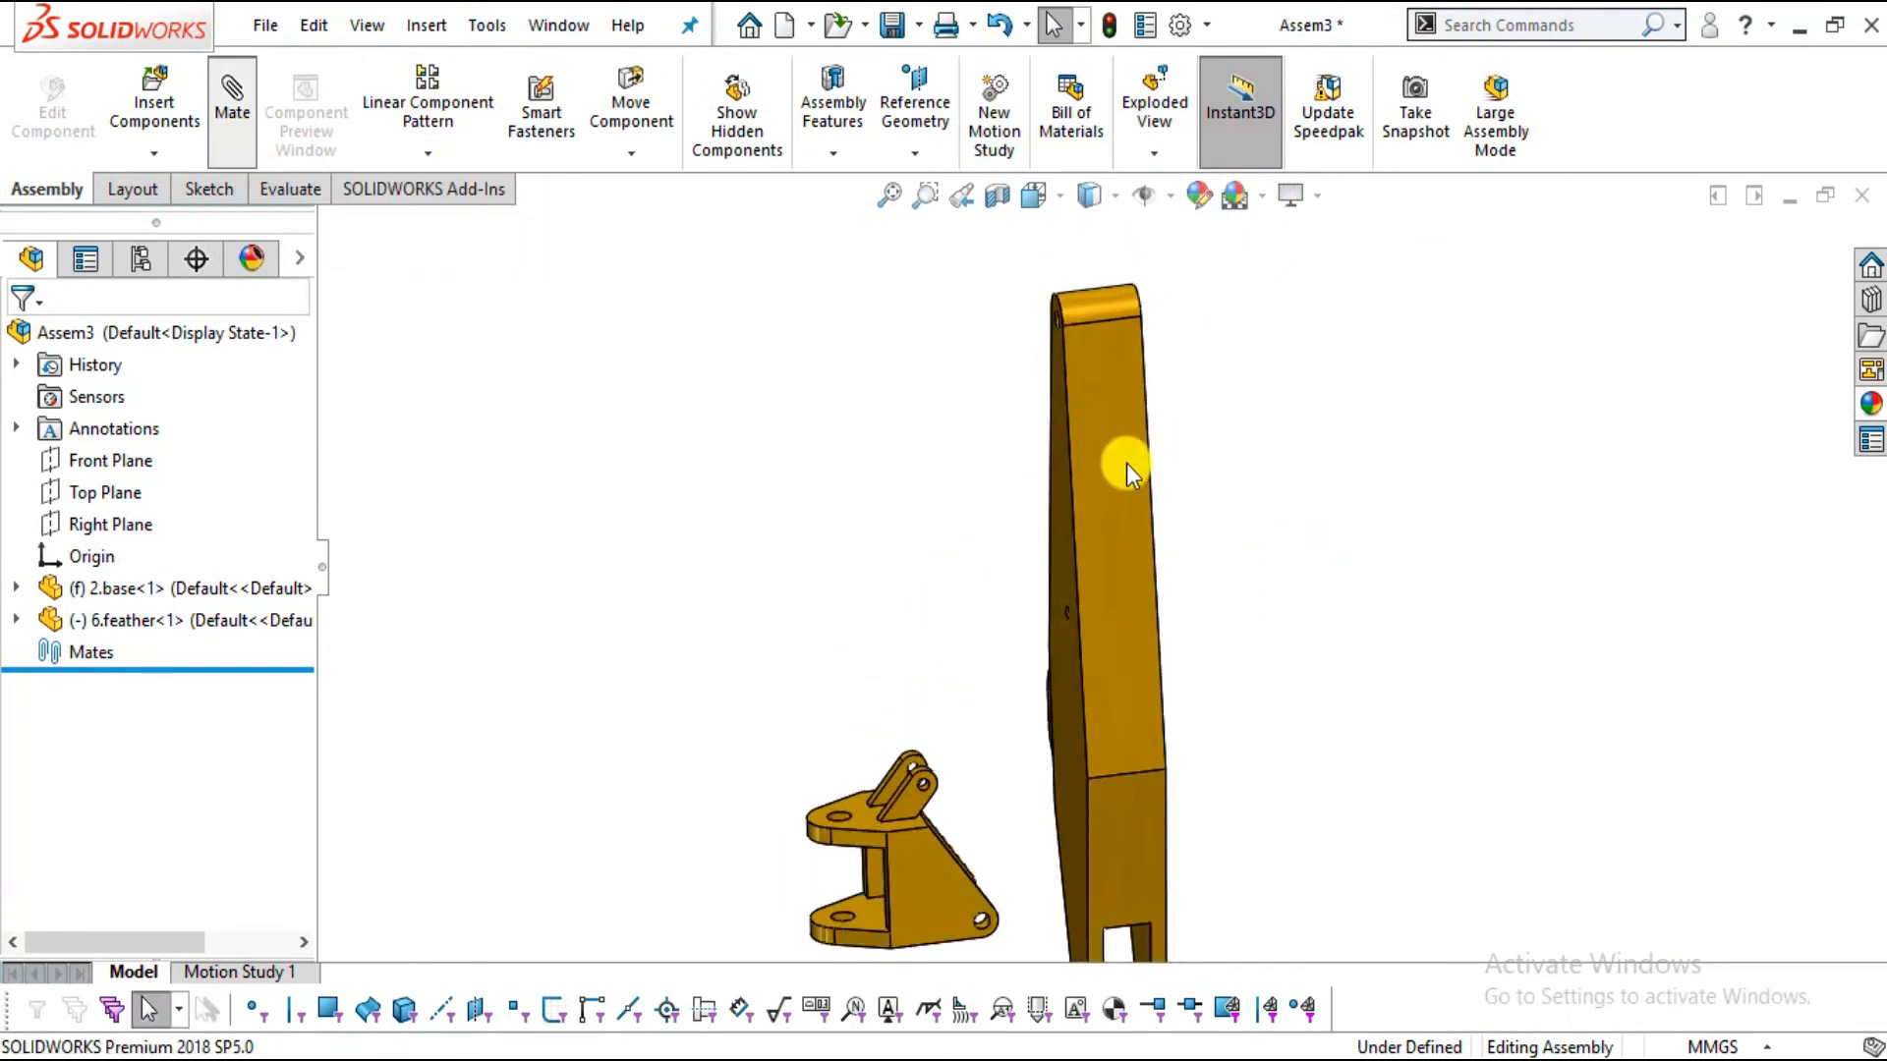
drag(295, 521, 1, 558)
click(274, 705)
click(15, 568)
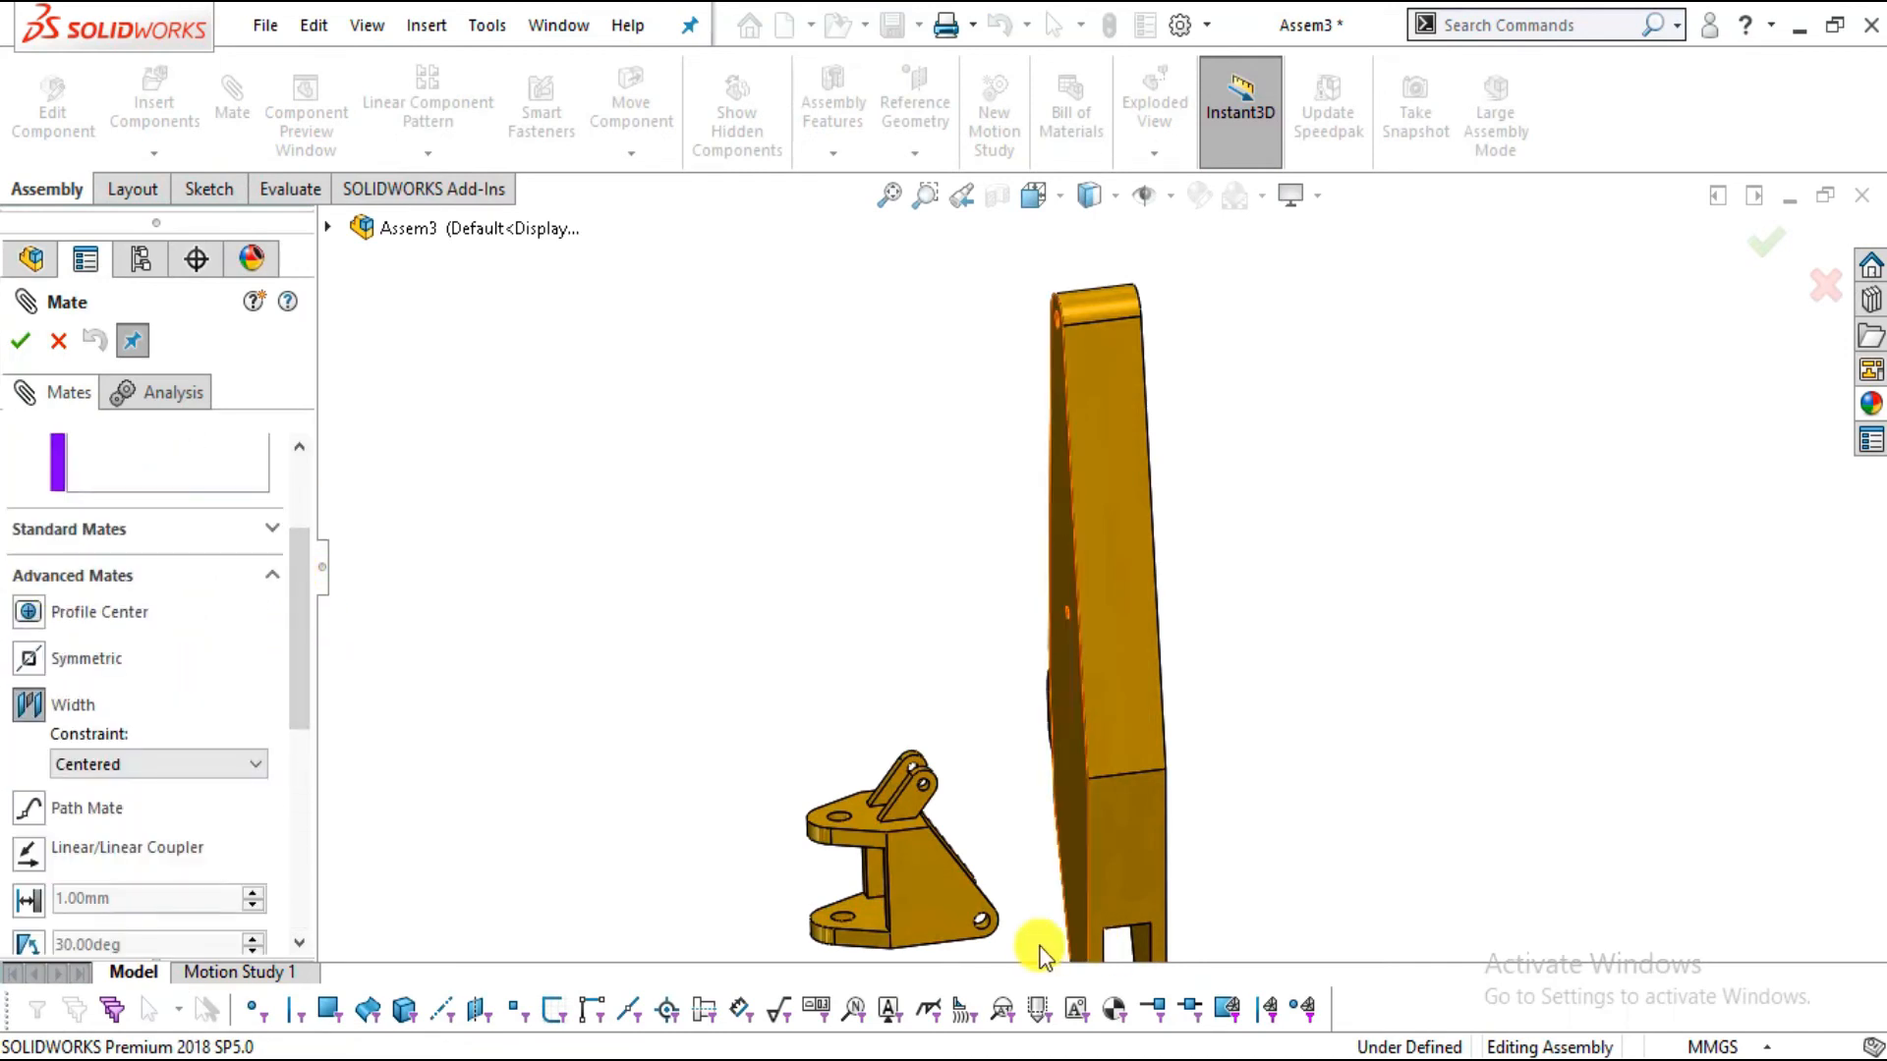
click(911, 888)
middle_drag(694, 792, 1078, 691)
middle_drag(1057, 602, 1153, 507)
click(1153, 507)
middle_drag(982, 515, 1000, 476)
click(1001, 476)
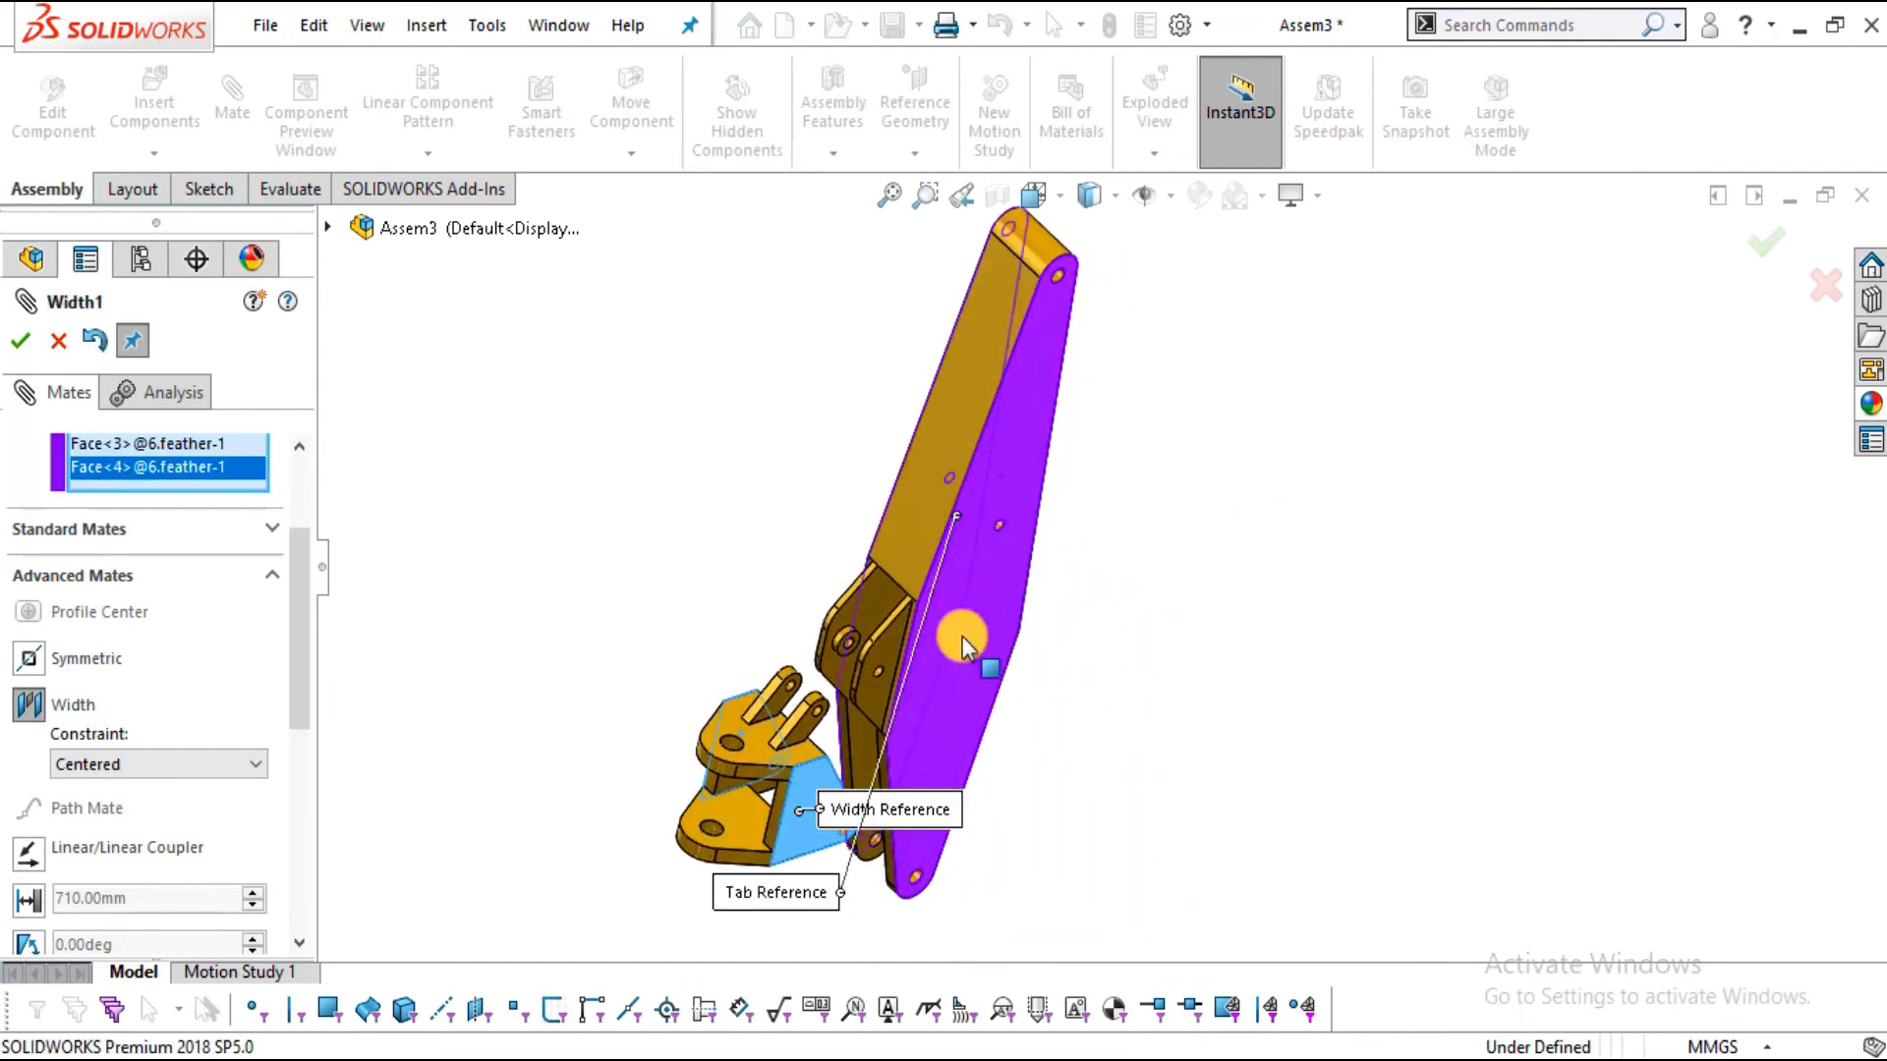
click(196, 764)
click(196, 763)
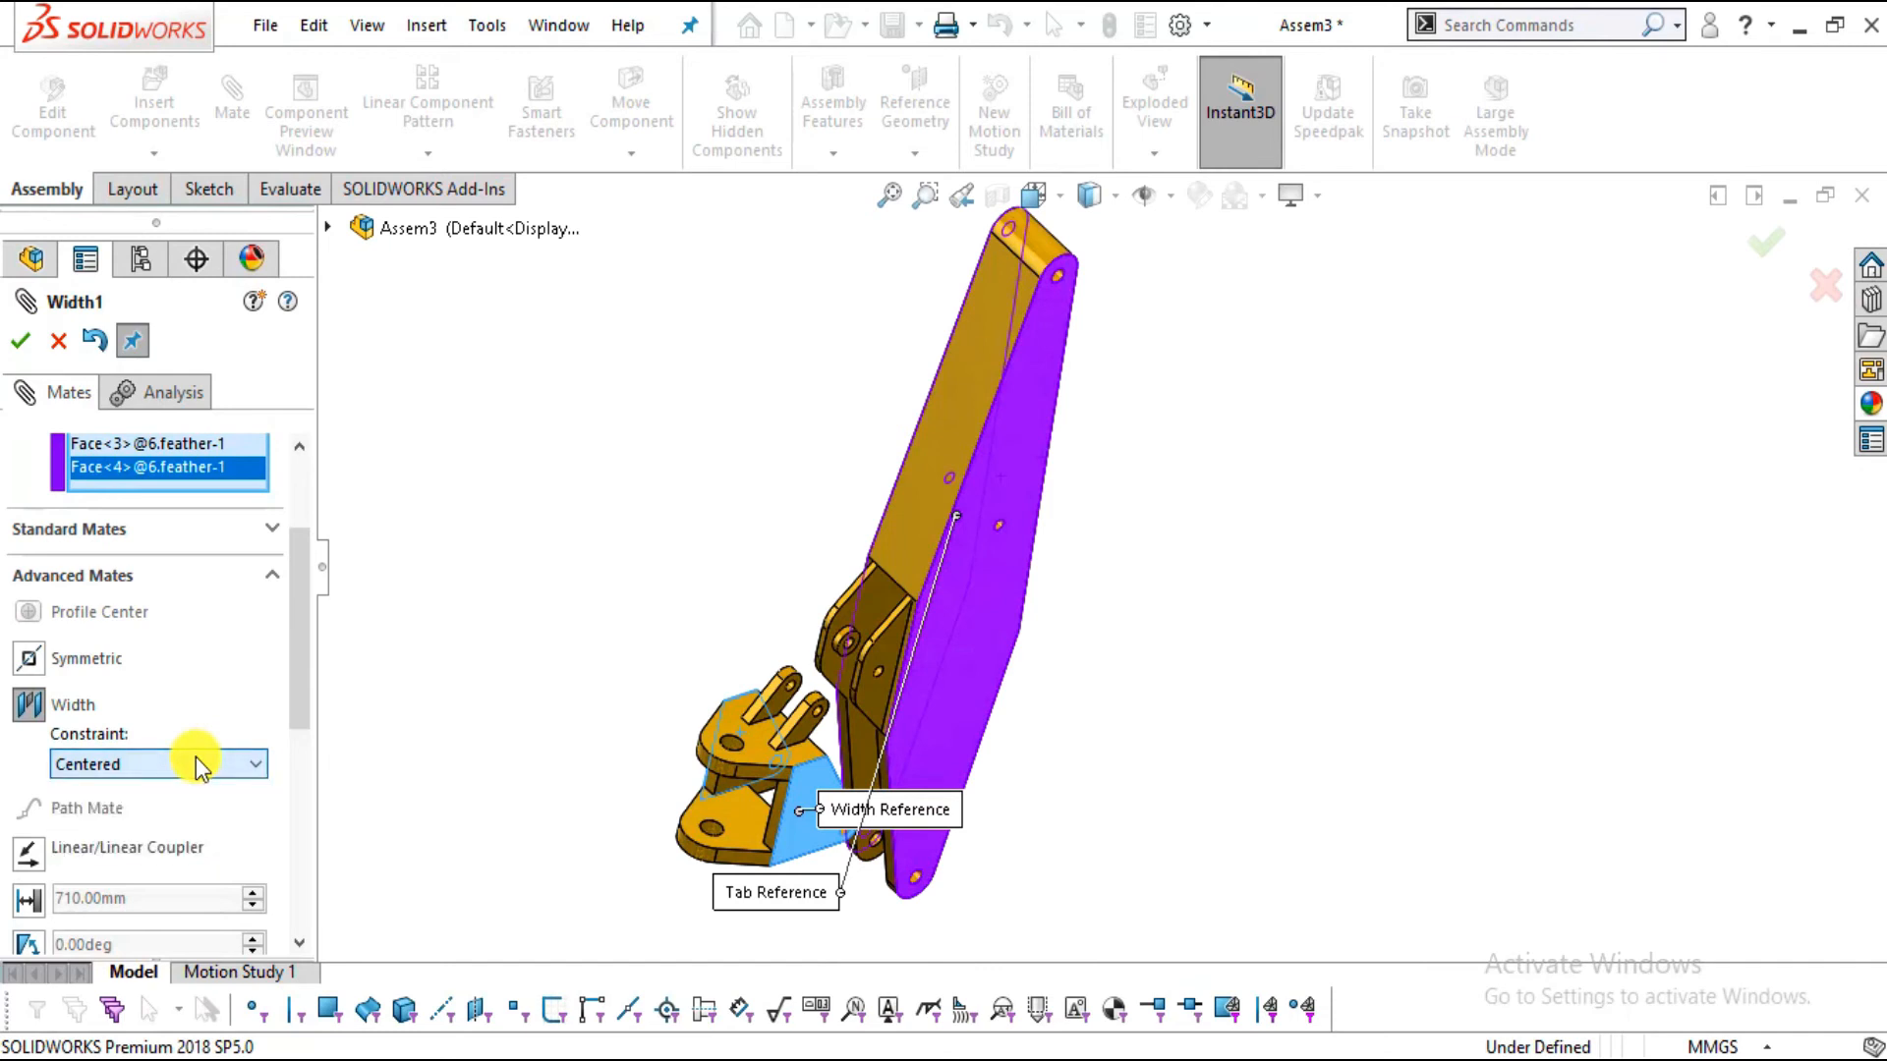
click(21, 341)
Move the feather away from the base and rotate it freely from upright to a diagonal position
drag(968, 781, 1175, 707)
key(Escape)
middle_drag(1137, 833, 1059, 648)
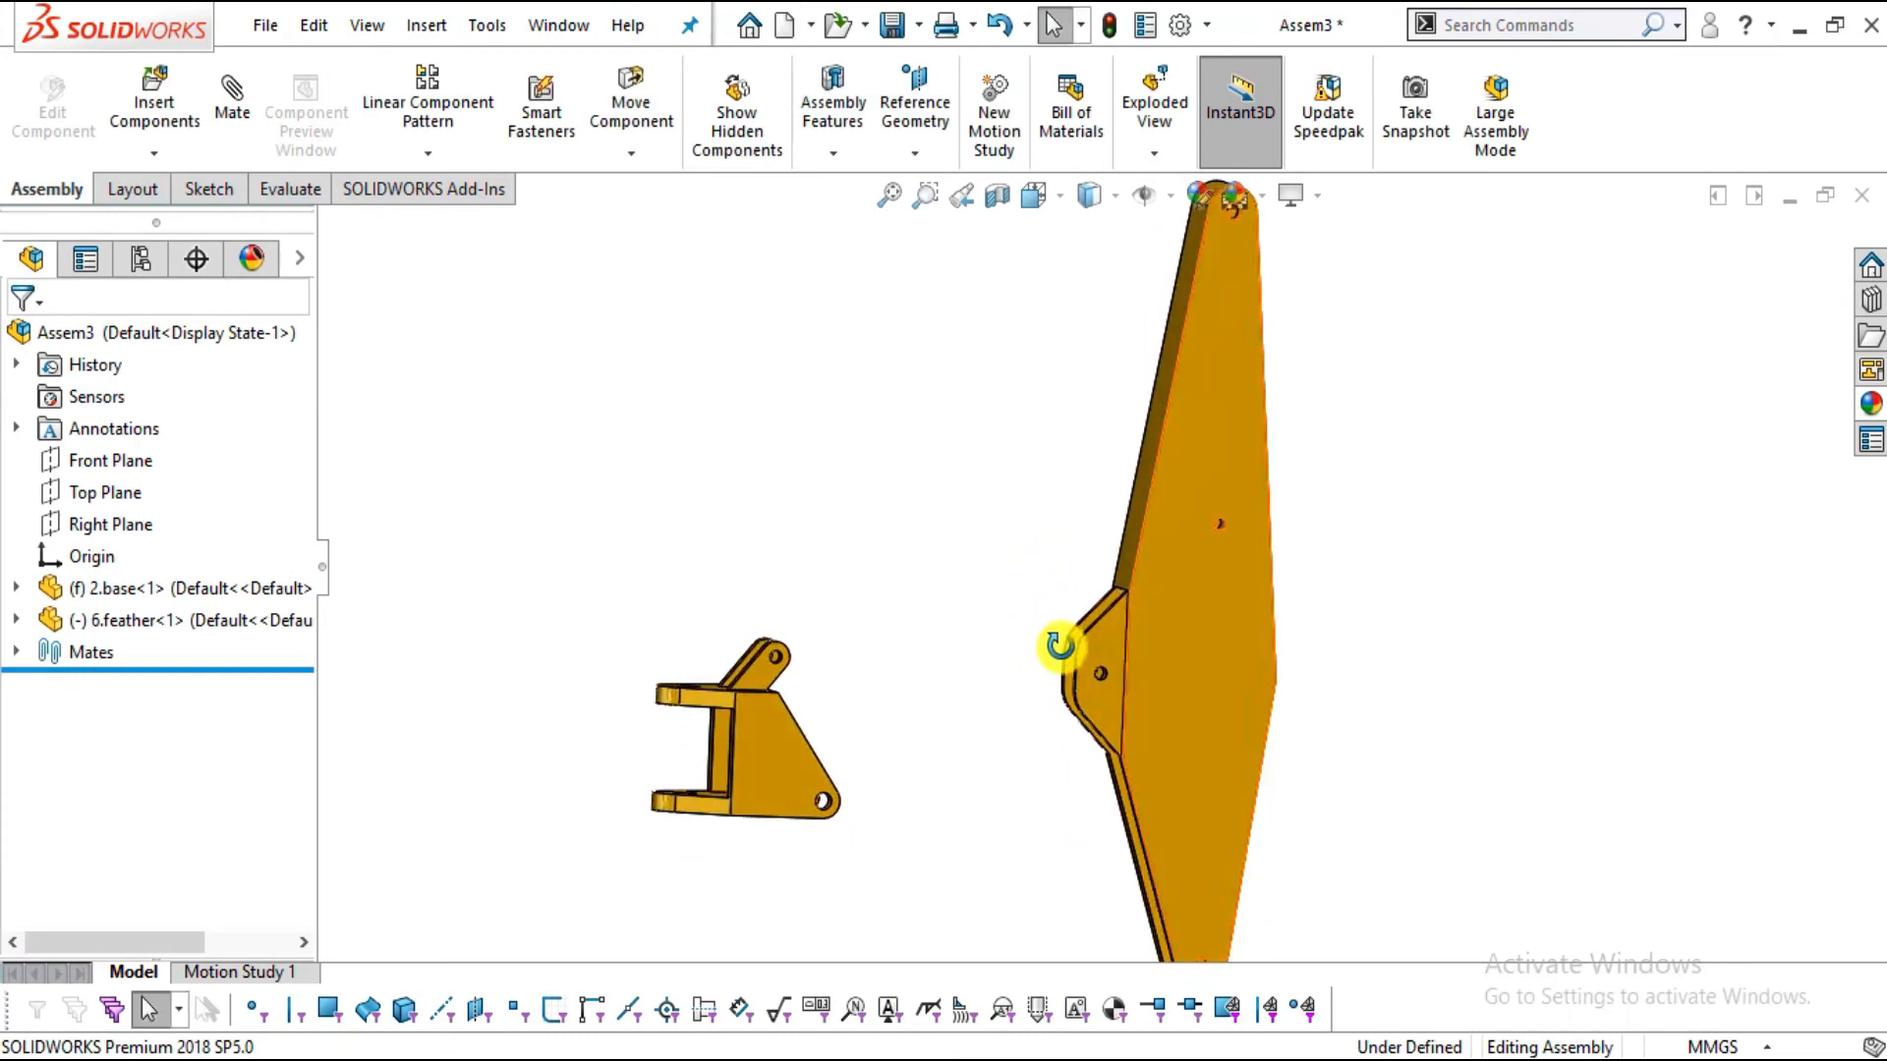
scroll(1063, 651, up, 2)
click(630, 152)
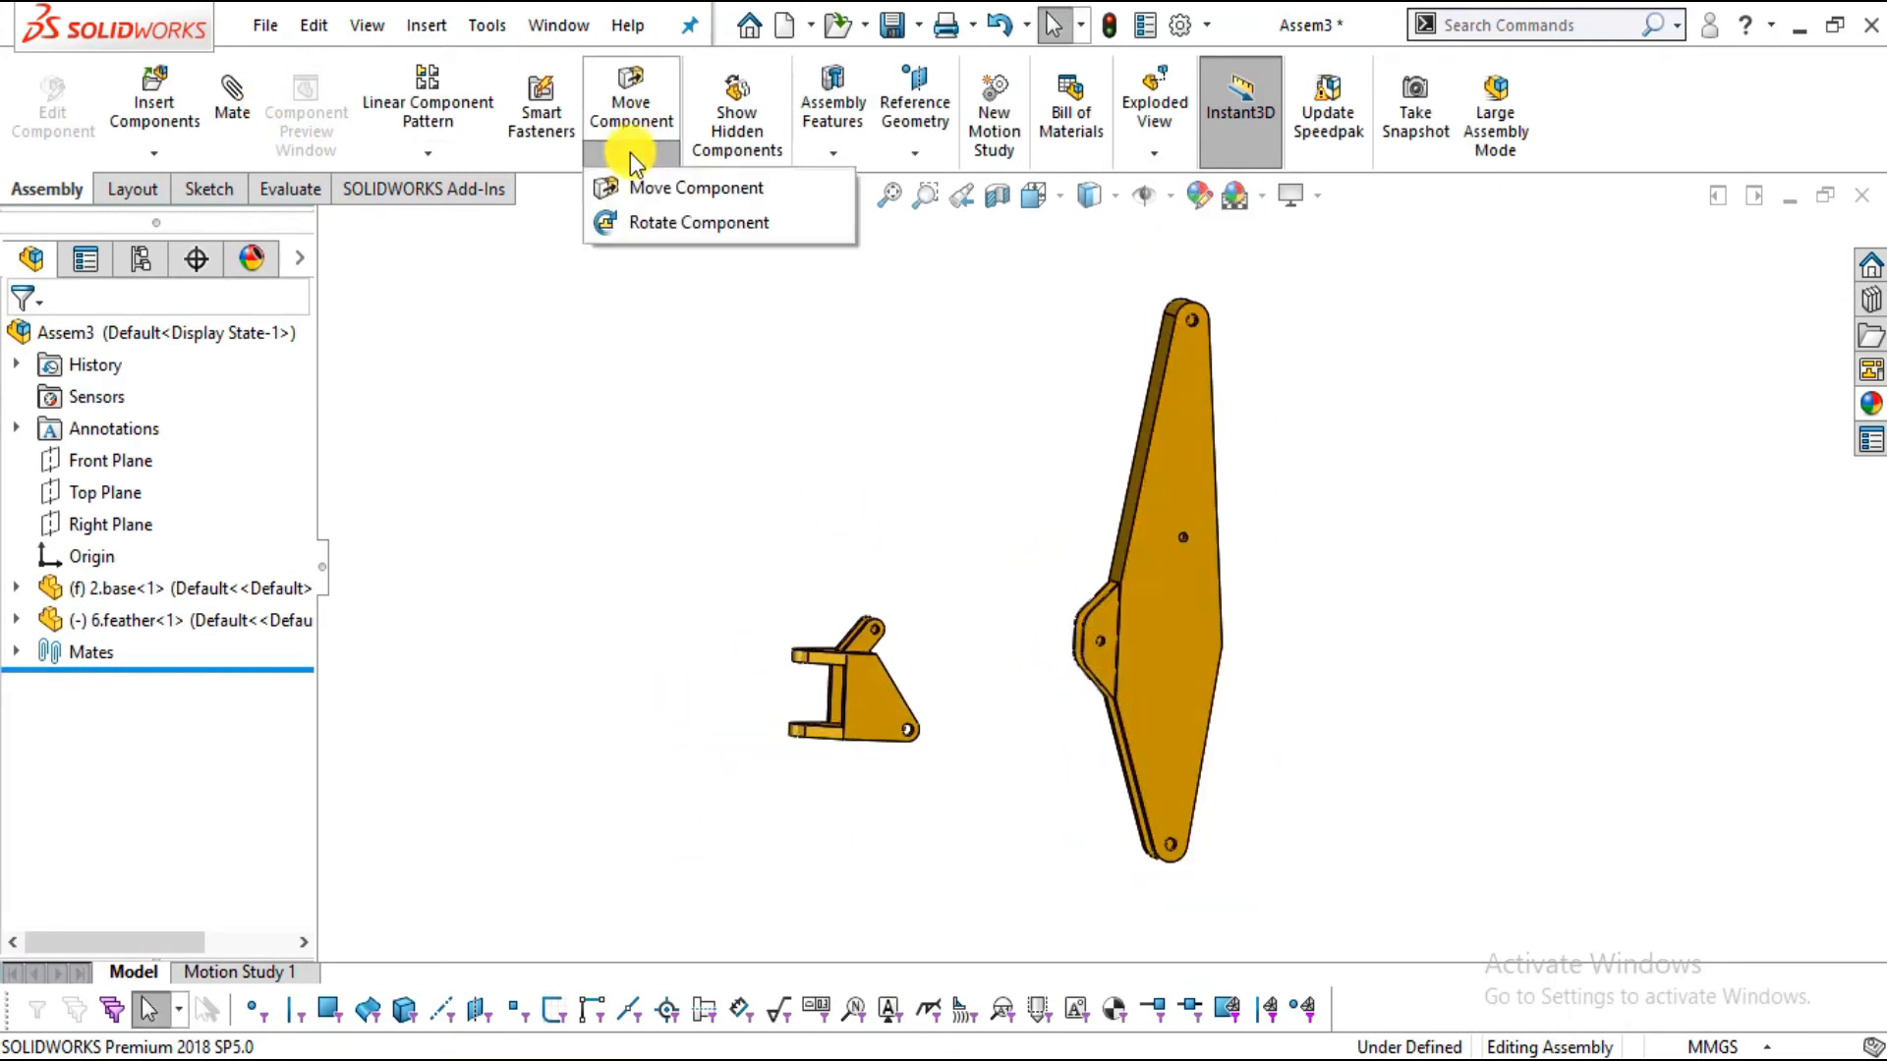
click(688, 224)
drag(1214, 587, 998, 838)
key(Escape)
scroll(1082, 518, down, 2)
middle_drag(967, 553, 943, 619)
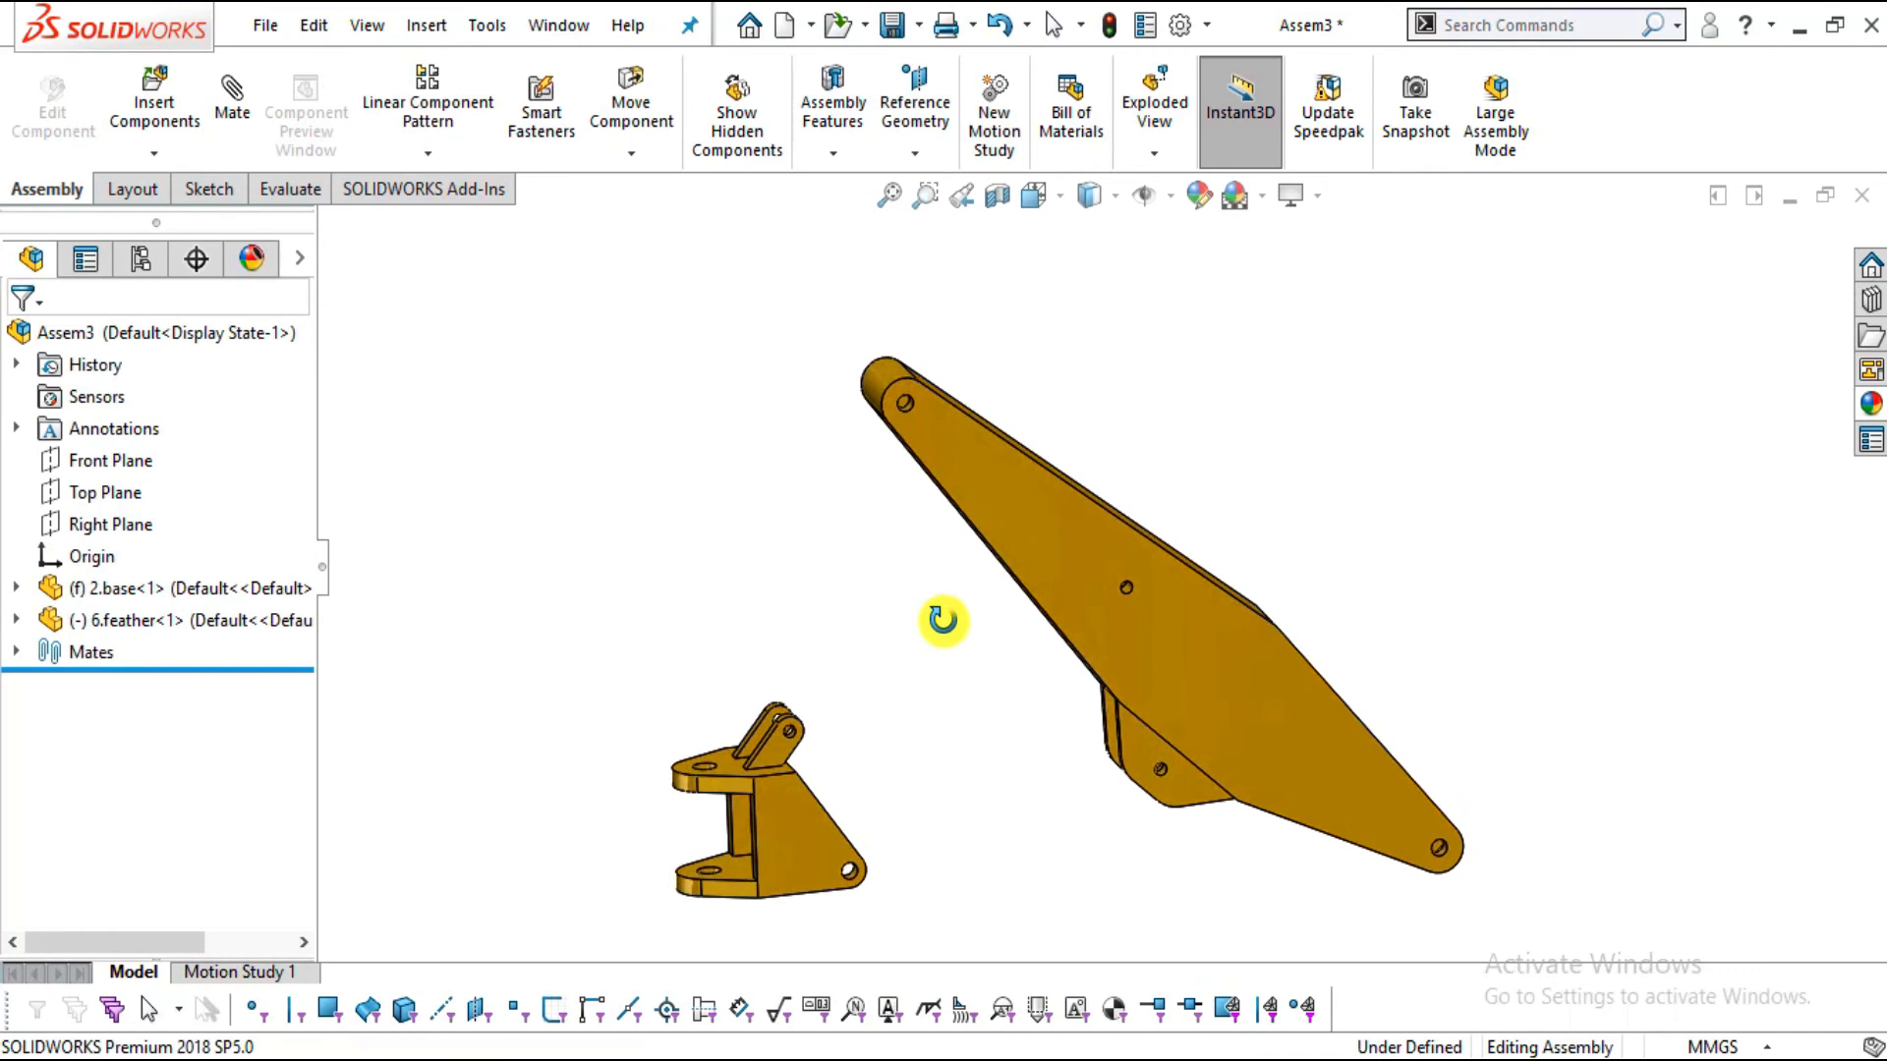
Delete the Width1 mate between the base and the feather
click(18, 653)
click(118, 683)
right_click(123, 684)
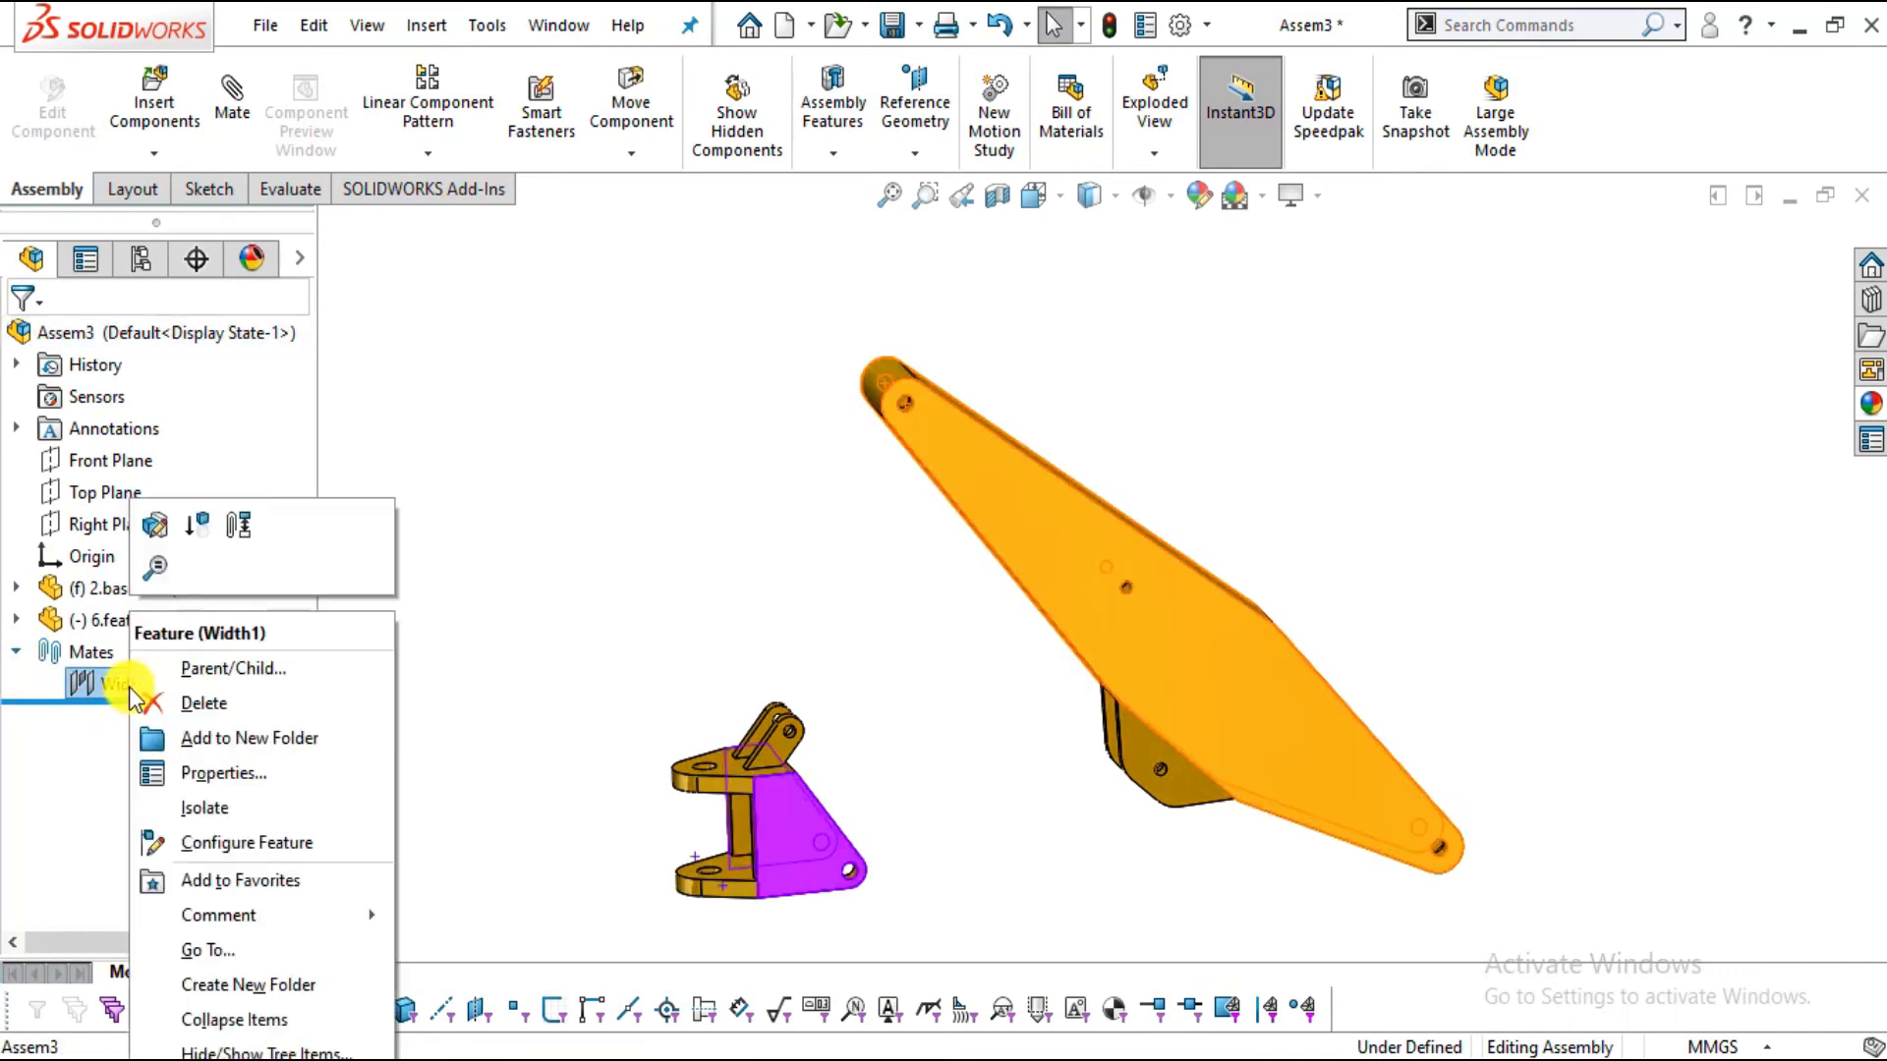
click(203, 704)
click(1106, 393)
Reposition the feather beside the base and rotate it so its bracket faces upward and its long end points at the base
drag(1193, 717, 786, 320)
click(631, 153)
click(688, 223)
drag(1199, 644, 998, 433)
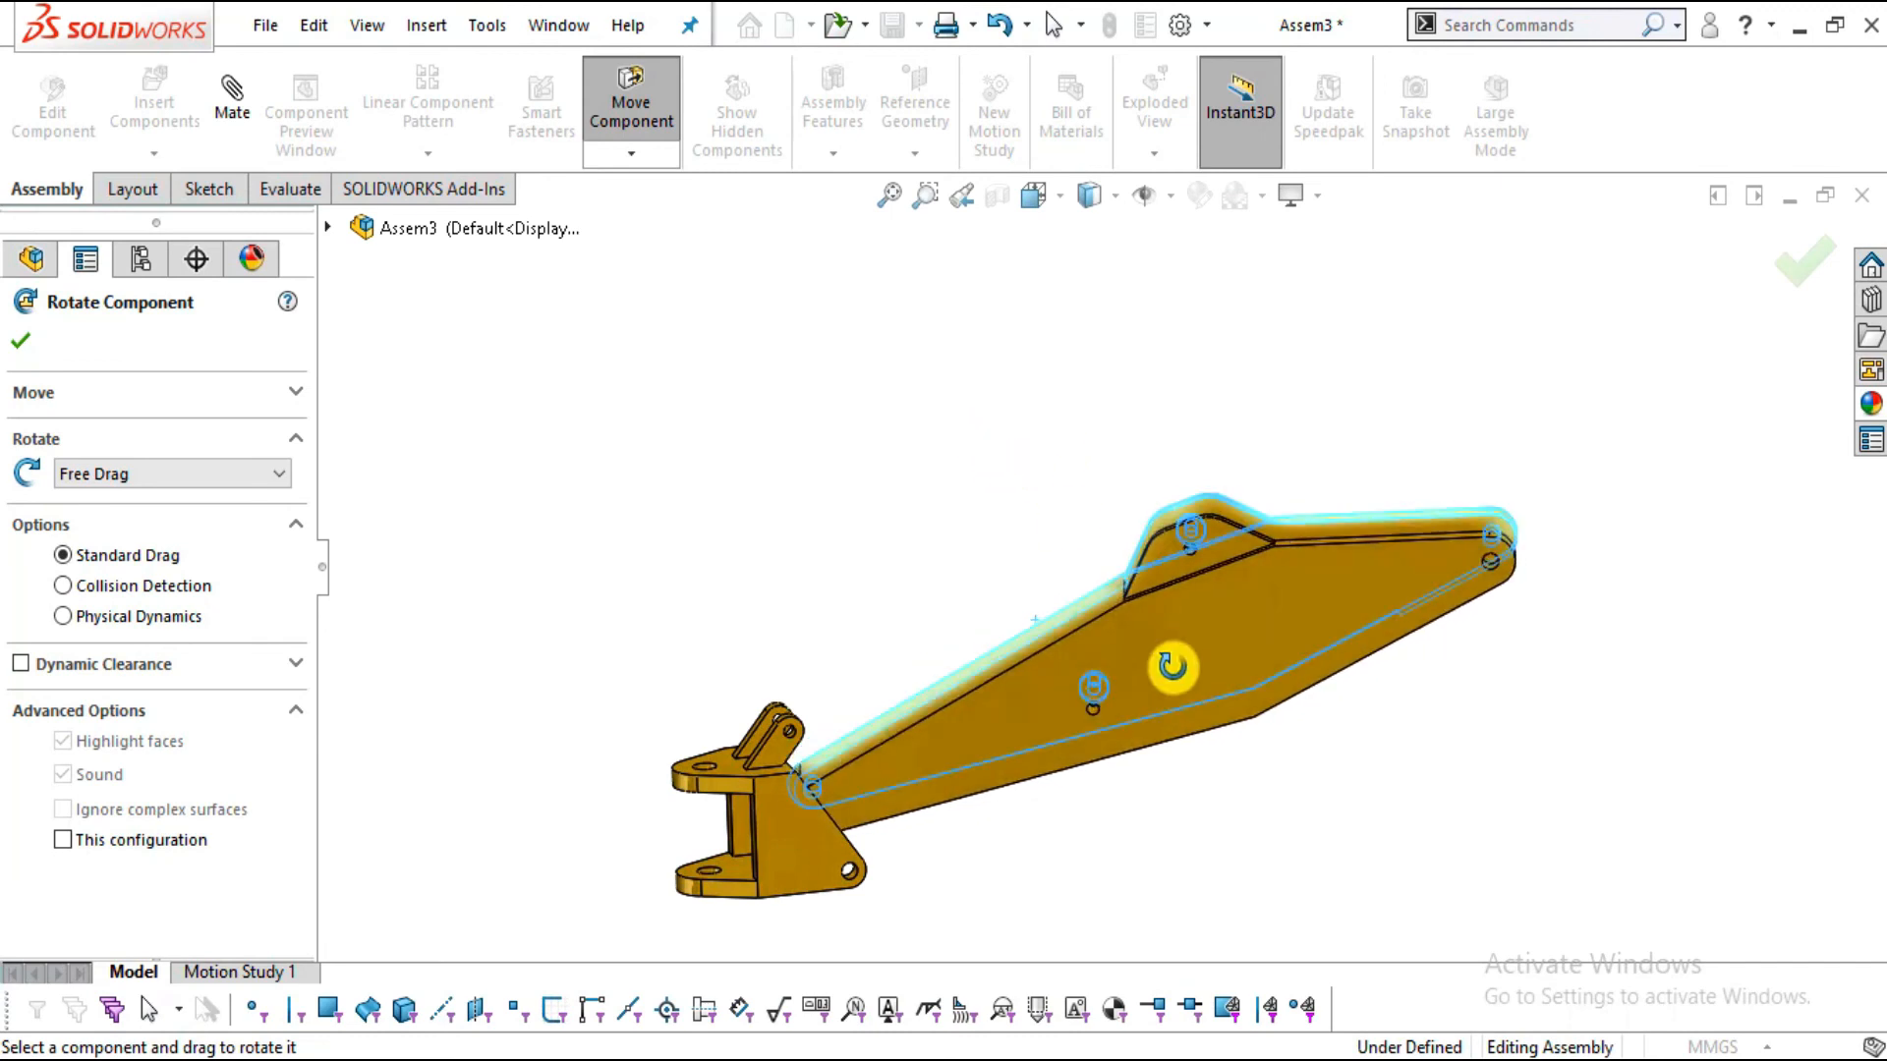
key(Escape)
drag(1183, 678, 1293, 646)
click(729, 464)
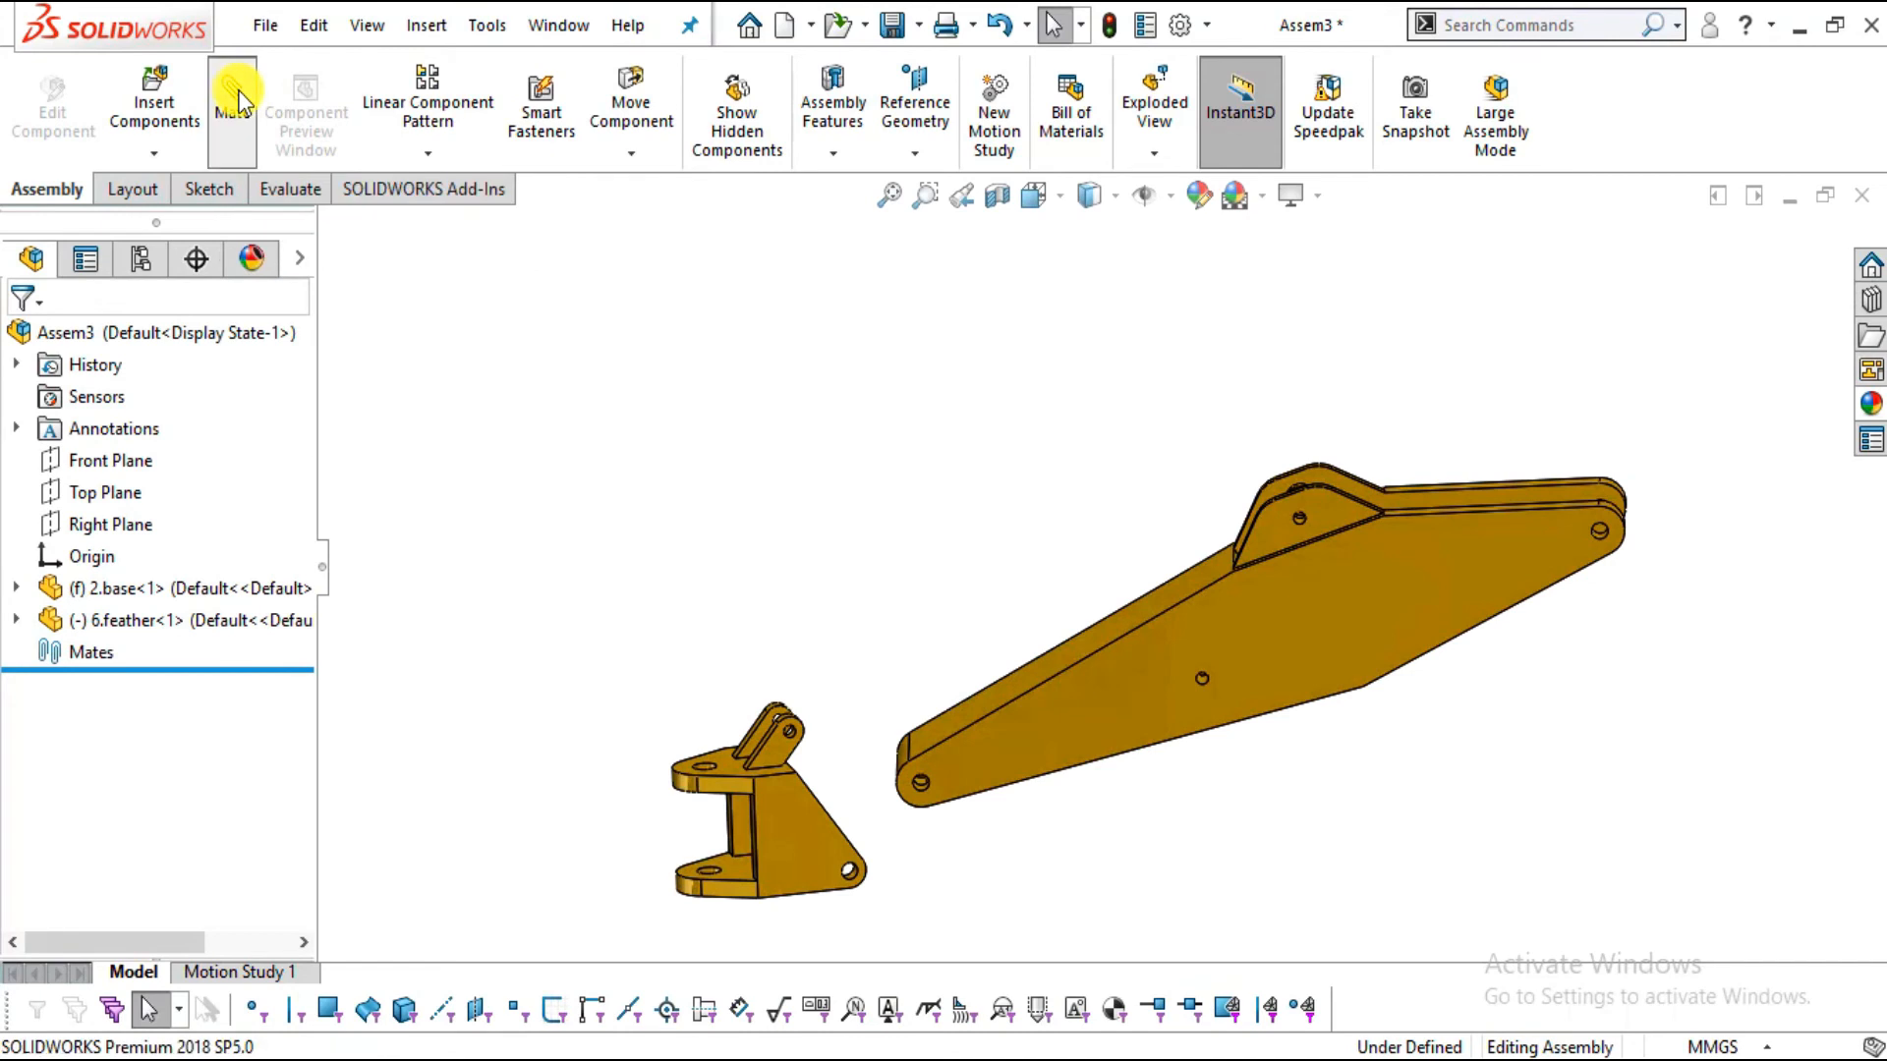
Add a centred Width mate between the base's two outer side faces and the feather's two outer side faces
drag(292, 528, 295, 568)
click(275, 649)
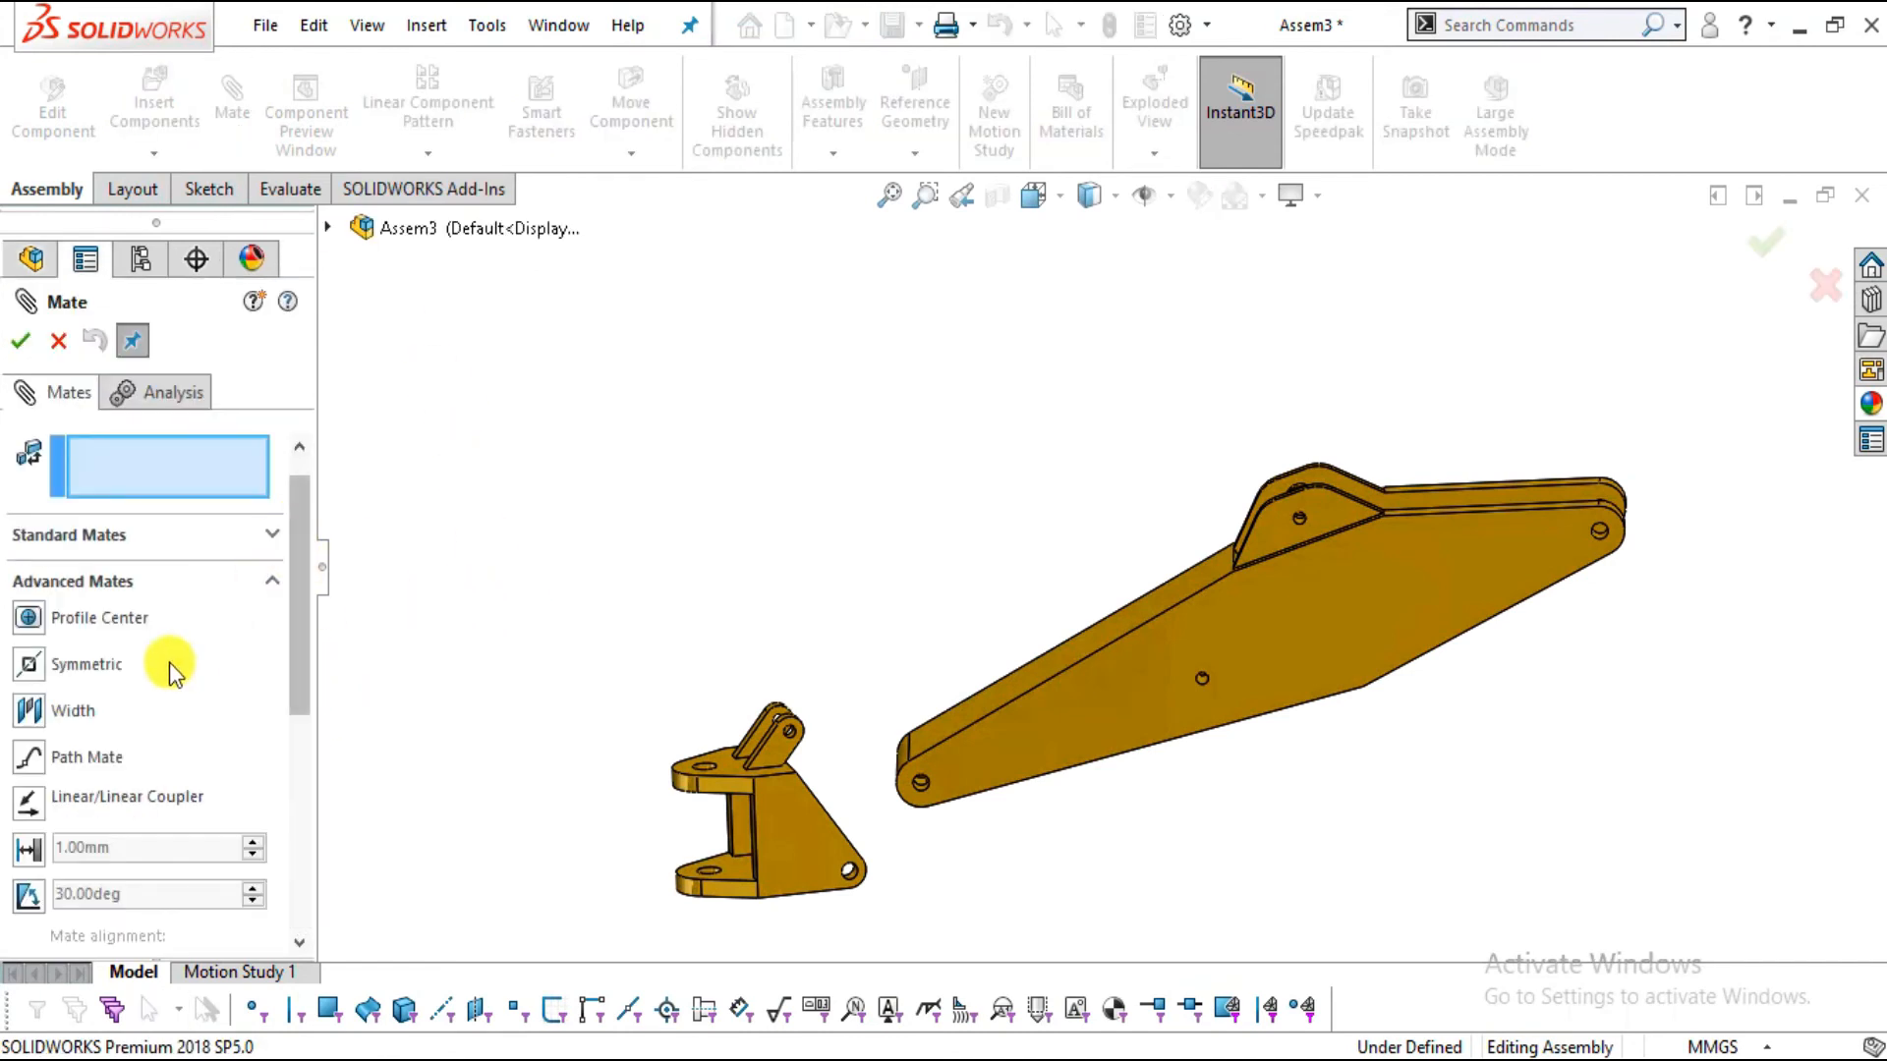
click(26, 718)
click(794, 822)
middle_drag(758, 745, 1289, 898)
click(1329, 896)
click(1059, 701)
middle_drag(1187, 763, 1019, 687)
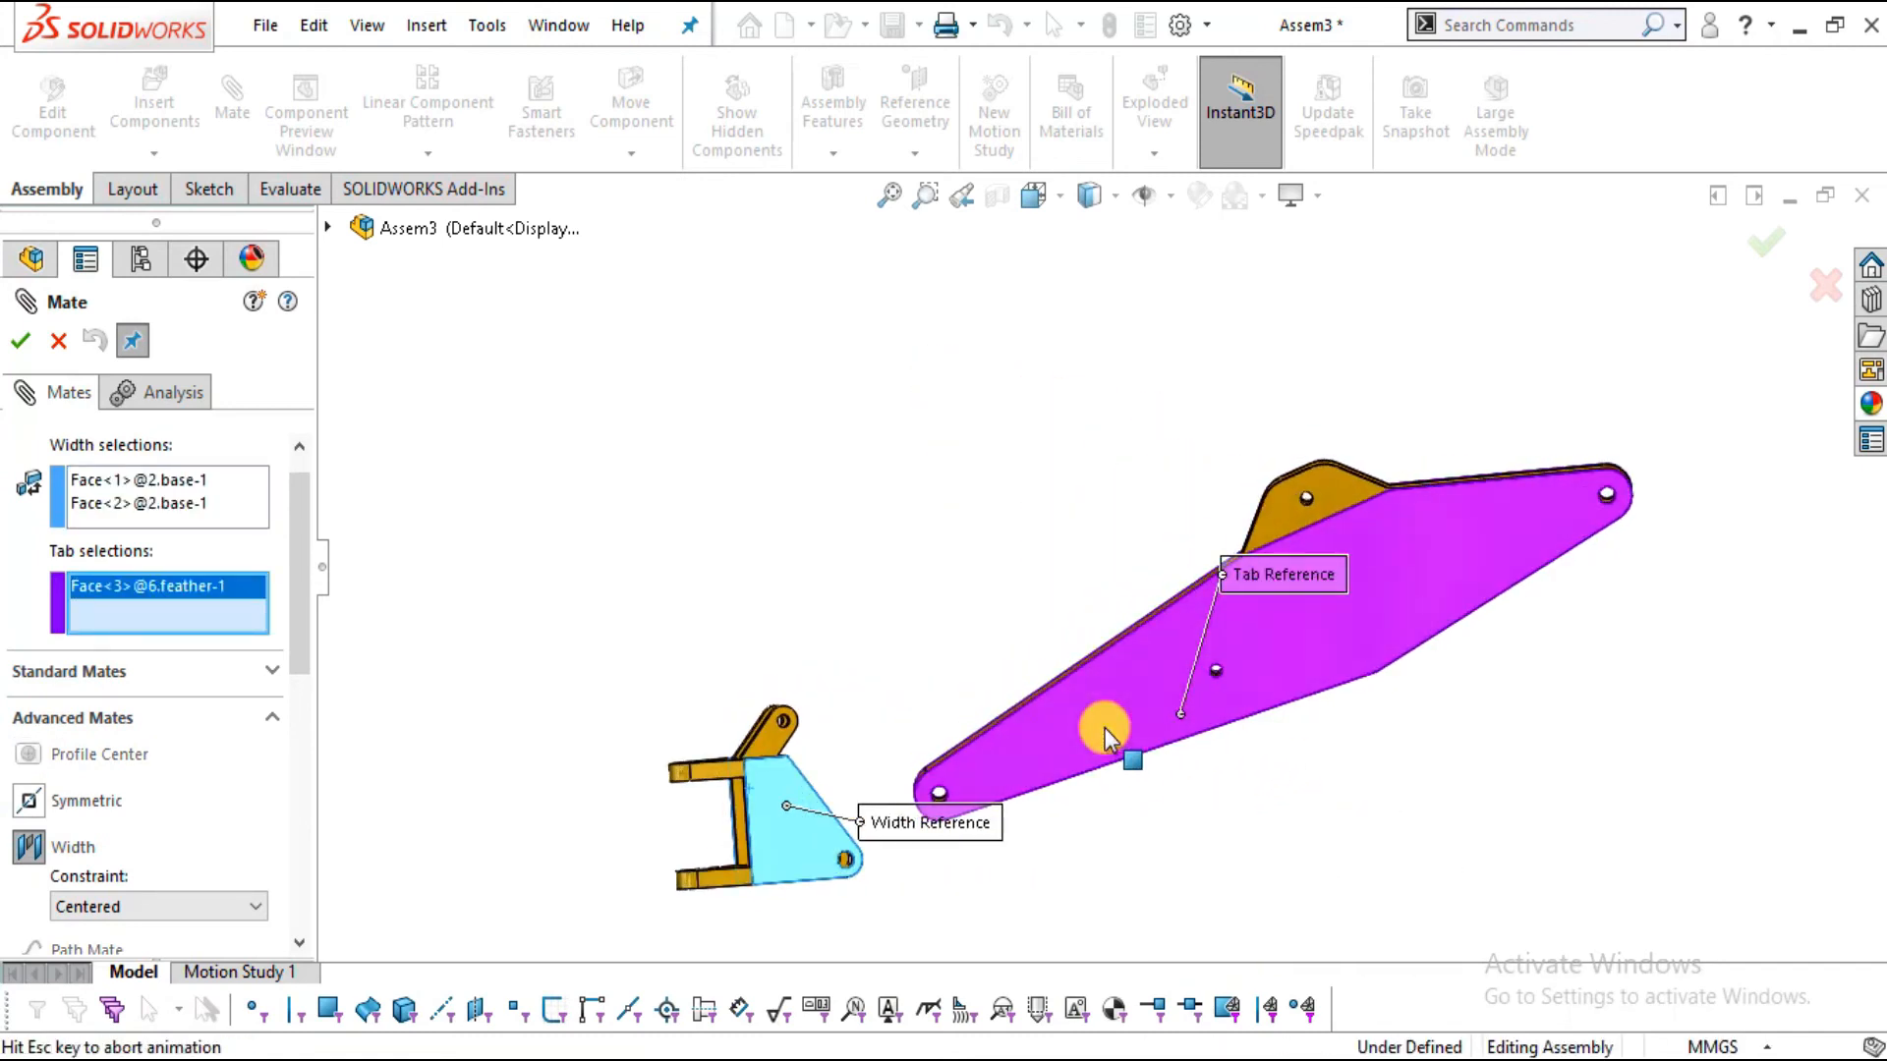
click(1037, 812)
click(20, 340)
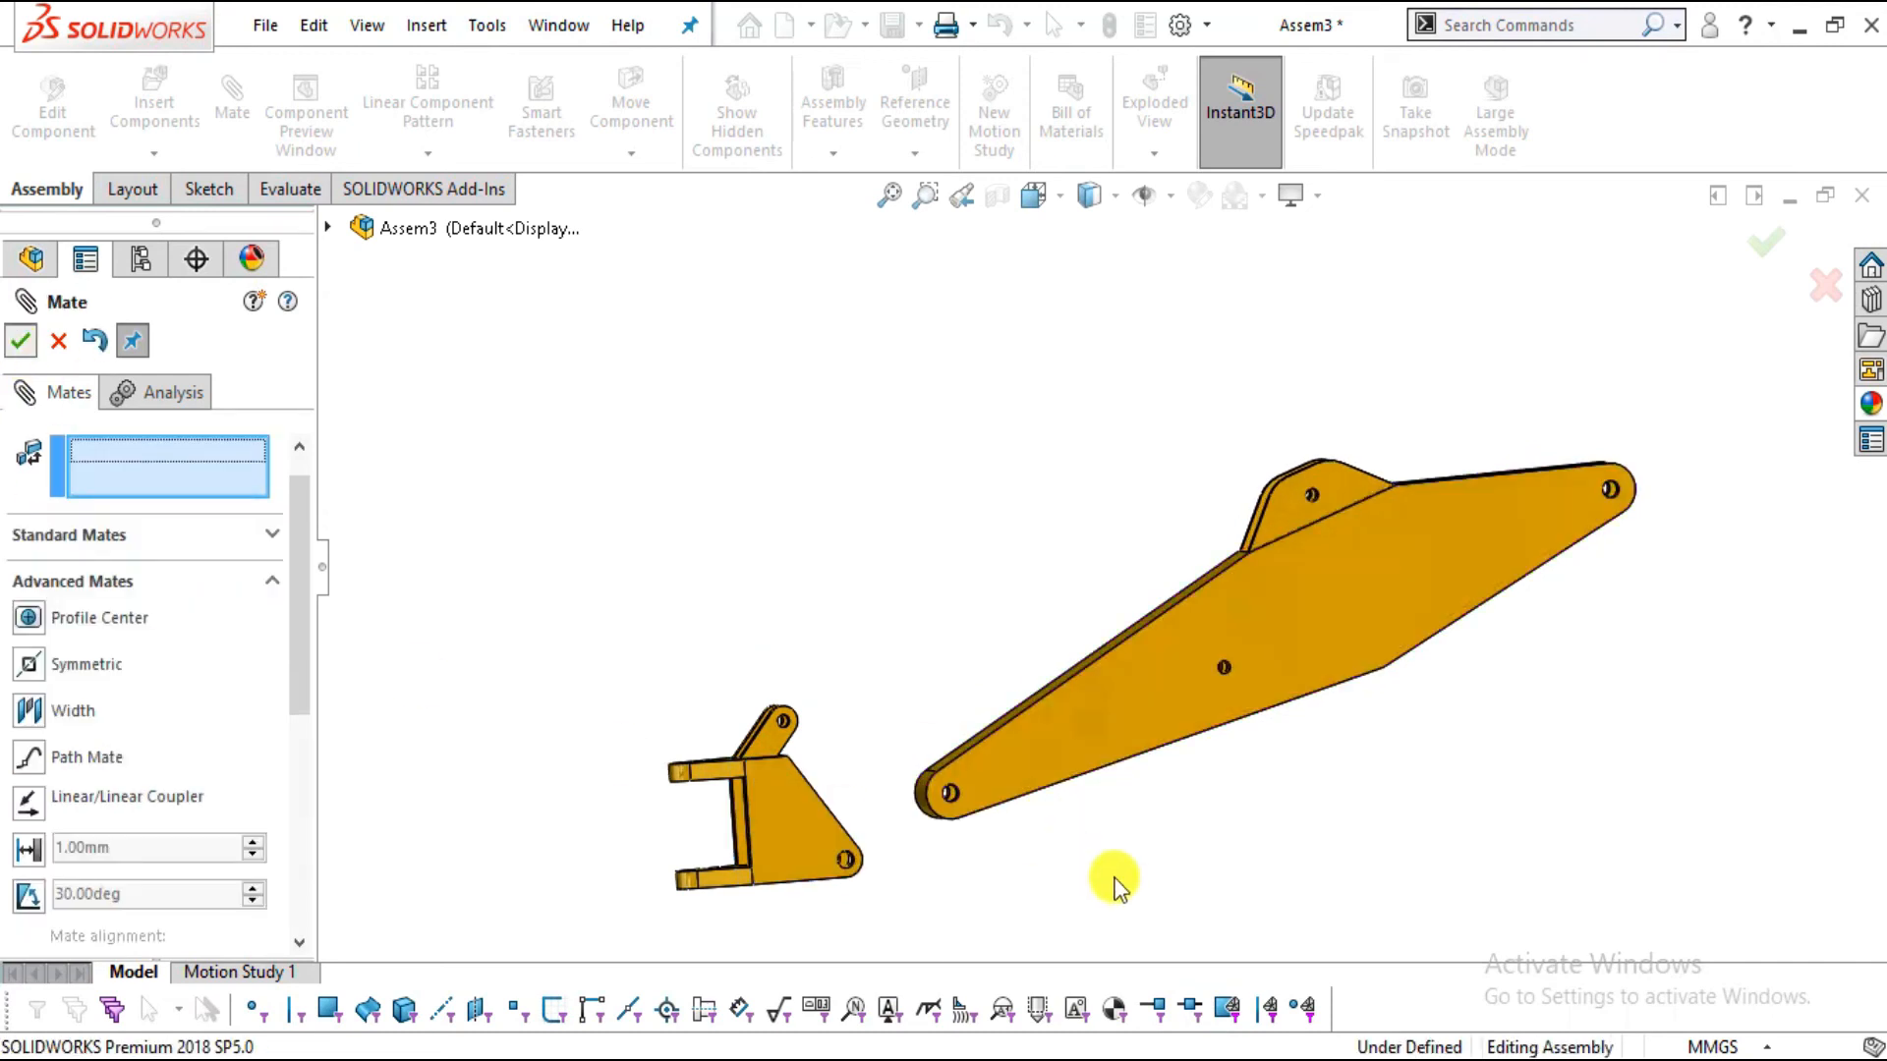
Add a Concentric mate between the hole at the feather's long end and the base's lower pin hole, and finish mating
scroll(1038, 798, down, 5)
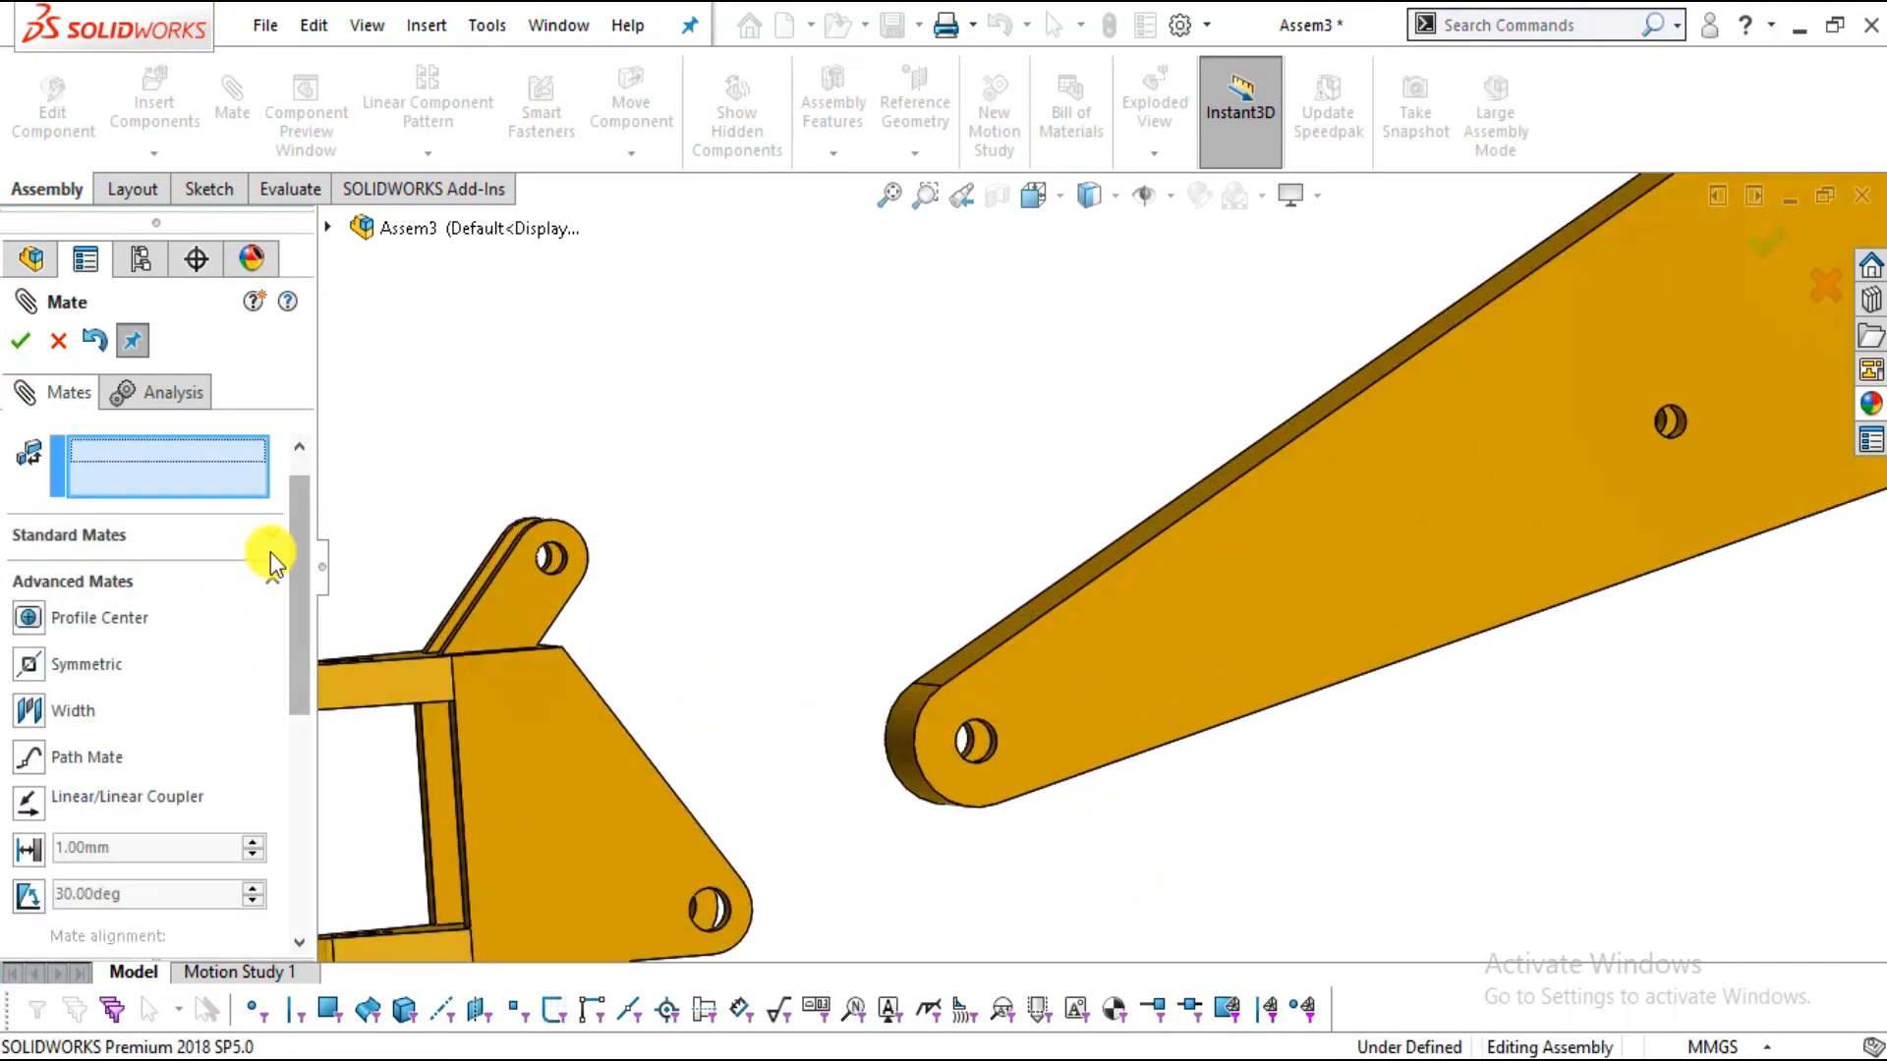
click(268, 546)
click(25, 677)
scroll(1129, 640, down, 8)
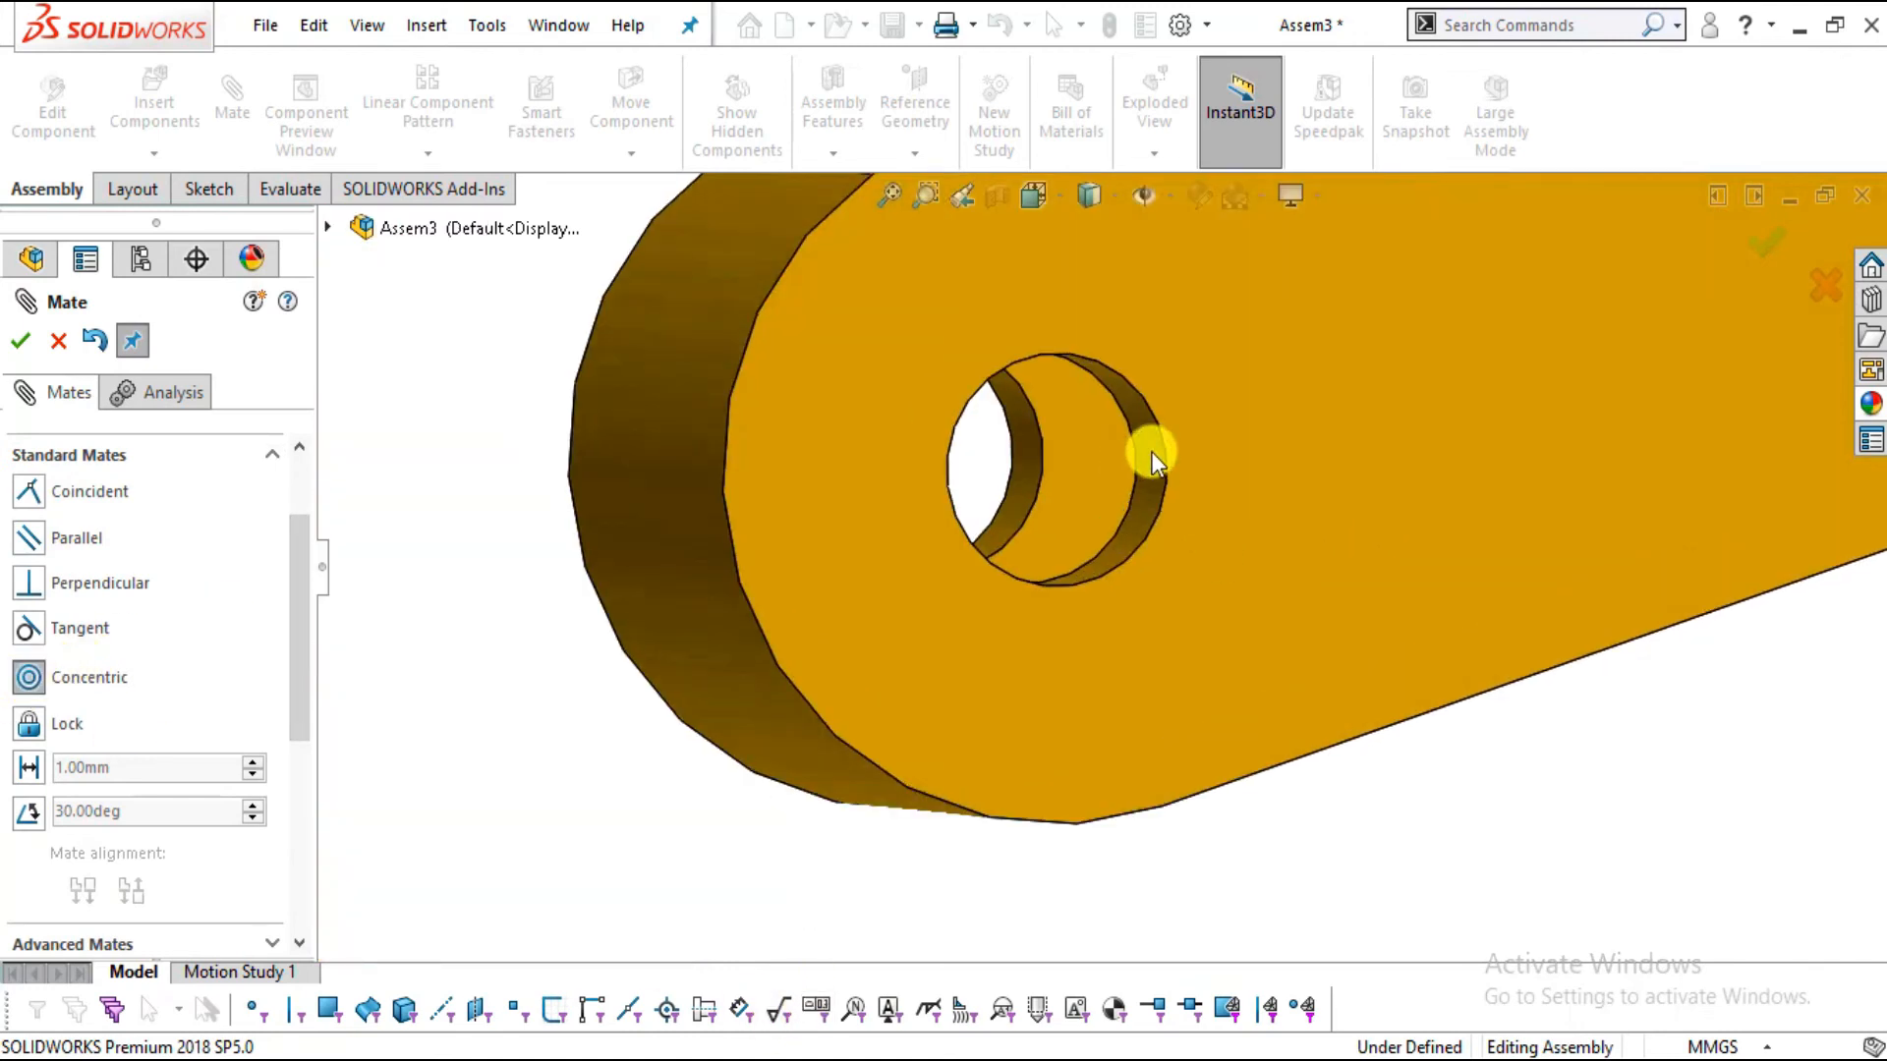
click(1140, 492)
scroll(965, 640, up, 6)
scroll(681, 817, down, 6)
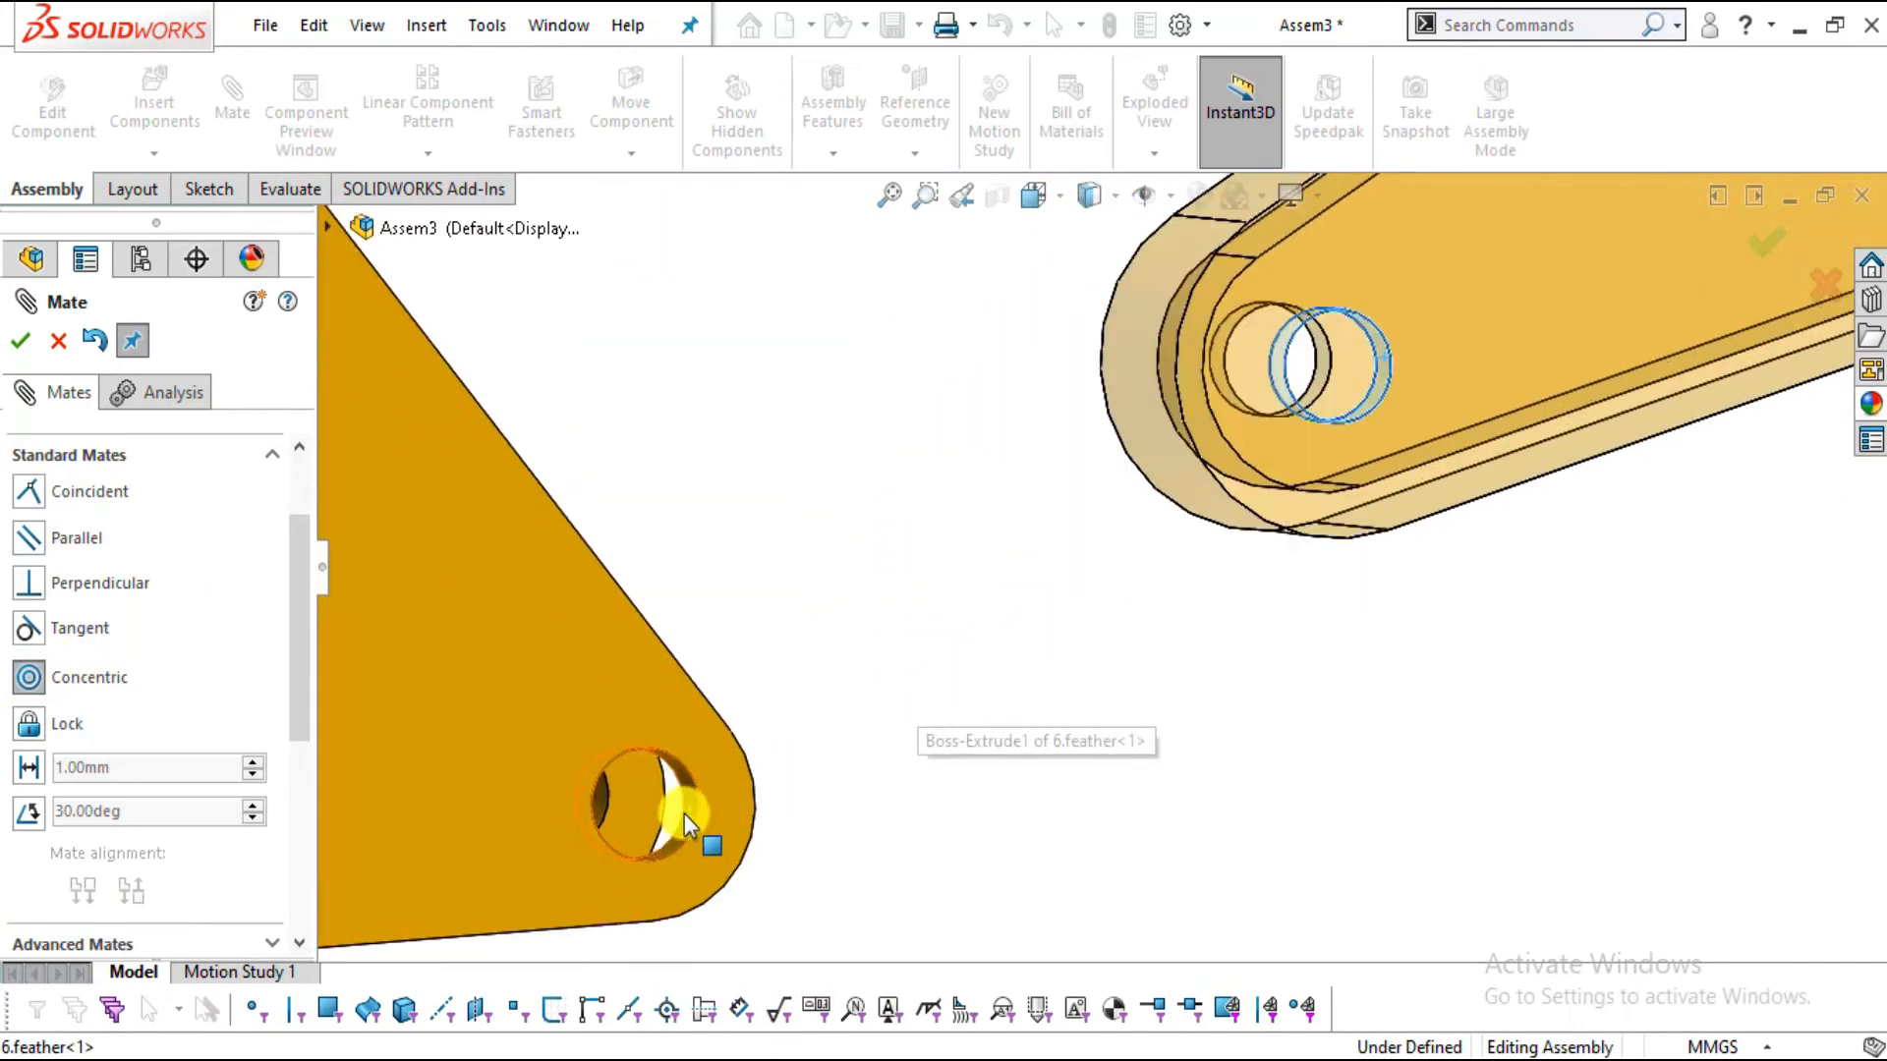
click(804, 782)
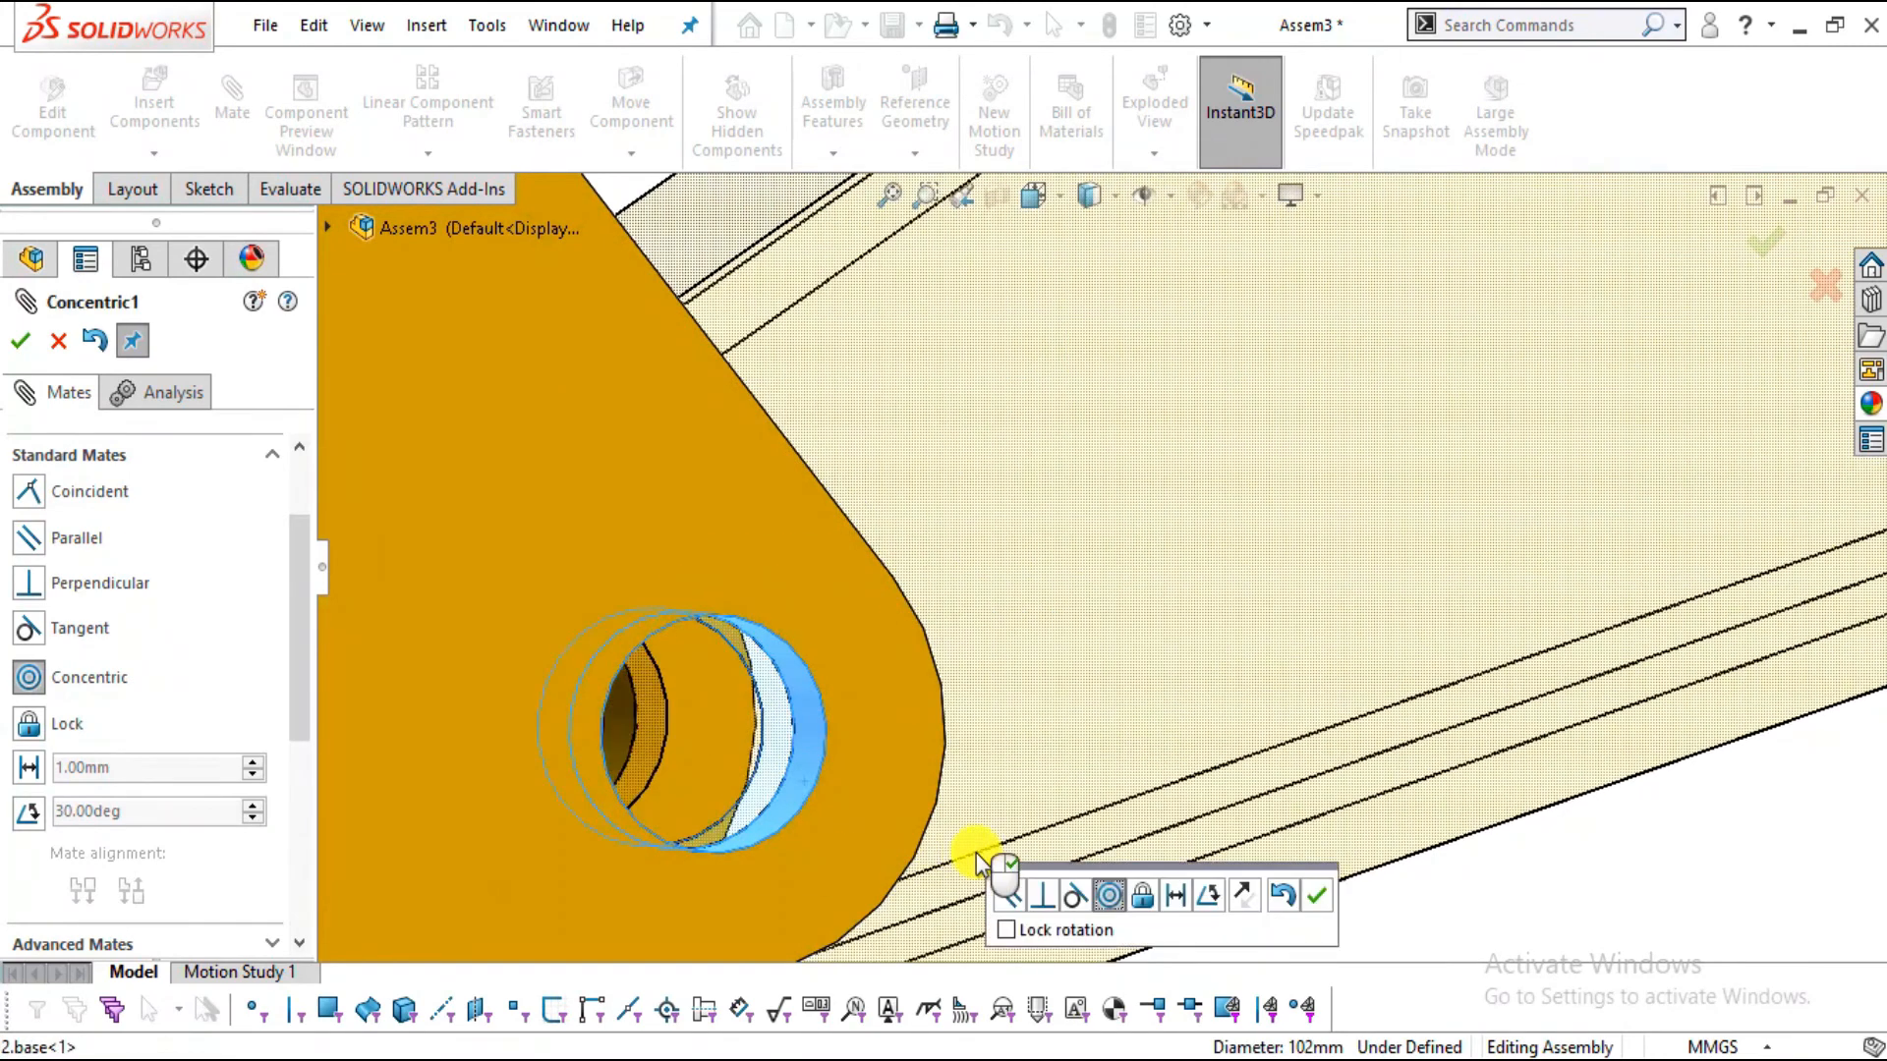
click(1317, 894)
scroll(1058, 670, up, 10)
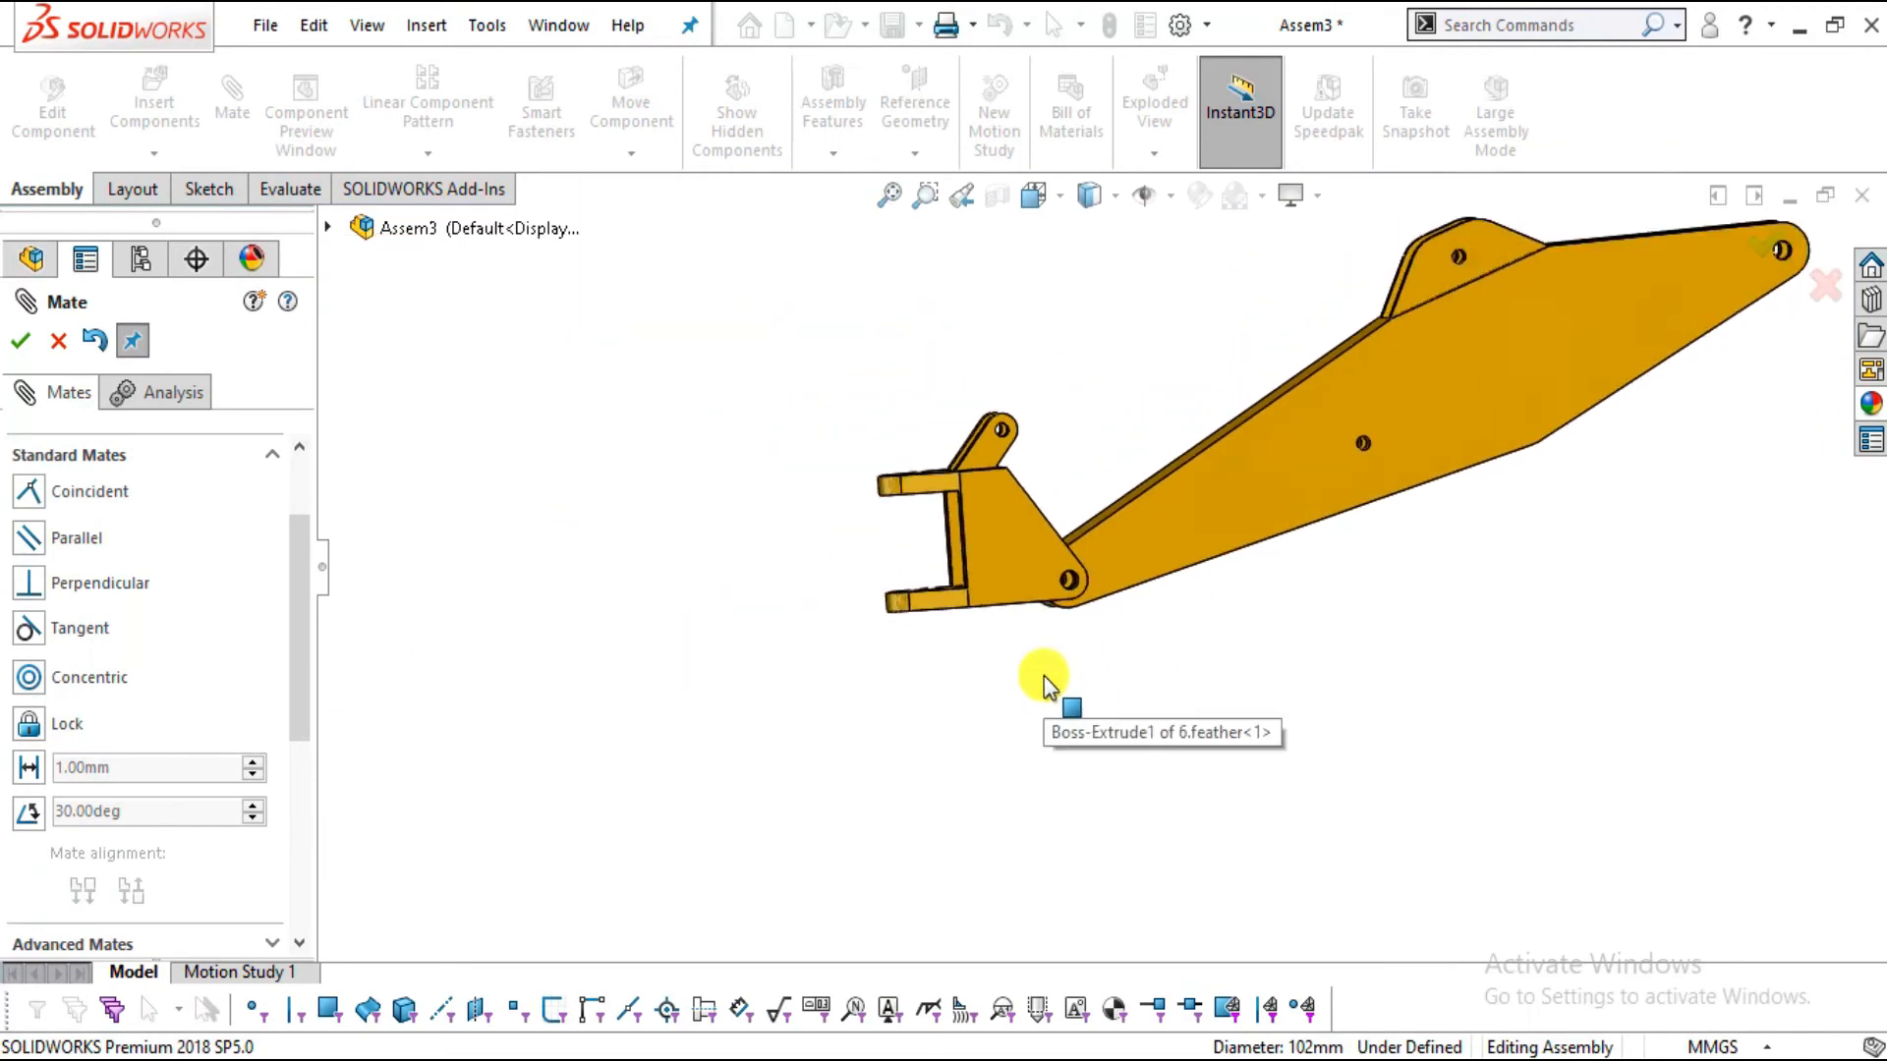
middle_drag(1203, 698, 1224, 693)
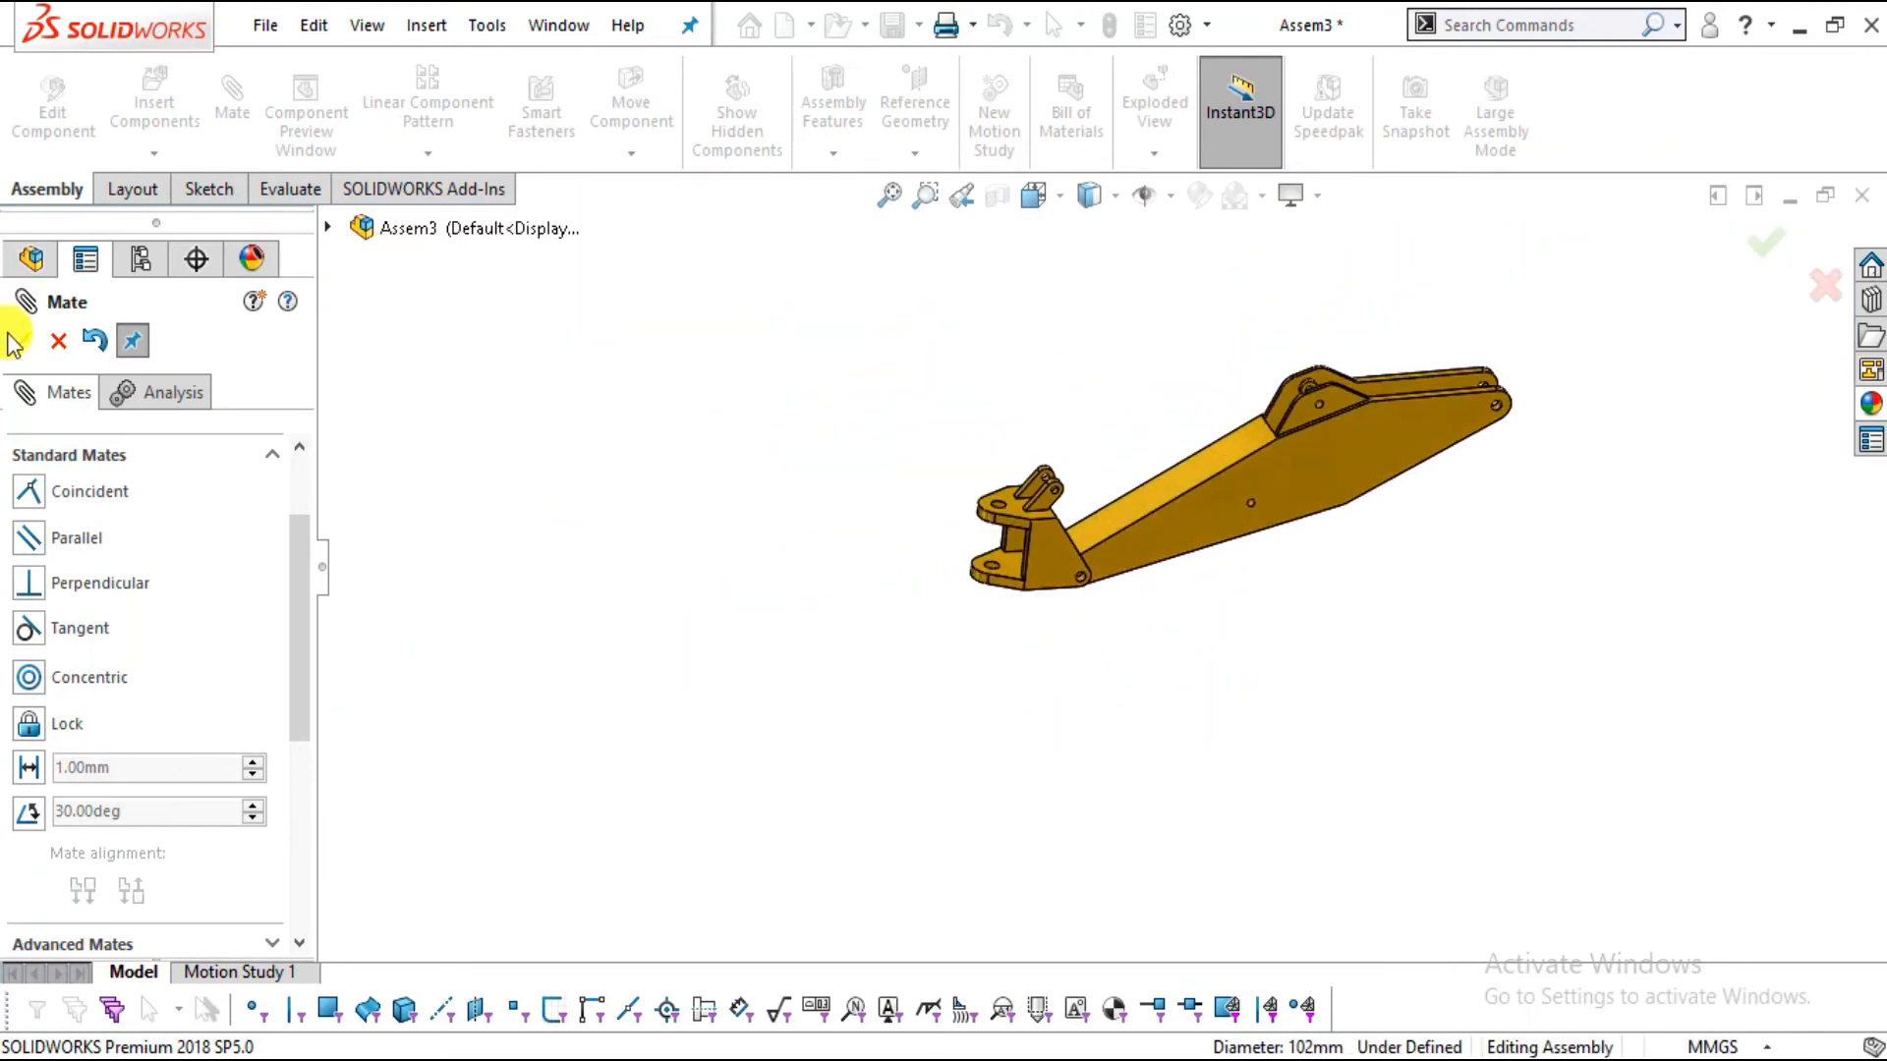
click(56, 349)
Swing the feather upward about the base's pin hole to a steeper diagonal position
scroll(1139, 328, down, 5)
scroll(1039, 408, up, 5)
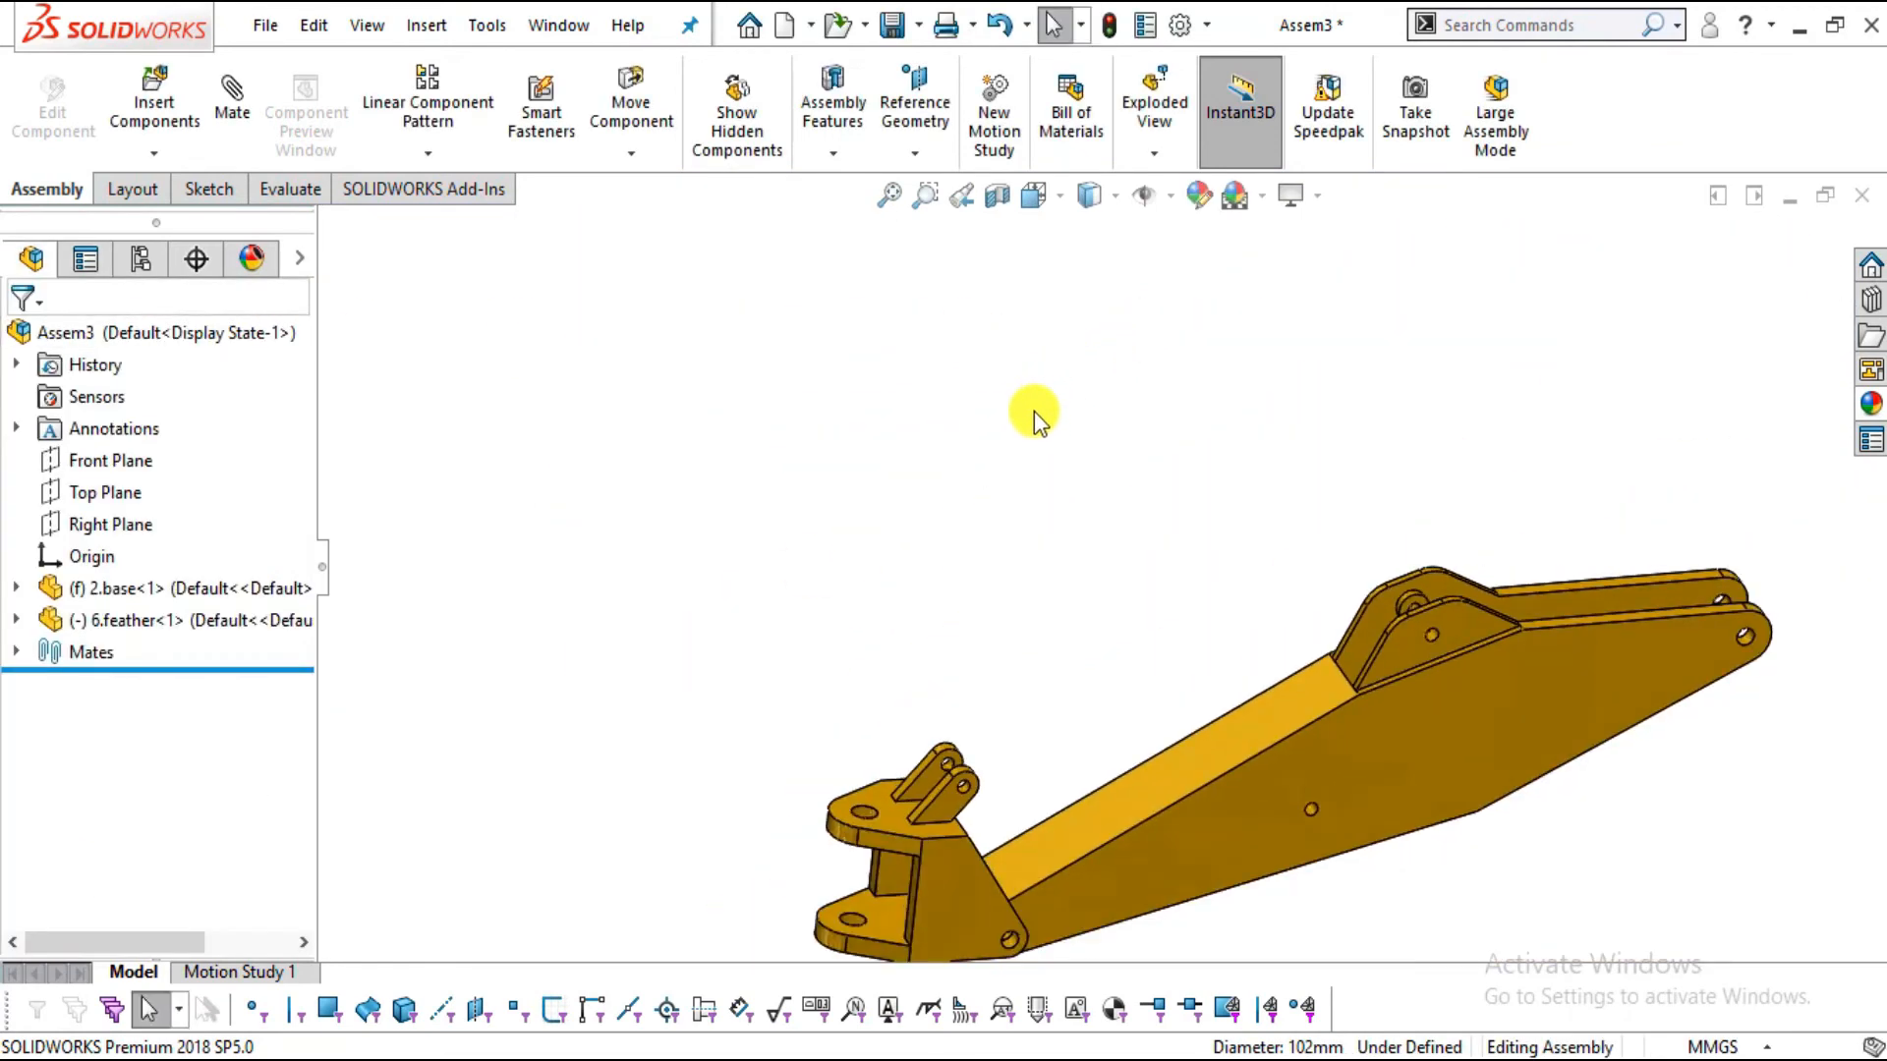
drag(1244, 463, 960, 345)
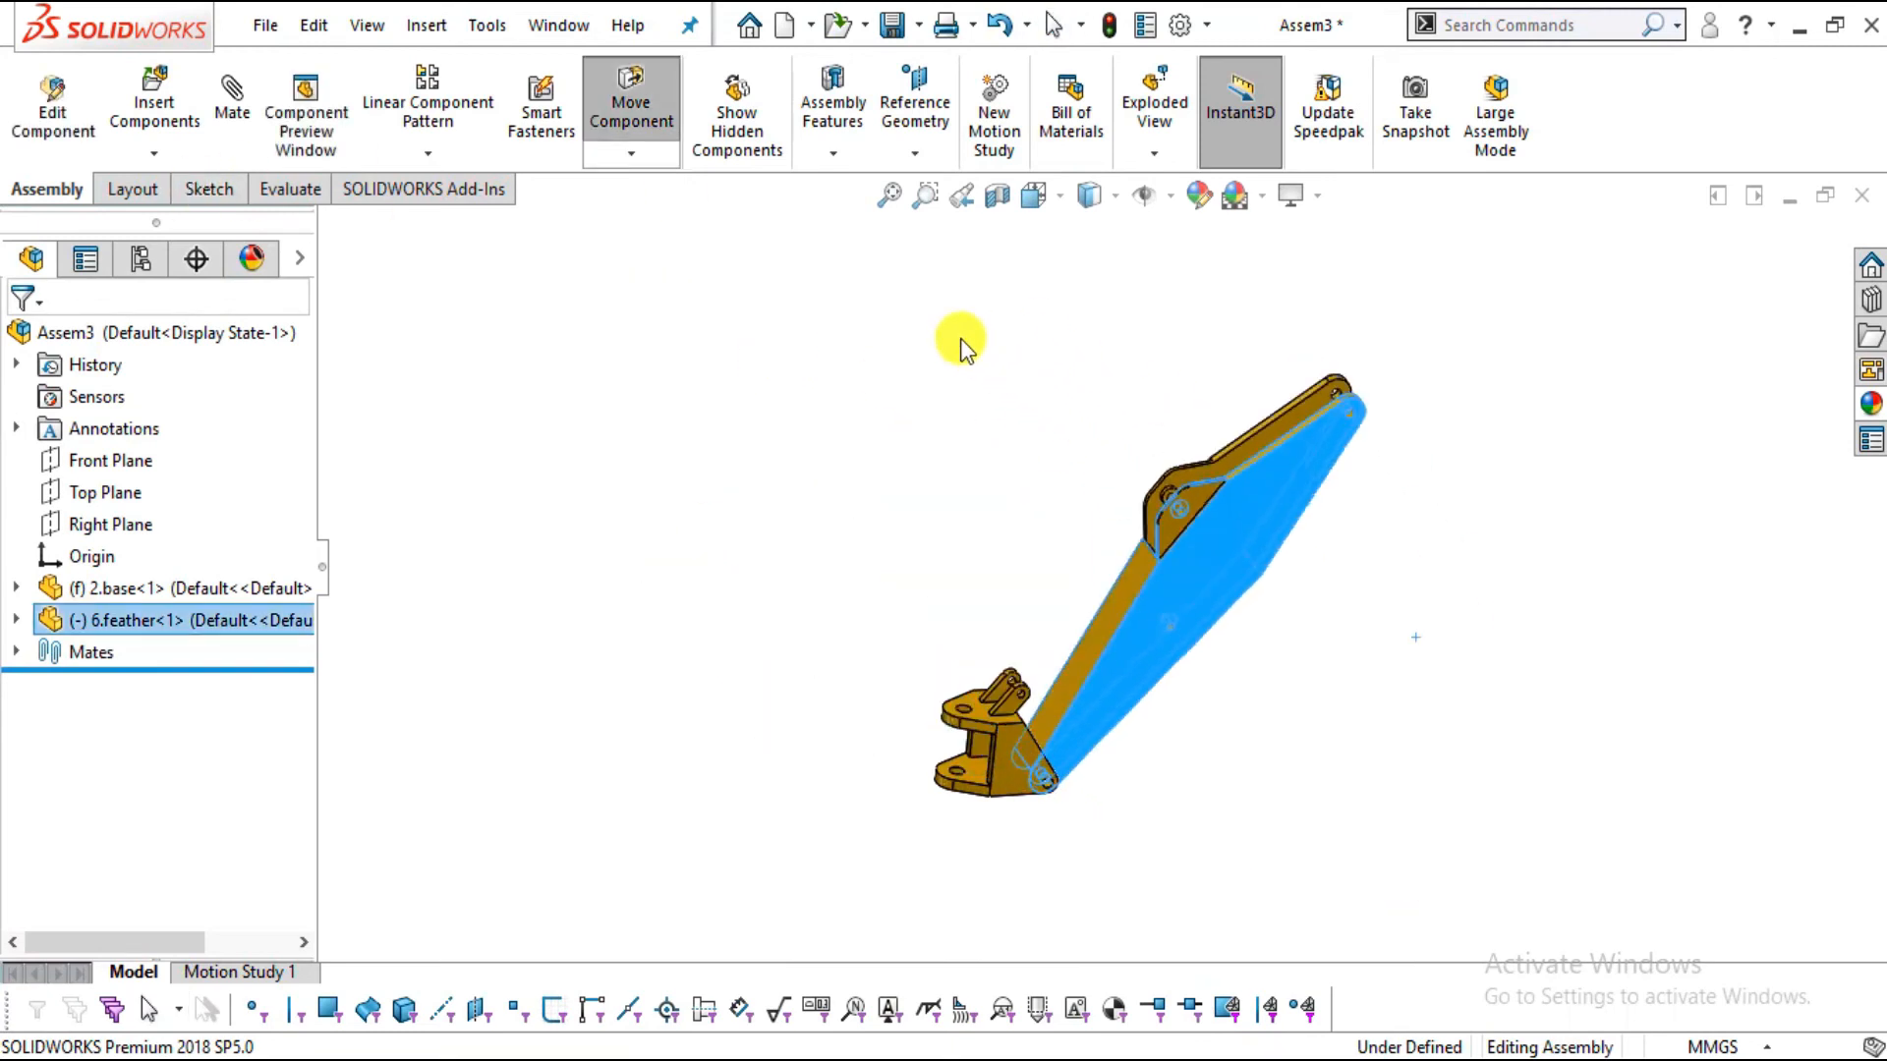
key(Escape)
scroll(1546, 324, down, 3)
scroll(1360, 337, up, 2)
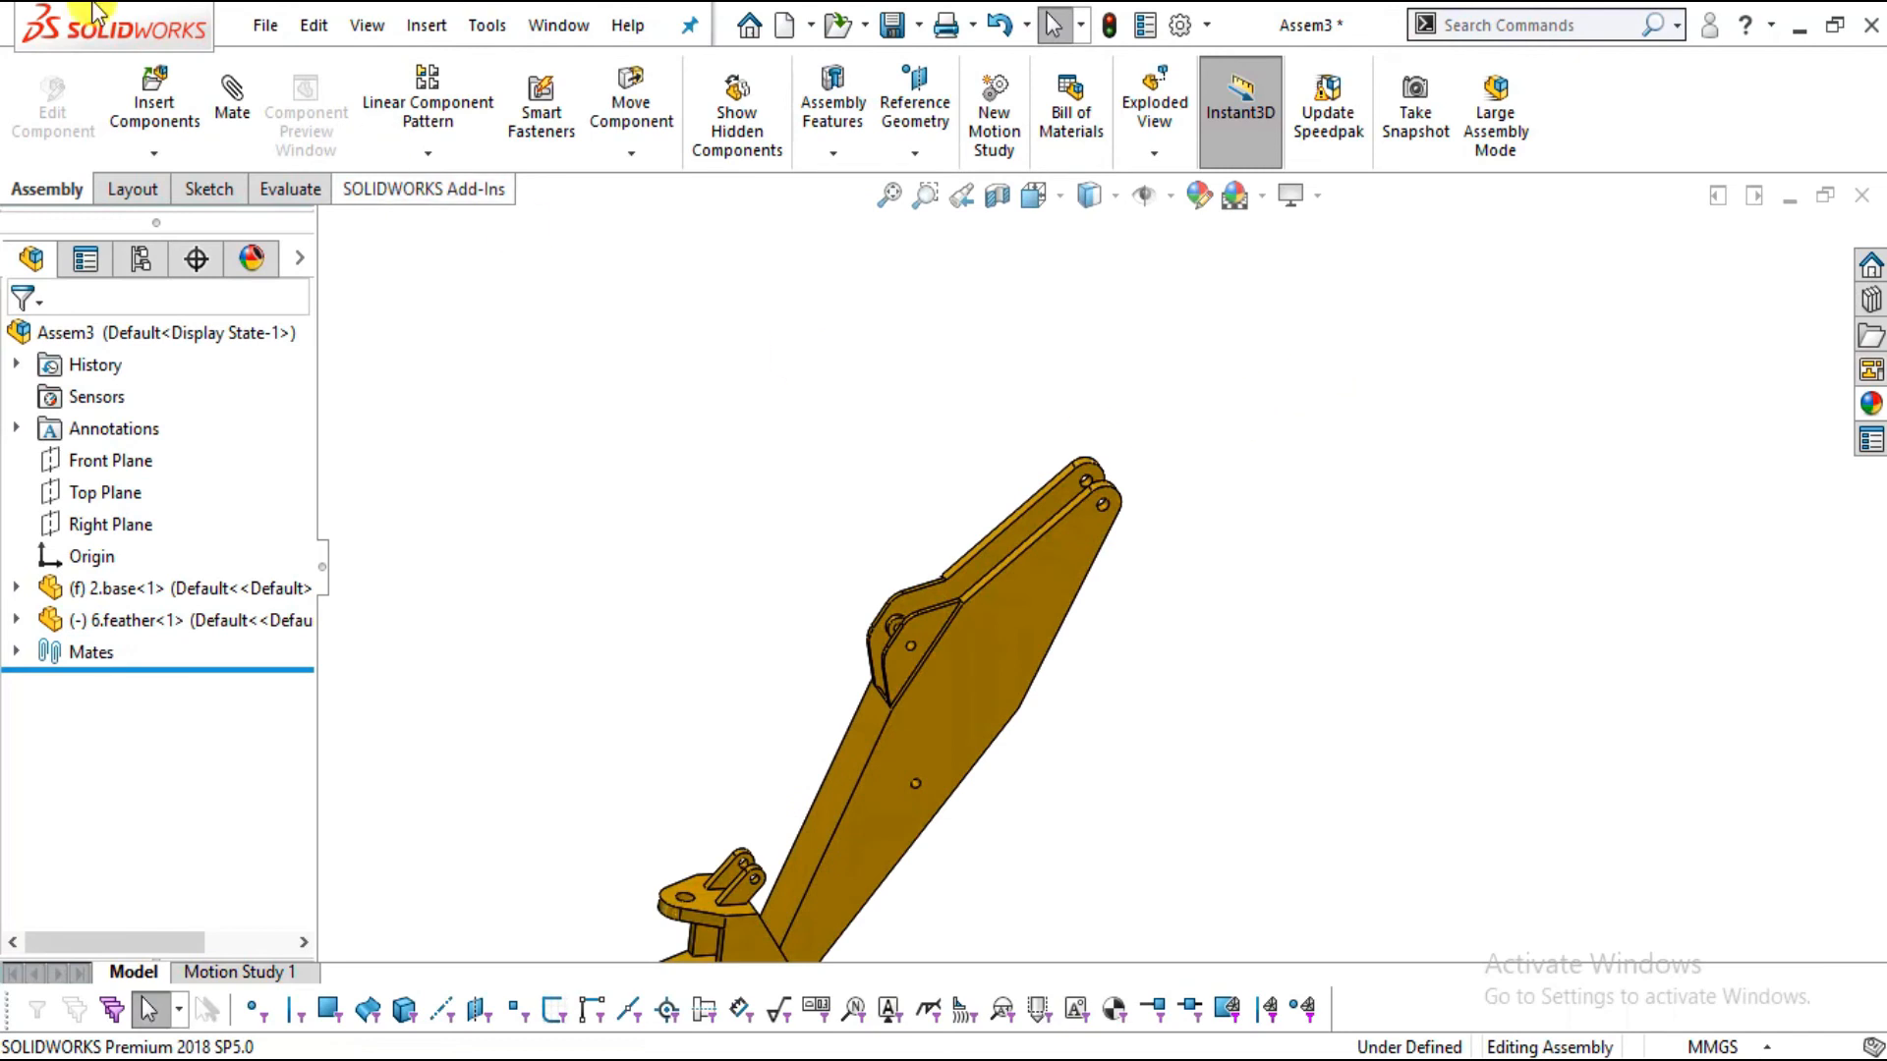
Insert the part 1. arm into the assembly, placing it beside the feather's upper end
click(149, 94)
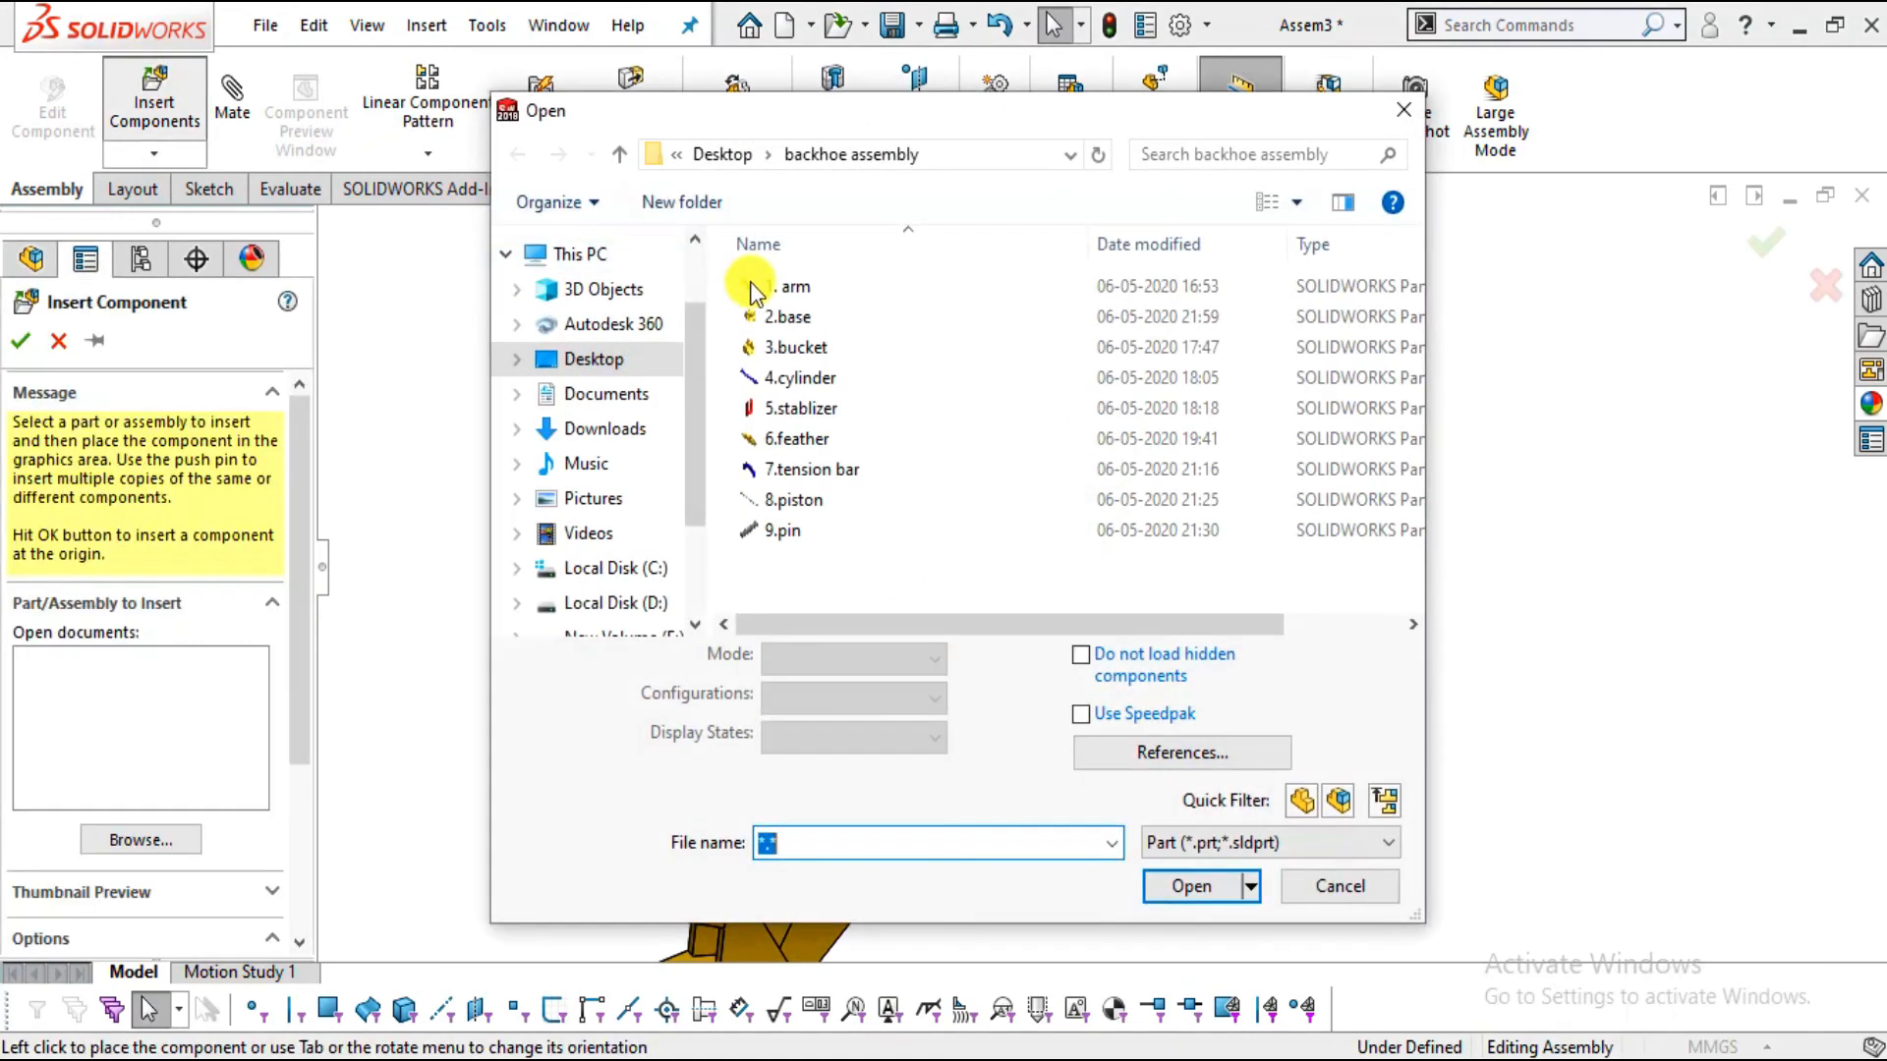
double_click(758, 287)
scroll(1322, 448, up, 3)
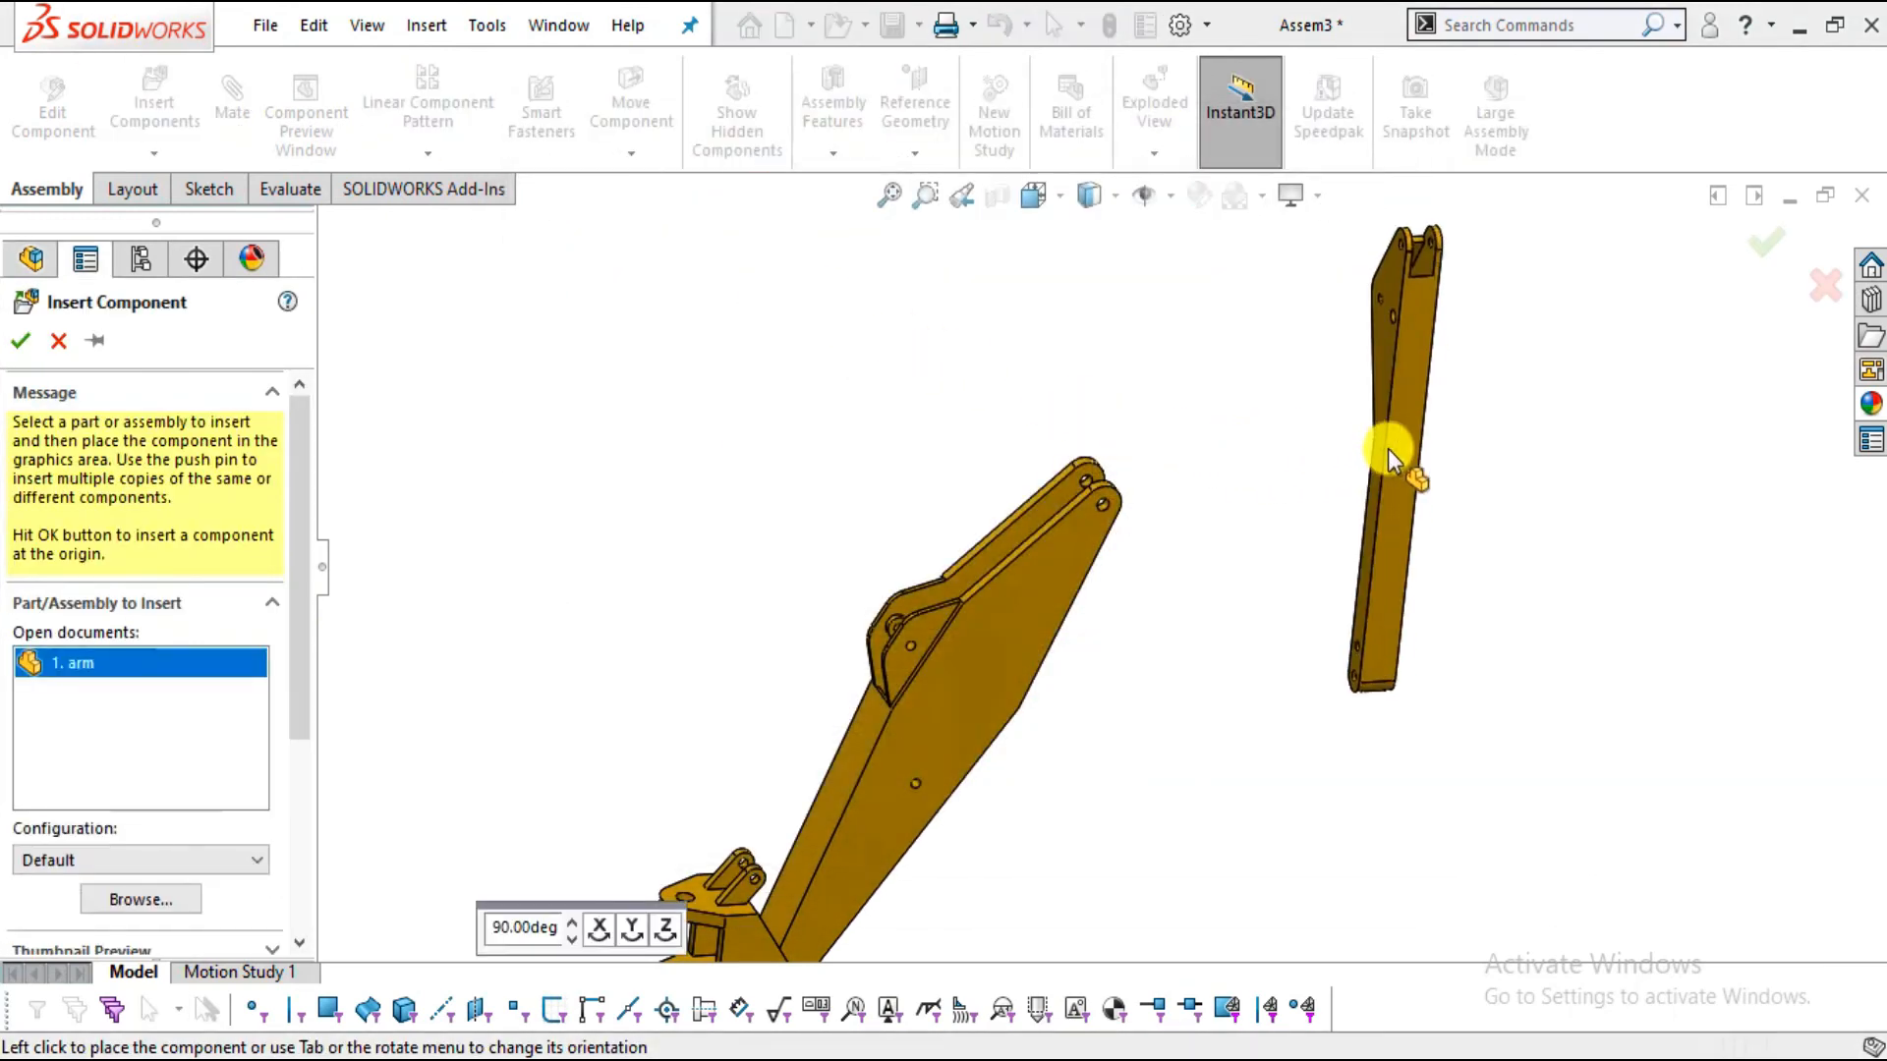
click(1315, 452)
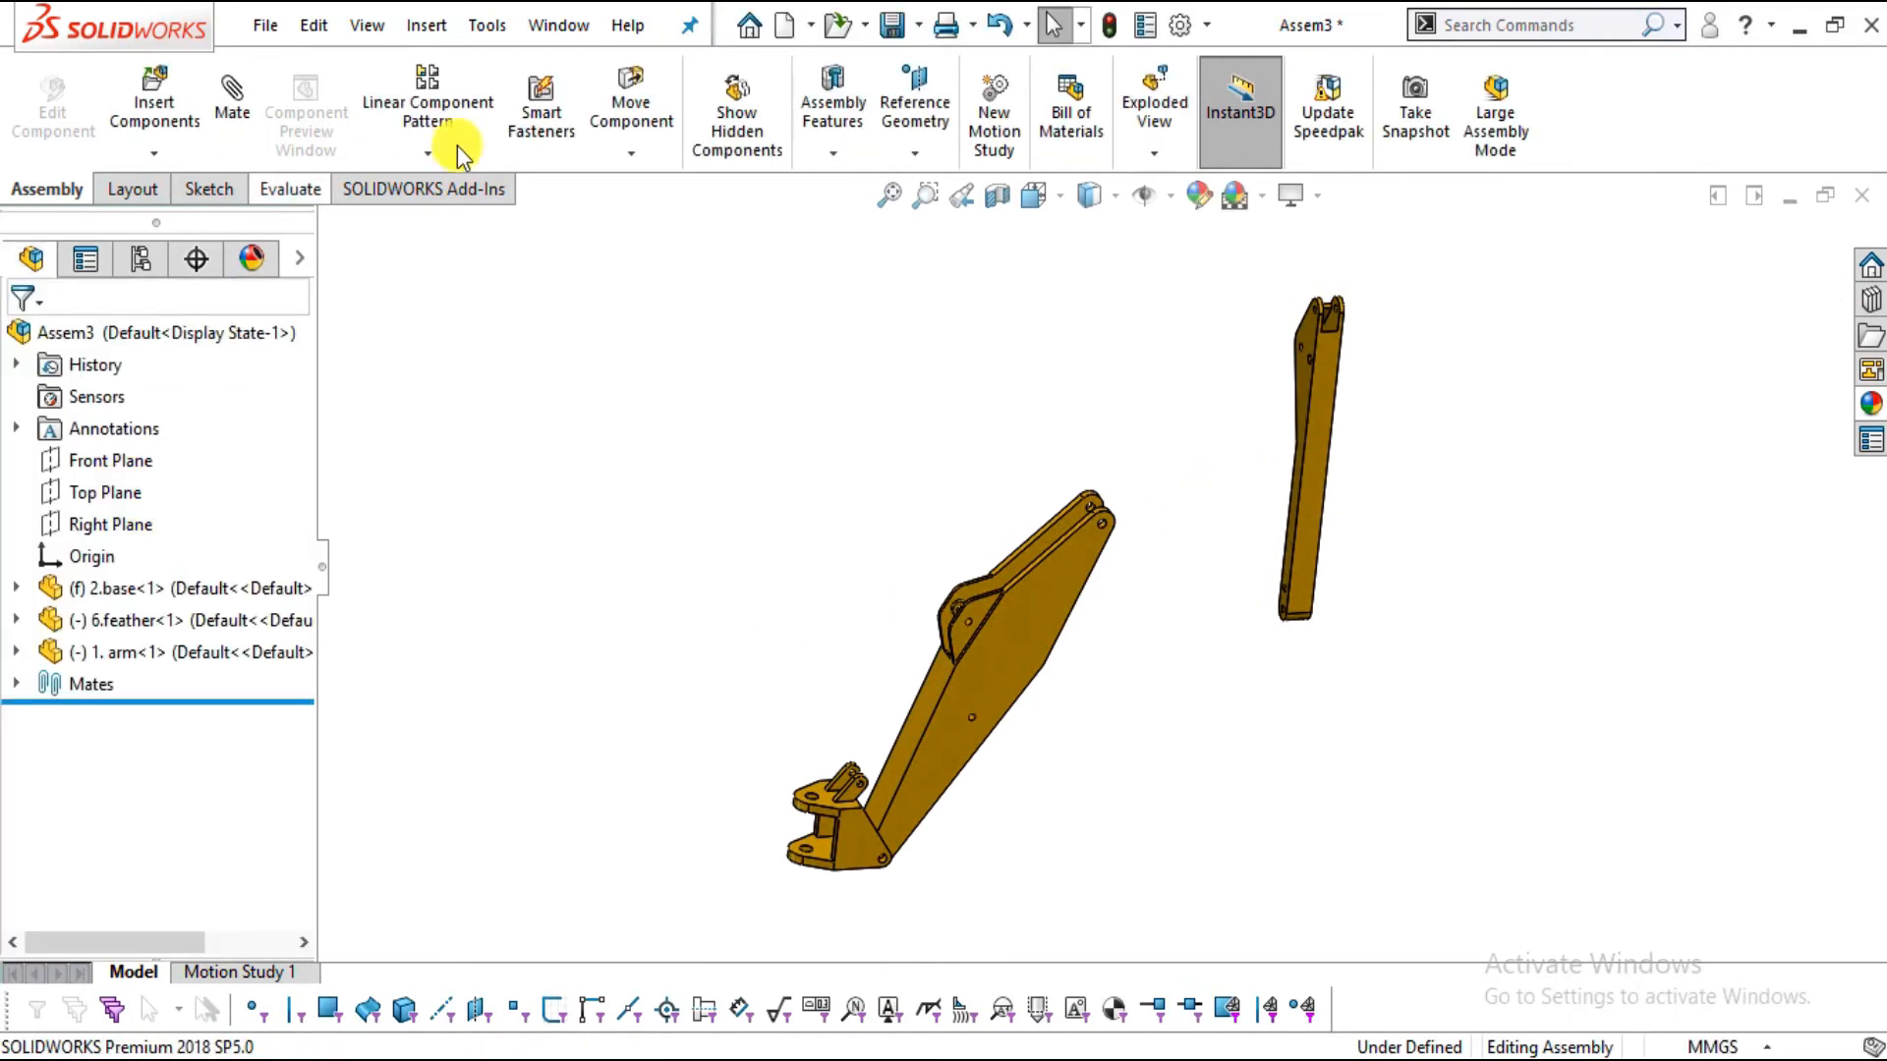
Rotate the arm freely to a downward diagonal and position its wide end at the feather's upper end
click(631, 152)
click(678, 222)
drag(1339, 328, 1075, 581)
scroll(1246, 396, down, 2)
key(Escape)
scroll(1093, 606, down, 1)
middle_drag(1093, 607, 1042, 611)
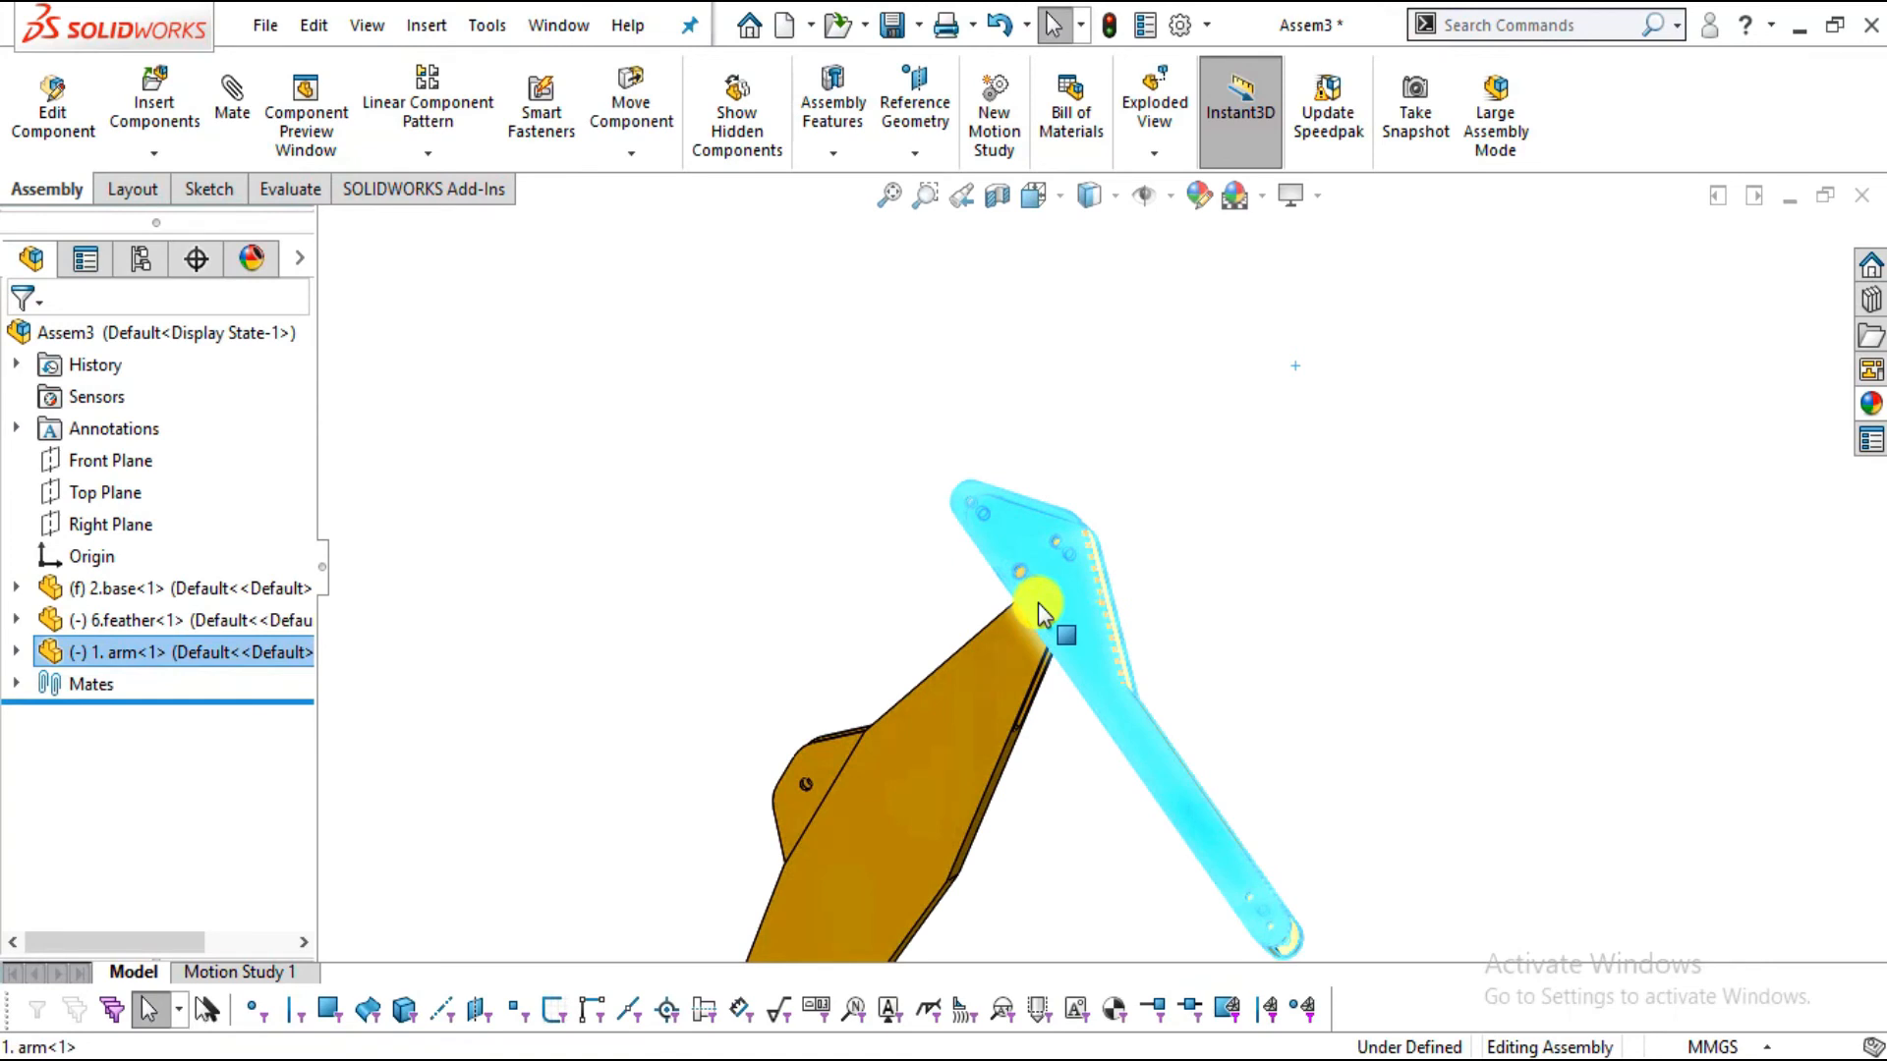
Add a centered Width mate with the feather's two outer side faces as width references and the arm's two side faces as tab
key(Escape)
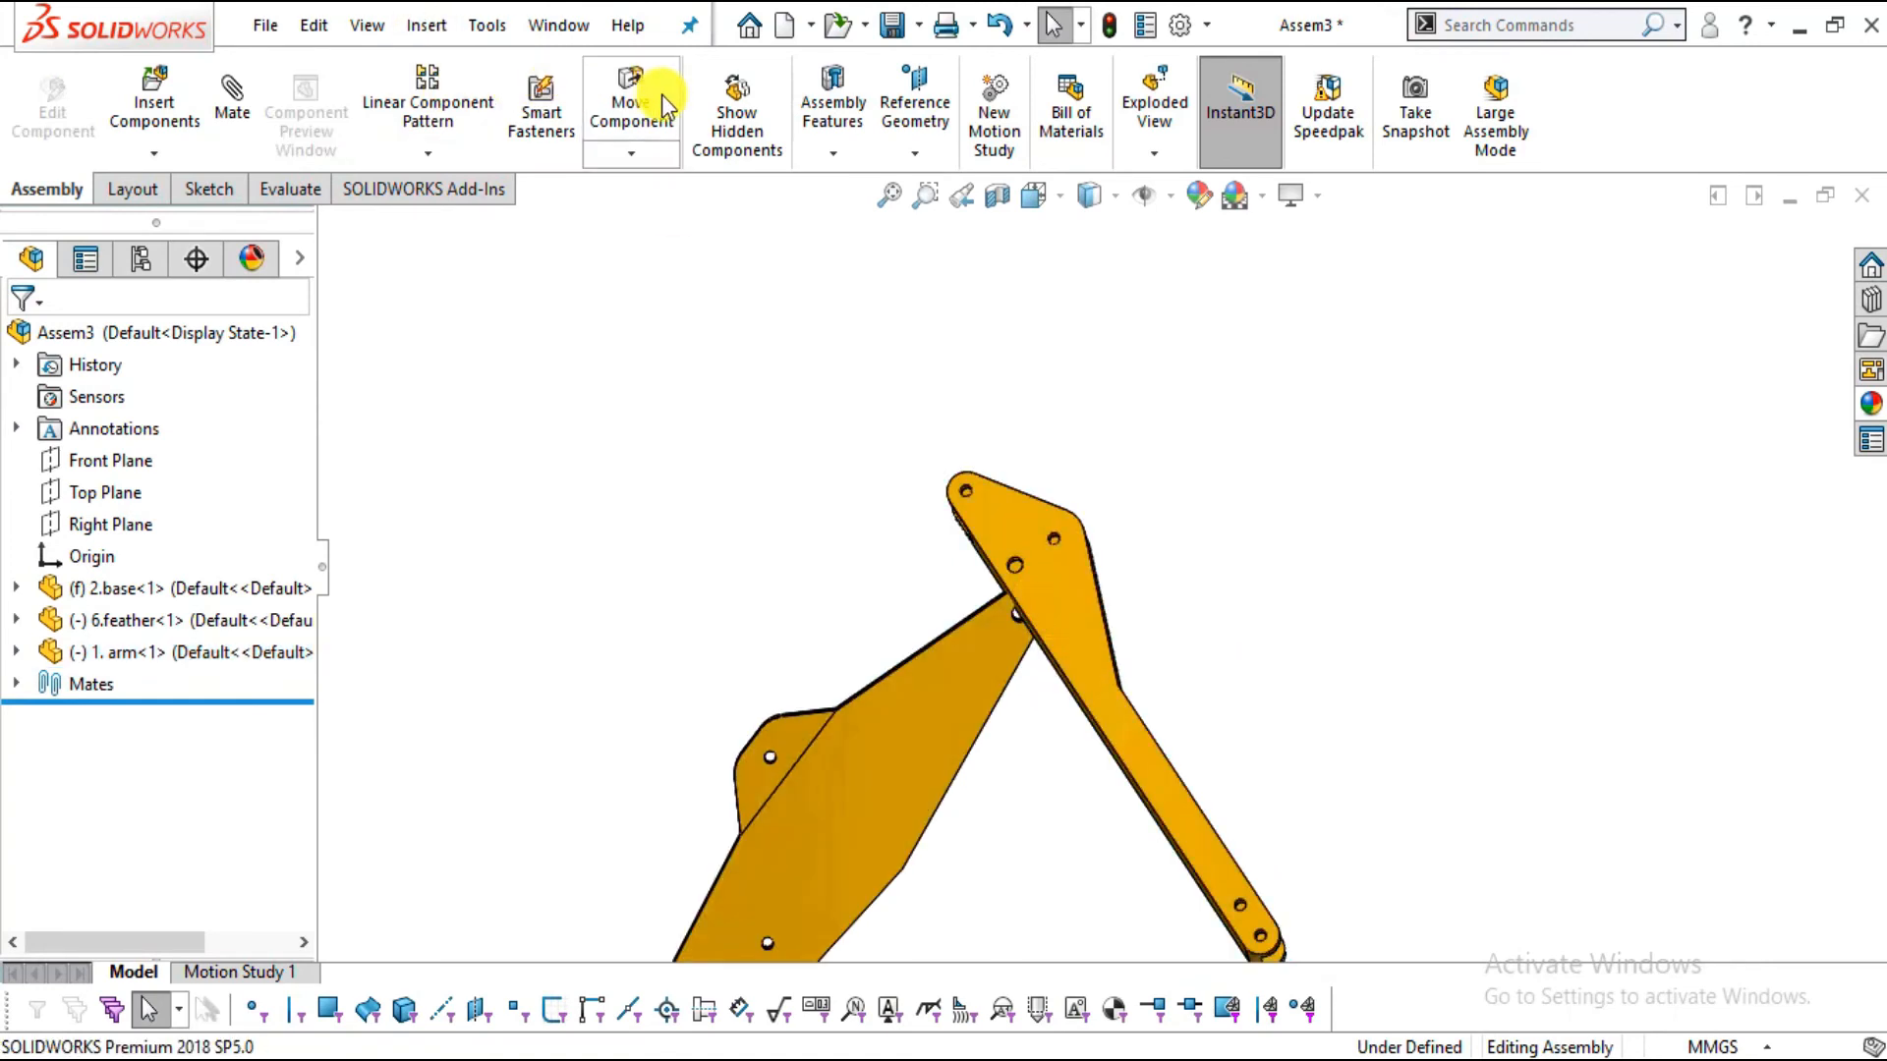
click(251, 116)
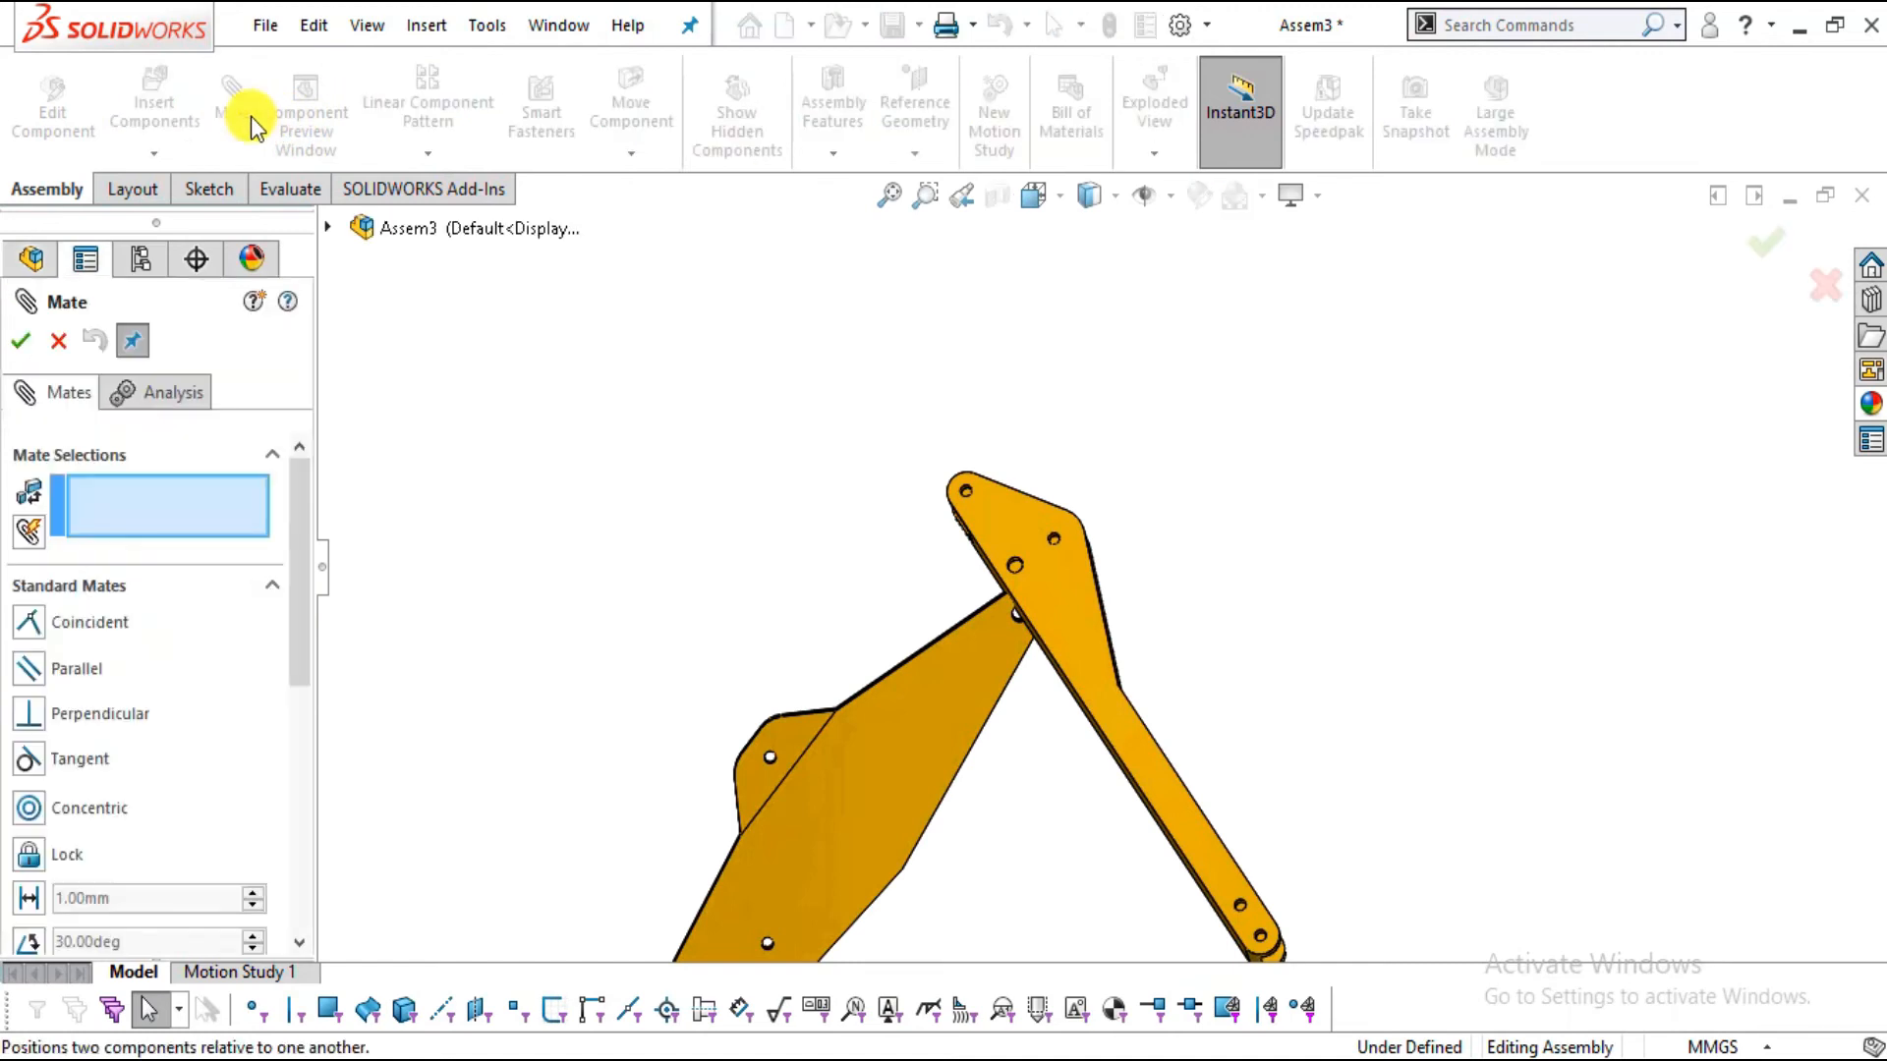
drag(288, 540, 314, 603)
click(273, 697)
click(33, 538)
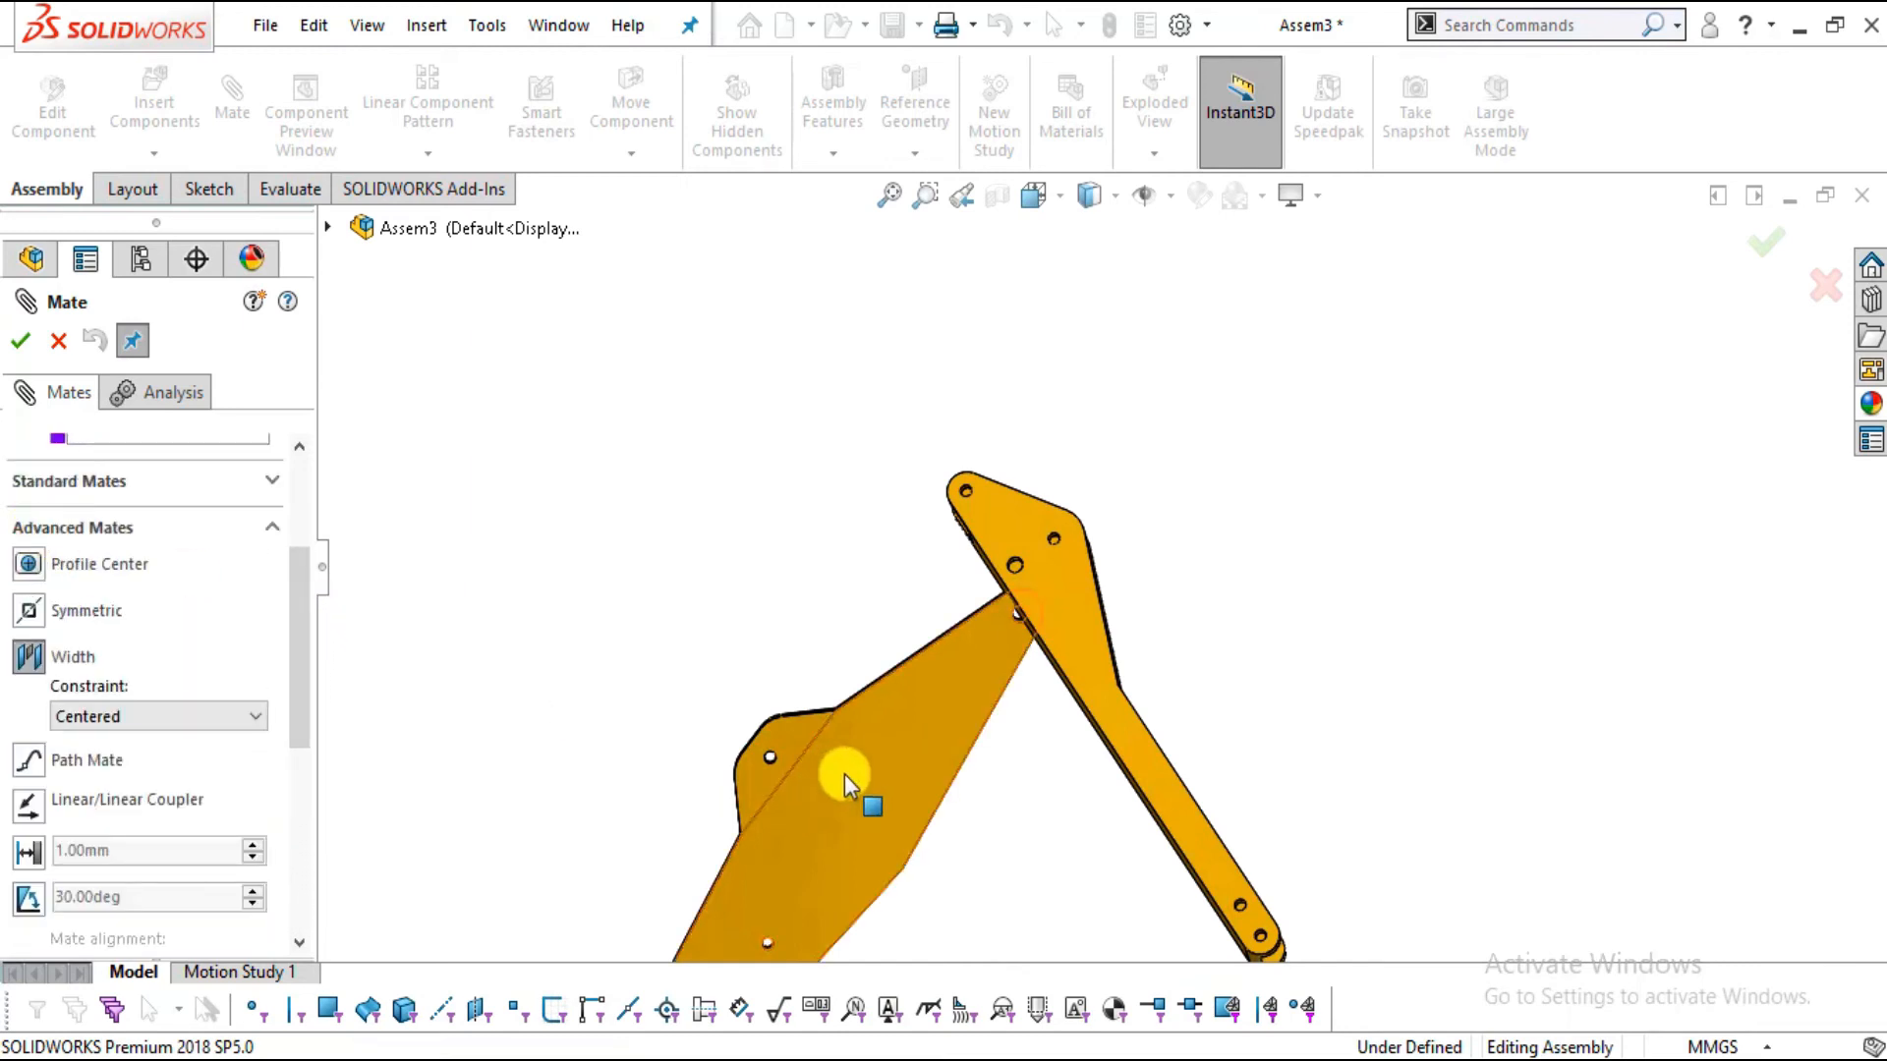
click(842, 783)
middle_drag(1052, 645, 1308, 693)
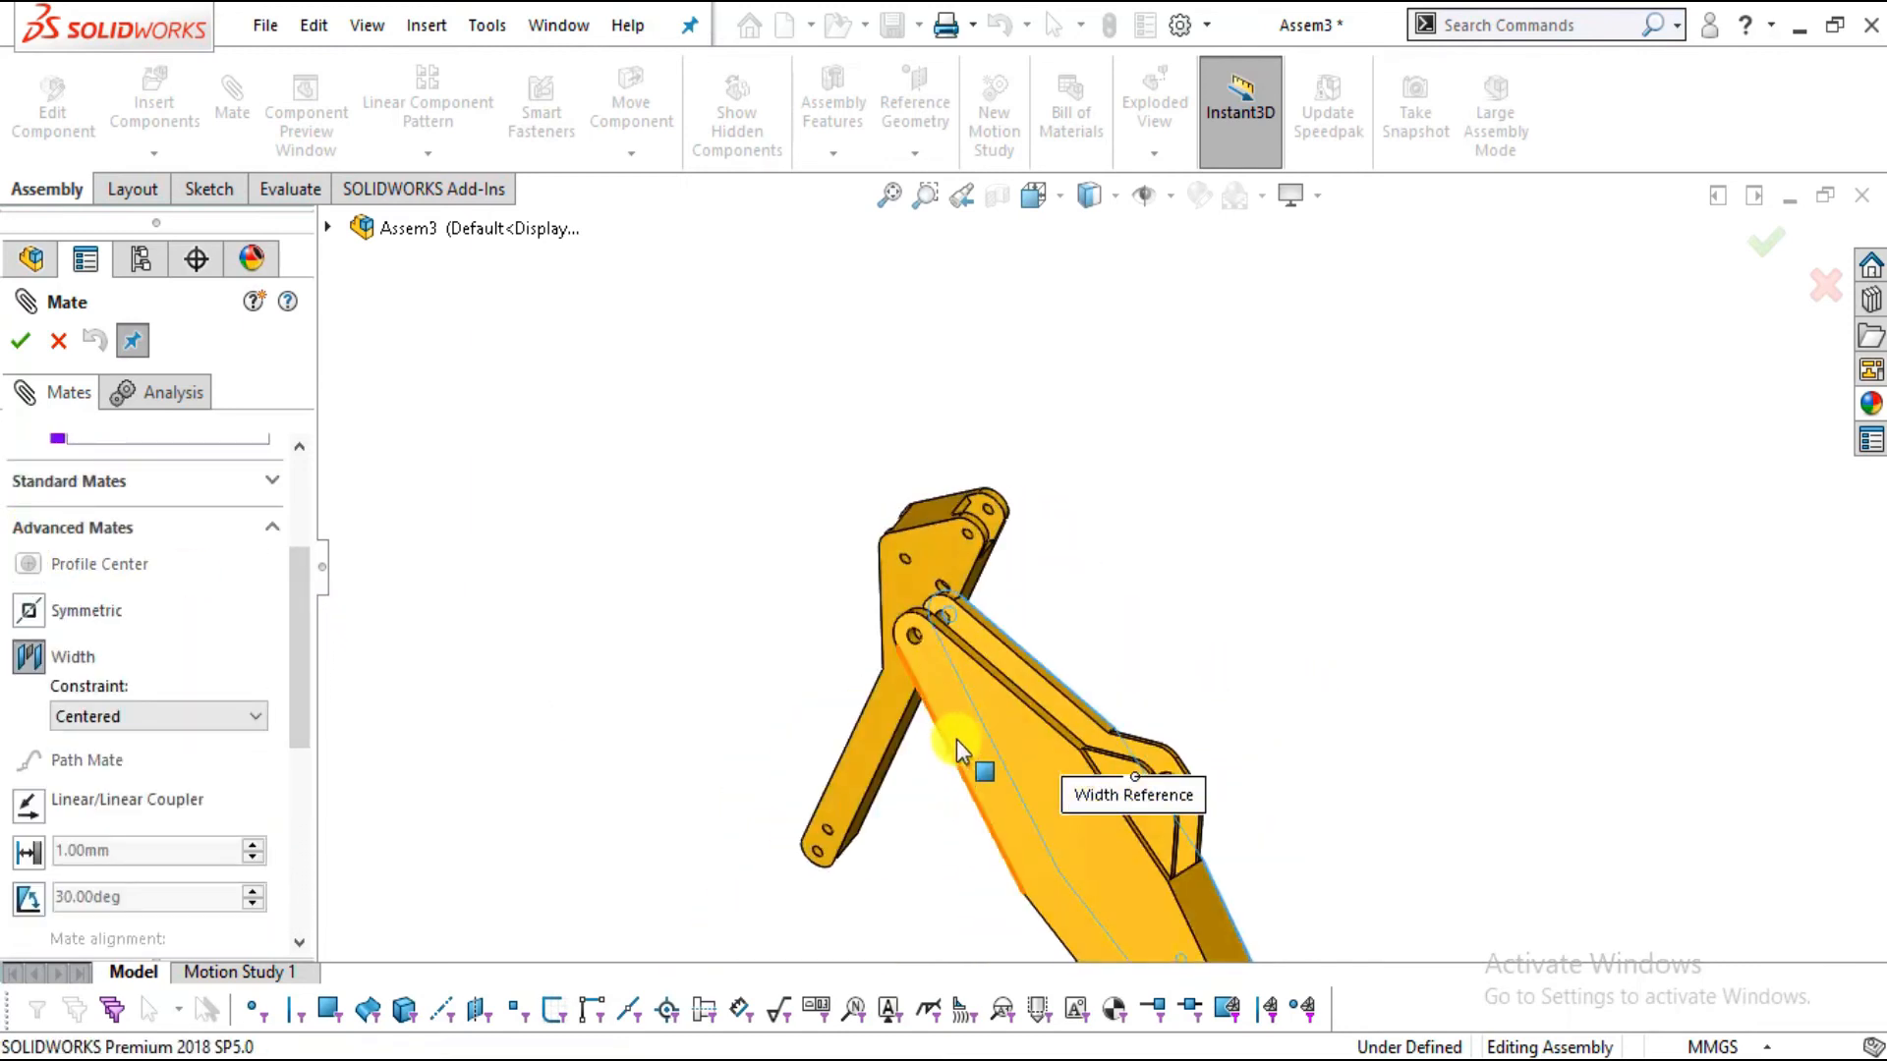
click(939, 548)
middle_drag(1120, 602, 1181, 588)
click(1213, 576)
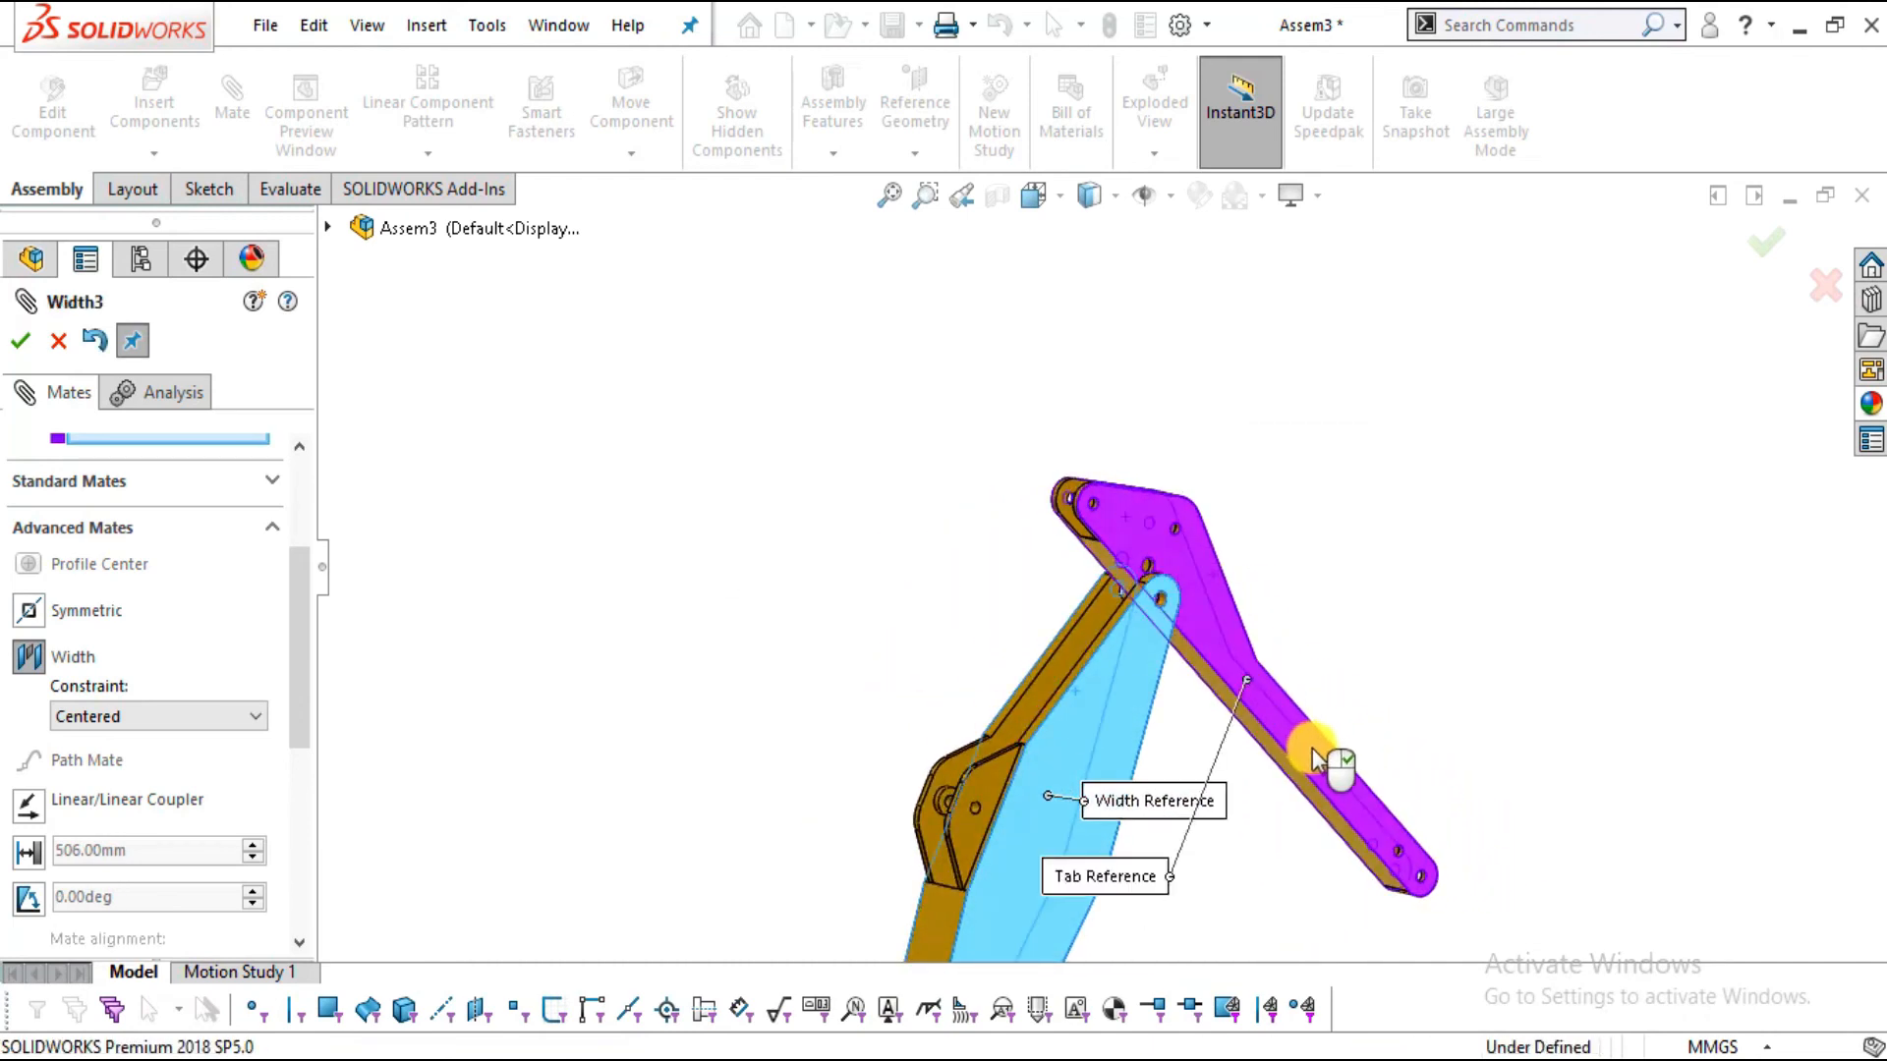
click(27, 352)
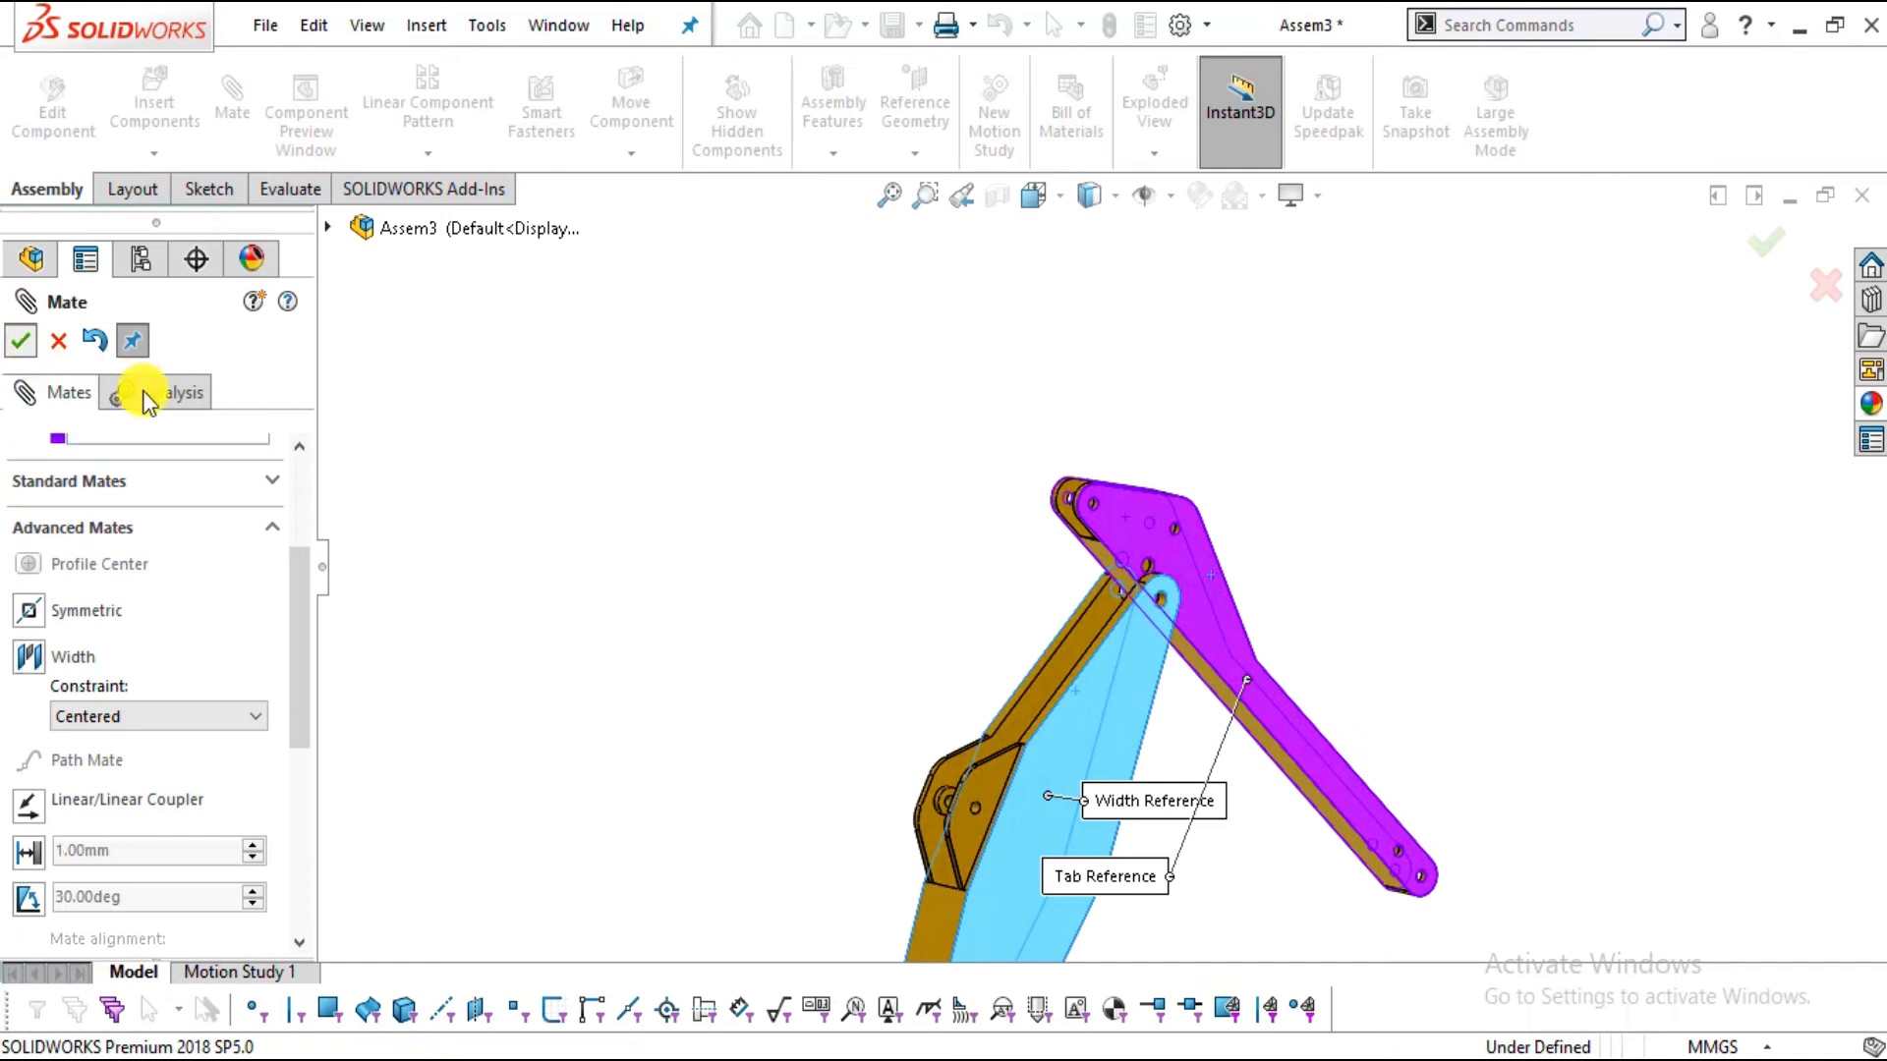
Add a Concentric mate between the arm's pivot hole and the hole at the feather's upper end, and finish mating
drag(292, 629, 304, 531)
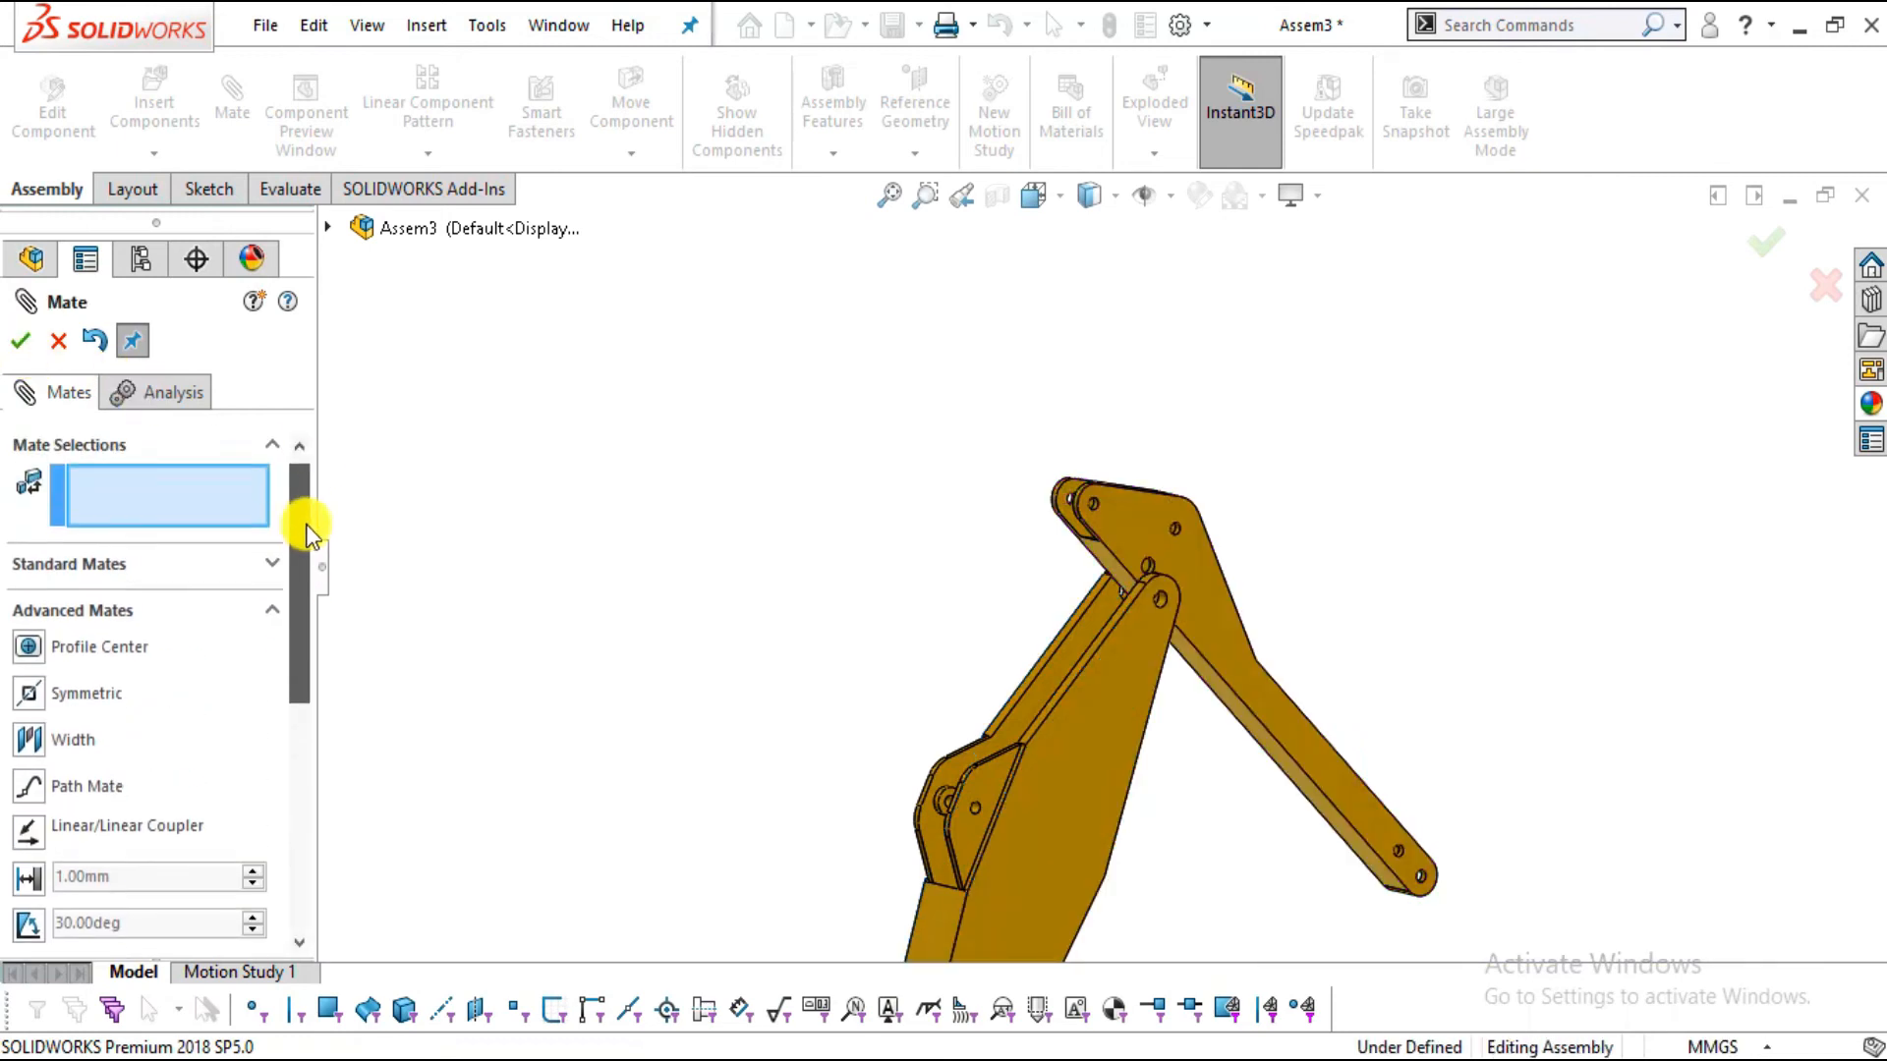
click(275, 565)
scroll(305, 668, up, 2)
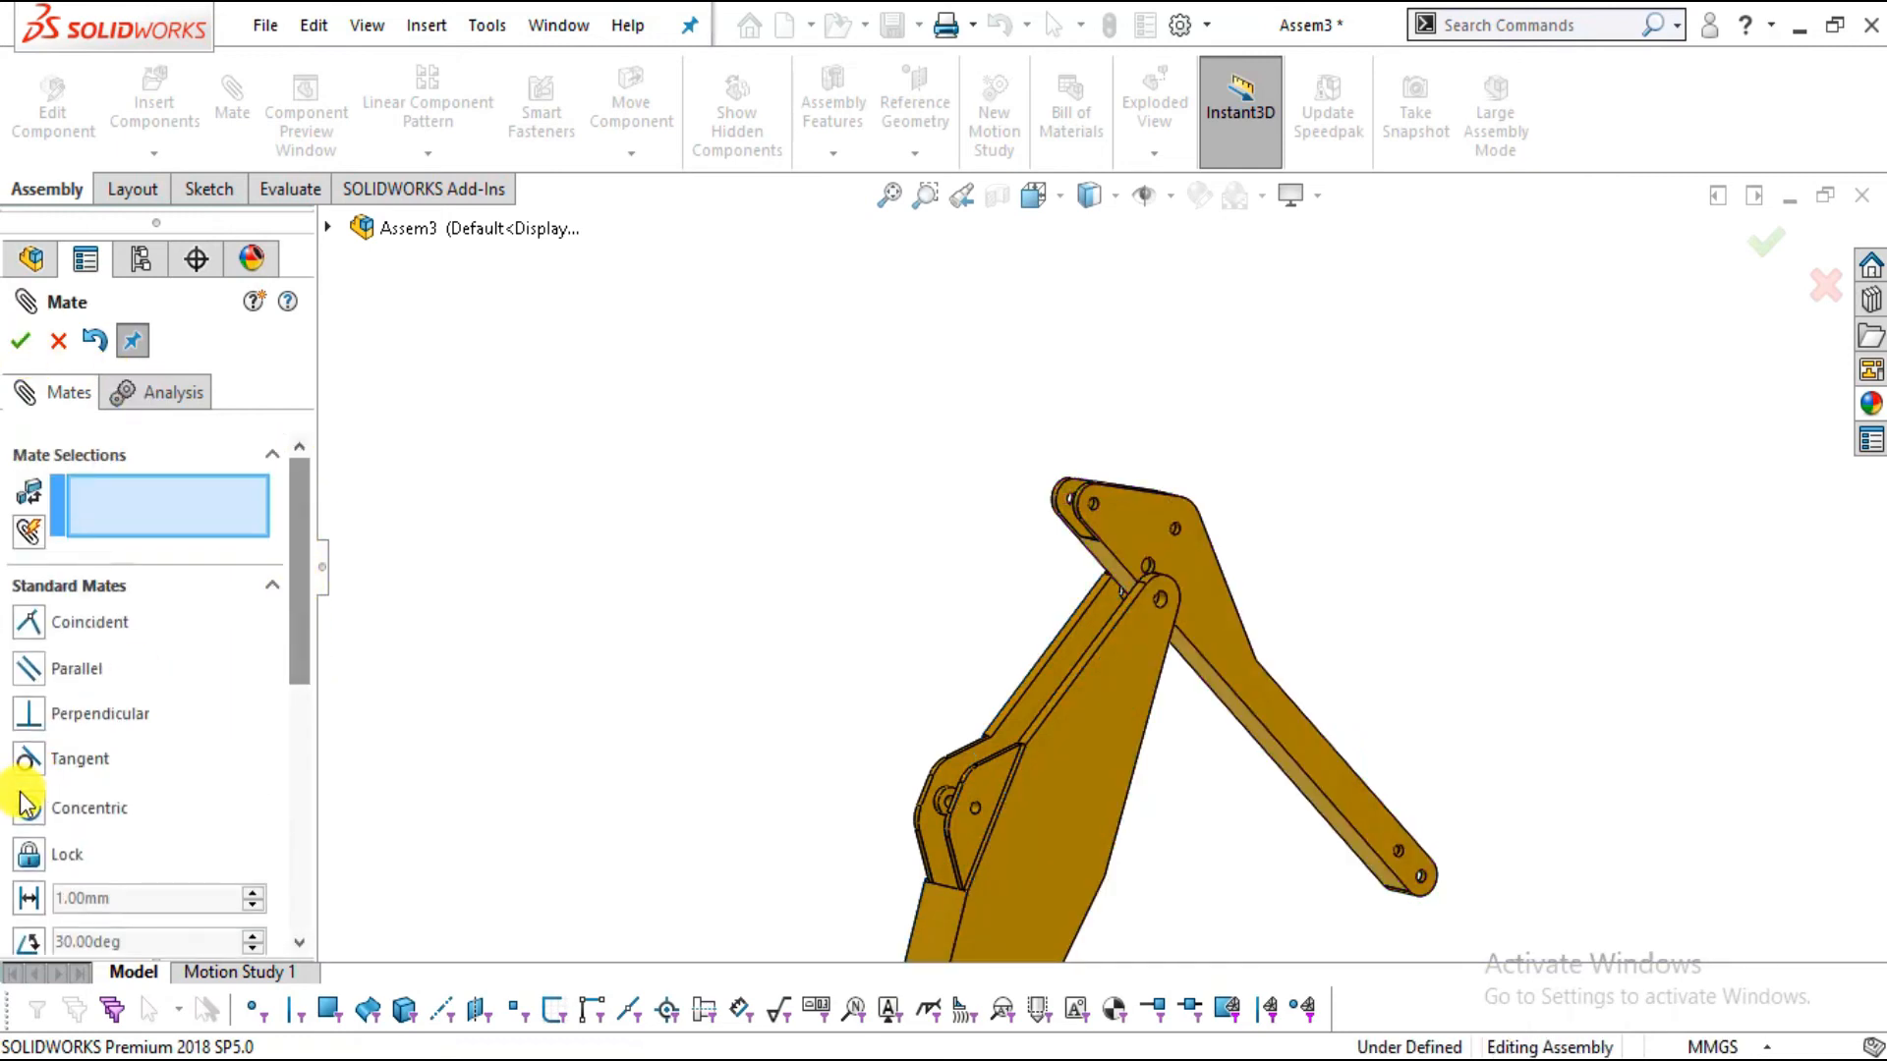
scroll(1049, 617, down, 10)
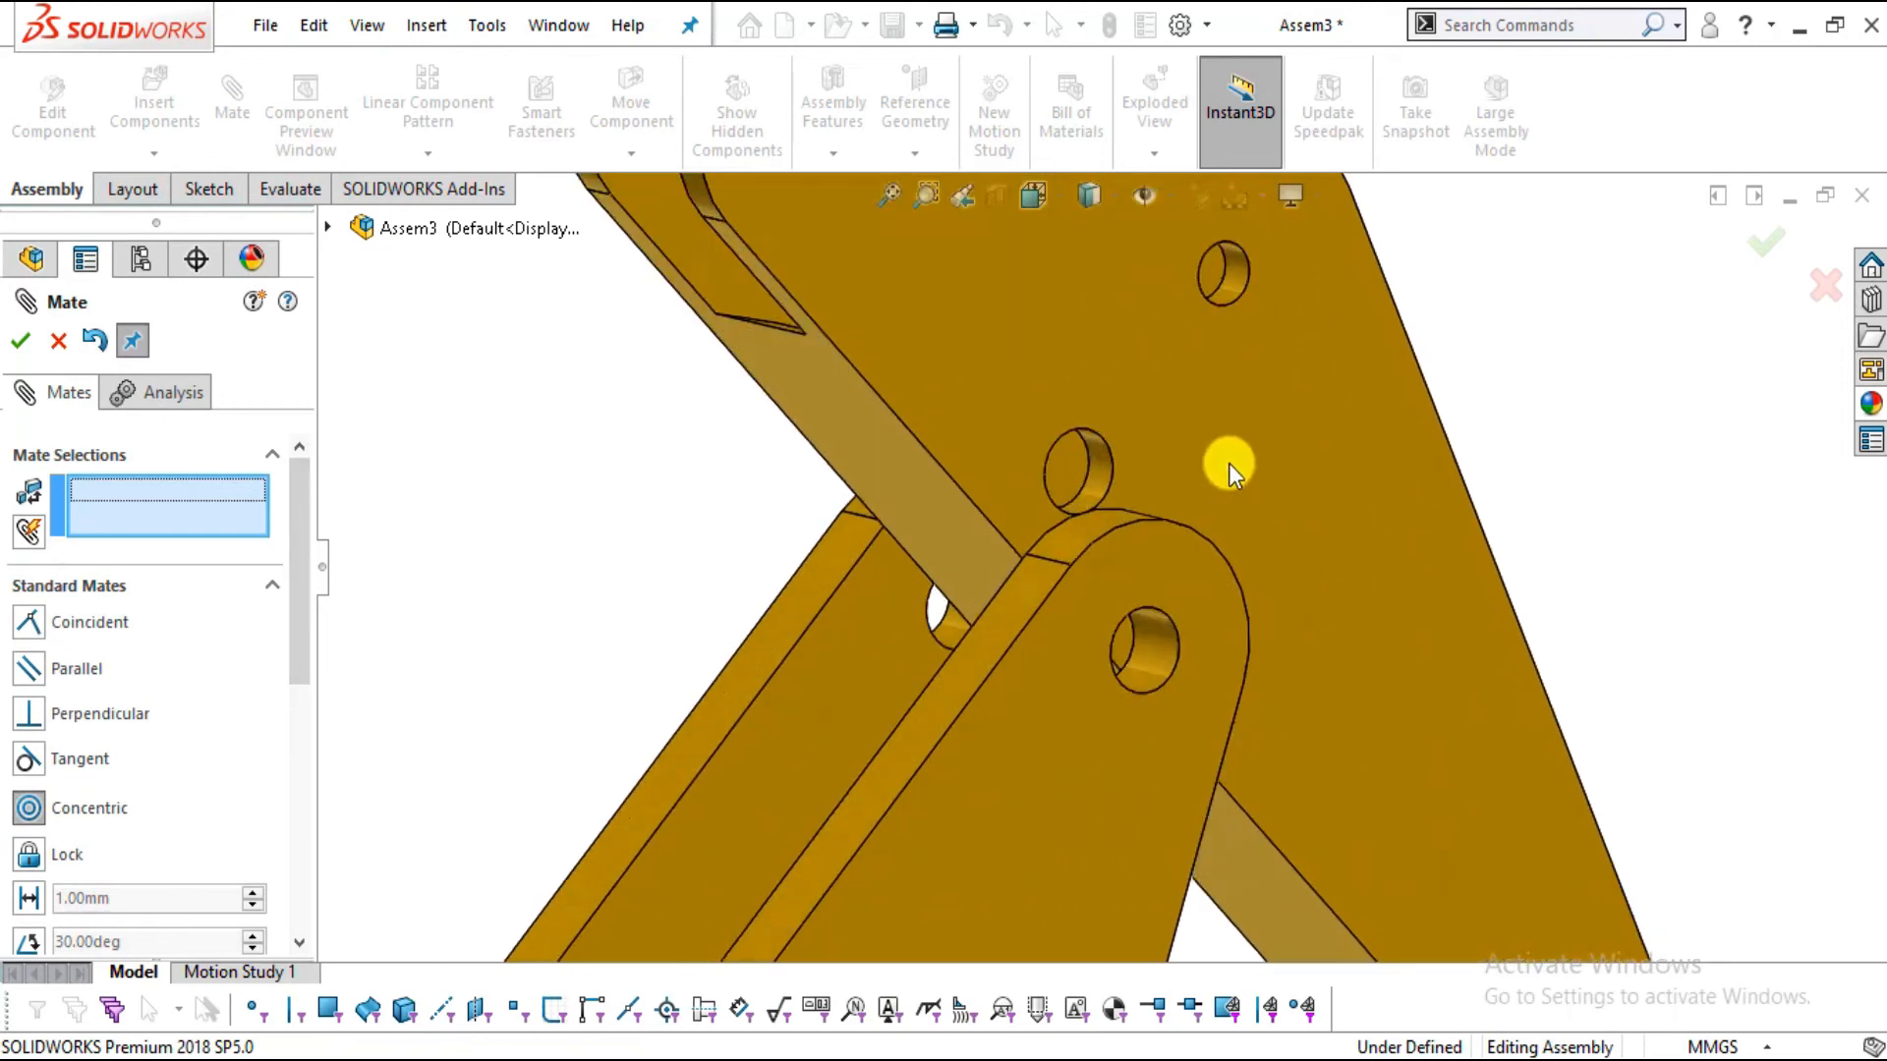
click(1065, 487)
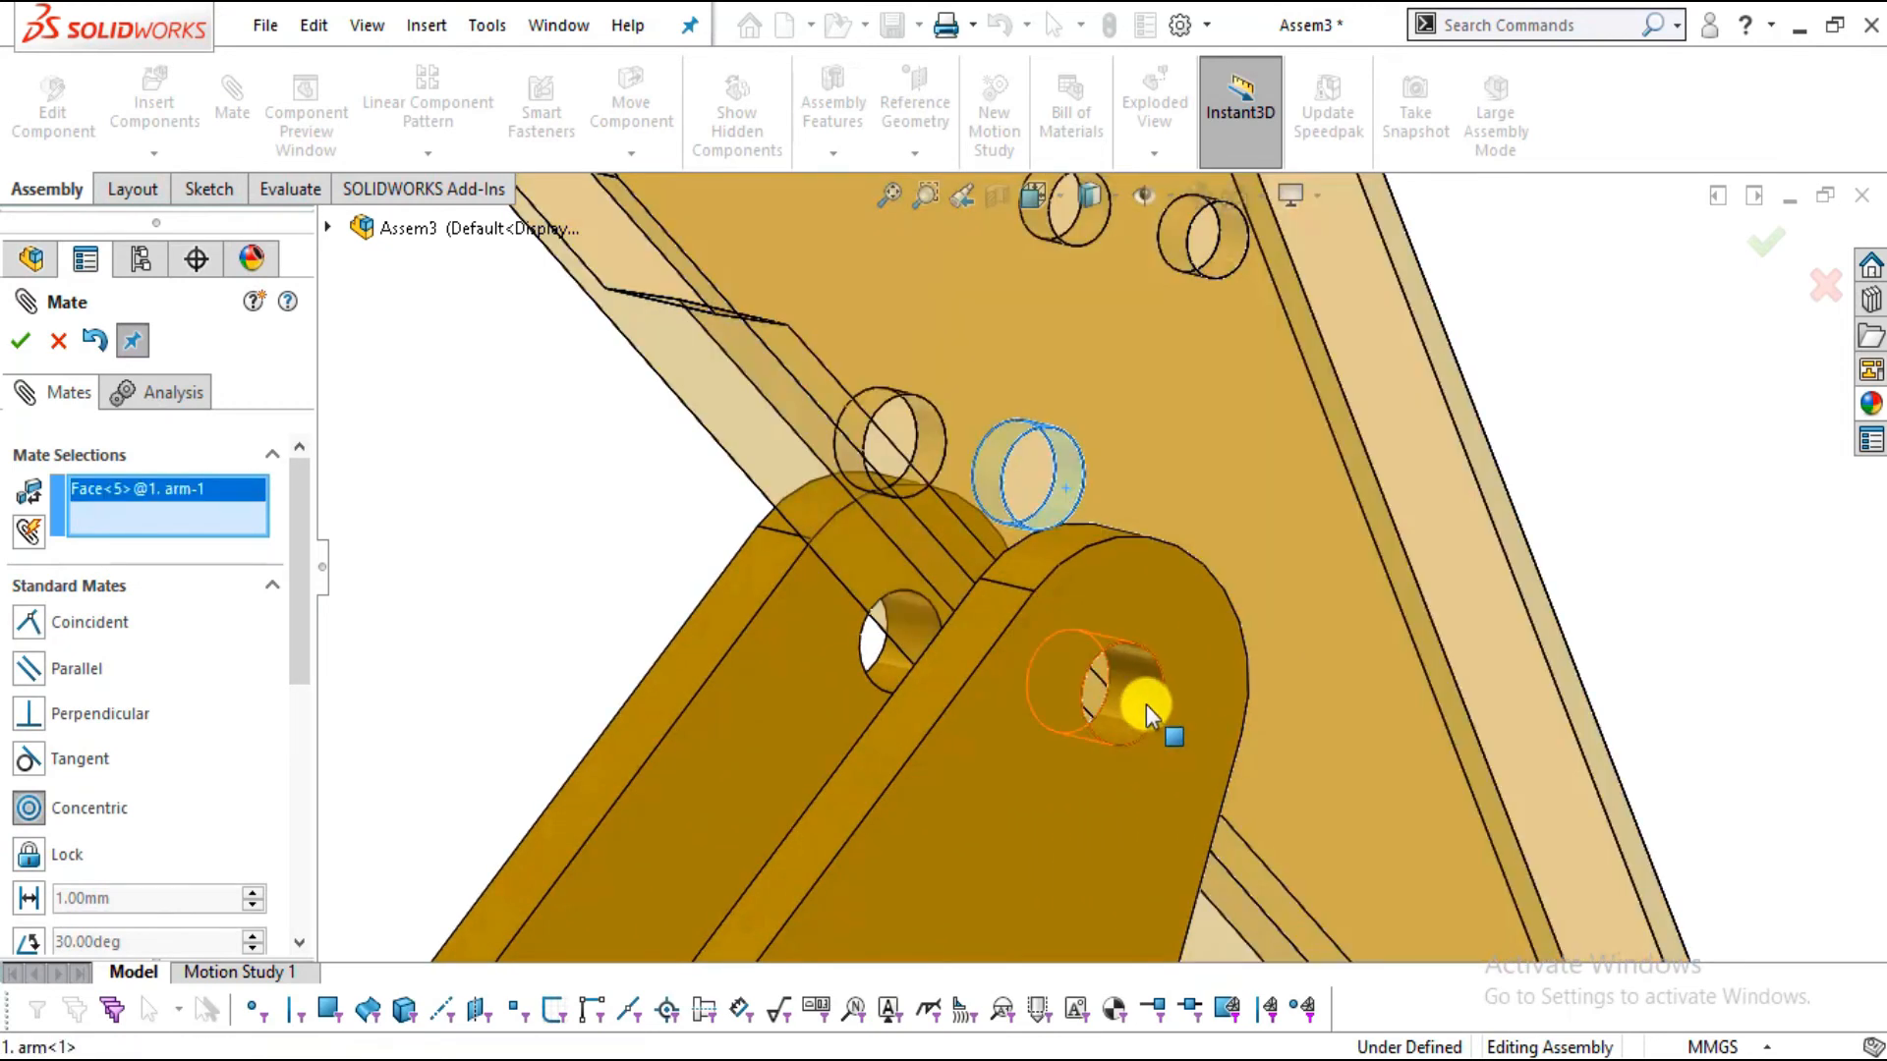
click(1146, 704)
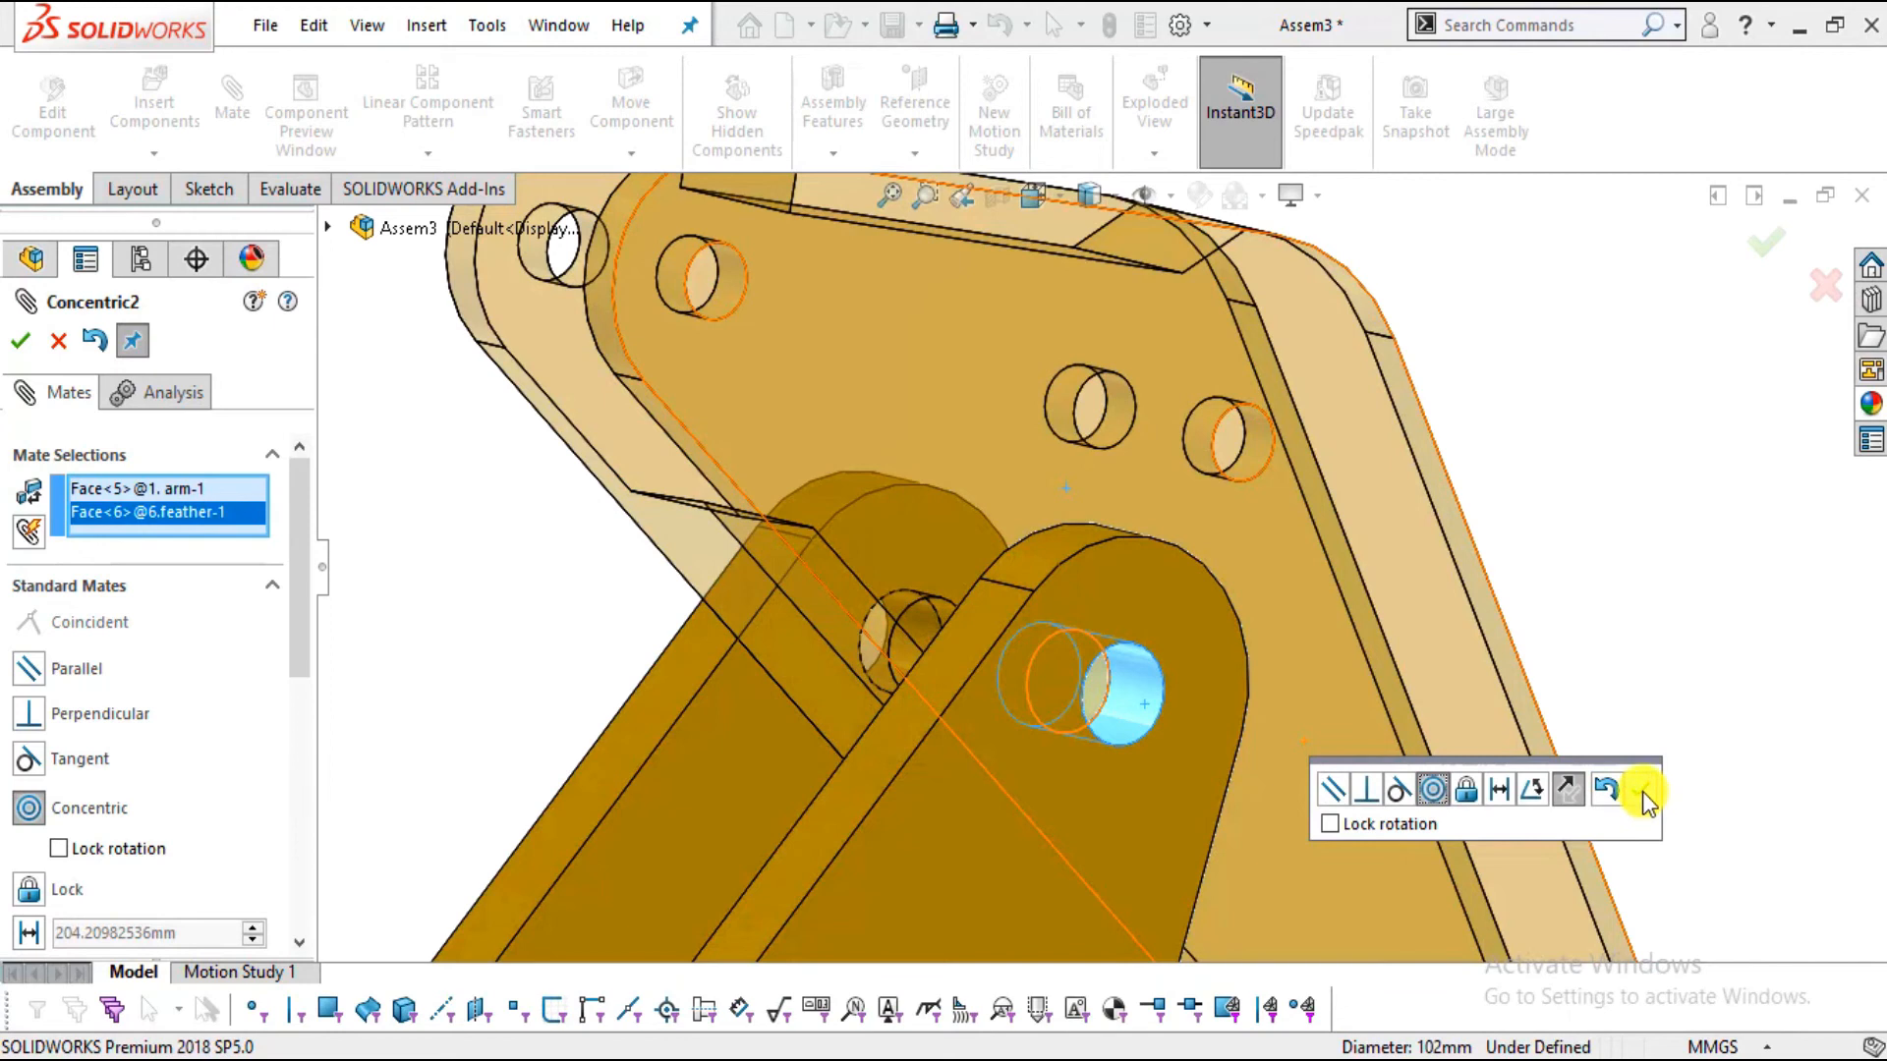
click(1642, 792)
scroll(1154, 793, up, 10)
scroll(802, 589, up, 5)
middle_drag(990, 771, 1091, 697)
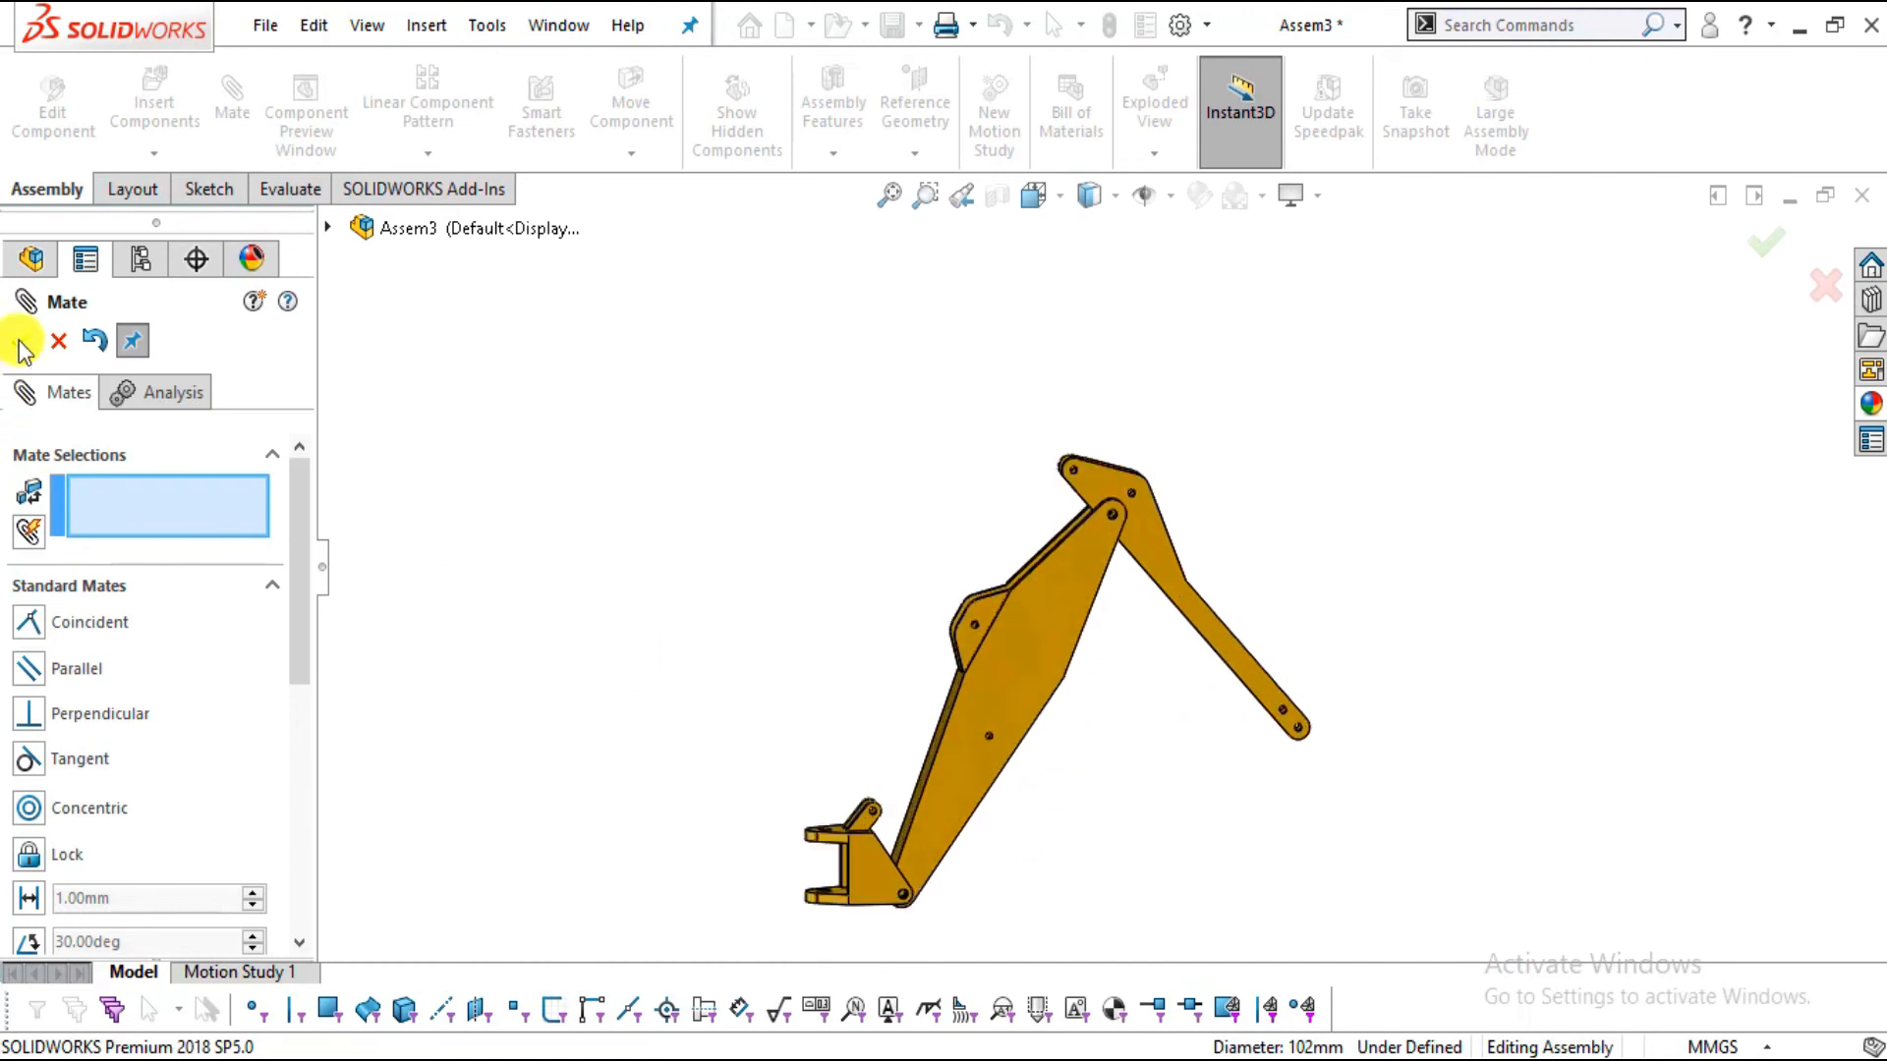
click(60, 346)
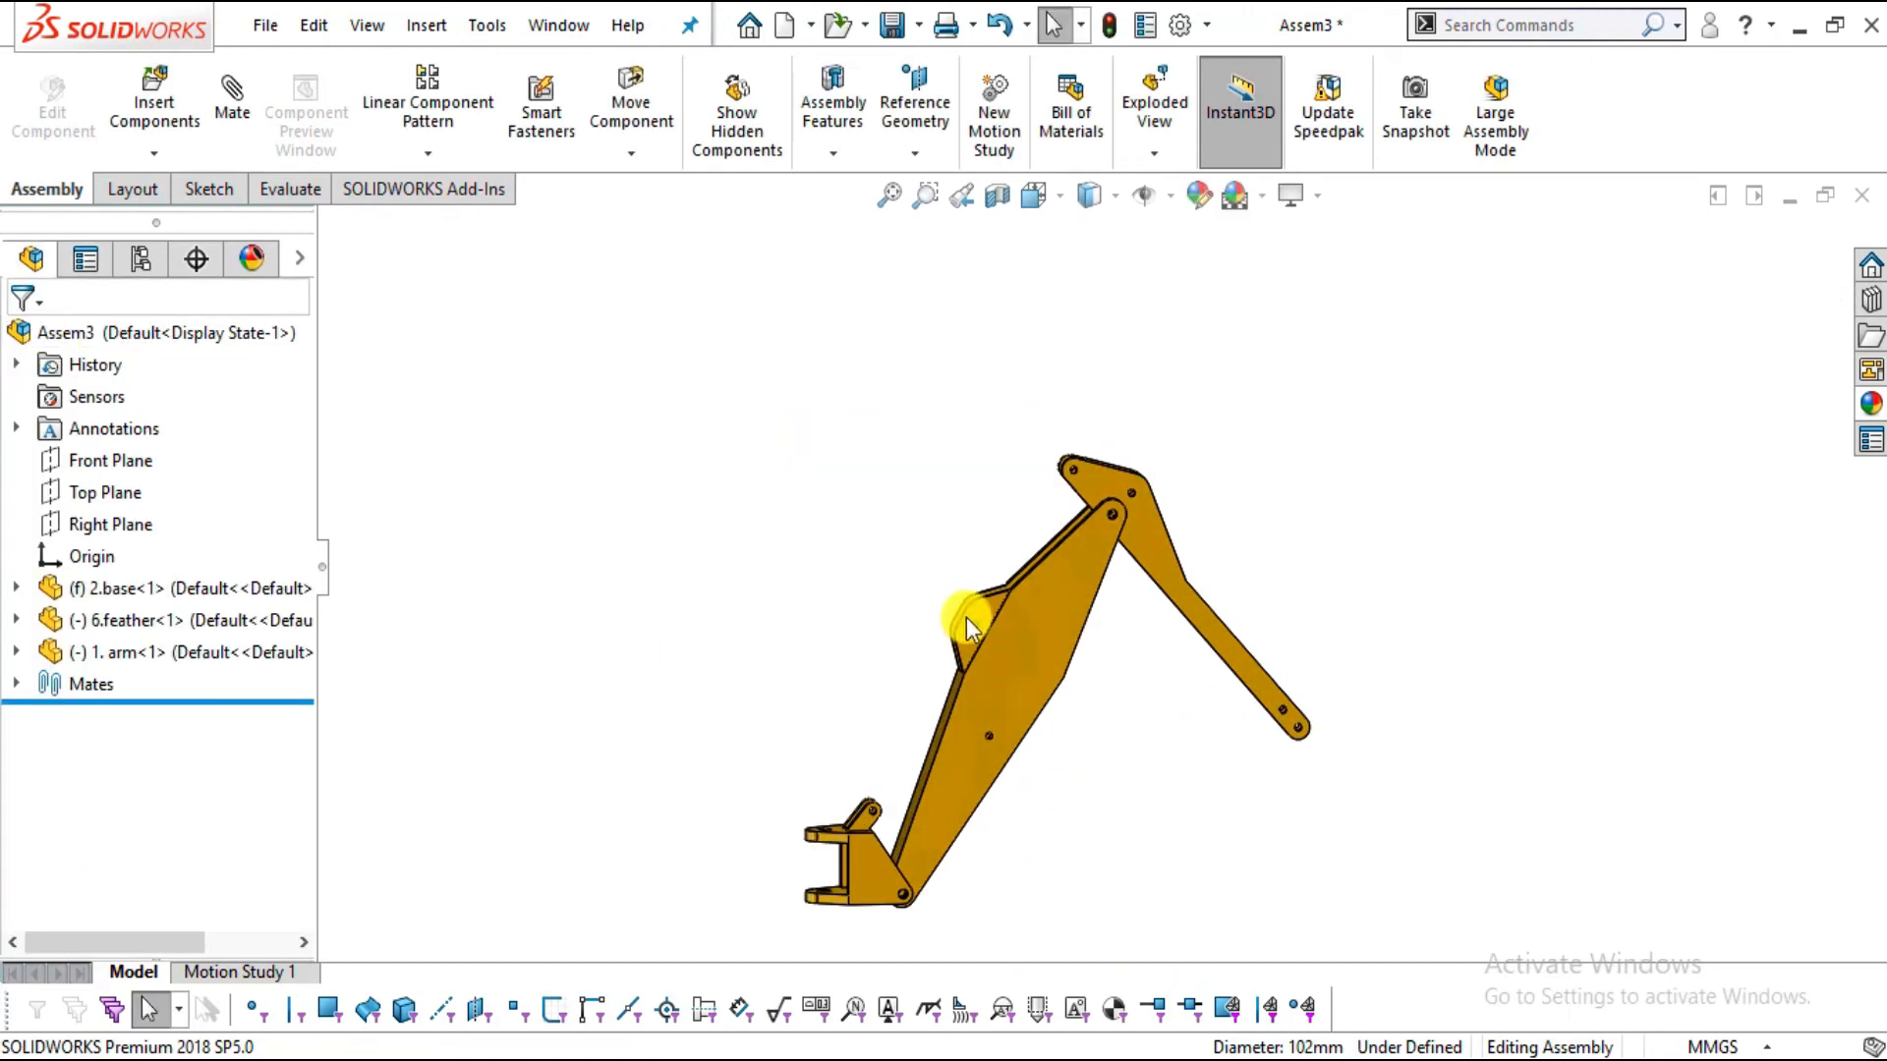
Insert the 9.pin part into the assembly and place it in empty space beside the base
click(154, 98)
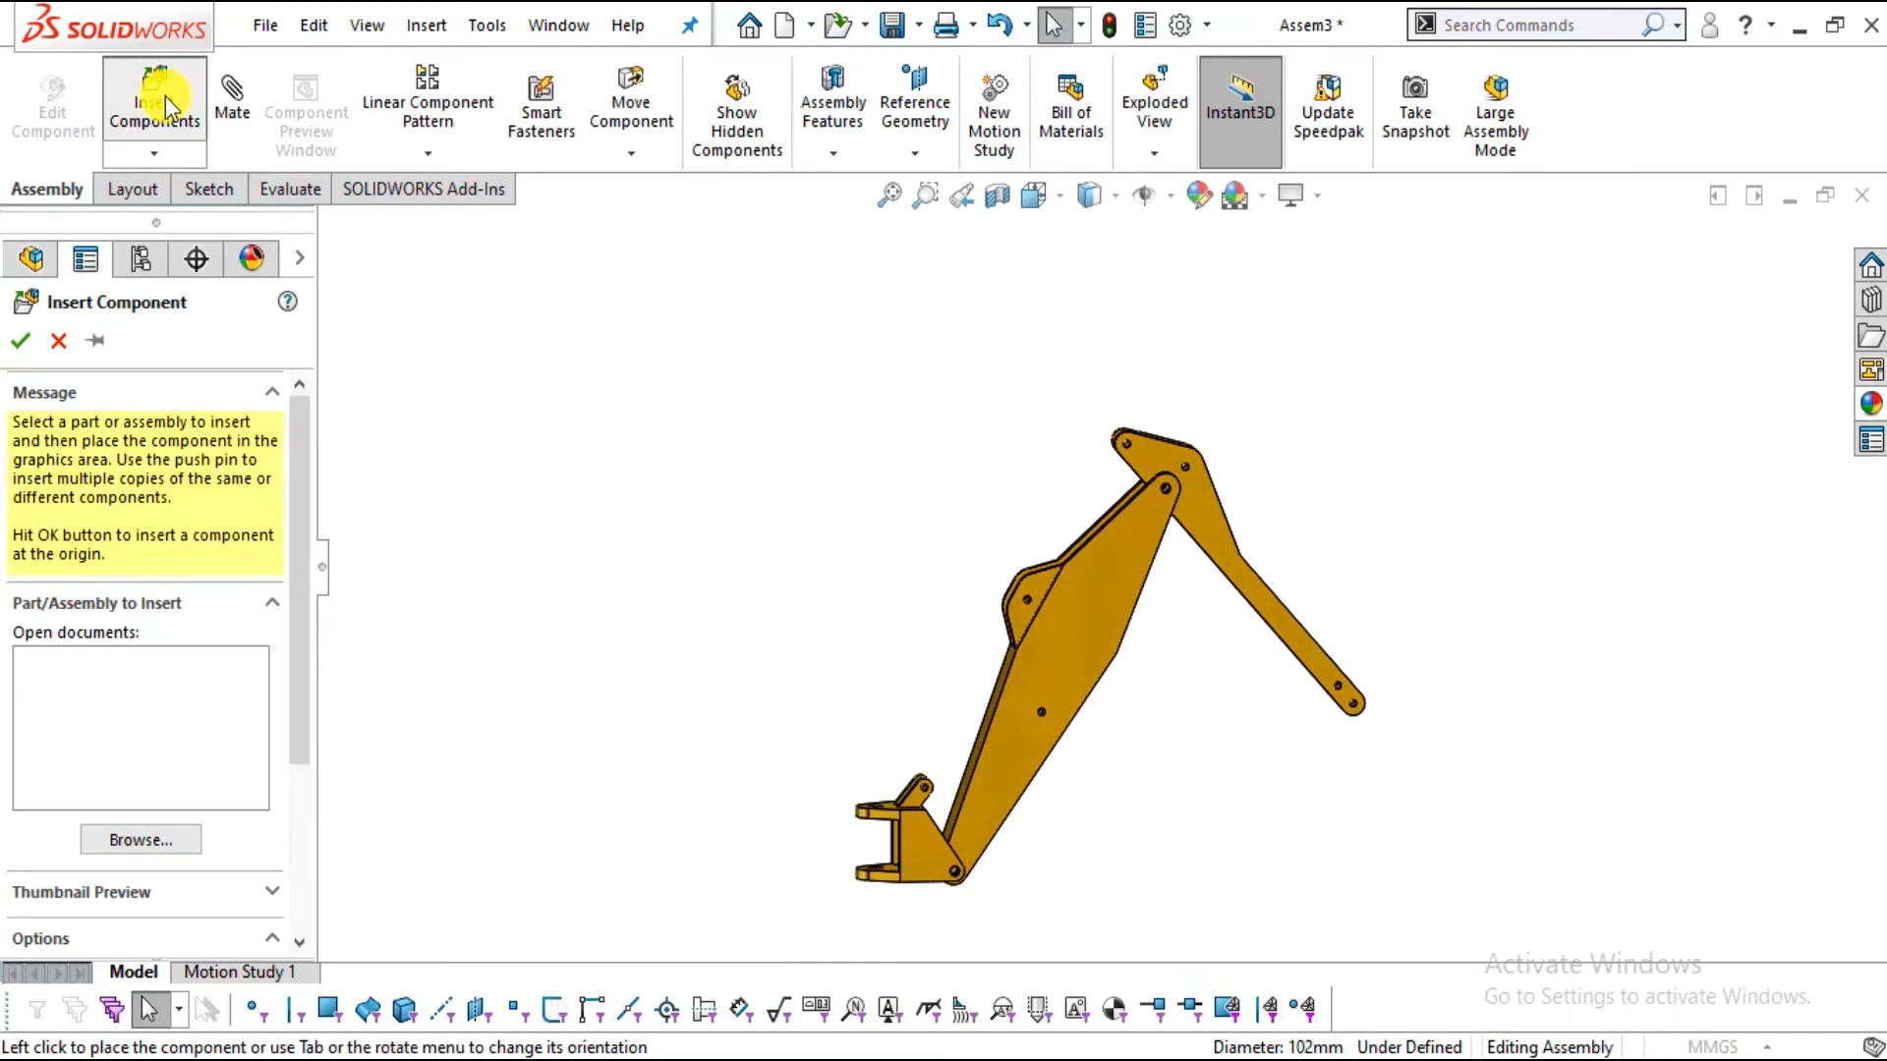
double_click(786, 531)
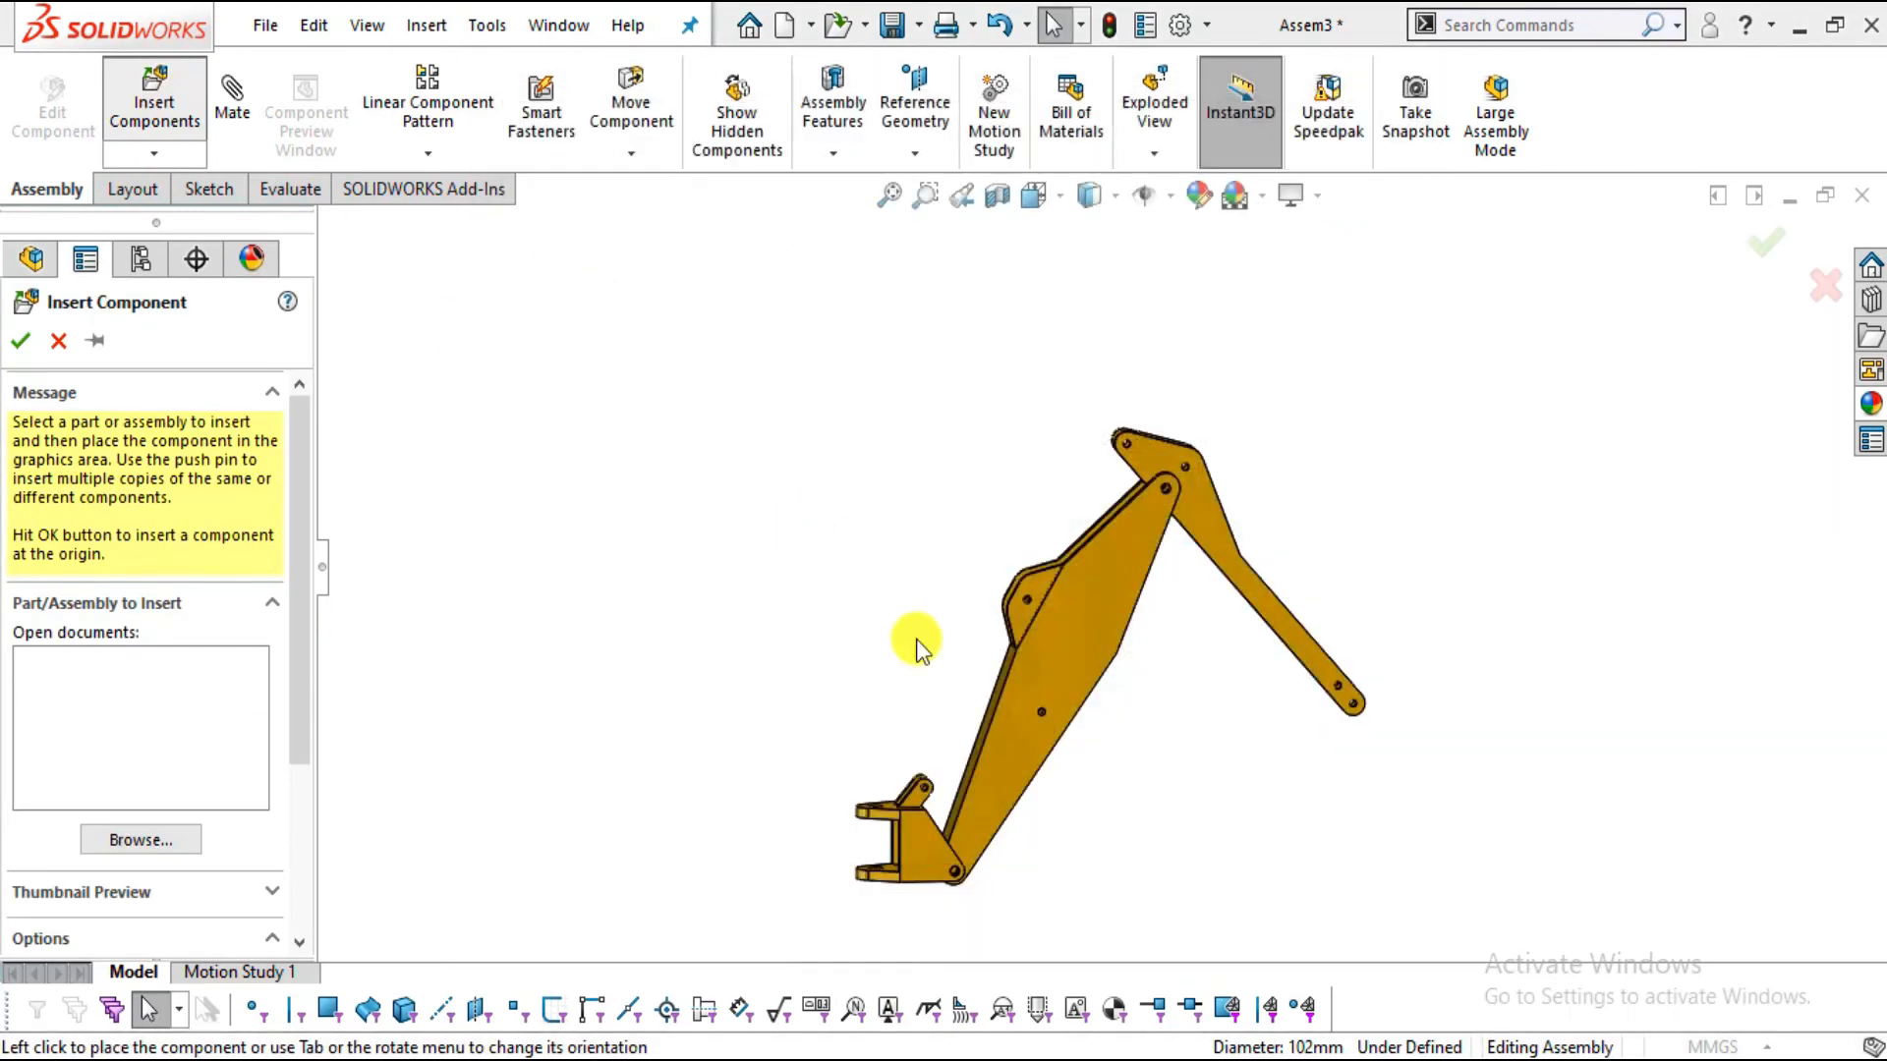
scroll(963, 792, down, 5)
scroll(939, 800, down, 3)
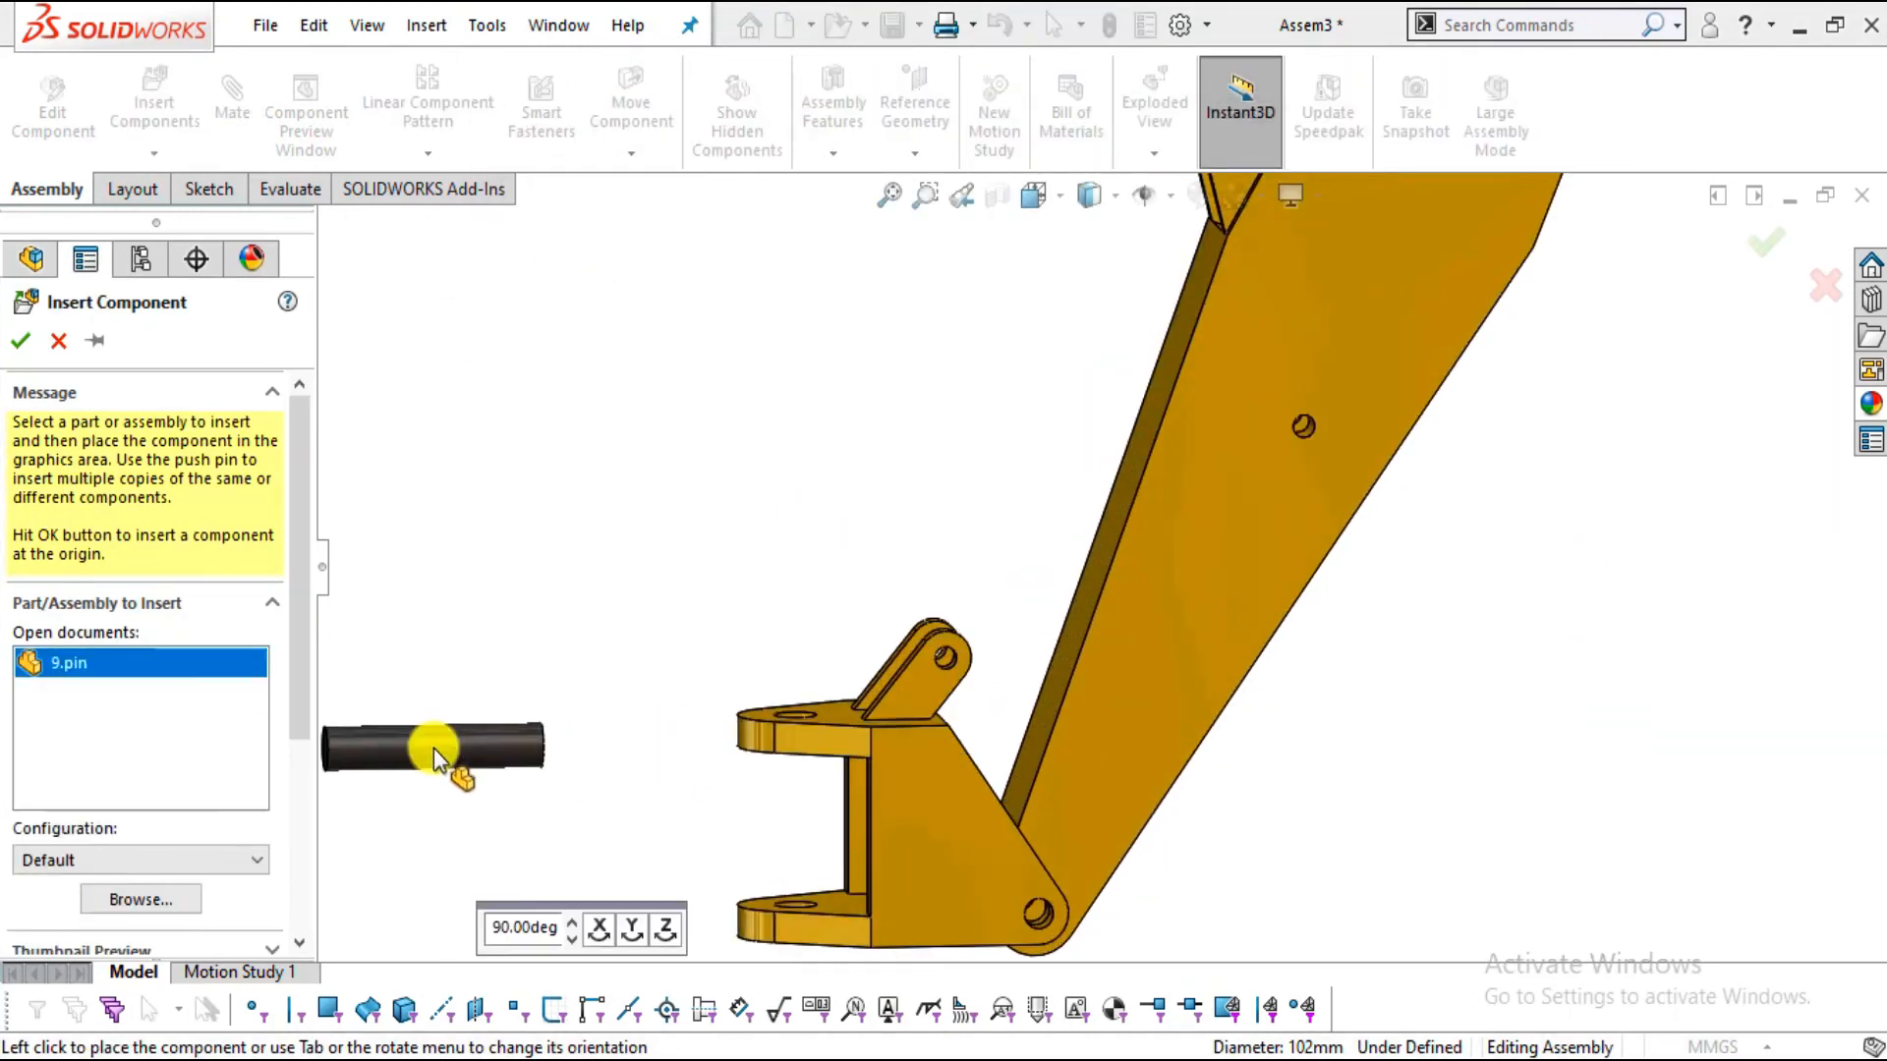
click(434, 749)
Add a Concentric mate between the pin's cylindrical face and the hole in the base's upper plate
click(475, 760)
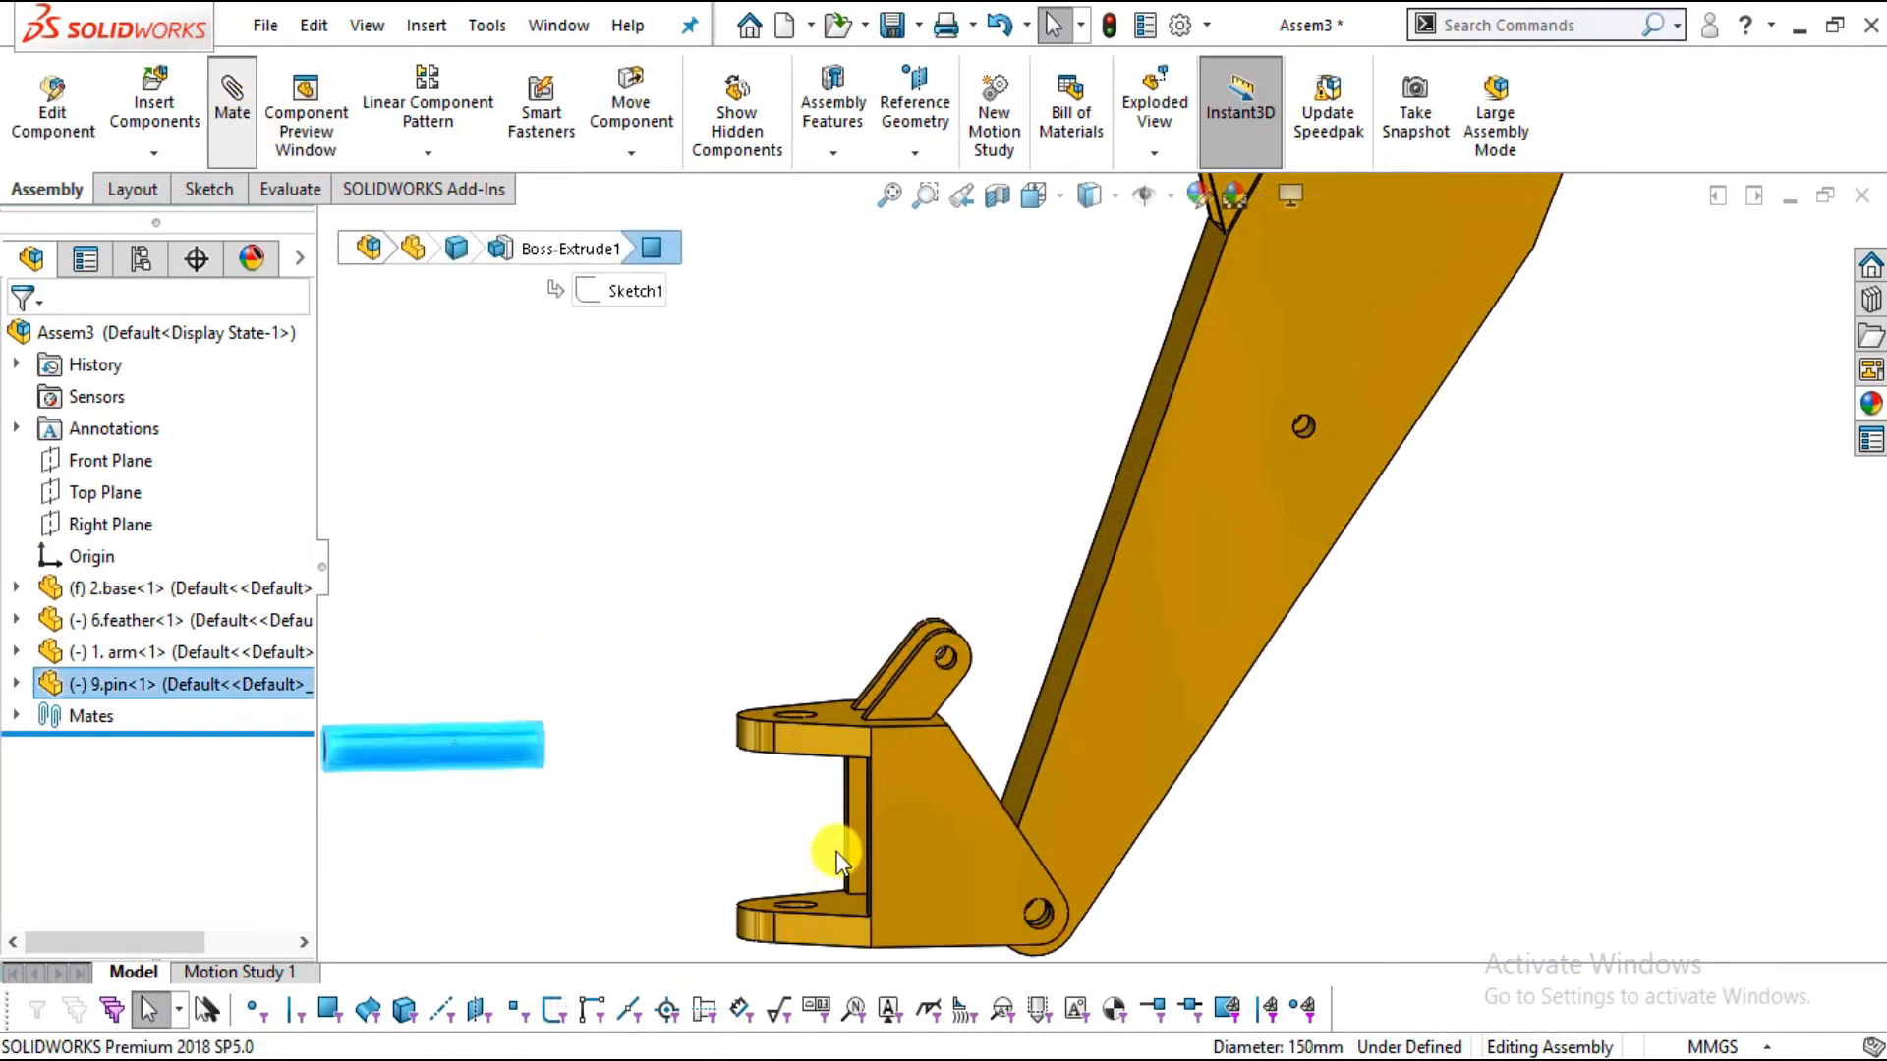
scroll(809, 705, down, 5)
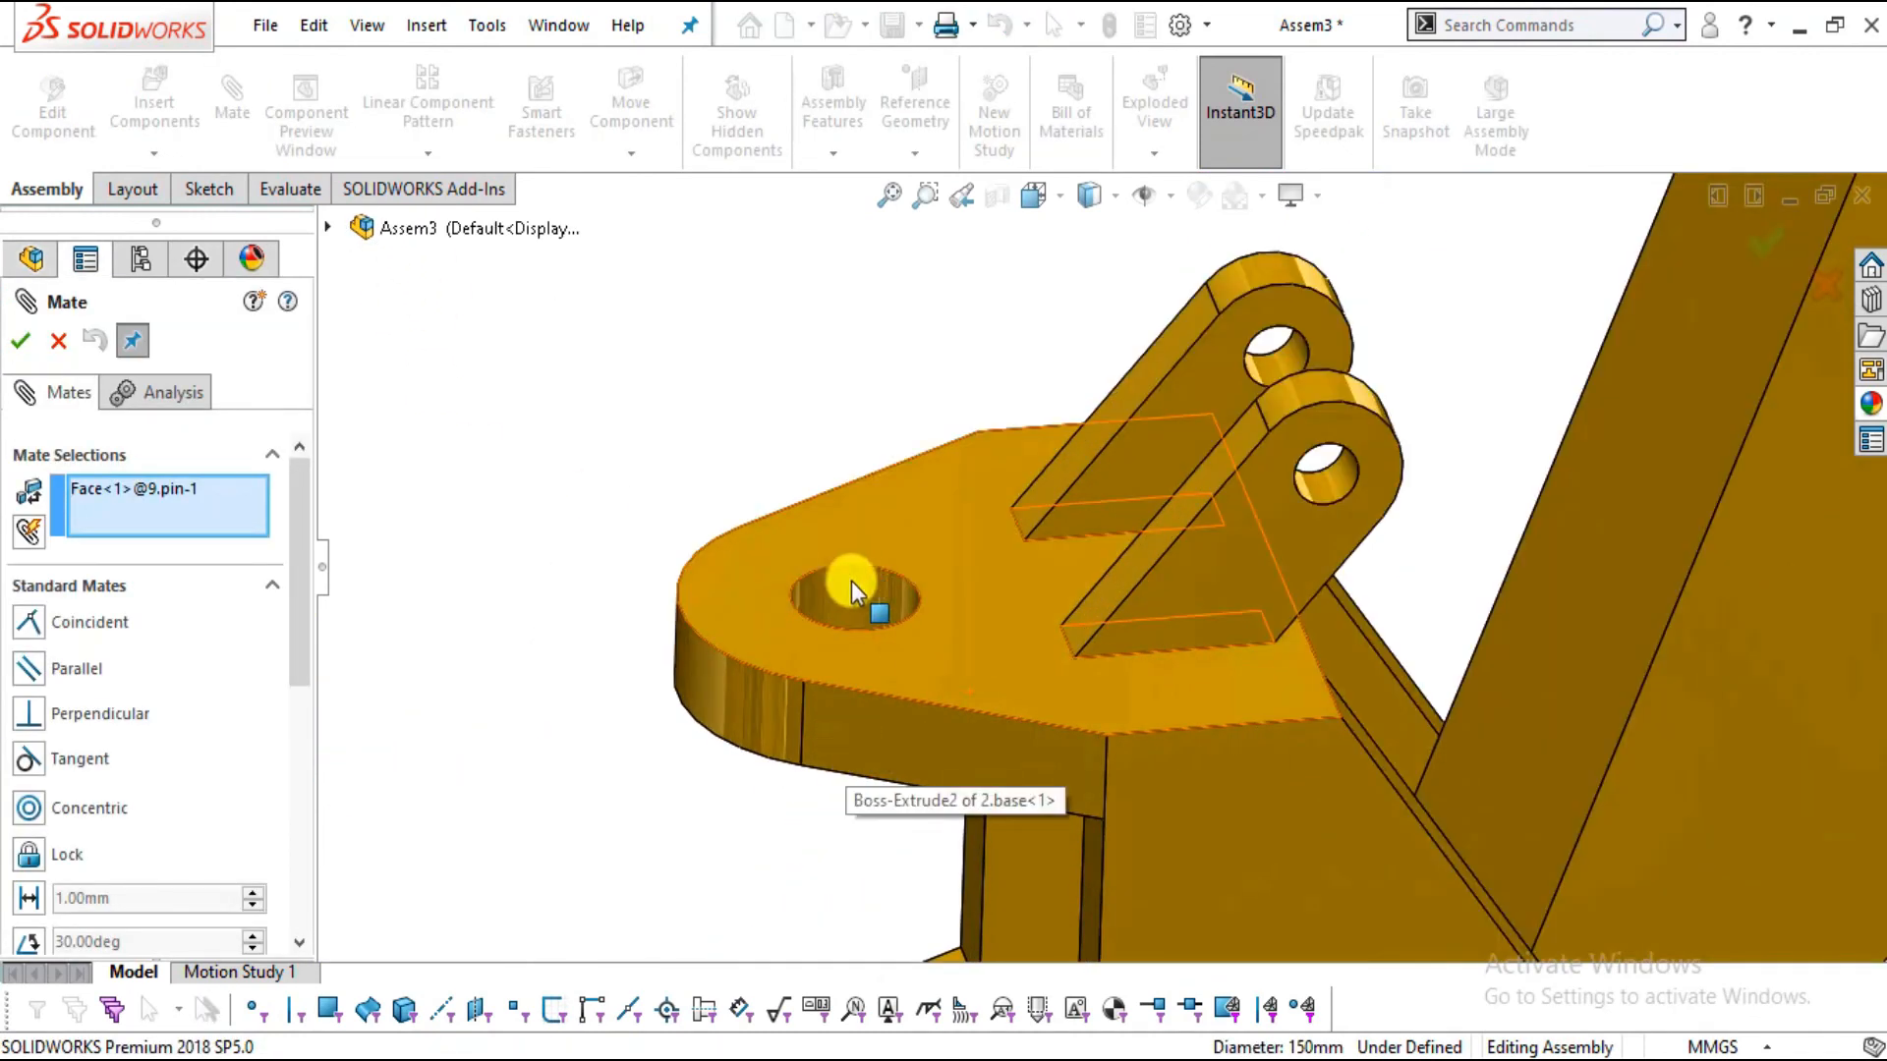
click(853, 594)
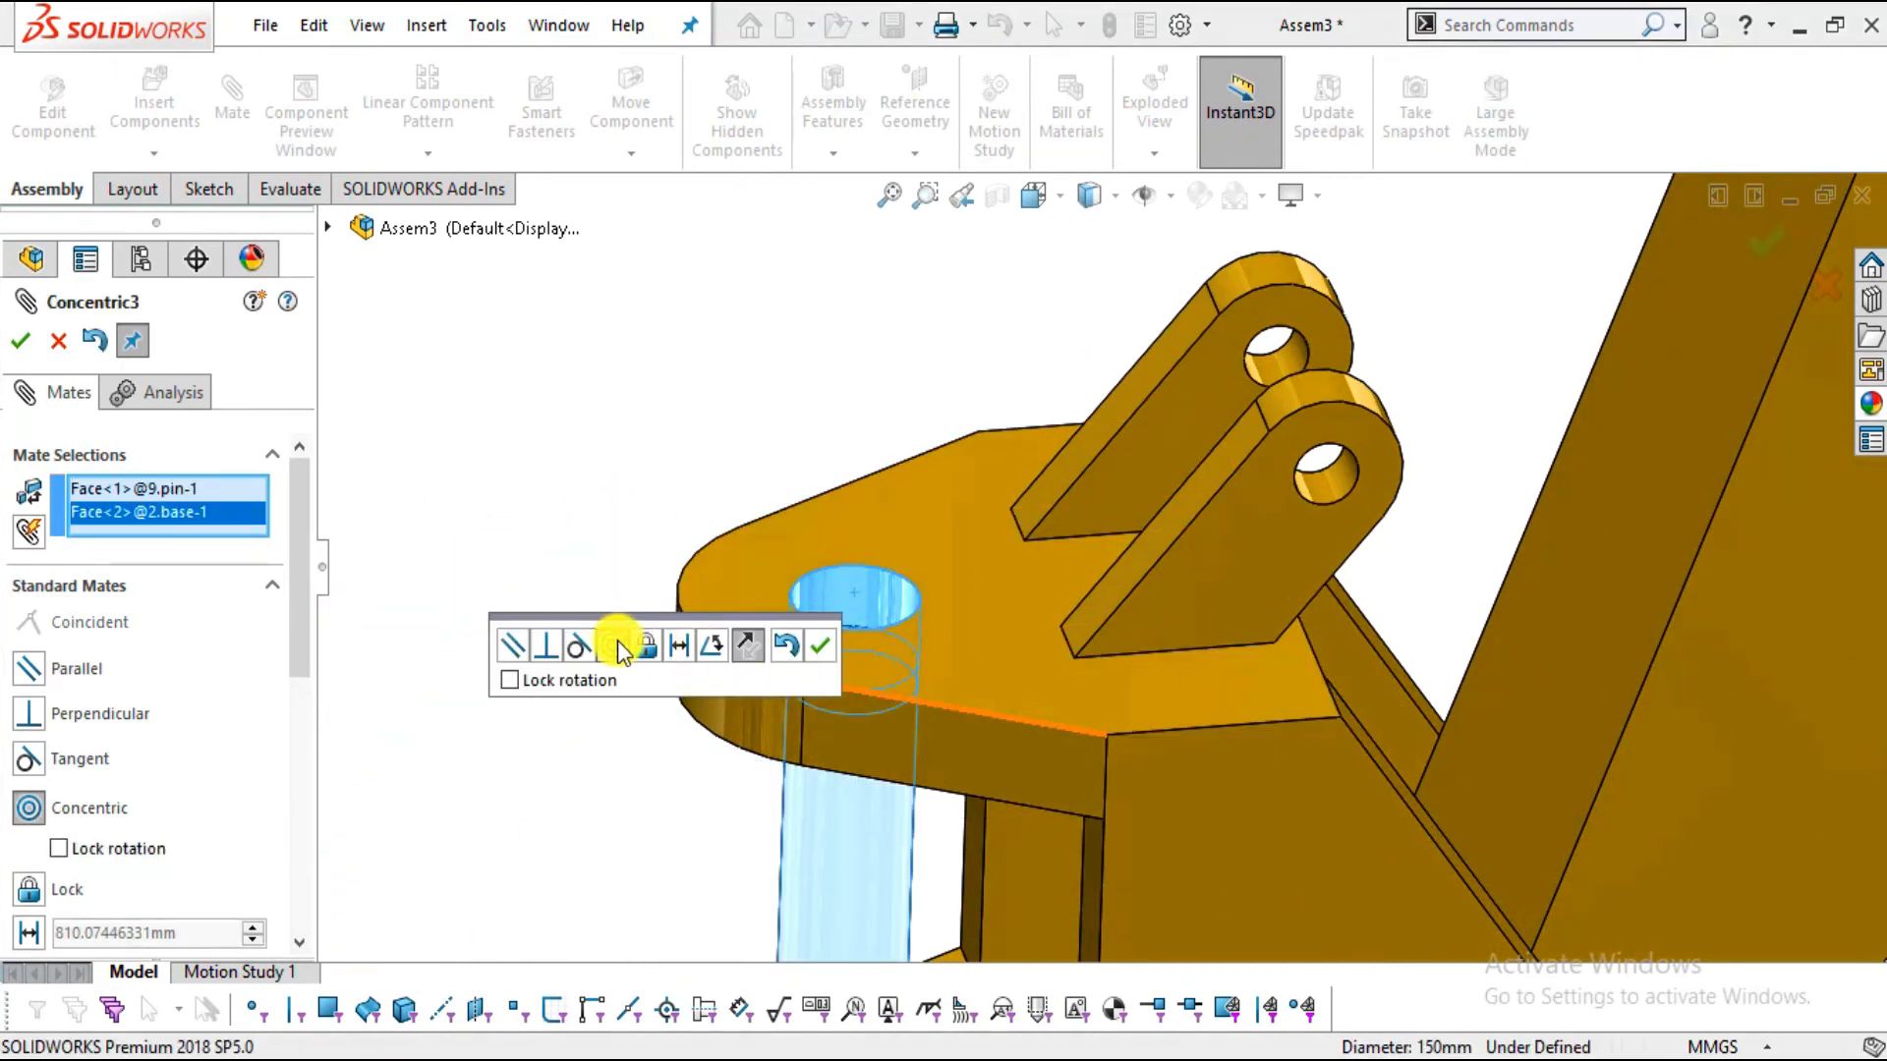
click(814, 651)
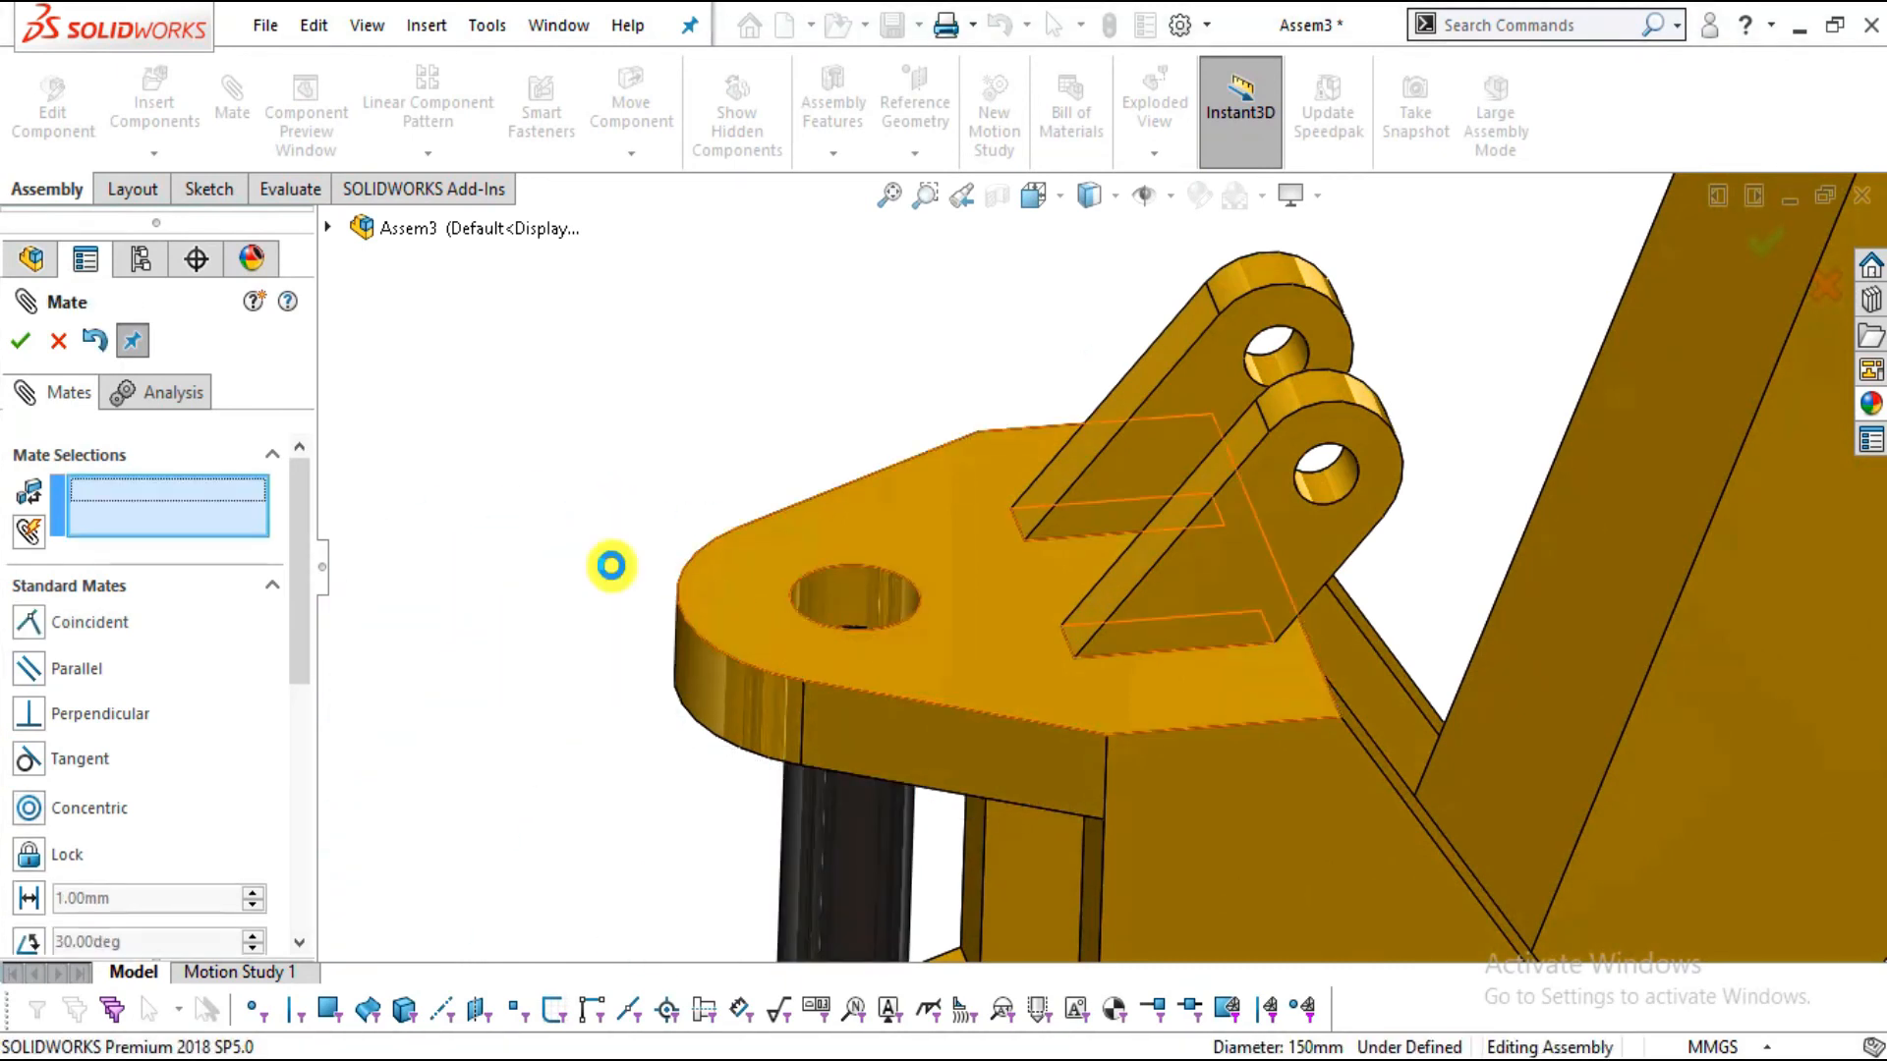
Set up a centered Width mate with the base's outer top and bottom faces as width references and the pin's end faces as tab
drag(294, 650, 287, 790)
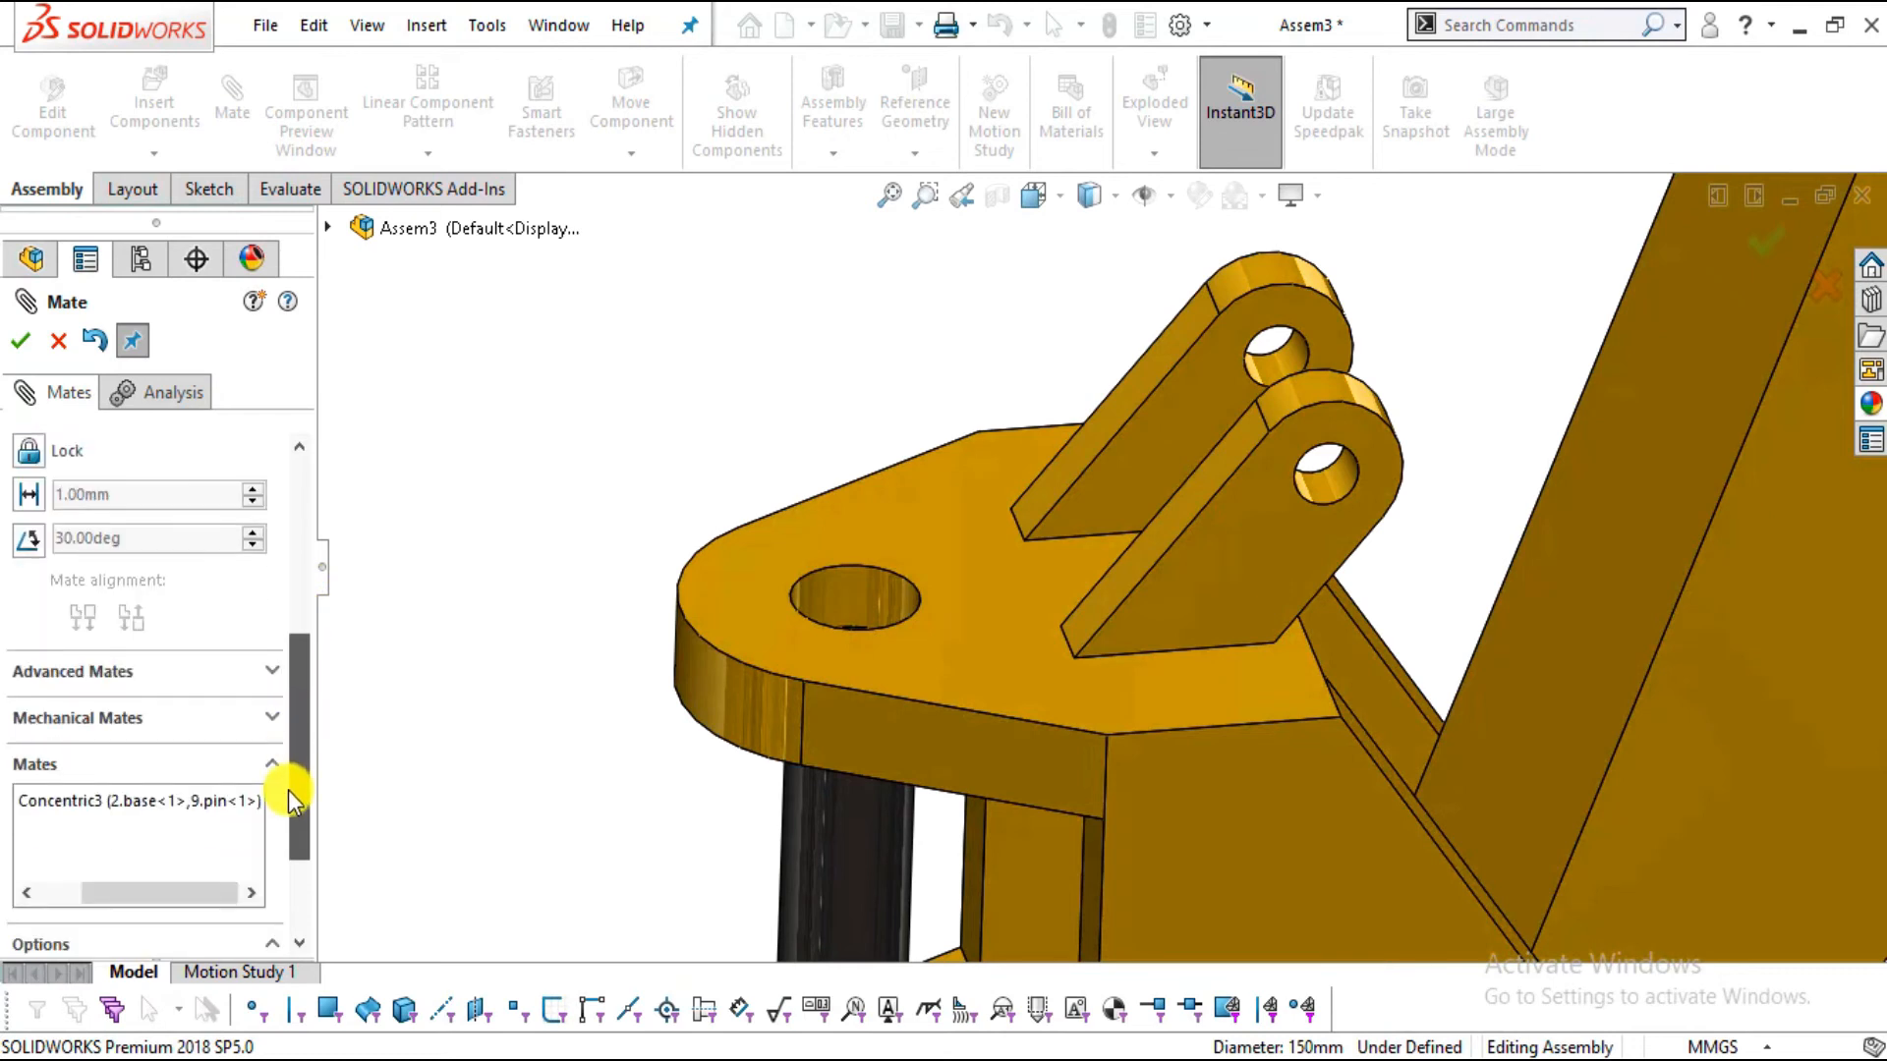
click(268, 679)
drag(294, 716, 302, 568)
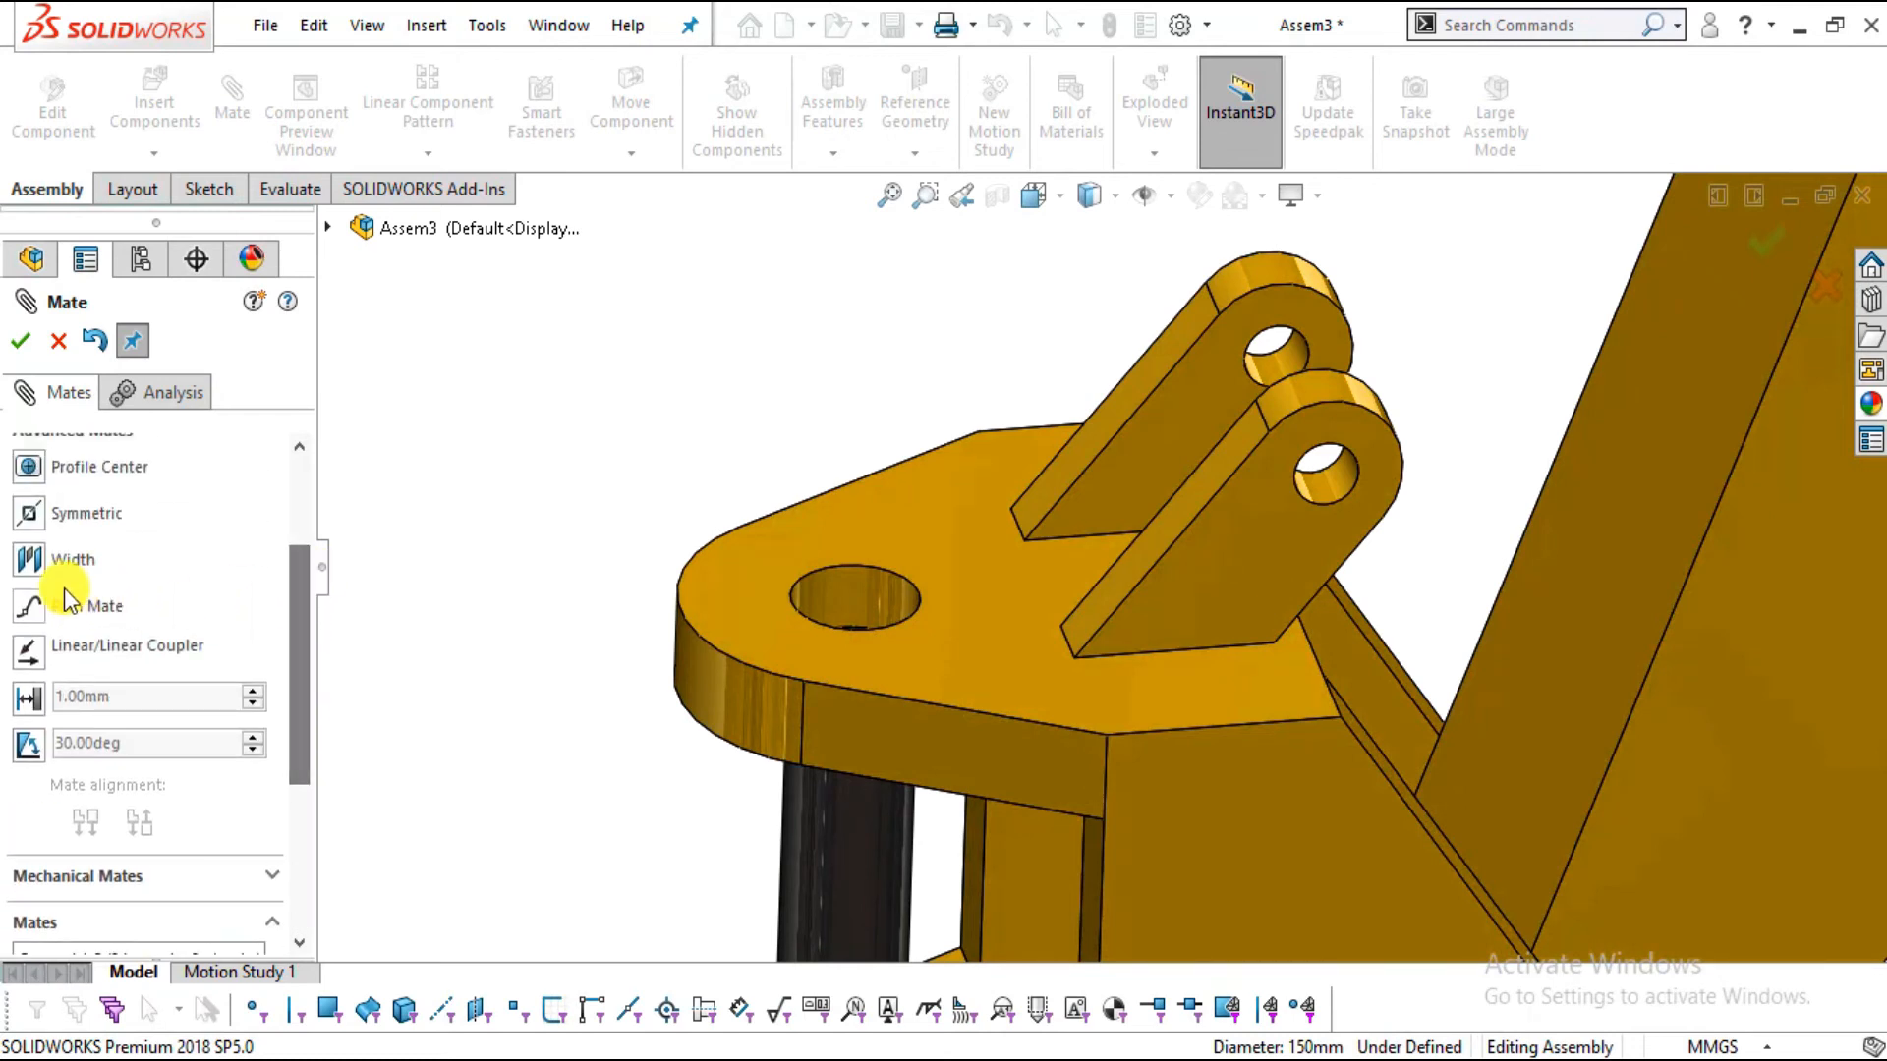
click(30, 563)
click(911, 511)
scroll(980, 689, up, 4)
mouse_move(981, 689)
middle_down()
mouse_move(1034, 696)
mouse_move(1053, 845)
middle_up()
click(1043, 906)
scroll(1022, 886, down, 4)
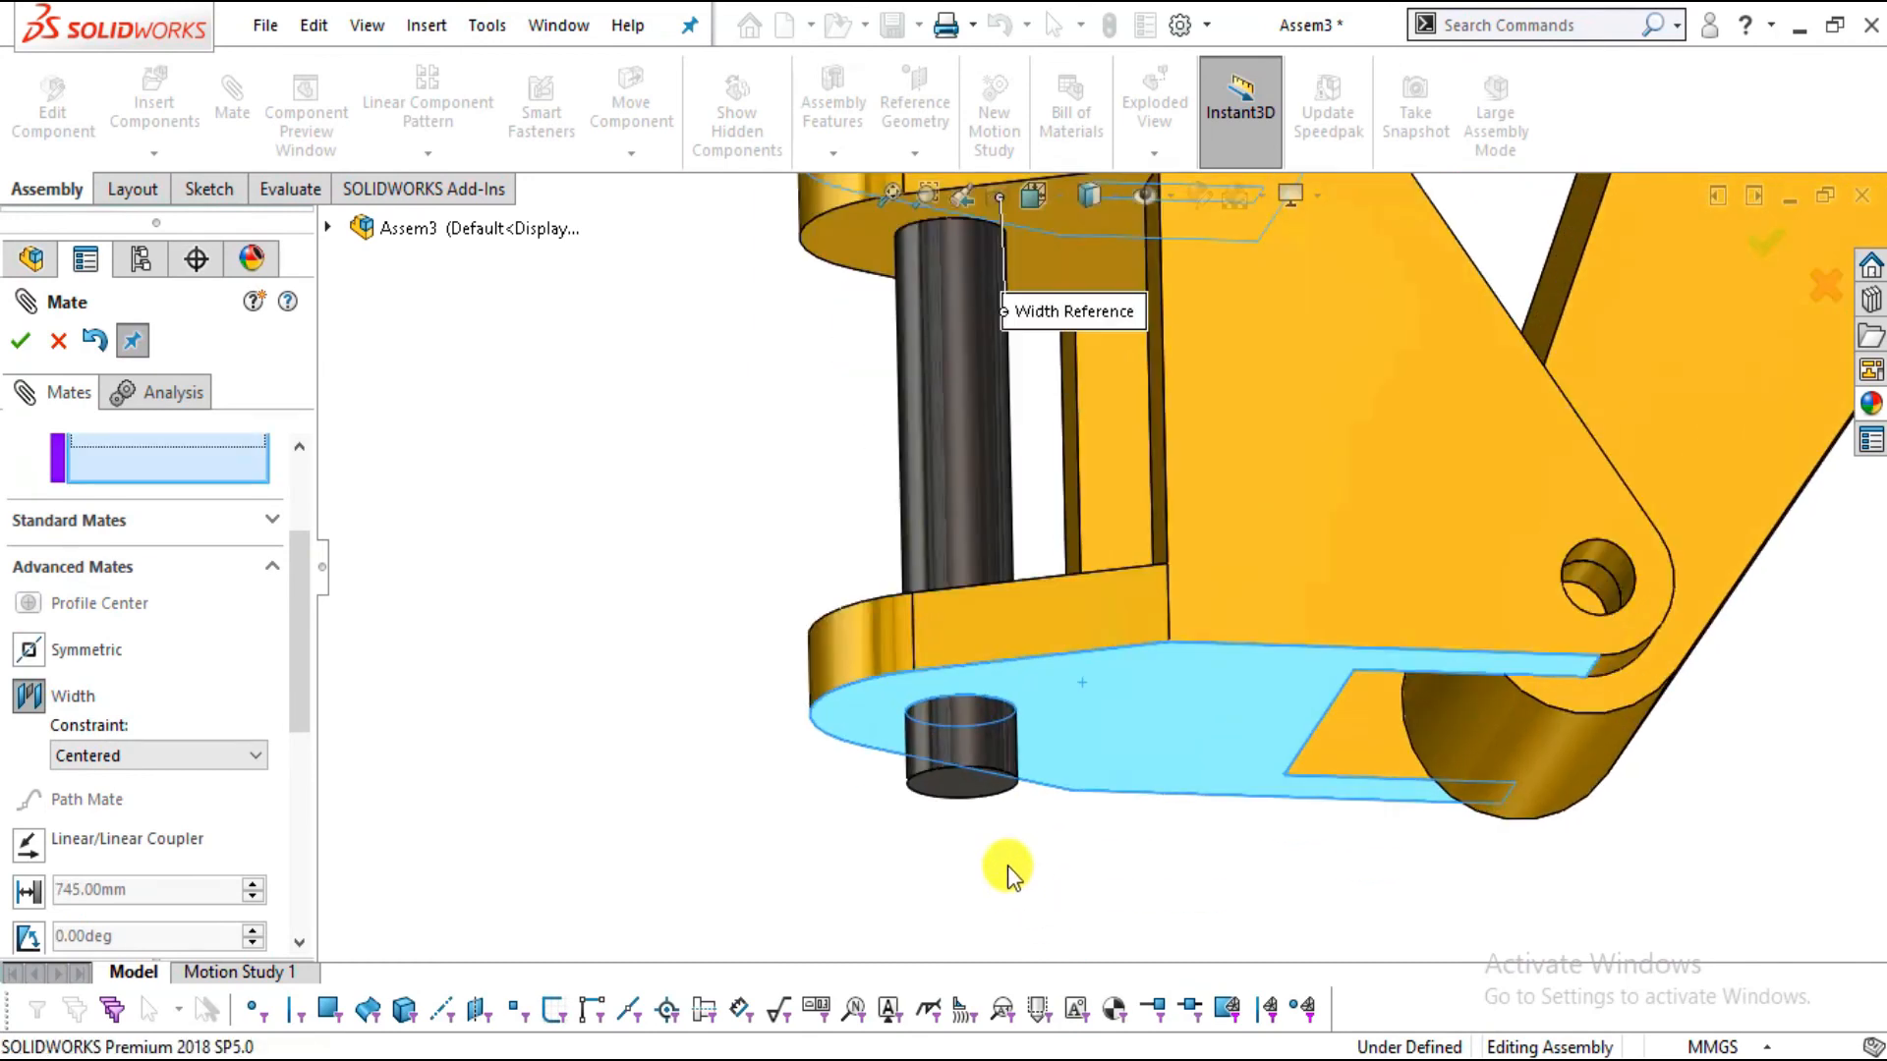
click(971, 794)
scroll(1036, 687, up, 5)
click(1079, 426)
scroll(1053, 507, down, 6)
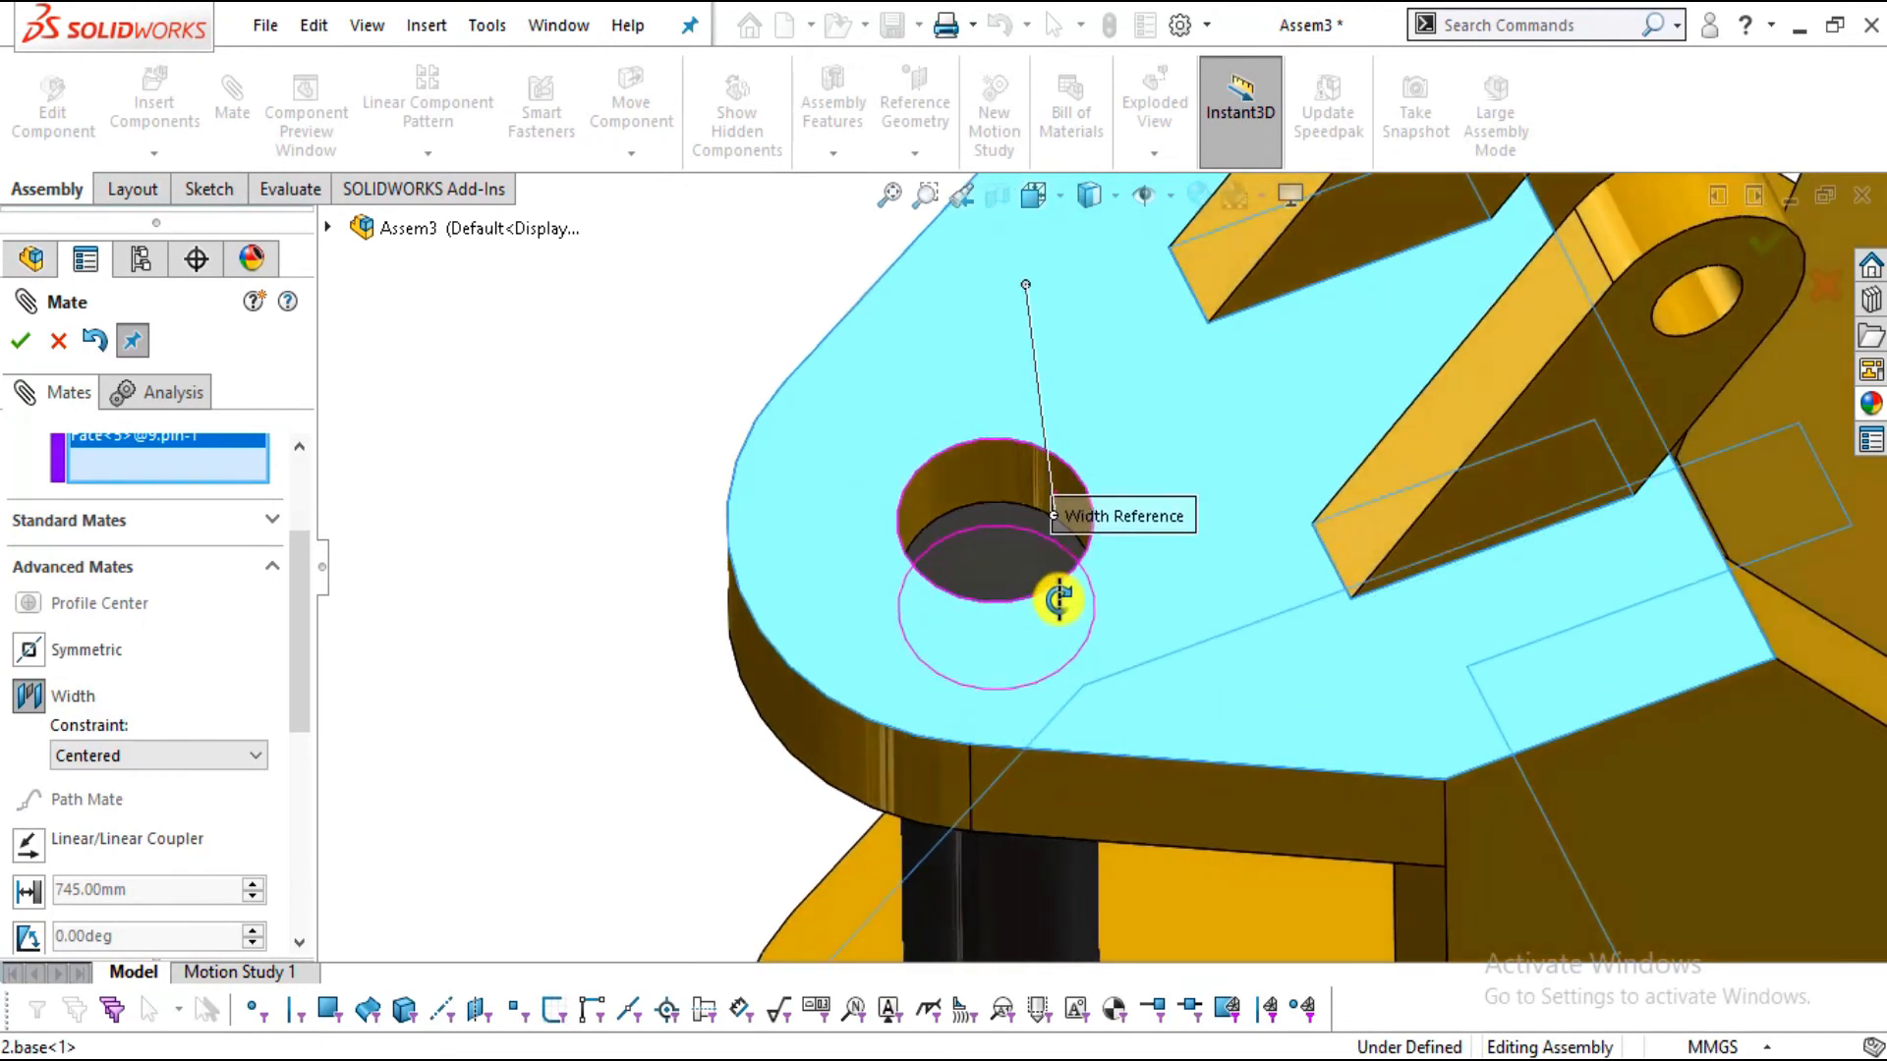
click(1004, 532)
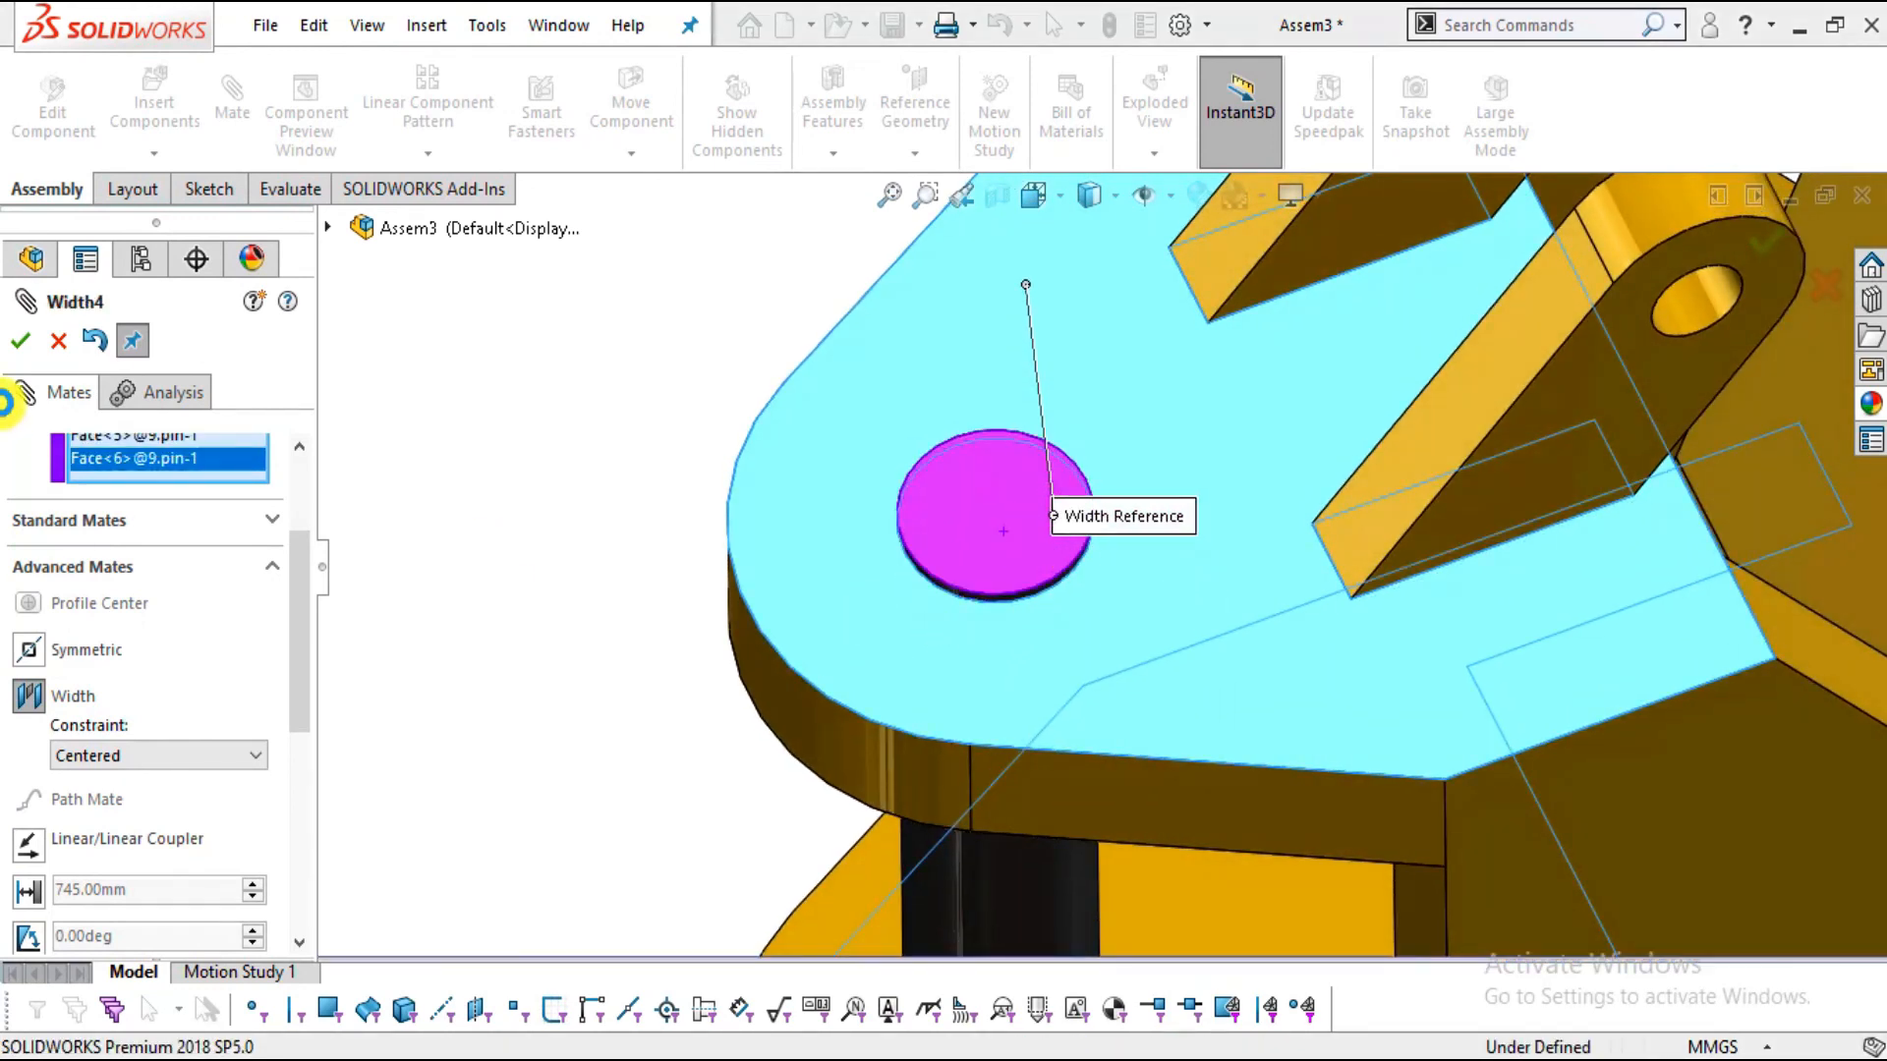
Check both pin ends against the base plates, apply the Width mate and finish mating
scroll(1165, 474, up, 4)
middle_drag(1182, 665, 1194, 438)
scroll(1156, 574, up, 2)
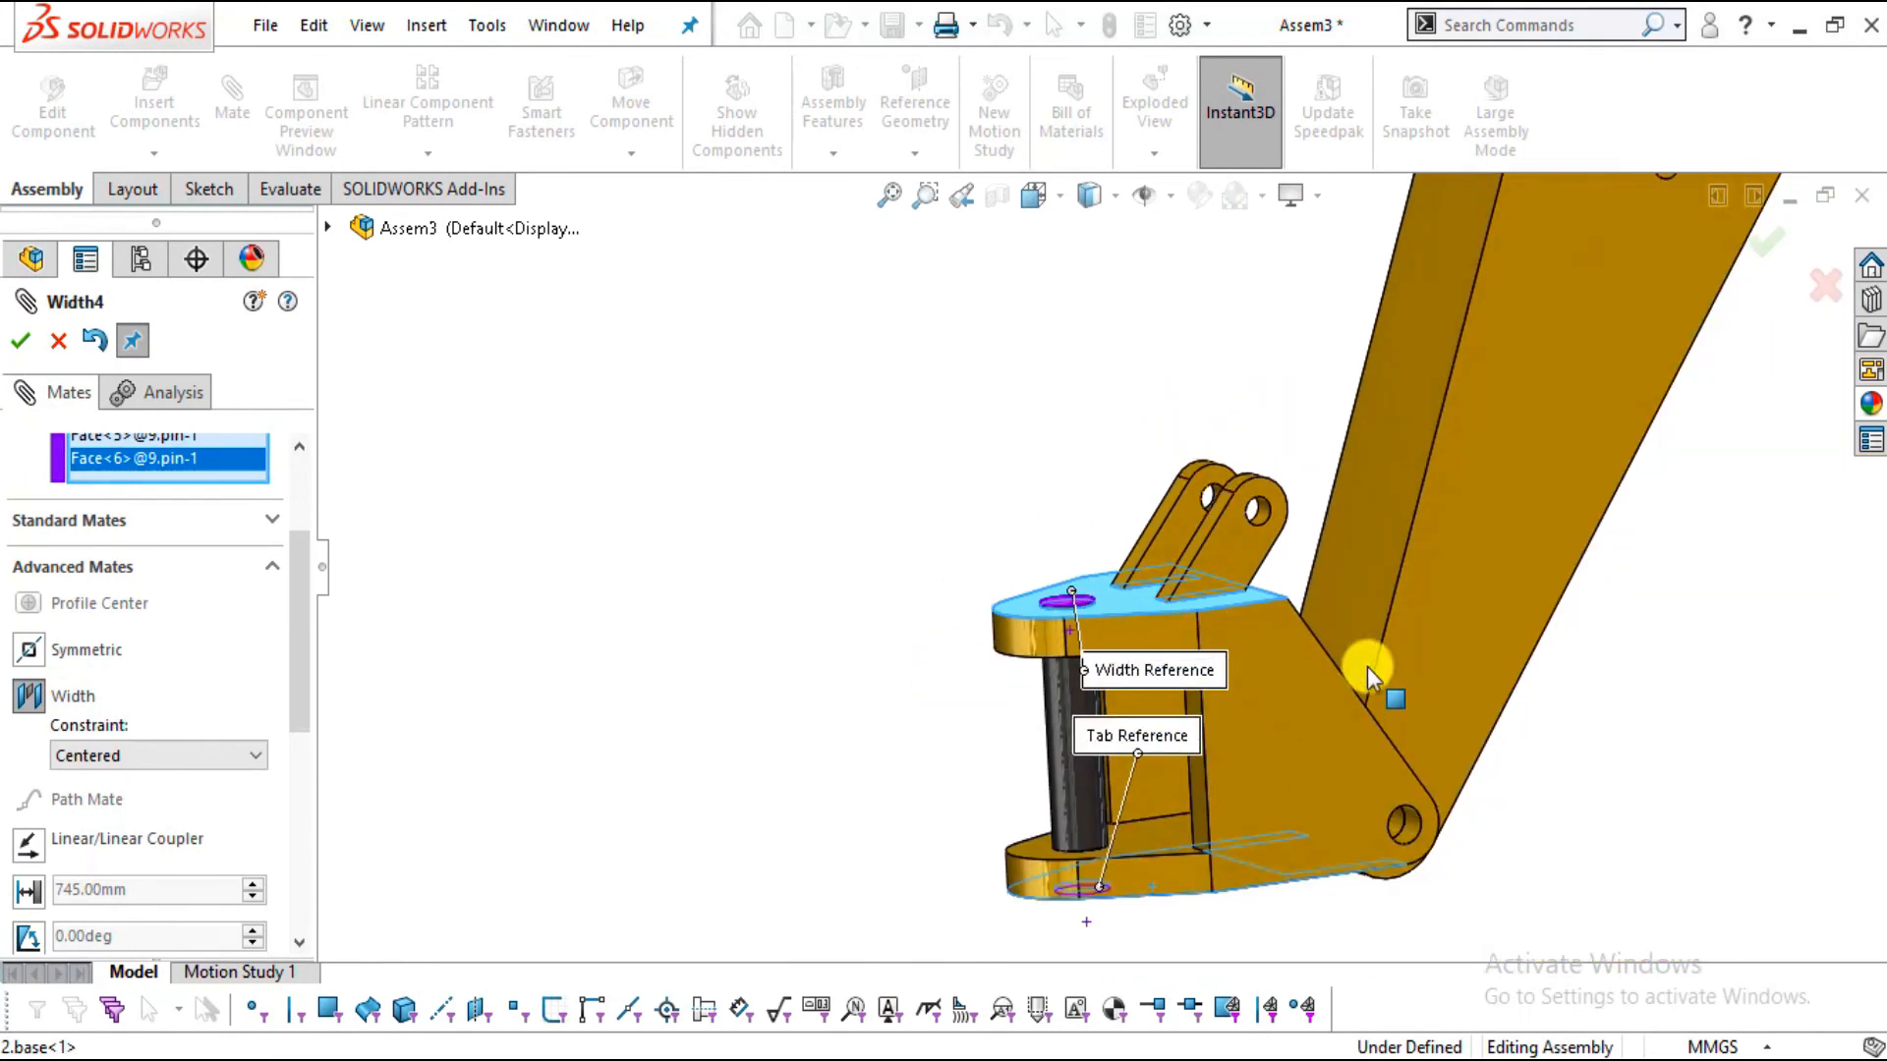
scroll(1366, 684, down, 4)
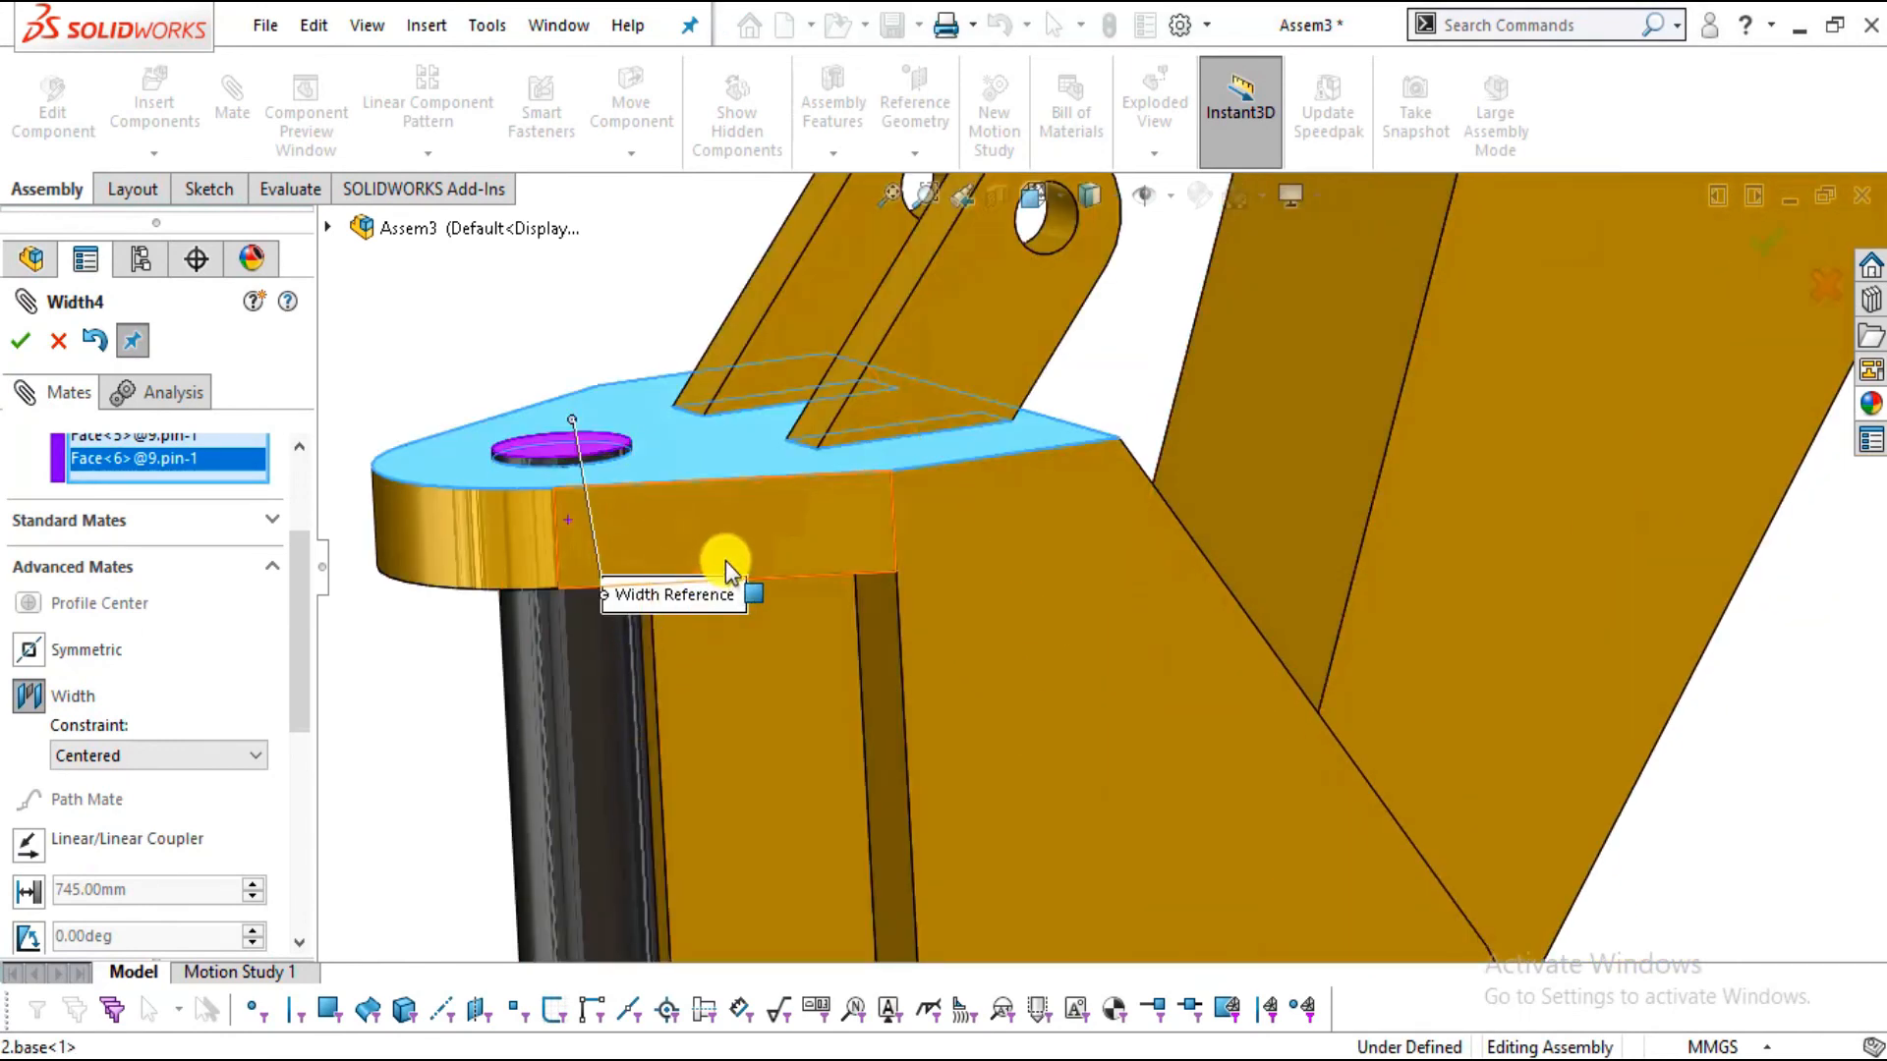
scroll(731, 456, up, 1)
scroll(735, 477, down, 1)
scroll(1140, 869, up, 3)
middle_drag(1140, 869, 1065, 846)
scroll(1012, 739, down, 5)
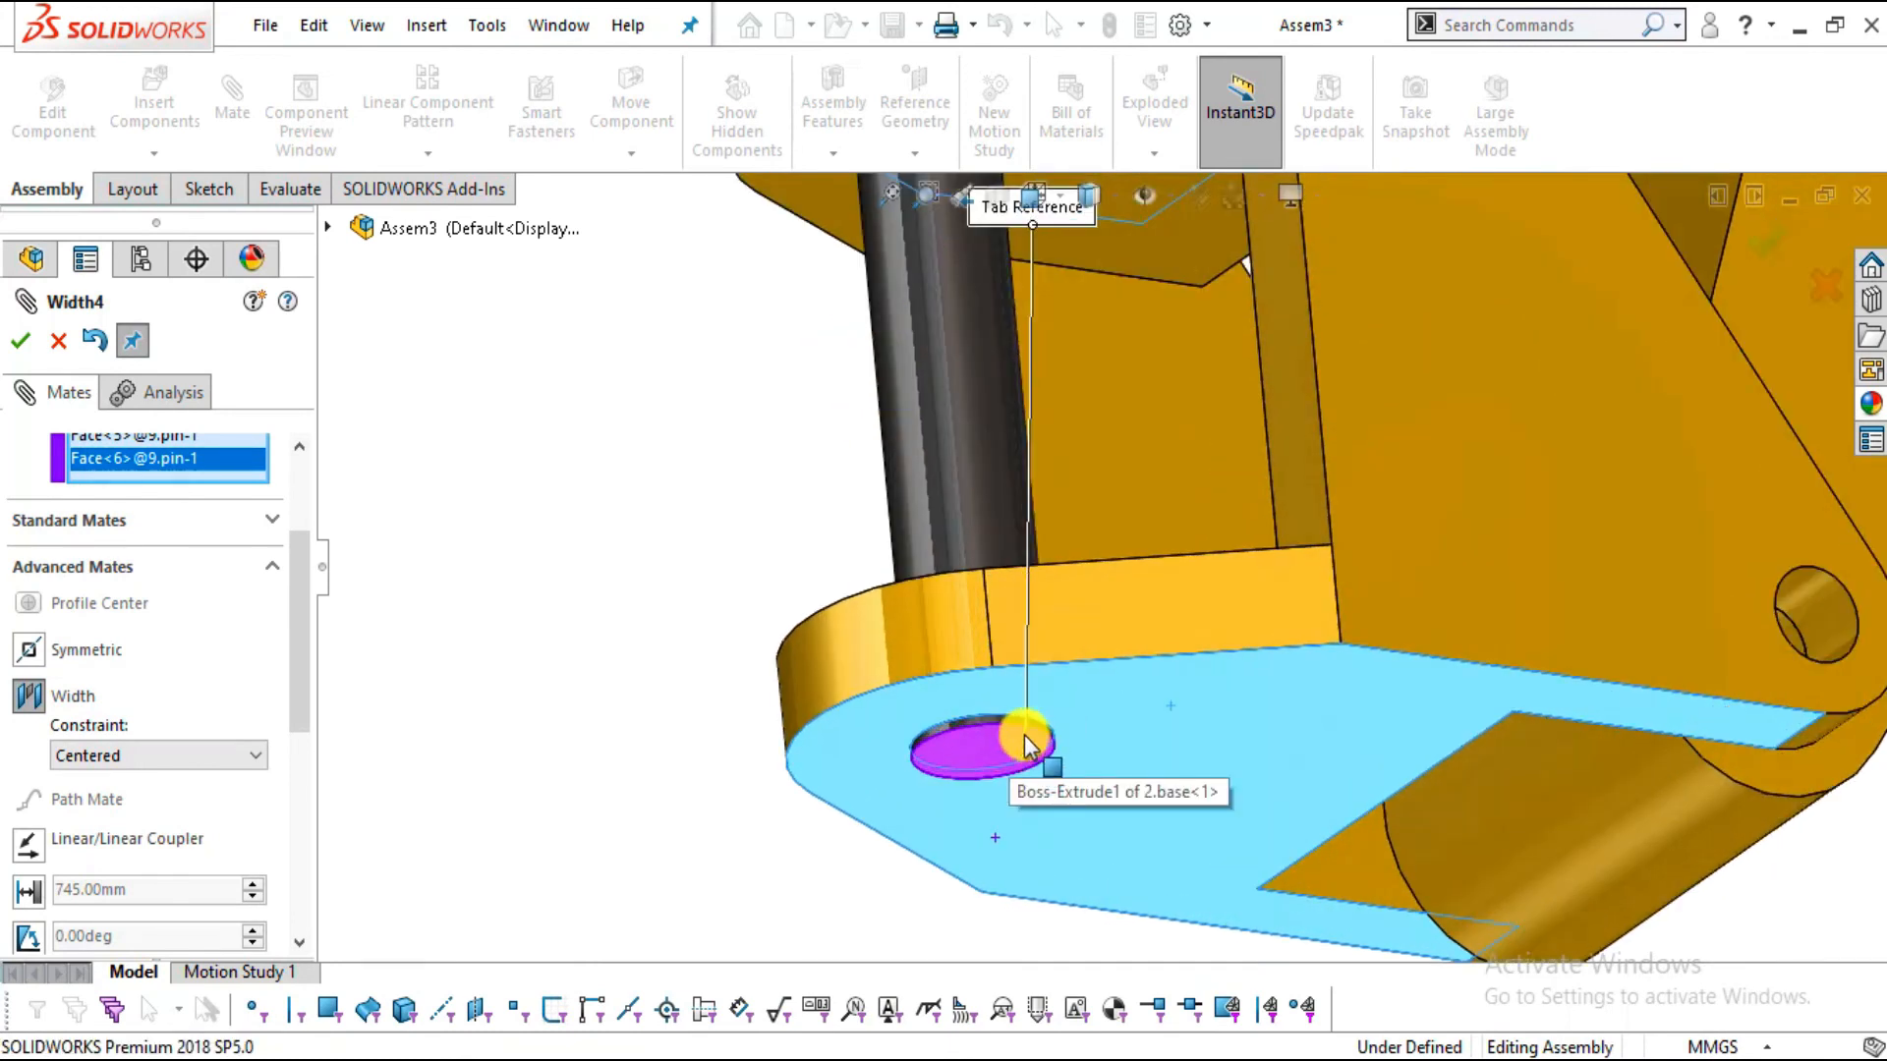
click(19, 341)
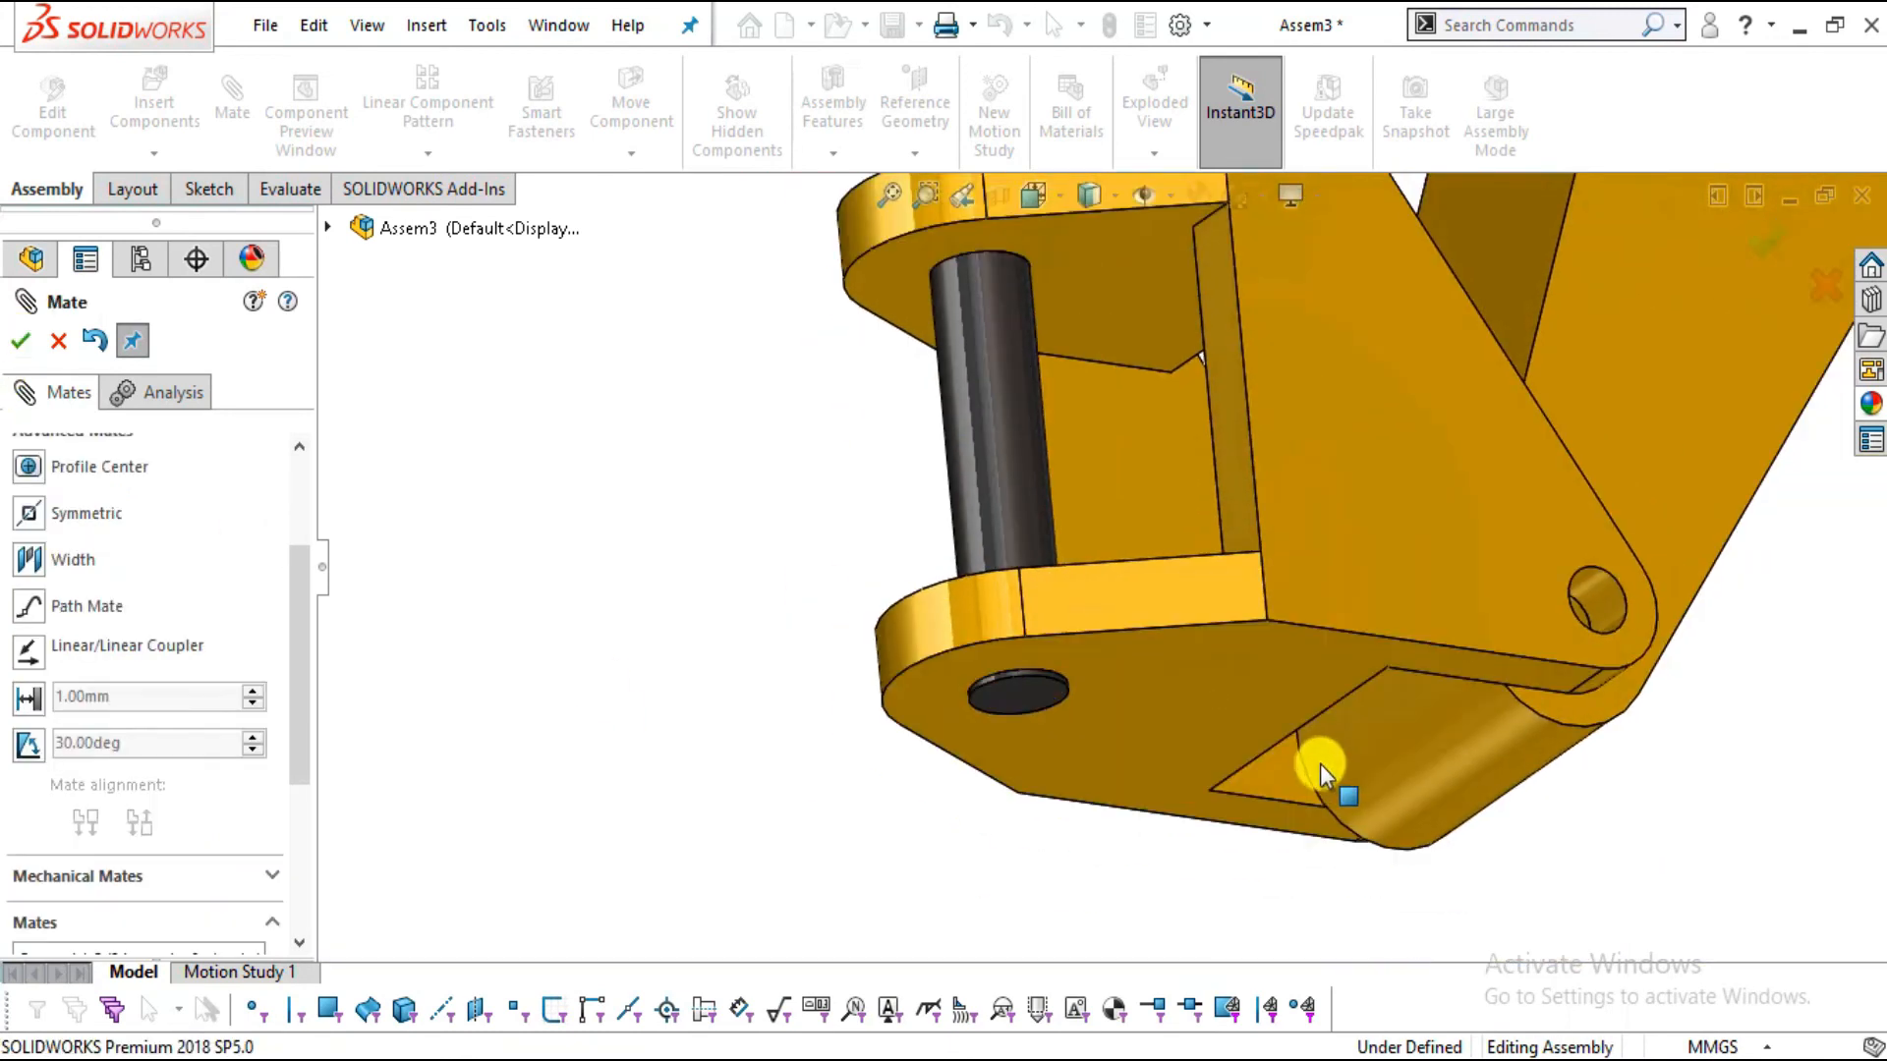
scroll(1318, 764, up, 5)
middle_drag(1263, 510, 1346, 378)
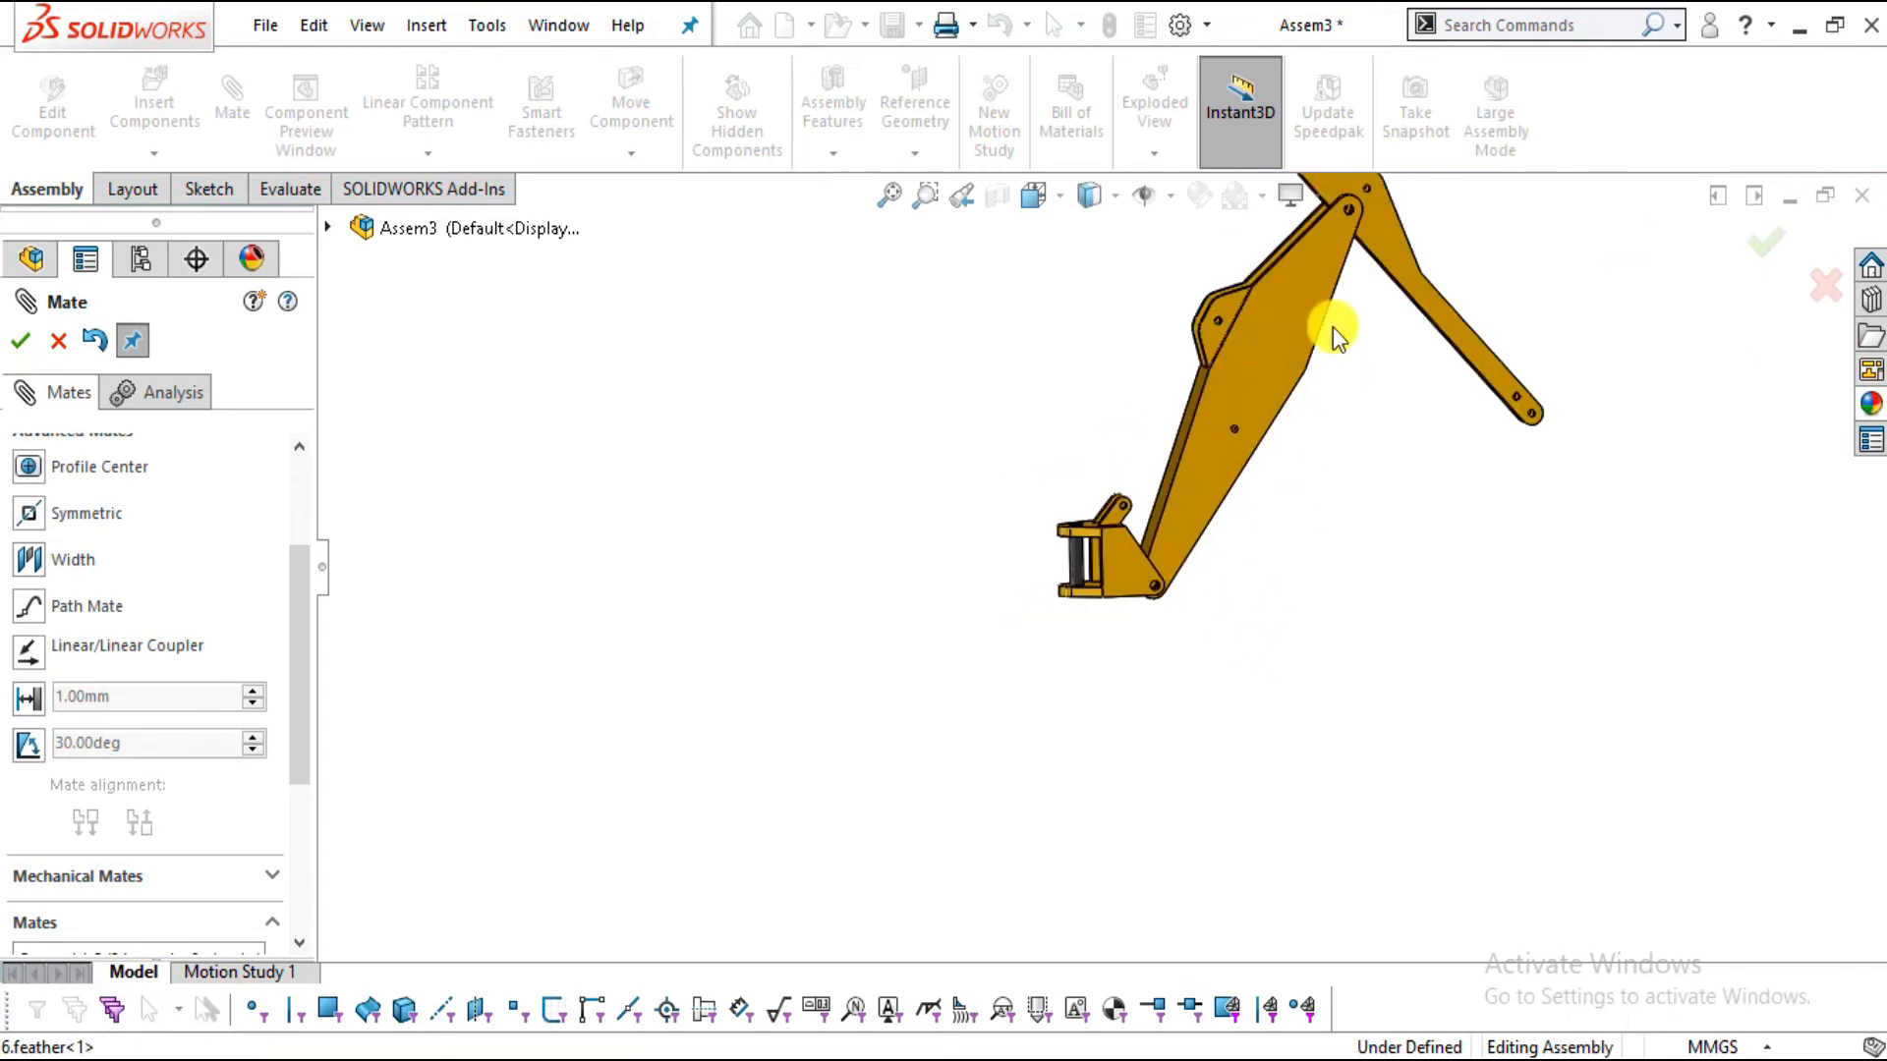
scroll(1268, 413, down, 4)
mouse_move(1192, 442)
middle_down()
mouse_move(1111, 438)
mouse_move(1192, 409)
mouse_move(1204, 462)
middle_up()
click(21, 343)
Insert the 3.bucket part, rotating it 90° about X, twice about Y and once more about X, and place it beside the arm's lower end
scroll(859, 560, up, 3)
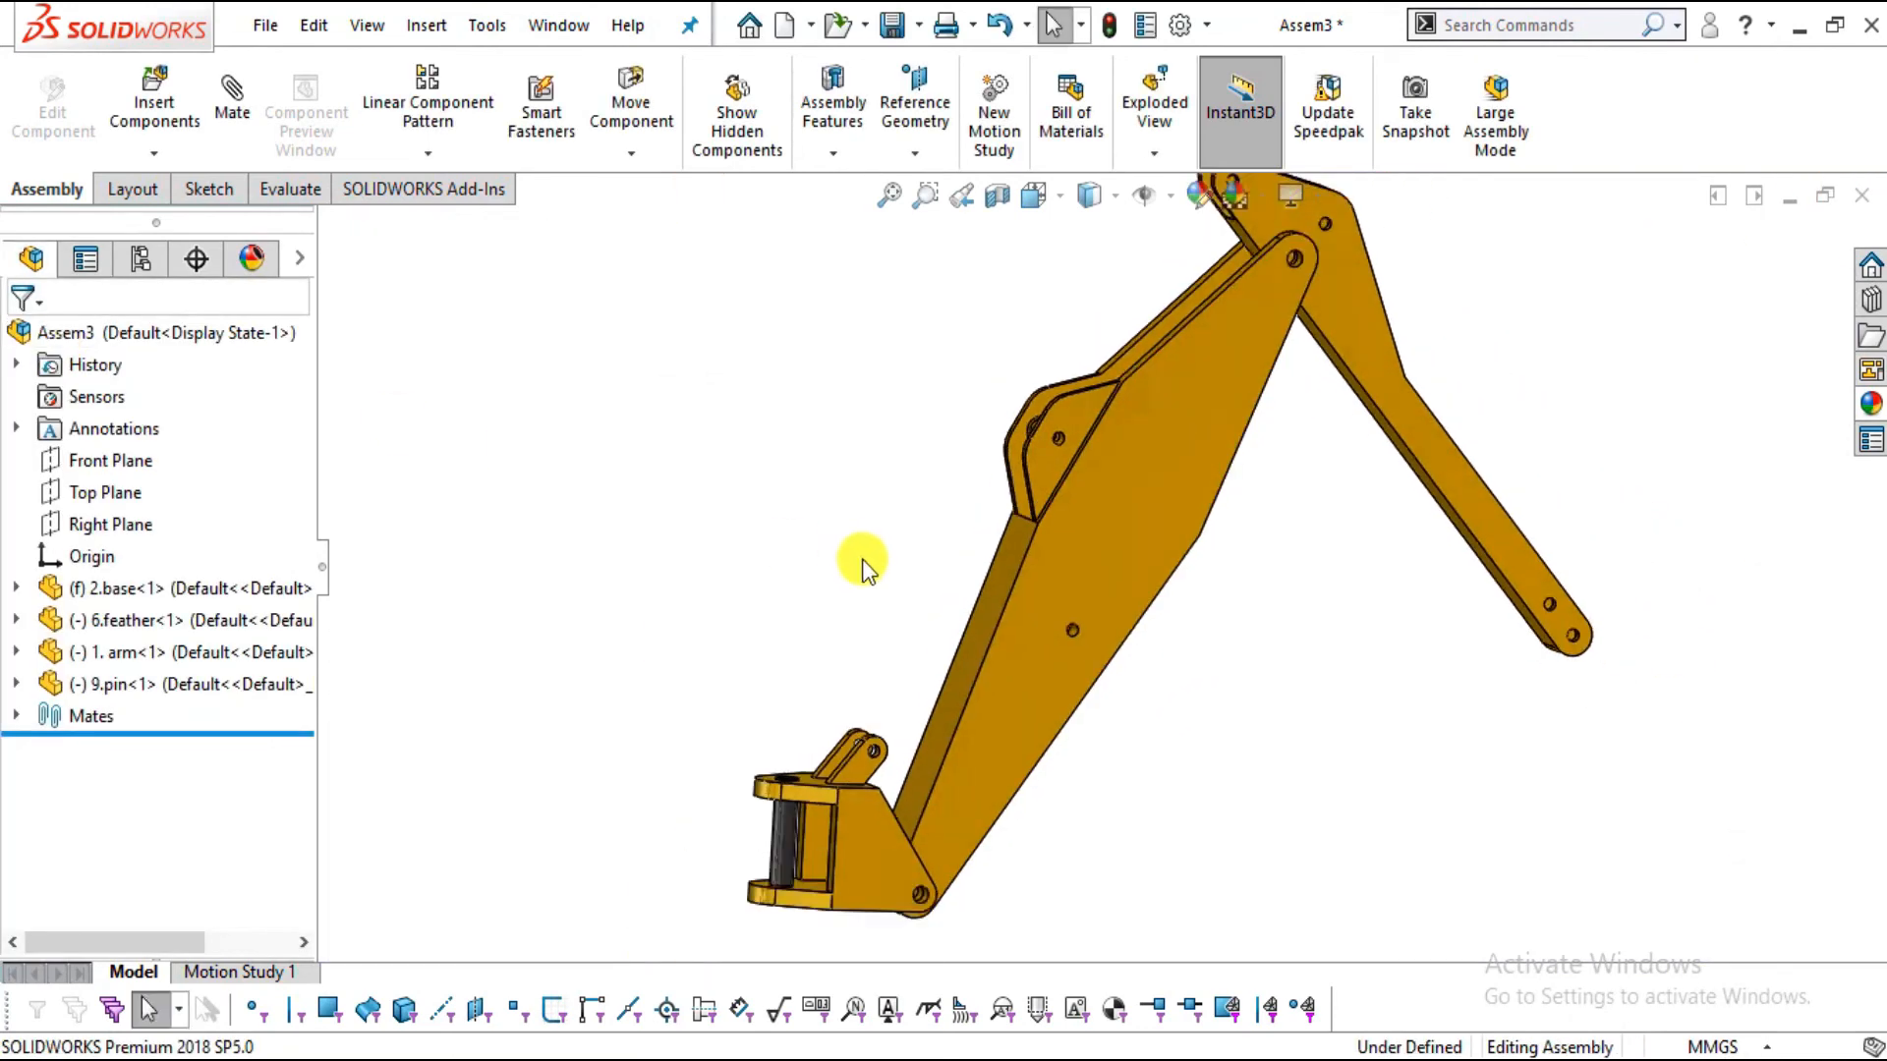
middle_drag(1323, 568, 1282, 551)
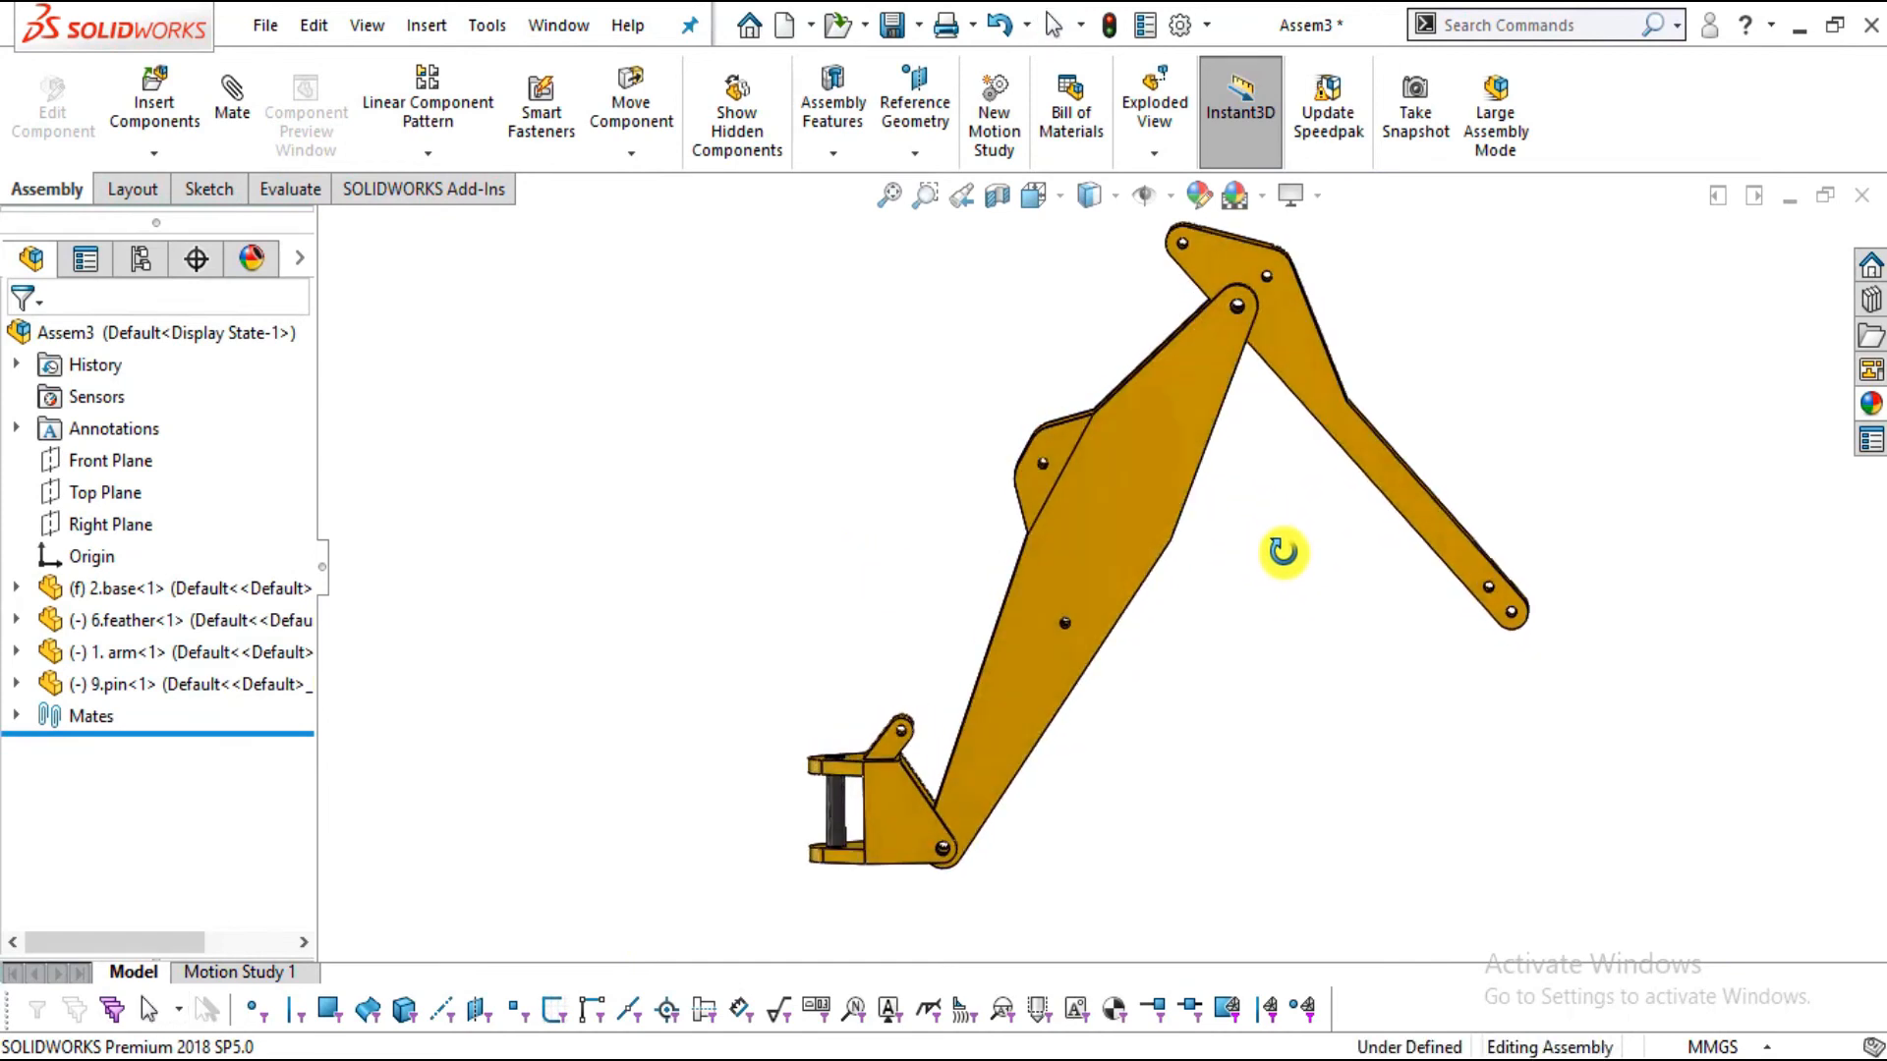
click(190, 99)
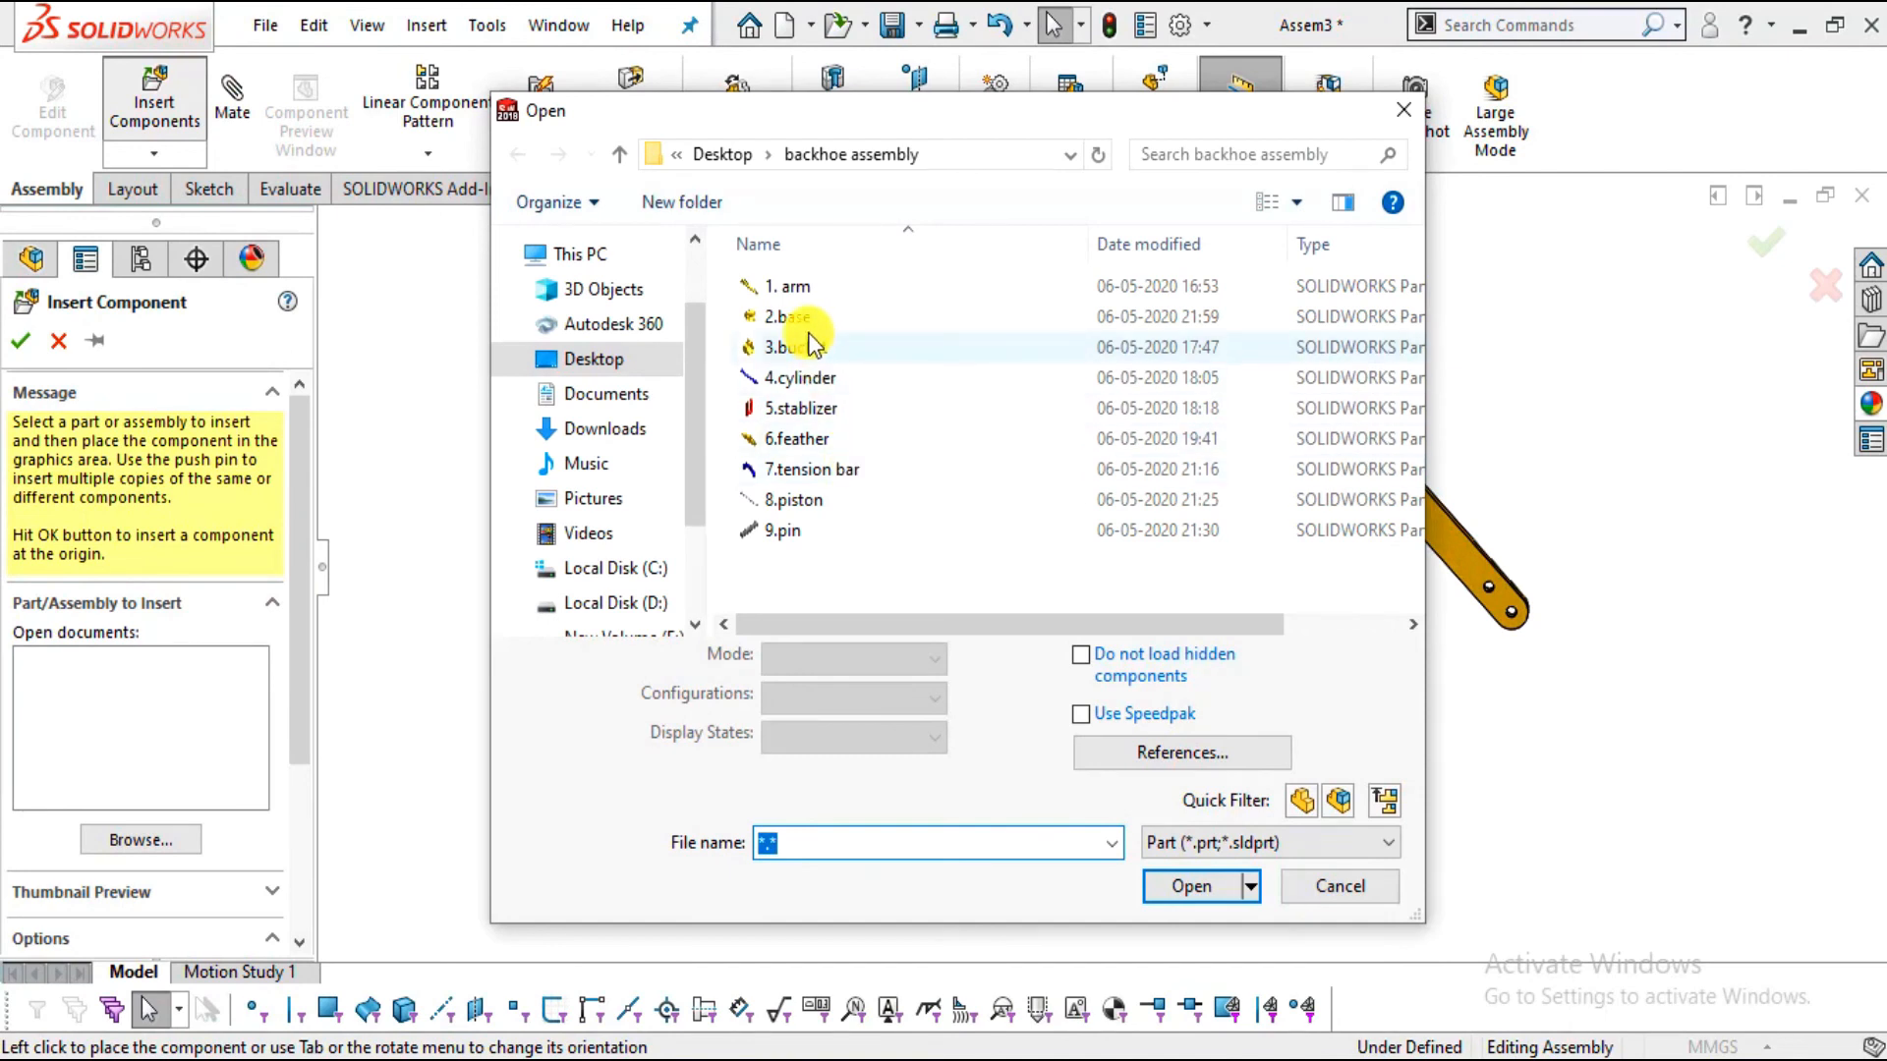
double_click(796, 347)
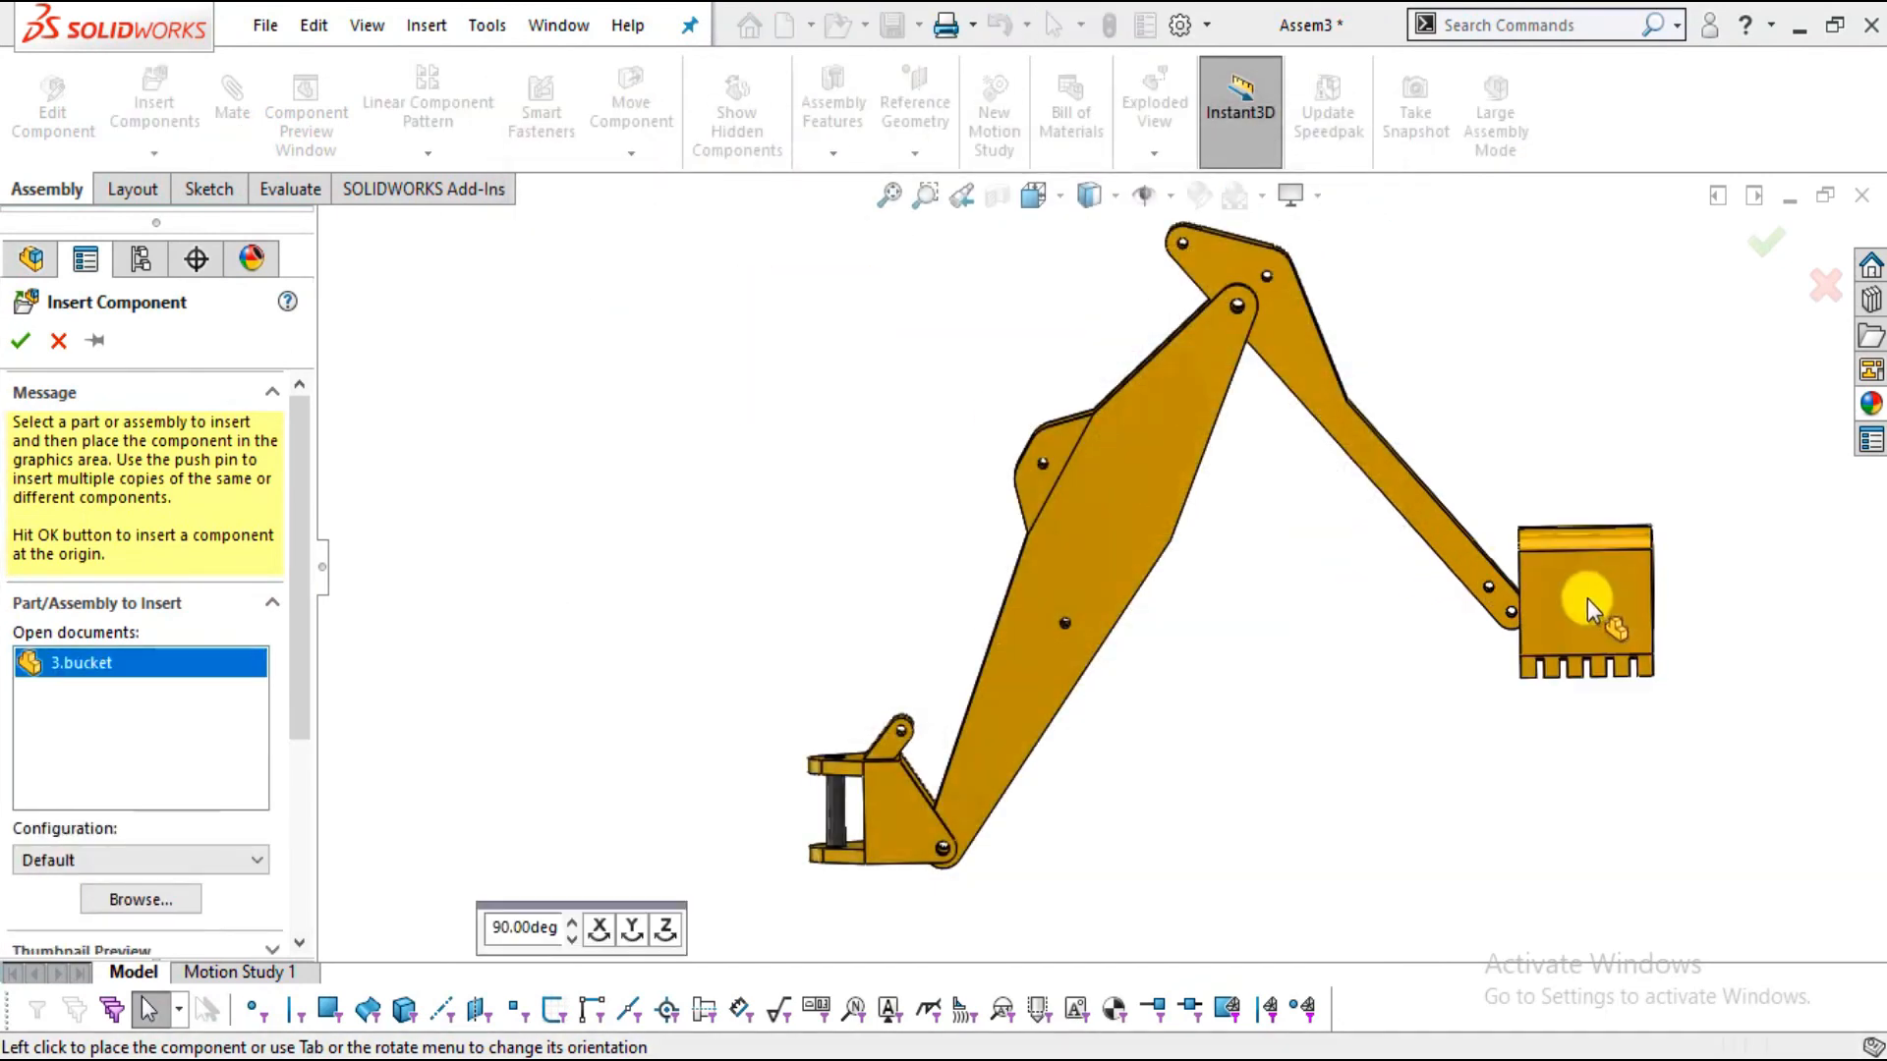
scroll(1589, 609, down, 2)
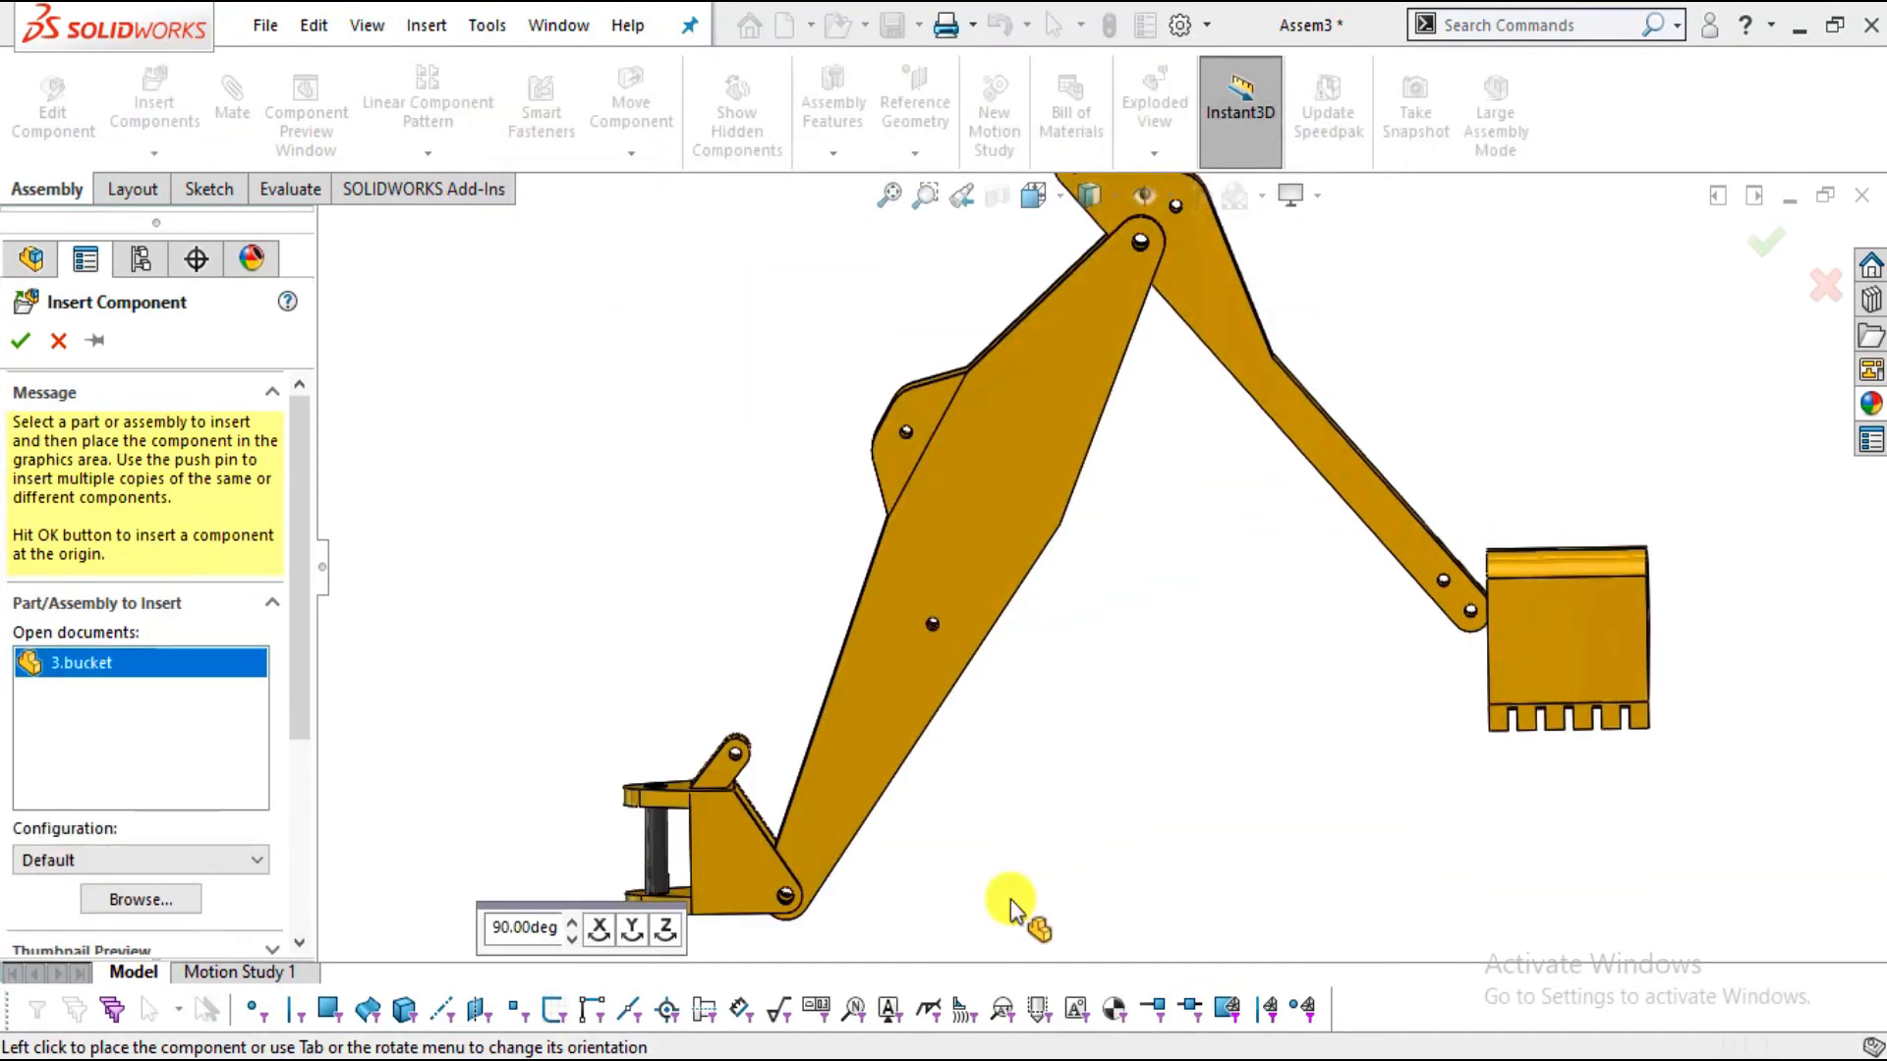
click(599, 928)
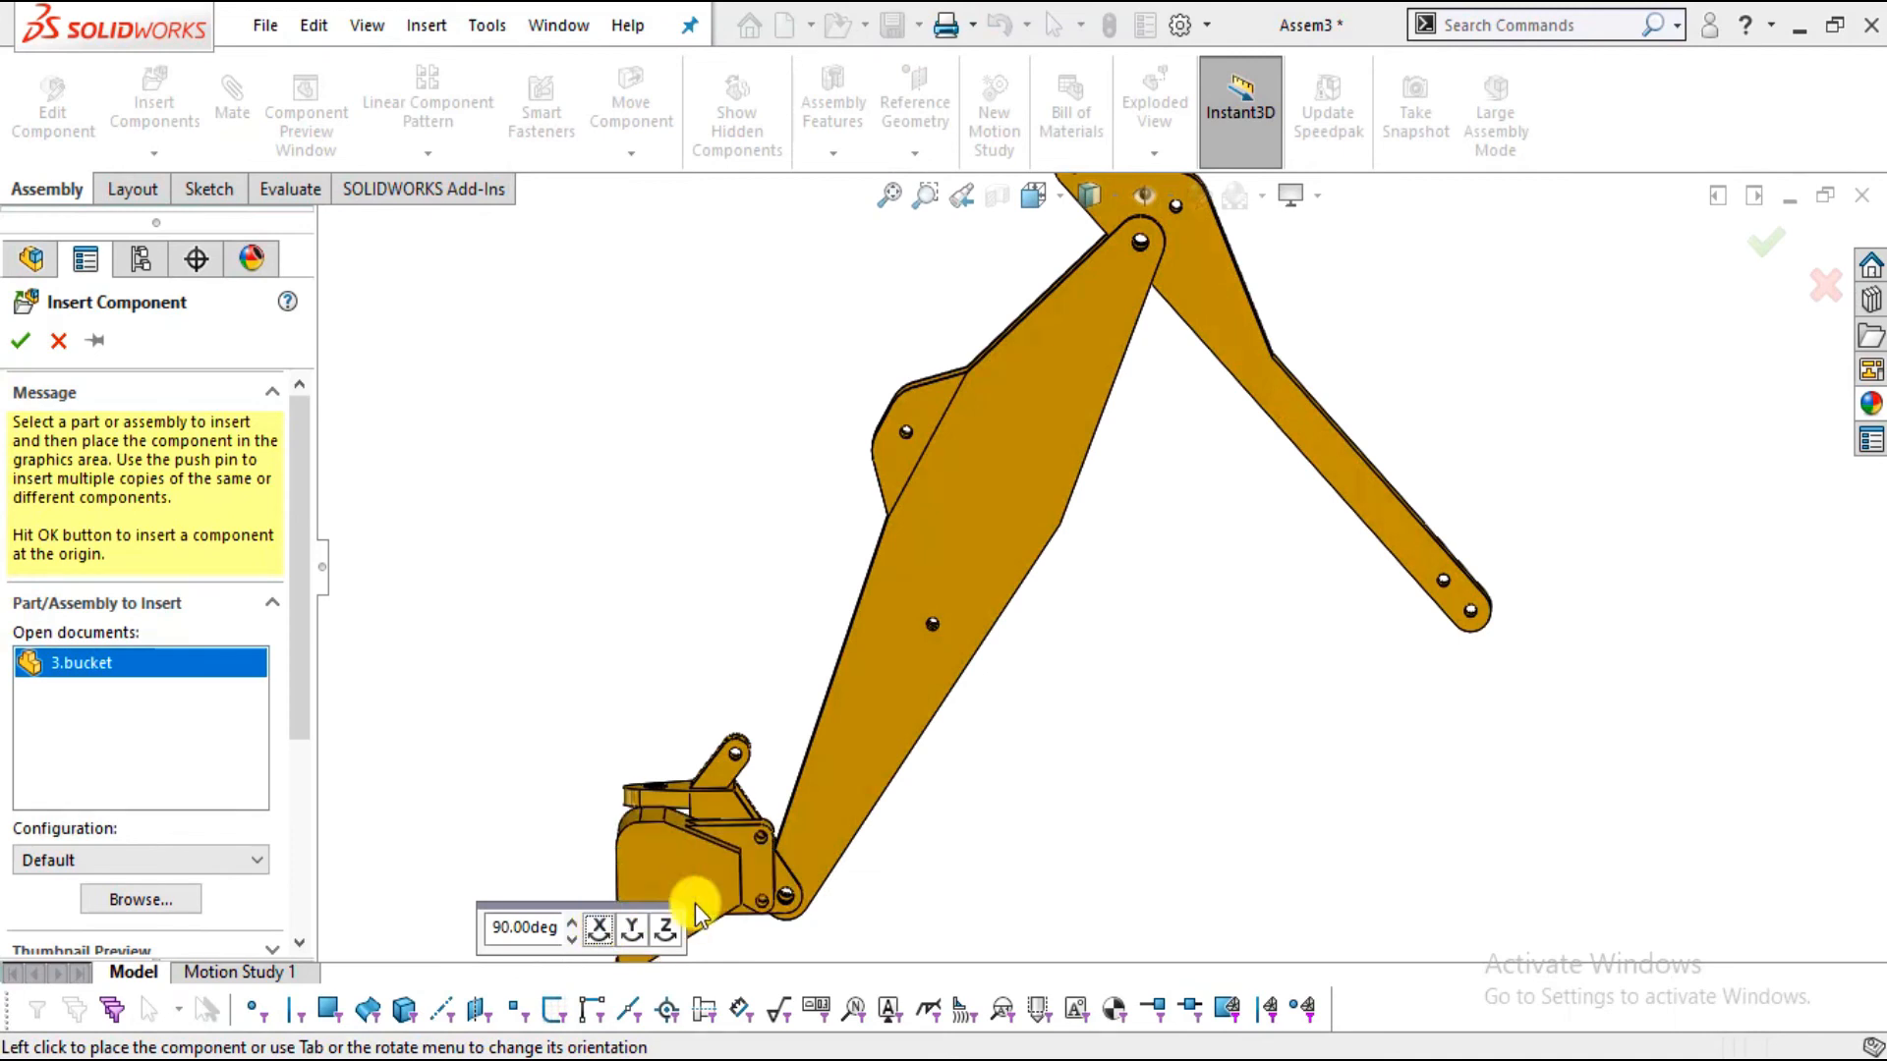
click(634, 929)
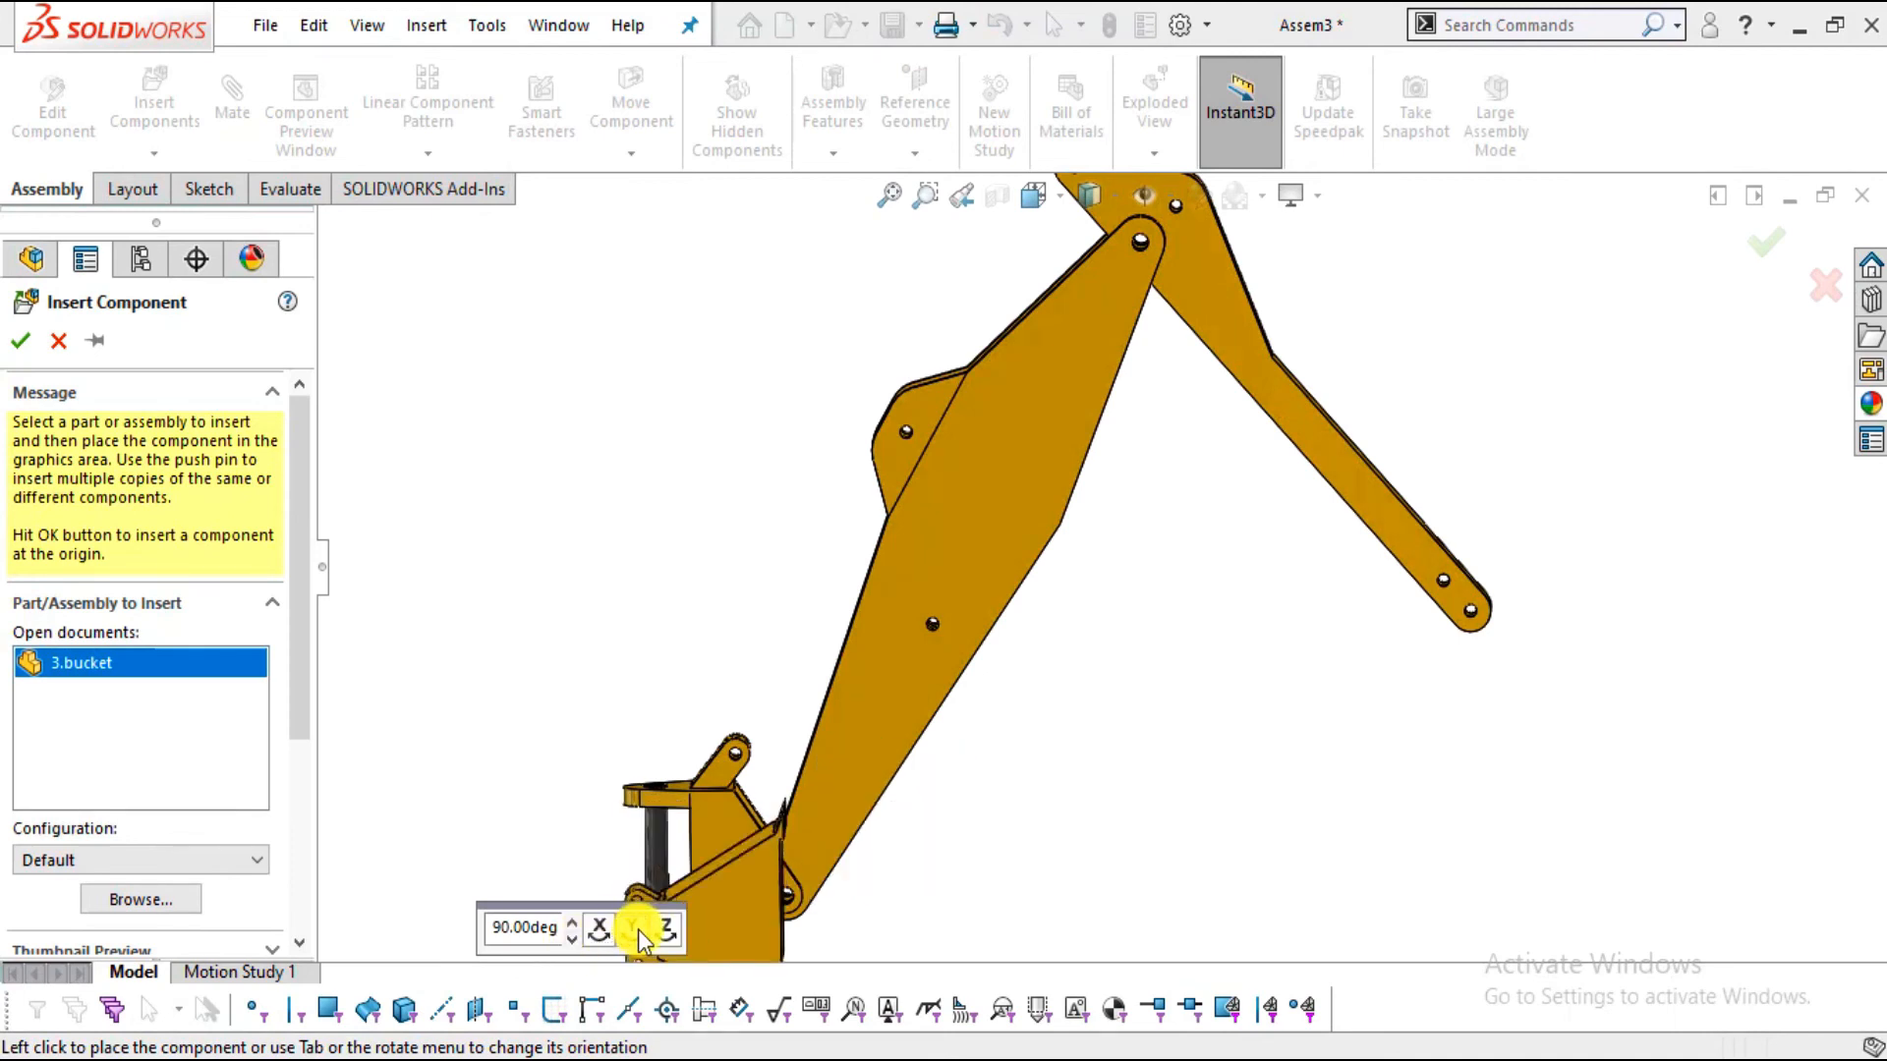
click(637, 929)
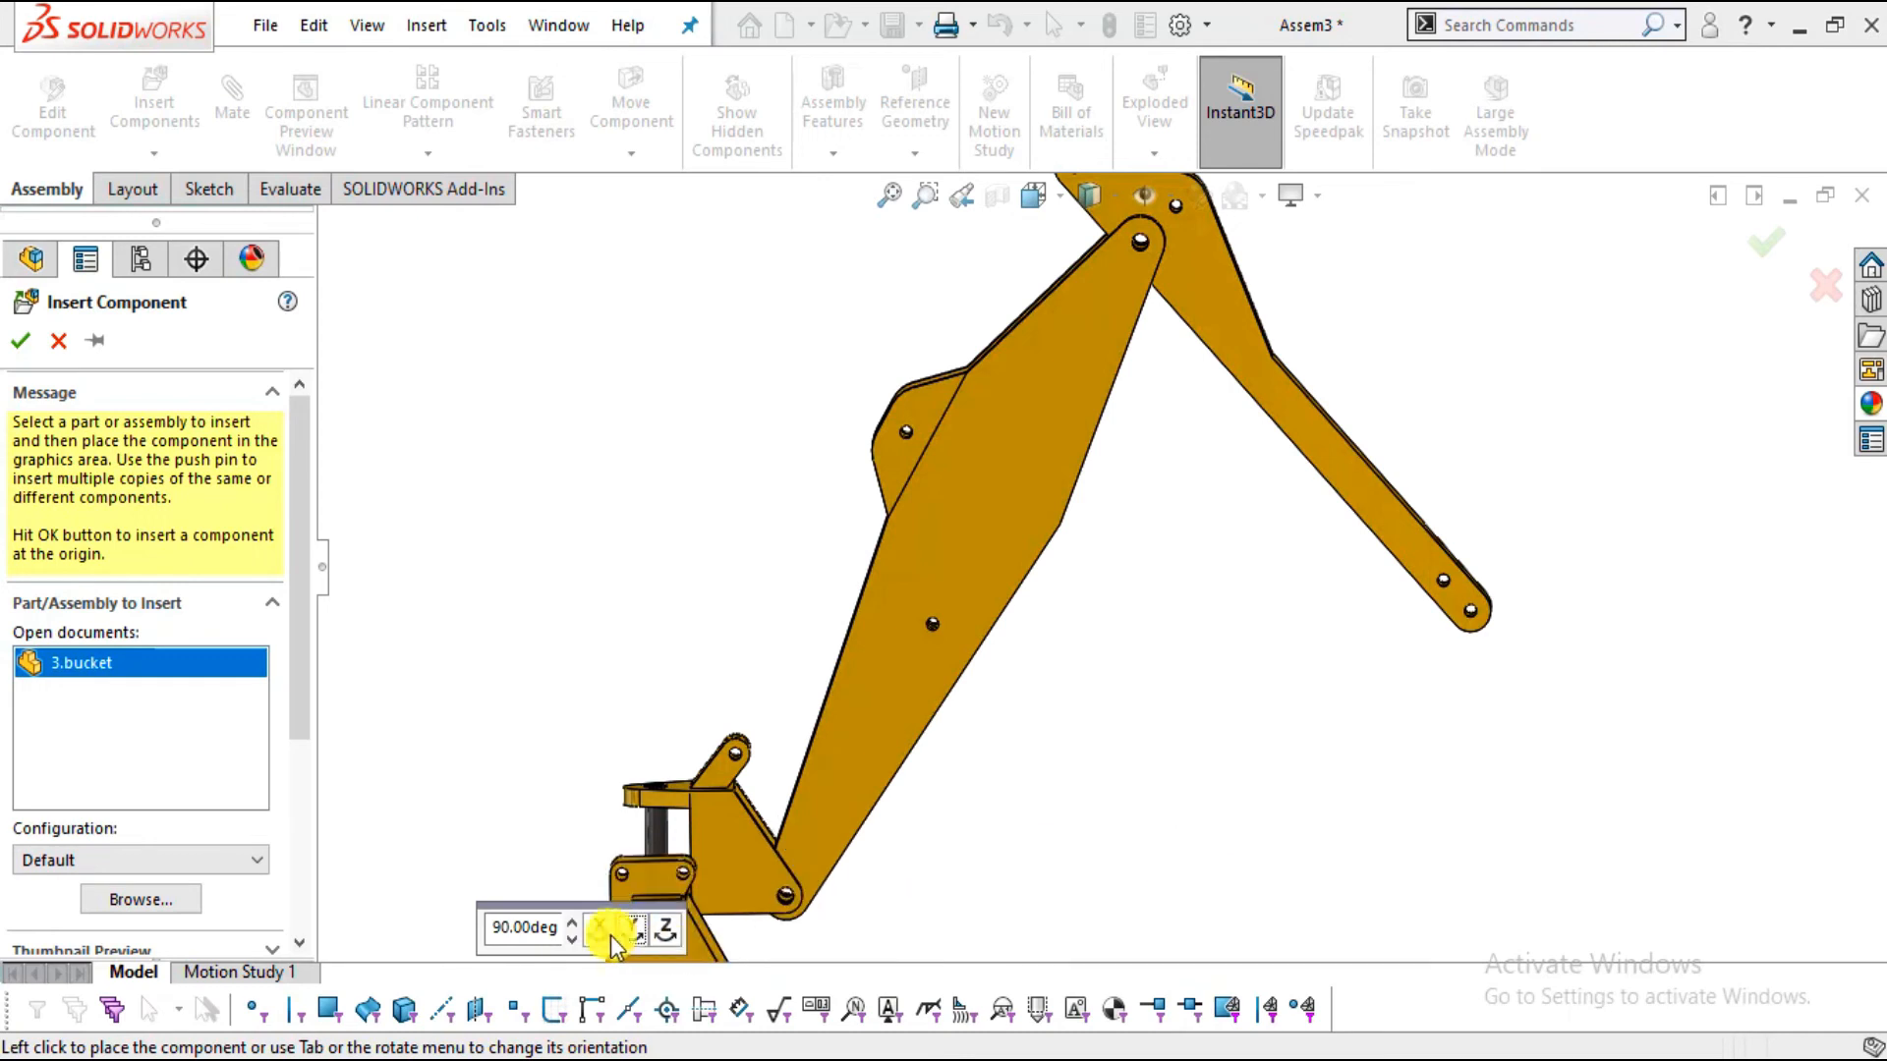
click(598, 932)
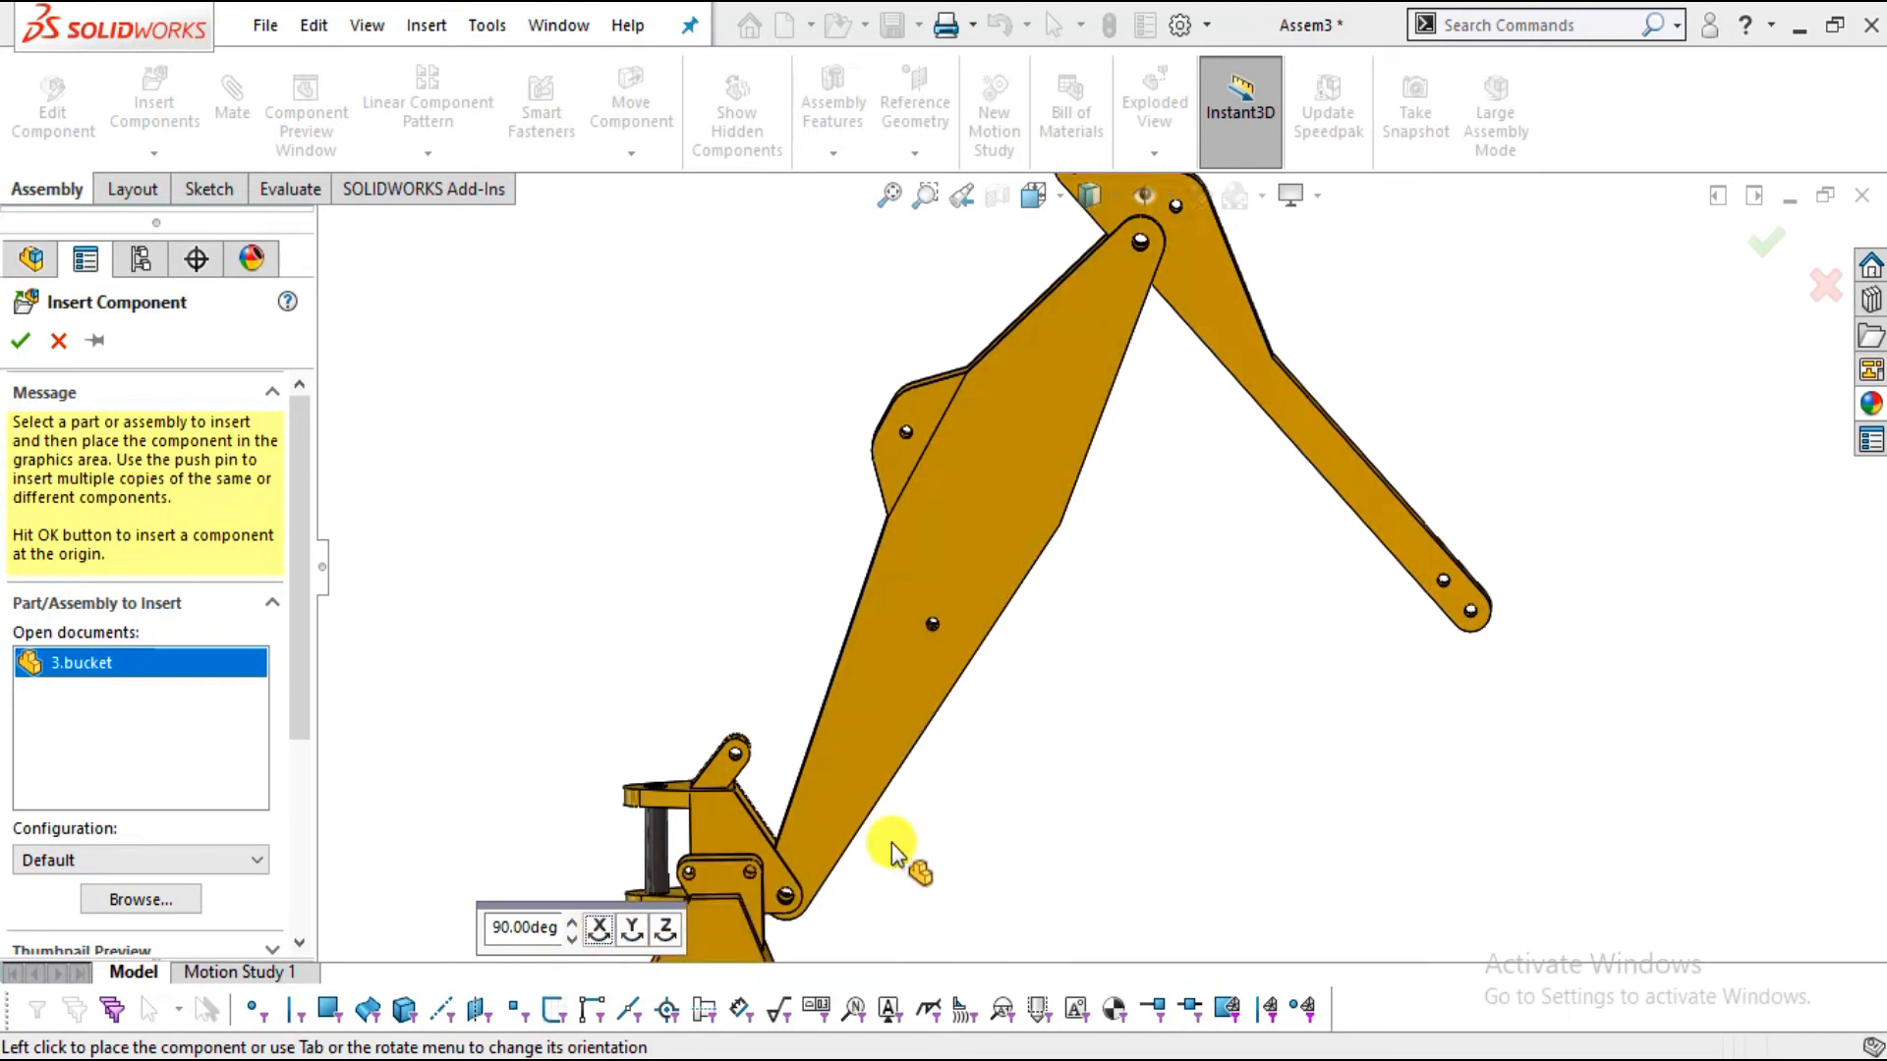
scroll(1468, 693, down, 2)
click(1485, 697)
Add a centered Width mate with the outer faces of the bucket's lugs as width references and the arm's side faces as tab
scroll(1520, 633, down, 4)
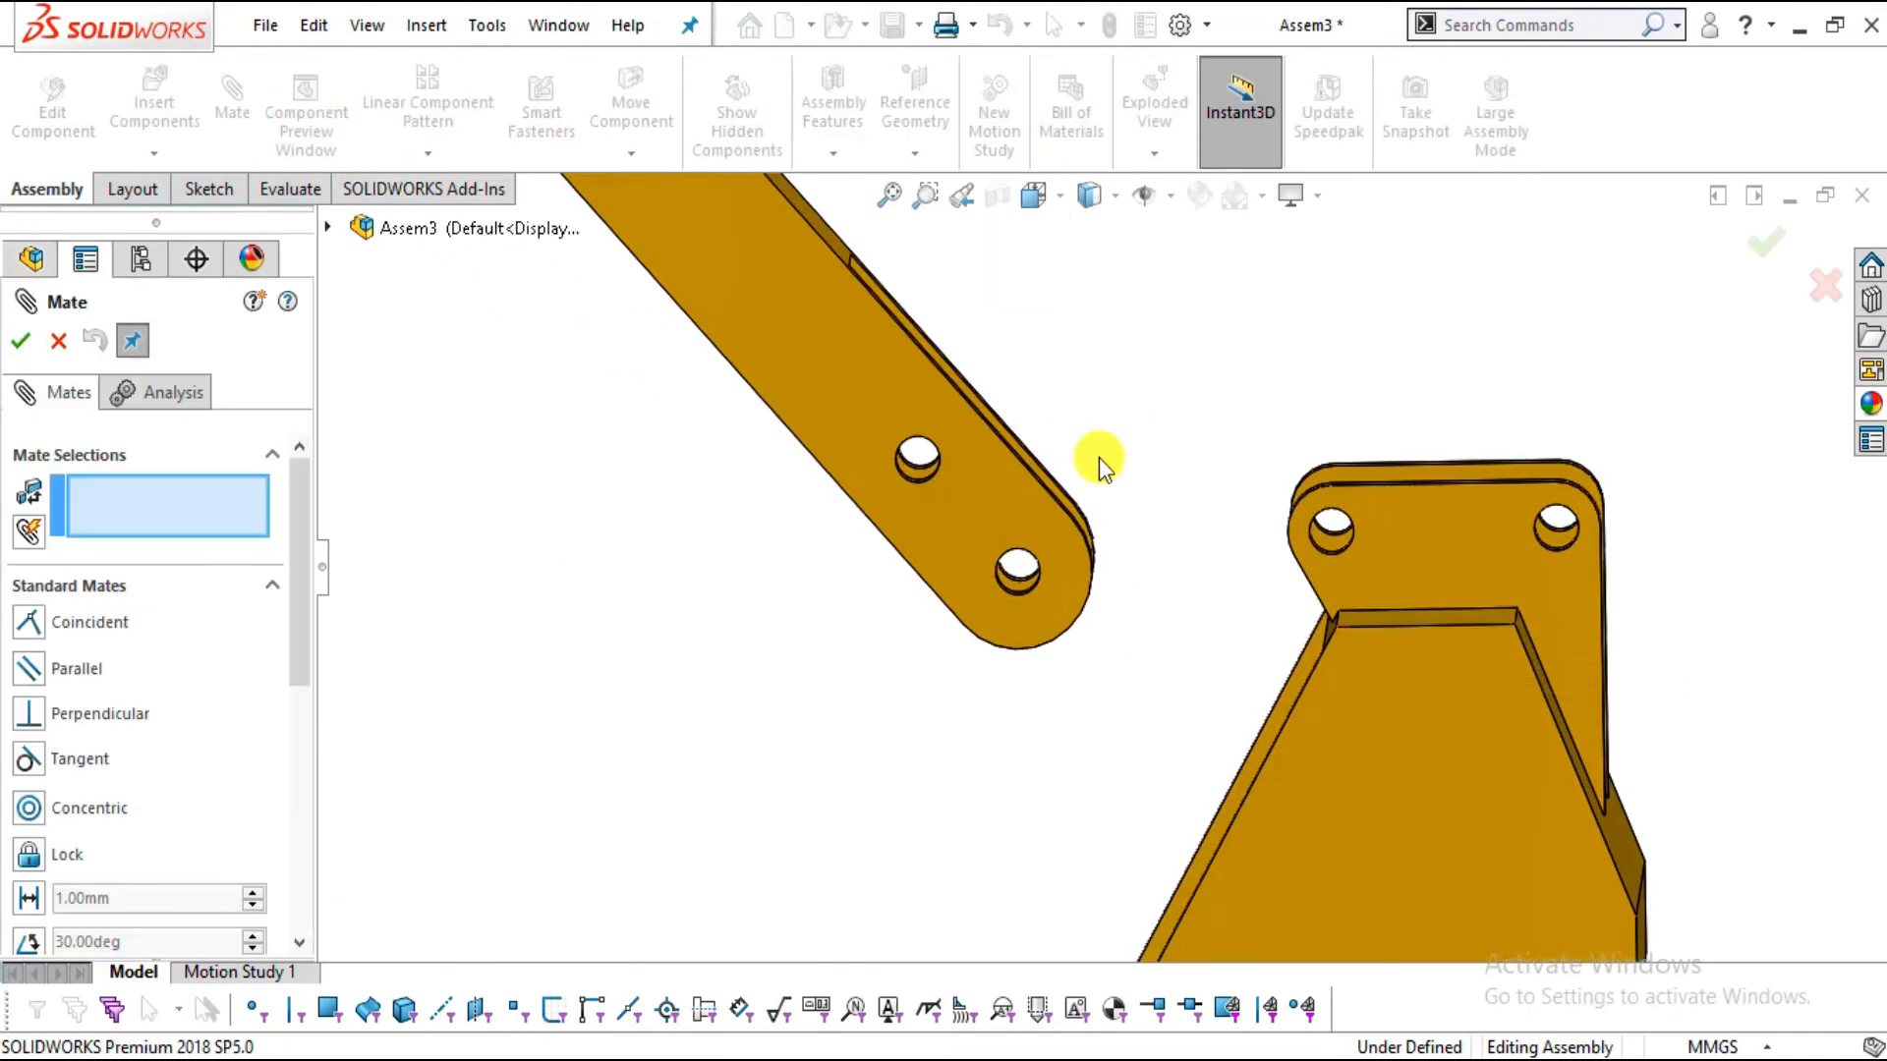
drag(301, 538, 304, 721)
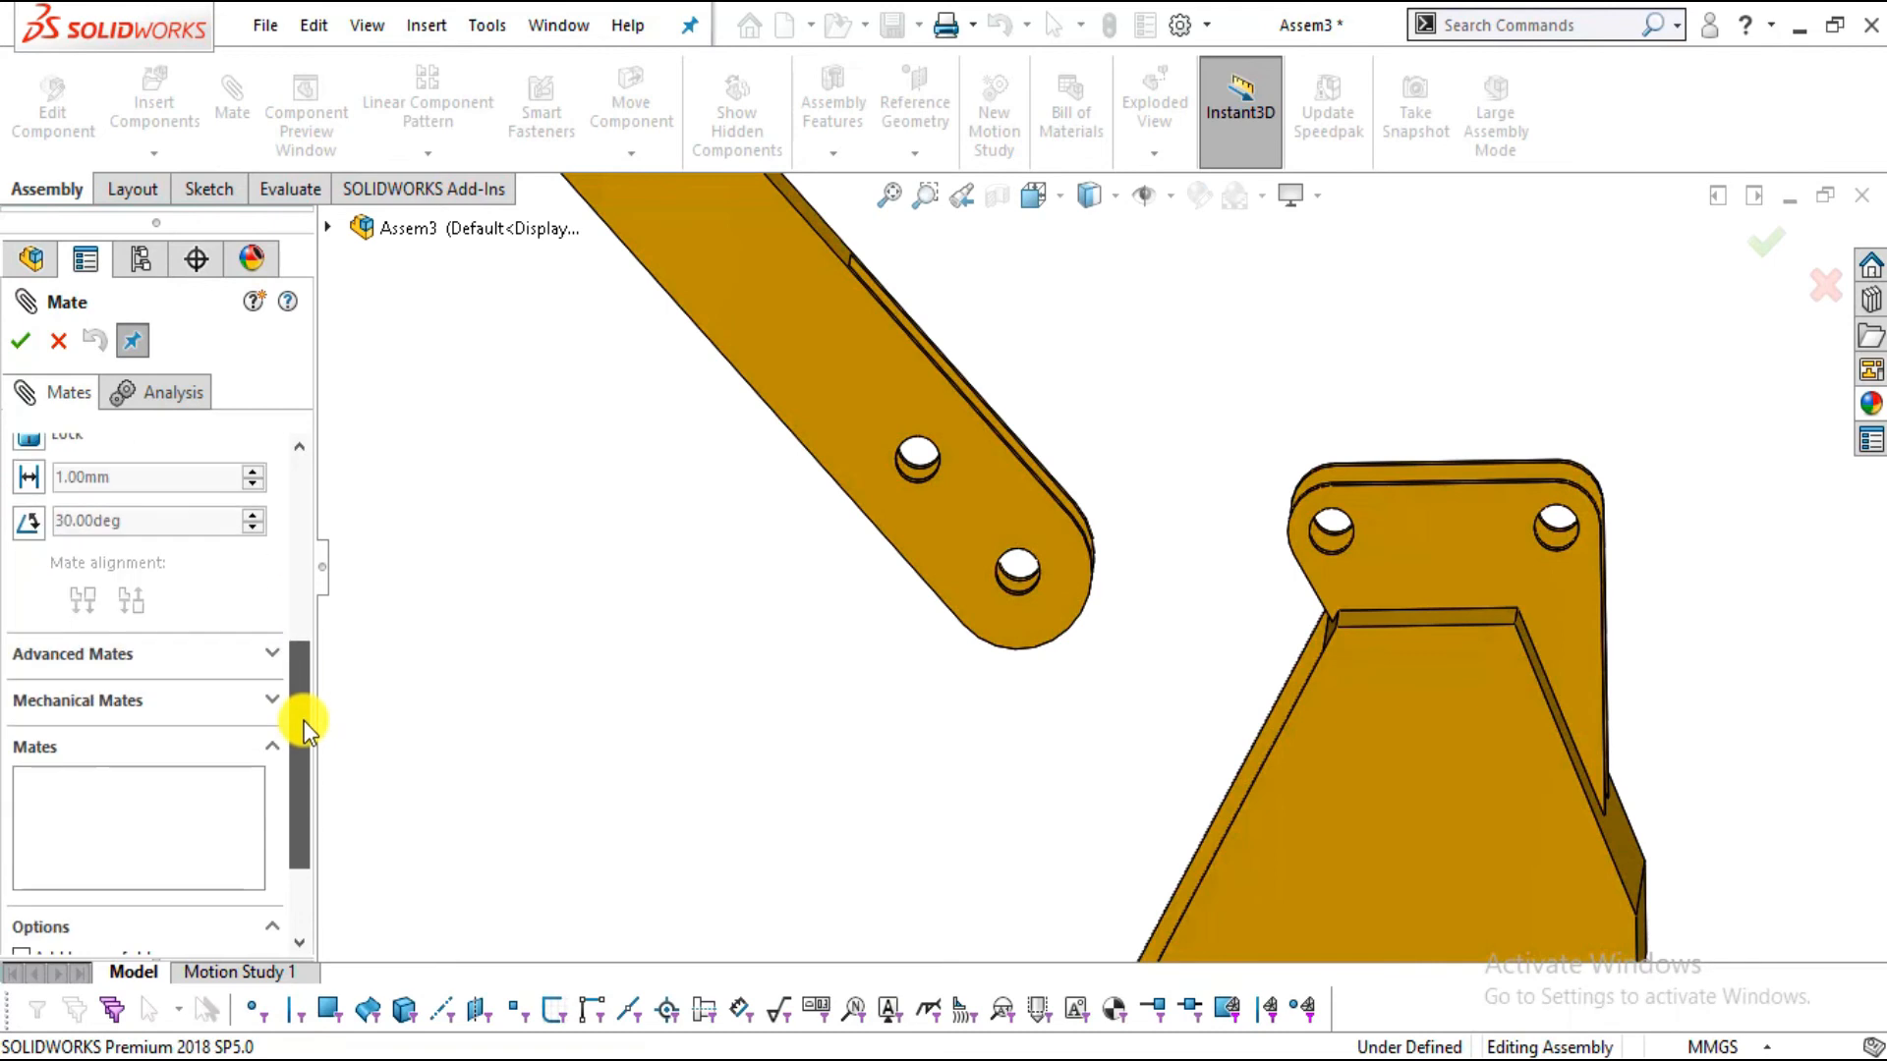
click(270, 657)
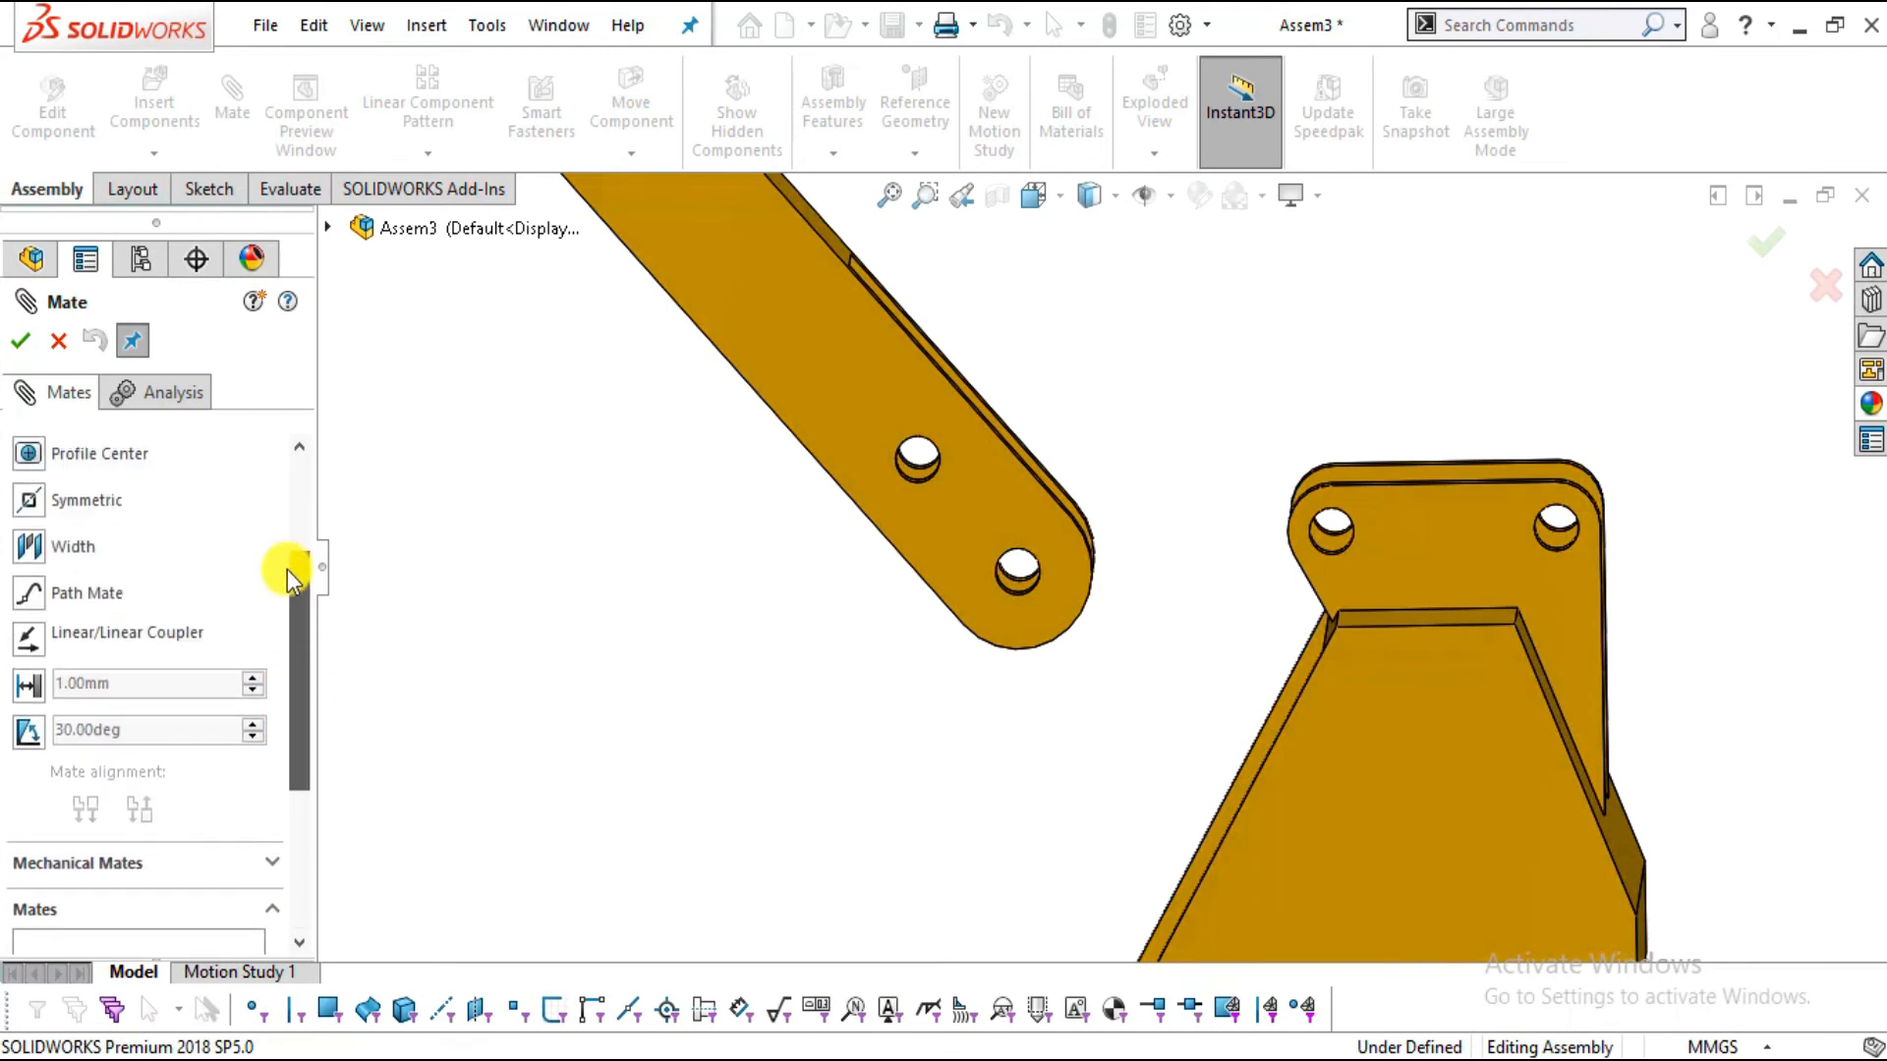
click(26, 558)
scroll(1108, 601, down, 3)
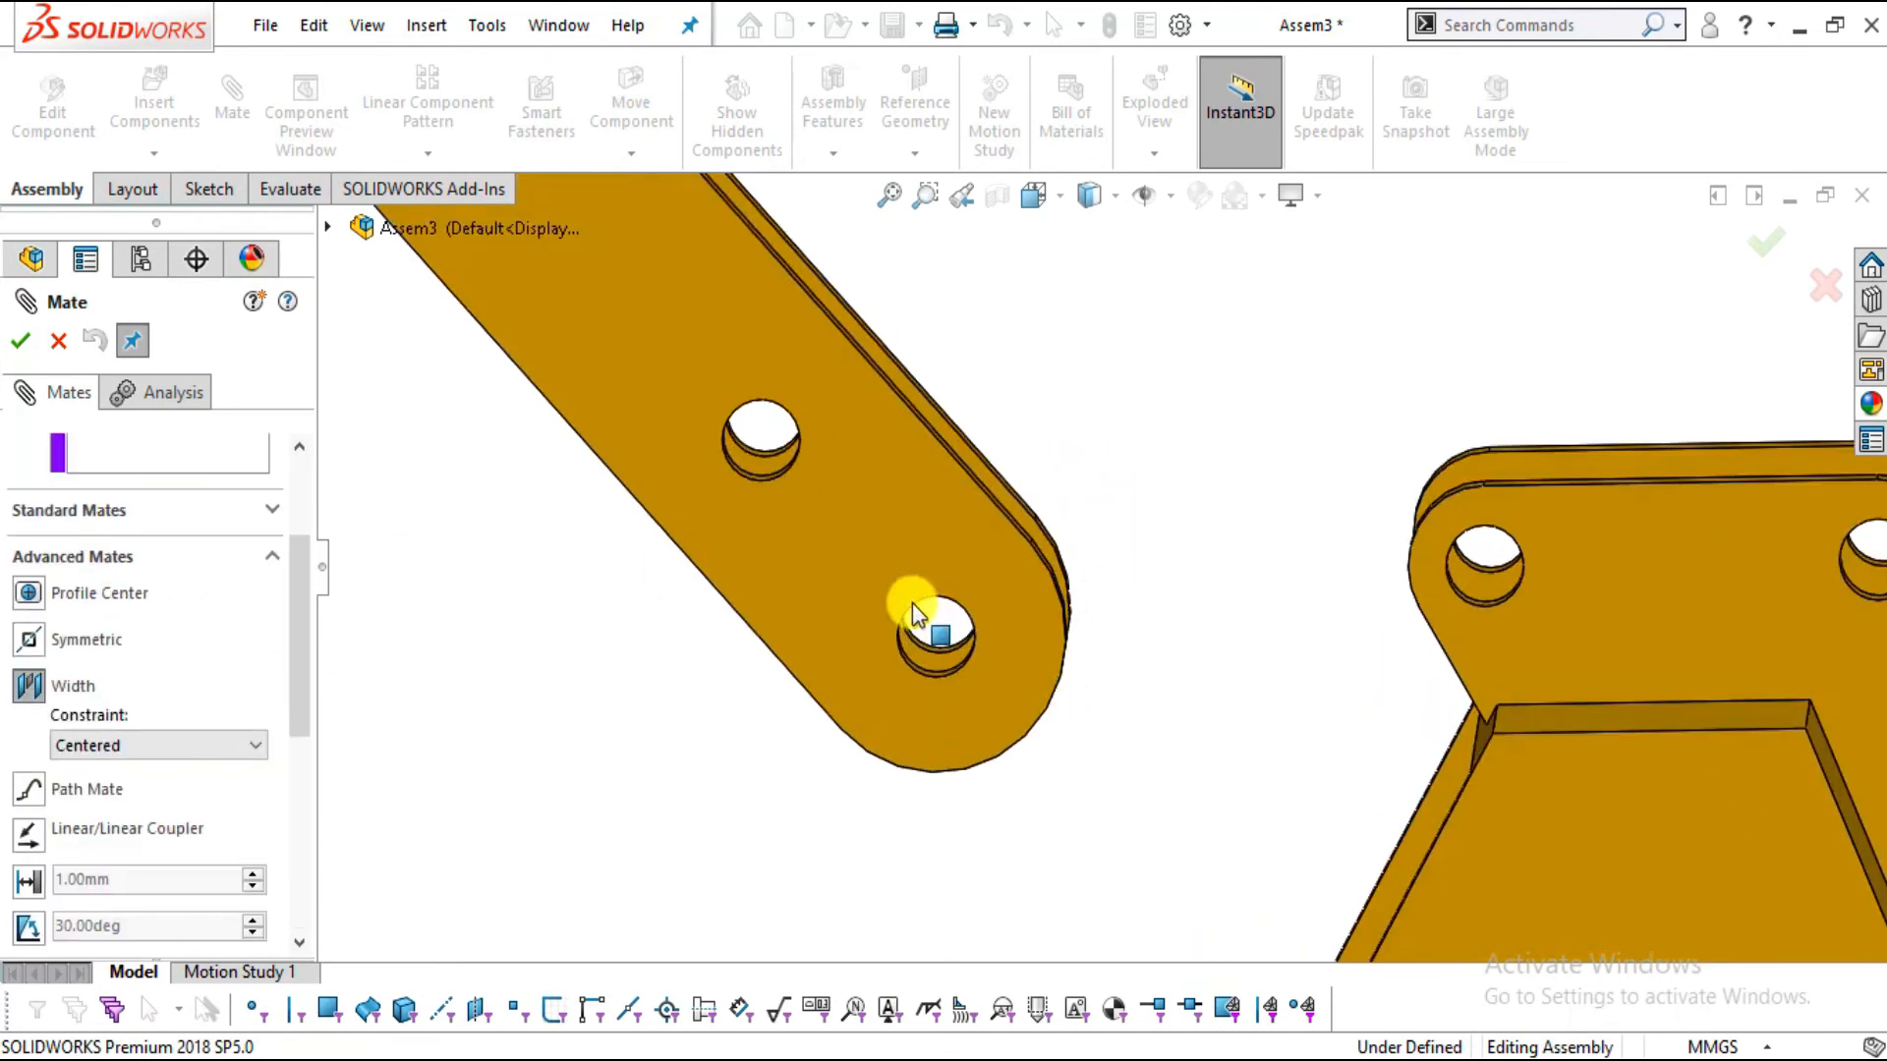
click(1624, 576)
scroll(1494, 623, up, 4)
middle_drag(1471, 712, 1572, 545)
click(1488, 556)
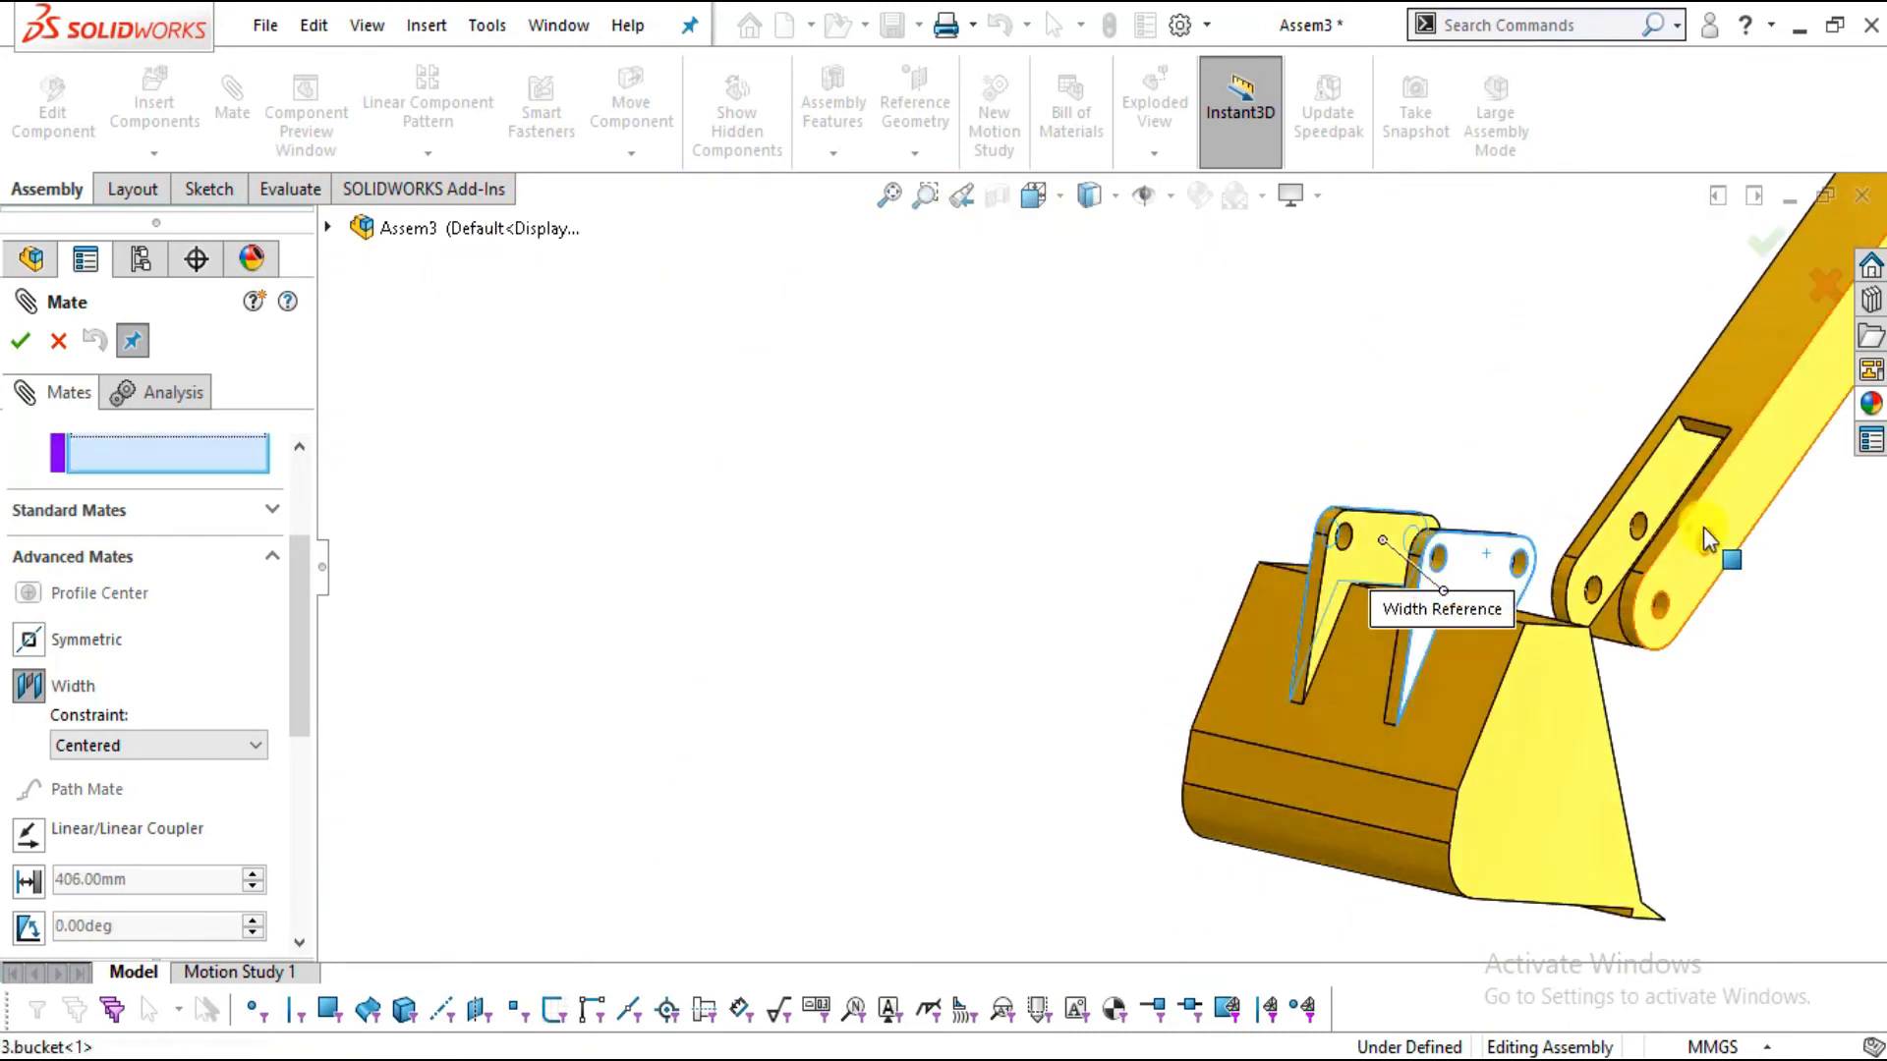
click(1588, 531)
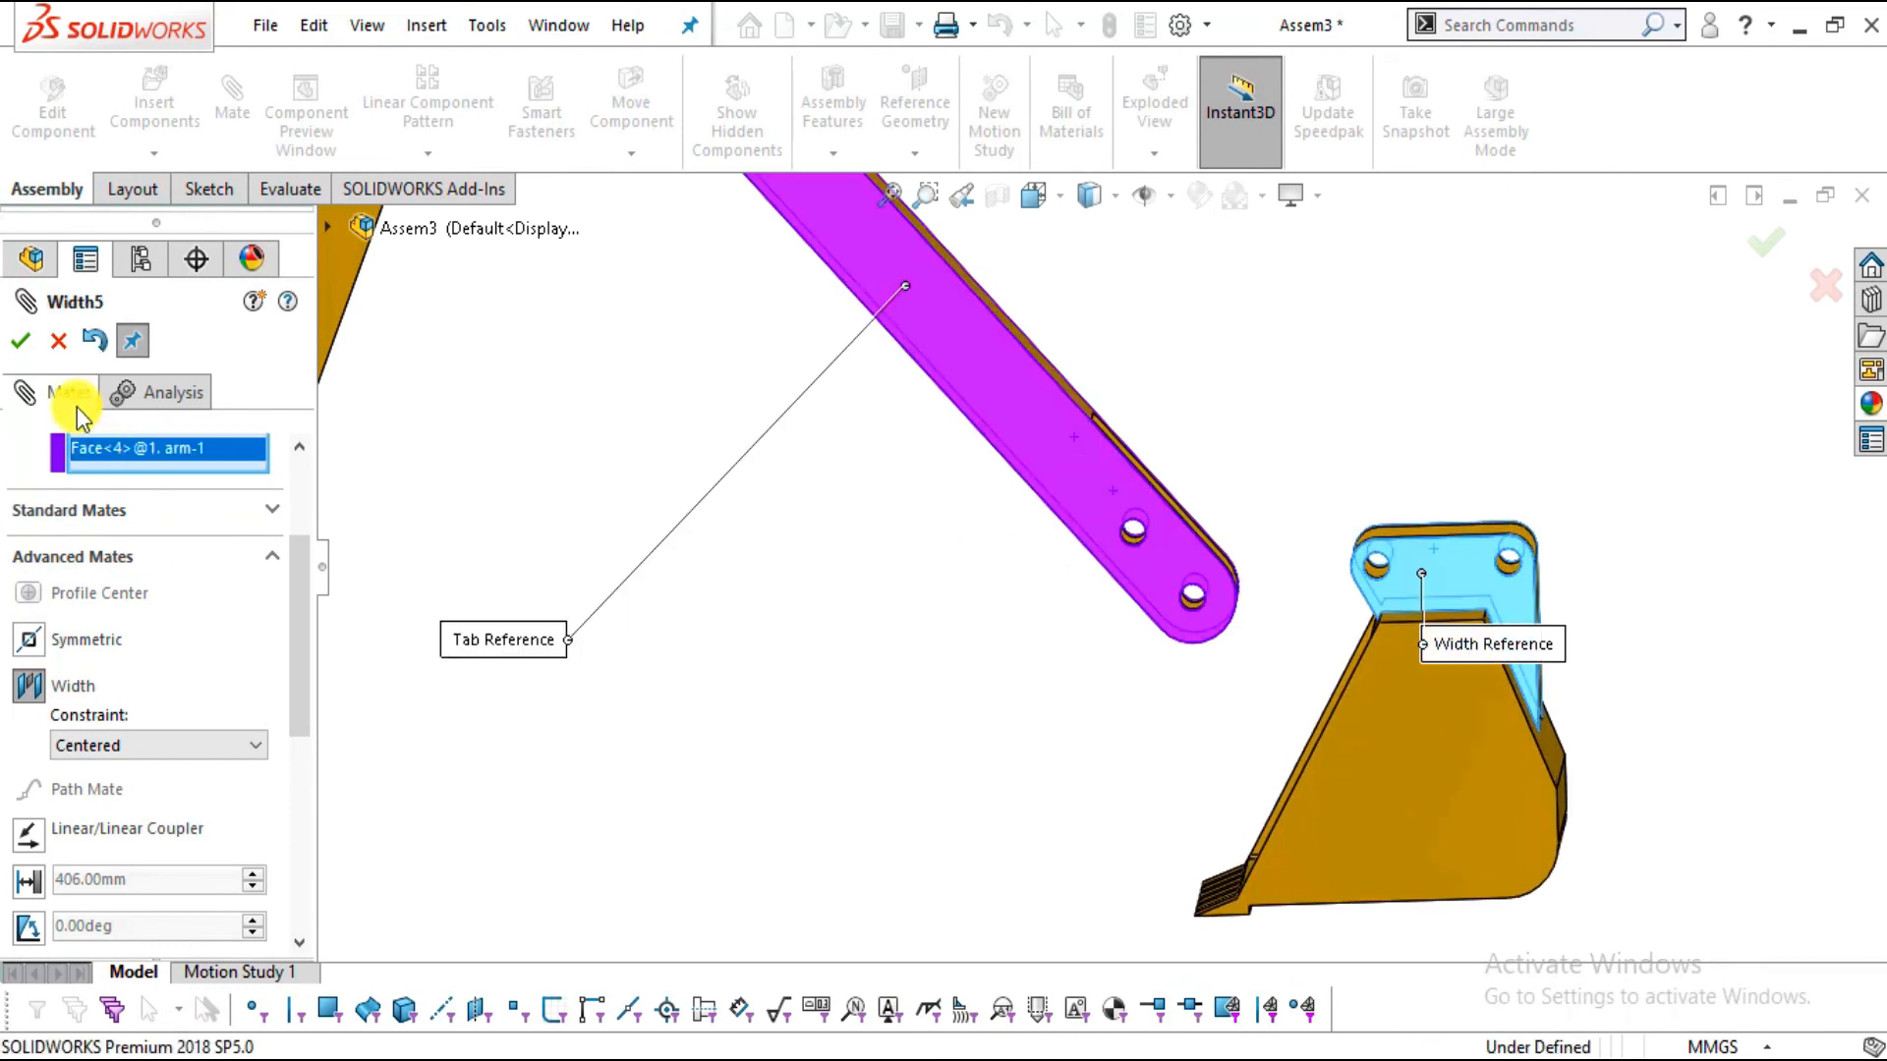
click(21, 342)
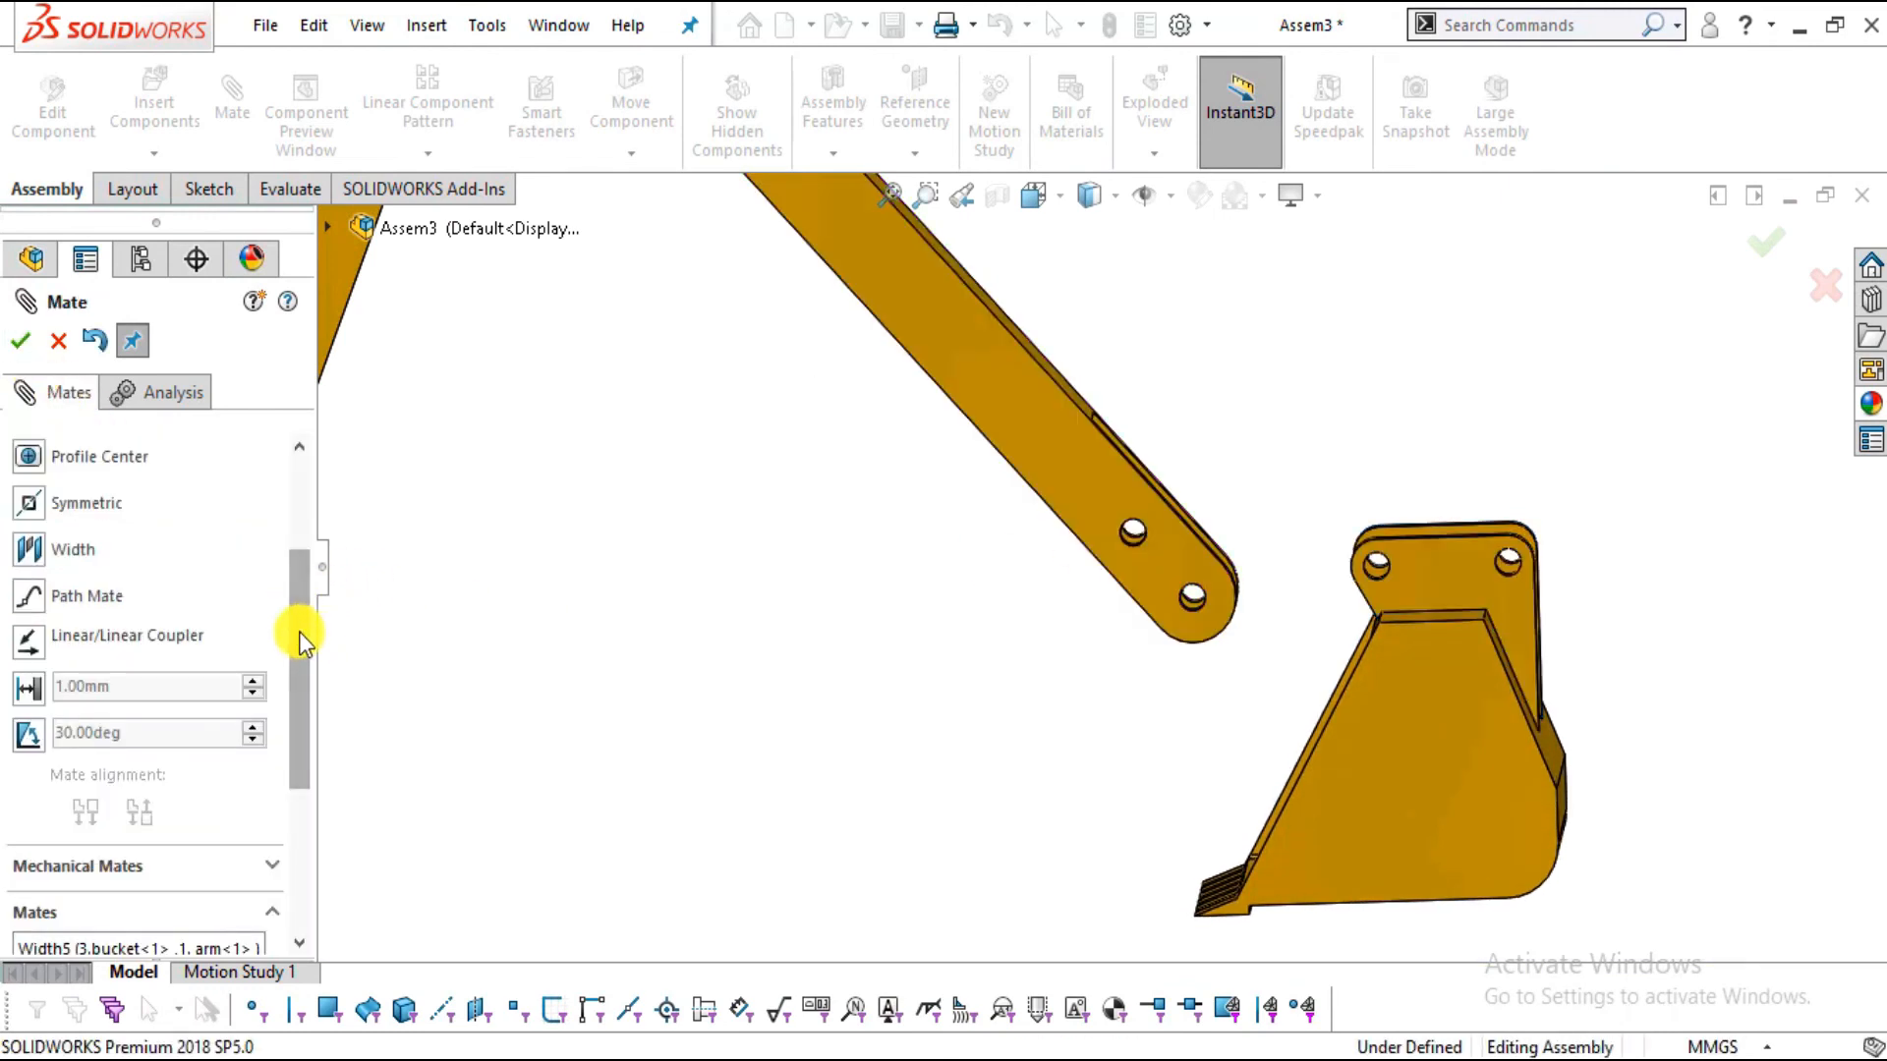
Add a Concentric mate between the arm's end hole and the hole in the bucket's lug nearest the arm
drag(301, 633, 306, 521)
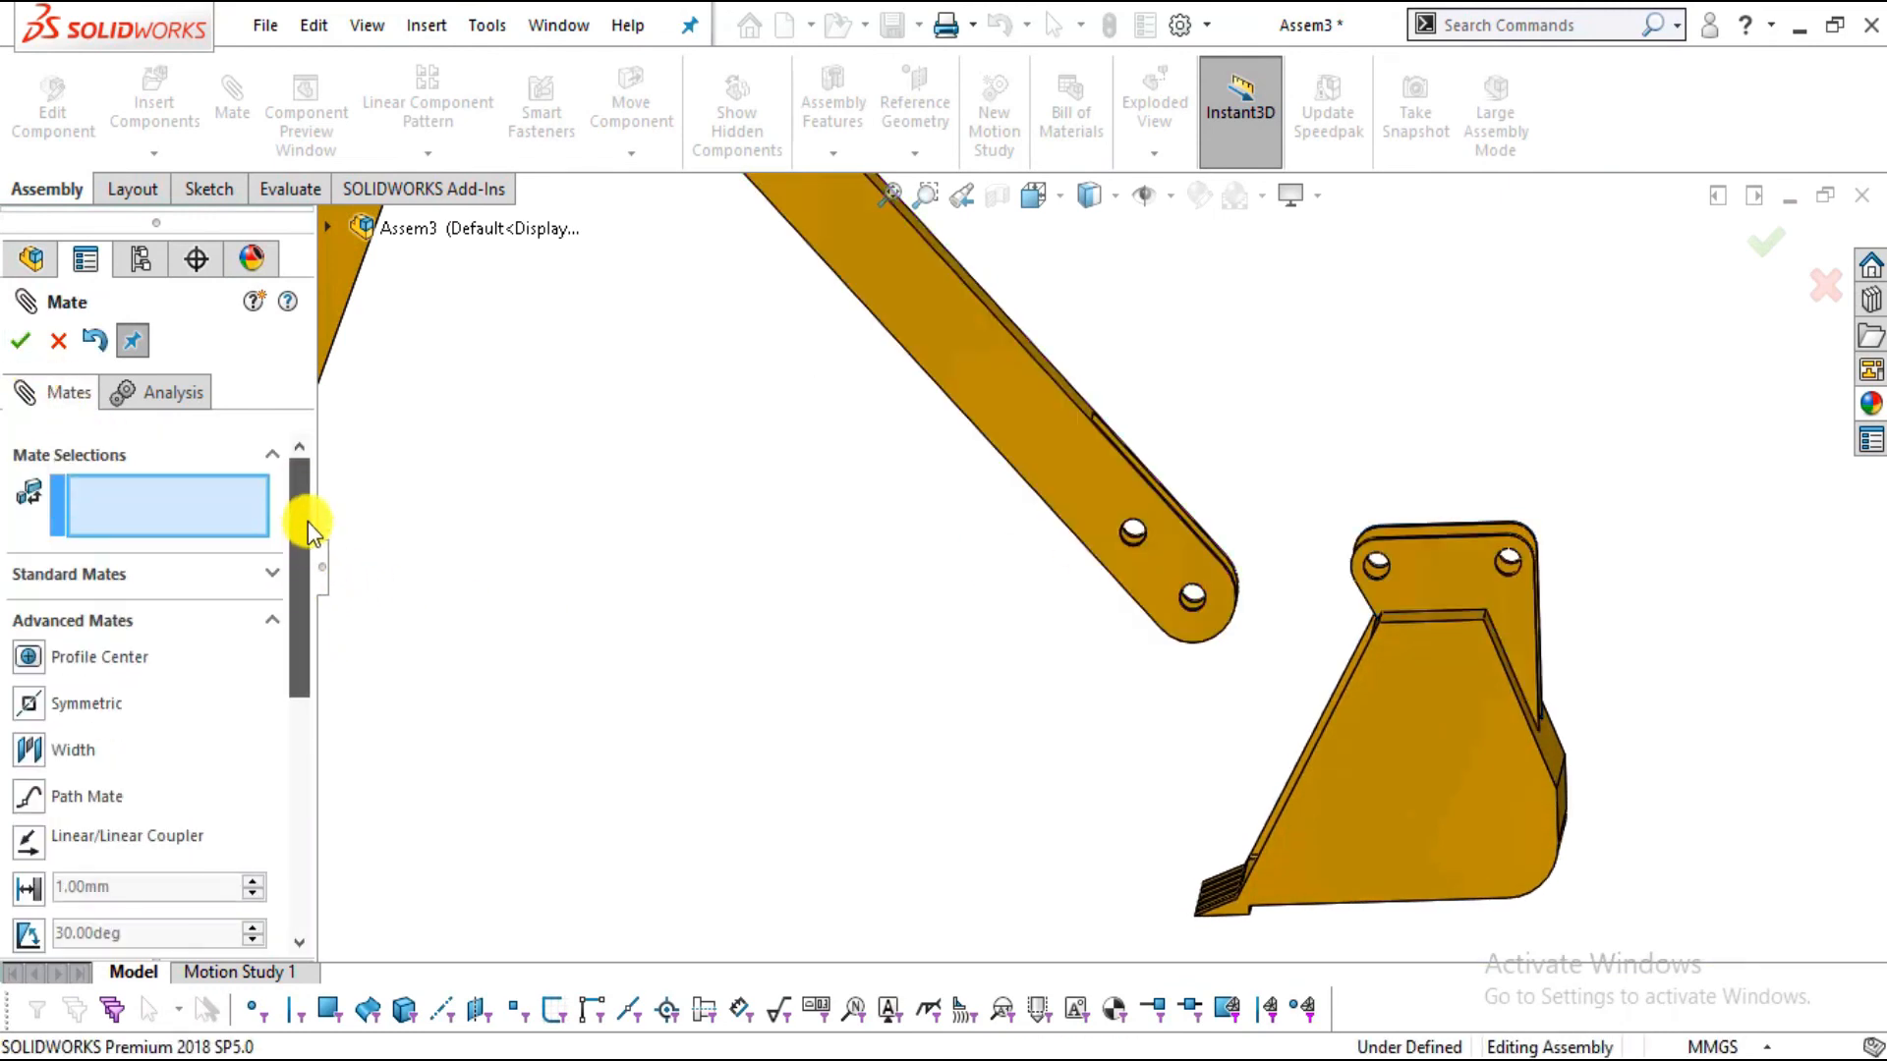
click(271, 581)
drag(291, 634, 297, 599)
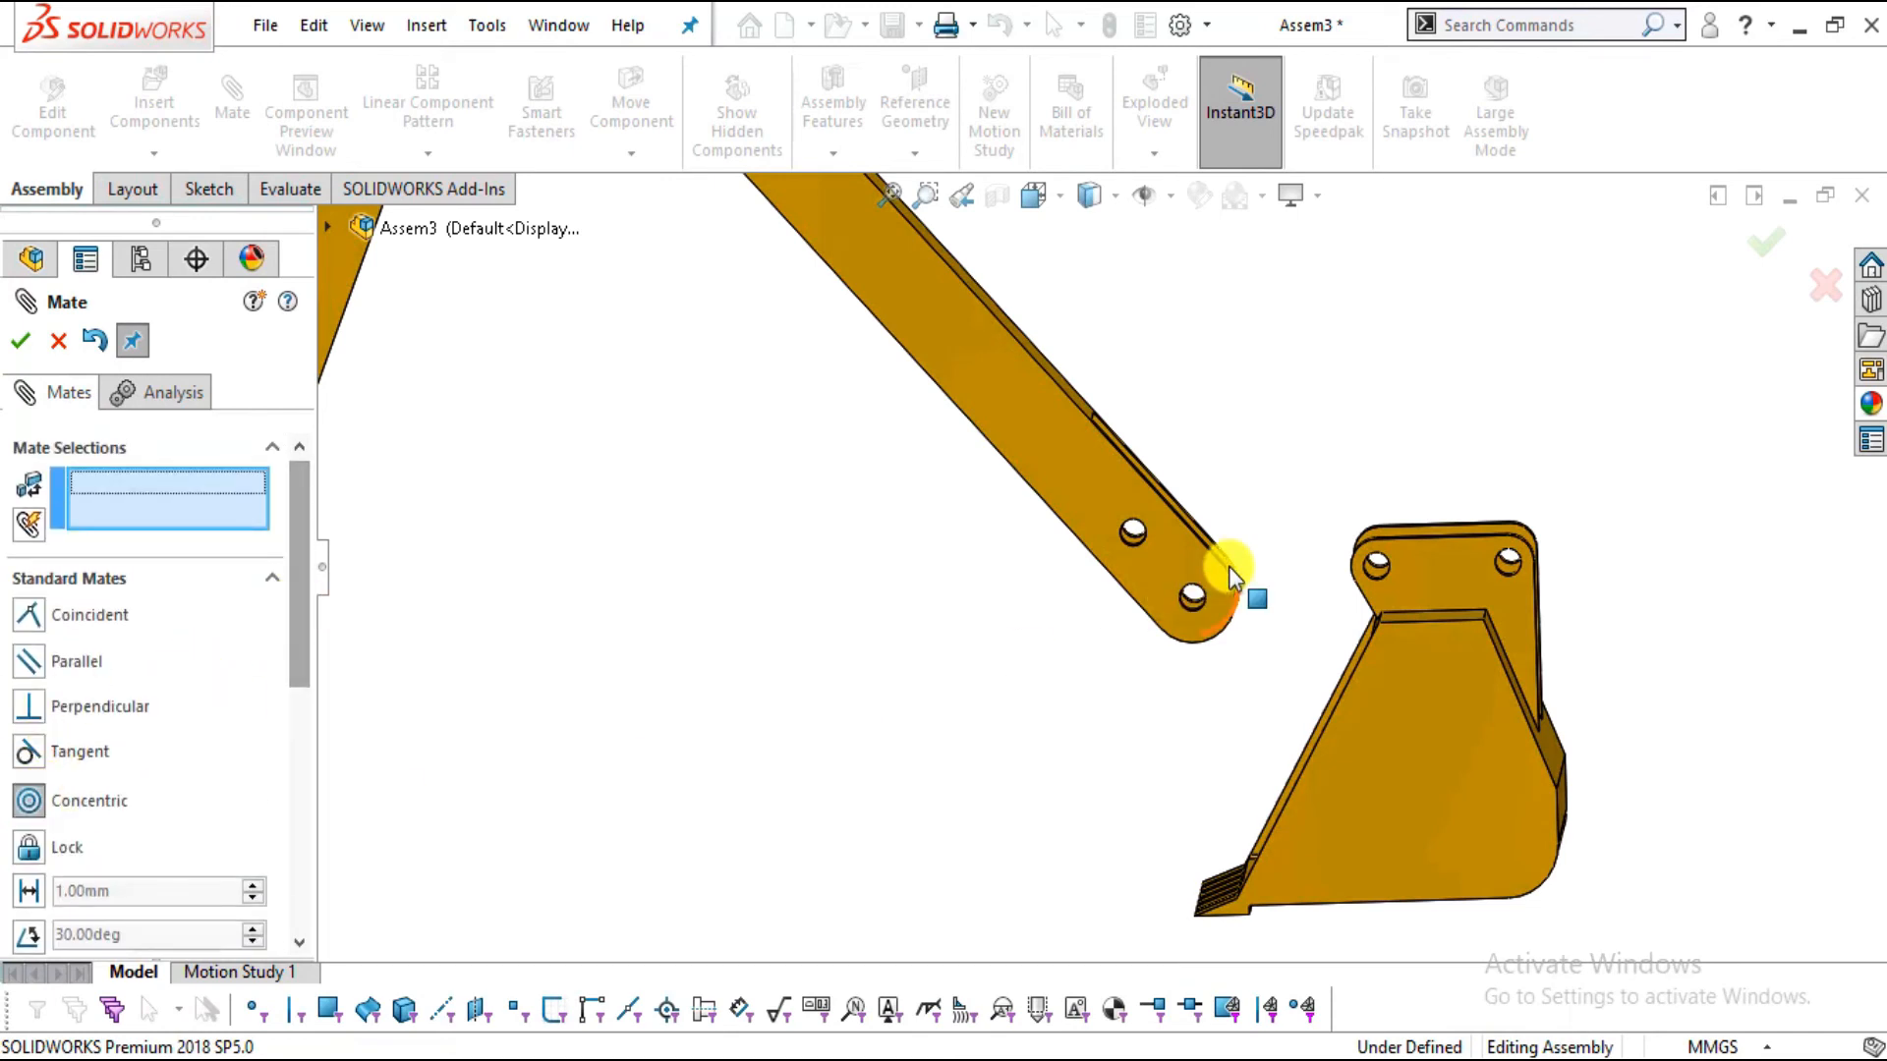
scroll(1266, 566, down, 8)
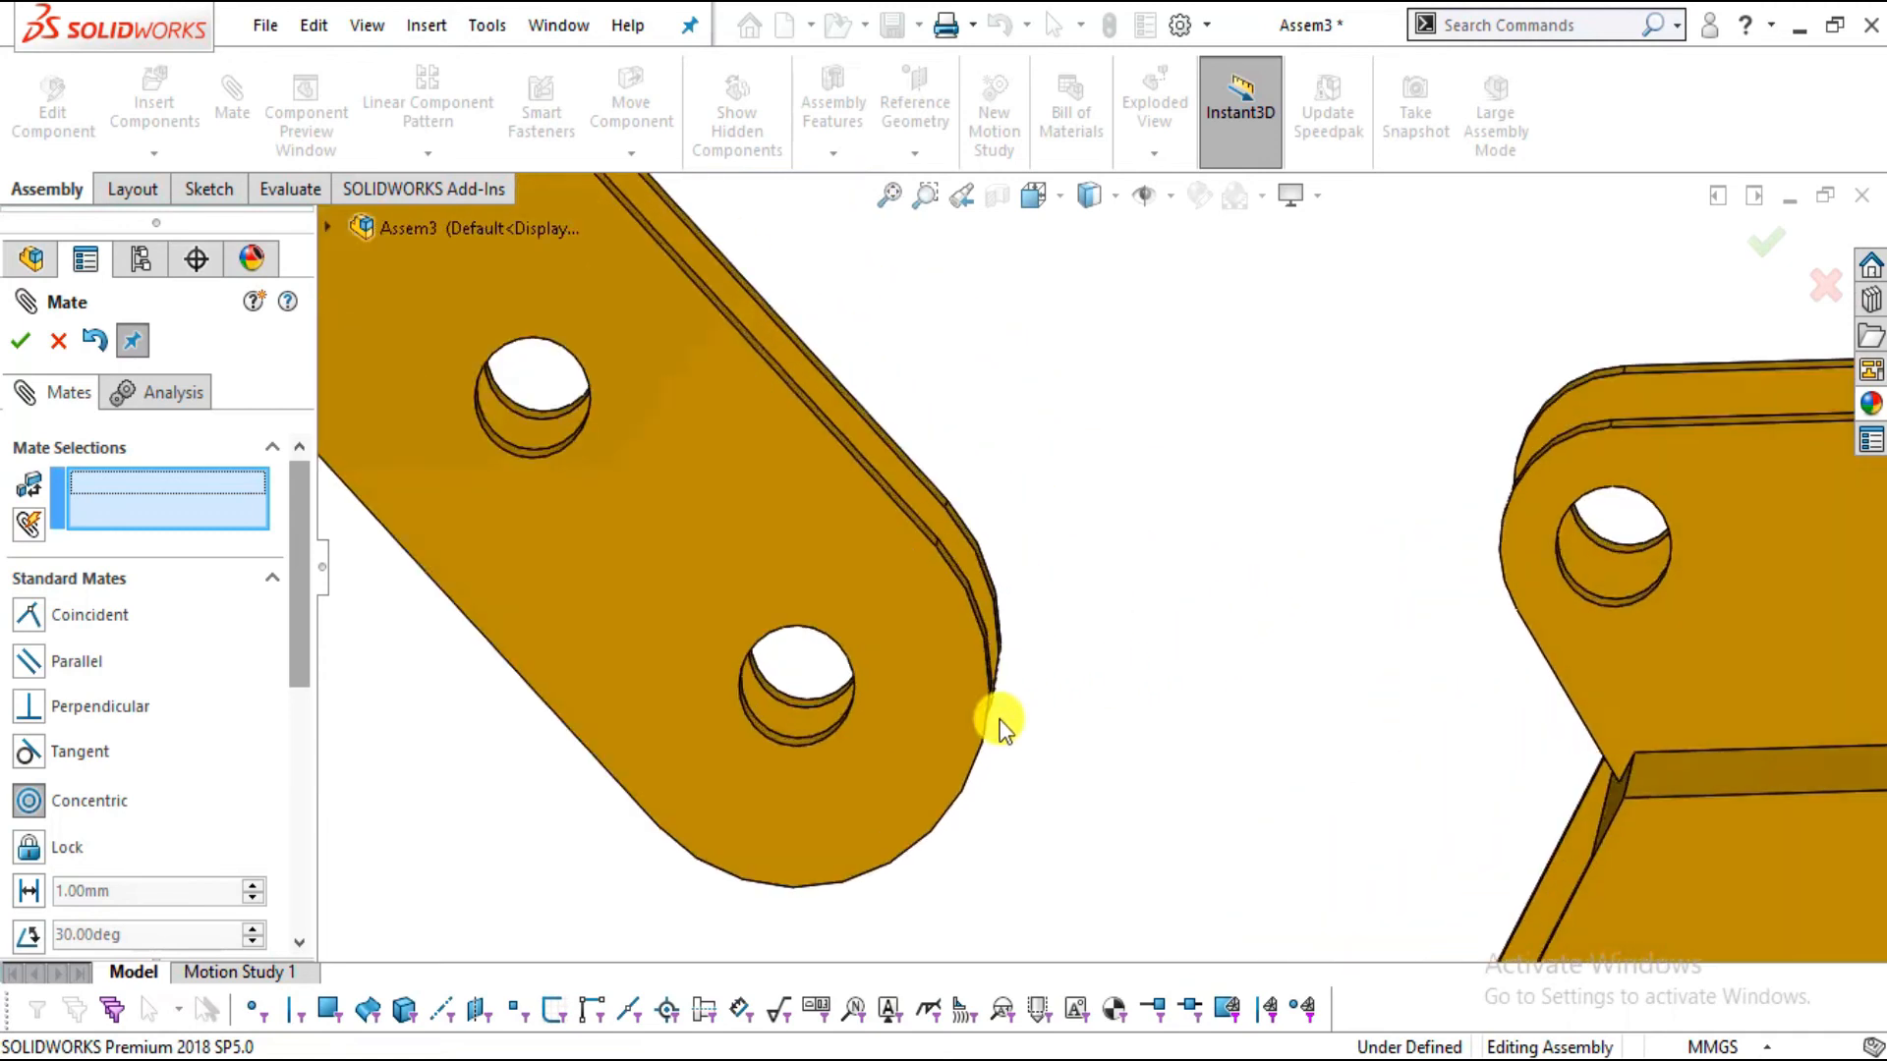
scroll(823, 702, down, 6)
click(854, 693)
scroll(855, 693, up, 8)
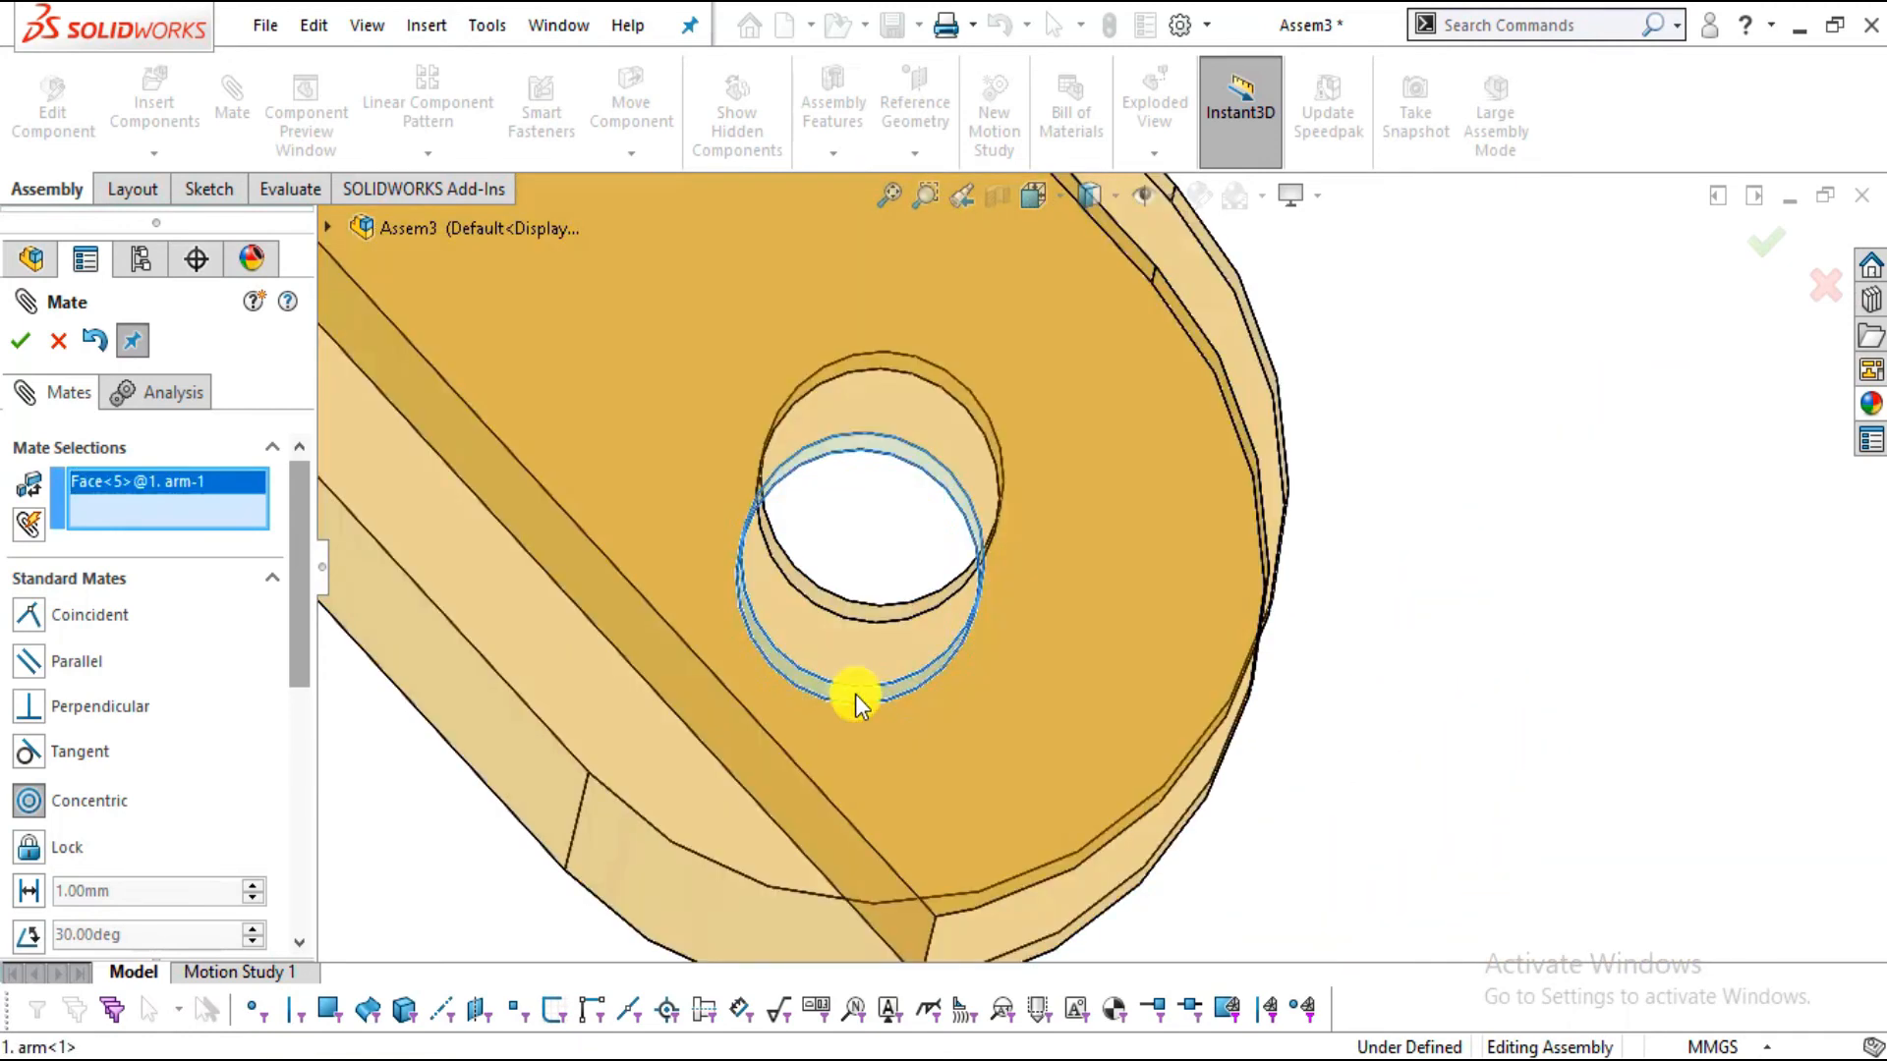
scroll(1441, 469, down, 3)
scroll(1130, 619, down, 3)
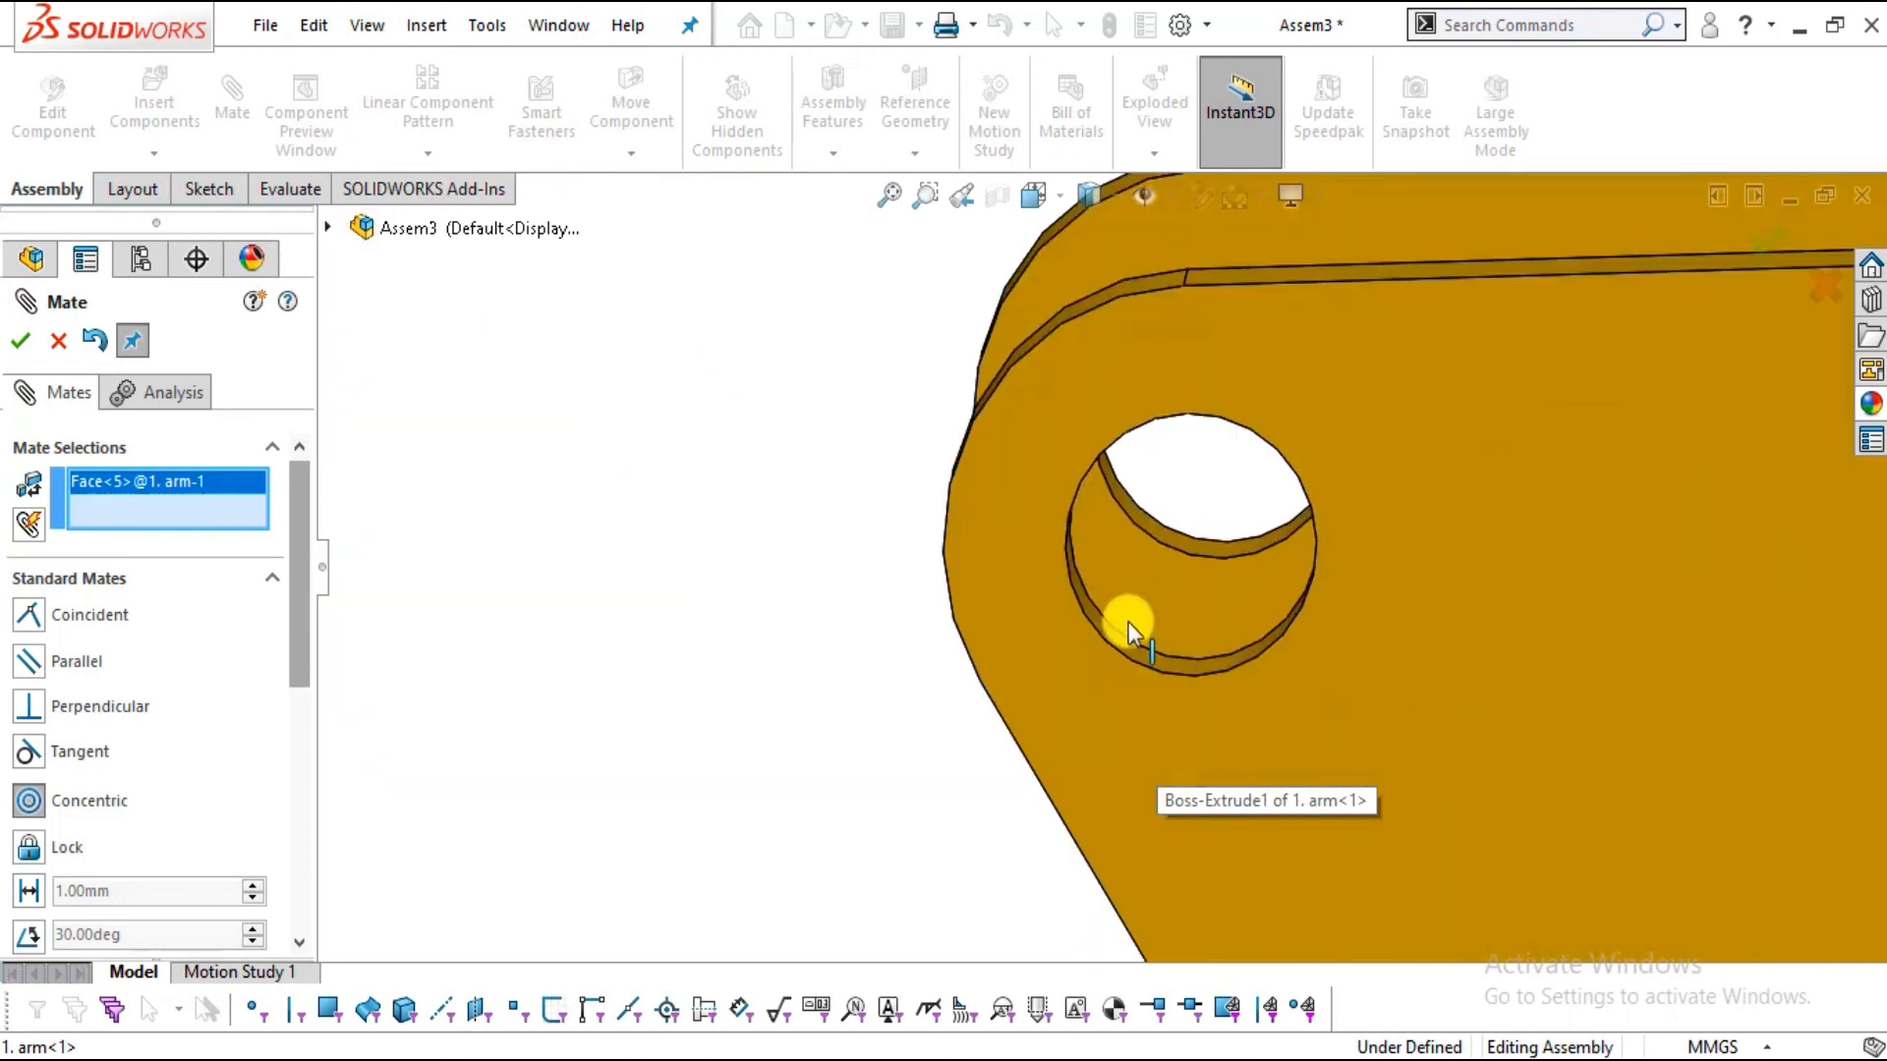
scroll(1130, 652, down, 3)
click(1218, 670)
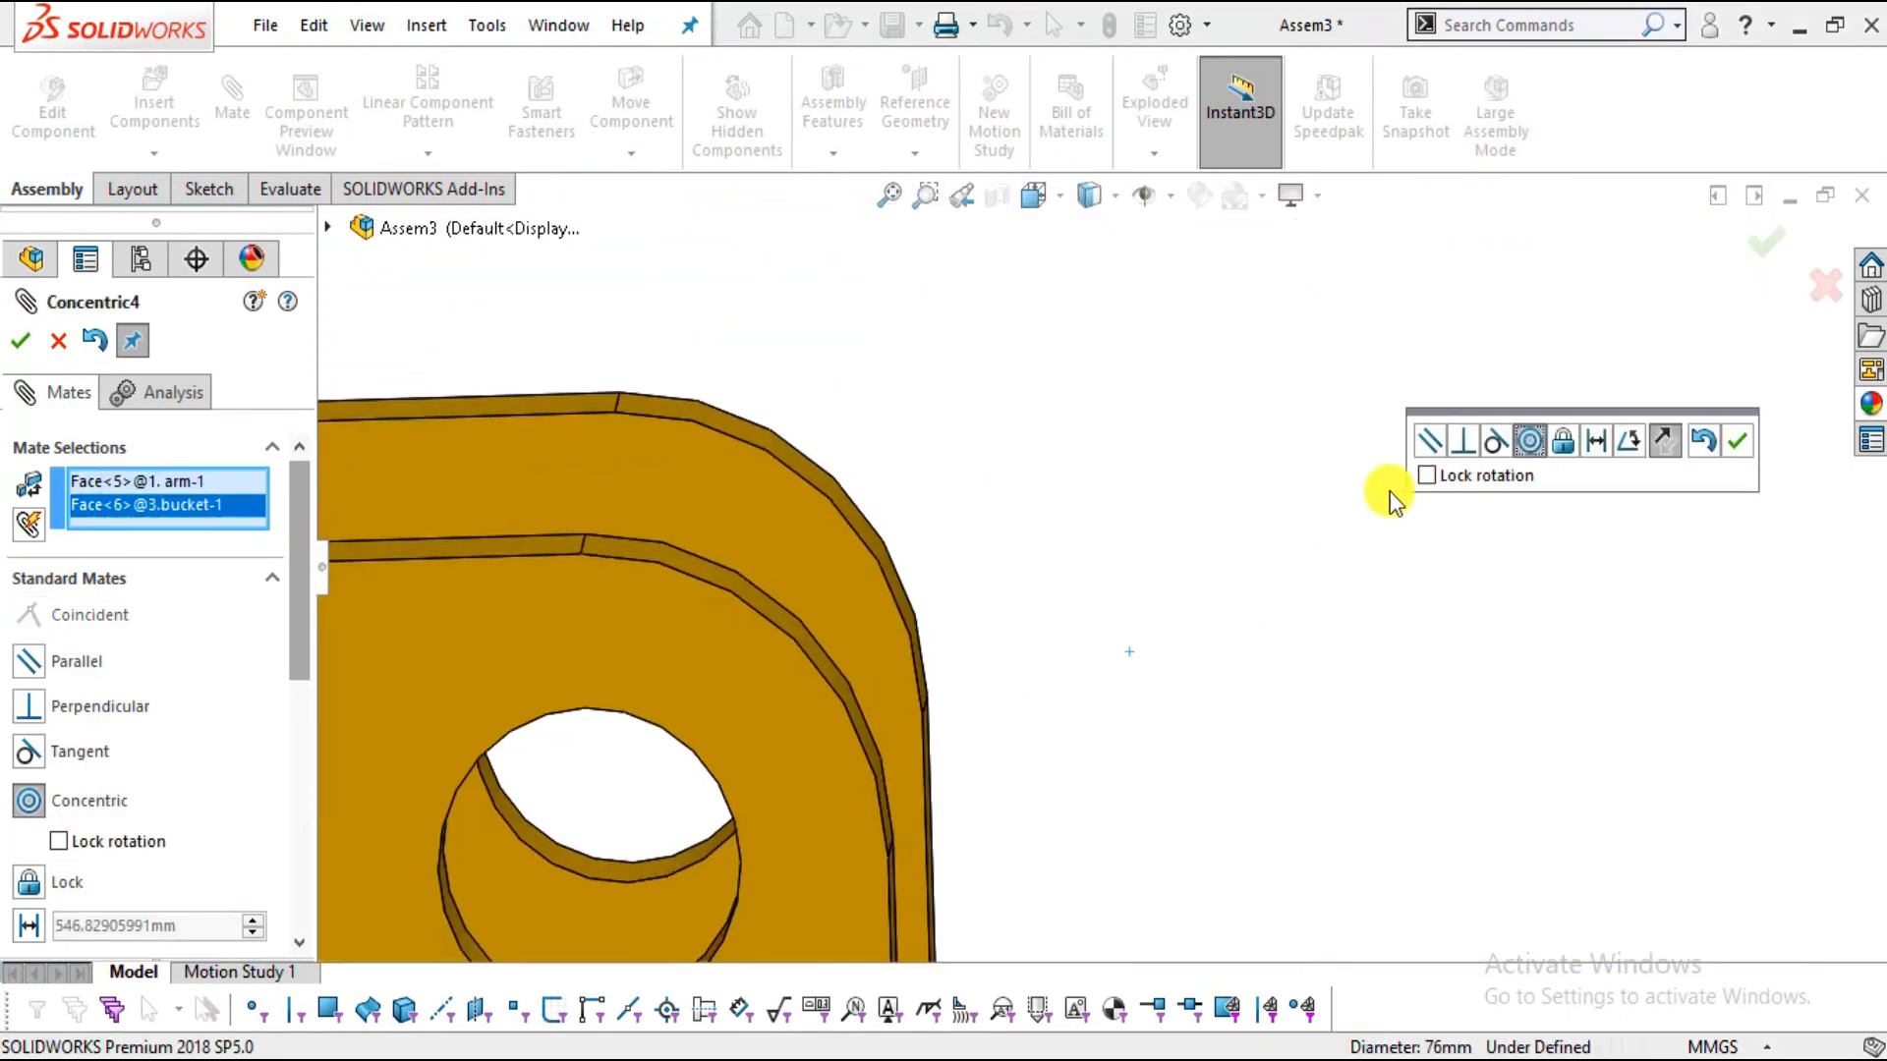
scroll(1124, 602, up, 5)
middle_drag(906, 594, 904, 678)
click(23, 342)
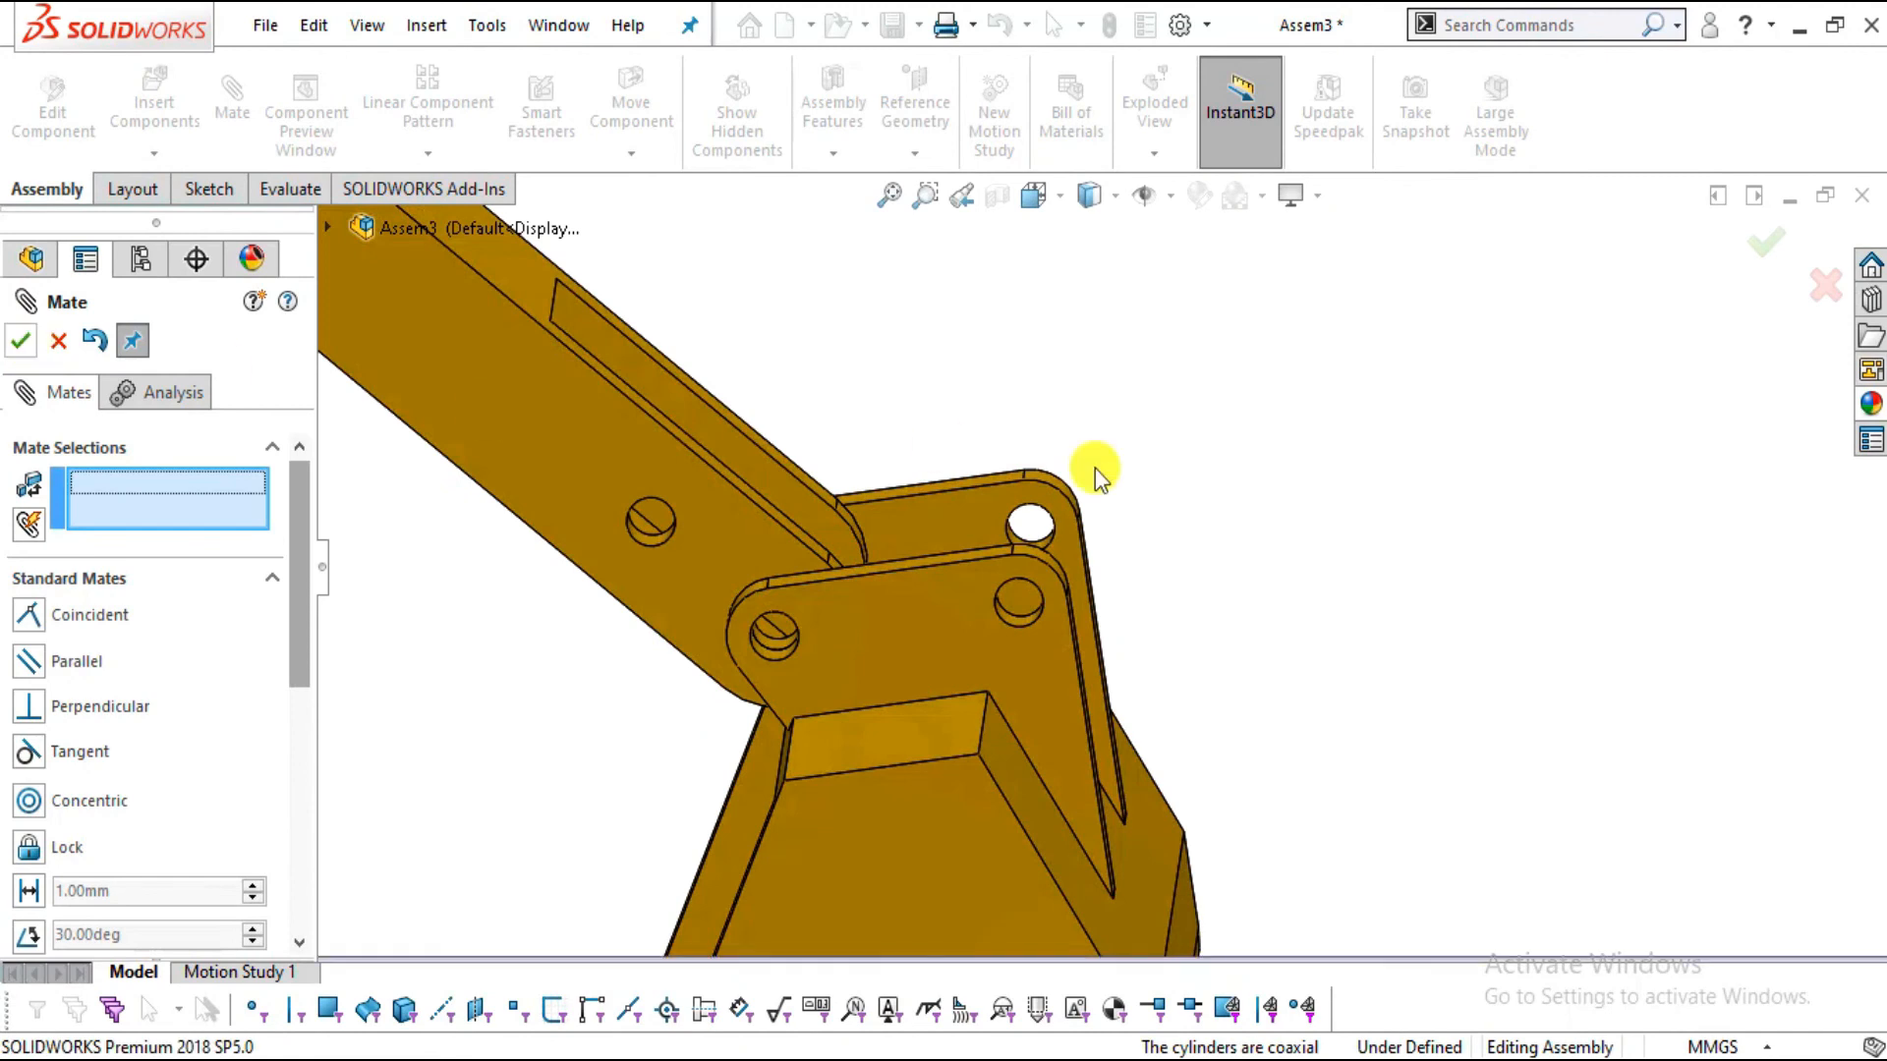
Swing the bucket and arm inward toward the feather to test the joint, and finish mating
scroll(1081, 491, up, 3)
scroll(1067, 644, down, 3)
scroll(1067, 645, up, 4)
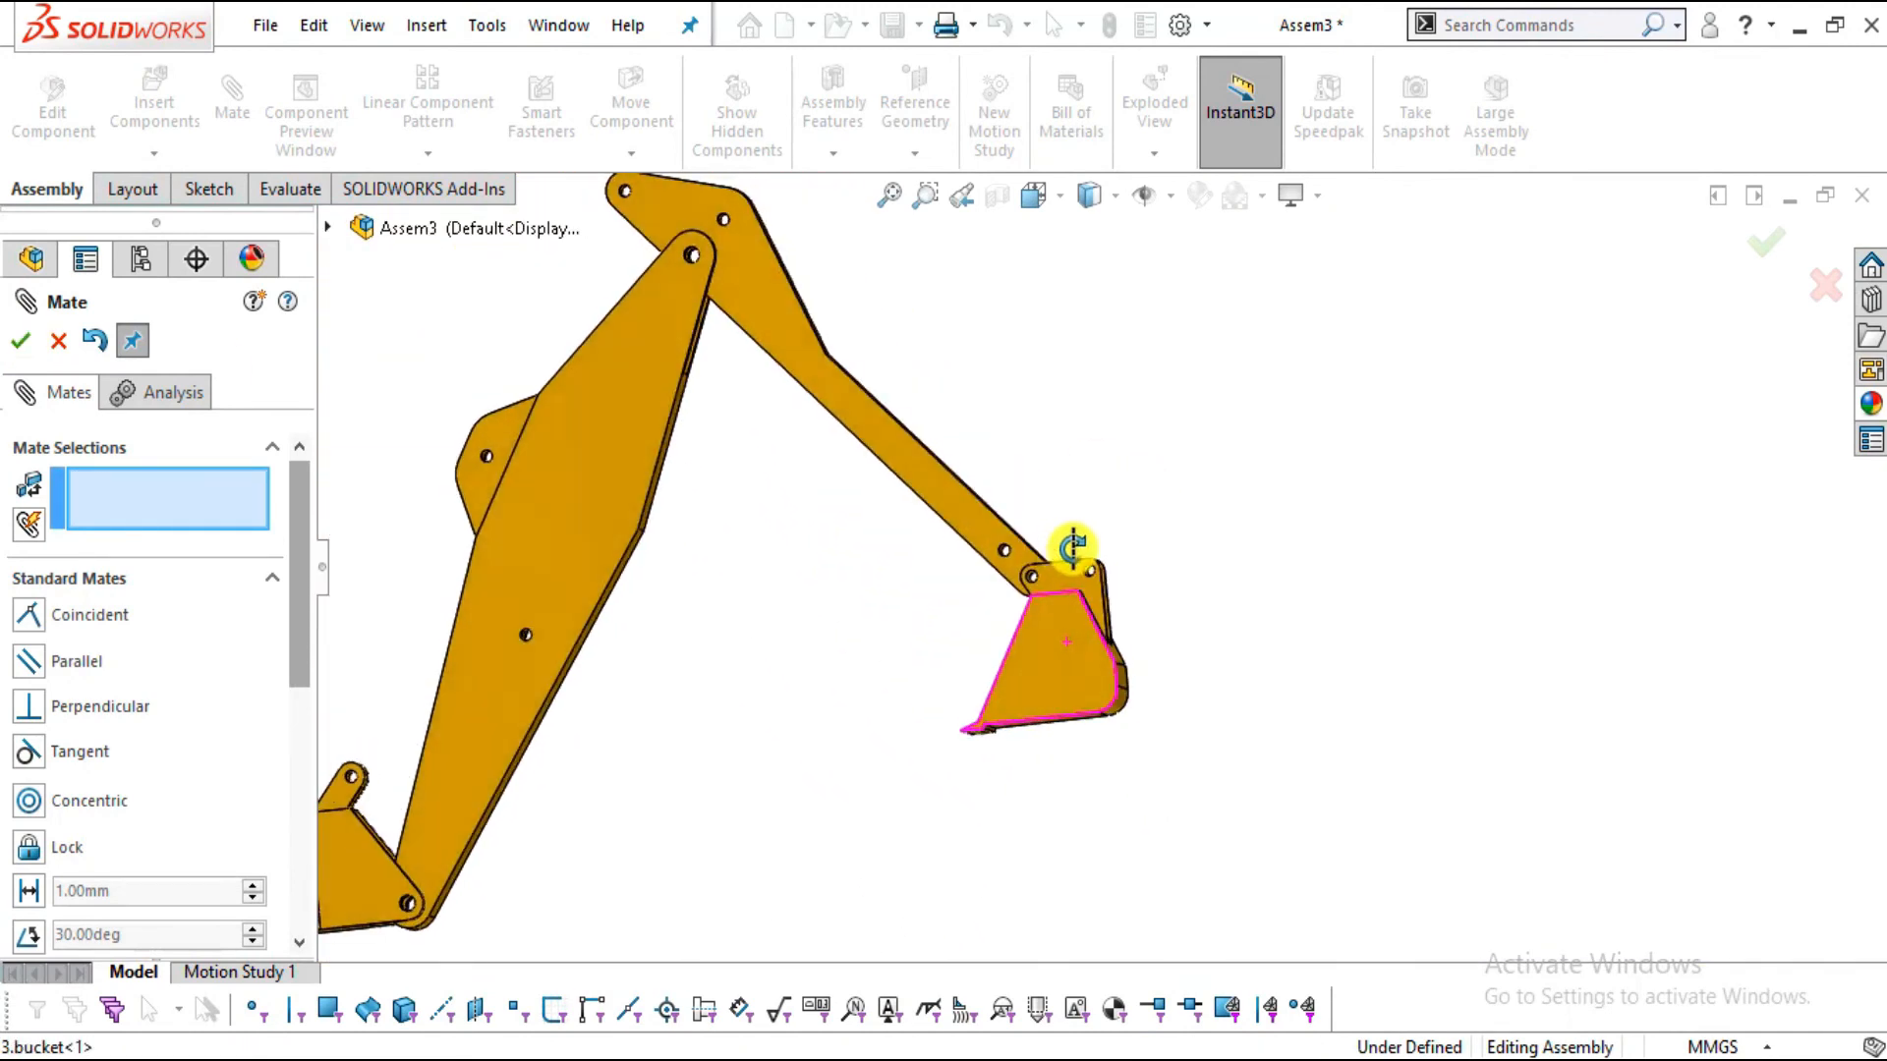
drag(1032, 661, 932, 757)
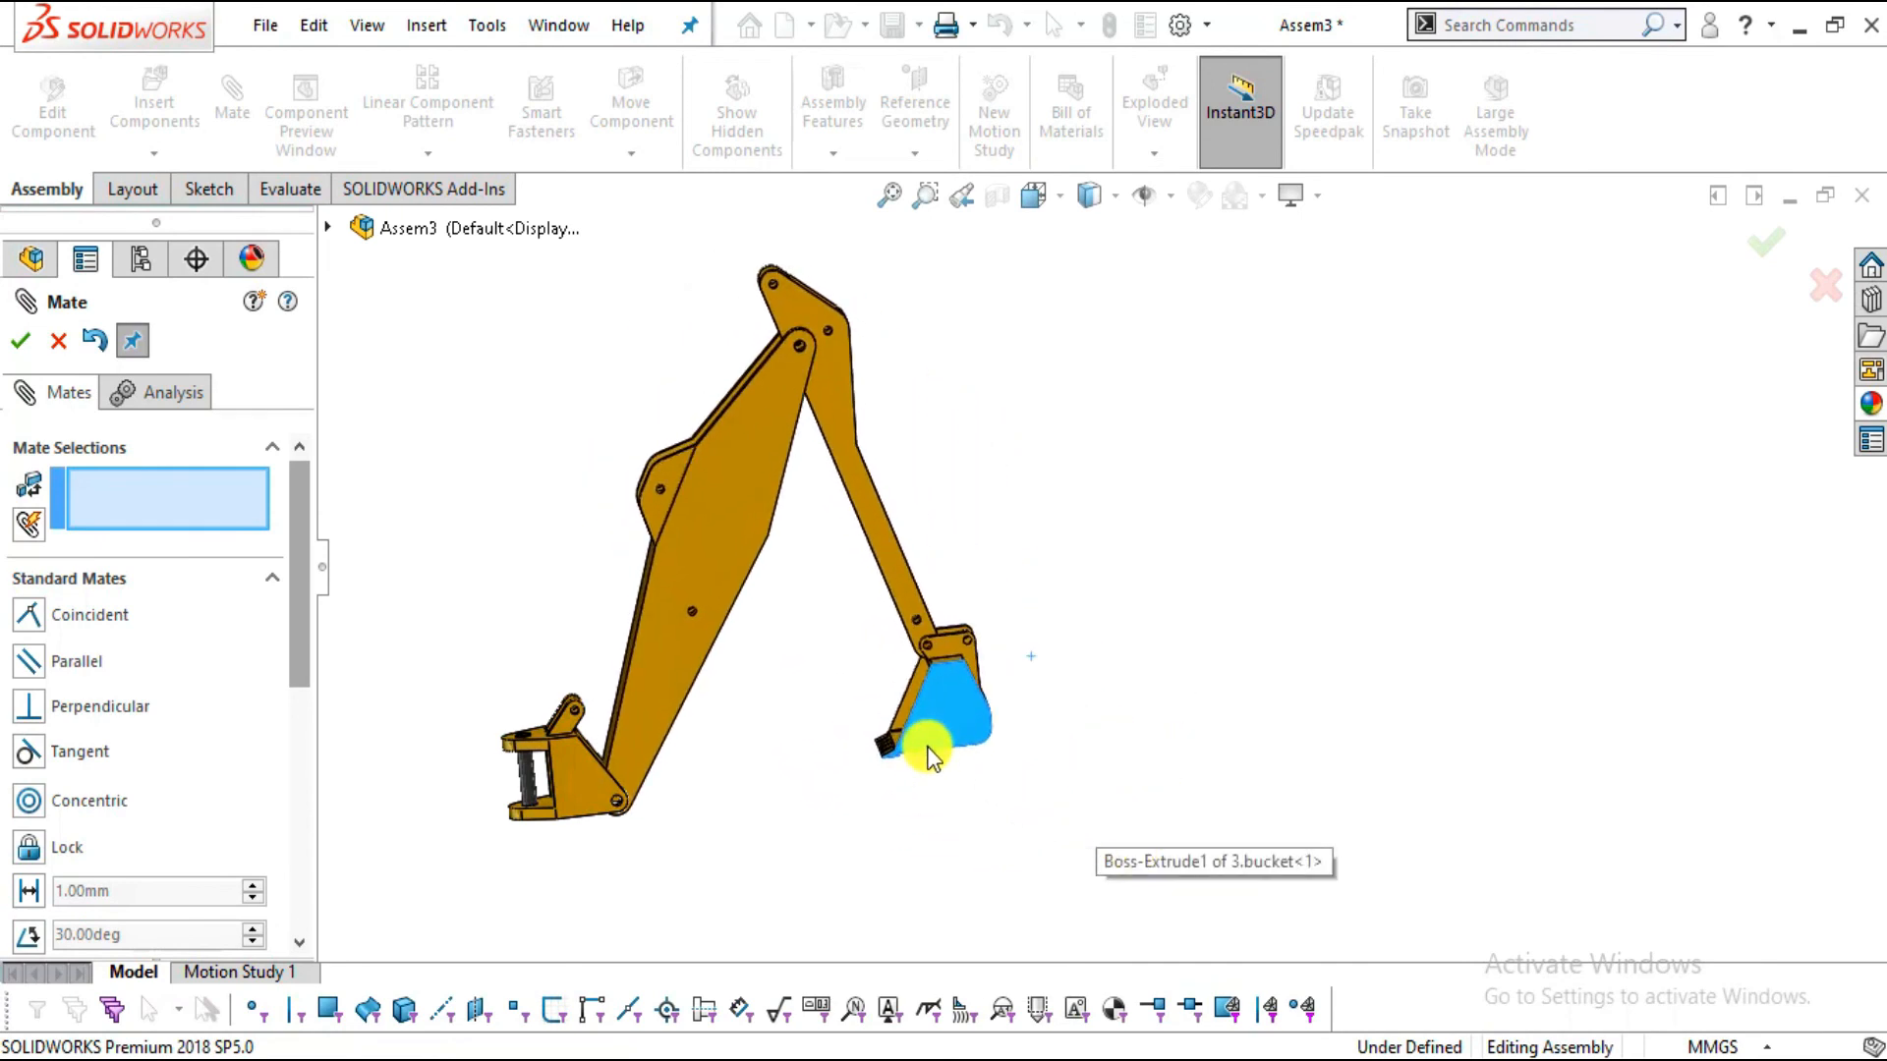
click(57, 341)
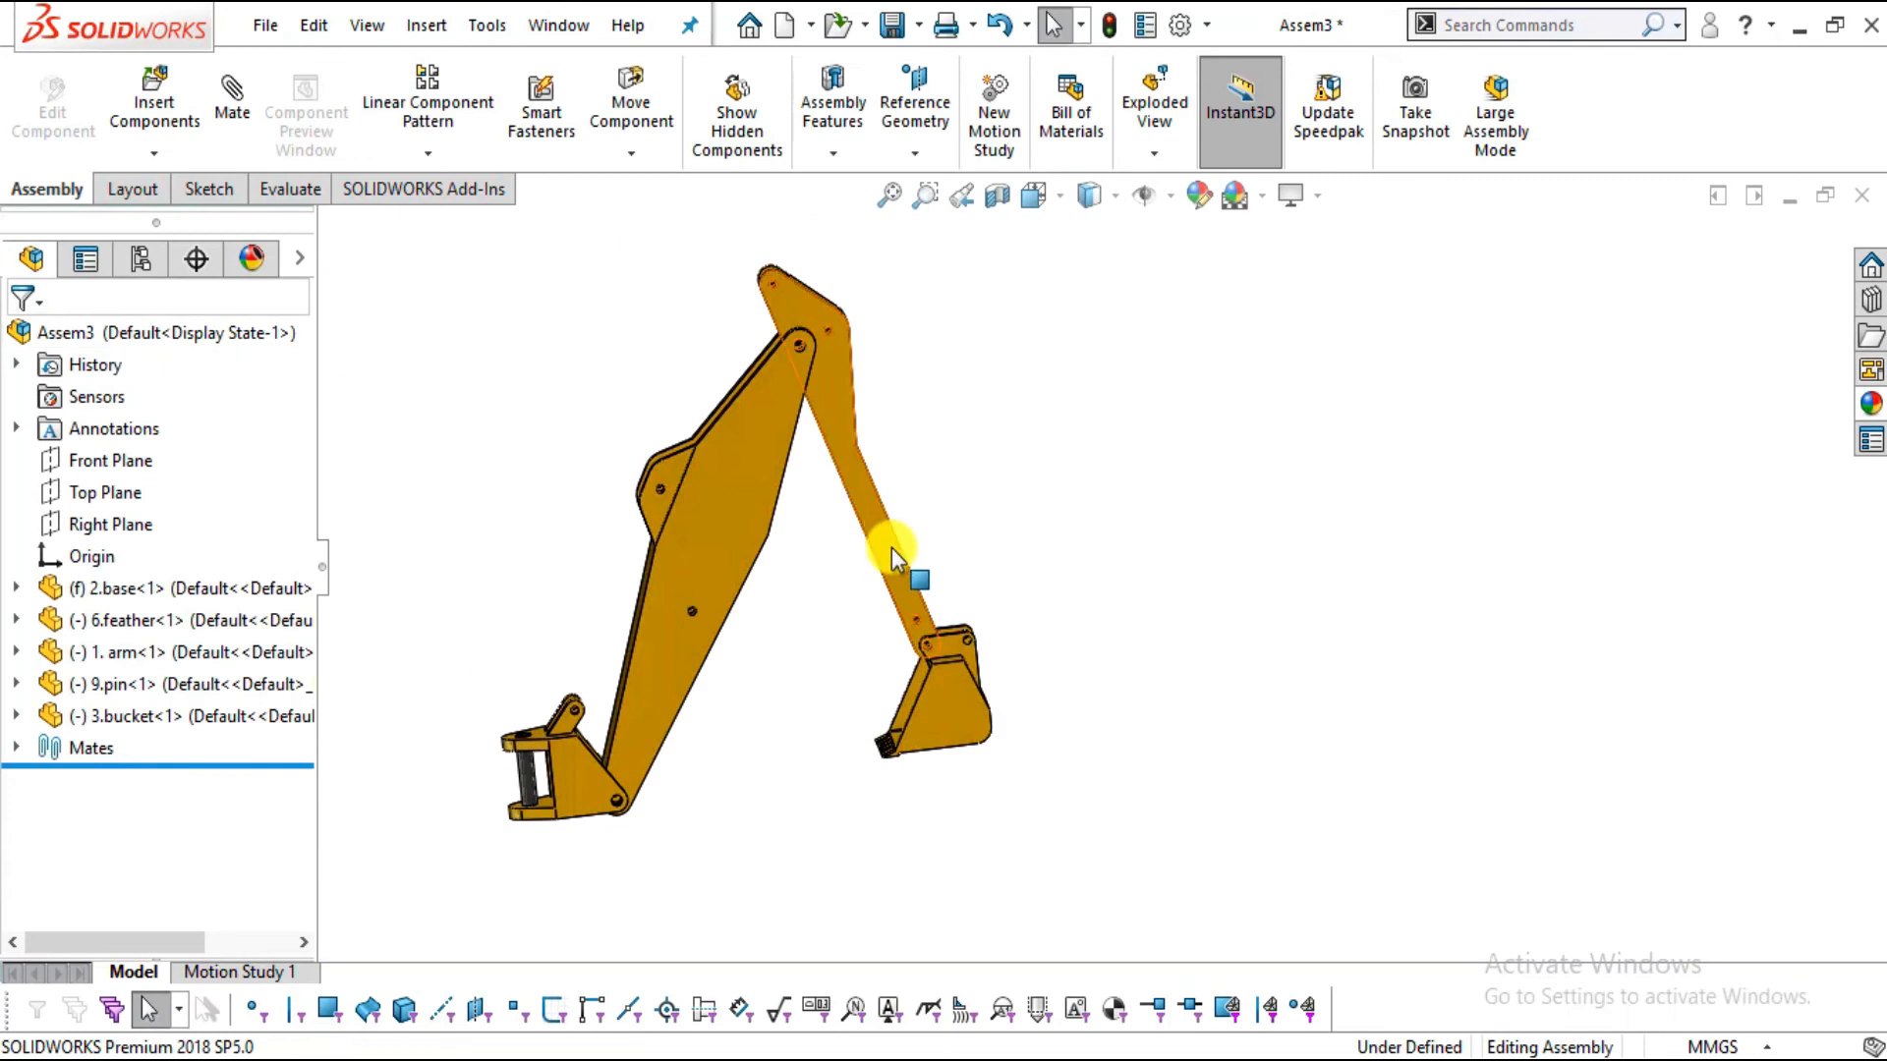
Insert the 5.stablizer part into the assembly and place it in empty space beside the bucket's lugs
scroll(890, 545, down, 3)
middle_drag(863, 447, 880, 535)
scroll(880, 535, up, 3)
click(148, 108)
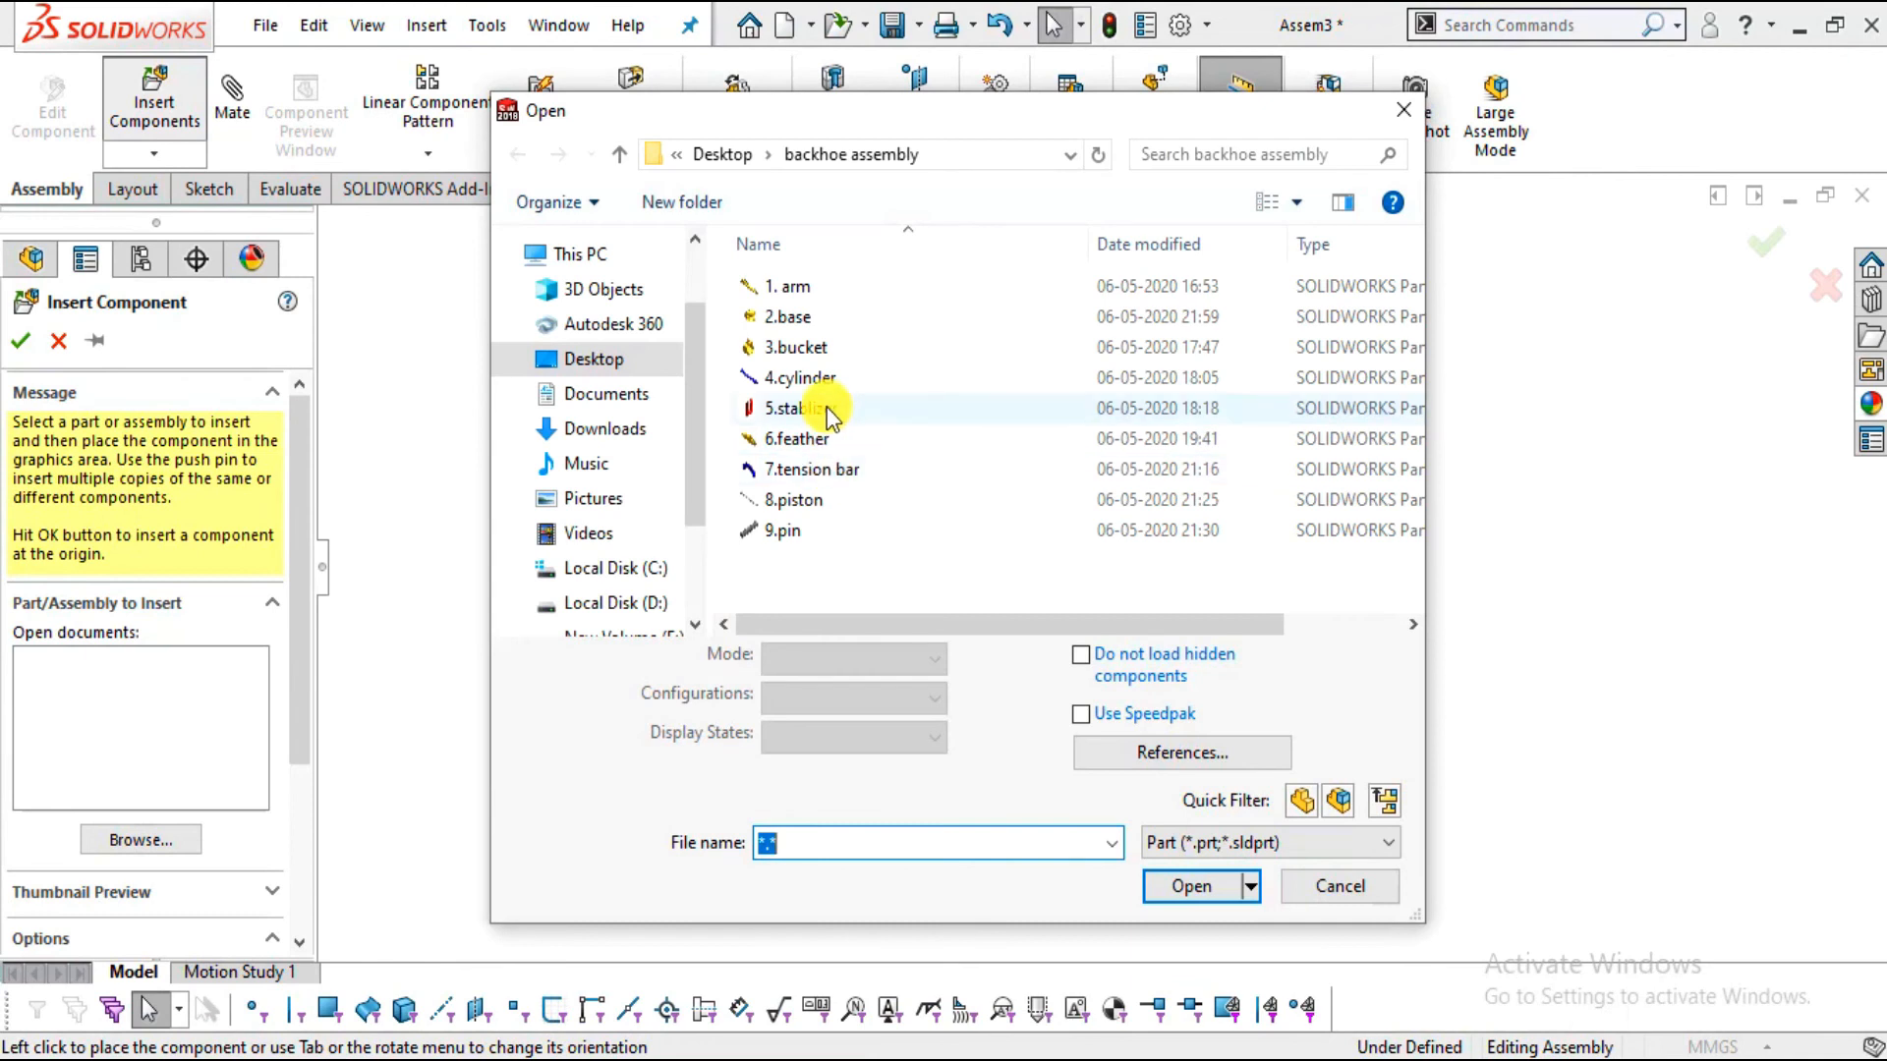
double_click(796, 408)
scroll(1081, 653, down, 5)
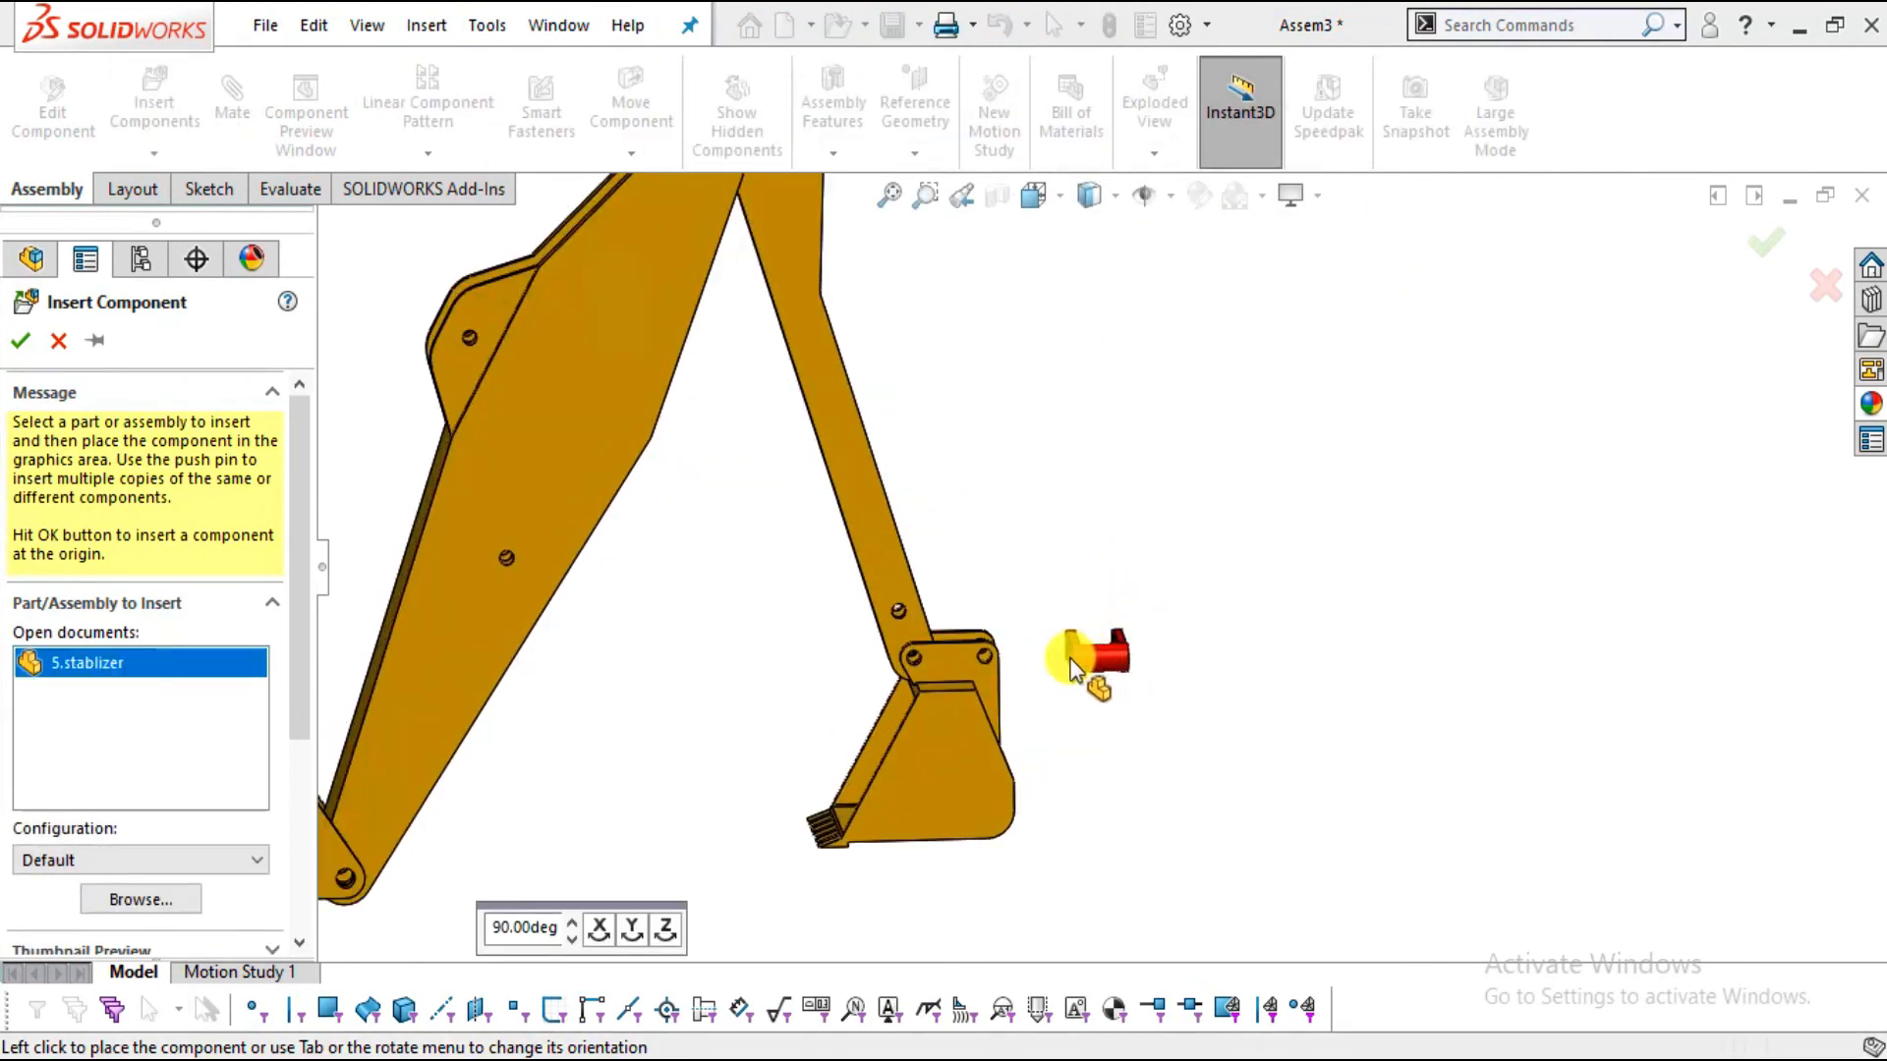
scroll(1099, 508, down, 5)
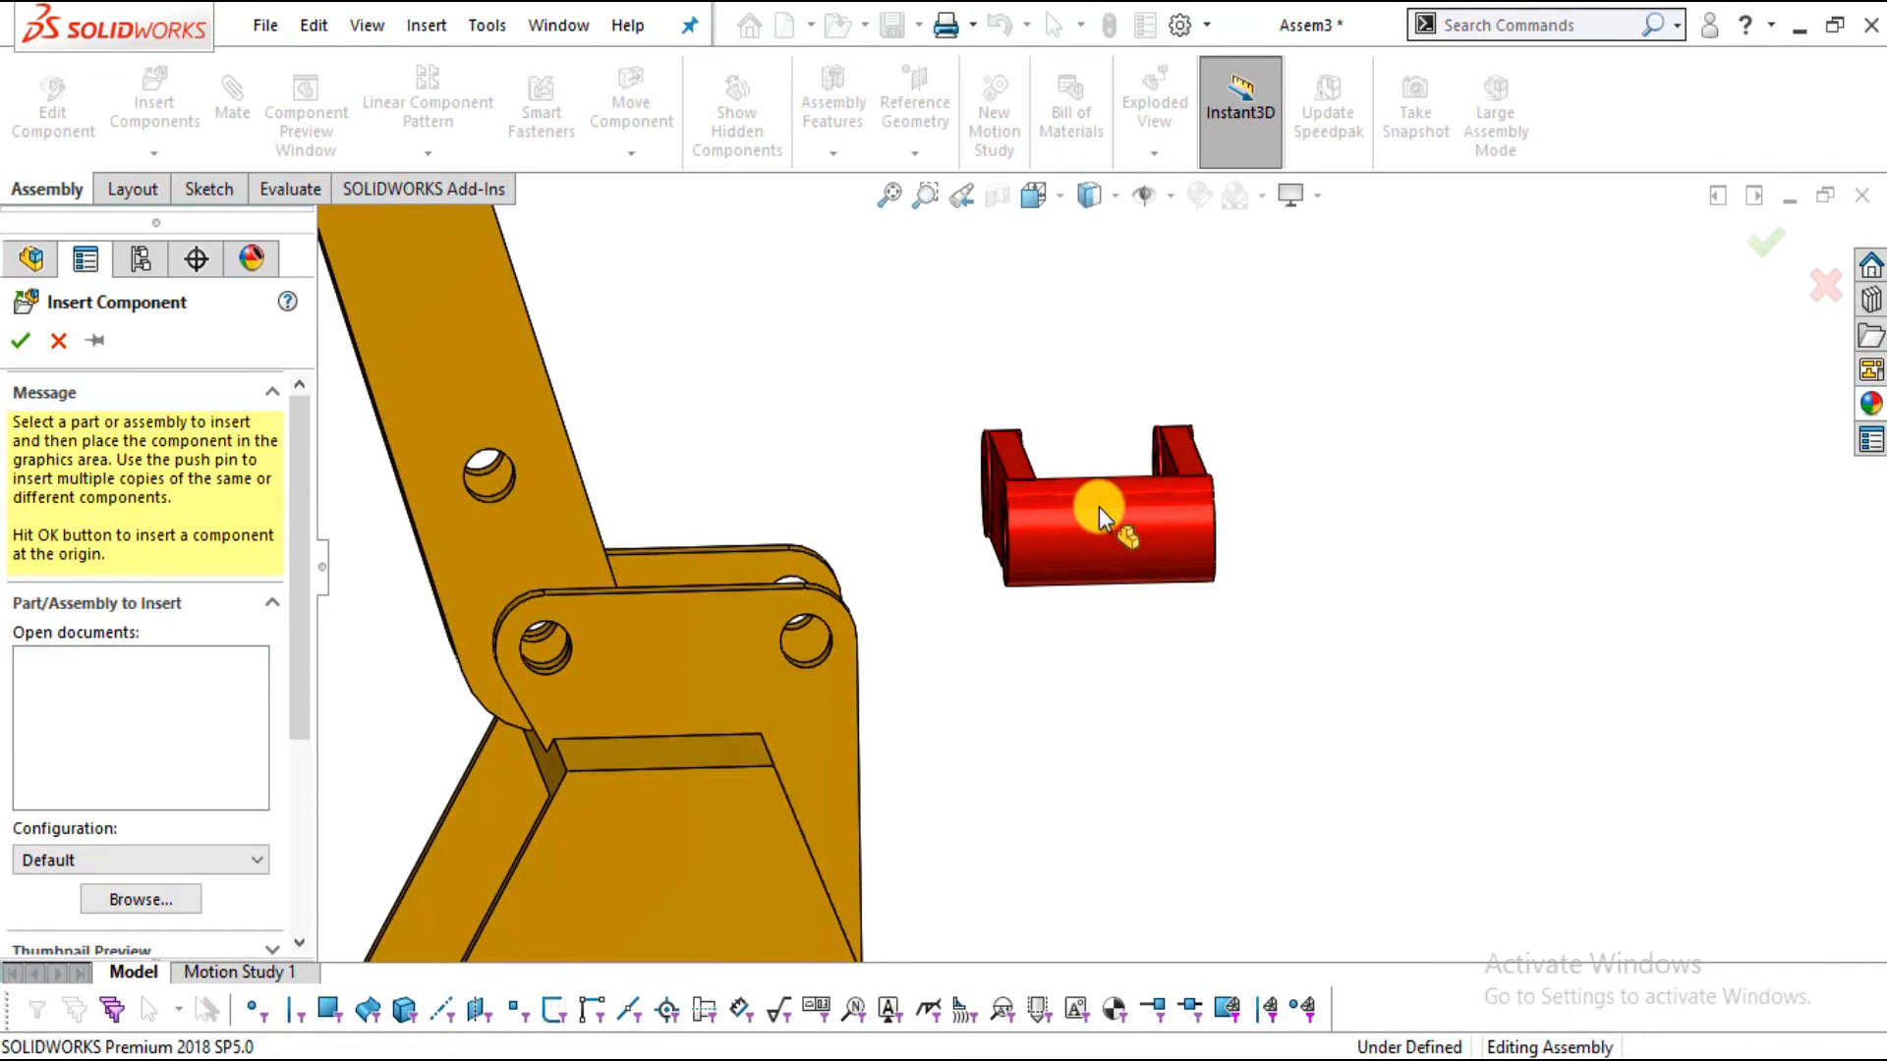
click(1098, 507)
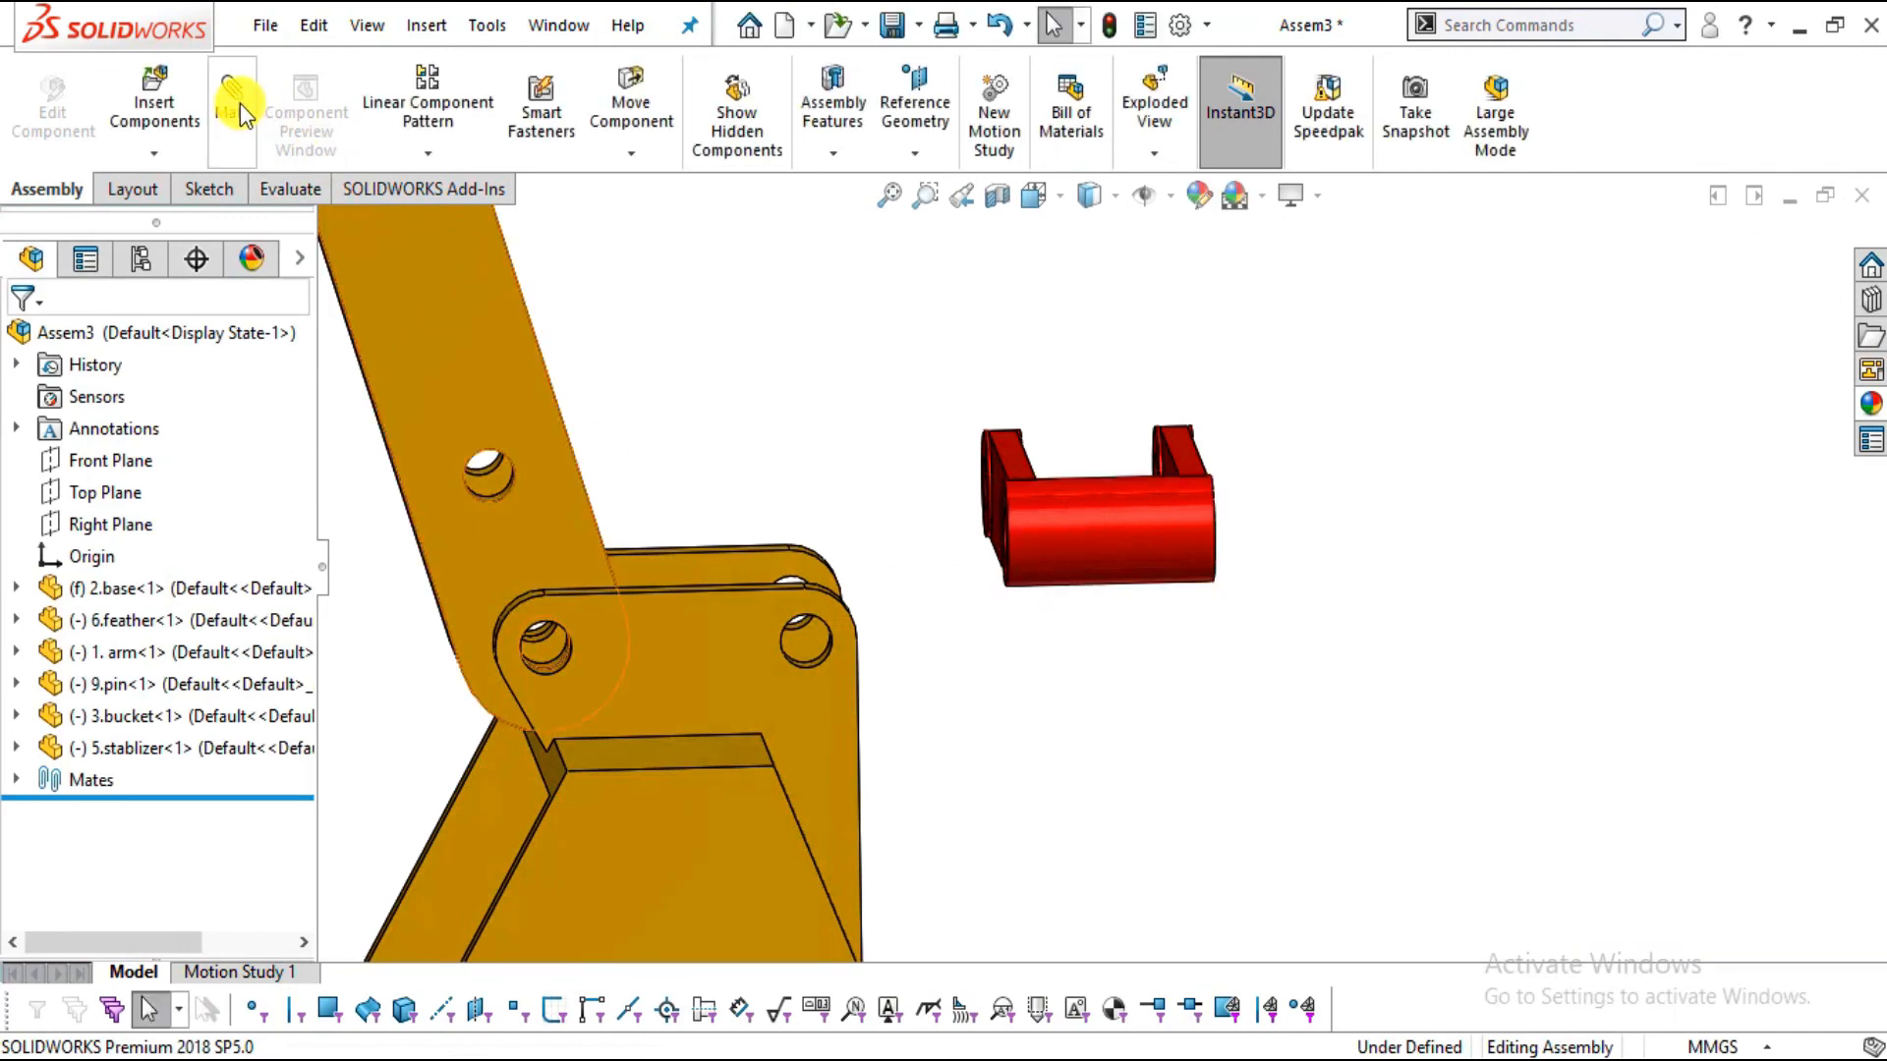
Start an advanced Width mate with the Centered constraint for joining the stablizer
mouse_move(297, 536)
mouse_down()
mouse_move(315, 700)
mouse_move(307, 540)
mouse_up()
scroll(279, 653, down, 2)
click(41, 644)
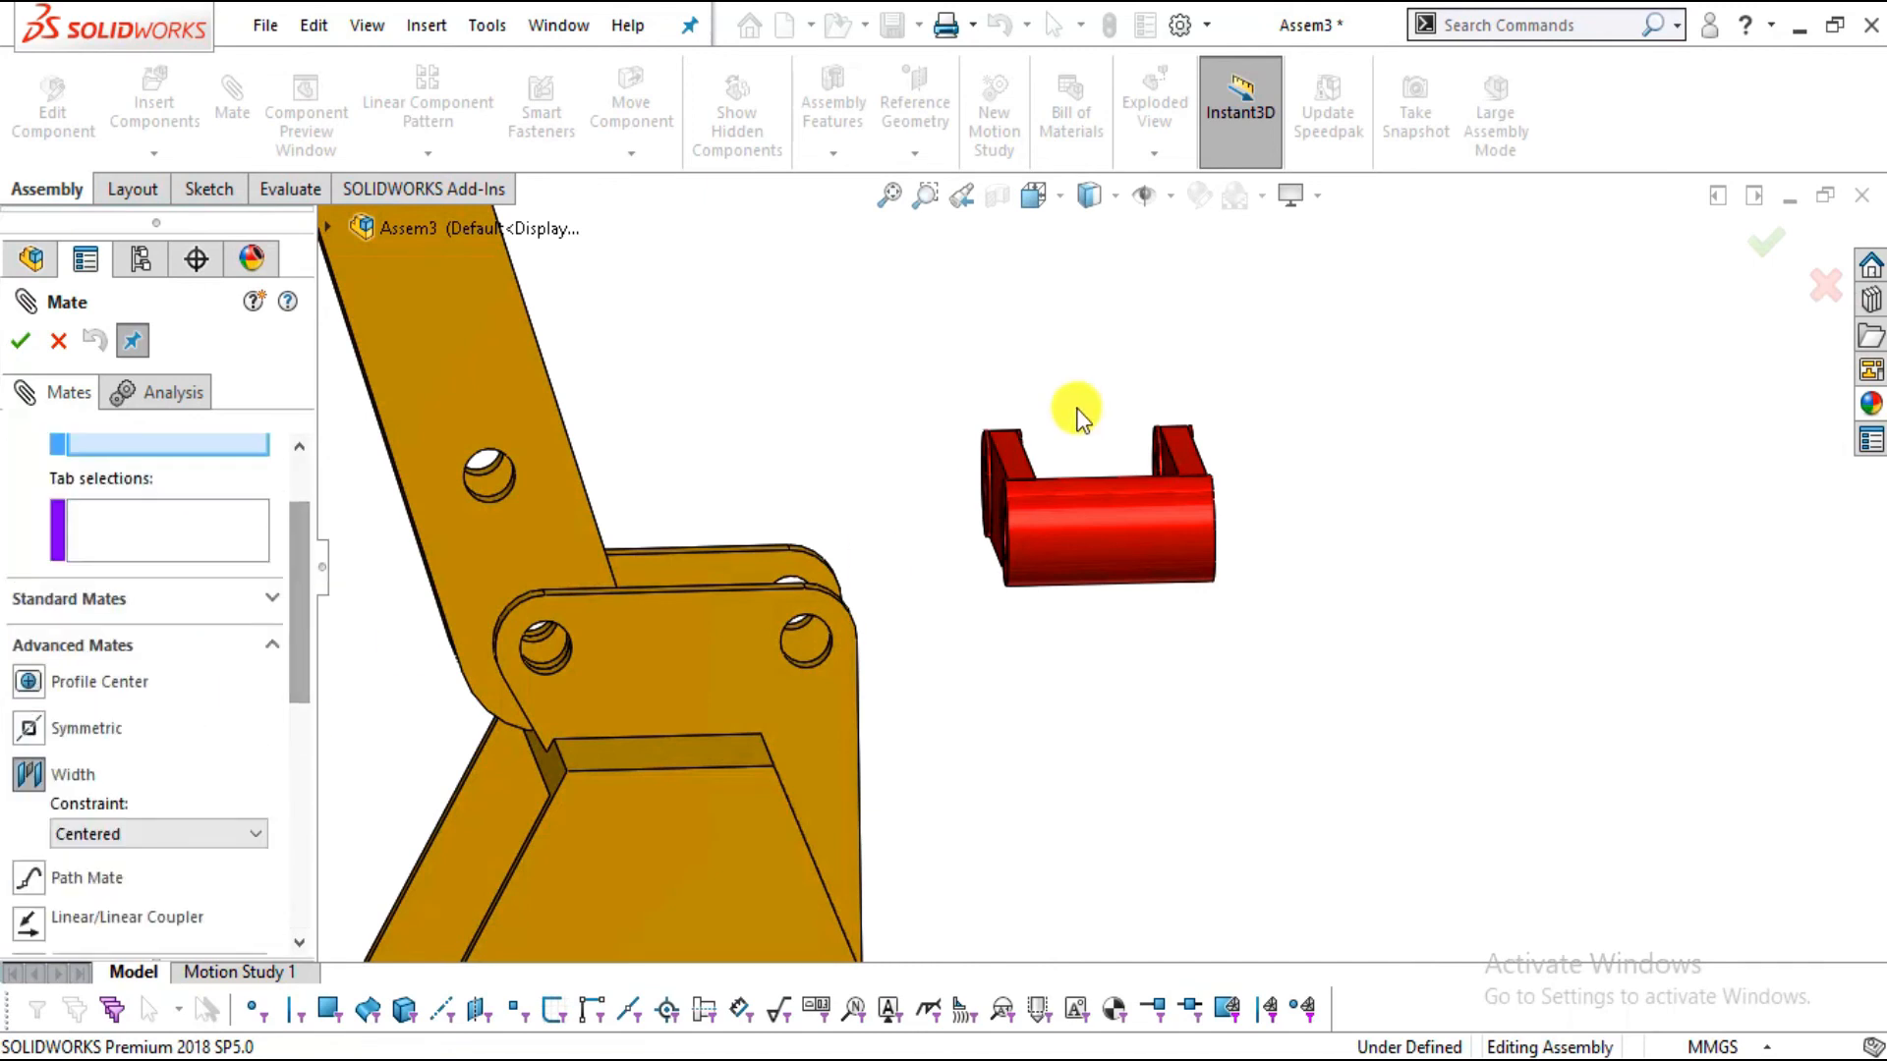
scroll(1076, 403, down, 3)
click(385, 824)
middle_drag(632, 770, 1100, 816)
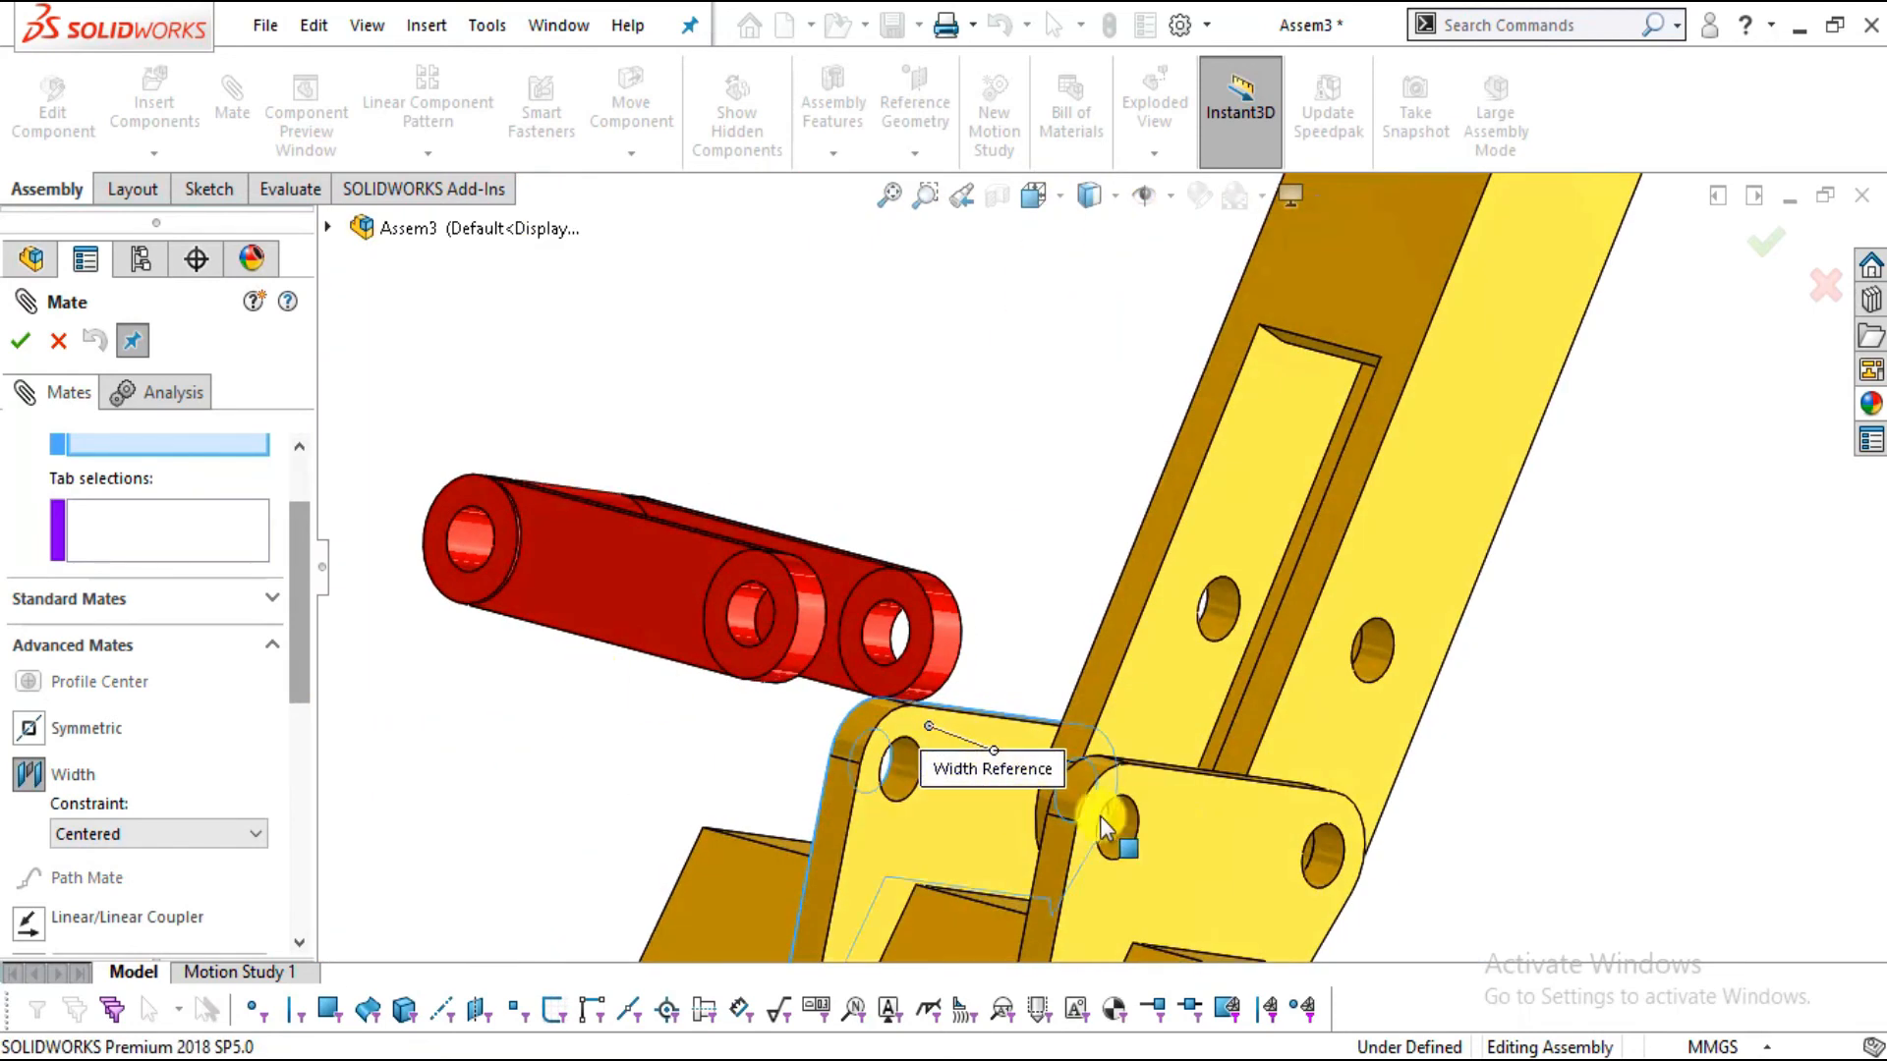
click(1171, 828)
scroll(1120, 767, up, 4)
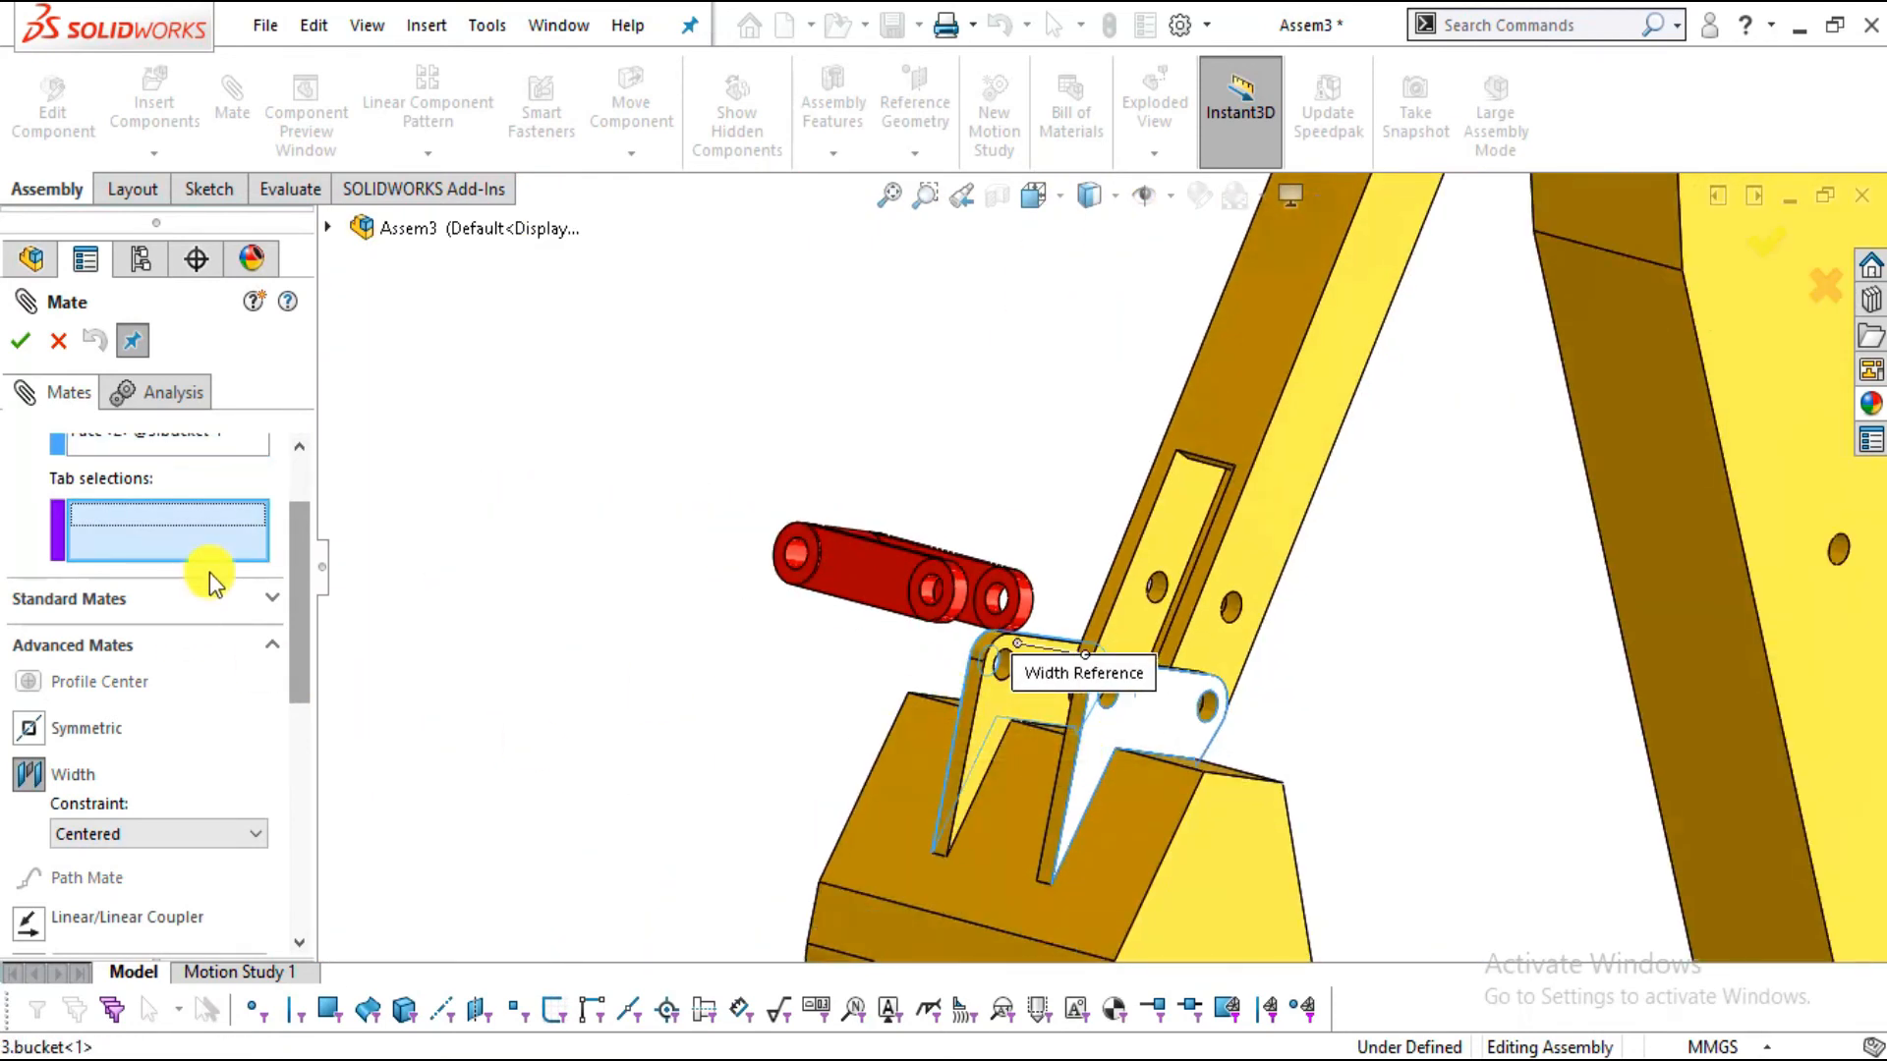
scroll(291, 560, up, 2)
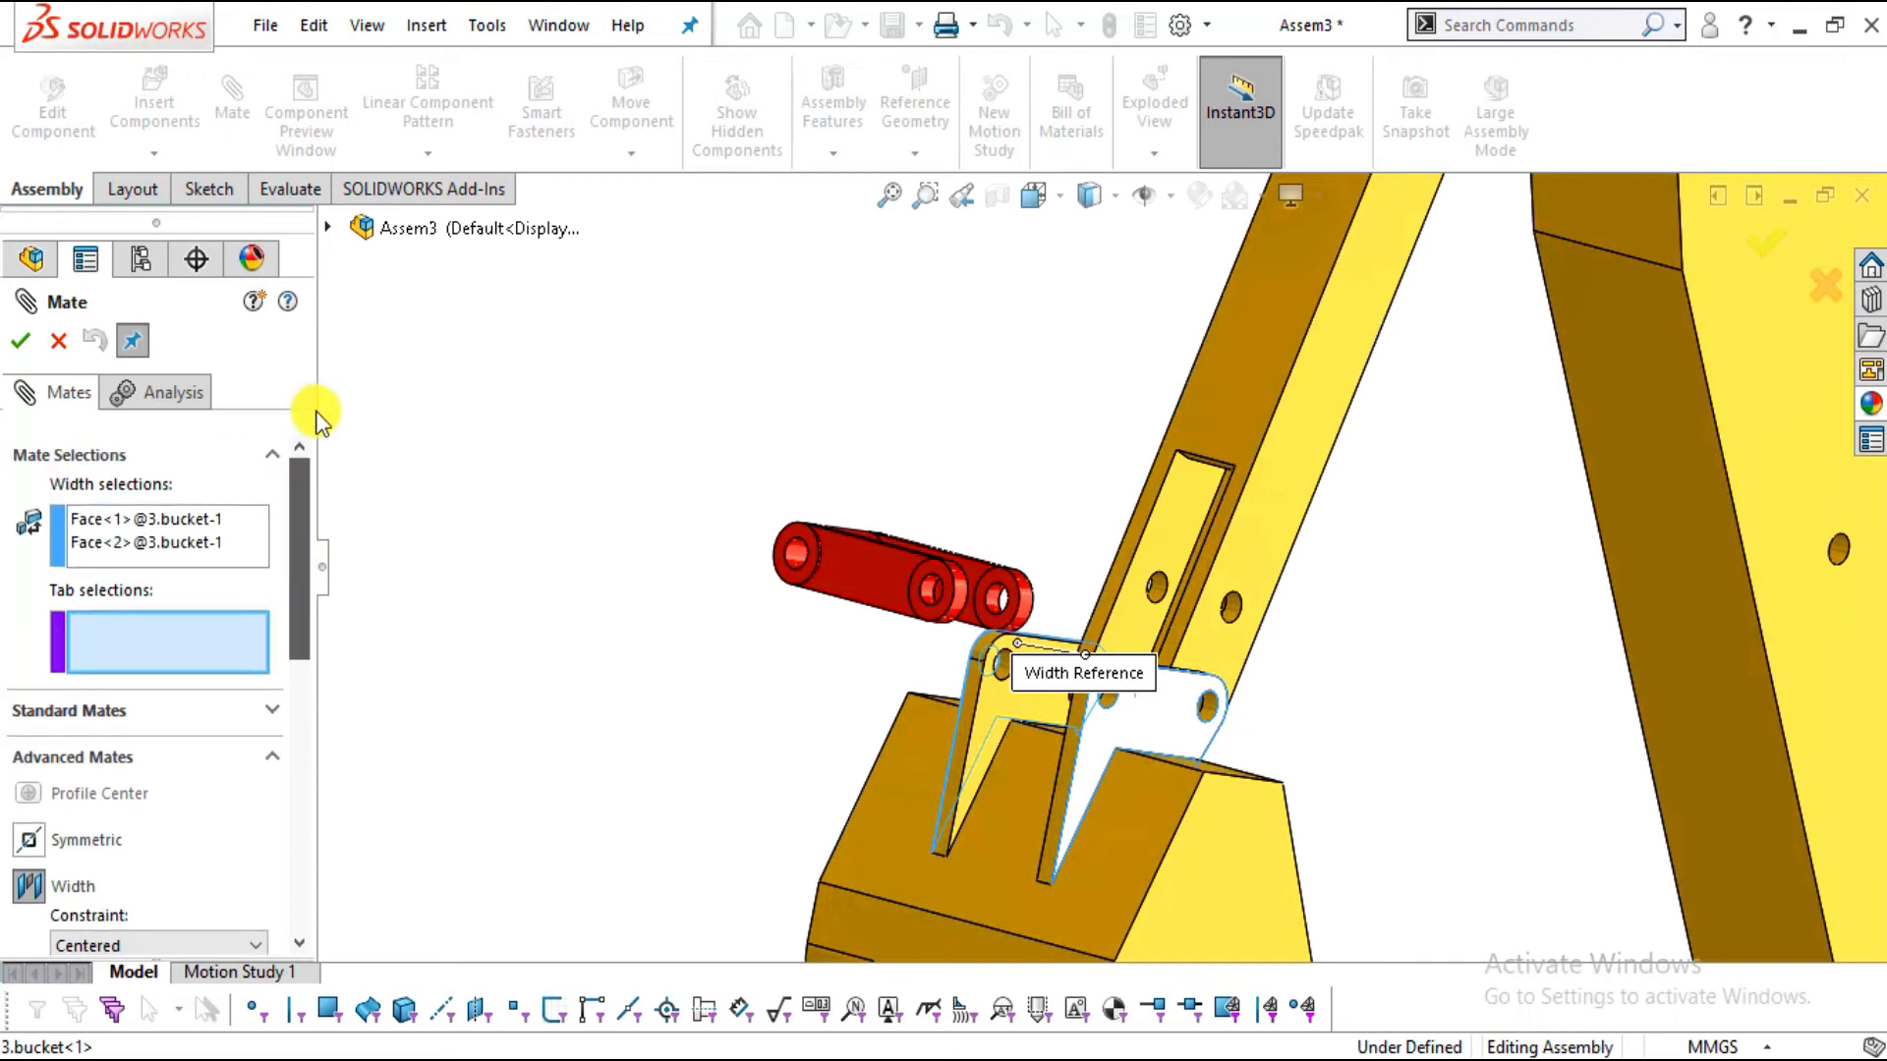
right_click(206, 540)
click(285, 548)
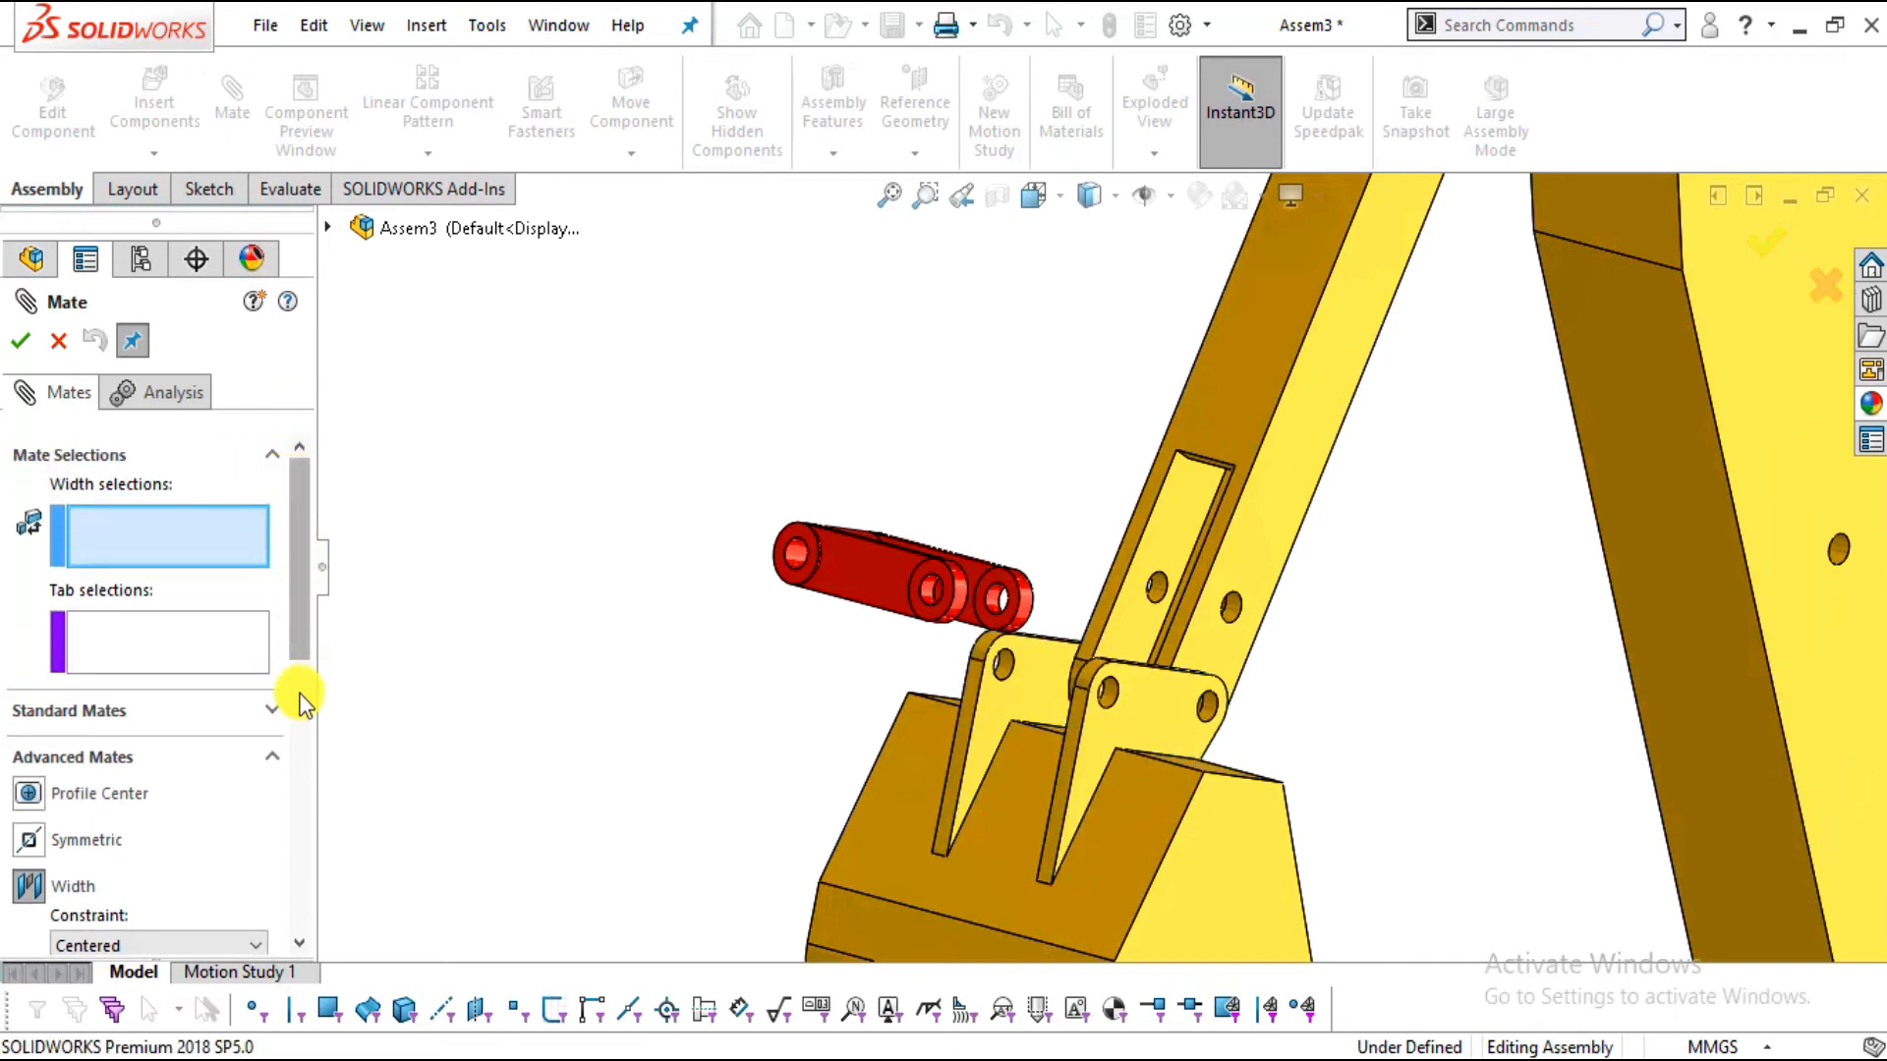
Add a Concentric mate between the hole through the stablizer's cross tube and the free hole in the bucket's lug
click(267, 722)
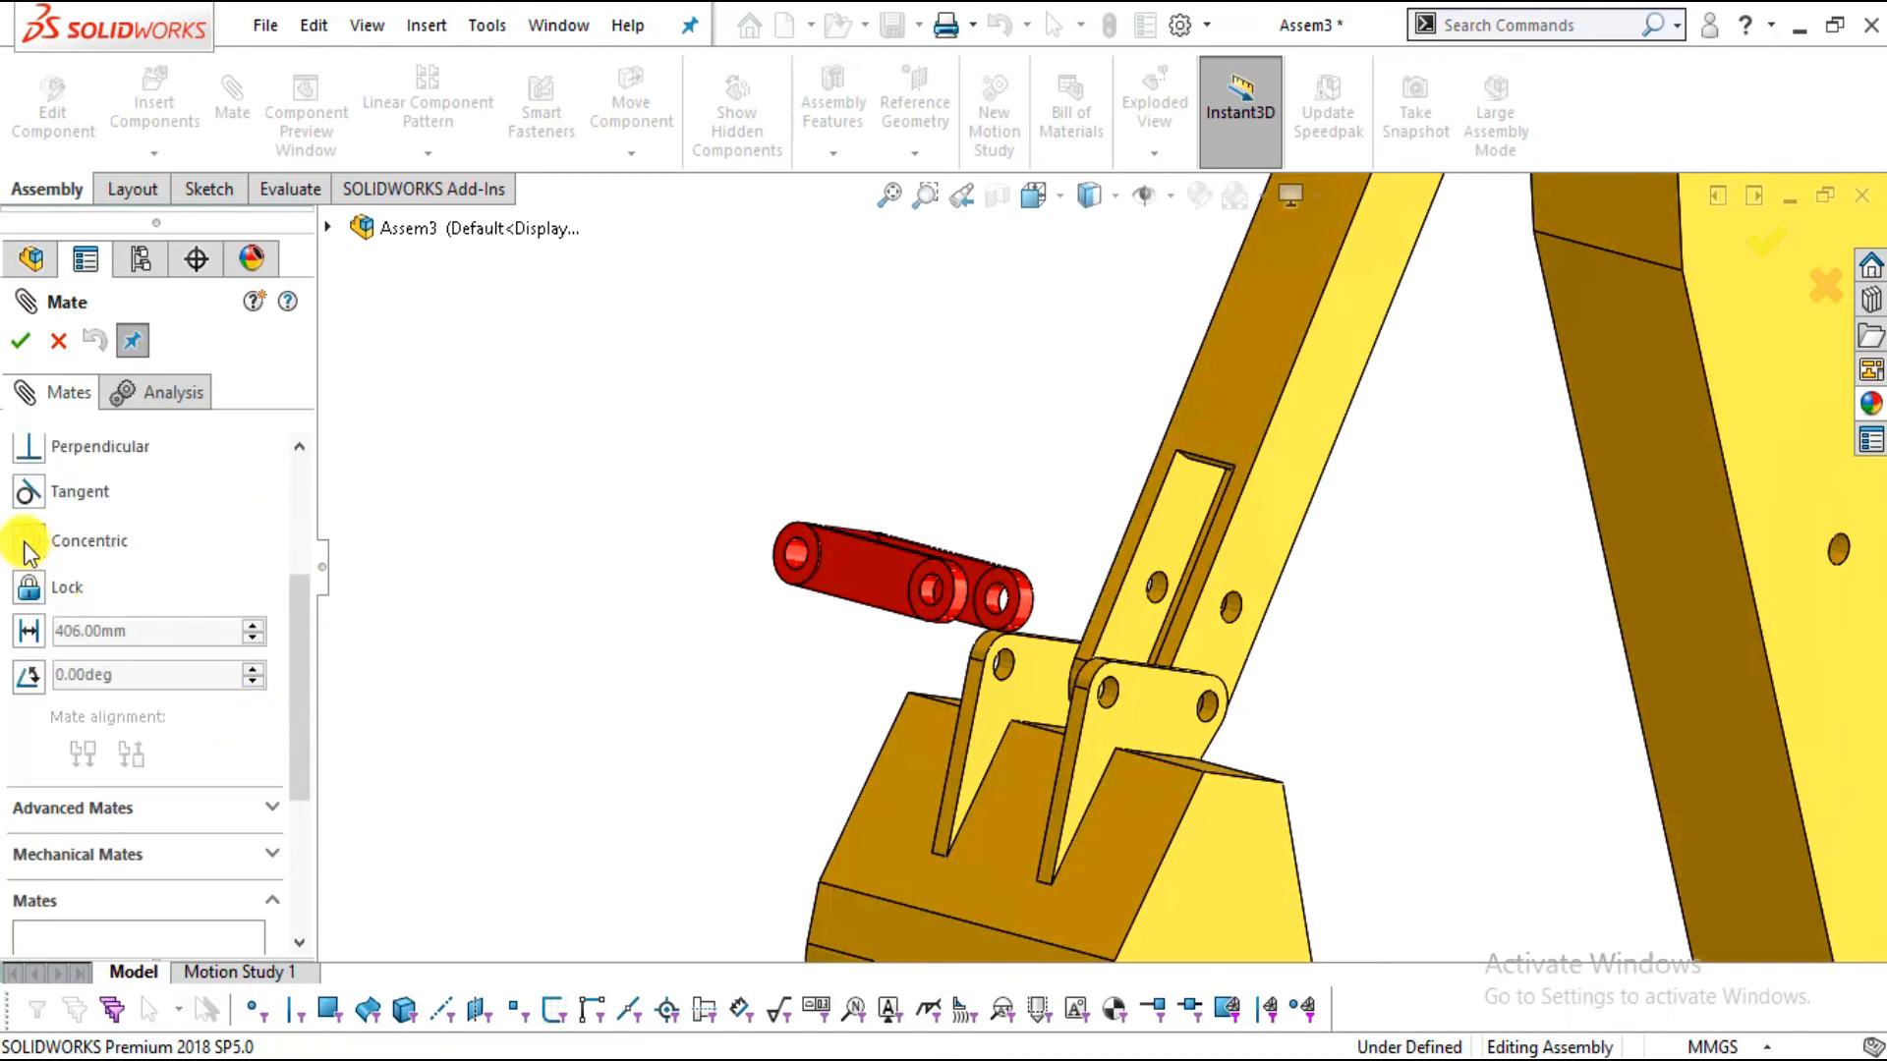
middle_drag(953, 597, 1297, 547)
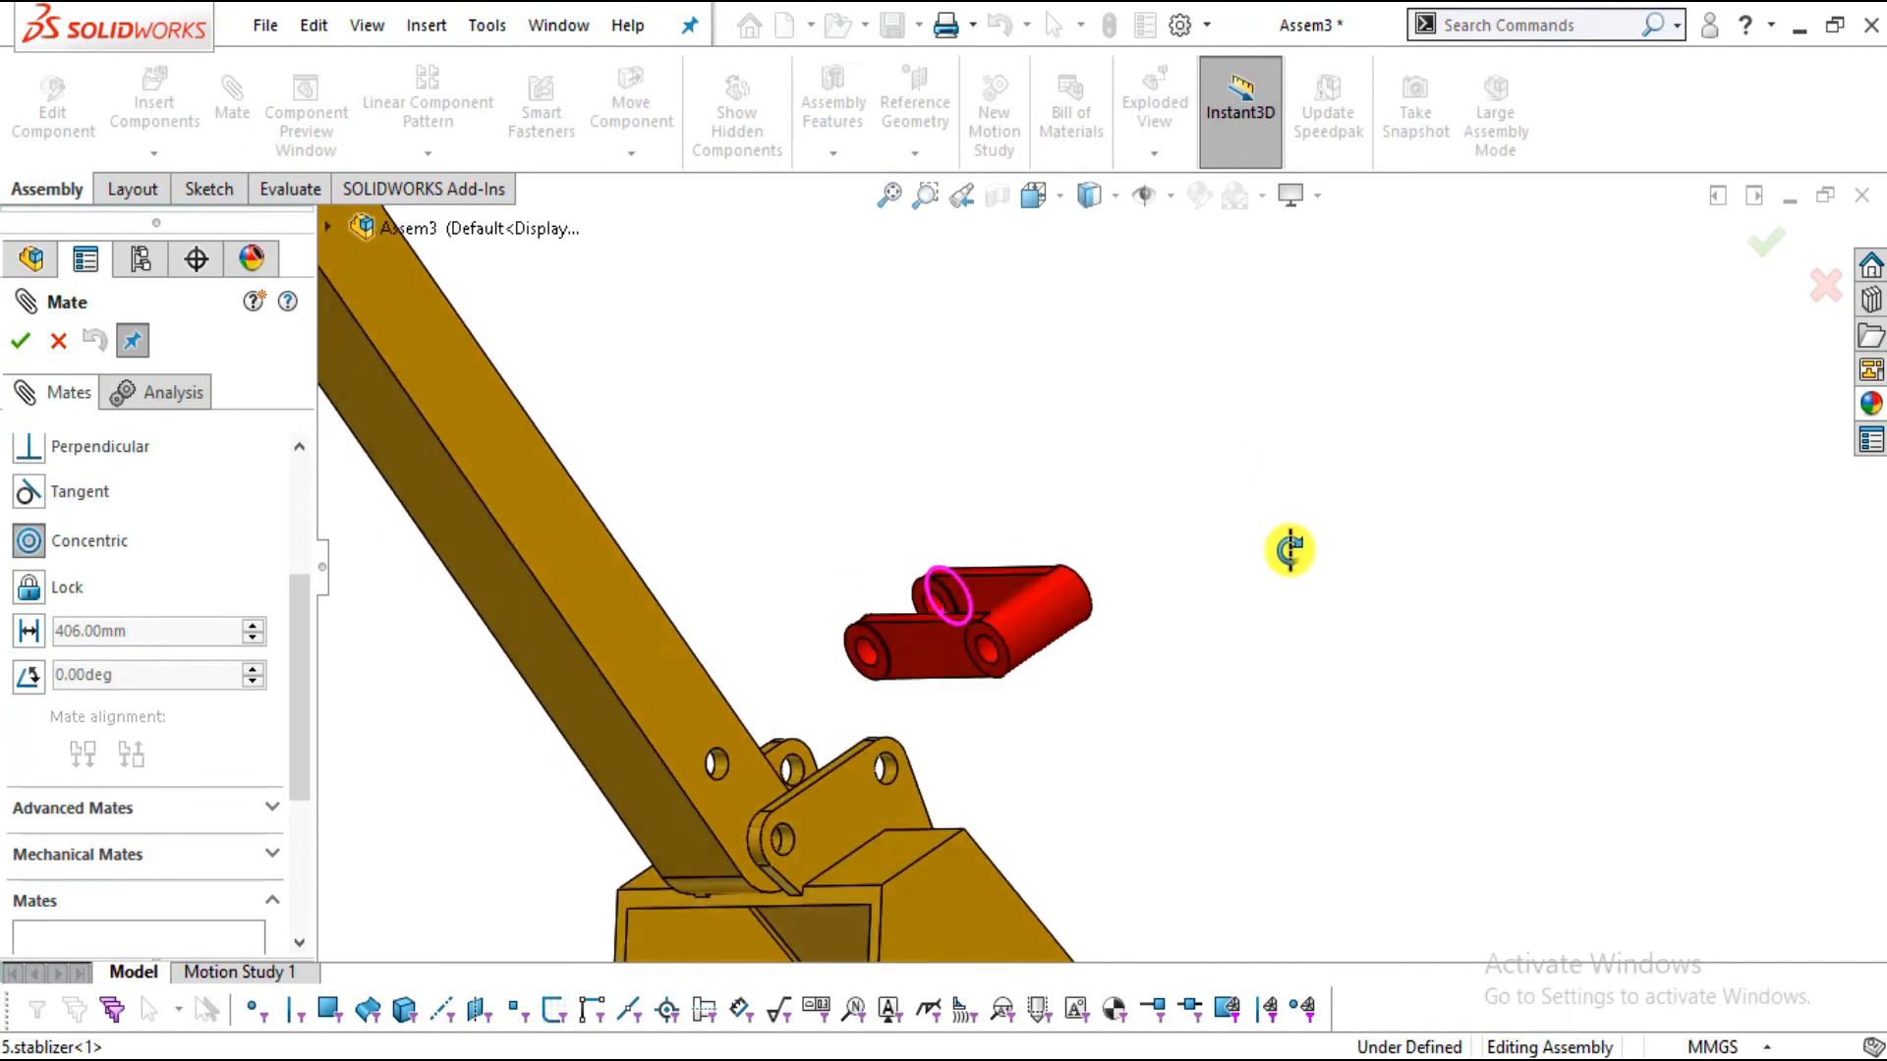
scroll(991, 646, down, 5)
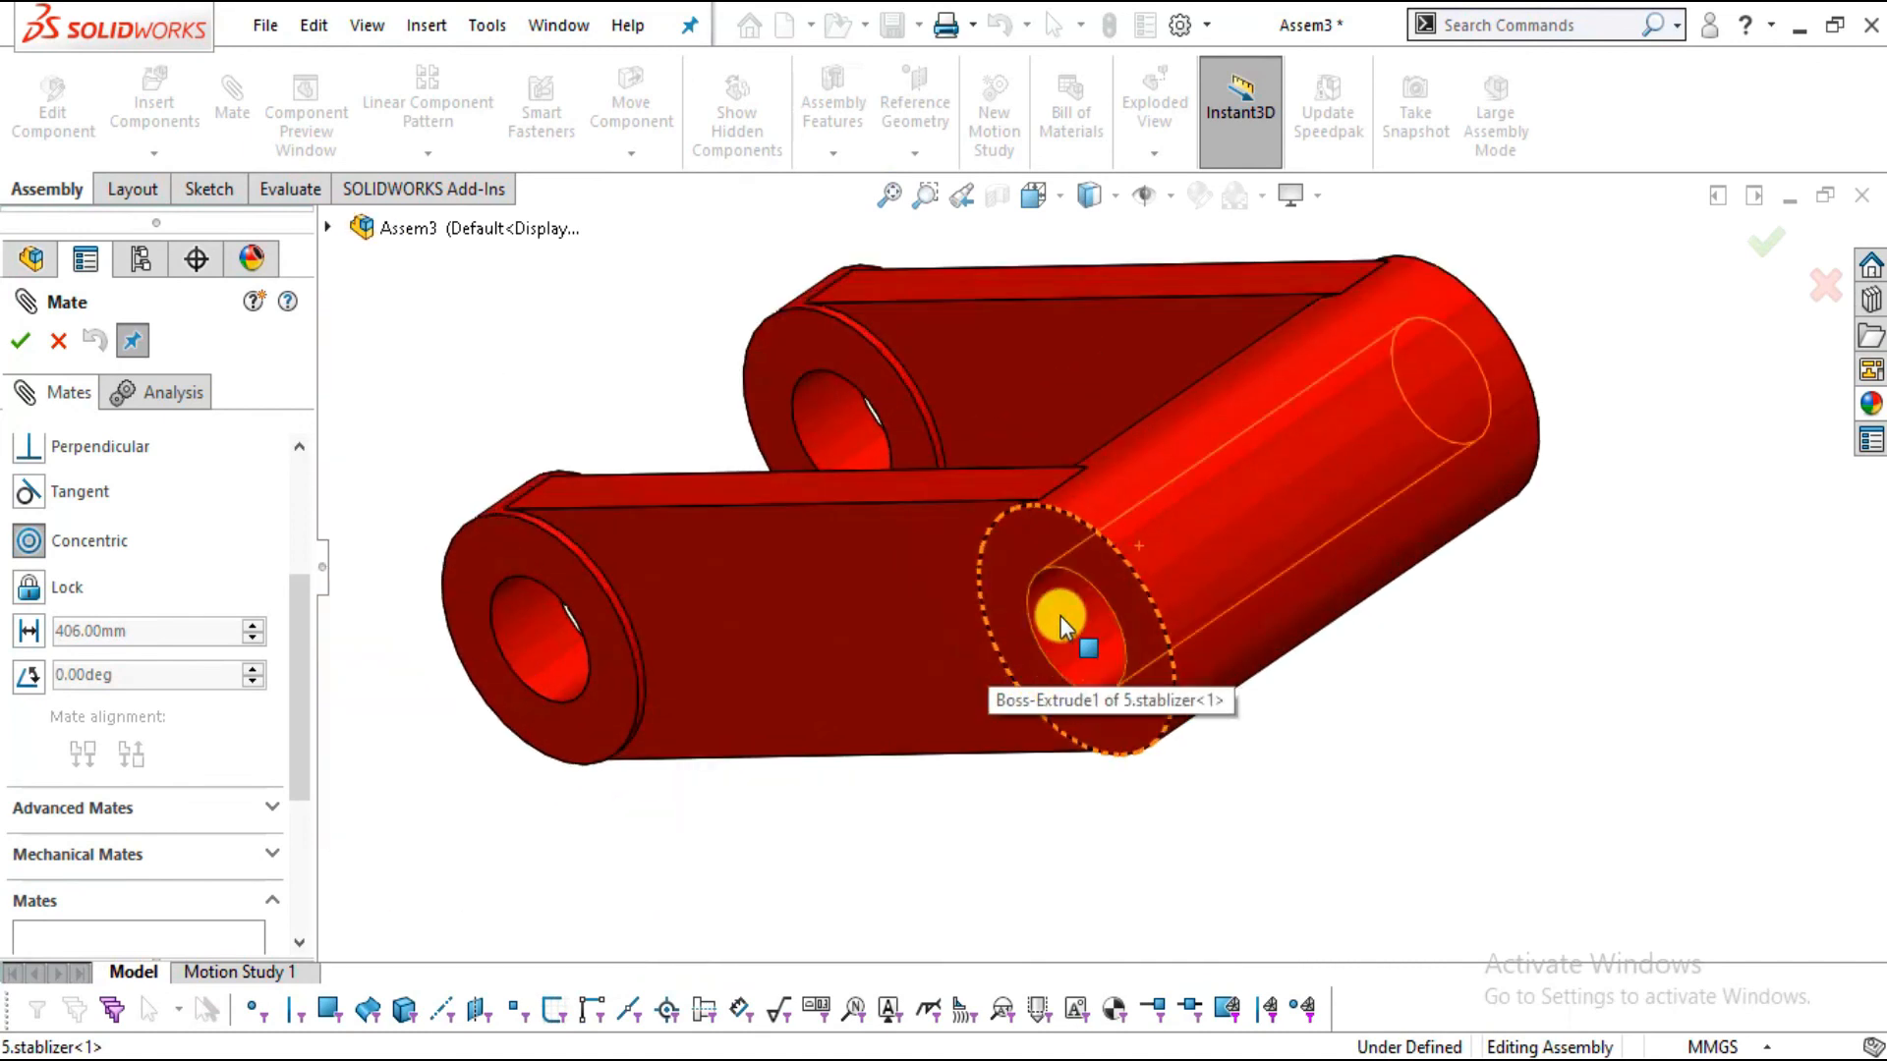
click(1059, 627)
scroll(892, 781, up, 5)
scroll(1061, 690, down, 8)
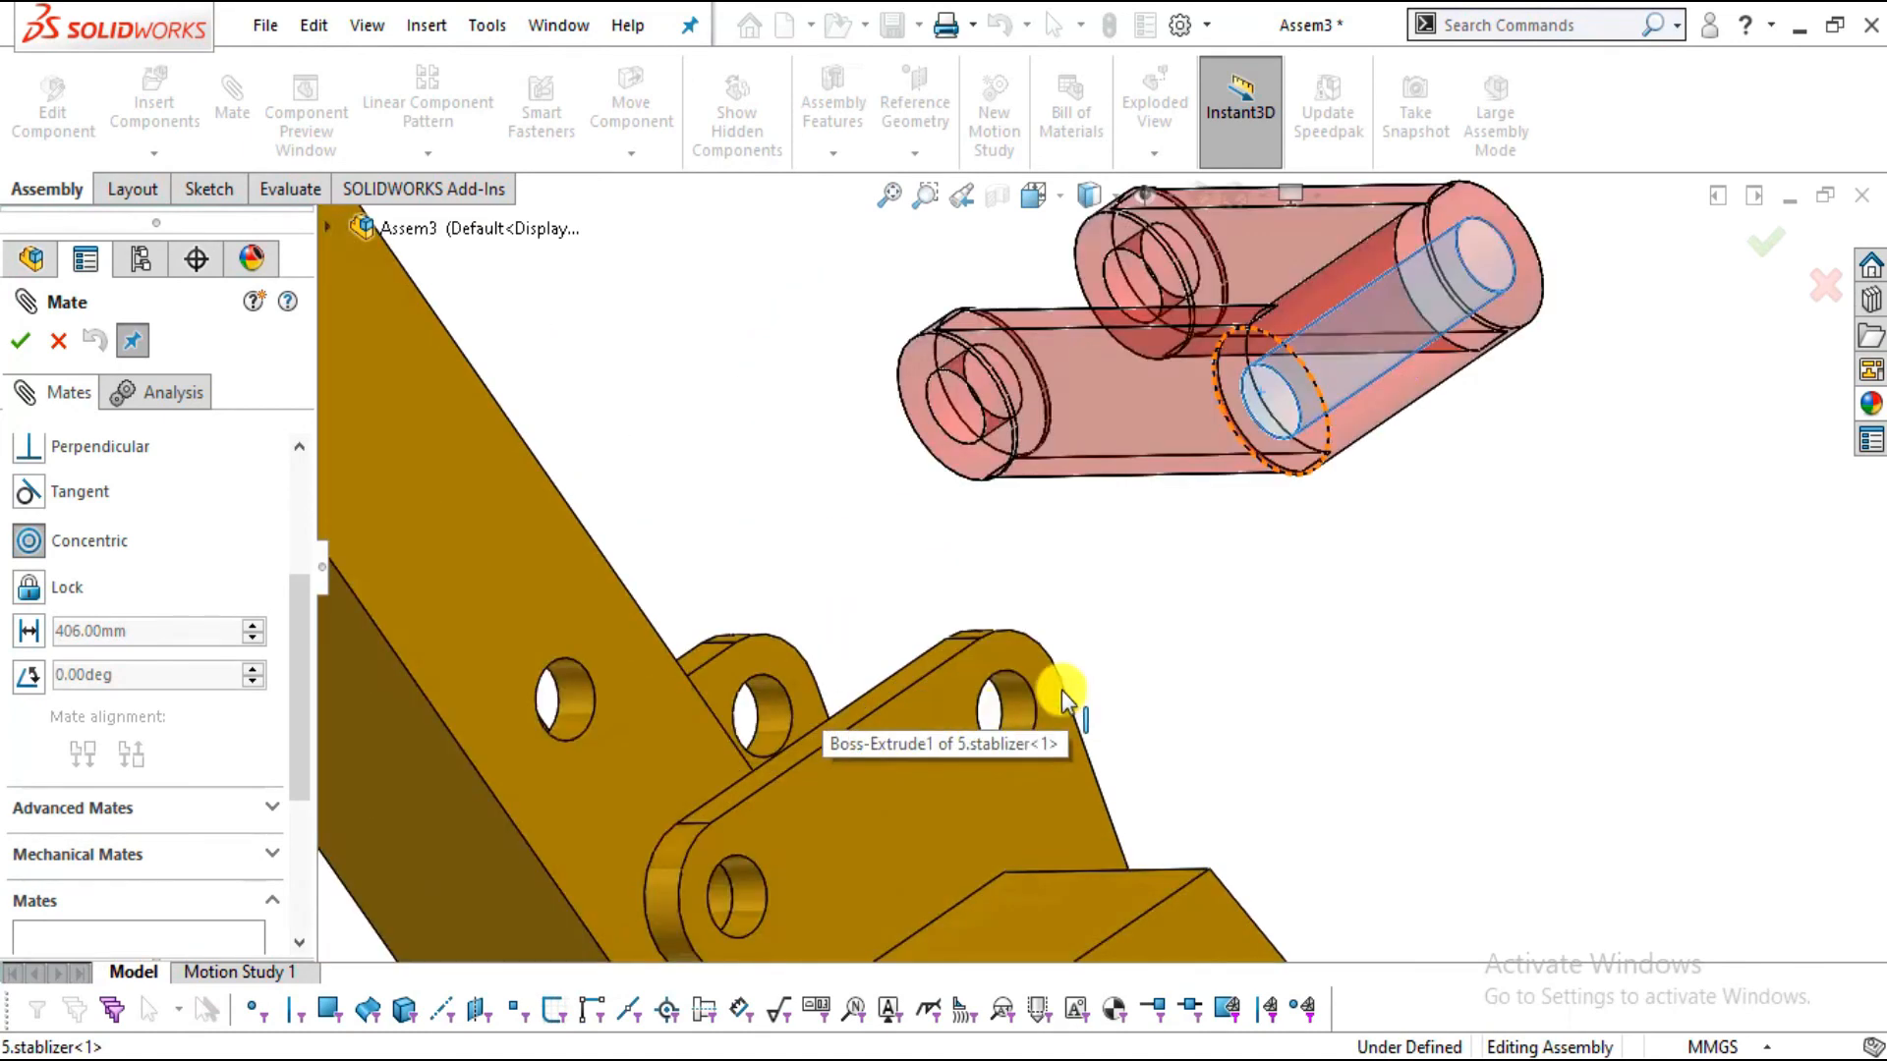
click(987, 690)
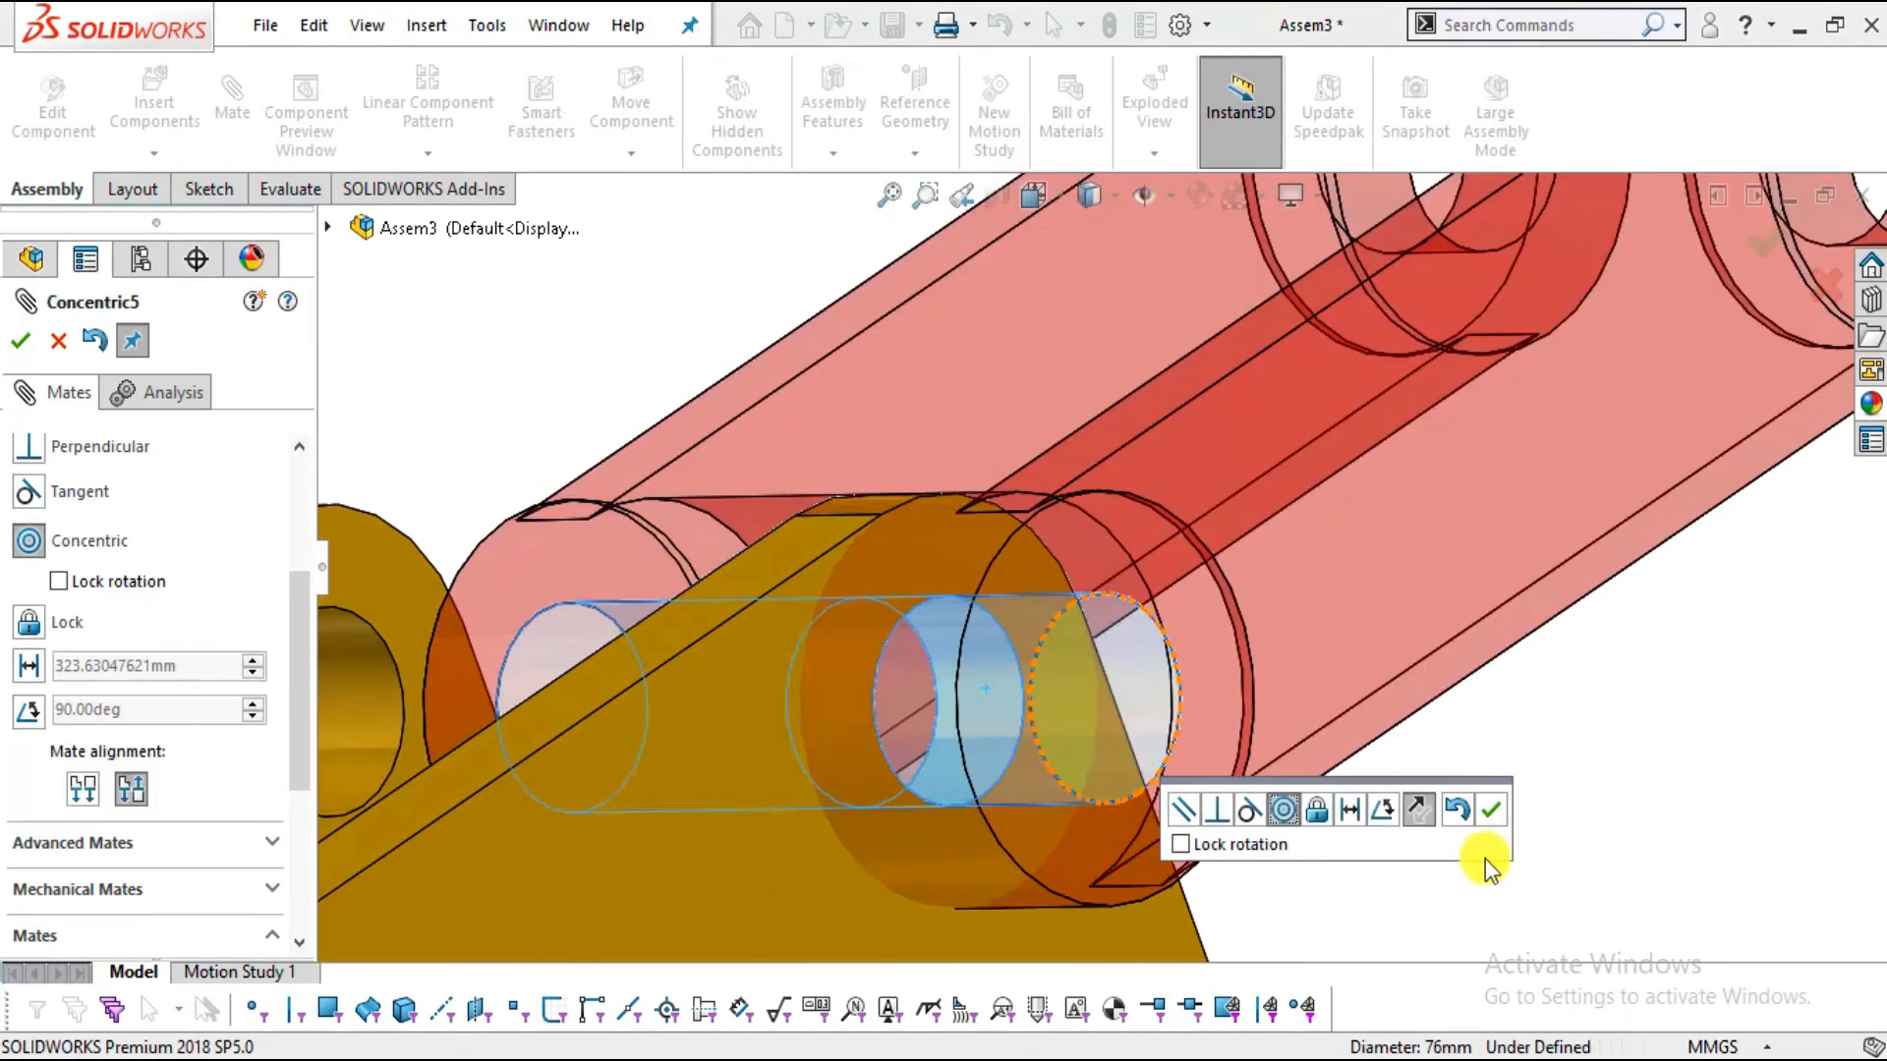
click(1494, 811)
Swing the stablizer slightly about the bucket's lug hole and finish mating
scroll(1170, 761, up, 5)
middle_drag(1156, 679, 1377, 584)
mouse_move(1370, 406)
mouse_down()
mouse_move(1179, 252)
mouse_move(1472, 362)
mouse_move(1403, 345)
mouse_move(1346, 435)
mouse_up()
scroll(1372, 515, up, 5)
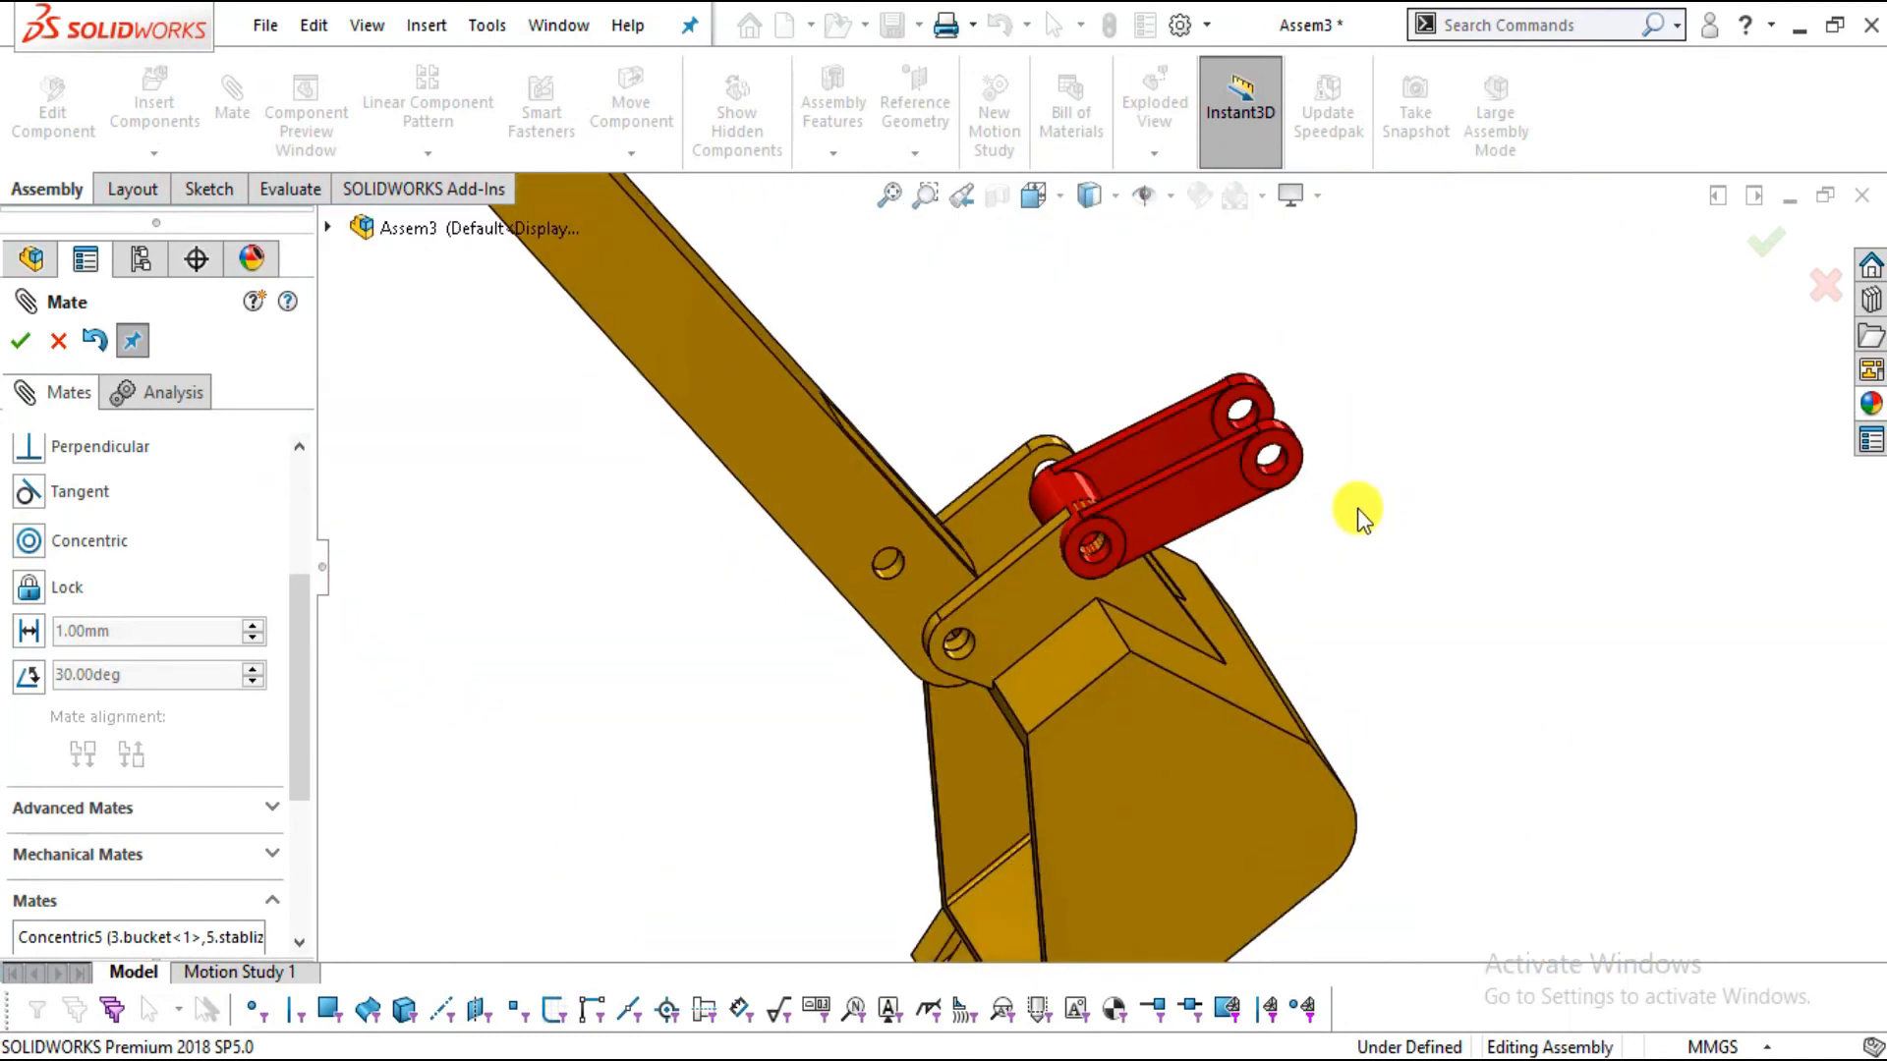
scroll(1317, 383, down, 3)
key(Escape)
scroll(1091, 649, up, 5)
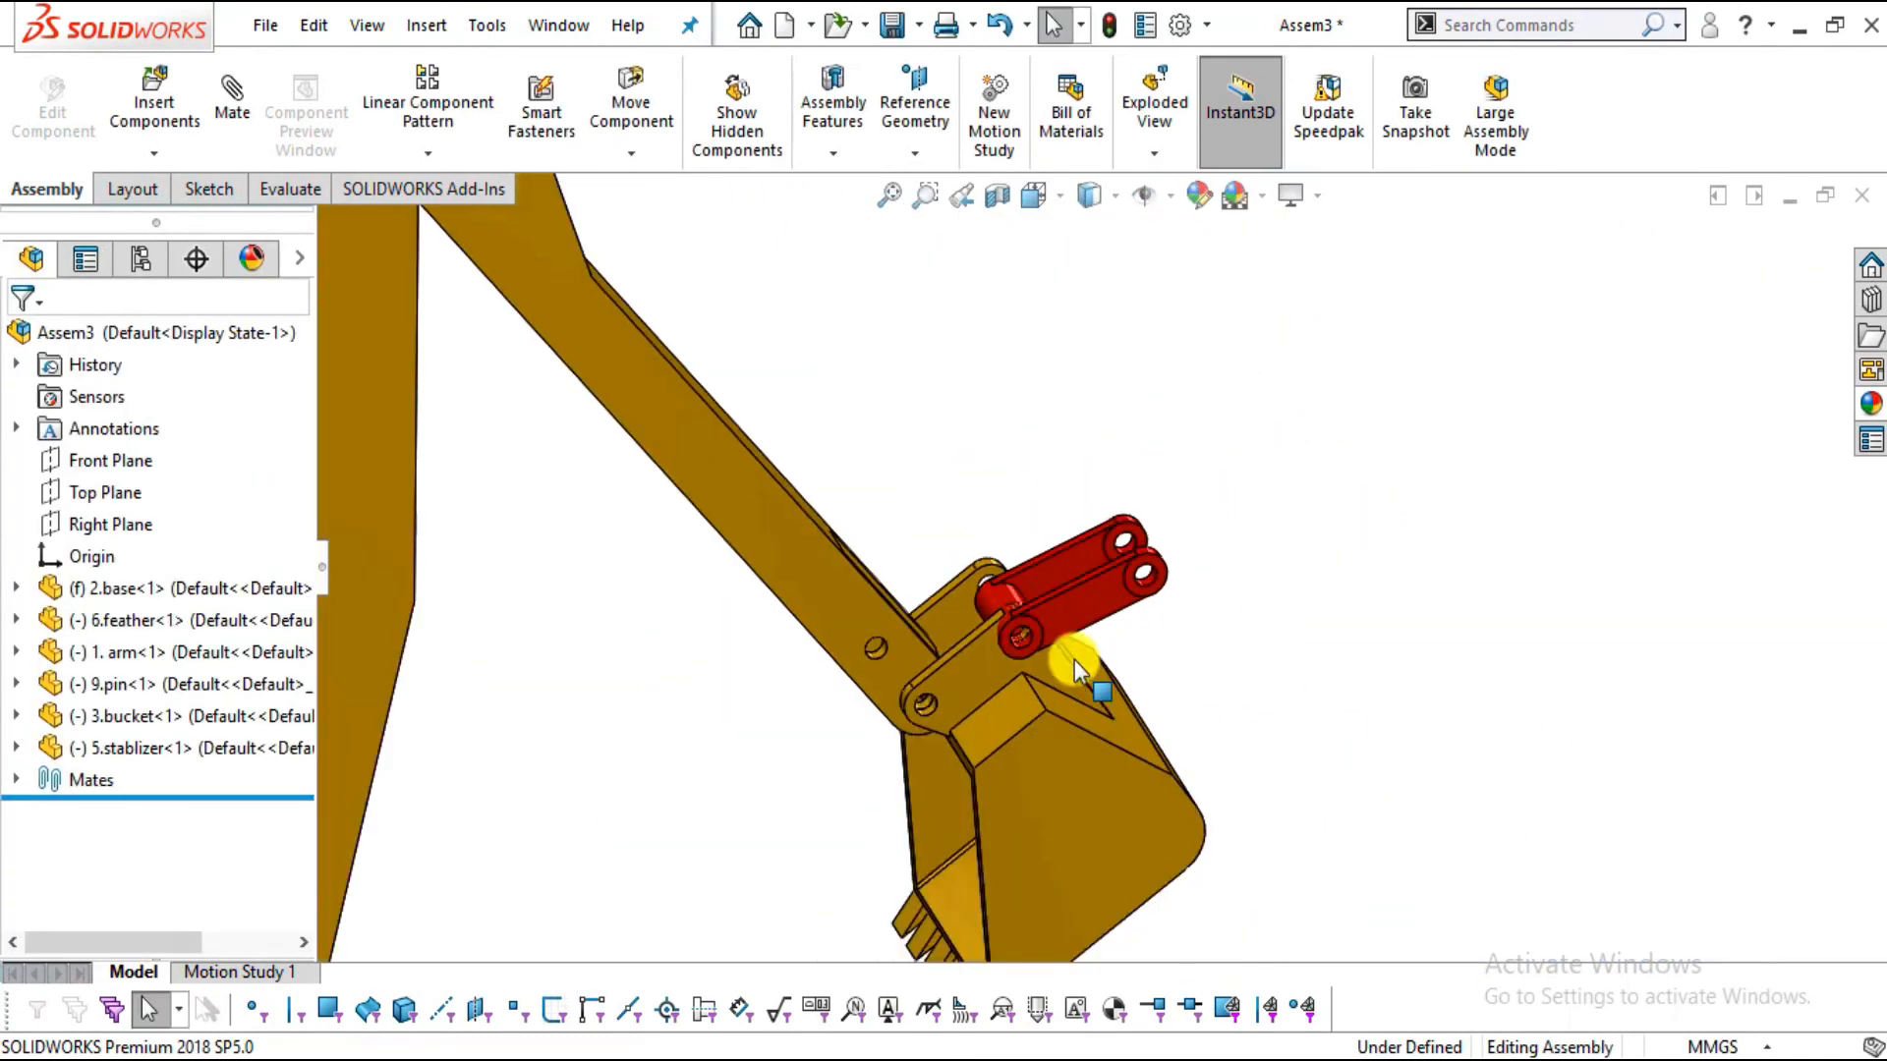
Fix the bucket in place and slide the stablizer sideways out from between the bucket's lugs
right_click(1111, 810)
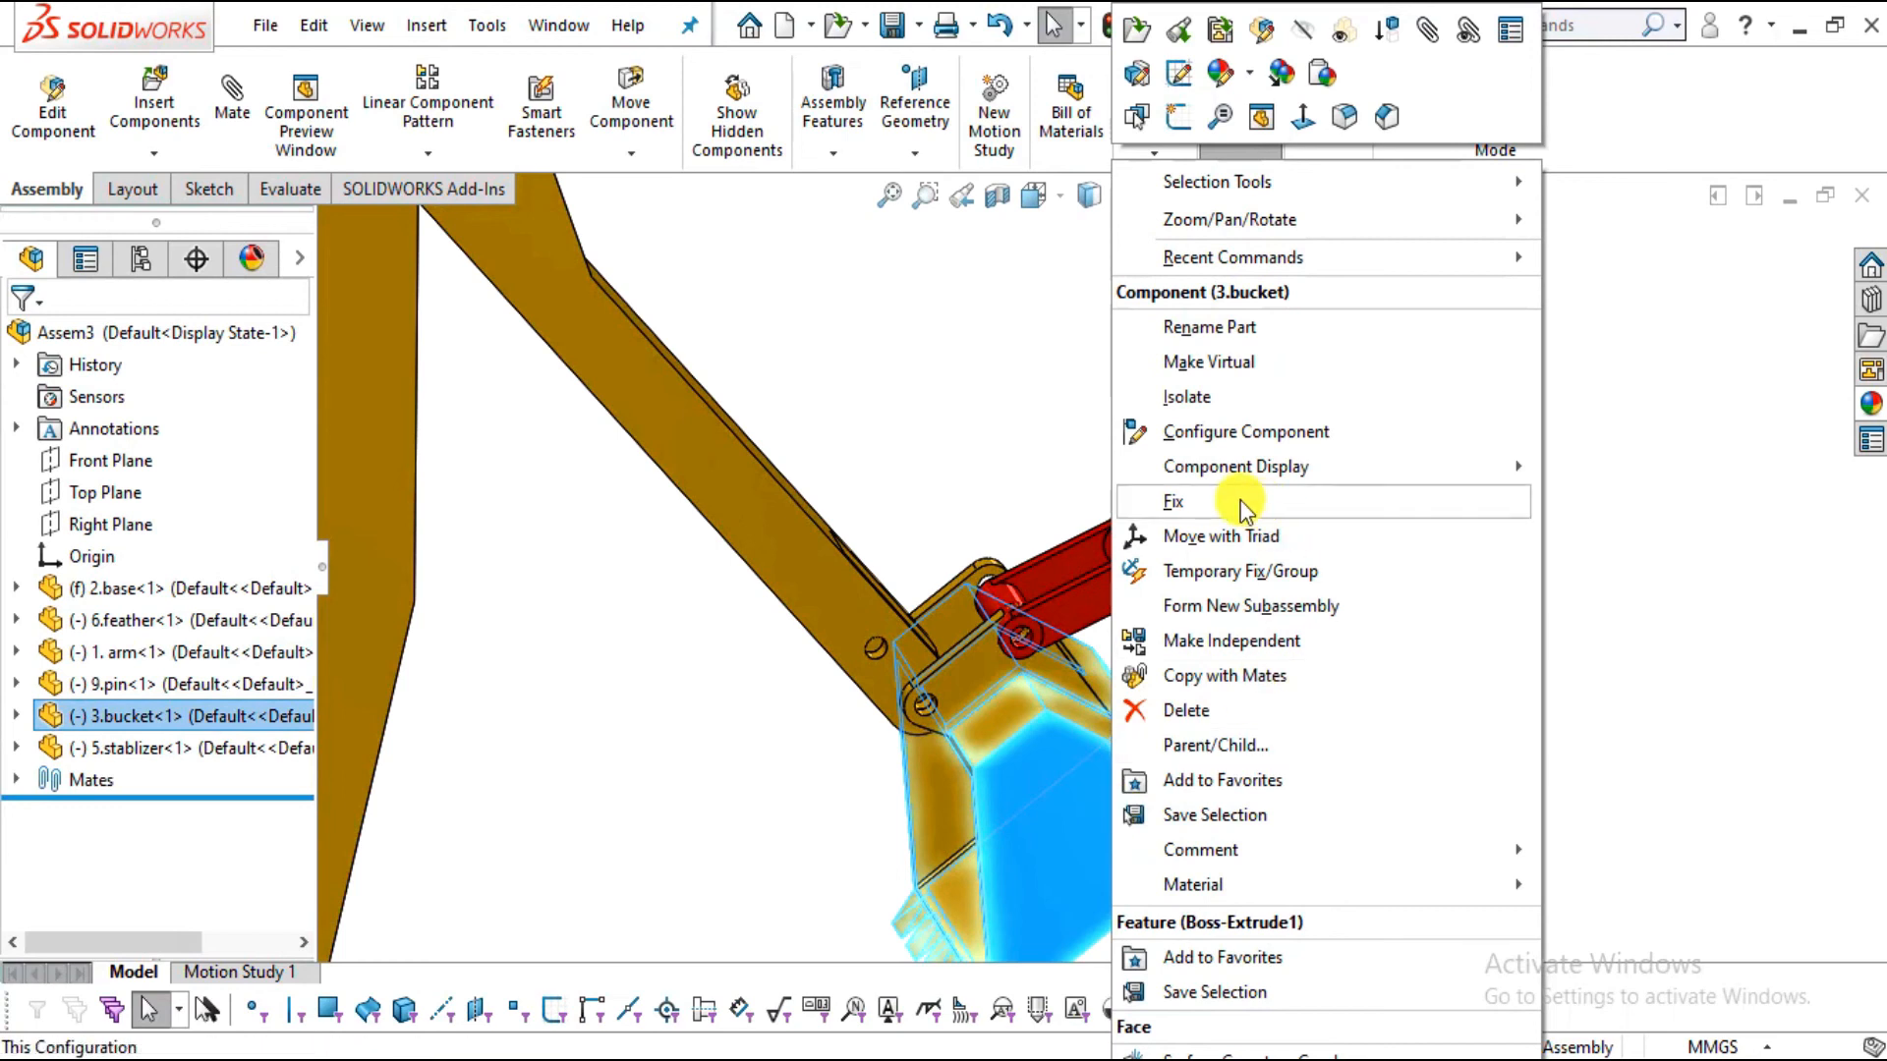
click(1174, 502)
click(990, 491)
scroll(990, 491, down, 3)
drag(1195, 686, 1212, 351)
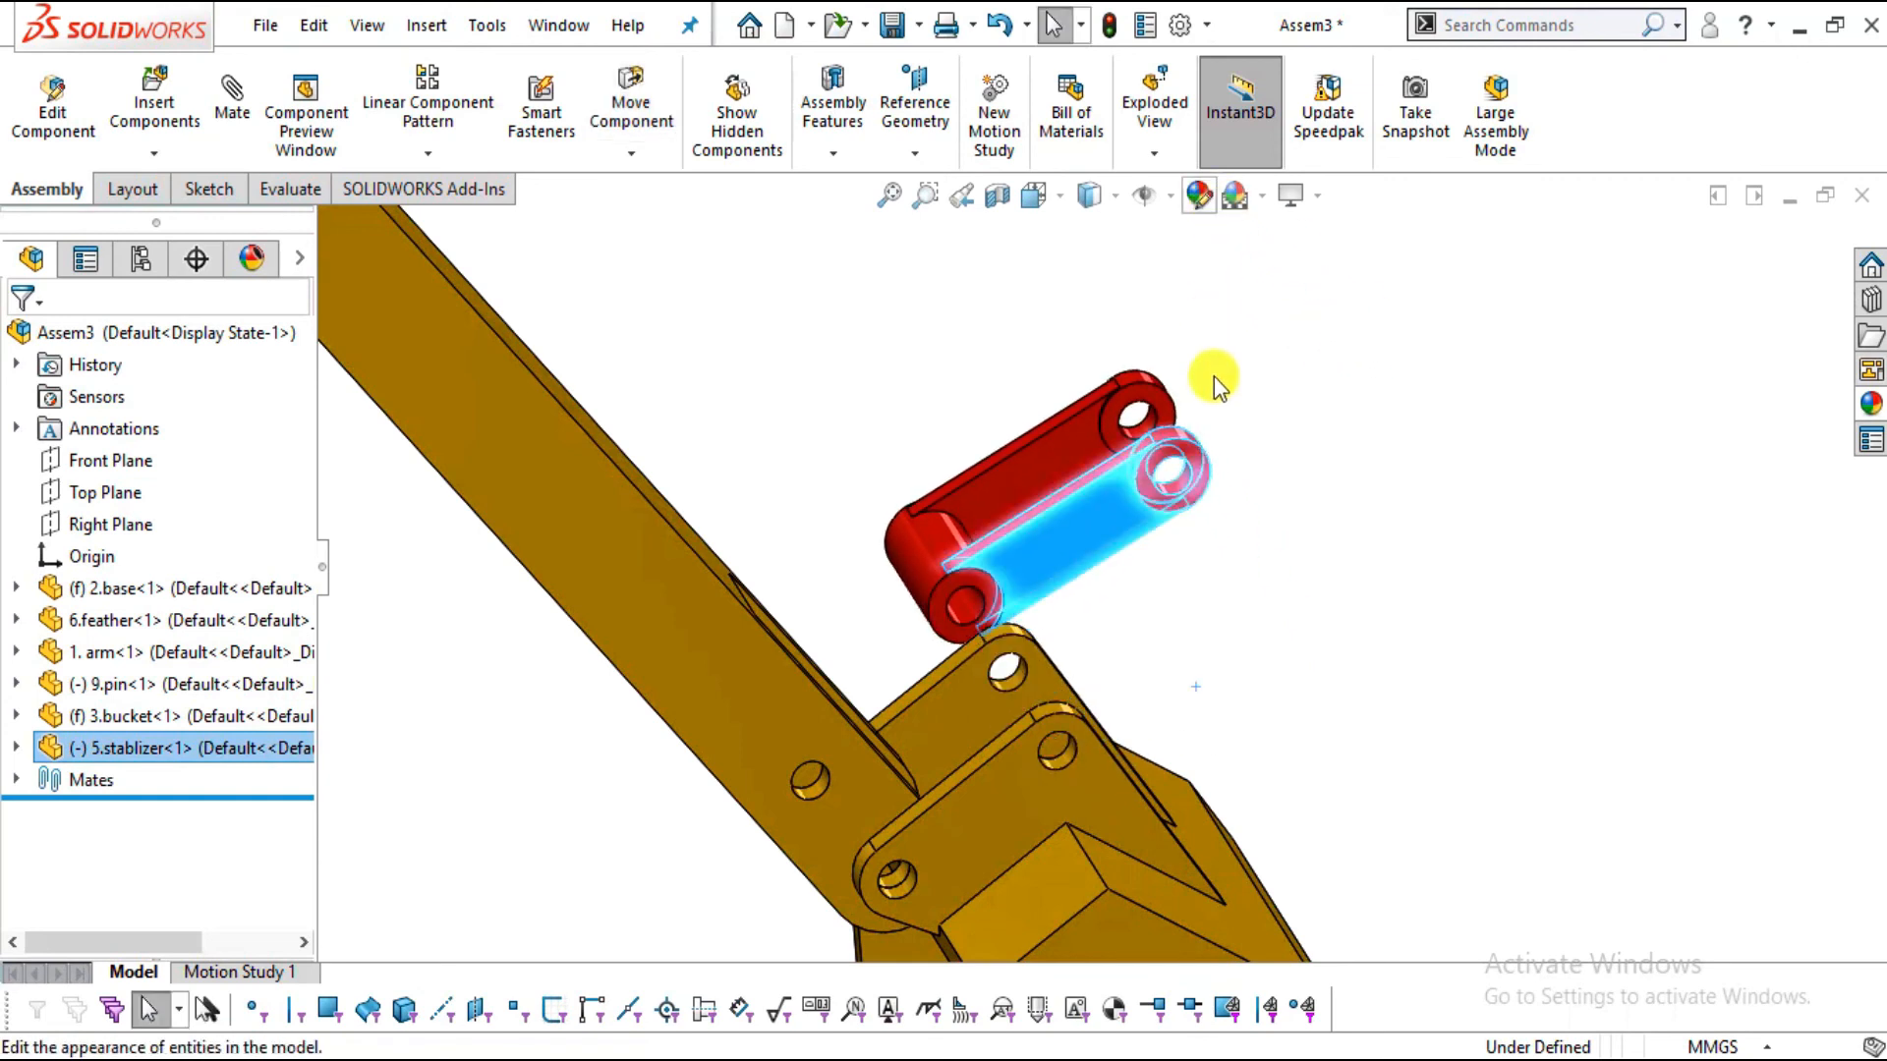
click(1213, 351)
Start an advanced Width mate with the Centered constraint and clear the preselected stablizer face
click(1059, 521)
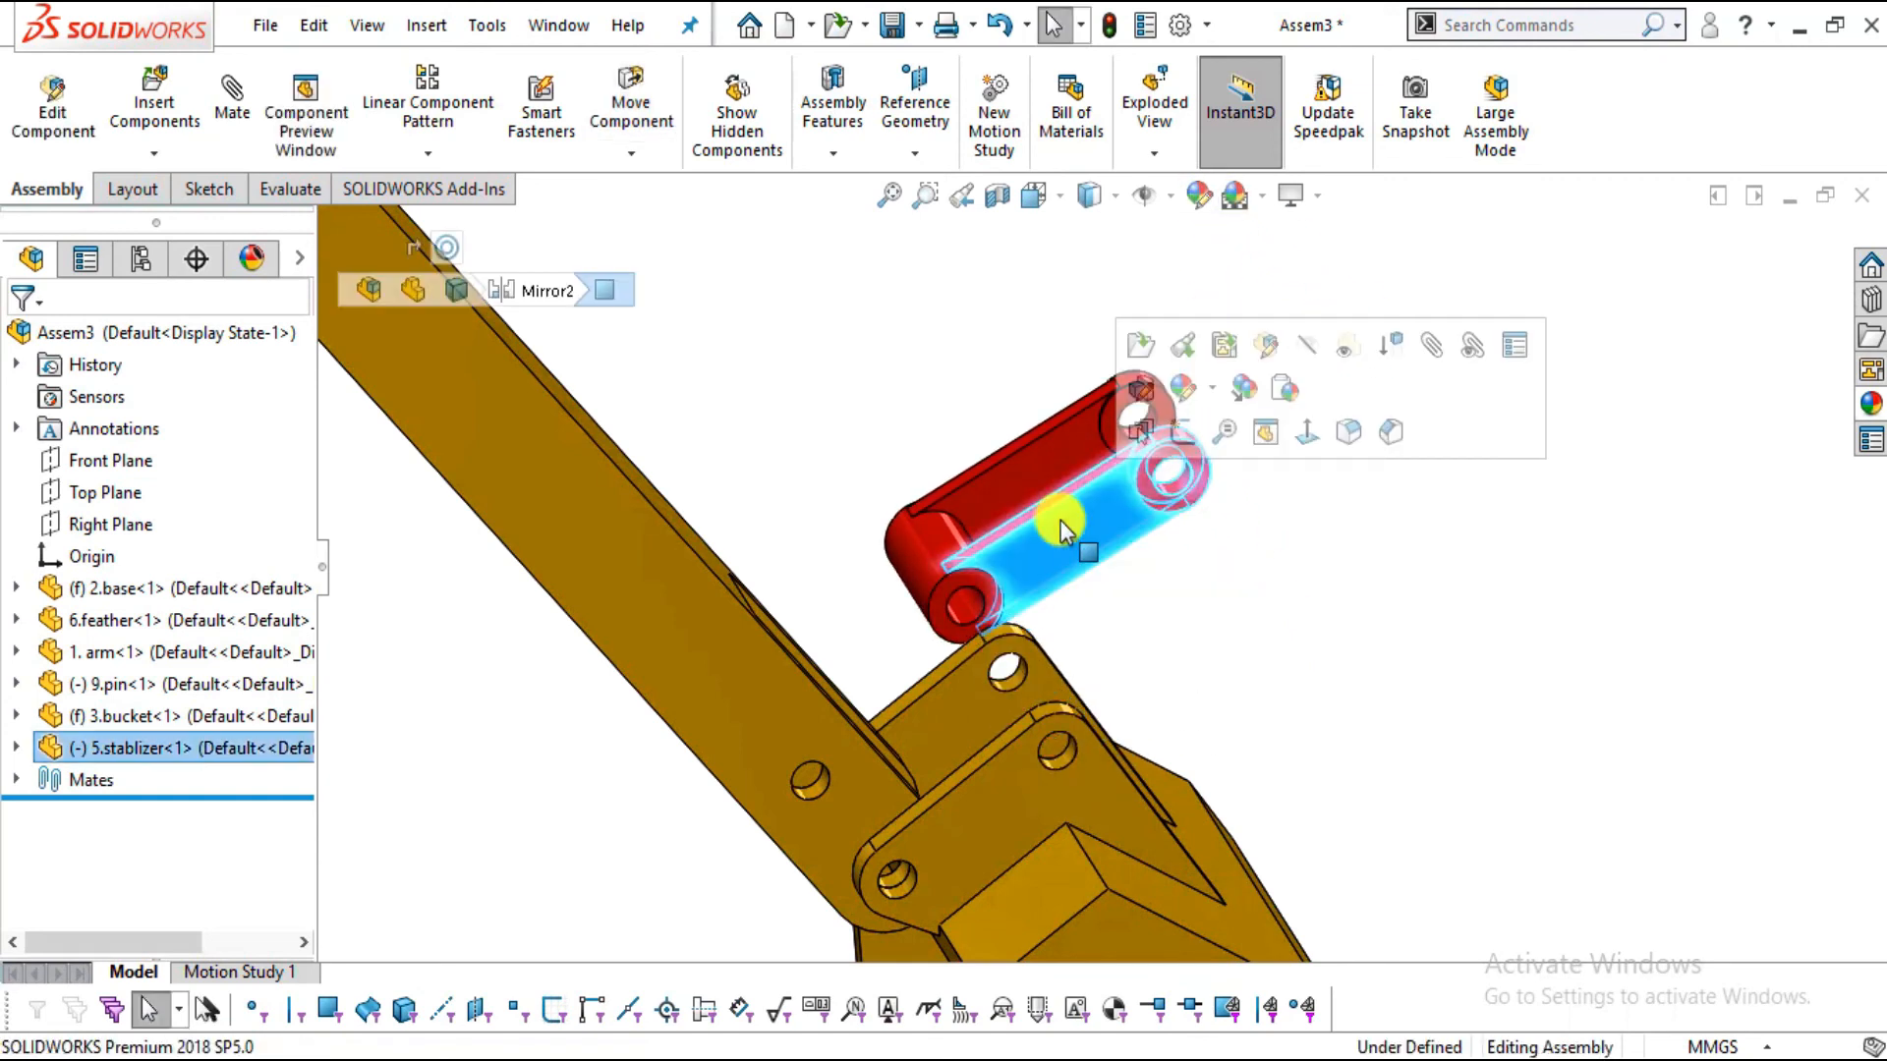
click(244, 110)
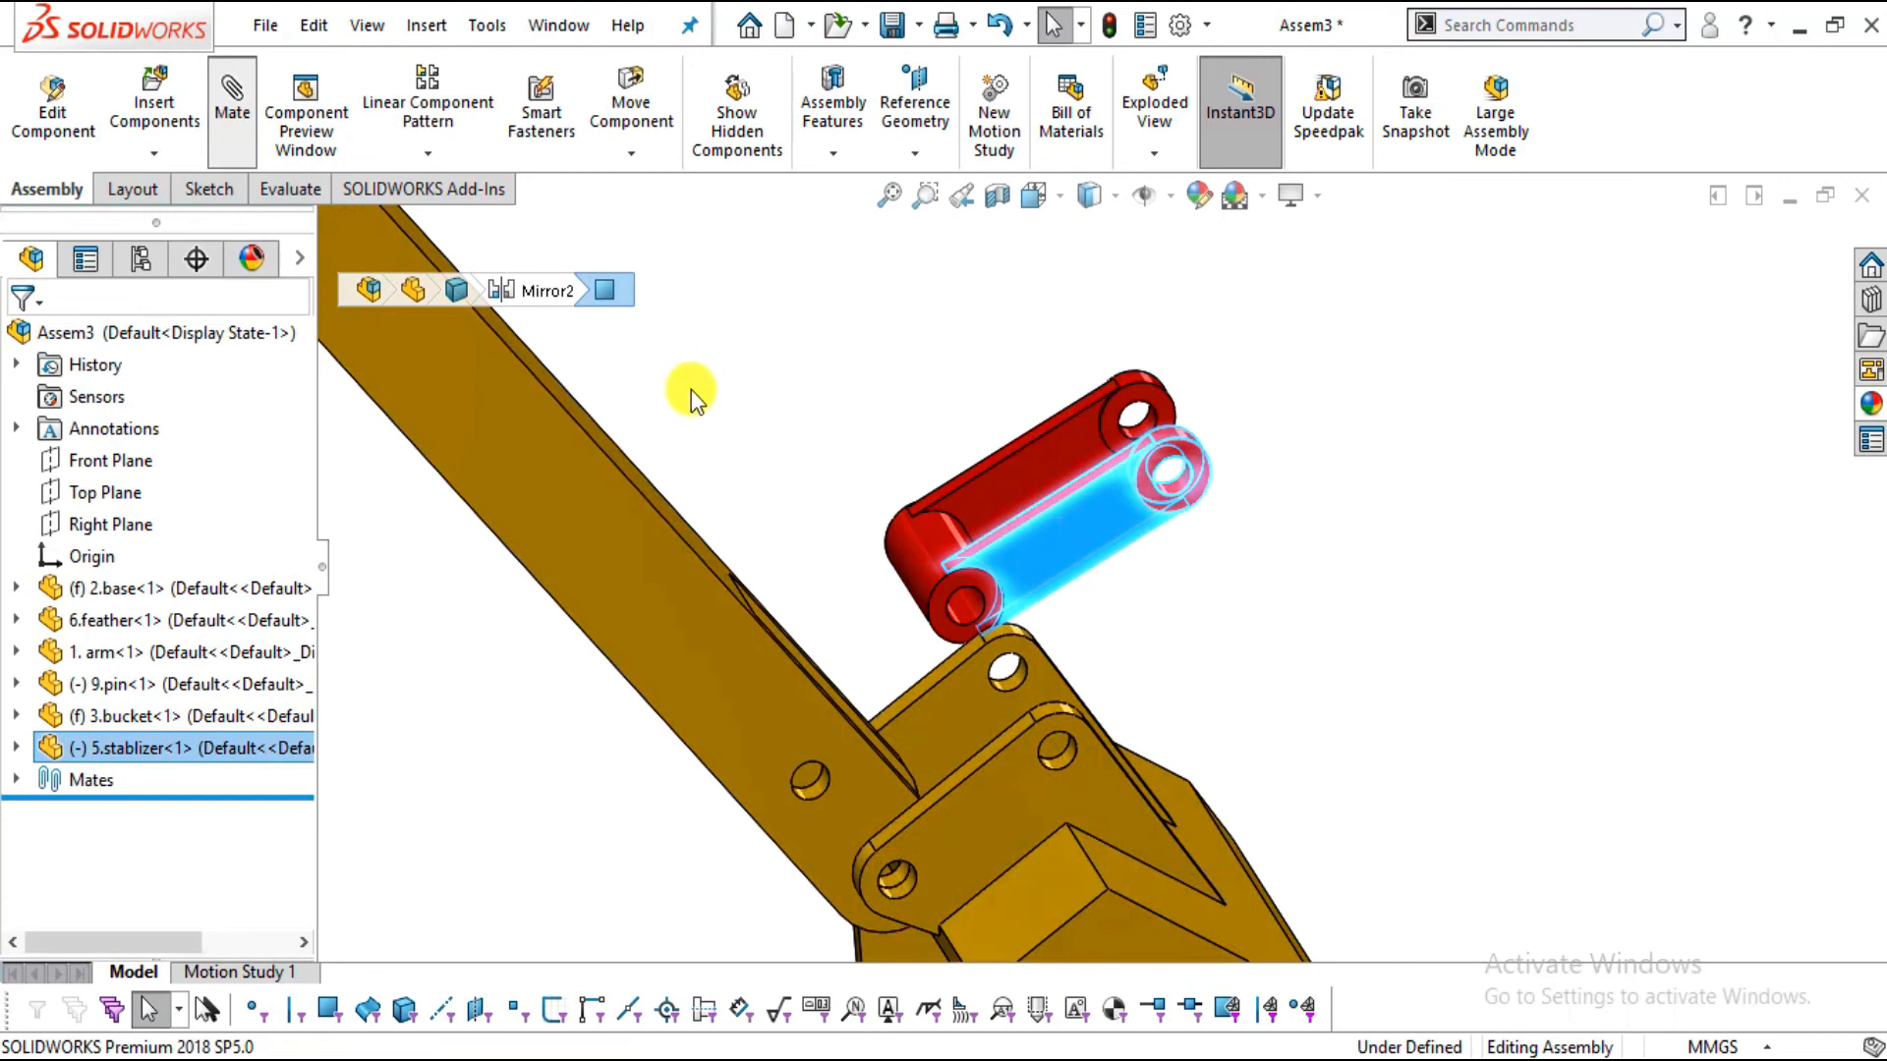
drag(297, 523, 324, 704)
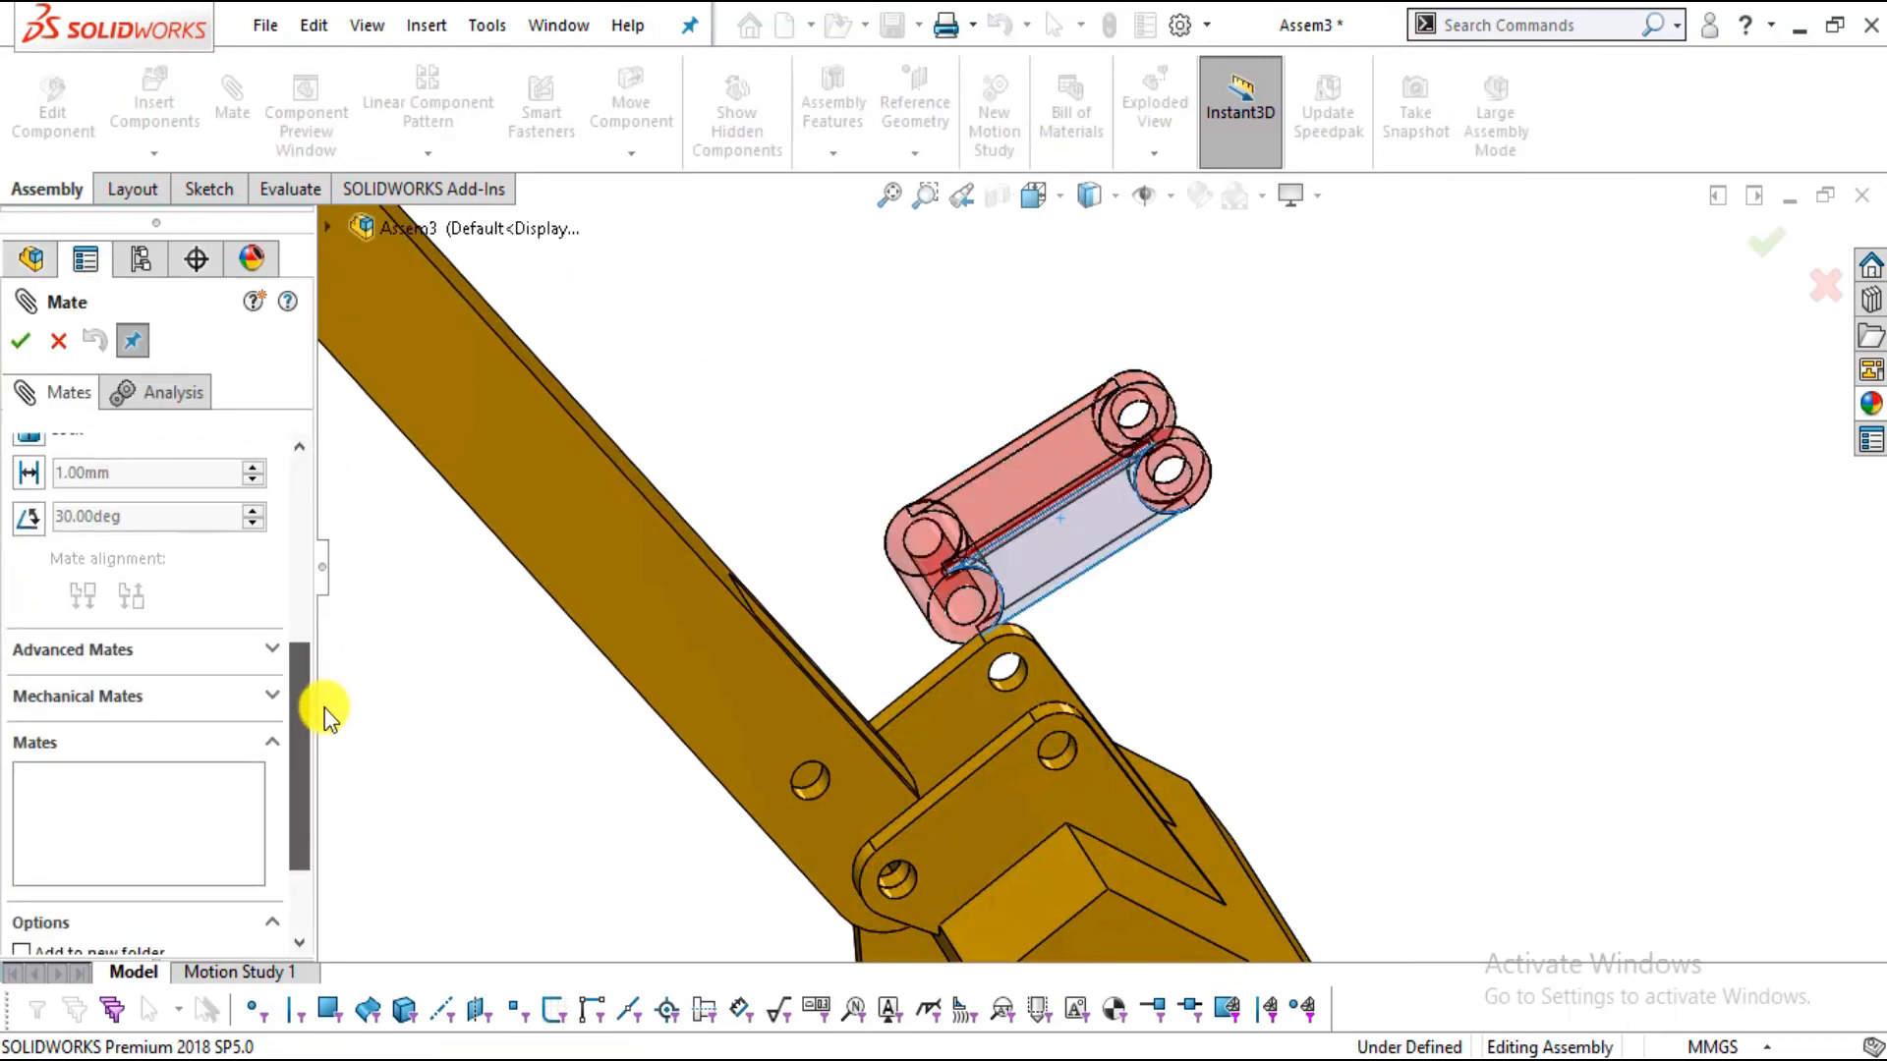
click(272, 652)
drag(297, 716, 295, 576)
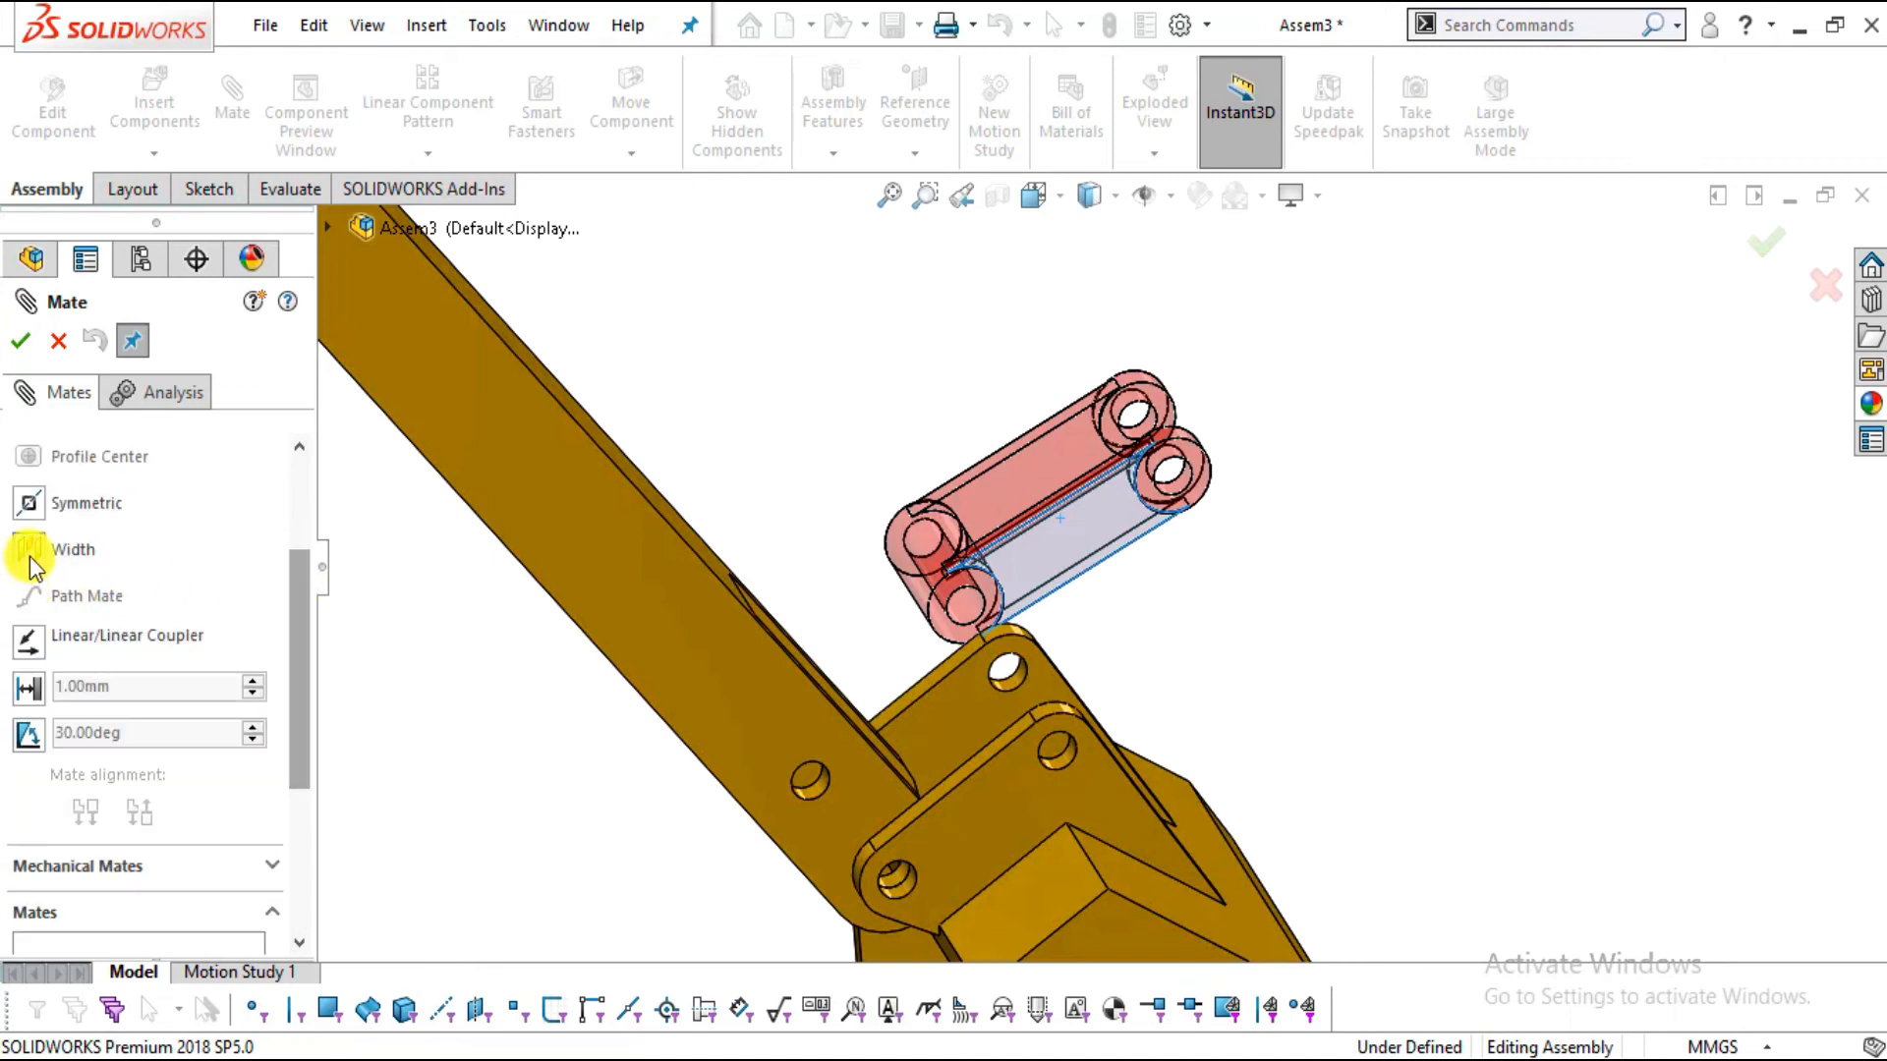
click(29, 551)
scroll(1081, 540, down, 4)
drag(295, 602, 300, 526)
right_click(197, 525)
click(277, 537)
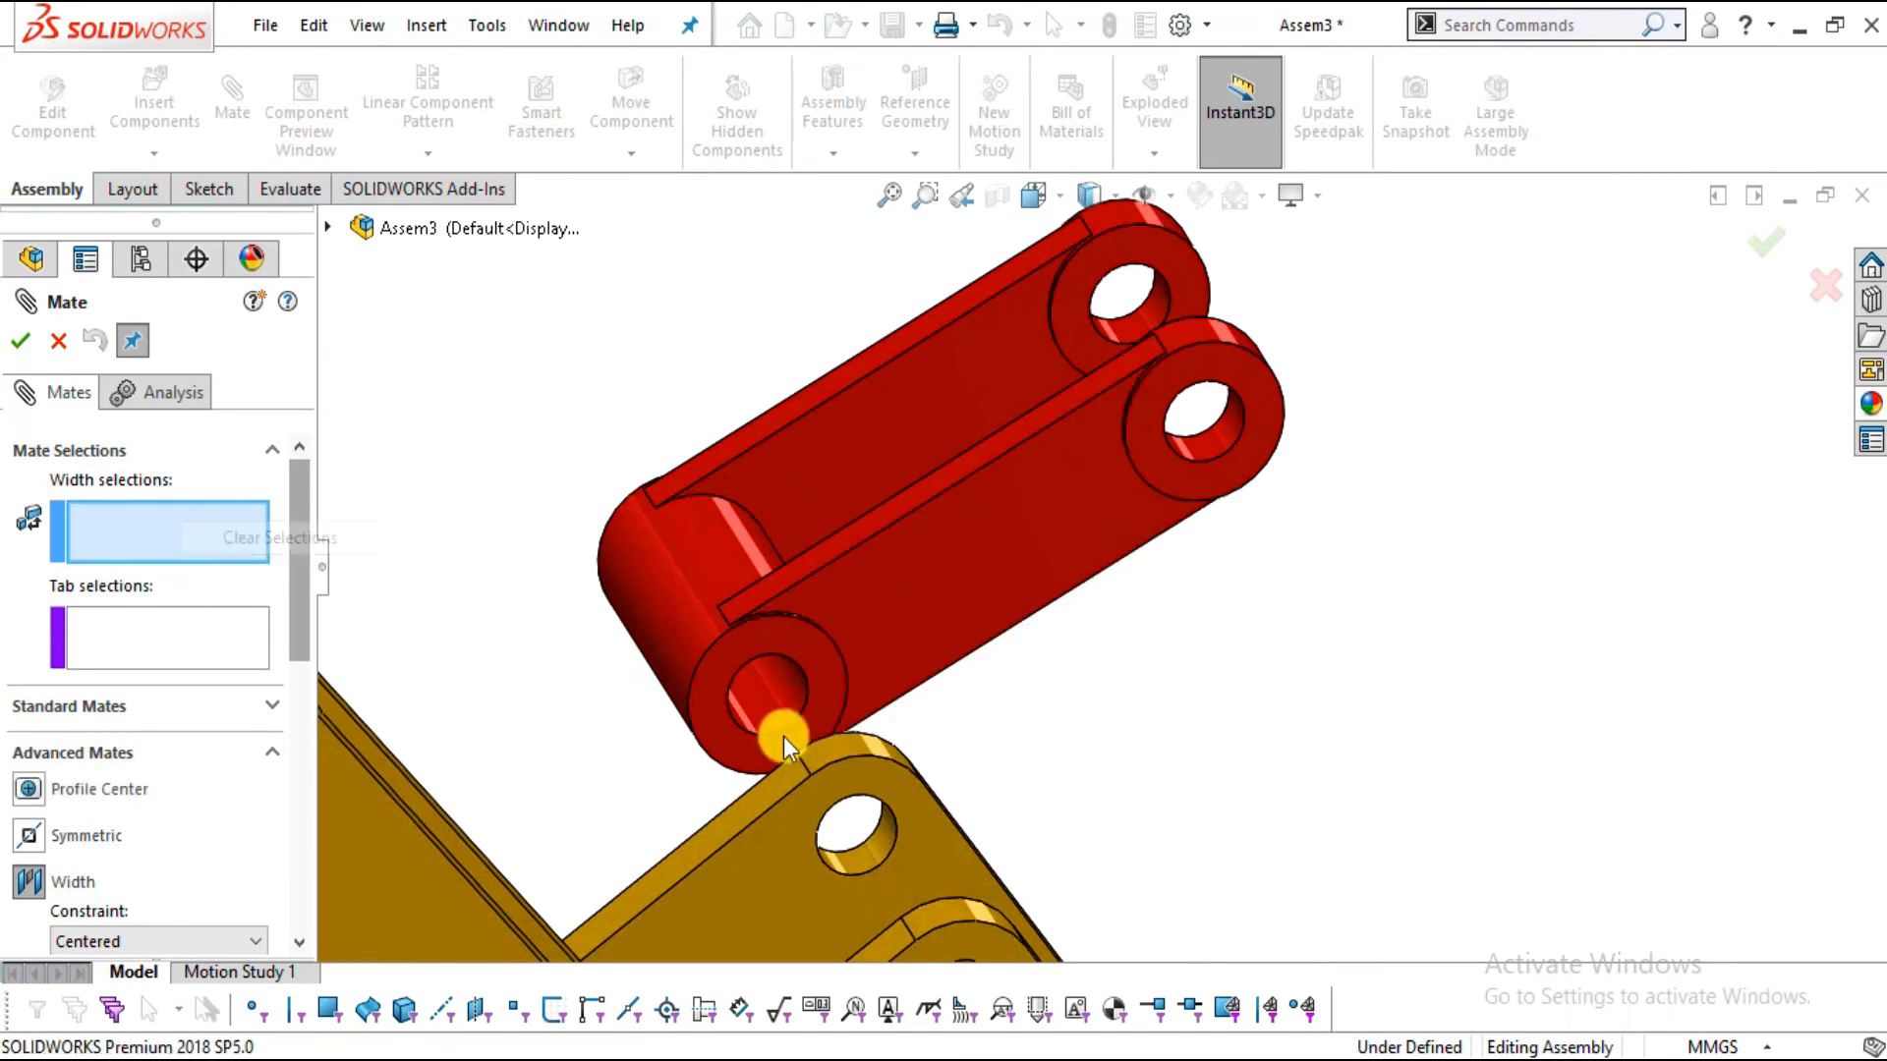
Center the stablizer on the bucket with the Width mate, using the lugs' outer faces as width and the cross tube's end faces as tab selections
scroll(963, 811, up, 5)
scroll(1014, 802, down, 5)
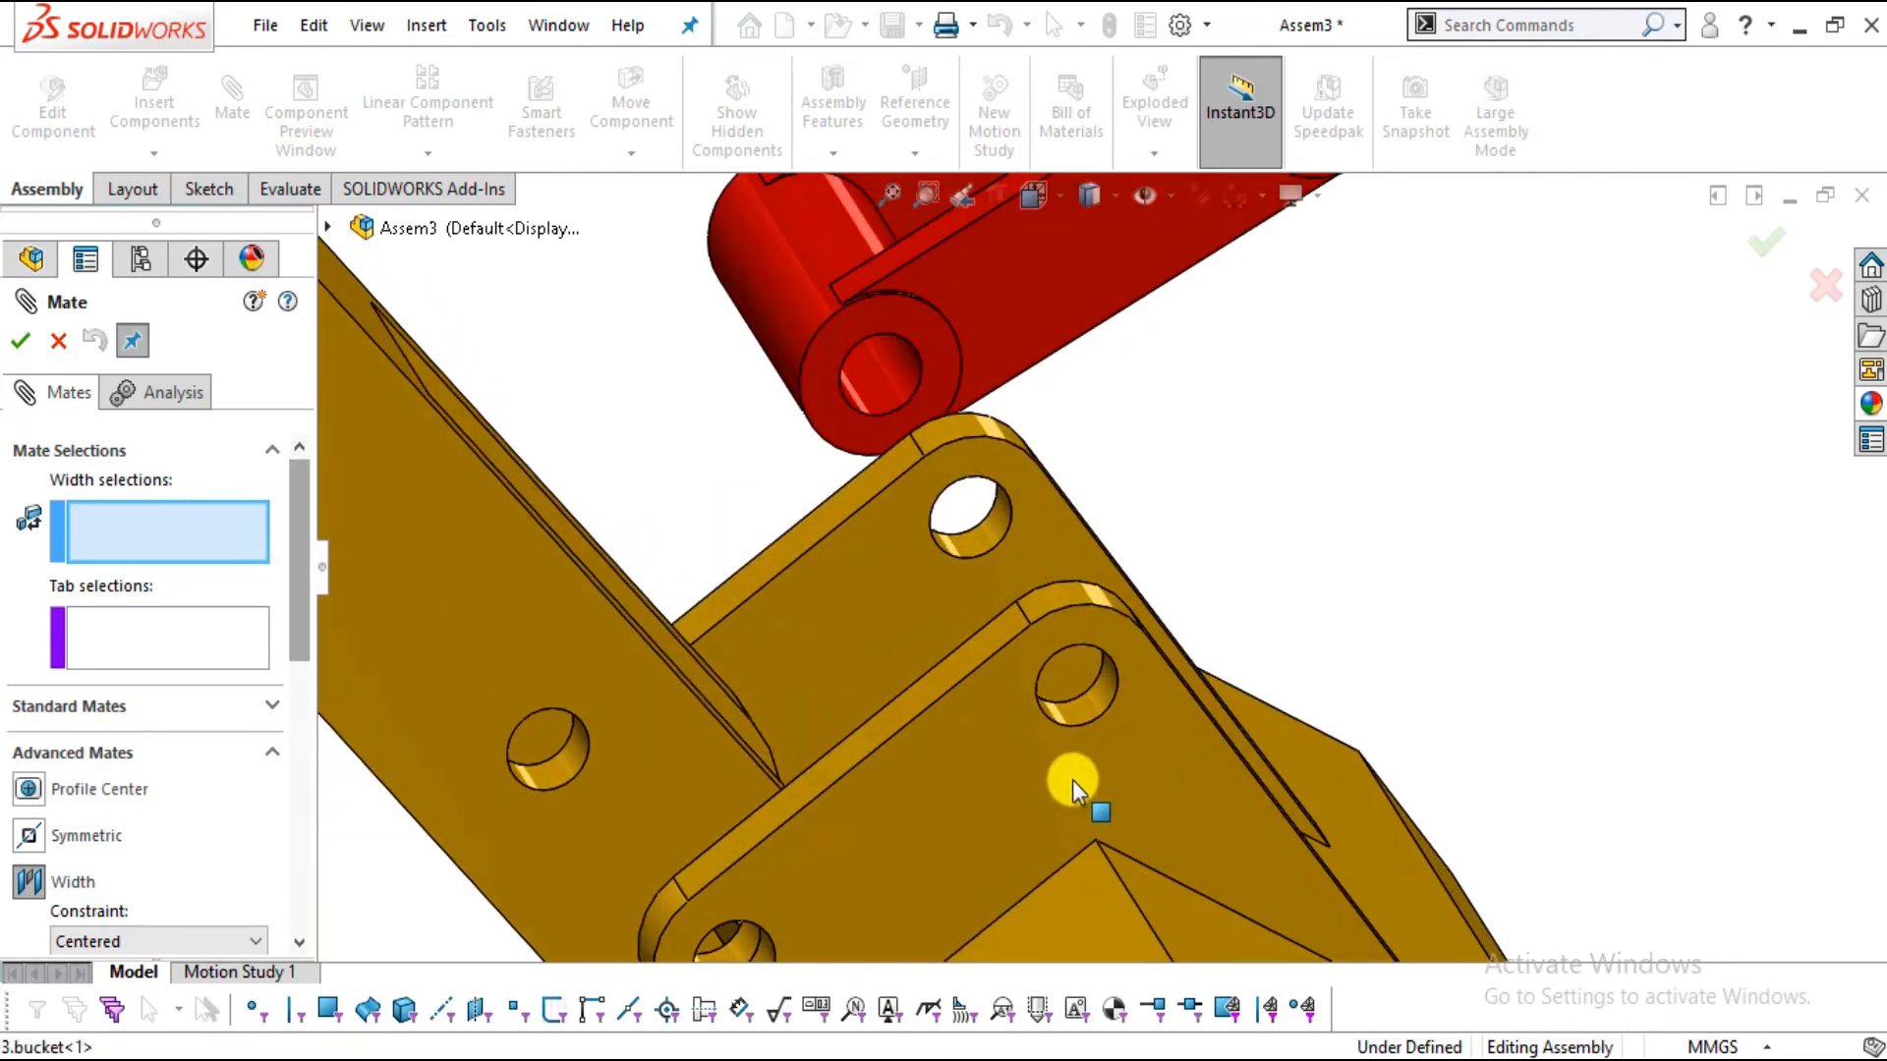
click(1030, 798)
scroll(1090, 786, up, 3)
middle_drag(1152, 775, 1584, 624)
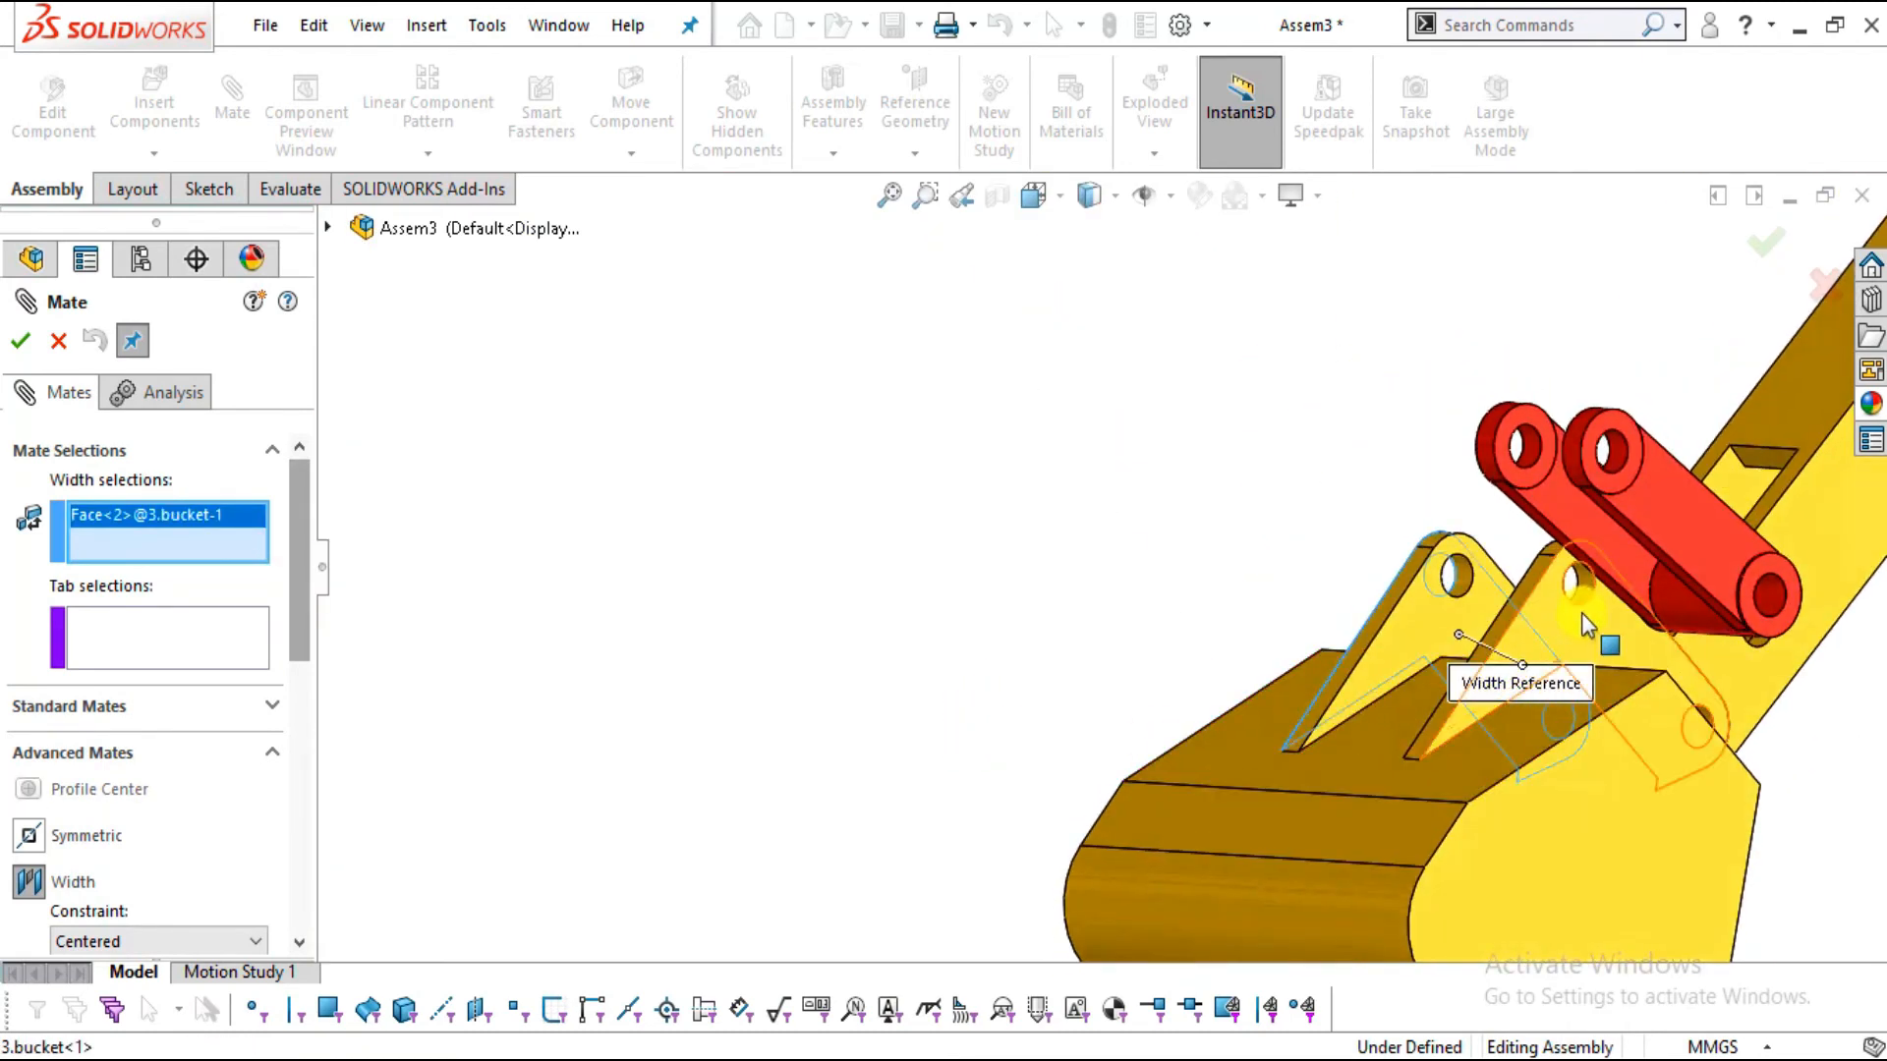
click(1559, 611)
click(1546, 589)
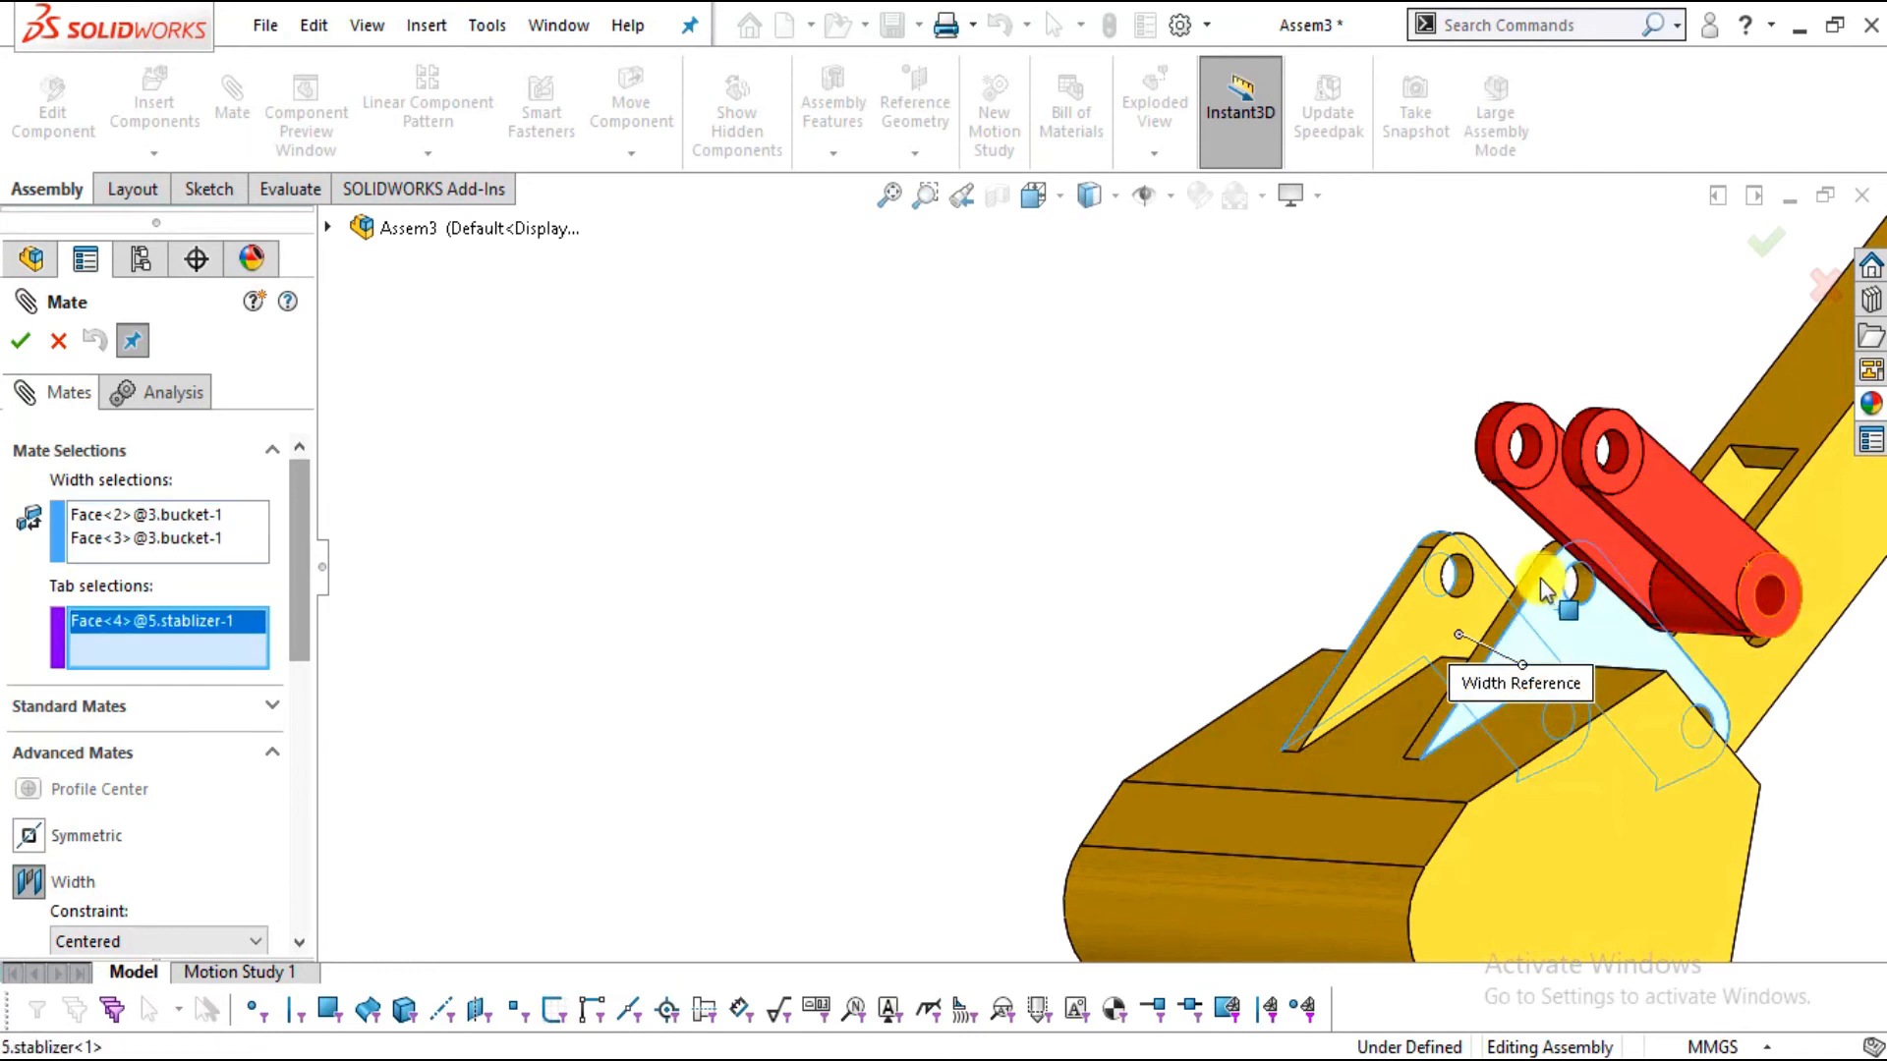
middle_drag(1673, 579, 1870, 511)
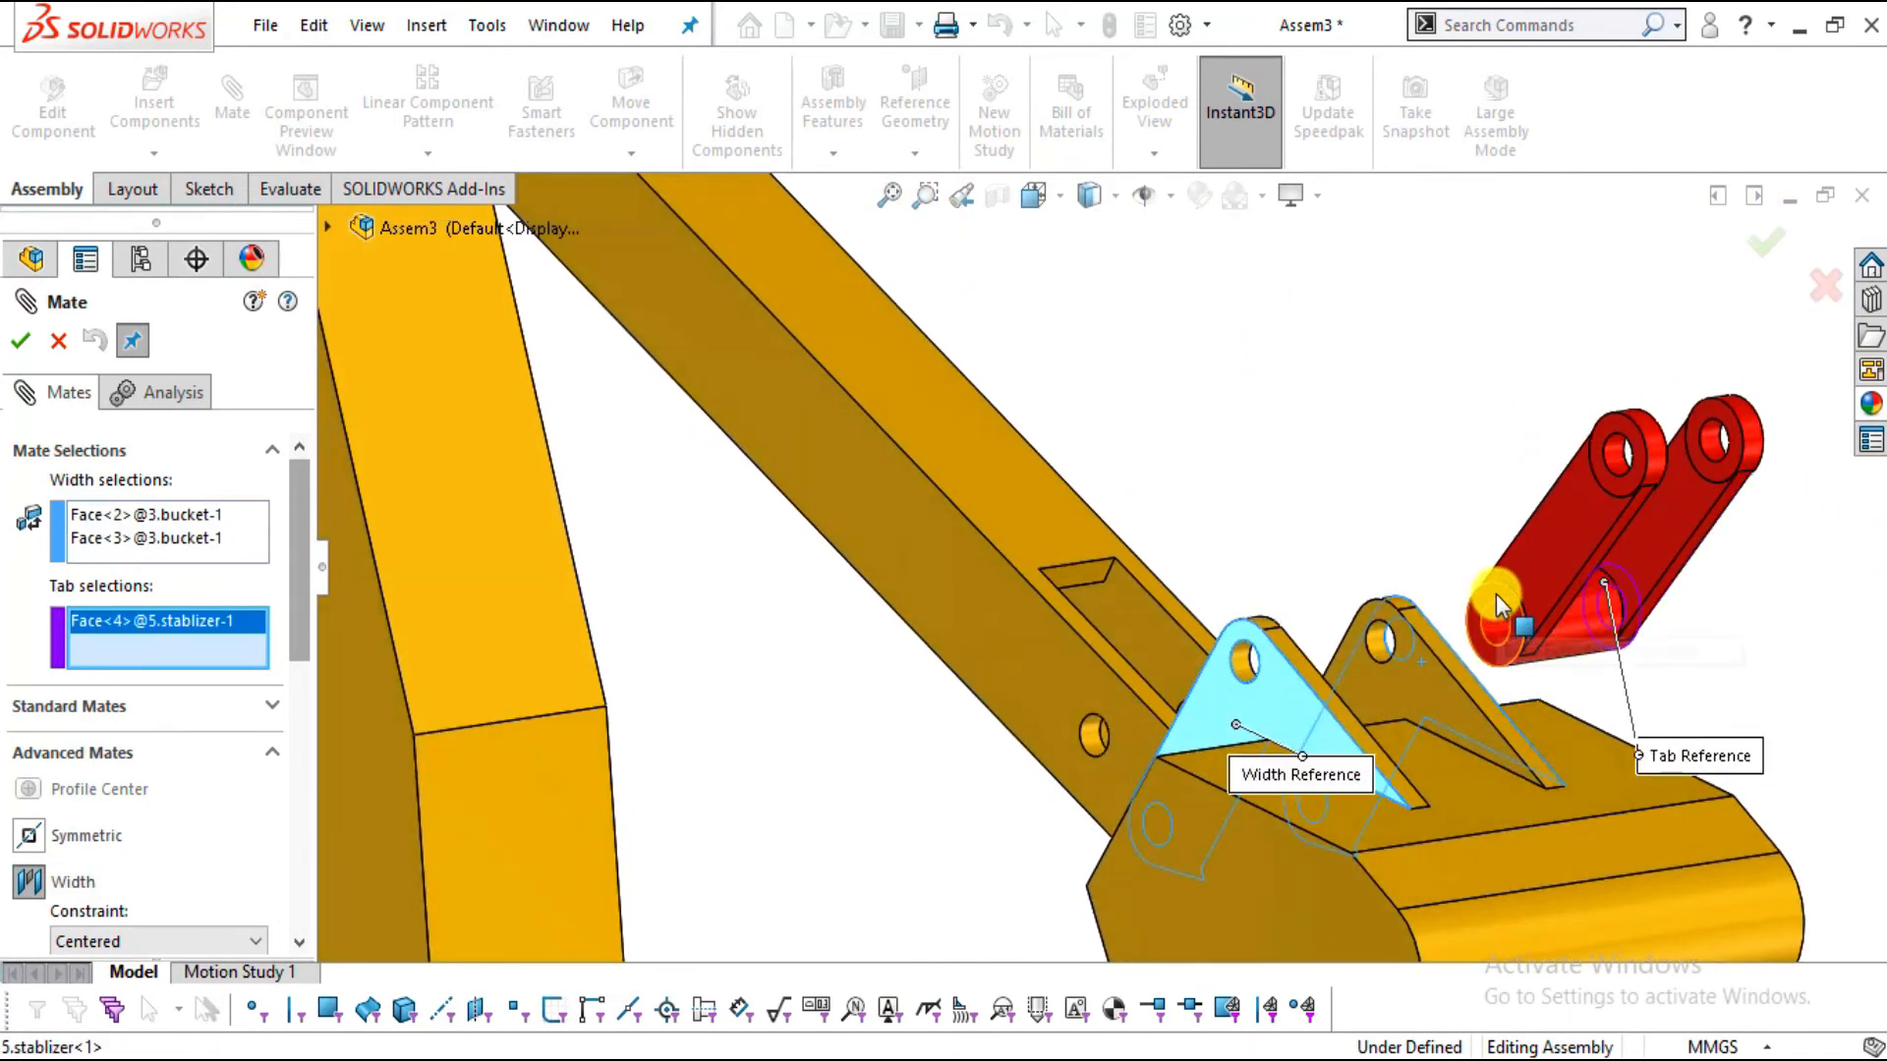
click(1496, 596)
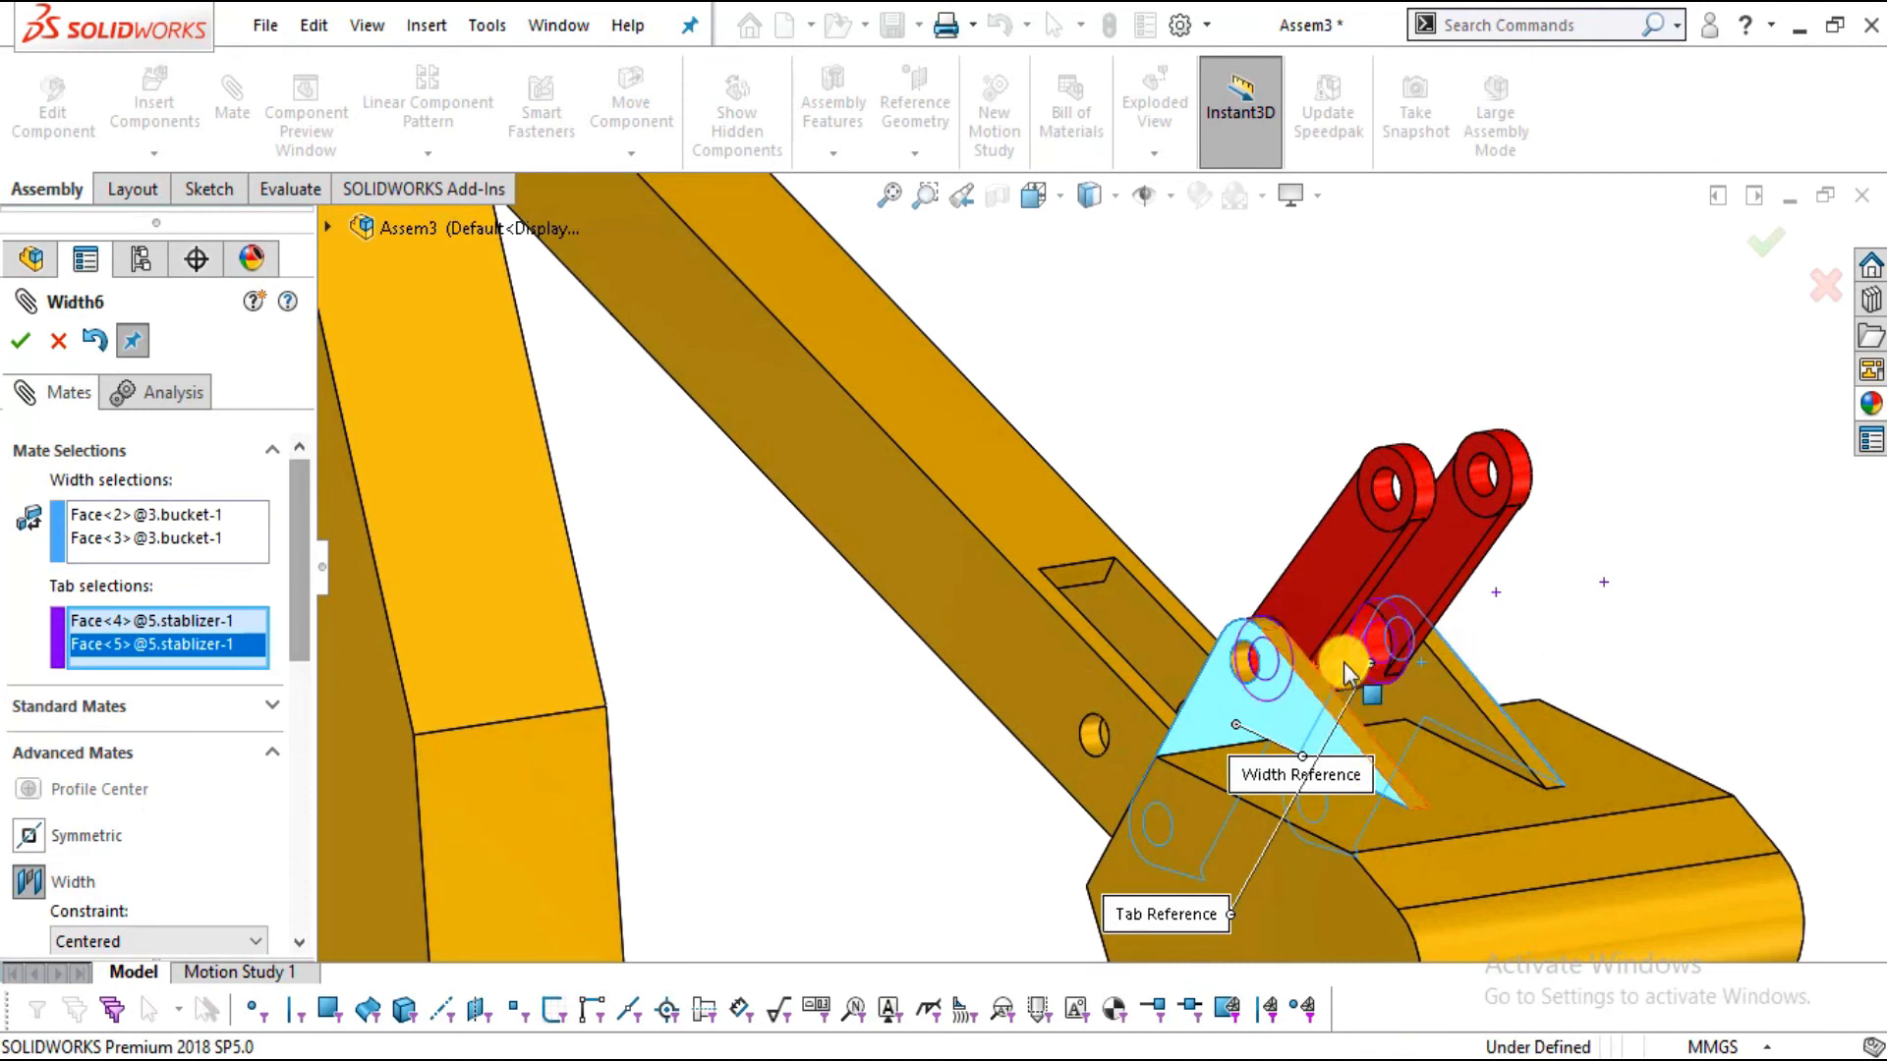
click(21, 341)
Finish mating and swing the stablizer toward the arm about the bucket's lug holes to test the joint
middle_drag(1627, 658, 1482, 526)
key(Escape)
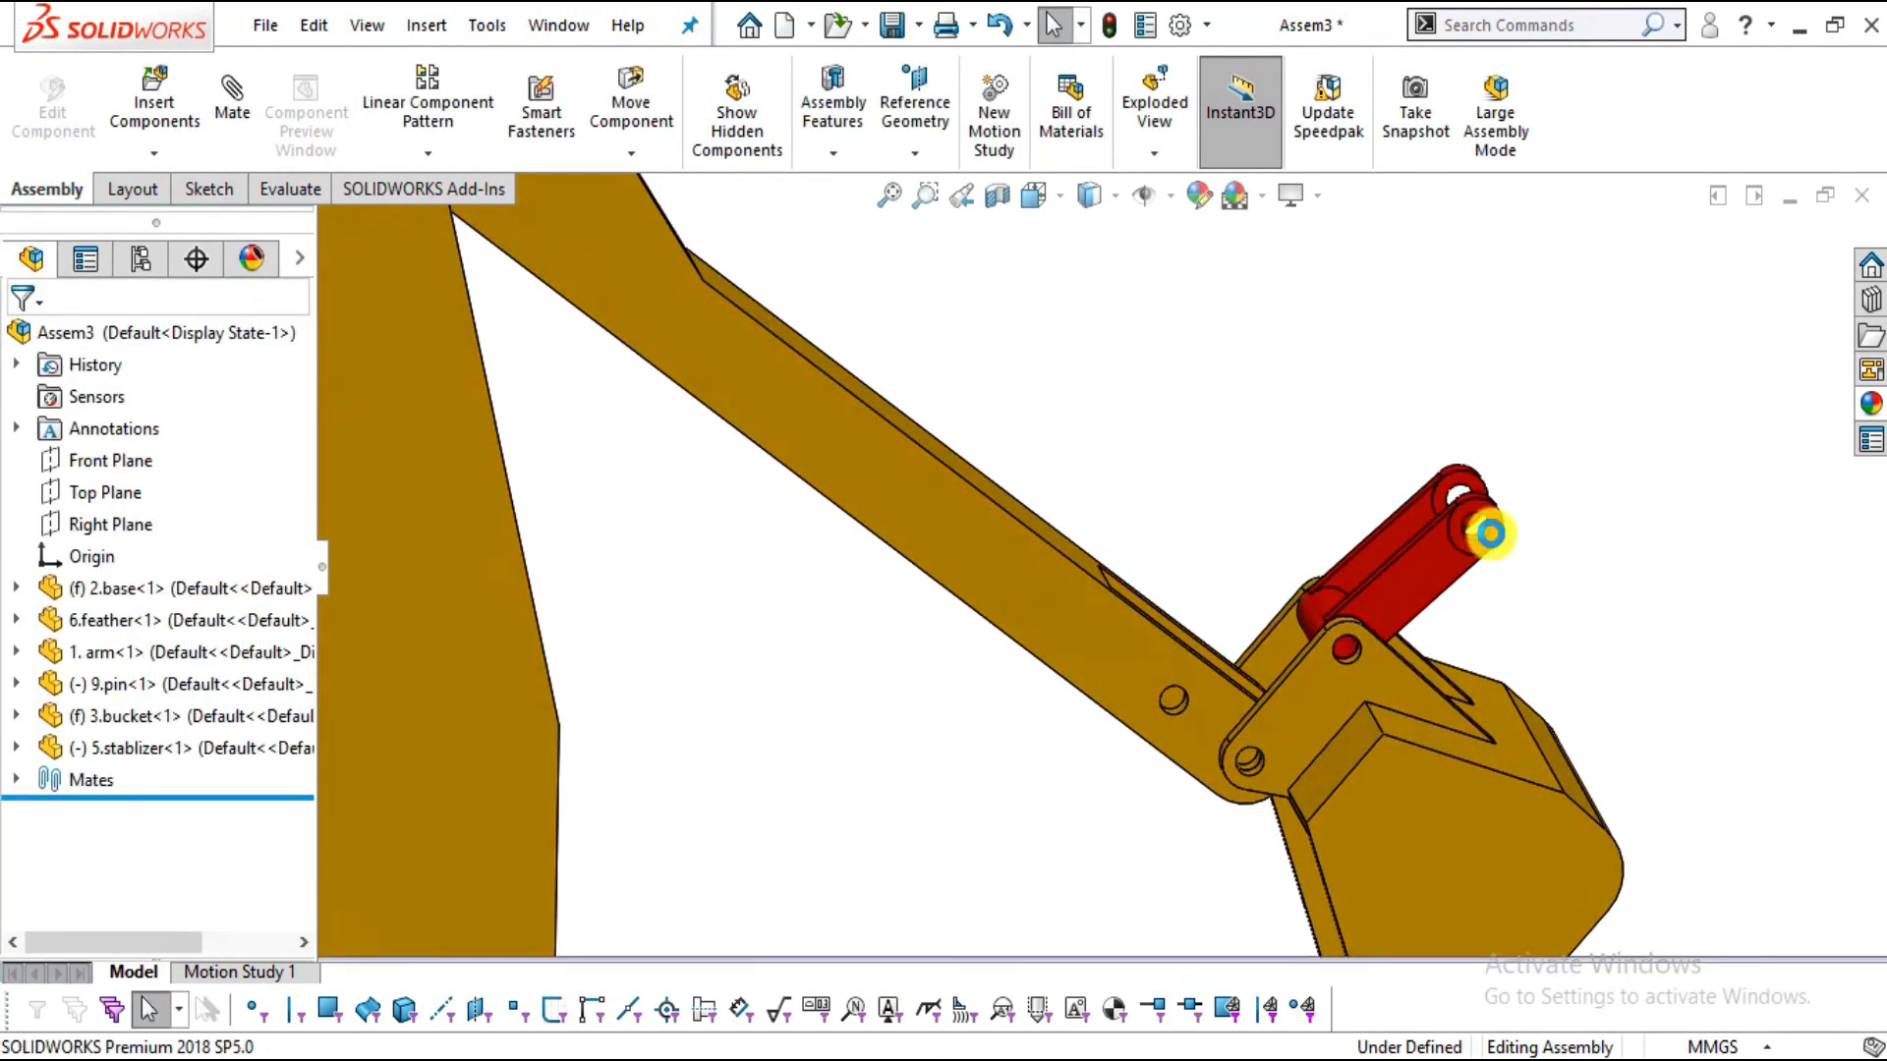
drag(1495, 543, 1194, 368)
middle_drag(1194, 368, 1064, 566)
scroll(853, 595, down, 4)
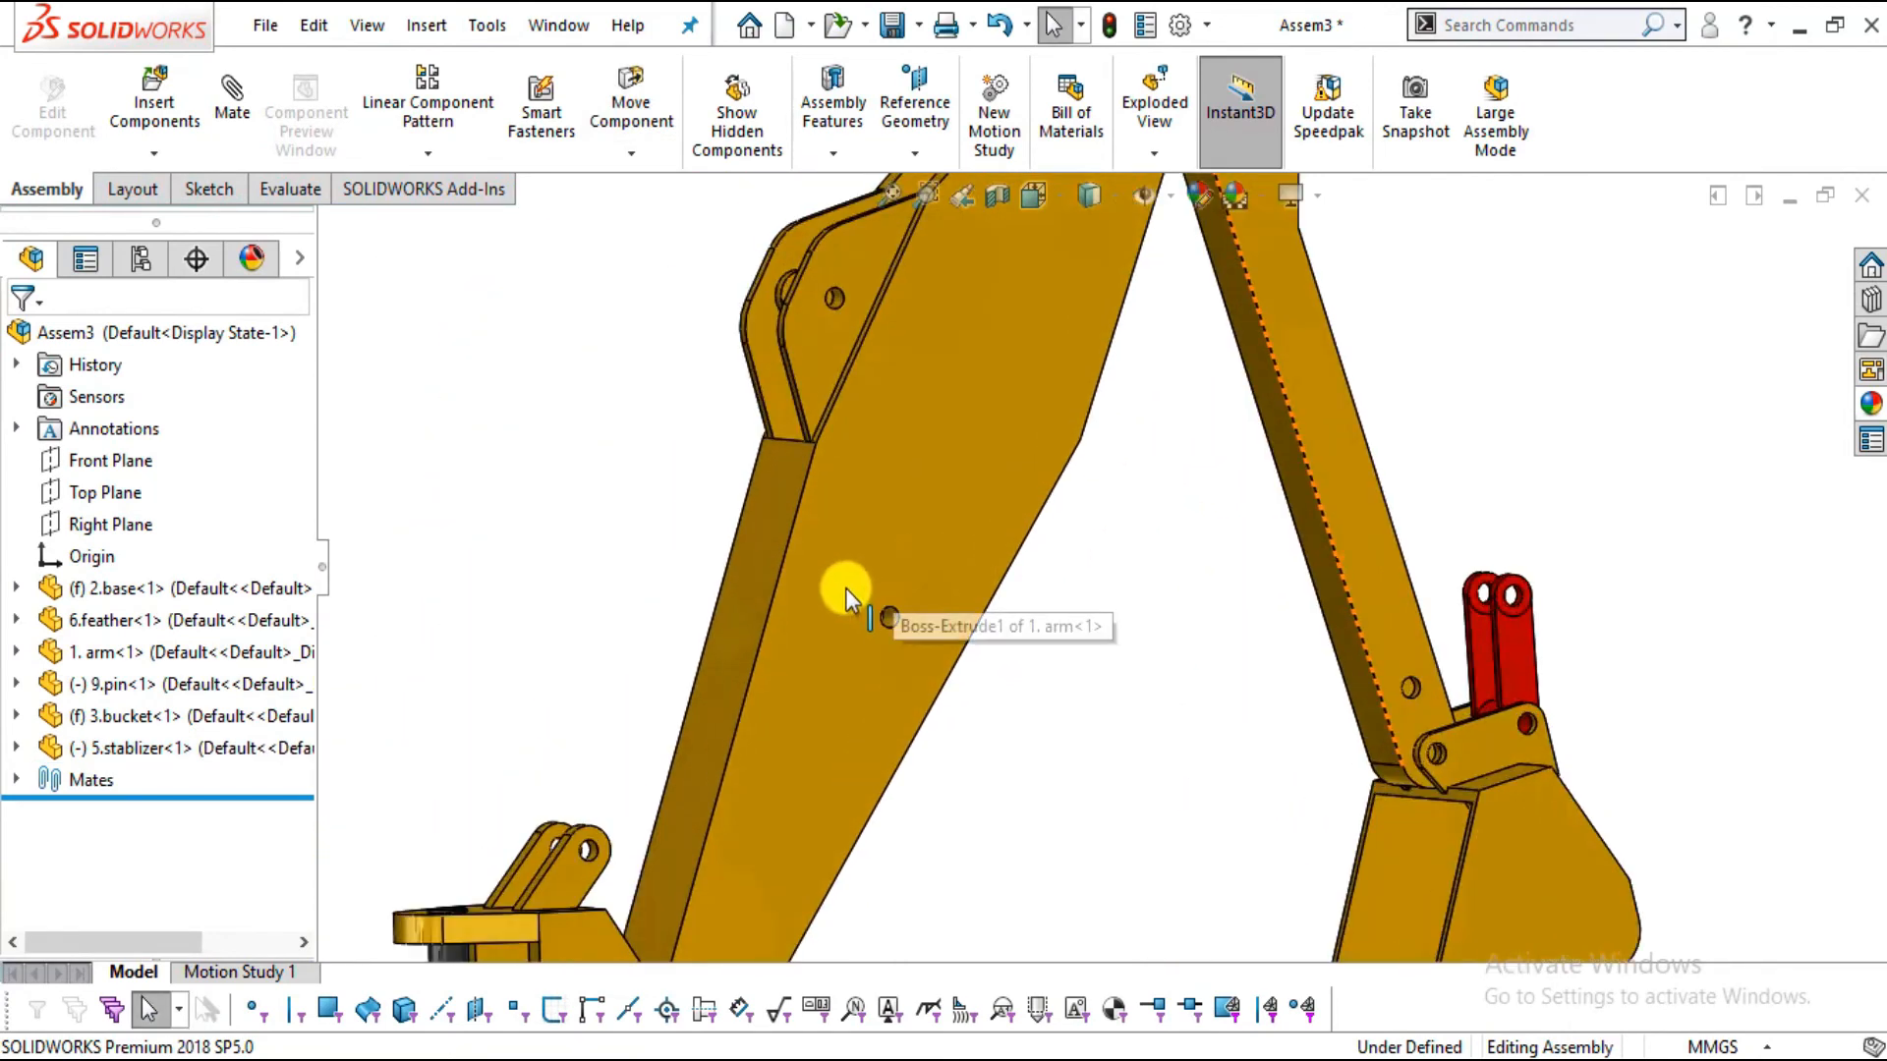
scroll(851, 599, up, 2)
scroll(816, 691, down, 1)
mouse_move(816, 691)
middle_down()
mouse_move(797, 687)
mouse_move(818, 709)
middle_up()
scroll(822, 714, up, 3)
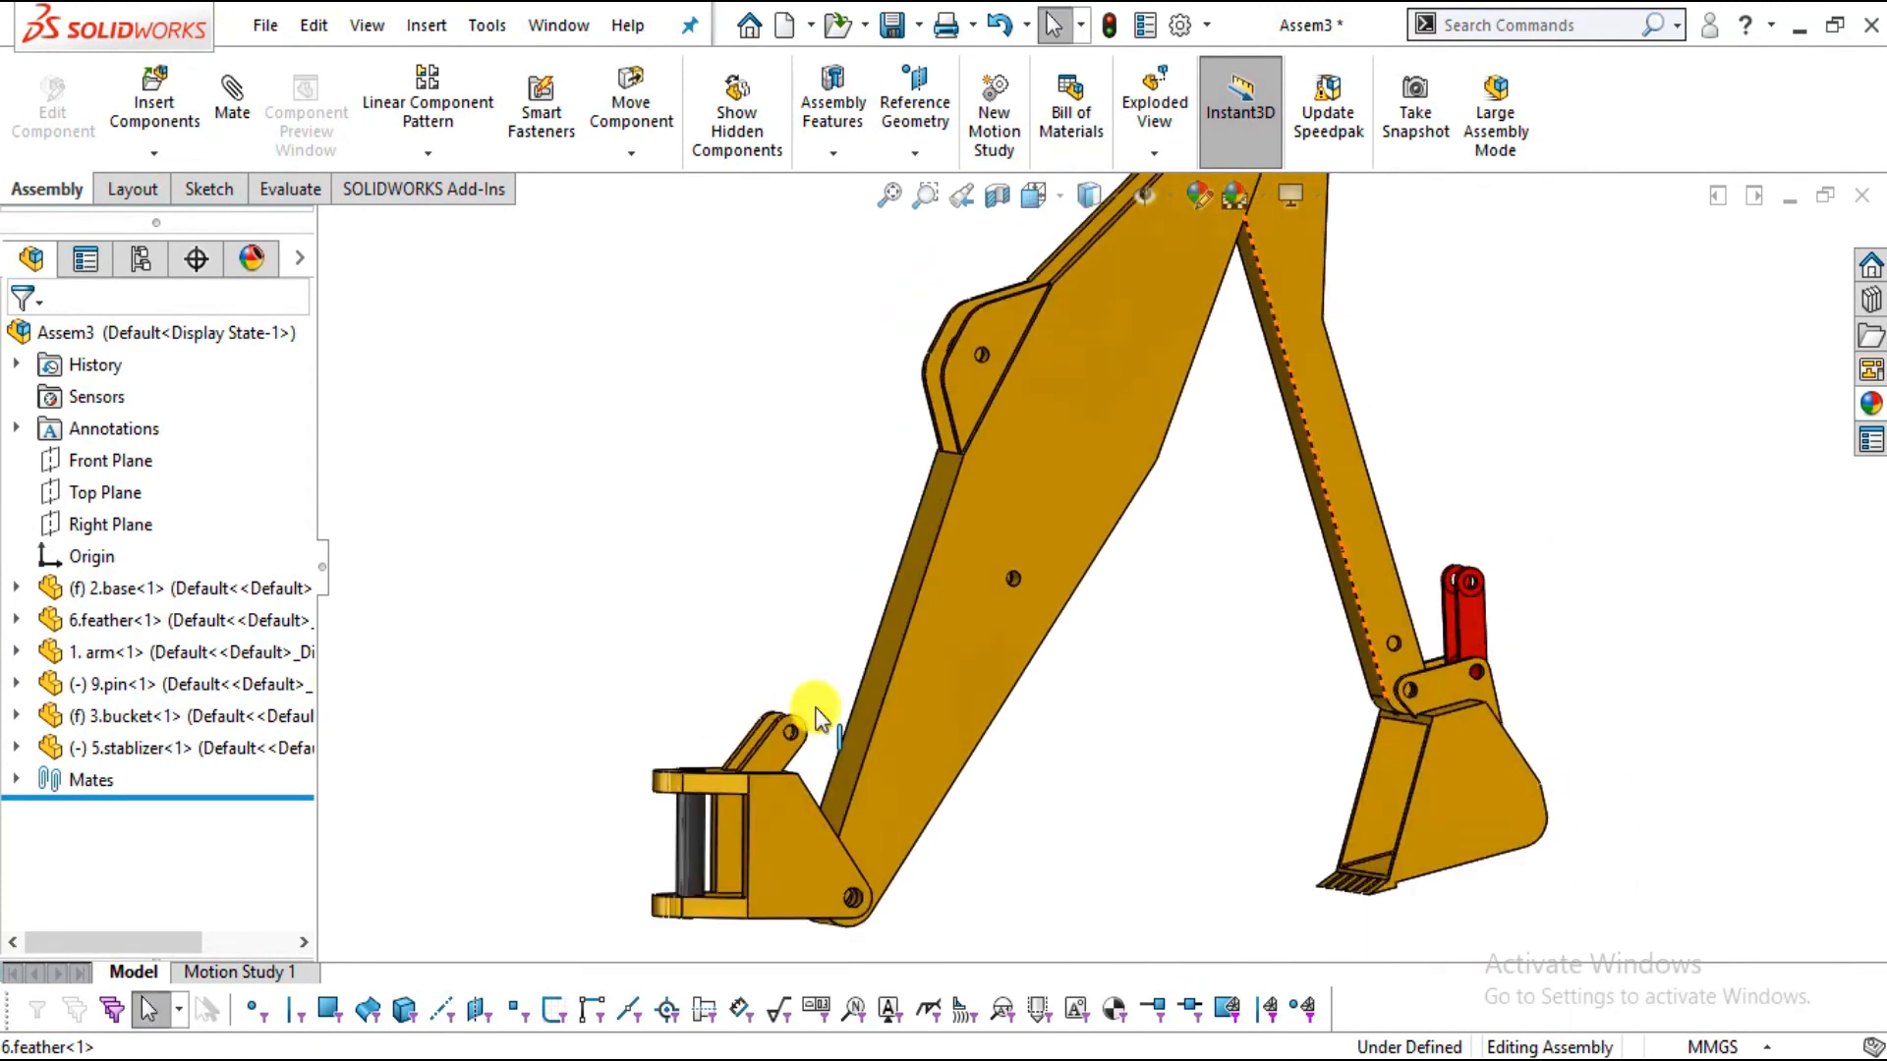
Float the bucket and move the boom linkage so the arm and bucket extend outward from the feather
drag(1157, 360, 1326, 527)
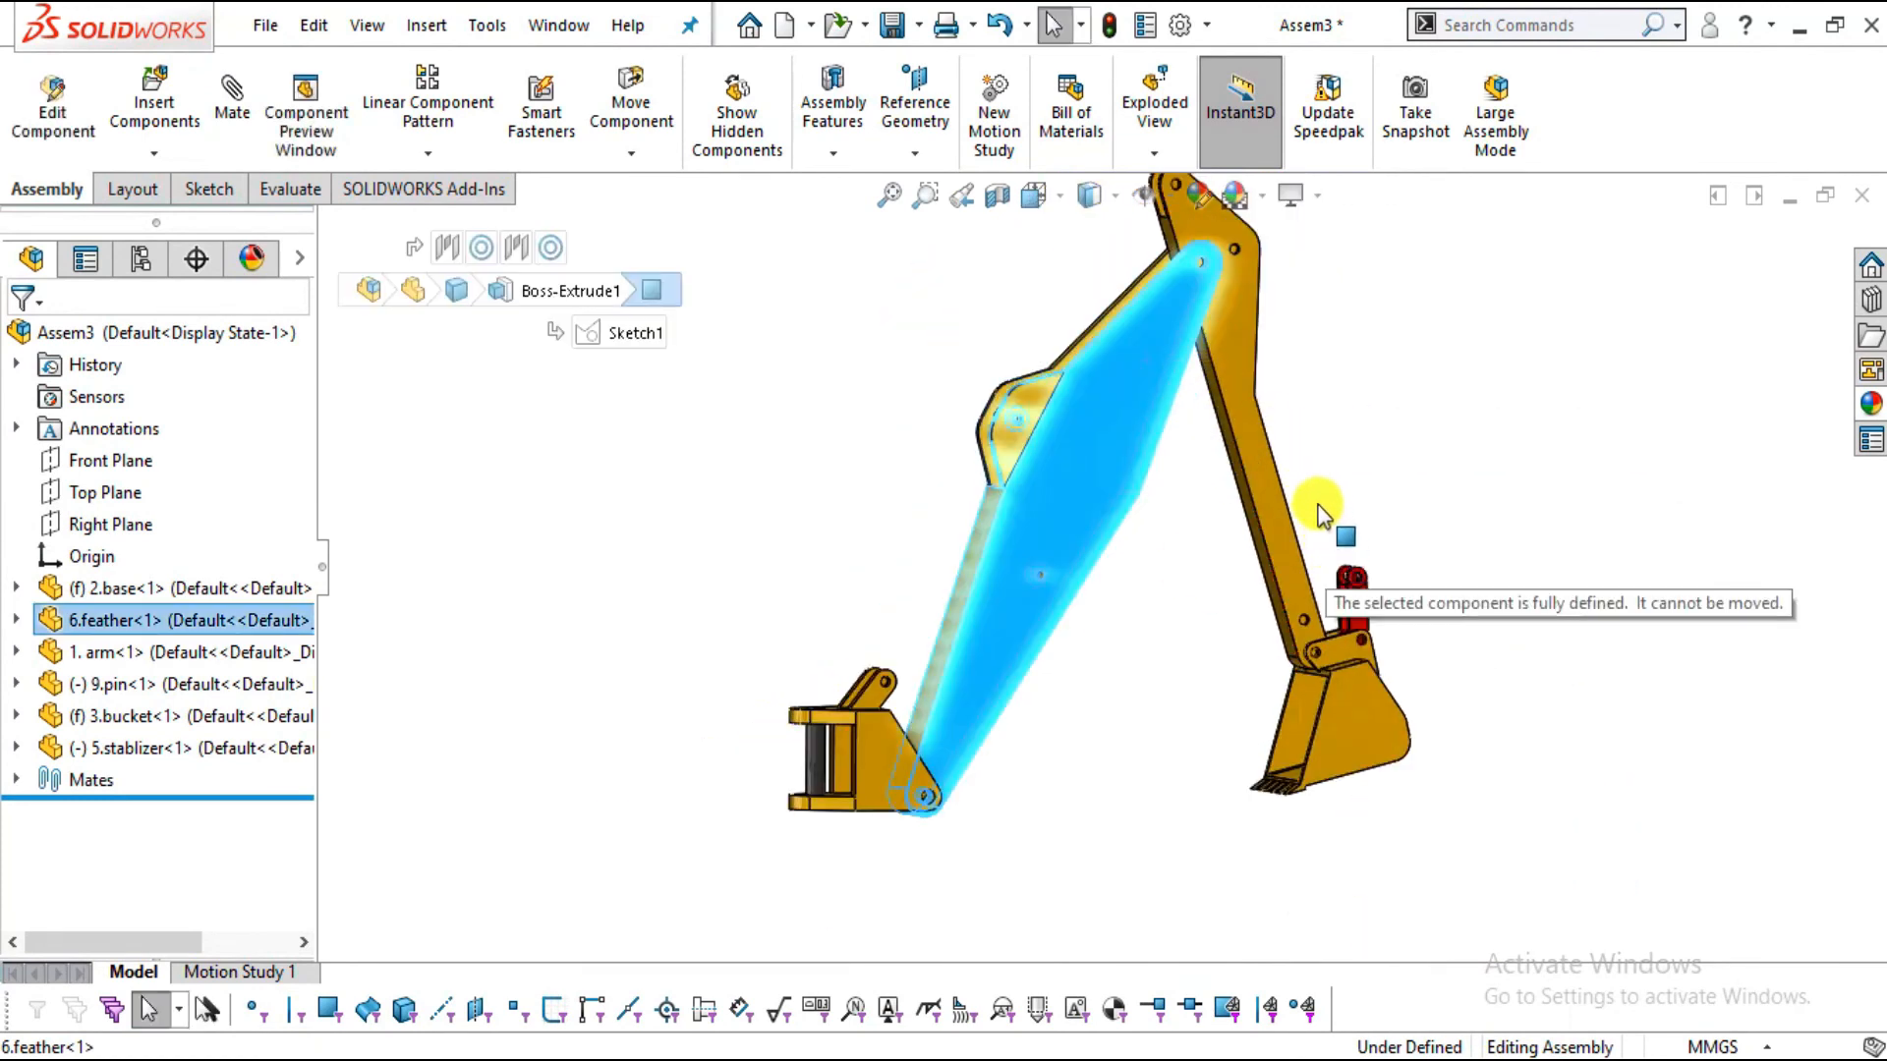
right_click(1356, 722)
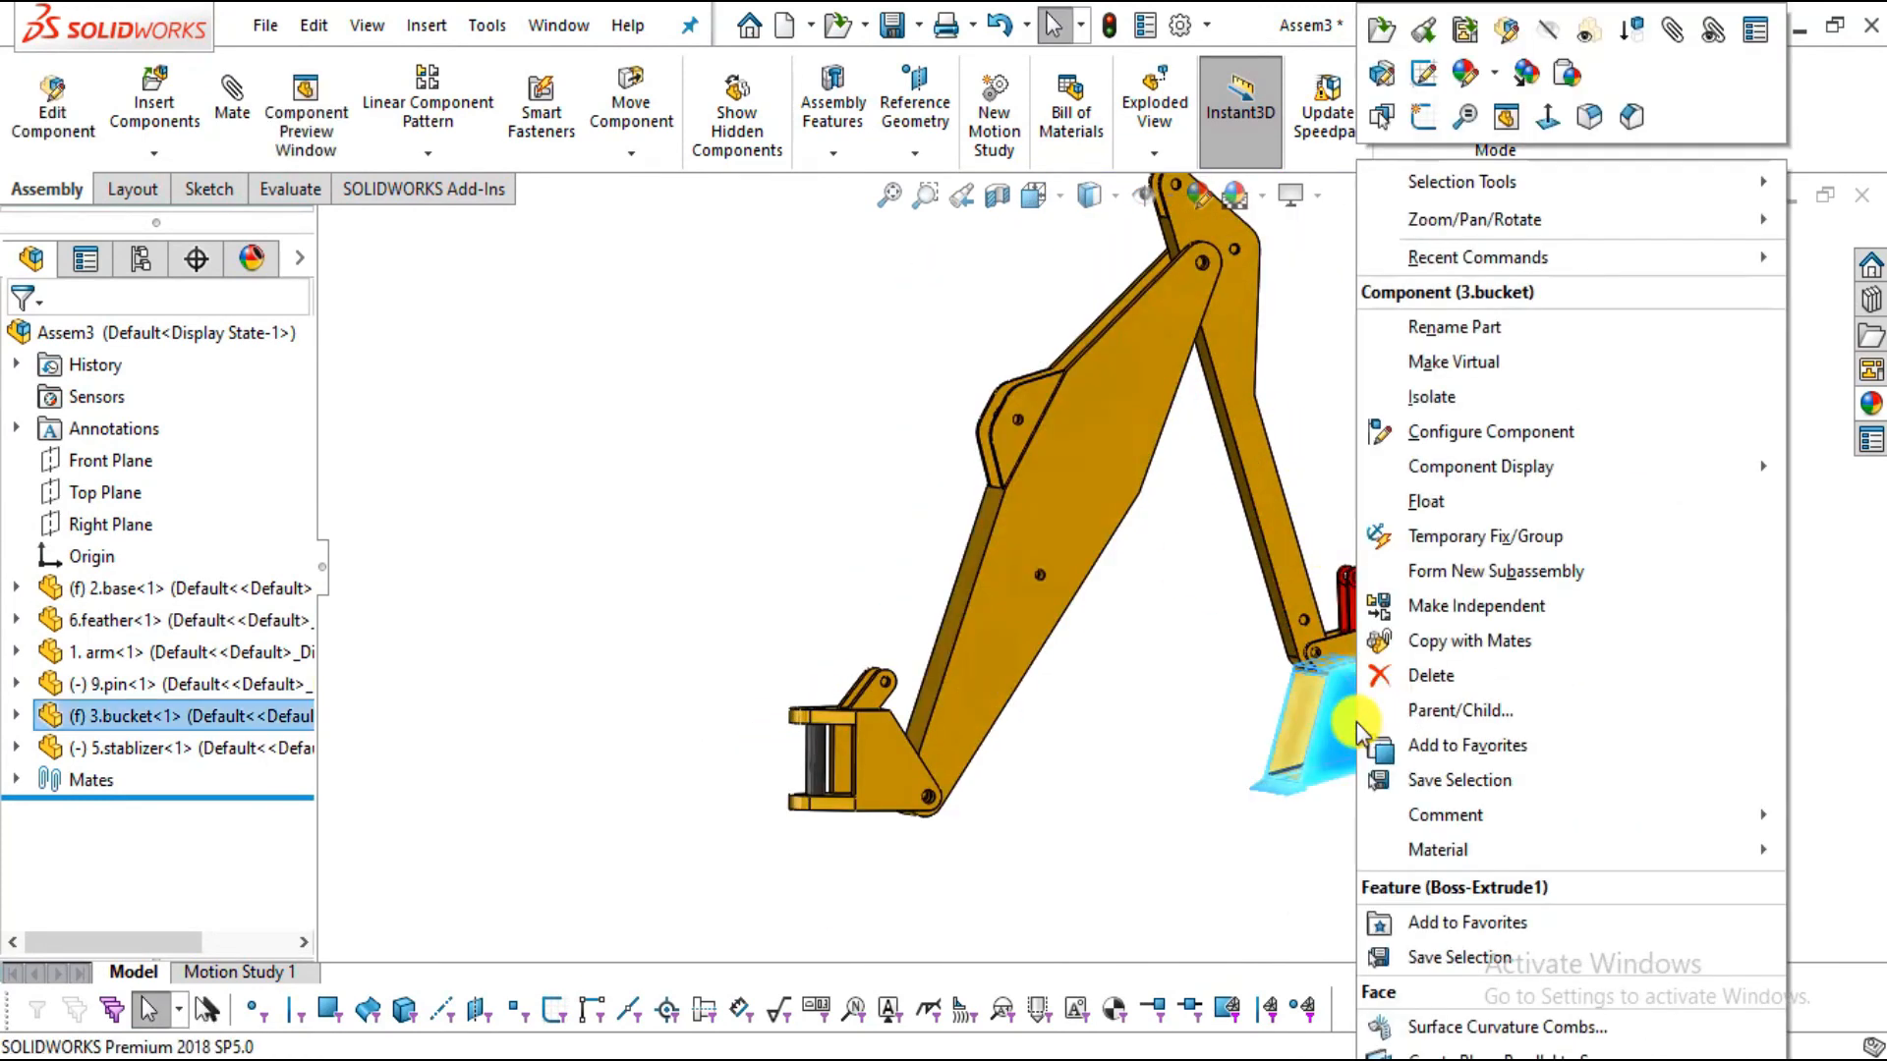
click(1442, 502)
drag(1111, 387, 1337, 503)
click(993, 477)
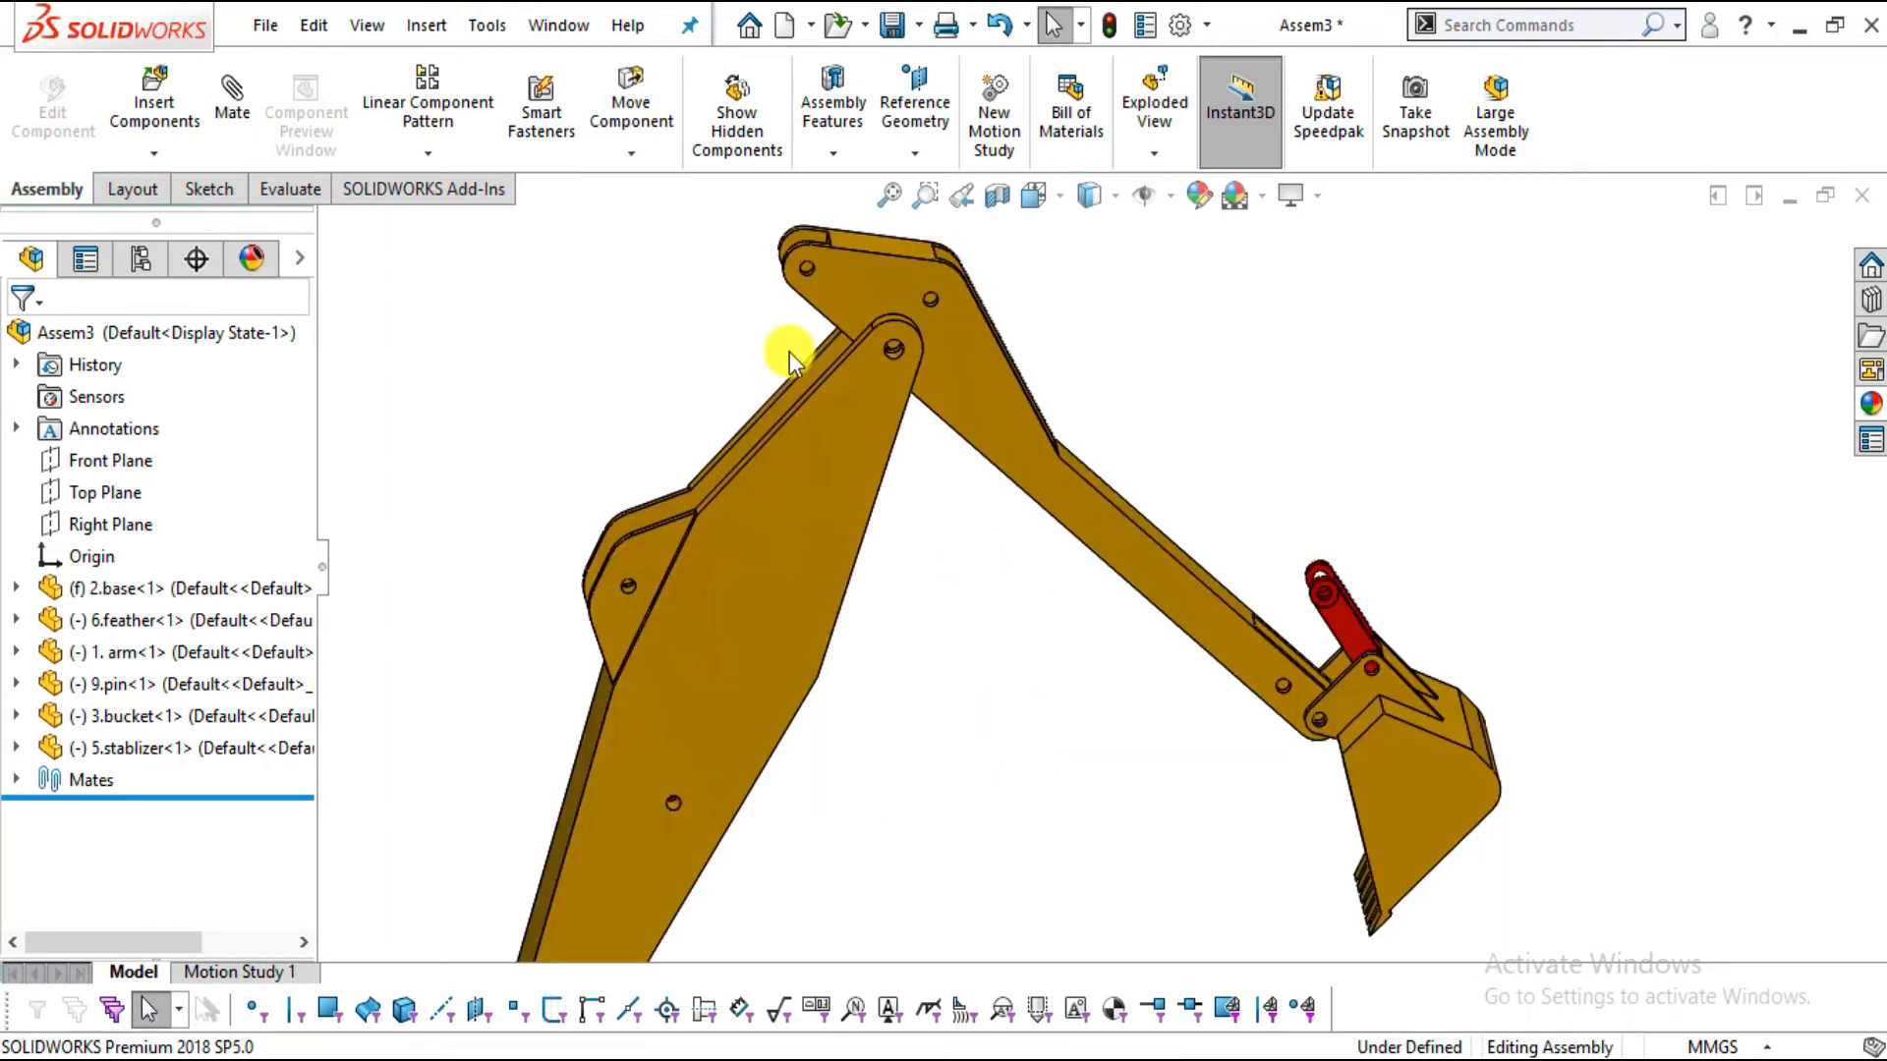
Insert the 7.tension bar part and place it in empty space above the stablizer and bucket
click(158, 77)
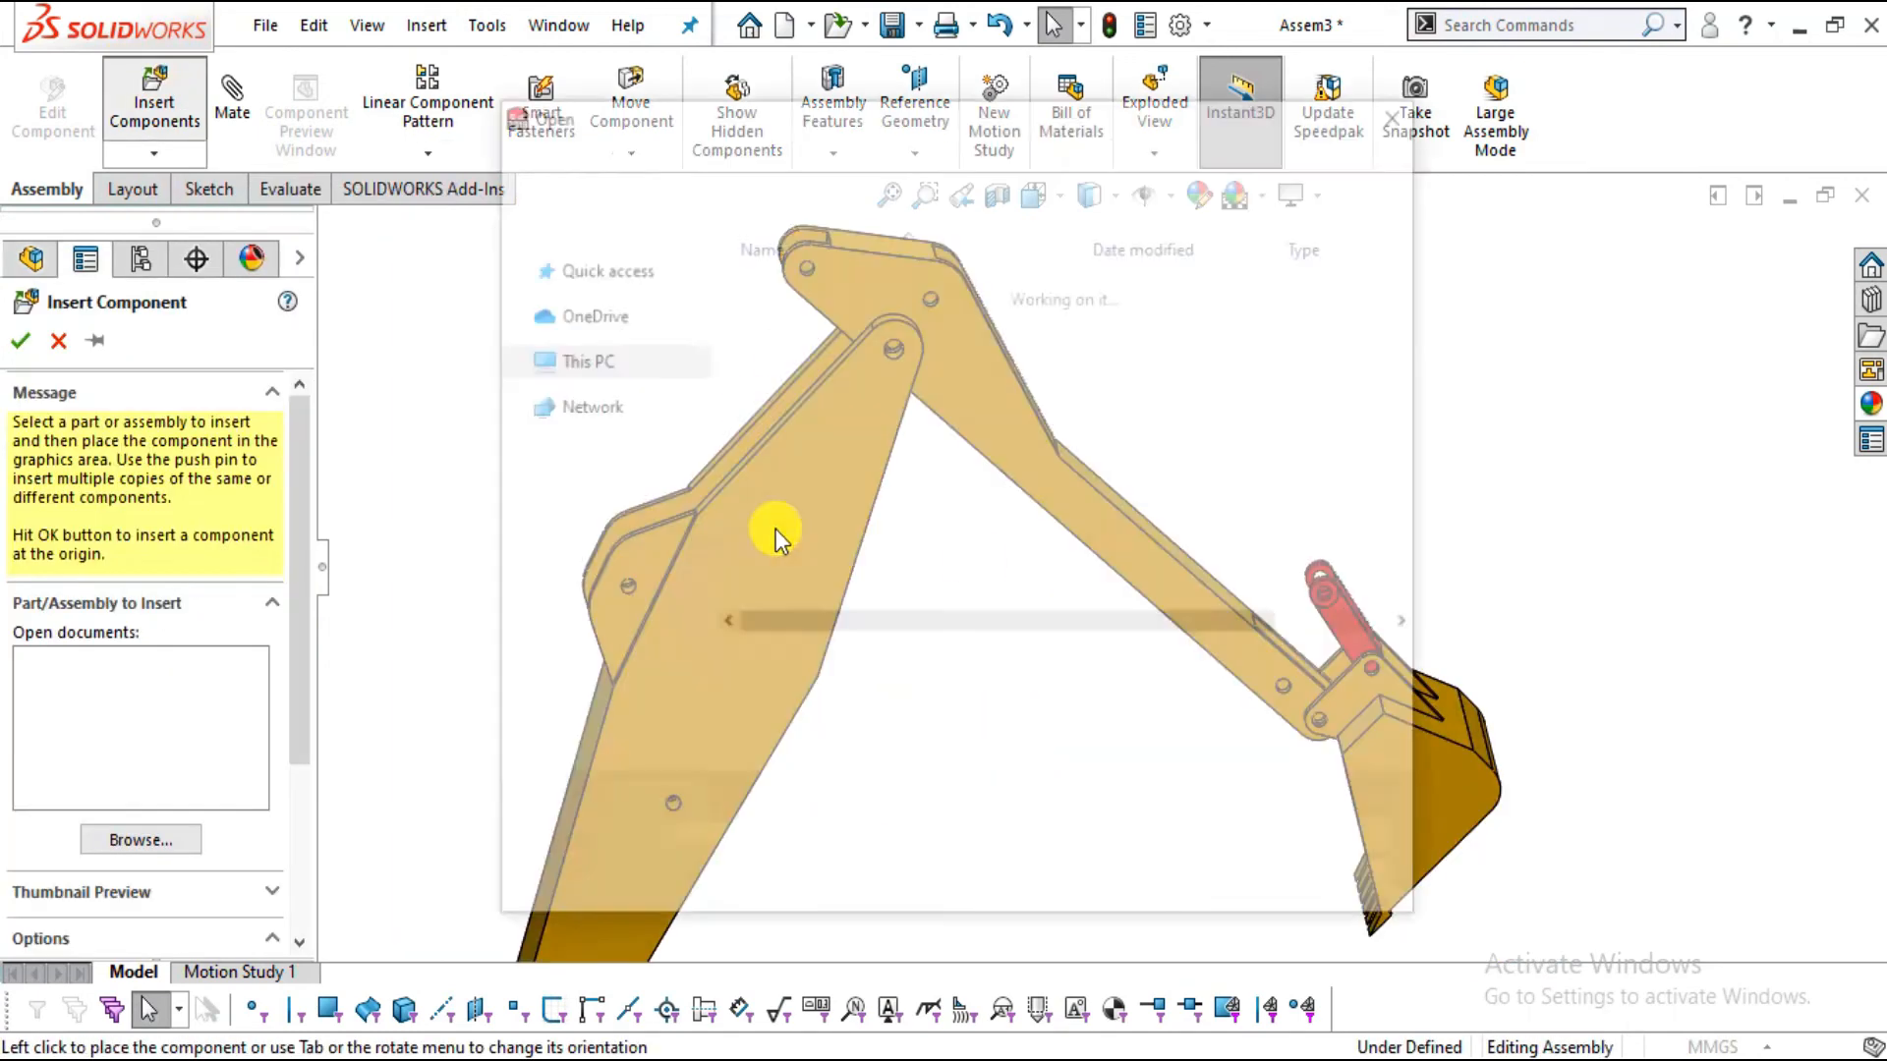
double_click(791, 470)
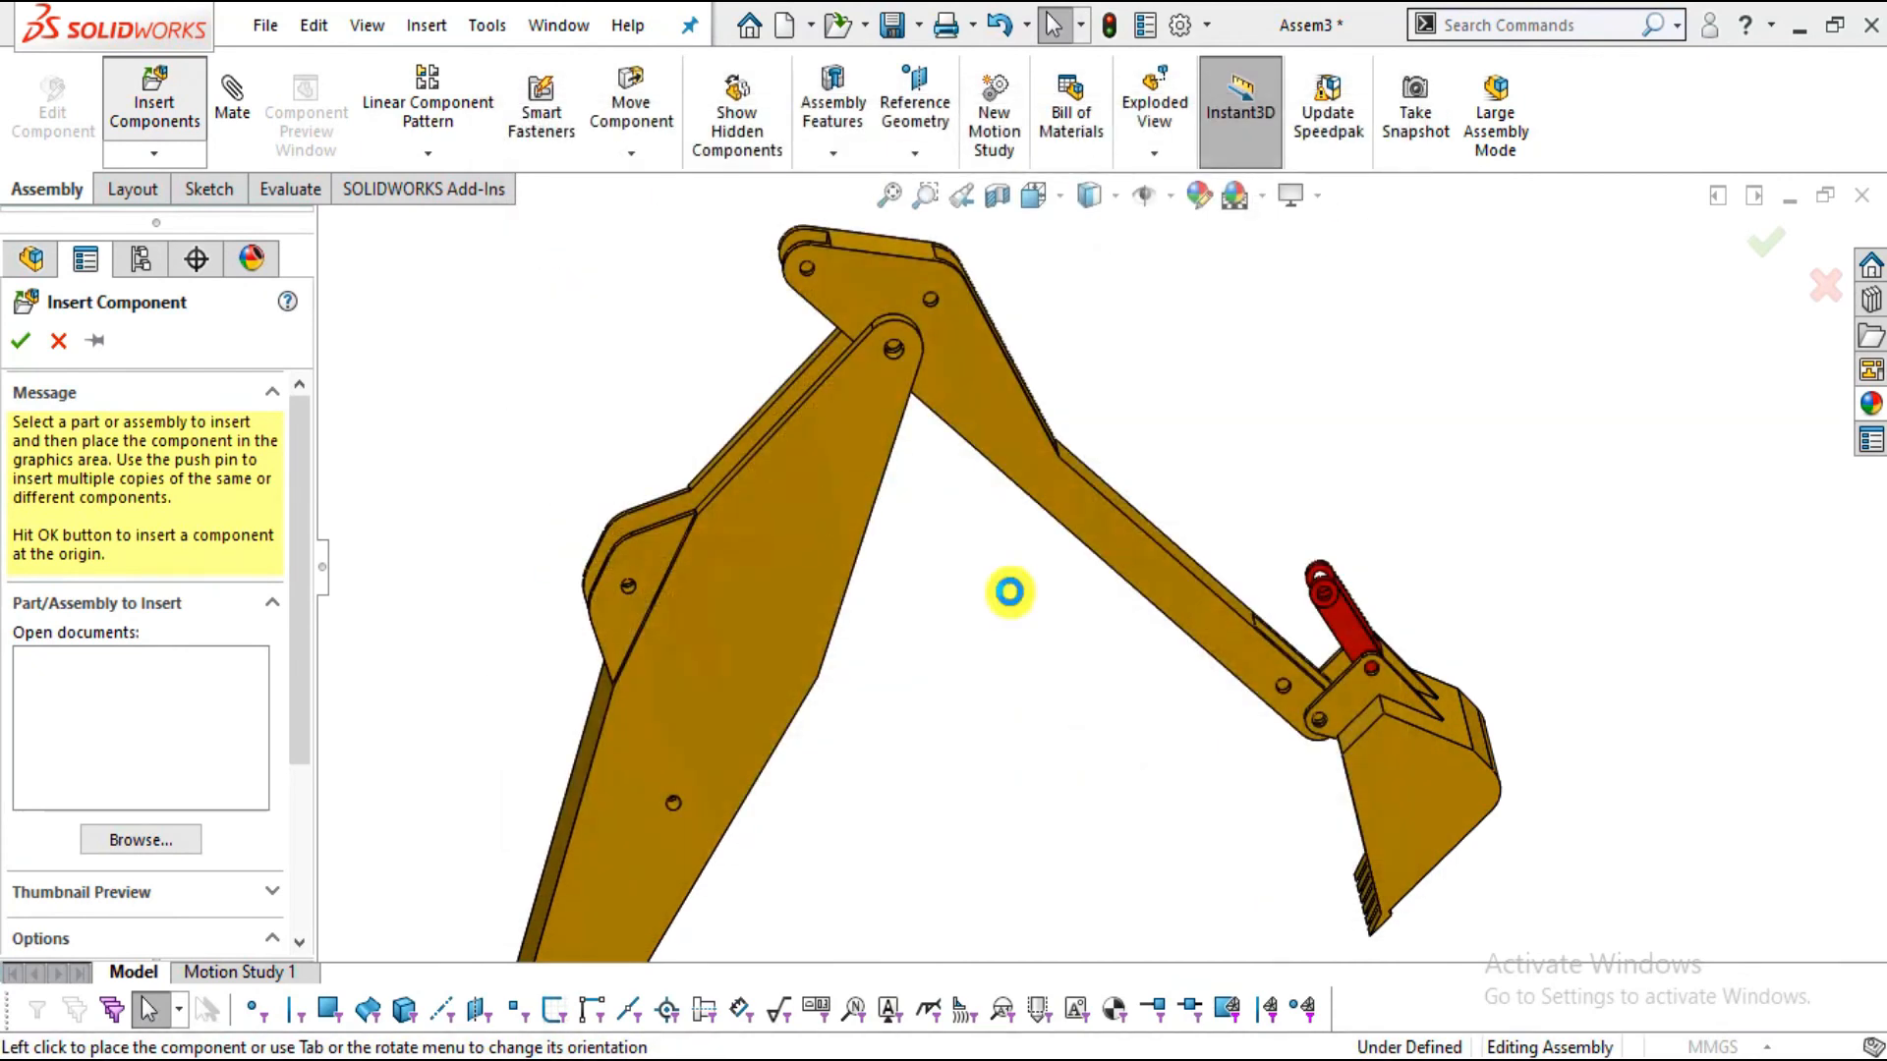
scroll(1366, 596, down, 5)
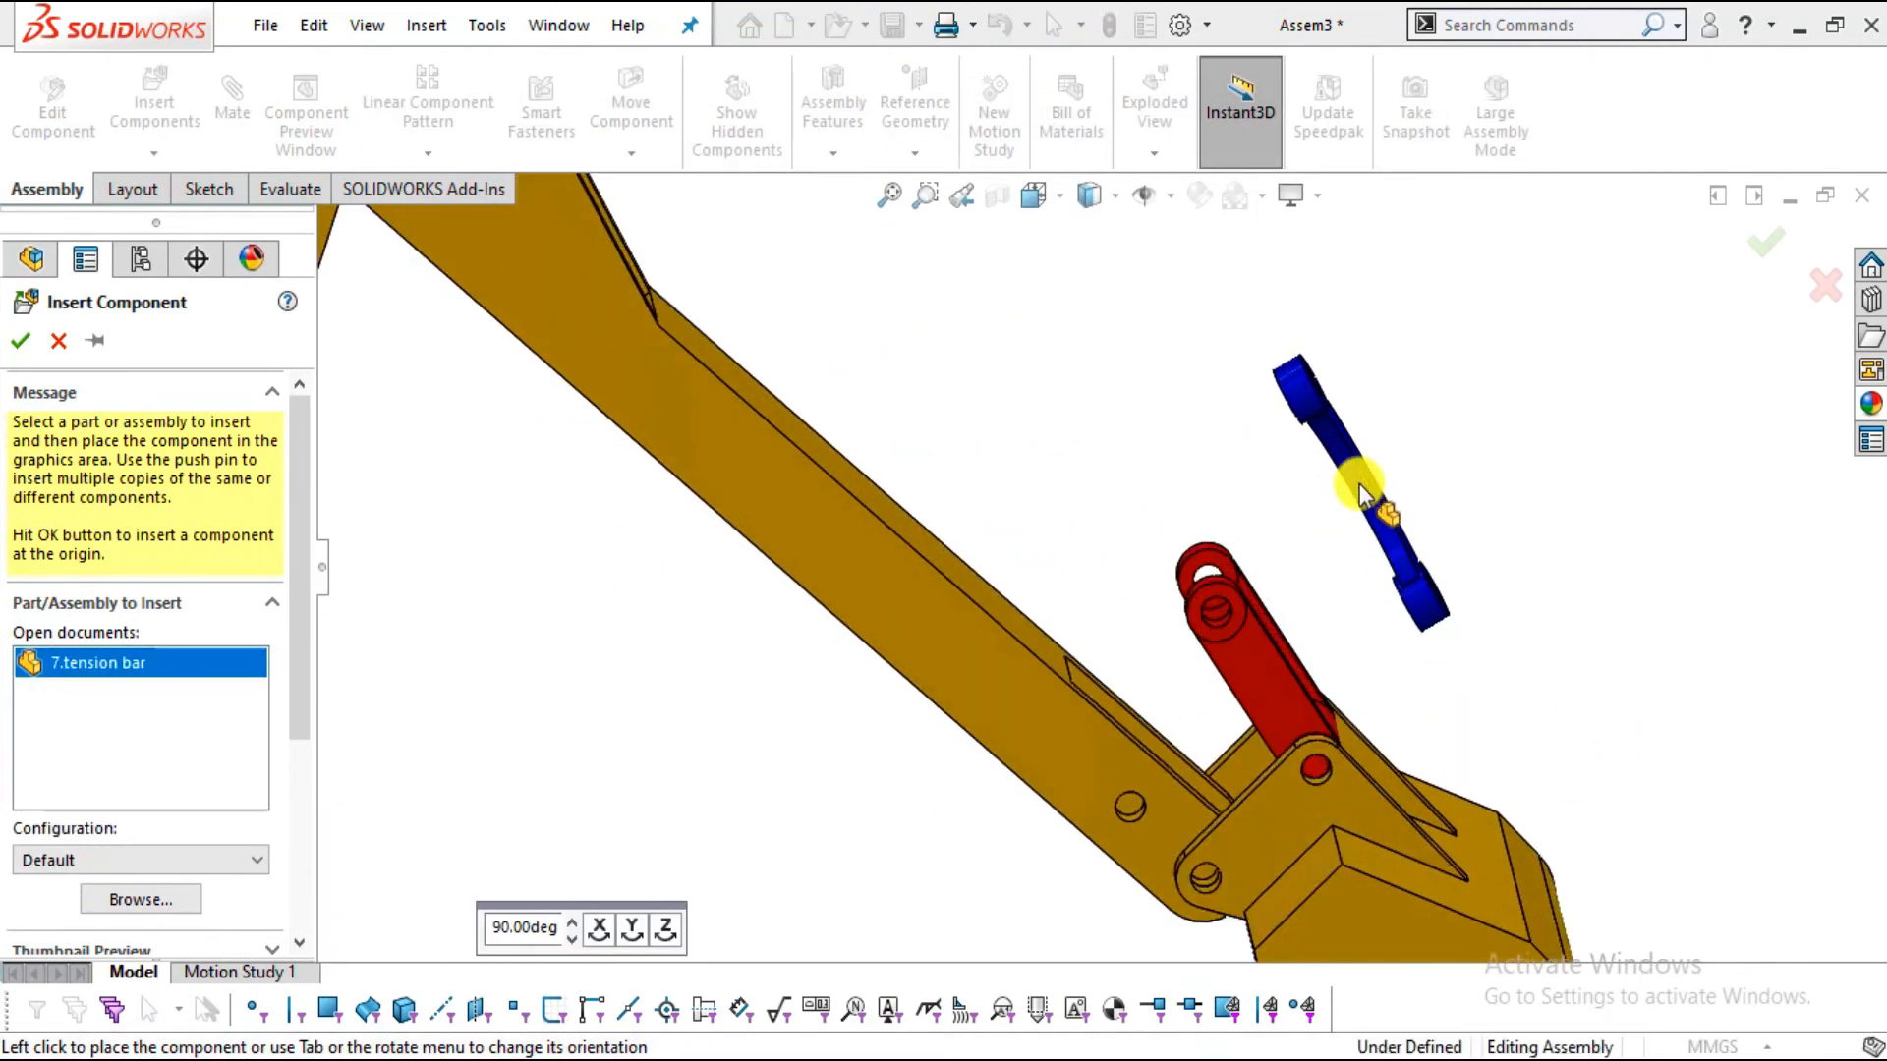
click(1359, 494)
Add a Concentric mate between one end hole of the tension bar and the arm's side hole next to the bucket joint
scroll(1385, 531, down, 2)
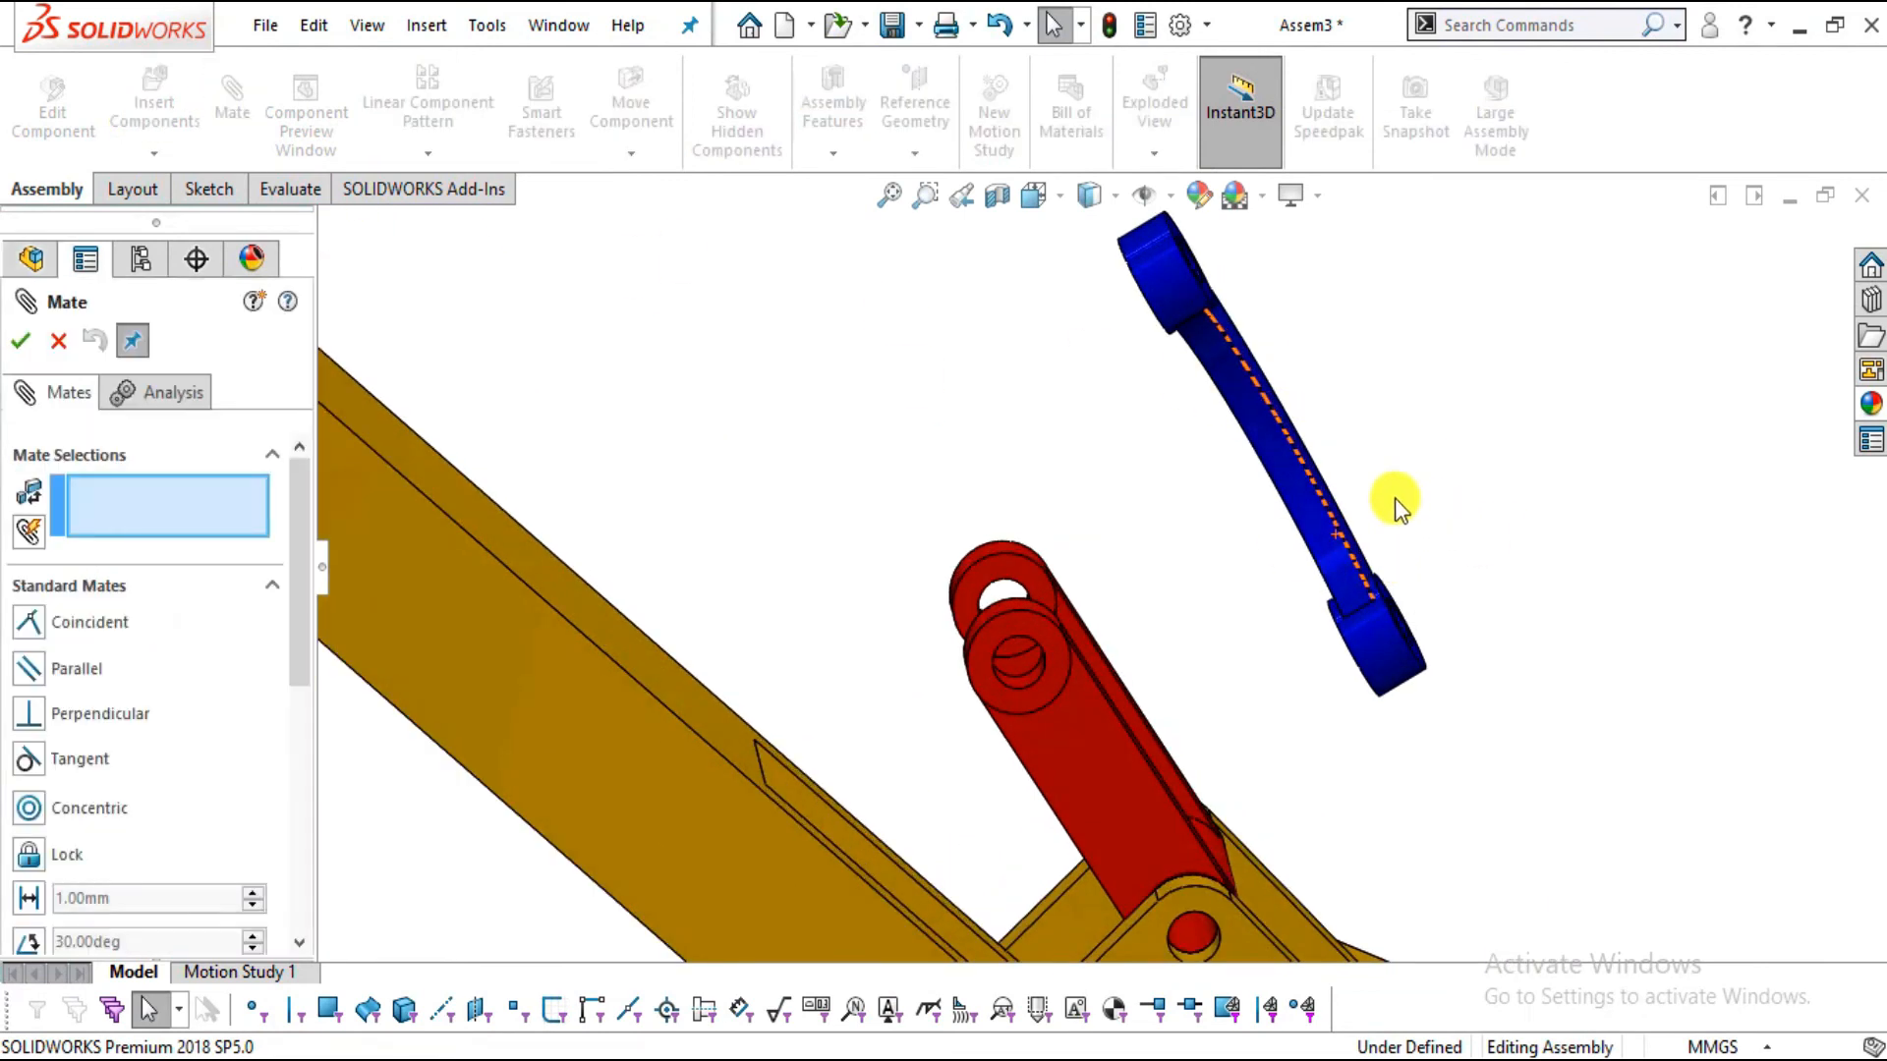
middle_drag(1297, 459, 1179, 423)
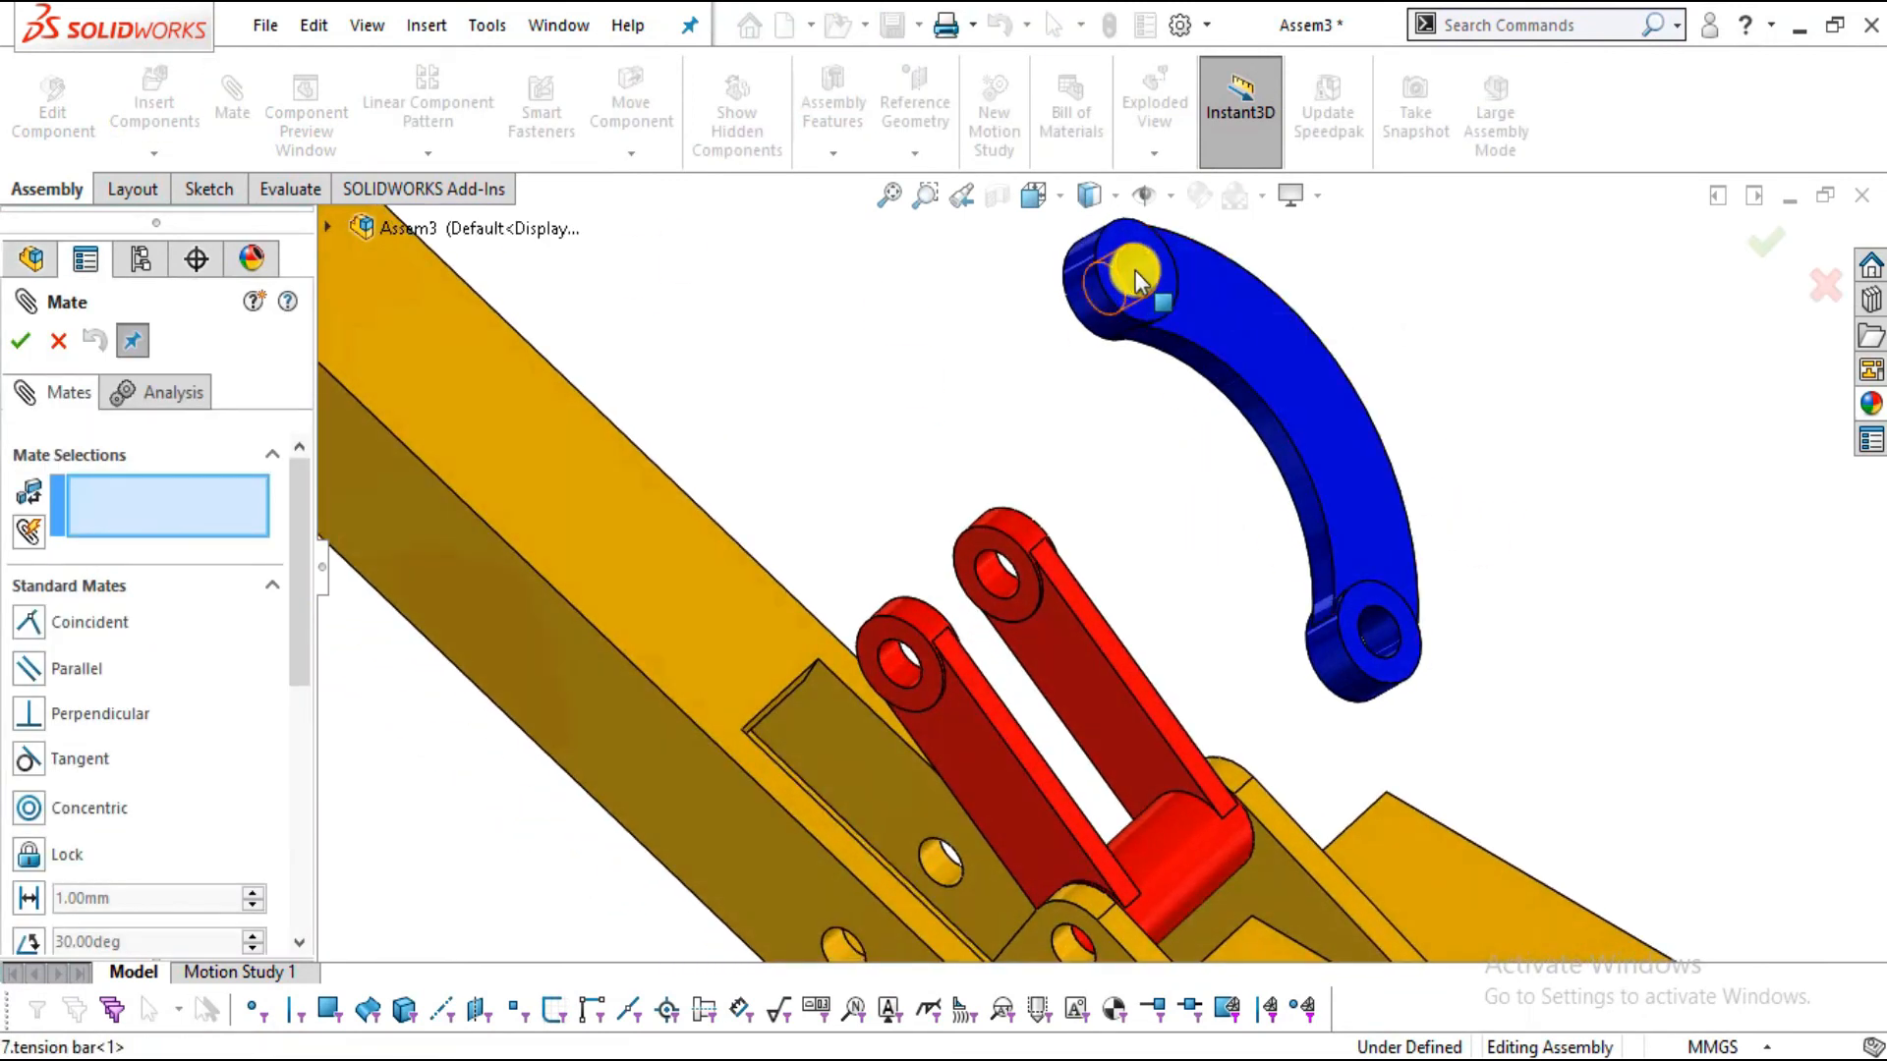
click(1135, 269)
scroll(1150, 570, up, 3)
middle_drag(1105, 658, 1187, 602)
scroll(1185, 604, up, 1)
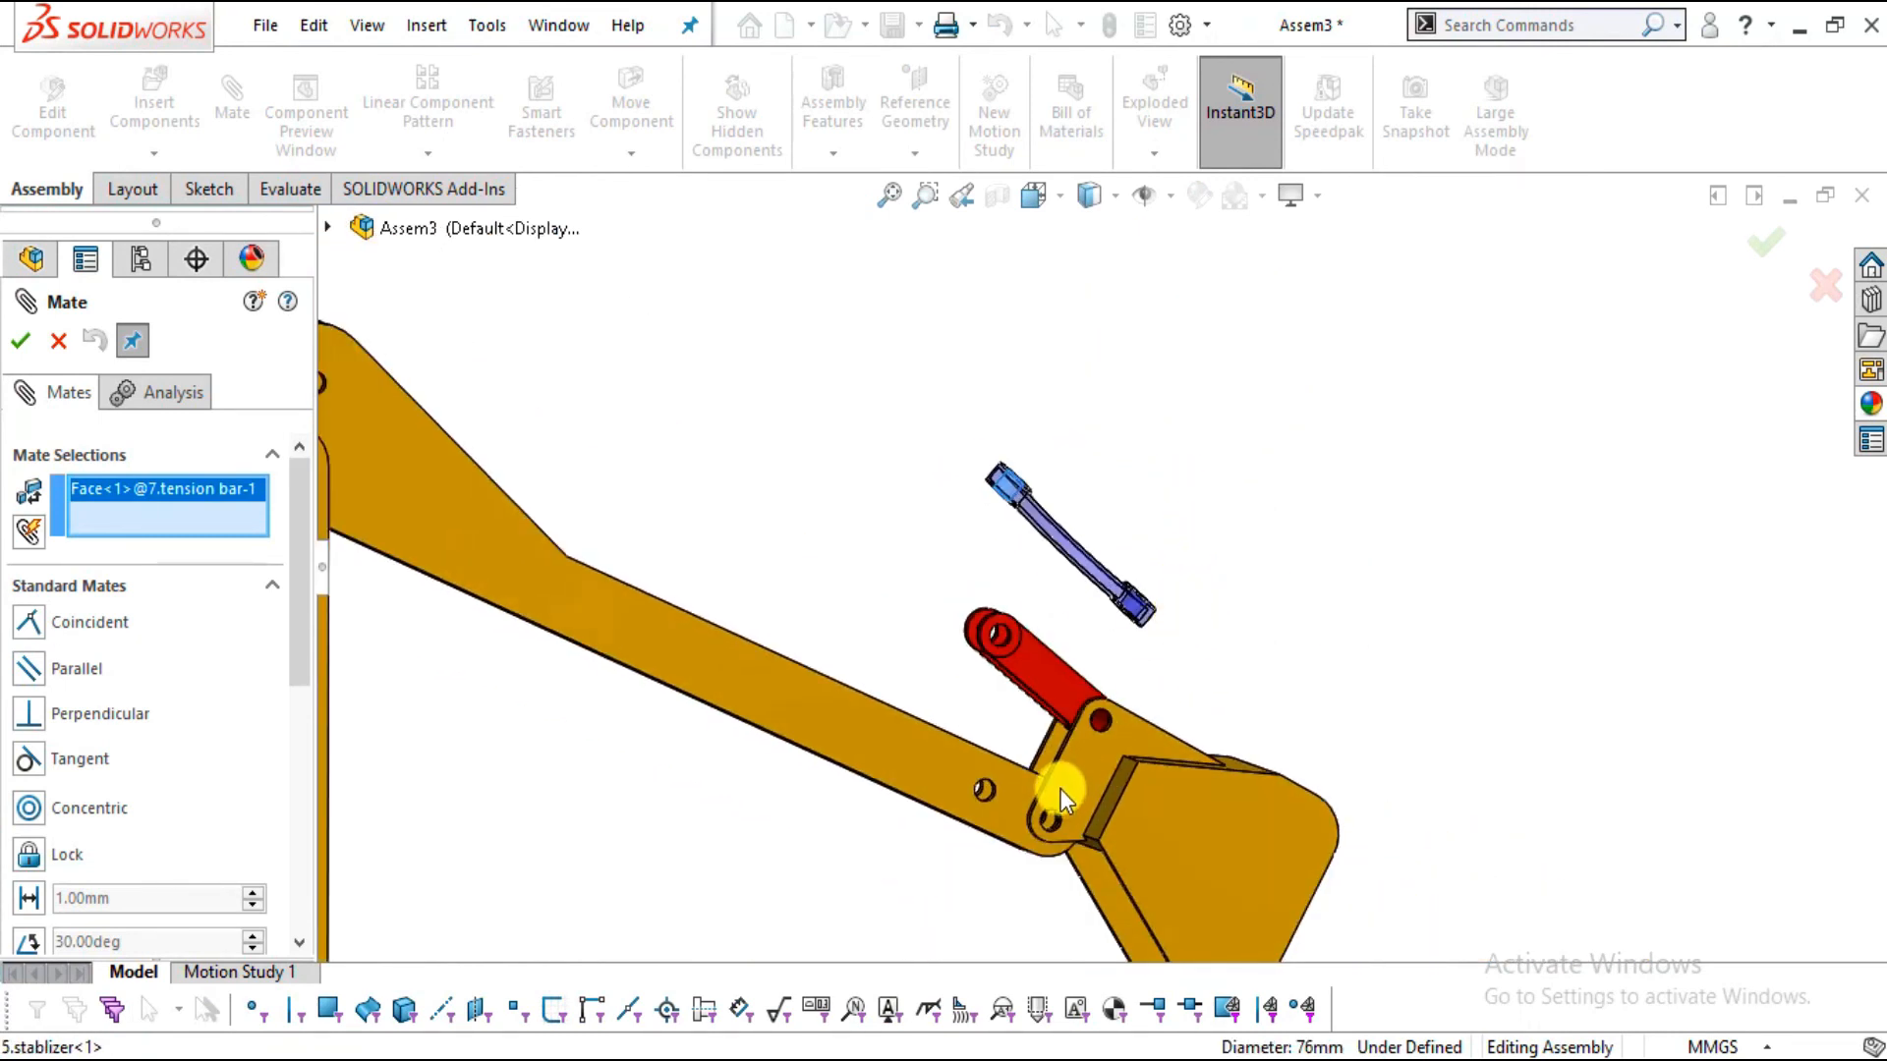
scroll(1058, 783, down, 2)
scroll(966, 765, down, 5)
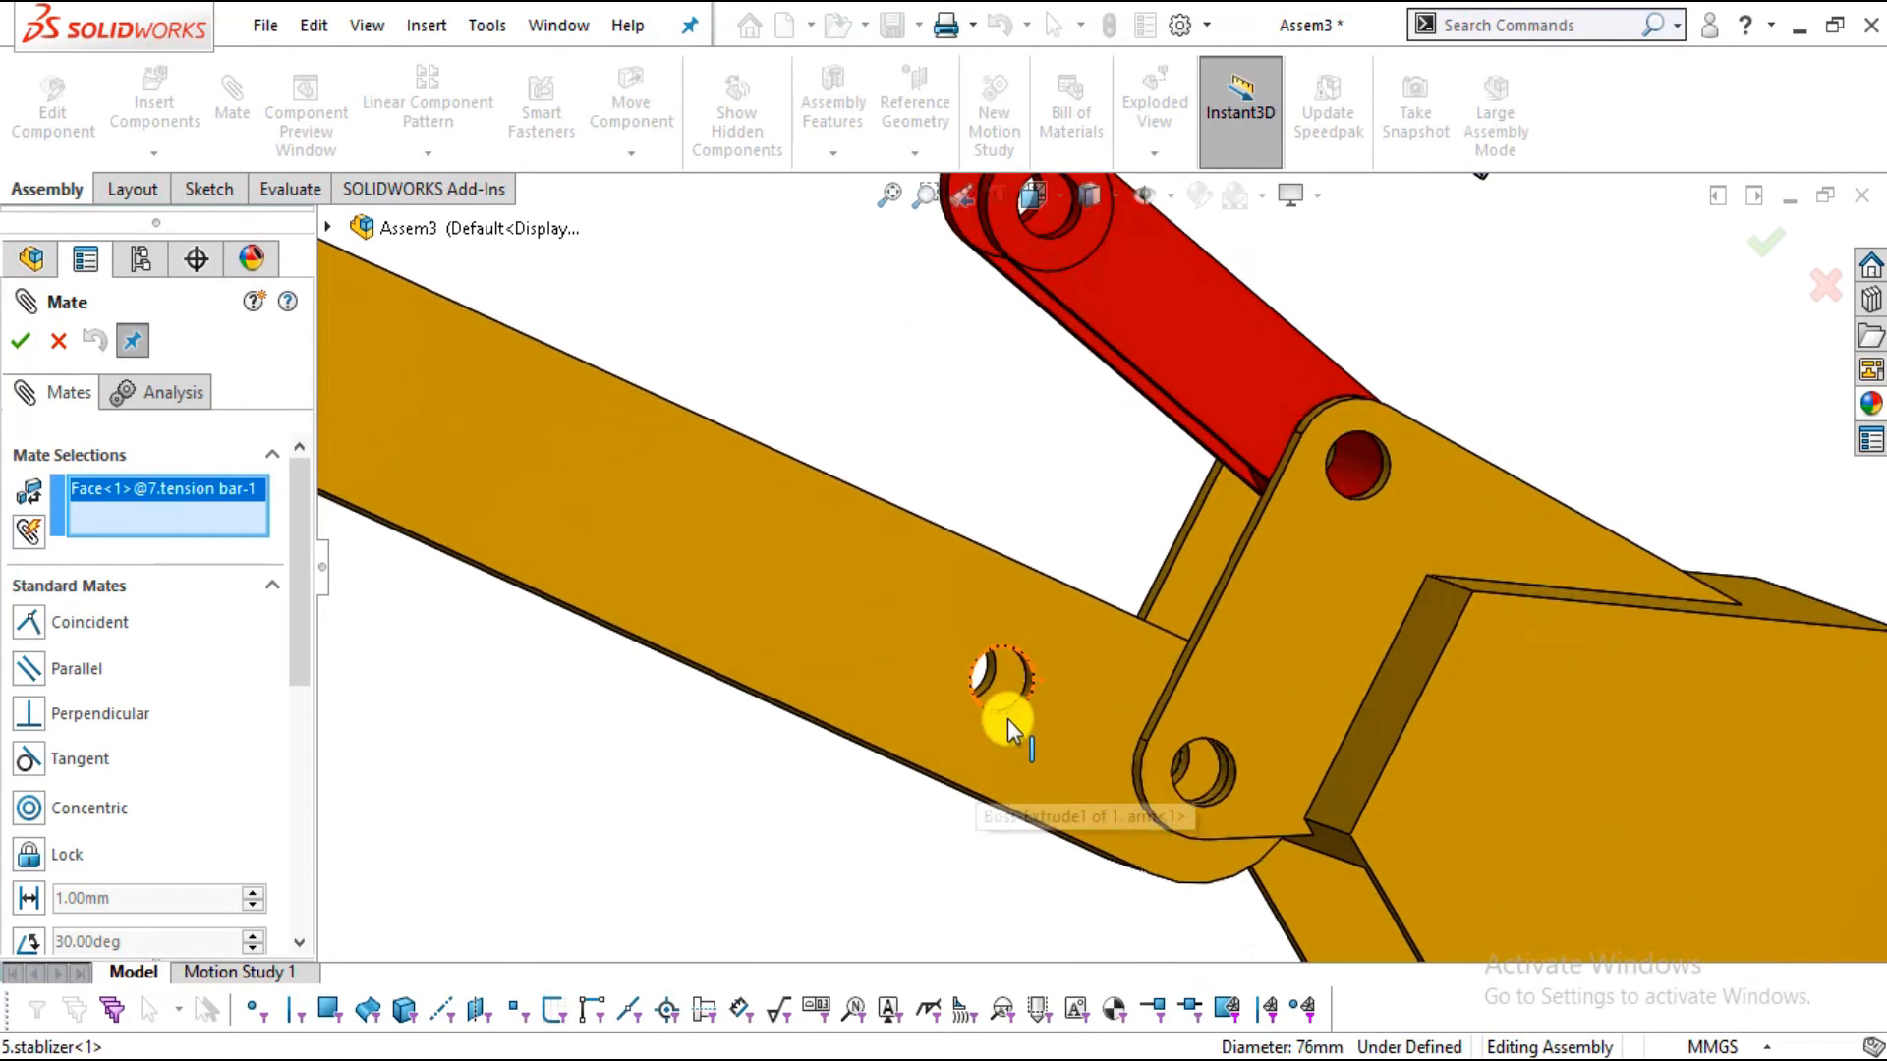
click(1043, 630)
click(1055, 637)
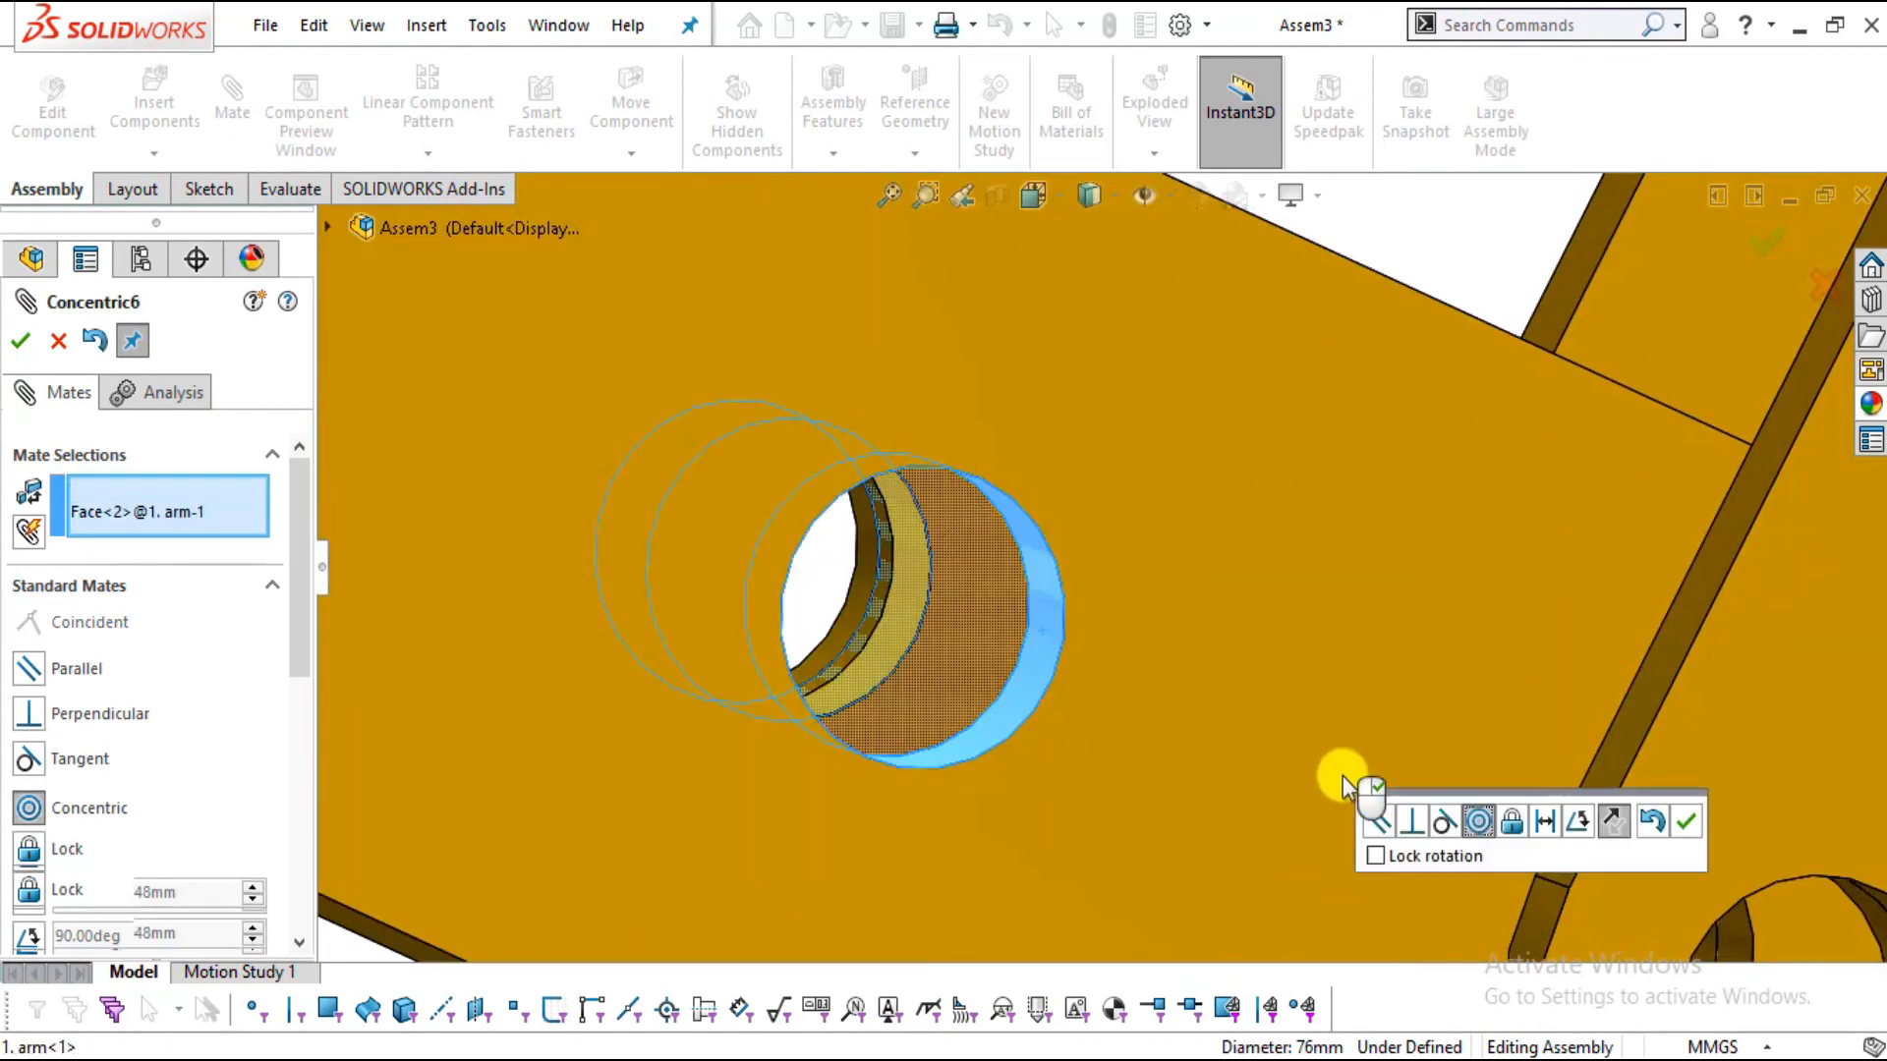
scroll(1092, 632, up, 3)
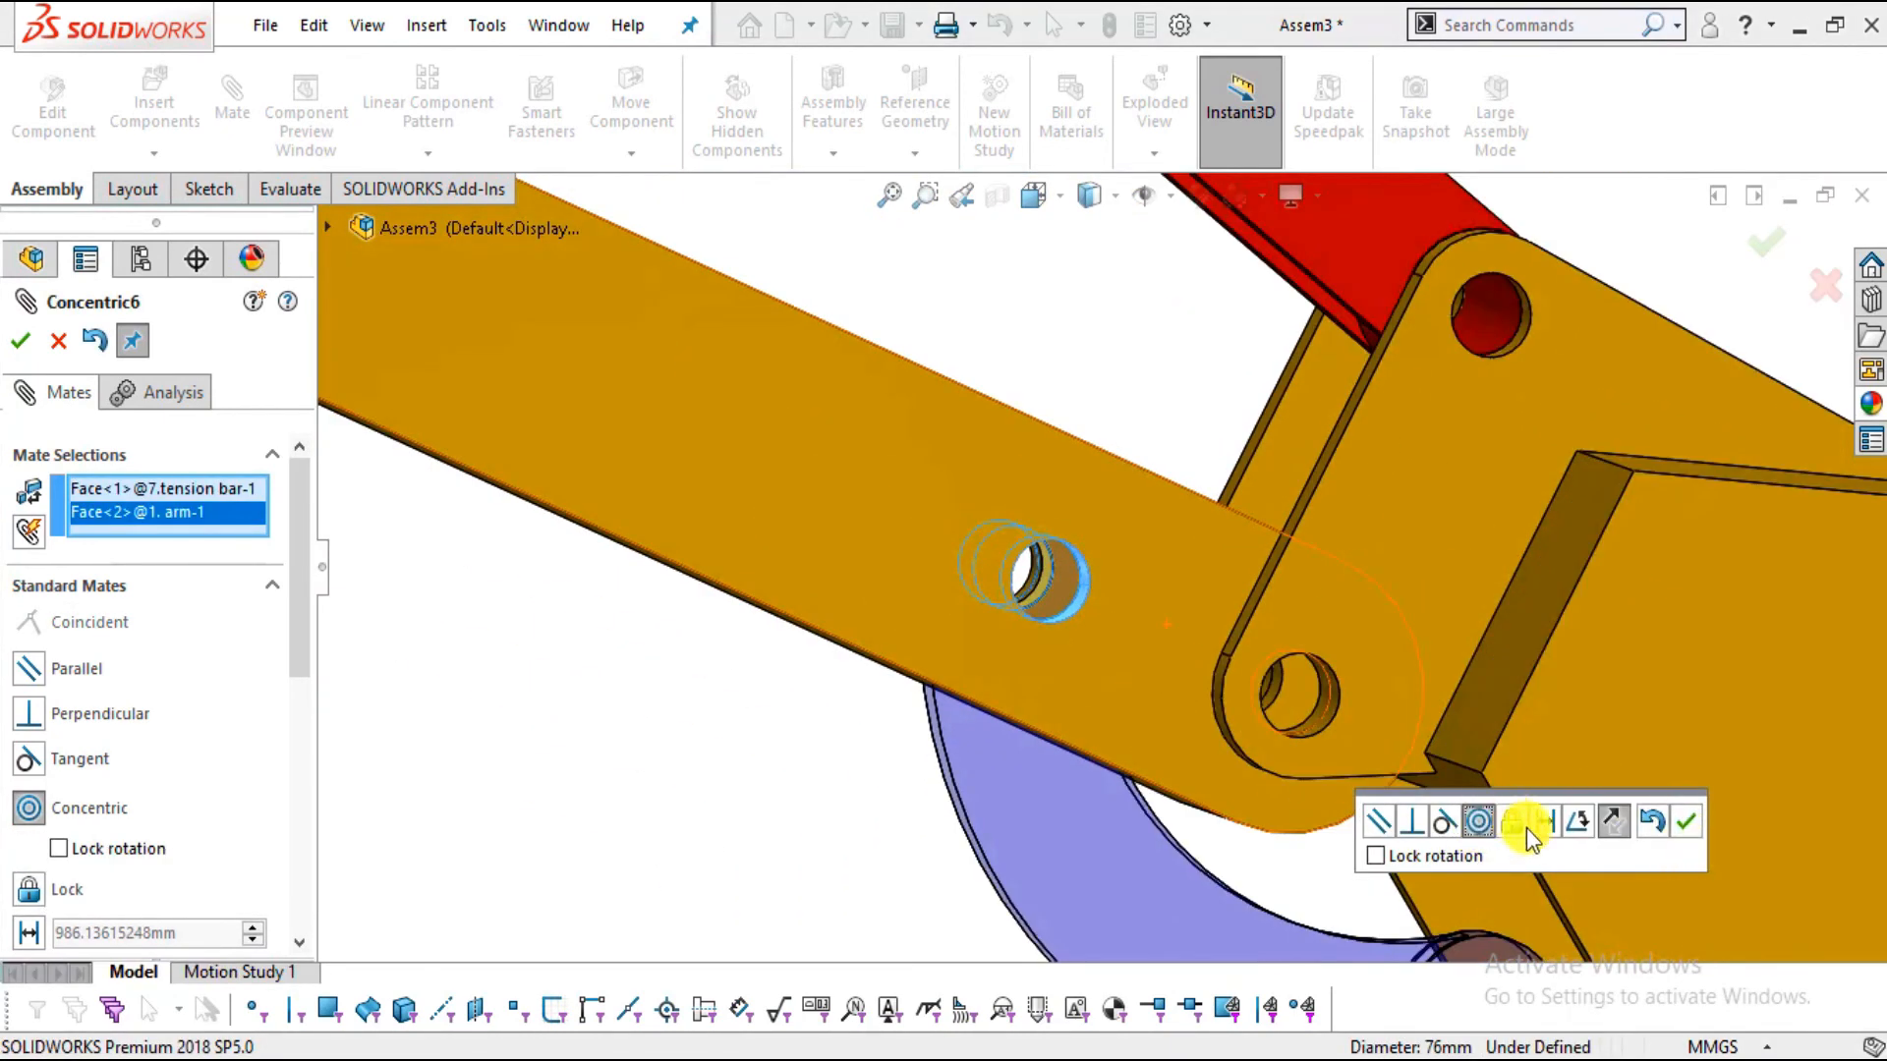
click(1678, 821)
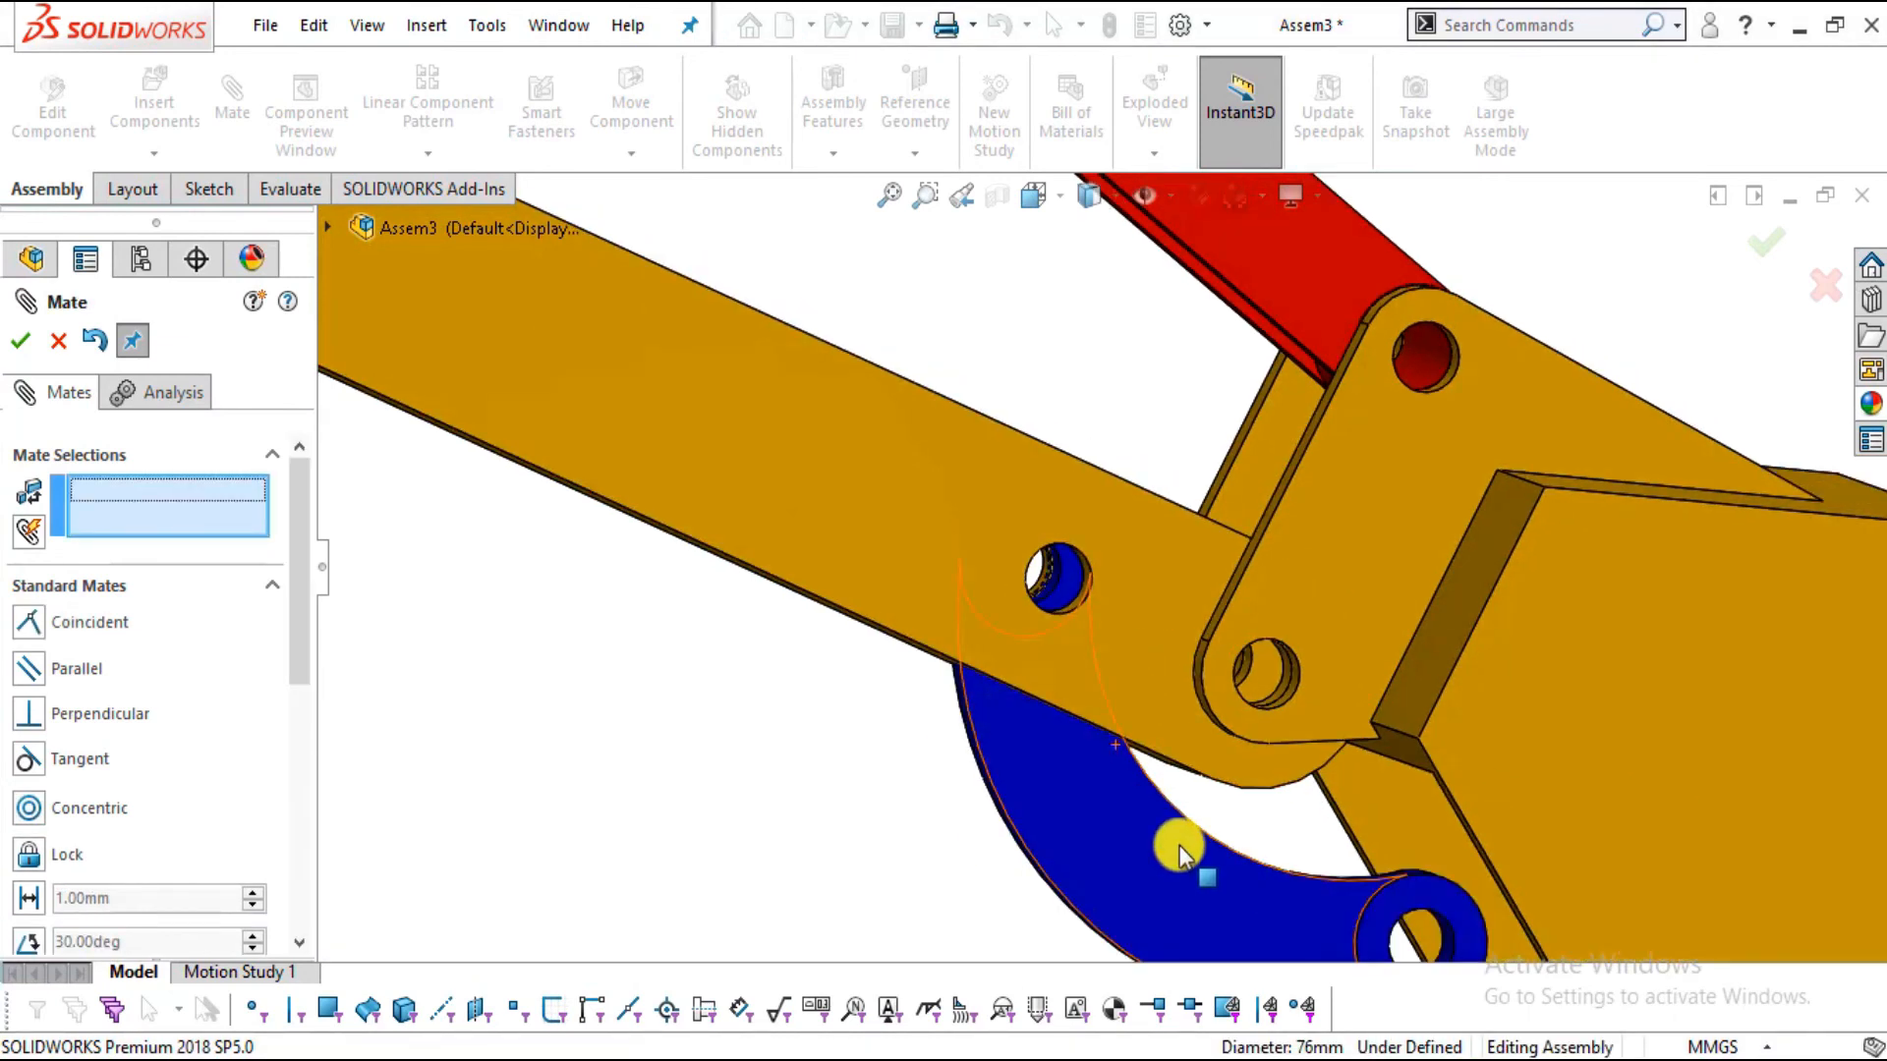
Fix the bucket in place and swing the tension bar up above the arm
scroll(1095, 790, up, 3)
drag(1193, 780, 1259, 755)
key(Escape)
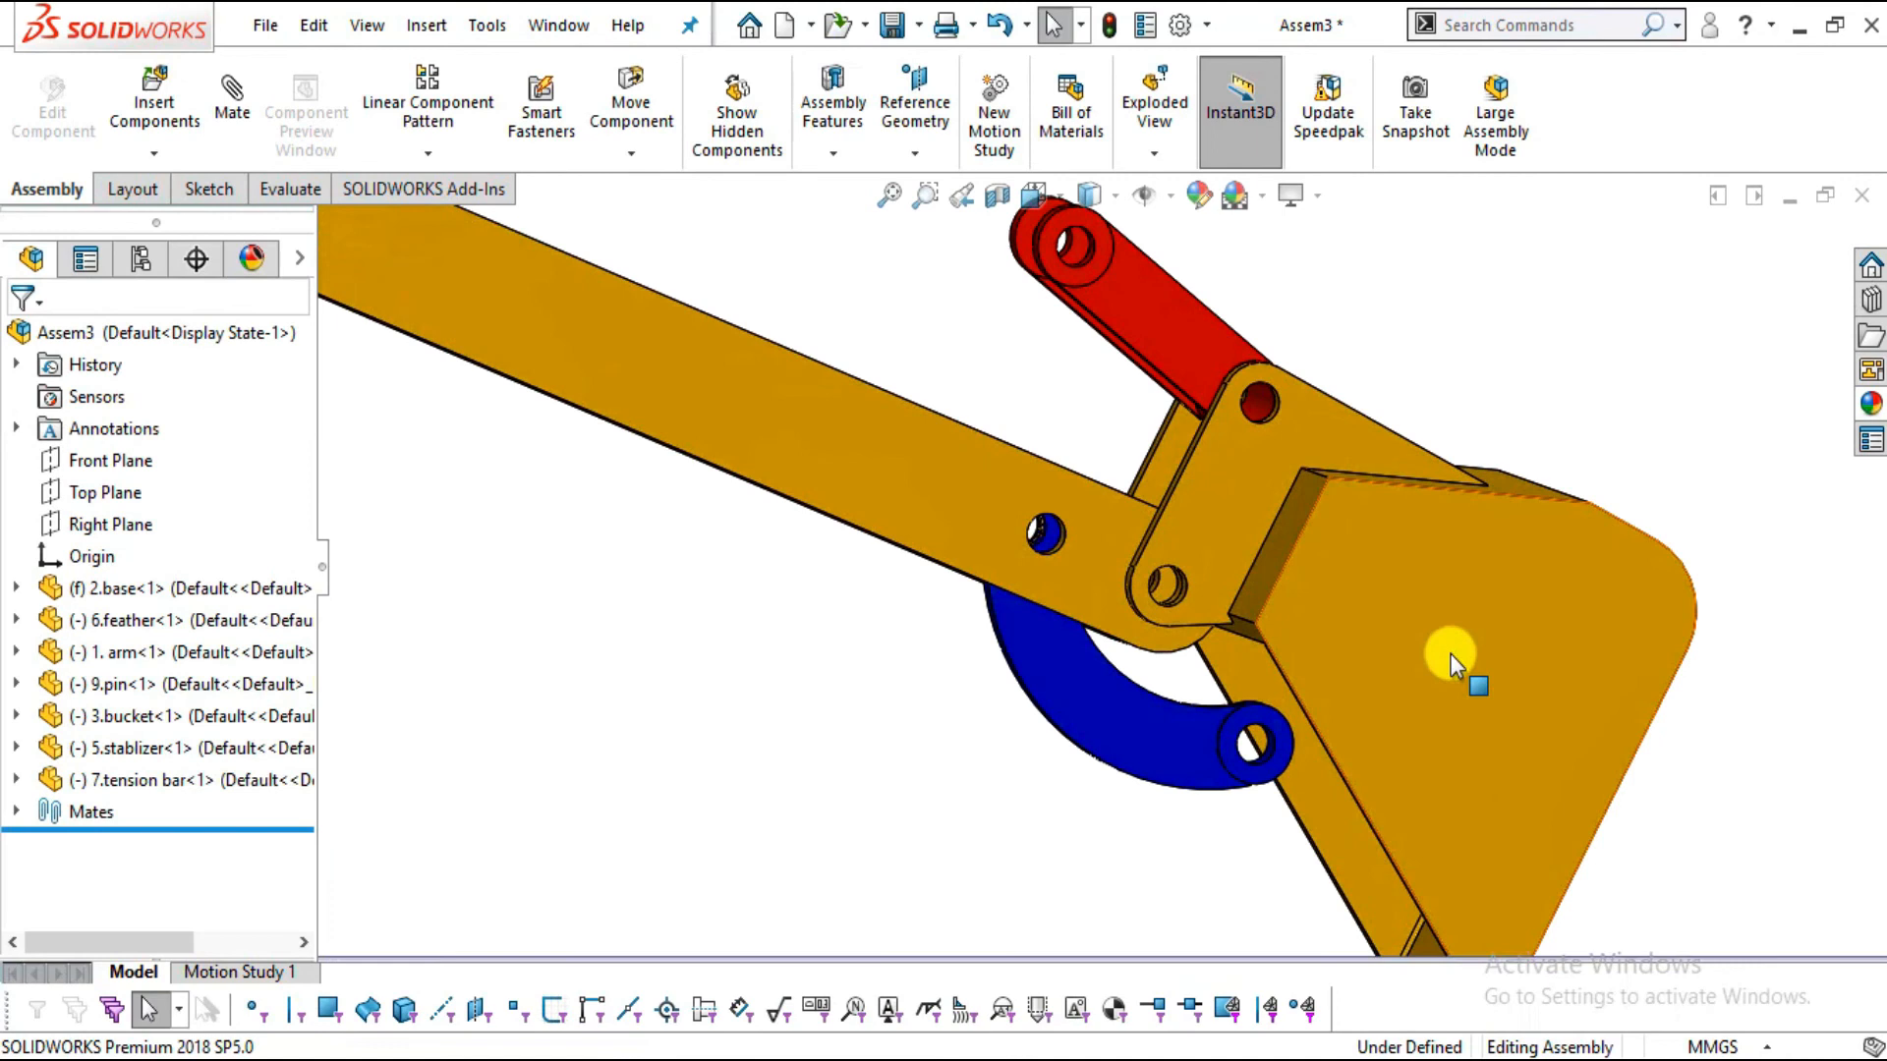
right_click(1451, 656)
click(1512, 502)
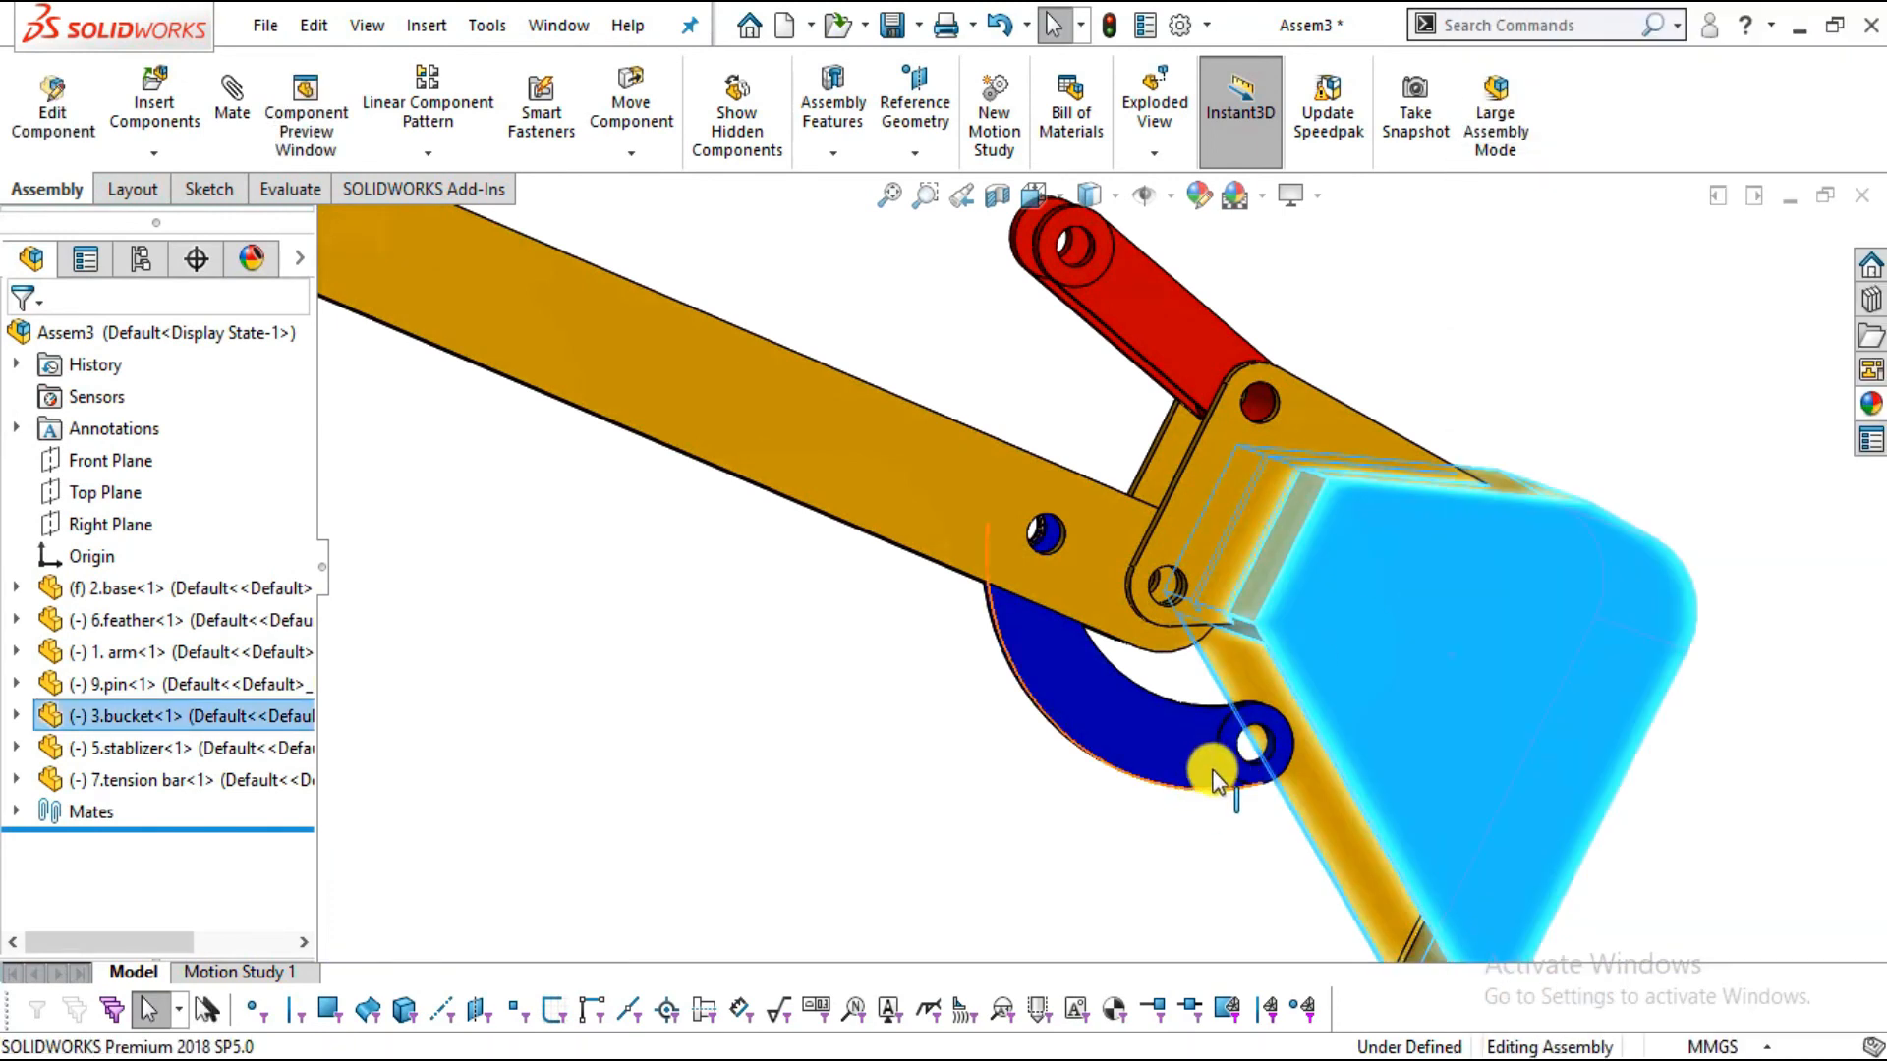
drag(1078, 757, 1301, 384)
key(Escape)
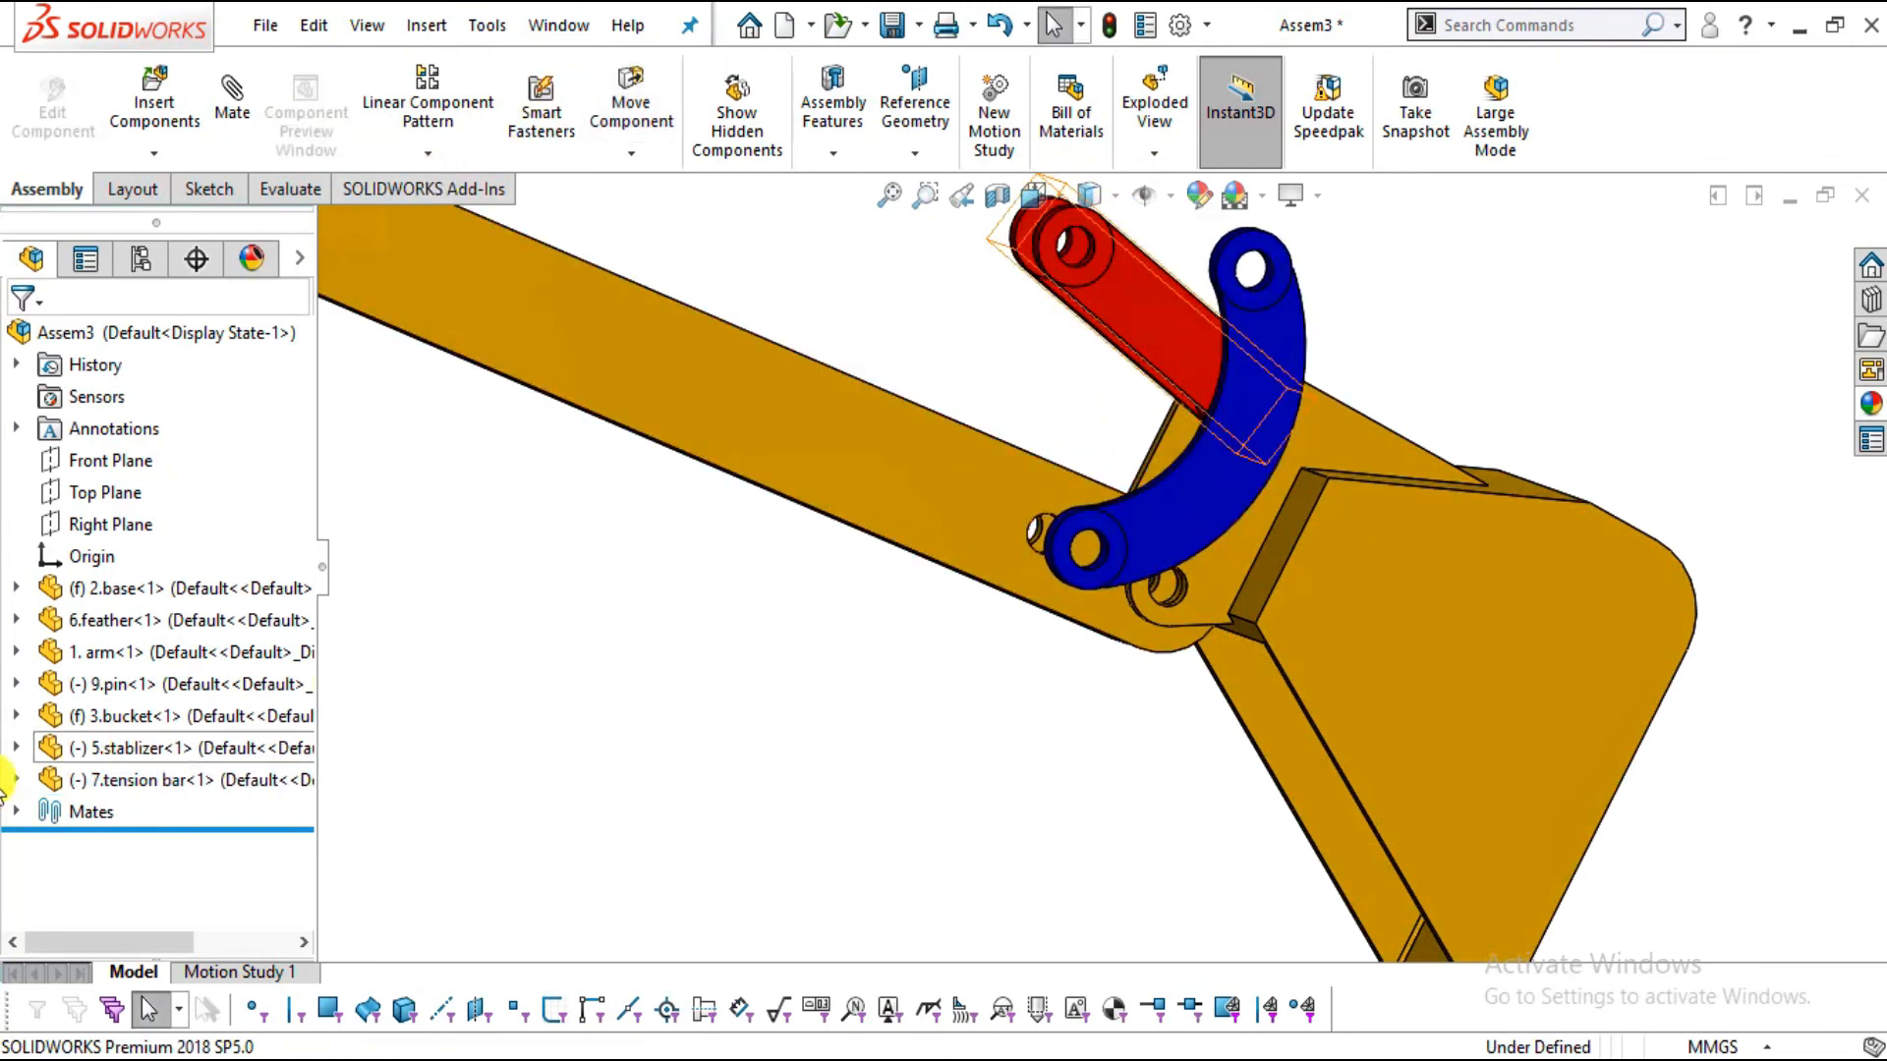
Delete the Concentric6 mate that joins the arm and the tension bar
click(18, 815)
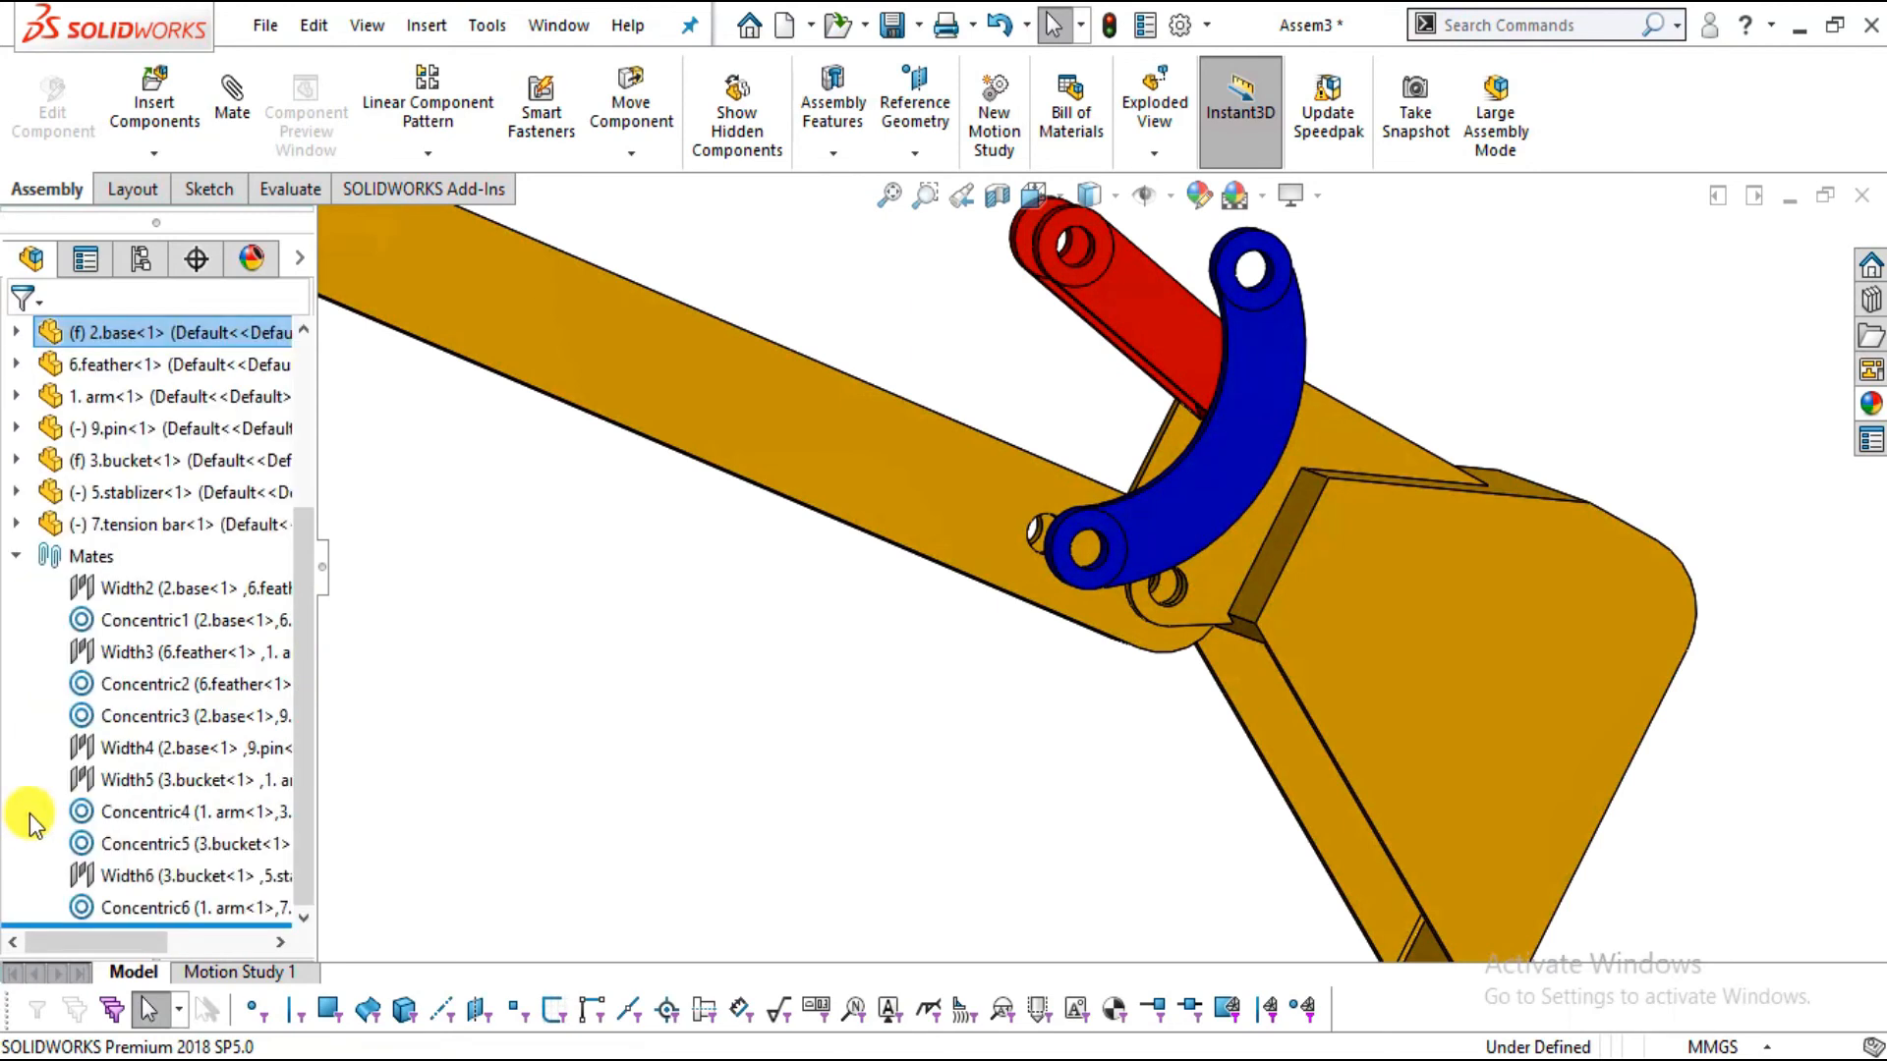
right_click(159, 904)
click(264, 668)
key(Escape)
right_click(199, 909)
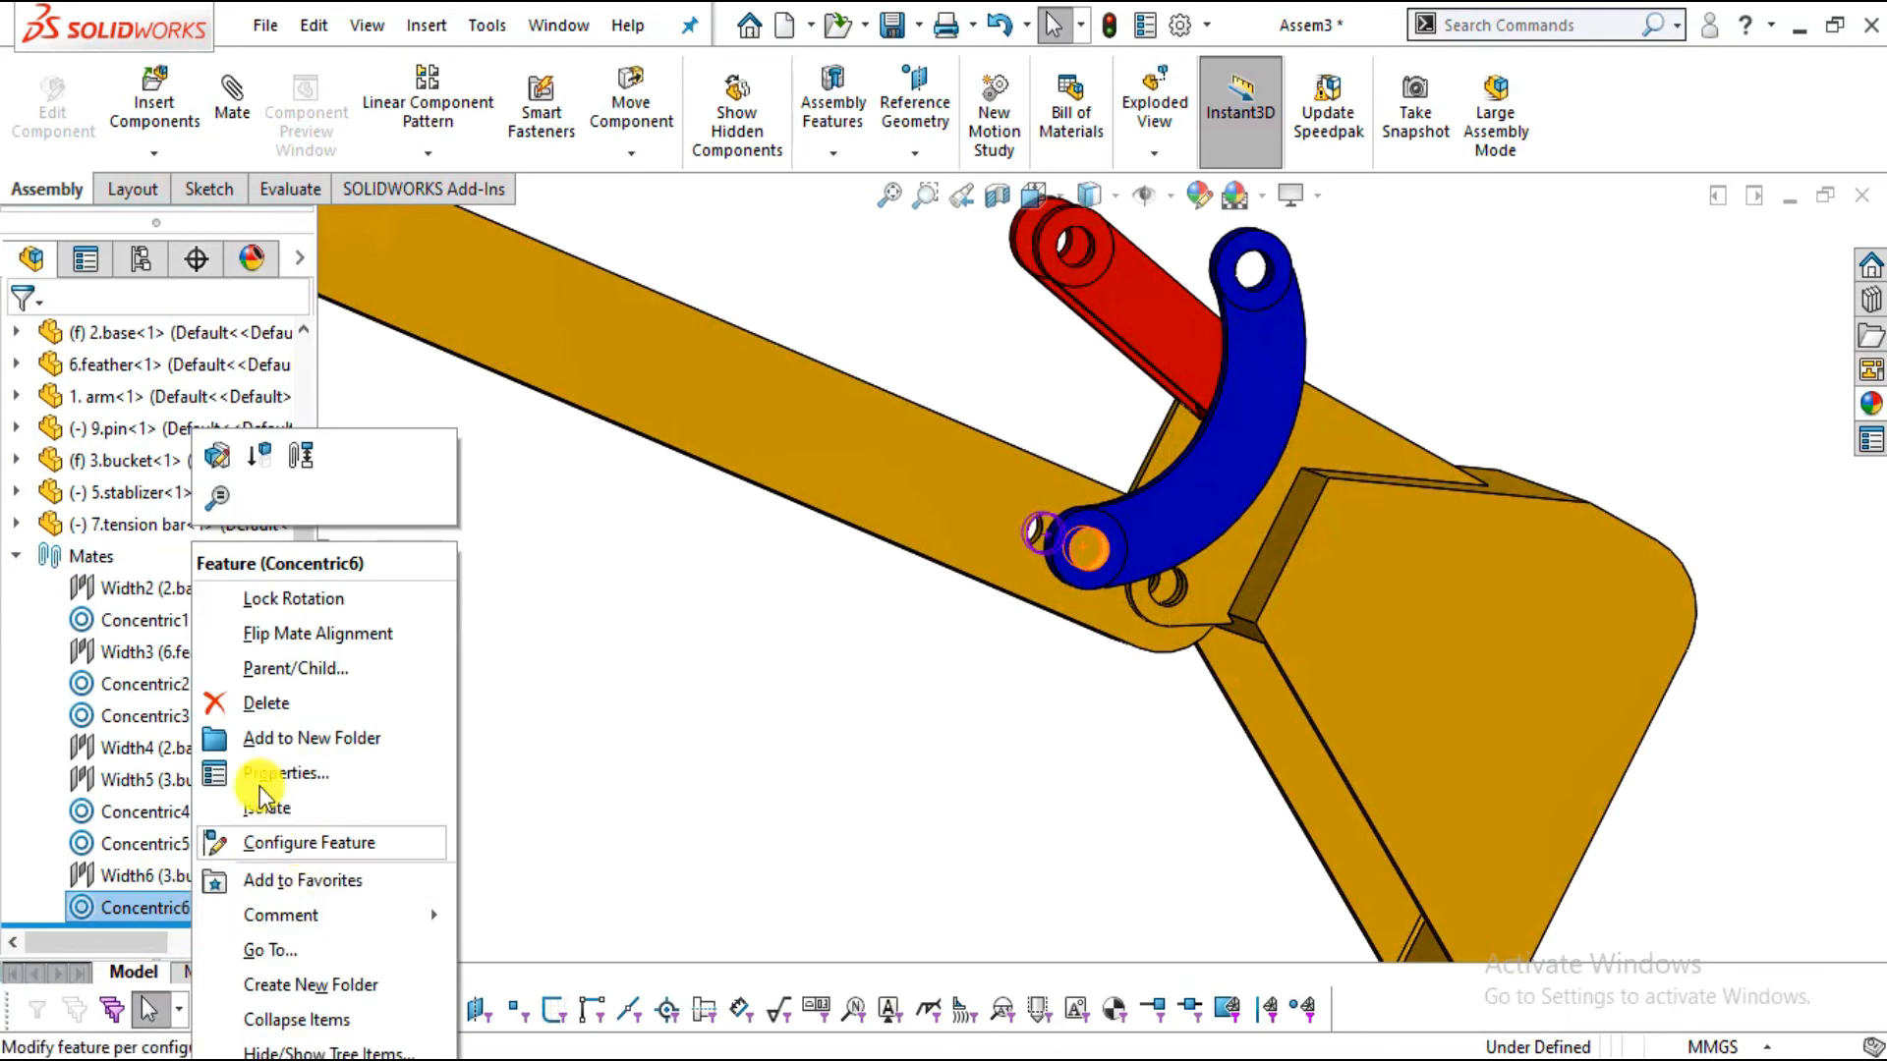
click(265, 704)
click(1081, 393)
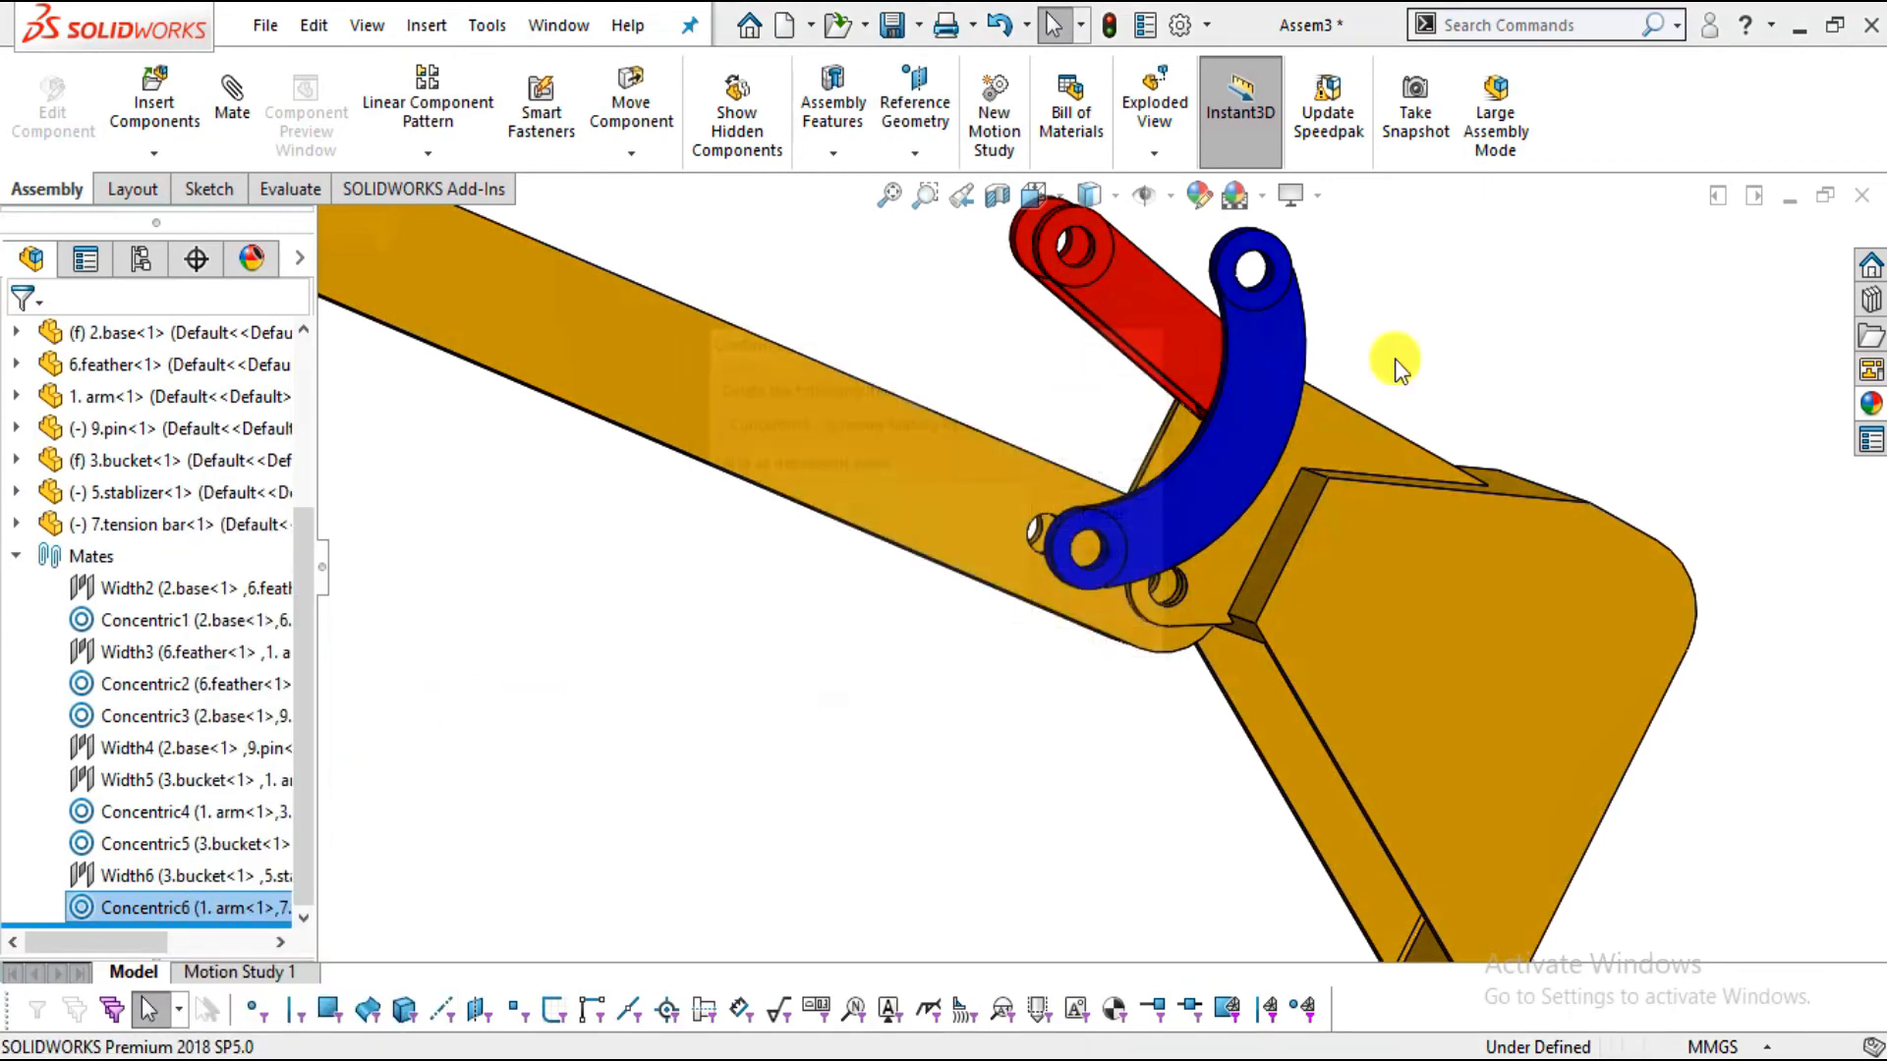
Rotate the tension bar freely so that it arches over the arm with both ends pointing down
click(629, 155)
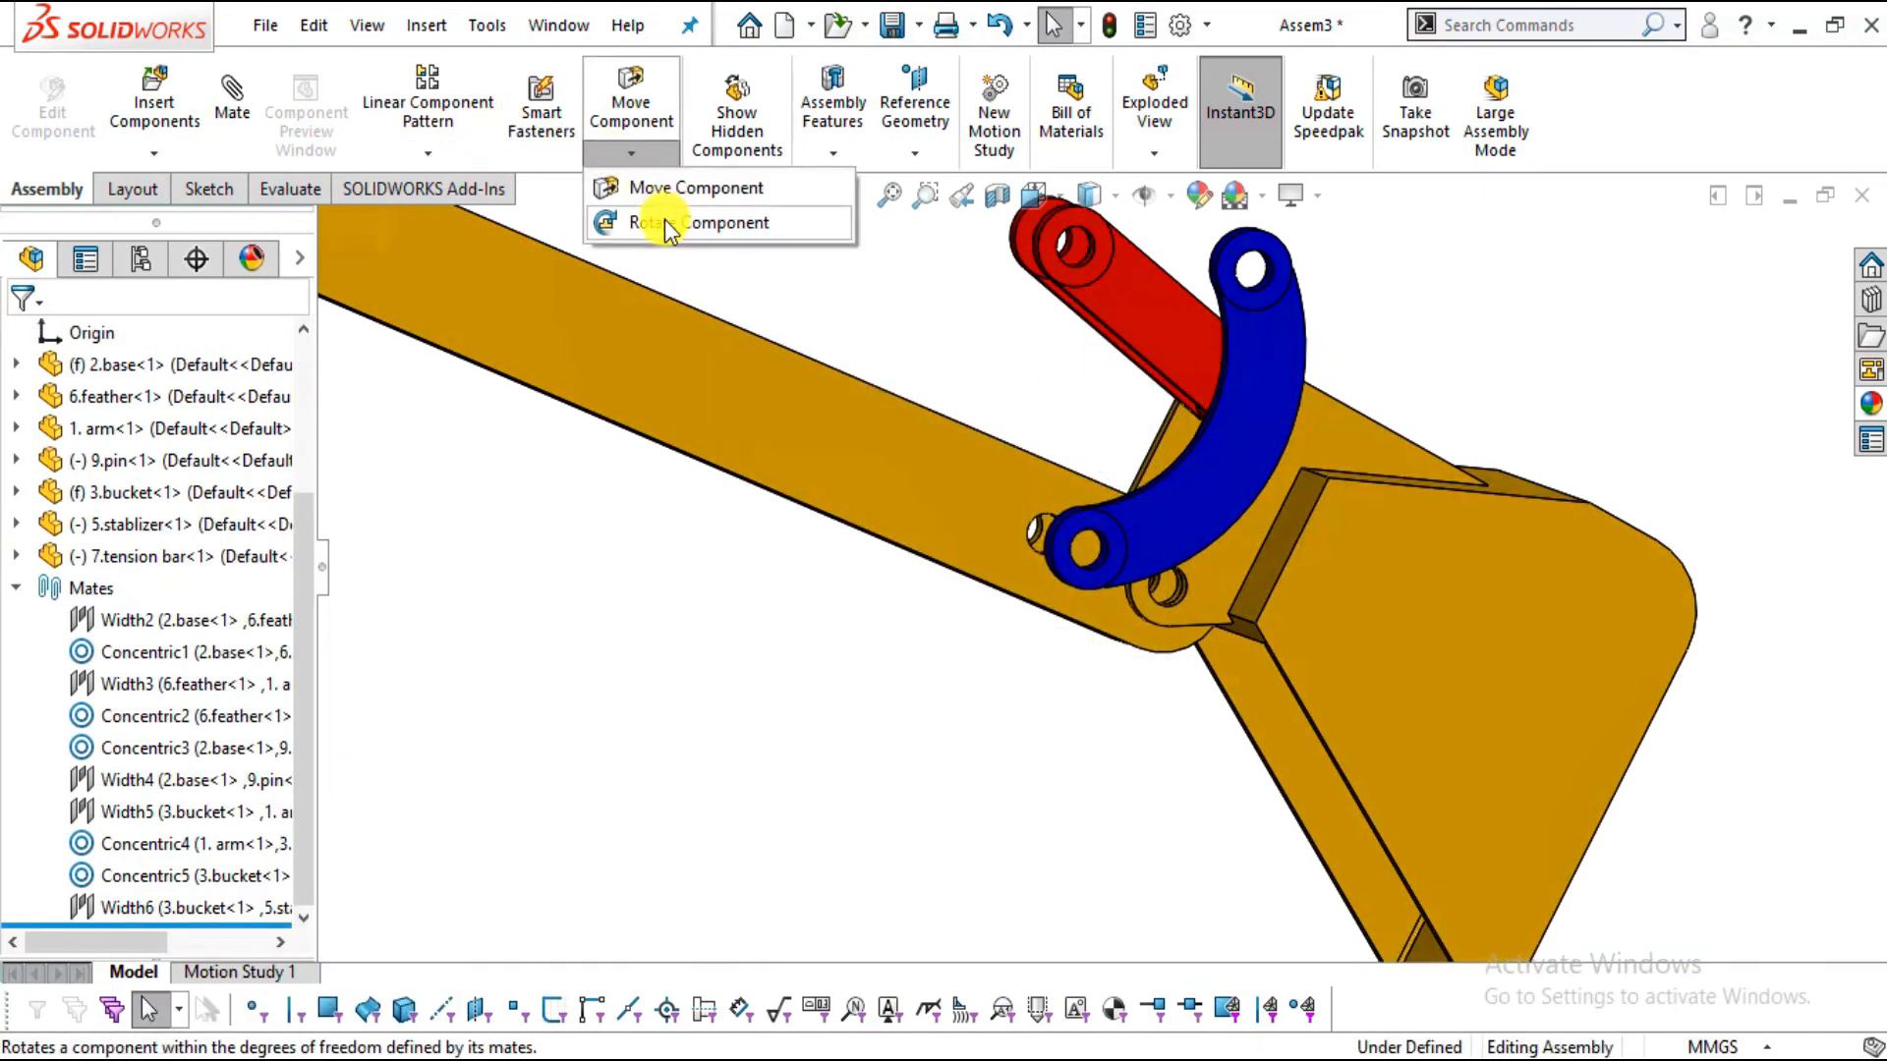
click(665, 220)
drag(1255, 455, 941, 313)
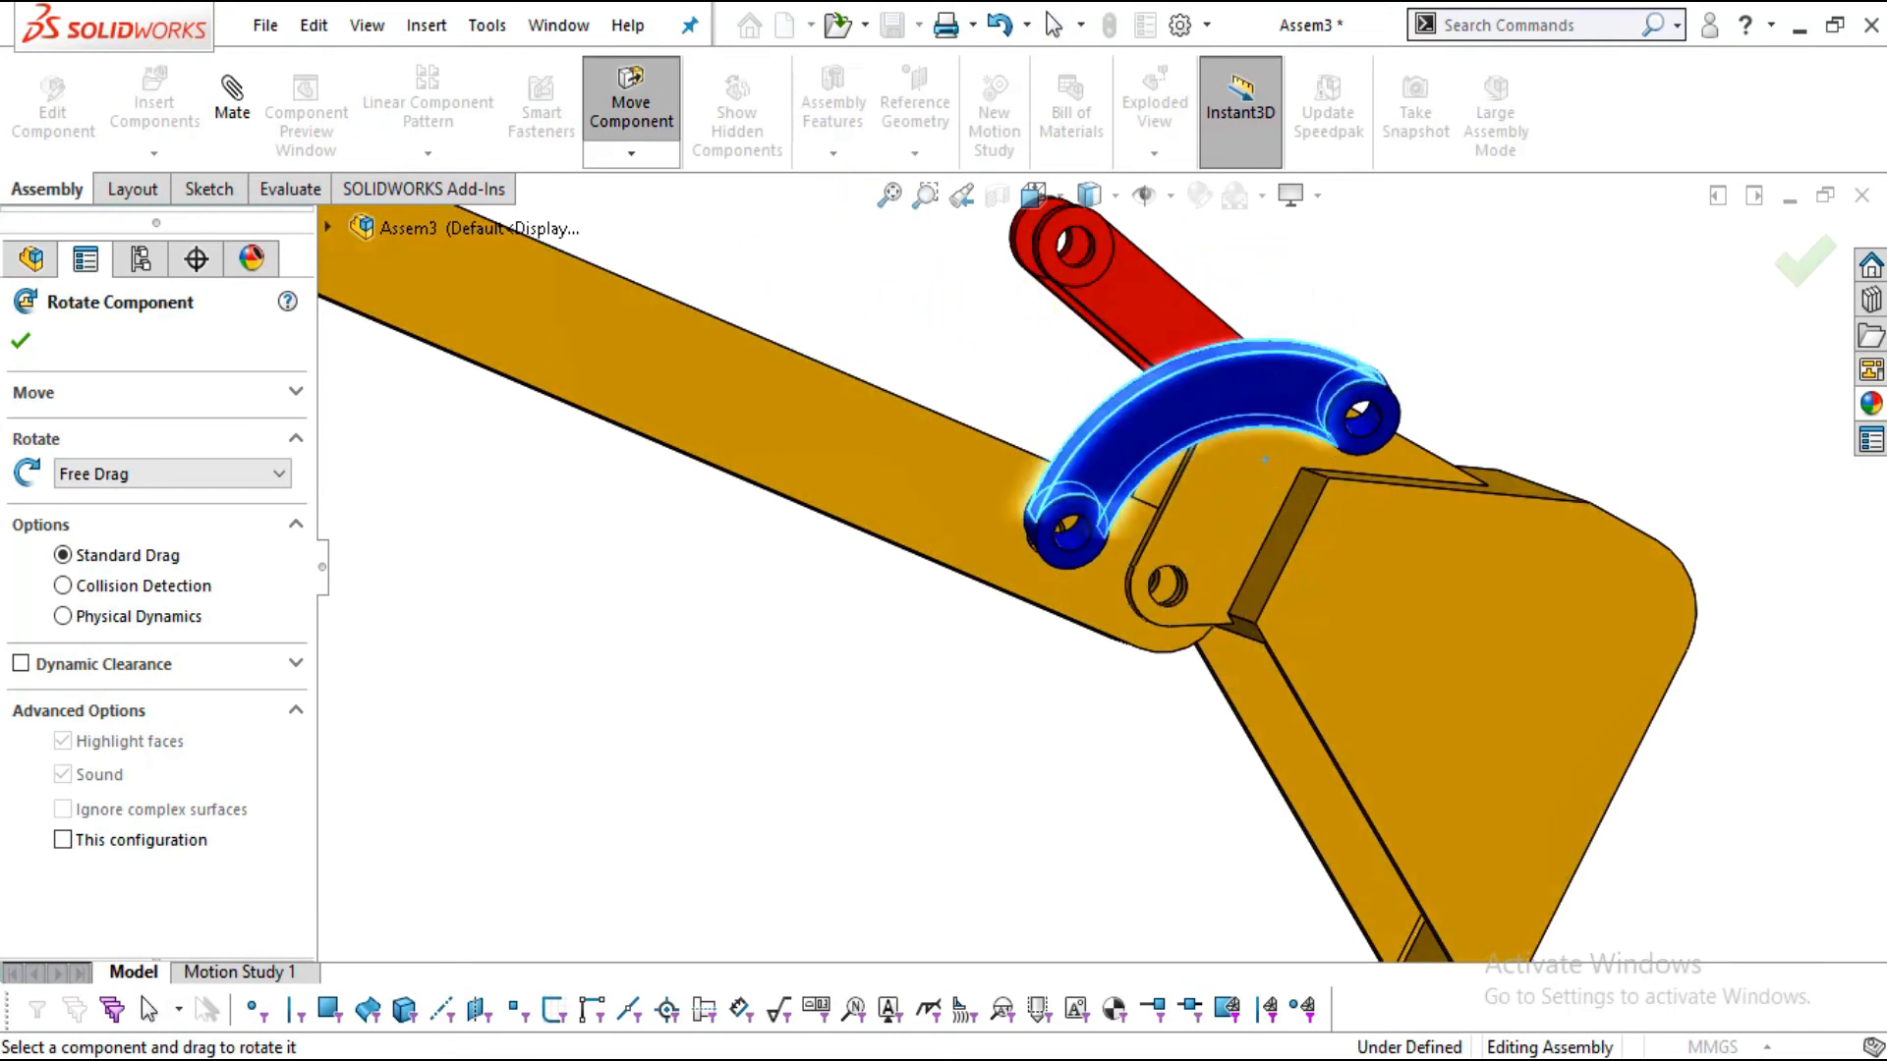
click(26, 343)
Move the tension bar clear of the arm's side hole, placing one end beside the stablizer's free end
drag(1287, 611, 1257, 511)
middle_drag(1257, 511, 1258, 593)
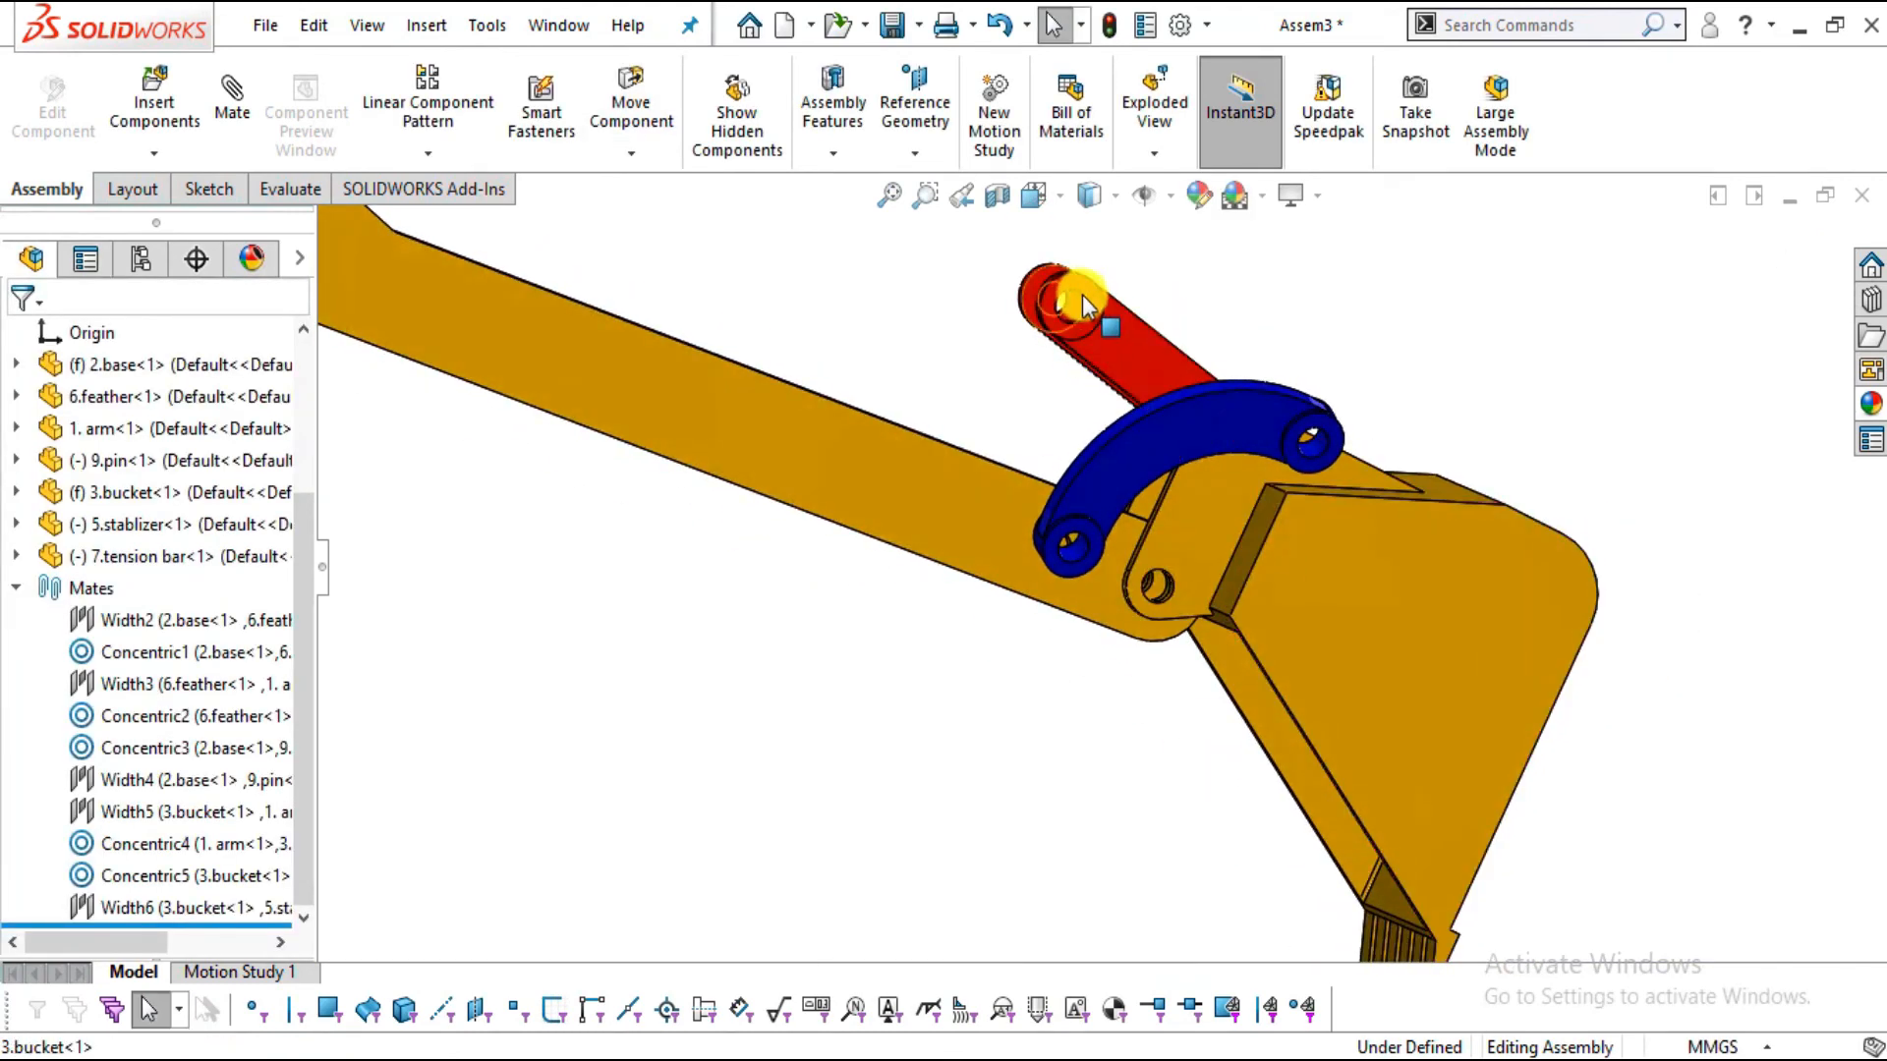
drag(1081, 295, 1271, 276)
drag(1083, 297, 1048, 189)
drag(1059, 292, 1146, 358)
drag(851, 504, 858, 510)
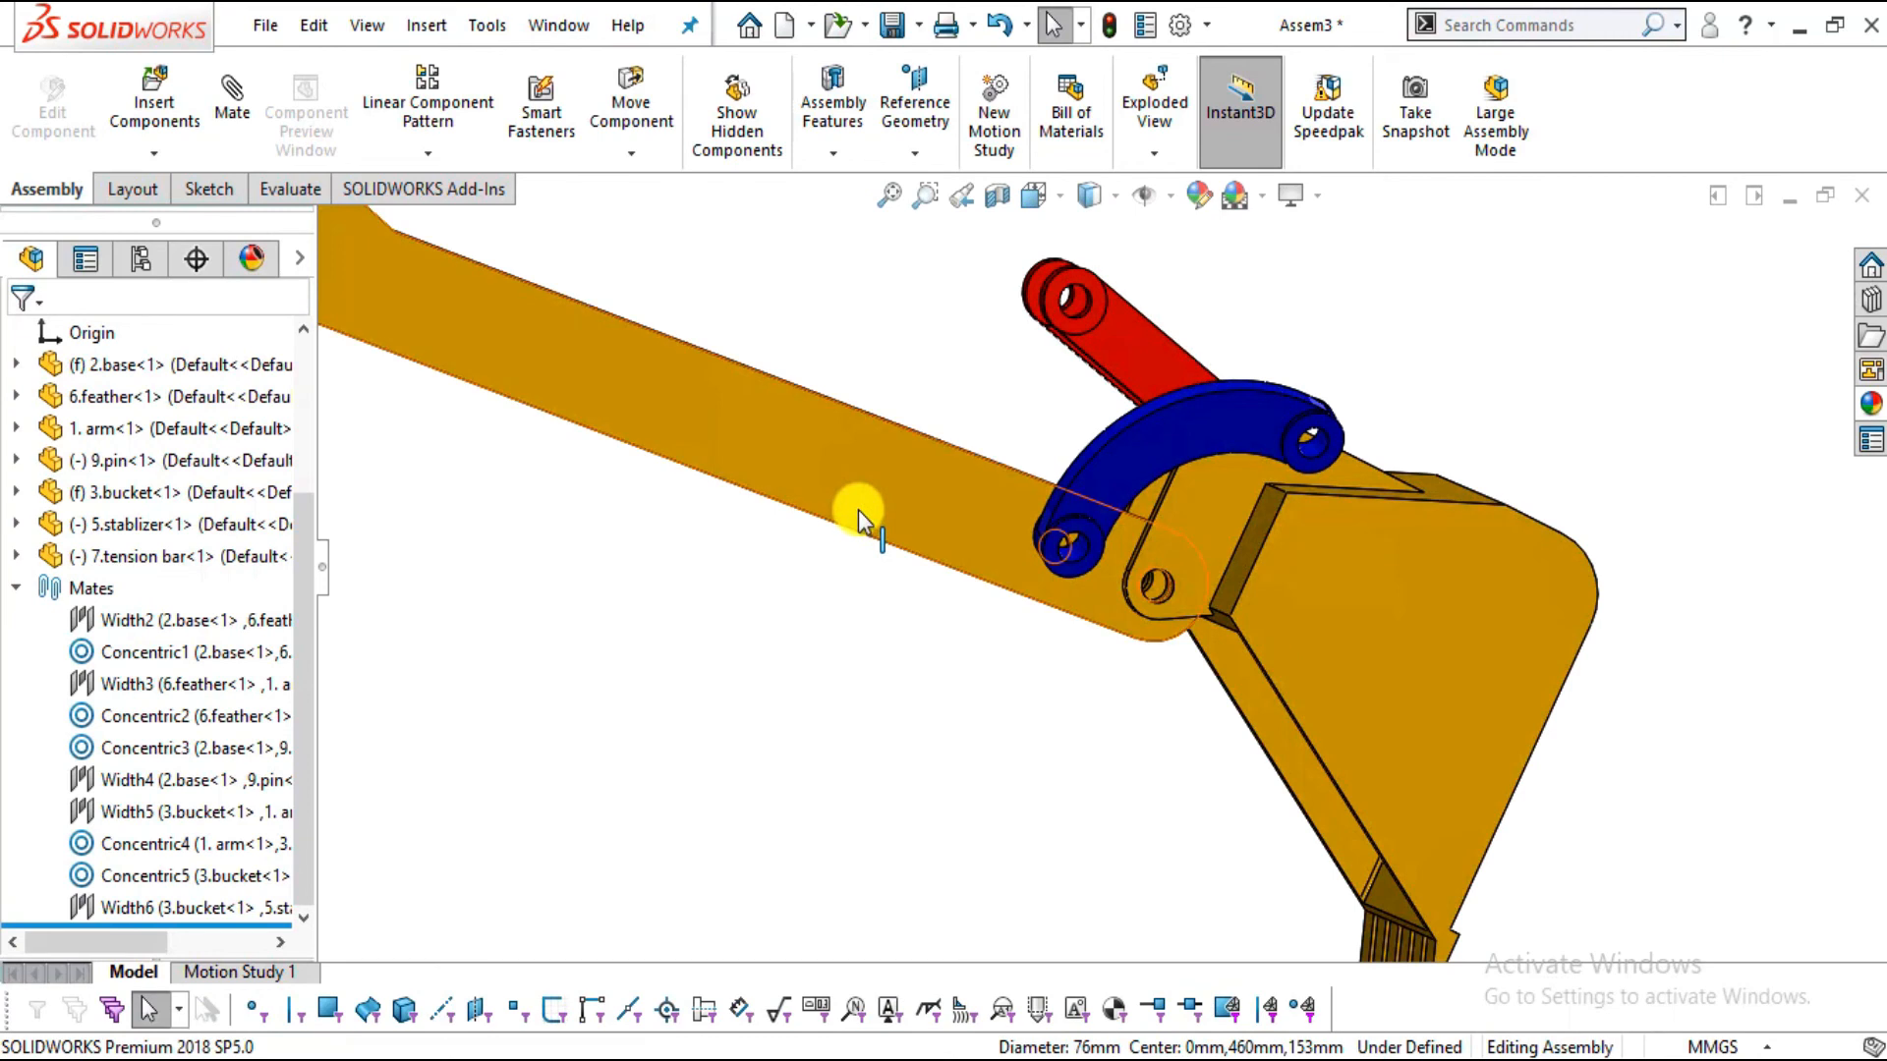
key(ctrl+z)
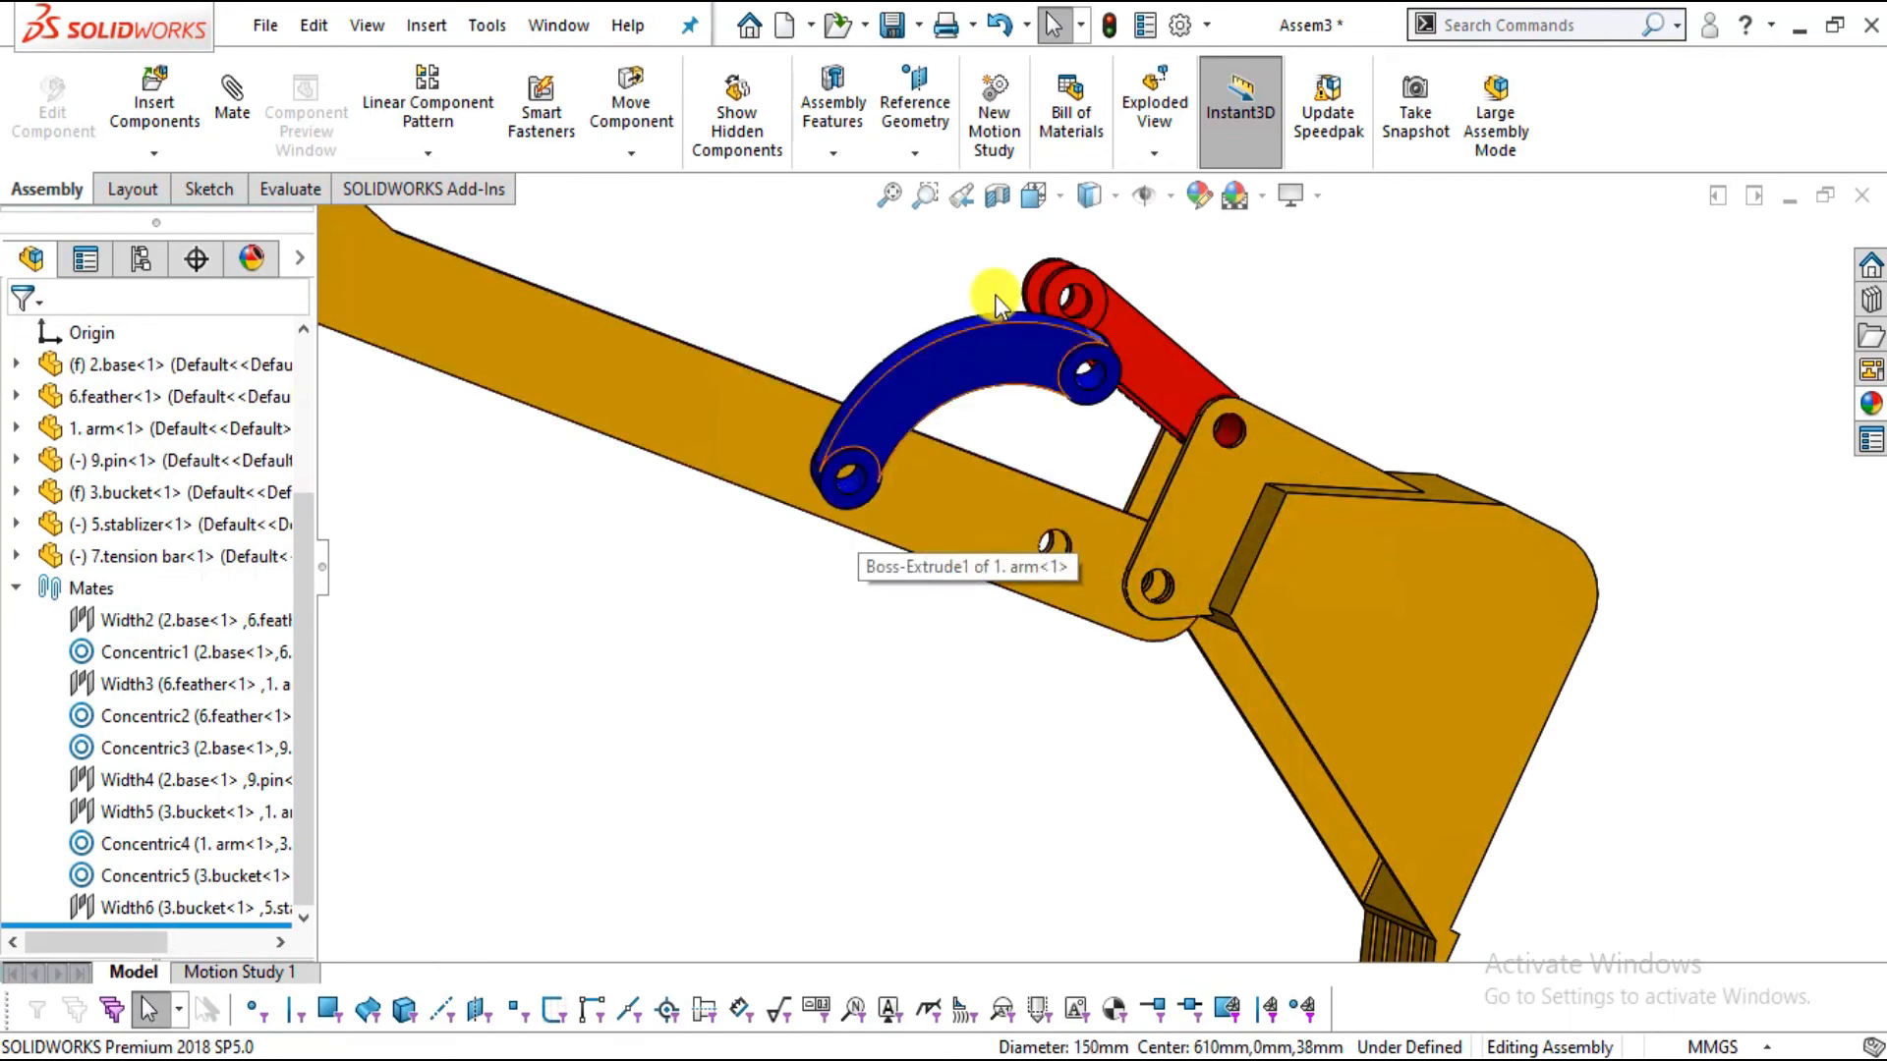
scroll(1121, 432, up, 2)
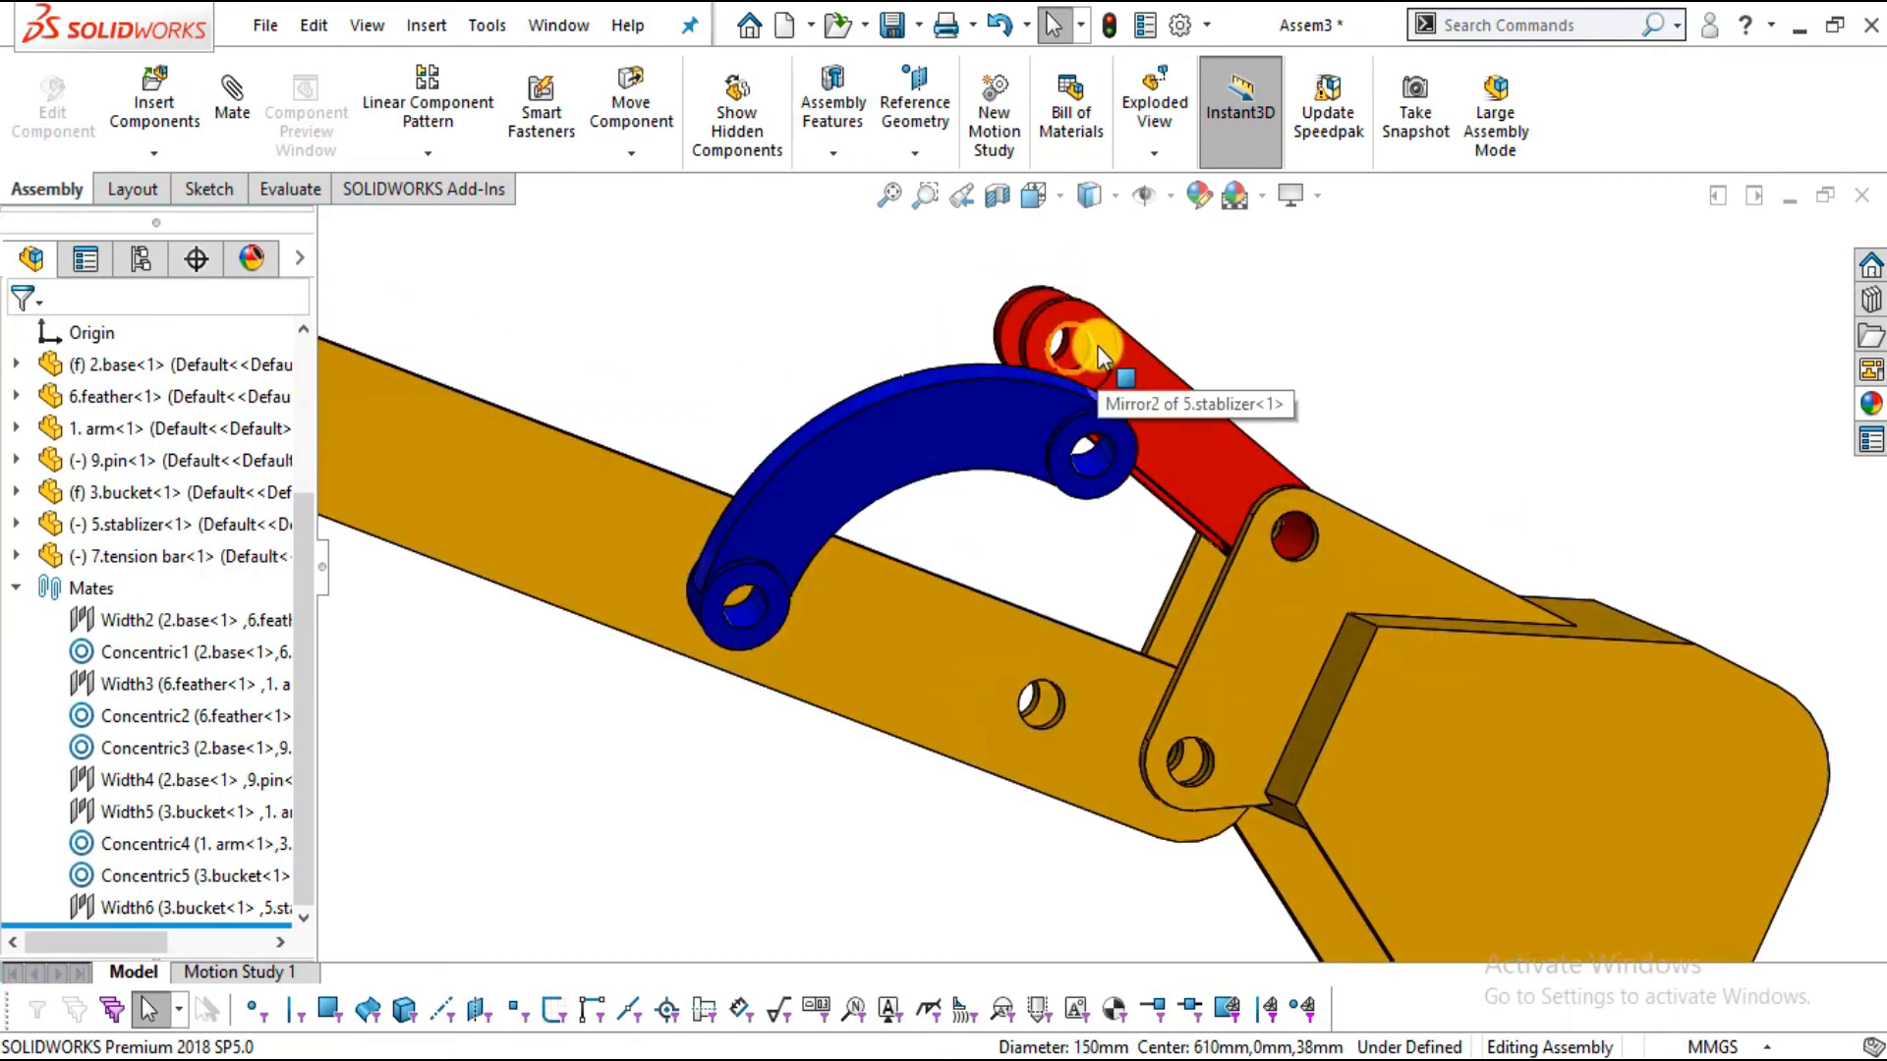
drag(1061, 717, 1118, 629)
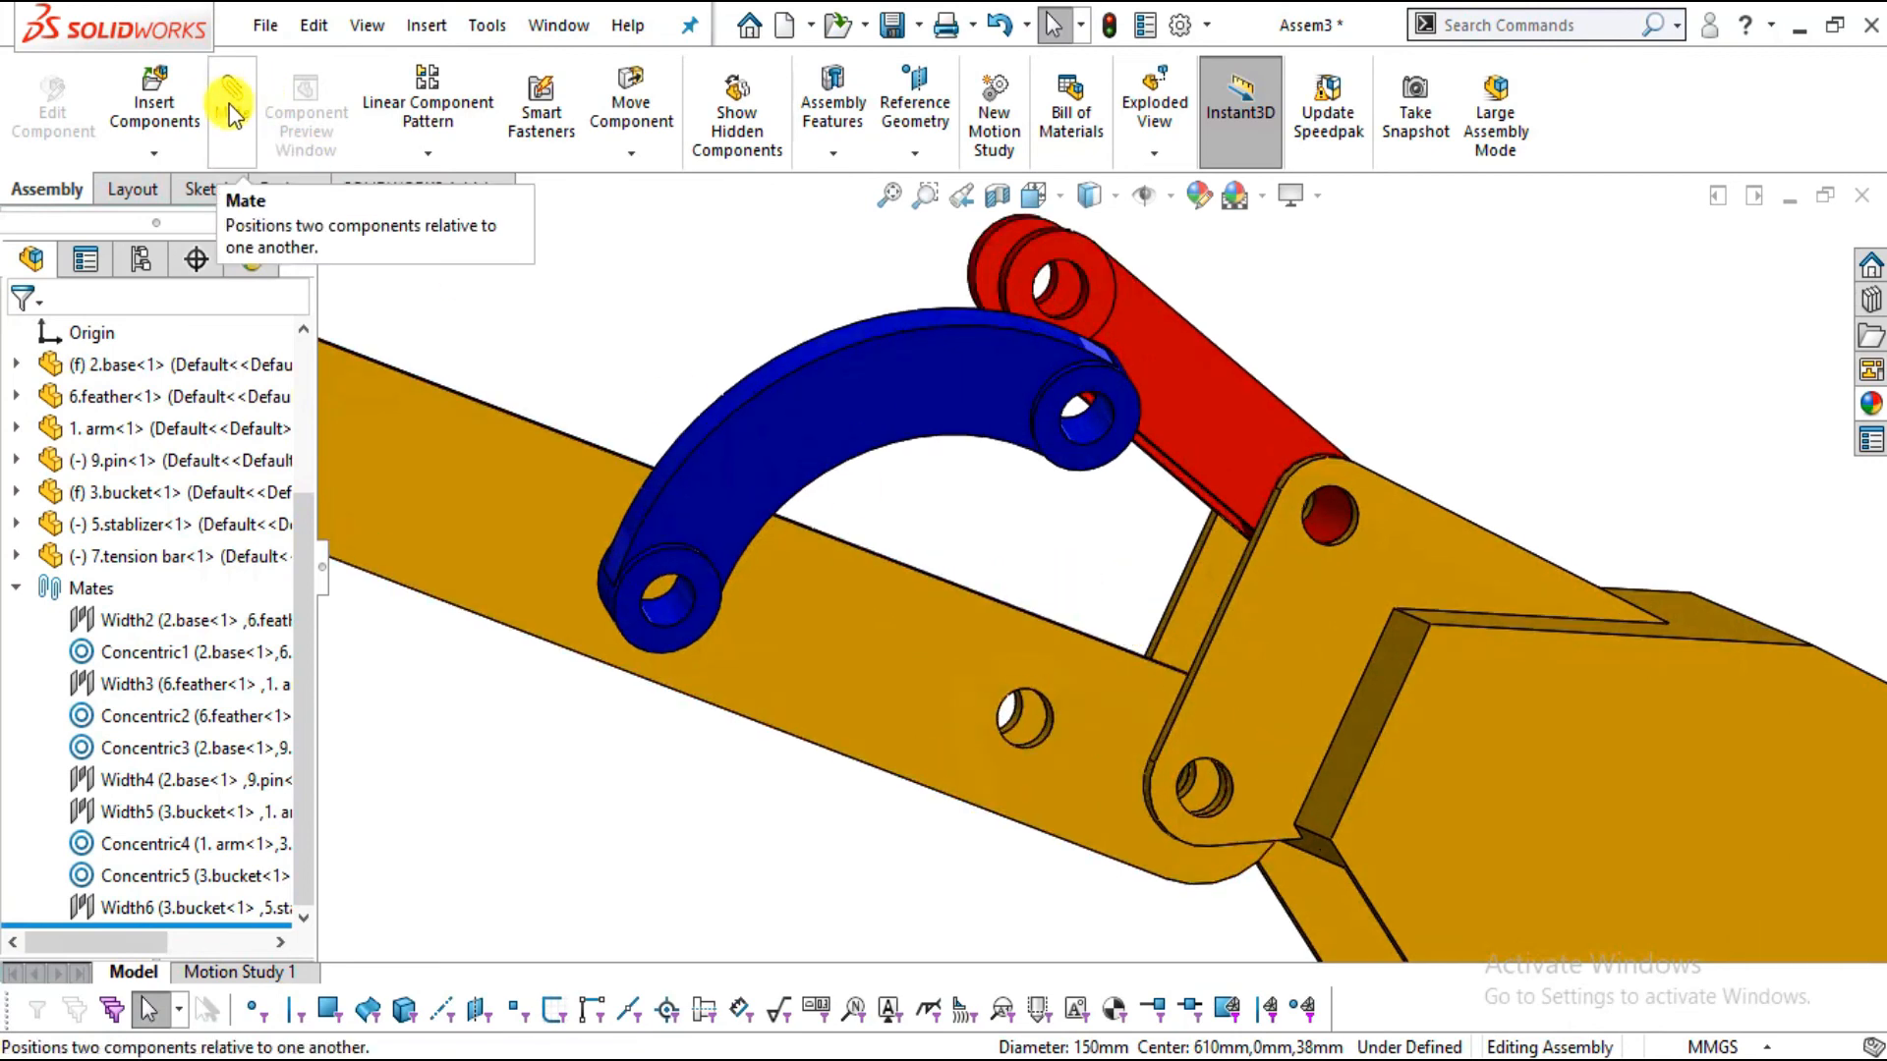
Add a Coincident mate between the tension bar's end boss face and the outer face of the stablizer's near lug
click(235, 112)
scroll(1022, 307, down, 5)
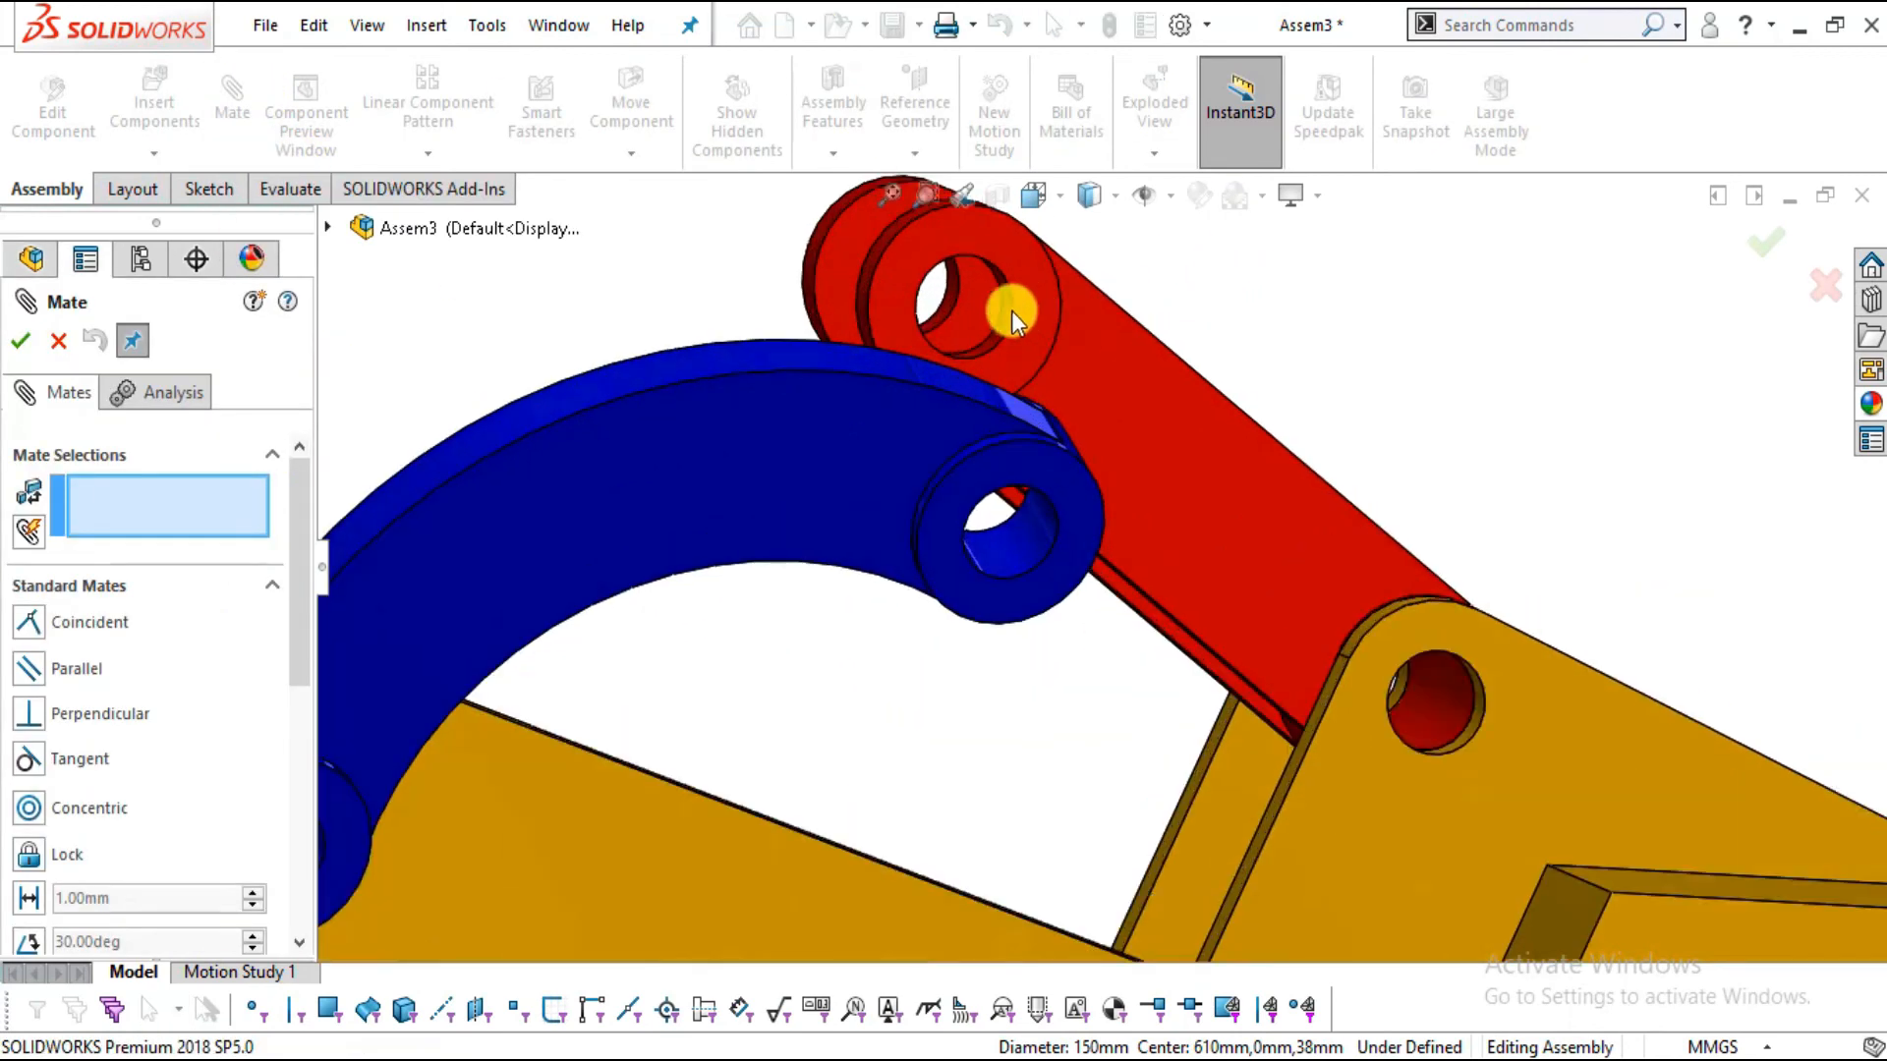
scroll(1056, 423, up, 5)
middle_drag(1040, 547, 932, 666)
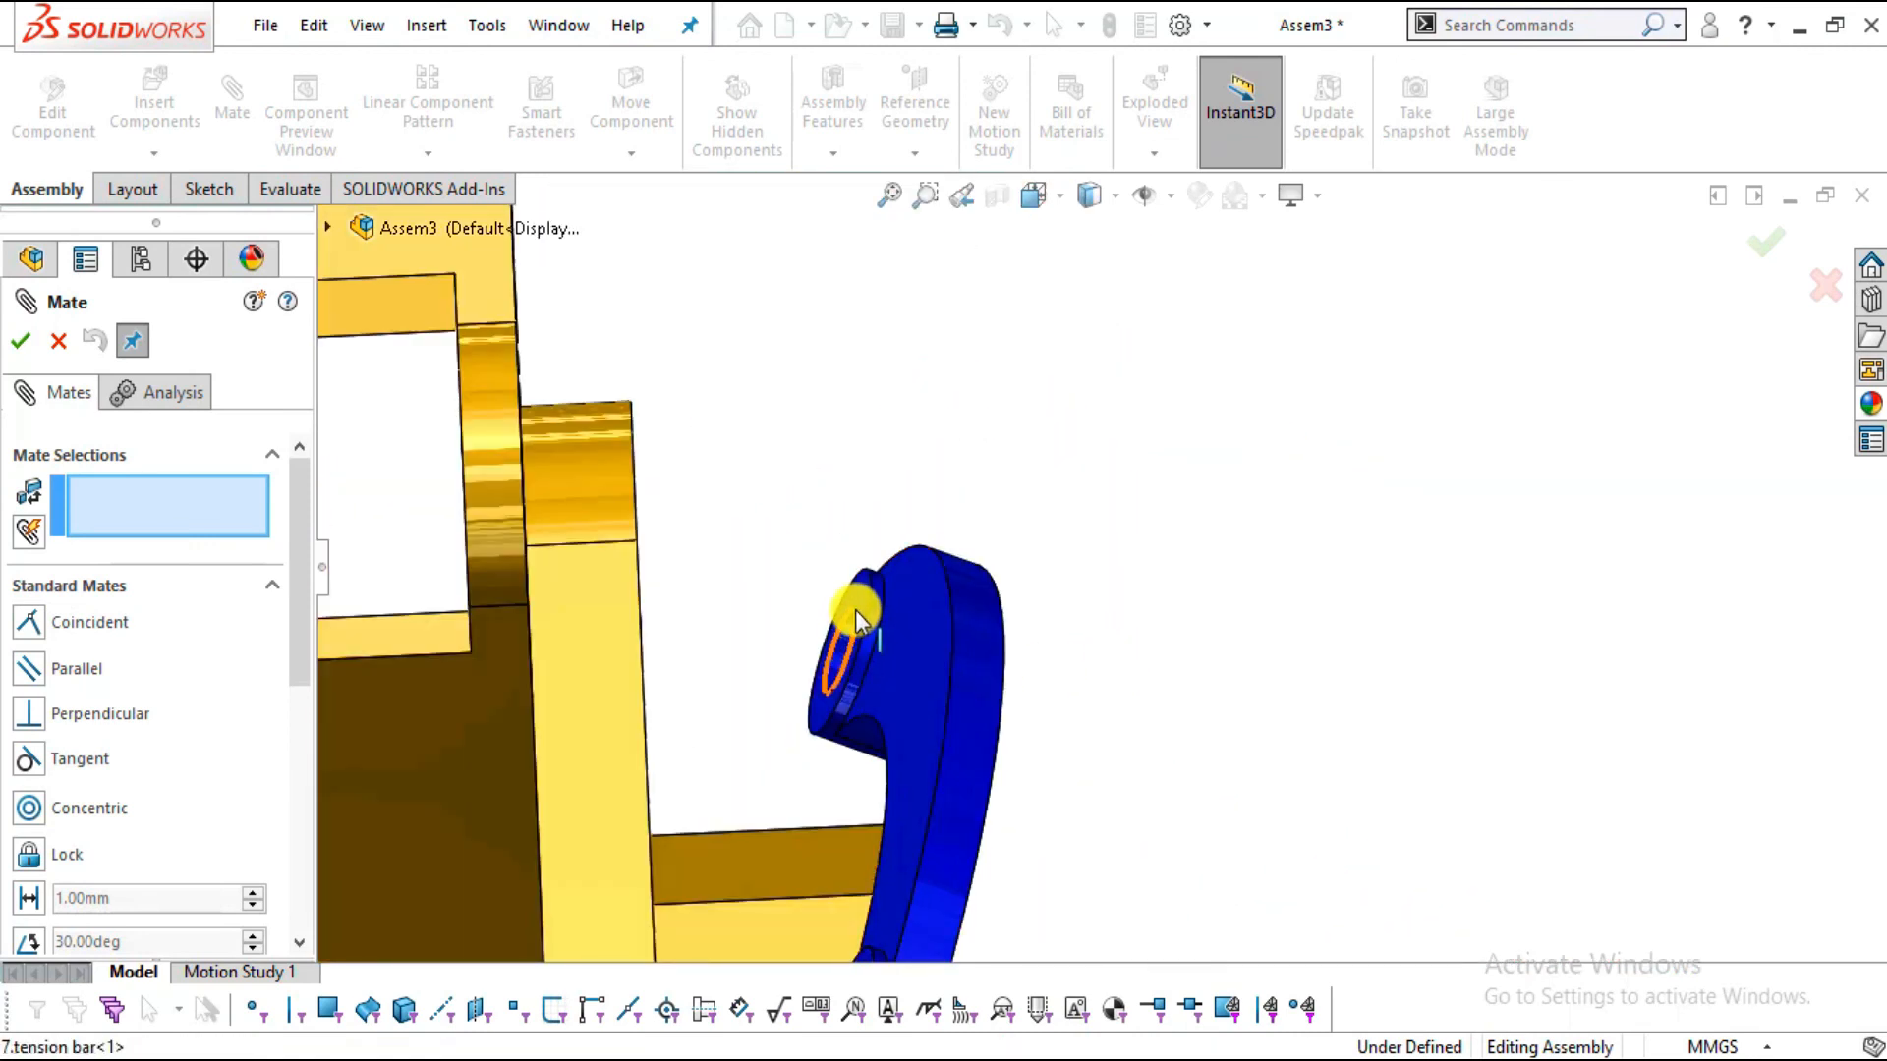
click(857, 597)
middle_drag(750, 569, 687, 569)
scroll(774, 609, down, 3)
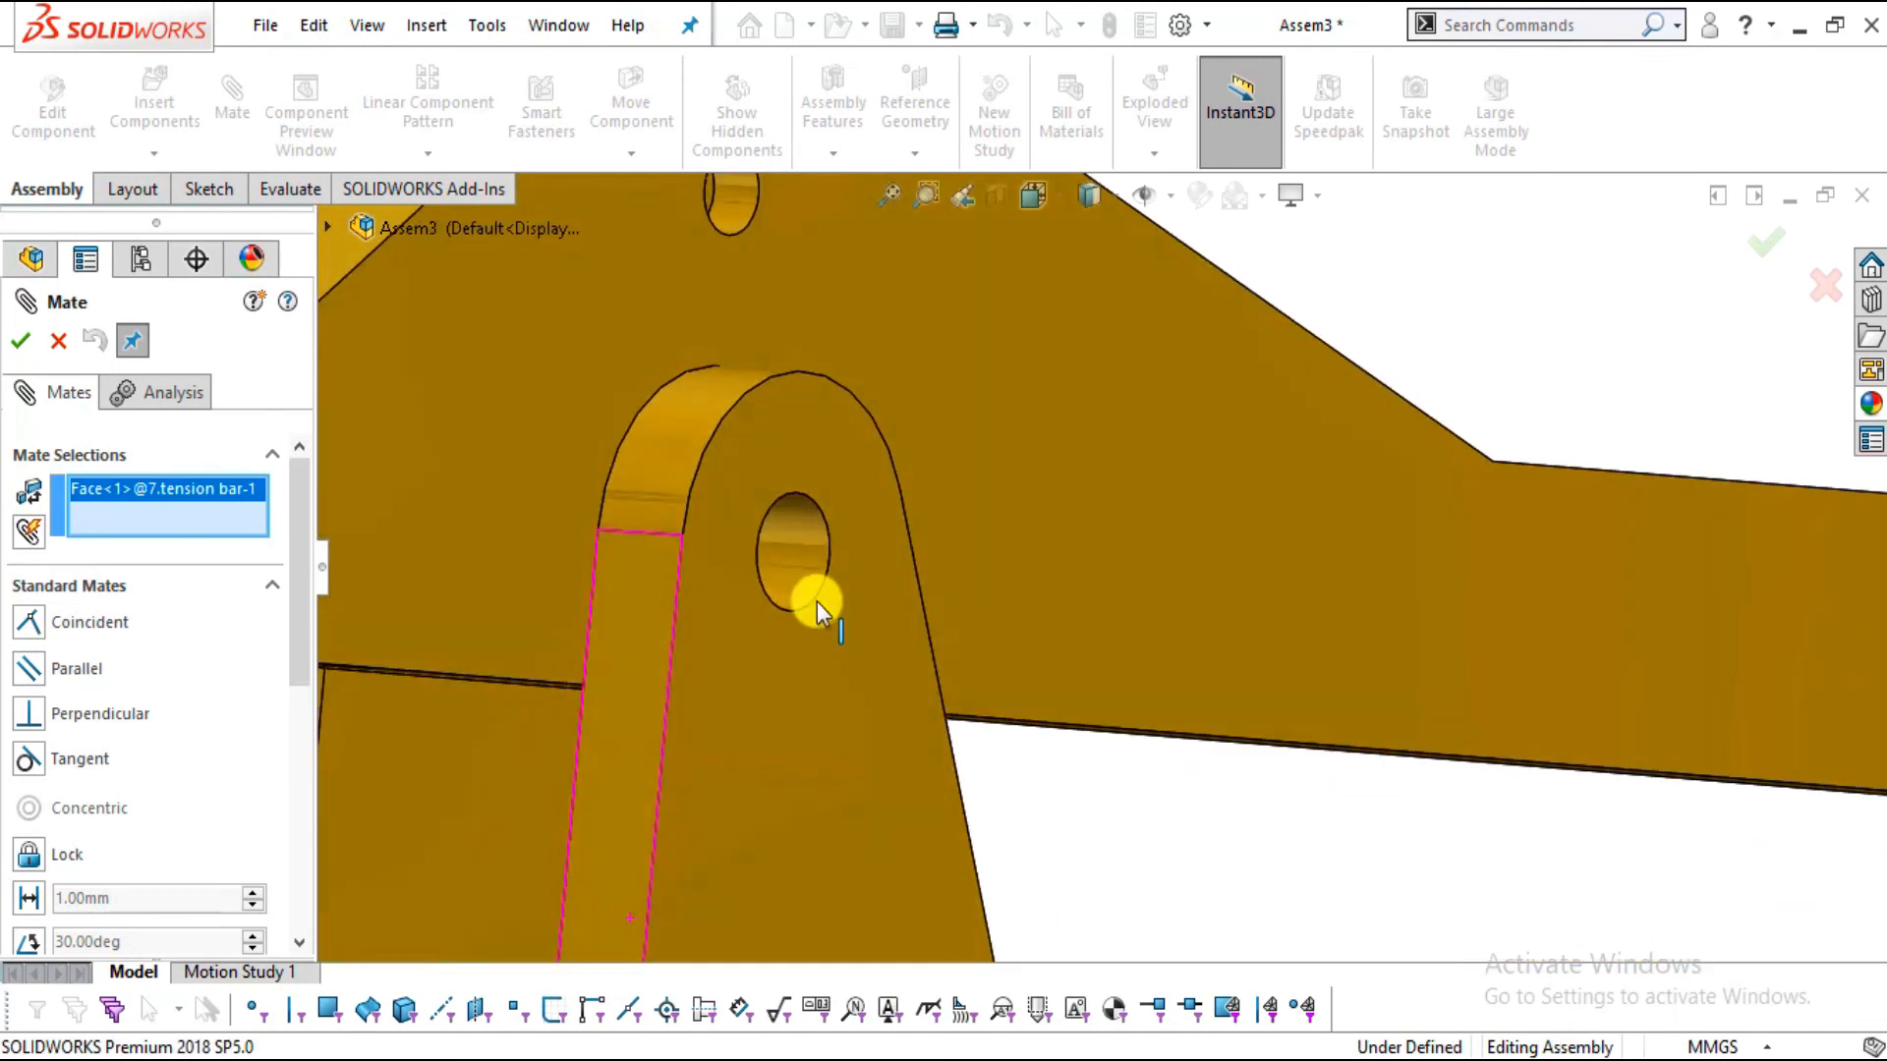
scroll(774, 609, up, 5)
scroll(1549, 433, down, 2)
scroll(1462, 535, down, 3)
middle_drag(1461, 535, 1303, 397)
scroll(1217, 423, down, 3)
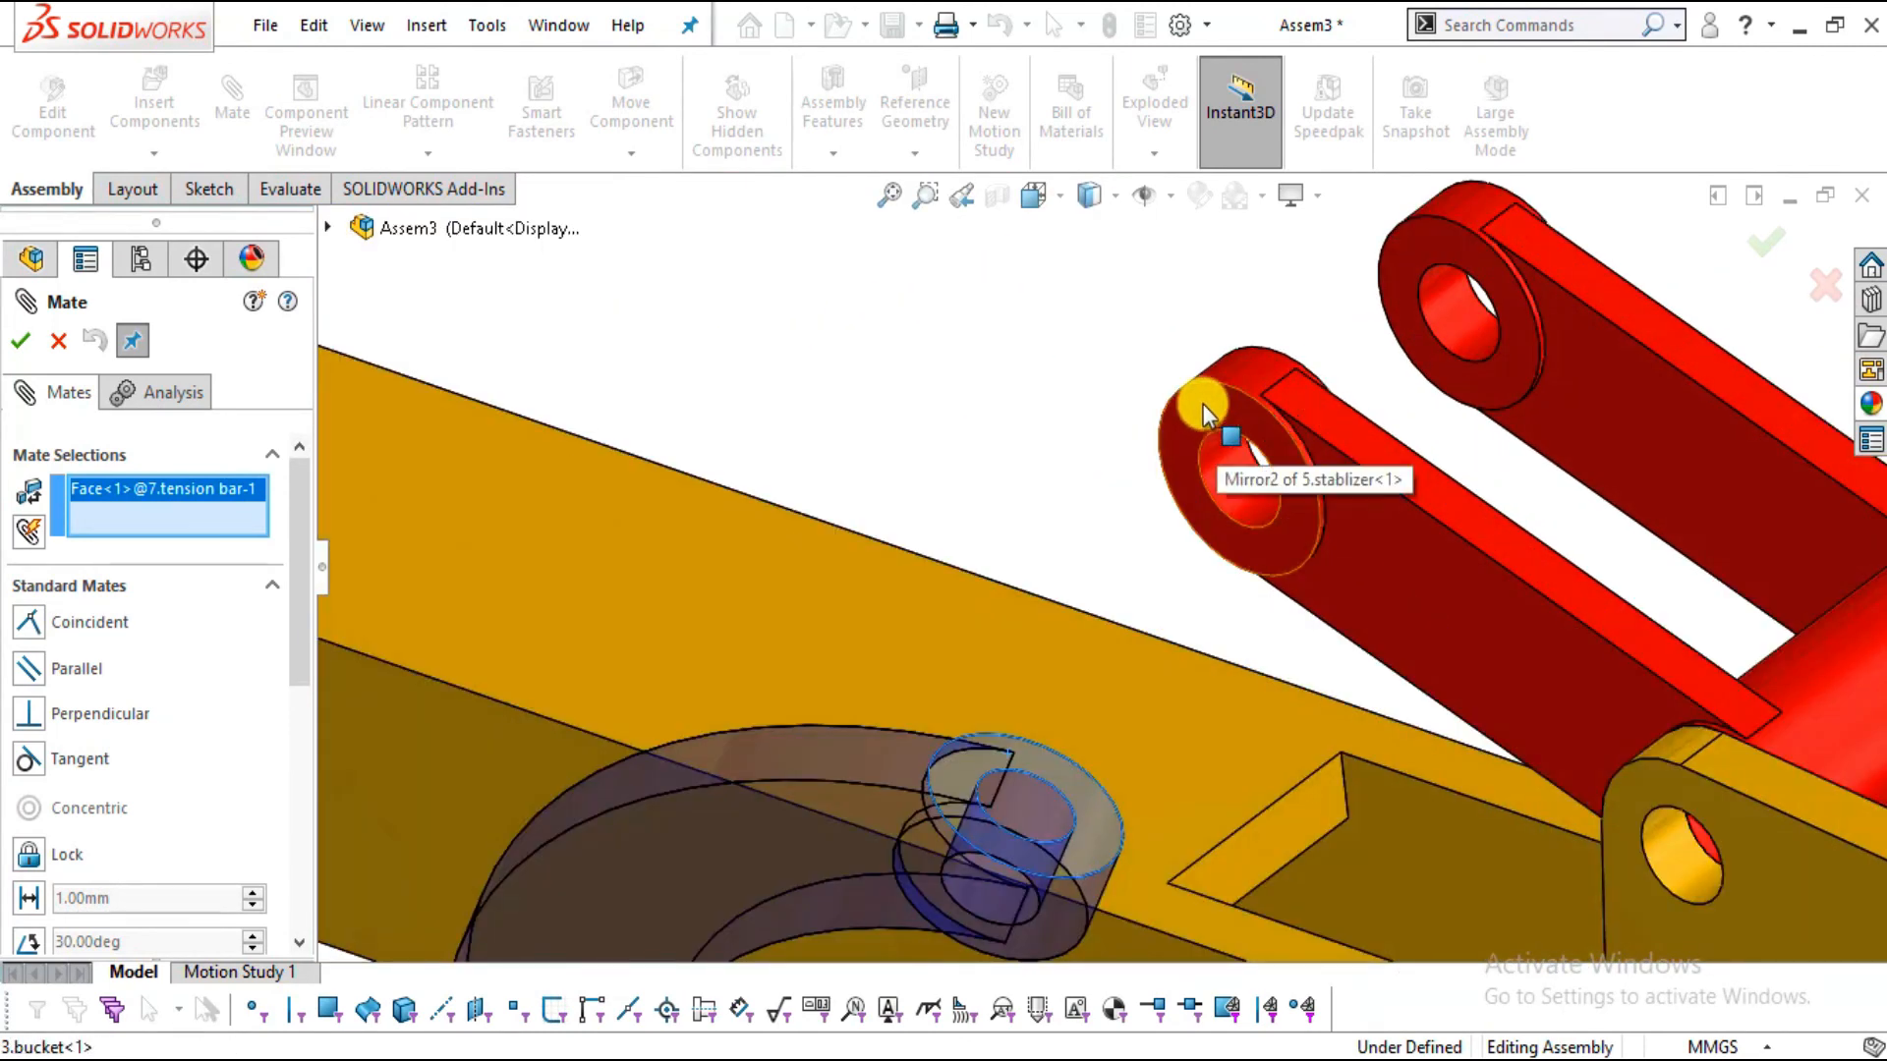
click(1203, 404)
click(1680, 480)
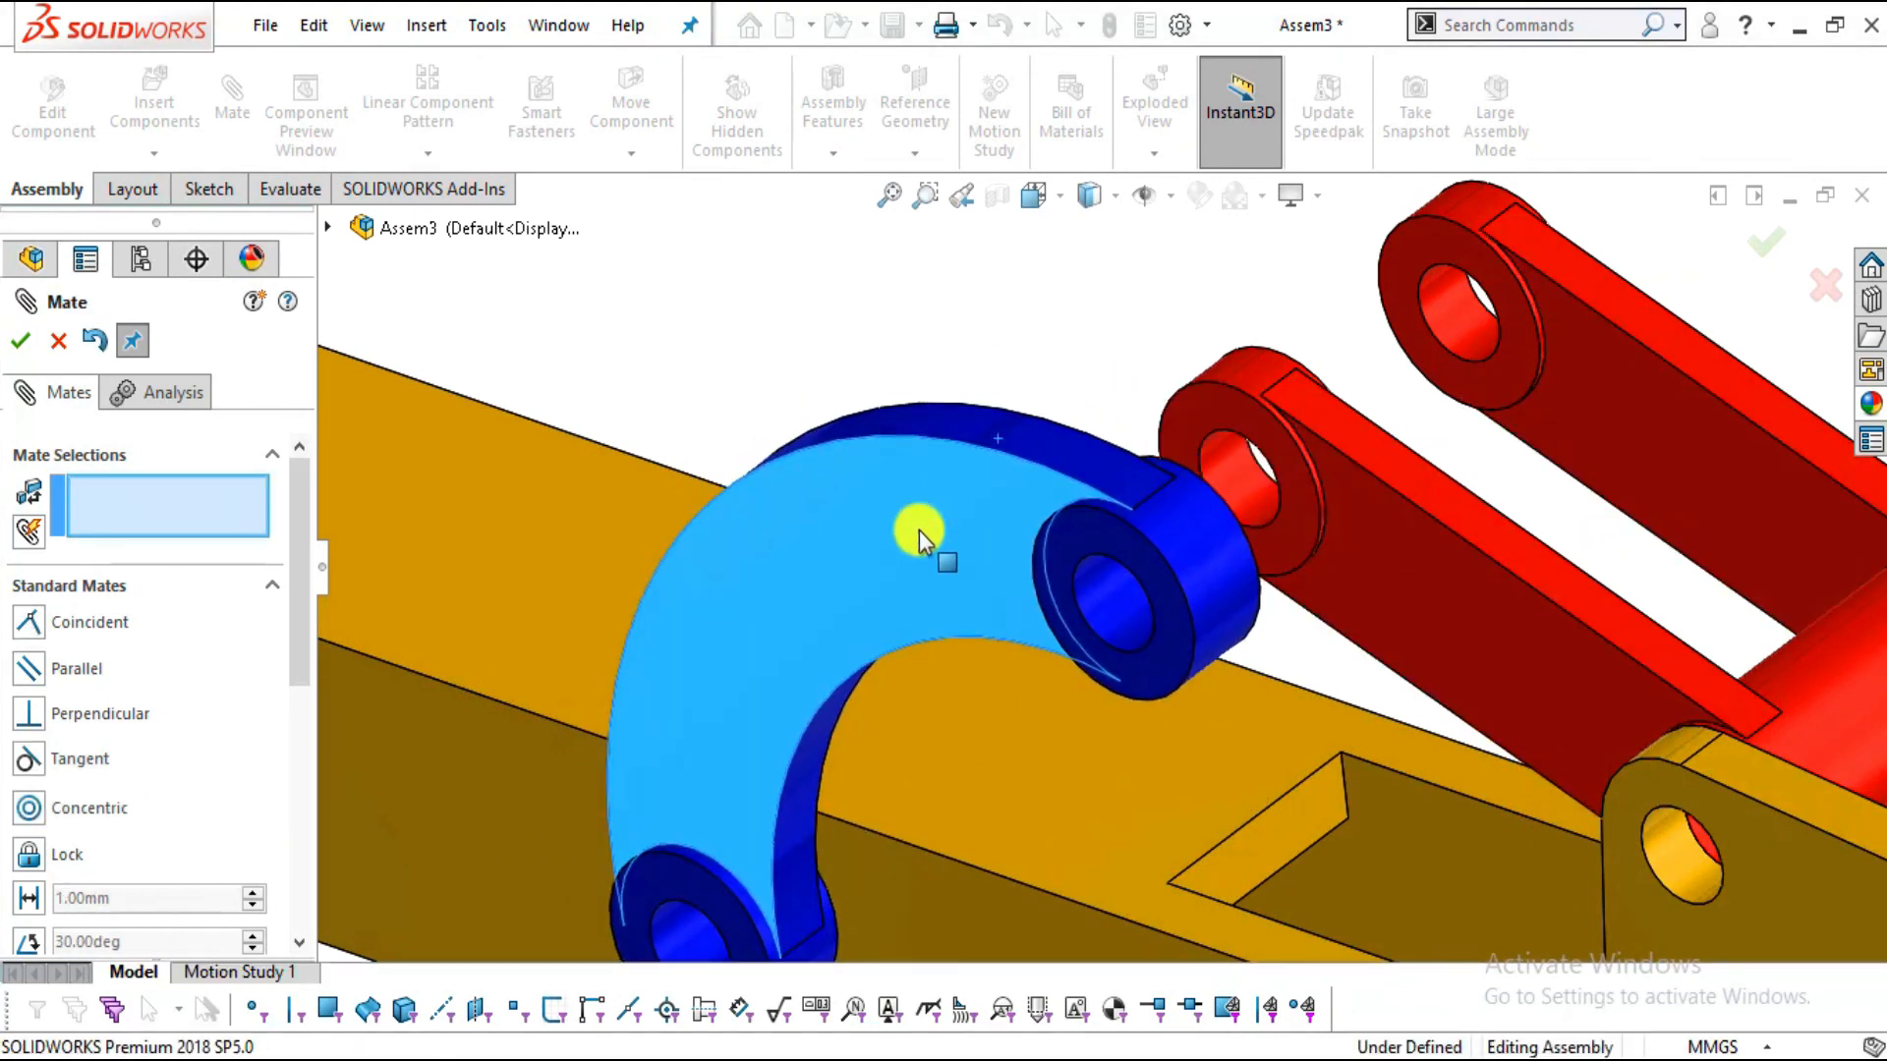
Add a Concentric mate between the tension bar's upper end hole and the stablizer's lug hole
click(1063, 609)
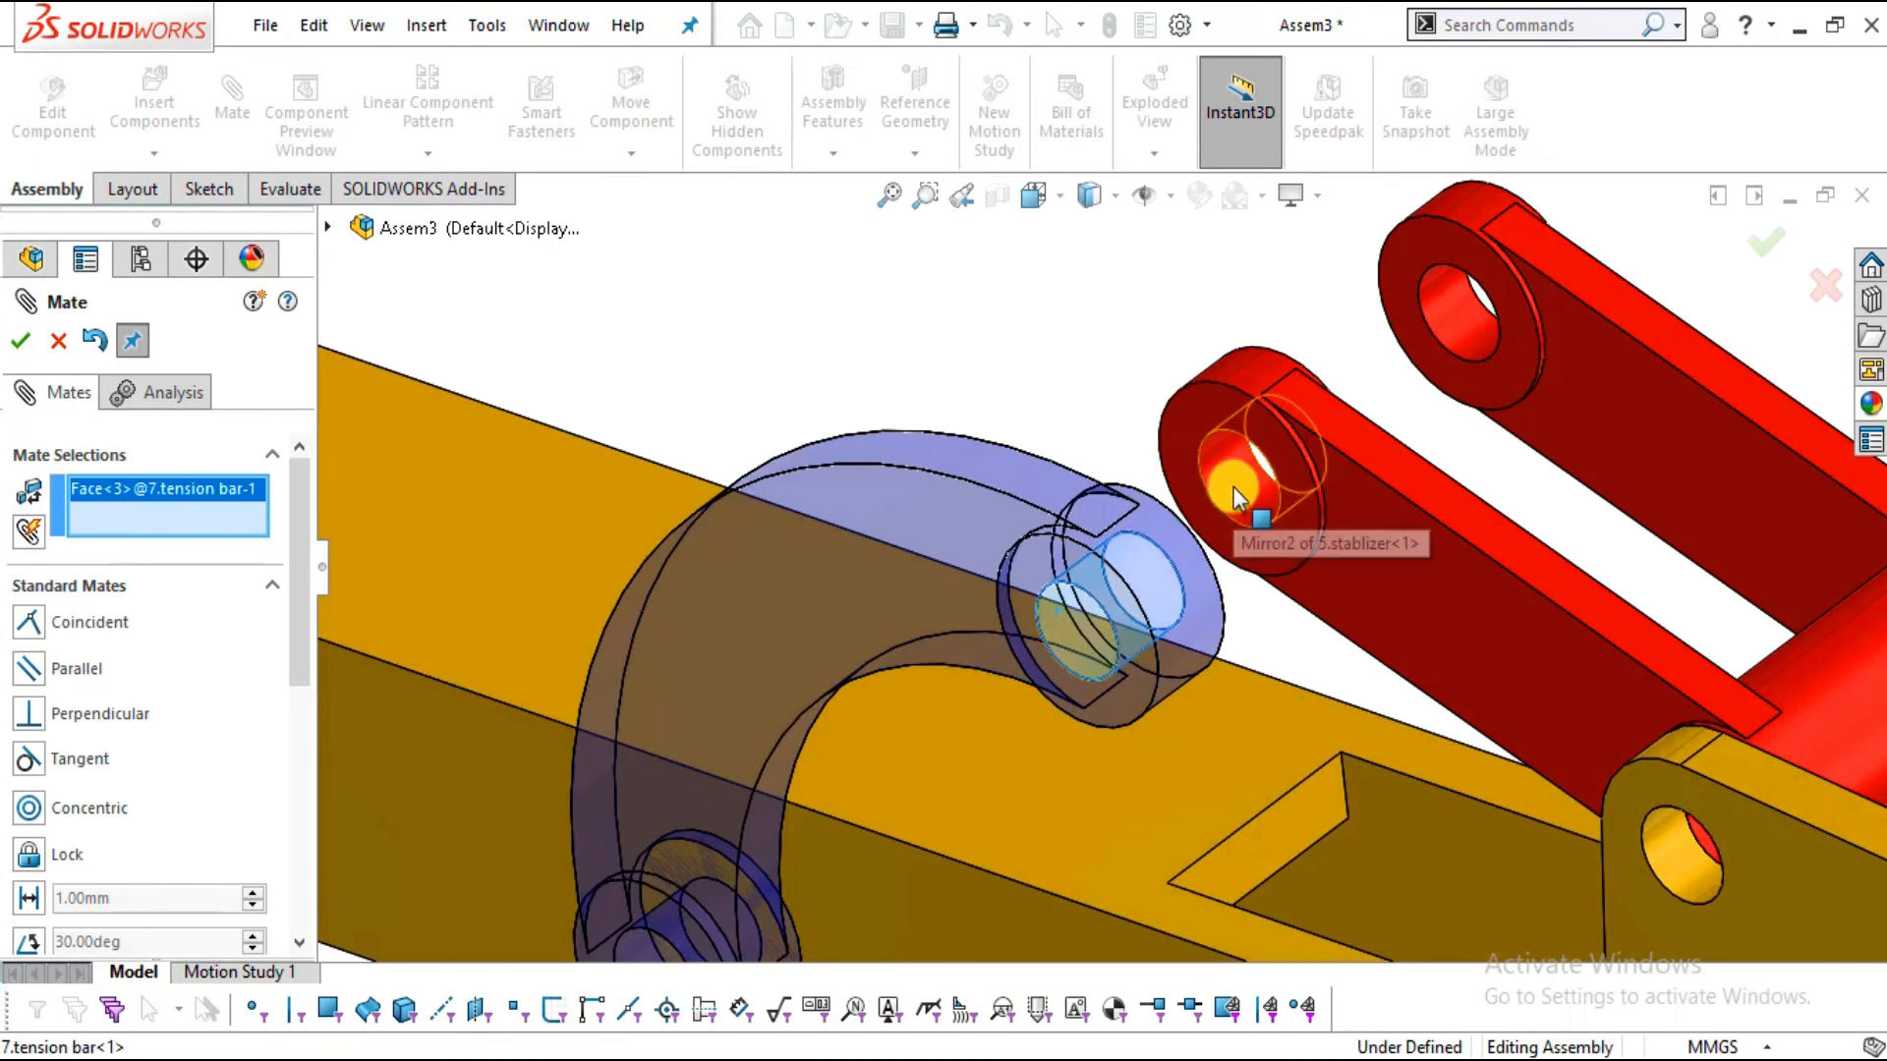
click(1235, 496)
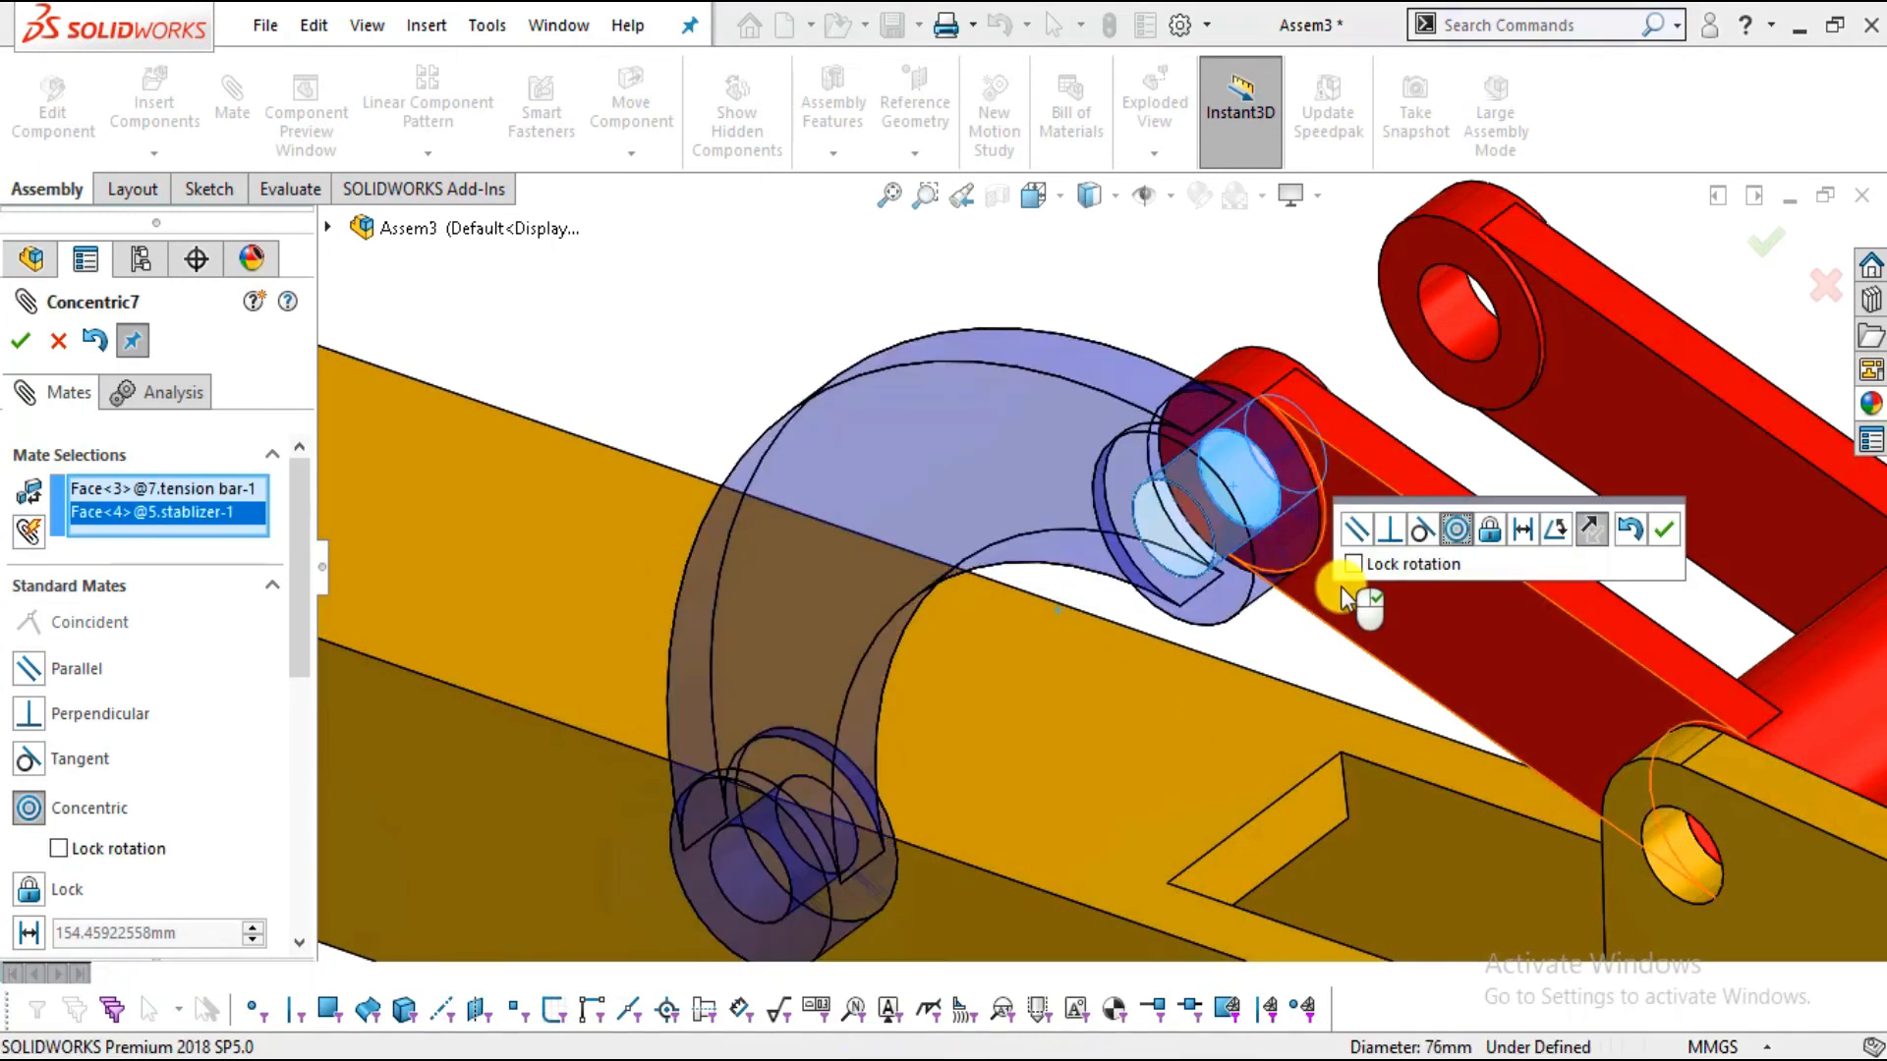
click(1663, 529)
Add a Concentric mate between the tension bar's lower end hole and the arm's side hole, and finish mating
scroll(1142, 568, up, 6)
middle_drag(1053, 684, 1133, 567)
scroll(1087, 662, down, 10)
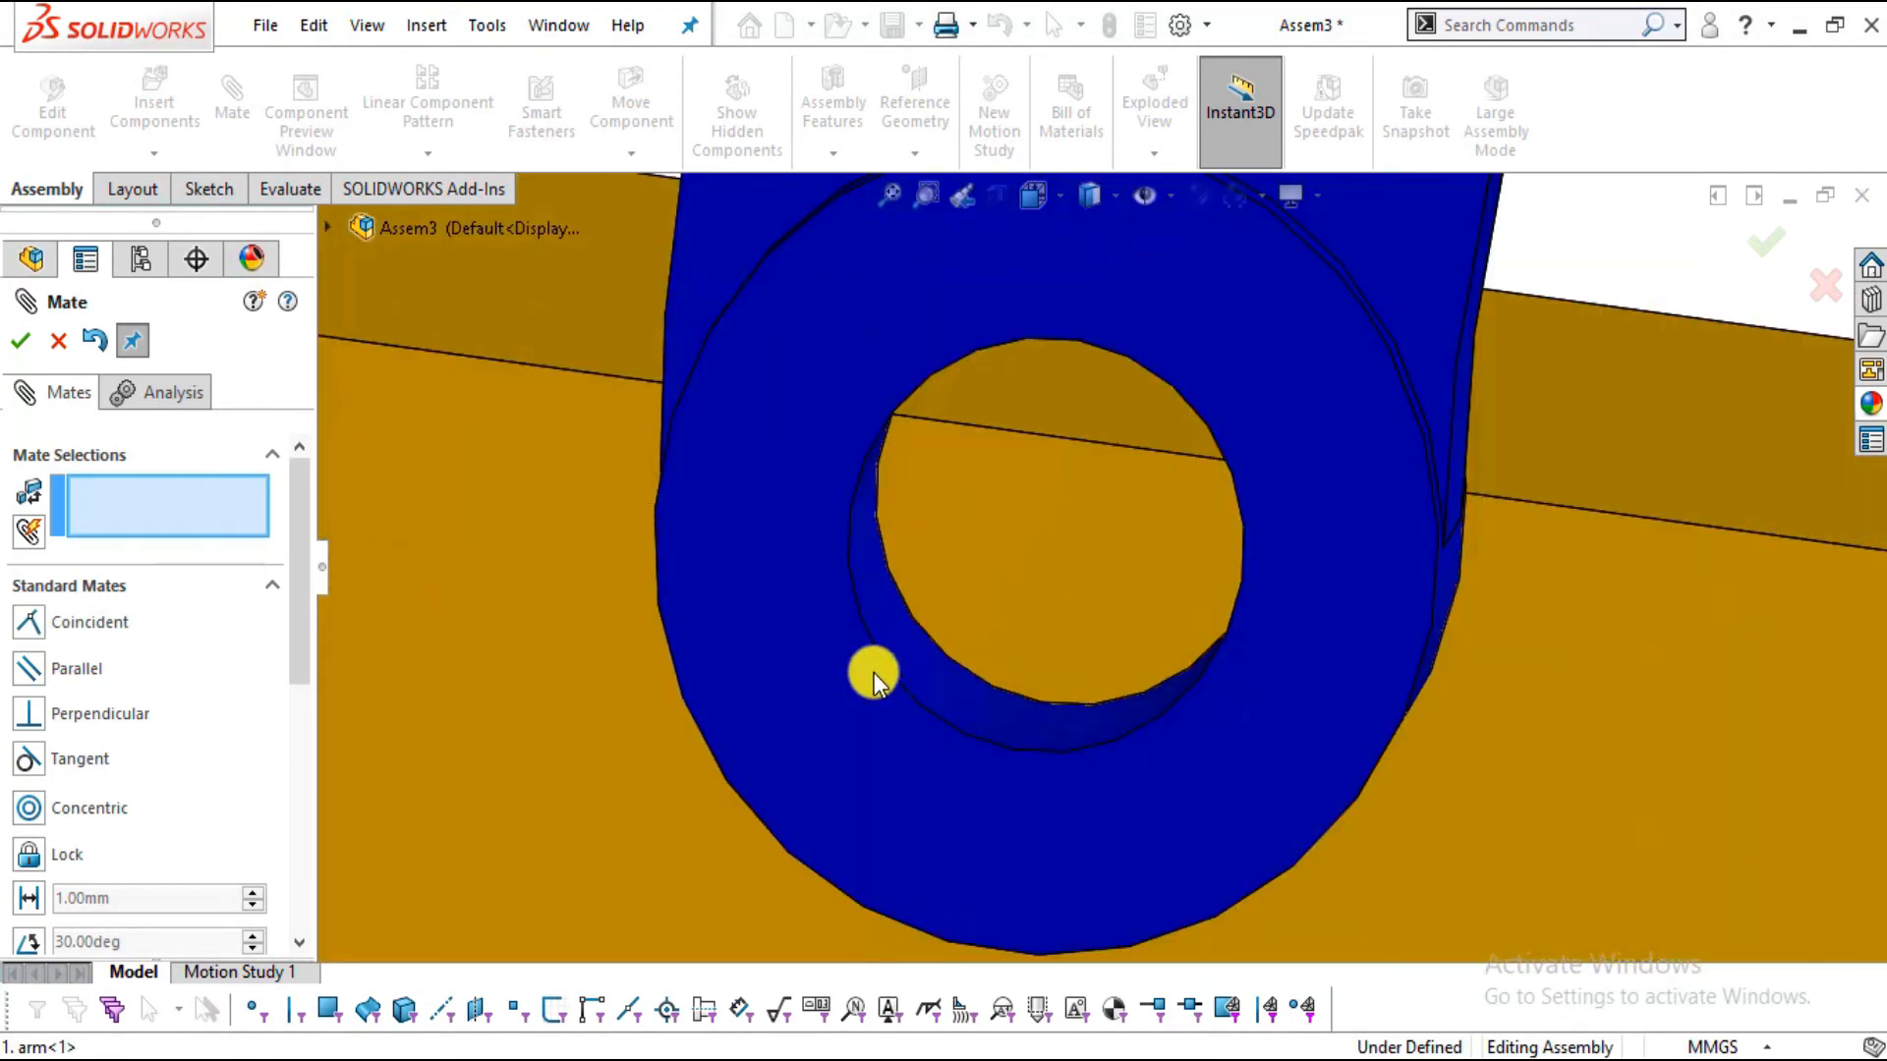
click(915, 668)
scroll(1141, 610, up, 8)
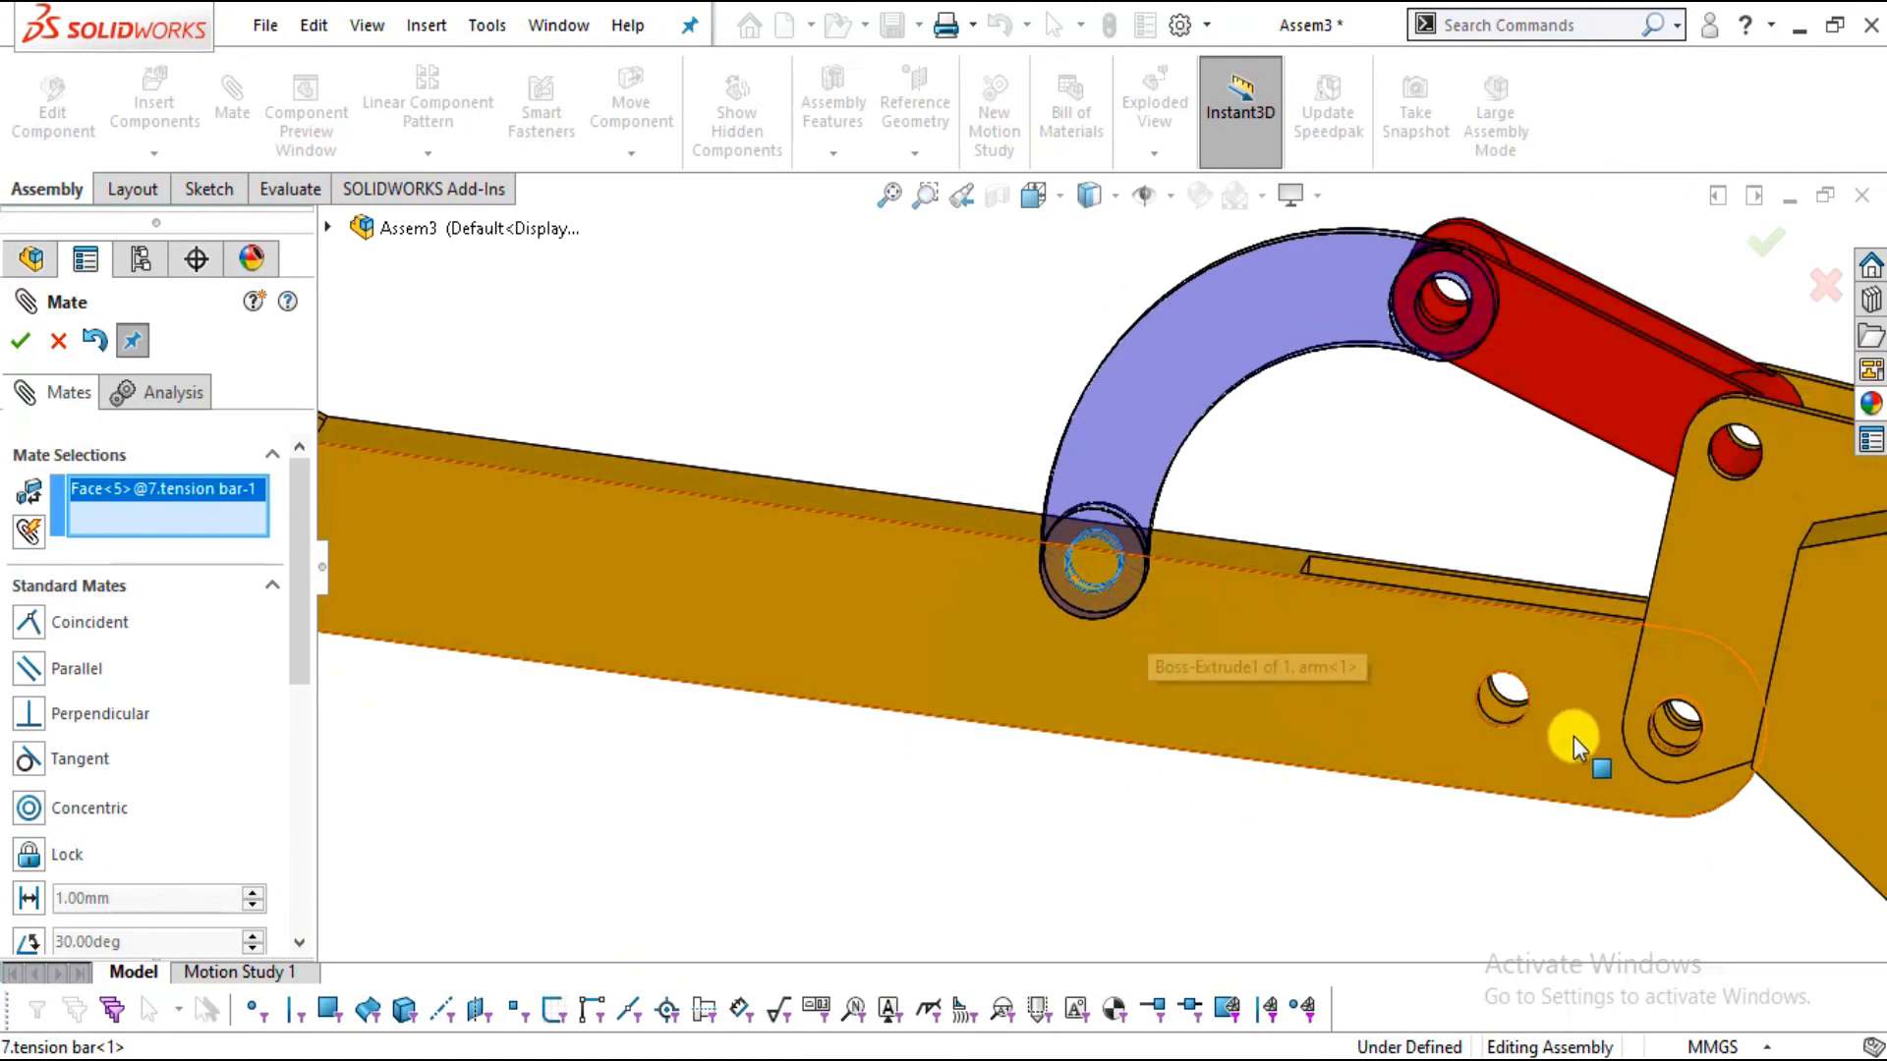
scroll(1396, 657, down, 6)
scroll(1329, 751, down, 3)
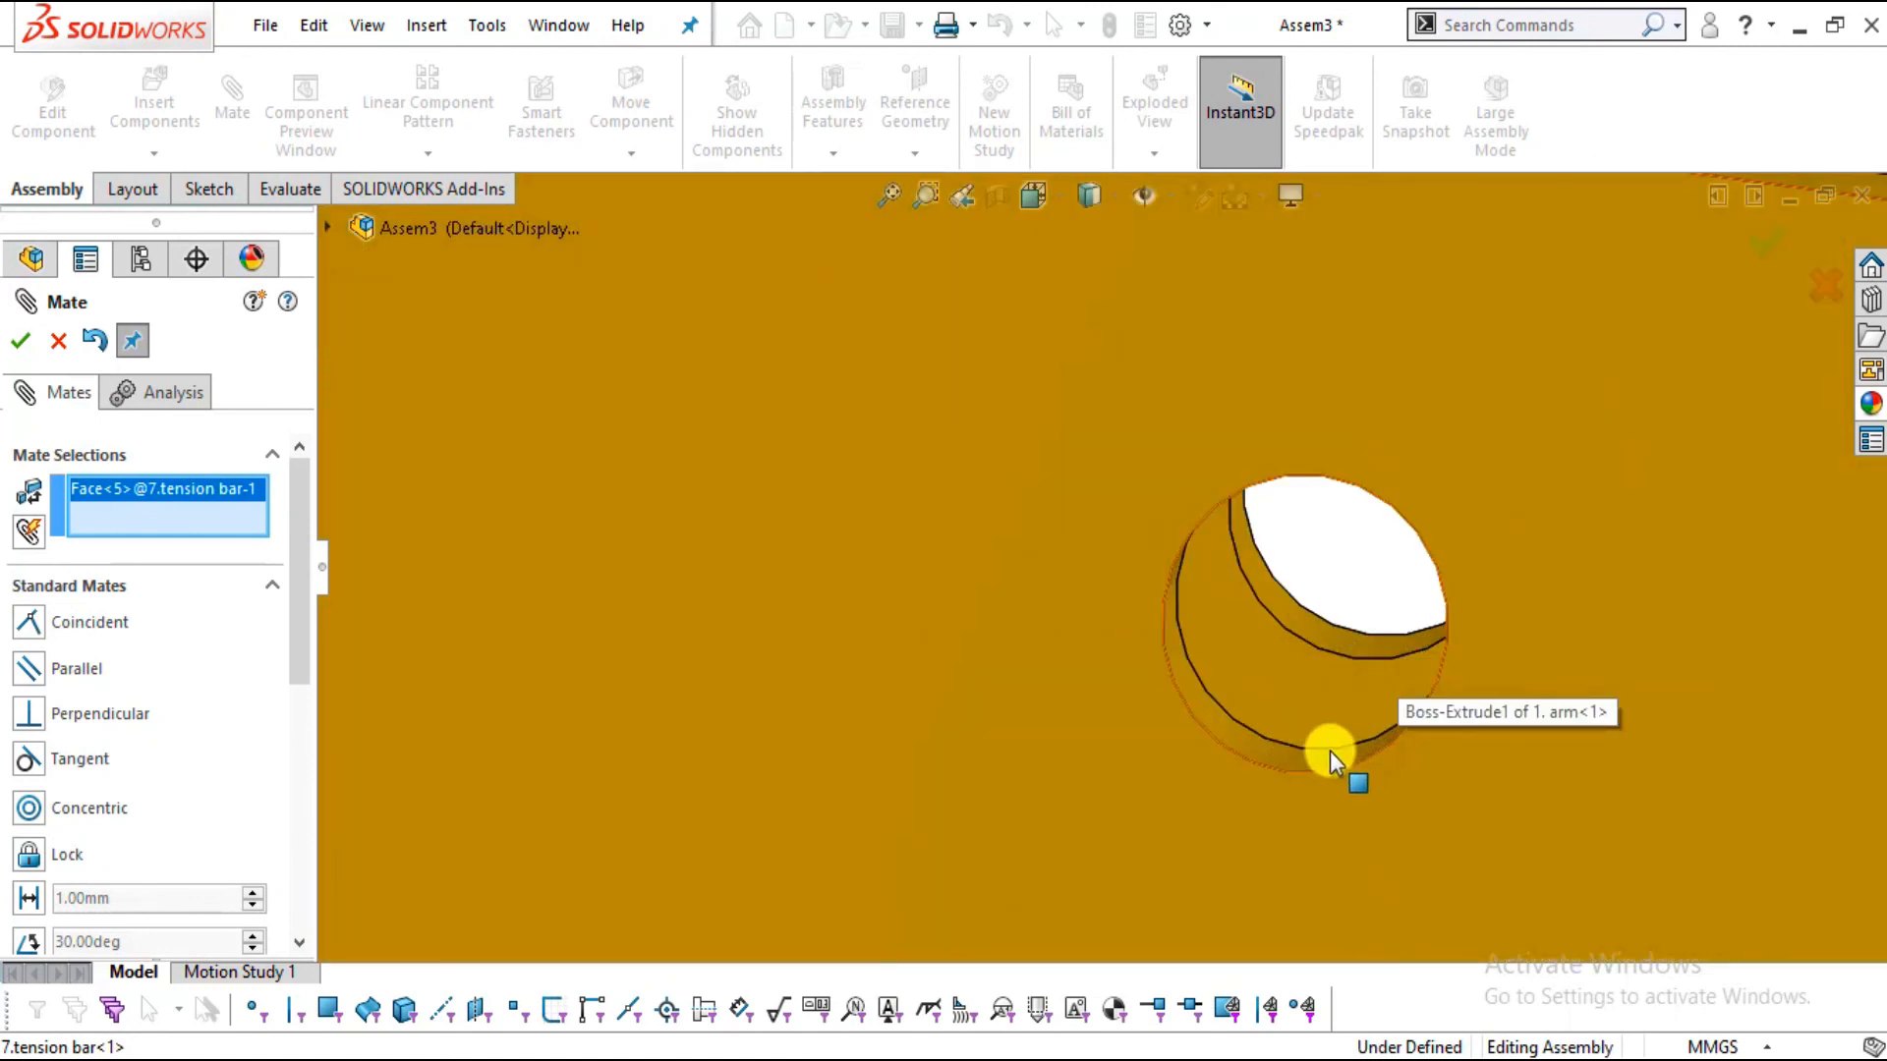
click(1275, 757)
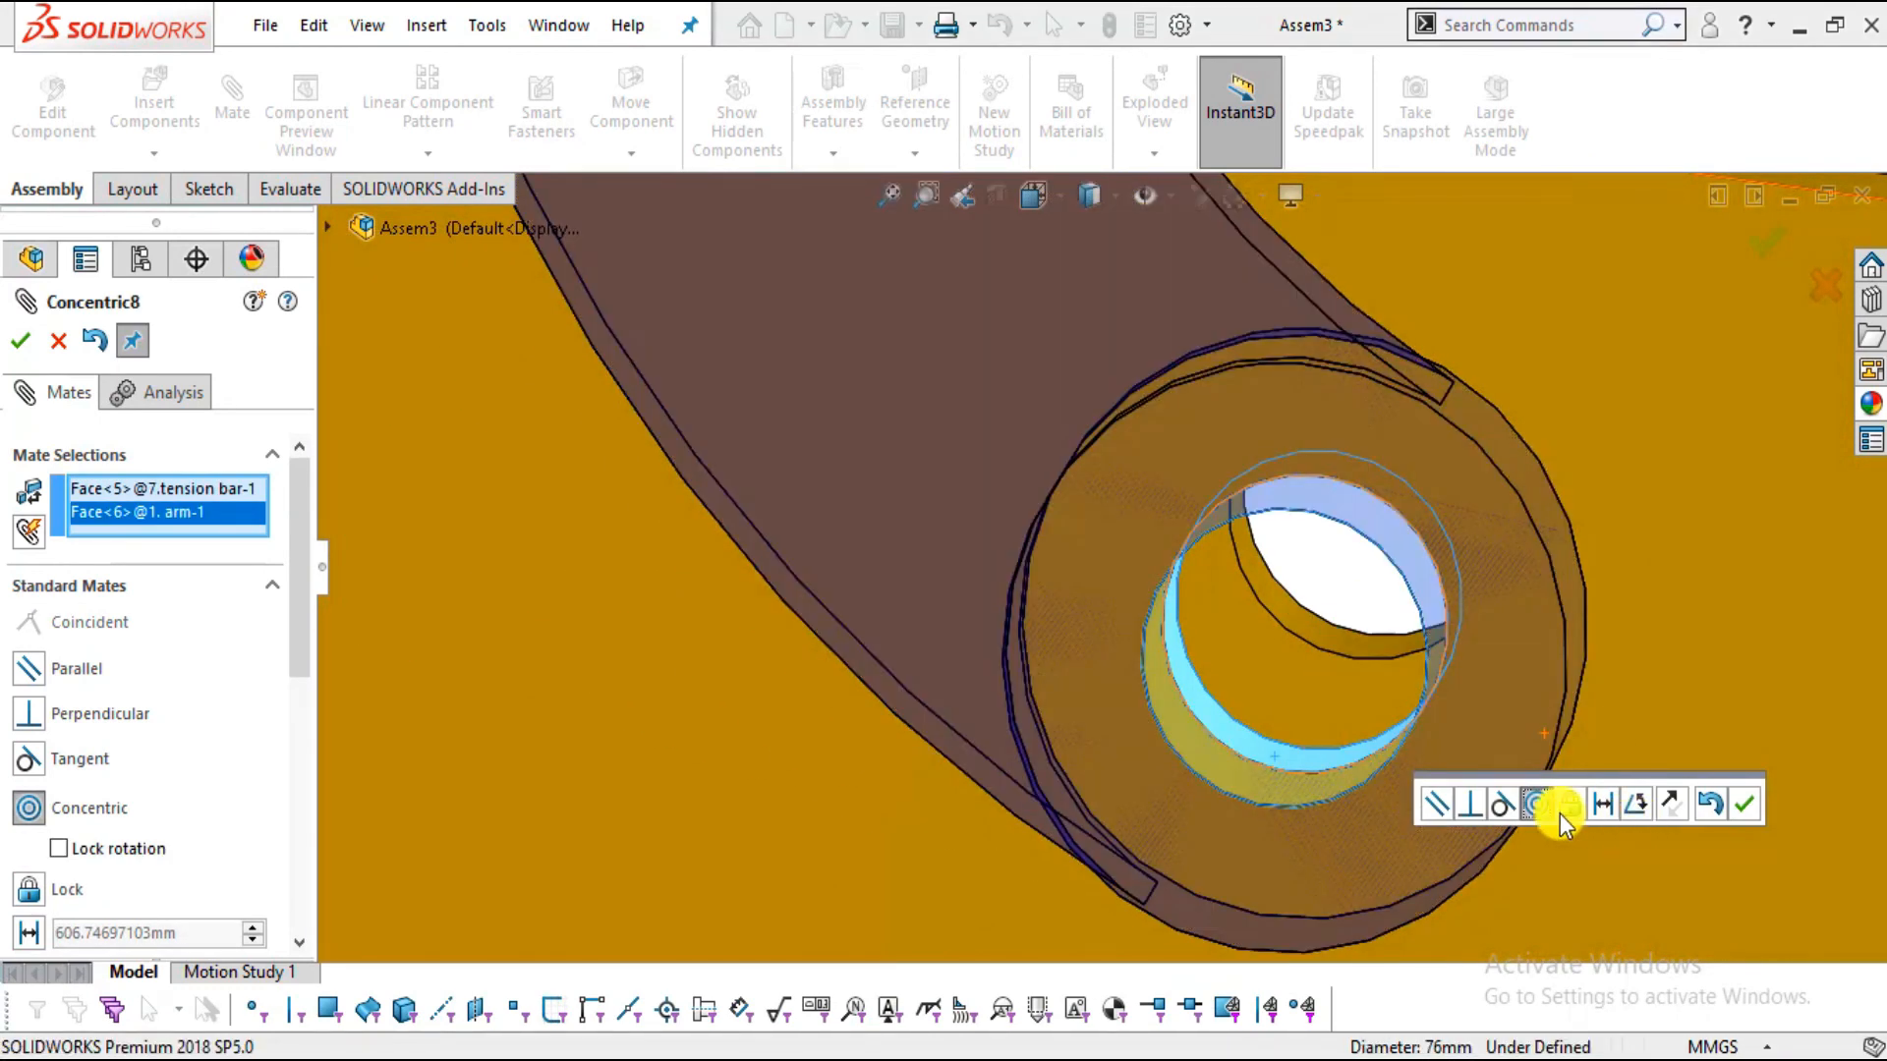
click(1741, 803)
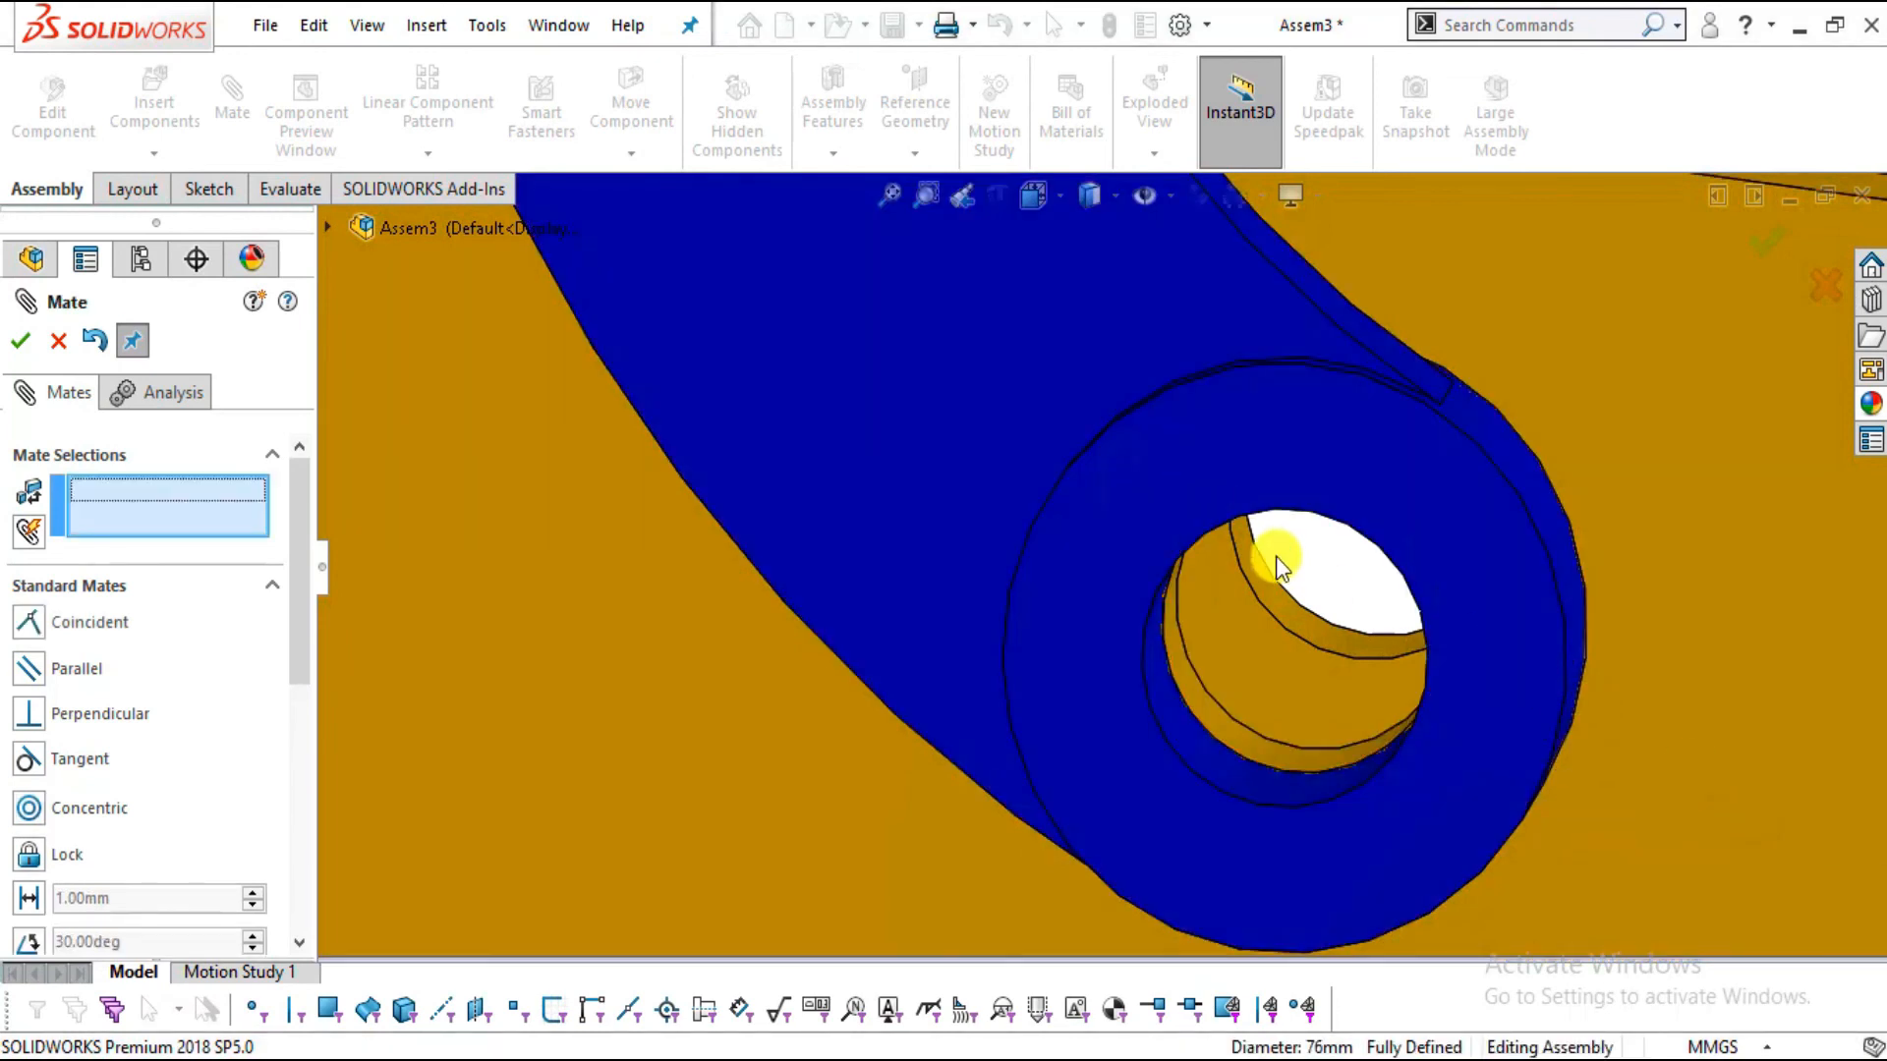
scroll(1275, 556, up, 5)
scroll(1276, 556, up, 4)
scroll(1317, 324, down, 1)
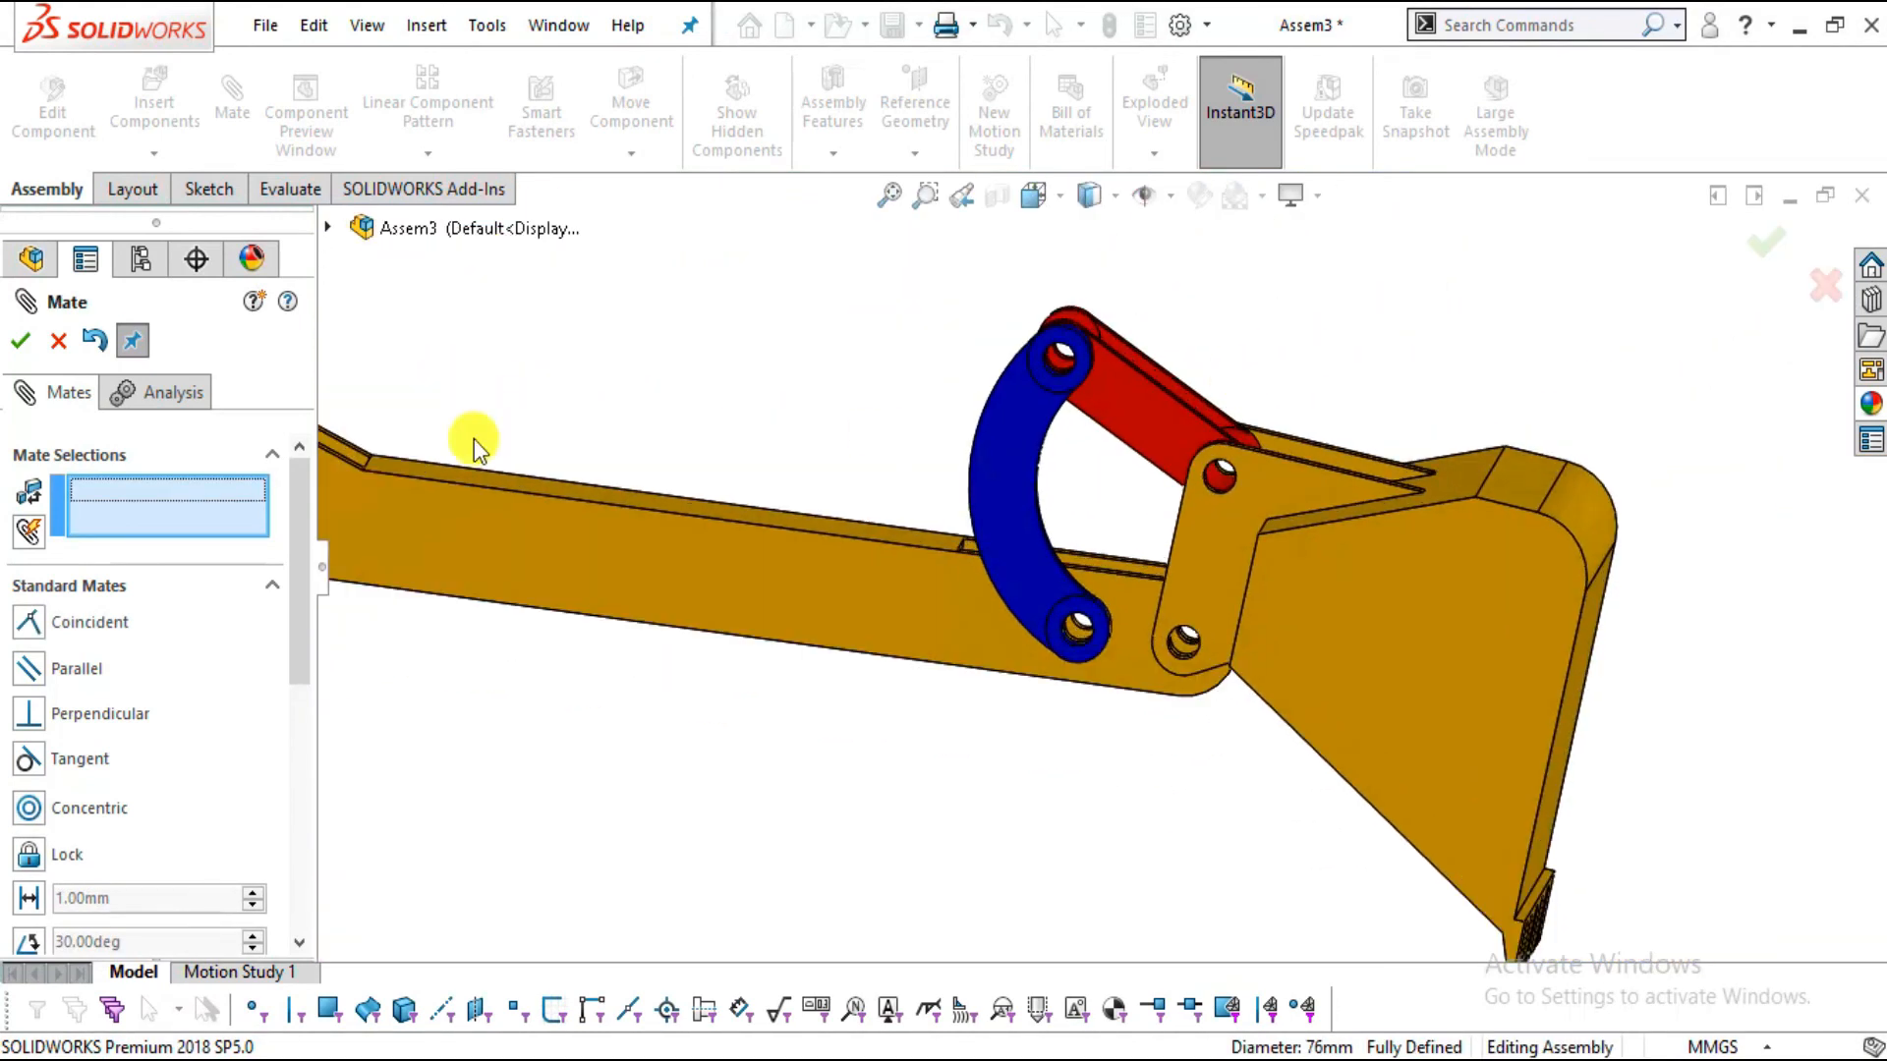
click(58, 341)
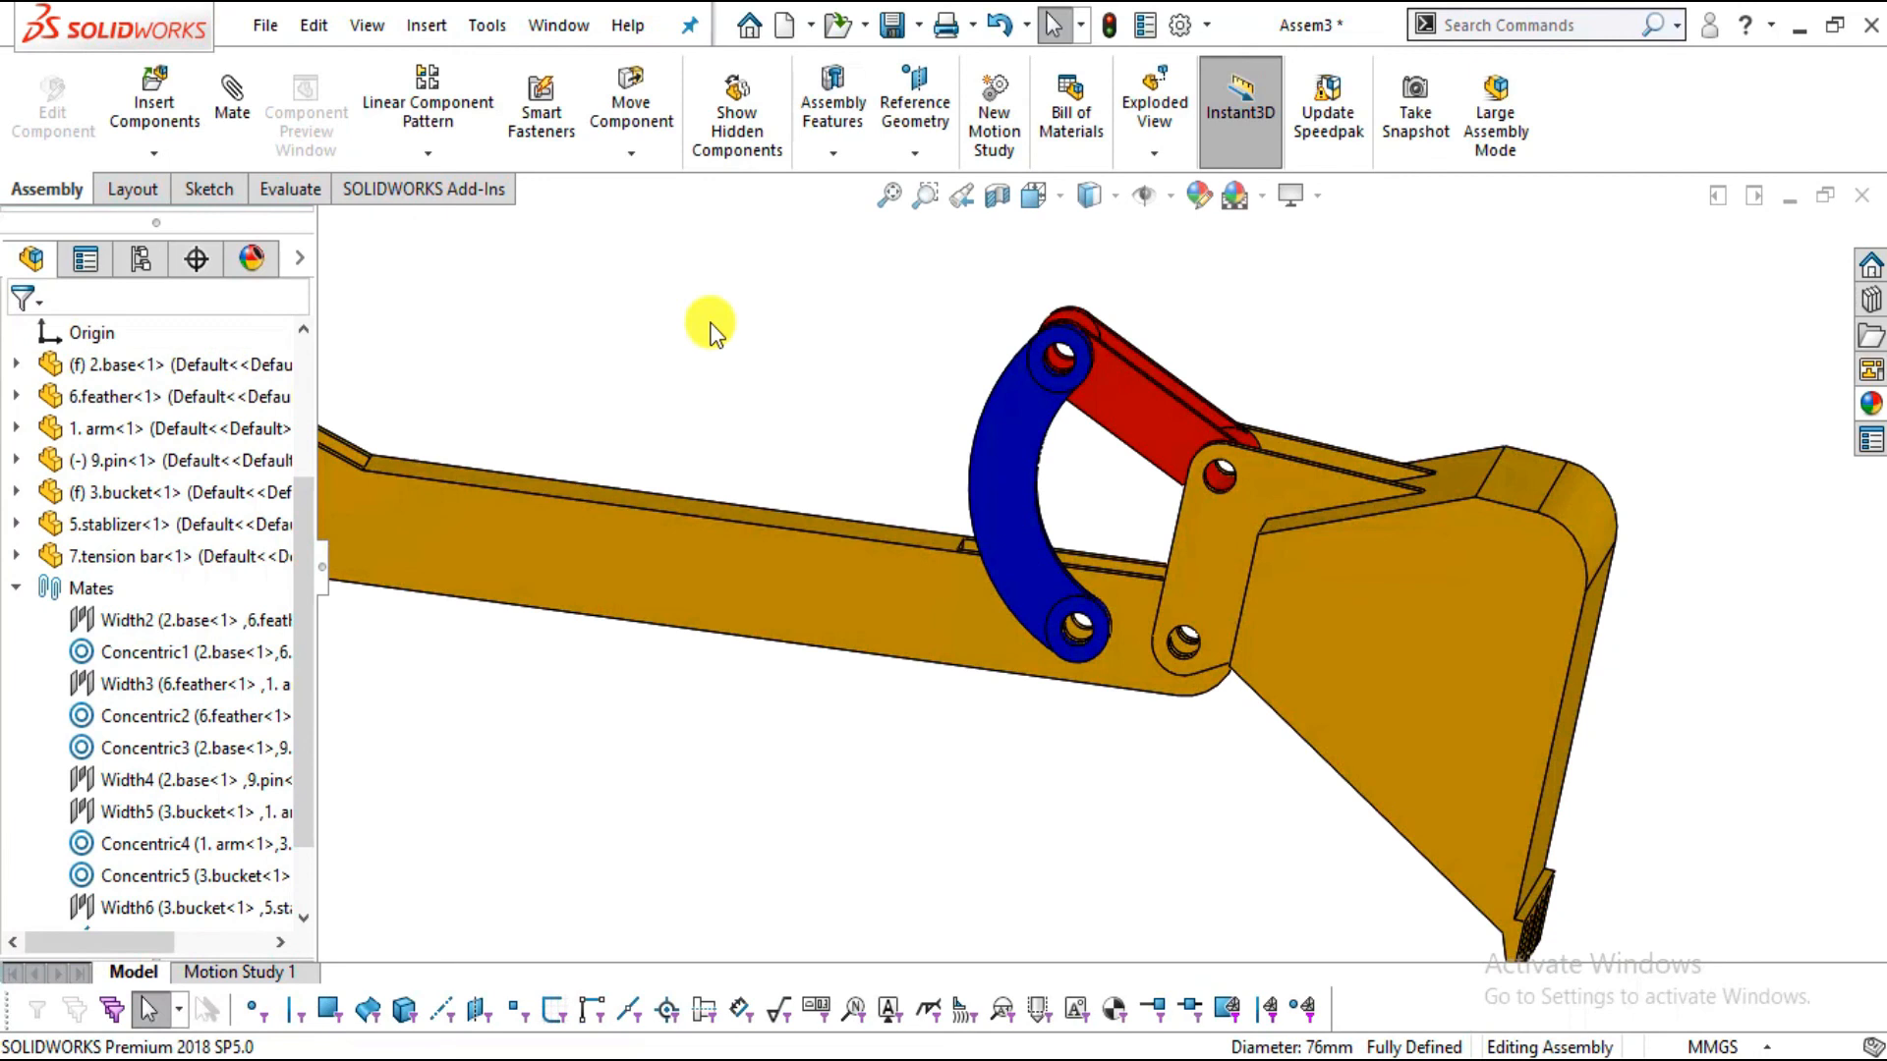
Start Copy with Mates for the tension bar and advance to its mate references
drag(1104, 362, 1023, 446)
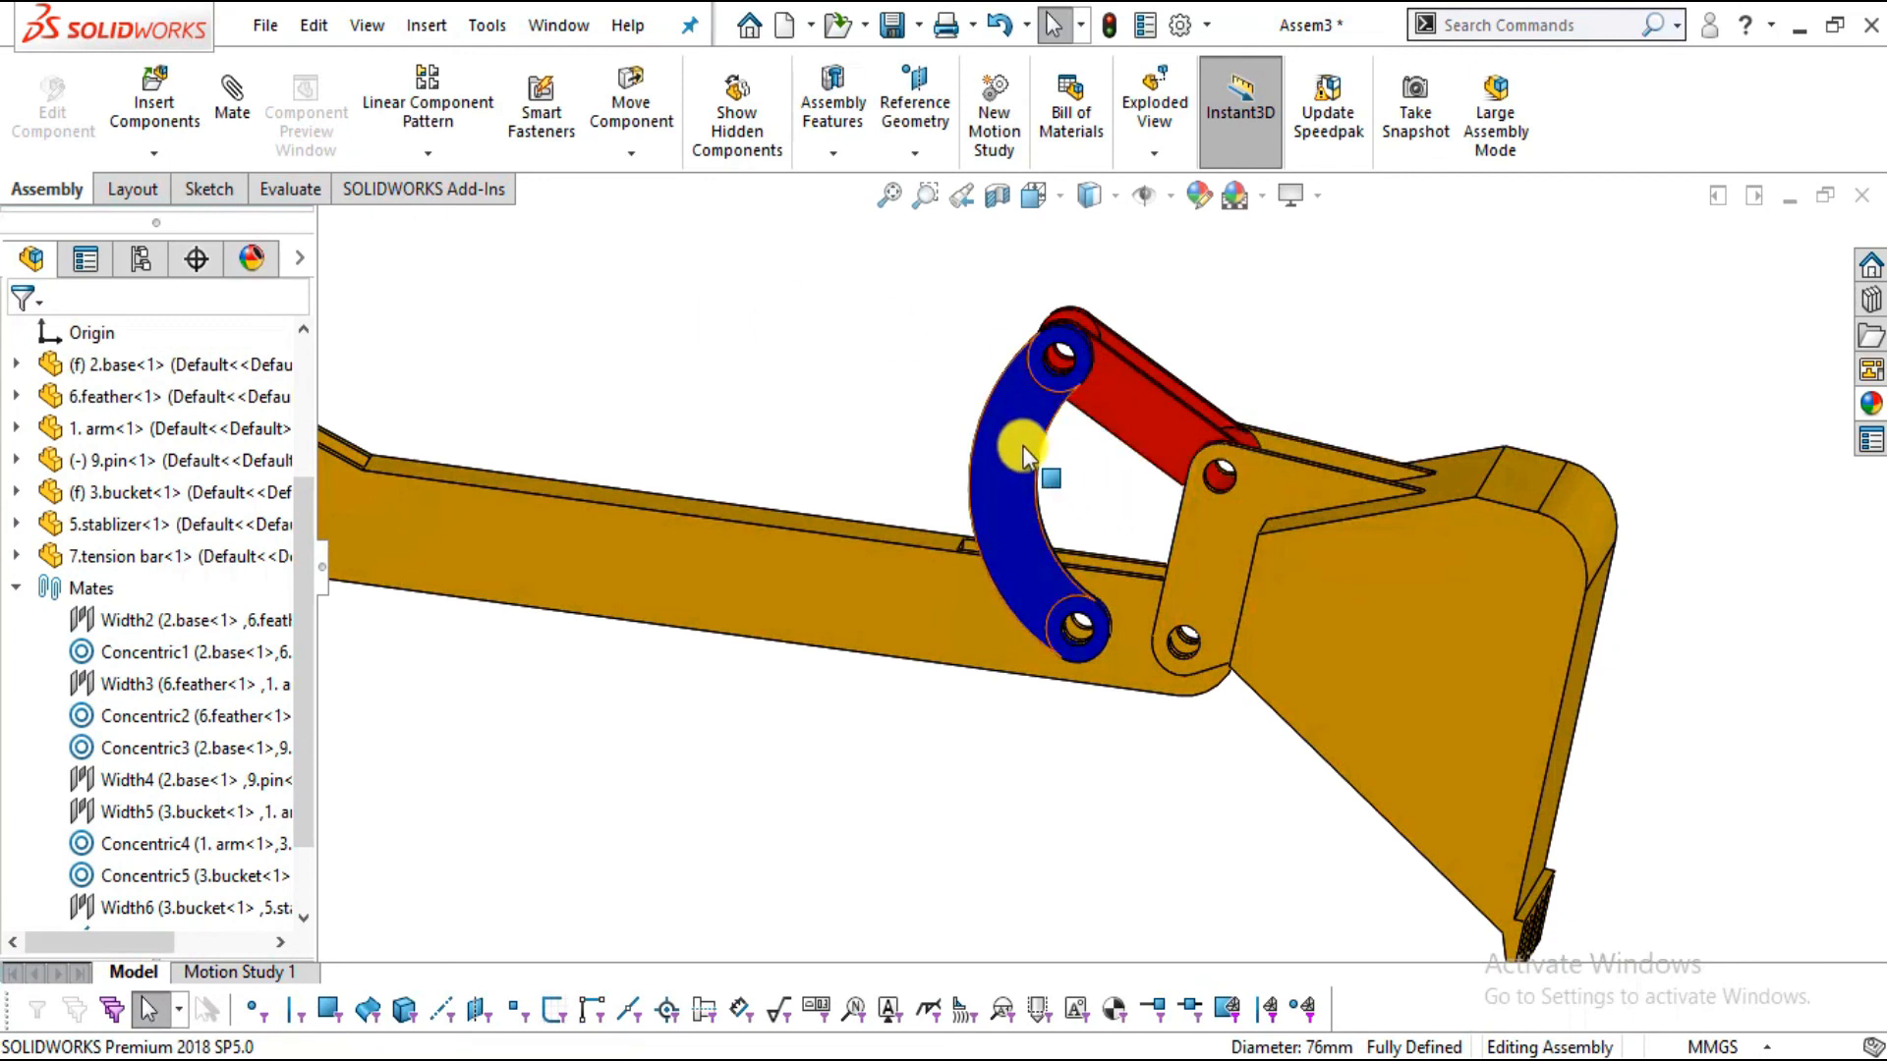
right_click(1023, 447)
click(1156, 680)
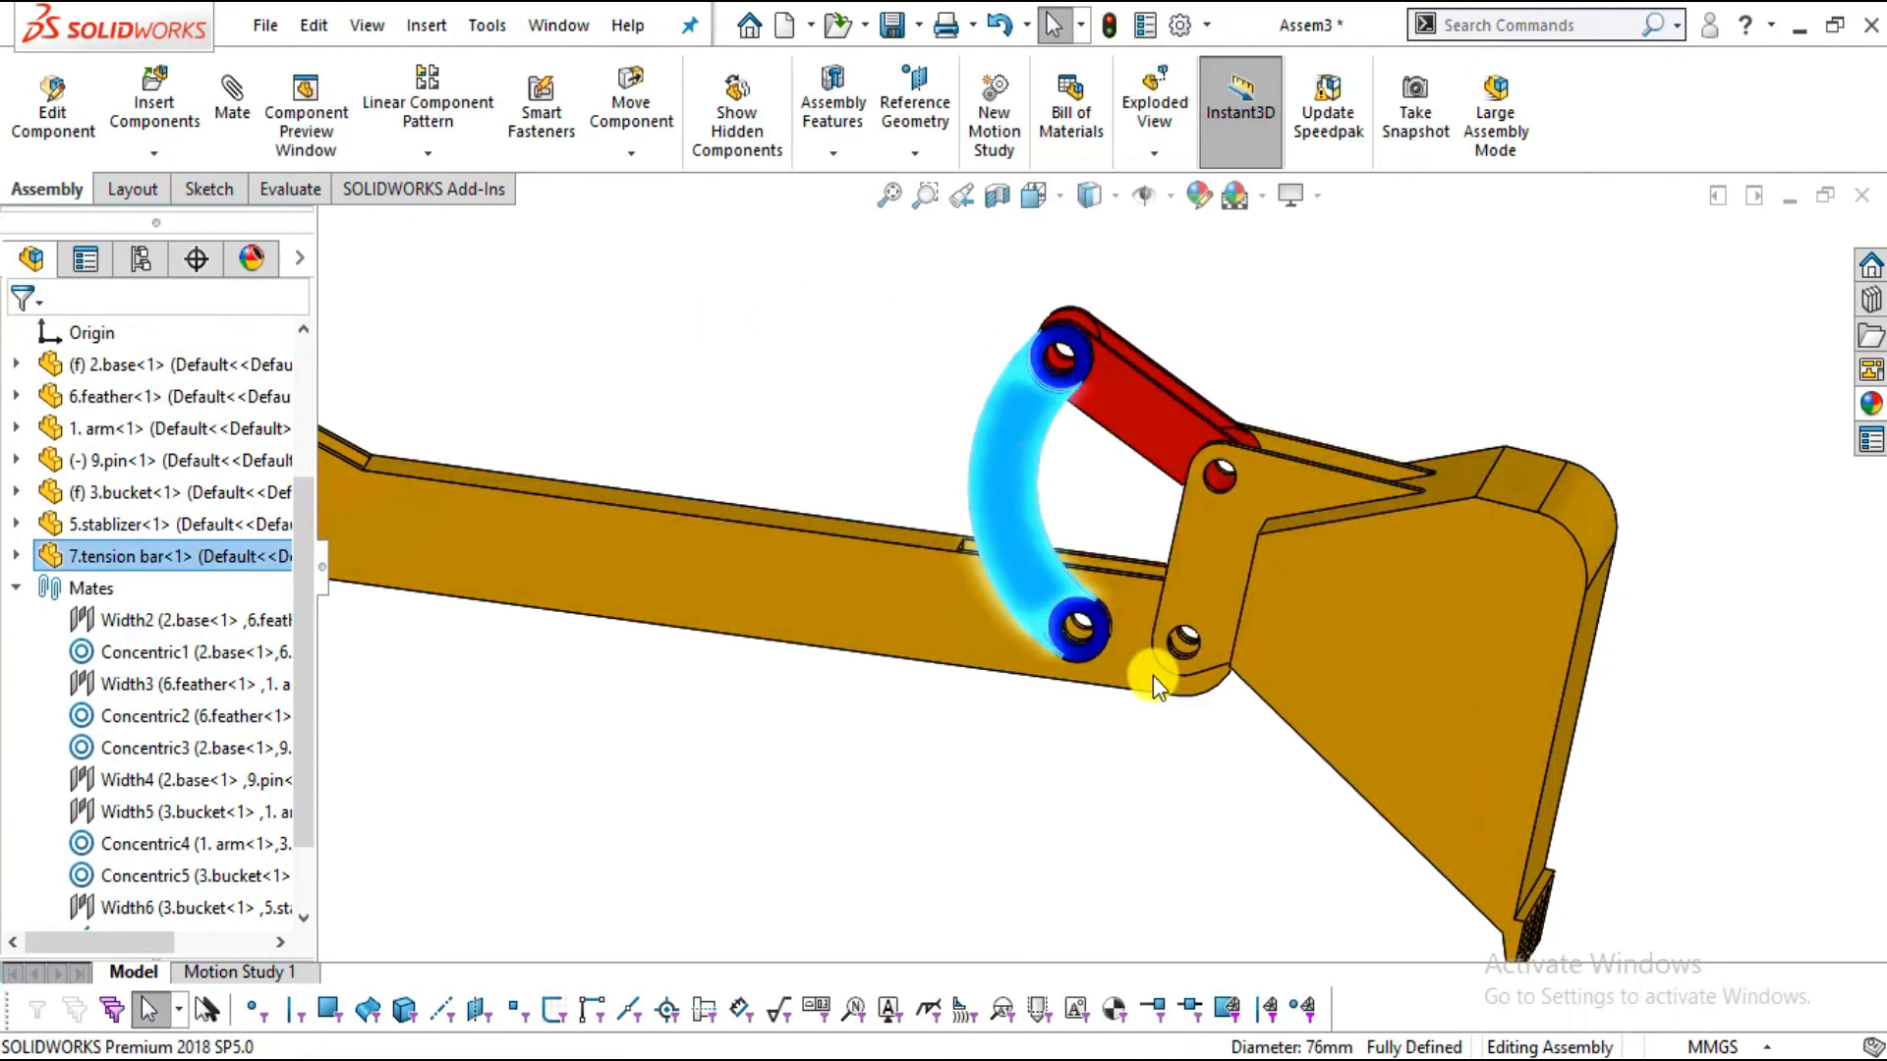
click(298, 340)
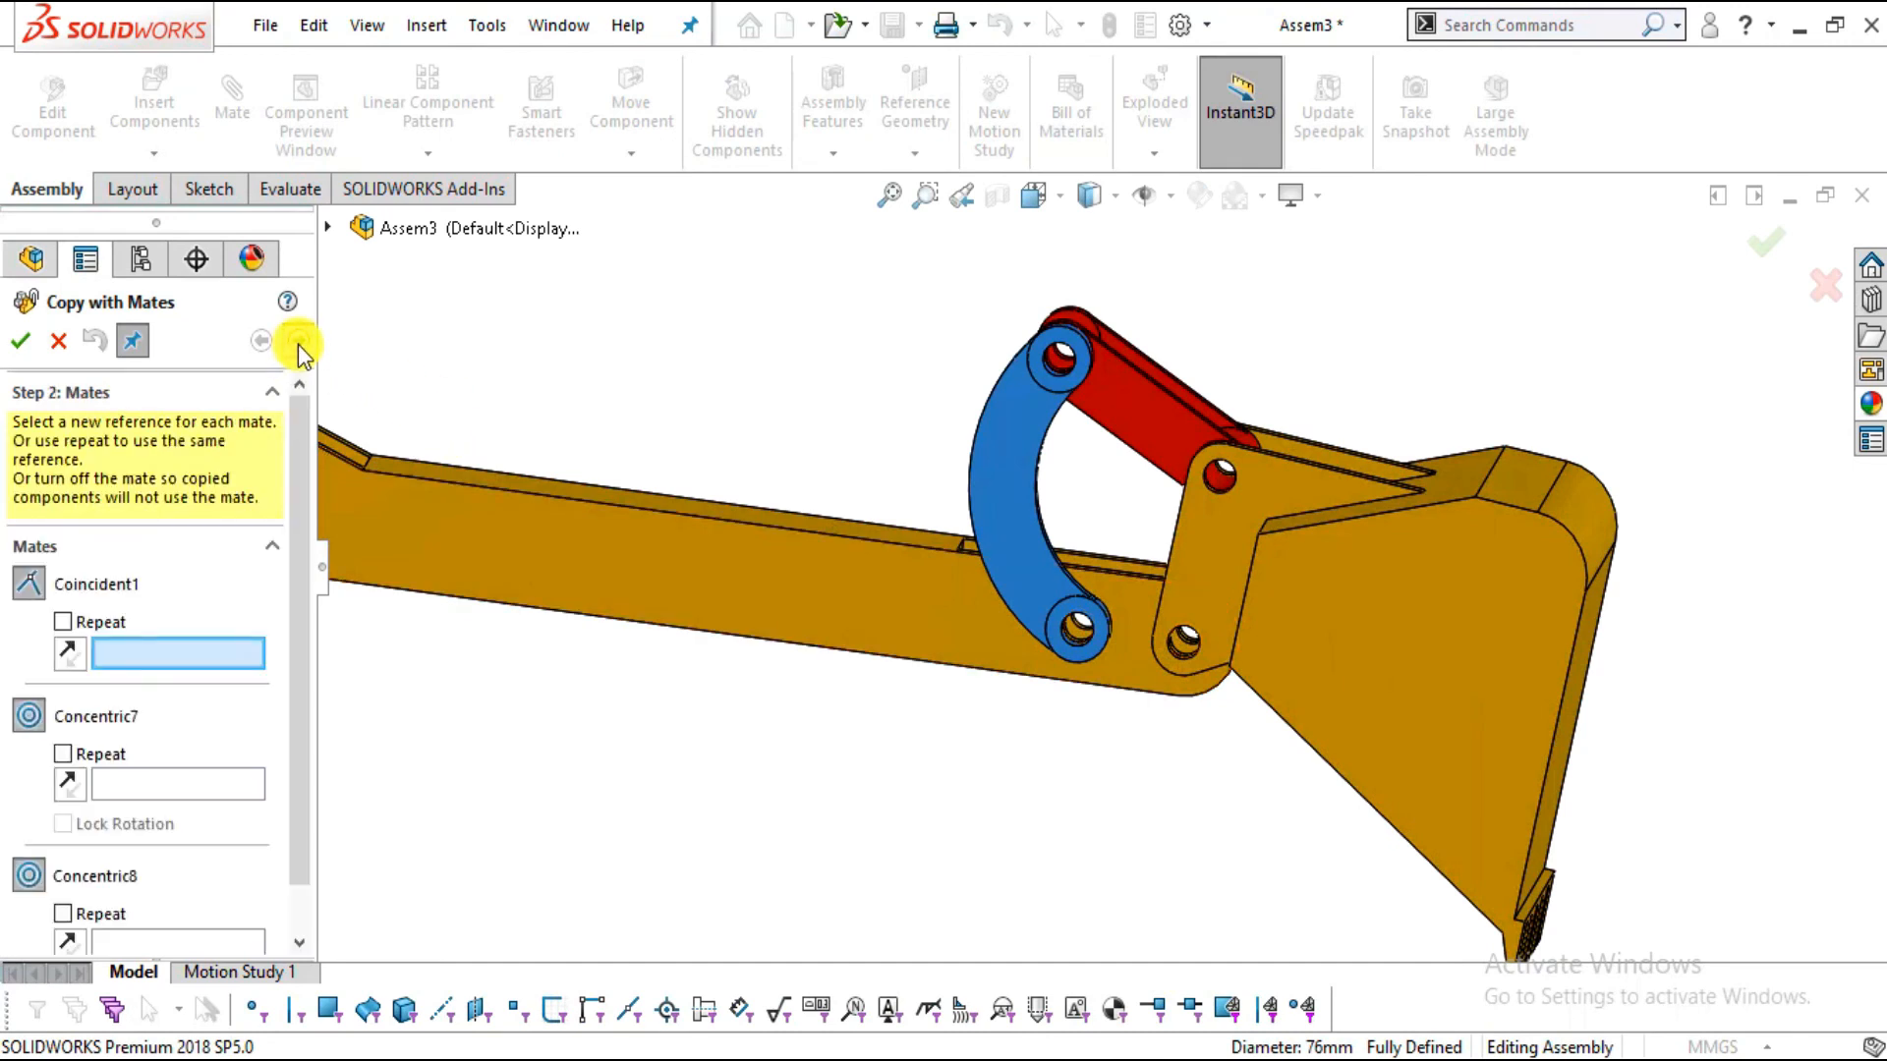
Try to set the stablizer's other lug face and lug hole as references for the copied tension bar's Coincident and upper Concentric mates
middle_drag(1473, 708, 1364, 784)
scroll(1338, 692, up, 3)
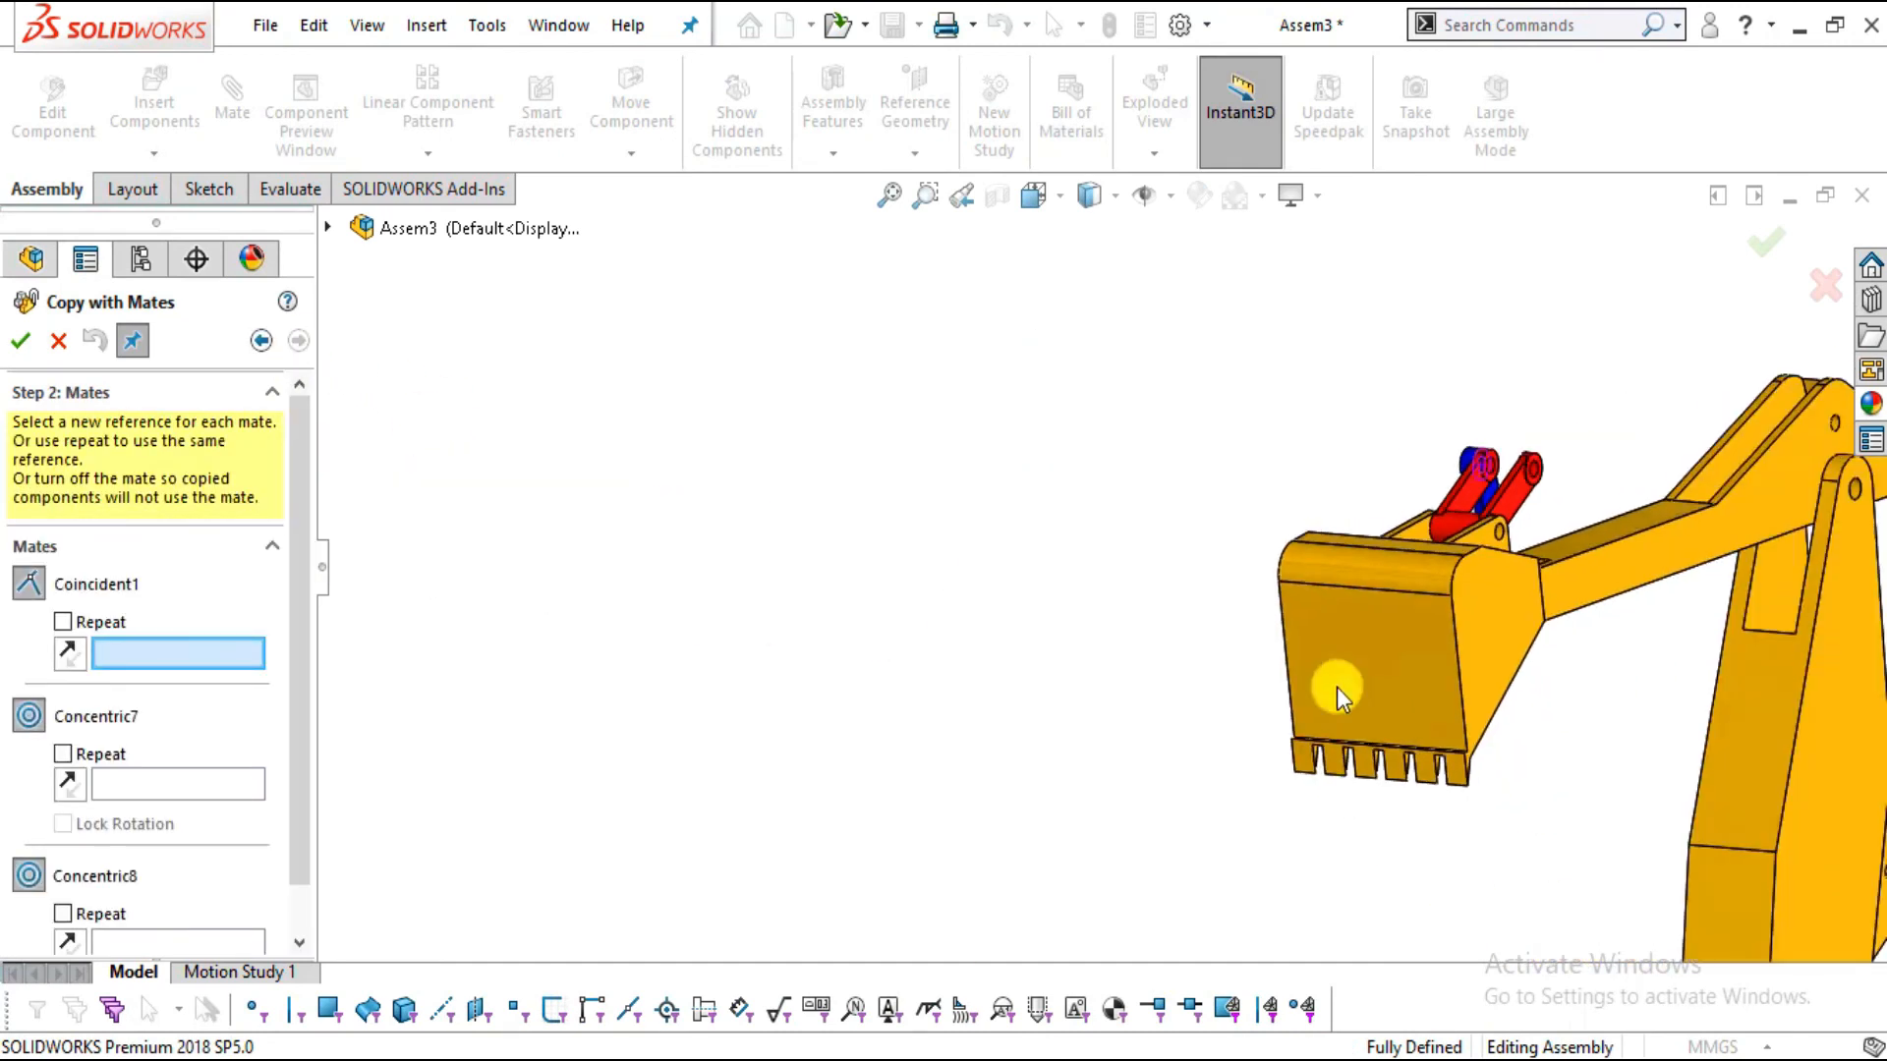
scroll(1556, 479, down, 7)
middle_drag(1320, 349, 1300, 396)
scroll(1183, 357, down, 5)
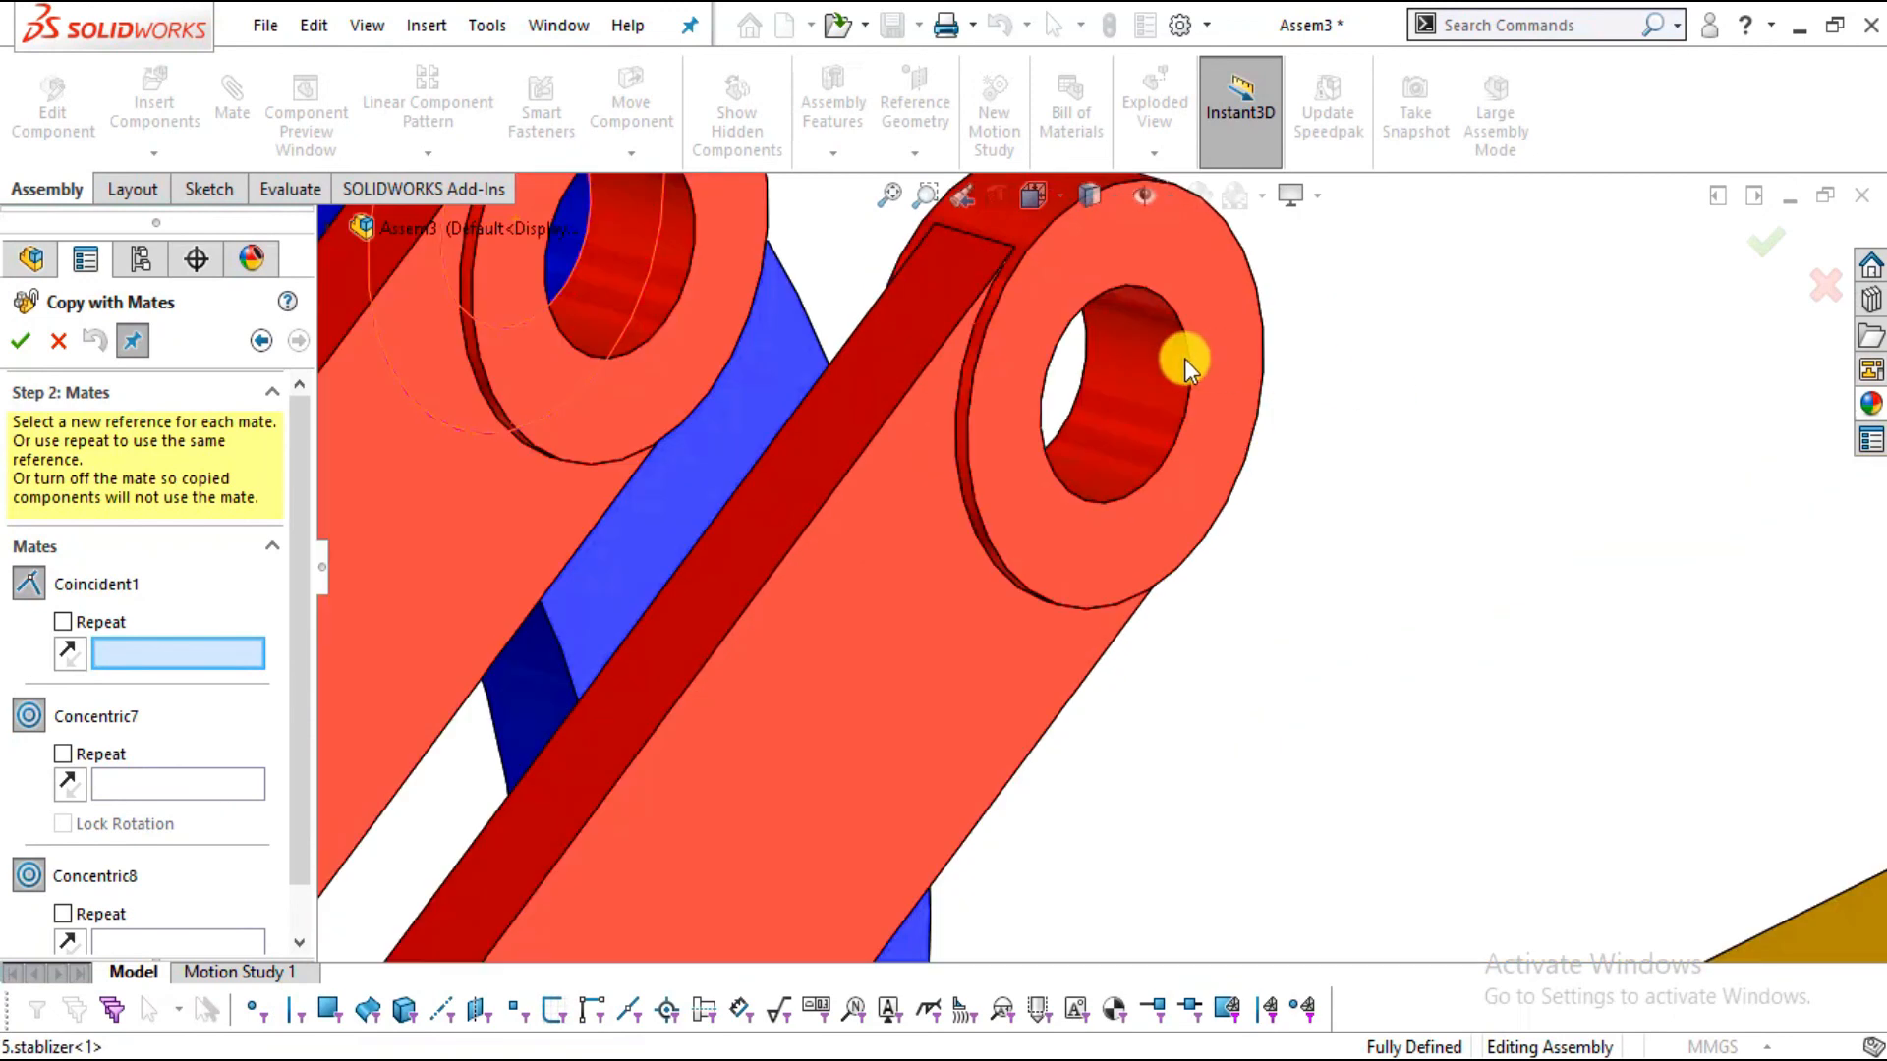
click(1217, 300)
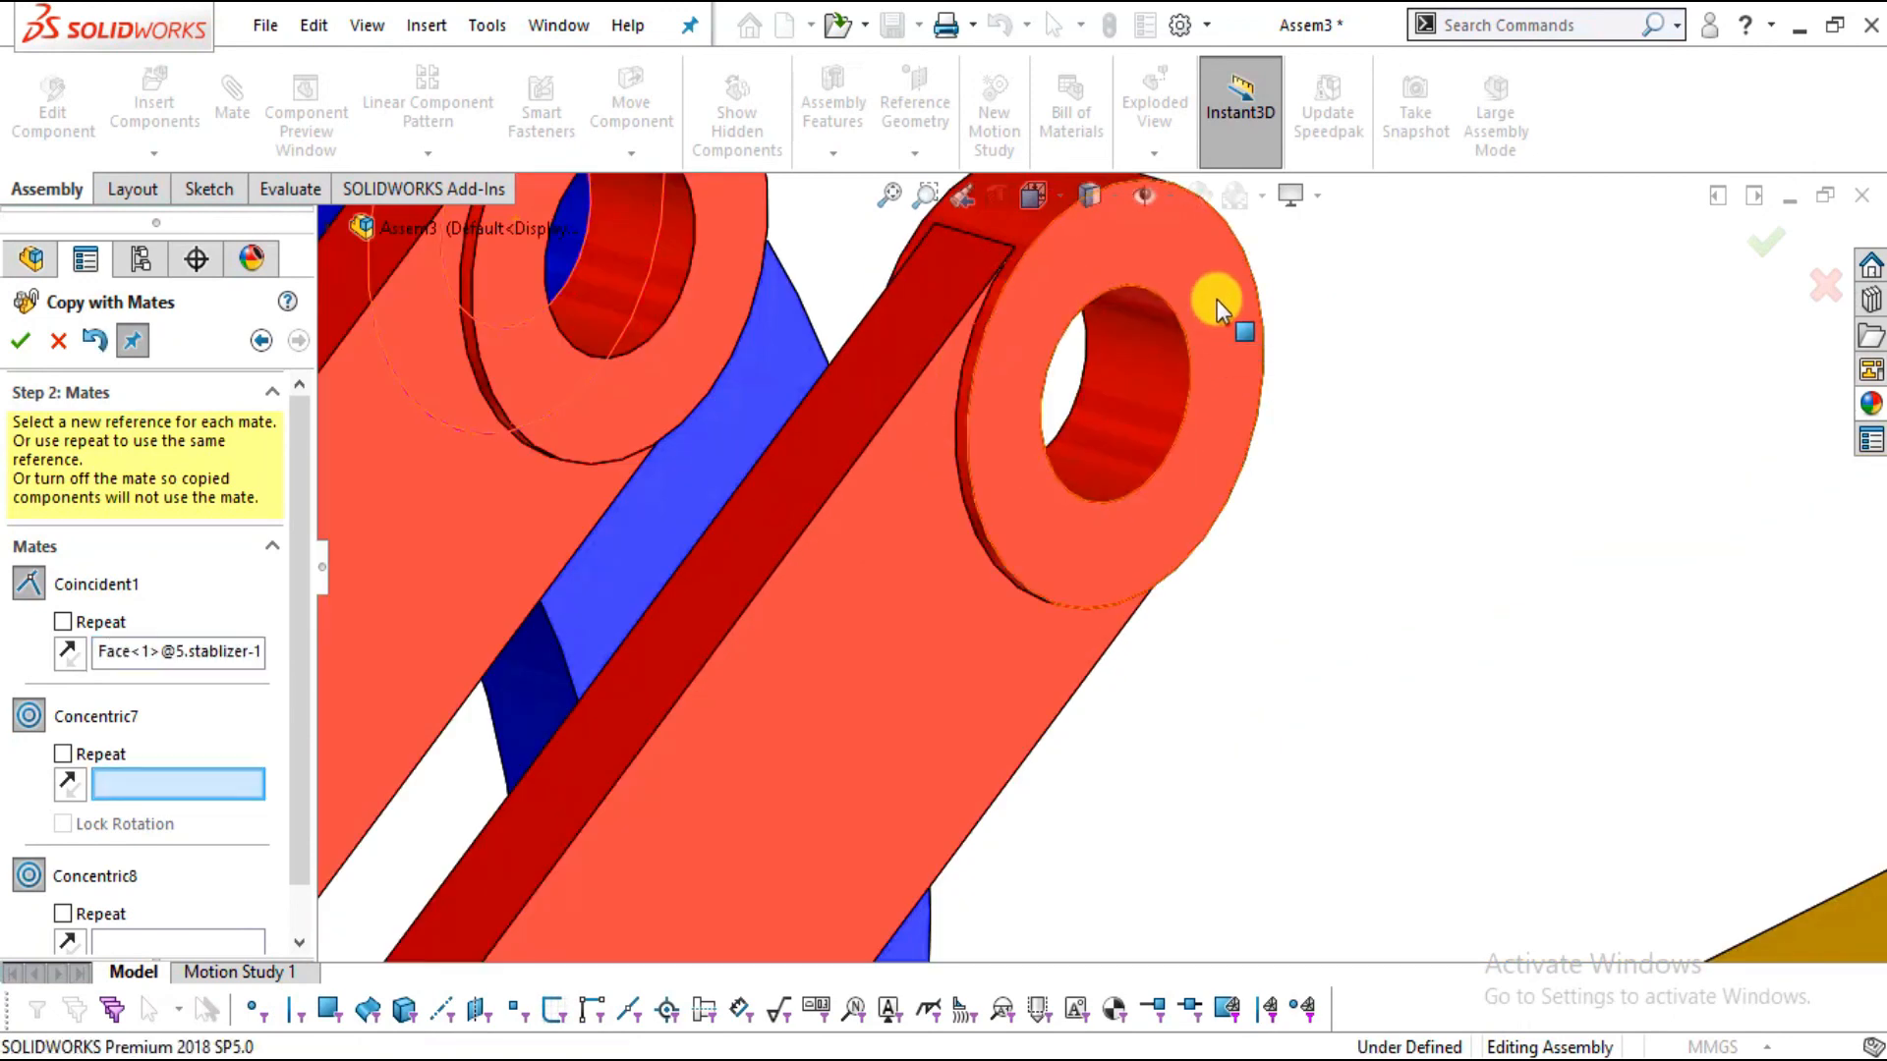
scroll(1164, 575, up, 5)
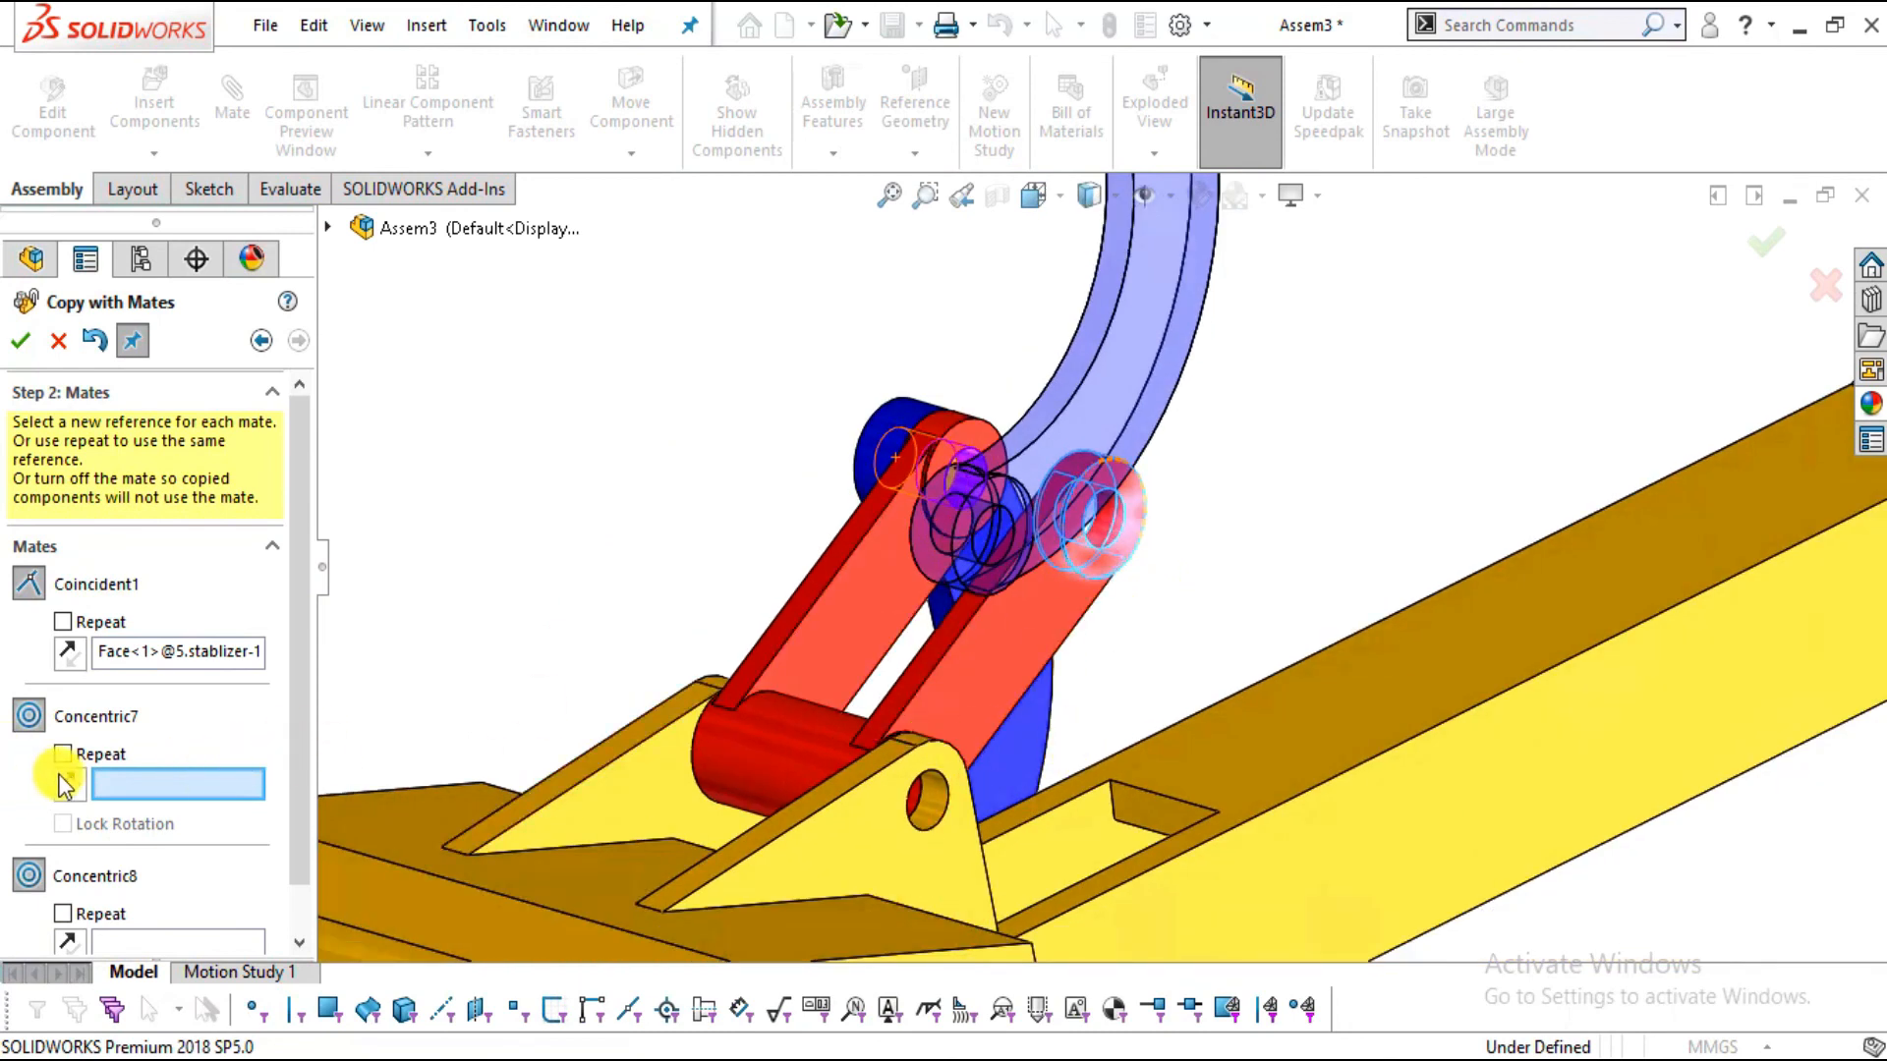
scroll(1252, 545, down, 4)
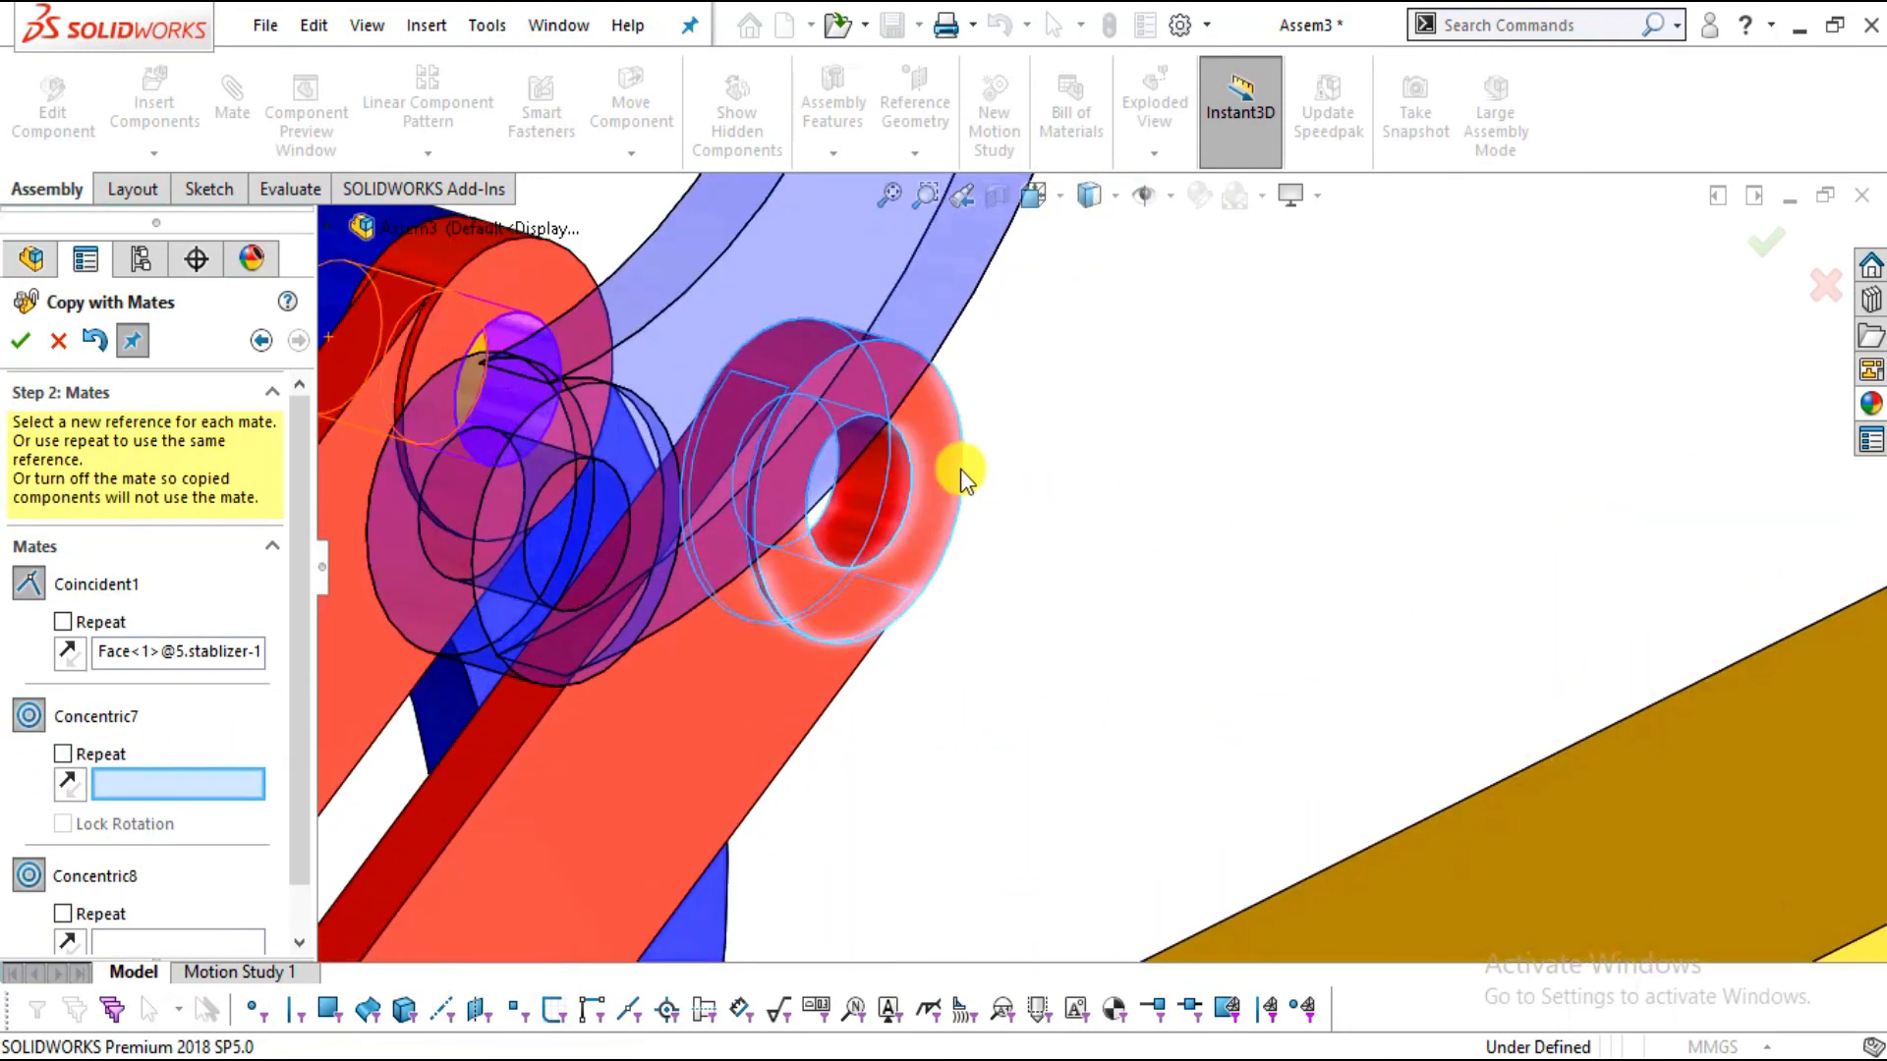
click(899, 477)
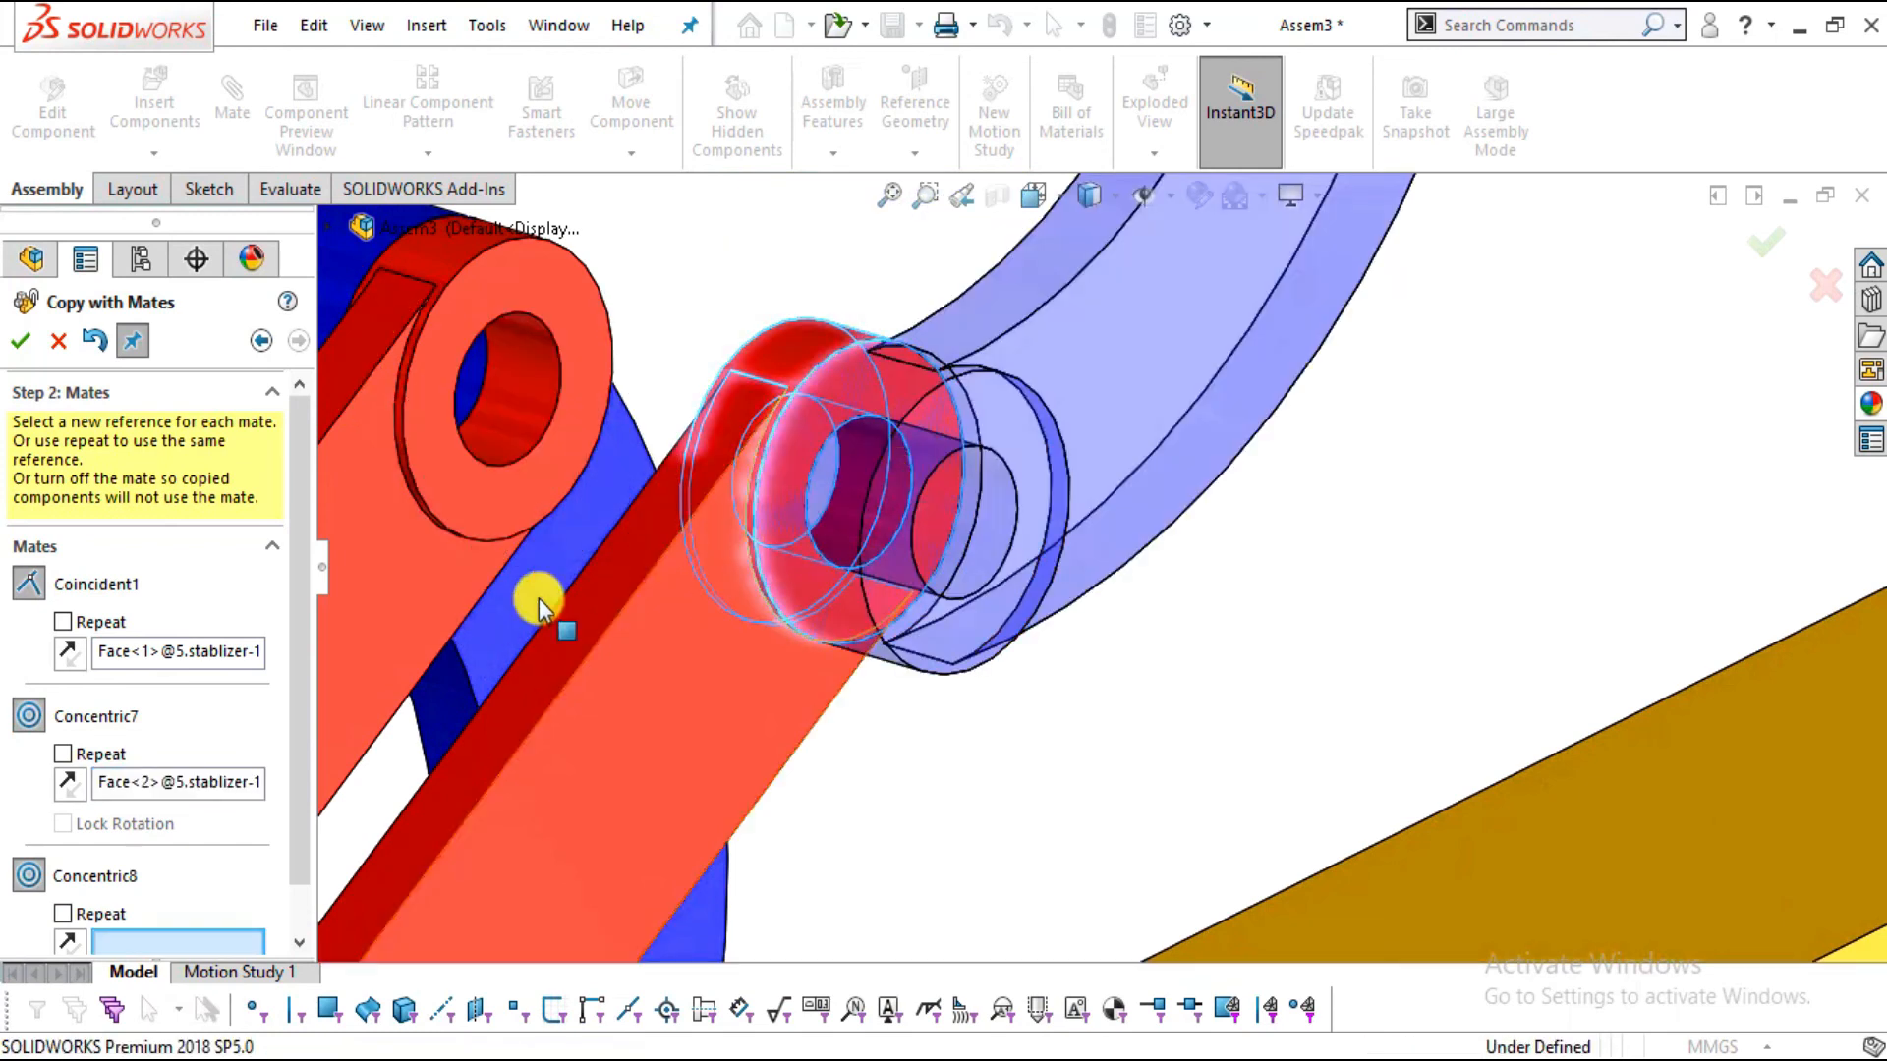
Try to set the arm's opposite side hole as the copied bar's last Concentric reference, and cancel the Copy with Mates operation
scroll(494, 589, up, 5)
scroll(904, 777, down, 2)
scroll(818, 822, down, 2)
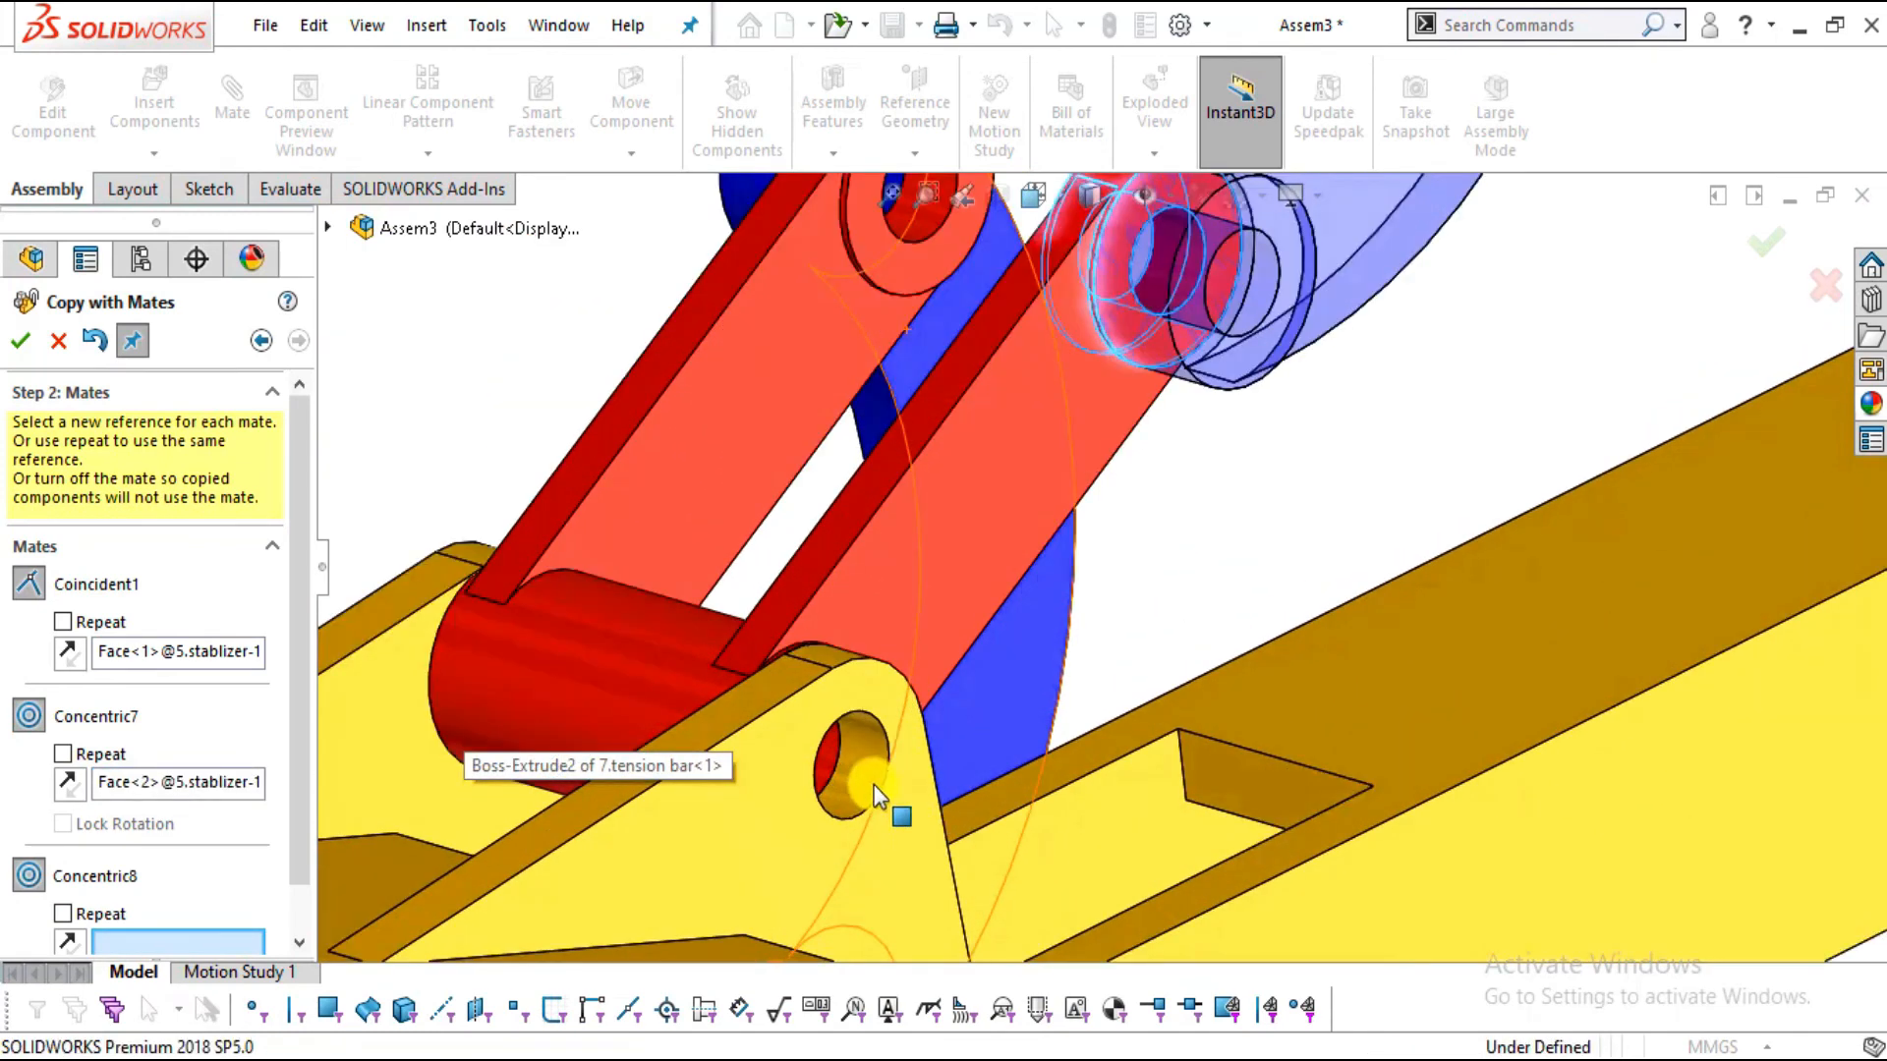
scroll(891, 743, up, 2)
scroll(1005, 816, up, 1)
scroll(1091, 678, down, 4)
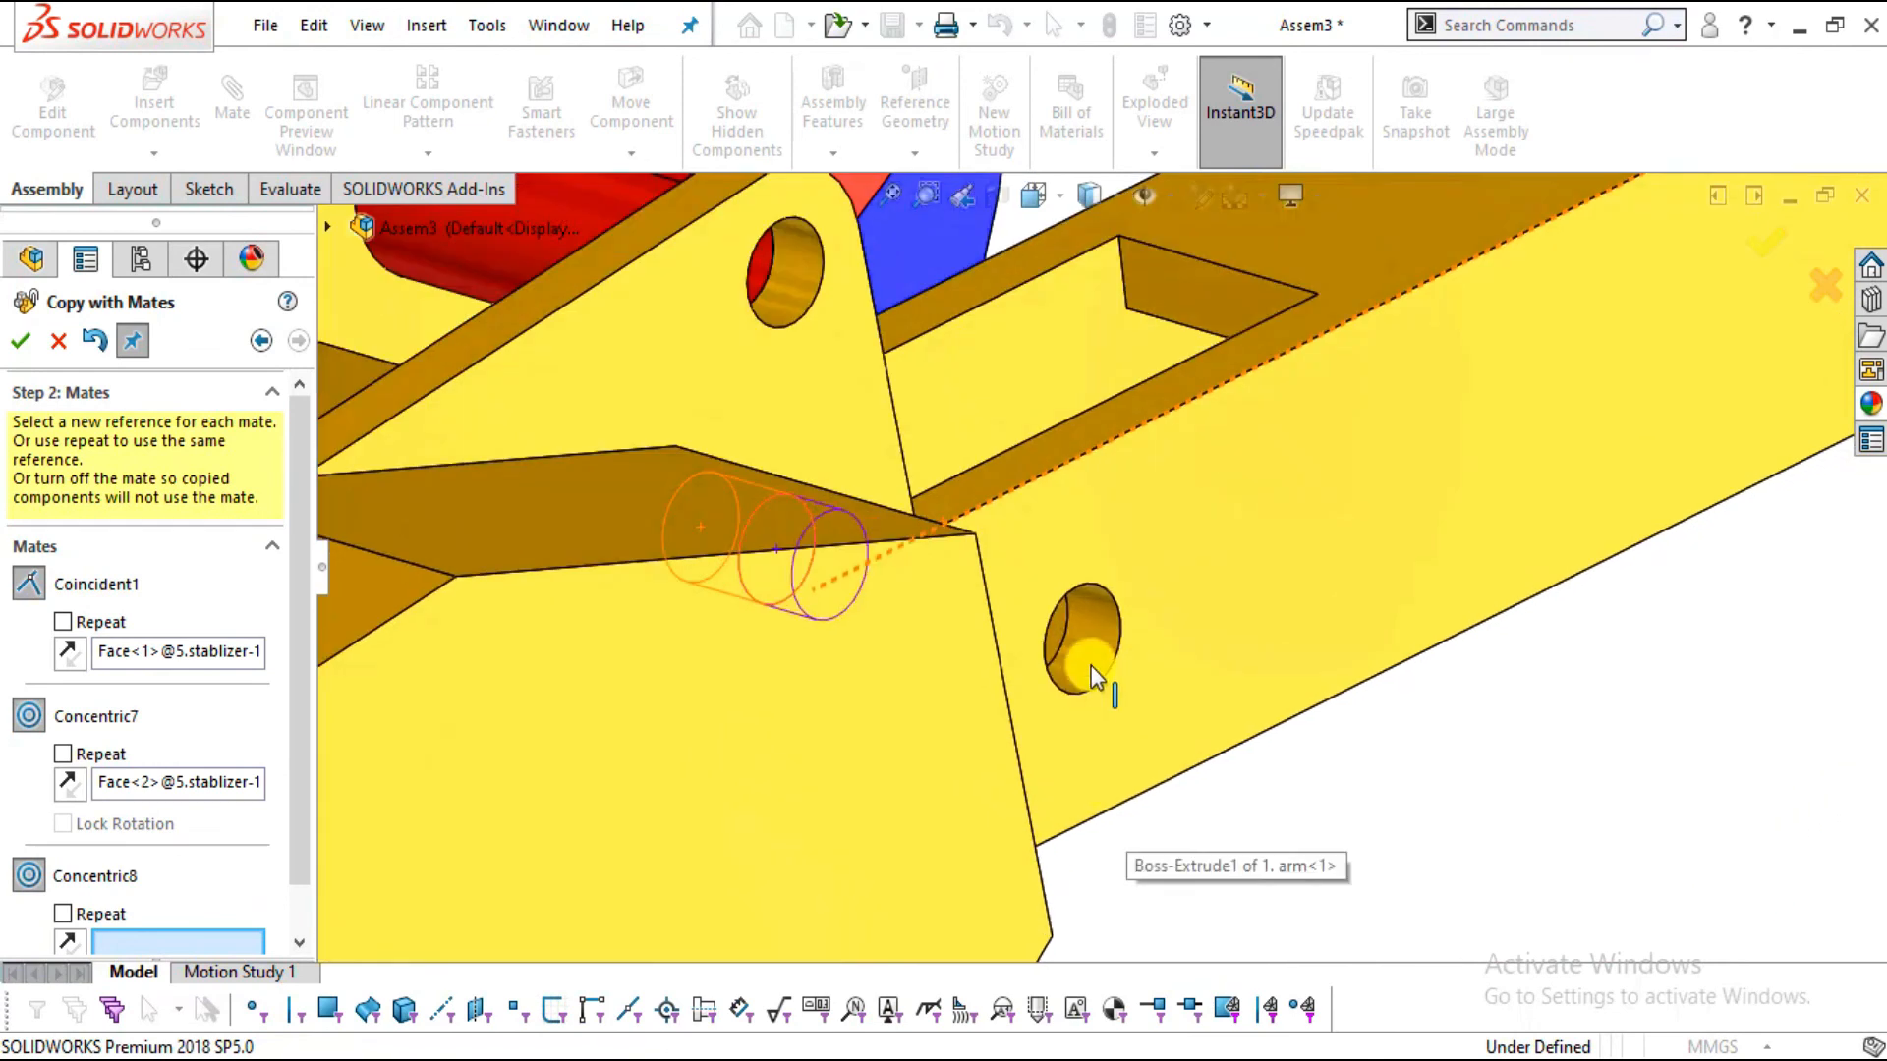
click(1094, 655)
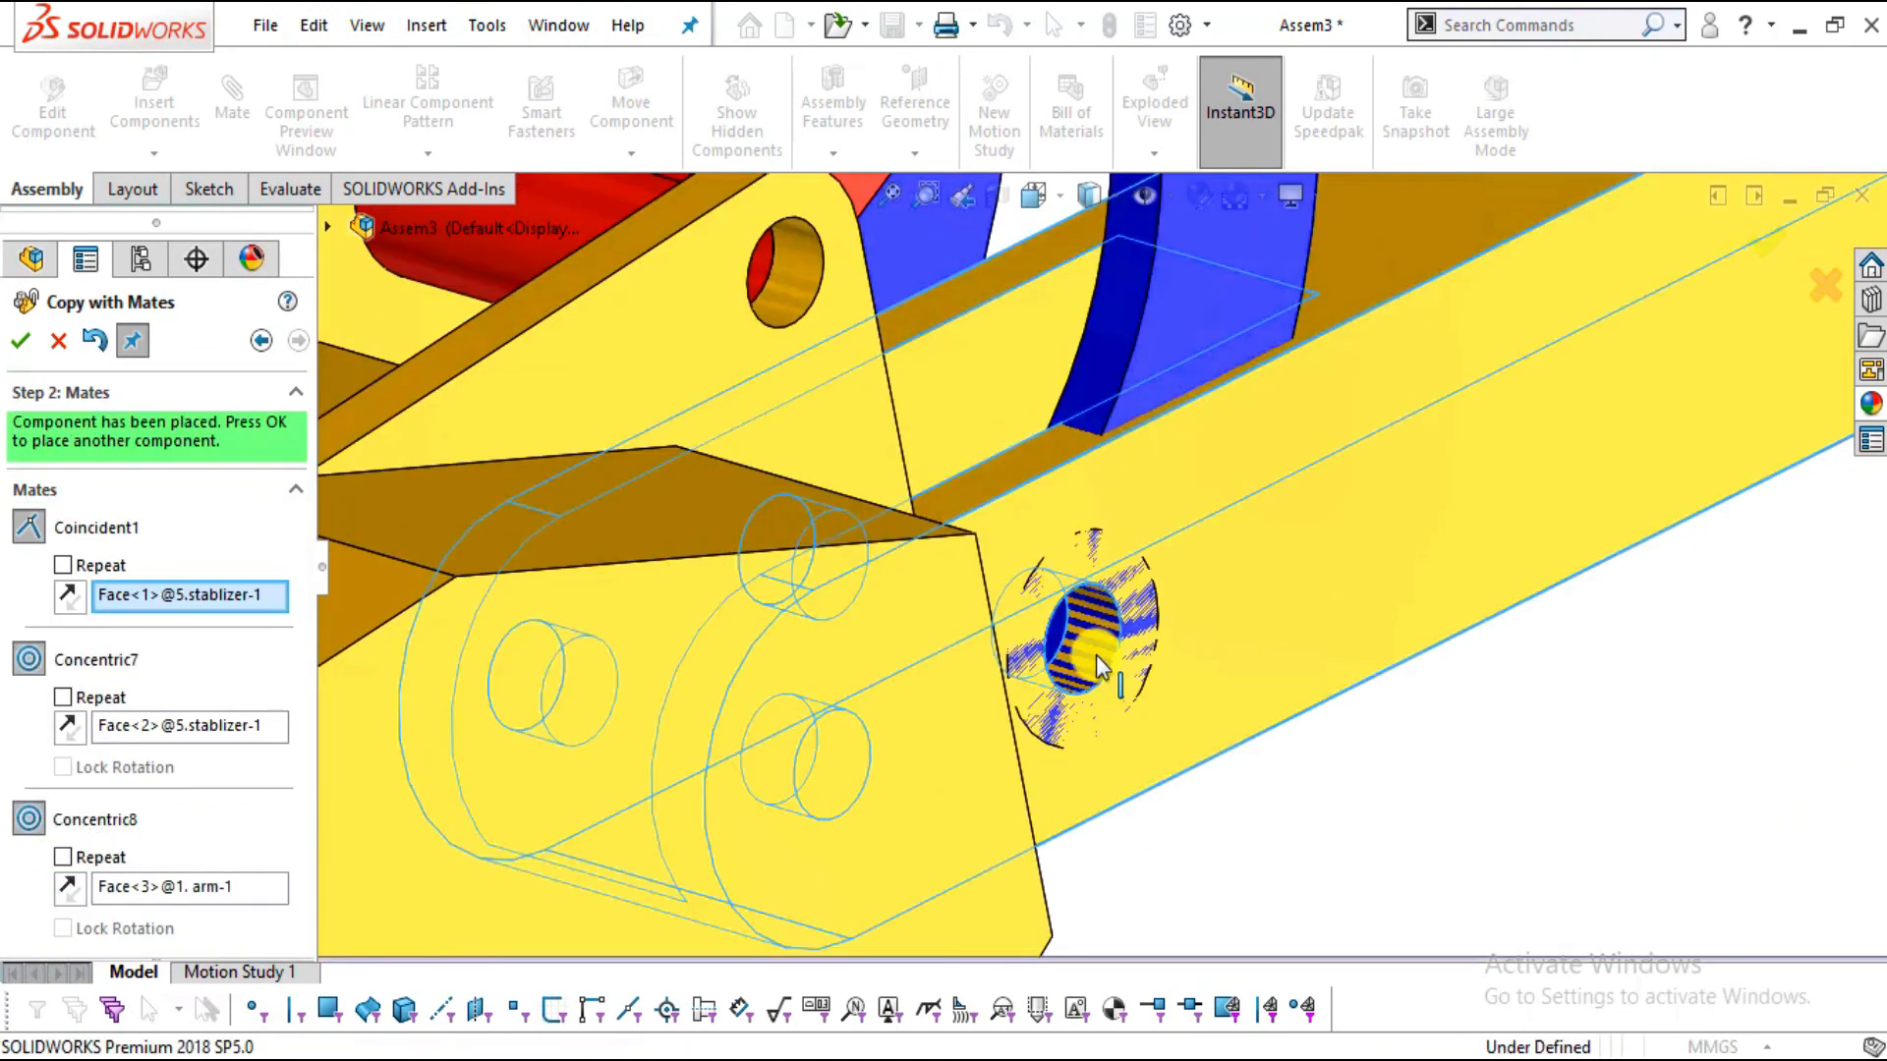
scroll(1199, 664, up, 4)
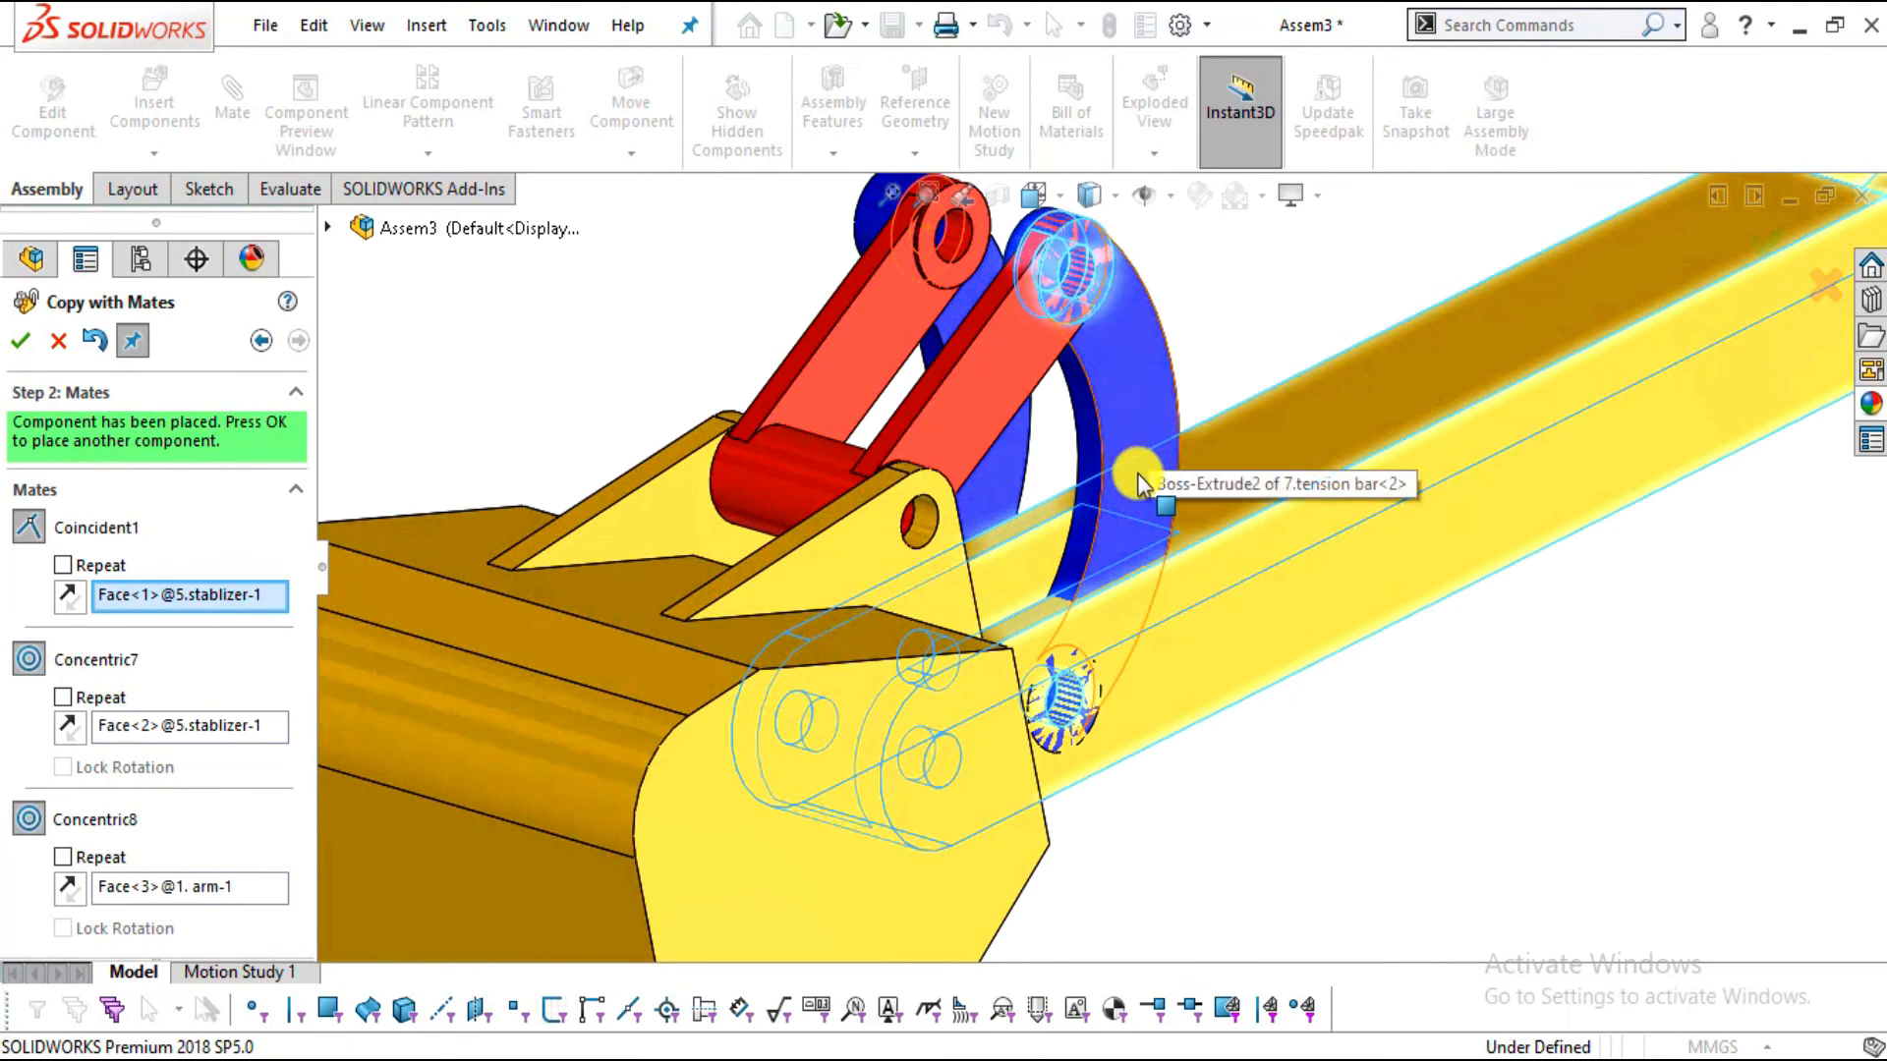
click(58, 341)
Insert a second 7.tension bar part from the backhoe assembly folder and place it above the stablizer
scroll(987, 528, up, 3)
middle_drag(914, 536, 1024, 589)
scroll(1389, 518, down, 5)
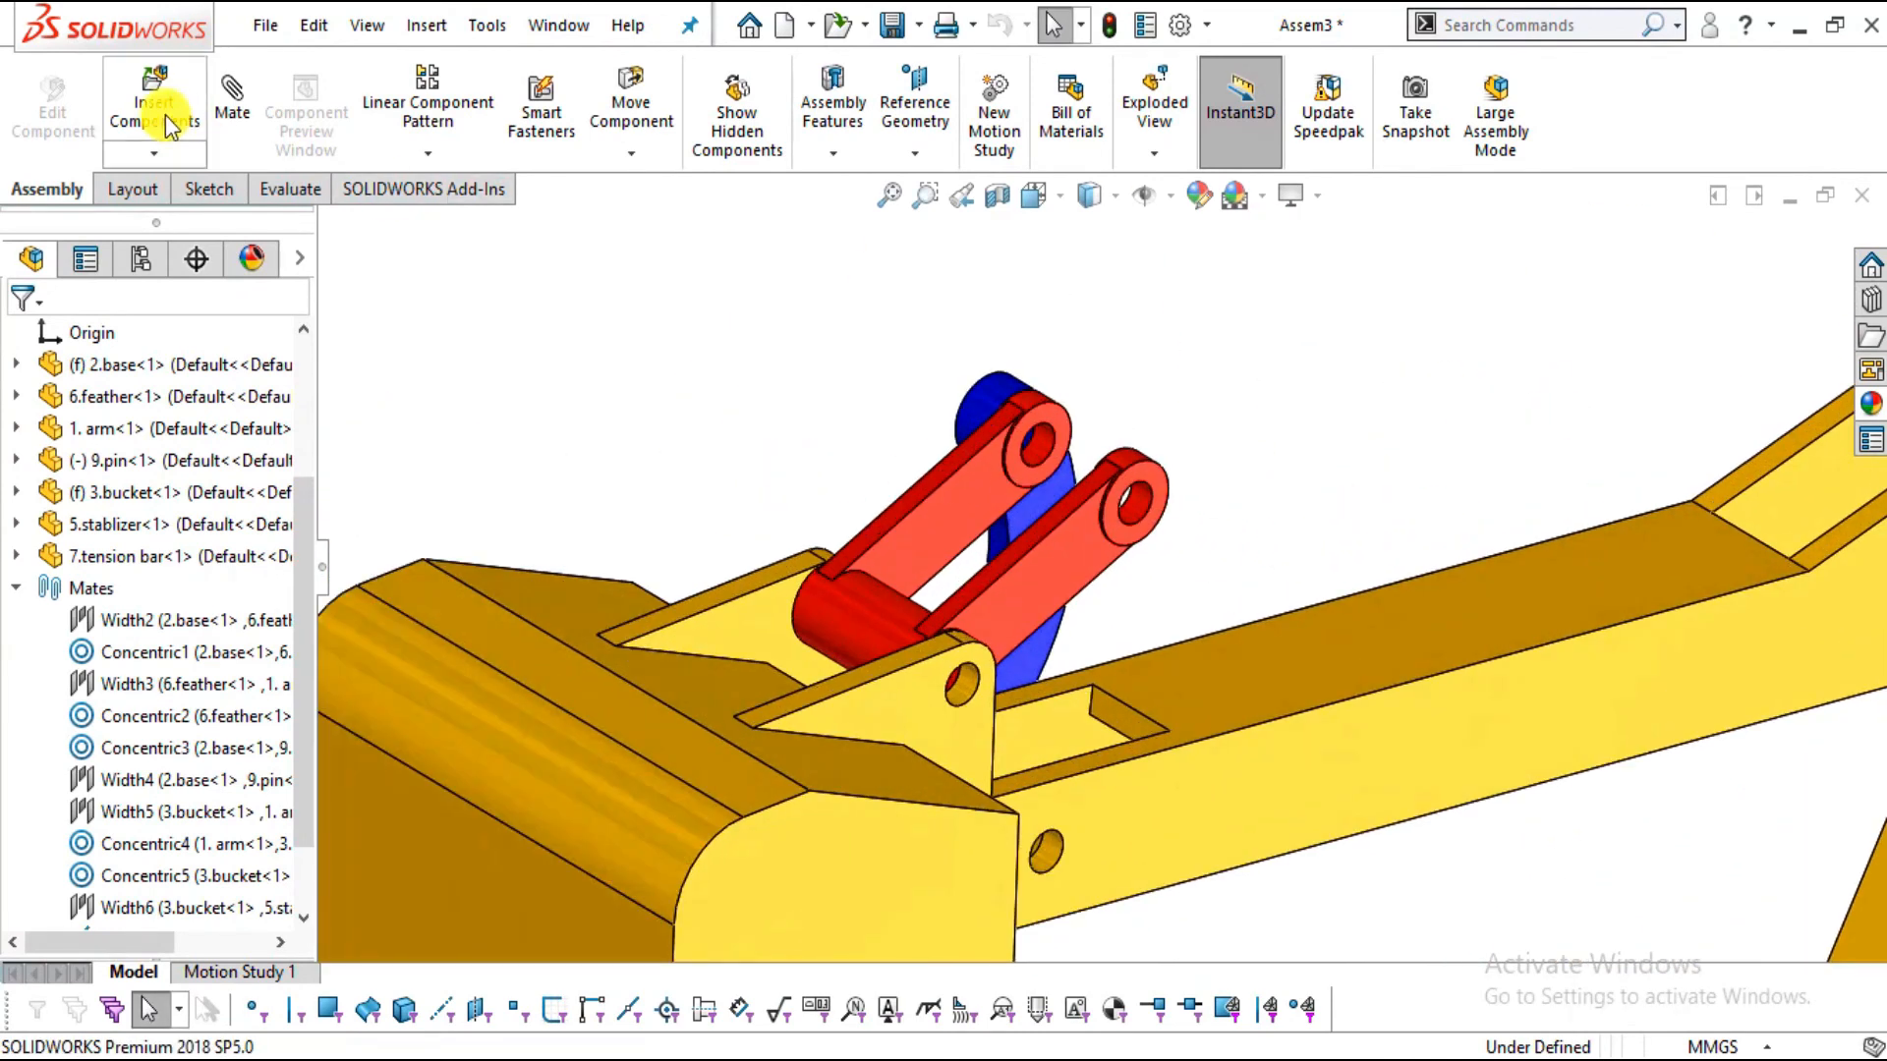
click(157, 110)
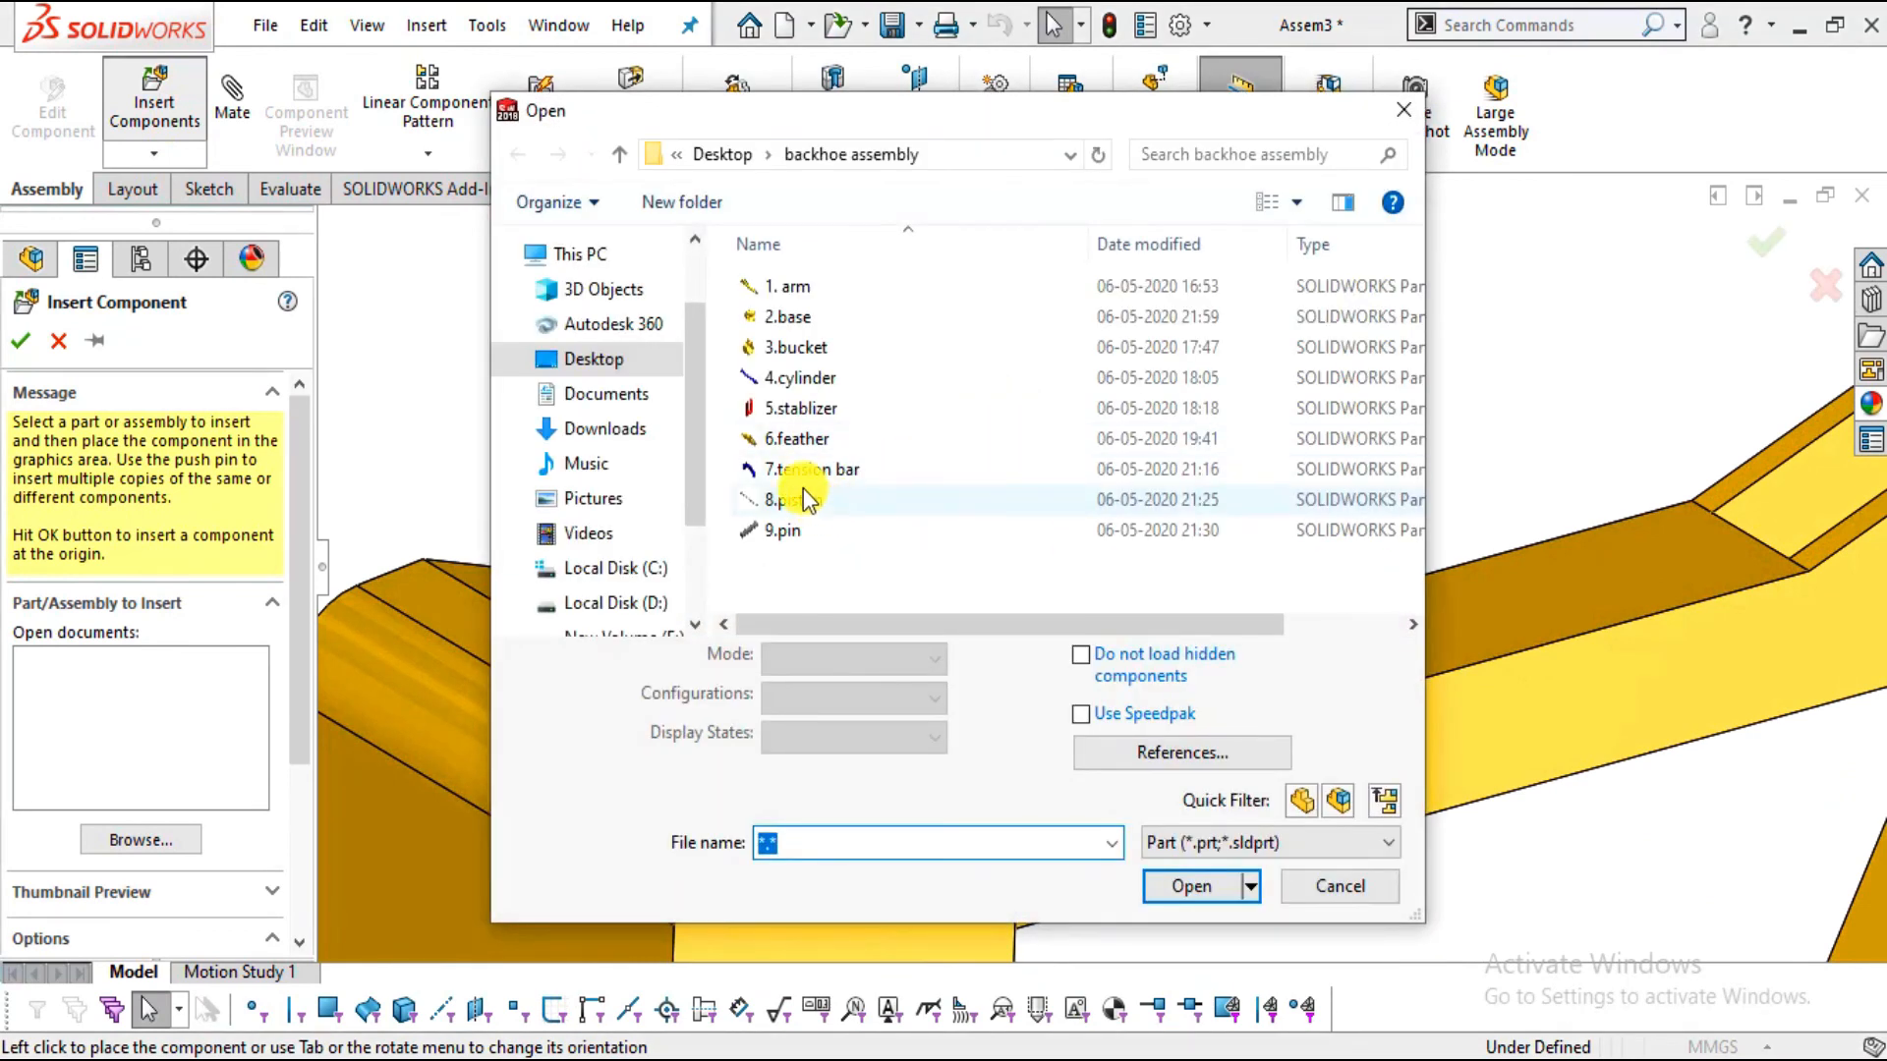
double_click(804, 474)
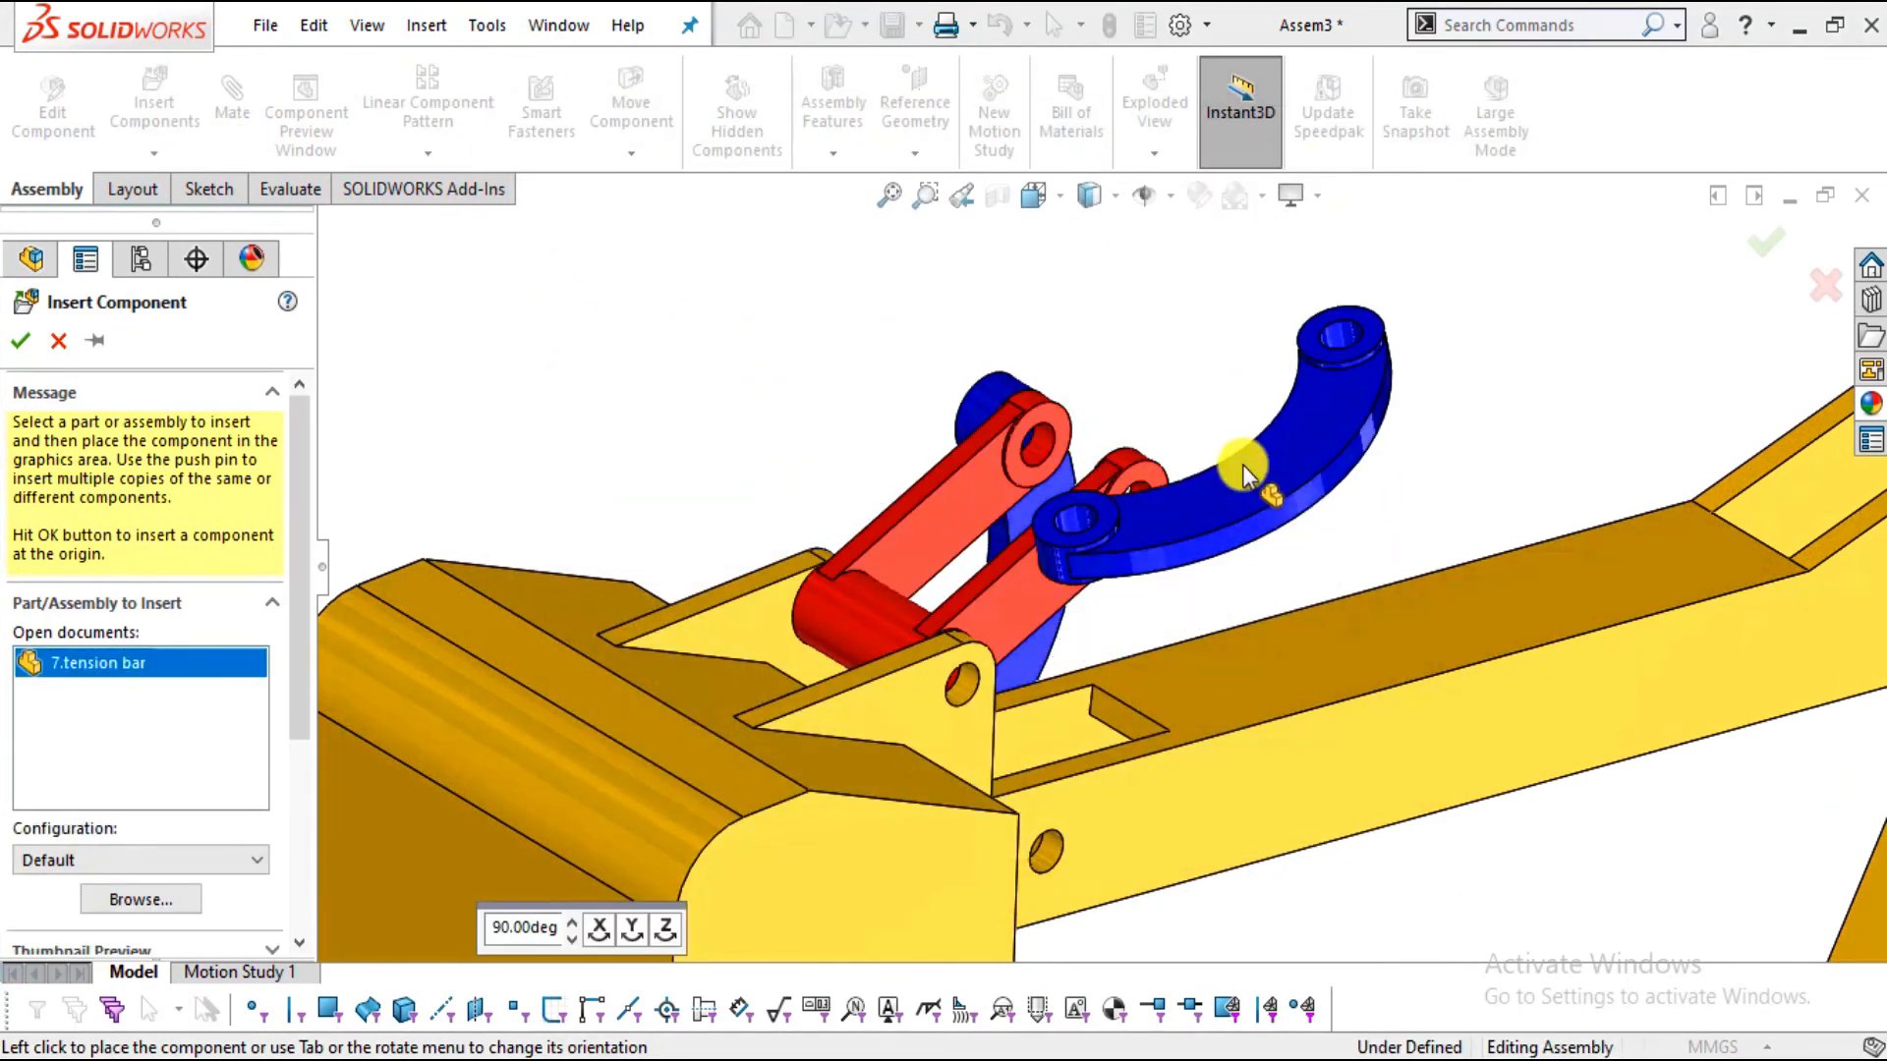
click(1179, 352)
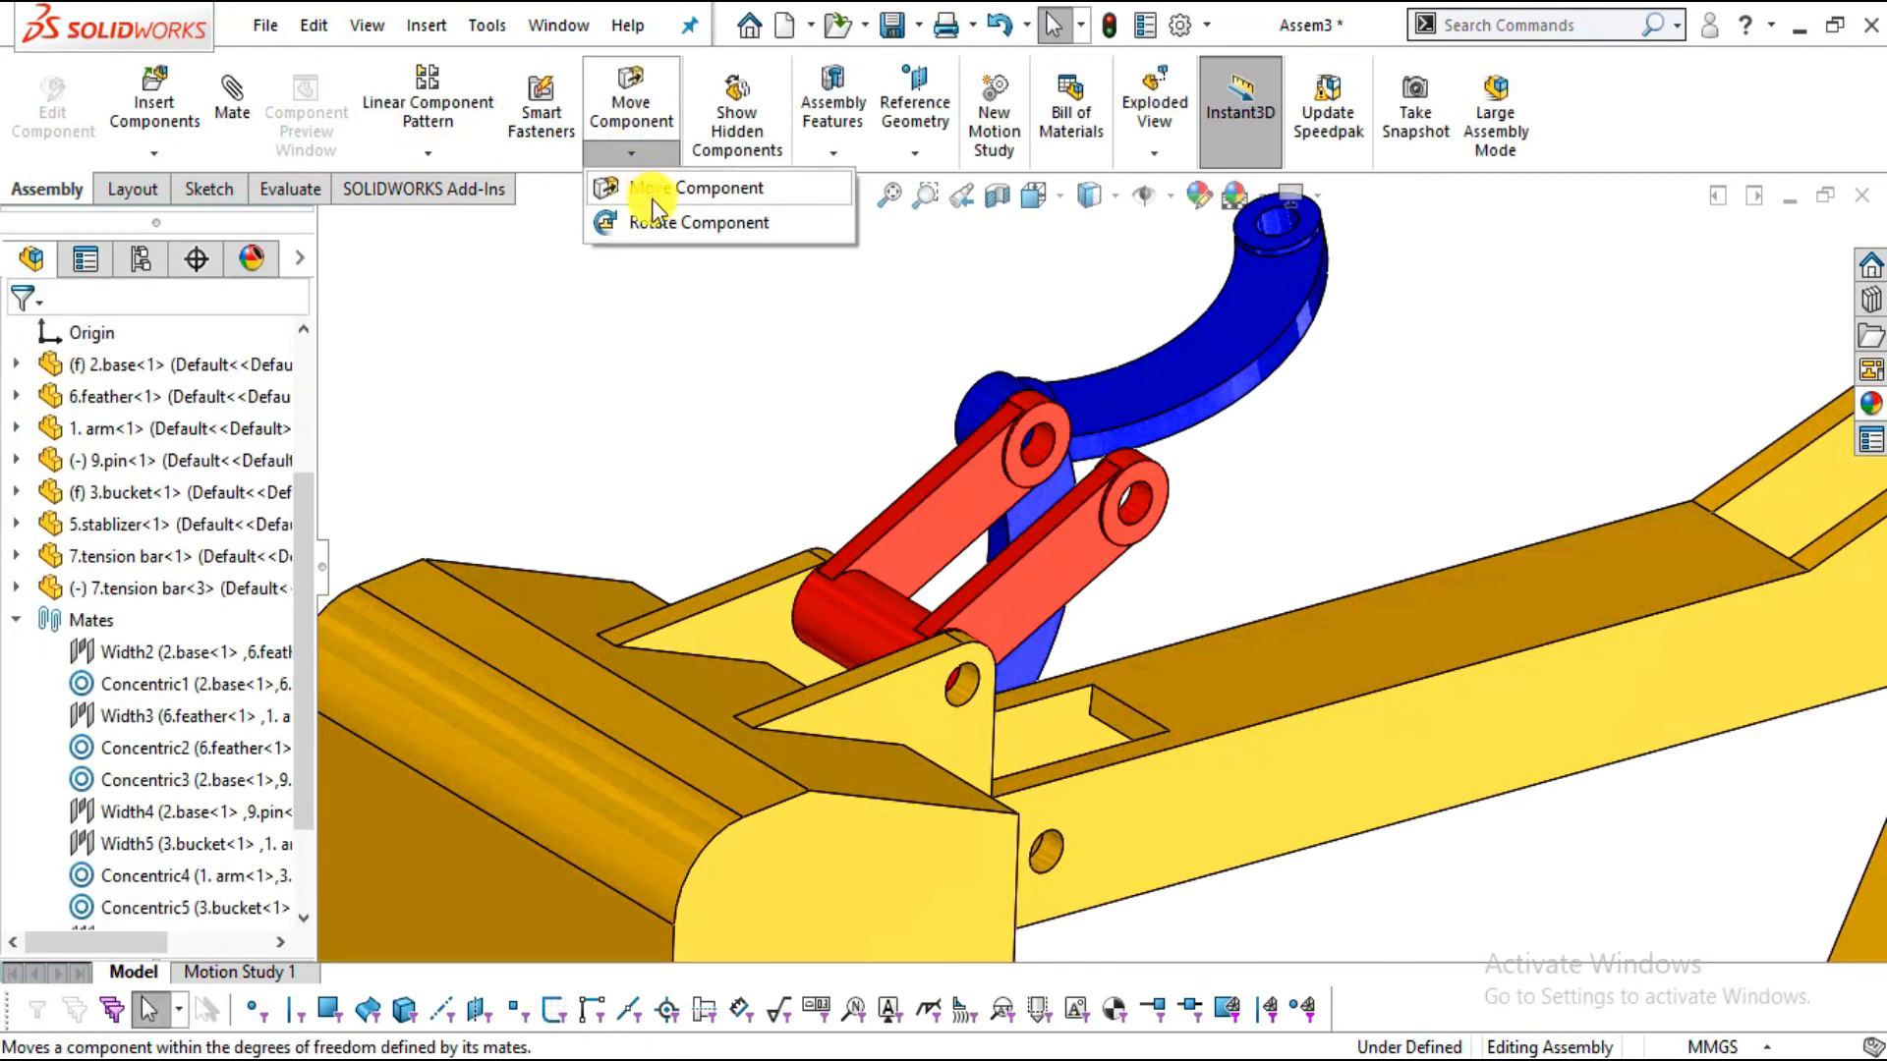
Rotate and move the second tension bar until it stands upright beside the arm, near the first tension bar
right_drag(1223, 352, 1326, 660)
right_drag(1191, 561, 1150, 450)
scroll(1160, 389, up, 3)
scroll(1145, 448, down, 3)
drag(1210, 627, 1277, 818)
scroll(1129, 554, up, 3)
middle_drag(1236, 763, 1201, 688)
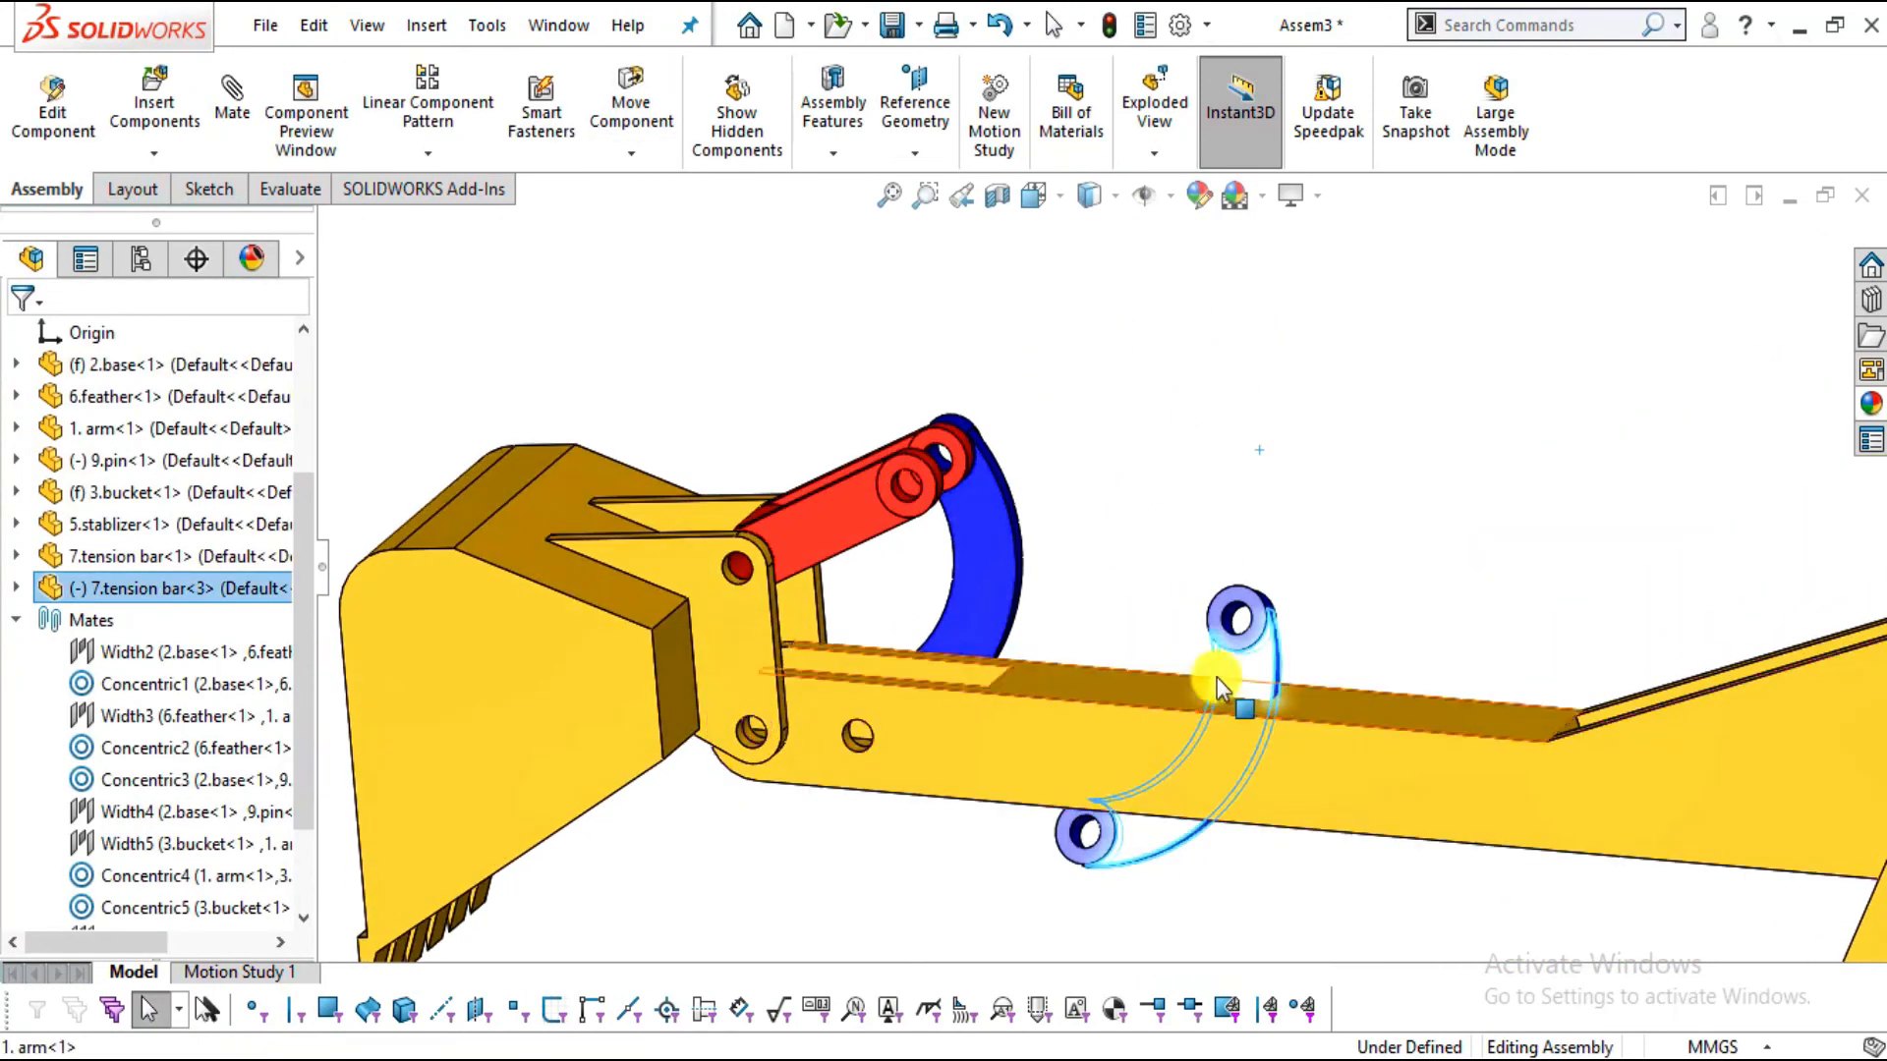
drag(988, 757, 762, 810)
middle_drag(869, 735, 933, 795)
click(853, 776)
drag(898, 724, 1103, 487)
middle_drag(1104, 486, 905, 356)
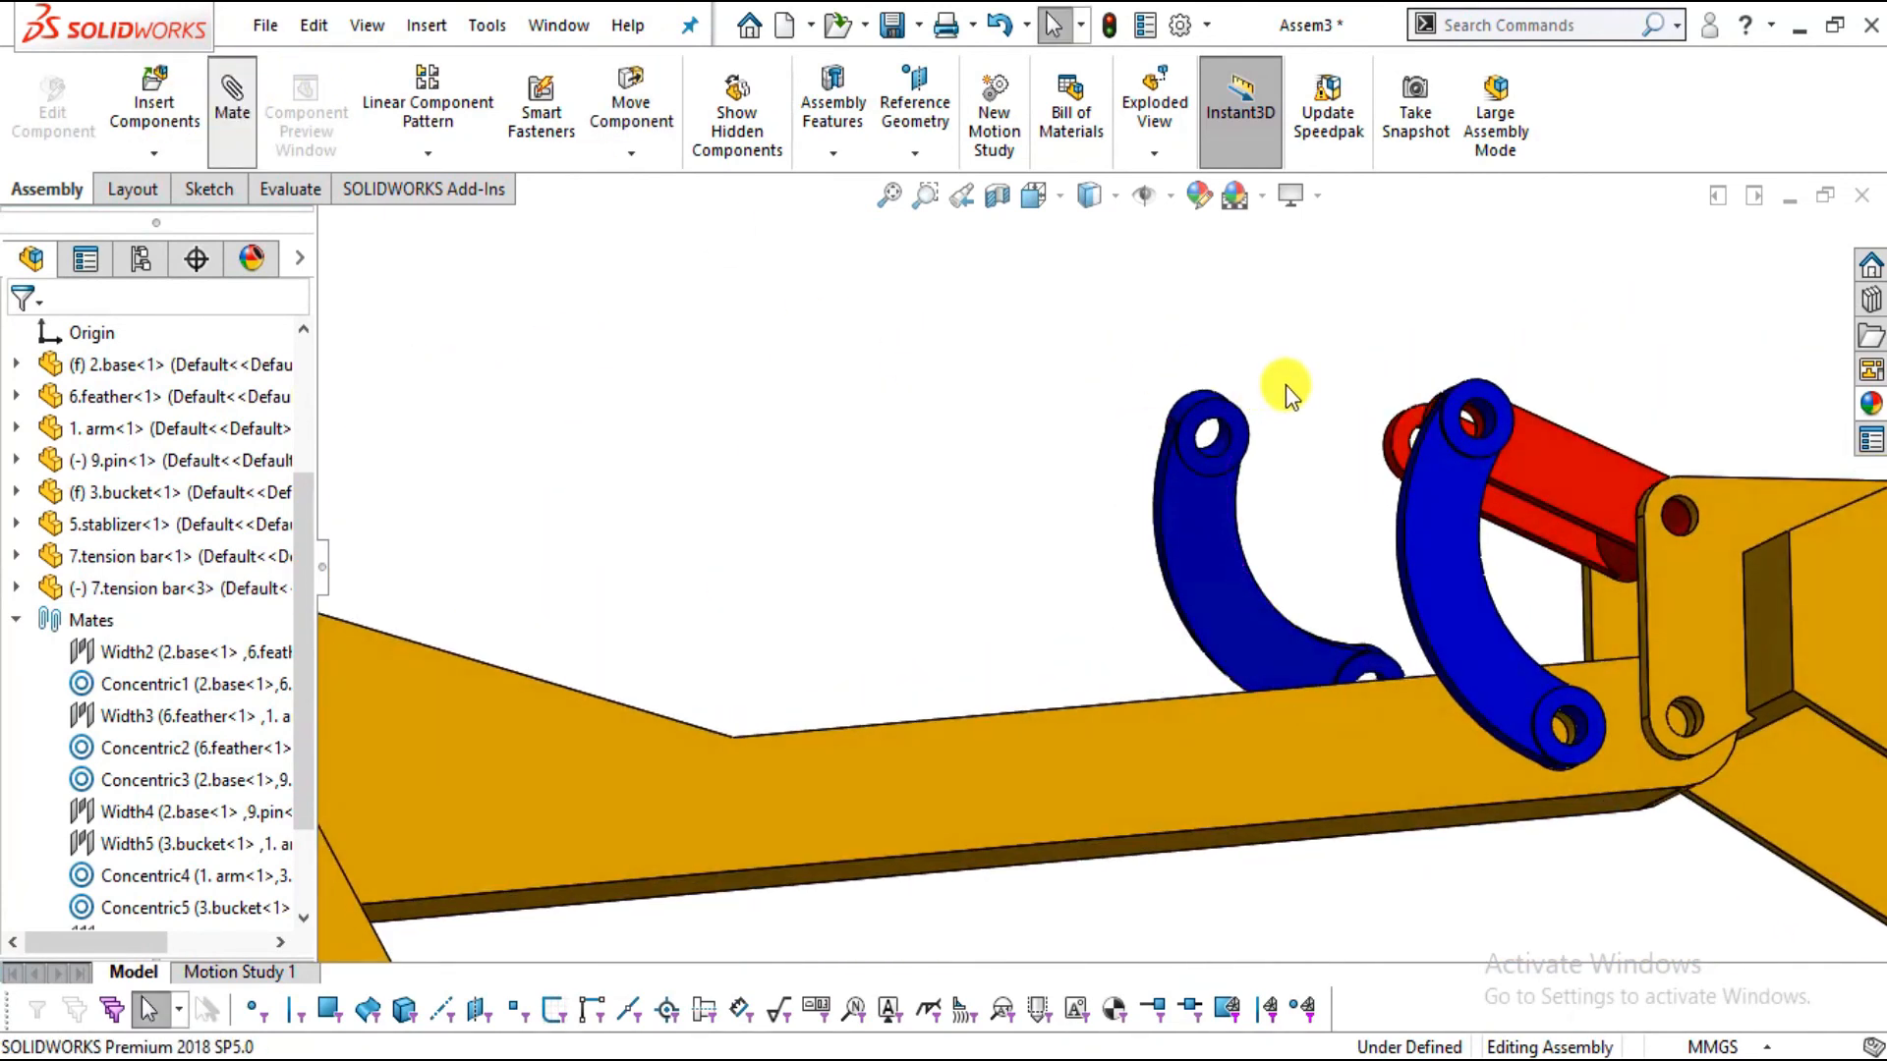
Add a Coincident mate between the second tension bar's upper boss face and the outer face of the stablizer's free lug
scroll(1317, 444, down, 6)
click(1043, 450)
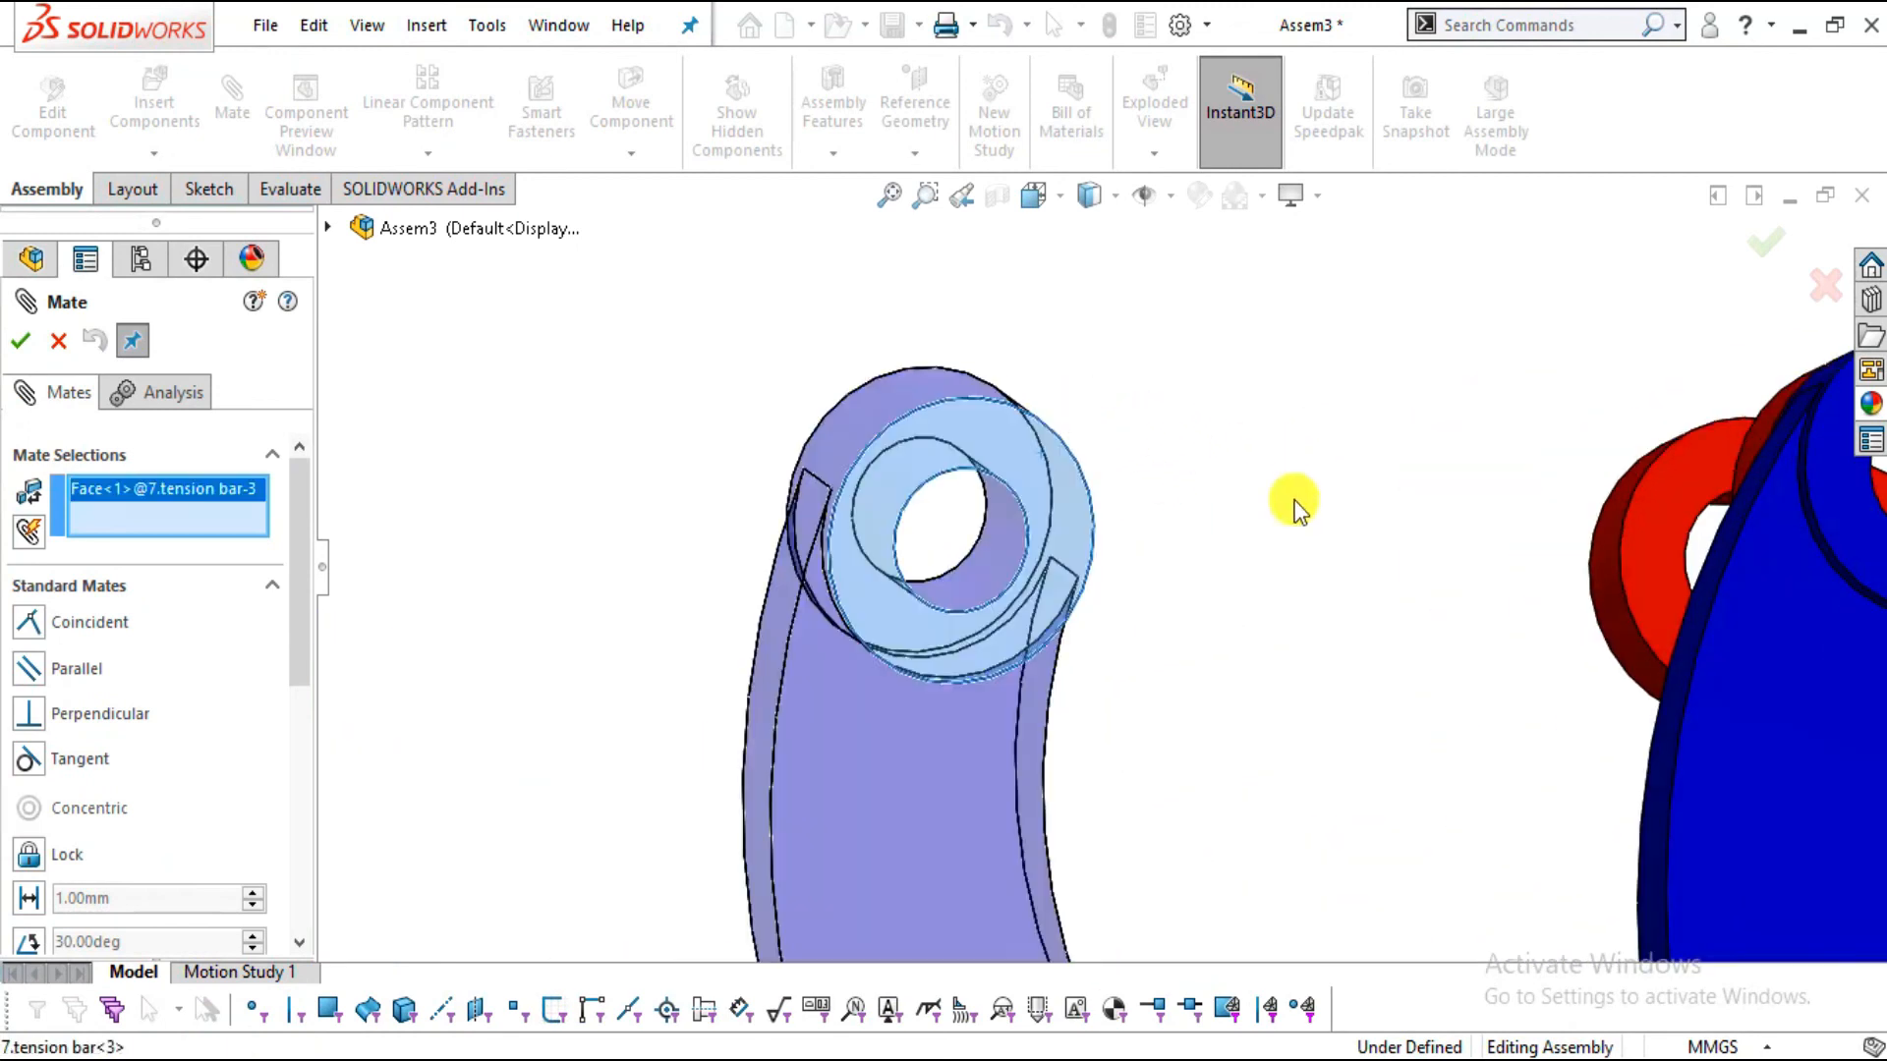
scroll(1166, 481, up, 5)
middle_drag(1490, 539, 1309, 562)
scroll(1036, 544, down, 5)
click(908, 576)
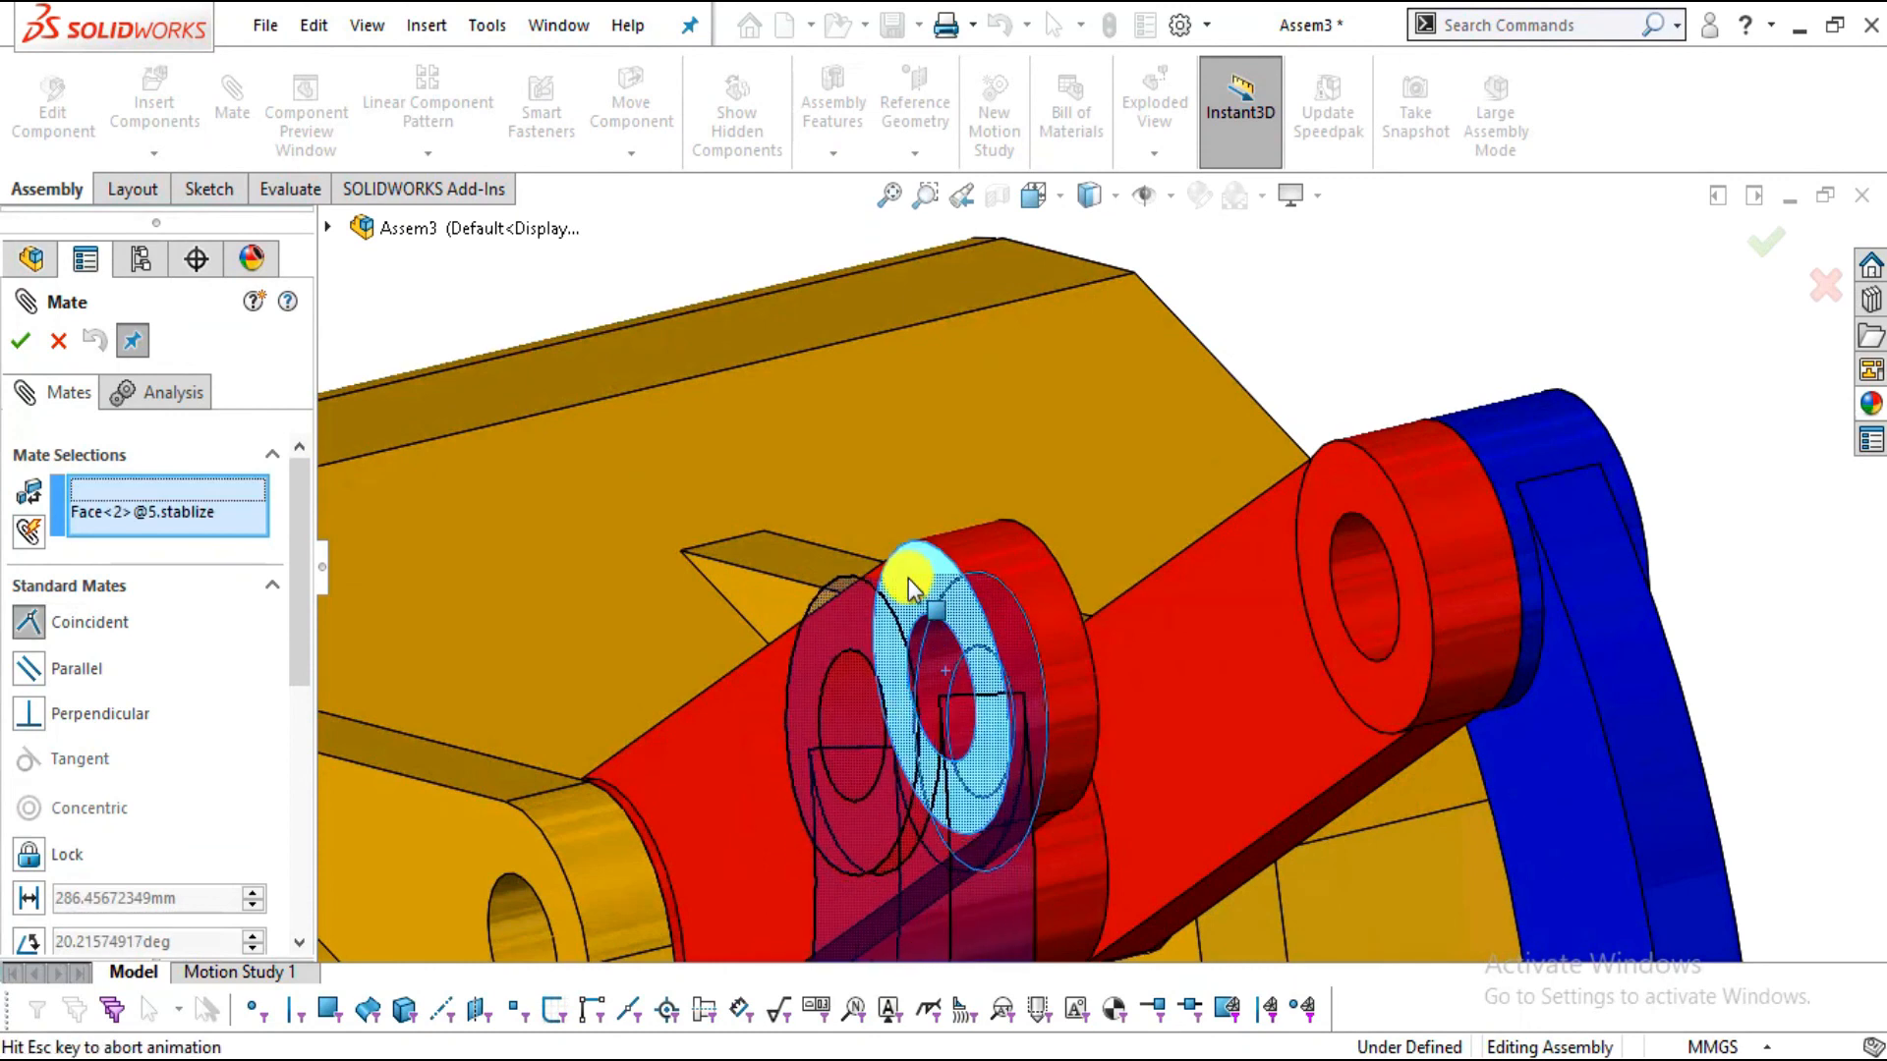
click(881, 639)
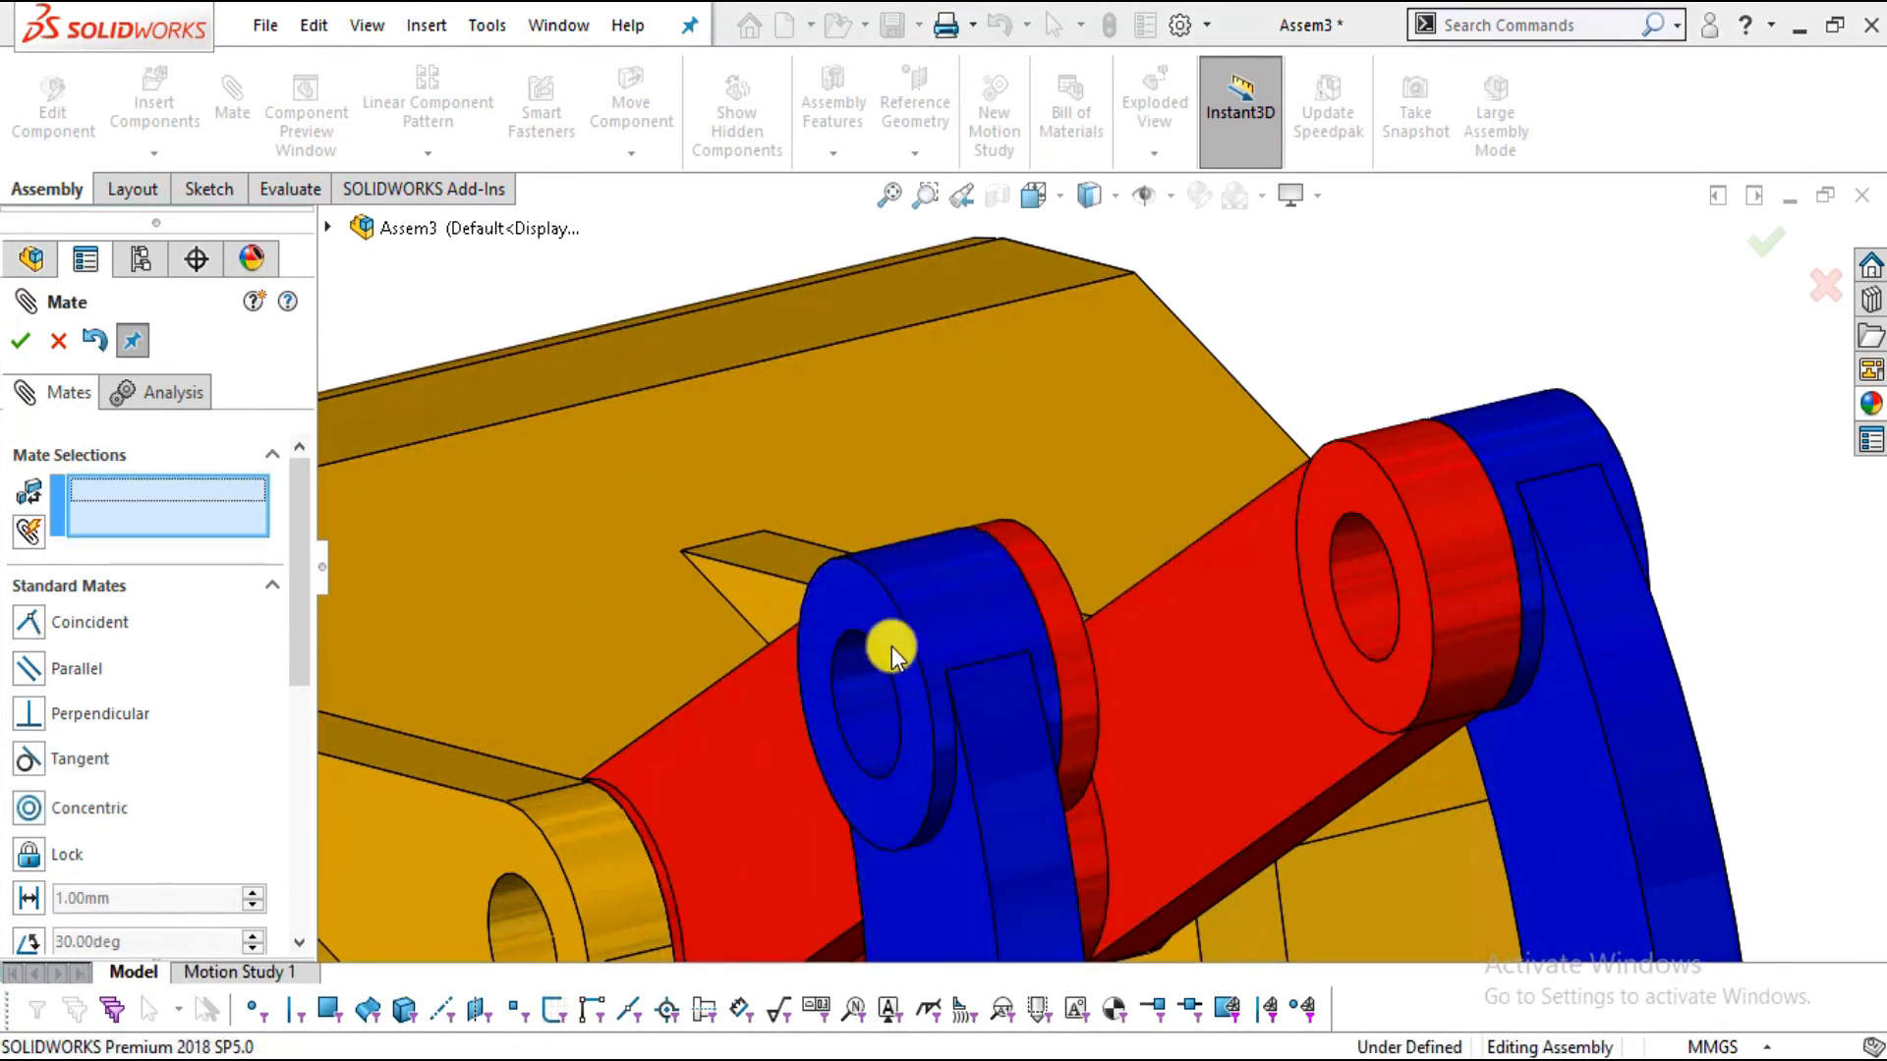
Add a Concentric mate between the stablizer's lug hole and the second tension bar's upper hole
scroll(990, 653, up, 5)
middle_drag(1001, 600, 1154, 476)
scroll(1052, 552, down, 5)
click(1040, 657)
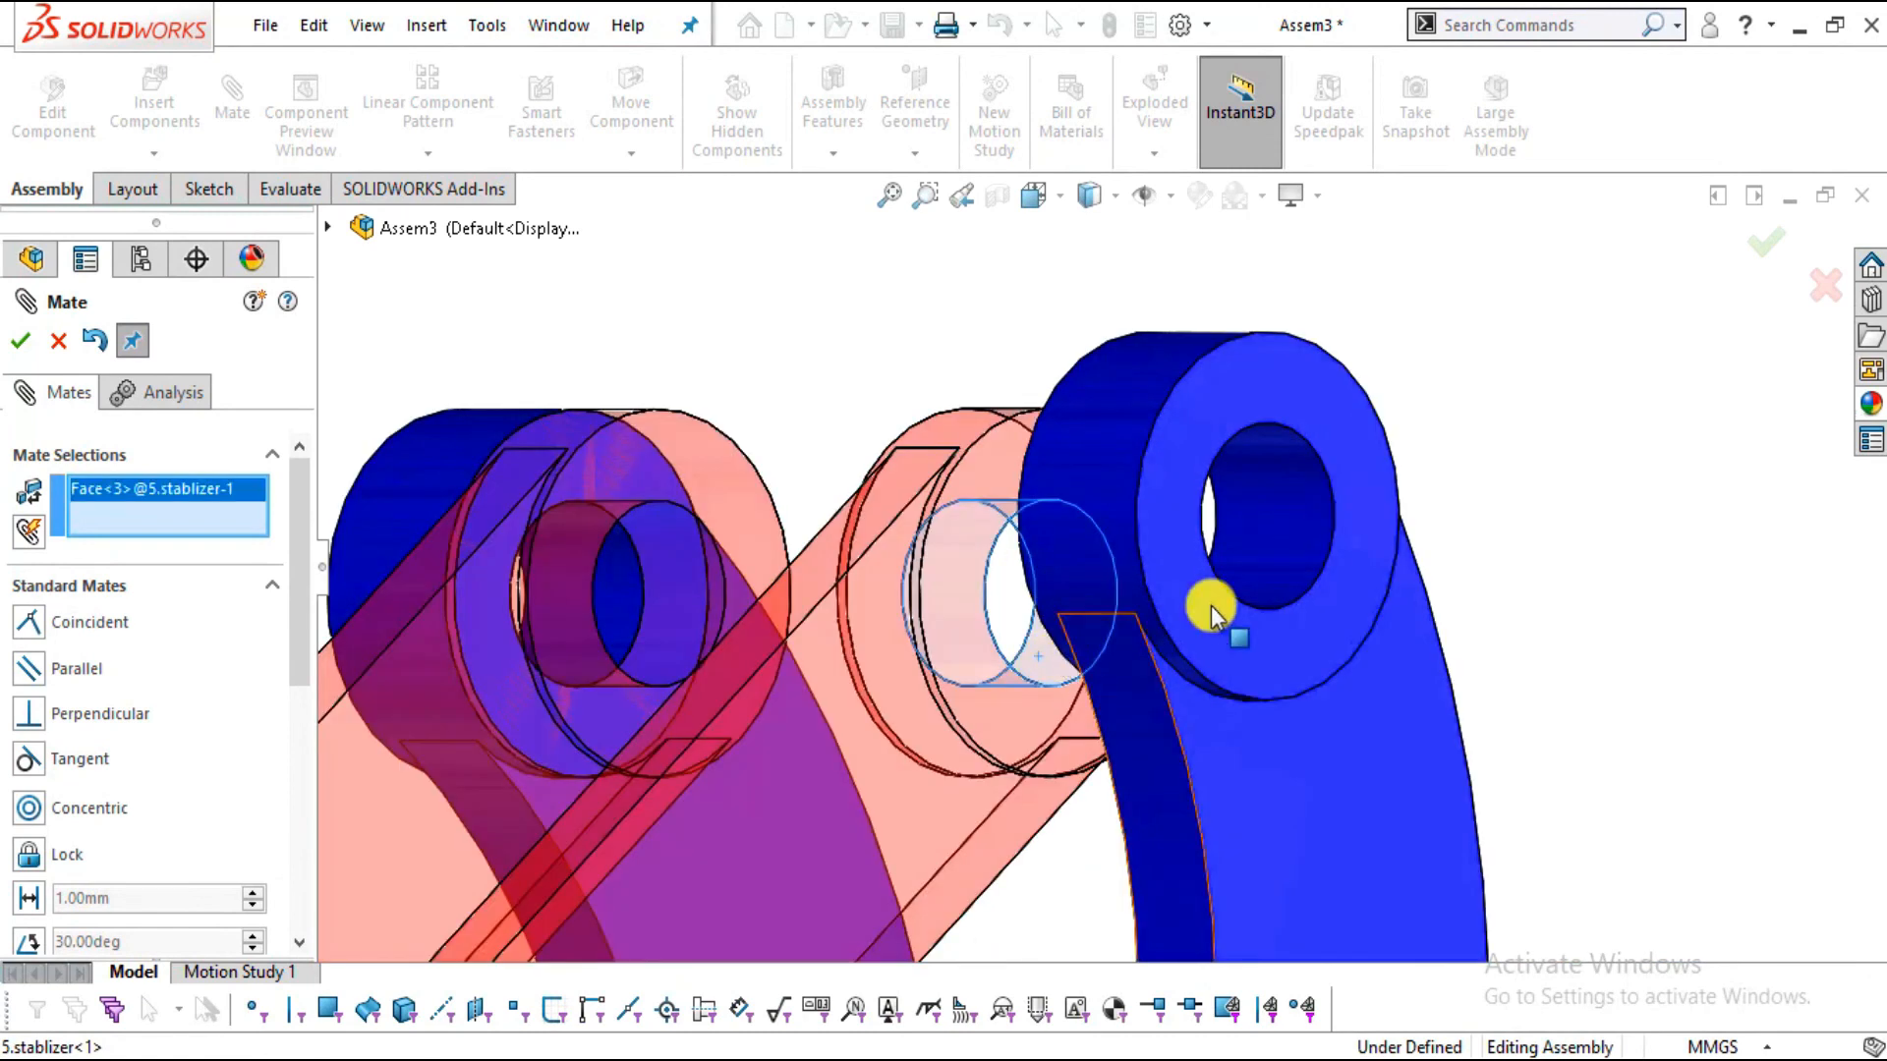
click(1291, 554)
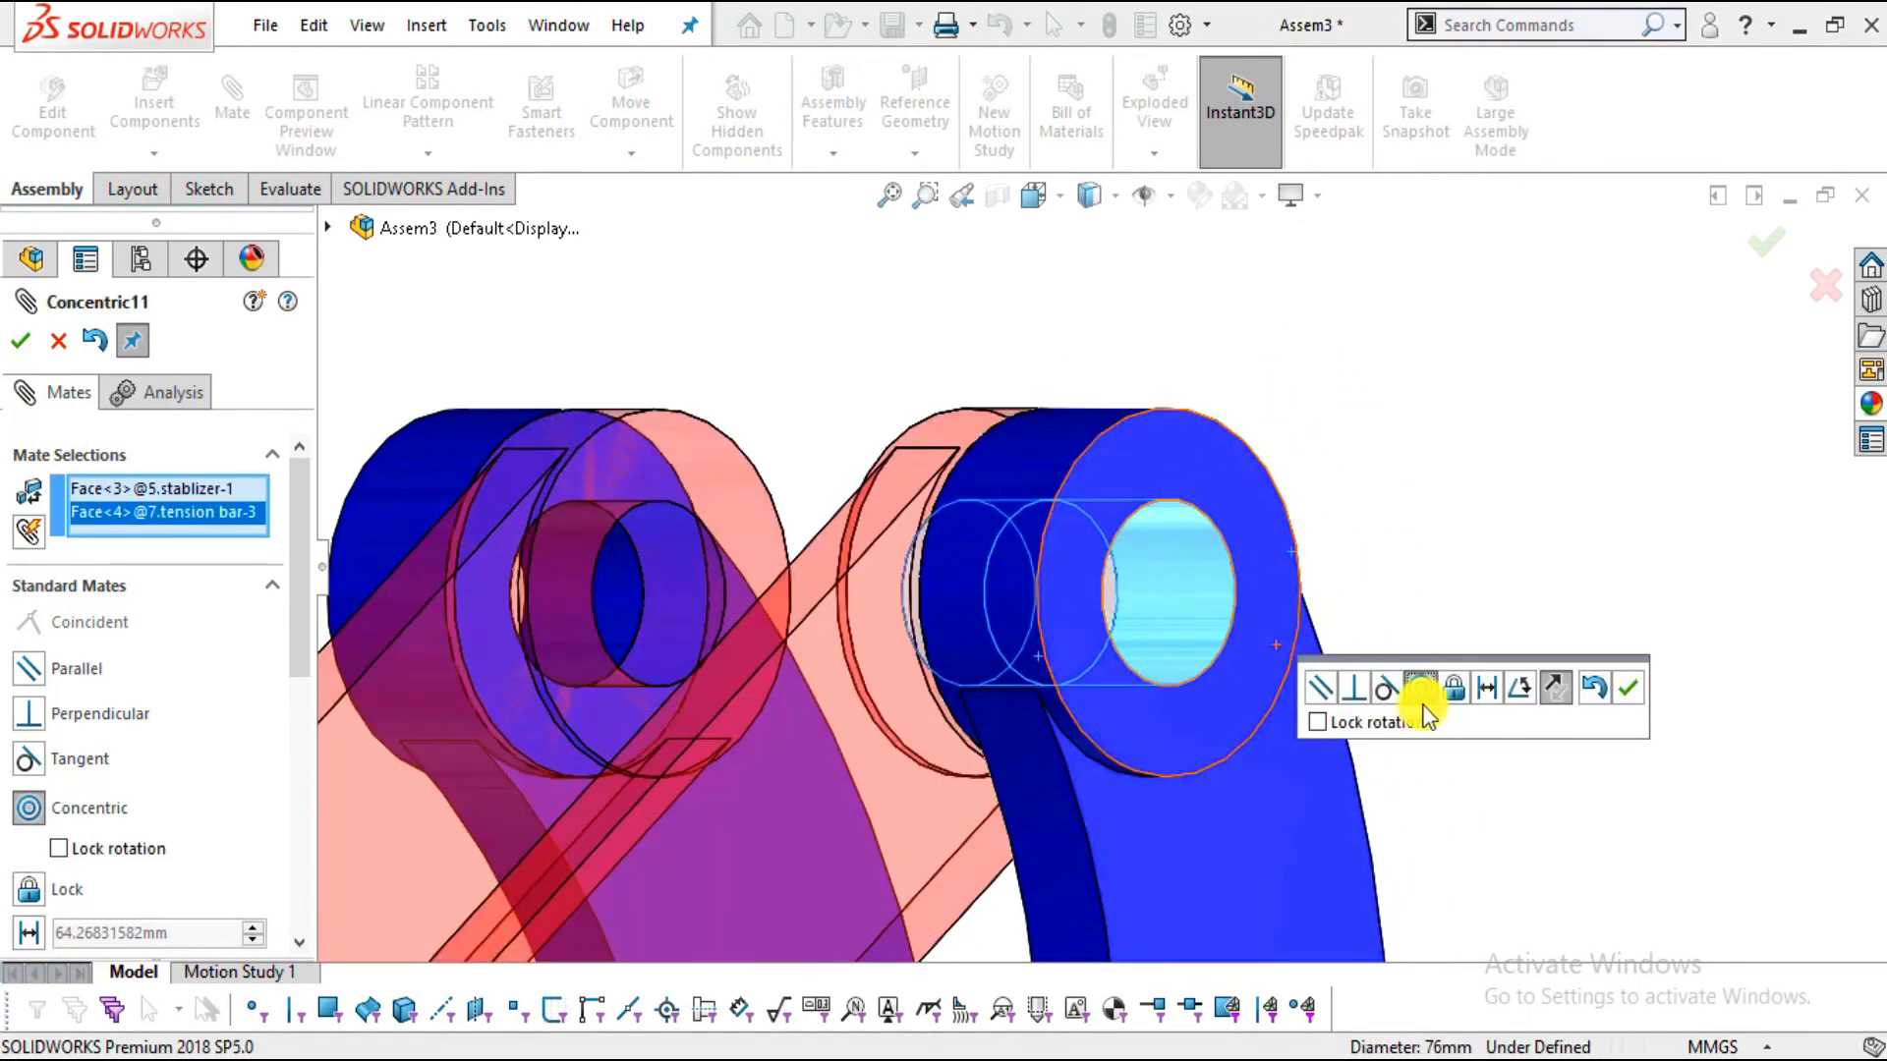
click(1635, 686)
Add a Concentric mate between the second tension bar's lower hole and the arm's side hole, and finish mating
scroll(1203, 507, up, 8)
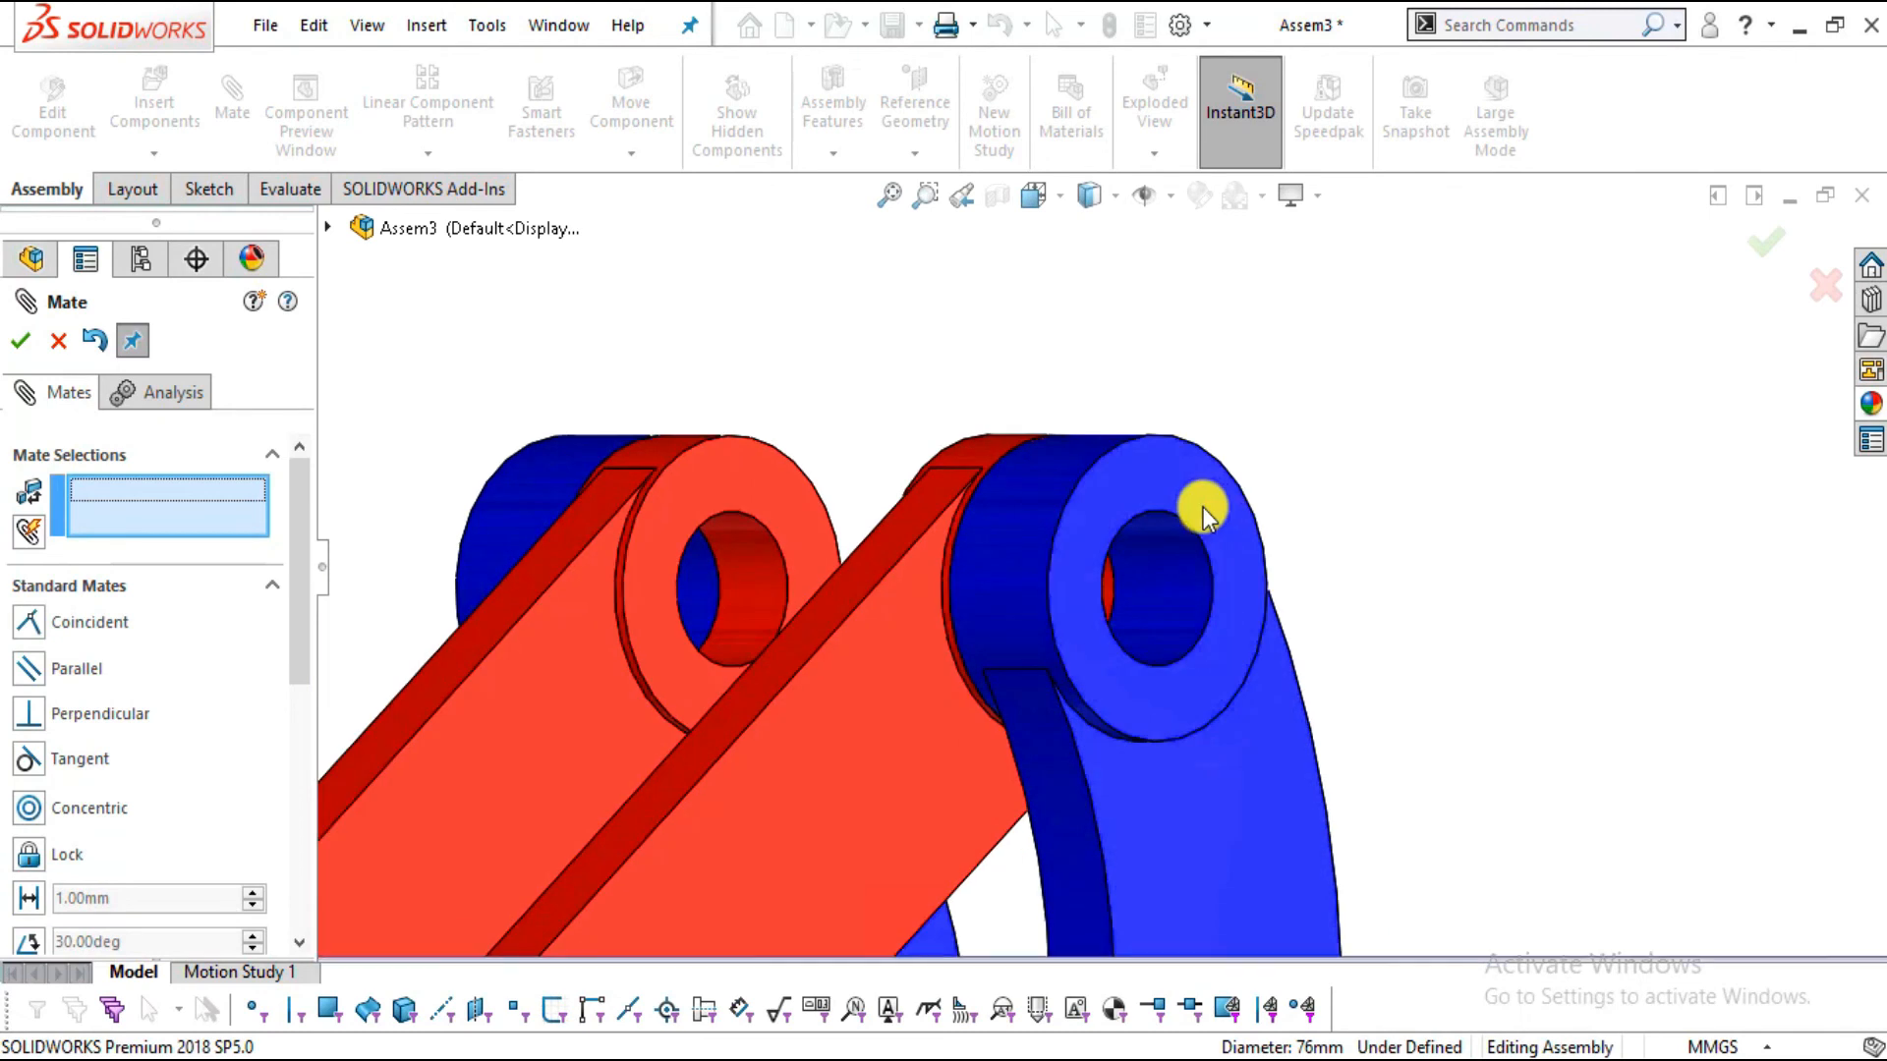
scroll(1061, 806, down, 10)
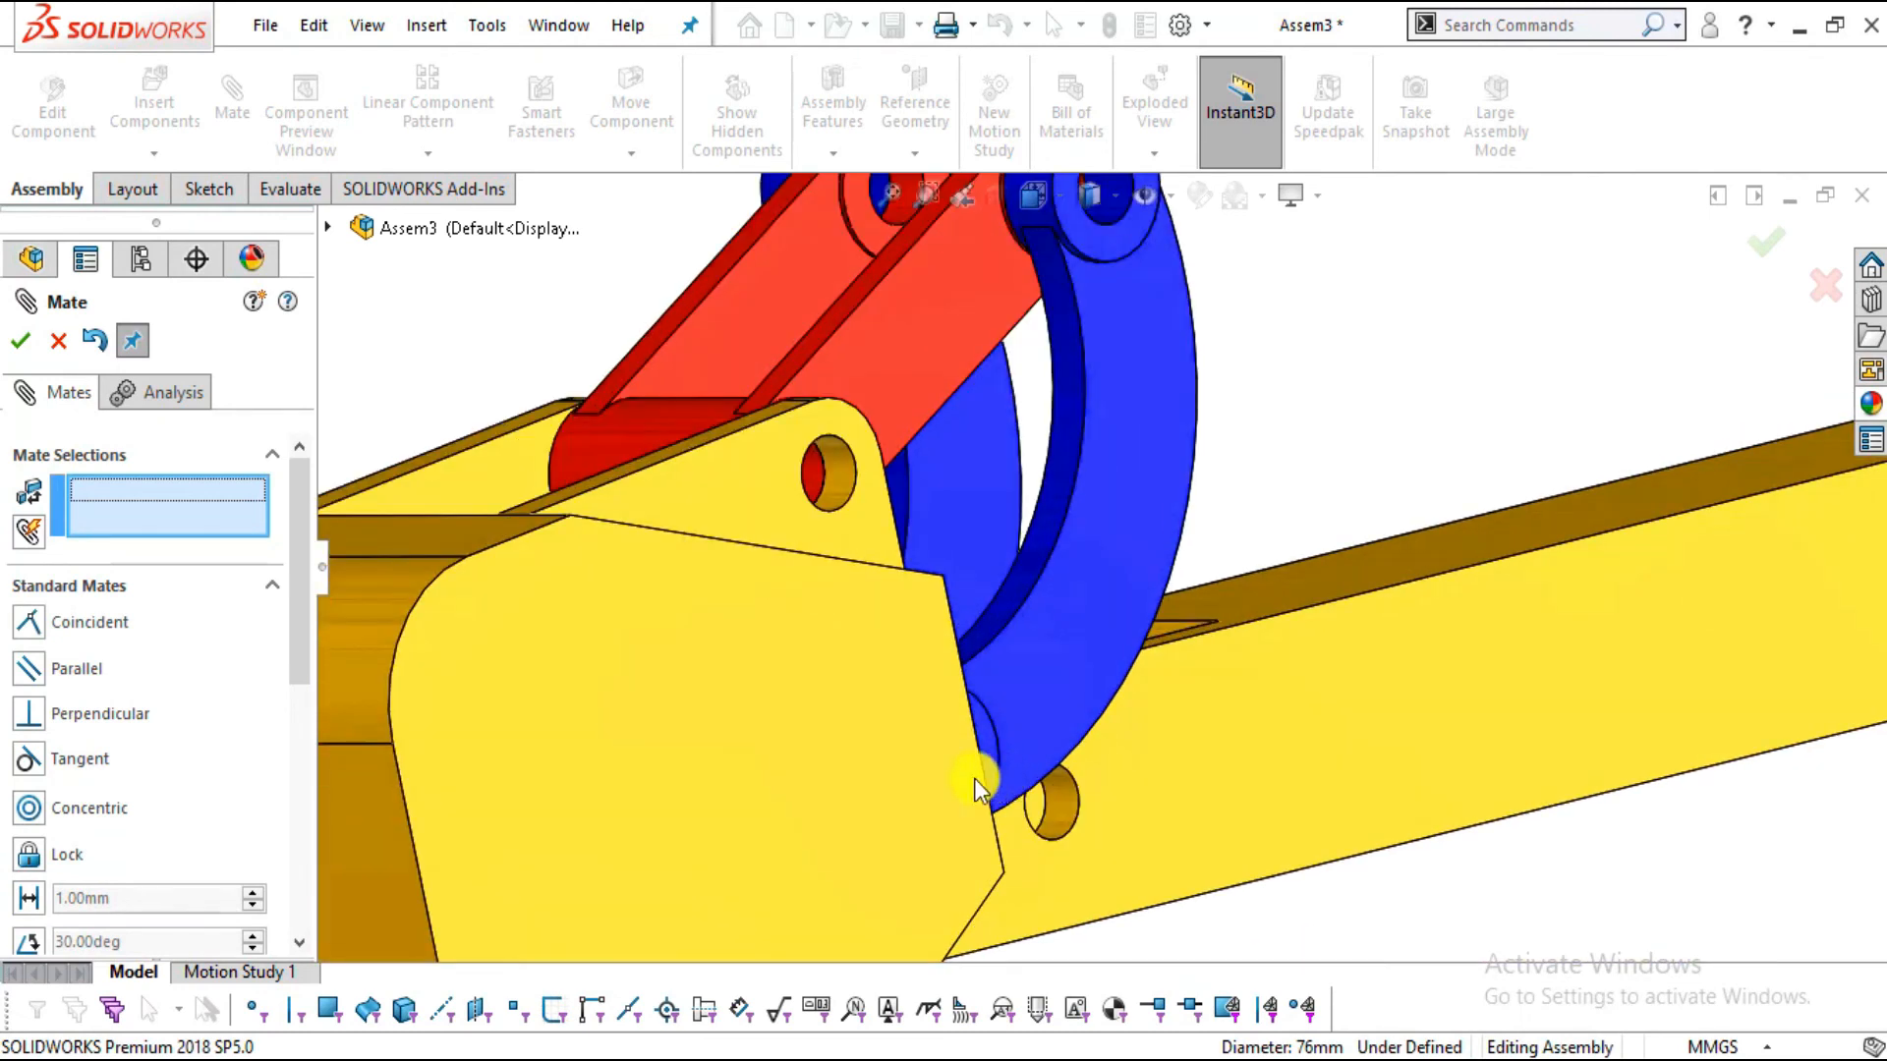
scroll(926, 791, down, 5)
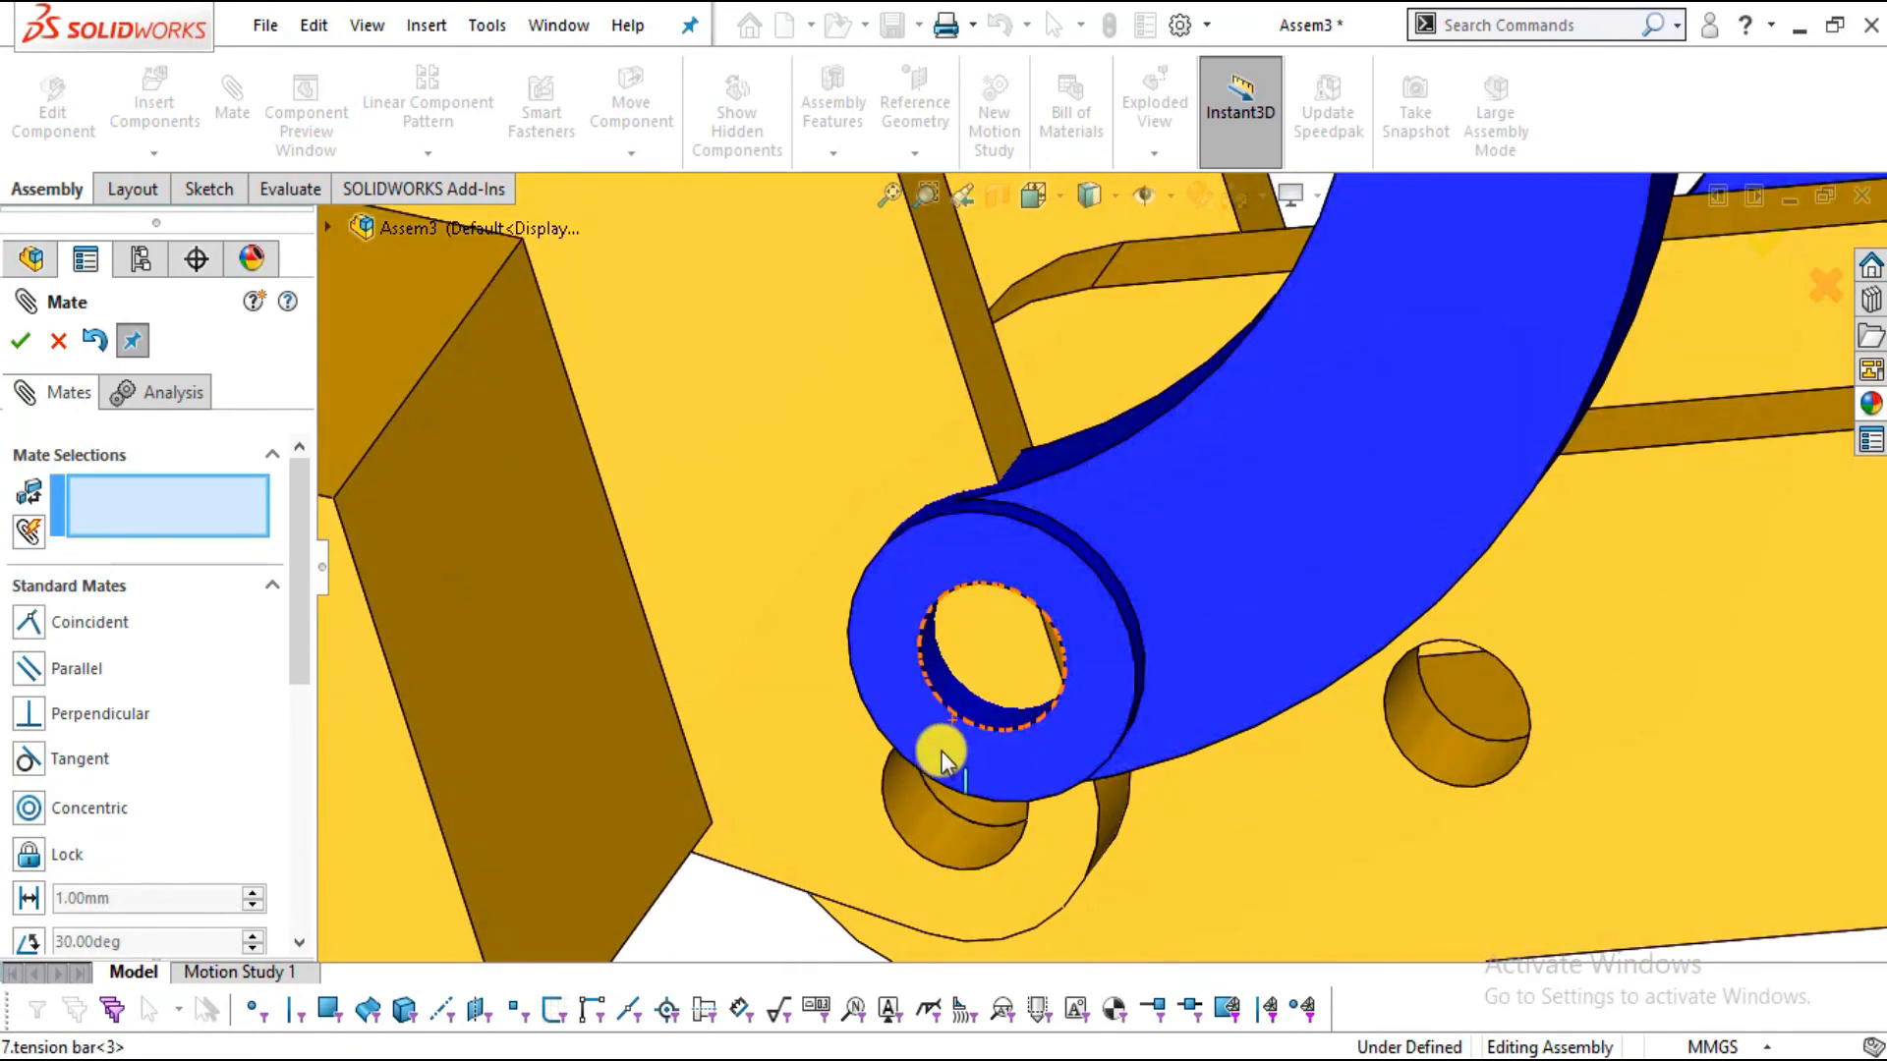
click(958, 707)
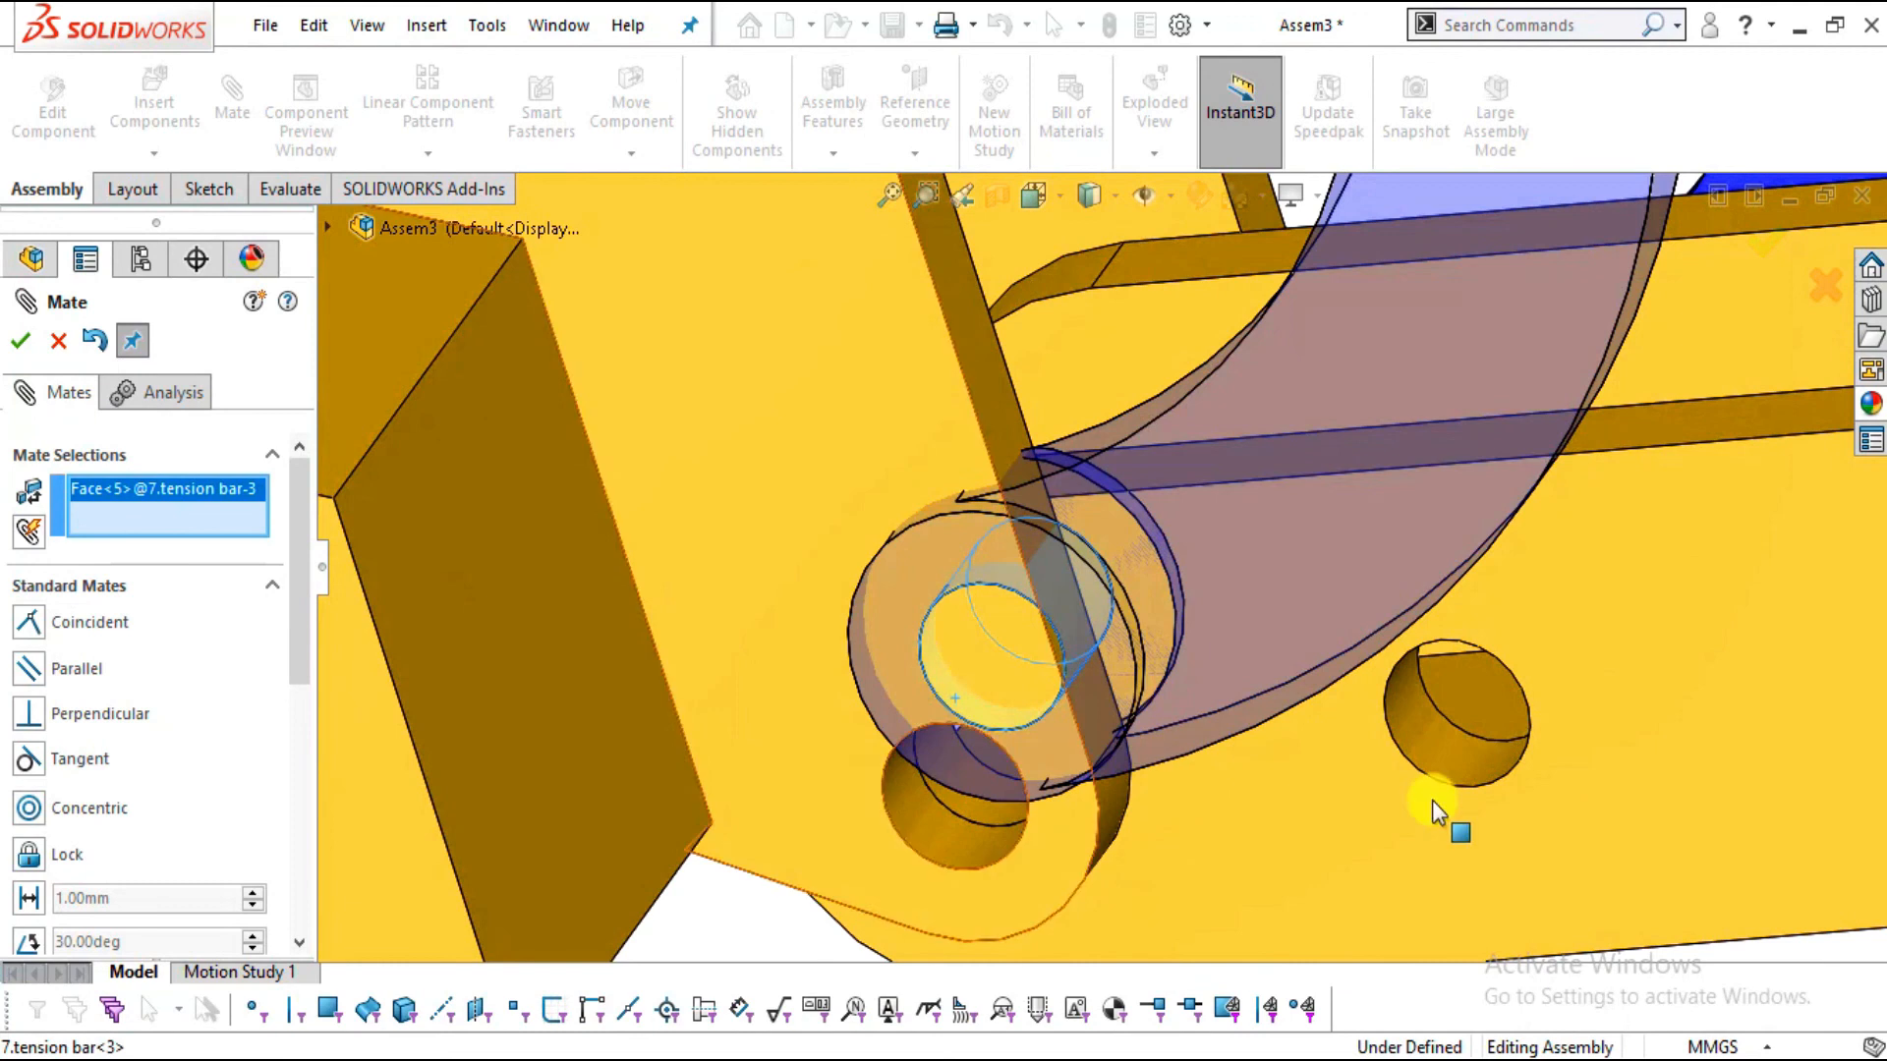
click(1474, 765)
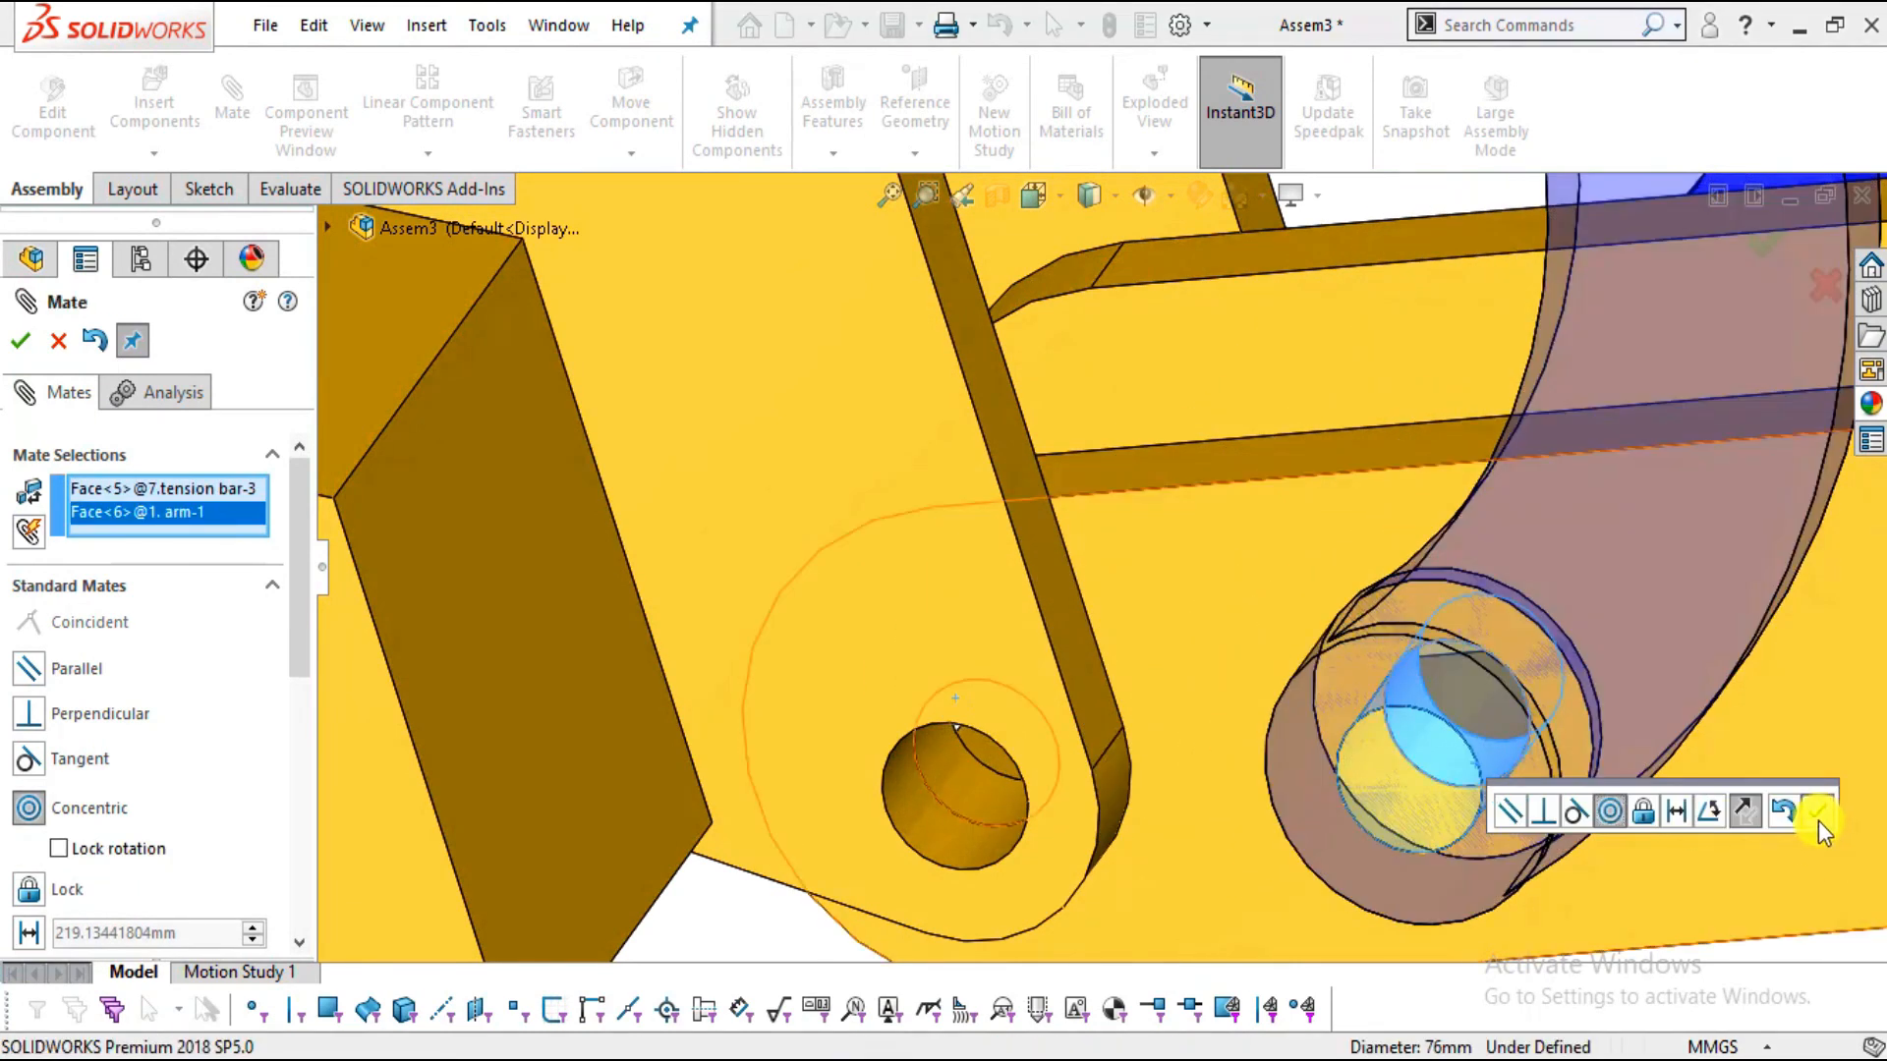
click(1818, 812)
key(Escape)
Float the bucket and swing the linkage so that the feather slopes upward and the arm hangs down from it
scroll(1206, 587, up, 7)
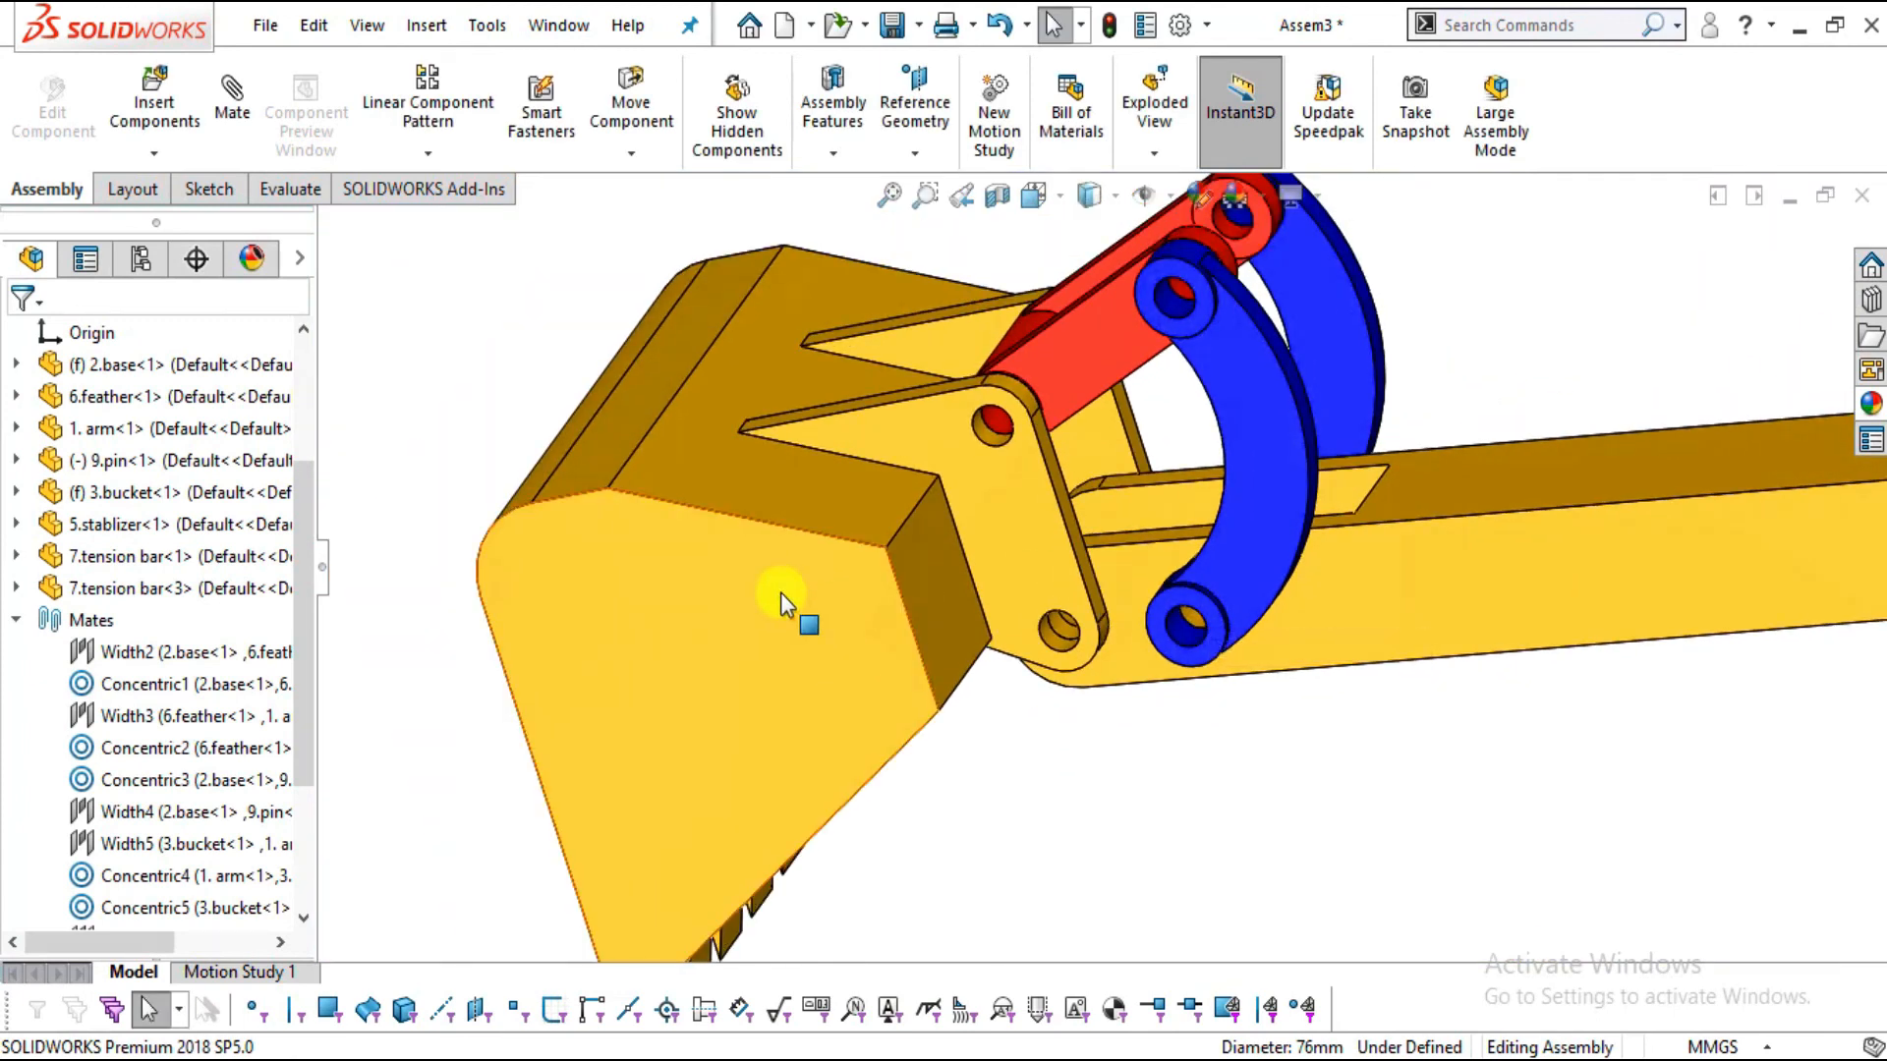
right_click(781, 593)
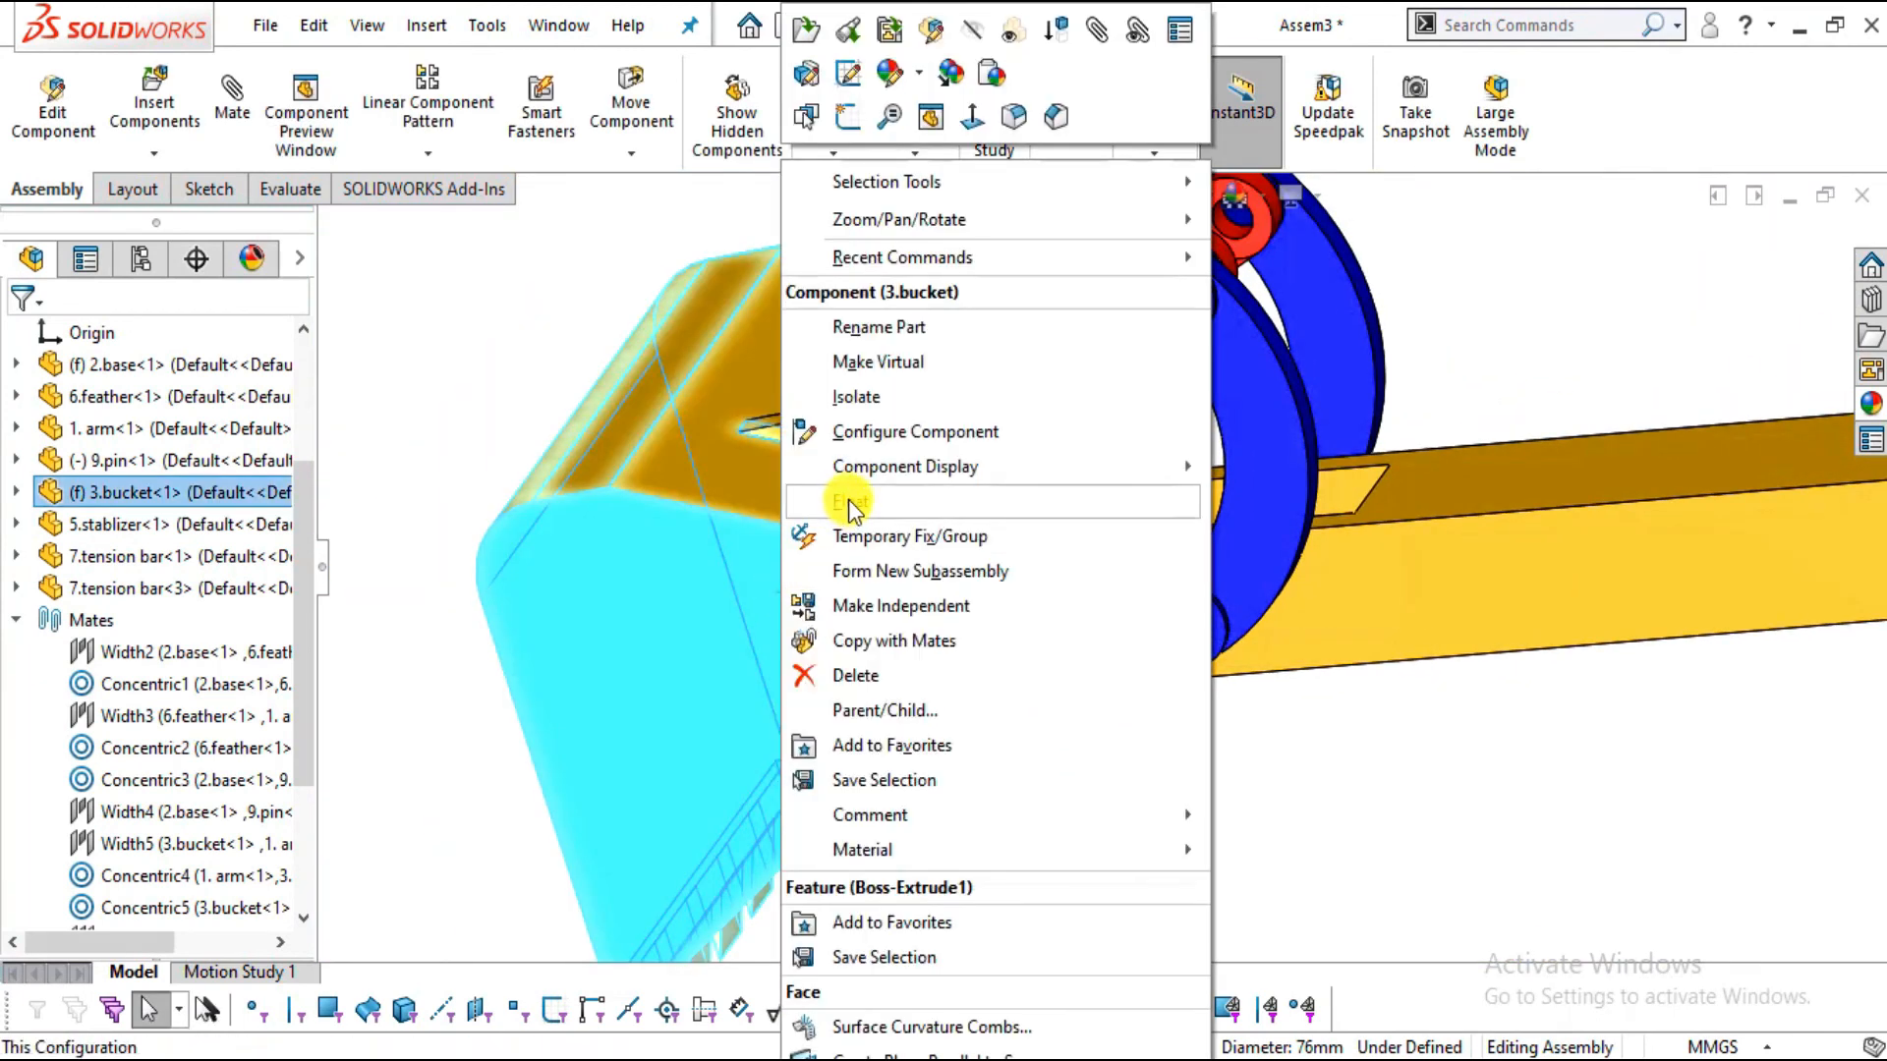
click(847, 499)
scroll(790, 517, up, 6)
middle_drag(817, 481, 1327, 879)
drag(1411, 810, 1364, 757)
key(Escape)
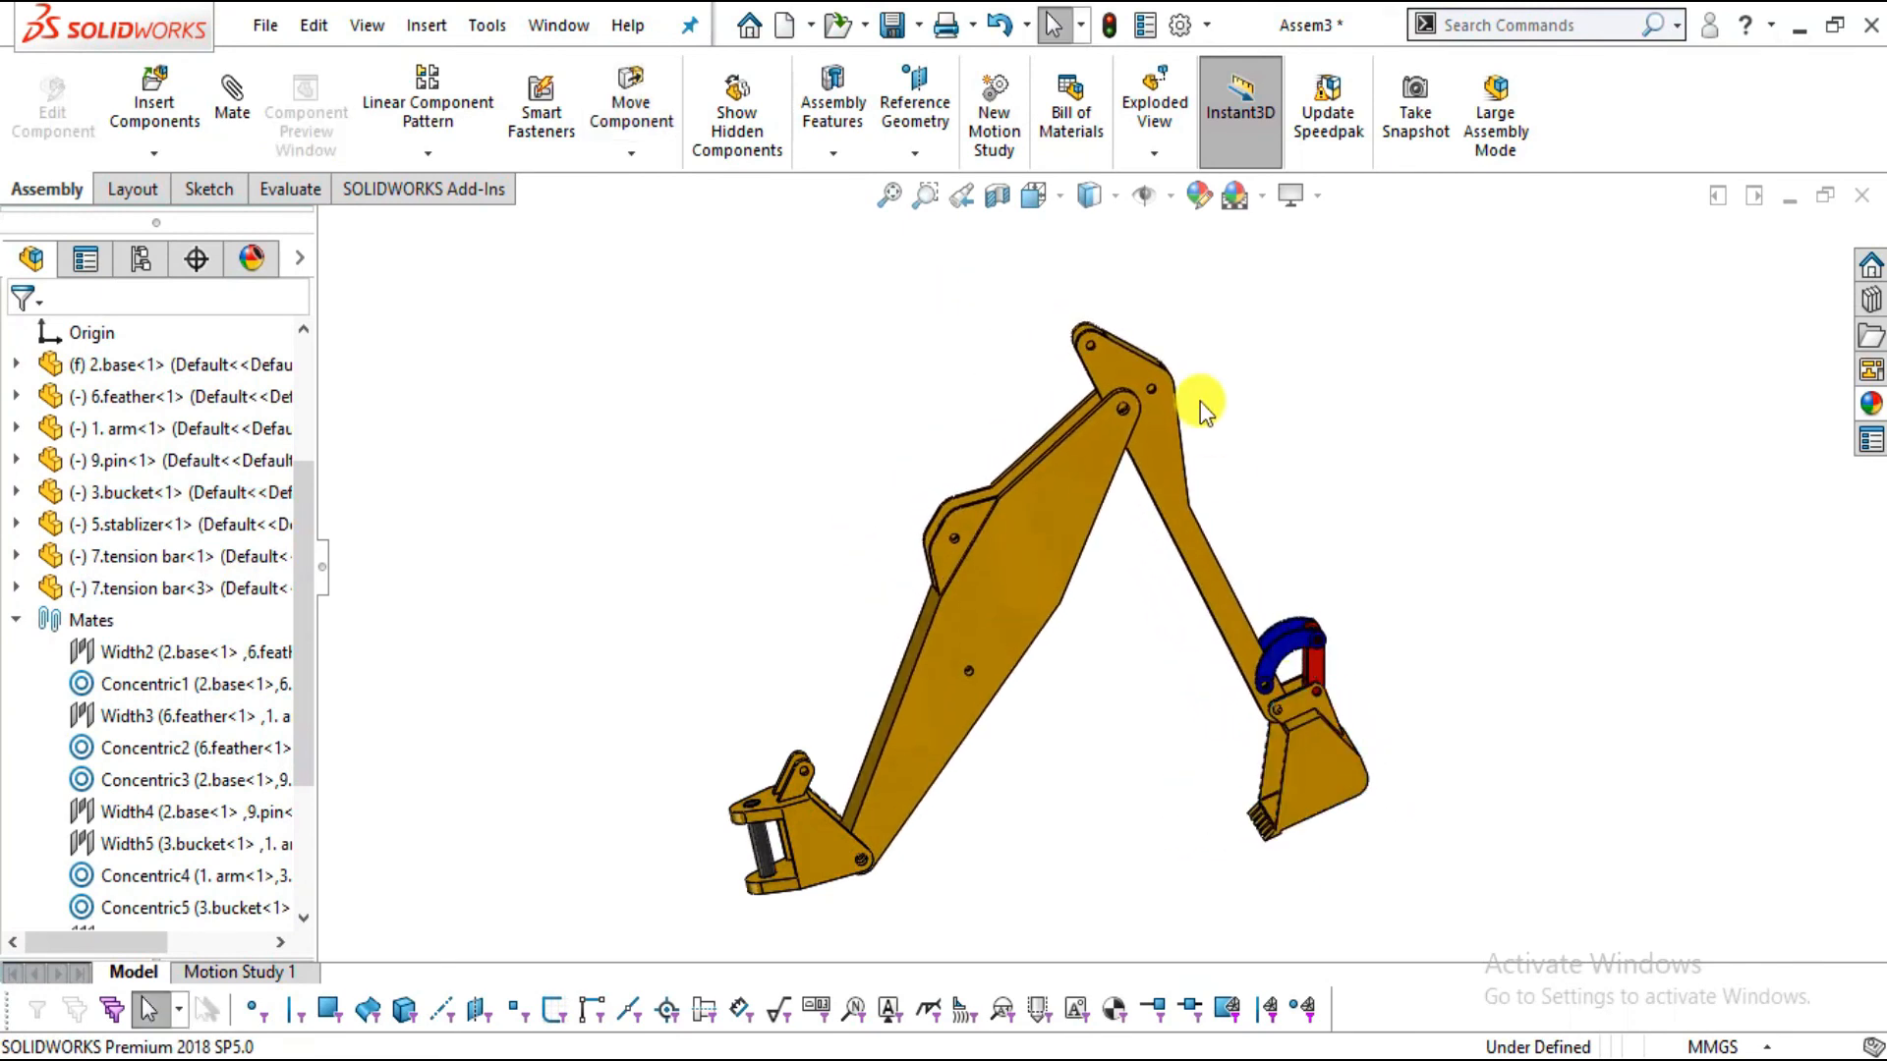
Insert the 4.cylinder part from the backhoe assembly folder and place it upright beside the base
scroll(1203, 413, down, 2)
scroll(1047, 566, up, 2)
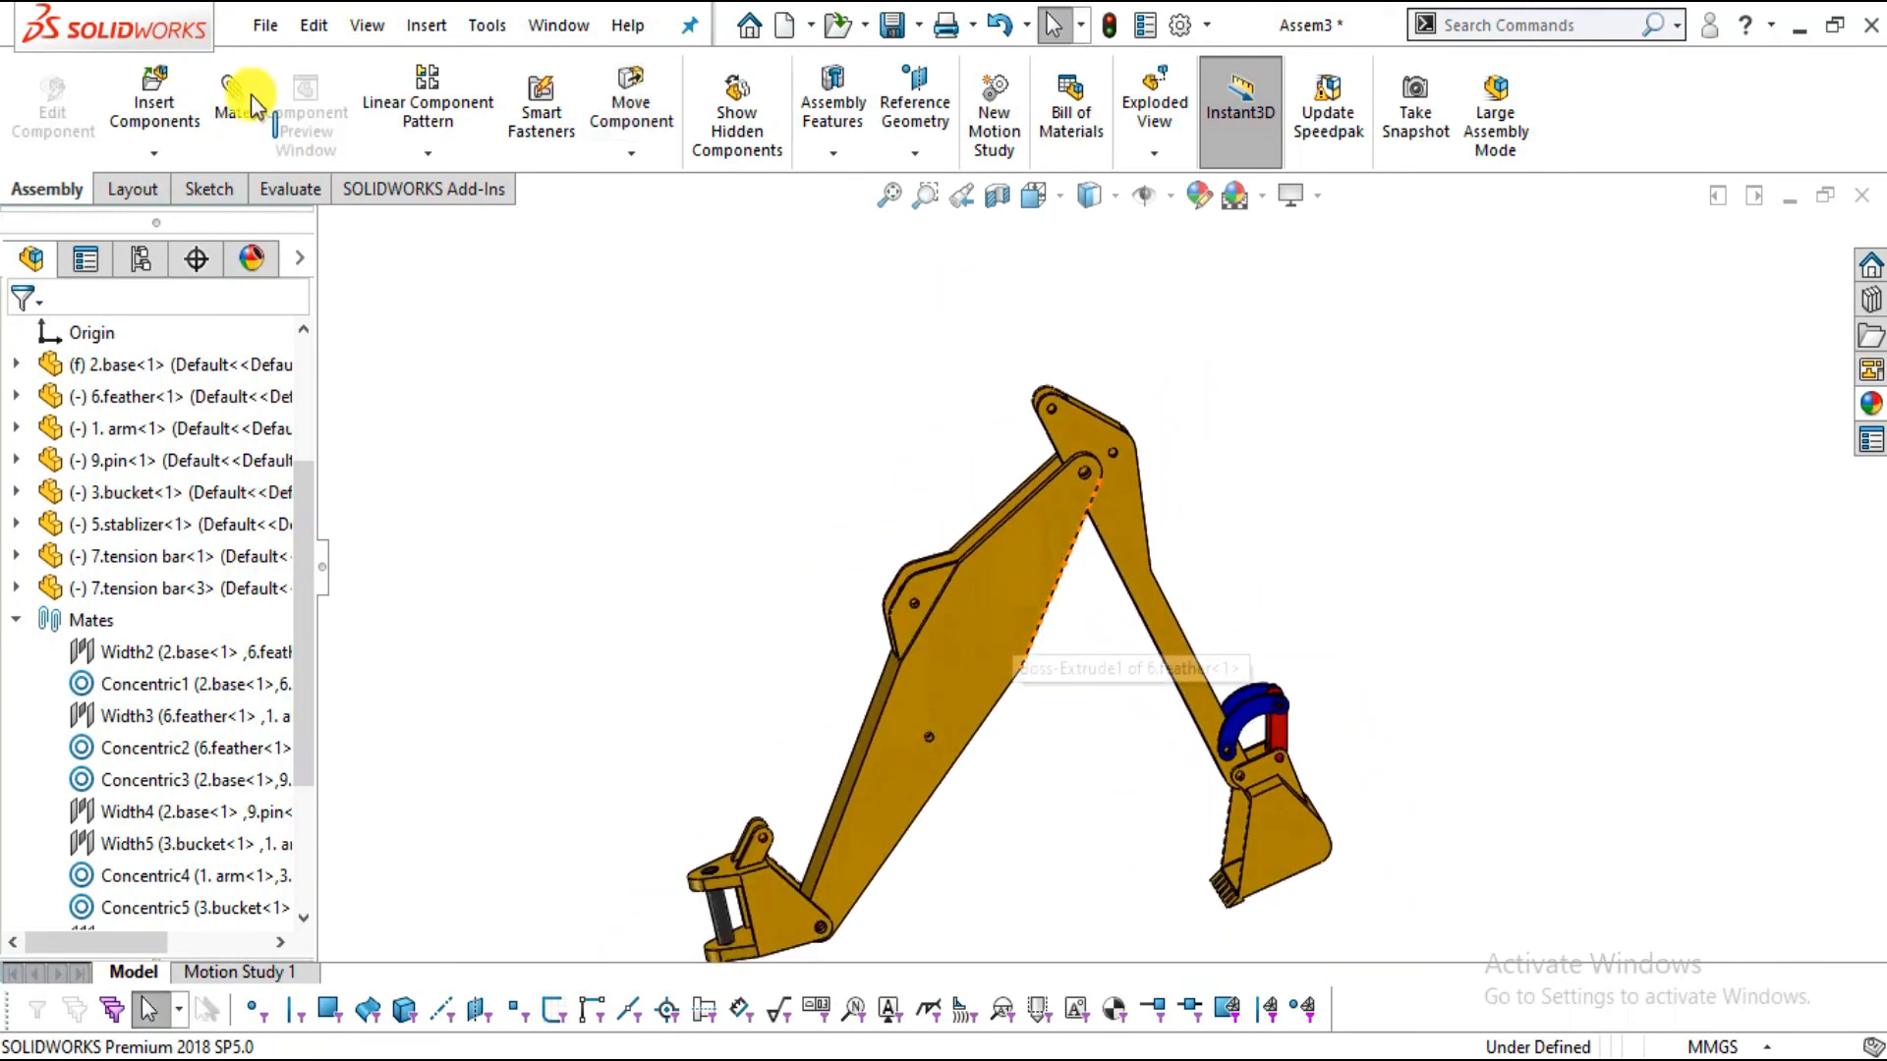
click(163, 91)
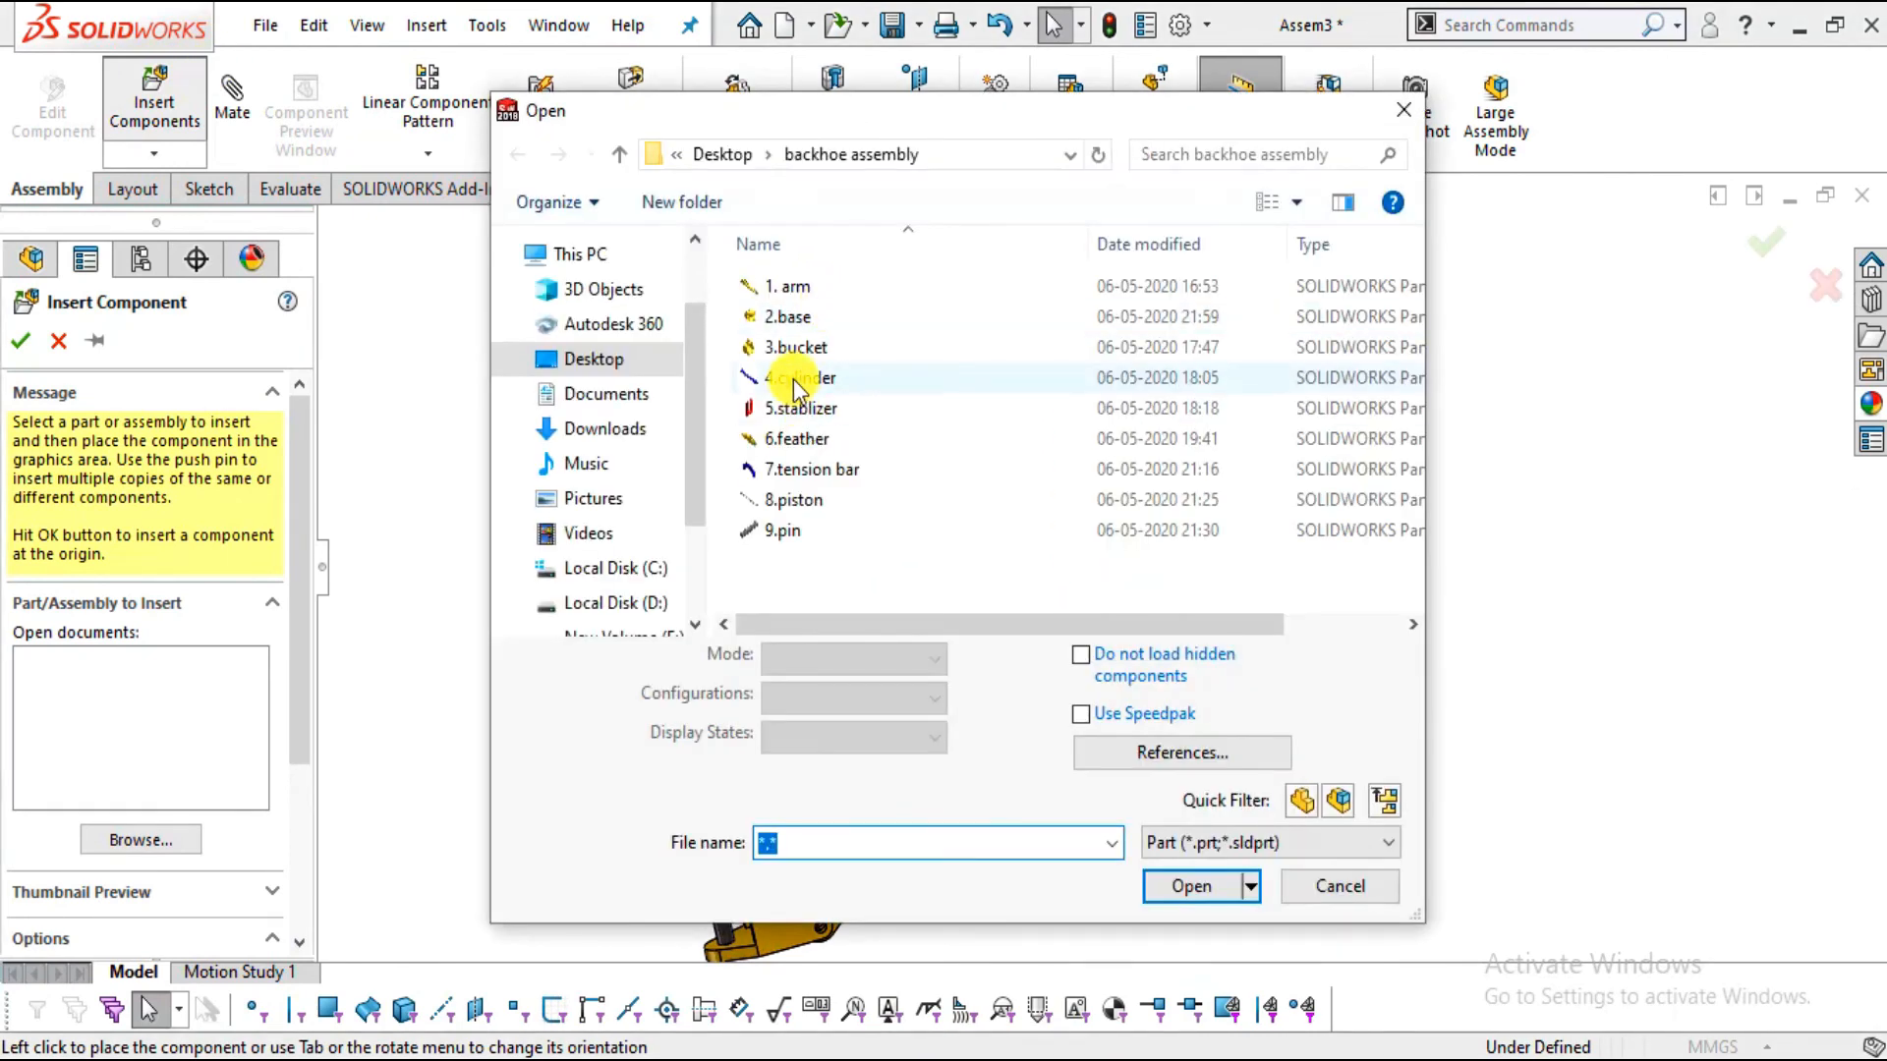
double_click(793, 379)
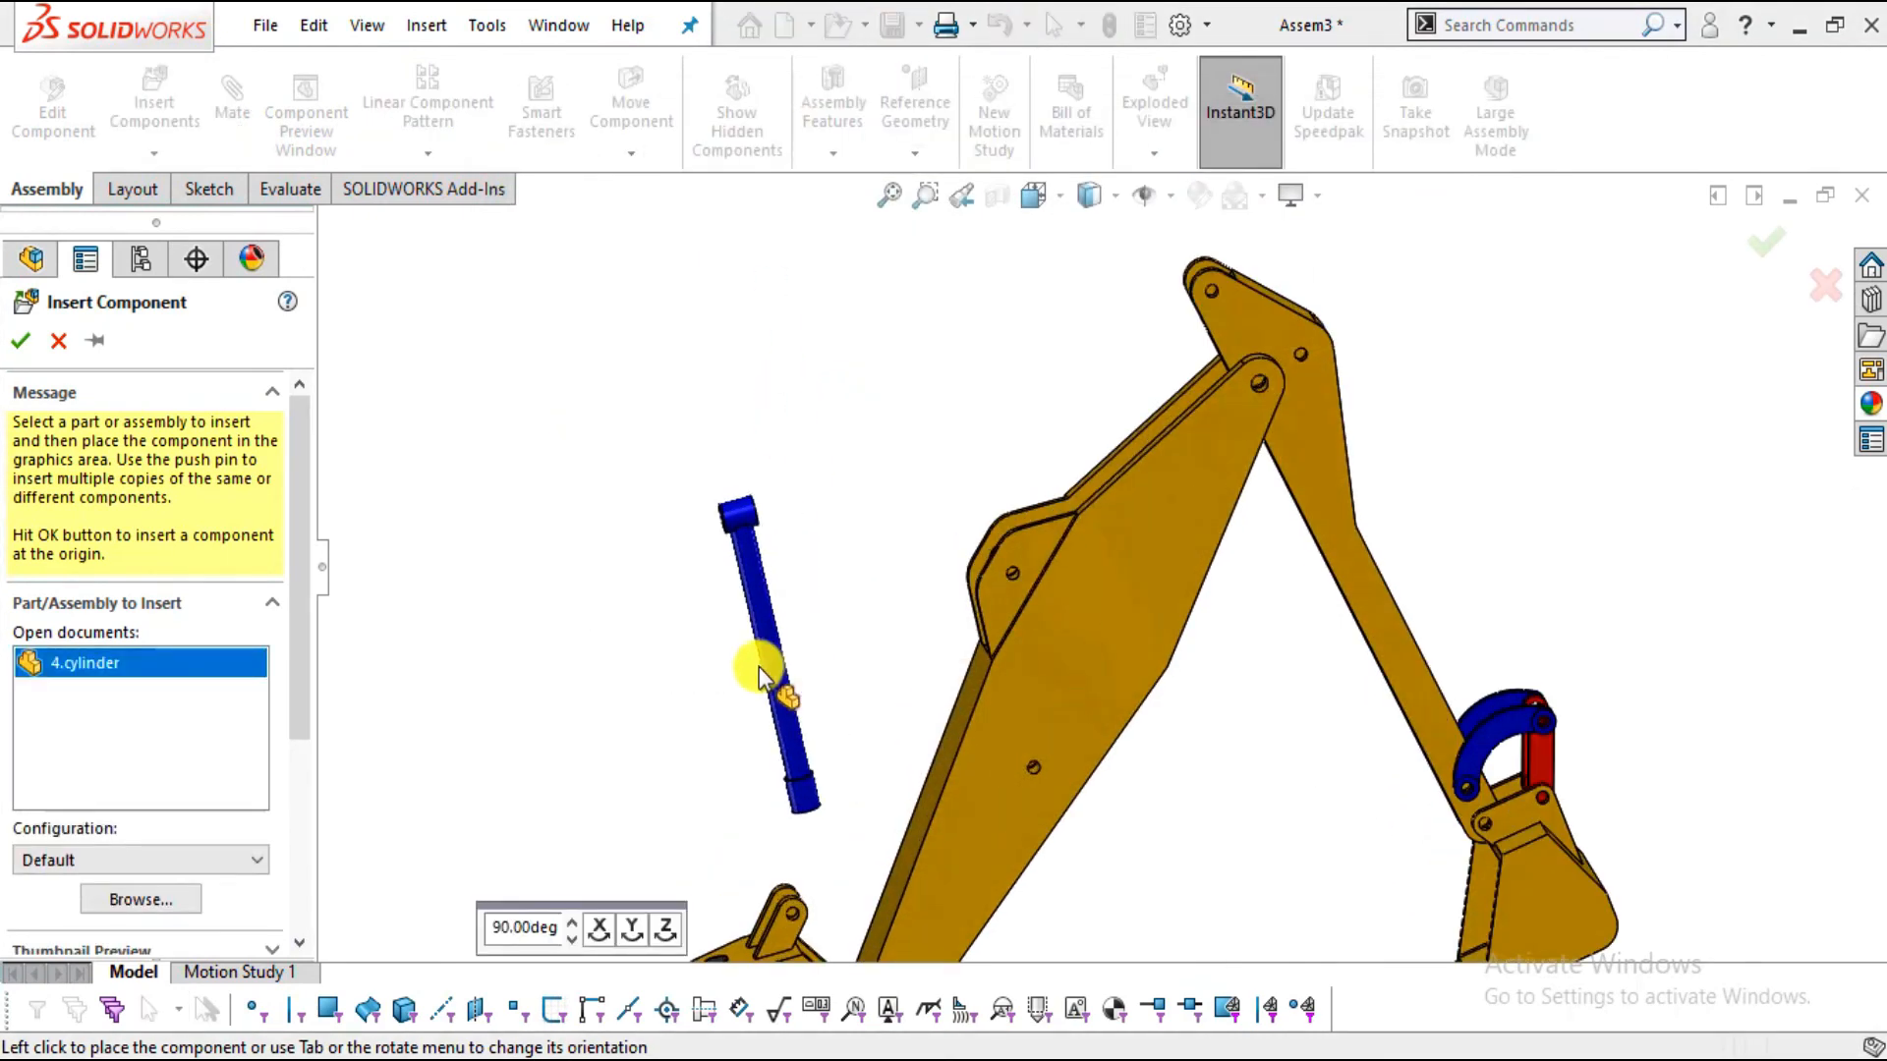
scroll(786, 668, up, 4)
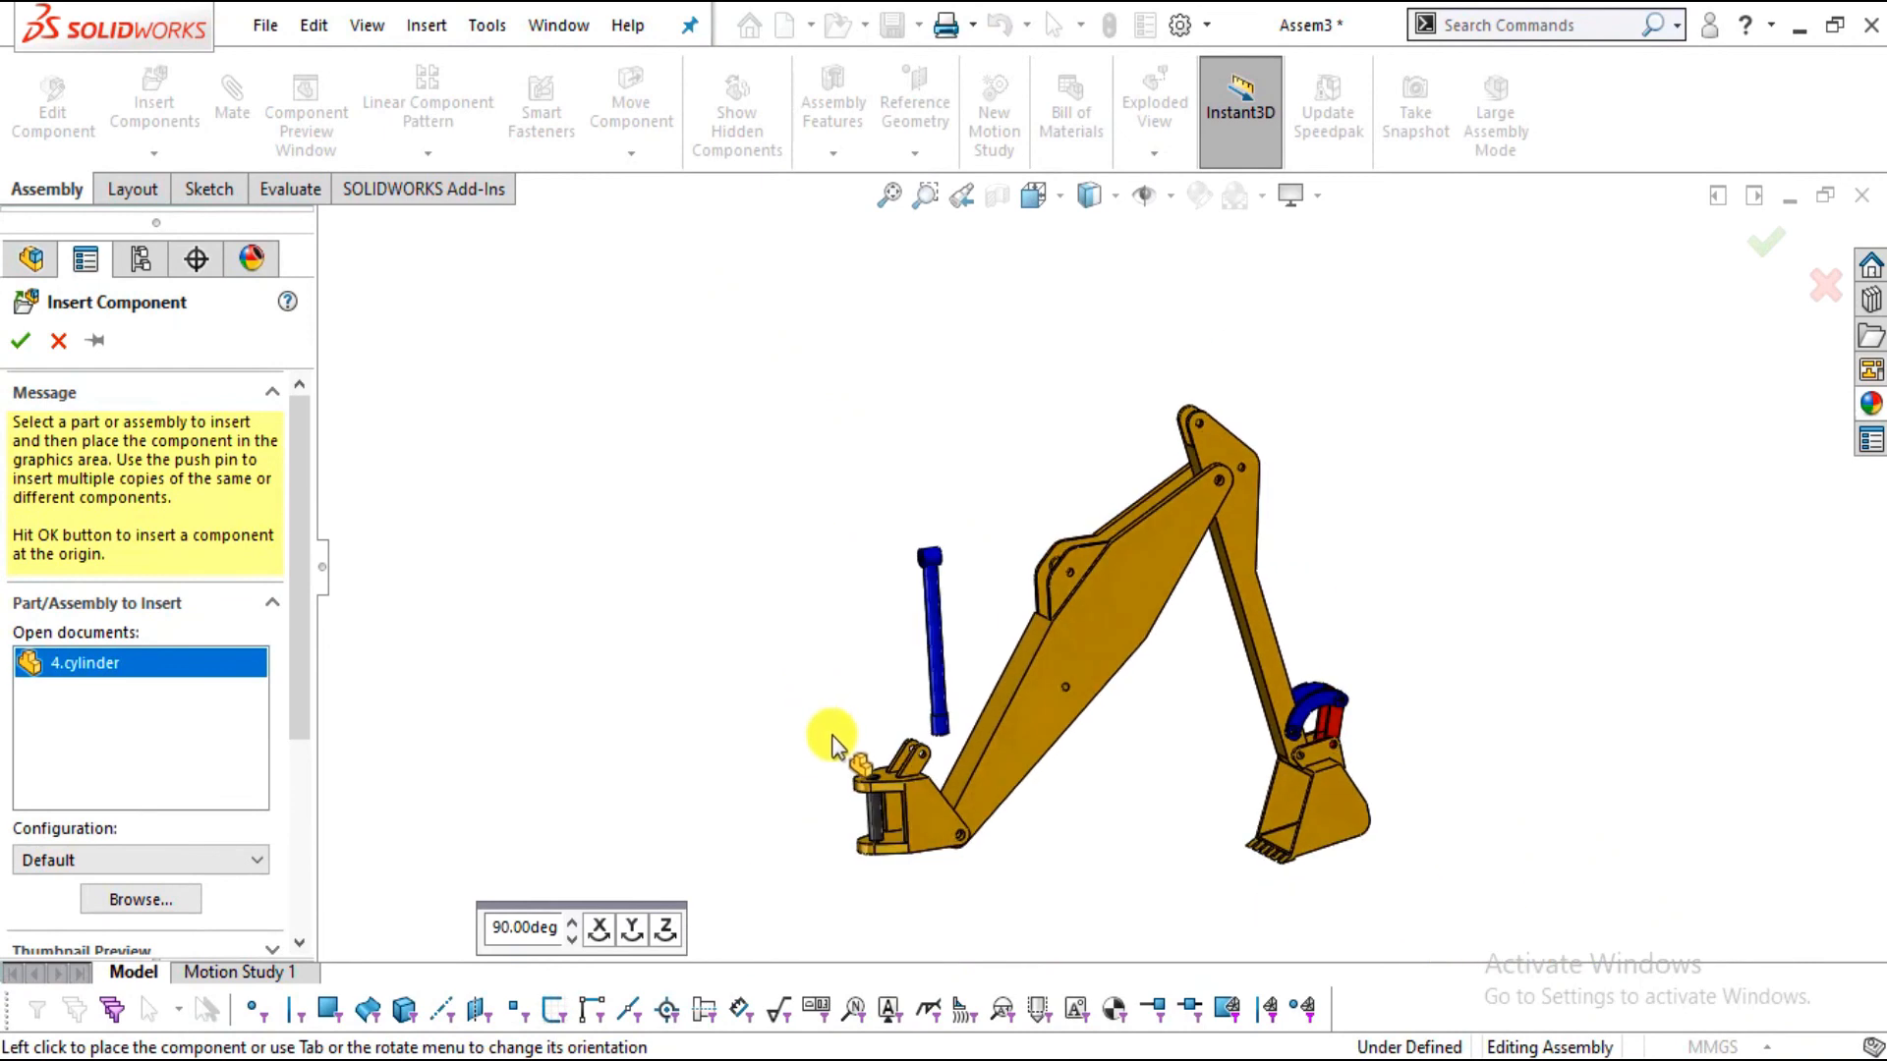
scroll(776, 717, down, 2)
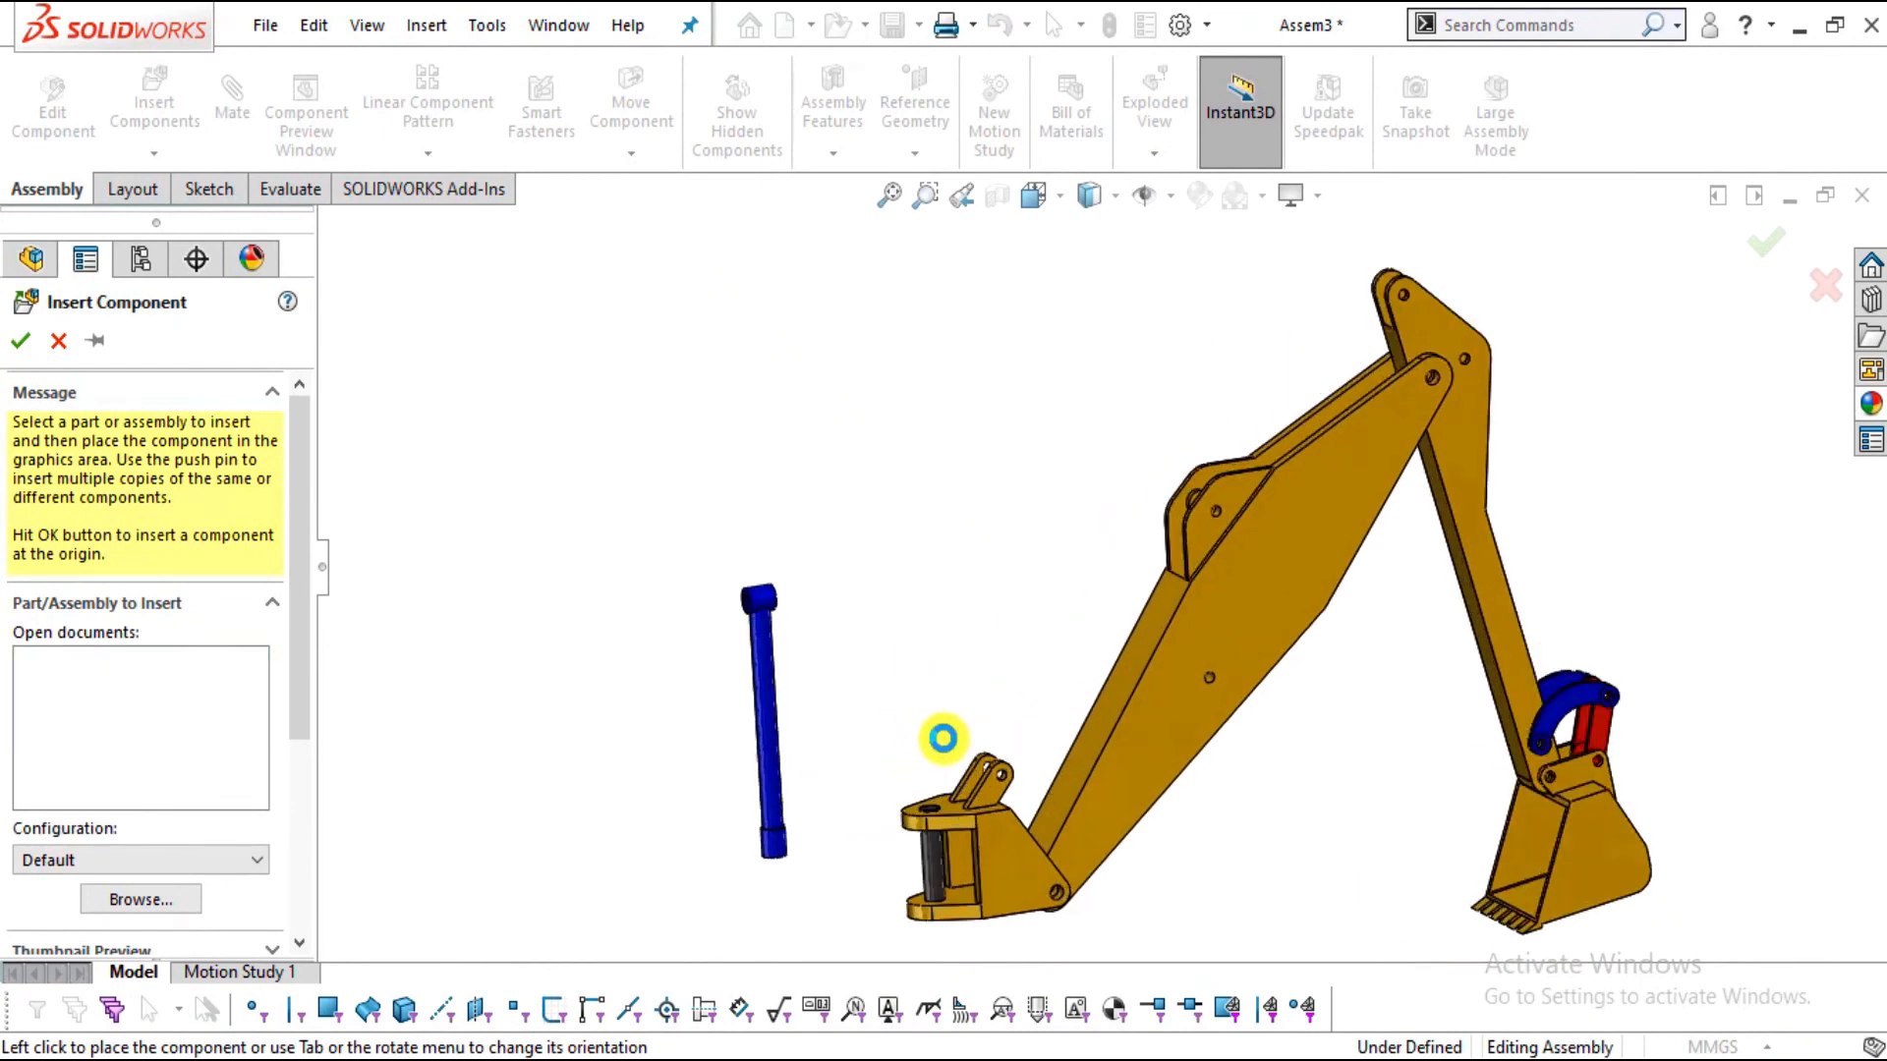
click(936, 739)
scroll(772, 641, down, 5)
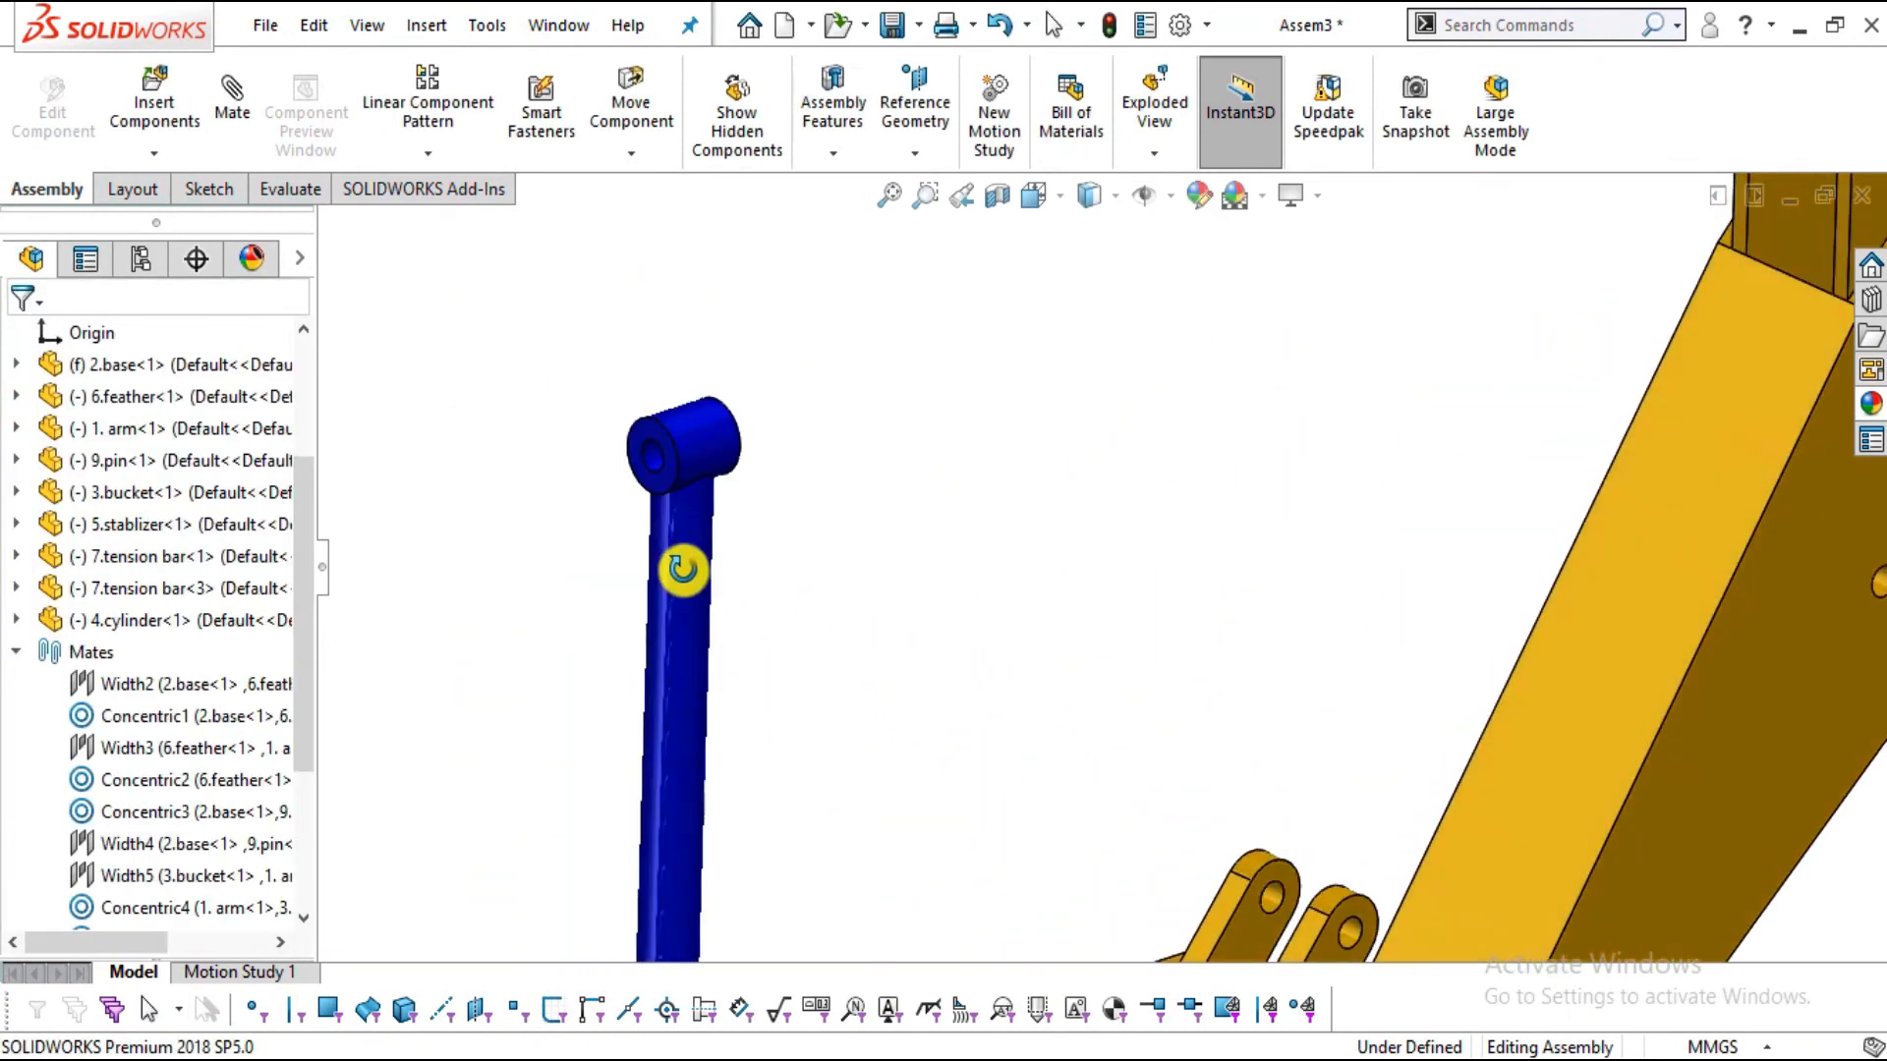
Add a Concentric mate between the cylinder's end hole and the hole in the base's upper lugs
middle_drag(680, 566, 747, 505)
click(784, 546)
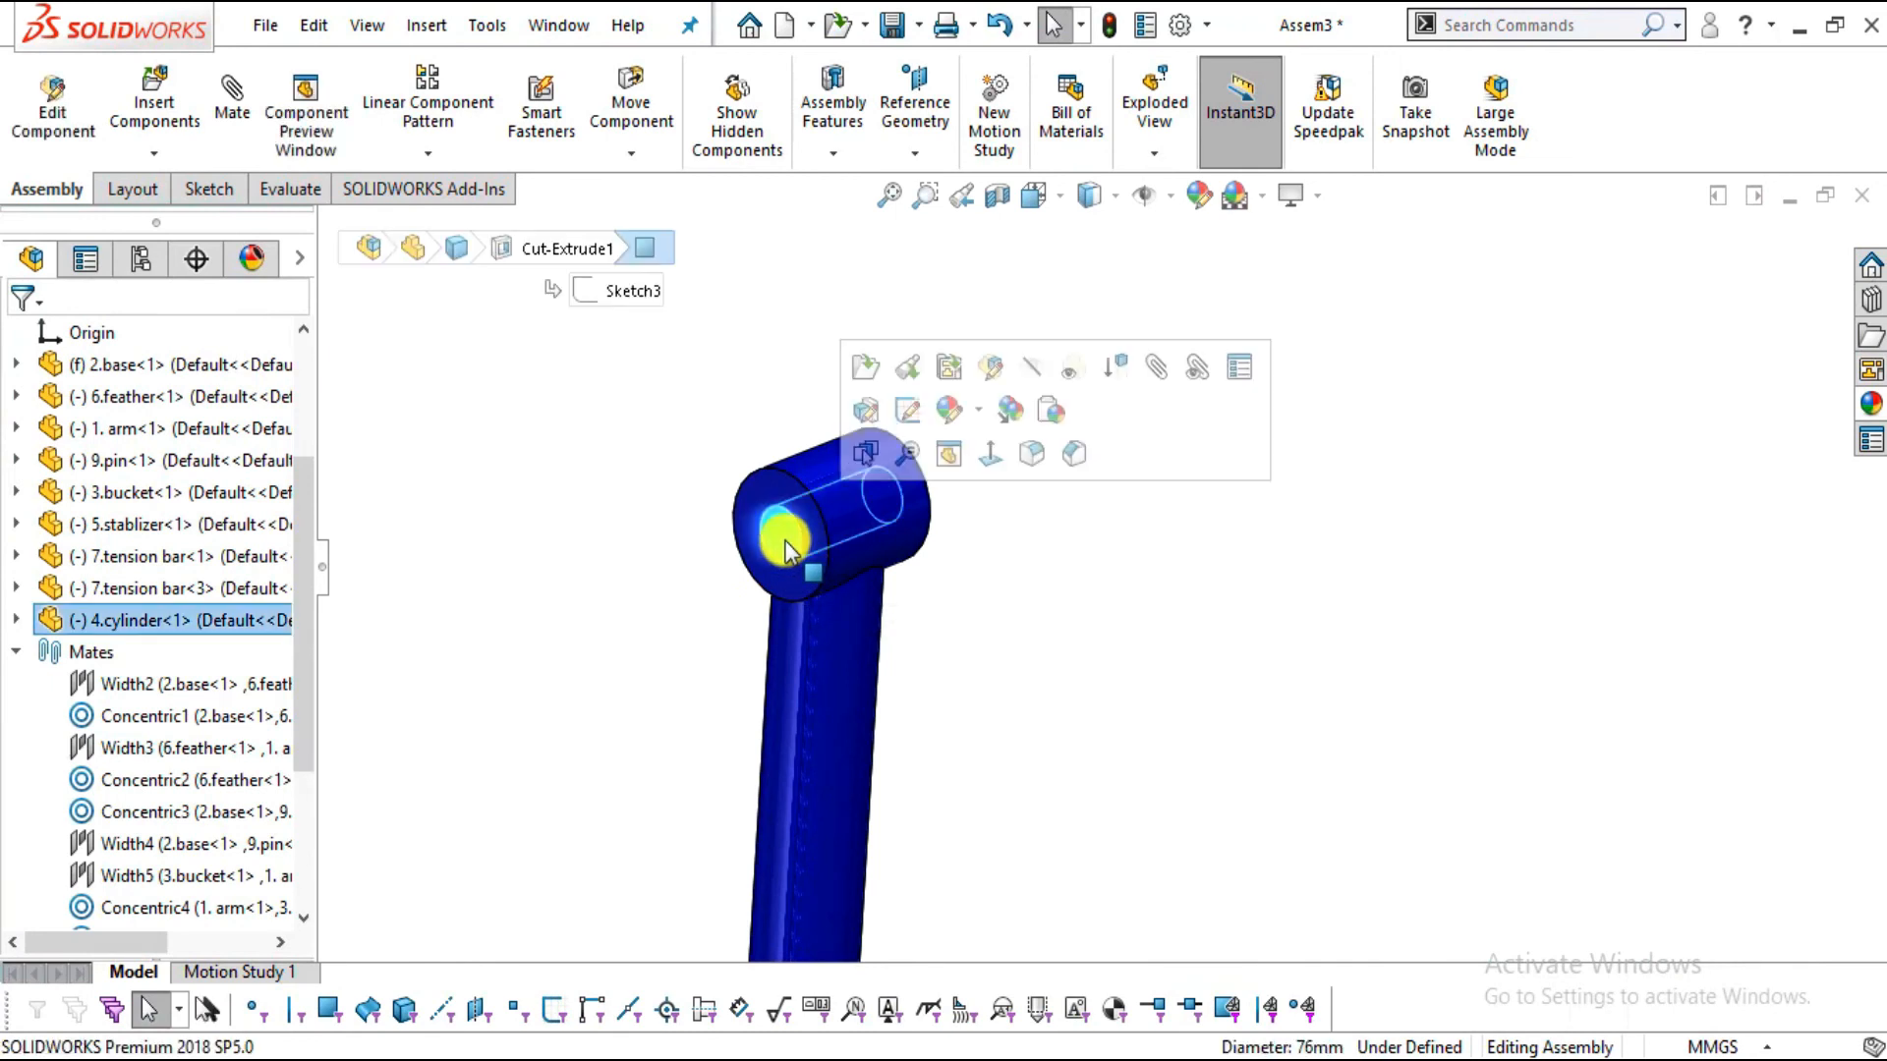
key(m)
scroll(1165, 607, up, 8)
scroll(1340, 758, down, 6)
middle_drag(1340, 758, 1167, 667)
scroll(1167, 666, down, 3)
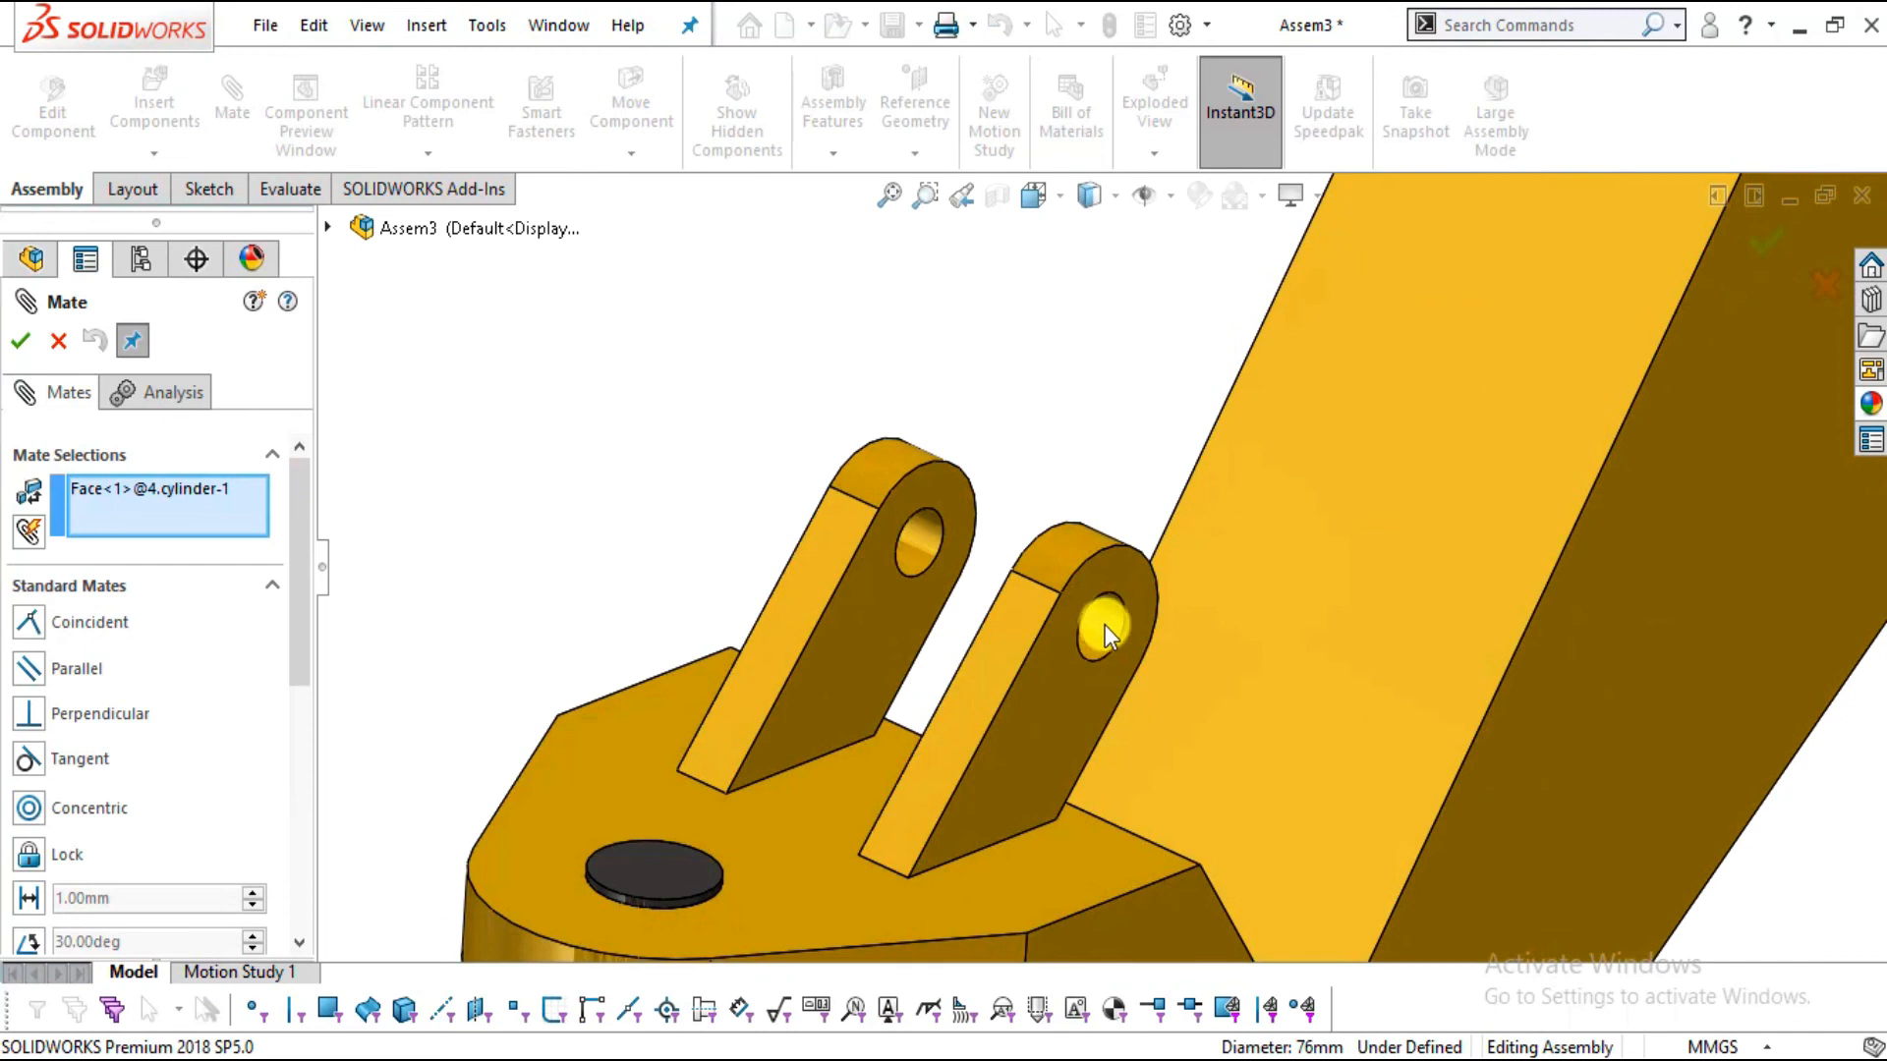
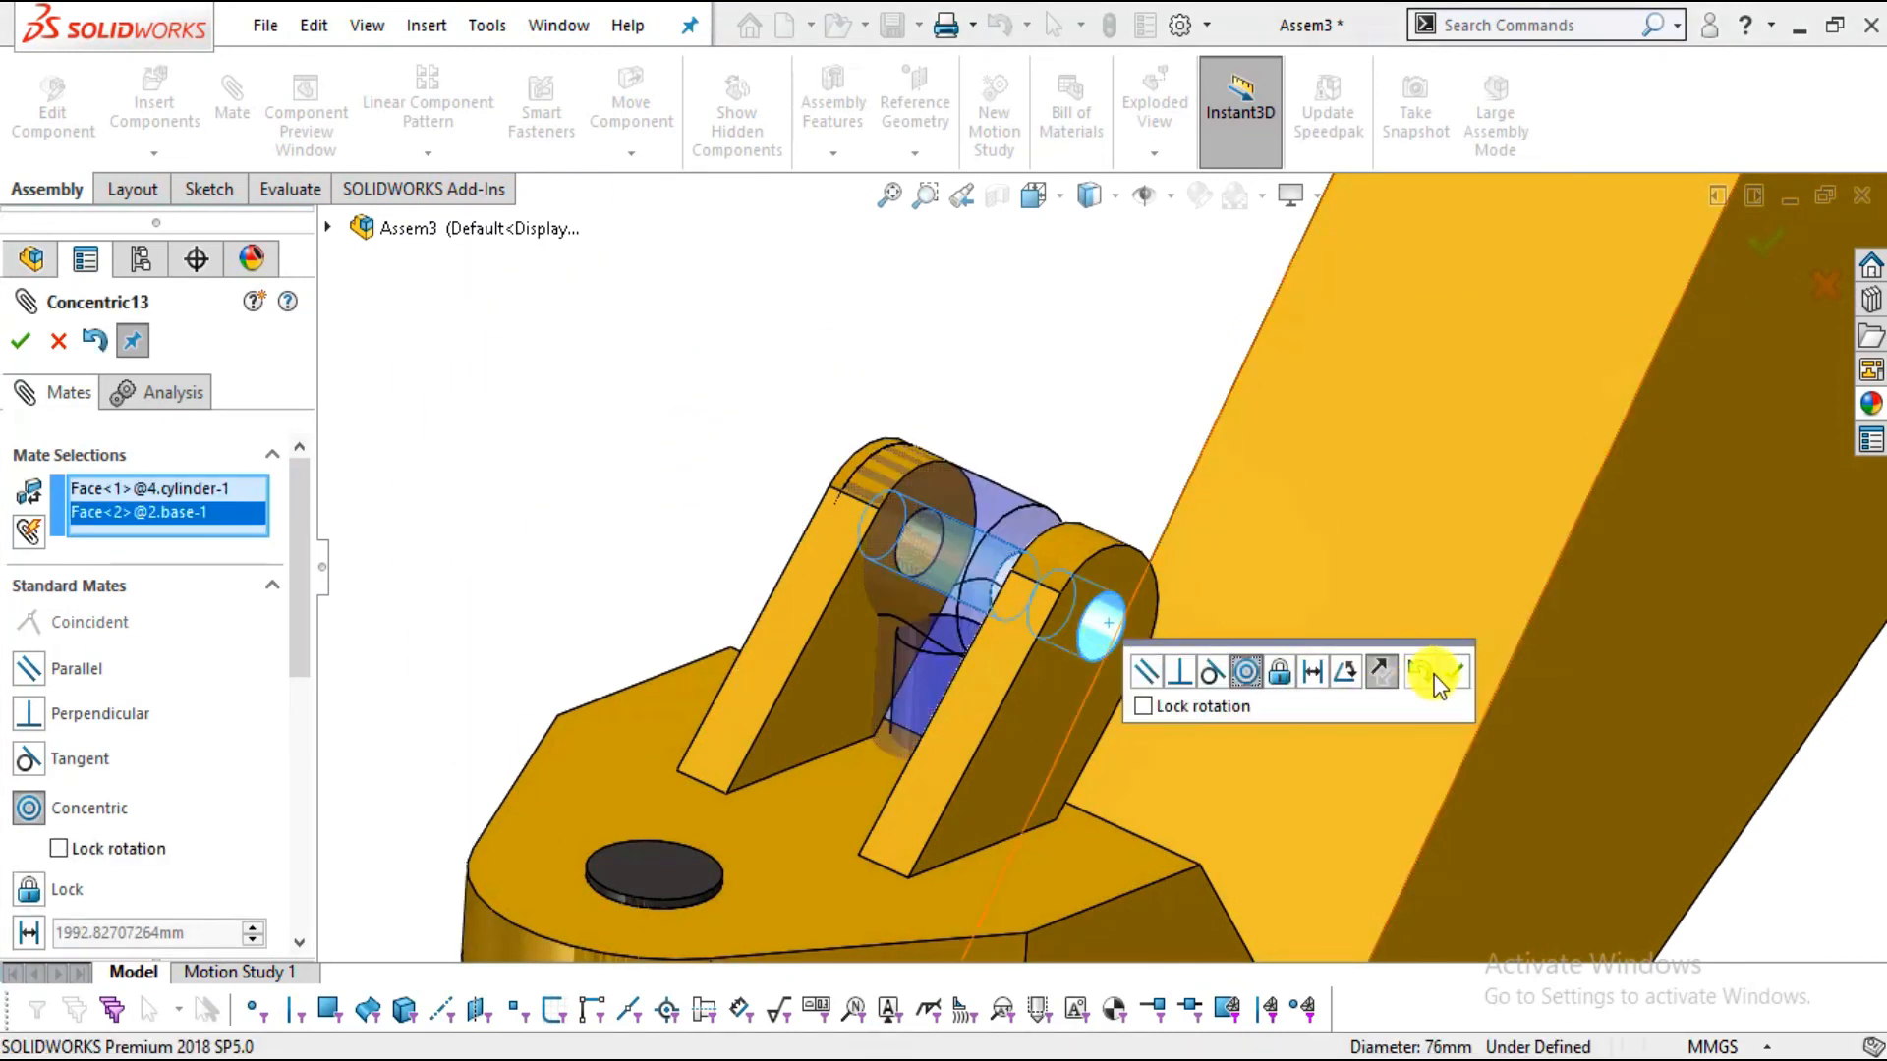
click(1450, 670)
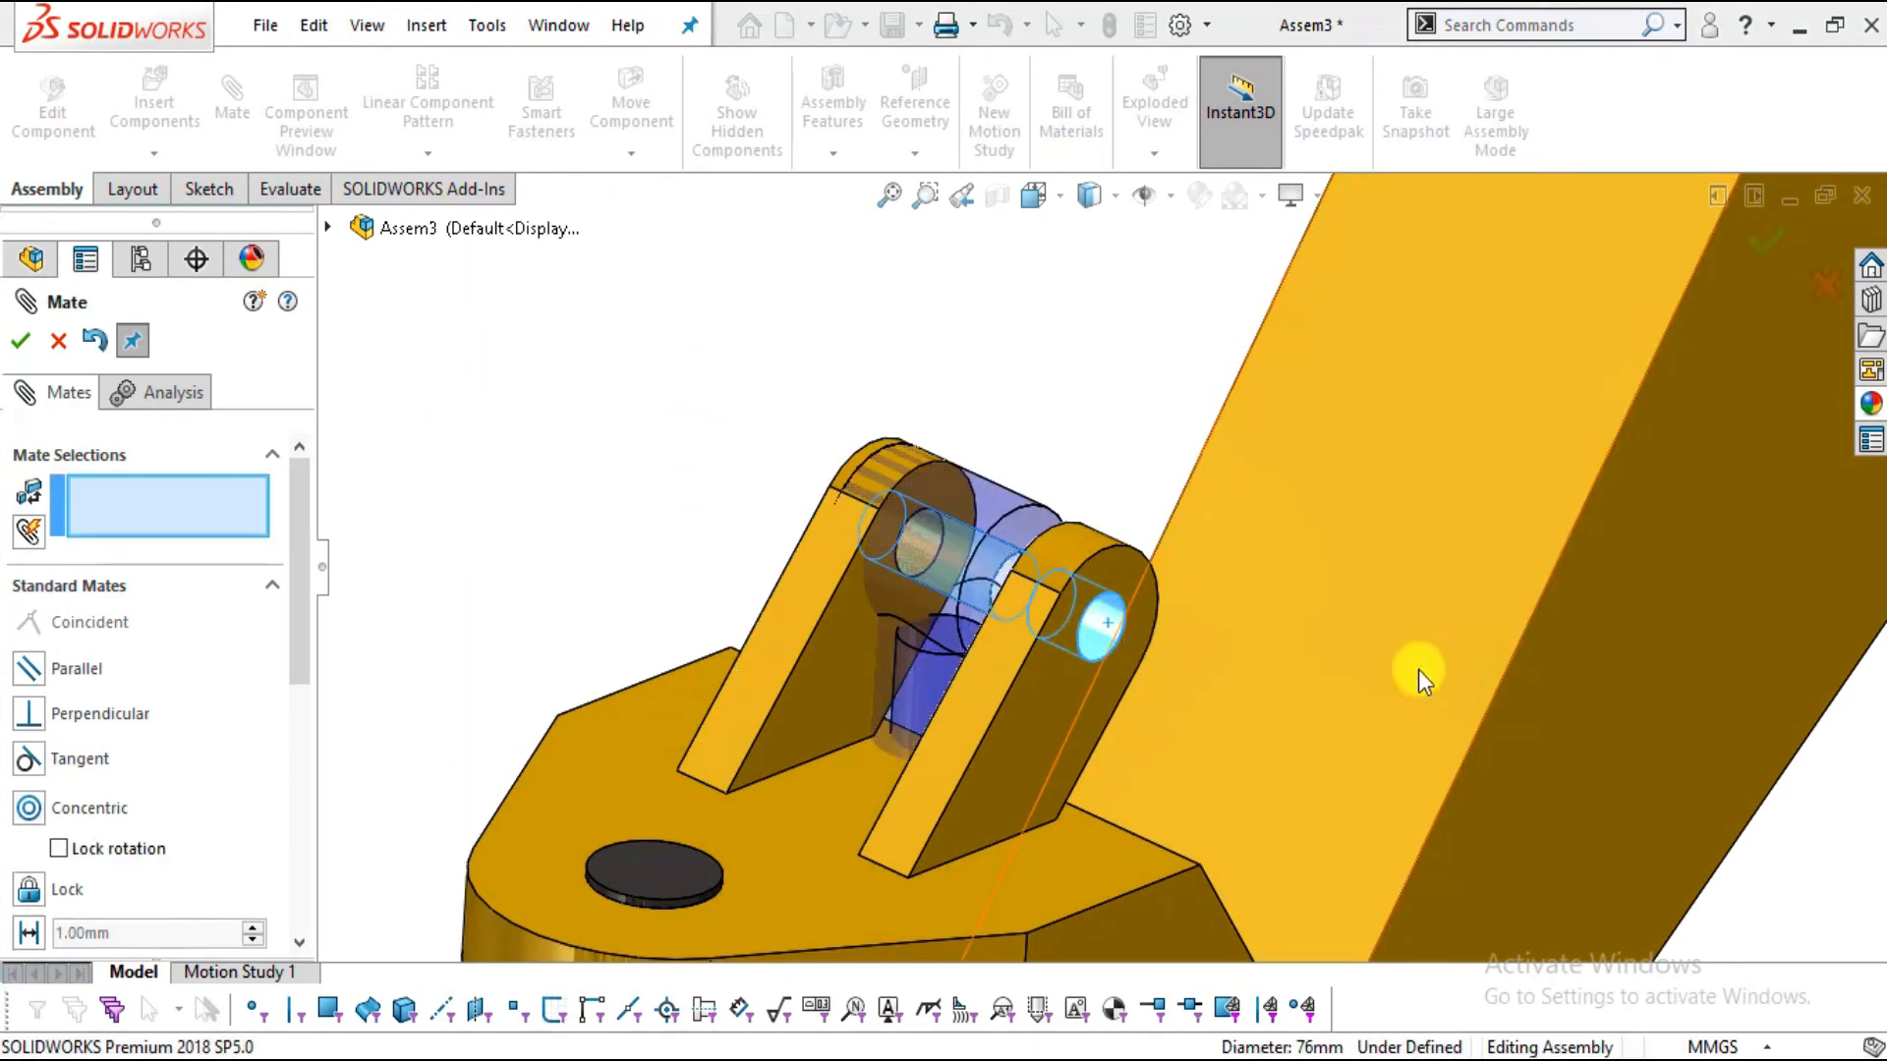
Add a Coincident mate between the cylinder's end-boss face and the base lug's inner face, and finish mating
middle_drag(1118, 635, 983, 563)
click(991, 556)
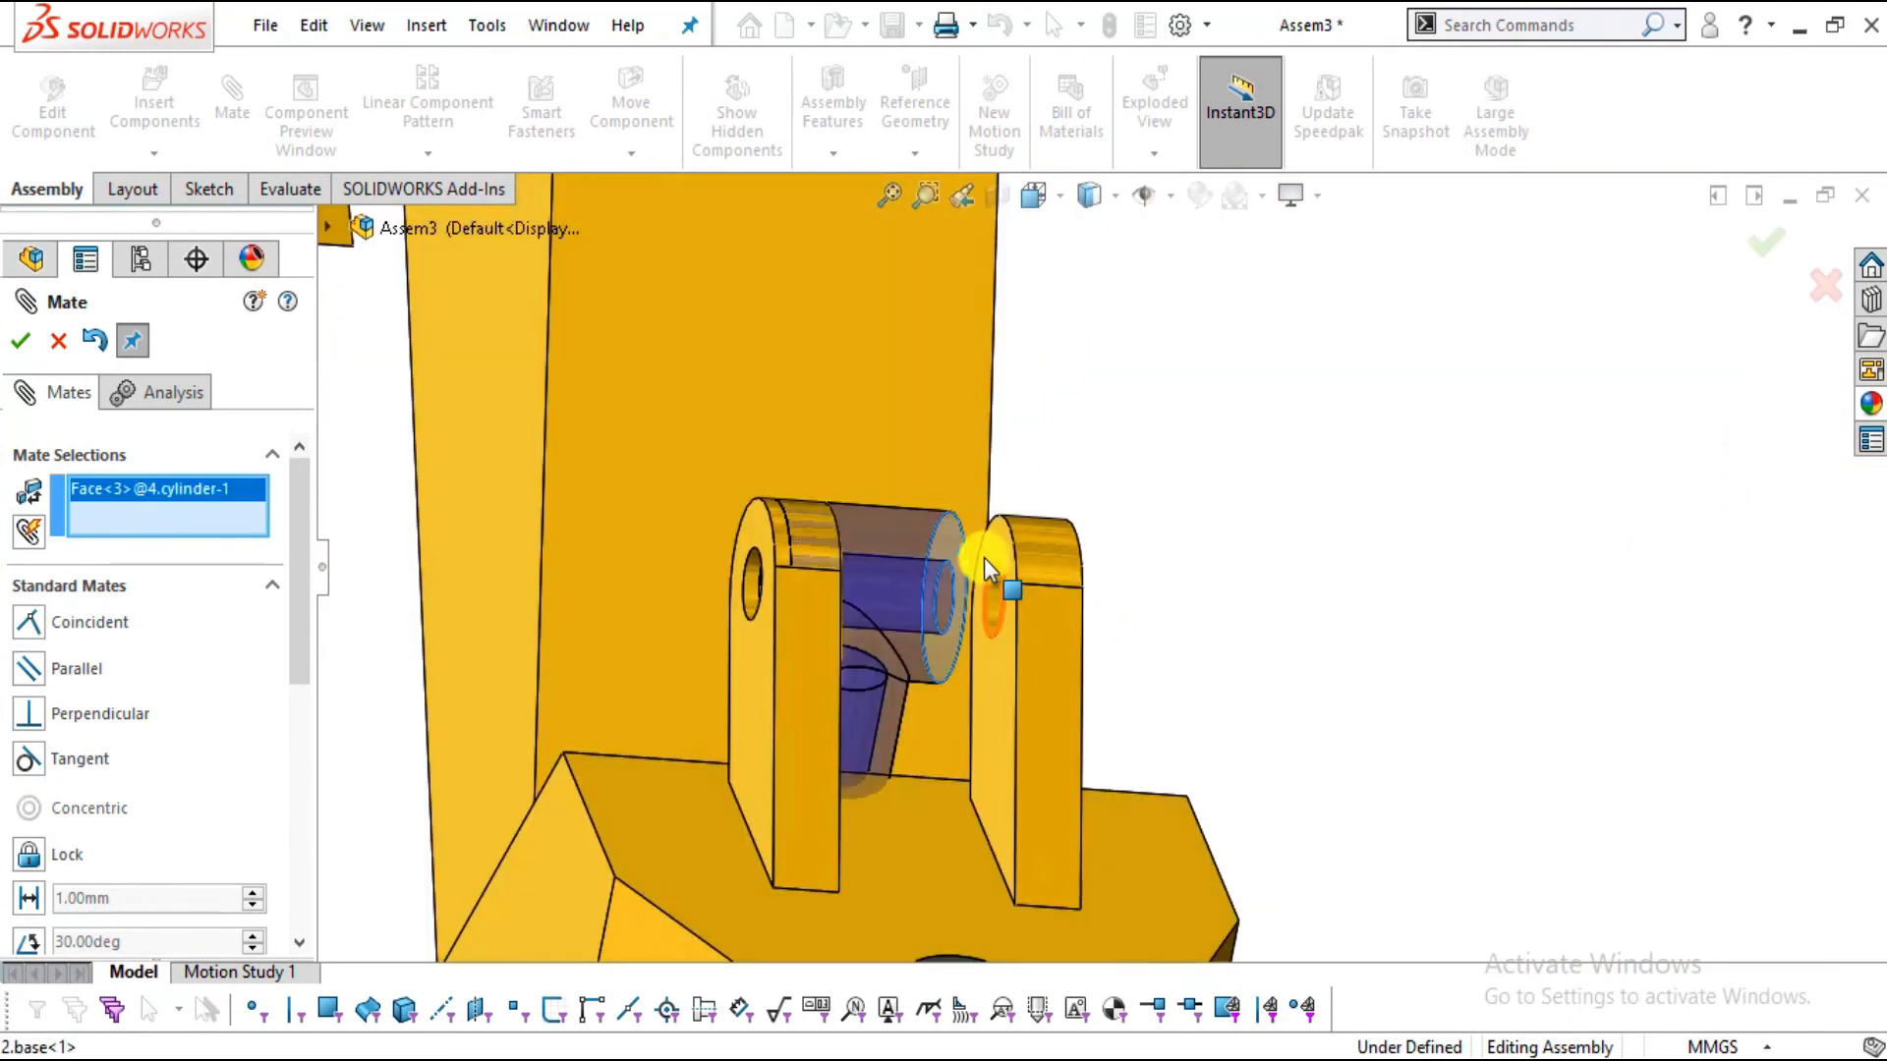
click(997, 541)
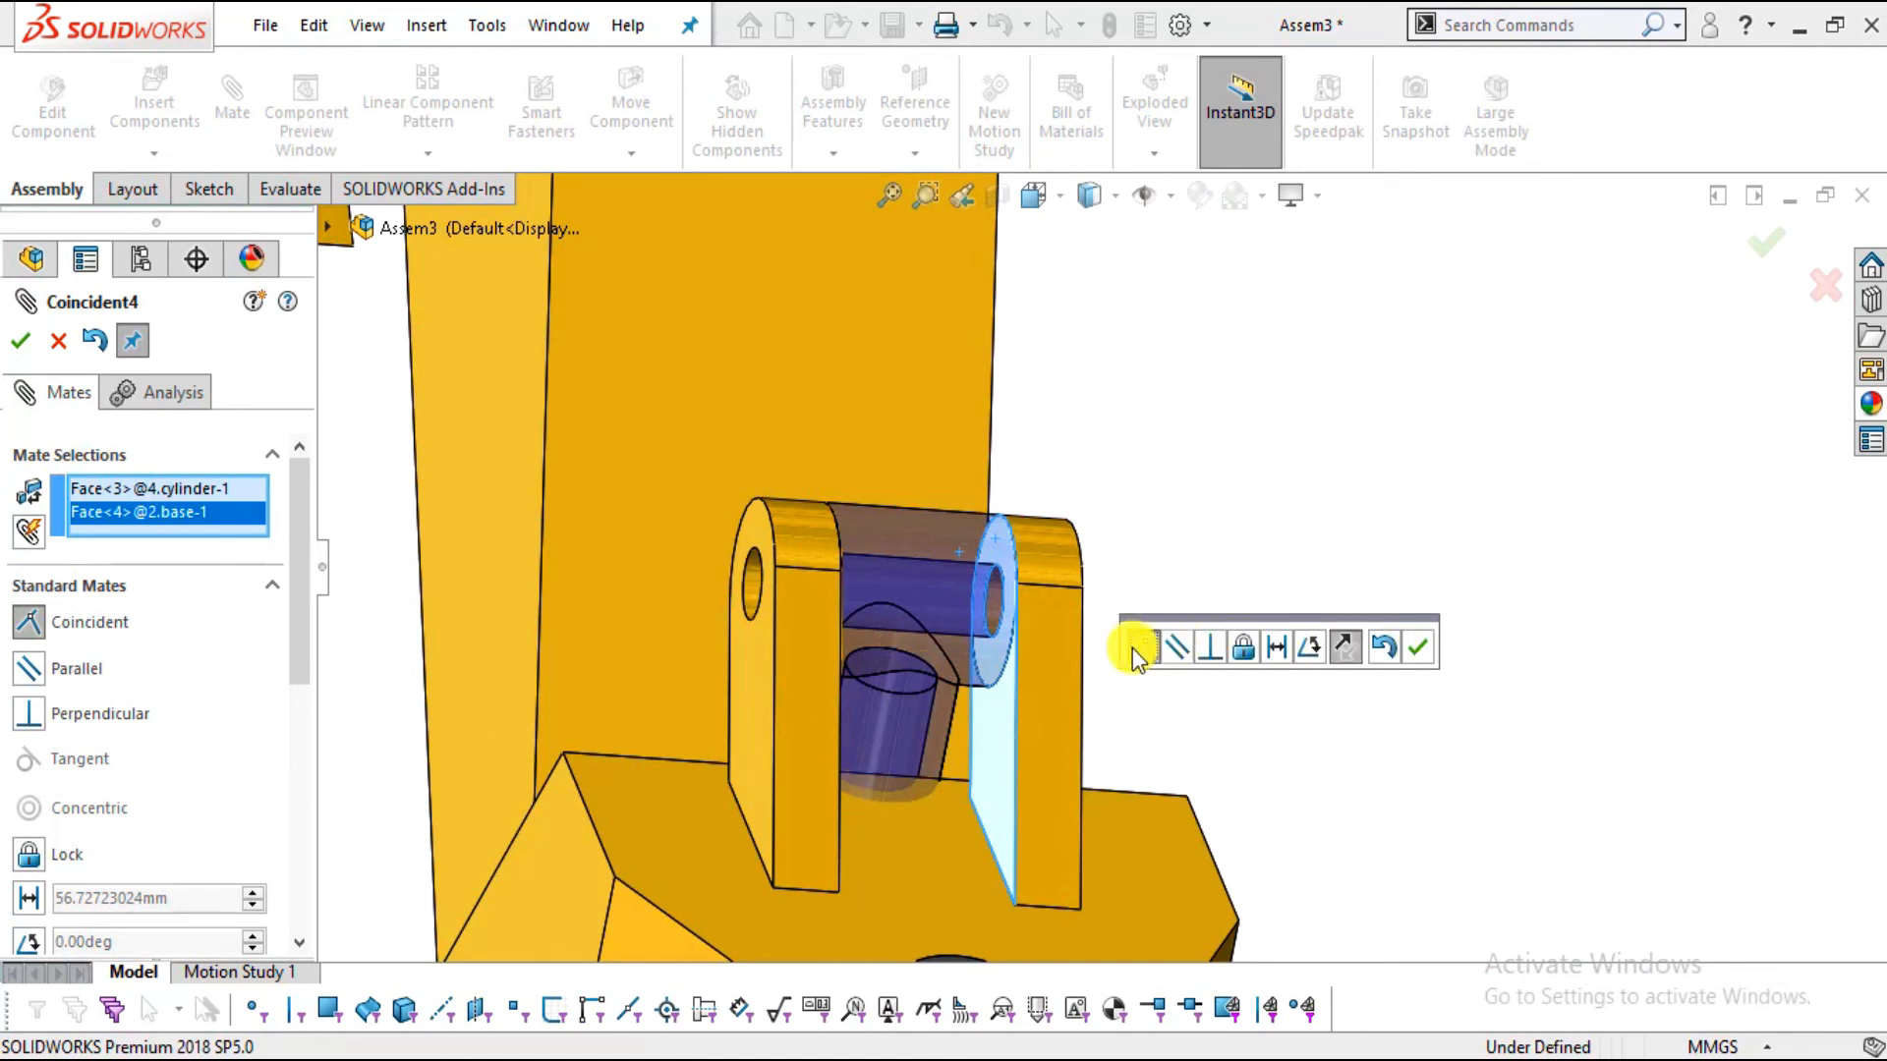
click(1421, 646)
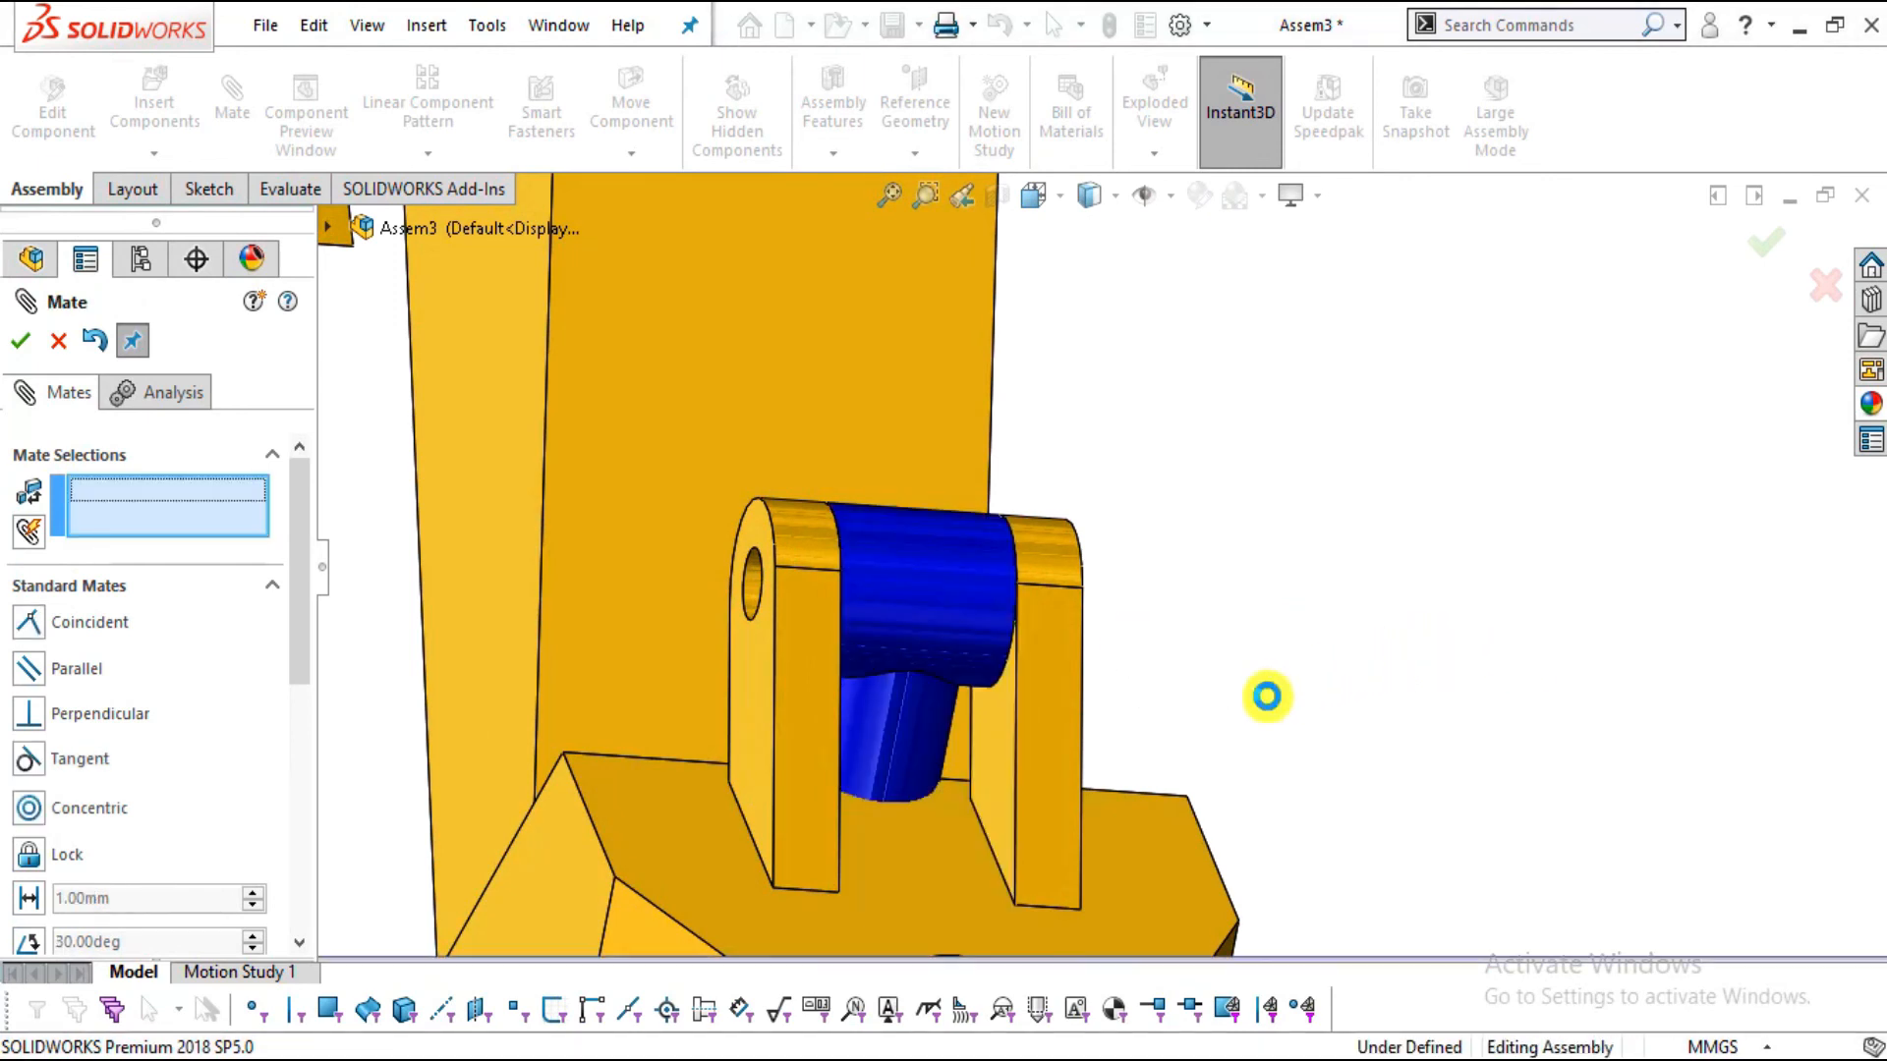
scroll(1228, 718, down, 5)
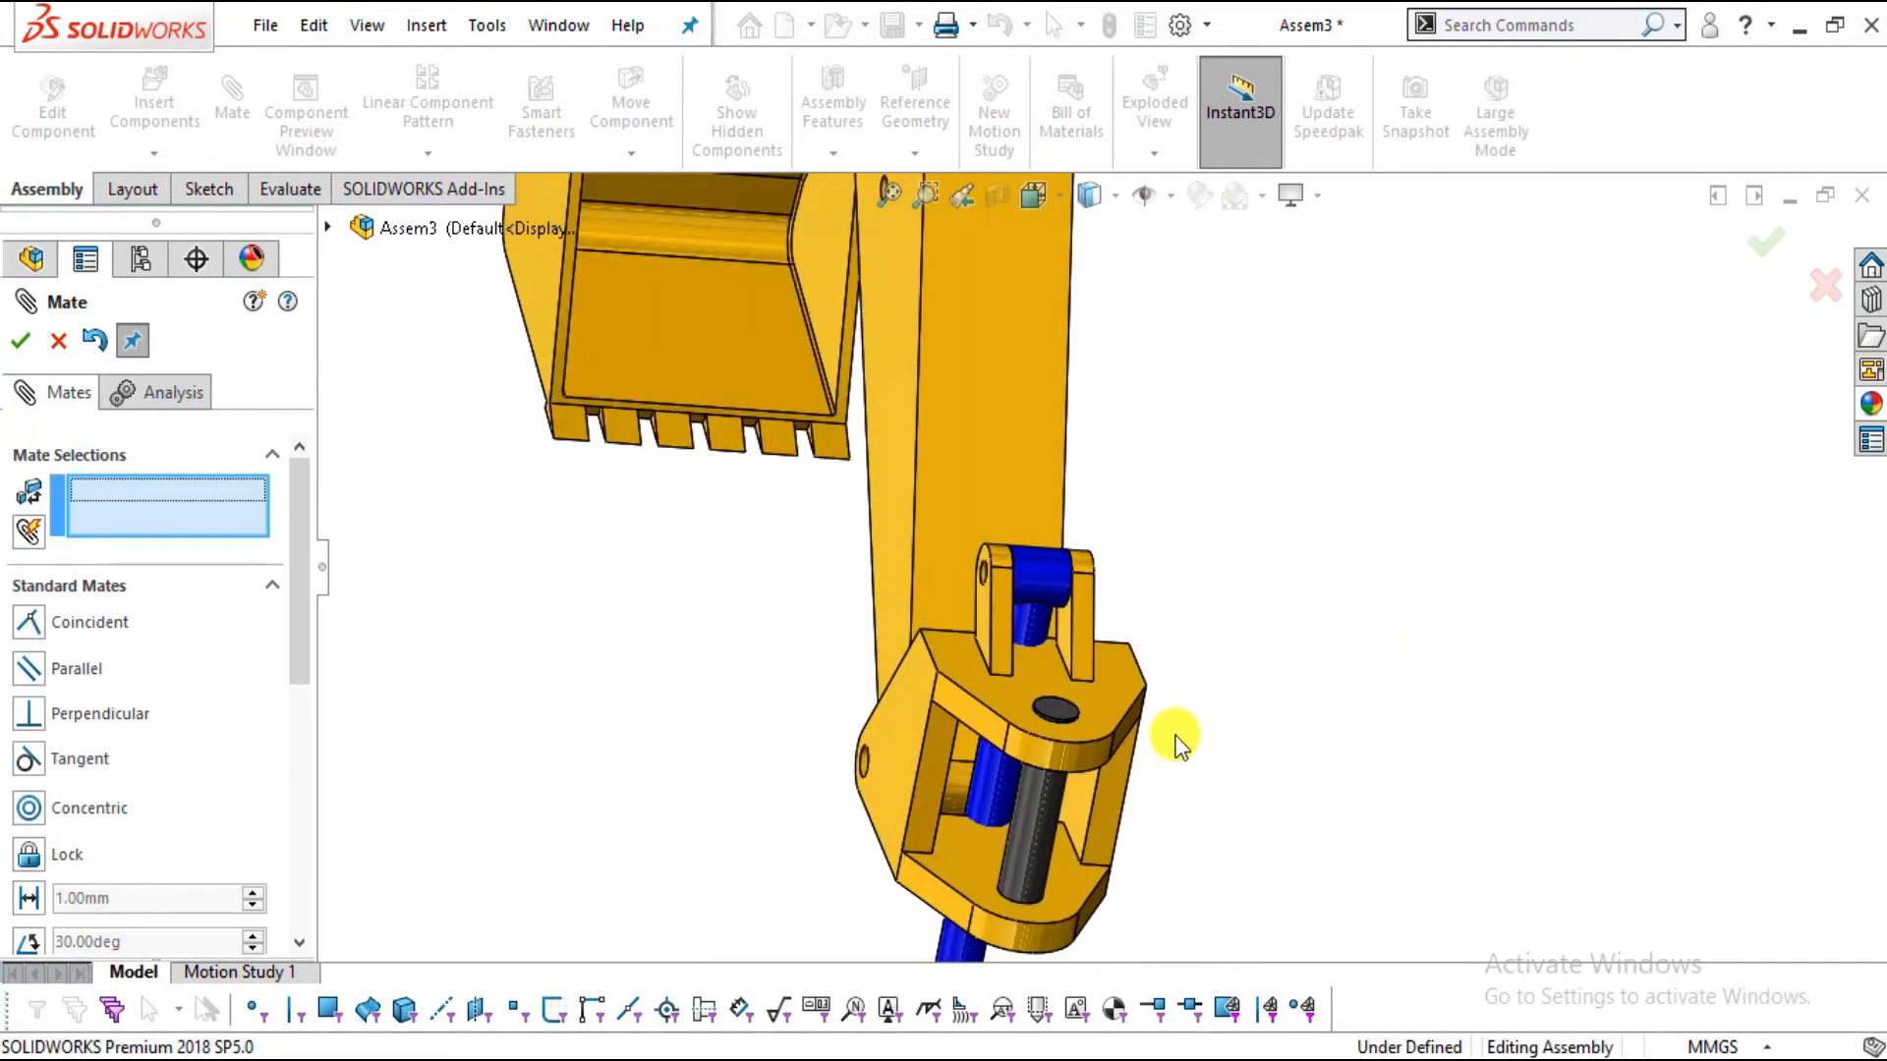
click(56, 343)
Swing the cylinder about its base lugs so that it points upward beside the feather
mouse_move(1137, 568)
middle_down()
mouse_move(1170, 707)
mouse_move(1010, 528)
mouse_move(999, 598)
middle_up()
scroll(998, 598, up, 3)
click(1158, 803)
drag(1306, 553, 1228, 303)
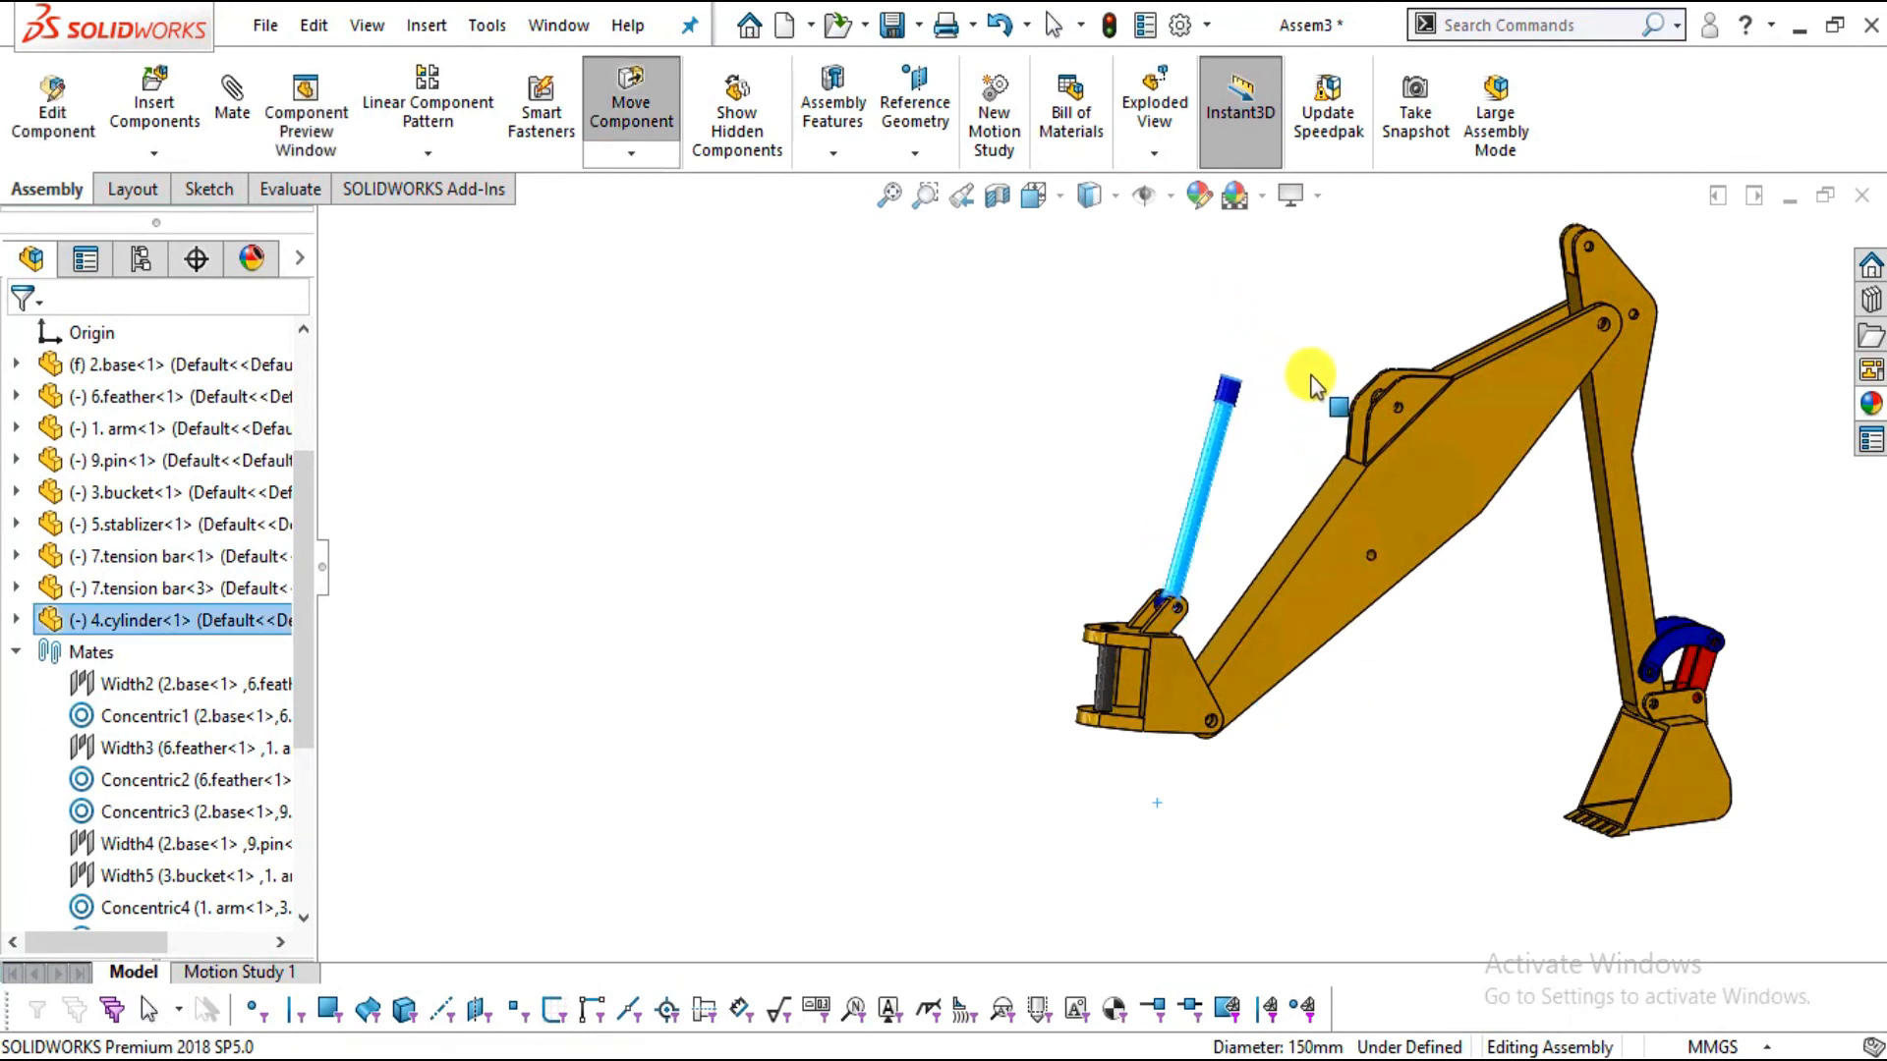
scroll(1287, 403, down, 2)
middle_drag(1240, 416, 1197, 391)
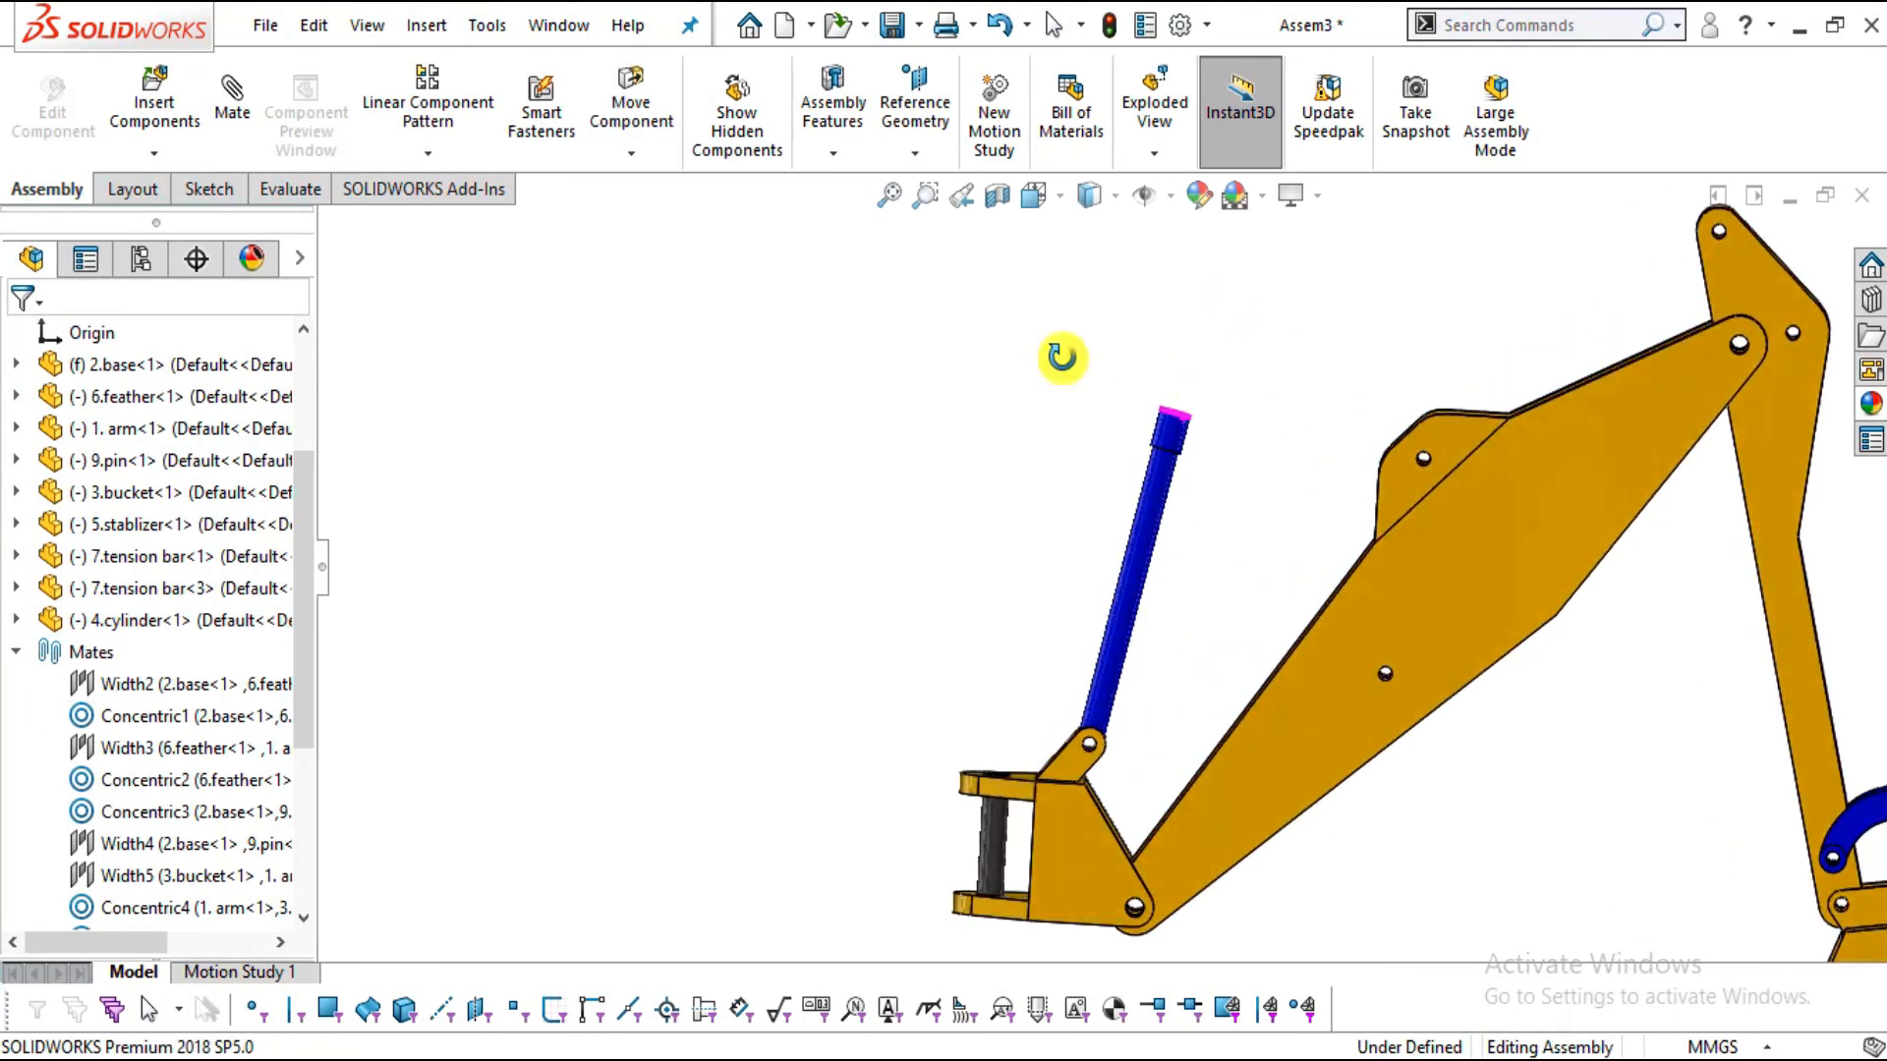
Insert the 8.piston part from the backhoe assembly folder and place it upright between the cylinder and the feather
click(181, 92)
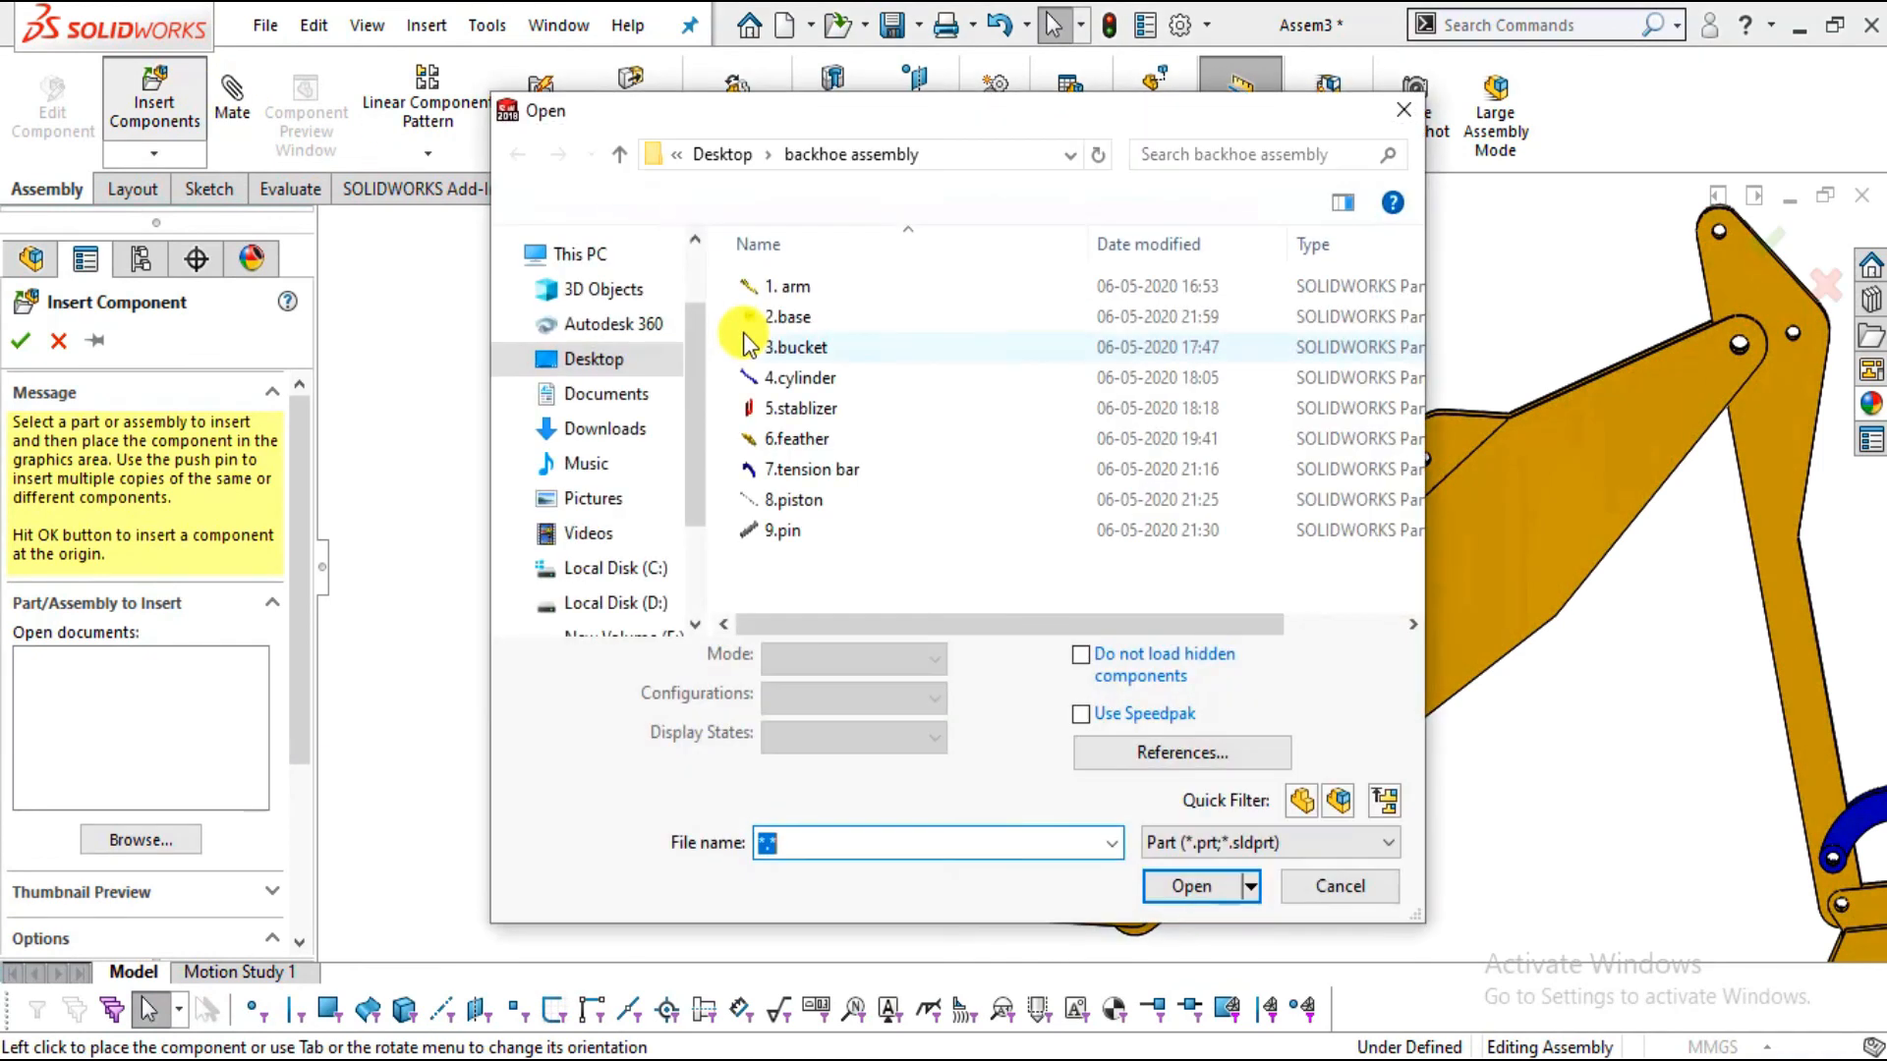
double_click(804, 499)
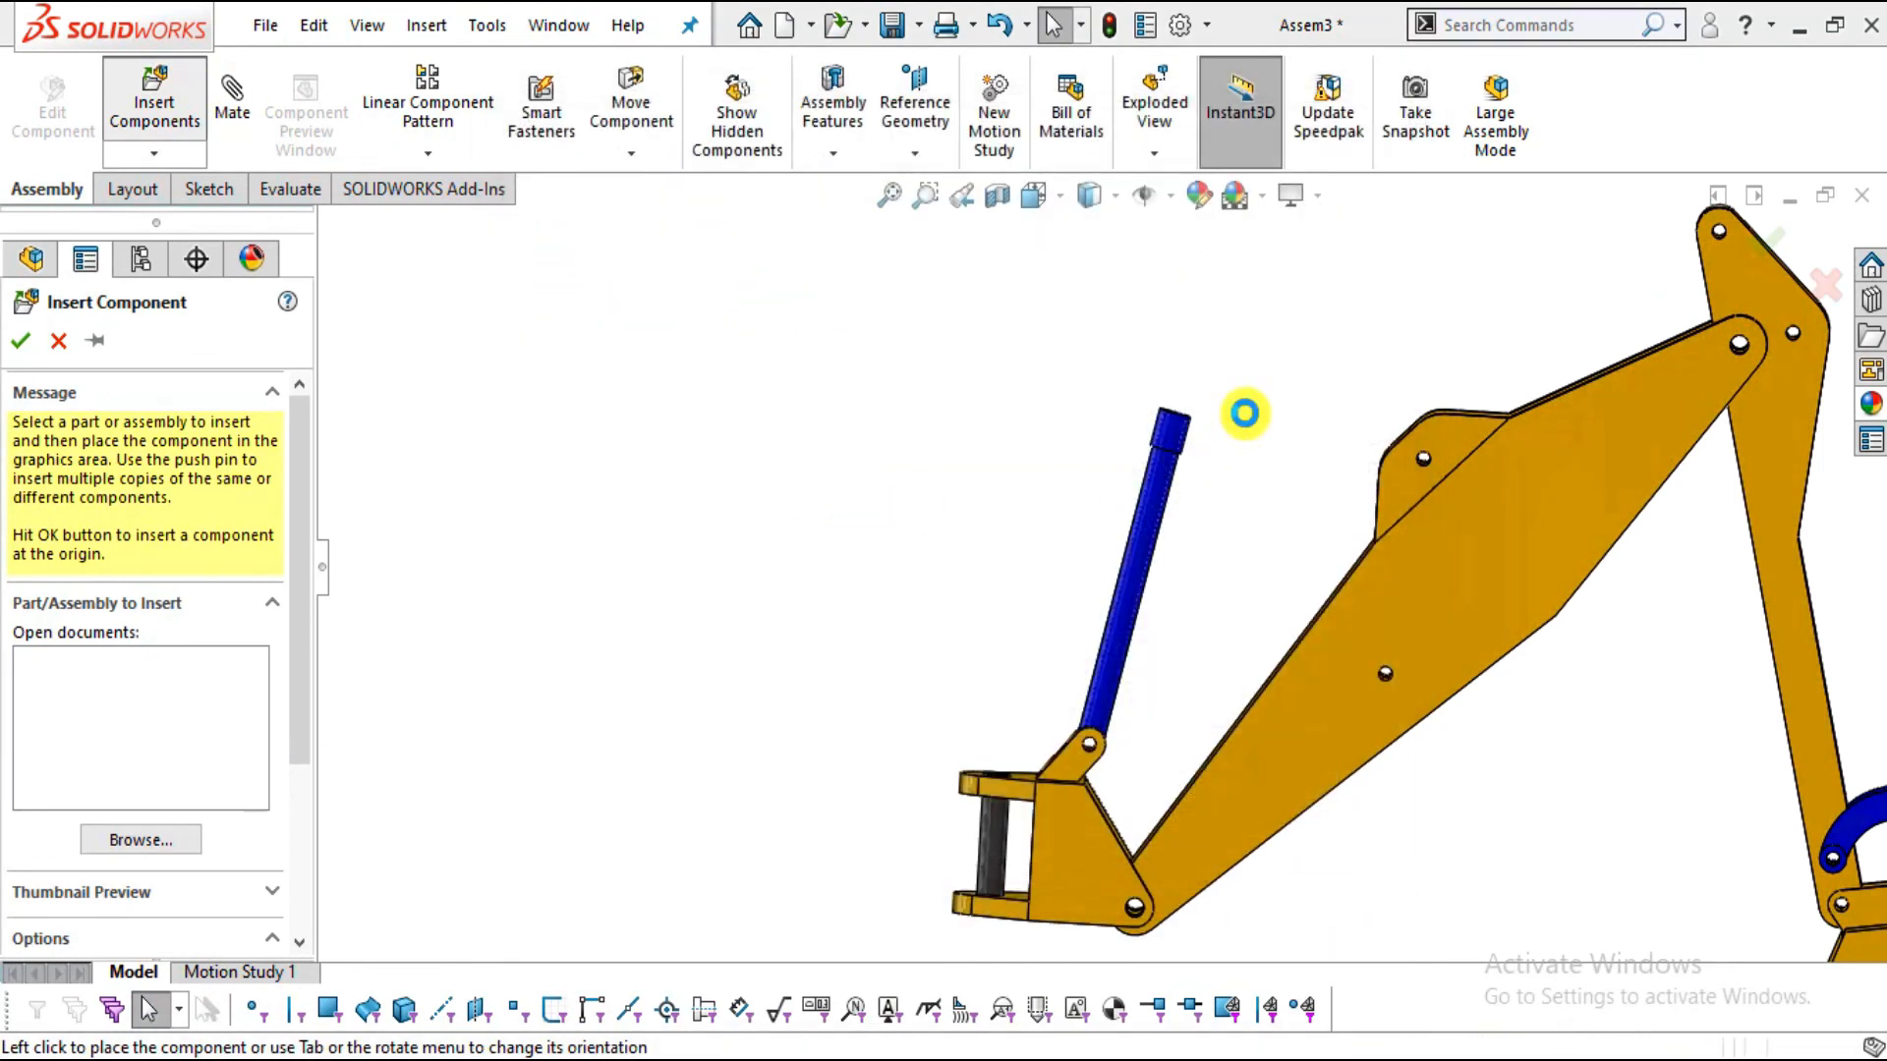
scroll(1293, 364, down, 1)
scroll(1293, 334, down, 2)
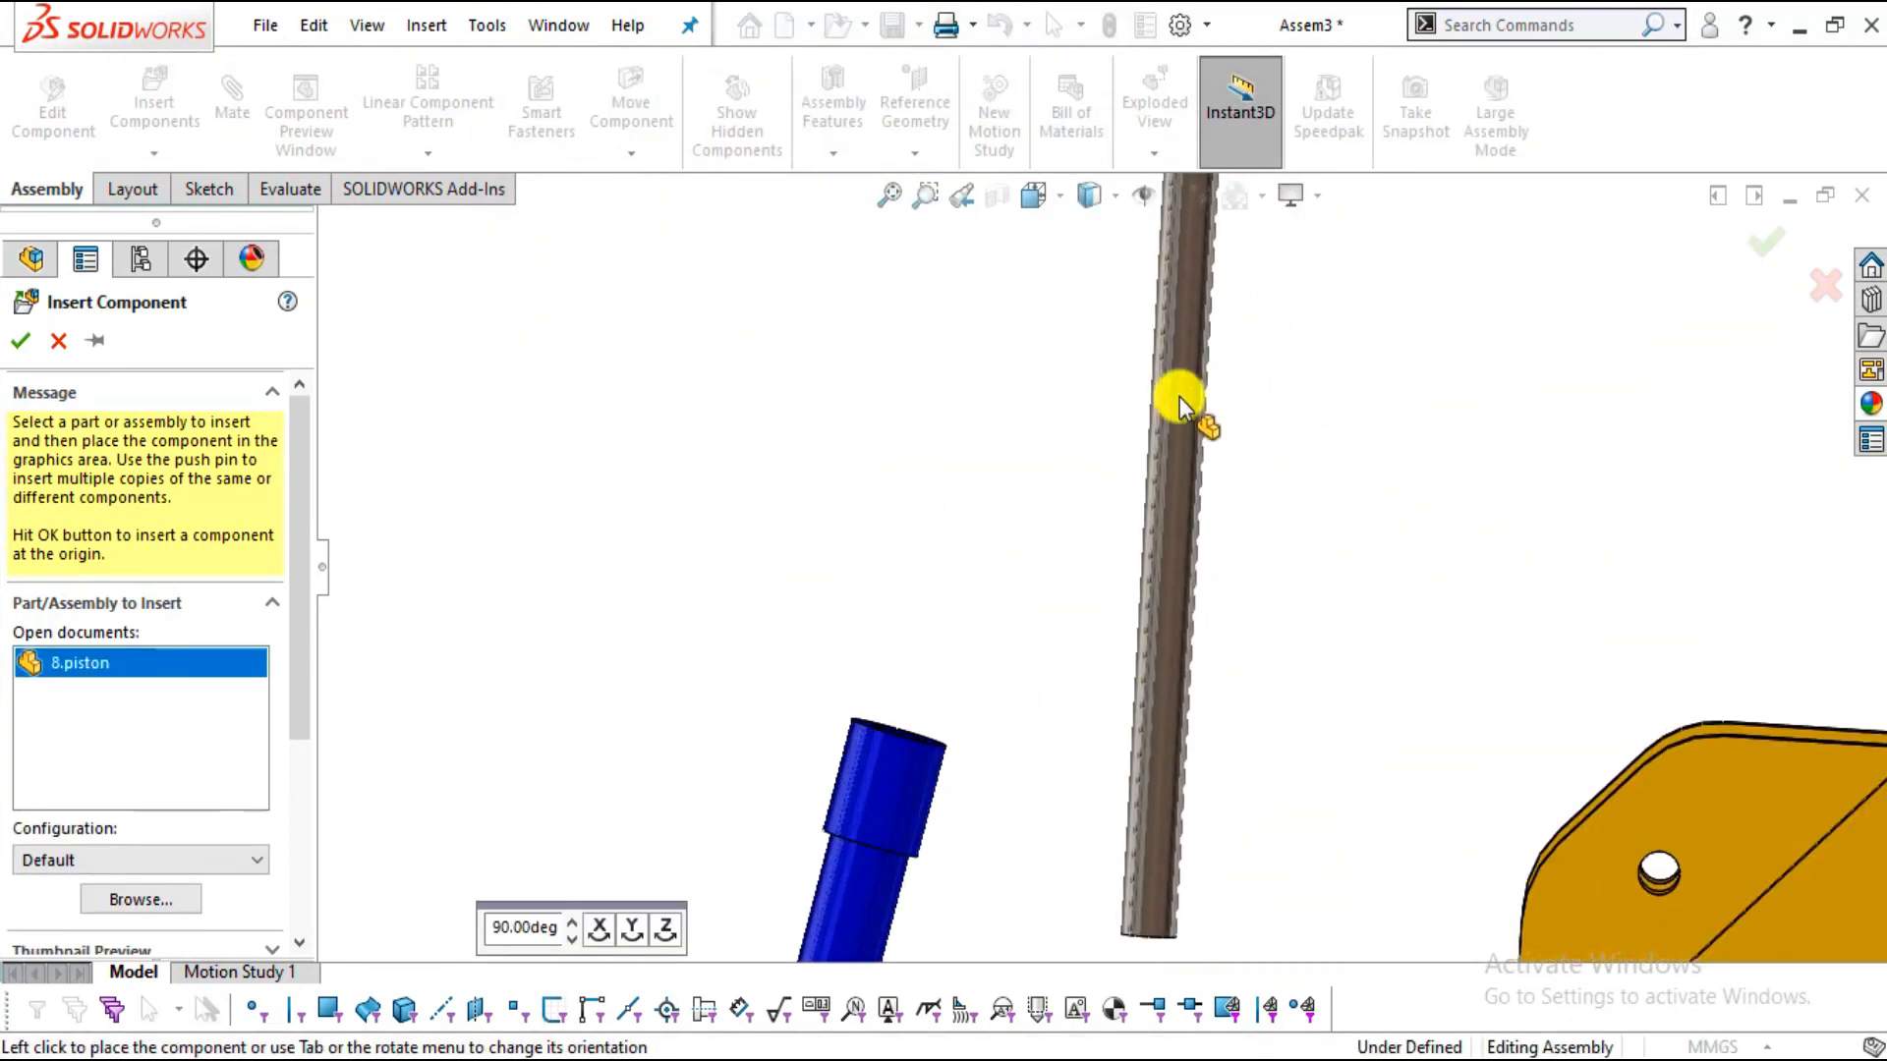
click(1179, 397)
Add a Concentric mate between the piston rod and the cylinder's body
click(1181, 411)
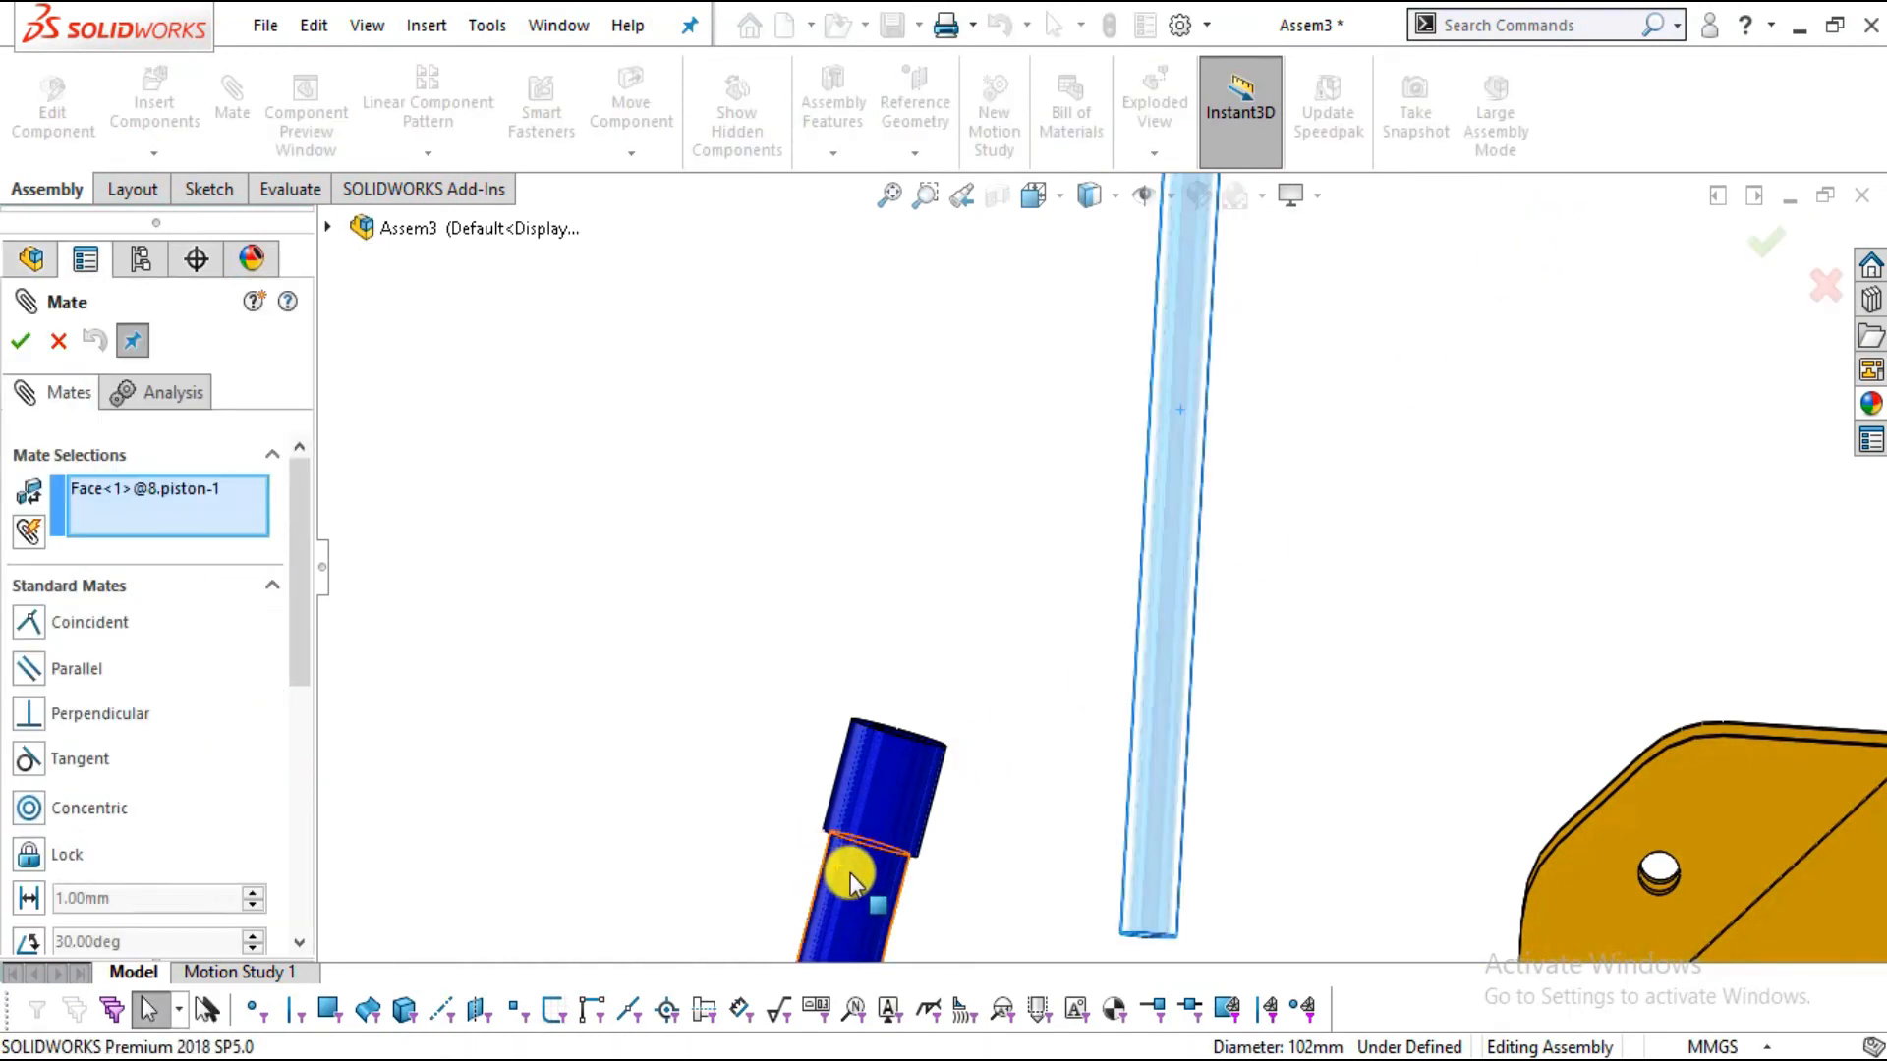
click(851, 875)
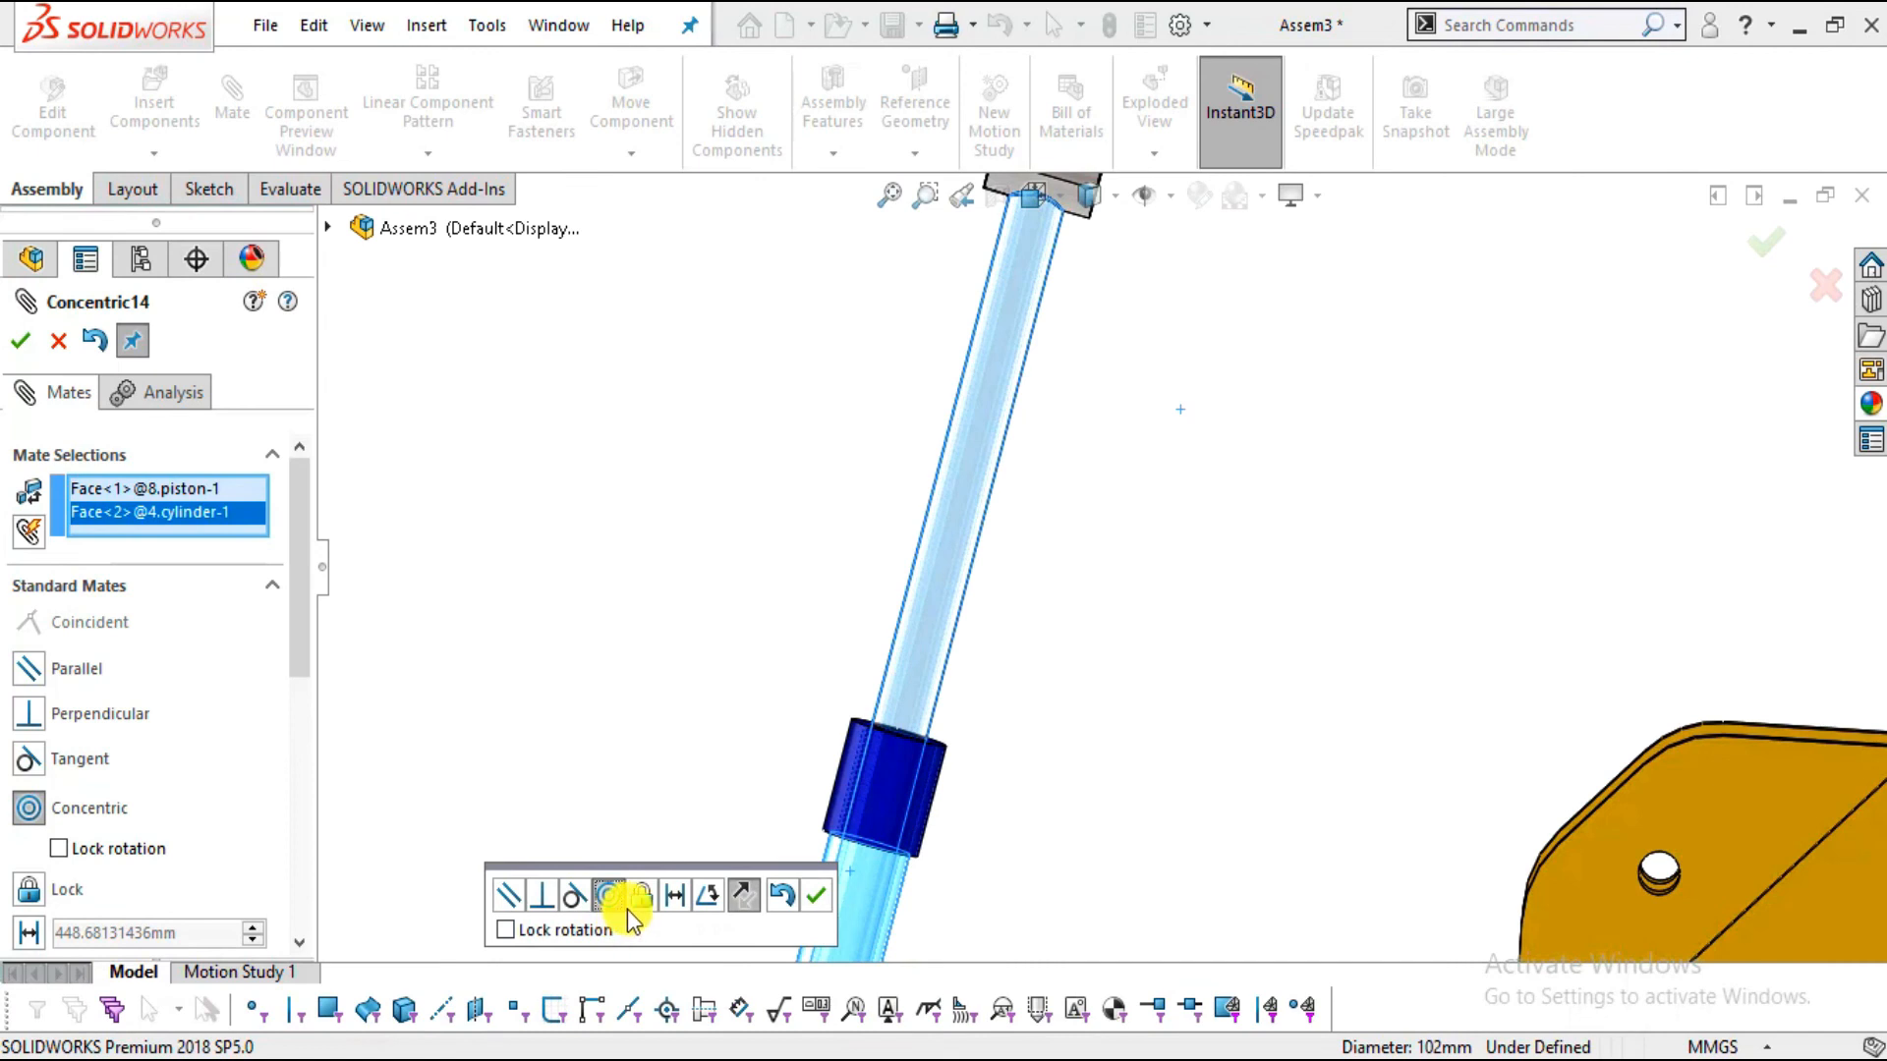
click(819, 896)
scroll(1182, 664, up, 3)
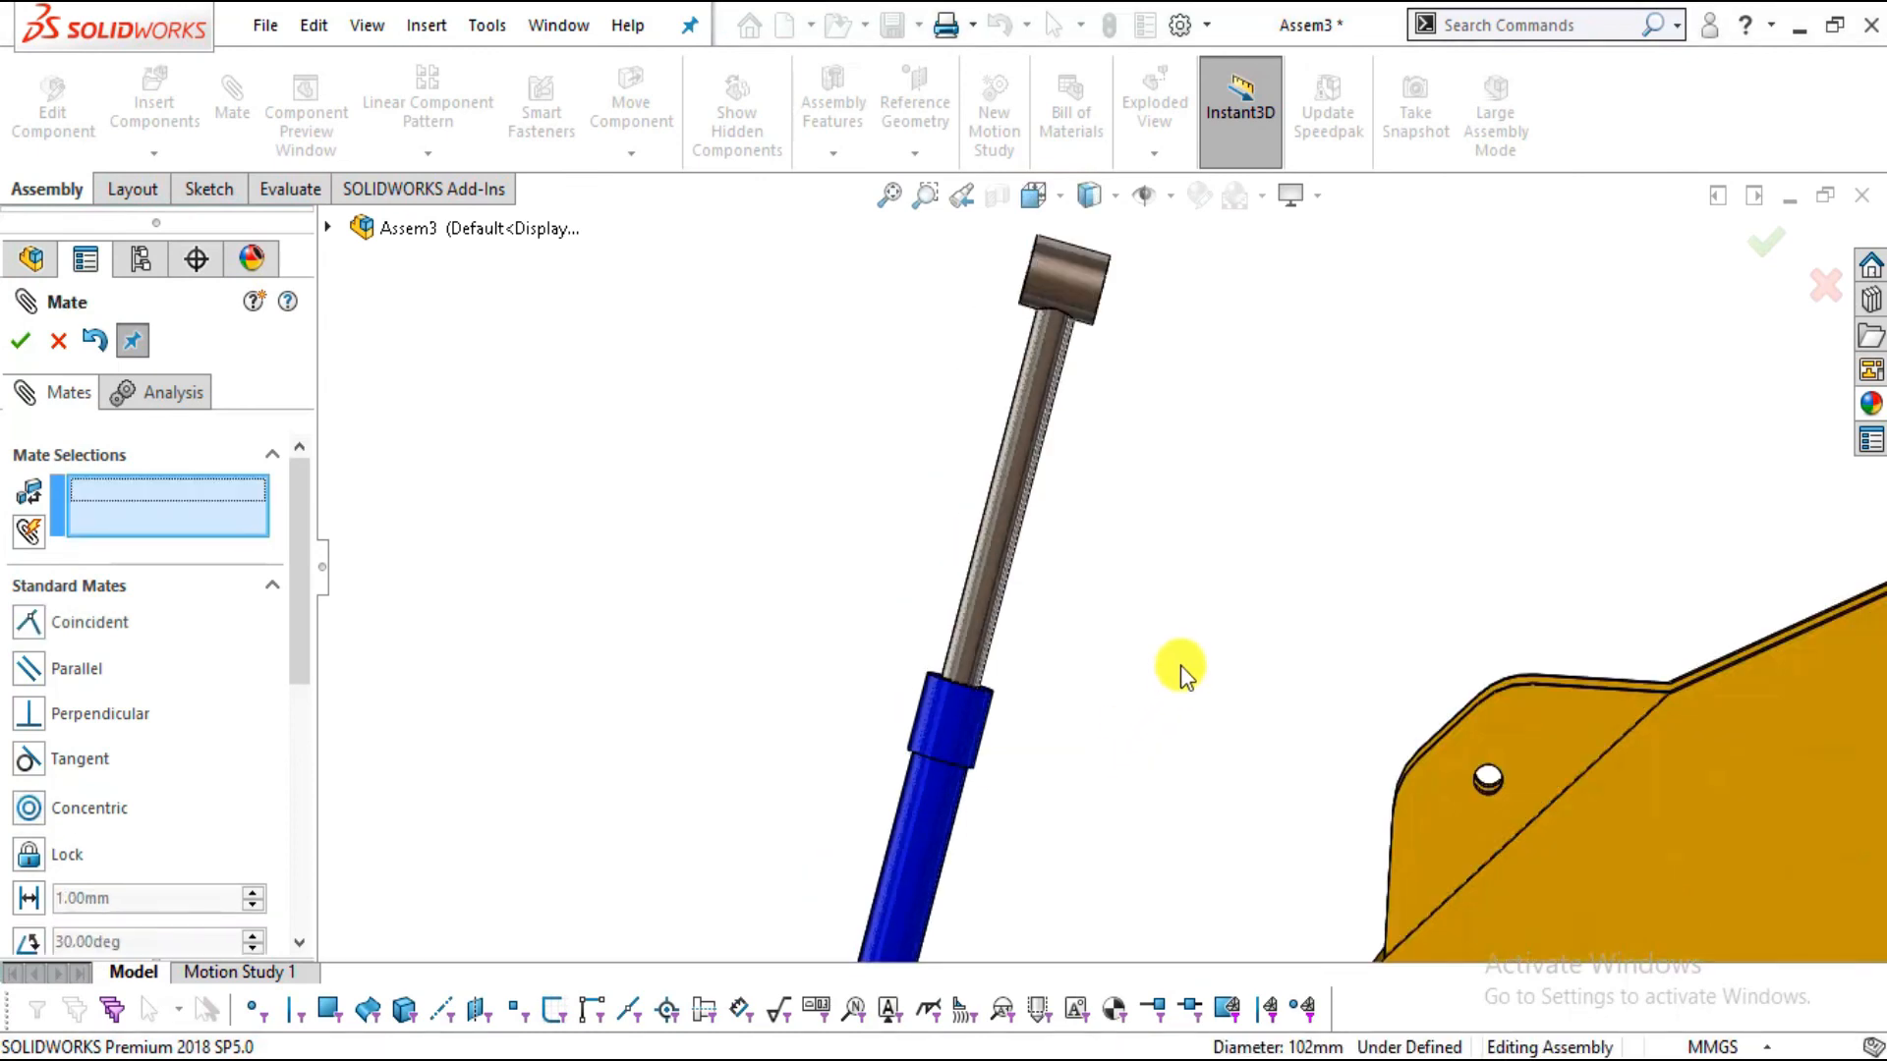
Add a Concentric mate between the piston's eye hole and the feather's bracket hole, and finish mating
middle_drag(1275, 619, 1369, 623)
scroll(1307, 544, down, 3)
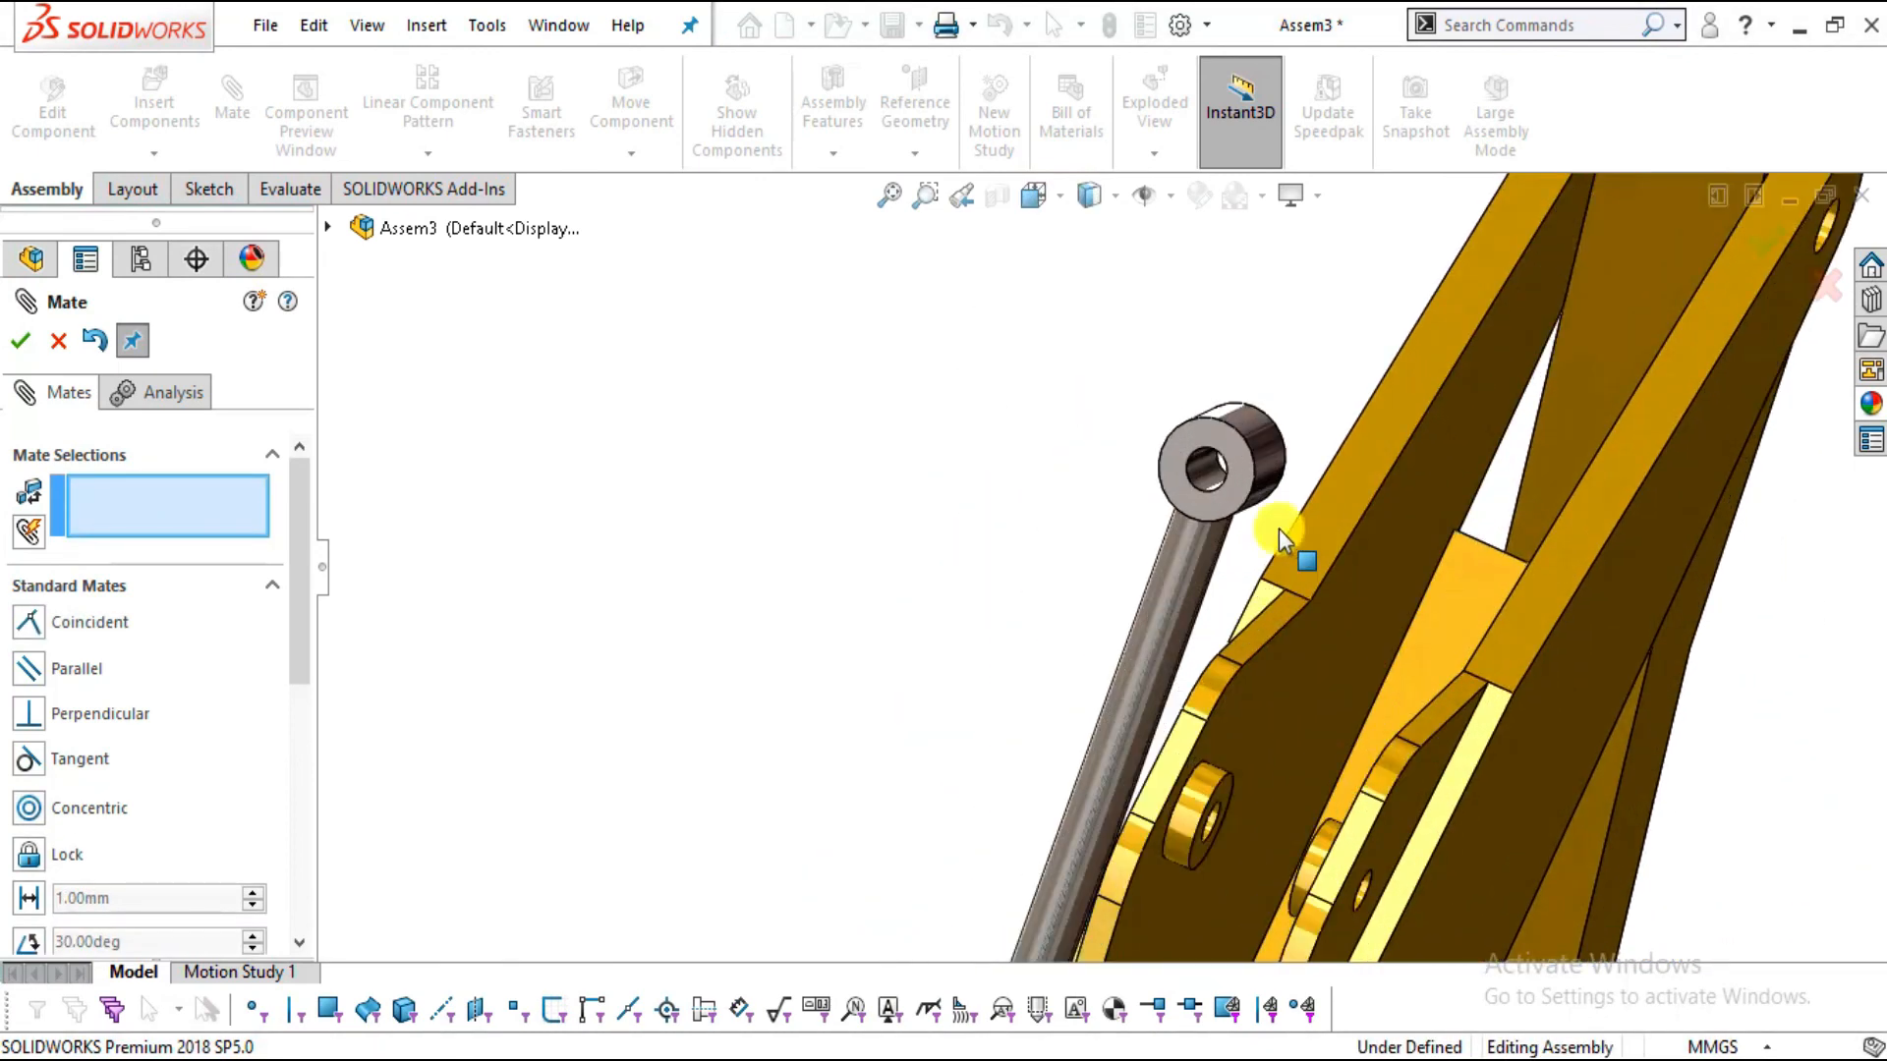
click(1200, 469)
scroll(1276, 900, down, 5)
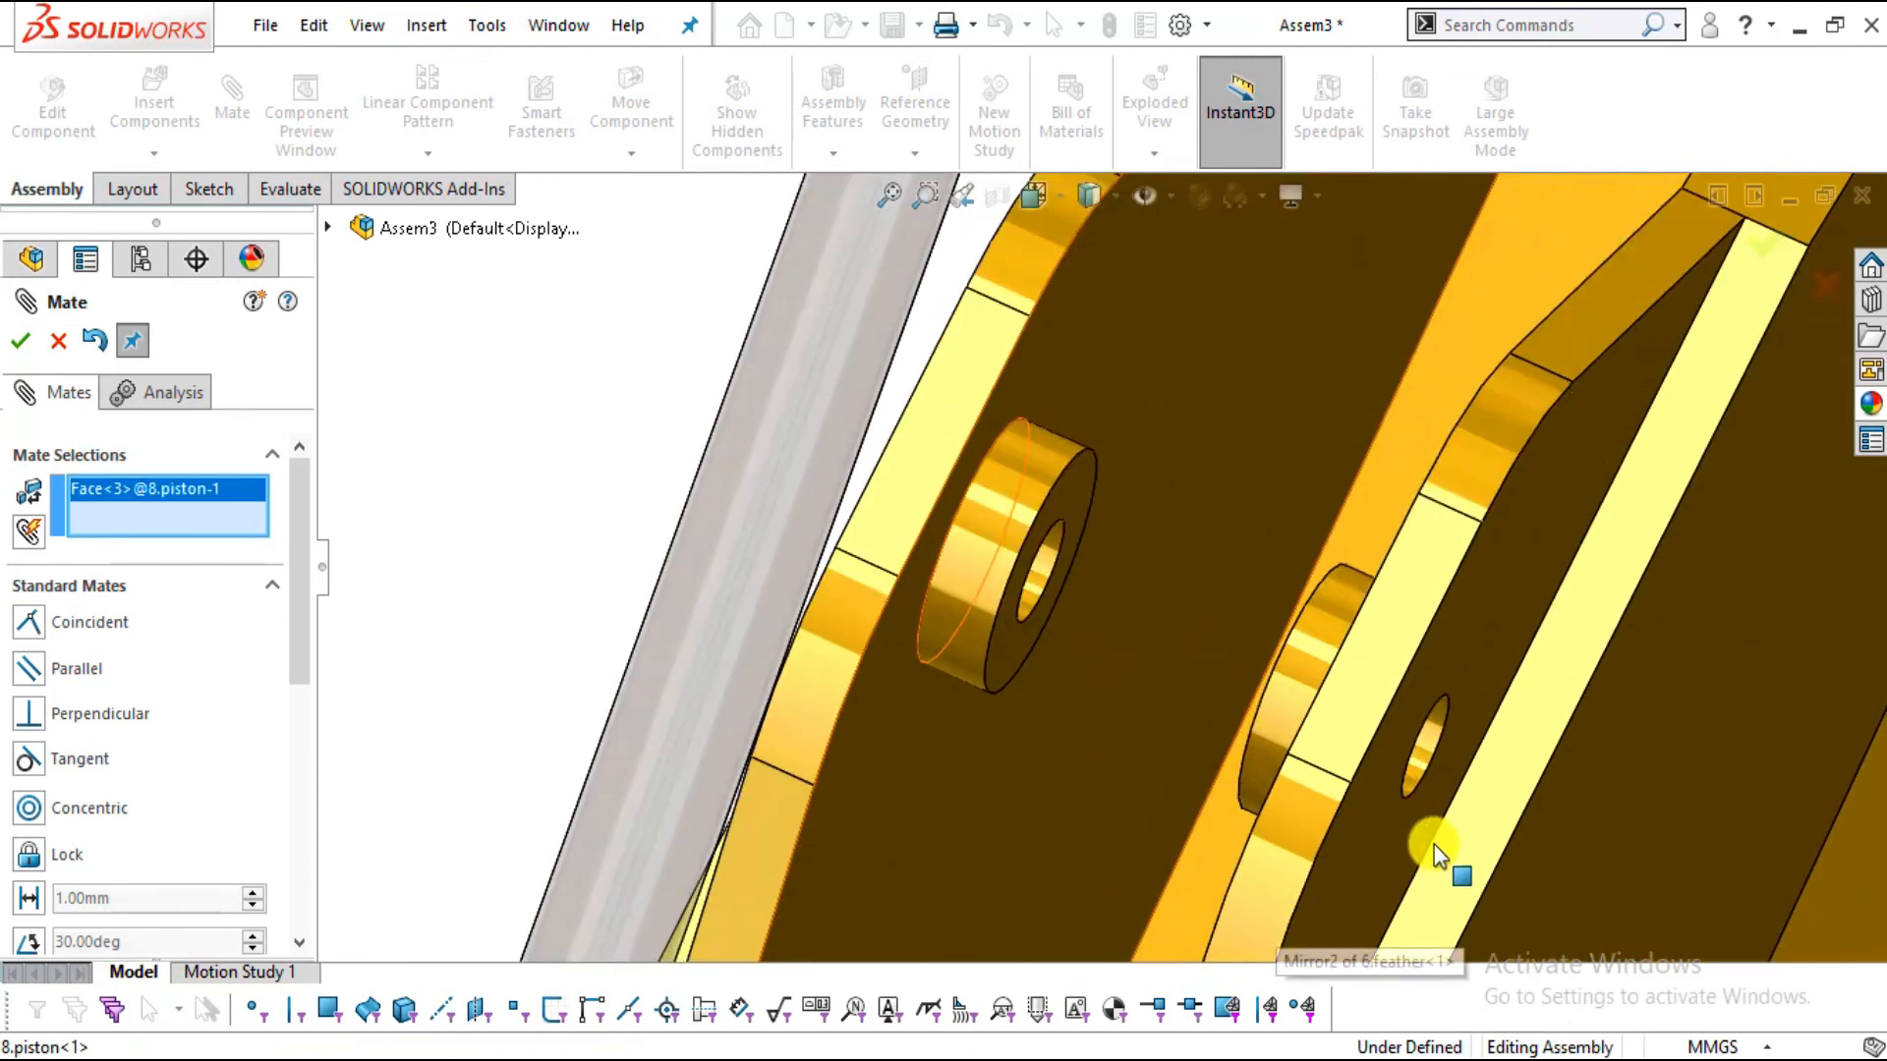
middle_drag(1335, 759, 1343, 752)
click(1324, 723)
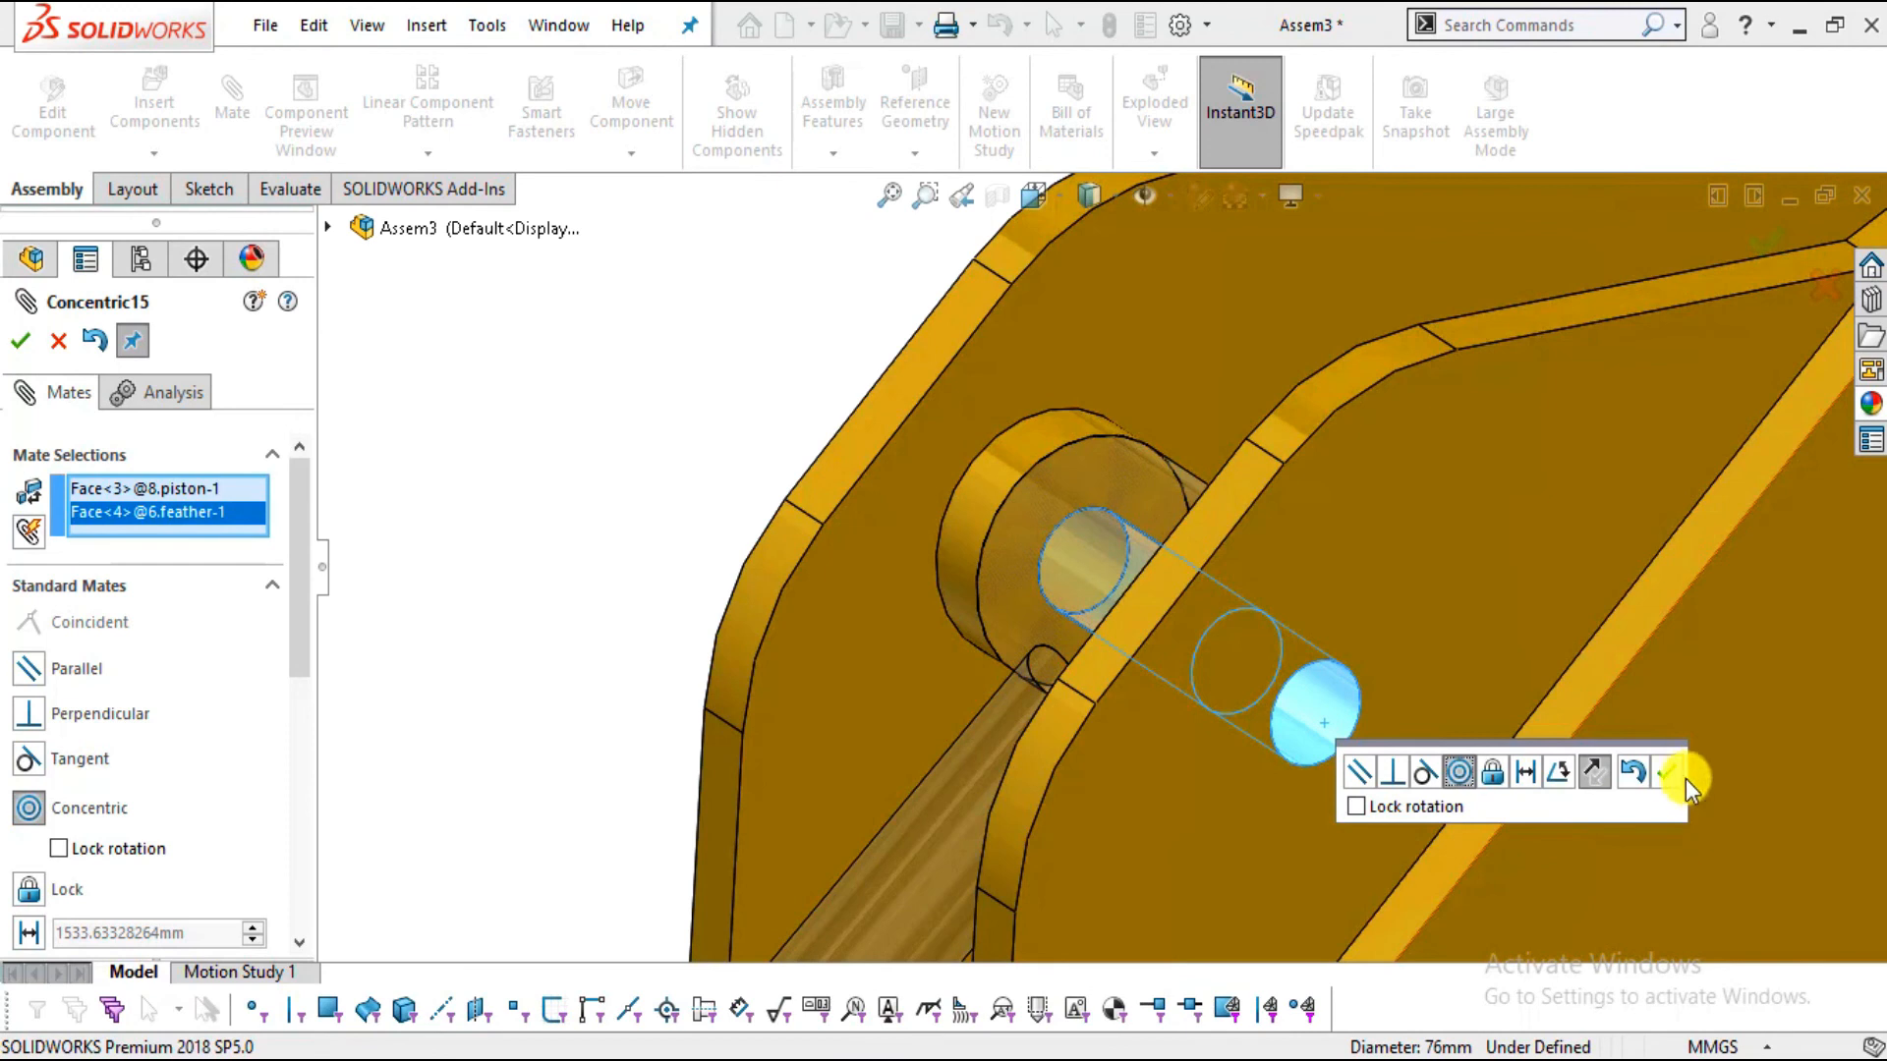
click(1666, 773)
middle_drag(1325, 644, 1403, 663)
middle_drag(1035, 615, 1016, 568)
key(Escape)
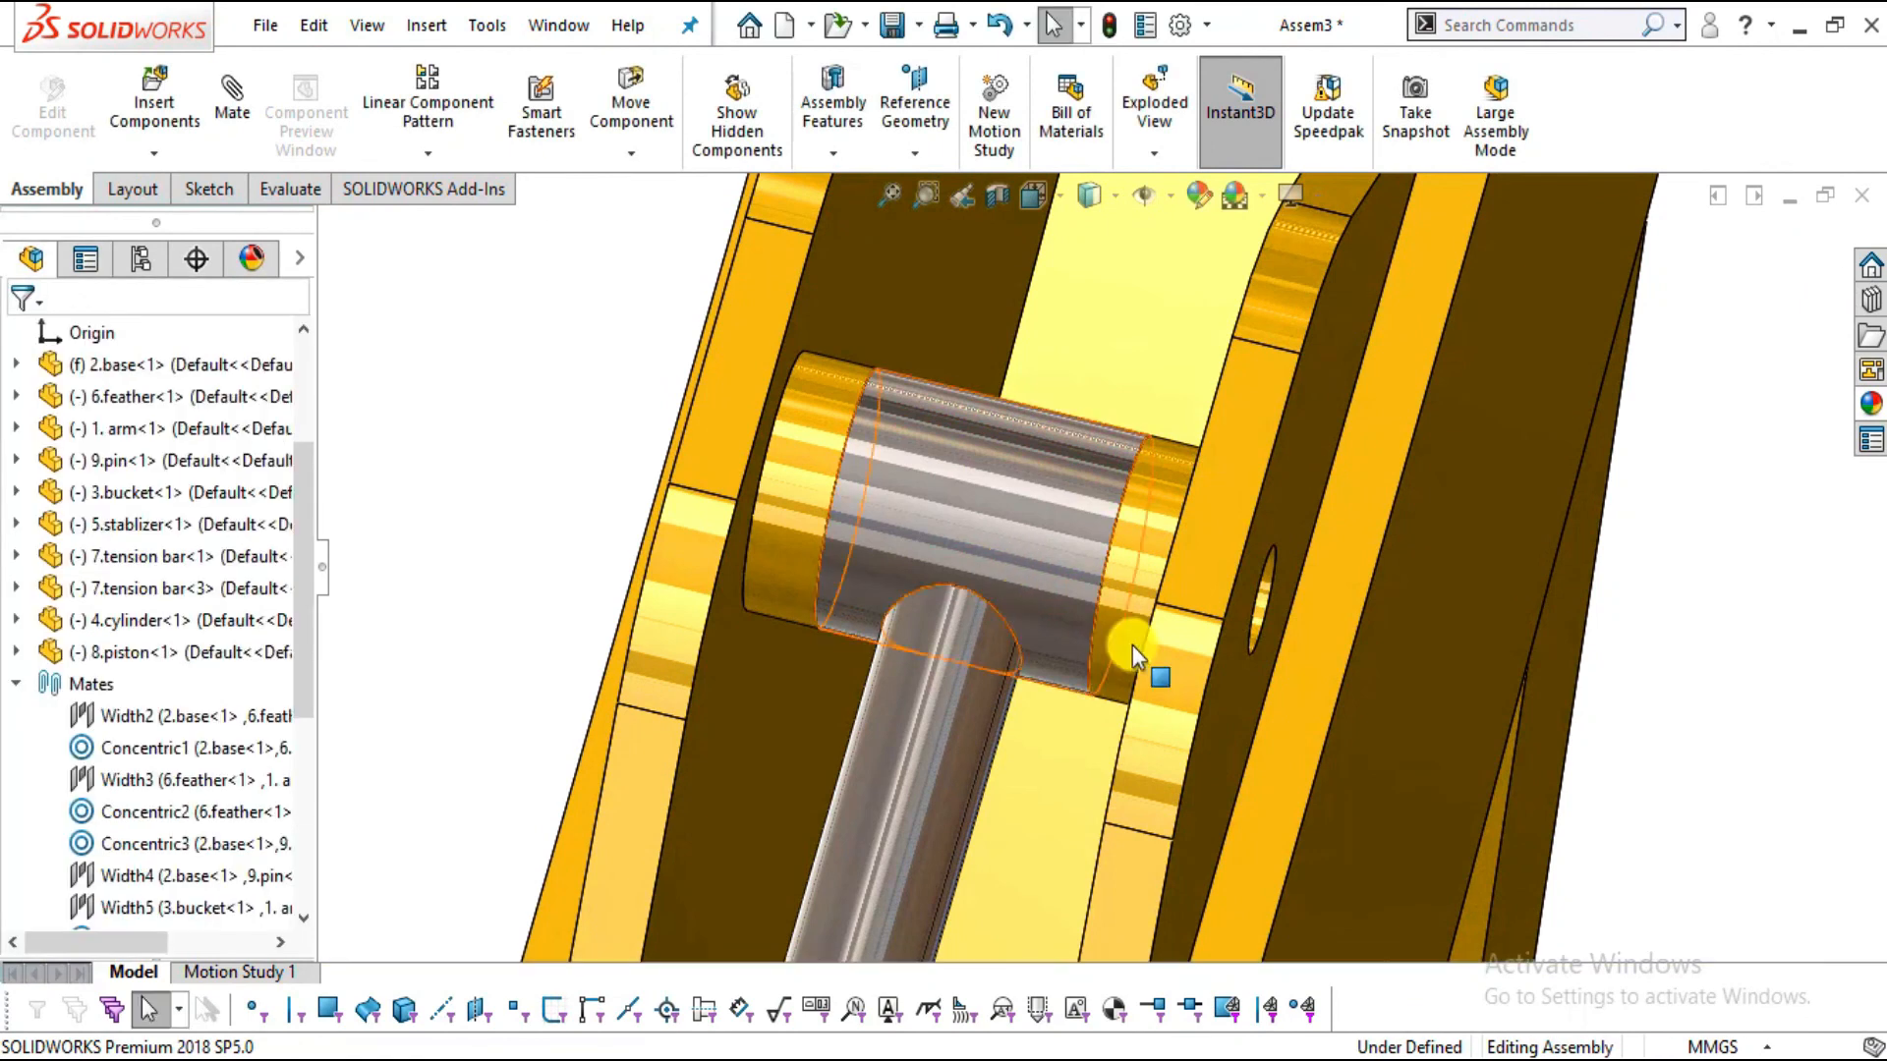
Swing the feather to check how the piston slides in the cylinder
scroll(1130, 659, up, 6)
scroll(1128, 688, up, 5)
middle_drag(1128, 711, 1074, 645)
scroll(1071, 641, down, 2)
scroll(996, 580, down, 3)
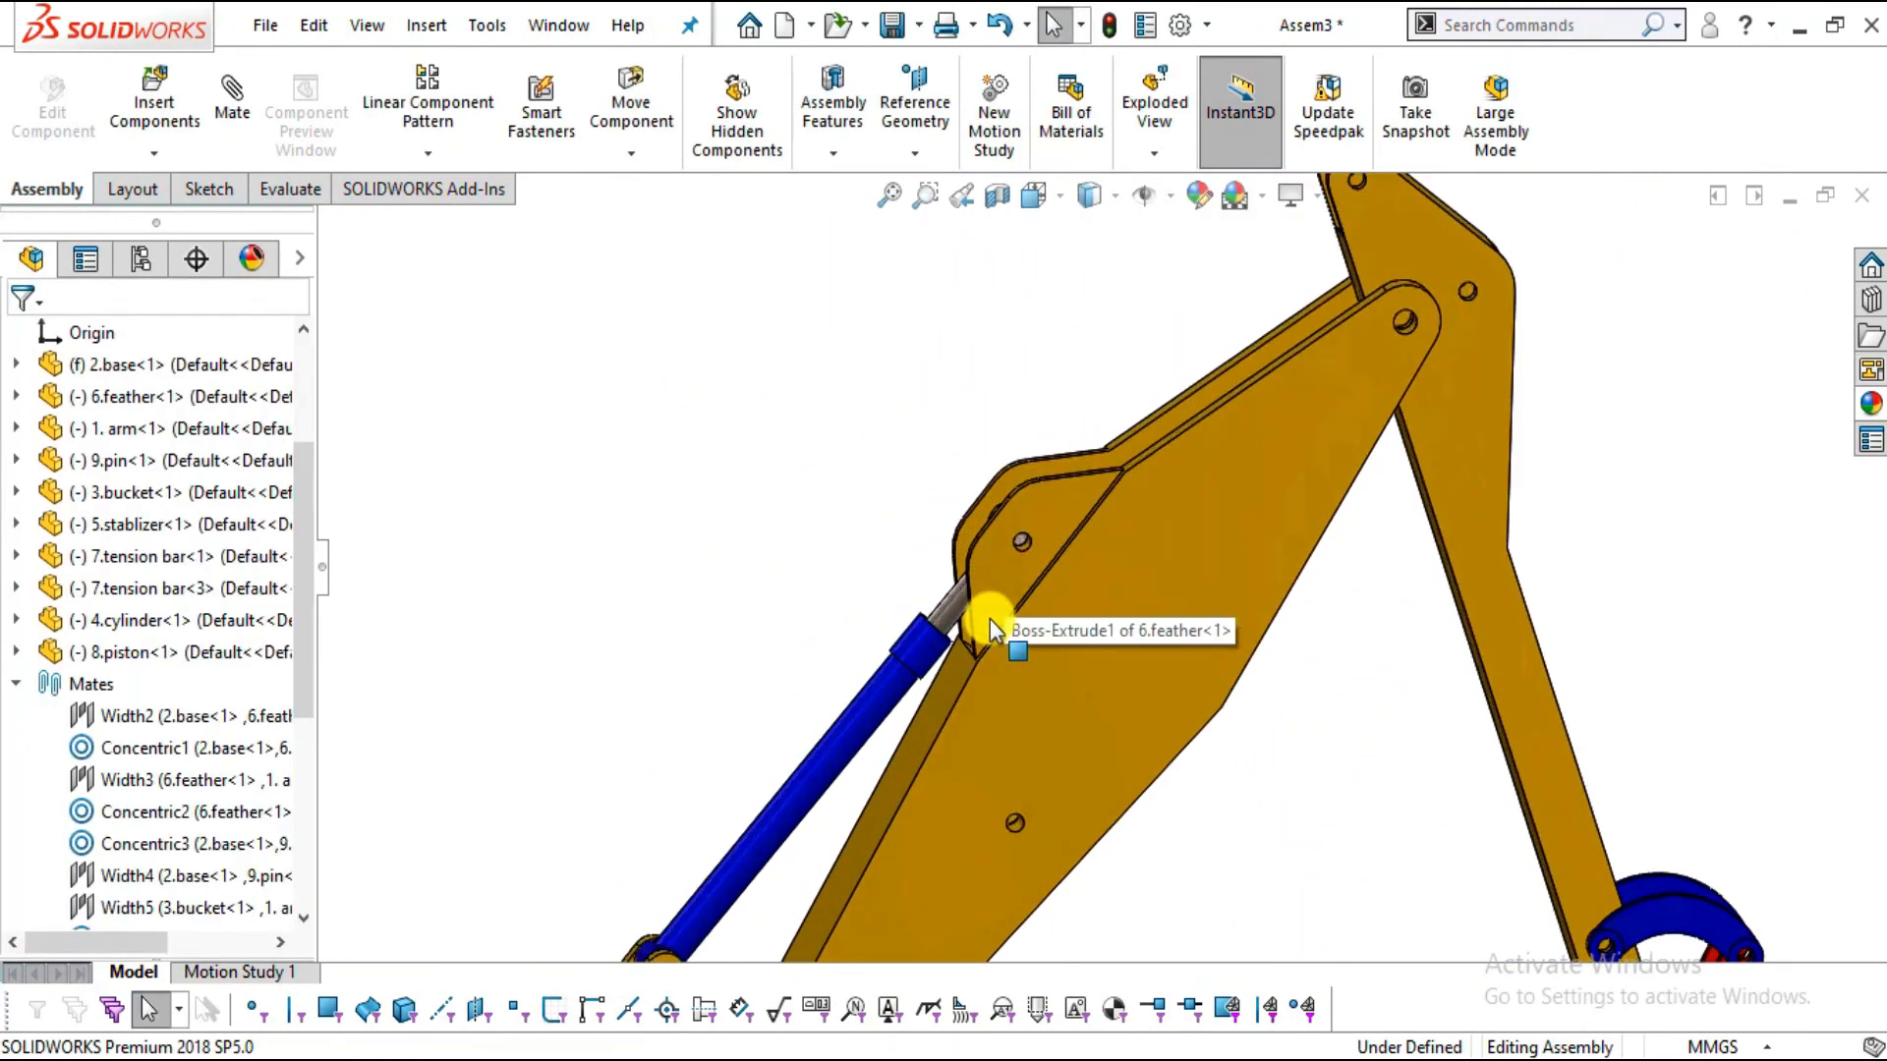
click(1179, 421)
scroll(965, 377, down, 3)
drag(965, 377, 910, 581)
key(Escape)
scroll(1063, 751, down, 3)
scroll(1063, 749, down, 1)
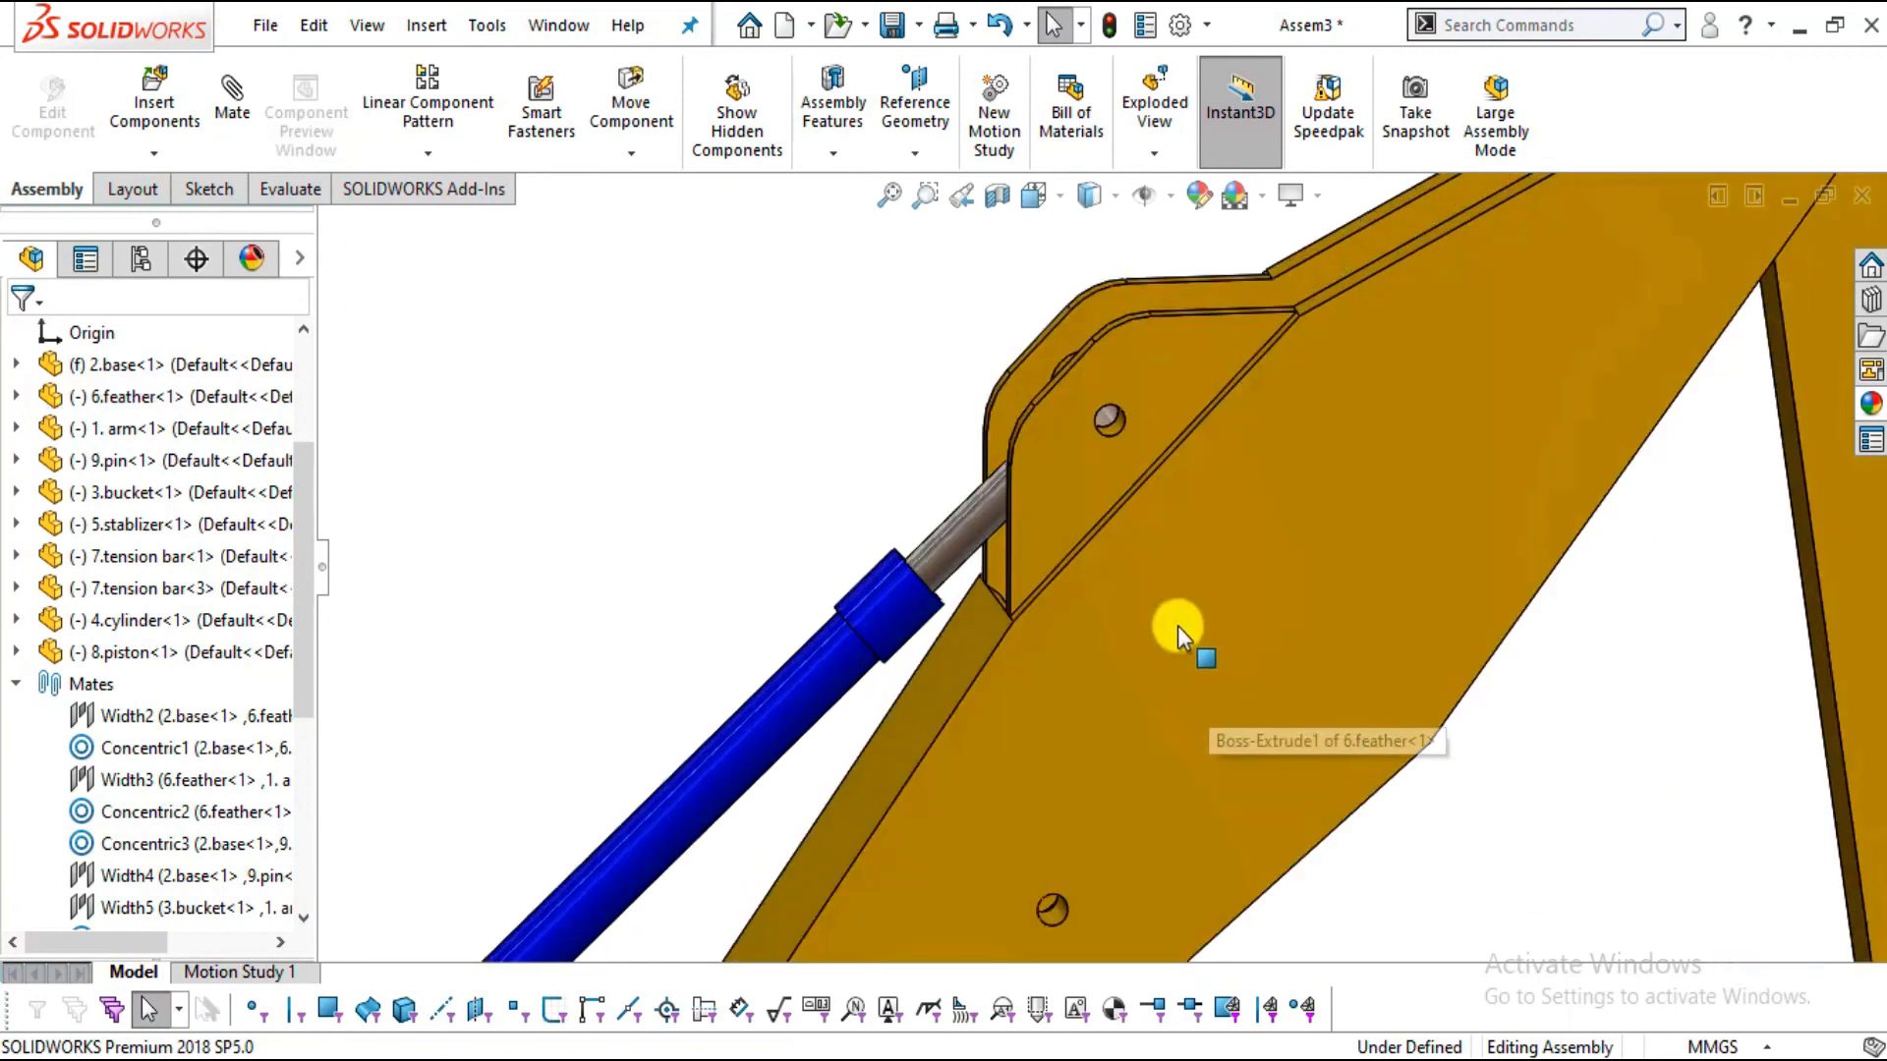
scroll(1181, 623, down, 2)
drag(1191, 617, 1271, 540)
key(Escape)
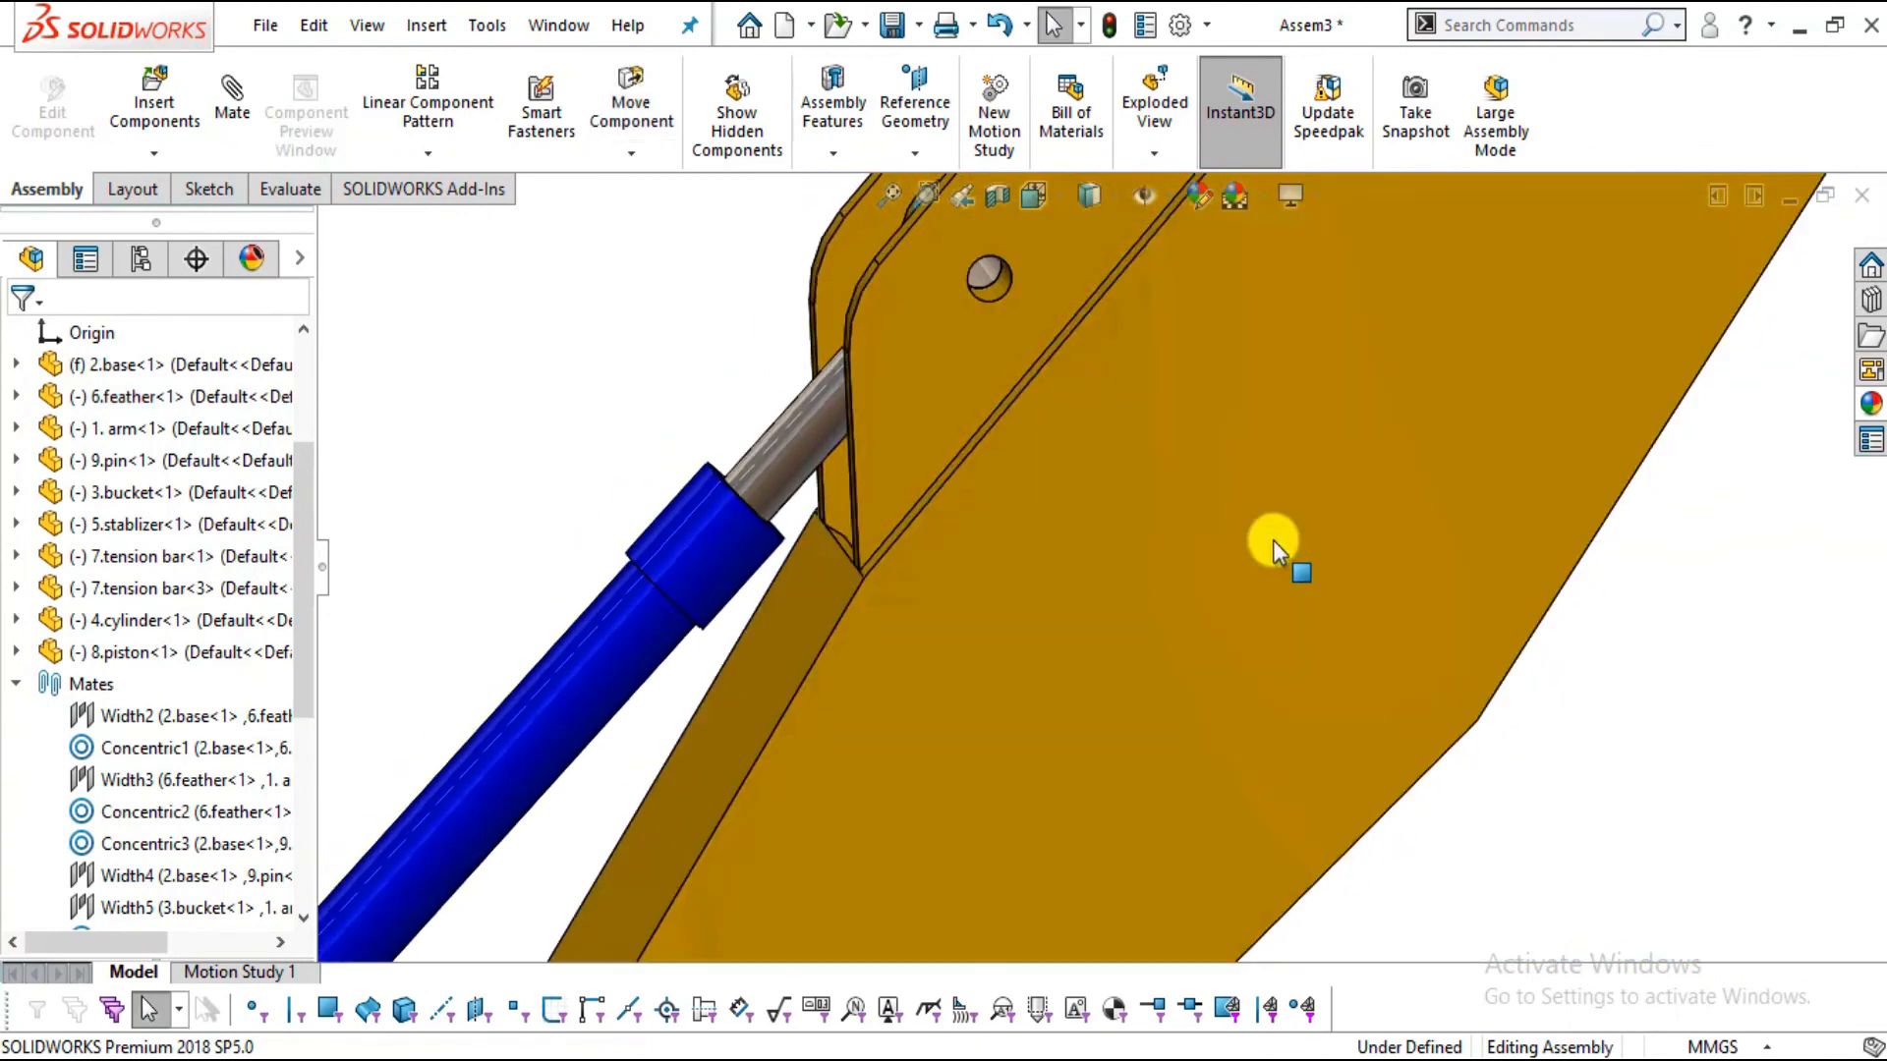
Pull the bucket outward so that the feather tilts lower and the arm reaches away from the base
scroll(1139, 544, up, 5)
scroll(1423, 712, up, 2)
middle_drag(1376, 716, 1312, 688)
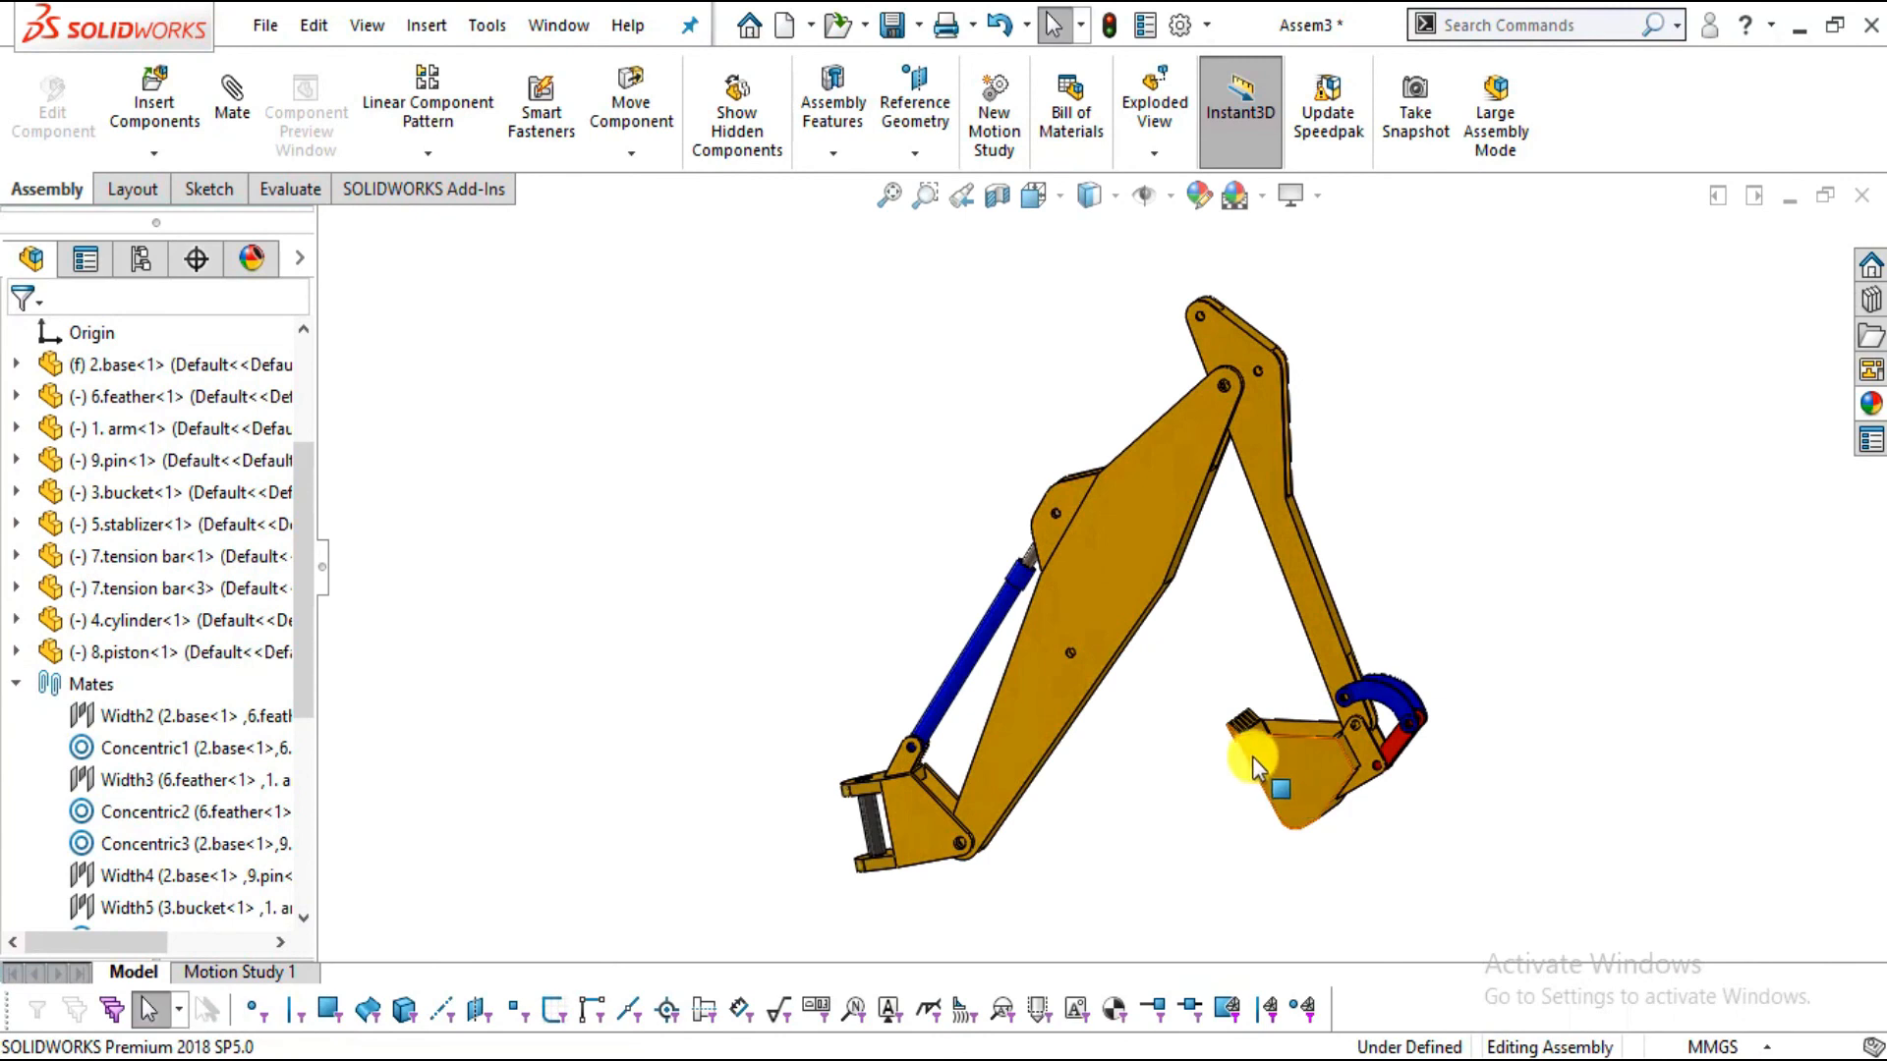
drag(1393, 850, 1525, 826)
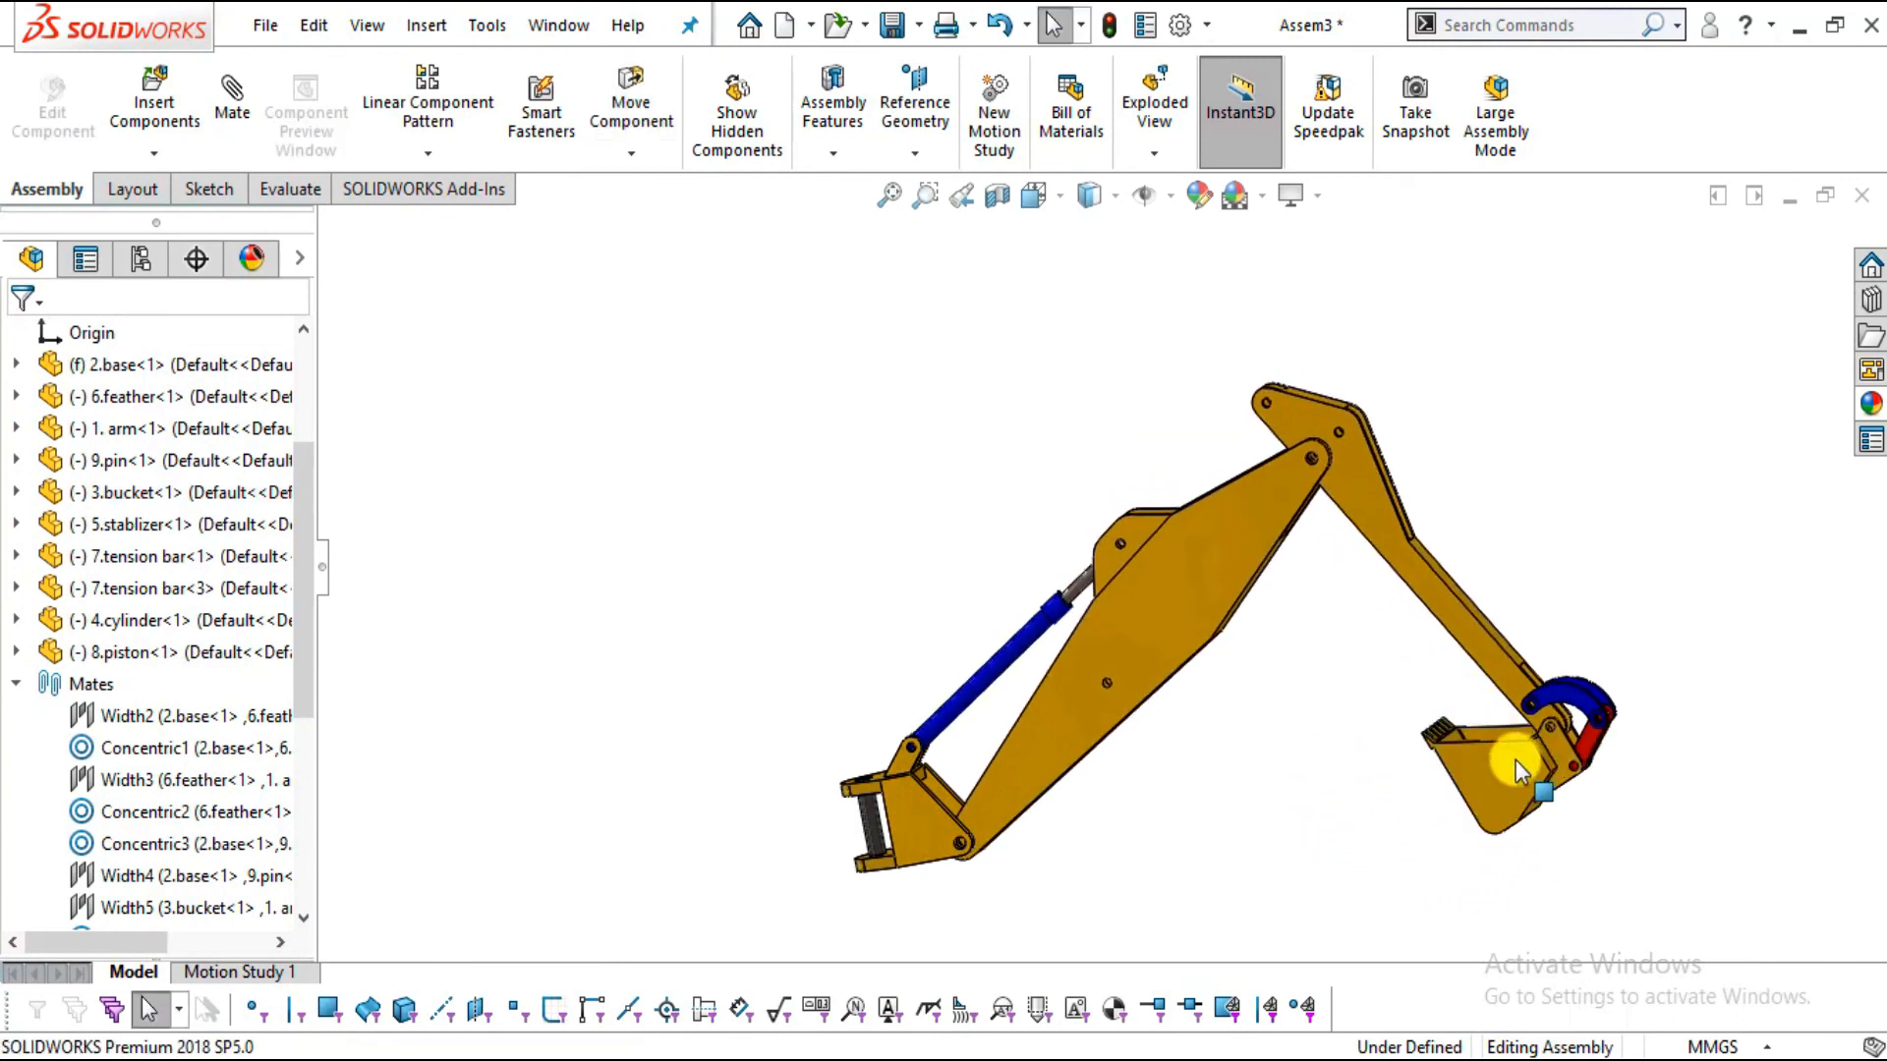
Fix the bucket in its current position to hold the linkage still
right_click(1502, 770)
click(1299, 469)
middle_drag(1299, 495, 1403, 543)
scroll(1406, 542, down, 2)
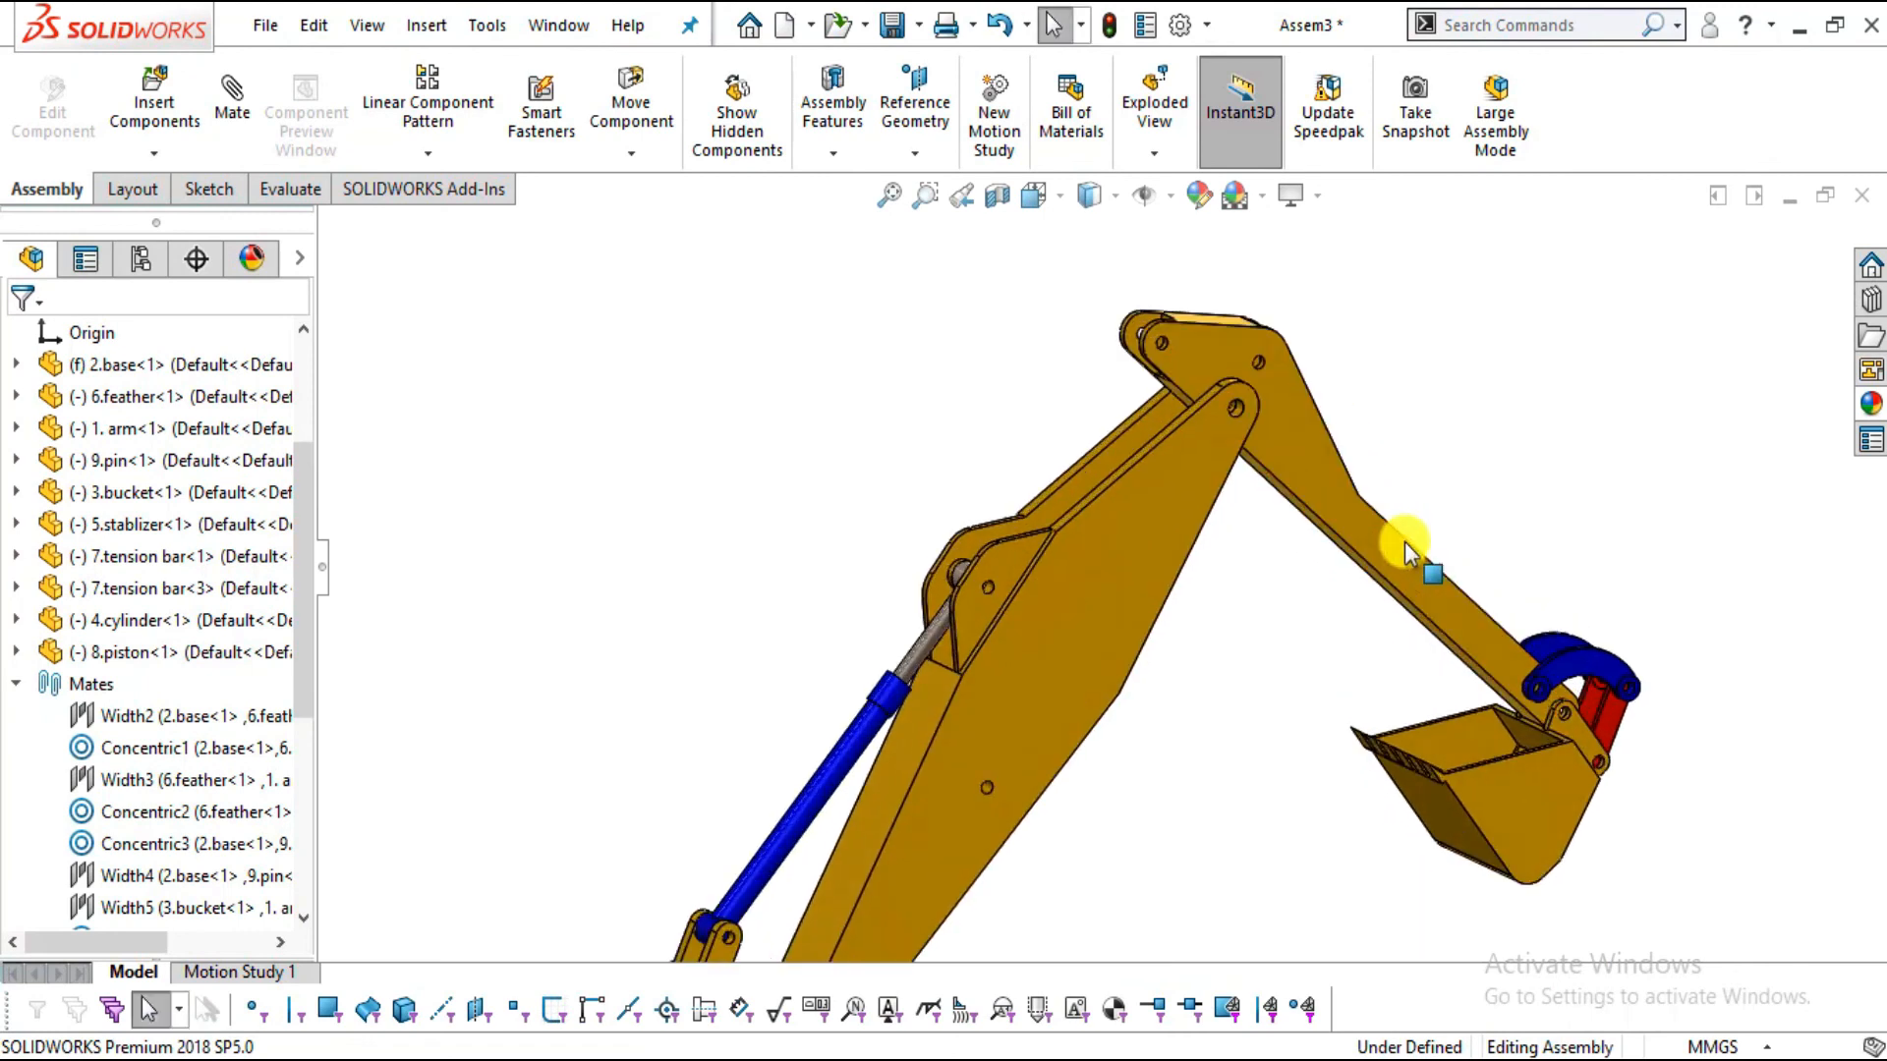
right_click(1520, 764)
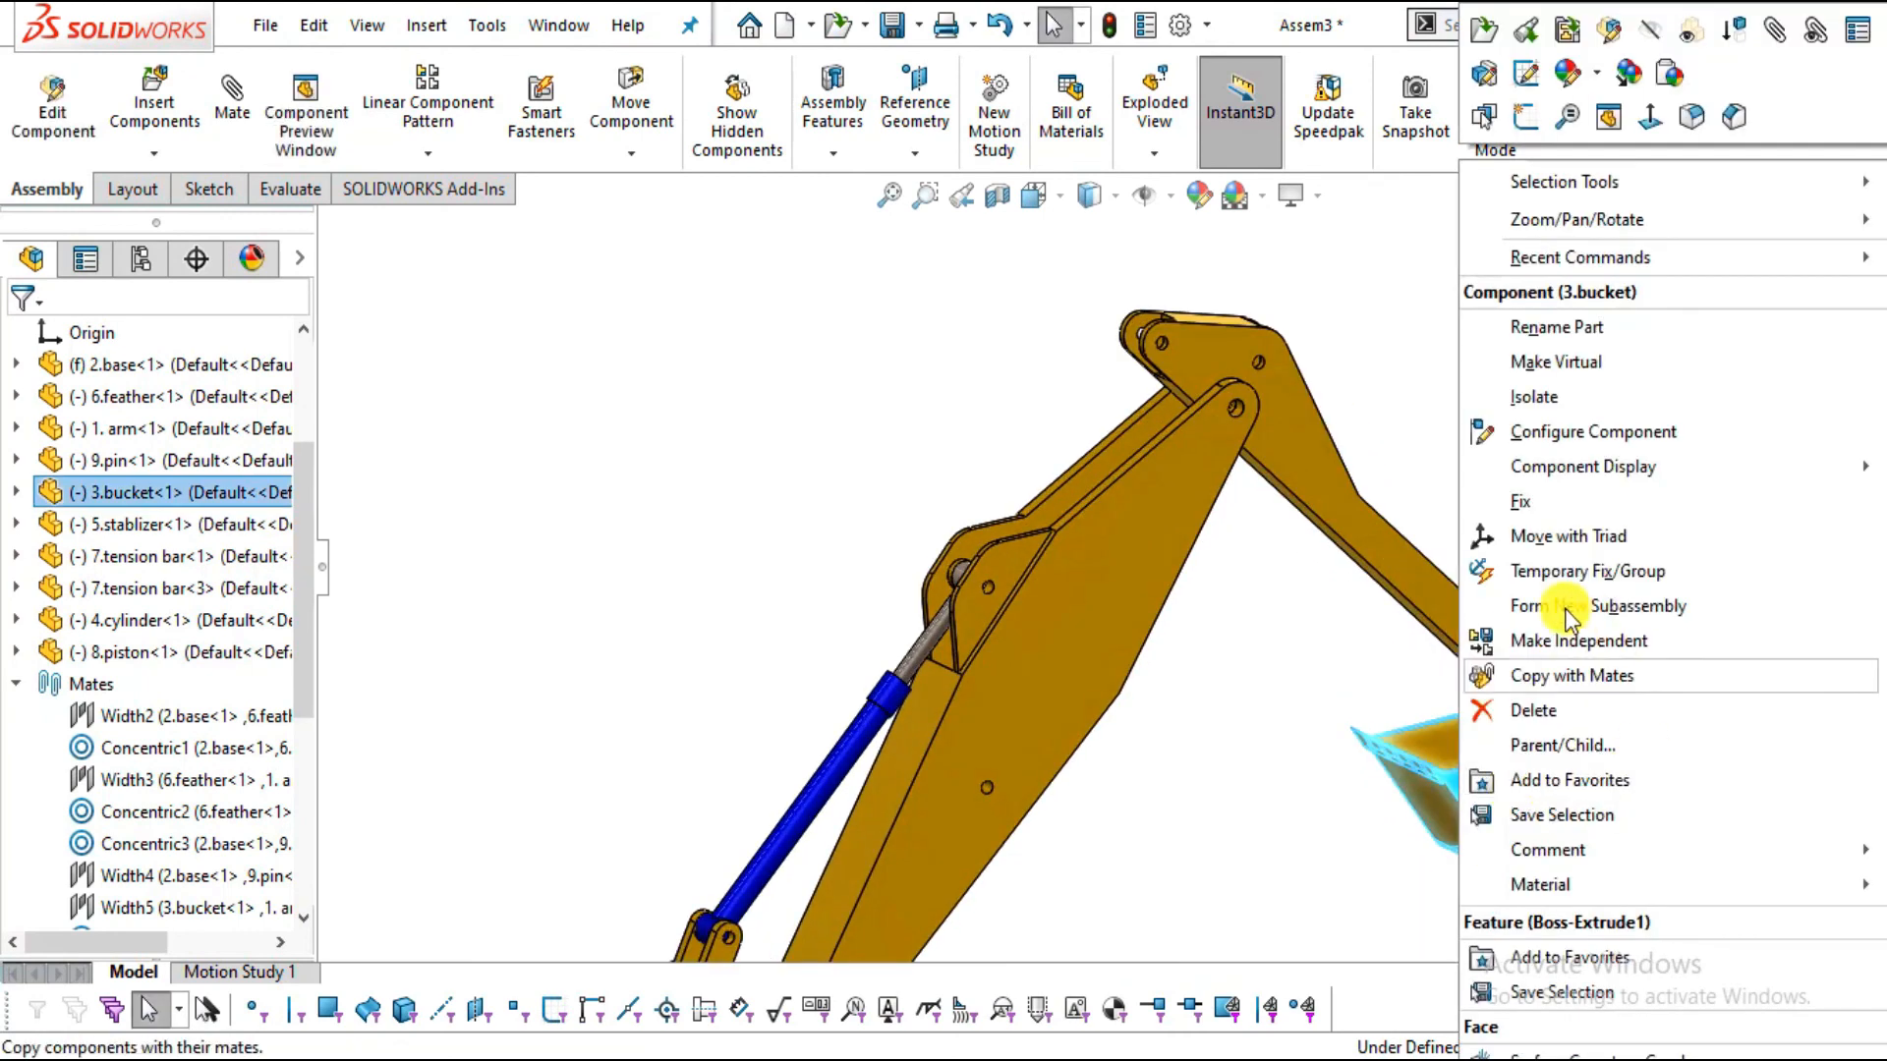
click(1521, 503)
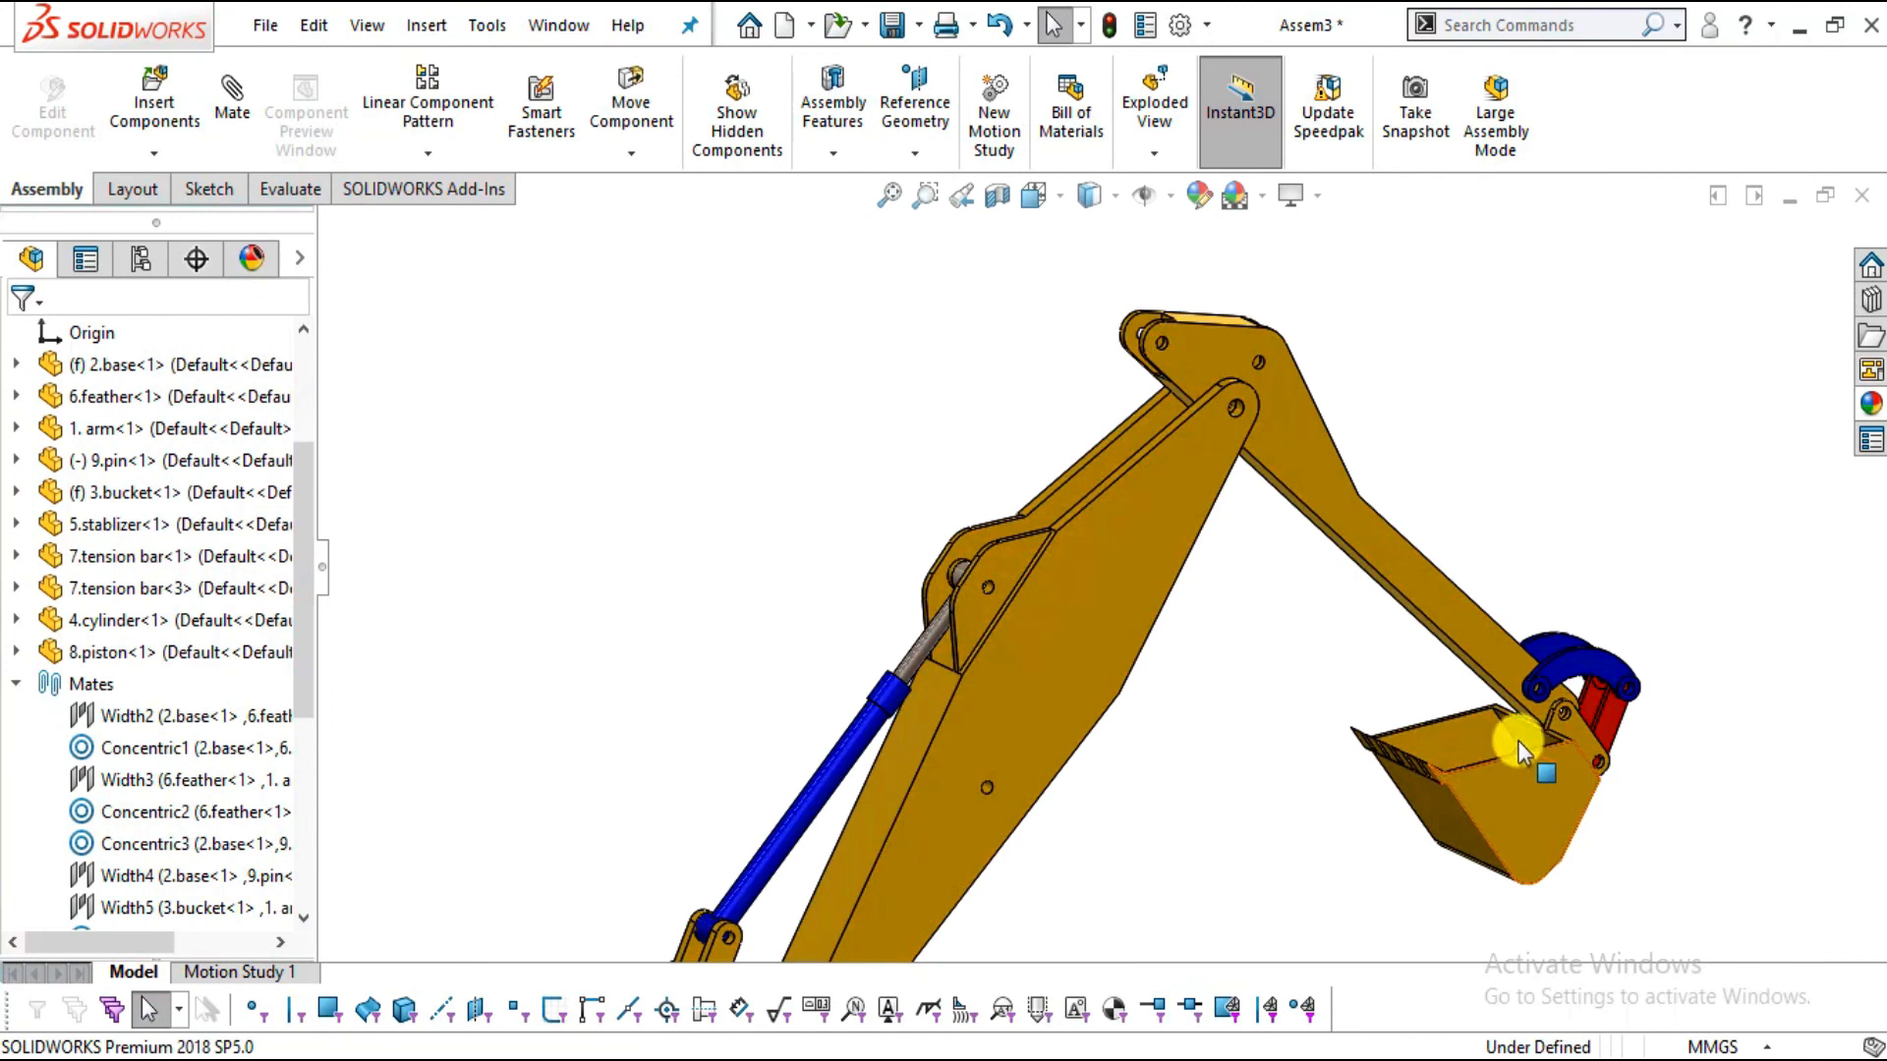
Insert a second 4.cylinder part and place it beside the feather's side hole
scroll(1217, 527, down, 2)
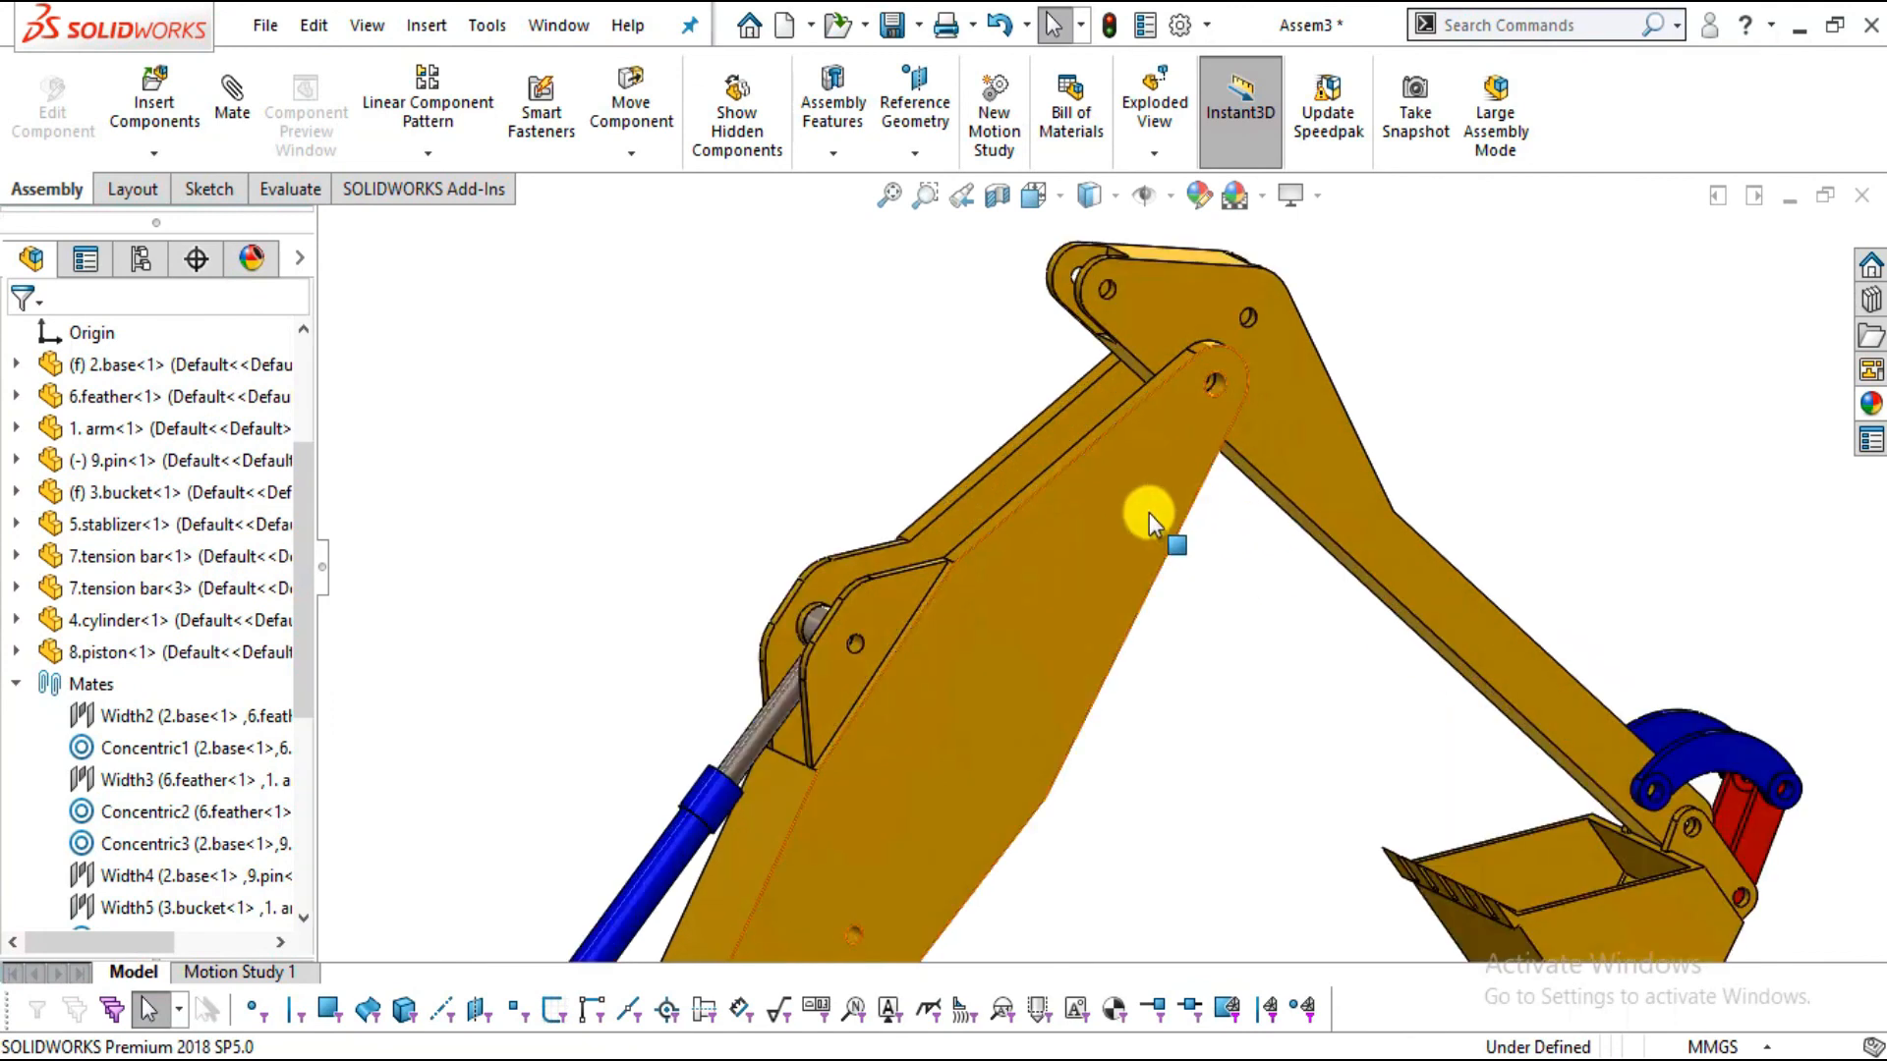
scroll(1146, 513, up, 3)
scroll(1093, 462, down, 5)
middle_drag(1075, 587, 946, 943)
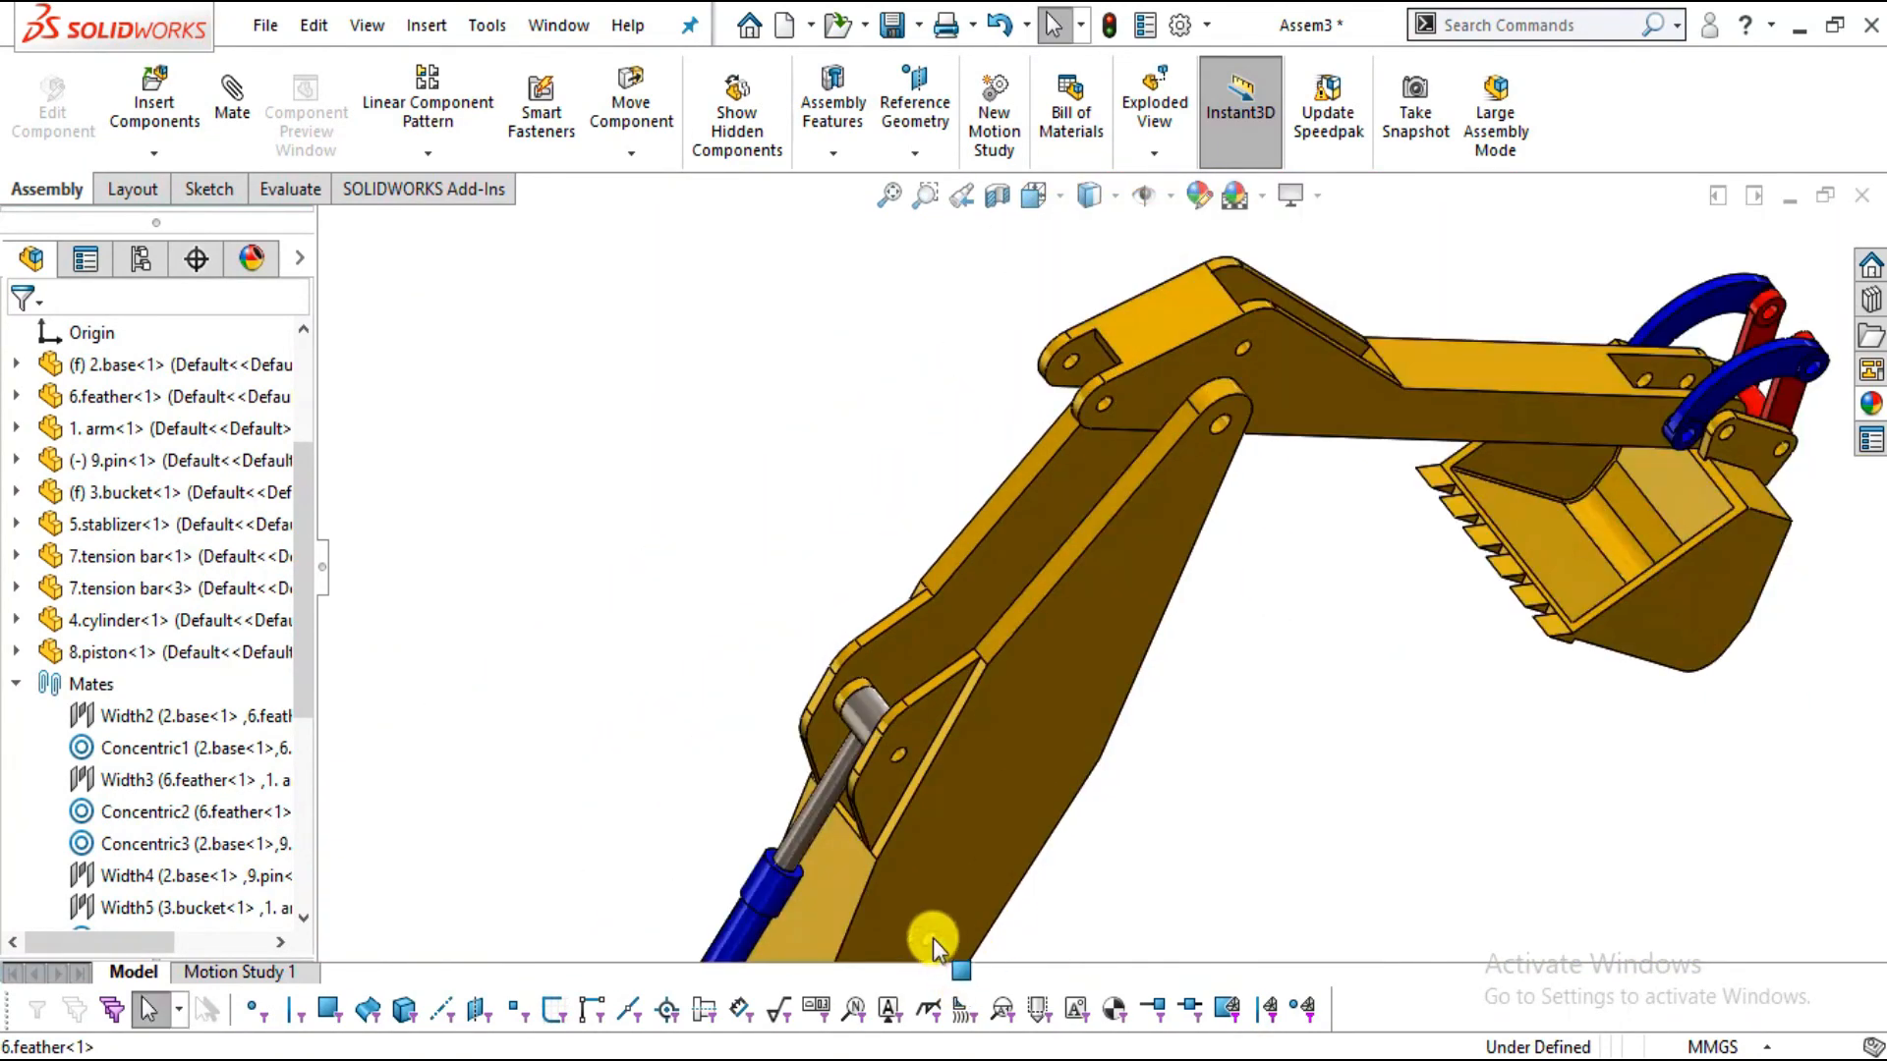
click(190, 118)
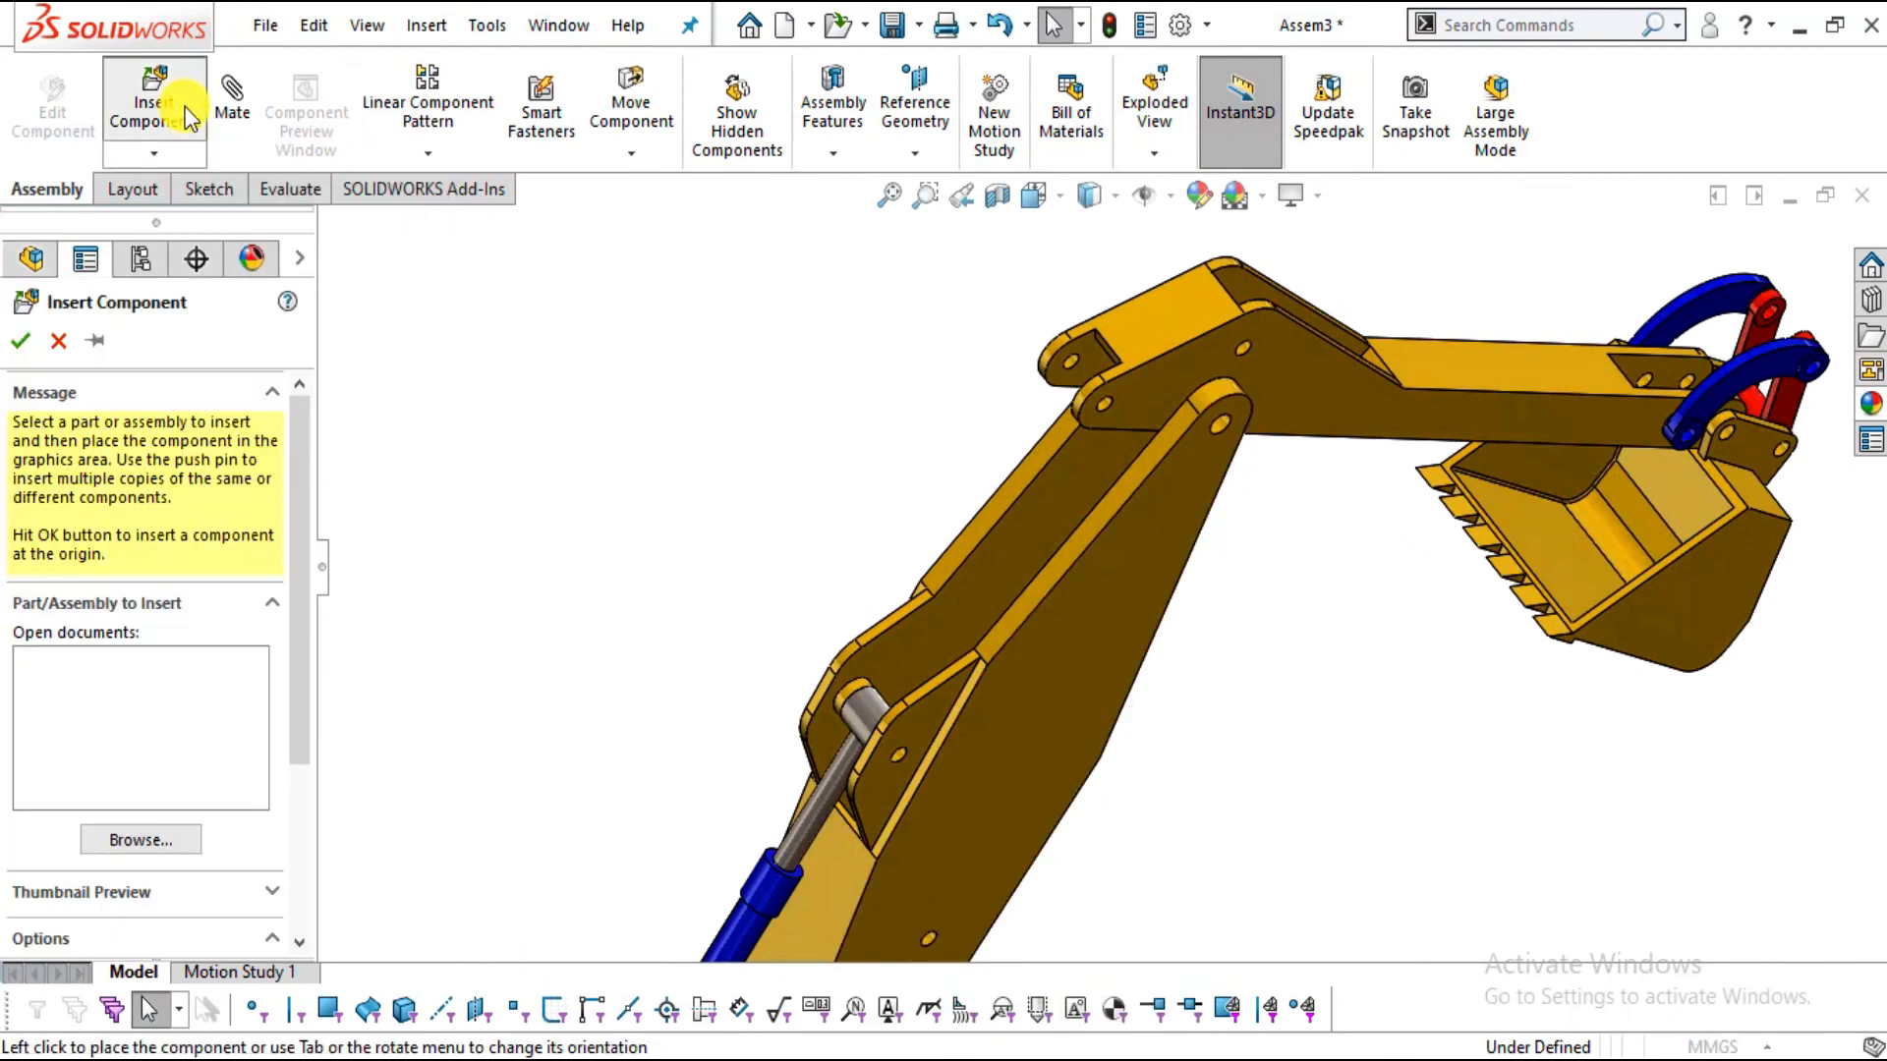
double_click(791, 378)
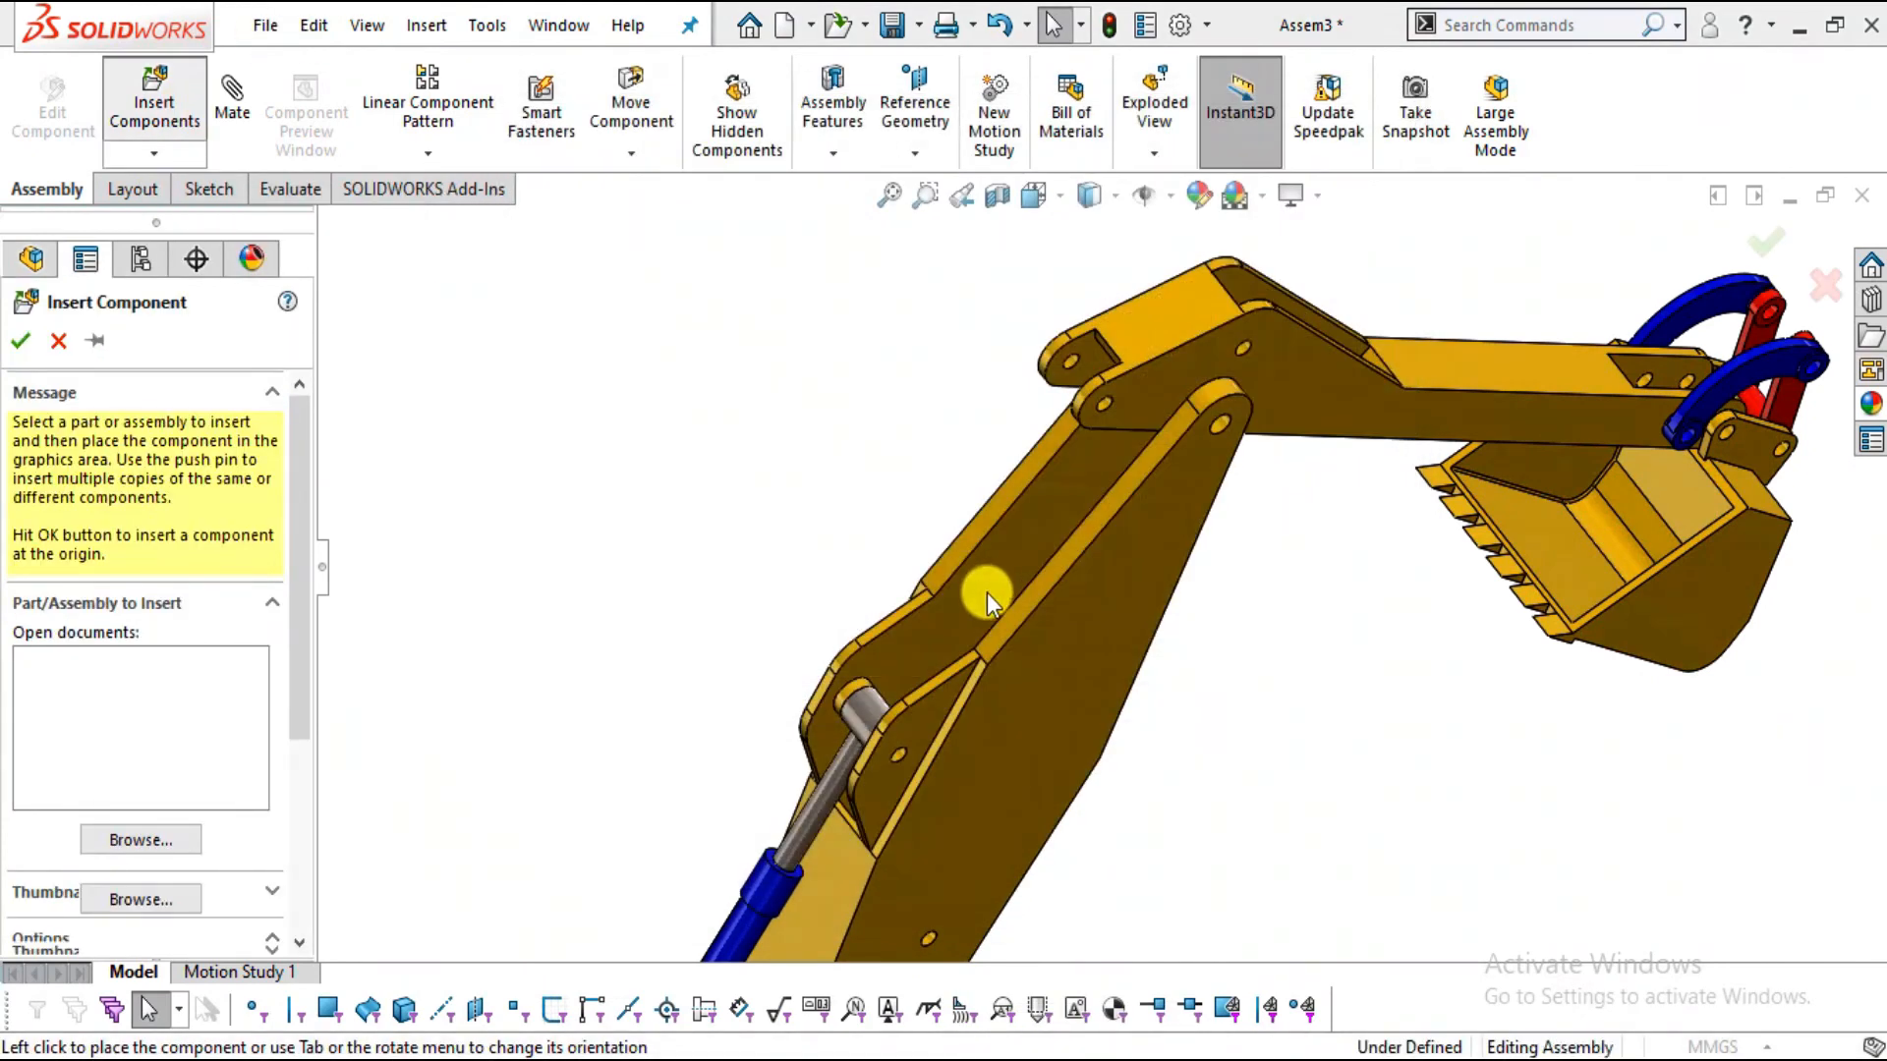
scroll(1187, 796, down, 3)
scroll(1116, 757, up, 3)
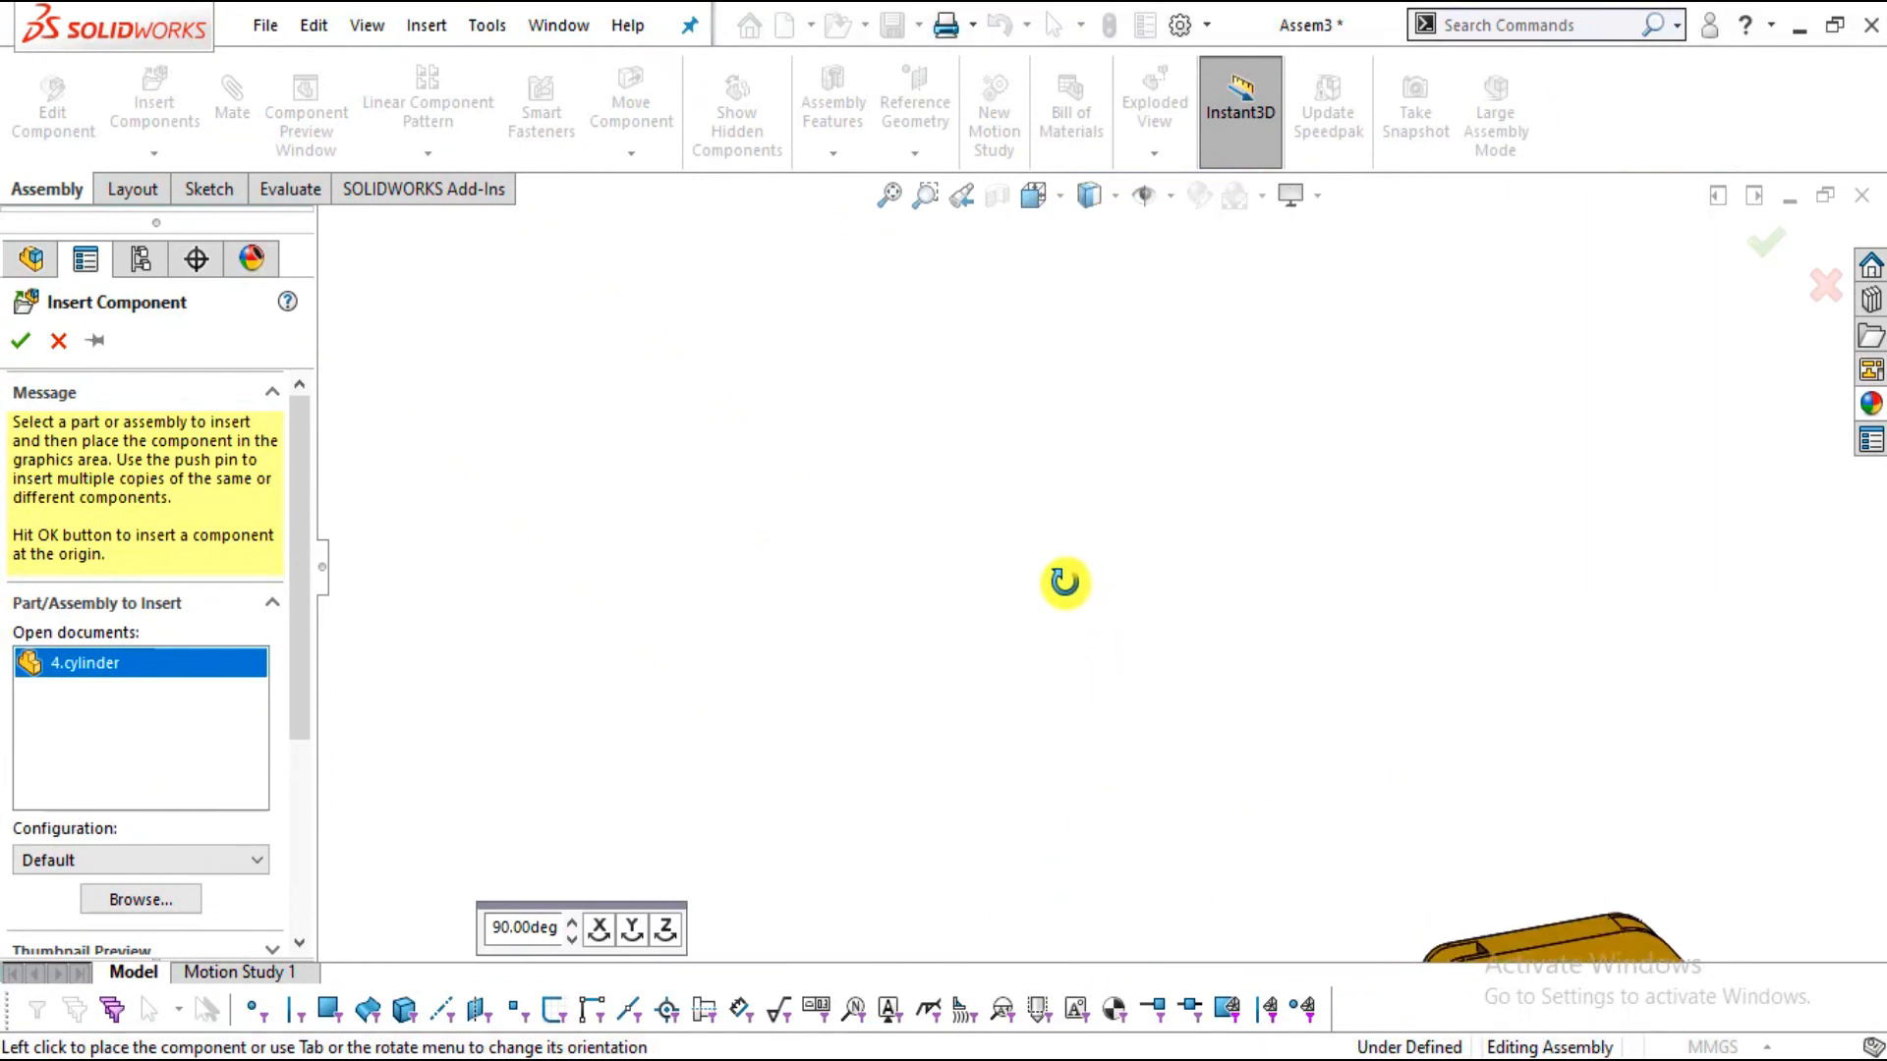
scroll(1210, 727, down, 4)
scroll(1177, 745, down, 3)
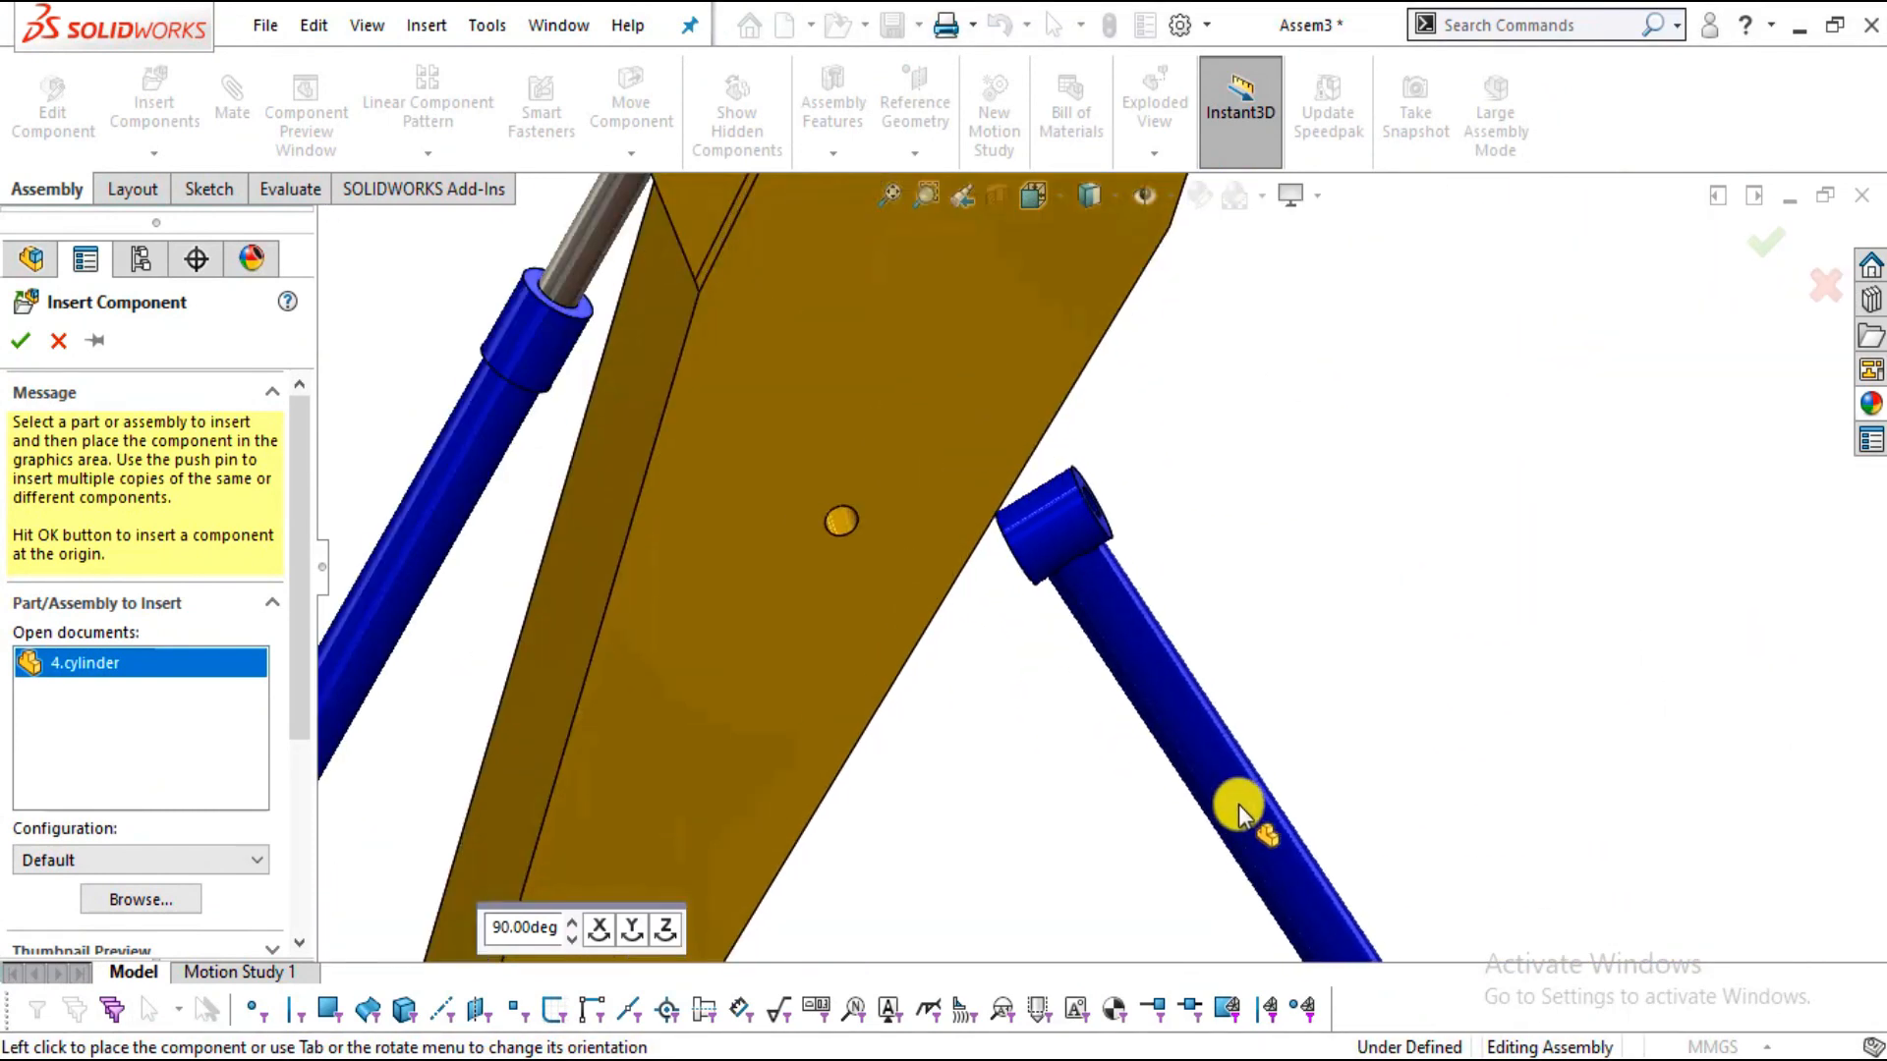
click(1095, 496)
Mate the second cylinder's eye bore concentric with the hole in the feather's side plate
mouse_move(1095, 497)
middle_down()
mouse_move(1104, 526)
mouse_move(1074, 455)
mouse_move(1034, 567)
mouse_move(1067, 506)
middle_up()
click(1067, 506)
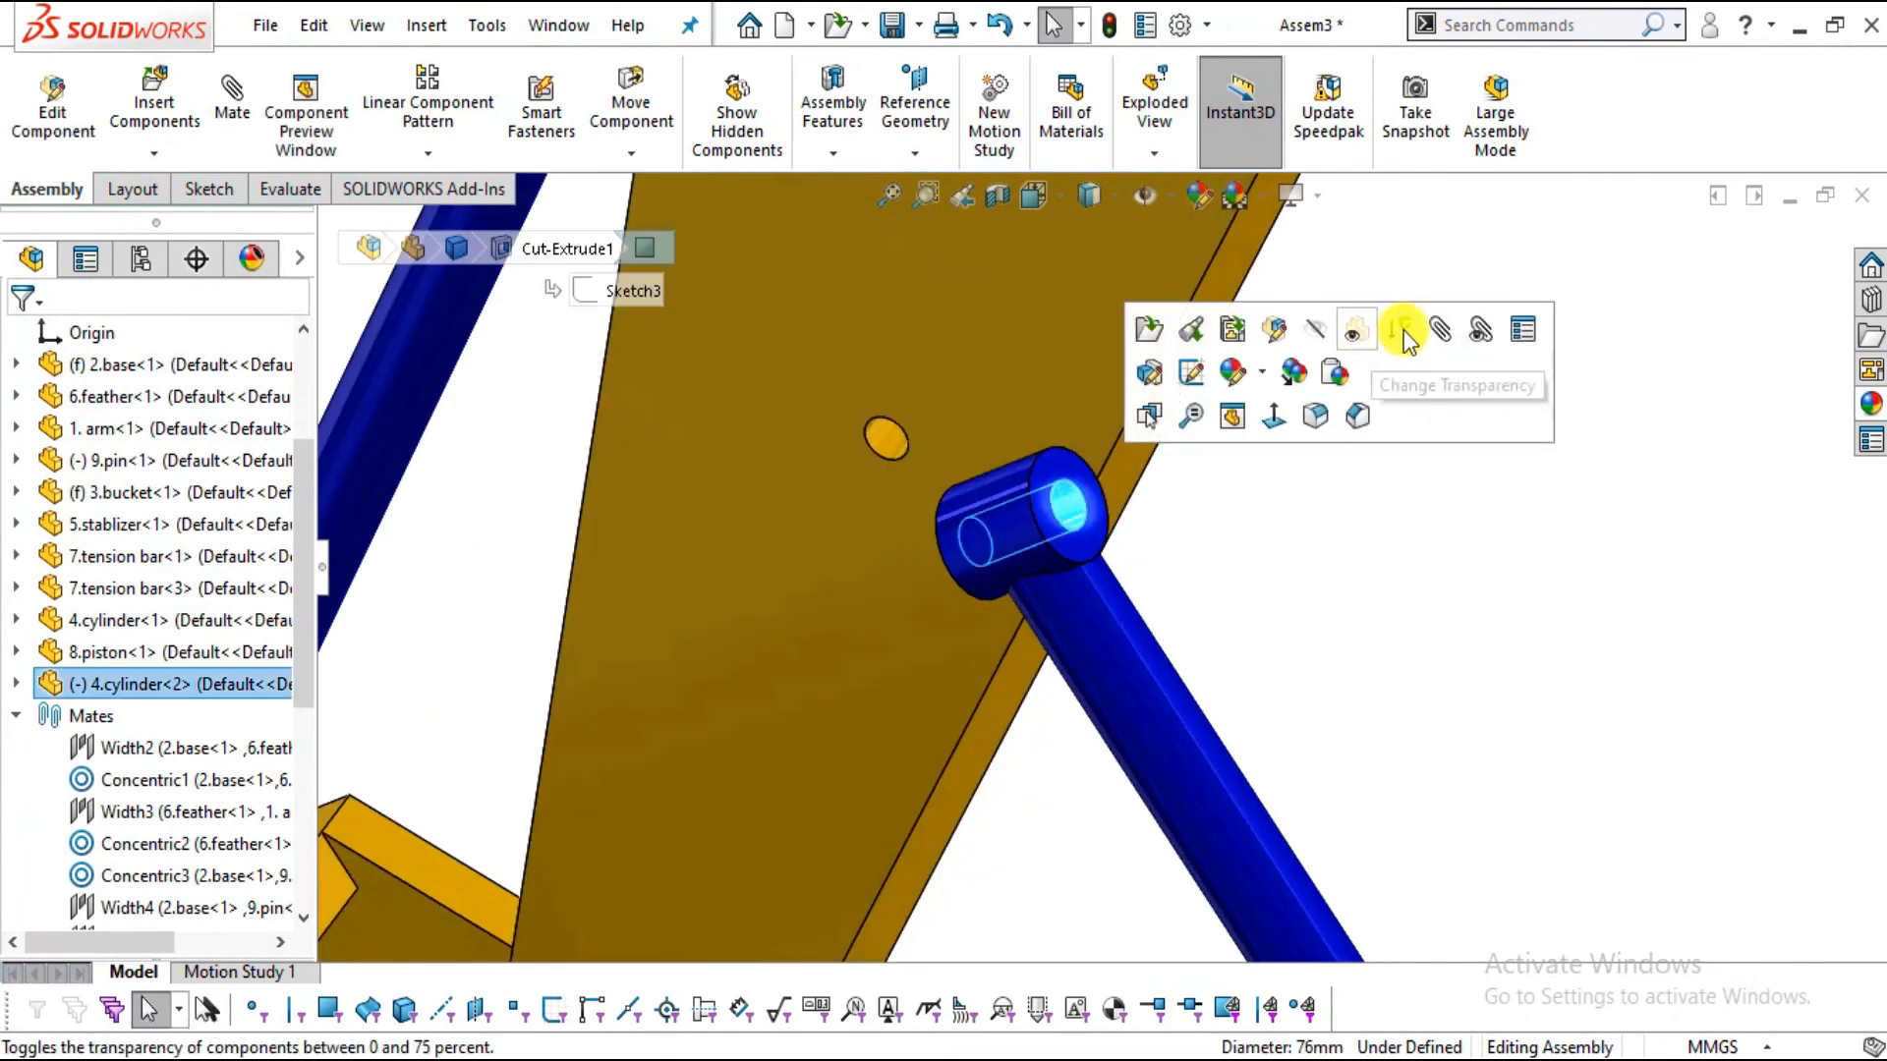
click(952, 425)
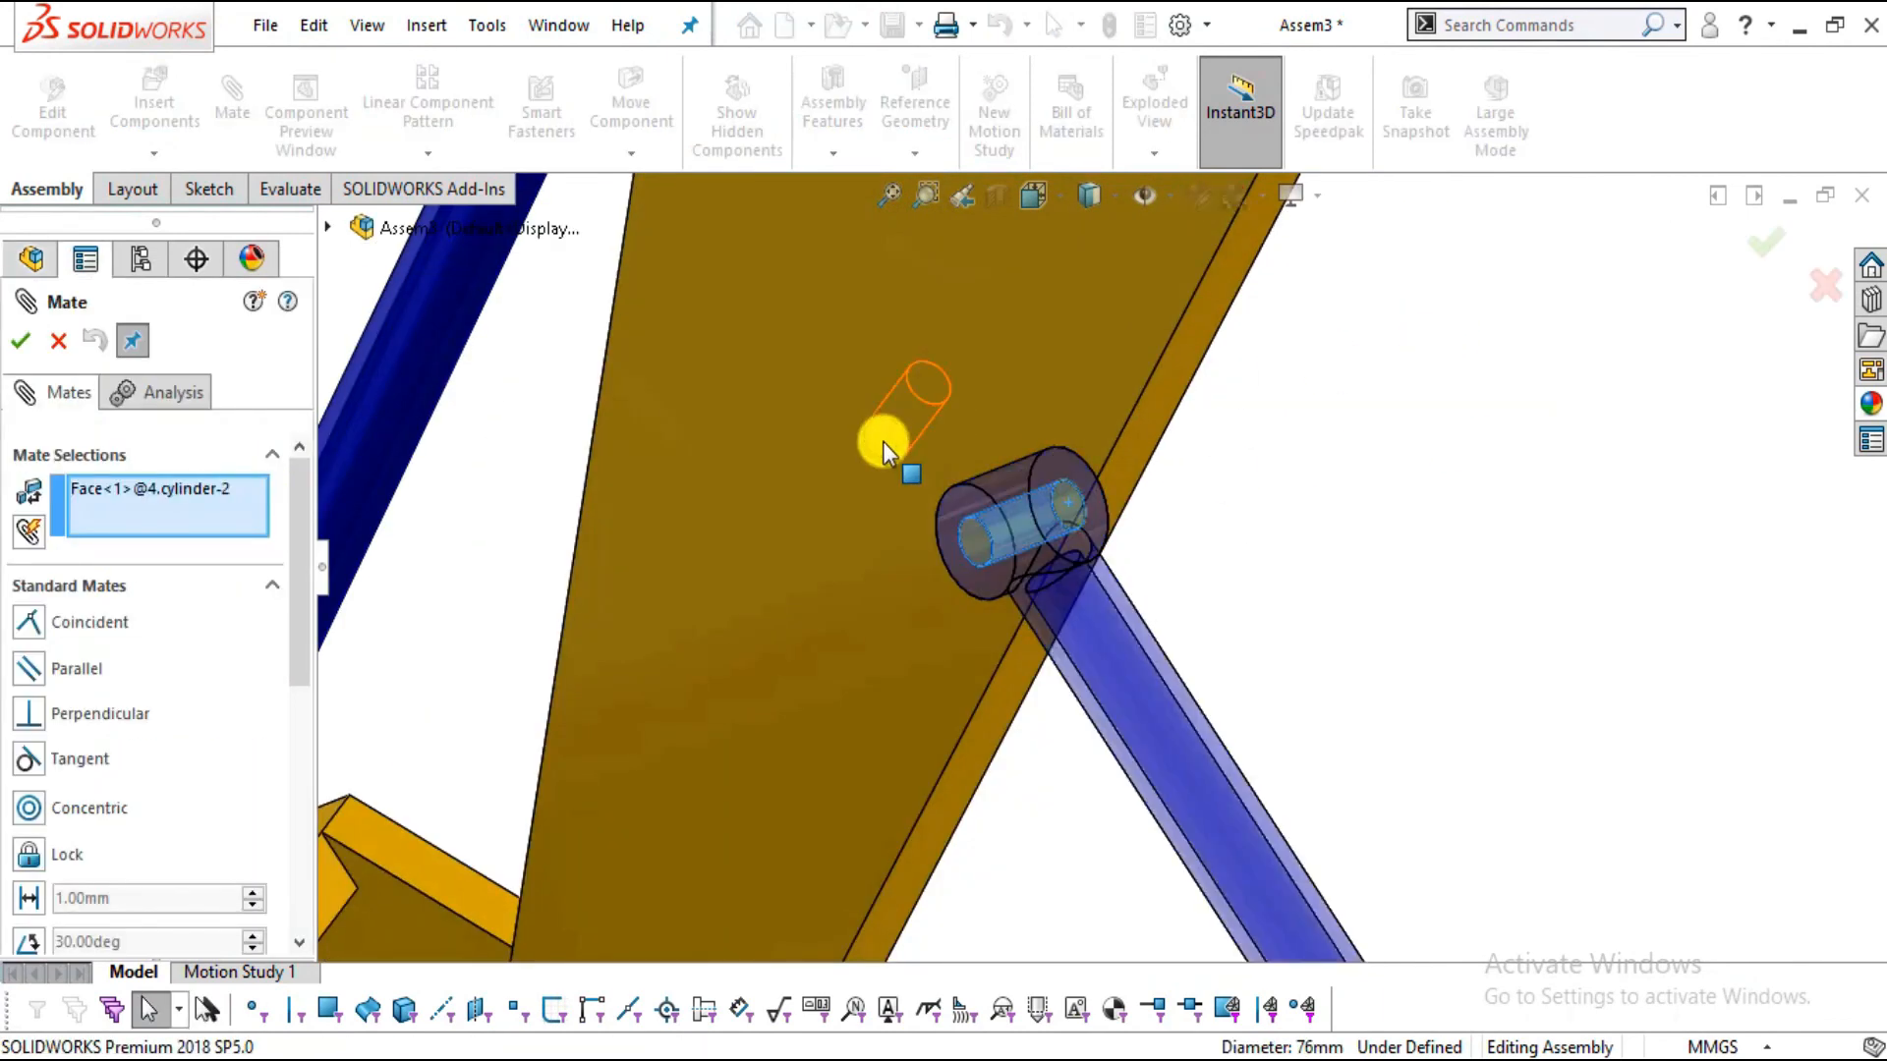
click(884, 442)
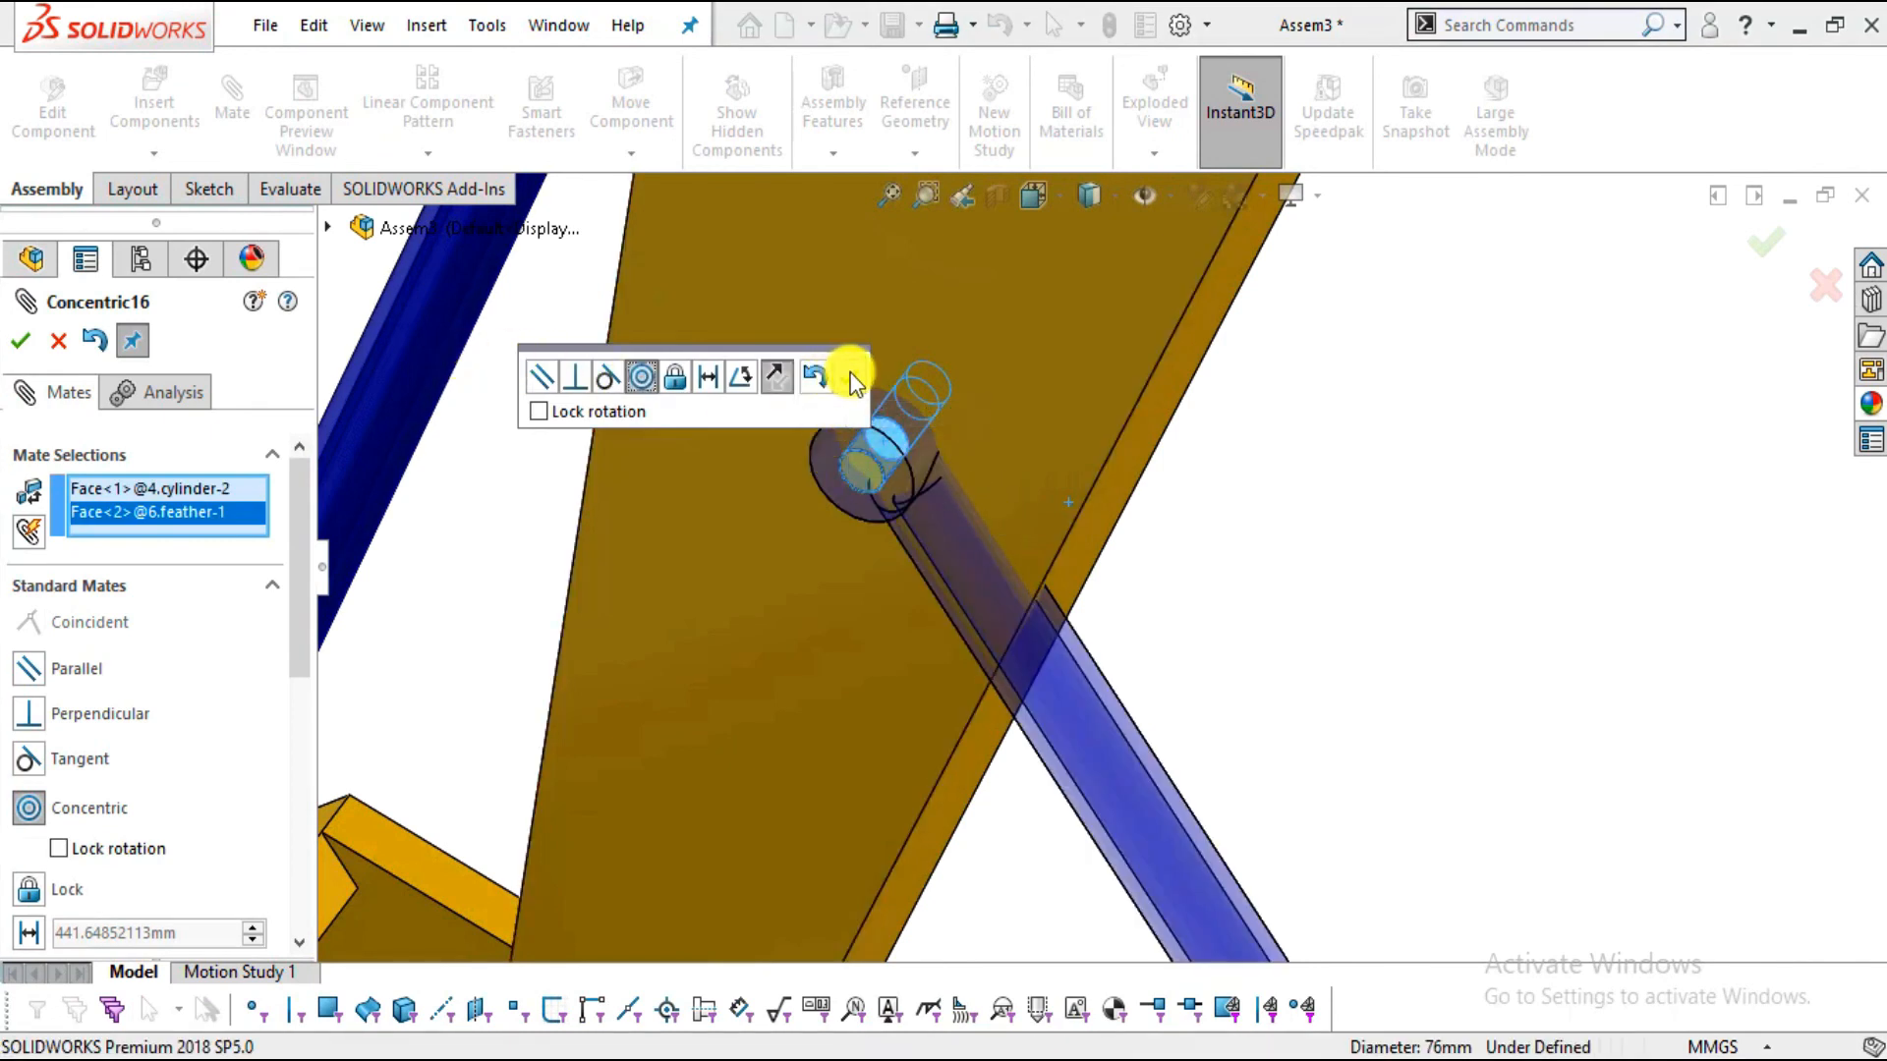
click(851, 378)
middle_drag(935, 471, 986, 410)
right_click(1075, 395)
key(Escape)
key(Escape)
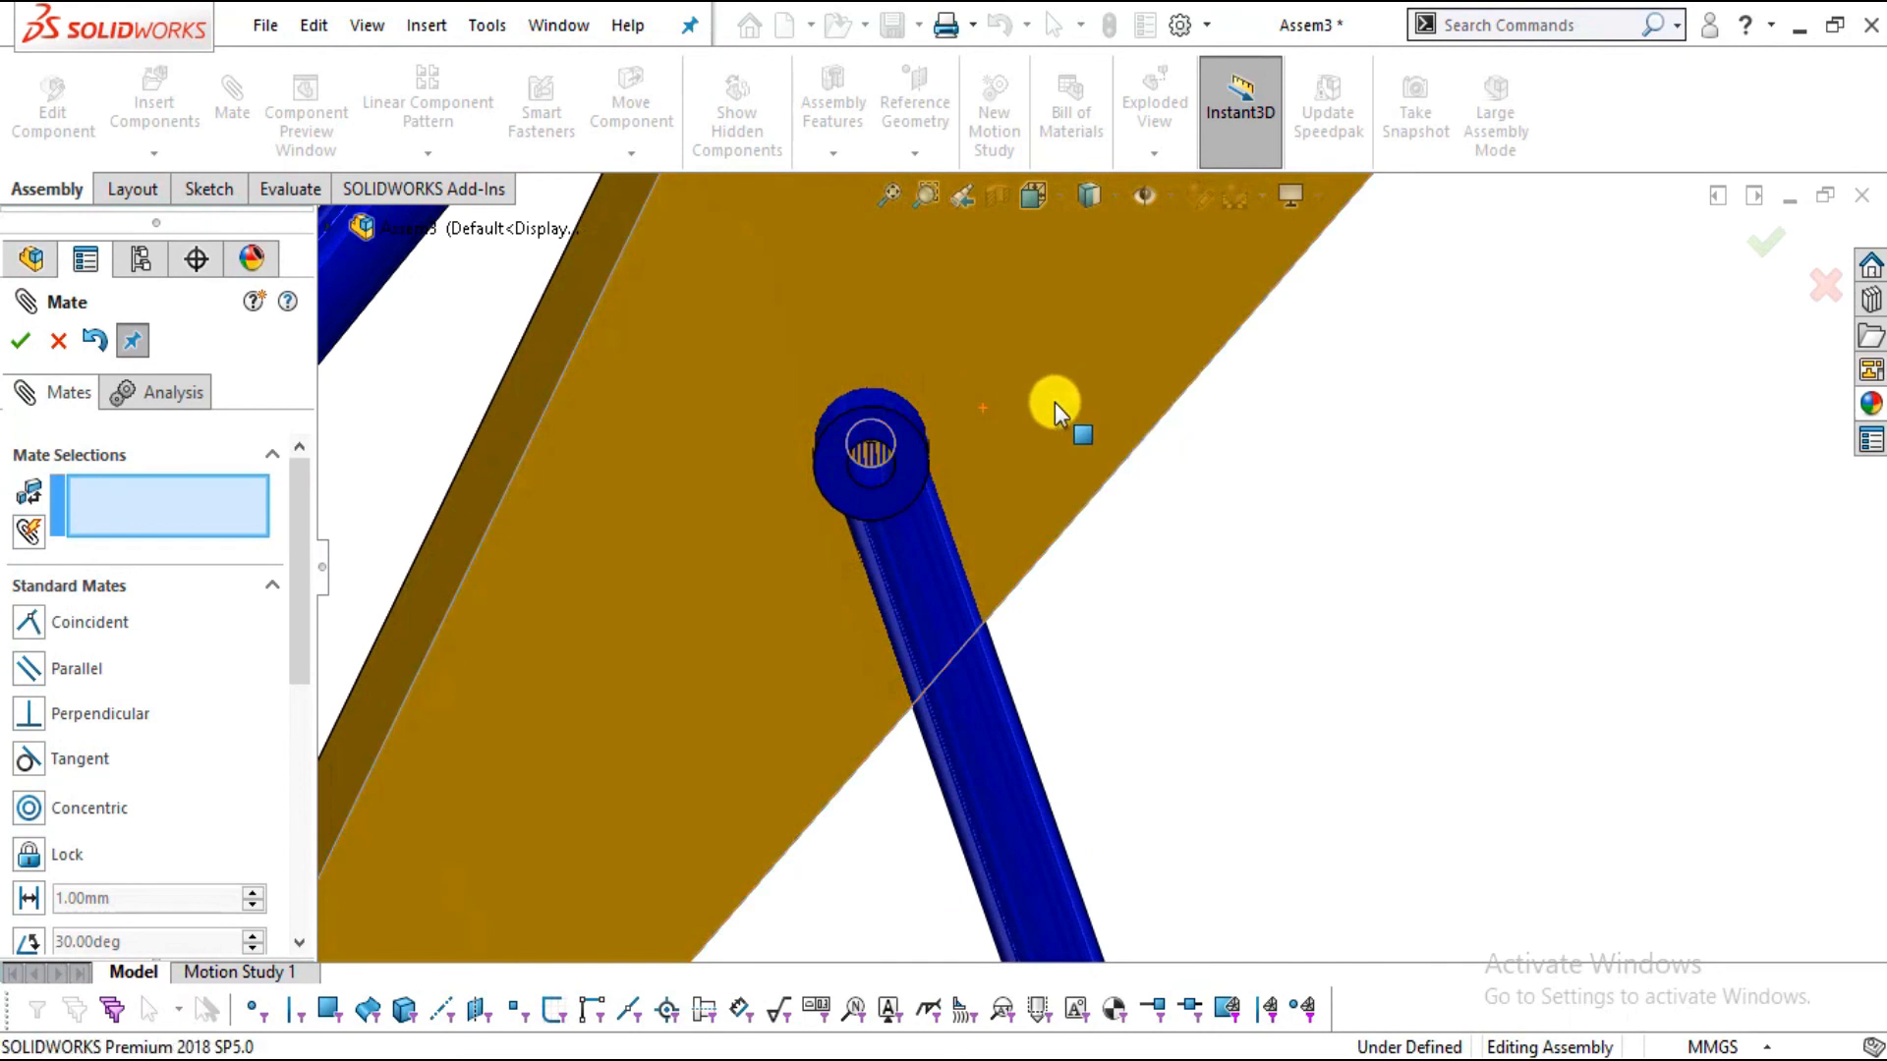
Make the feather transparent and slide the second cylinder's eye between the feather's inner bosses
right_click(1085, 374)
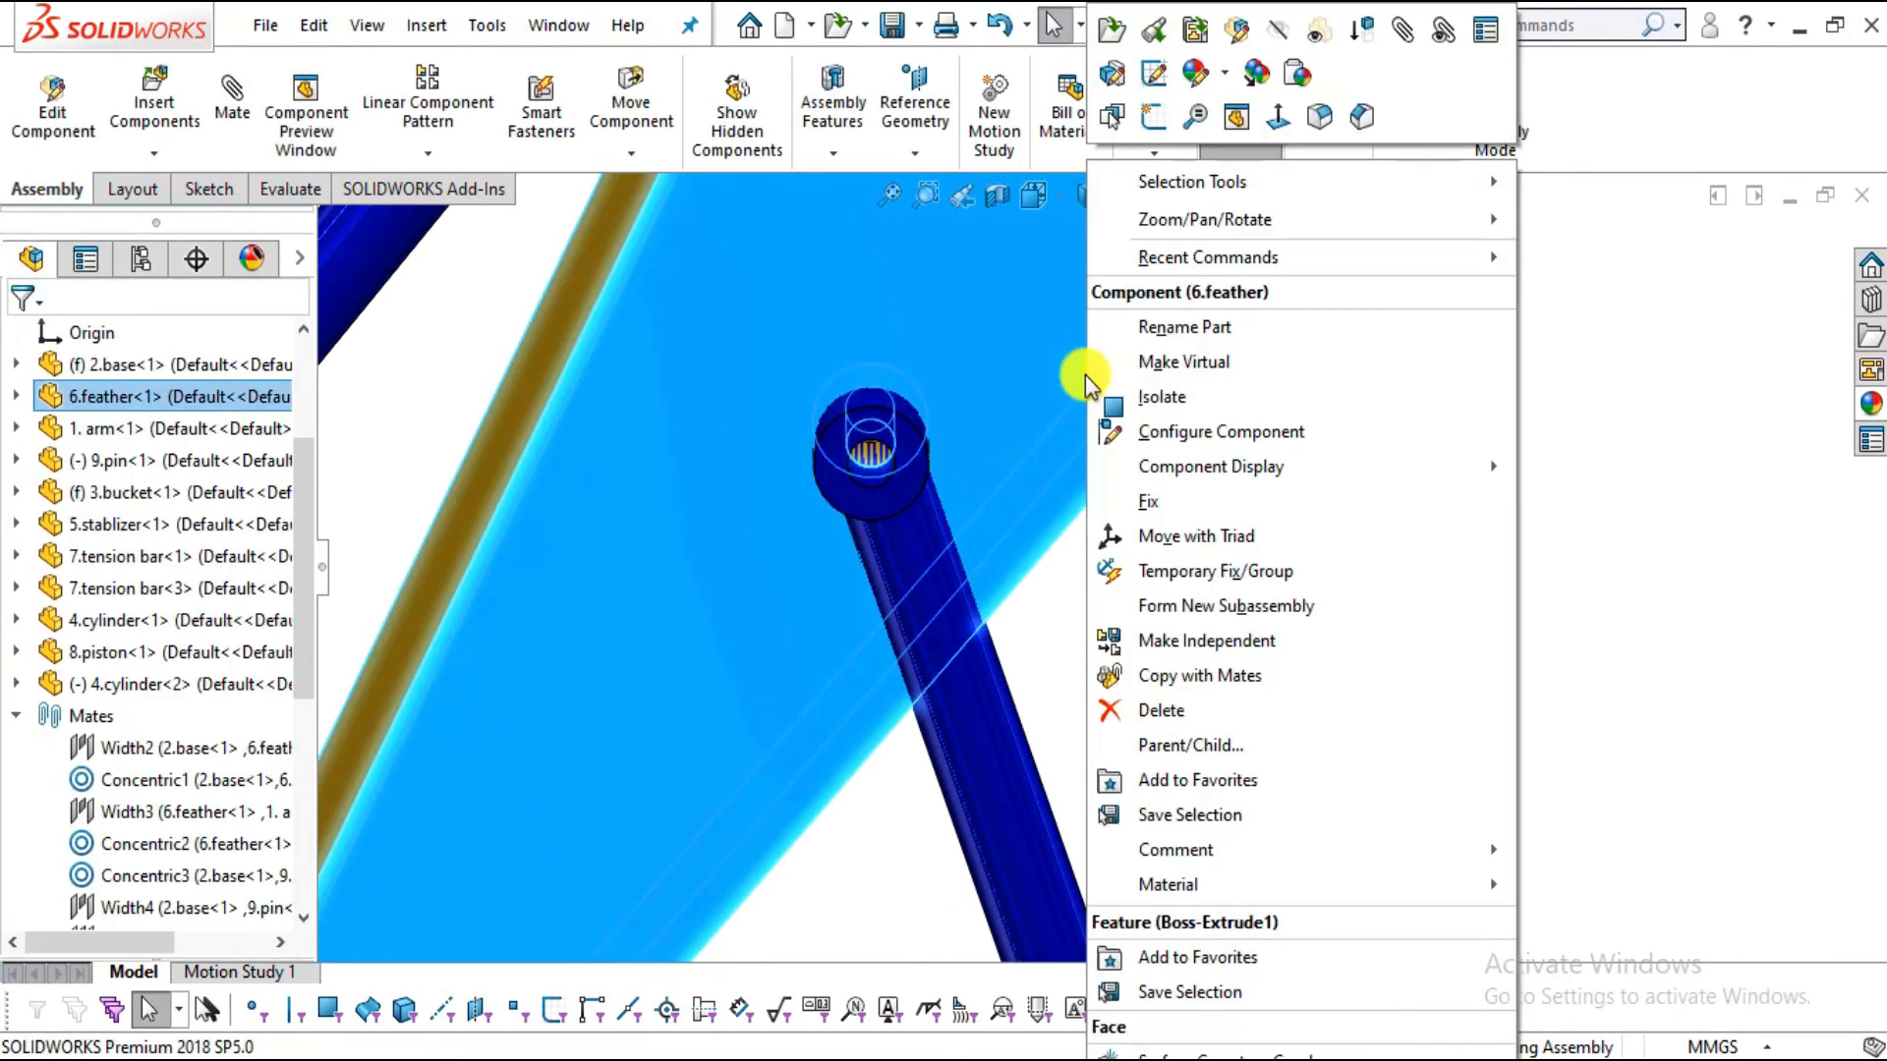
click(1312, 35)
middle_drag(953, 529, 833, 452)
key(Escape)
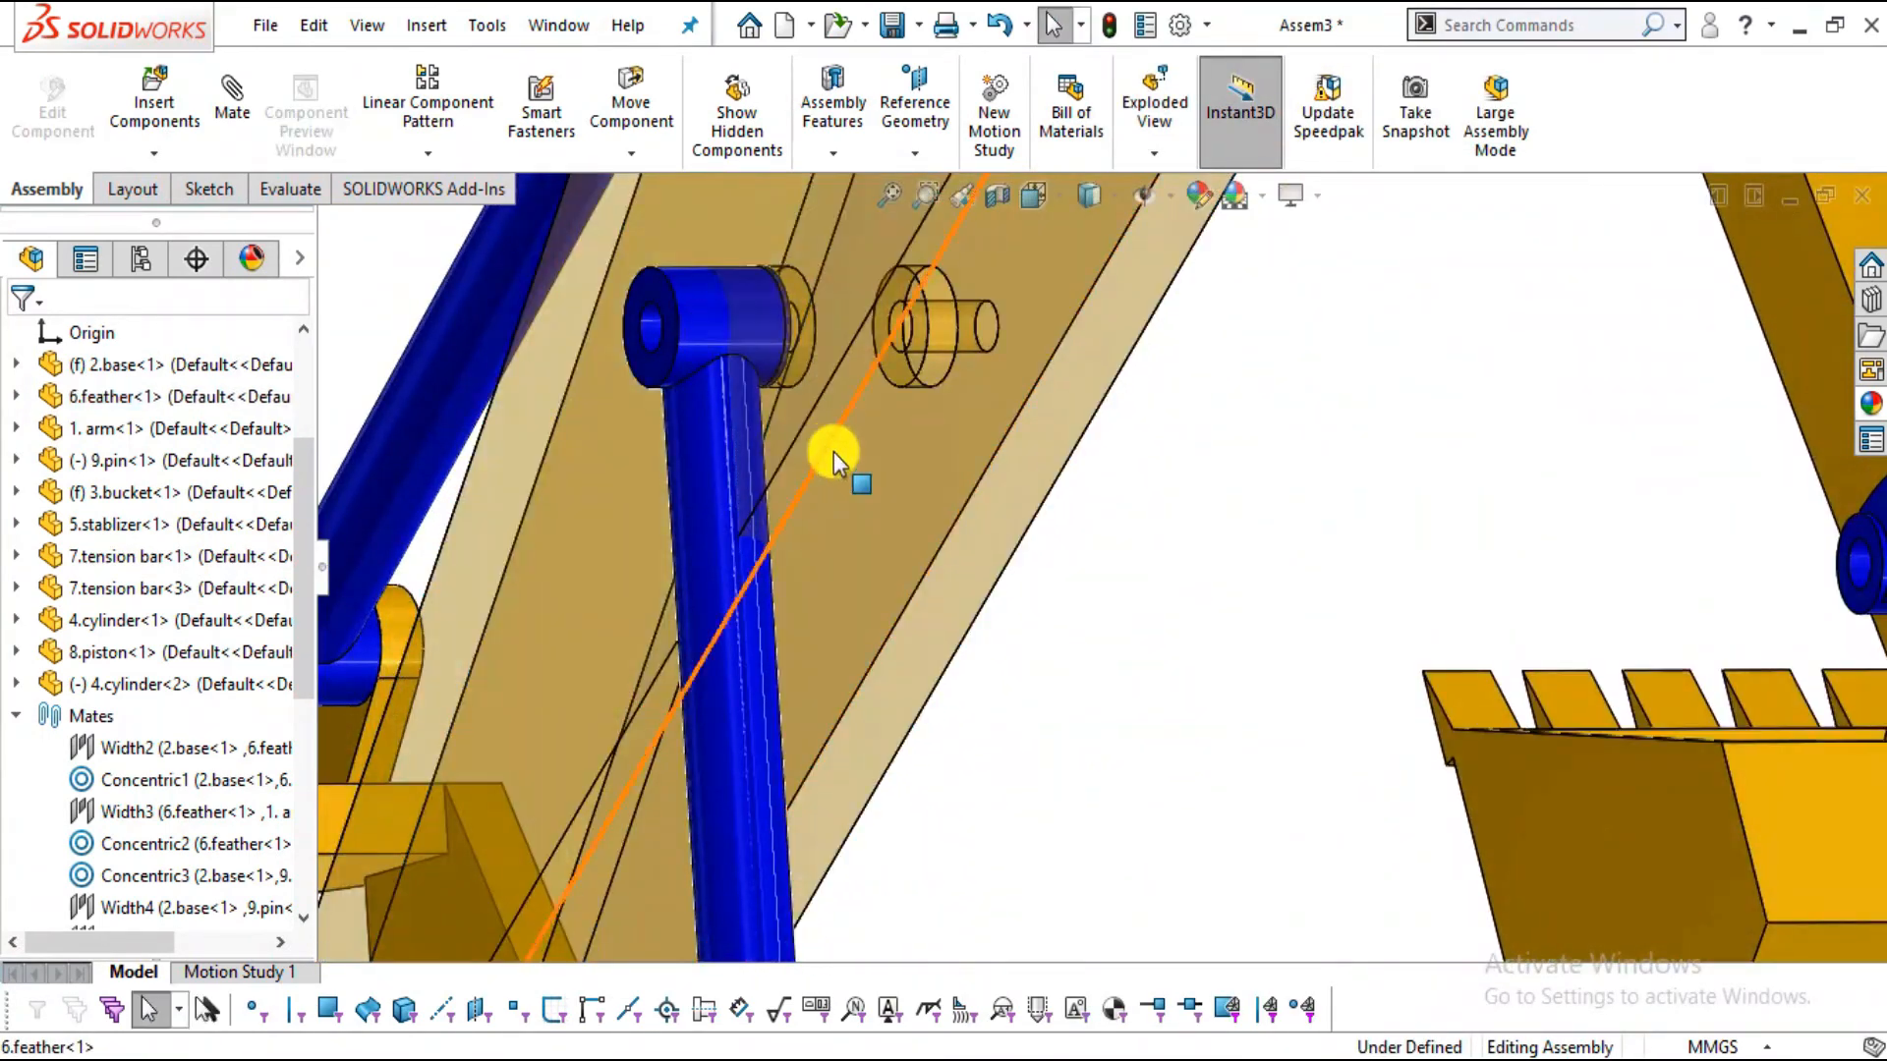
drag(735, 313, 905, 346)
scroll(905, 346, down, 5)
middle_drag(902, 364, 877, 425)
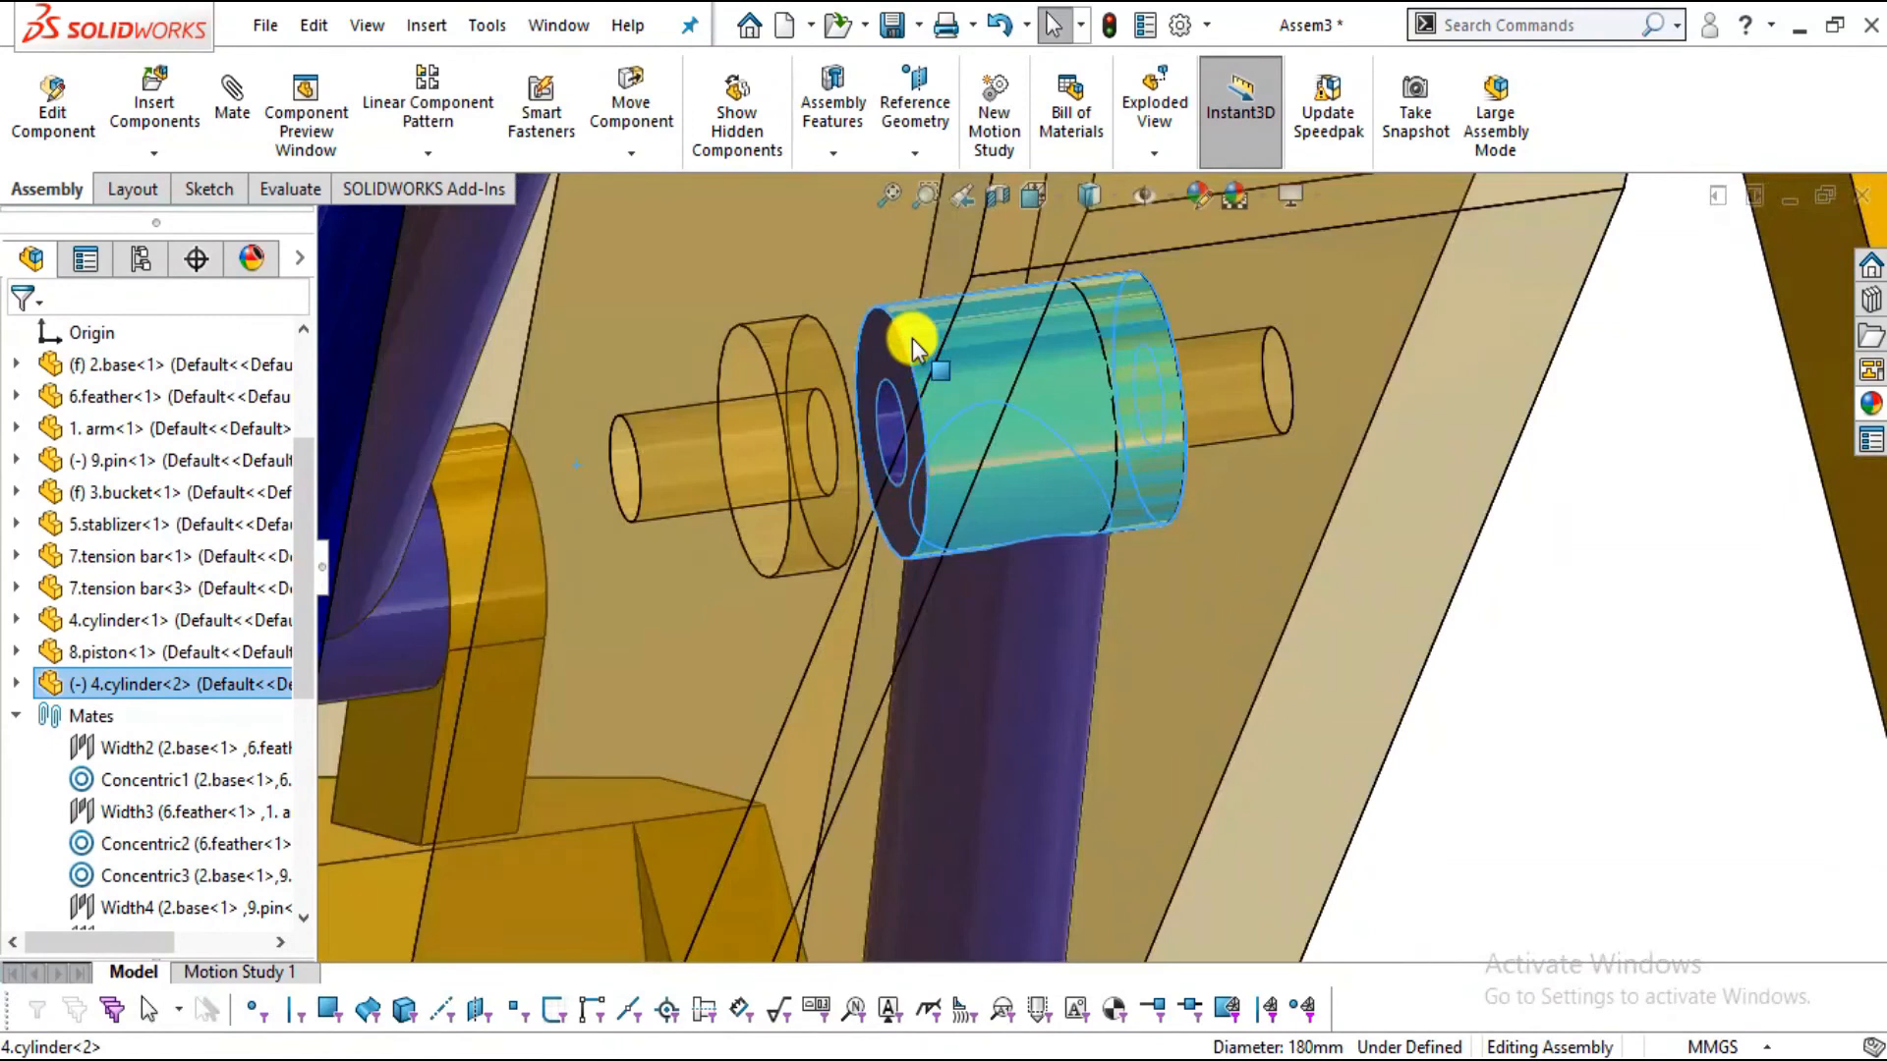
Mate the circular end edge of the second cylinder's eye coincident with the edge of the feather's inner boss
scroll(931, 393, down, 4)
key(Escape)
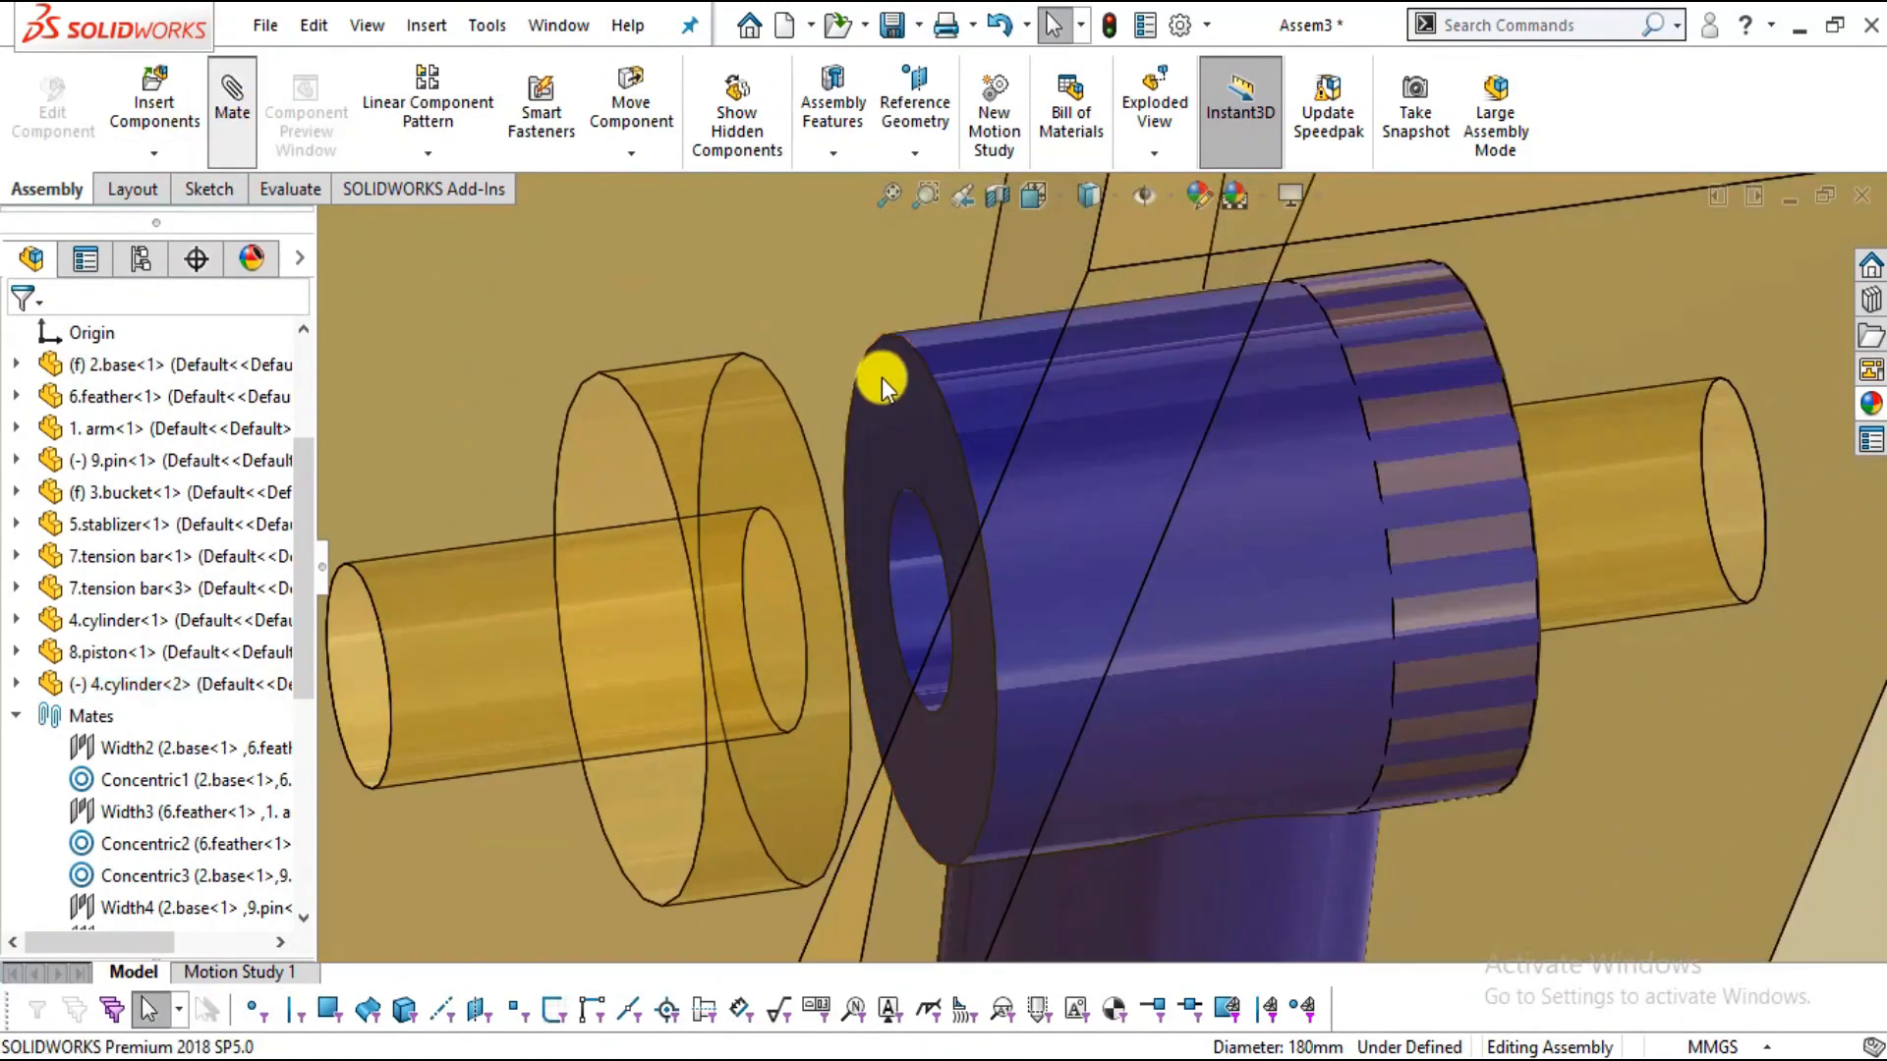
click(936, 388)
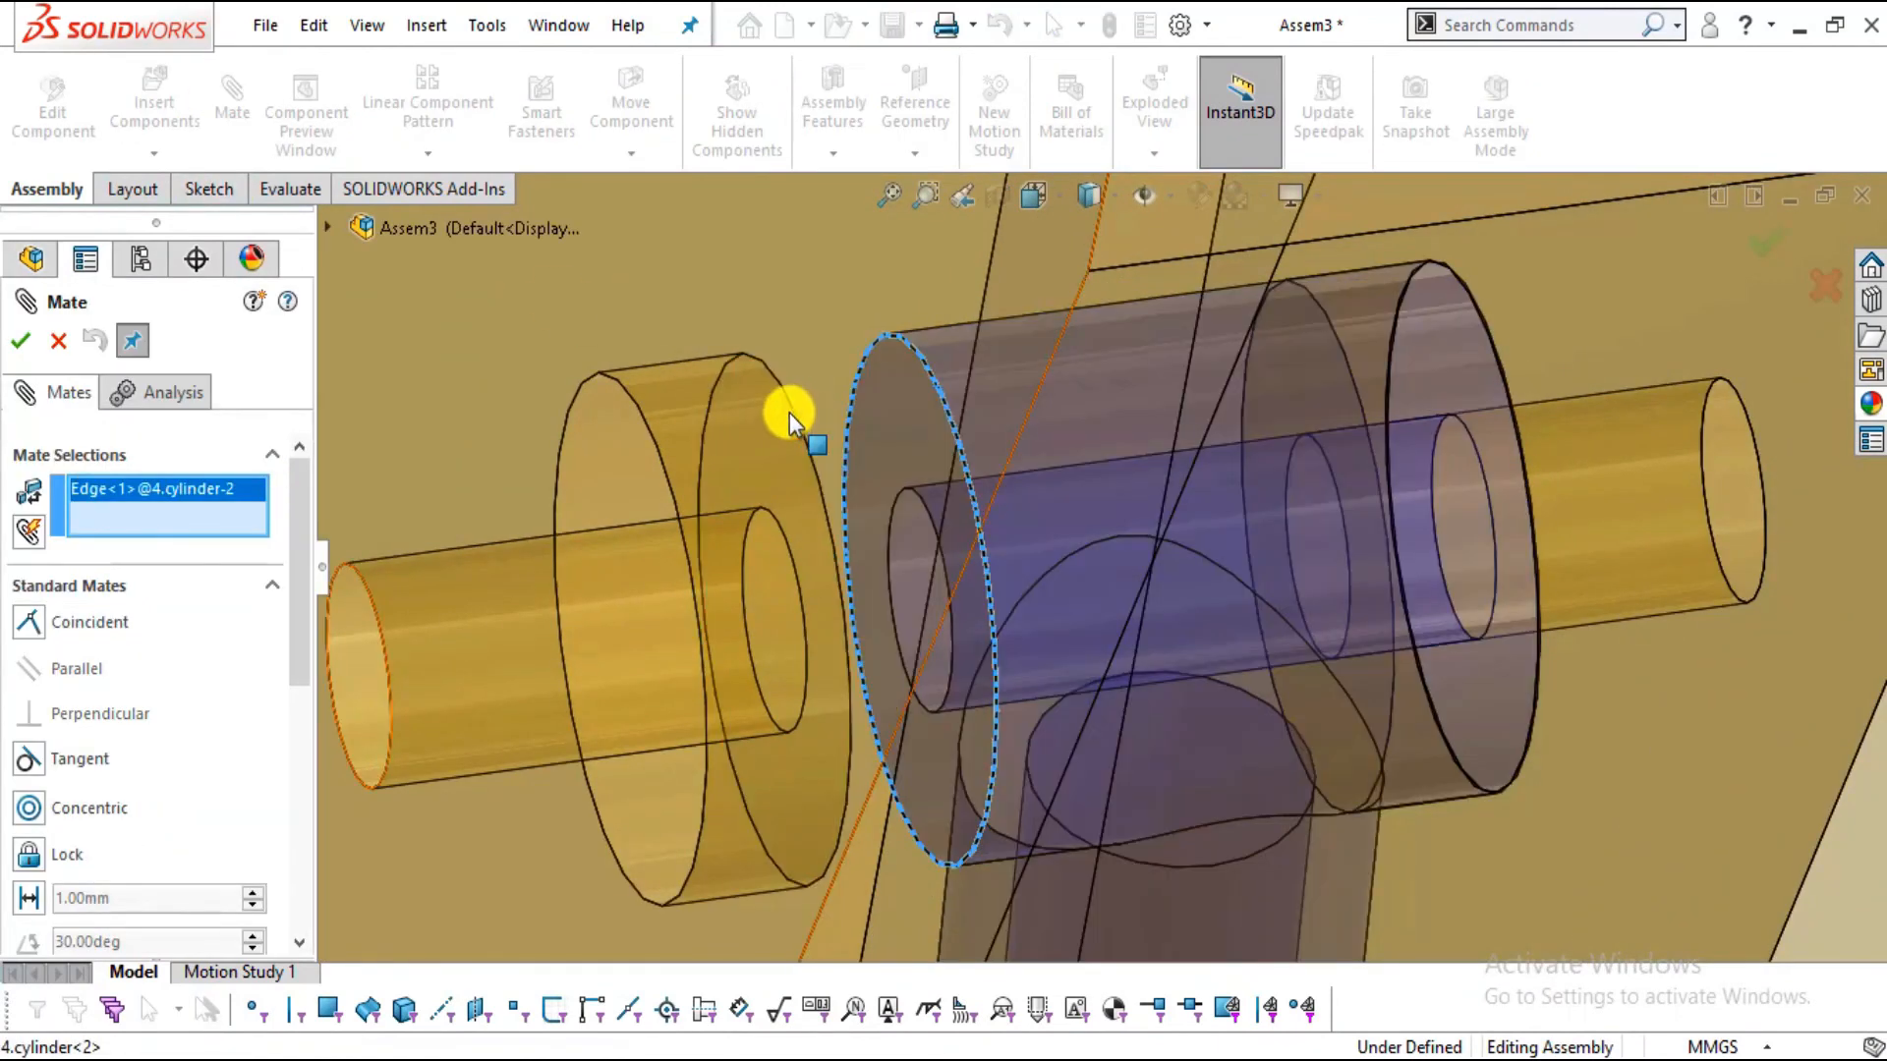
click(793, 407)
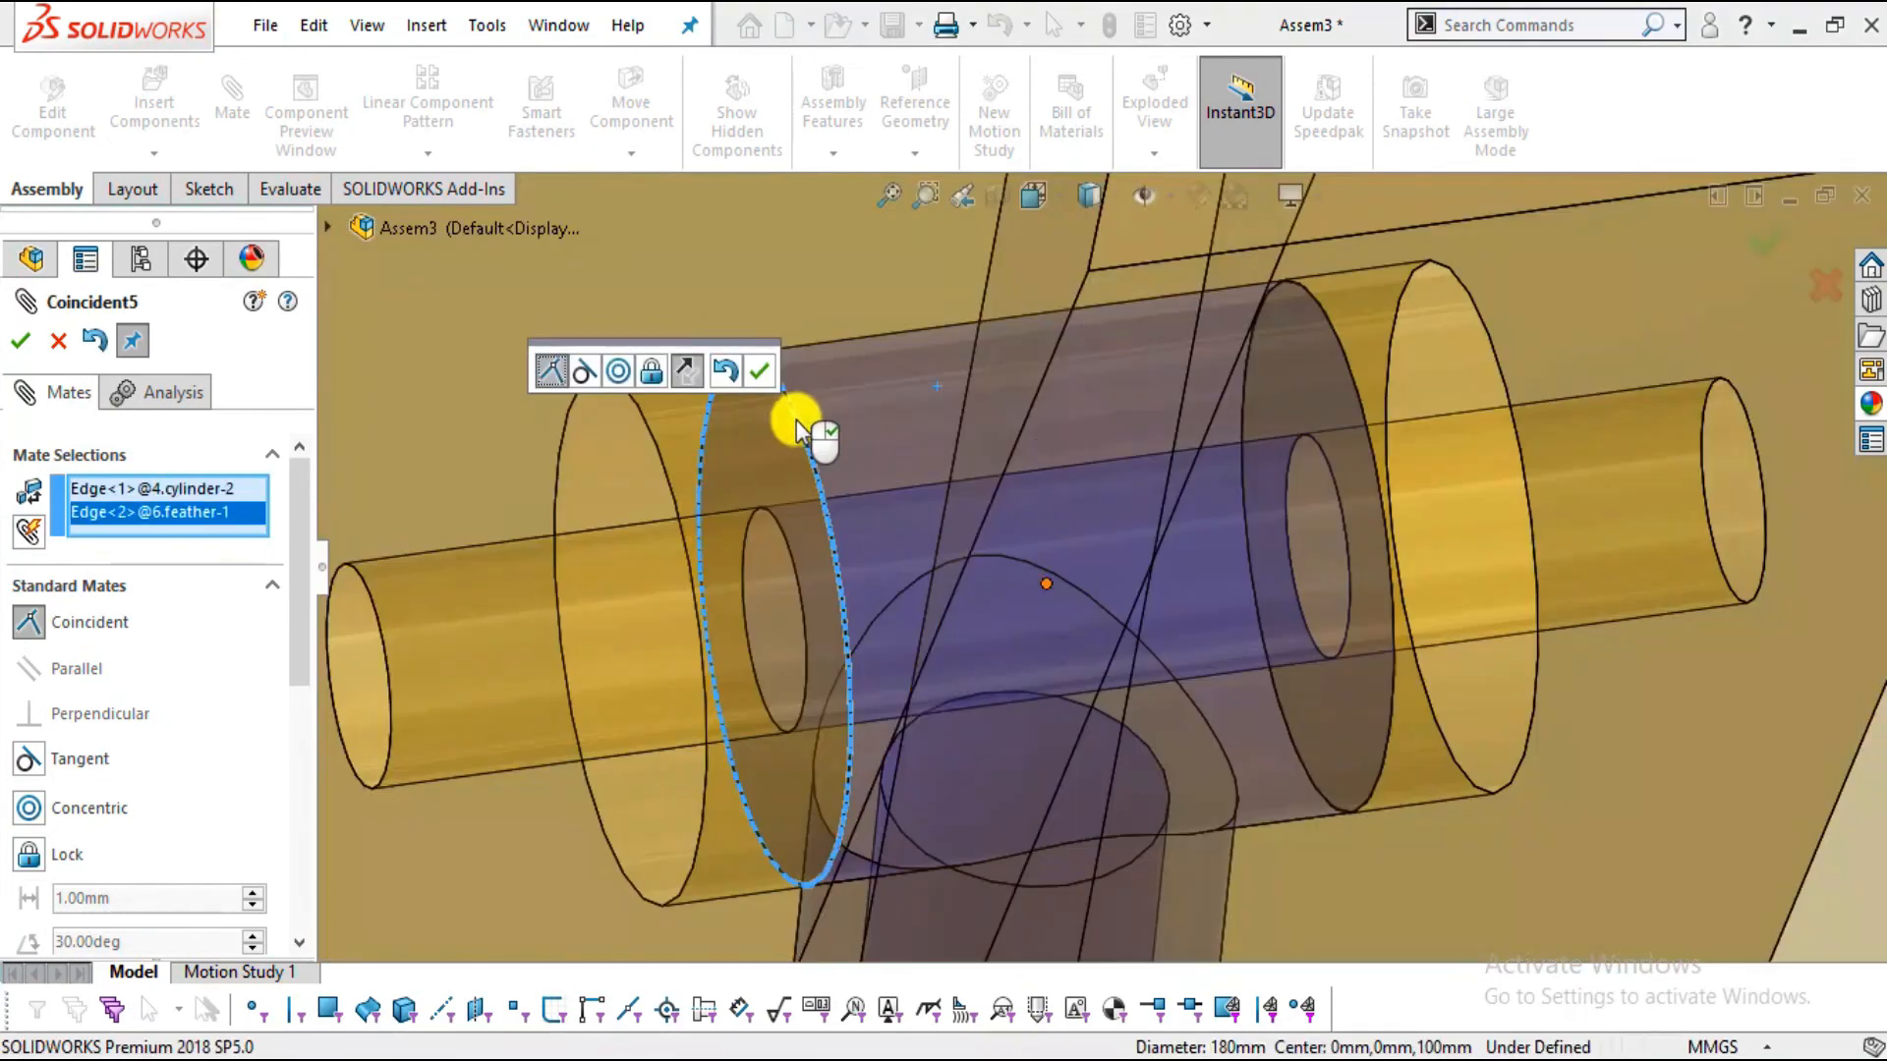
click(764, 369)
Examine from several sides how the second cylinder's eye sits between the bosses of the transparent feather
scroll(1331, 497, down, 5)
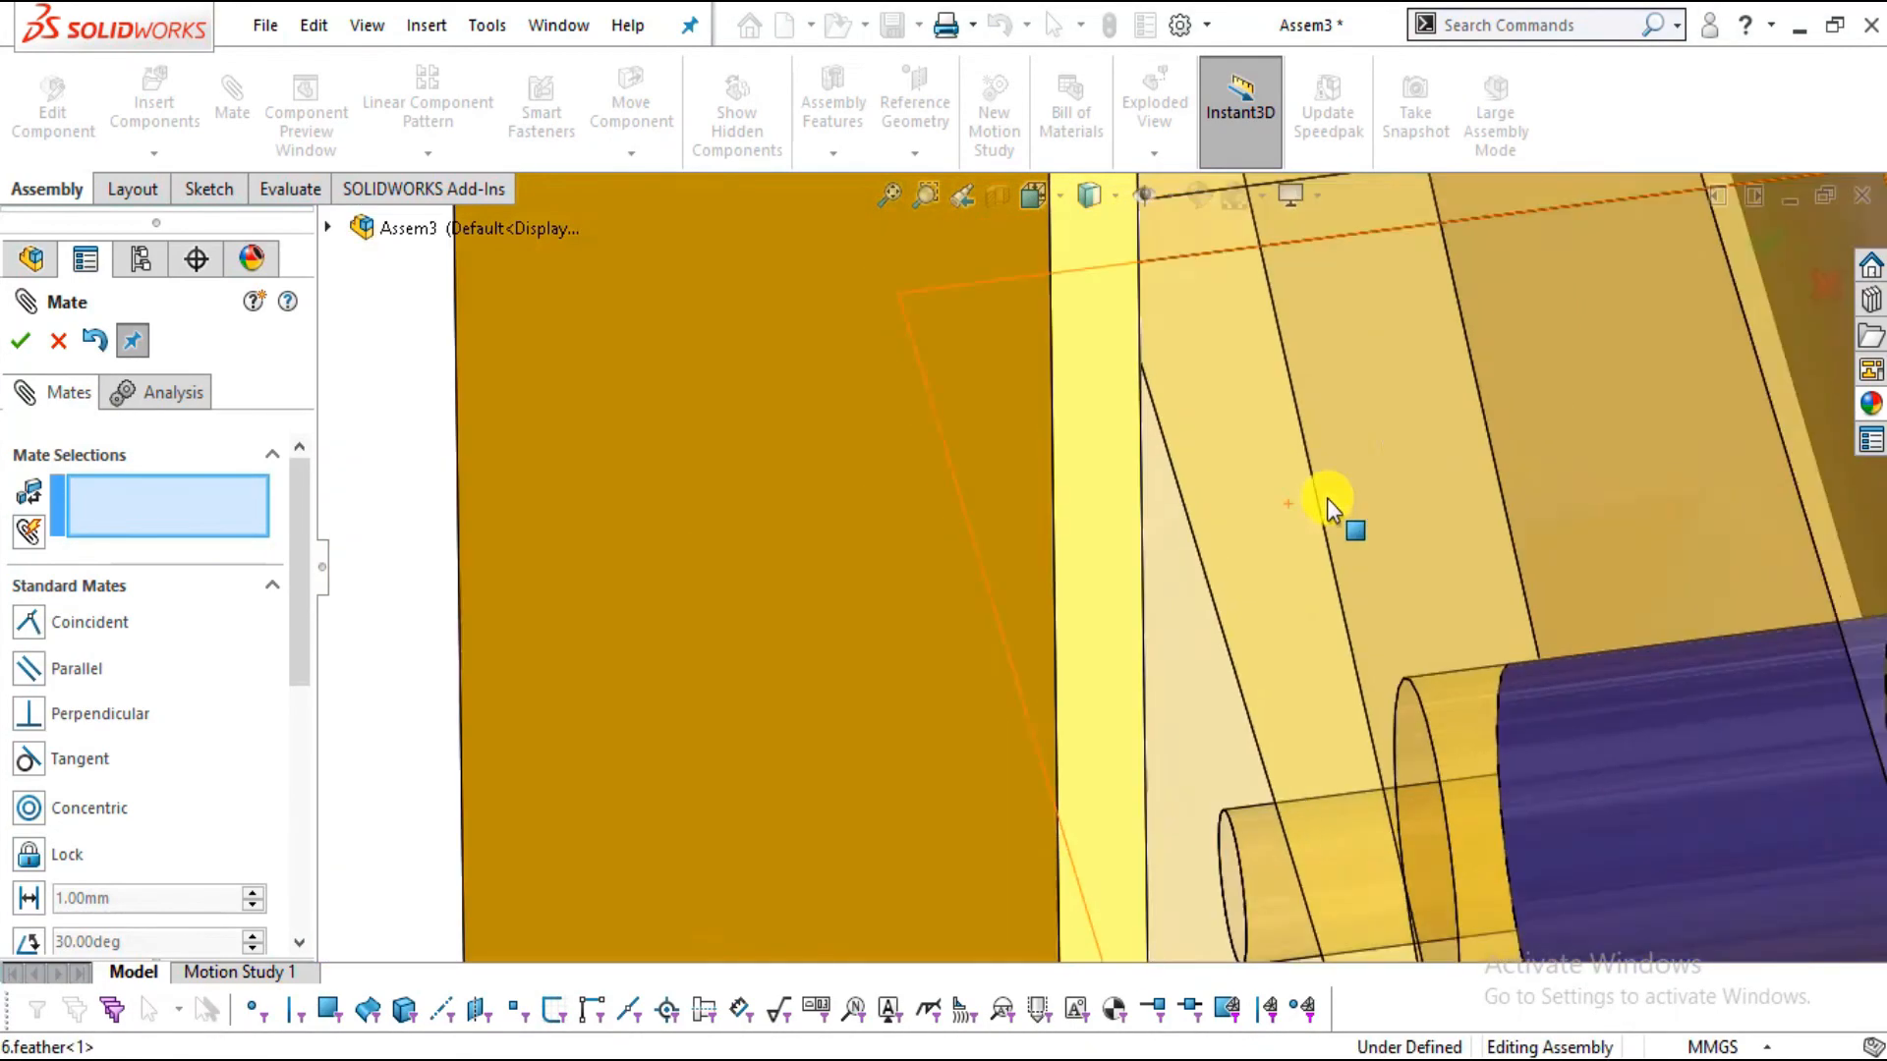
scroll(1327, 498, up, 5)
middle_drag(1317, 547, 1435, 722)
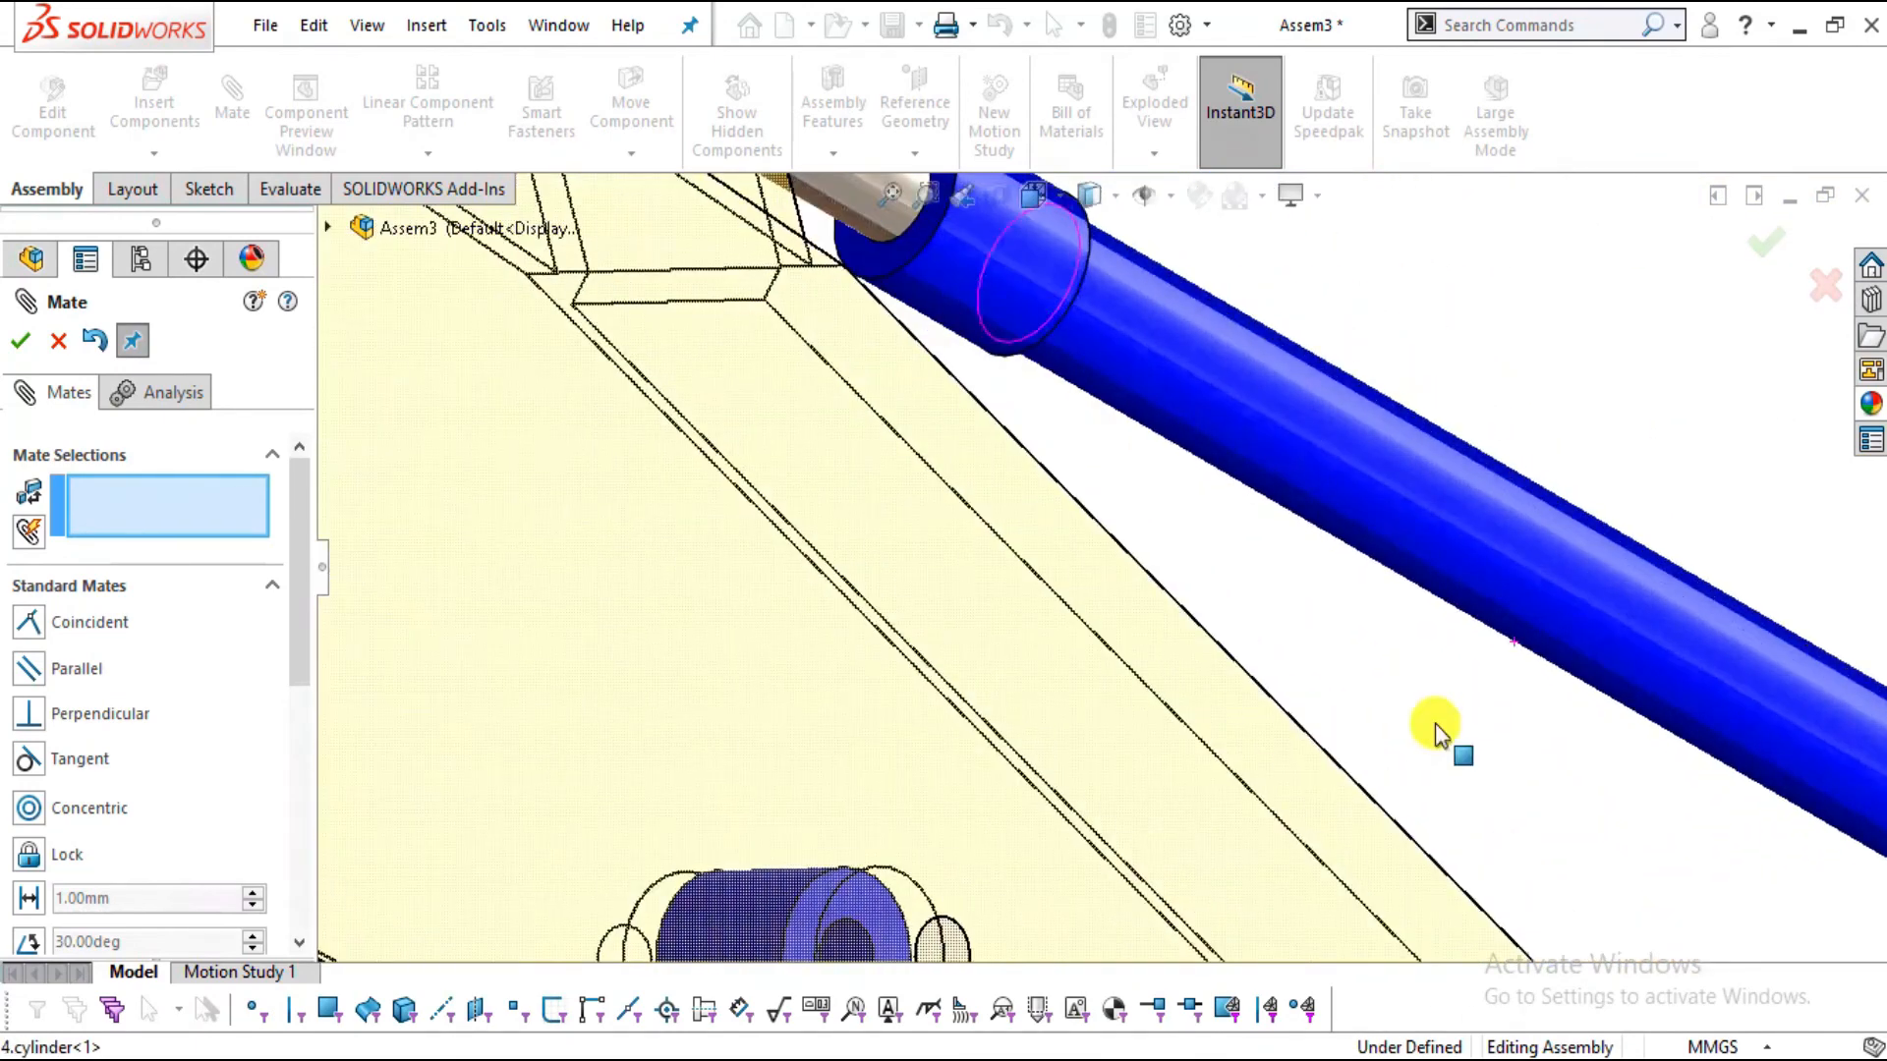
scroll(1326, 719, up, 5)
middle_drag(1118, 693, 1053, 752)
scroll(1059, 650, down, 3)
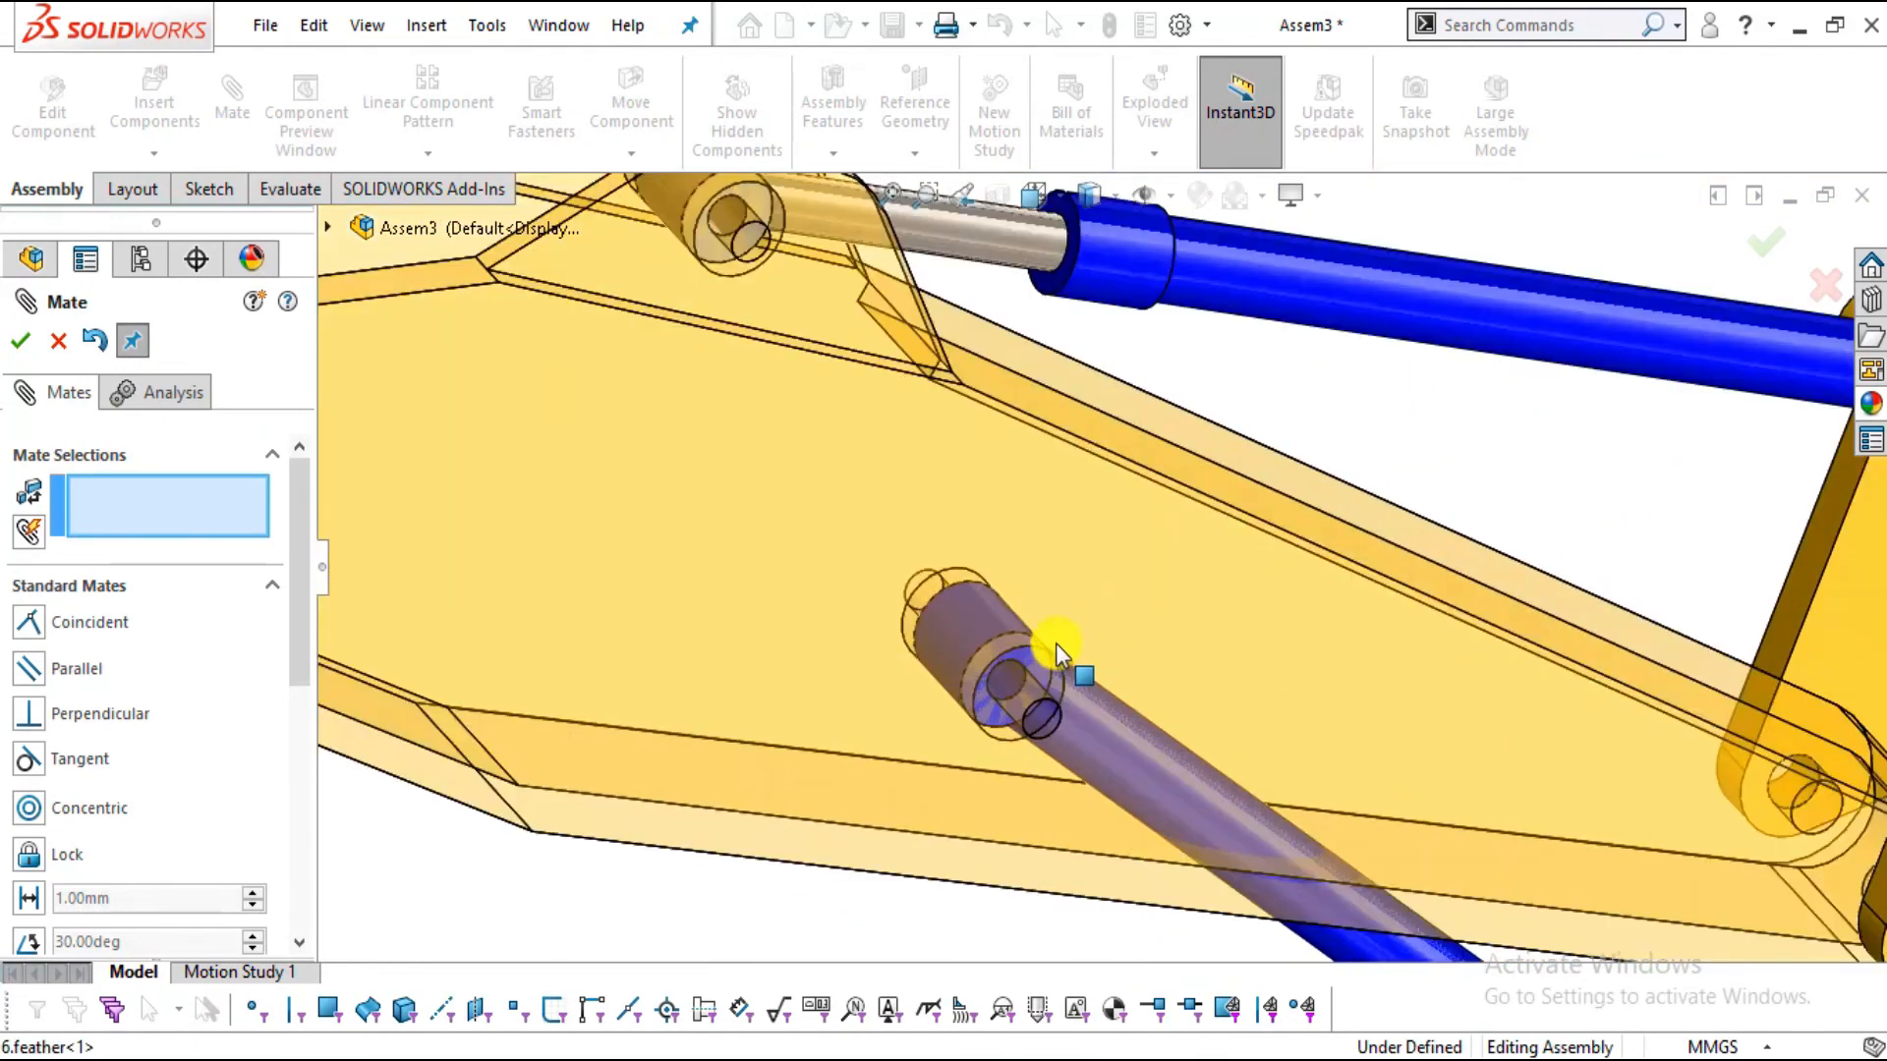
scroll(1059, 645, down, 3)
middle_drag(1015, 665, 994, 569)
scroll(994, 570, up, 6)
key(Escape)
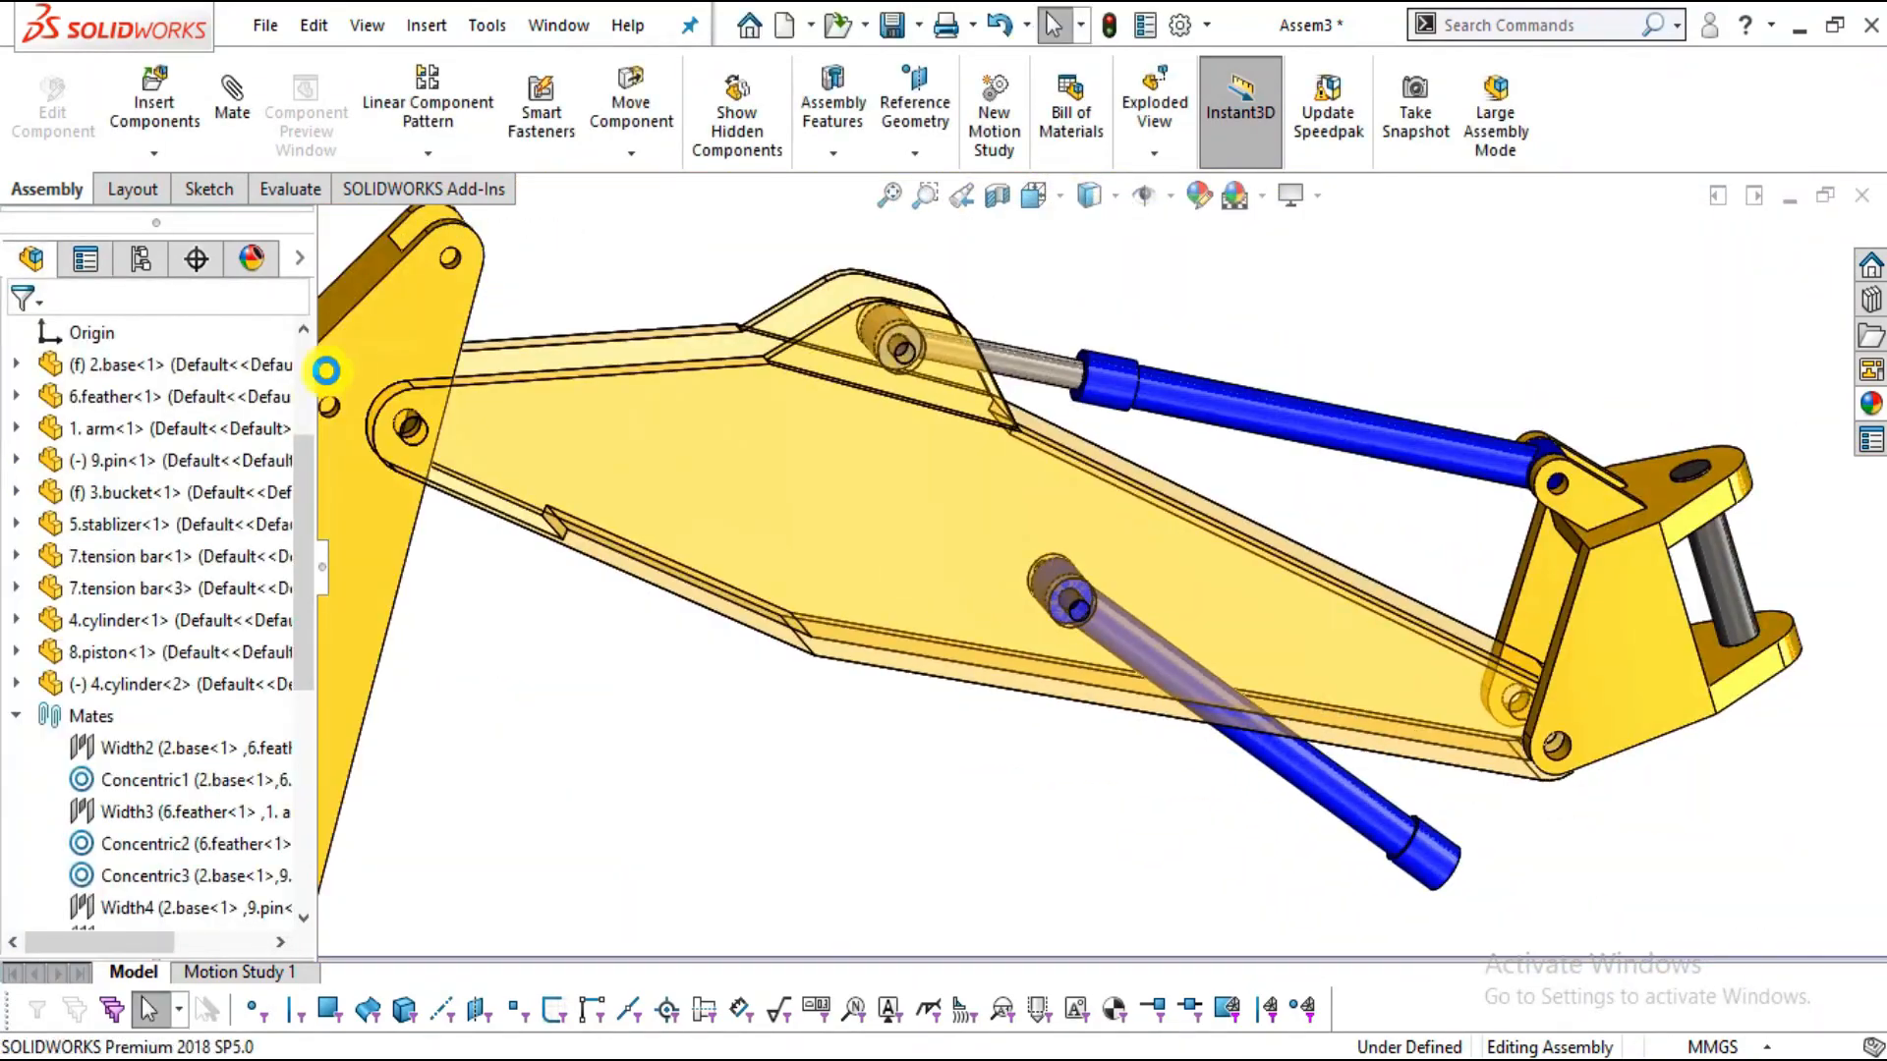
Turn off the feather's transparency so it is displayed solid again
scroll(1014, 687, up, 1)
right_click(869, 498)
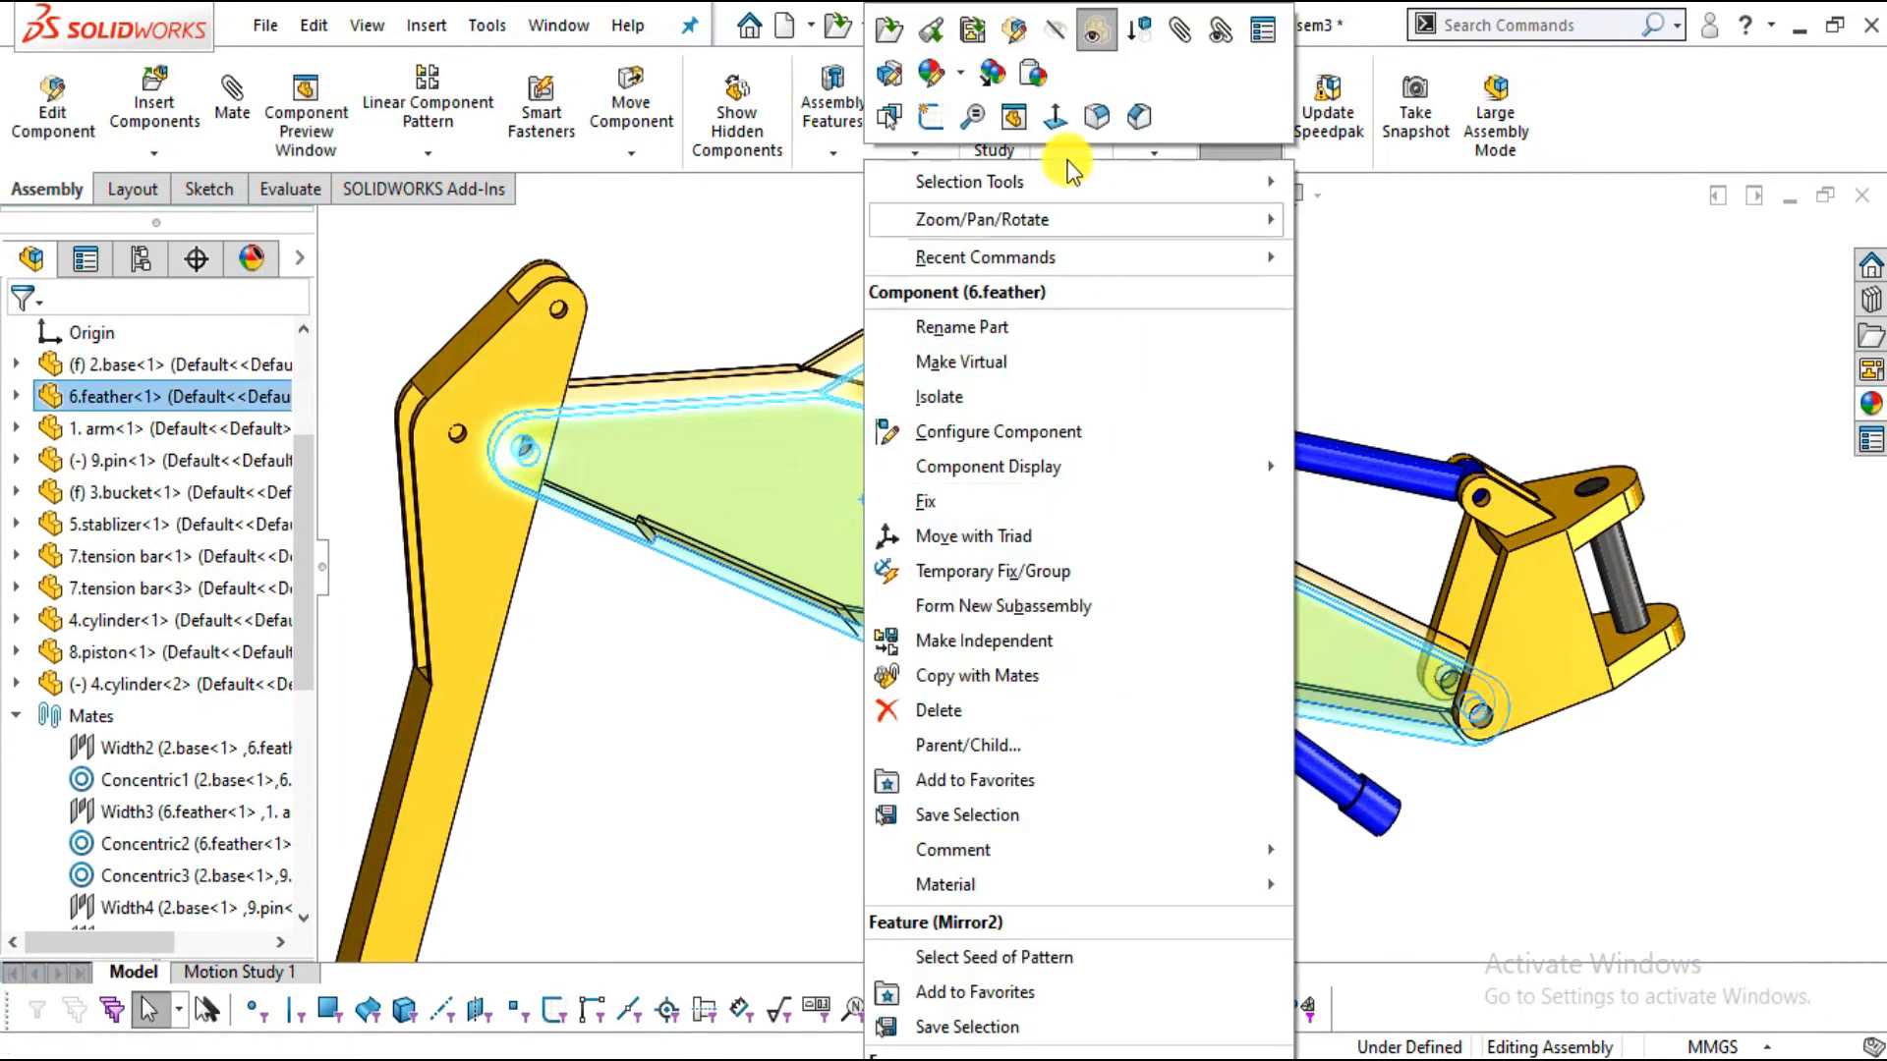
click(1098, 44)
key(Escape)
Swing the second cylinder up between the feather's side plates so its open end points toward the arm's upper end
middle_drag(1212, 695, 1095, 758)
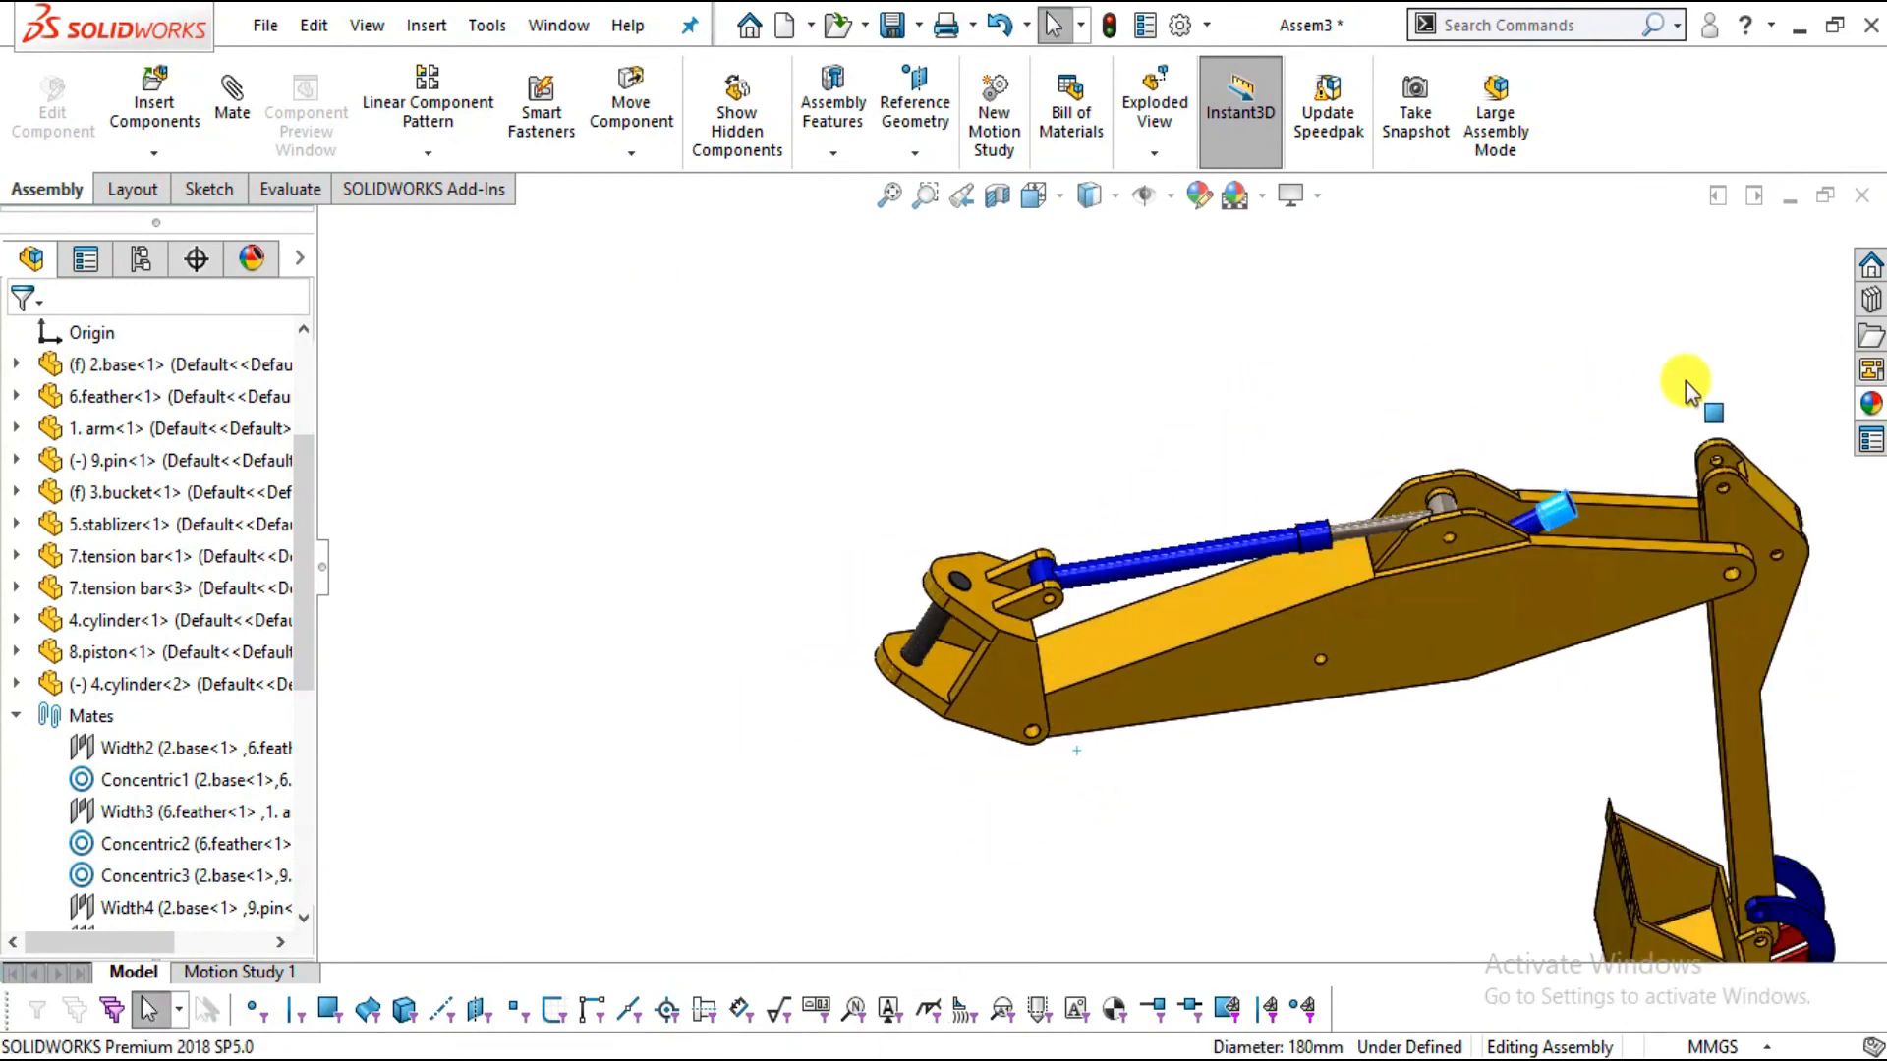
key(Escape)
middle_drag(1571, 518, 1533, 570)
scroll(1533, 569, down, 5)
middle_drag(1326, 584, 1156, 619)
scroll(1169, 672, down, 4)
scroll(1170, 575, up, 8)
middle_drag(1181, 551, 1332, 440)
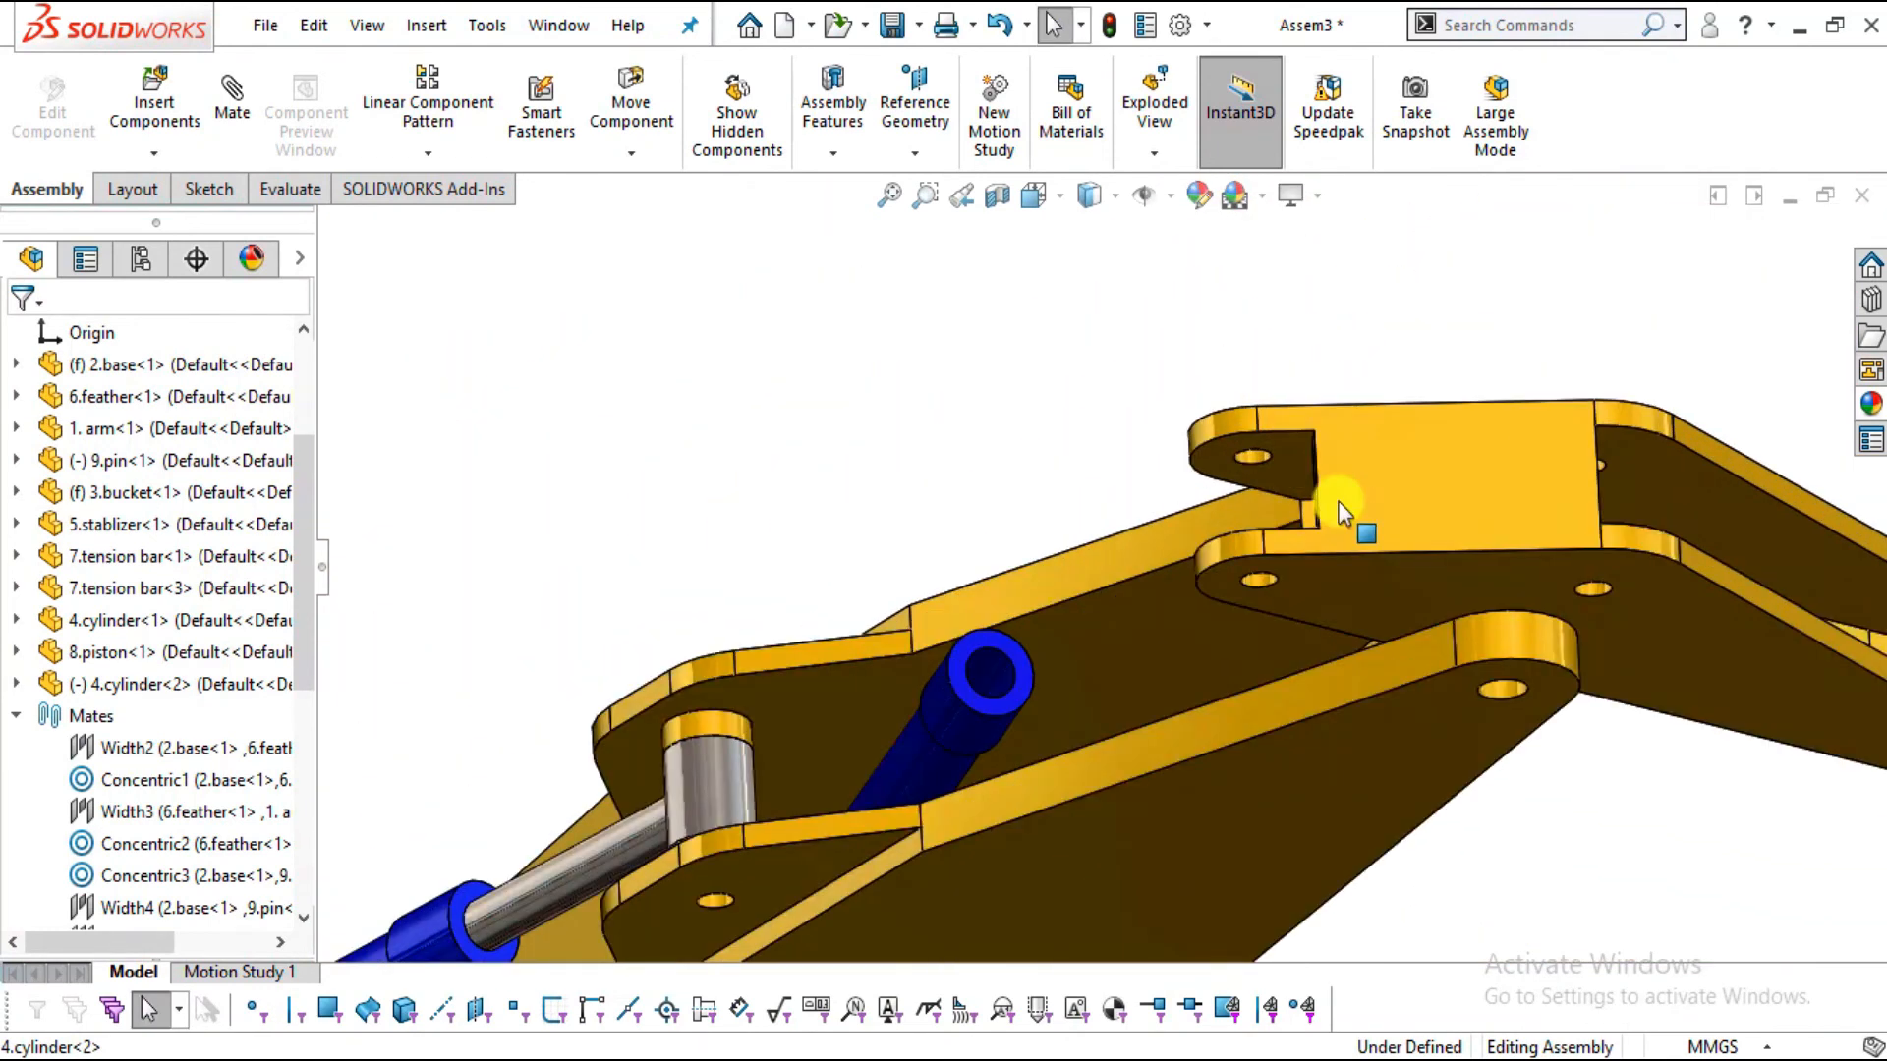
scroll(1288, 542, down, 4)
middle_drag(1287, 542, 1233, 520)
Insert a second 8.piston part and place it above the feather near the second cylinder
click(173, 98)
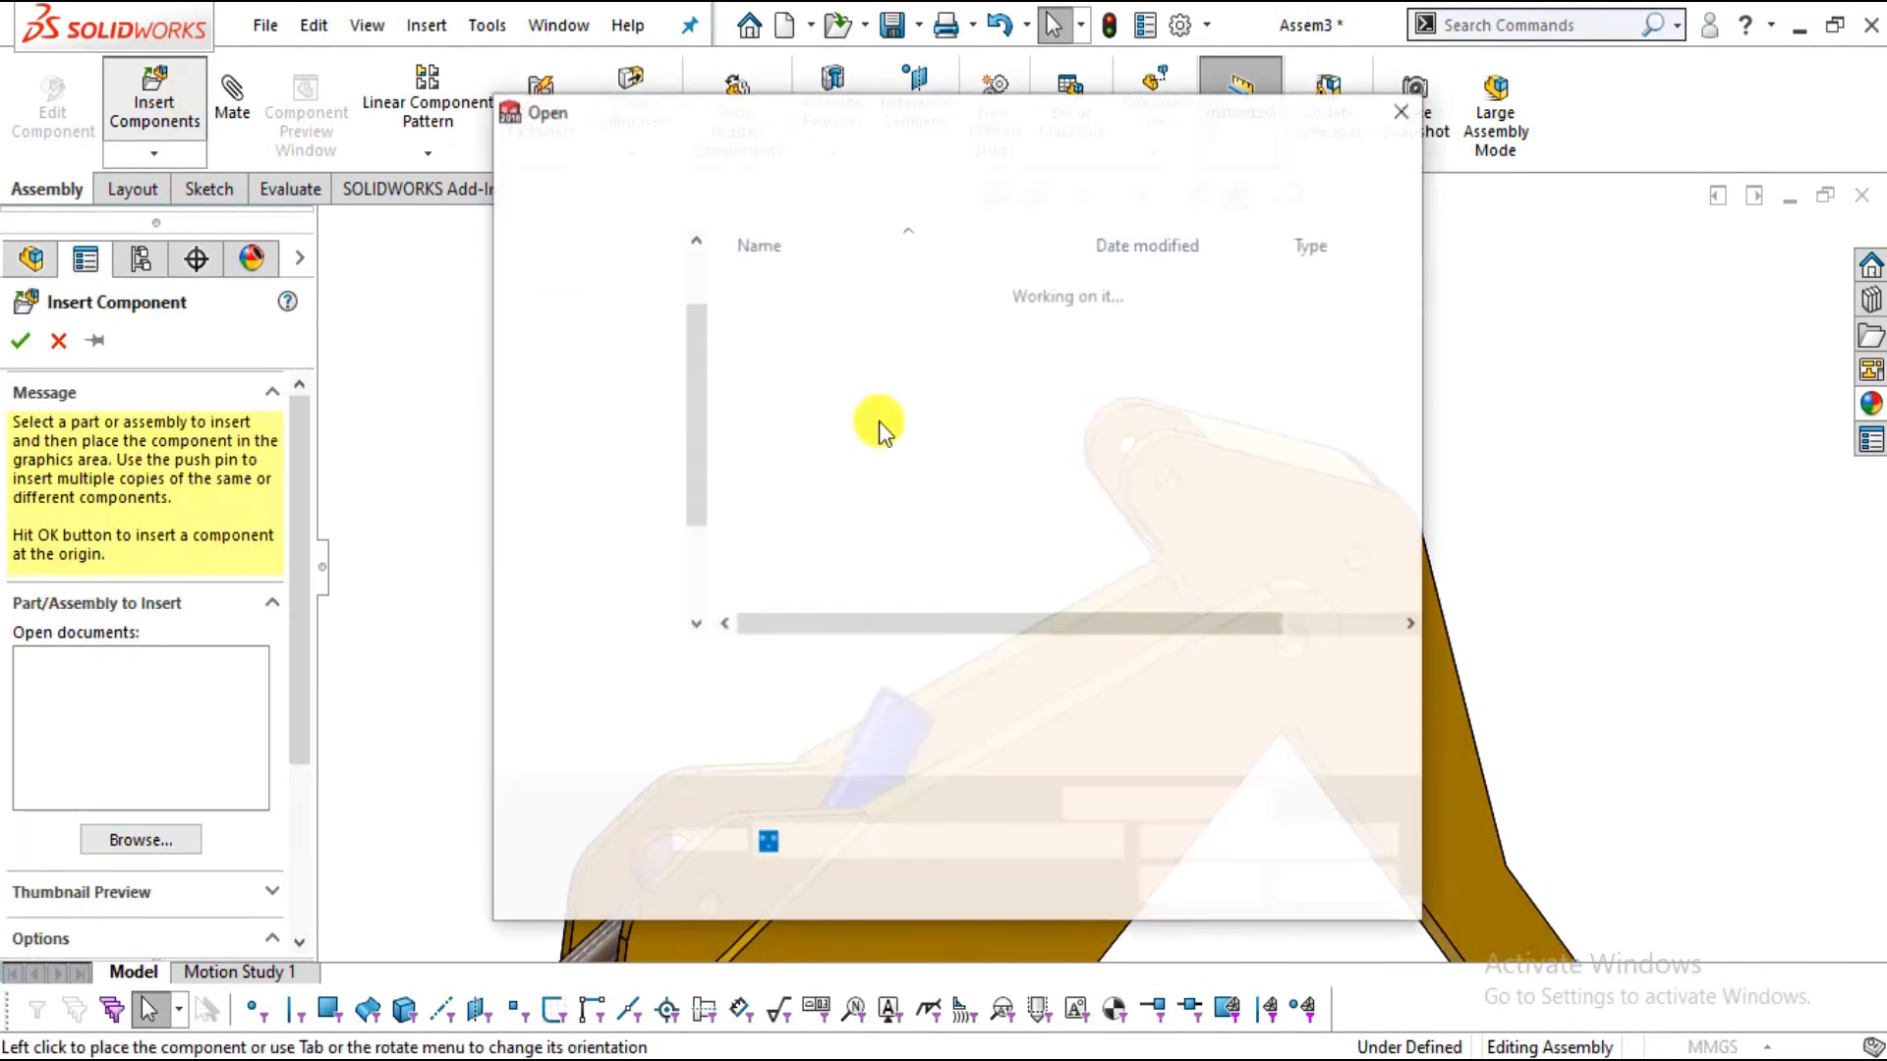
double_click(810, 505)
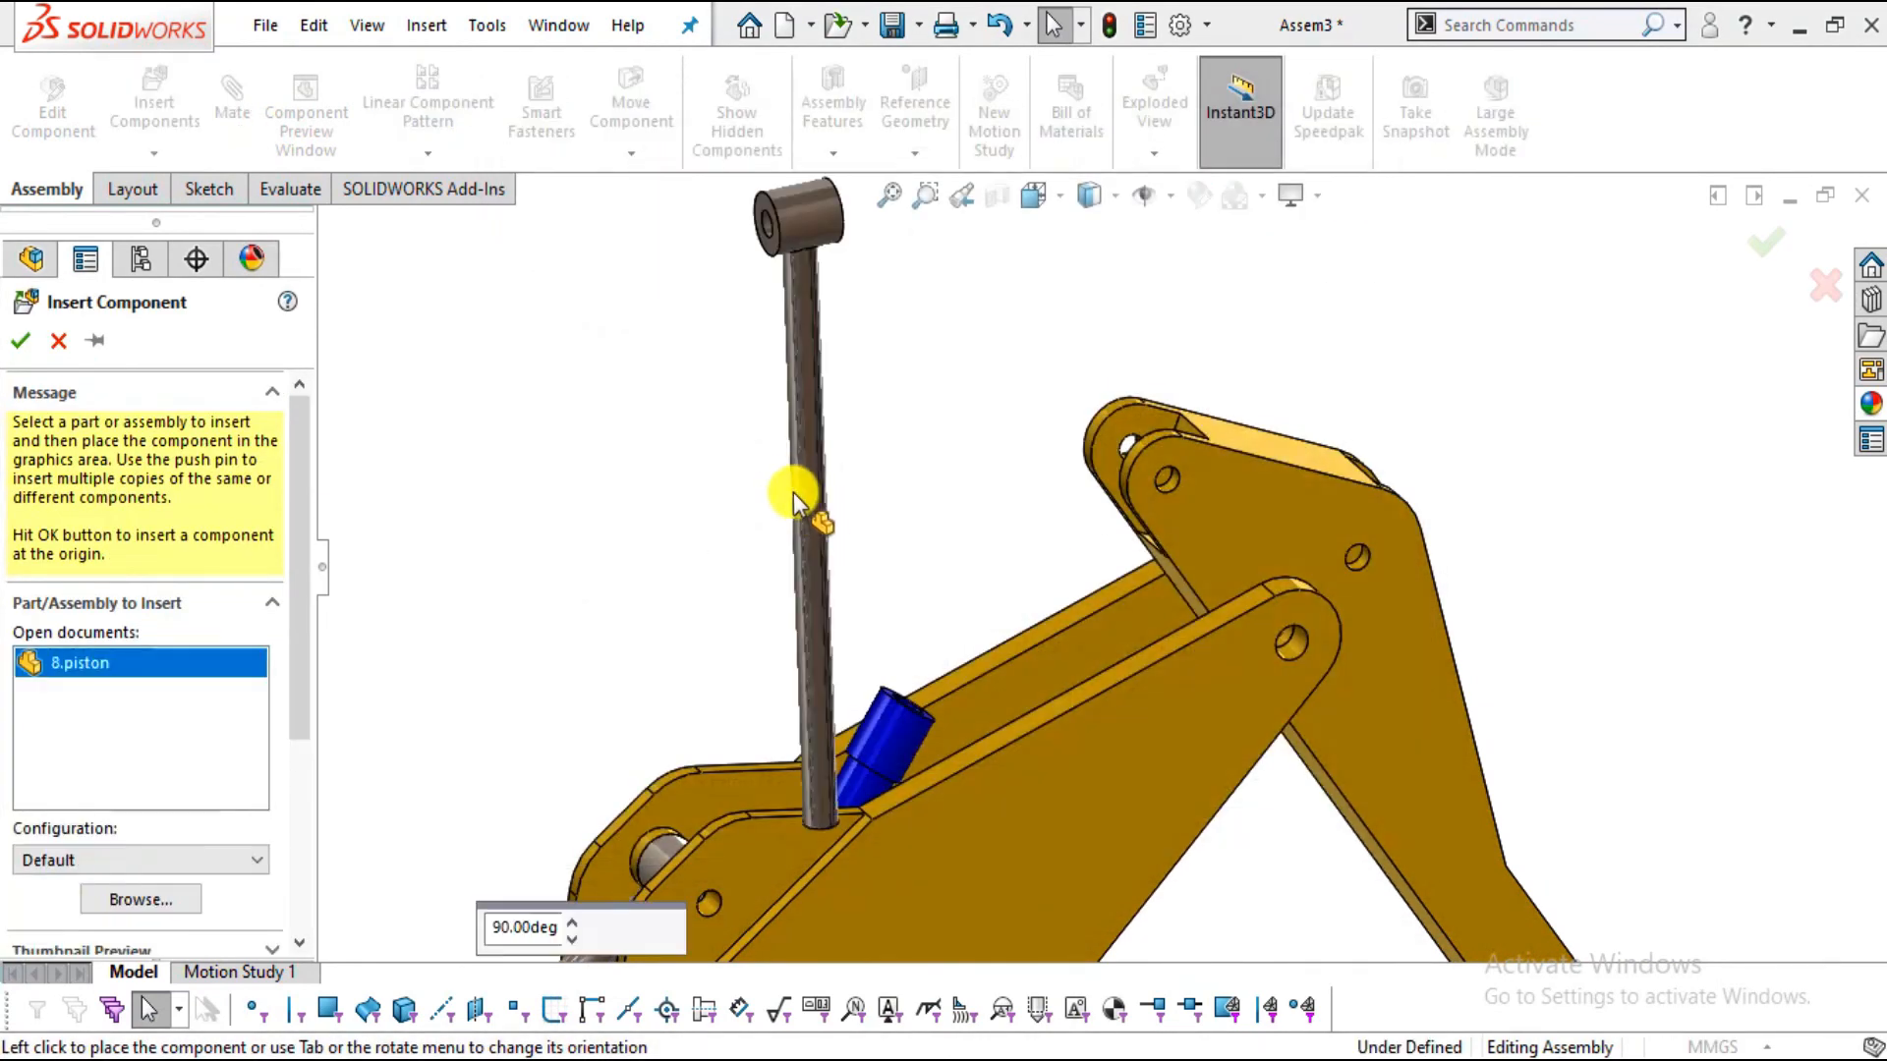
click(745, 423)
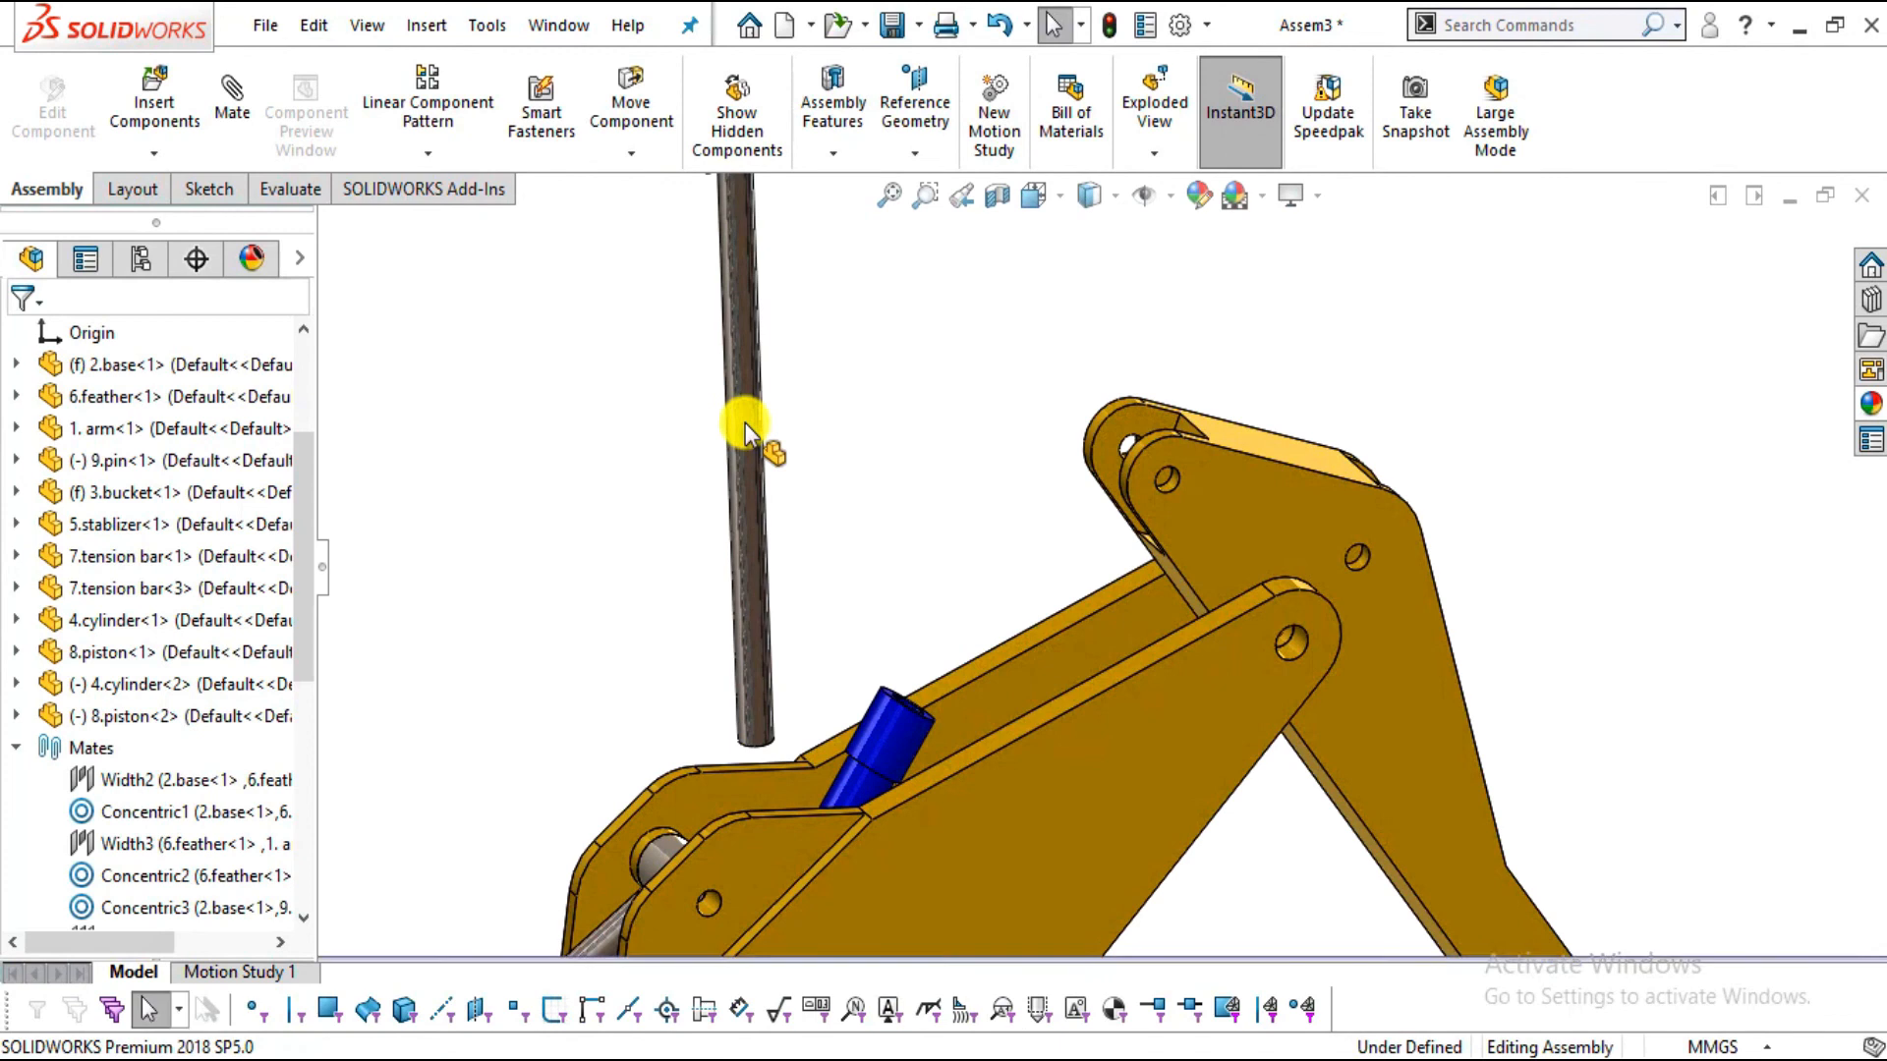
Mate the second piston's rod concentric with the open end of the second cylinder
right_click(739, 343)
click(1055, 44)
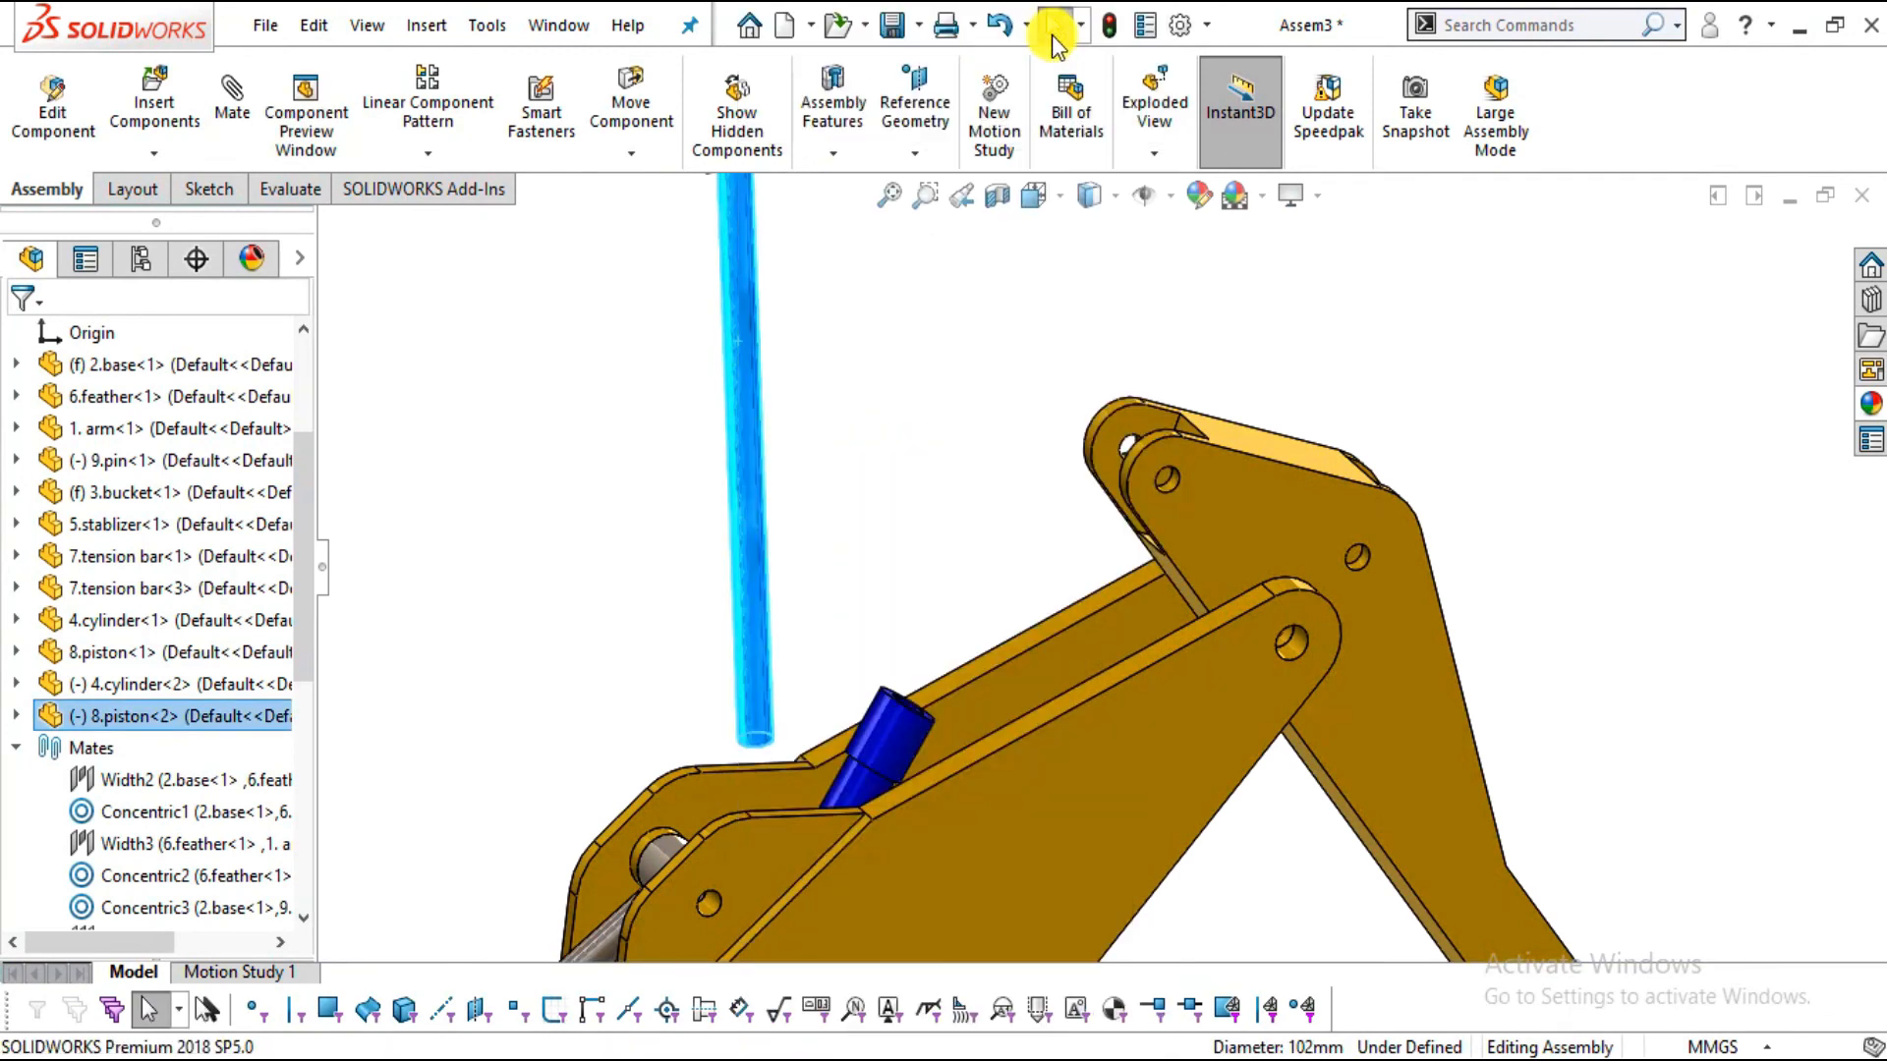
click(900, 717)
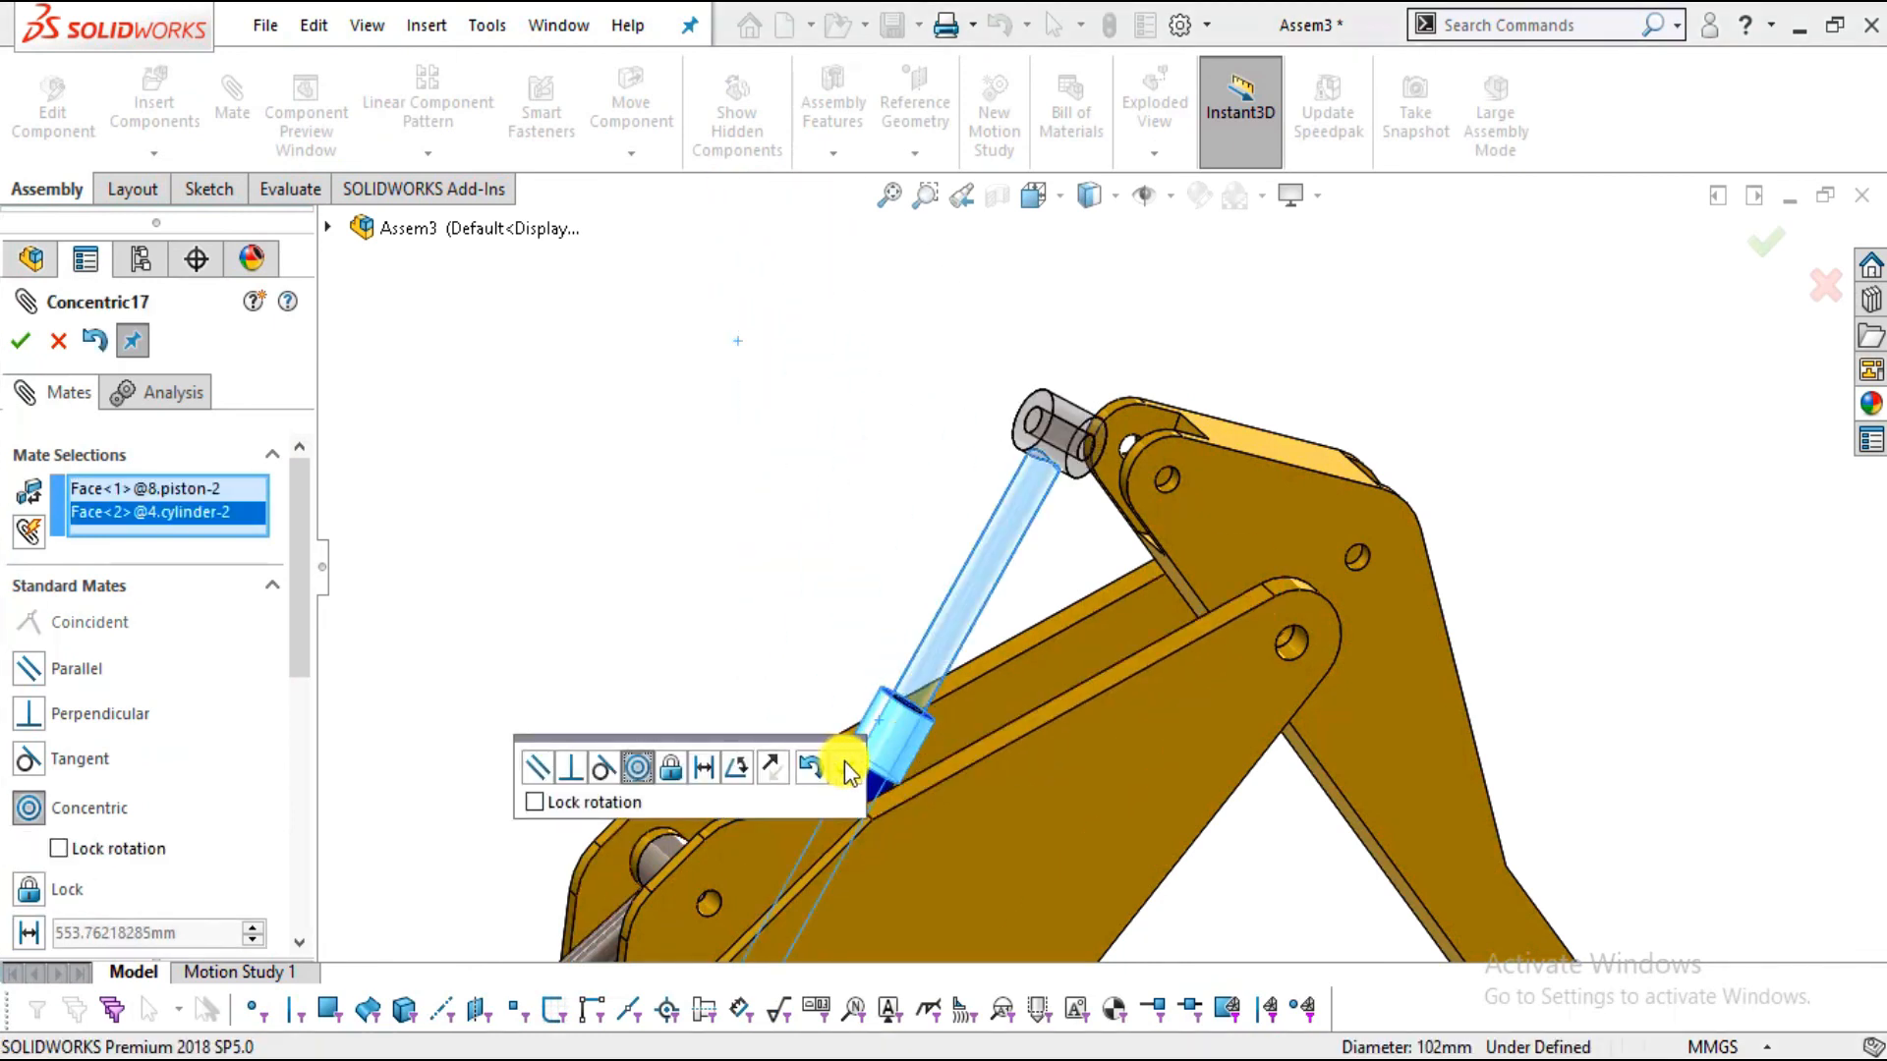
click(849, 774)
Mate the second piston's eye bore concentric with the hole at the arm's upper end
scroll(1141, 434, down, 8)
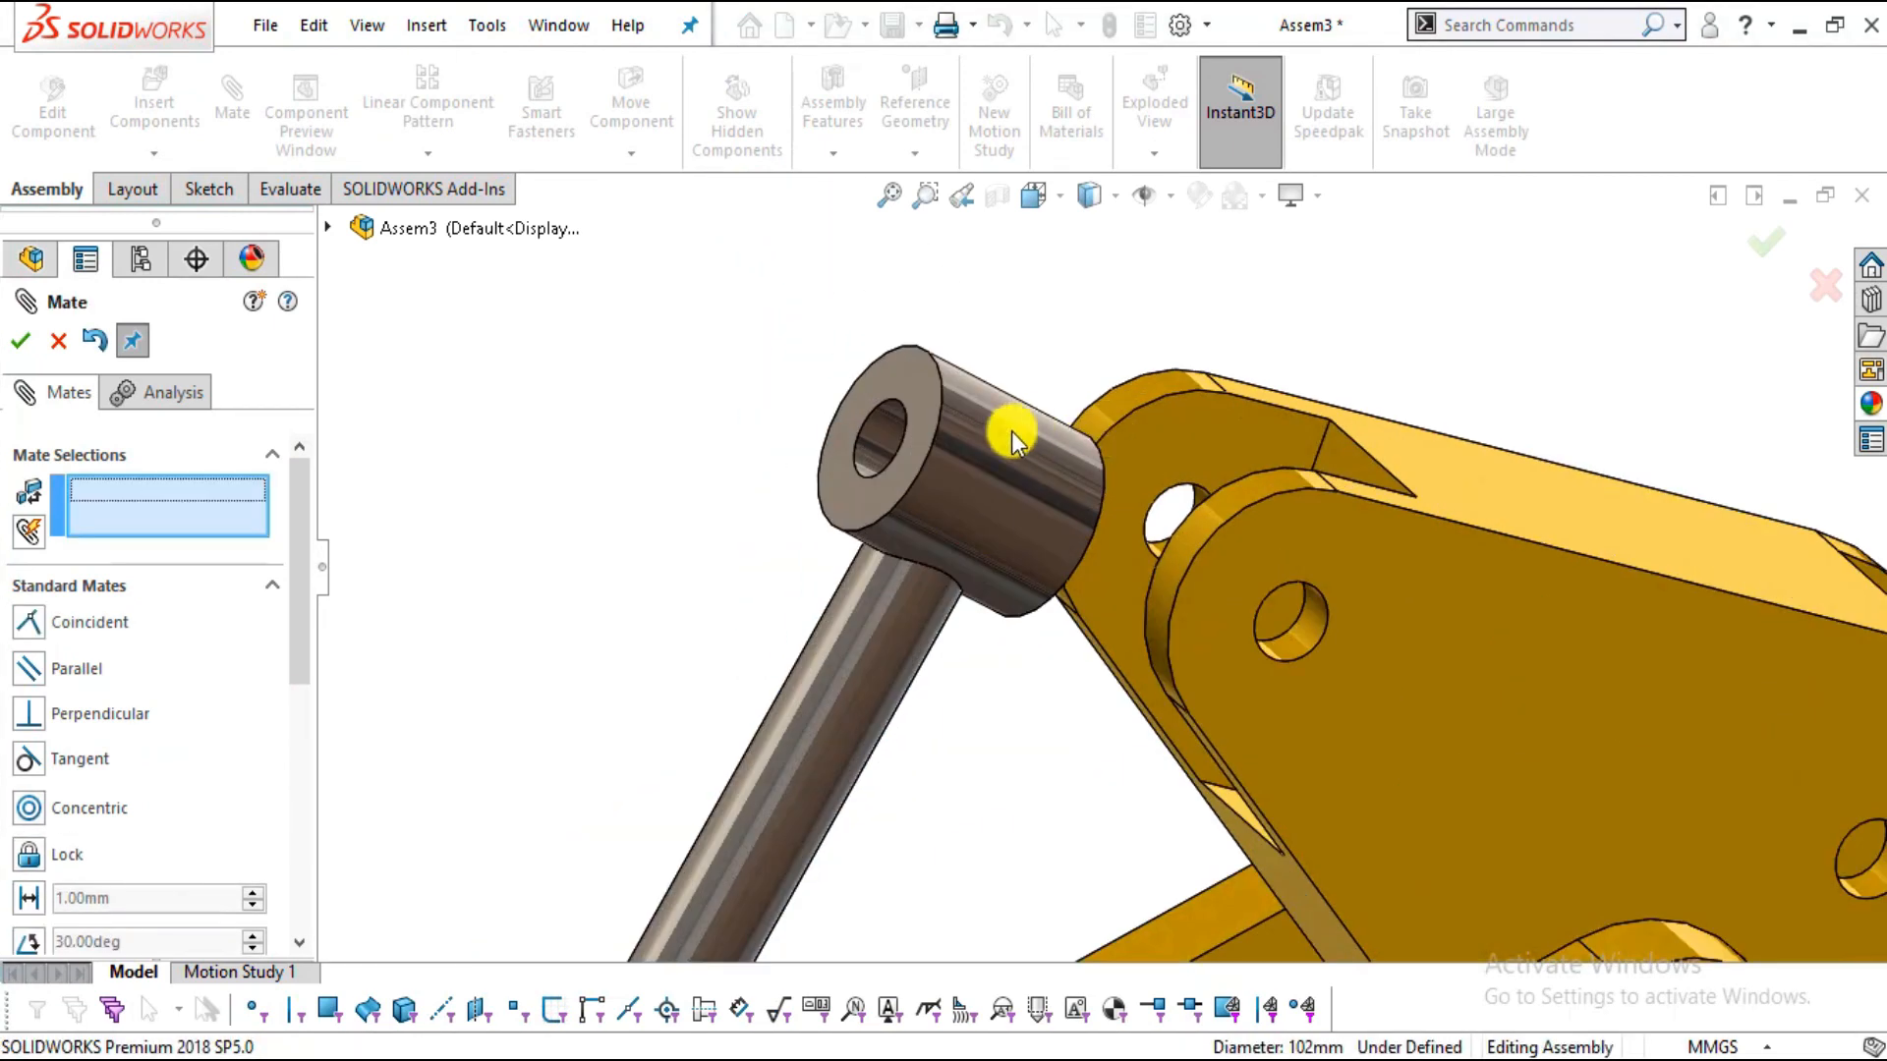
click(868, 446)
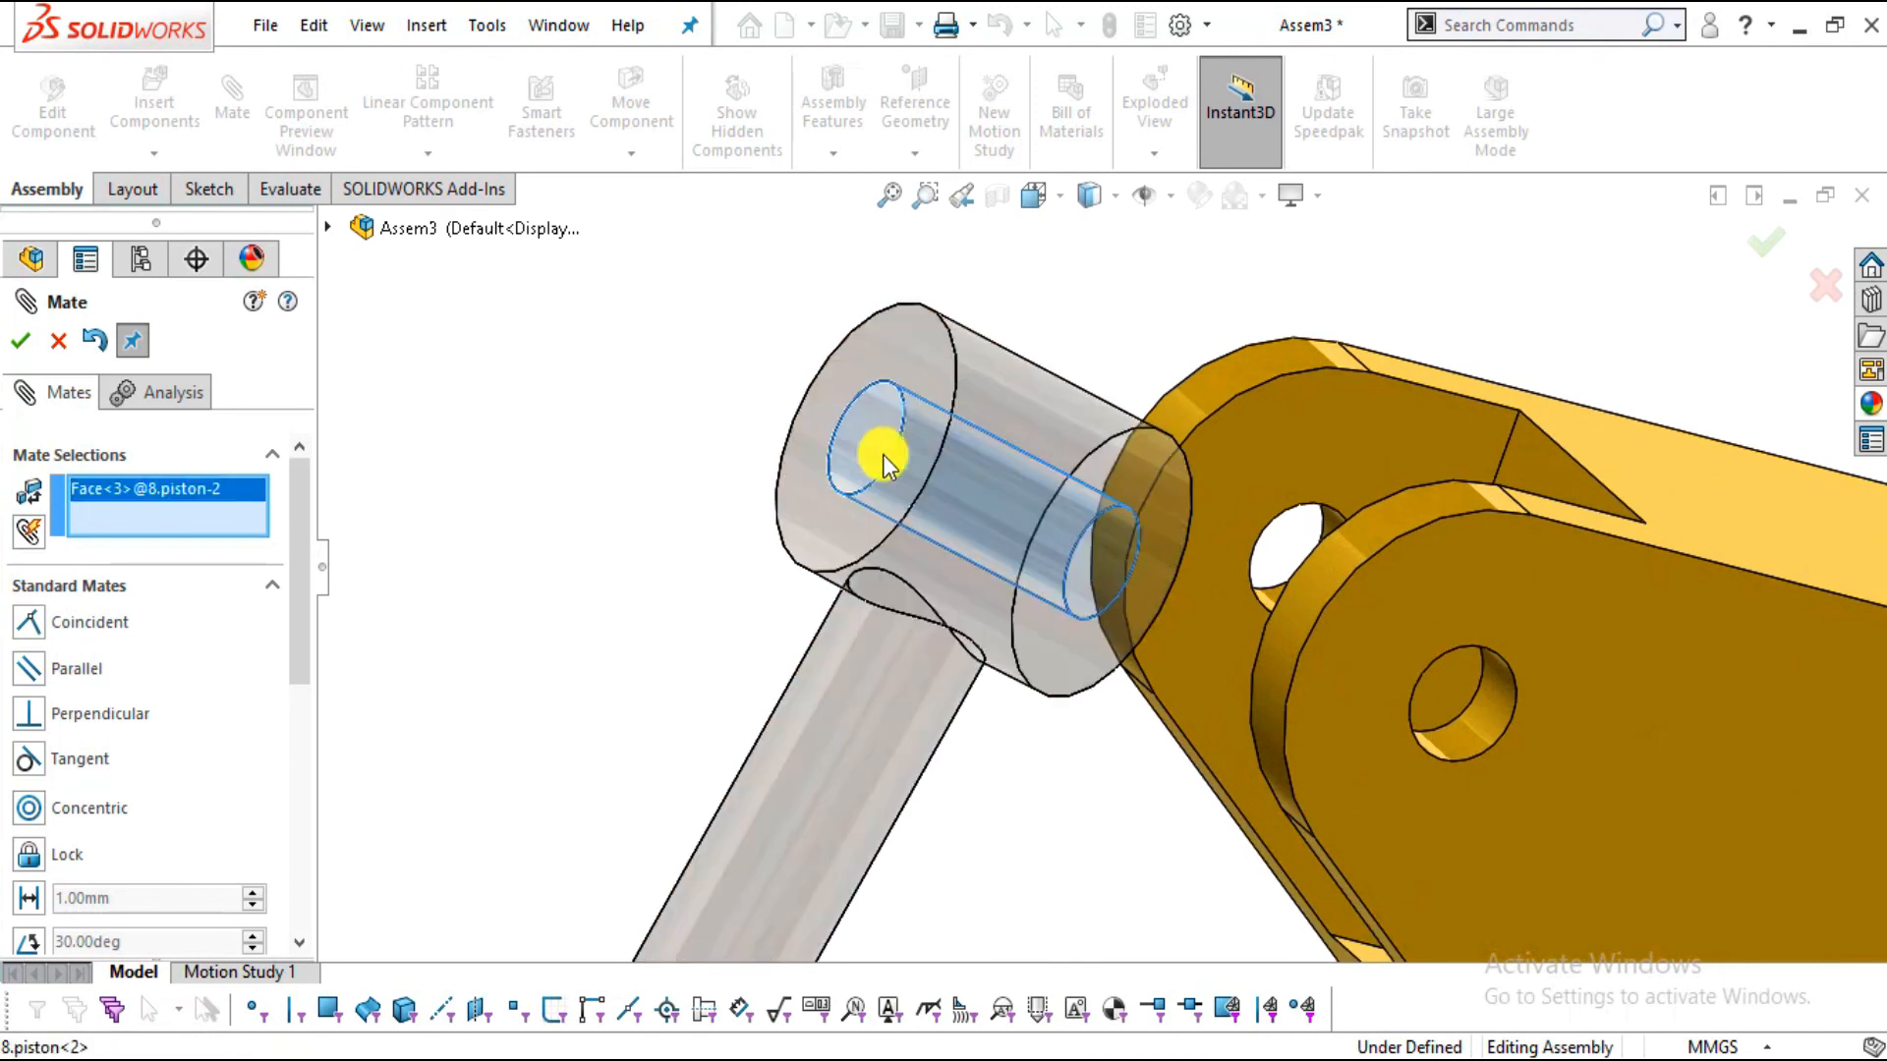
click(1494, 717)
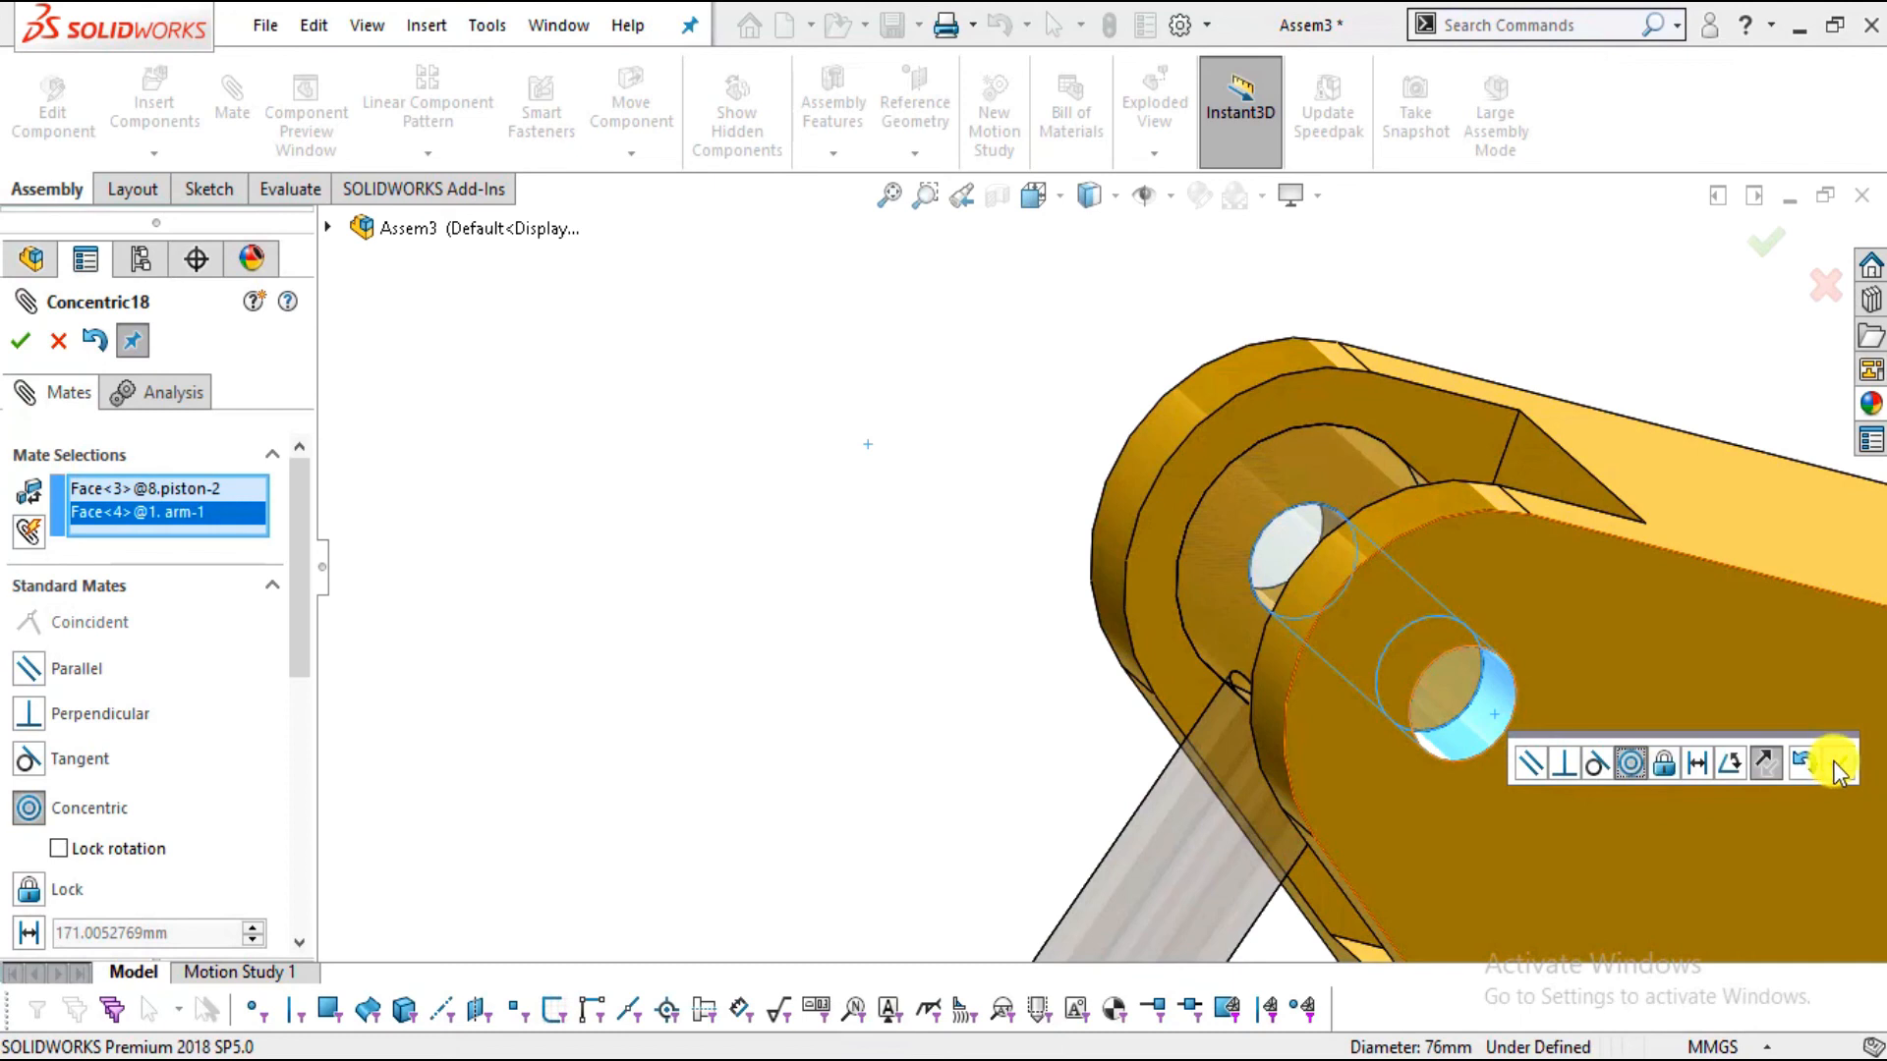
click(1835, 768)
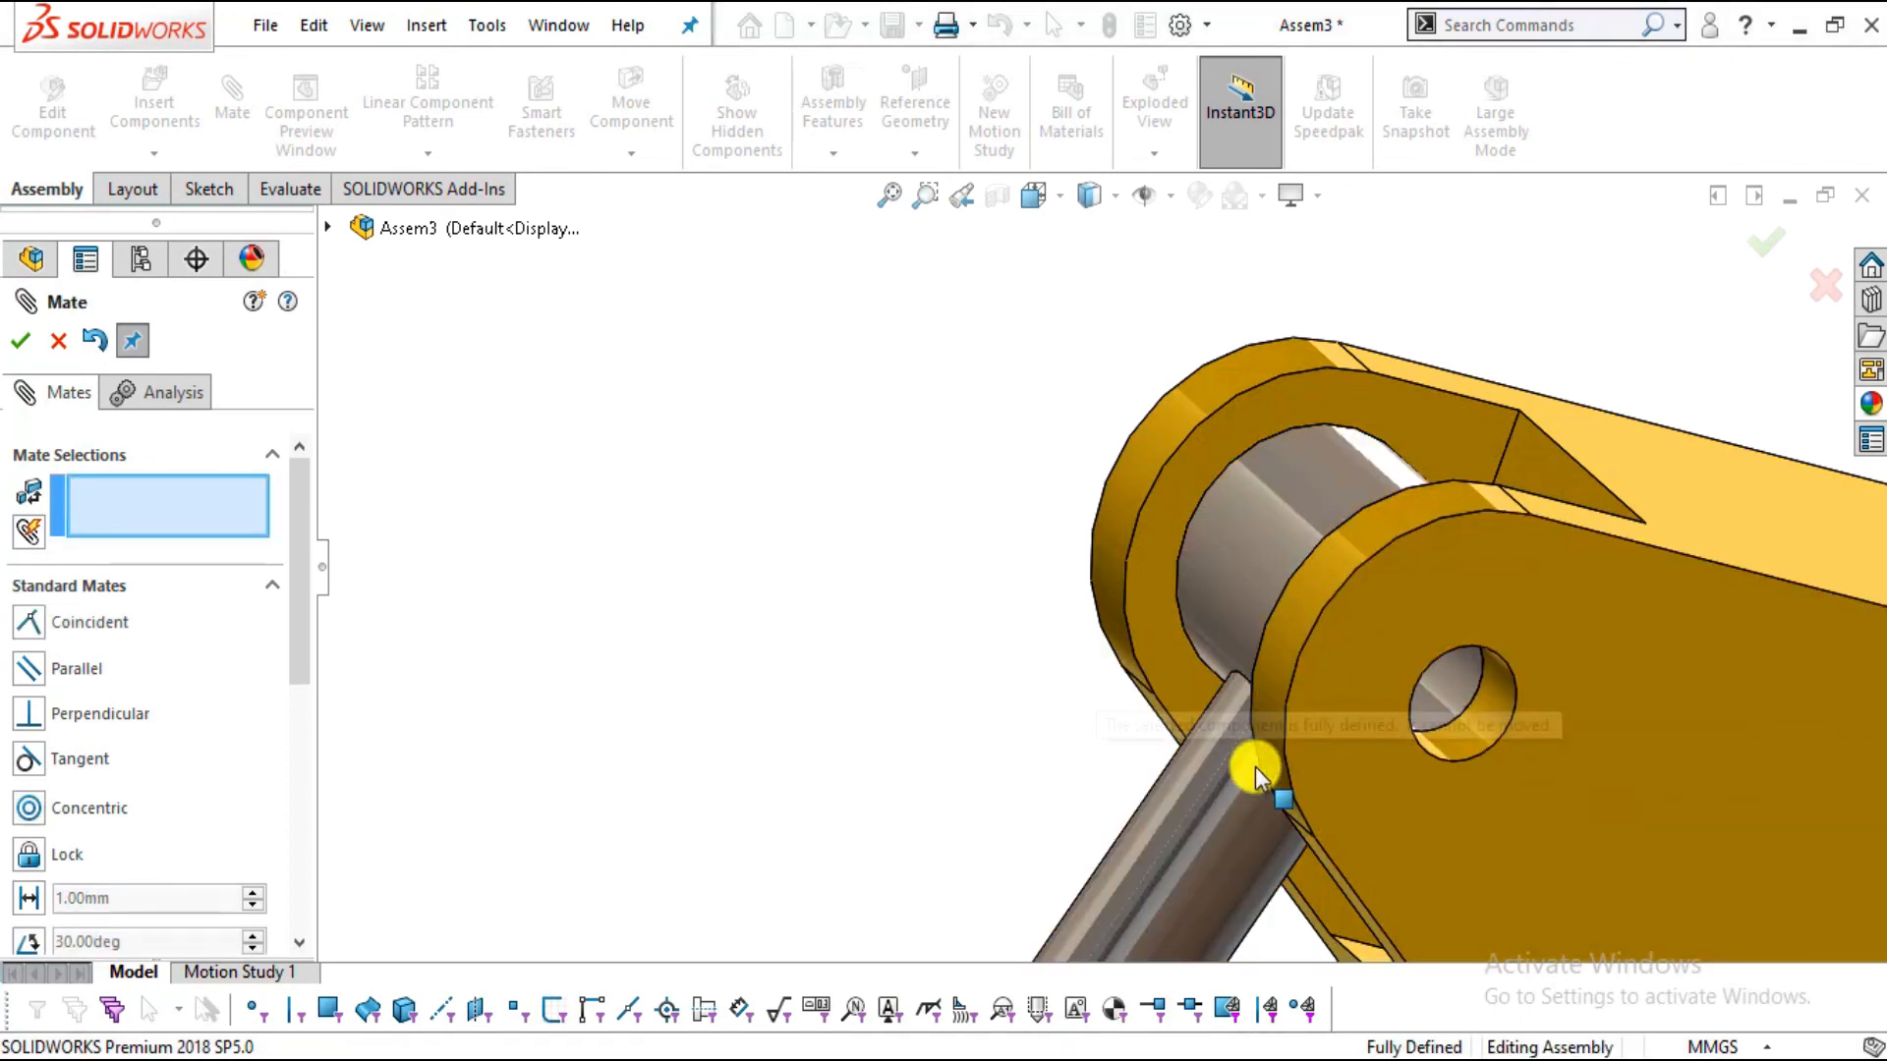
scroll(688, 388, up, 7)
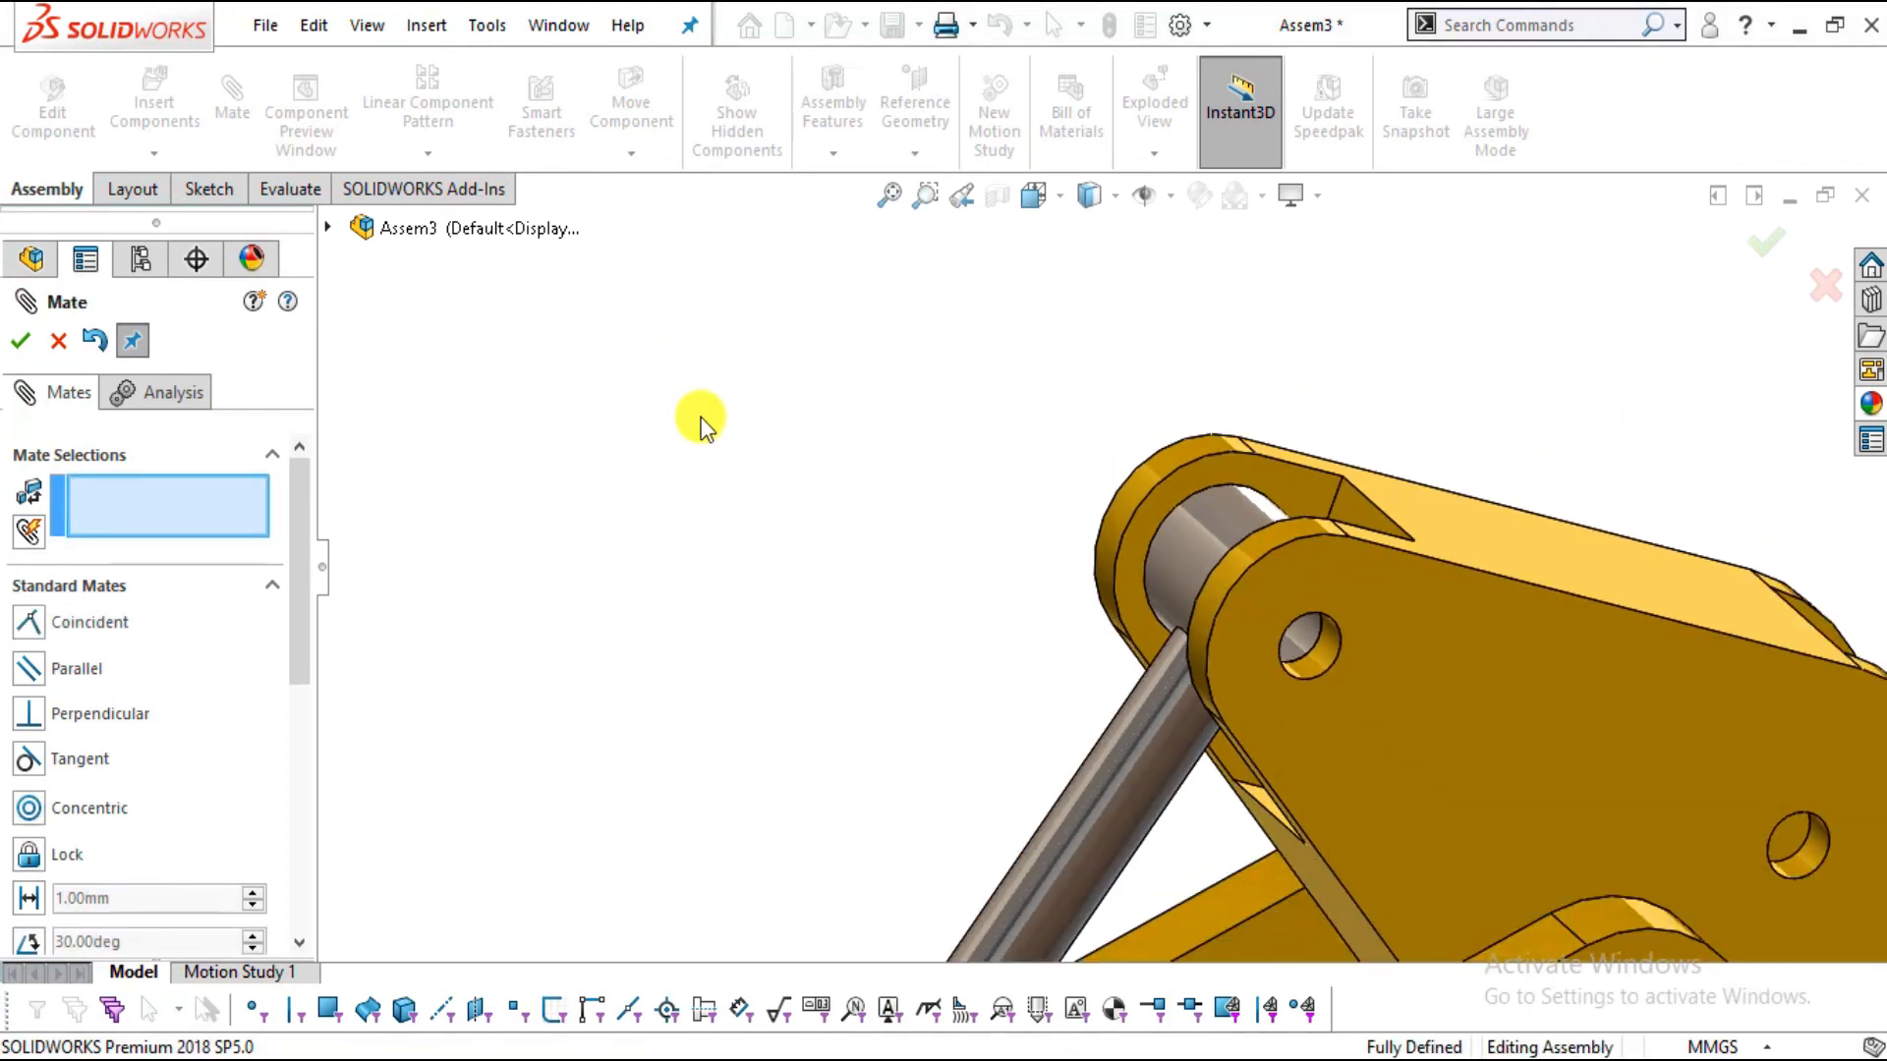
middle_drag(1193, 714, 1077, 727)
key(Escape)
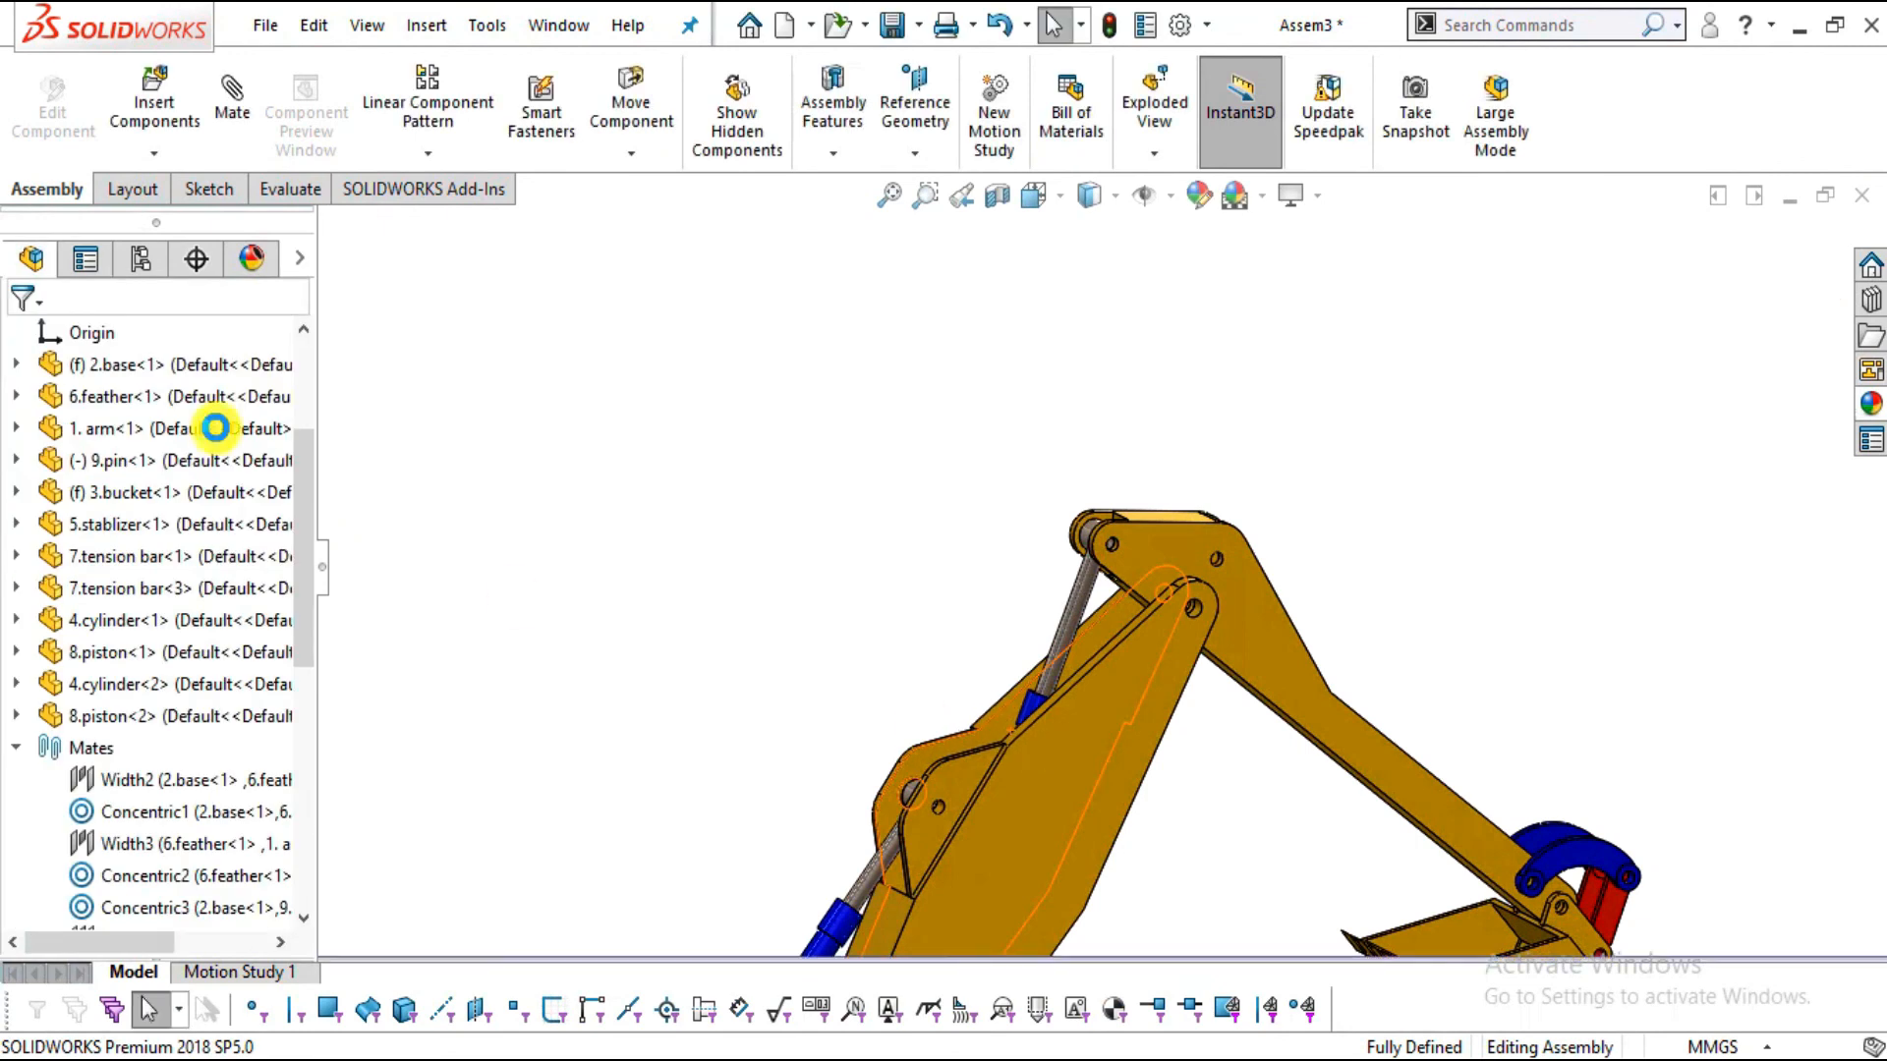
Insert a third 4.cylinder part and place it in free space beside the arm
click(175, 110)
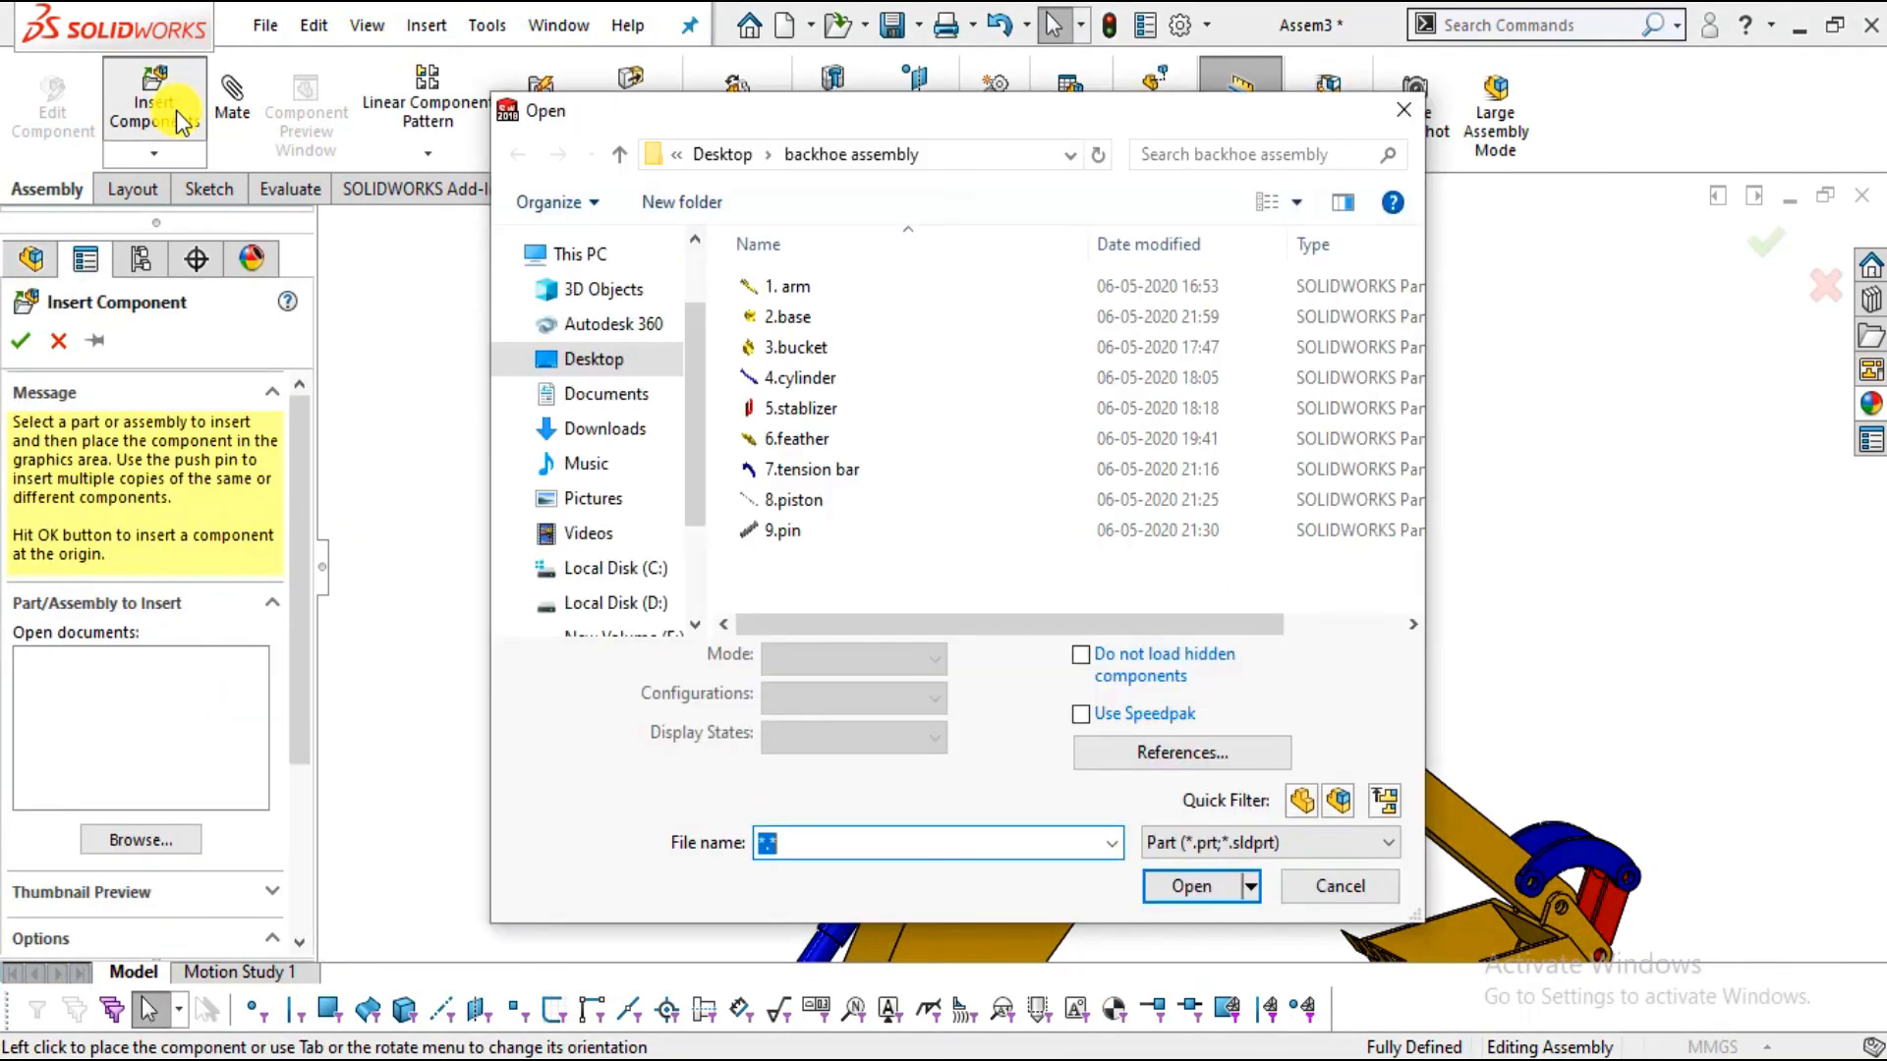
double_click(791, 379)
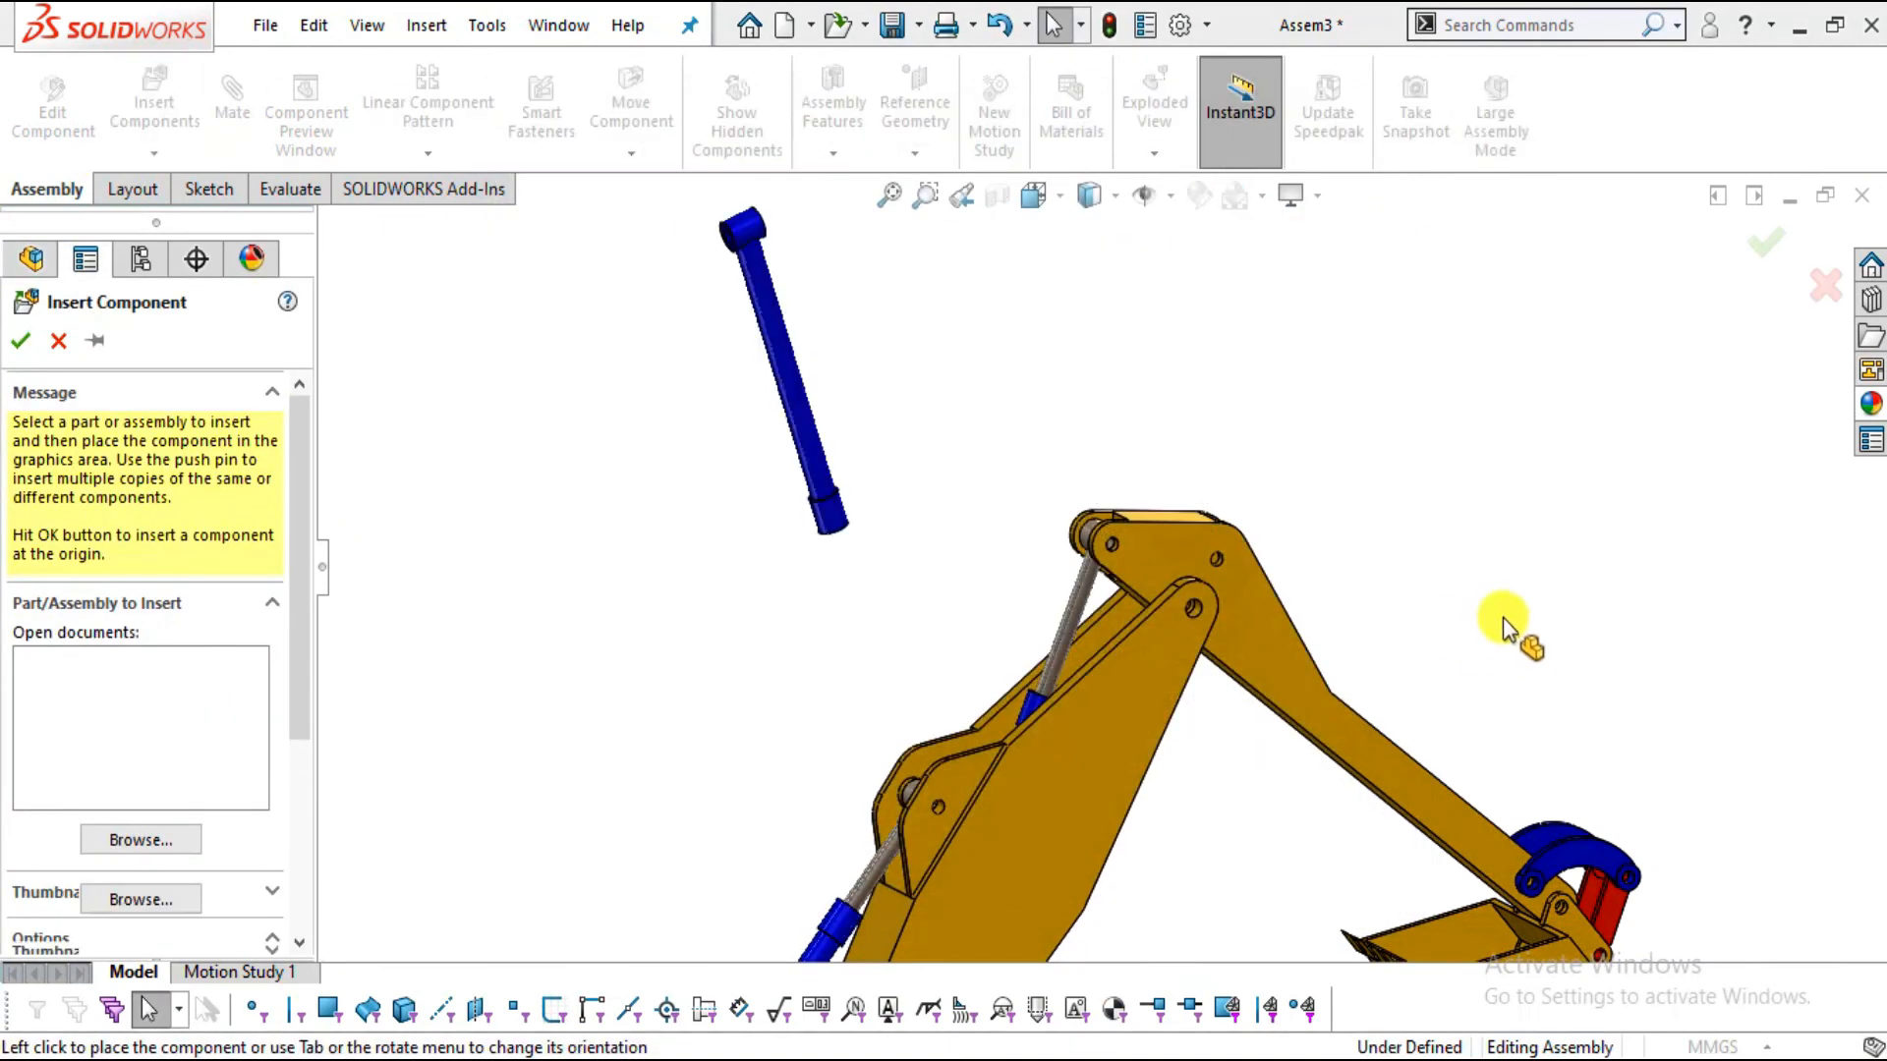
scroll(1265, 487, down, 5)
click(1265, 487)
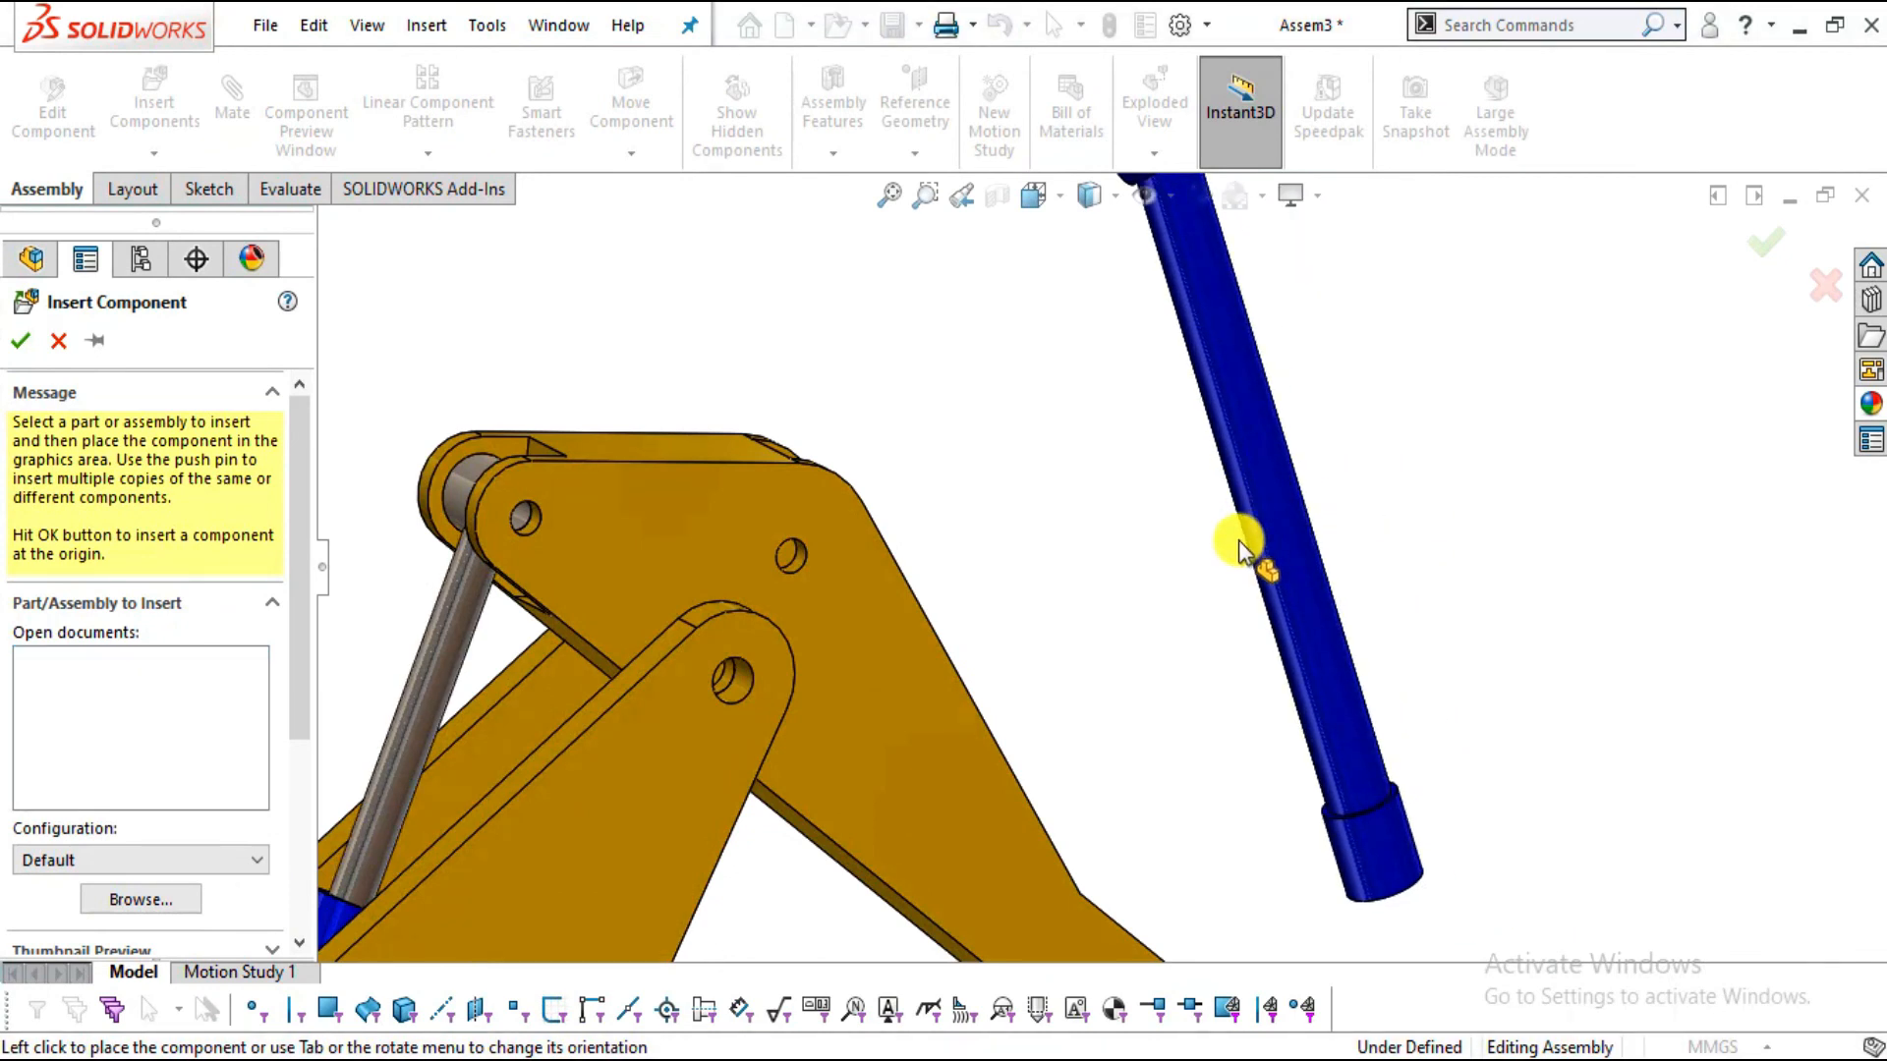
scroll(1210, 562, up, 4)
middle_drag(1210, 562, 1078, 454)
scroll(1132, 370, down, 5)
Mate the third cylinder's eye bore concentric with the arm's side hole near the feather joint
click(1078, 454)
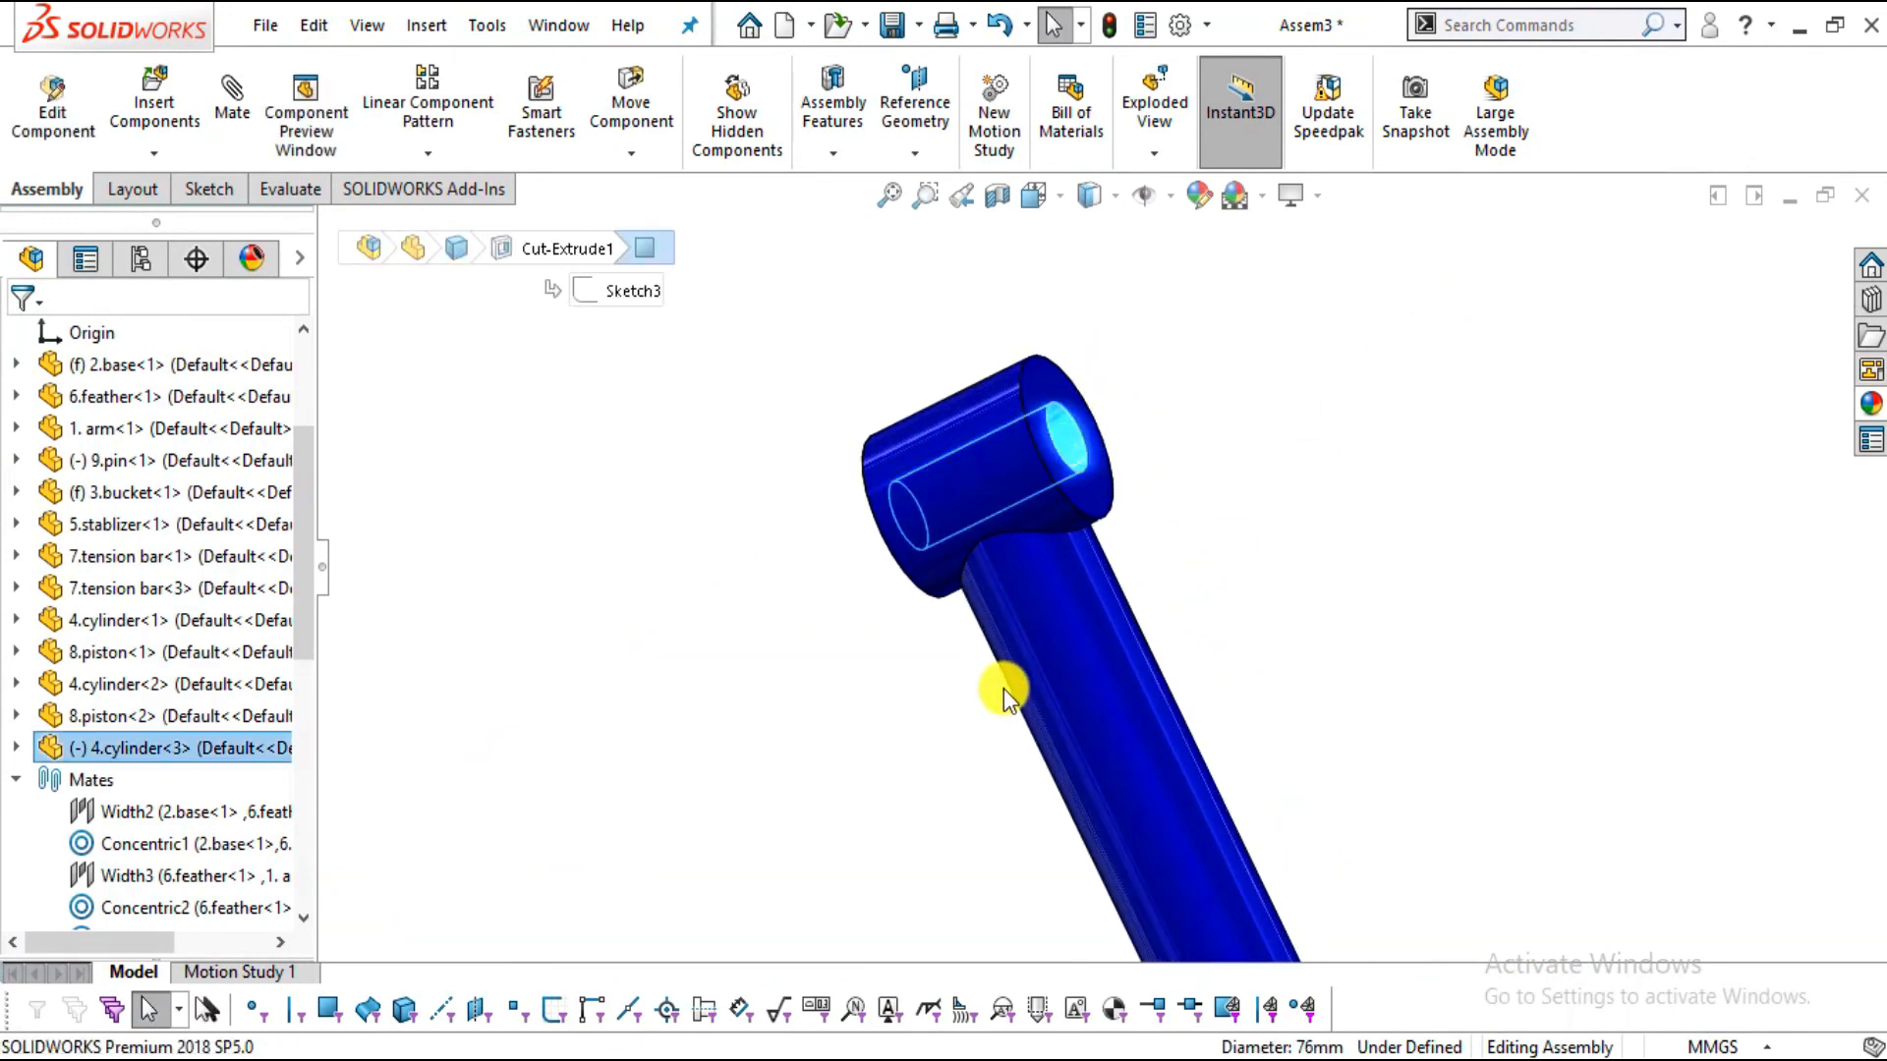
key(m)
scroll(993, 693, up, 6)
scroll(963, 811, down, 9)
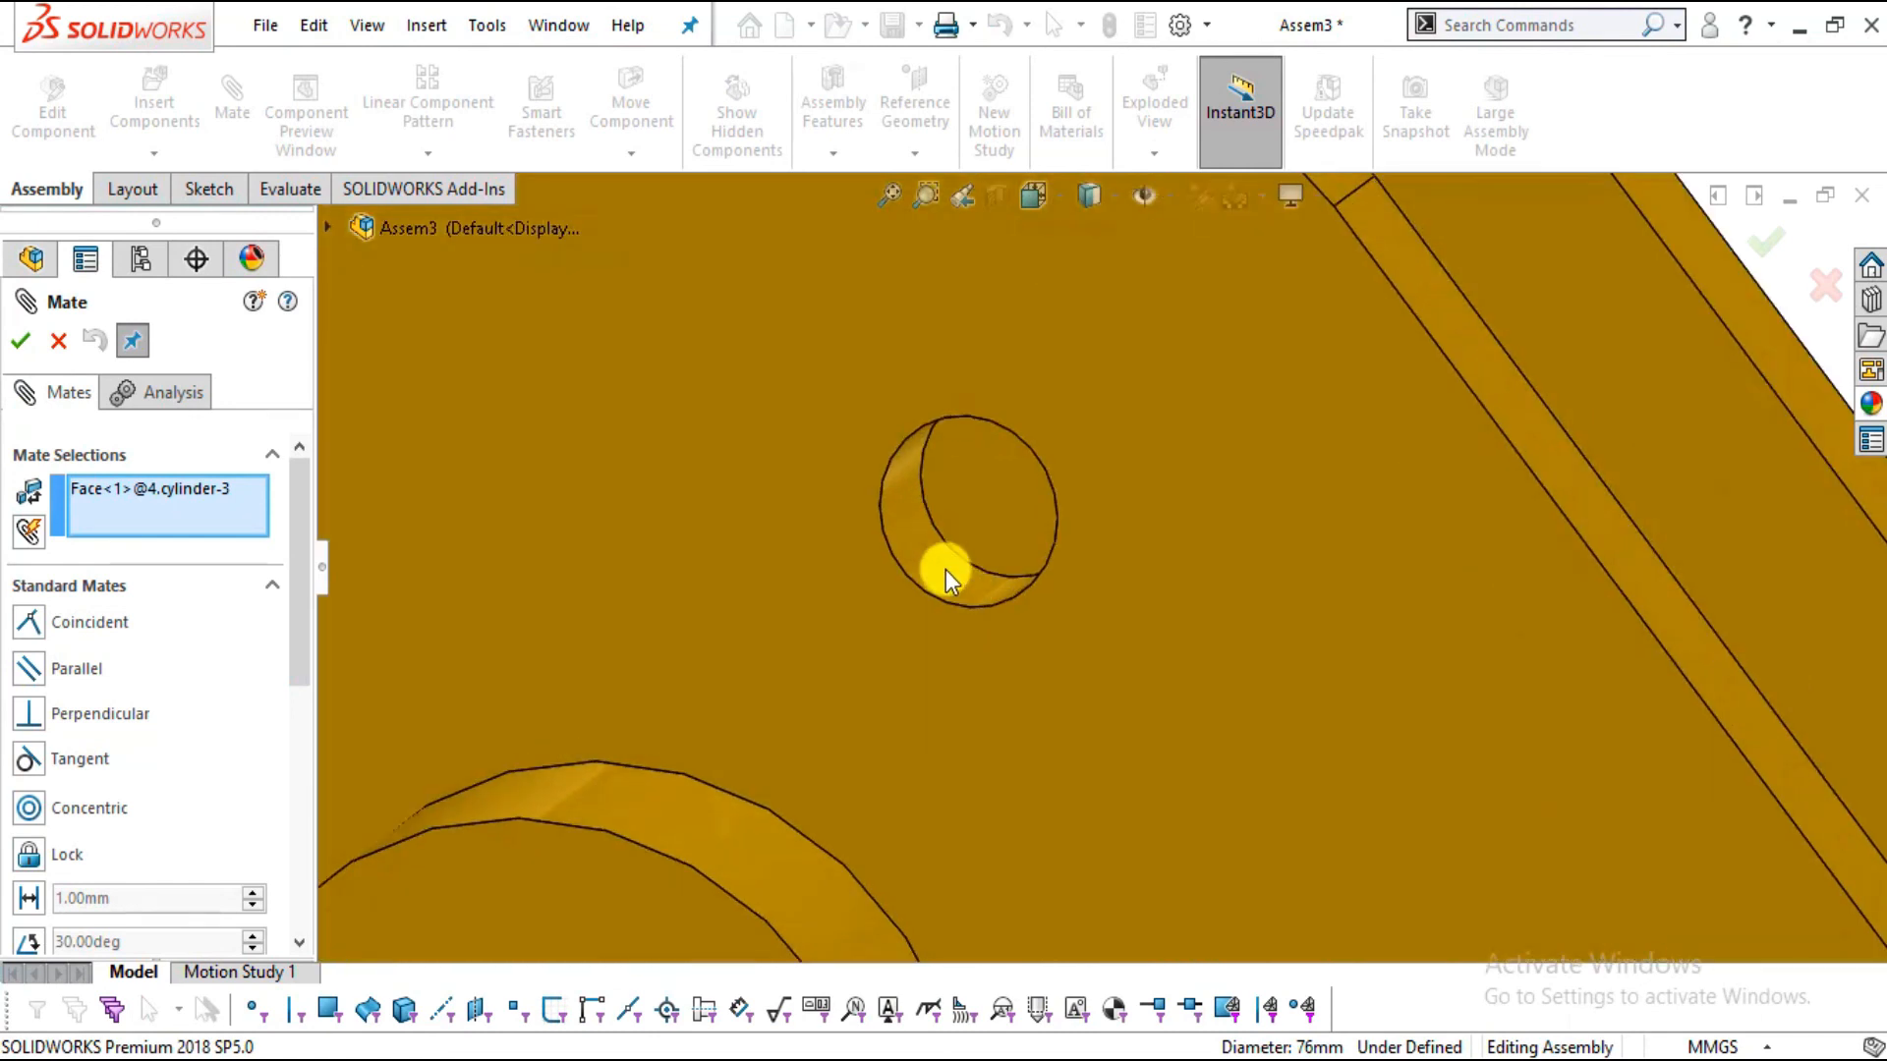
click(945, 569)
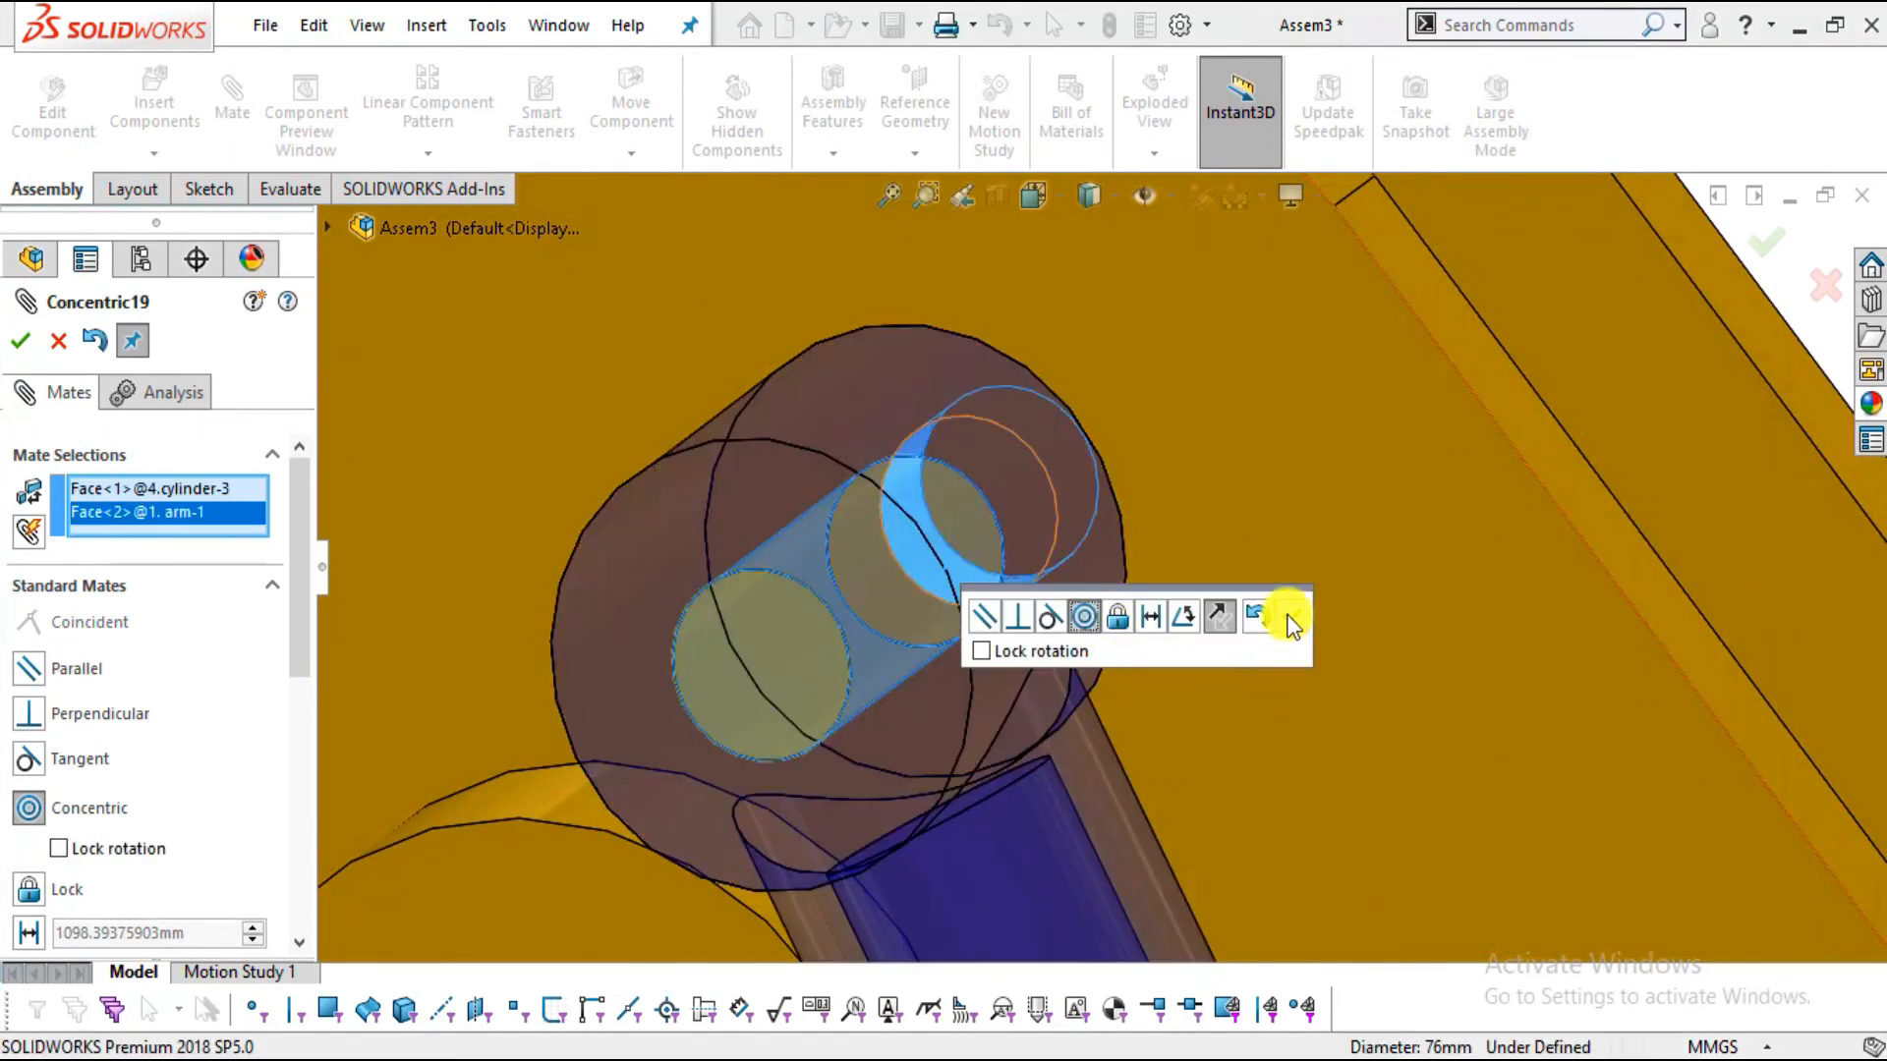
click(1289, 617)
Mate the end face of the third cylinder's eye coincident with the inner face of the arm's side plate
middle_drag(1091, 619, 925, 668)
click(1176, 425)
middle_drag(1300, 534, 1607, 530)
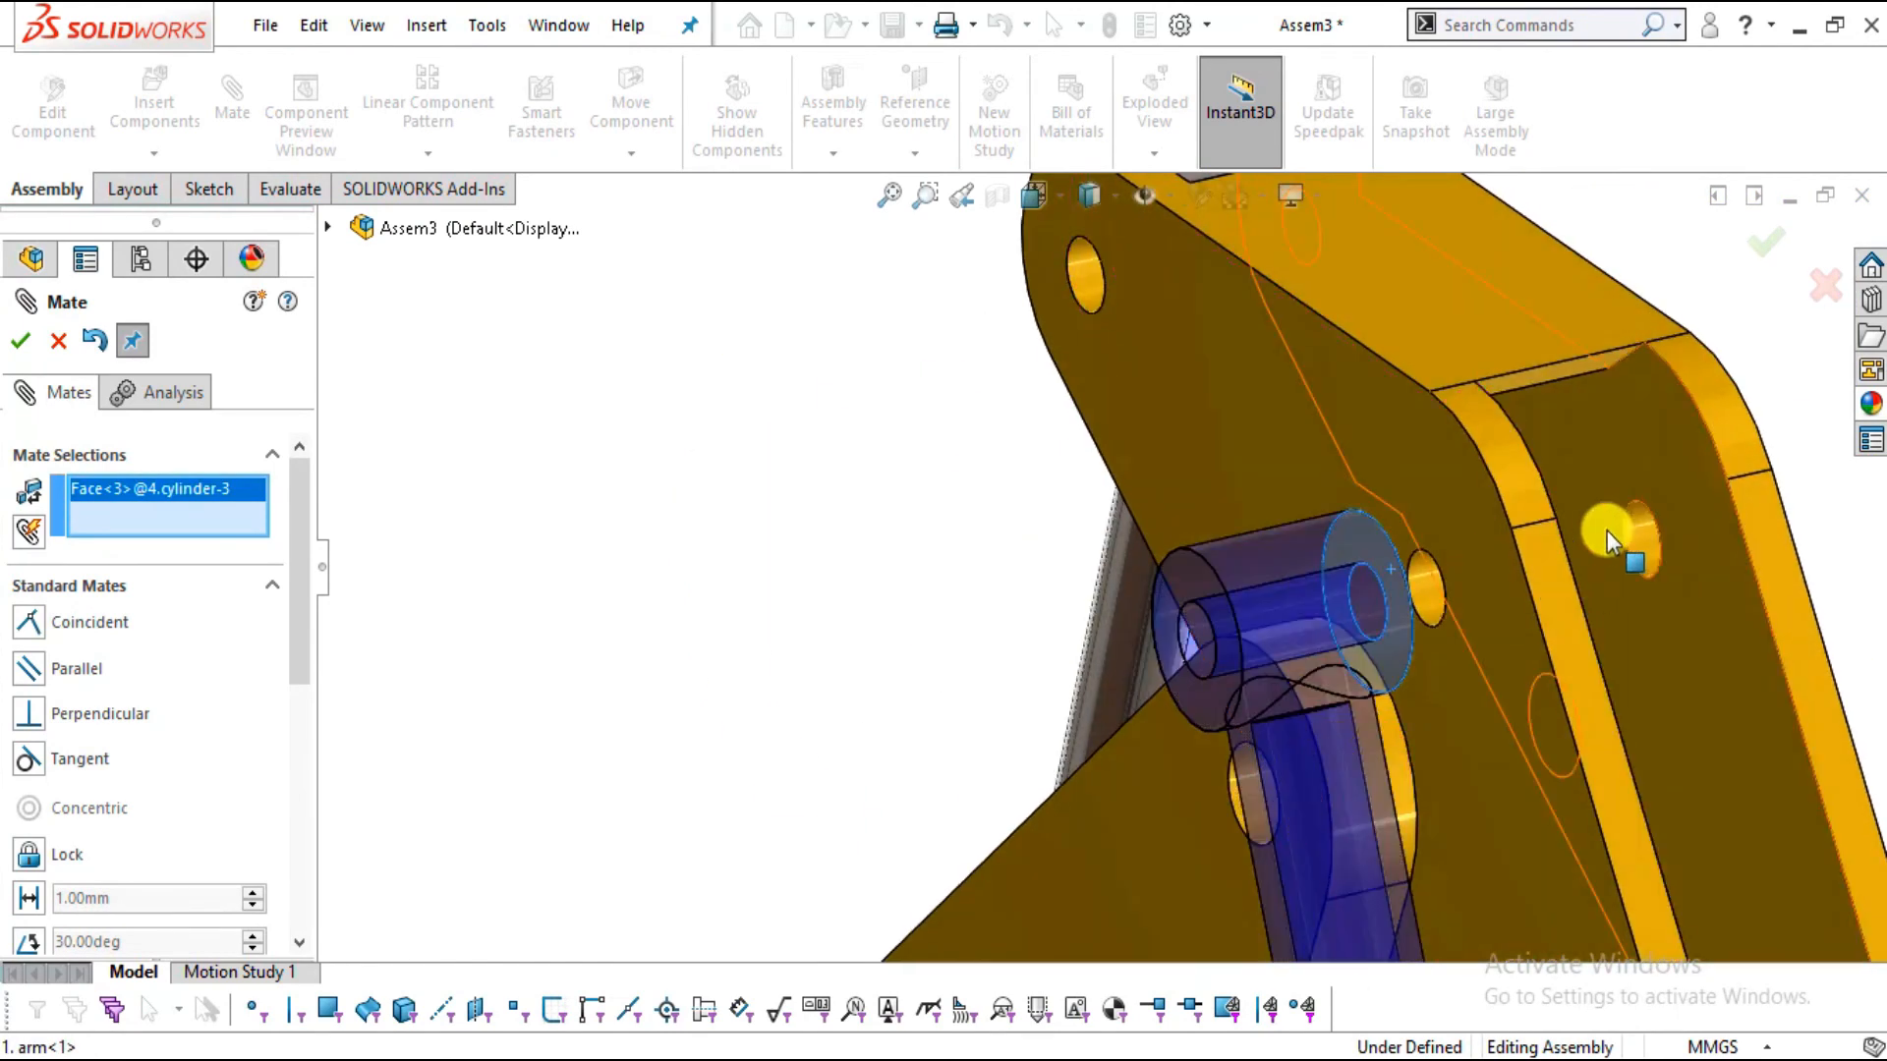
click(1654, 486)
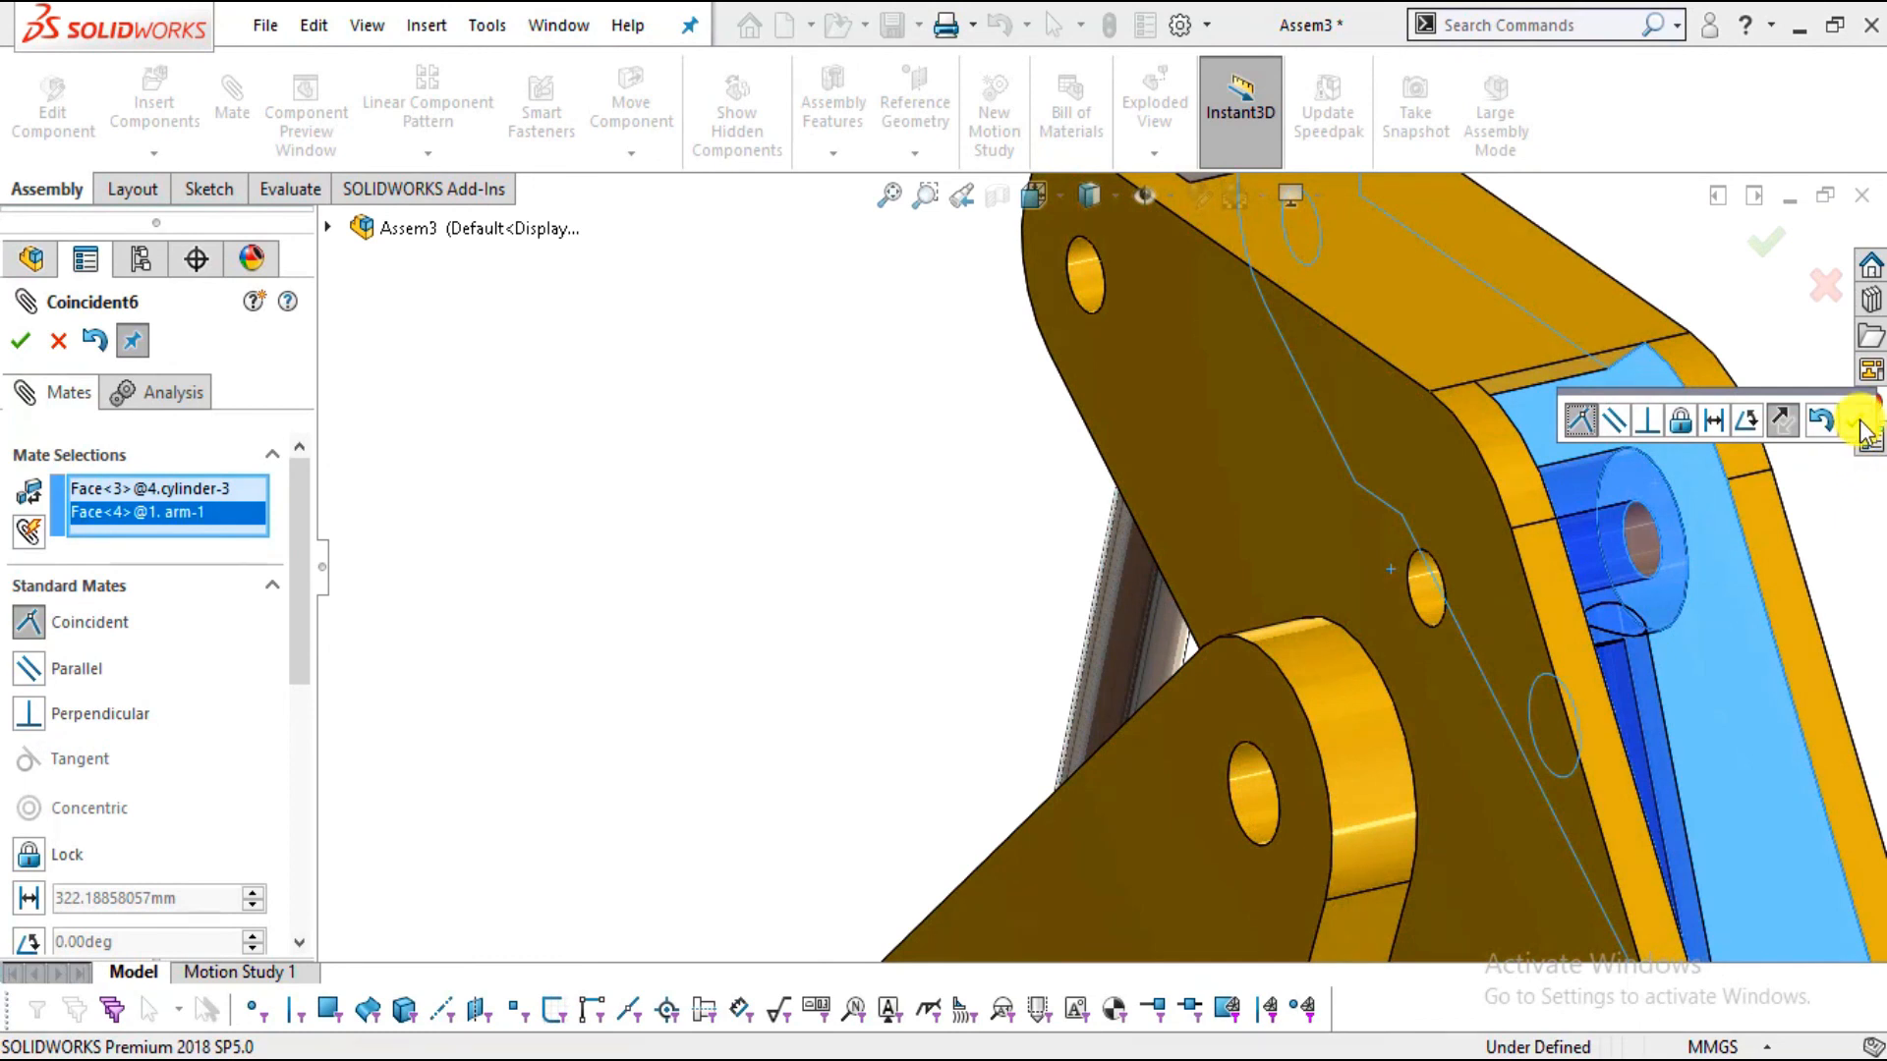
click(1860, 422)
middle_drag(1676, 632, 1339, 787)
key(Escape)
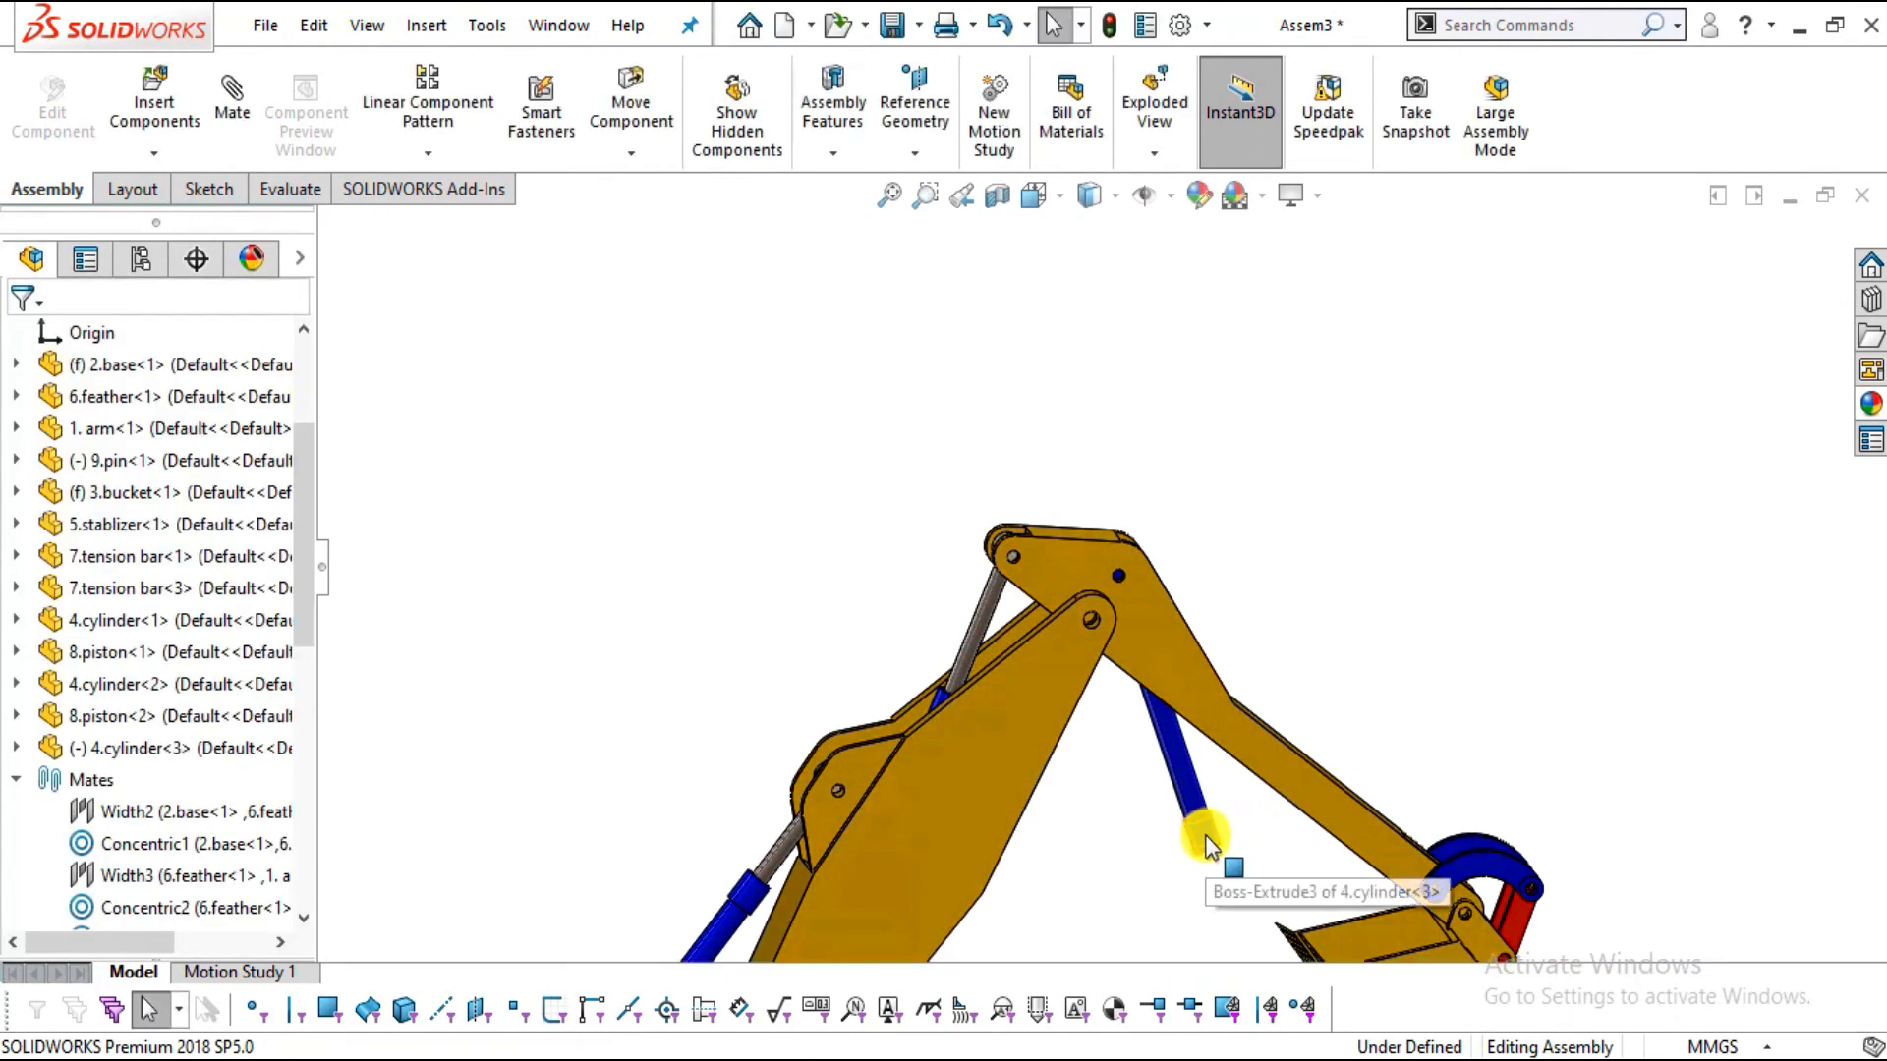
Swing the third cylinder out above the arm so its open end points toward the bucket
drag(1388, 692, 1270, 578)
middle_drag(1243, 683, 1302, 706)
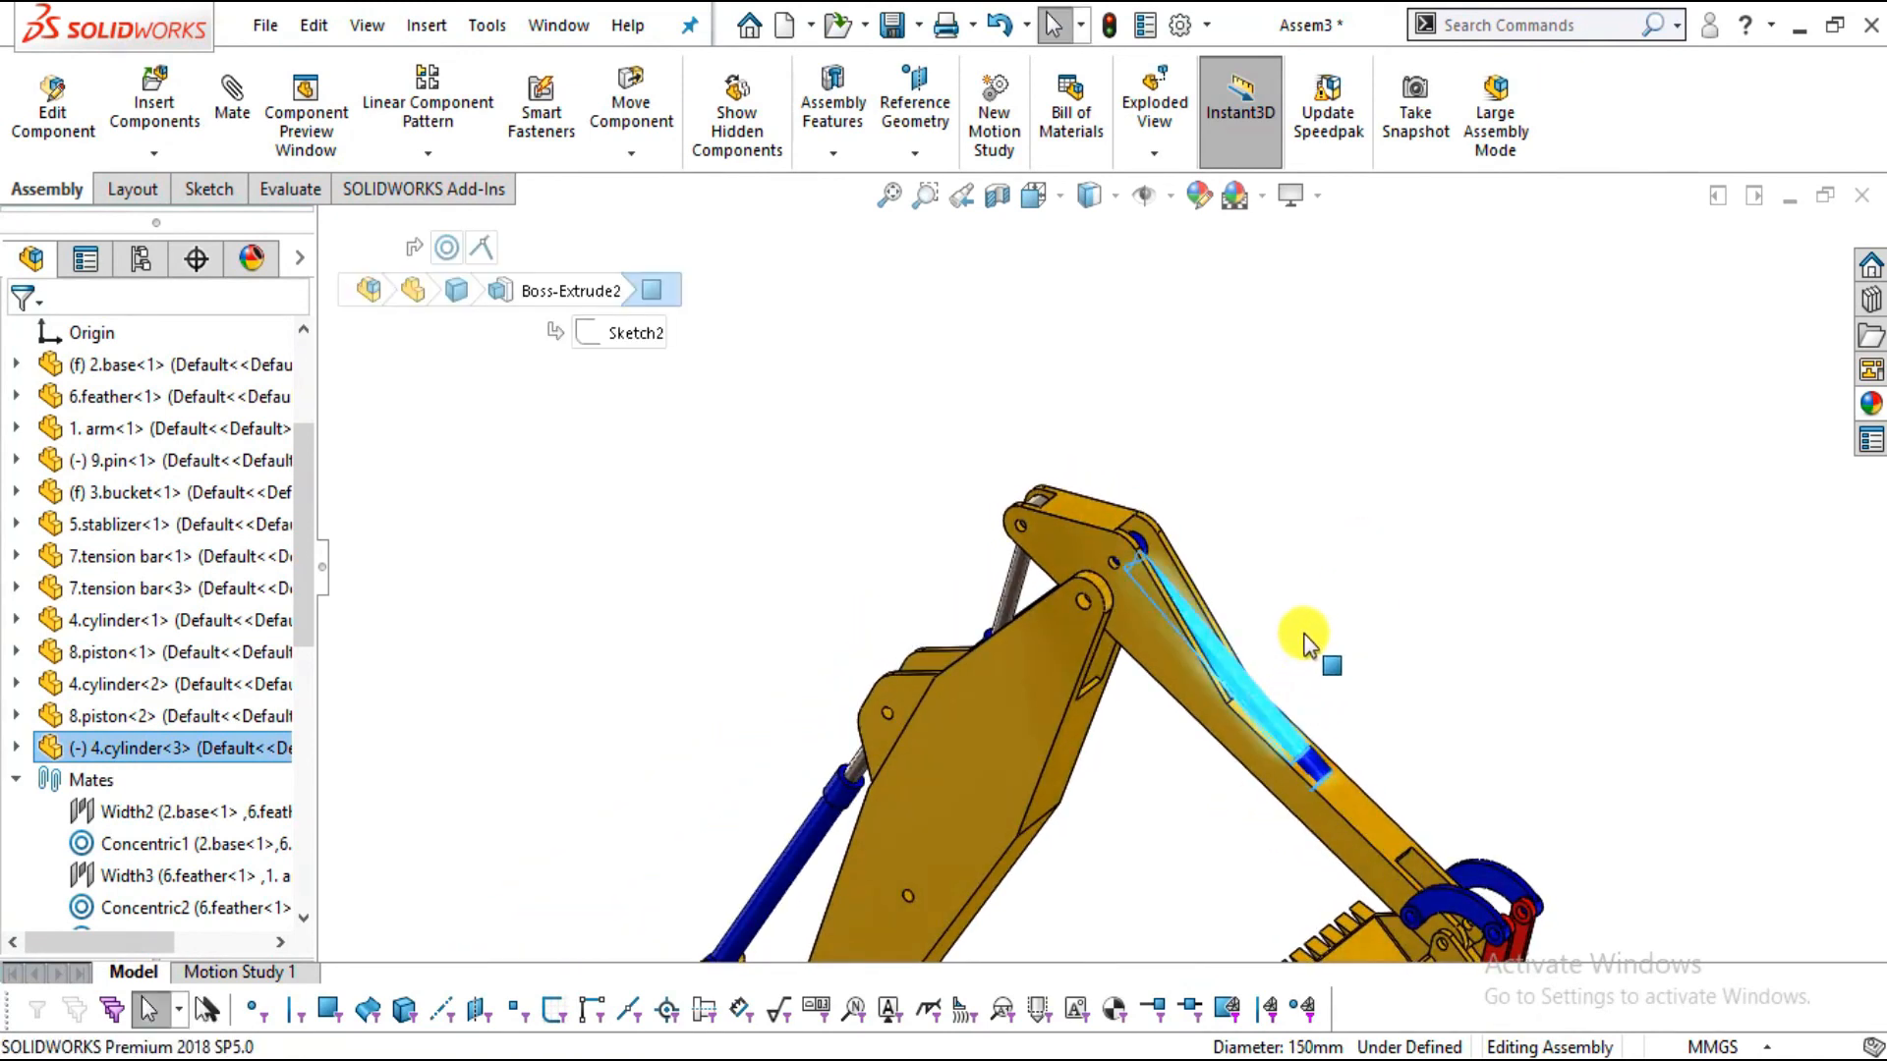
key(Escape)
middle_drag(1424, 835, 1465, 800)
scroll(1464, 801, down, 5)
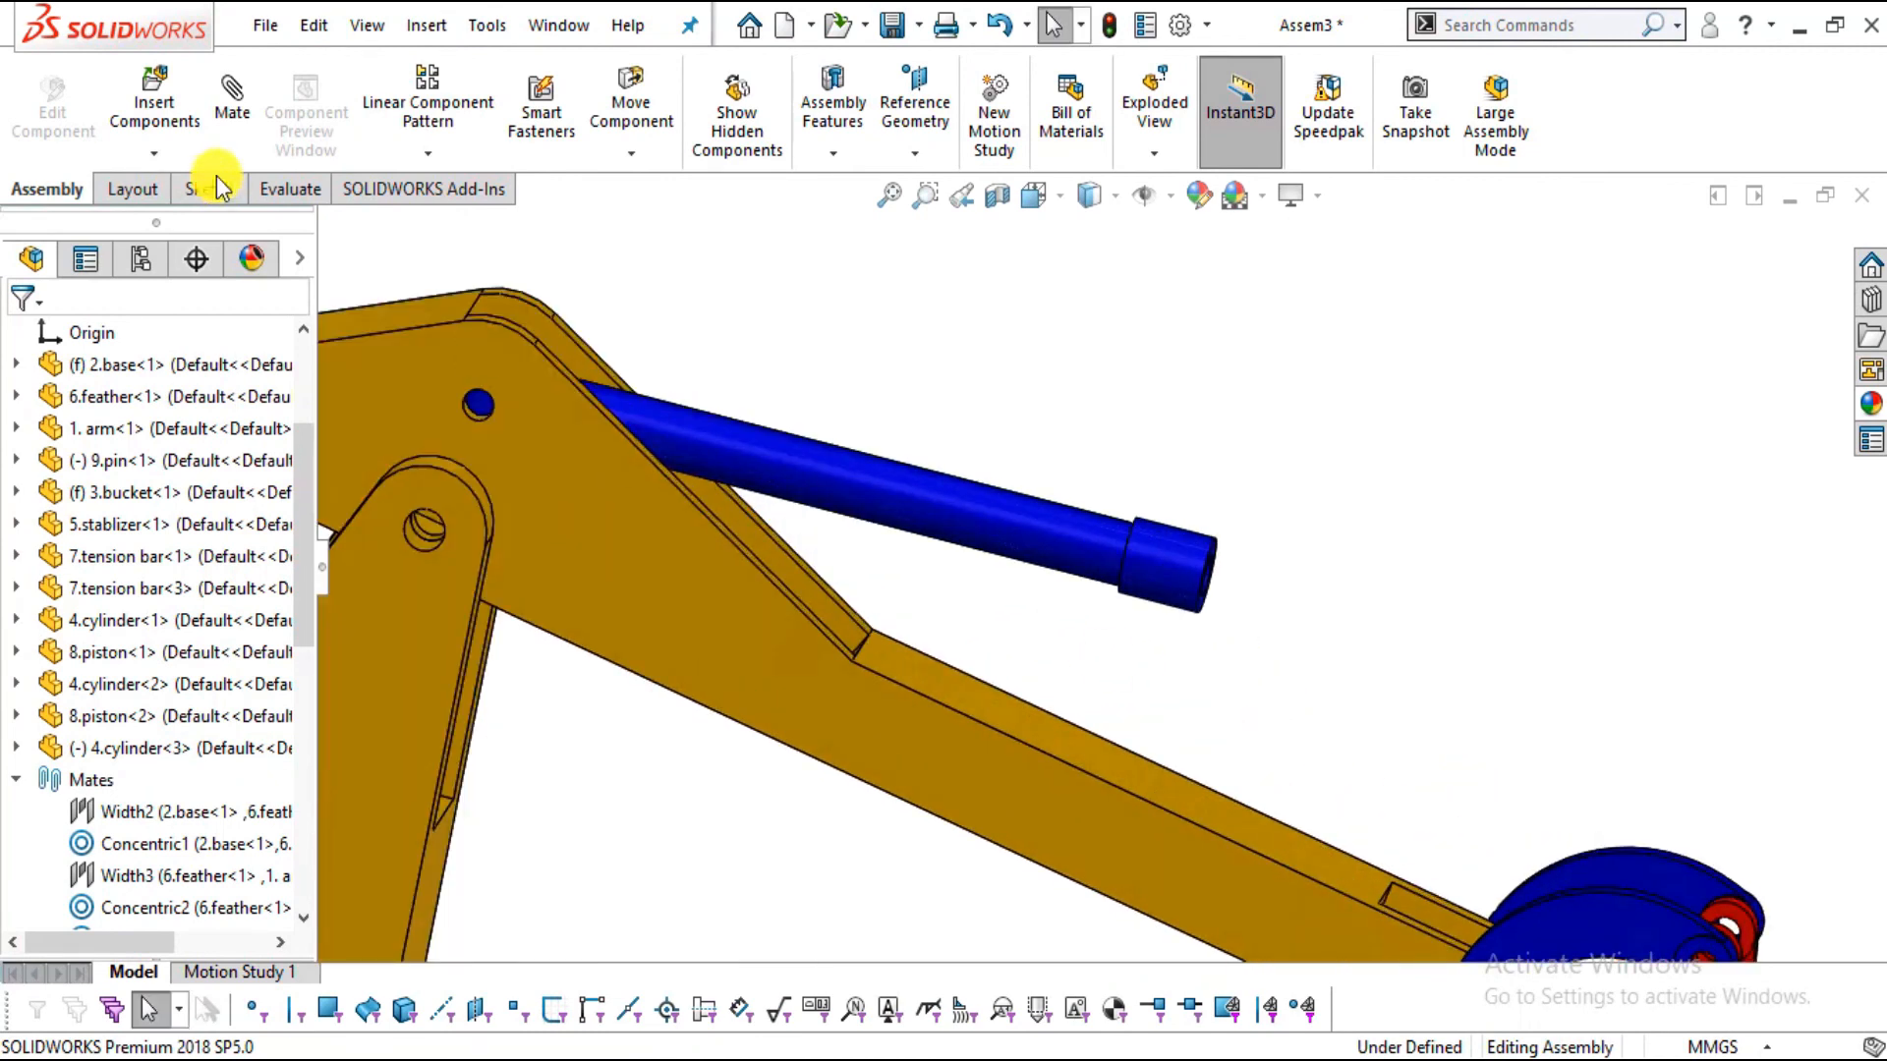
Insert a third 8.piston part and place it in free space near the third cylinder's open end
click(156, 103)
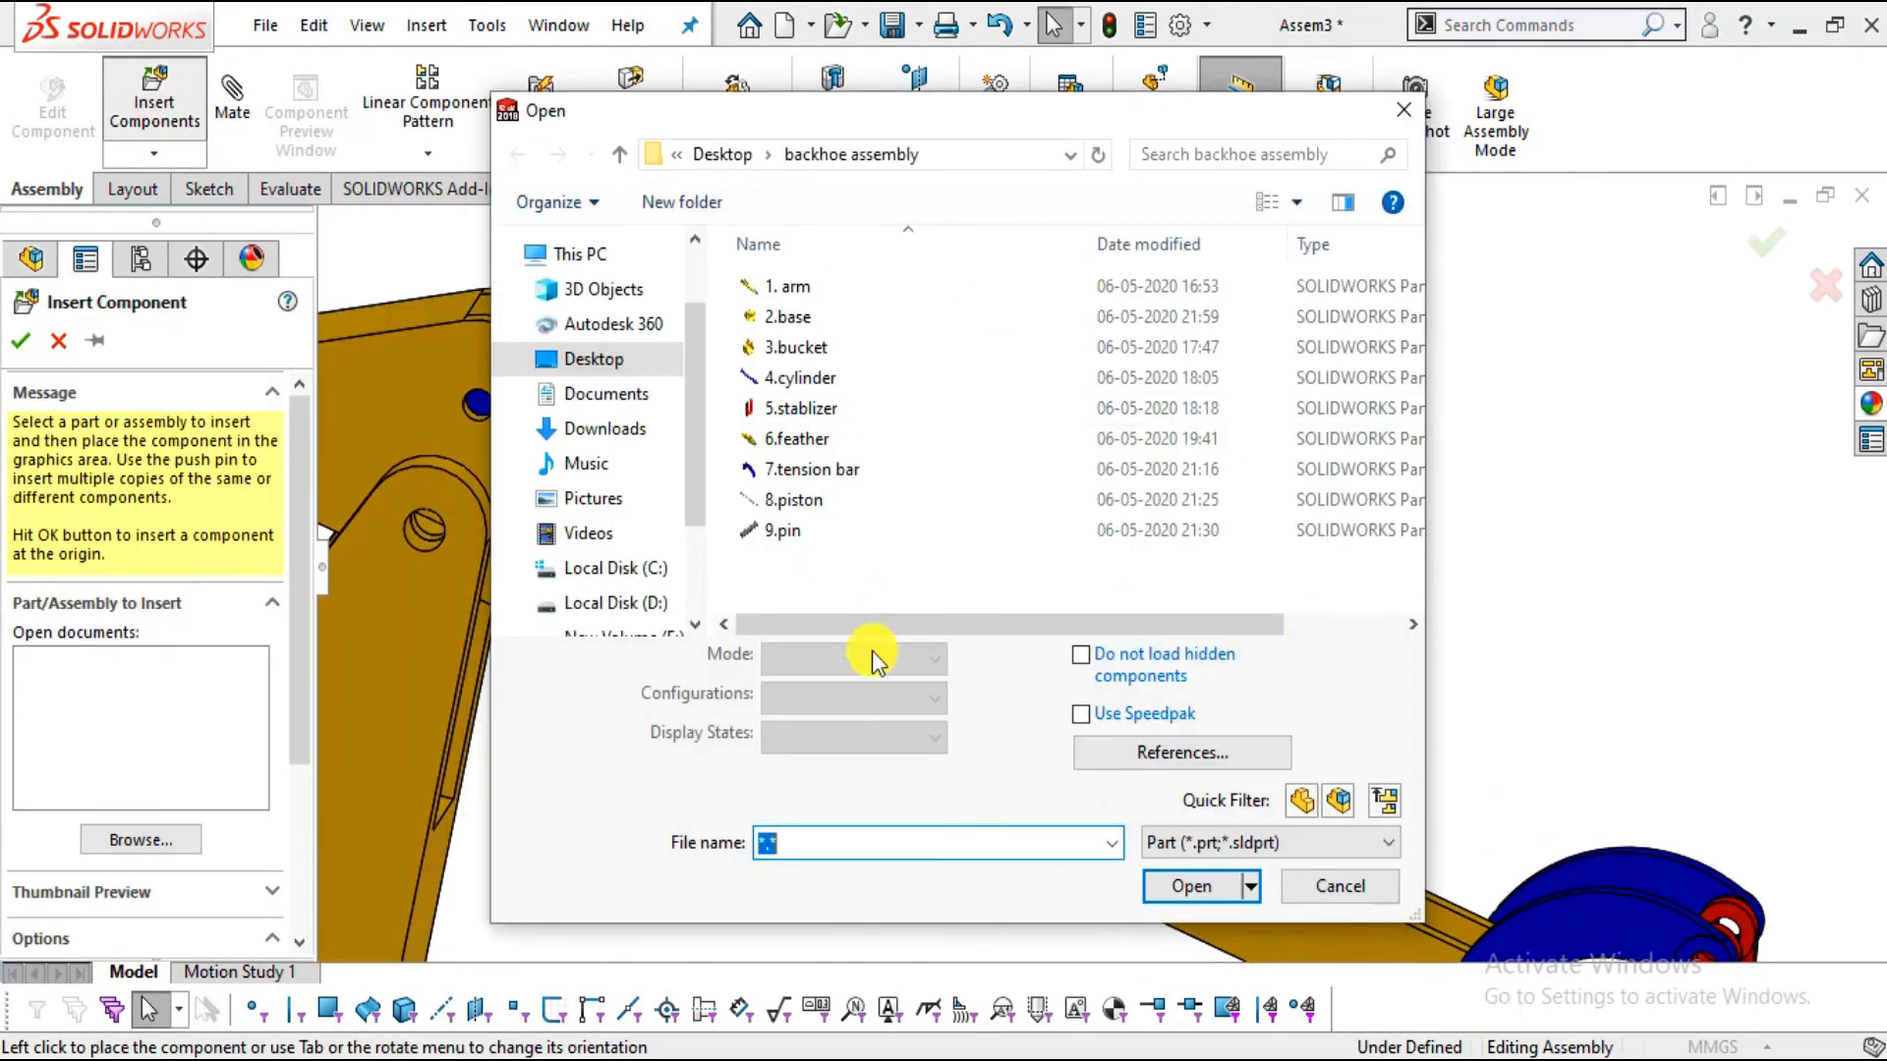
double_click(776, 506)
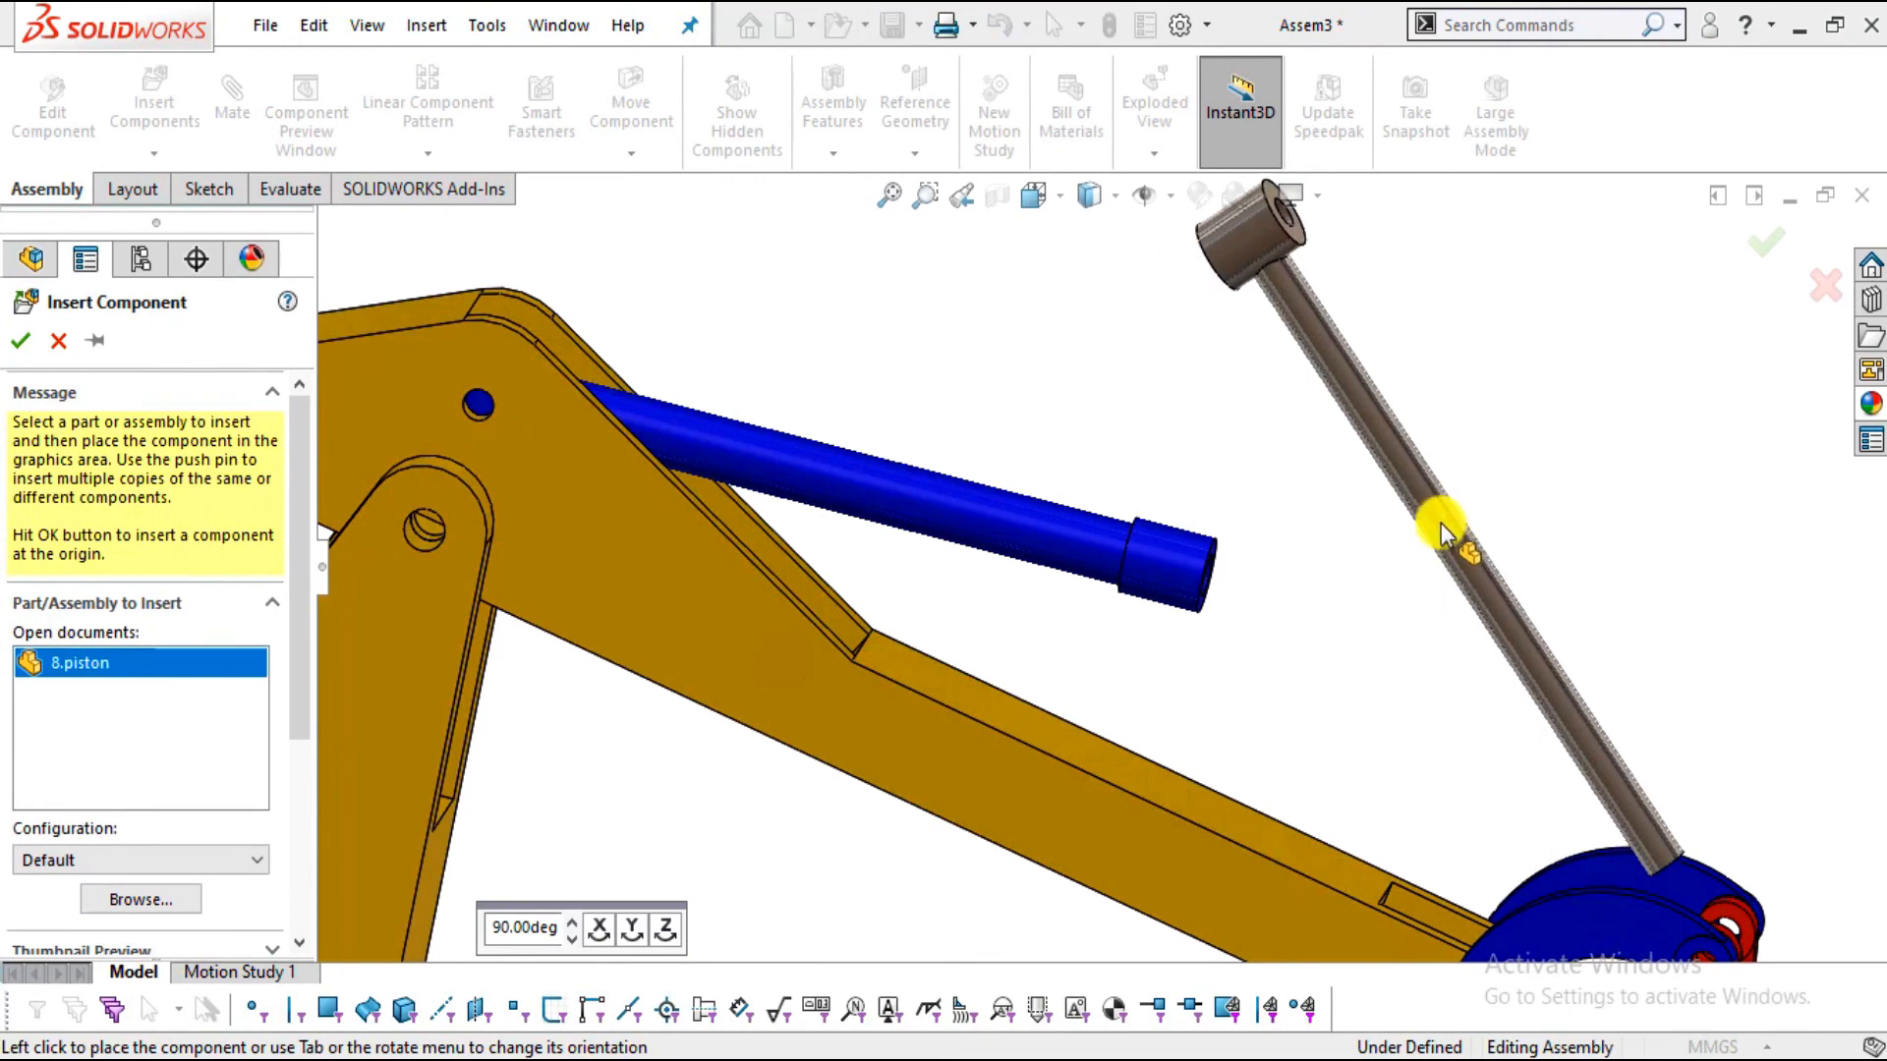
scroll(1443, 528, down, 4)
Mate the third piston's rod concentric with the third cylinder's end collar, flipping the mate alignment
click(1303, 464)
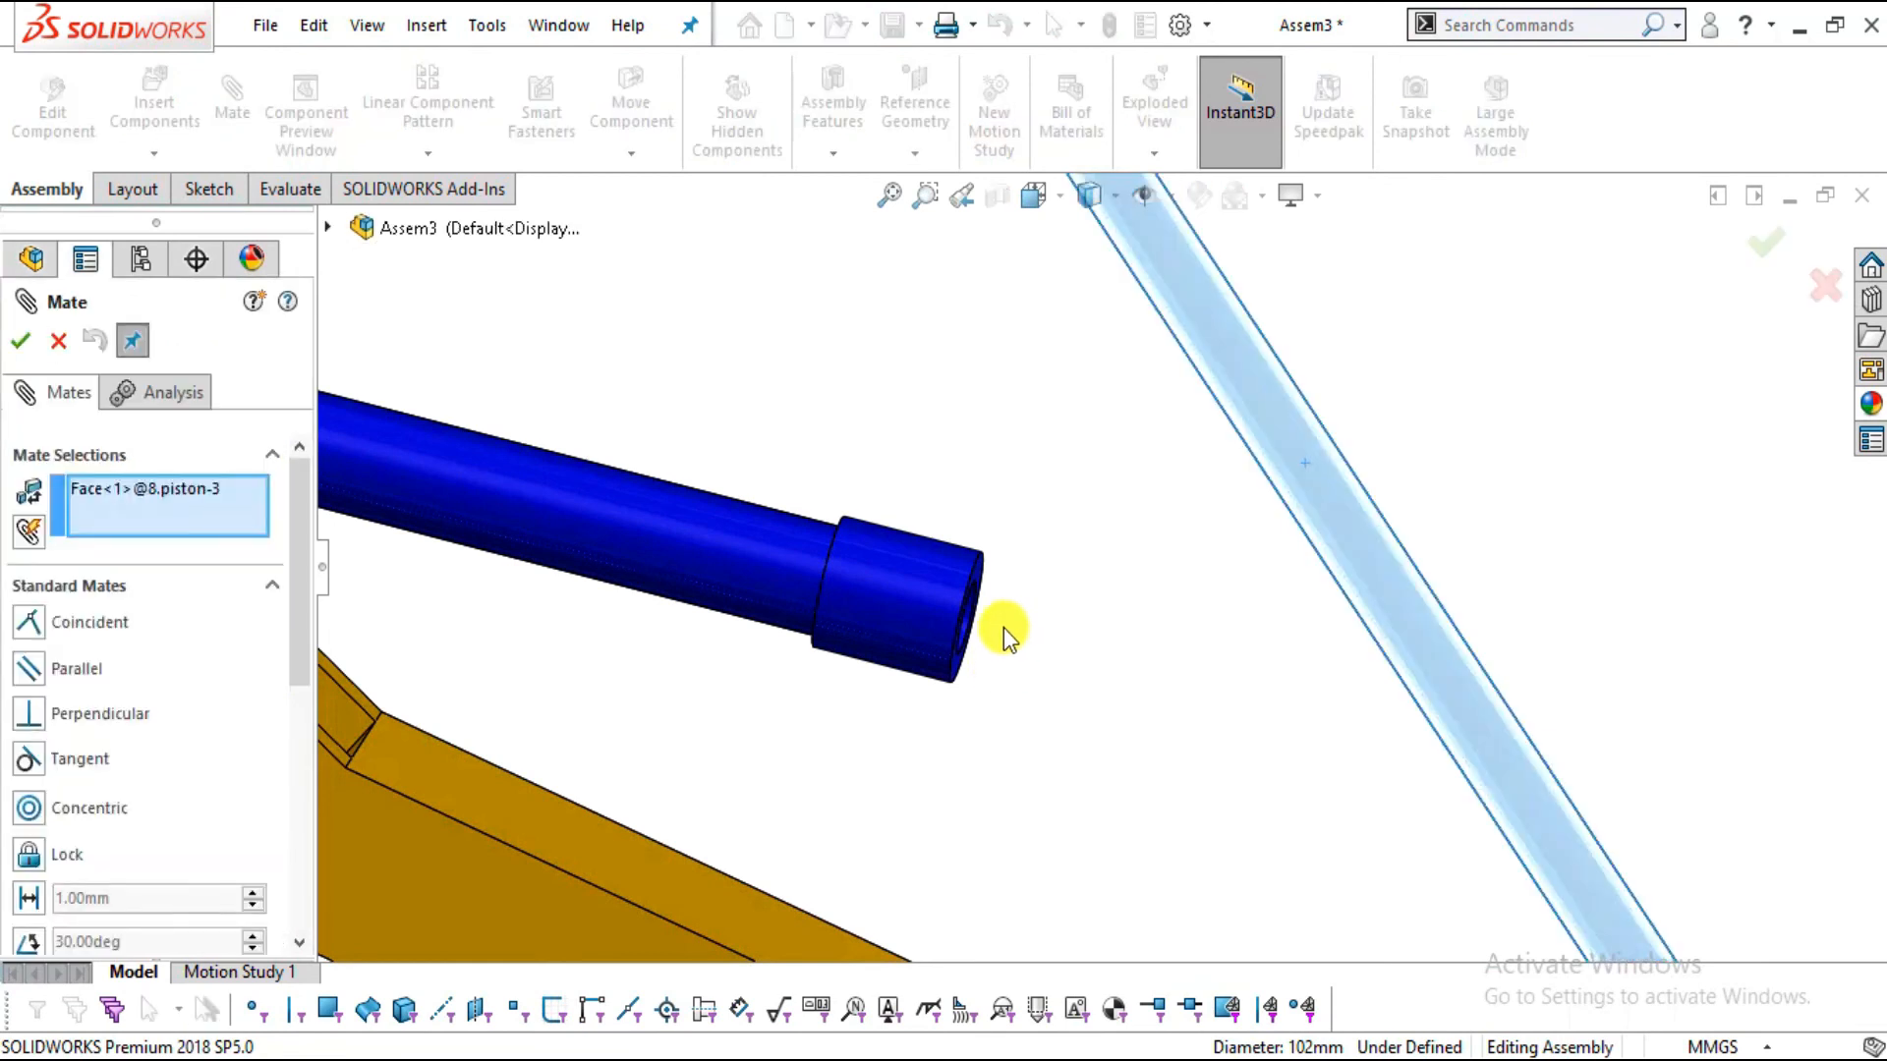
click(966, 626)
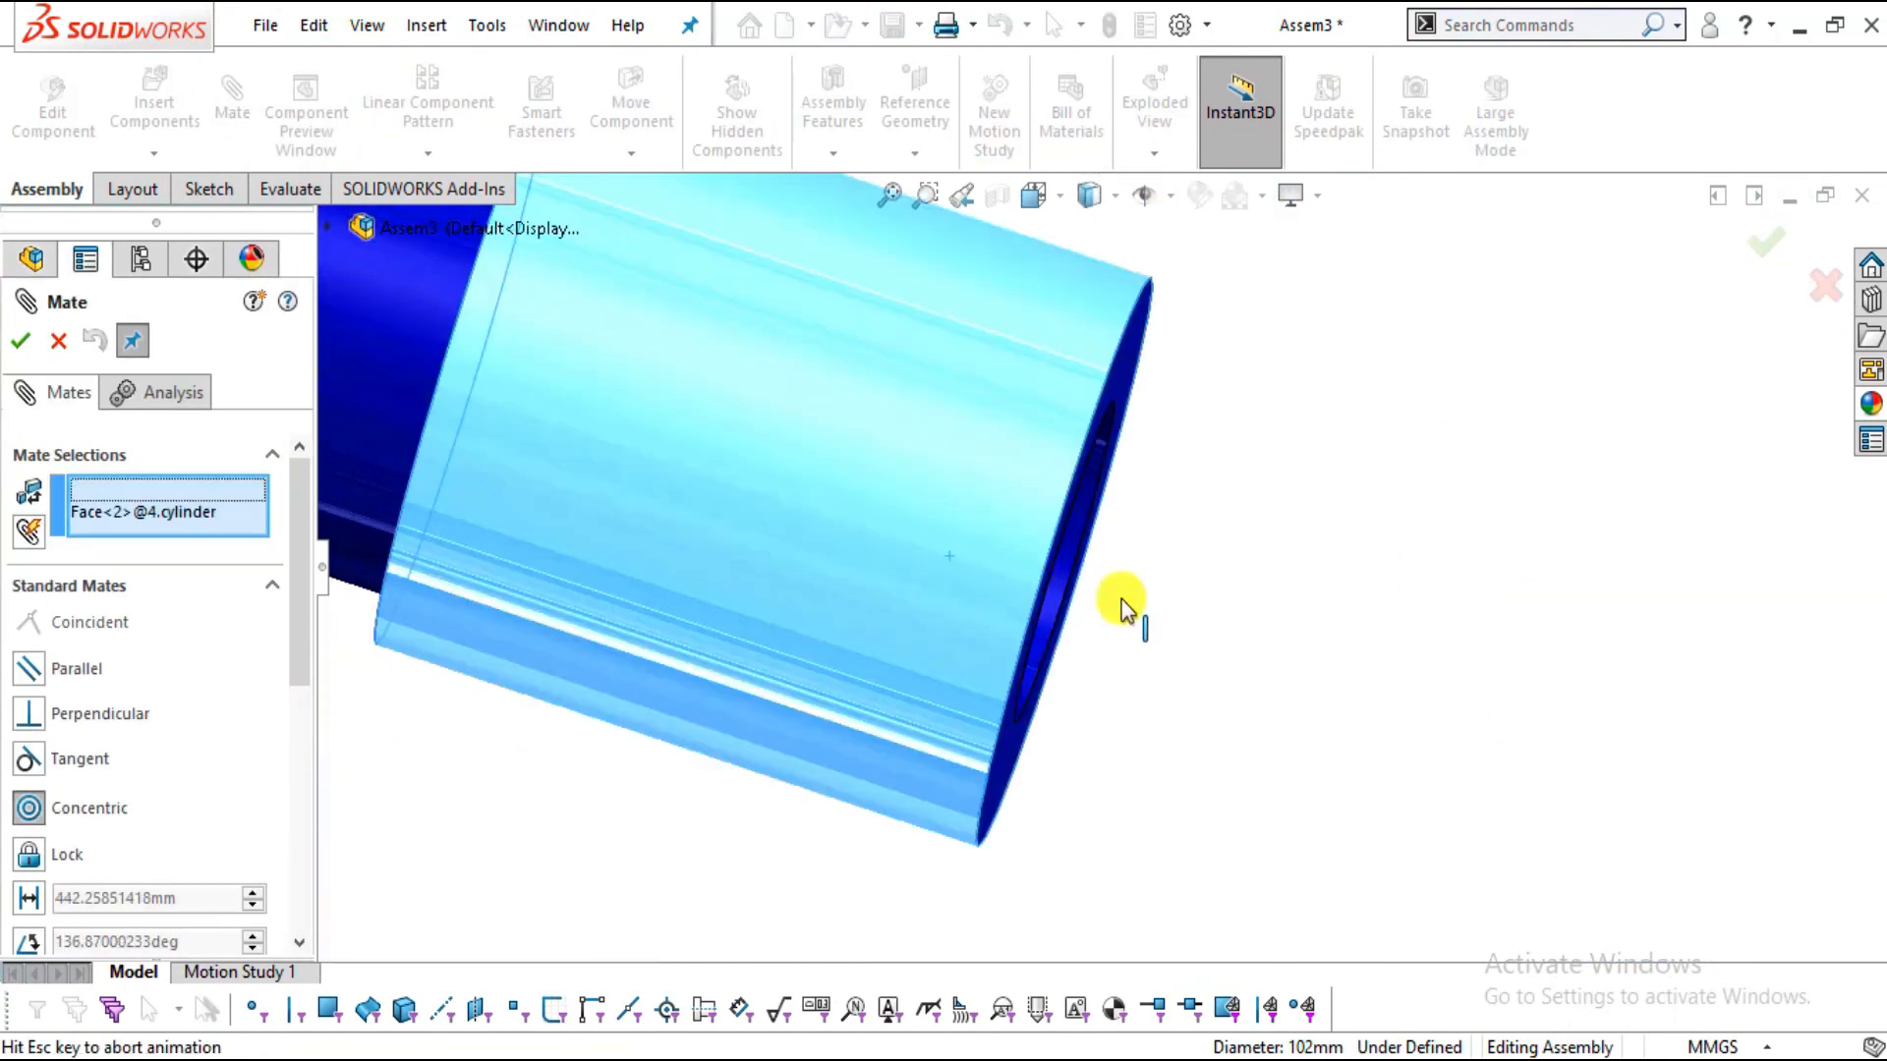
scroll(1179, 462, up, 6)
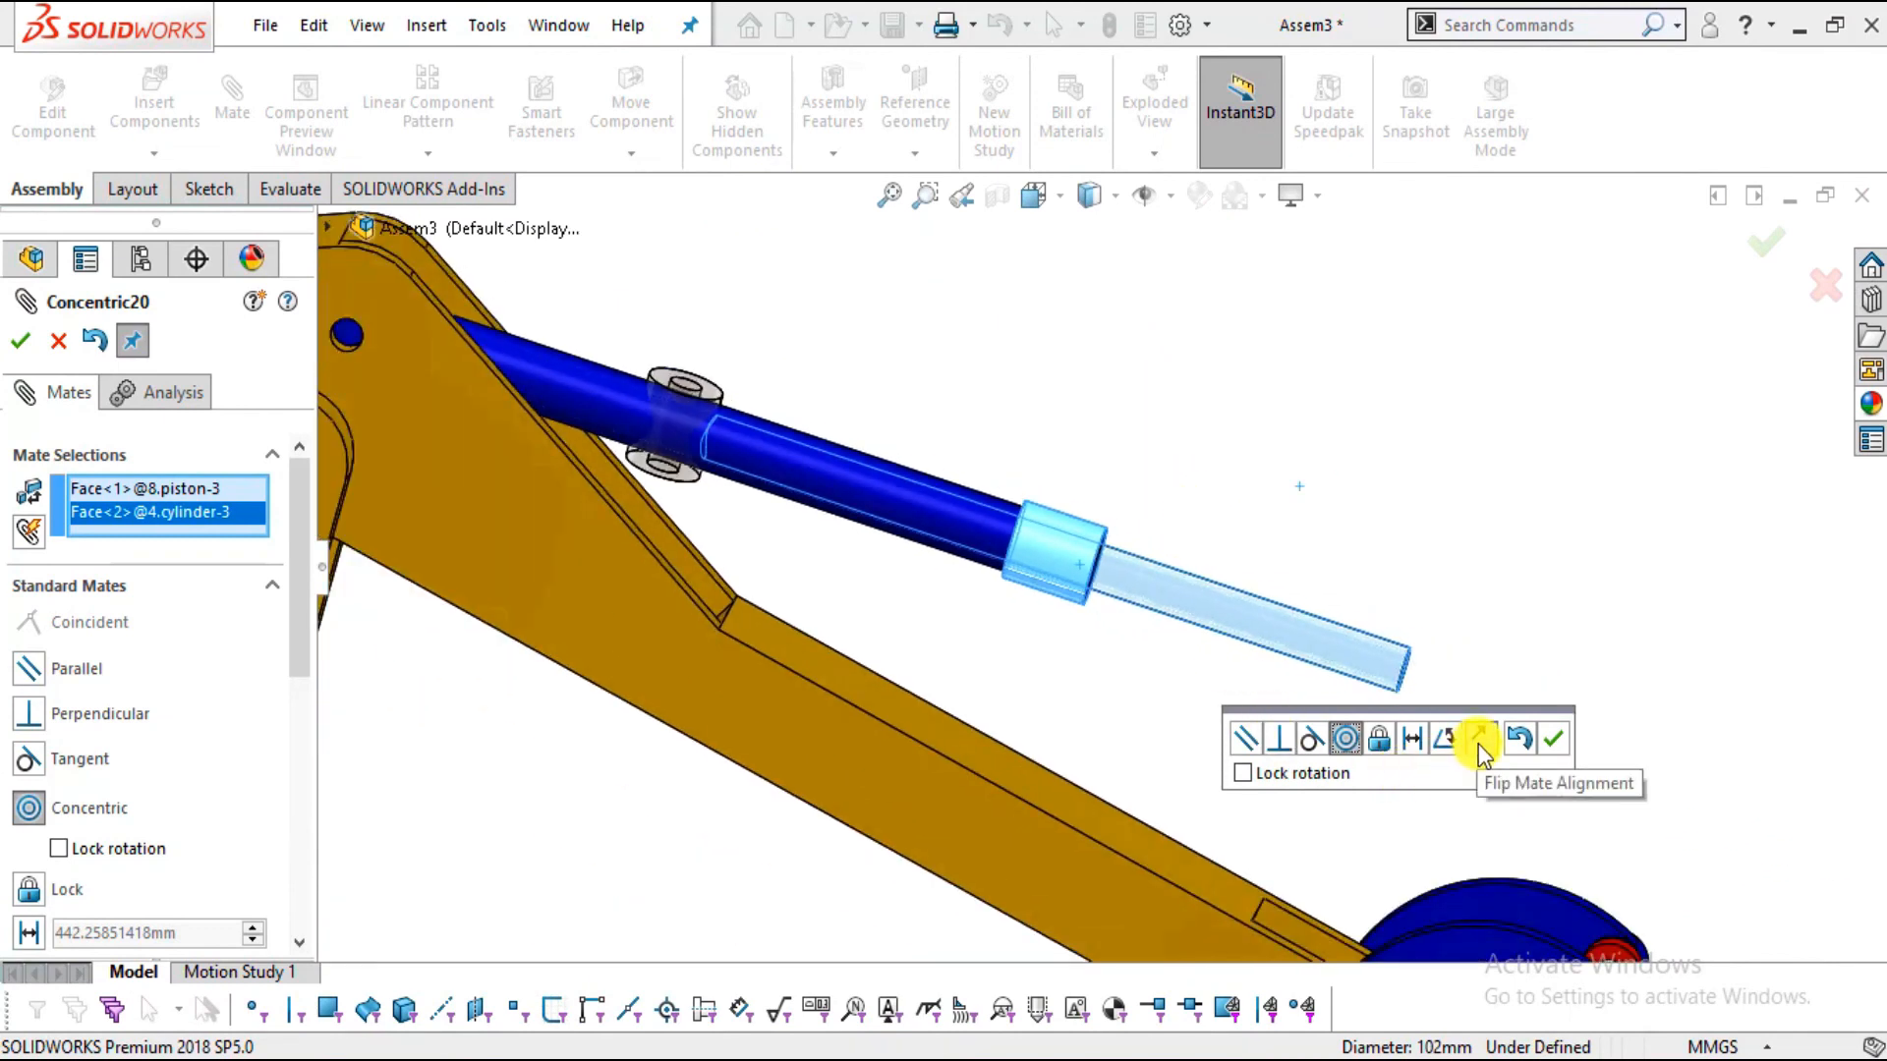
click(1478, 745)
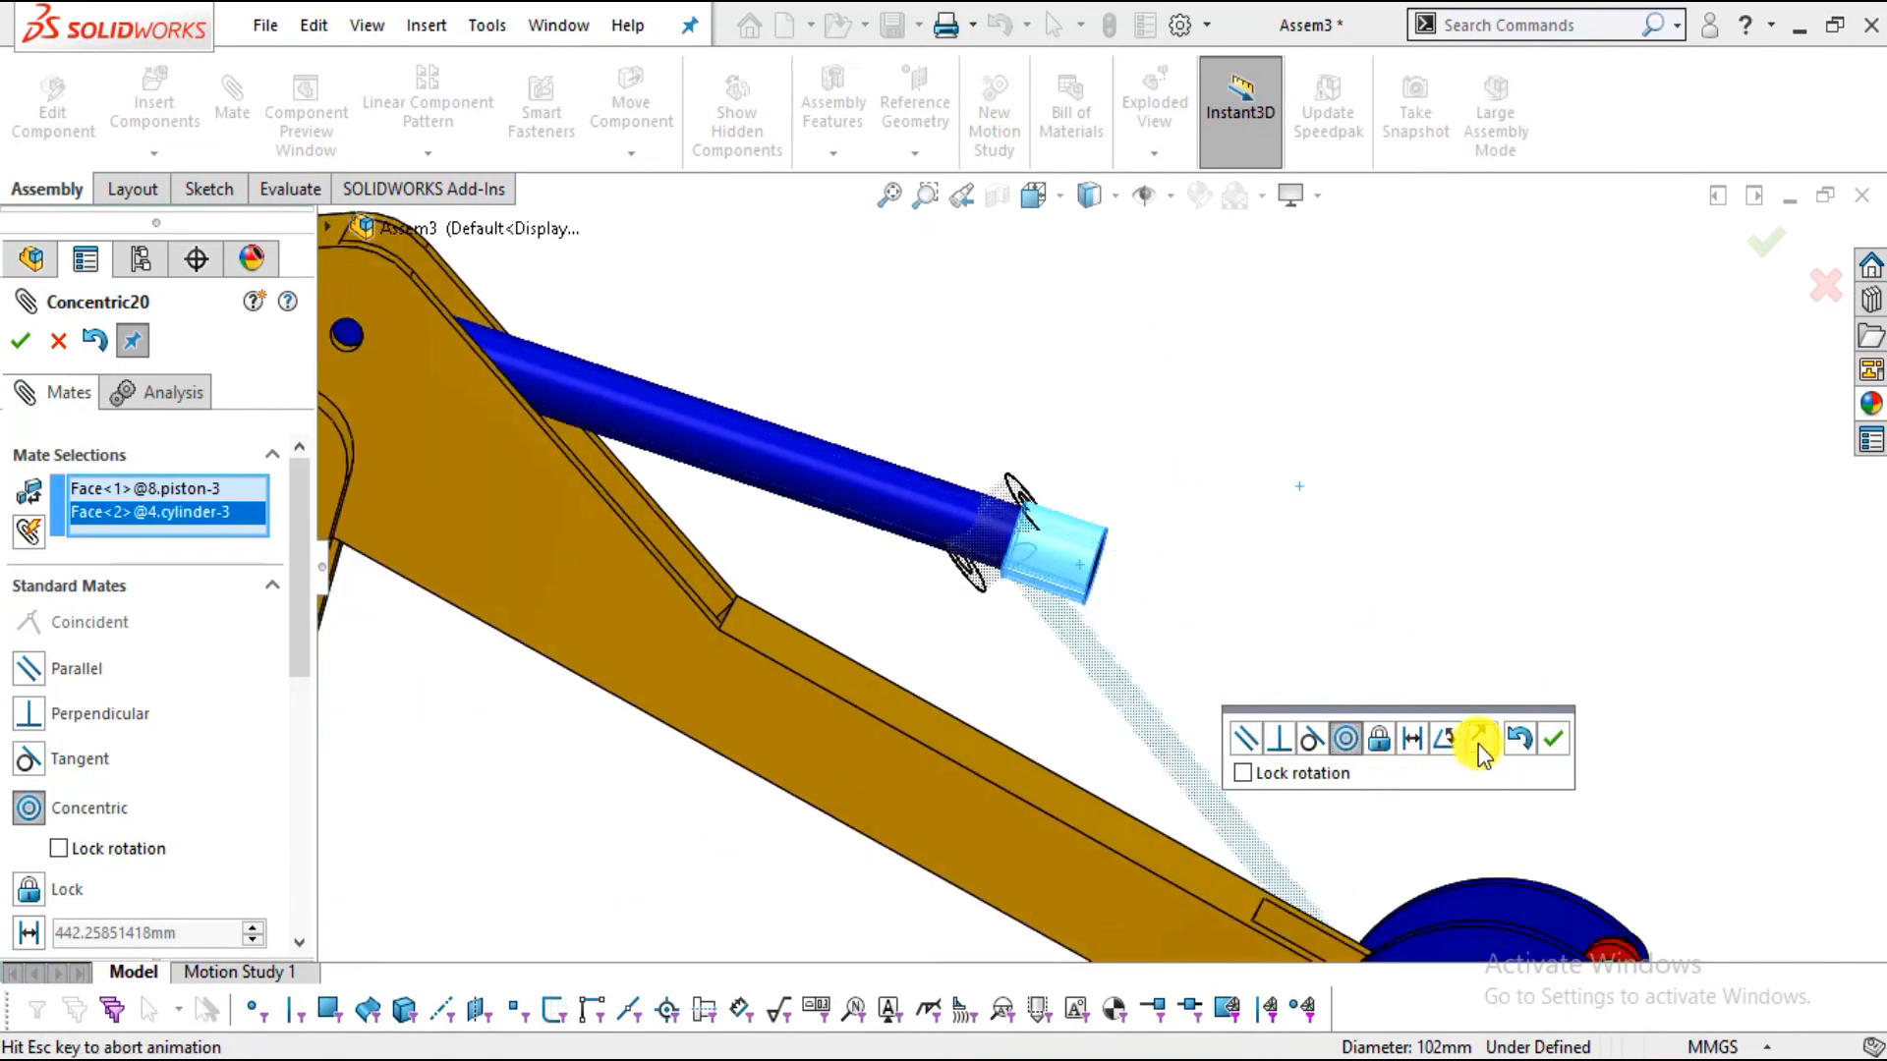
click(1552, 735)
Slide the third piston along its cylinder so its eye sits near the bucket linkage
drag(1442, 704, 841, 509)
middle_drag(1382, 674, 1469, 883)
scroll(1442, 725, down, 4)
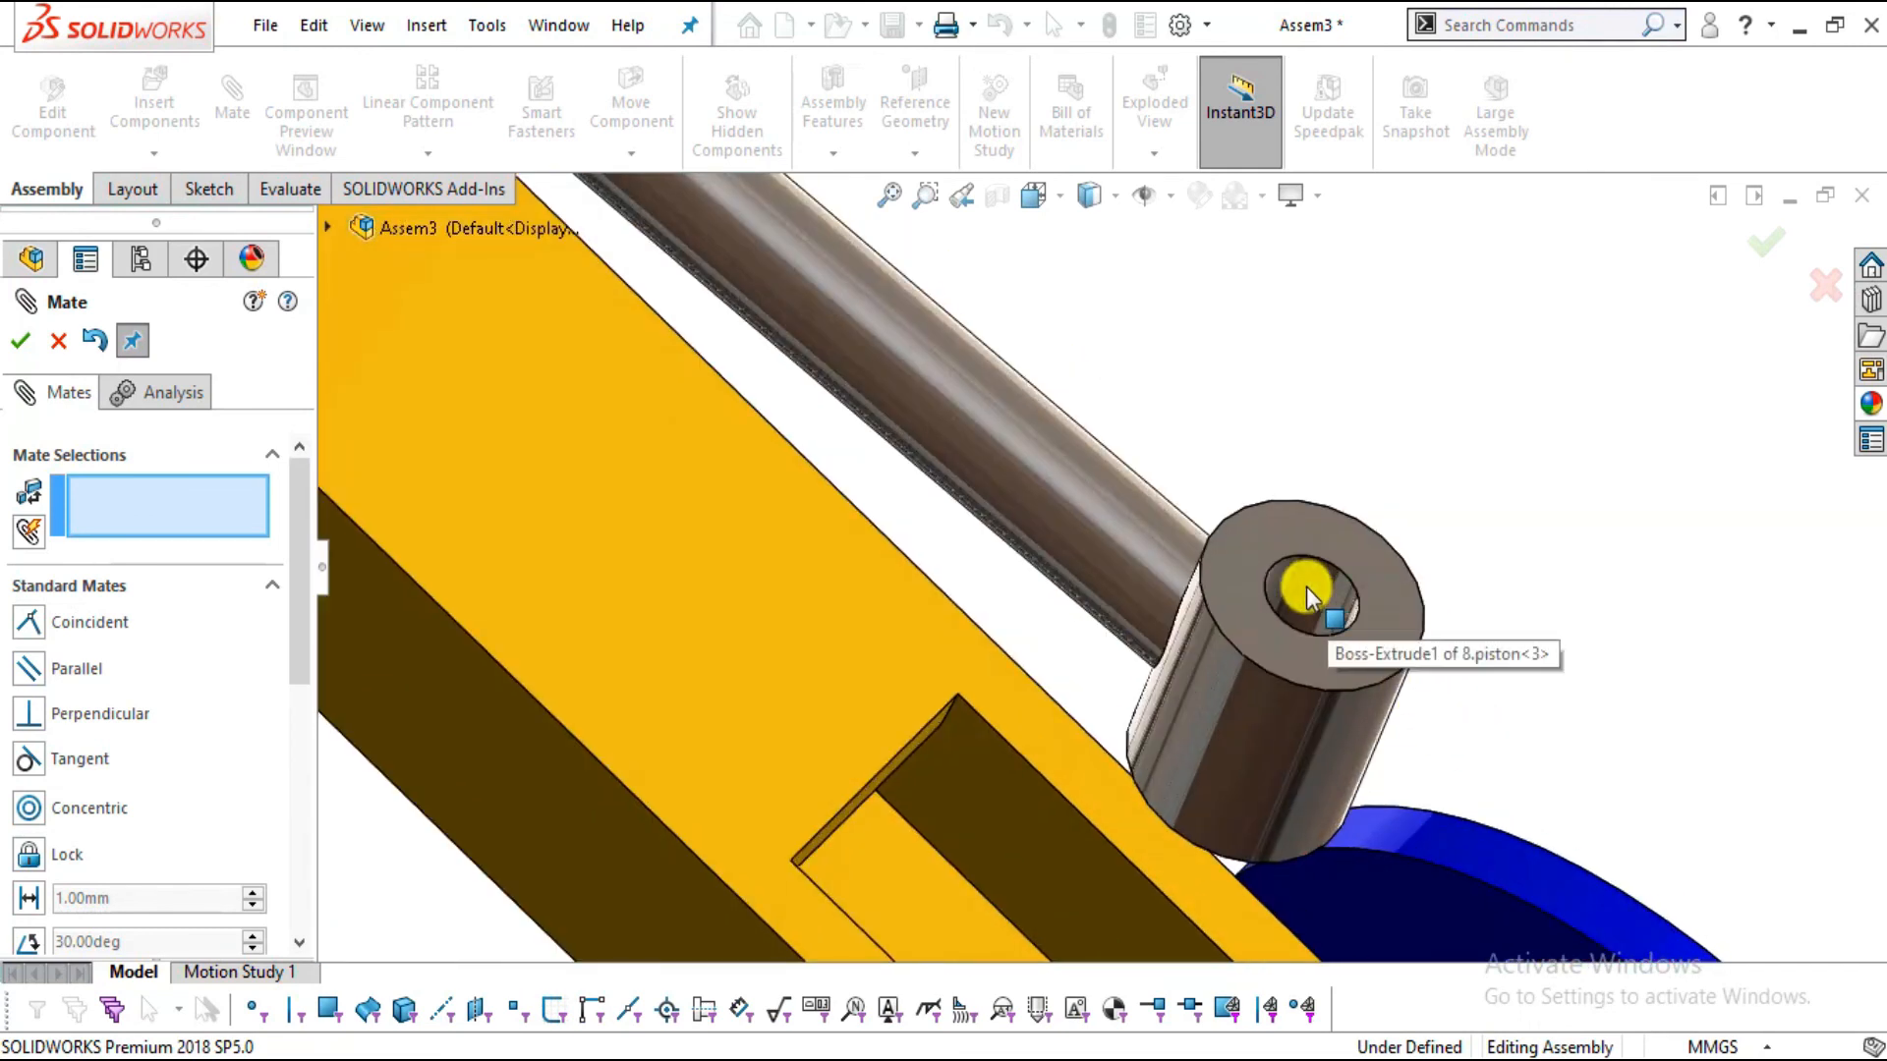
Mate the third piston's eye bore concentric with the stabilizer's bore between the two tension bars
click(1306, 587)
scroll(1472, 553, up, 6)
middle_drag(1381, 723, 1390, 653)
scroll(1318, 640, down, 8)
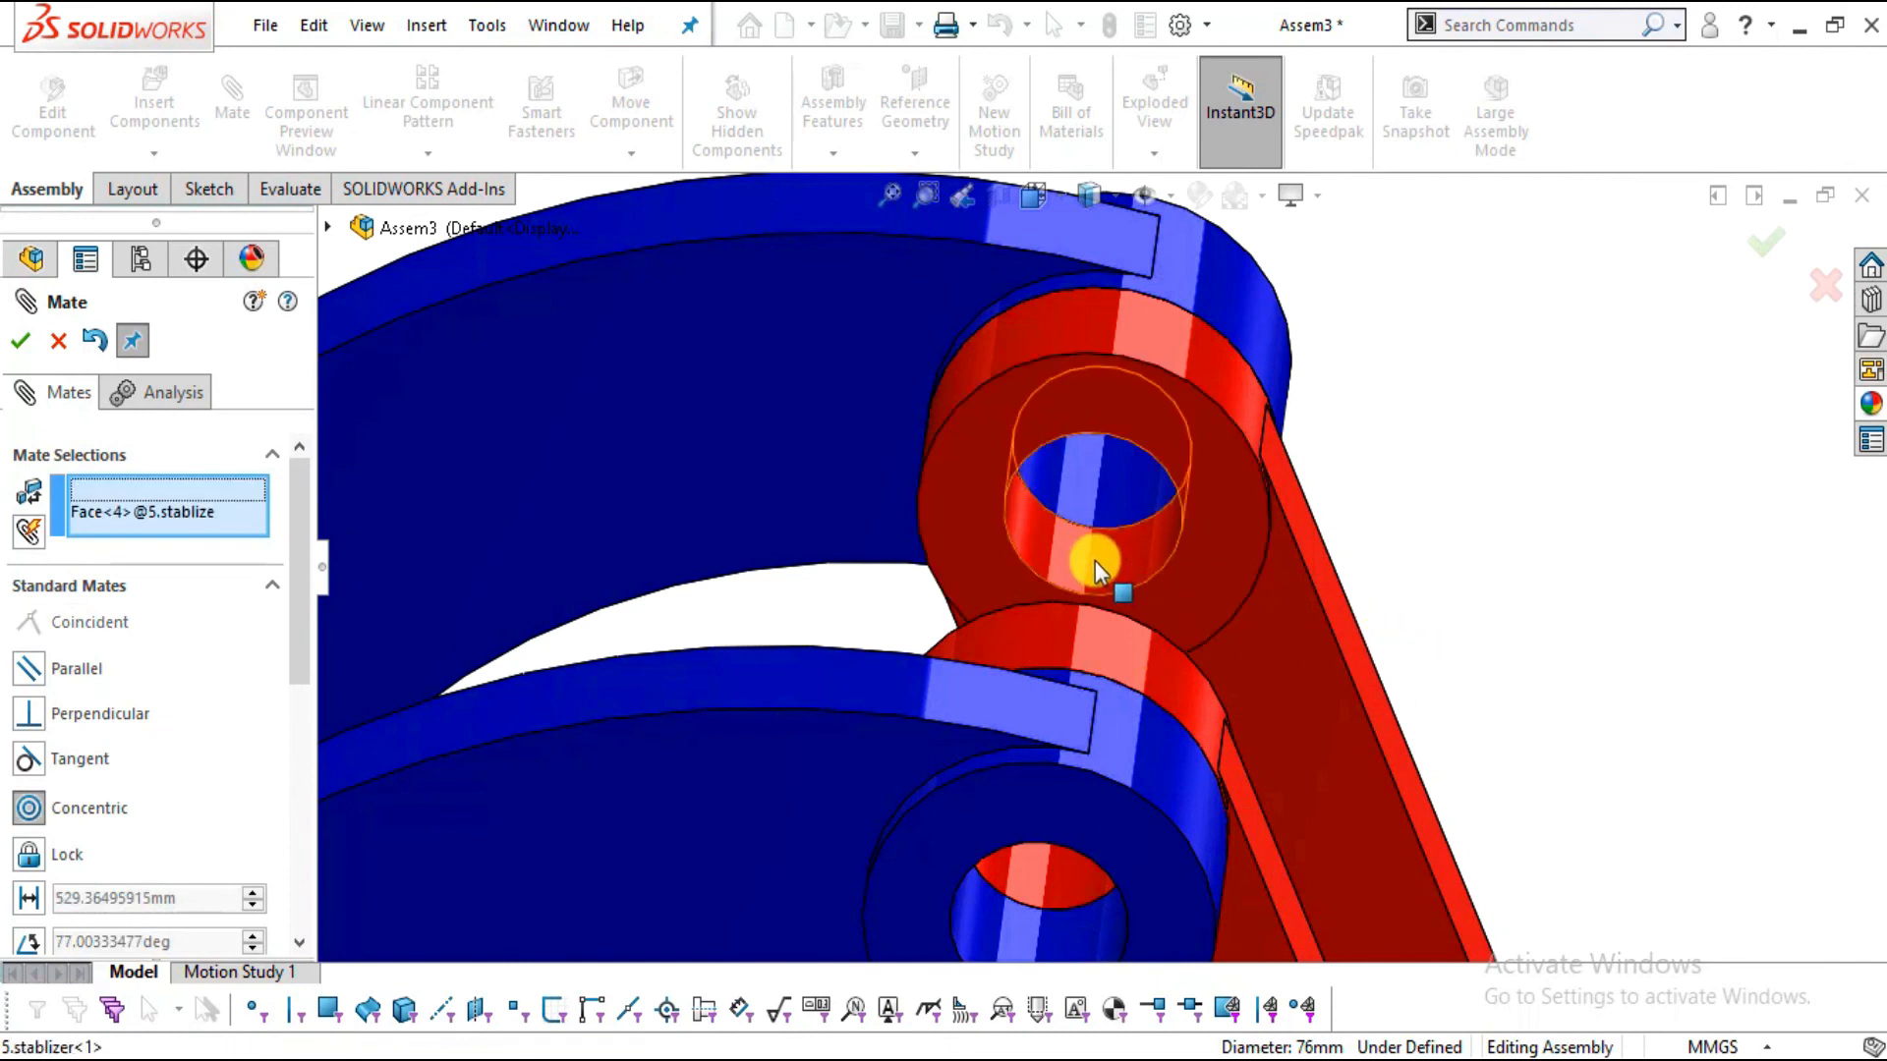
click(1094, 560)
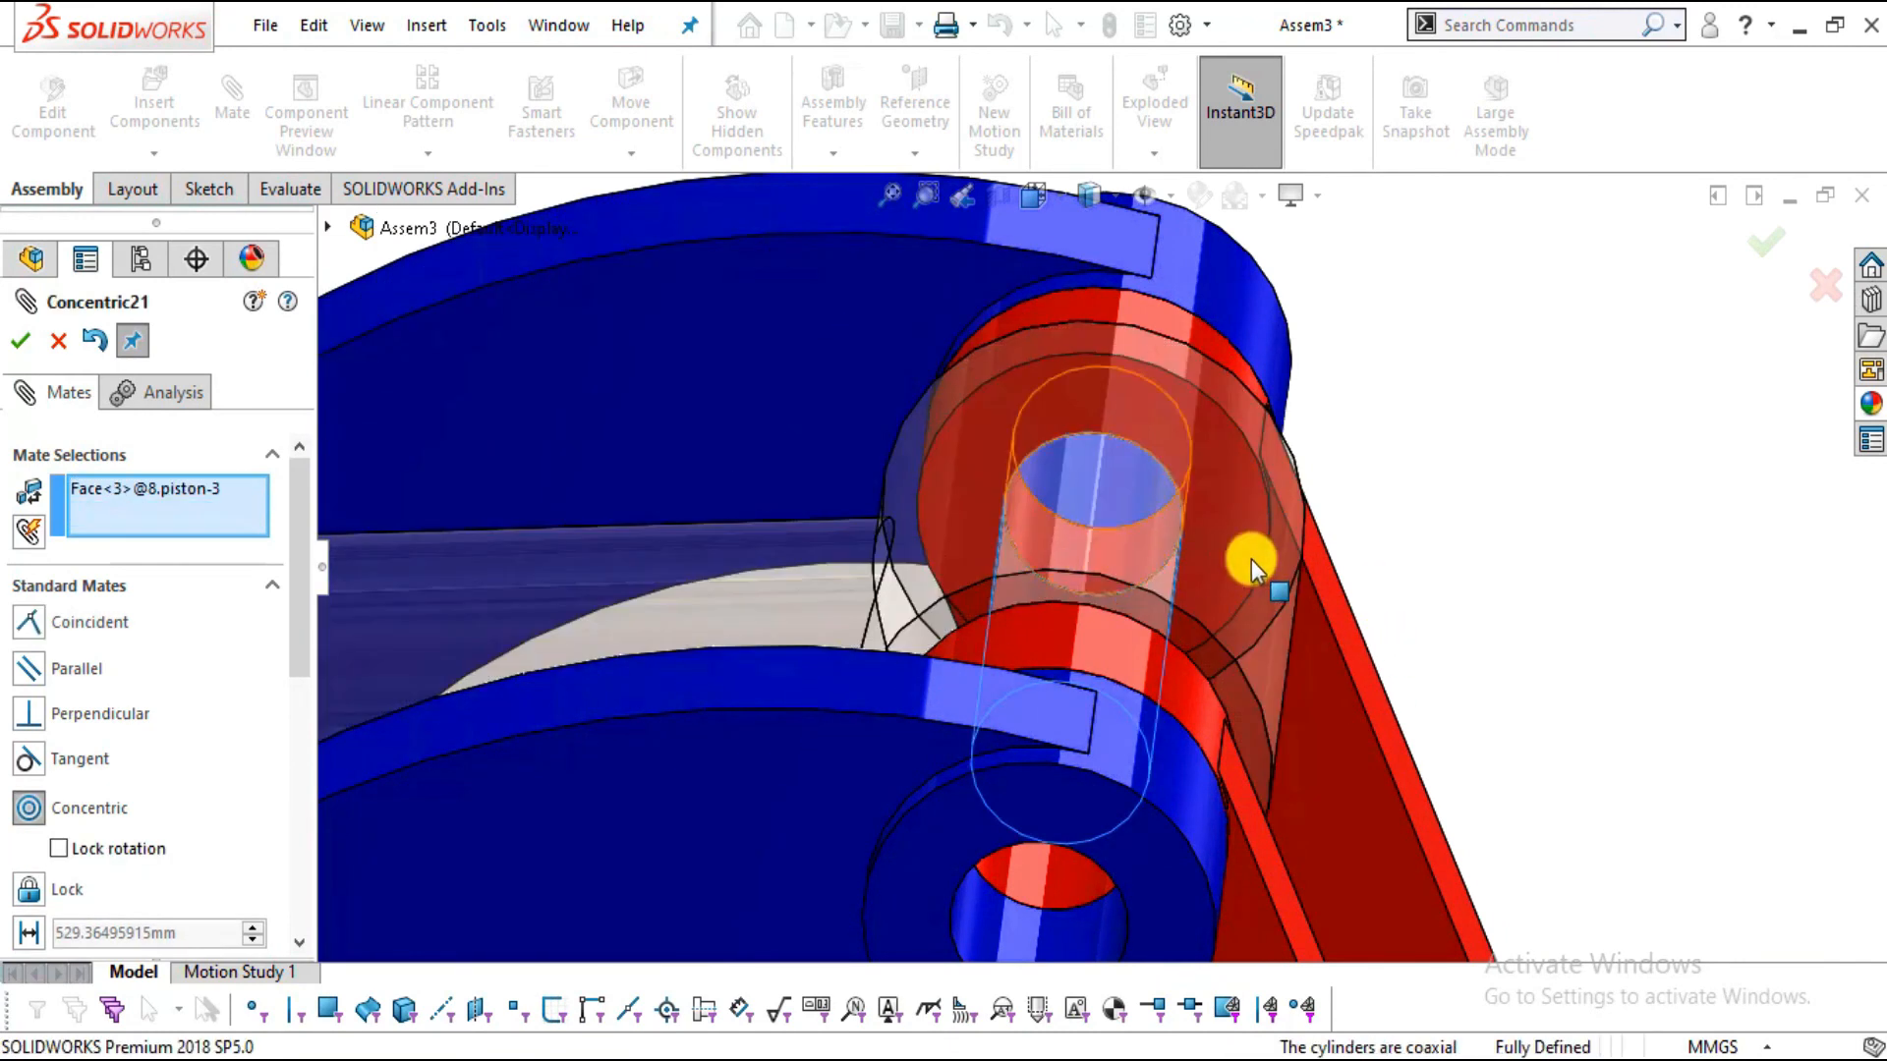
click(1122, 558)
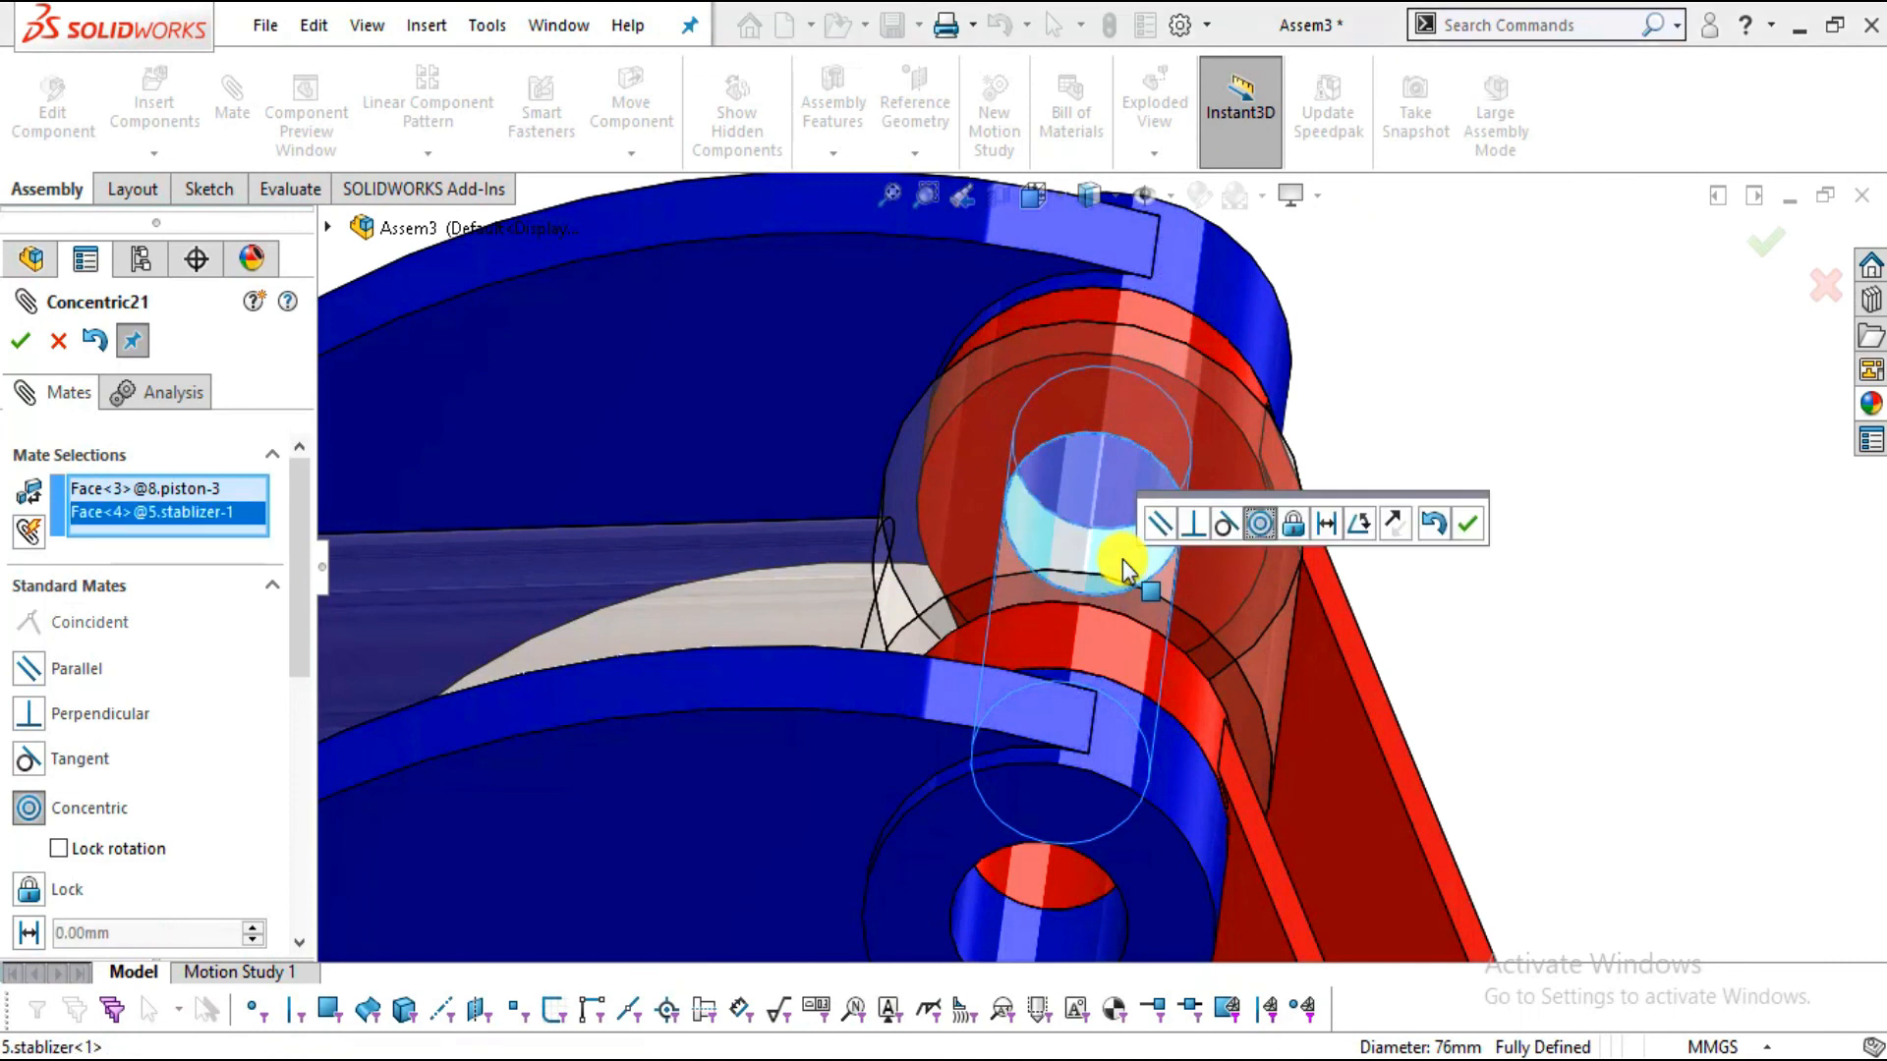
click(1473, 531)
middle_drag(1158, 640, 1275, 536)
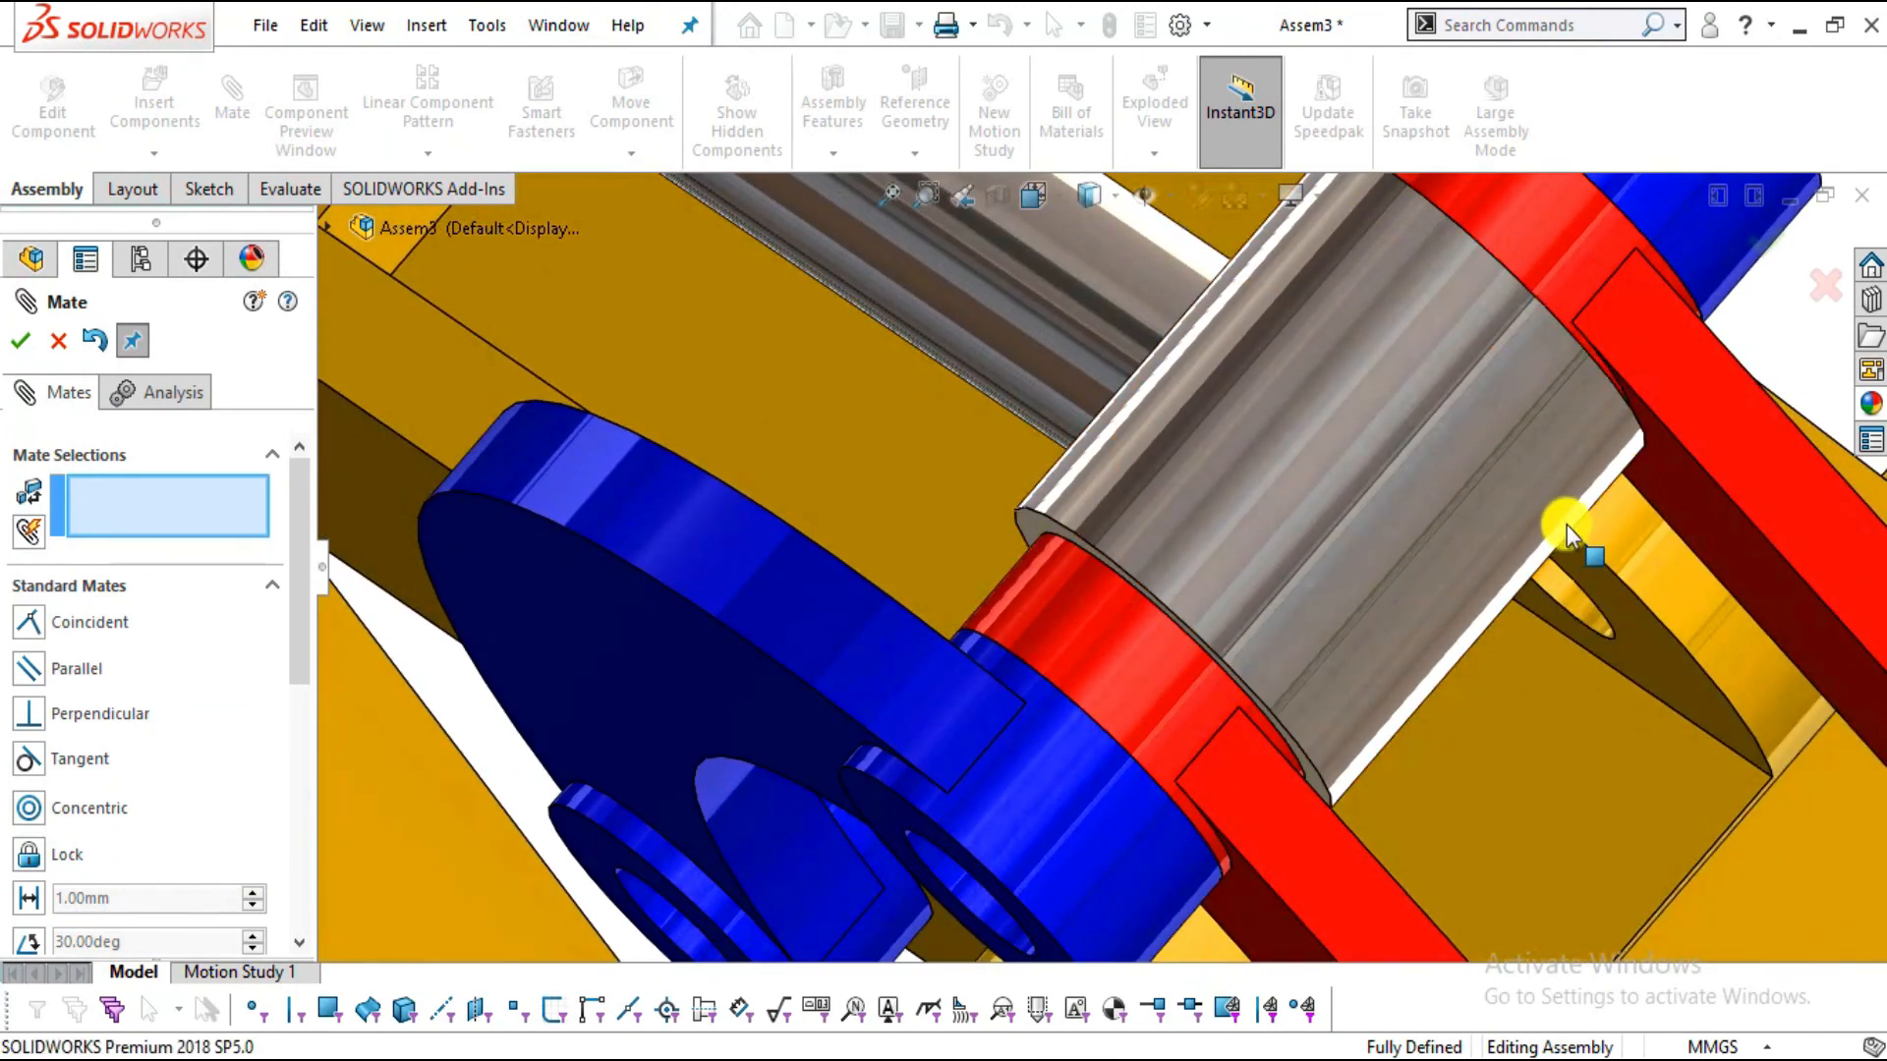
key(Escape)
scroll(1273, 621, up, 8)
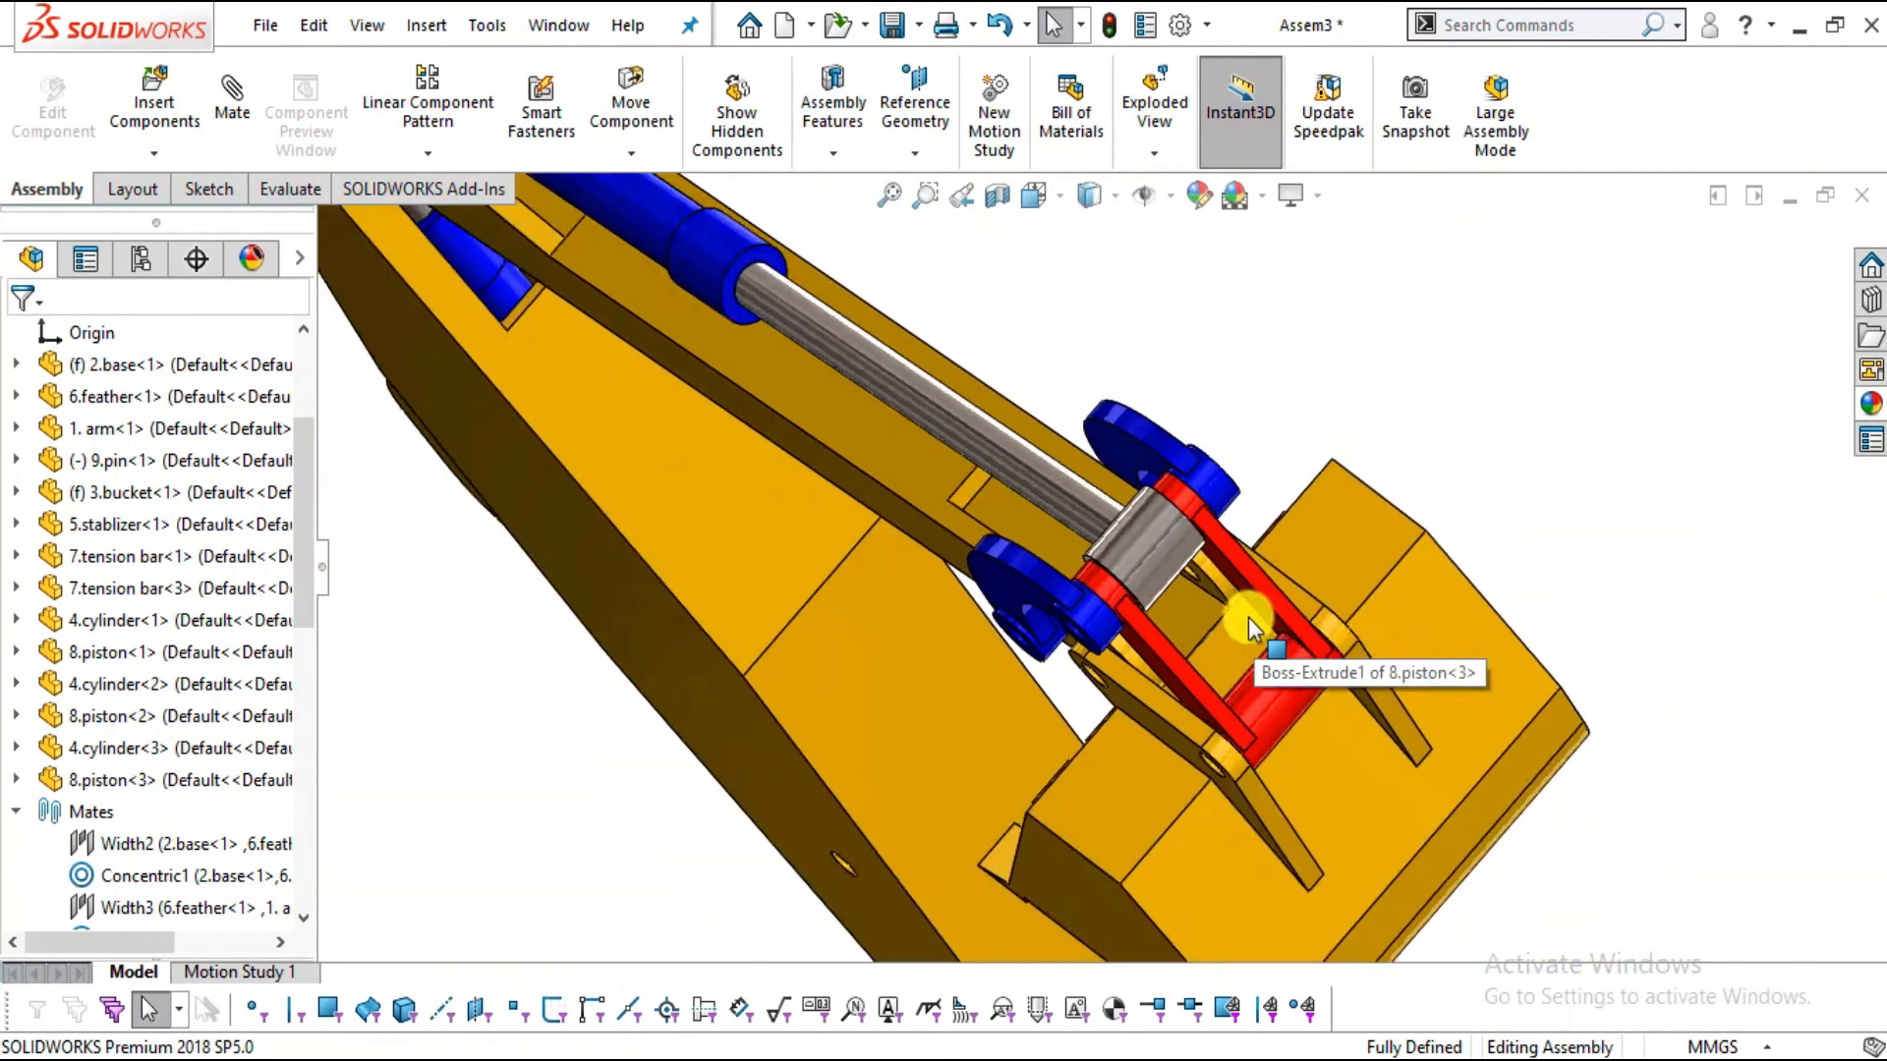
Float the 3.bucket component to release it from its fixed position
middle_drag(932, 702, 1274, 580)
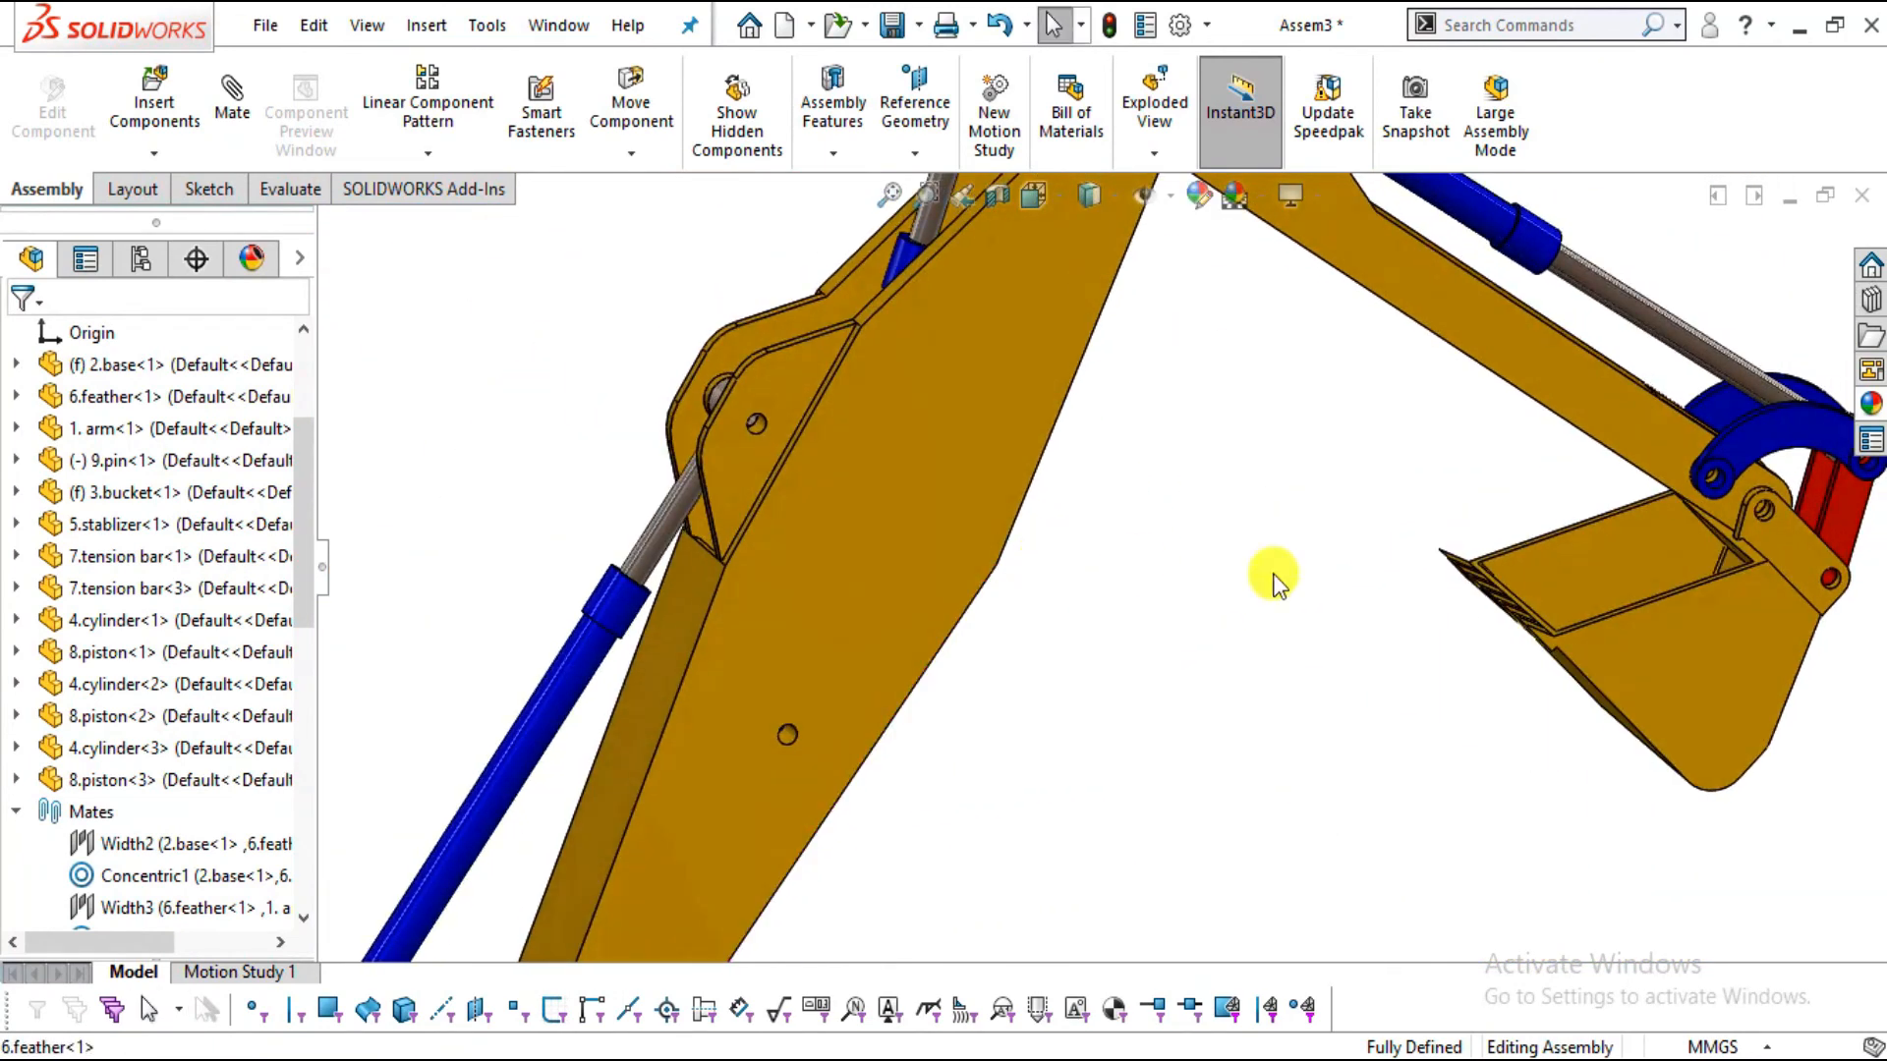
right_click(1678, 686)
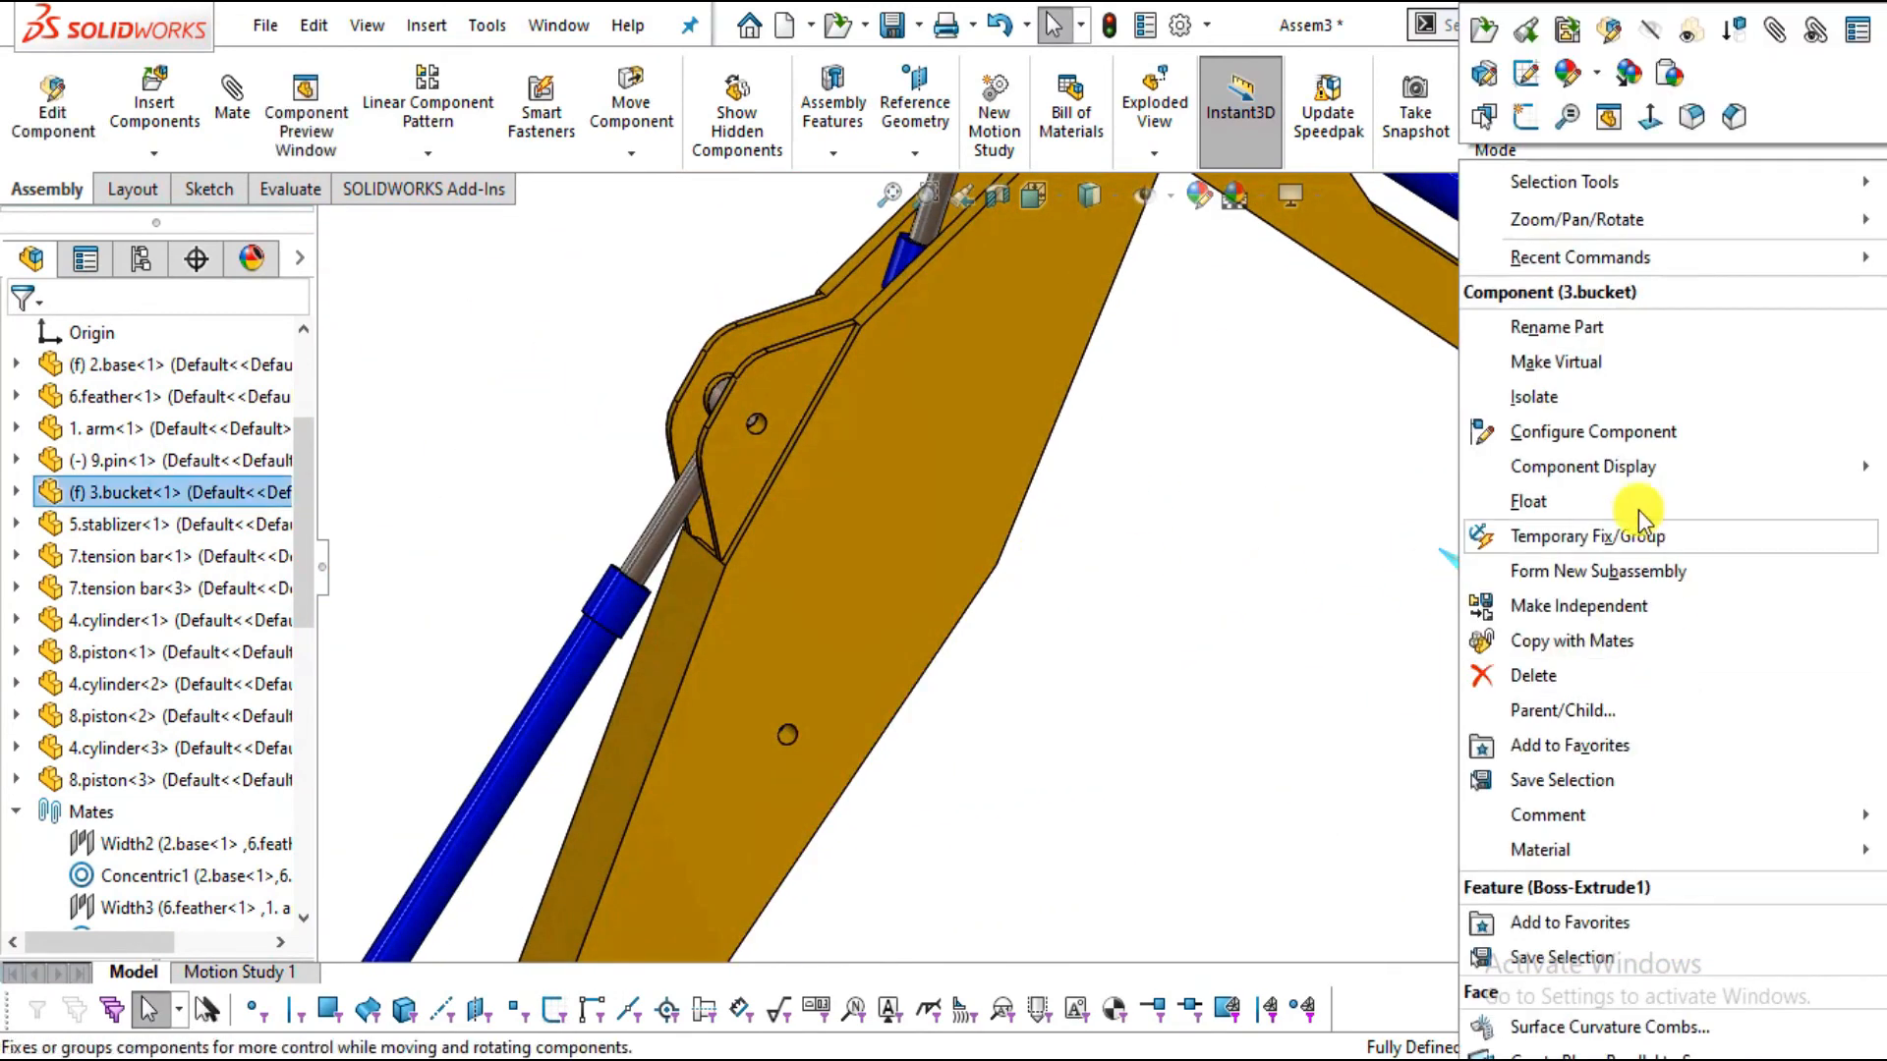
click(1582, 503)
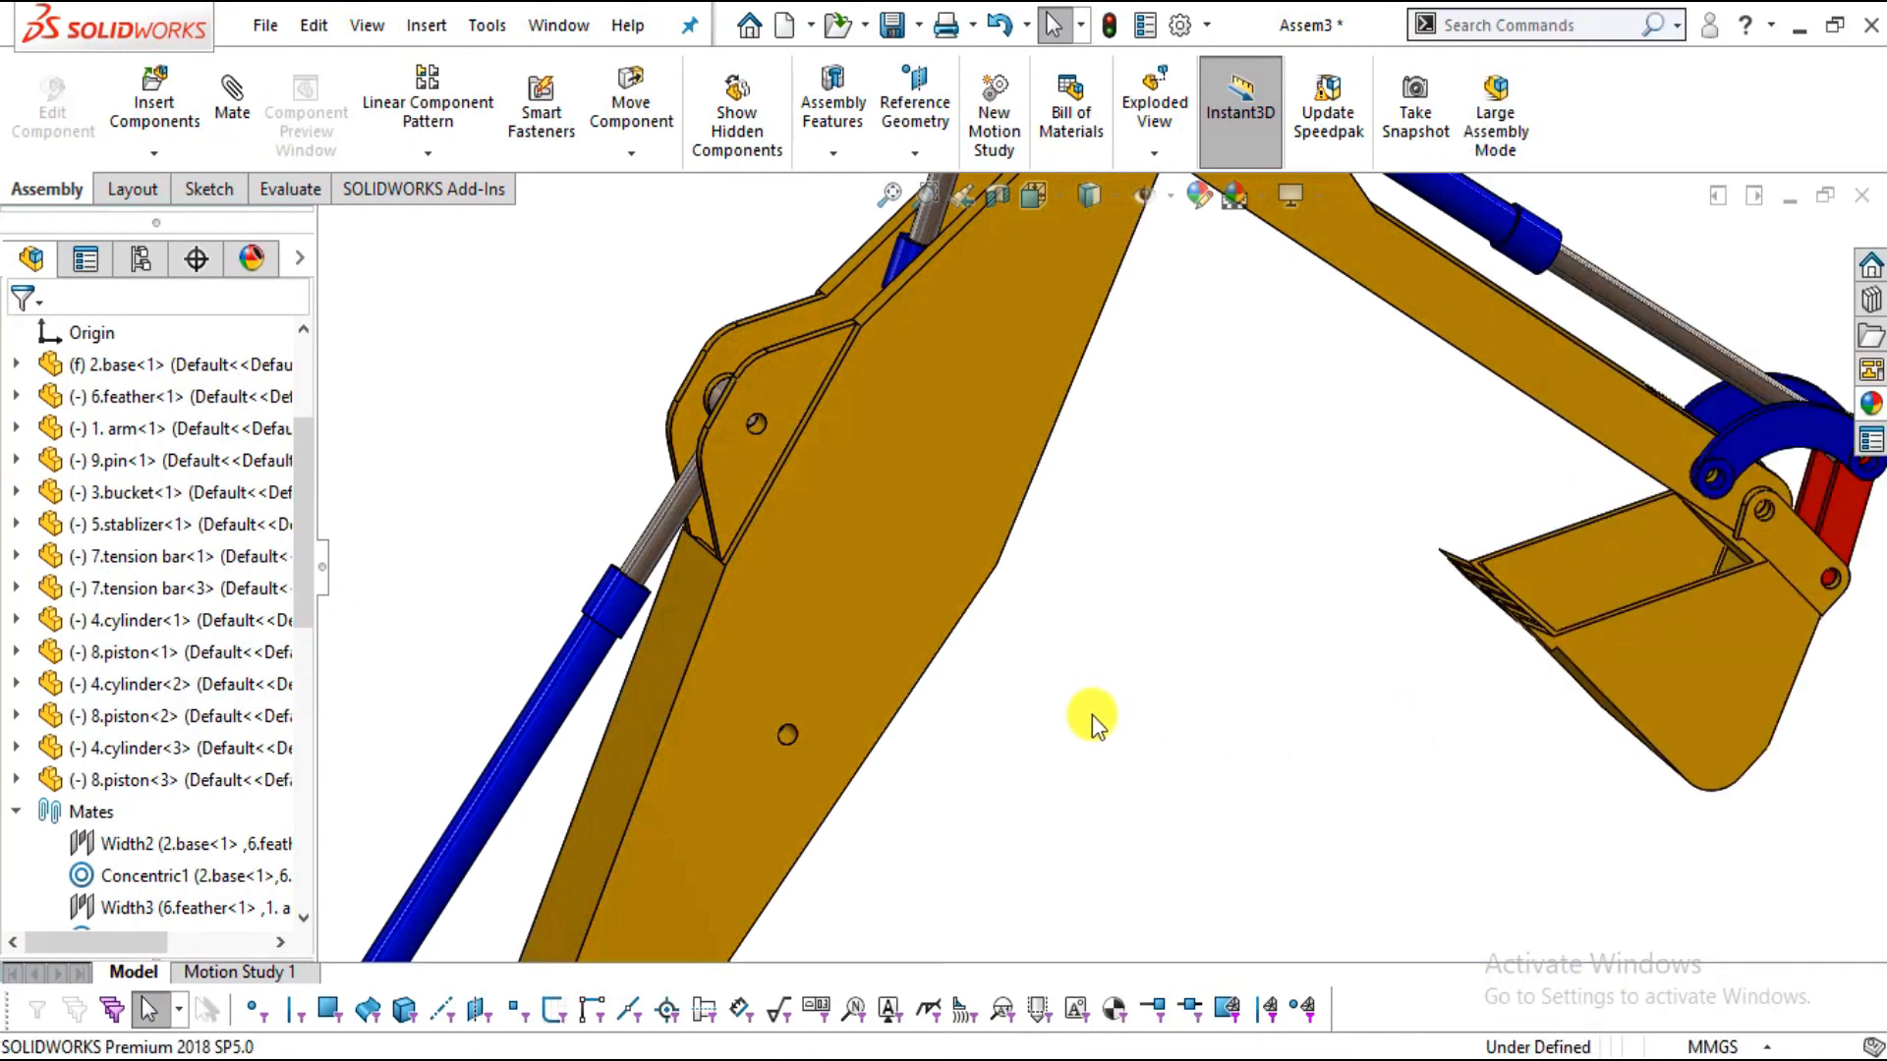
Move the bucket and boom by hand to try out the motion of the linkage and hydraulic cylinders
scroll(1100, 731, up, 3)
middle_drag(1052, 728, 1057, 636)
scroll(1318, 709, up, 3)
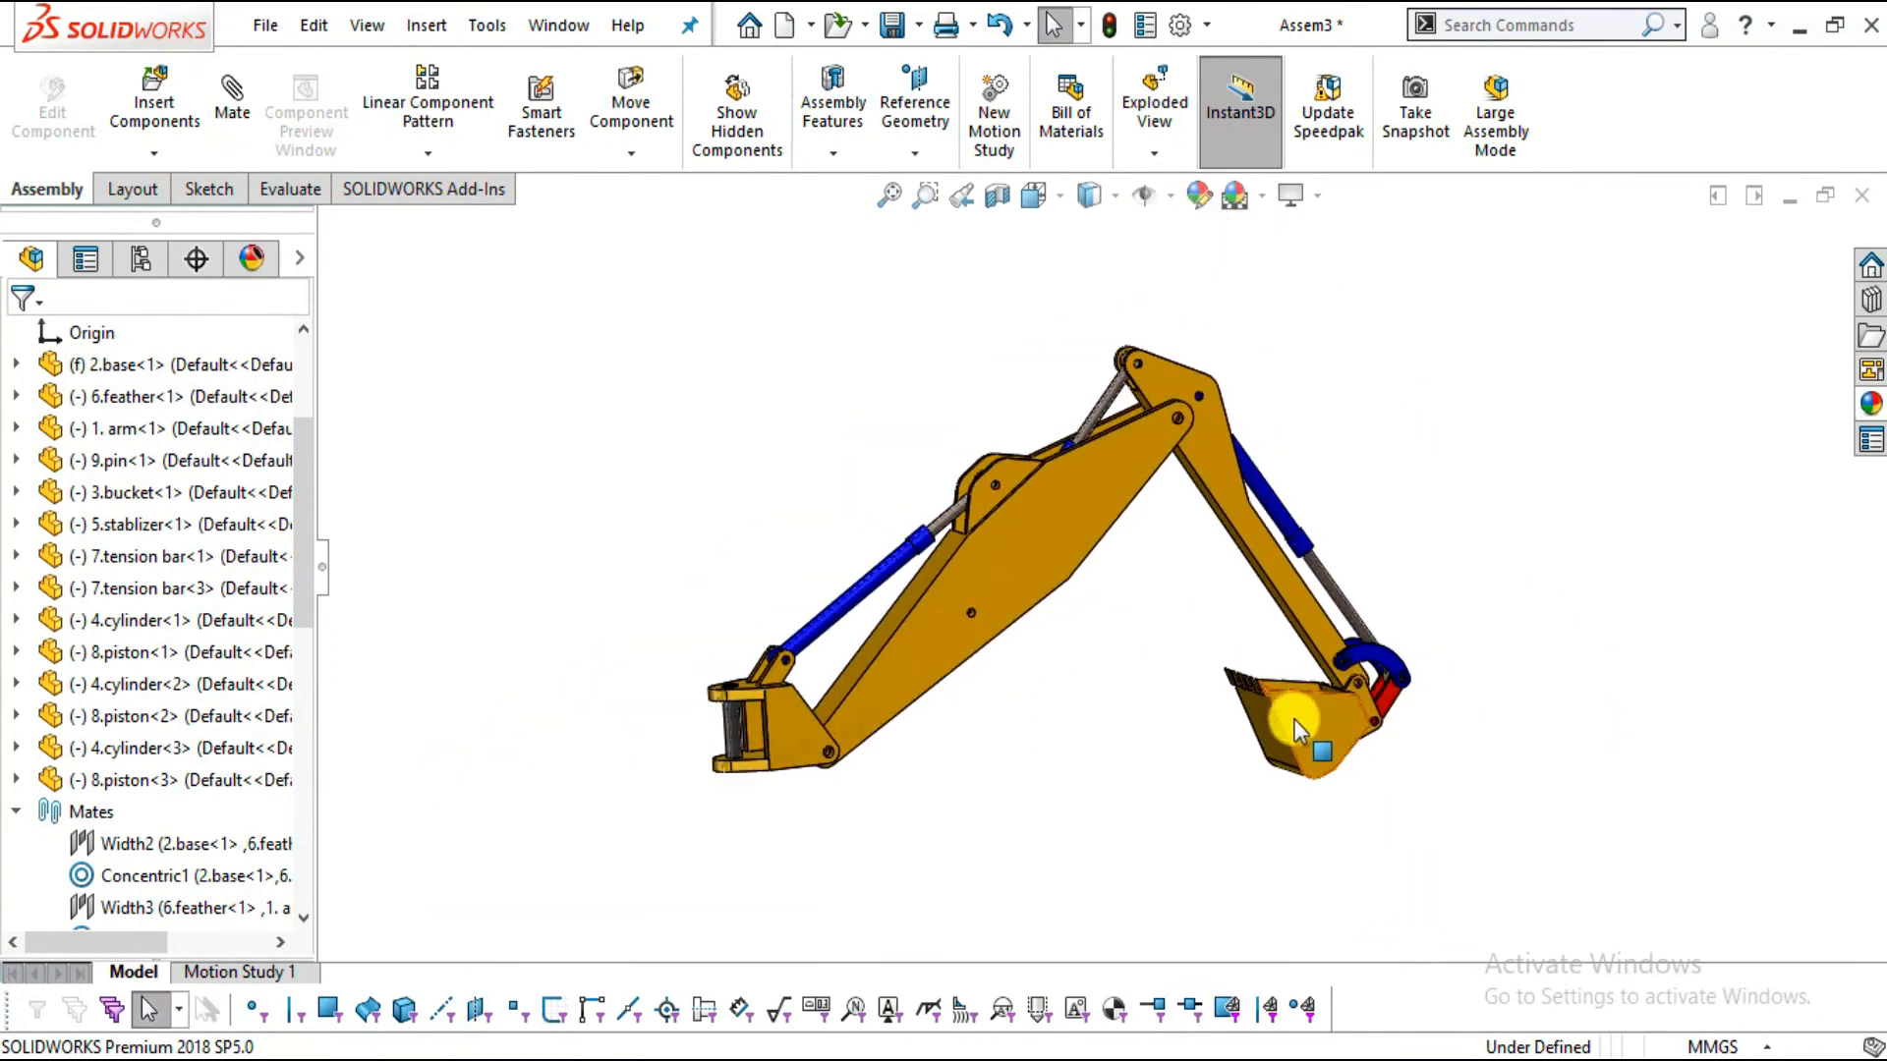
drag(1389, 792, 1071, 417)
mouse_move(1010, 577)
mouse_down()
mouse_move(961, 535)
mouse_move(1010, 632)
mouse_move(1019, 560)
mouse_move(1021, 580)
mouse_up()
Swing the feather up and down about the base to try out the boom's motion and leave it raised
scroll(1019, 580, down, 5)
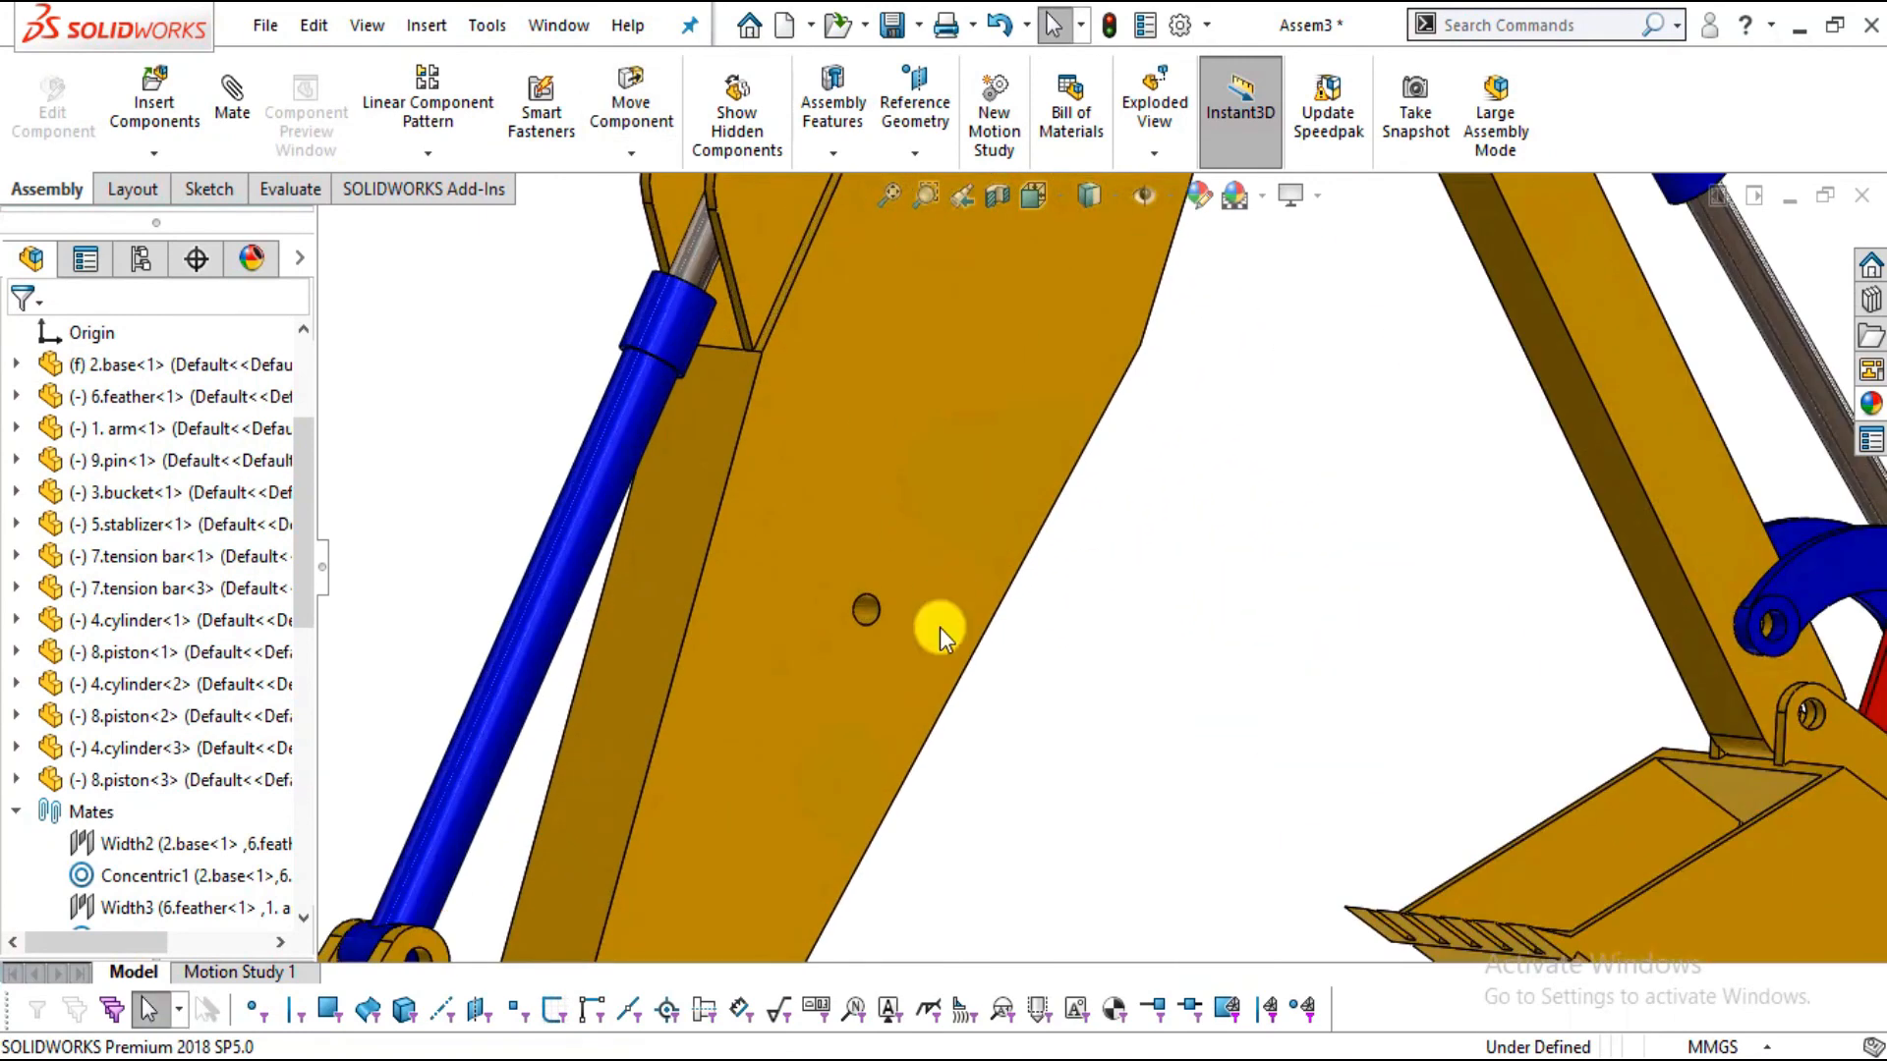
scroll(939, 627, down, 2)
mouse_move(853, 582)
mouse_down()
mouse_move(787, 597)
mouse_move(800, 567)
mouse_move(840, 593)
mouse_move(834, 534)
mouse_move(840, 583)
mouse_up()
scroll(840, 584, up, 6)
scroll(1100, 531, down, 4)
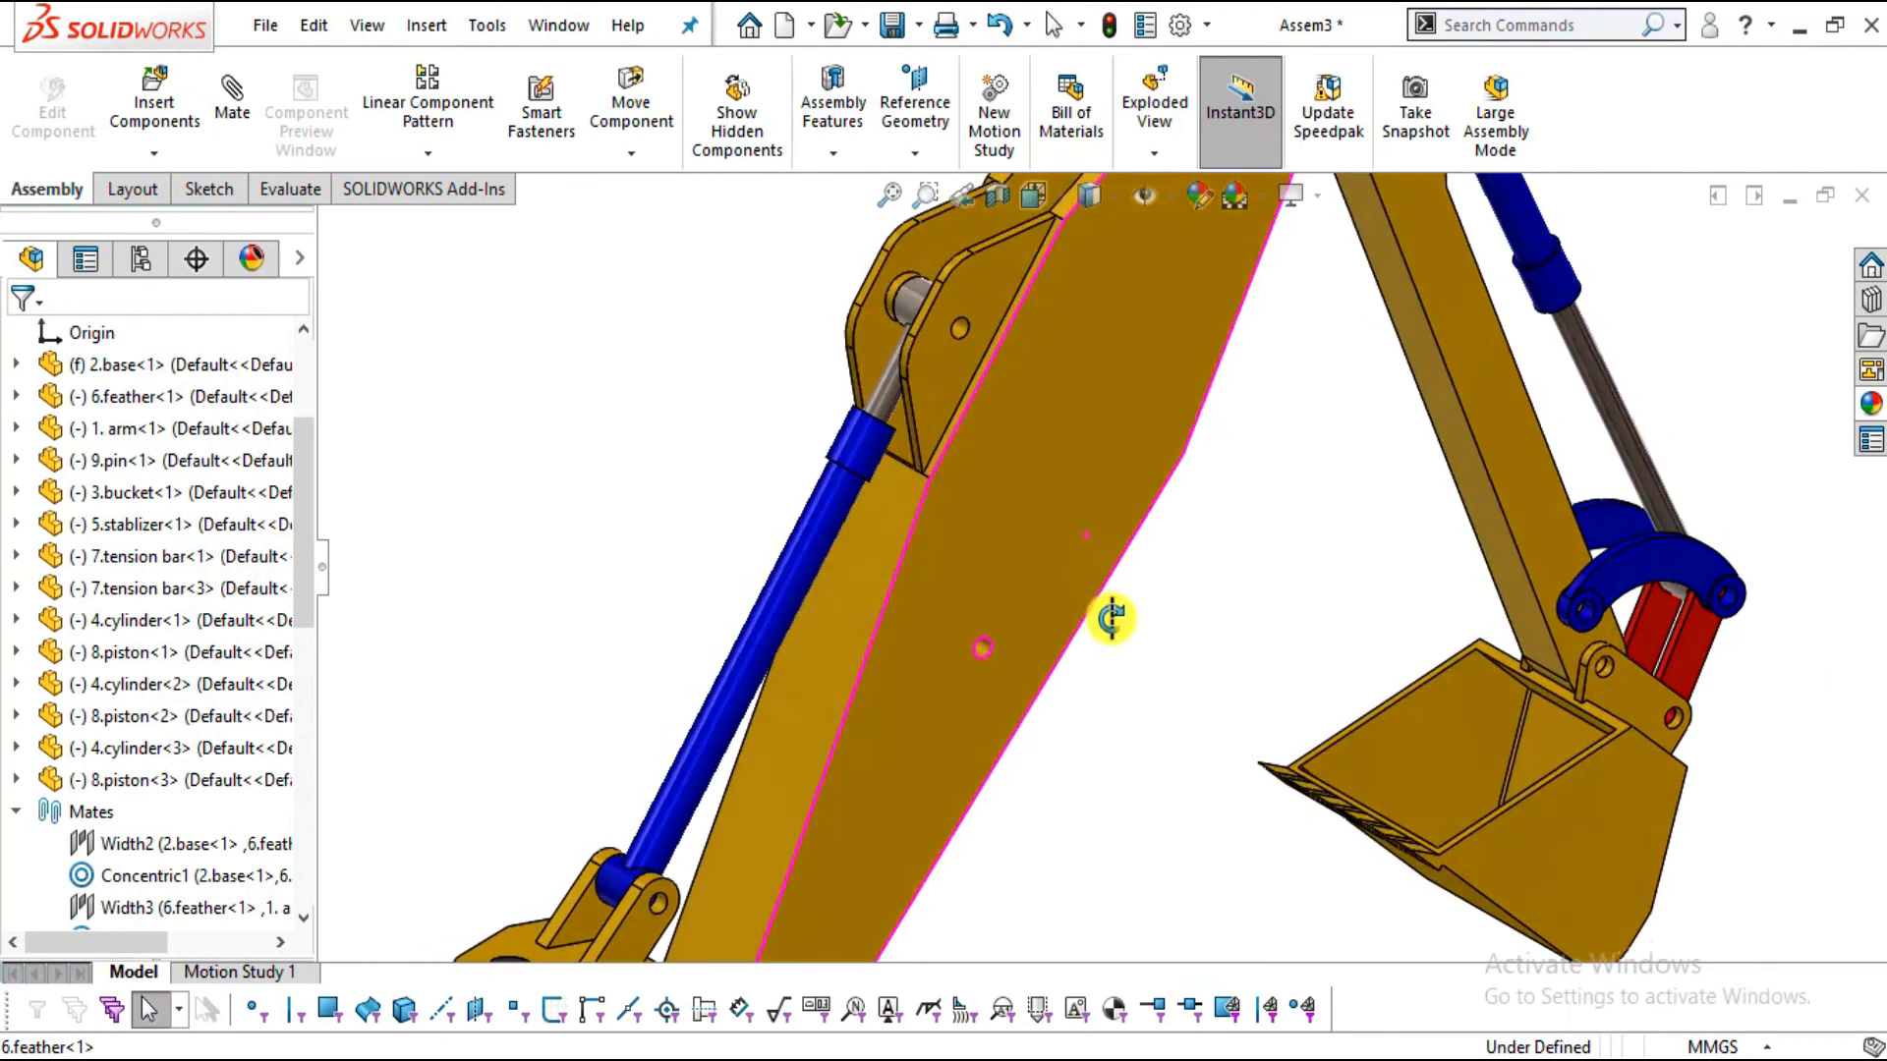
scroll(1007, 741, up, 4)
scroll(934, 724, down, 5)
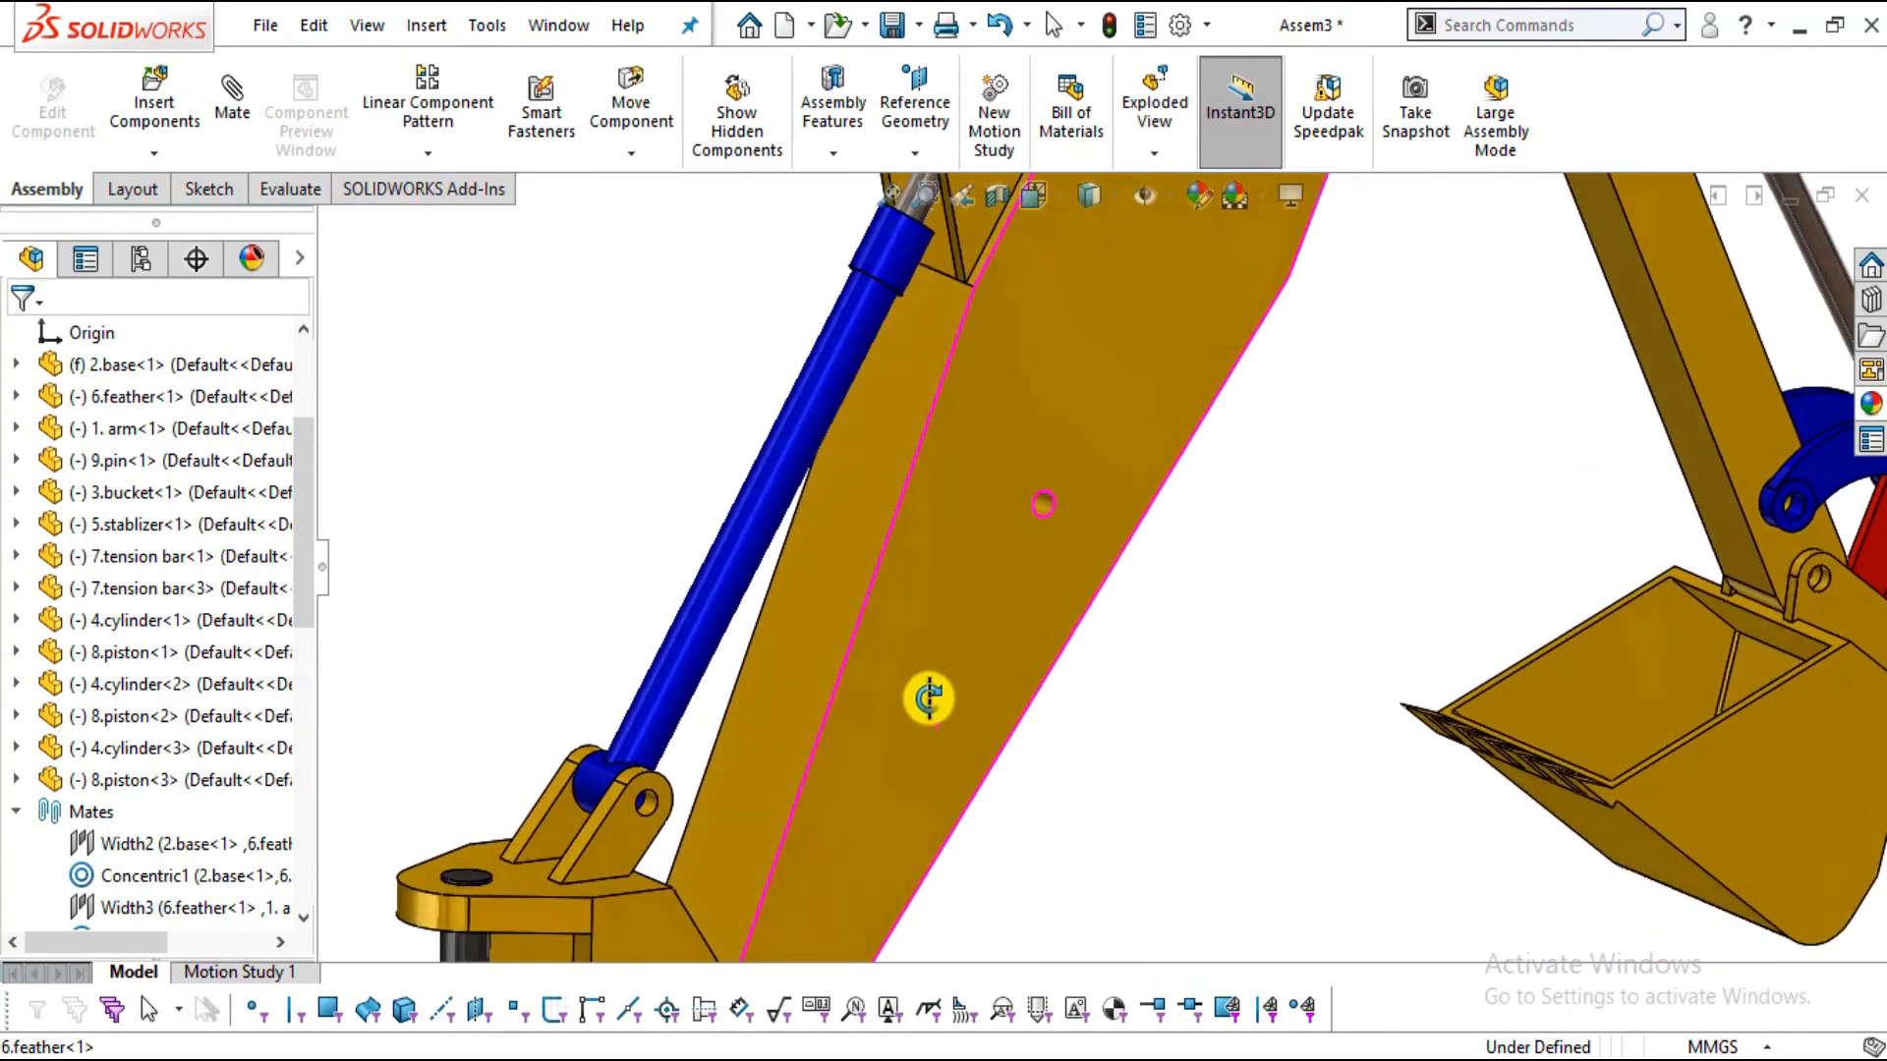
scroll(1340, 515, up, 5)
scroll(1170, 285, down, 5)
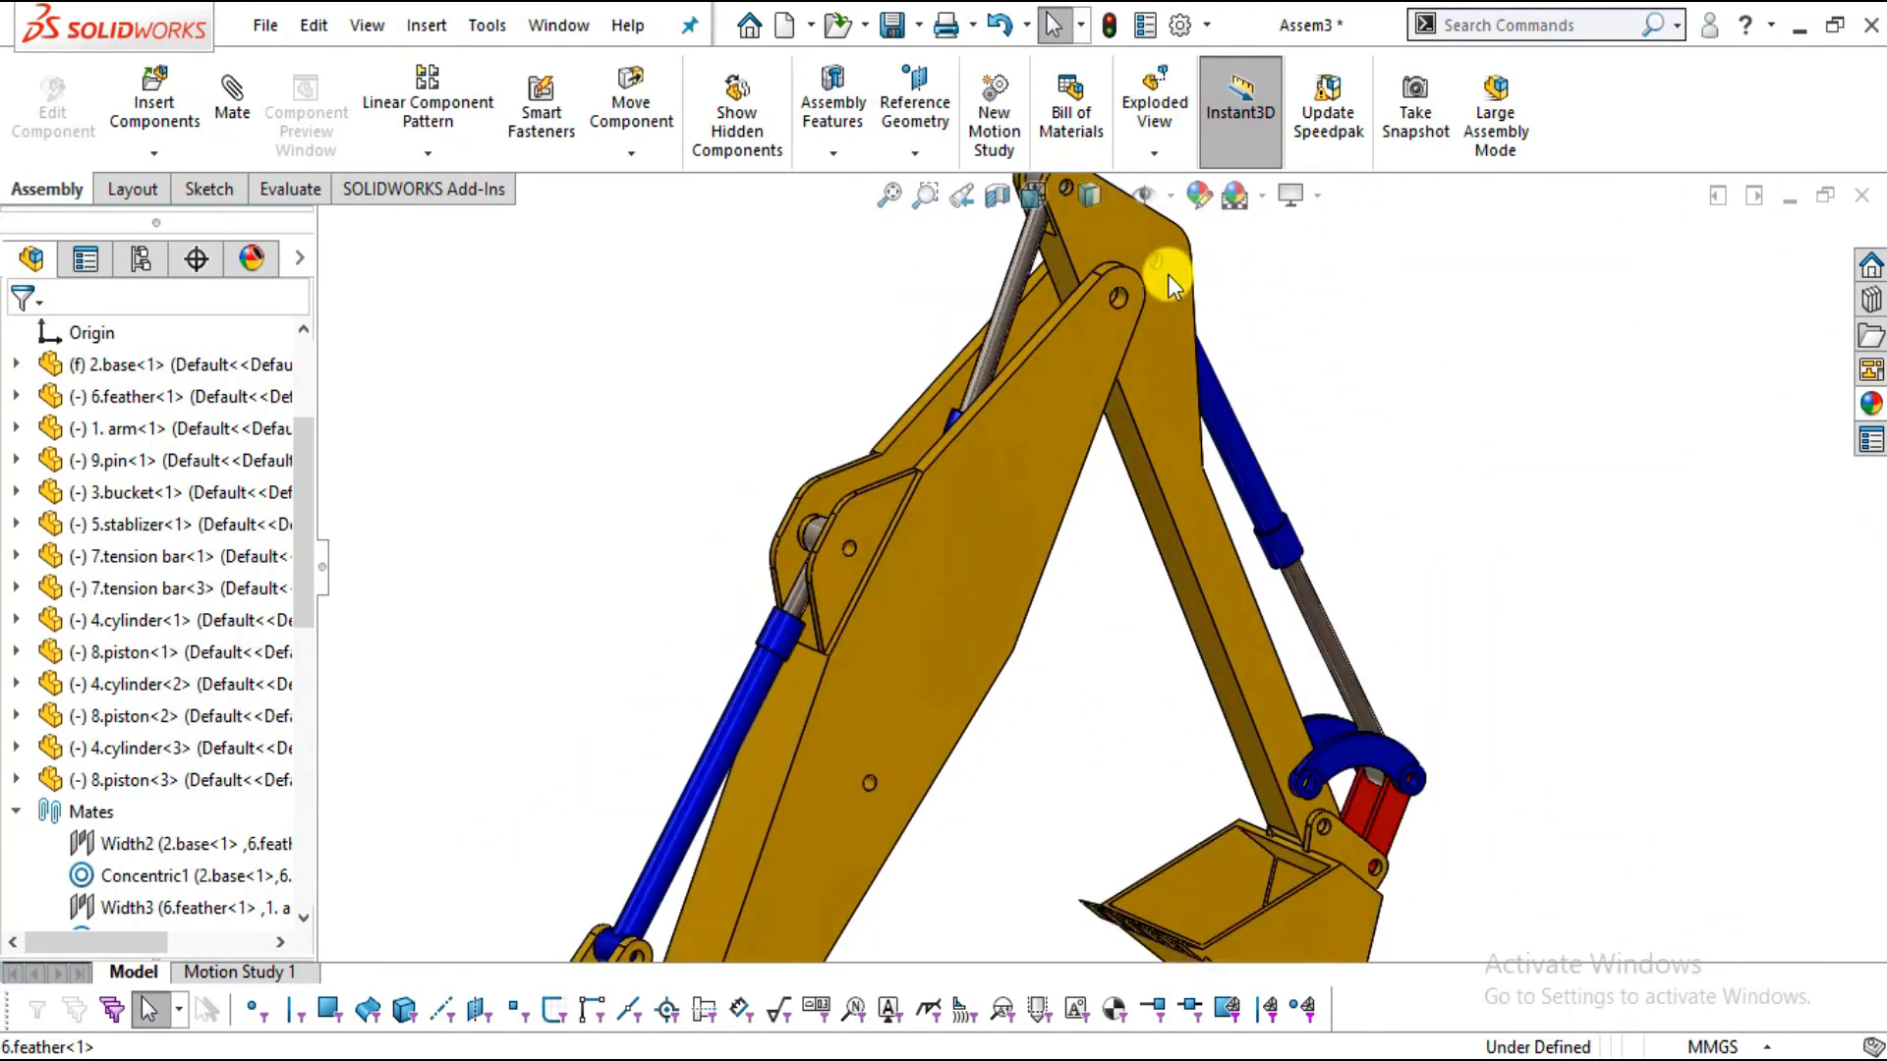
scroll(1137, 535, up, 8)
drag(1057, 678, 1081, 639)
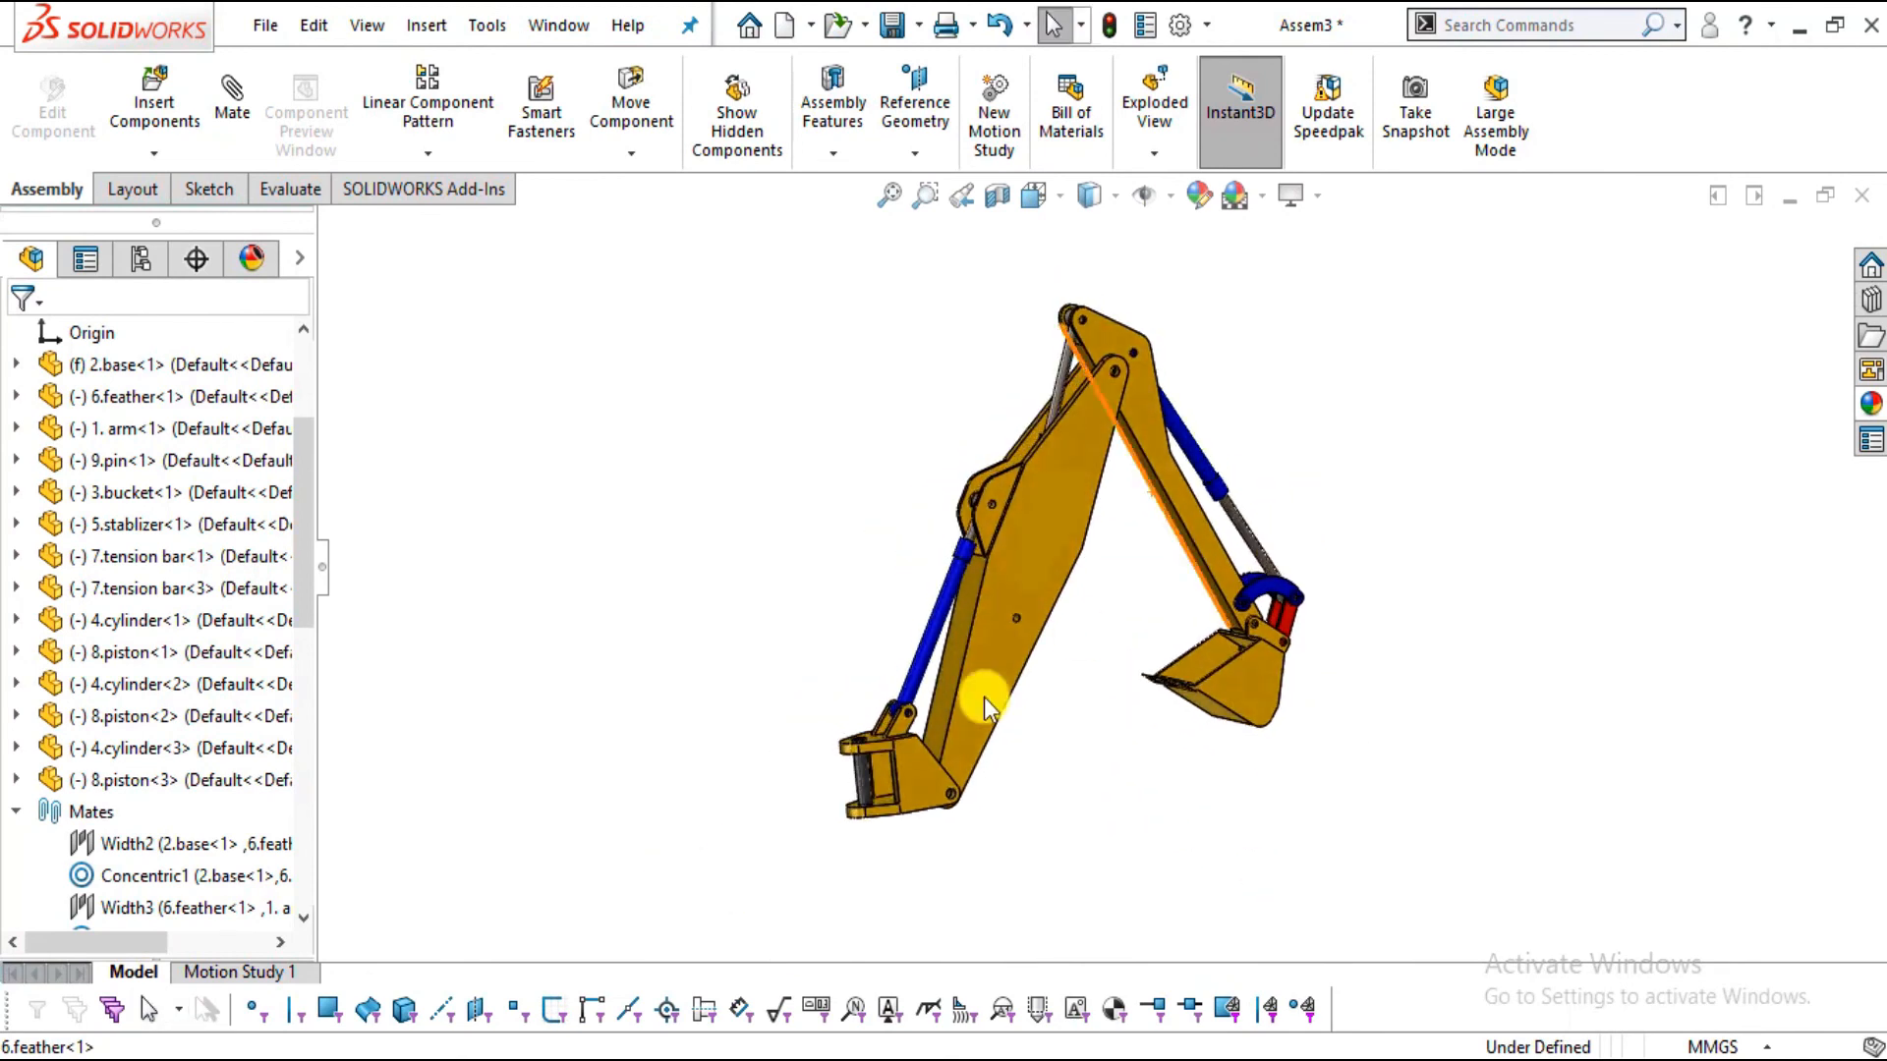
Create a new part in the assembly, sketching on the outer face of the base's cylinder lug
scroll(1115, 758, down, 6)
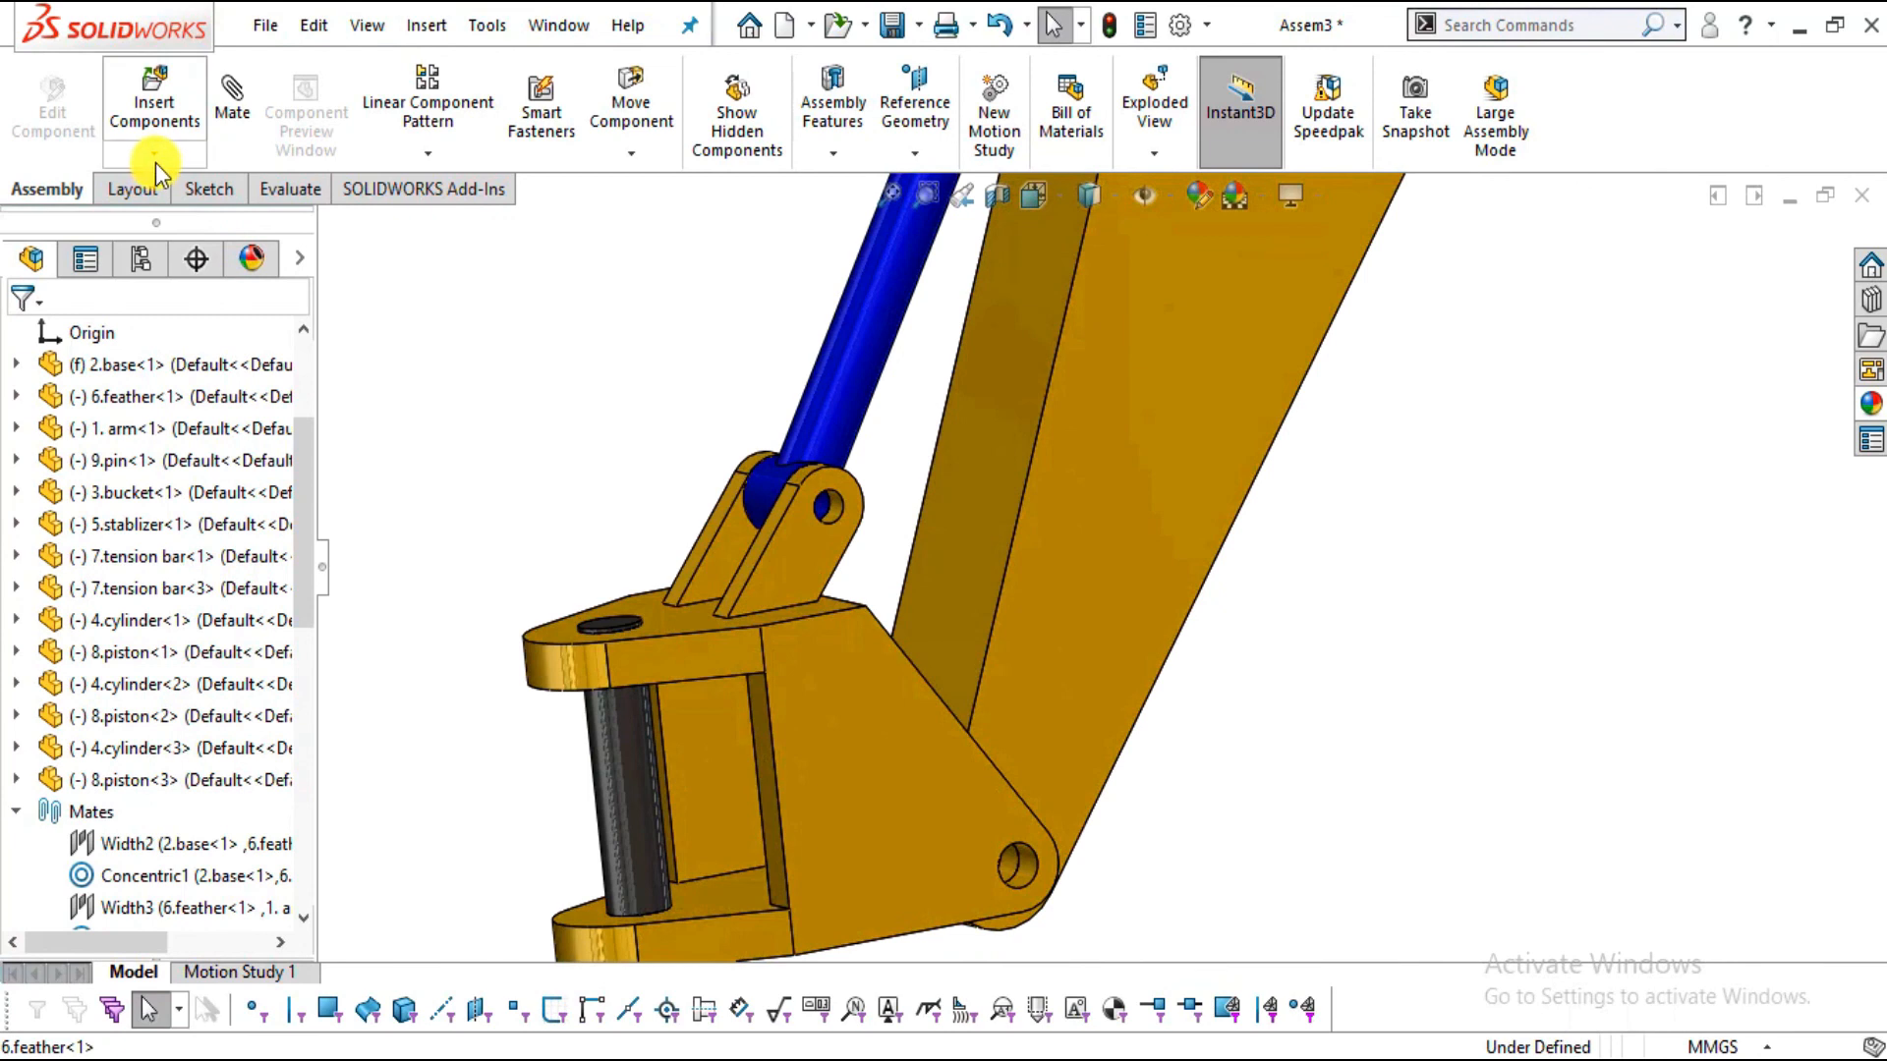
click(155, 162)
click(162, 221)
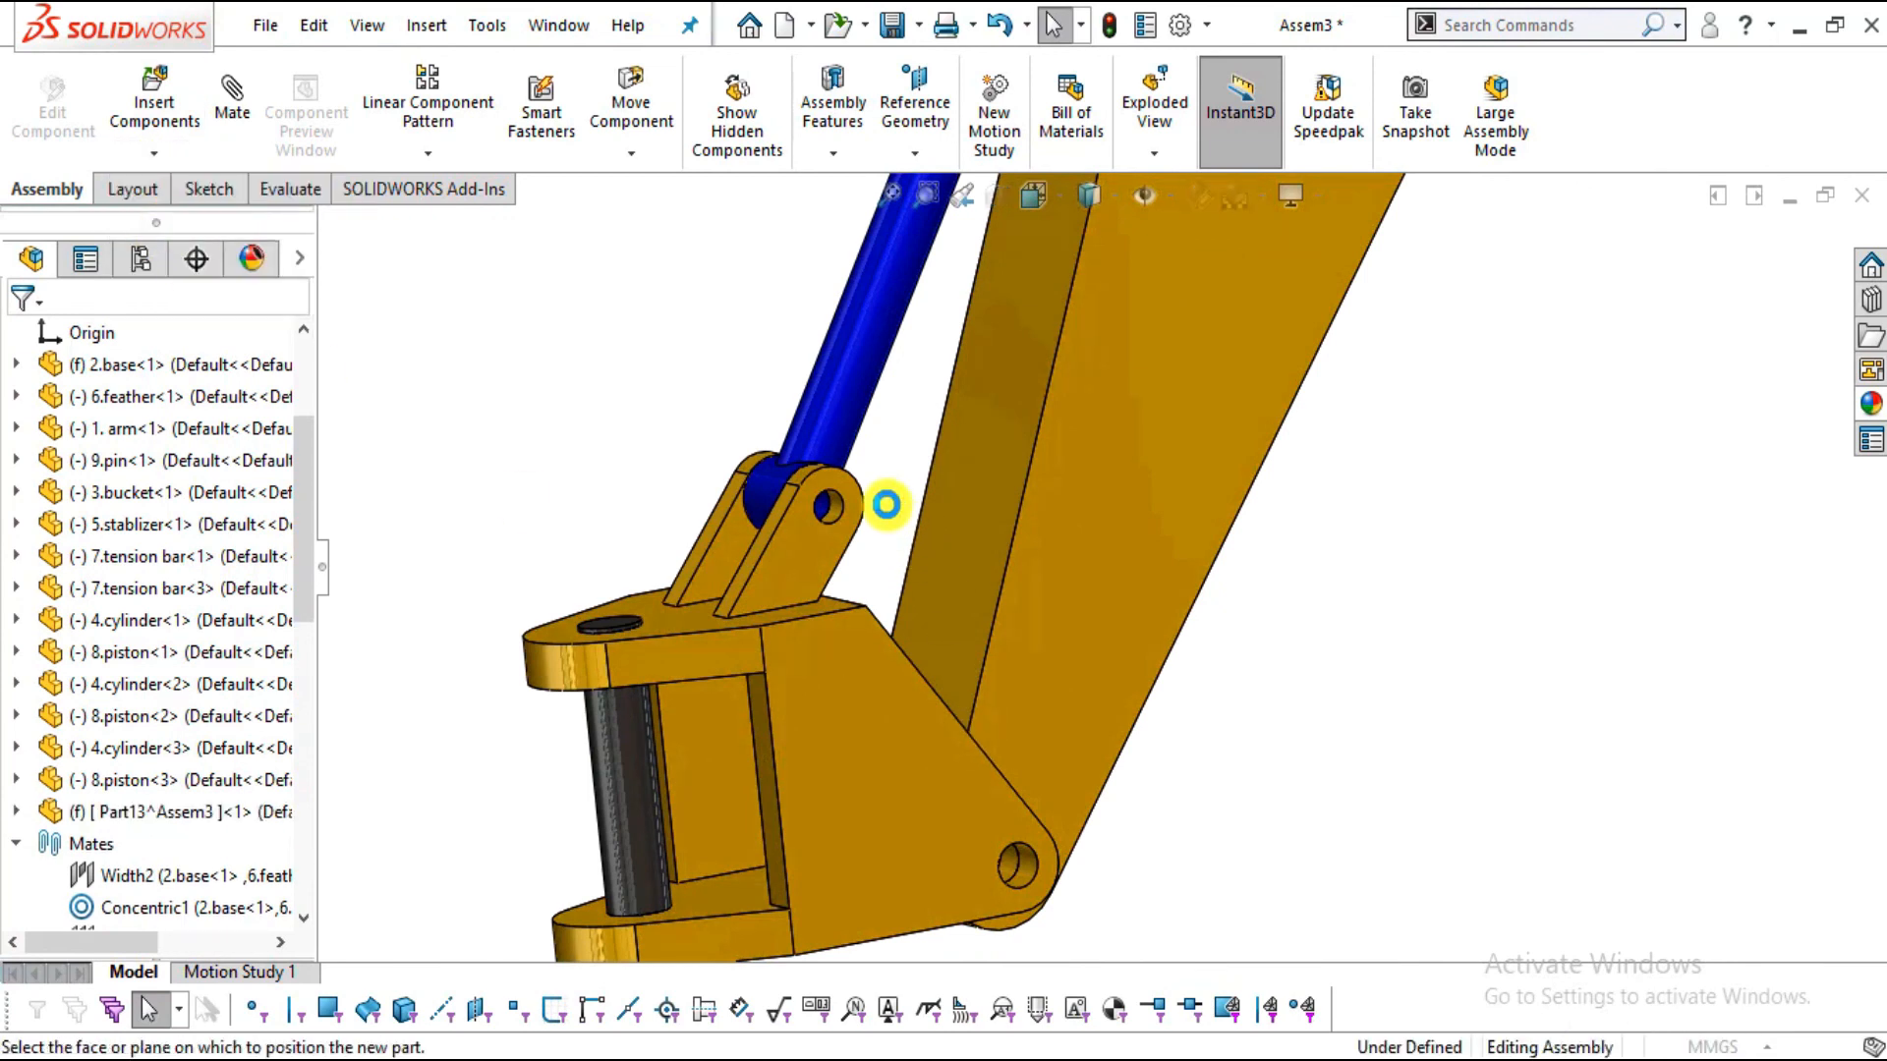
scroll(887, 516, down, 3)
click(884, 510)
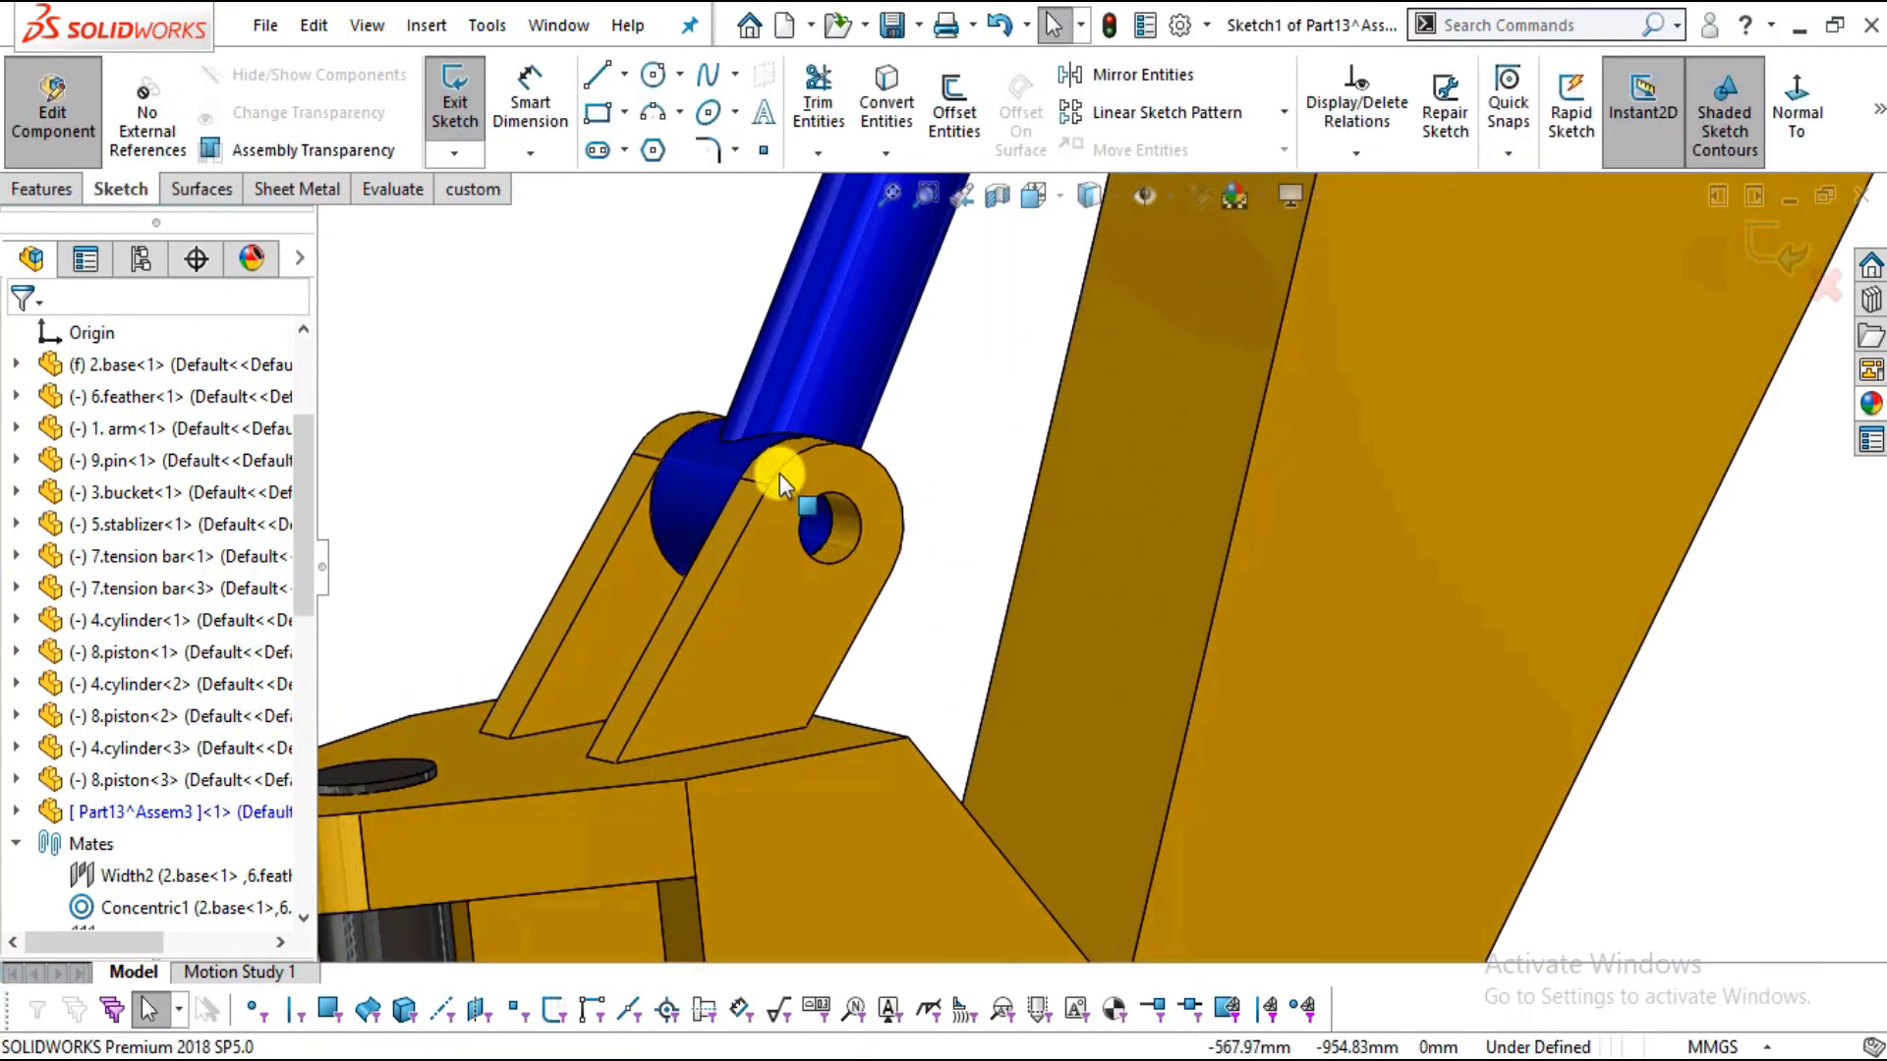
Convert the circular edge of the lug's hole into a sketch circle for the pin
click(908, 89)
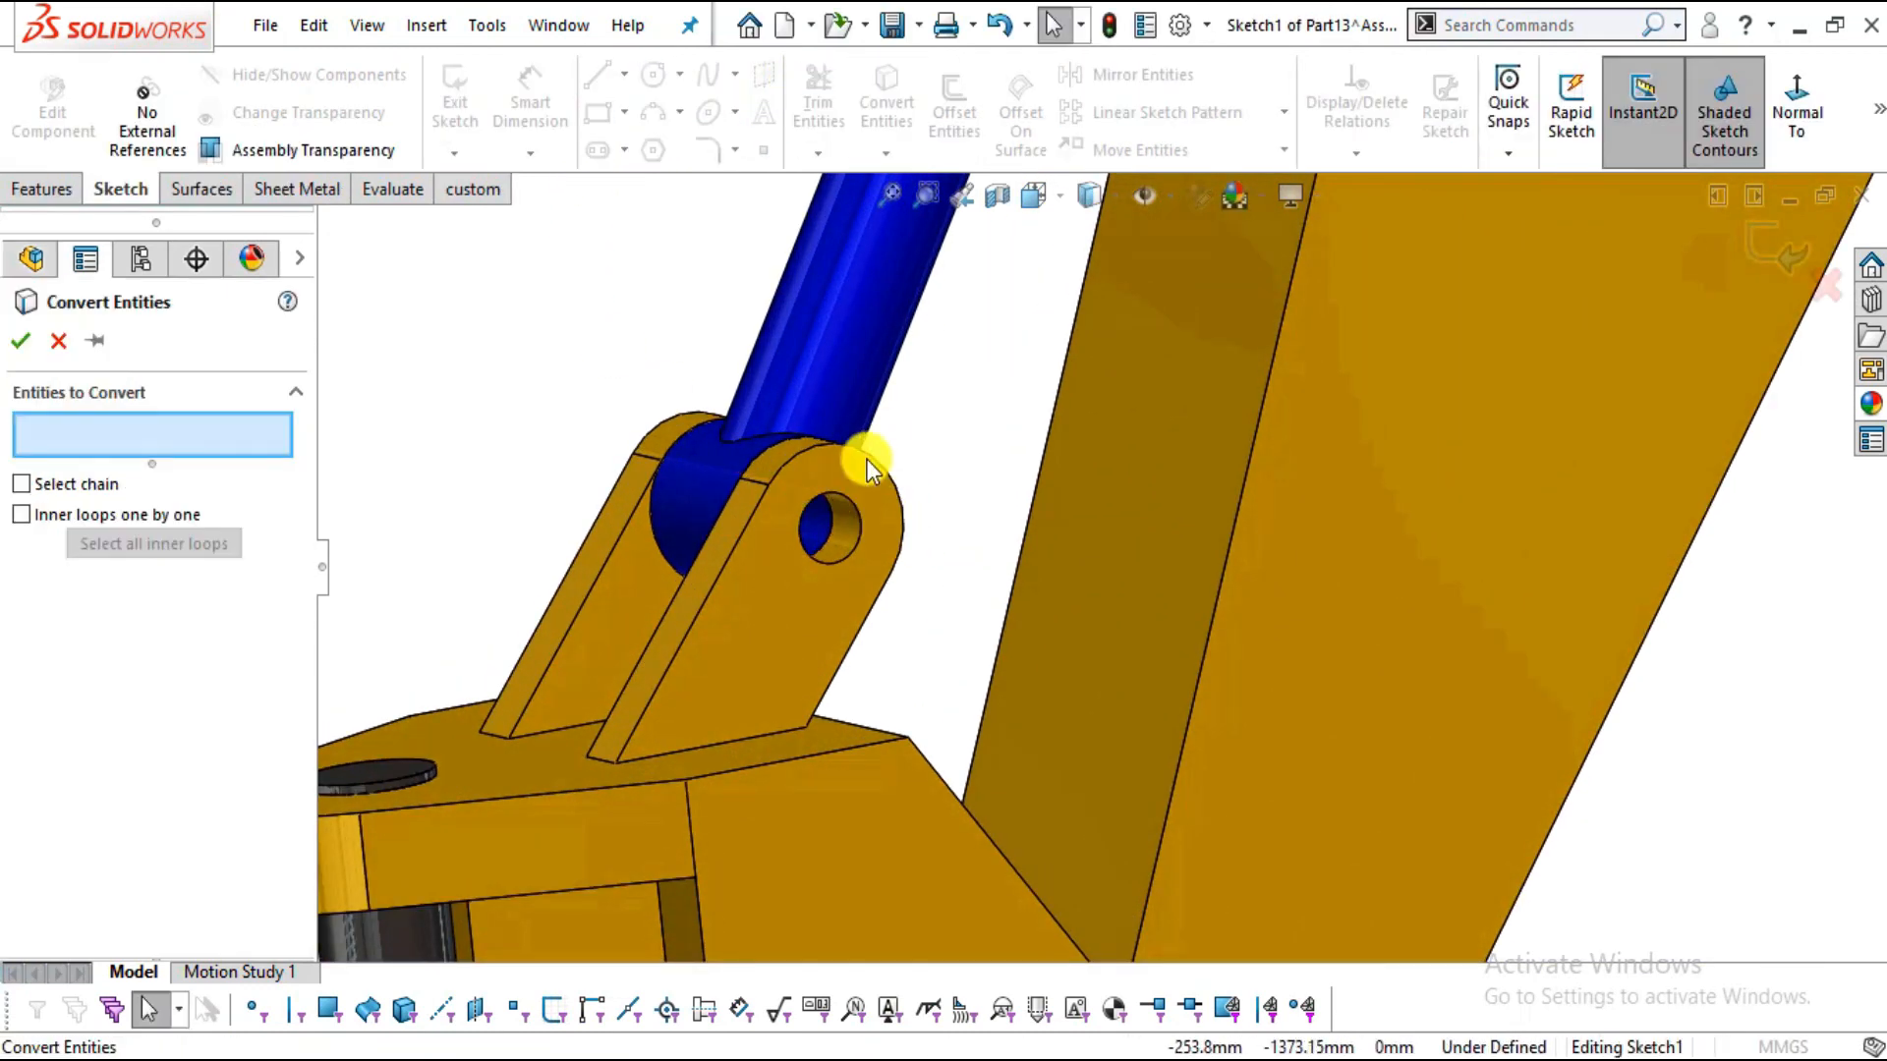
click(851, 510)
click(15, 342)
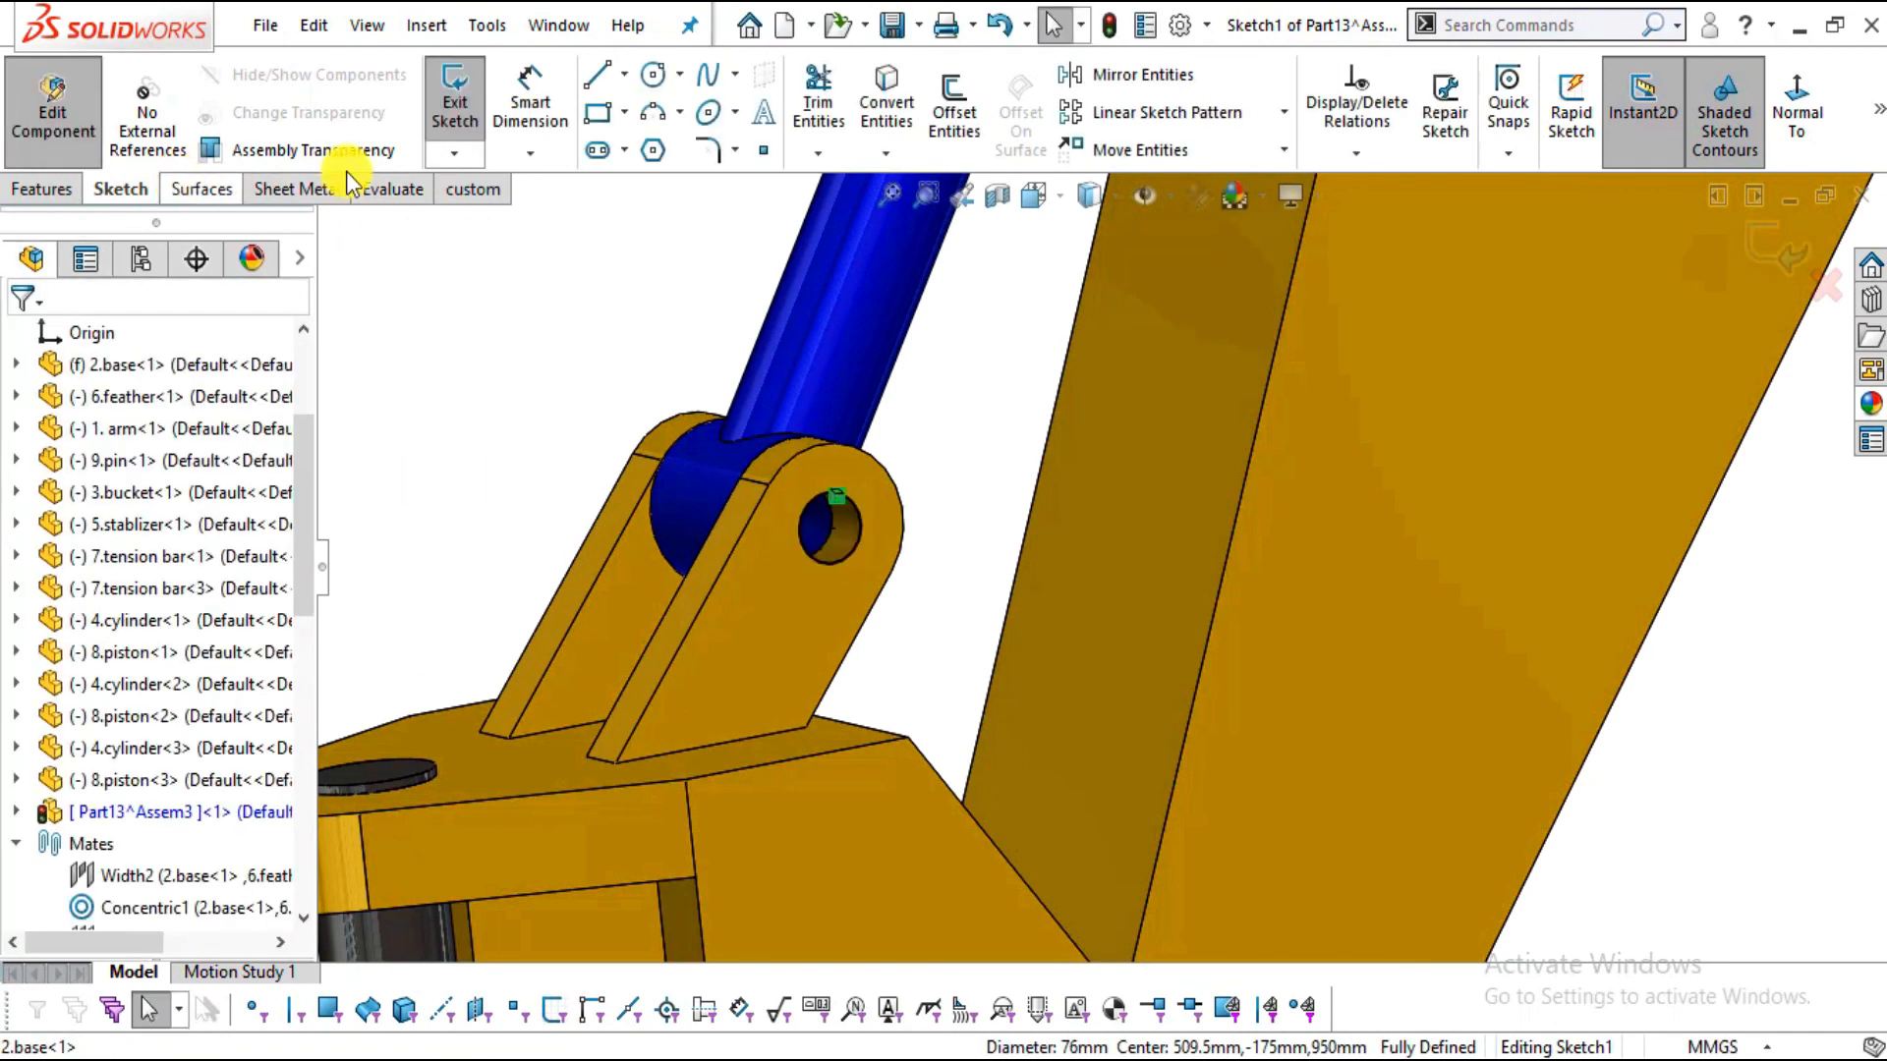
Extrude the hole circle Up To Surface, ending at the outer face of the base's opposite cylinder lug
click(50, 186)
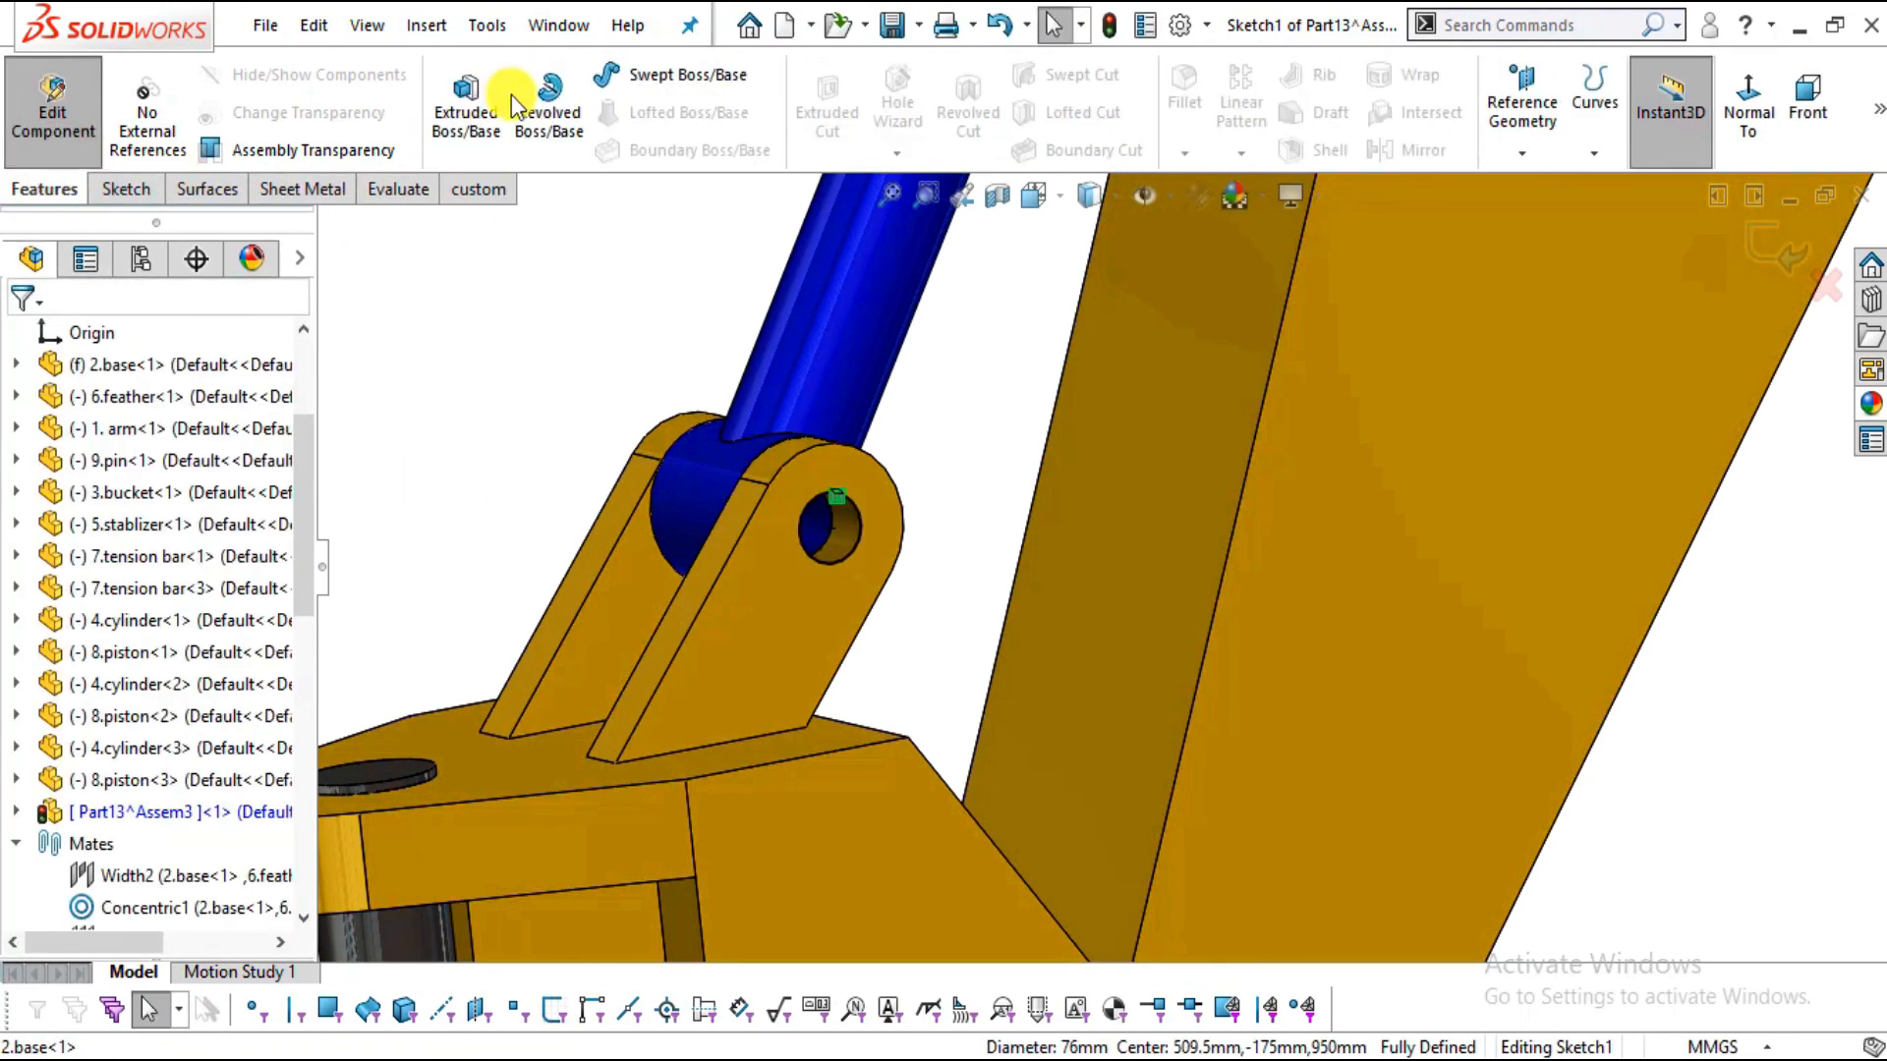
click(452, 101)
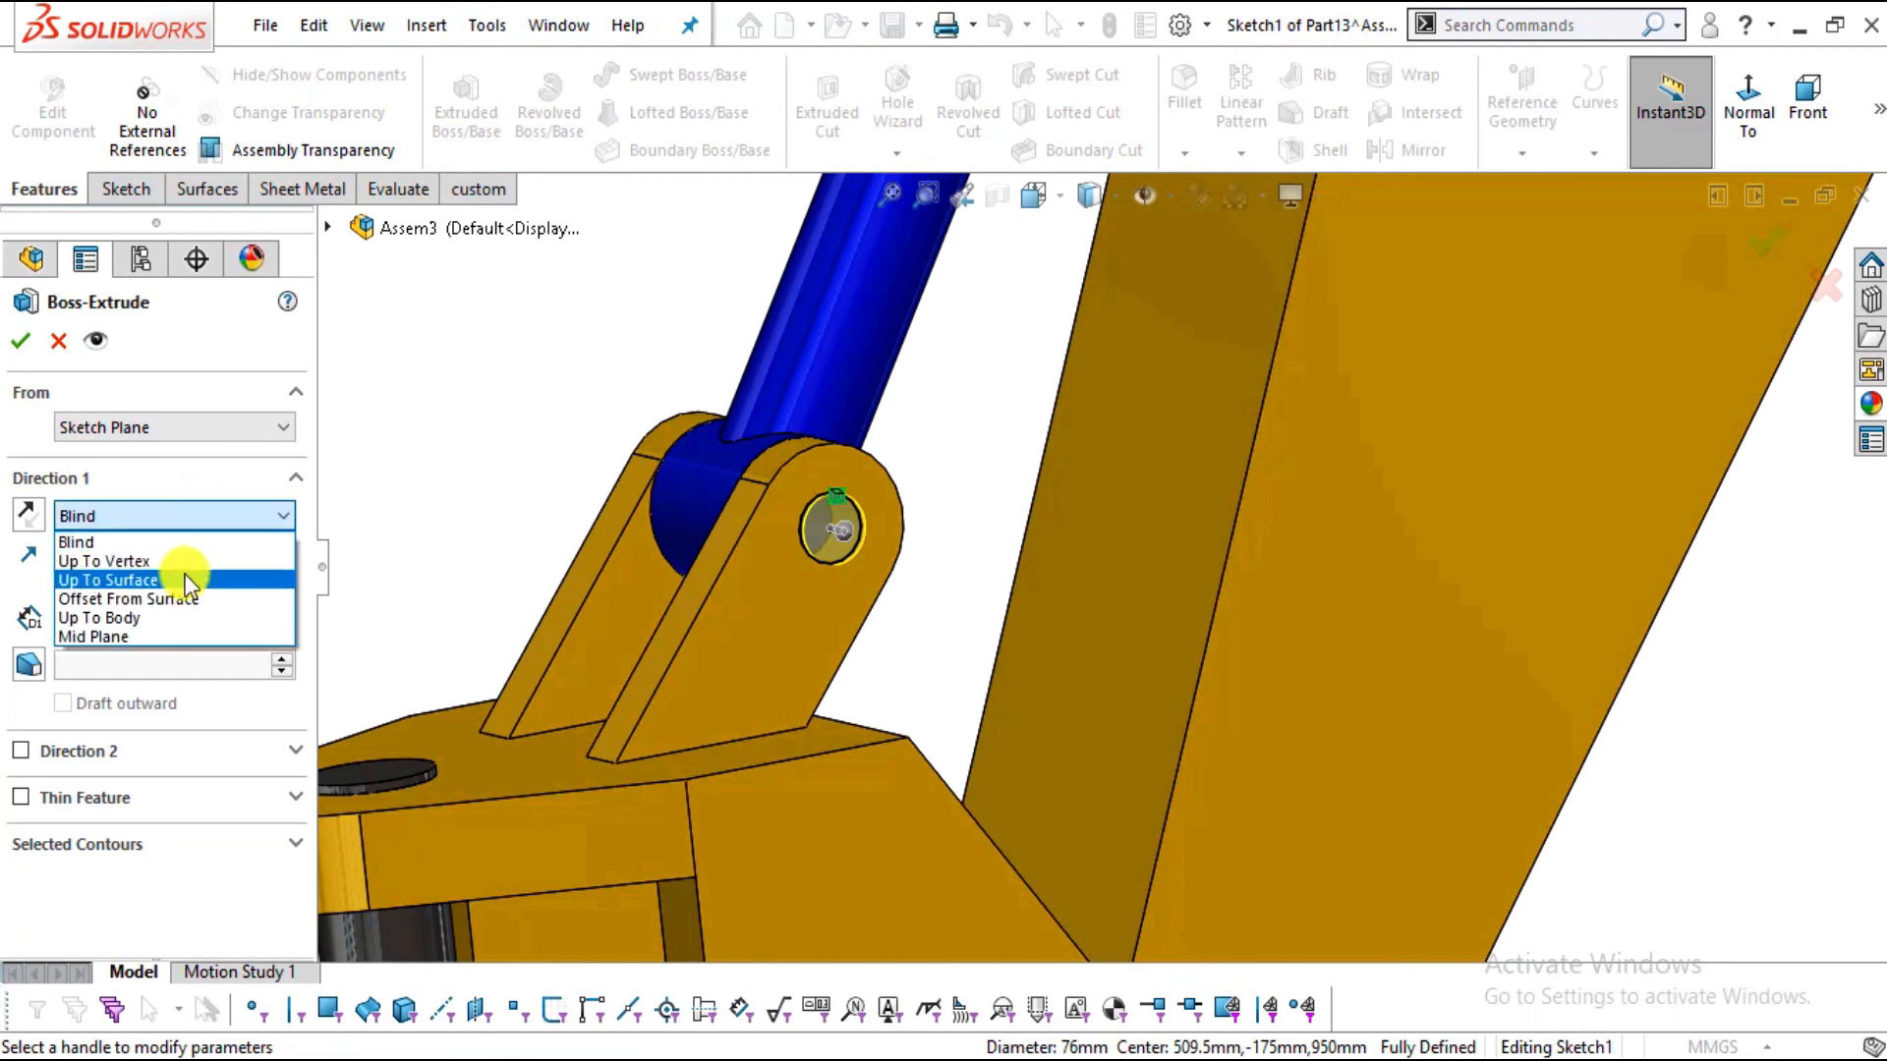
click(190, 576)
middle_drag(505, 590, 595, 589)
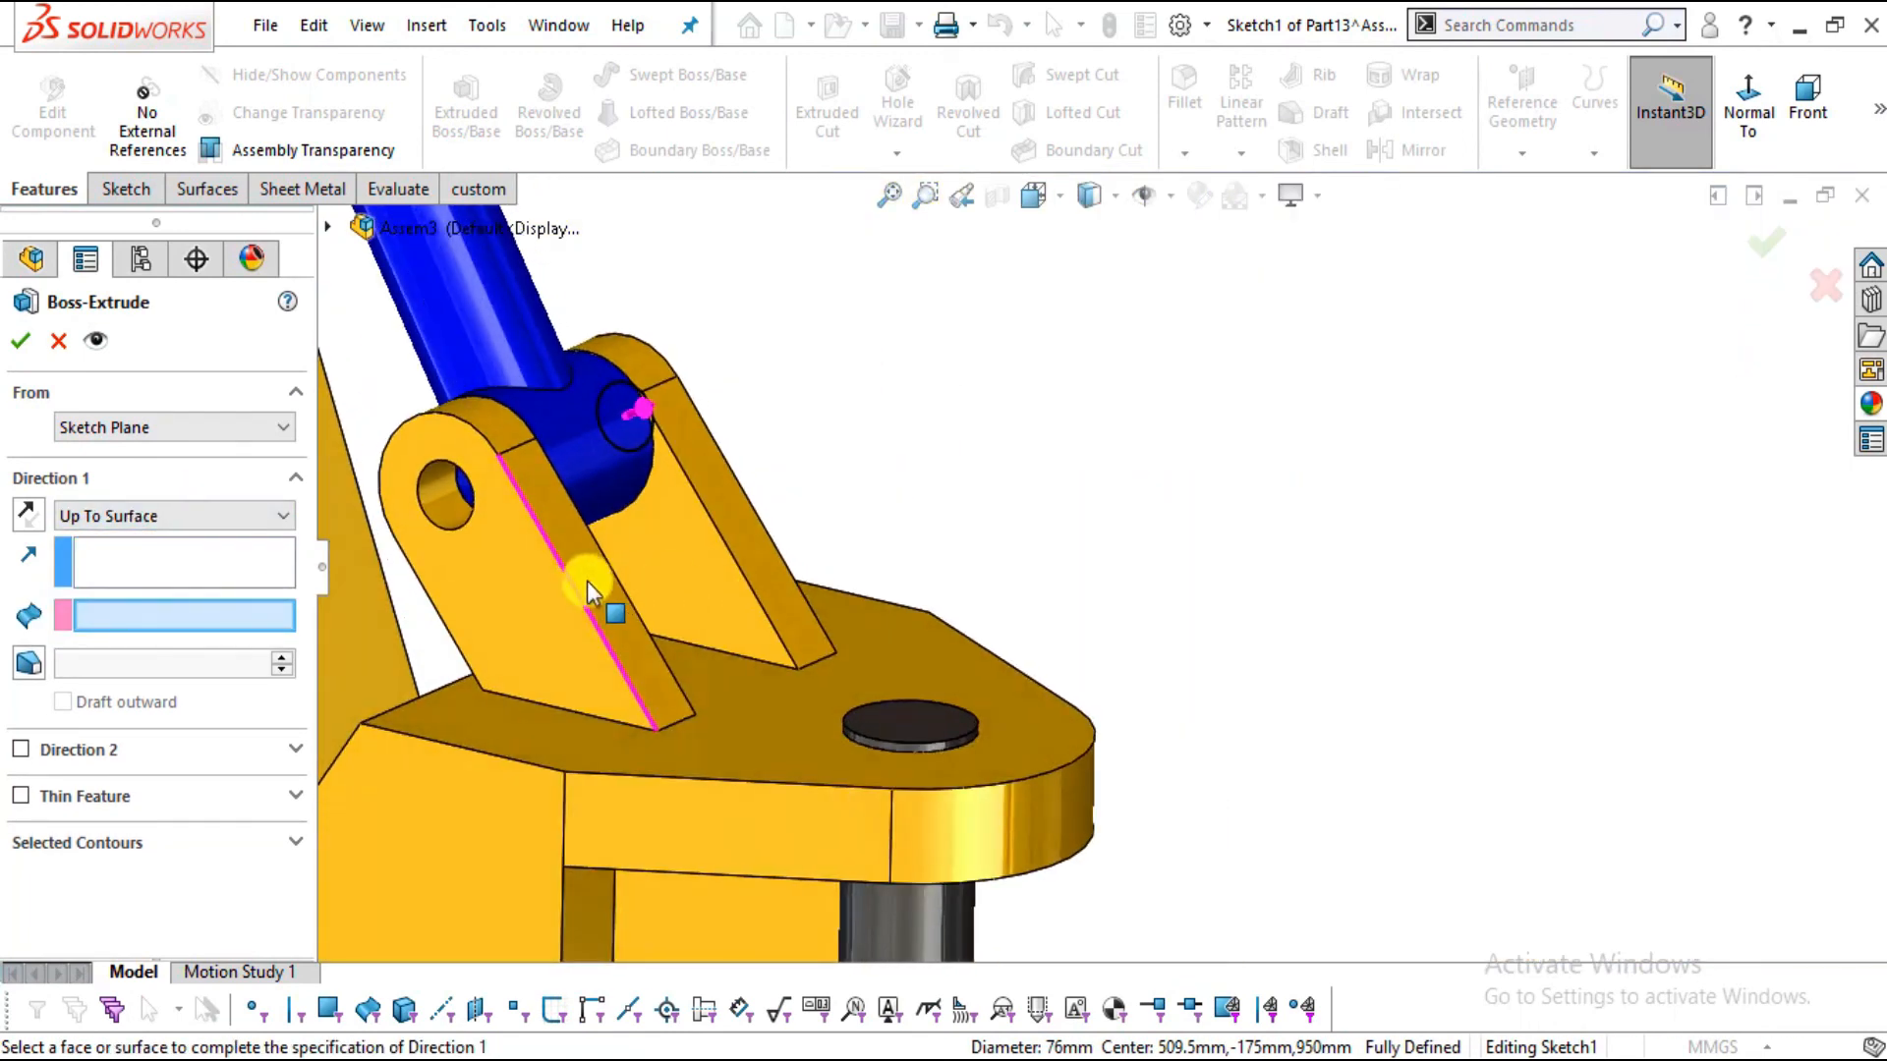
click(498, 609)
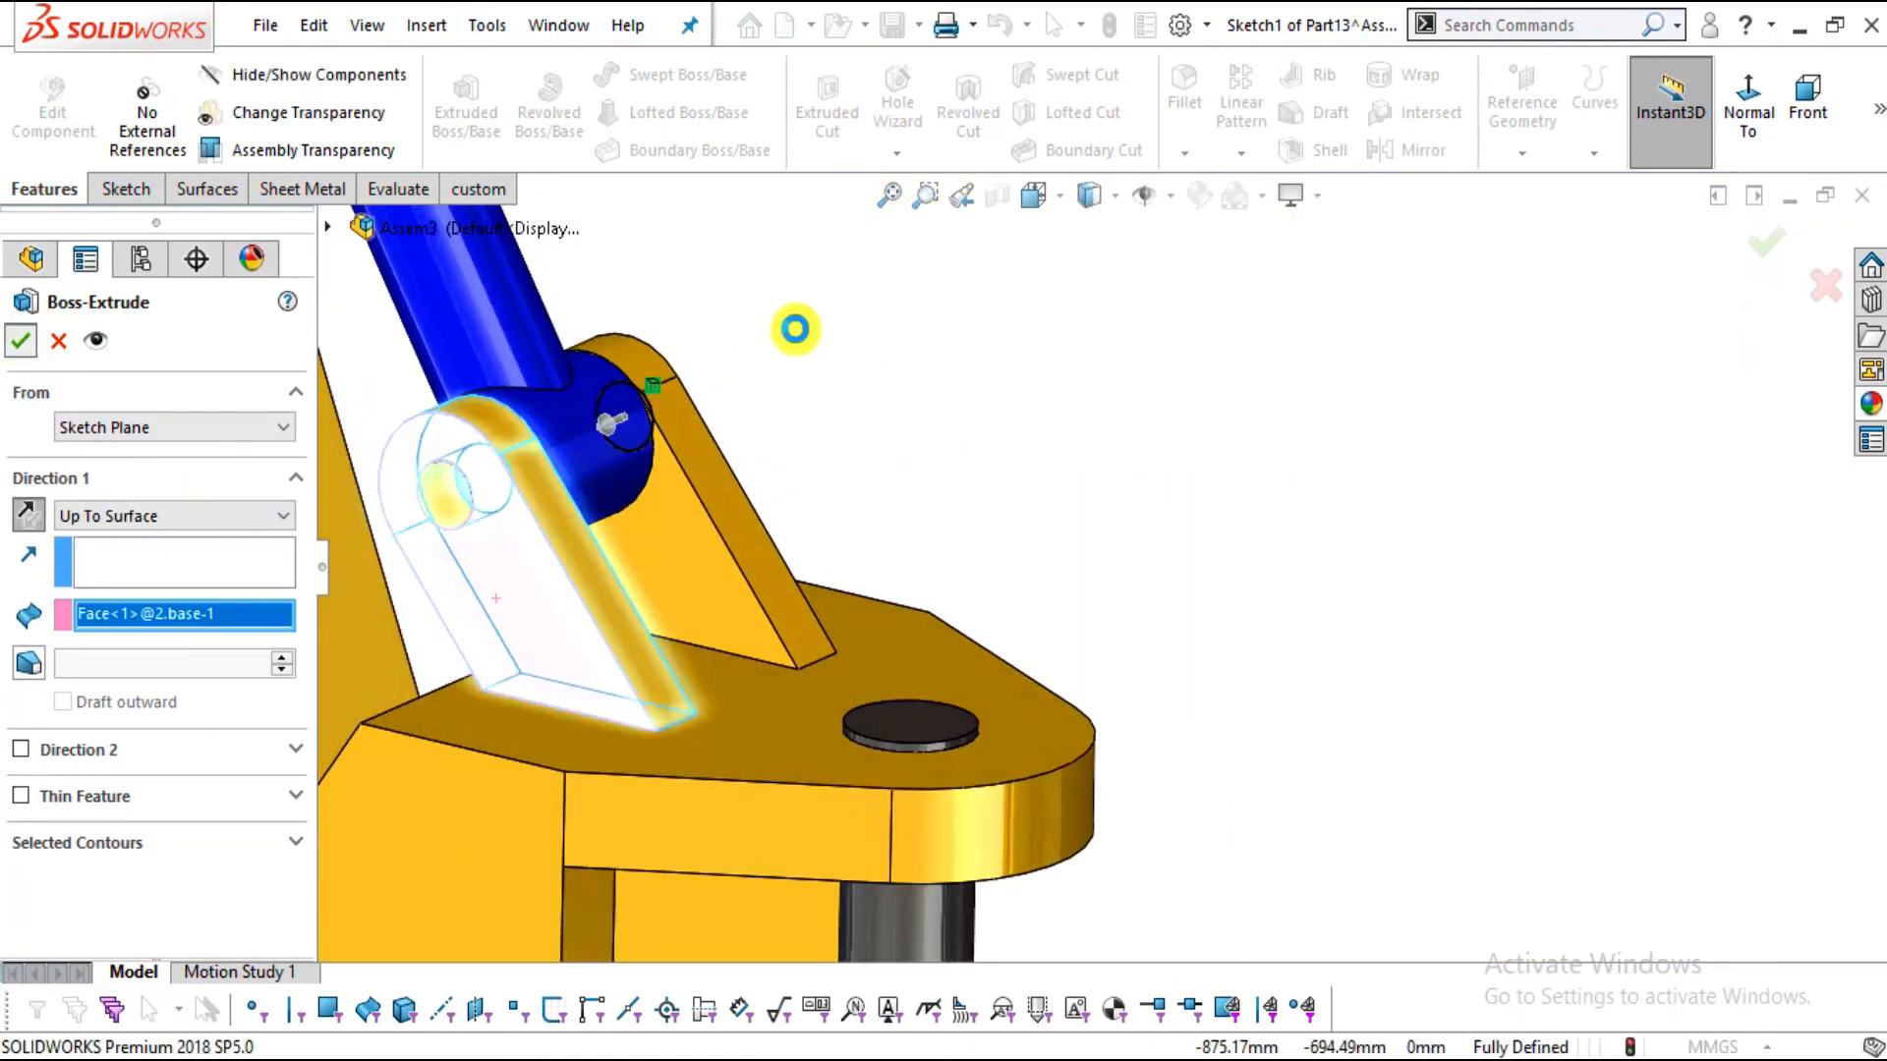
Finish editing the base lug's pin and create another new part in the assembly, sketching on the feather's outer side face
scroll(485, 469, down, 9)
scroll(753, 553, up, 8)
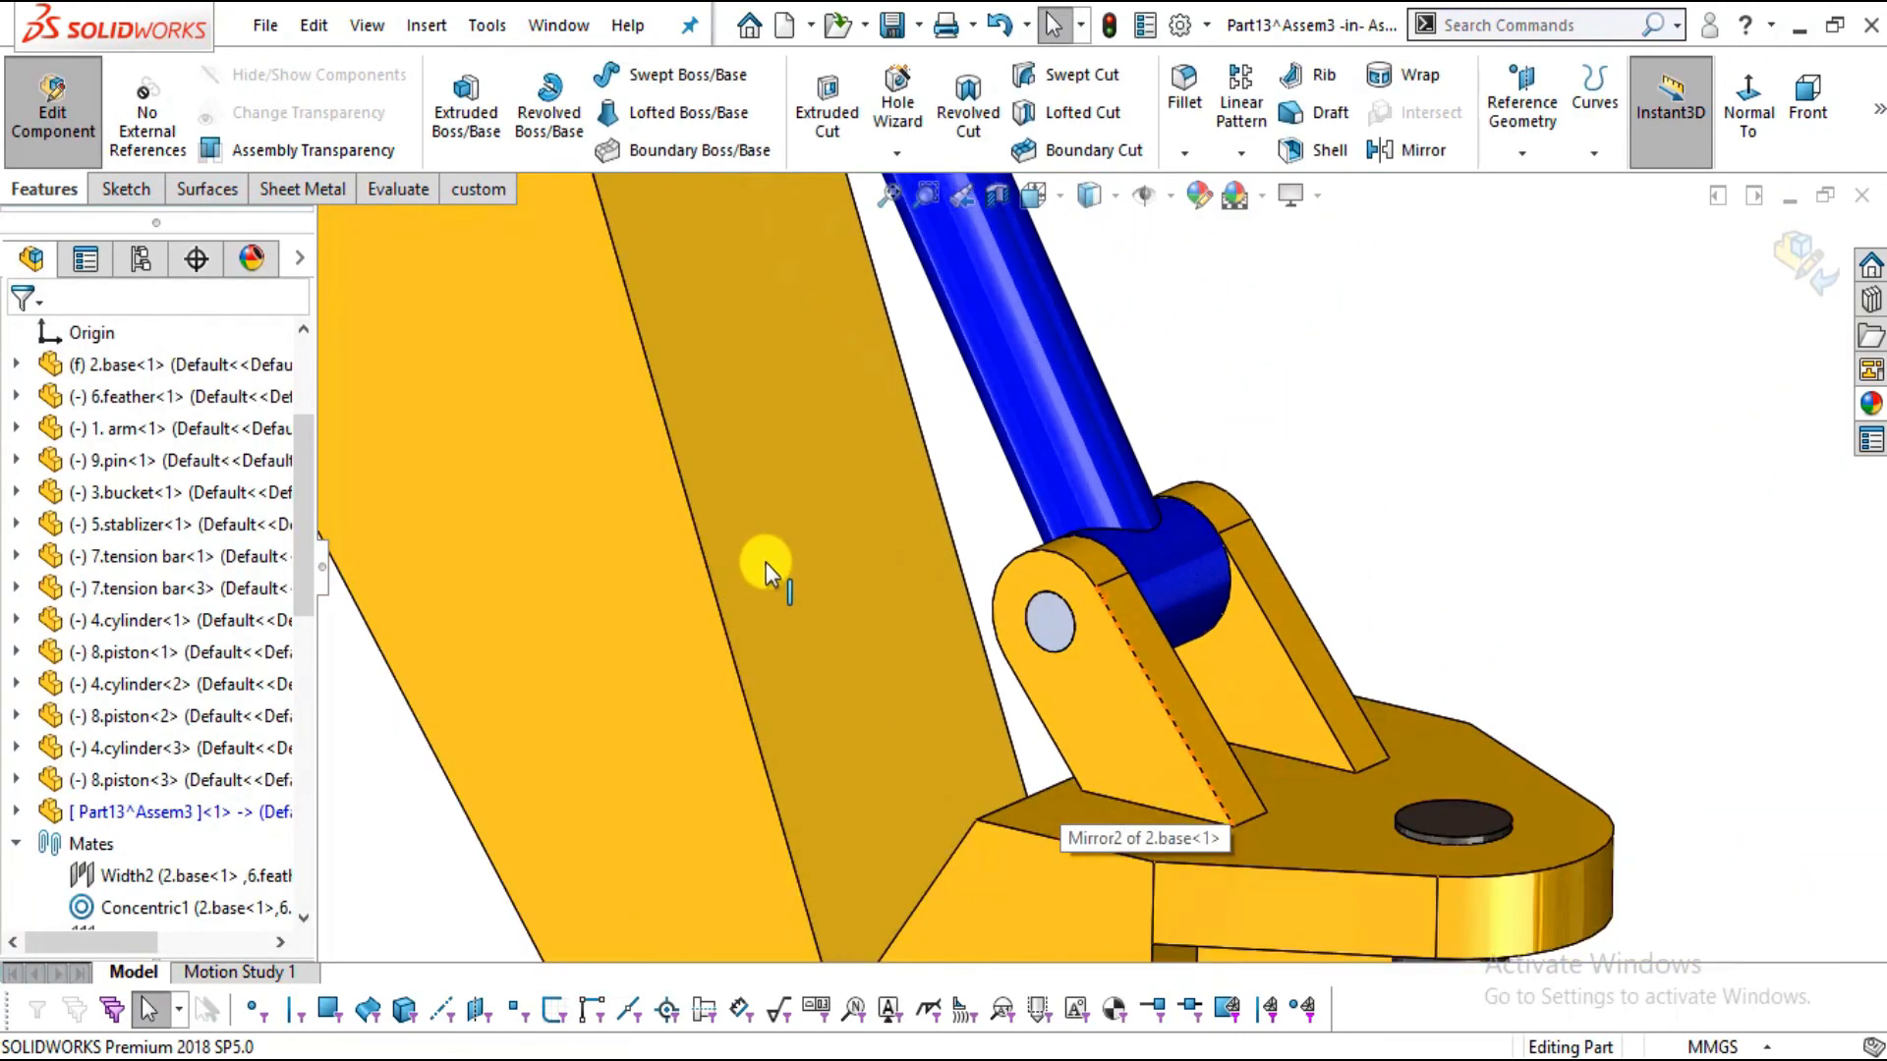
scroll(1103, 551, up, 3)
middle_drag(1103, 550, 888, 644)
scroll(1114, 570, up, 3)
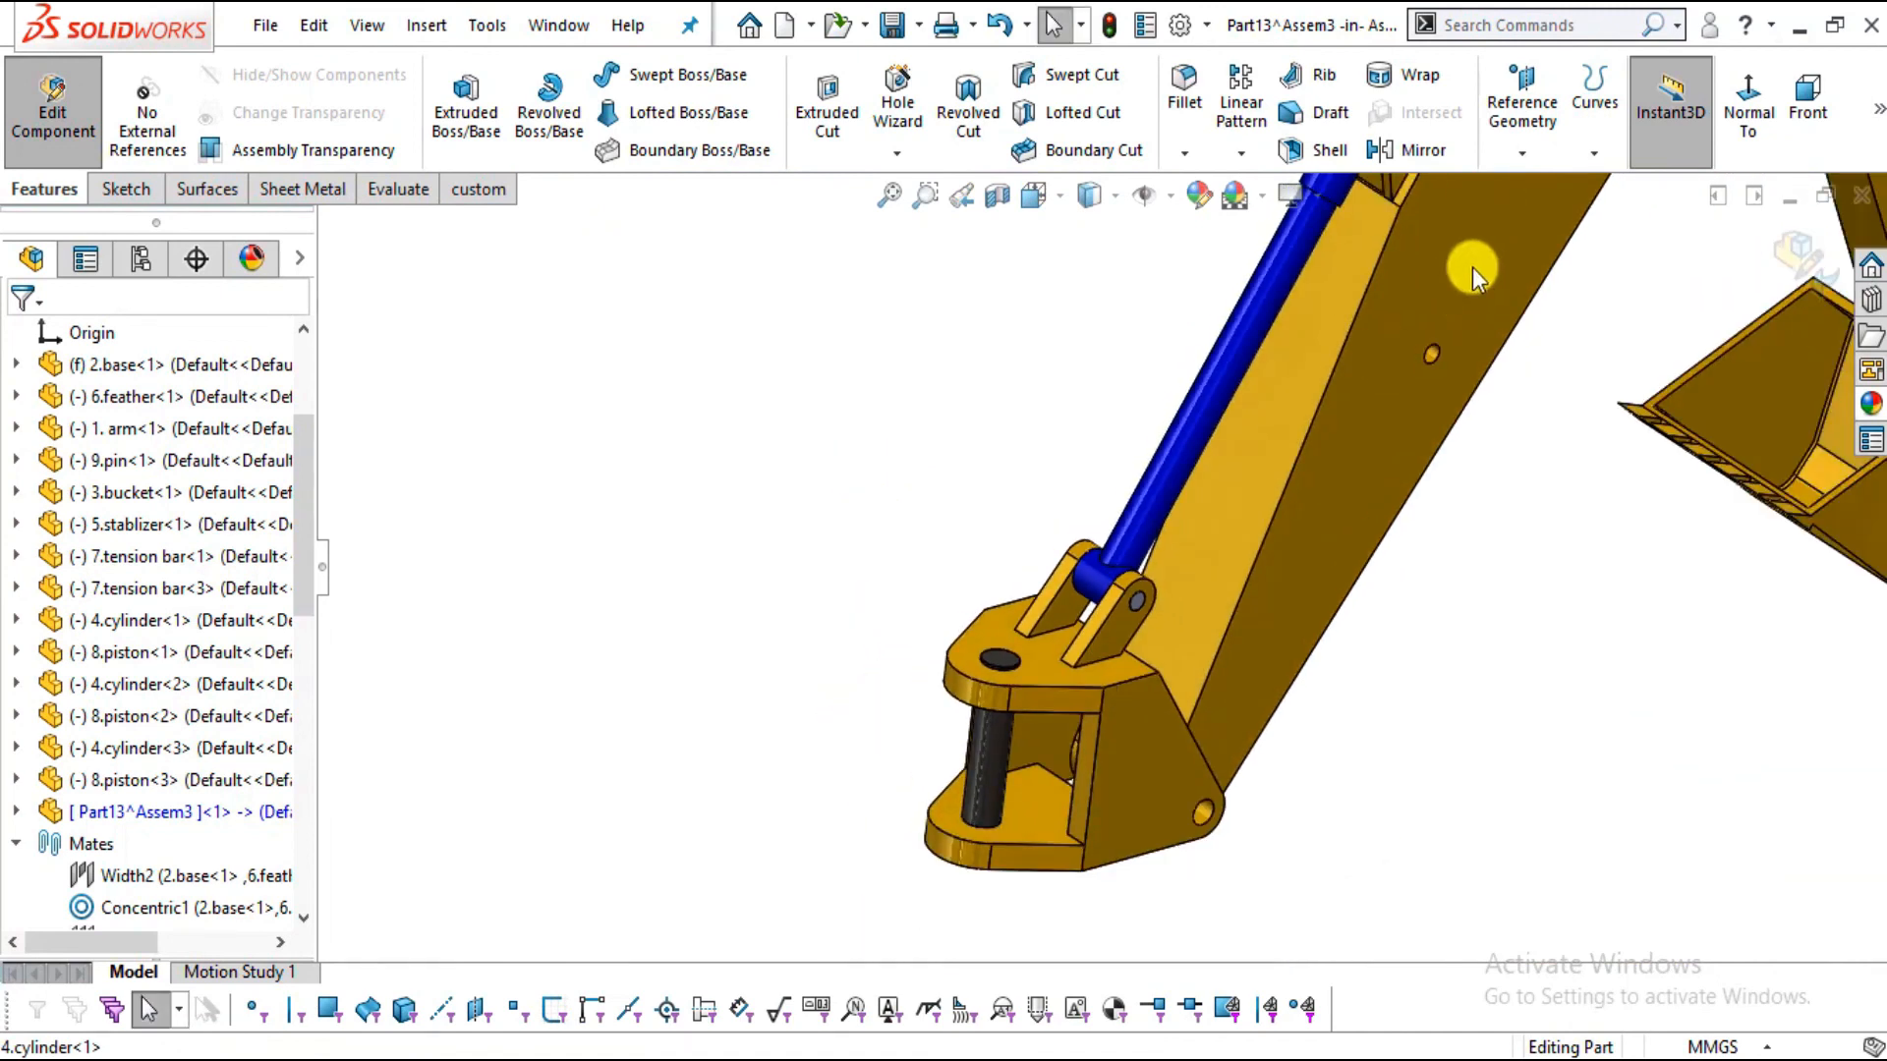
scroll(1314, 439, down, 5)
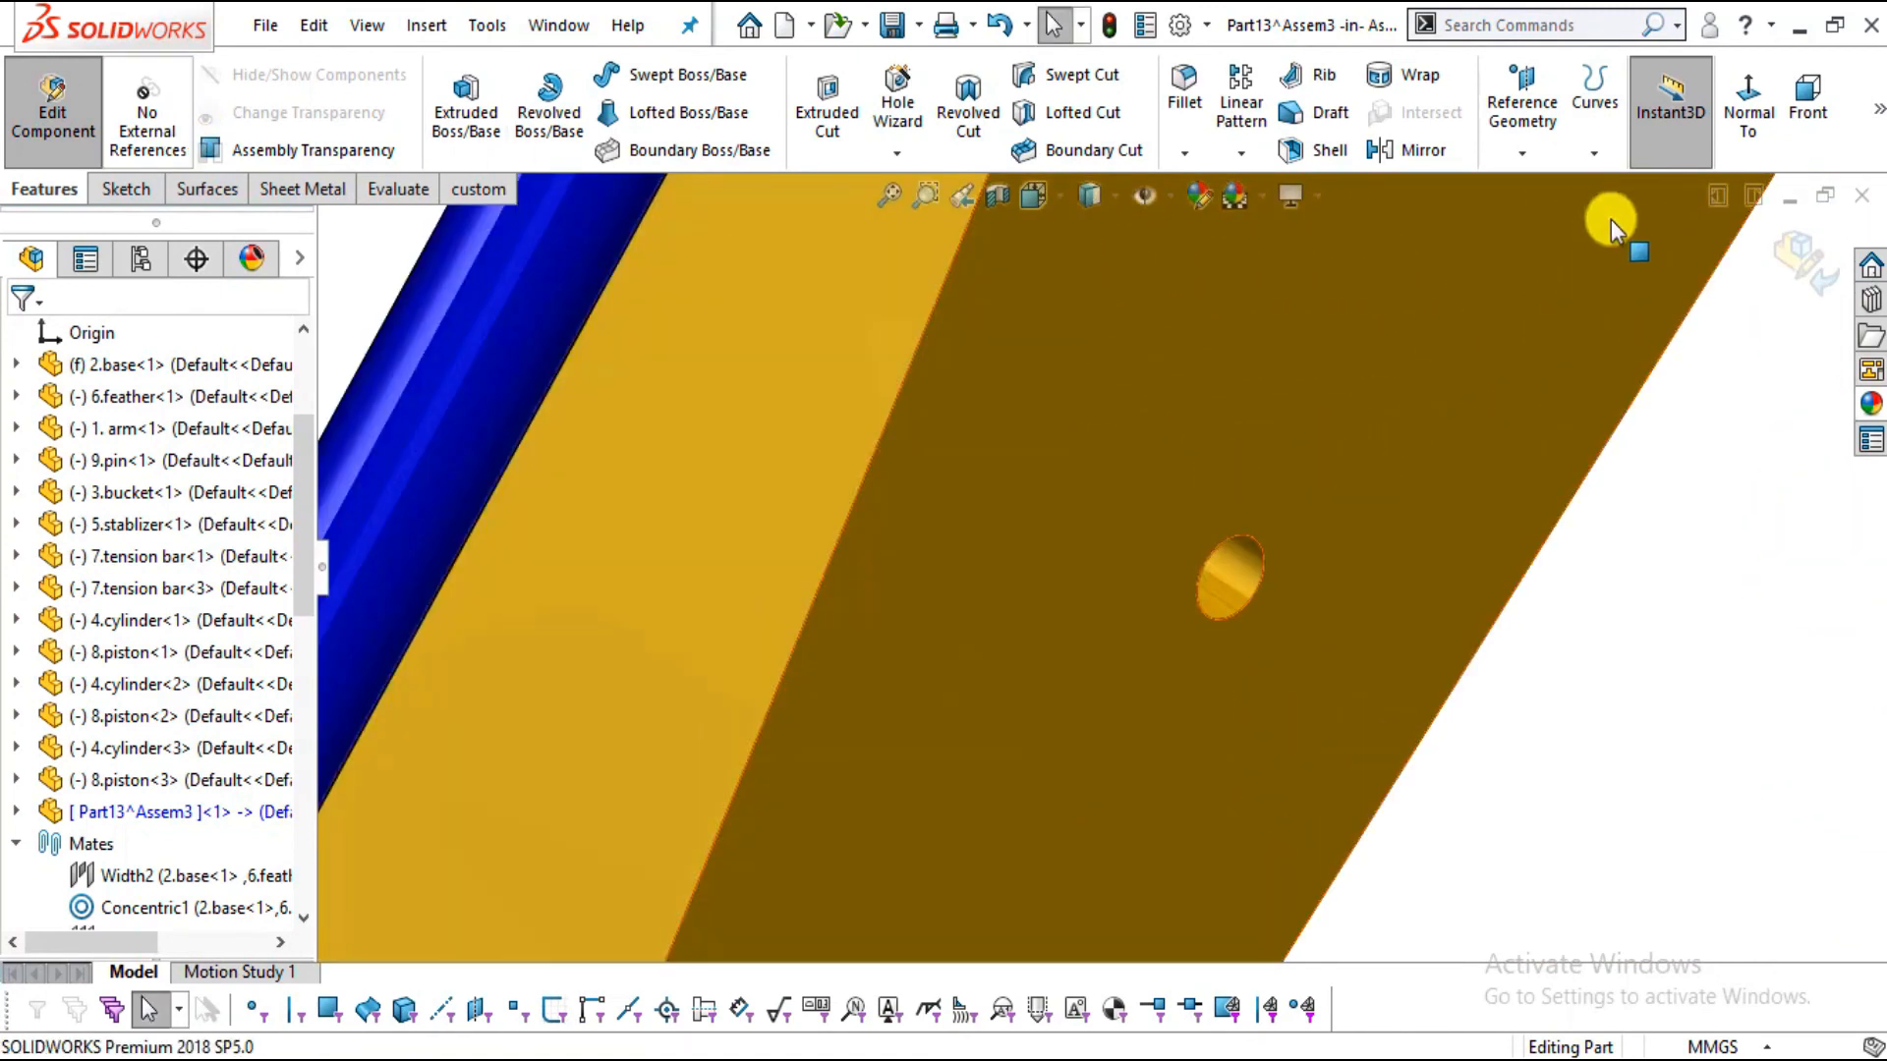
click(1783, 260)
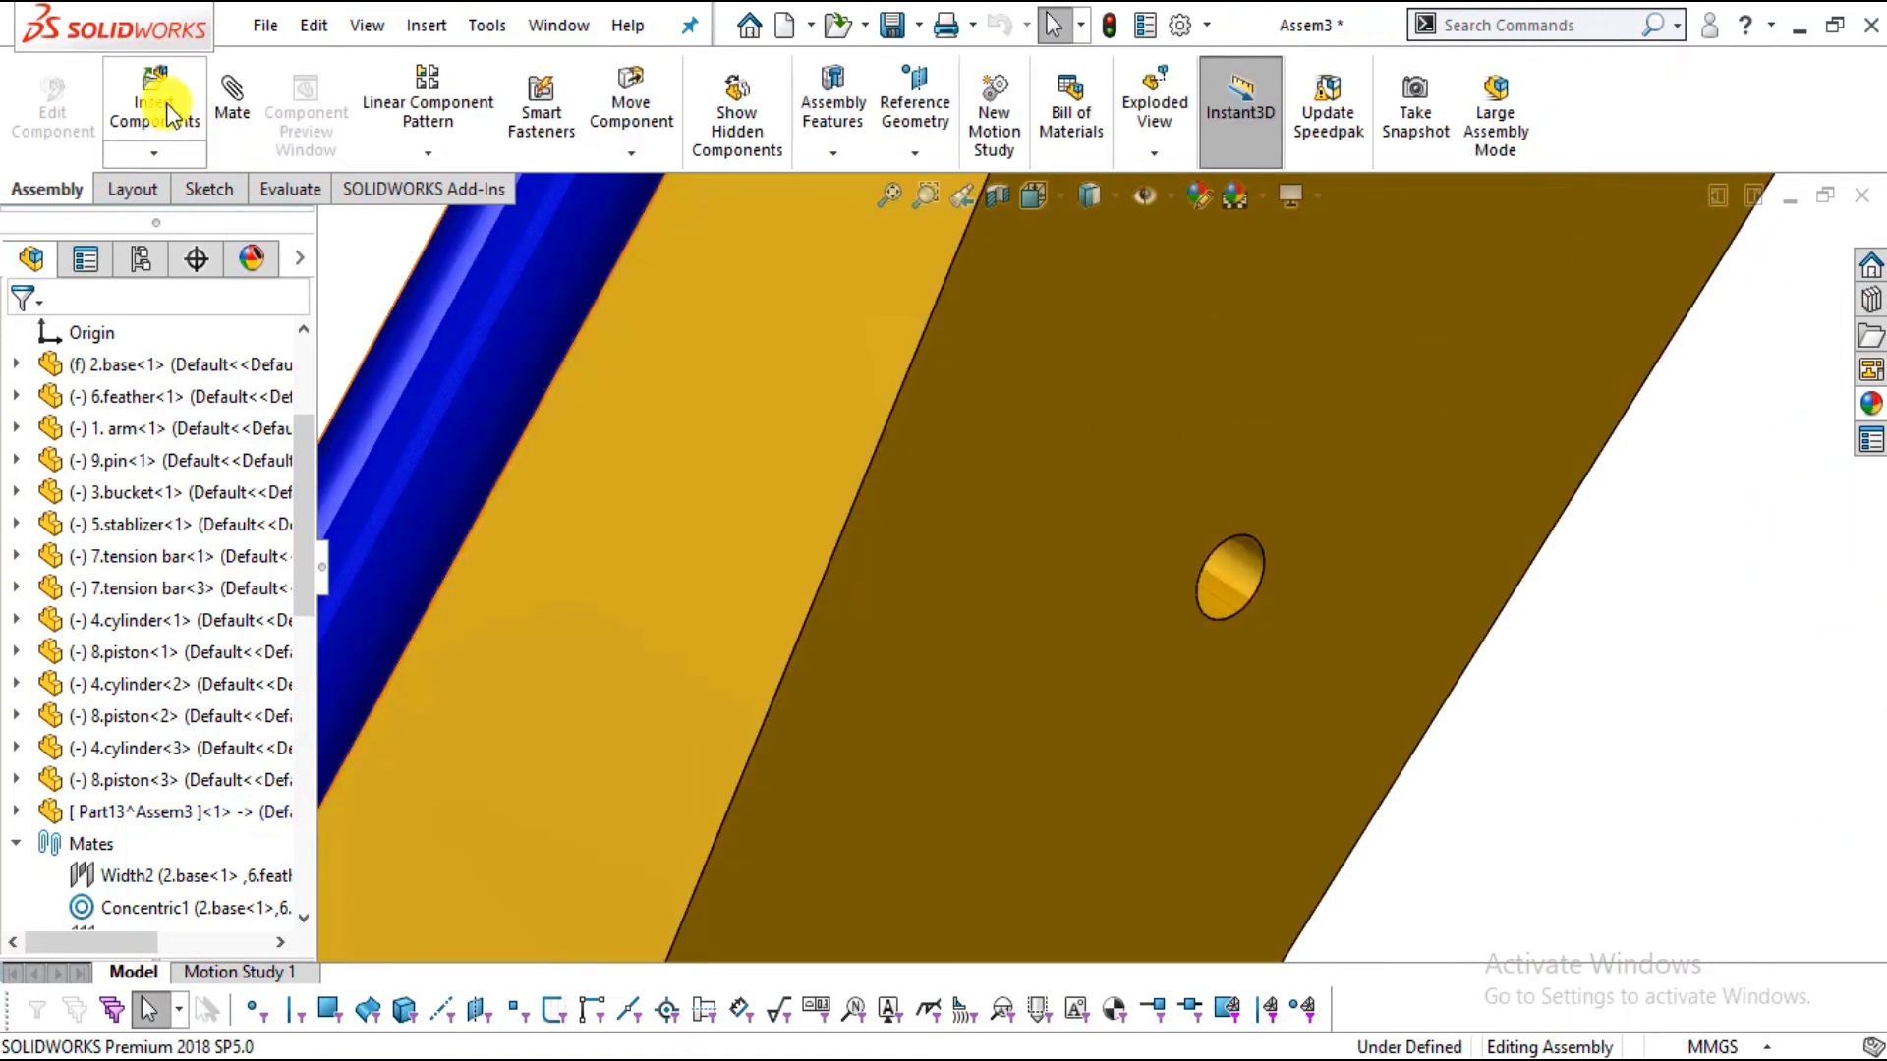
click(173, 163)
click(196, 223)
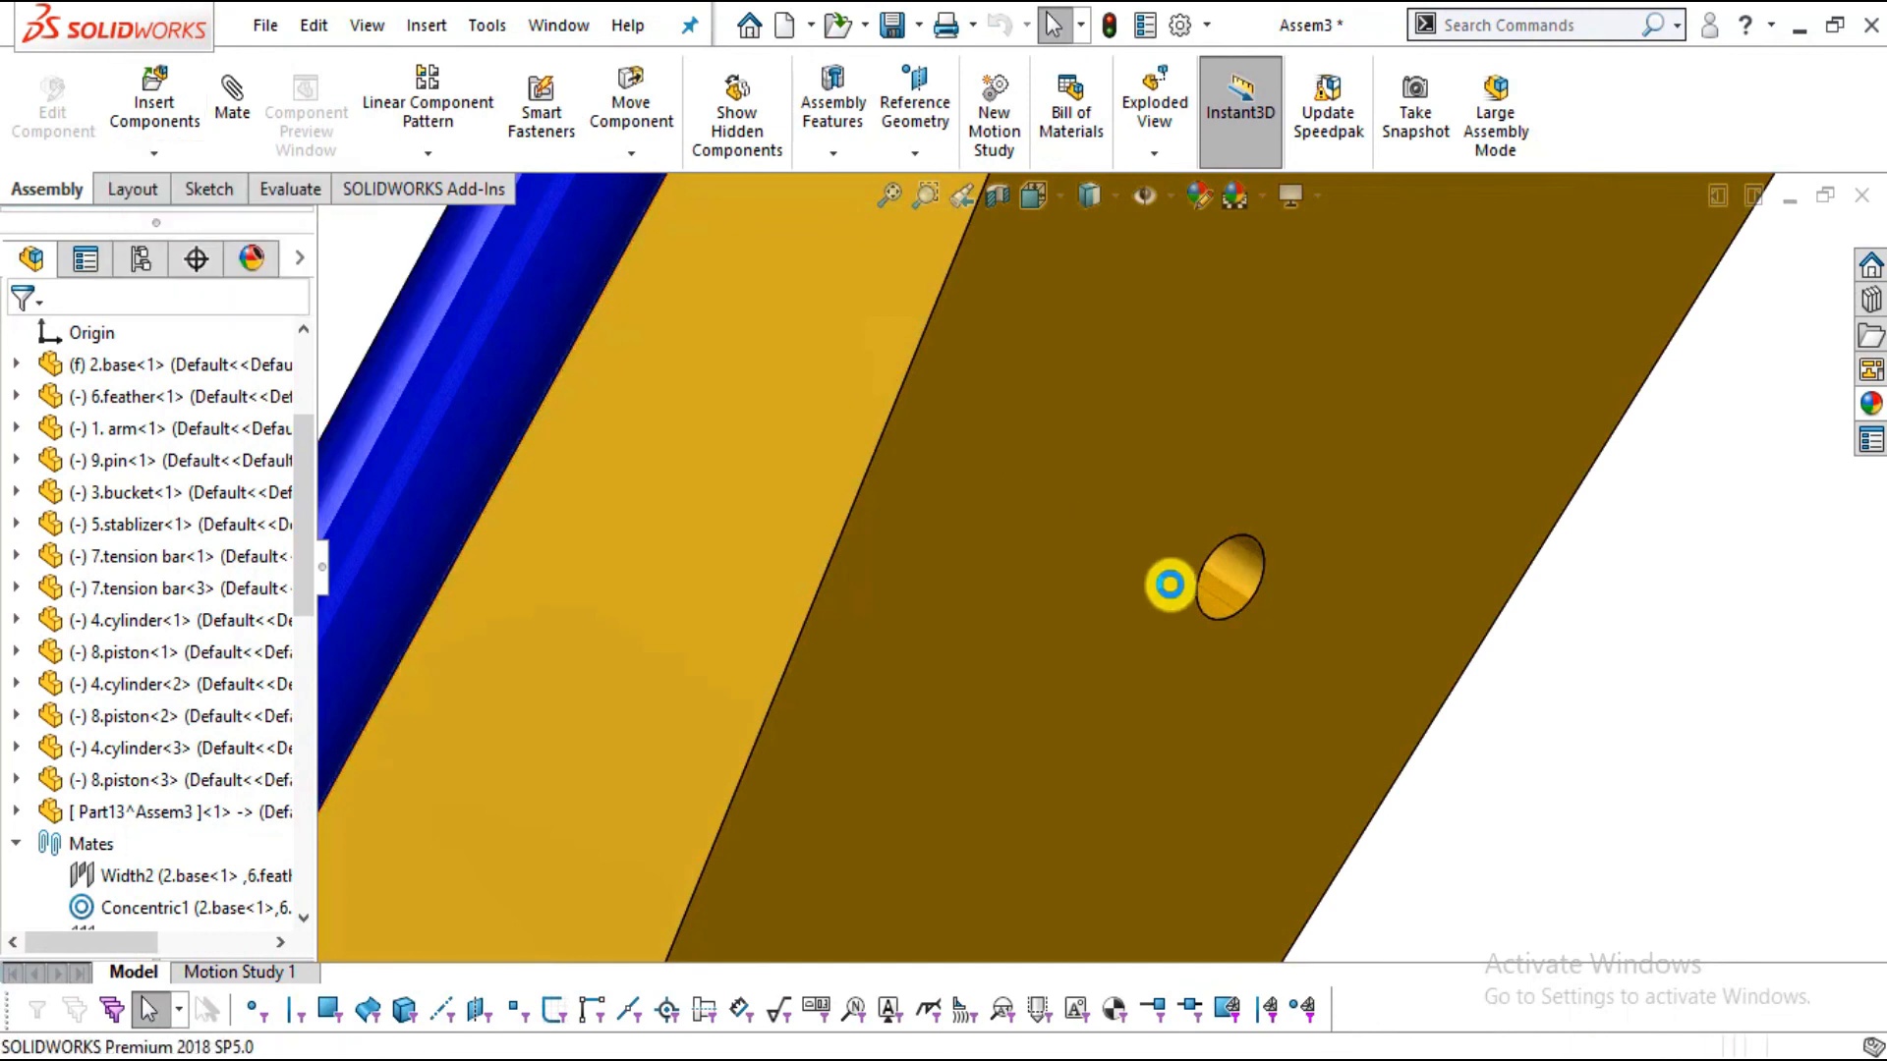
scroll(1159, 573, up, 10)
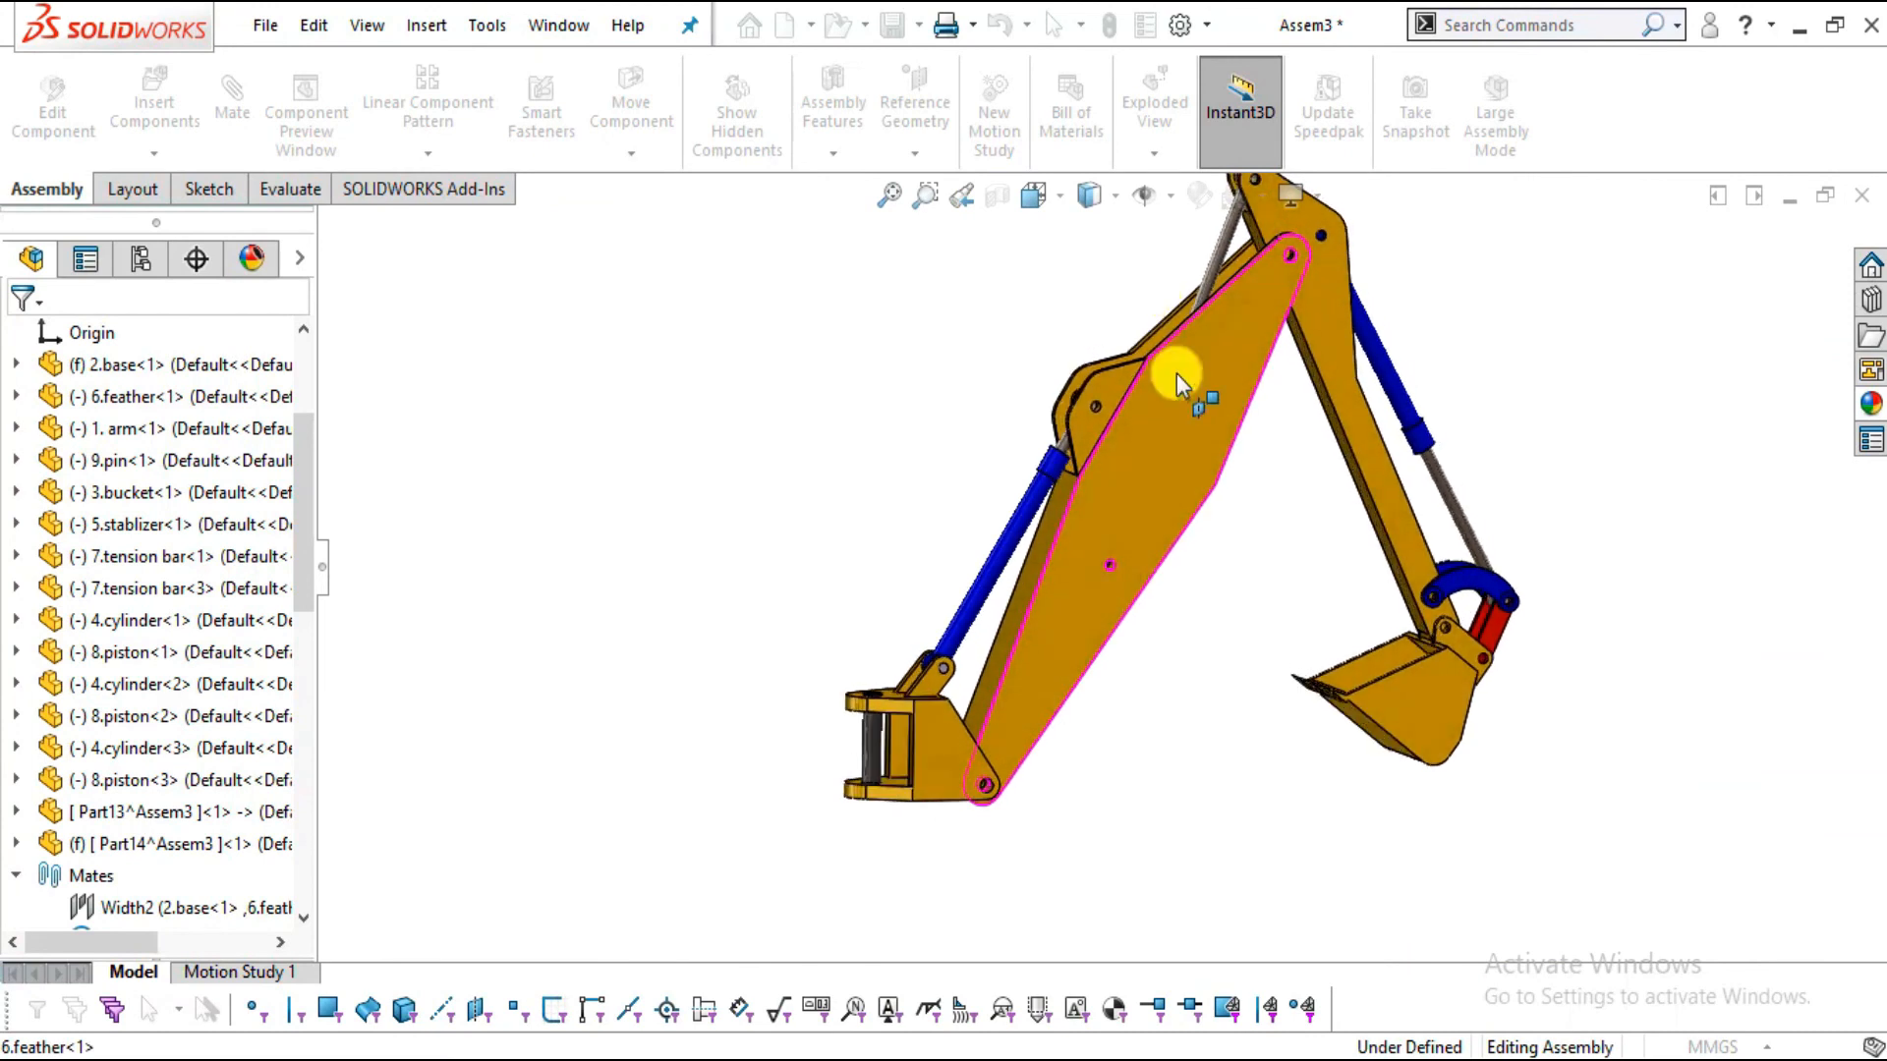
scroll(1170, 480, down, 3)
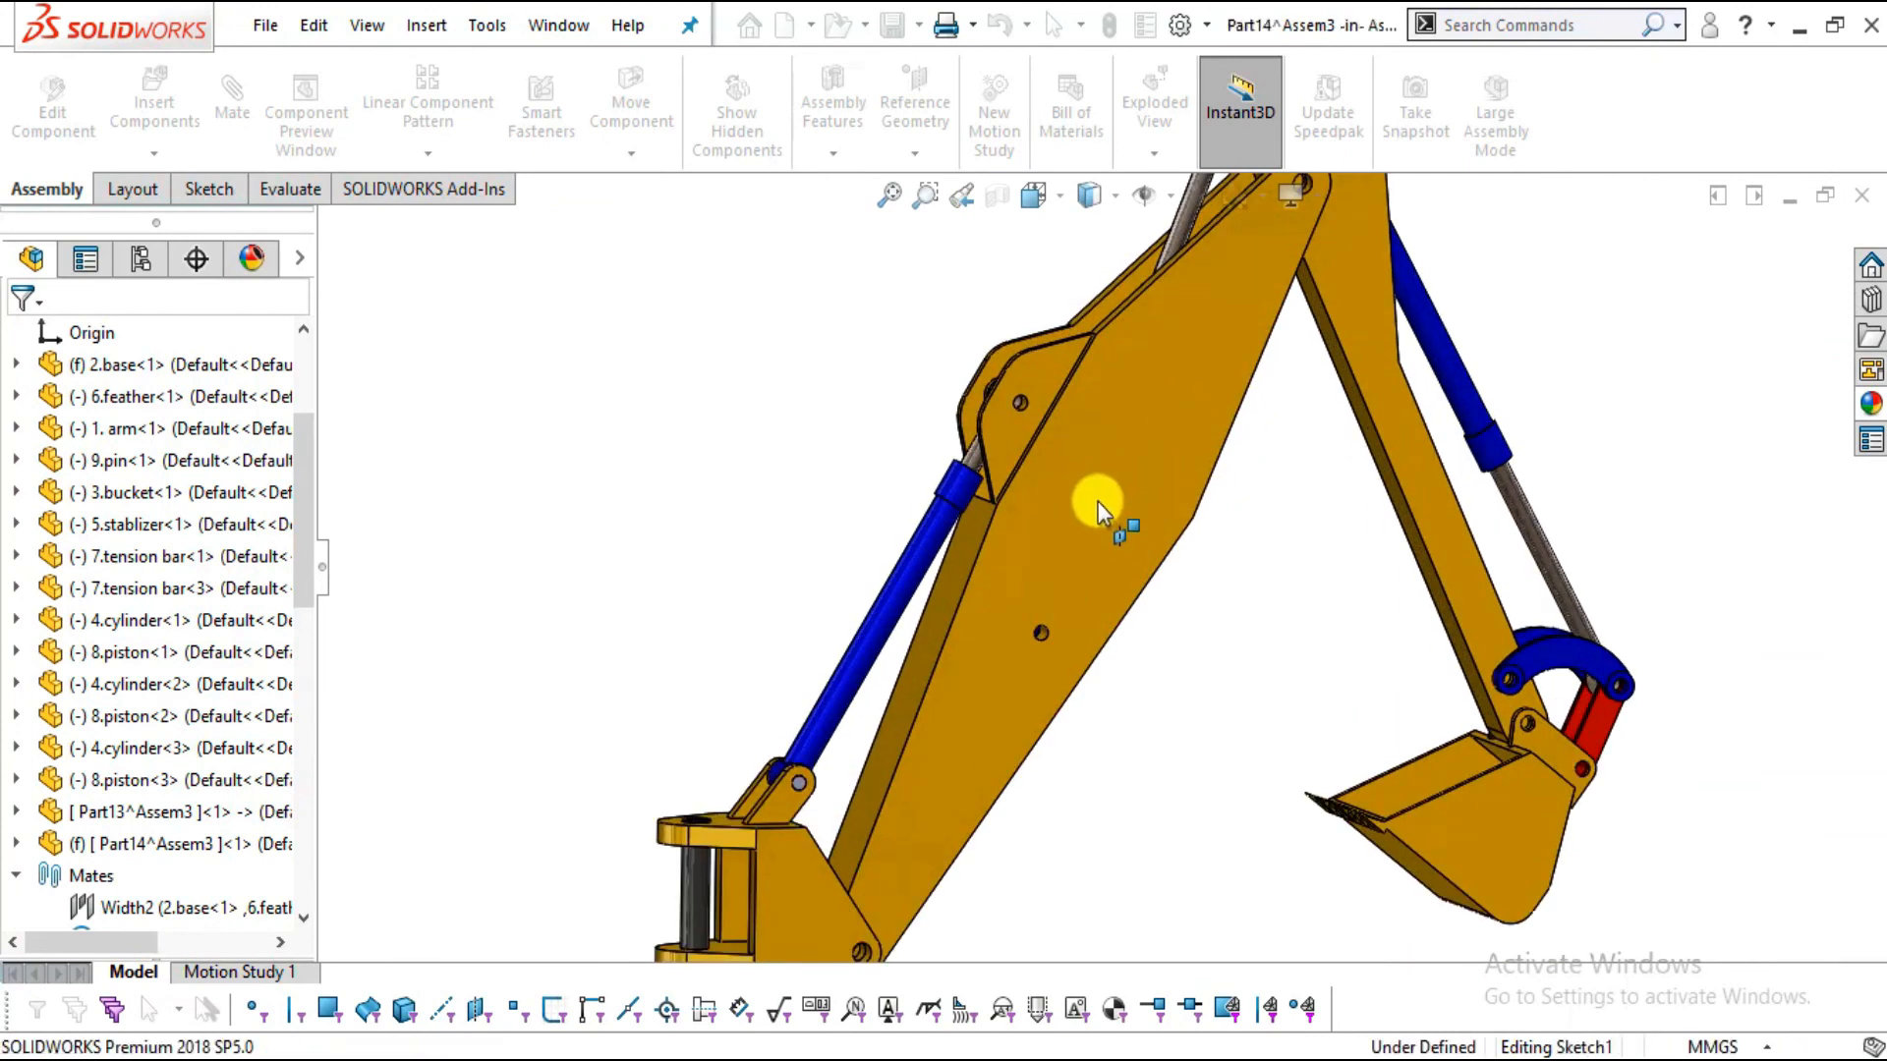
Convert the circular edges of the feather's middle hole and its arm-joint hole into sketch circles
click(902, 120)
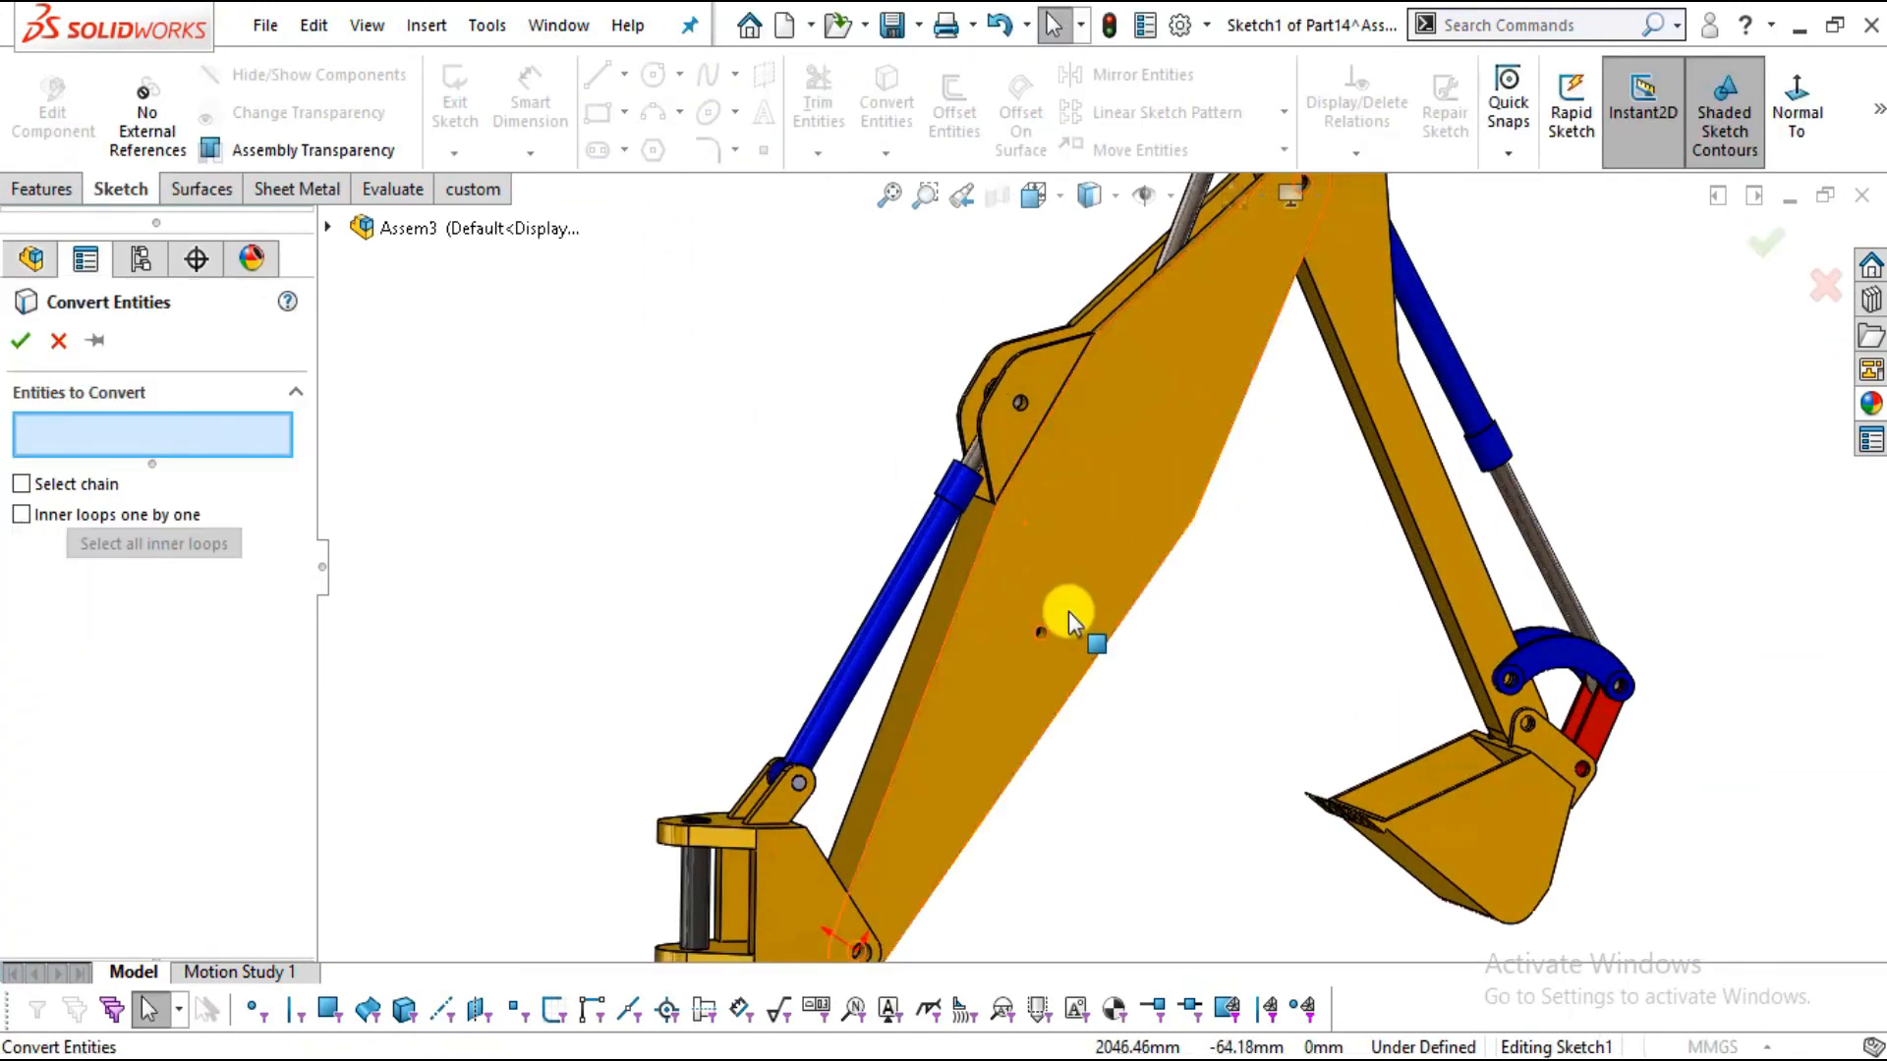
scroll(1051, 629, down, 5)
click(1031, 629)
scroll(1034, 627, up, 5)
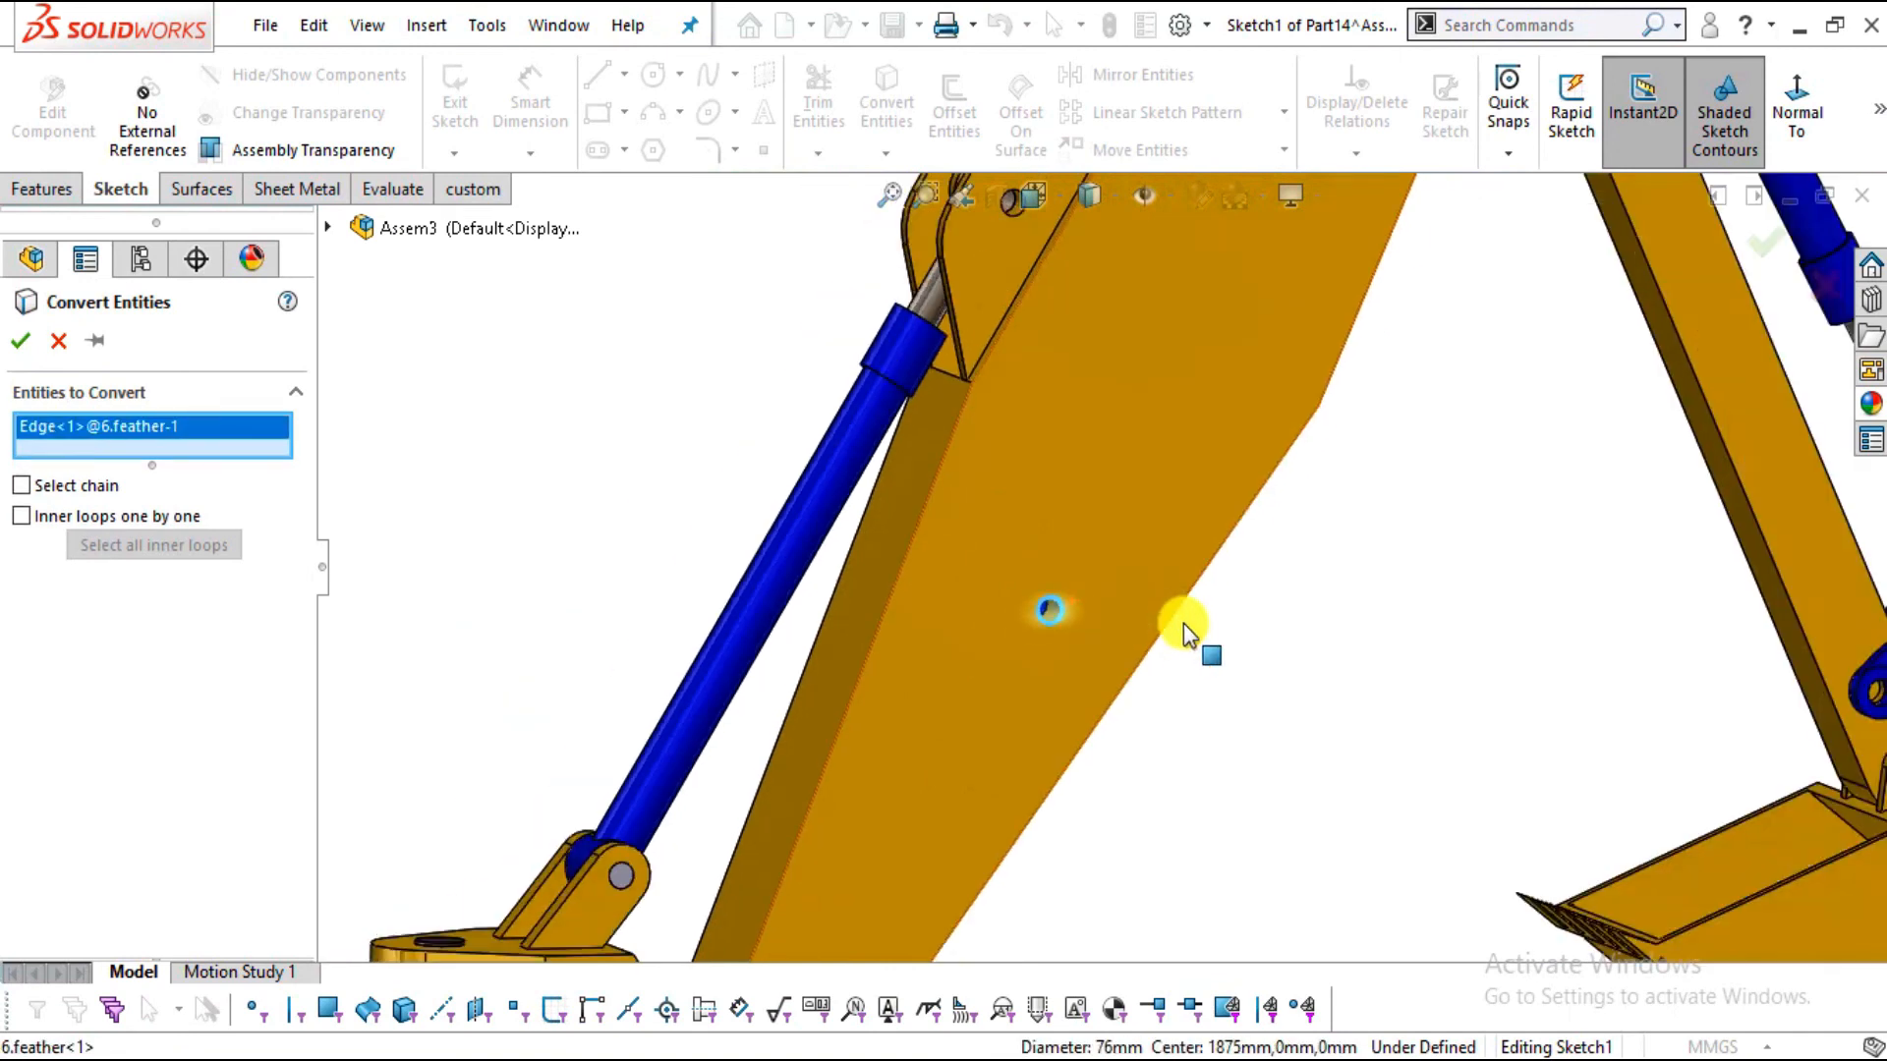
scroll(1189, 344, down, 2)
scroll(1159, 348, up, 1)
scroll(1159, 347, down, 5)
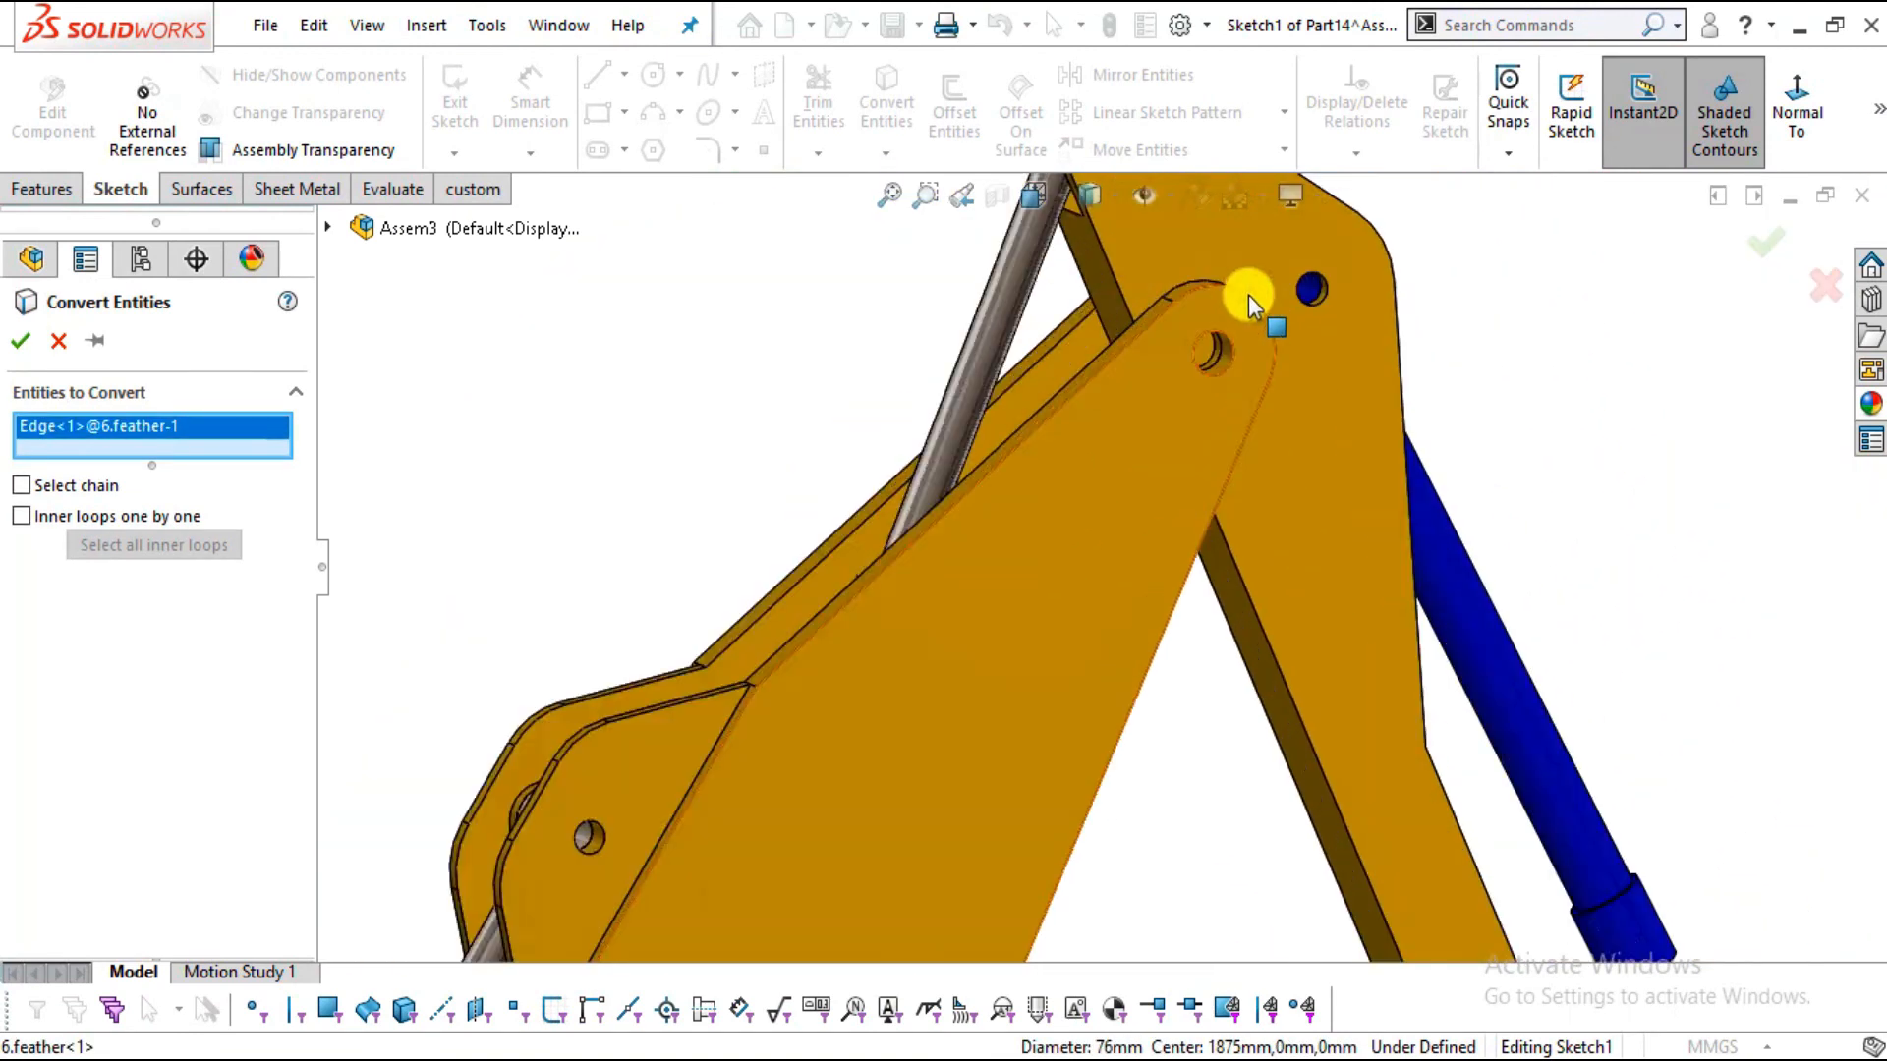
click(1168, 488)
middle_drag(1255, 535, 1222, 495)
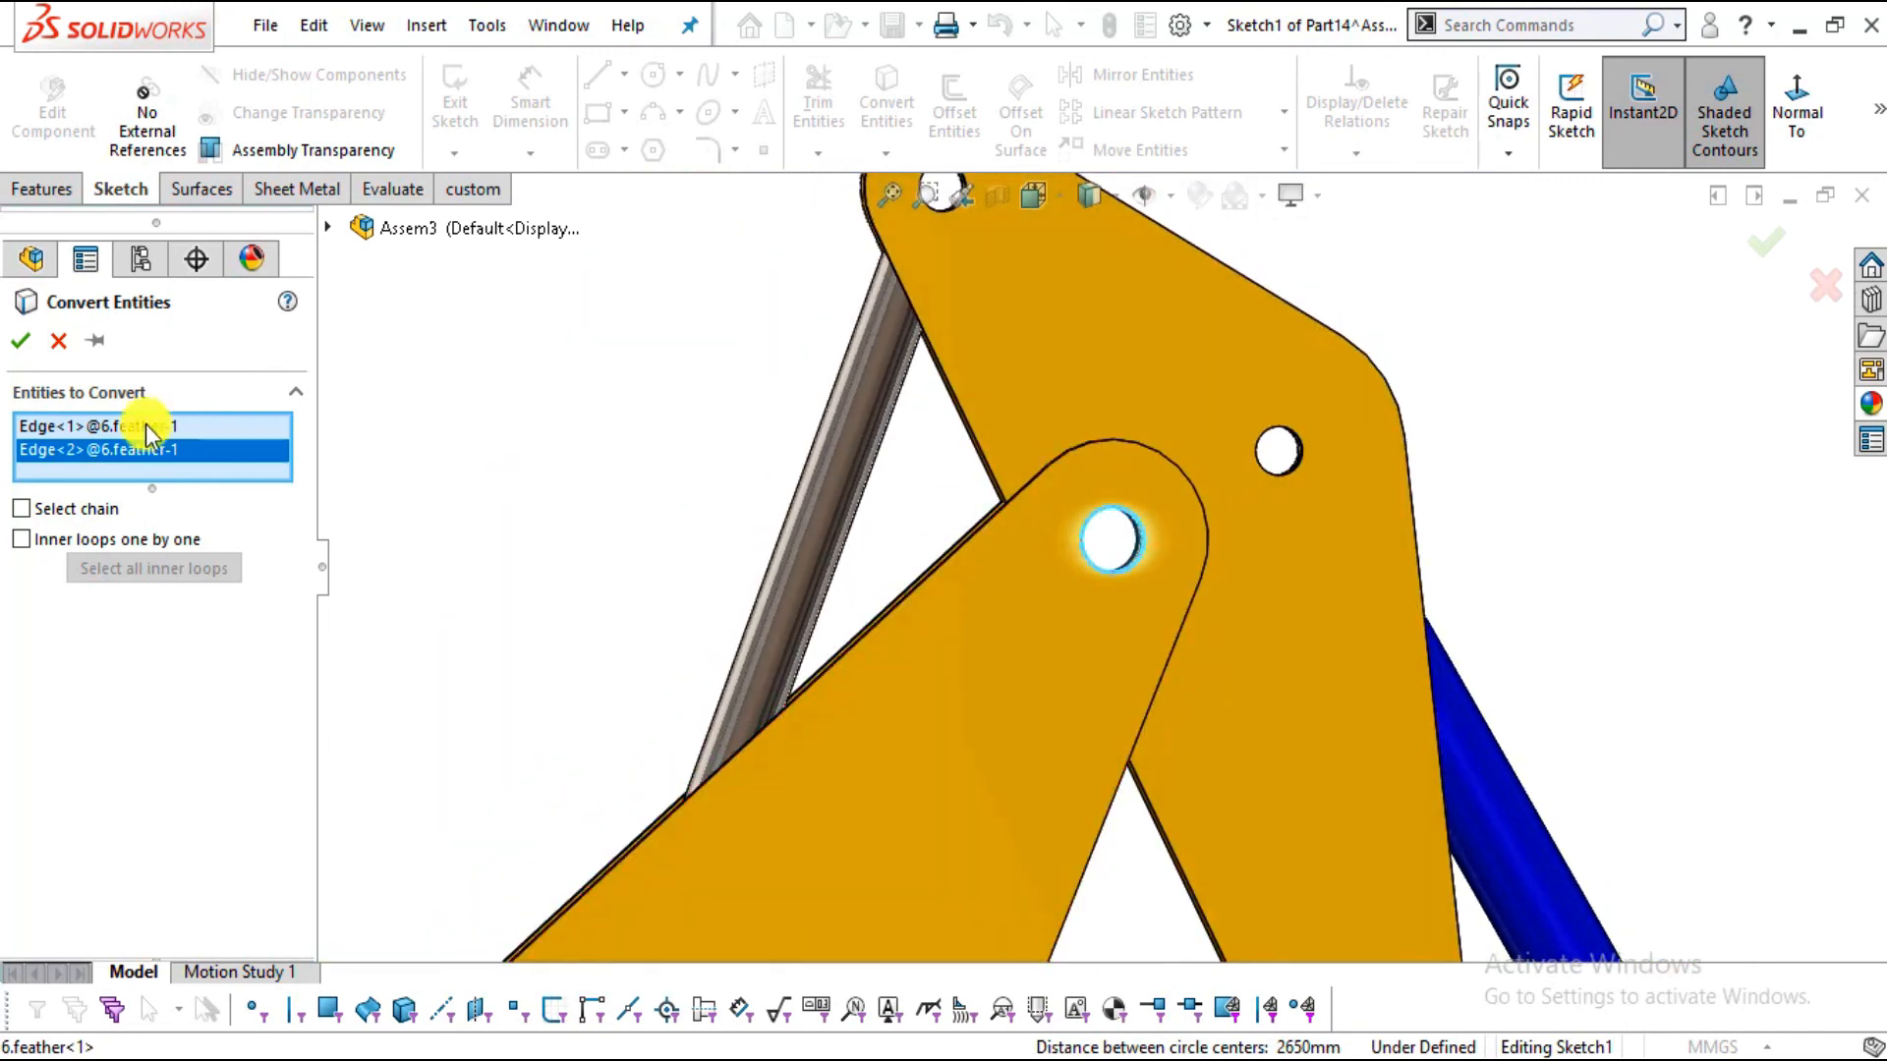
click(28, 343)
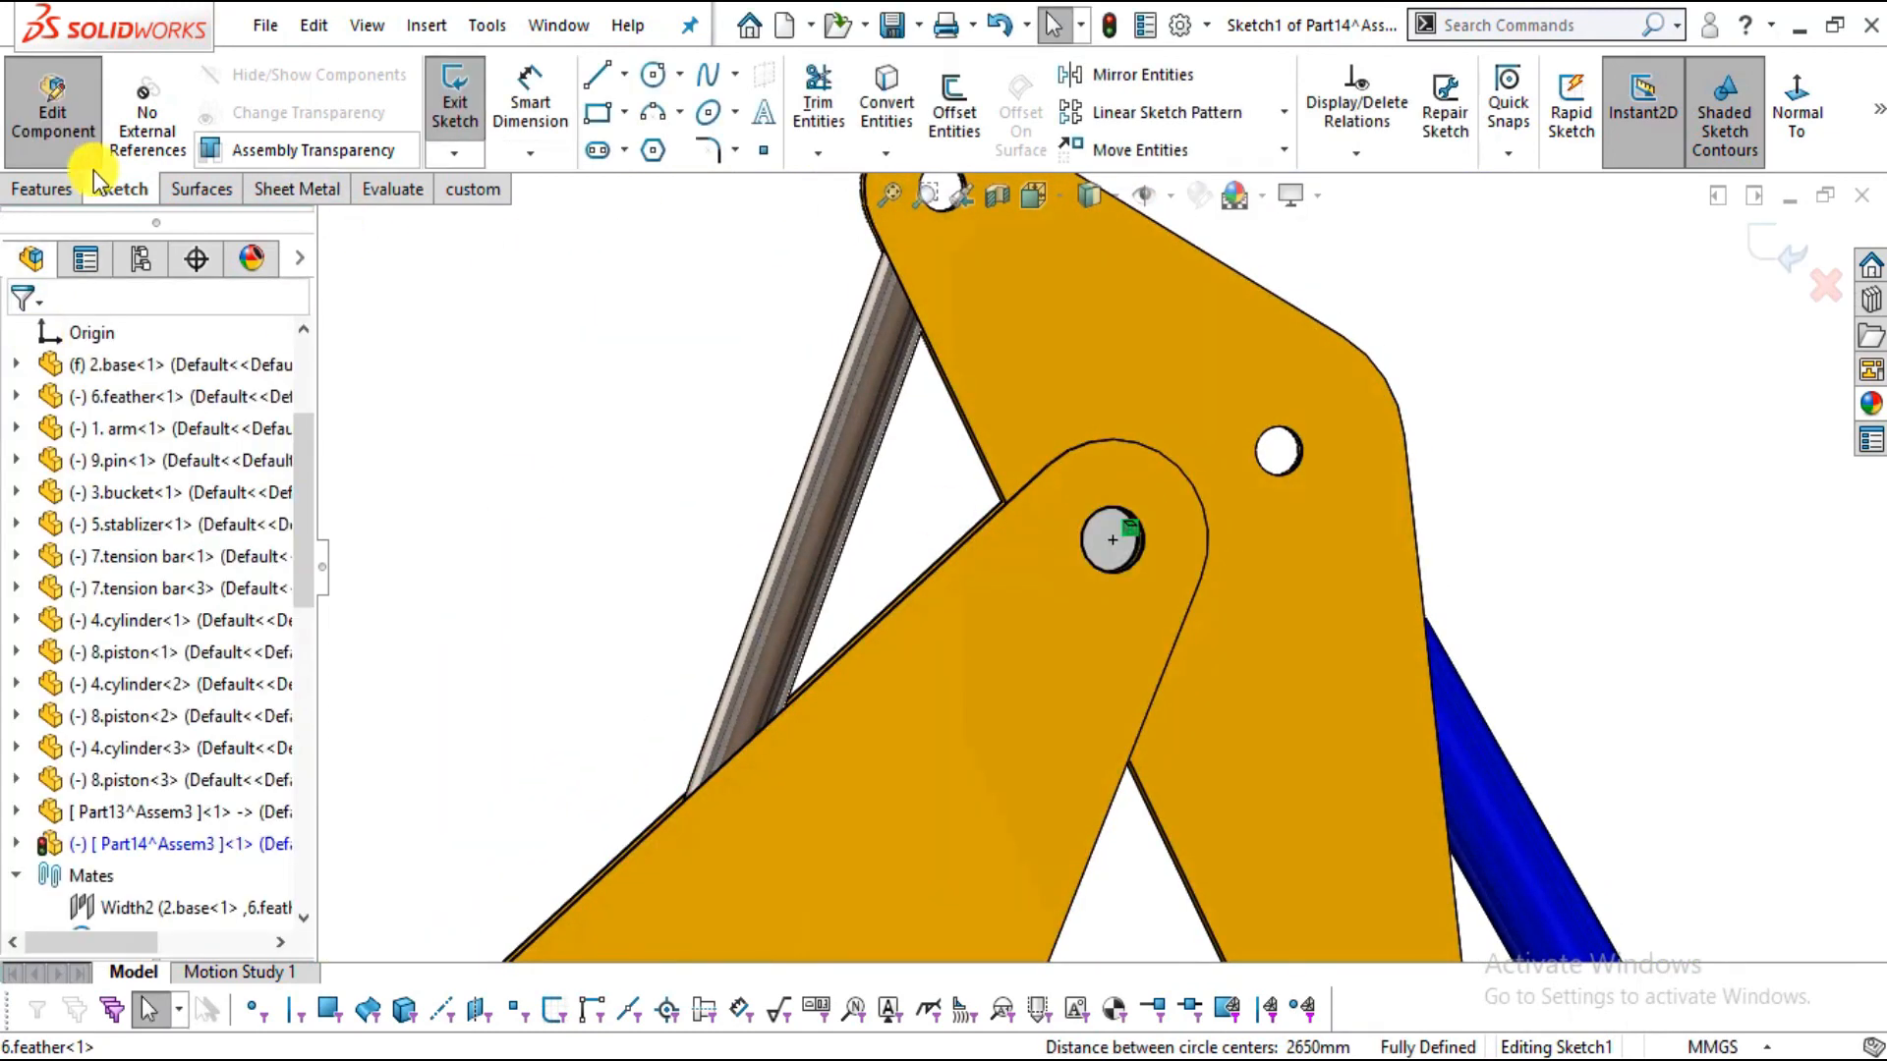
Extrude both hole circles Up To Surface, ending at the outer face of the feather's opposite side plate
click(69, 192)
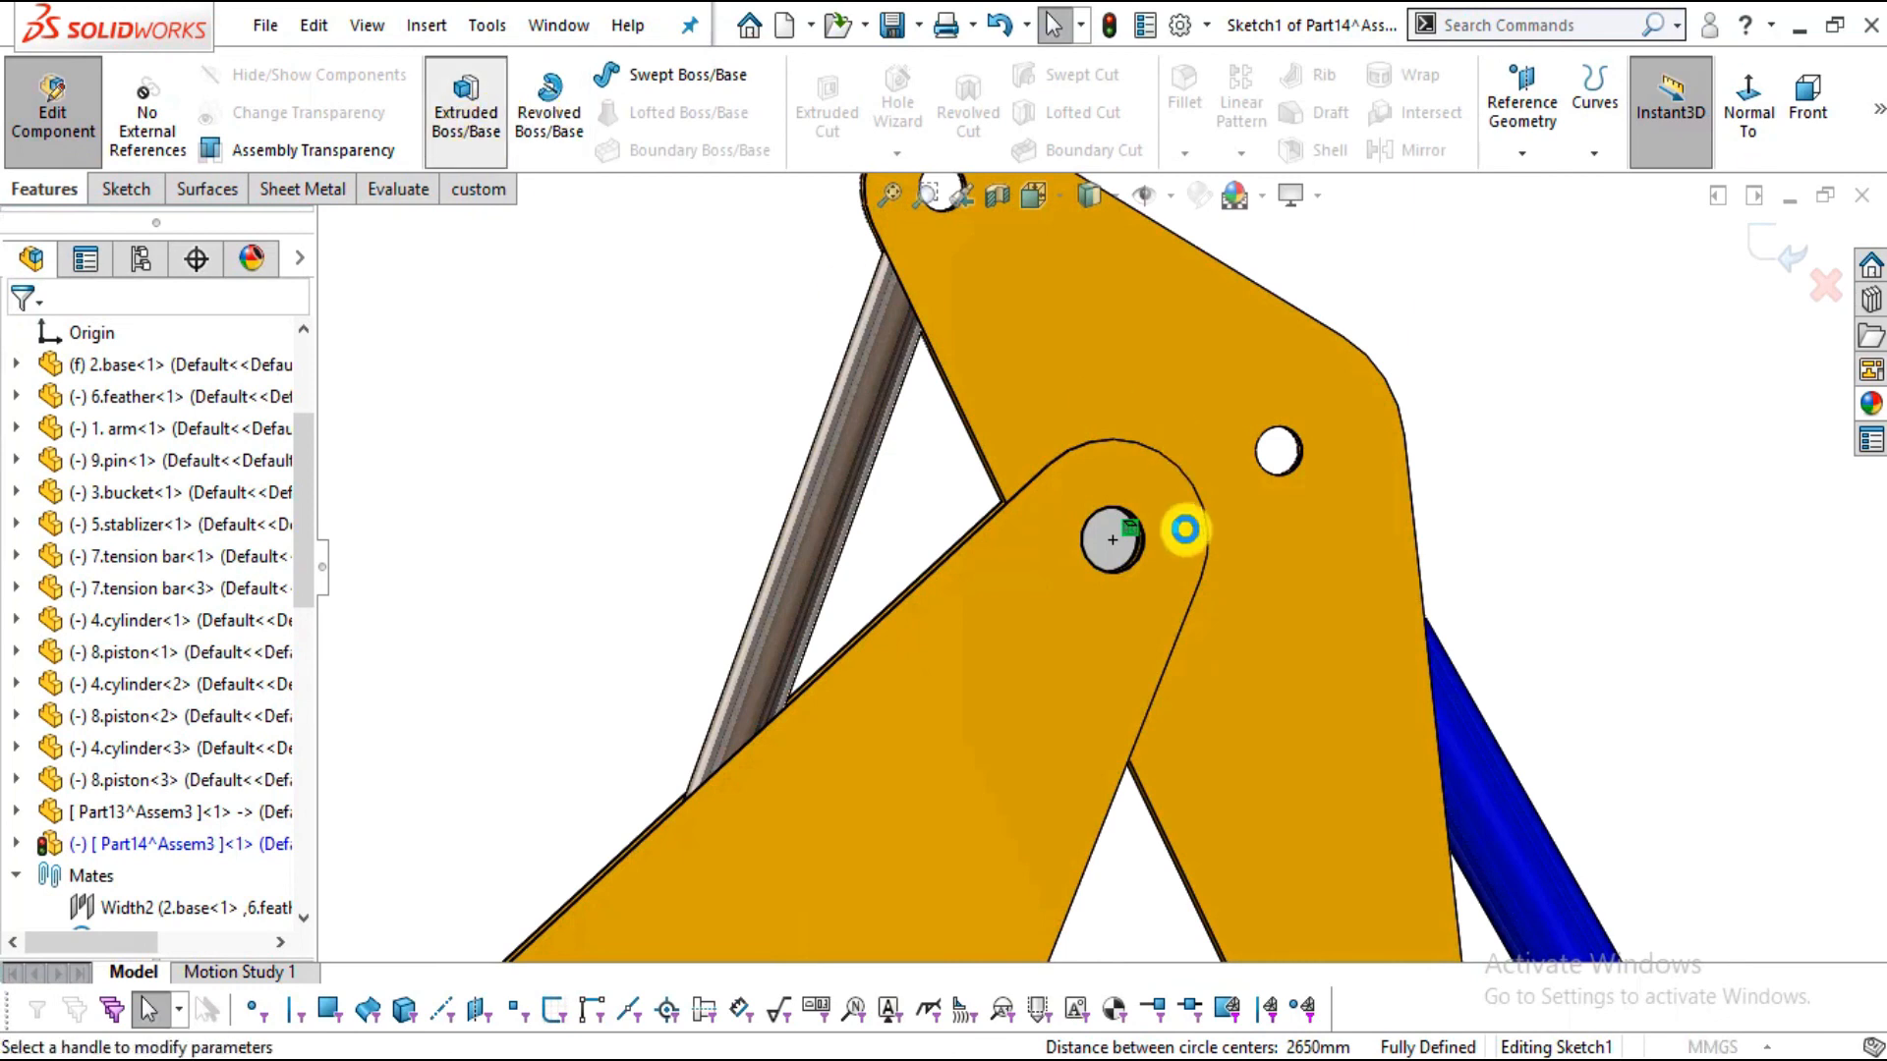
scroll(724, 665, up, 3)
middle_drag(846, 669, 1007, 732)
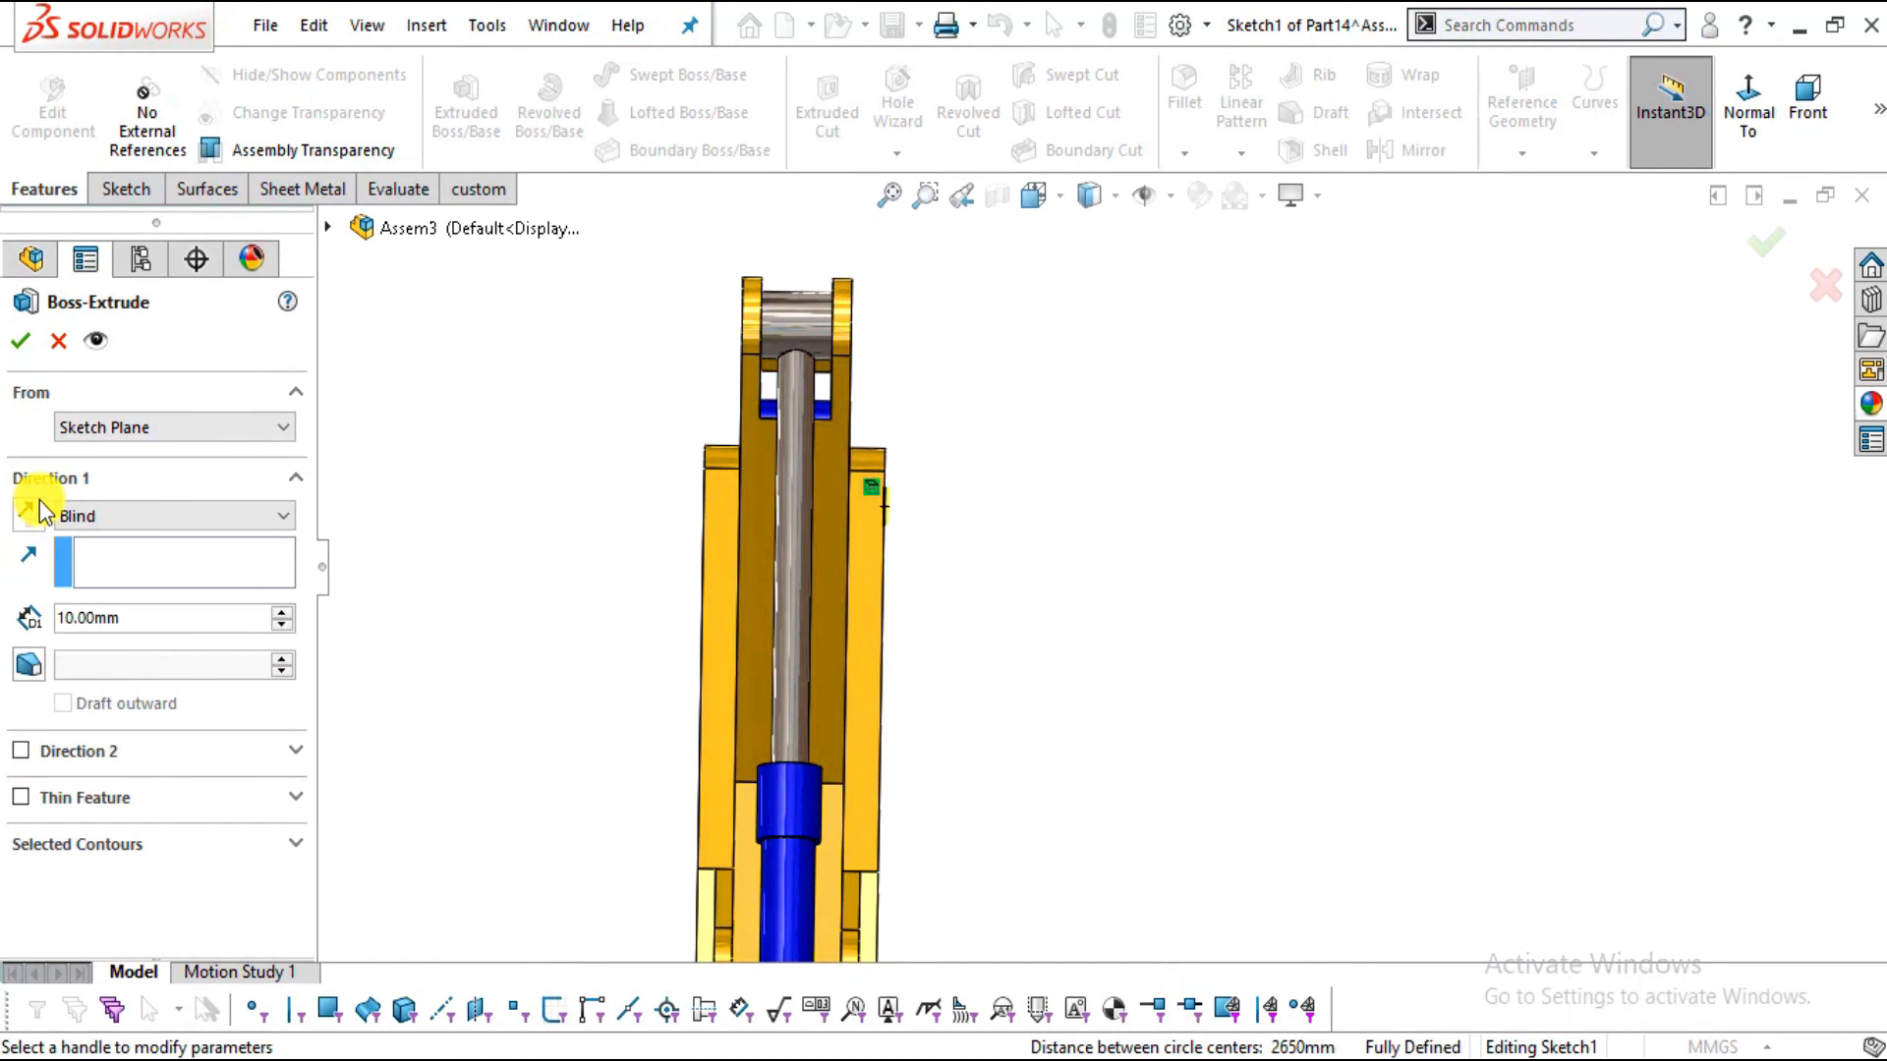
click(122, 521)
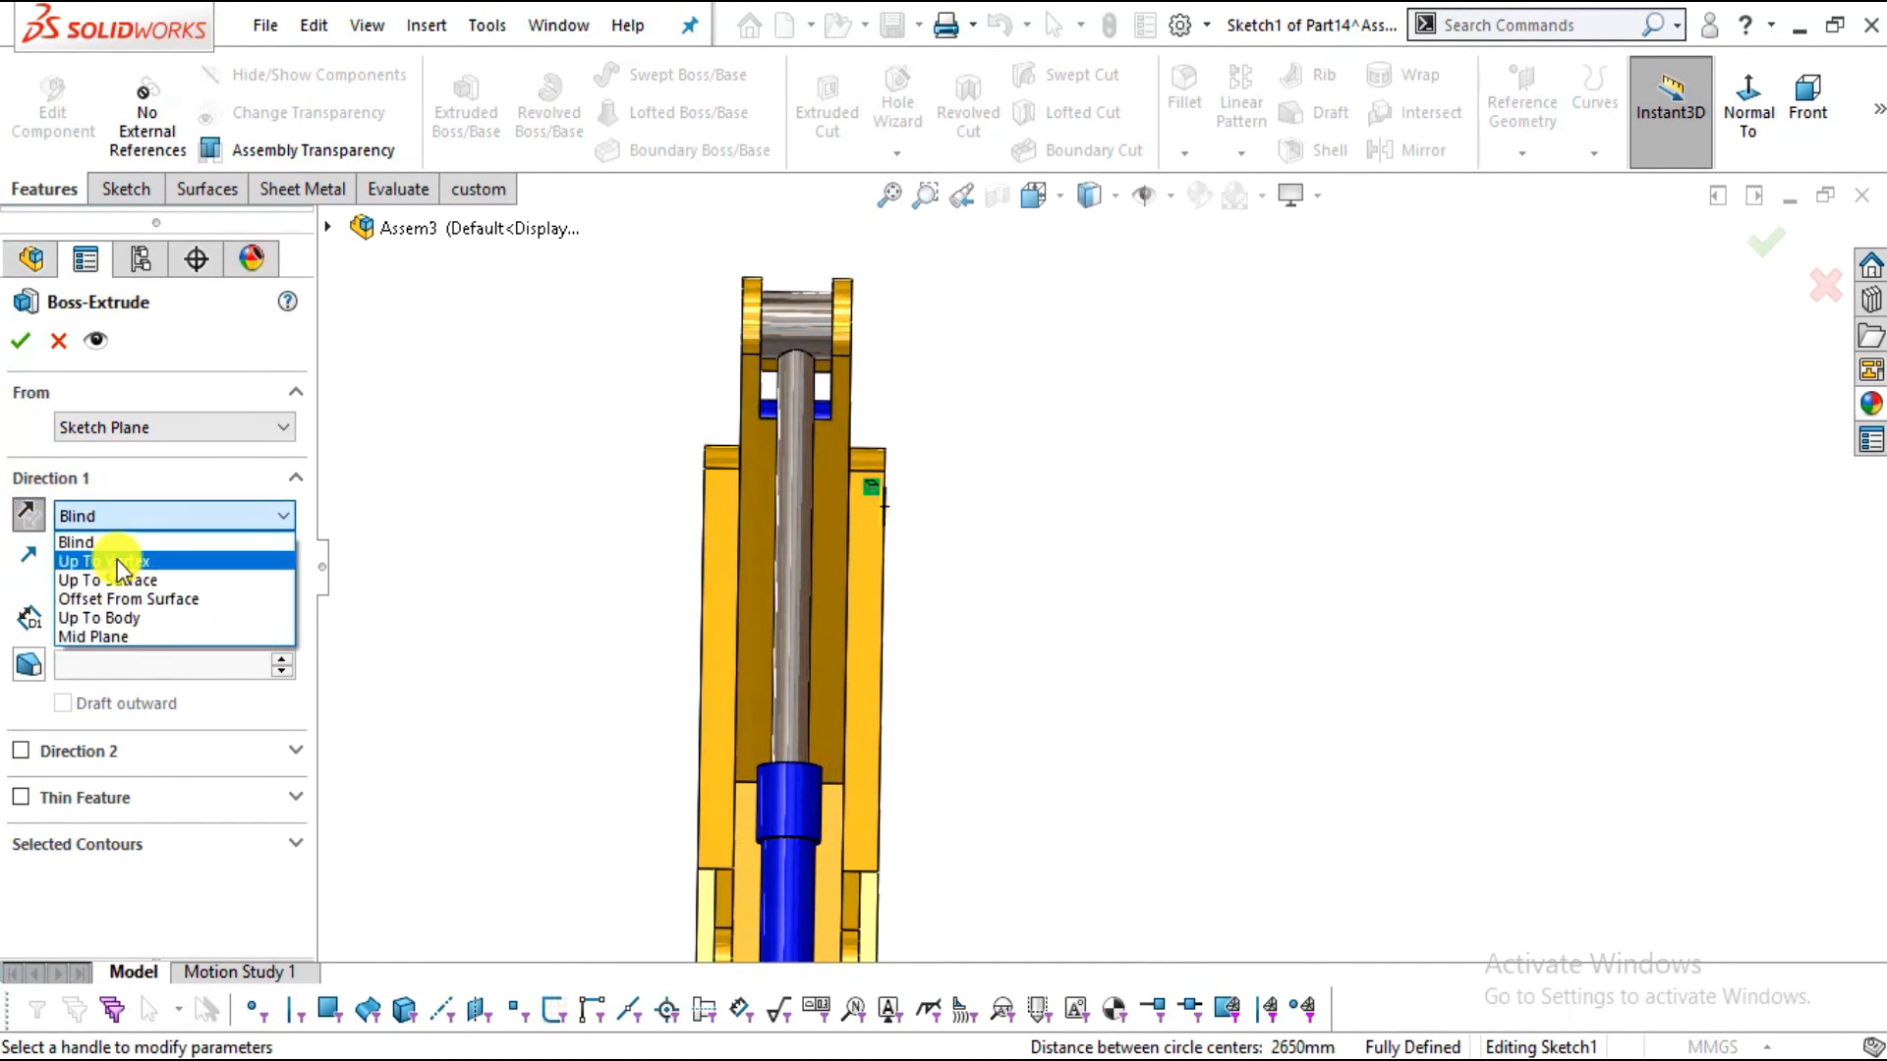
click(122, 583)
middle_drag(531, 590, 613, 617)
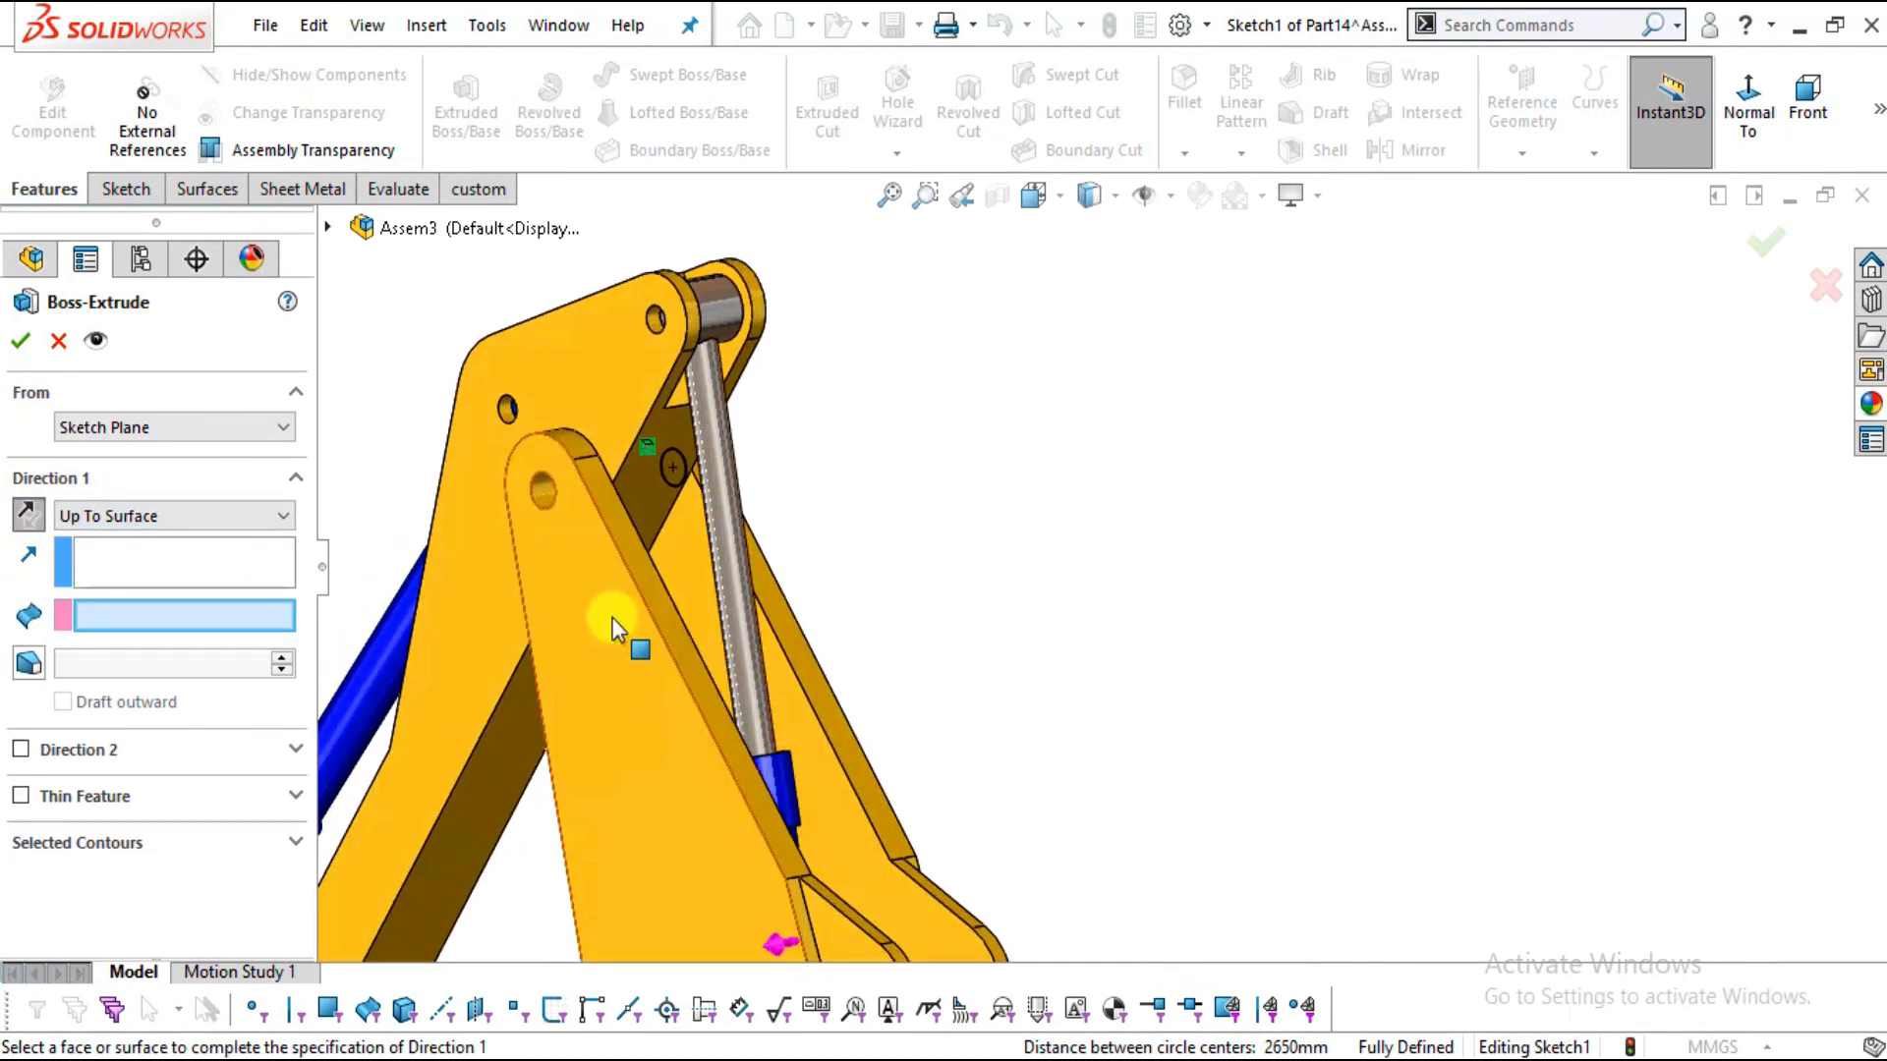
click(611, 623)
scroll(619, 486, down, 10)
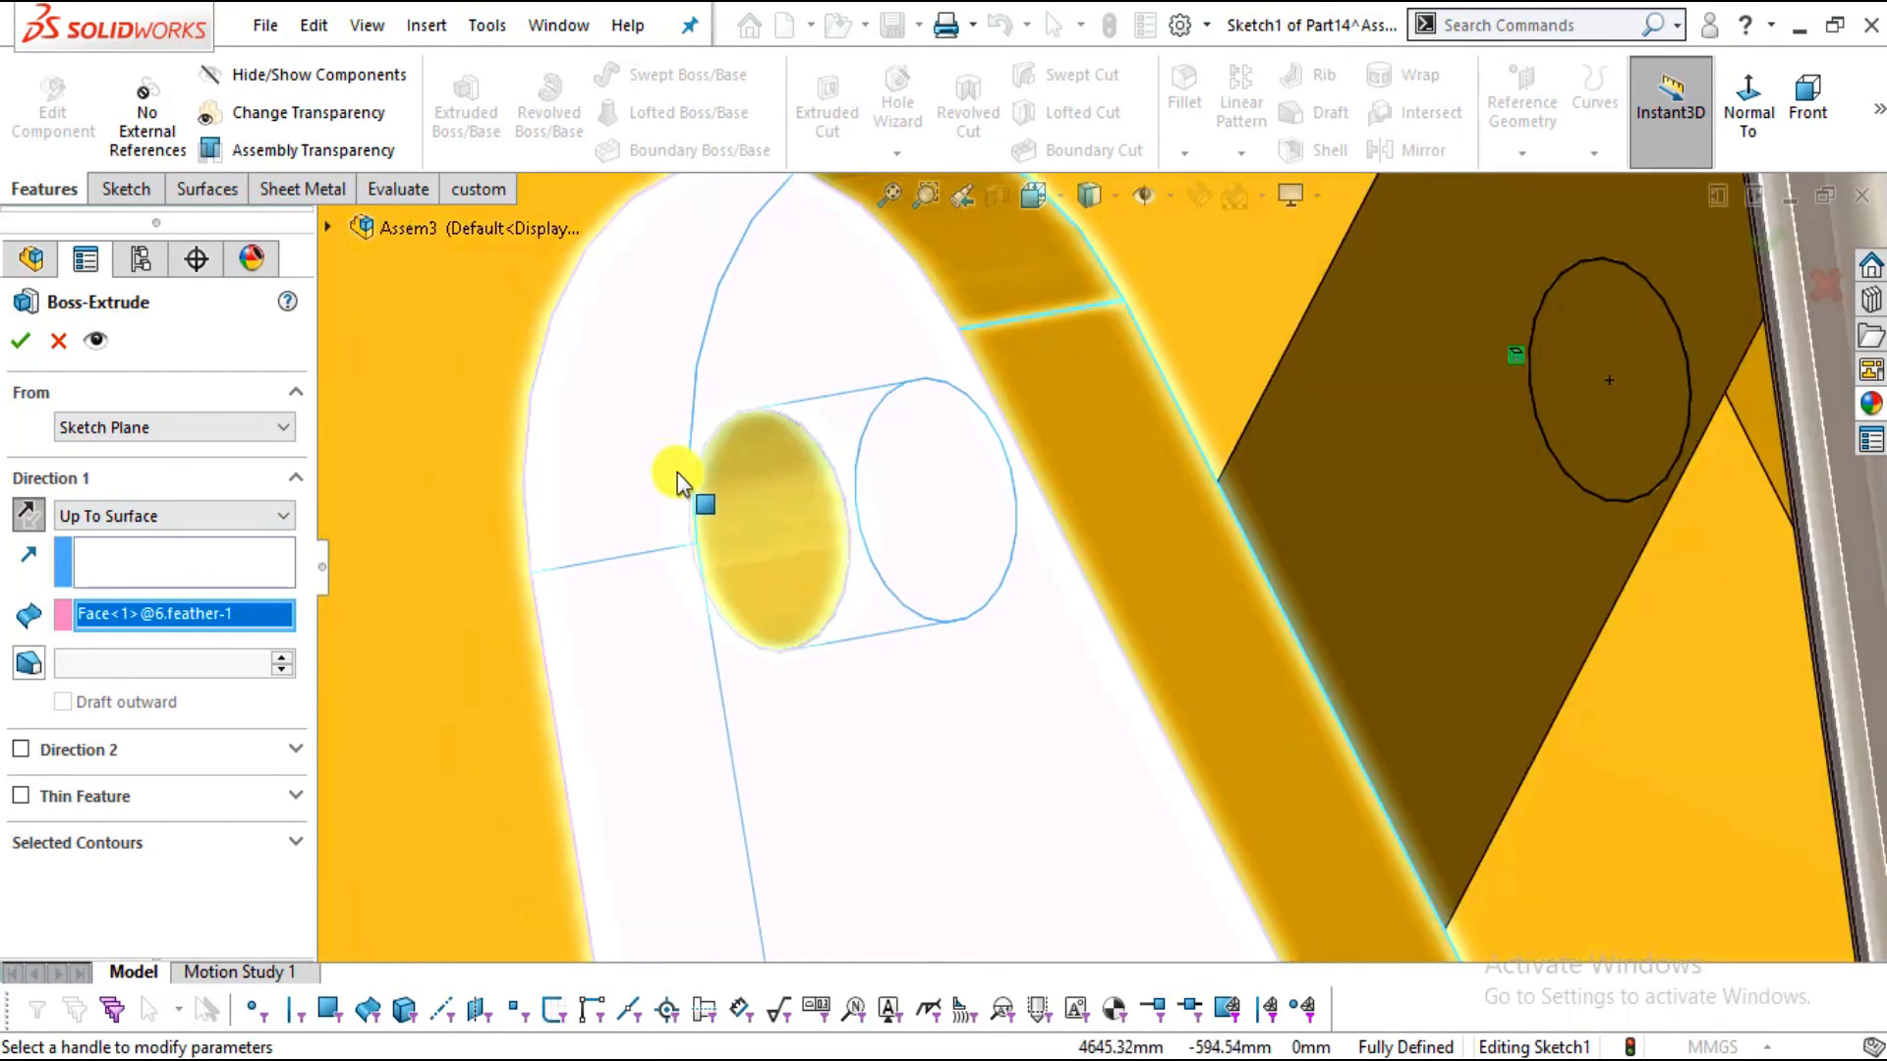
middle_drag(722, 486, 648, 518)
scroll(674, 522, up, 10)
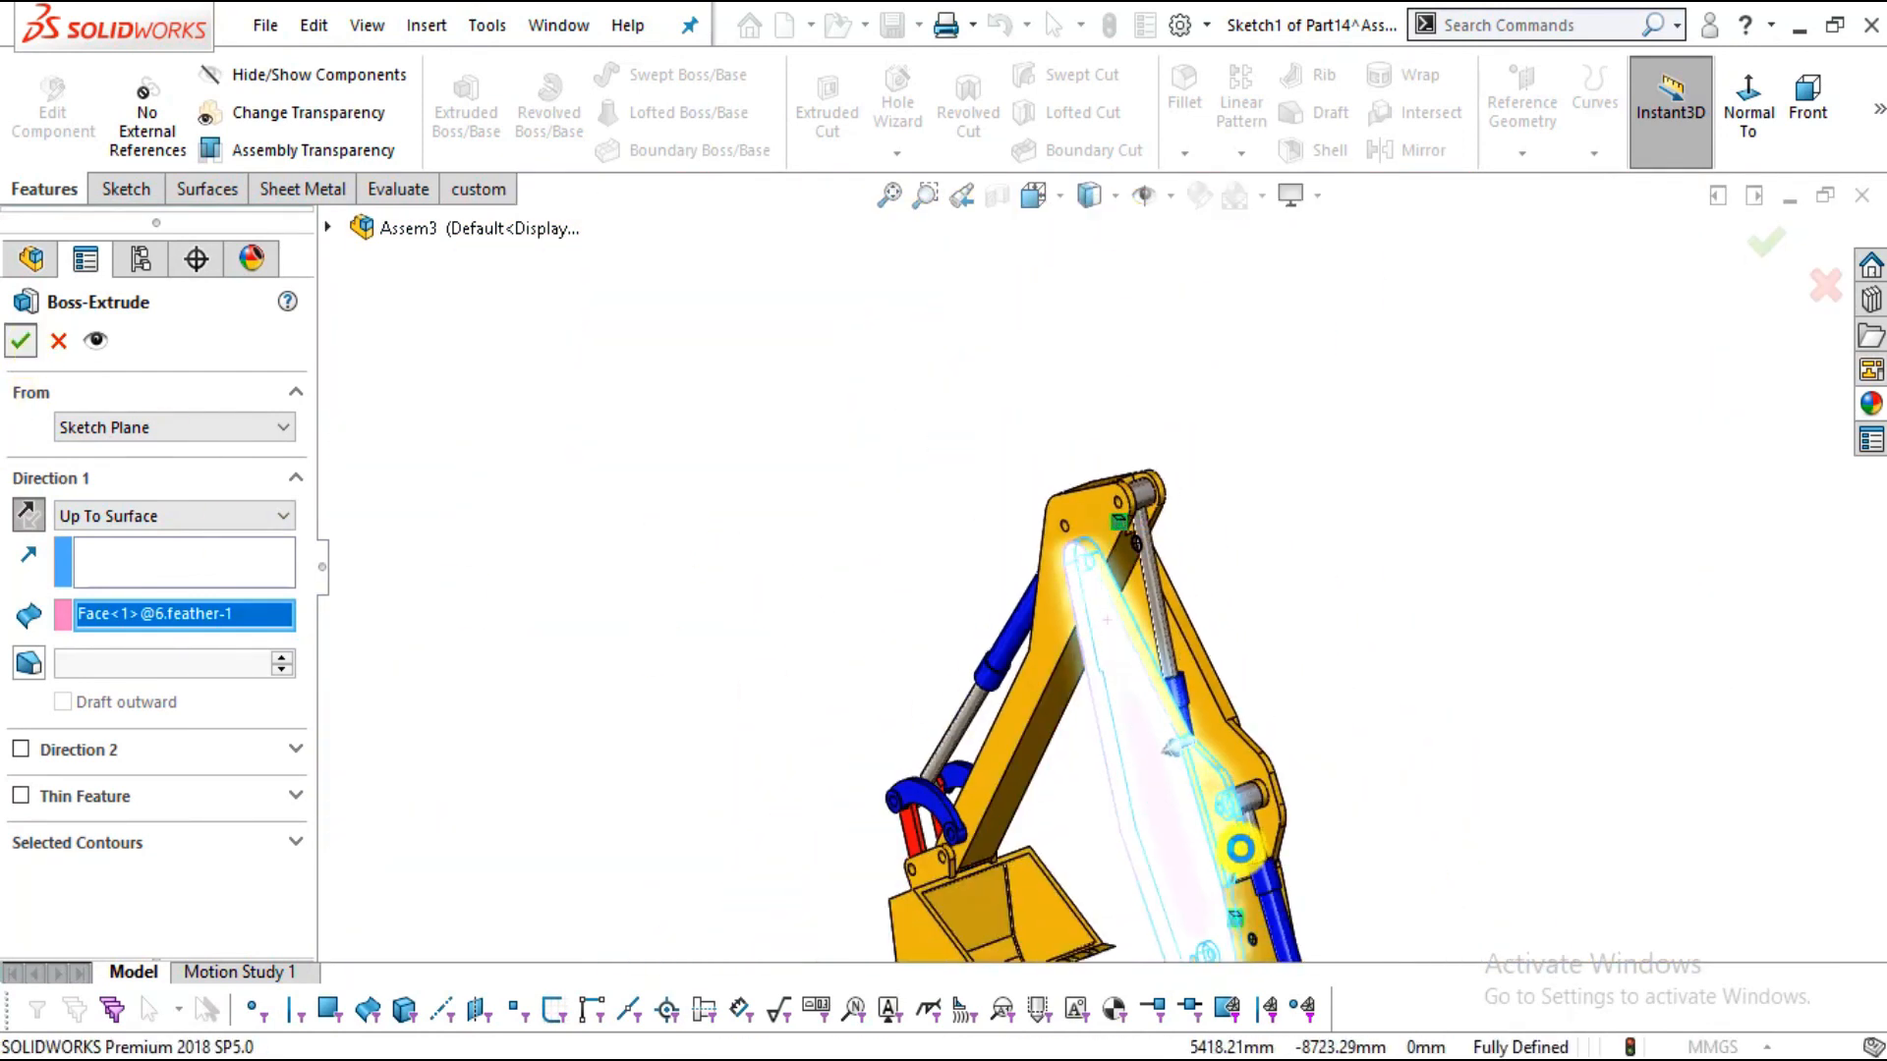
scroll(1093, 562, down, 9)
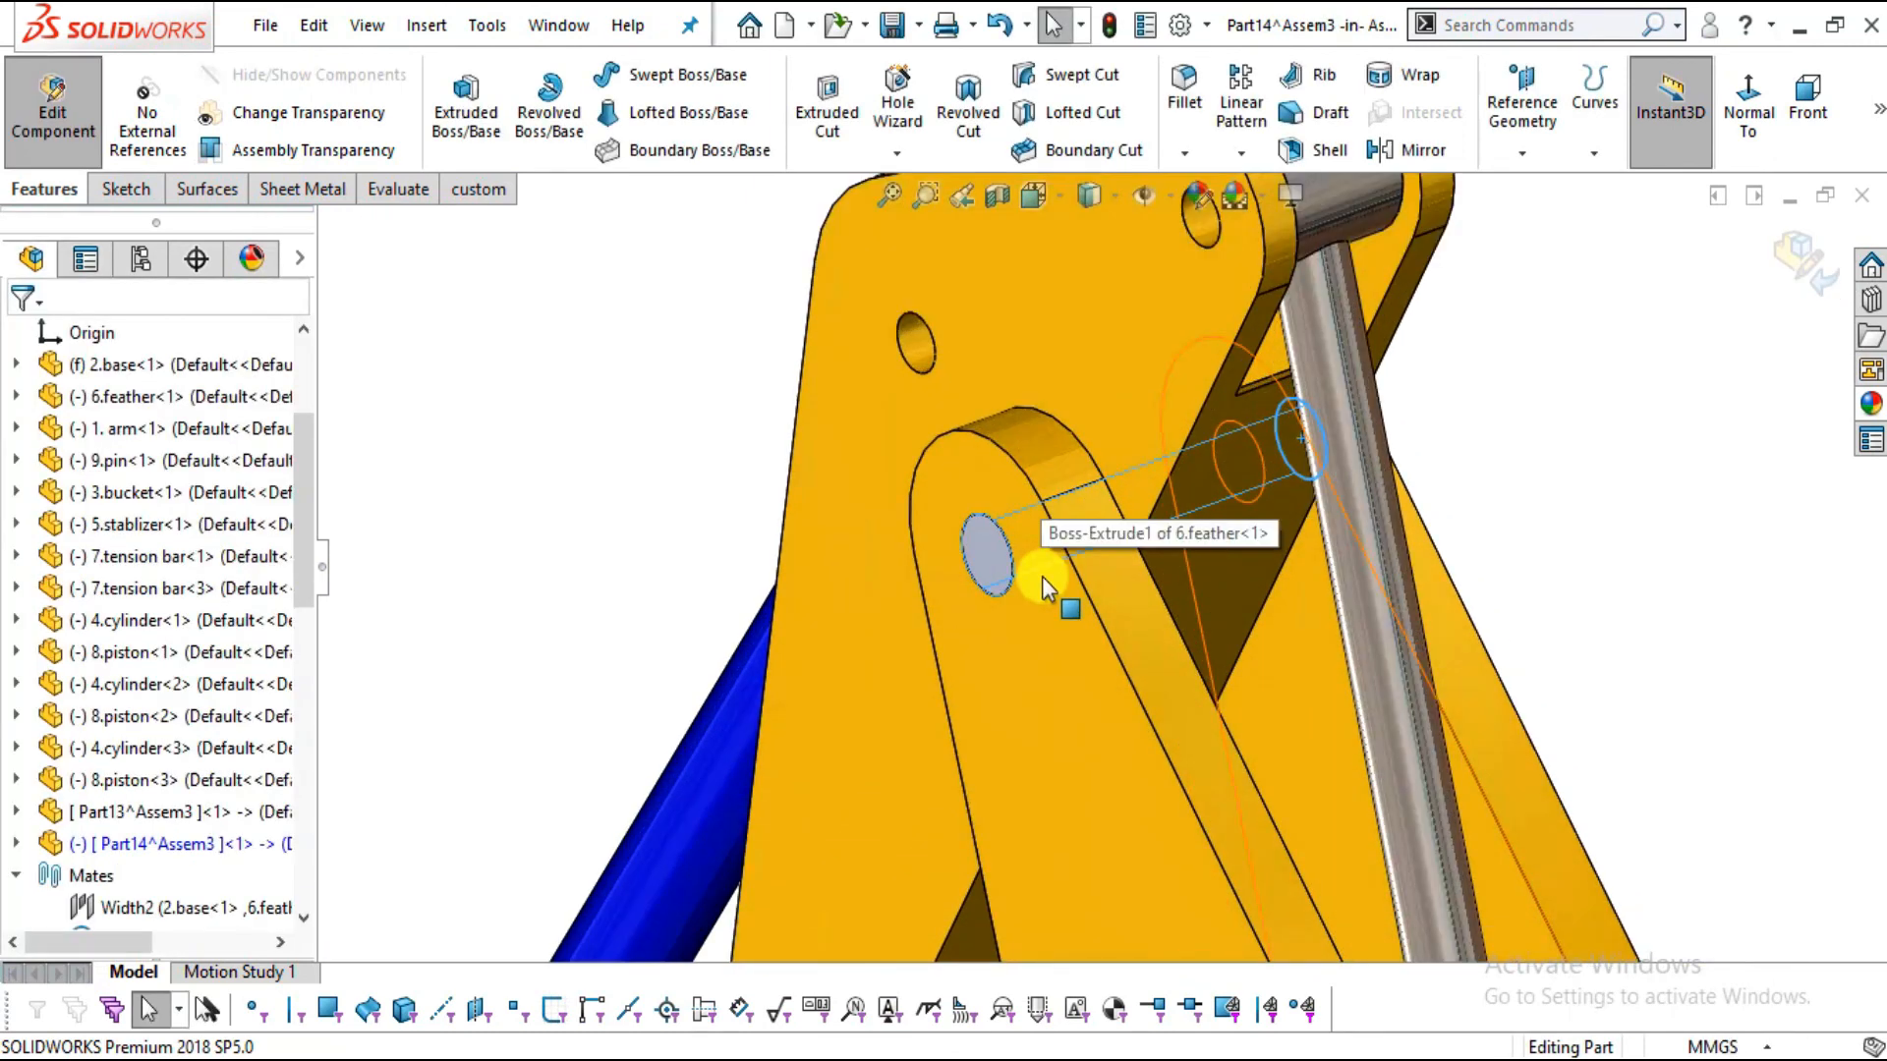
Return to the assembly and create a new part, sketching on the outer face of the feather's cylinder lug plate
scroll(1041, 576, up, 10)
scroll(1090, 584, down, 8)
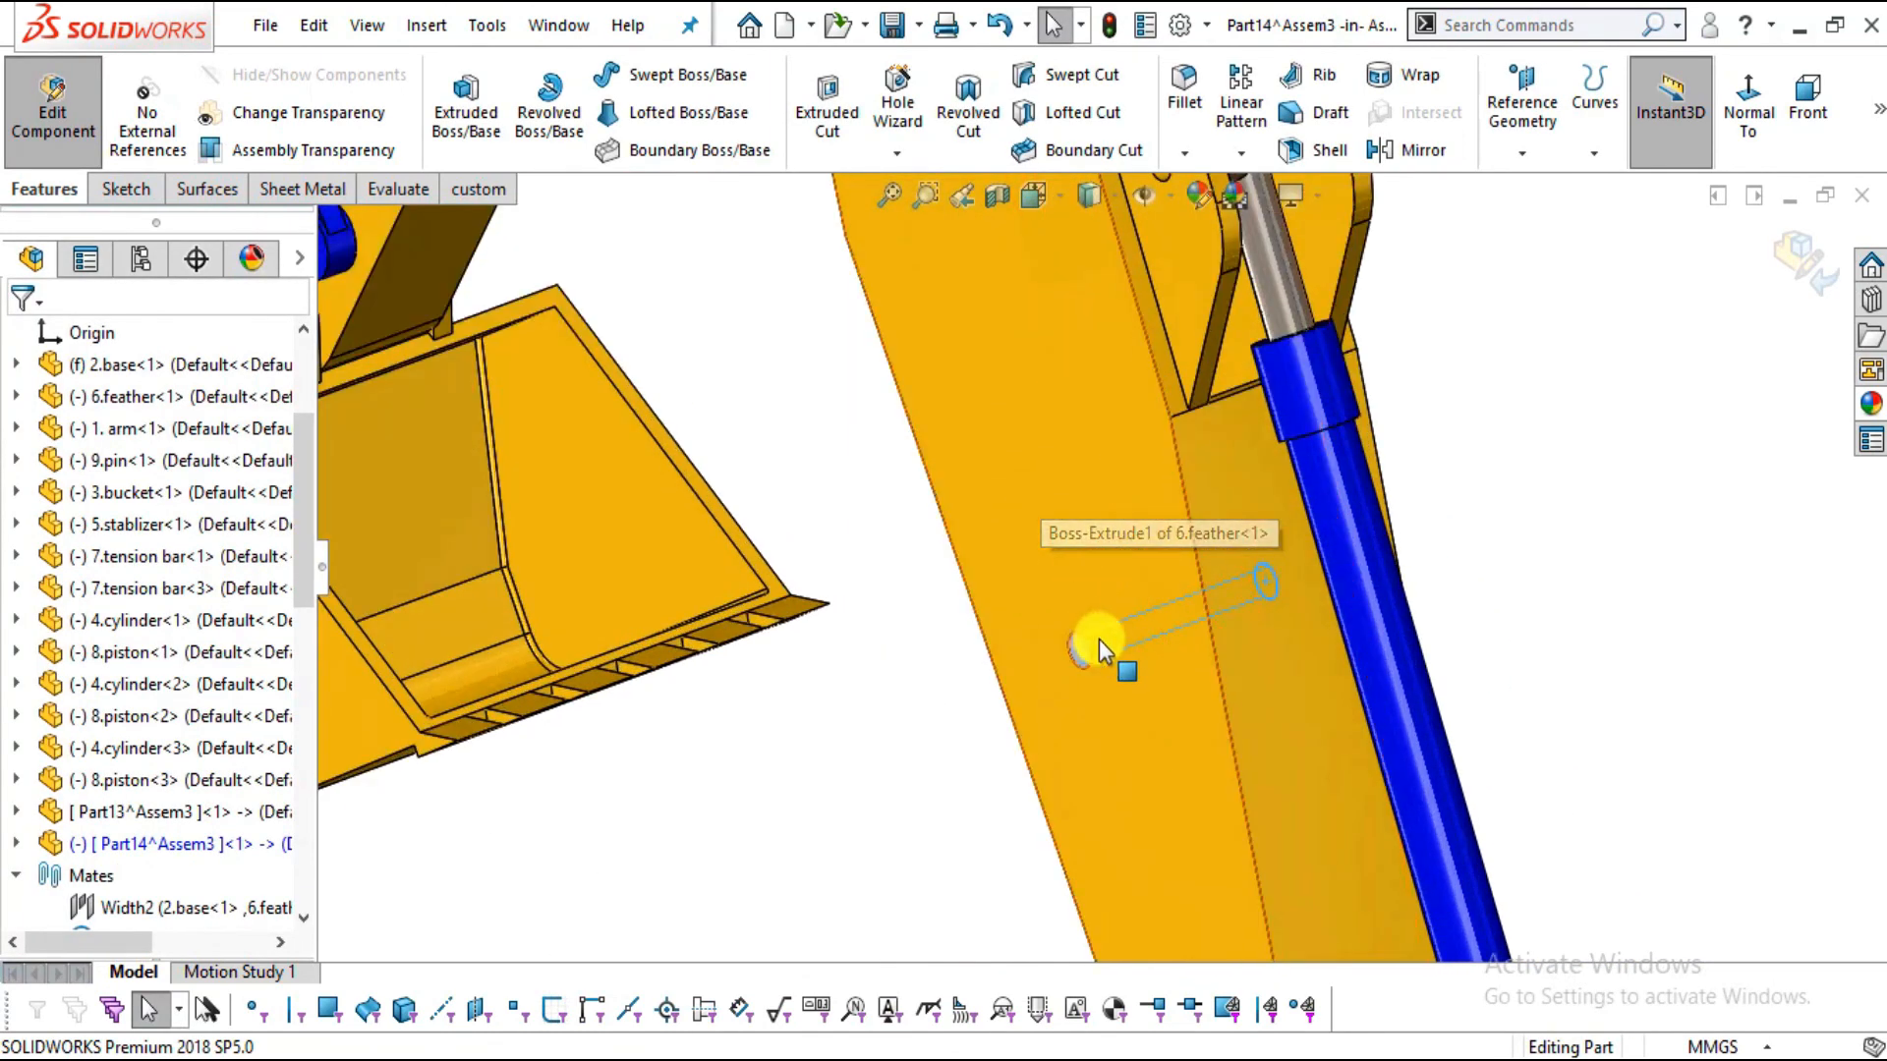
scroll(1099, 639, up, 1)
scroll(1077, 592, up, 7)
mouse_move(1241, 517)
middle_down()
mouse_move(969, 337)
mouse_move(1048, 547)
mouse_move(1264, 539)
middle_up()
scroll(1124, 464, down, 6)
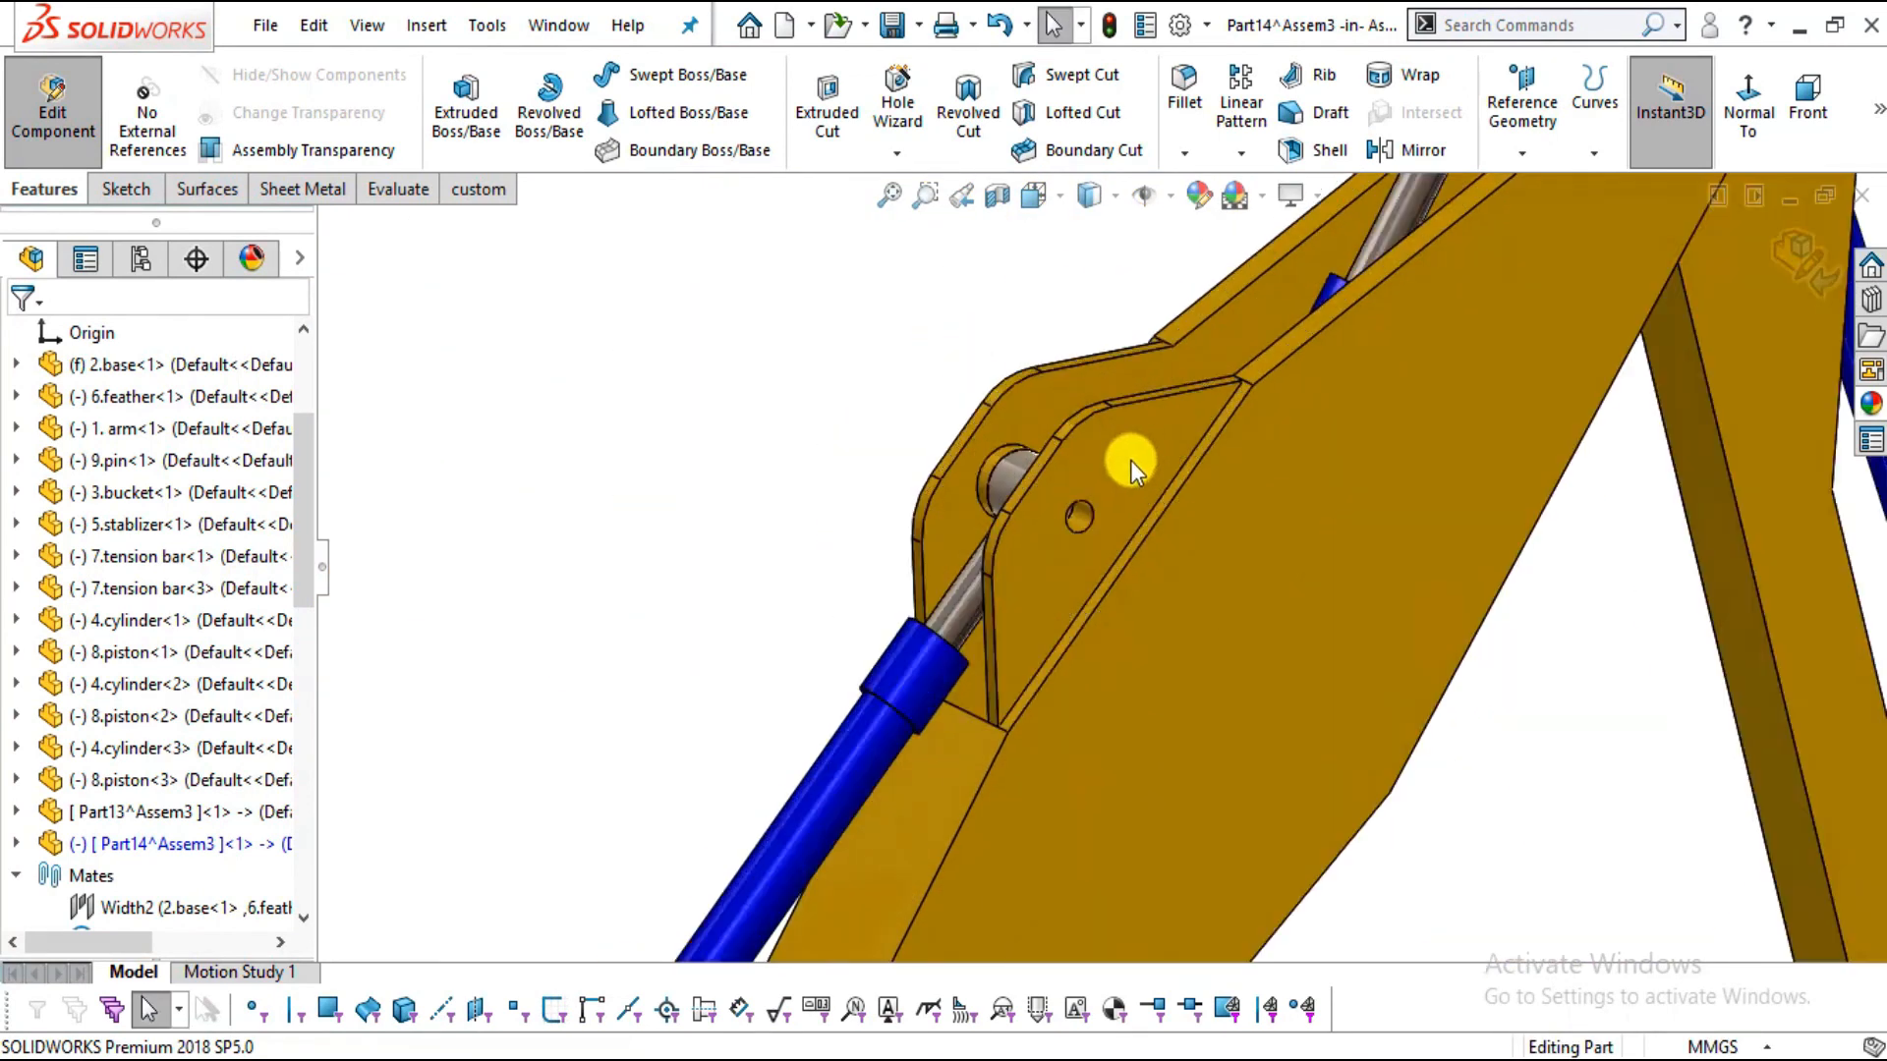
scroll(1123, 463, down, 3)
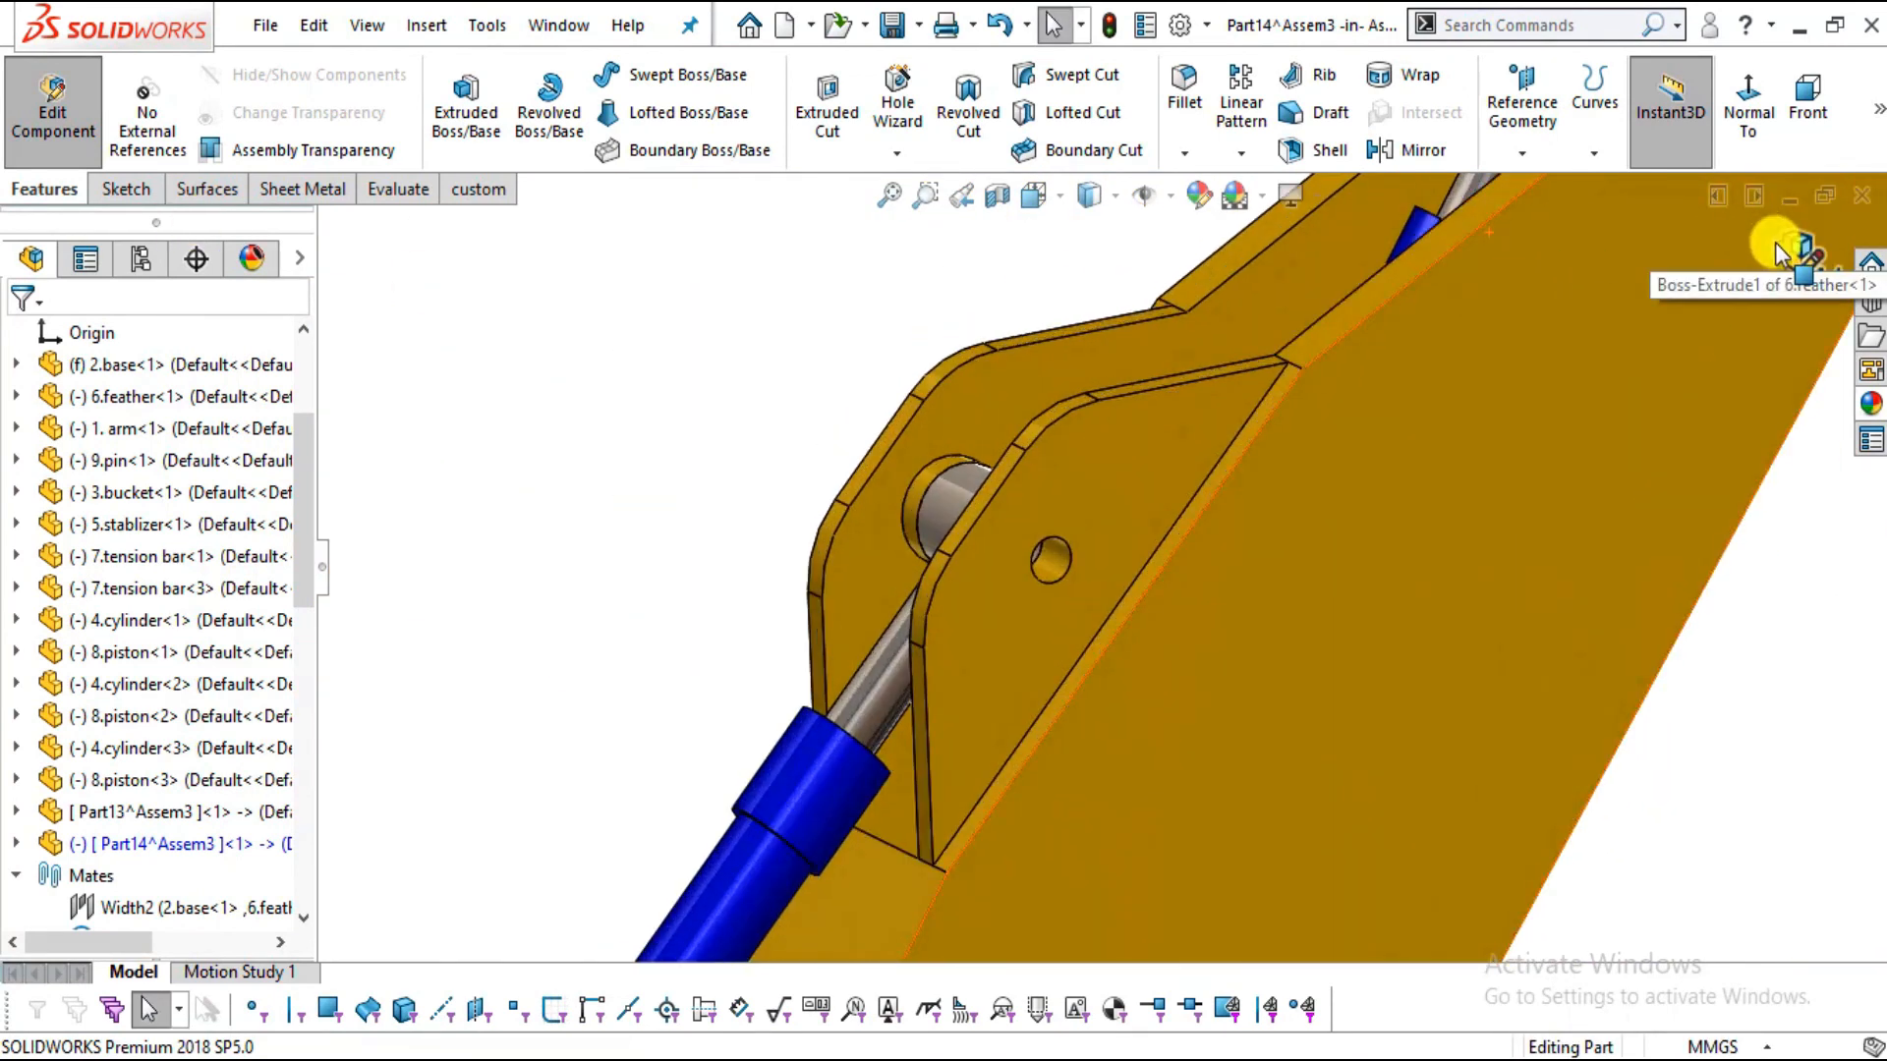
click(1793, 247)
click(154, 152)
click(147, 221)
click(1128, 484)
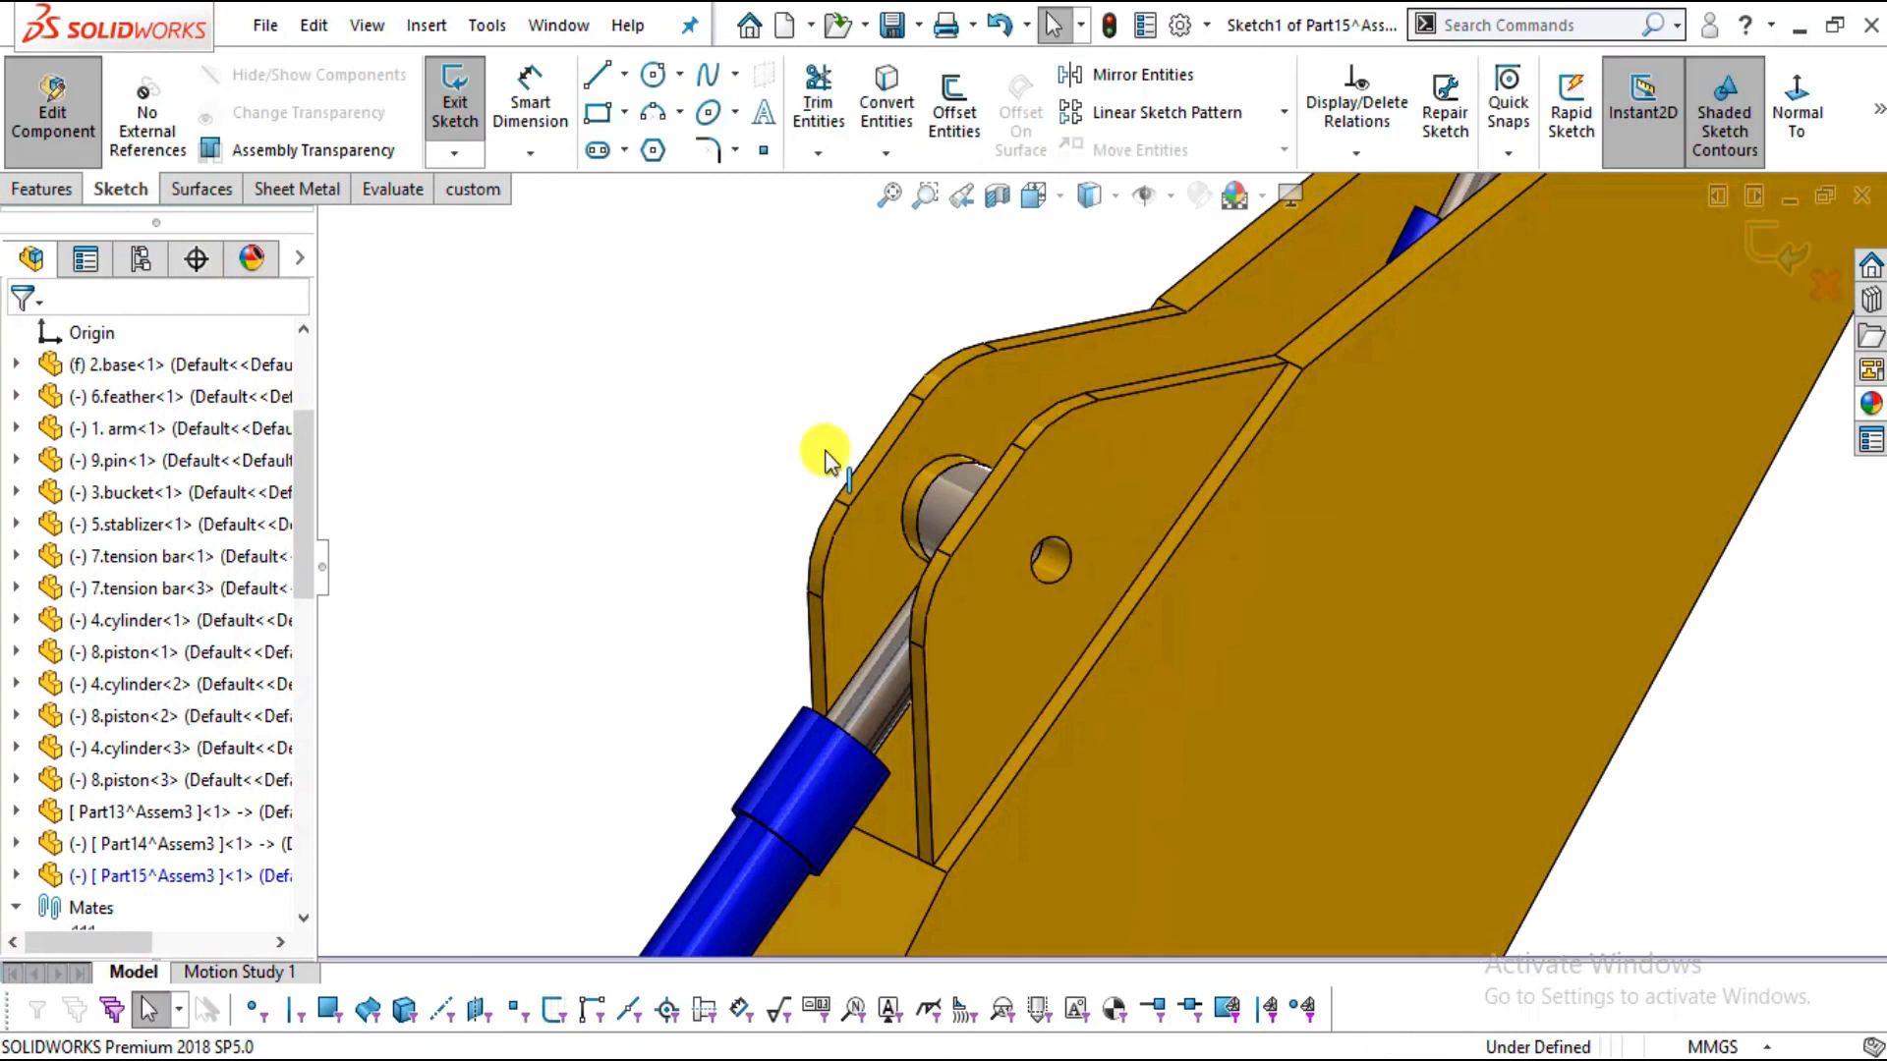
Convert the circular edge of the feather lug's hole into a sketch circle for the cylinder pin
click(886, 98)
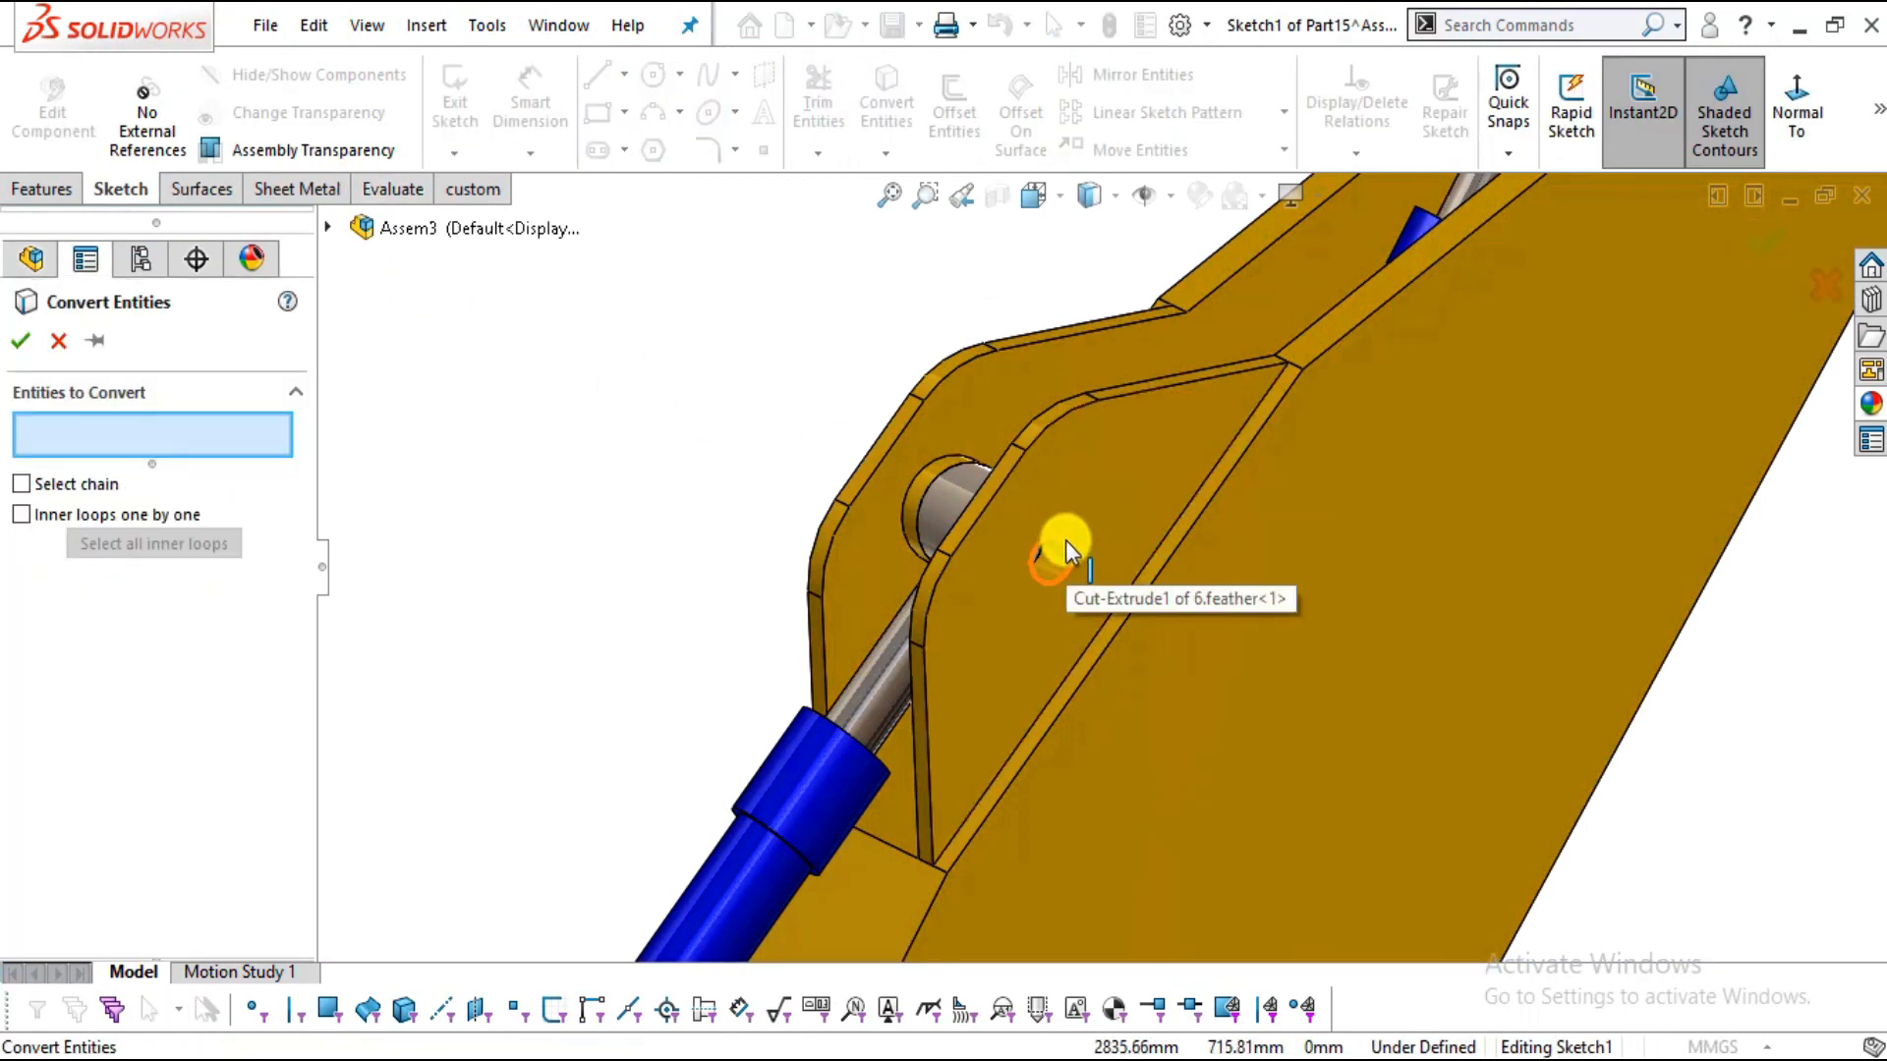
click(1066, 542)
click(29, 340)
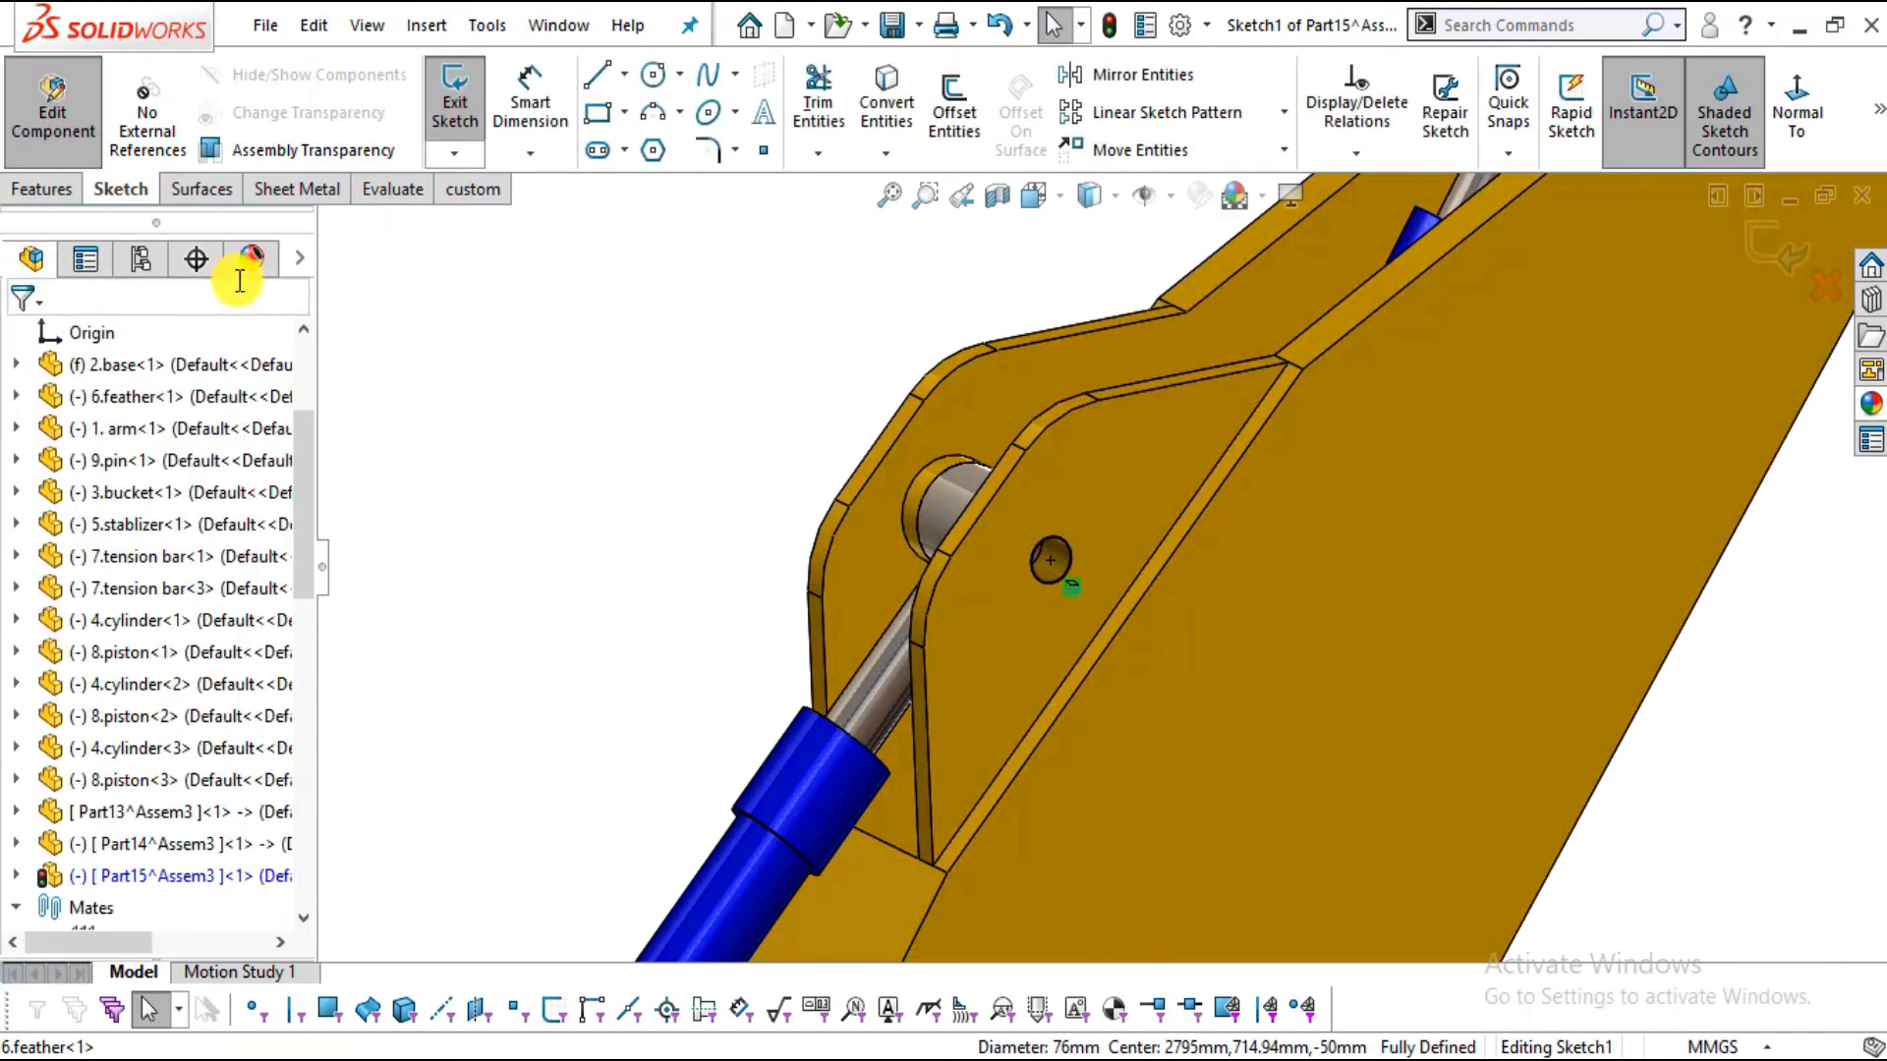
Extrude the lug hole circle Up To Surface, ending at the outer face of the feather's opposite lug plate
click(56, 190)
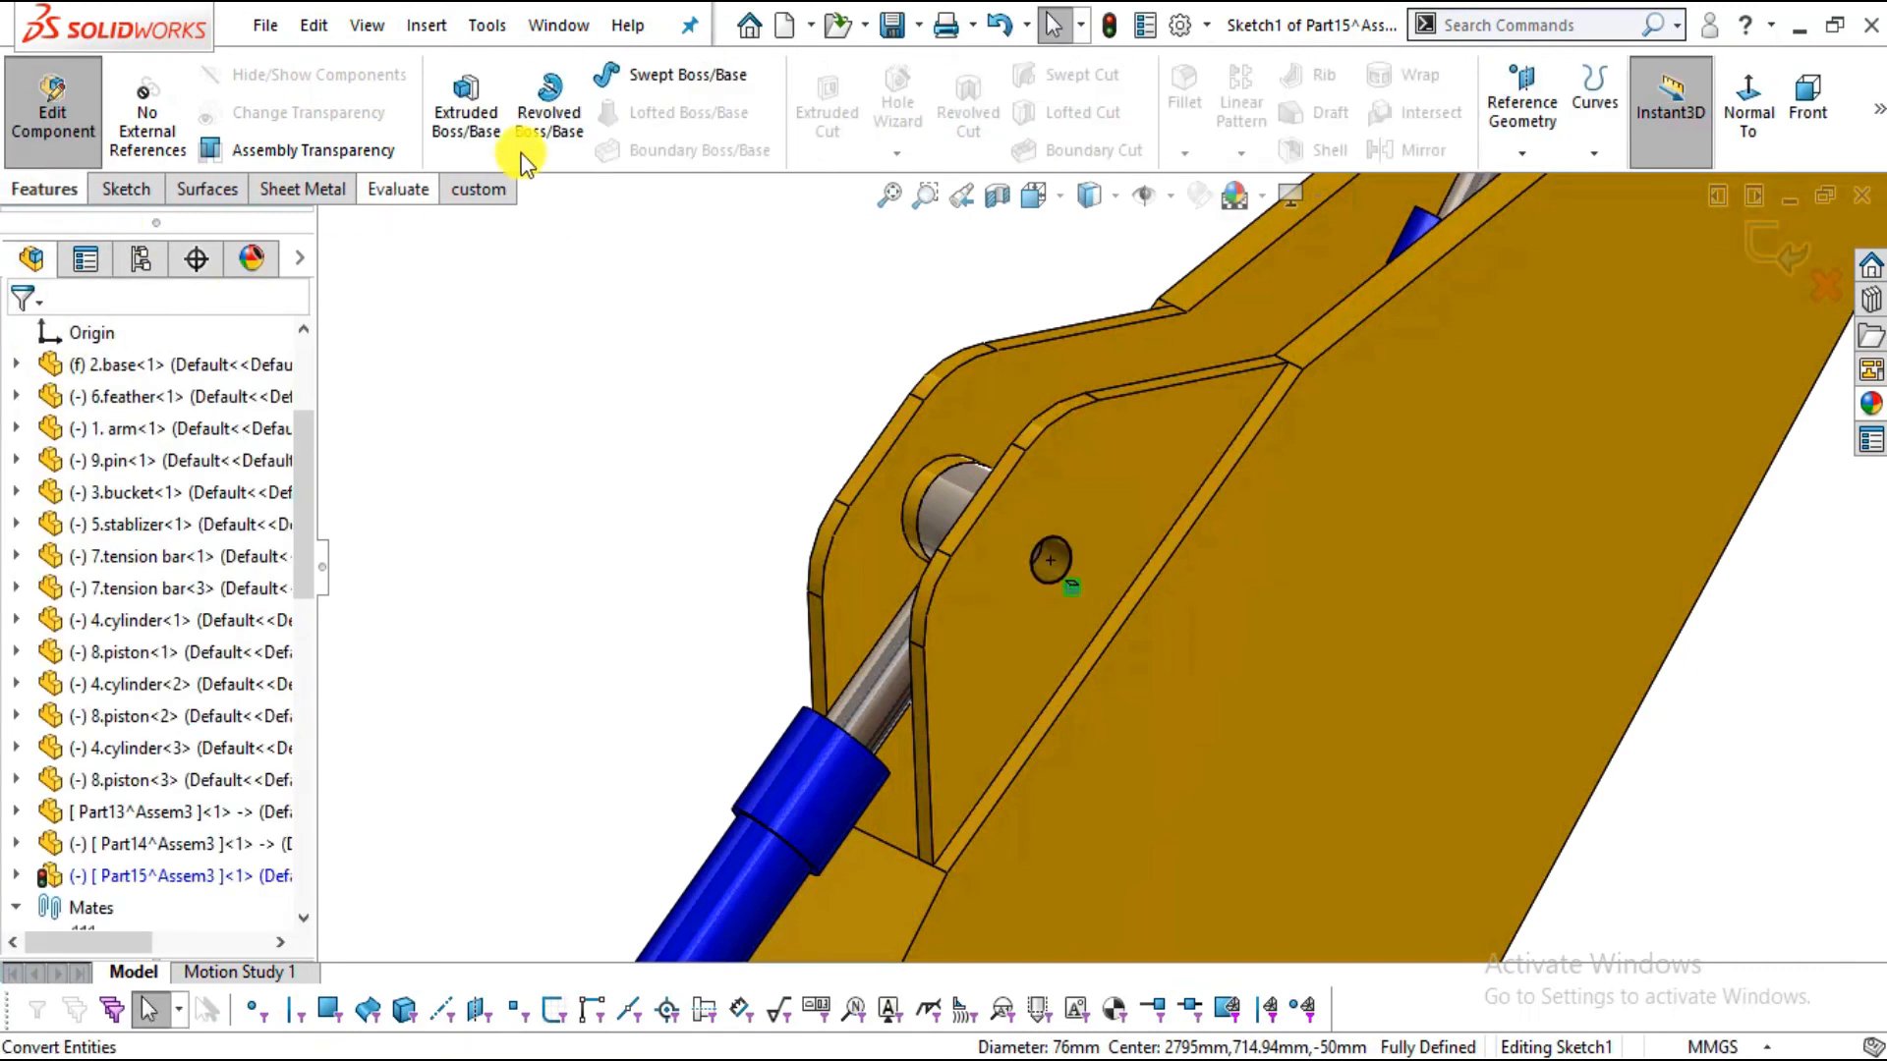
click(460, 124)
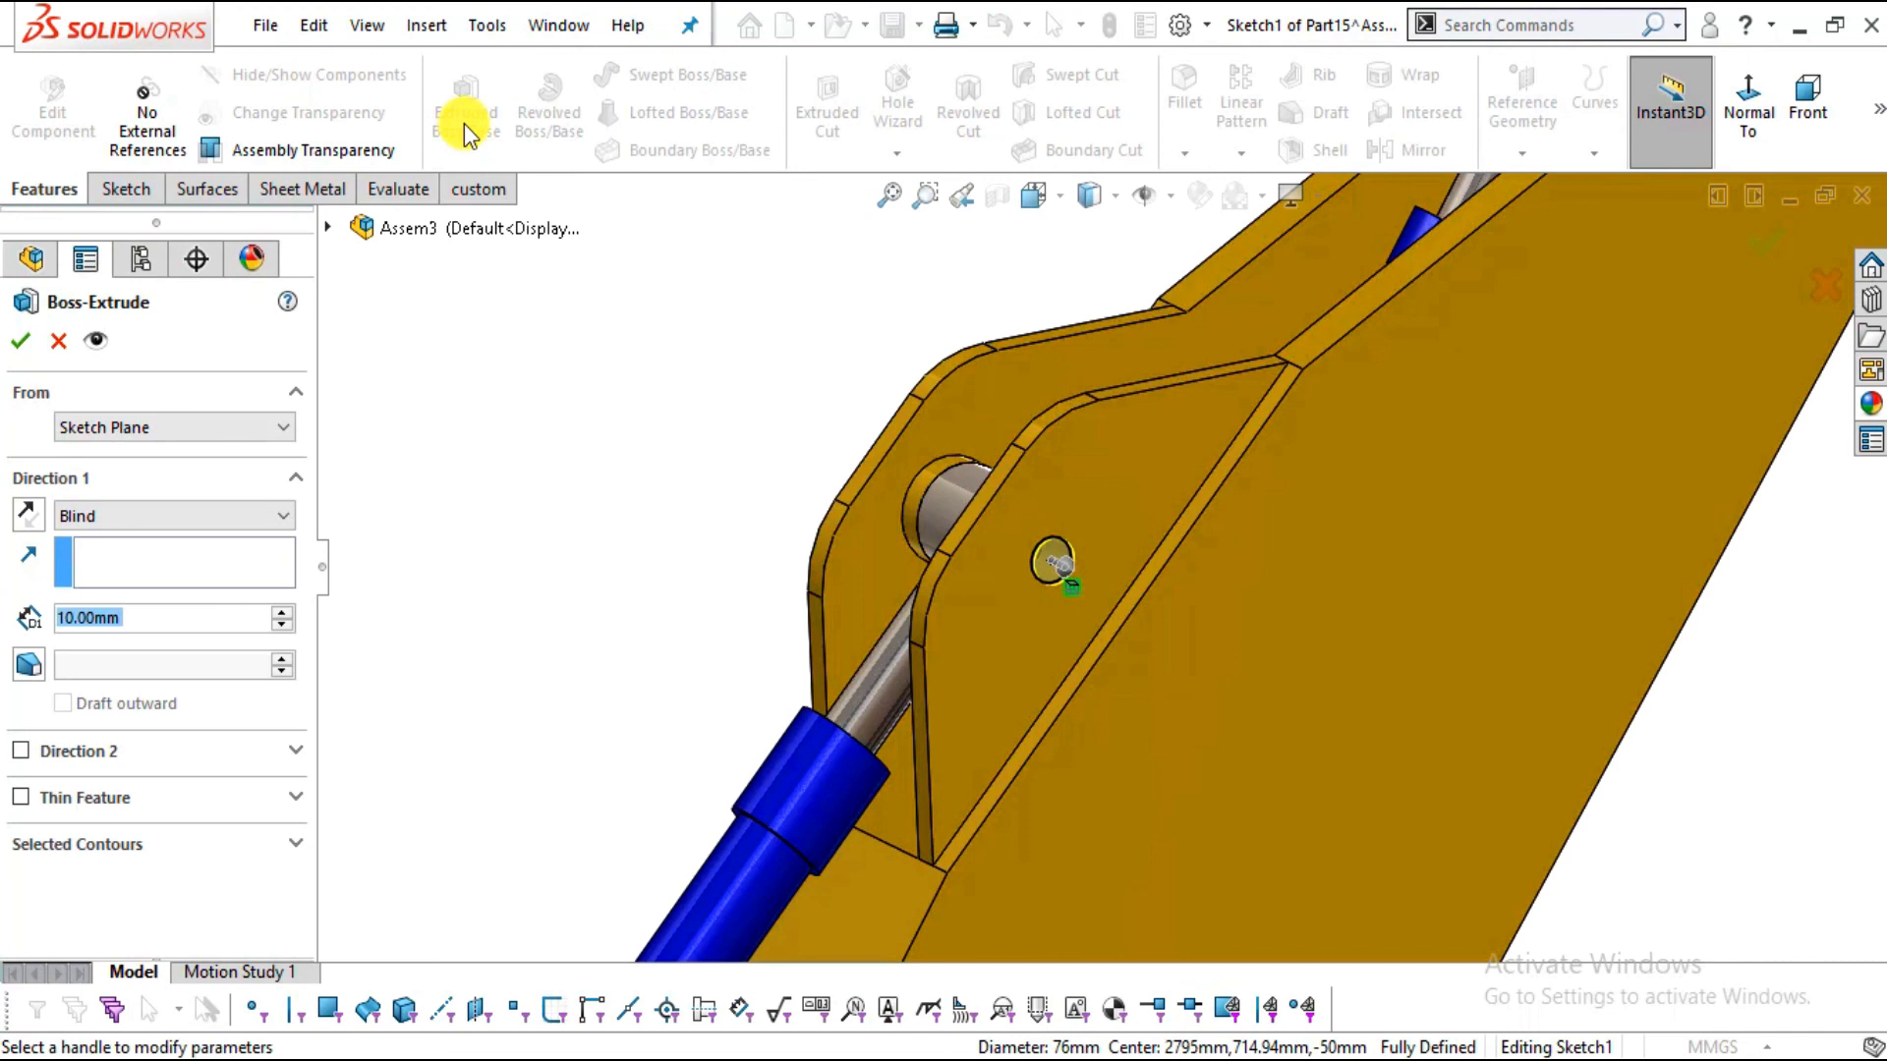
click(175, 516)
click(135, 582)
middle_drag(674, 492, 884, 423)
click(670, 442)
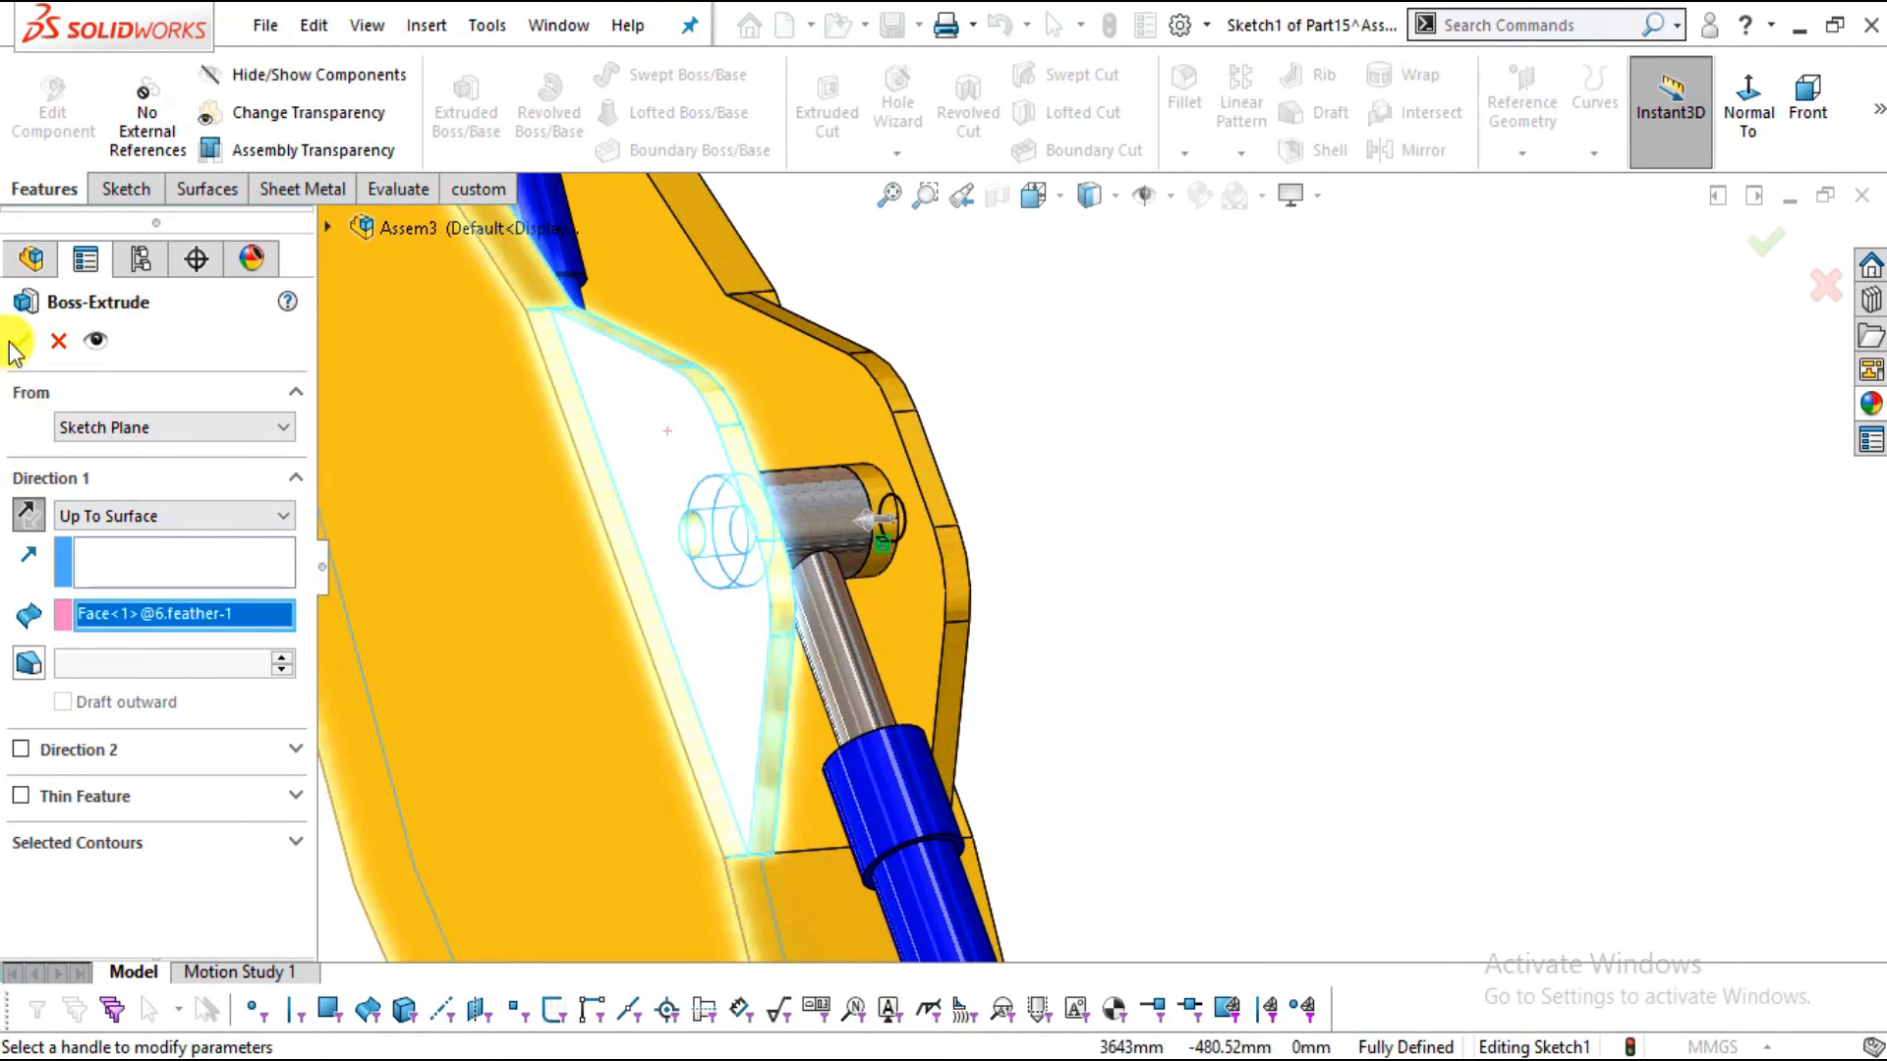
key(Return)
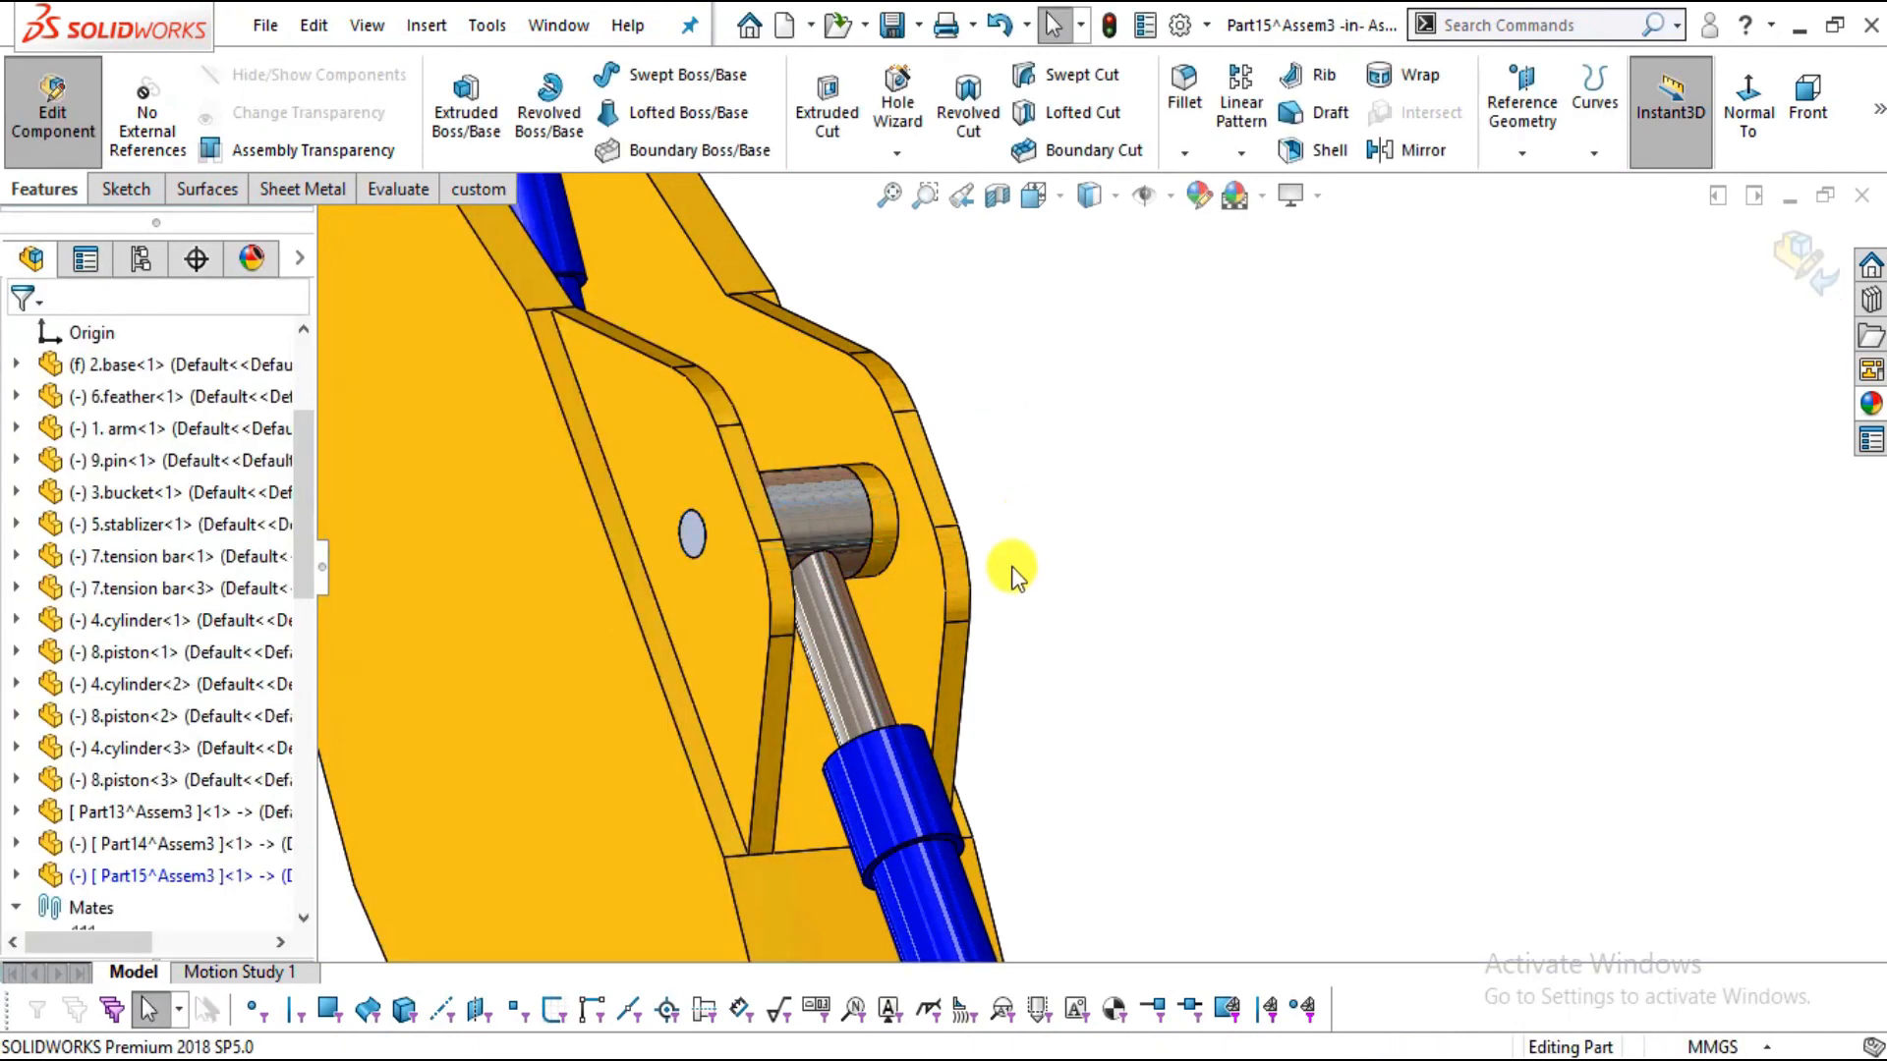
Examine the feather's pins and the pin holes on the arm, tension bars and bucket
scroll(885, 570, up, 6)
scroll(868, 485, down, 6)
middle_drag(843, 510, 701, 534)
scroll(745, 531, up, 8)
middle_drag(1312, 643, 1301, 497)
scroll(1105, 403, down, 6)
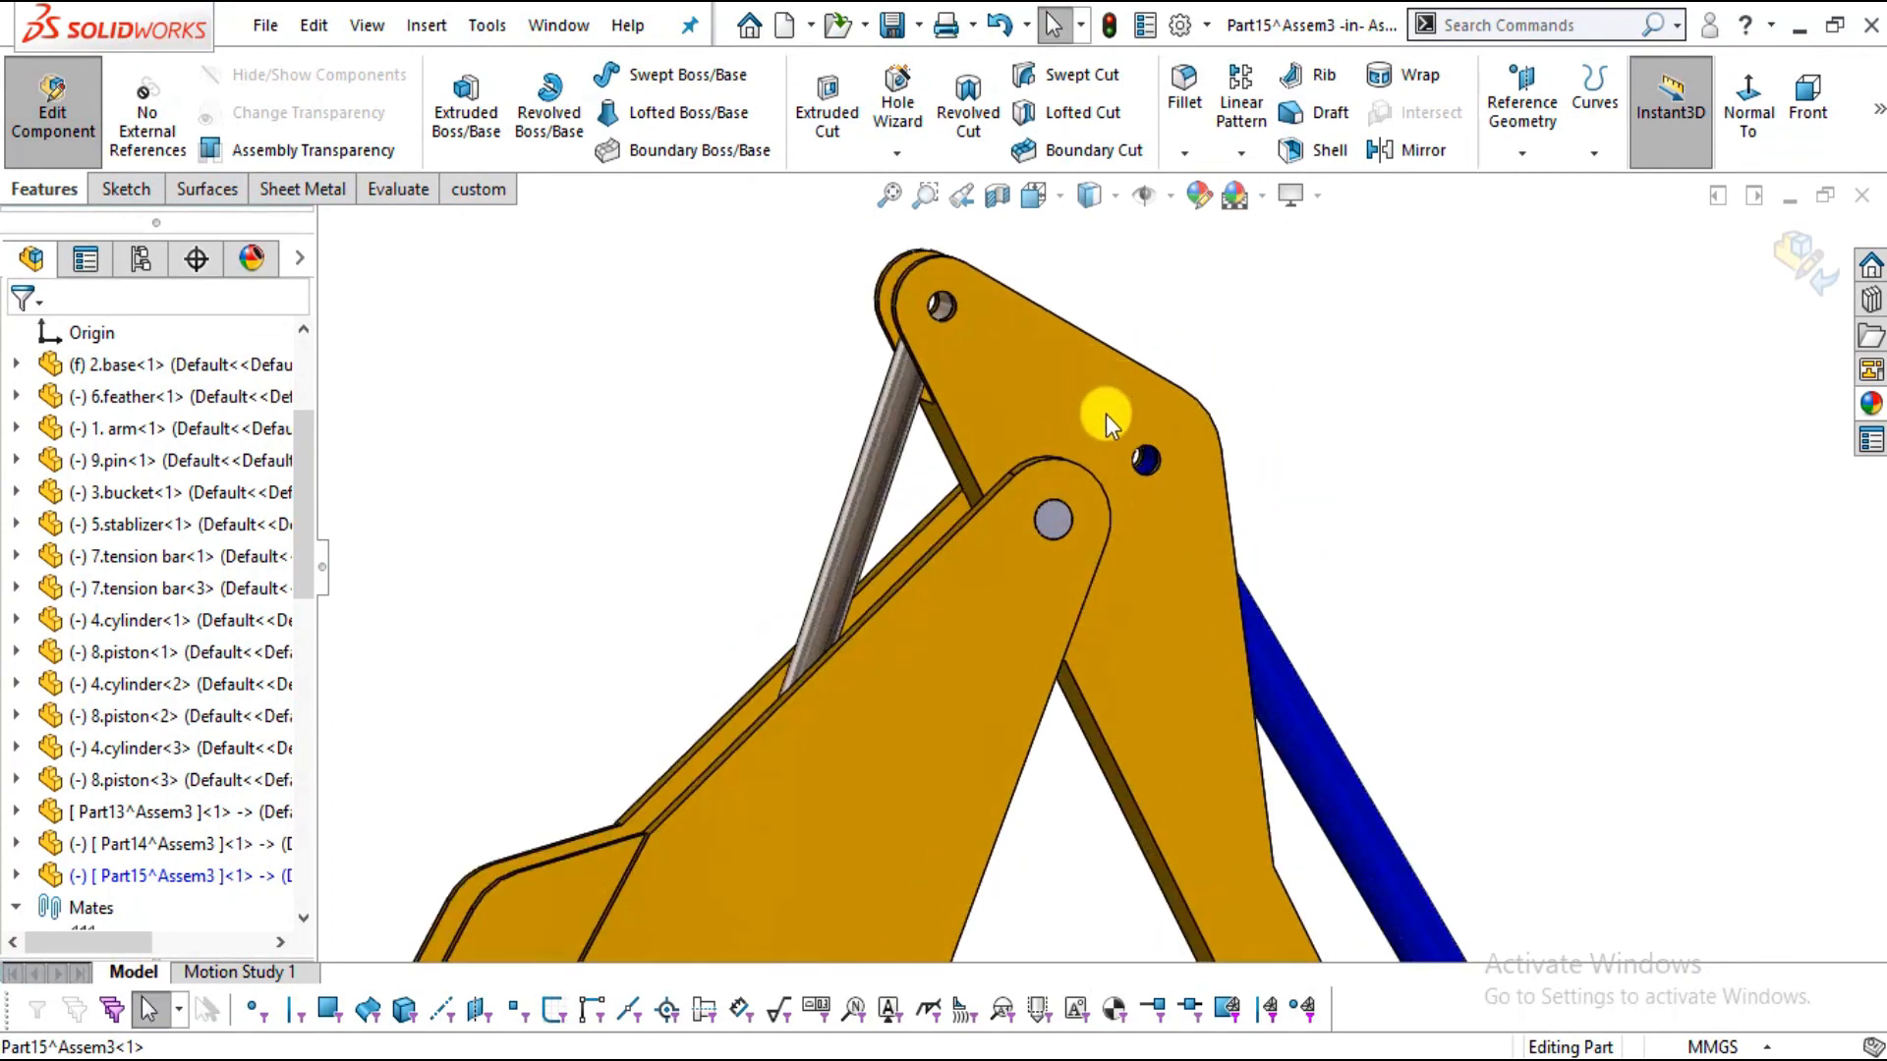
scroll(1127, 513, up, 4)
middle_drag(1138, 505, 1328, 865)
scroll(1317, 861, down, 6)
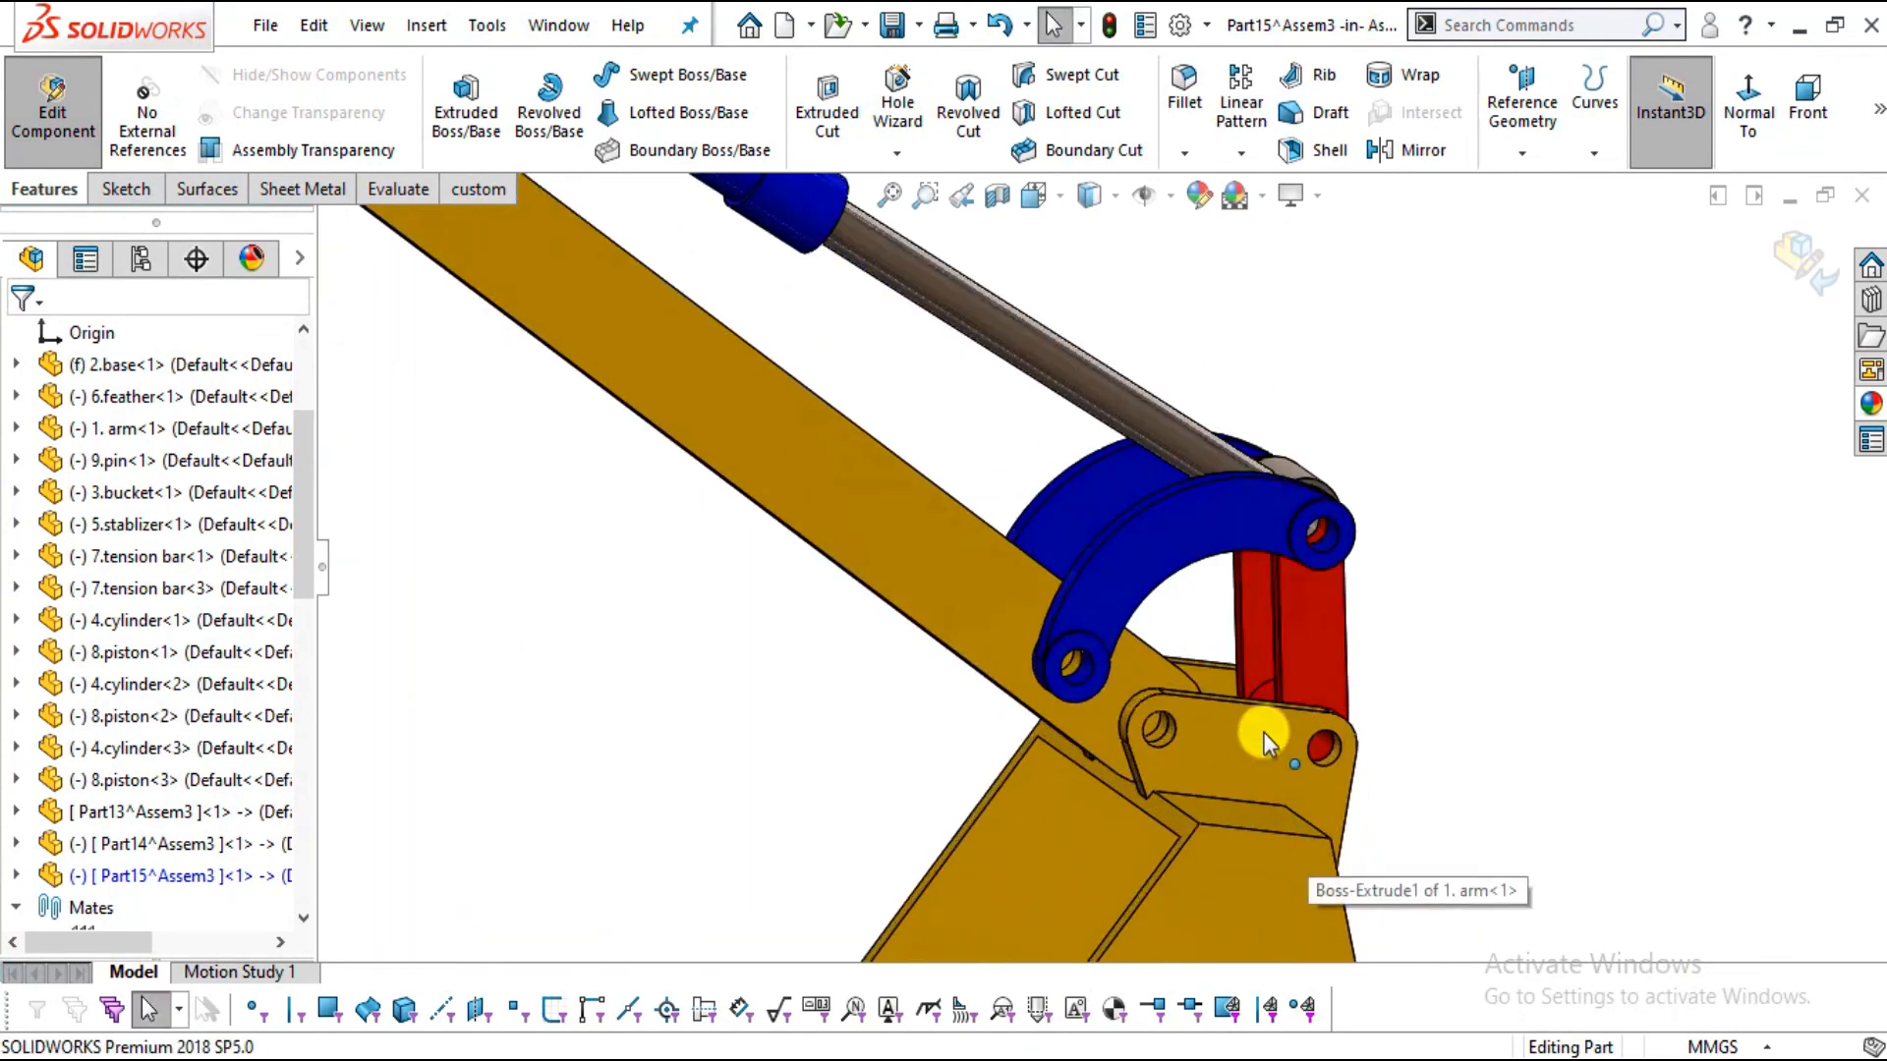
middle_drag(1260, 734, 1234, 666)
scroll(1101, 575, up, 6)
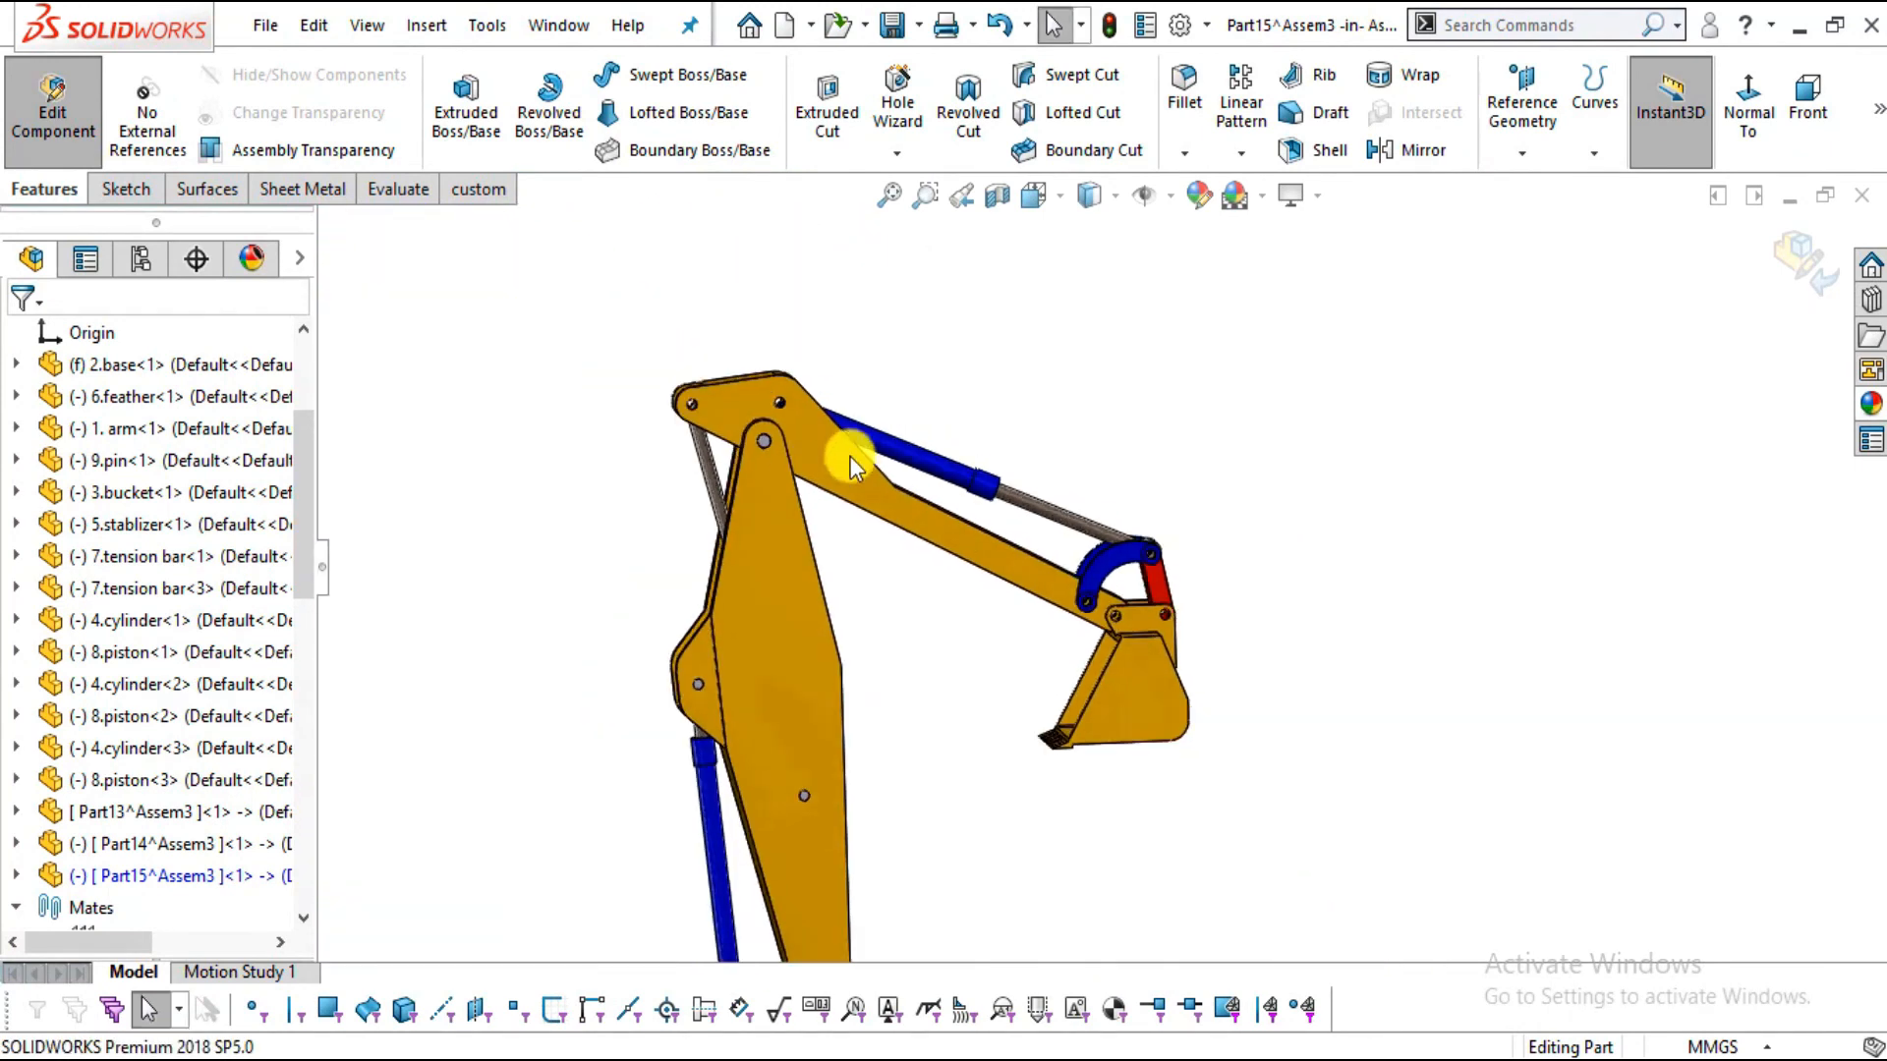
scroll(840, 425, down, 4)
scroll(840, 425, down, 2)
Return to the assembly and create a new part, sketching on the outer side face of the arm
click(881, 441)
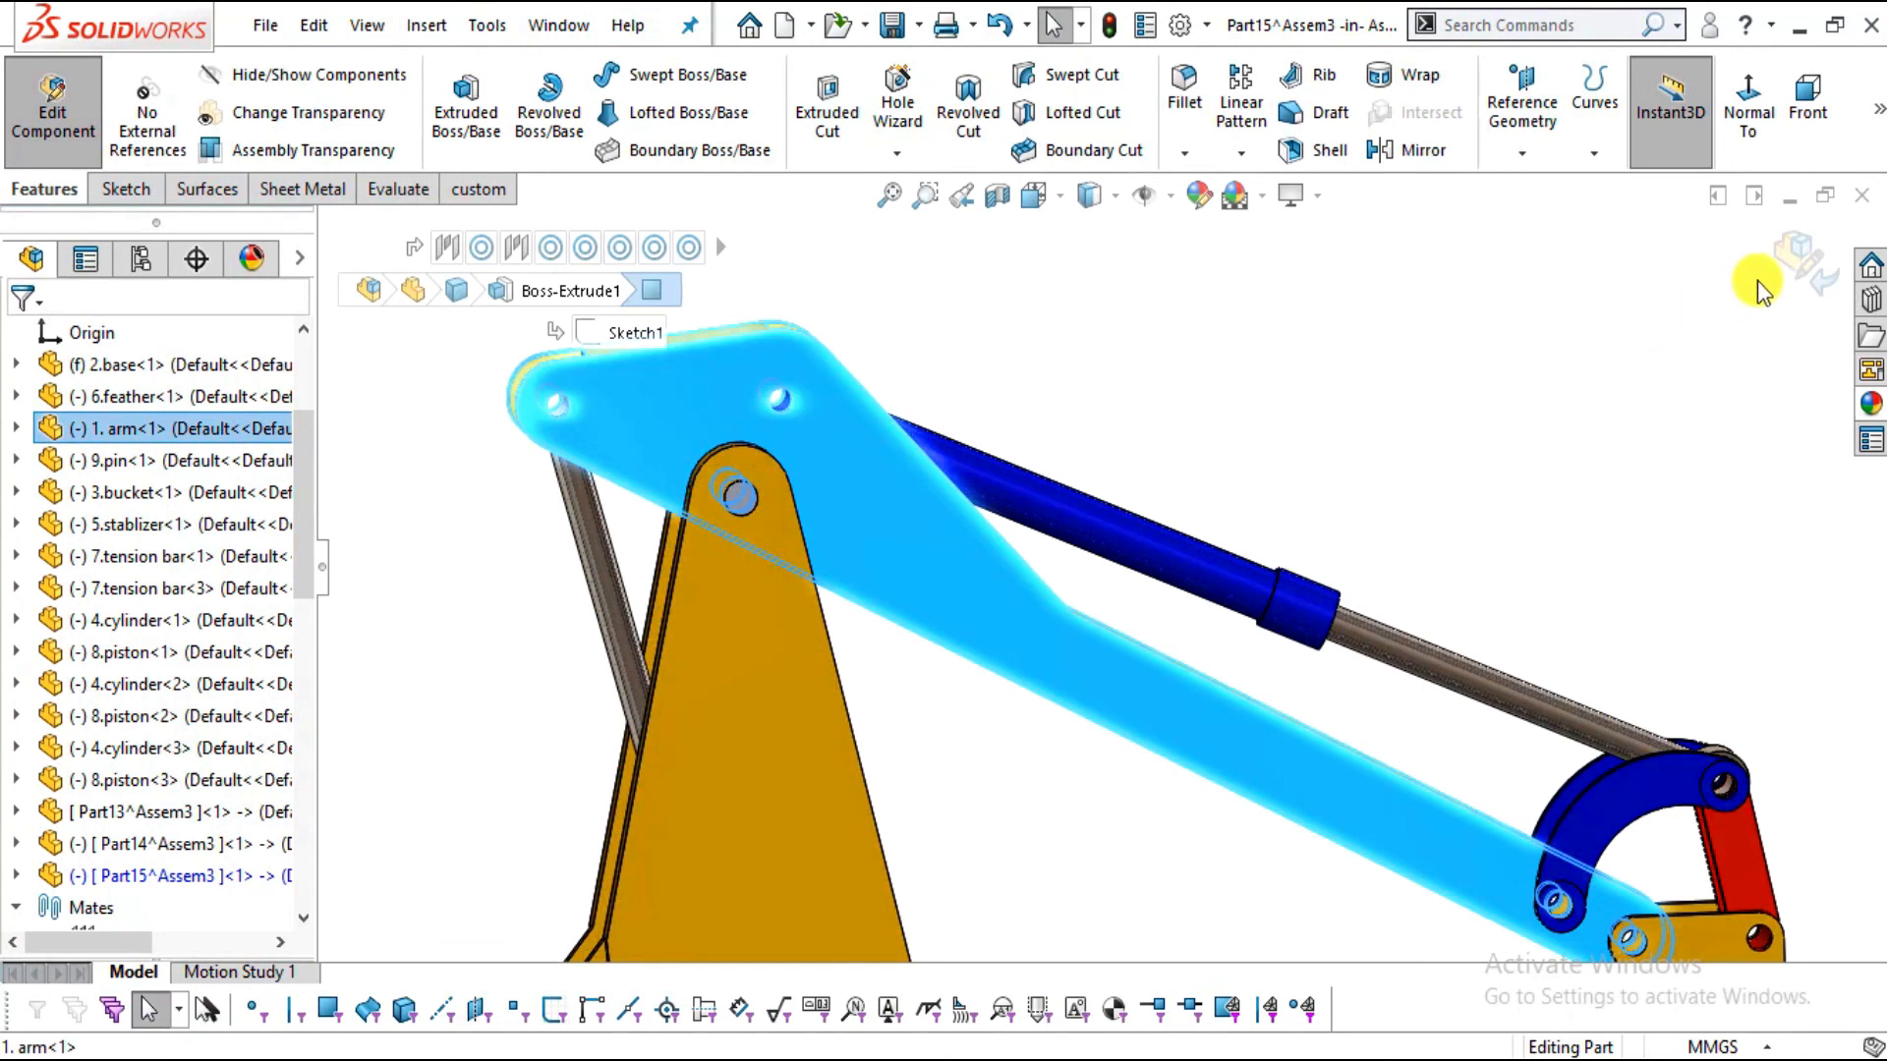
click(1781, 266)
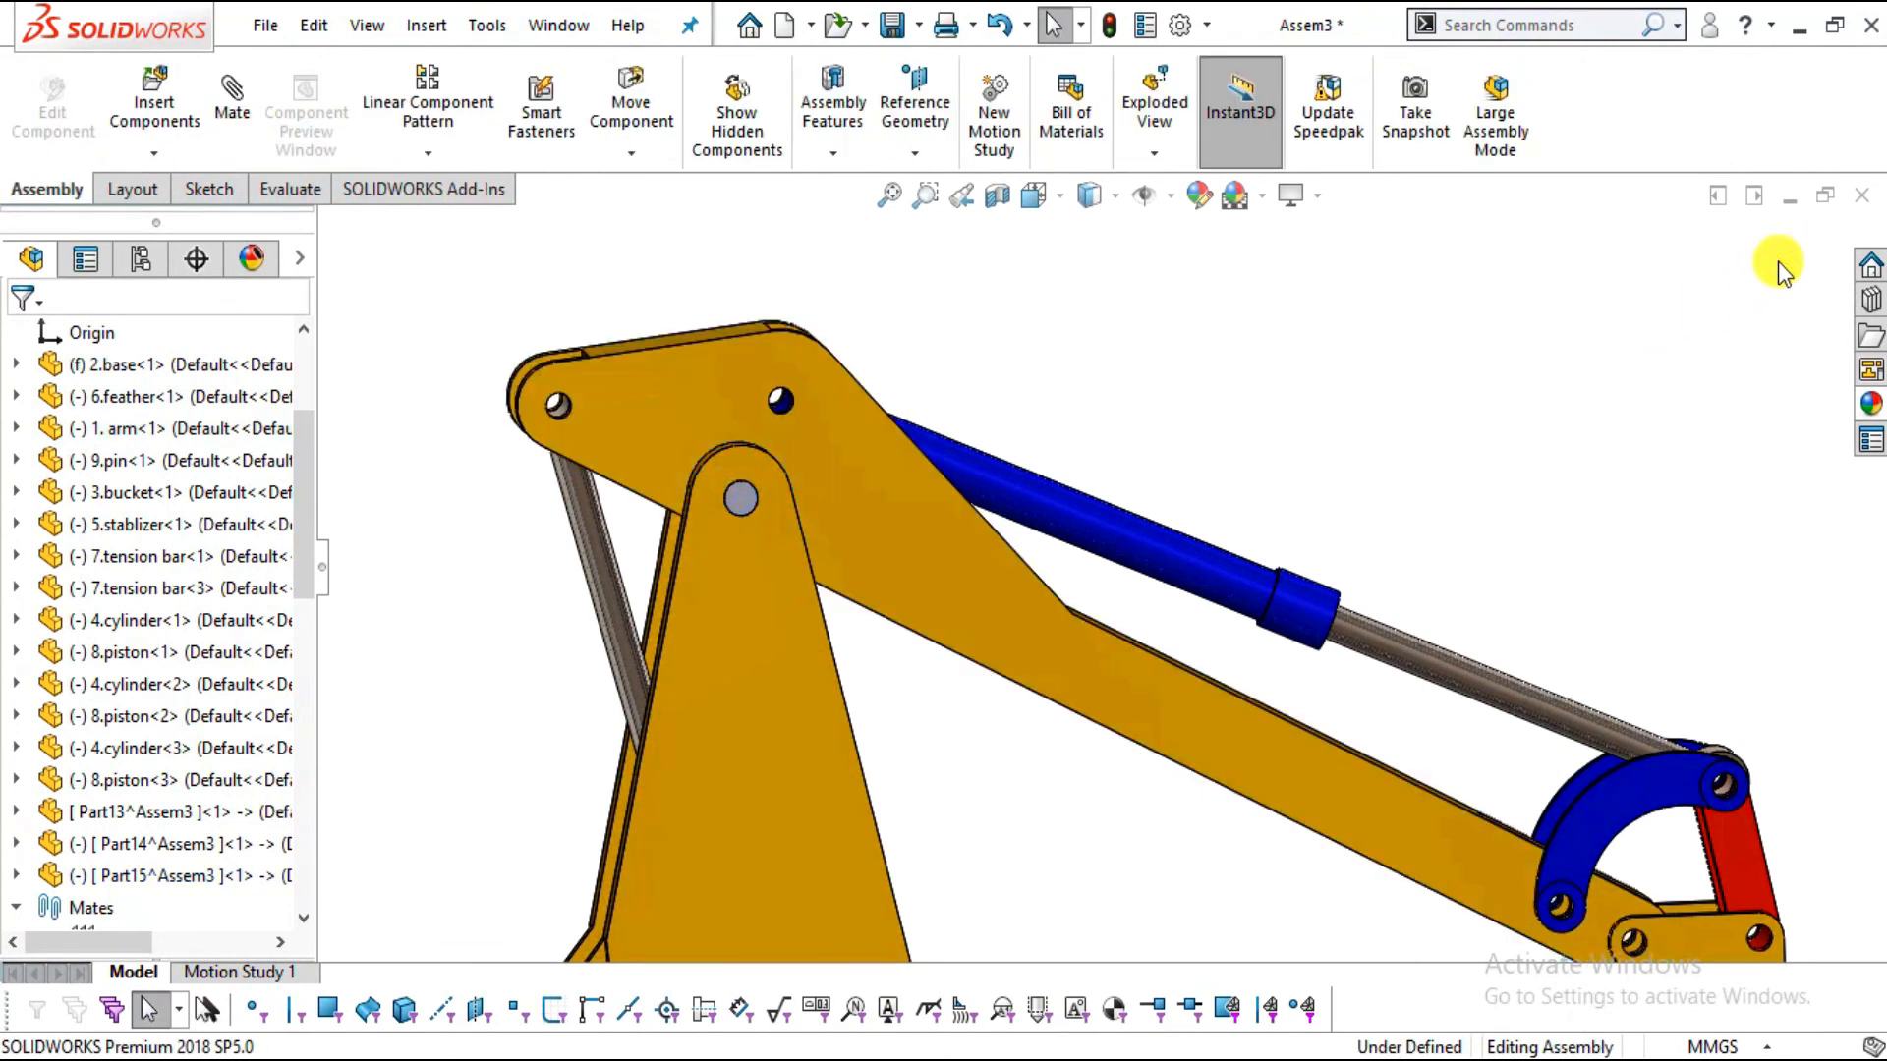
click(186, 143)
click(155, 219)
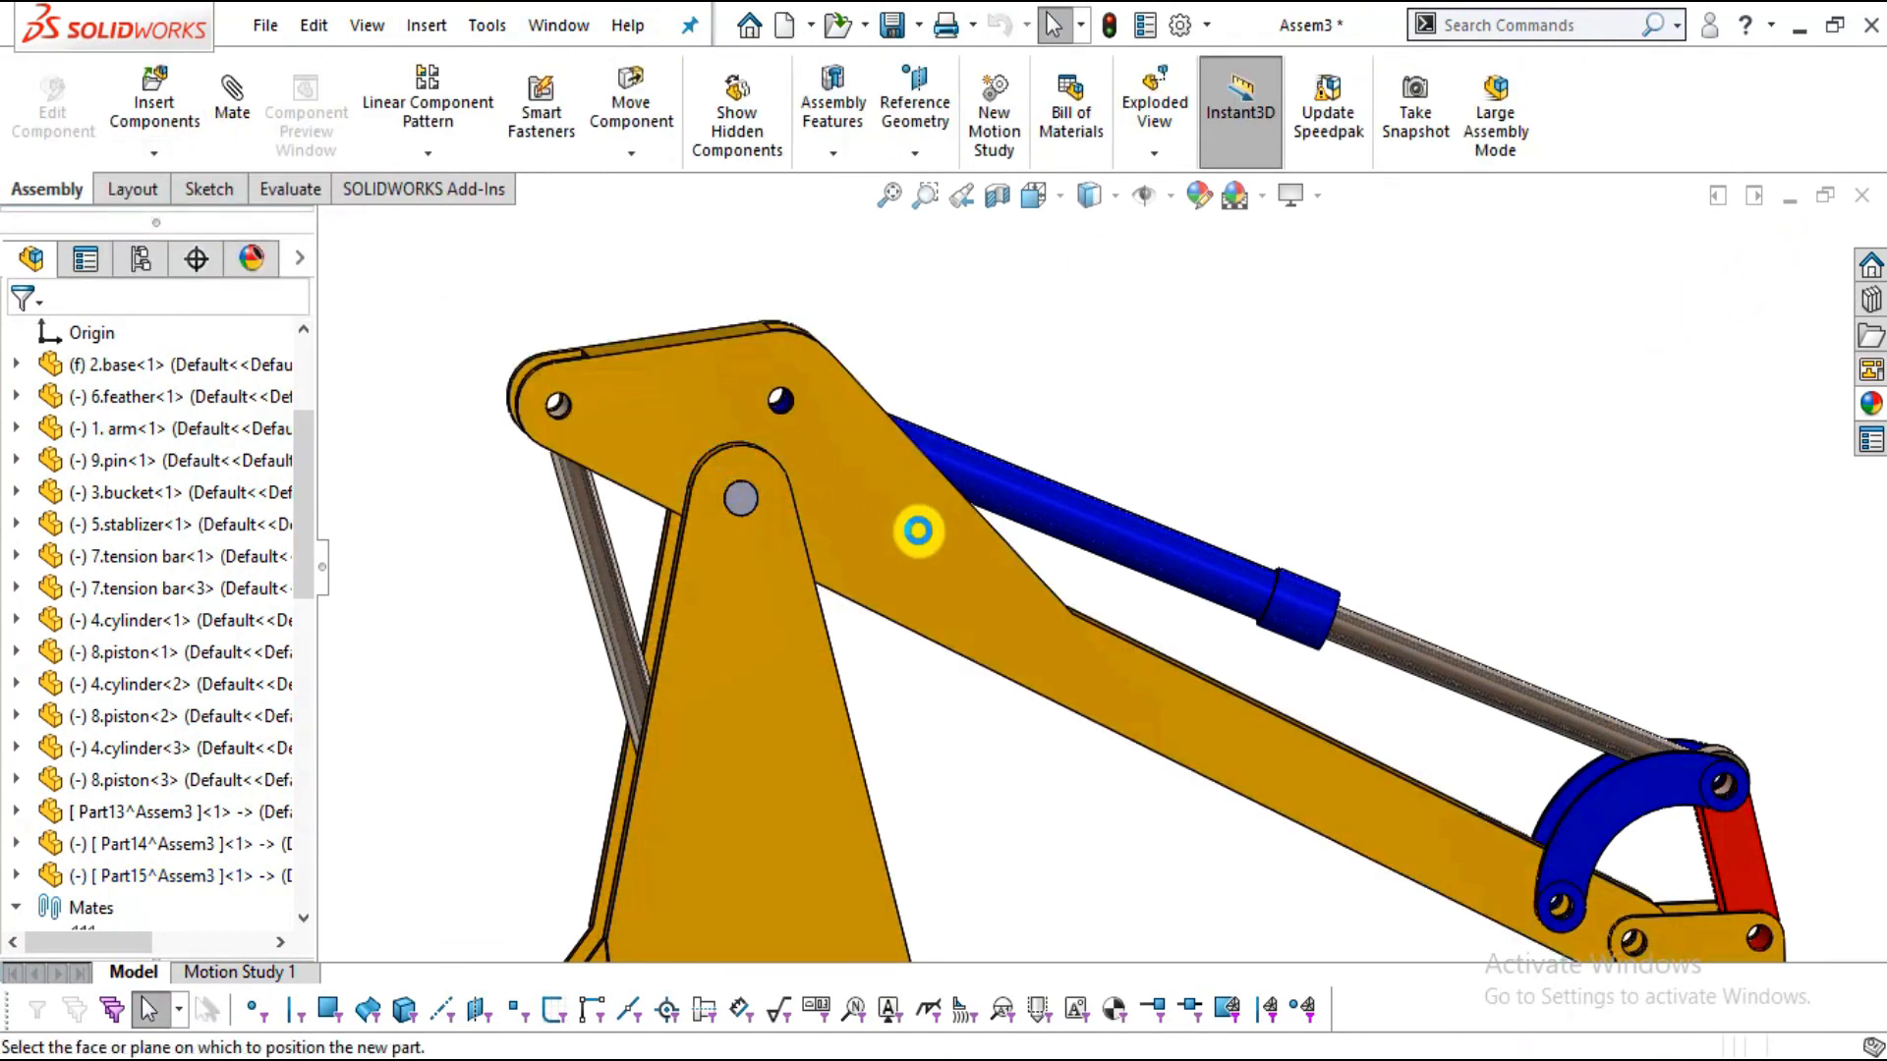
click(918, 531)
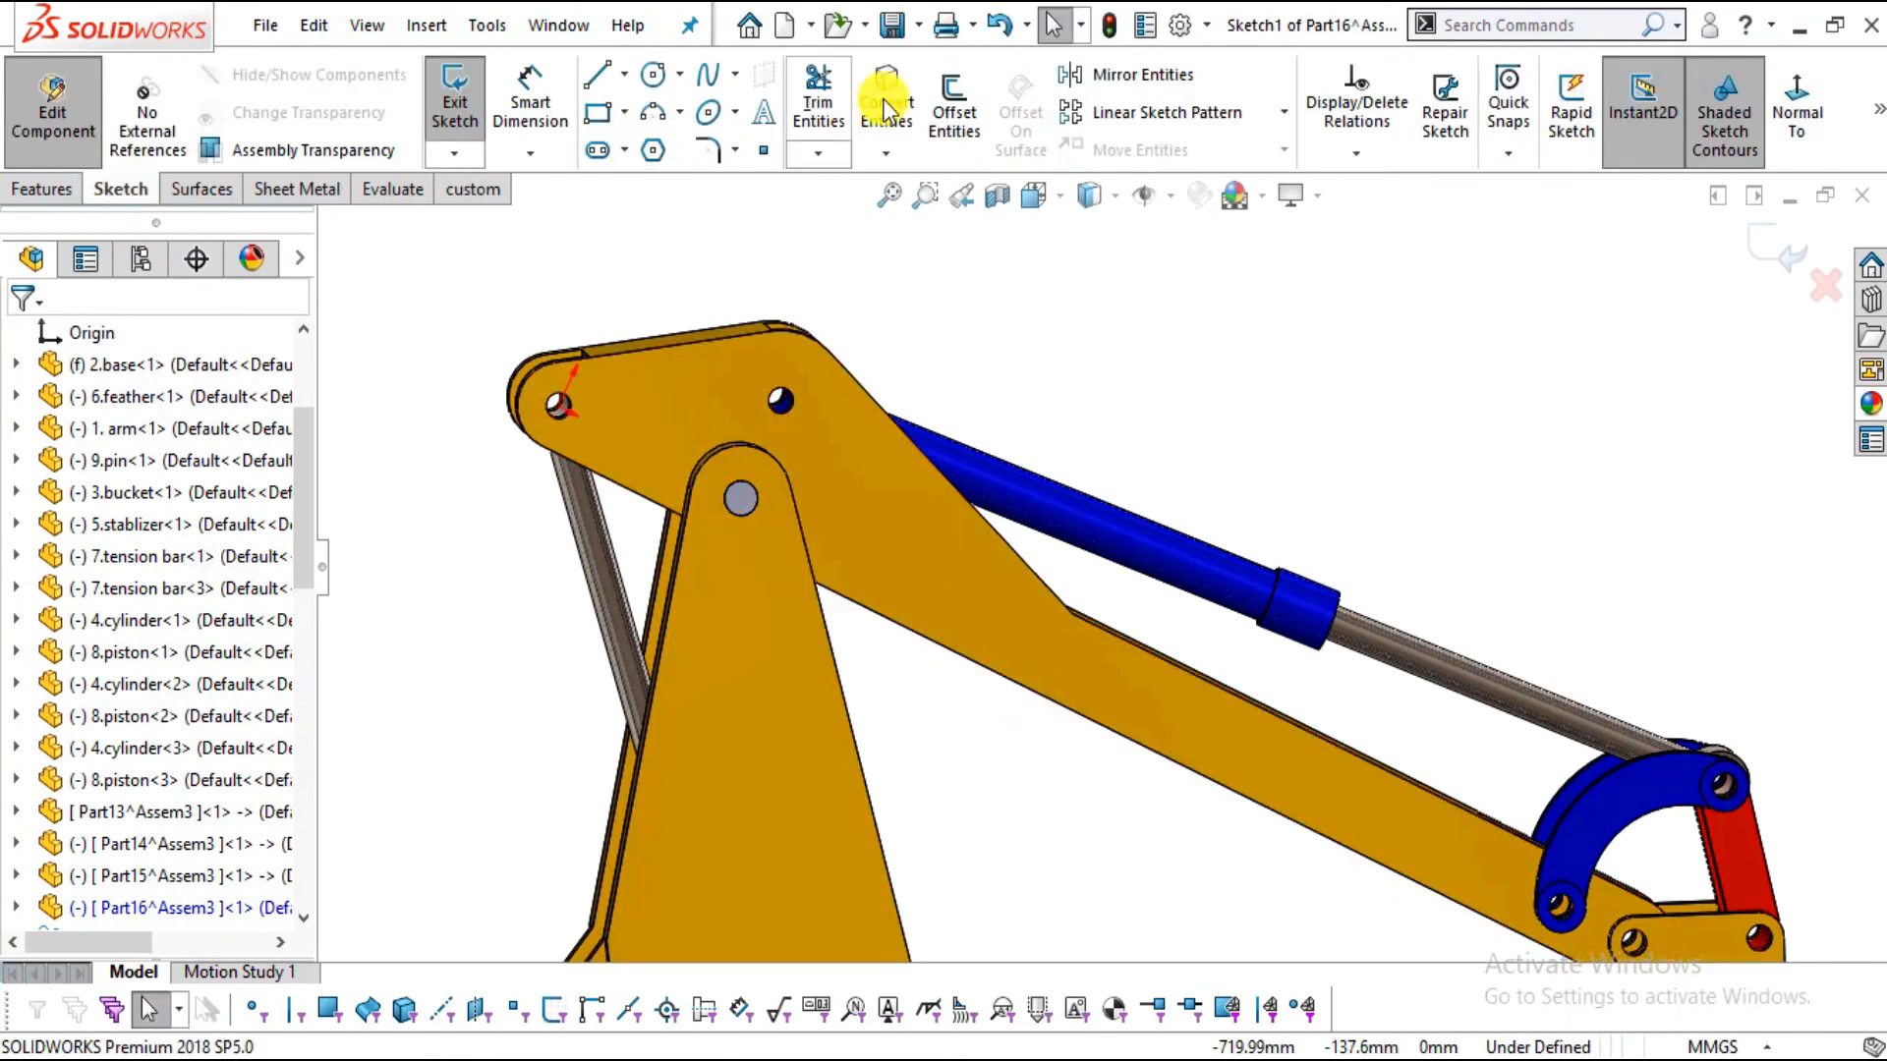
Convert the hole edge at the arm's rear end and the cylinder's hole edge at the upper arm mount into sketch circles
scroll(731, 427, down, 5)
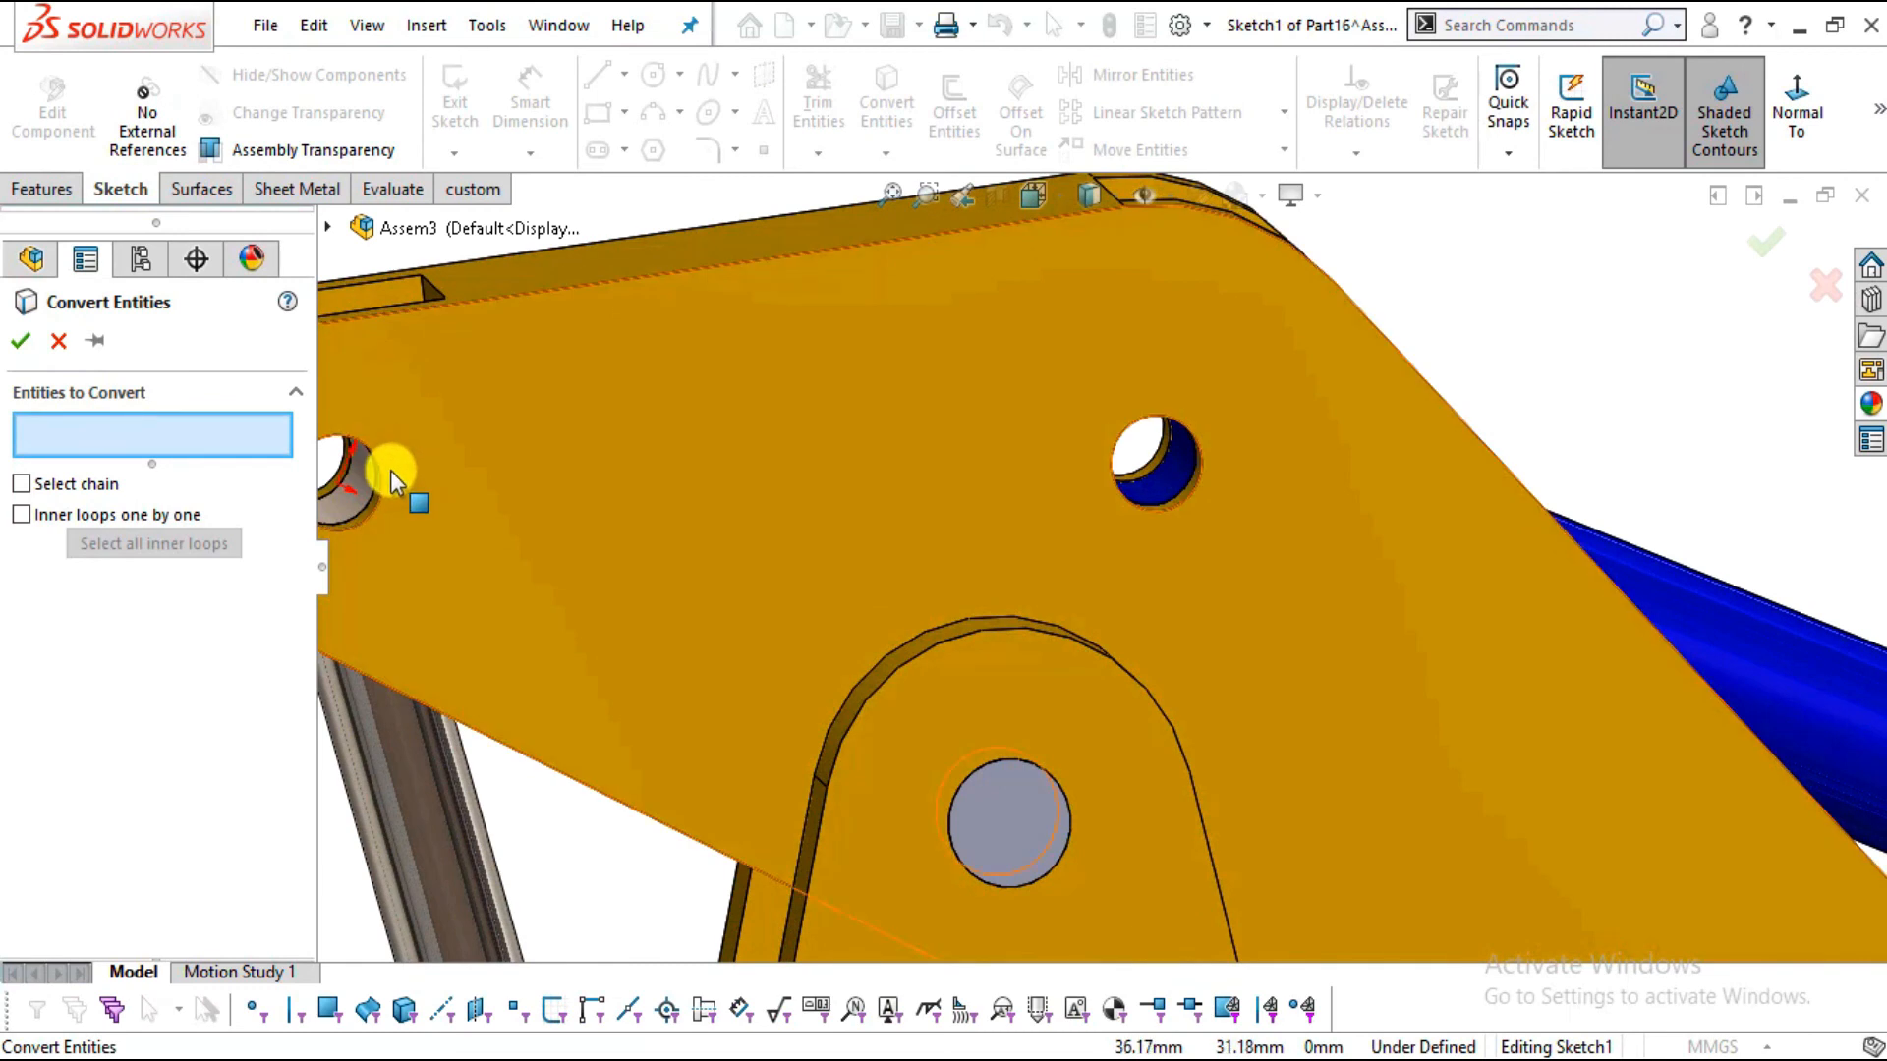
click(386, 479)
click(1138, 506)
scroll(1285, 527, up, 8)
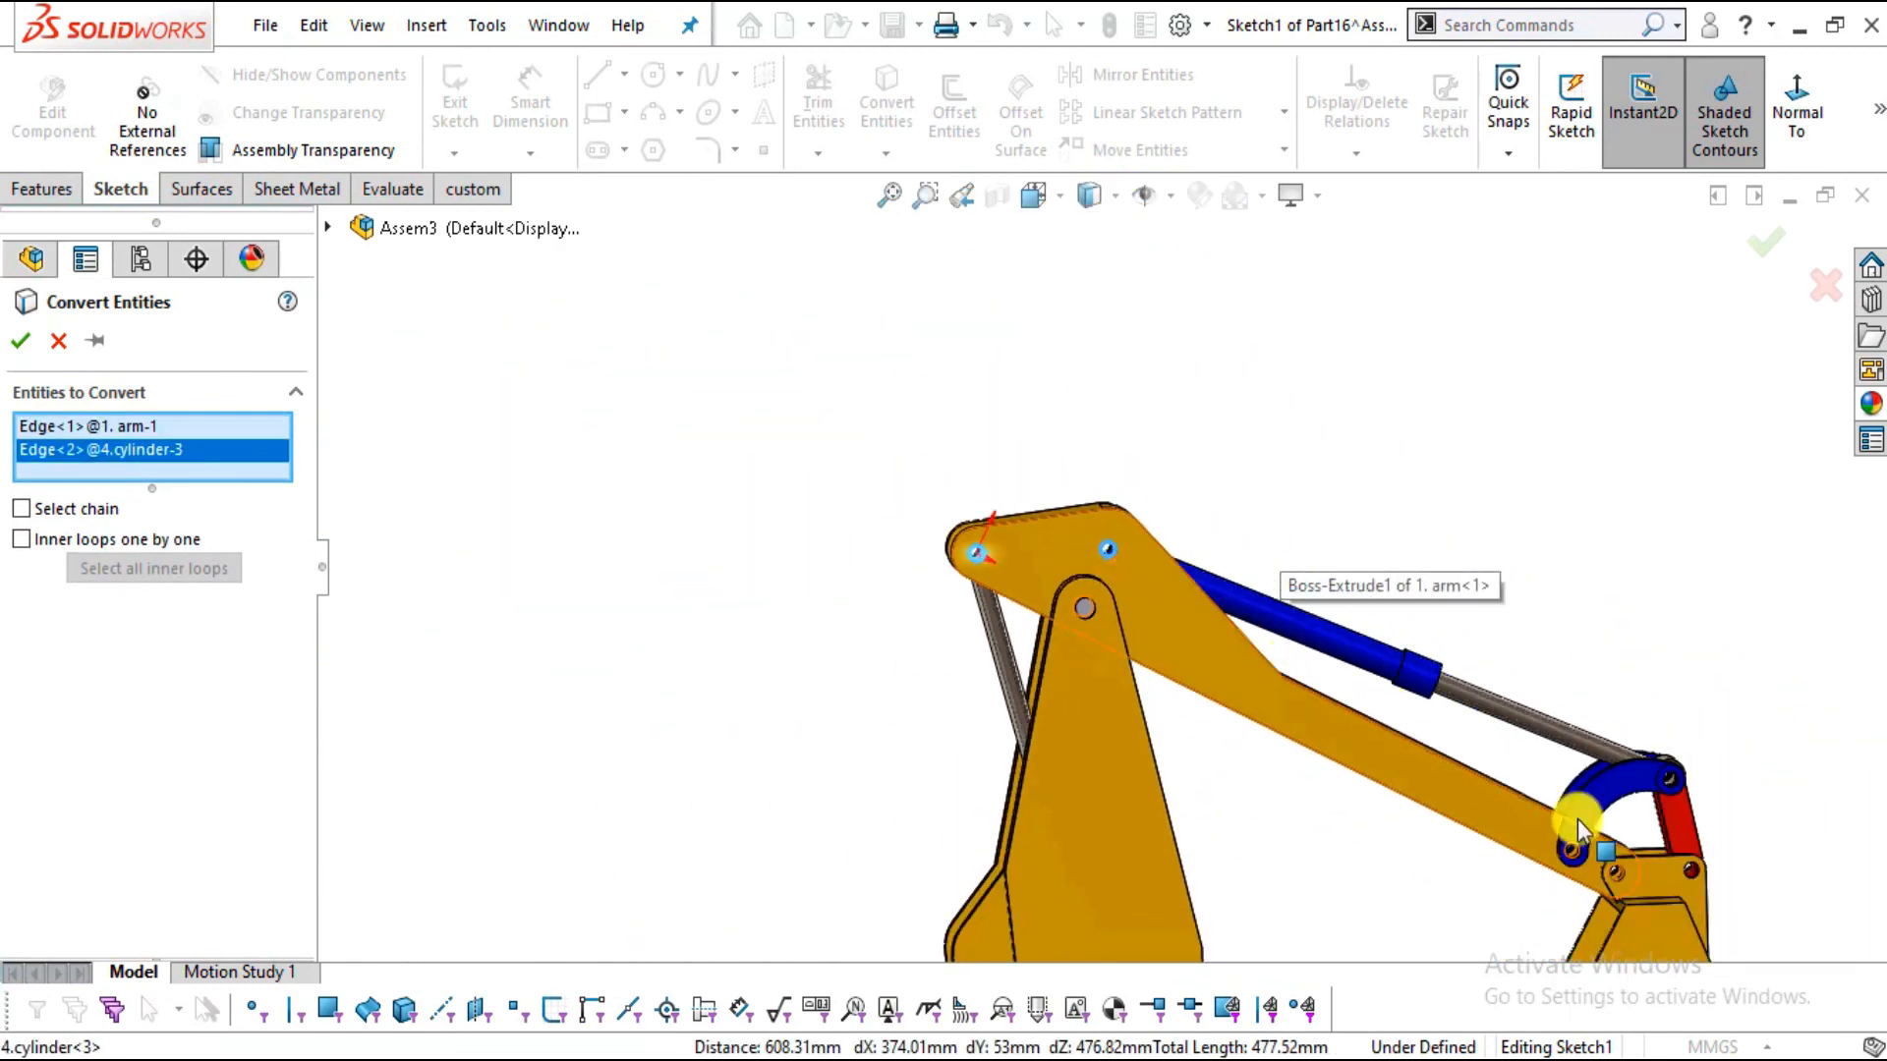
scroll(1376, 747, down, 10)
mouse_move(1078, 602)
middle_down()
mouse_move(1142, 599)
mouse_move(1070, 641)
mouse_move(1112, 662)
mouse_move(1077, 634)
middle_up()
scroll(1077, 635, up, 5)
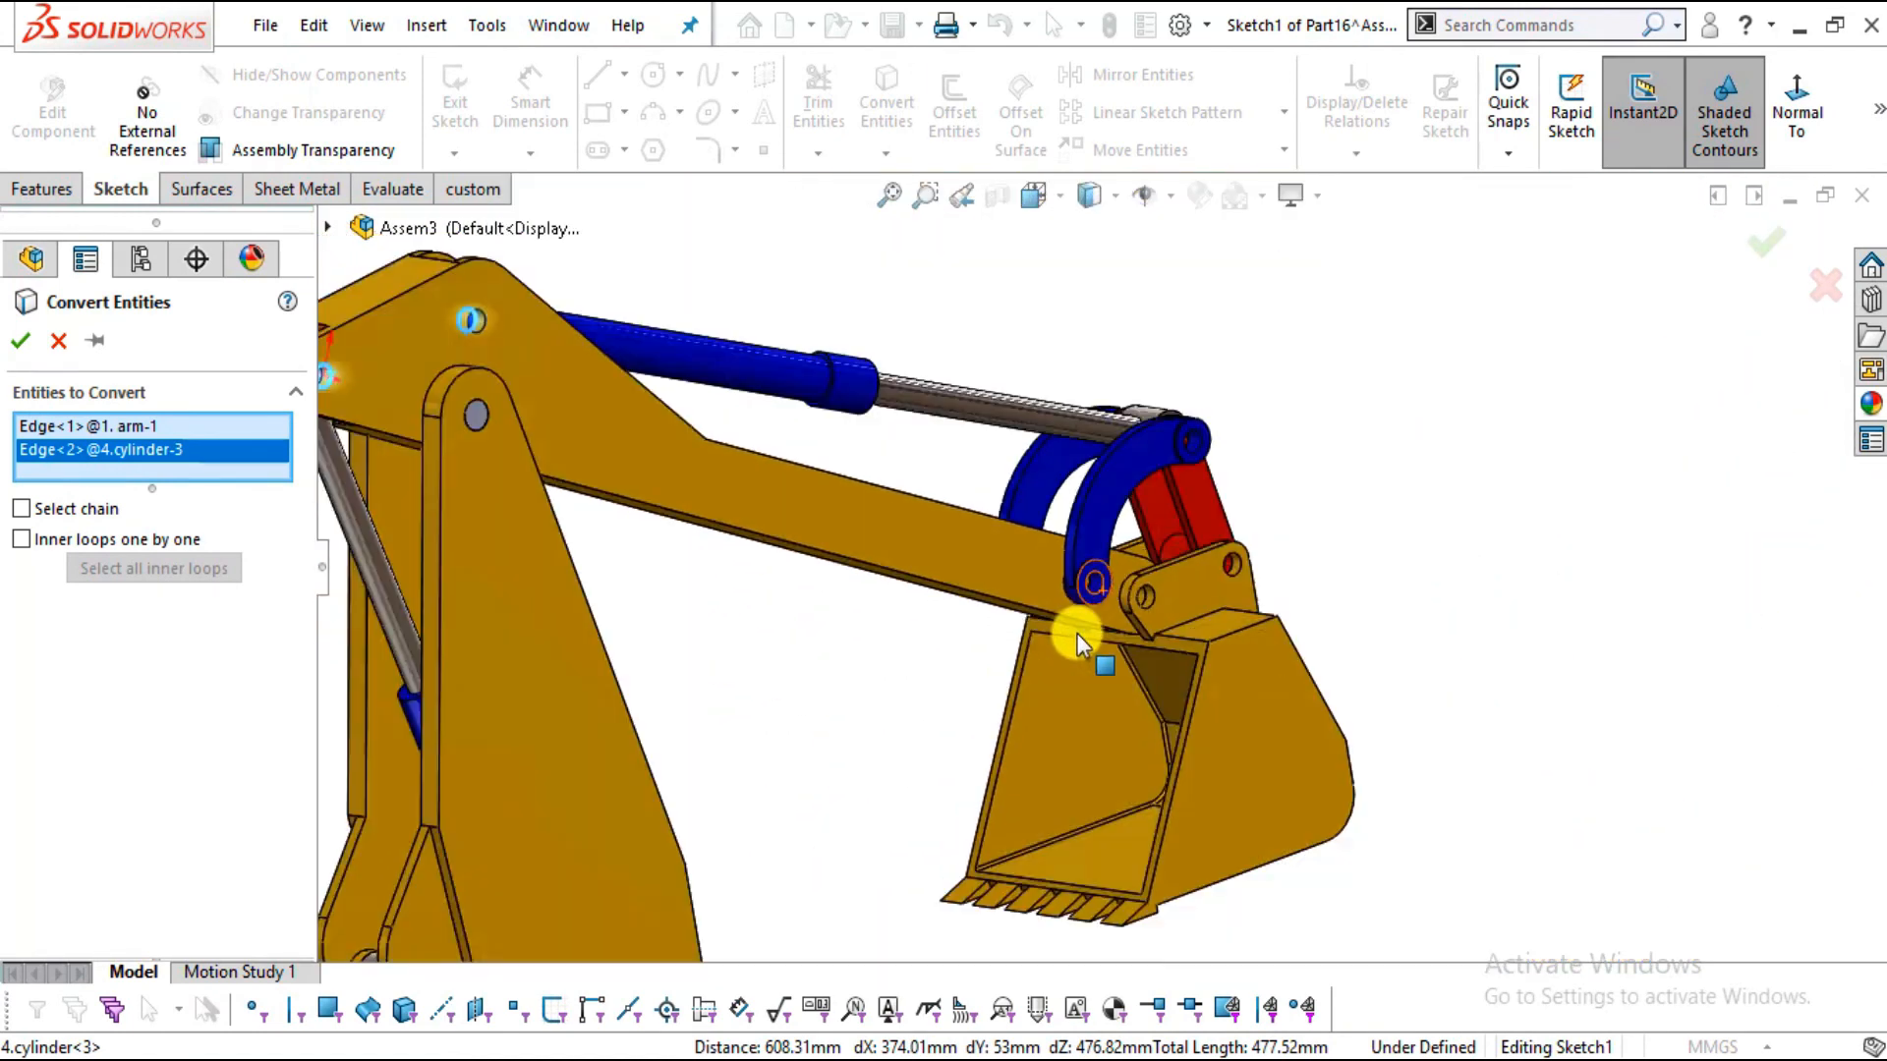
scroll(1142, 538, down, 3)
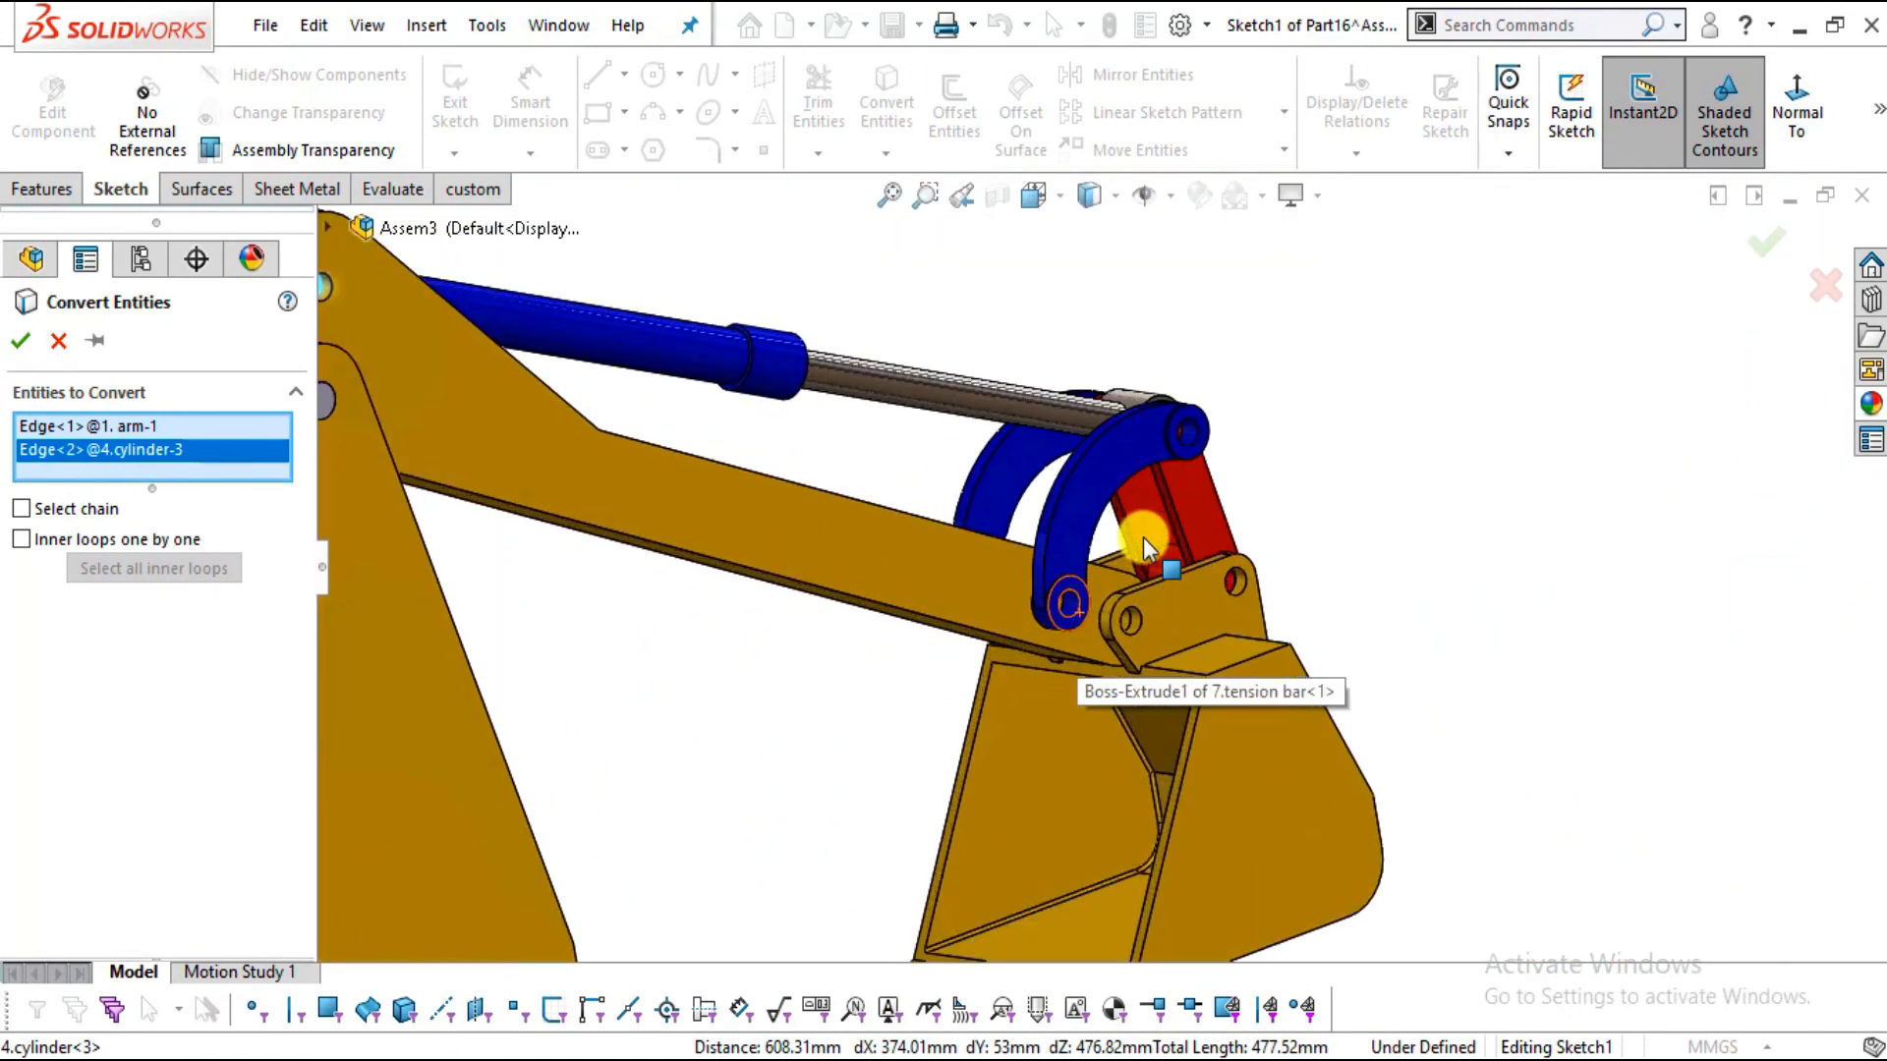
click(23, 343)
Extrude both arm pin circles in the reversed direction Up To Surface, ending at the arm's opposite outer side face
click(51, 192)
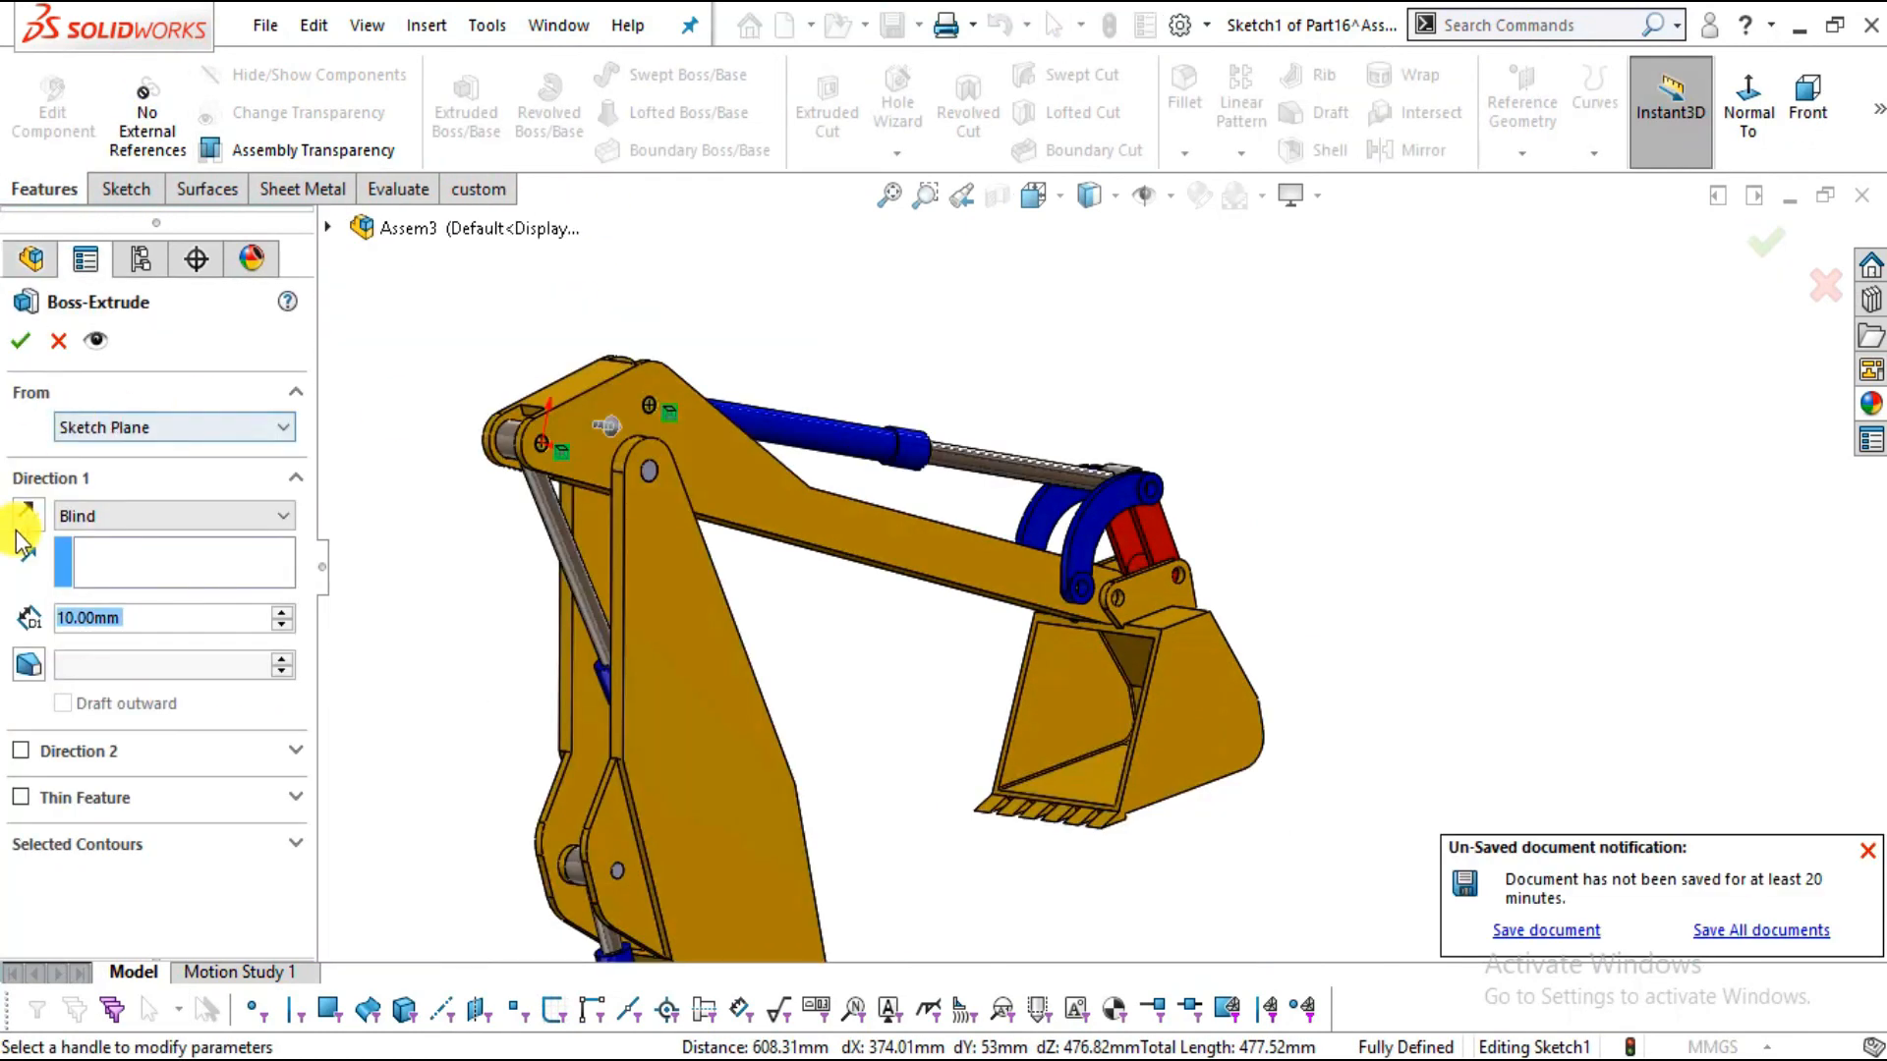
click(94, 517)
click(140, 581)
scroll(568, 442, down, 8)
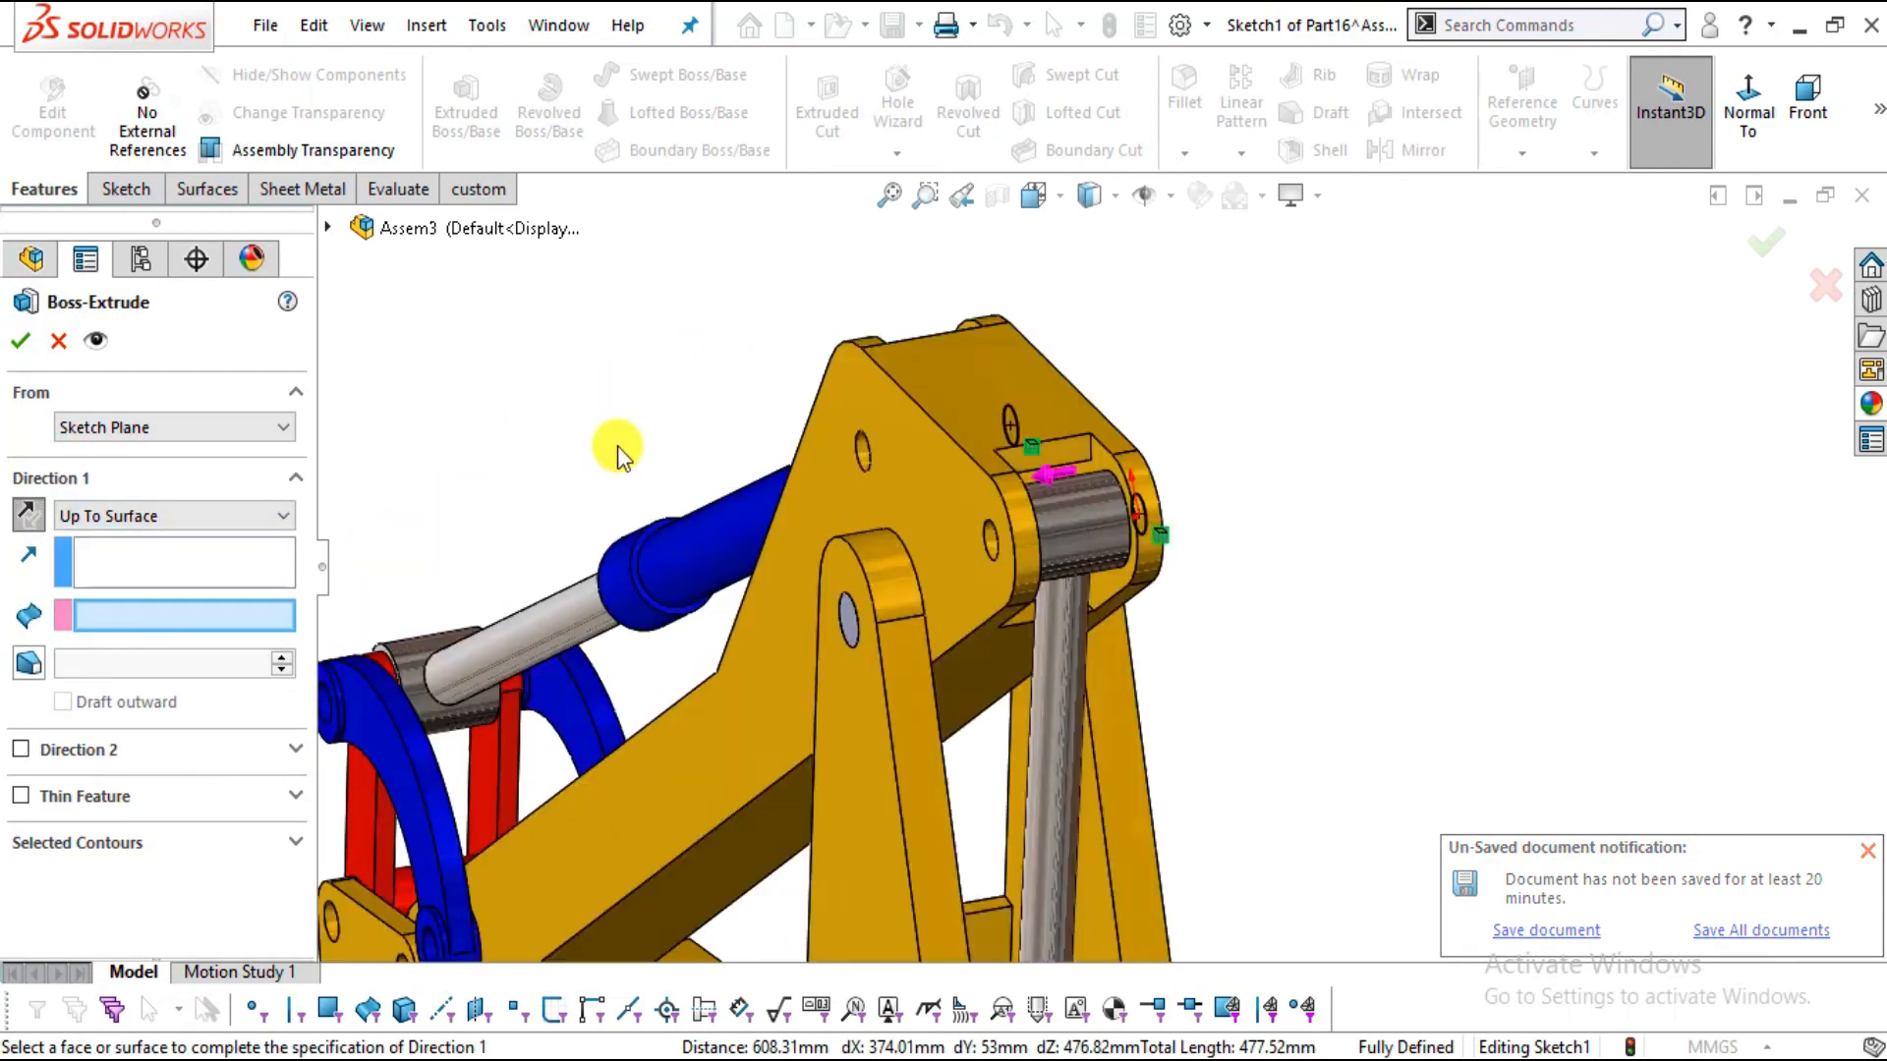
click(1236, 427)
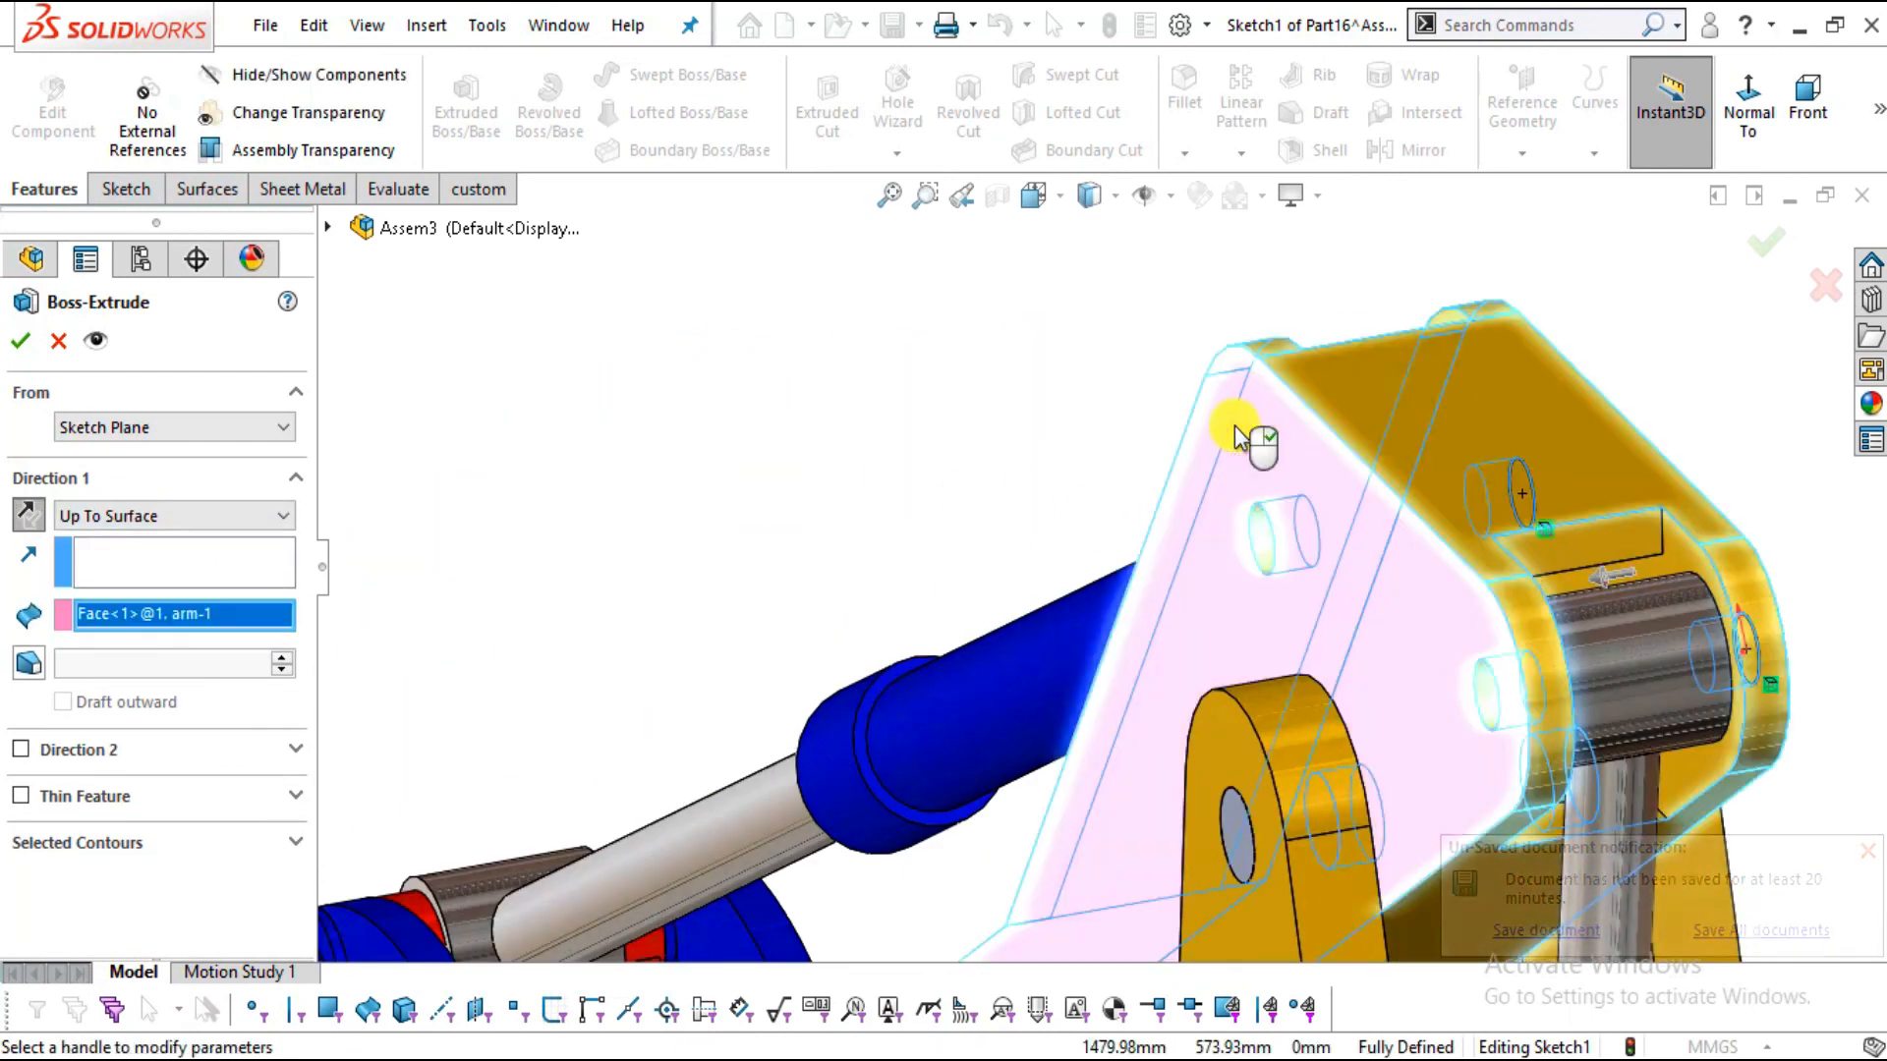
click(22, 341)
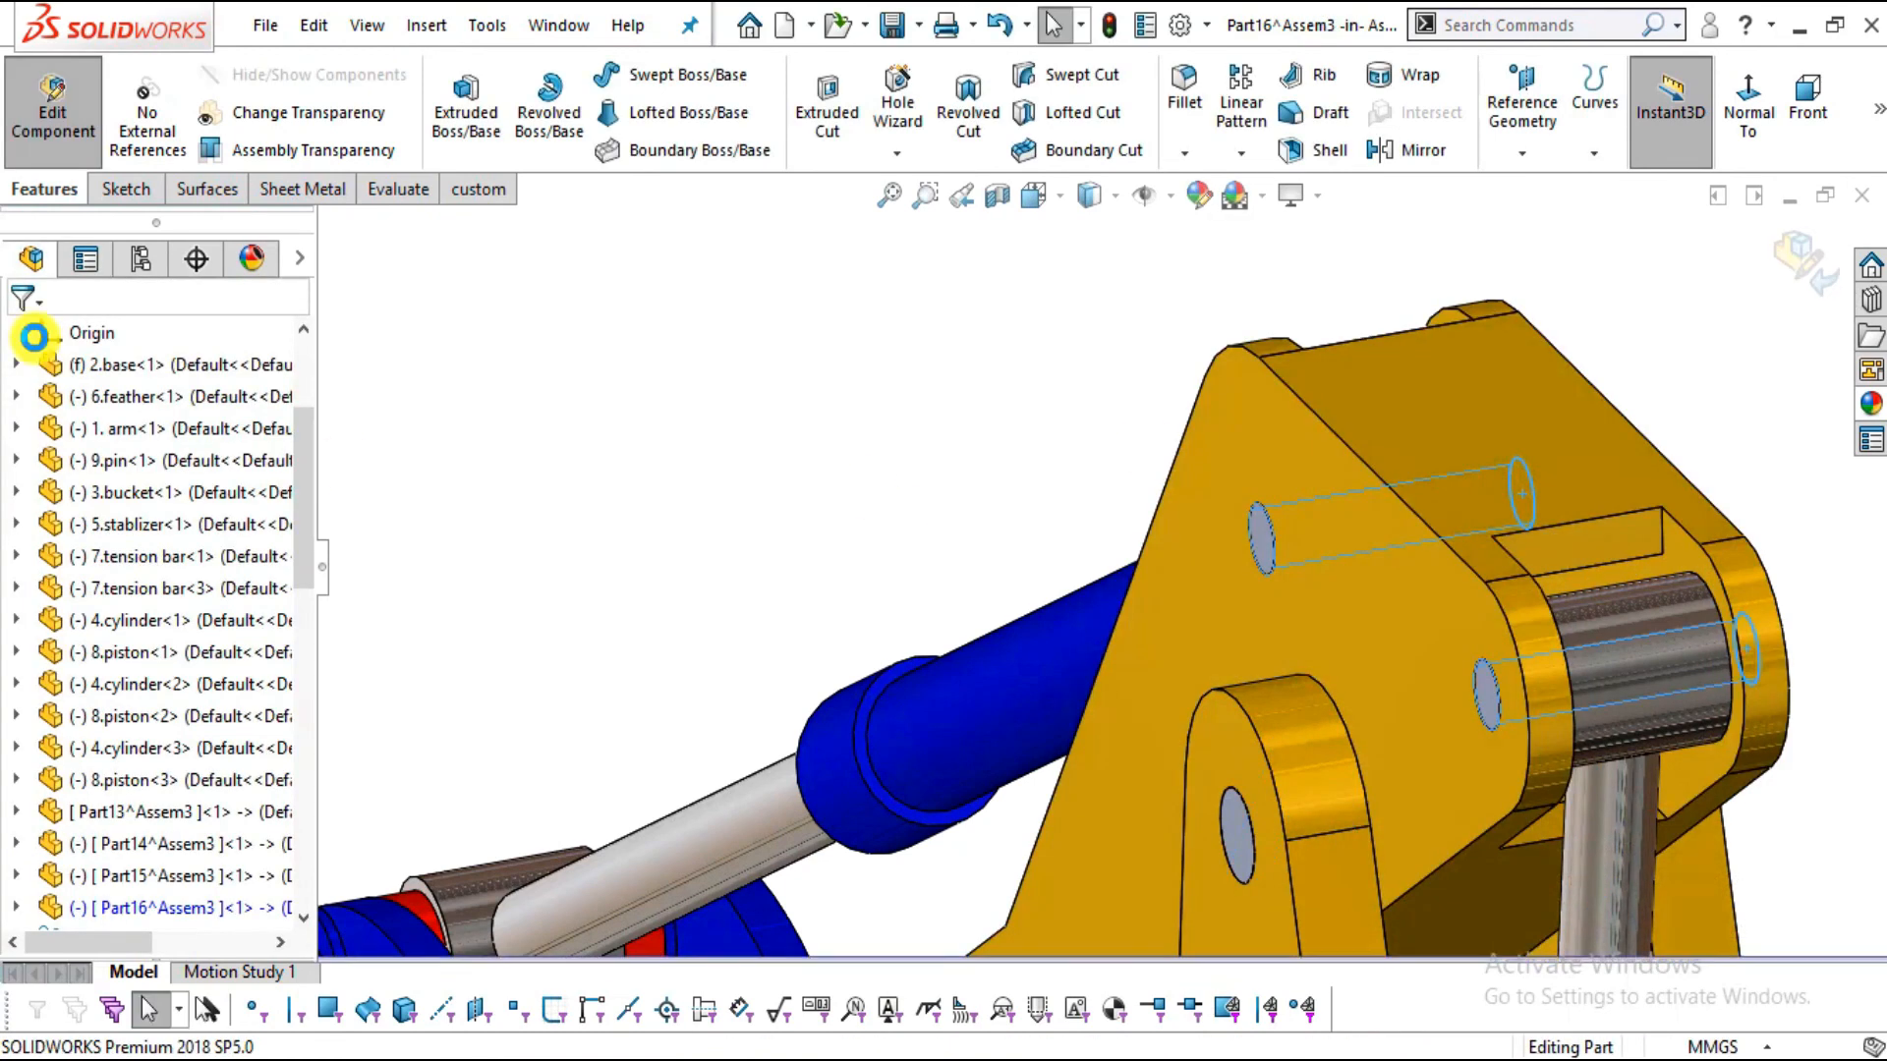
Return to the assembly and create a new part, sketching on the outer face of the bucket's lug plate
scroll(1252, 619, down, 6)
scroll(1356, 611, up, 10)
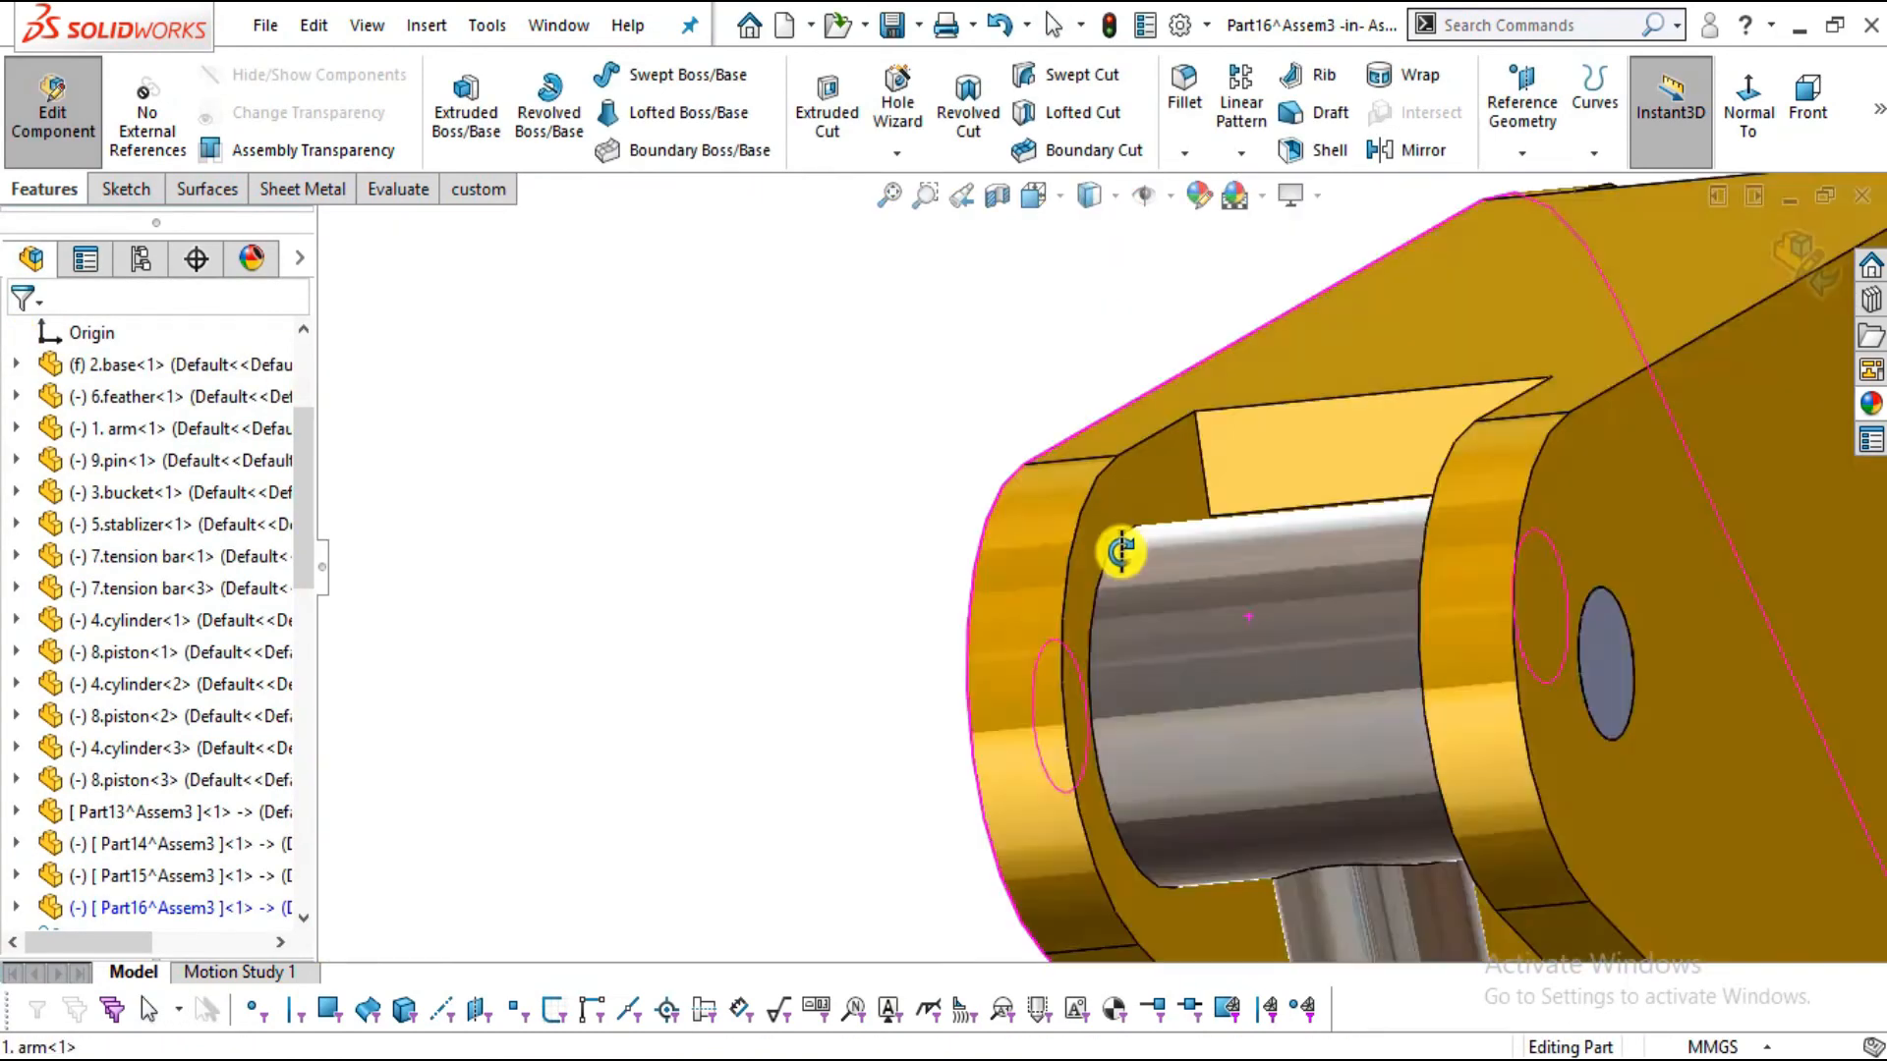
scroll(1540, 769, down, 5)
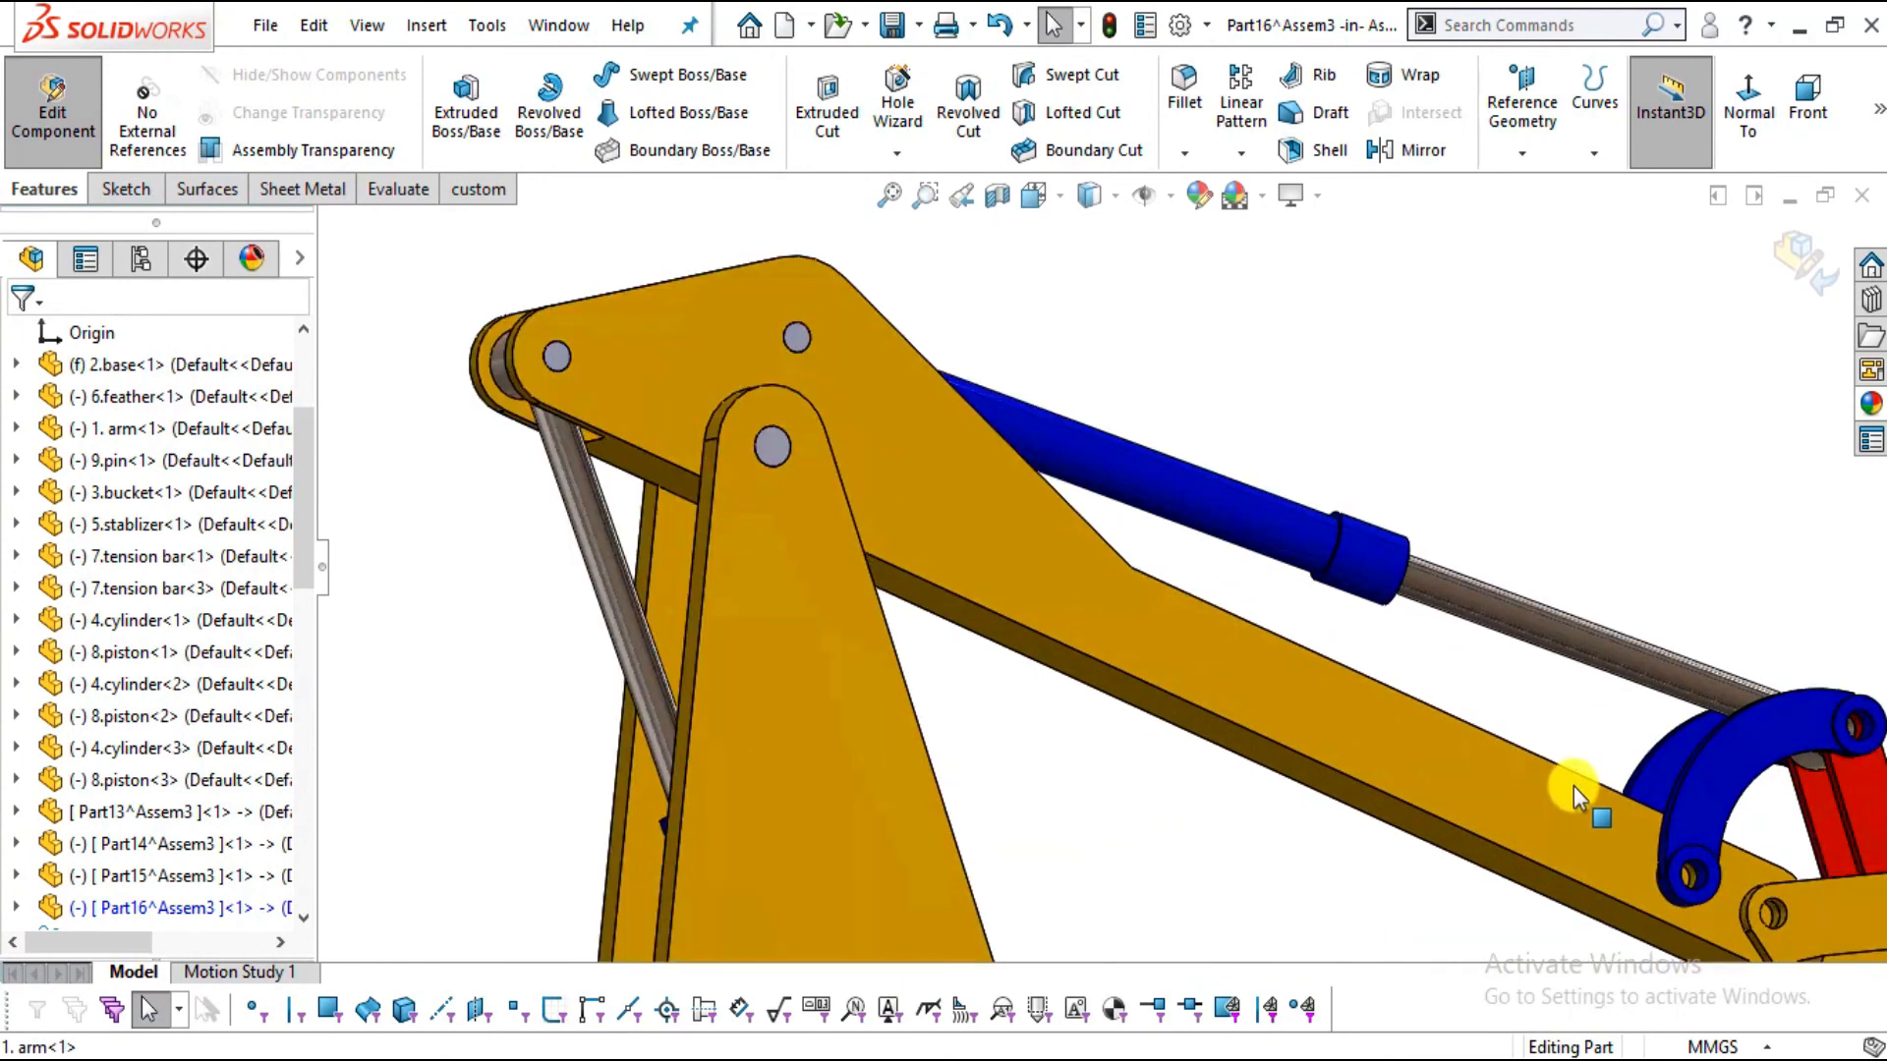
scroll(1676, 855, up, 4)
scroll(1676, 855, down, 5)
middle_drag(1176, 610, 787, 443)
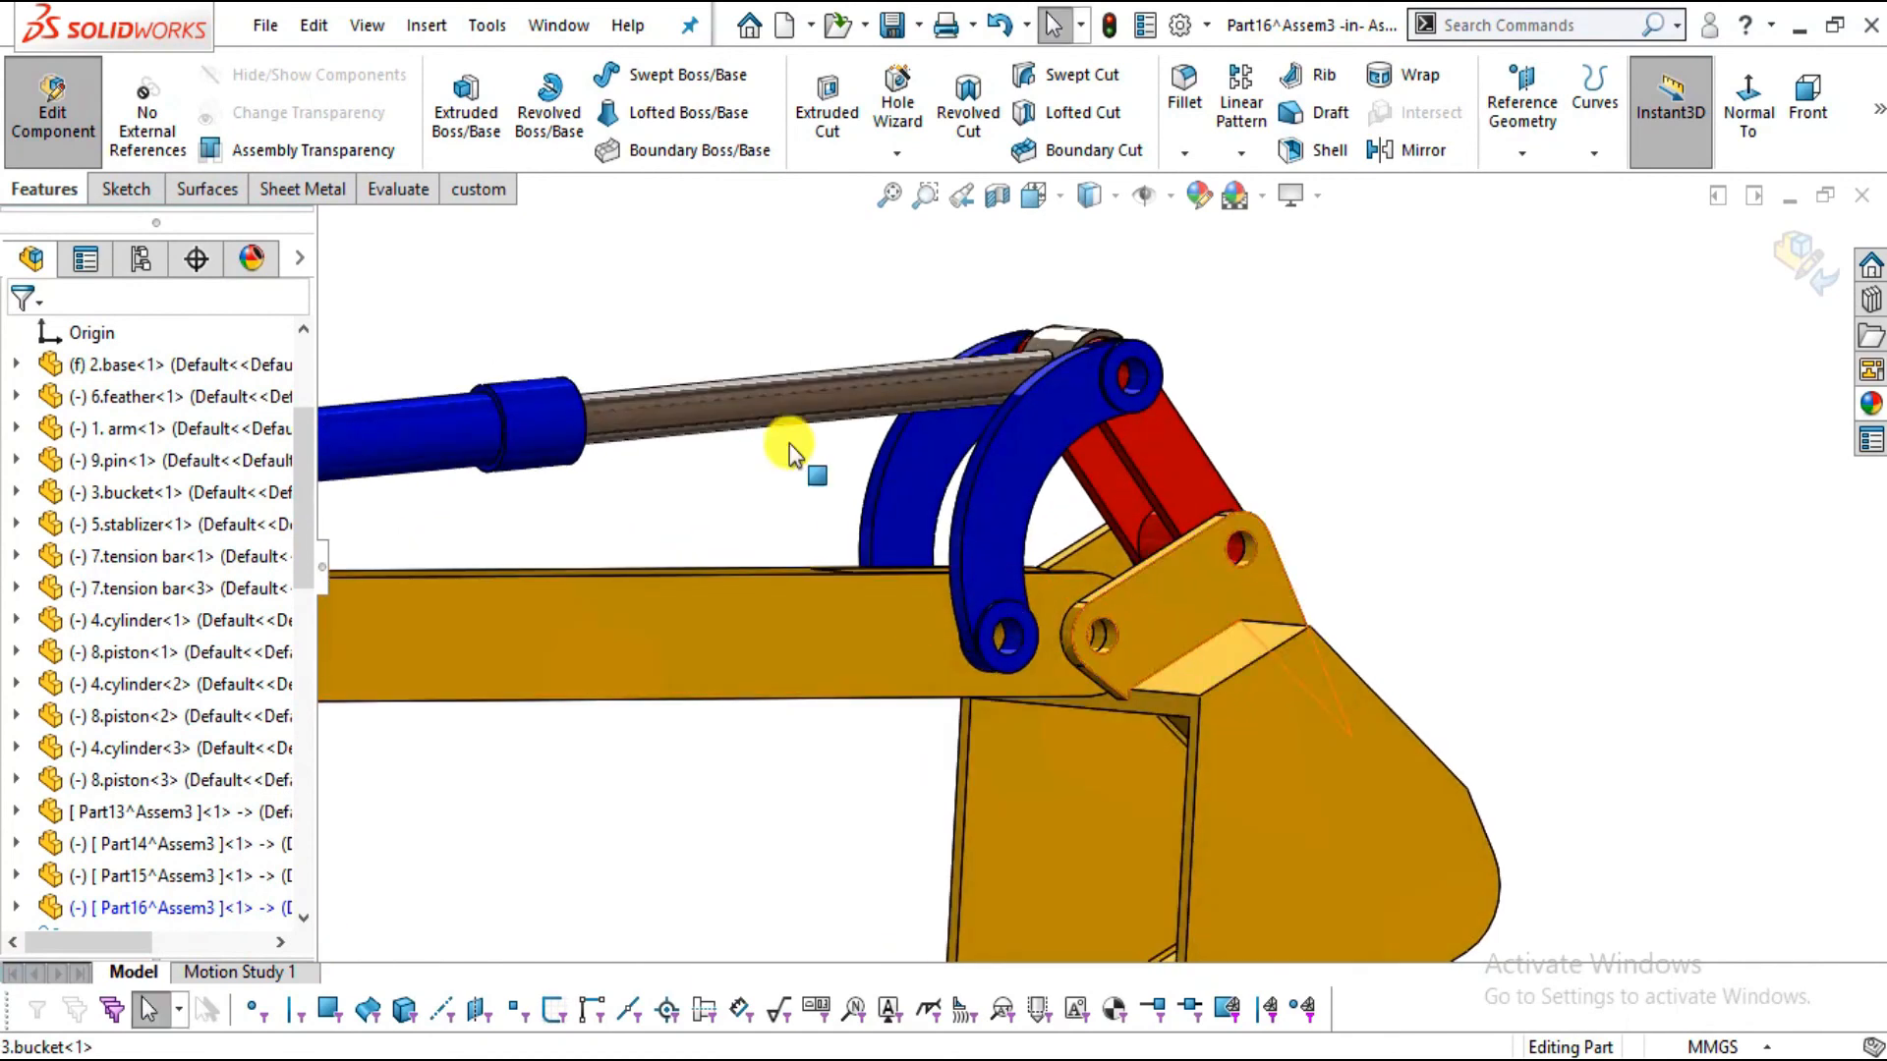
click(1776, 263)
click(152, 152)
click(174, 217)
middle_drag(1264, 653, 1187, 625)
click(1187, 625)
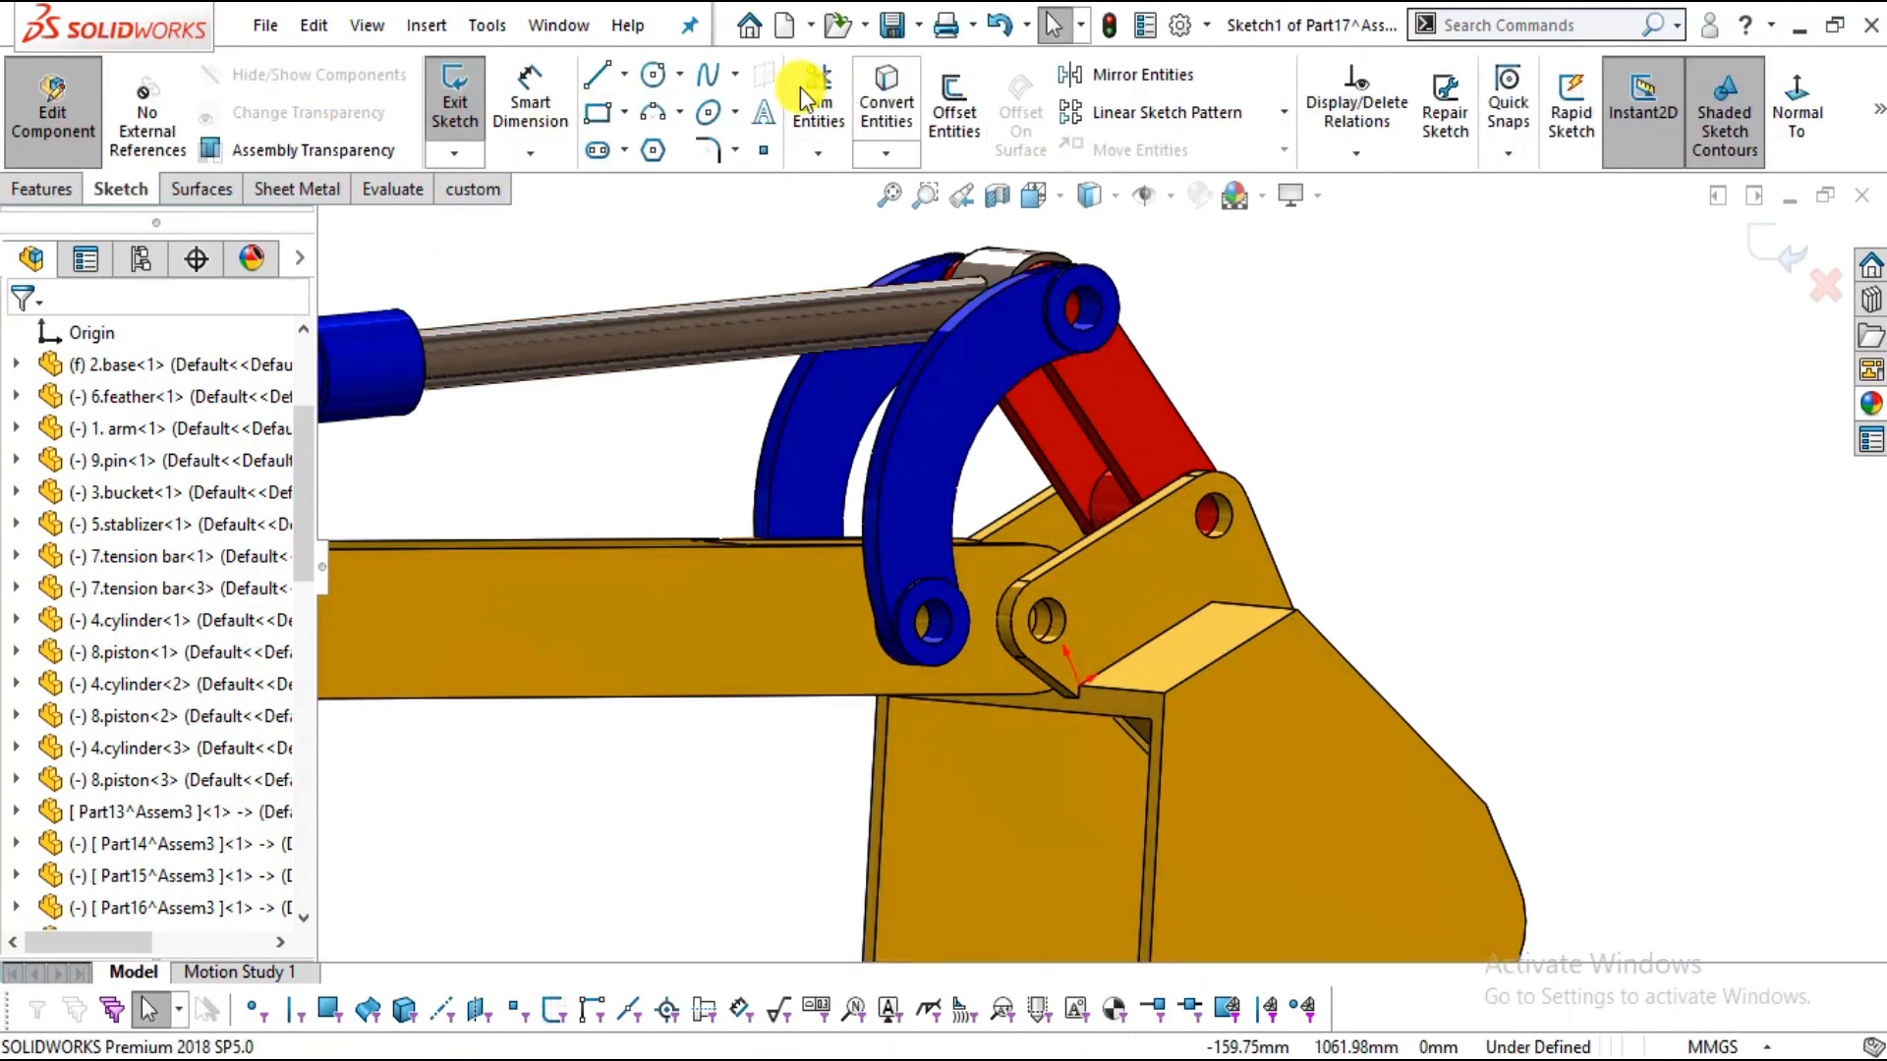
Convert the edges of both holes in the bucket's lug plate into sketch circles for the bucket pins
click(888, 63)
scroll(1182, 550, down, 5)
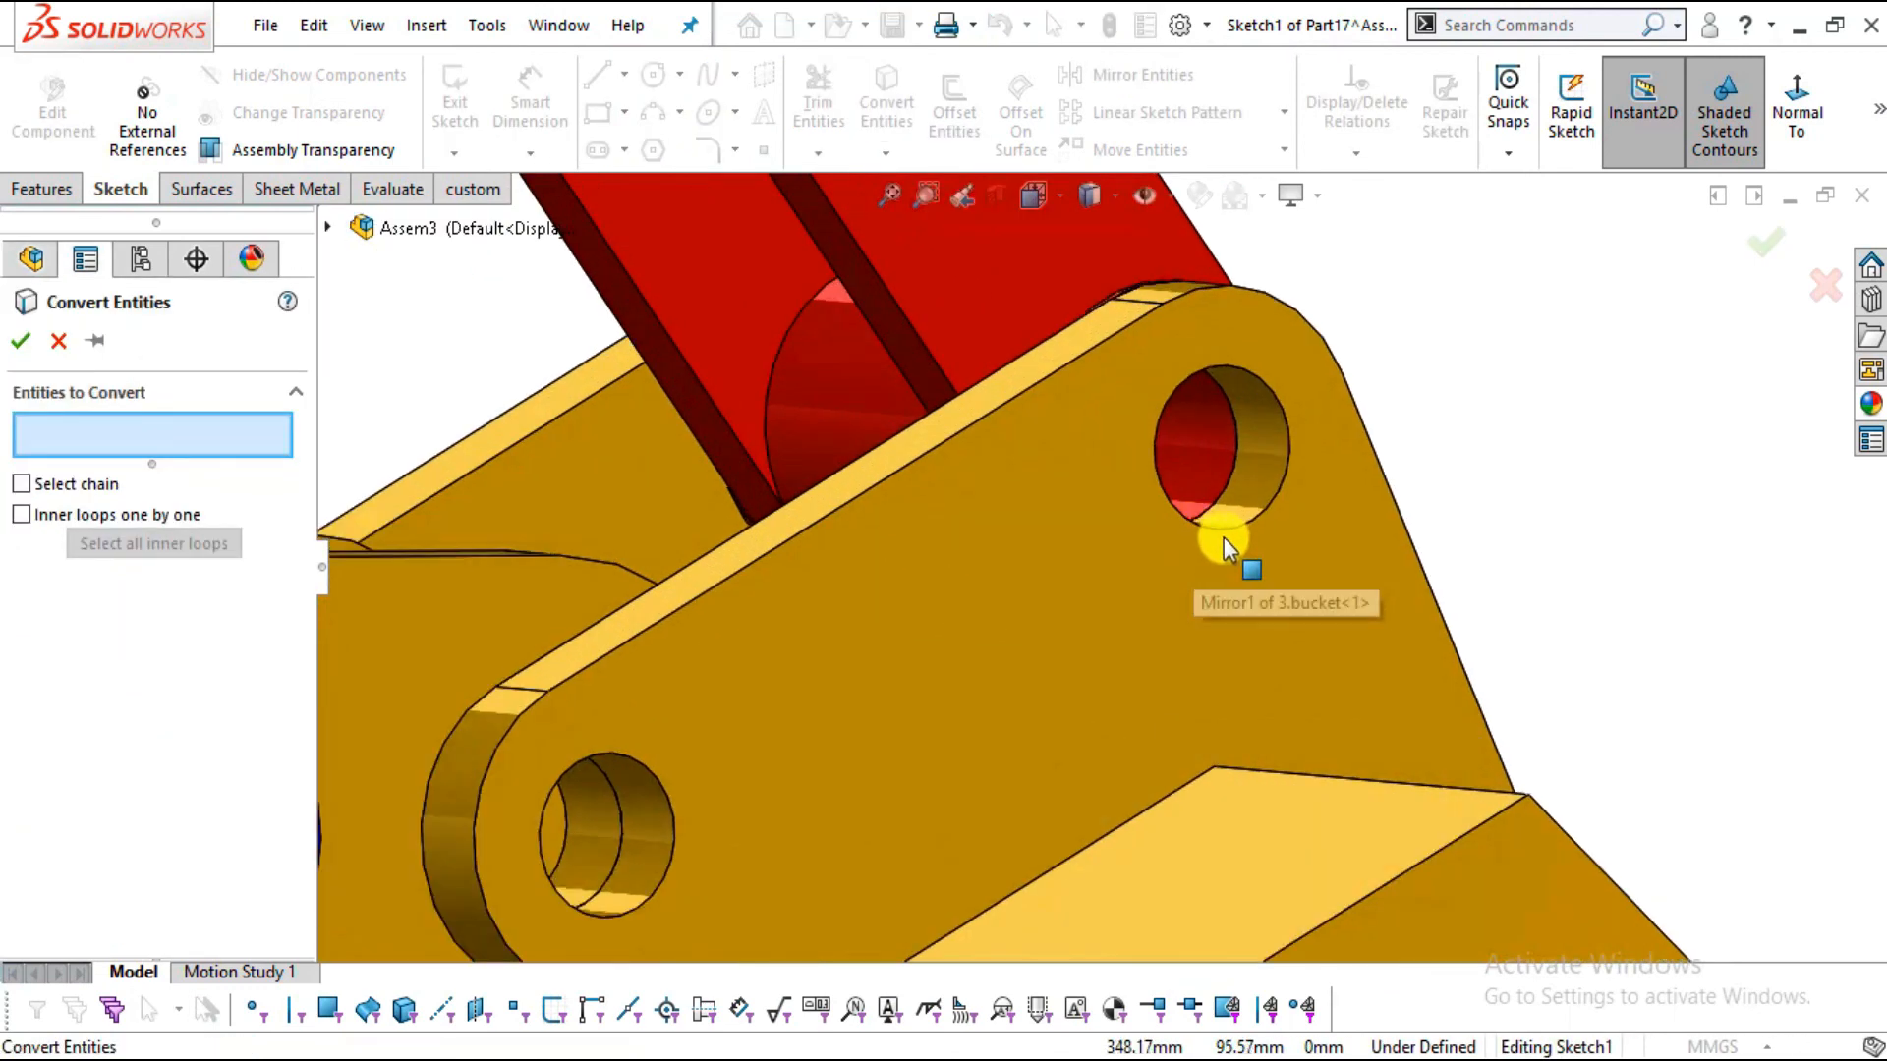
click(1267, 508)
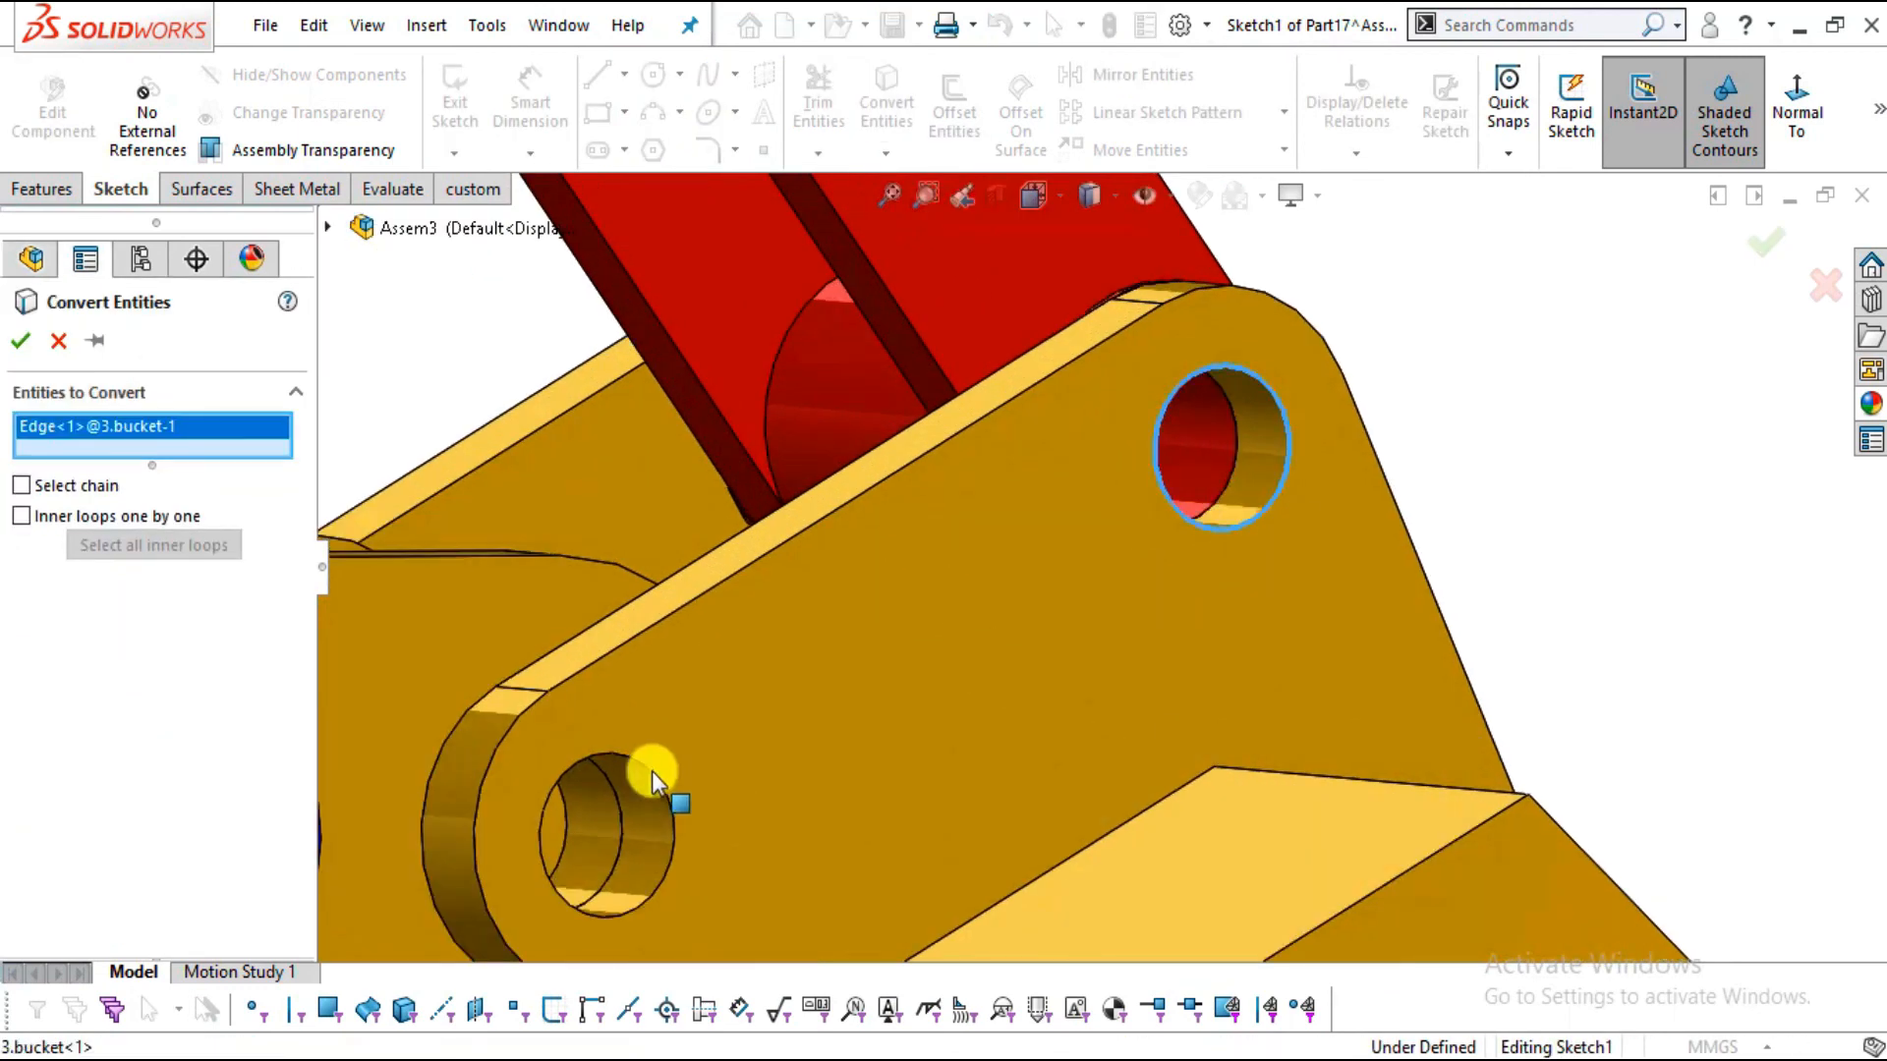
click(651, 770)
click(20, 341)
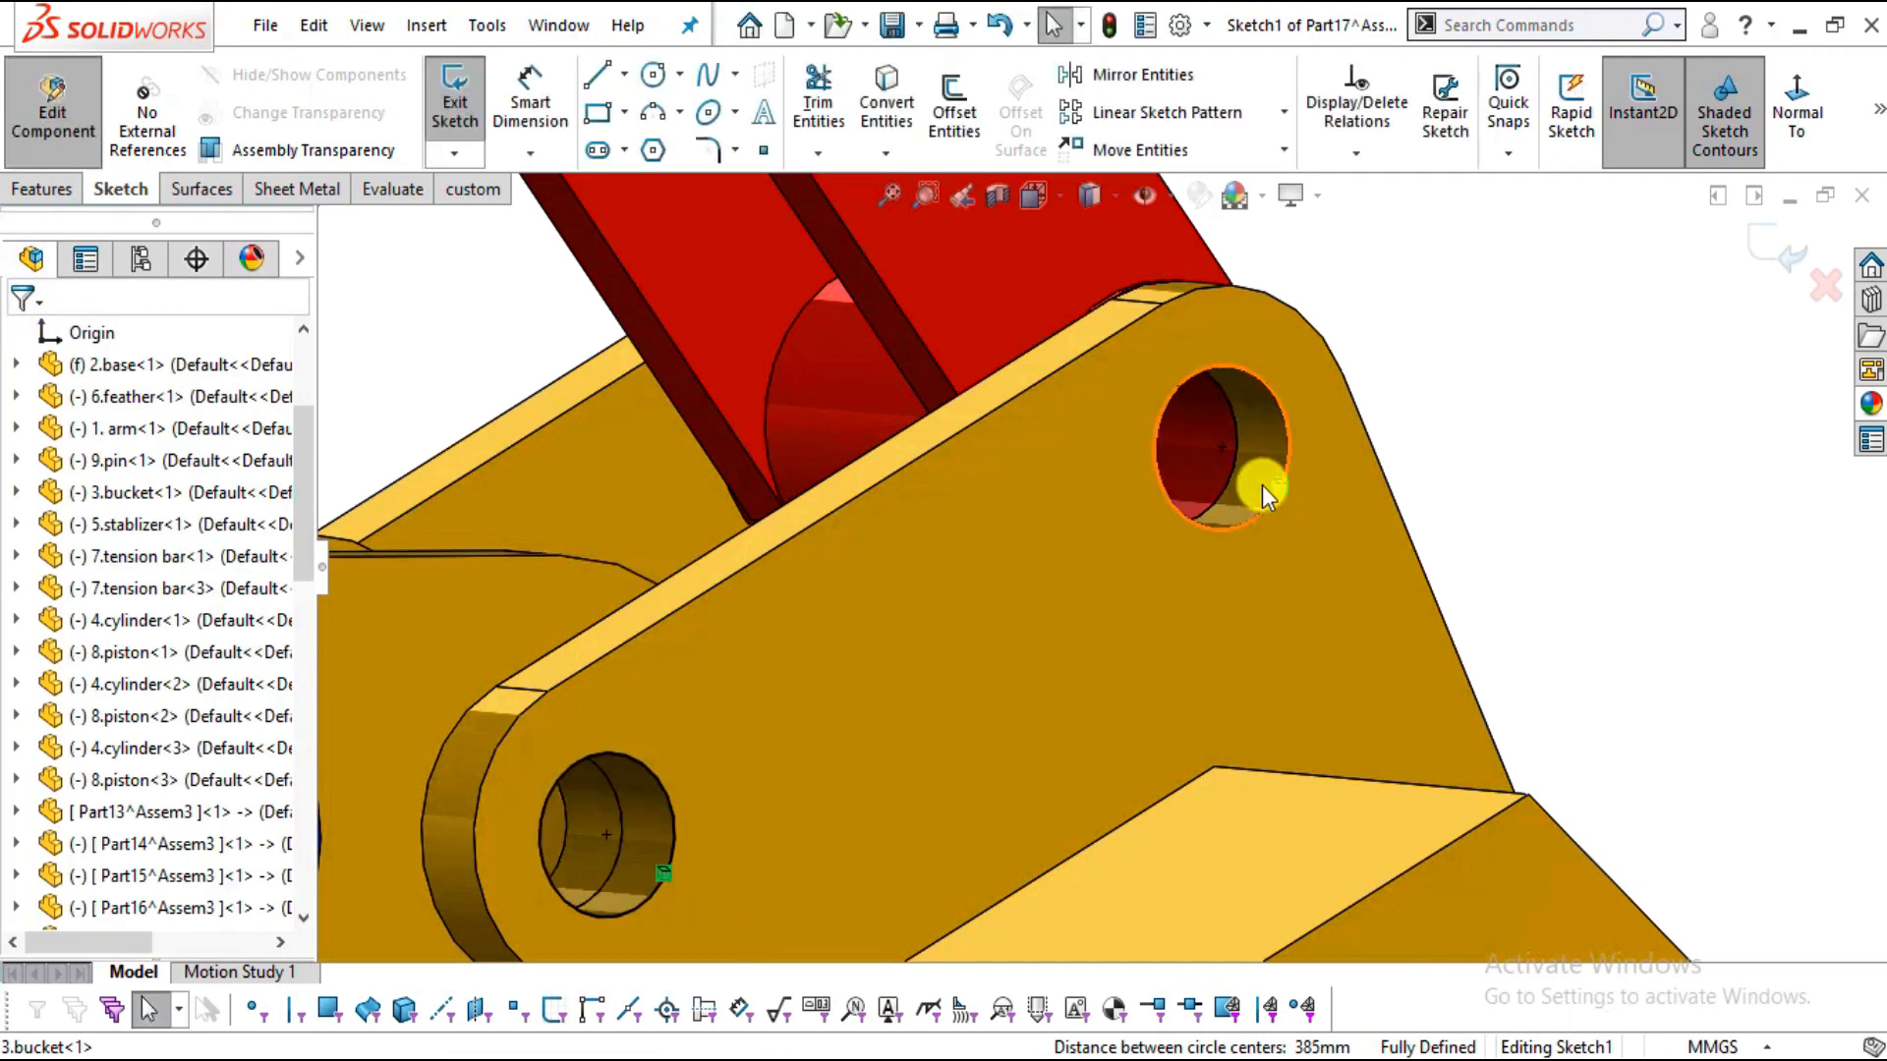
Extrude both bucket pin circles in the reversed direction Up To Surface, ending at the outer face of the bucket's opposite lug plate
scroll(1254, 501, up, 5)
mouse_move(1253, 501)
middle_down()
mouse_move(1054, 539)
mouse_move(1072, 535)
middle_up()
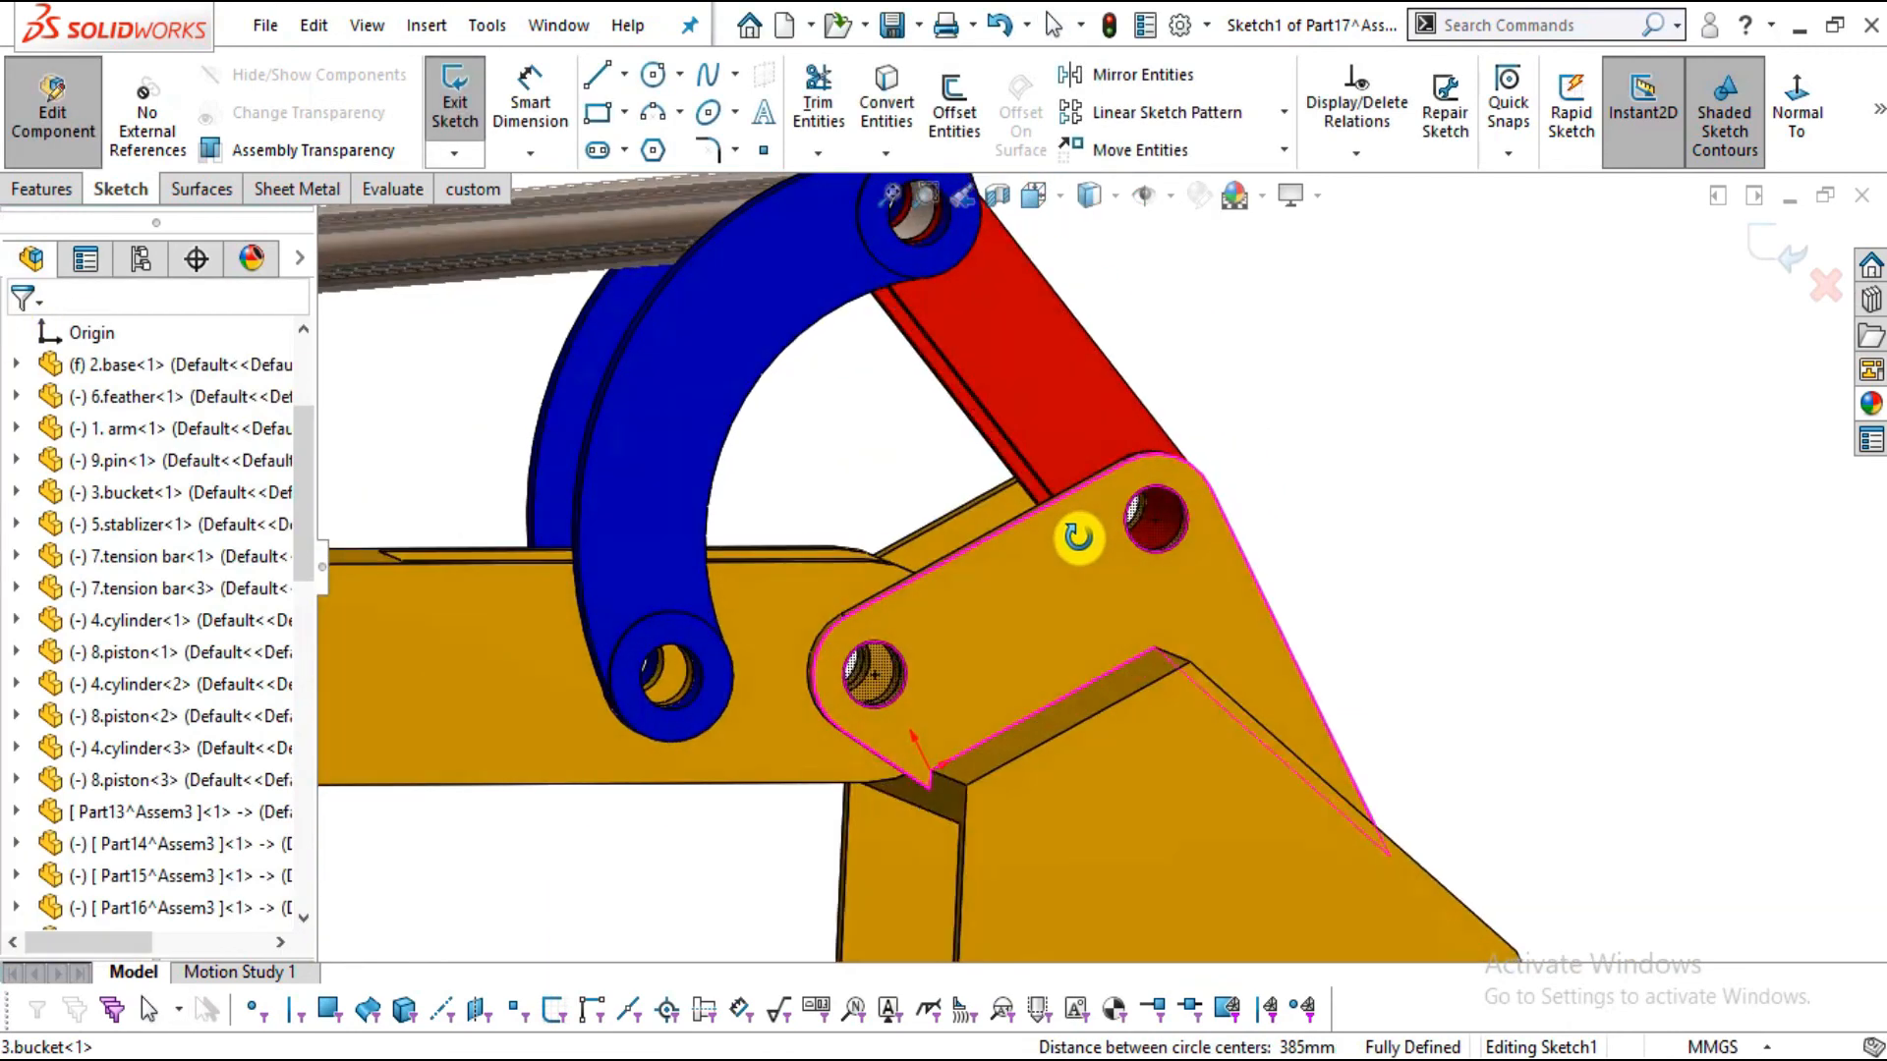
click(44, 189)
click(496, 123)
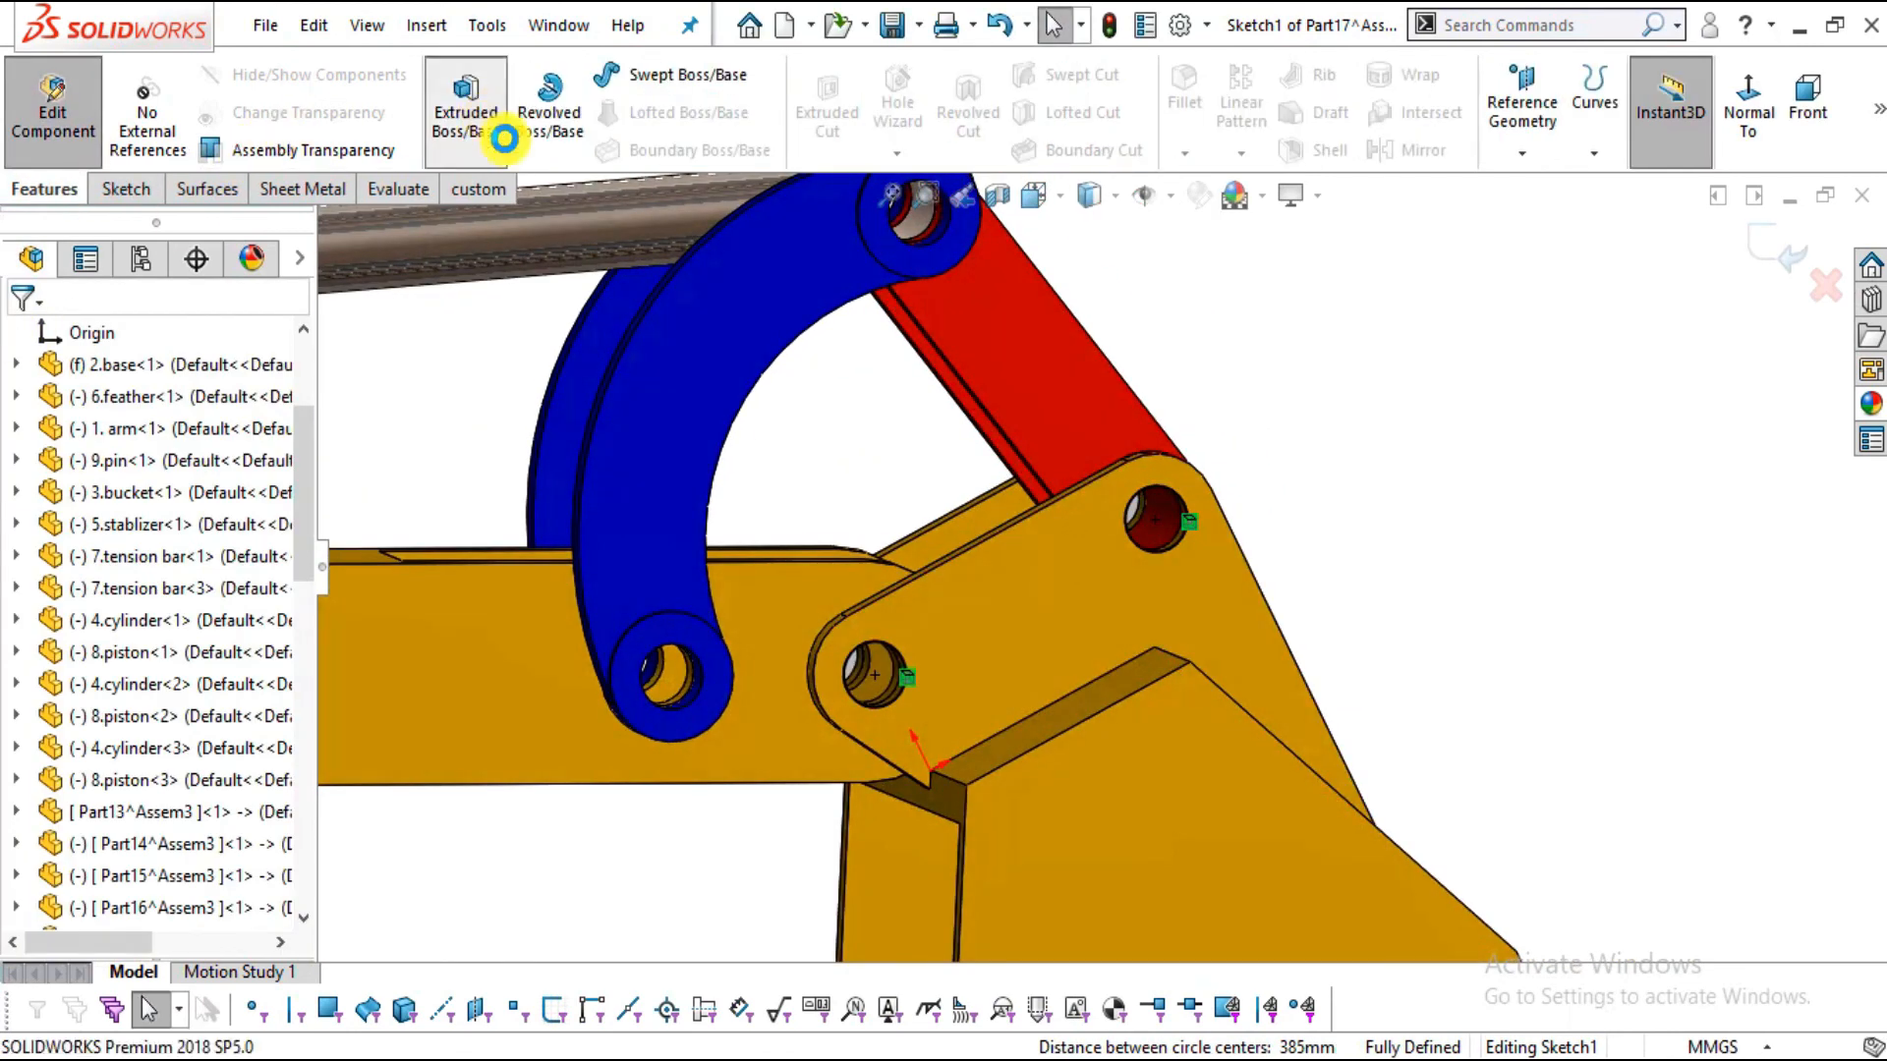
middle_drag(711, 581, 767, 653)
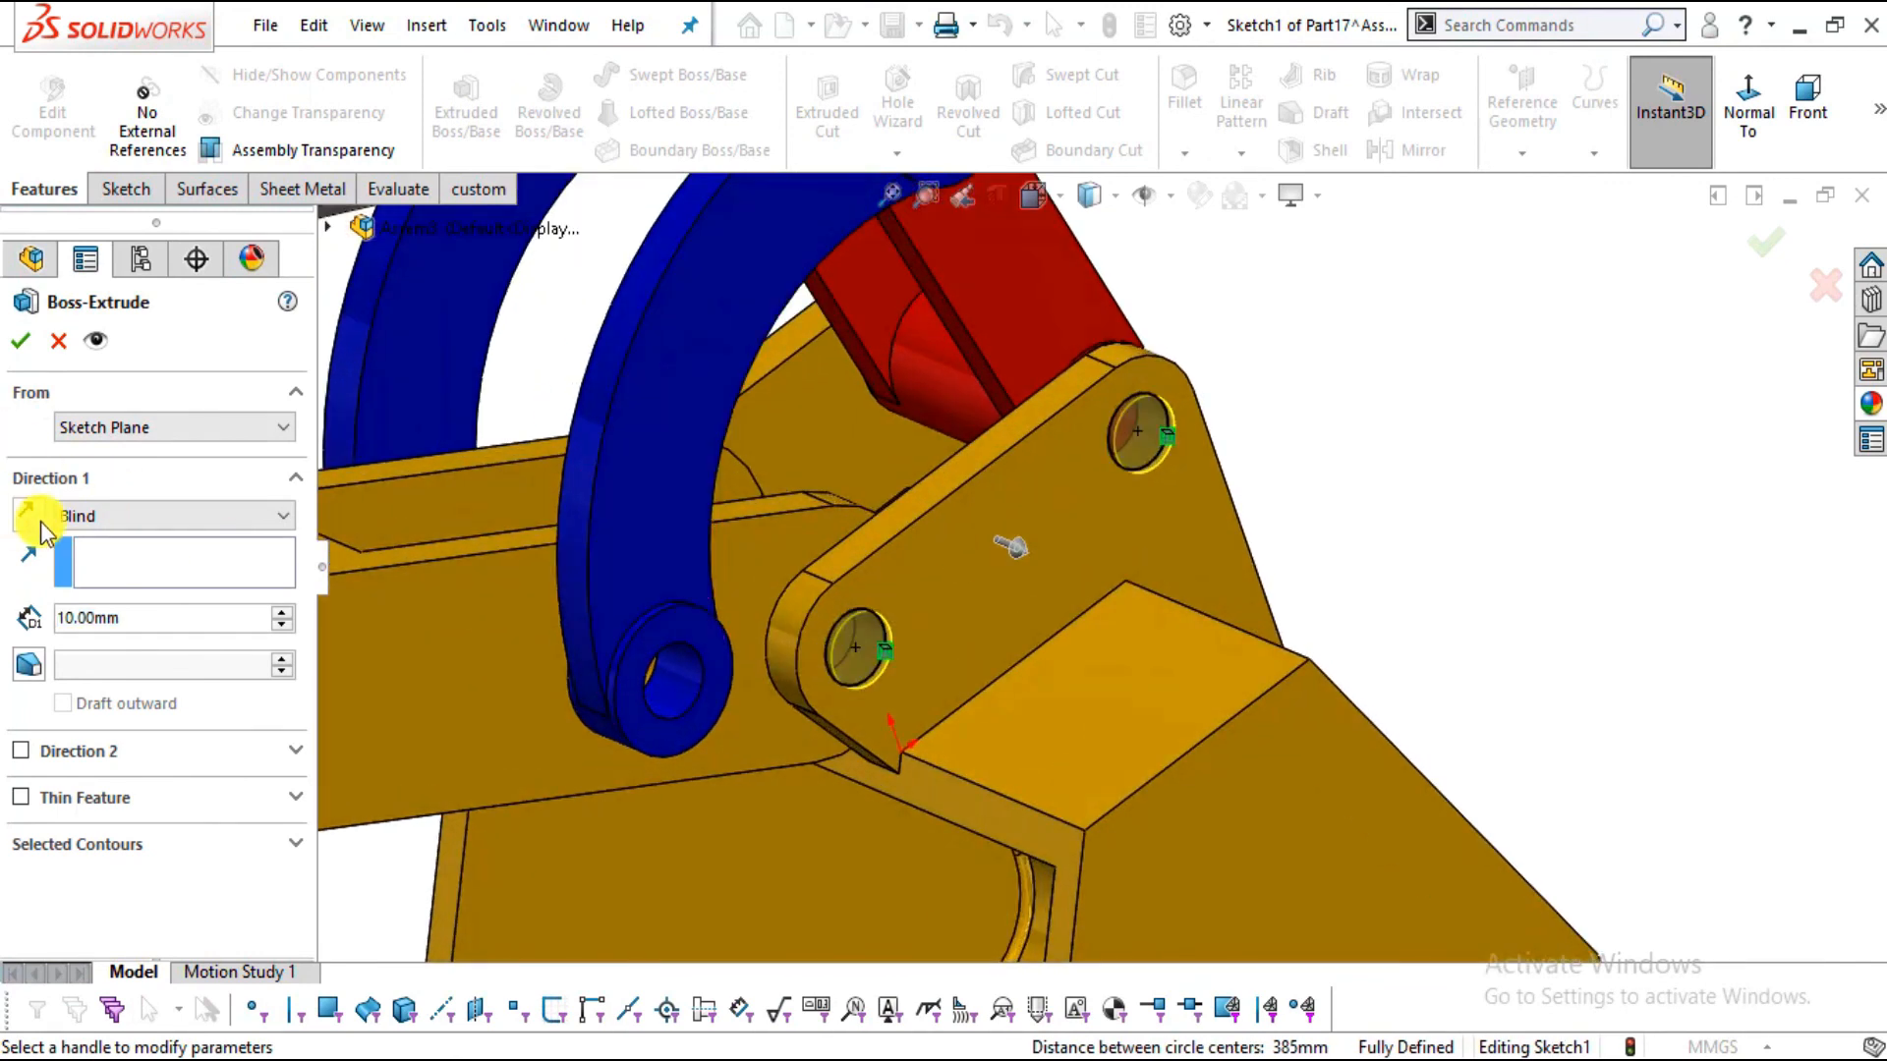
click(120, 518)
click(120, 581)
middle_drag(1124, 484, 842, 493)
click(1295, 506)
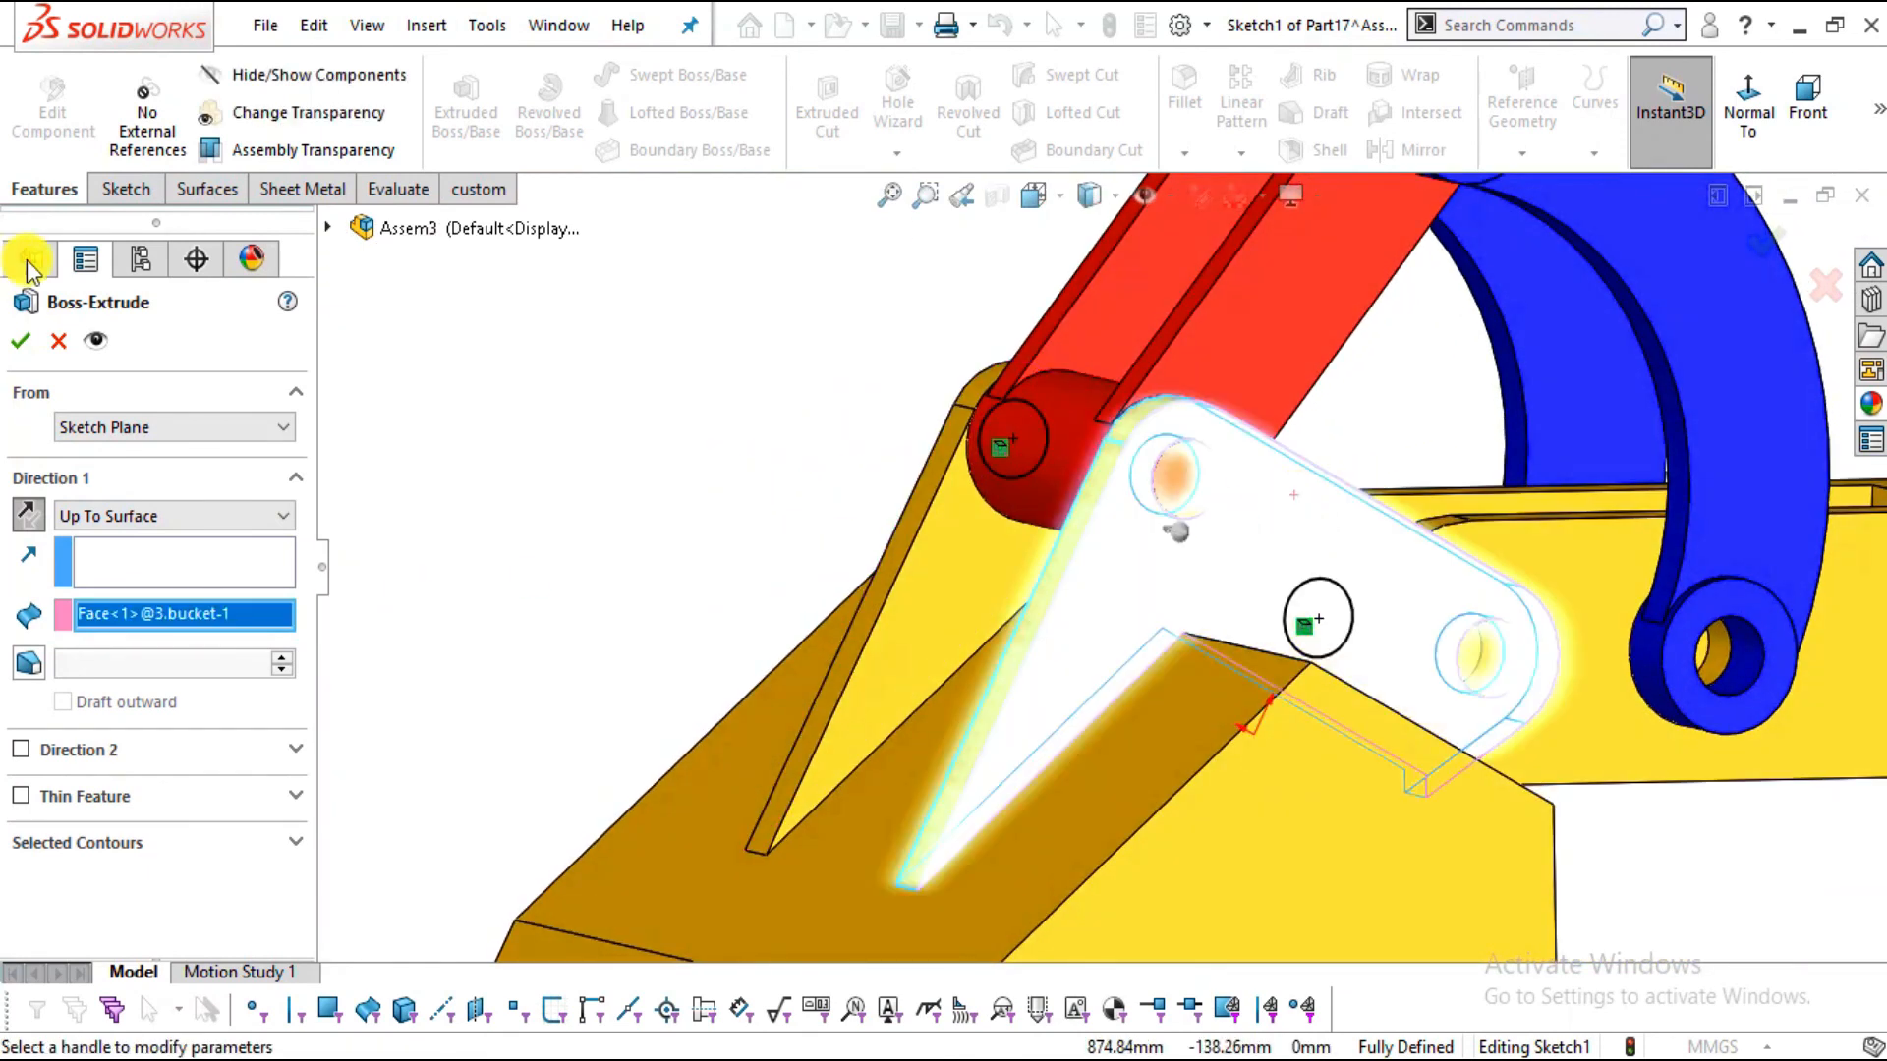
click(31, 344)
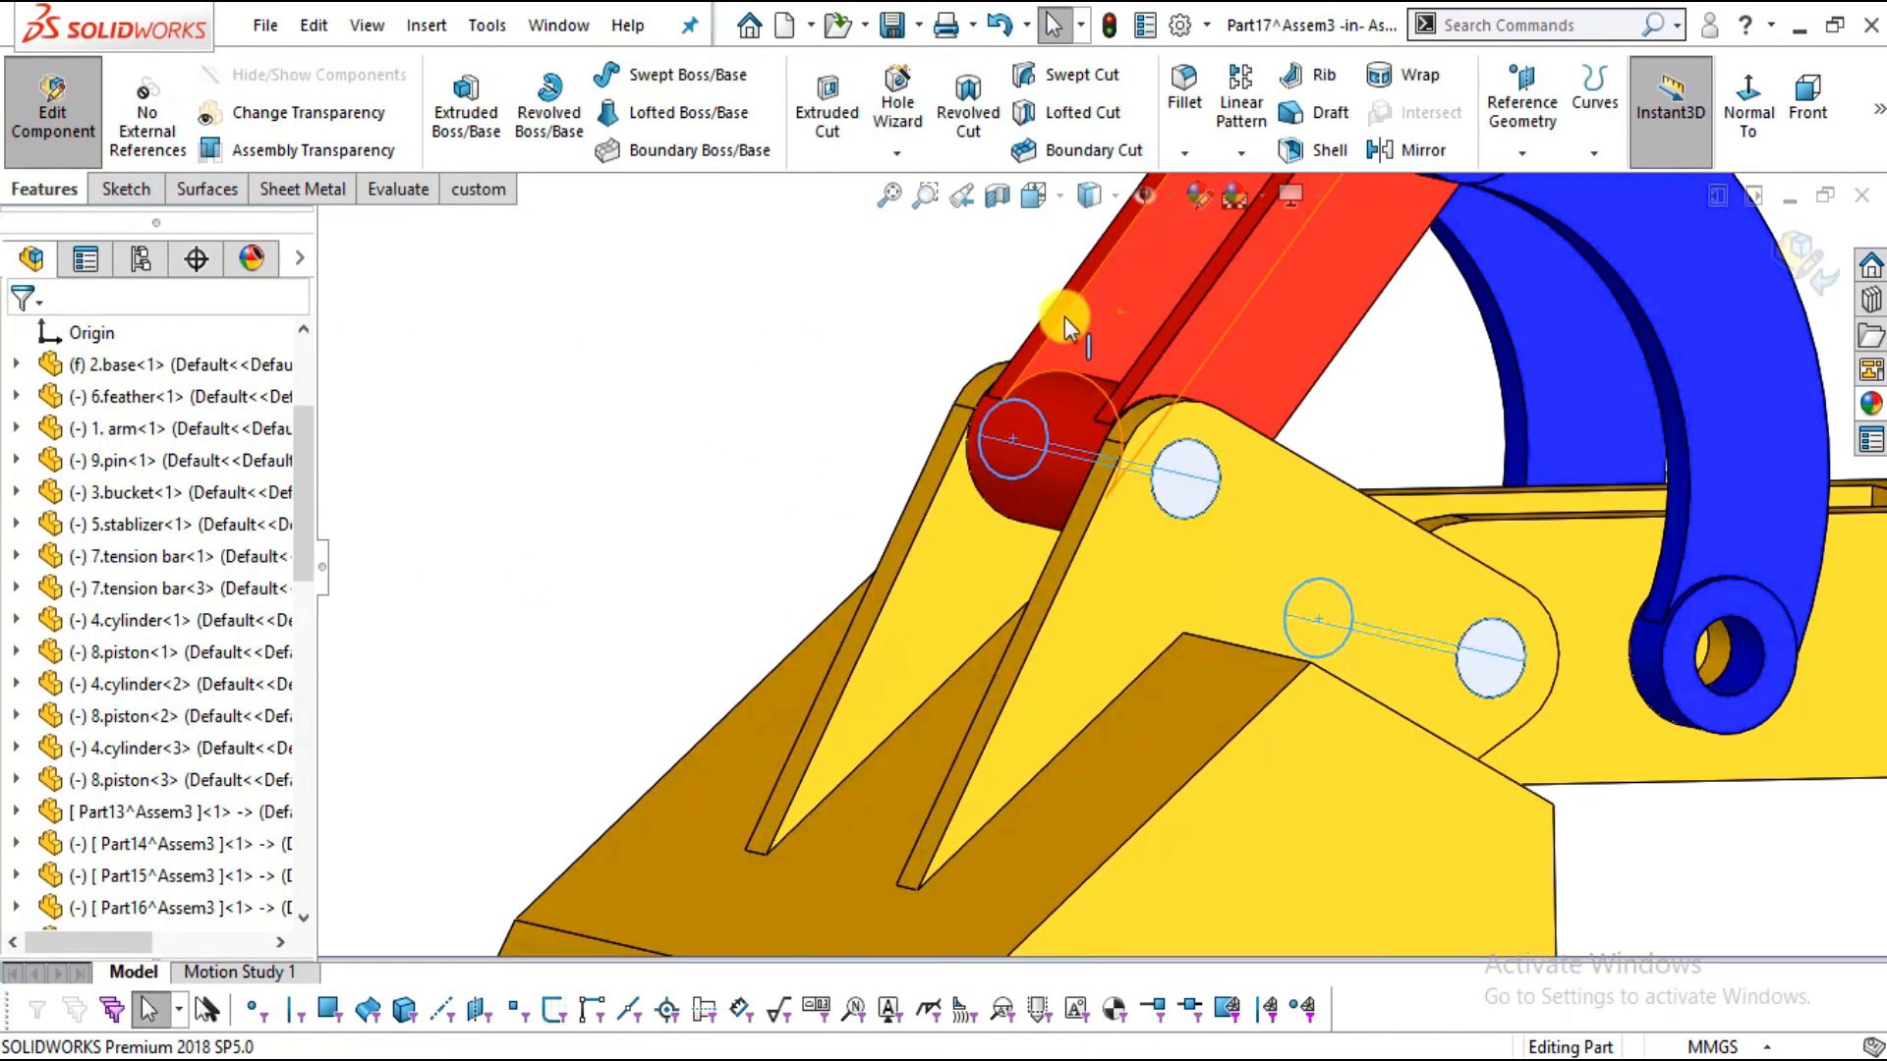
Return to the assembly and create a new part, sketching on the outer boss face of the blue curved tension bar
click(1773, 240)
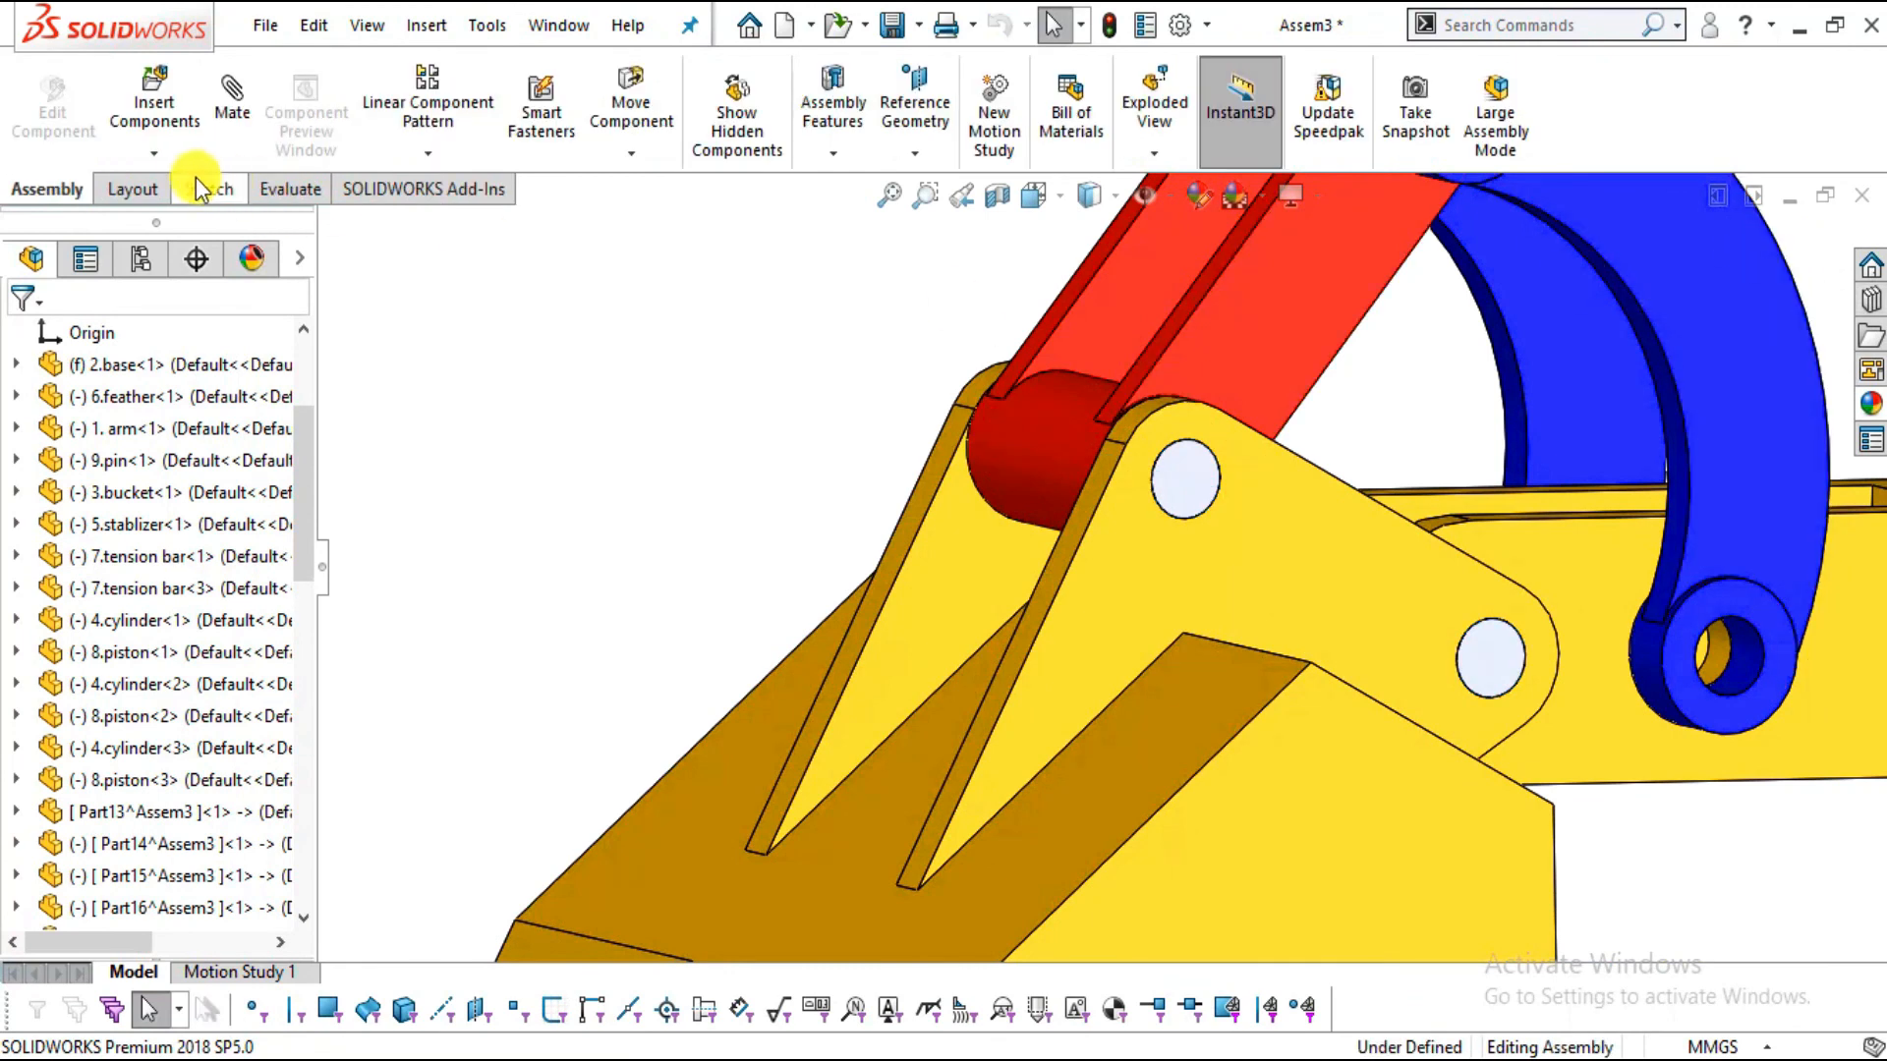
click(149, 163)
click(165, 221)
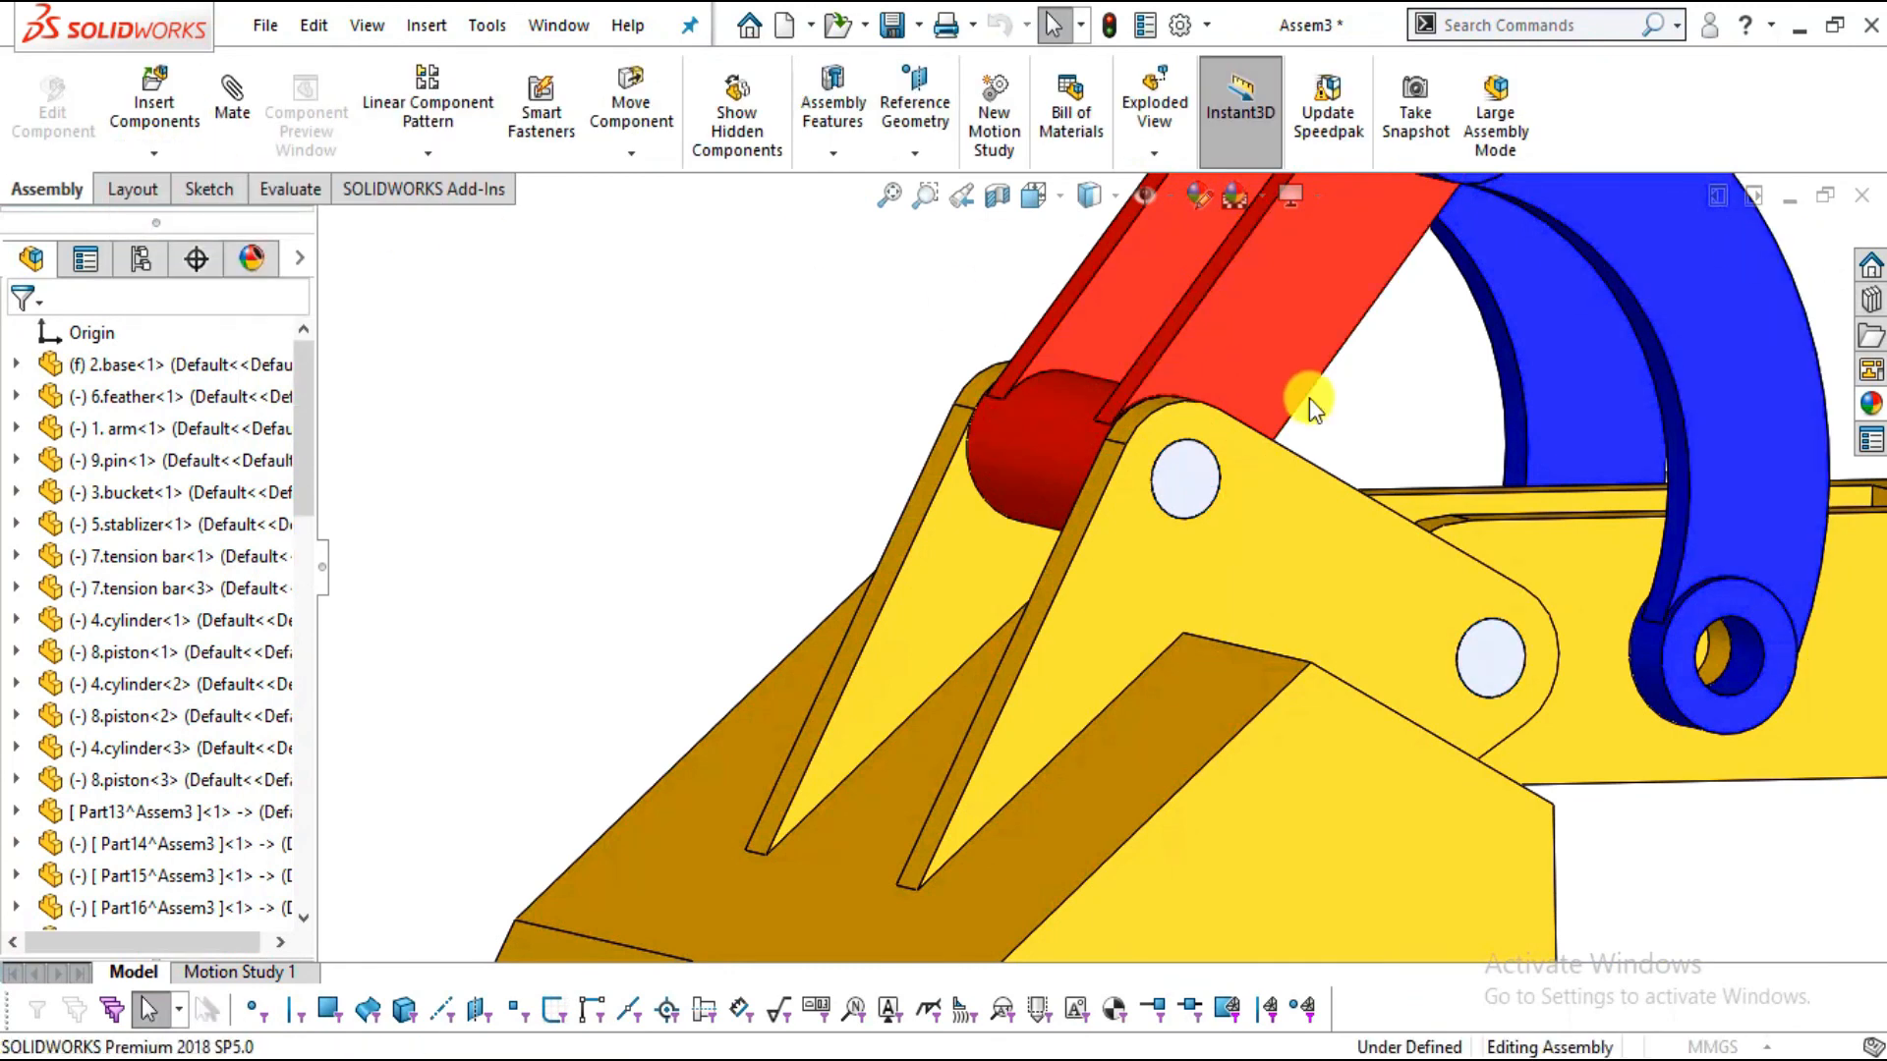
scroll(1279, 383, up, 5)
middle_drag(1243, 484, 1605, 405)
scroll(1526, 409, down, 8)
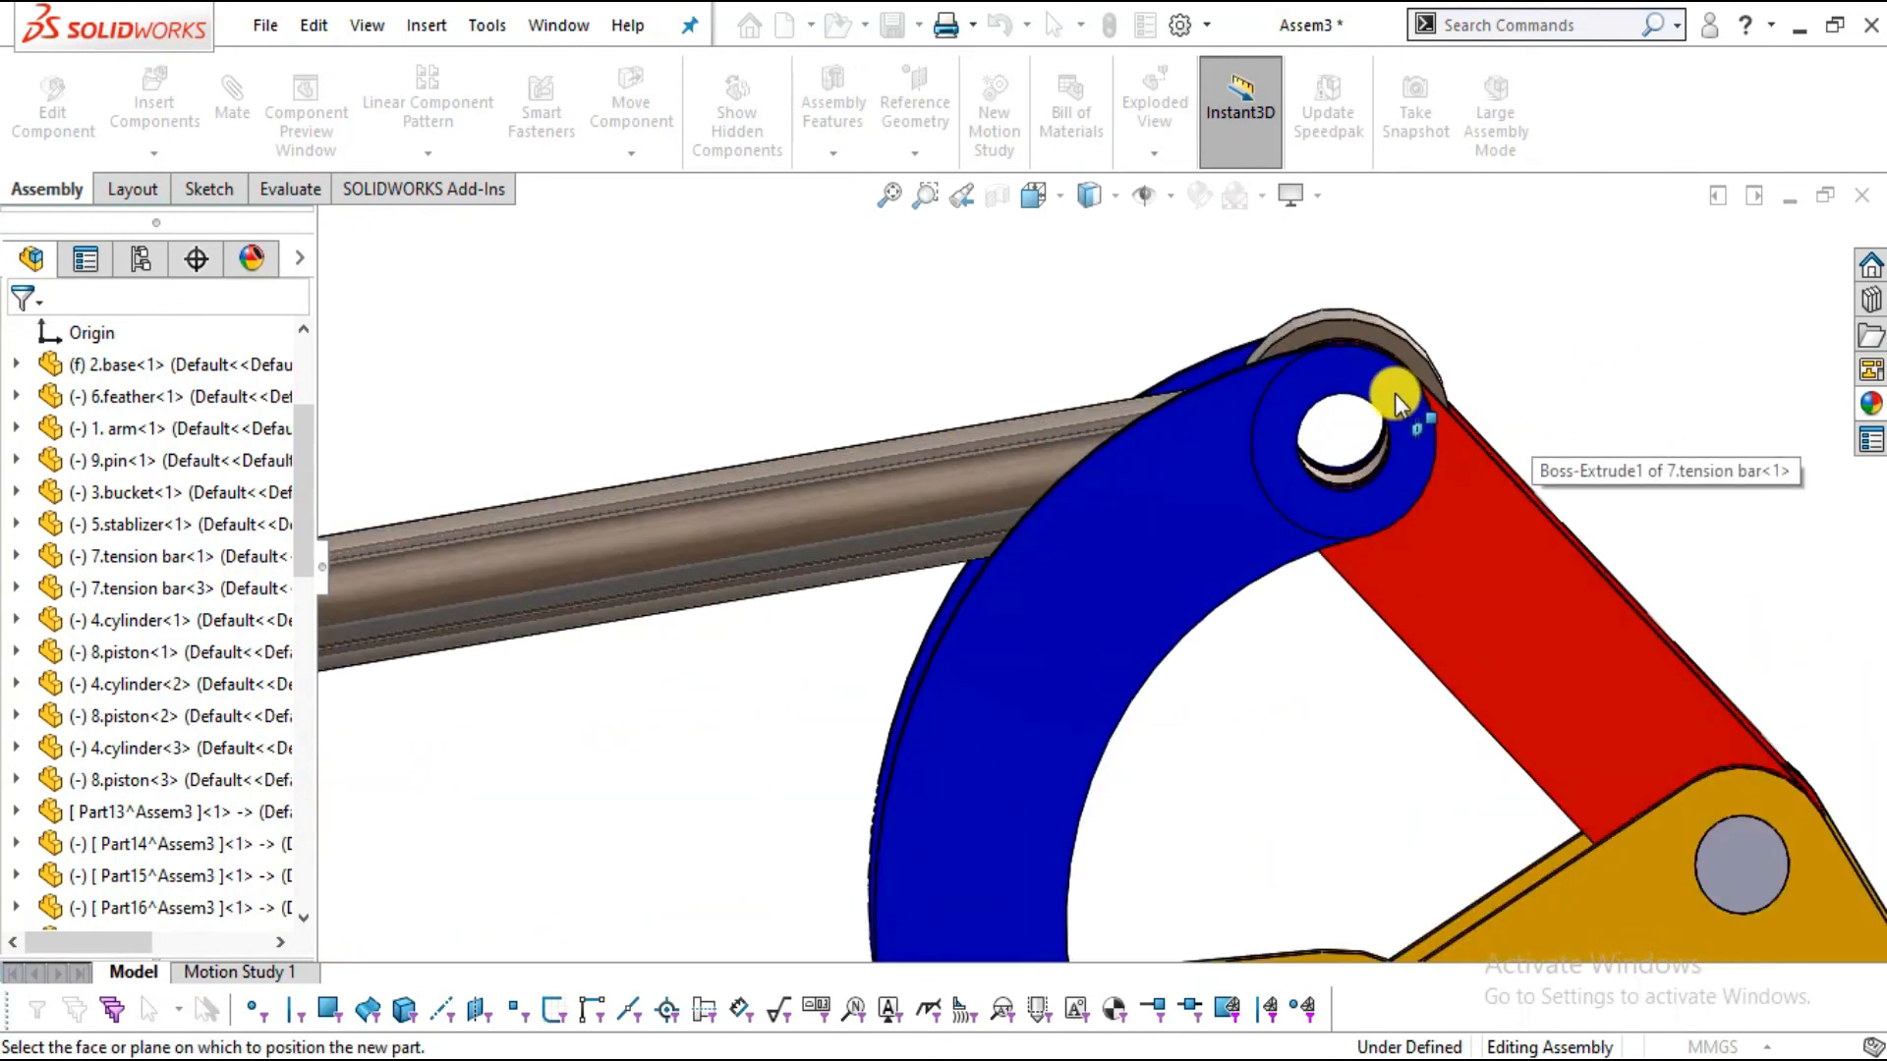
click(1393, 403)
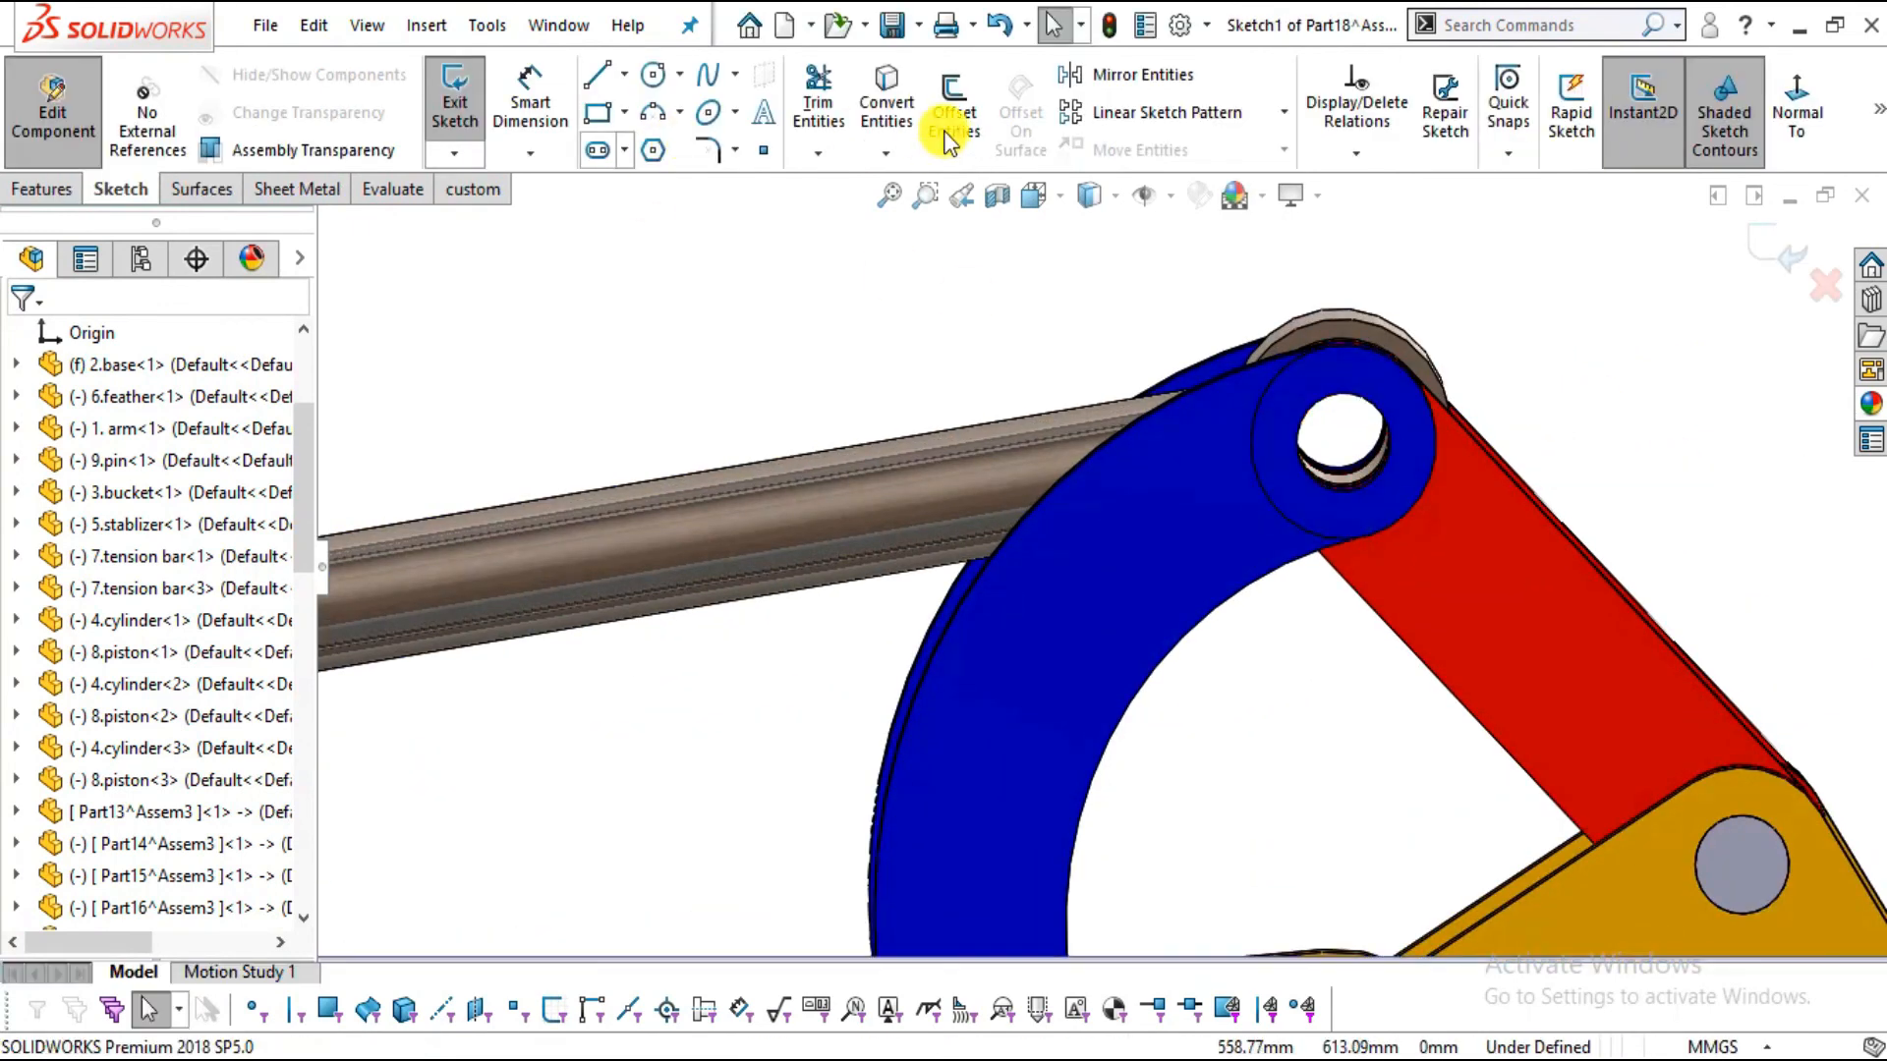
Convert the edges of the holes at both ends of the blue tension bar into sketch circles
middle_drag(1356, 421, 1370, 485)
click(1360, 479)
scroll(1171, 556, up, 5)
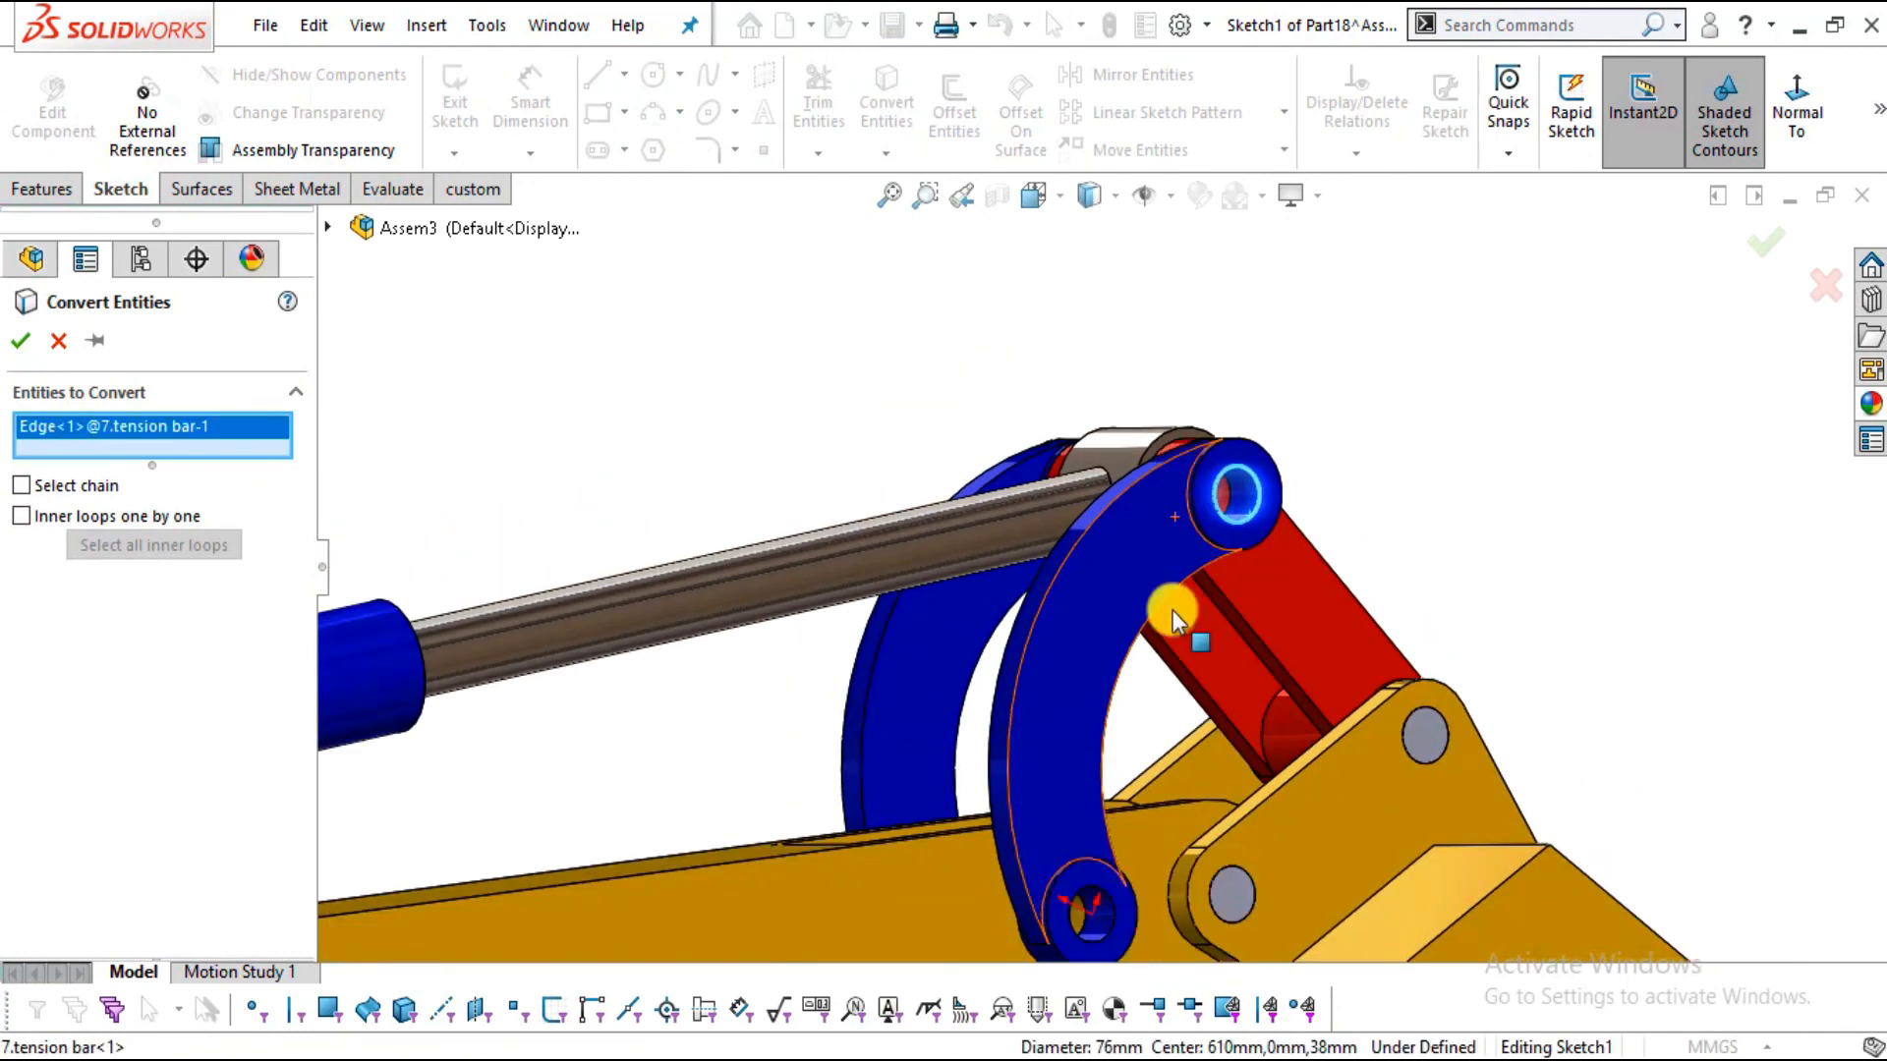
scroll(1114, 847, down, 3)
scroll(1134, 650, down, 2)
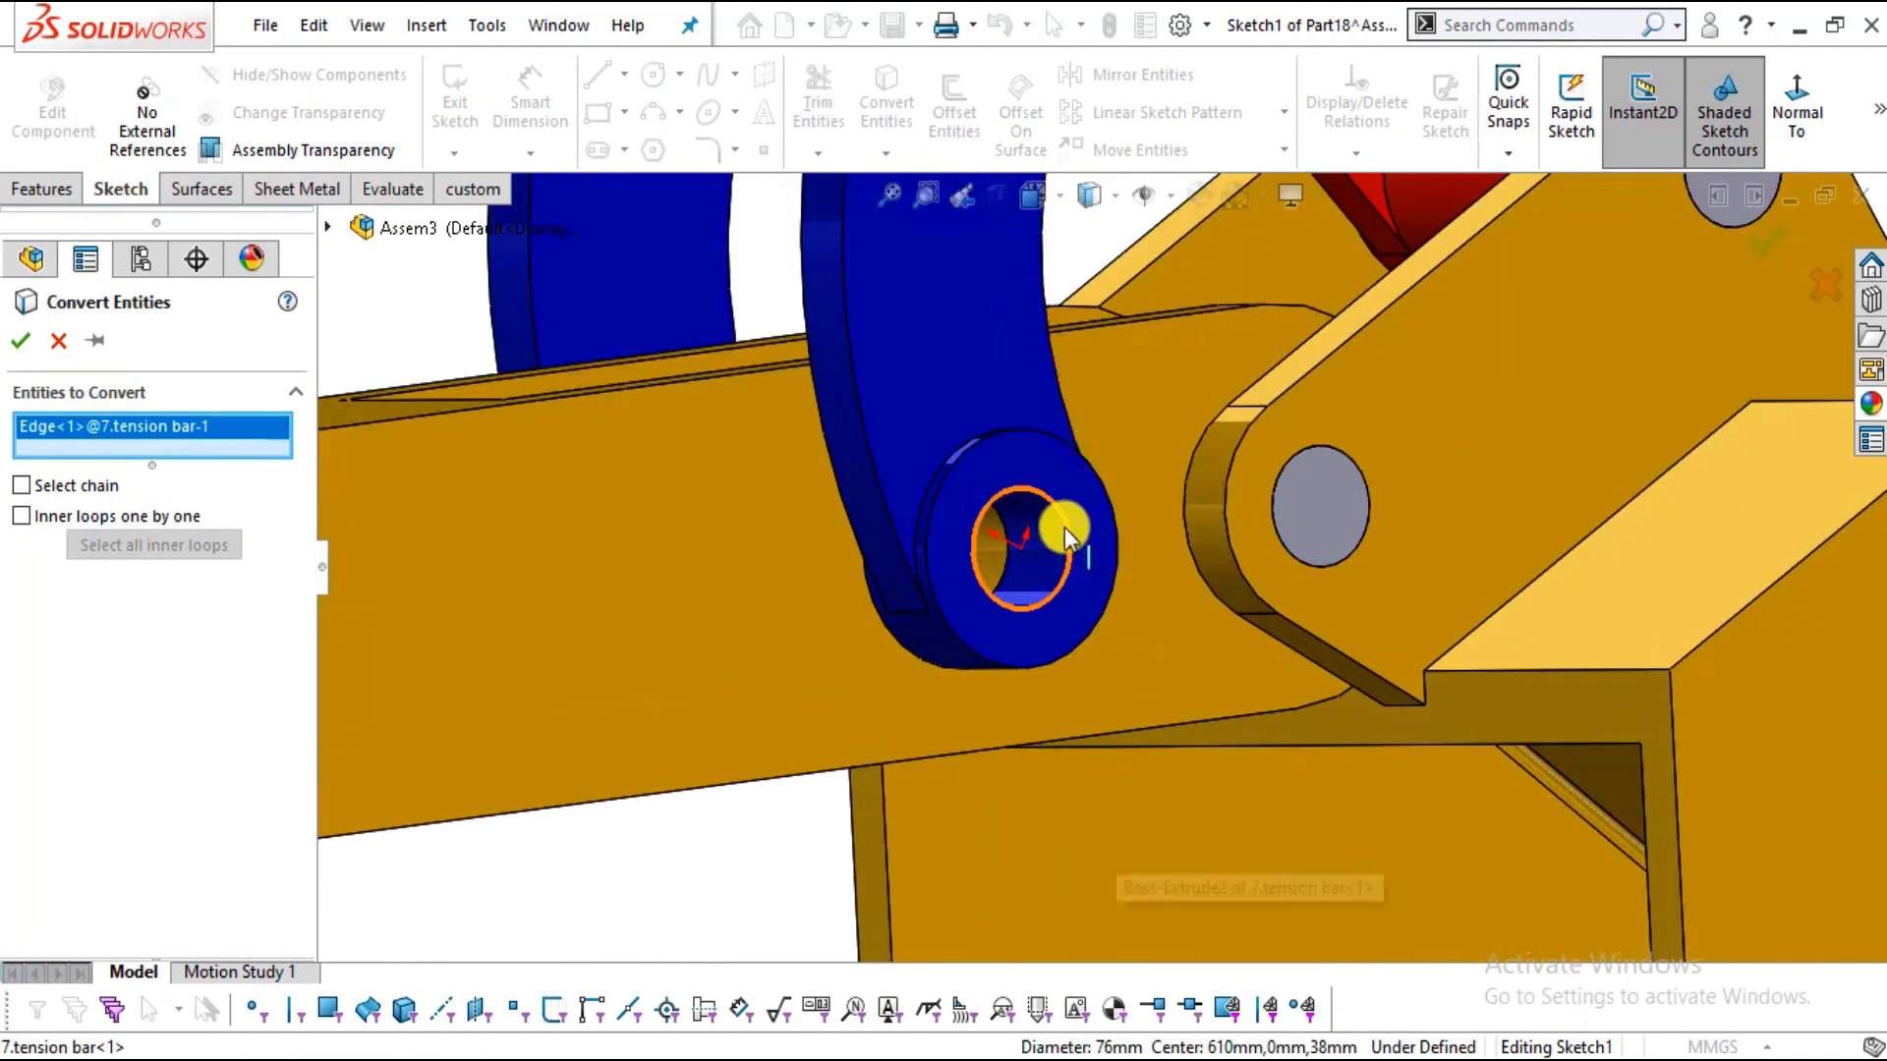
click(1067, 535)
click(19, 346)
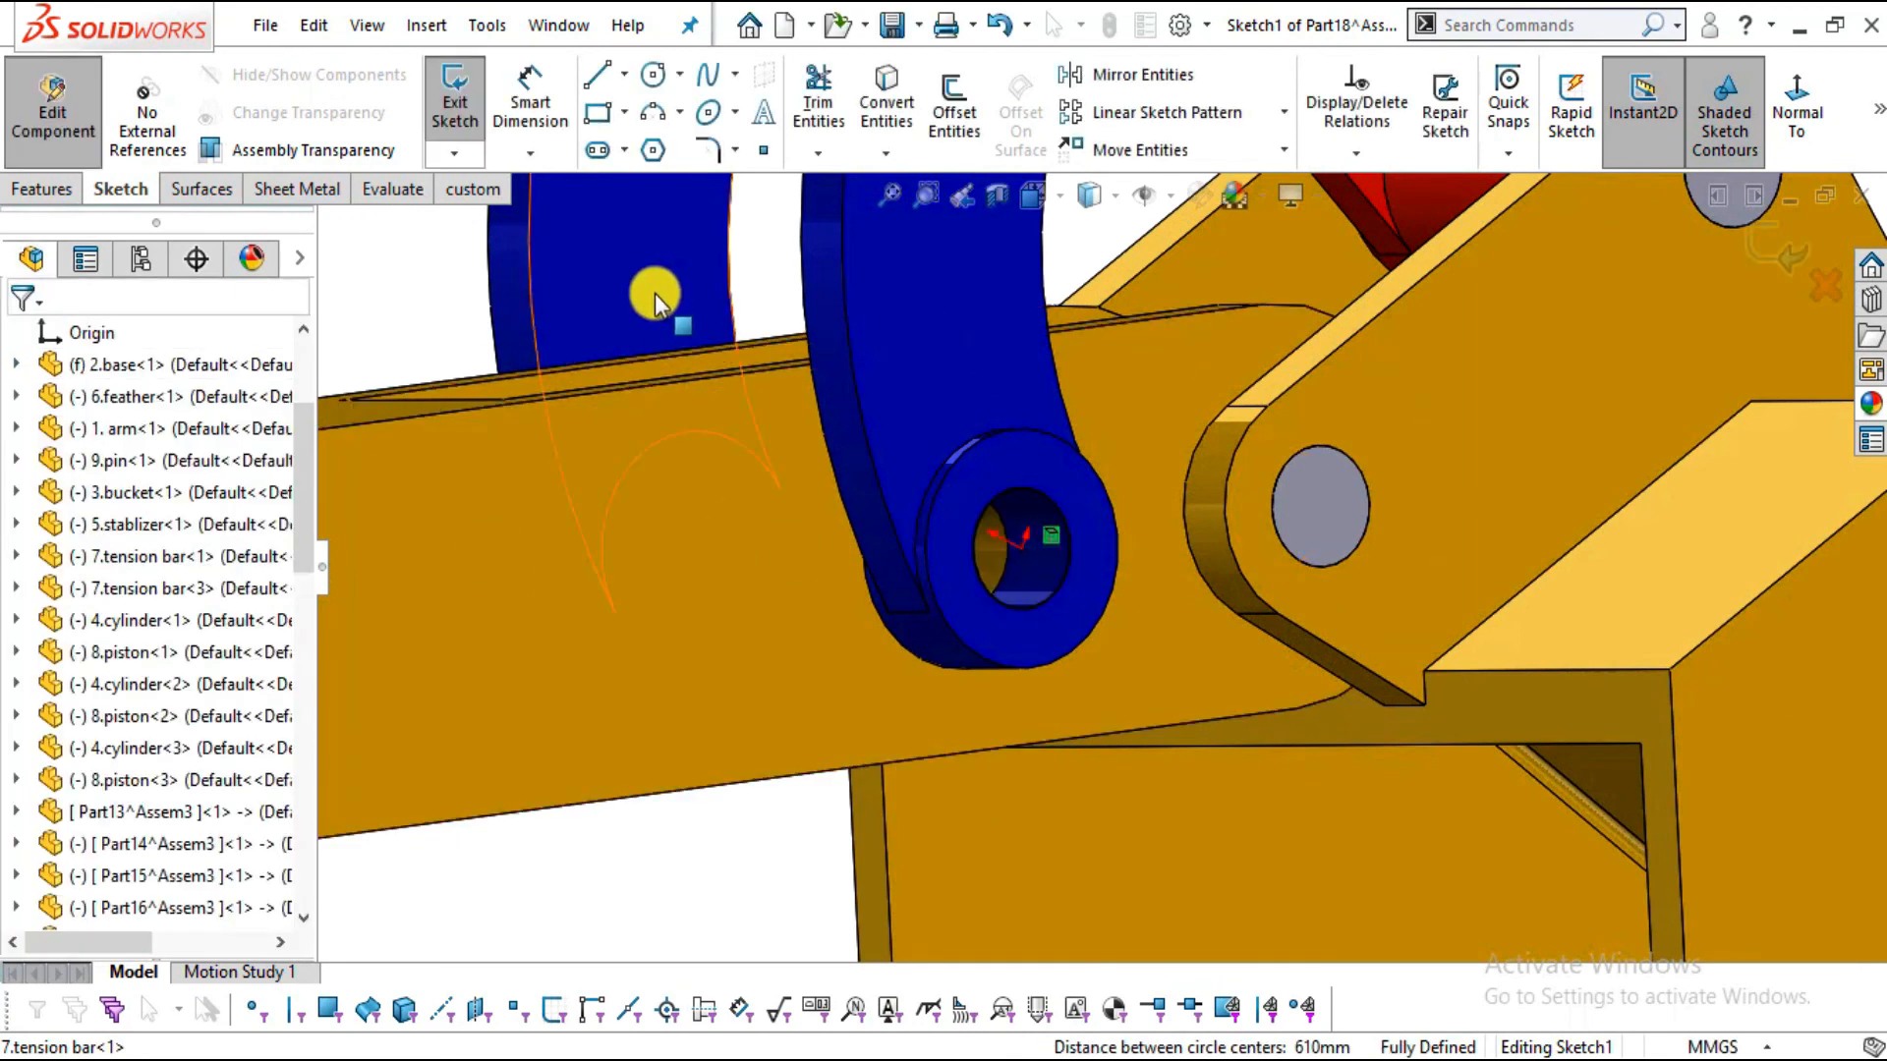
Extrude both tension bar pin circles in the reversed direction Up To Surface, ending at the outer boss face of the opposite blue tension bar
click(45, 188)
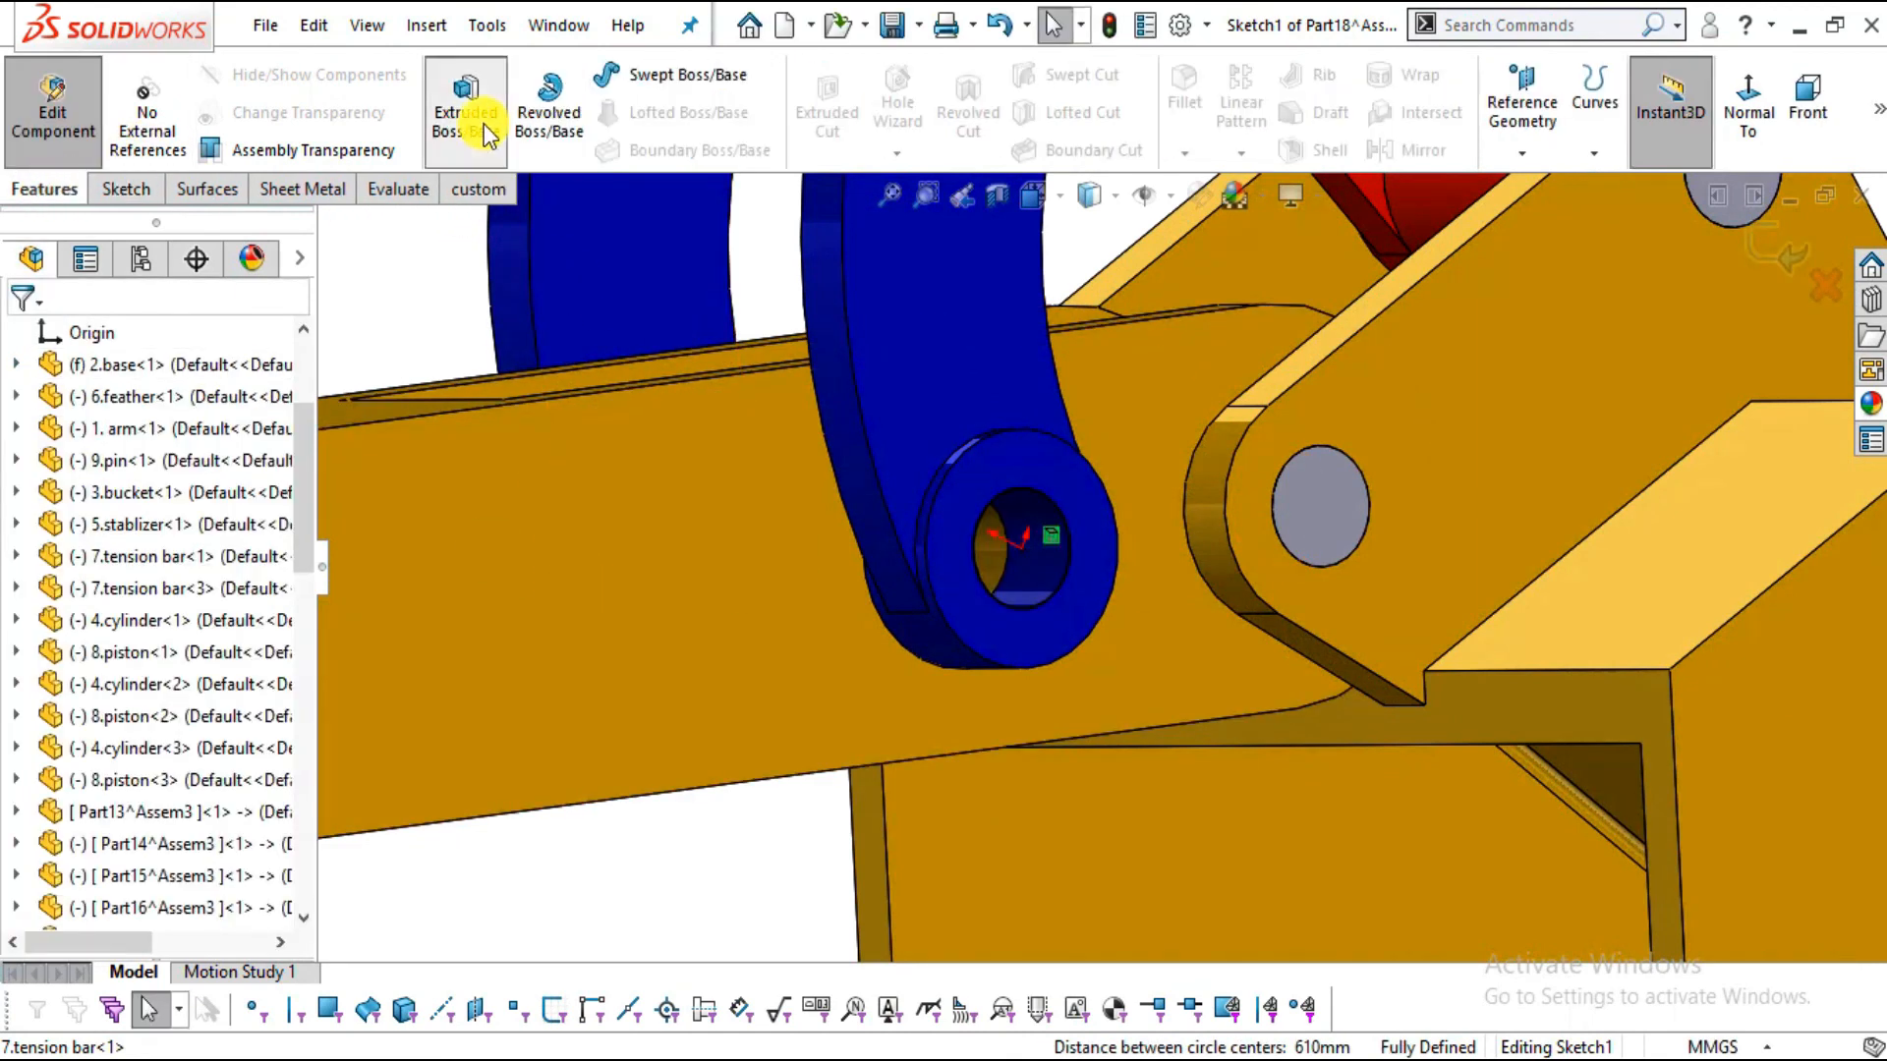
click(486, 133)
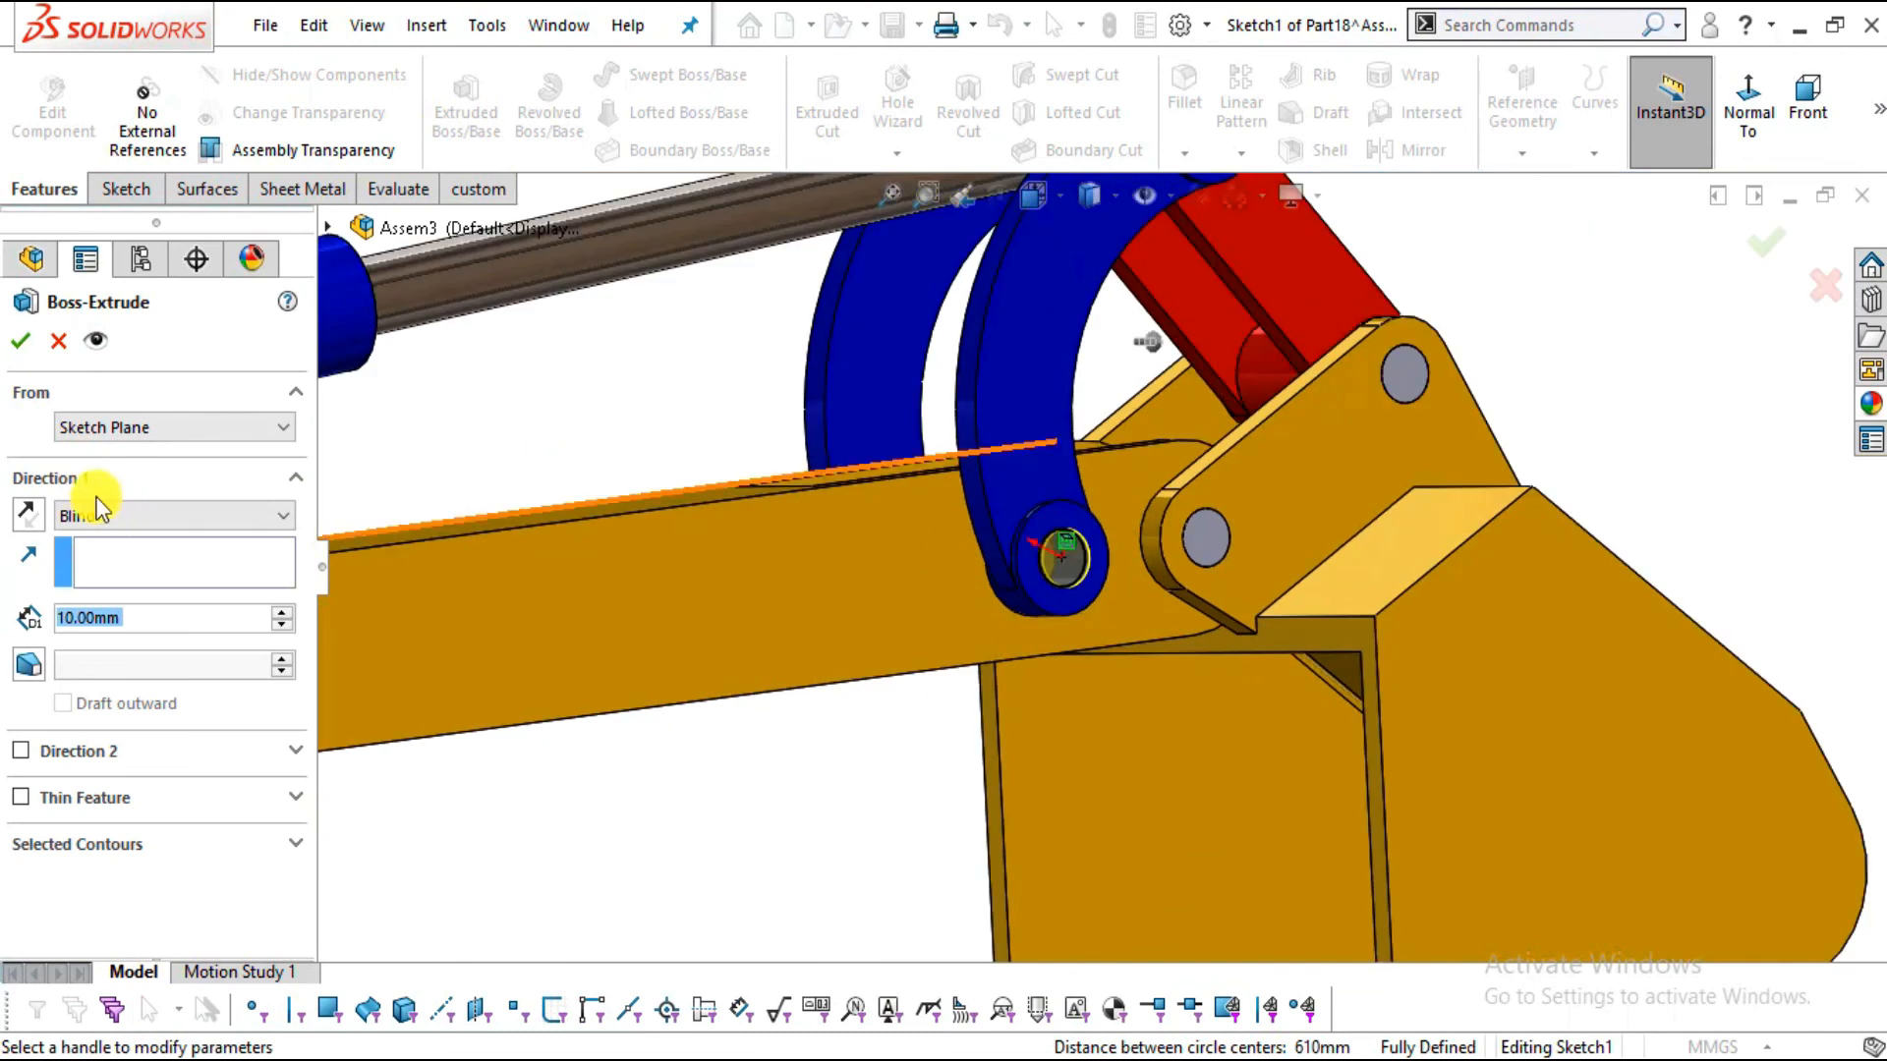
click(120, 520)
click(125, 578)
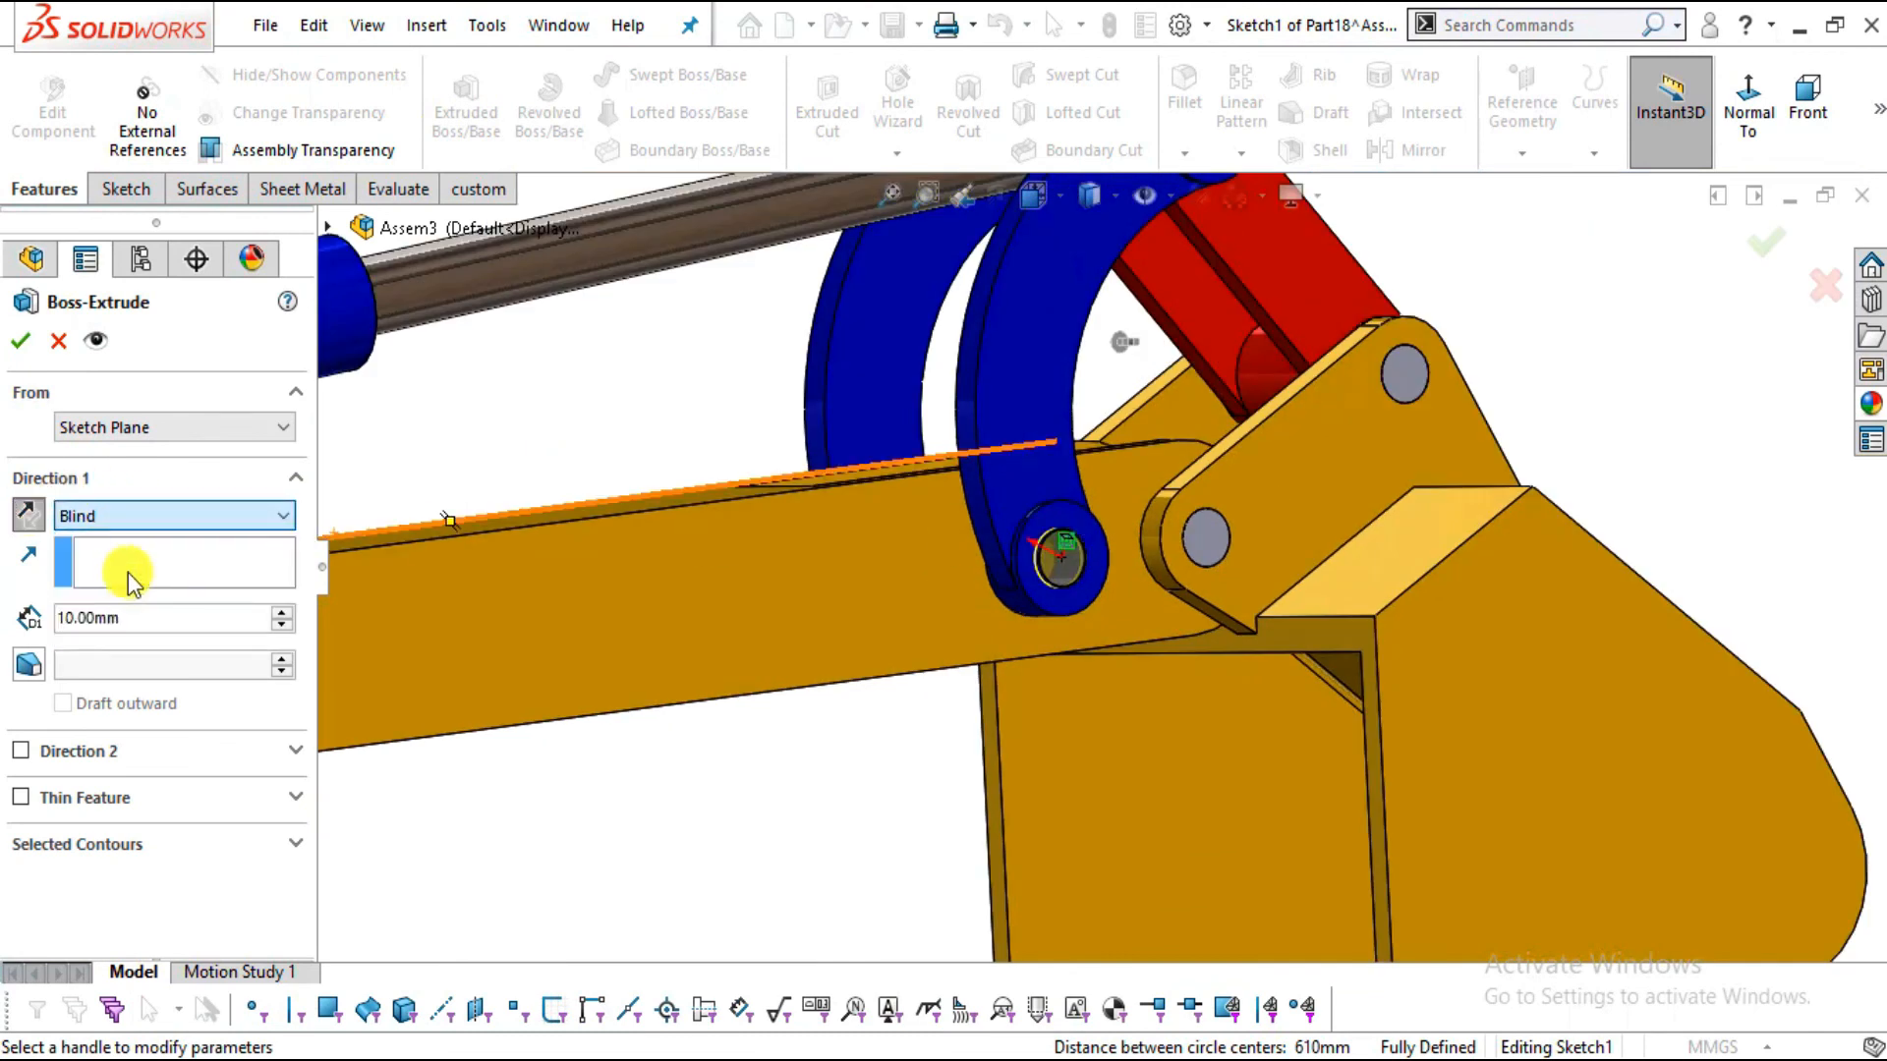
middle_drag(534, 484, 789, 495)
scroll(788, 497, up, 5)
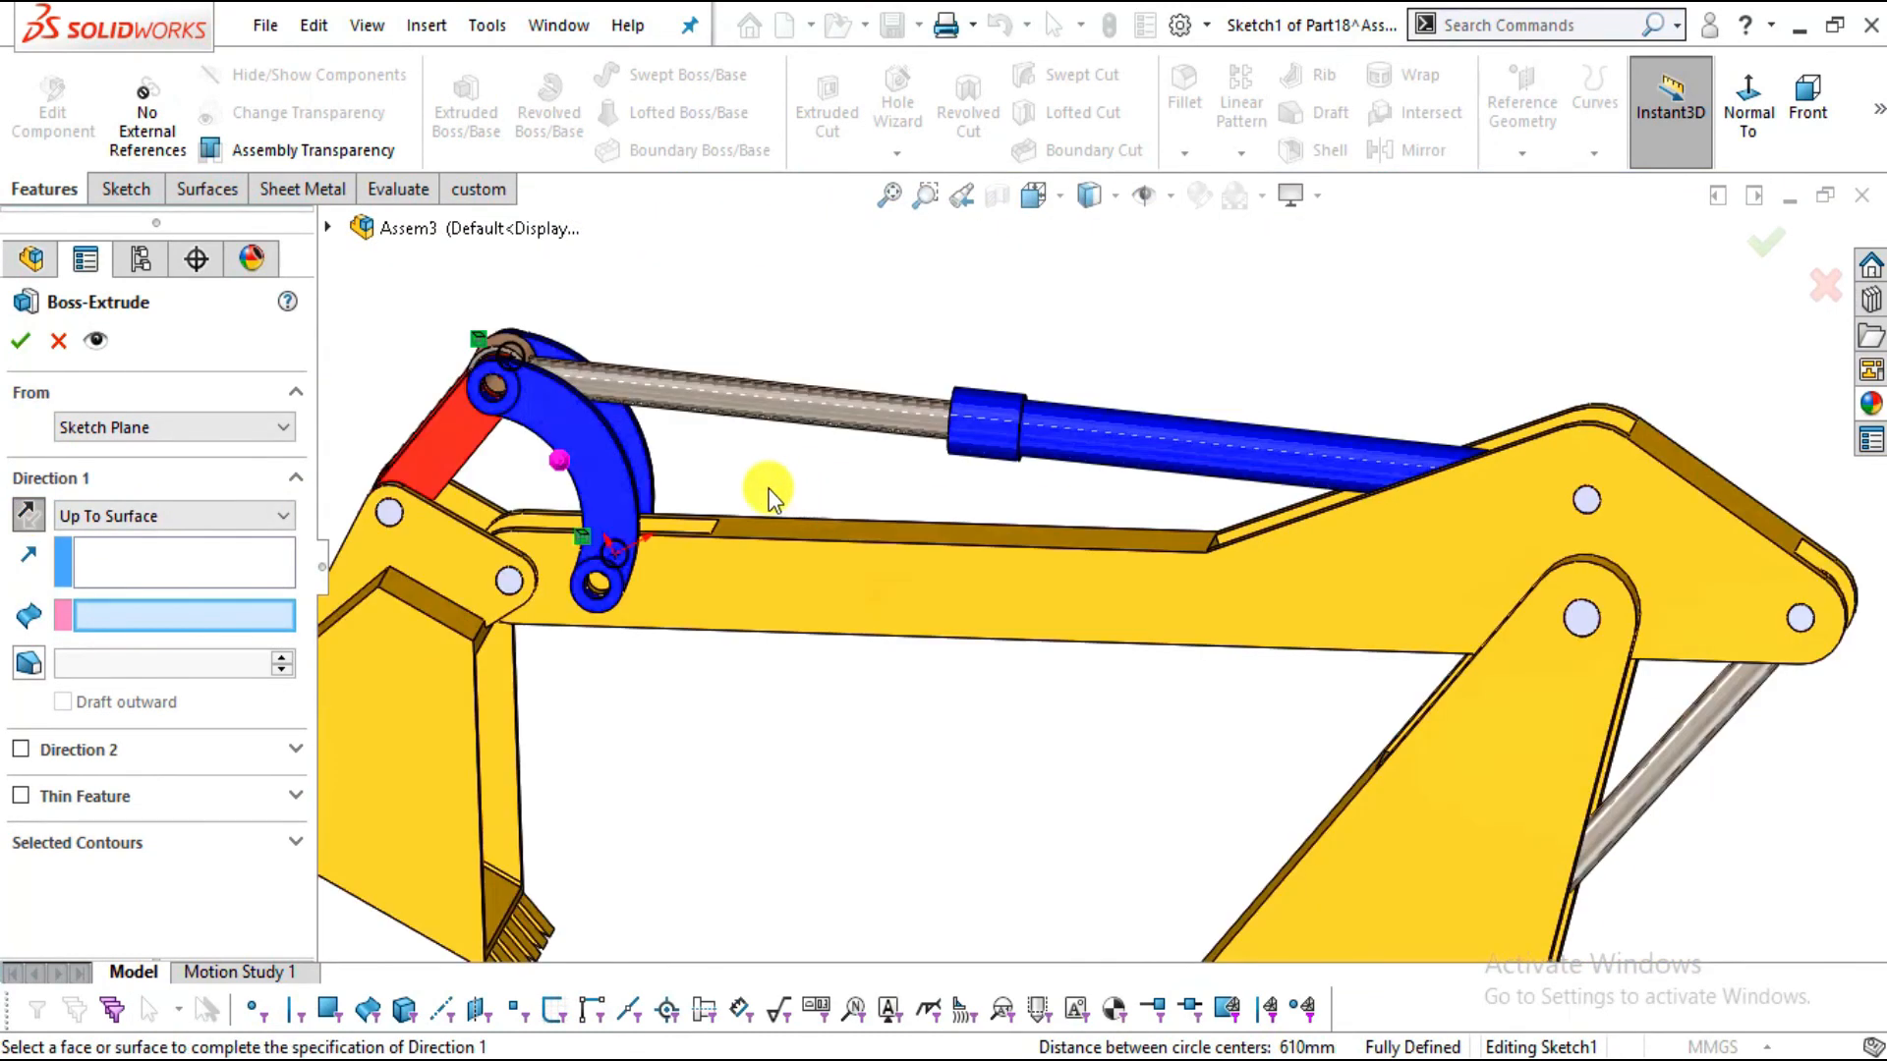
scroll(782, 476, down, 4)
middle_drag(752, 313, 800, 345)
click(796, 349)
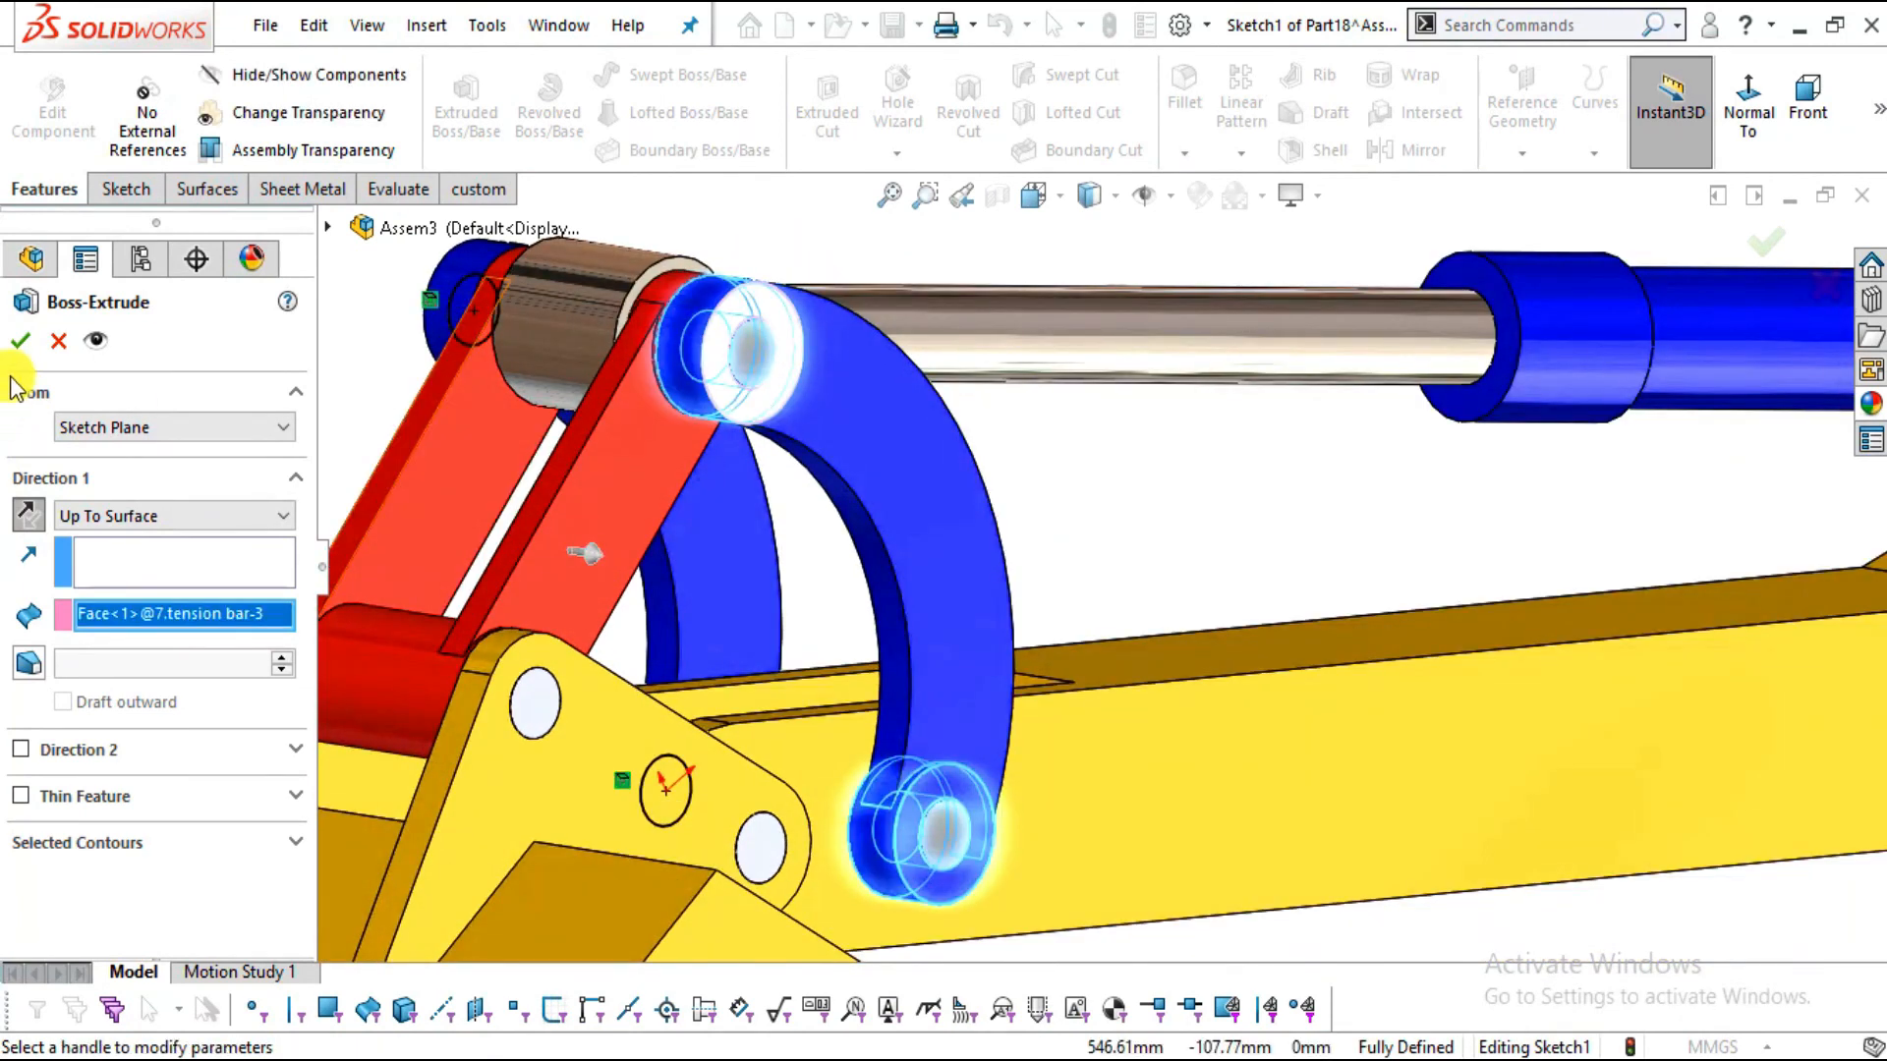
click(21, 341)
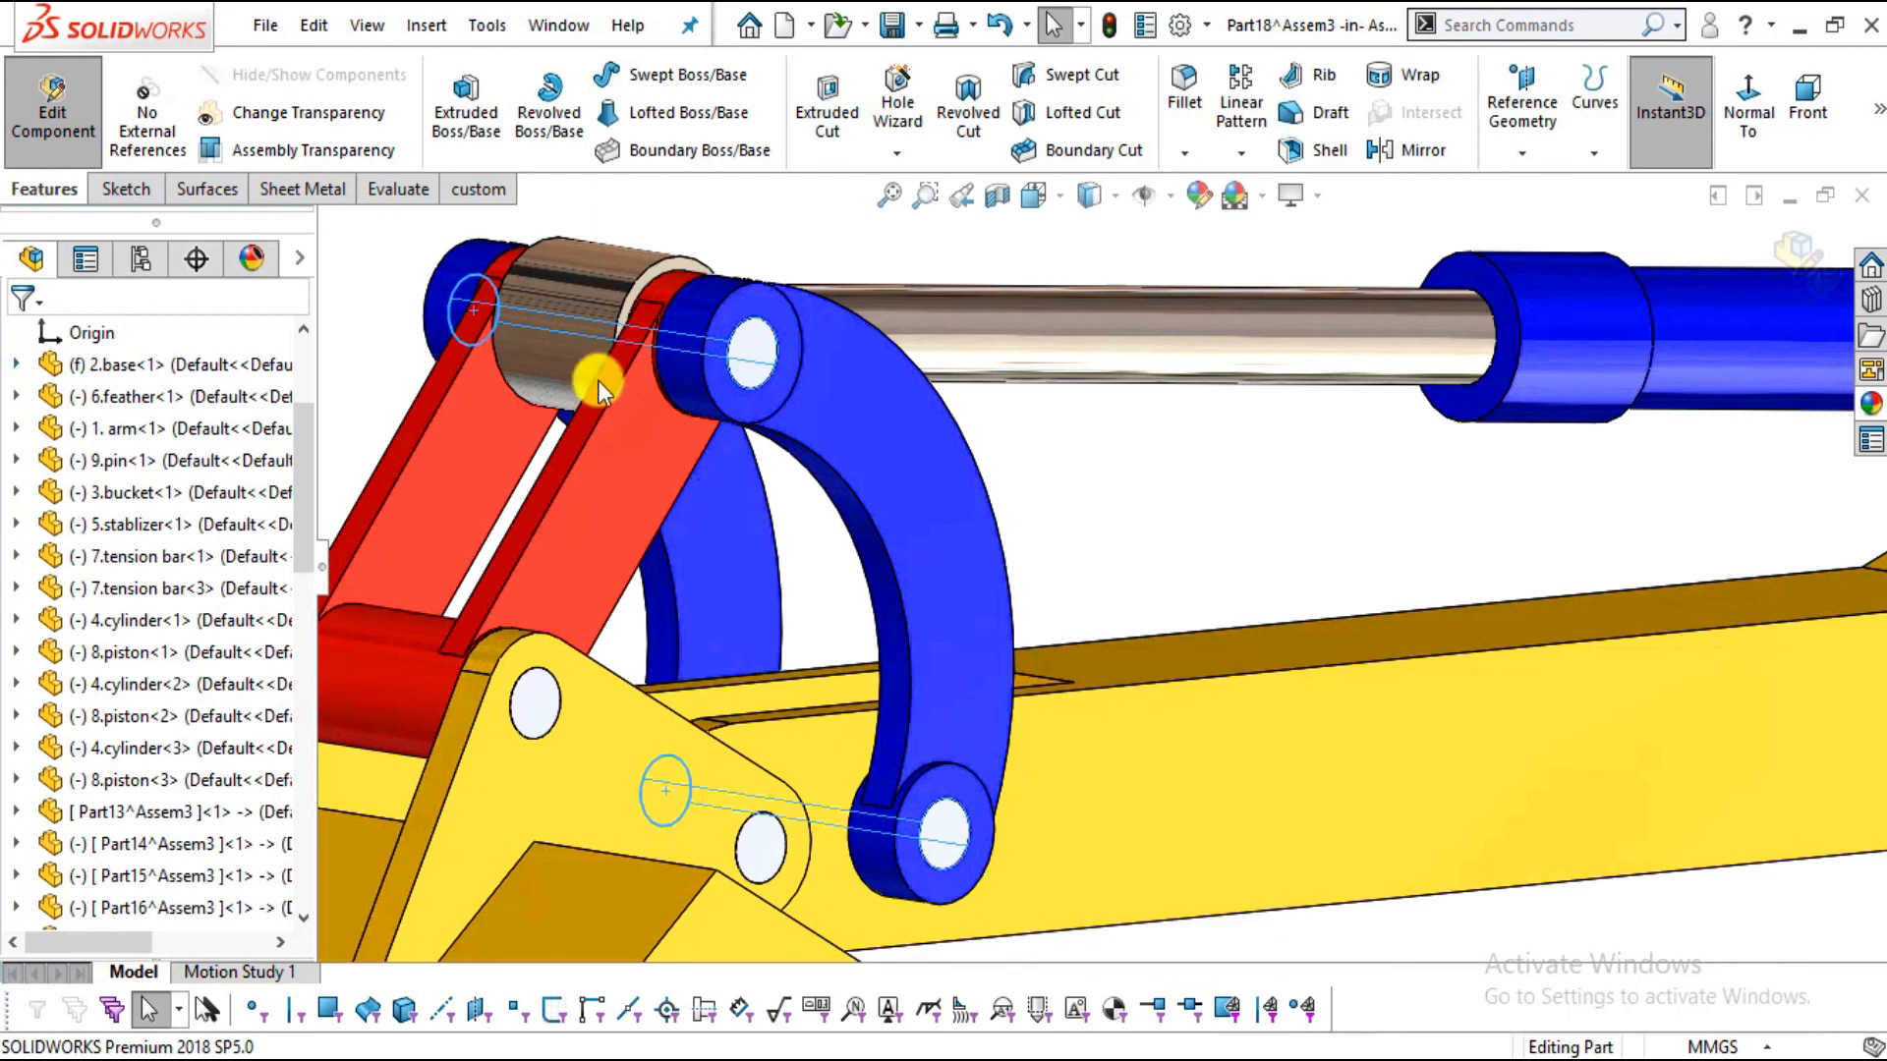
Finish editing the tension bar pin part and return to the backhoe assembly
scroll(871, 450, up, 4)
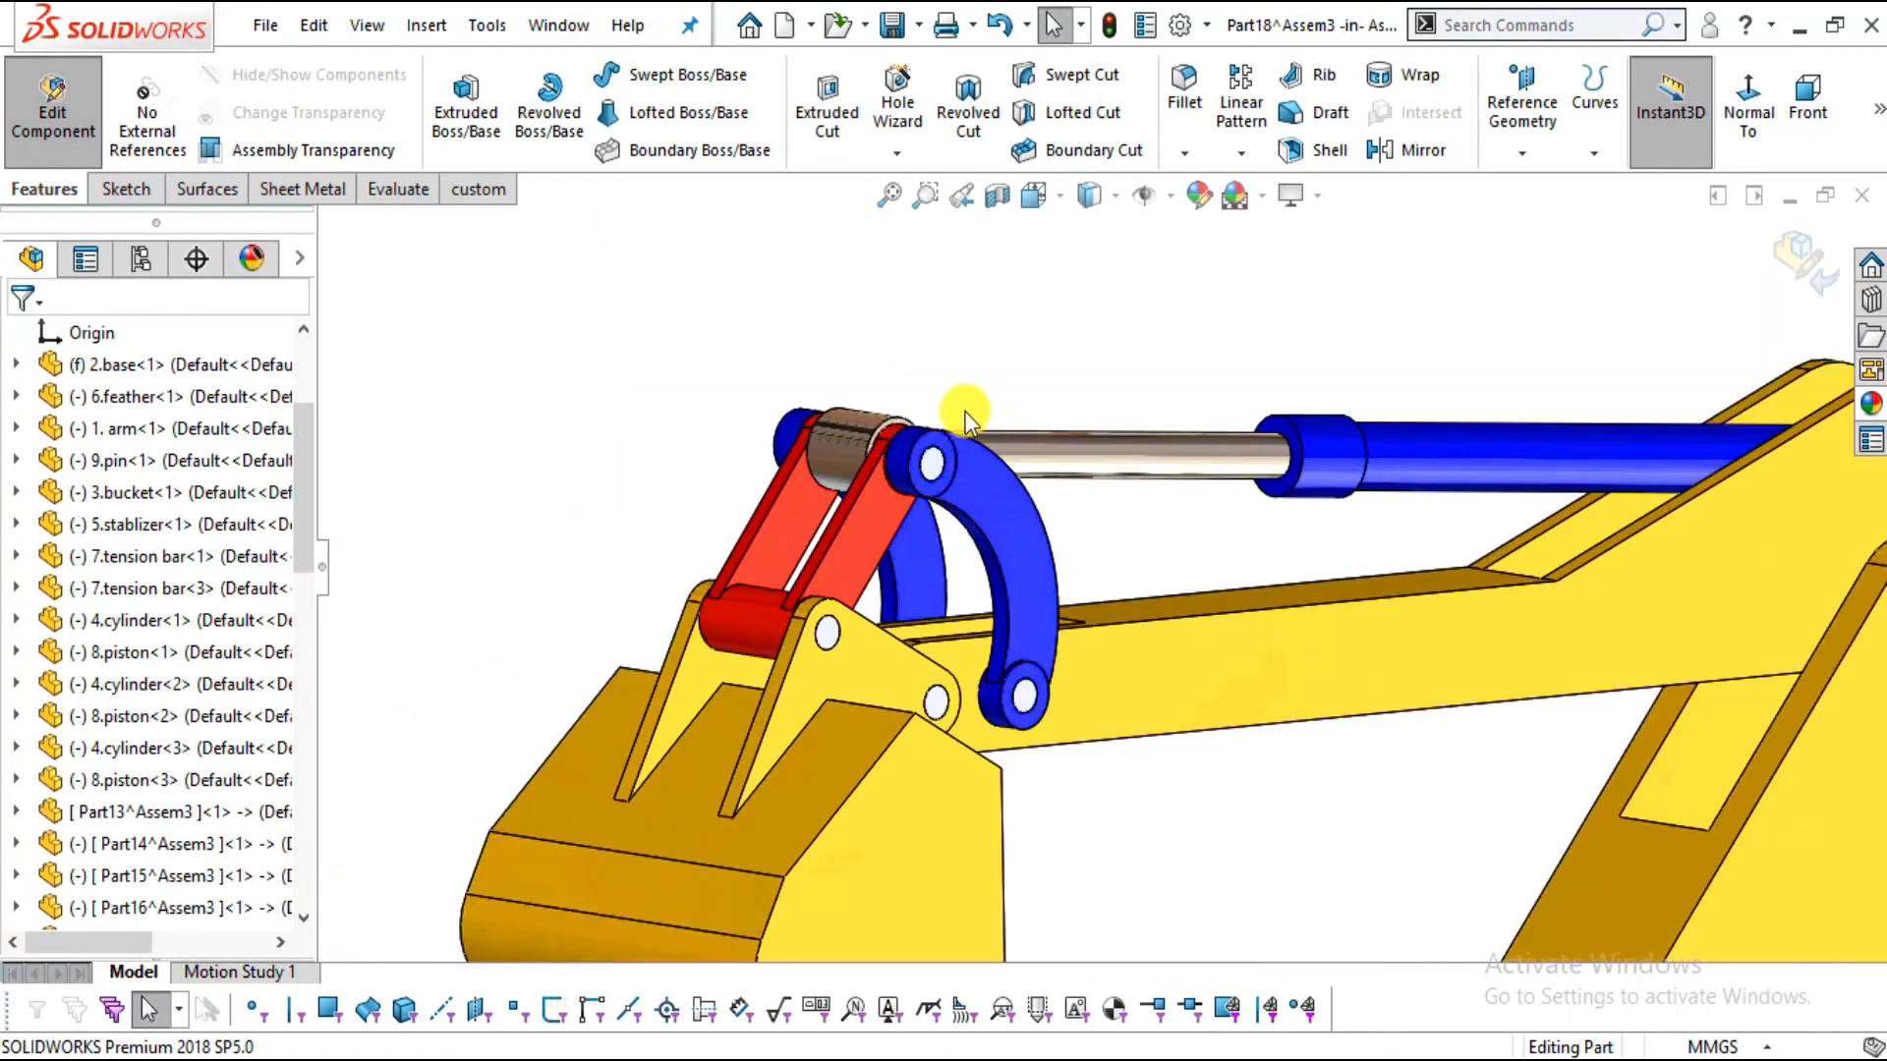
scroll(897, 420, up, 4)
mouse_move(897, 421)
middle_down()
mouse_move(910, 547)
mouse_move(1078, 738)
mouse_move(1179, 619)
mouse_move(1150, 724)
mouse_move(894, 398)
middle_up()
scroll(910, 582, down, 3)
scroll(884, 531, up, 3)
middle_drag(855, 476, 885, 521)
scroll(884, 521, up, 4)
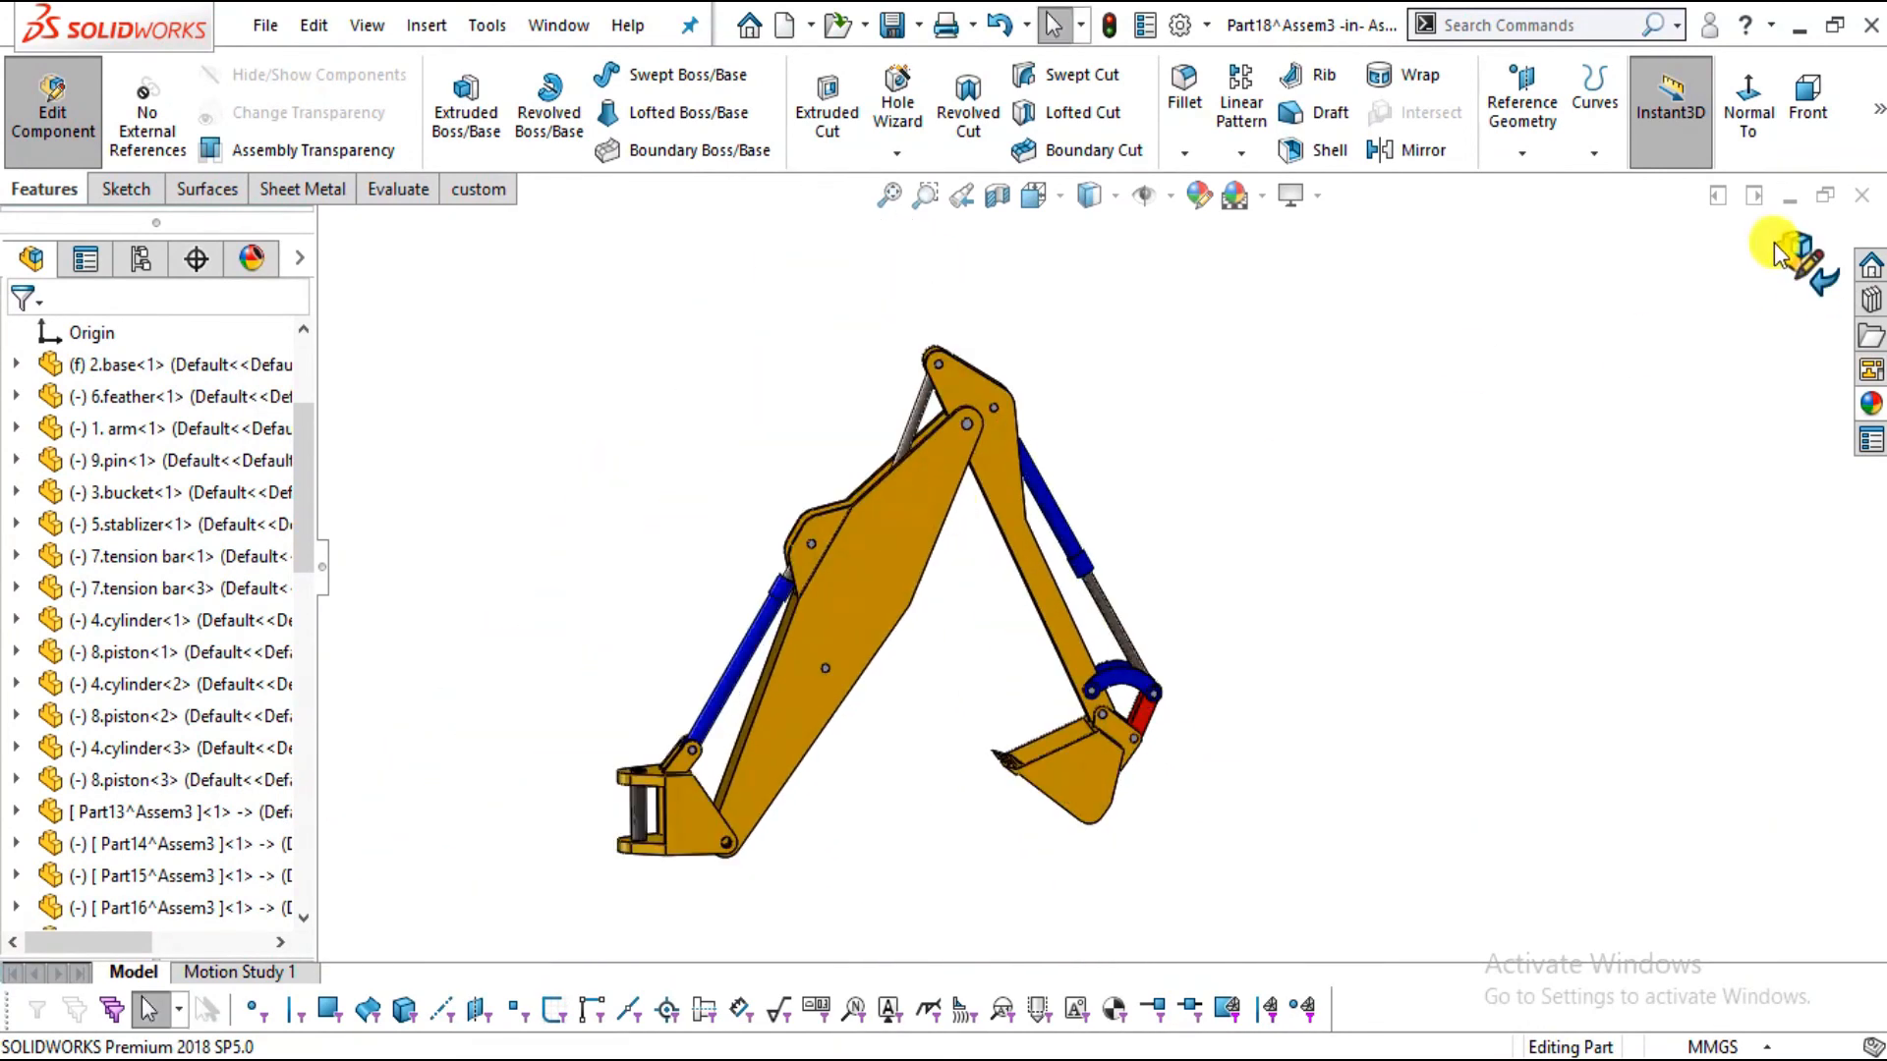
click(1804, 228)
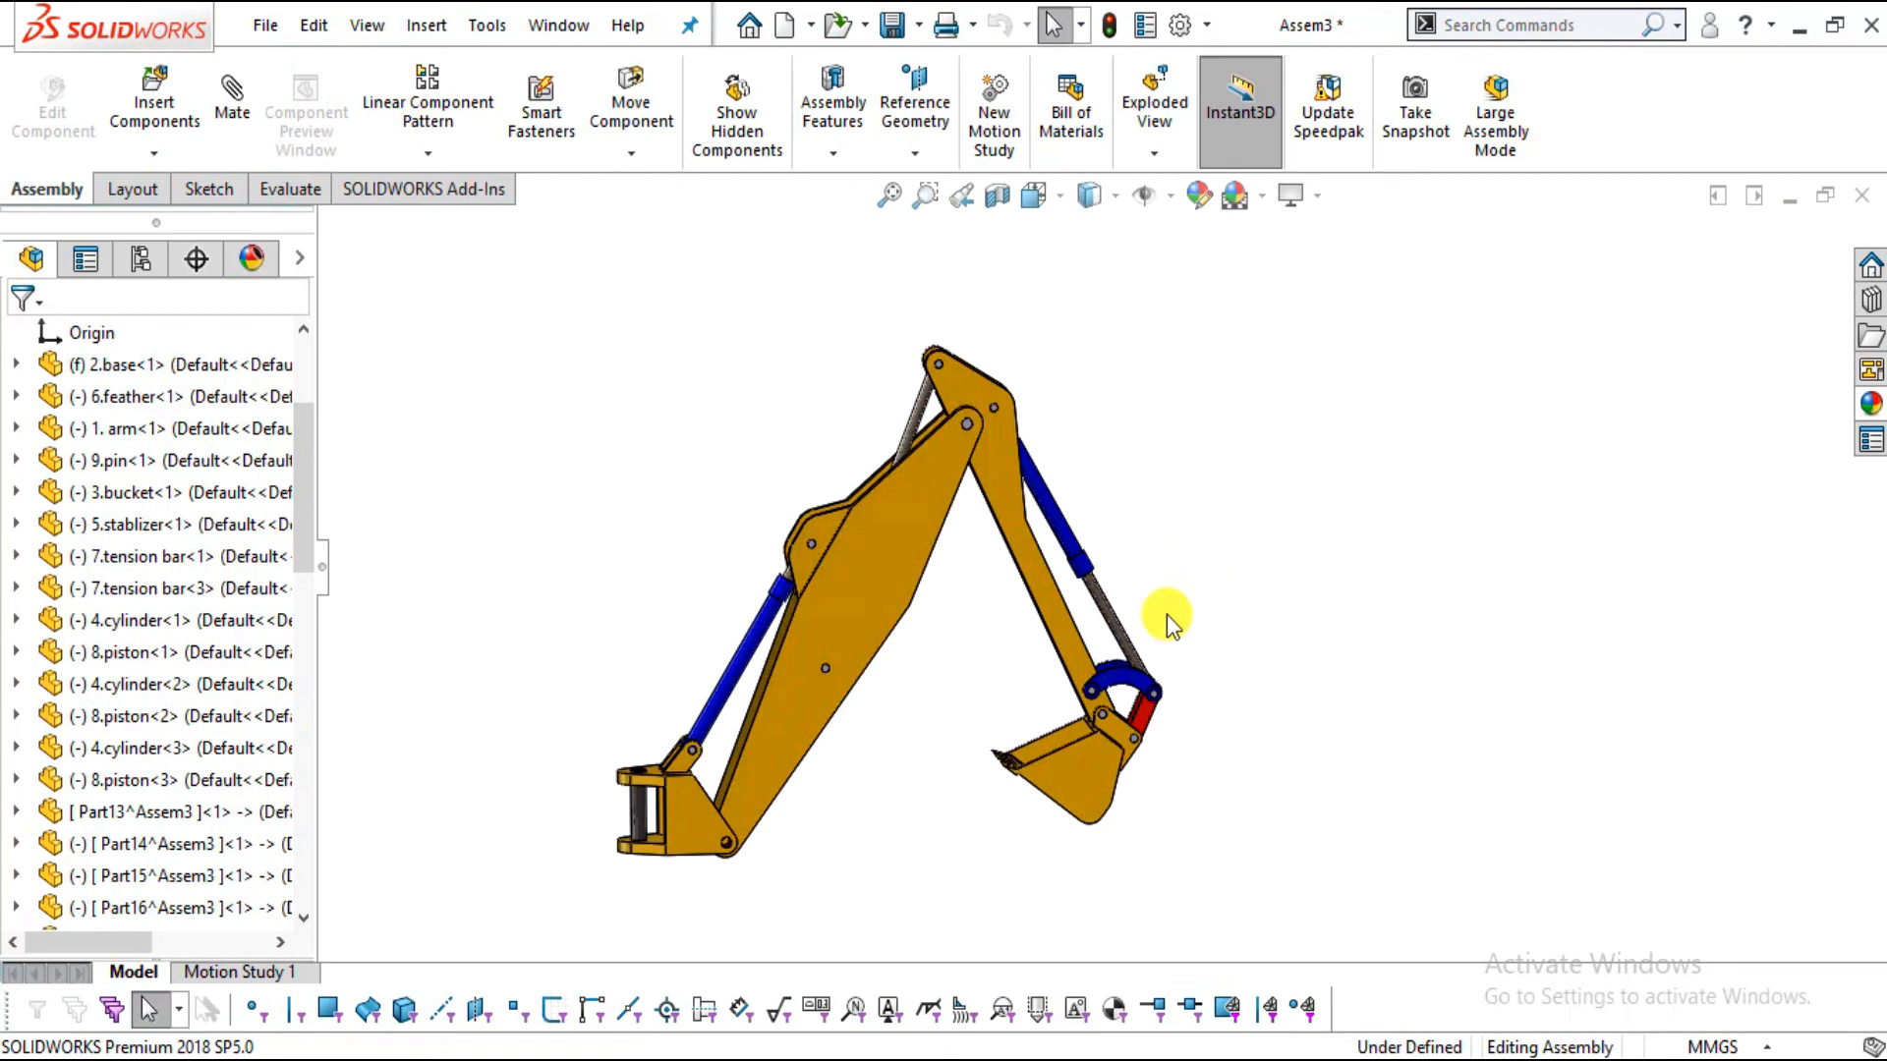
mouse_move(958, 744)
middle_down()
mouse_move(1116, 687)
mouse_move(1074, 775)
mouse_move(982, 741)
mouse_move(1008, 674)
mouse_move(947, 741)
mouse_move(1002, 724)
mouse_move(993, 762)
mouse_move(1045, 779)
mouse_move(990, 740)
mouse_move(960, 750)
mouse_move(993, 783)
mouse_move(984, 771)
middle_up()
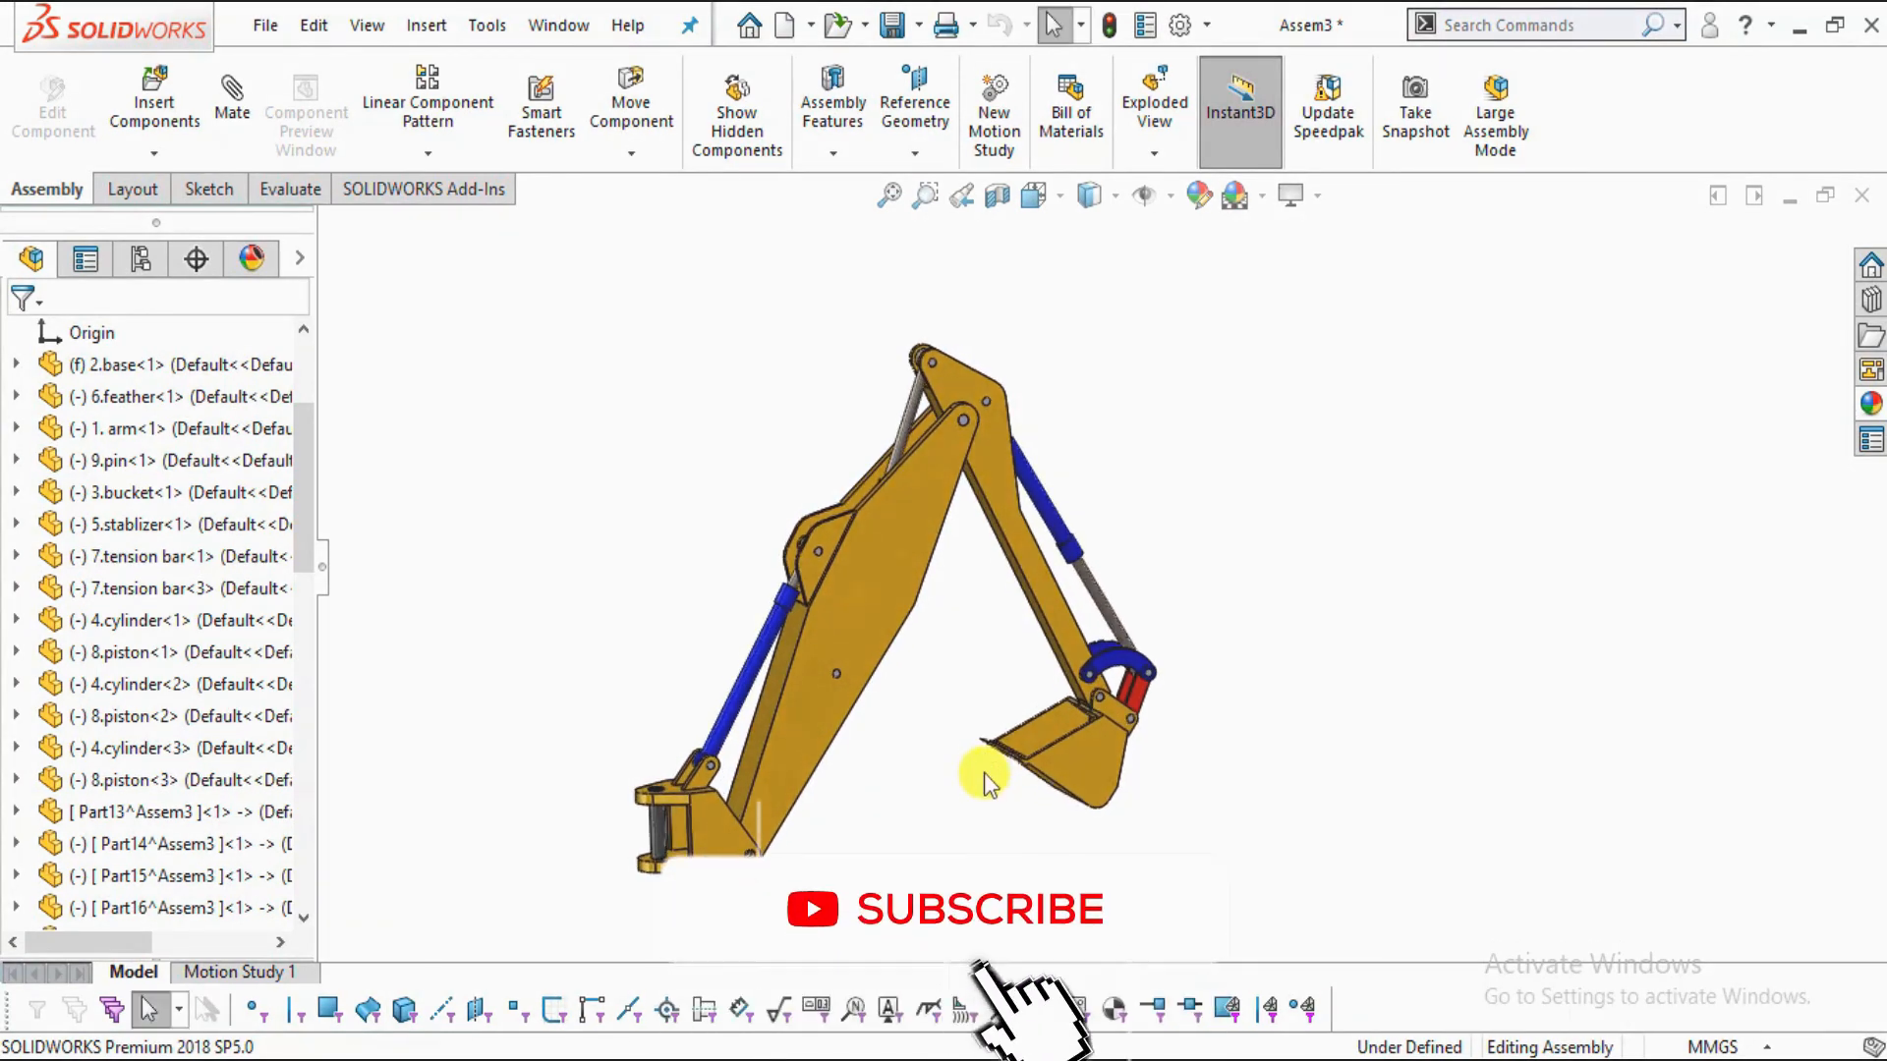